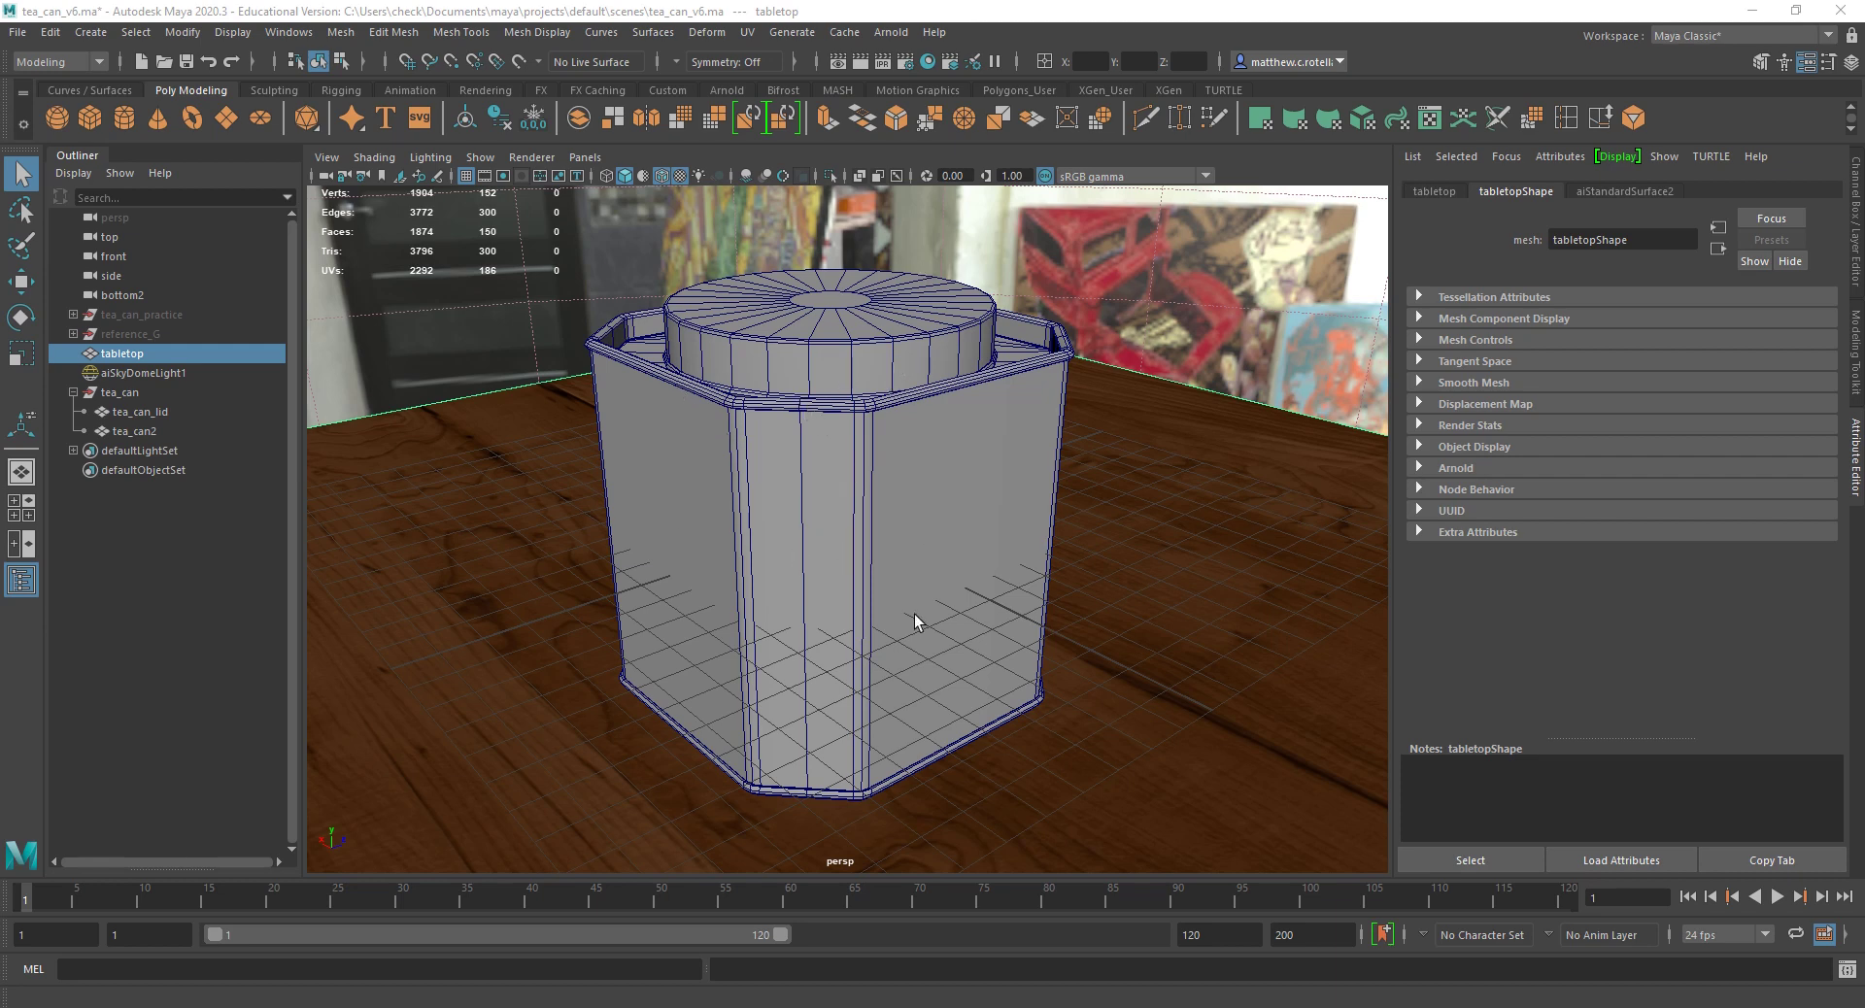
Step: Select the sky dome light to inspect its attributes and look over Arnold's available light types
{"action": "mouse_move", "coordinate": [891, 548]}
{"action": "left_mouse_down", "text": "alt"}
{"action": "mouse_move", "coordinate": [871, 501]}
{"action": "mouse_move", "coordinate": [870, 558]}
{"action": "left_mouse_up", "text": "alt"}
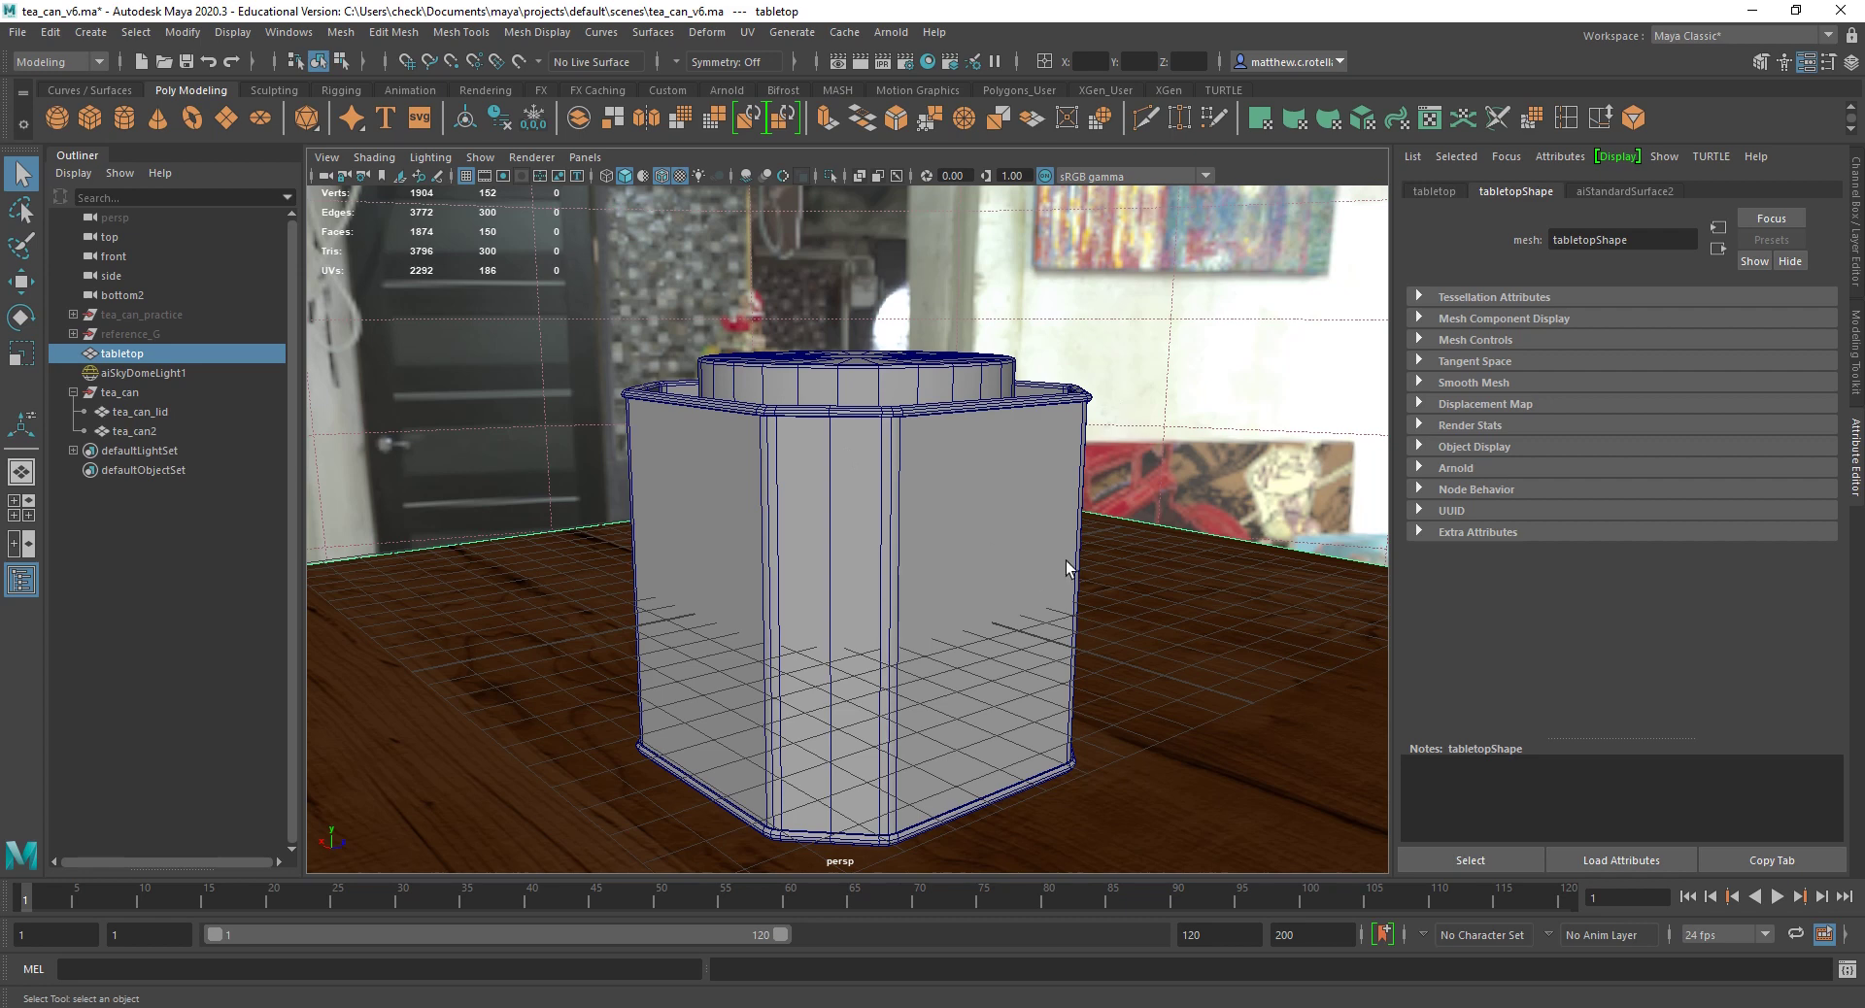
{"action": "left_click_drag", "start_coordinate": [1297, 662], "coordinate": [1173, 537], "text": "alt"}
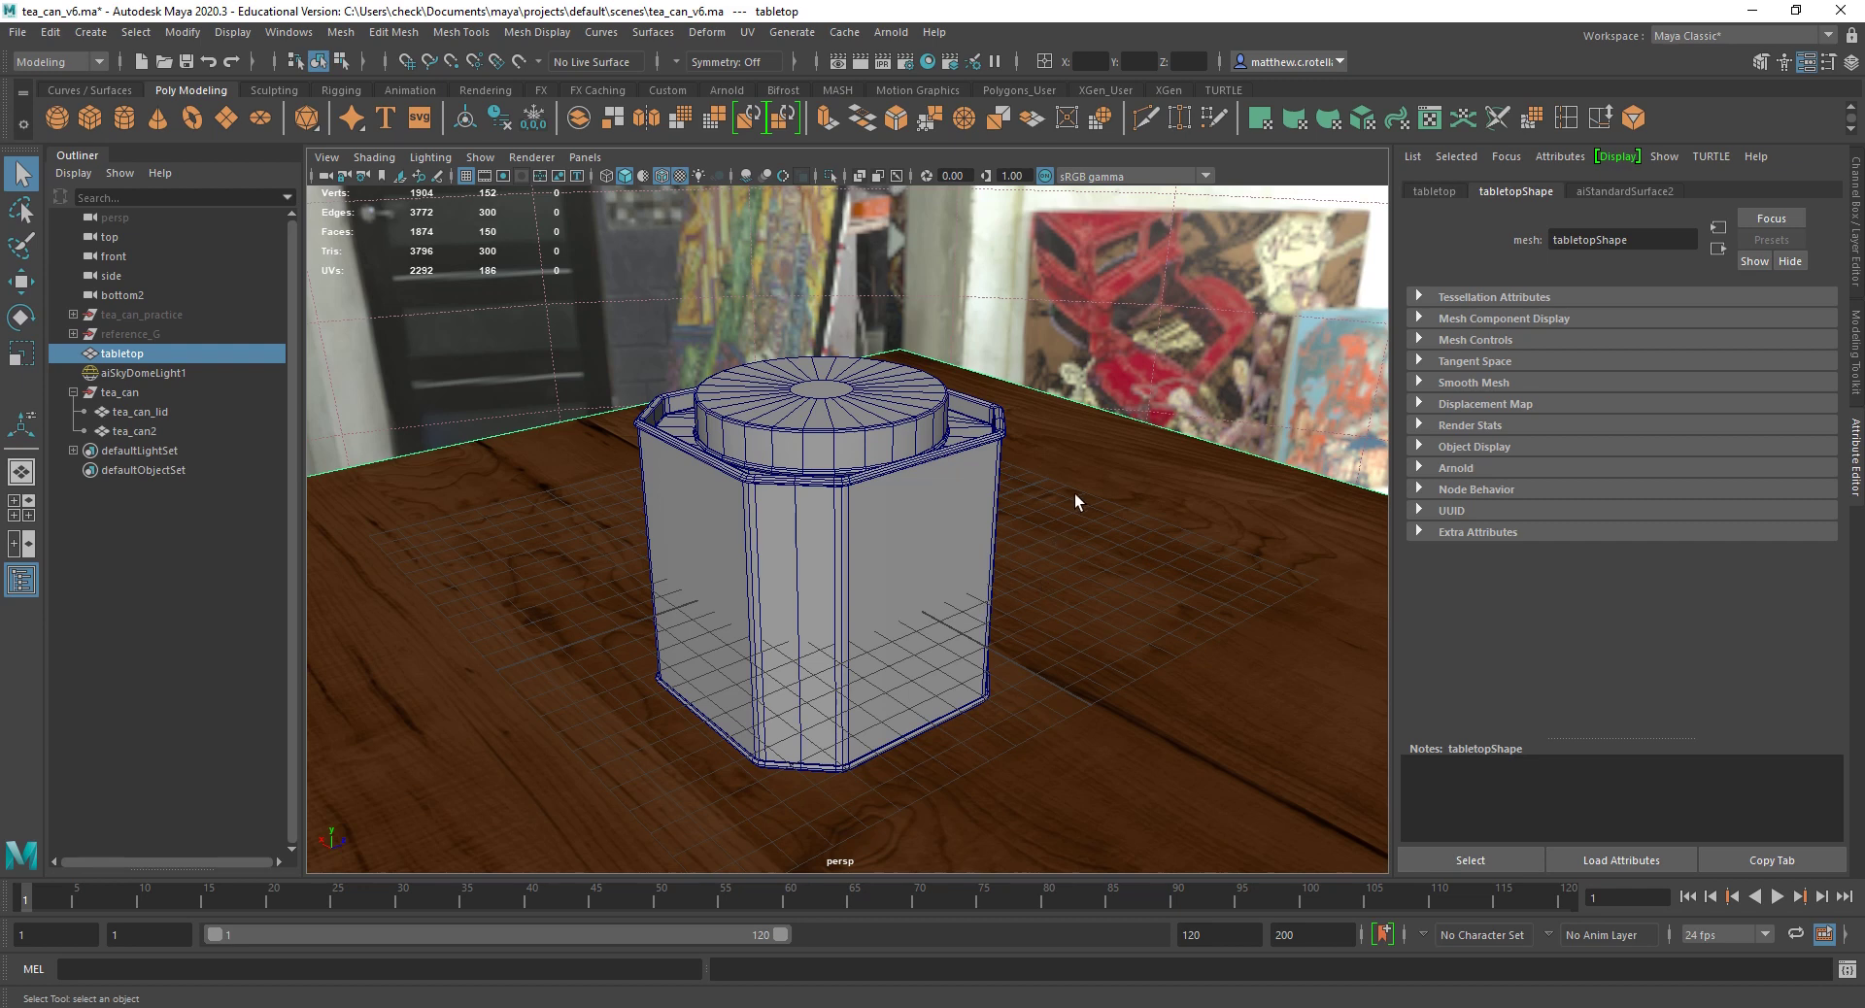
{"action": "left_click", "coordinate": [1022, 296]}
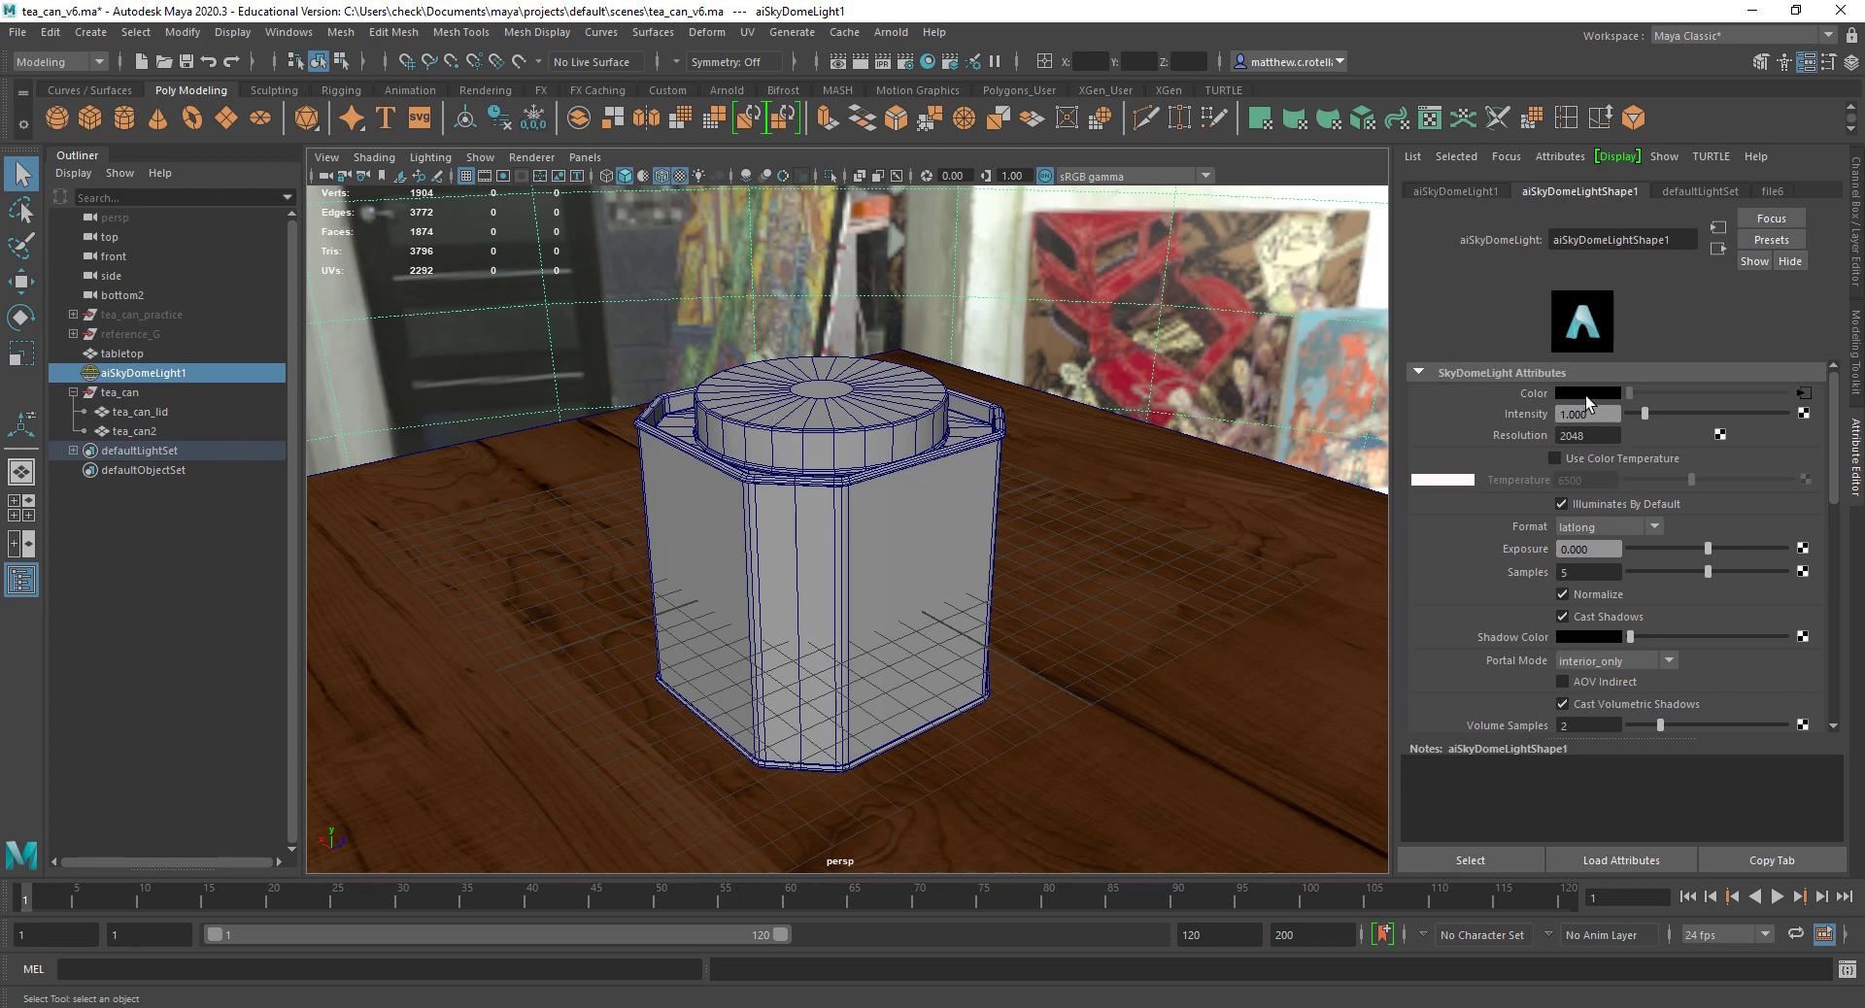
{"action": "left_click", "coordinate": [890, 32]}
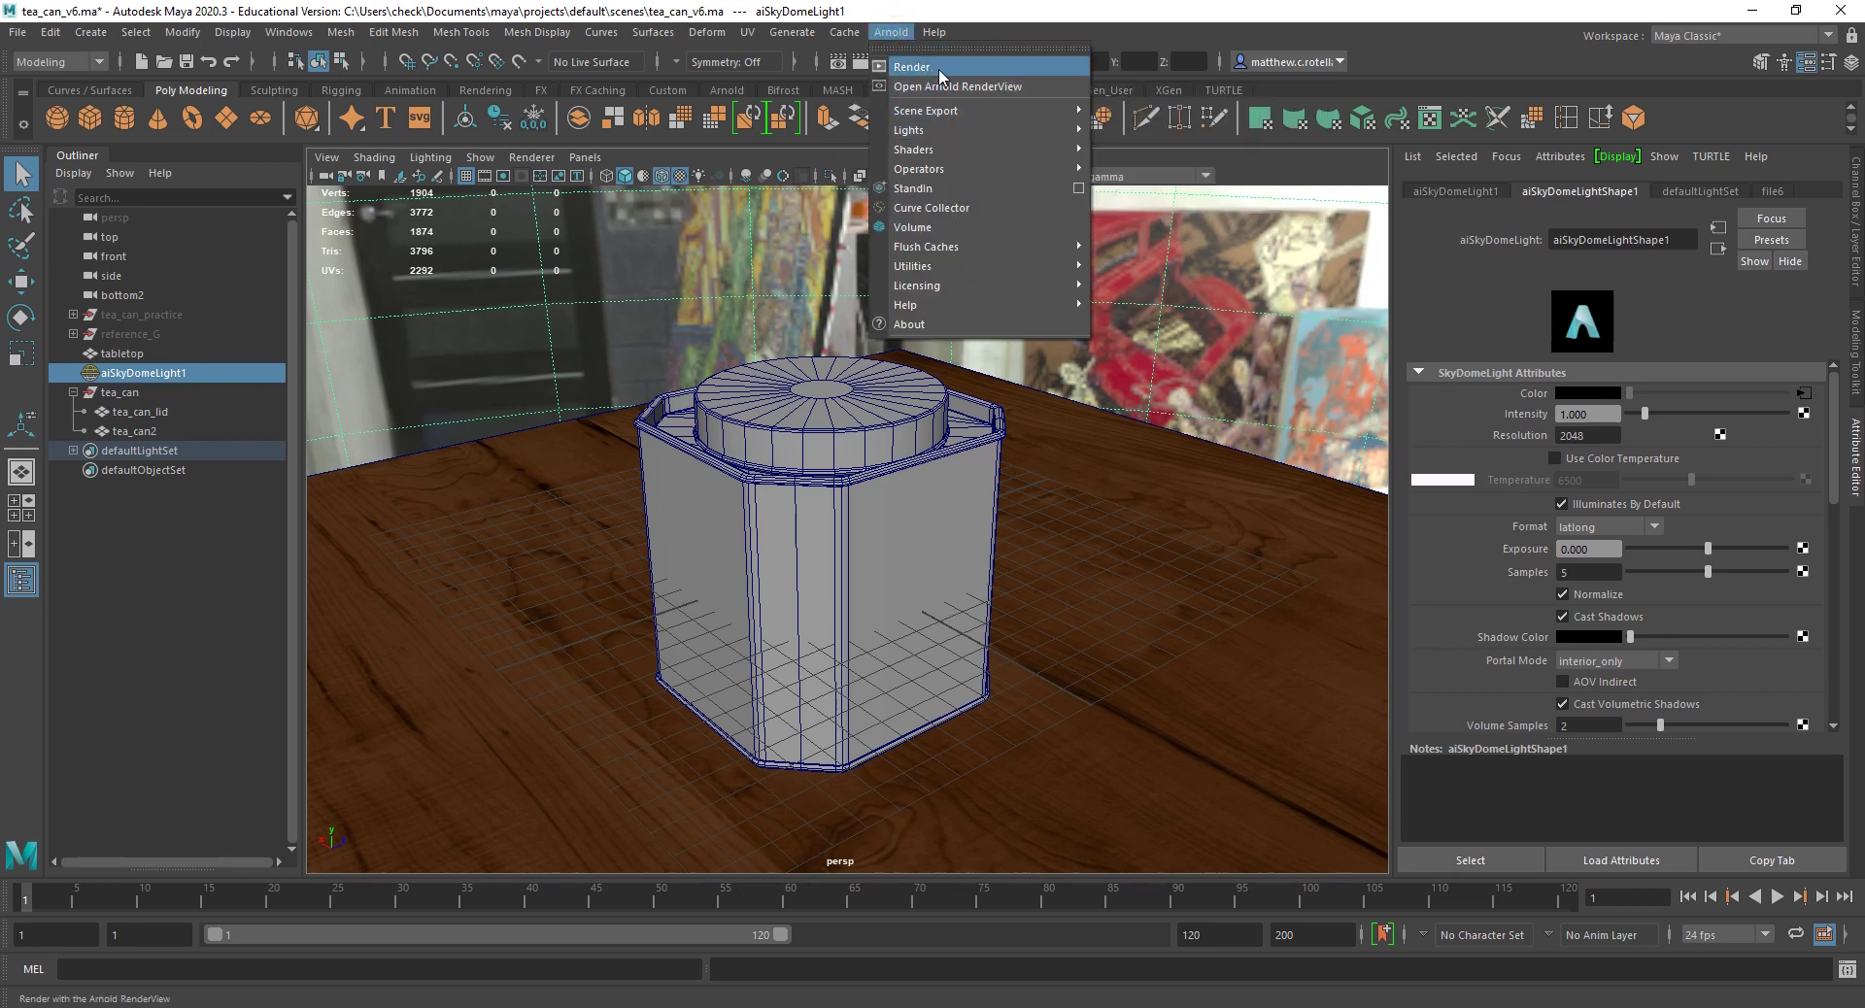
{"action": "mouse_move", "coordinate": [940, 115]}
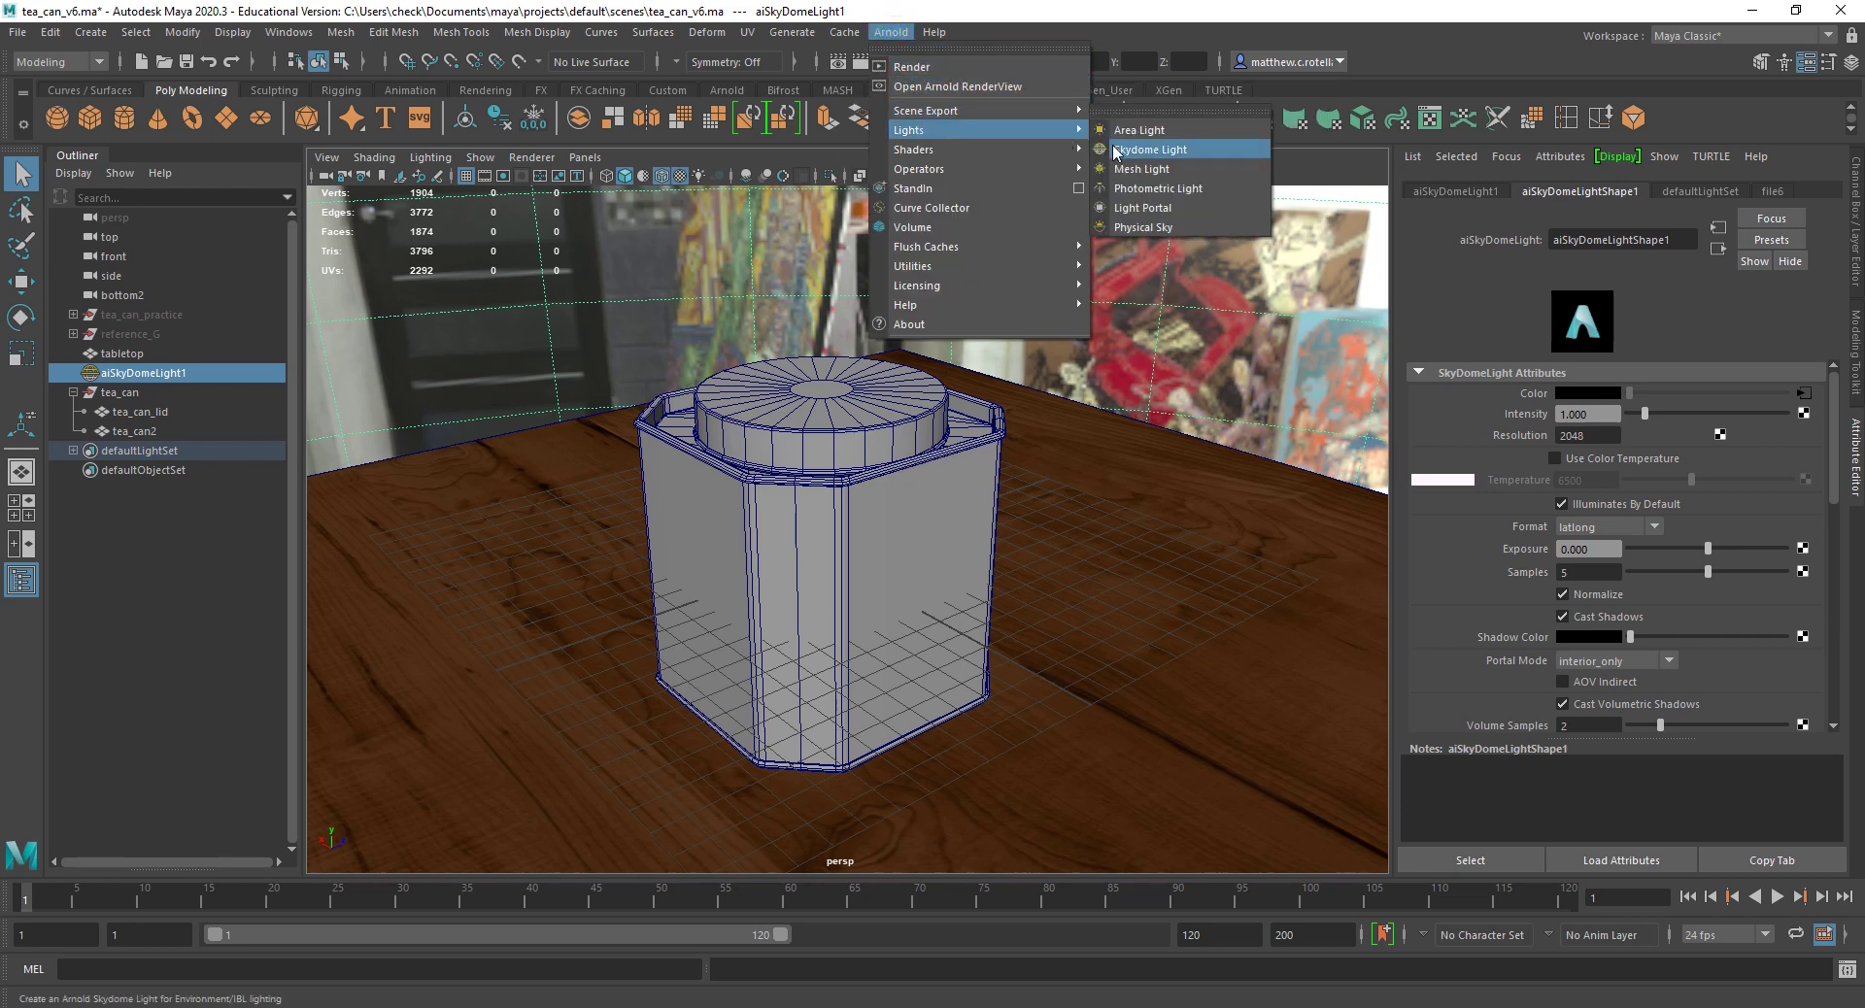
{"action": "left_click", "coordinate": [1068, 12]}
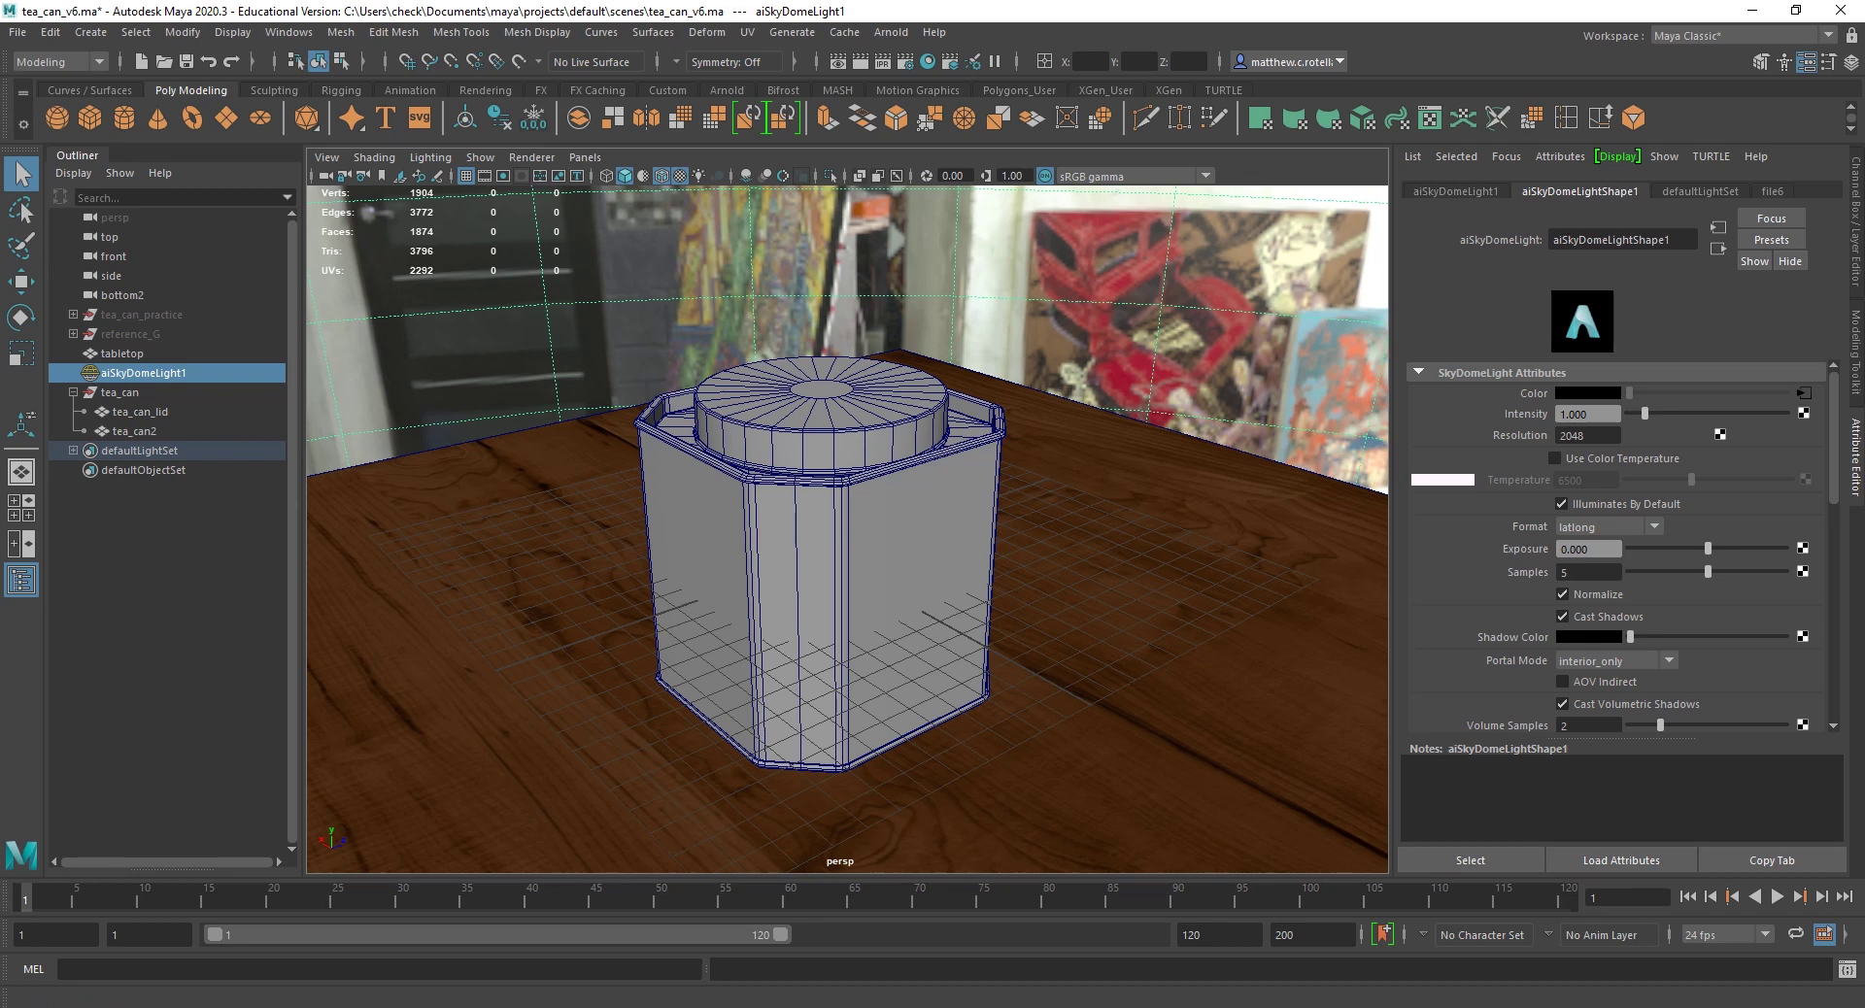
Step: View art_studio_2k.hdr from the sourceimages folder in Photoshop, and return to Maya to check the sky dome light's settings
{"action": "left_click", "coordinate": [535, 943]}
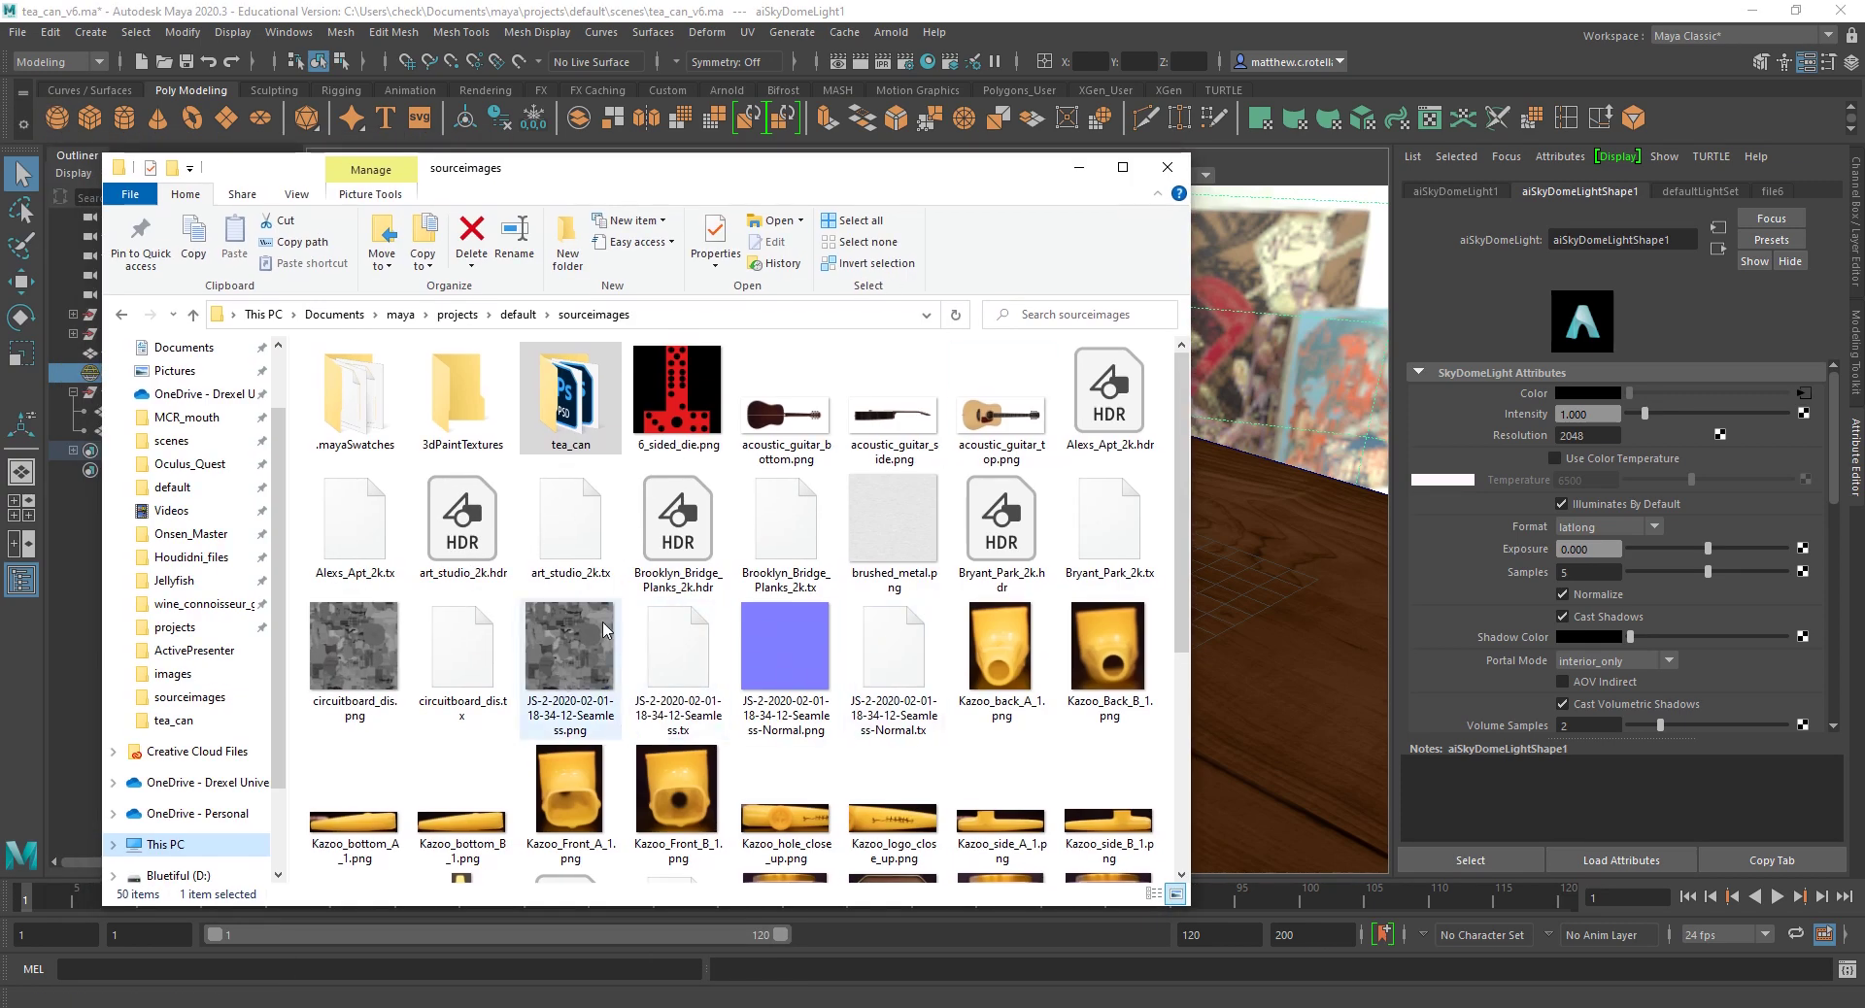
{"action": "double_click", "coordinate": [454, 519]}
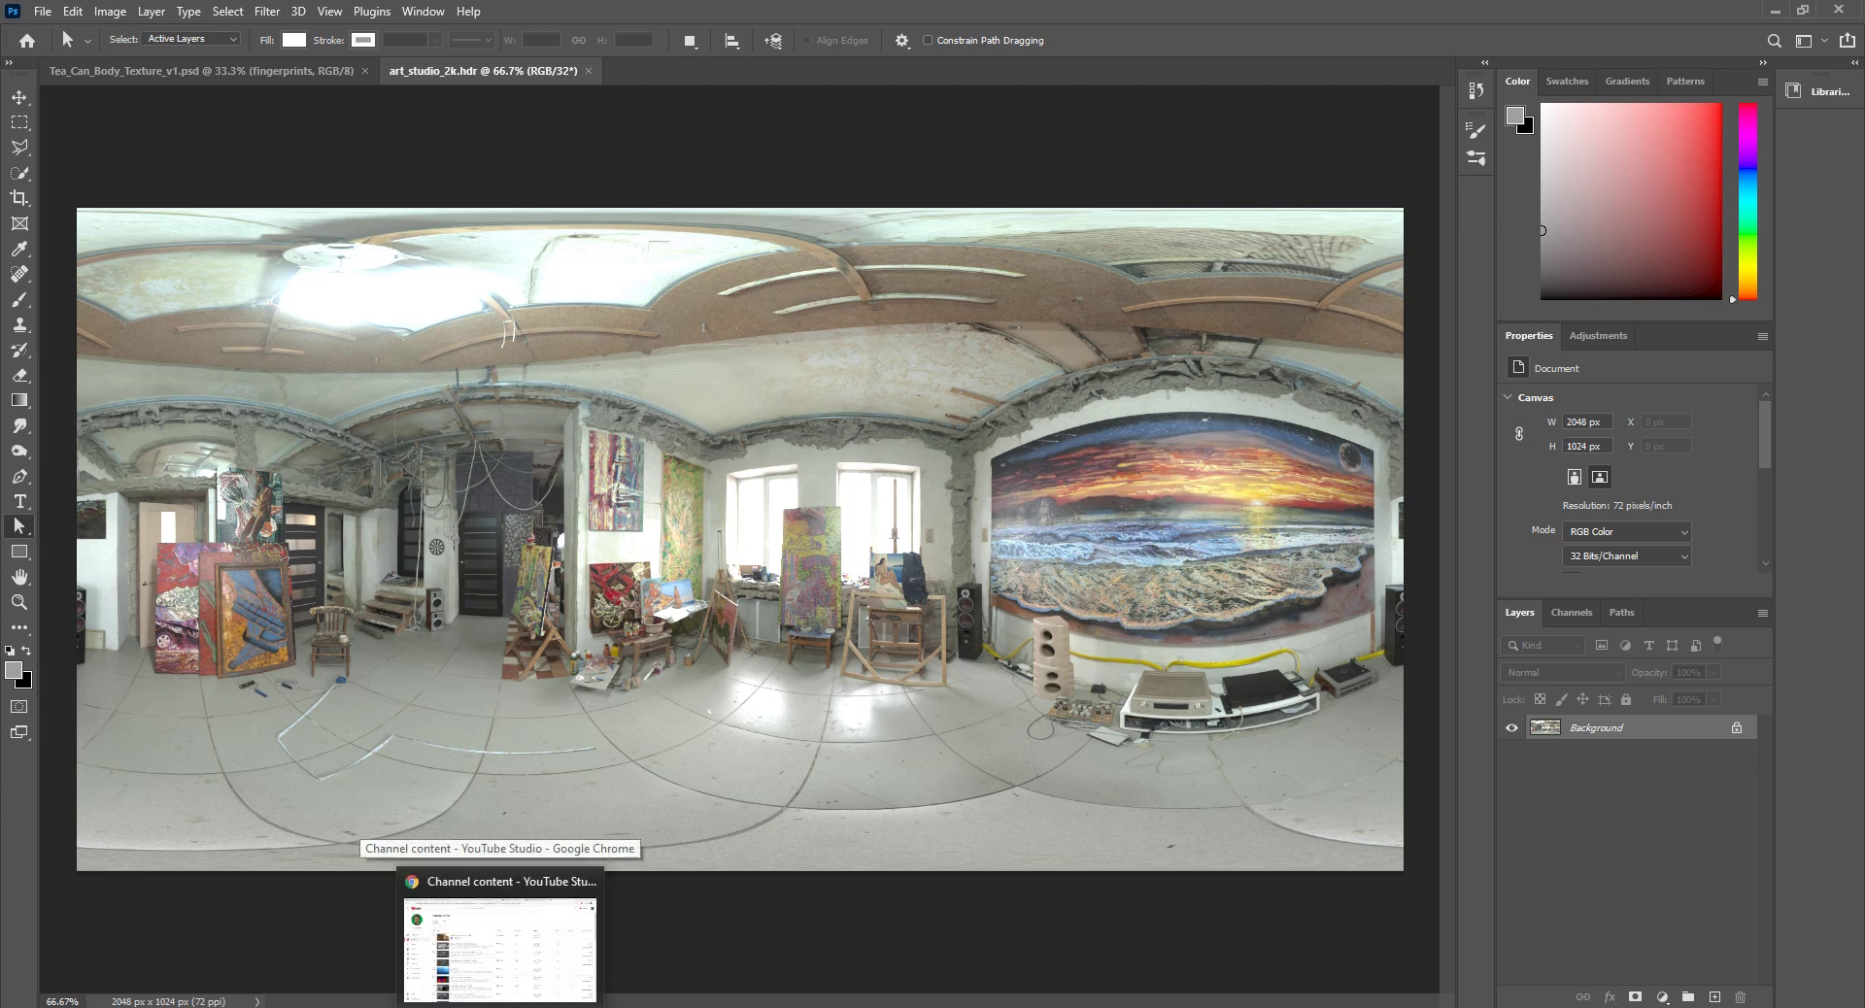
{"action": "left_click", "coordinate": [787, 956]}
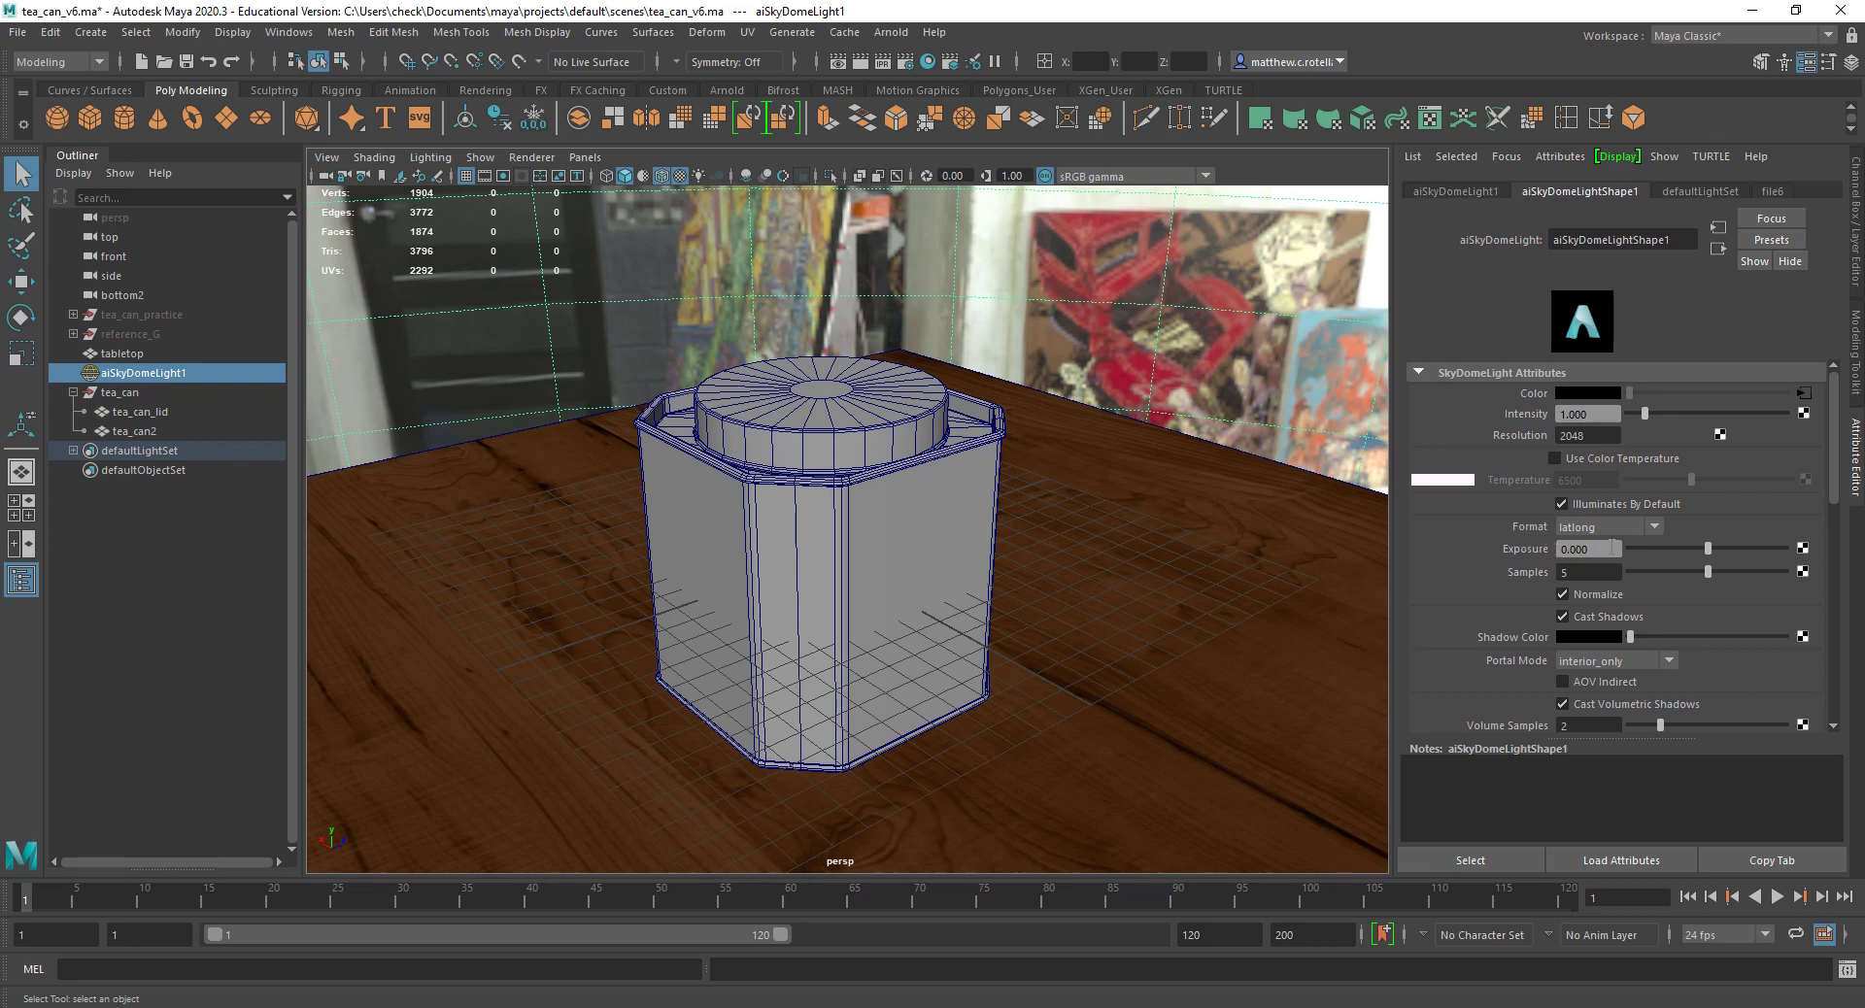
{"action": "left_click", "coordinate": [1583, 573]}
{"action": "left_click", "coordinate": [1601, 436]}
{"action": "mouse_move", "coordinate": [831, 707]}
{"action": "left_mouse_down", "text": "alt"}
{"action": "mouse_move", "coordinate": [821, 666]}
{"action": "mouse_move", "coordinate": [829, 687]}
{"action": "left_mouse_up", "text": "alt"}
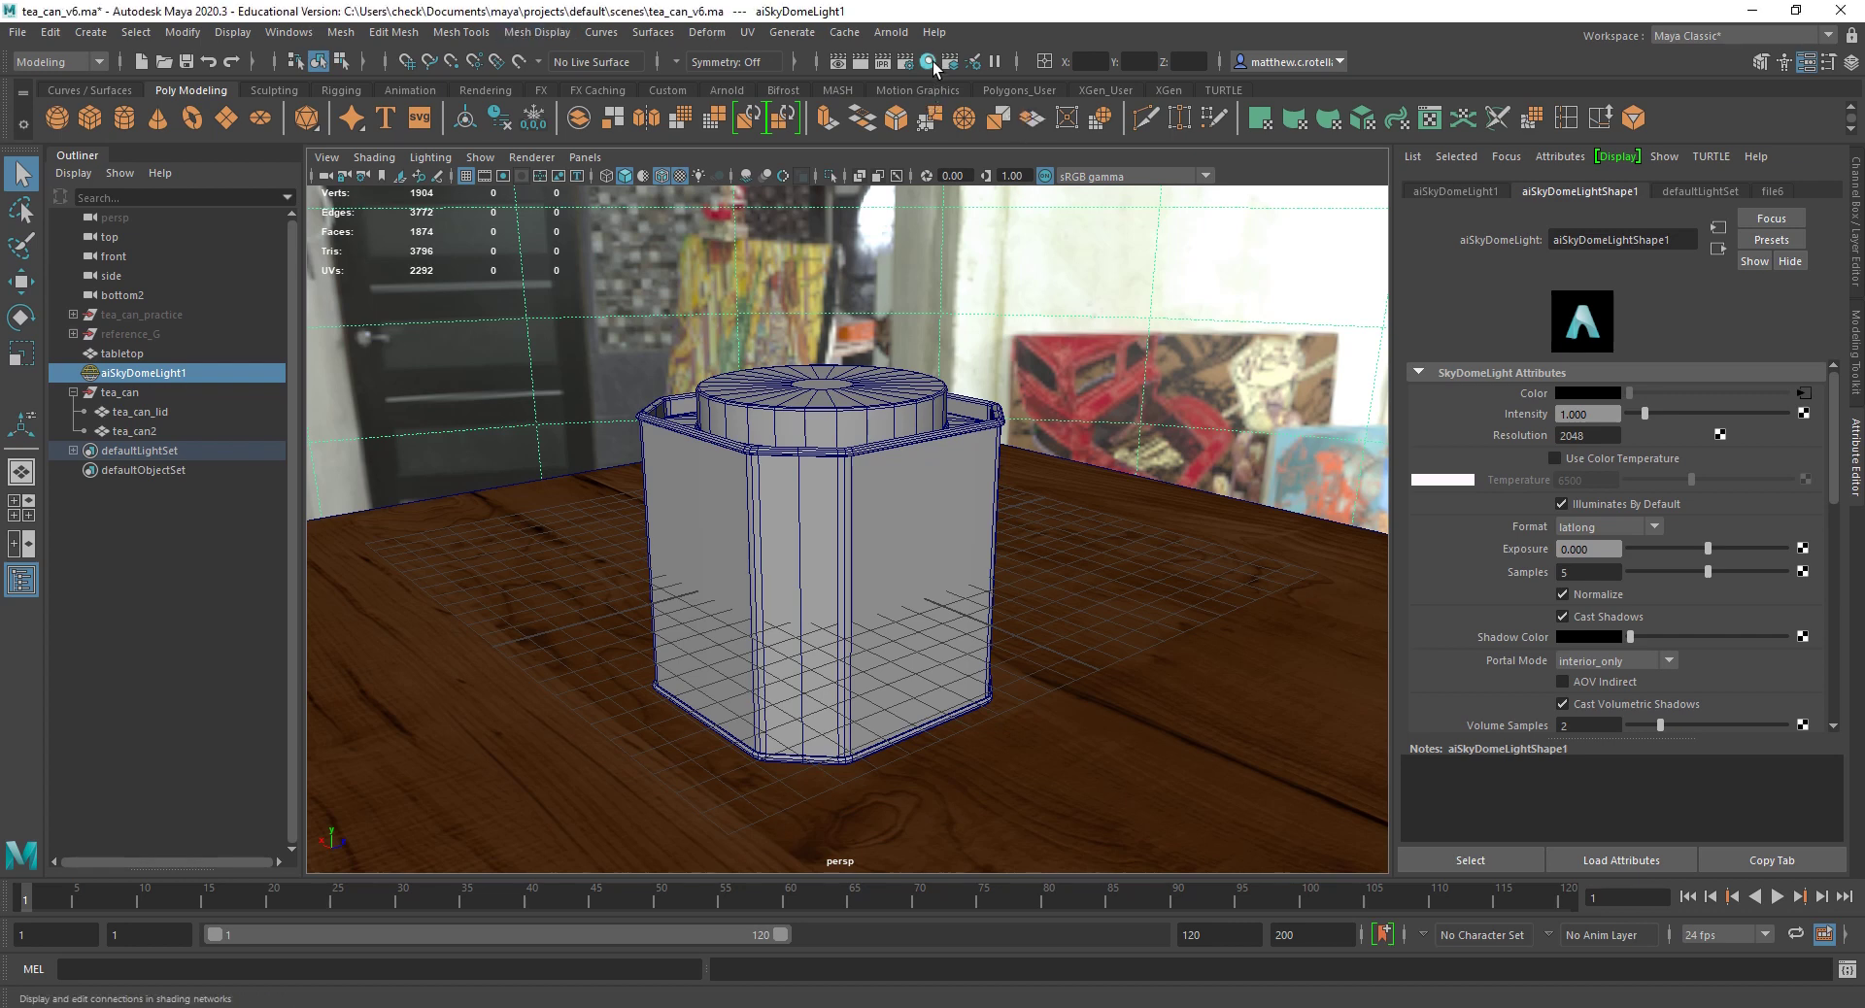
Step: Open the Hypershade and reposition its window so the tea can stays partly in view
{"action": "left_click", "coordinate": [288, 32]}
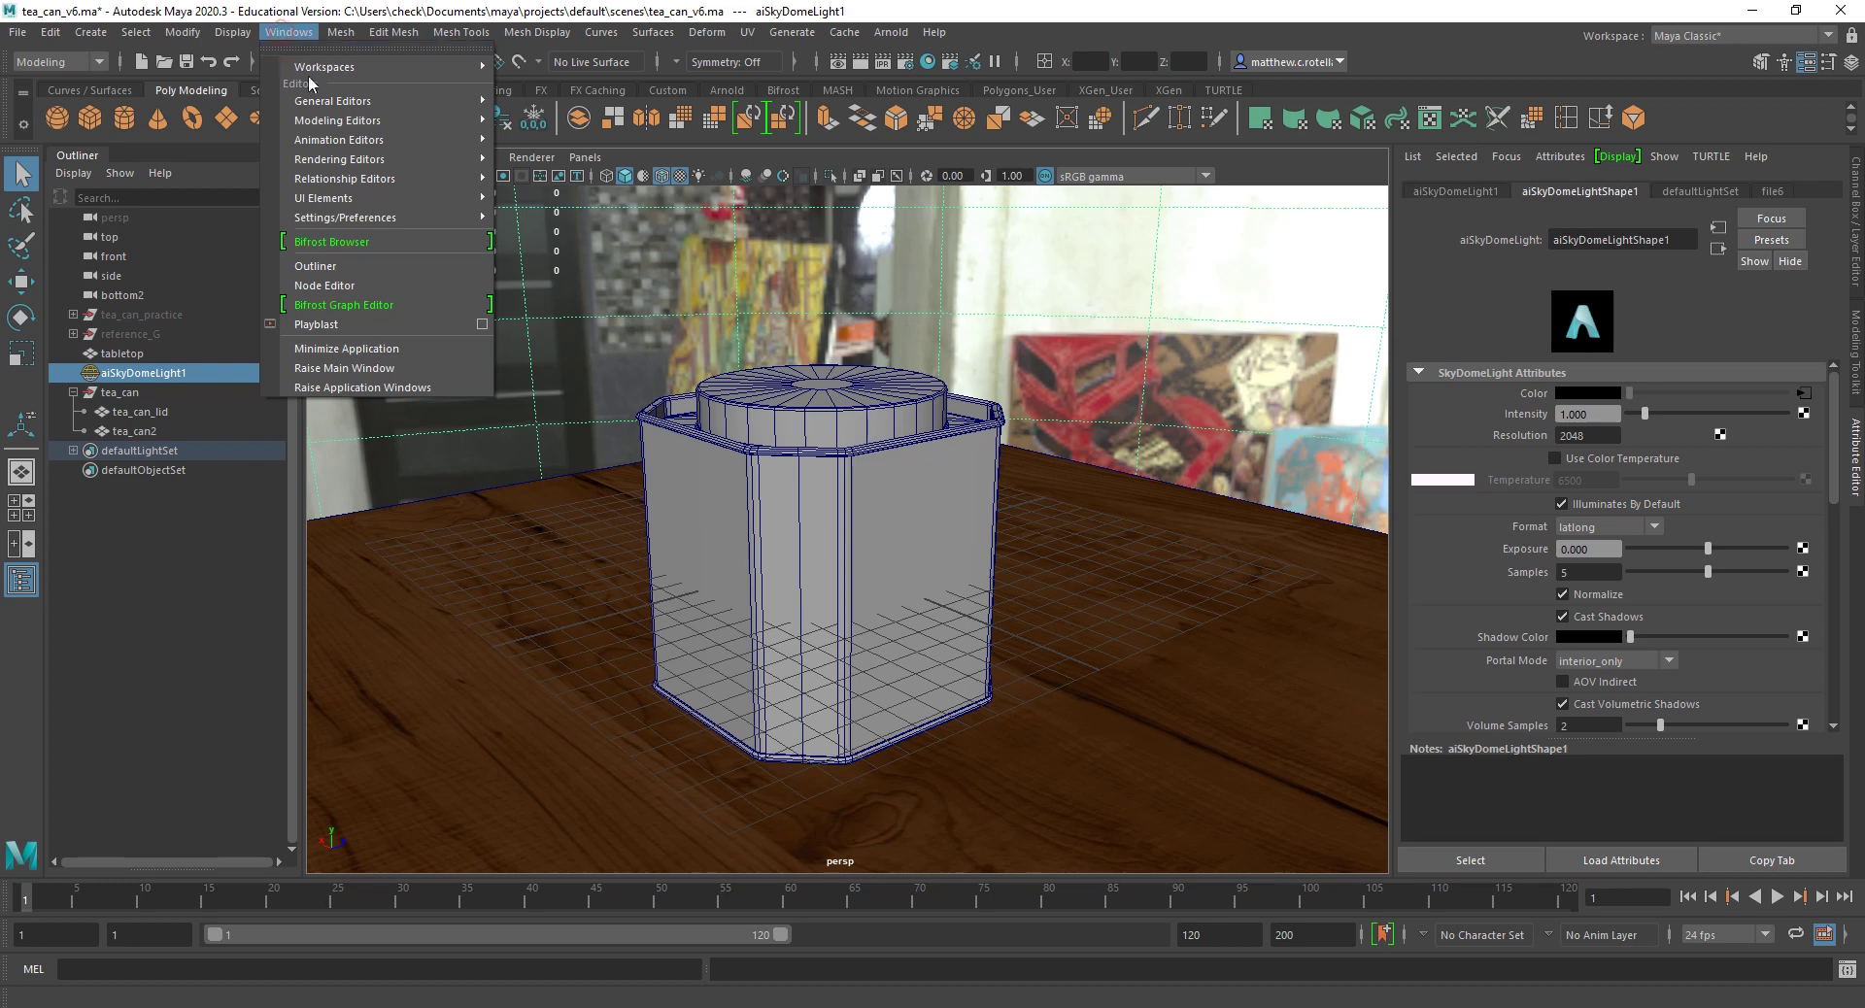
{"action": "mouse_move", "coordinate": [408, 140]}
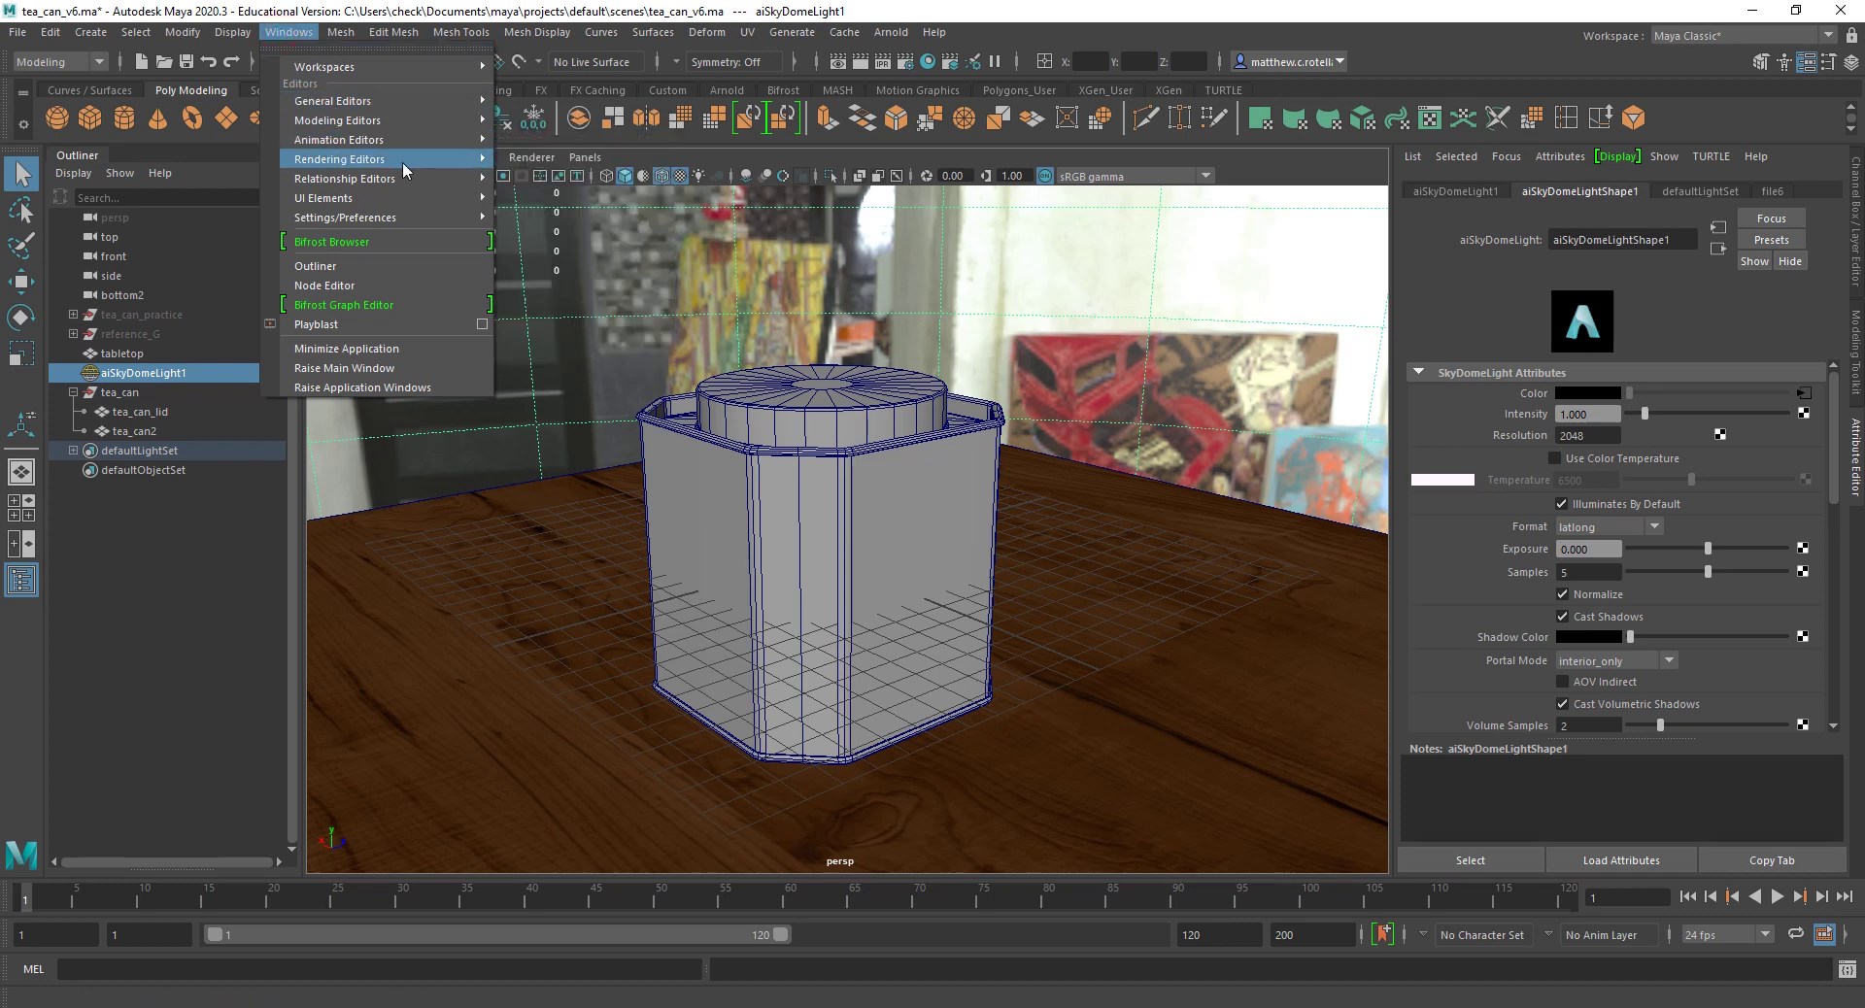
{"action": "left_click", "coordinate": [1010, 32]}
{"action": "left_click", "coordinate": [927, 62]}
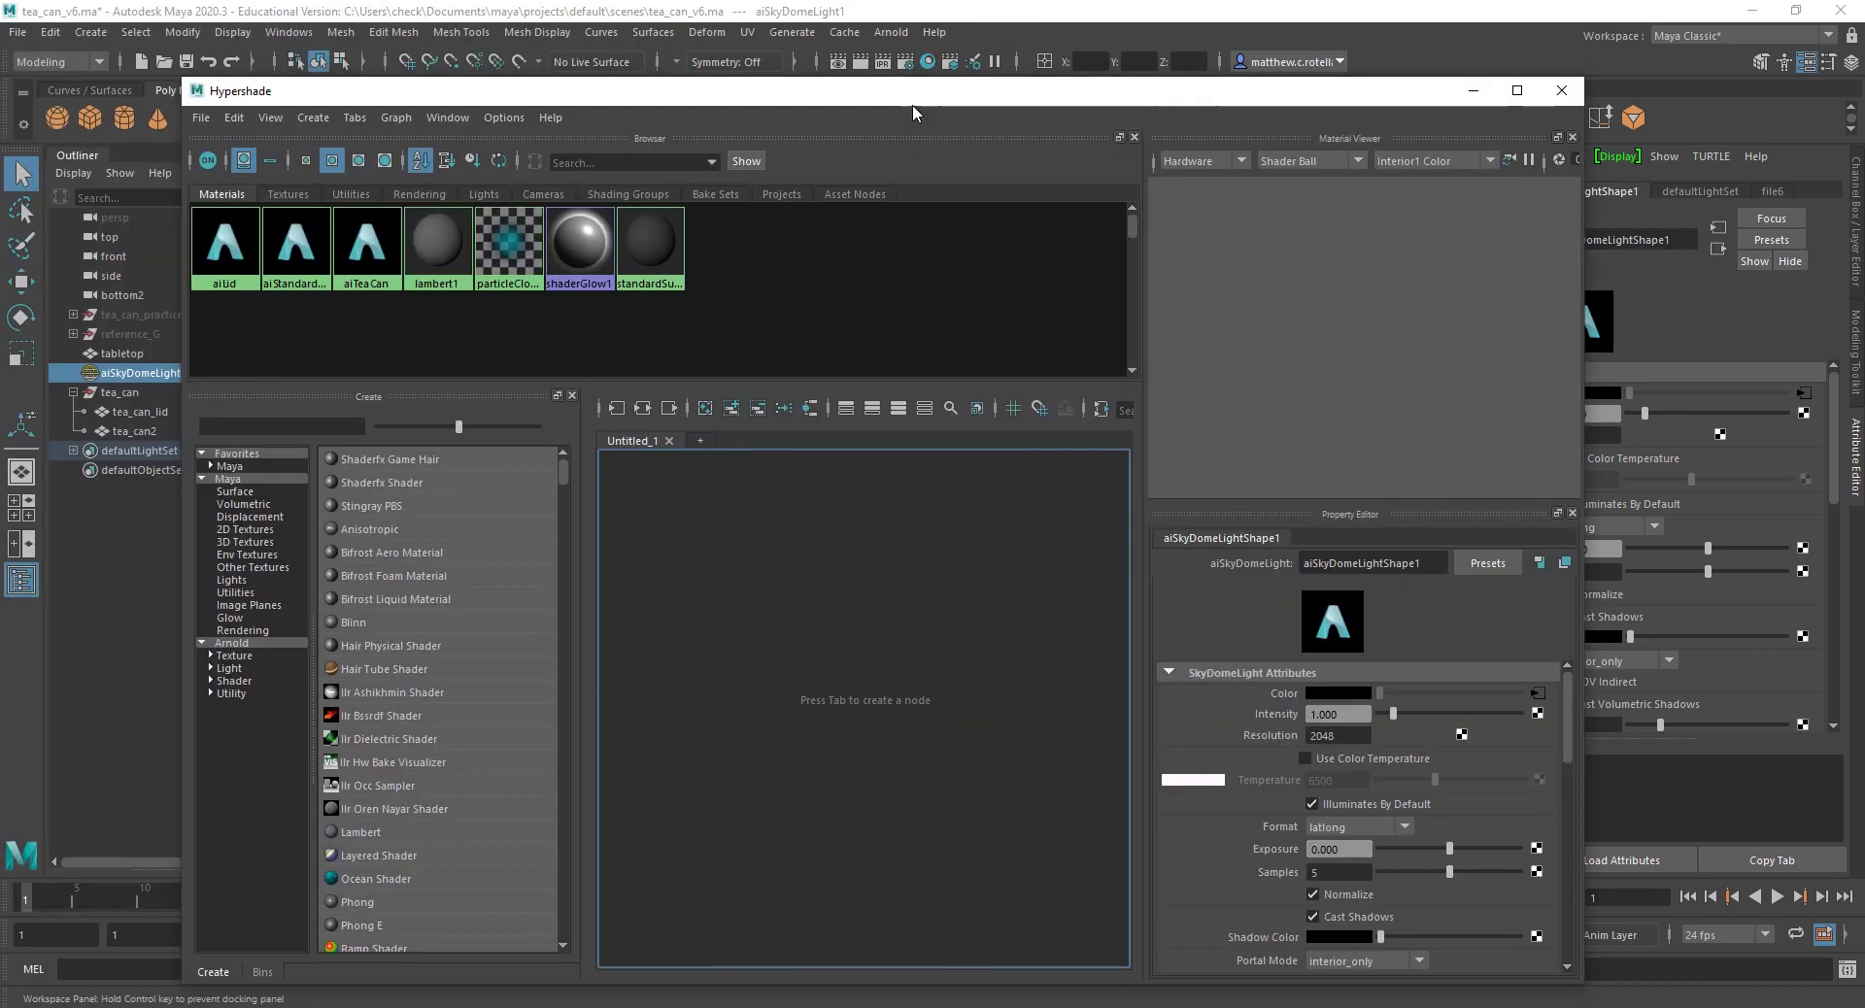
{"action": "left_click_drag", "start_coordinate": [912, 105], "coordinate": [1470, 412]}
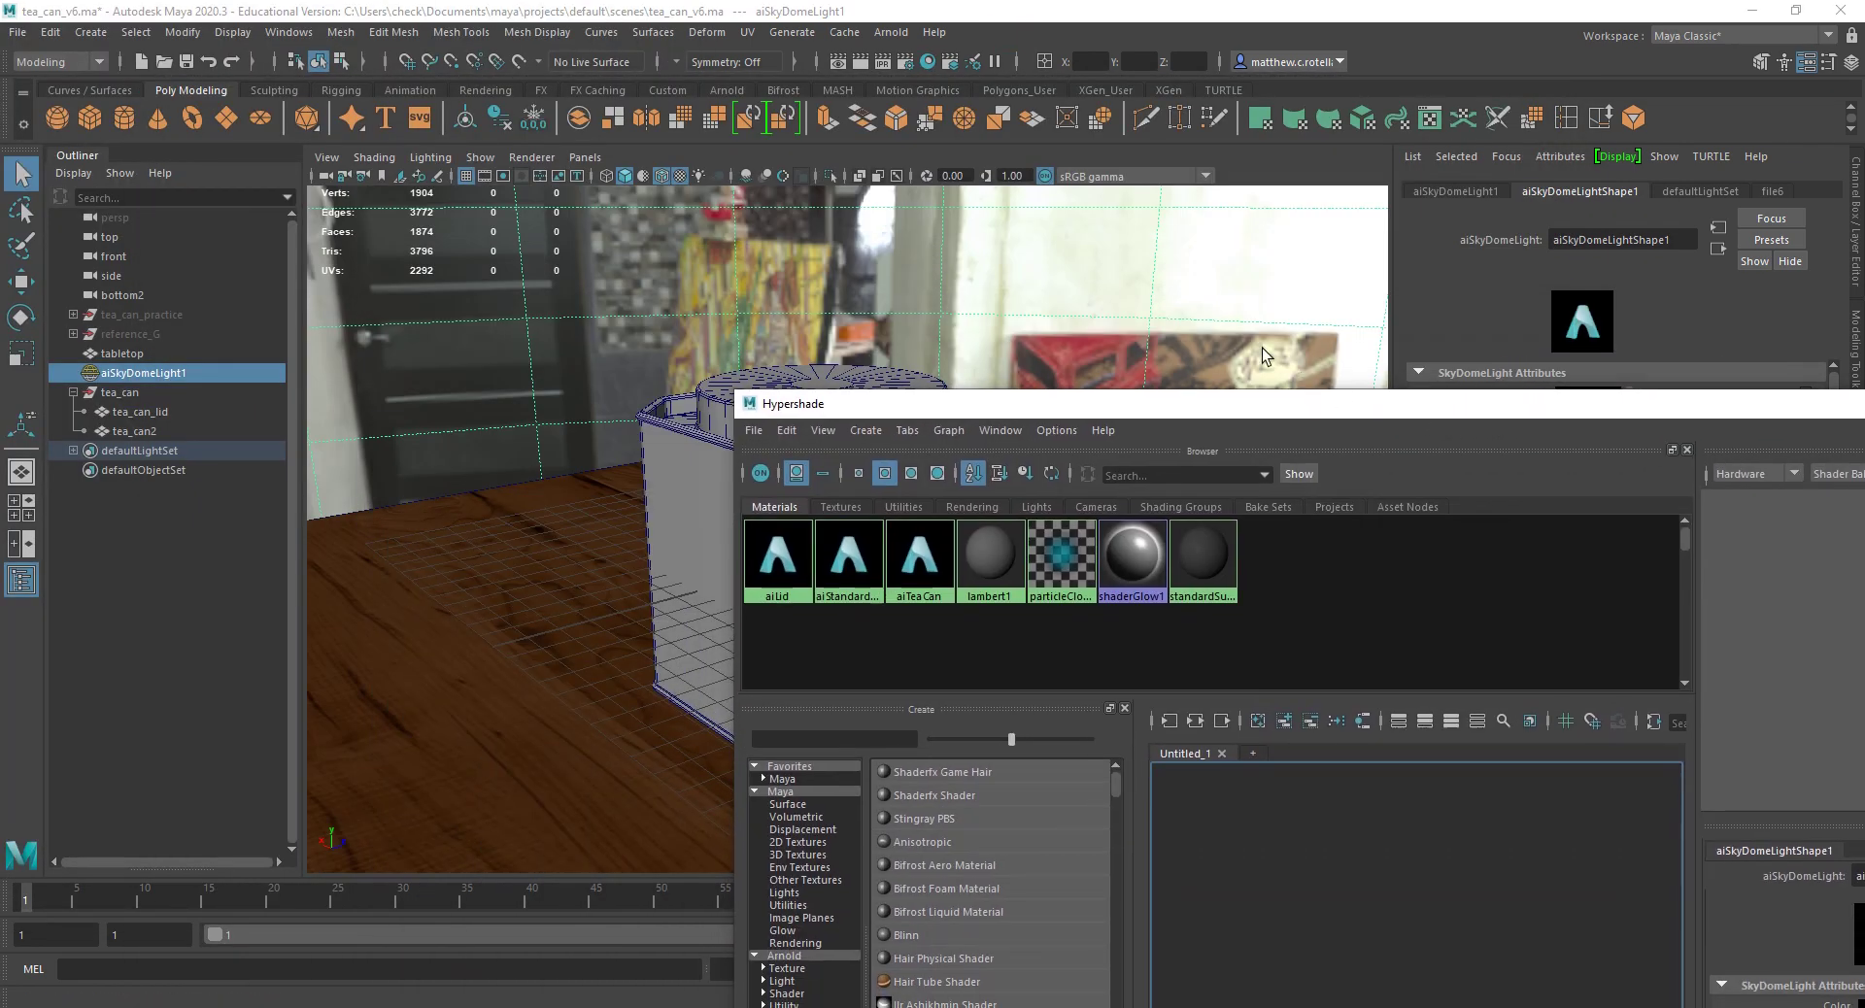
{"action": "left_click_drag", "start_coordinate": [981, 408], "coordinate": [1065, 40]}
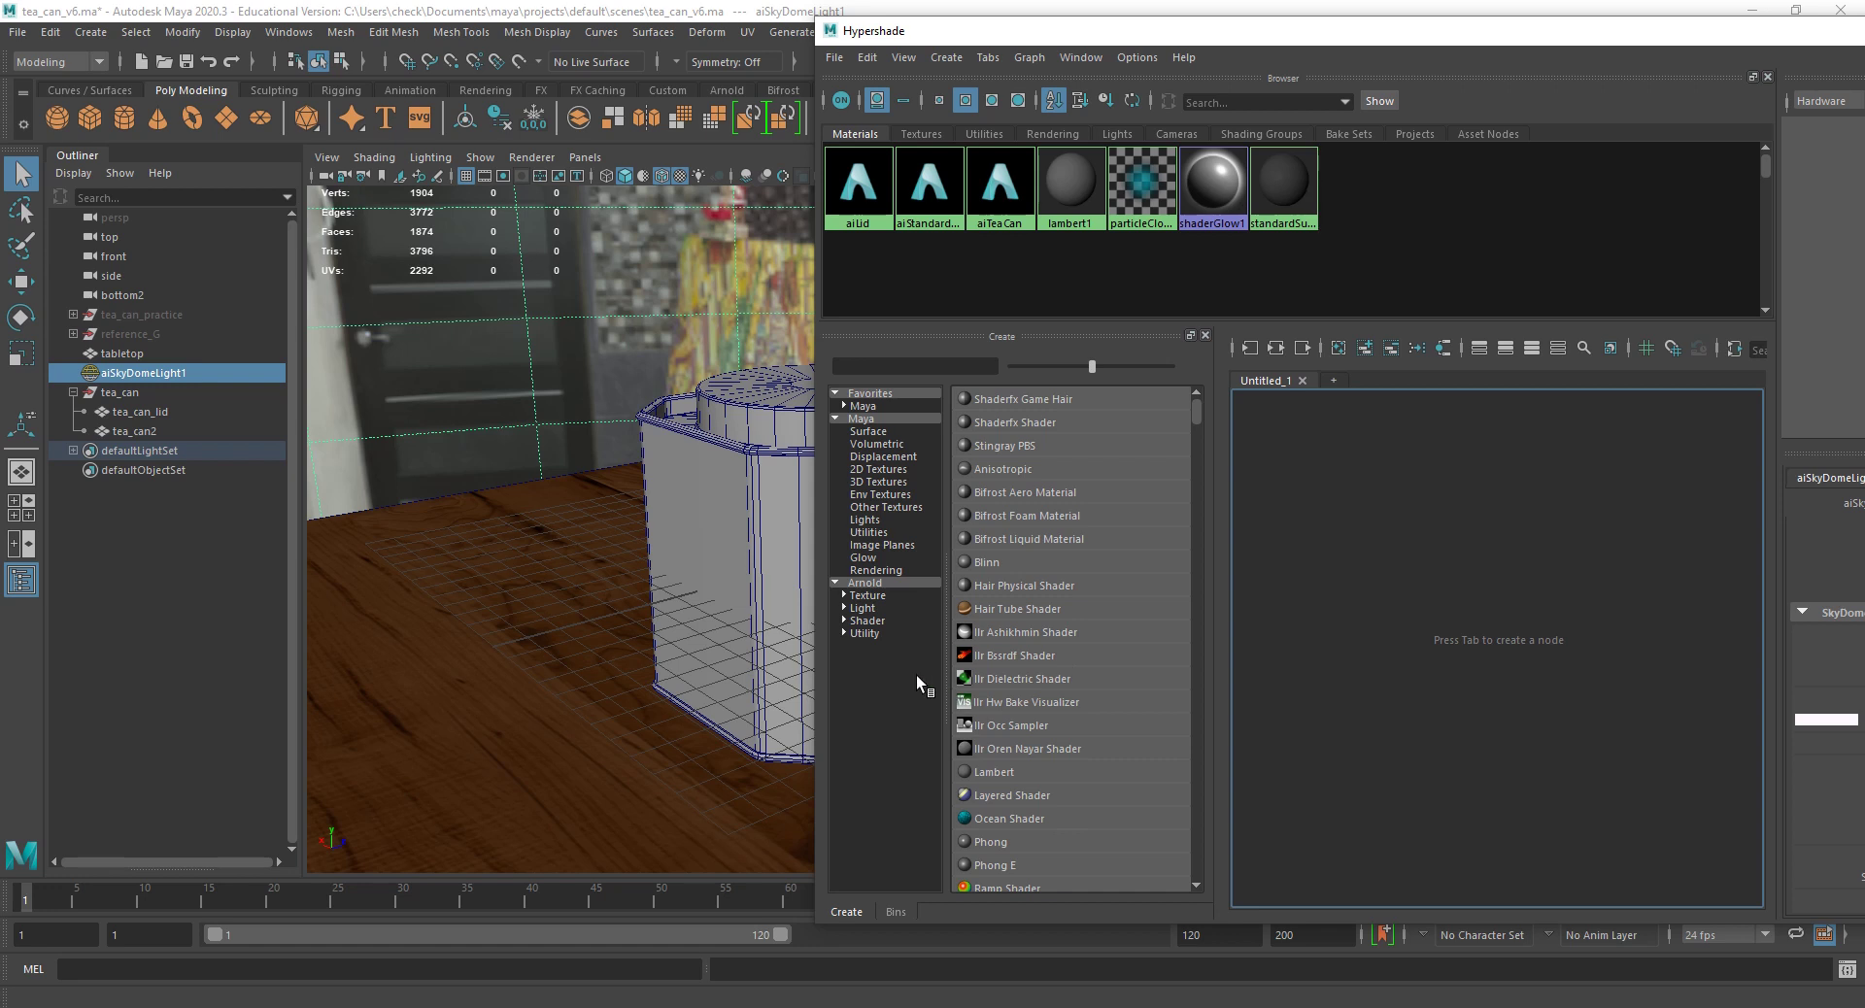
Step: Create an aiStandardSurface material in the Hypershade and name it aiCanBody
{"action": "left_click", "coordinate": [870, 622]}
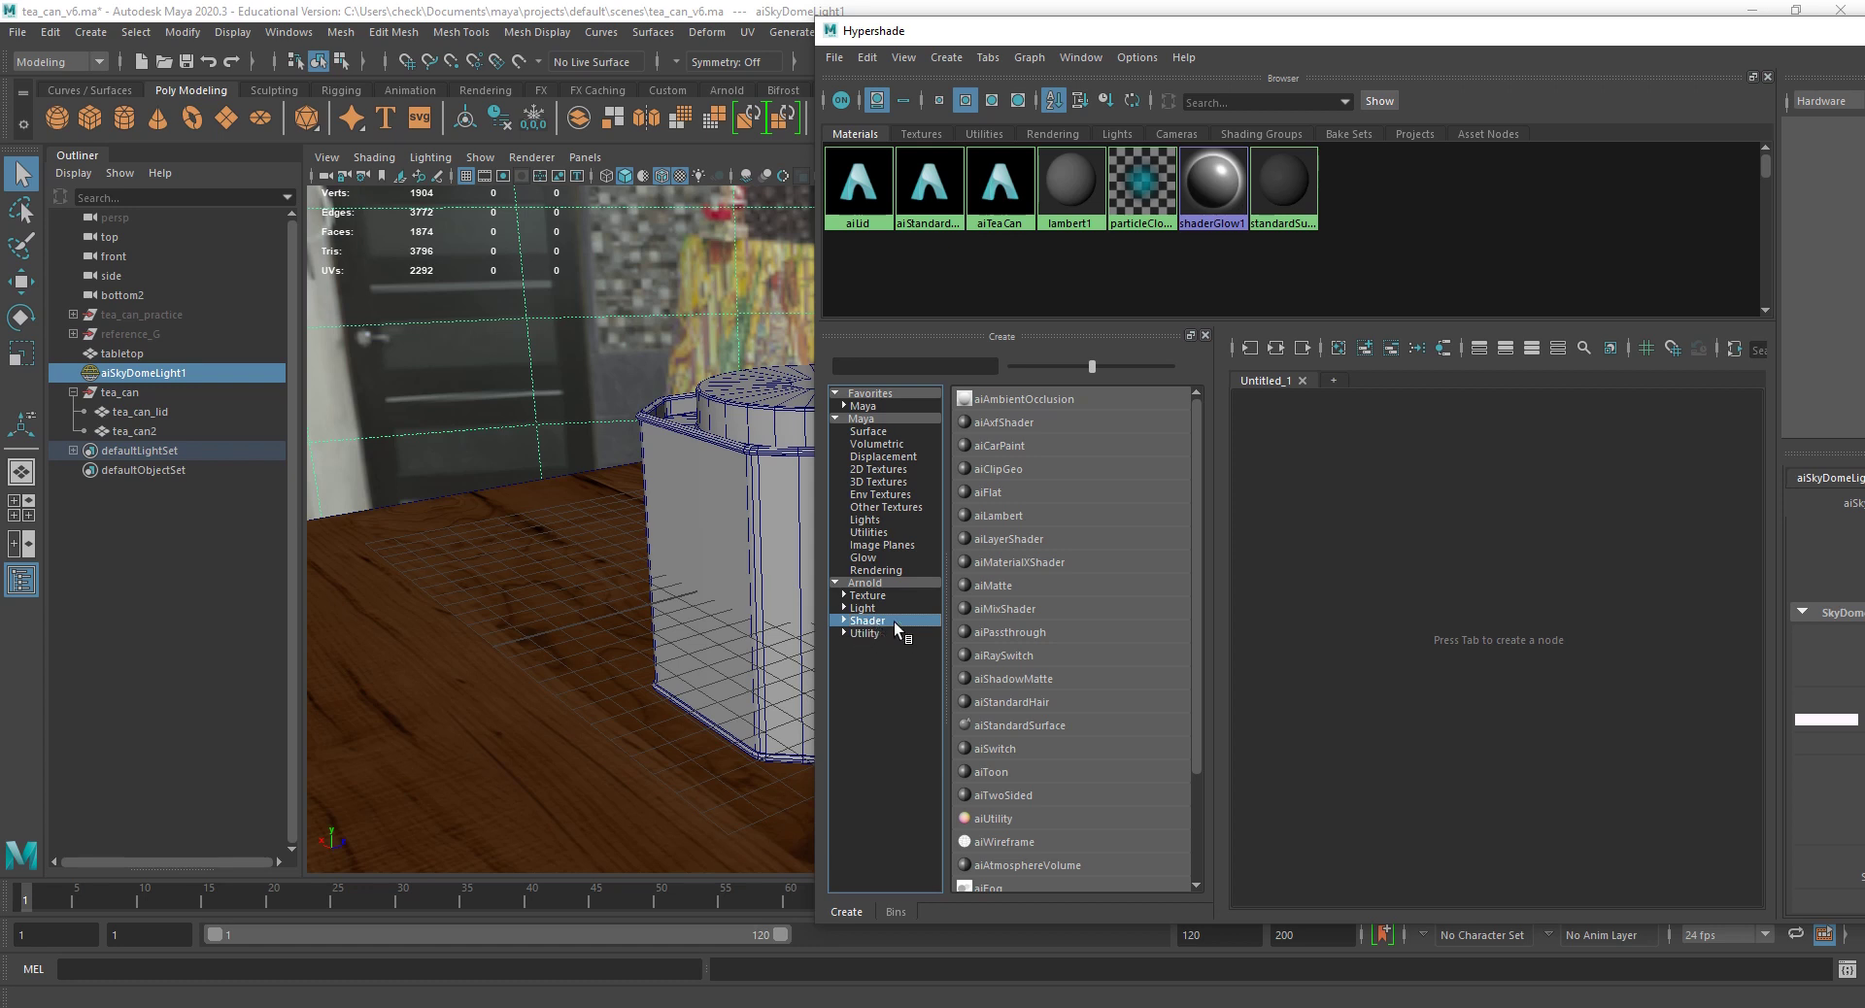
{"action": "left_click", "coordinate": [1003, 724]}
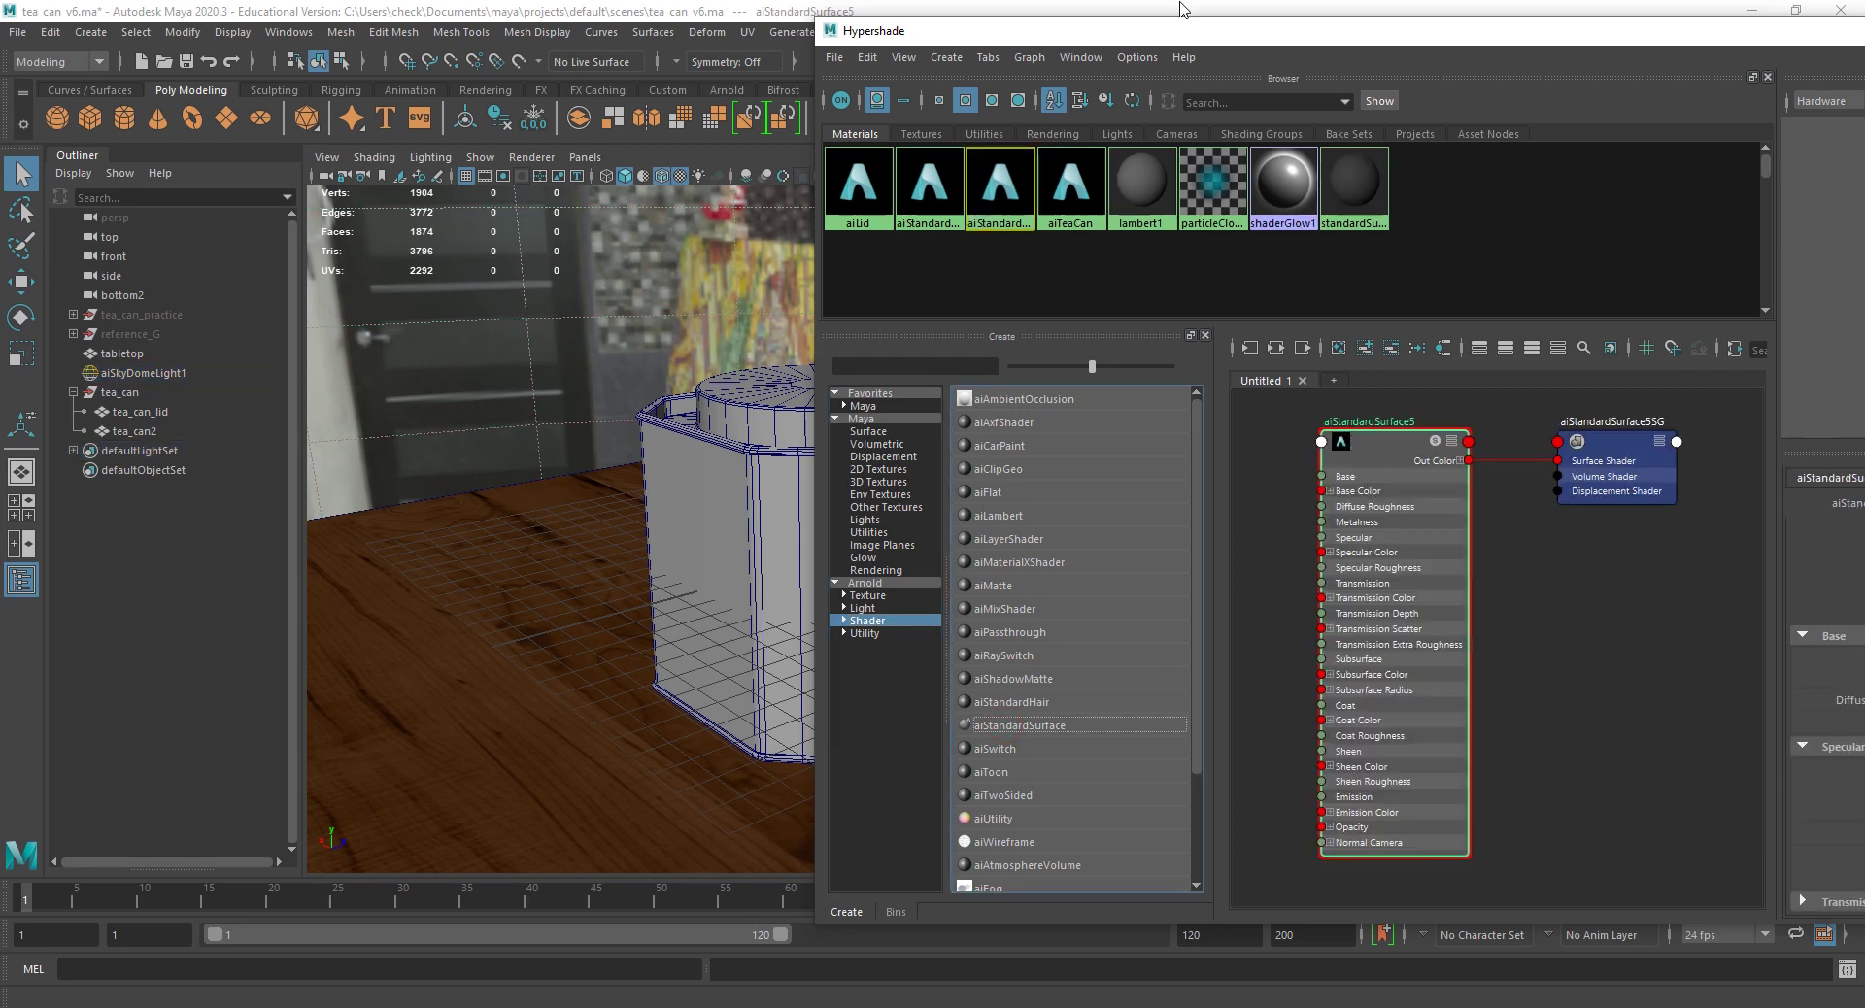
{"action": "left_click_drag", "start_coordinate": [1177, 39], "coordinate": [667, 34]}
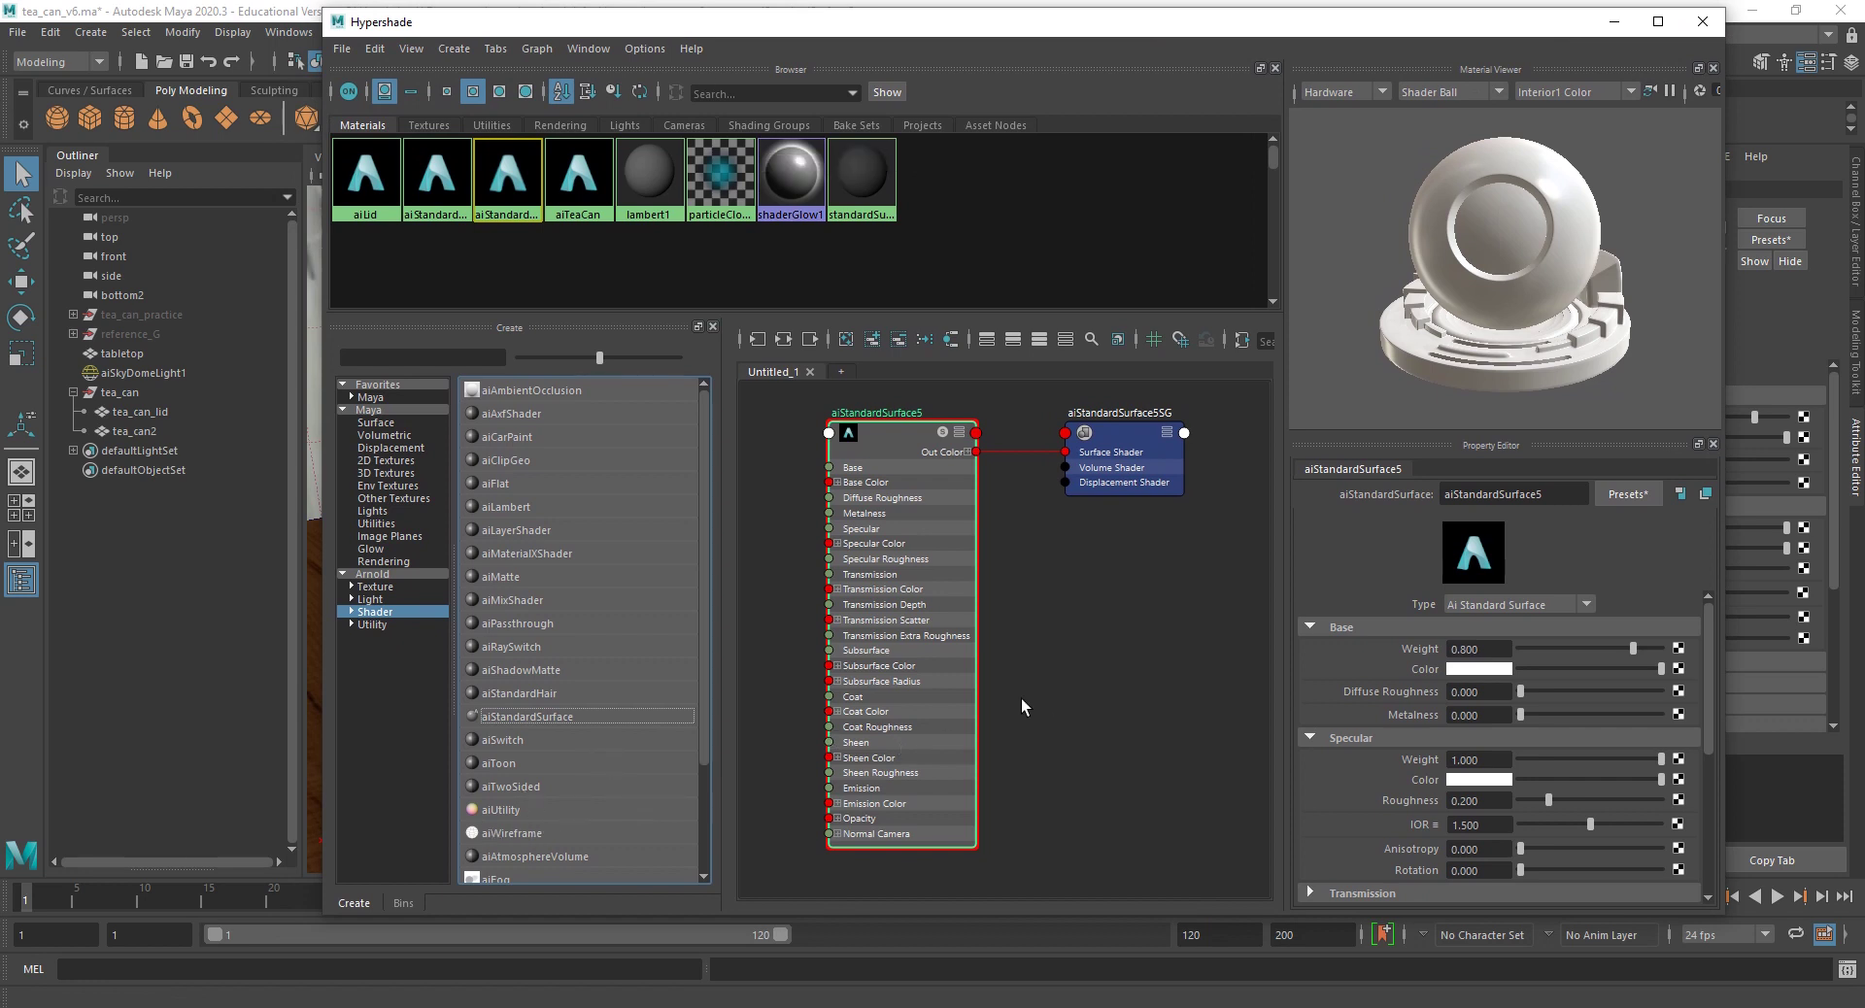
{"action": "left_click", "coordinate": [1550, 493]}
{"action": "key", "text": "BackSpace"}
{"action": "key", "text": "BackSpace"}
{"action": "key", "text": "BackSpace"}
{"action": "key", "text": "BackSpace"}
{"action": "key", "text": "BackSpace"}
{"action": "key", "text": "BackSpace"}
{"action": "key", "text": "BackSpace"}
{"action": "key", "text": "BackSpace"}
{"action": "key", "text": "BackSpace"}
{"action": "key", "text": "BackSpace"}
{"action": "key", "text": "BackSpace"}
{"action": "key", "text": "BackSpace"}
{"action": "key", "text": "BackSpace"}
{"action": "key", "text": "BackSpace"}
{"action": "key", "text": "BackSpace"}
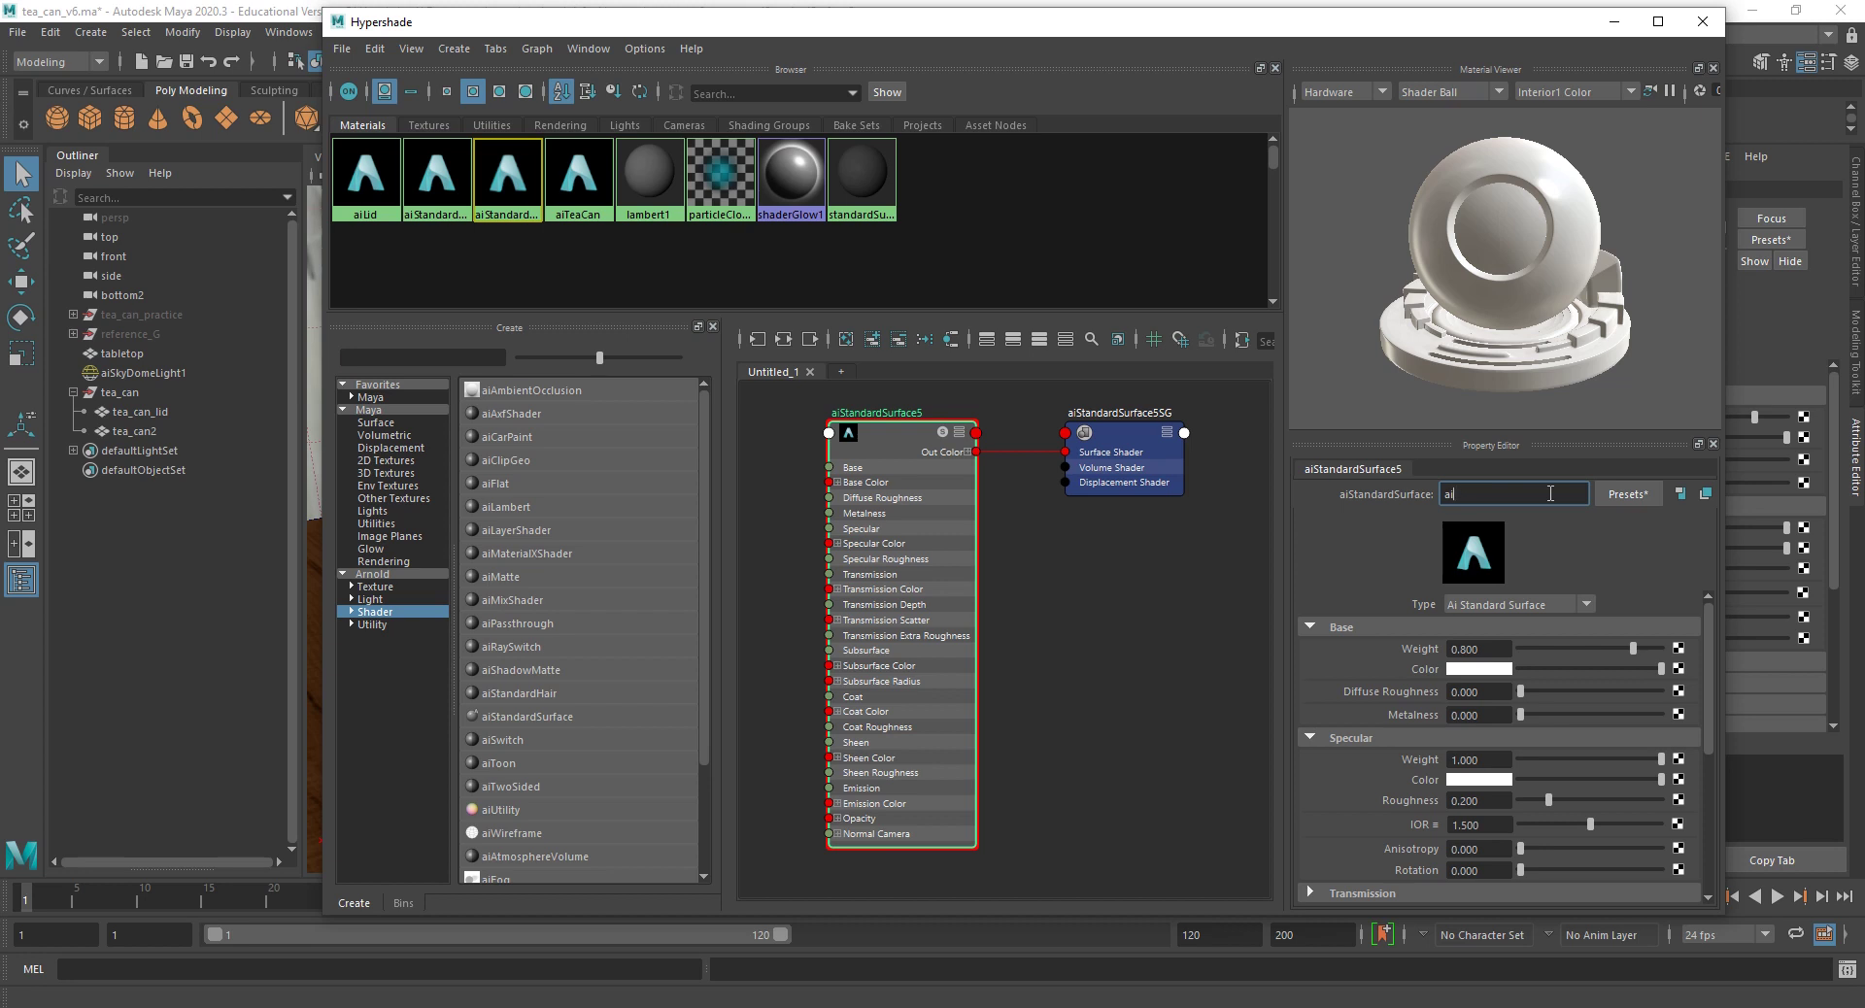
{"action": "type", "text": "CanBody"}
{"action": "left_click", "coordinate": [1126, 653]}
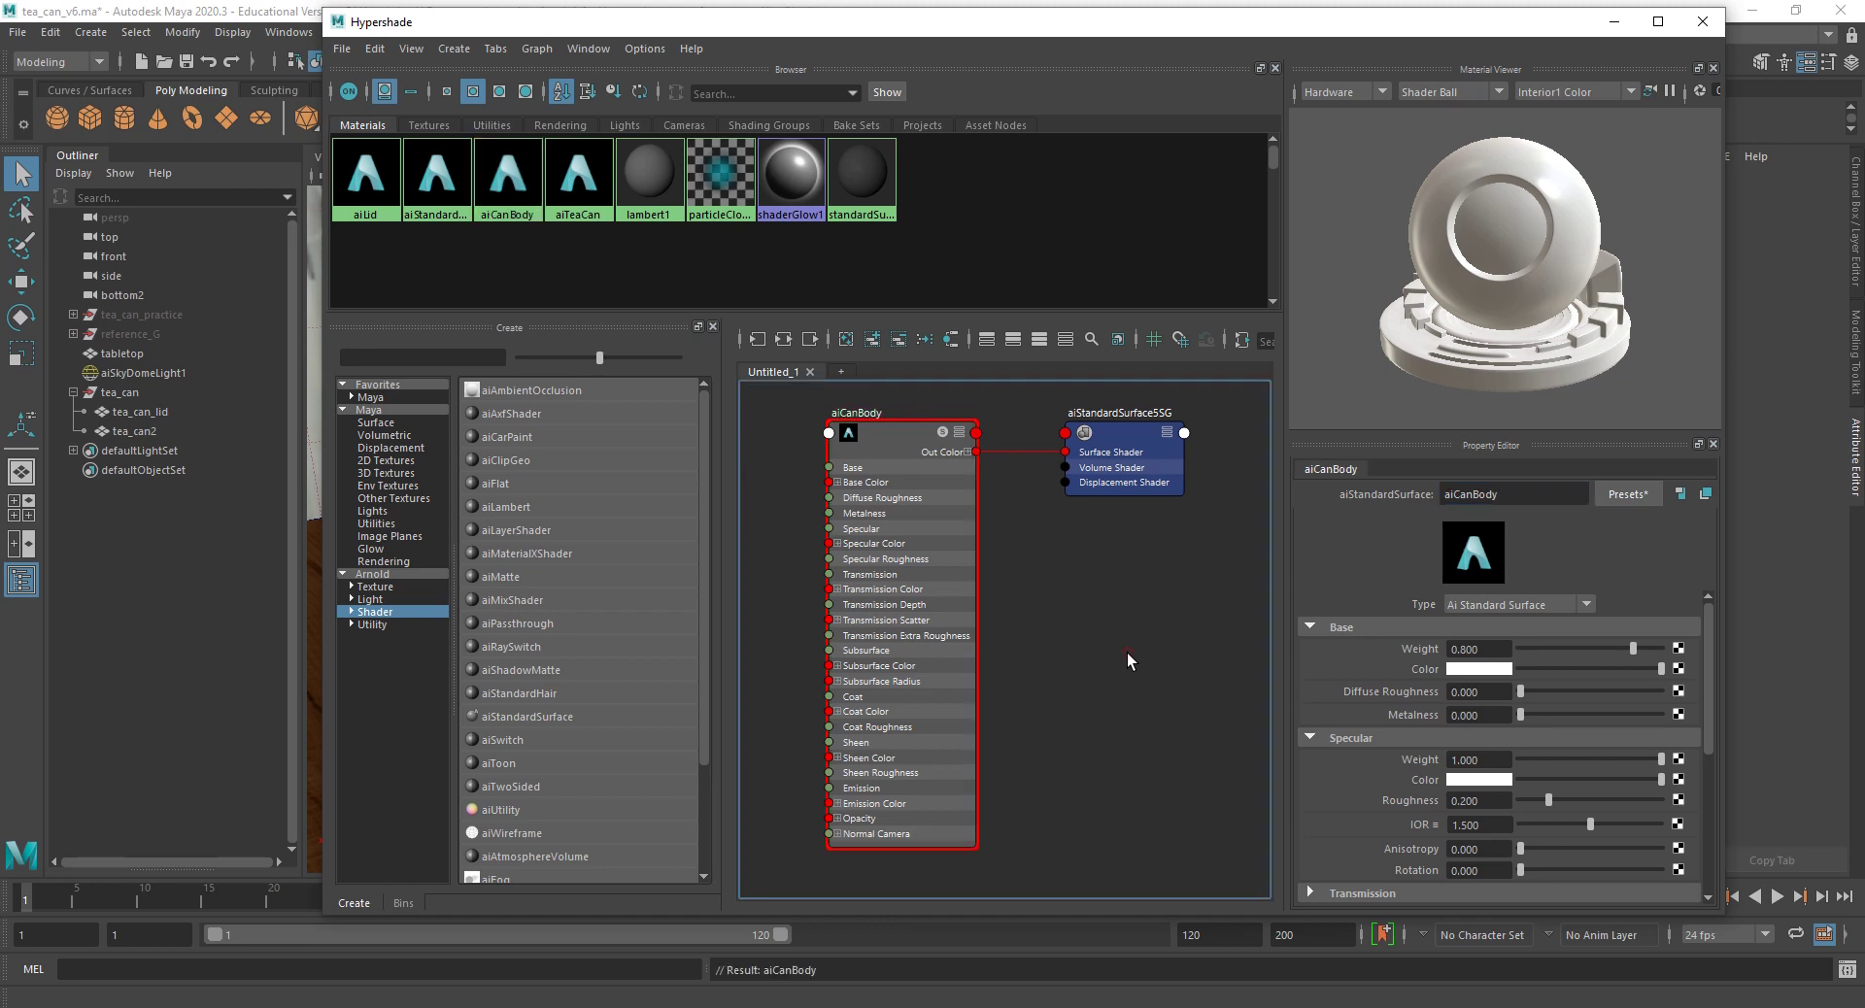
Step: Create a second aiStandardSurface material and name it aiCanLid
{"action": "left_click", "coordinate": [540, 715]}
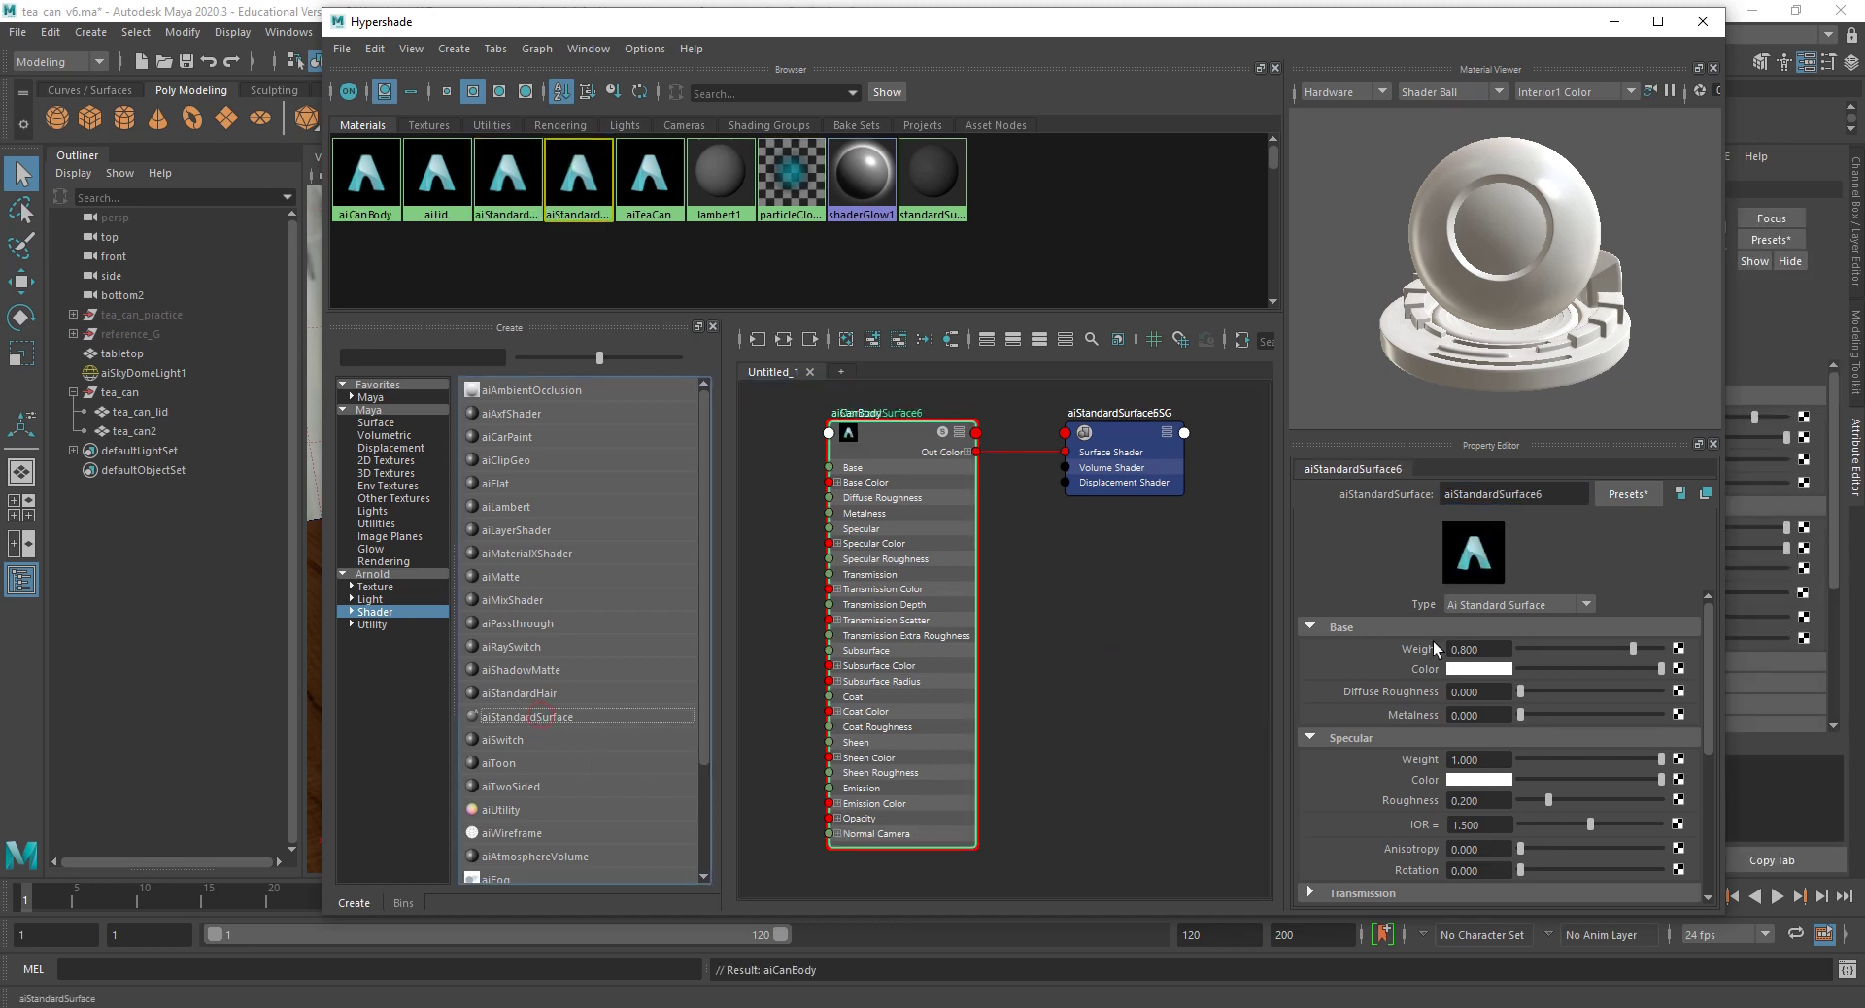
{"action": "left_click", "coordinate": [1569, 493]}
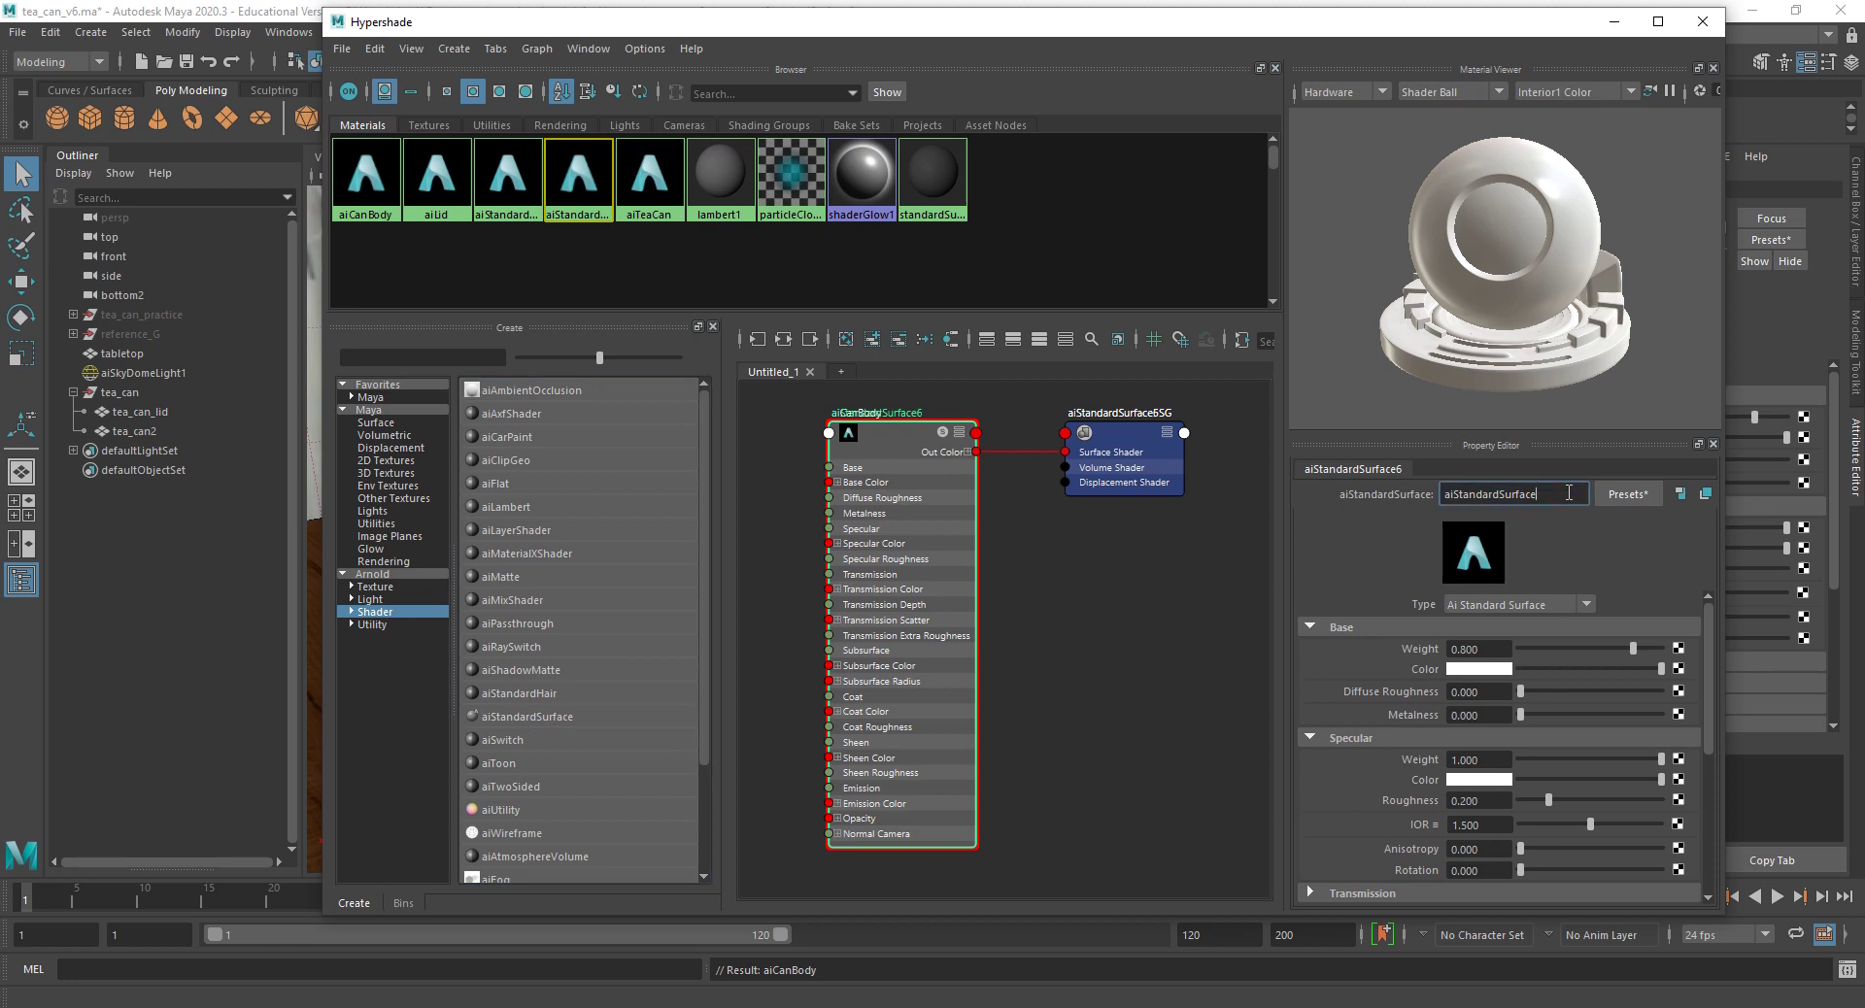
{"action": "key", "text": "BackSpace"}
{"action": "key", "text": "BackSpace"}
{"action": "key", "text": "BackSpace"}
{"action": "key", "text": "BackSpace"}
{"action": "key", "text": "BackSpace"}
{"action": "key", "text": "BackSpace"}
{"action": "key", "text": "BackSpace"}
{"action": "key", "text": "BackSpace"}
{"action": "key", "text": "BackSpace"}
{"action": "key", "text": "BackSpace"}
{"action": "key", "text": "BackSpace"}
{"action": "key", "text": "BackSpace"}
{"action": "key", "text": "BackSpace"}
{"action": "key", "text": "BackSpace"}
{"action": "key", "text": "BackSpace"}
{"action": "type", "text": "CanLid"}
{"action": "key", "text": "Return"}
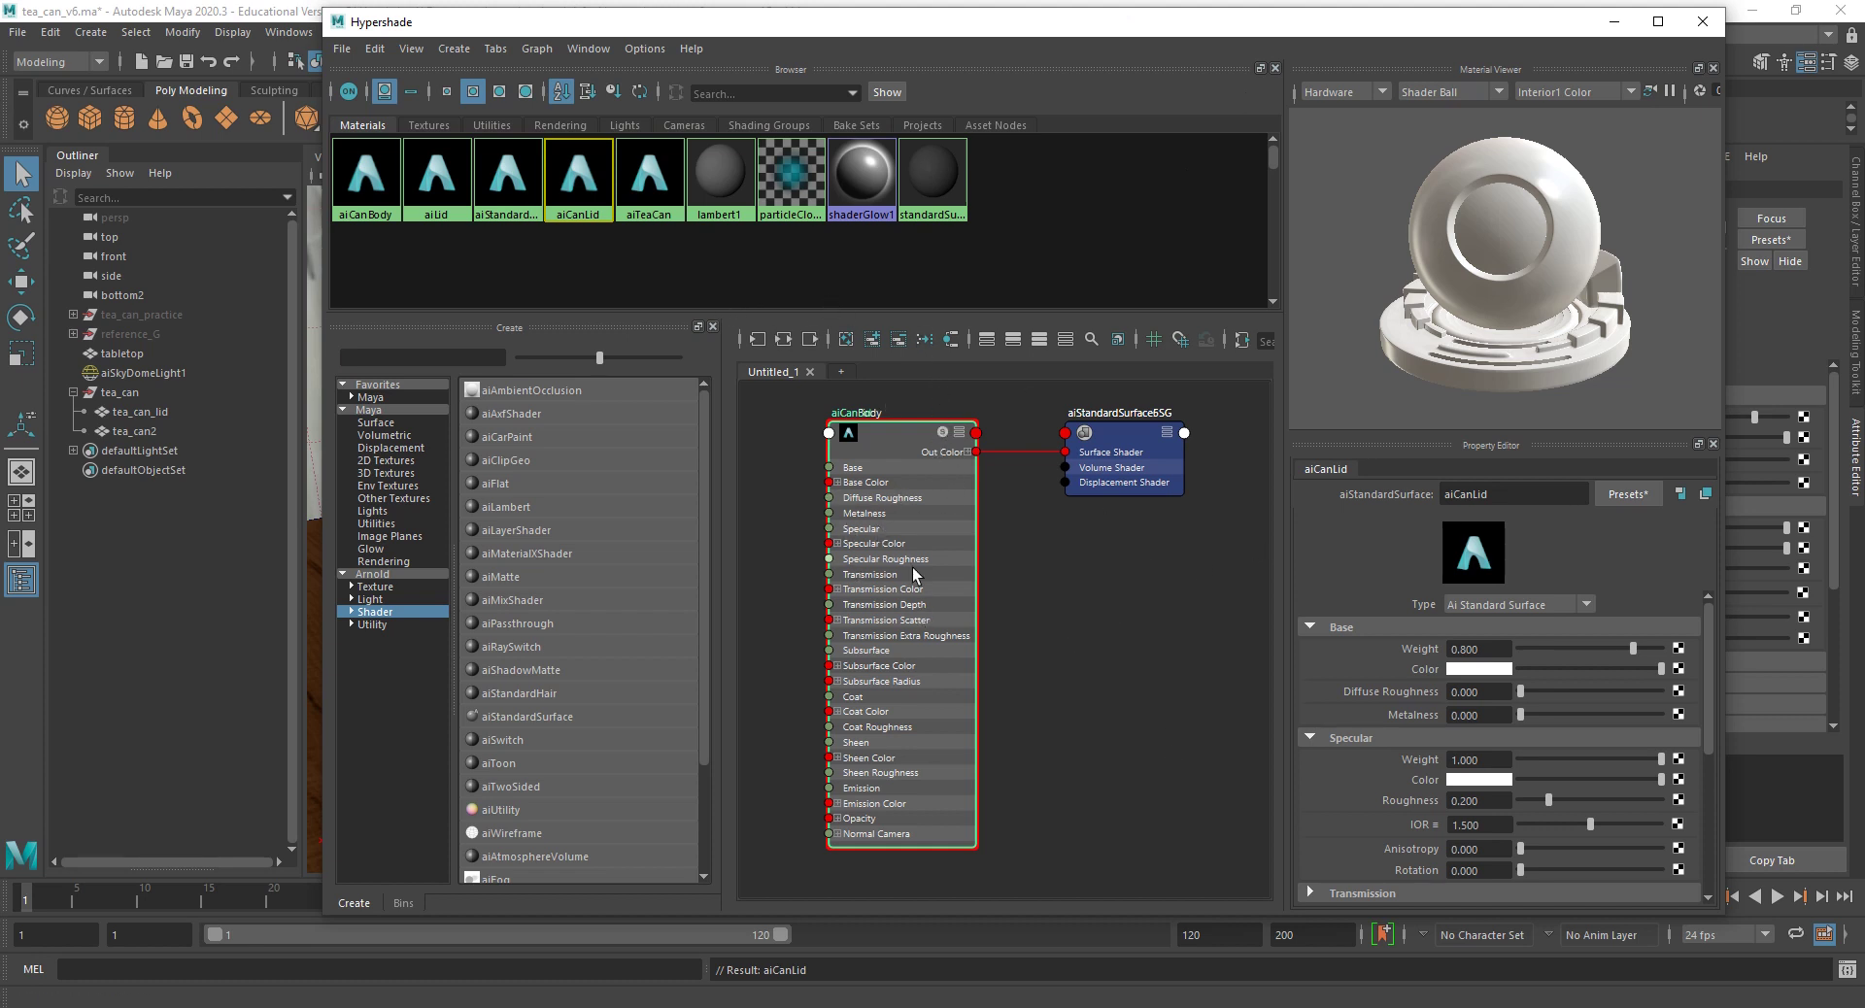
Step: Separate the overlapping aiCanBody and aiCanLid nodes and rearrange the graph so both shader networks are laid out apart
{"action": "scroll", "coordinate": [998, 587], "scroll_direction": "down", "scroll_amount": 2}
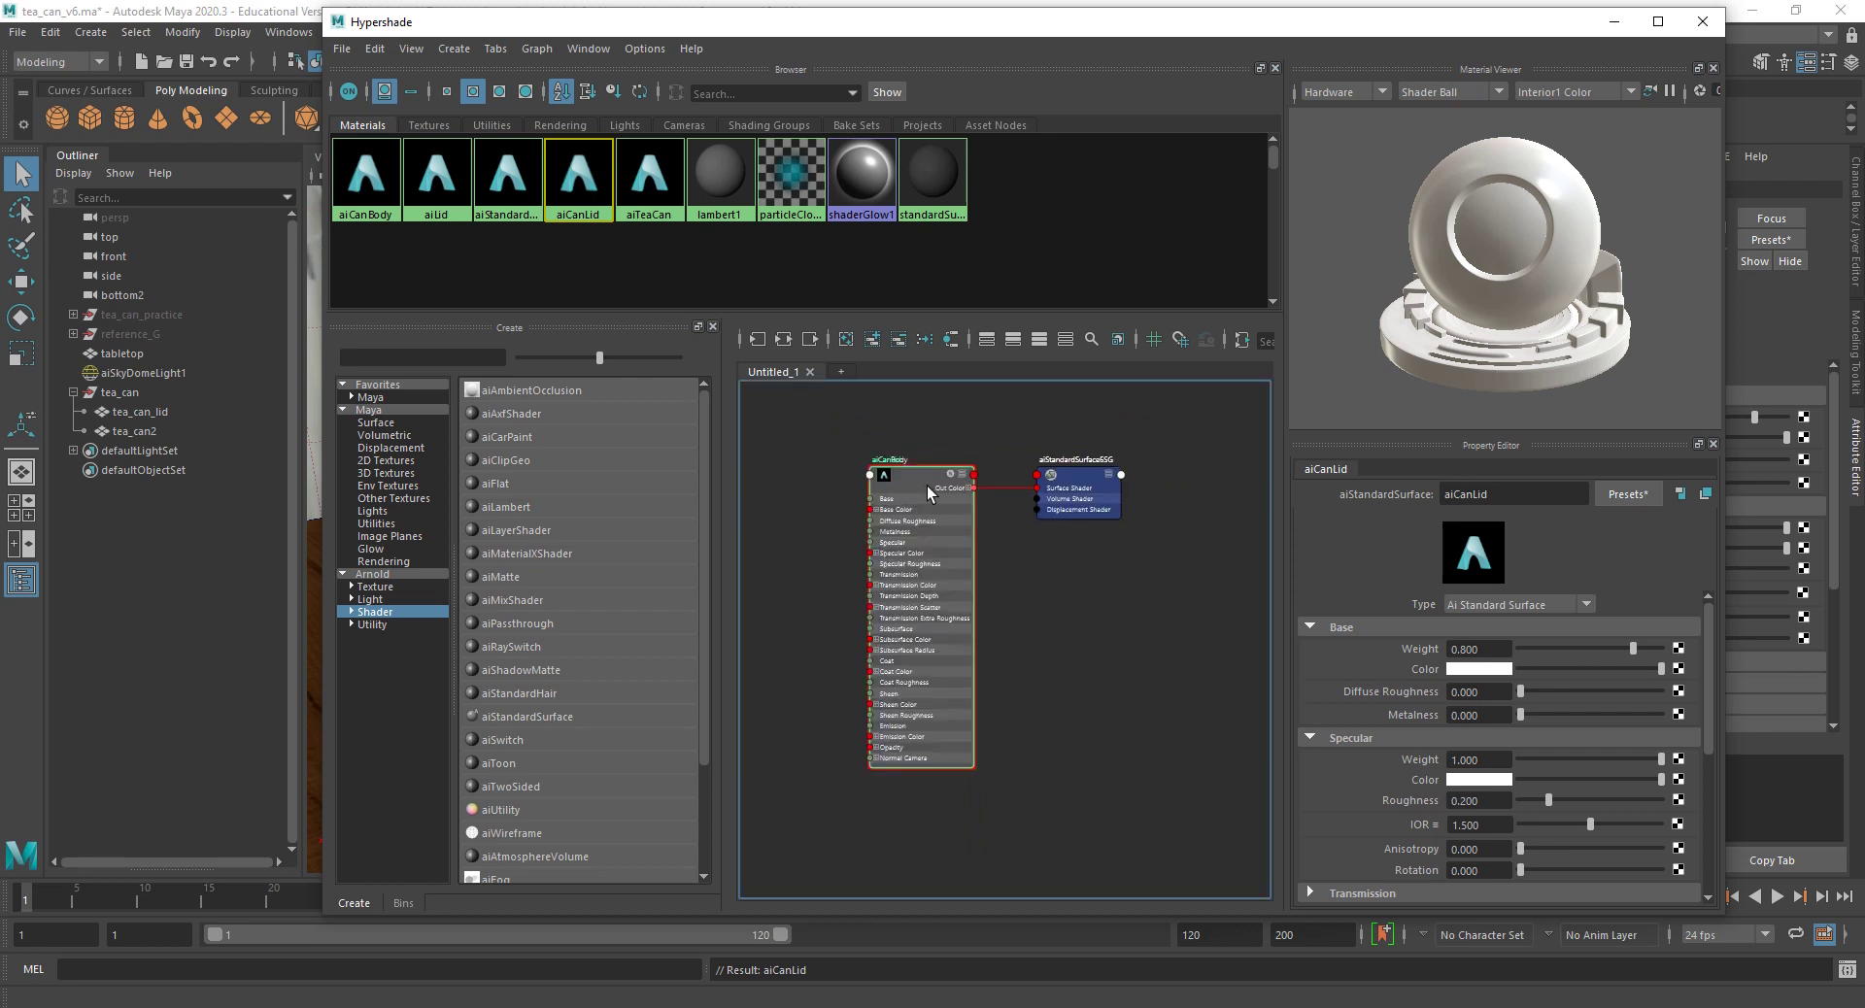
{"action": "left_click_drag", "start_coordinate": [926, 485], "coordinate": [981, 583]}
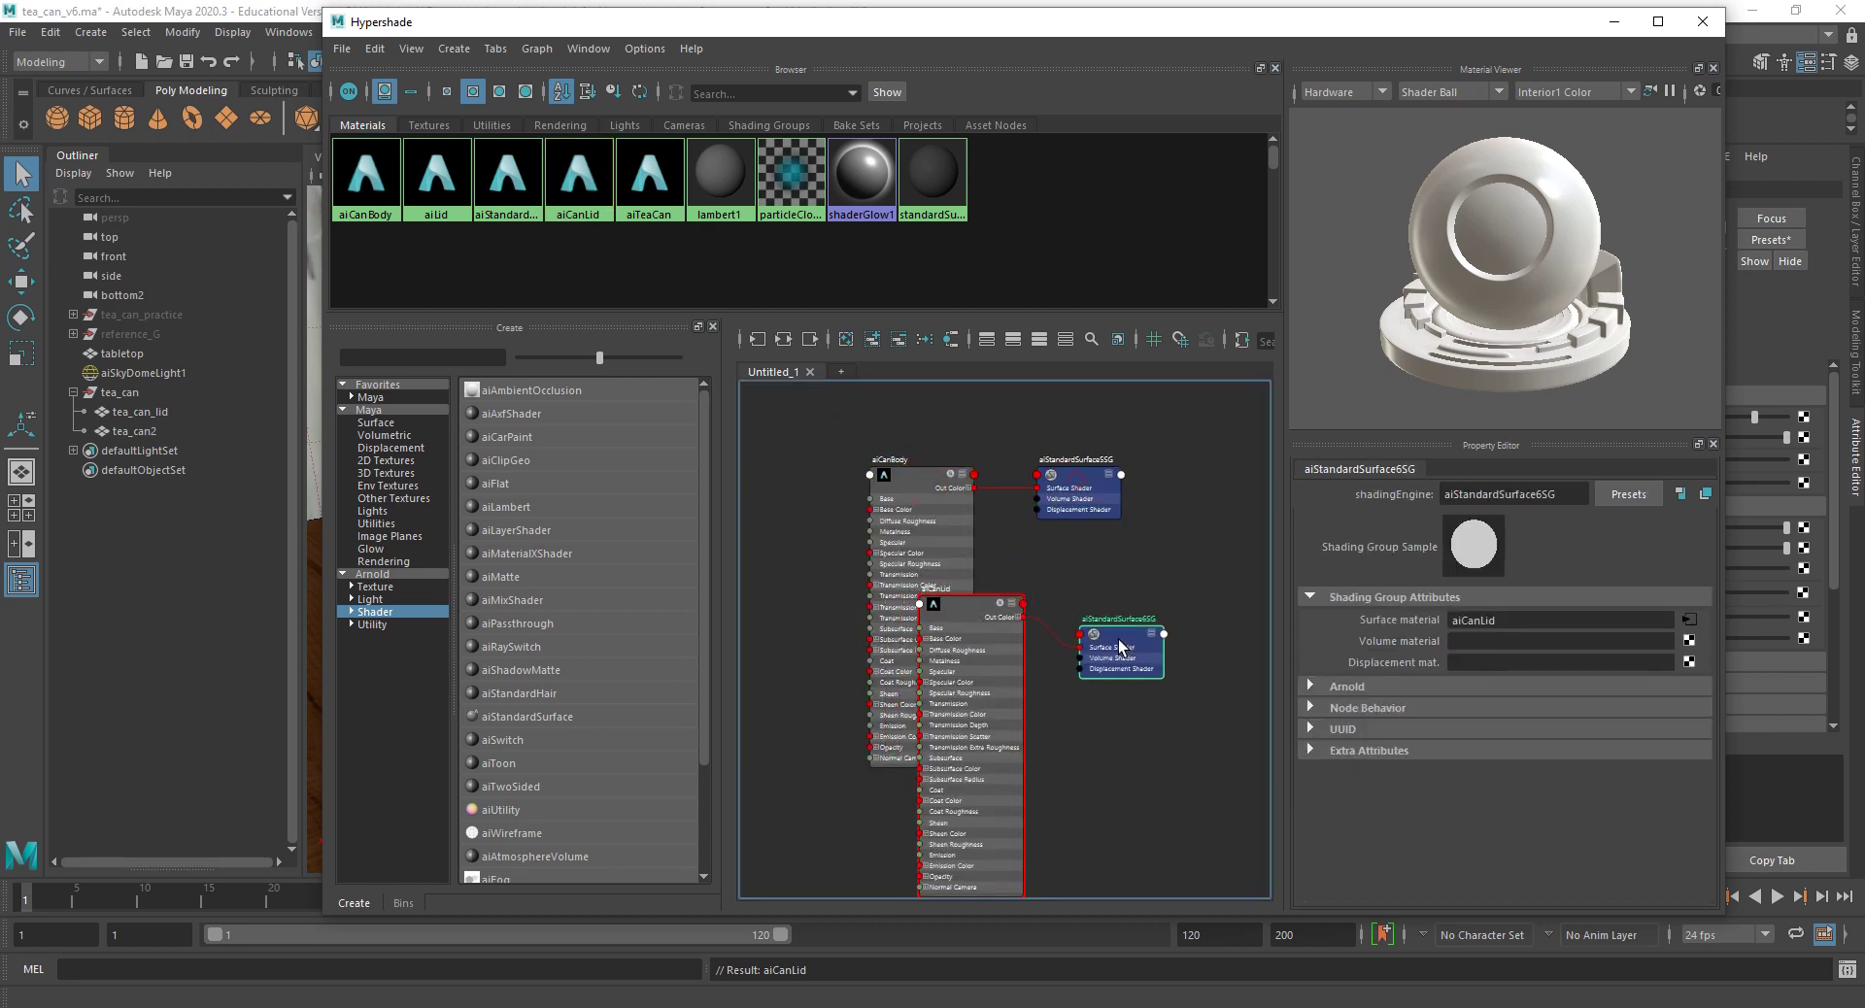
{"action": "middle_click_drag", "start_coordinate": [1146, 586], "coordinate": [1166, 528]}
{"action": "left_click_drag", "start_coordinate": [808, 399], "coordinate": [1203, 879]}
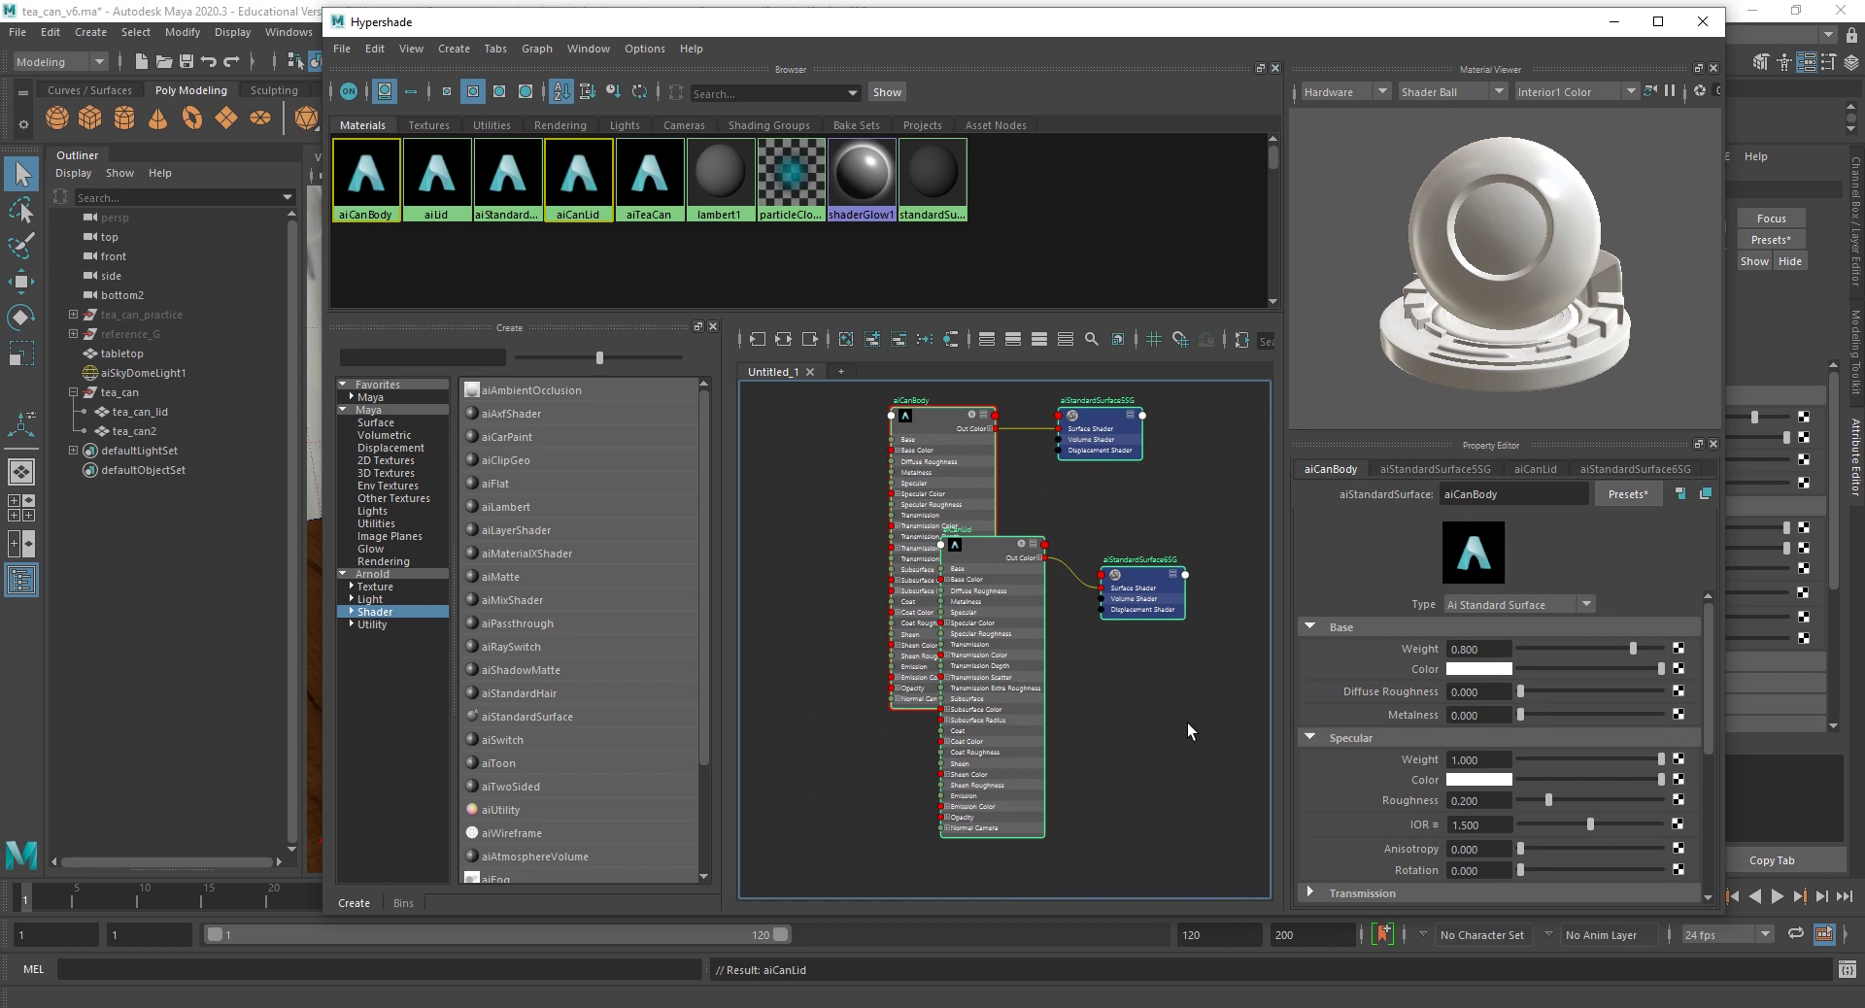
{"action": "left_click", "coordinate": [925, 340]}
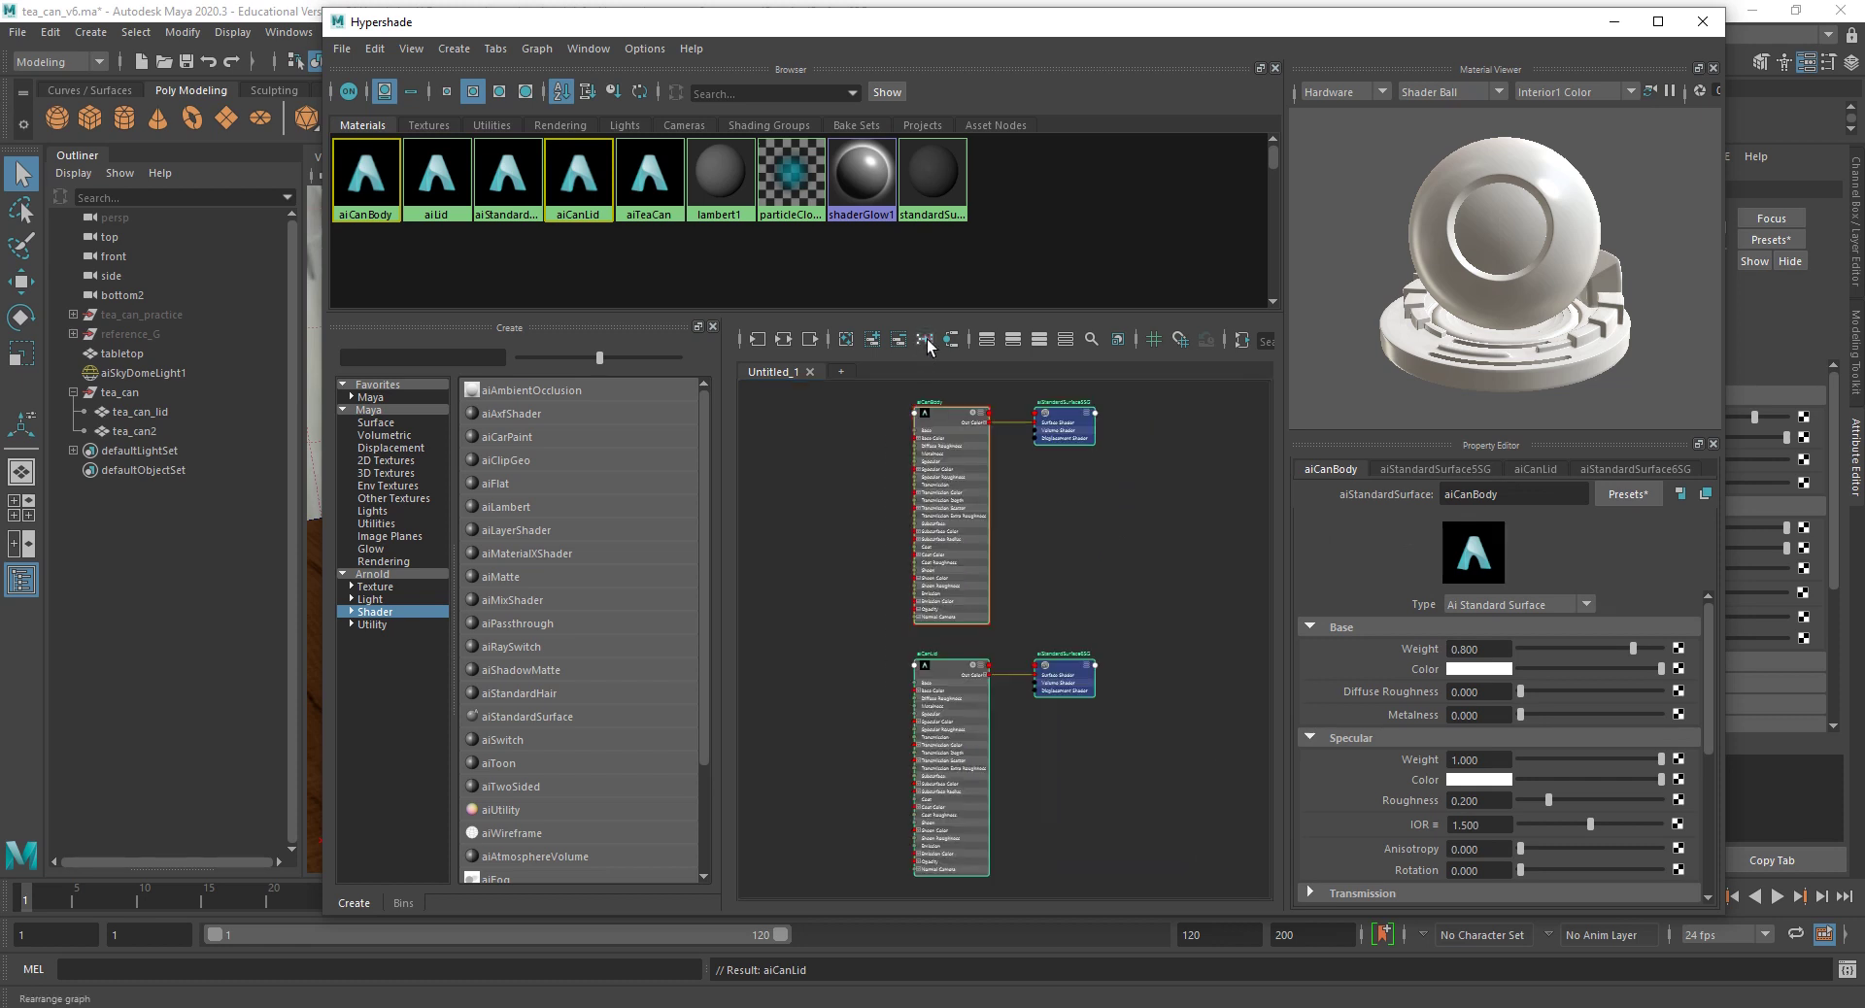
{"action": "left_click", "coordinate": [1157, 649]}
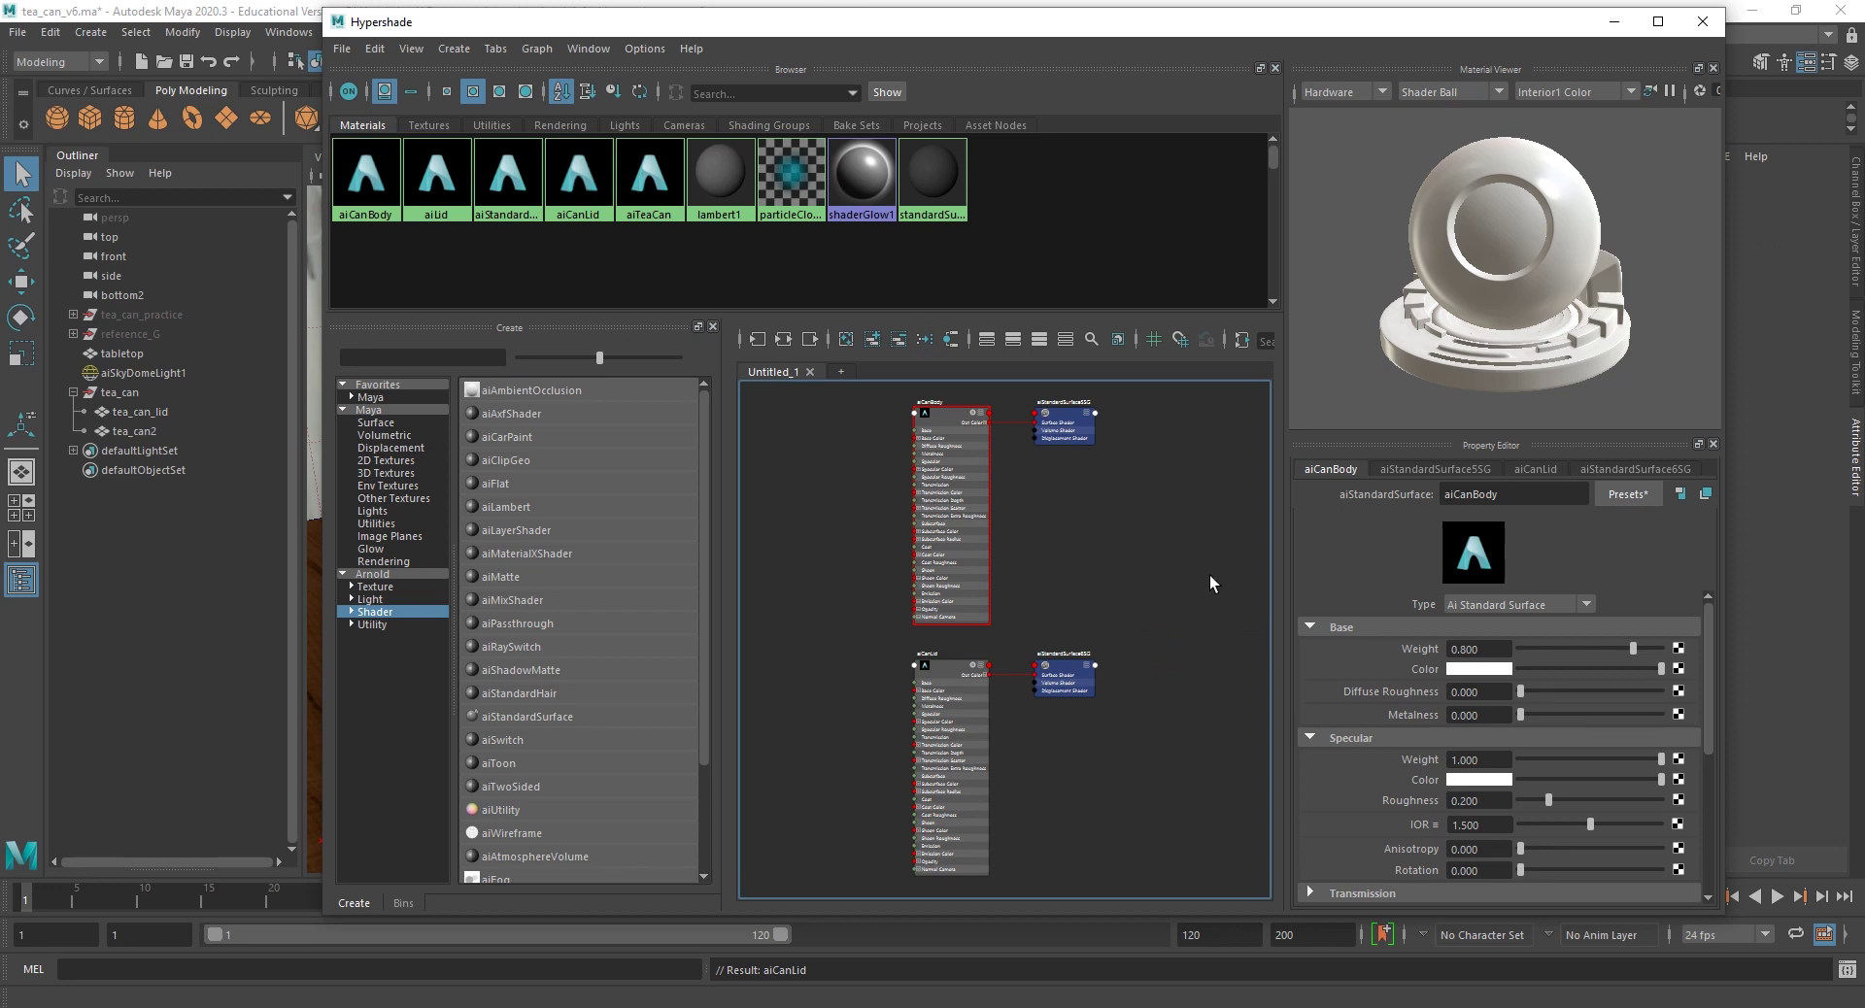
Step: Minimize the Hypershade, open the UV Editor for the tea_can2 body mesh, and place the UV Toolkit beside it
{"action": "left_click", "coordinate": [1292, 923]}
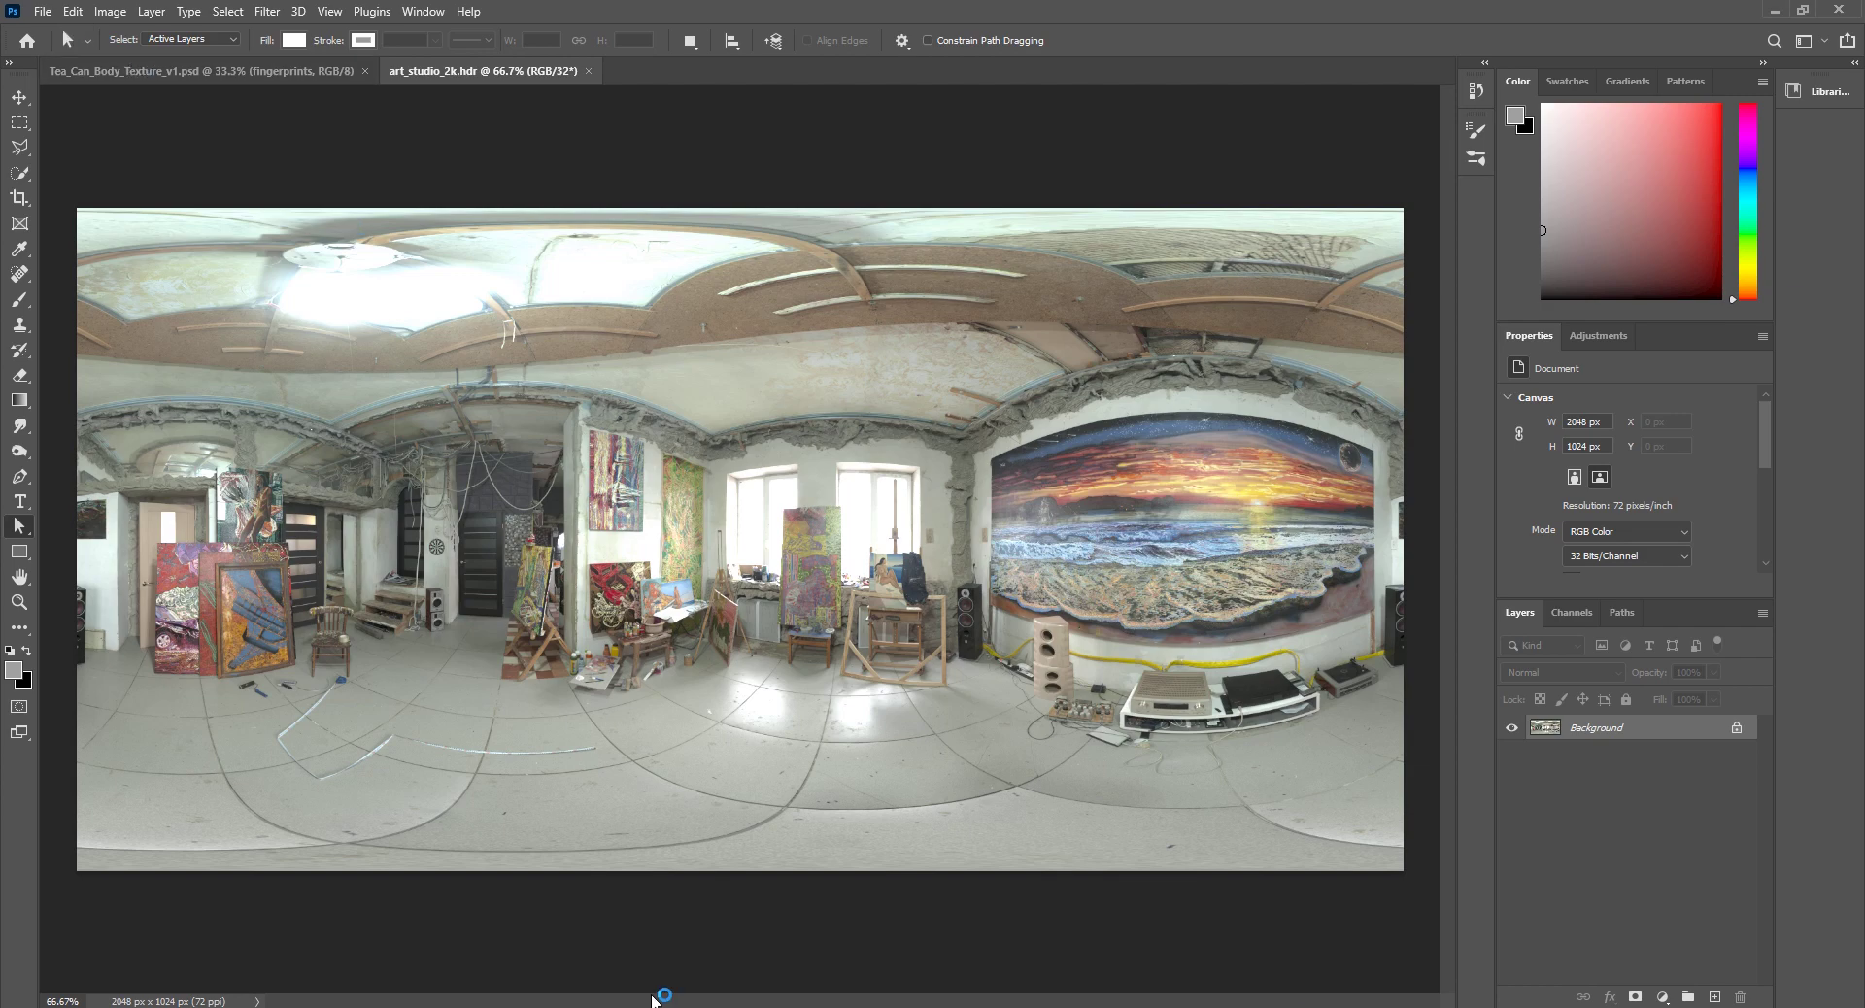
{"action": "left_click", "coordinate": [880, 957]}
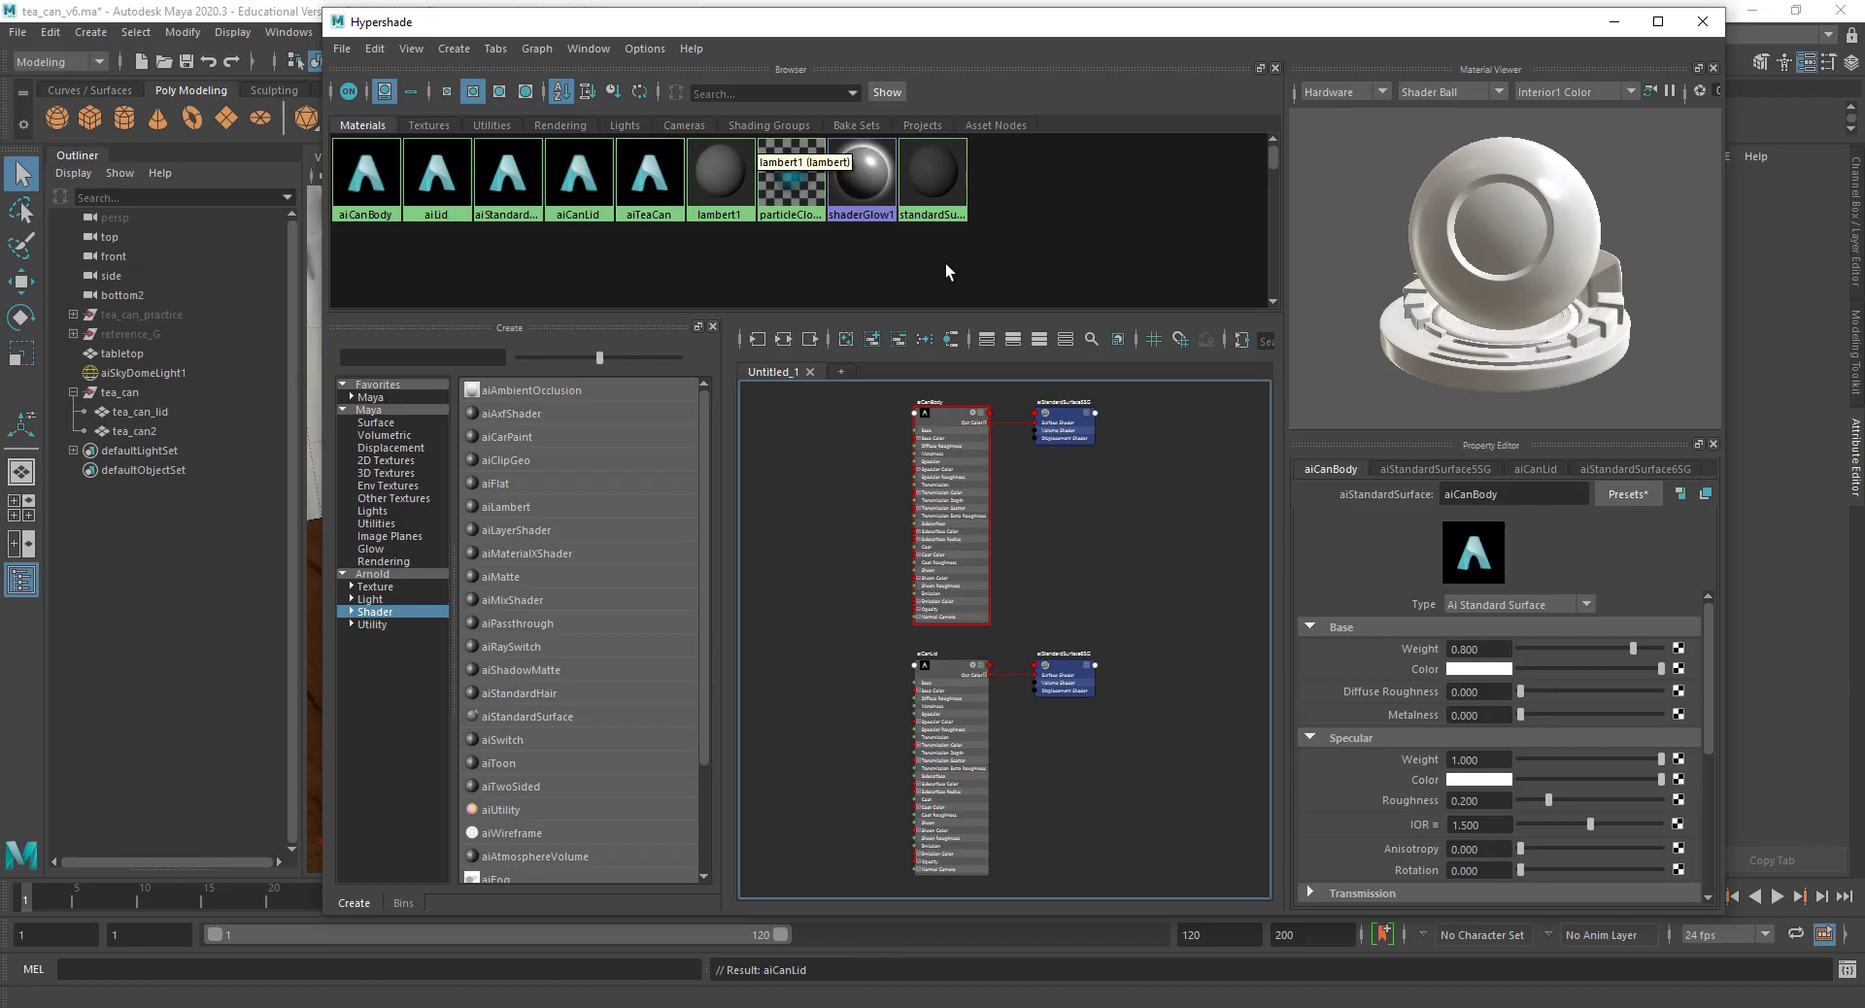
{"action": "left_click", "coordinate": [1613, 22]}
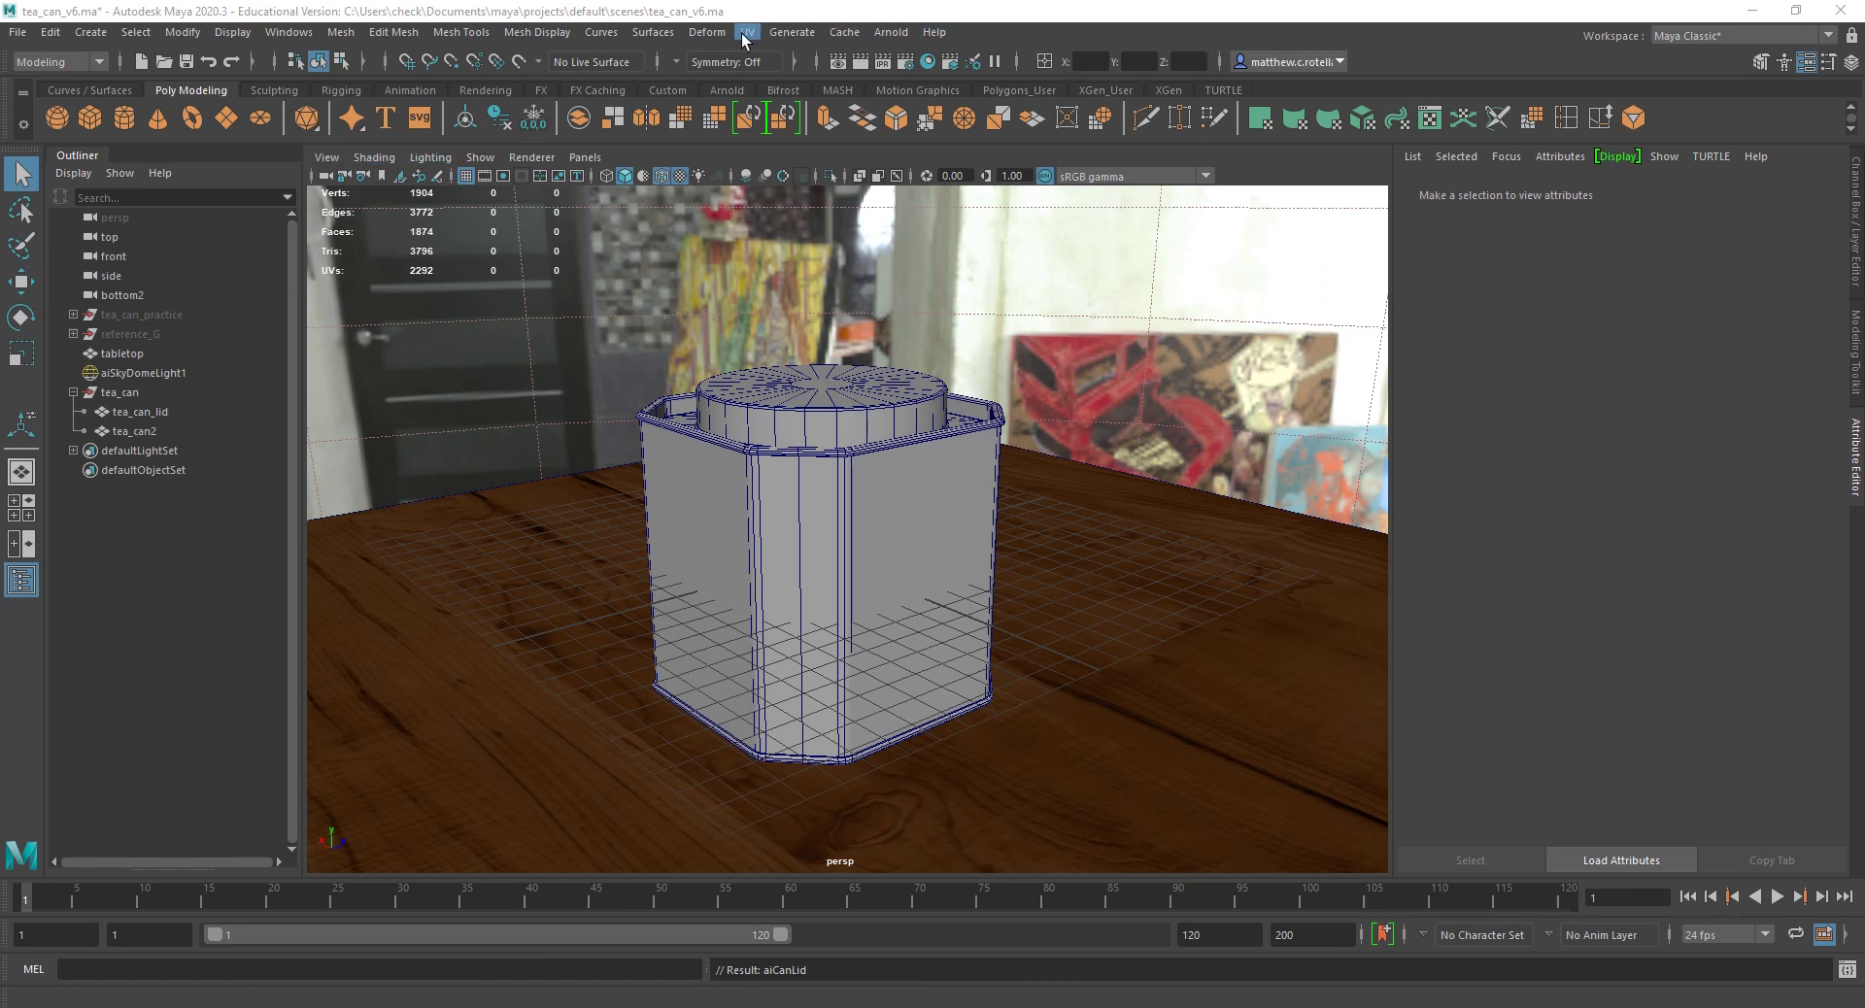
{"action": "left_click", "coordinate": [848, 510]}
{"action": "left_click", "coordinate": [748, 32]}
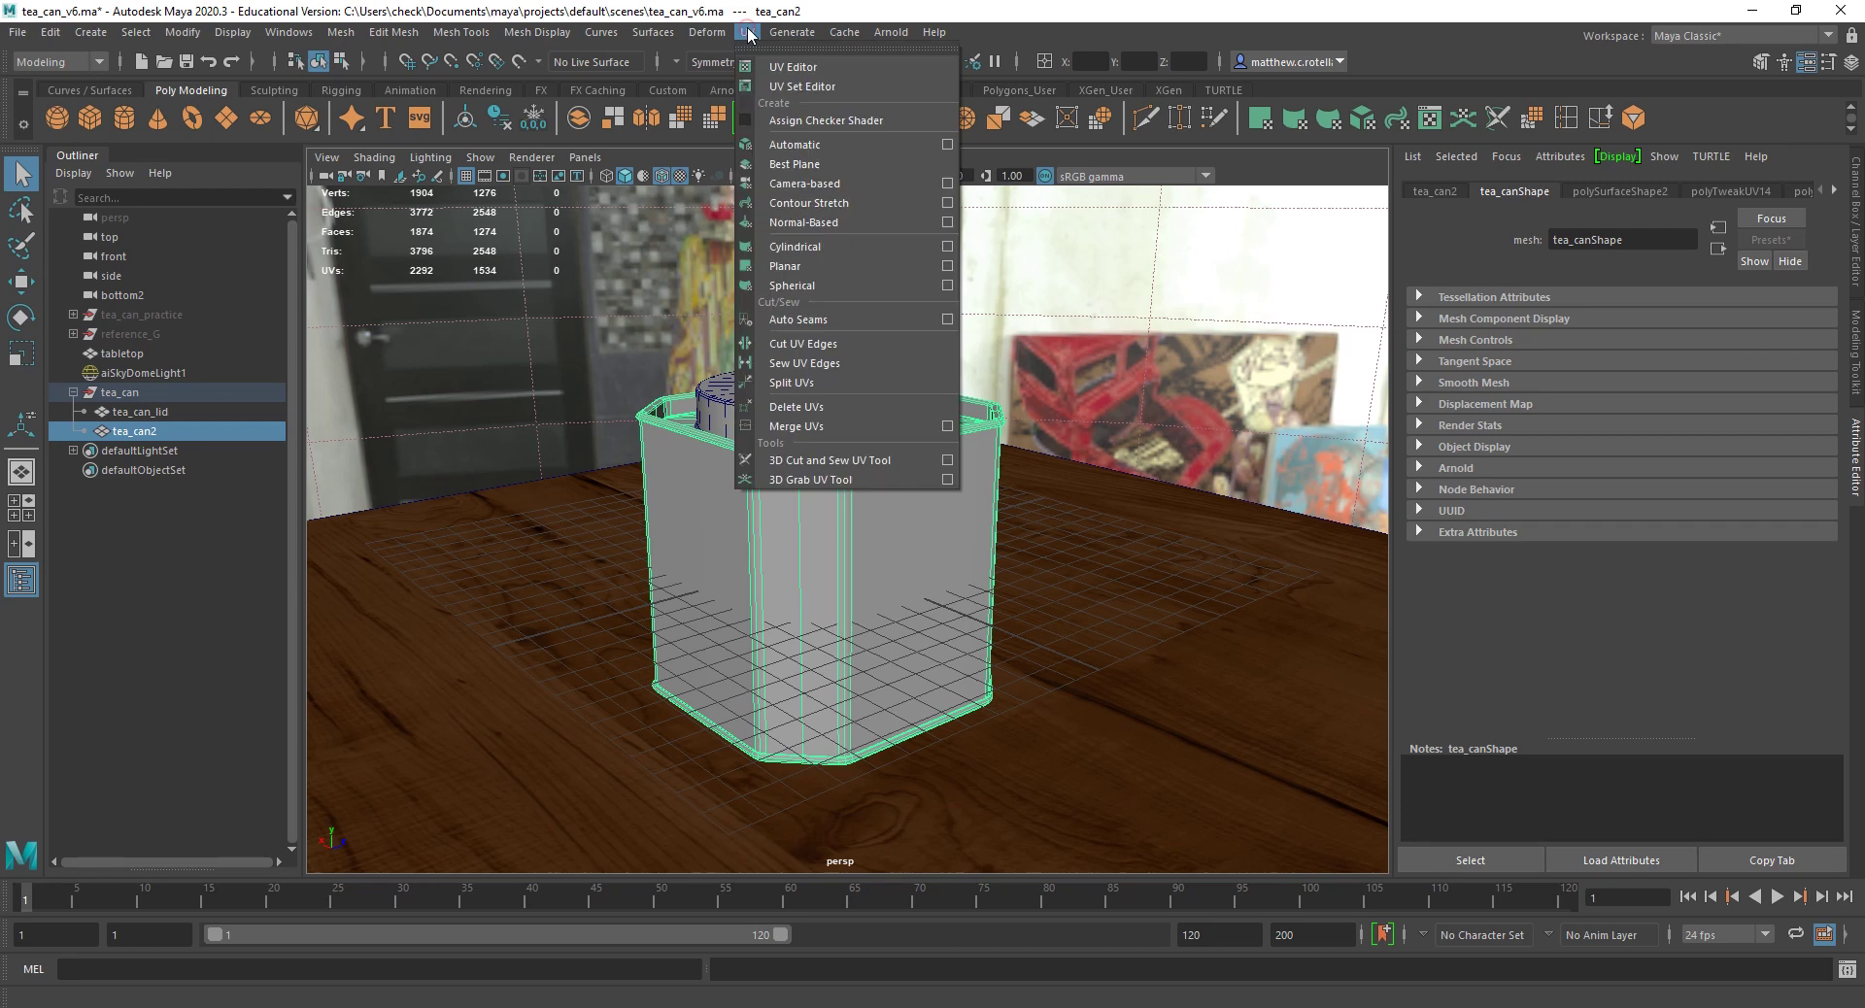
{"action": "left_click", "coordinate": [792, 67]}
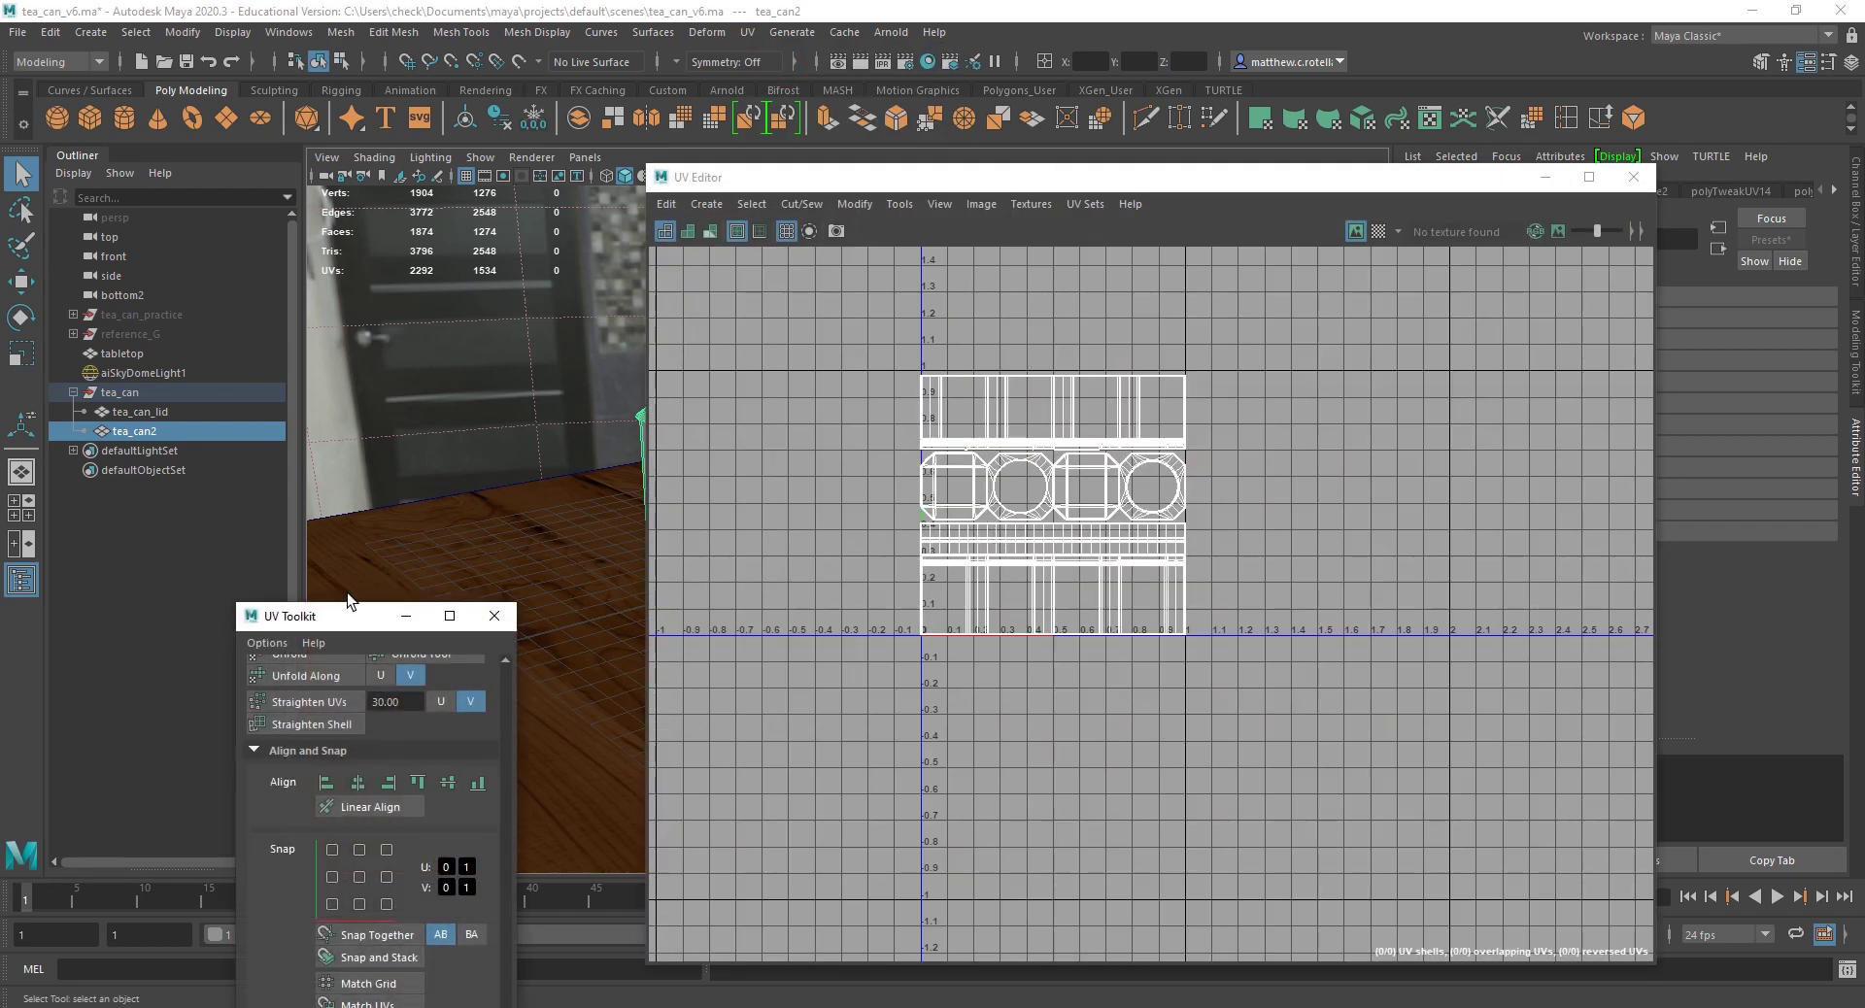
{"action": "left_click_drag", "start_coordinate": [335, 622], "coordinate": [378, 251]}
{"action": "scroll", "coordinate": [1309, 565], "scroll_direction": "up", "scroll_amount": 2}
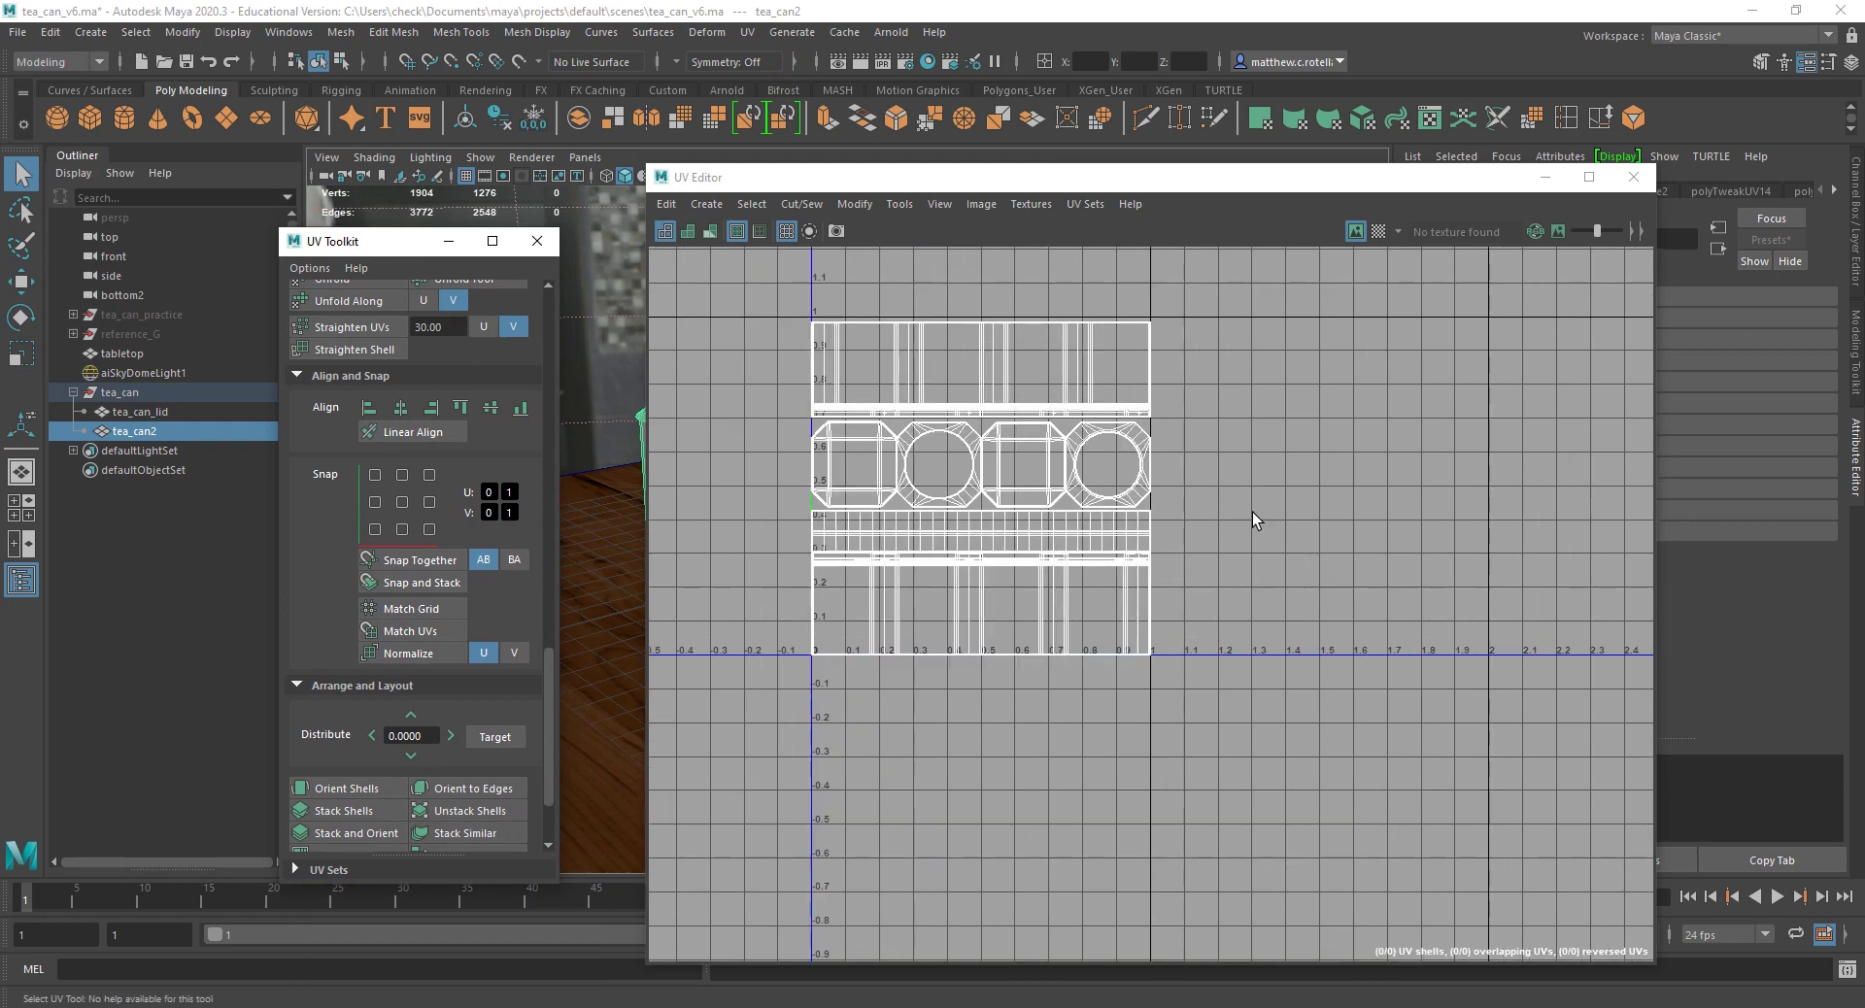
{"action": "scroll", "coordinate": [1082, 587], "scroll_direction": "up", "scroll_amount": 3}
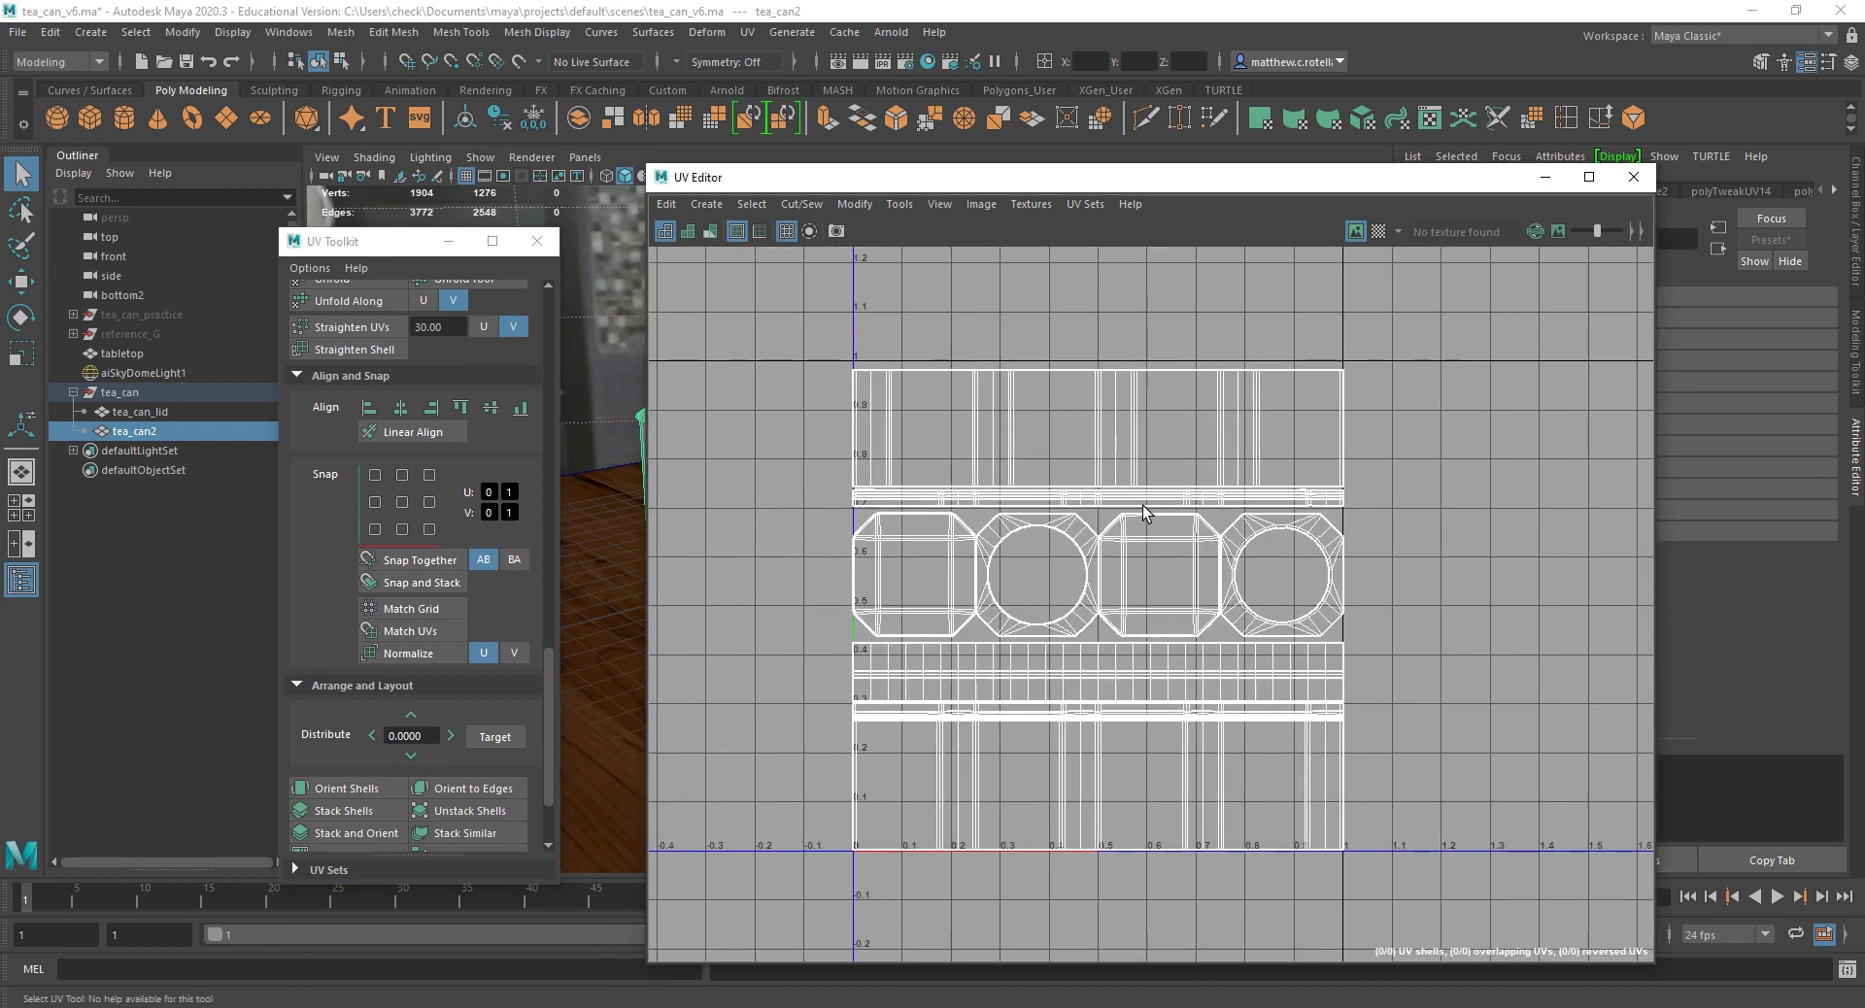
Step: Select all UV shells of the tea can body and open the UV Snapshot options
{"action": "right_click_drag", "start_coordinate": [1149, 513], "coordinate": [1041, 470]}
{"action": "left_click_drag", "start_coordinate": [758, 340], "coordinate": [1512, 904]}
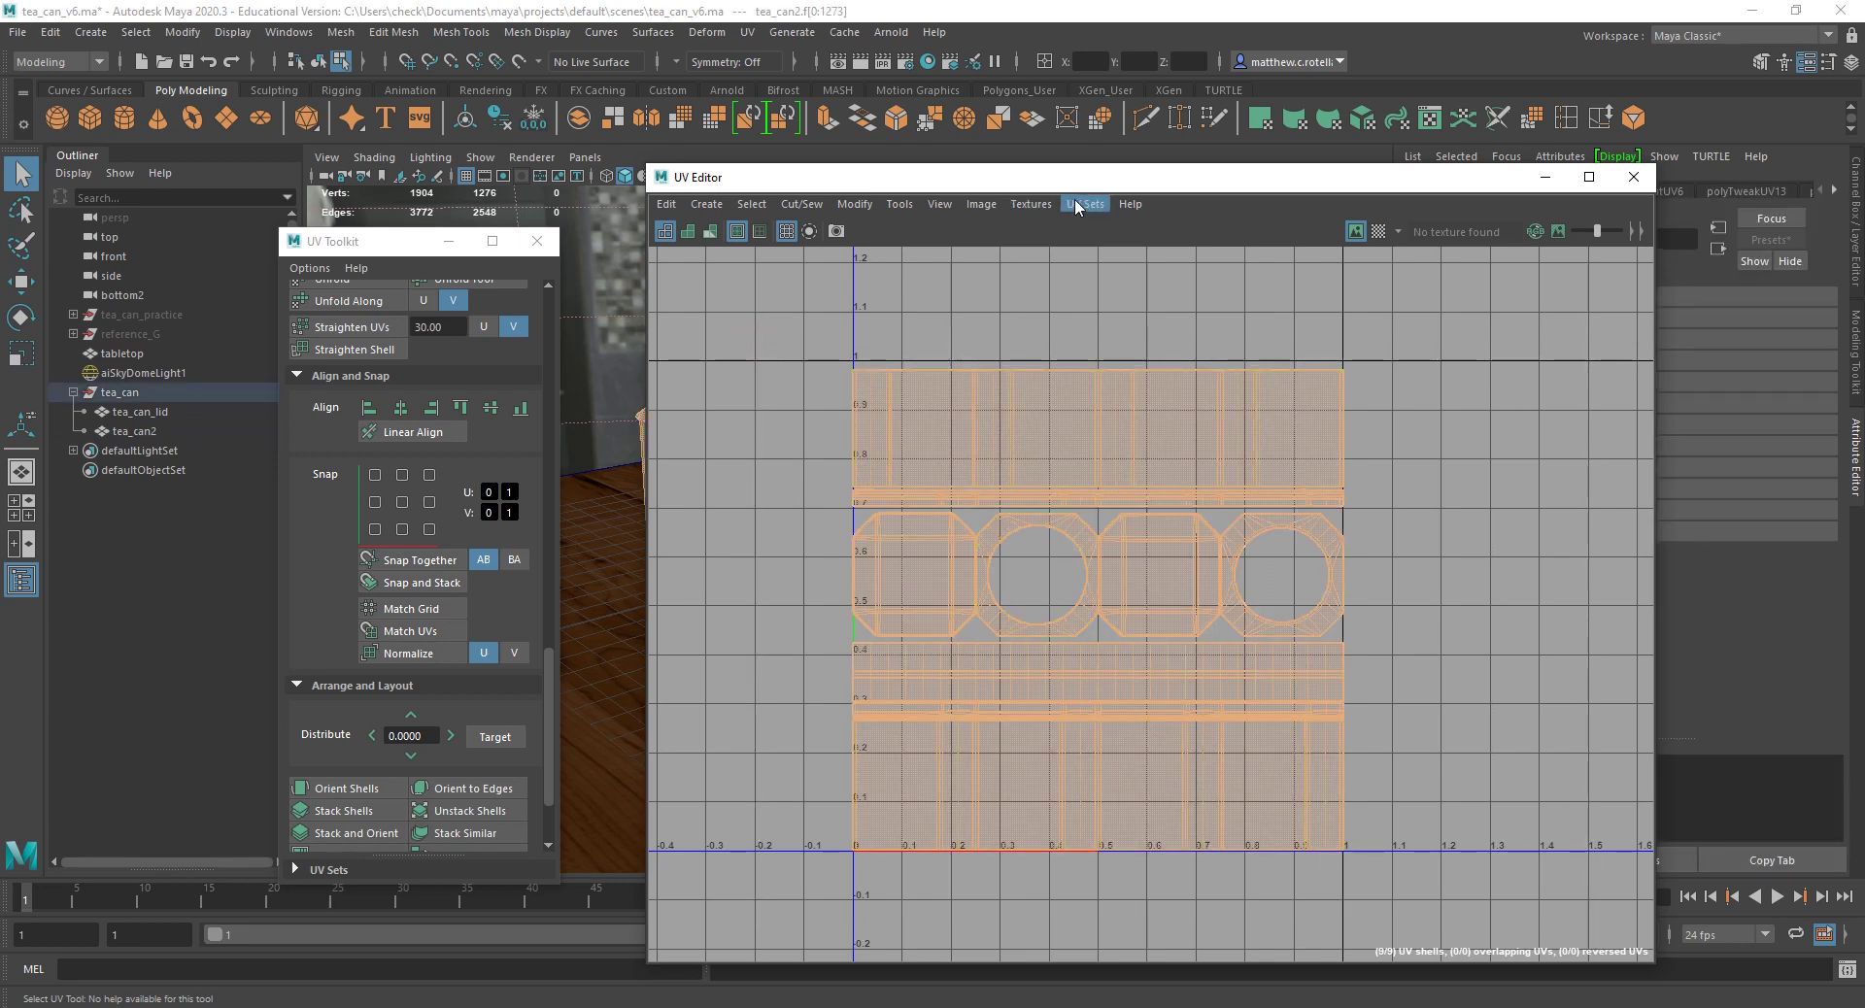
{"action": "left_click", "coordinate": [980, 204]}
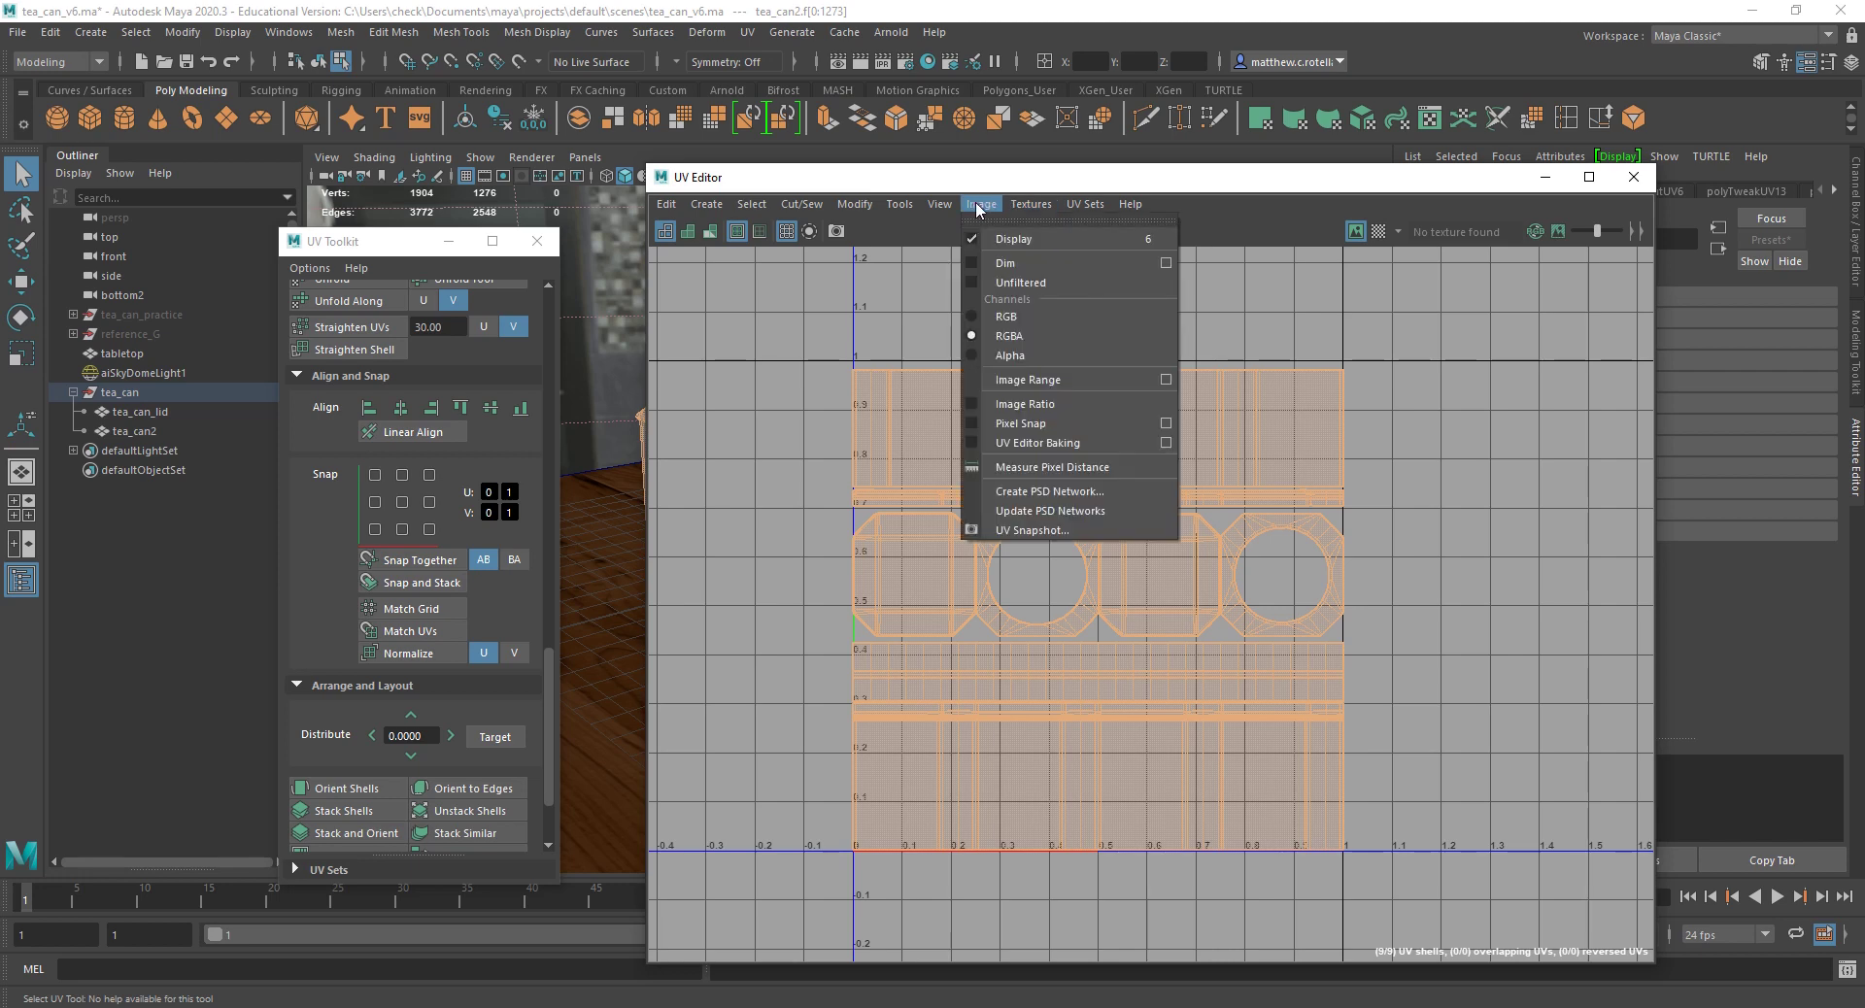
{"action": "left_click", "coordinate": [1024, 533]}
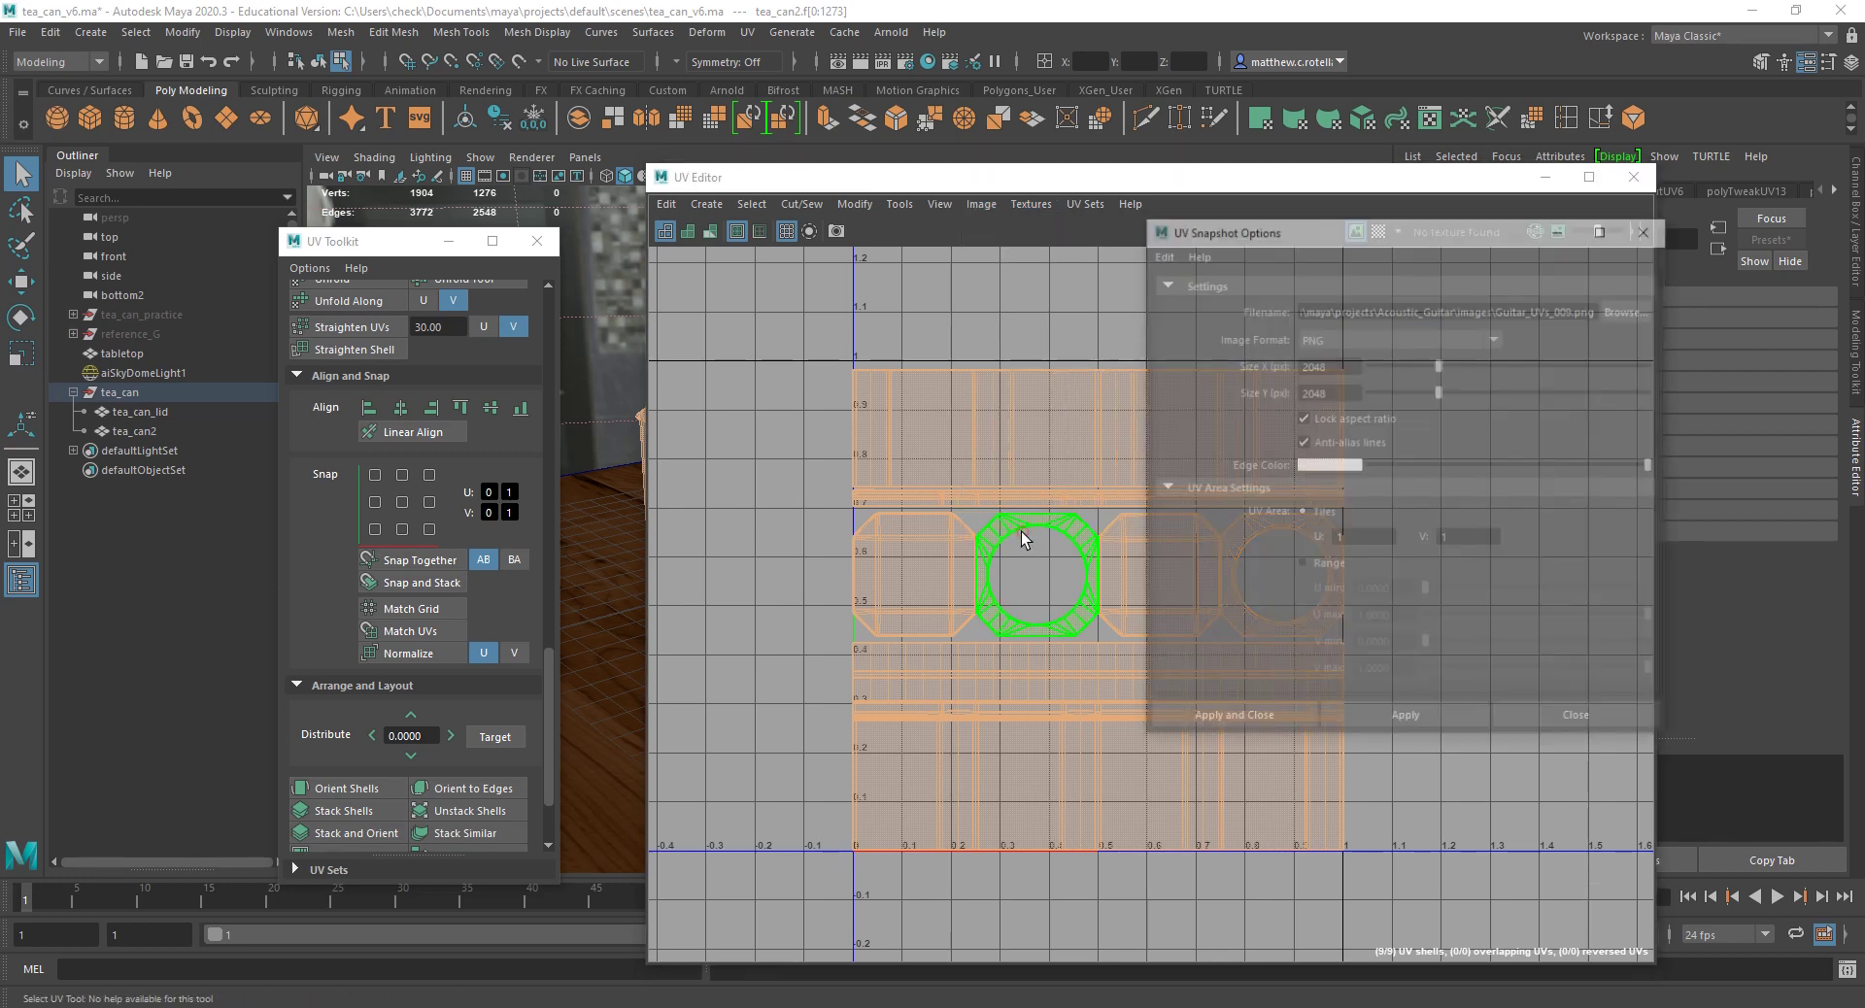
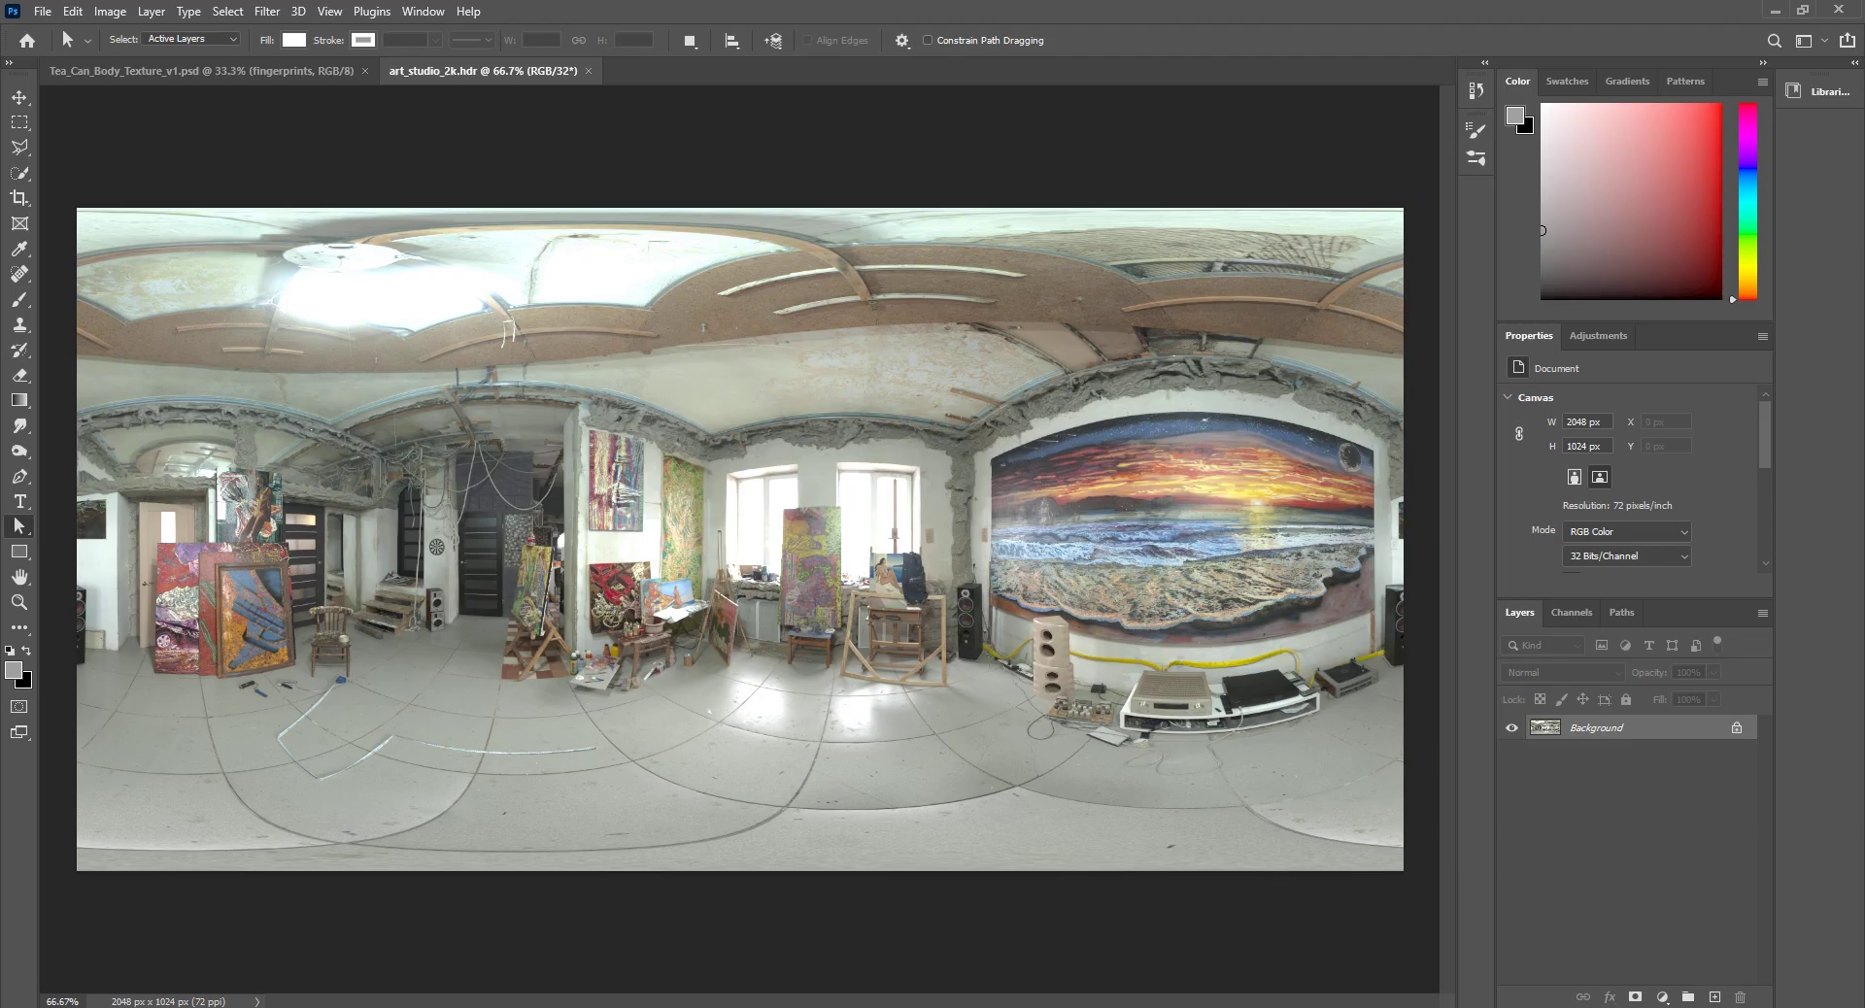
Step: Switch to Photoshop and examine the orange label artwork in Tea_Can_Body_Texture_v1.psd up close
{"action": "left_click", "coordinate": [154, 66]}
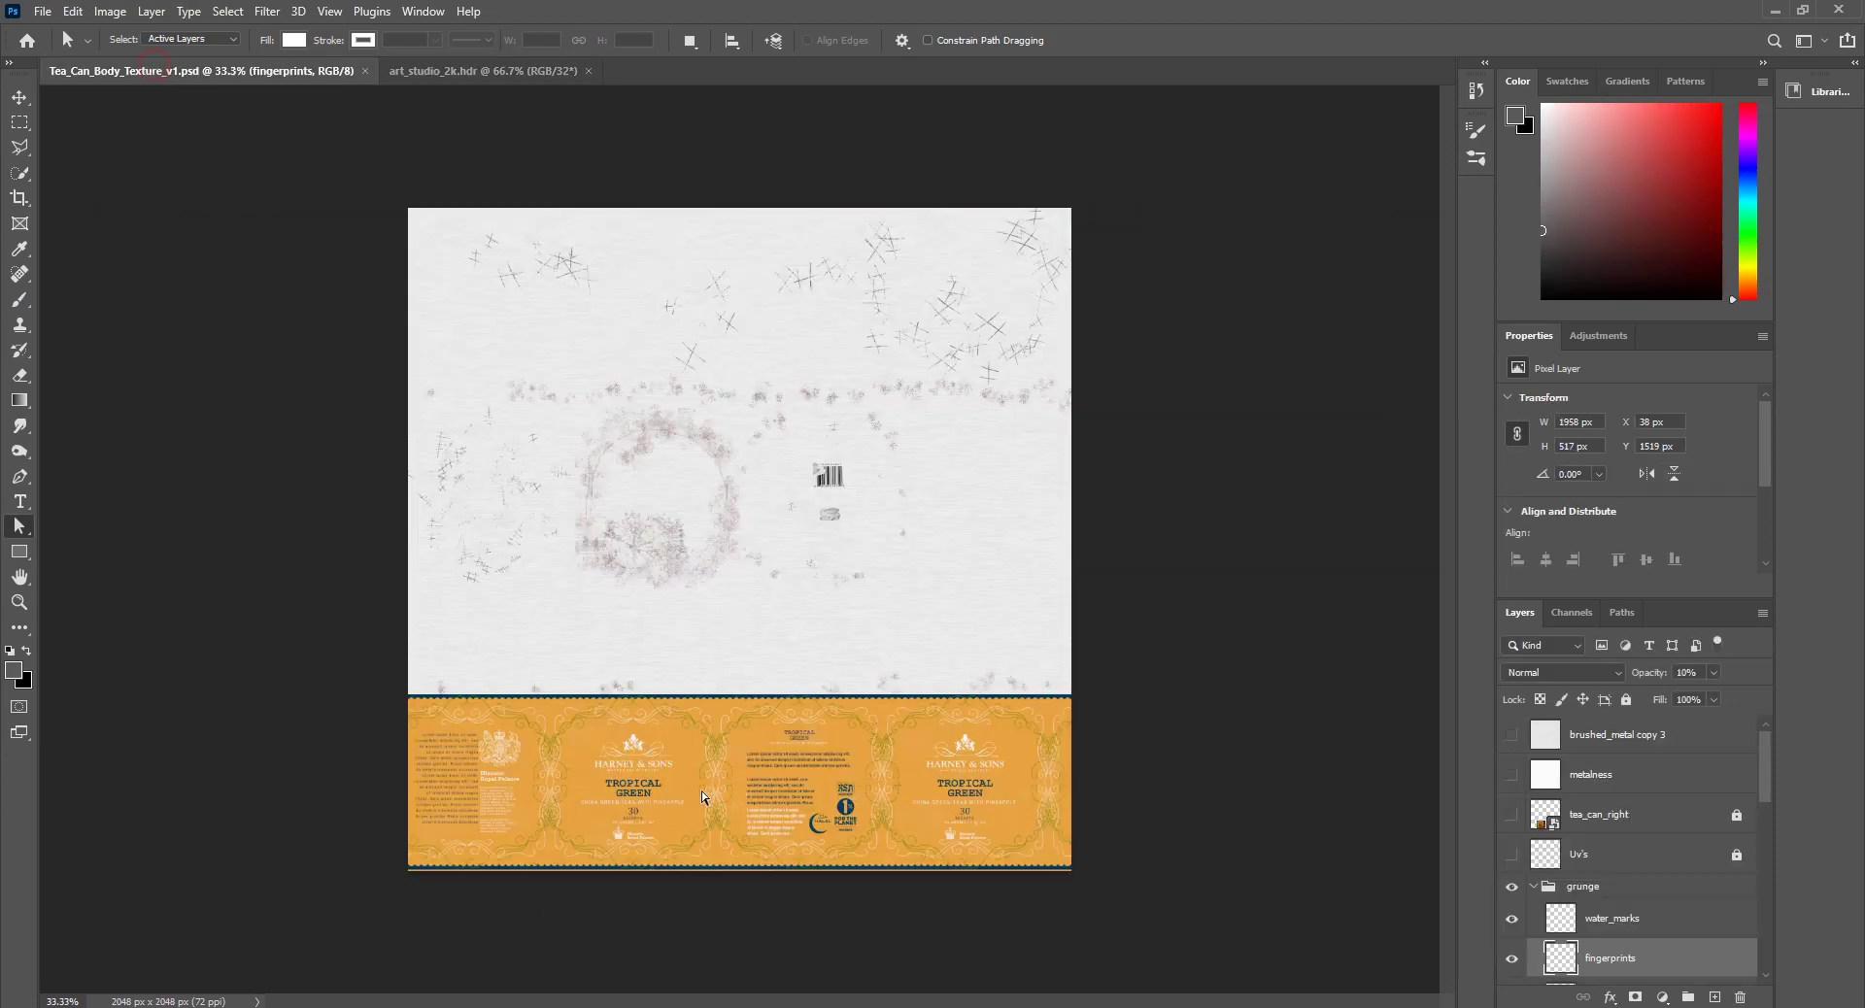
{"action": "scroll", "coordinate": [777, 820], "scroll_direction": "up", "scroll_amount": 10, "text": "alt"}
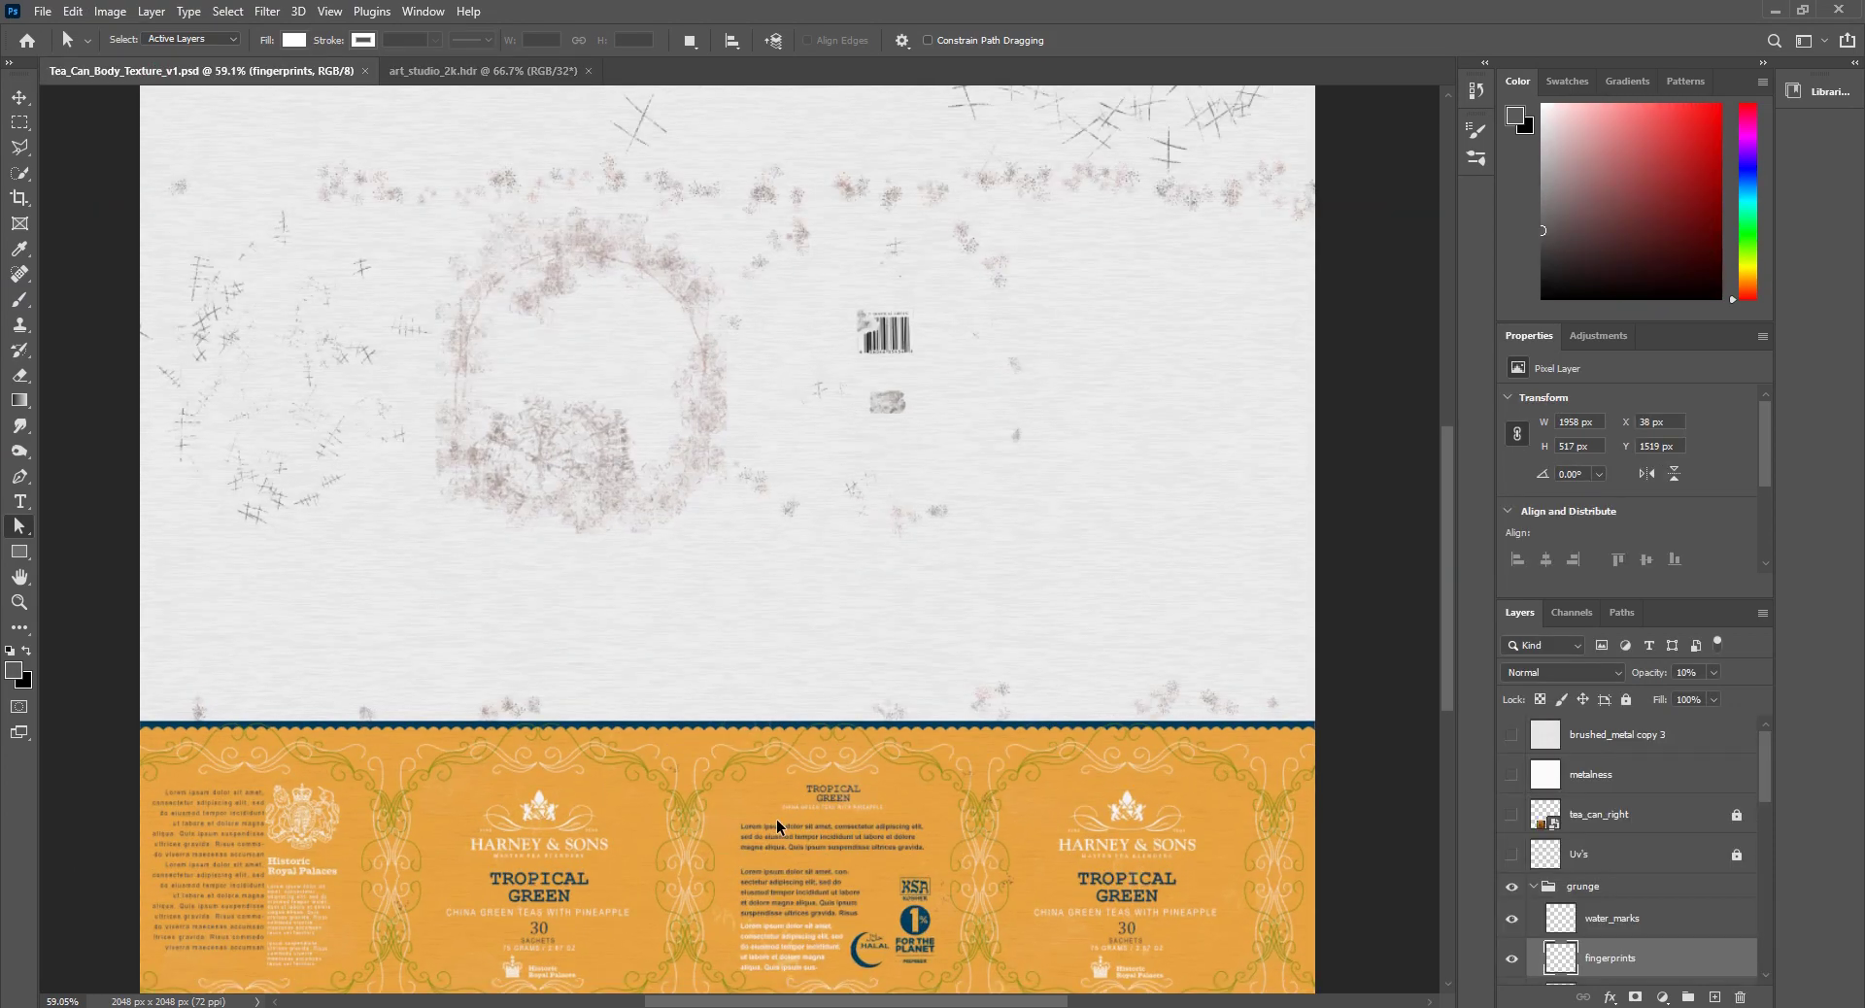
{"action": "scroll", "coordinate": [797, 827], "scroll_direction": "down", "scroll_amount": 5}
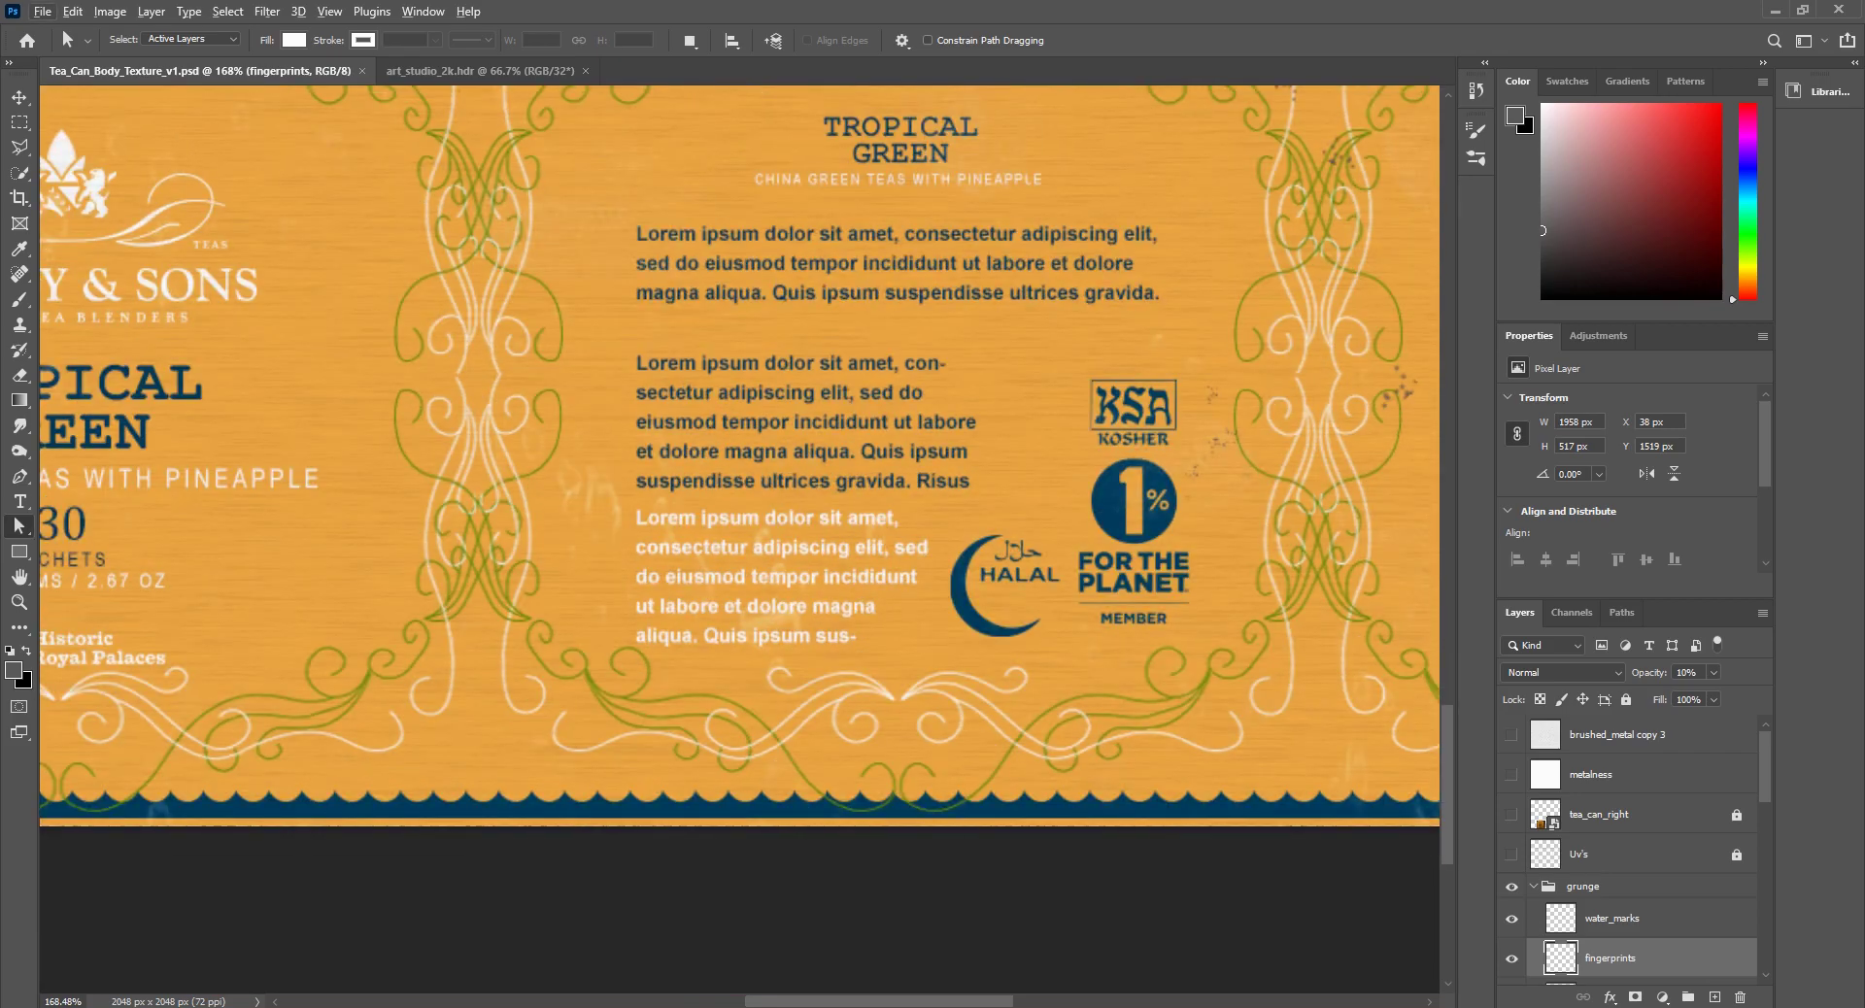
Step: Switch to File Explorer and open Tea_Can_Body_base_color_w_brush.png from the sourceimages/tea_can folder
{"action": "key", "text": "alt+Tab"}
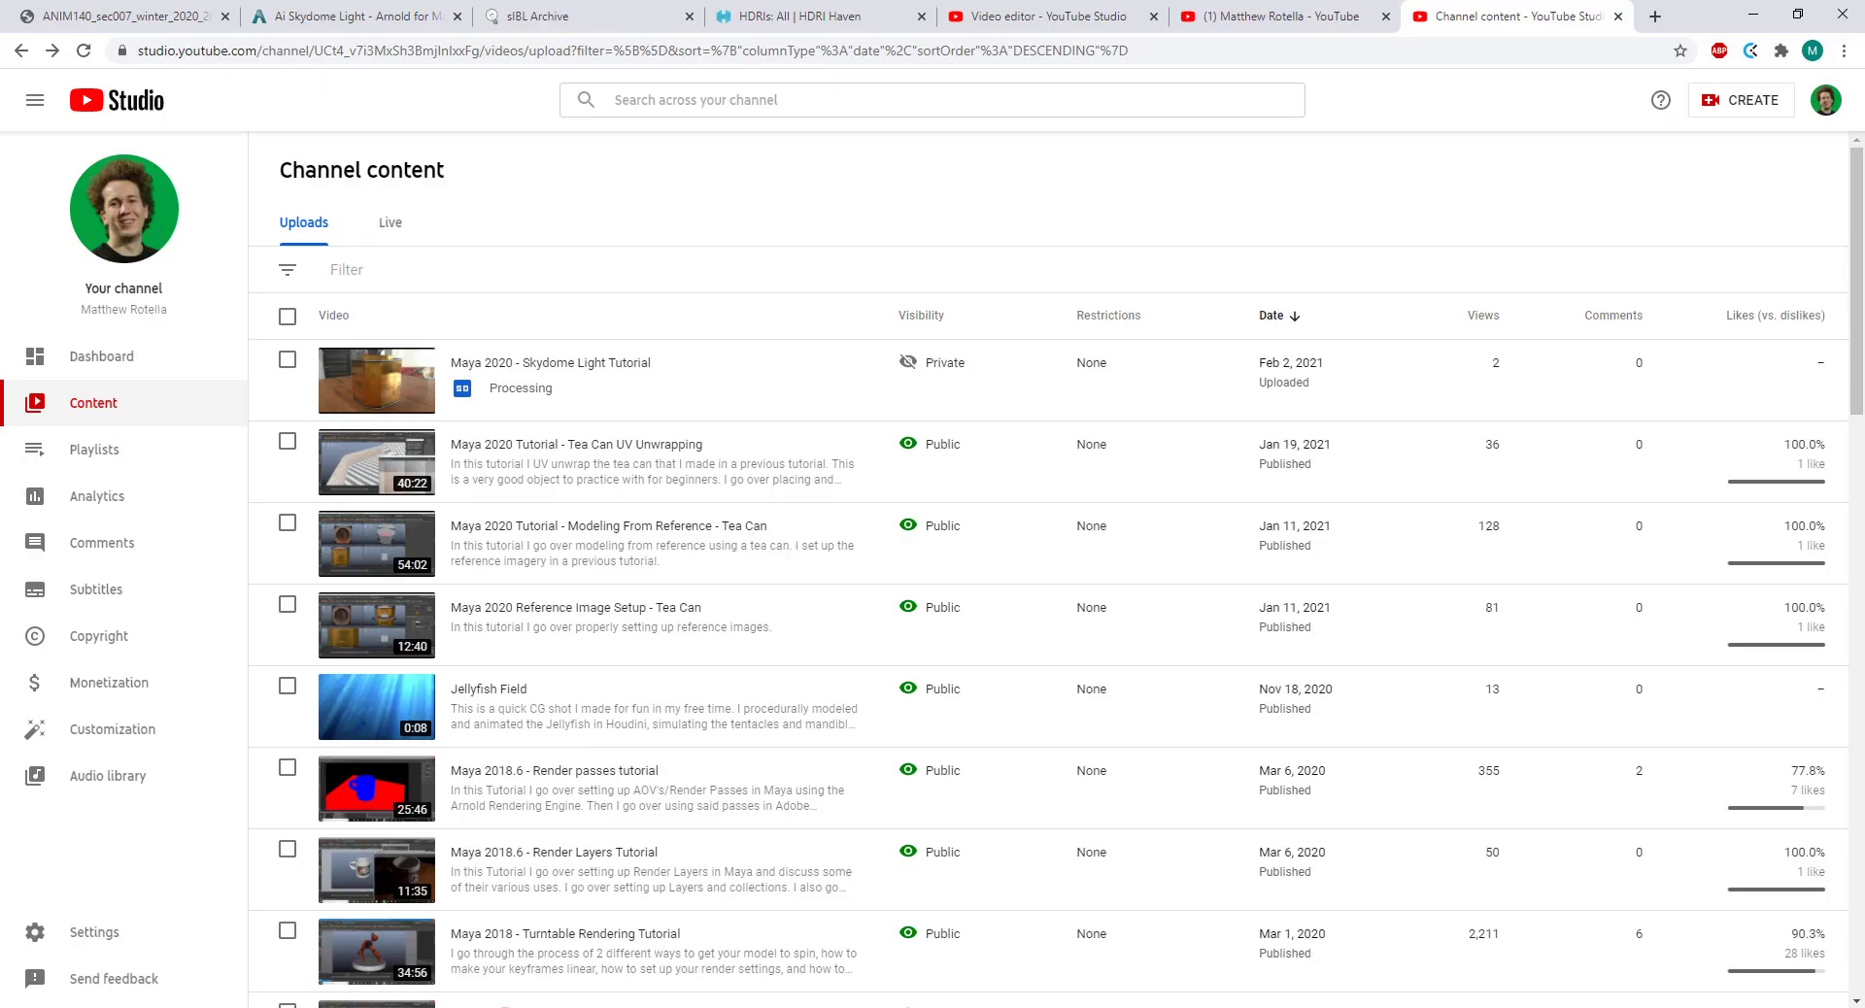
{"action": "left_click", "coordinate": [1654, 16]}
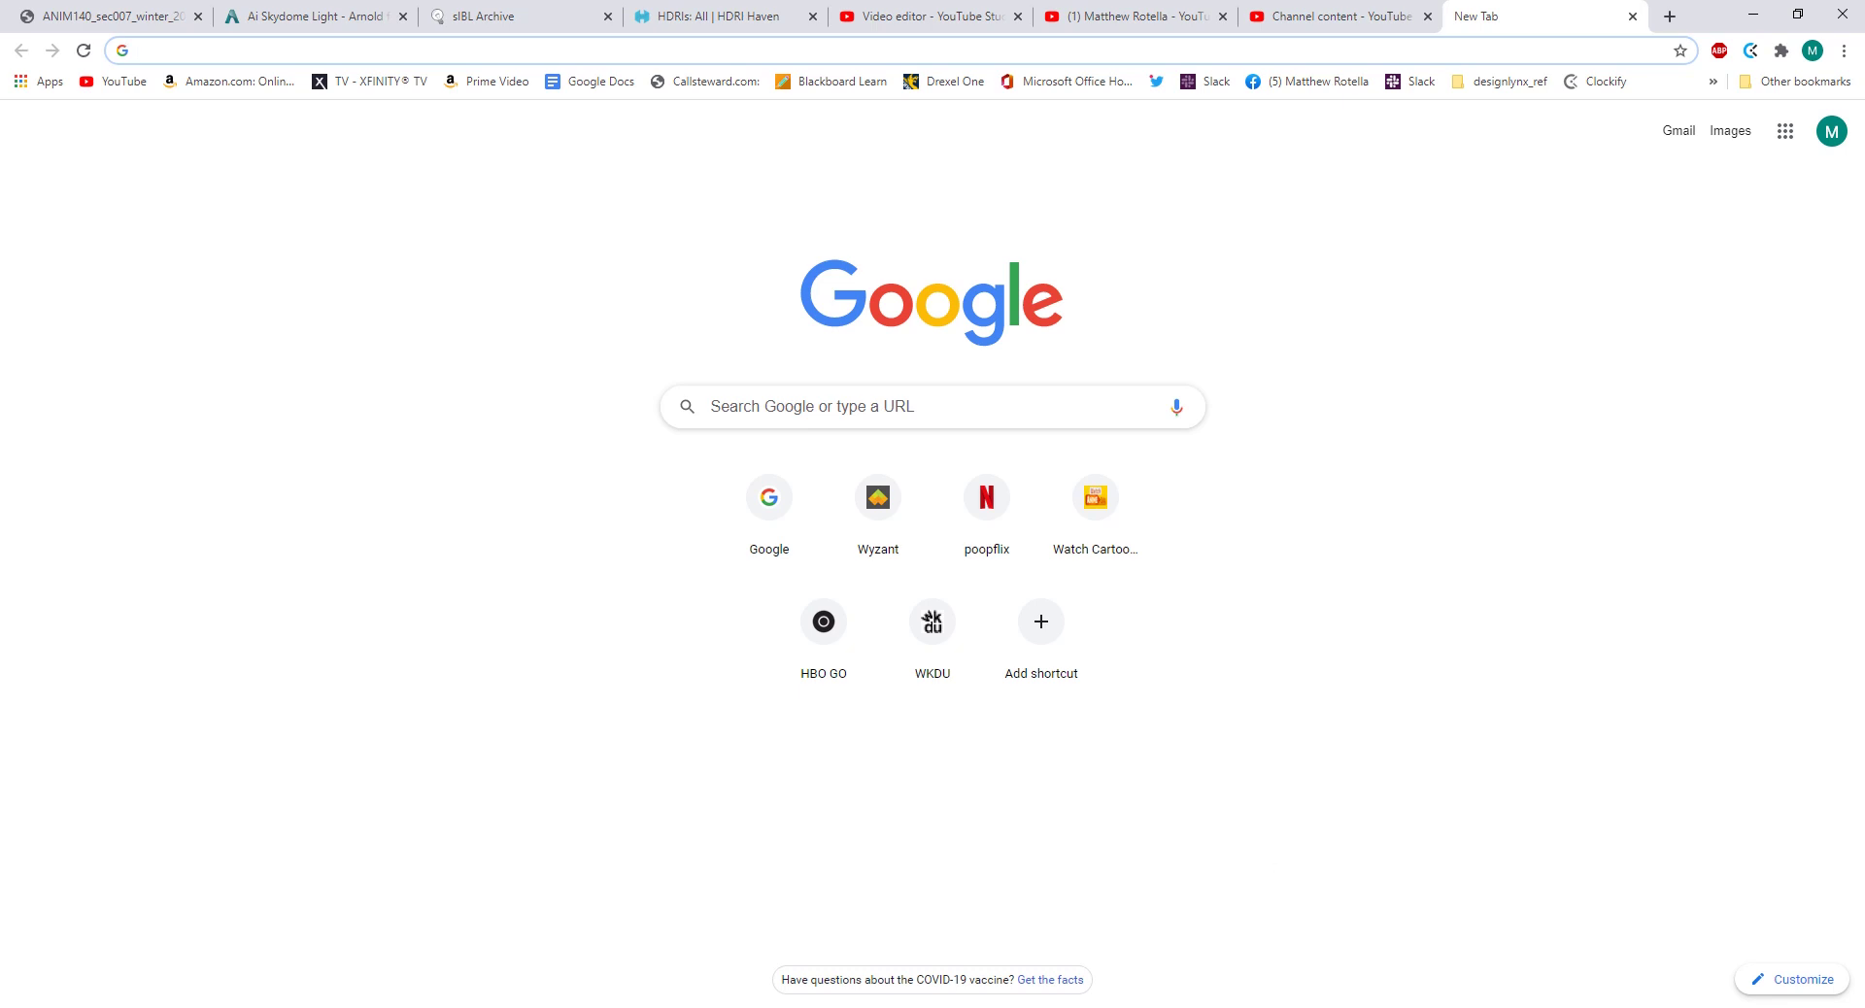
{"action": "mouse_move", "coordinate": [541, 1007]}
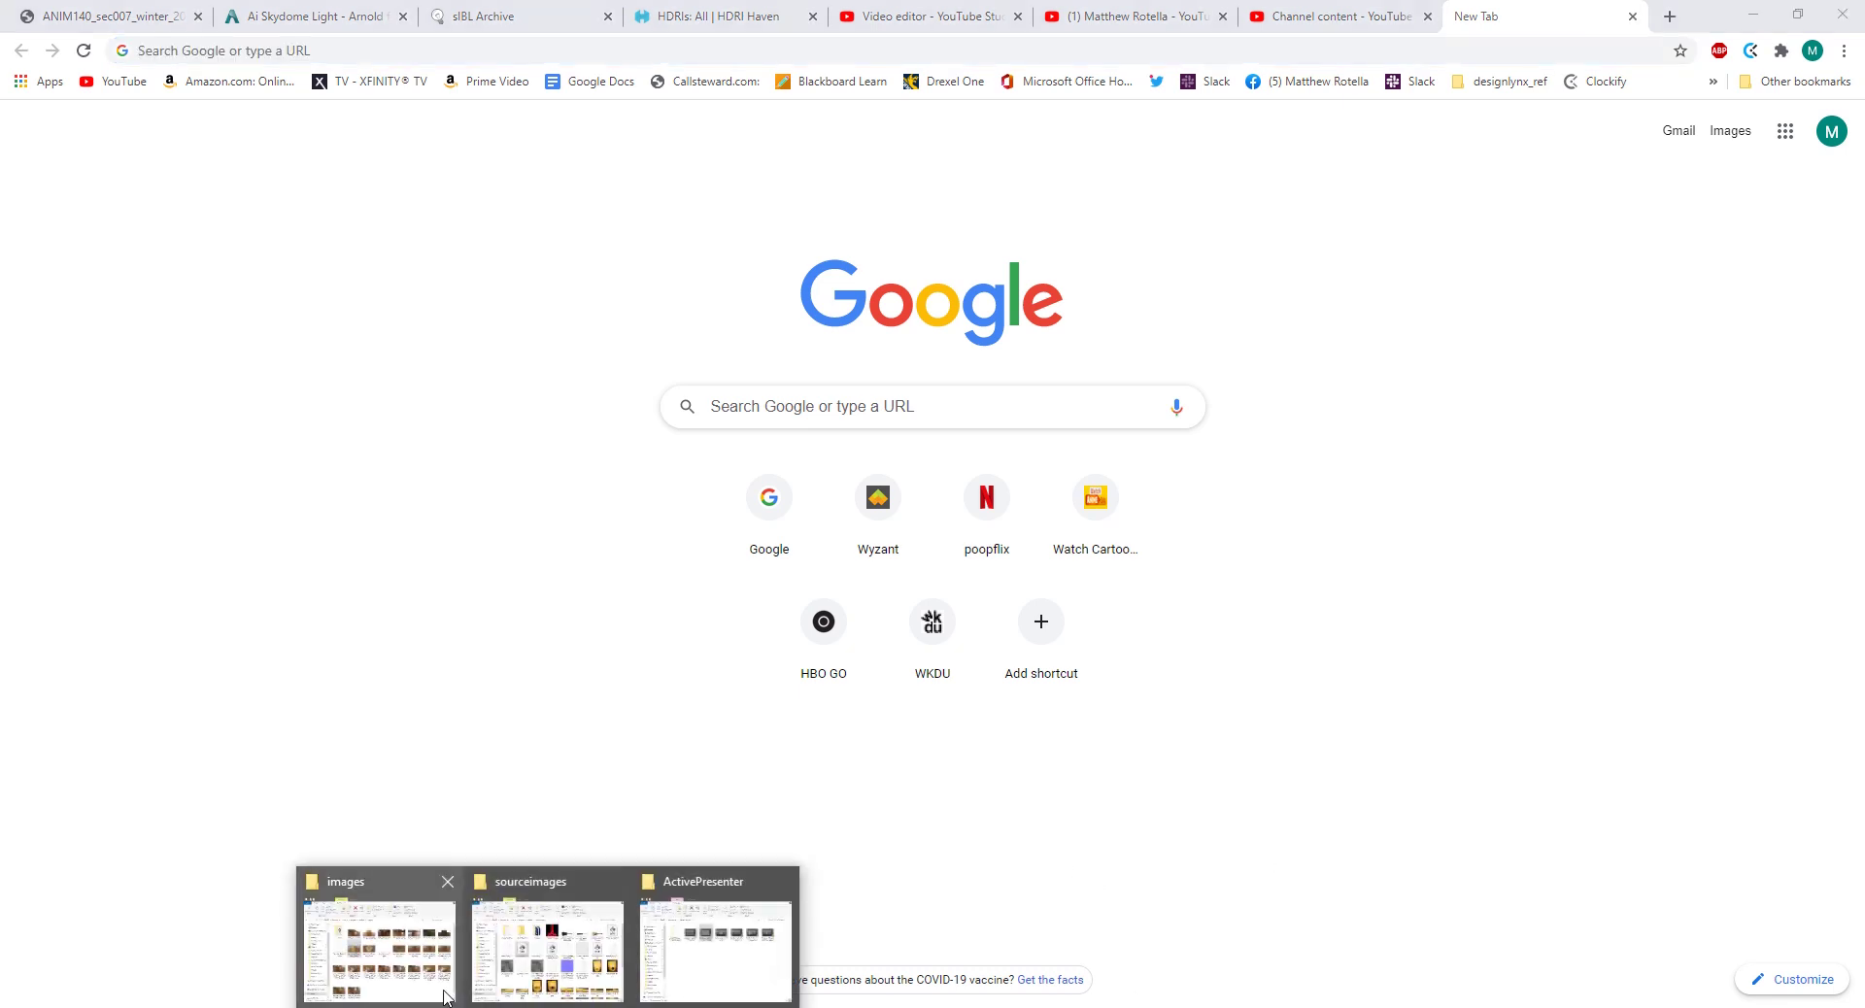
{"action": "left_click", "coordinate": [415, 965]}
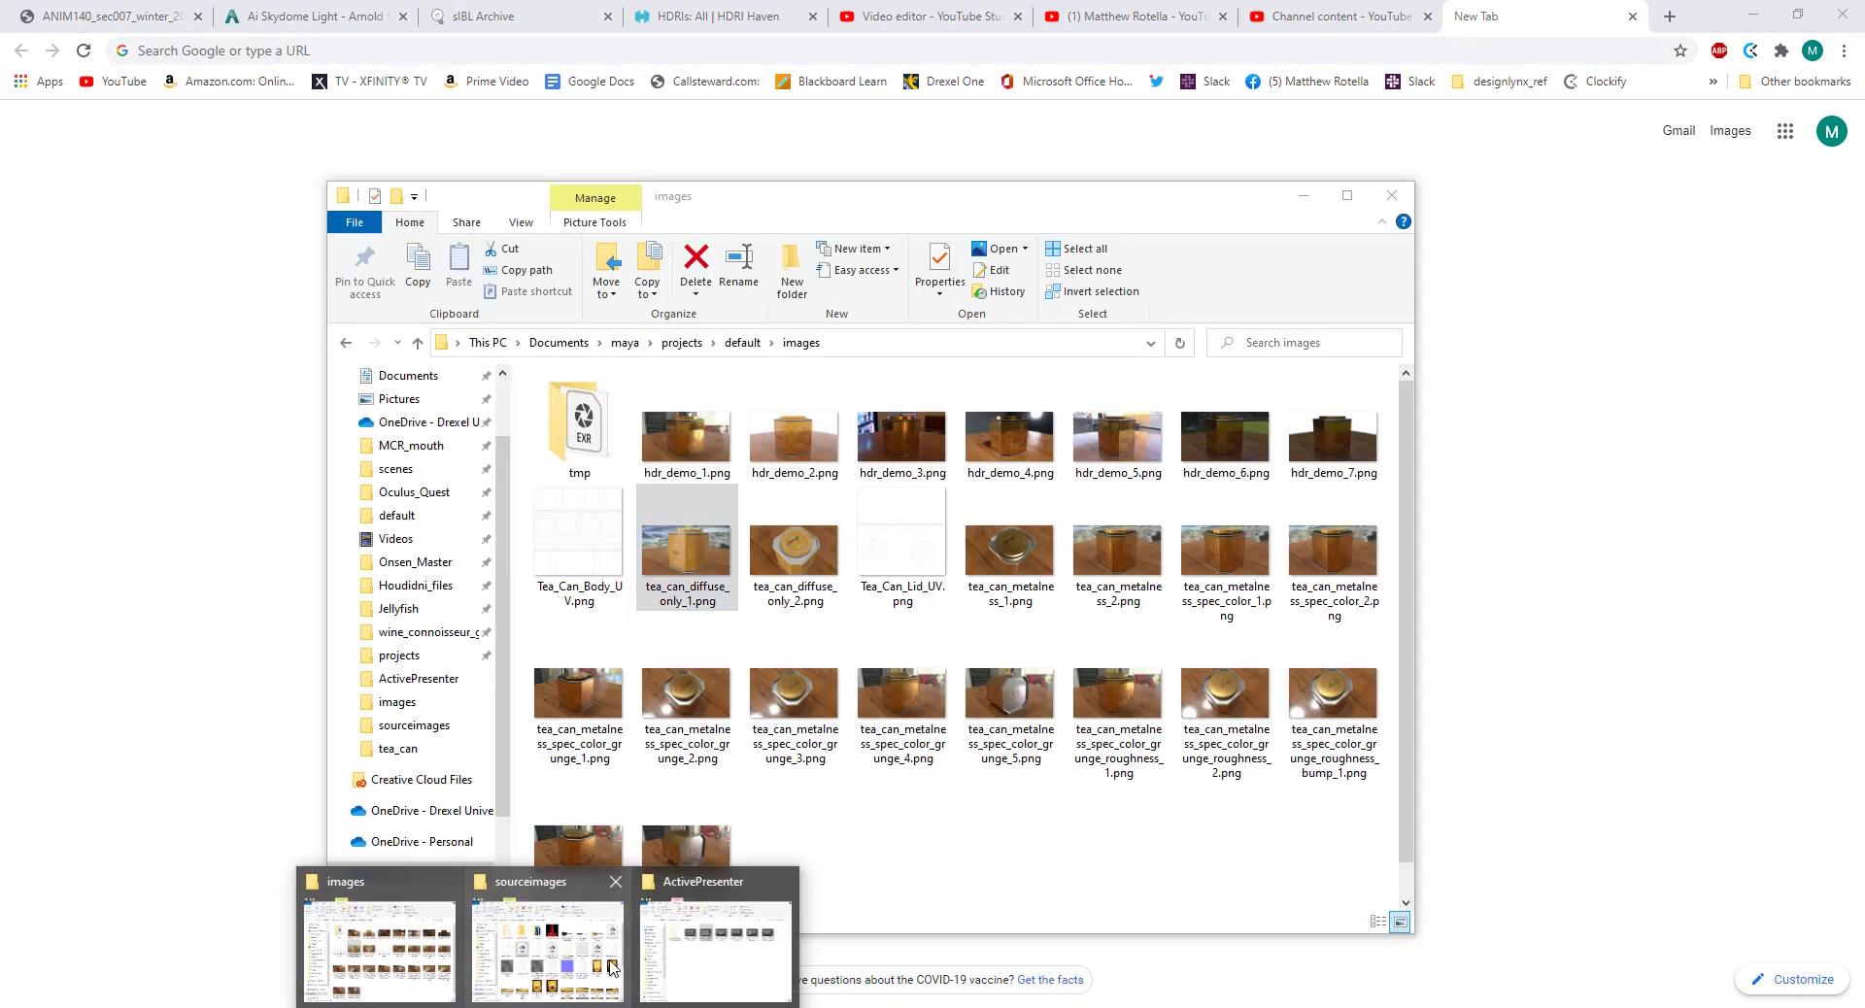
{"action": "left_click", "coordinate": [610, 959]}
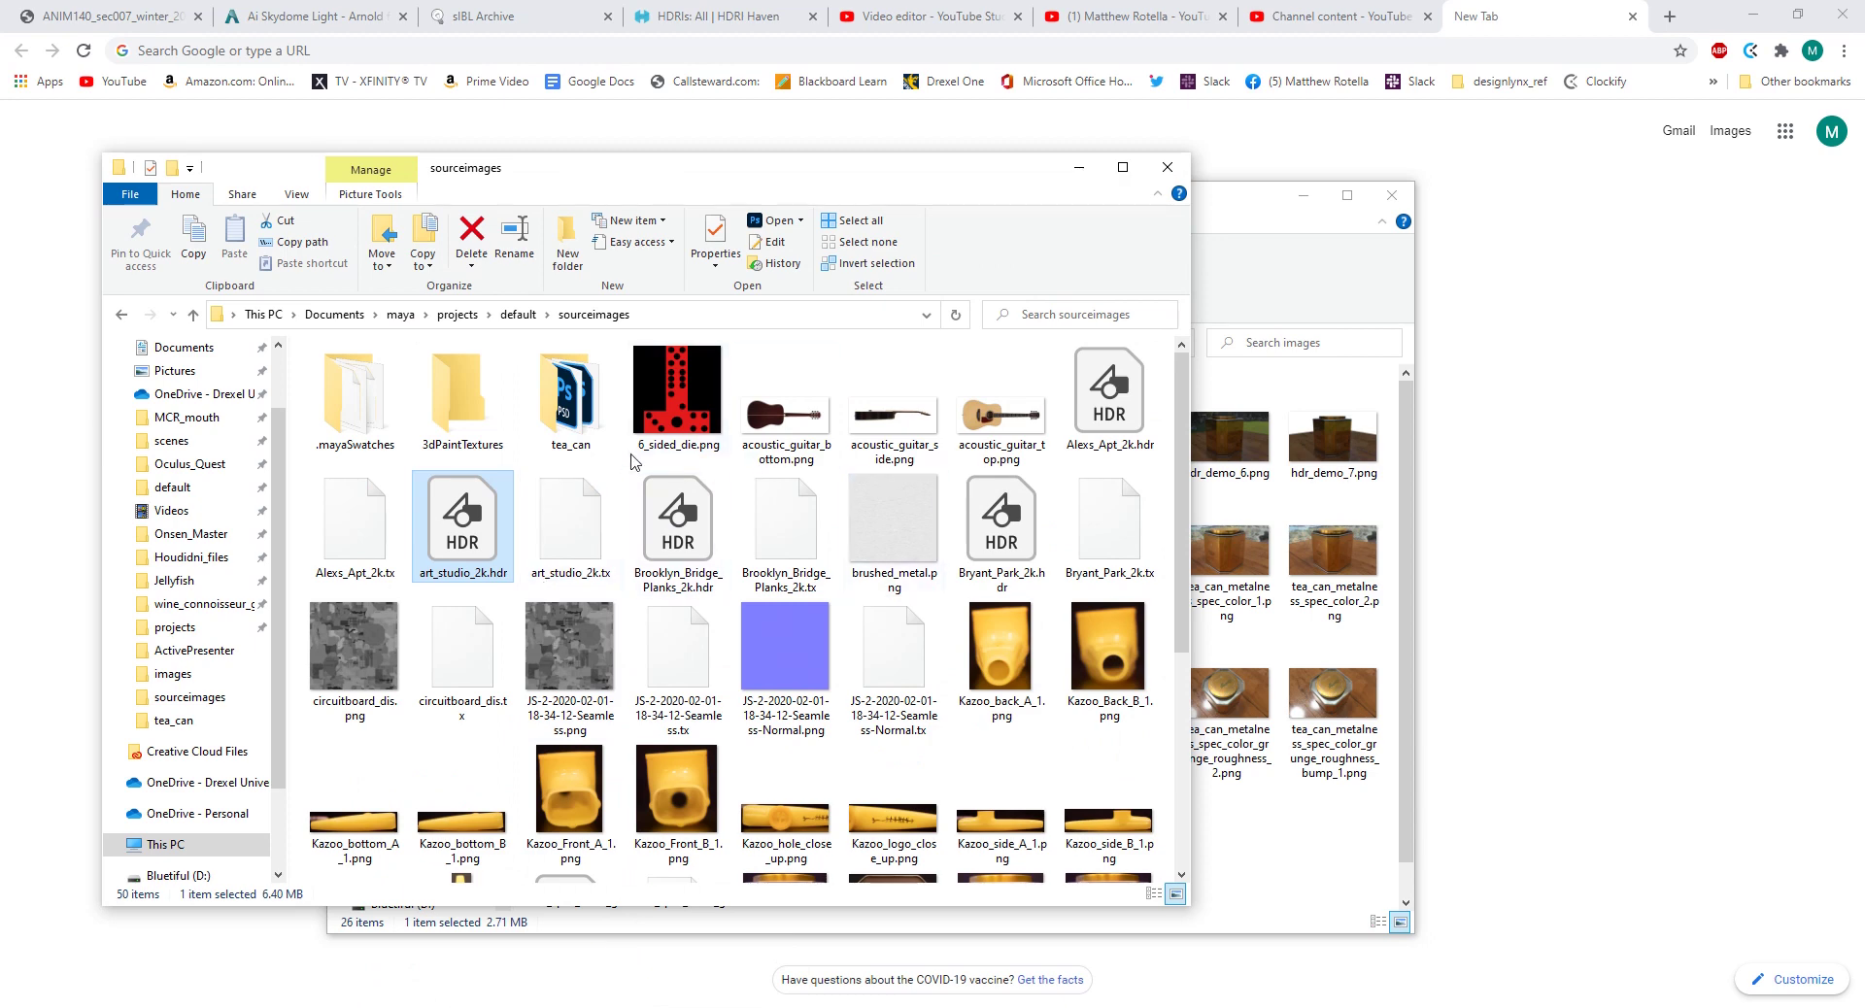
{"action": "double_click", "coordinate": [570, 398]}
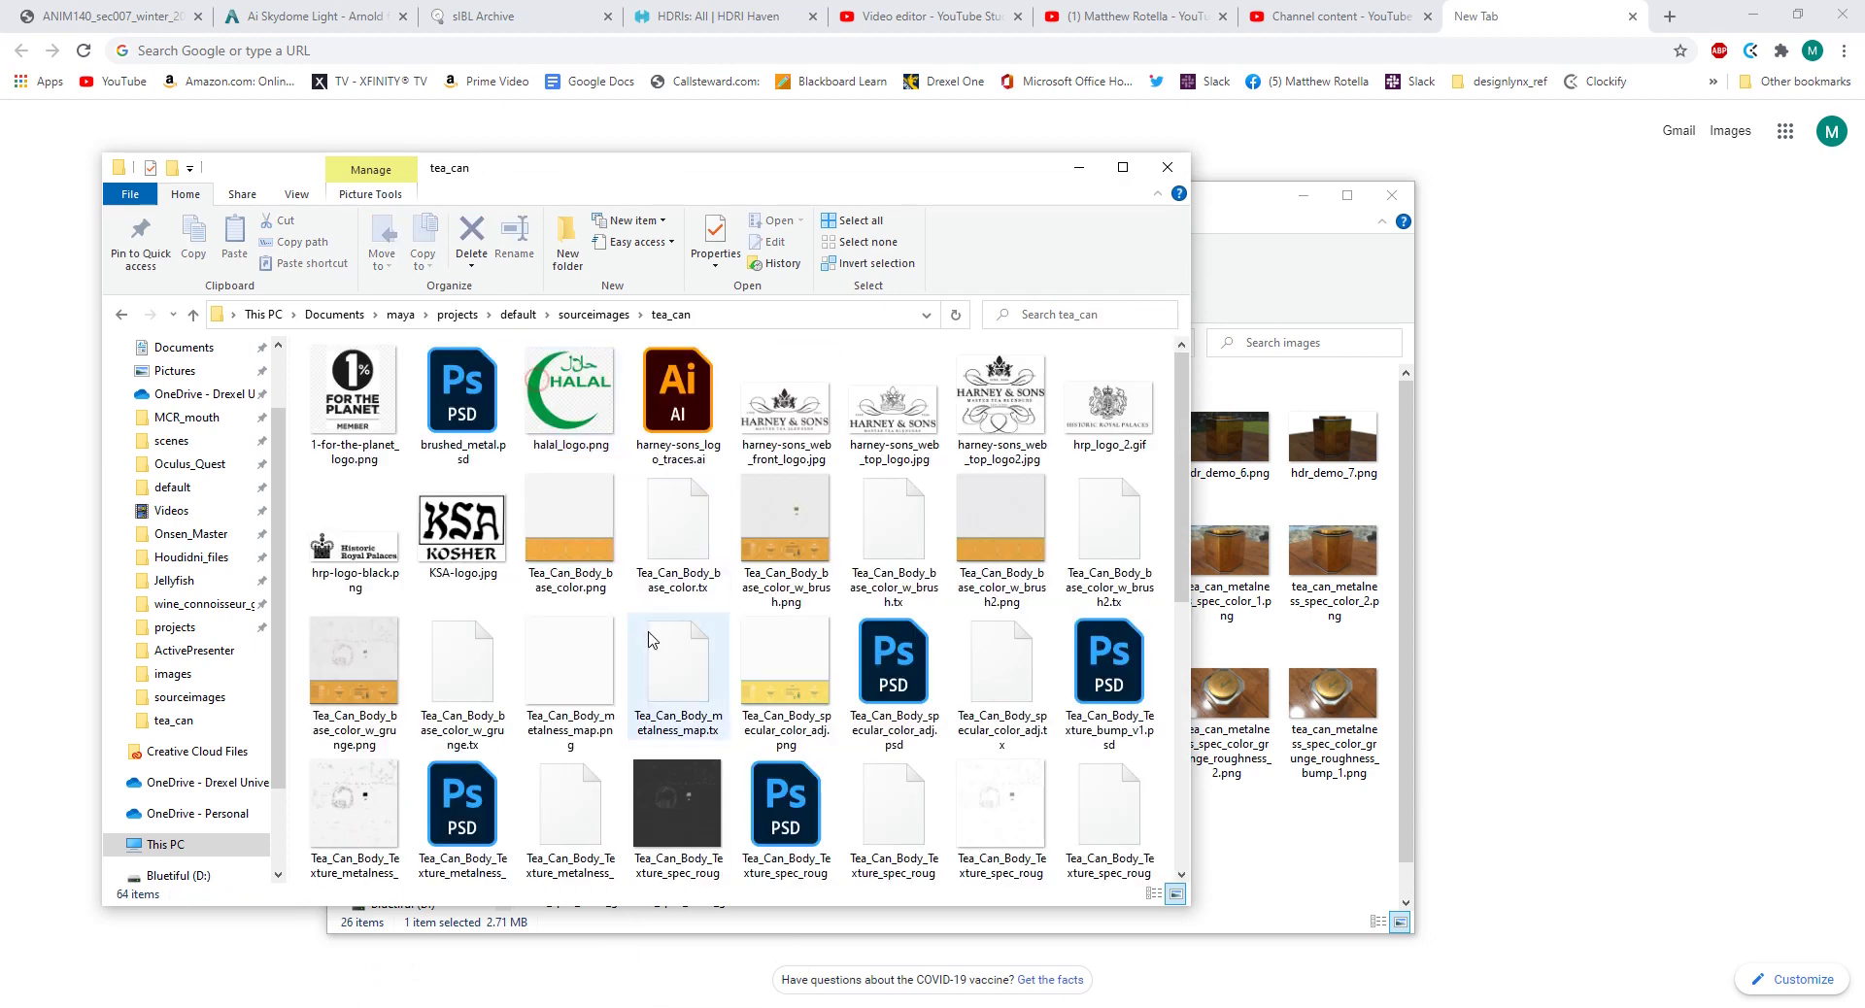
{"action": "double_click", "coordinate": [774, 540]}
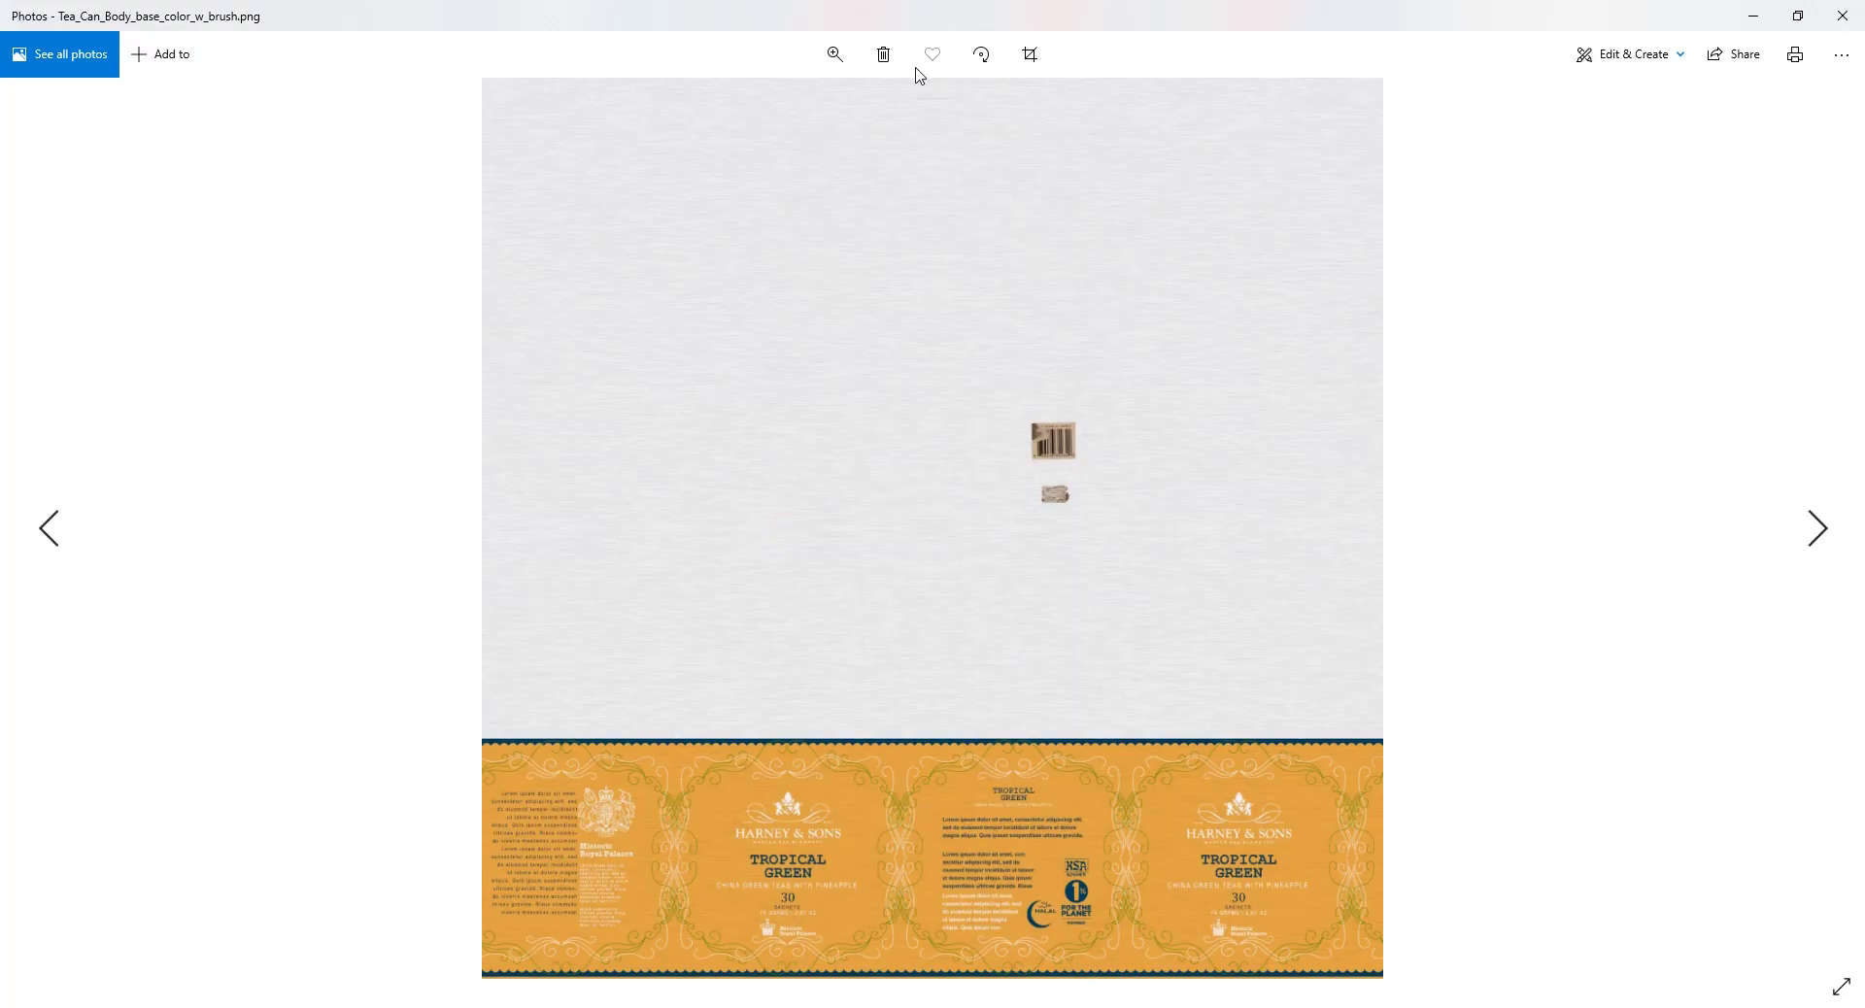
Step: Examine the base color texture's brushed metal, barcode sticker and label panels at a larger scale
{"action": "left_click", "coordinate": [835, 53]}
{"action": "left_click_drag", "start_coordinate": [750, 103], "coordinate": [827, 106]}
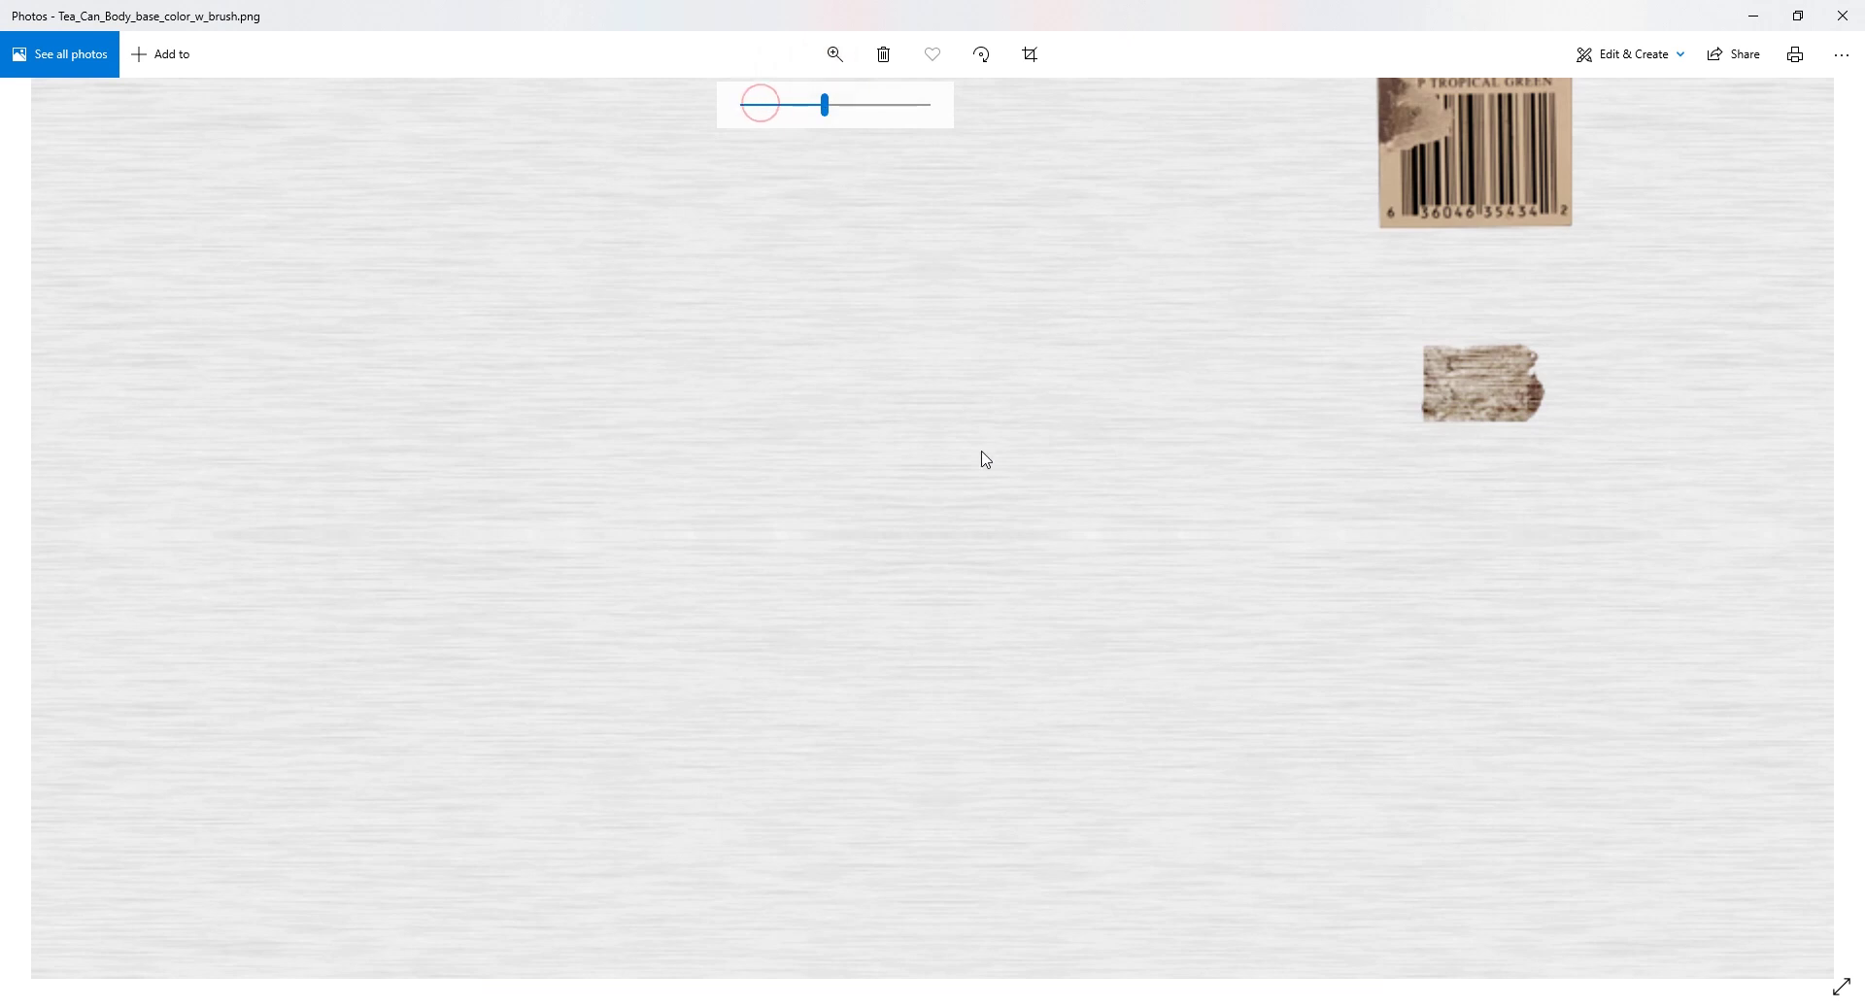
{"action": "left_click", "coordinate": [1136, 447]}
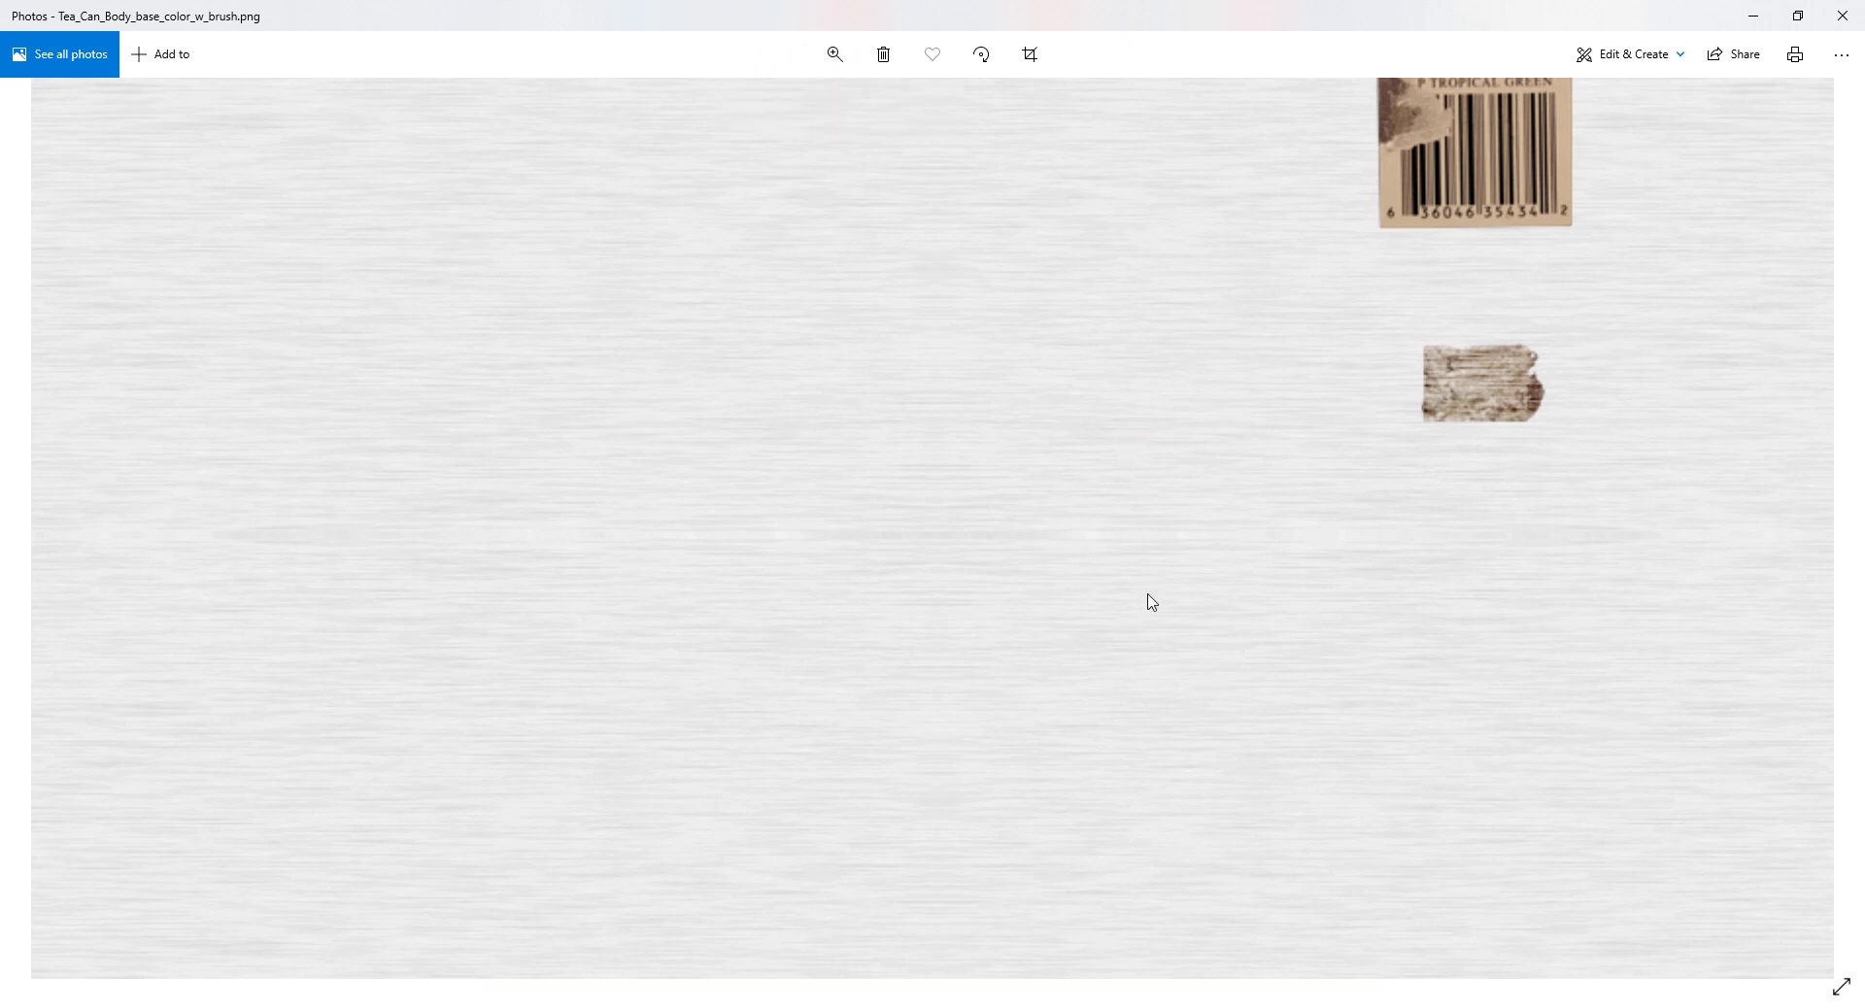
{"action": "scroll", "coordinate": [1069, 582], "scroll_direction": "down", "scroll_amount": 10}
{"action": "scroll", "coordinate": [1058, 573], "scroll_direction": "down", "scroll_amount": 5, "text": "ctrl"}
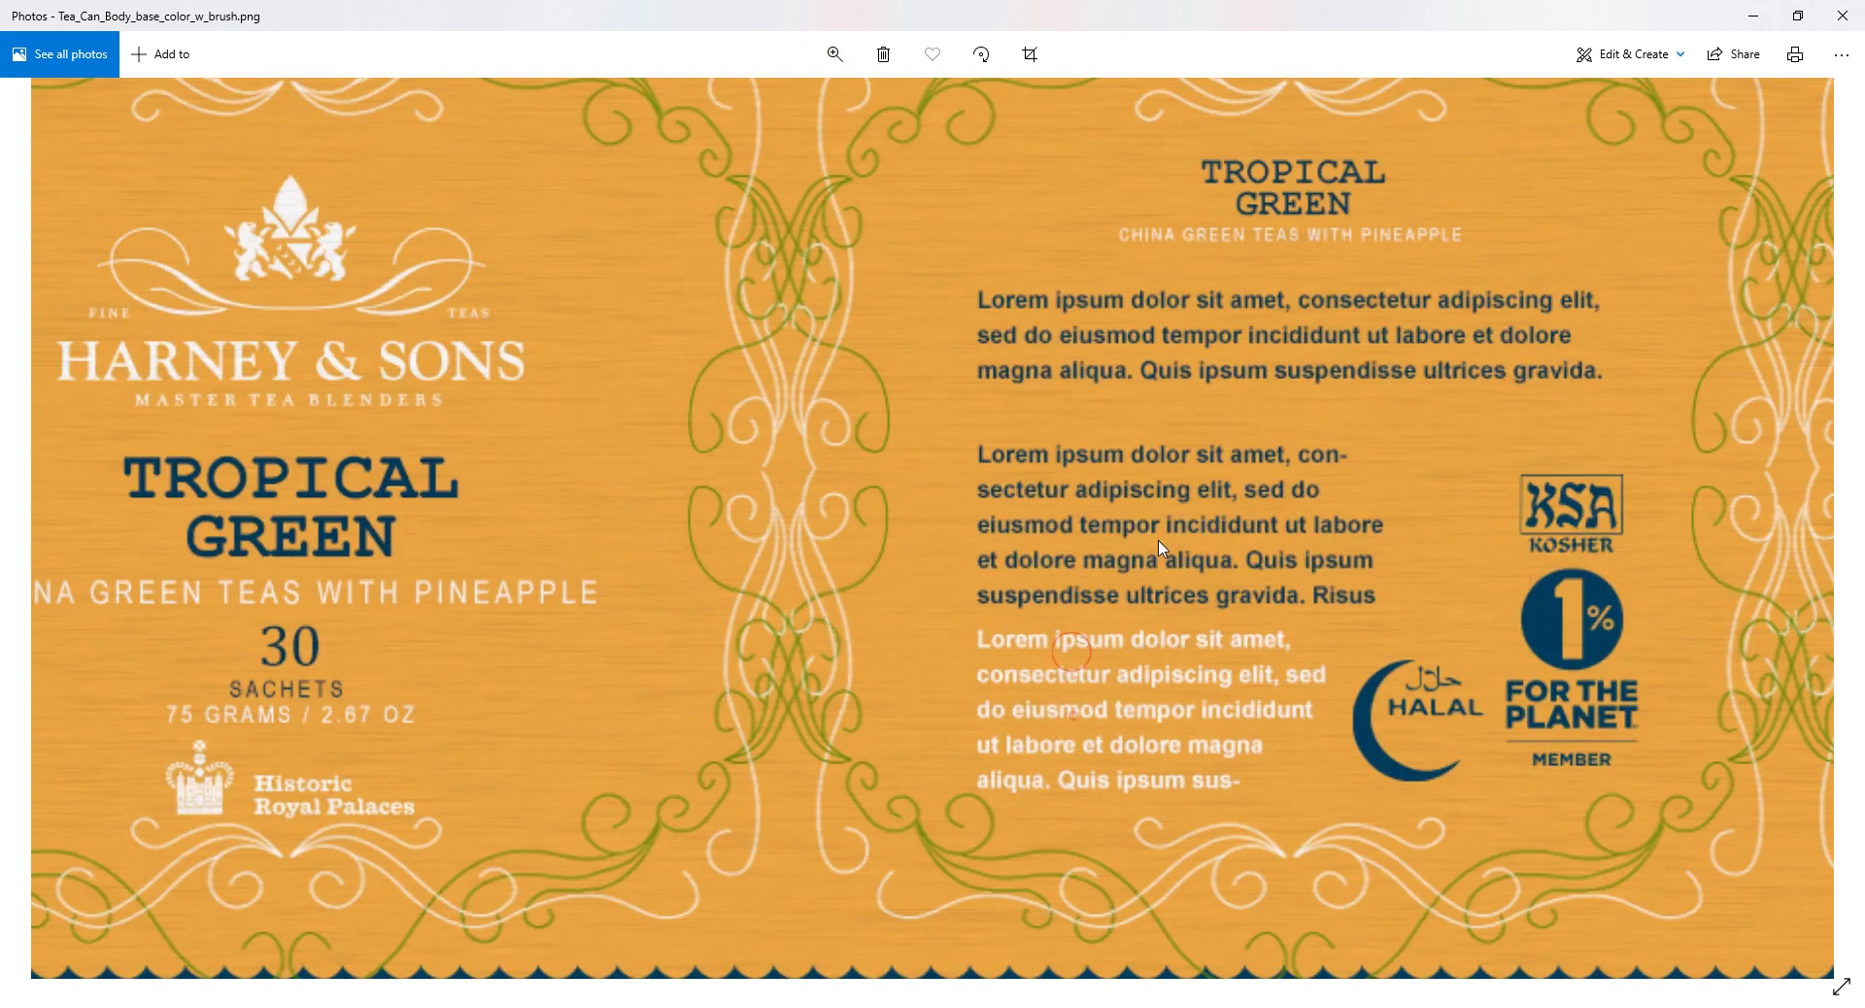
{"action": "scroll", "coordinate": [1534, 532], "scroll_direction": "up", "scroll_amount": 5, "text": "ctrl"}
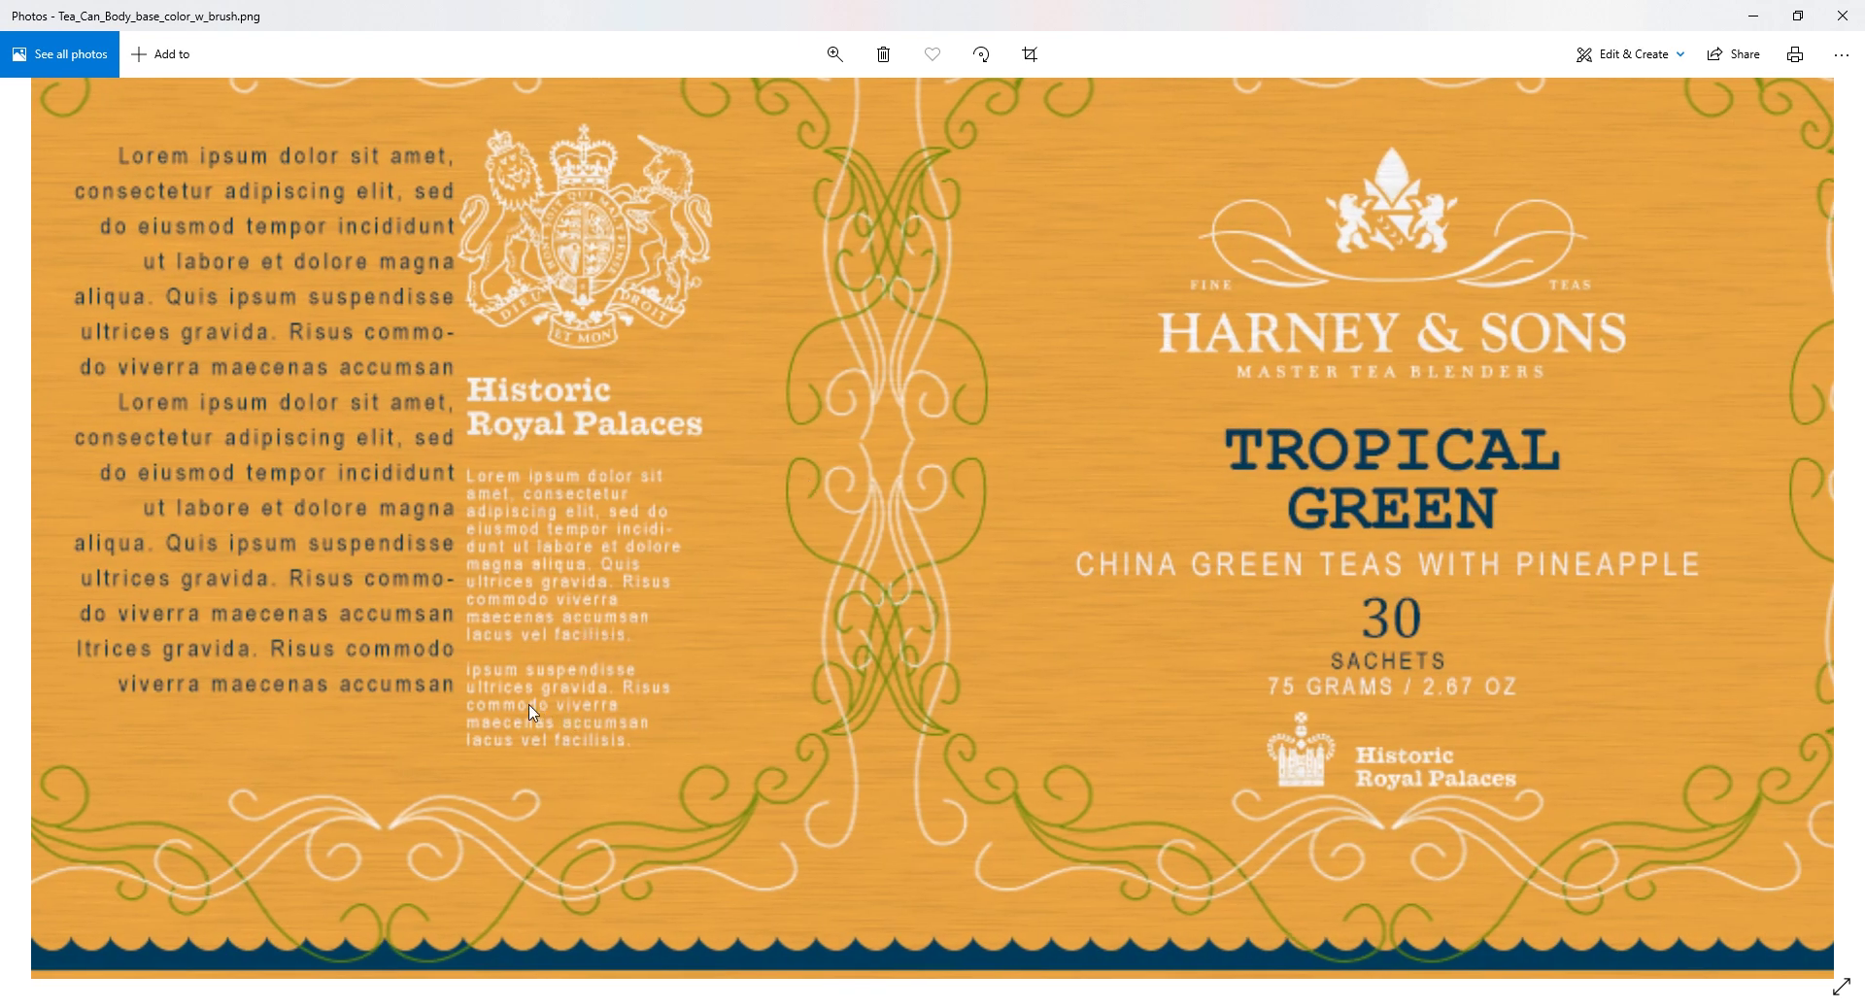
Step: Inspect the label's crest, logos, ornaments and text blocks in close-up, view the whole texture, and close the image
{"action": "left_click", "coordinate": [835, 52]}
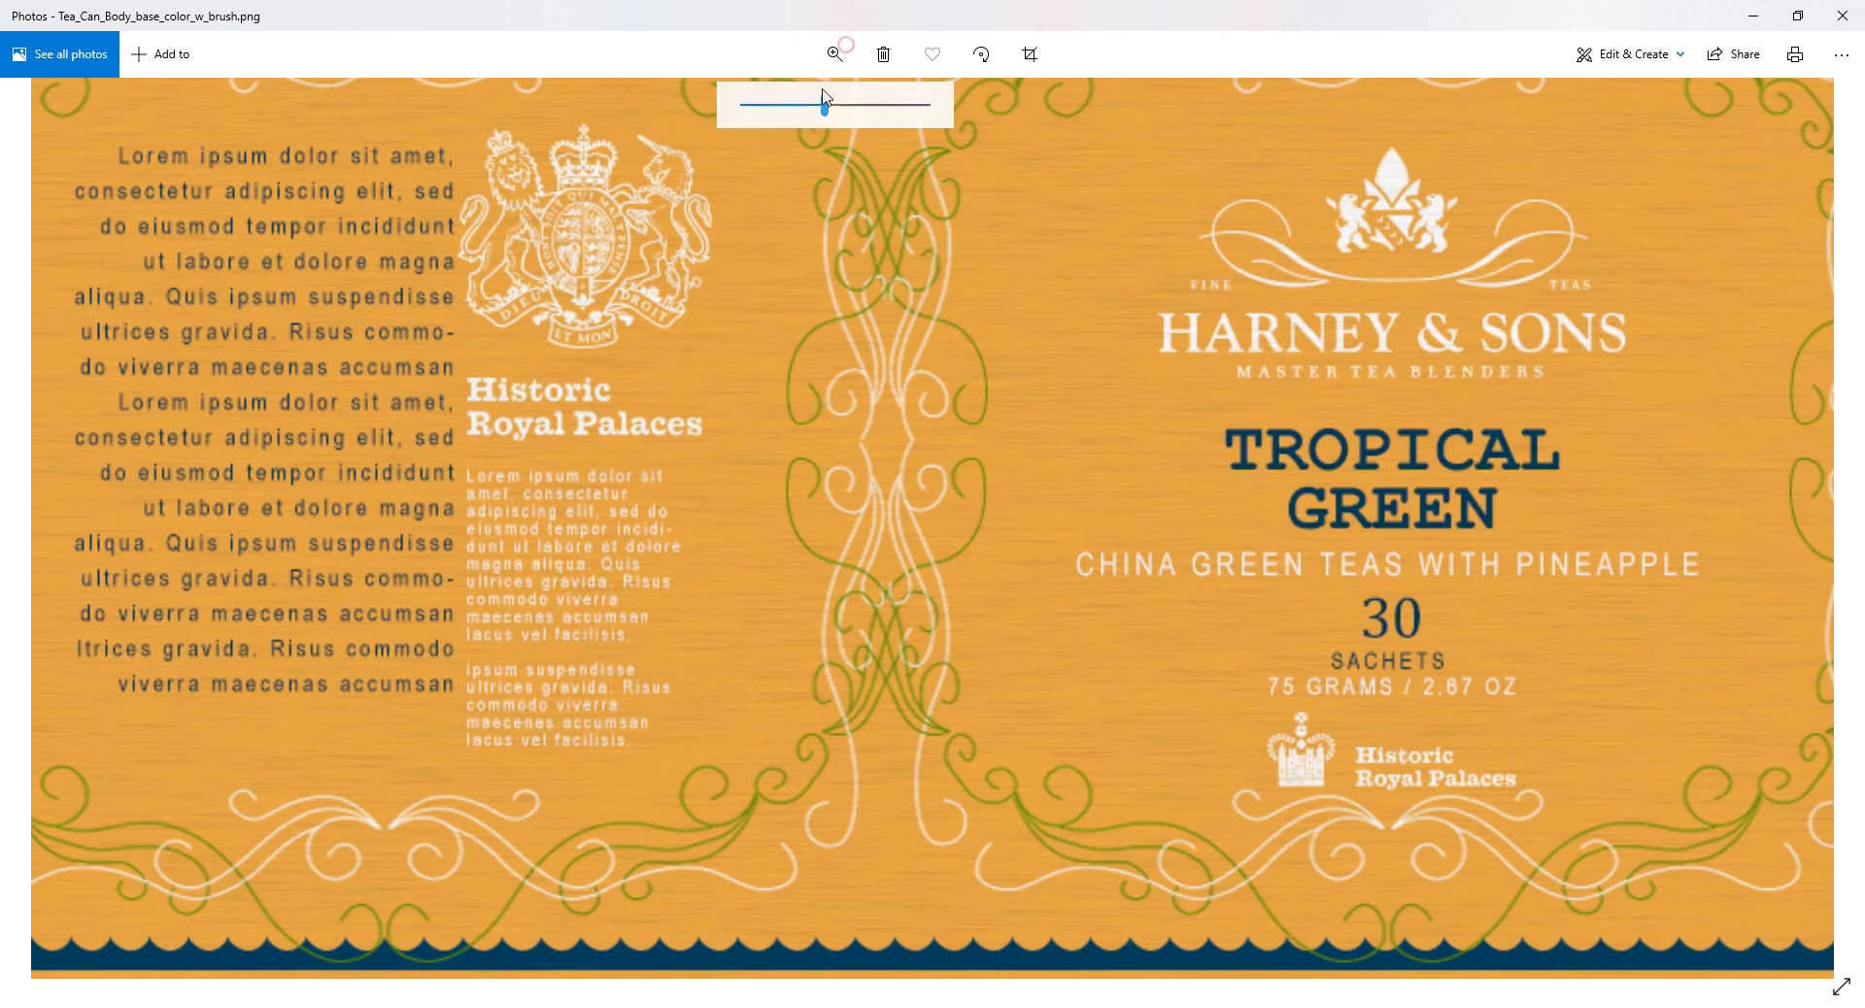
{"action": "left_click_drag", "start_coordinate": [823, 100], "coordinate": [873, 104]}
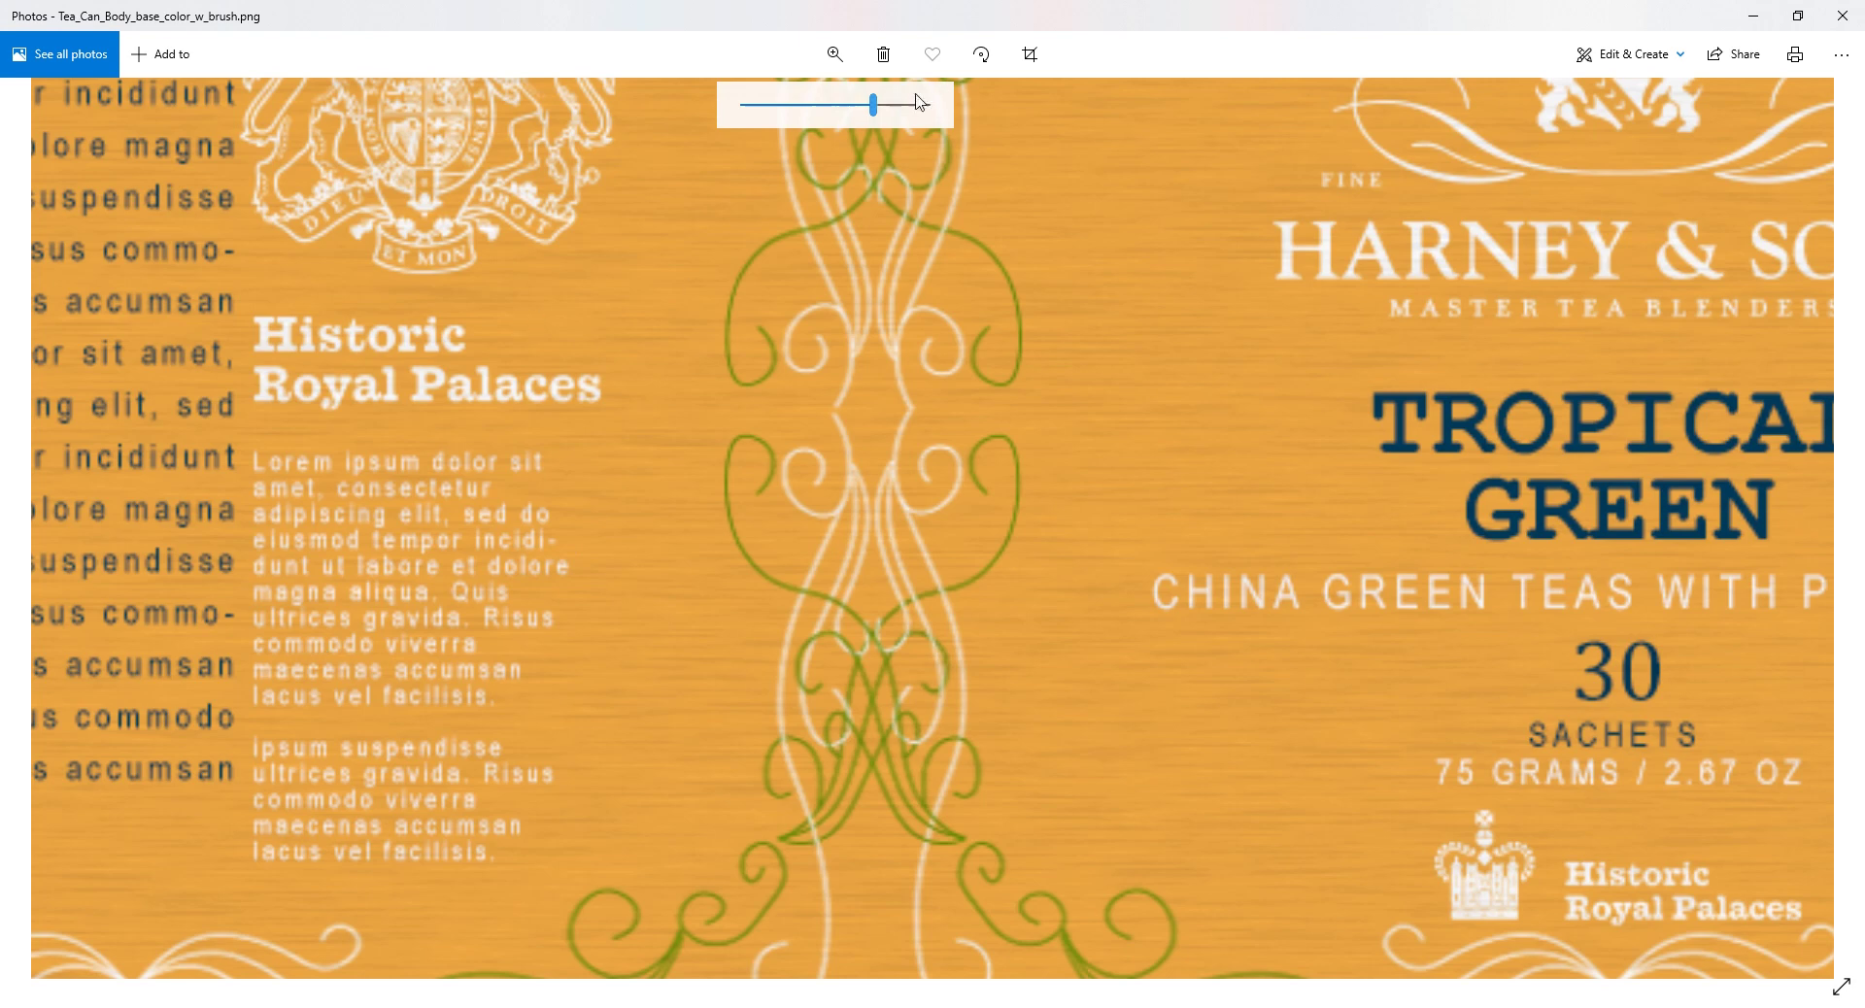
{"action": "left_click_drag", "start_coordinate": [873, 104], "coordinate": [846, 105]}
{"action": "left_click_drag", "start_coordinate": [696, 219], "coordinate": [699, 471]}
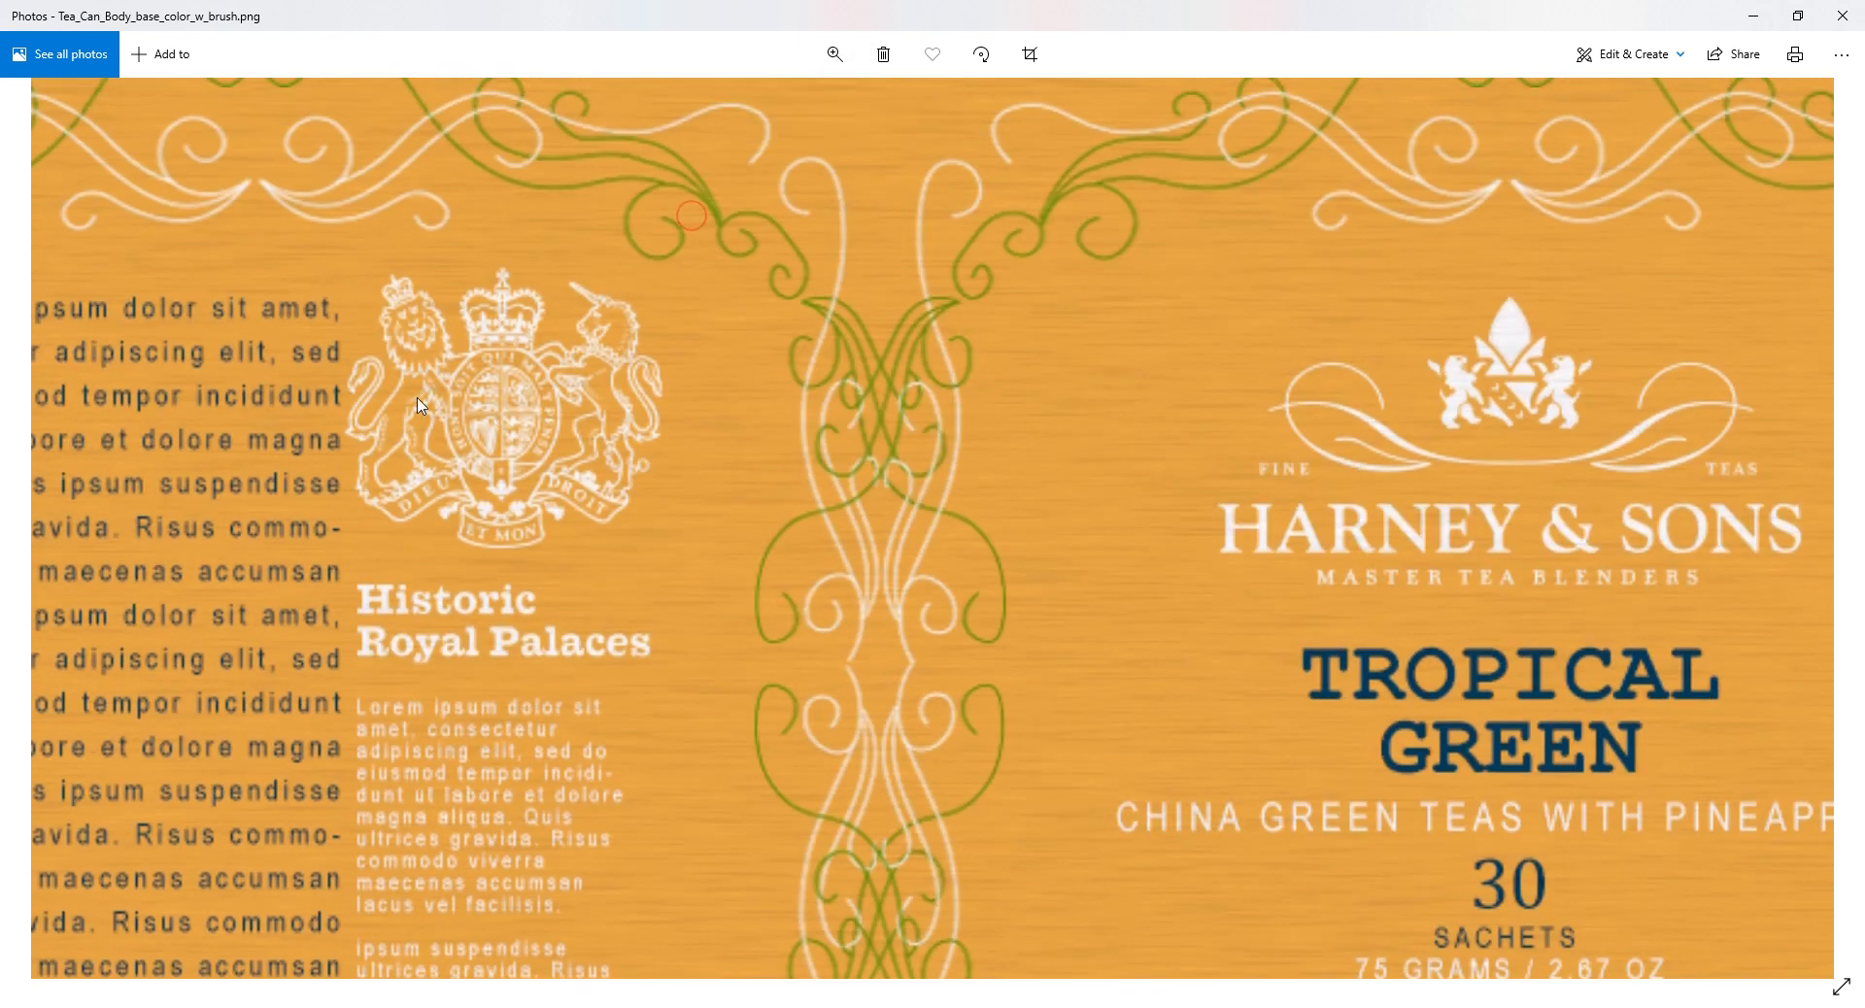
{"action": "left_click_drag", "start_coordinate": [814, 505], "coordinate": [134, 459]}
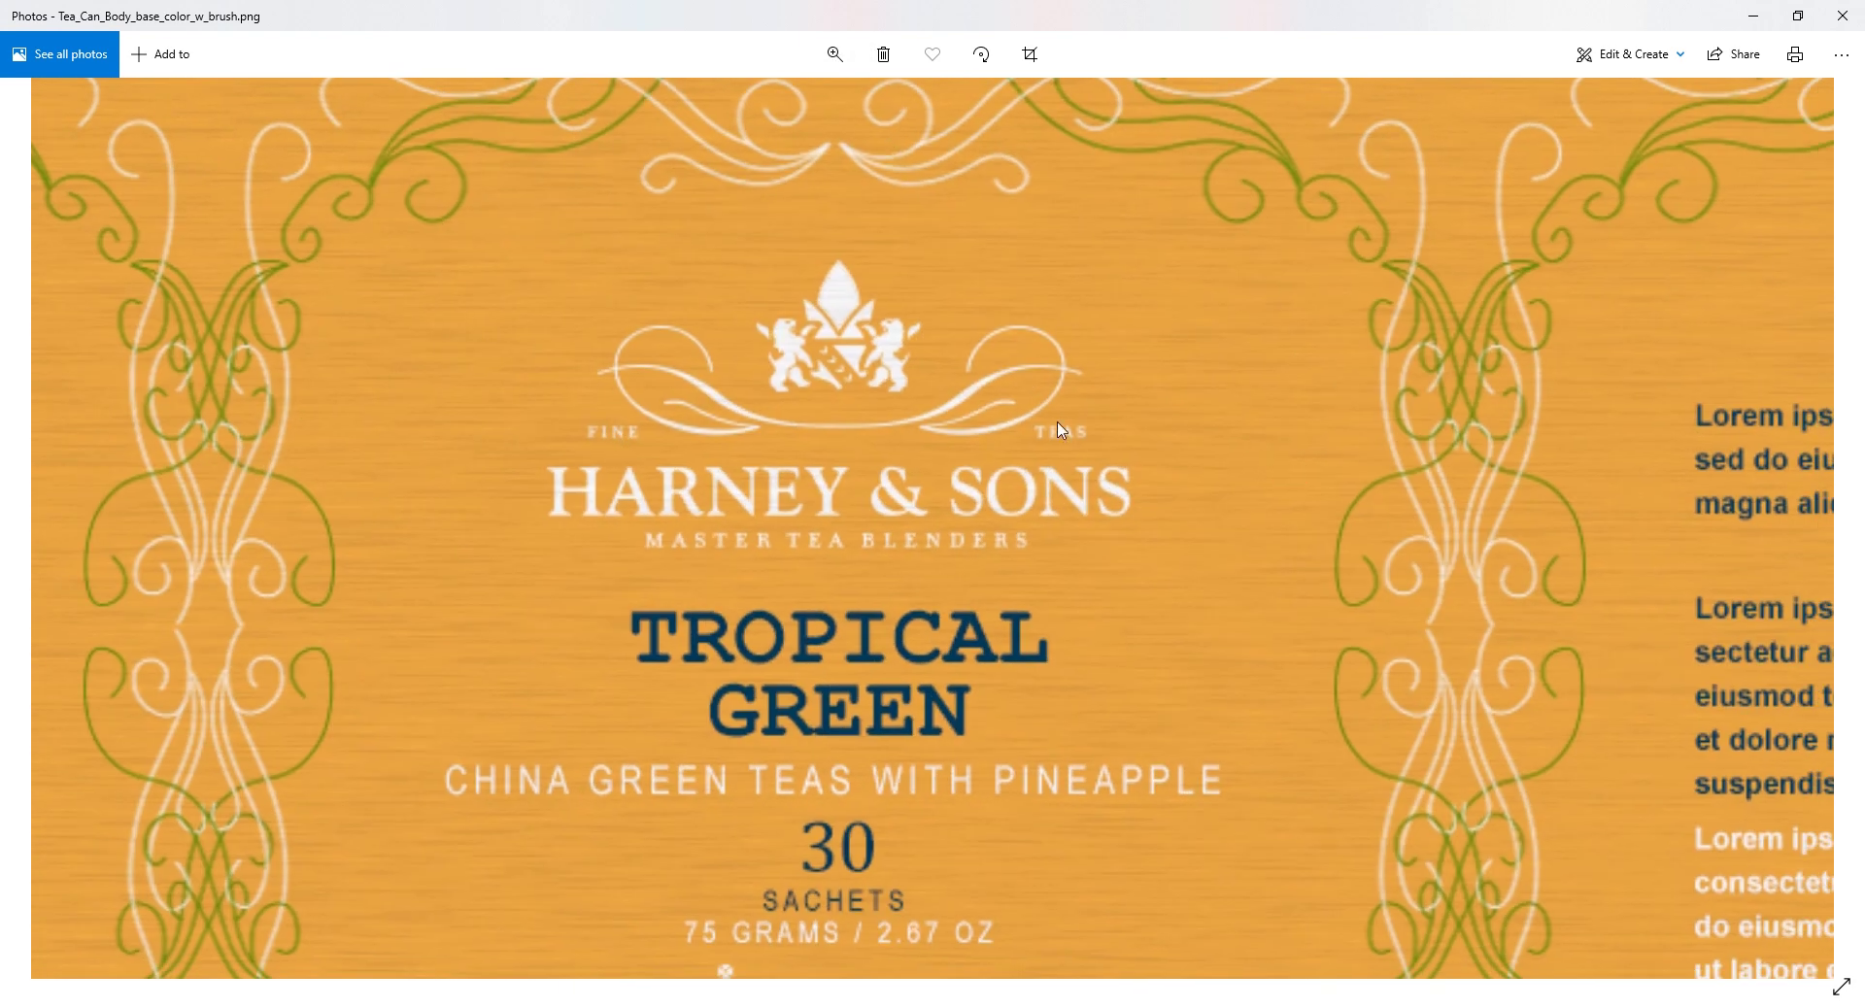
{"action": "left_click_drag", "start_coordinate": [1088, 692], "coordinate": [865, 381]}
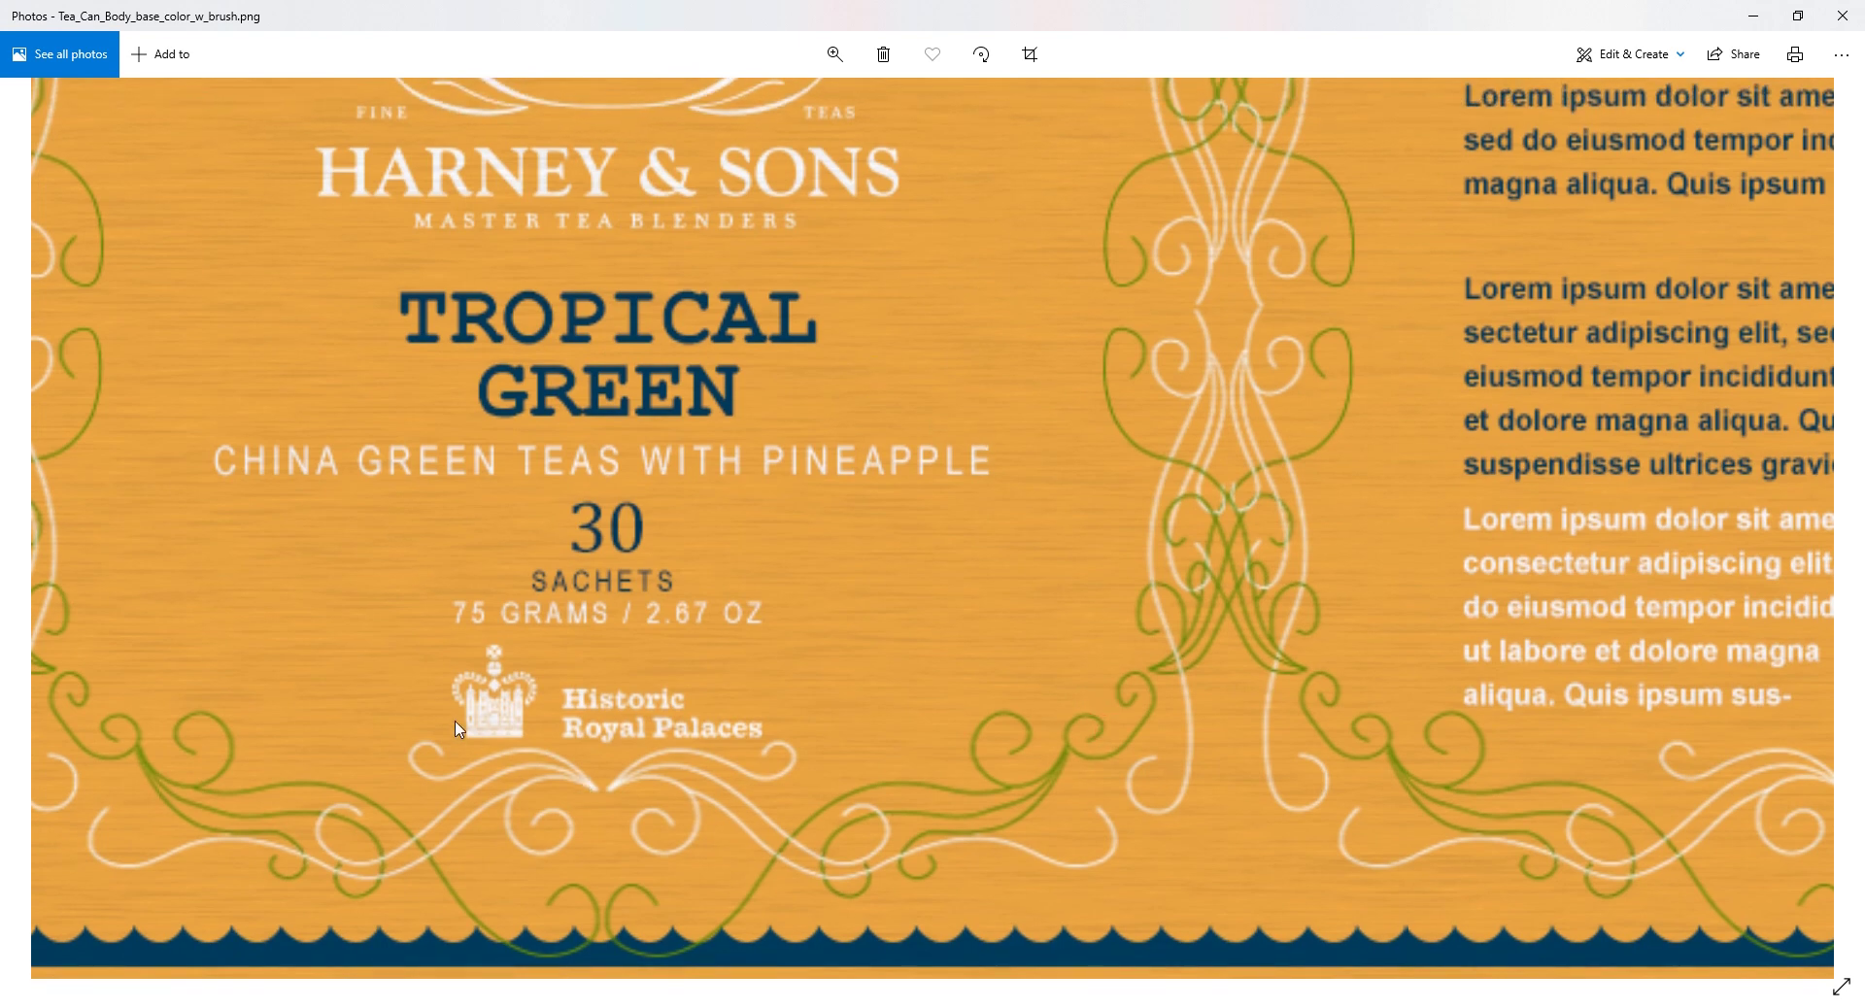
{"action": "left_click_drag", "start_coordinate": [1165, 762], "coordinate": [622, 816]}
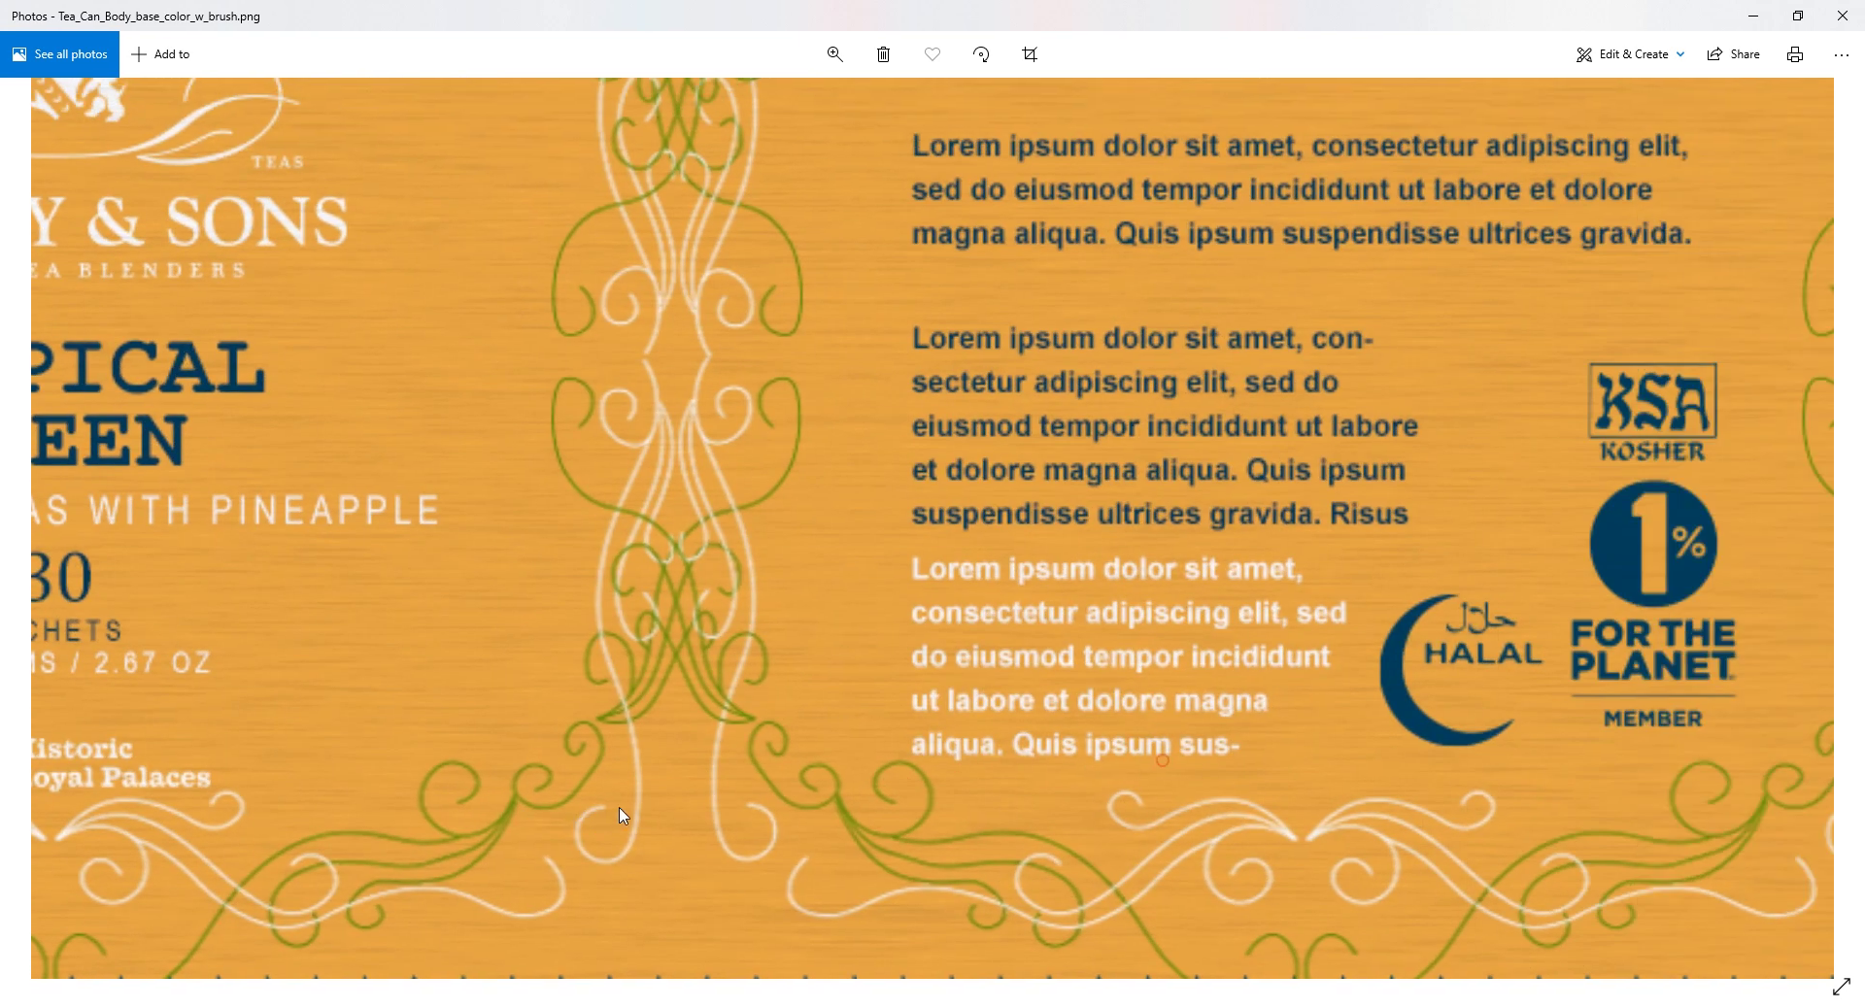
{"action": "left_click_drag", "start_coordinate": [1373, 487], "coordinate": [1157, 936]}
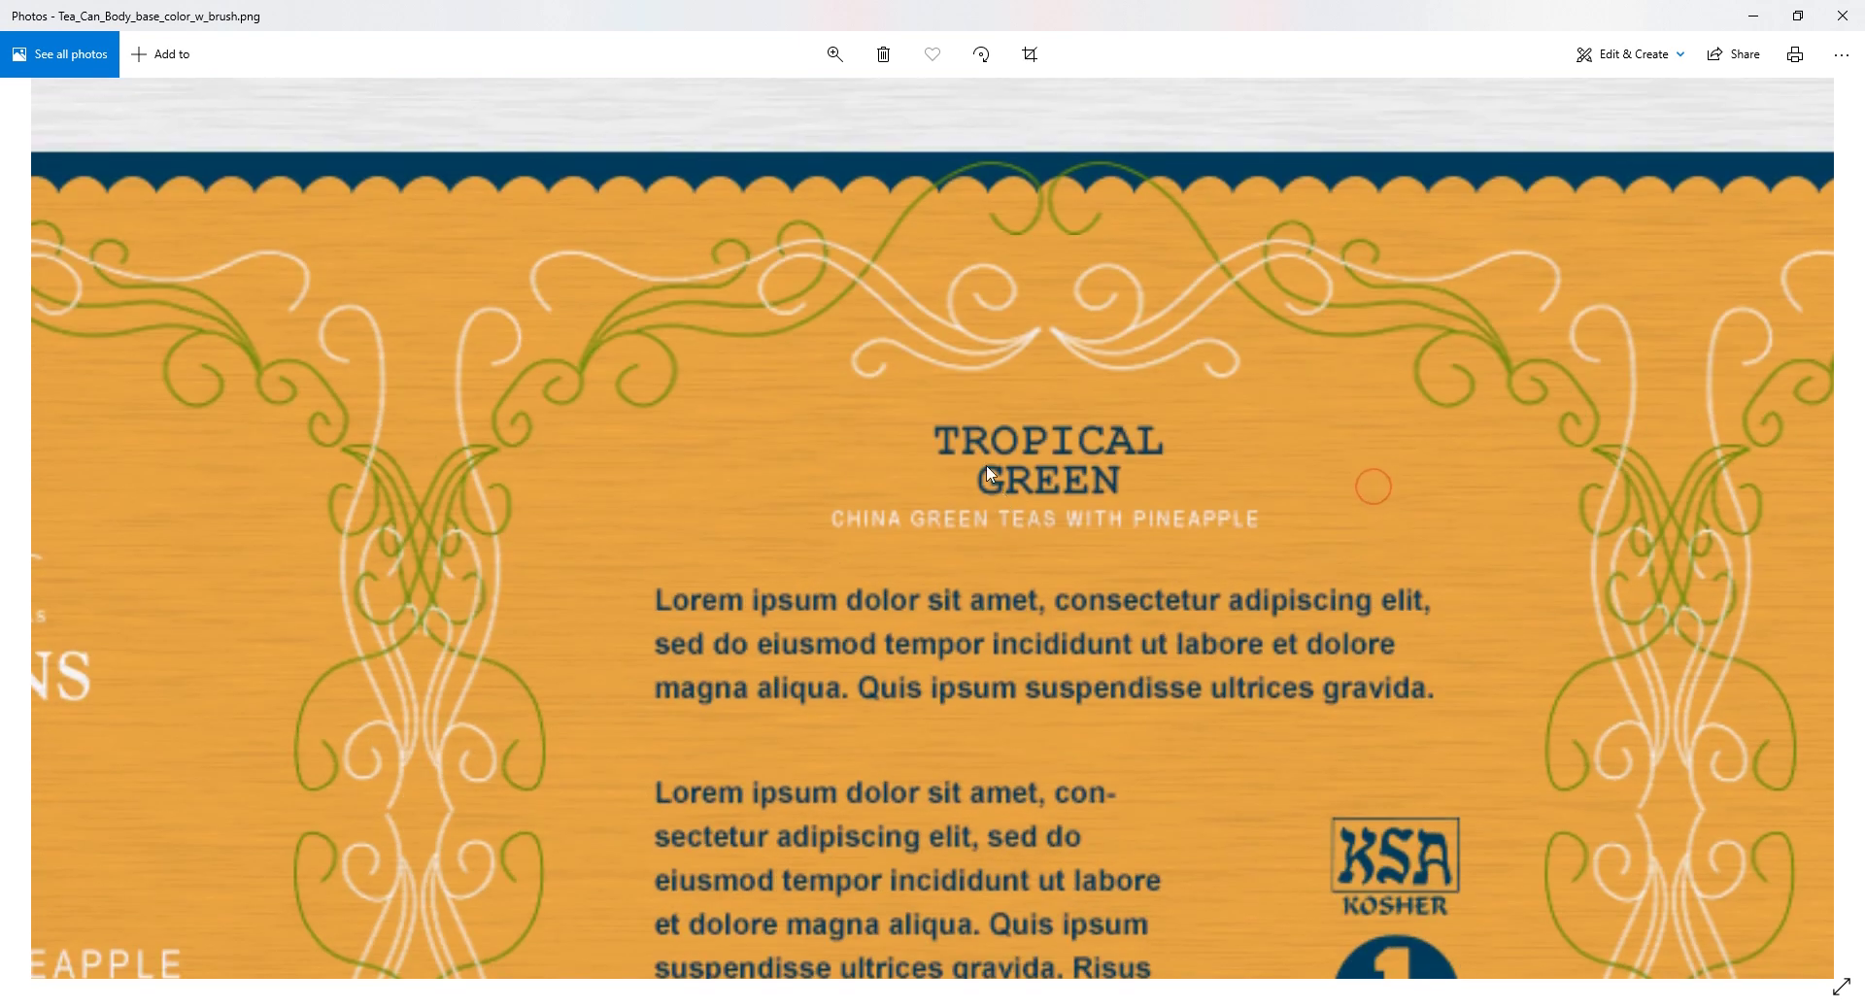
{"action": "left_click_drag", "start_coordinate": [987, 473], "coordinate": [1226, 444]}
{"action": "left_click", "coordinate": [835, 53]}
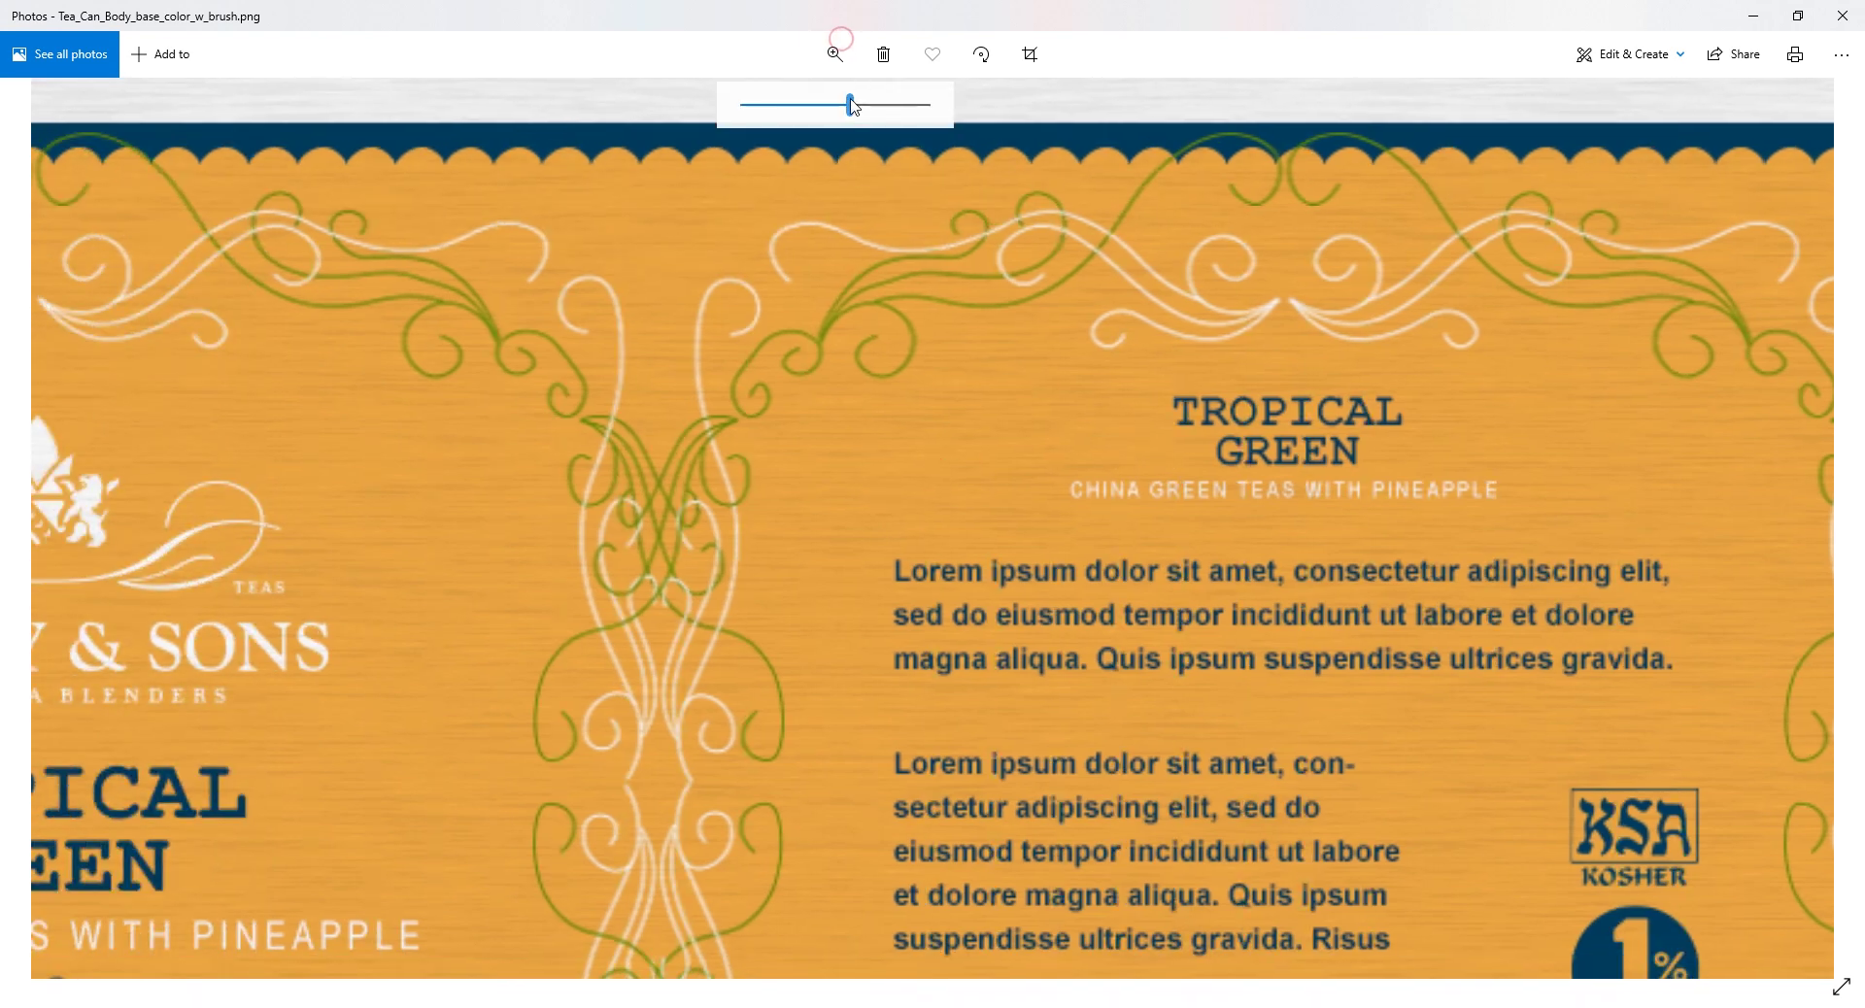
{"action": "left_click_drag", "start_coordinate": [852, 105], "coordinate": [743, 103]}
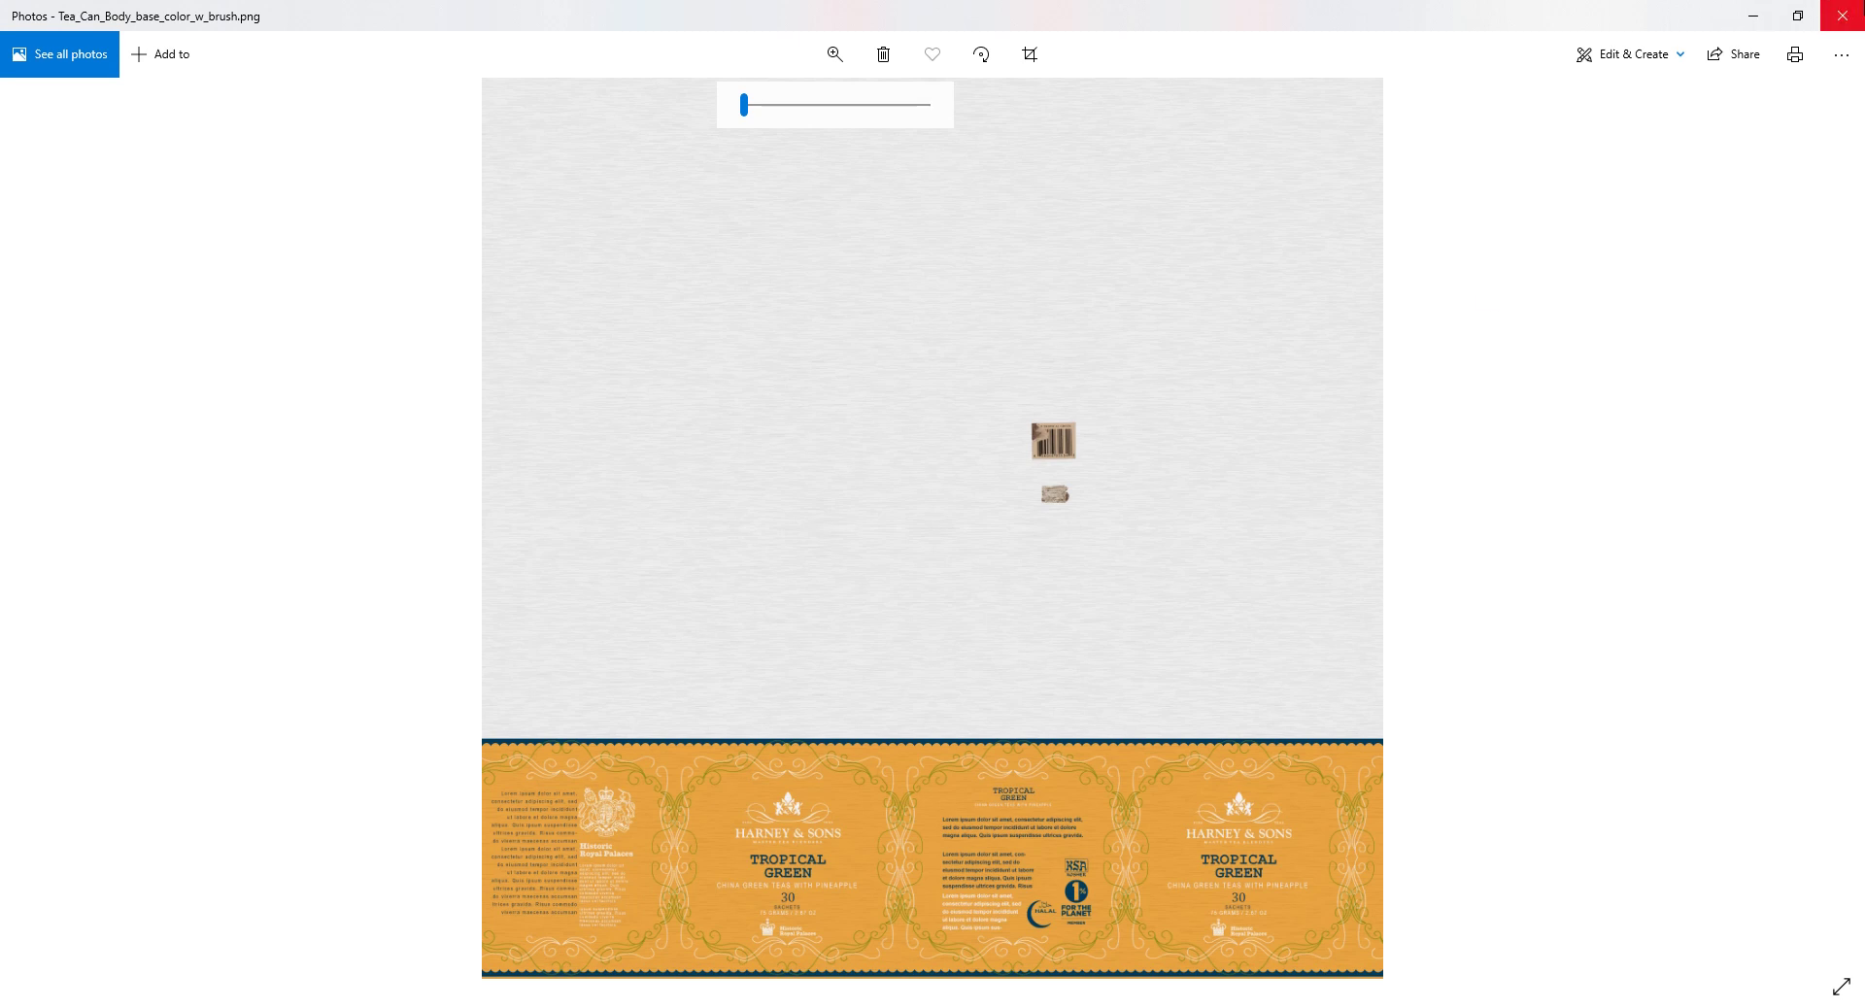
{"action": "left_click", "coordinate": [1841, 16]}
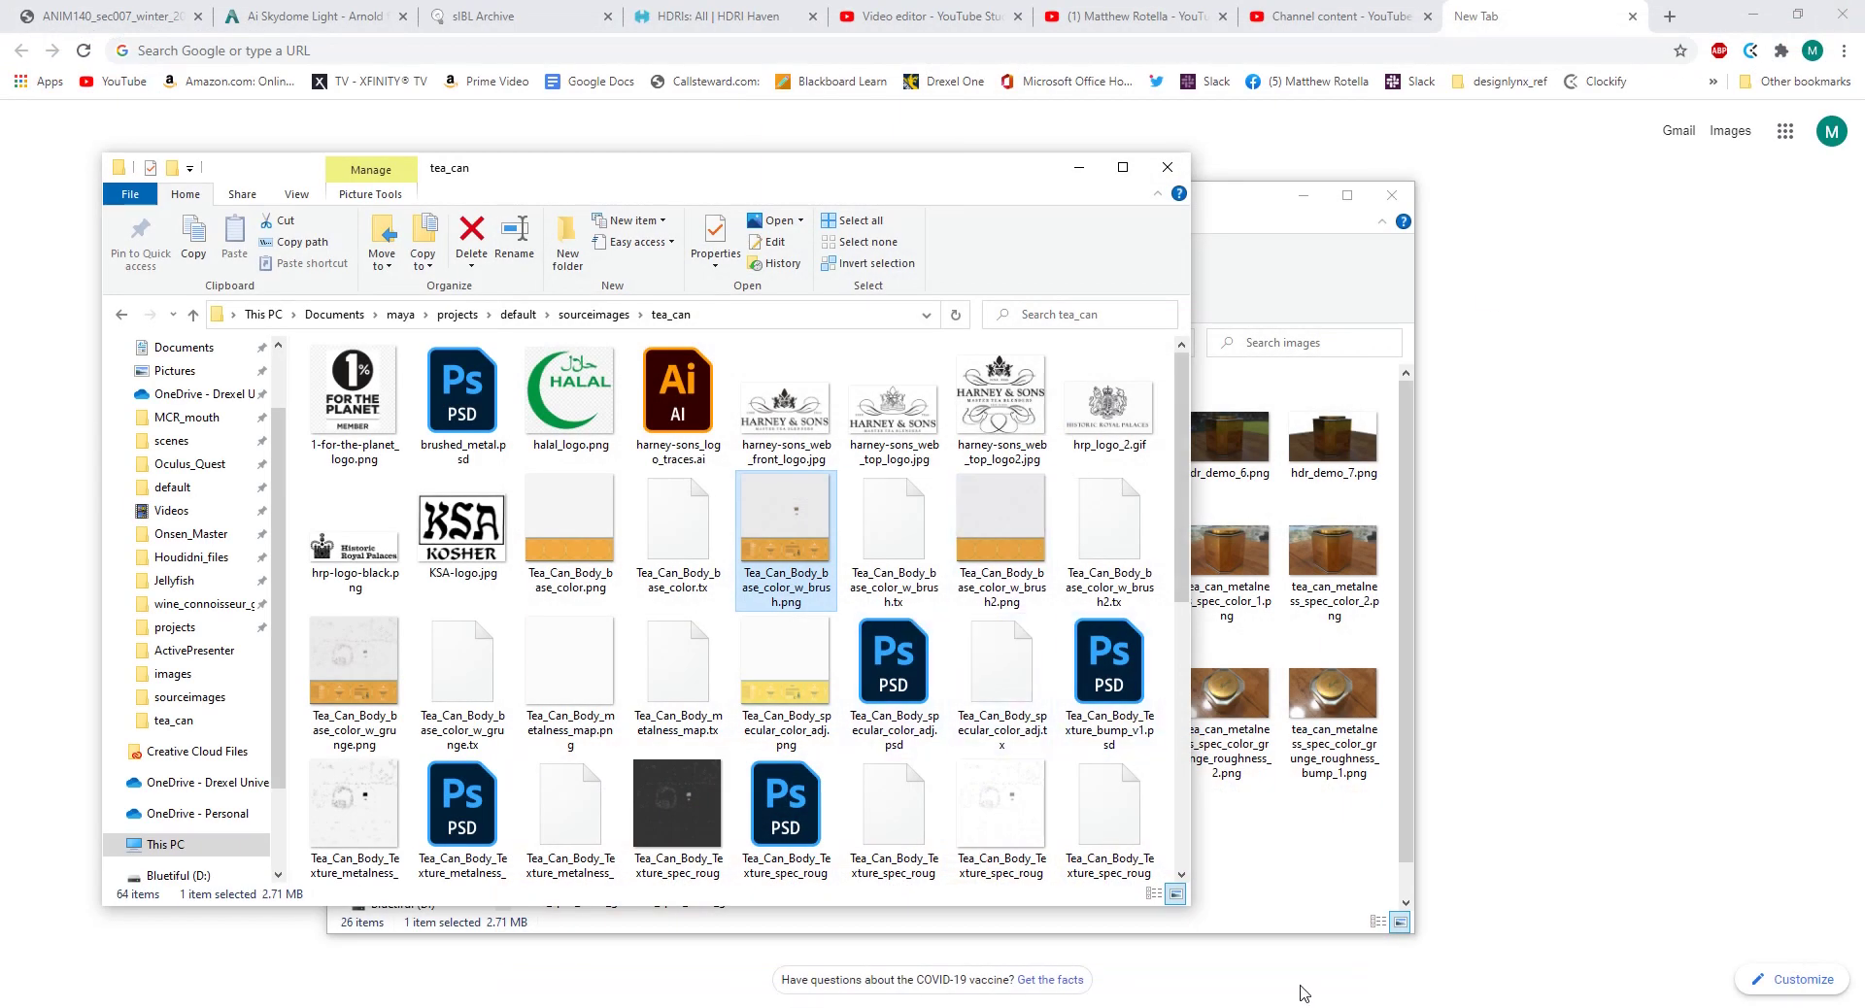
Step: Switch back to Maya and set the UV snapshot's image format to PNG
{"action": "mouse_move", "coordinate": [787, 1001]}
{"action": "left_click", "coordinate": [901, 944]}
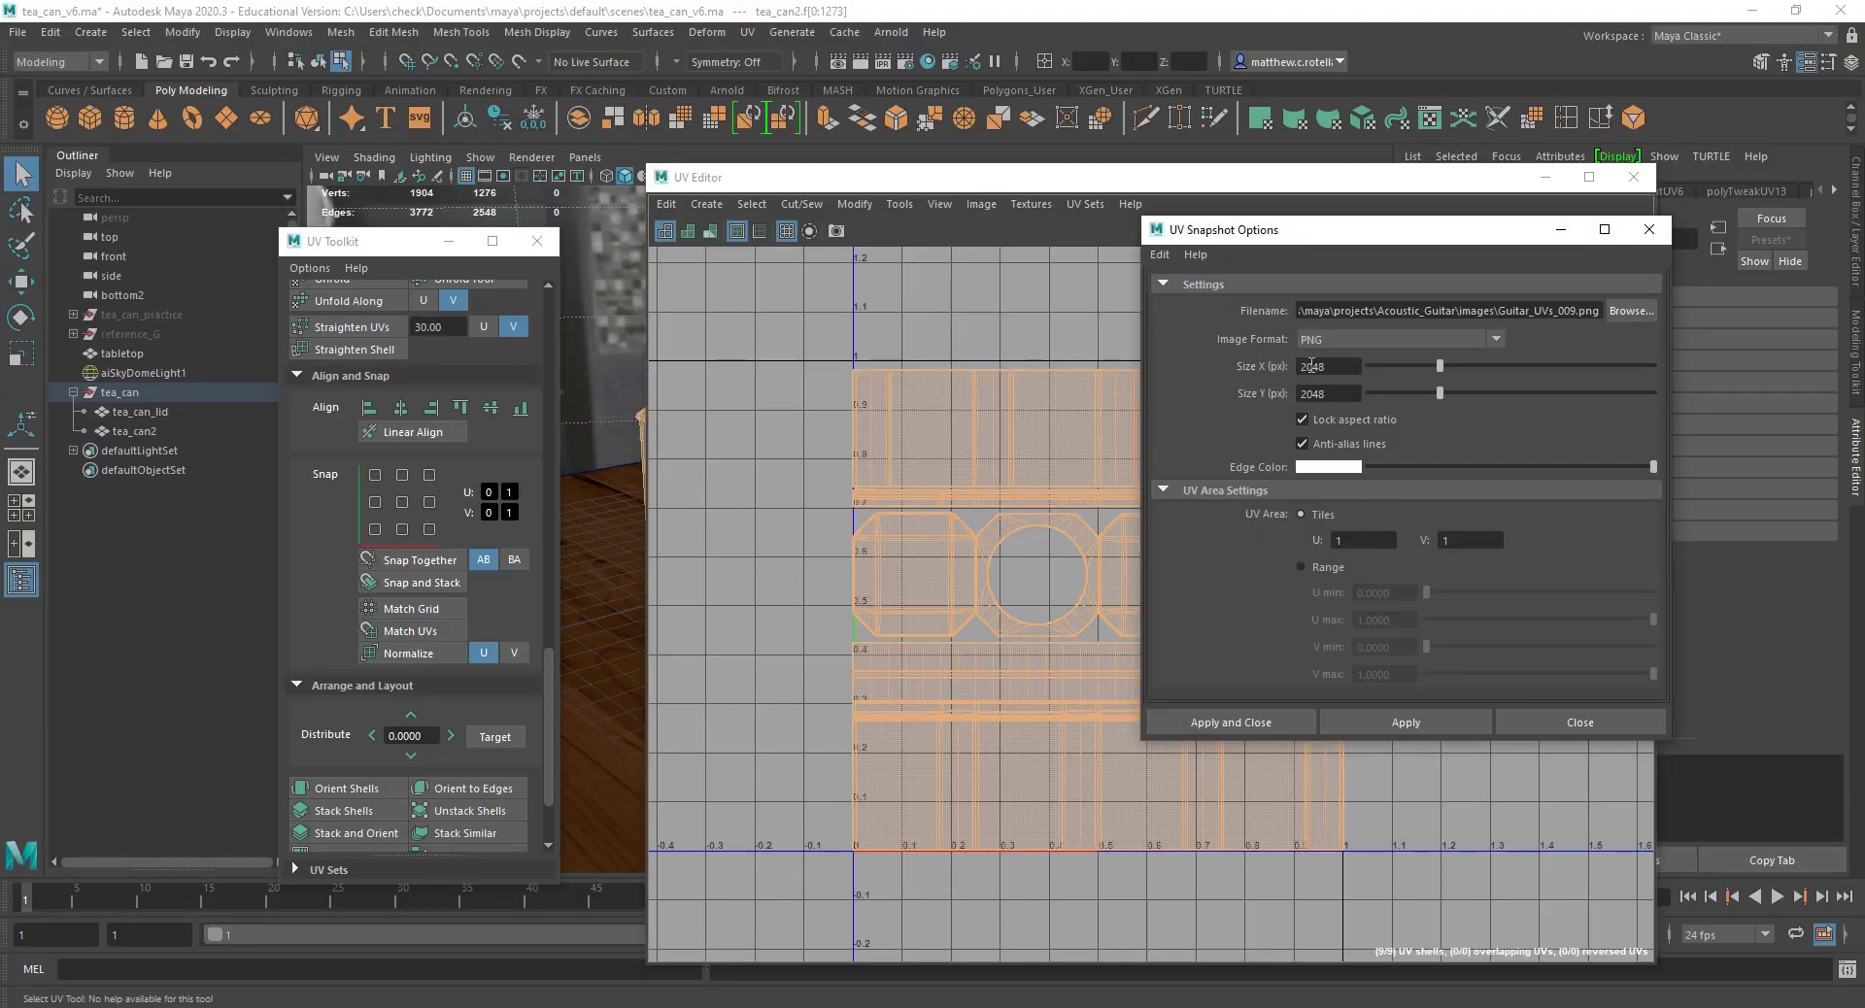
{"action": "left_click", "coordinate": [1369, 340]}
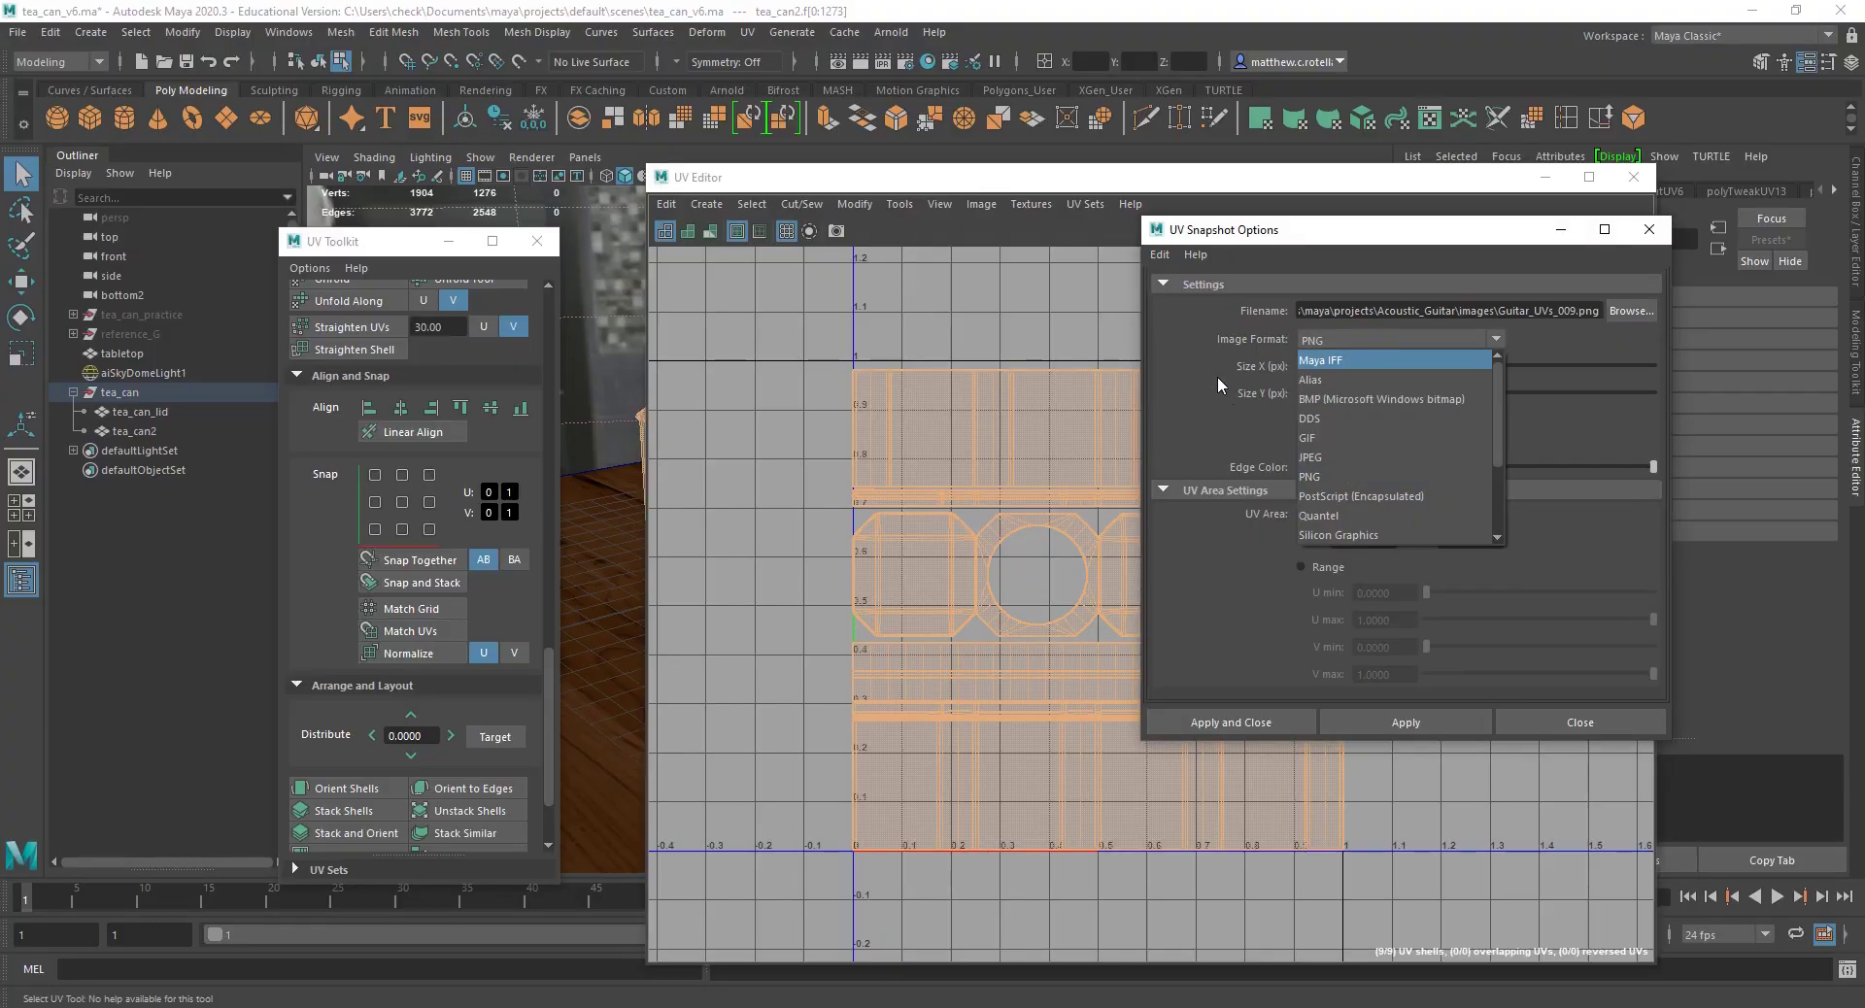
{"action": "left_click", "coordinate": [1338, 476]}
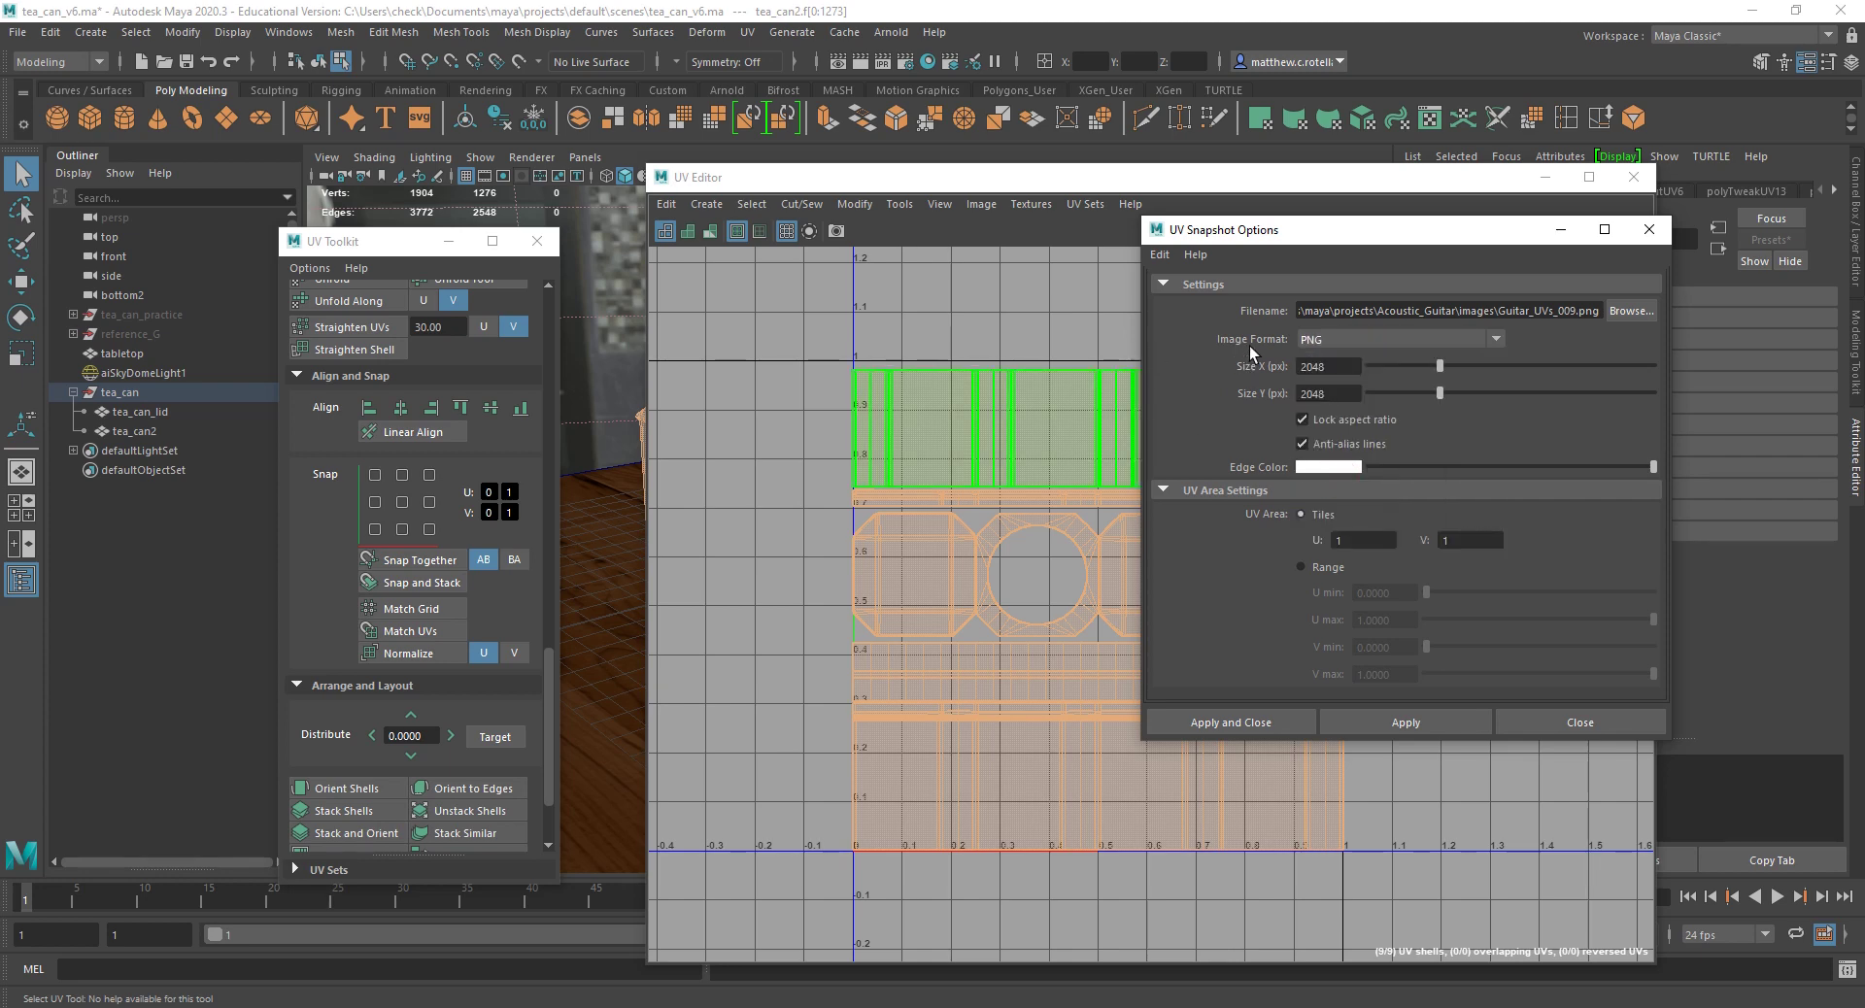
Step: Export the body's UV snapshot as Tea_can_Body_UVs into the default project's sourceimages/tea_can folder
{"action": "left_click", "coordinate": [1641, 310]}
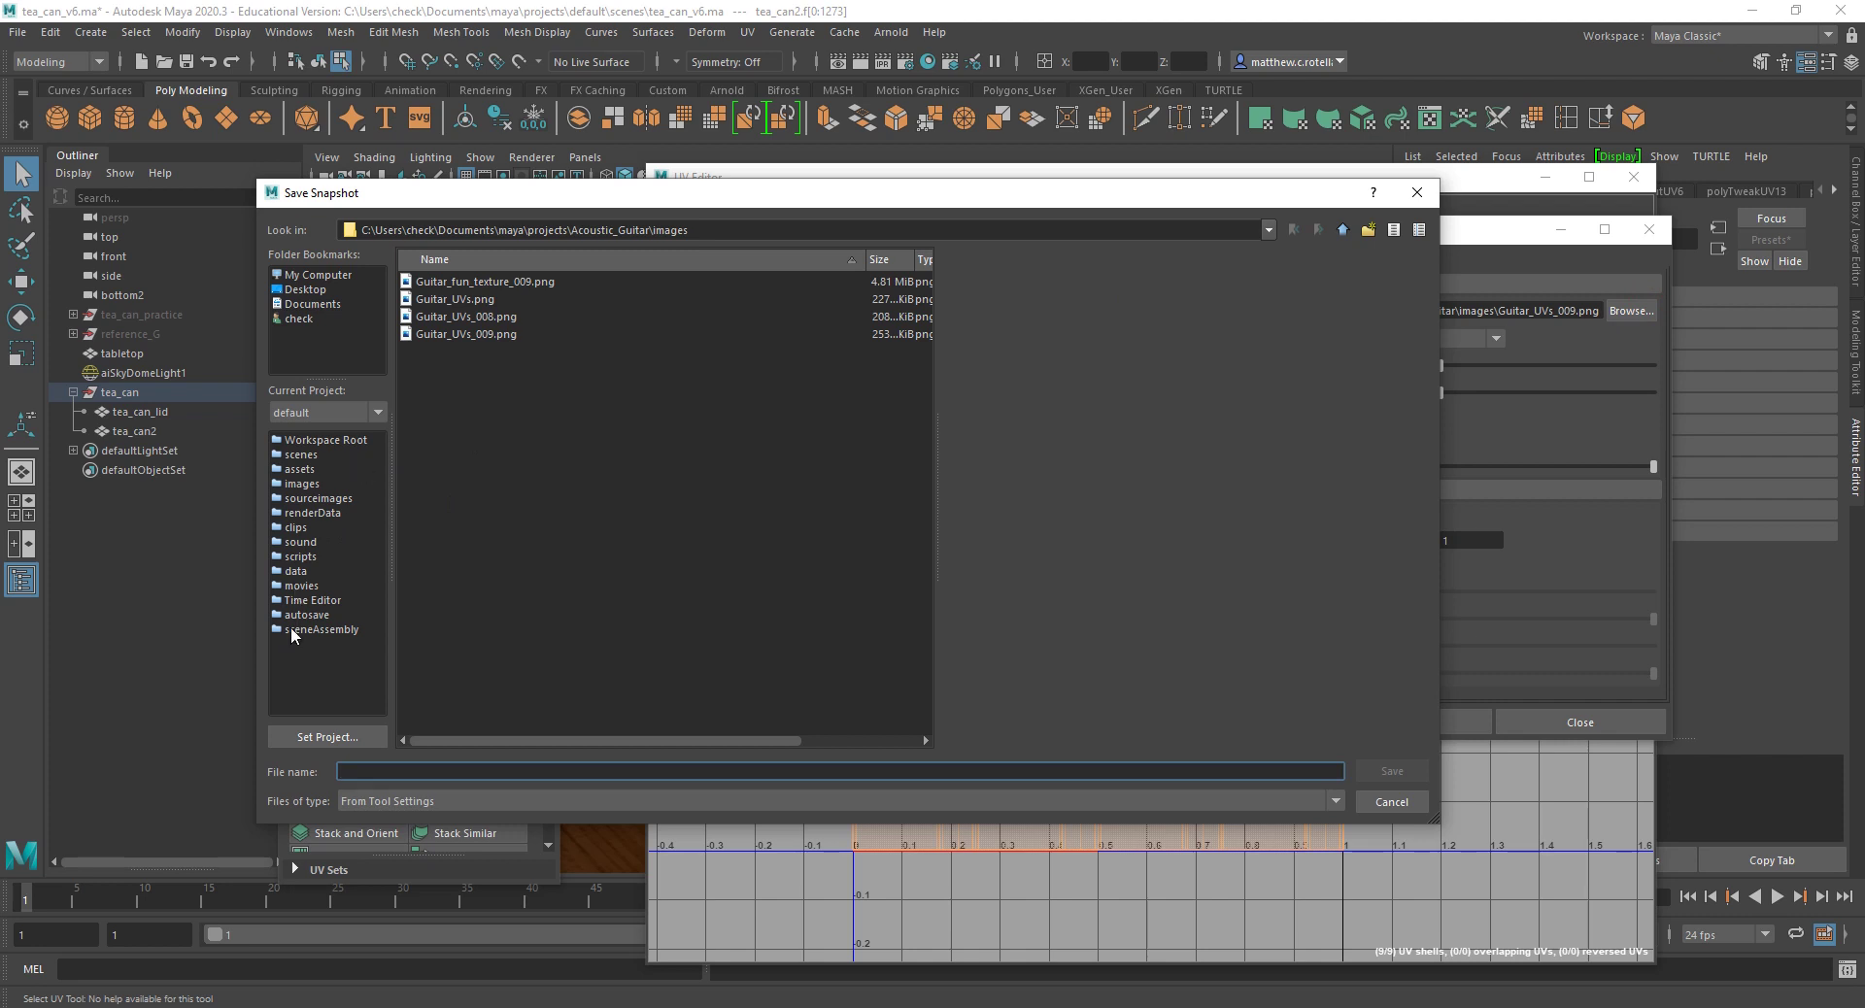
{"action": "left_click", "coordinate": [308, 498]}
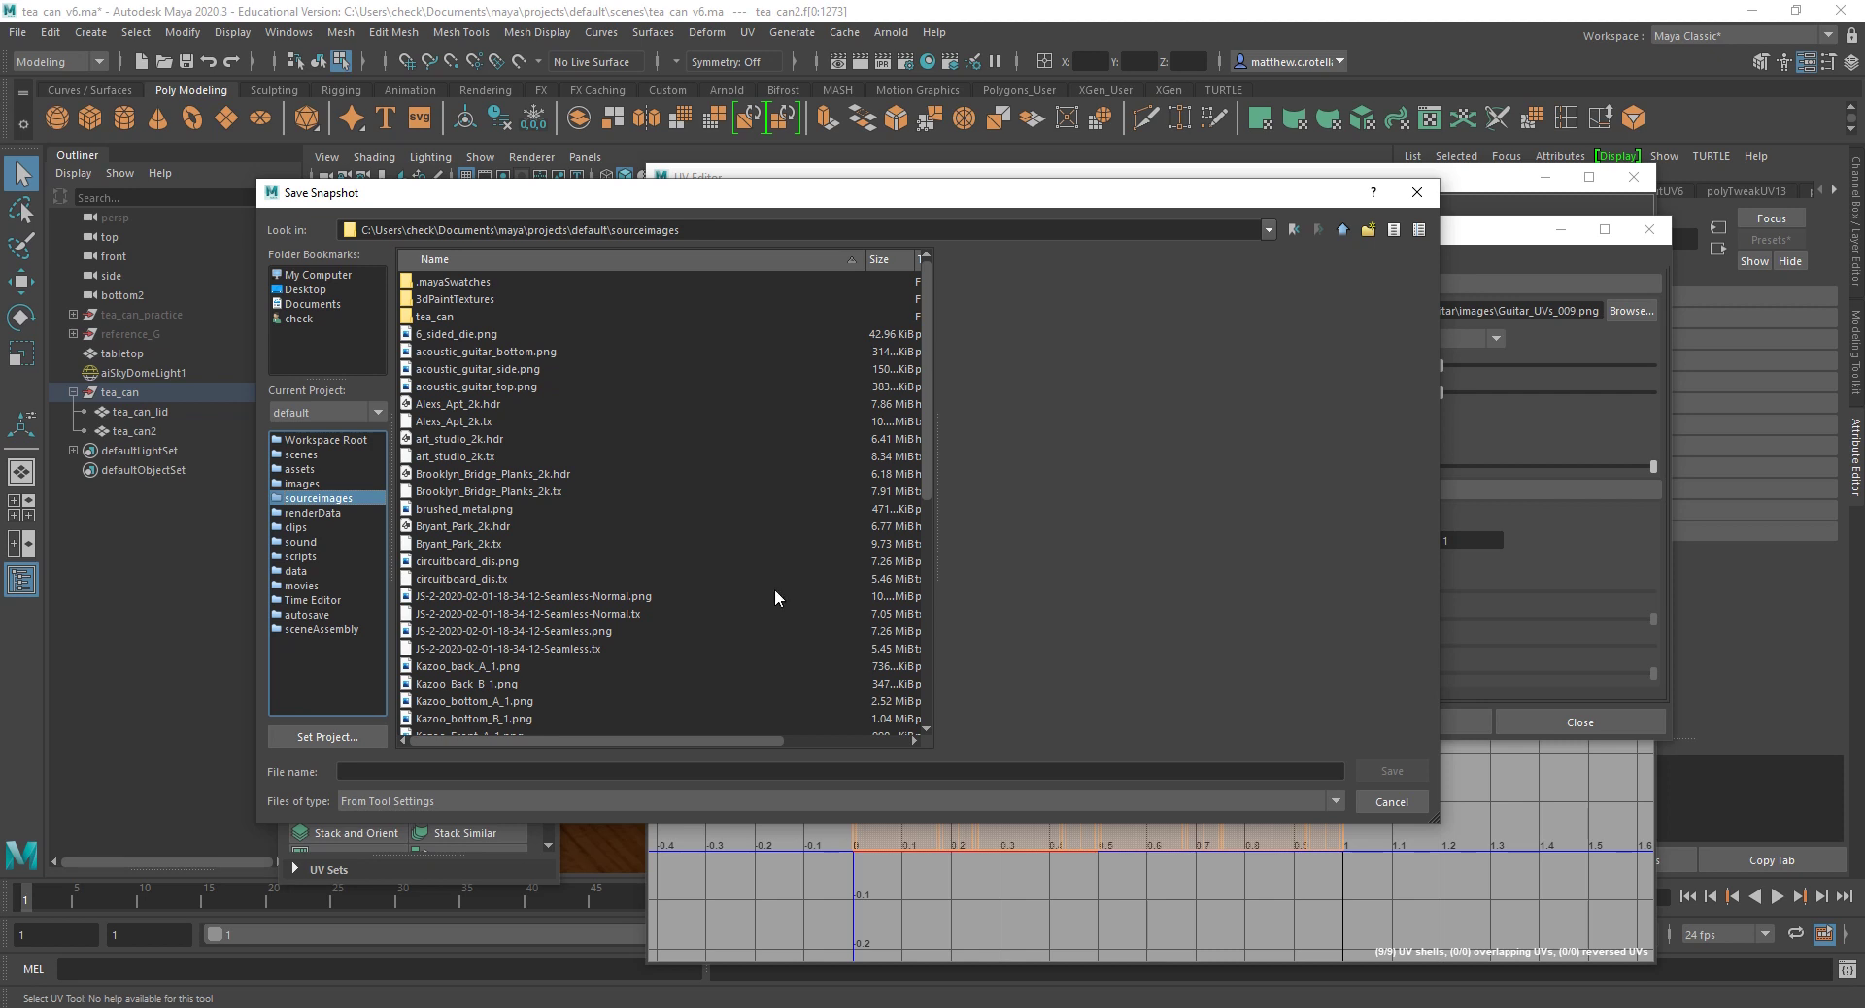
{"action": "double_click", "coordinate": [434, 317]}
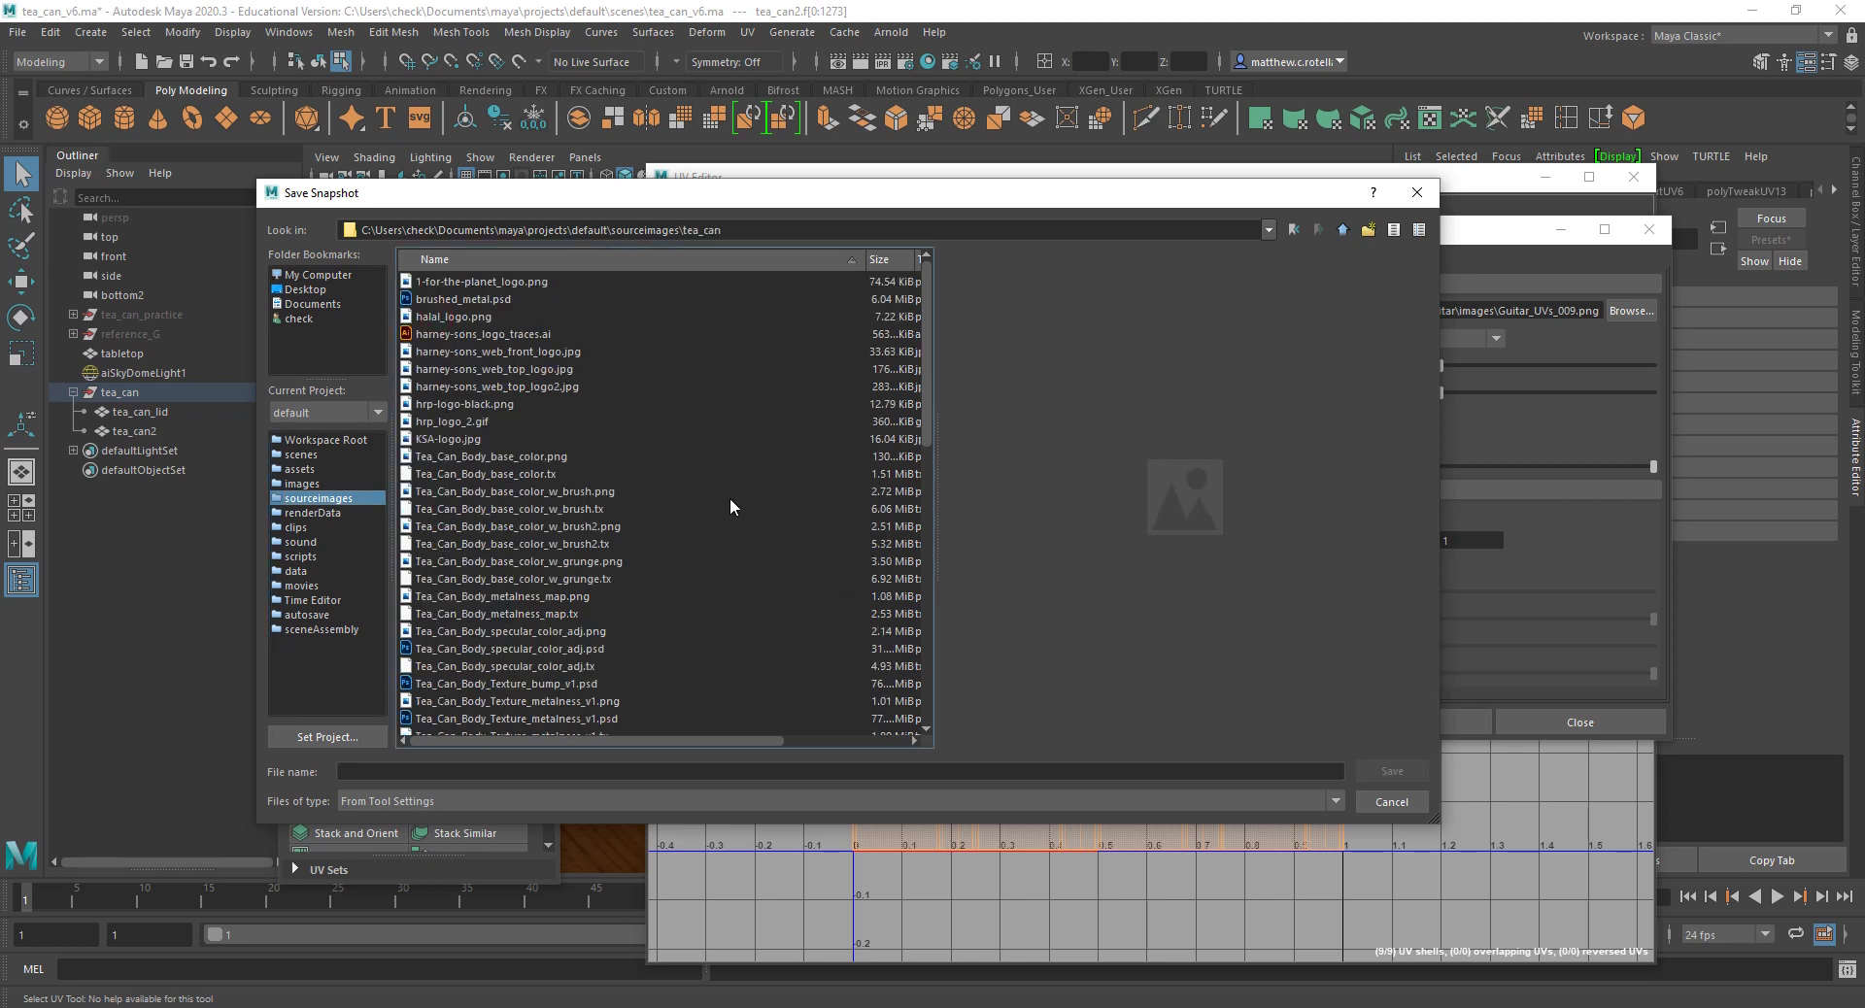
{"action": "scroll", "coordinate": [730, 499], "scroll_direction": "down", "scroll_amount": 4}
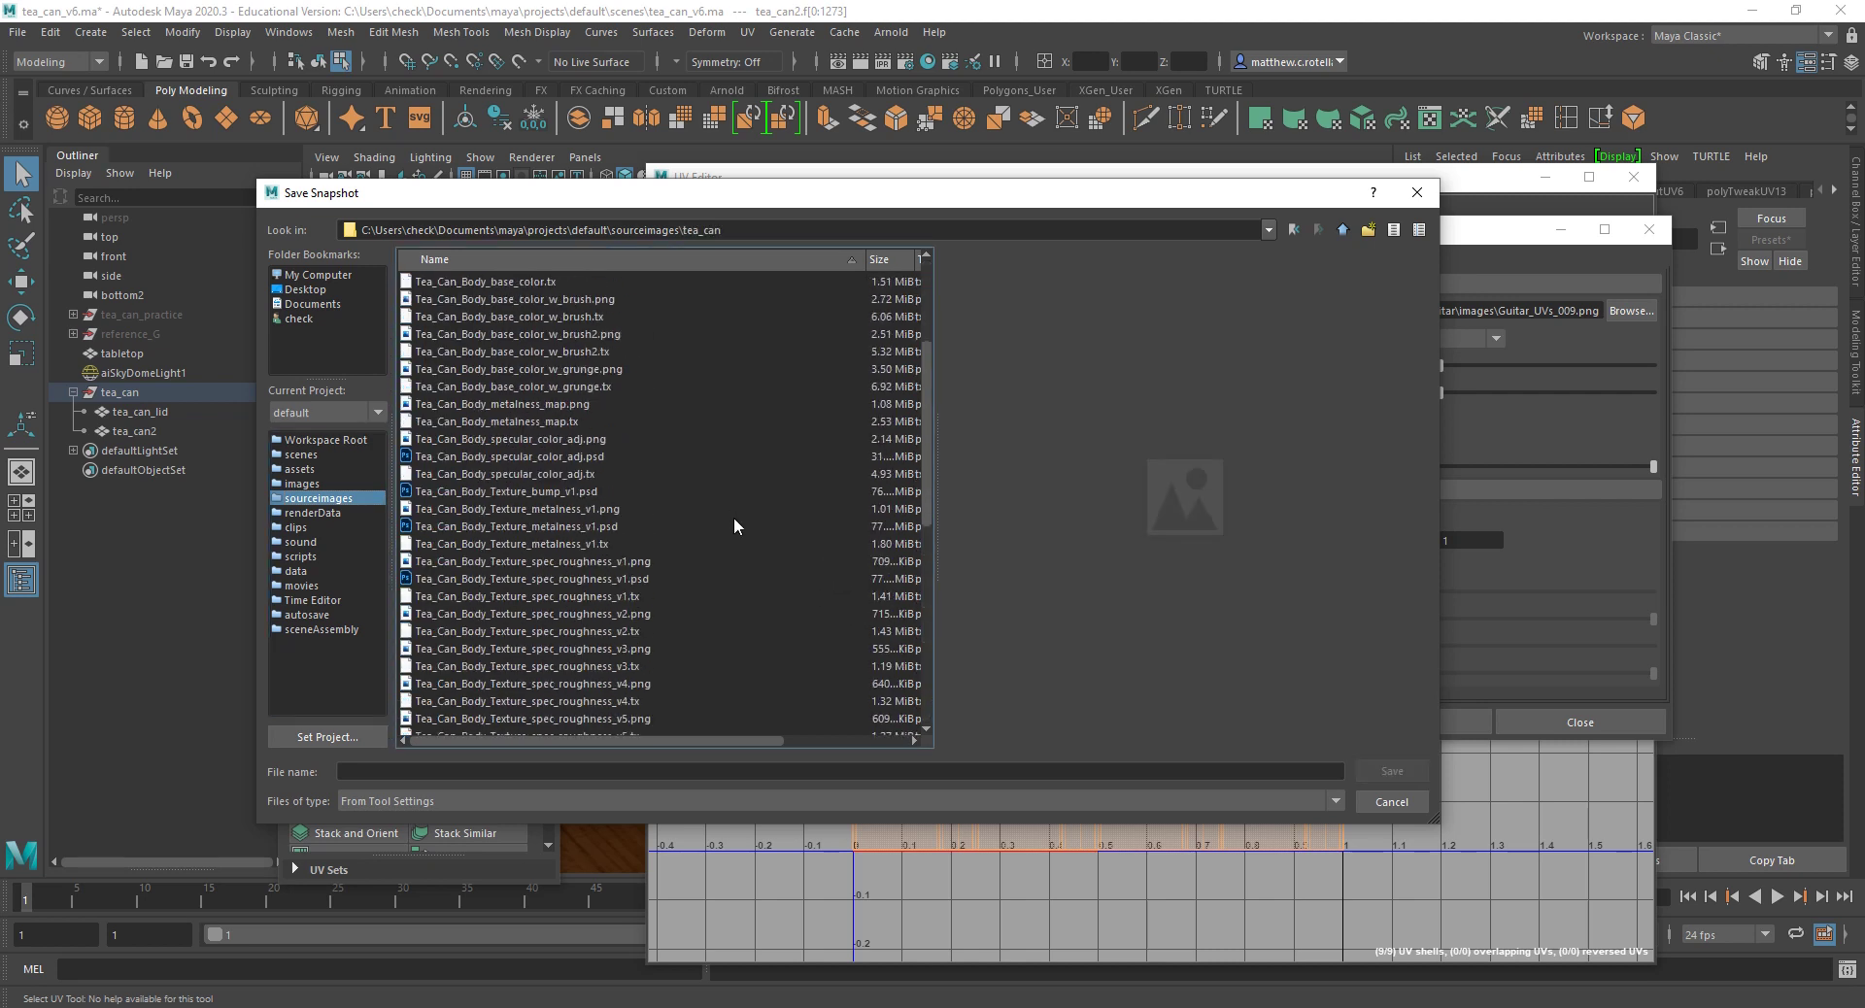
{"action": "scroll", "coordinate": [734, 526], "scroll_direction": "up", "scroll_amount": 4}
{"action": "left_click", "coordinate": [493, 772]}
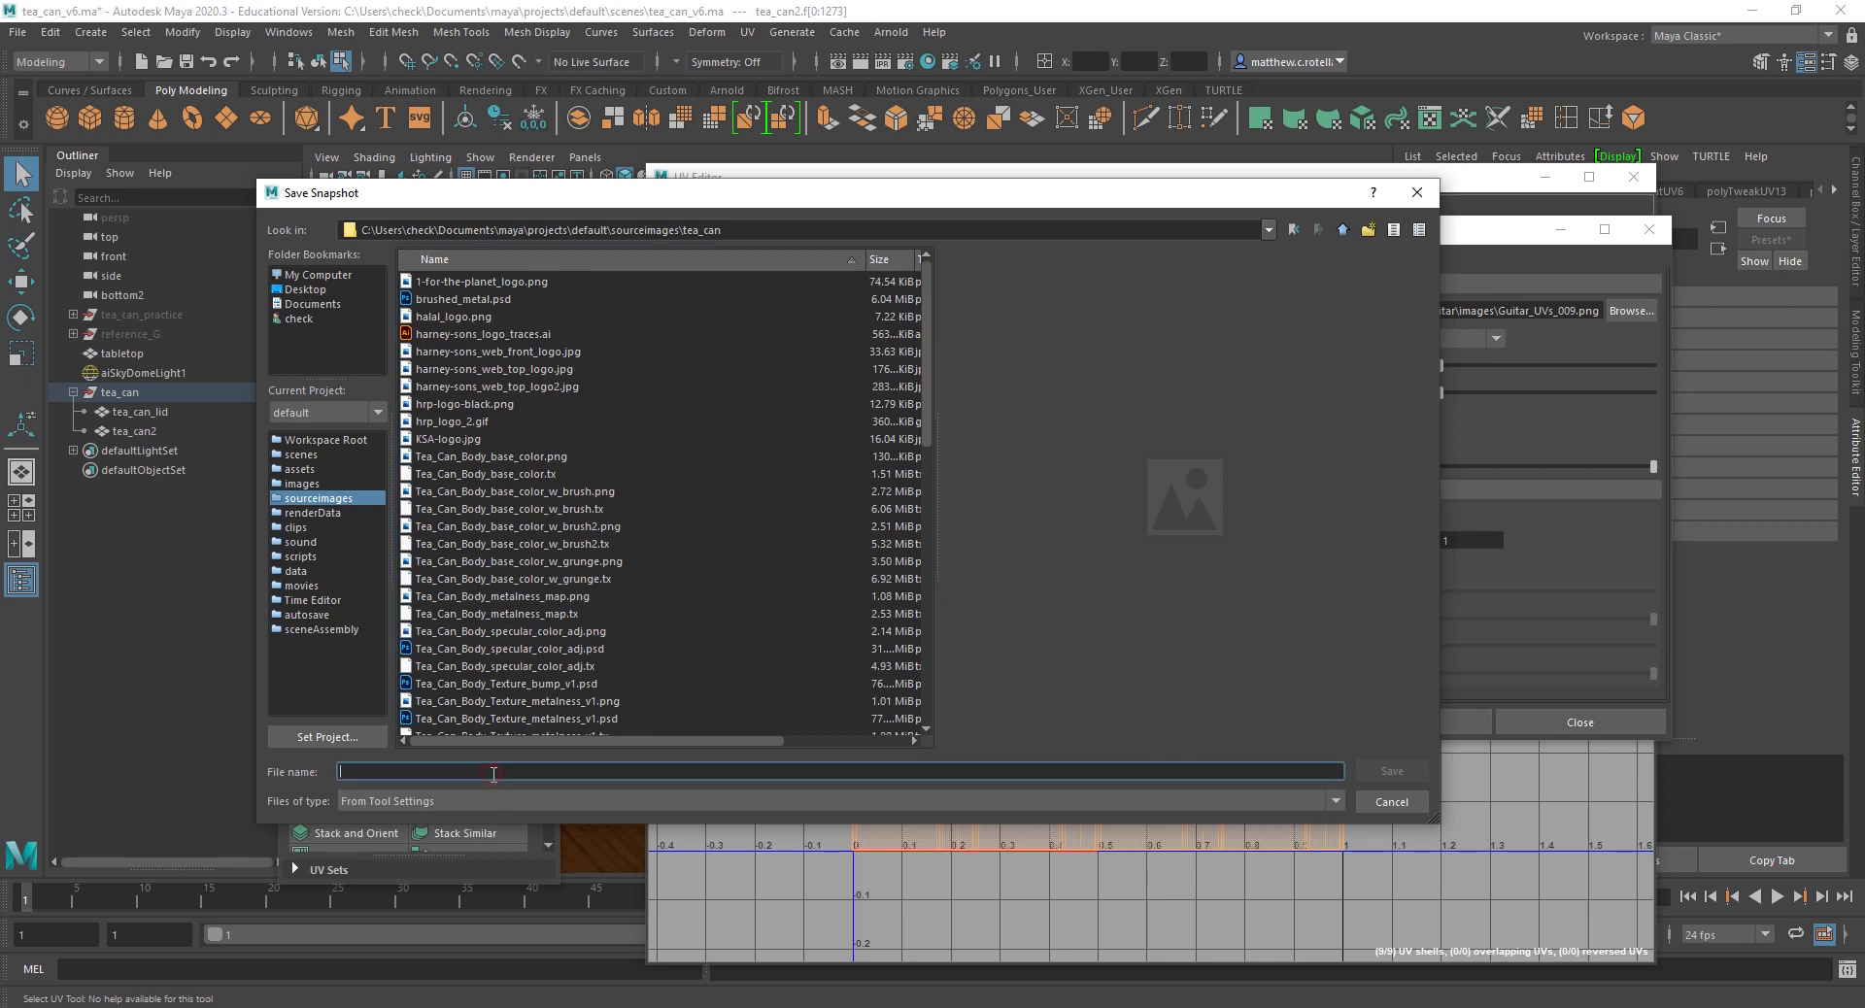
{"action": "type", "text": "Tea_can_Body_UVs"}
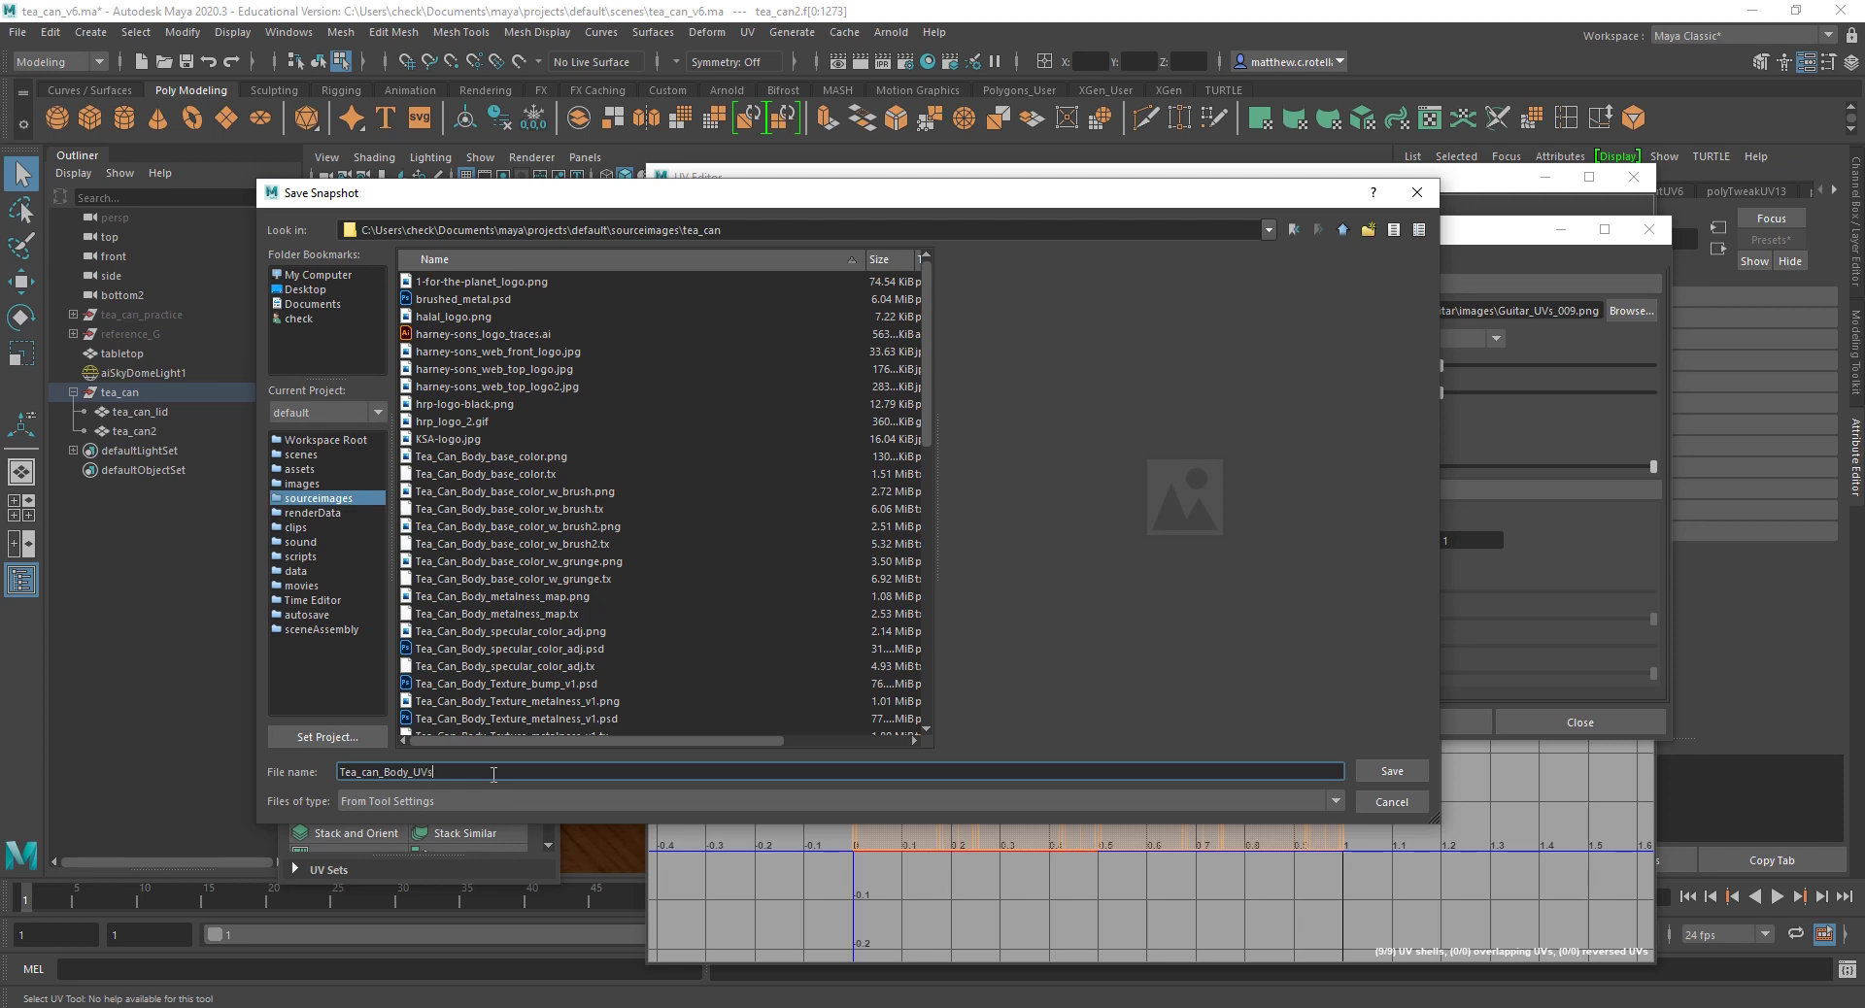
{"action": "key", "text": "Return"}
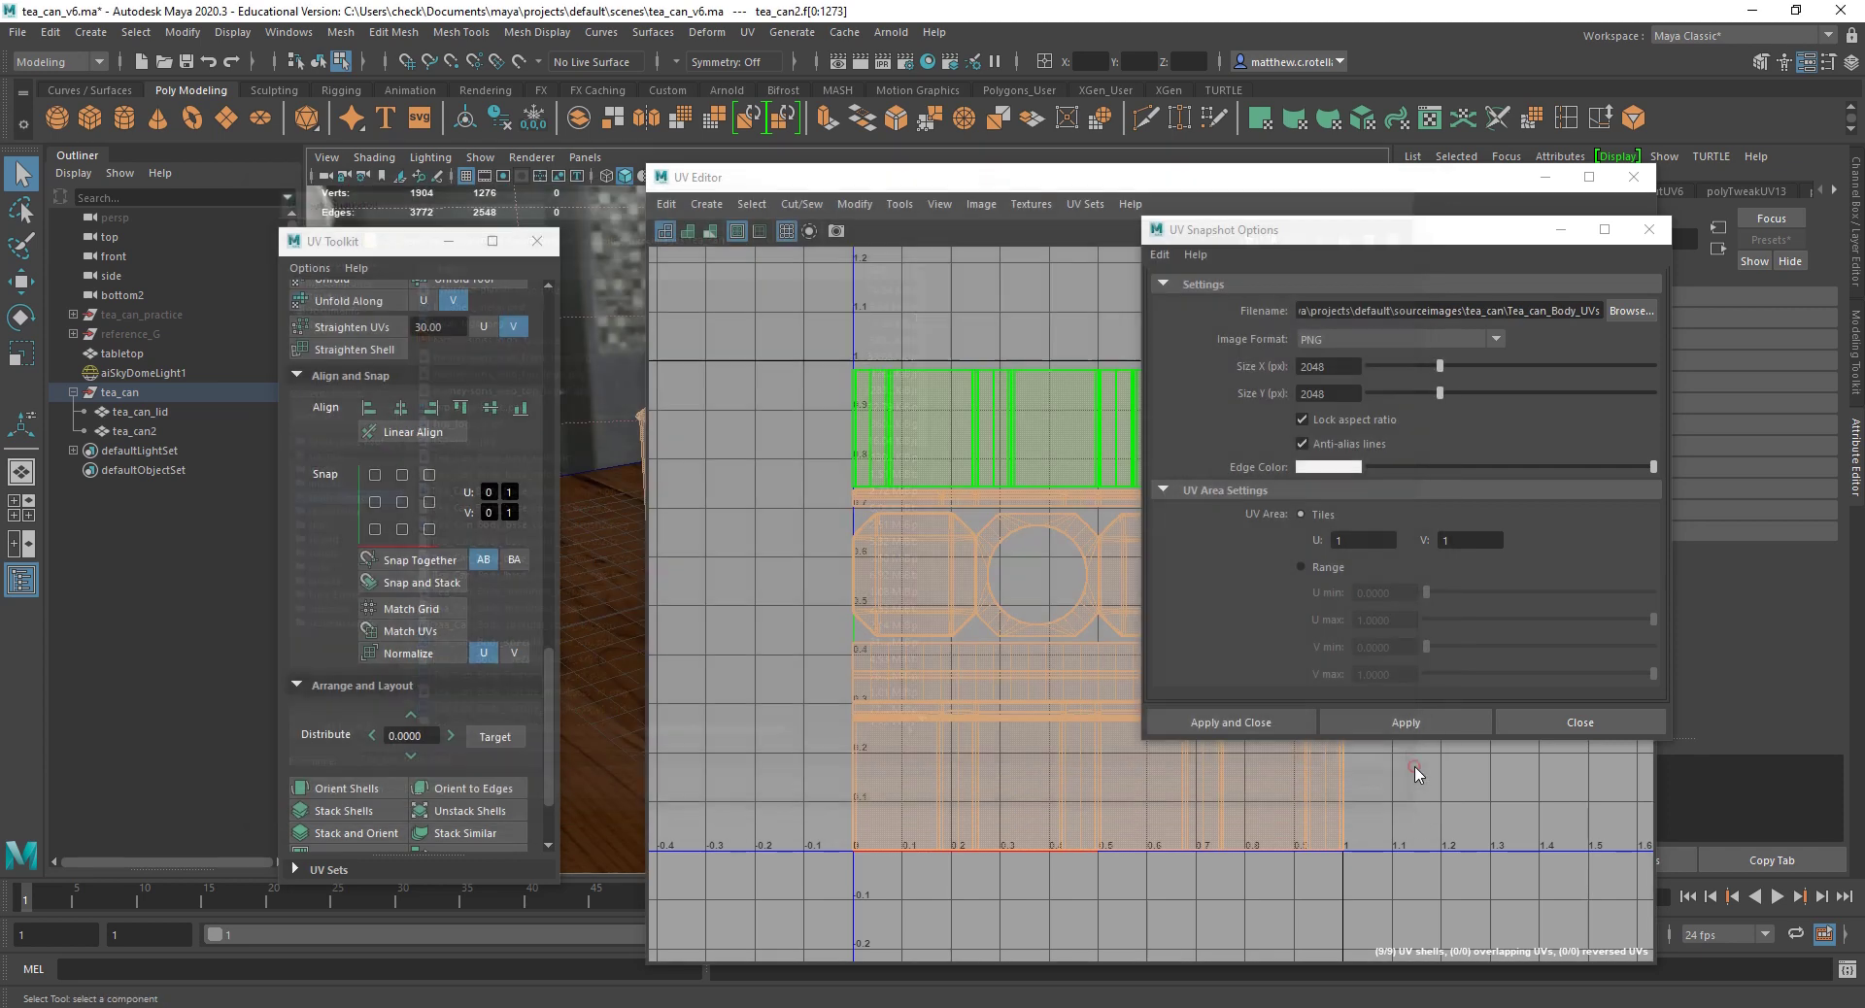
{"action": "left_click", "coordinate": [1247, 723]}
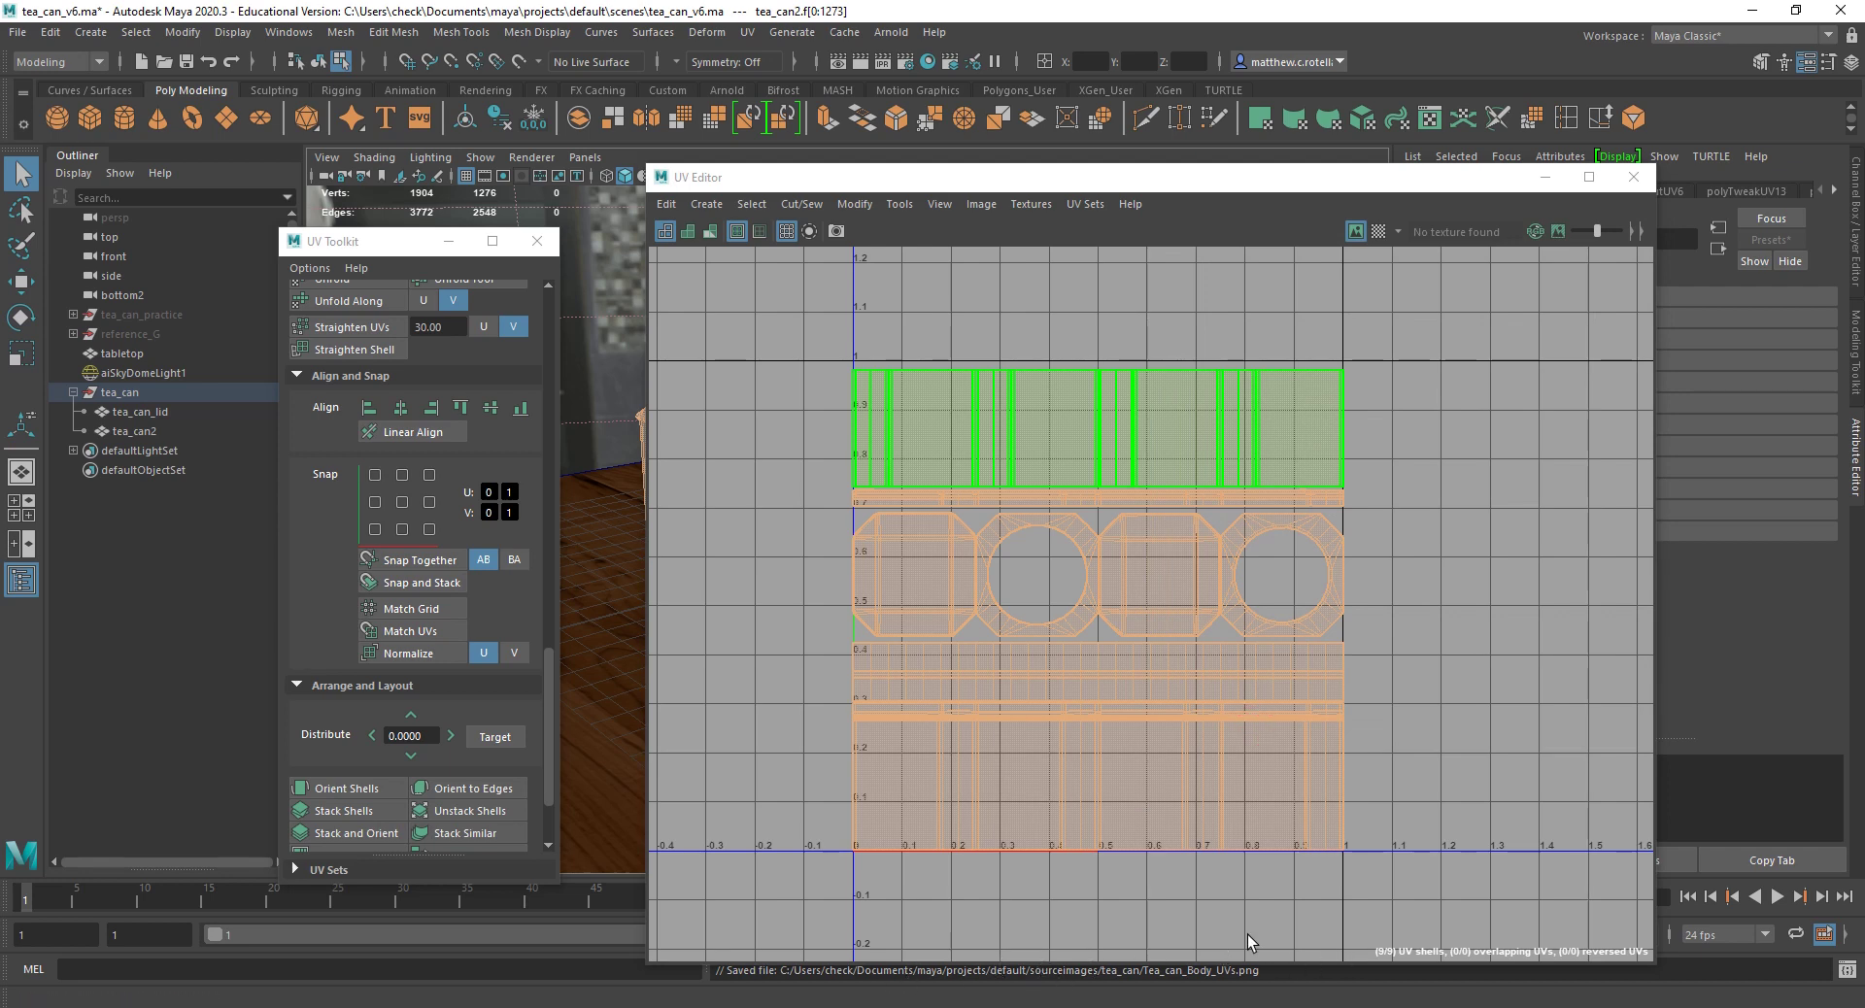
Step: Select the tea can lid in object mode and select all of its UV shells in the UV Editor
{"action": "left_click", "coordinate": [864, 186]}
{"action": "left_click_drag", "start_coordinate": [863, 186], "coordinate": [930, 613]}
{"action": "left_click", "coordinate": [782, 419]}
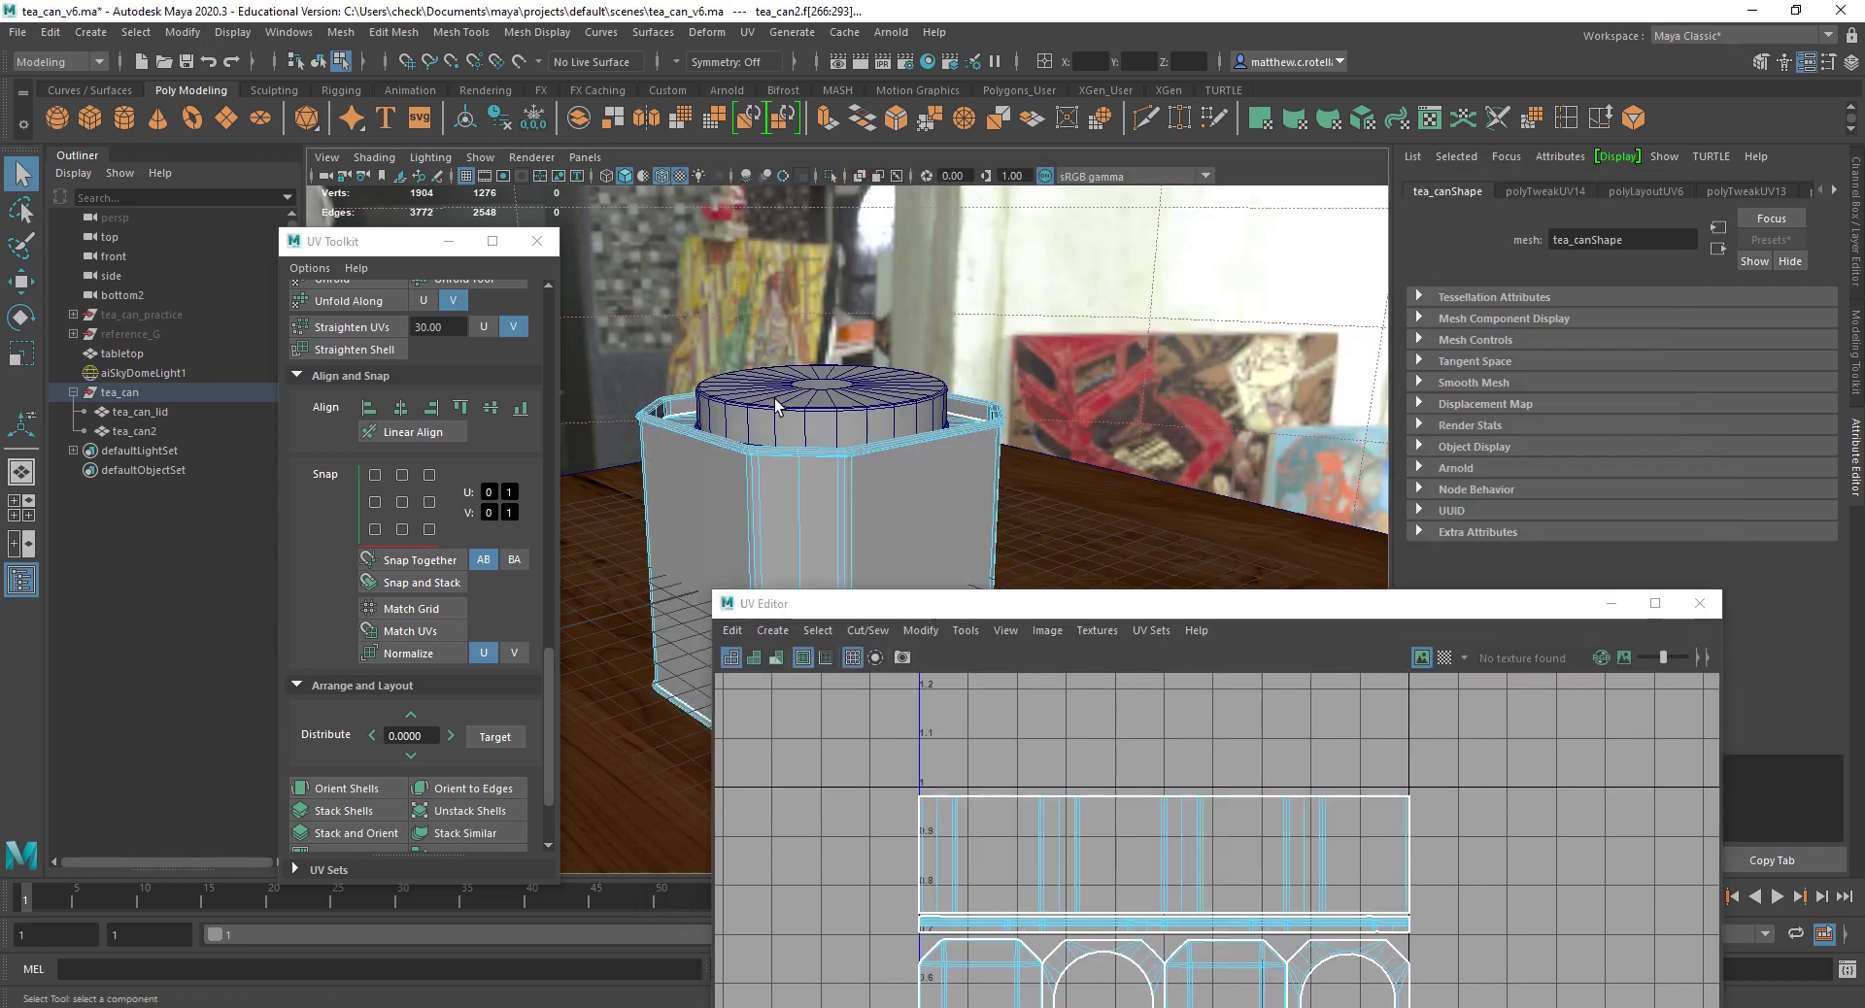
{"action": "right_click_drag", "start_coordinate": [802, 400], "coordinate": [861, 372]}
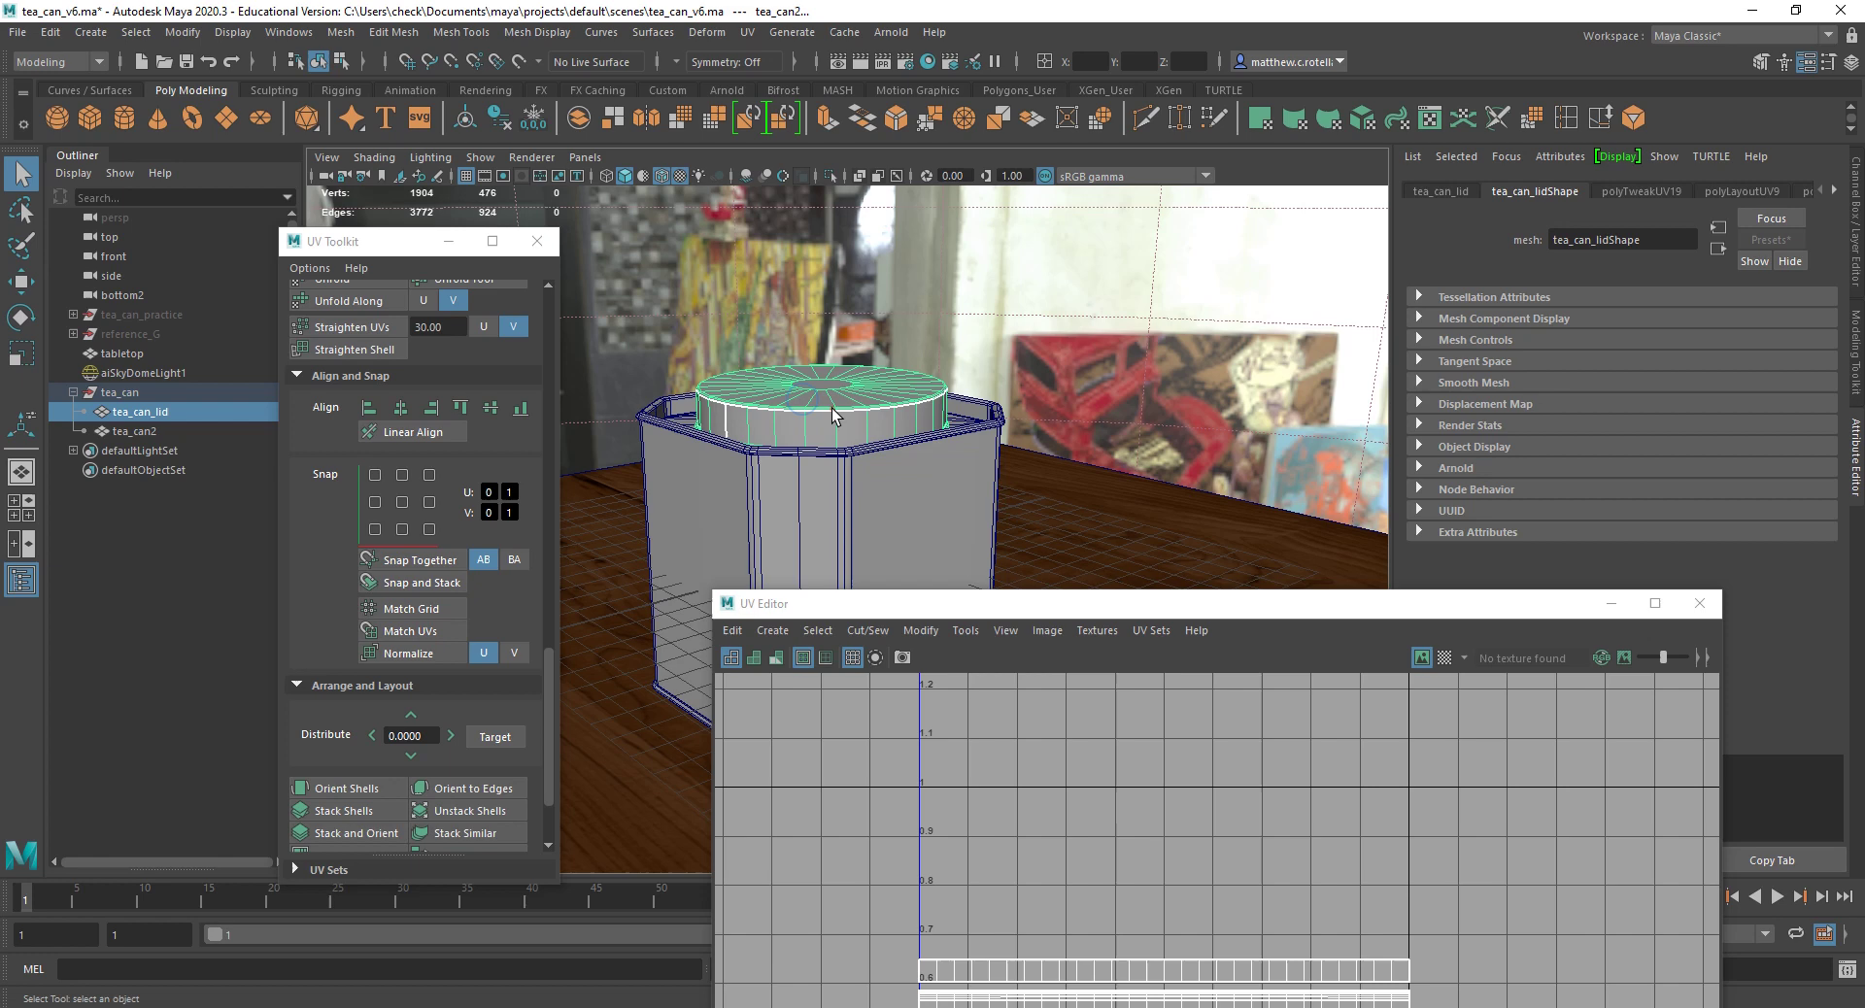
{"action": "double_click", "coordinate": [1038, 604]}
{"action": "right_click_drag", "start_coordinate": [1038, 605], "coordinate": [1035, 641]}
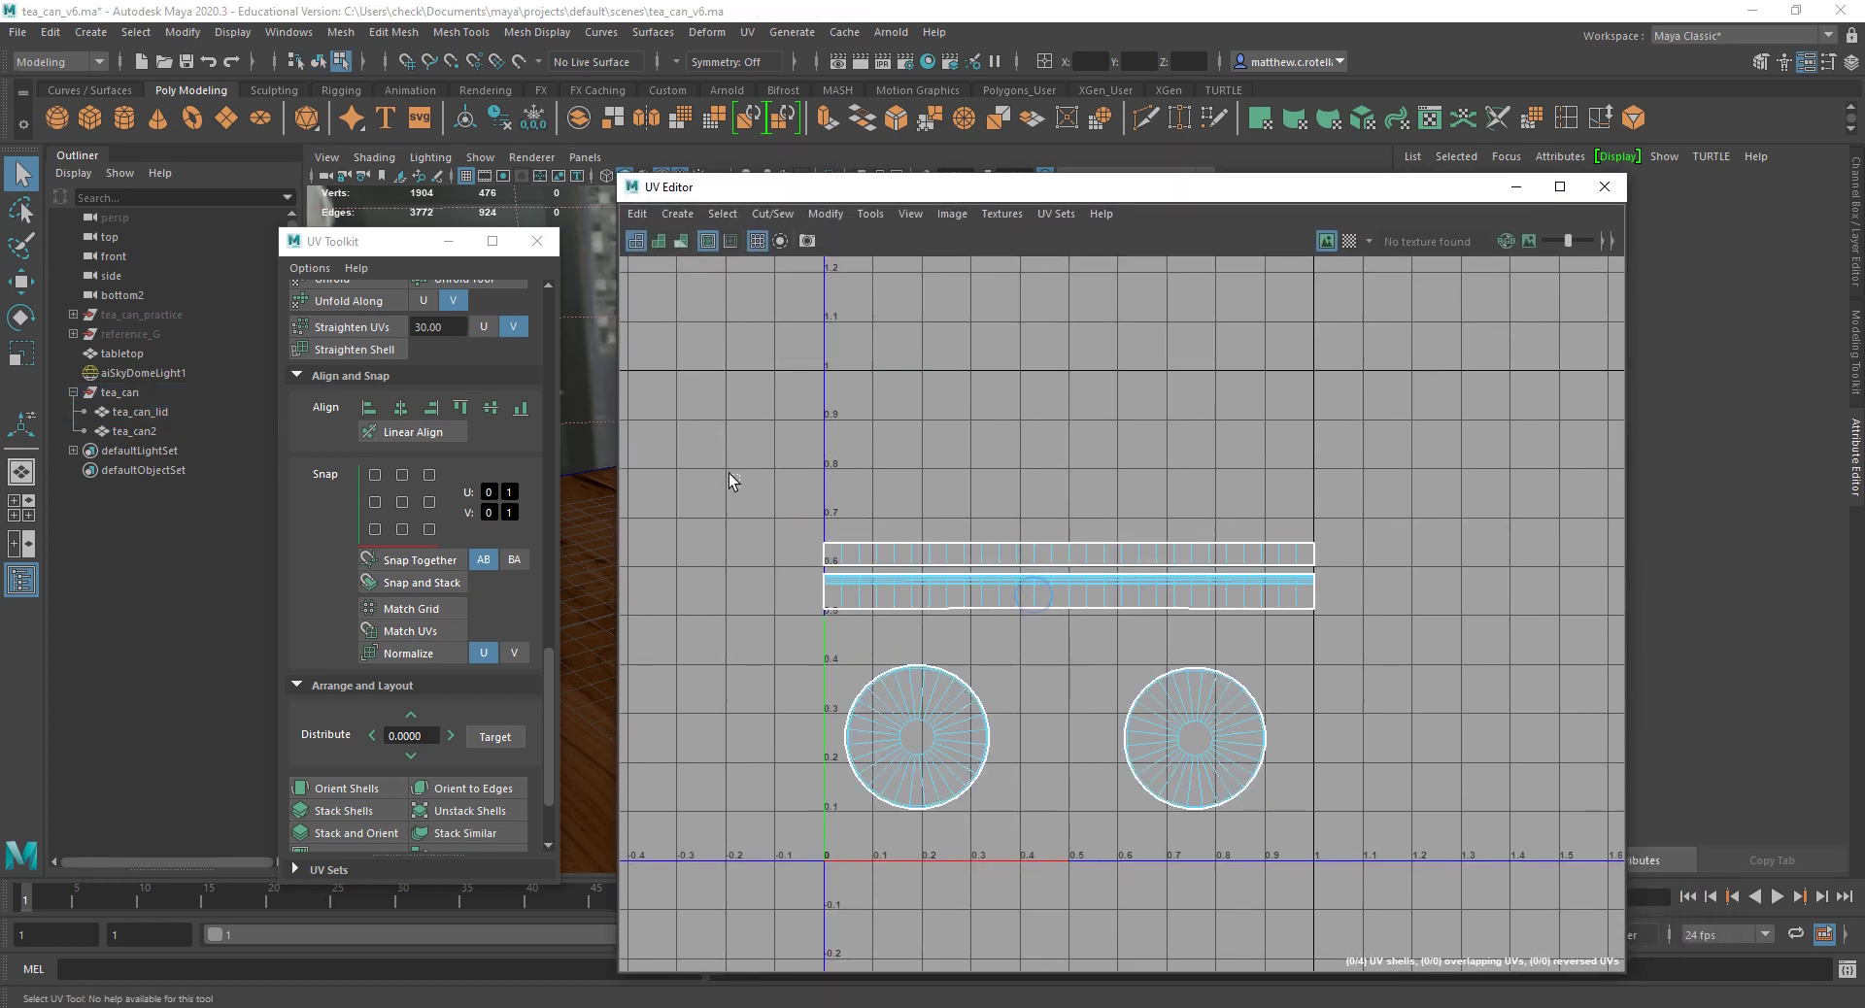
{"action": "left_click_drag", "start_coordinate": [728, 479], "coordinate": [1408, 879]}
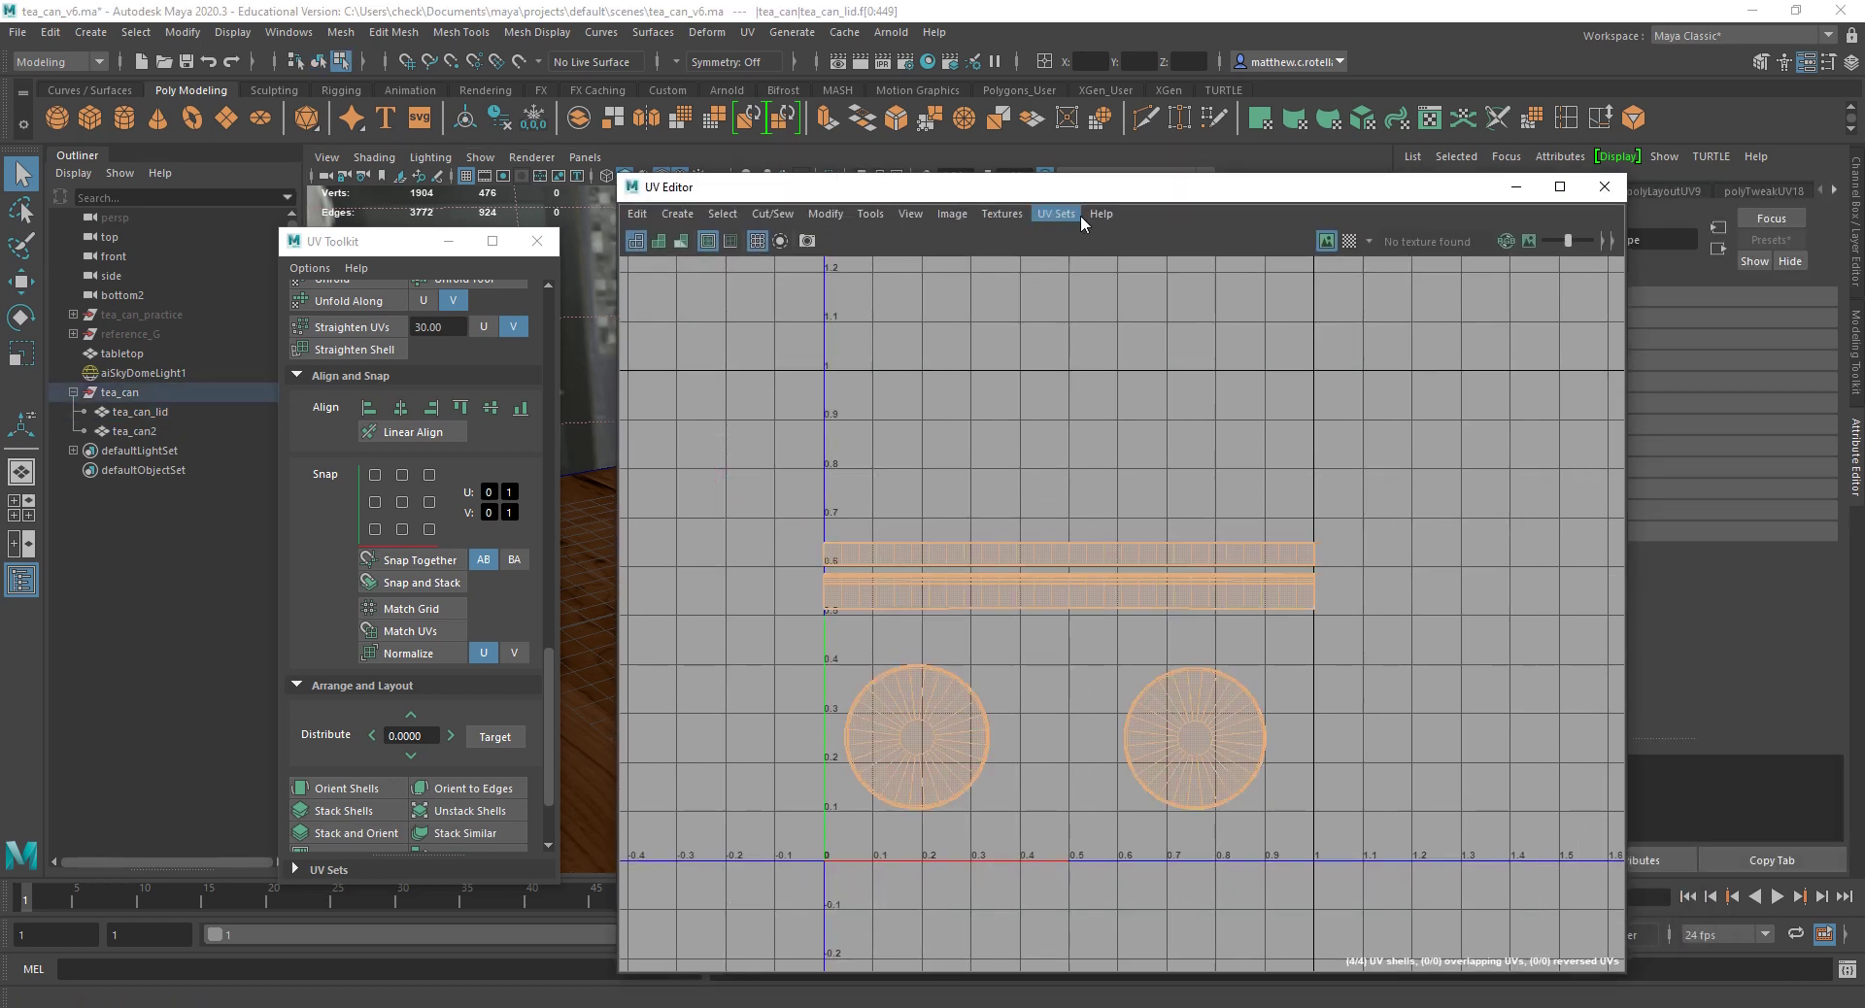
Step: Export the lid's UV snapshot under the file name Tea_can_lid_UVs in the same tea_can folder
{"action": "left_click", "coordinate": [952, 214]}
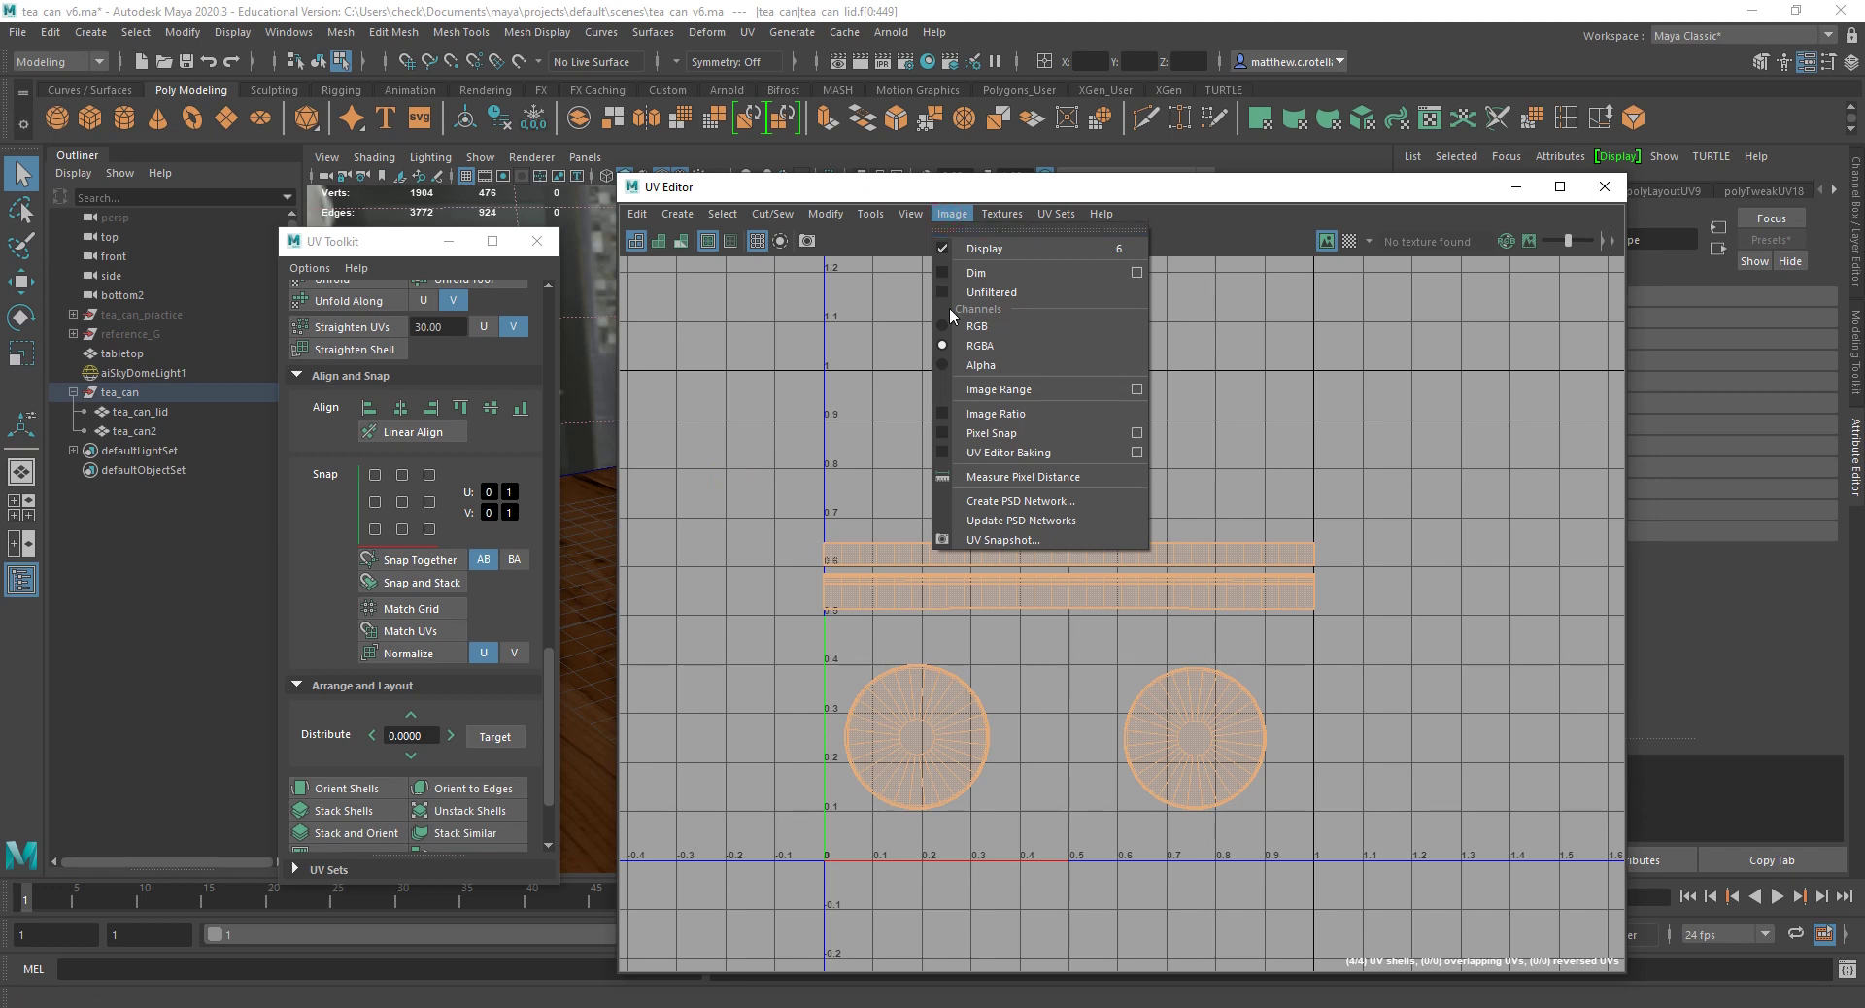
{"action": "left_click", "coordinate": [1003, 540]}
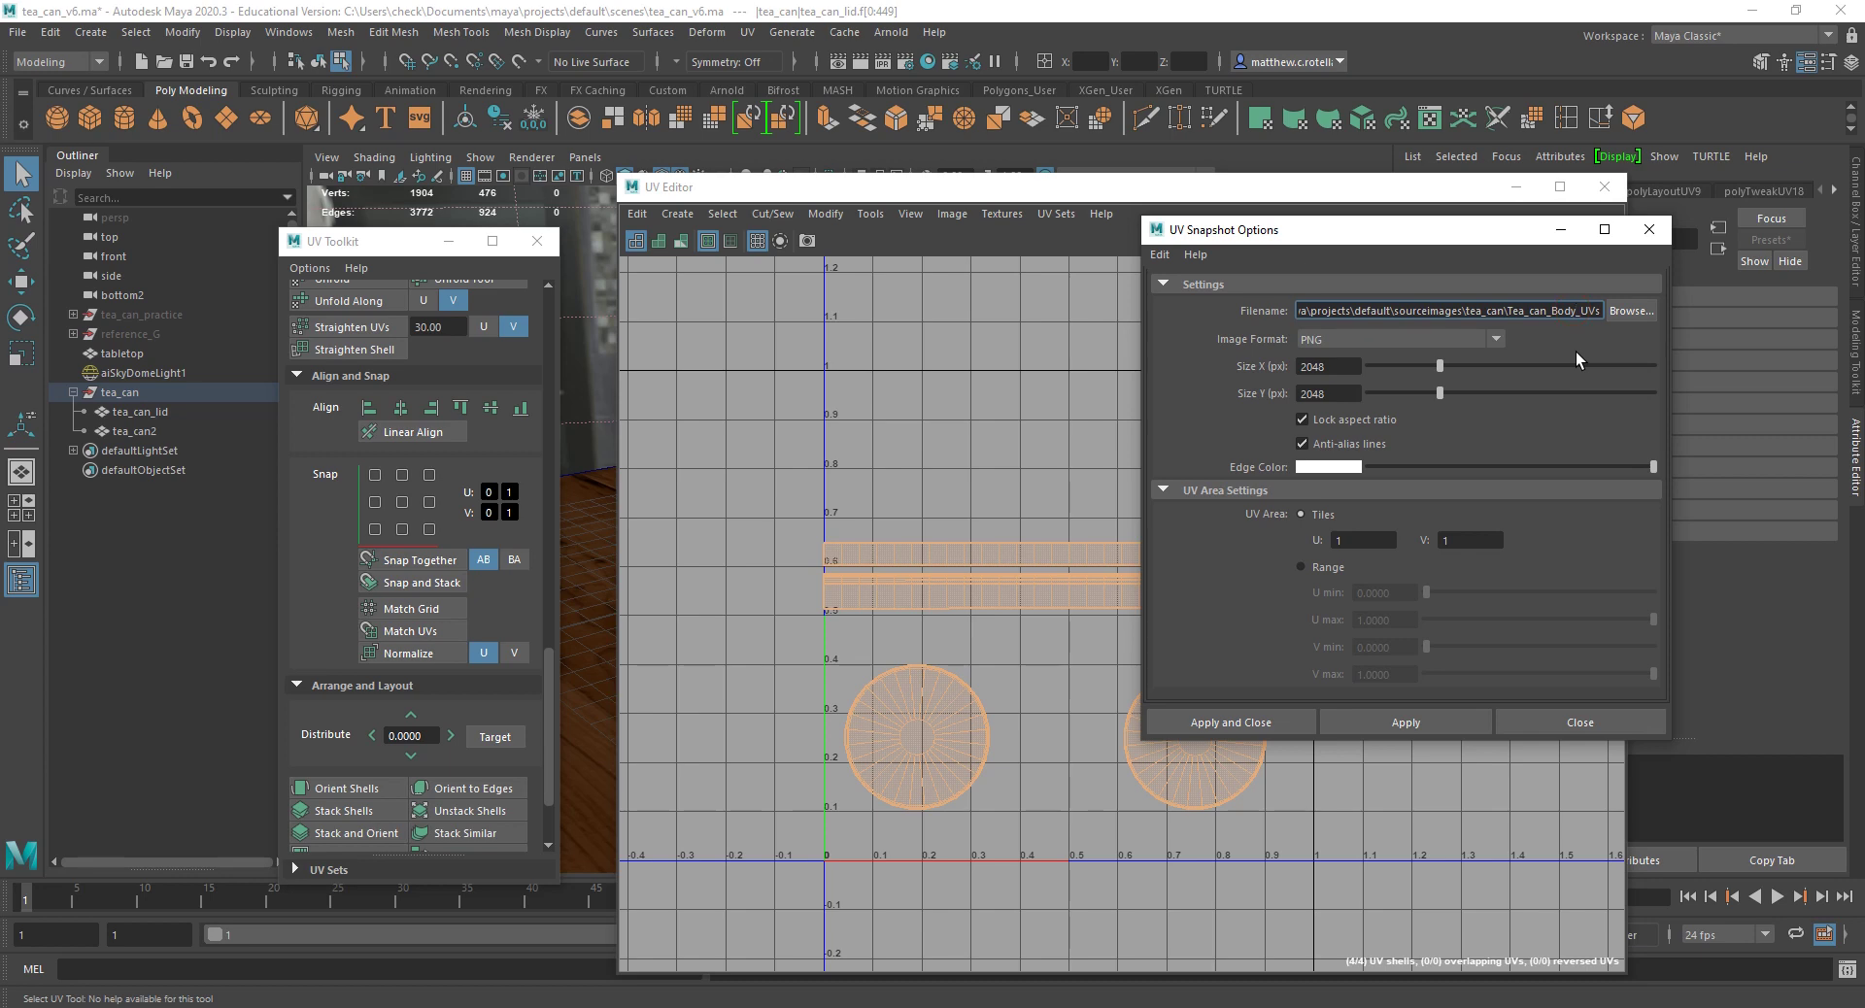
{"action": "key", "text": "BackSpace"}
{"action": "key", "text": "BackSpace"}
{"action": "key", "text": "BackSpace"}
{"action": "key", "text": "BackSpace"}
{"action": "key", "text": "BackSpace"}
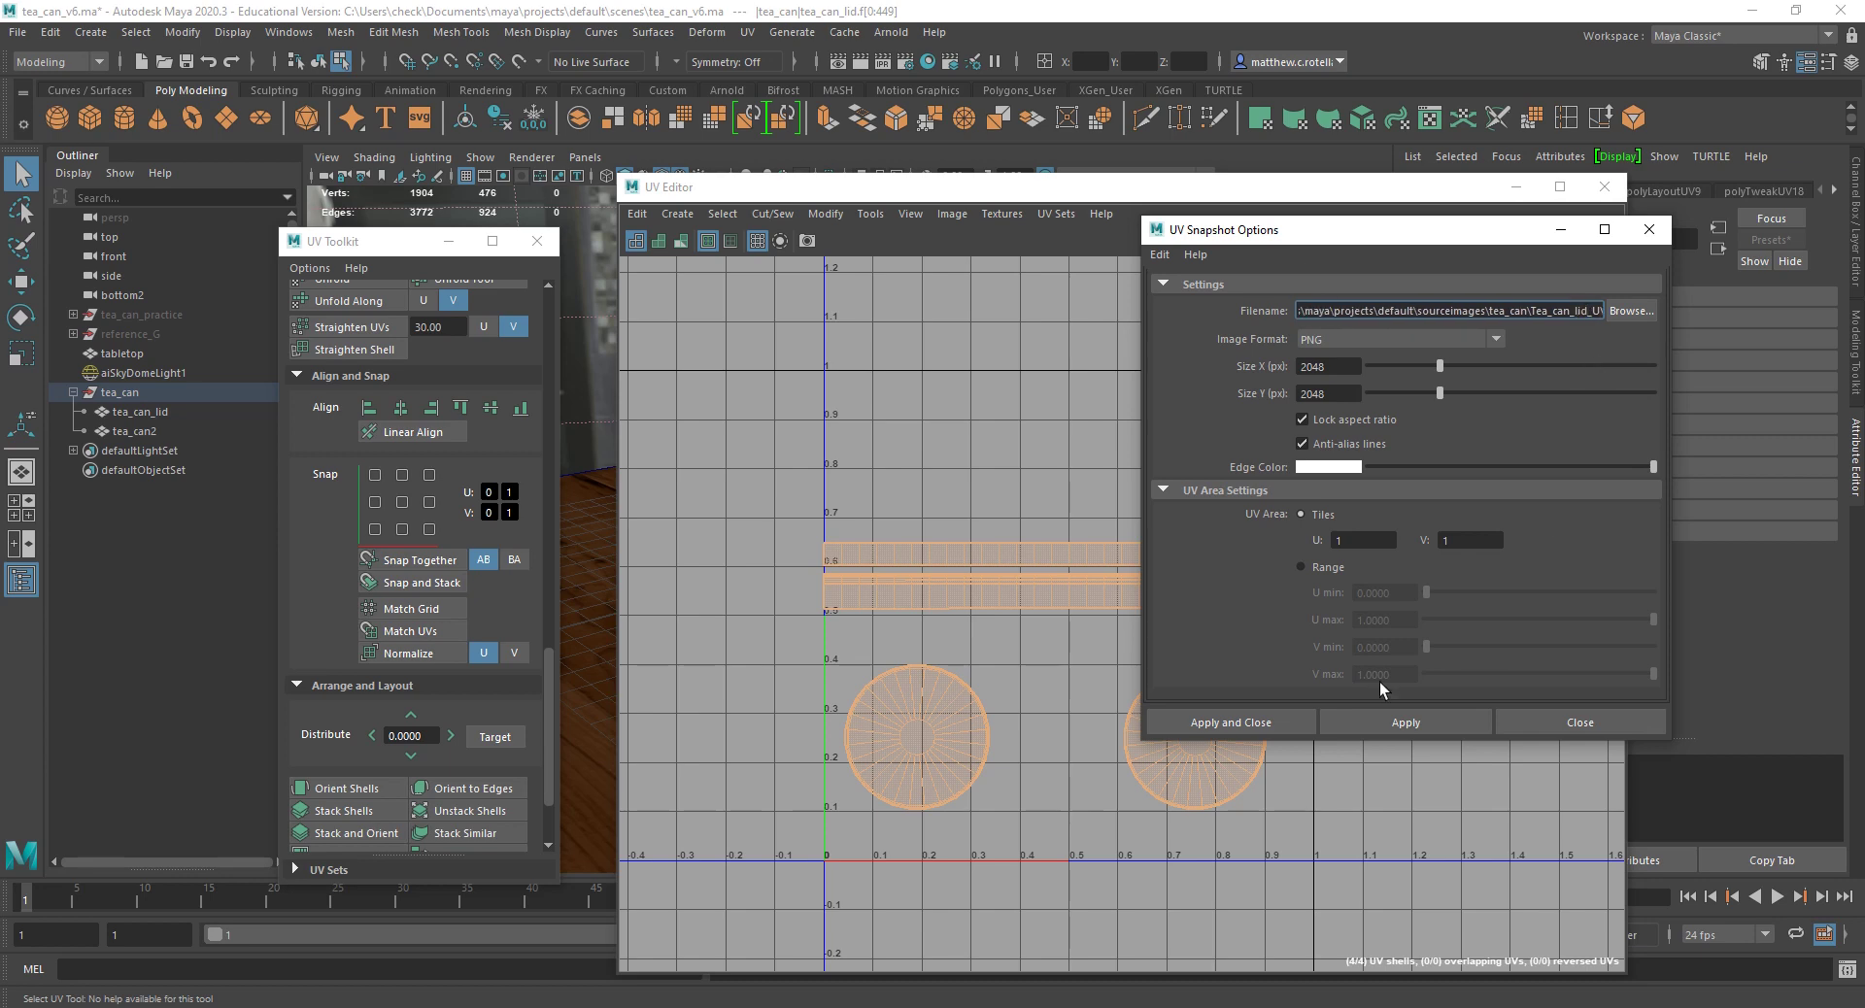
{"action": "left_click", "coordinate": [1243, 721]}
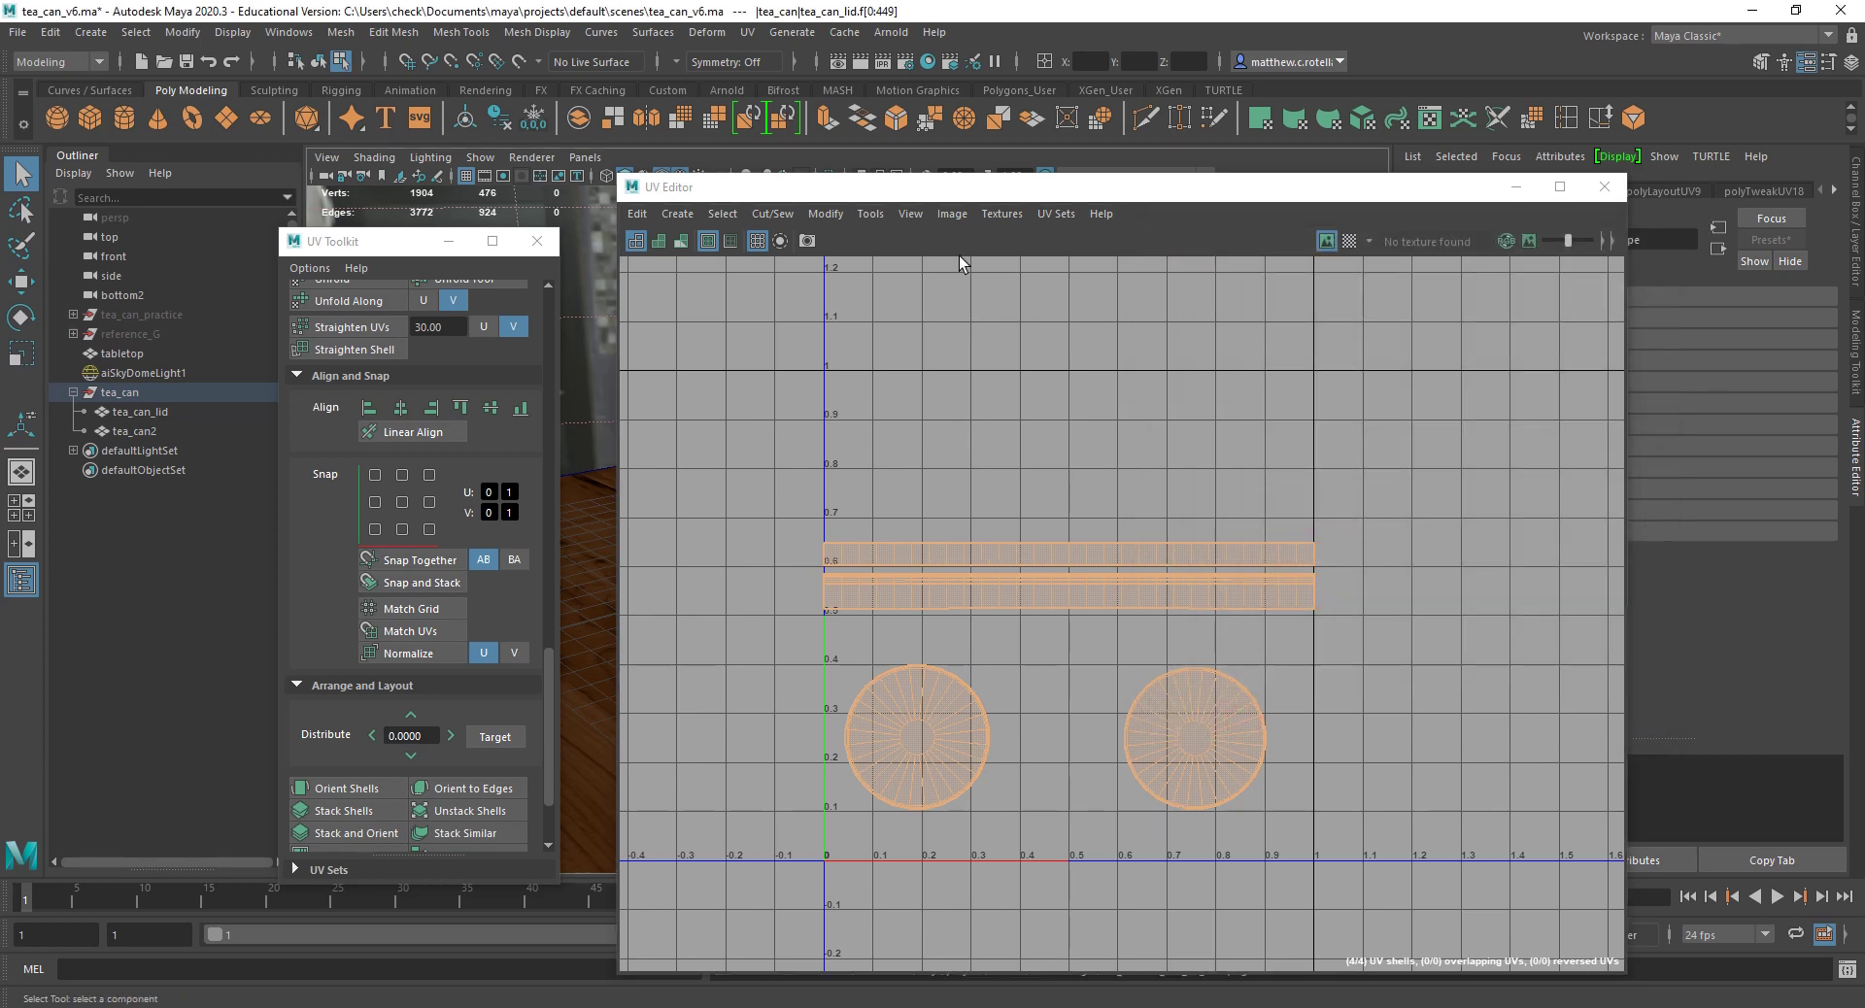
Step: Close the UV Editor and the UV Toolkit
{"action": "left_click_drag", "start_coordinate": [952, 204], "coordinate": [938, 70]}
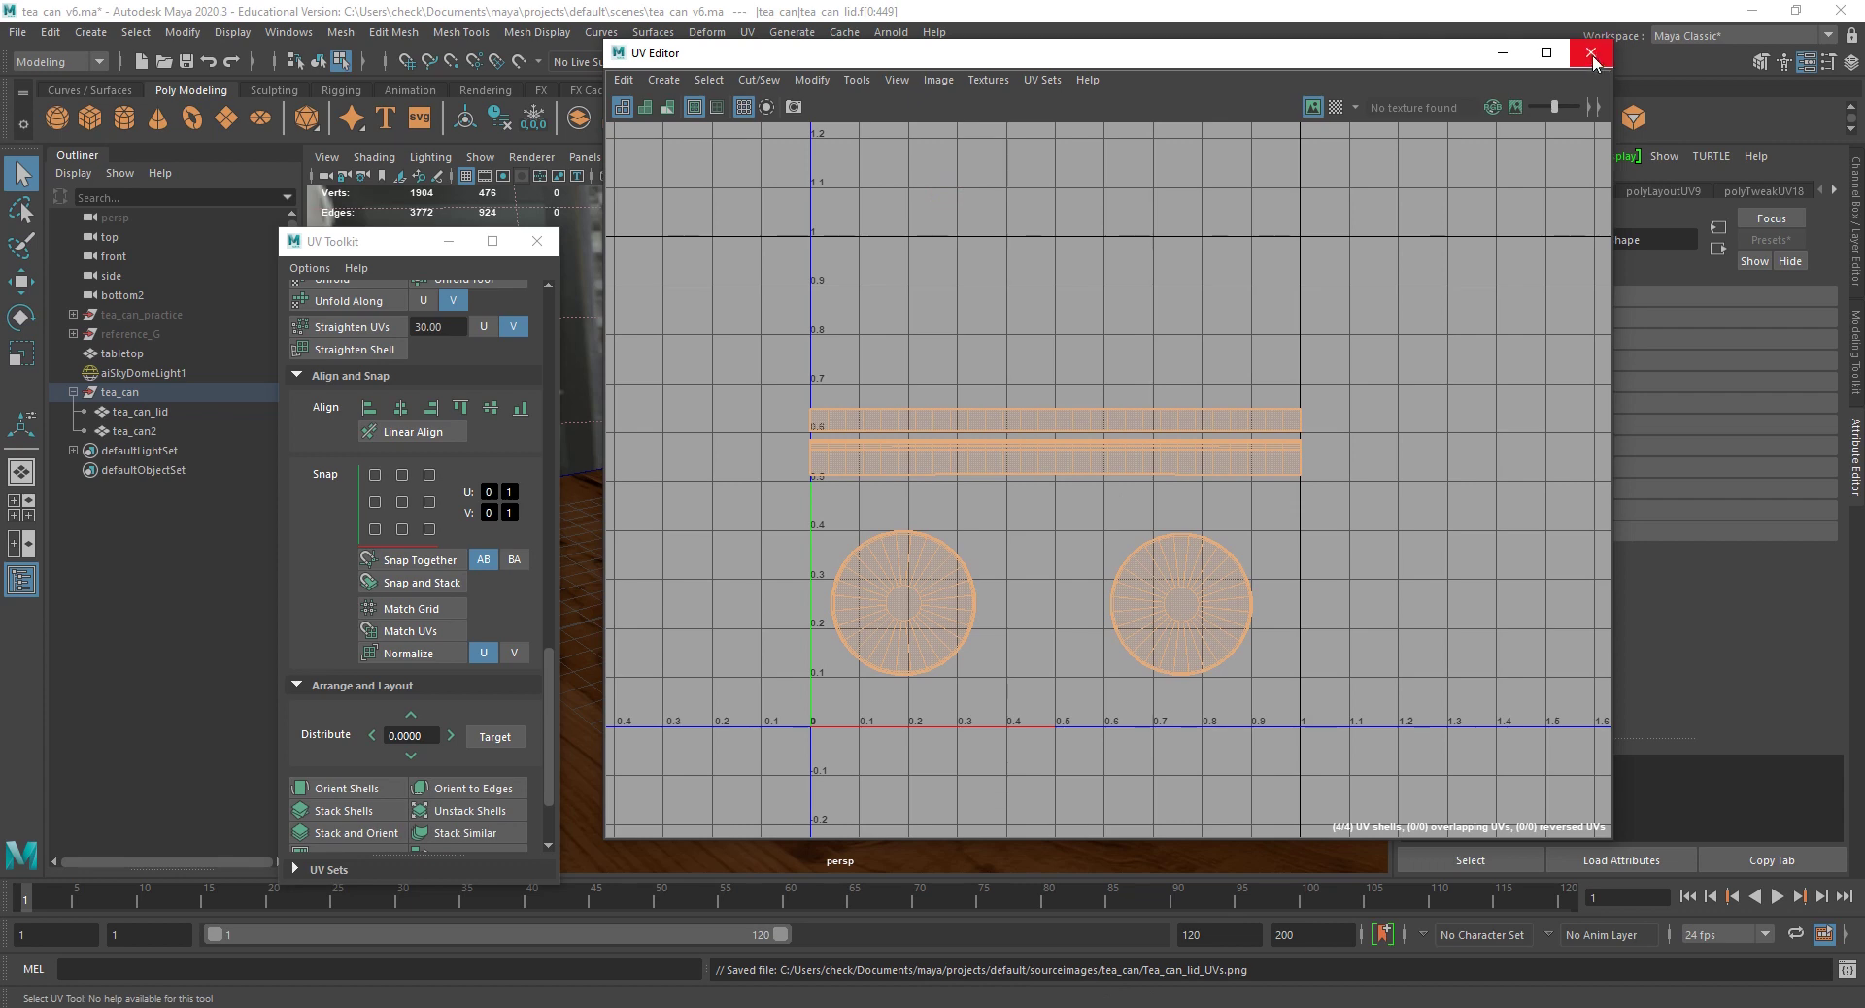
{"action": "left_click", "coordinate": [1589, 55]}
{"action": "left_click", "coordinate": [536, 241]}
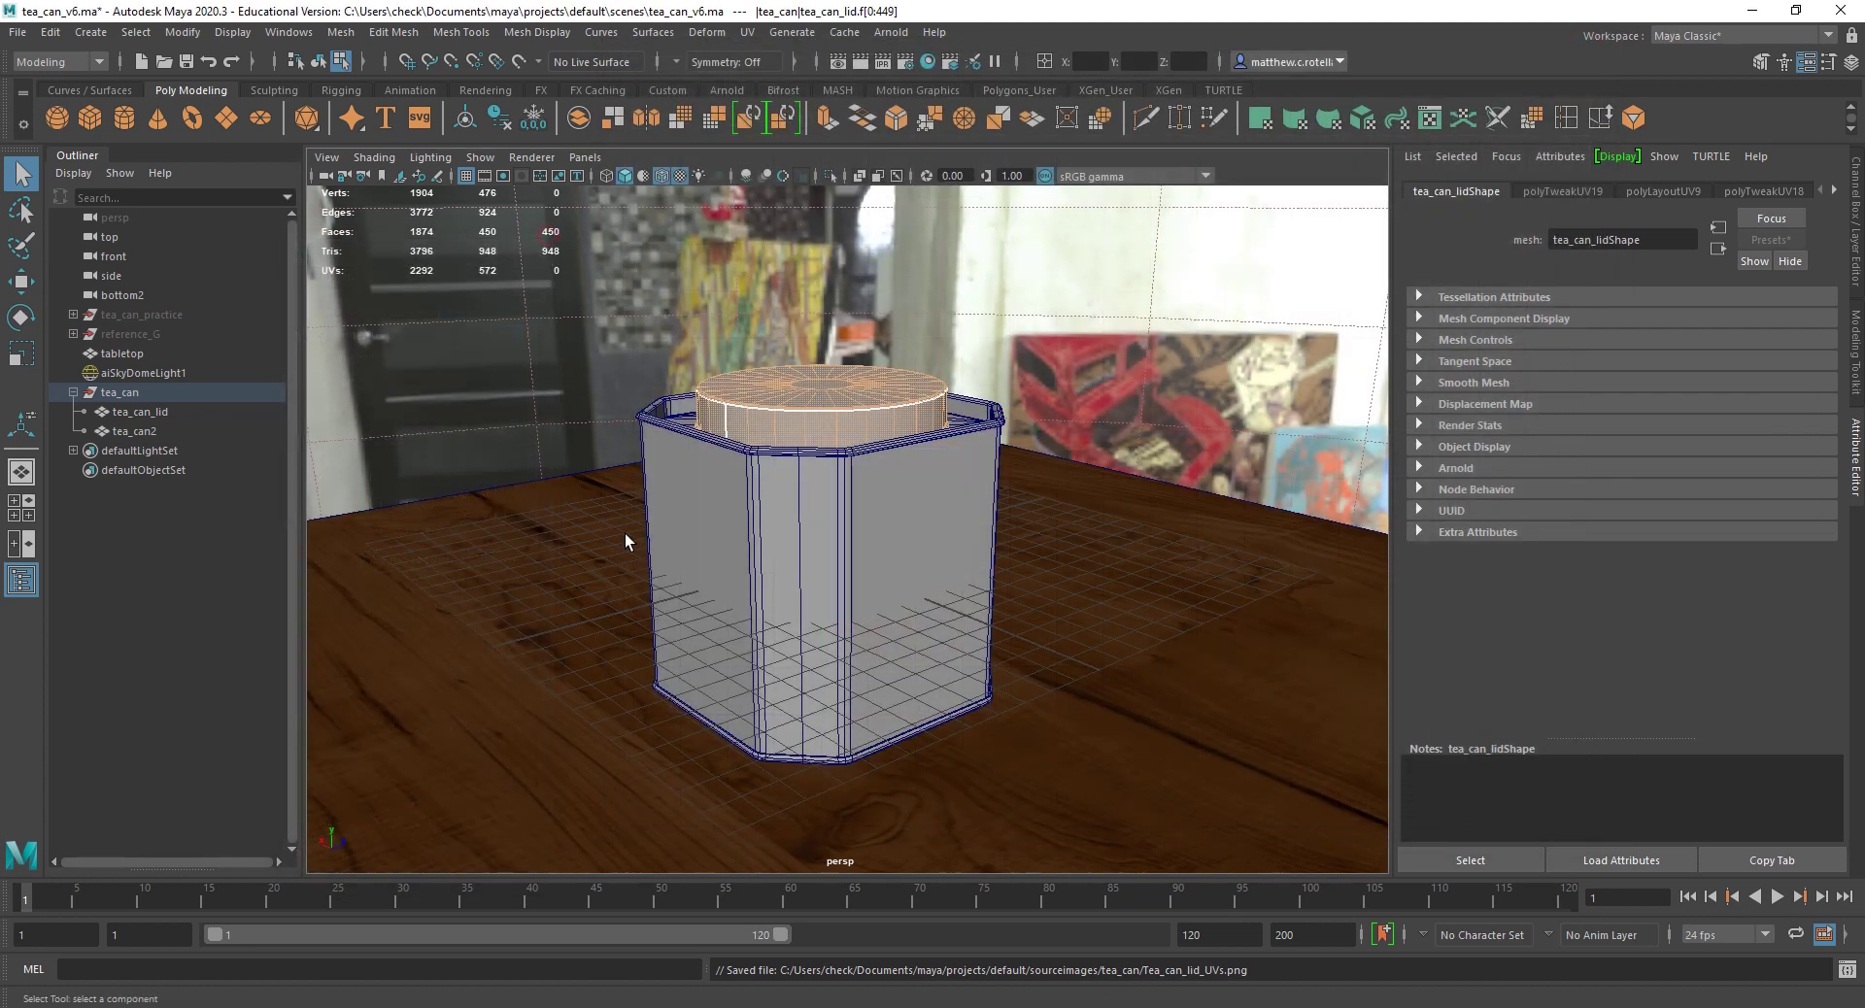
Step: Switch to Photoshop and open Tea_can_Body_UVs.png from the tea_can folder in File Explorer as a separate document
{"action": "key", "text": "alt+Tab"}
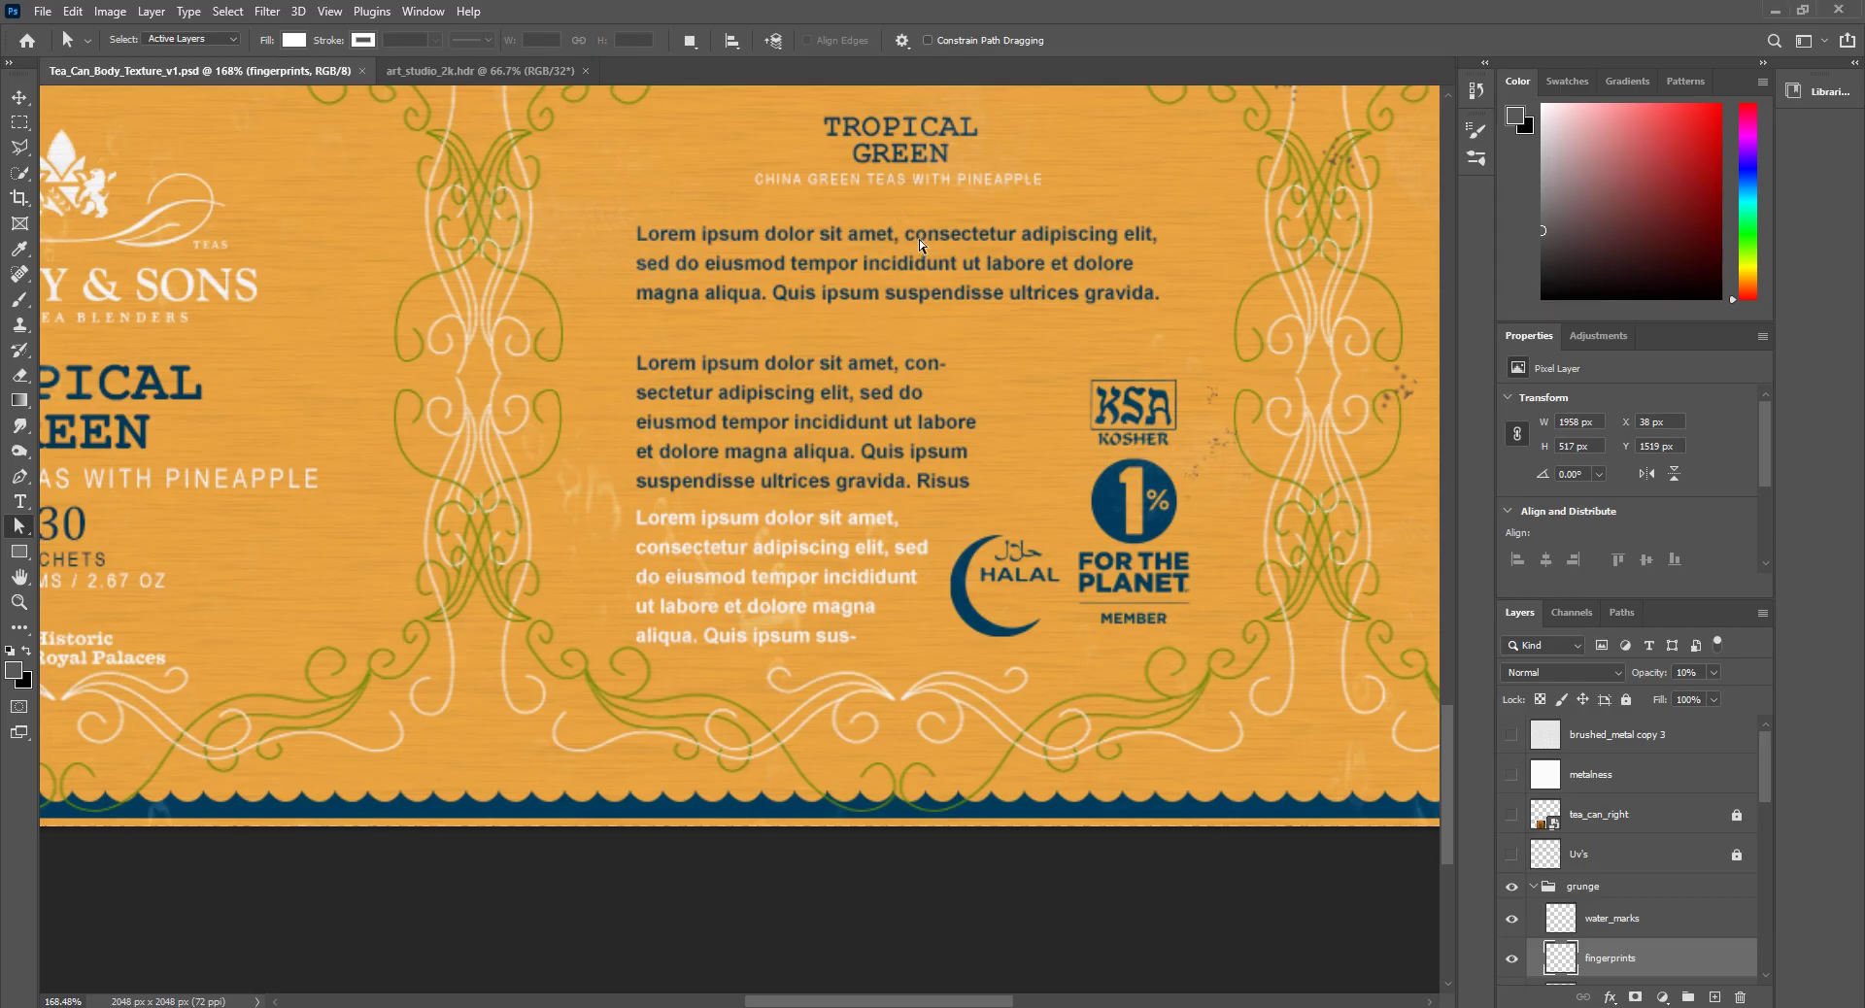
{"action": "scroll", "coordinate": [604, 293], "scroll_direction": "down", "scroll_amount": 6, "text": "alt"}
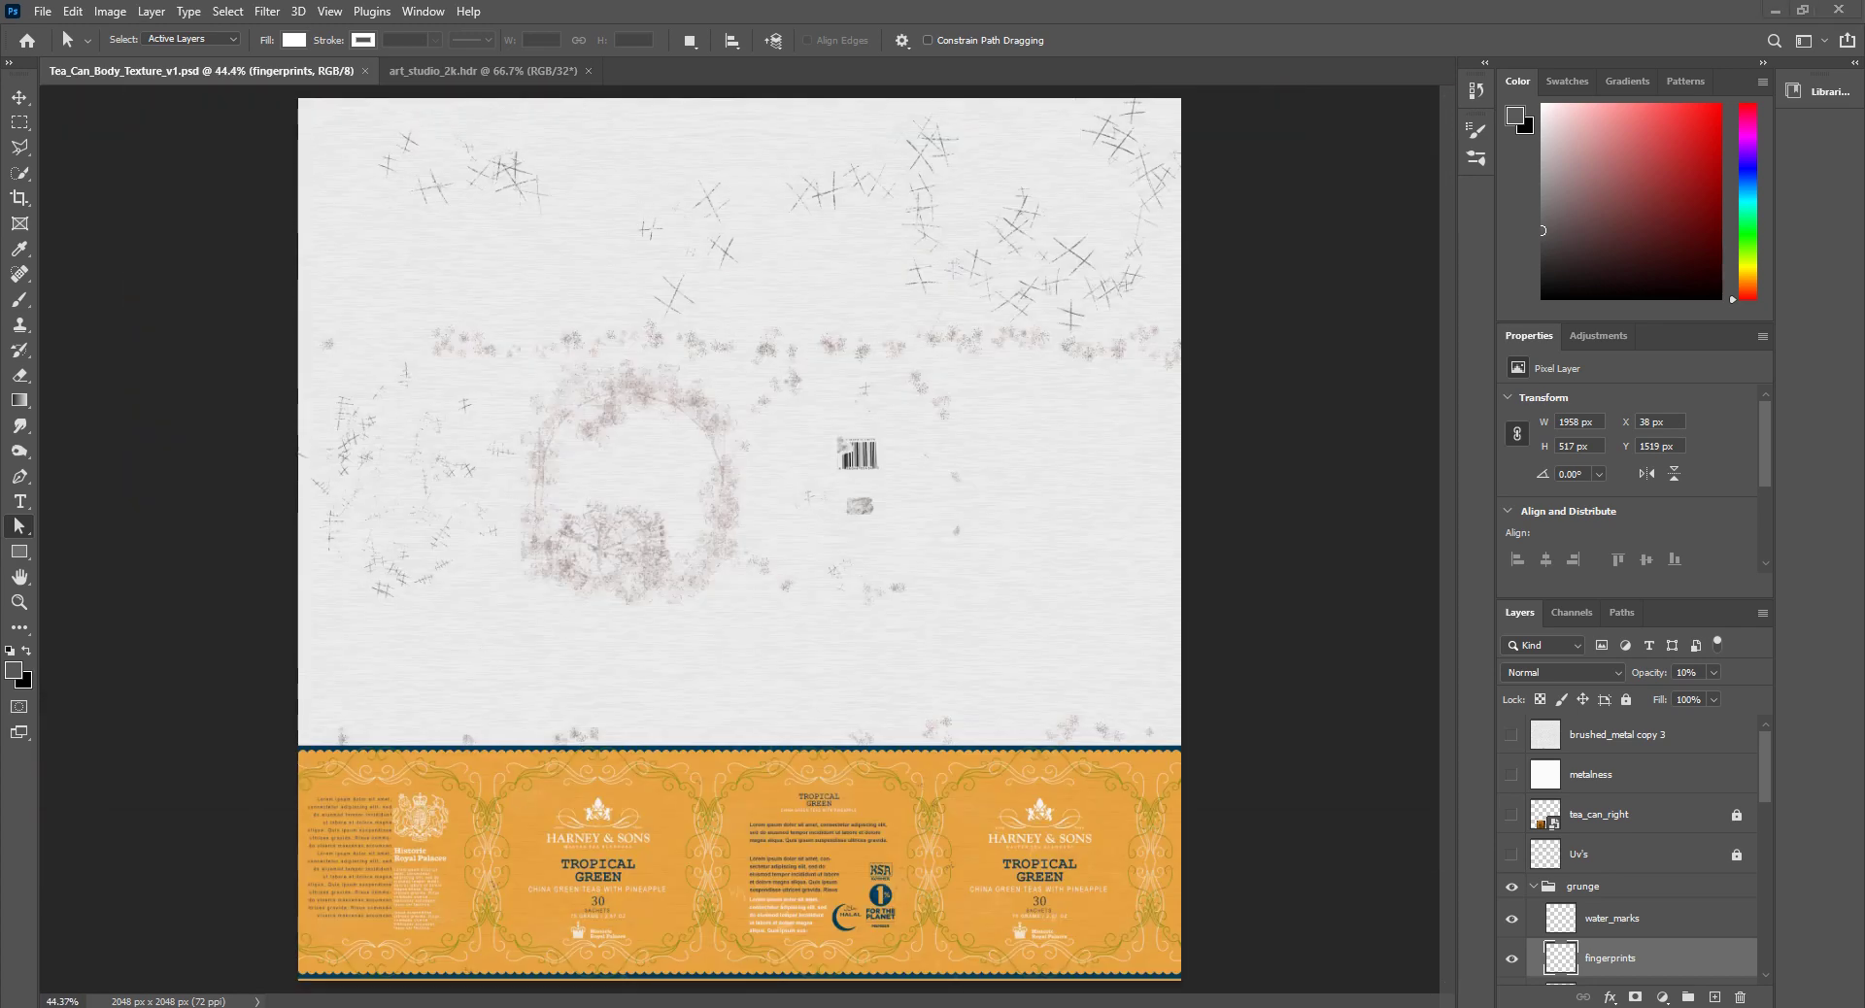
{"action": "mouse_move", "coordinate": [548, 1006]}
{"action": "left_click", "coordinate": [583, 913]}
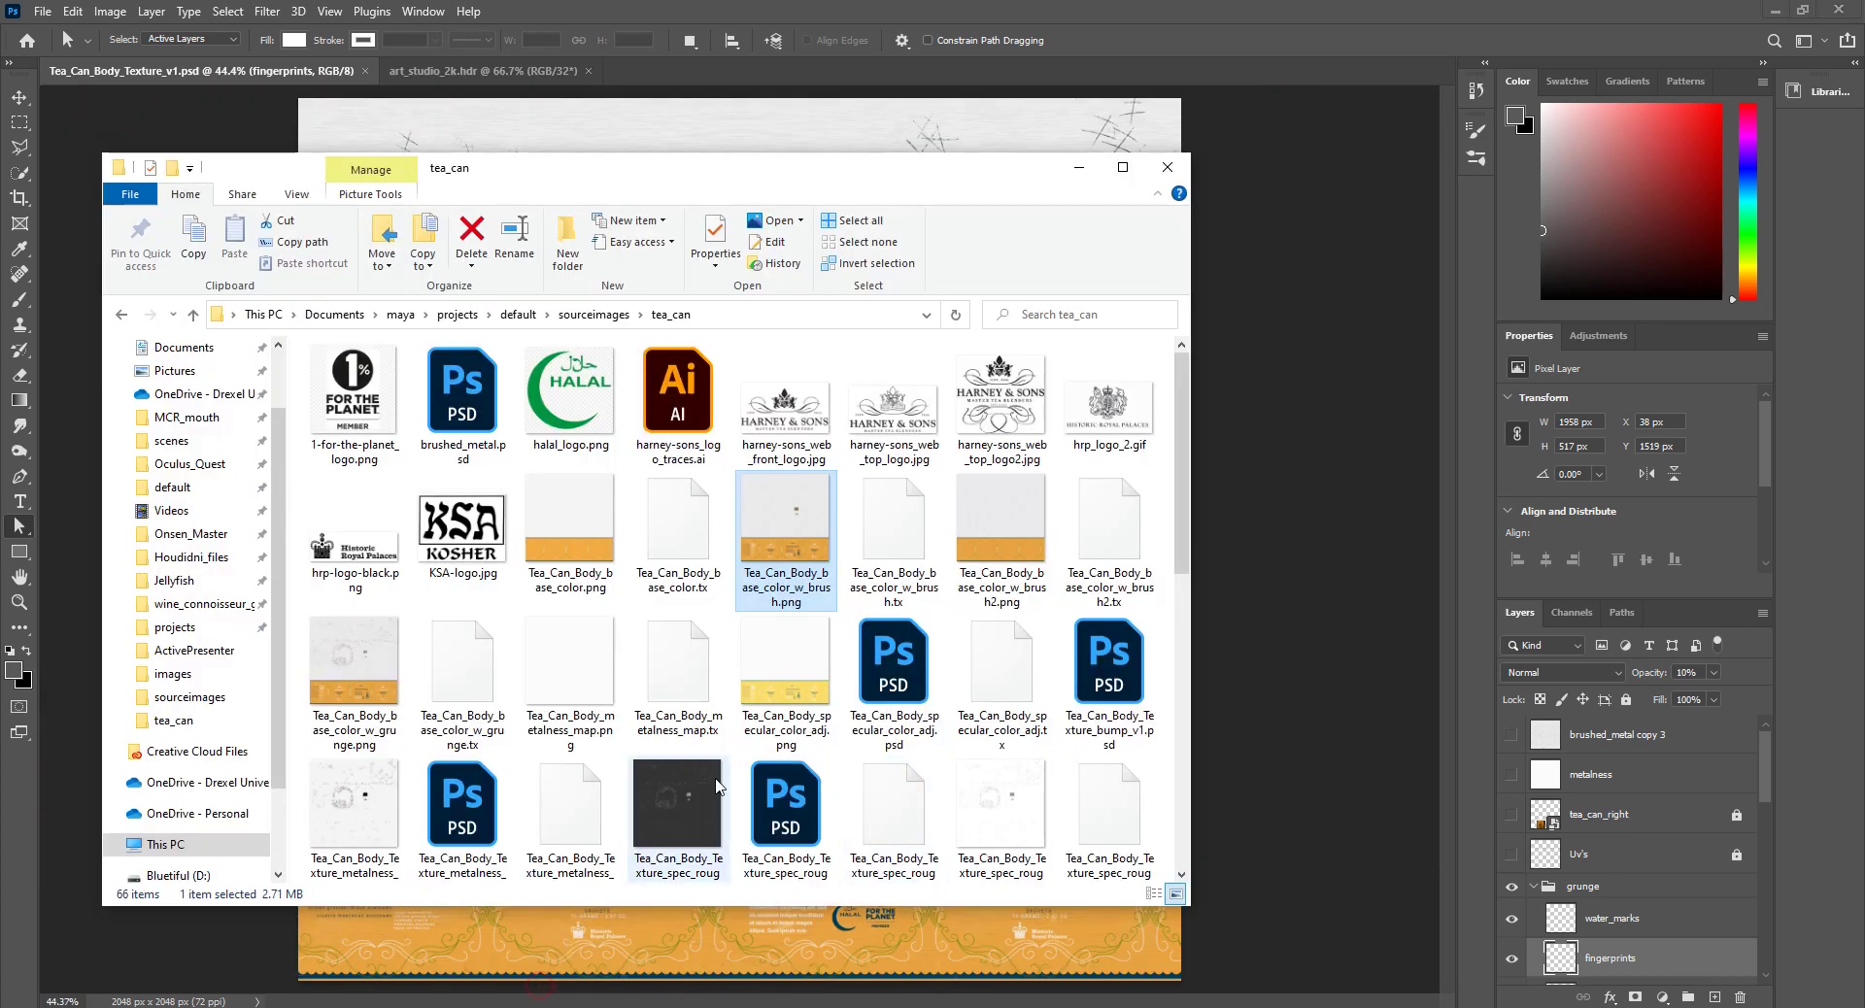
{"action": "scroll", "coordinate": [664, 475], "scroll_direction": "down", "scroll_amount": 5}
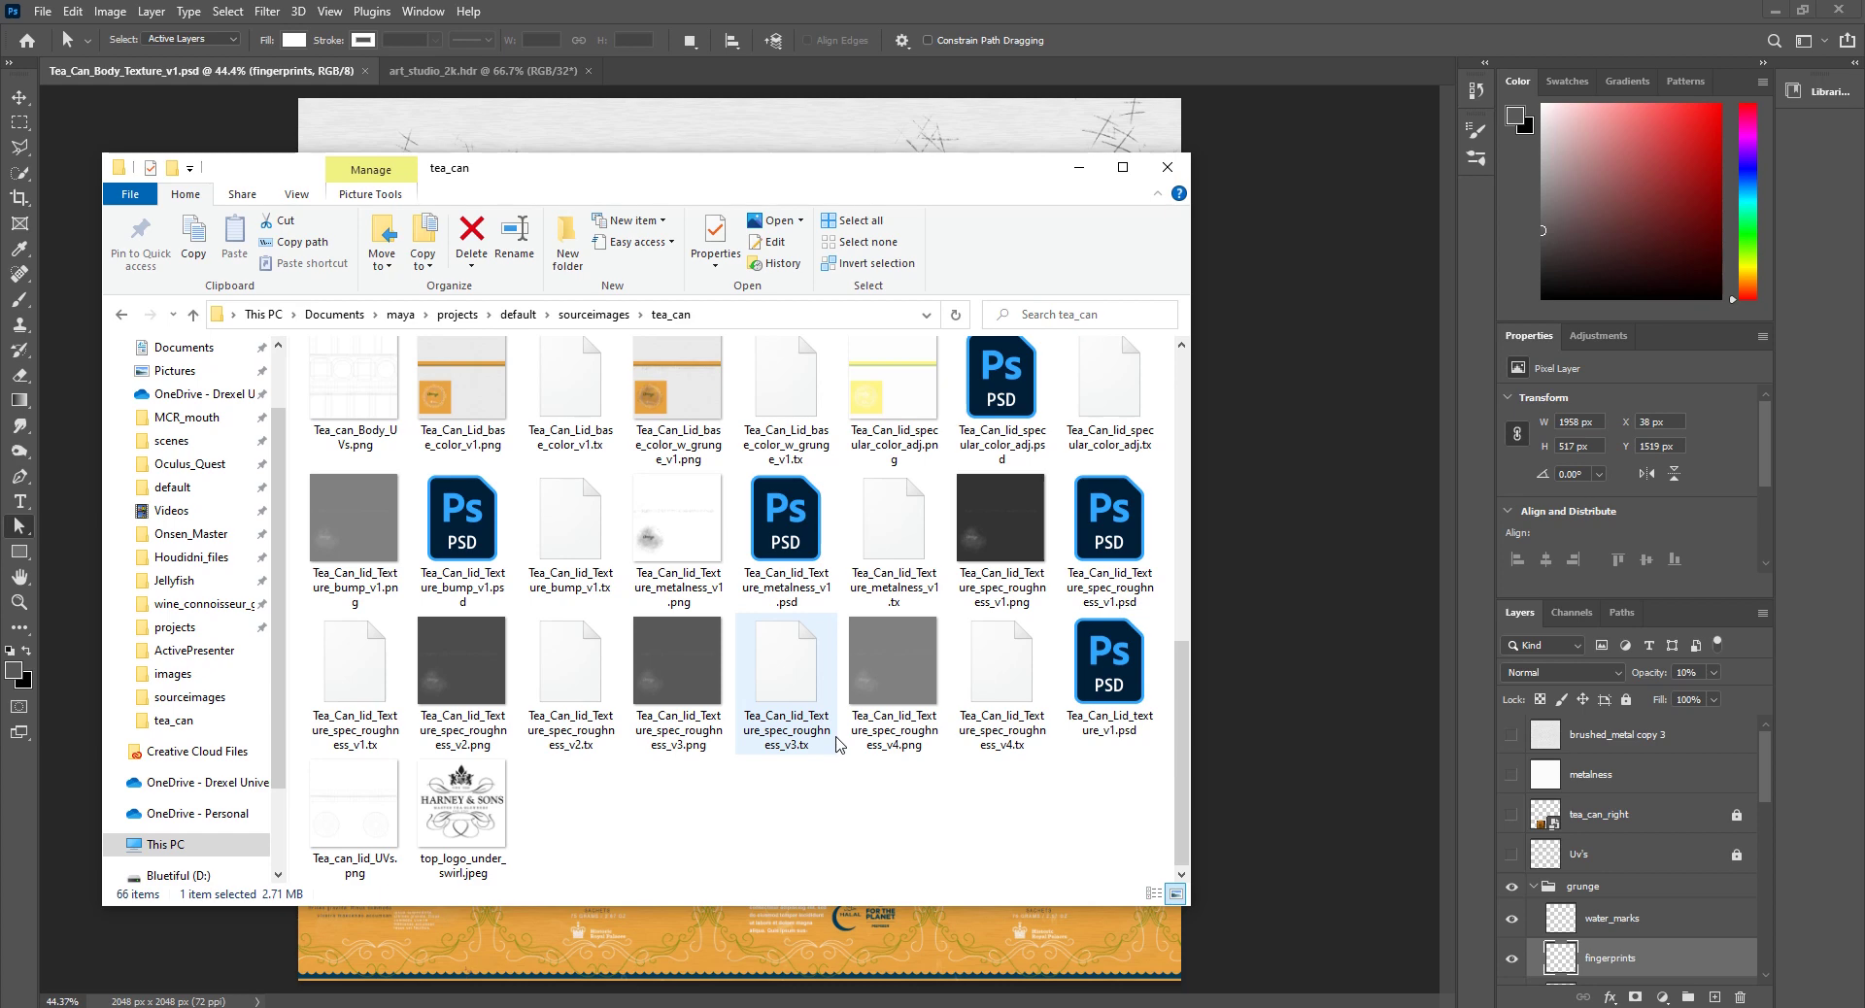
{"action": "left_click", "coordinate": [323, 437]}
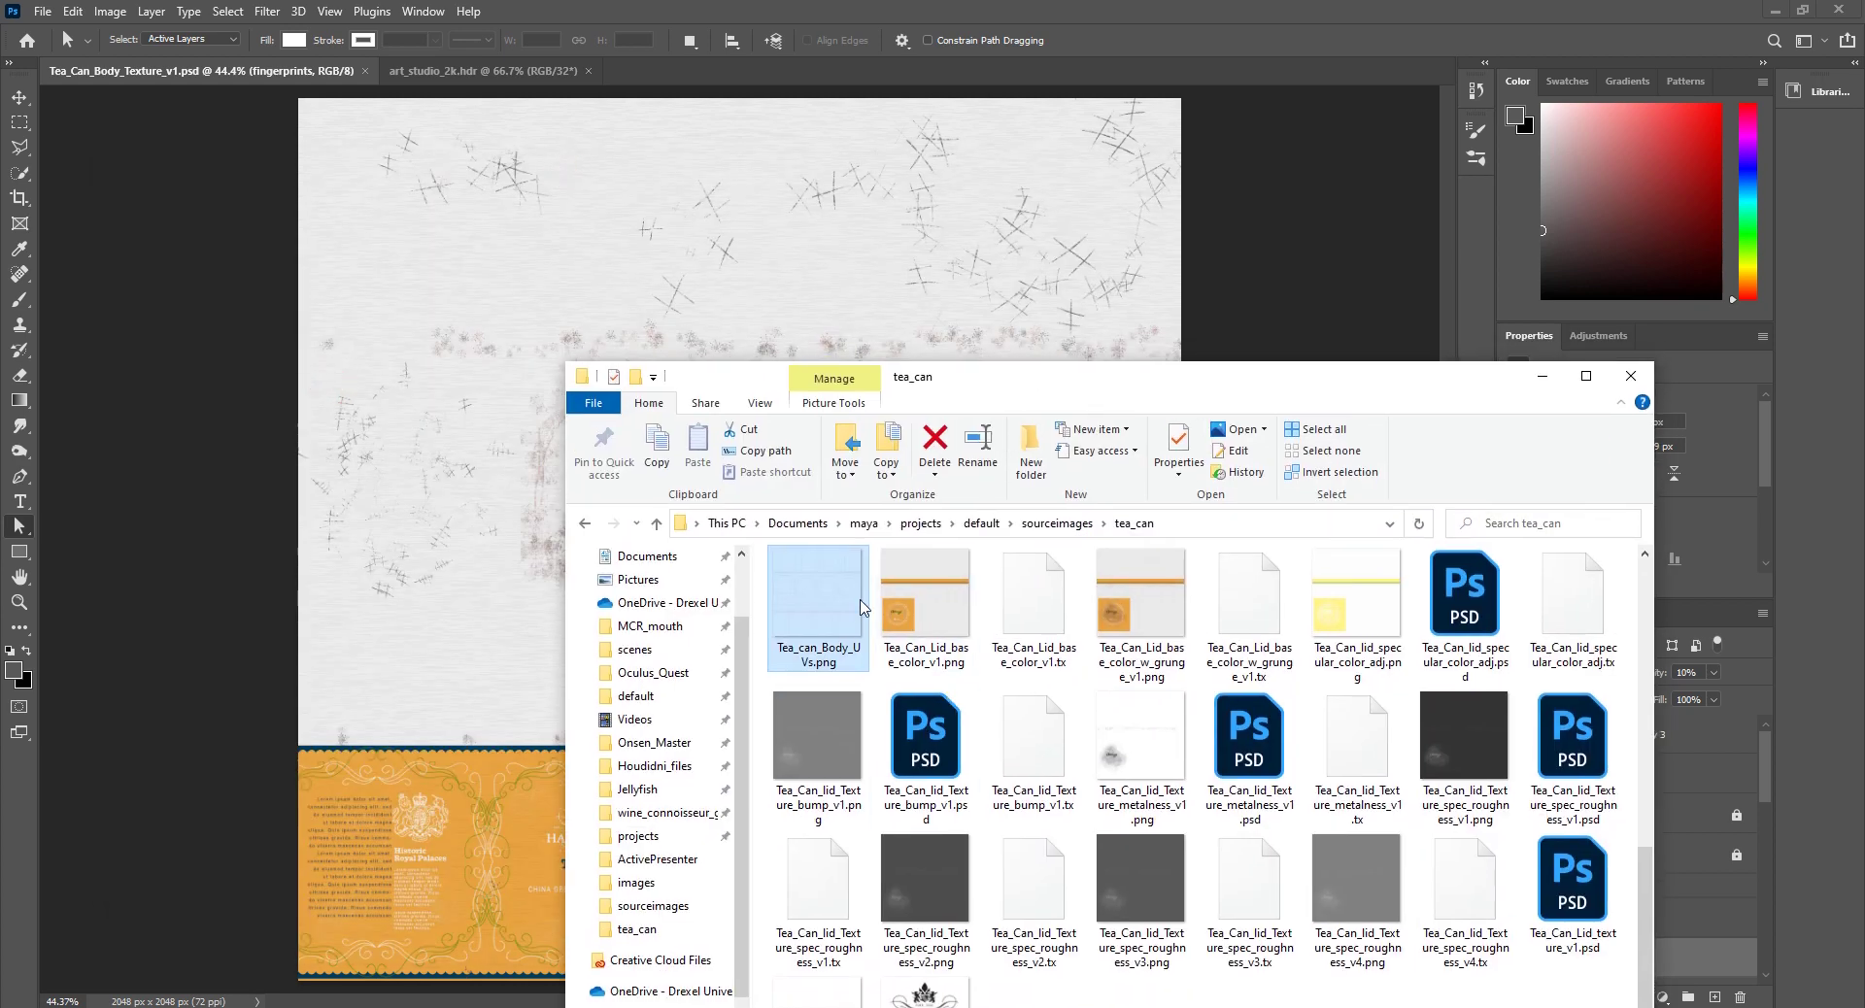
{"action": "left_click_drag", "start_coordinate": [861, 608], "coordinate": [689, 72]}
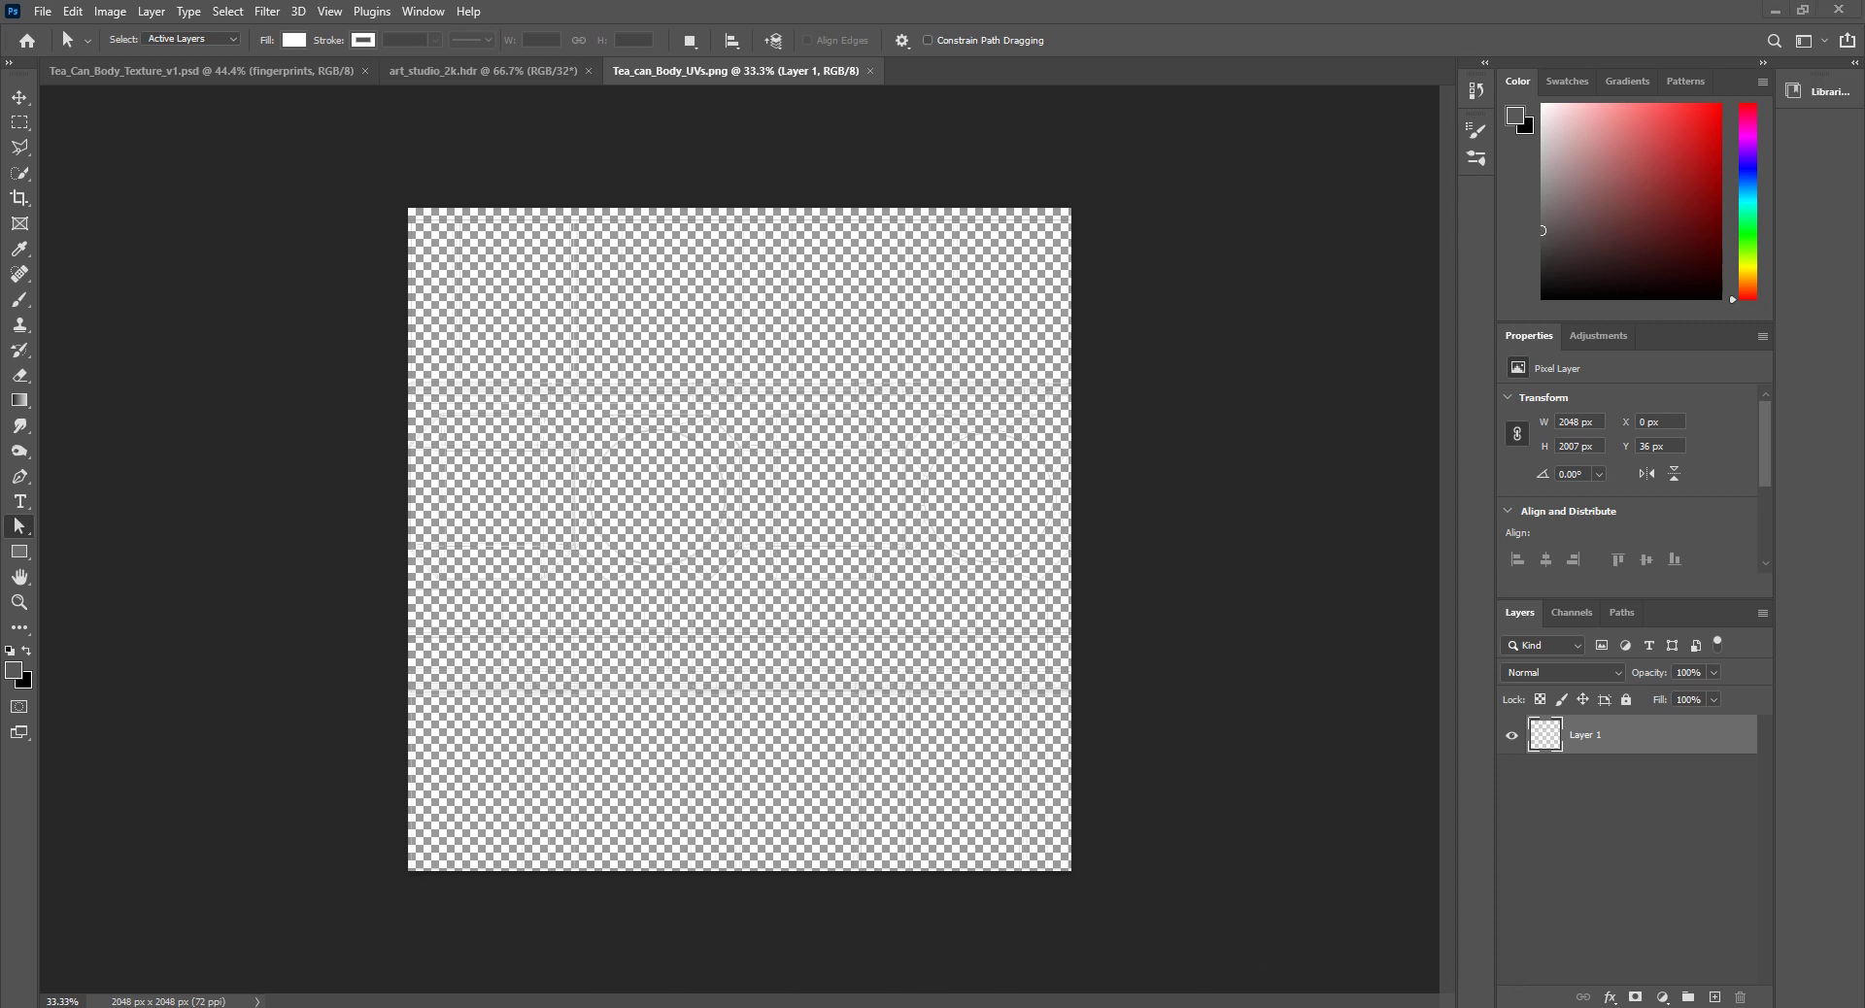
Step: Open Tea_can_lid_UVs.png from the tea_can folder in File Explorer as another Photoshop document
{"action": "mouse_move", "coordinate": [546, 1005]}
{"action": "left_click", "coordinate": [547, 947]}
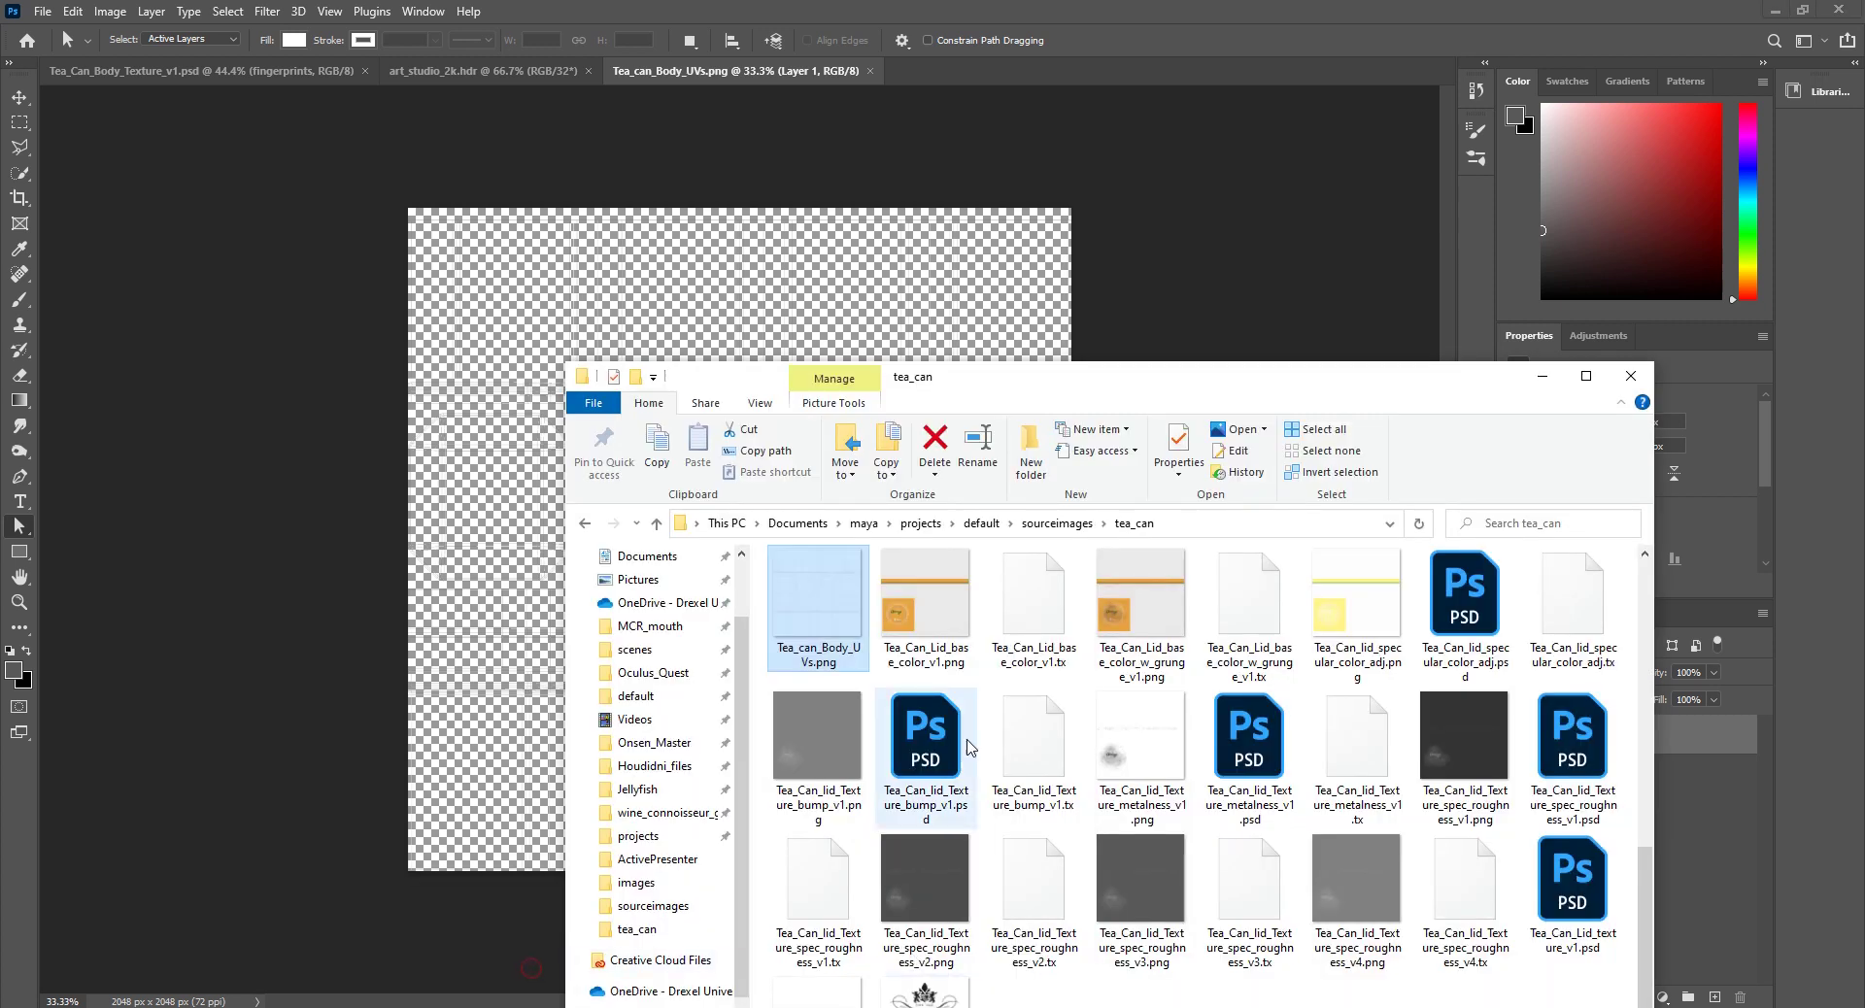
{"action": "left_click_drag", "start_coordinate": [1034, 383], "coordinate": [935, 145]}
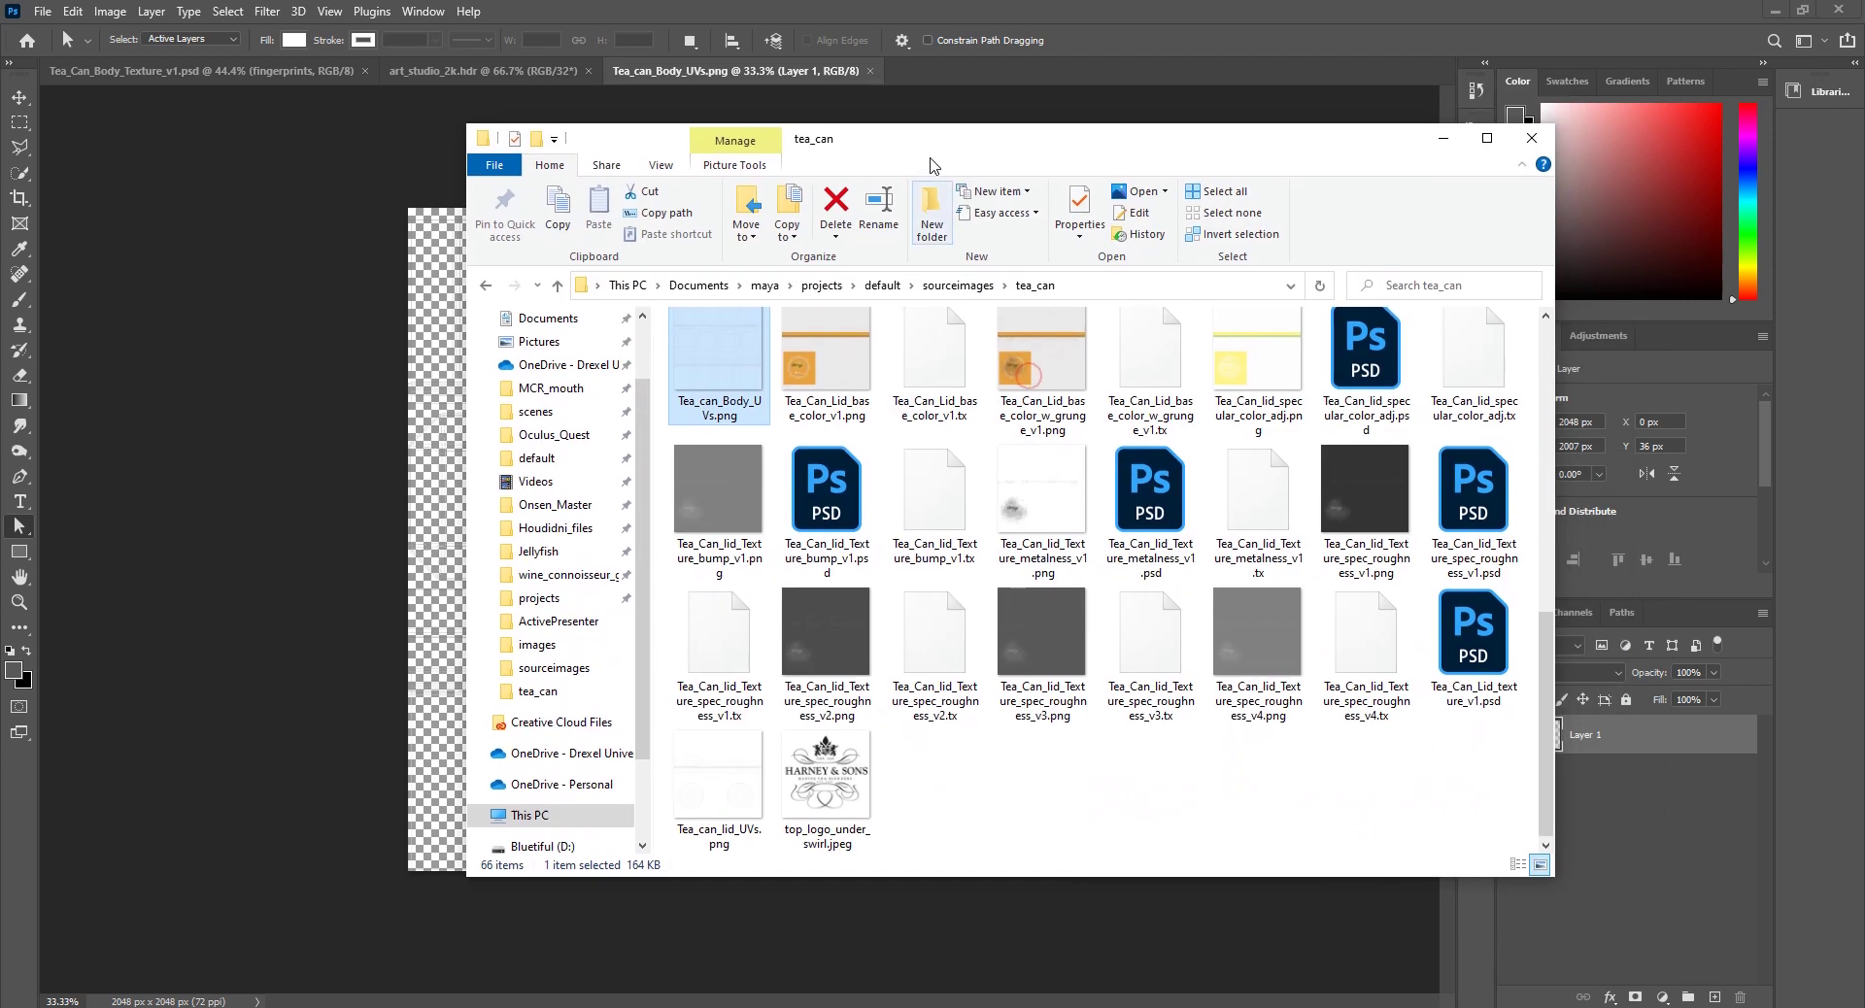
{"action": "left_click", "coordinate": [748, 792]}
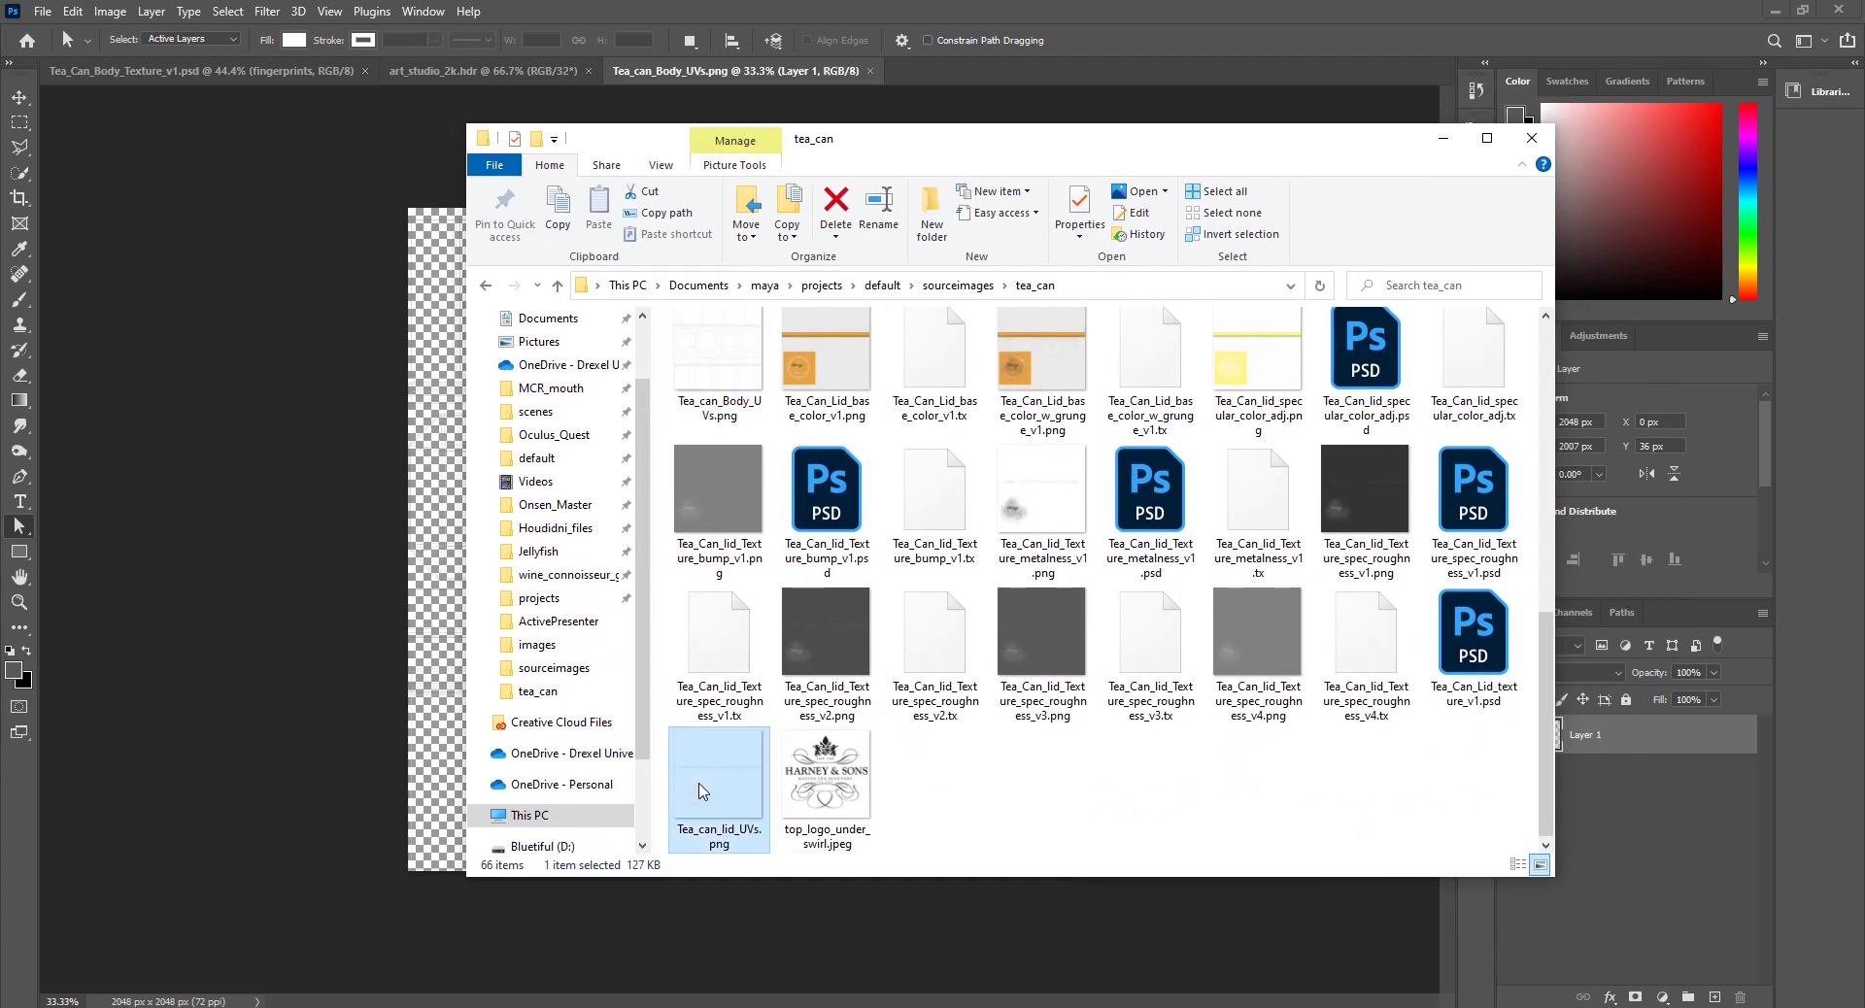
{"action": "left_click_drag", "start_coordinate": [705, 781], "coordinate": [983, 62]}
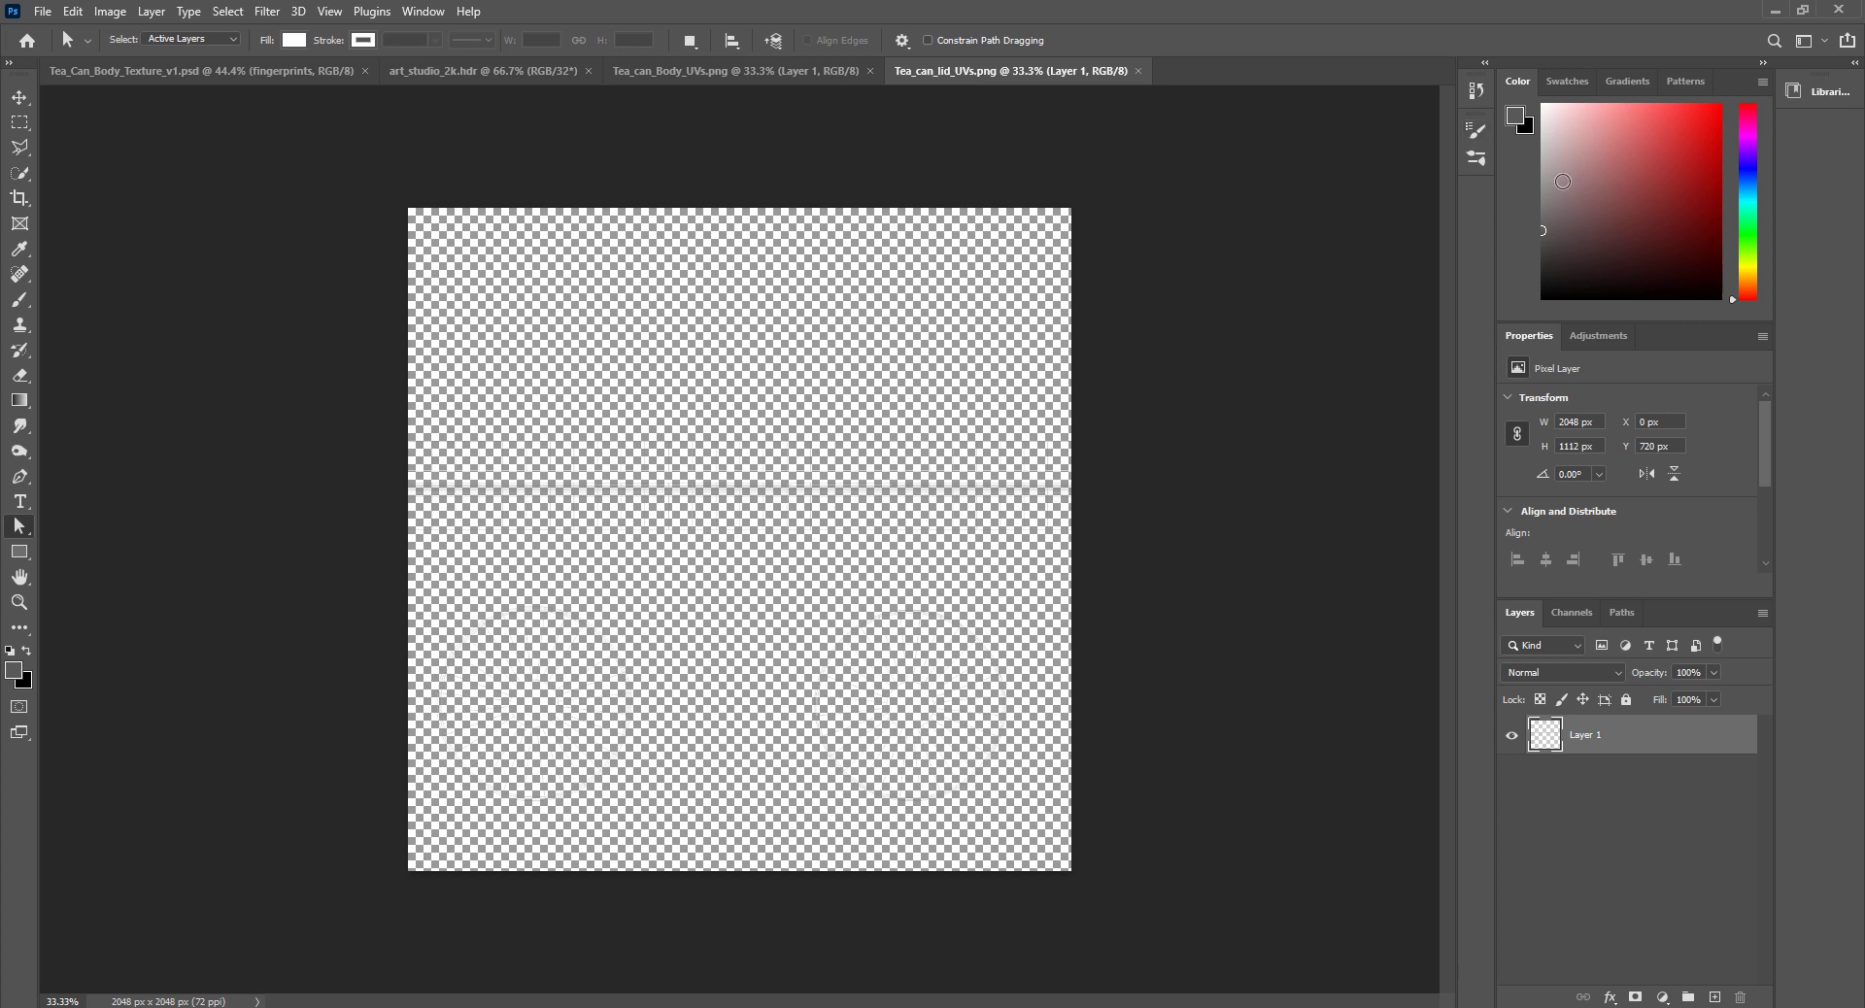
Step: Add a new layer beneath the lid's UV lines and fill it with black
{"action": "key", "text": "x"}
{"action": "left_click", "coordinate": [1714, 998]}
{"action": "left_click_drag", "start_coordinate": [1609, 735], "coordinate": [1604, 826]}
{"action": "key", "text": "alt+BackSpace"}
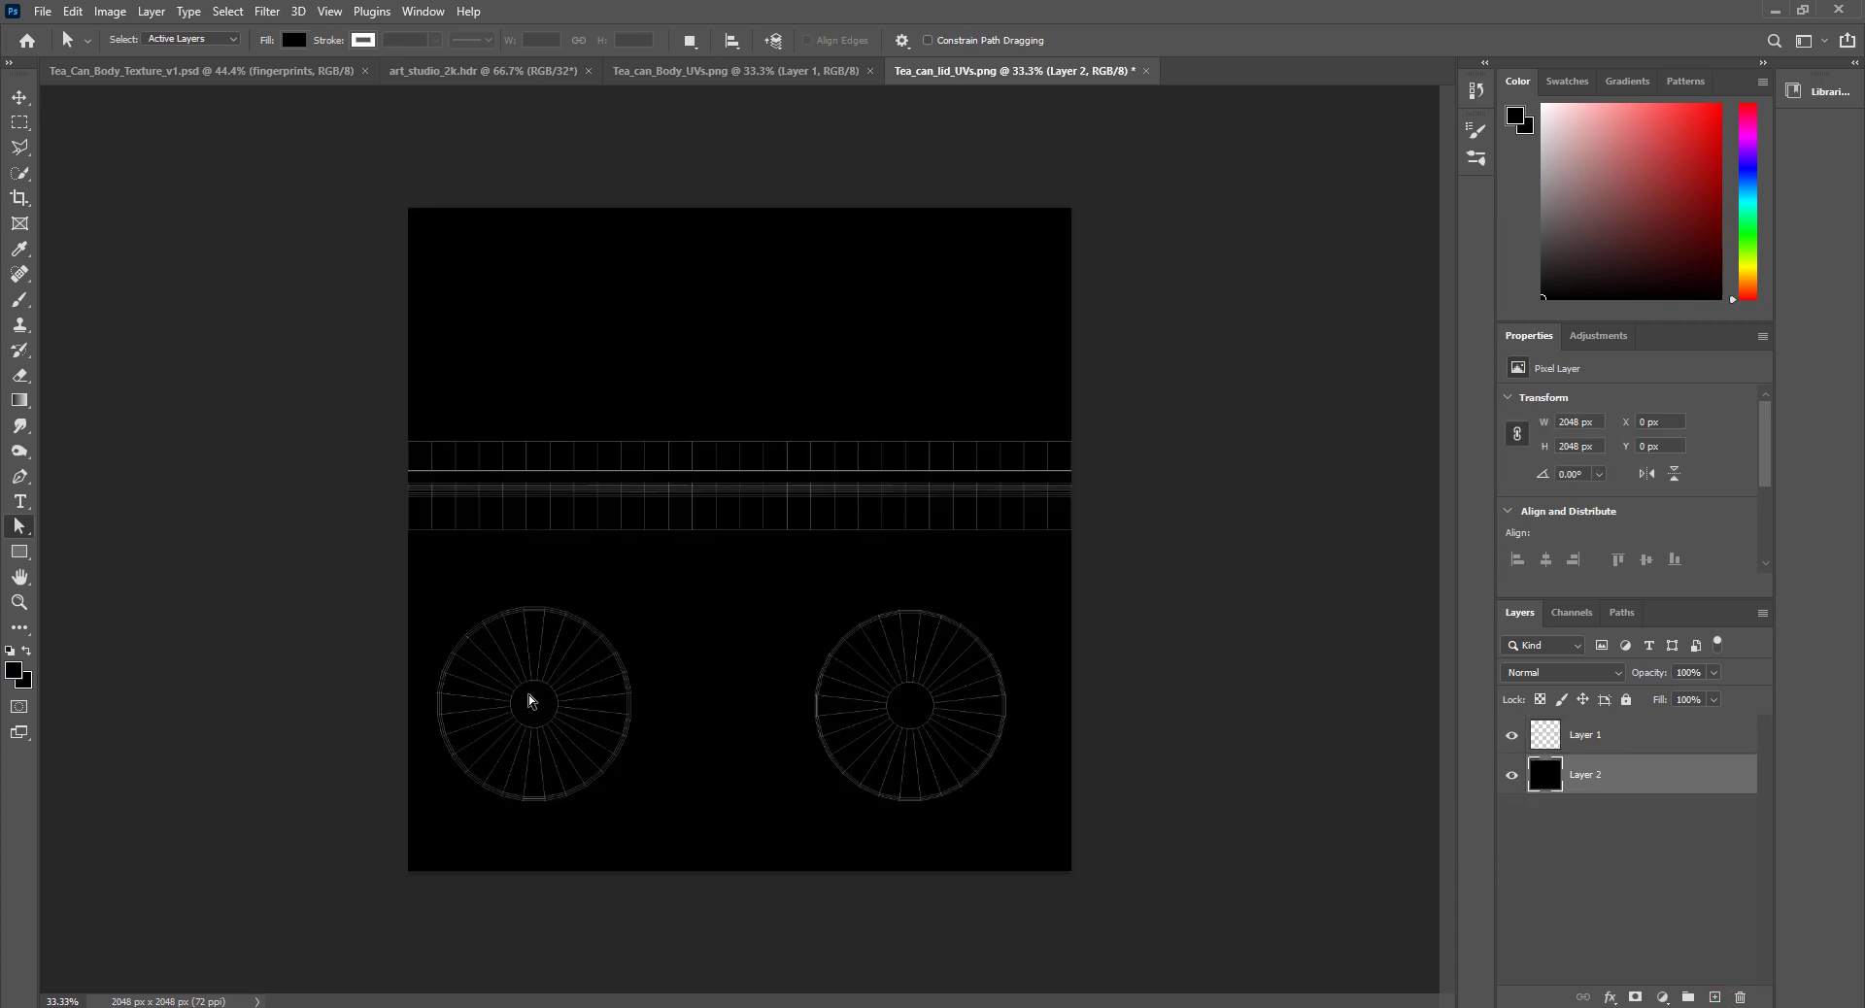
Step: Rename the lid's UV line layer as Uvs
{"action": "double_click", "coordinate": [1573, 735]}
{"action": "key", "text": "BackSpace"}
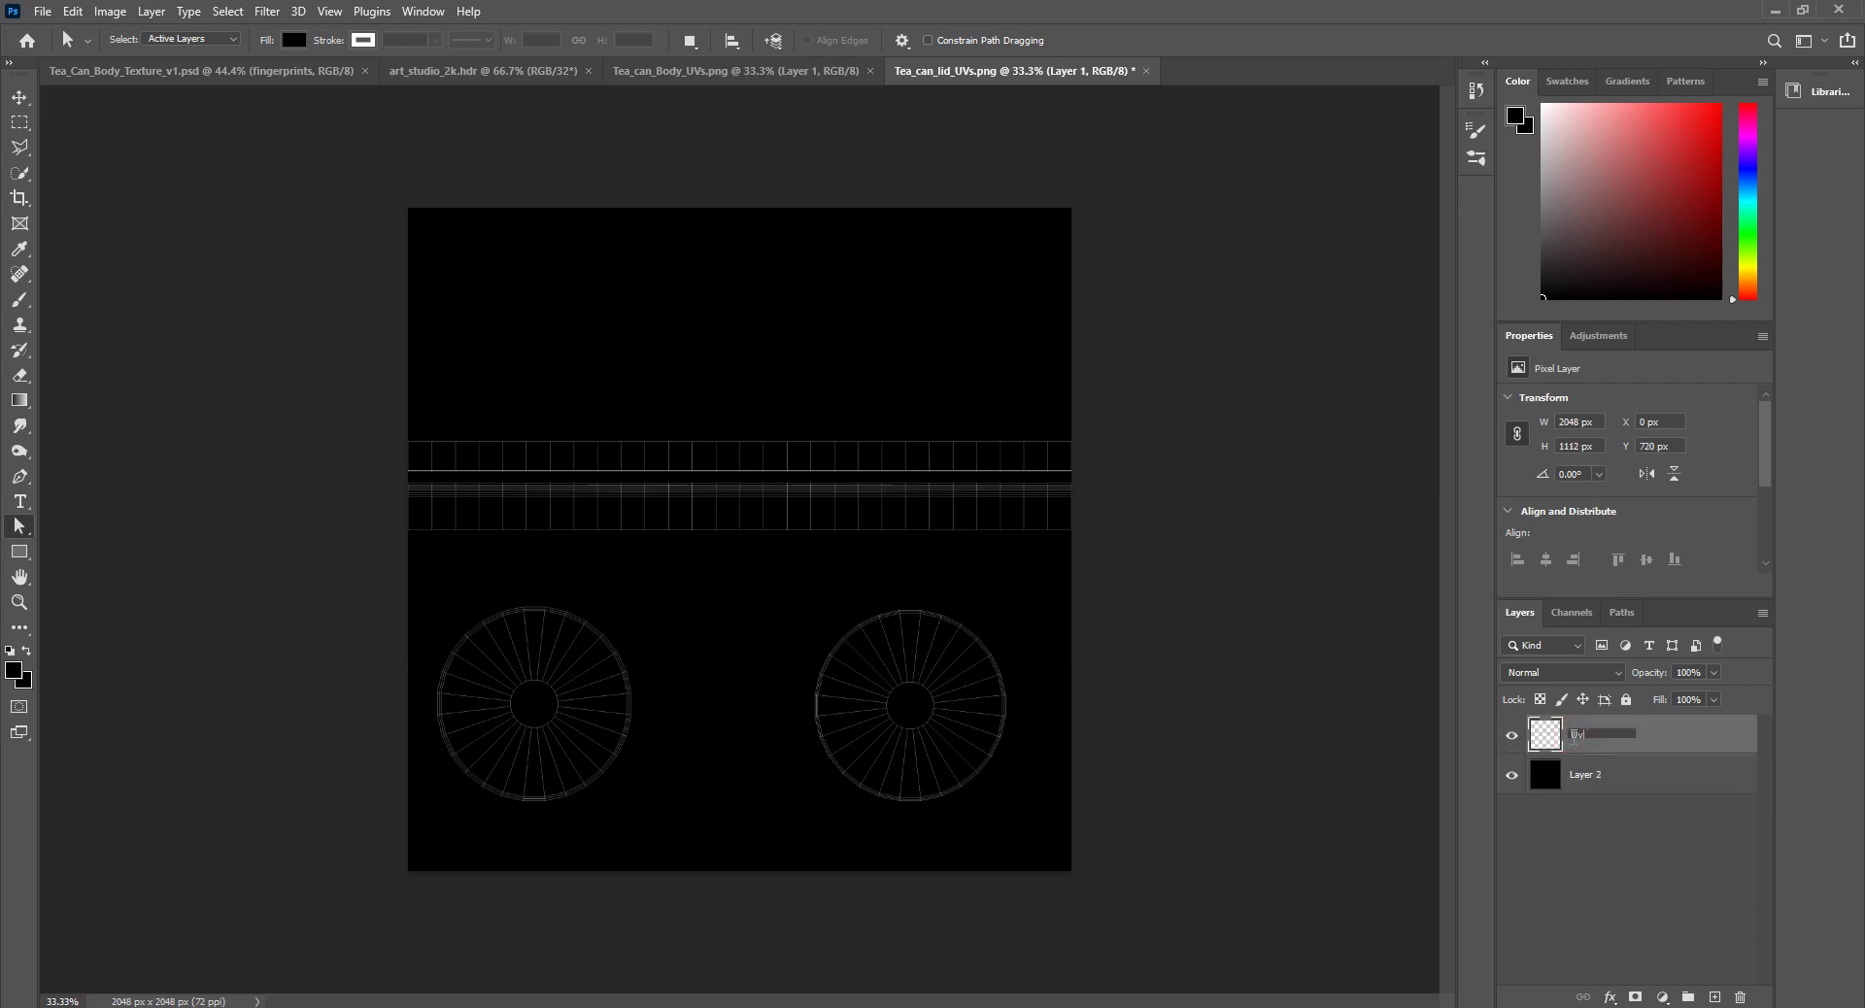
{"action": "type", "text": "Uvs"}
{"action": "key", "text": "Return"}
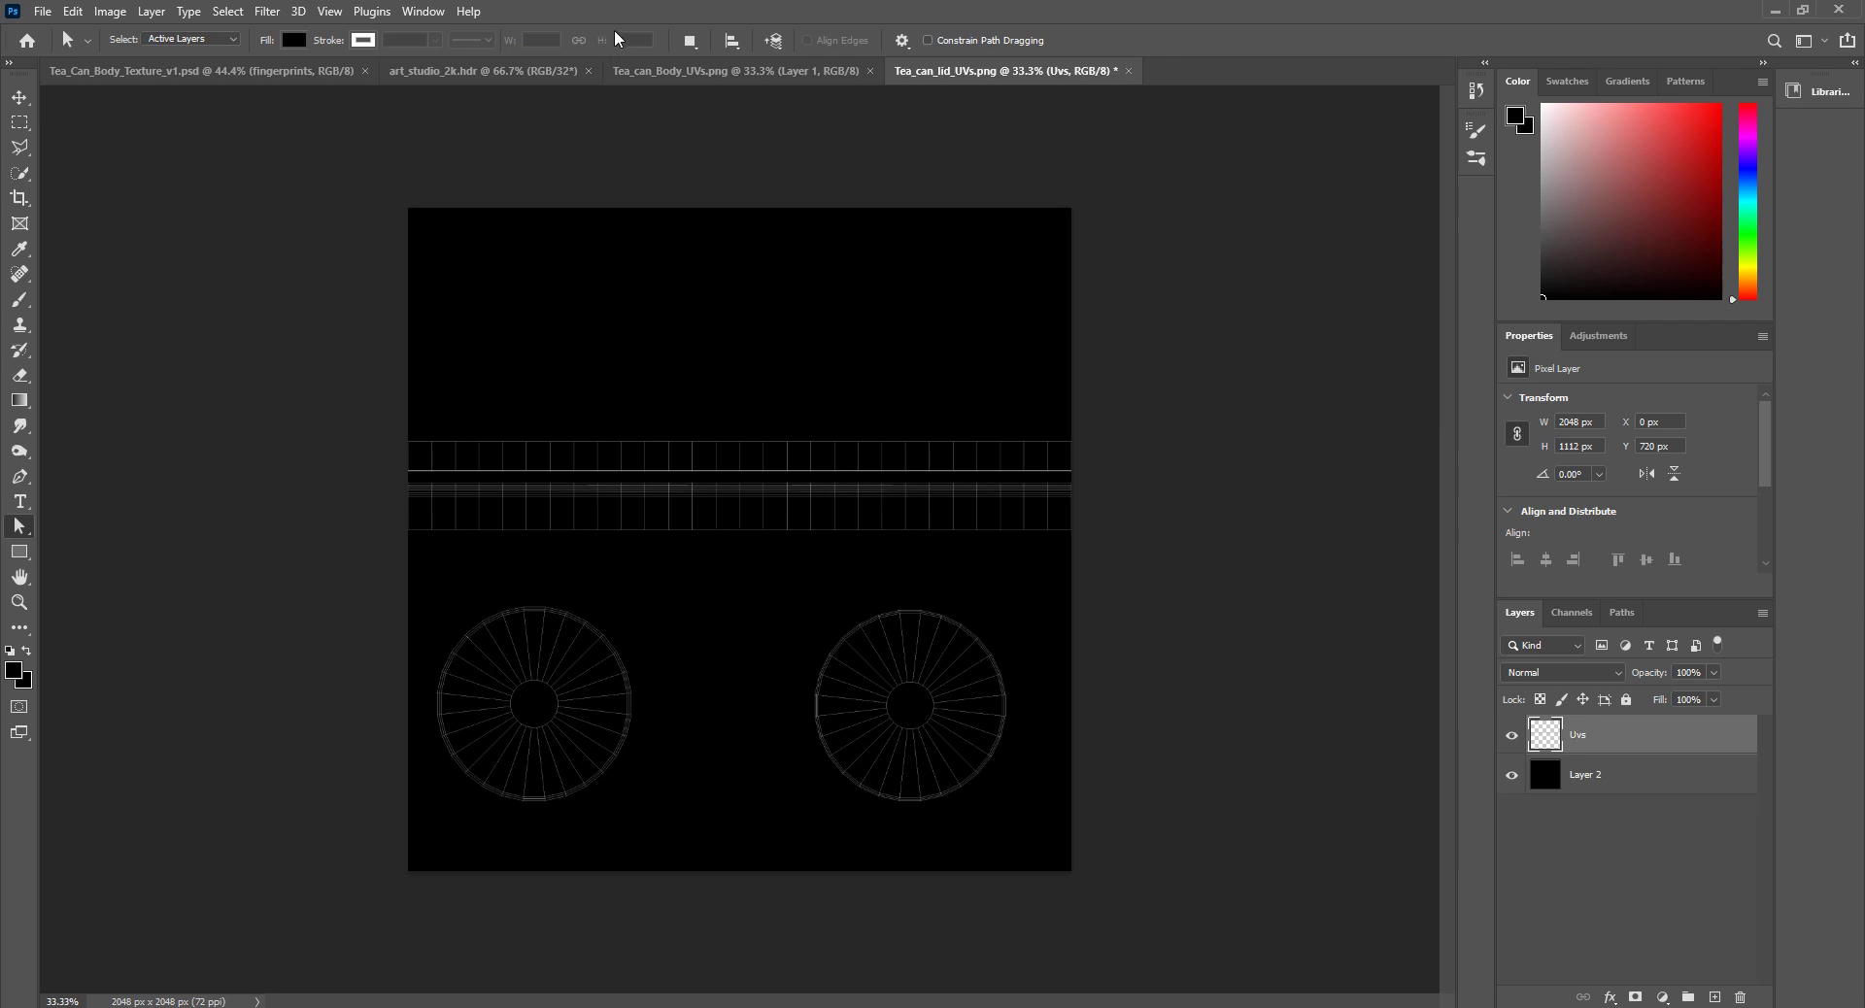
Step: Add a new layer beneath the UV lines in Tea_can_Body_UVs.png and fill it with black
{"action": "left_click", "coordinate": [729, 77]}
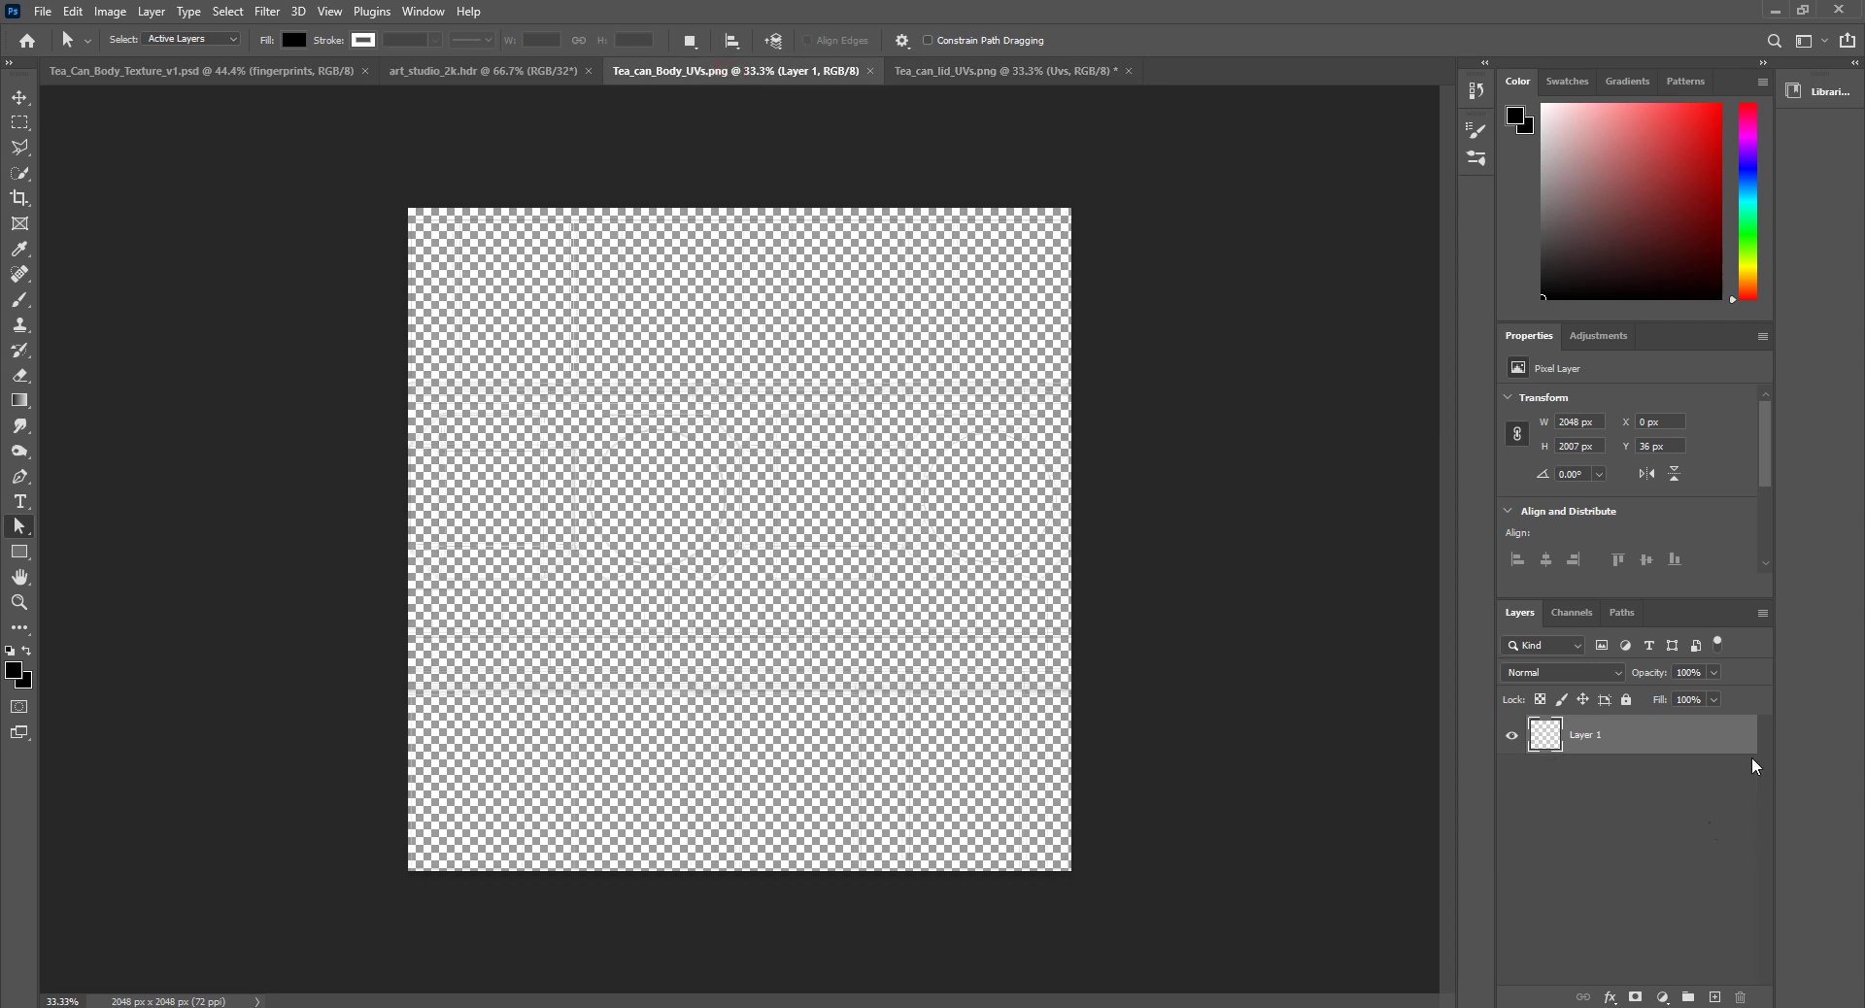
{"action": "left_click", "coordinate": [1715, 997]}
{"action": "left_click_drag", "start_coordinate": [1622, 740], "coordinate": [1628, 836]}
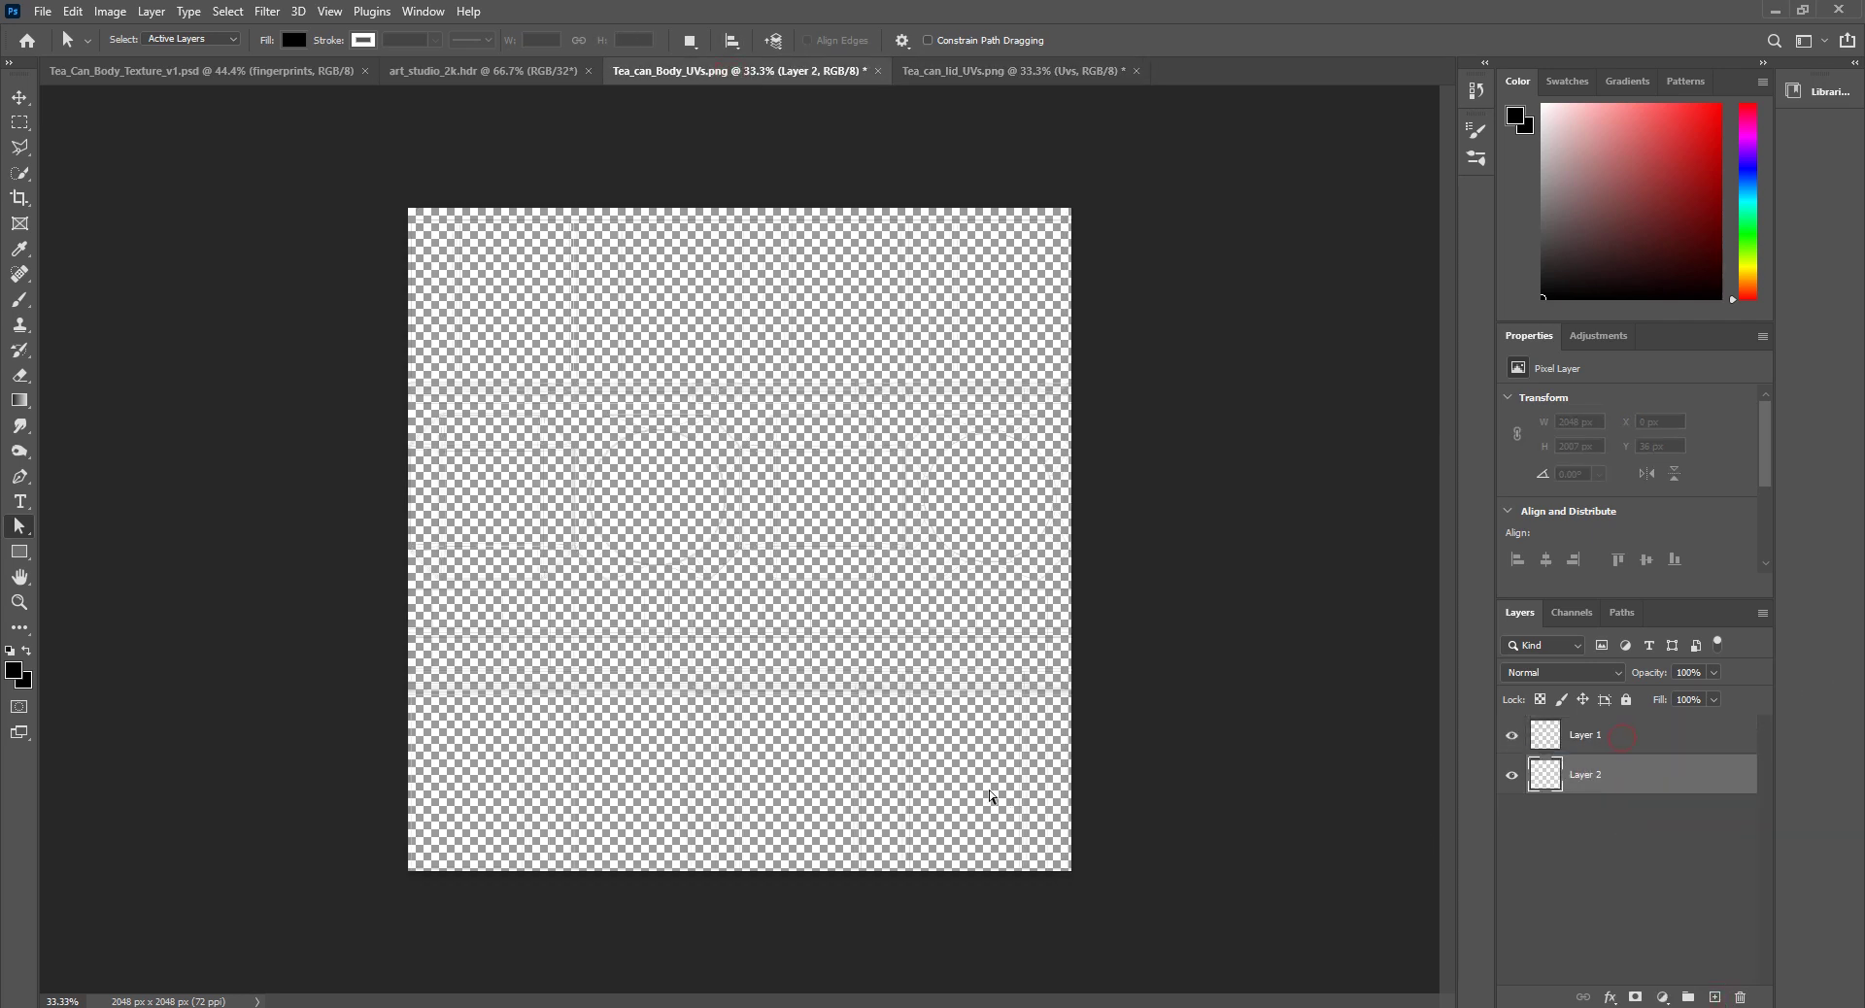
{"action": "key", "text": "alt+BackSpace"}
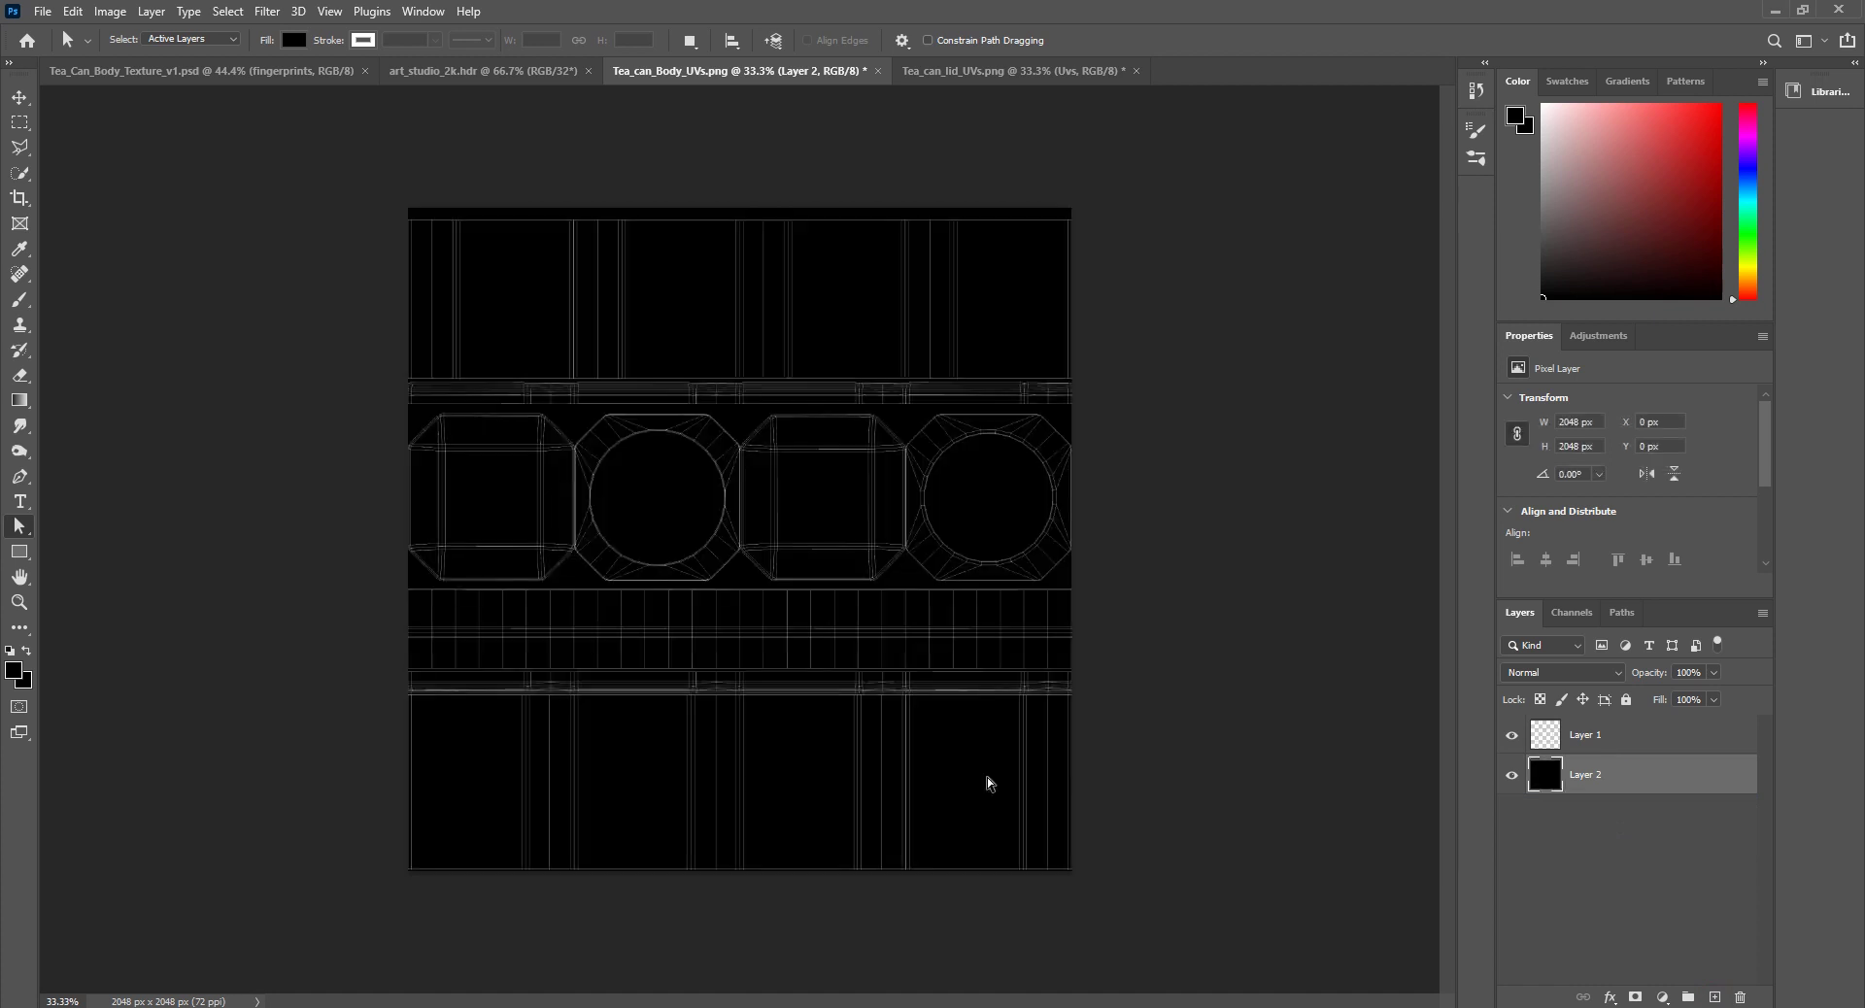
Step: Rename the body's UV line layer as Uvs and make the black layer beneath it active
{"action": "double_click", "coordinate": [1600, 735]}
{"action": "type", "text": "Uvs"}
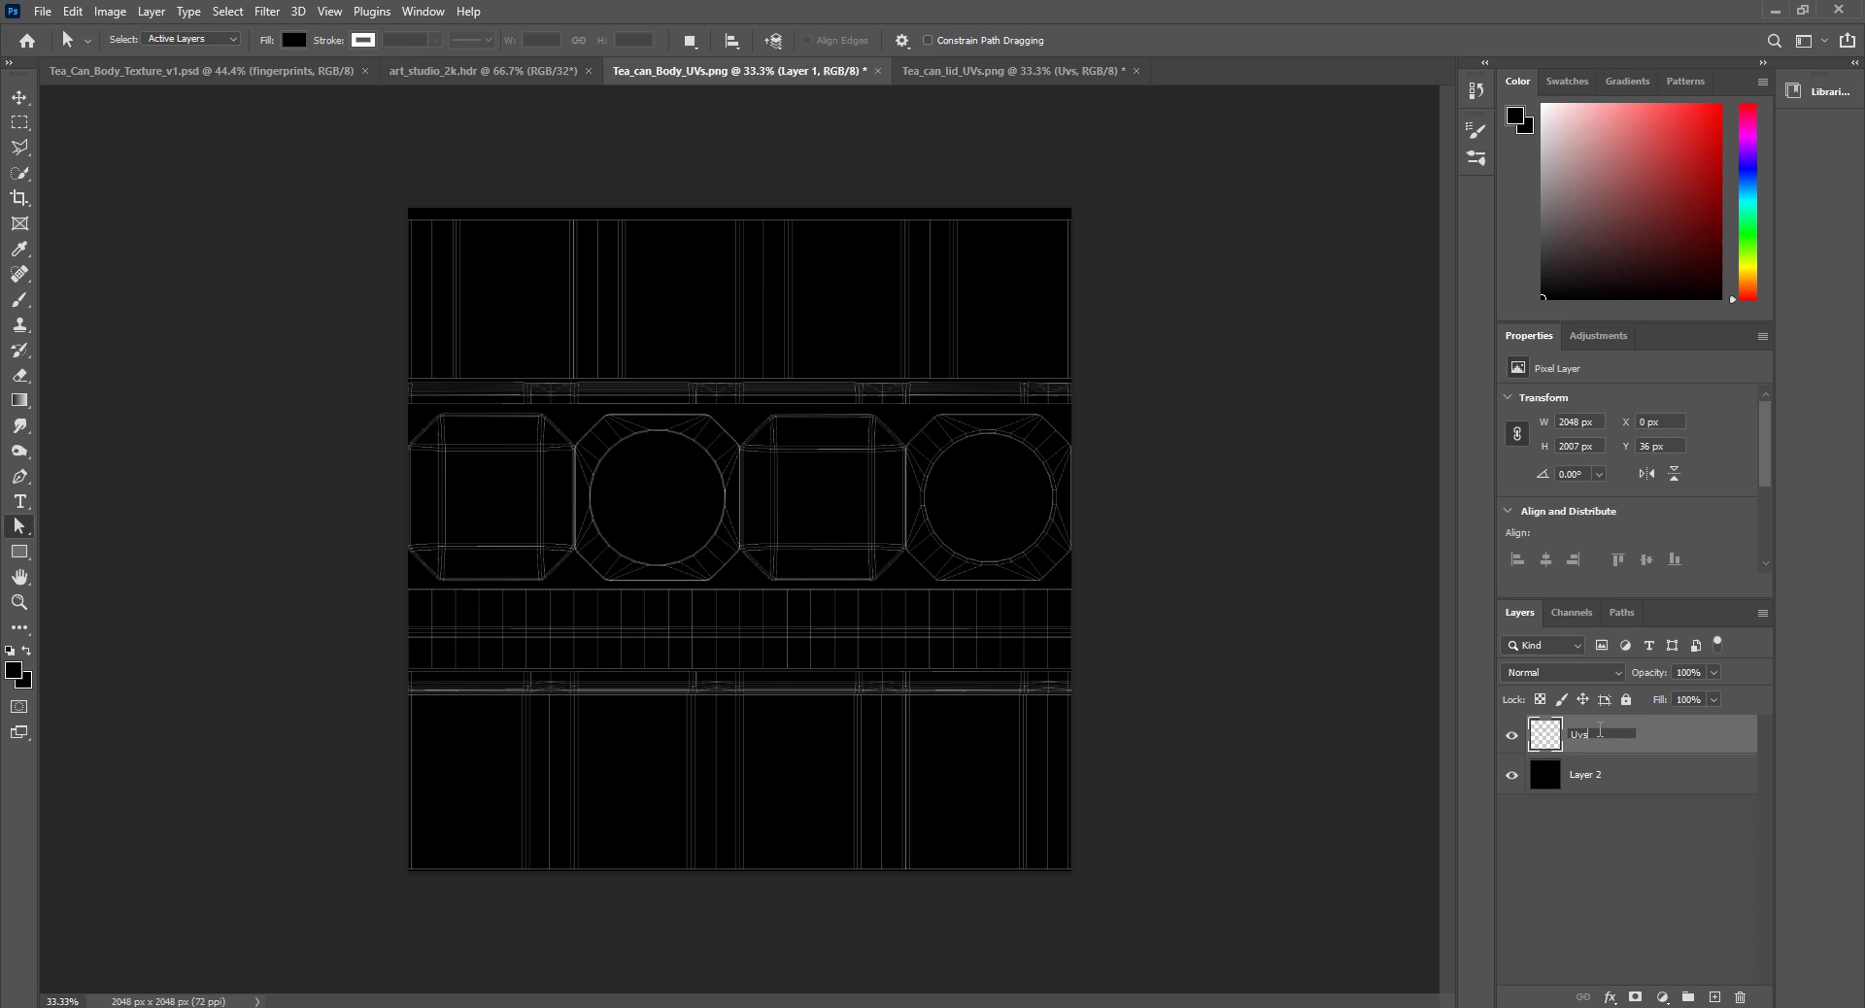
{"action": "key", "text": "Return"}
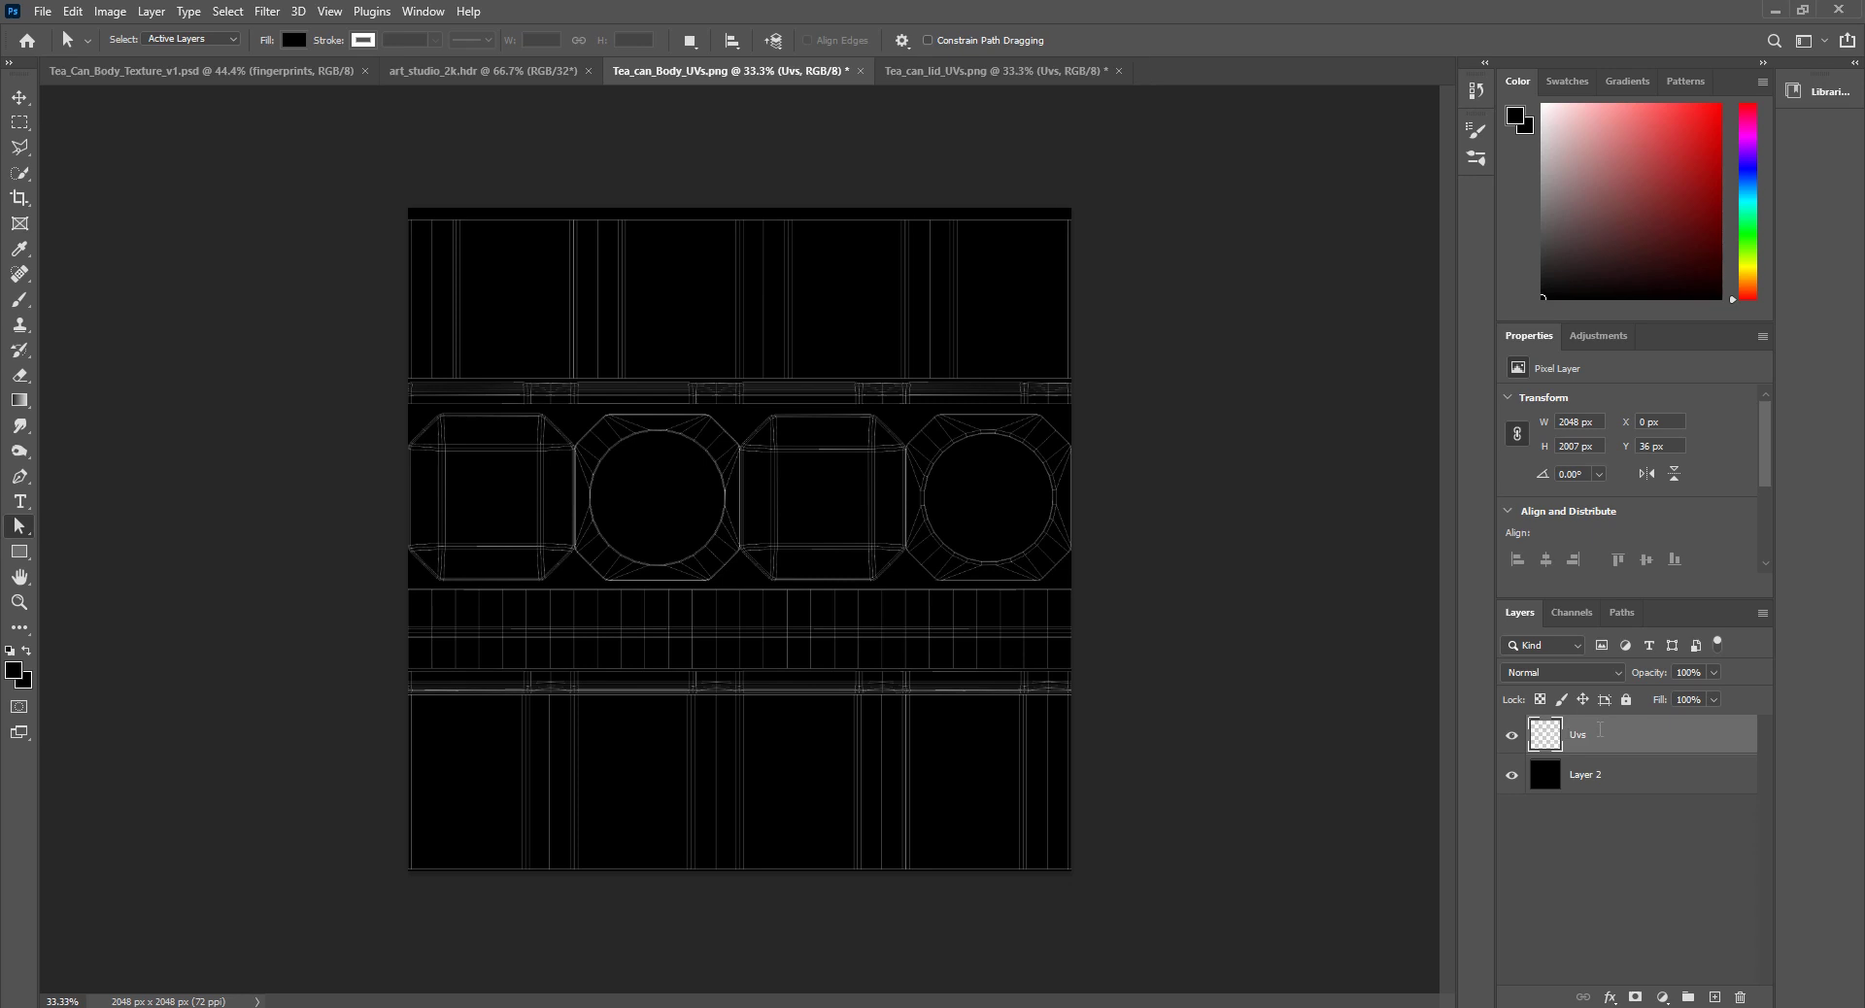
{"action": "left_click", "coordinate": [1593, 775]}
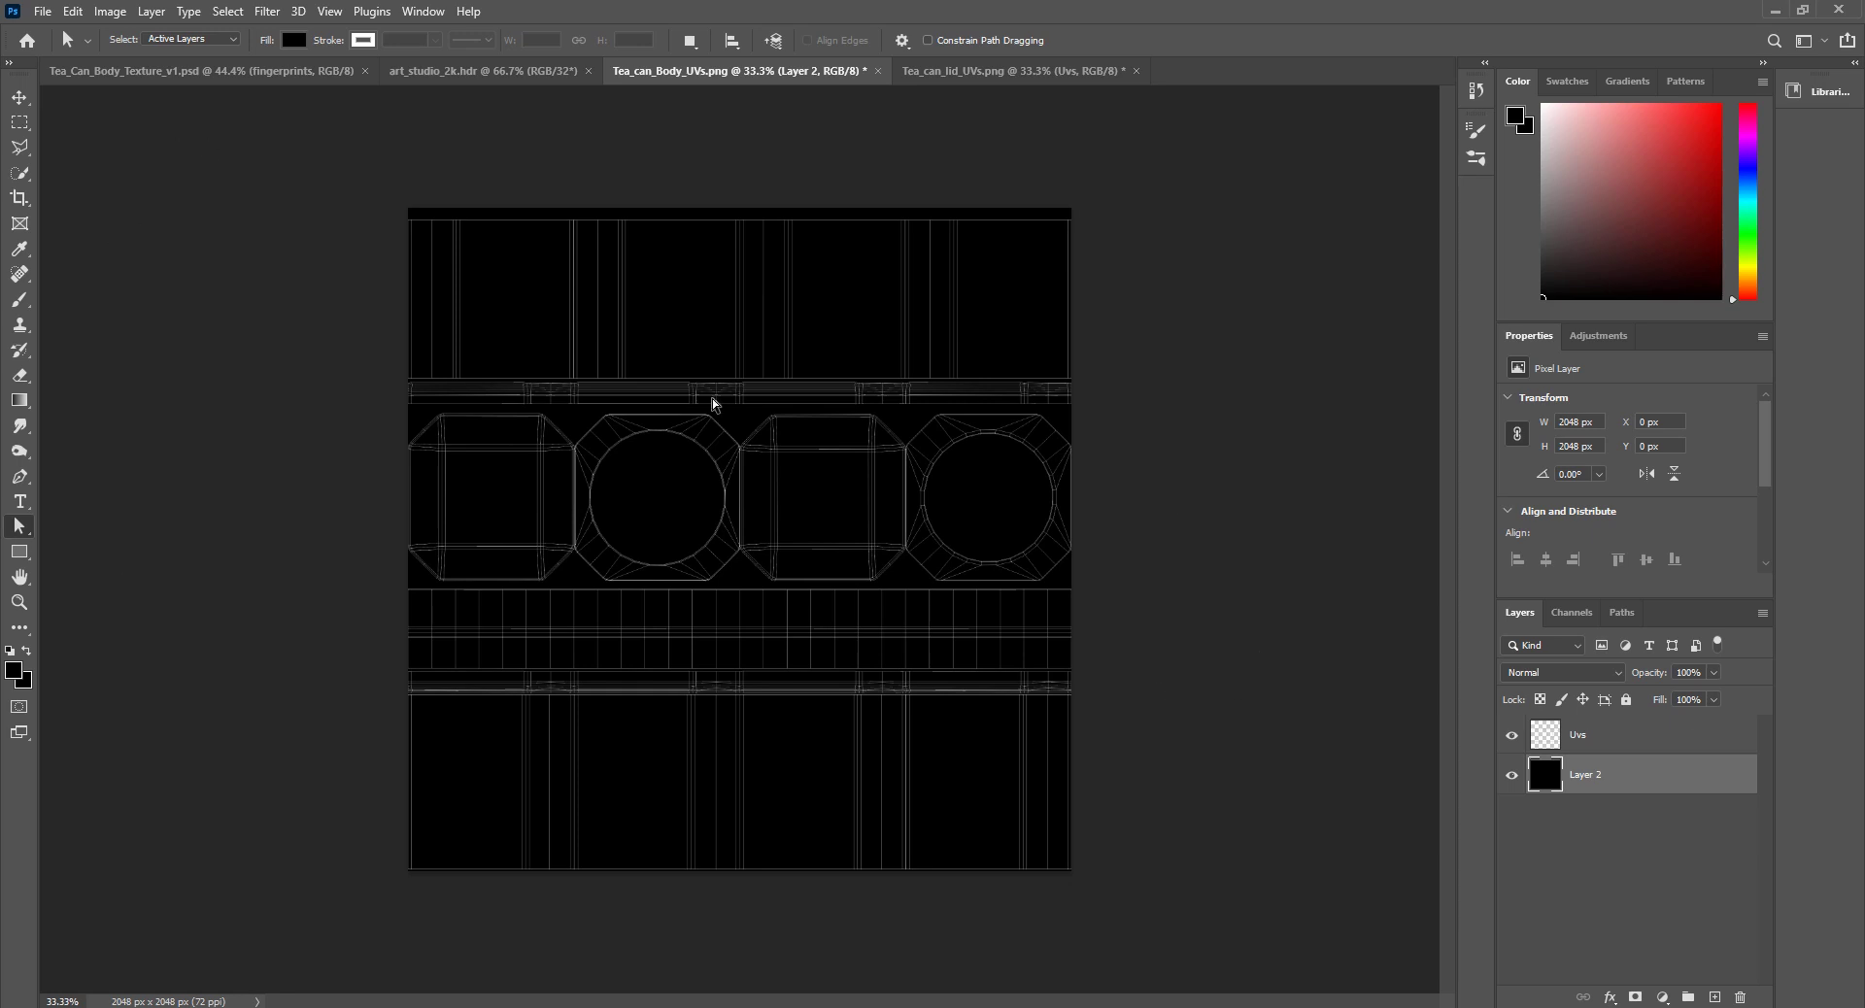
Step: Examine the label artwork, brushed metal and grunge marks in the finished Tea_Can_Body_Texture_v1.psd document
{"action": "left_click", "coordinate": [243, 70]}
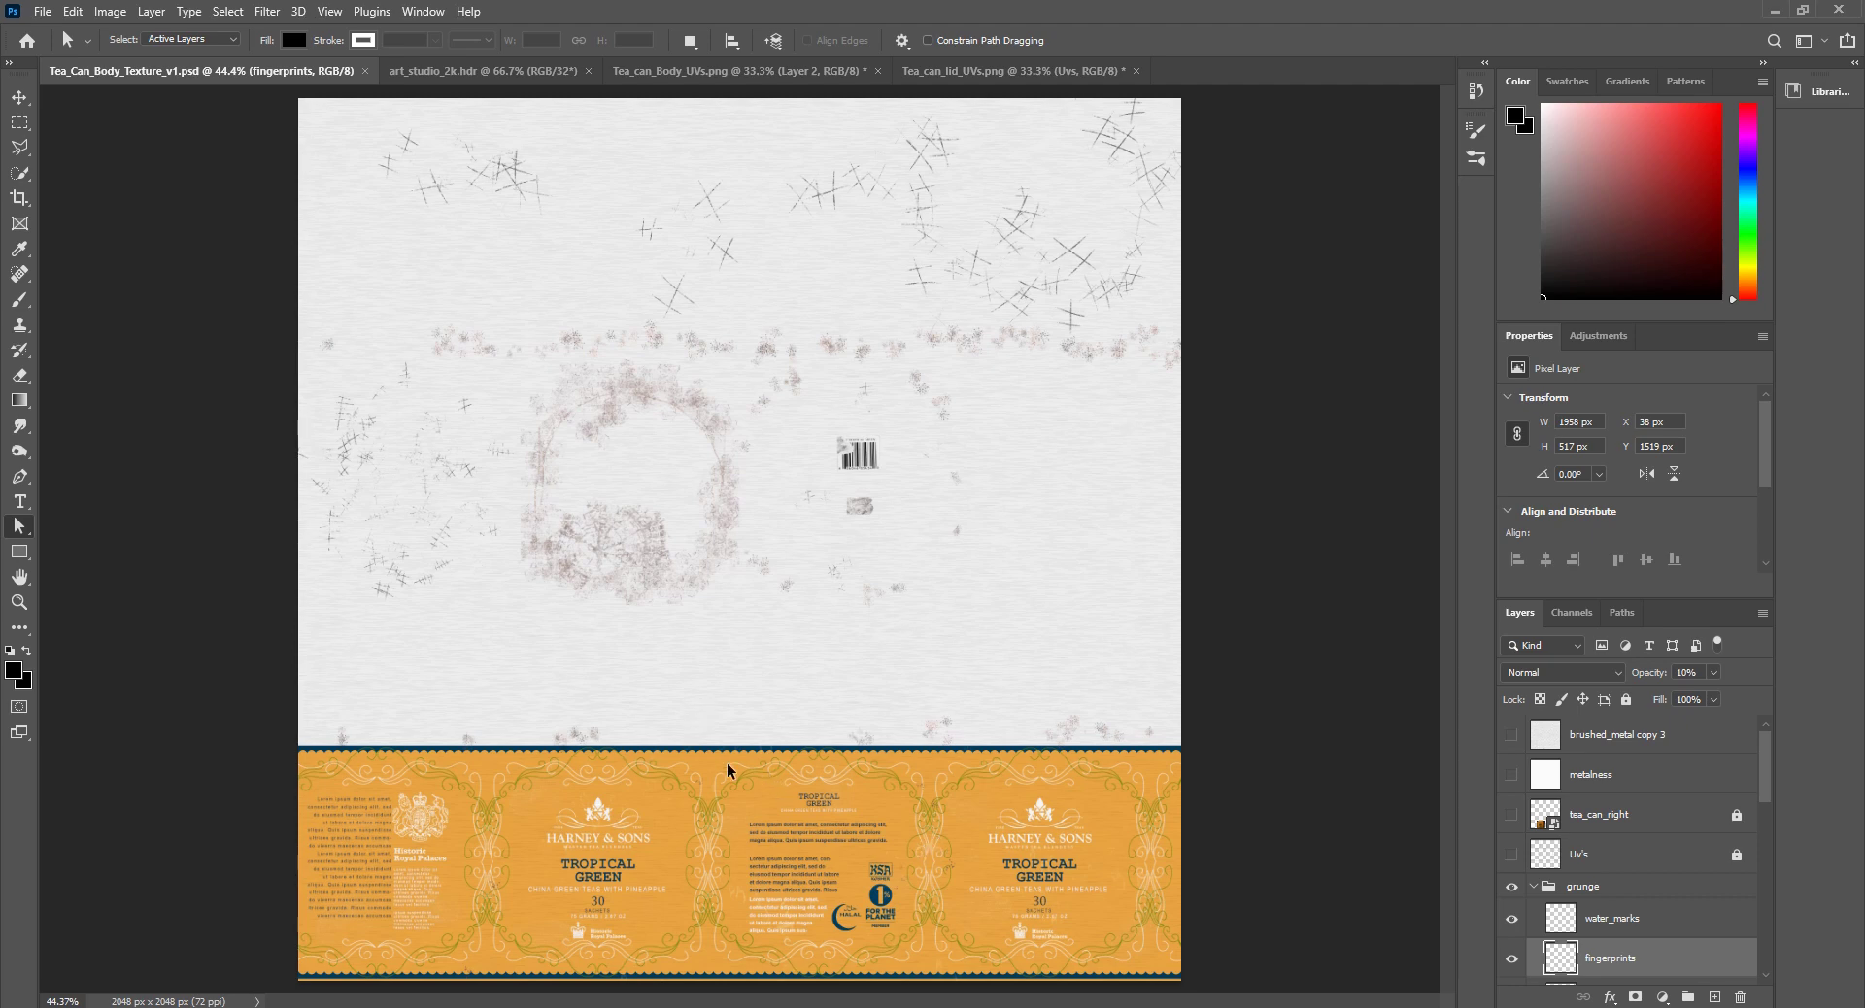
{"action": "scroll", "coordinate": [633, 738], "scroll_direction": "up", "scroll_amount": 5, "text": "alt"}
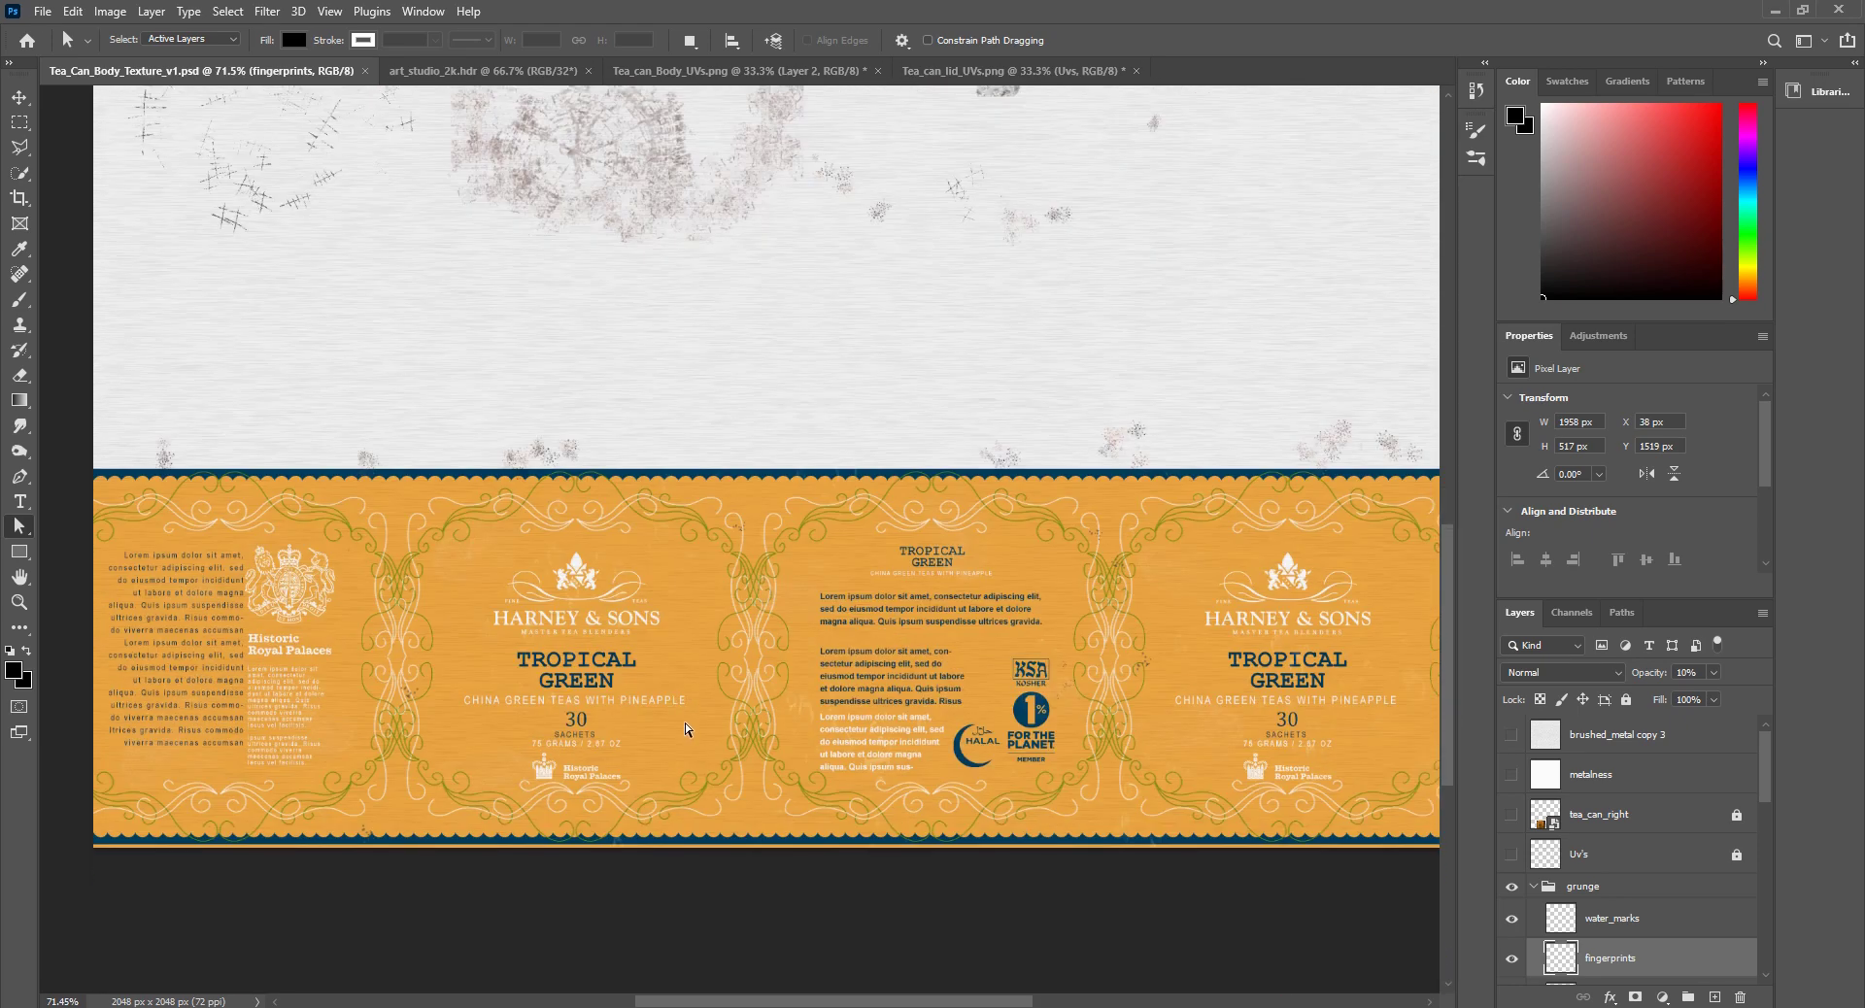
{"action": "scroll", "coordinate": [684, 723], "scroll_direction": "down", "scroll_amount": 2}
{"action": "scroll", "coordinate": [620, 709], "scroll_direction": "up", "scroll_amount": 2, "text": "alt"}
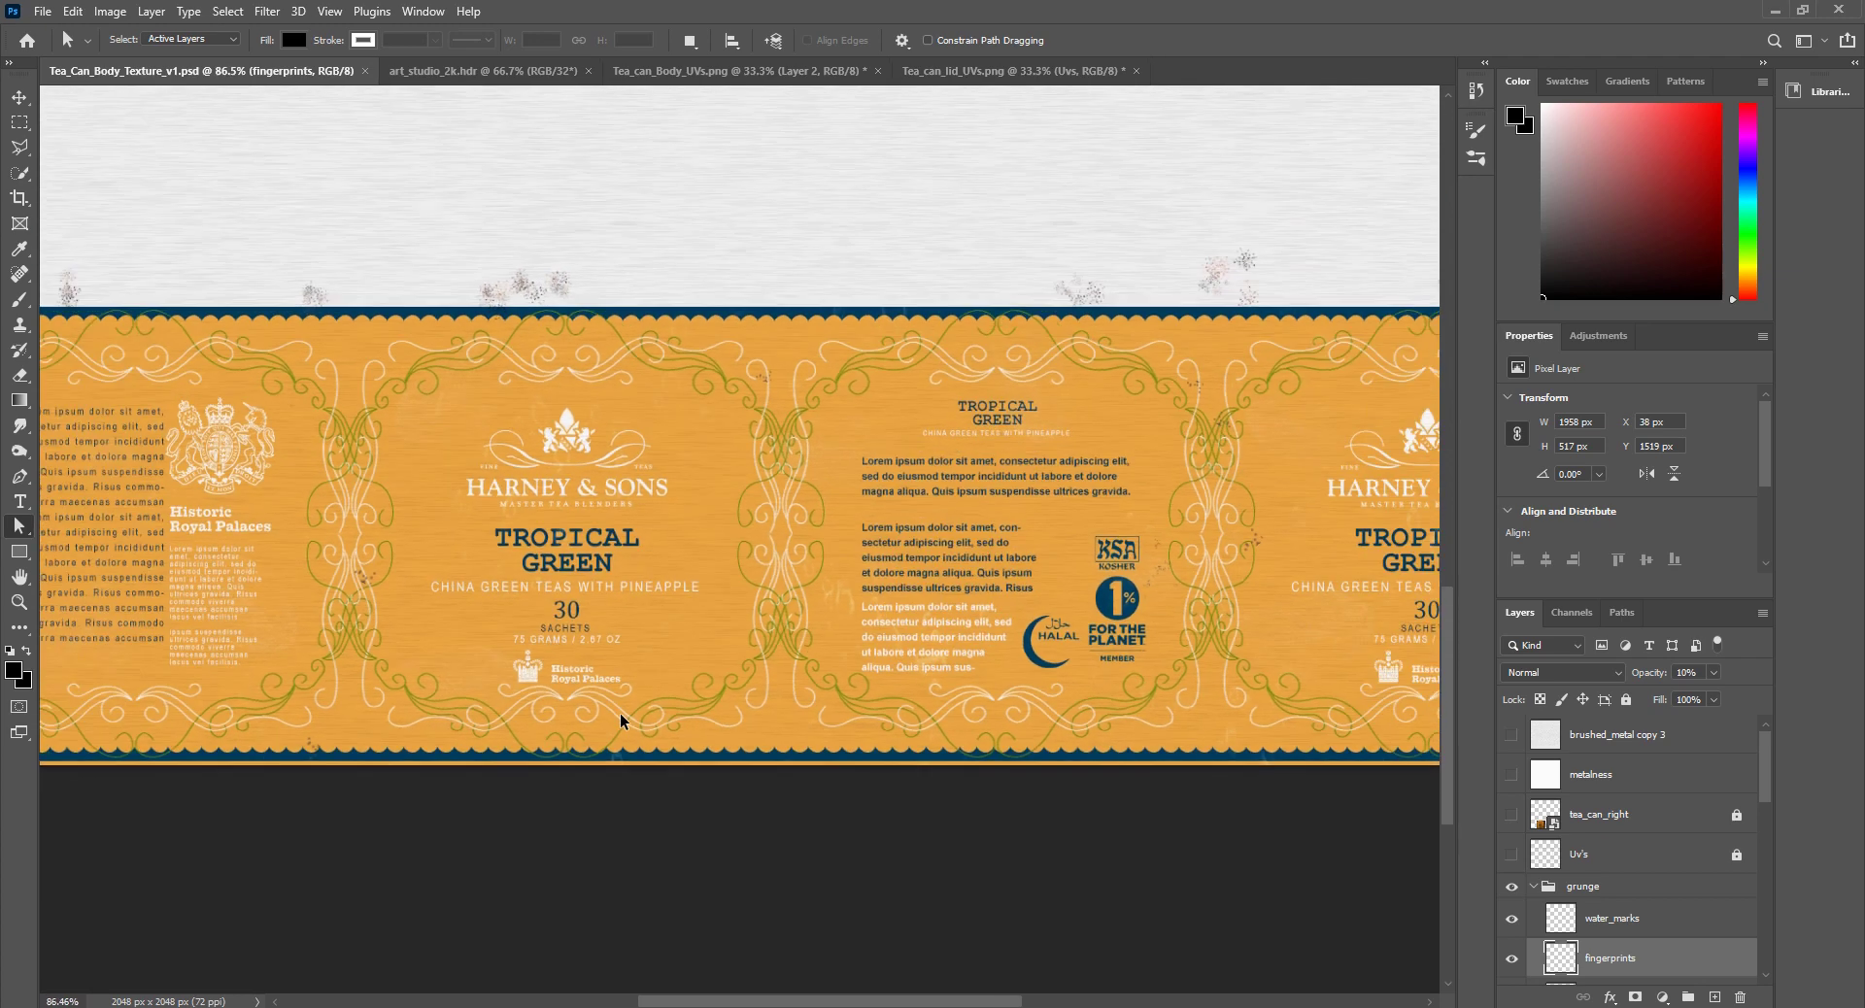
{"action": "scroll", "coordinate": [631, 680], "scroll_direction": "down", "scroll_amount": 1, "text": "alt"}
{"action": "scroll", "coordinate": [660, 668], "scroll_direction": "up", "scroll_amount": 6}
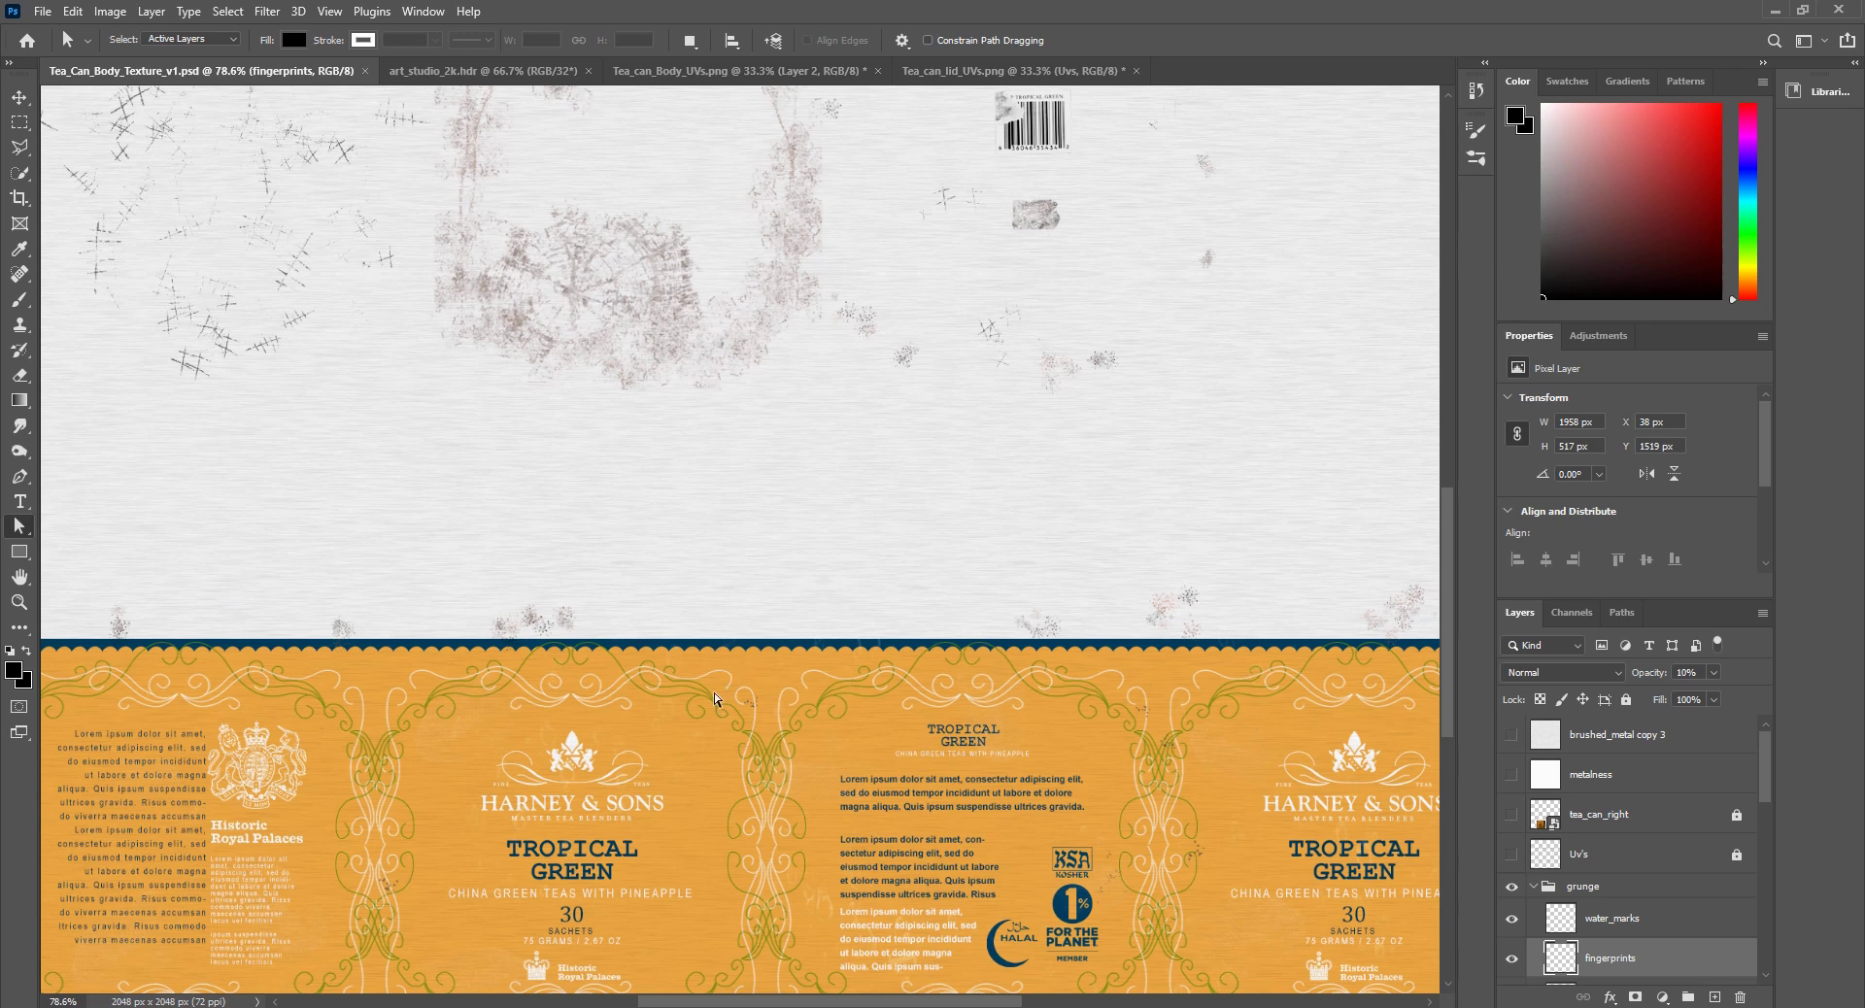
{"action": "scroll", "coordinate": [810, 546], "scroll_direction": "down", "scroll_amount": 2, "text": "alt"}
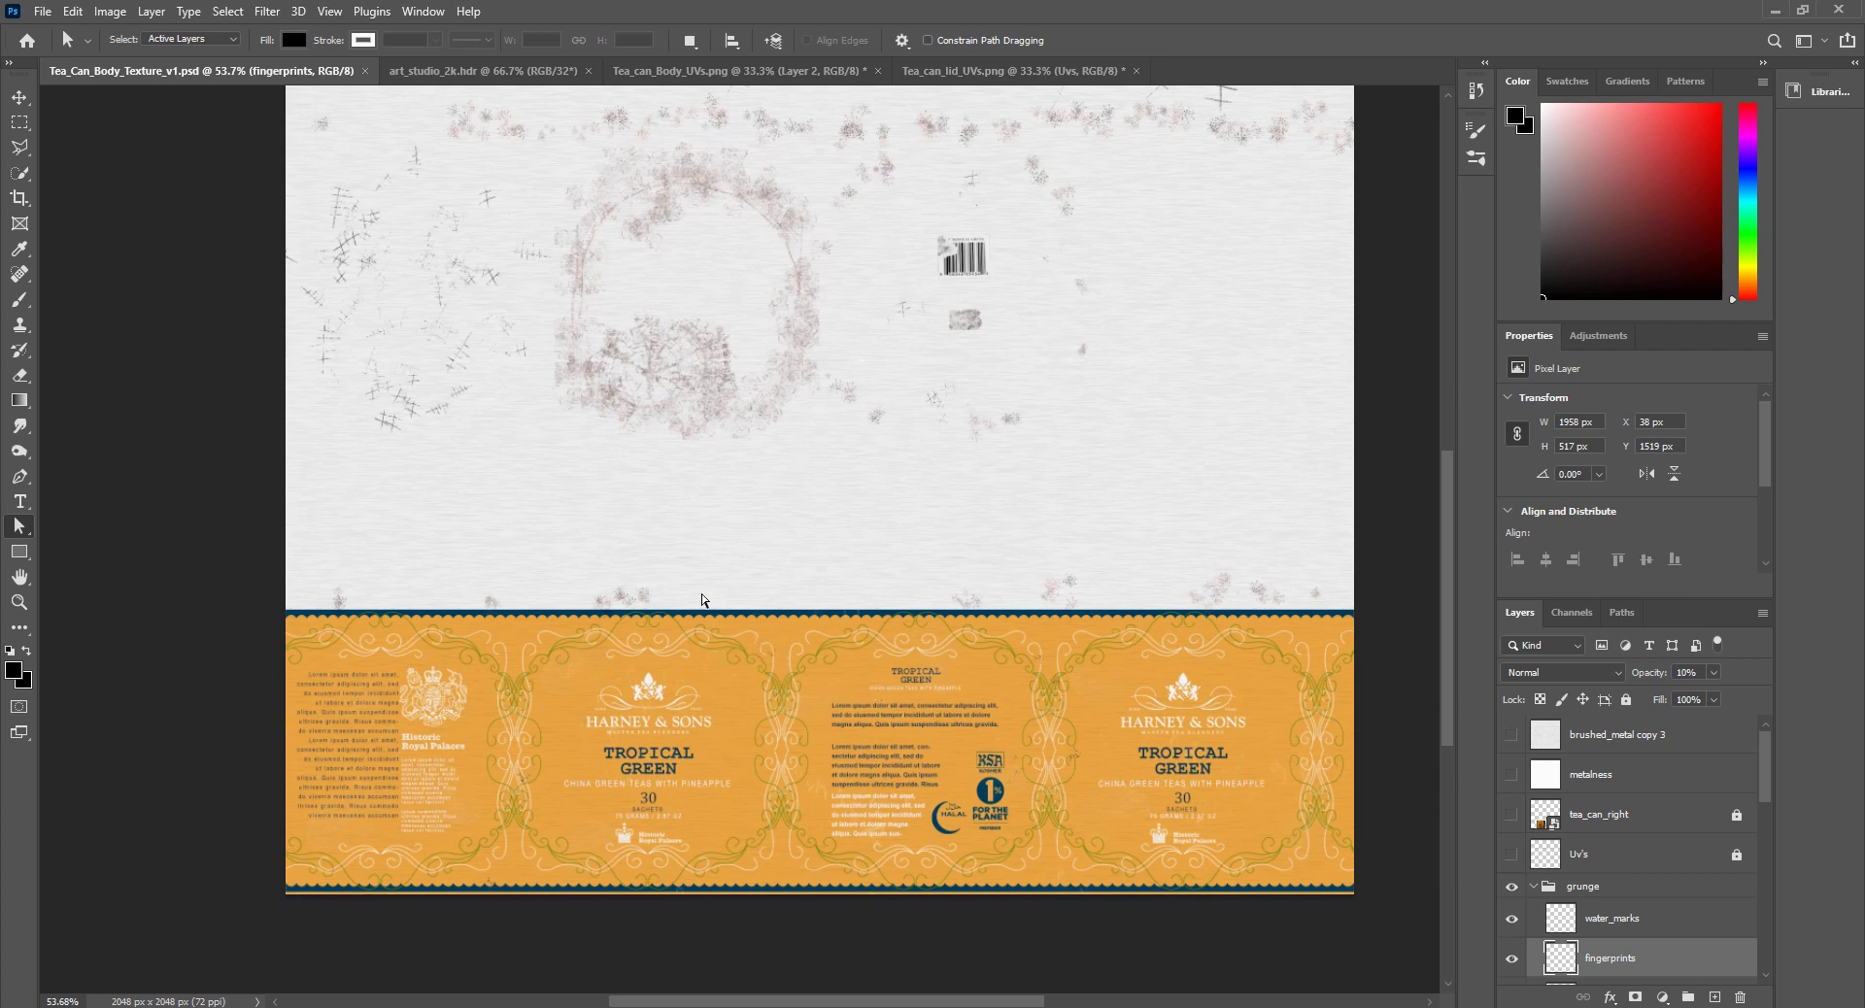
{"action": "scroll", "coordinate": [719, 748], "scroll_direction": "up", "scroll_amount": 4, "text": "alt"}
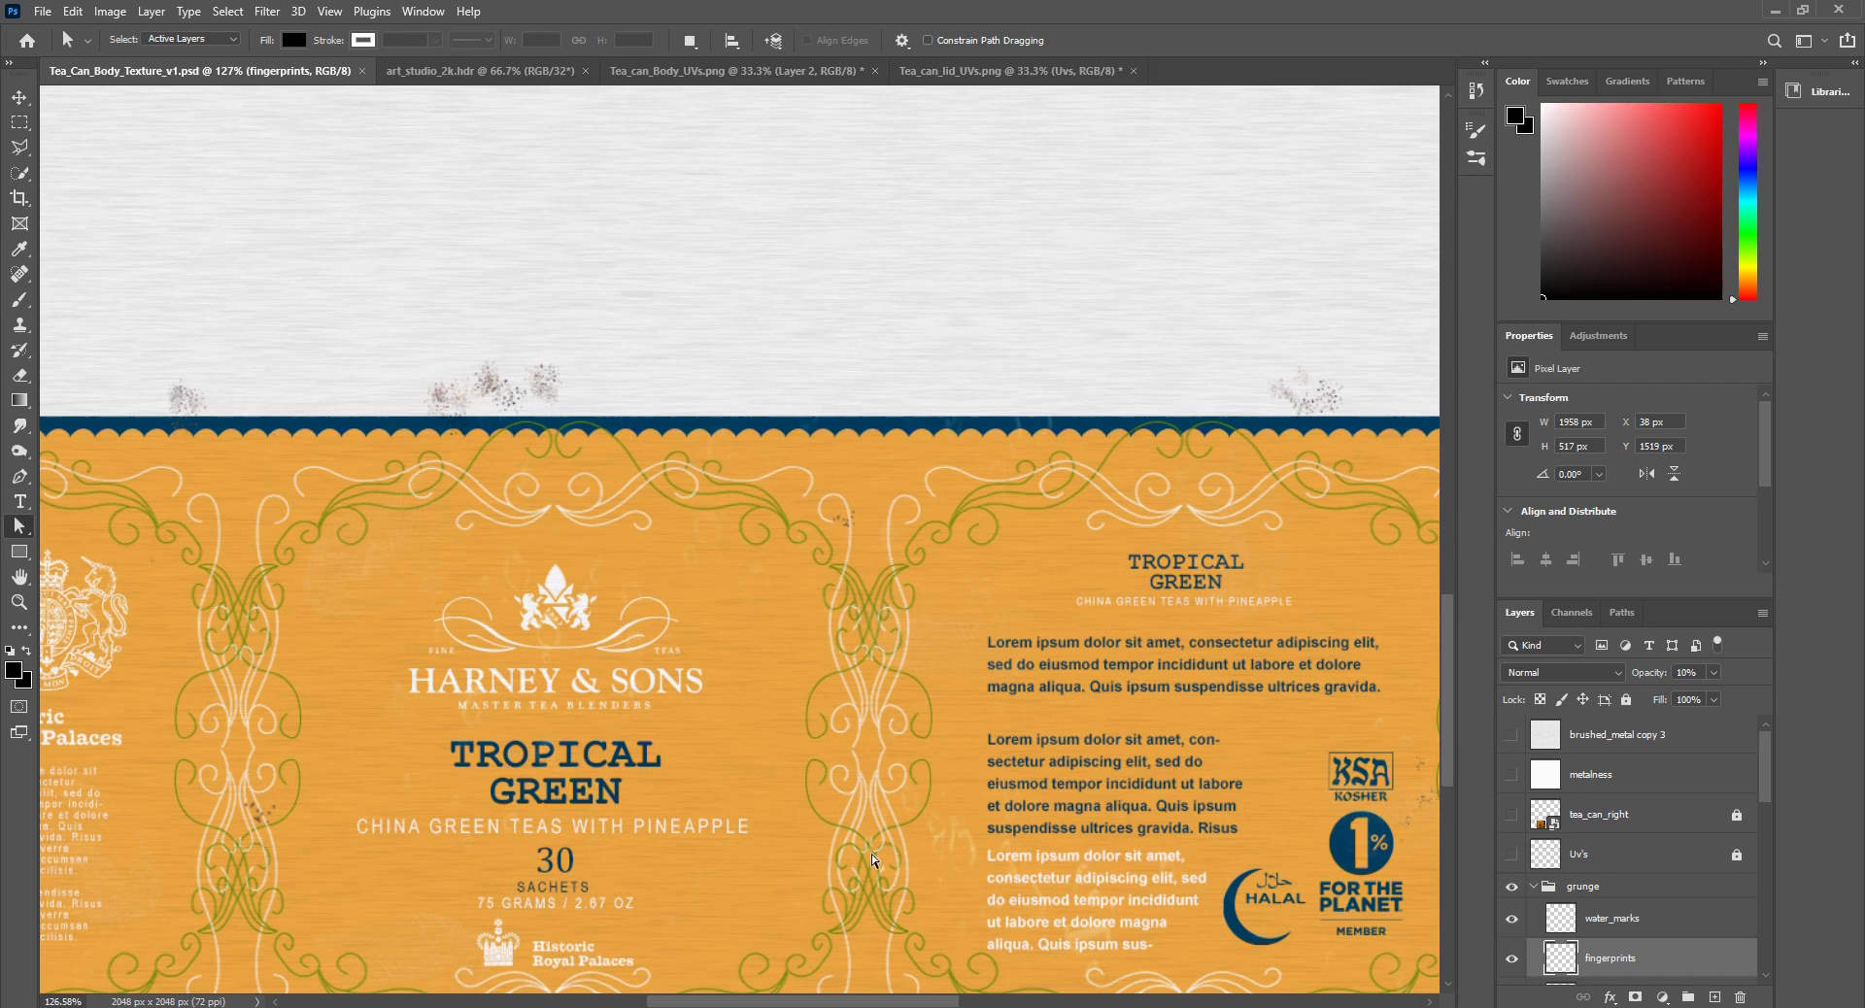
{"action": "scroll", "coordinate": [807, 793], "scroll_direction": "down", "scroll_amount": 4}
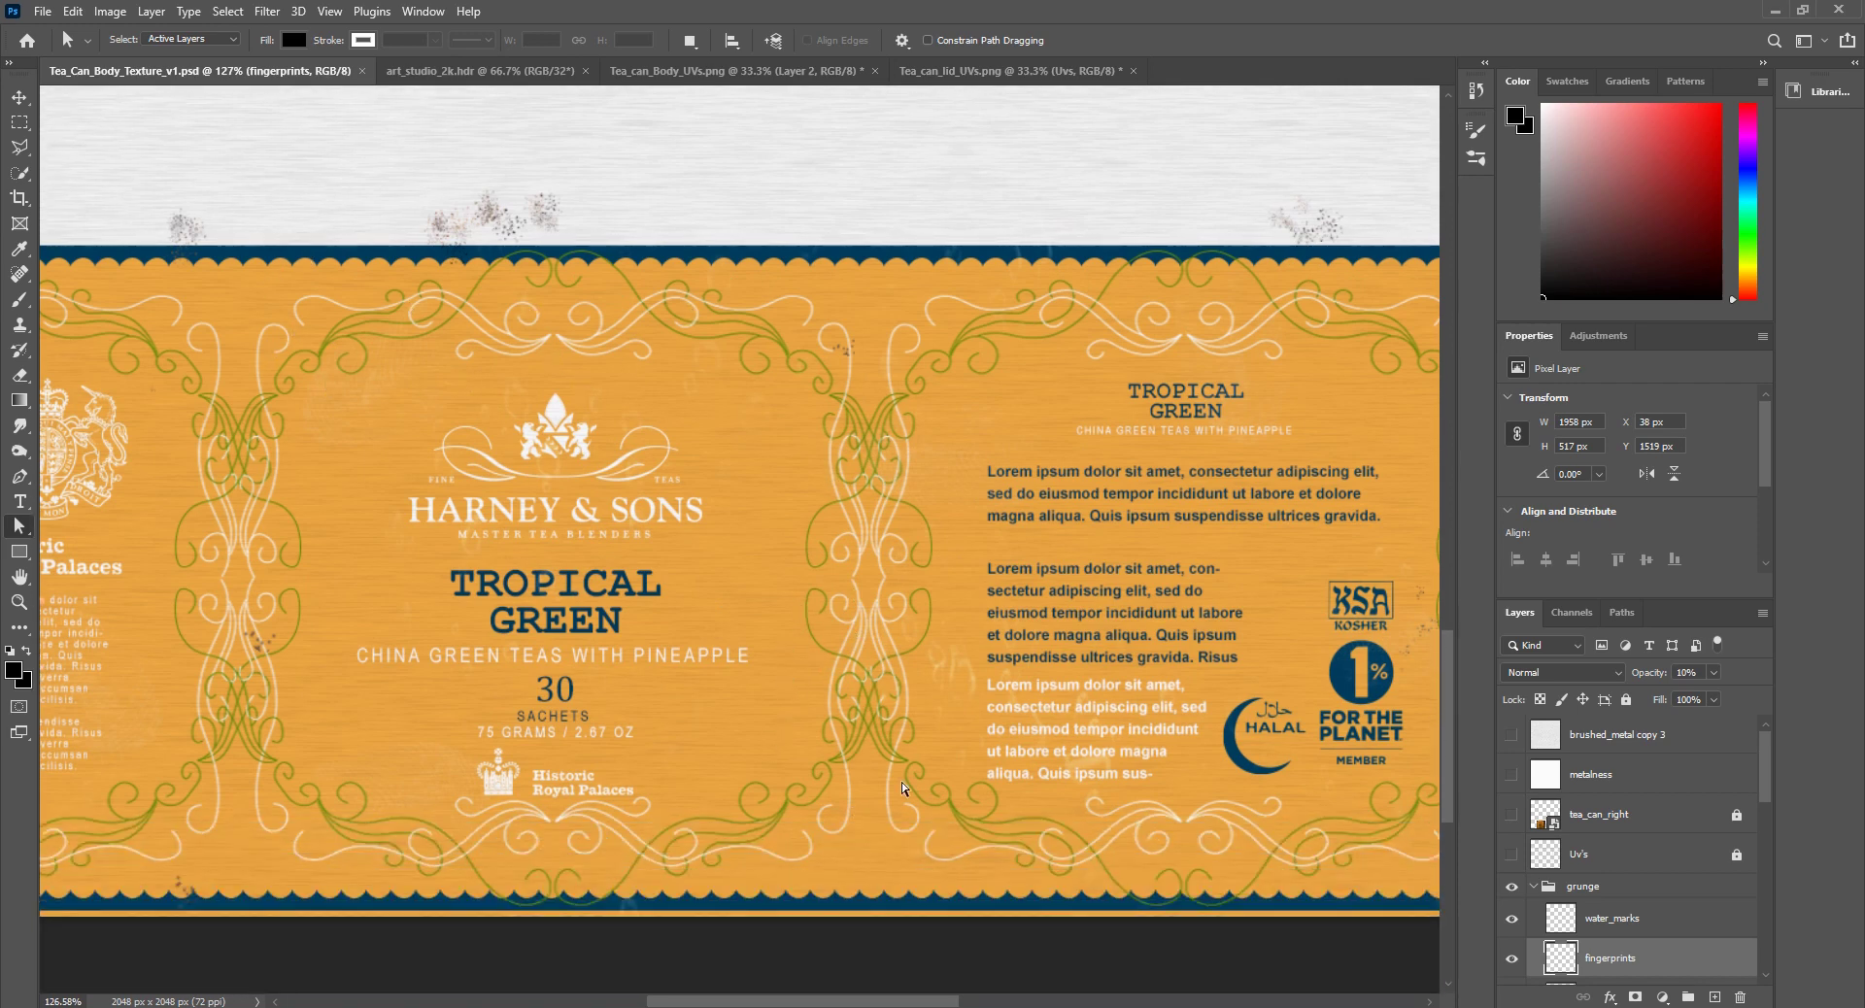
{"action": "mouse_move", "coordinate": [548, 1005]}
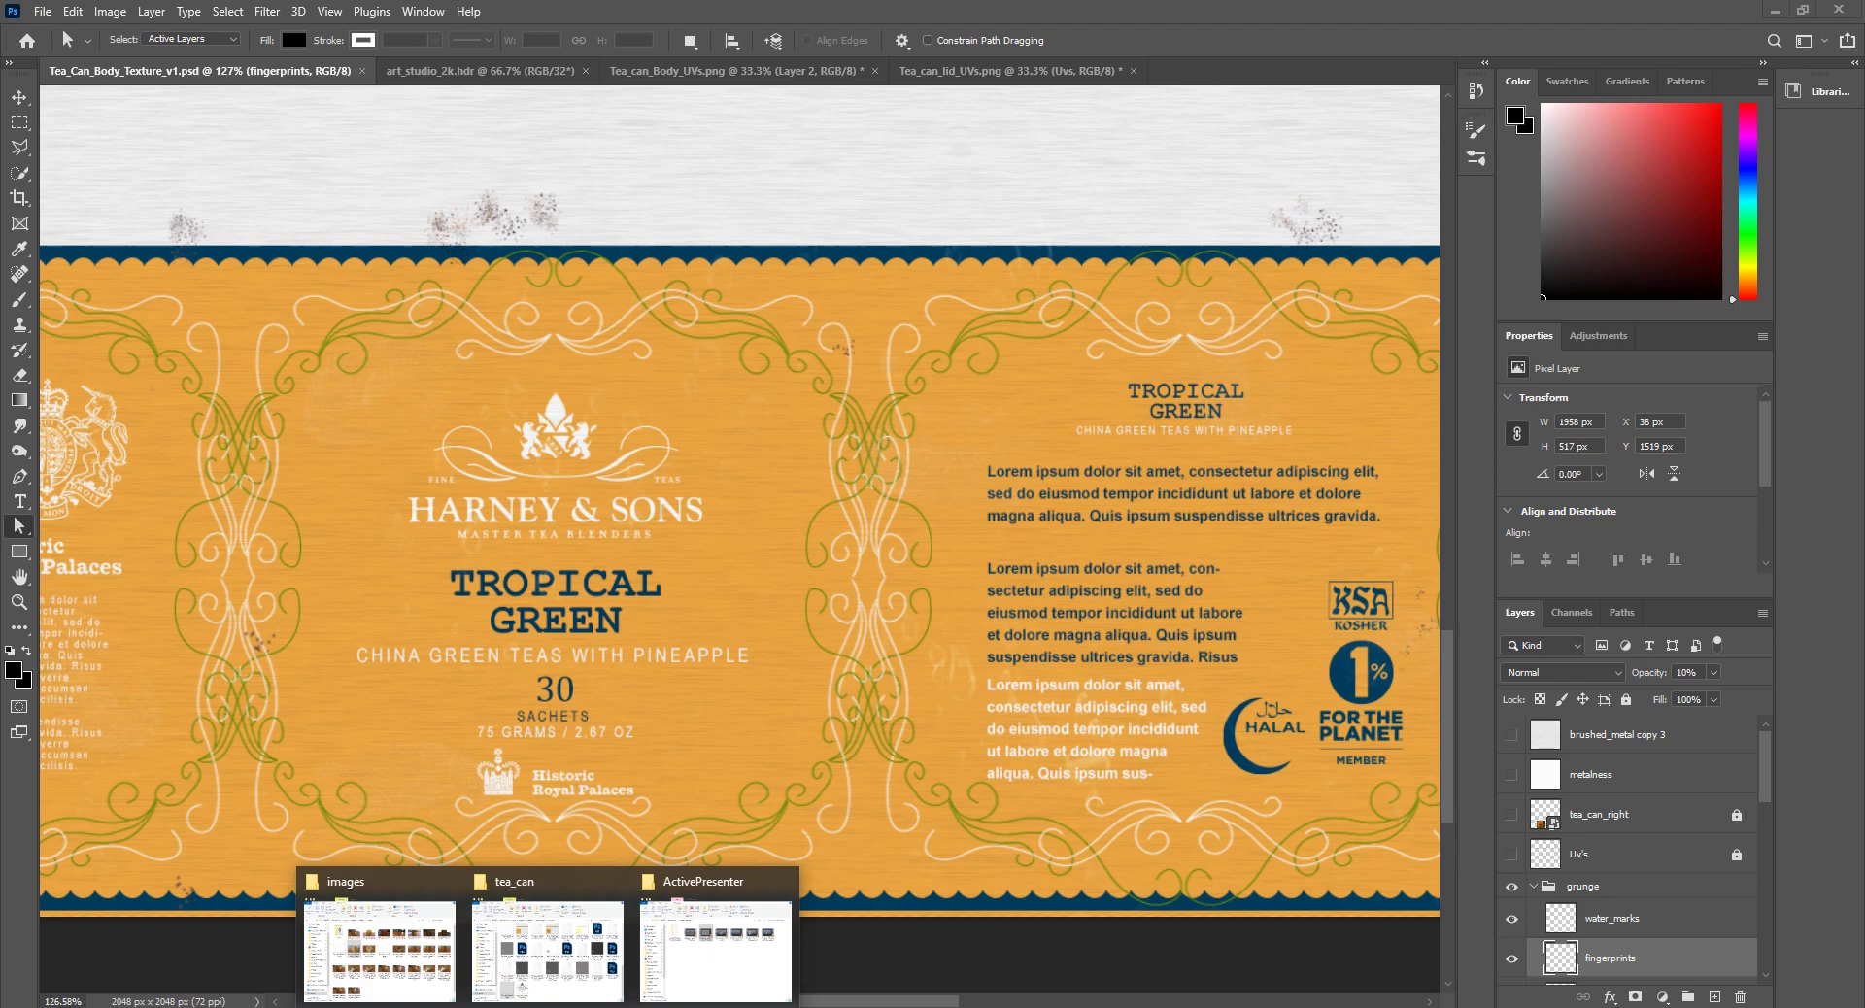
{"action": "left_click", "coordinate": [382, 981]}
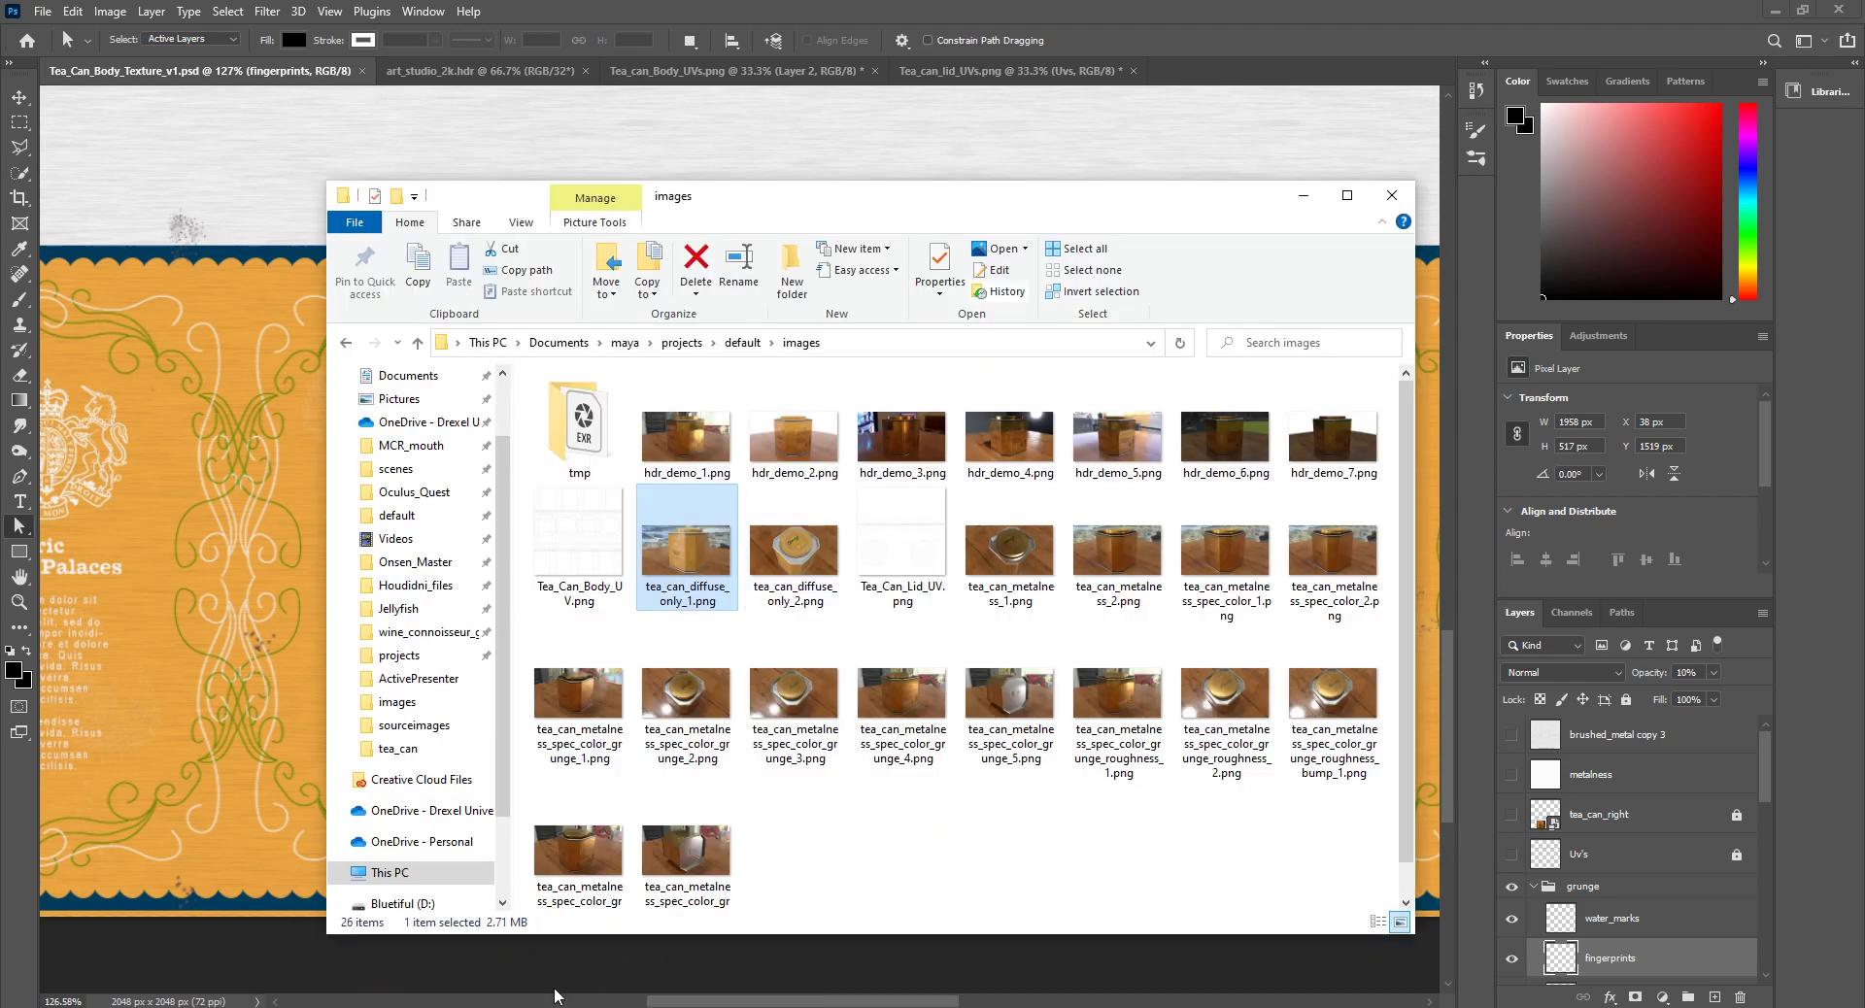
{"action": "left_click", "coordinate": [595, 1005]}
{"action": "mouse_move", "coordinate": [548, 1006]}
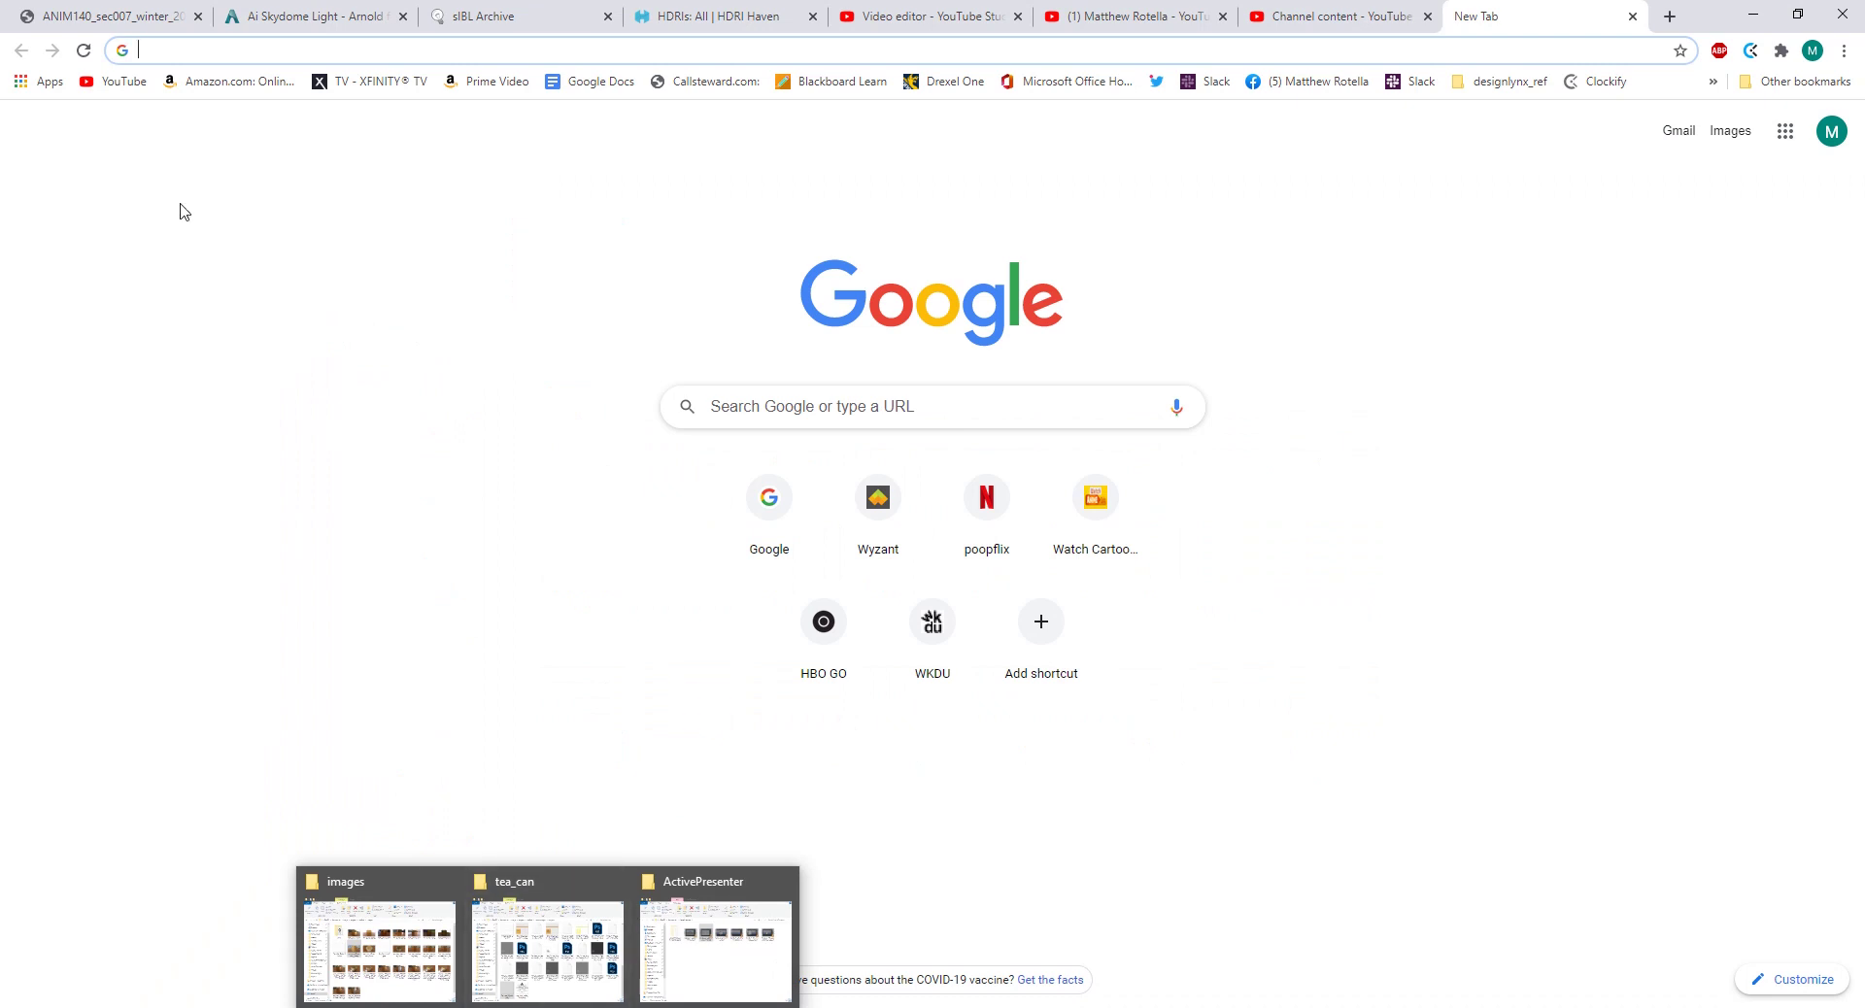
{"action": "left_click", "coordinate": [1841, 14]}
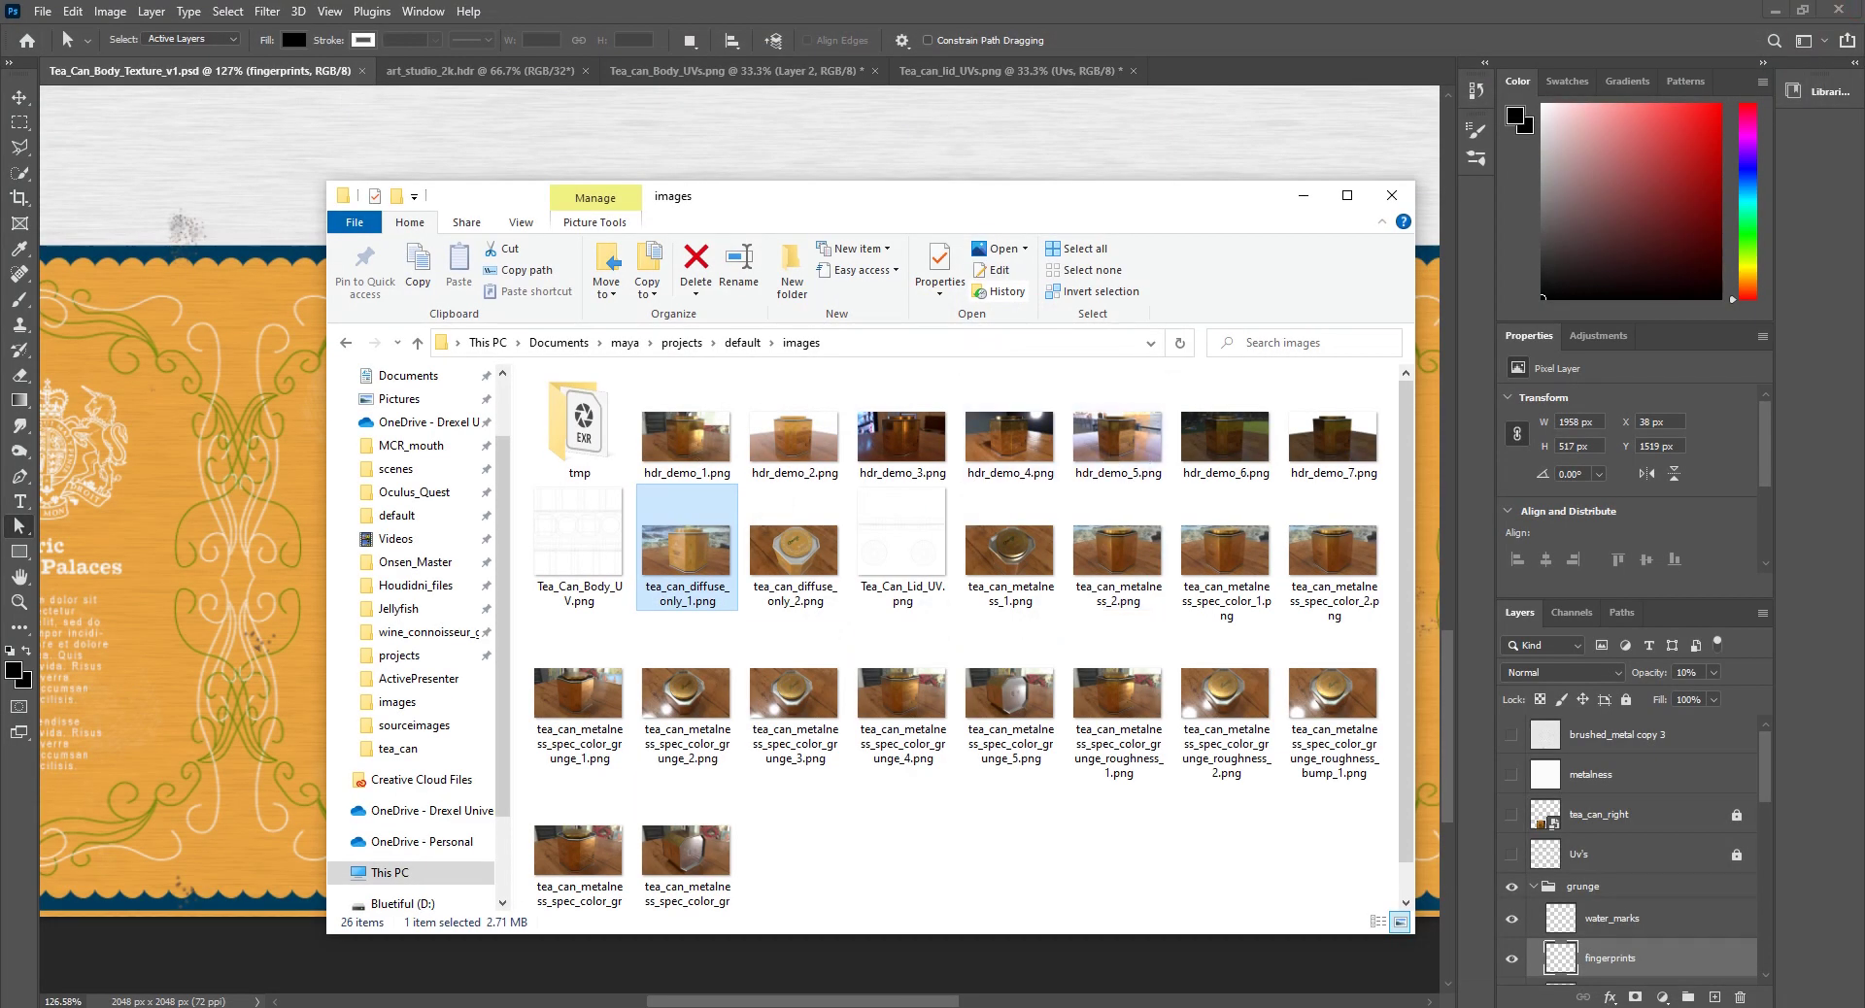
{"action": "mouse_move", "coordinate": [1308, 1005]}
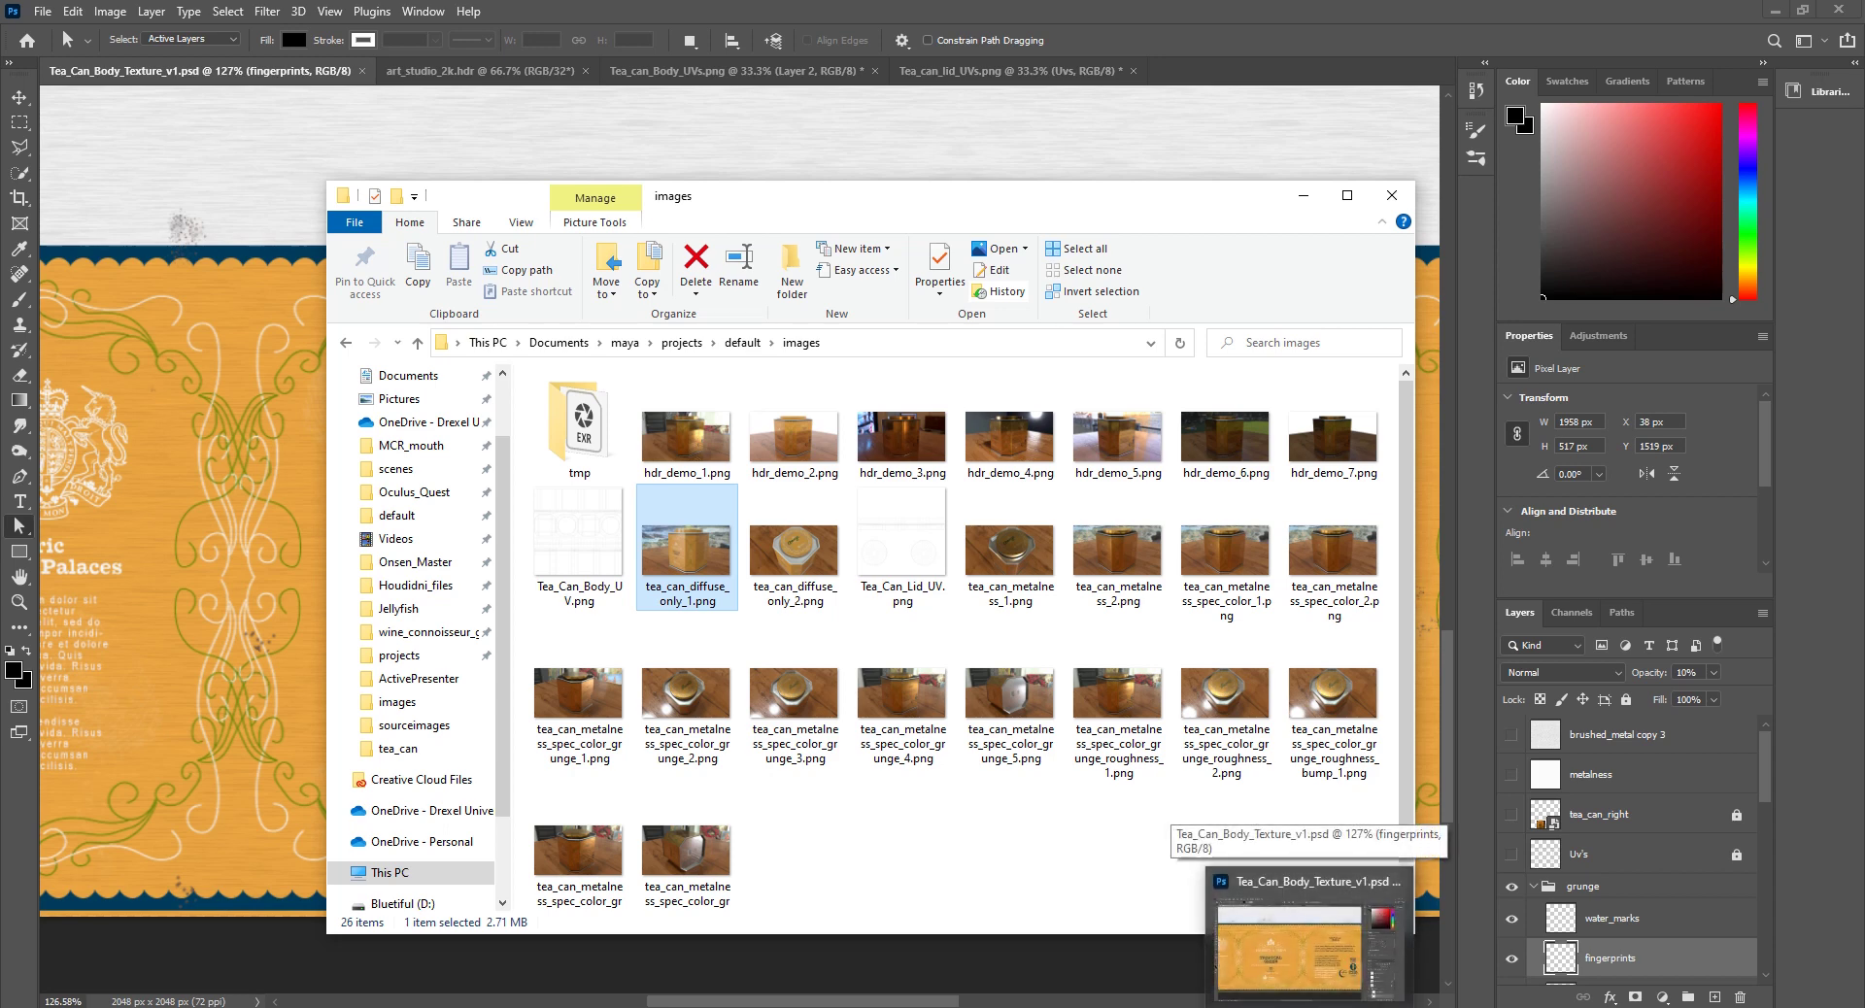
{"action": "left_click", "coordinate": [547, 1006]}
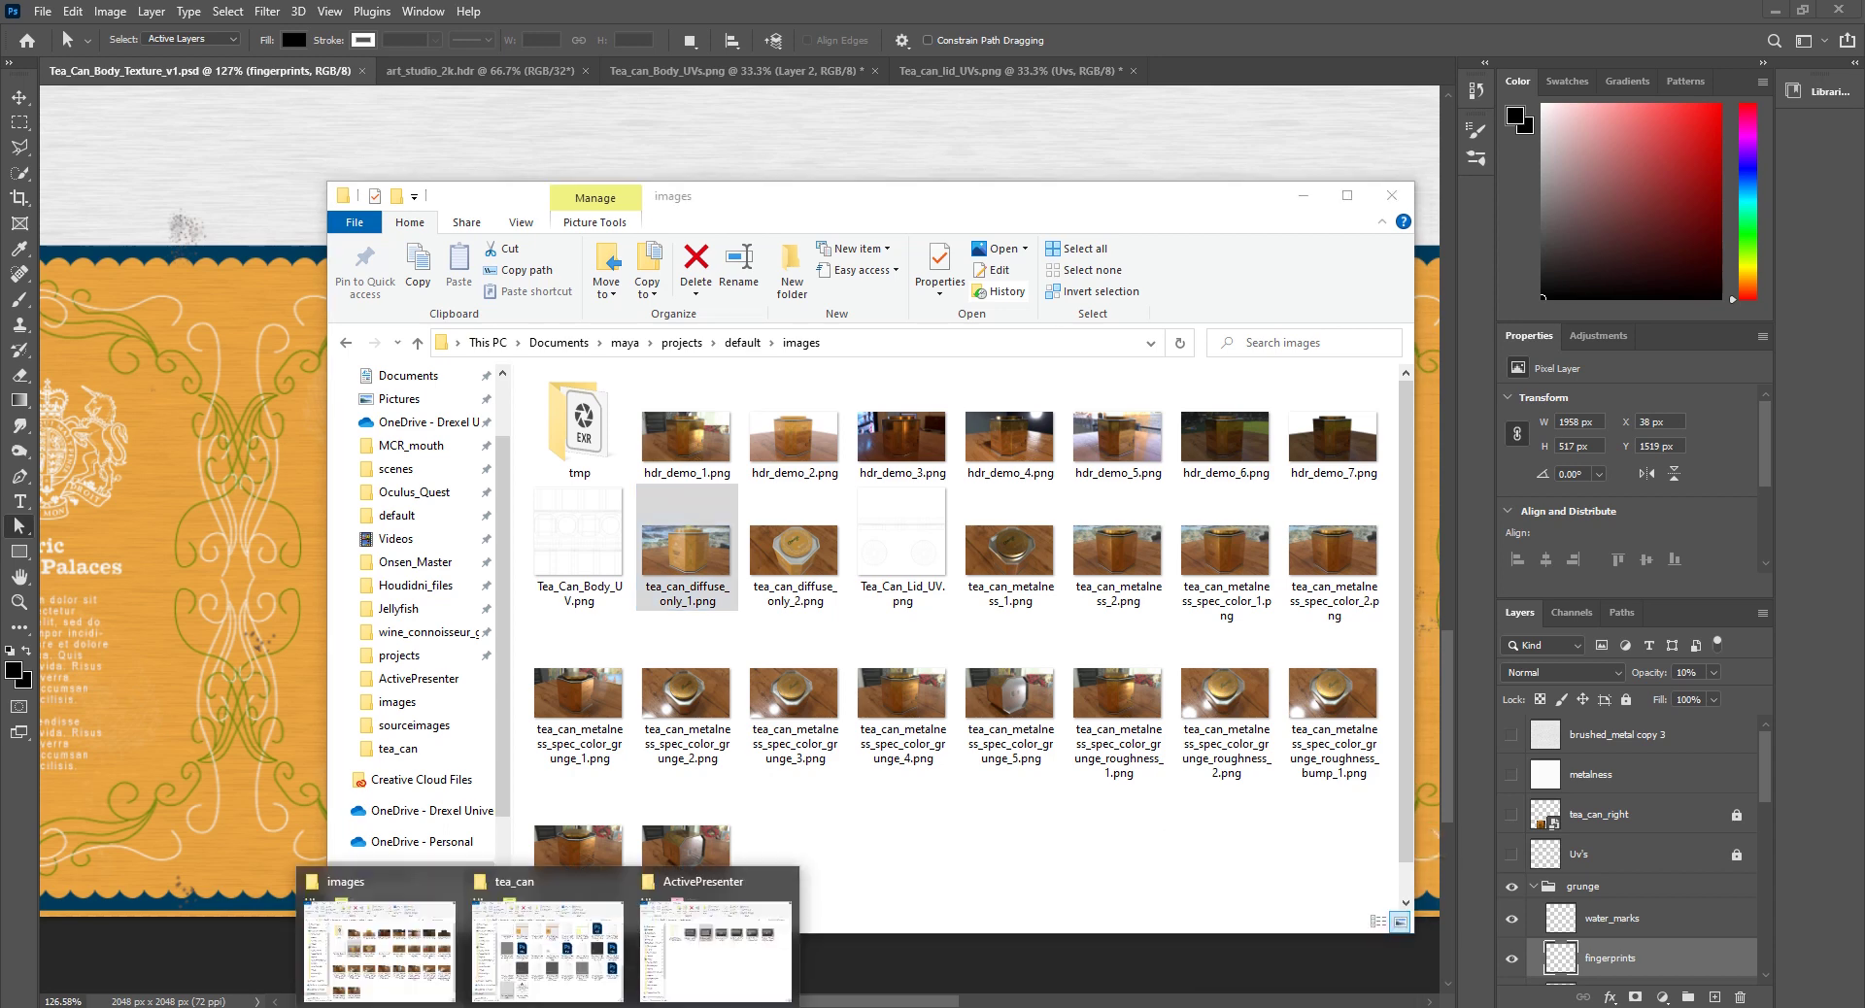
Step: Switch to File Explorer and look through the tea_can and sourceimages folders for the logo and texture source files
{"action": "left_click", "coordinate": [533, 951]}
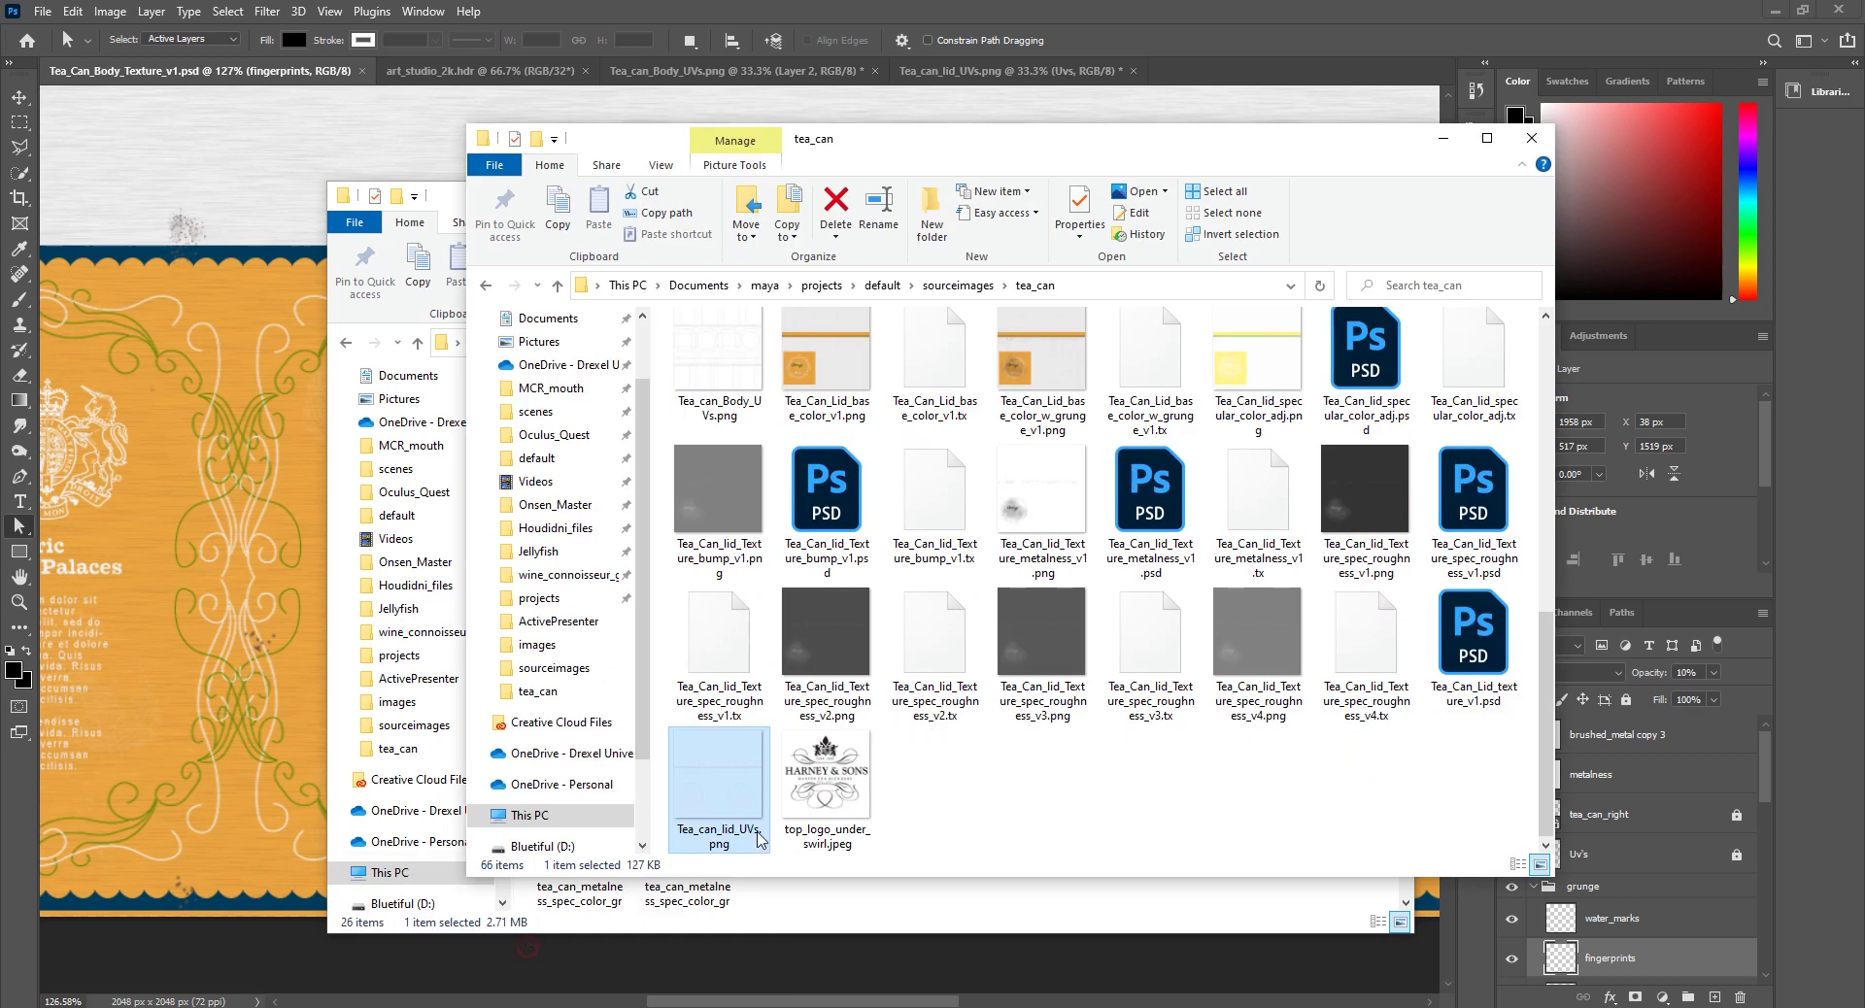
{"action": "mouse_move", "coordinate": [547, 1005]}
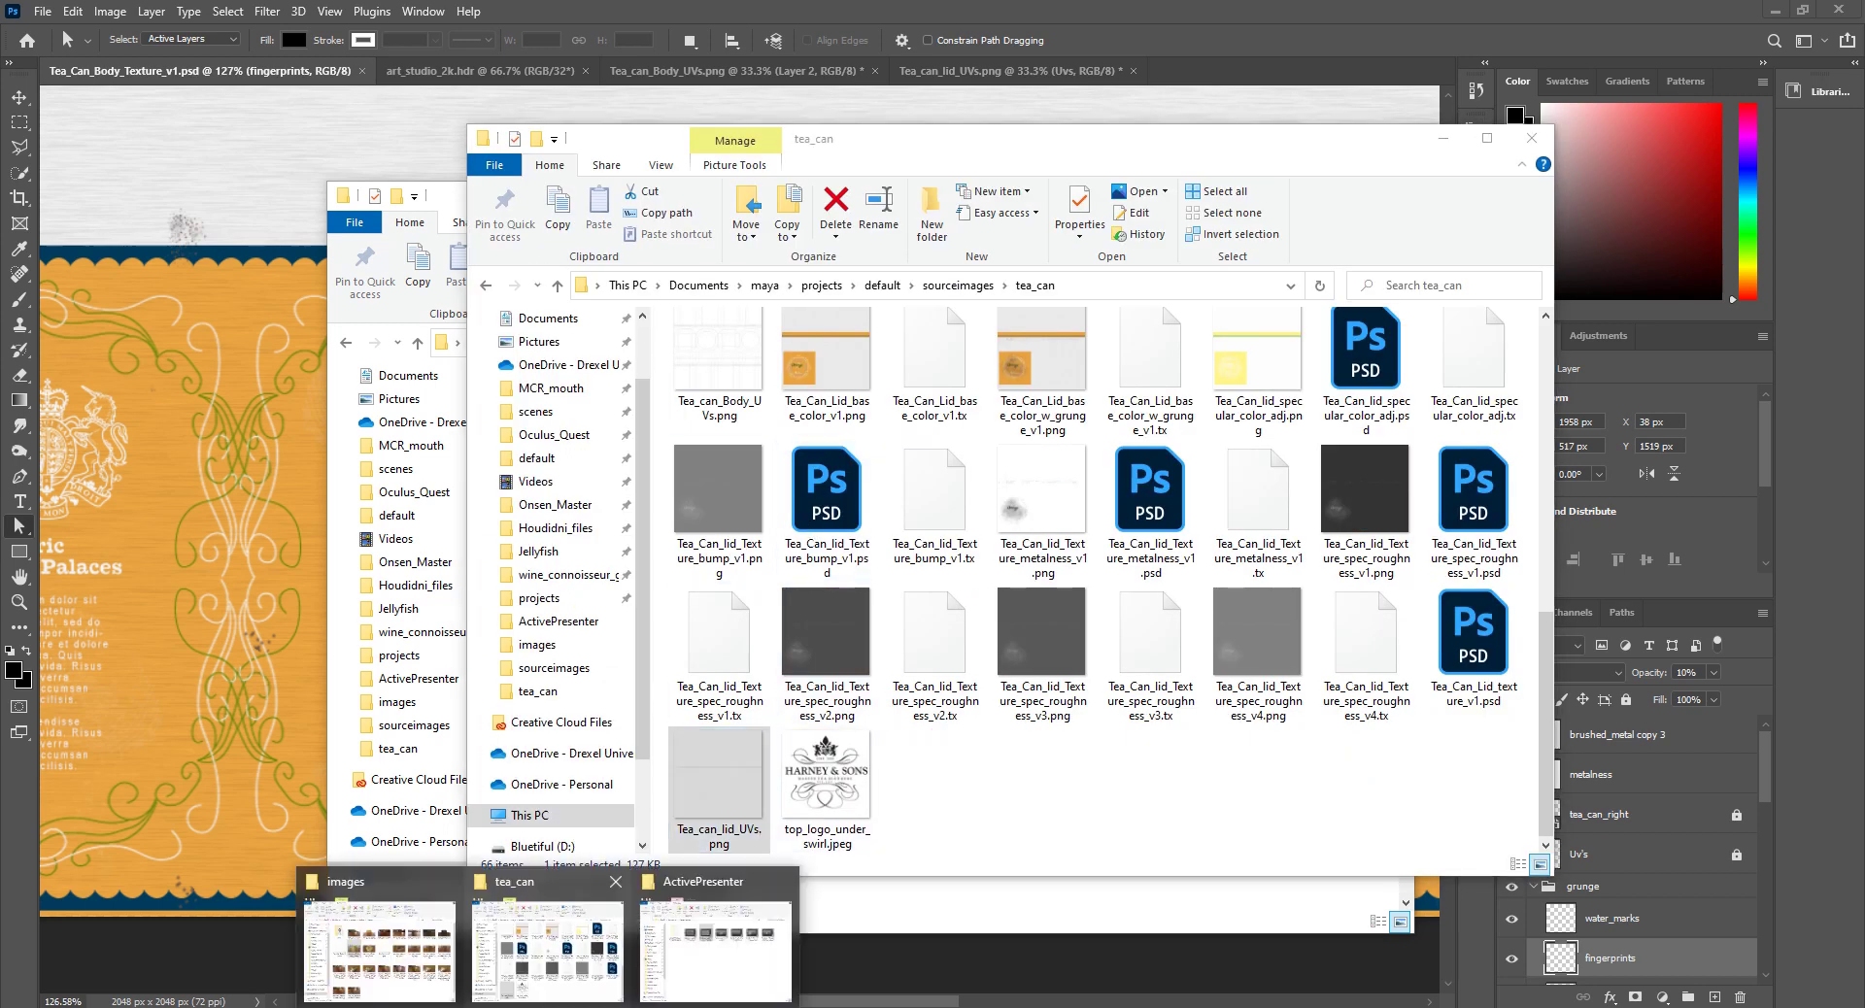
{"action": "left_click", "coordinate": [420, 952]}
{"action": "left_click", "coordinate": [852, 141]}
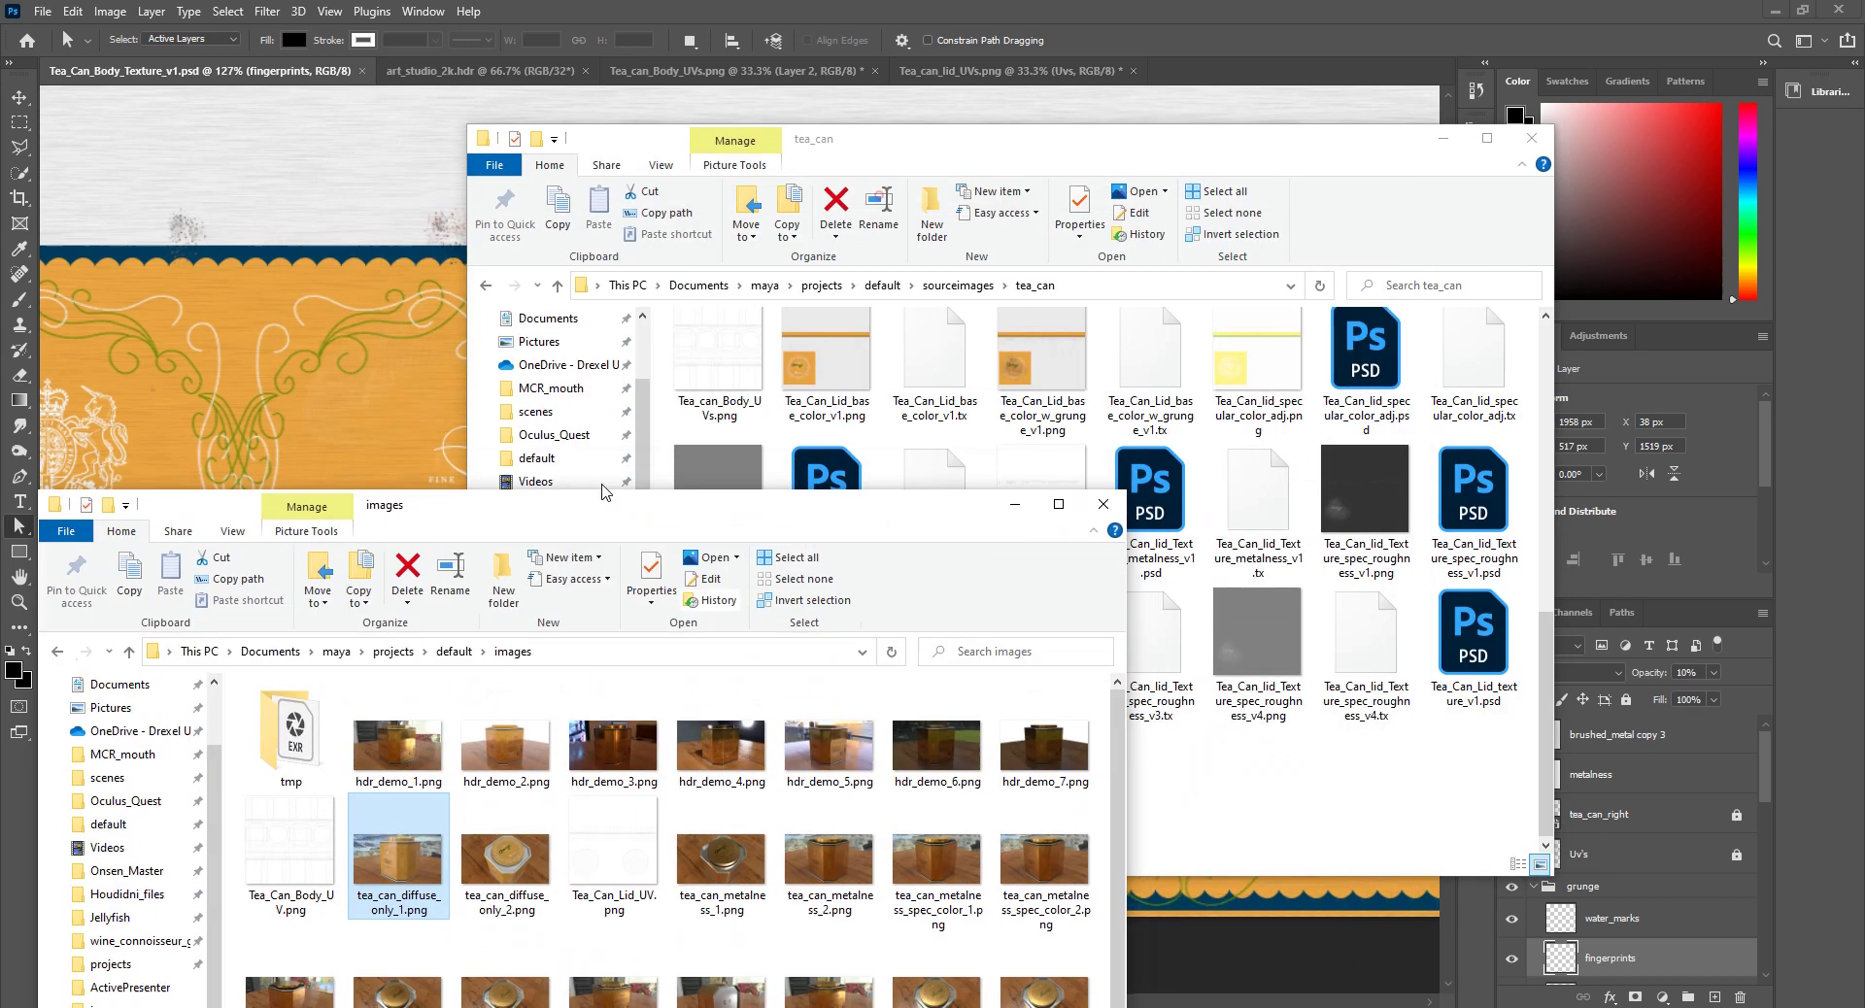
{"action": "scroll", "coordinate": [972, 485], "scroll_direction": "up", "scroll_amount": 10}
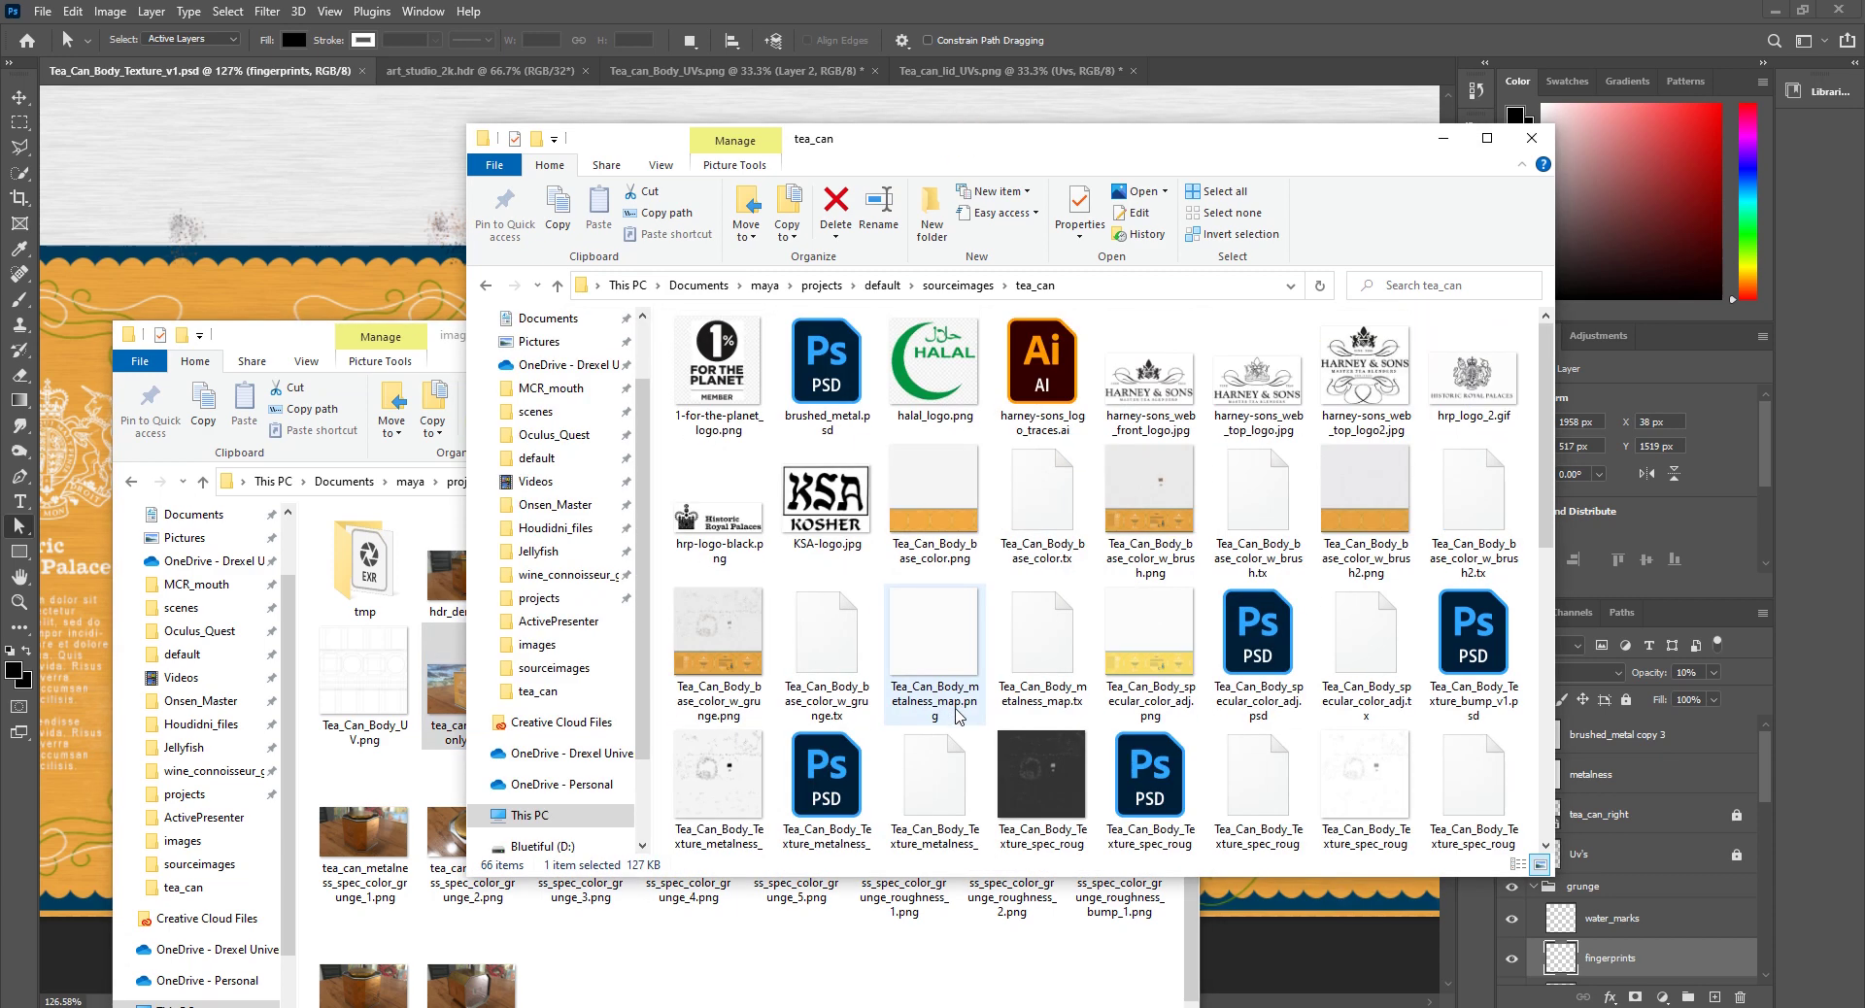
{"action": "left_click", "coordinate": [956, 286]}
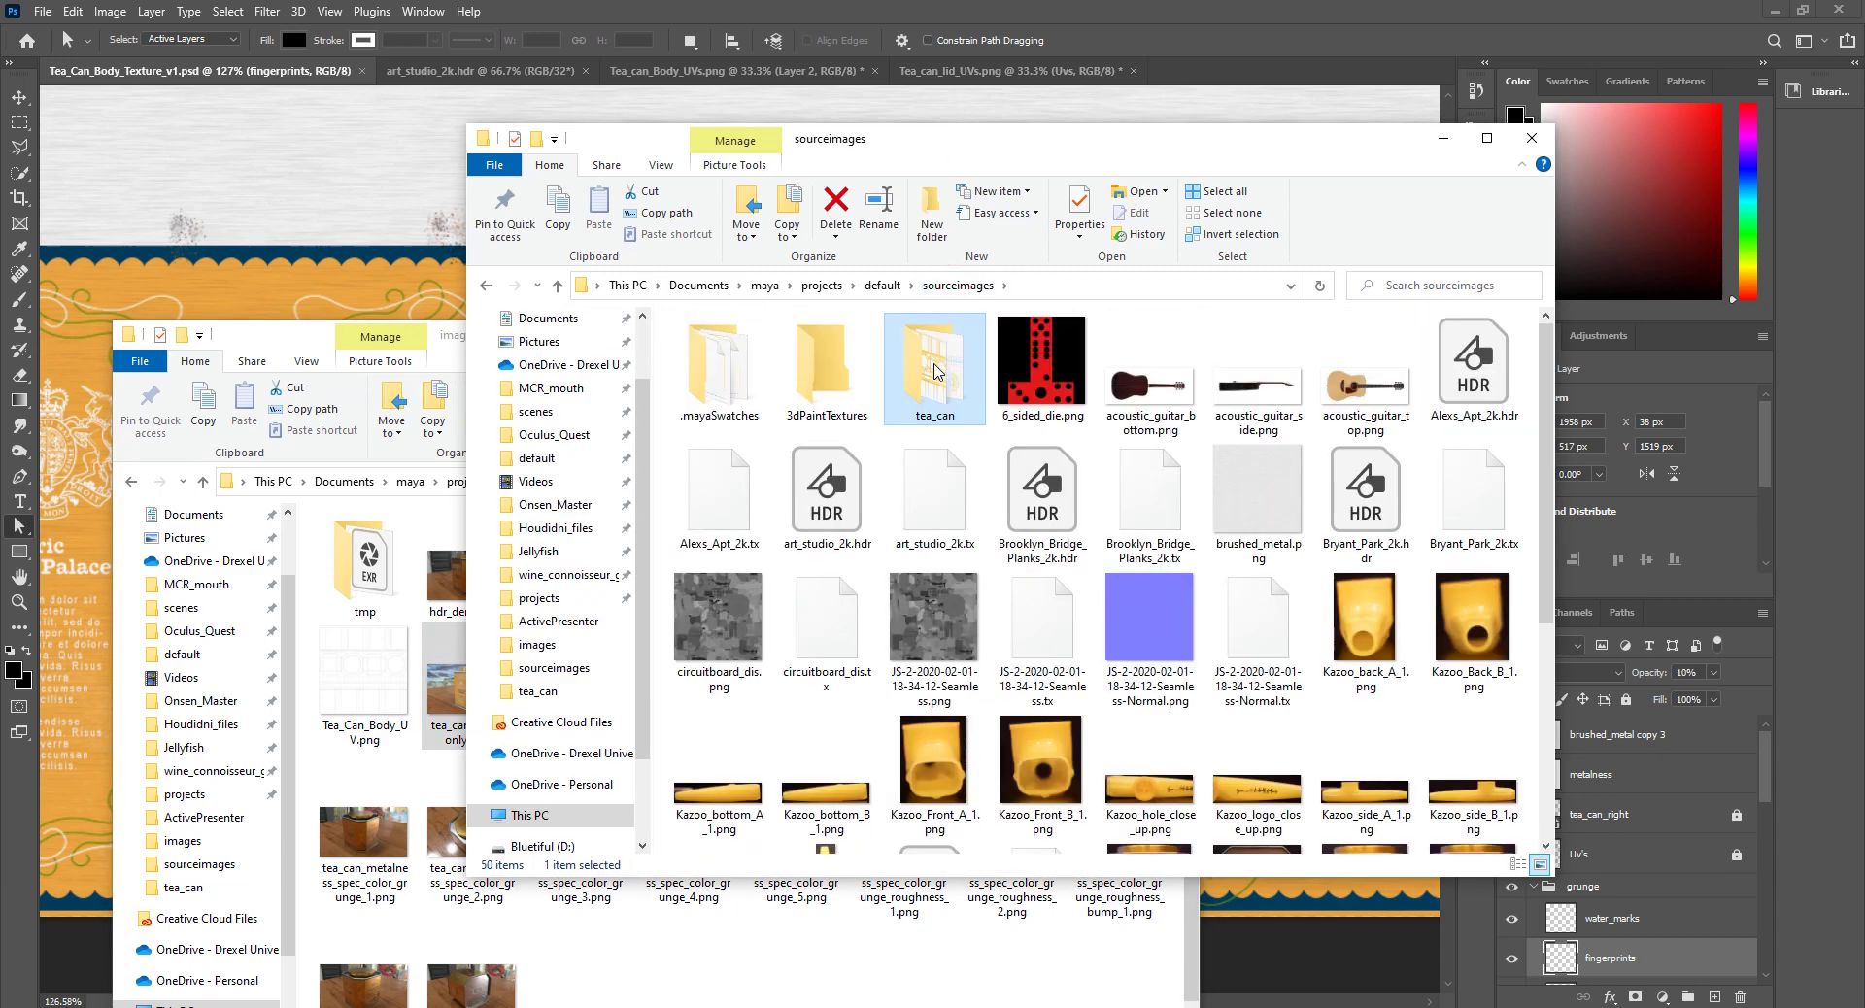
{"action": "double_click", "coordinate": [921, 418]}
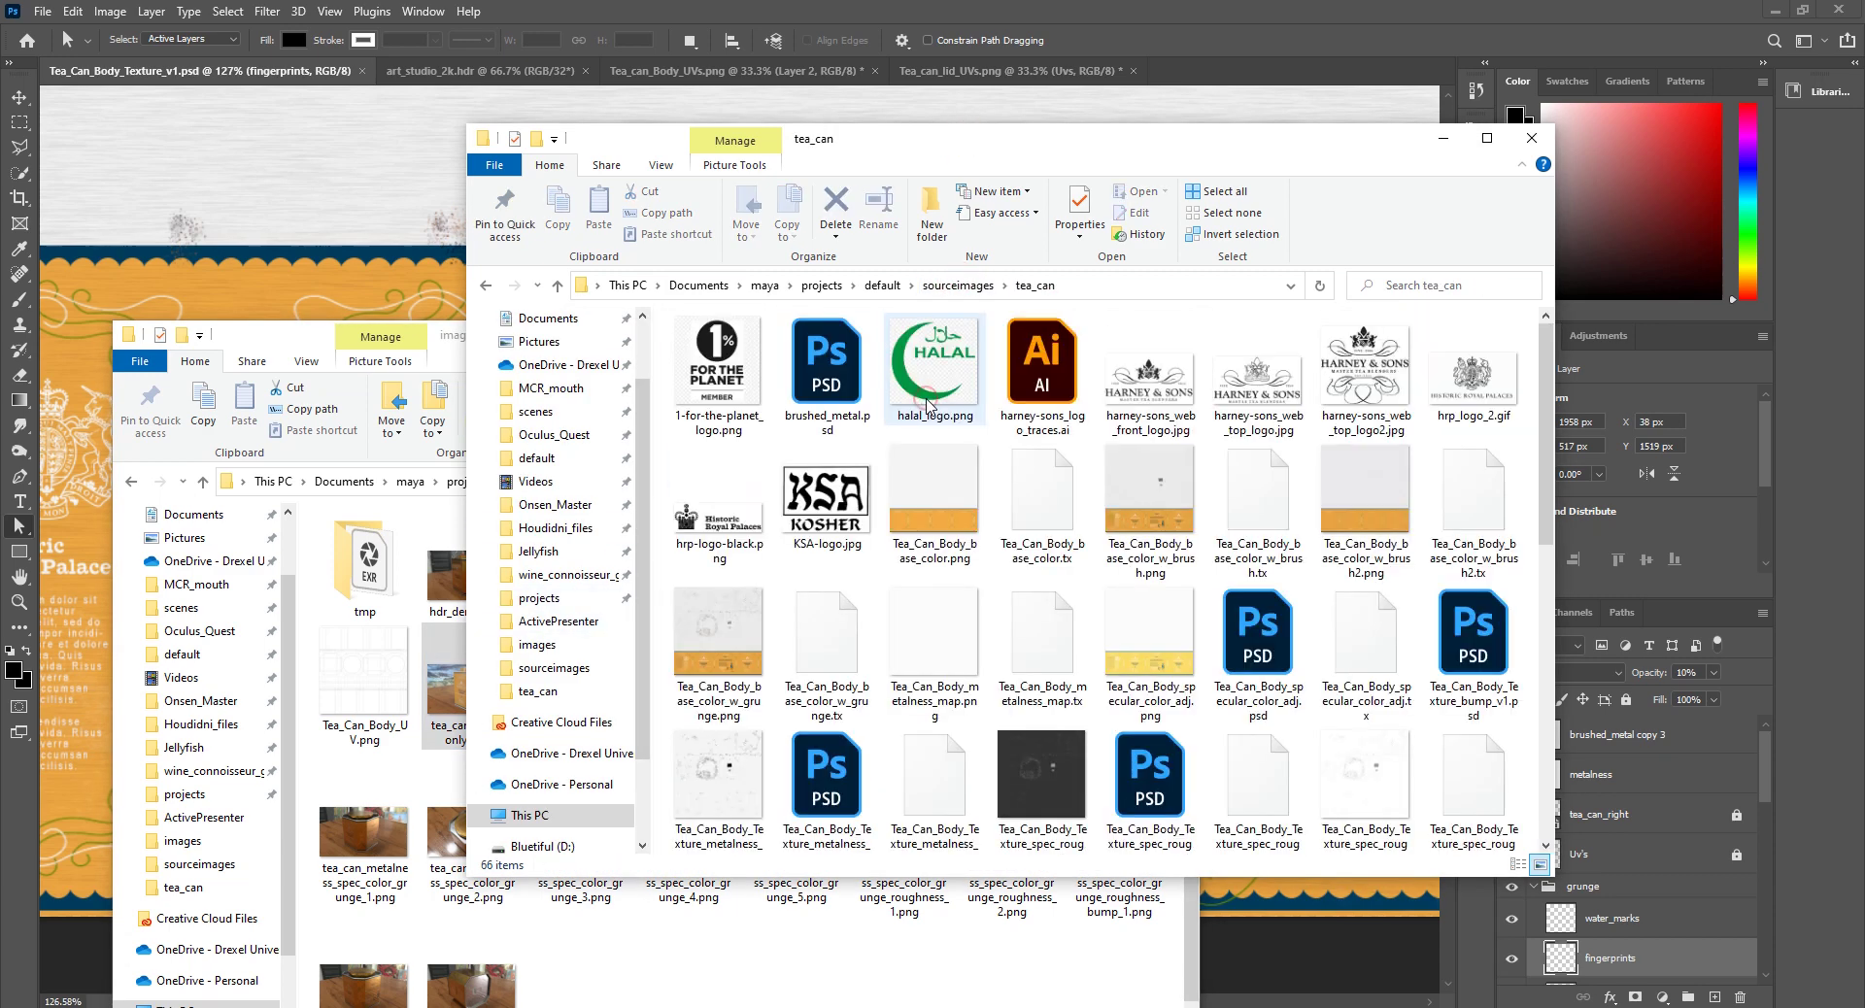
{"action": "scroll", "coordinate": [927, 420], "scroll_direction": "down", "scroll_amount": 5}
{"action": "scroll", "coordinate": [924, 422], "scroll_direction": "up", "scroll_amount": 5}
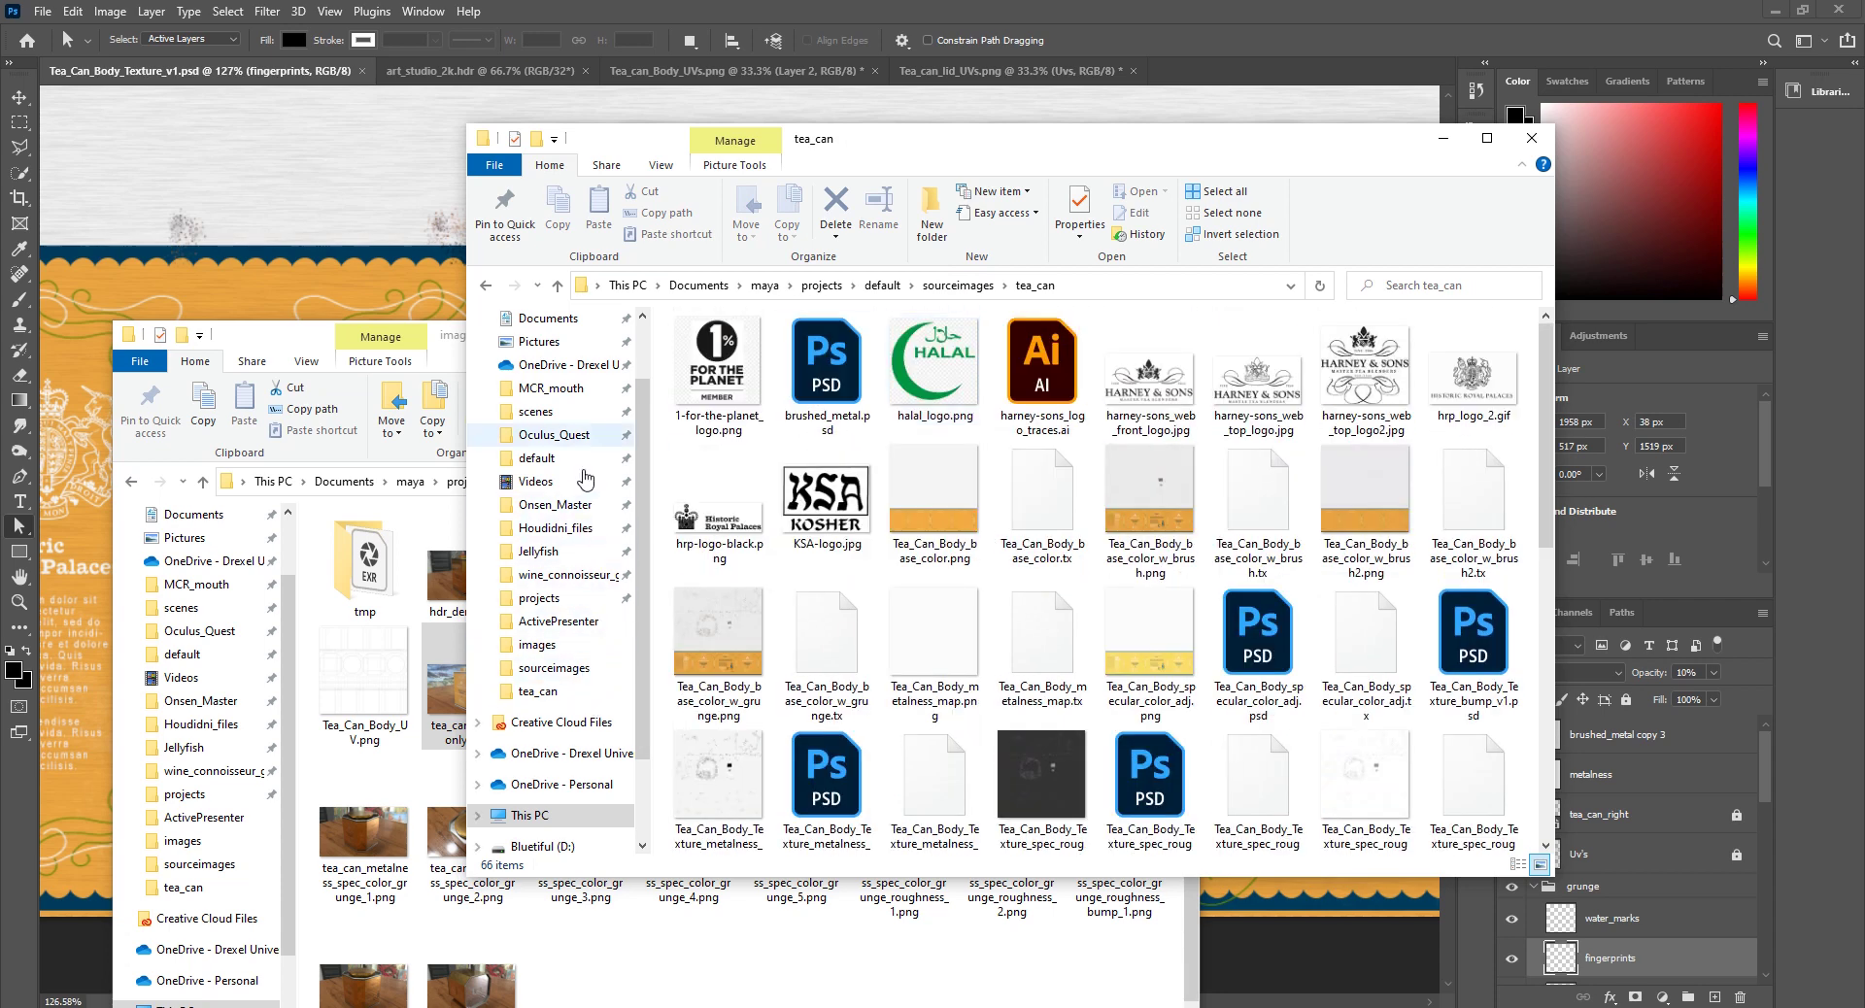
Step: Open the Good_images folder inside tea_can_reference in the Pictures folder
{"action": "left_click", "coordinate": [559, 340]}
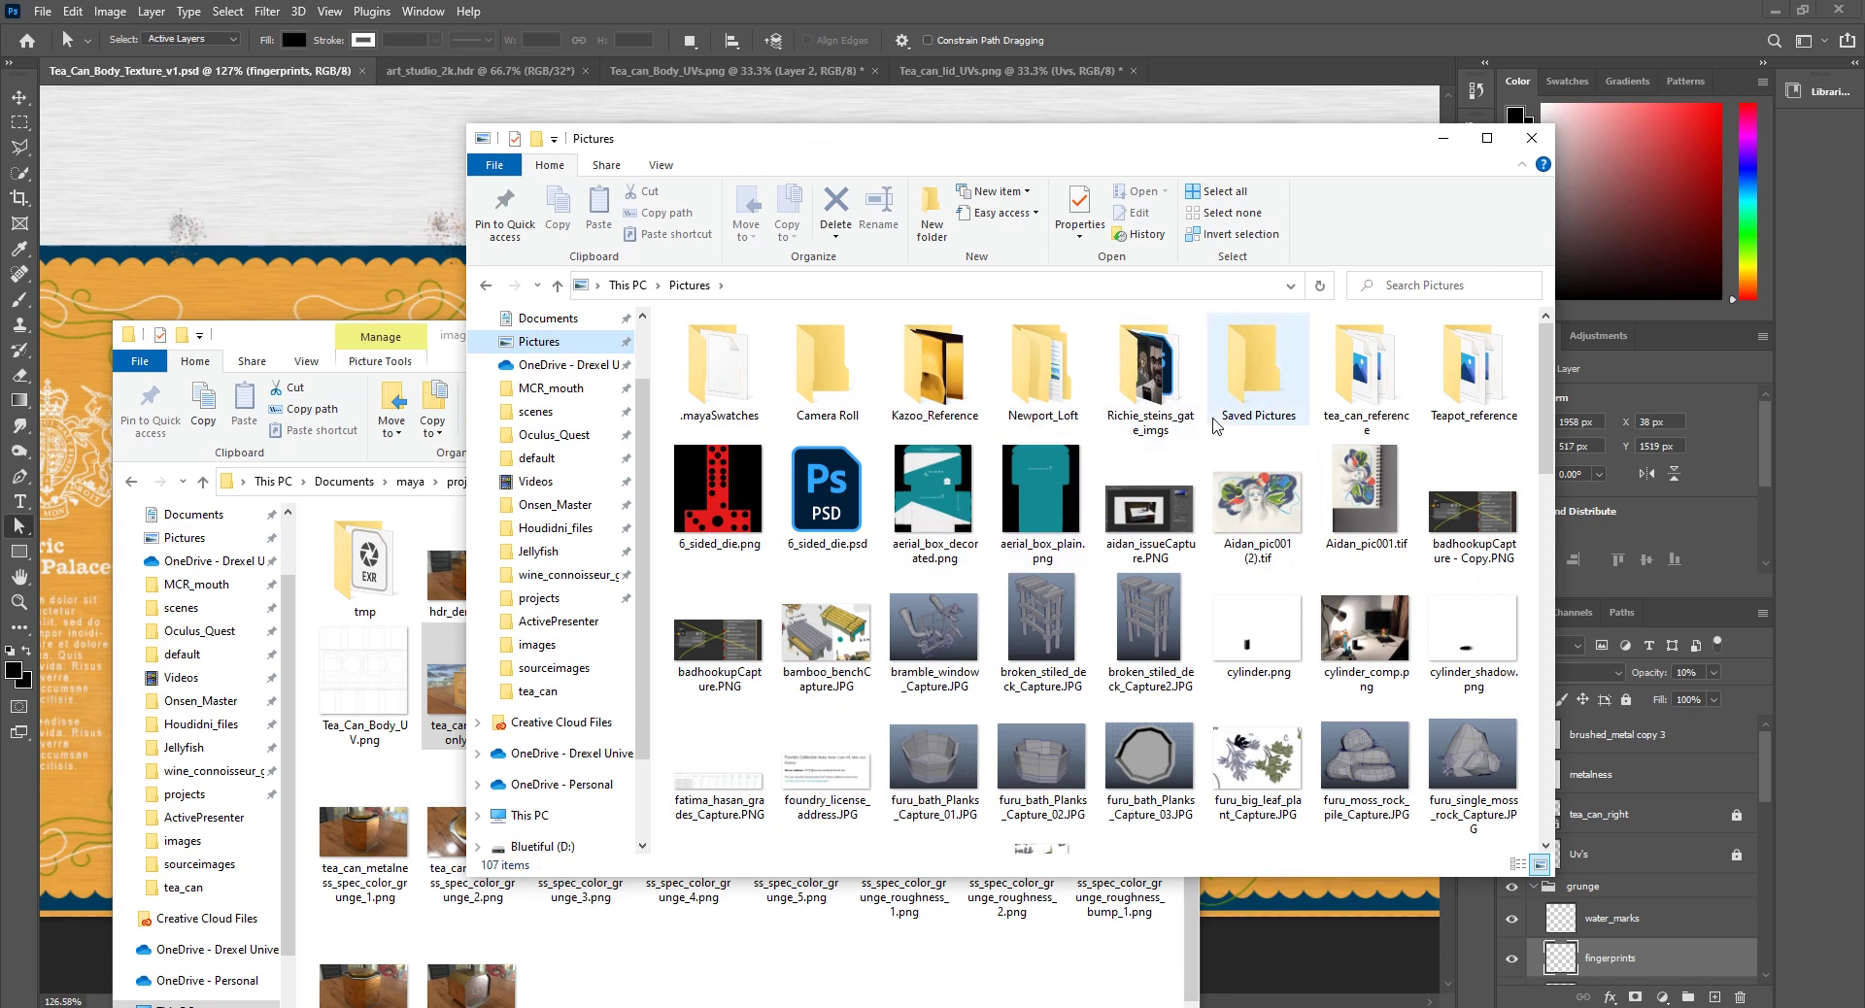
{"action": "double_click", "coordinate": [1360, 369]}
{"action": "double_click", "coordinate": [717, 378]}
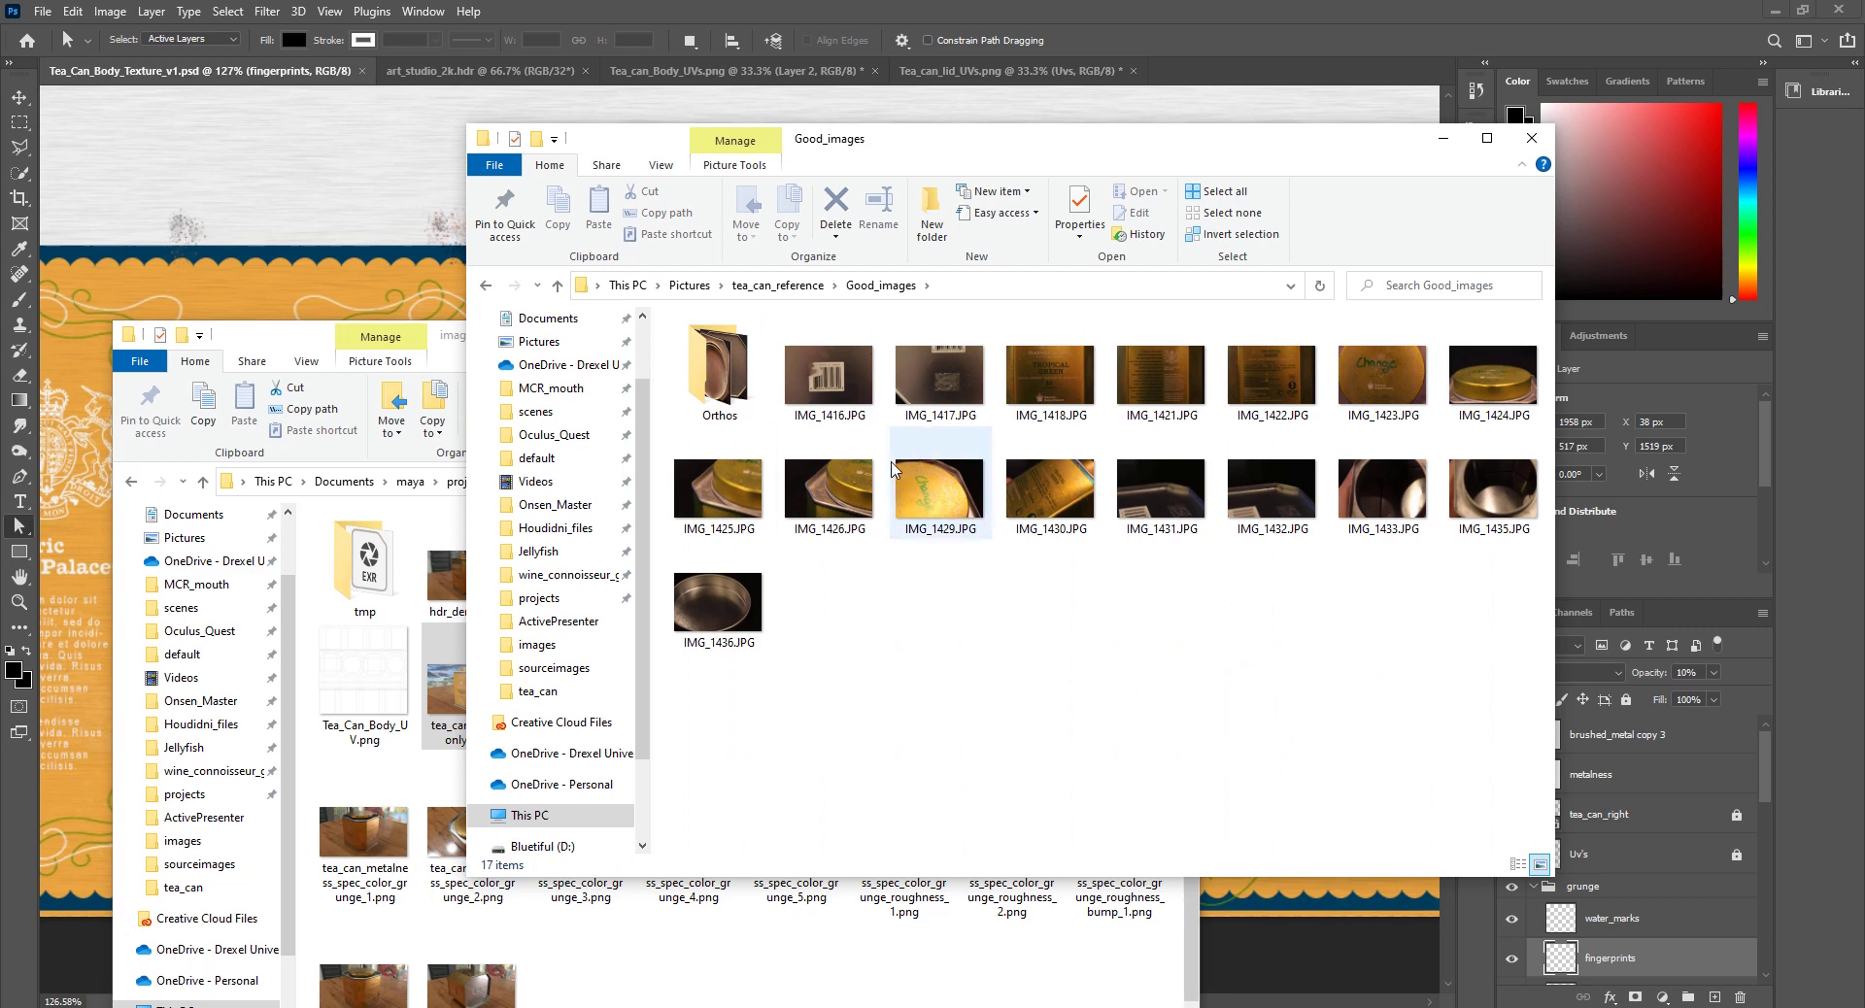
Step: Examine the close-up photos of the can's barcode, front label, lid and rim, from IMG_1416.JPG through IMG_1425.JPG
{"action": "double_click", "coordinate": [821, 379]}
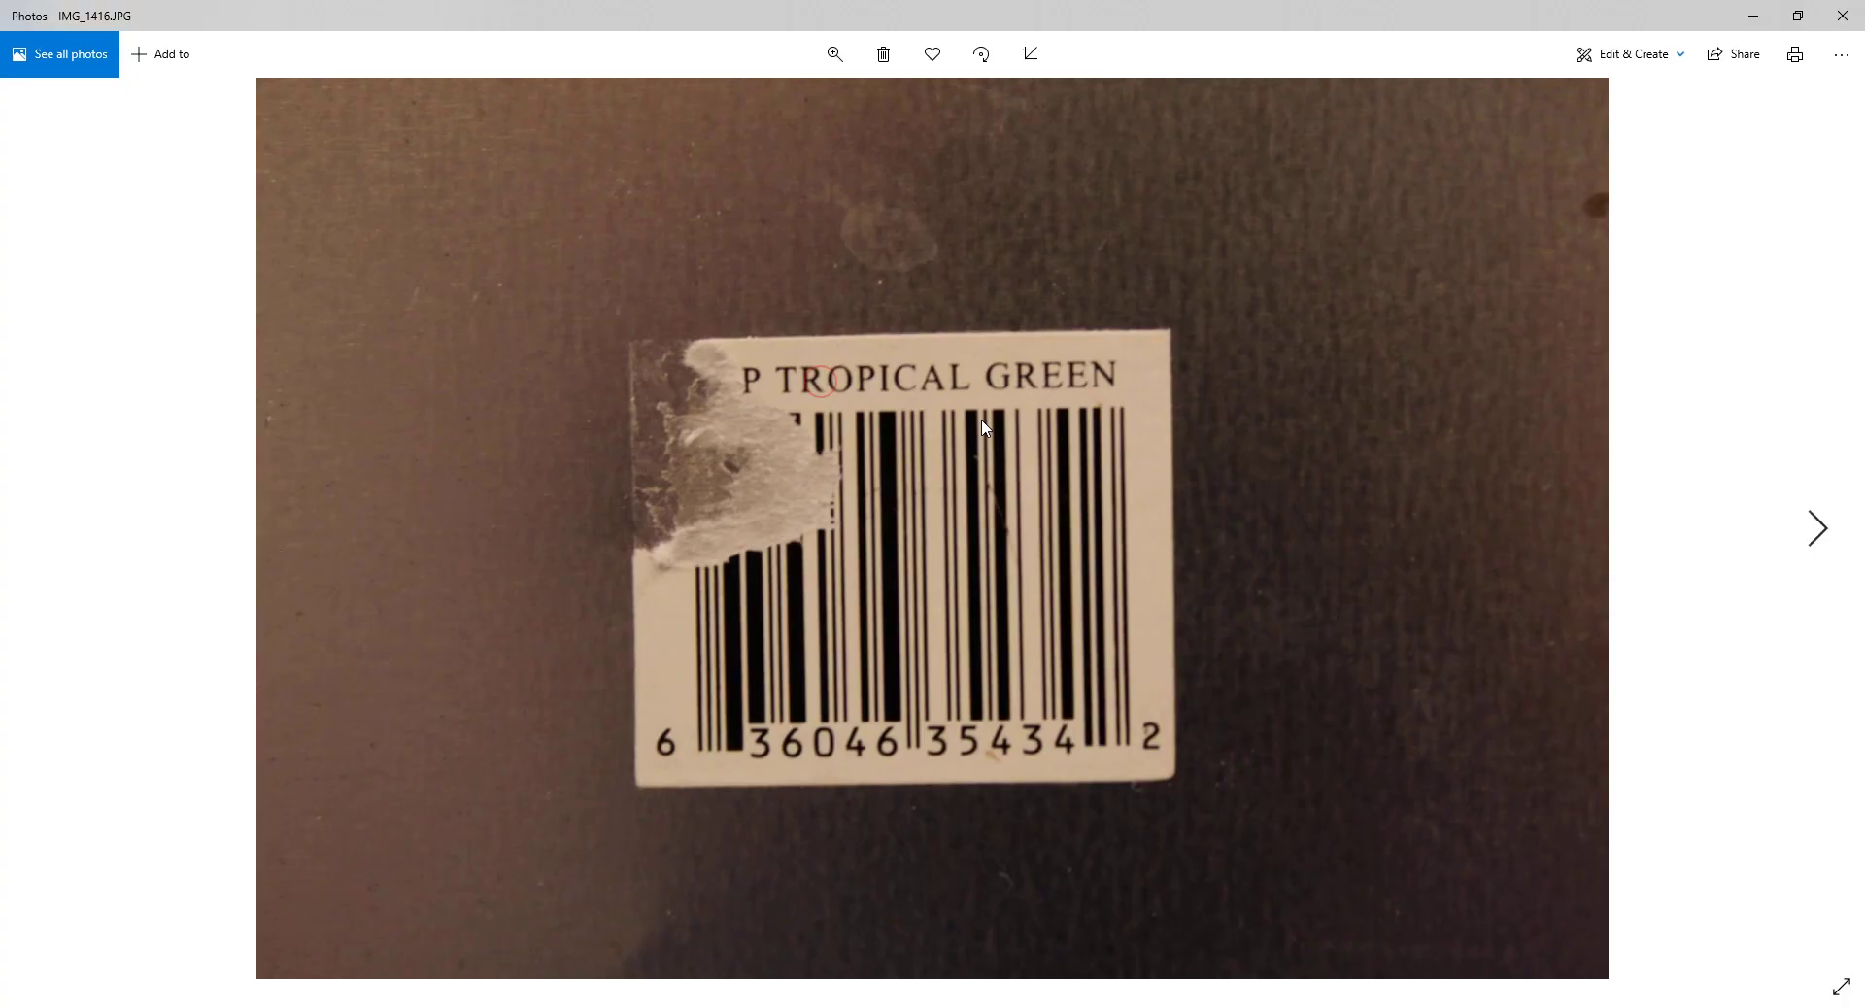
{"action": "left_click", "coordinate": [1830, 530]}
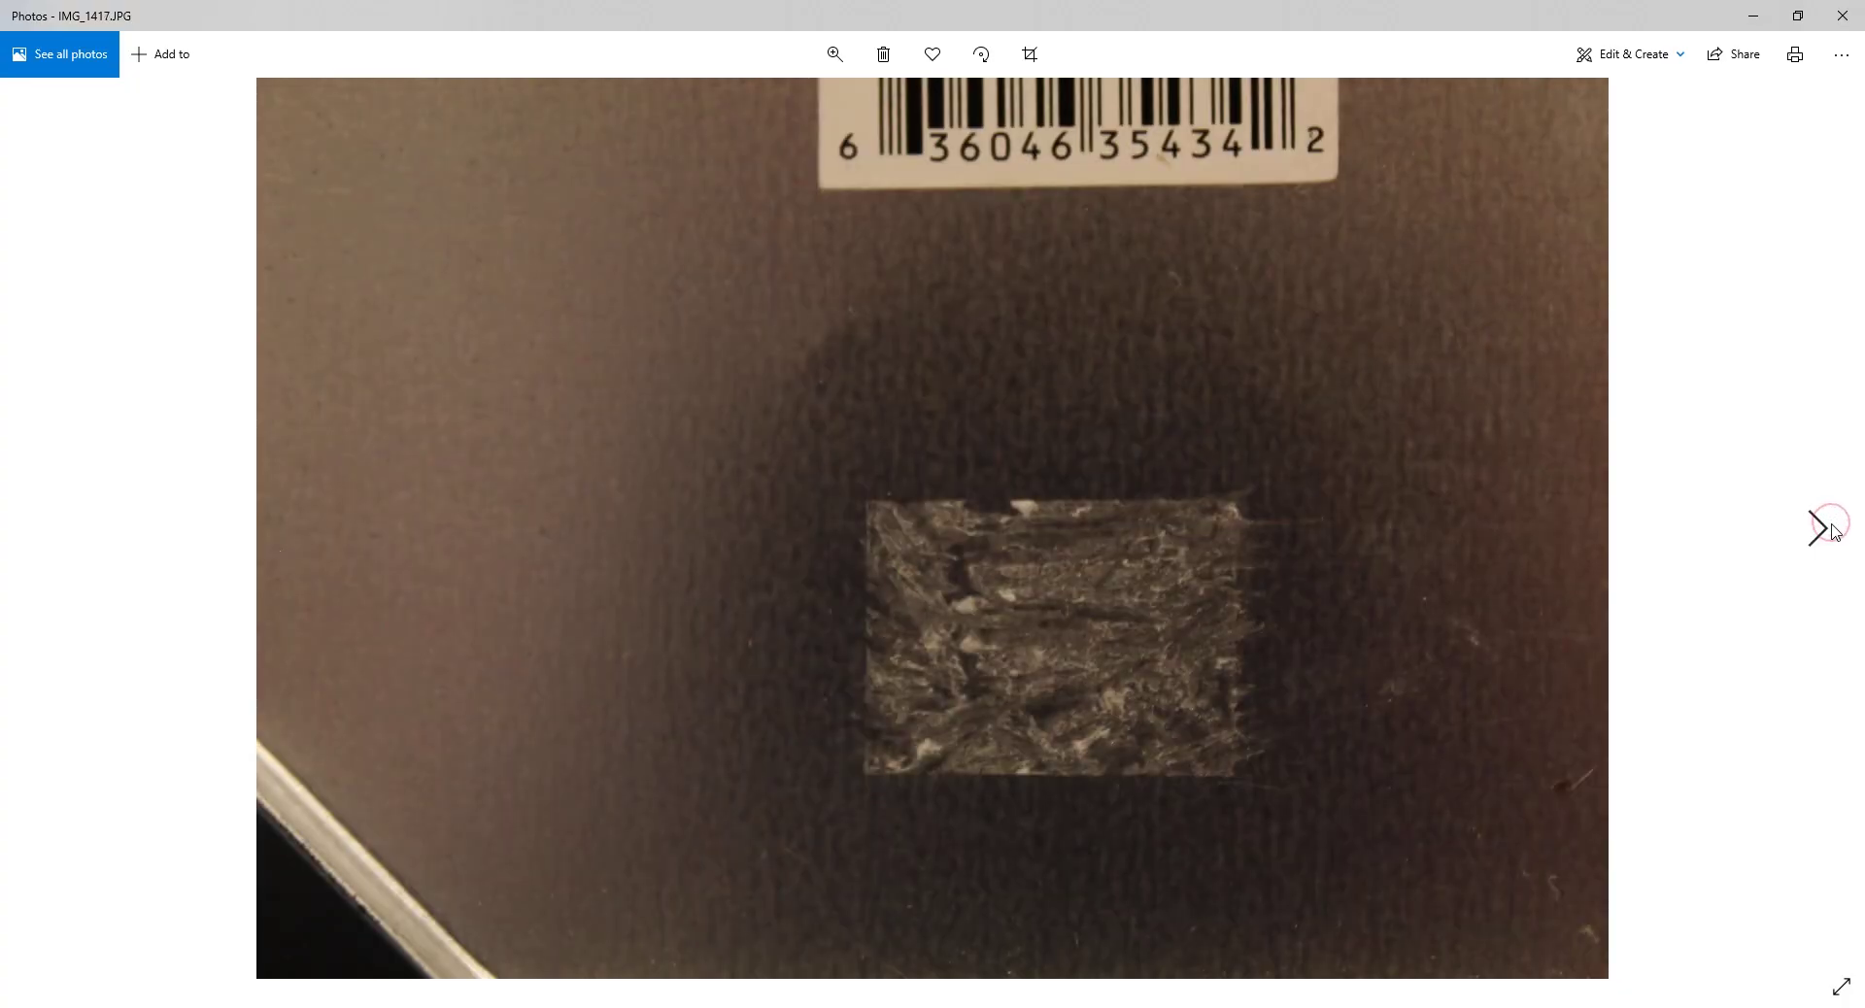
{"action": "left_click", "coordinate": [1830, 530]}
{"action": "left_click", "coordinate": [37, 513]}
{"action": "left_click", "coordinate": [1824, 500]}
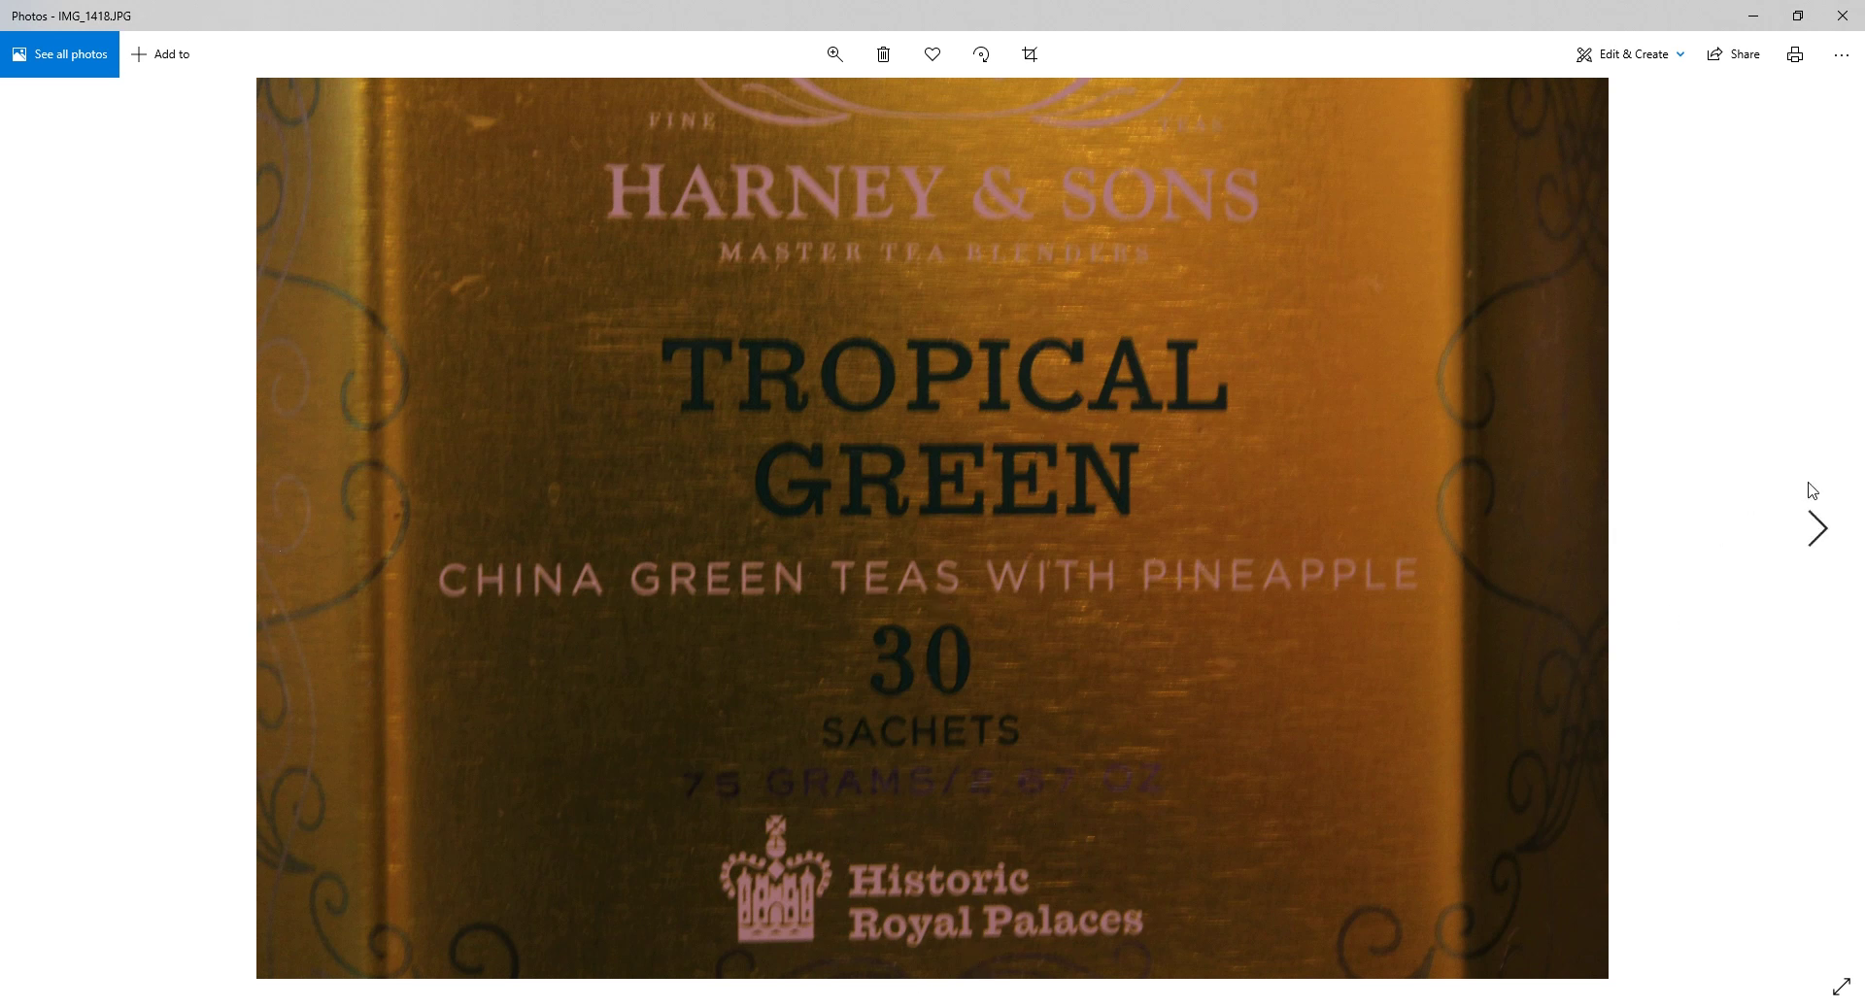
{"action": "left_click", "coordinate": [1809, 492]}
{"action": "left_click", "coordinate": [1808, 495]}
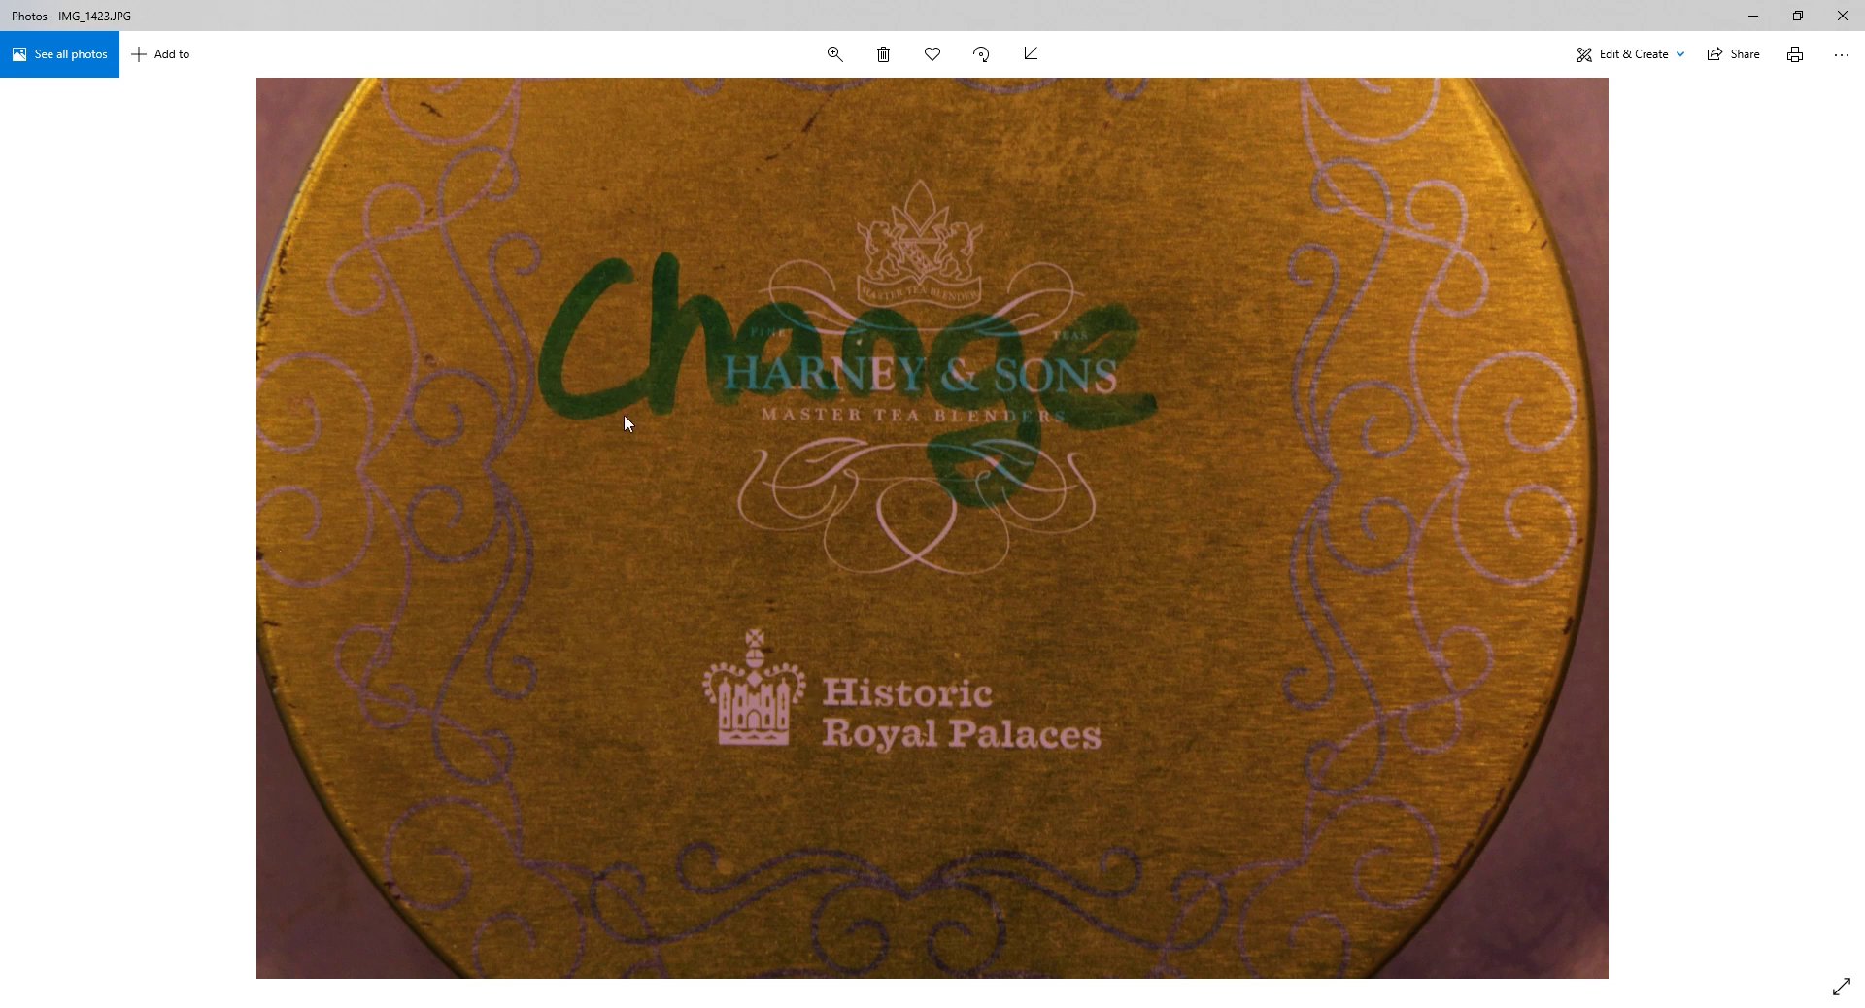
{"action": "left_click", "coordinate": [1808, 579]}
{"action": "left_click", "coordinate": [1812, 583]}
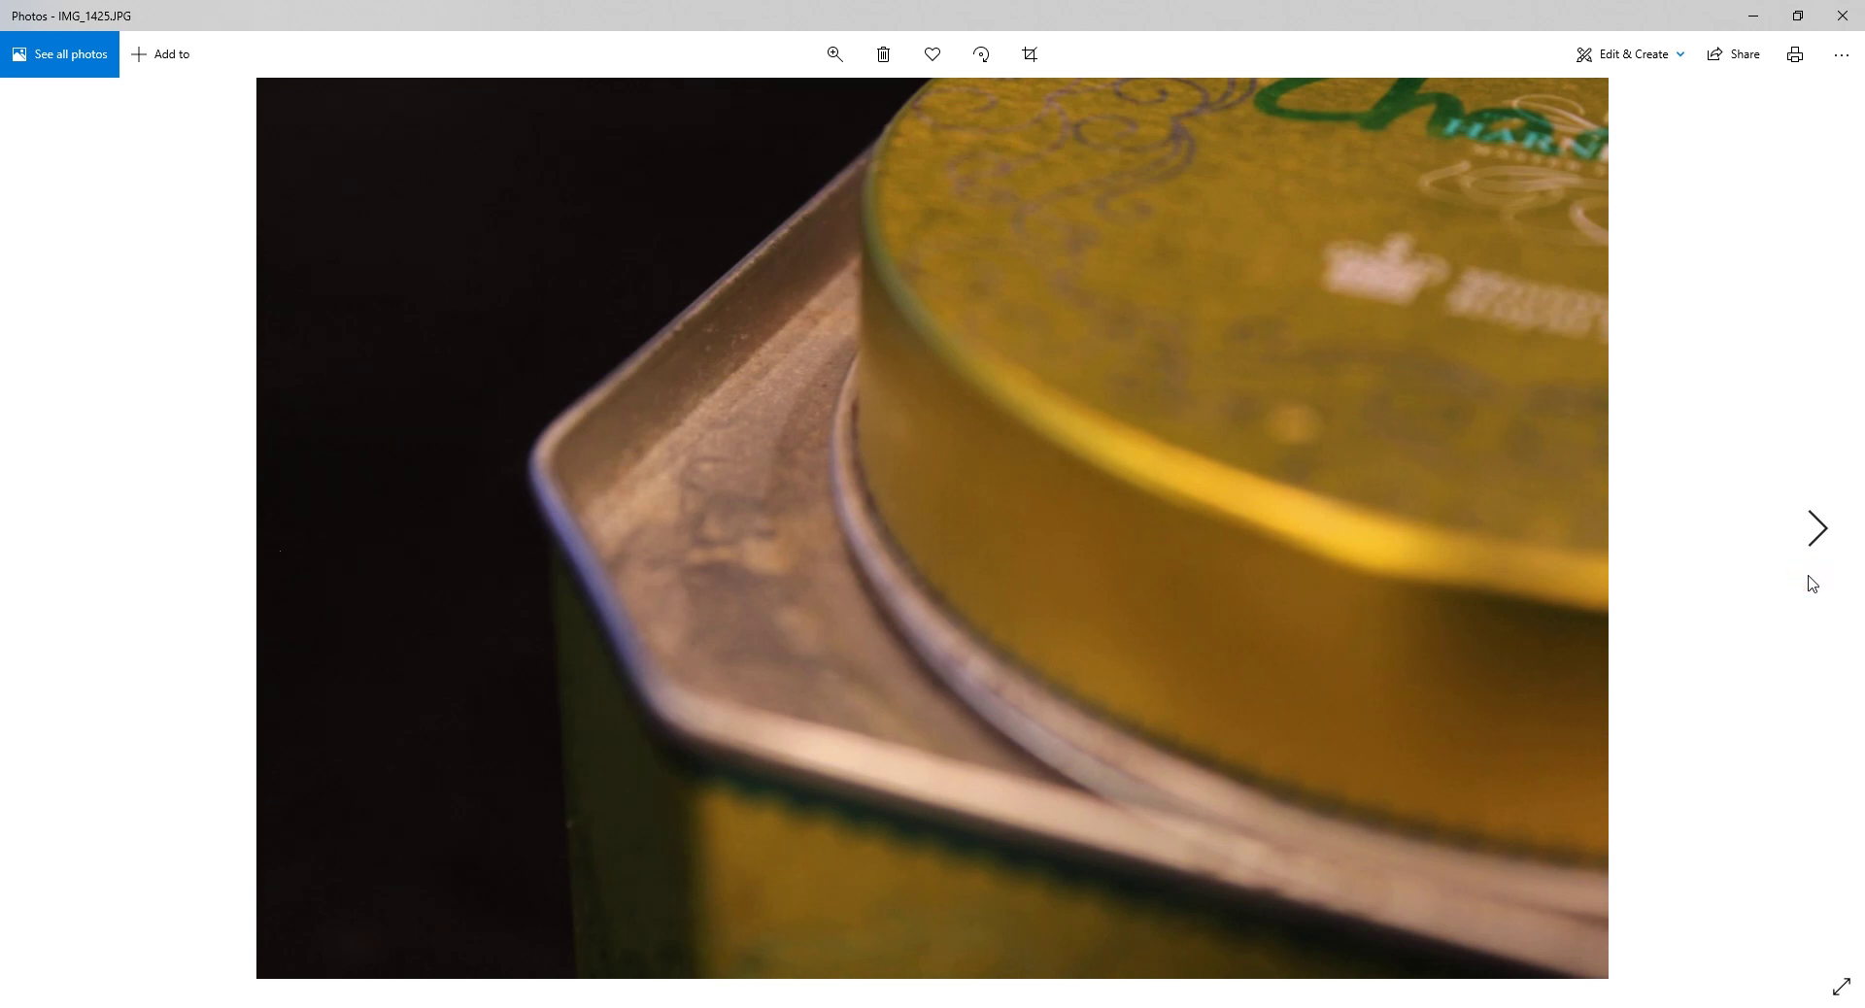
{"action": "left_click", "coordinate": [1835, 18]}
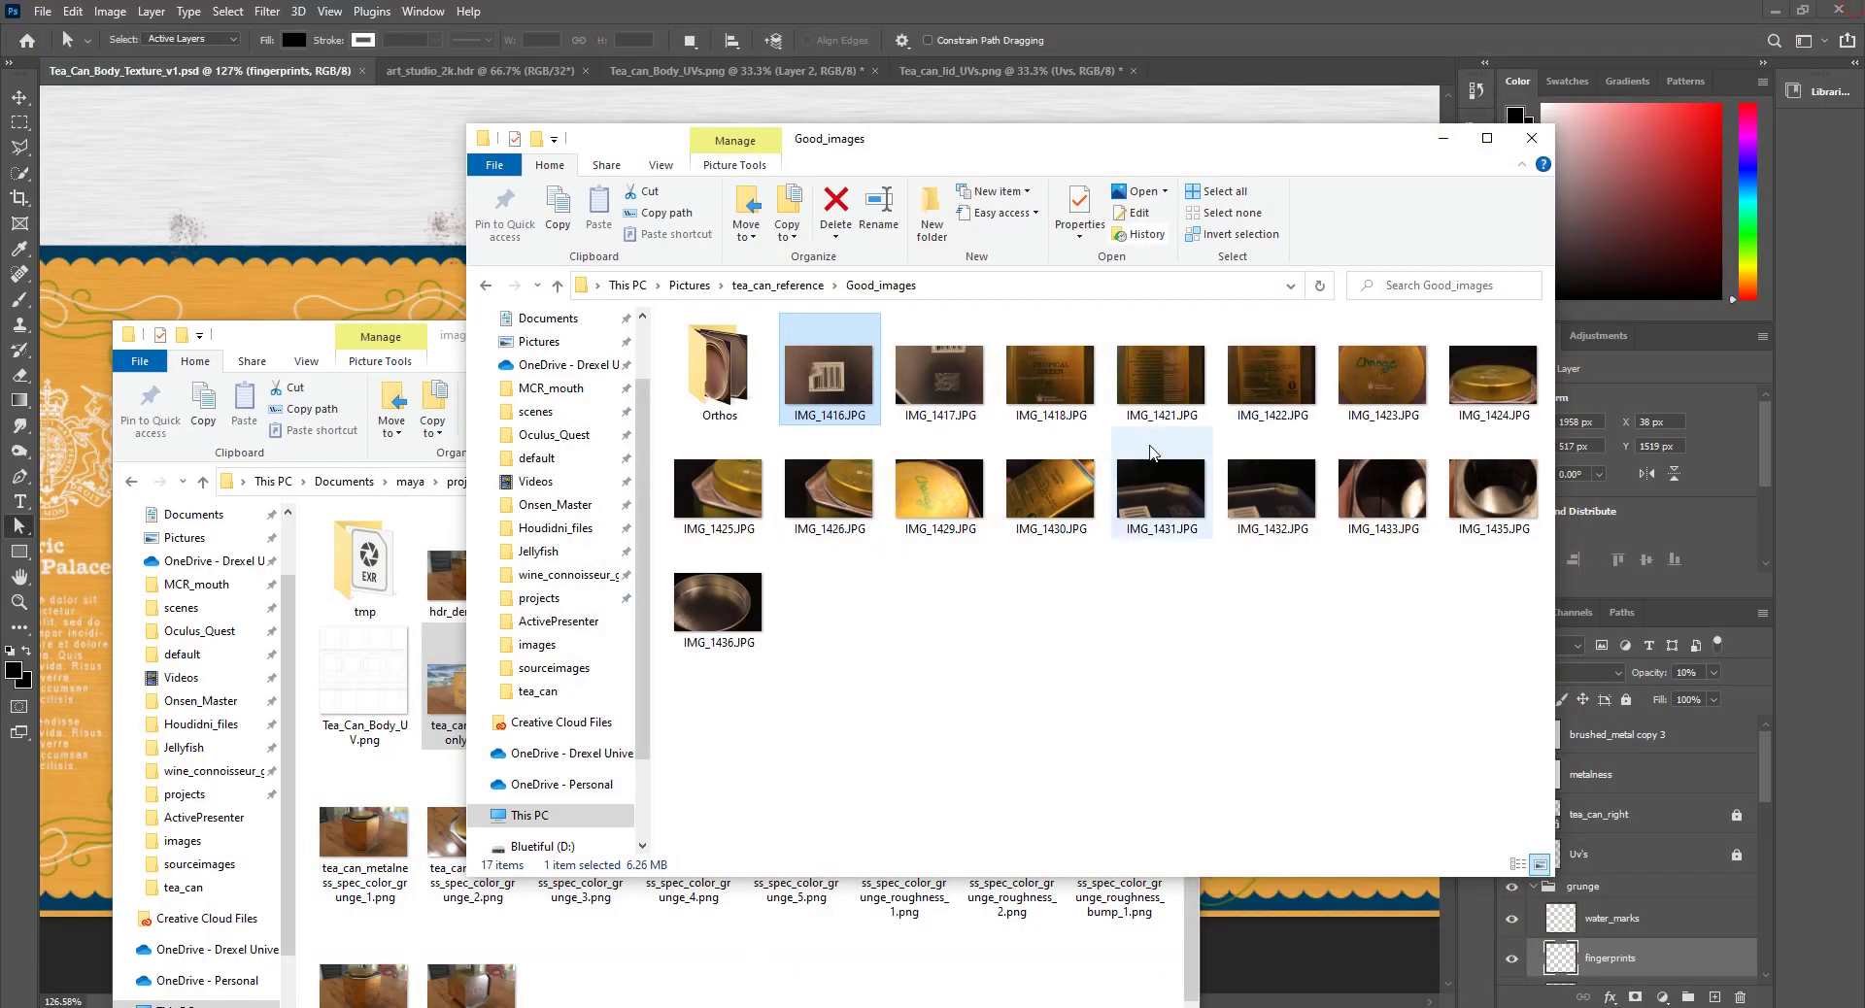
Step: Open the Orthos folder of straight-on reference photos inside Good_images
{"action": "left_click", "coordinate": [712, 371]}
{"action": "double_click", "coordinate": [712, 370]}
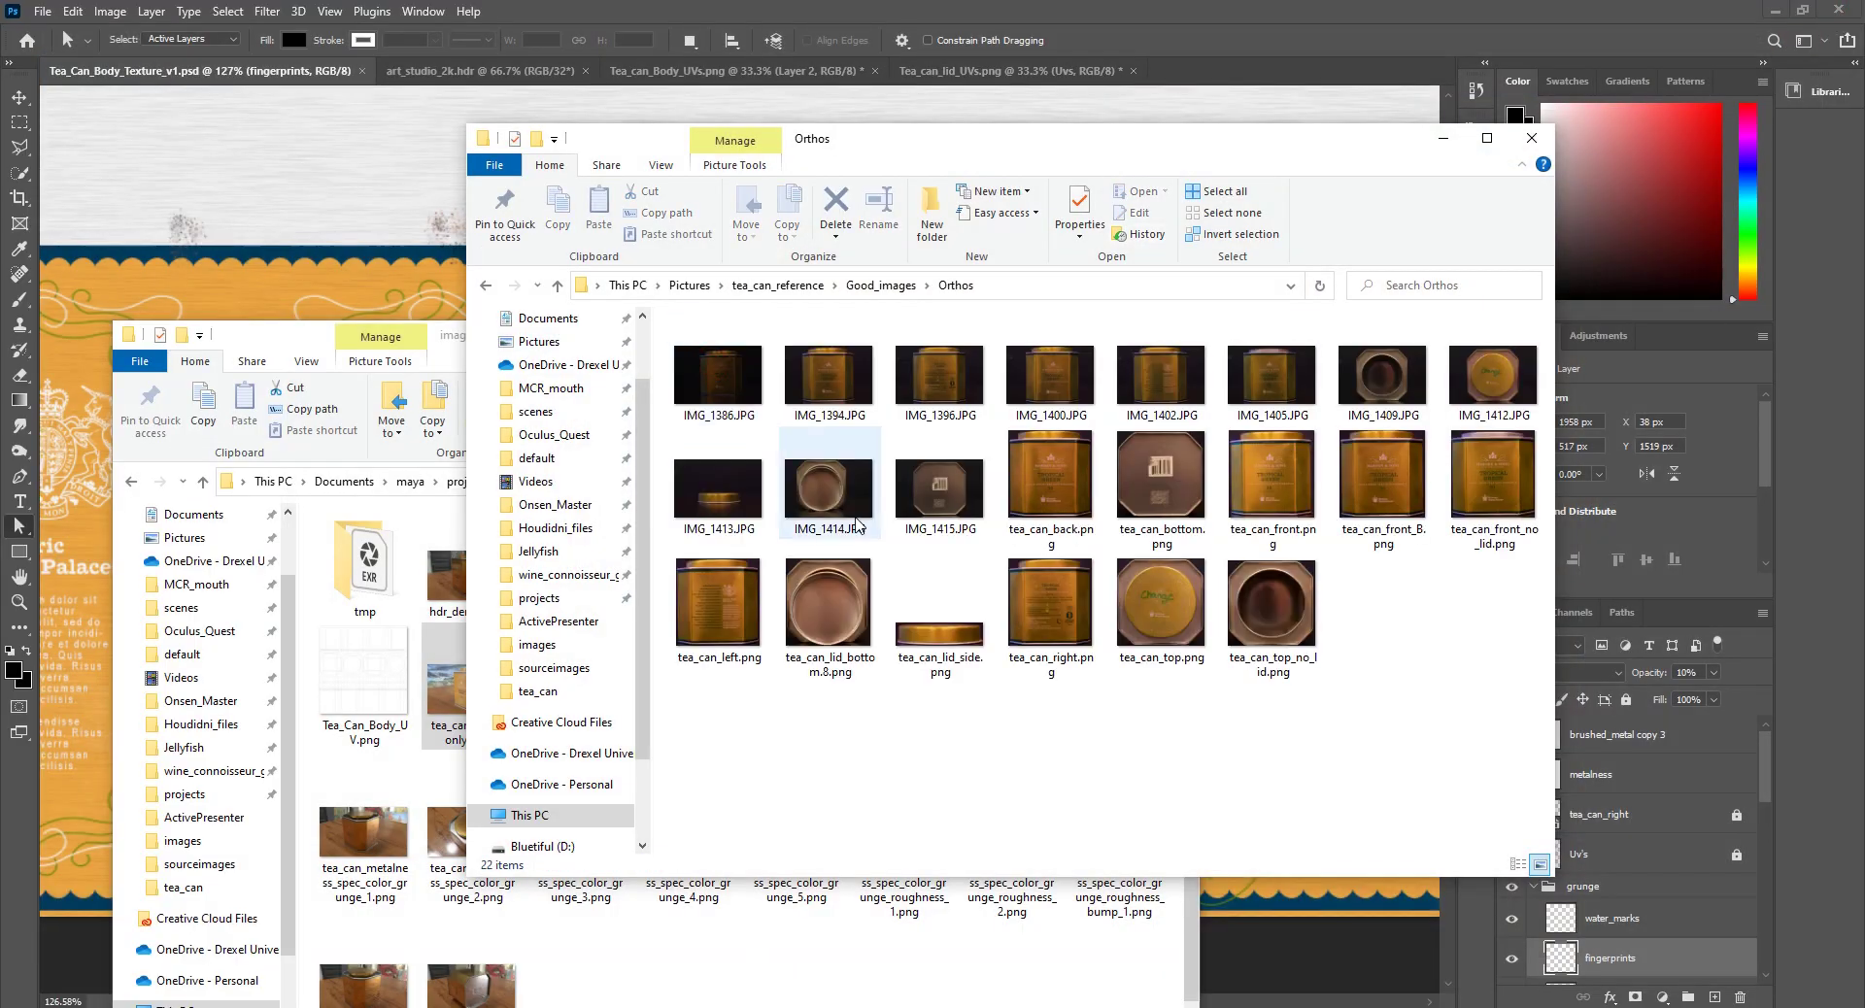
Step: Switch to Photoshop's Tea_can_Body_UVs.png document and add an empty layer between Uvs and Layer 2
{"action": "mouse_move", "coordinate": [931, 512]}
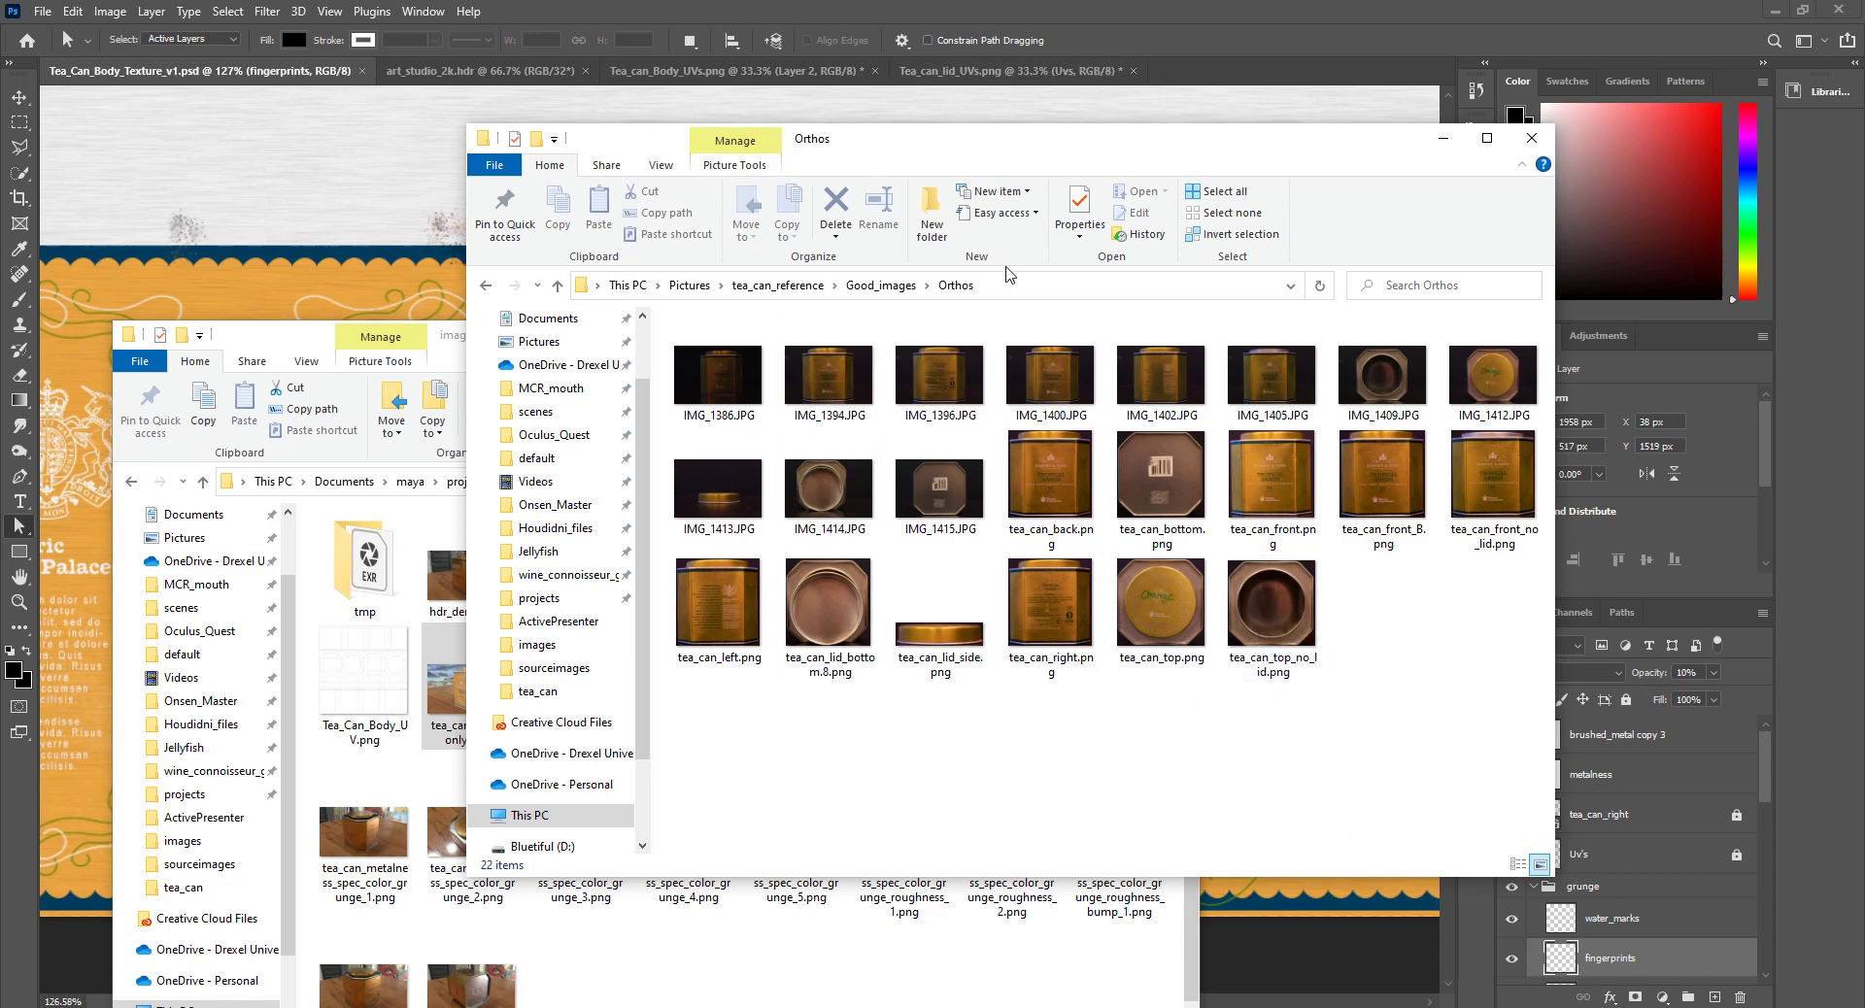
{"action": "left_click", "coordinate": [1472, 493]}
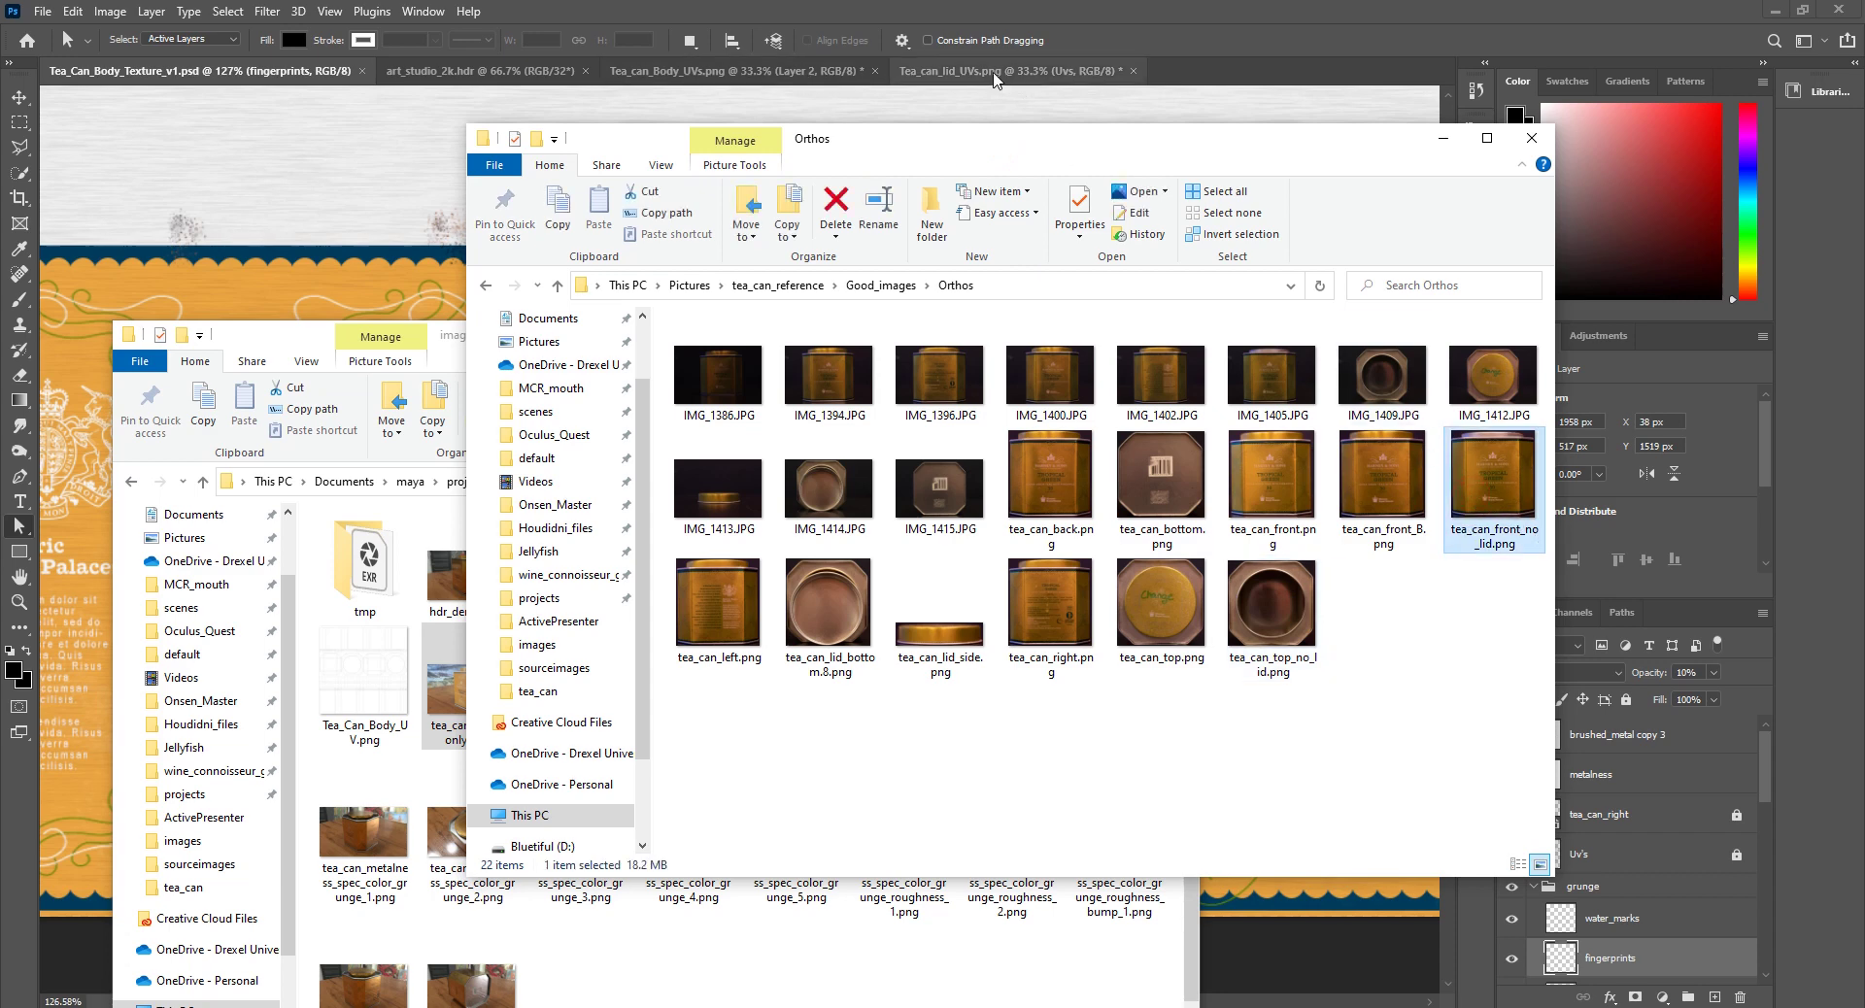
{"action": "left_click", "coordinate": [756, 79]}
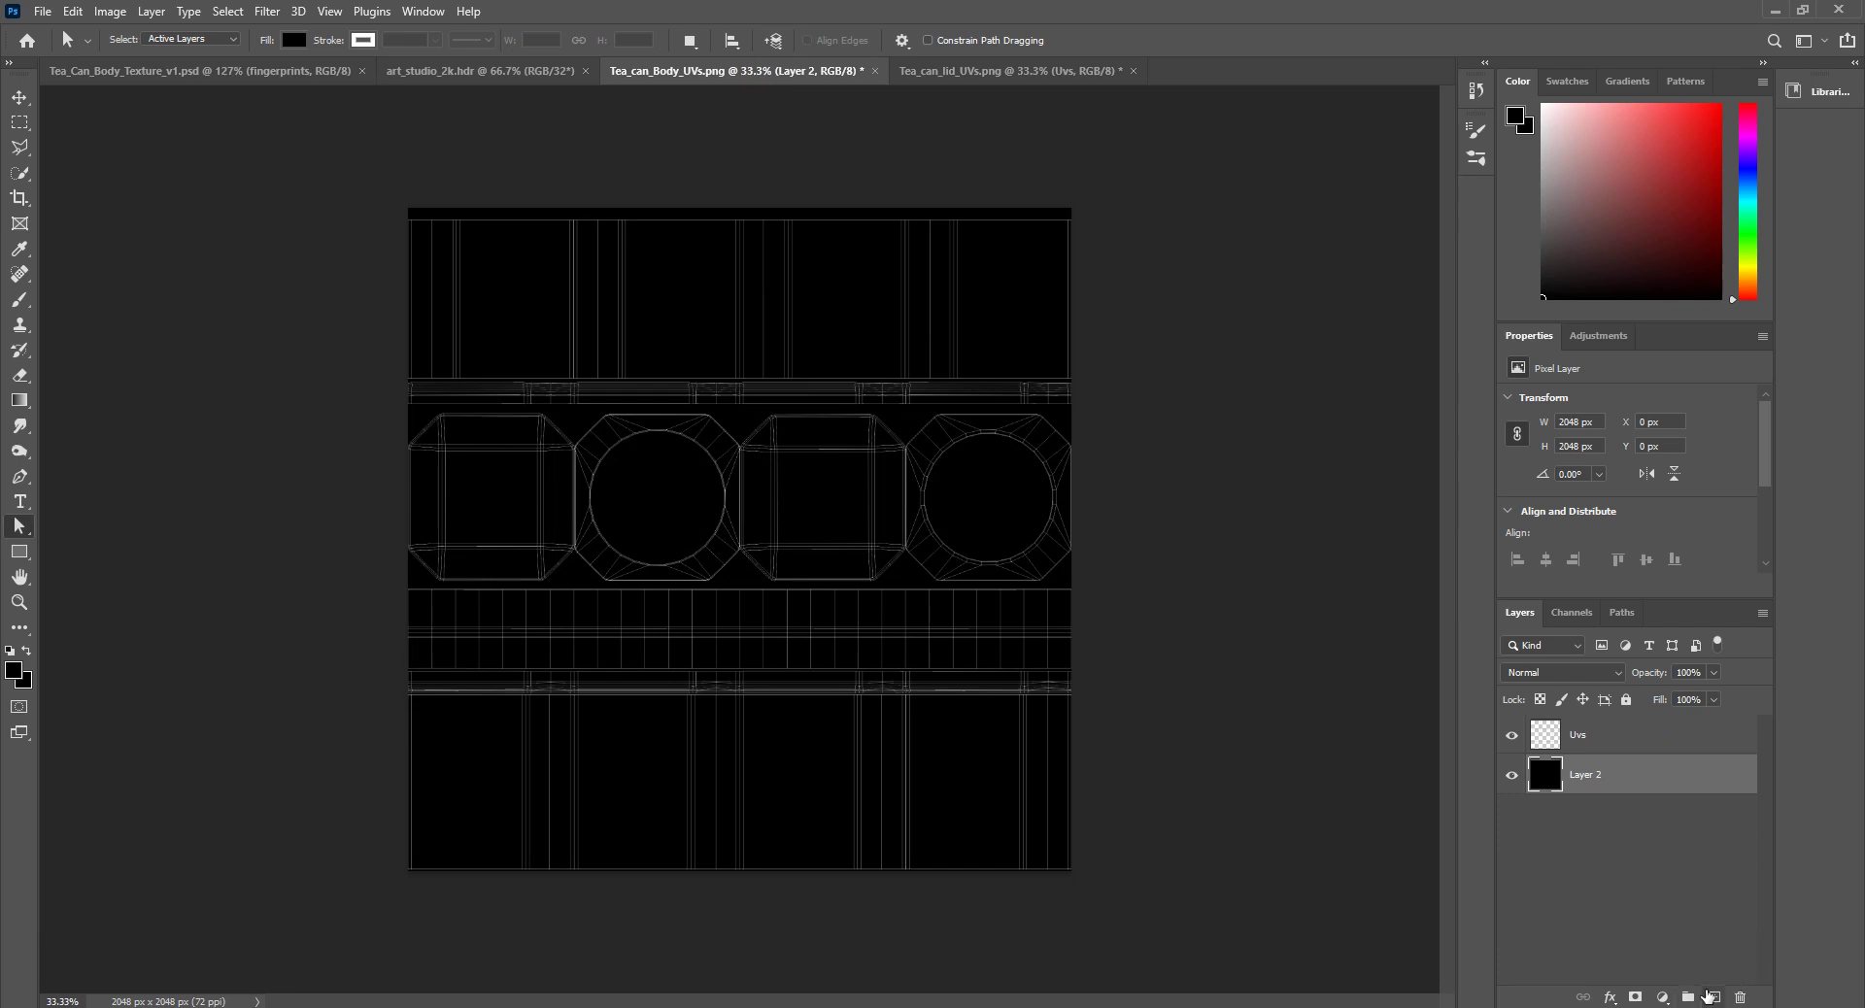
{"action": "left_click", "coordinate": [1738, 996]}
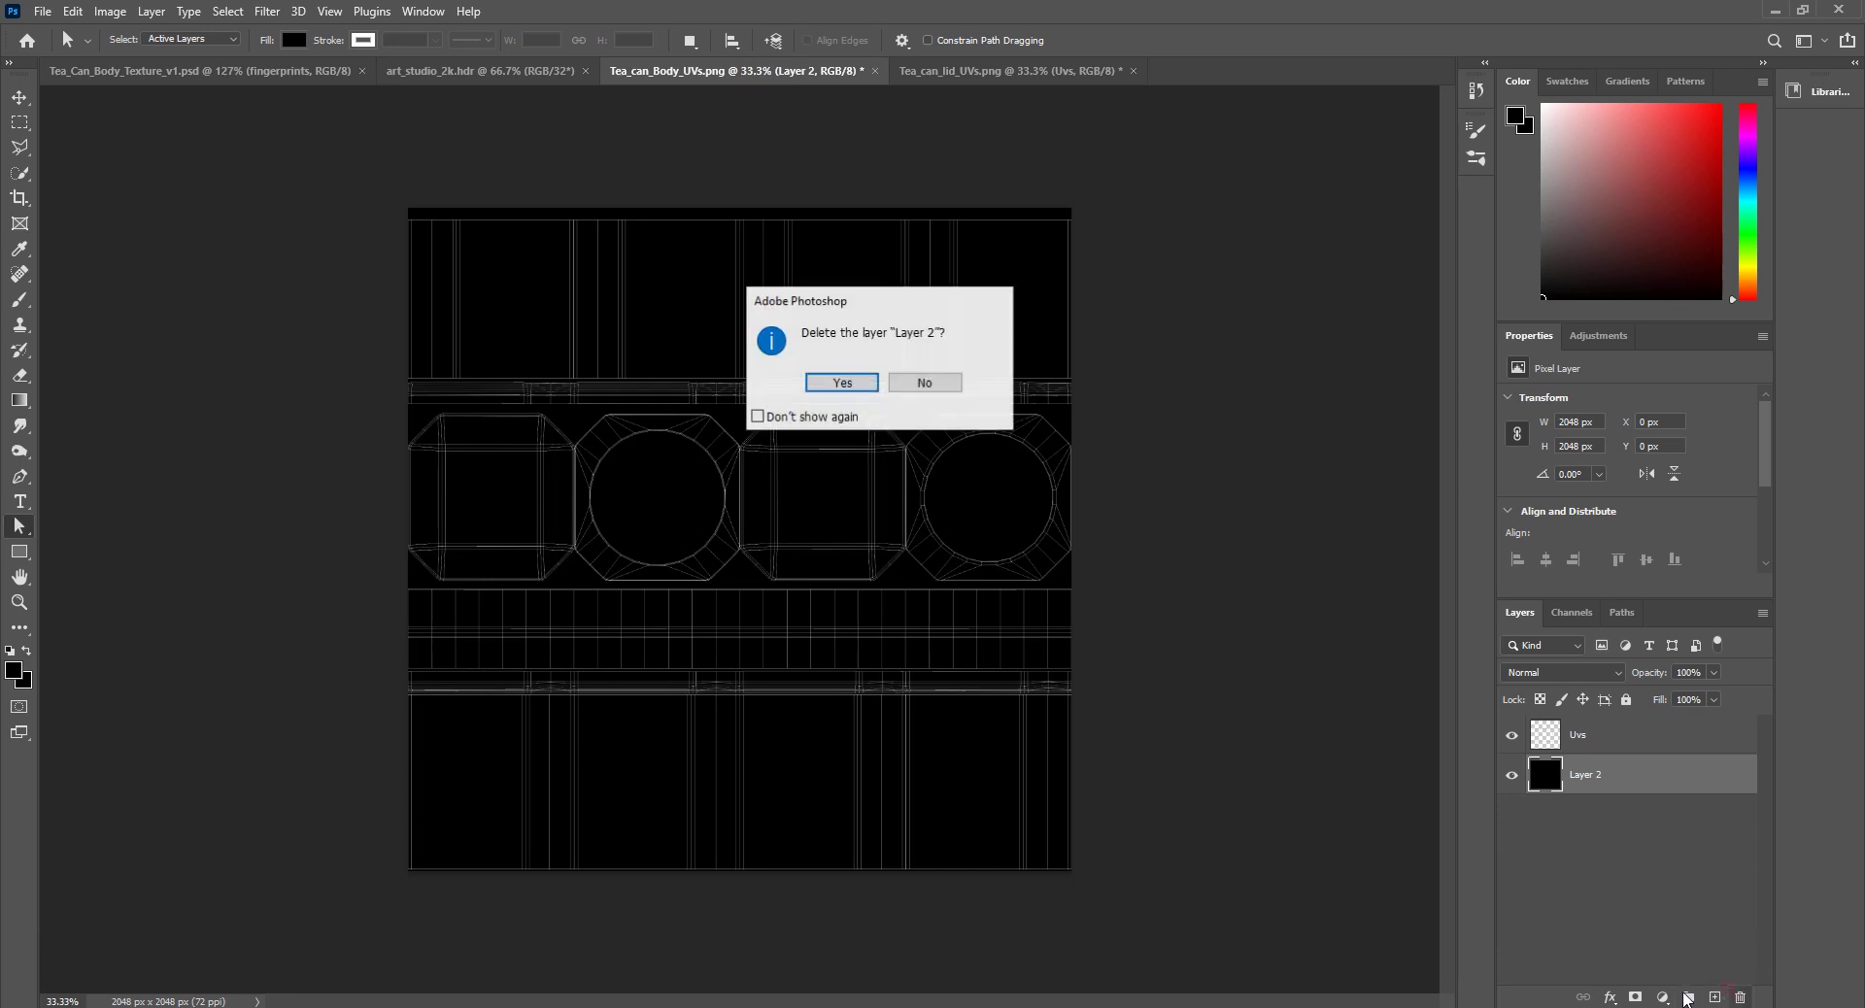
{"action": "left_click", "coordinate": [924, 383]}
{"action": "left_click", "coordinate": [1714, 996]}
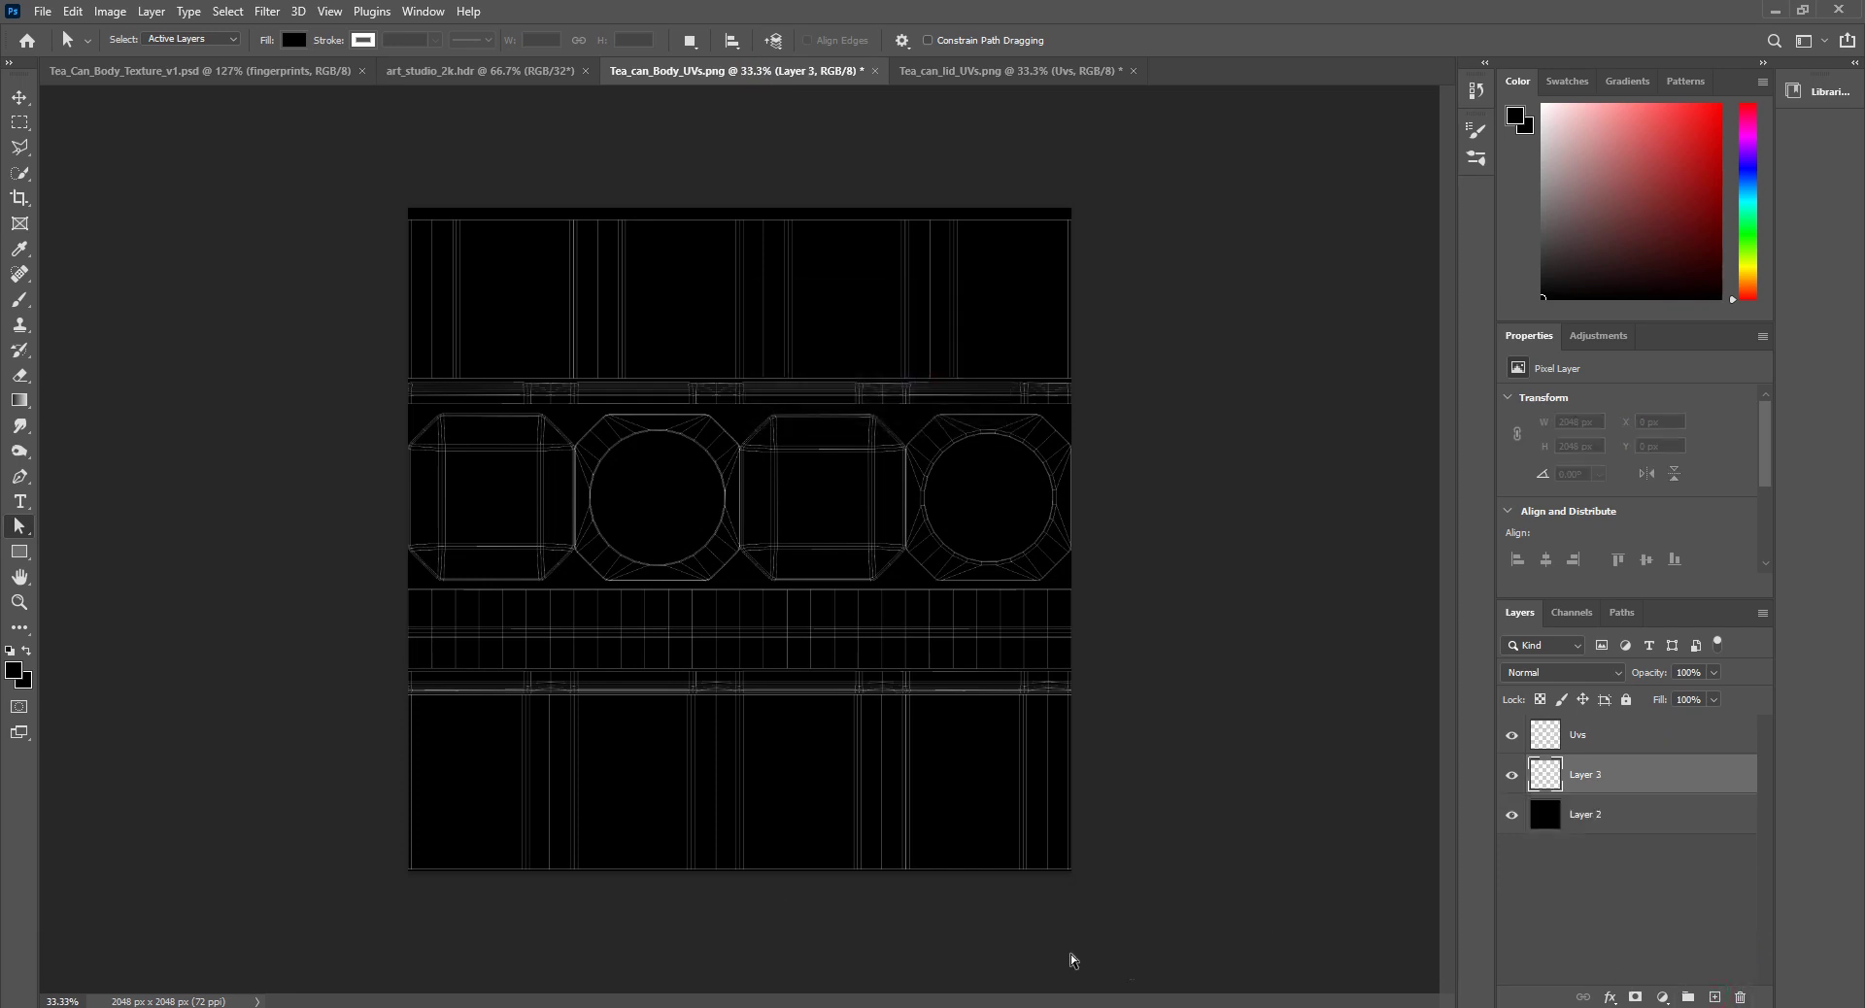
Step: Place tea_can_front_no_lid.png from the Orthos folder into the body UV document and move it down over the lower row of panels
{"action": "mouse_move", "coordinate": [547, 1007]}
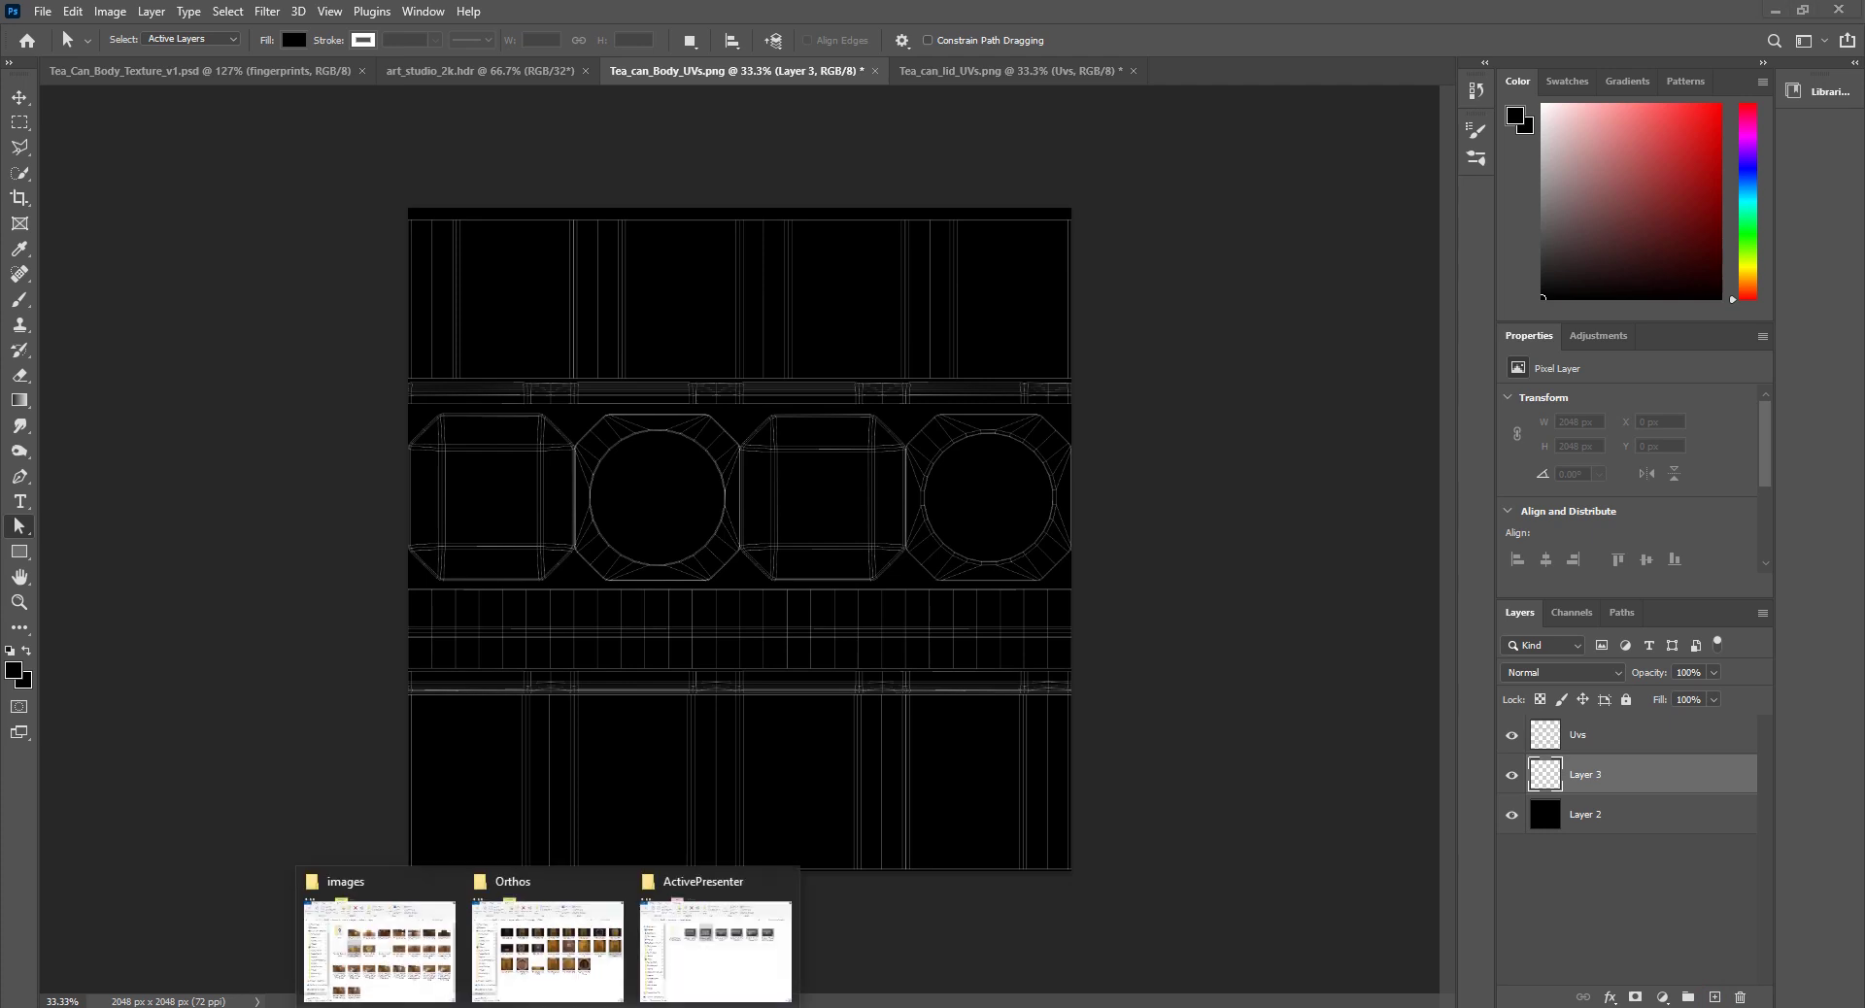
{"action": "left_click", "coordinate": [541, 971]}
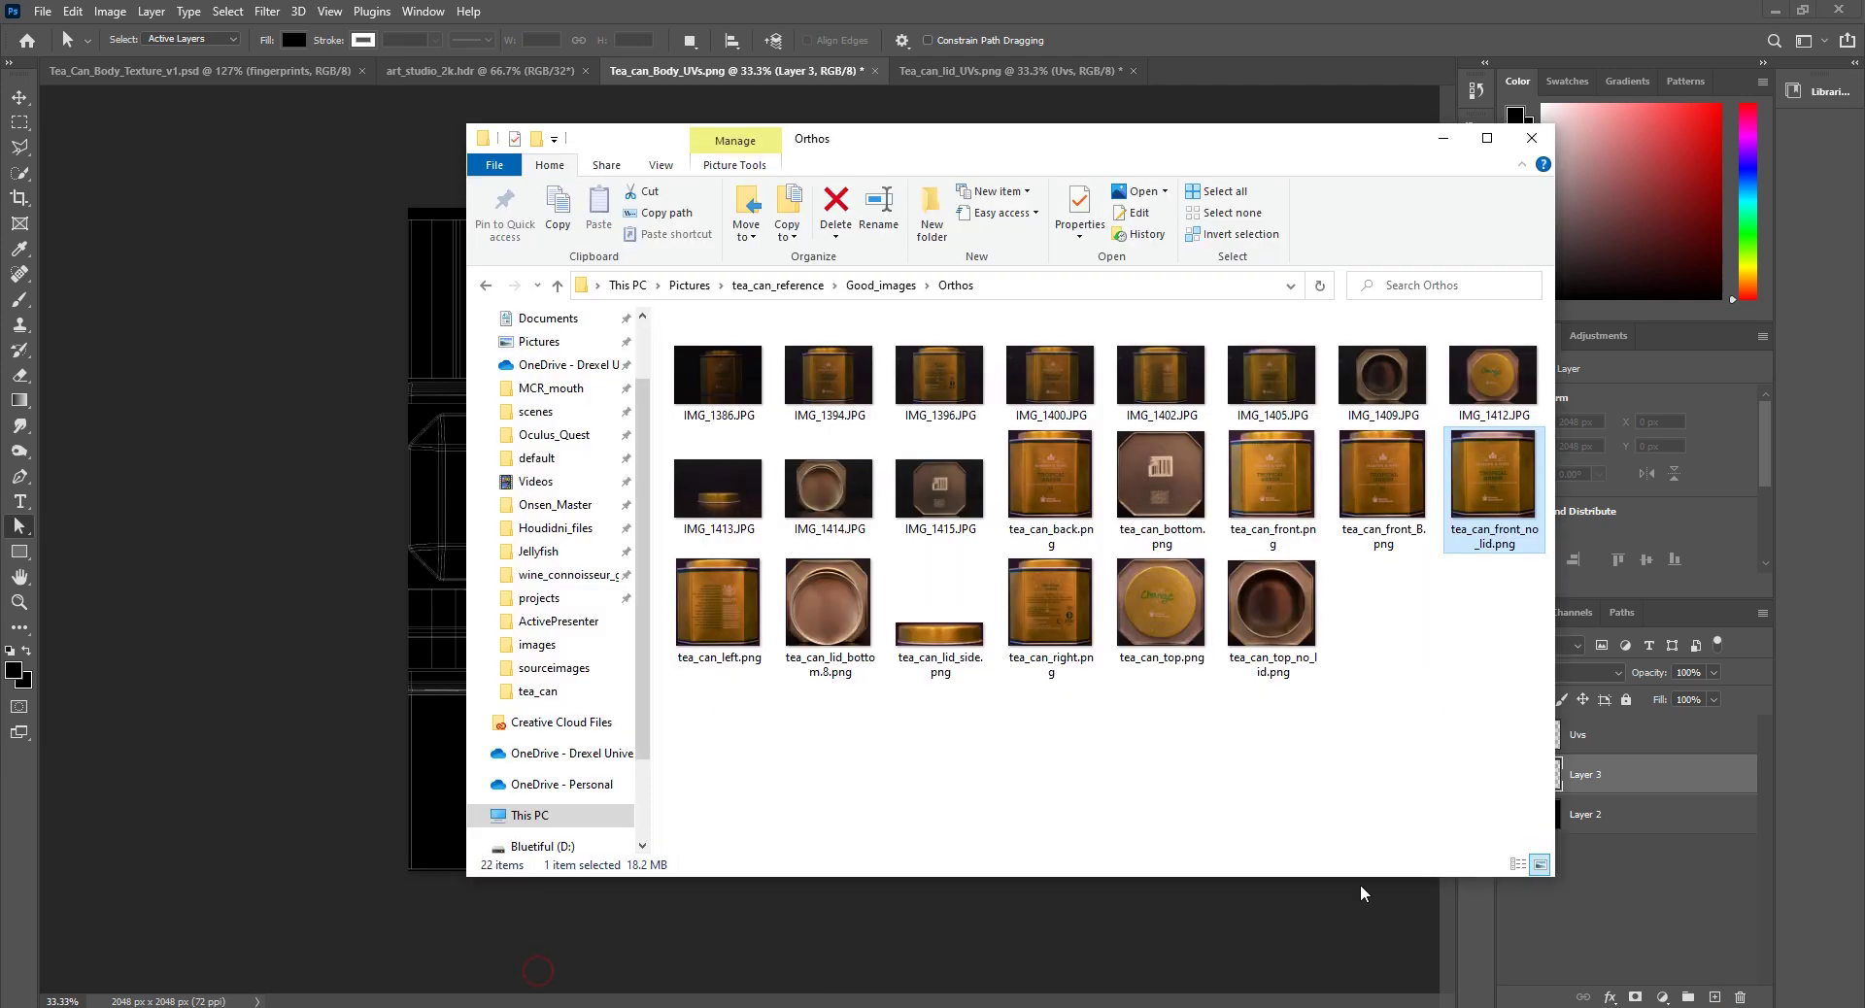
{"action": "left_click_drag", "start_coordinate": [1497, 522], "coordinate": [452, 728]}
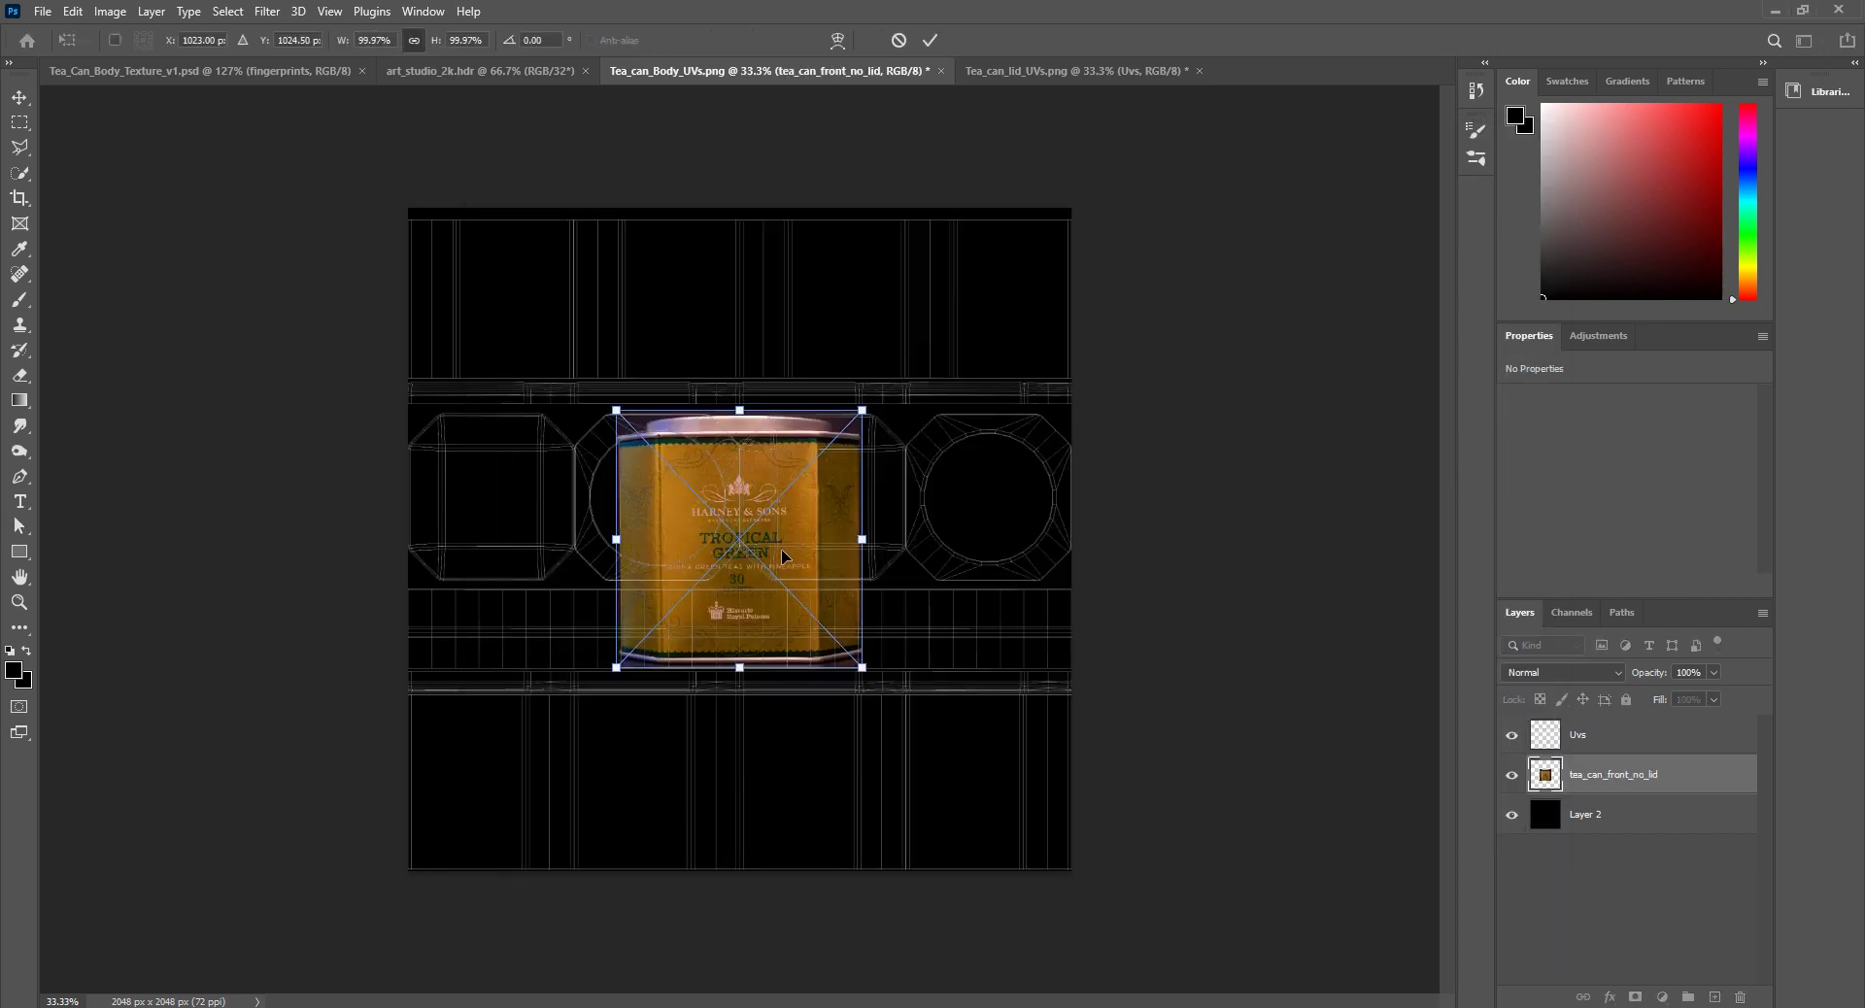
{"action": "left_click_drag", "start_coordinate": [783, 556], "coordinate": [832, 763]}
Step: Scale the placed can photo to about 80%, rotate it 0.11° and fit it over the third panel of the lower UV row
{"action": "scroll", "coordinate": [903, 870], "scroll_direction": "up", "scroll_amount": 3, "text": "alt"}
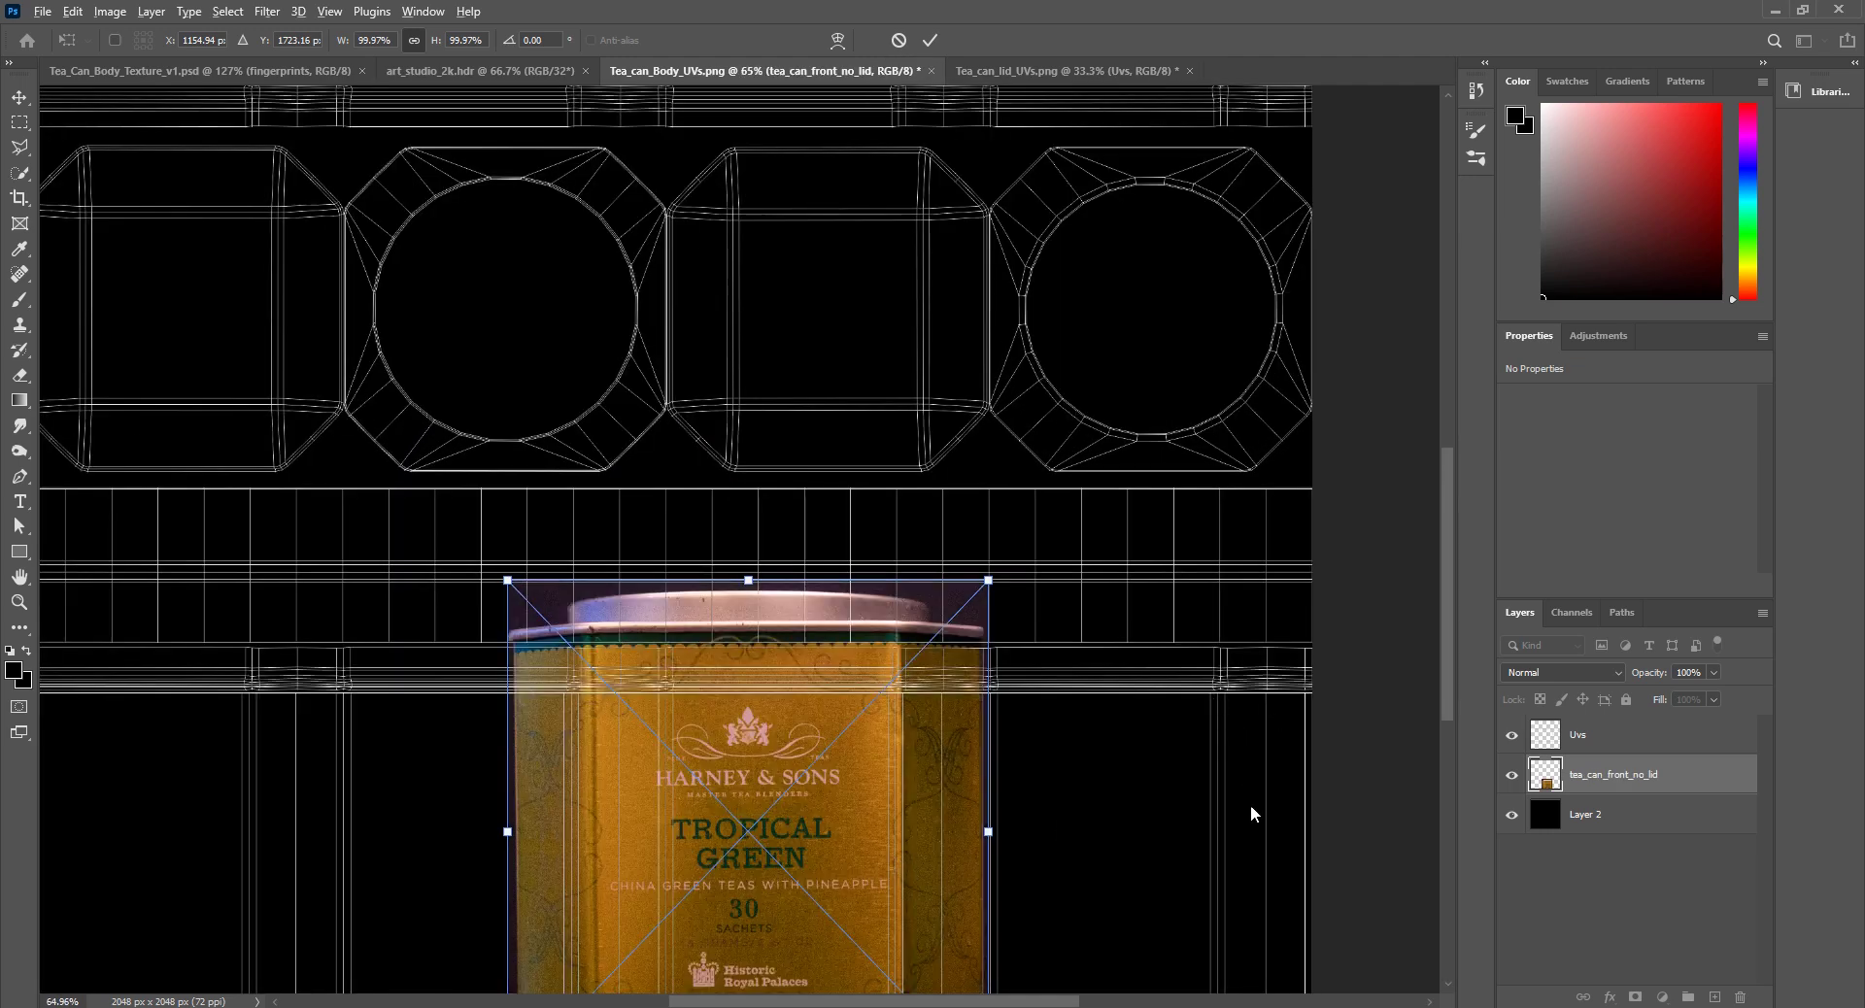
{"action": "left_click_drag", "start_coordinate": [1458, 626], "coordinate": [1447, 721]}
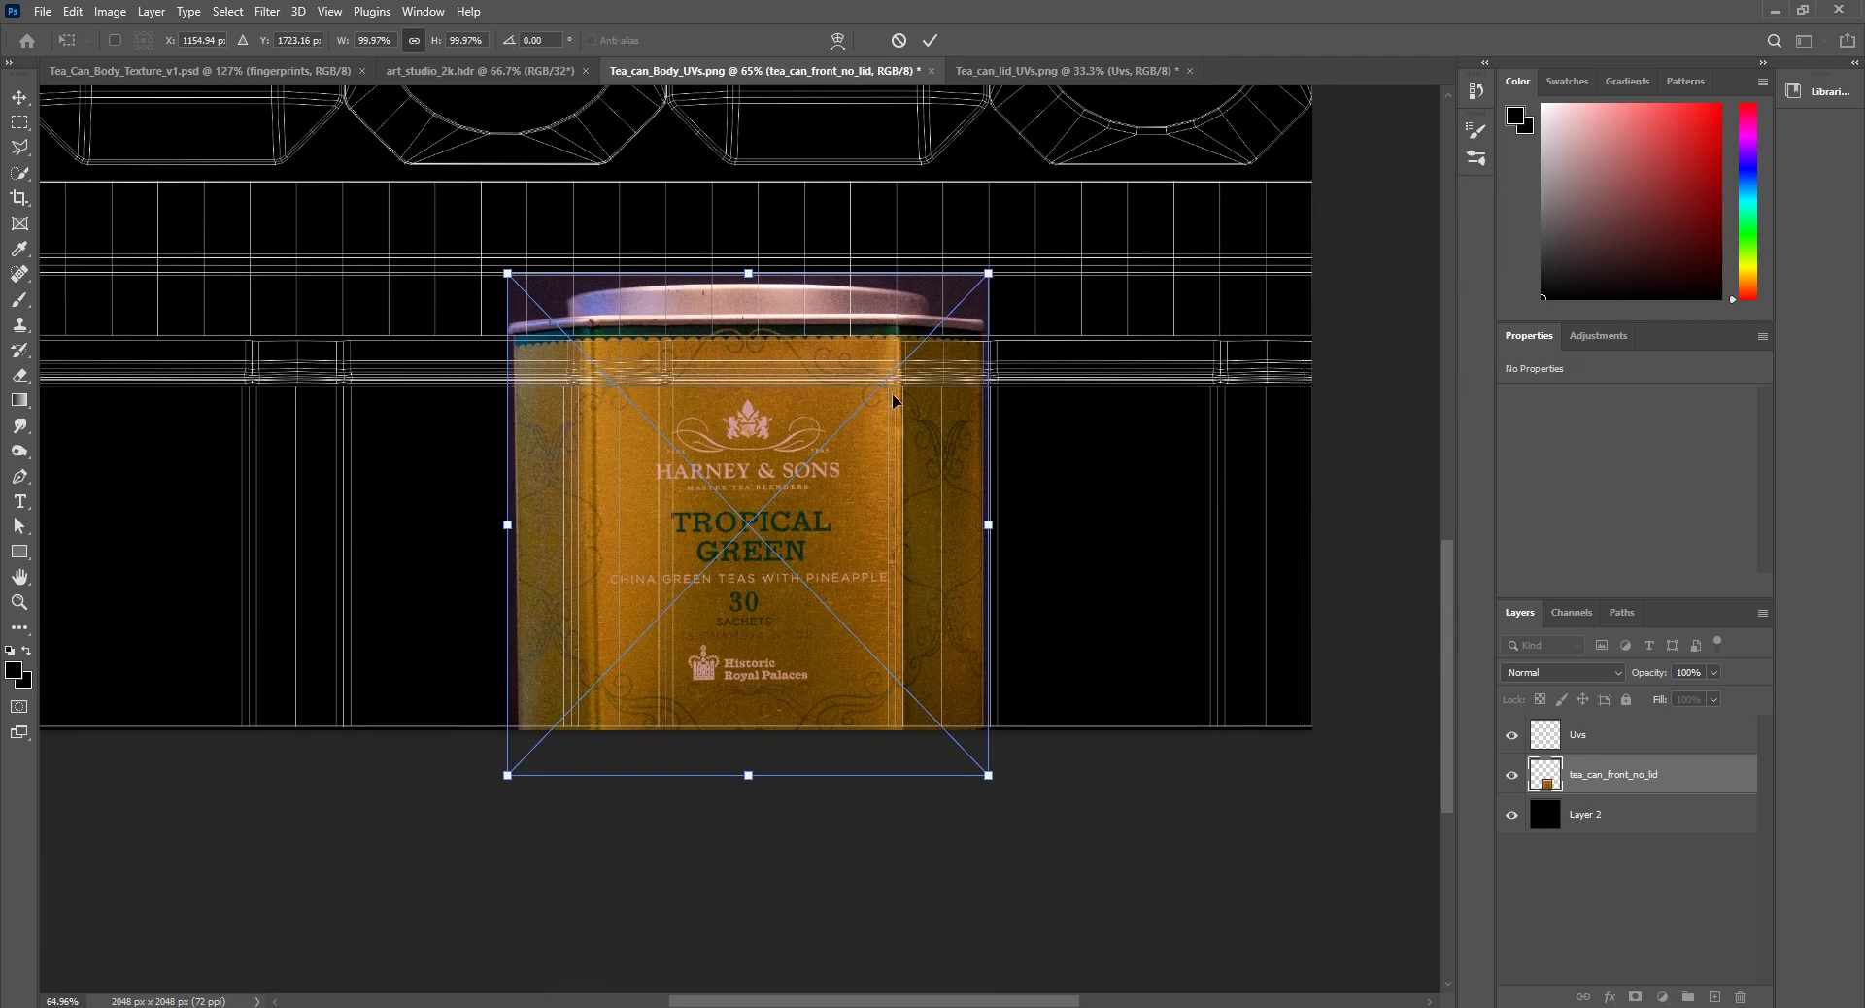
{"action": "left_click_drag", "start_coordinate": [1000, 267], "coordinate": [906, 361]}
{"action": "left_click_drag", "start_coordinate": [803, 531], "coordinate": [887, 497]}
{"action": "left_click_drag", "start_coordinate": [982, 332], "coordinate": [975, 338]}
{"action": "left_click_drag", "start_coordinate": [855, 533], "coordinate": [854, 527]}
{"action": "scroll", "coordinate": [767, 432], "scroll_direction": "up", "scroll_amount": 3, "text": "alt"}
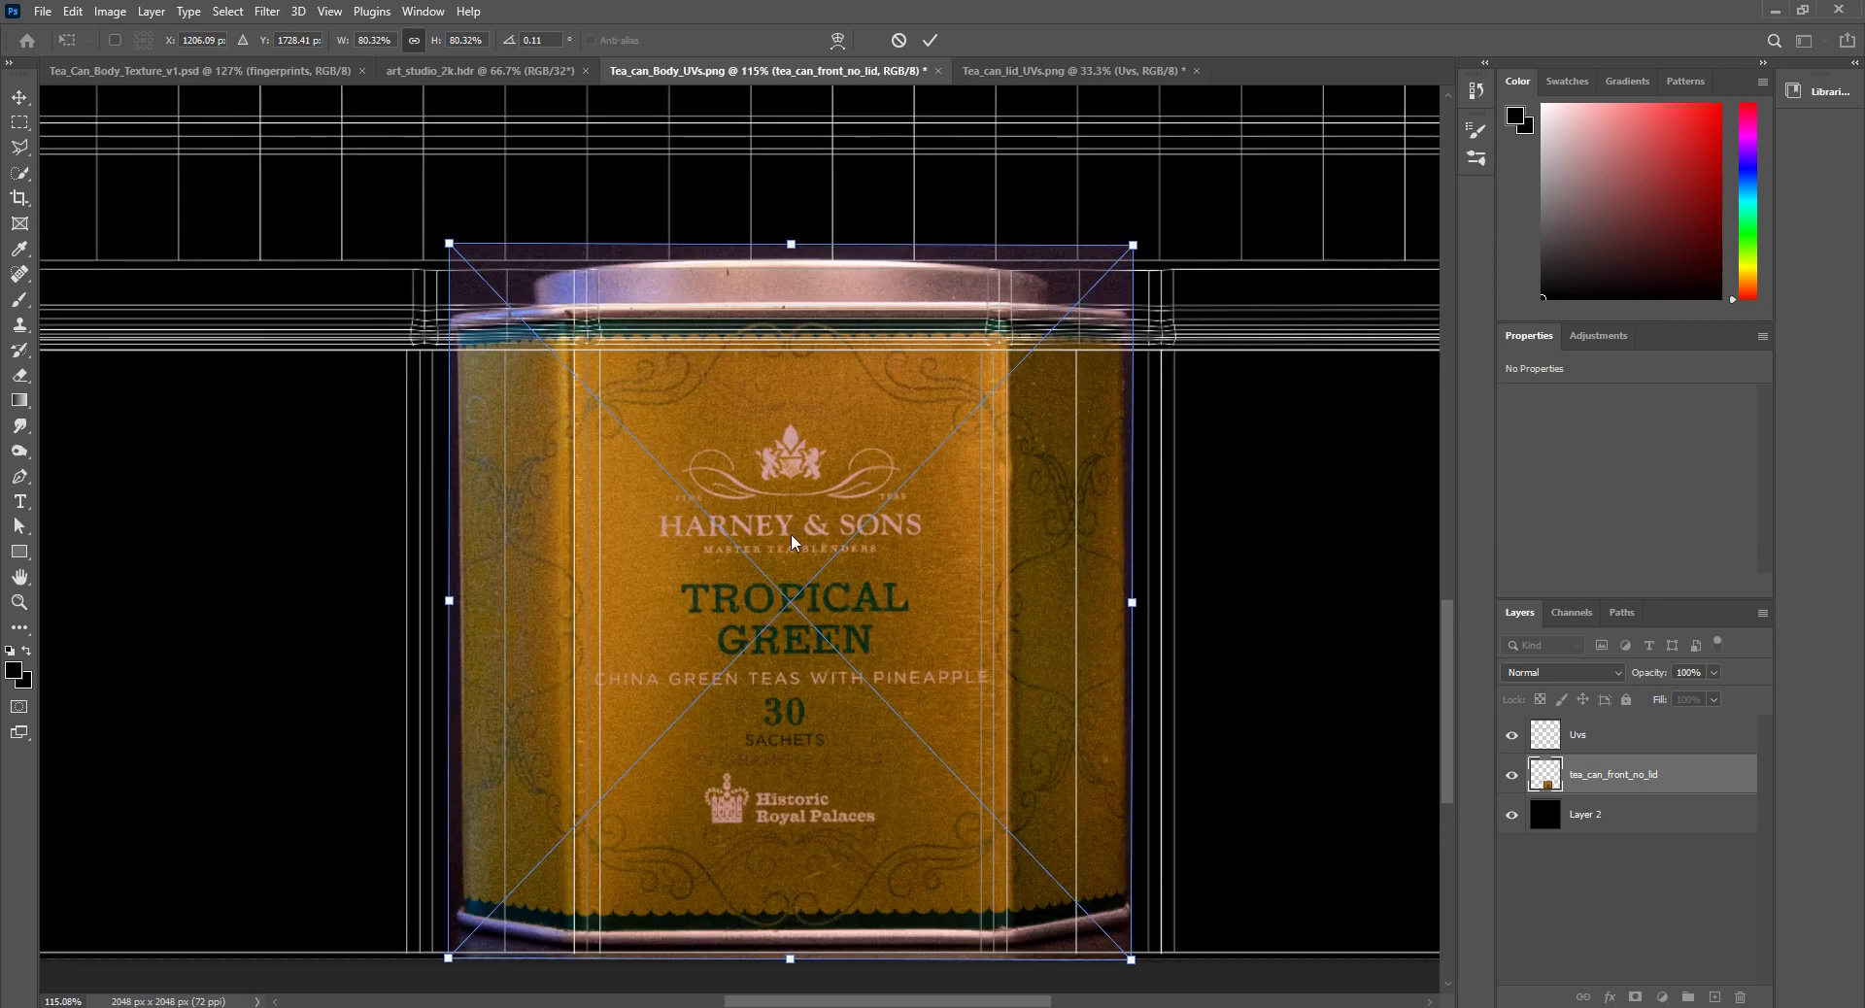
{"action": "scroll", "coordinate": [787, 582], "scroll_direction": "down", "scroll_amount": 2, "text": "alt"}
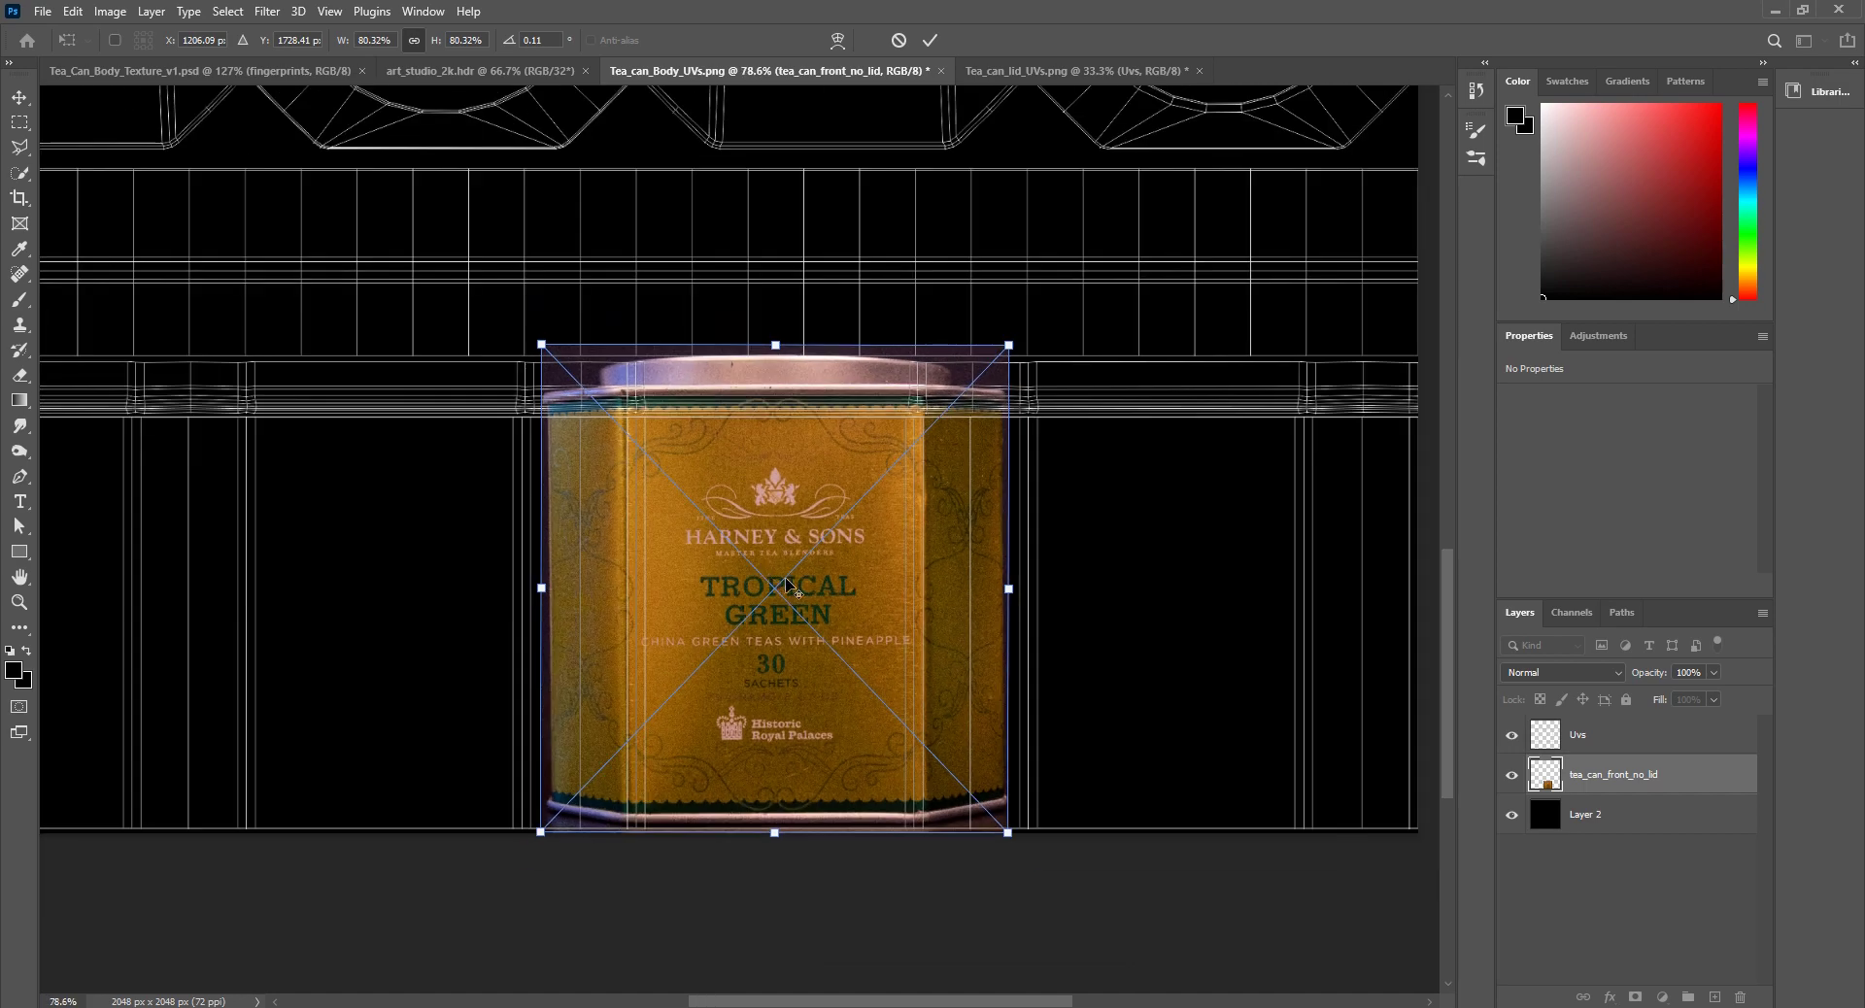
{"action": "scroll", "coordinate": [787, 583], "scroll_direction": "up", "scroll_amount": 2, "text": "alt"}
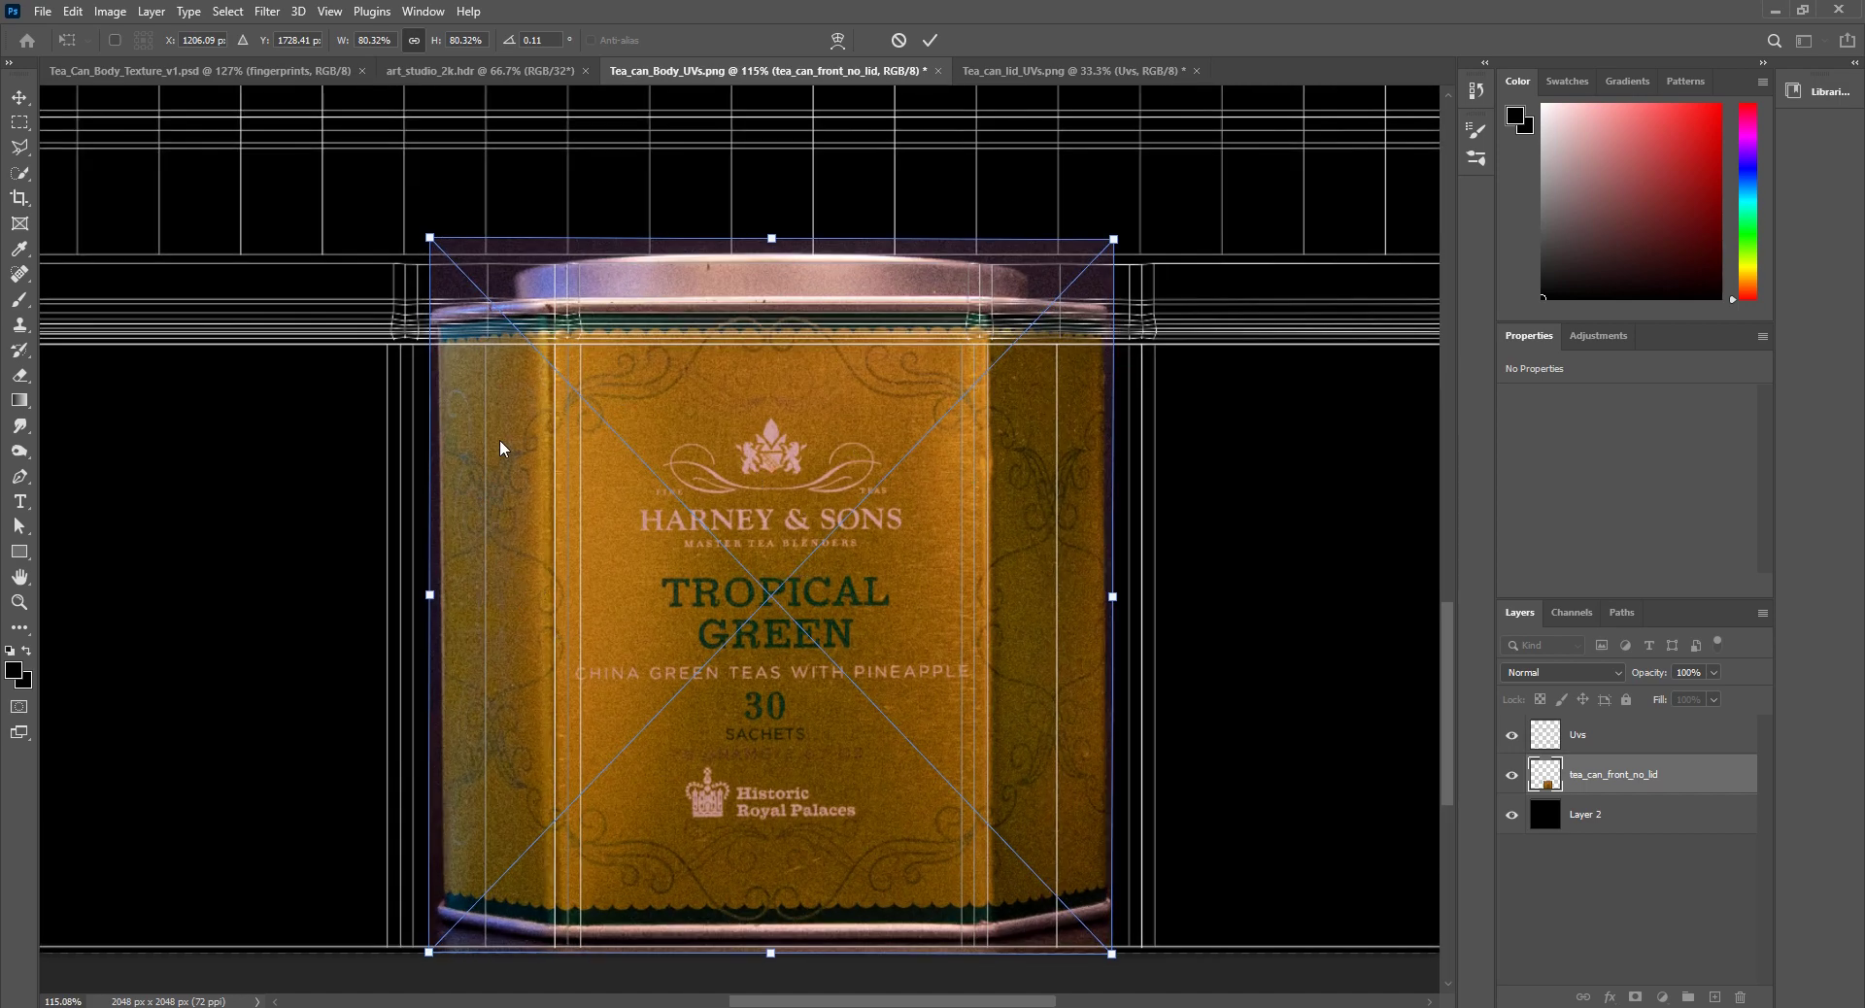
{"action": "key", "text": "Return"}
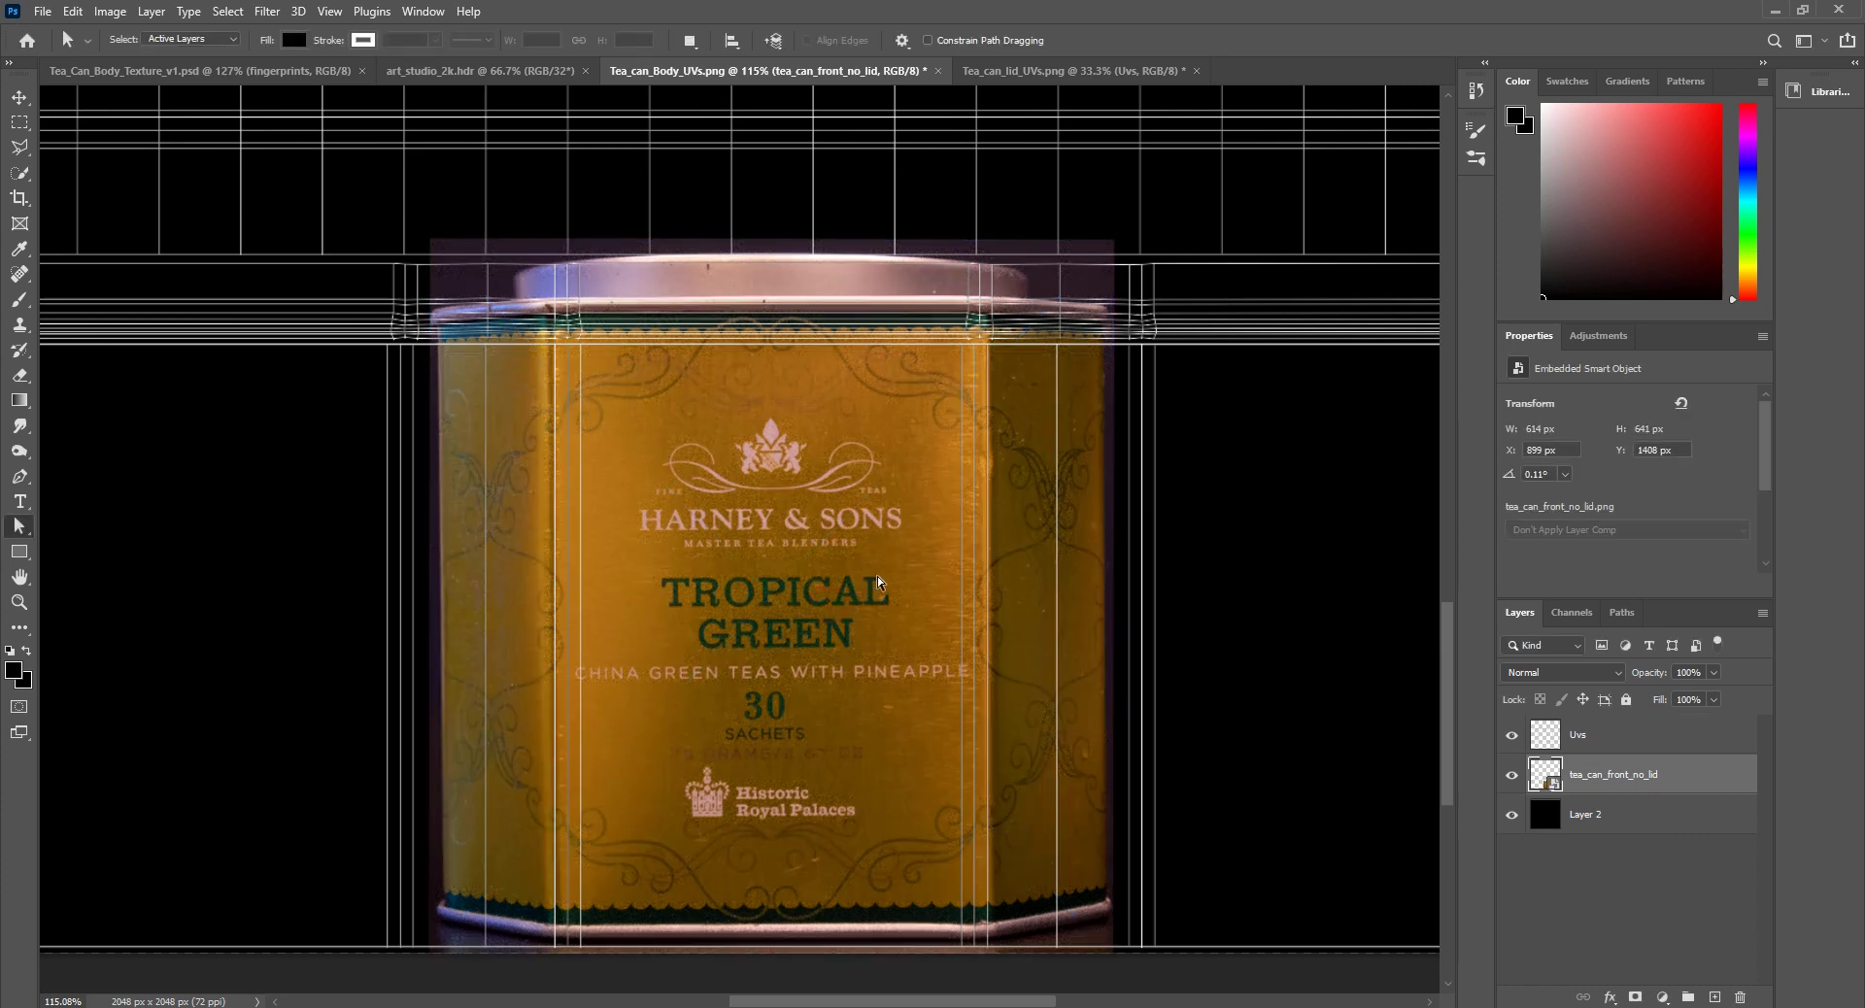
Step: Transform the can photo again, scaling it to about 76% and shifting it slightly to centre its front face on the UV panel
{"action": "key", "text": "ctrl+t"}
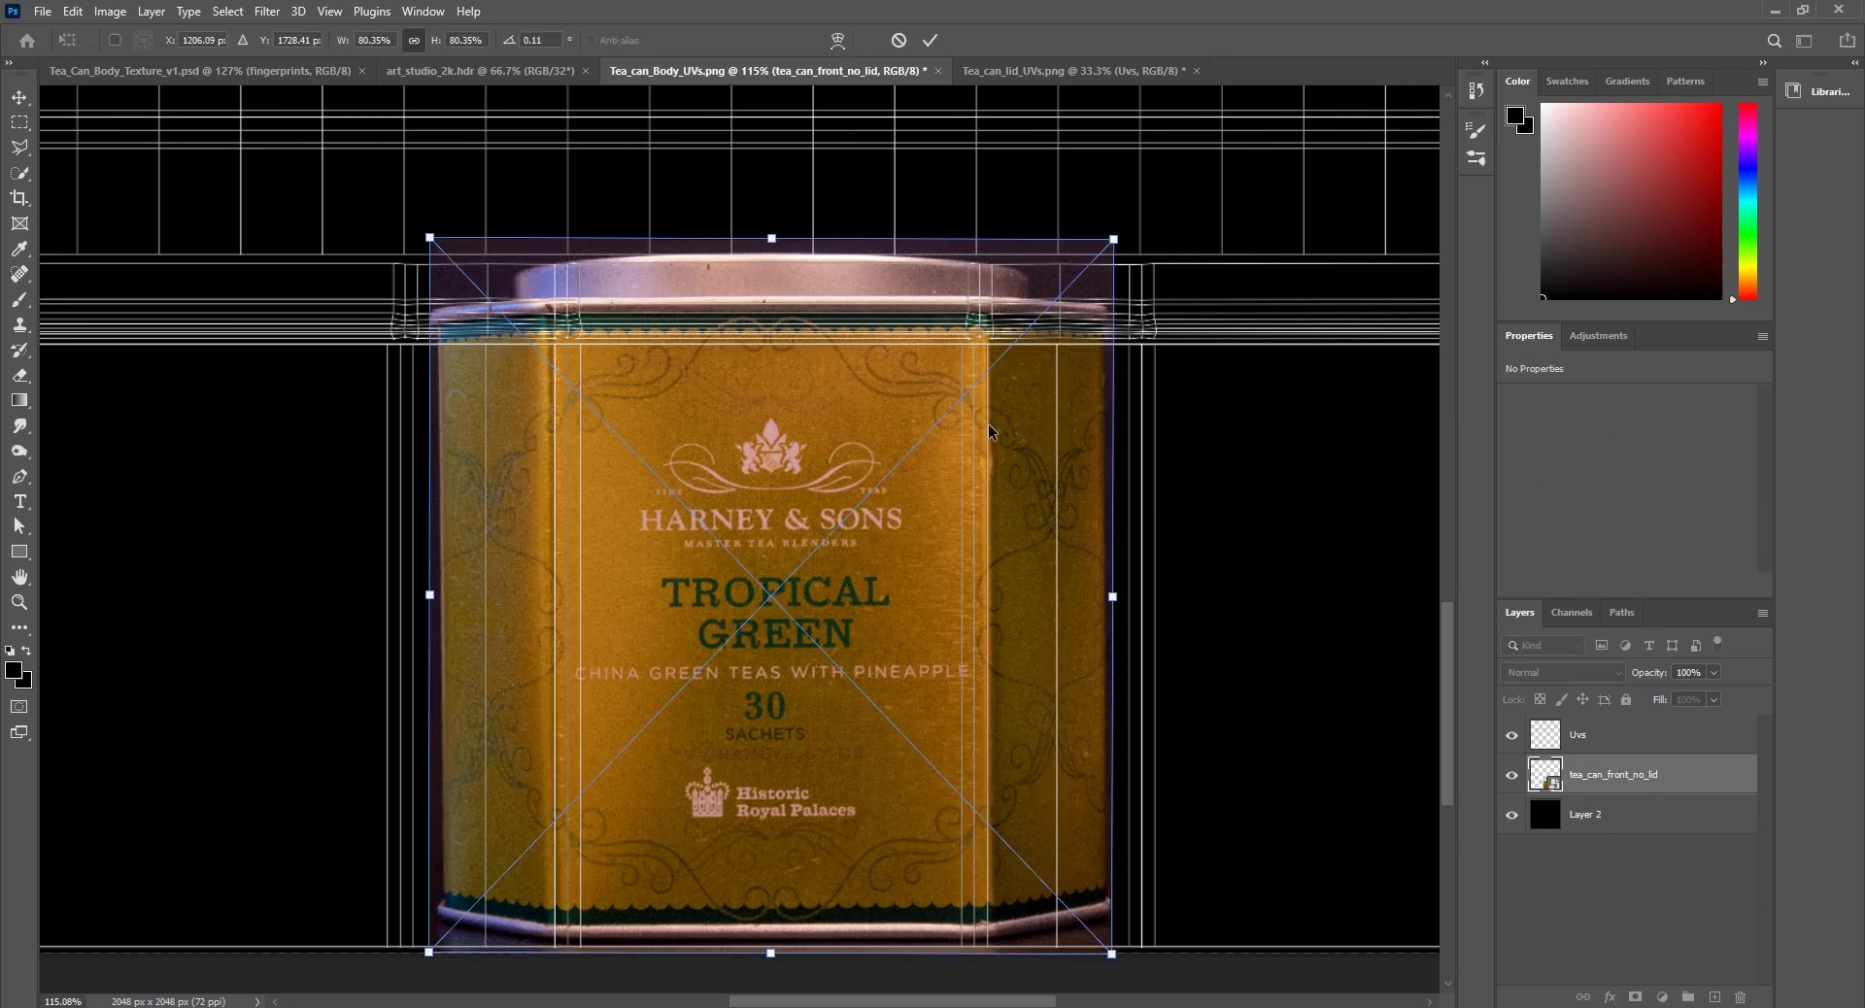
{"action": "left_click_drag", "start_coordinate": [1113, 235], "coordinate": [1083, 282]}
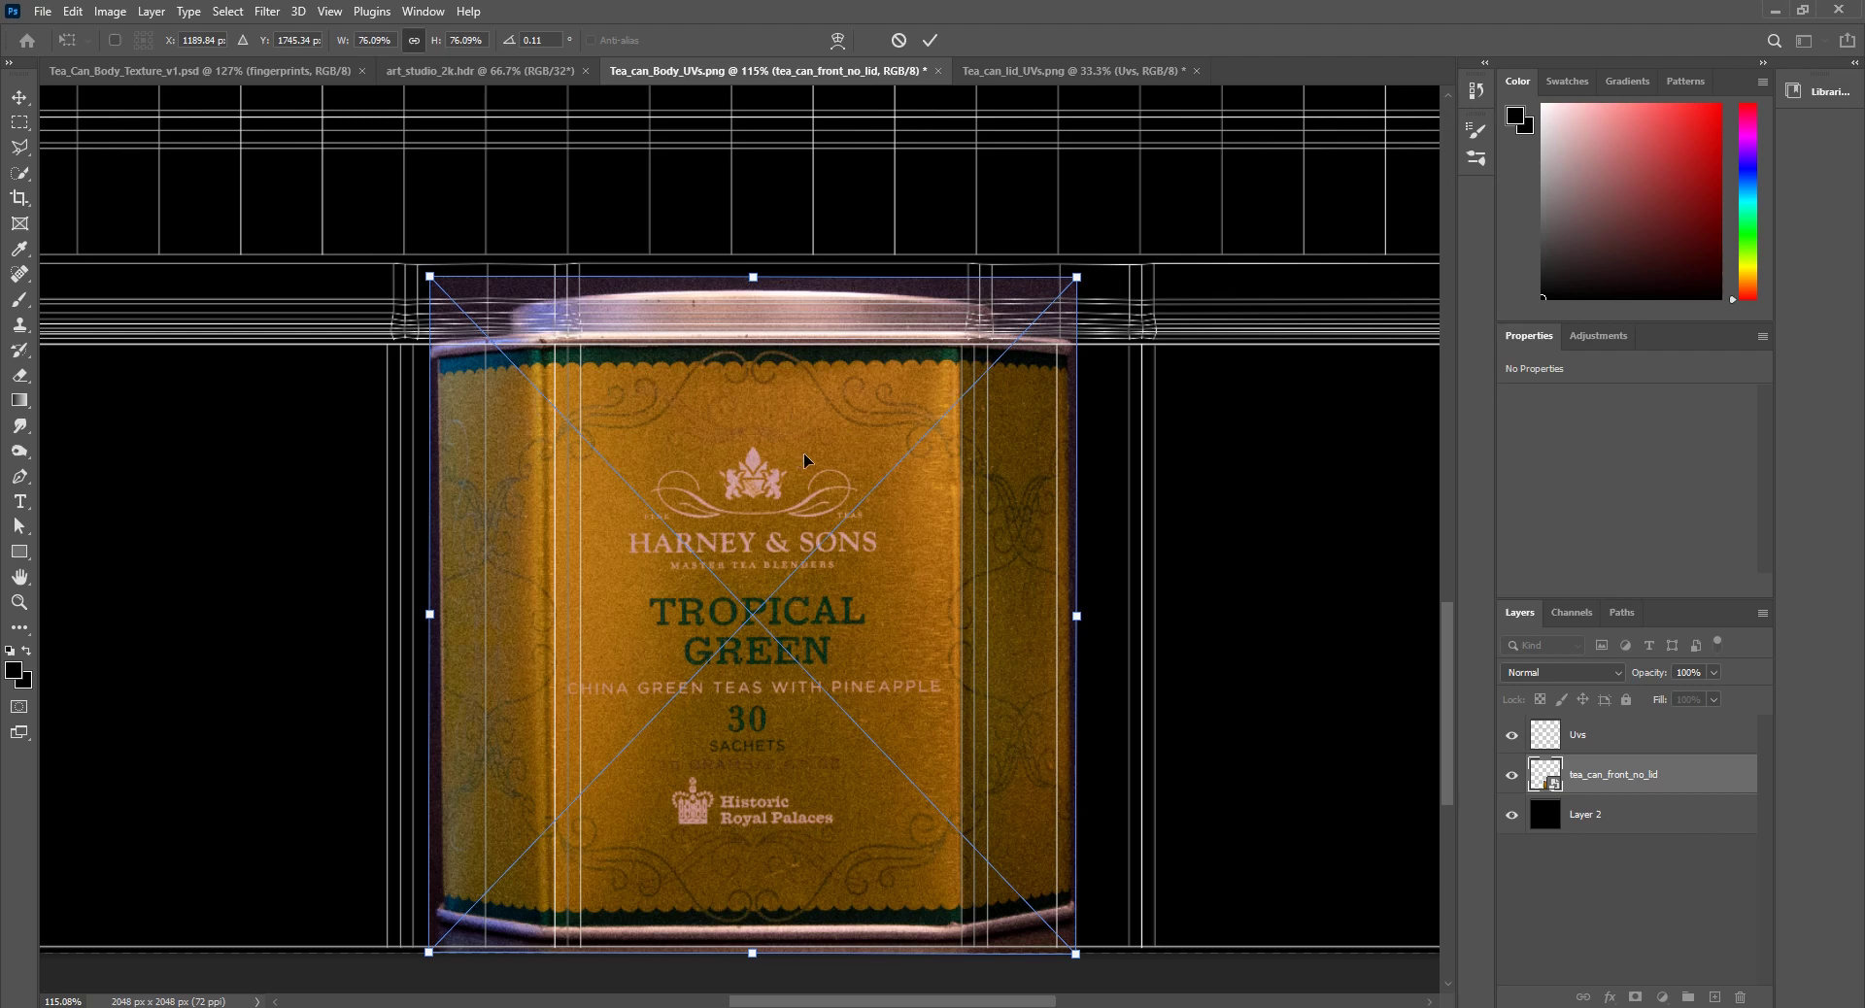
{"action": "left_click_drag", "start_coordinate": [804, 455], "coordinate": [813, 456]}
{"action": "key", "text": "Return"}
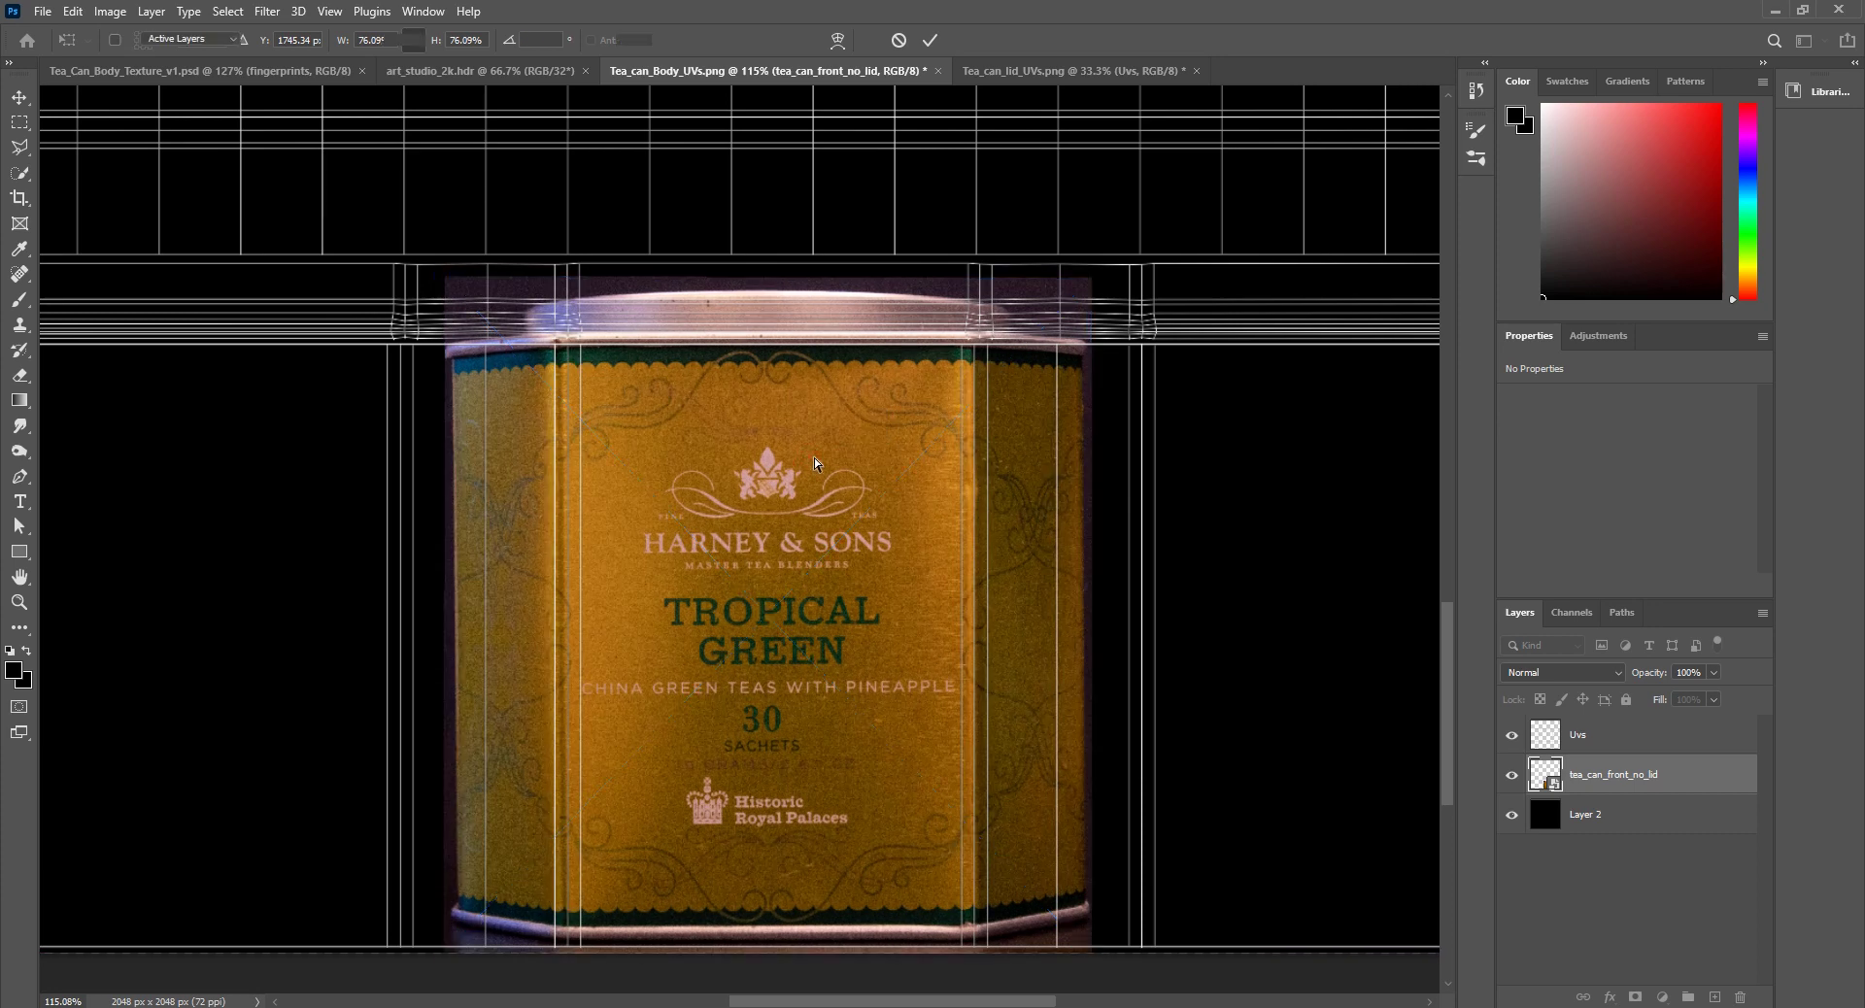
{"action": "key", "text": "a"}
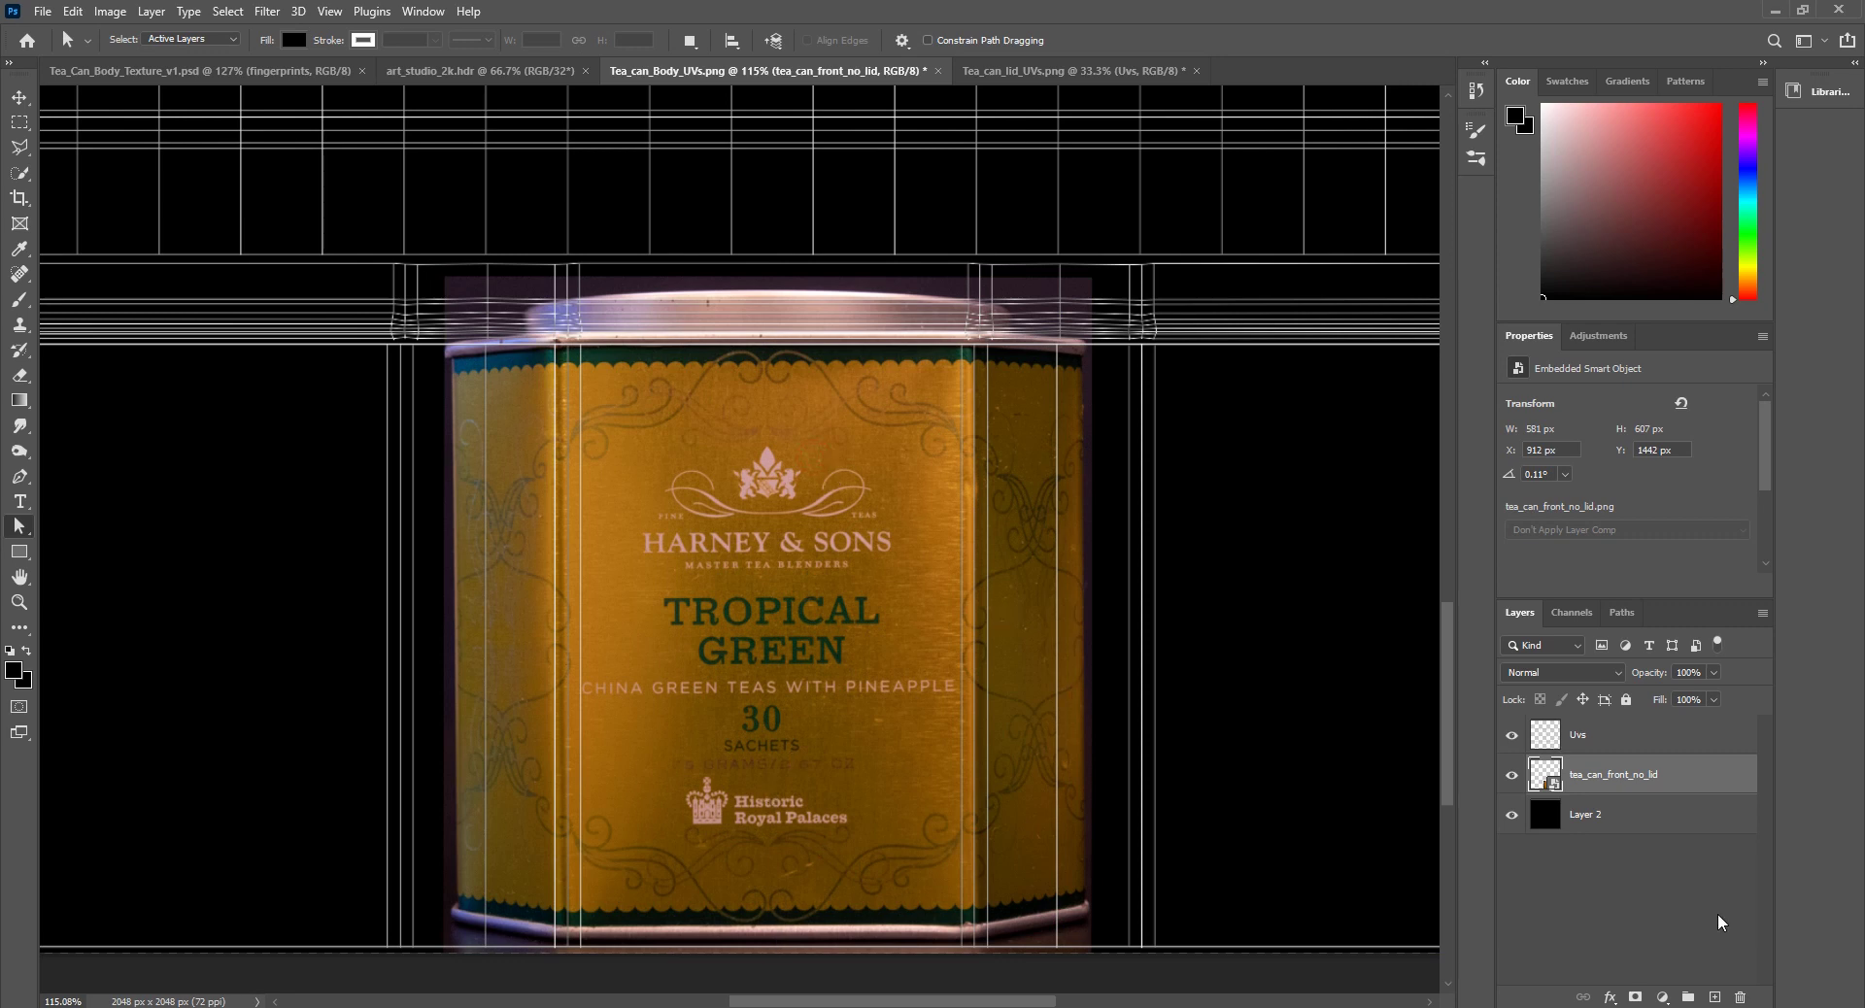
Step: Add a new empty layer directly above the placed tea_can_front_no_lid photo
{"action": "left_click", "coordinate": [1714, 997]}
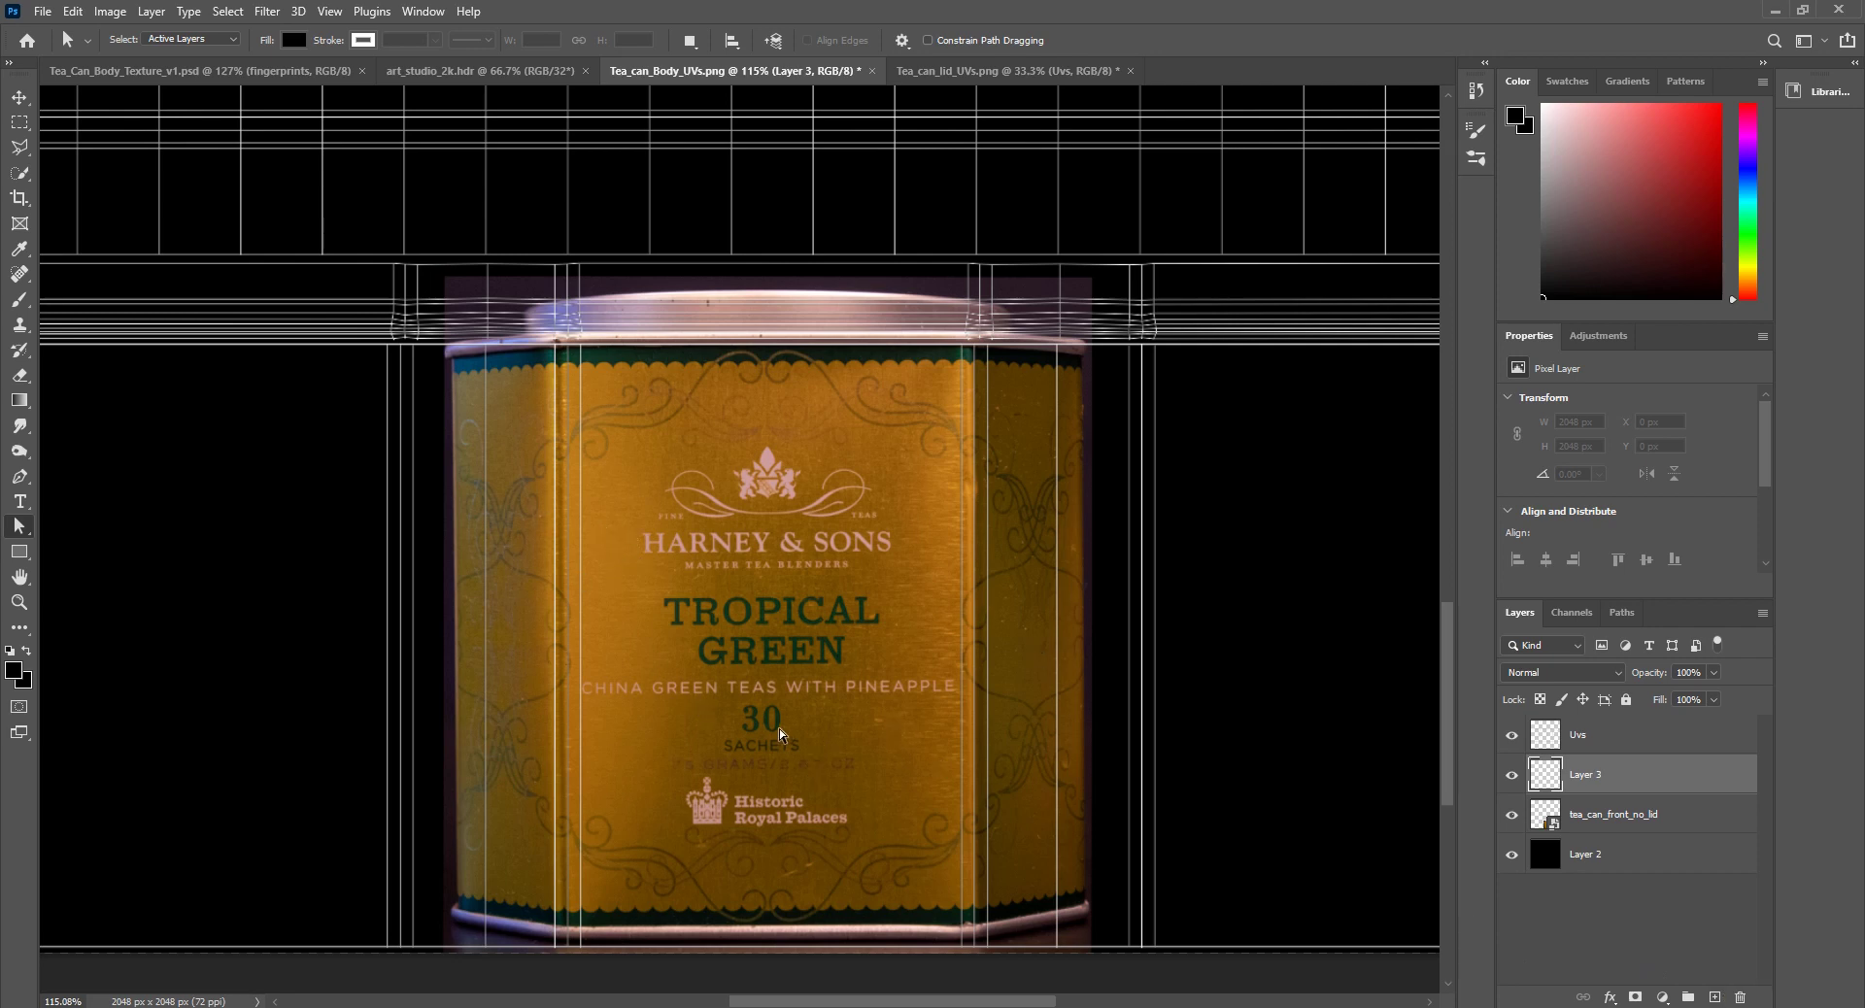
{"action": "scroll", "coordinate": [759, 689], "scroll_direction": "up", "scroll_amount": 5, "text": "alt"}
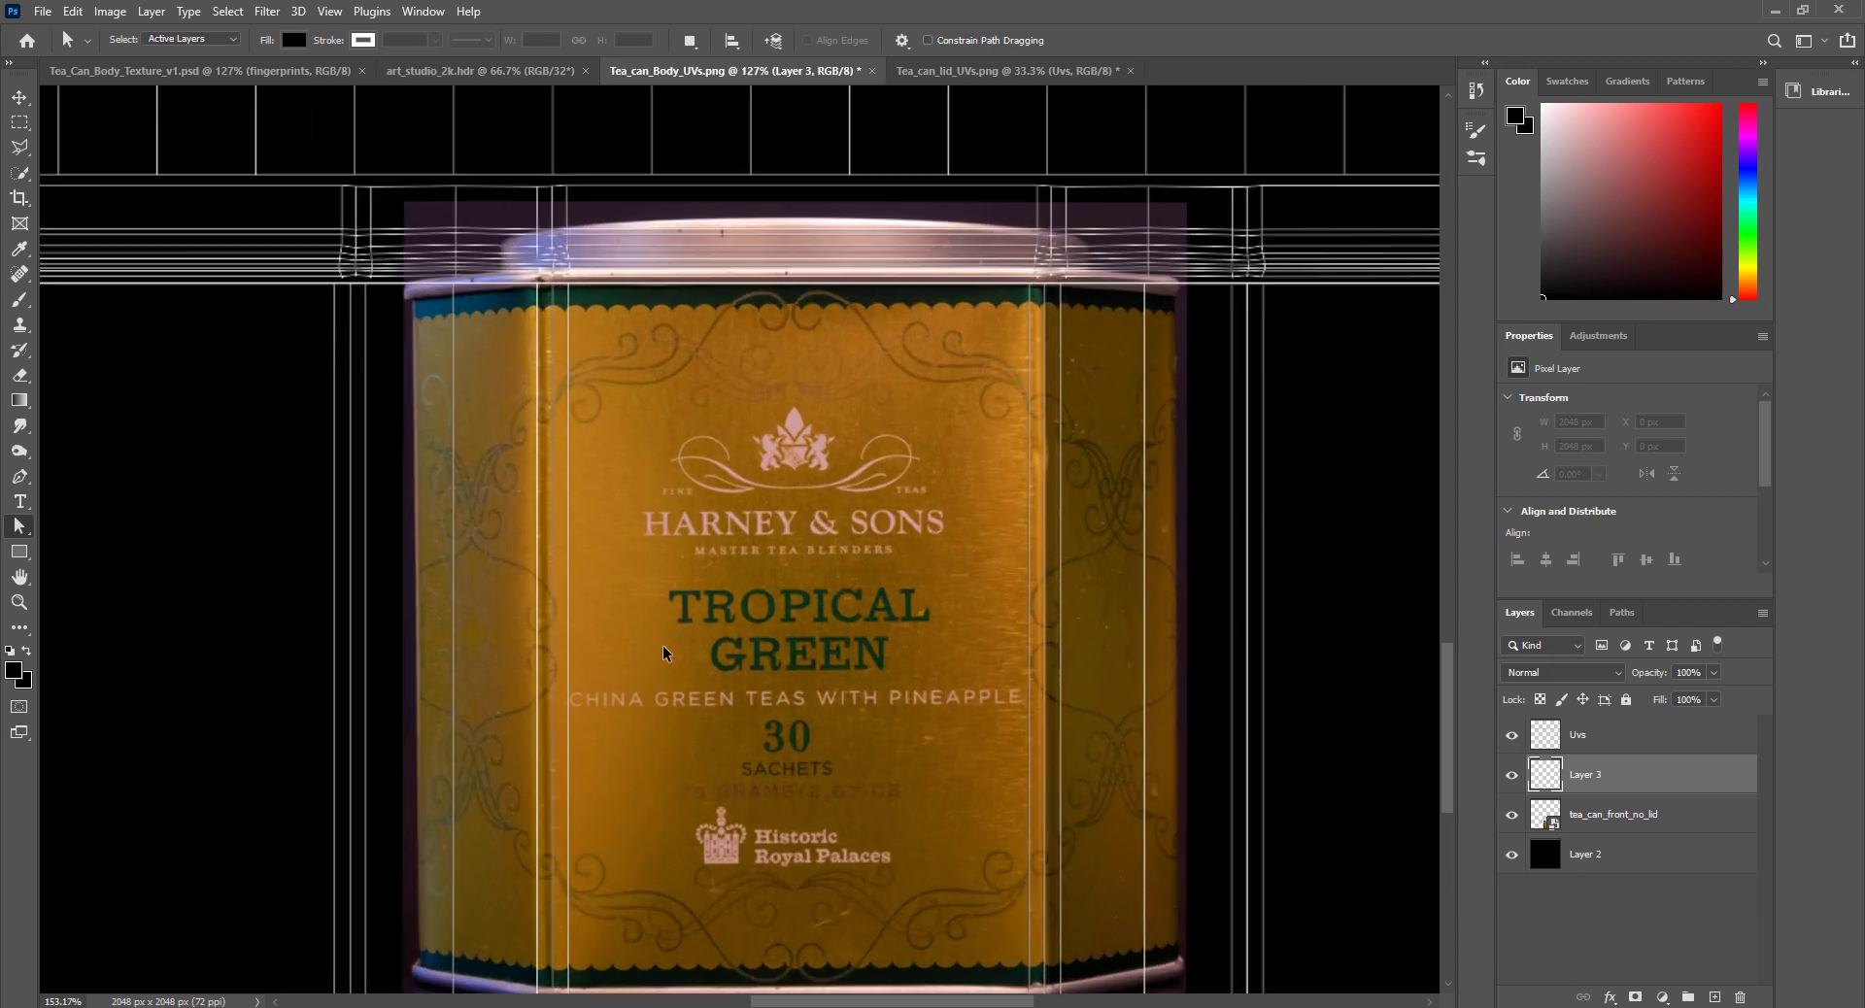
{"action": "scroll", "coordinate": [1088, 699], "scroll_direction": "down", "scroll_amount": 10, "text": "alt"}
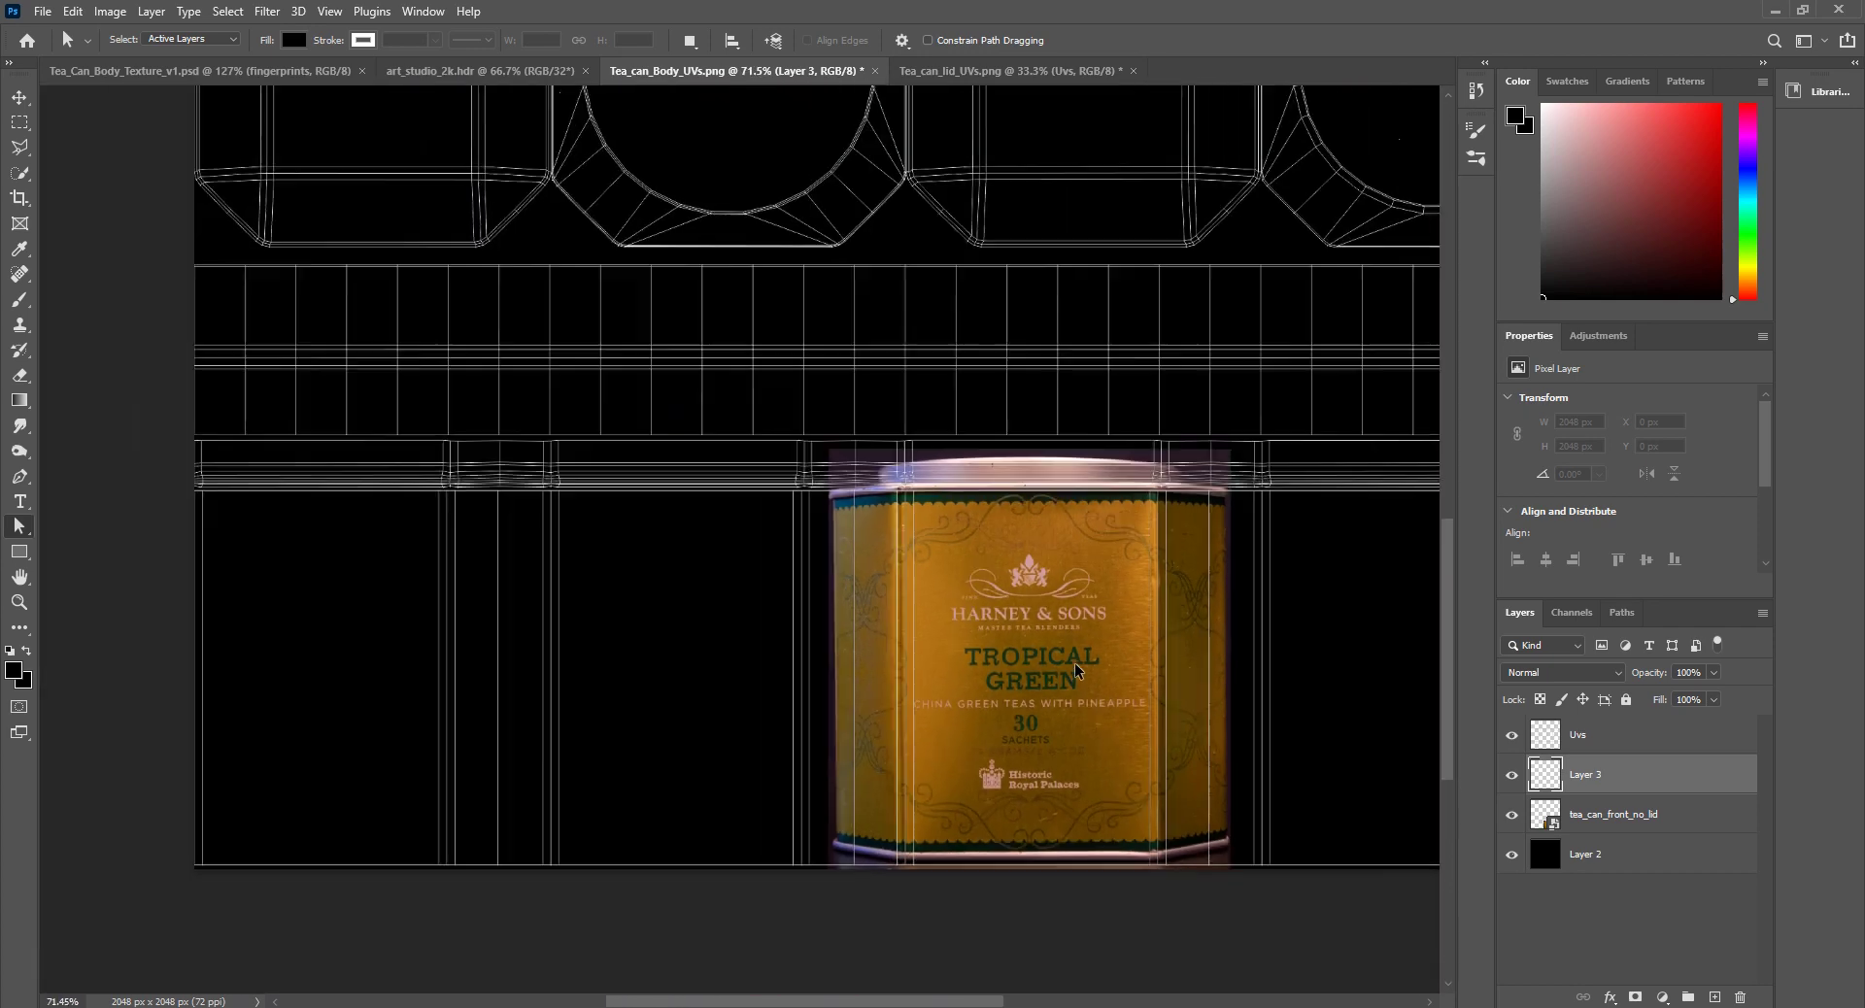
{"action": "scroll", "coordinate": [1115, 680], "scroll_direction": "down", "scroll_amount": 2}
{"action": "scroll", "coordinate": [1101, 657], "scroll_direction": "down", "scroll_amount": 2, "text": "alt"}
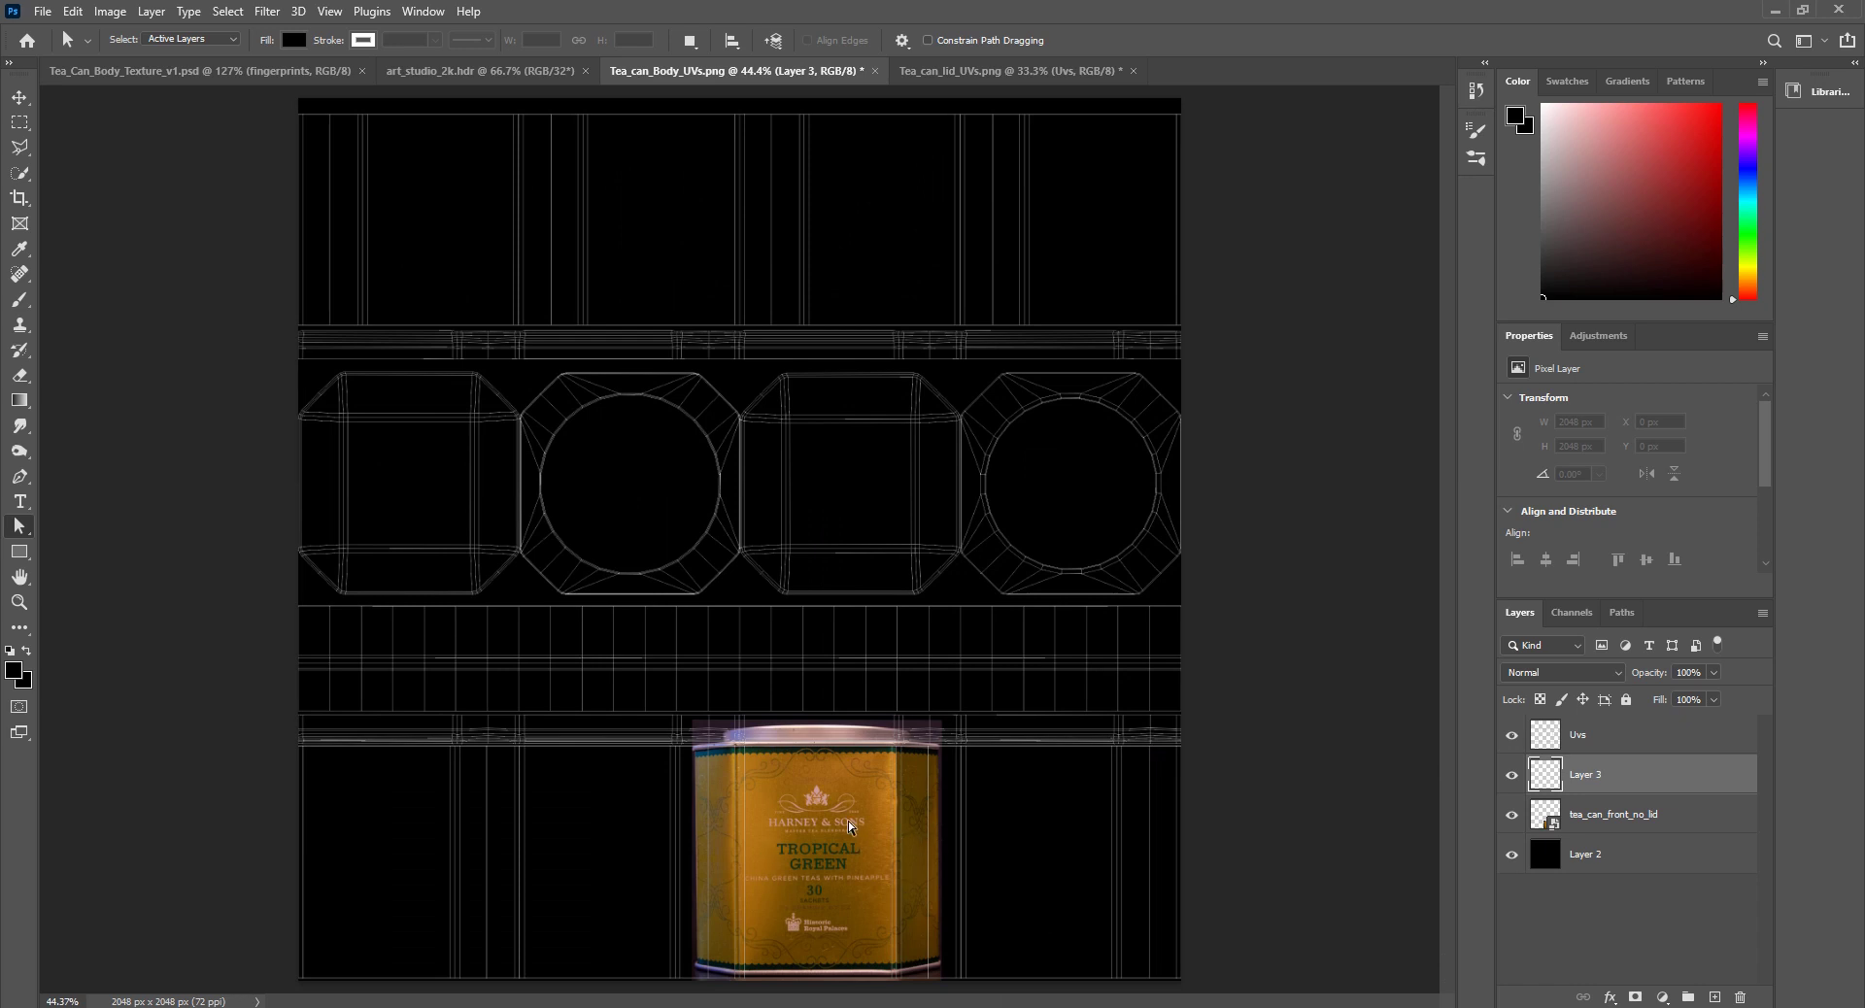
{"action": "scroll", "coordinate": [831, 854], "scroll_direction": "up", "scroll_amount": 3, "text": "alt"}
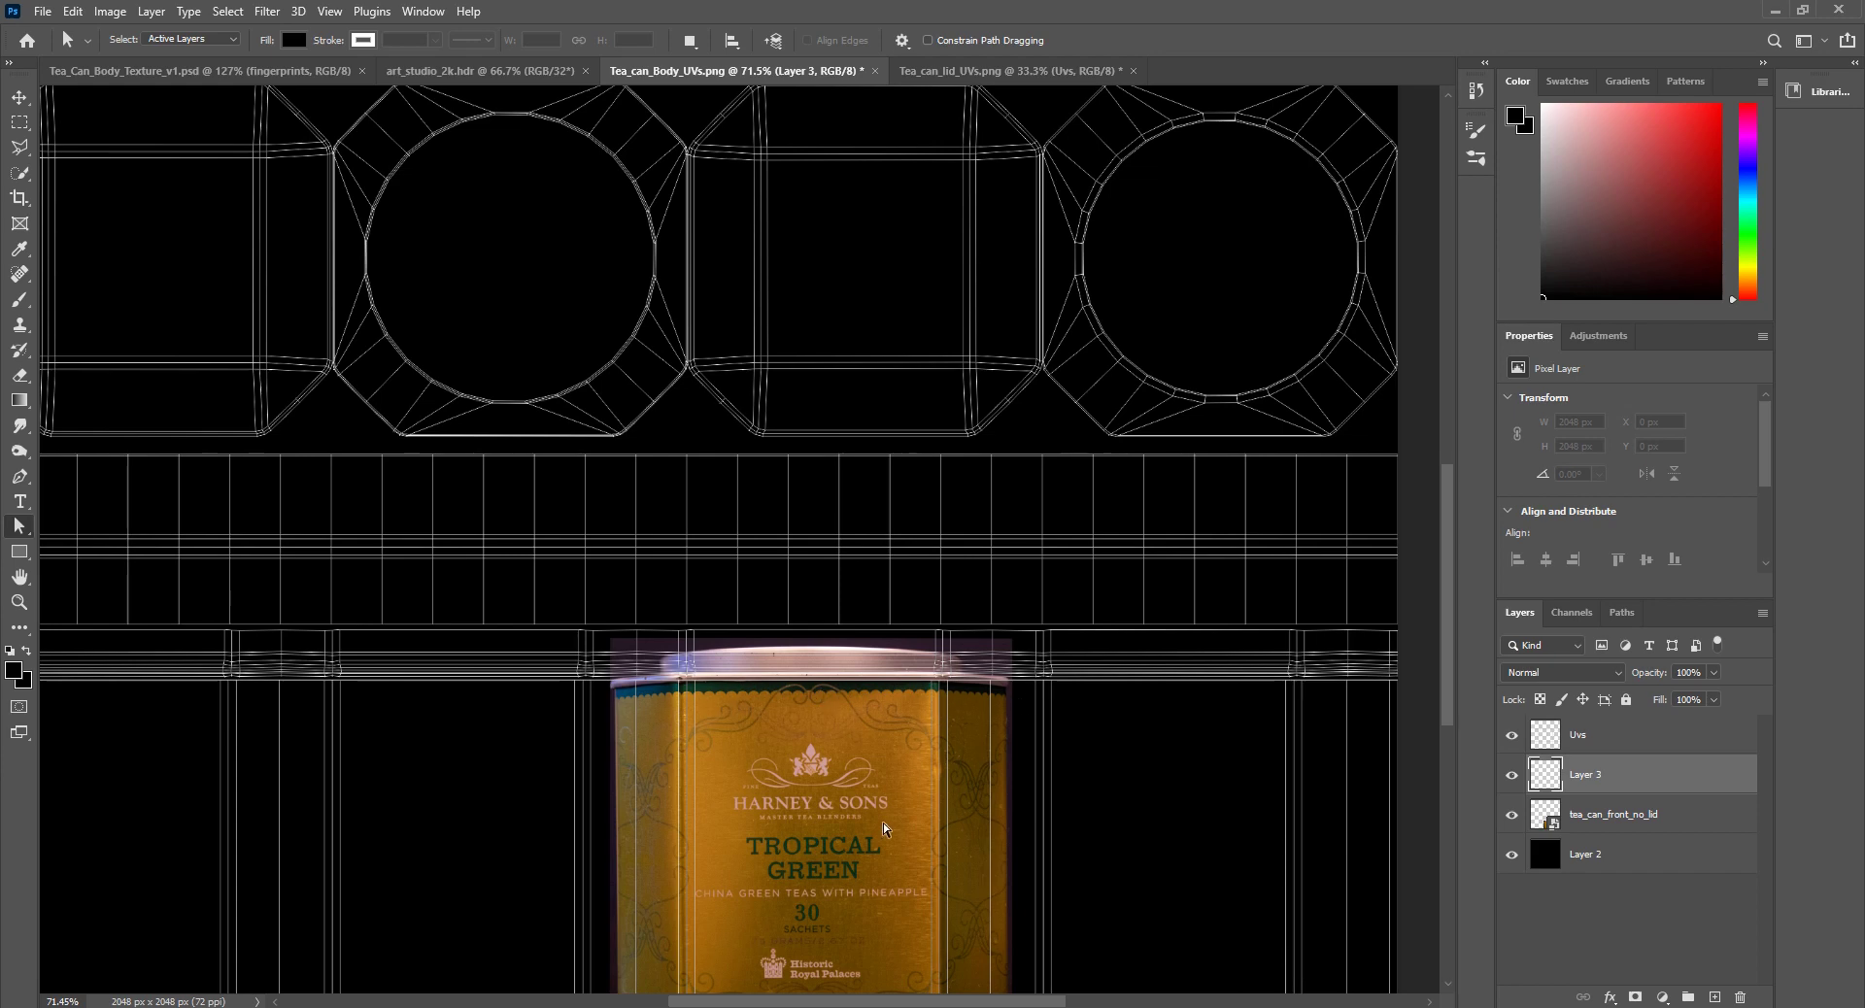
{"action": "scroll", "coordinate": [816, 864], "scroll_direction": "down", "scroll_amount": 5, "text": "alt"}
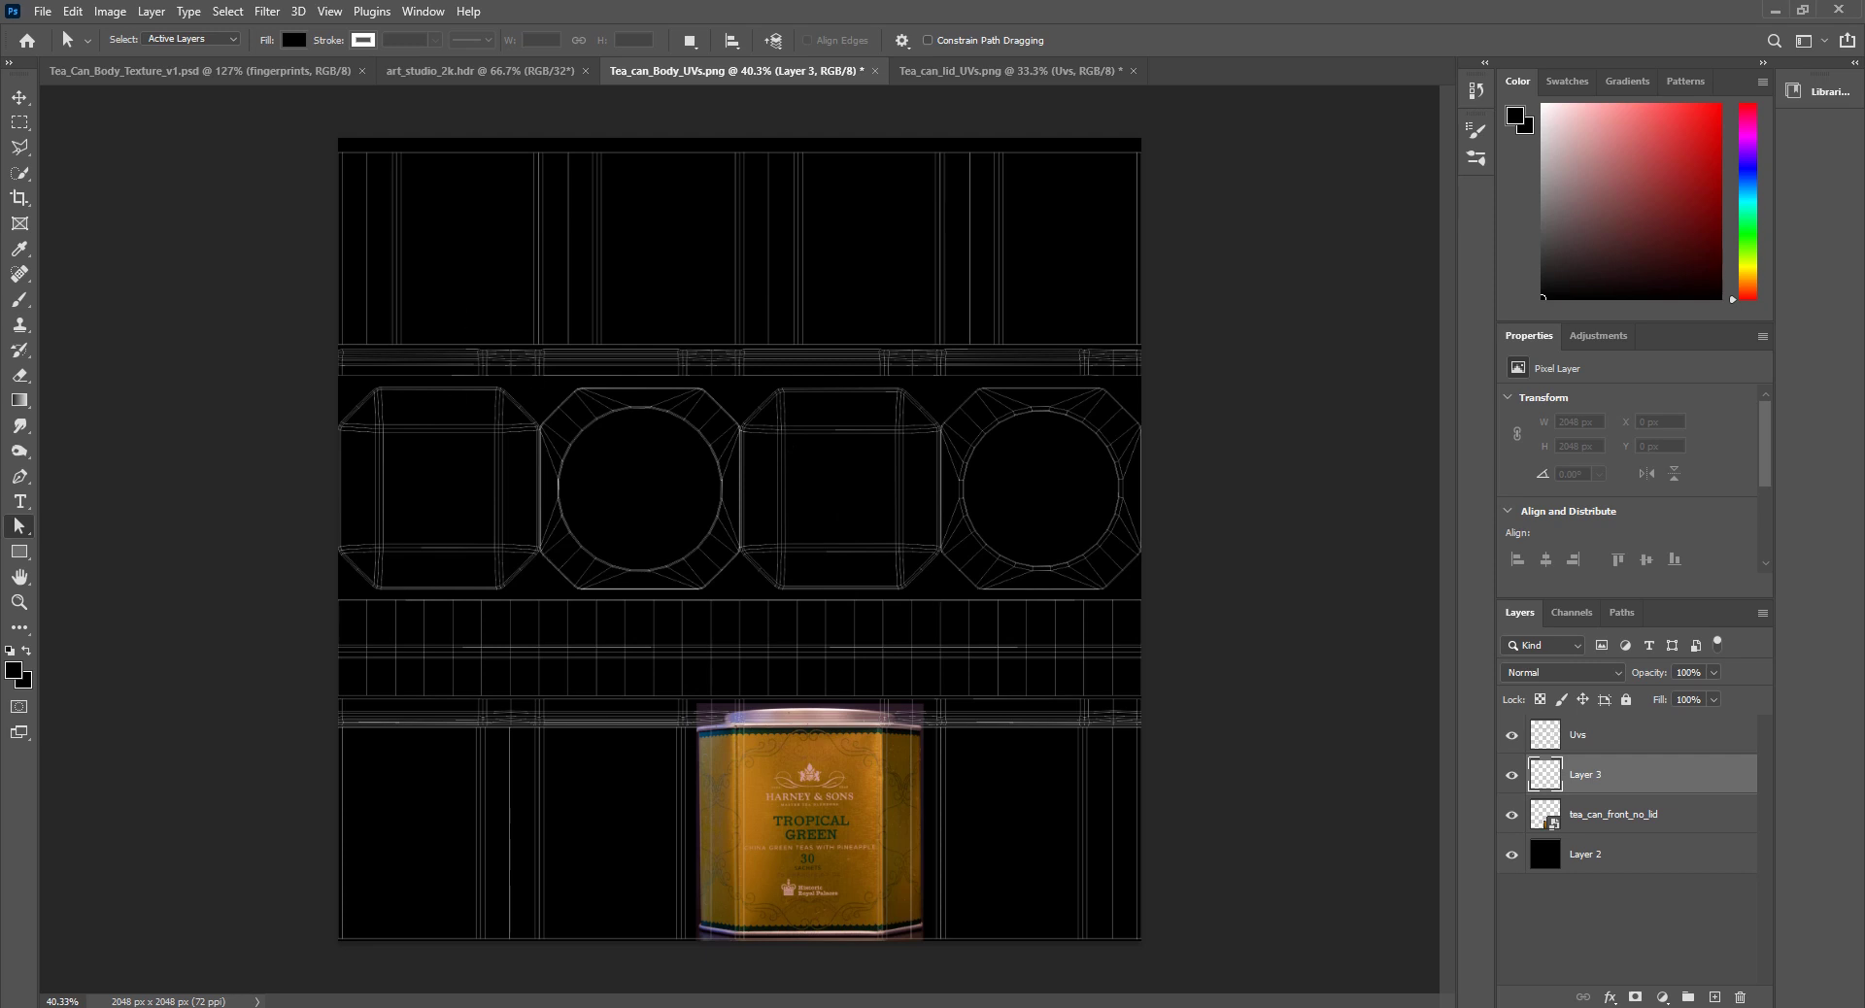
Step: Switch to Chrome, search Google for "arnold for maya ai standard surface" and open the Standard Surface page of the Arnold for Maya User Guide
{"action": "left_click", "coordinate": [524, 1007]}
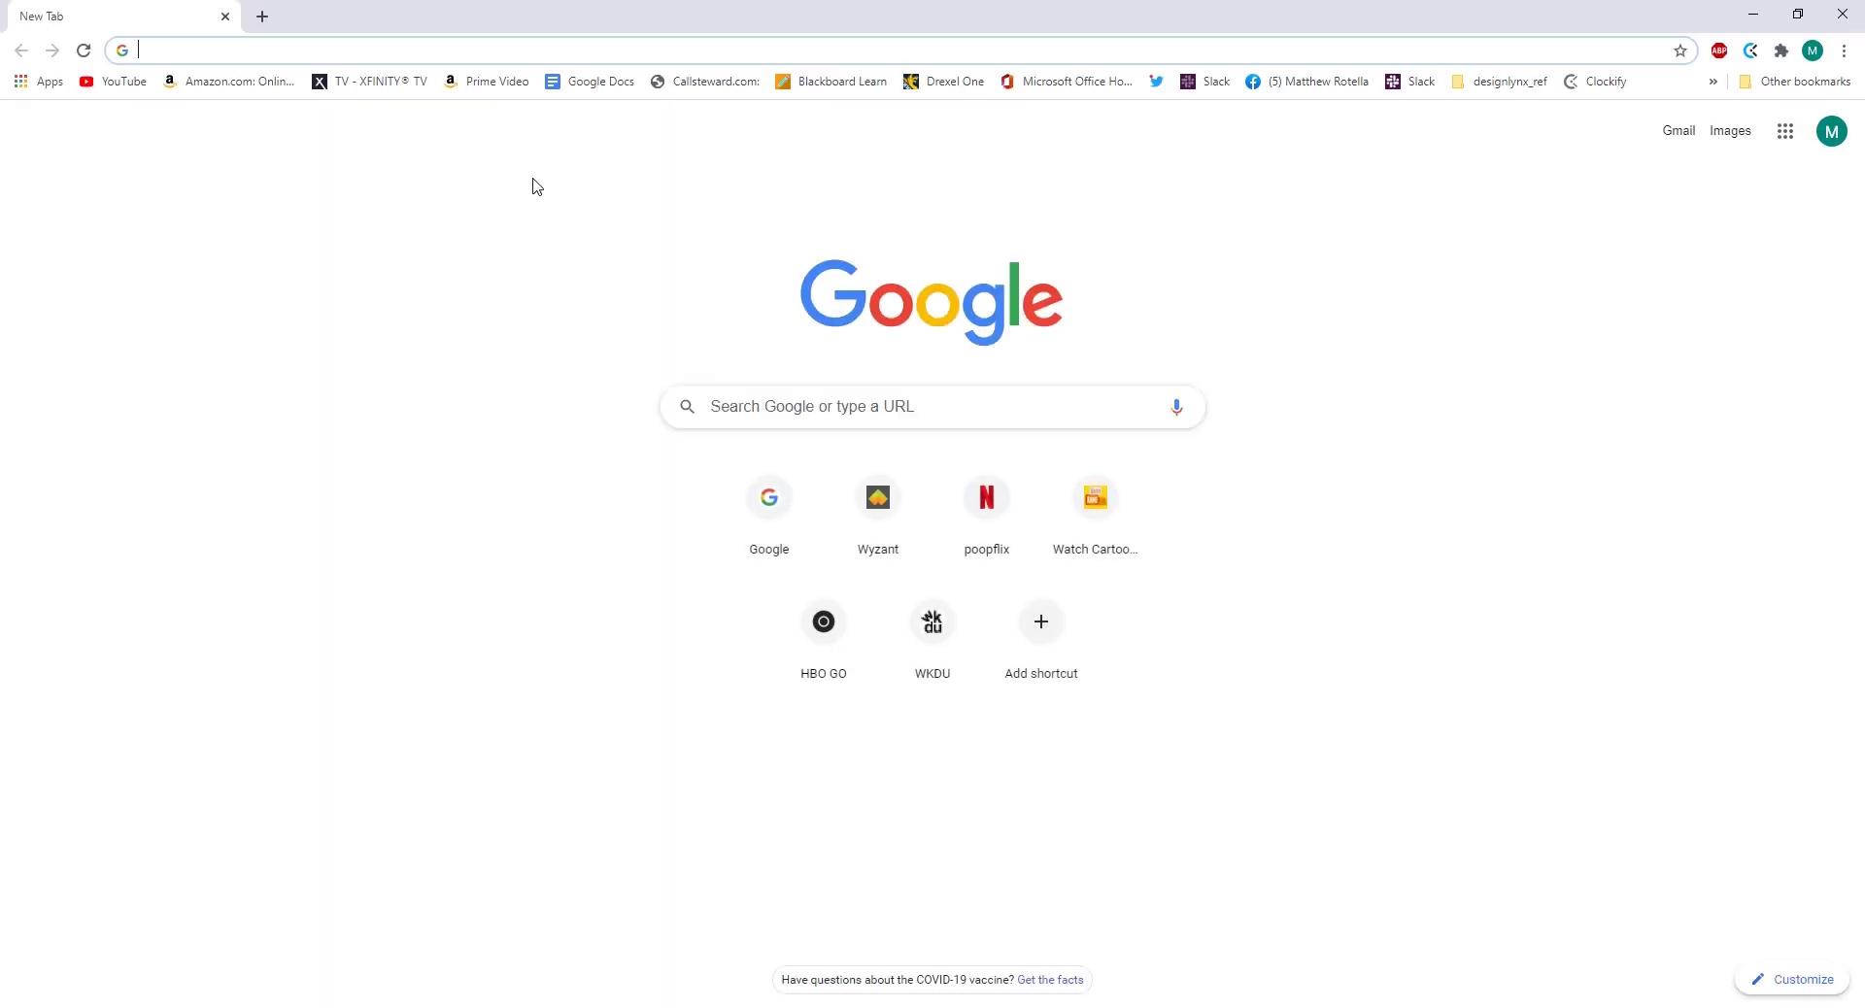
{"action": "left_click", "coordinate": [785, 553]}
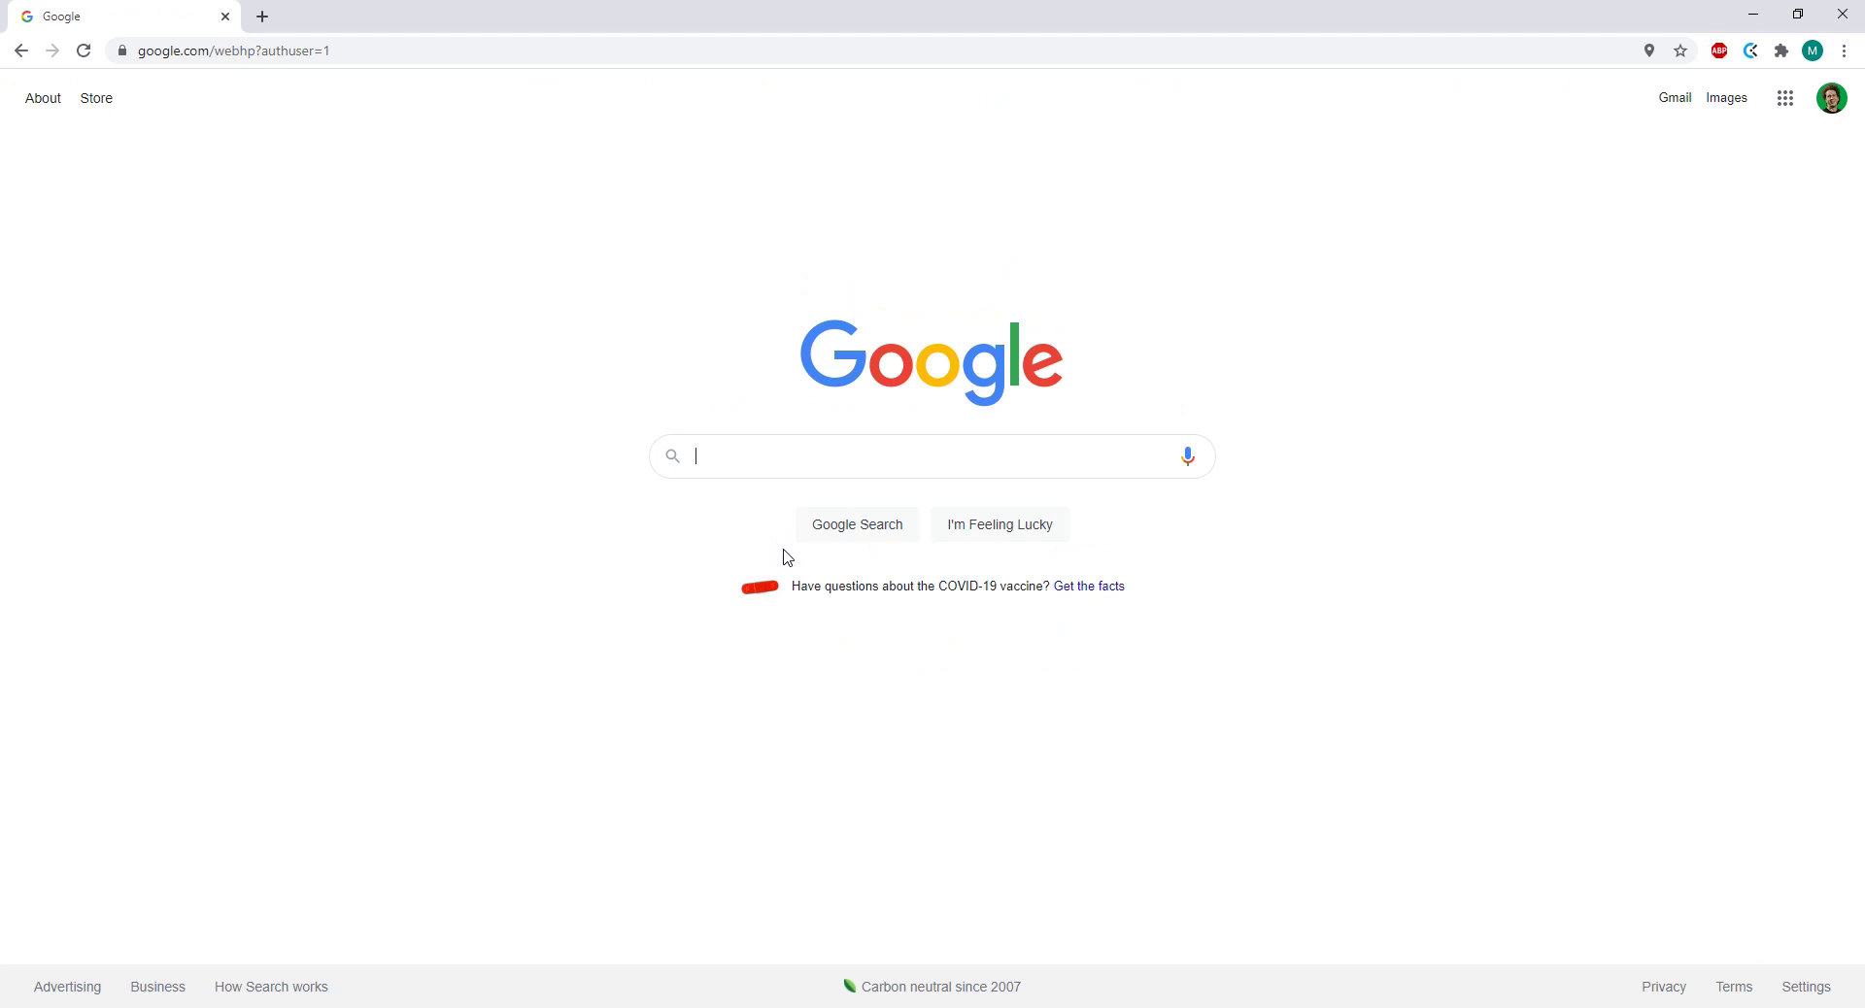
{"action": "type", "text": "ar"}
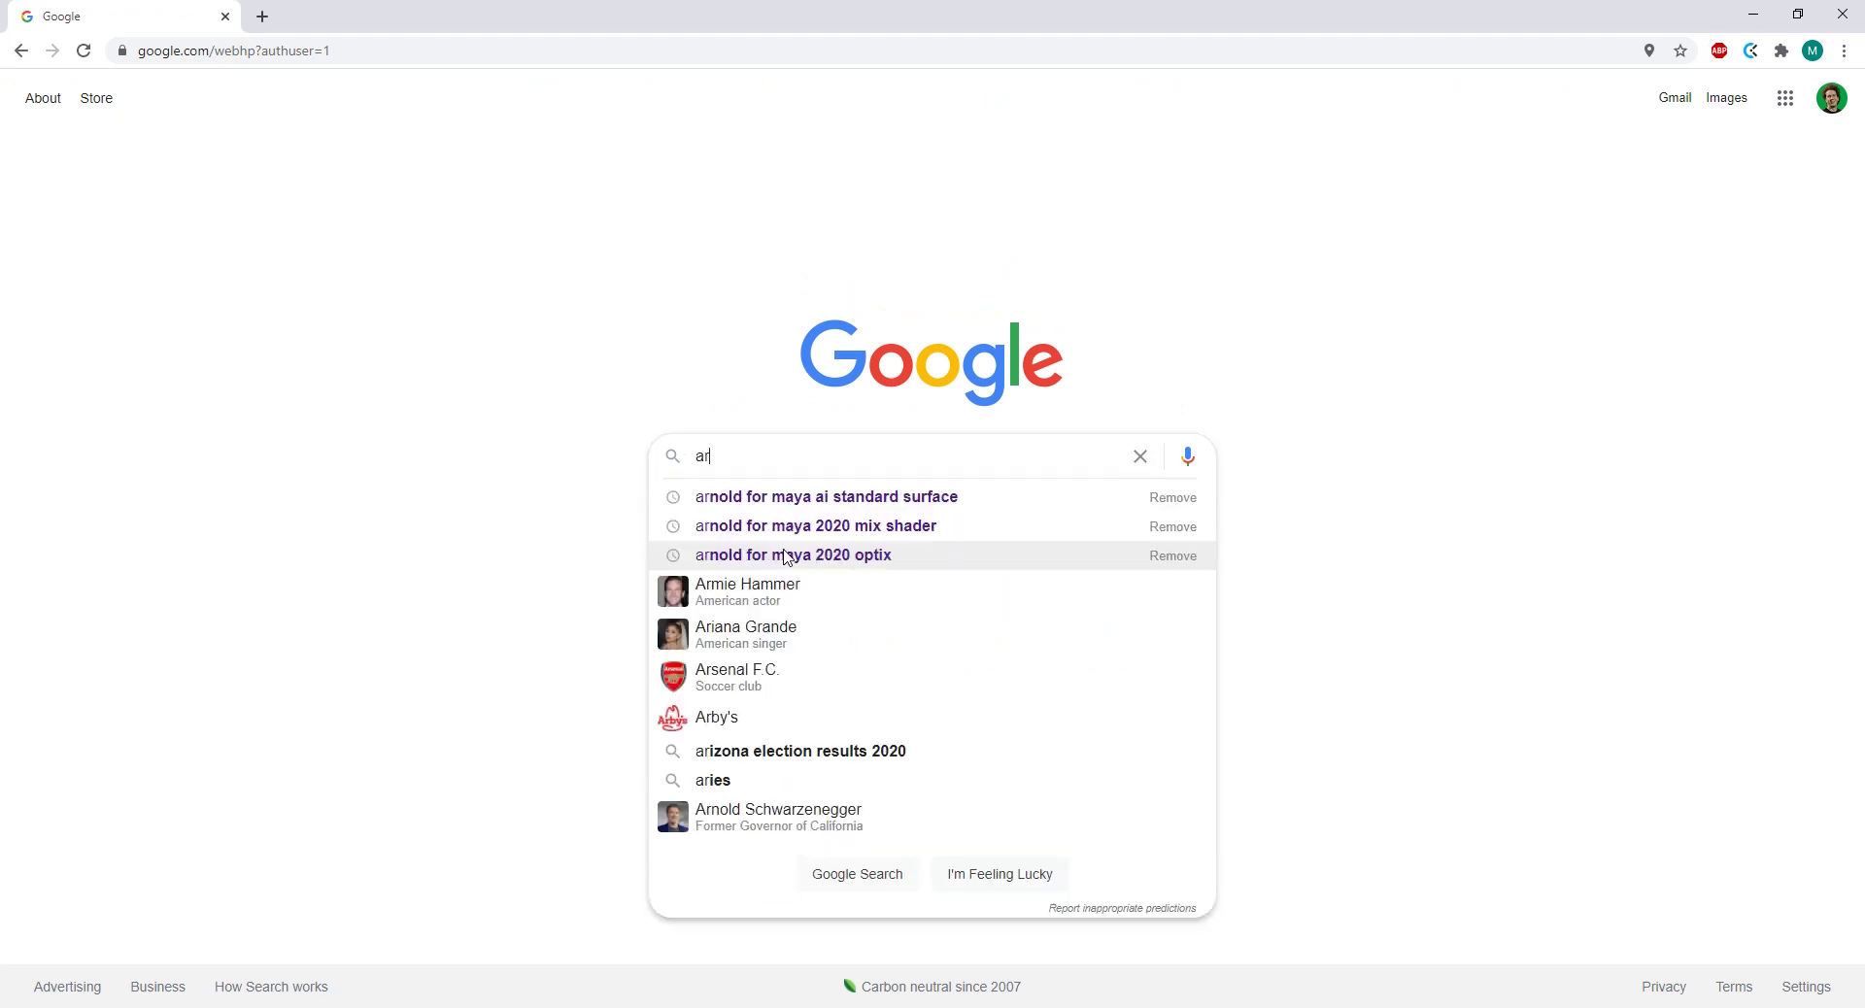
{"action": "left_click", "coordinate": [812, 498]}
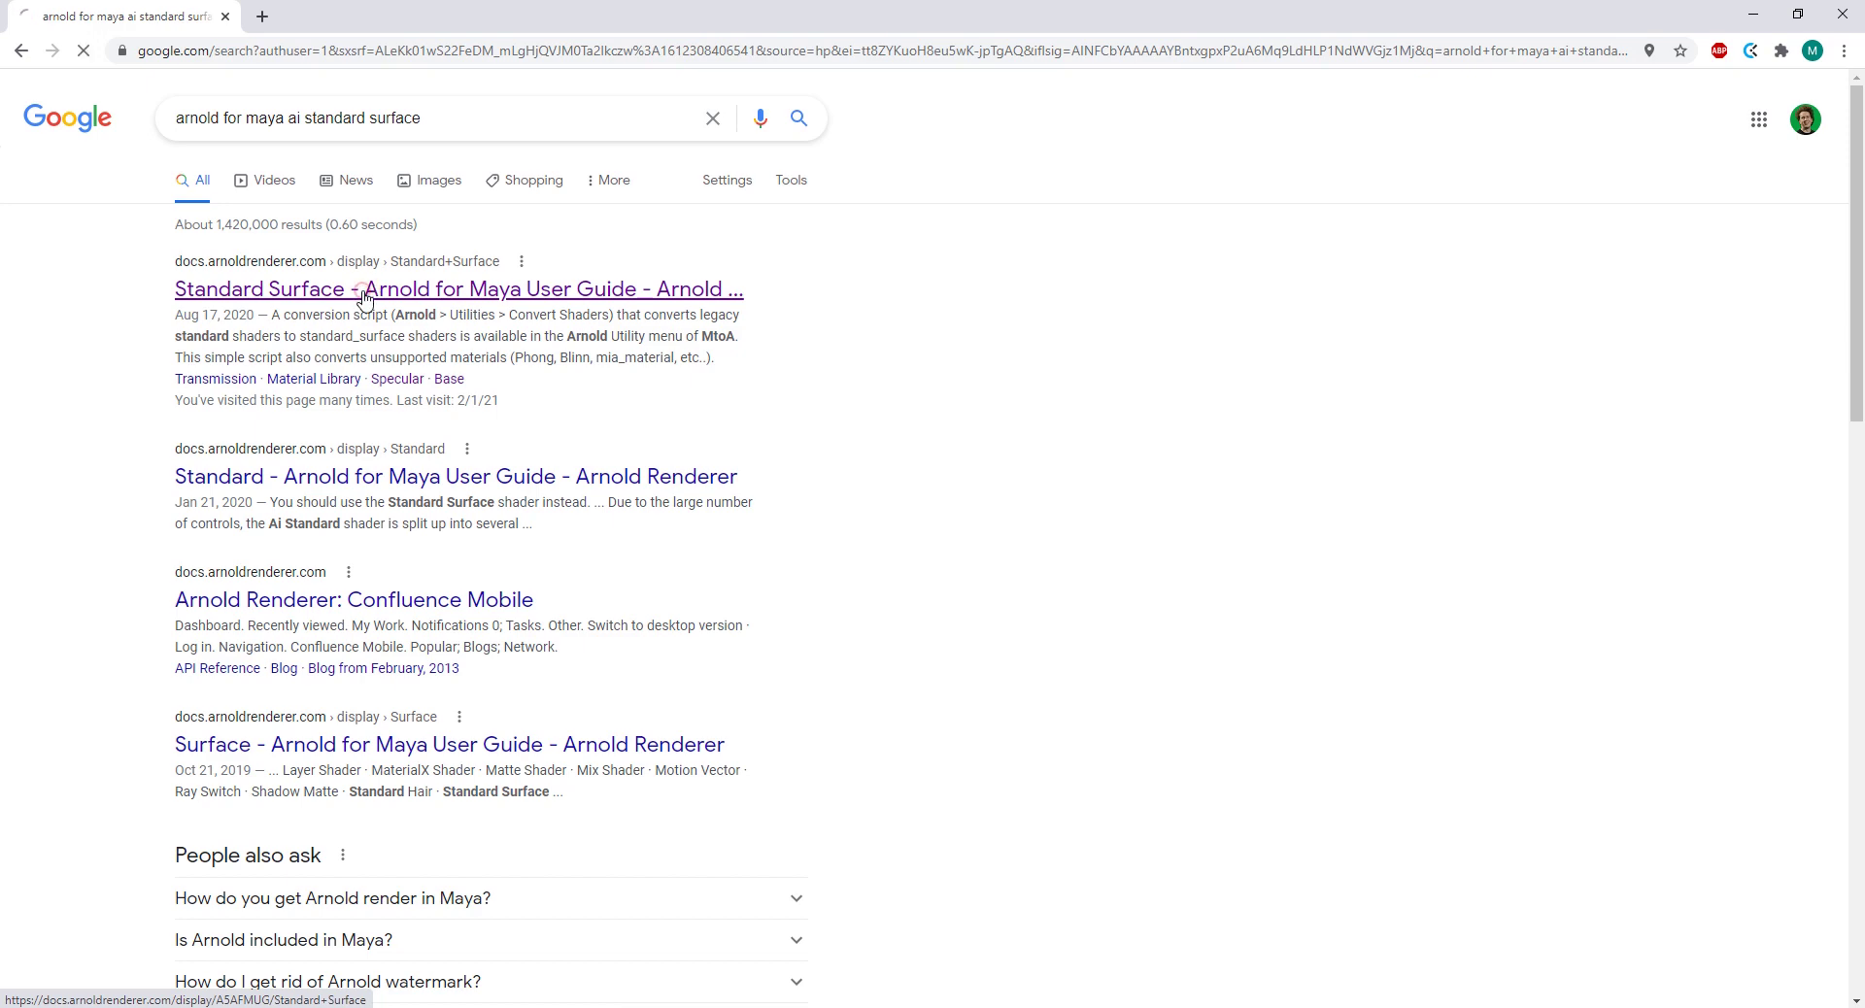
{"action": "left_click", "coordinate": [361, 292]}
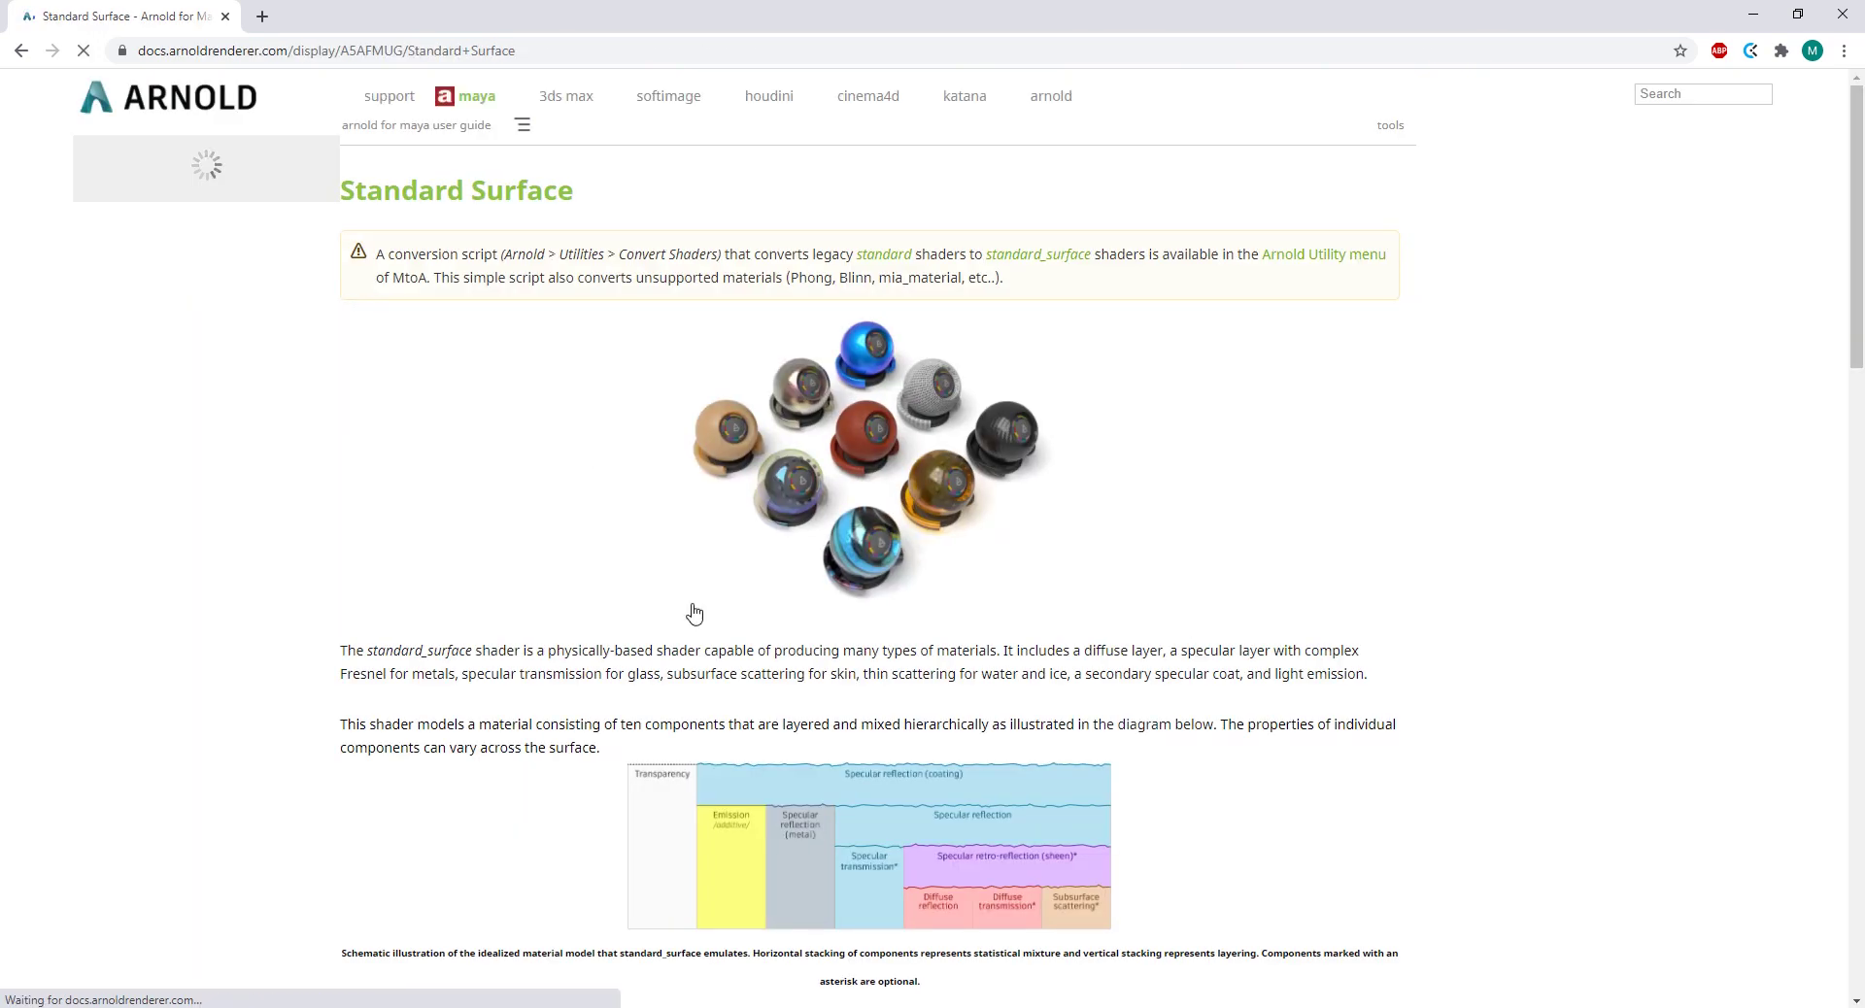
Step: Open the Base settings page from the control groups listed on the Standard Surface page
{"action": "scroll", "coordinate": [690, 609], "scroll_direction": "down", "scroll_amount": 6}
{"action": "scroll", "coordinate": [692, 609], "scroll_direction": "down", "scroll_amount": 10}
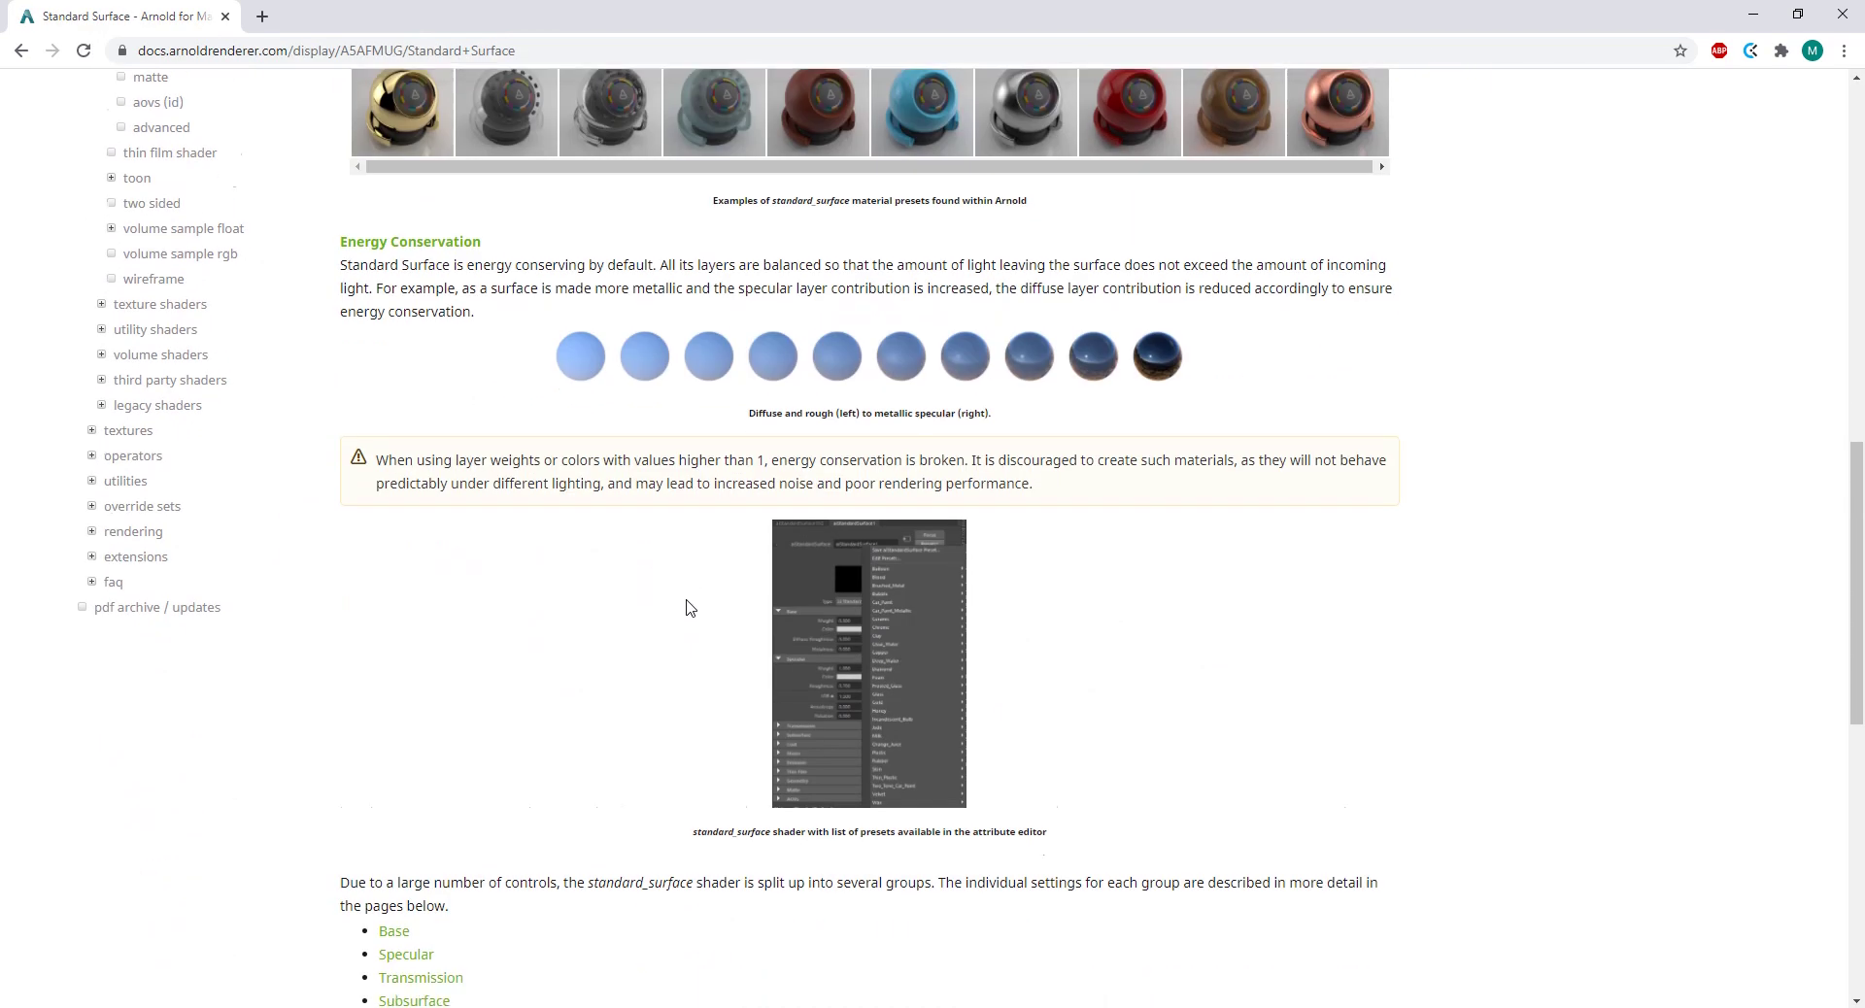
{"action": "left_click", "coordinate": [404, 571]}
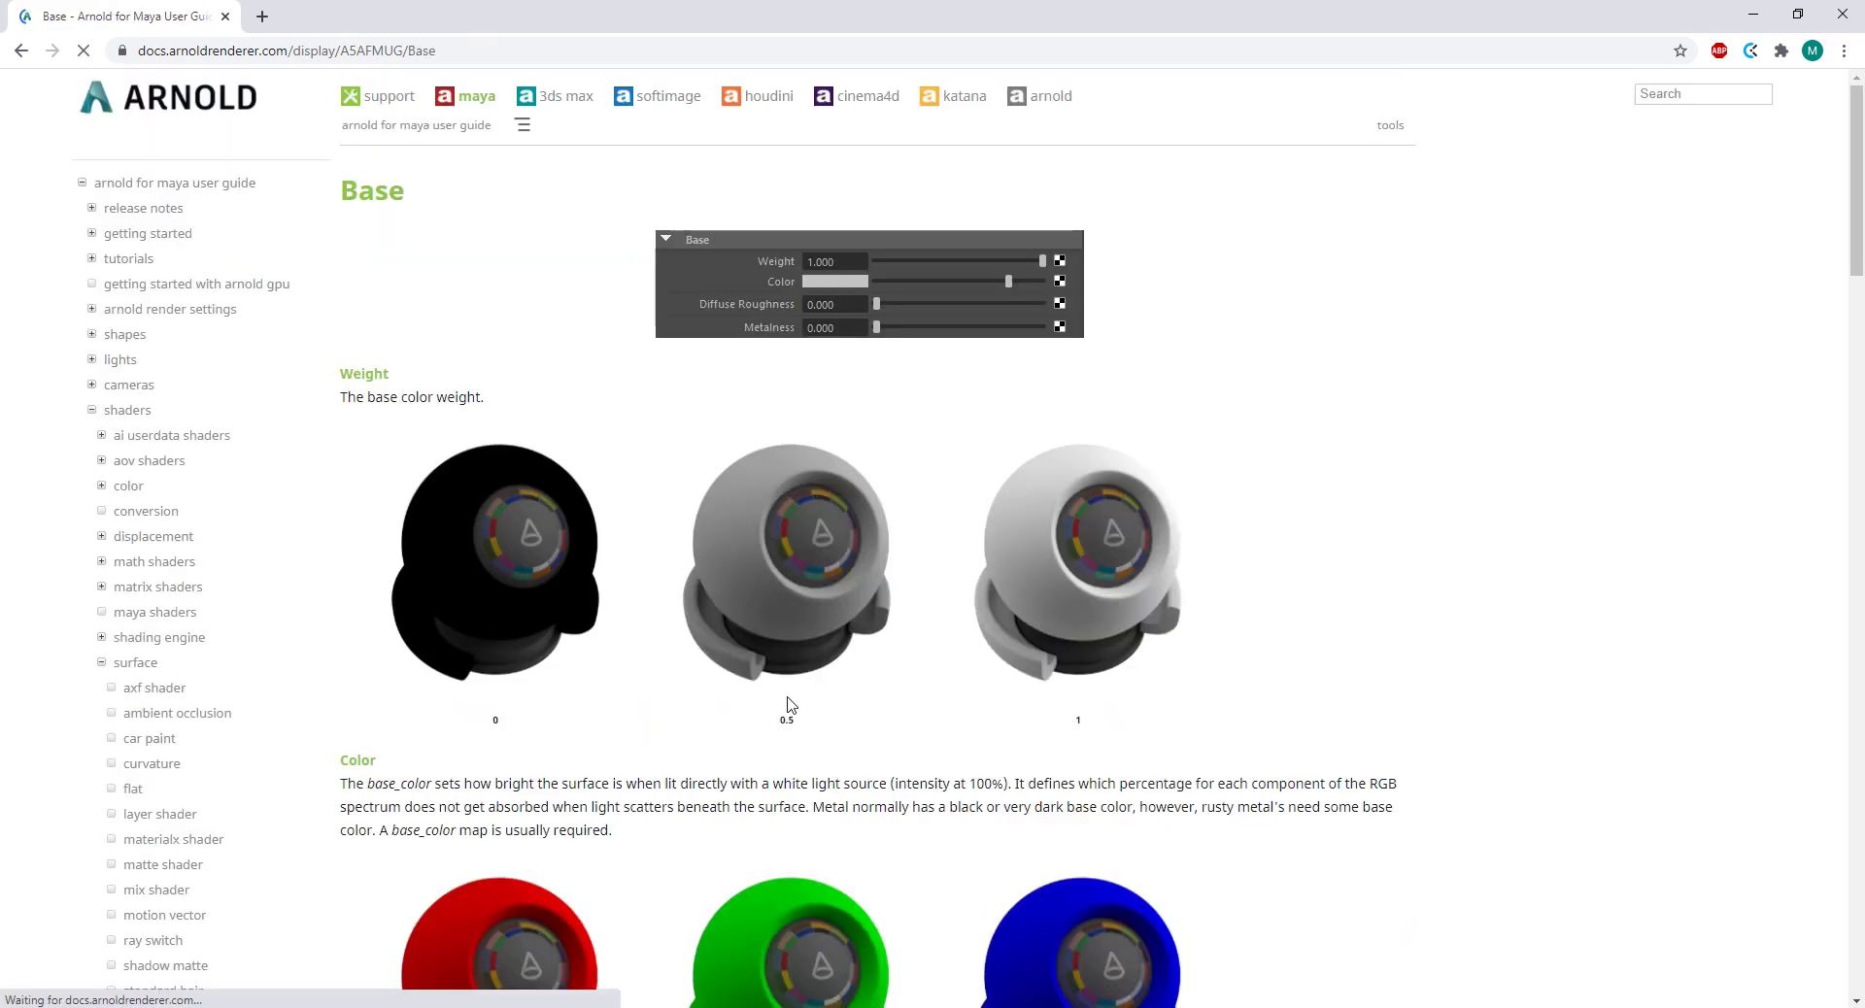
Step: Examine the metalness section of the Base page, including the table of base and specular colors for metals and the sample renders
{"action": "scroll", "coordinate": [855, 690], "scroll_direction": "down", "scroll_amount": 10}
{"action": "scroll", "coordinate": [855, 689], "scroll_direction": "down", "scroll_amount": 7}
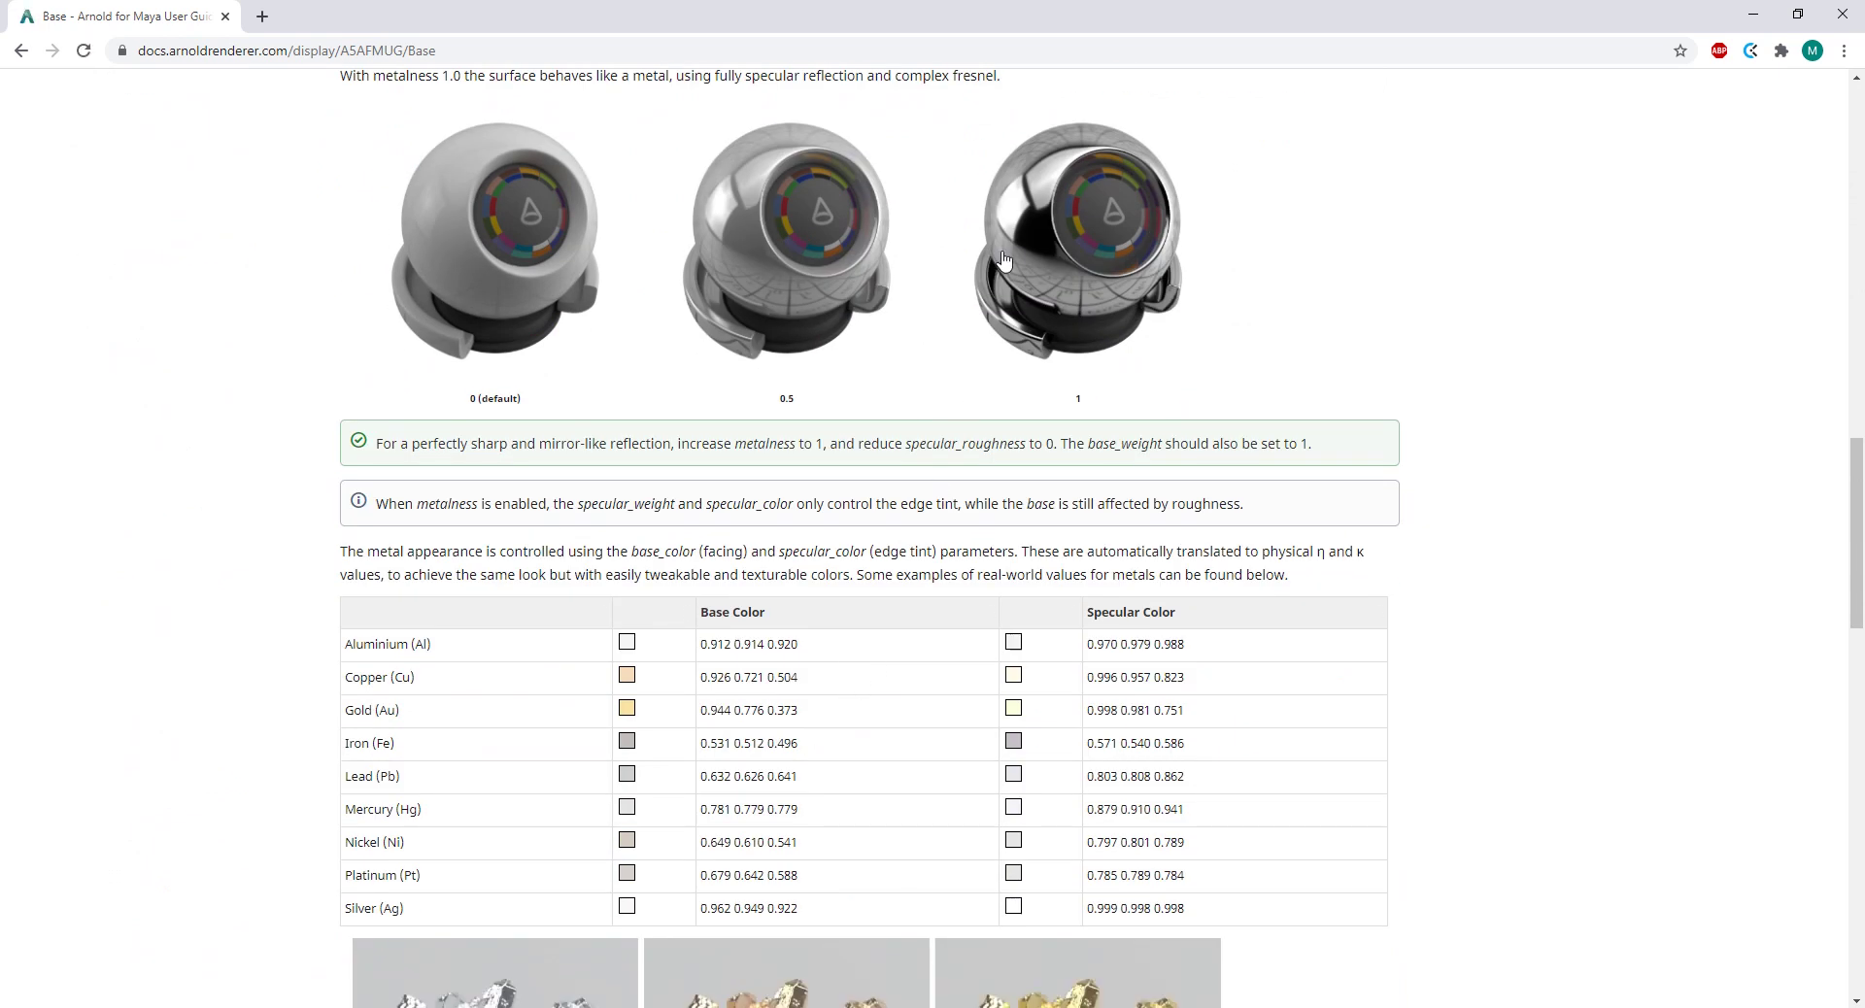
{"action": "scroll", "coordinate": [1001, 267], "scroll_direction": "down", "scroll_amount": 3}
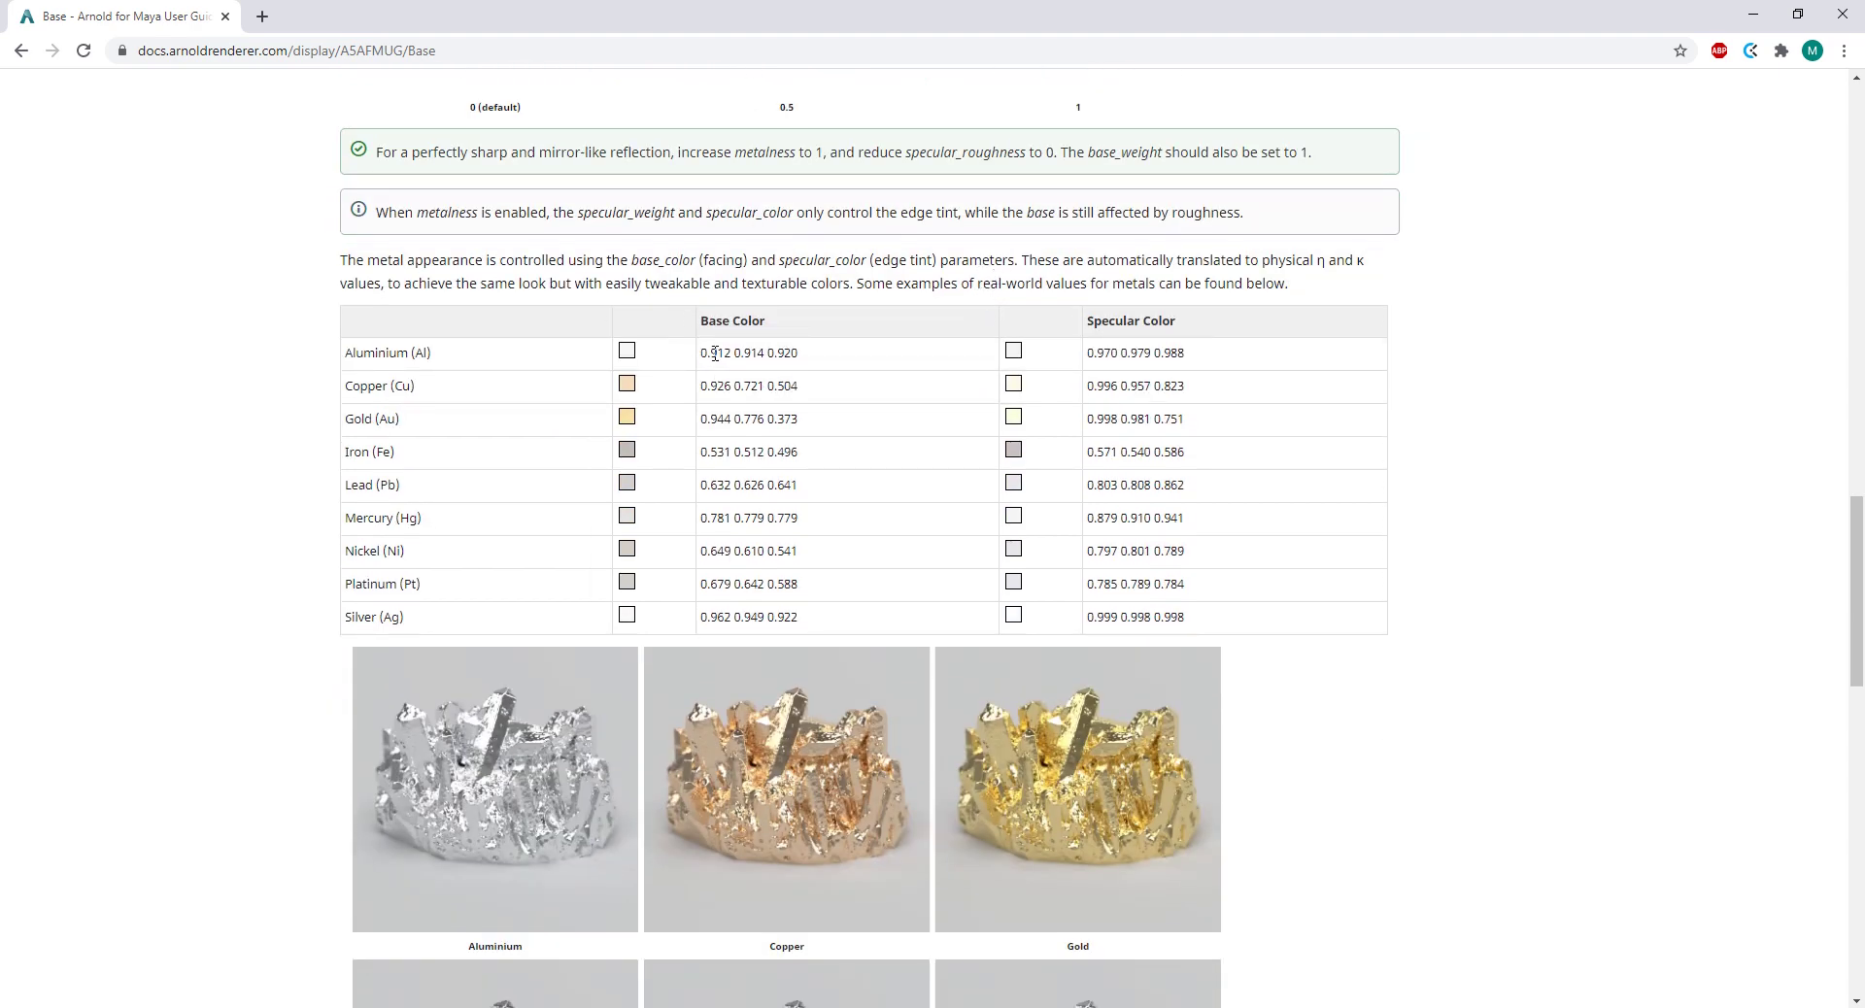
{"action": "scroll", "coordinate": [1112, 406], "scroll_direction": "down", "scroll_amount": 4}
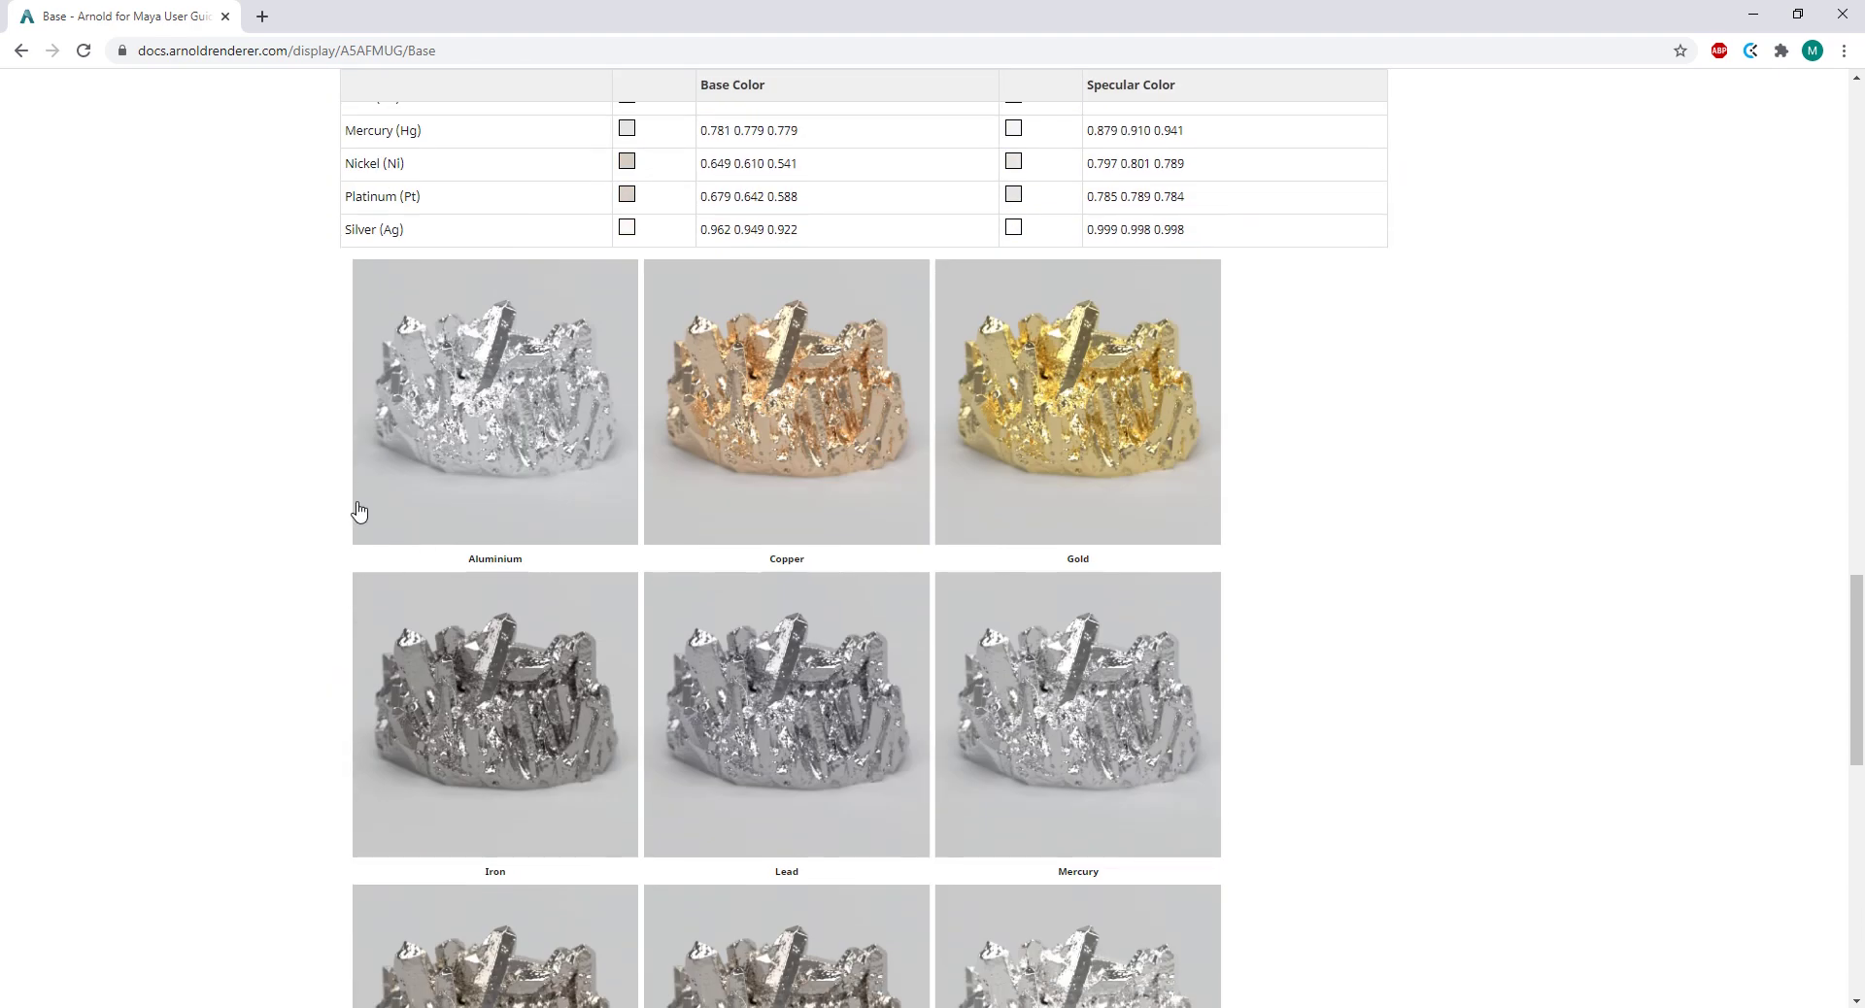
{"action": "scroll", "coordinate": [1201, 586], "scroll_direction": "down", "scroll_amount": 5}
{"action": "scroll", "coordinate": [1194, 595], "scroll_direction": "up", "scroll_amount": 4}
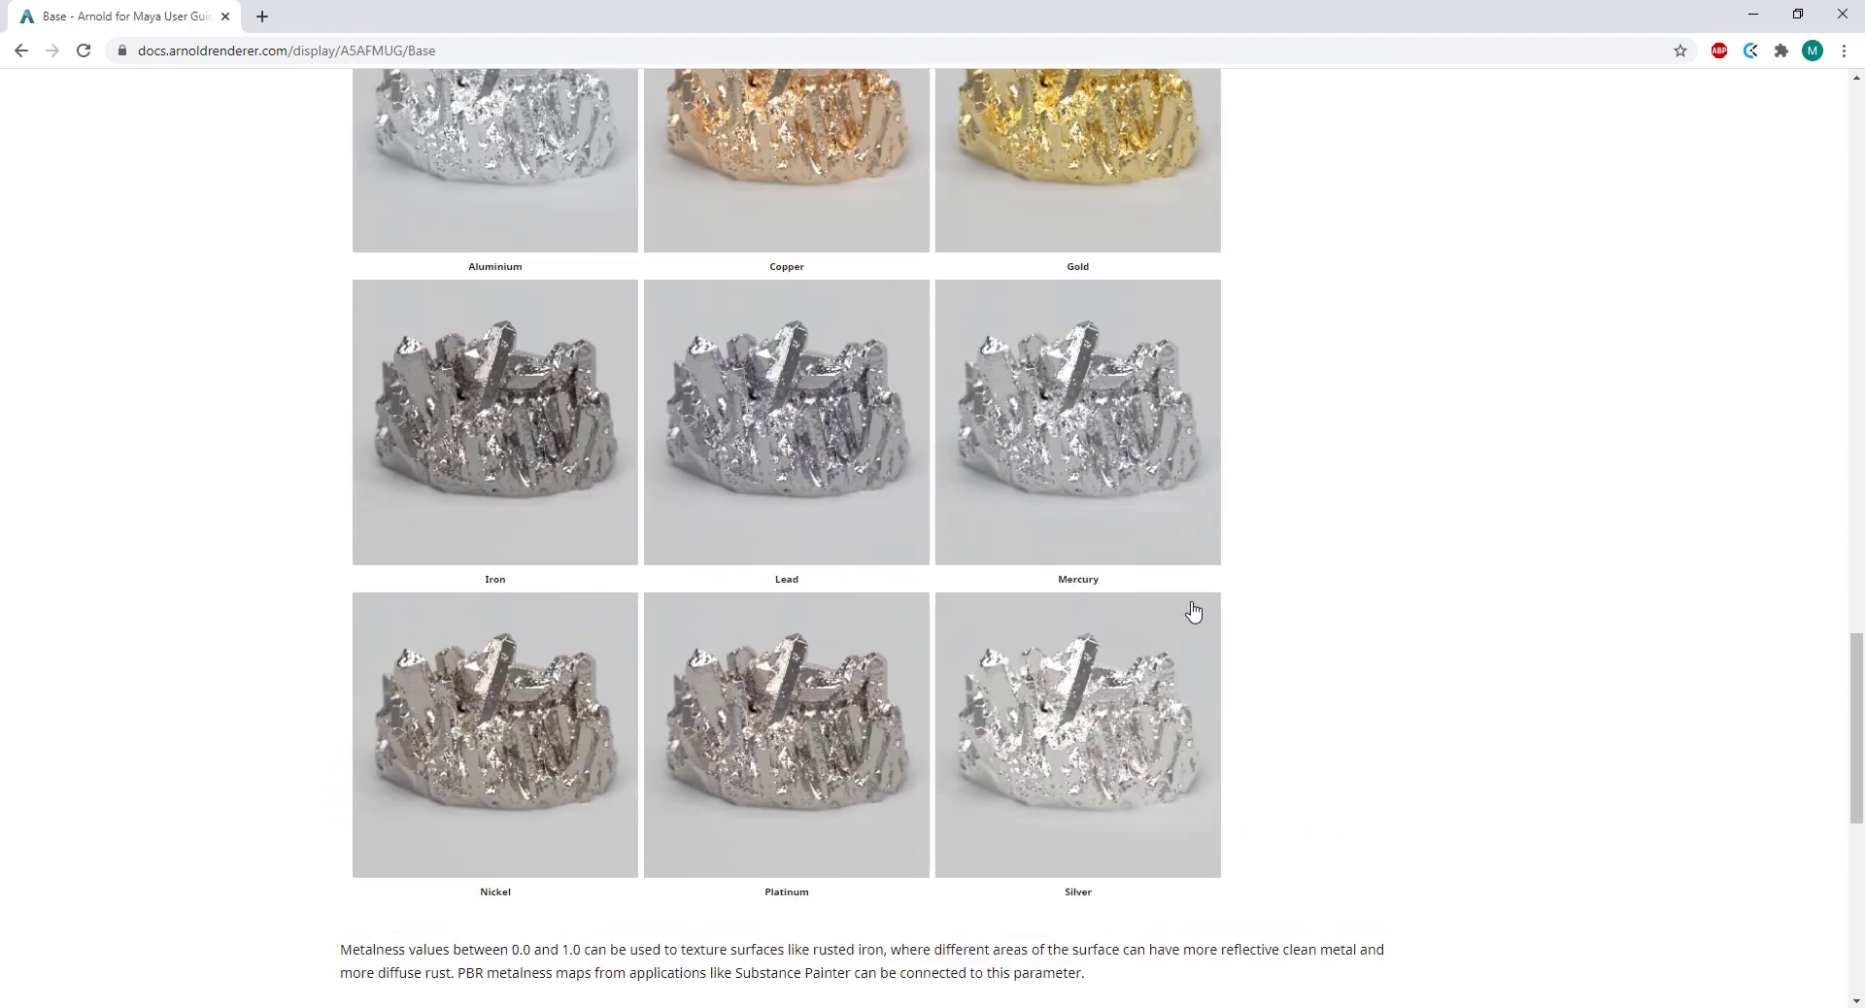
Step: Copy the aluminium base color swatch image from the metals table and switch back to Photoshop
{"action": "scroll", "coordinate": [1194, 610], "scroll_direction": "up", "scroll_amount": 6}
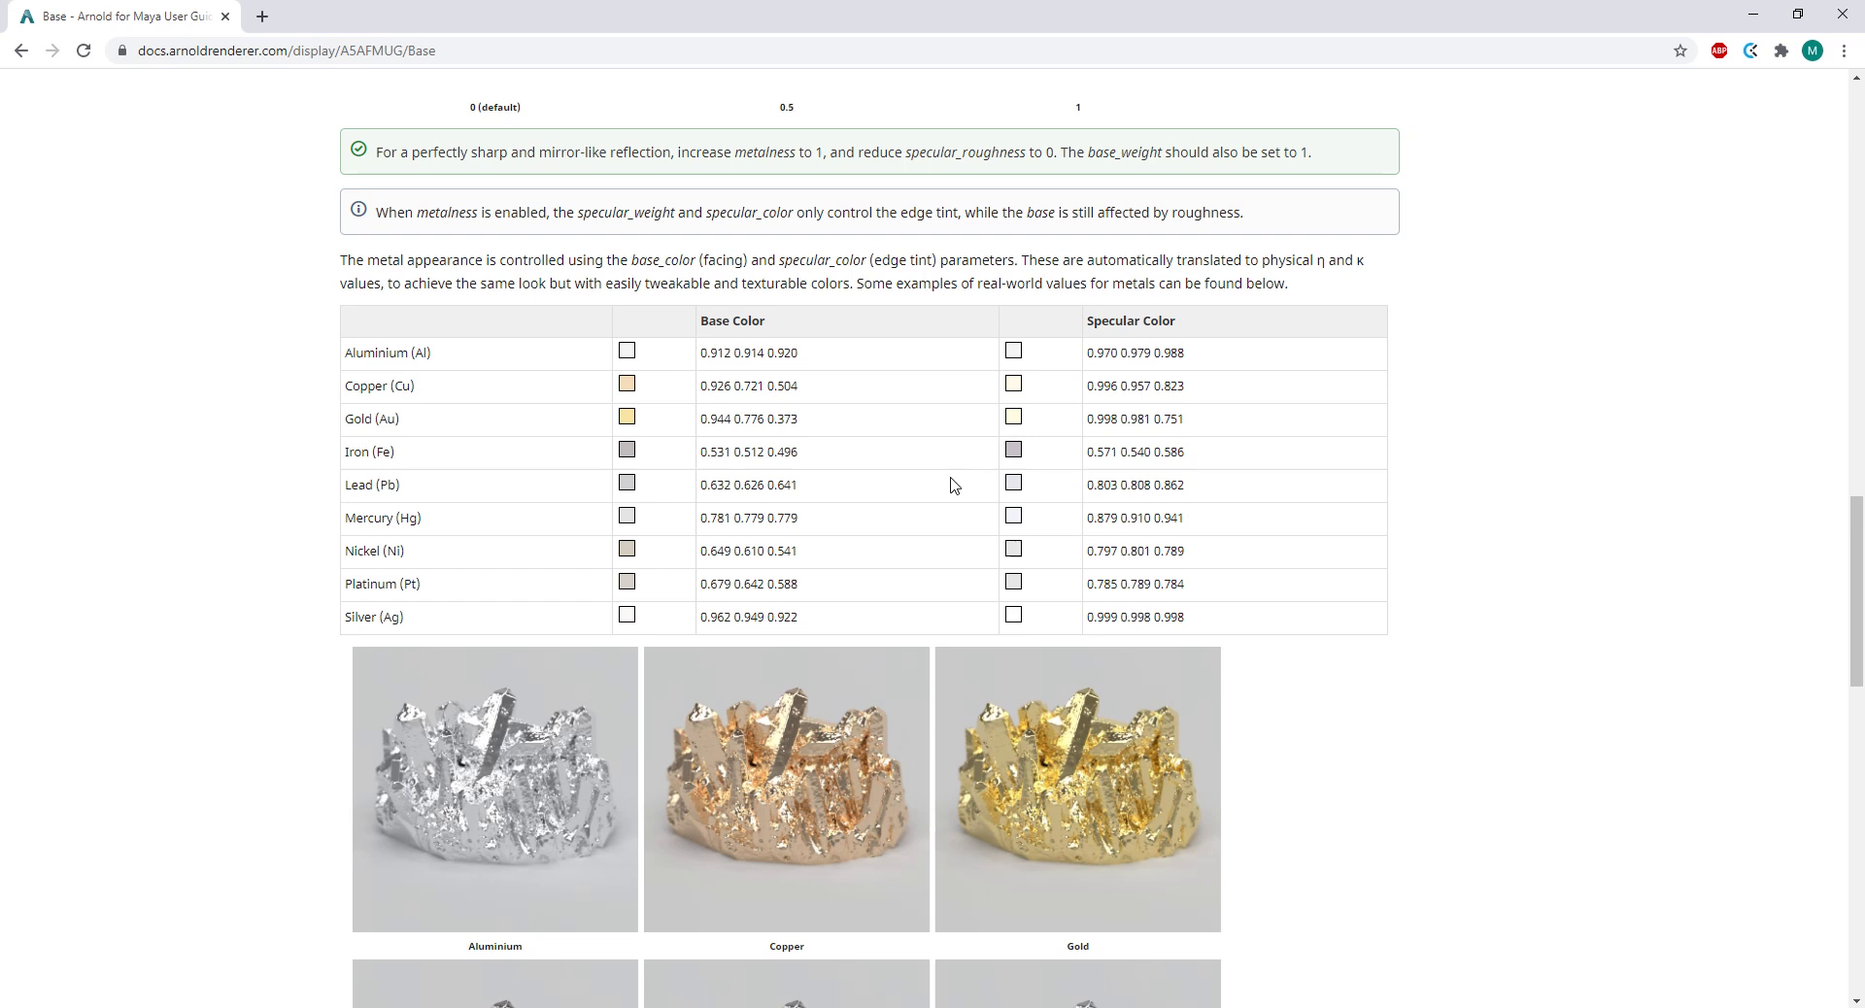
{"action": "right_click", "coordinate": [628, 364]}
{"action": "left_click", "coordinate": [697, 416]}
{"action": "key", "text": "alt+Tab"}
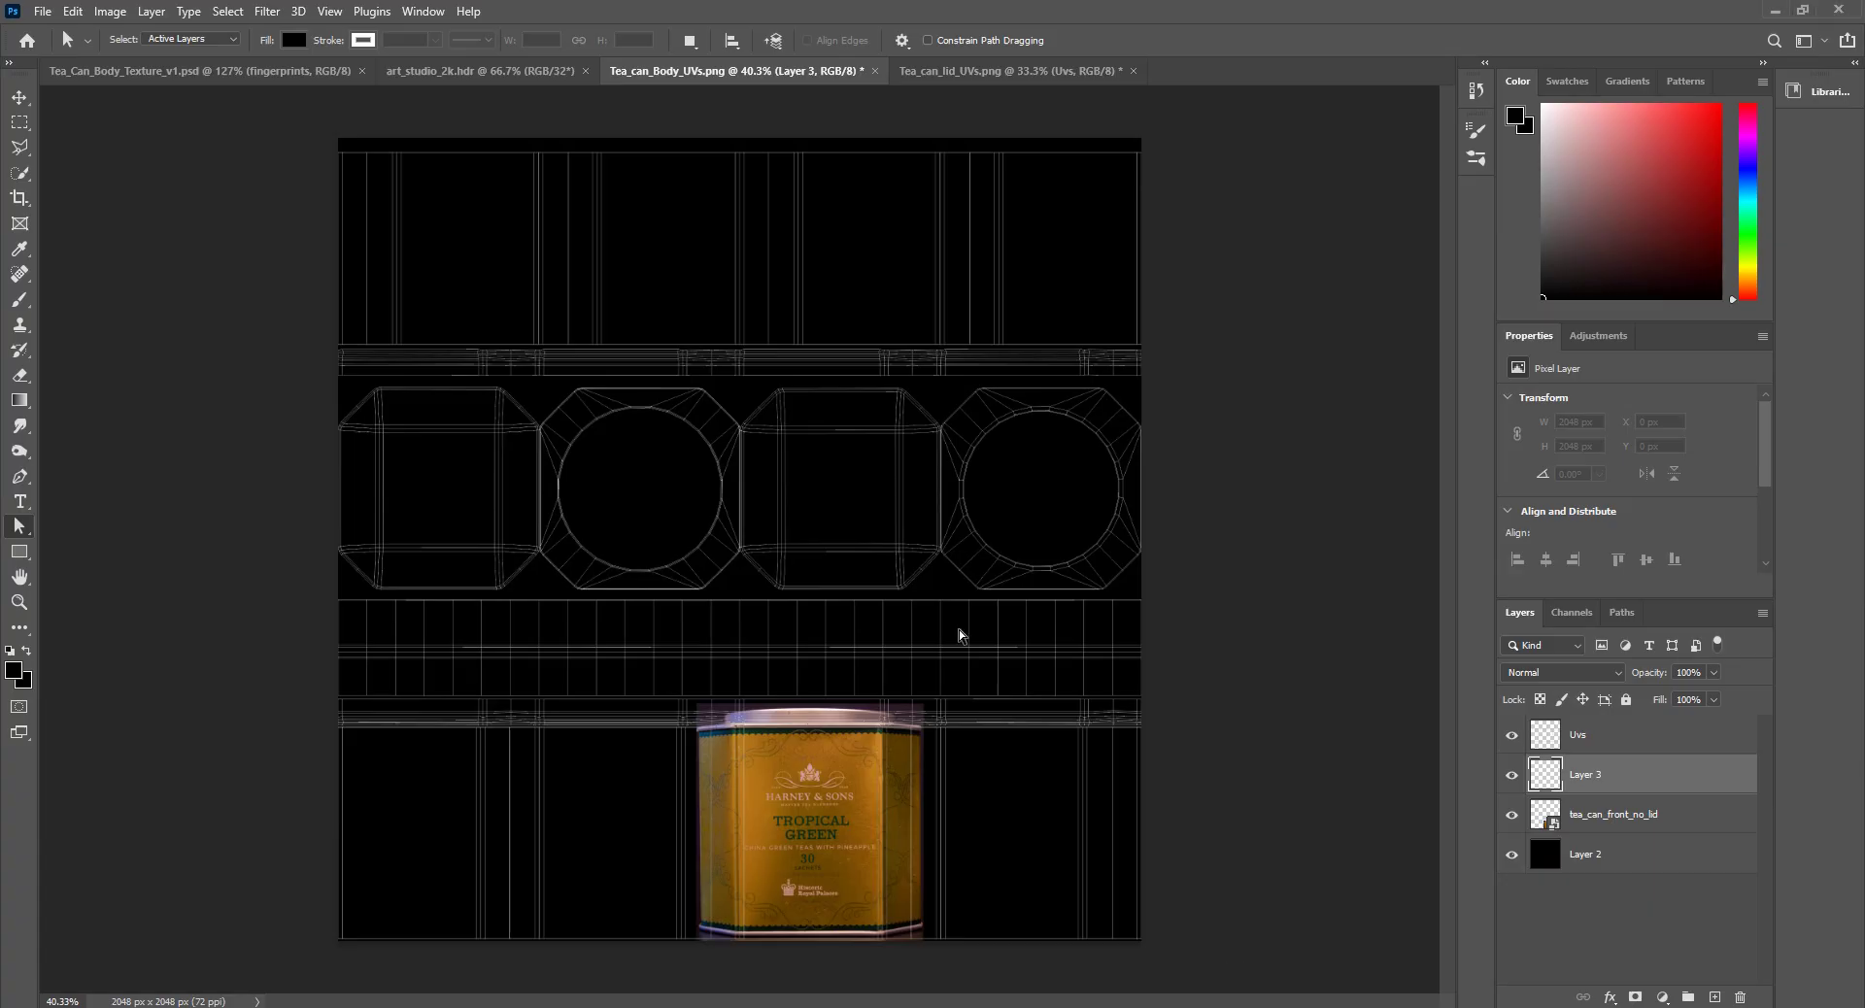
Step: Add a new layer beneath the tea_can_front_no_lid photo and paste the copied aluminium swatch into it
{"action": "left_click", "coordinate": [1714, 997]}
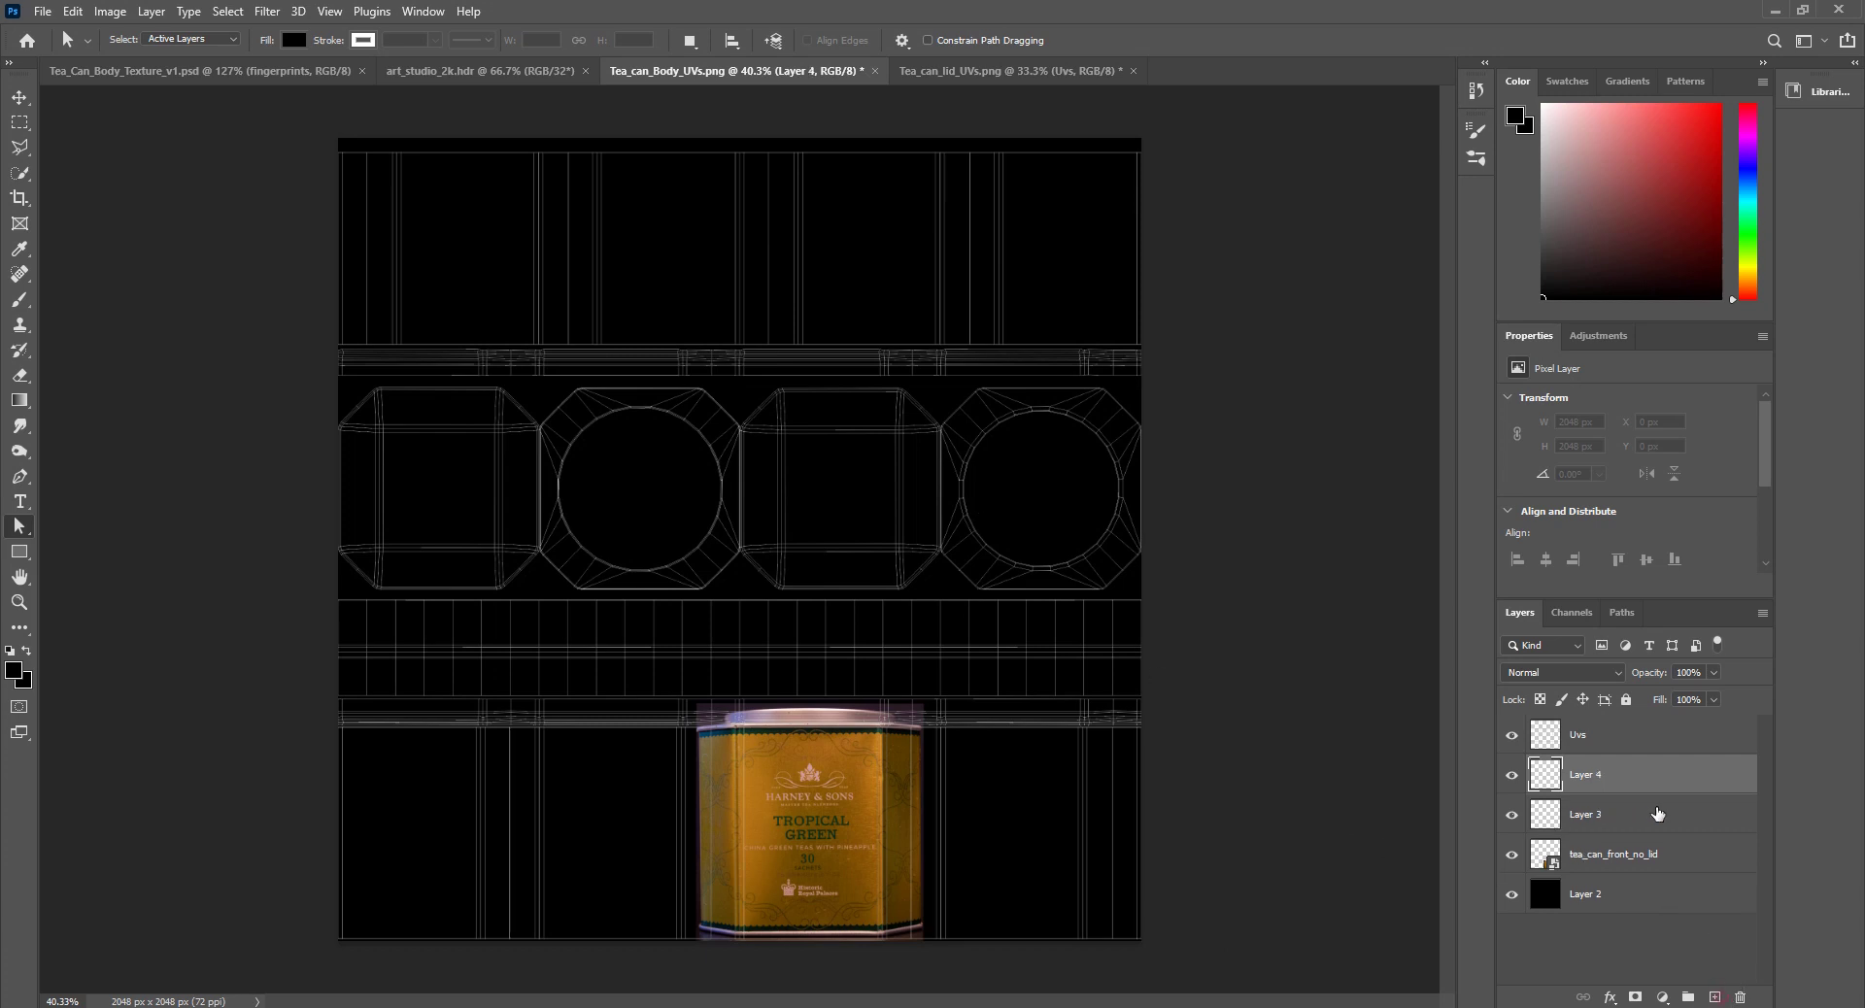
{"action": "left_click_drag", "start_coordinate": [1604, 783], "coordinate": [1609, 886]}
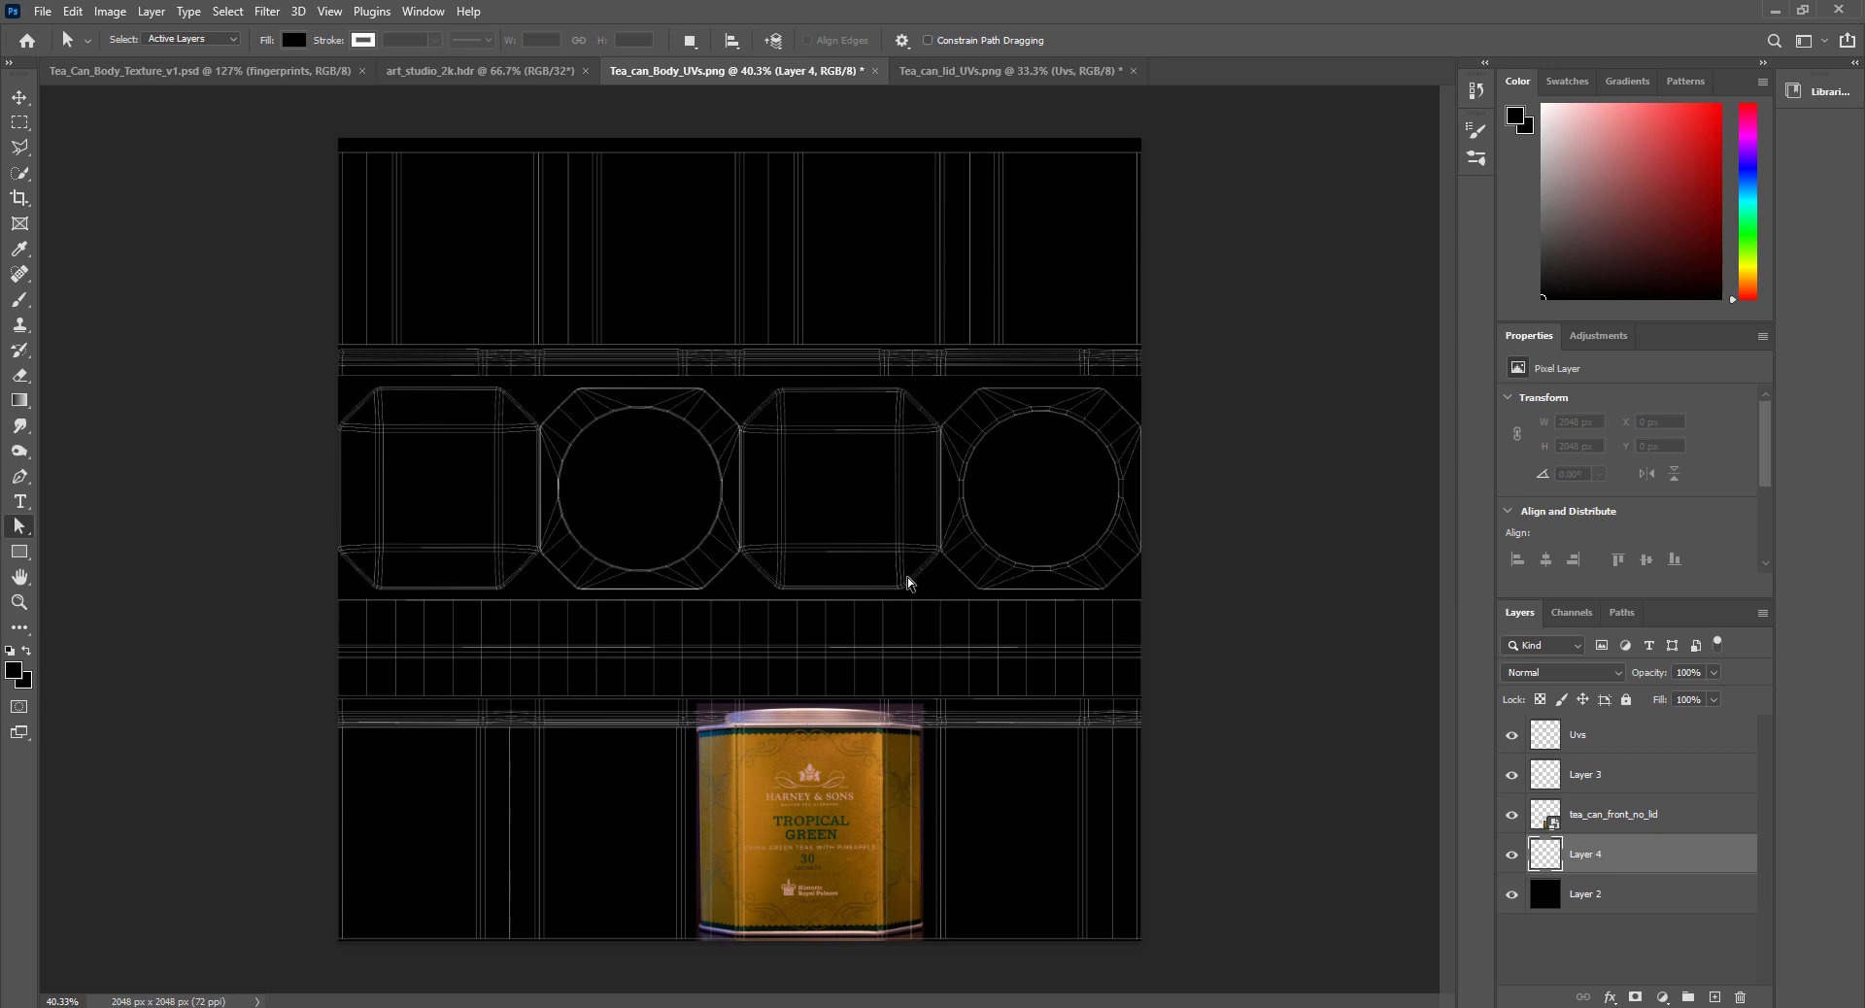
{"action": "key", "text": "ctrl+v"}
{"action": "scroll", "coordinate": [743, 536], "scroll_direction": "up", "scroll_amount": 6, "text": "alt"}
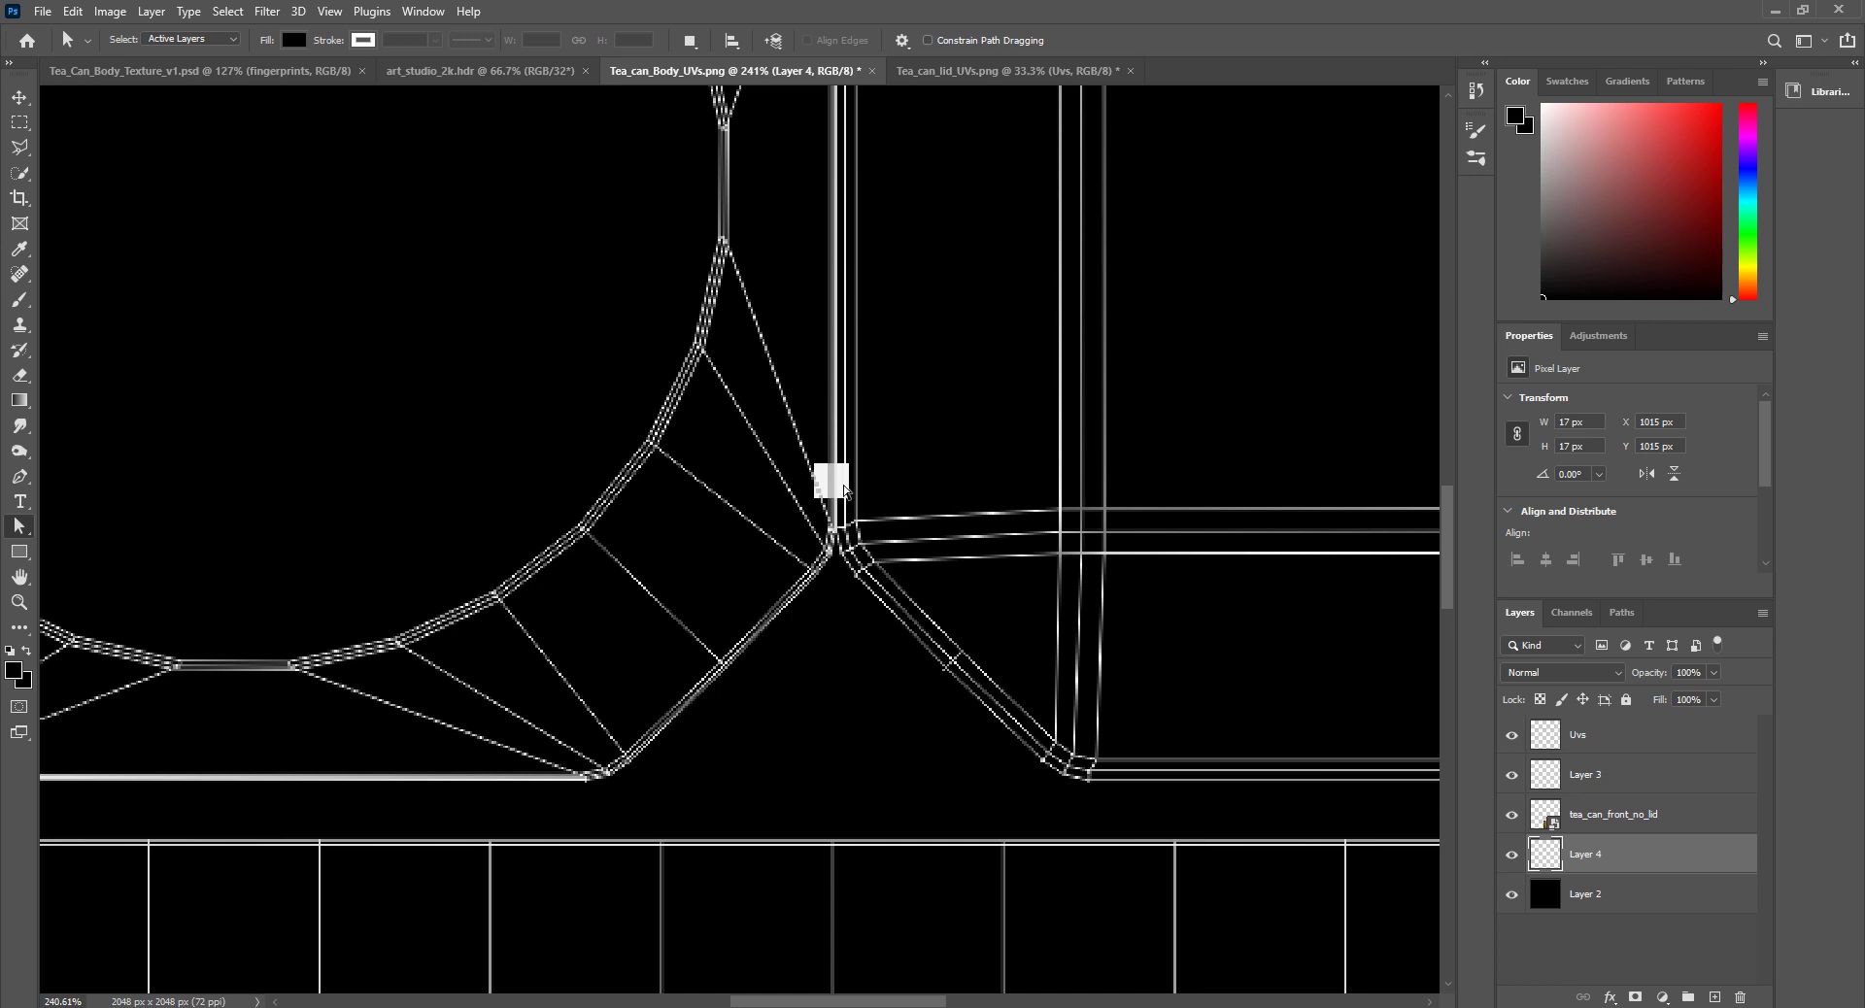
Step: Move the pasted swatch clear of the UV lines, sample its color and fill the swatch layer with it
{"action": "left_click", "coordinate": [19, 97]}
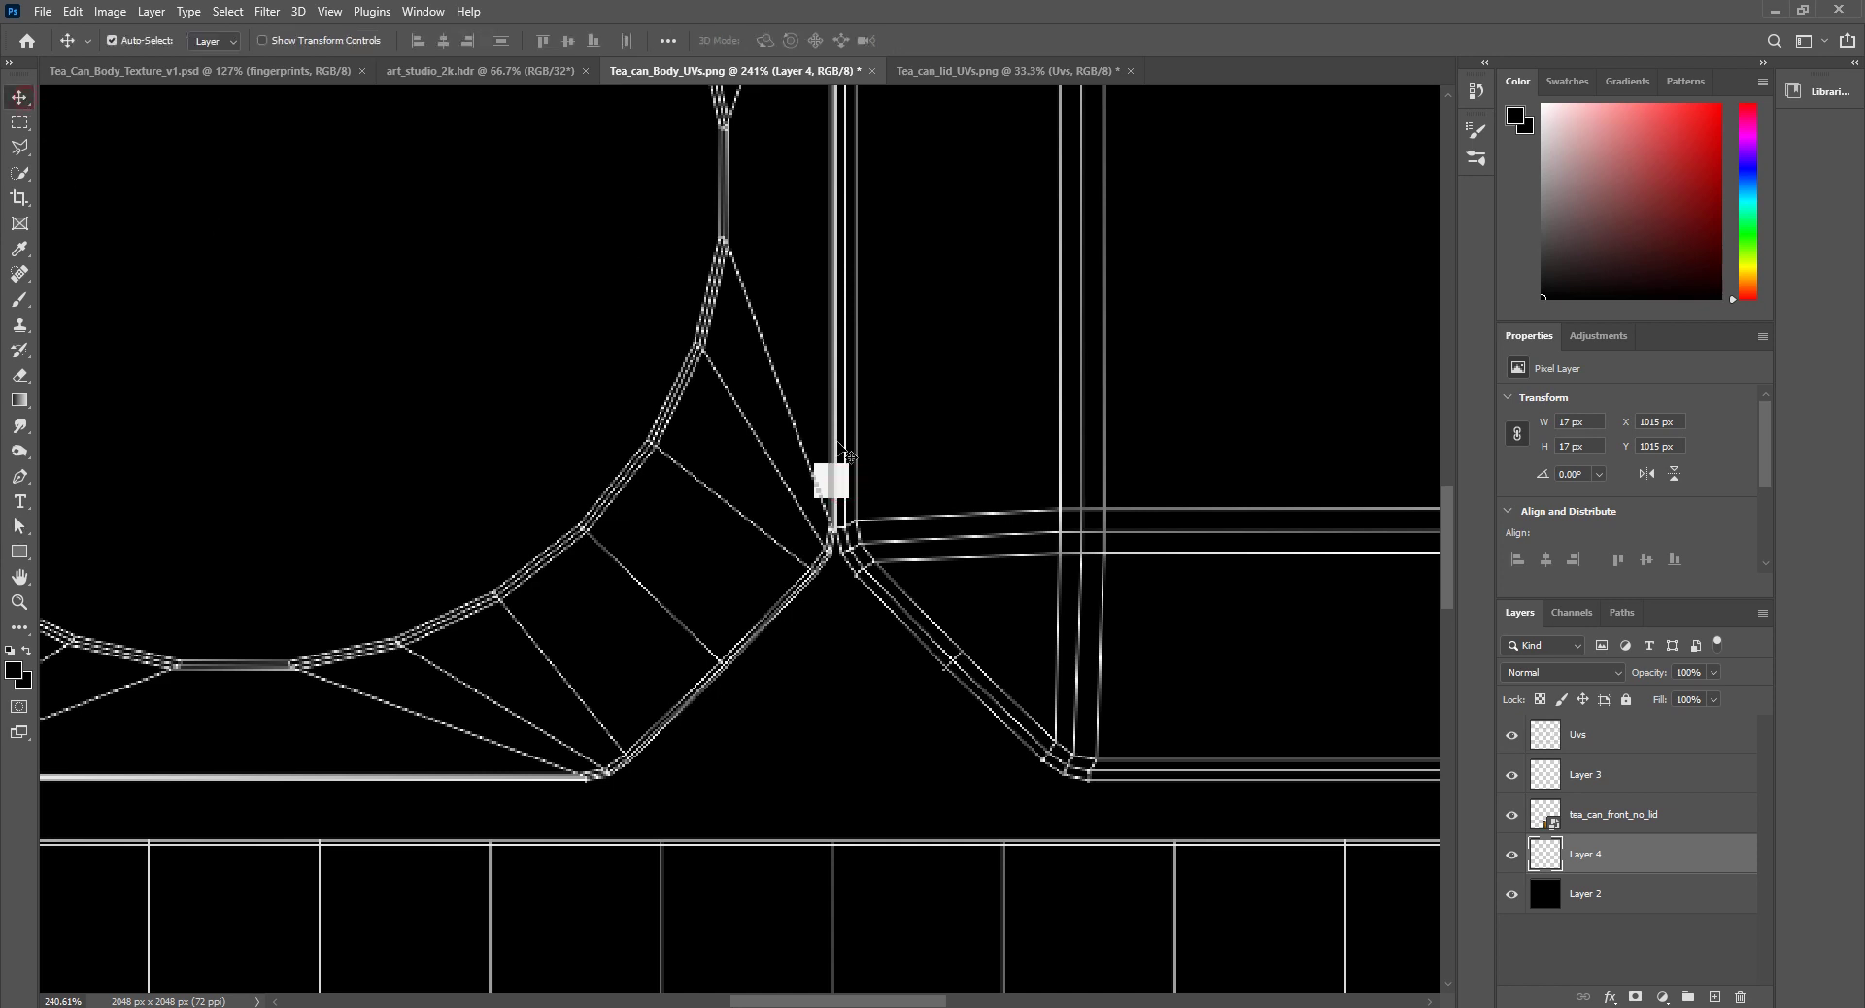
{"action": "left_click_drag", "start_coordinate": [843, 466], "coordinate": [918, 438]}
{"action": "key", "text": "i"}
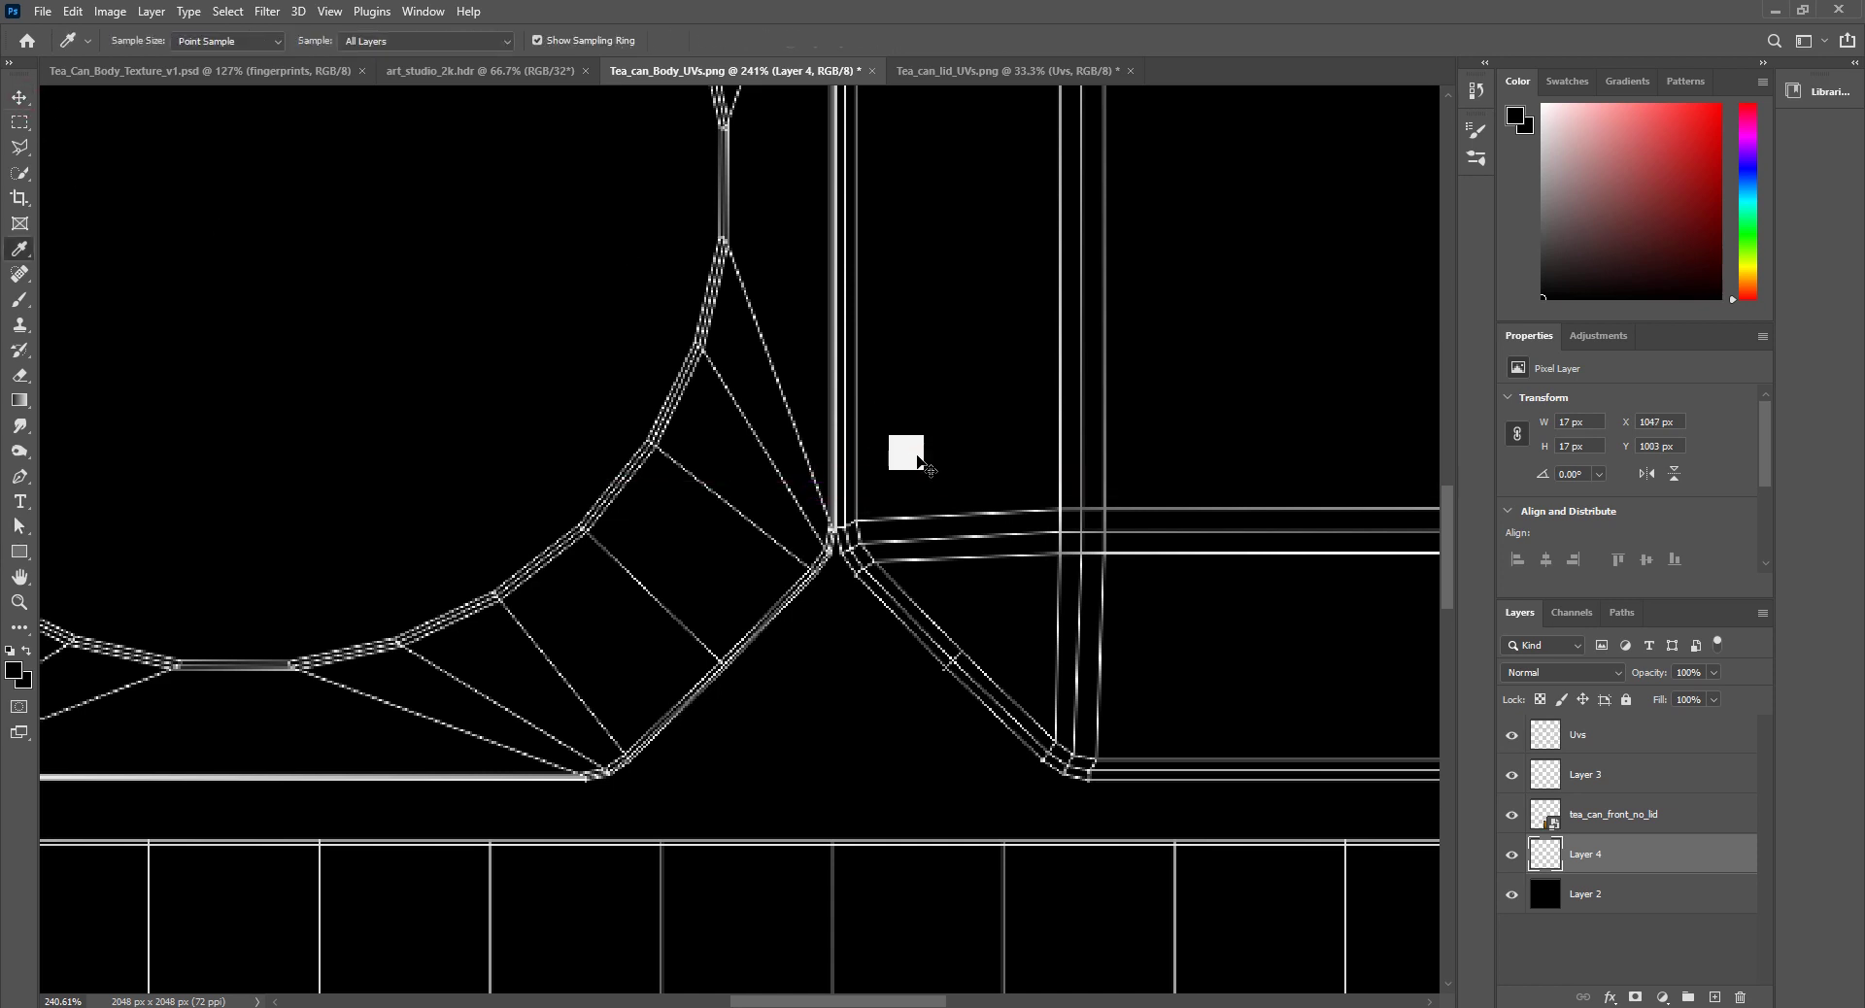
{"action": "left_click", "coordinate": [909, 450]}
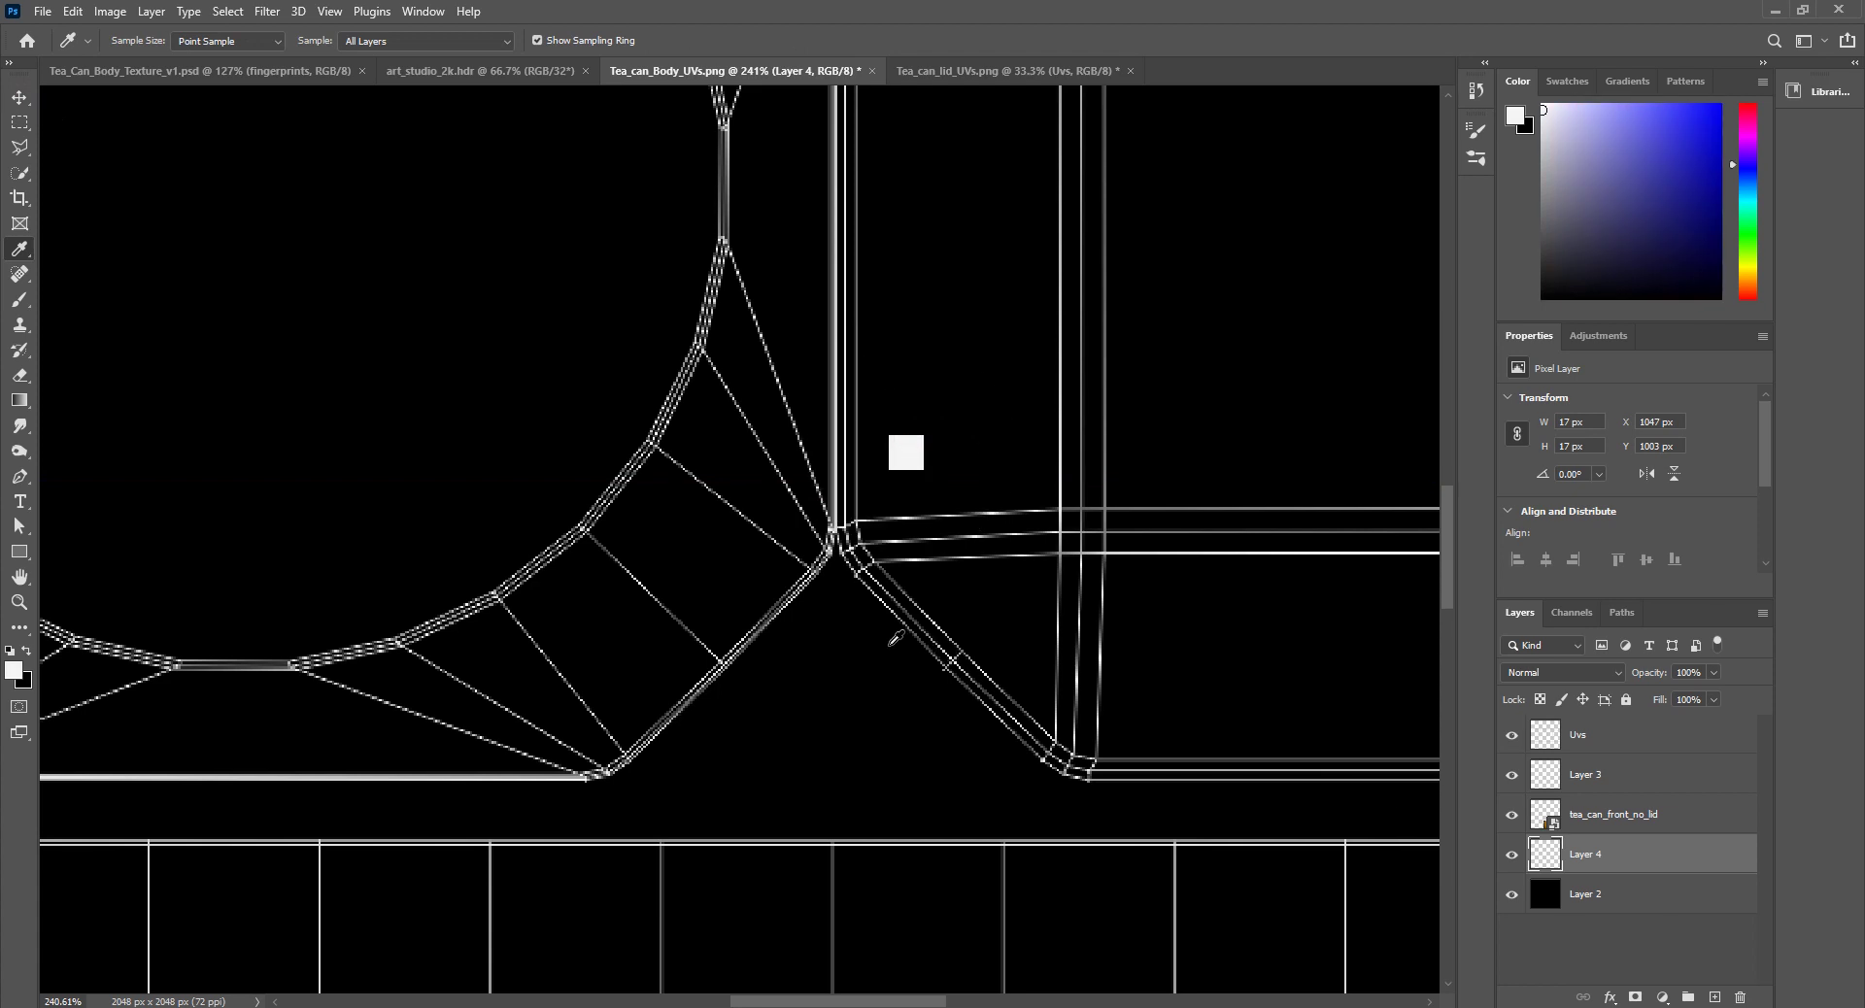
{"action": "key", "text": "alt+BackSpace"}
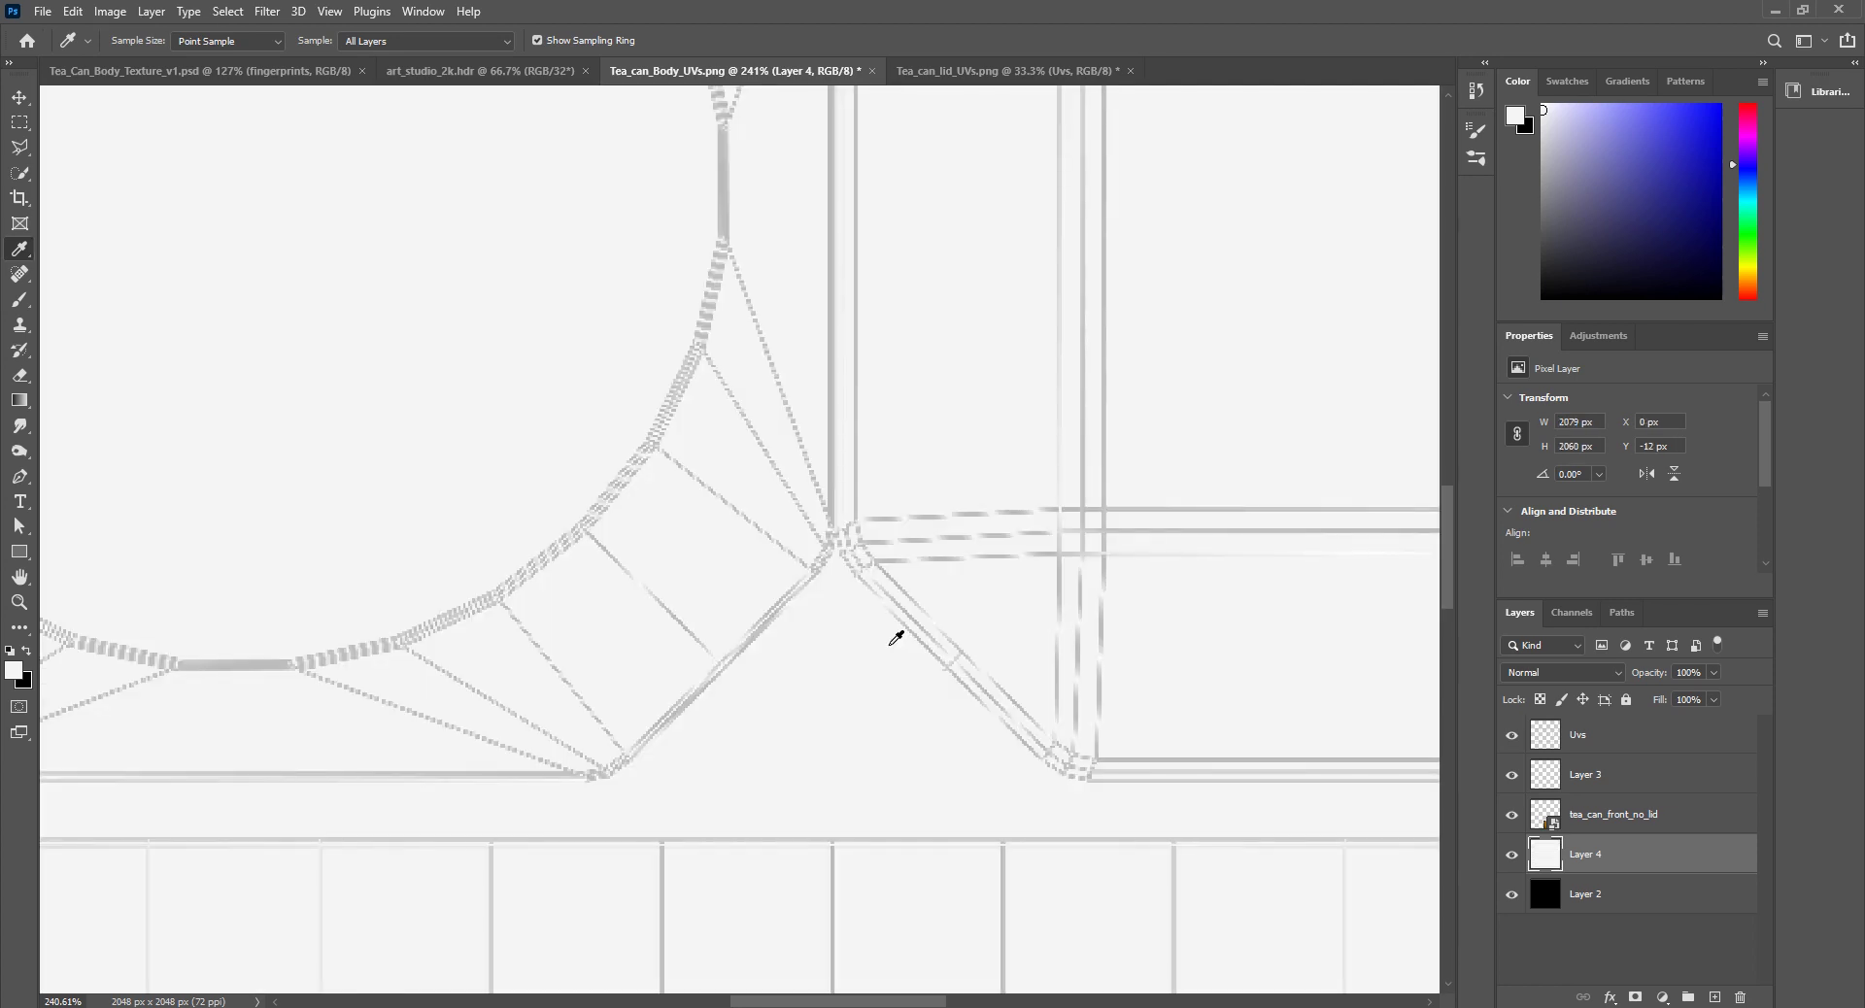
{"action": "scroll", "coordinate": [888, 627], "scroll_direction": "down", "scroll_amount": 10, "text": "alt"}
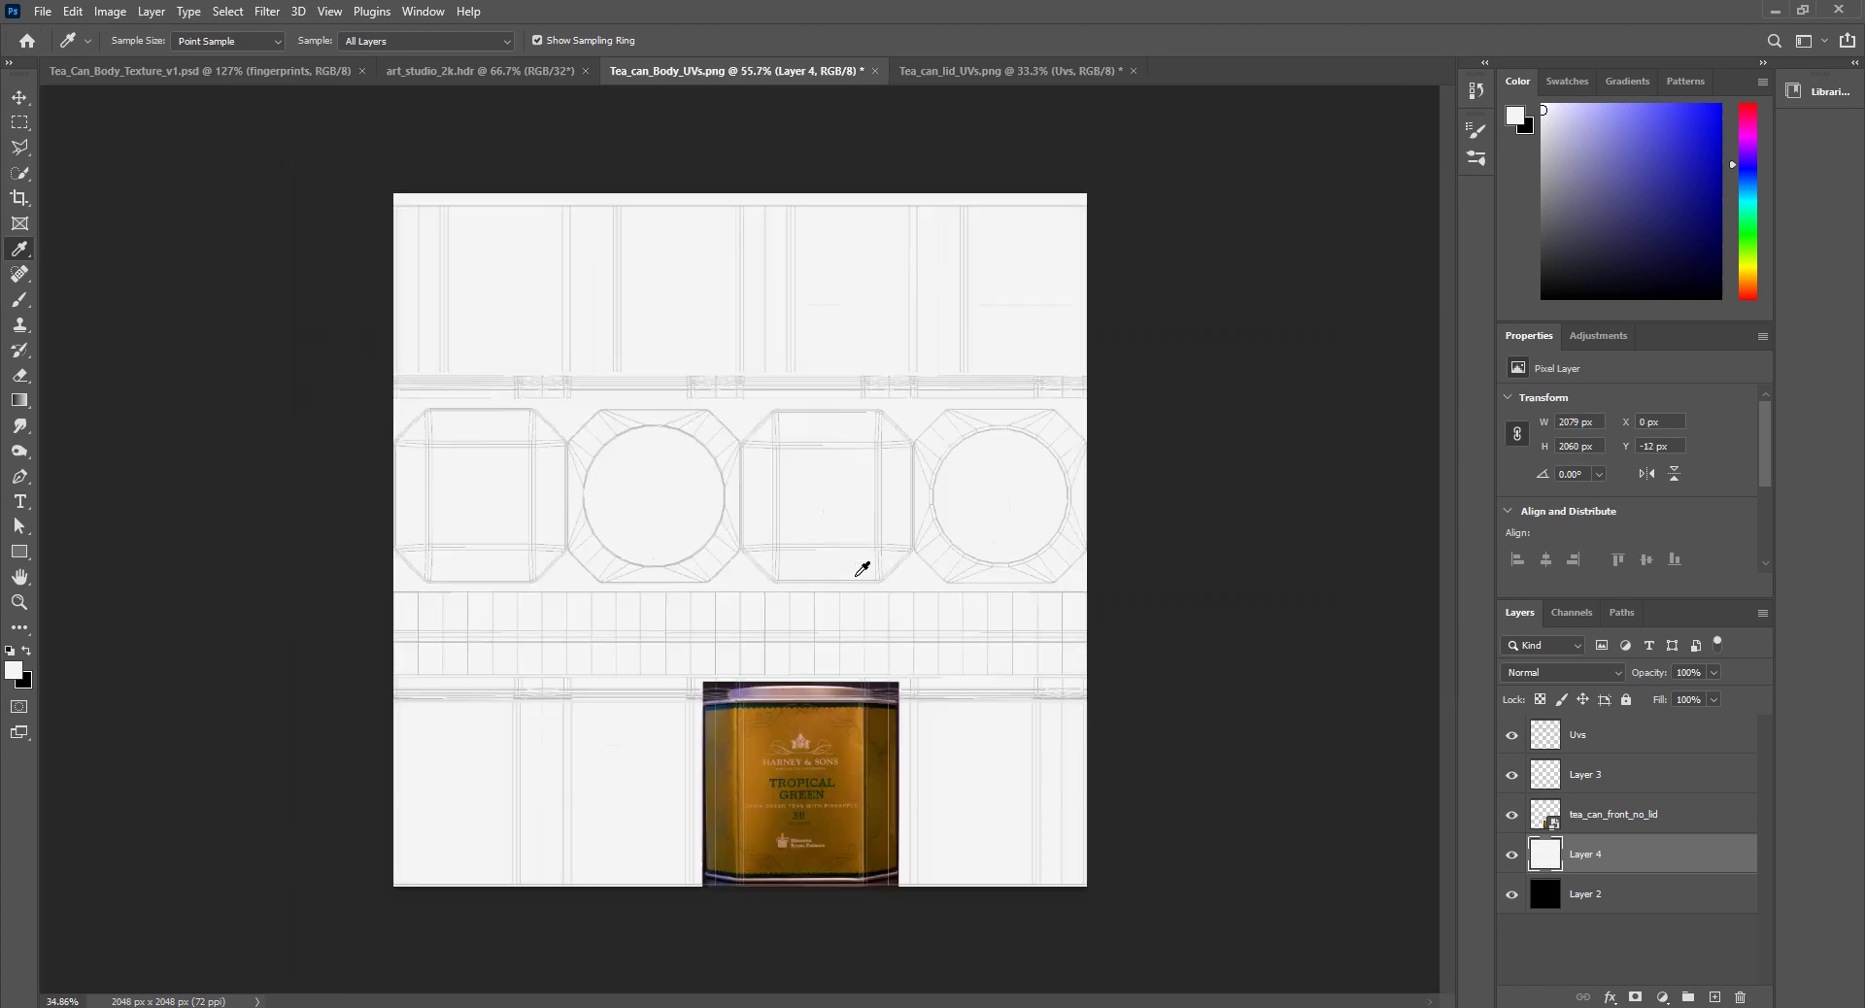
Step: In Tea_can_lid_UVs.png, add a new layer beneath the Uvs layer and fill it with the sampled aluminium color
{"action": "left_click", "coordinate": [981, 71]}
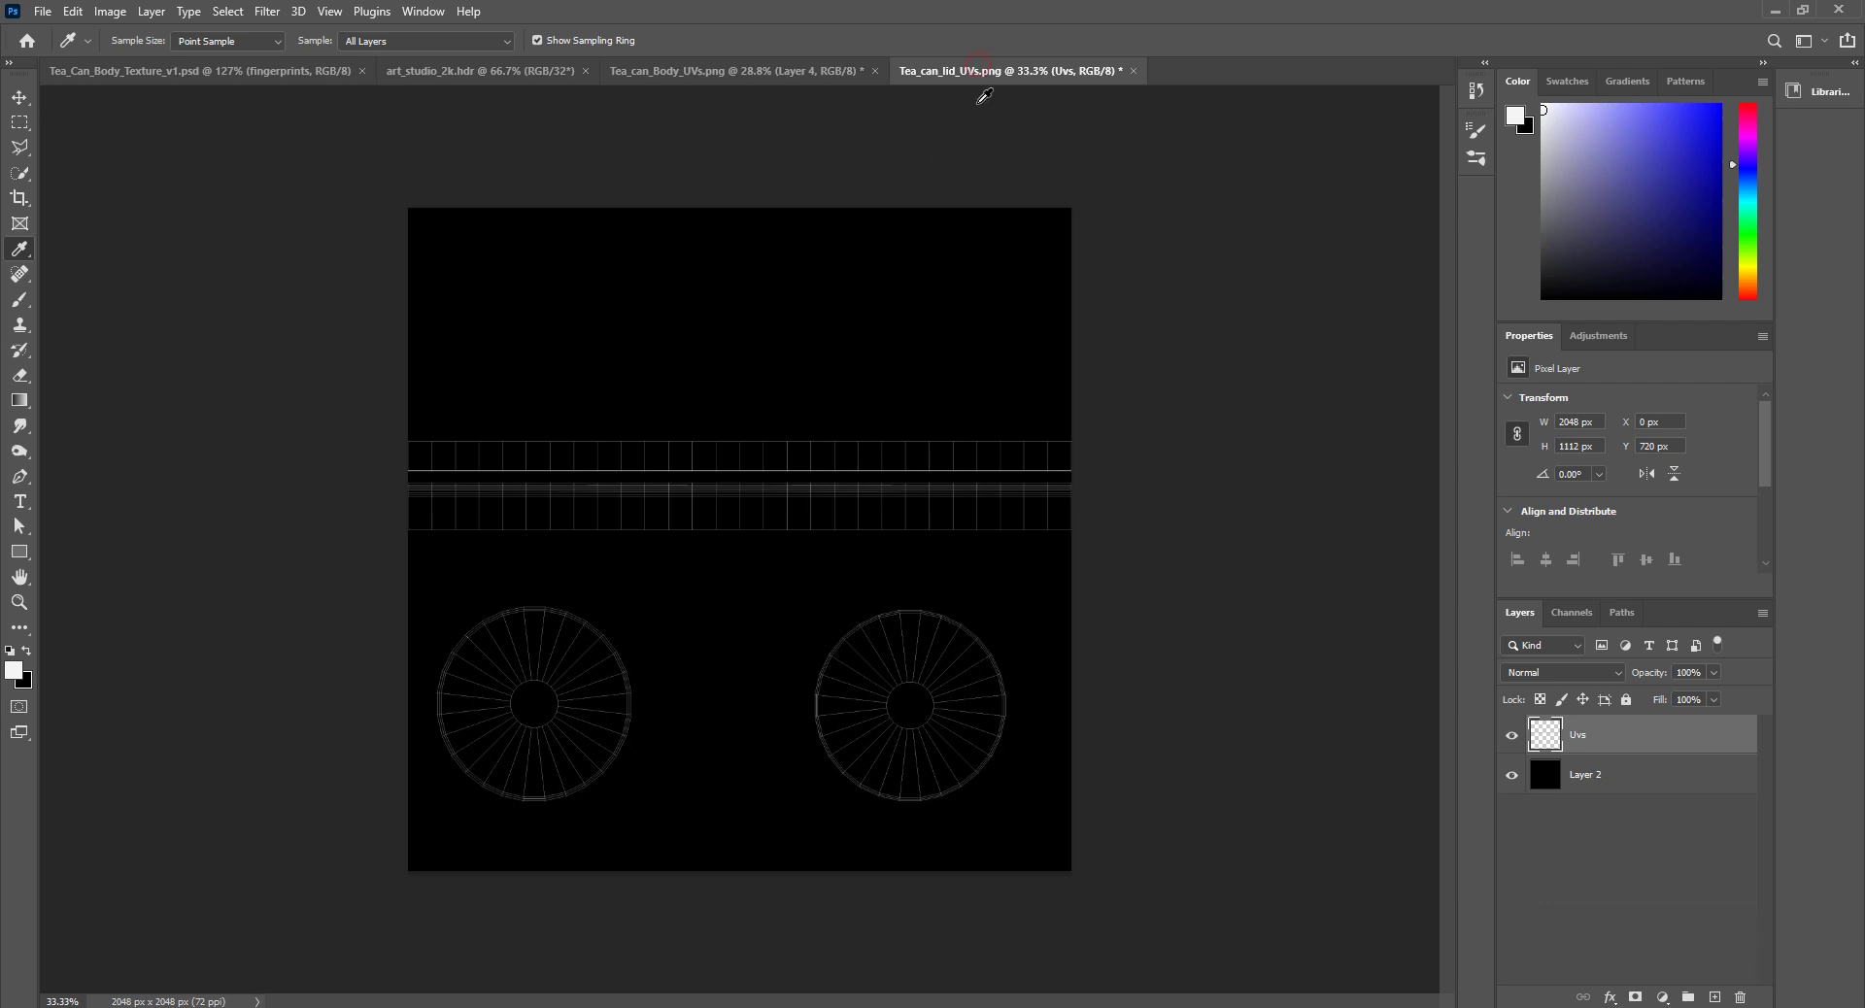
{"action": "left_click", "coordinate": [1714, 998]}
{"action": "left_click_drag", "start_coordinate": [1583, 814], "coordinate": [1578, 782]}
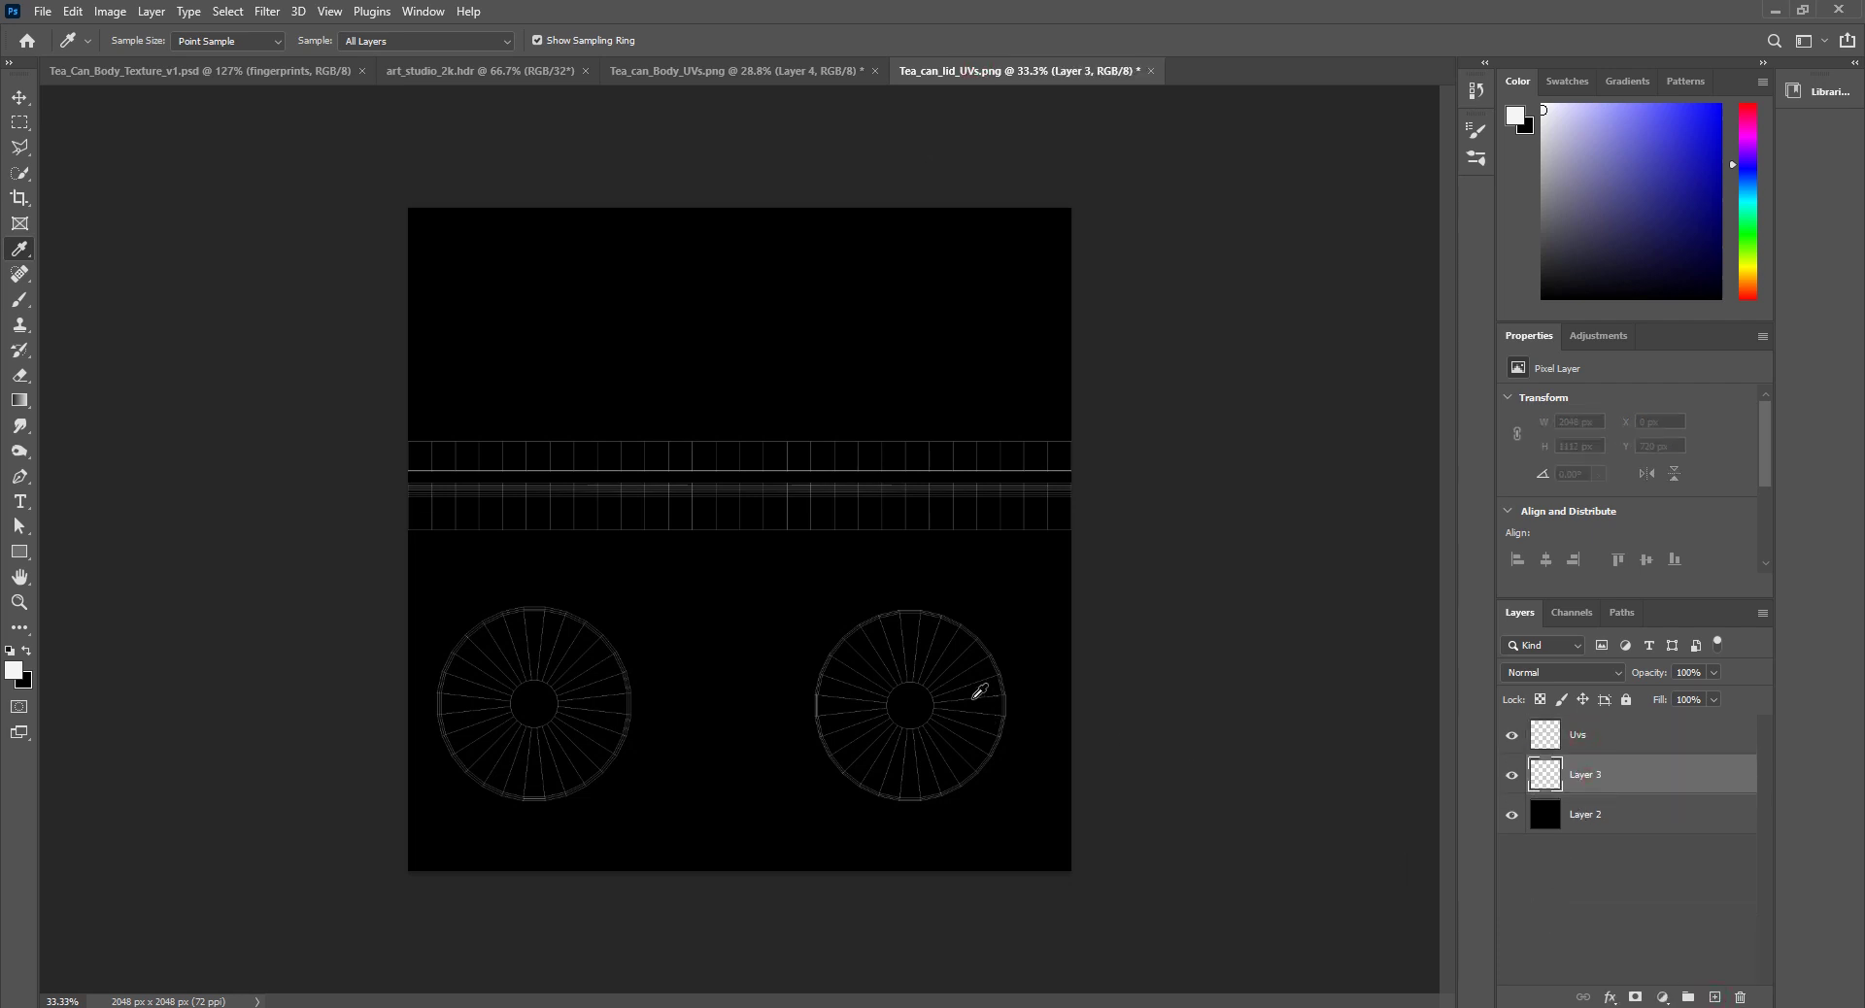
{"action": "key", "text": "alt+BackSpace"}
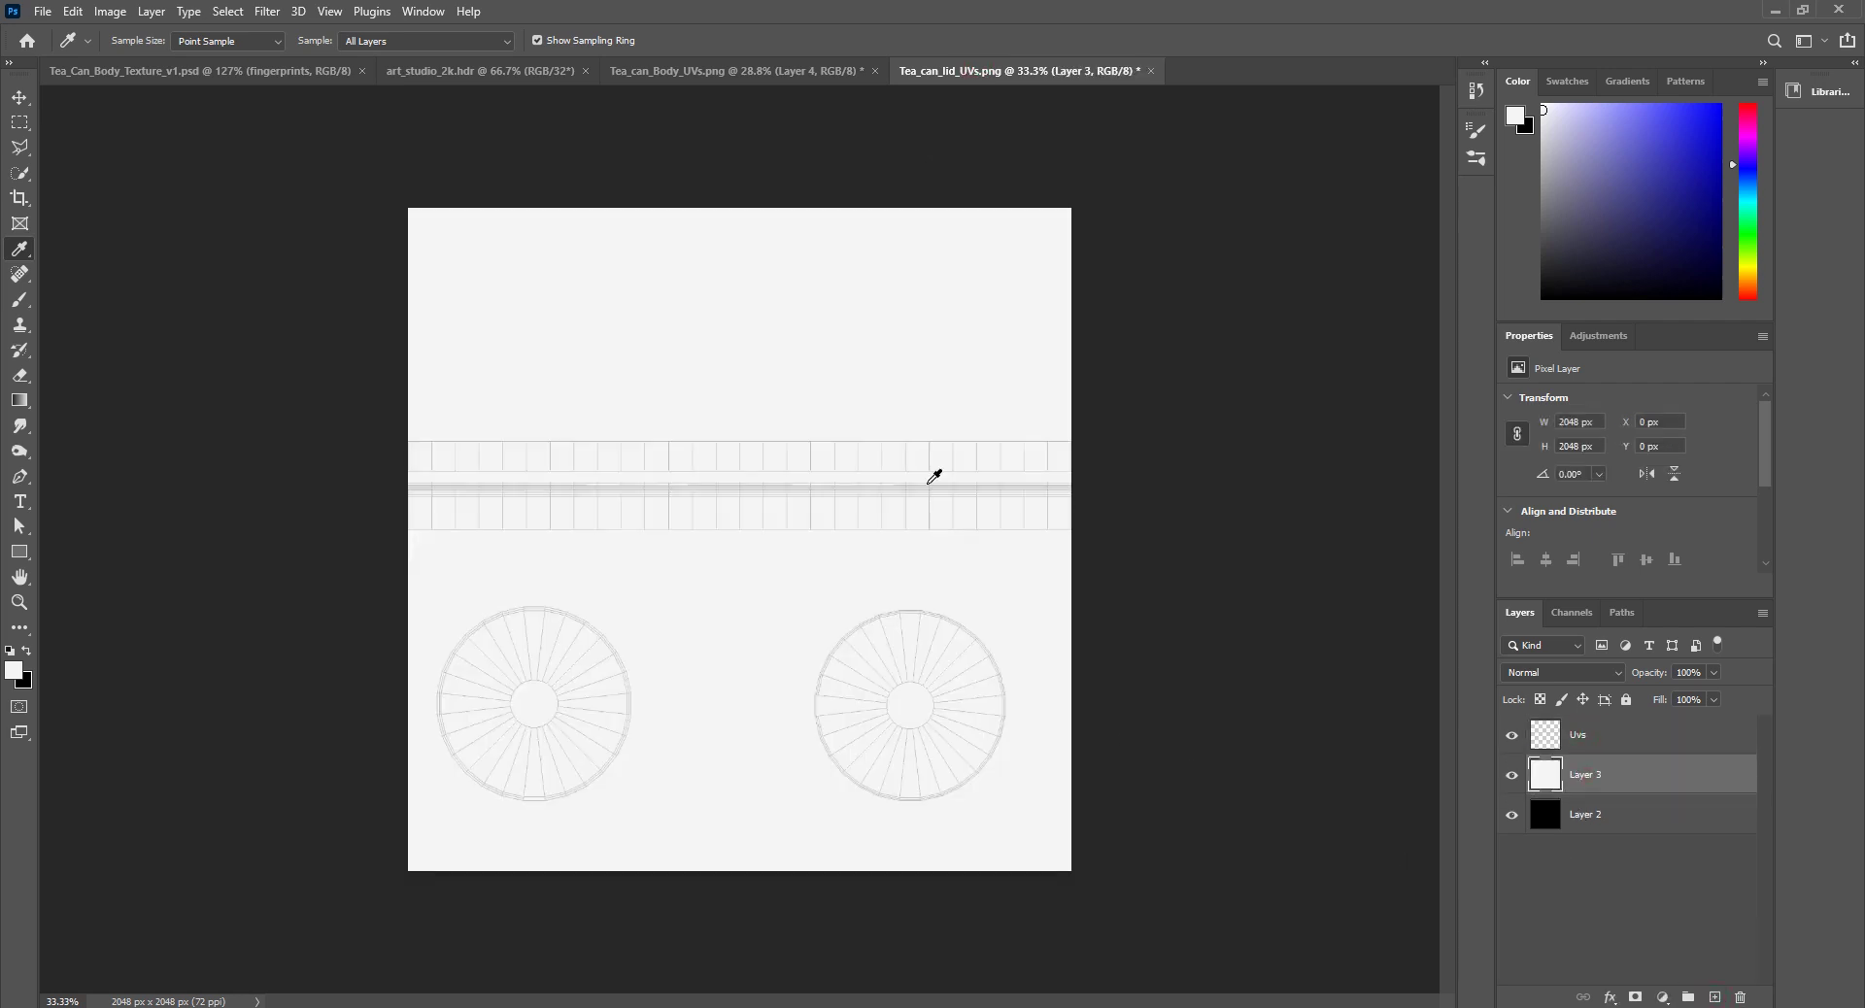
Step: In Tea_can_Body_UVs.png, sample the bright yellow-orange highlight beside the front panel's edge in the tea can photo
{"action": "left_click", "coordinate": [702, 78]}
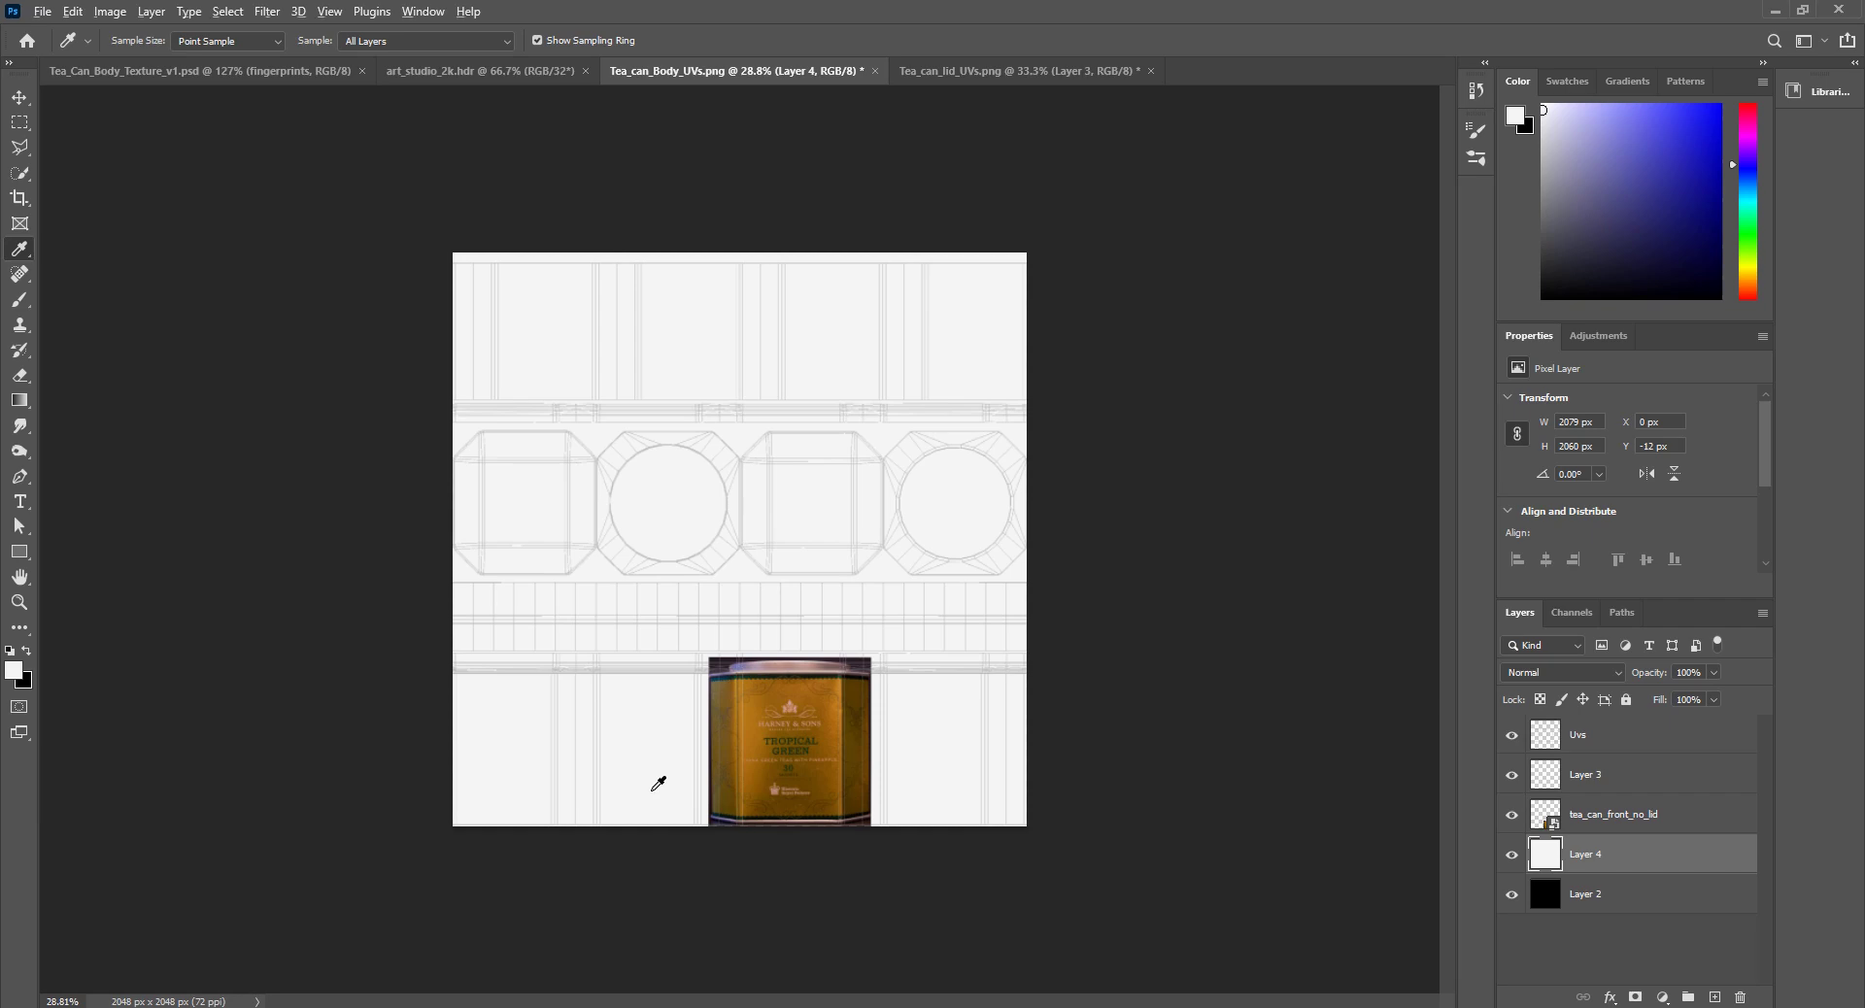
{"action": "scroll", "coordinate": [658, 783], "scroll_direction": "up", "scroll_amount": 6, "text": "alt"}
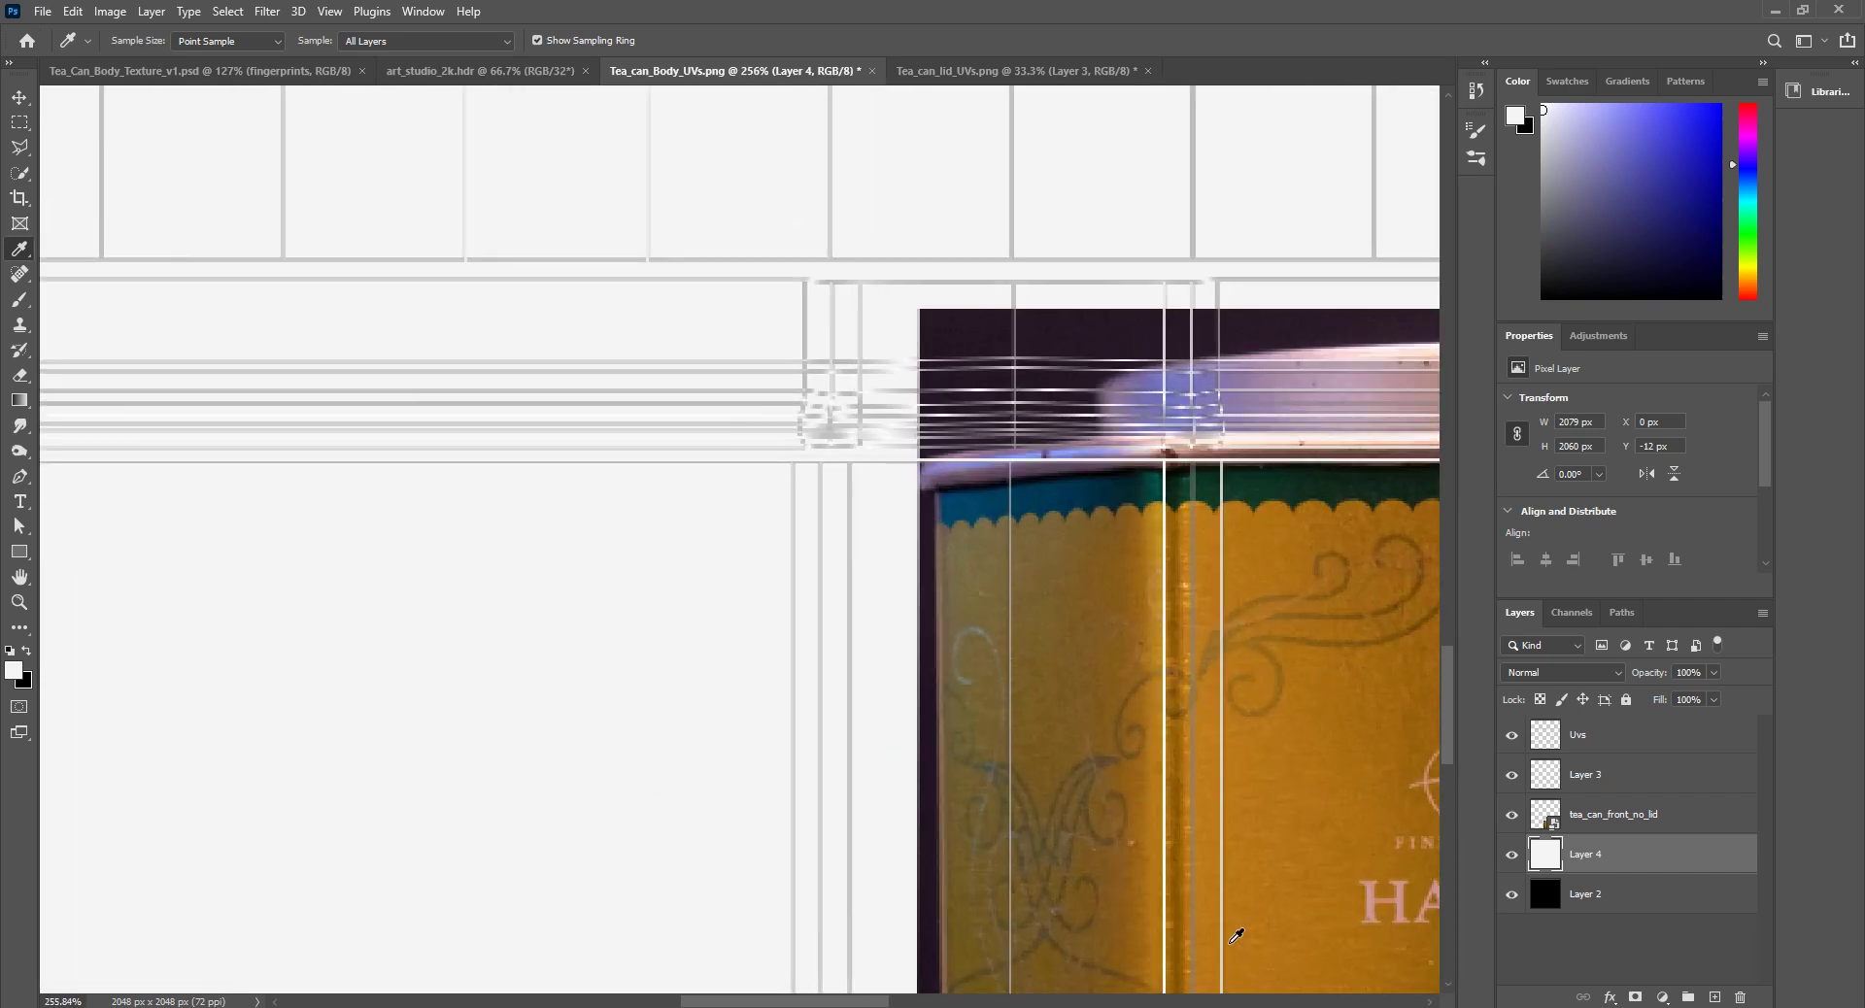
{"action": "scroll", "coordinate": [918, 981], "scroll_direction": "up", "scroll_amount": 2, "text": "alt"}
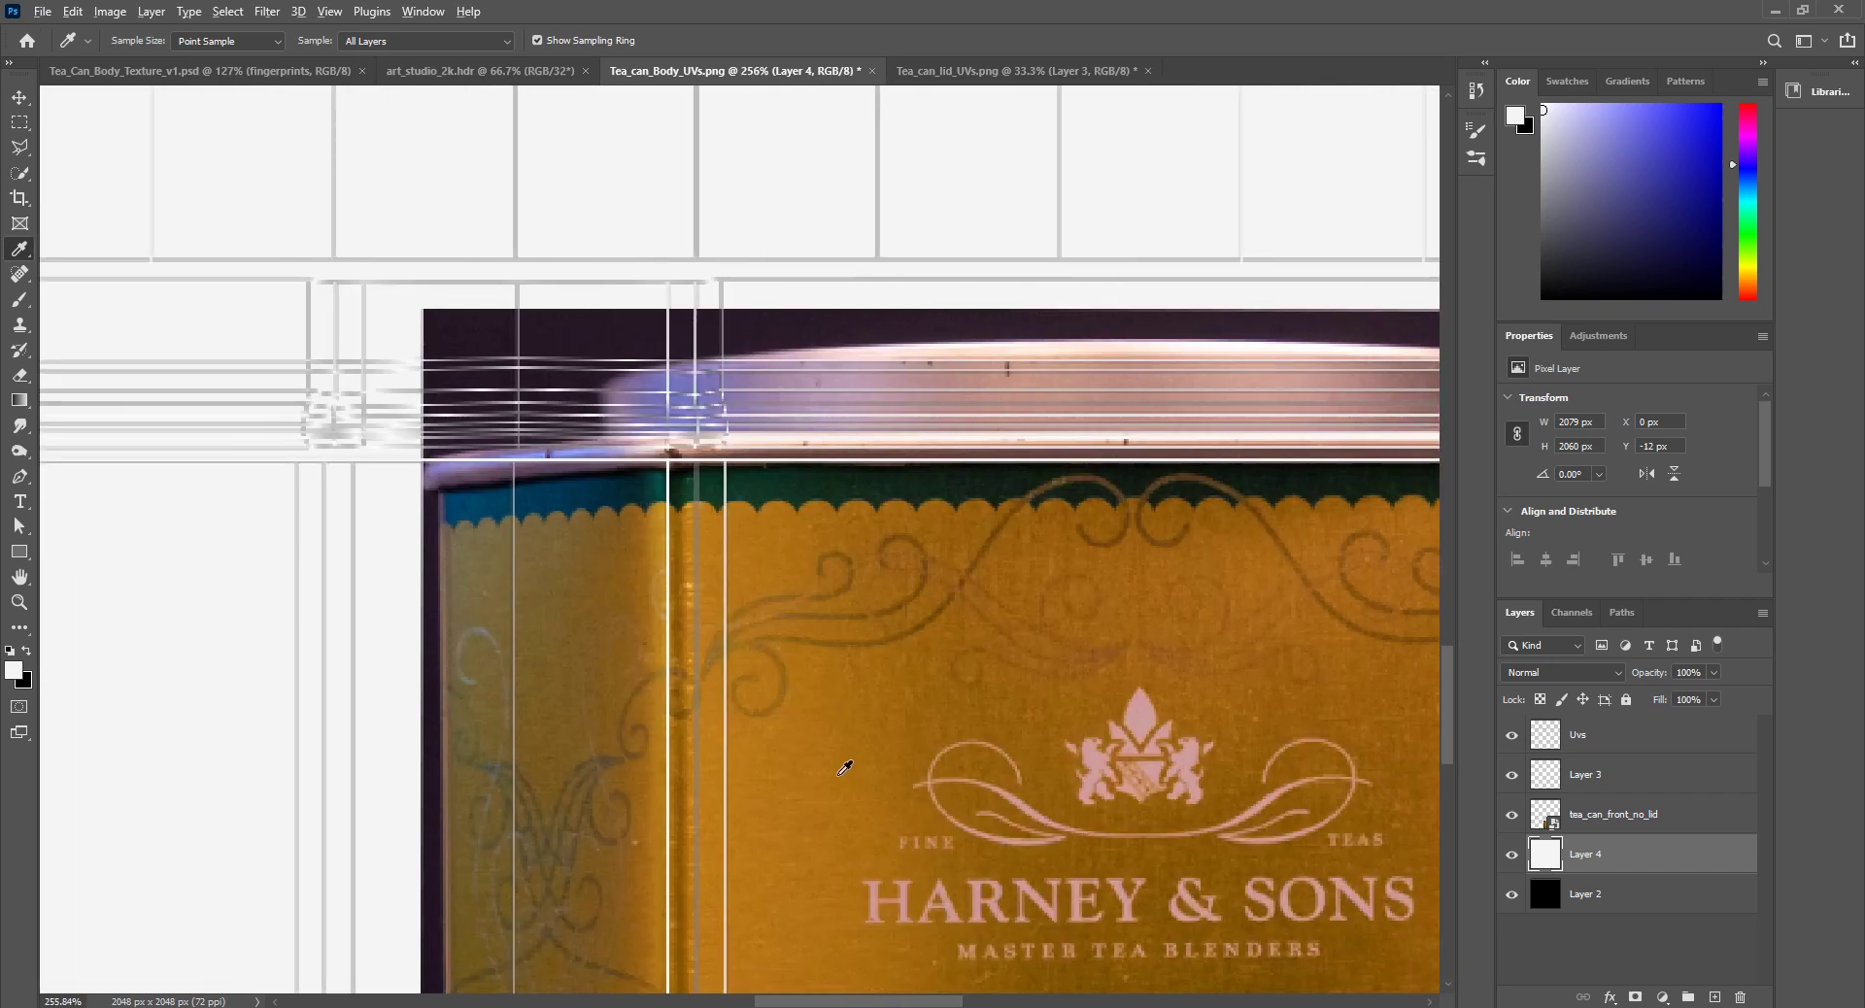
{"action": "scroll", "coordinate": [840, 775], "scroll_direction": "up", "scroll_amount": 1, "text": "alt"}
{"action": "scroll", "coordinate": [758, 684], "scroll_direction": "up", "scroll_amount": 1, "text": "alt"}
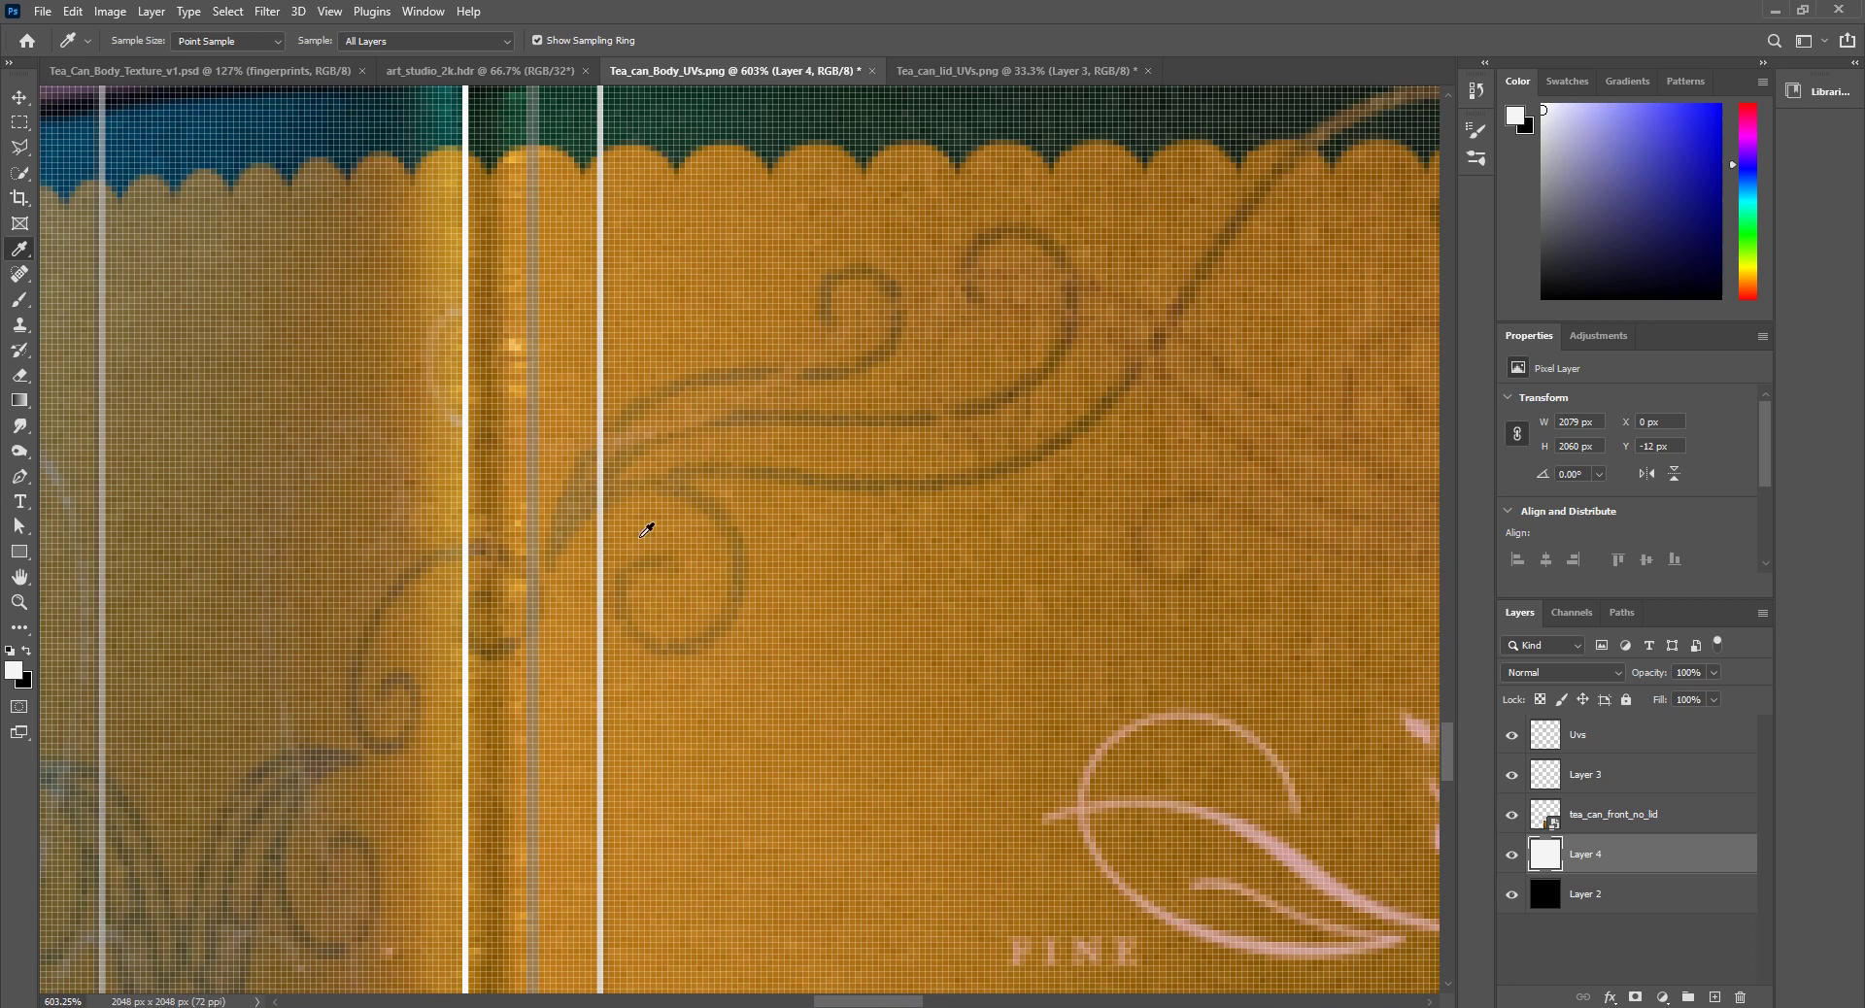
{"action": "left_click", "coordinate": [524, 341]}
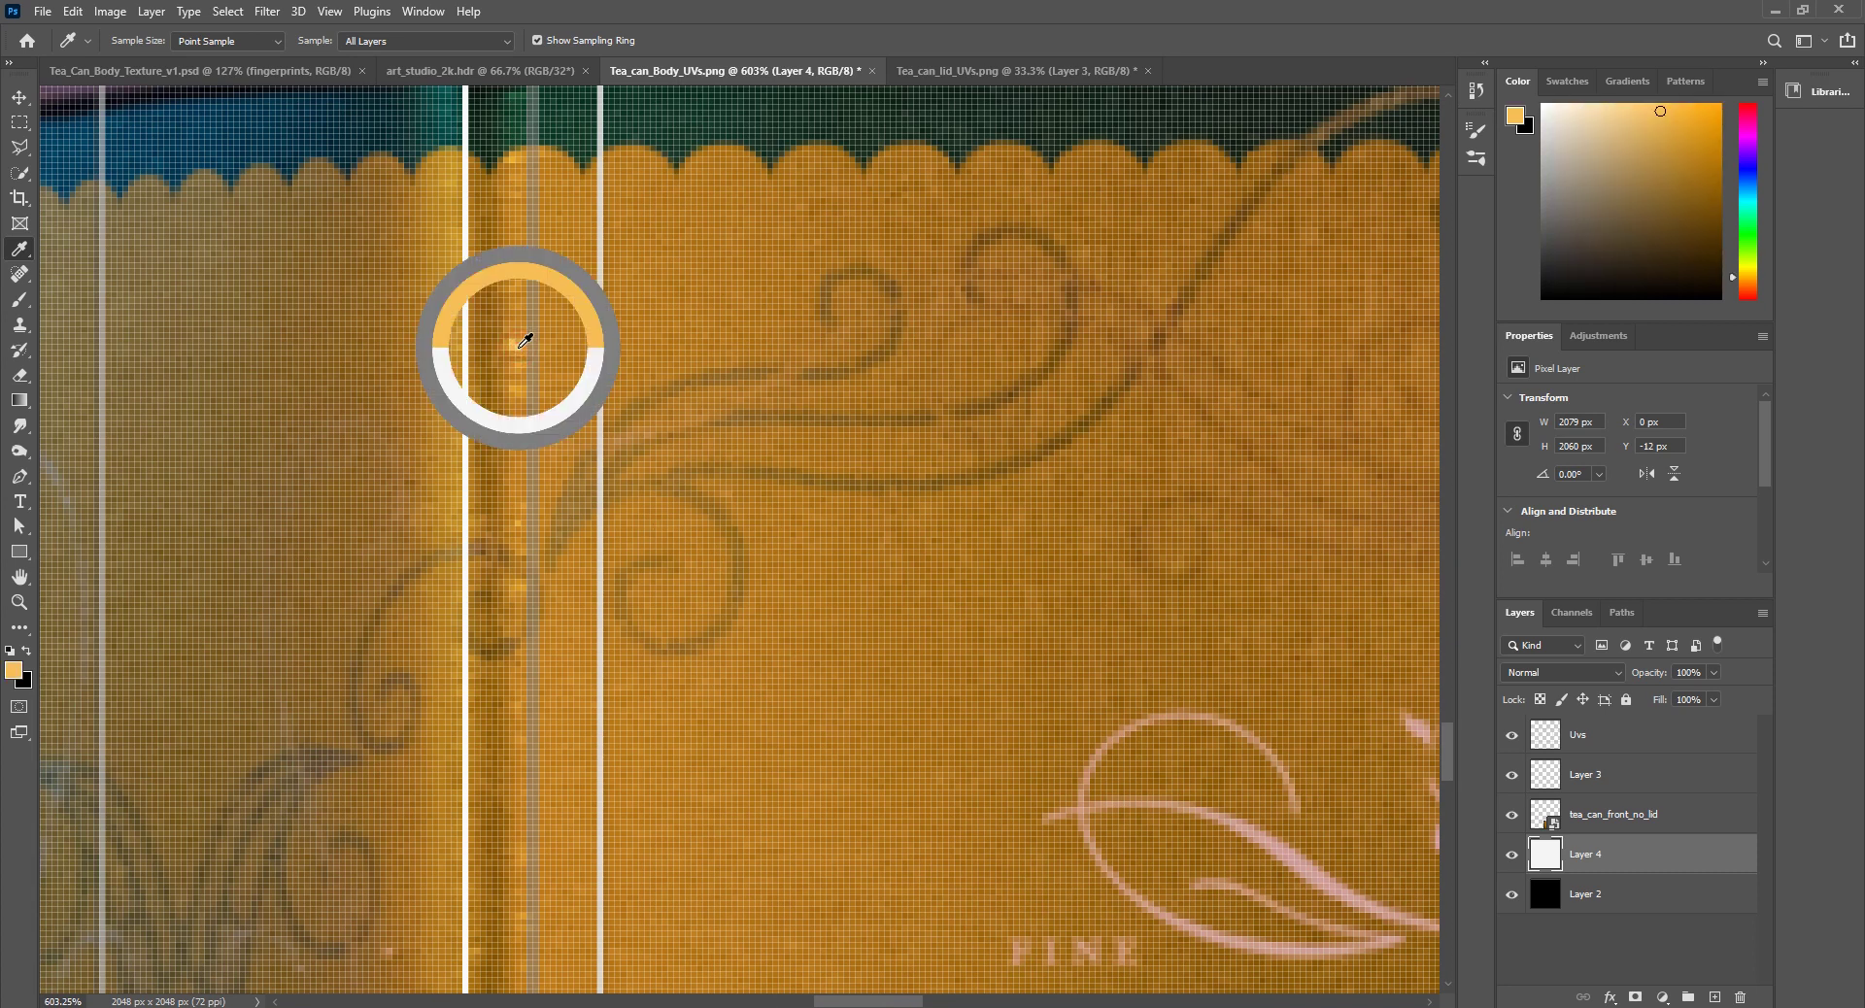
Step: Add a layer above the aluminium fill and draw a yellow-orange rectangle, about 2098 by 554 px, over the can's side-wall UV strip
{"action": "scroll", "coordinate": [874, 792], "scroll_direction": "down", "scroll_amount": 8, "text": "alt"}
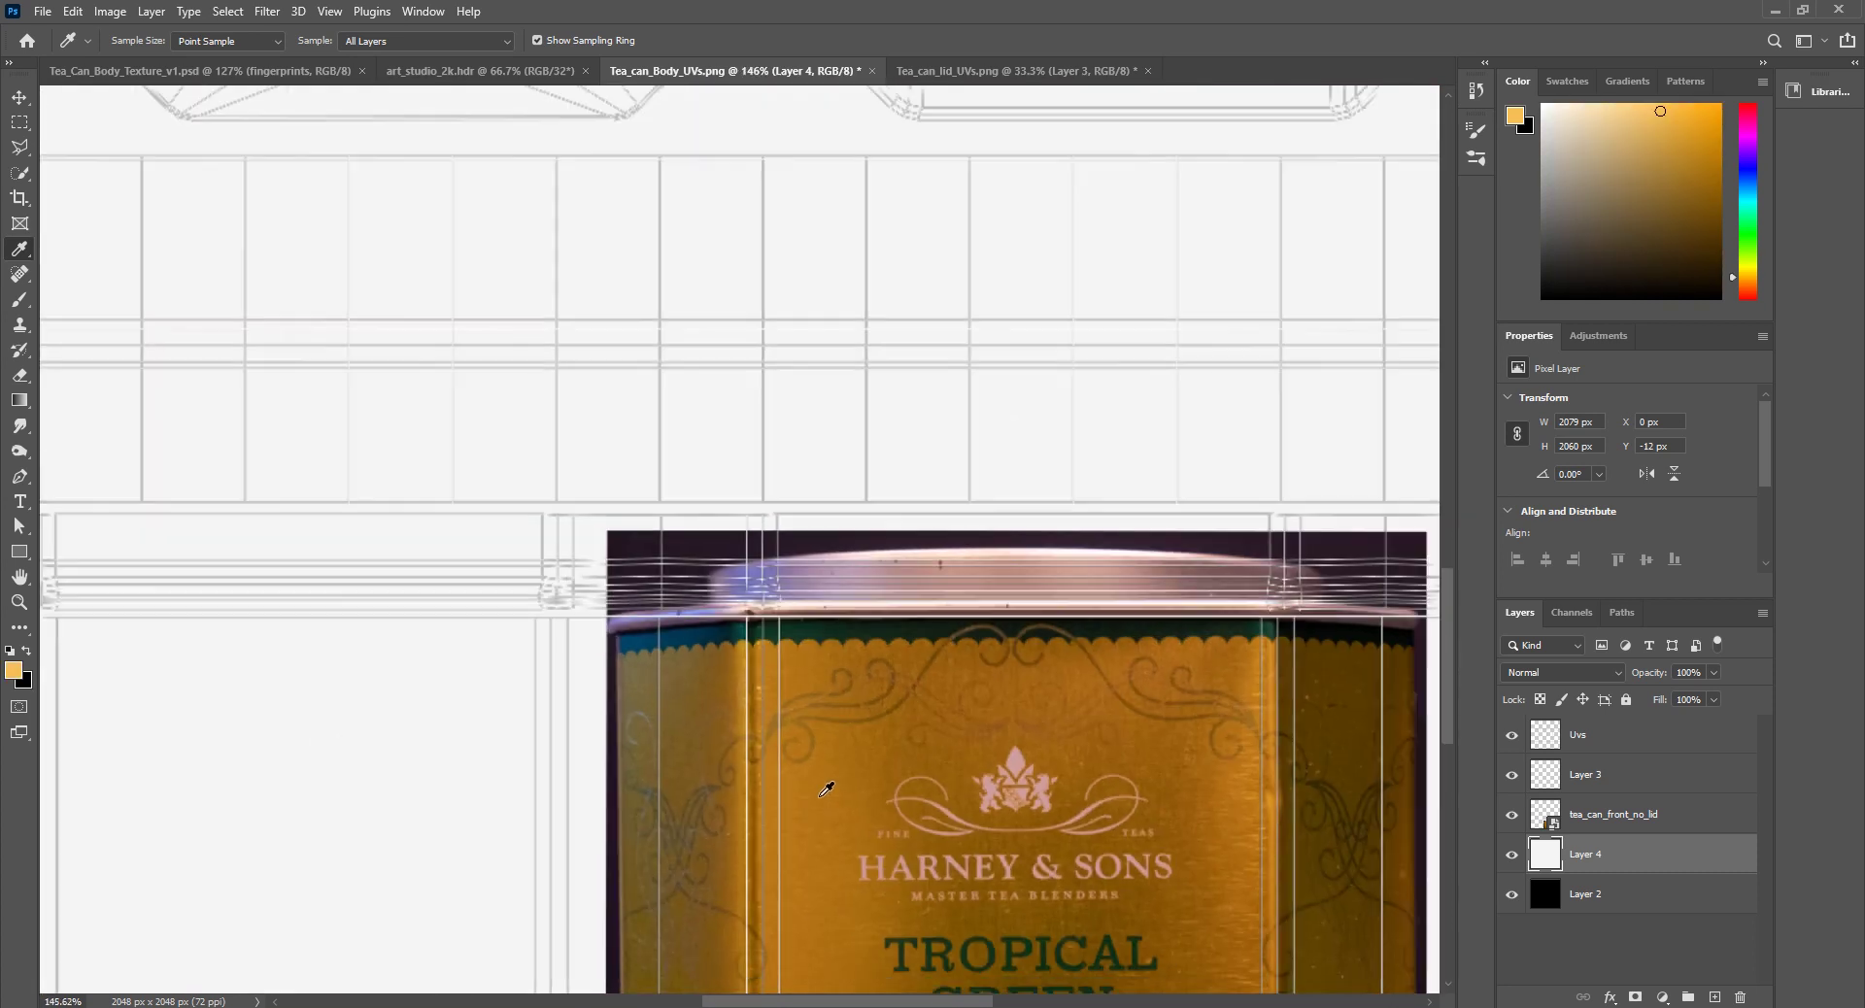
{"action": "scroll", "coordinate": [862, 734], "scroll_direction": "down", "scroll_amount": 4}
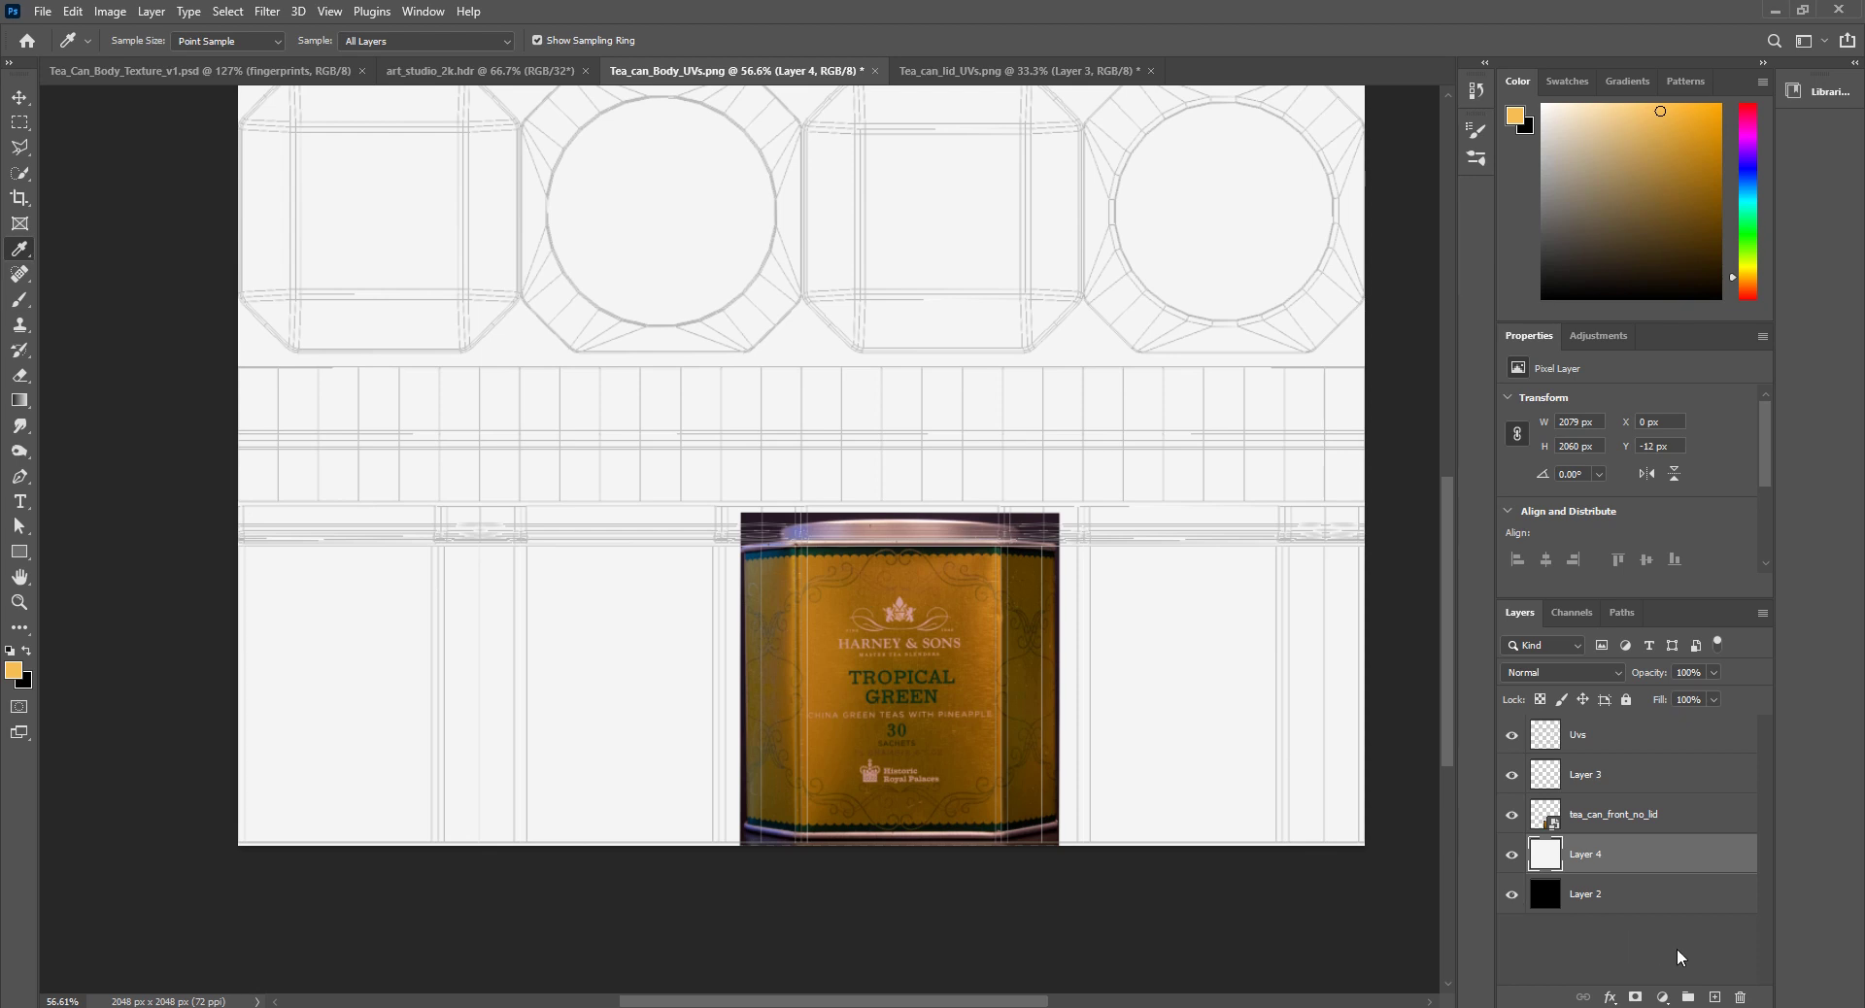
{"action": "left_click", "coordinate": [1714, 997]}
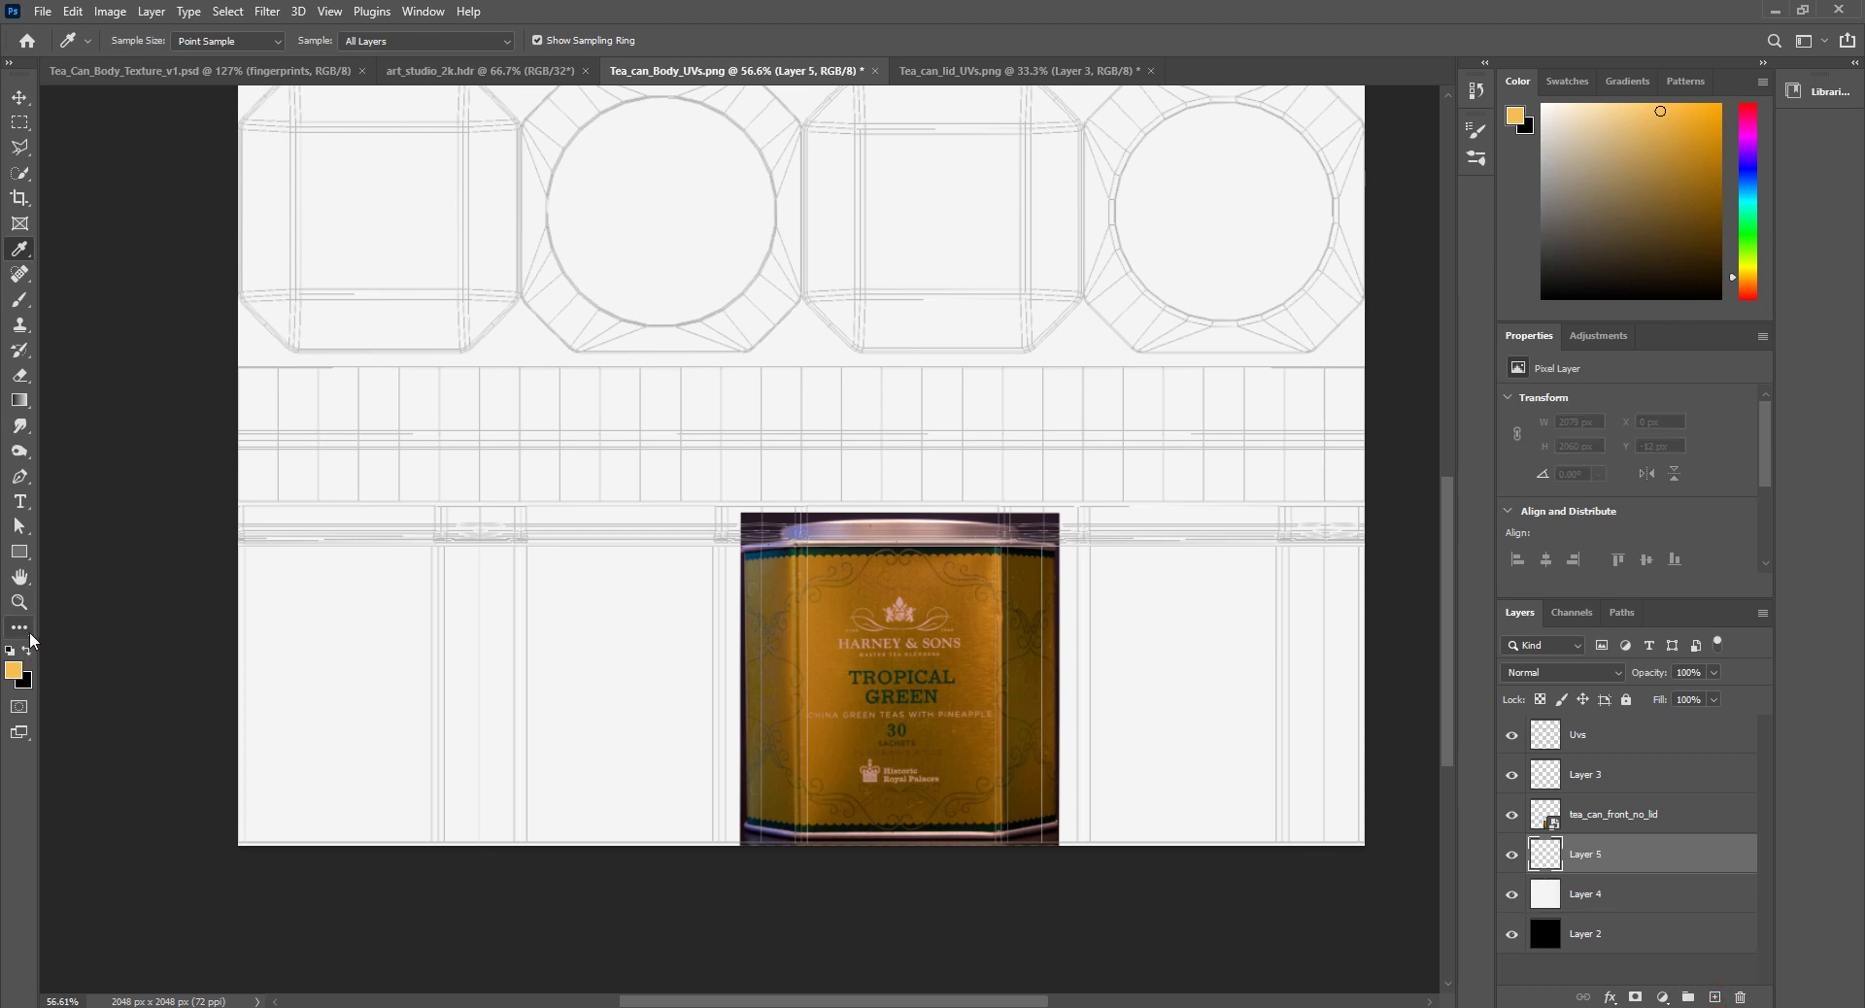
{"action": "left_click", "coordinate": [19, 551]}
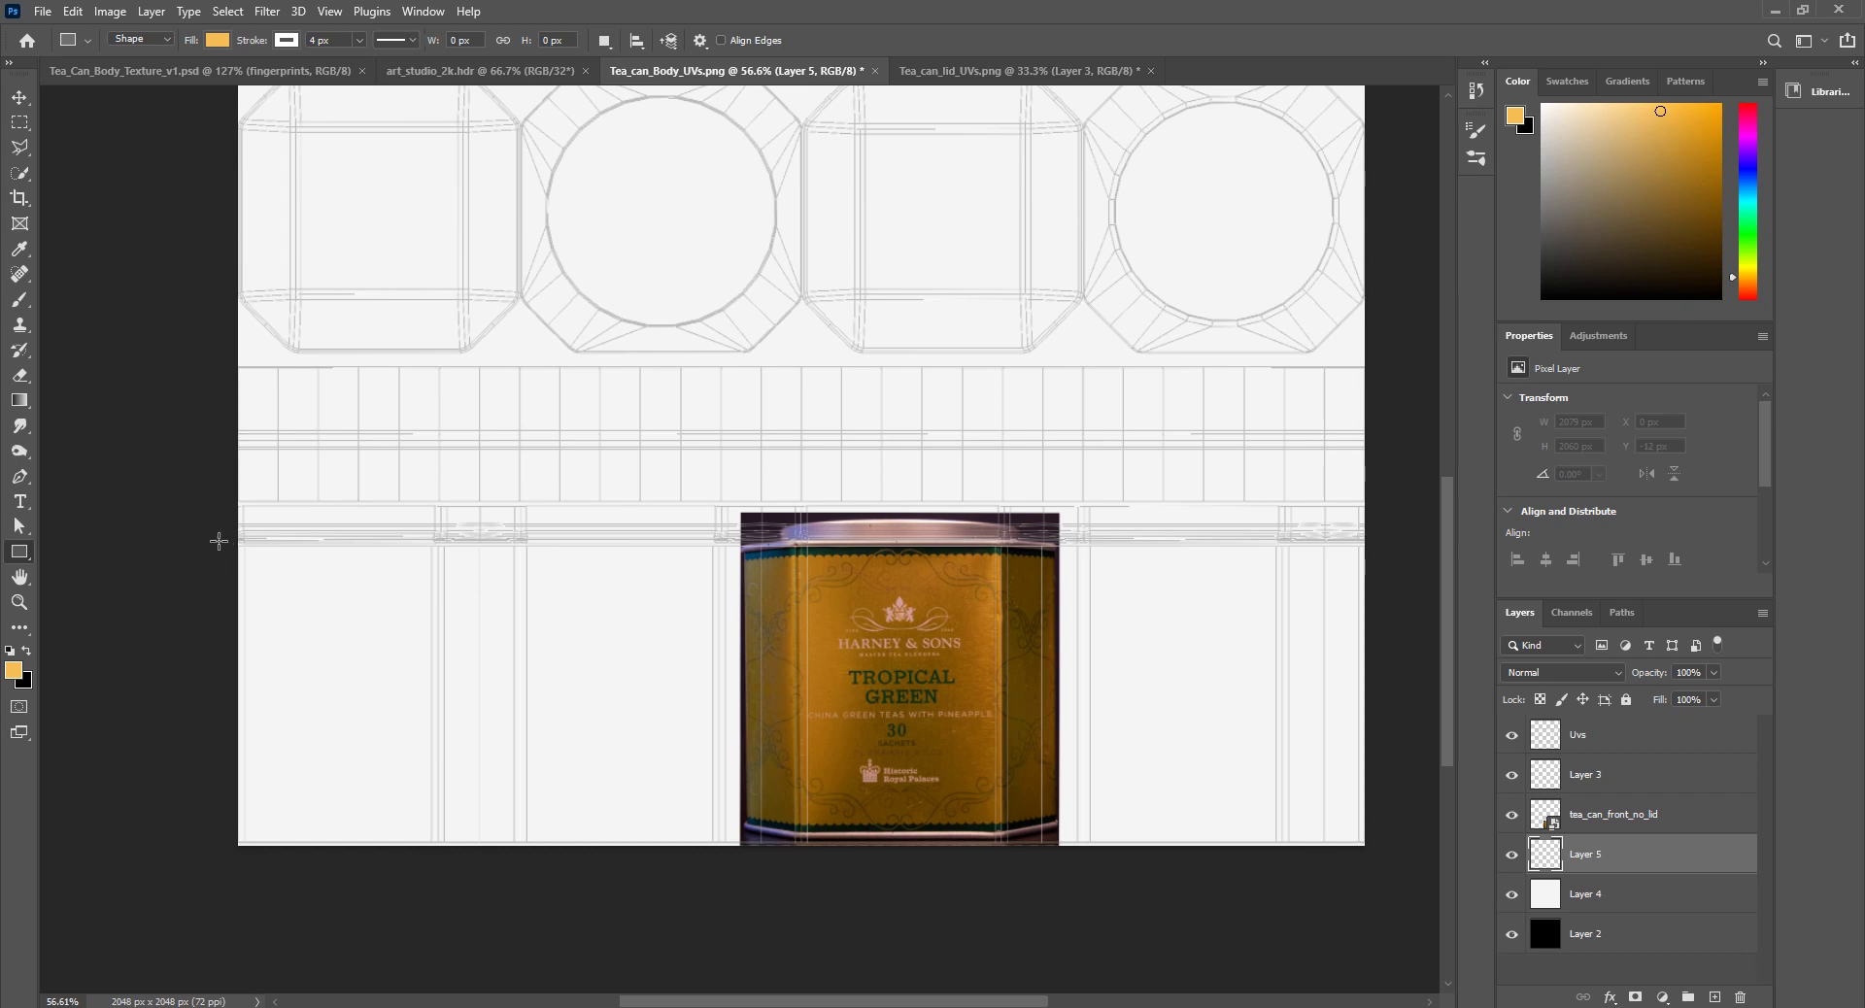
{"action": "scroll", "coordinate": [206, 547], "scroll_direction": "up", "scroll_amount": 3, "text": "alt"}
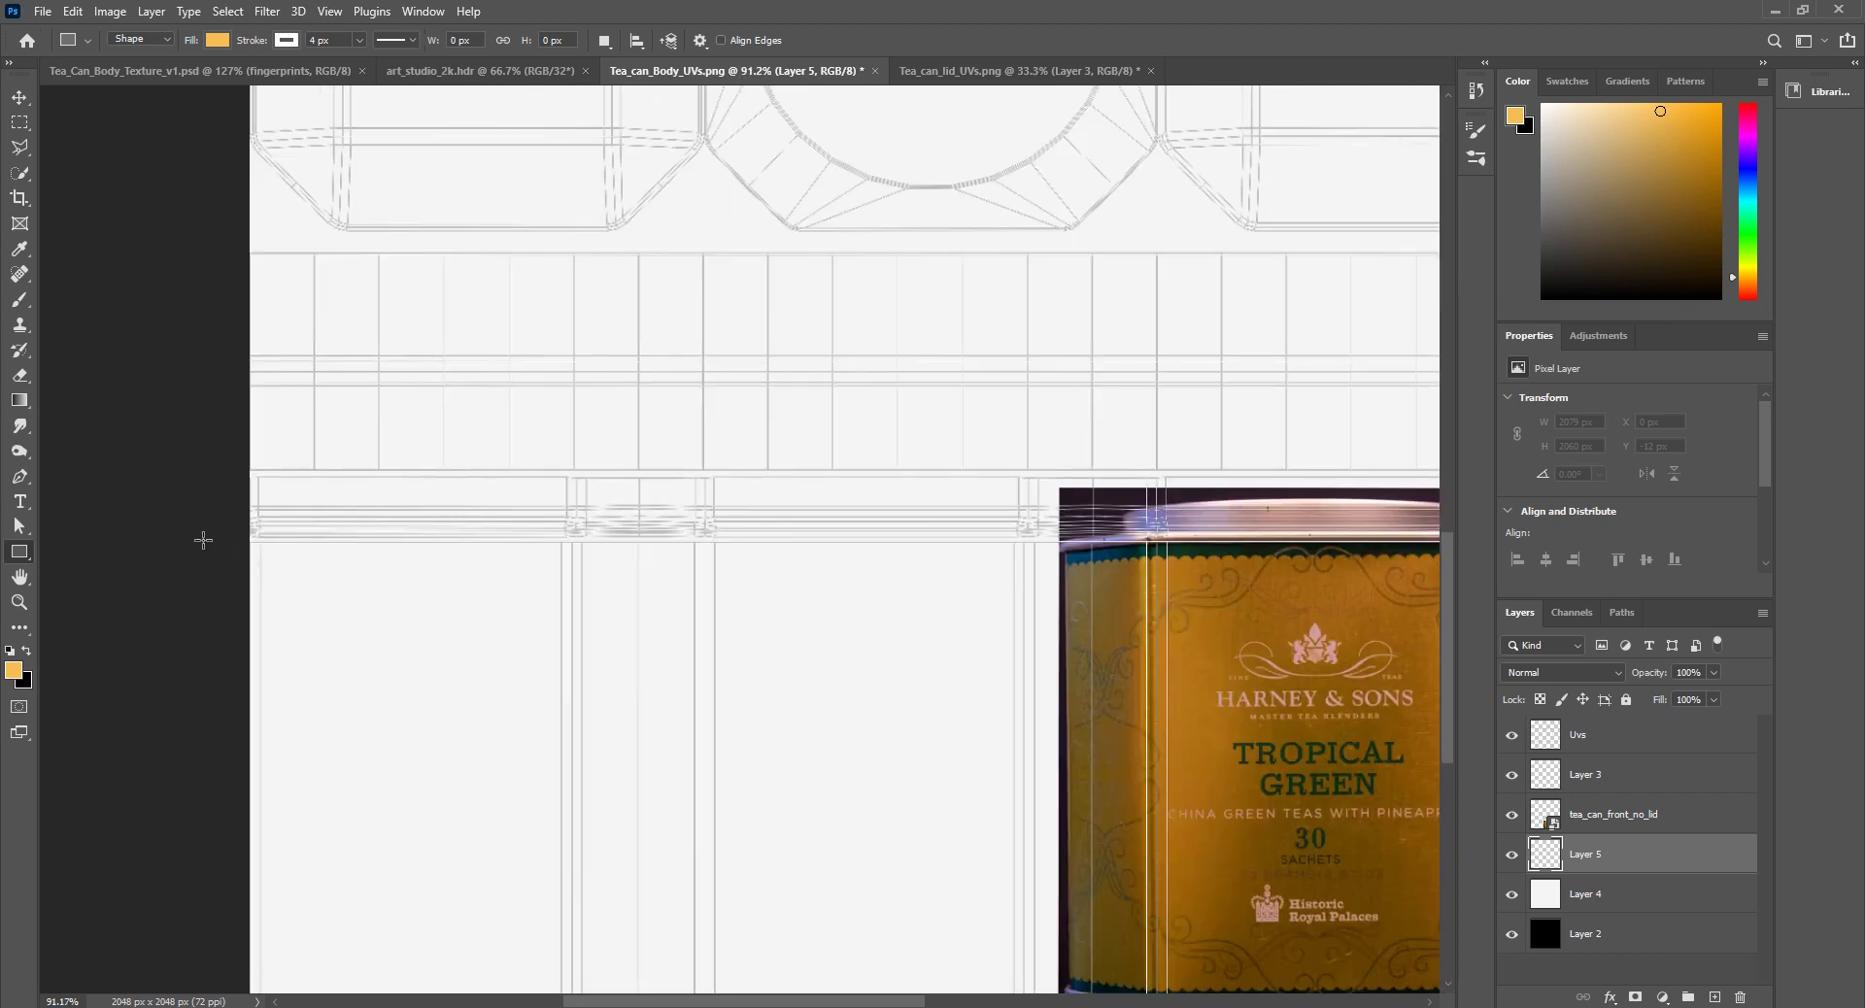
{"action": "left_click_drag", "start_coordinate": [203, 538], "coordinate": [1385, 854]}
{"action": "scroll", "coordinate": [1027, 749], "scroll_direction": "up", "scroll_amount": 1, "text": "alt"}
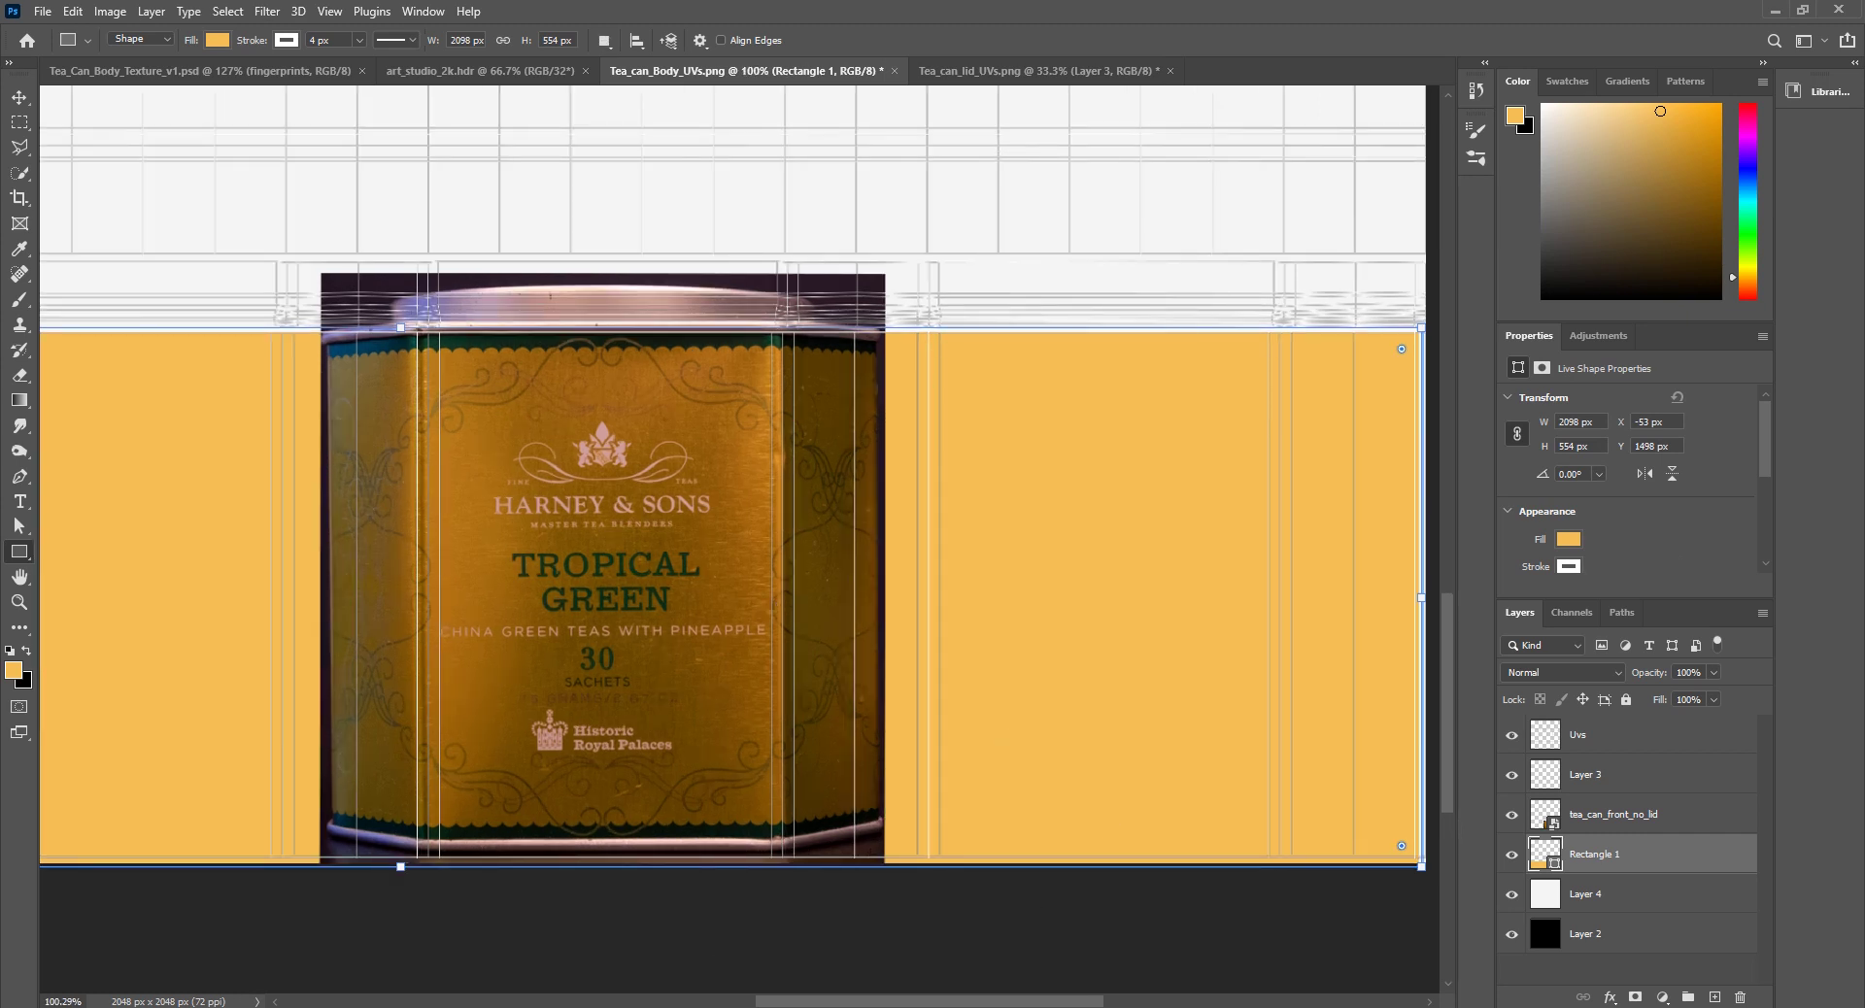
Step: Switch to Maya, open the UV Editor, select the can body's lower side-wall UV shell and examine its upper boundary
{"action": "left_click", "coordinate": [971, 932]}
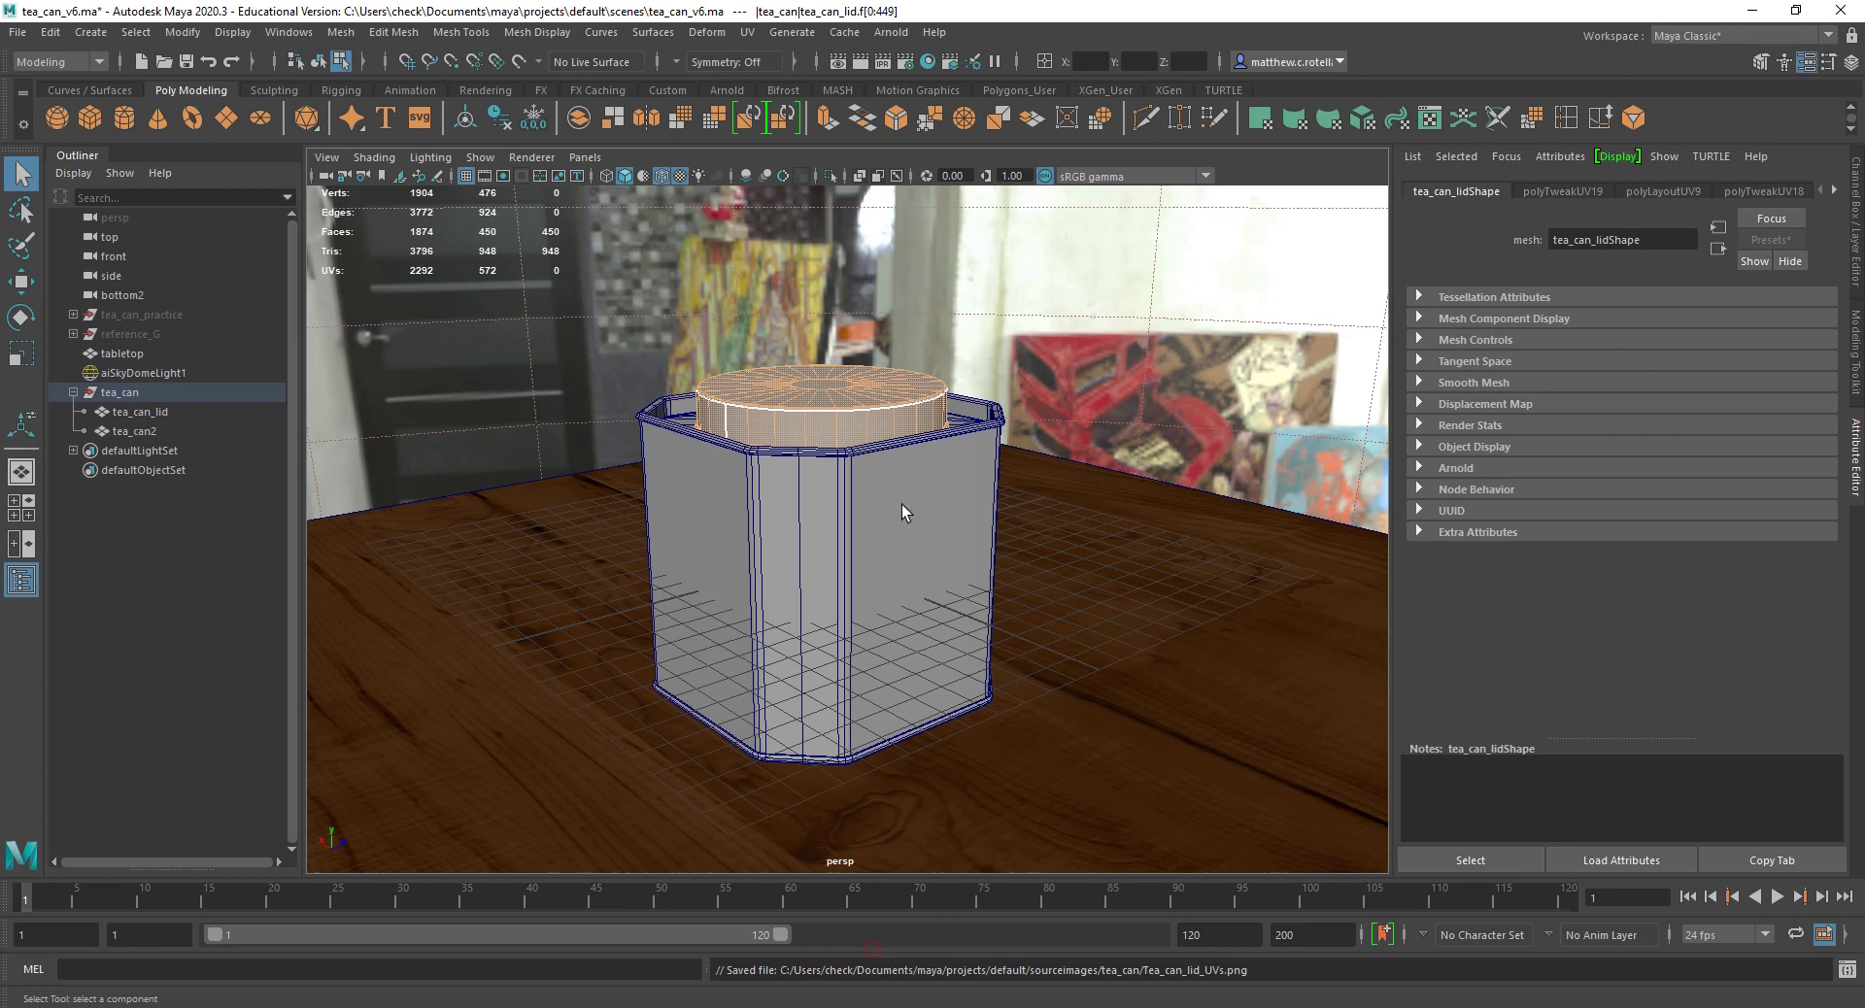
{"action": "left_click", "coordinate": [762, 37]}
{"action": "left_click", "coordinate": [779, 64]}
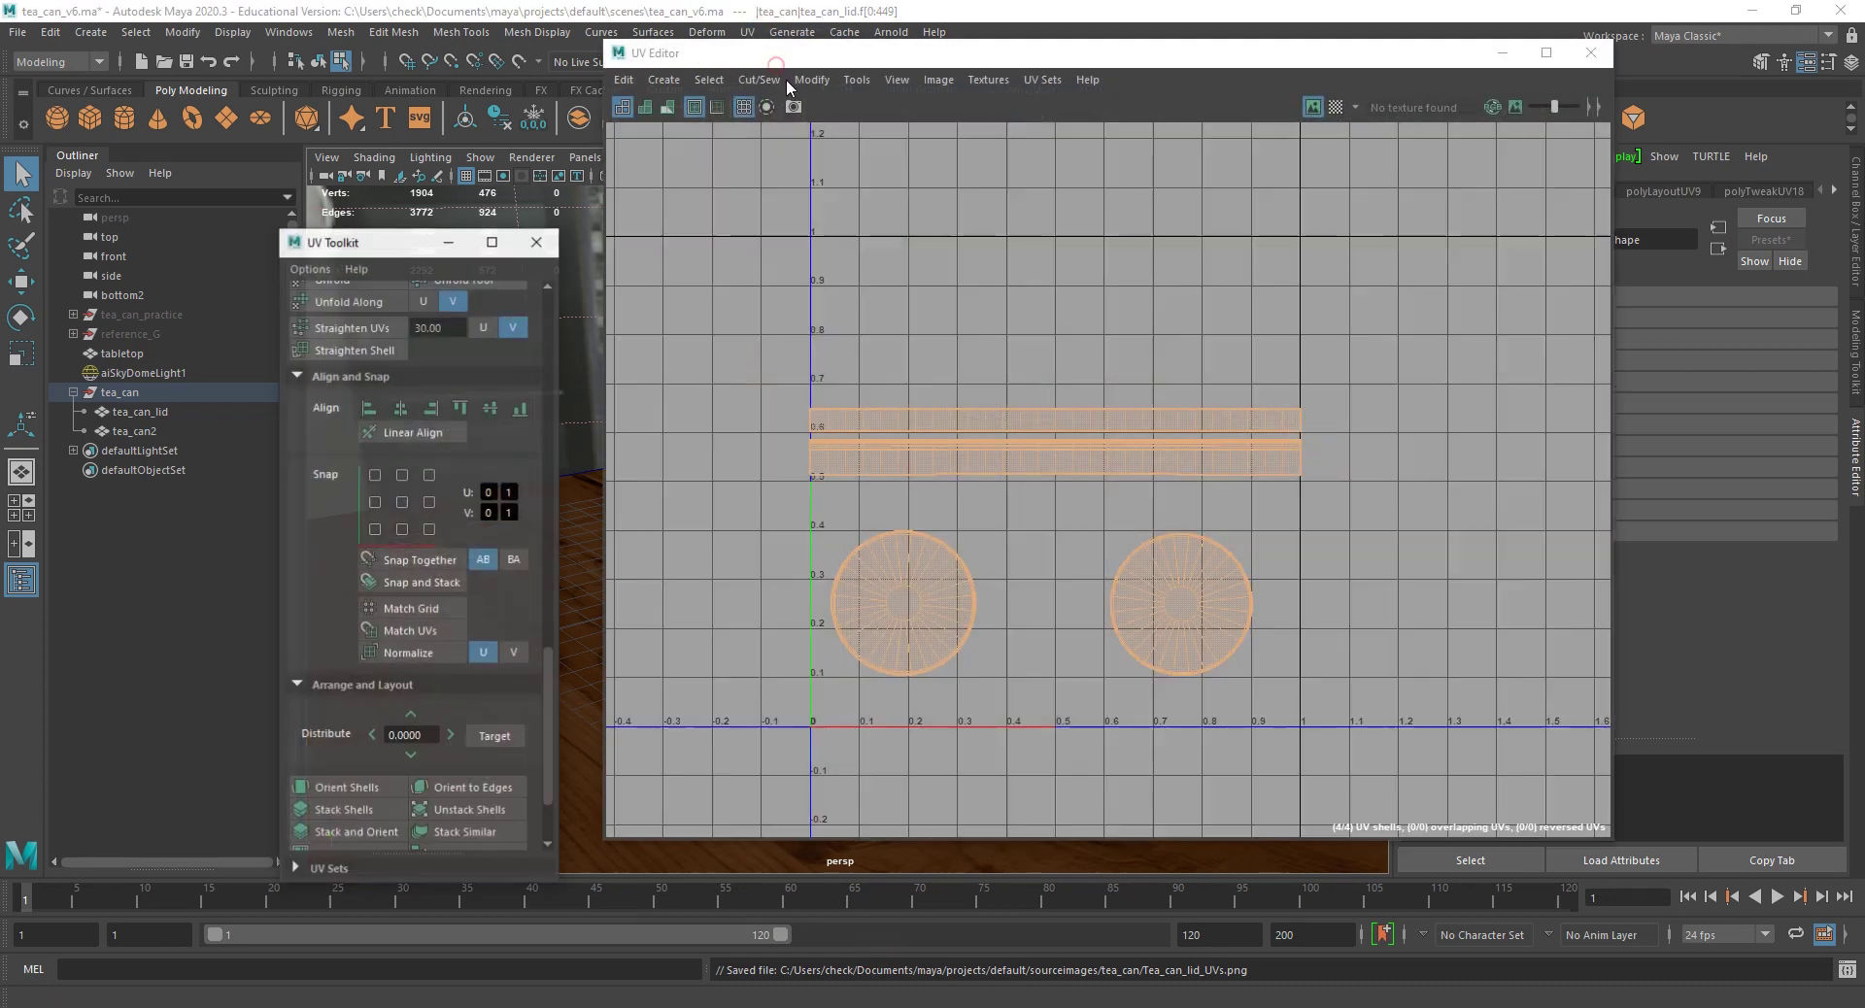
{"action": "left_click_drag", "start_coordinate": [874, 53], "coordinate": [1208, 226]}
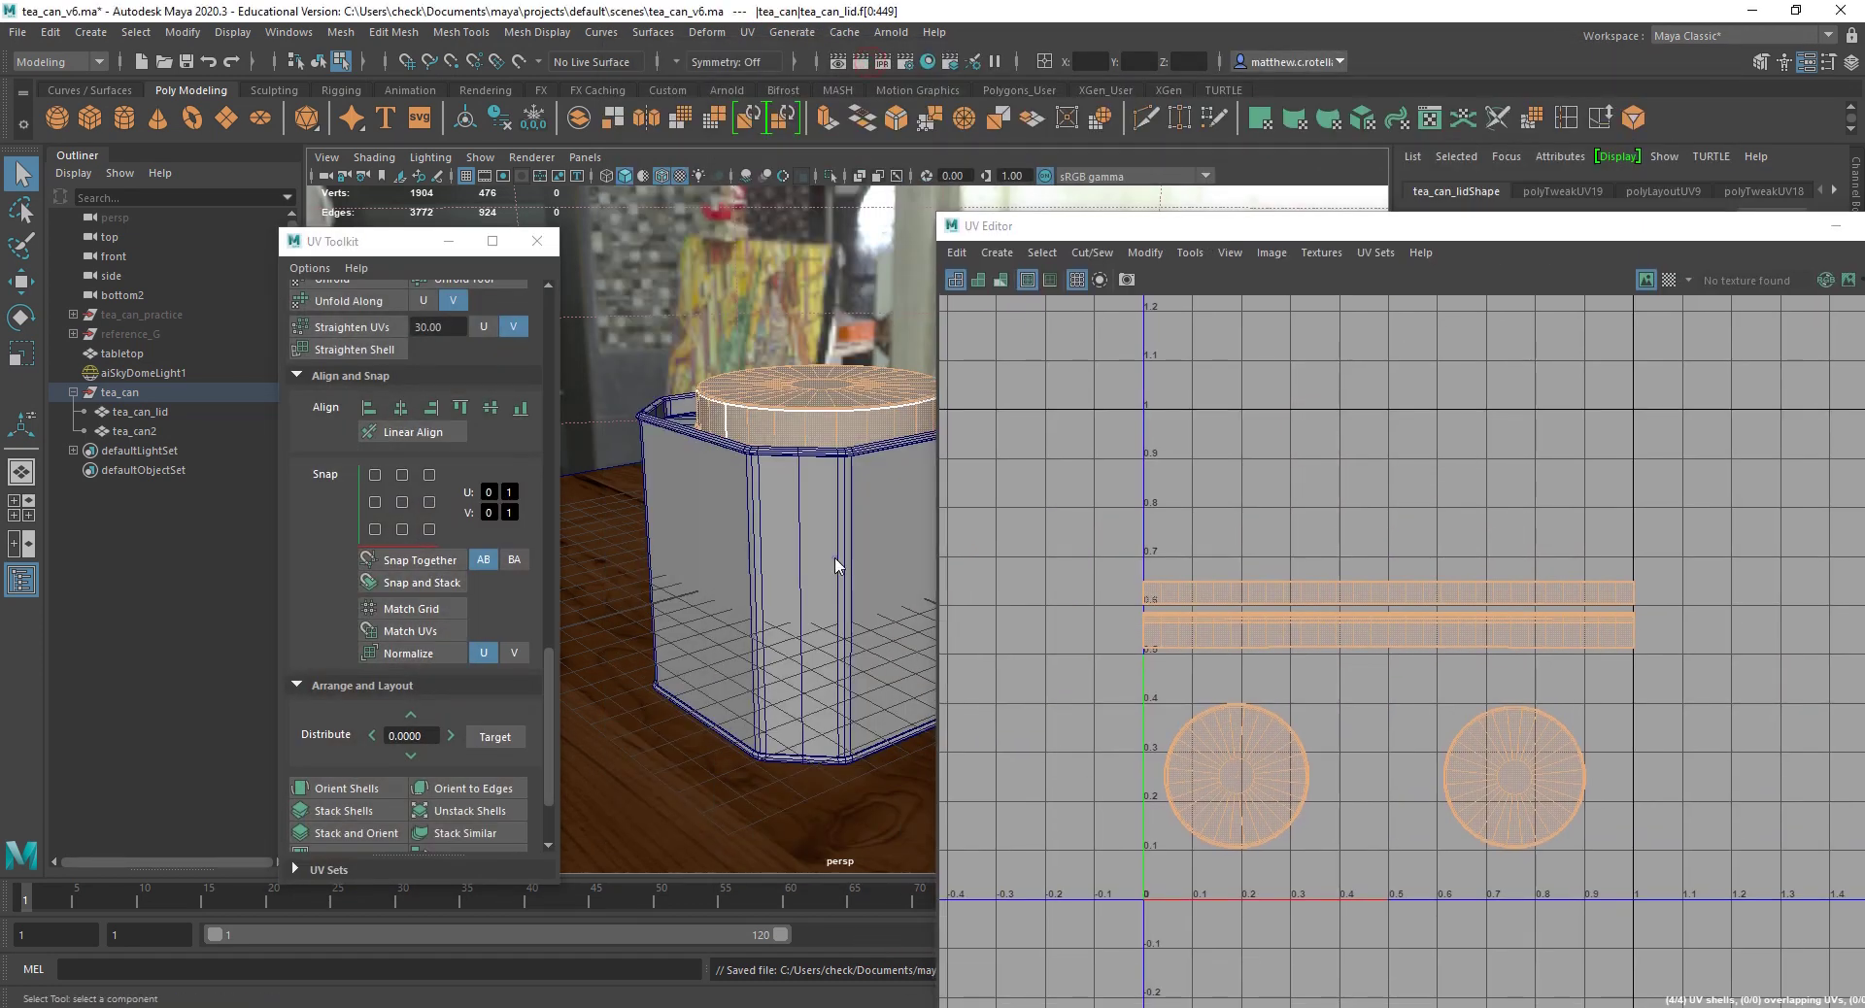
{"action": "left_click", "coordinate": [833, 573]}
{"action": "right_click_drag", "start_coordinate": [1365, 760], "coordinate": [1292, 740]}
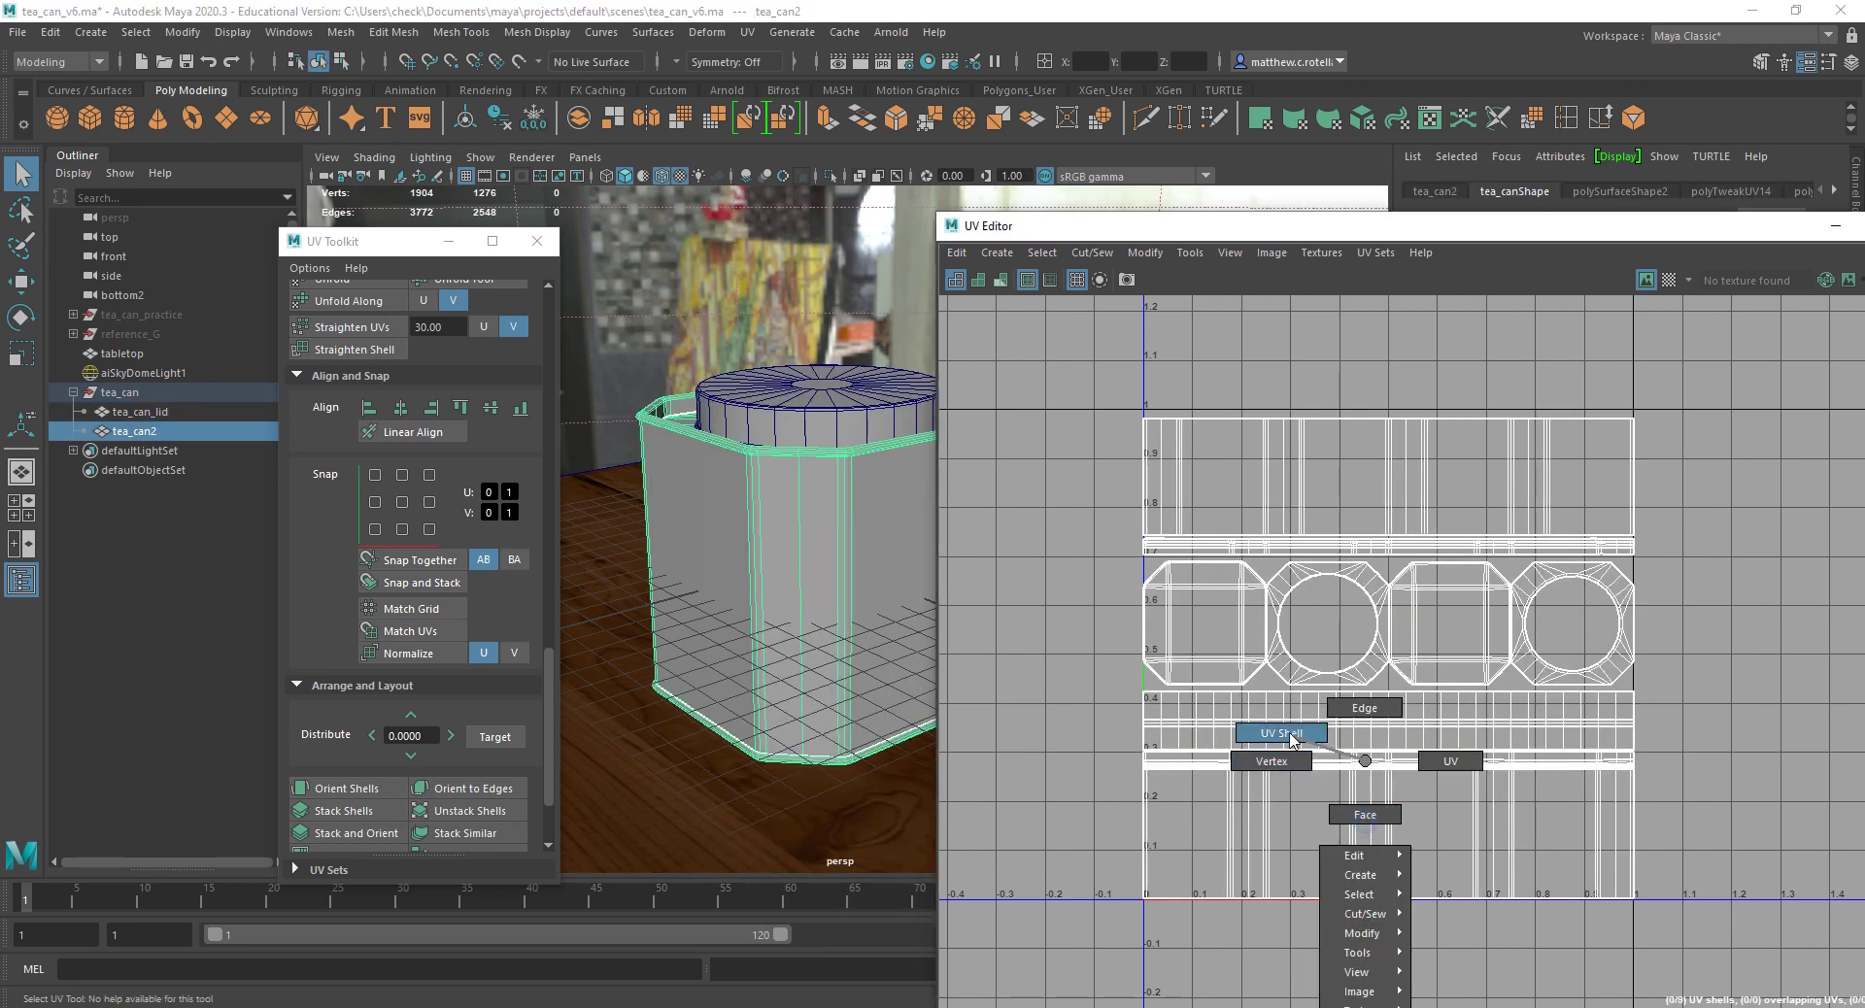
{"action": "left_click", "coordinate": [1263, 824]}
{"action": "scroll", "coordinate": [1340, 837], "scroll_direction": "up", "scroll_amount": 3}
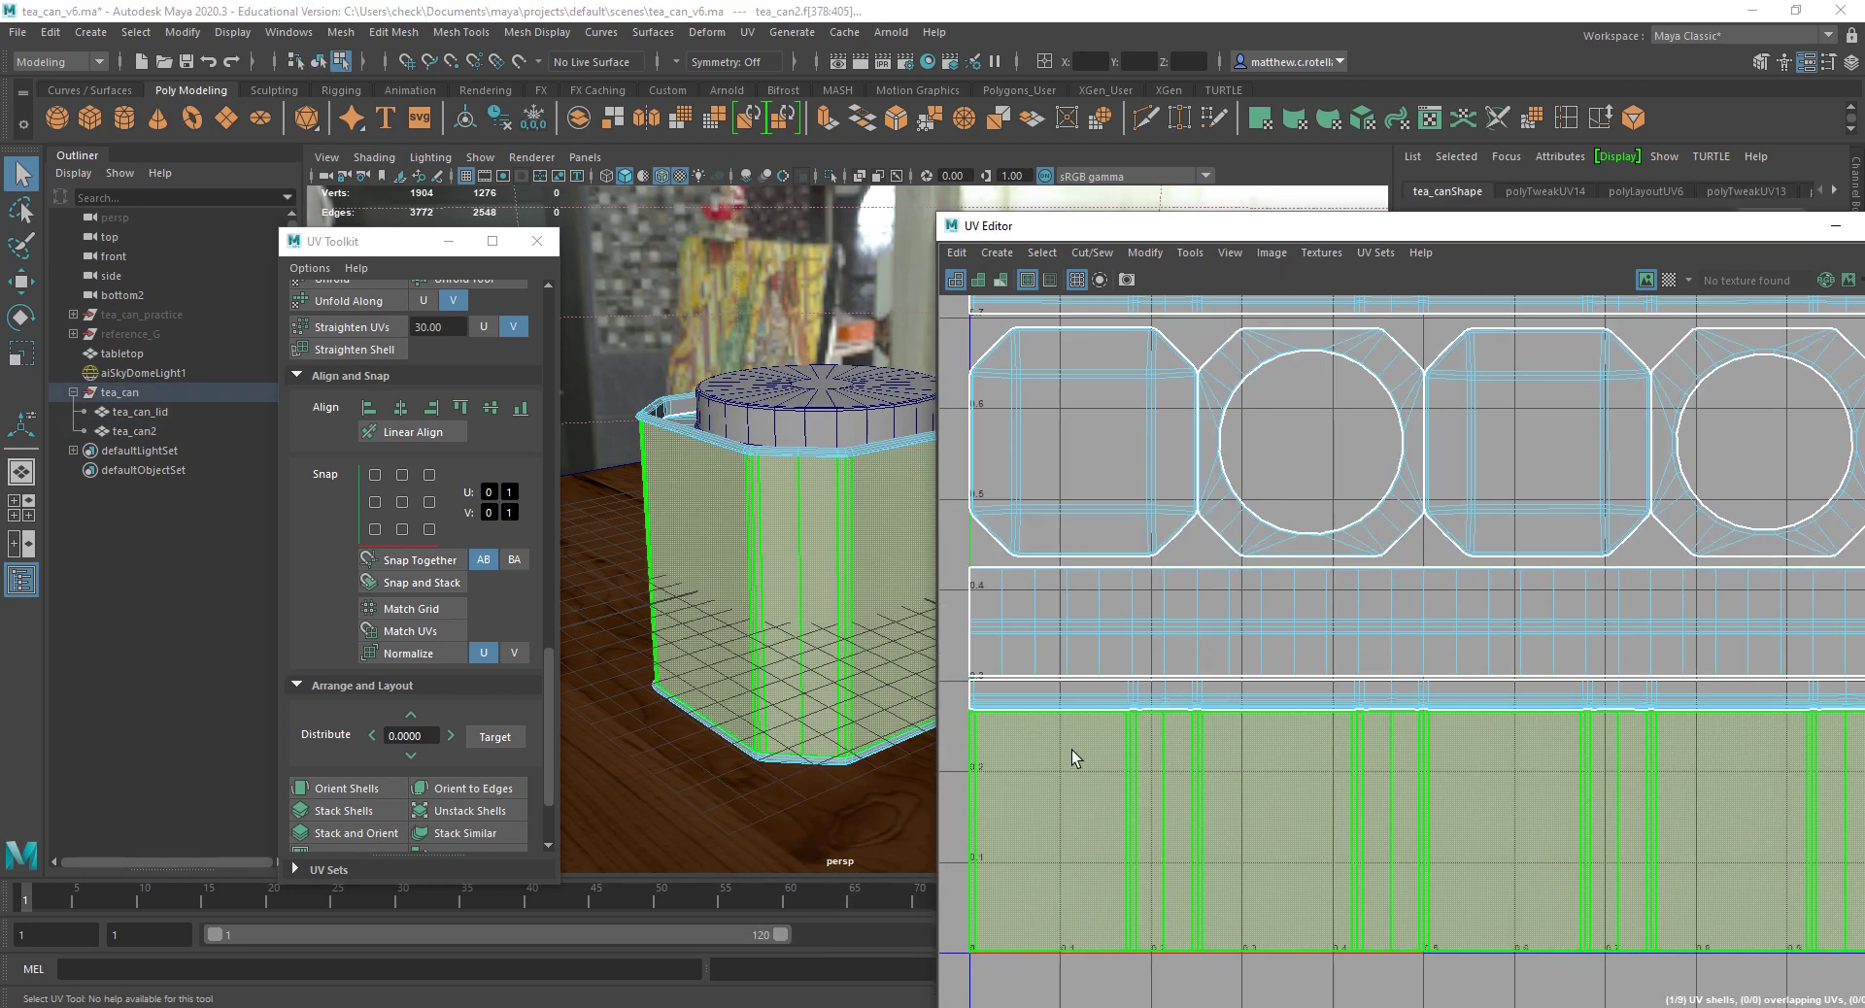
{"action": "scroll", "coordinate": [1023, 742], "scroll_direction": "up", "scroll_amount": 4}
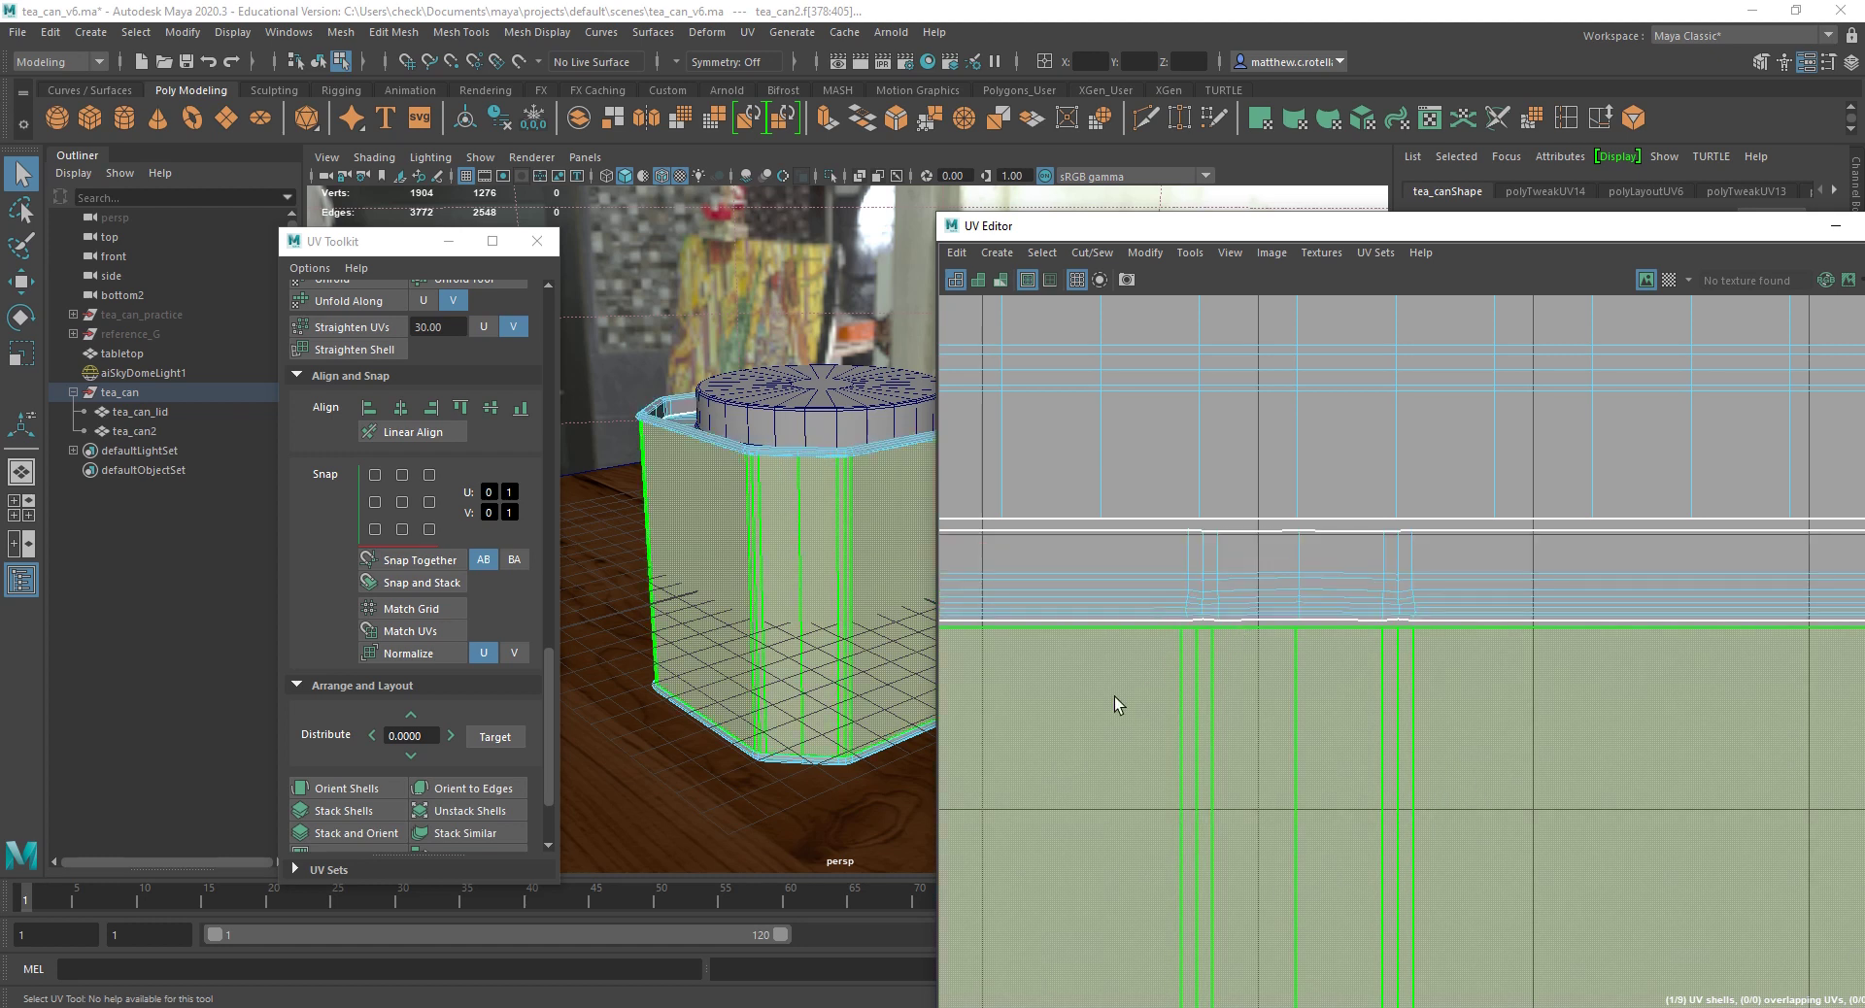
Step: Switch back to Photoshop and resize the yellow-orange rectangle to about 2132 by 551 px, aligning its upper edge with the side-wall UVs
{"action": "key", "text": "alt+Tab"}
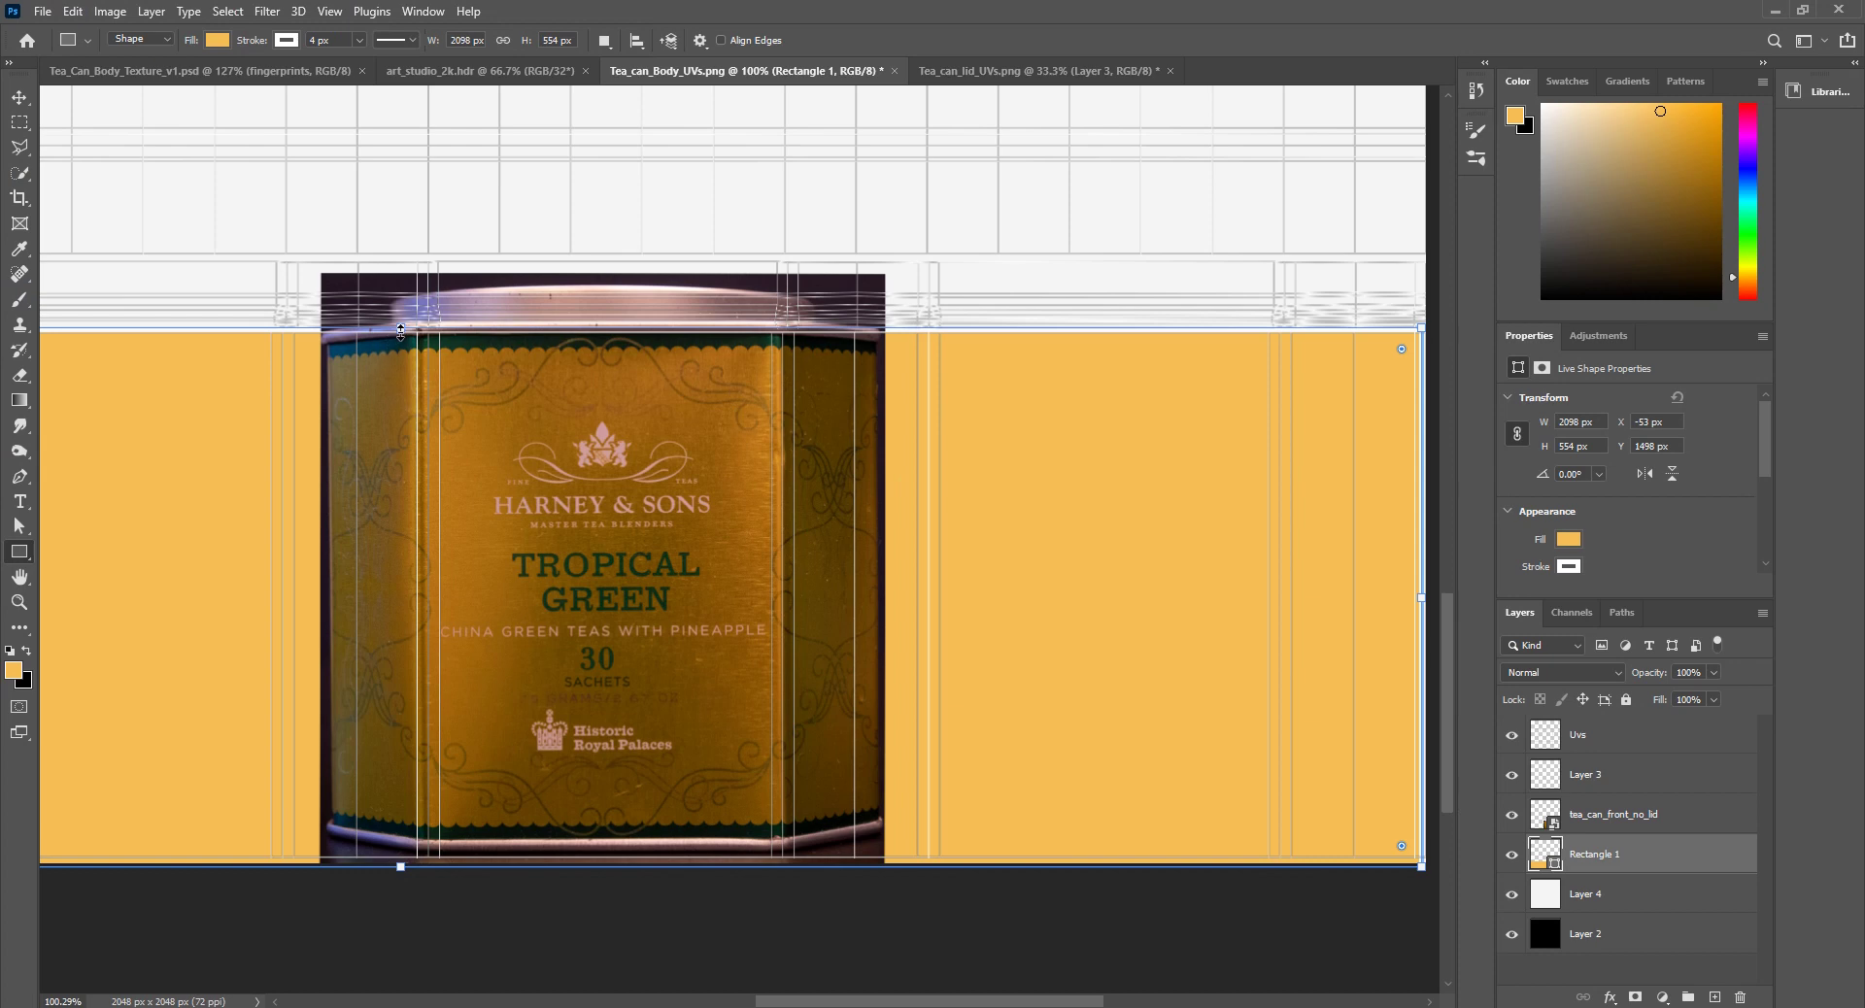
{"action": "left_click_drag", "start_coordinate": [401, 333], "coordinate": [401, 330]}
{"action": "scroll", "coordinate": [770, 561], "scroll_direction": "down", "scroll_amount": 4, "text": "alt"}
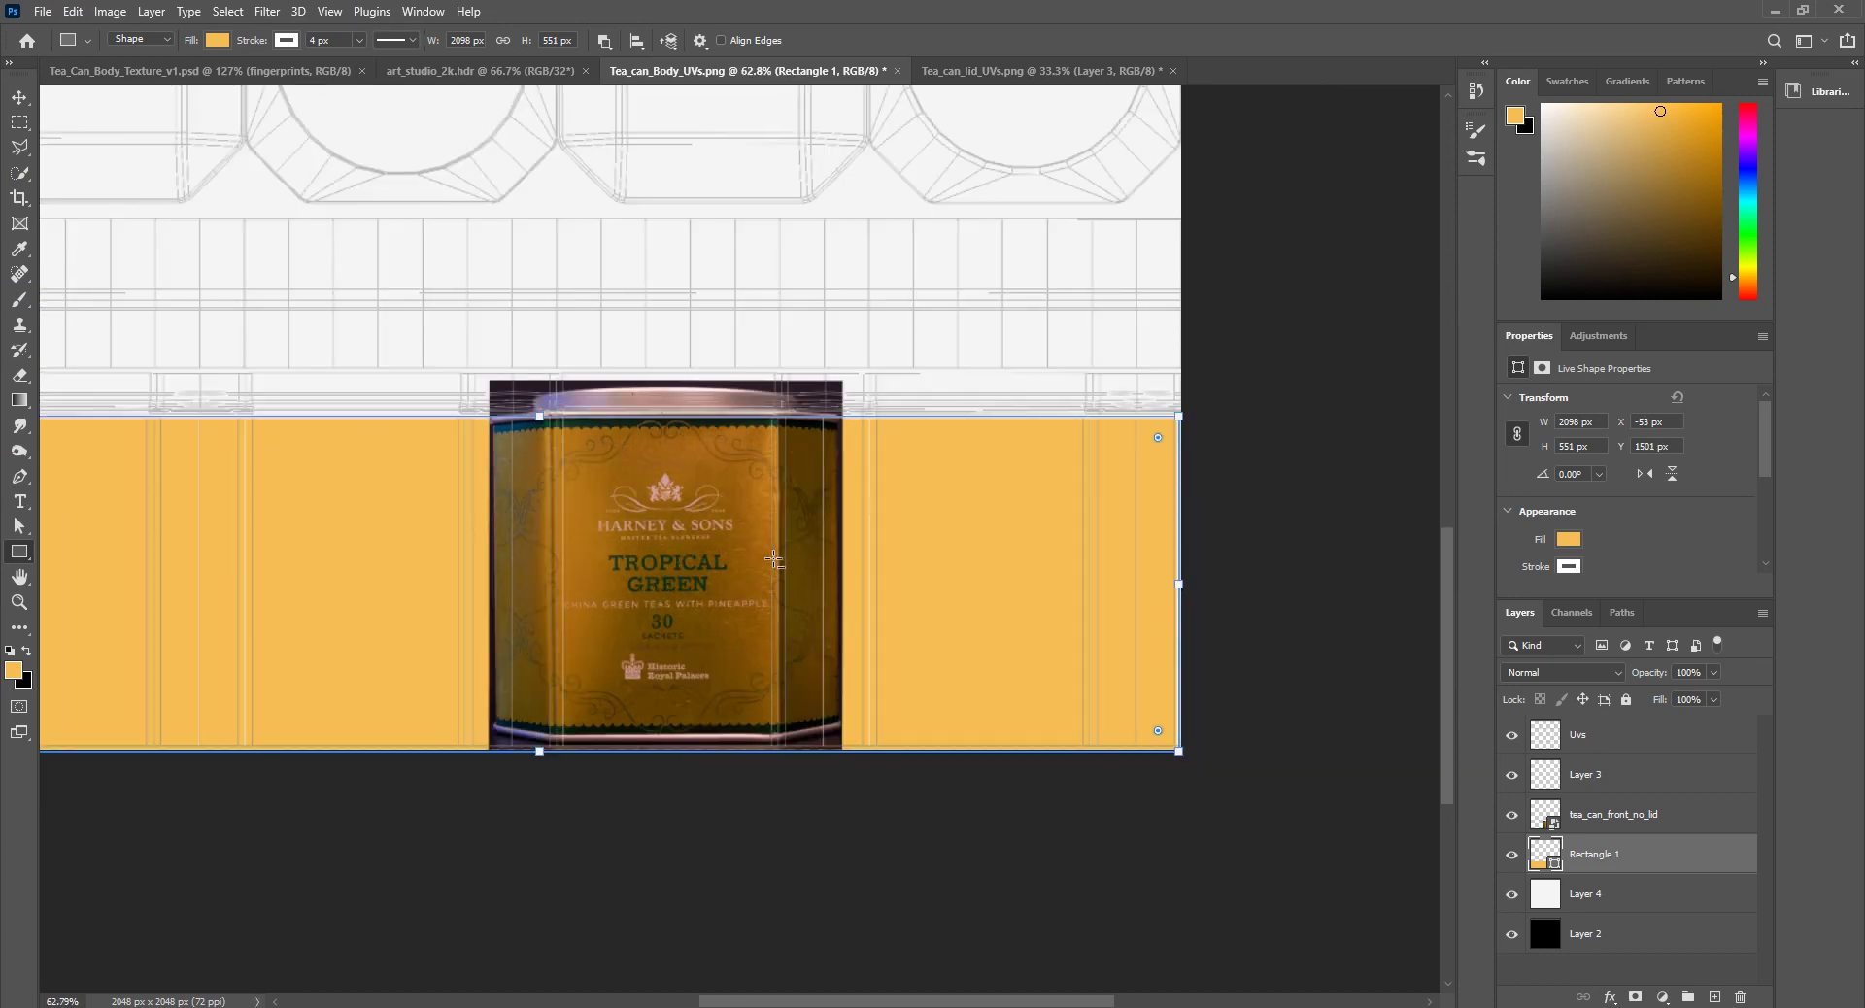
{"action": "left_click_drag", "start_coordinate": [1167, 854], "coordinate": [1178, 854]}
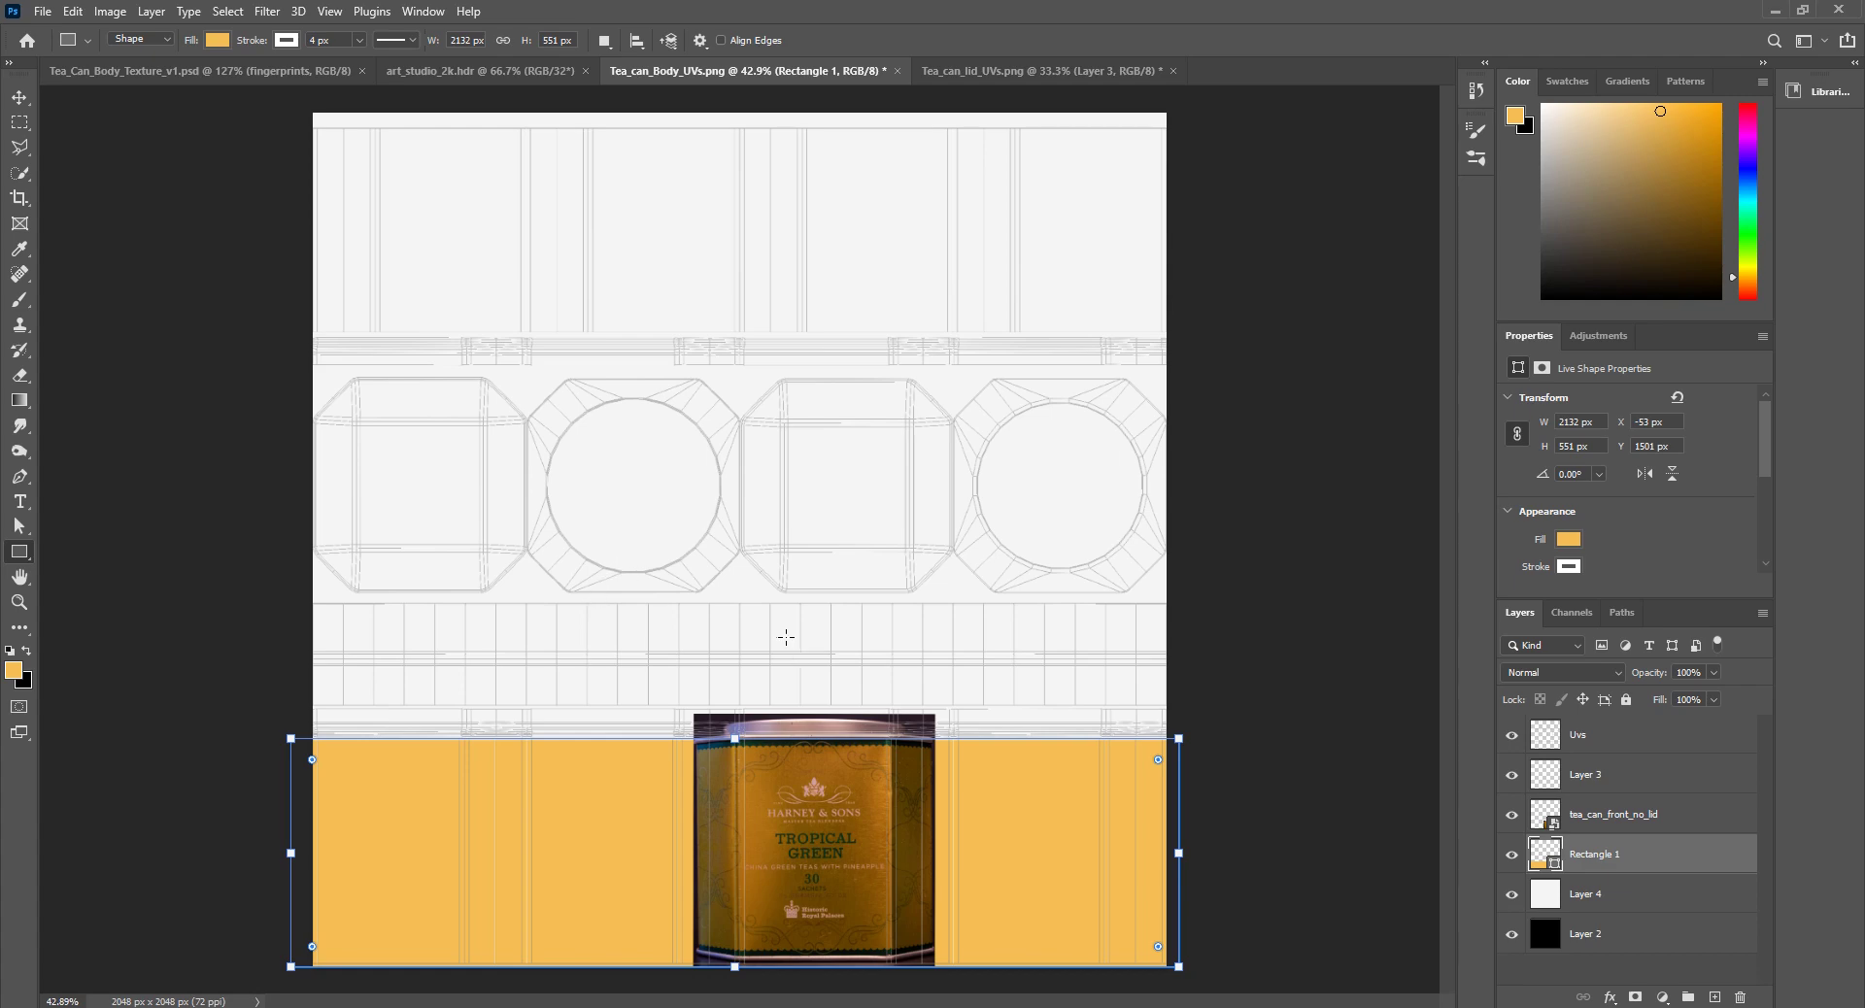
Step: Review the whole texture in Tea_Can_Body_Texture_v1.psd and bring up the Tea_can_lid_UVs.png document
{"action": "left_click", "coordinate": [281, 72]}
{"action": "scroll", "coordinate": [697, 395], "scroll_direction": "down", "scroll_amount": 5, "text": "alt"}
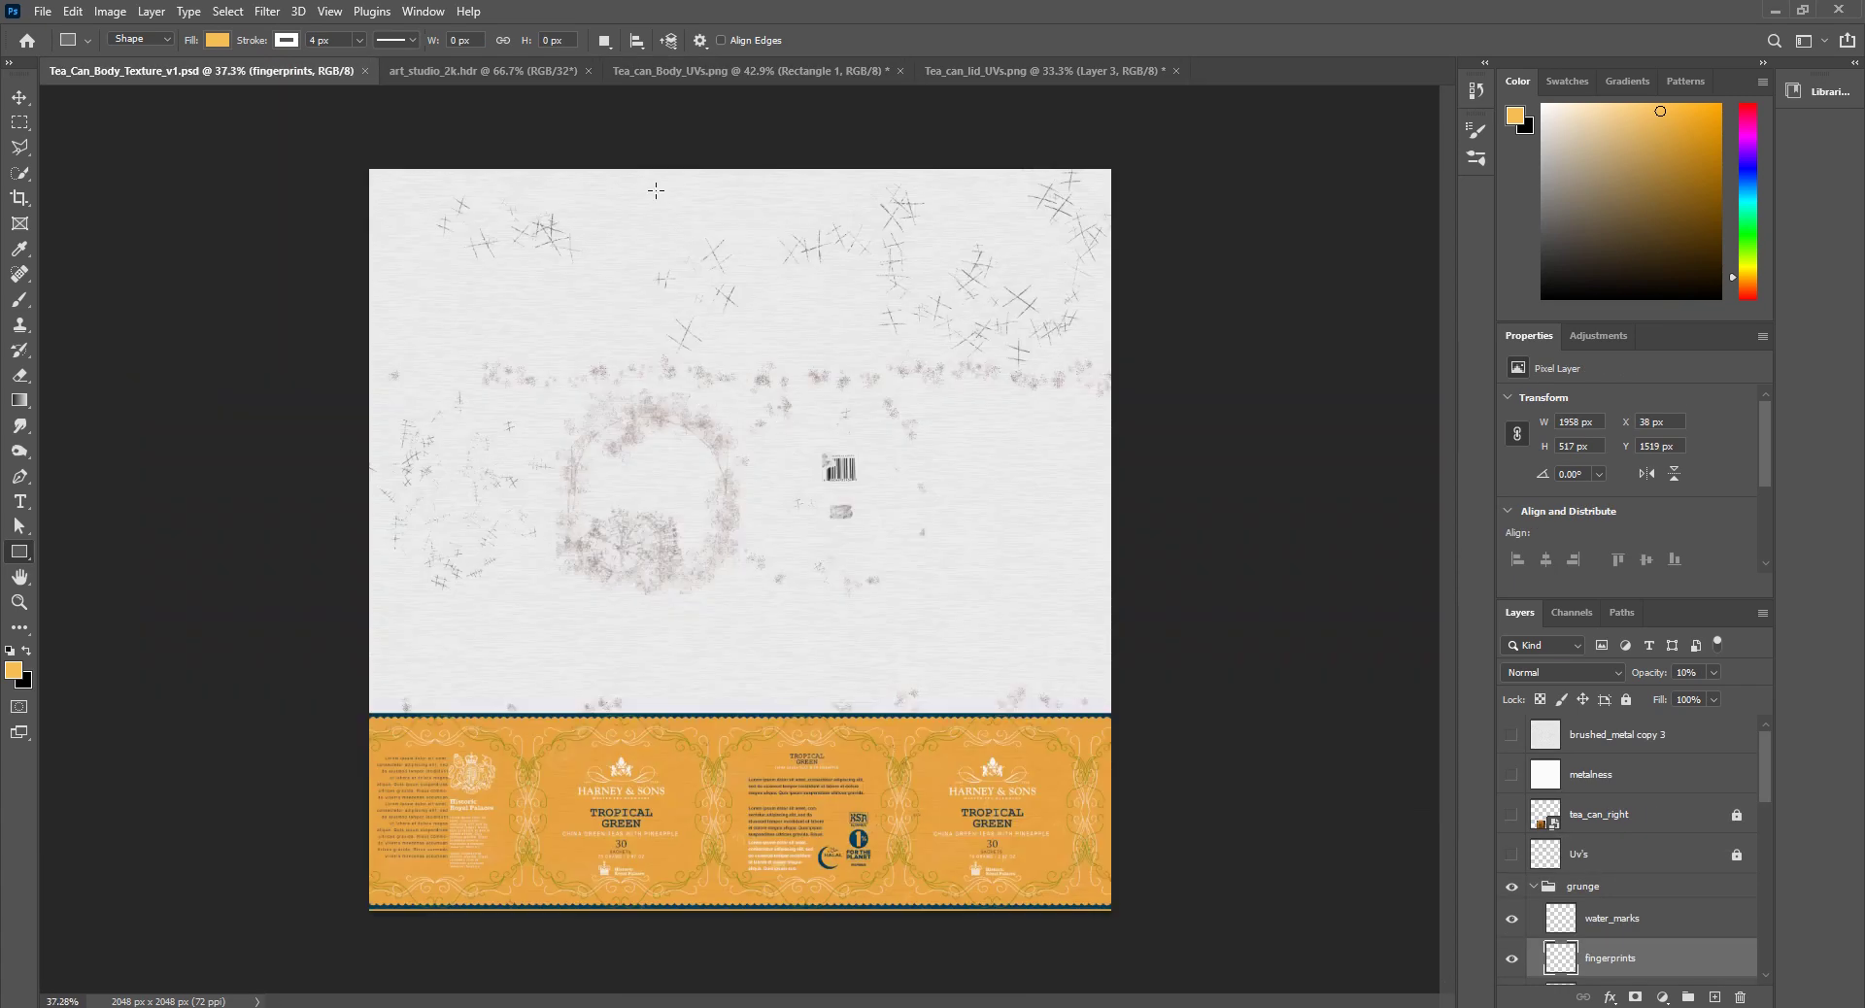
{"action": "left_click", "coordinate": [959, 78]}
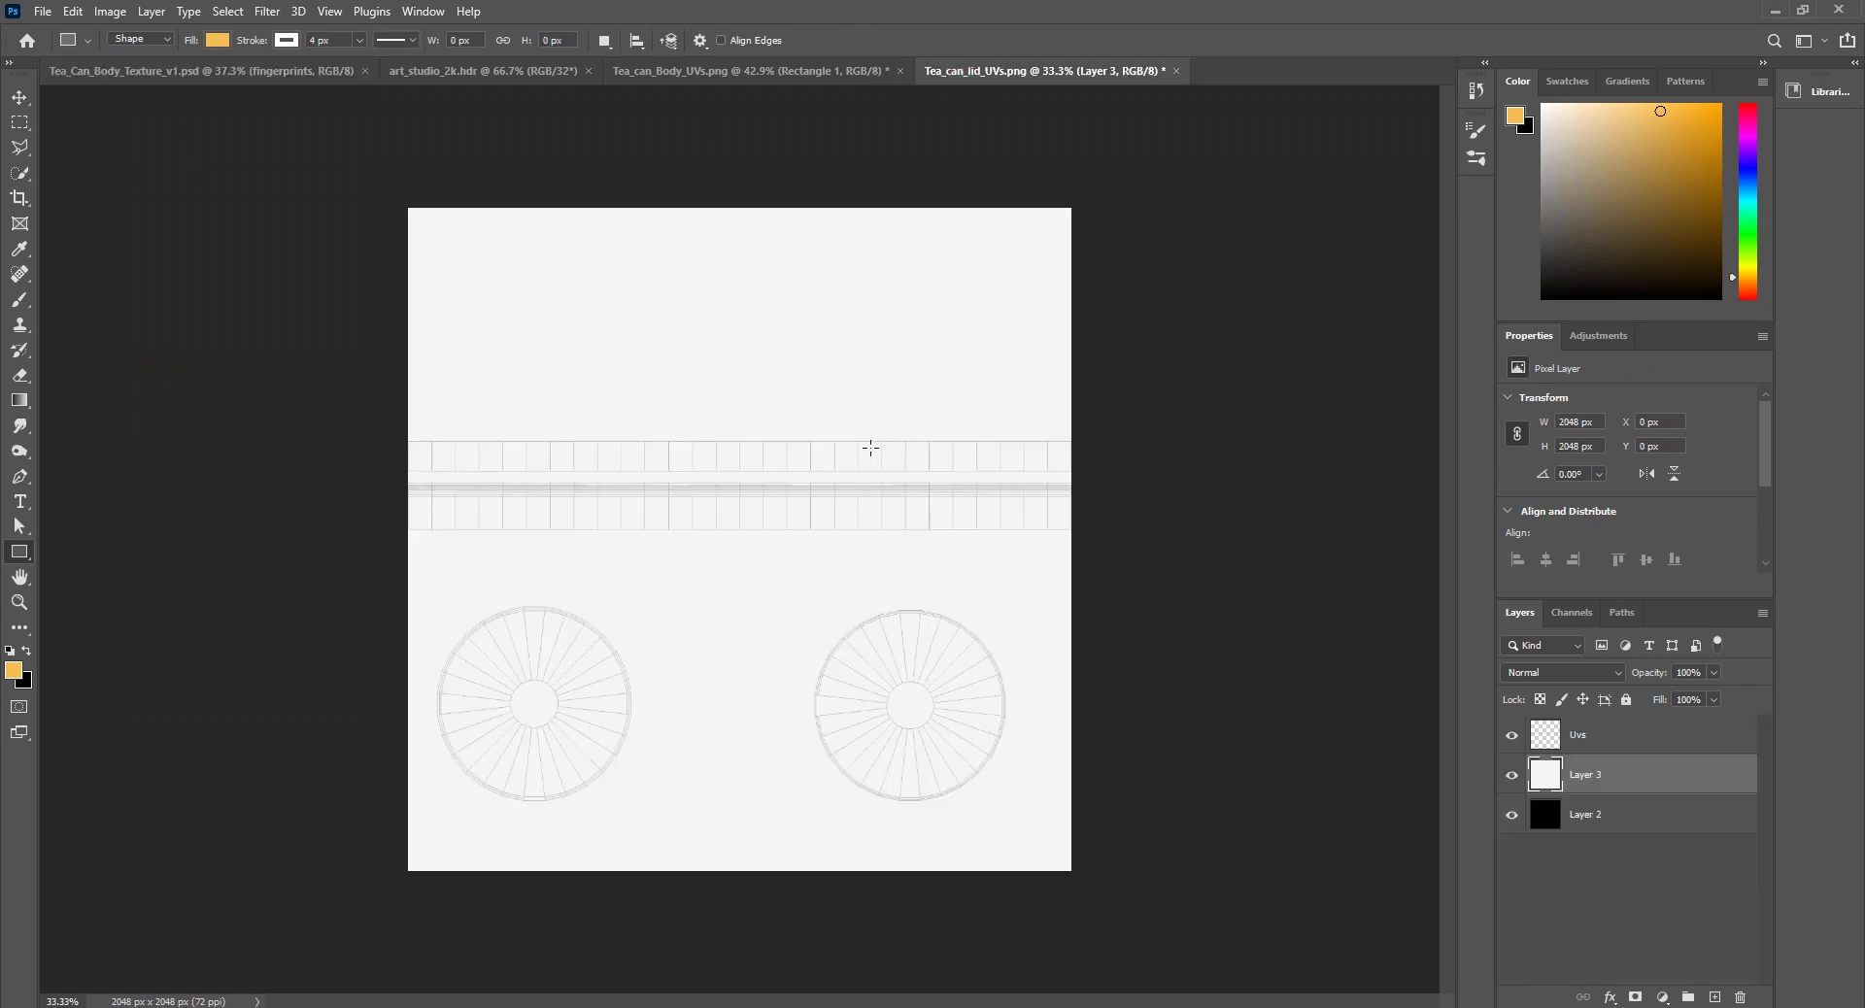
Step: In the Tea_can_lid_UVs.png document, draw a yellow-orange rectangle about 715 by 772 px over the left circular lid UV shell
{"action": "left_click", "coordinate": [706, 72]}
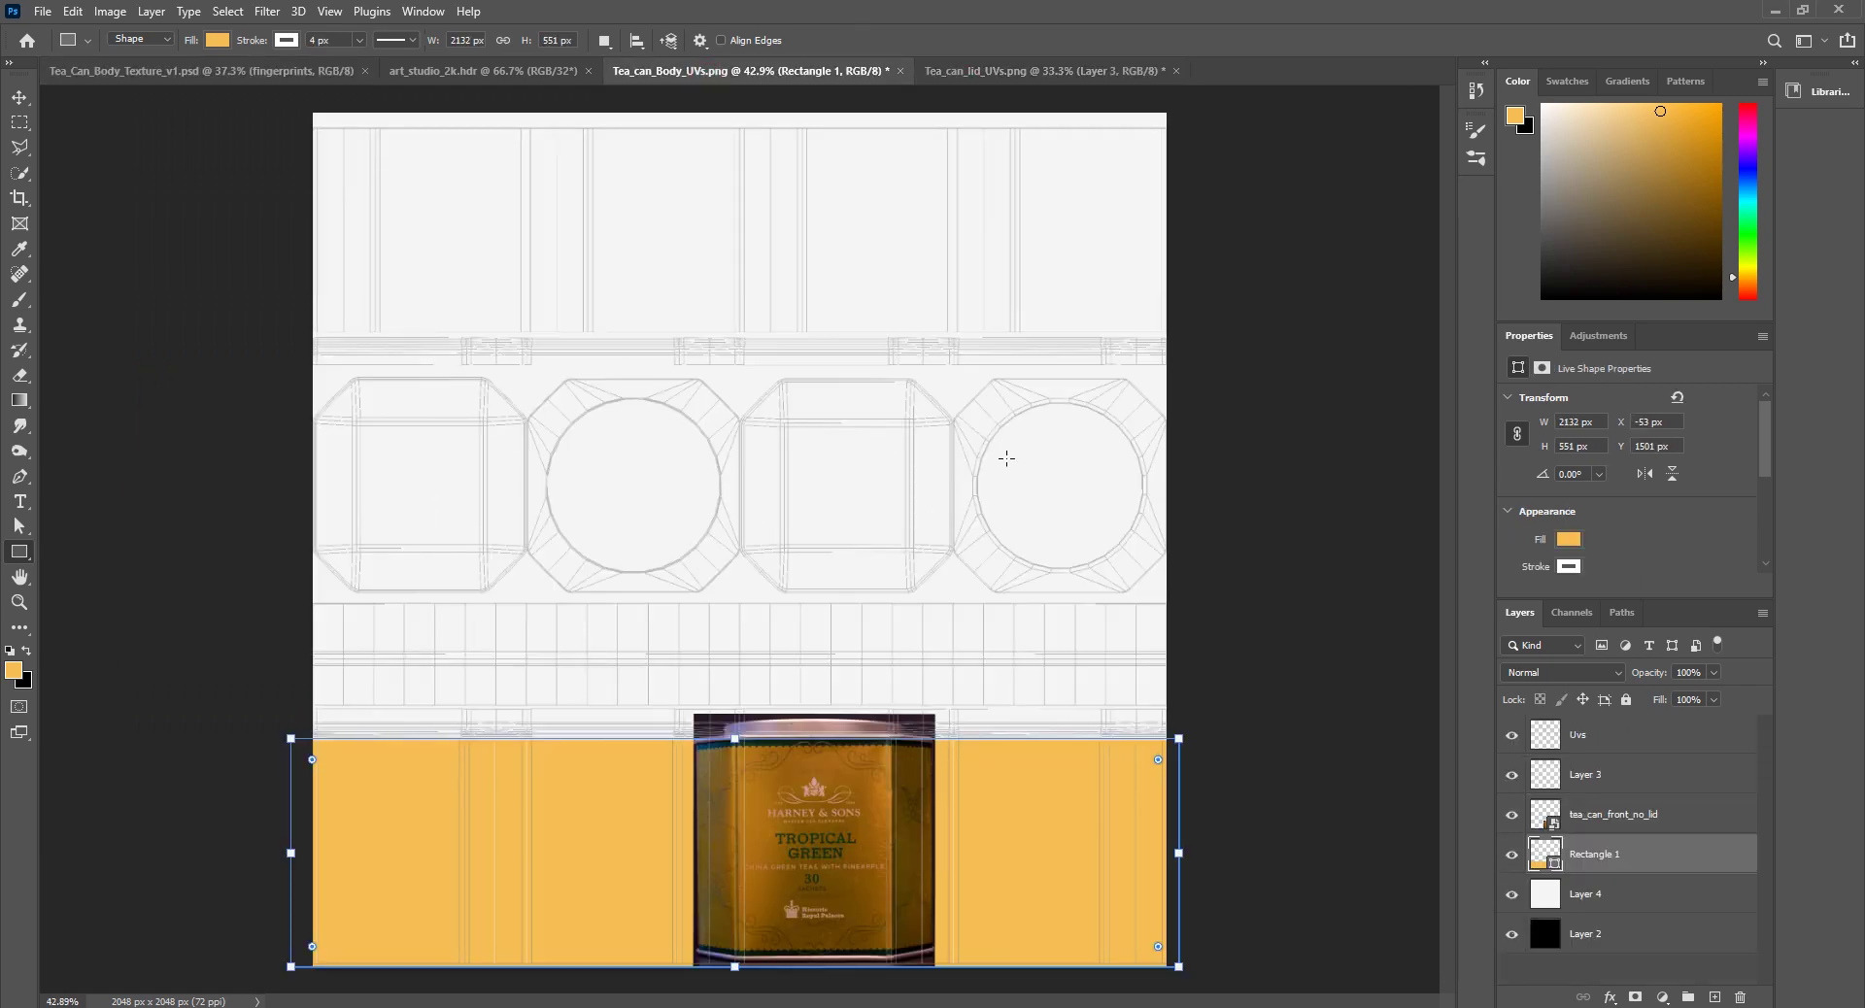
{"action": "left_click", "coordinate": [974, 71]}
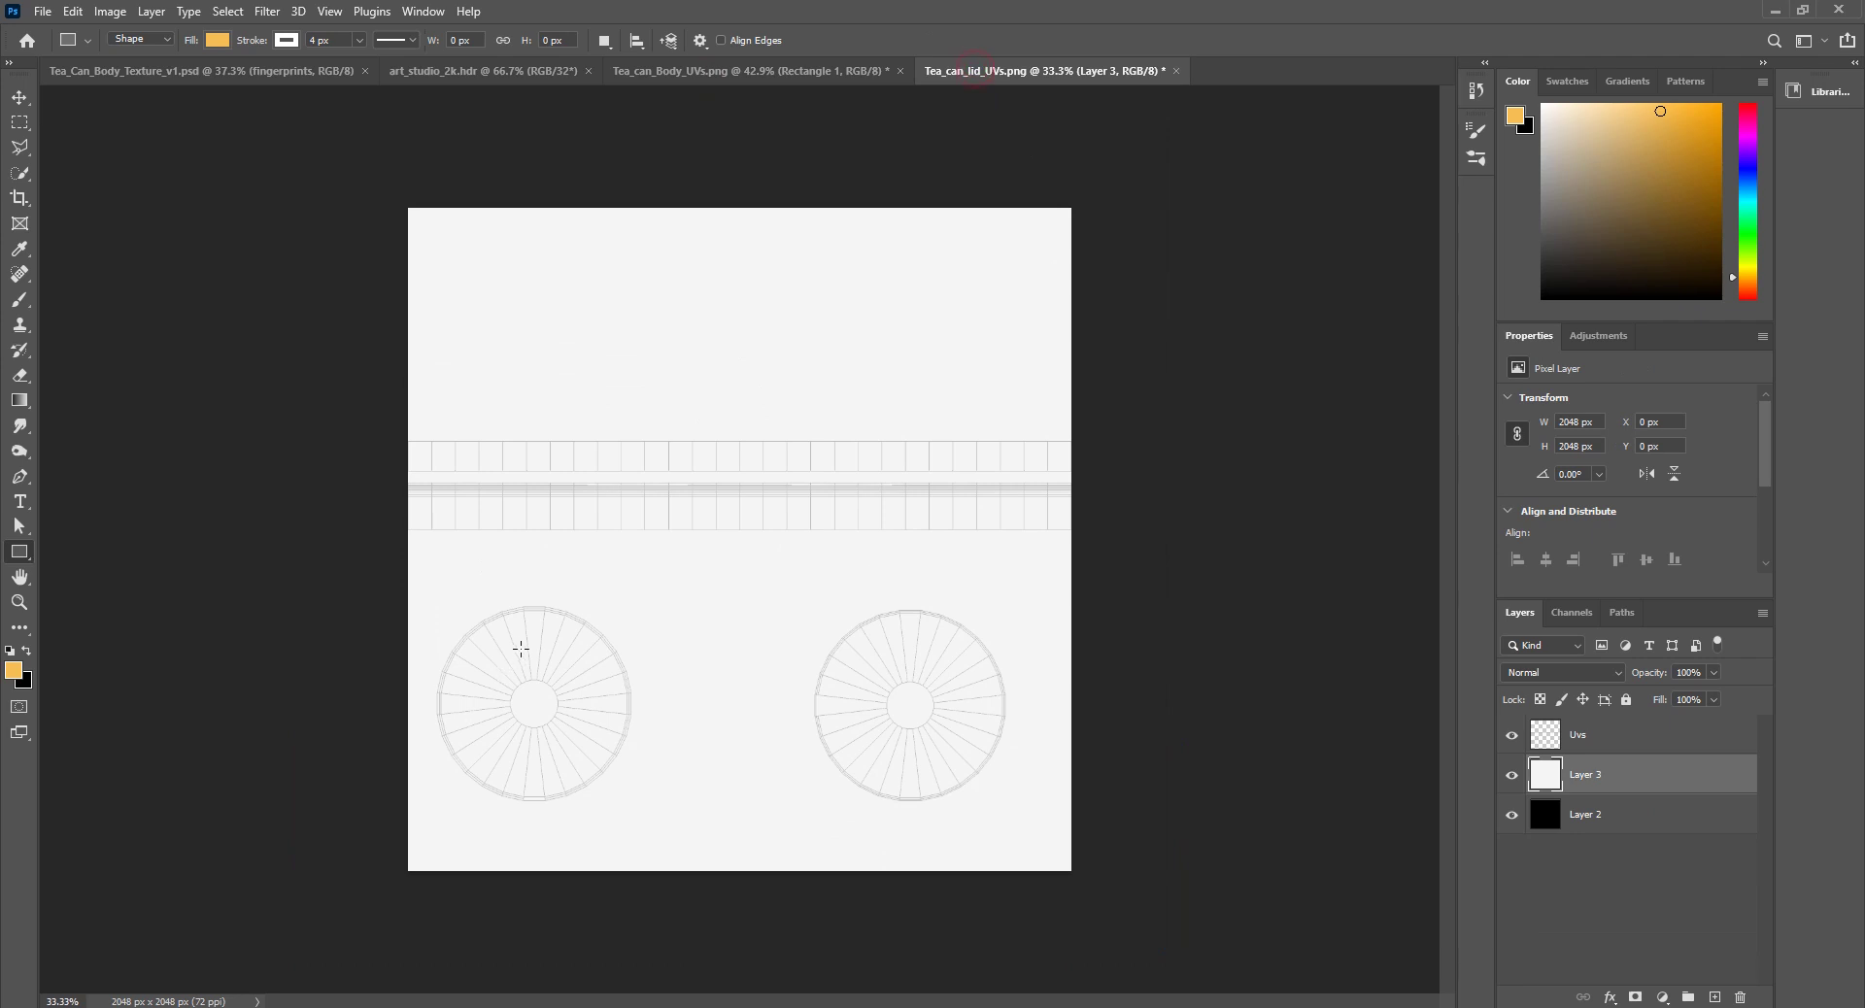
{"action": "left_click_drag", "start_coordinate": [422, 580], "coordinate": [654, 830]}
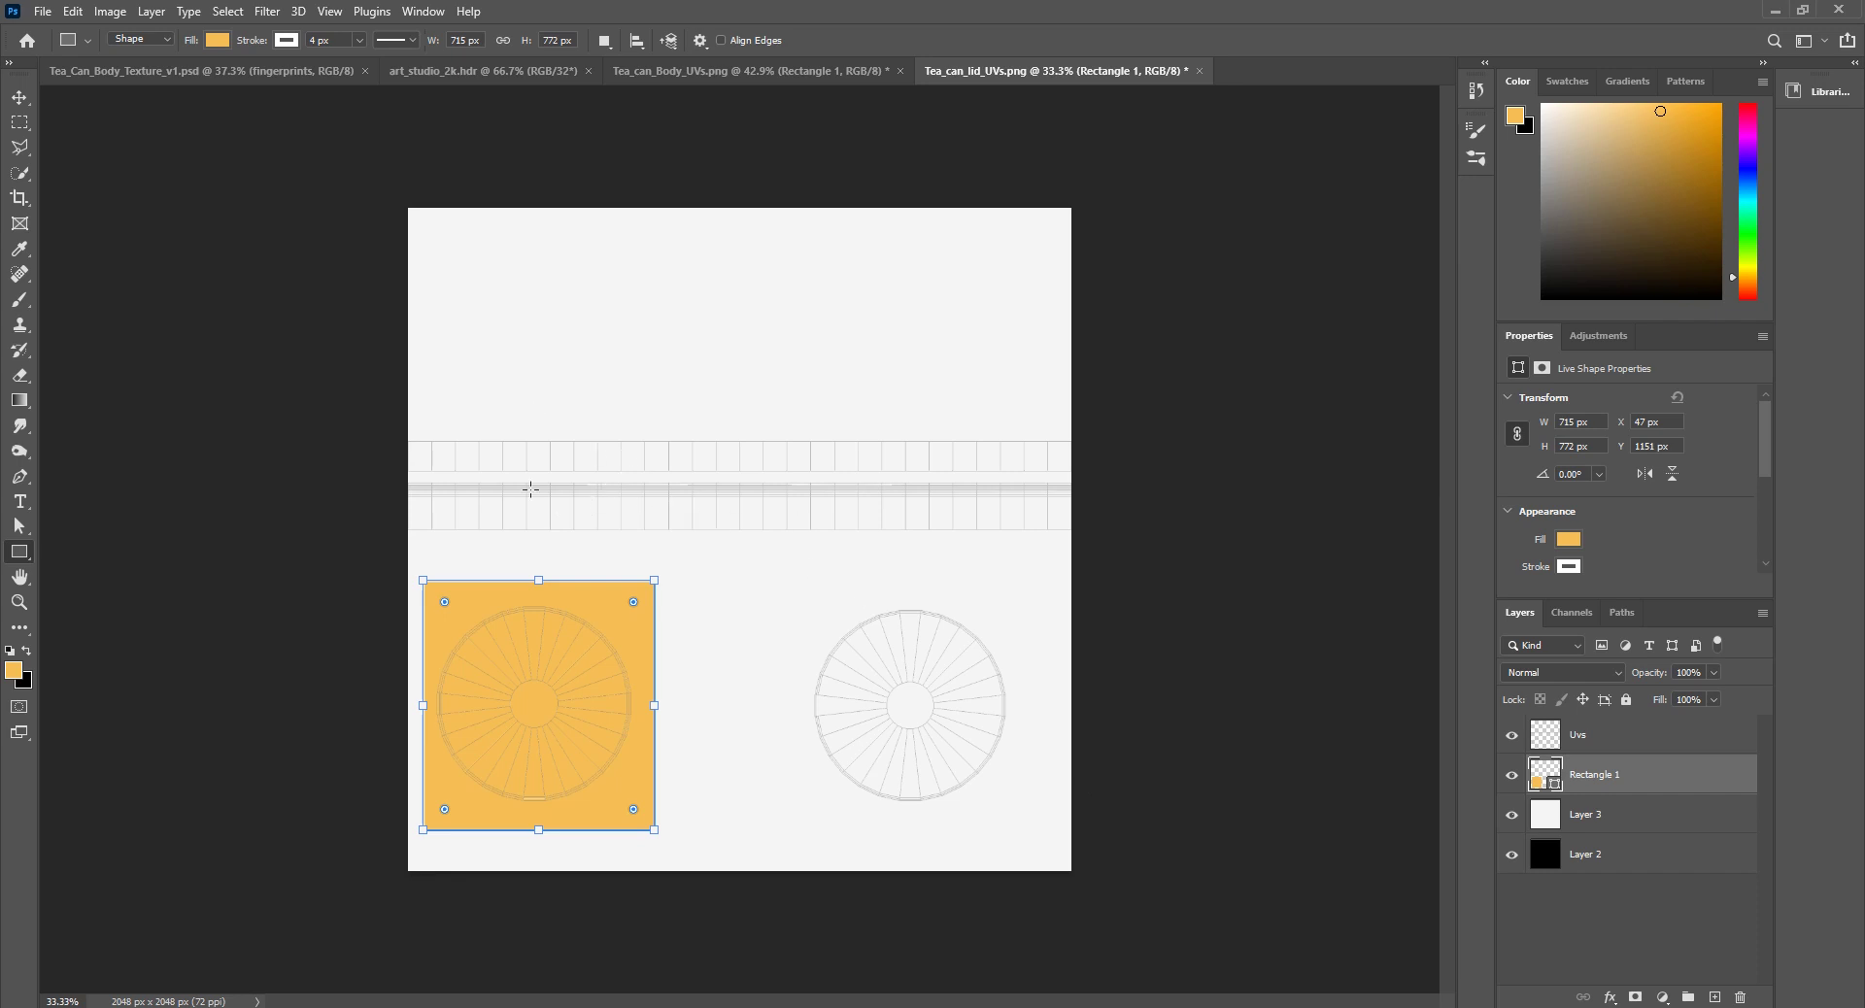
Step: Draw a yellow-orange rectangle over the upper lid side UV strip and trim its upper edge, making it about 2161 by 139 px
{"action": "scroll", "coordinate": [531, 489], "scroll_direction": "up", "scroll_amount": 3, "text": "alt"}
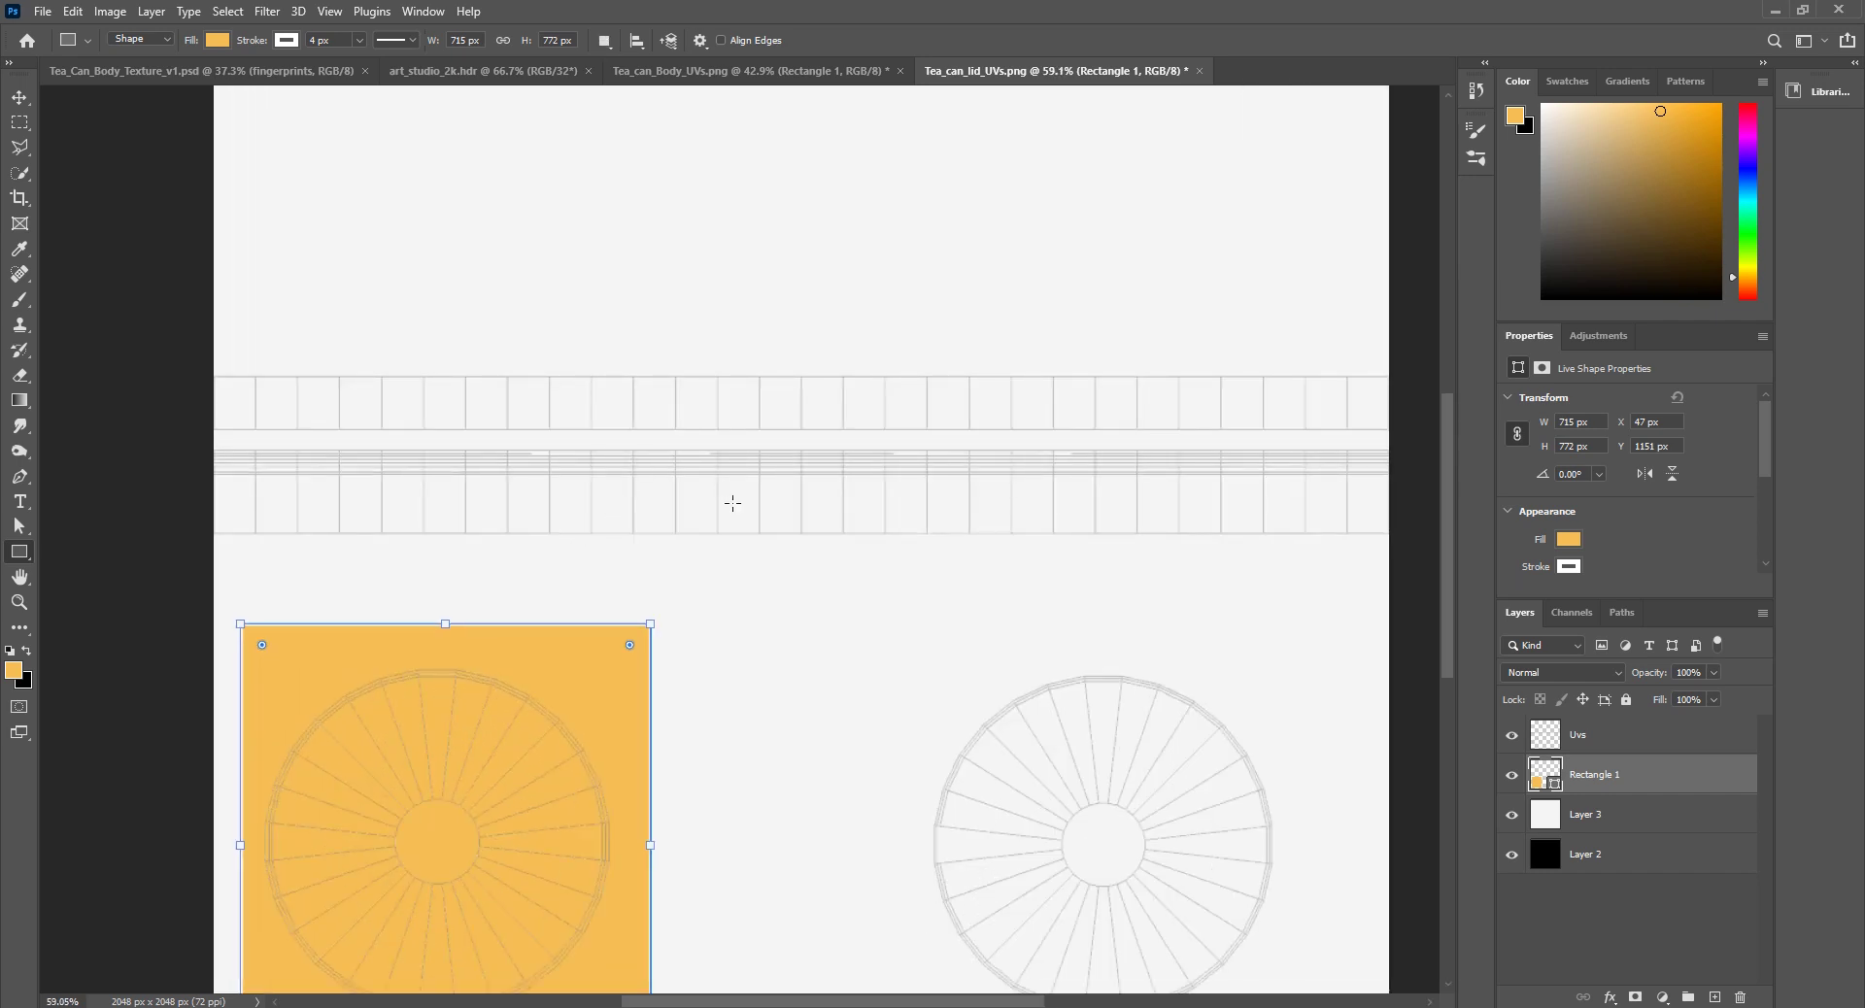
{"action": "mouse_move", "coordinate": [171, 319]}
{"action": "left_mouse_down"}
{"action": "mouse_move", "coordinate": [517, 383]}
{"action": "mouse_move", "coordinate": [1411, 440]}
{"action": "left_mouse_up"}
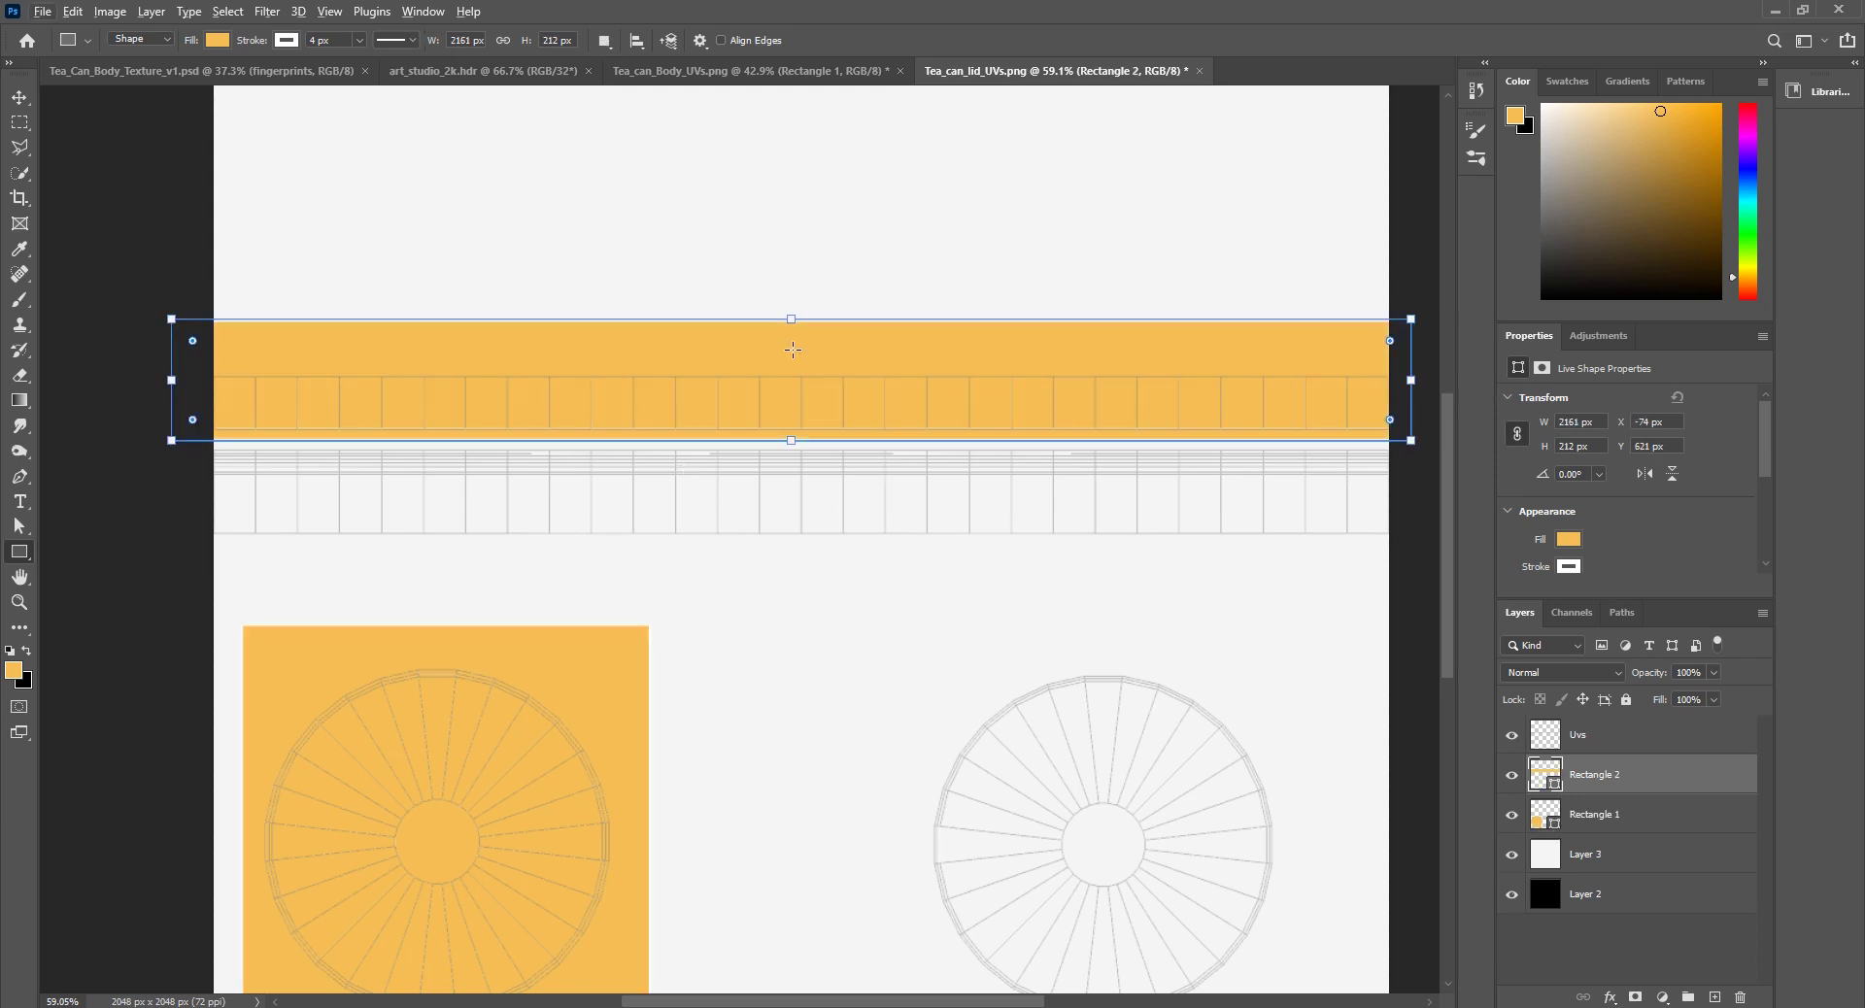
{"action": "left_click_drag", "start_coordinate": [791, 322], "coordinate": [796, 362]}
{"action": "scroll", "coordinate": [795, 370], "scroll_direction": "down", "scroll_amount": 3, "text": "alt"}
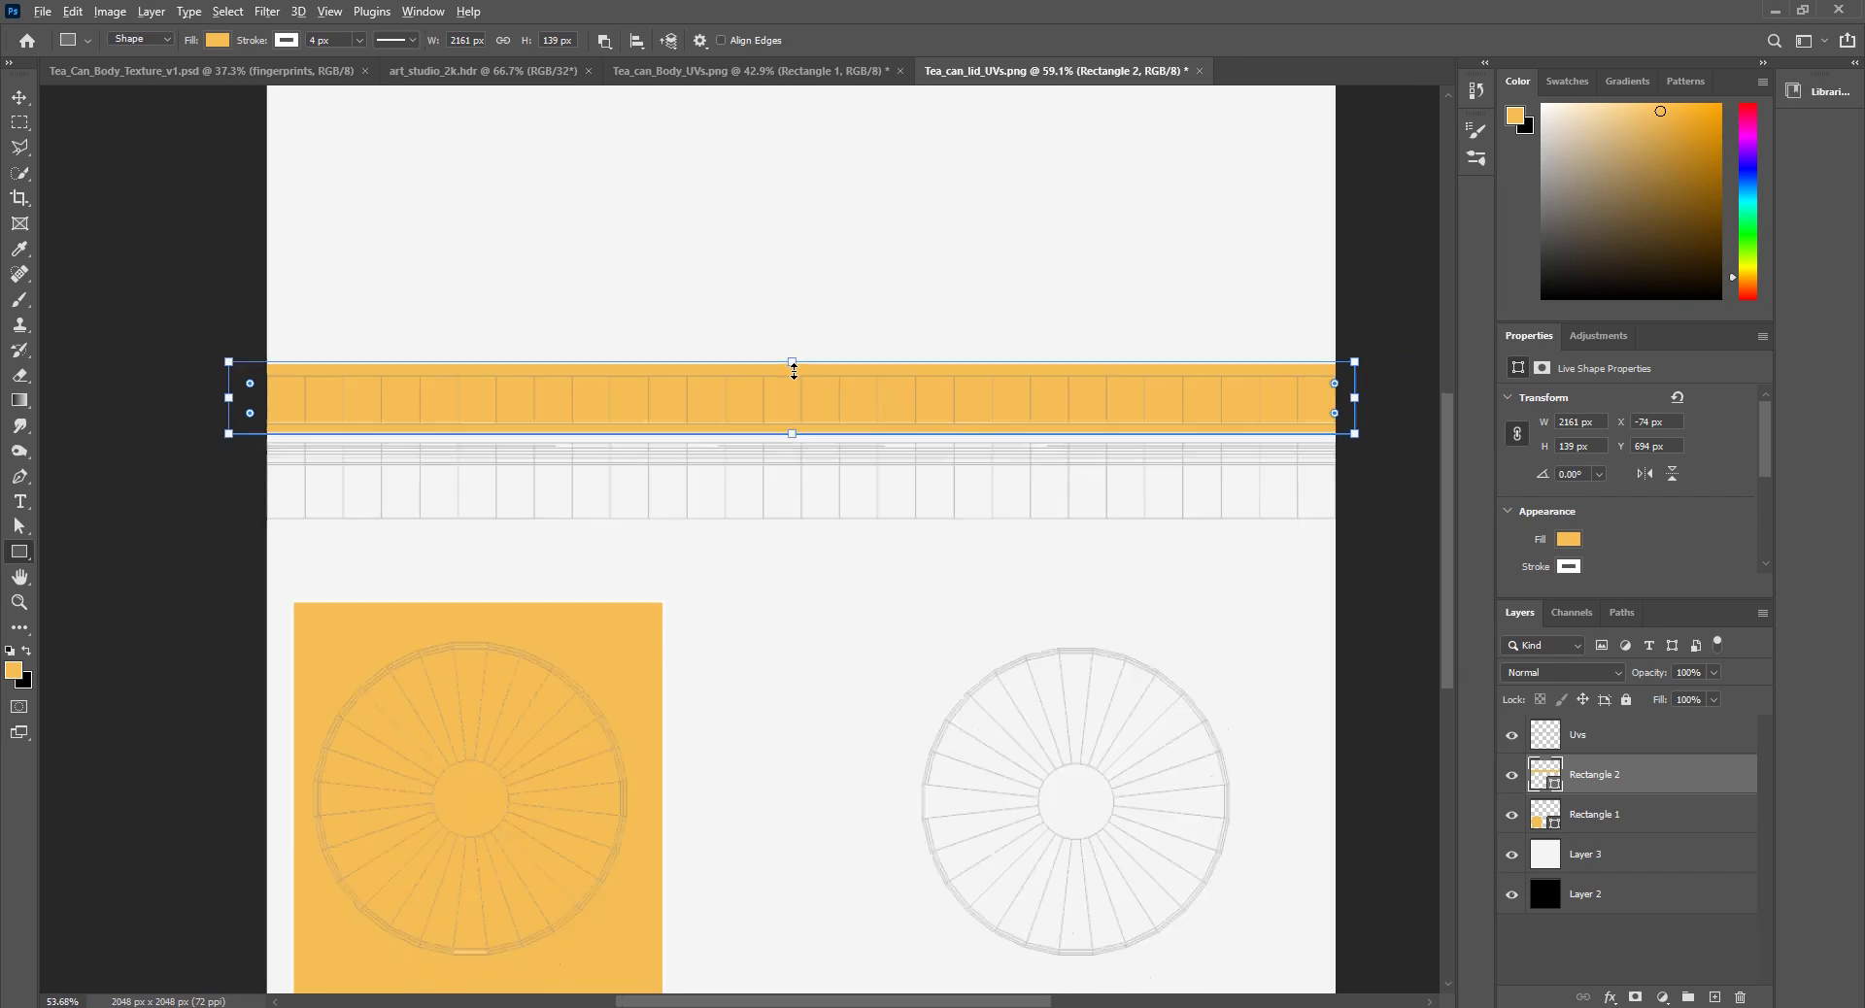
Step: Lock both lid rectangle layers together with the Layer 3 aluminium fill
{"action": "left_click", "coordinate": [1594, 831]}
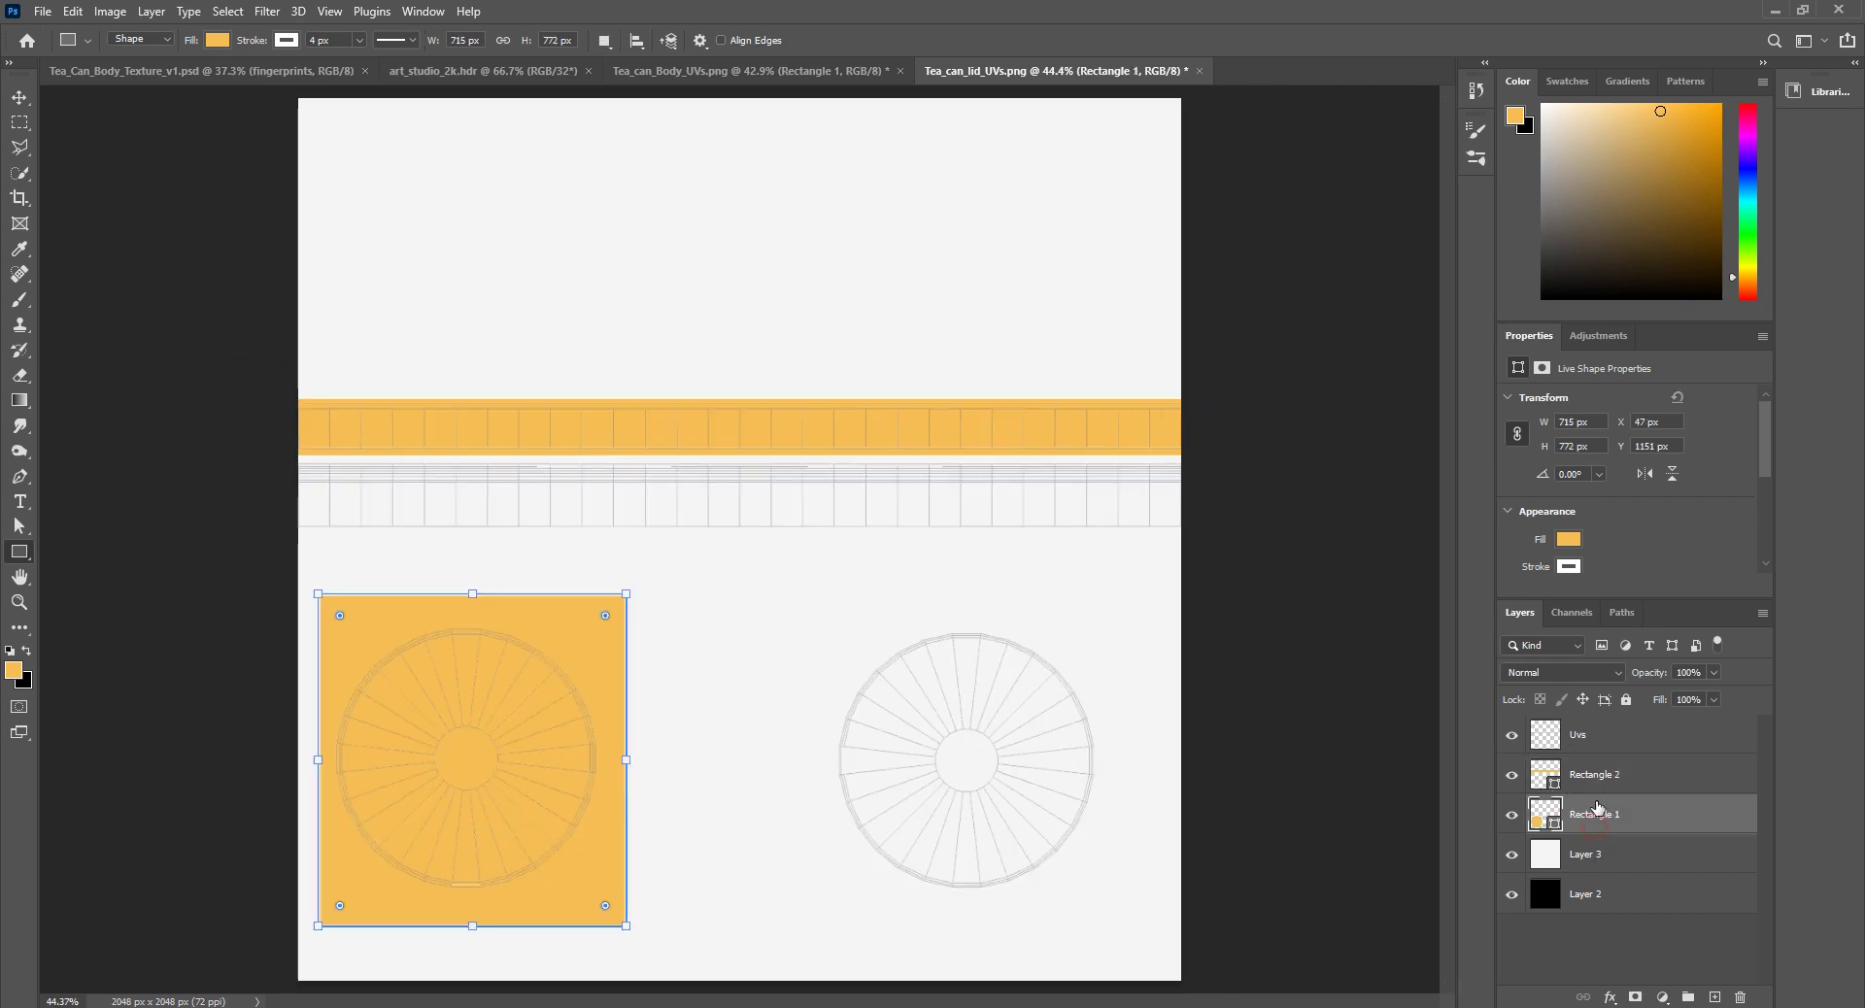
{"action": "left_click", "coordinate": [1612, 854]}
{"action": "left_click", "coordinate": [1631, 776], "text": "shift"}
{"action": "left_click", "coordinate": [1626, 699]}
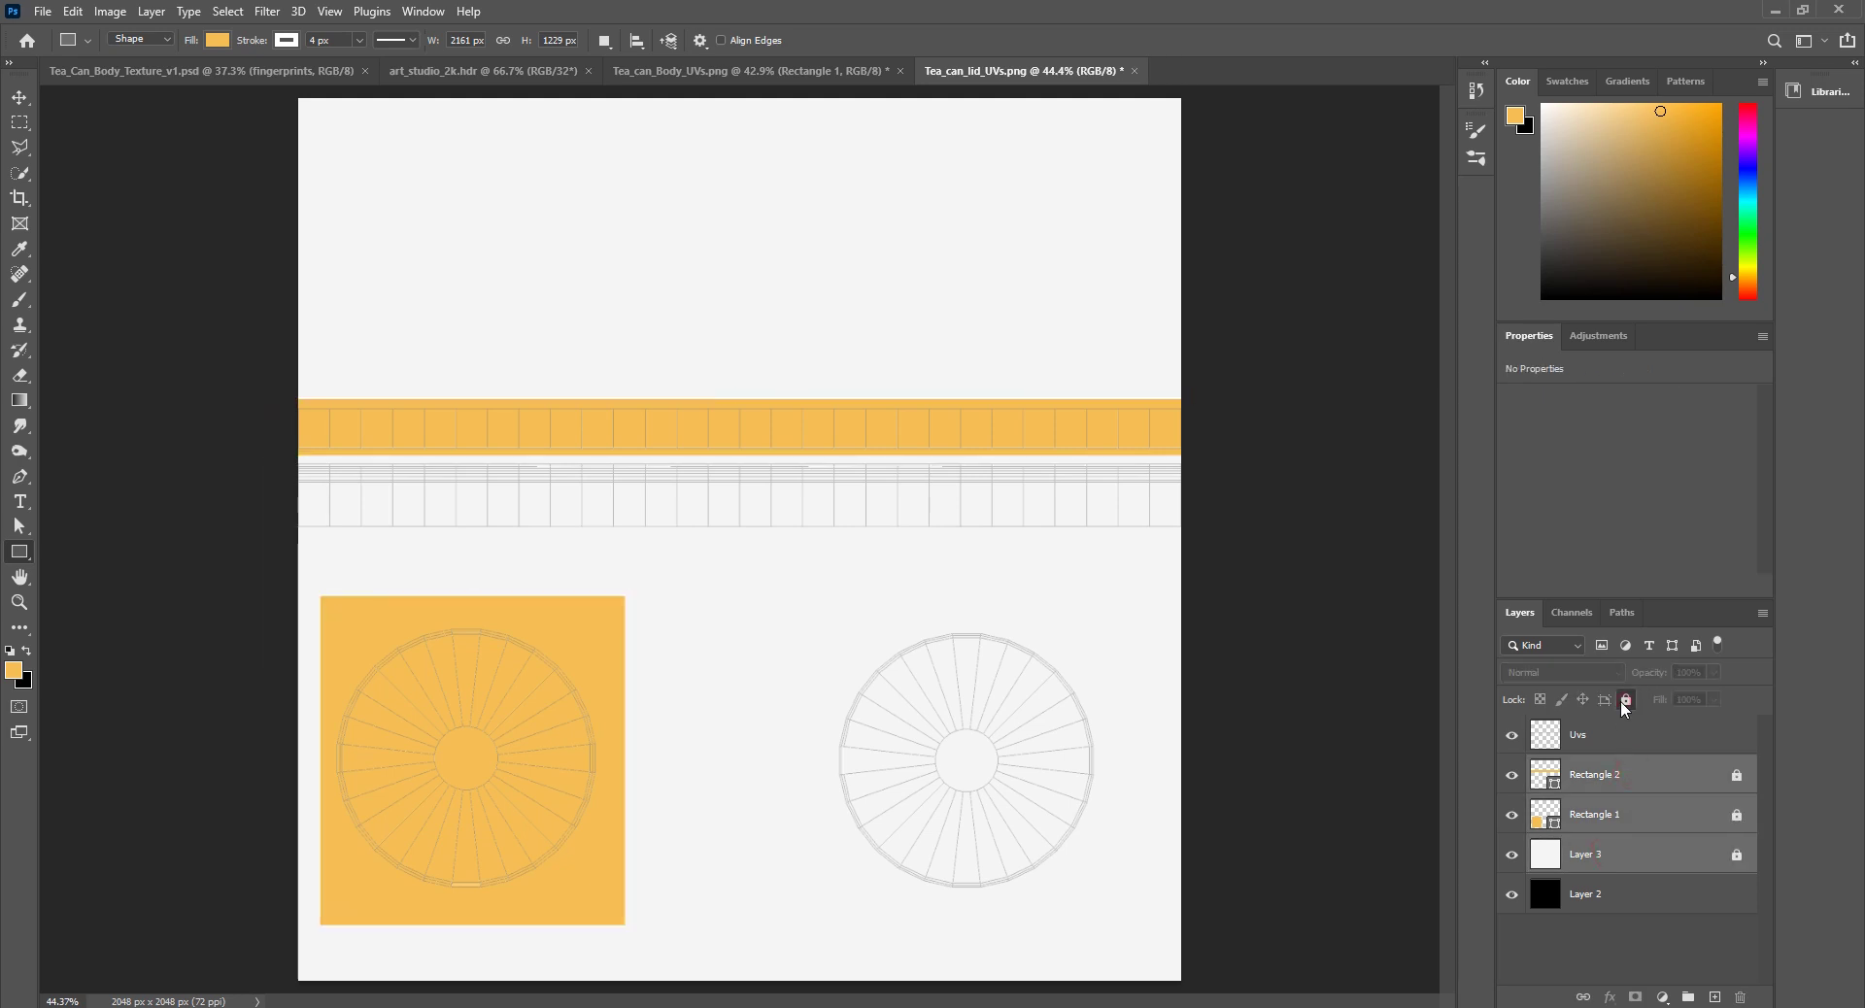
Step: In the Tea_can_Body_UVs.png document, lock the Rectangle 1 and Layer 4 layers
{"action": "left_click", "coordinate": [666, 74]}
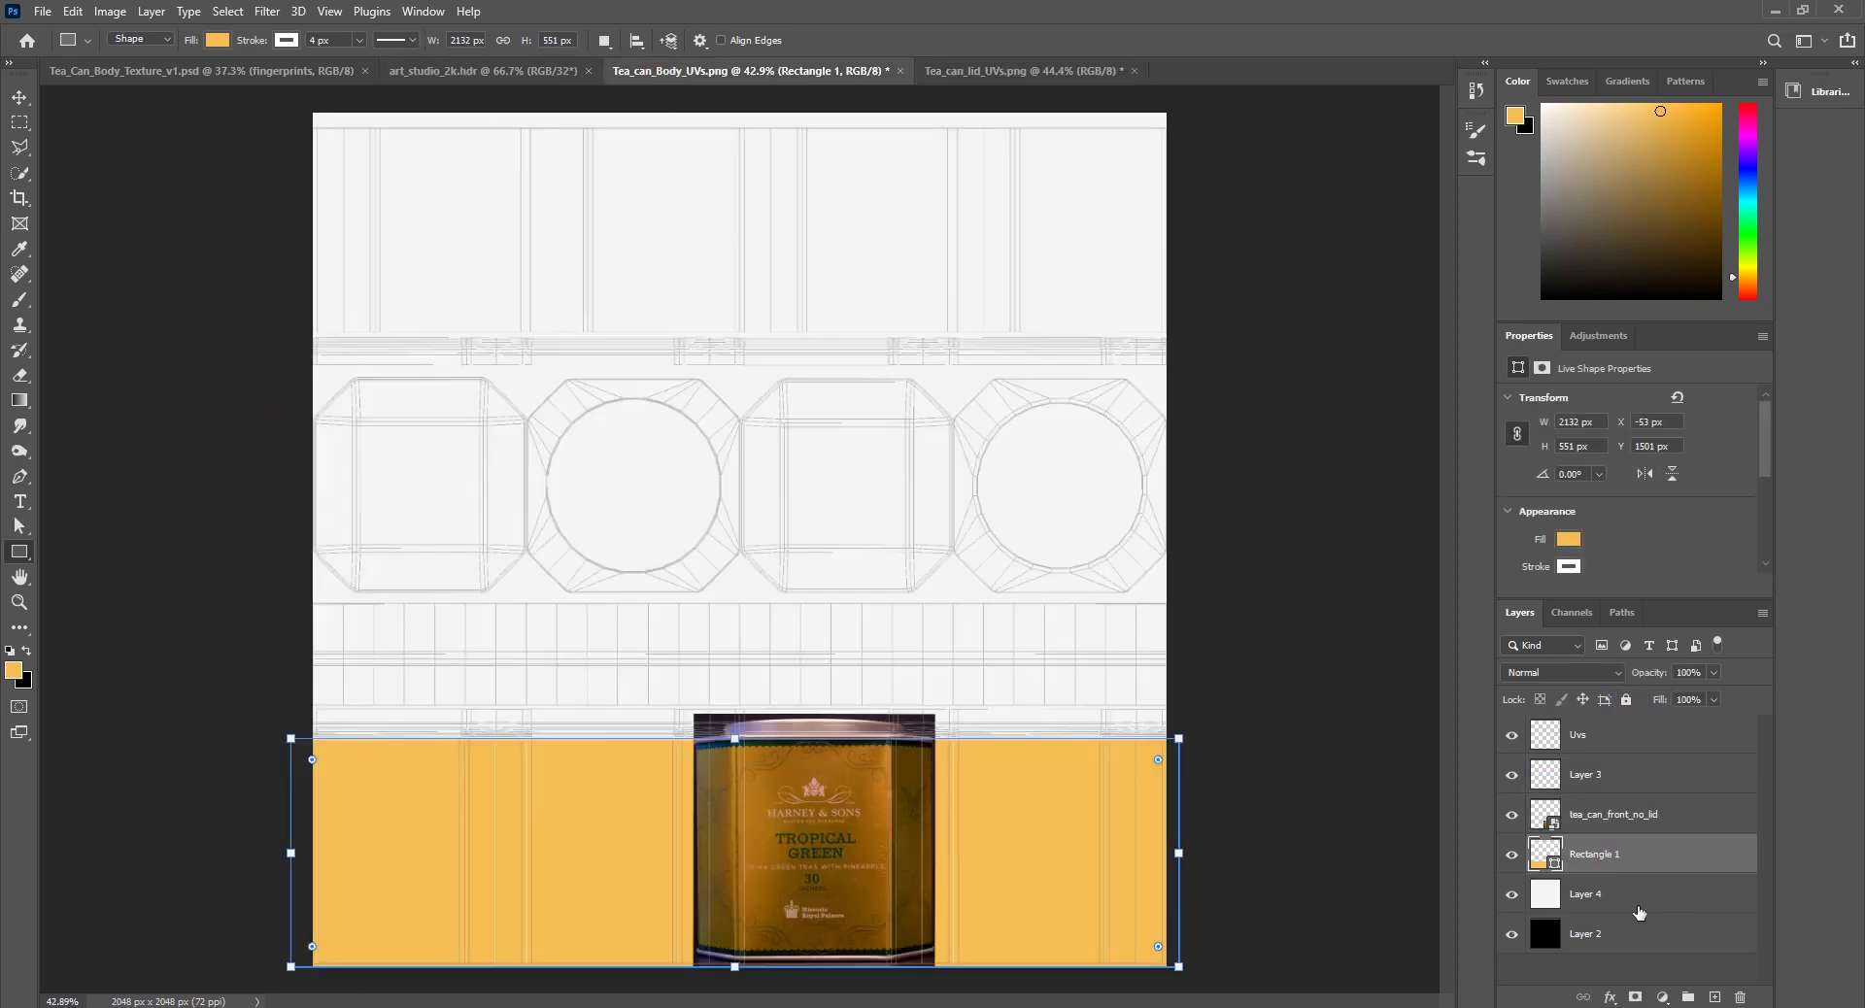
{"action": "left_click", "coordinate": [1609, 897], "text": "shift"}
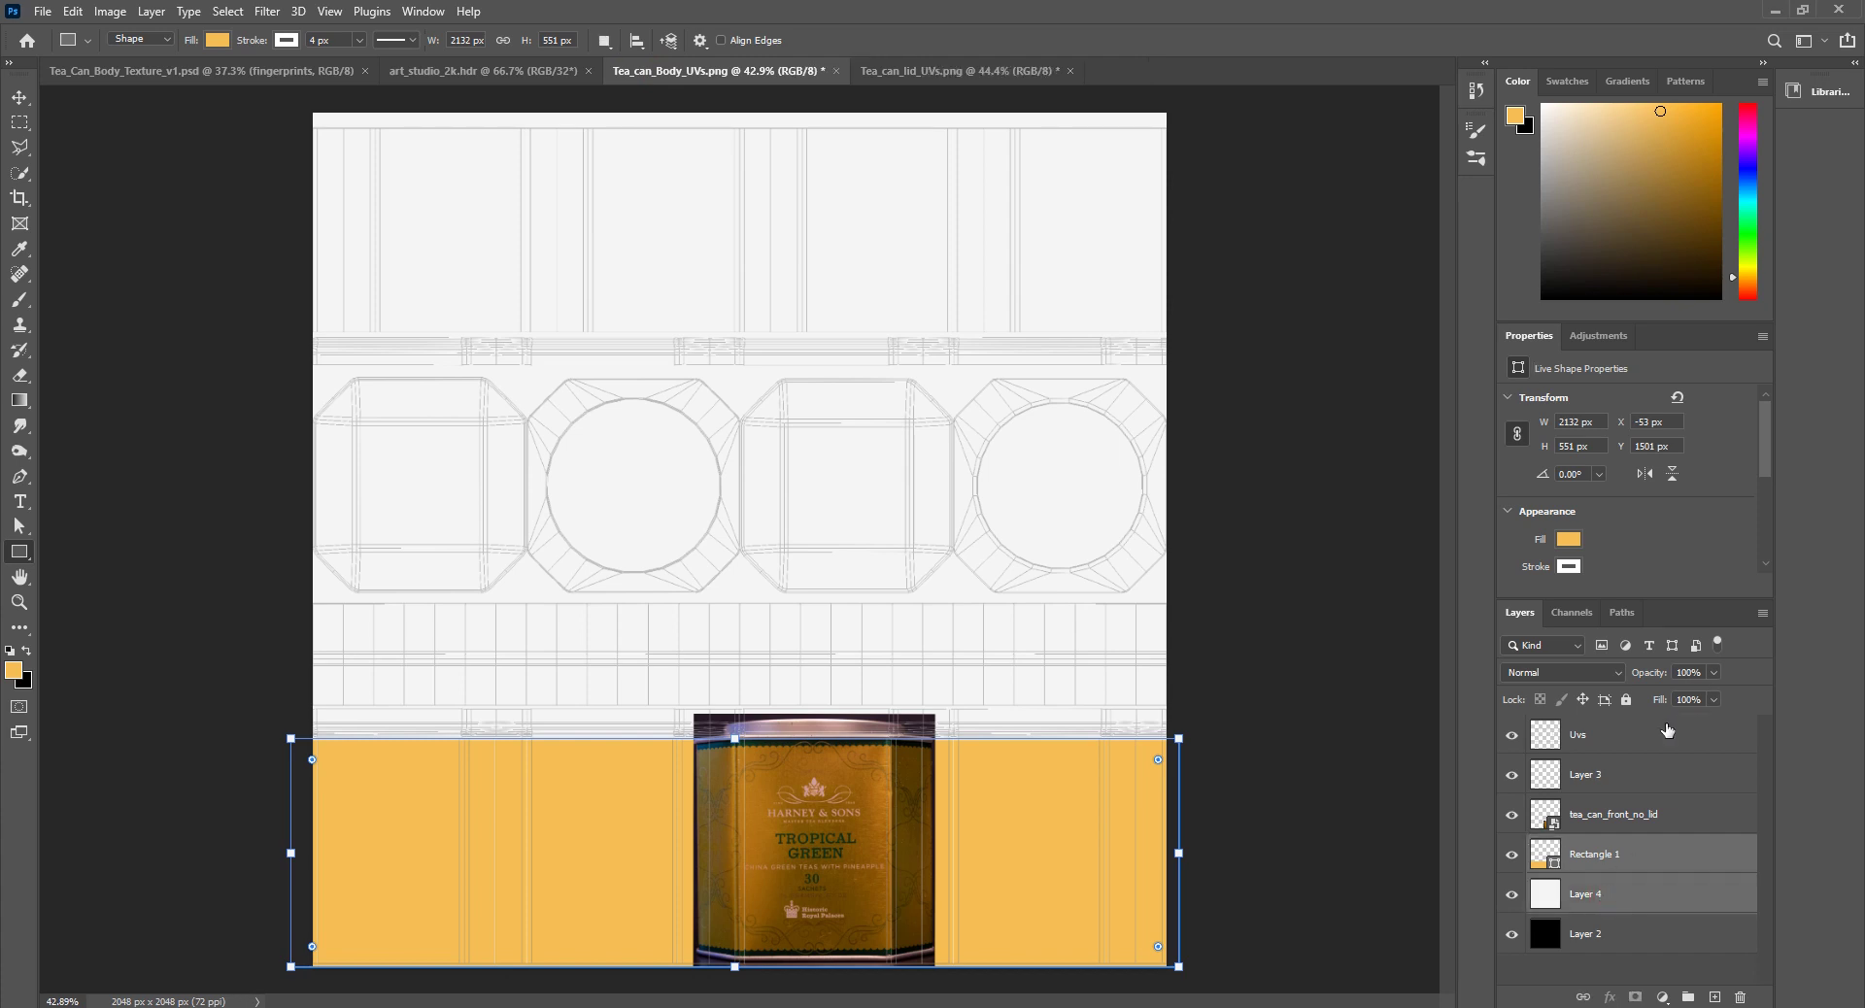
{"action": "left_click", "coordinate": [1625, 700]}
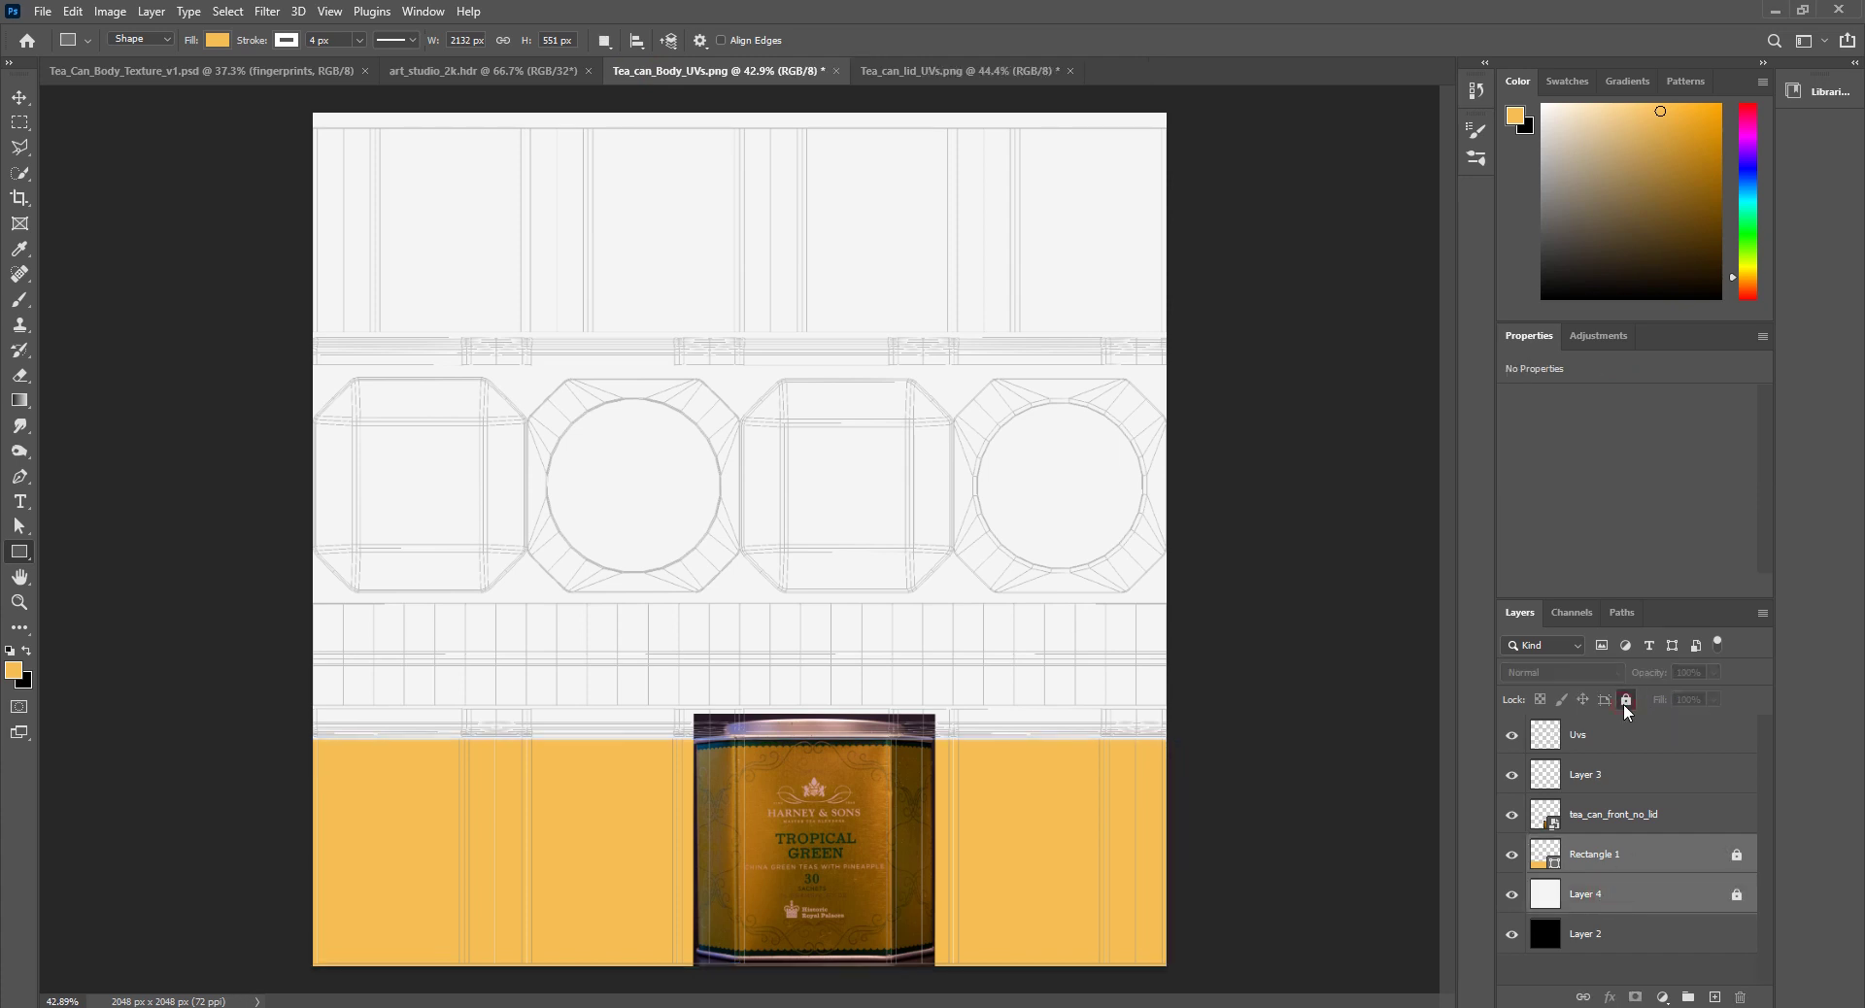
{"action": "key", "text": "alt"}
{"action": "left_click", "coordinate": [1593, 830]}
{"action": "key", "text": "ctrl+shift+alt+n"}
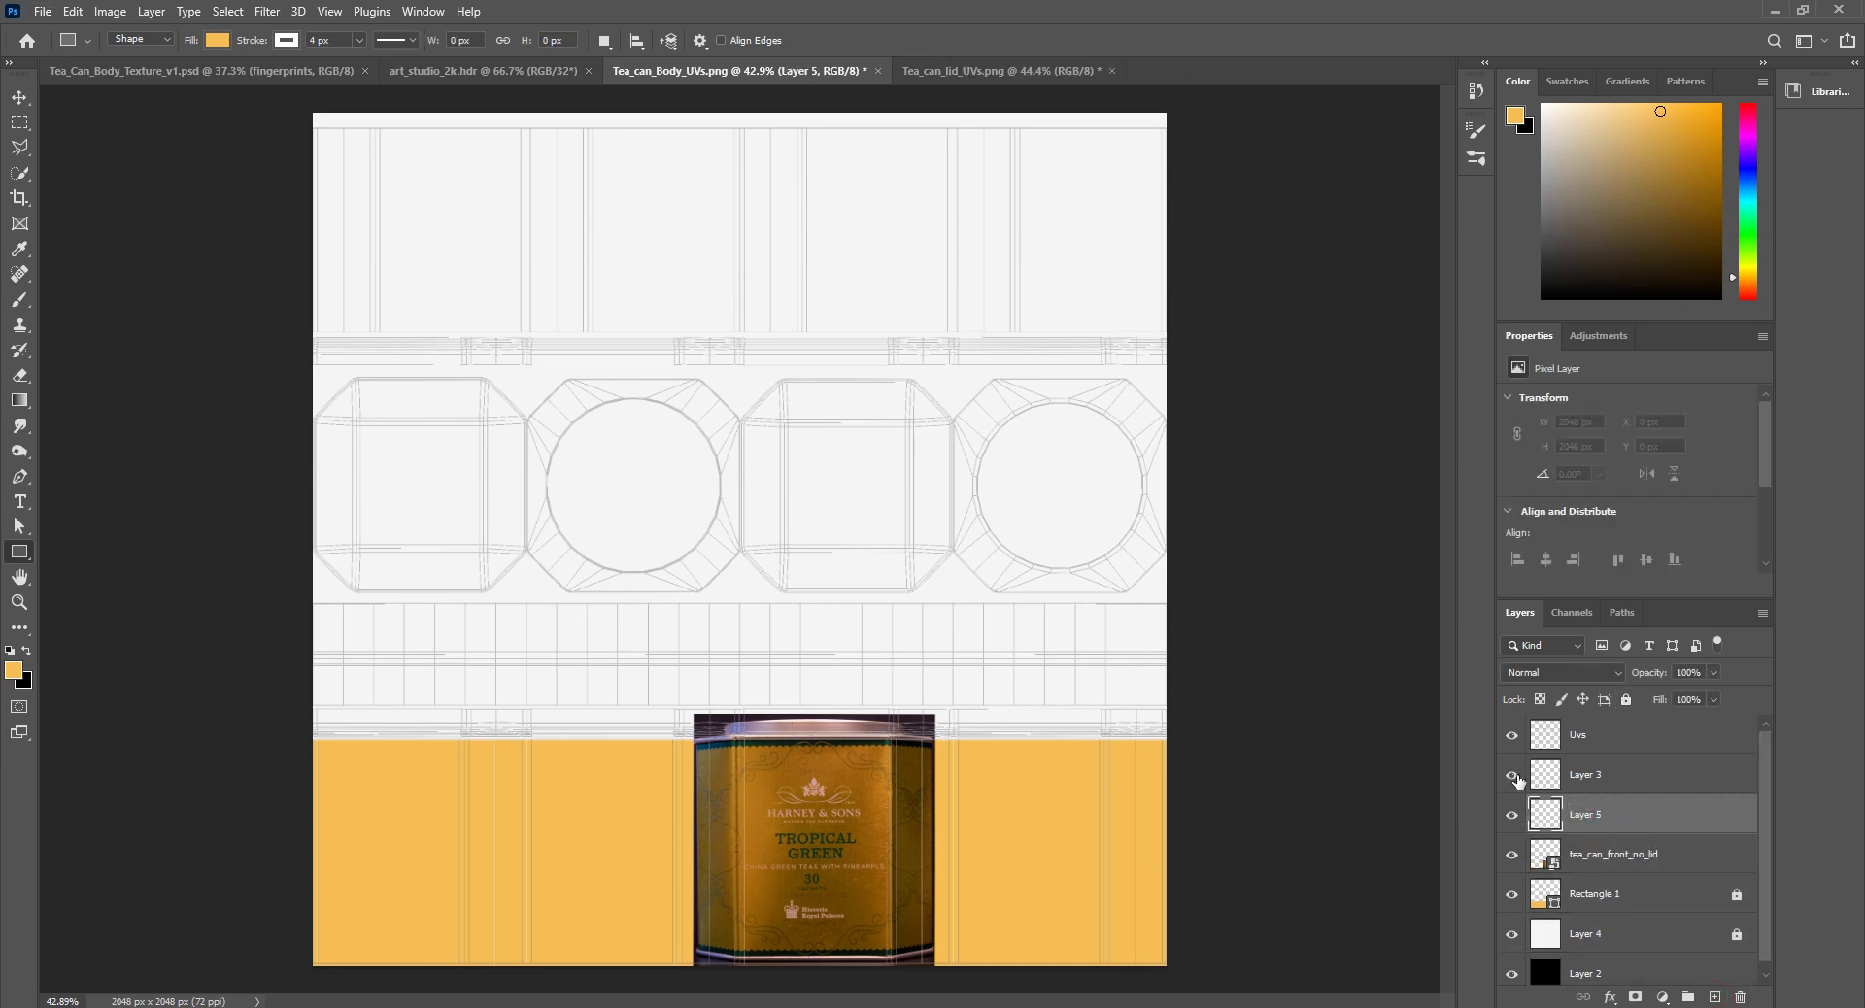
{"action": "left_click", "coordinate": [1512, 775]}
{"action": "left_click", "coordinate": [1741, 998]}
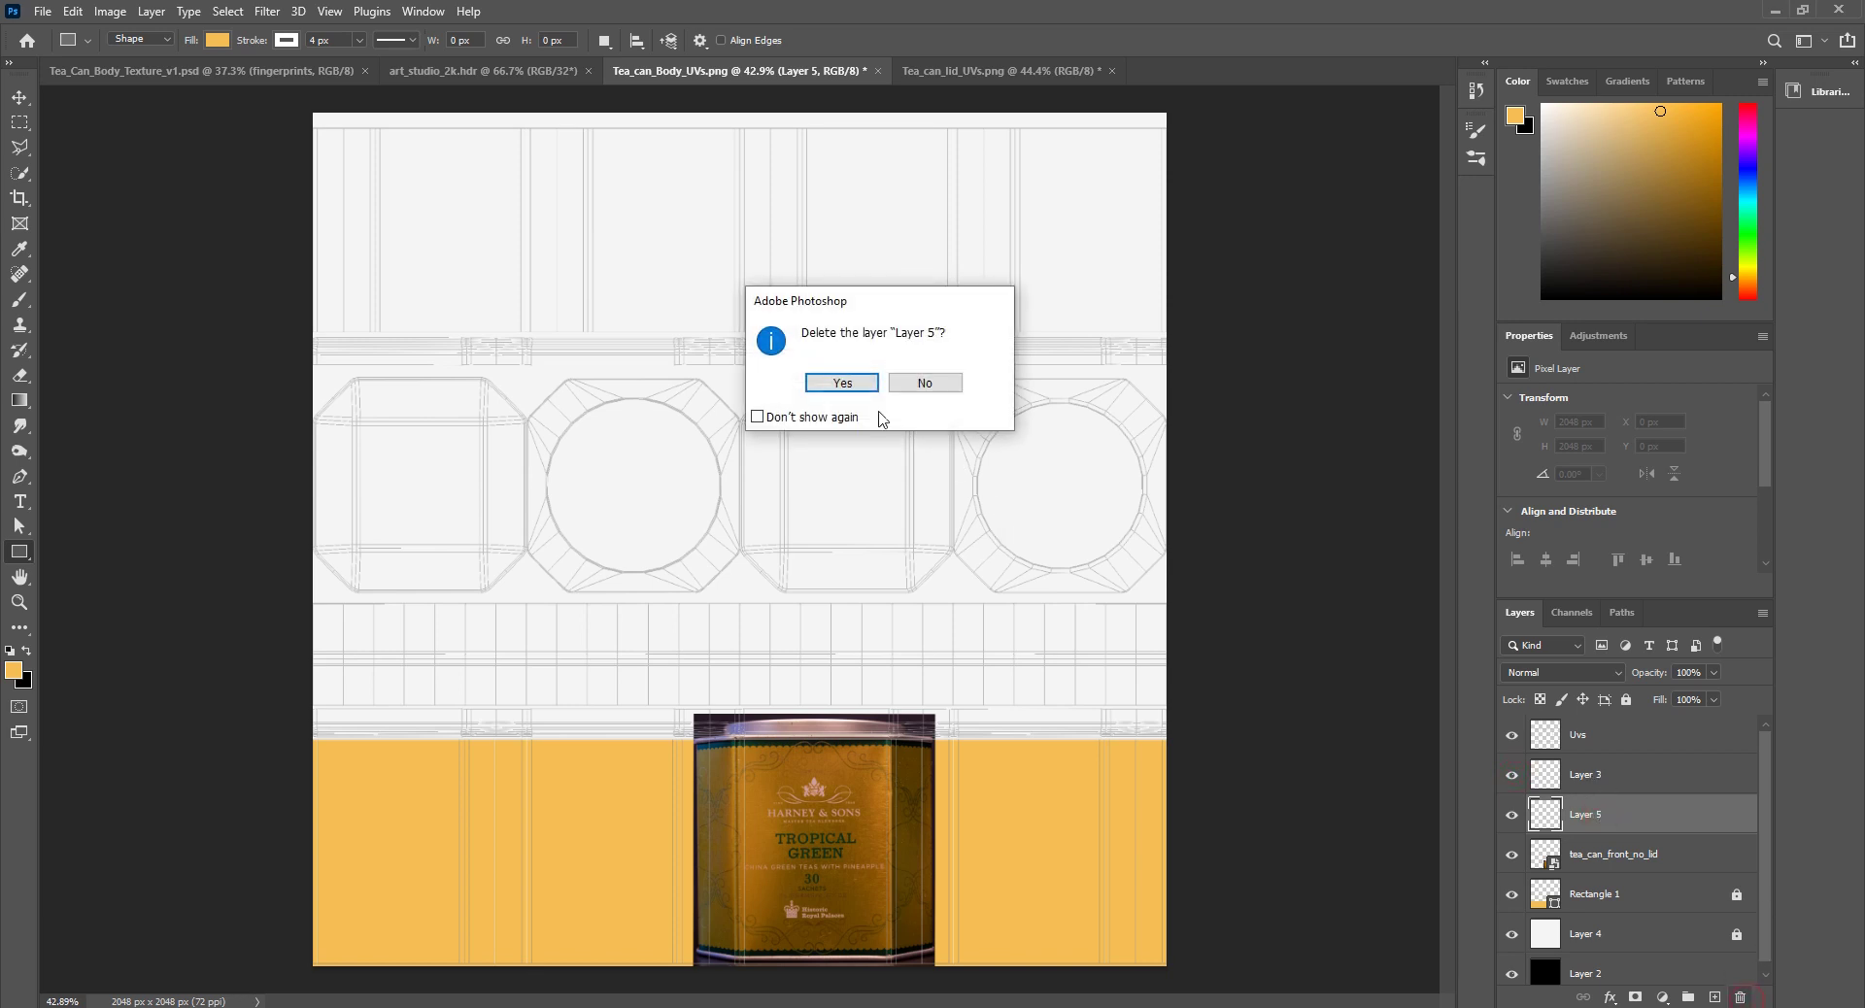
{"action": "left_click", "coordinate": [845, 383]}
Step: Examine the green scalloped border along the upper edge of the front label in the tea can reference photo
{"action": "scroll", "coordinate": [730, 821], "scroll_direction": "up", "scroll_amount": 2, "text": "alt"}
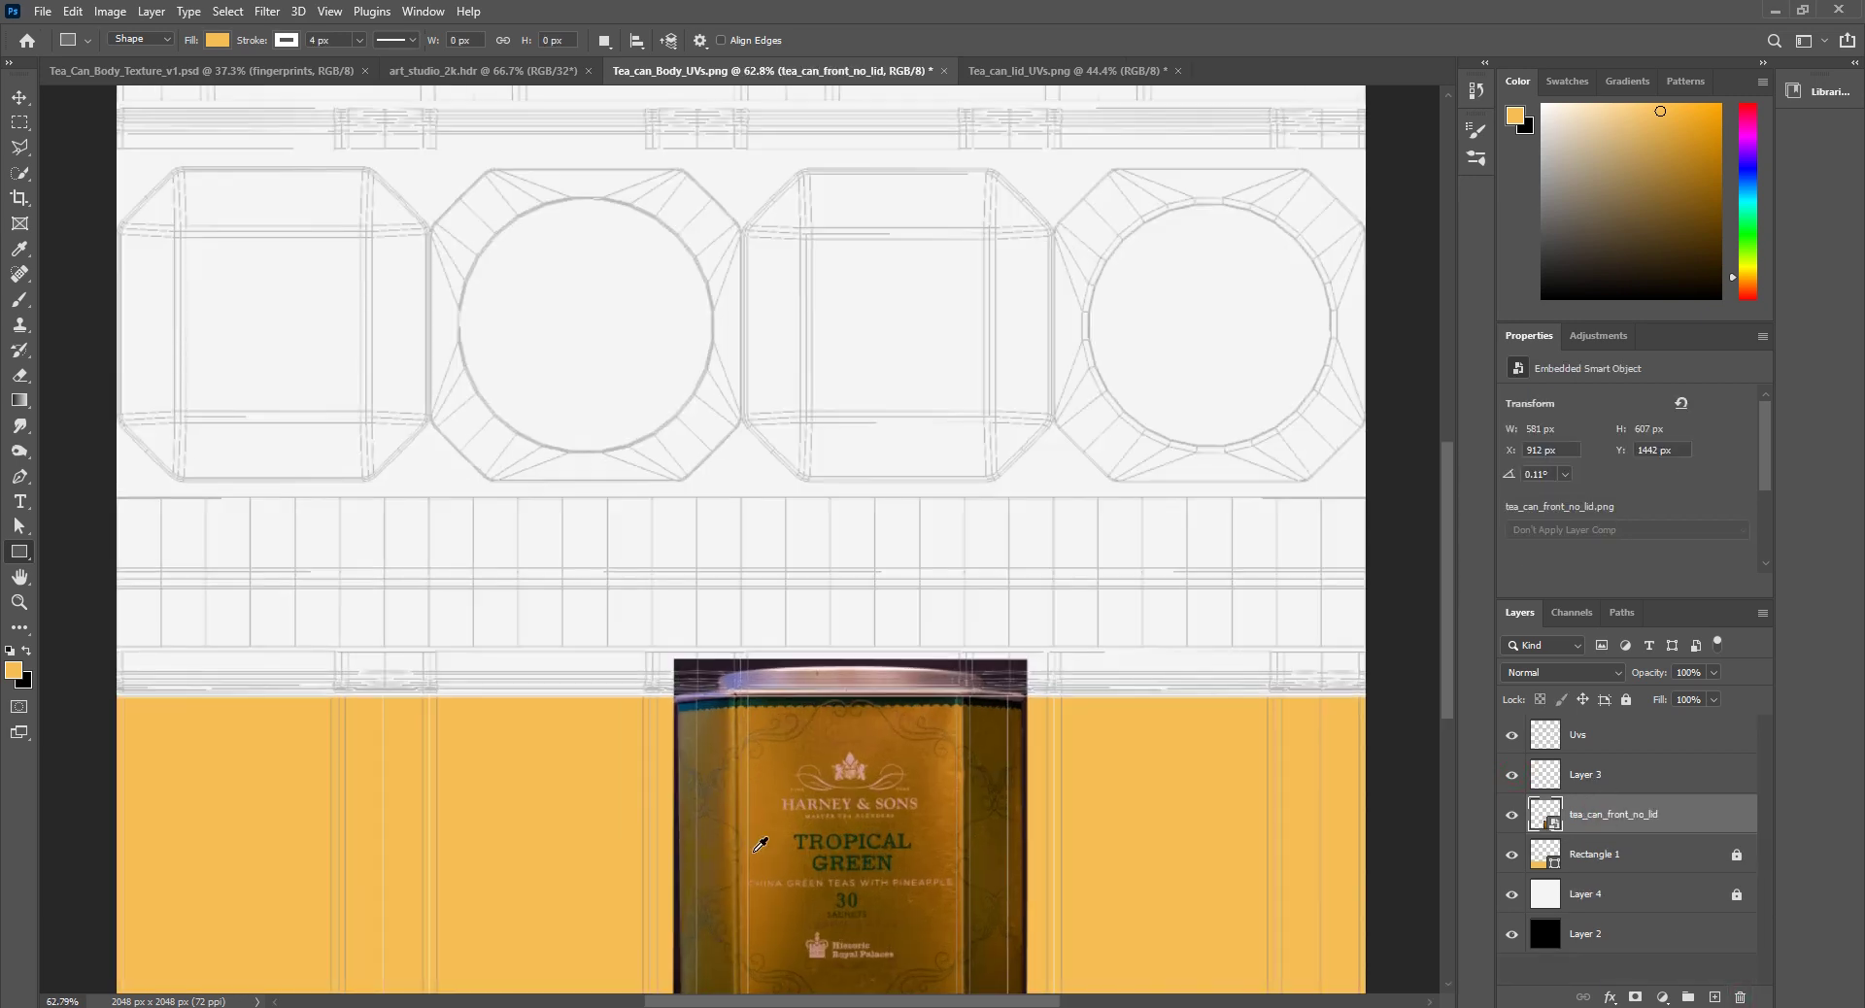
{"action": "scroll", "coordinate": [931, 709], "scroll_direction": "up", "scroll_amount": 2, "text": "alt"}
{"action": "scroll", "coordinate": [930, 709], "scroll_direction": "down", "scroll_amount": 1}
{"action": "scroll", "coordinate": [930, 709], "scroll_direction": "down", "scroll_amount": 3}
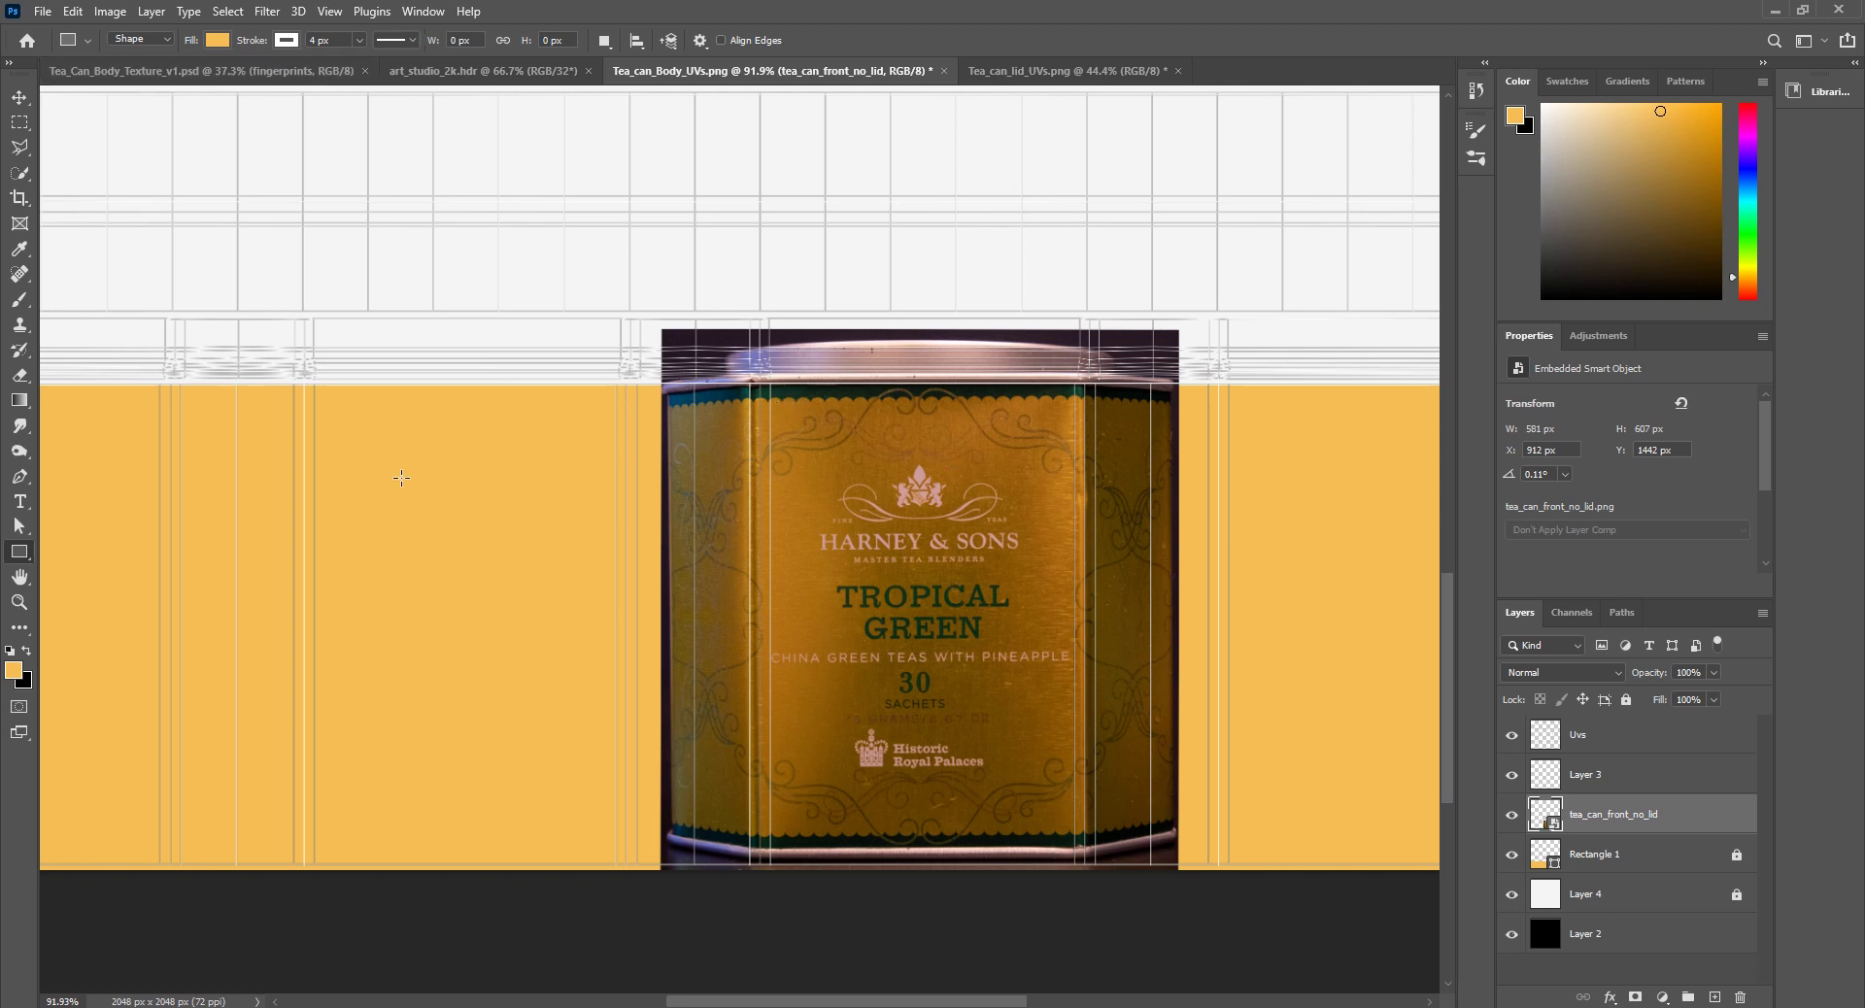
{"action": "mouse_move", "coordinate": [830, 1000]}
{"action": "left_mouse_down"}
{"action": "mouse_move", "coordinate": [756, 1000]}
{"action": "mouse_move", "coordinate": [832, 990]}
{"action": "left_mouse_up"}
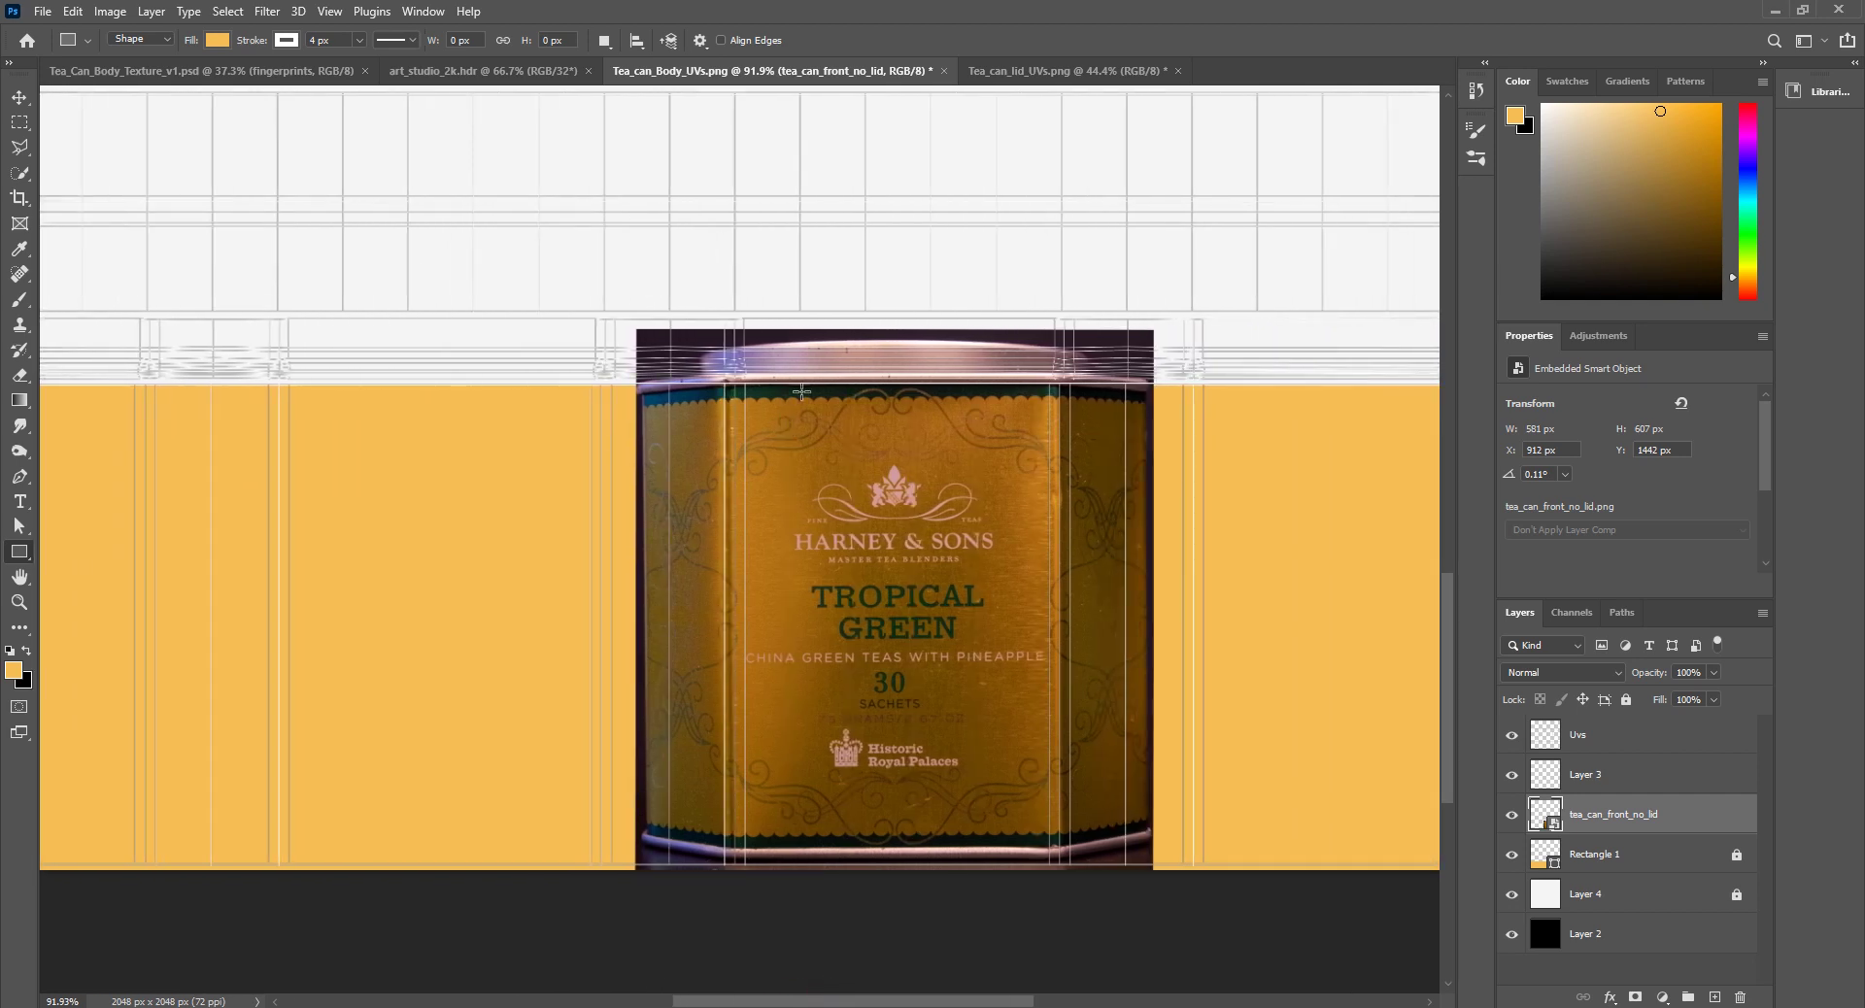
{"action": "scroll", "coordinate": [801, 392], "scroll_direction": "up", "scroll_amount": 10, "text": "alt"}
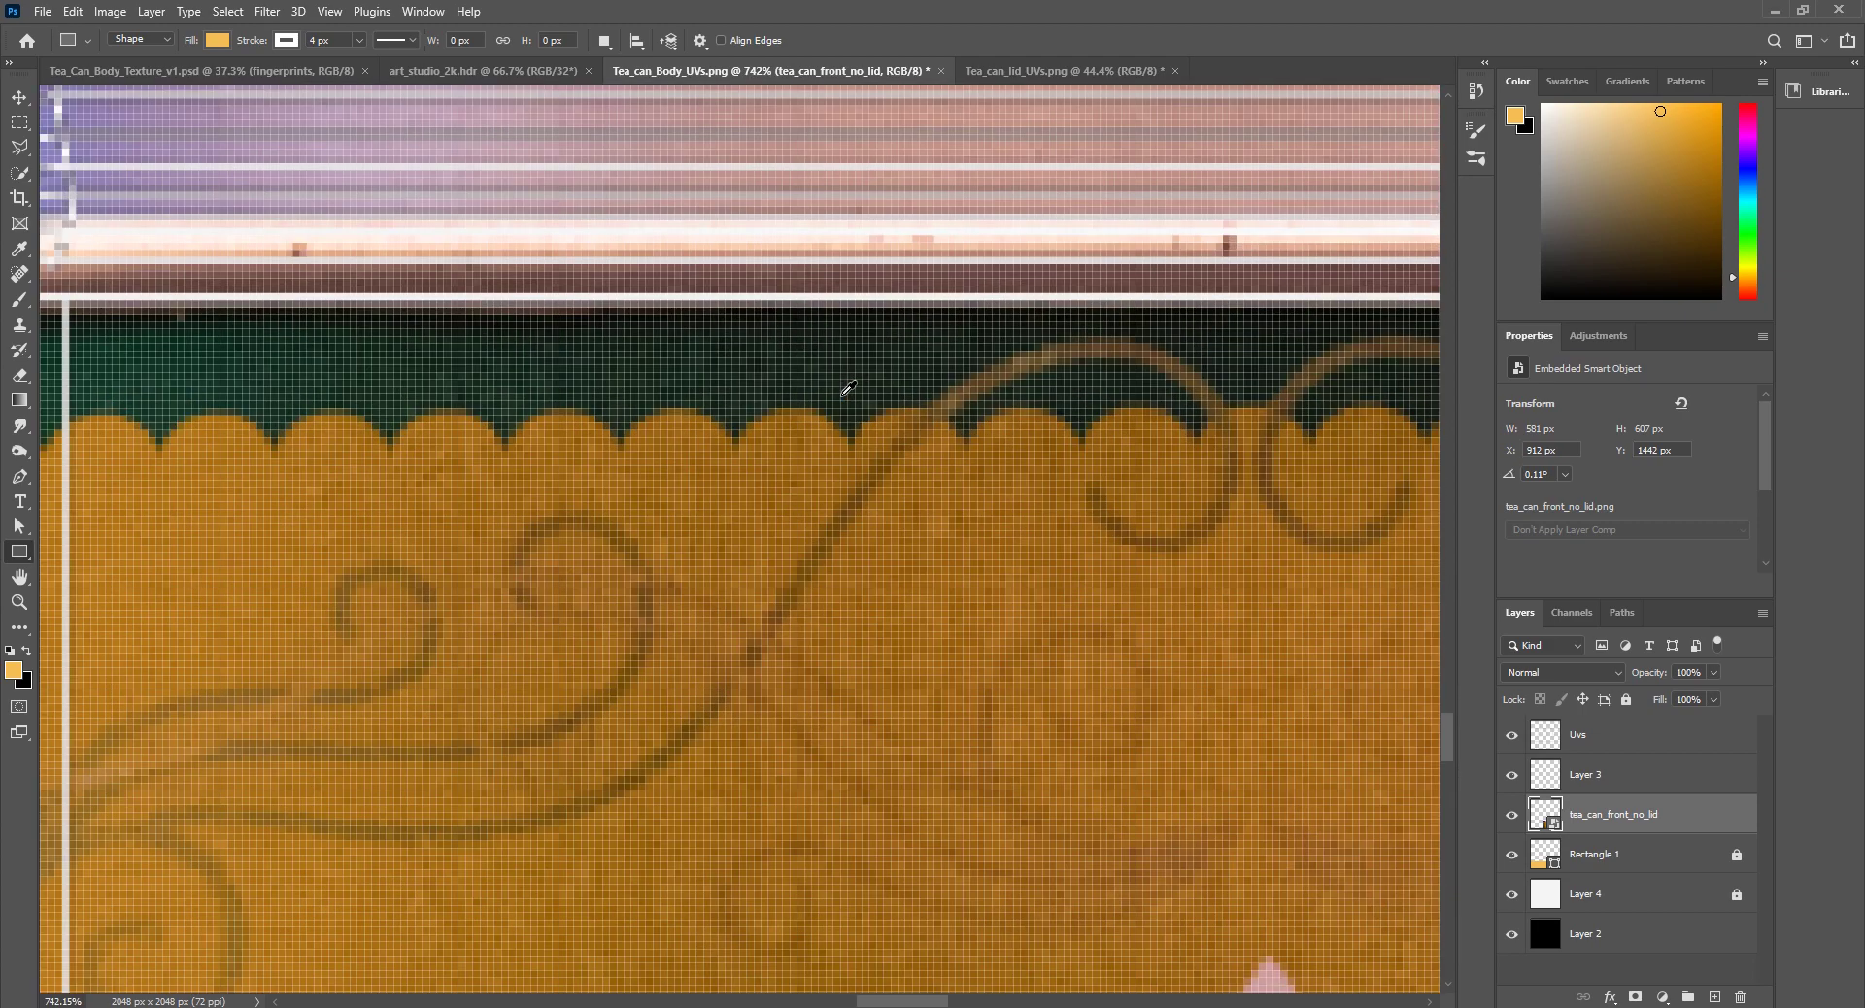
{"action": "scroll", "coordinate": [848, 388], "scroll_direction": "down", "scroll_amount": 2, "text": "alt"}
{"action": "scroll", "coordinate": [848, 388], "scroll_direction": "up", "scroll_amount": 2, "text": "alt"}
{"action": "scroll", "coordinate": [848, 389], "scroll_direction": "up", "scroll_amount": 2, "text": "alt"}
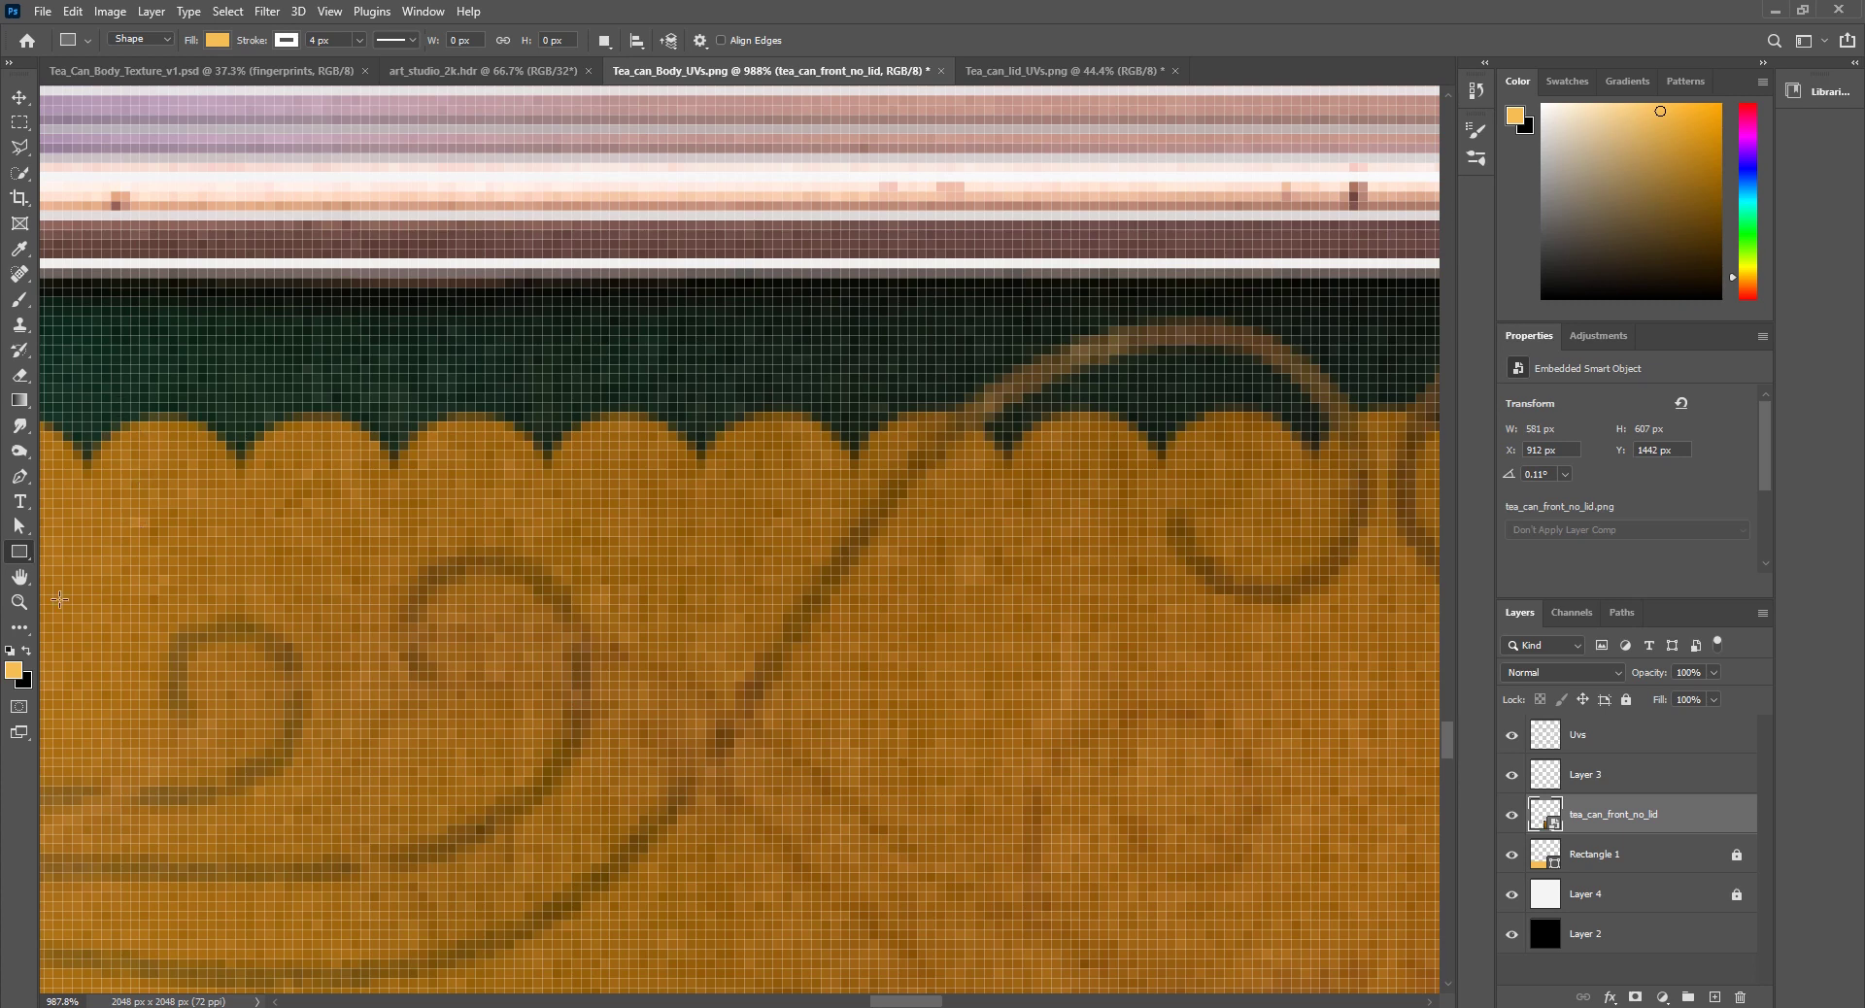
Step: Sample the dark green of the label's scalloped border and adjust it to a muted teal-green fill for the Pen tool
{"action": "left_click", "coordinate": [20, 476]}
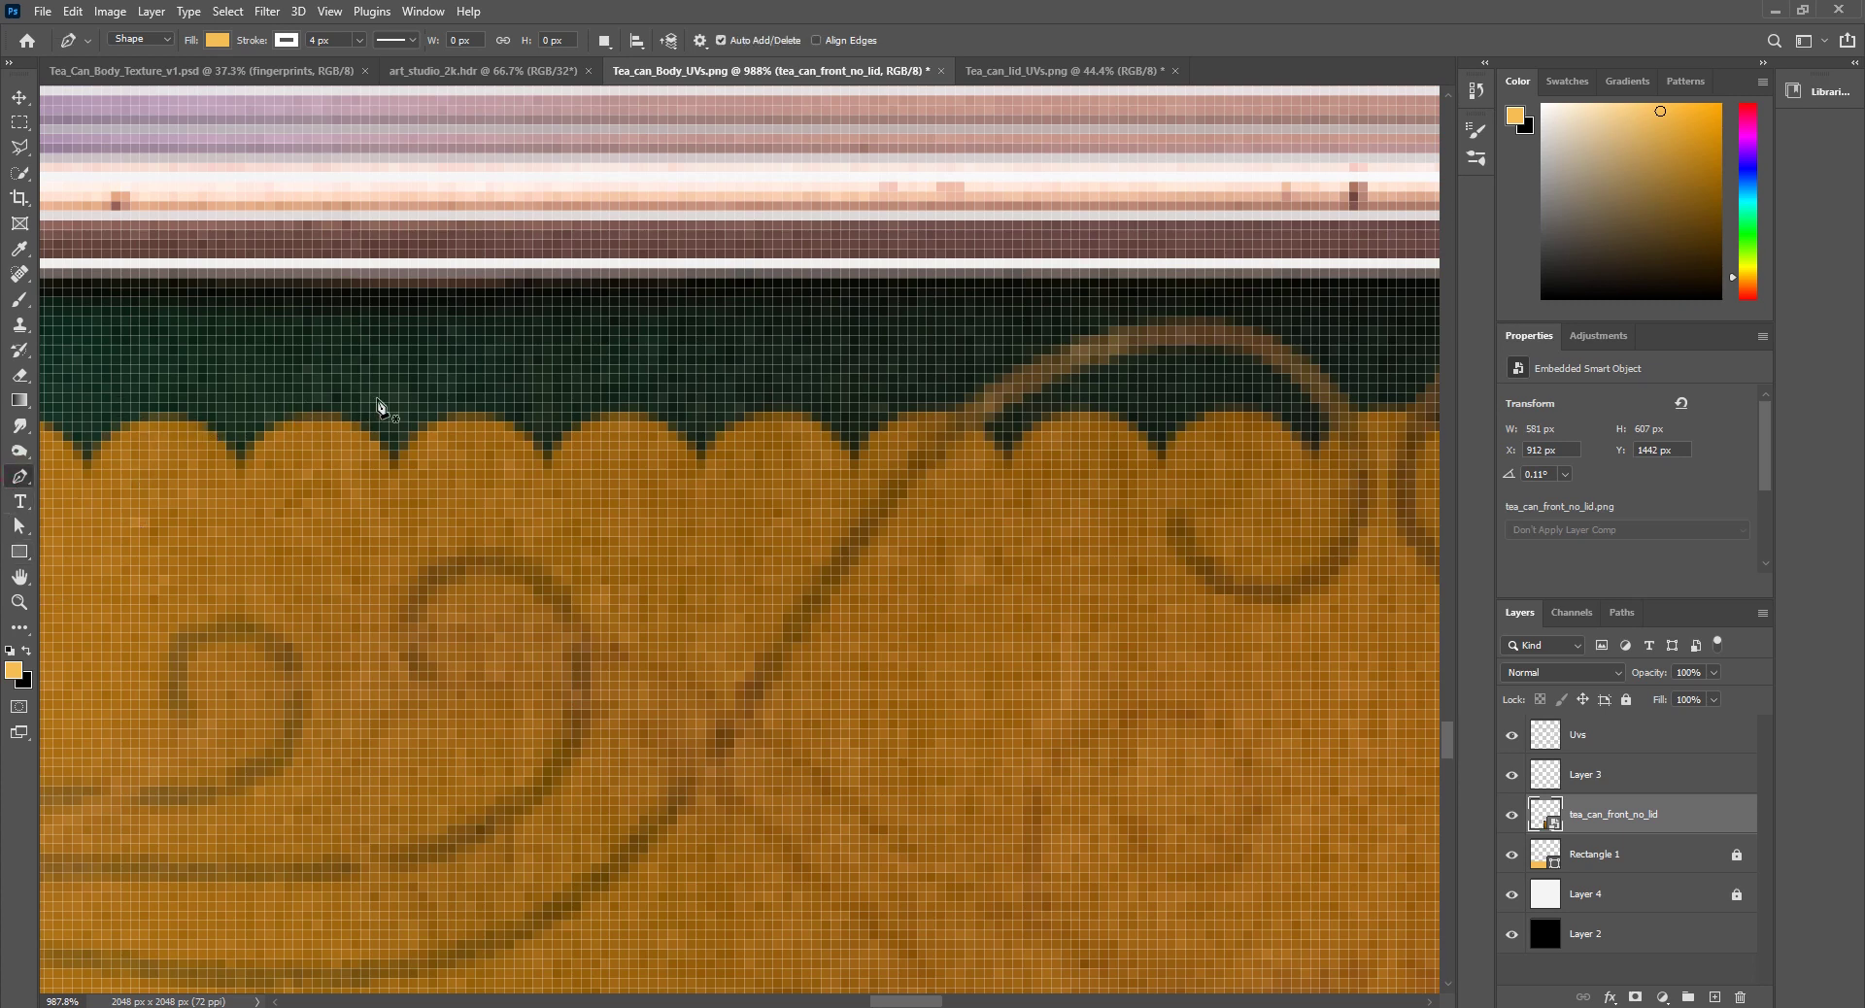
{"action": "left_click", "coordinate": [218, 40]}
{"action": "key", "text": "i"}
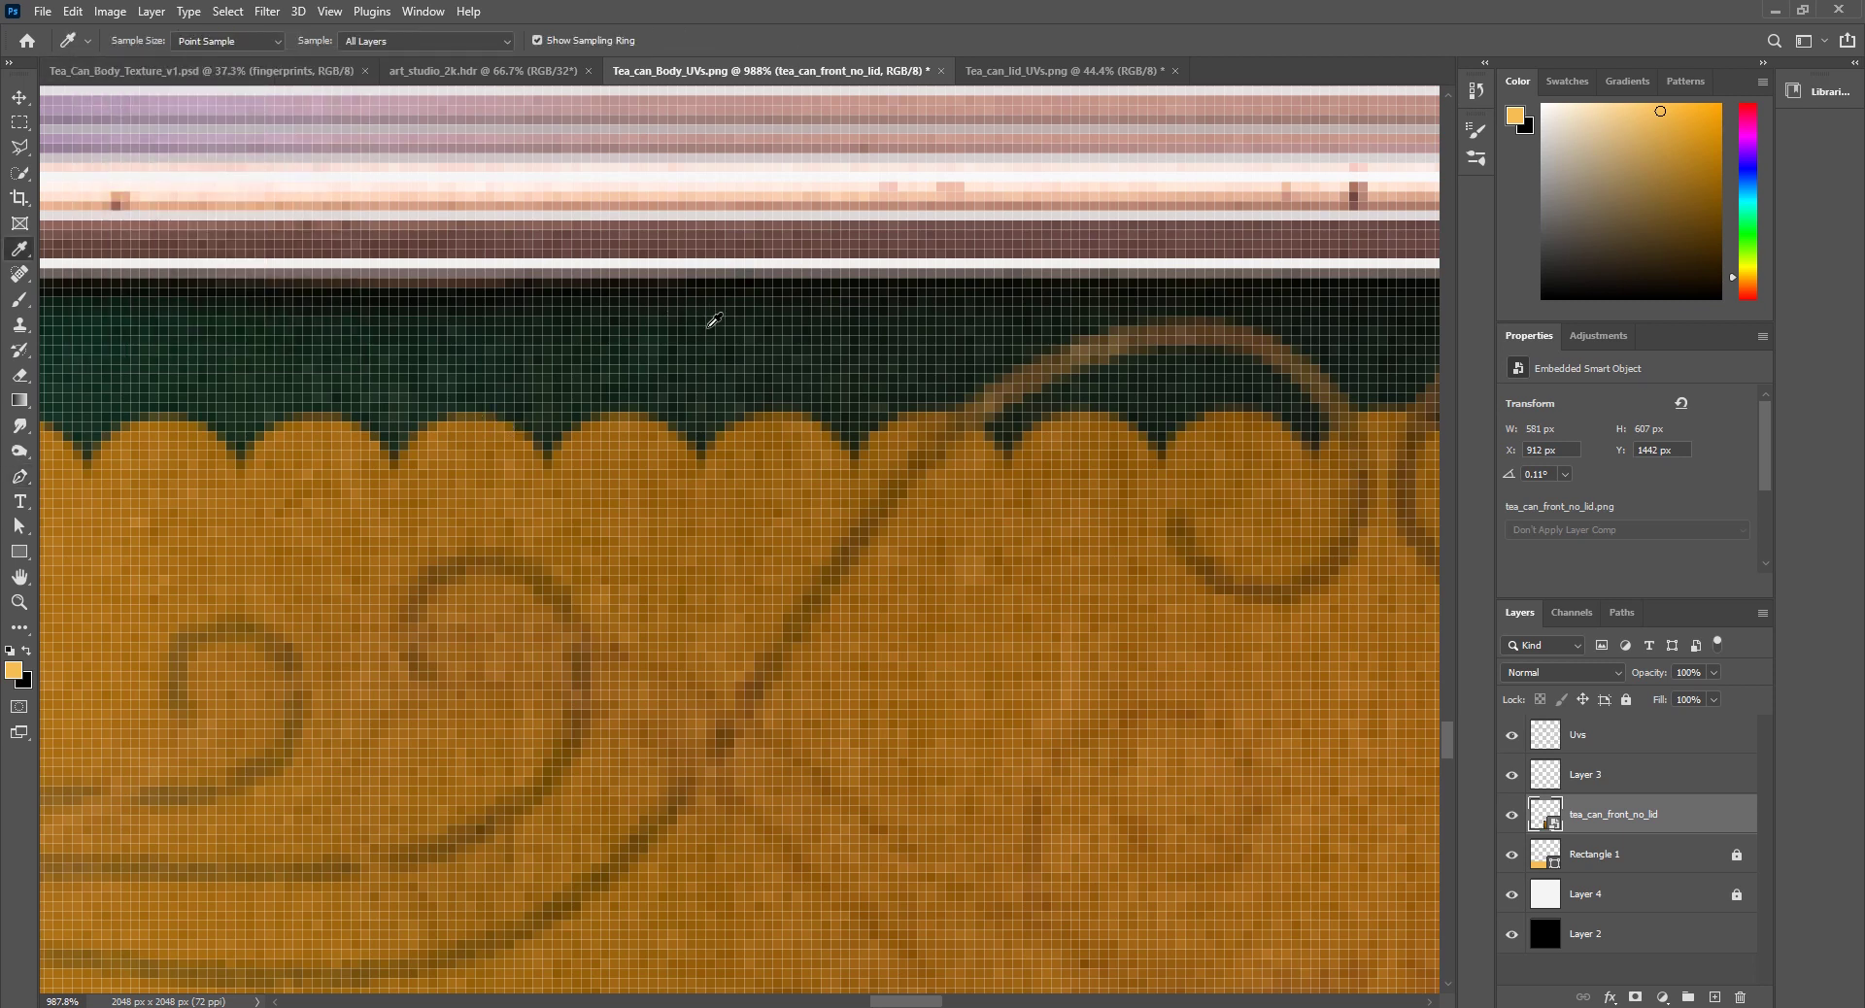
{"action": "left_click", "coordinate": [709, 325]}
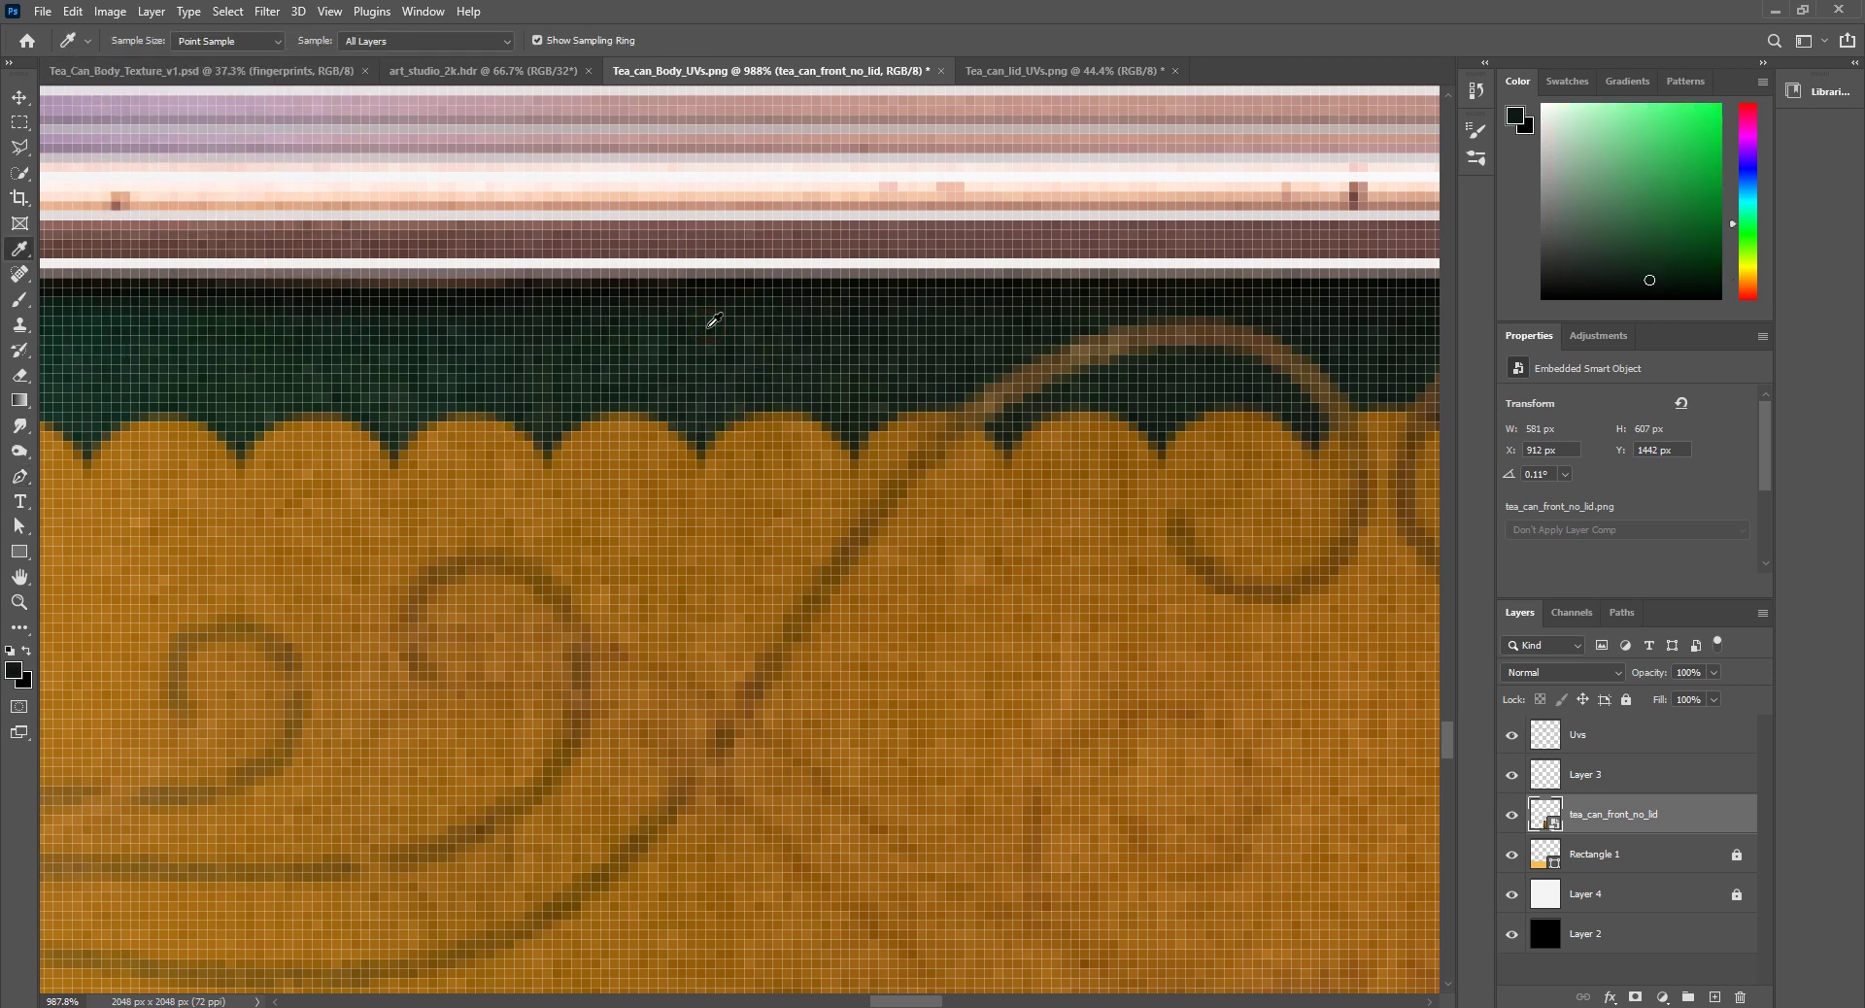
{"action": "left_click_drag", "start_coordinate": [714, 321], "coordinate": [704, 393]}
{"action": "left_click", "coordinate": [1617, 244]}
{"action": "left_click_drag", "start_coordinate": [1736, 229], "coordinate": [1730, 197]}
{"action": "left_click", "coordinate": [1612, 239]}
{"action": "left_click", "coordinate": [1733, 205]}
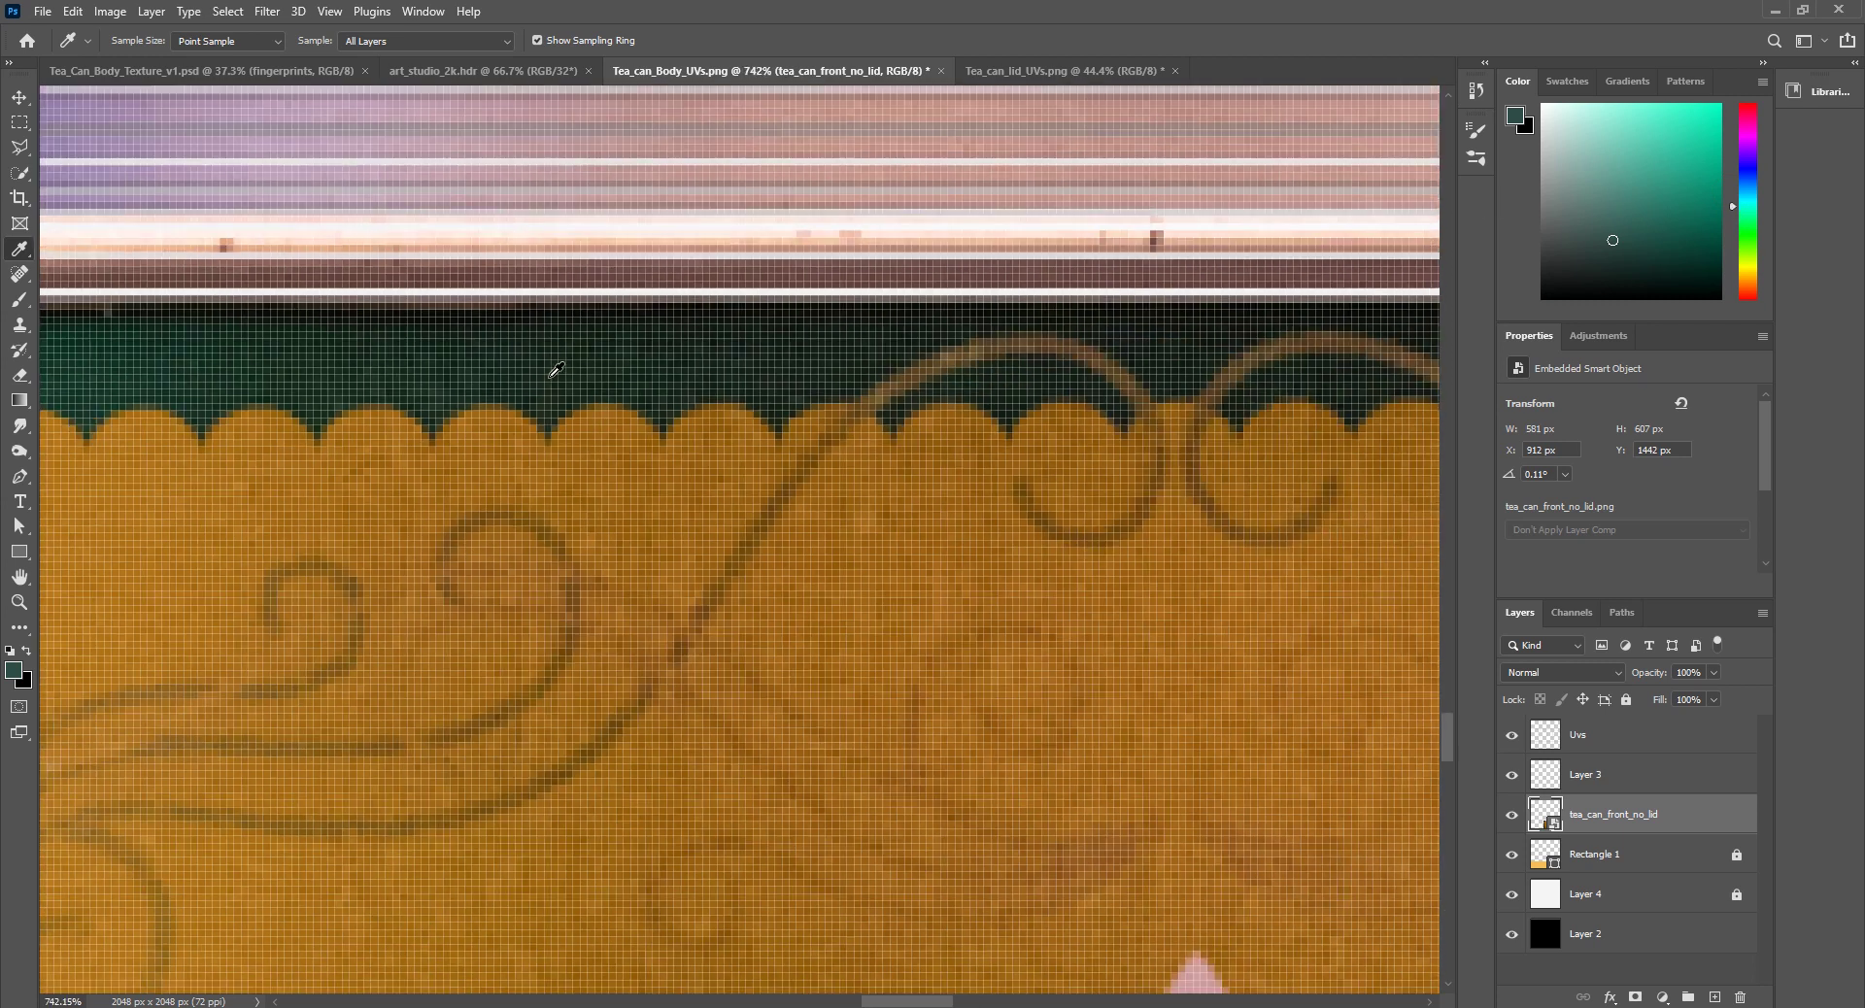
{"action": "scroll", "coordinate": [558, 371], "scroll_direction": "down", "scroll_amount": 2, "text": "alt"}
{"action": "key", "text": "p"}
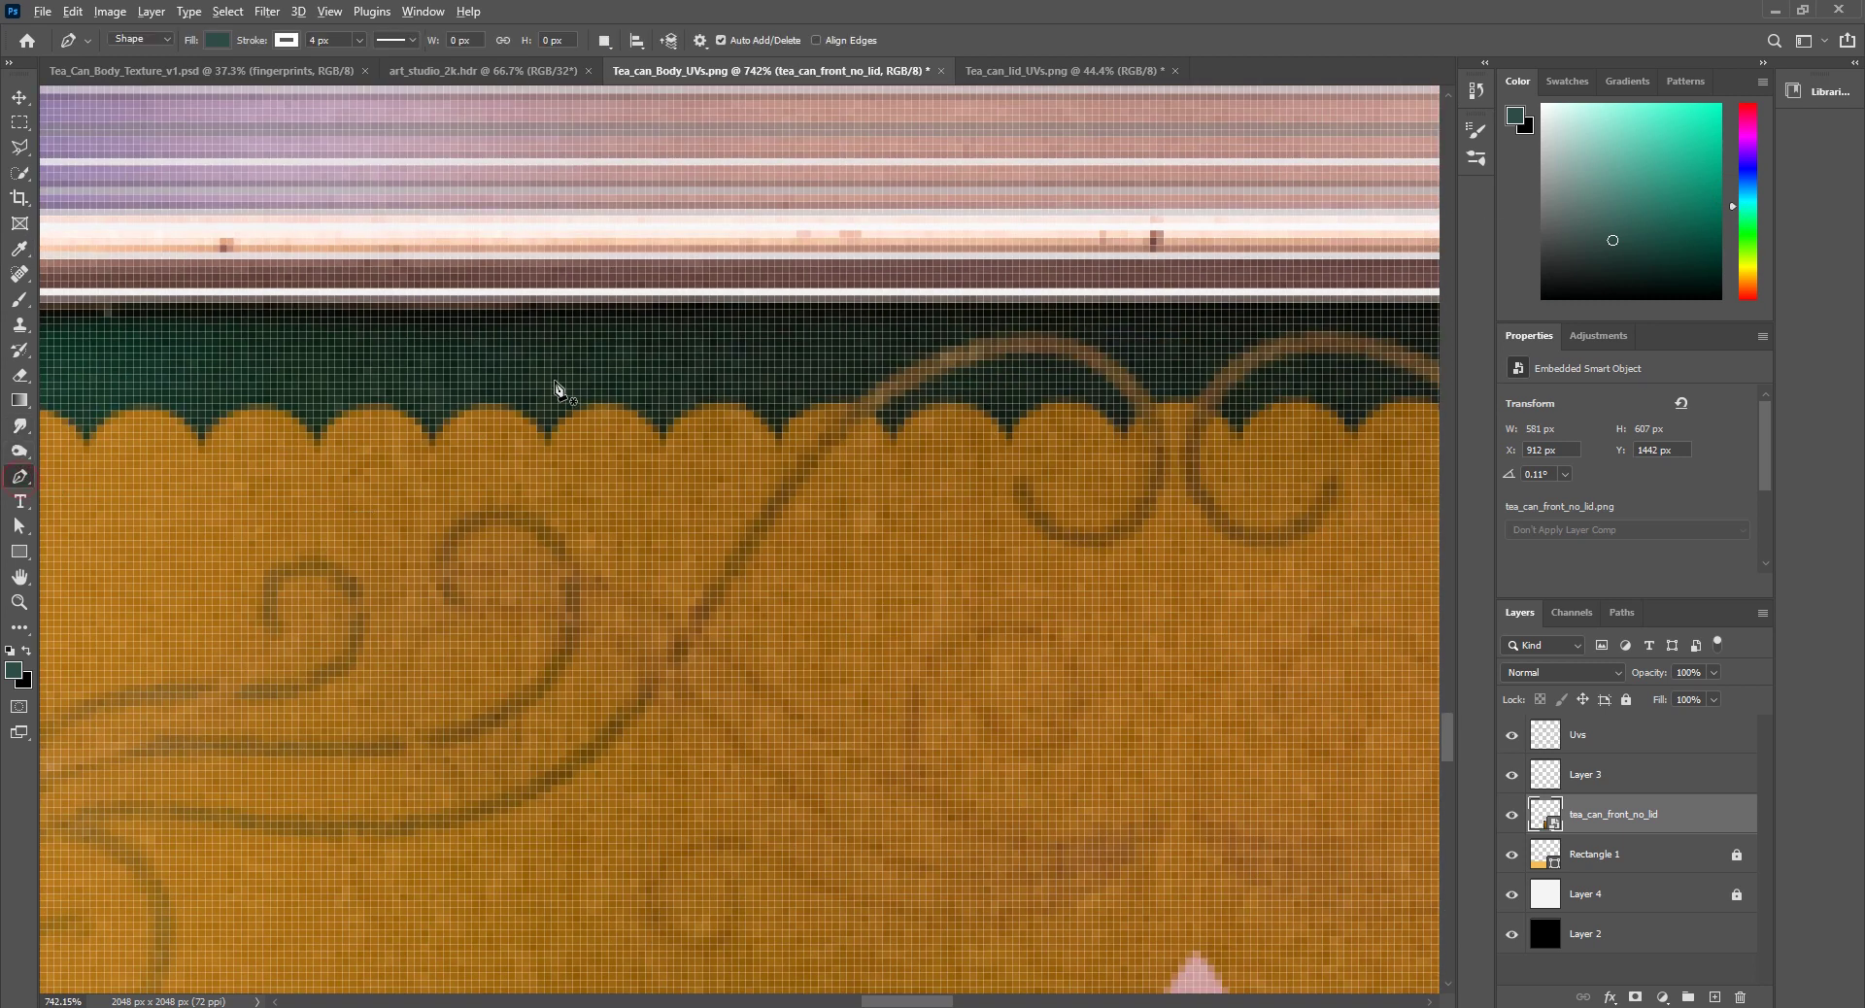
Step: Examine how the label's scalloped border lines up with the side-wall UV seams across the yellow-orange strip
{"action": "scroll", "coordinate": [559, 388], "scroll_direction": "up", "scroll_amount": 1, "text": "alt"}
{"action": "scroll", "coordinate": [450, 504], "scroll_direction": "down", "scroll_amount": 2, "text": "alt"}
{"action": "scroll", "coordinate": [608, 574], "scroll_direction": "down", "scroll_amount": 2, "text": "alt"}
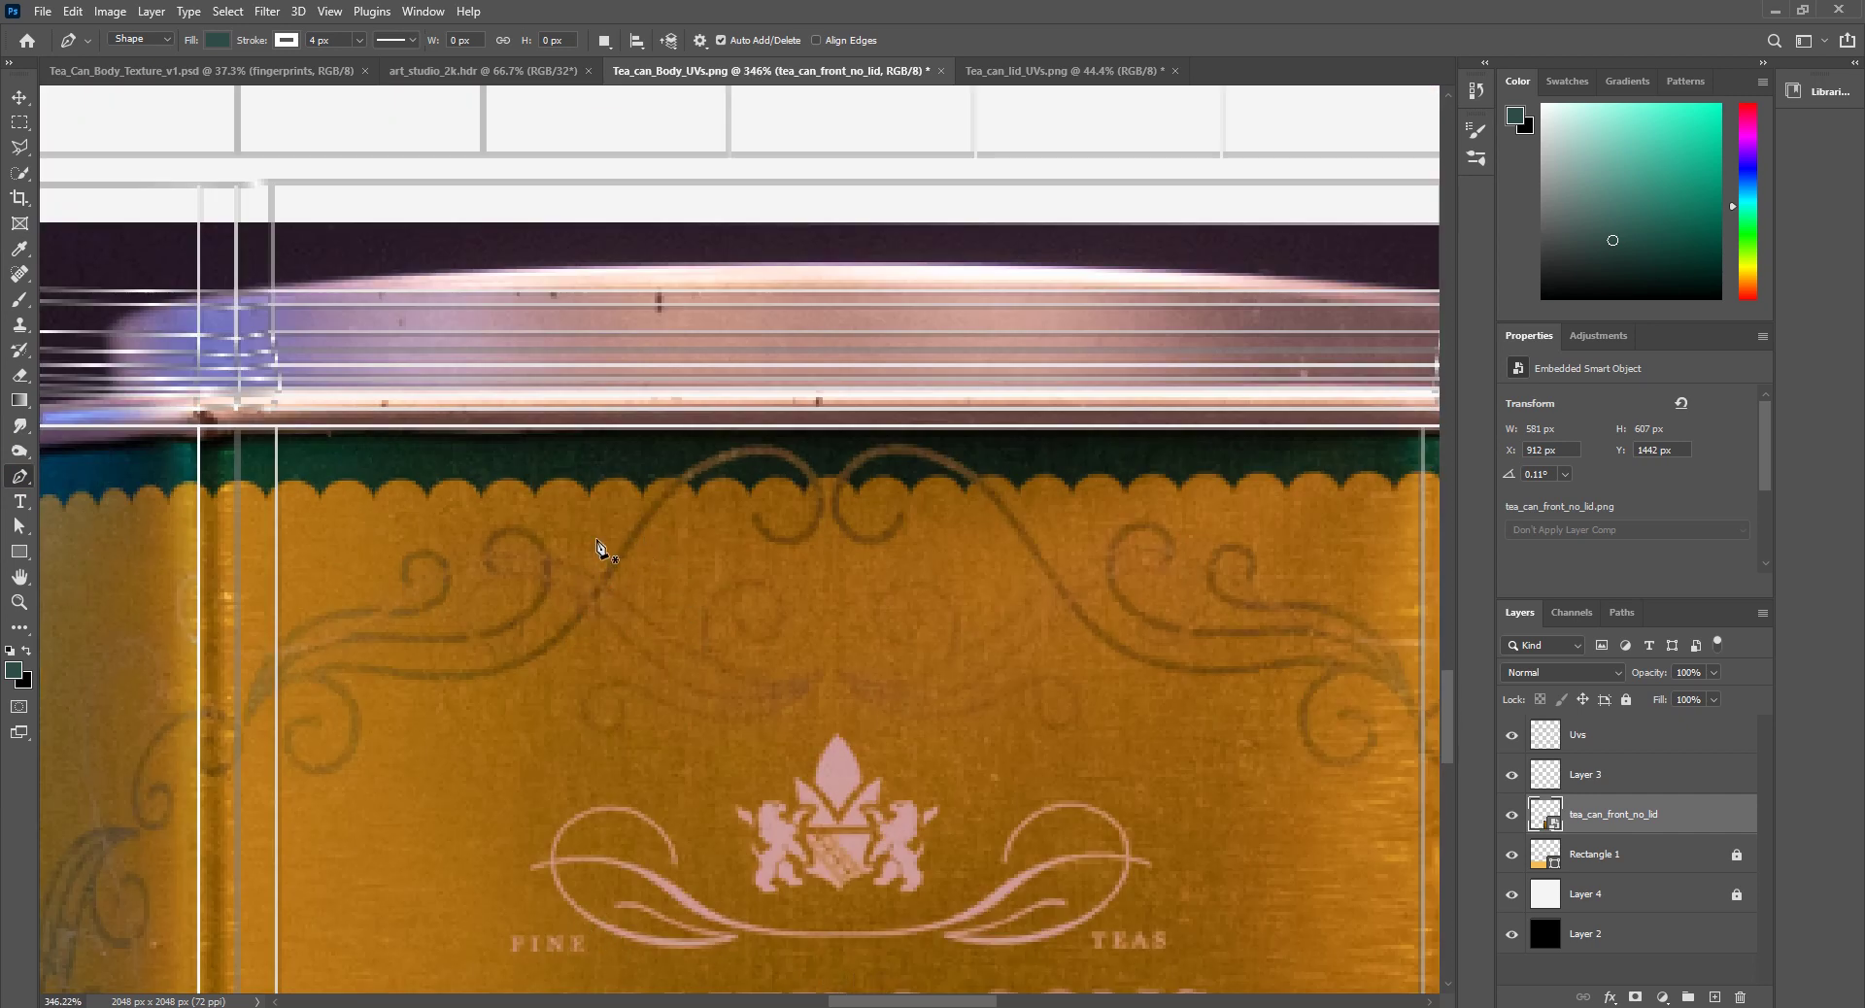
{"action": "scroll", "coordinate": [653, 952], "scroll_direction": "left", "scroll_amount": 5, "text": "ctrl"}
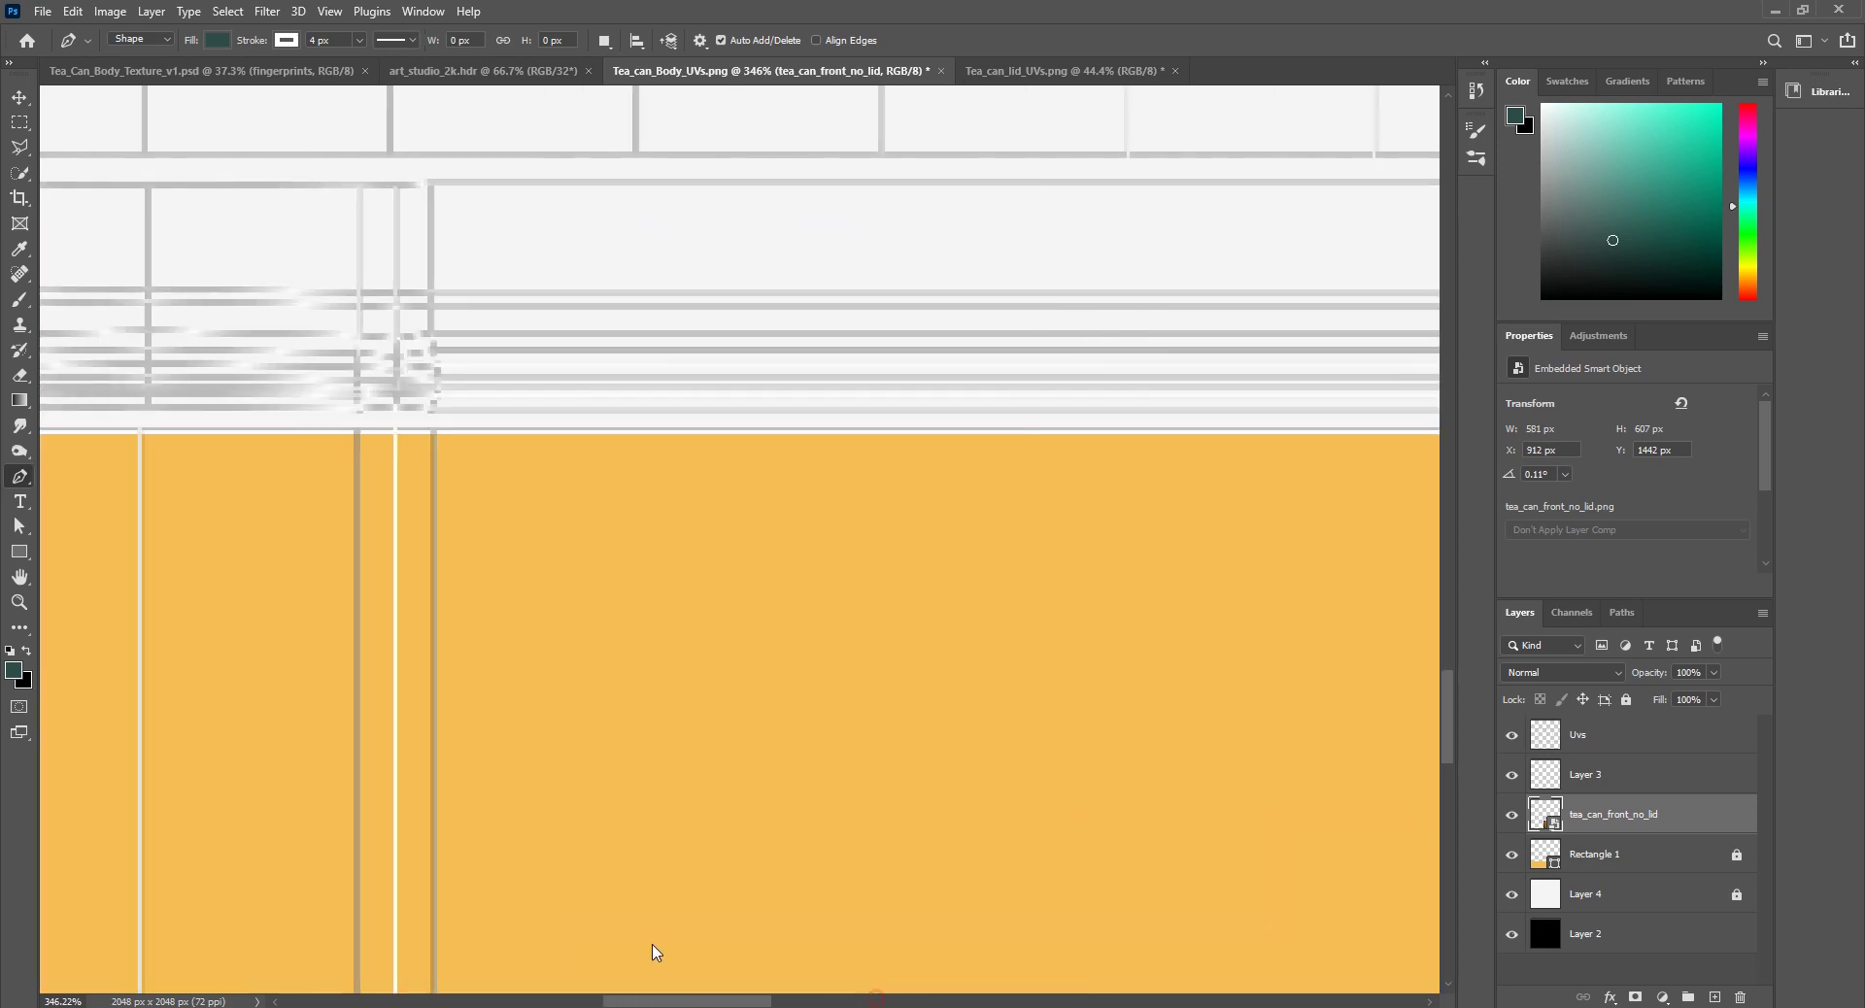
{"action": "scroll", "coordinate": [763, 950], "scroll_direction": "down", "scroll_amount": 2, "text": "alt"}
{"action": "scroll", "coordinate": [774, 575], "scroll_direction": "down", "scroll_amount": 2, "text": "alt"}
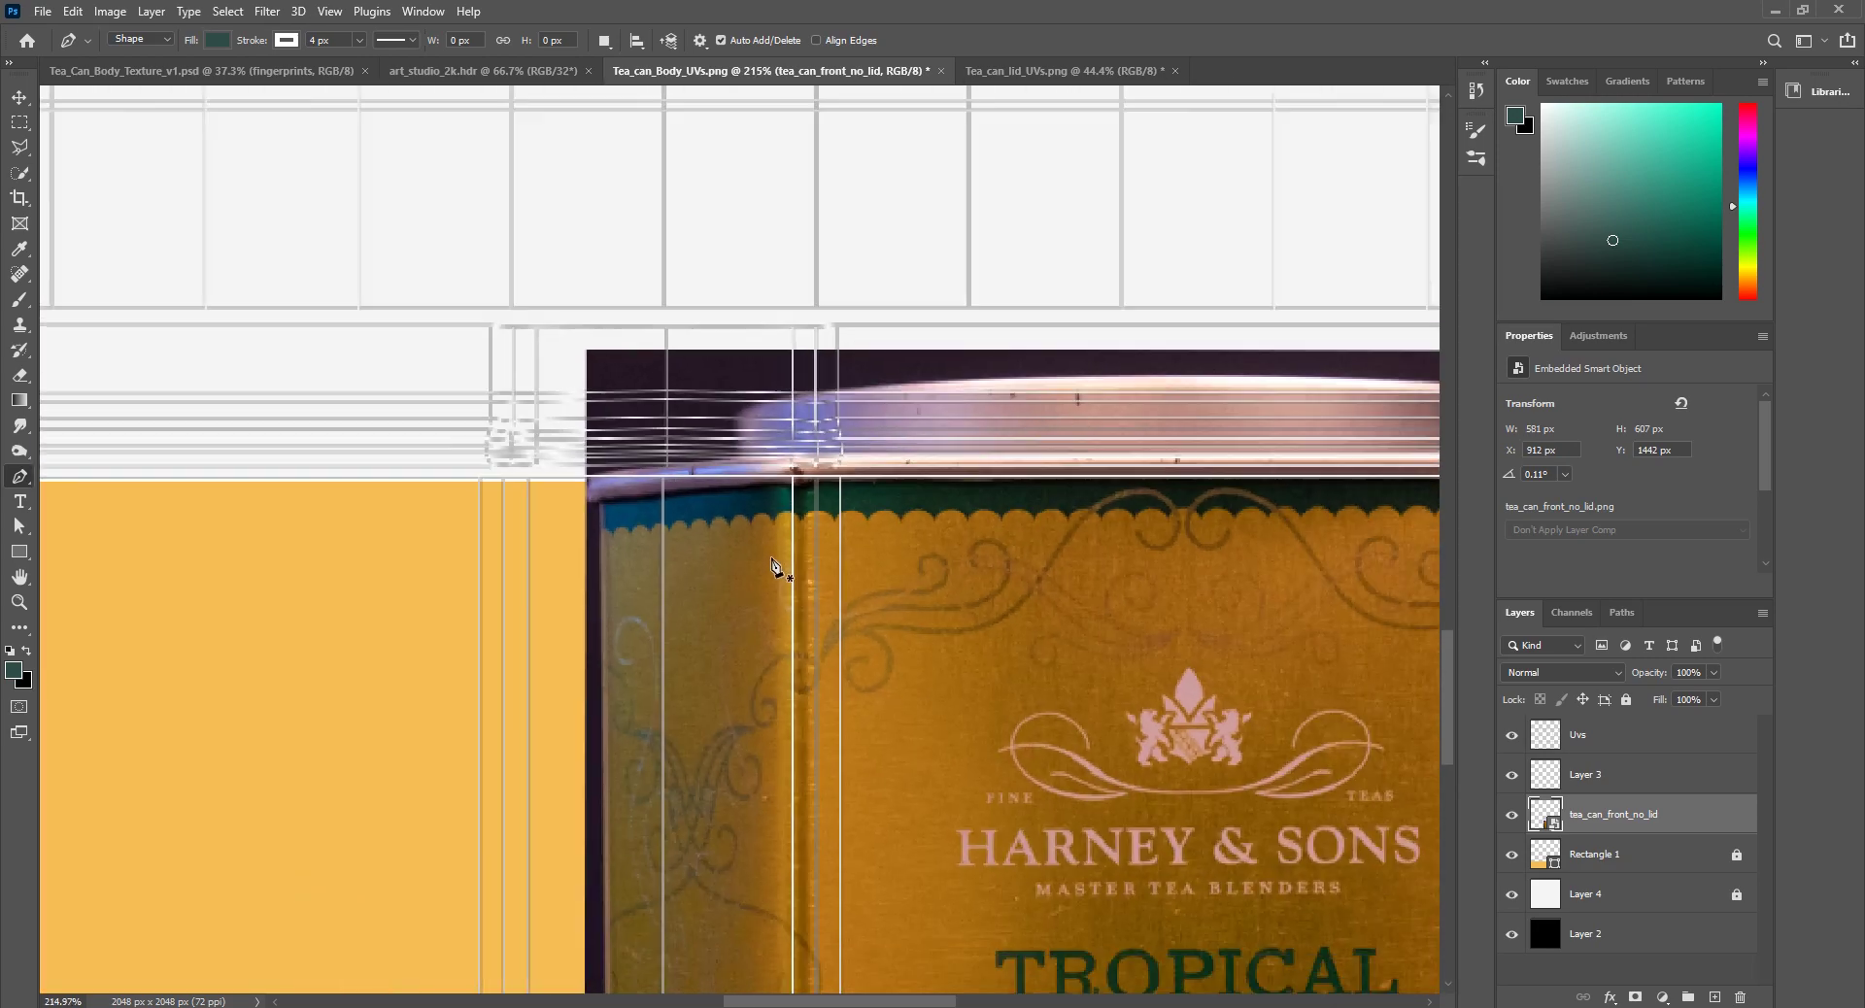
{"action": "scroll", "coordinate": [774, 575], "scroll_direction": "down", "scroll_amount": 2, "text": "alt"}
{"action": "scroll", "coordinate": [777, 577], "scroll_direction": "up", "scroll_amount": 3, "text": "alt"}
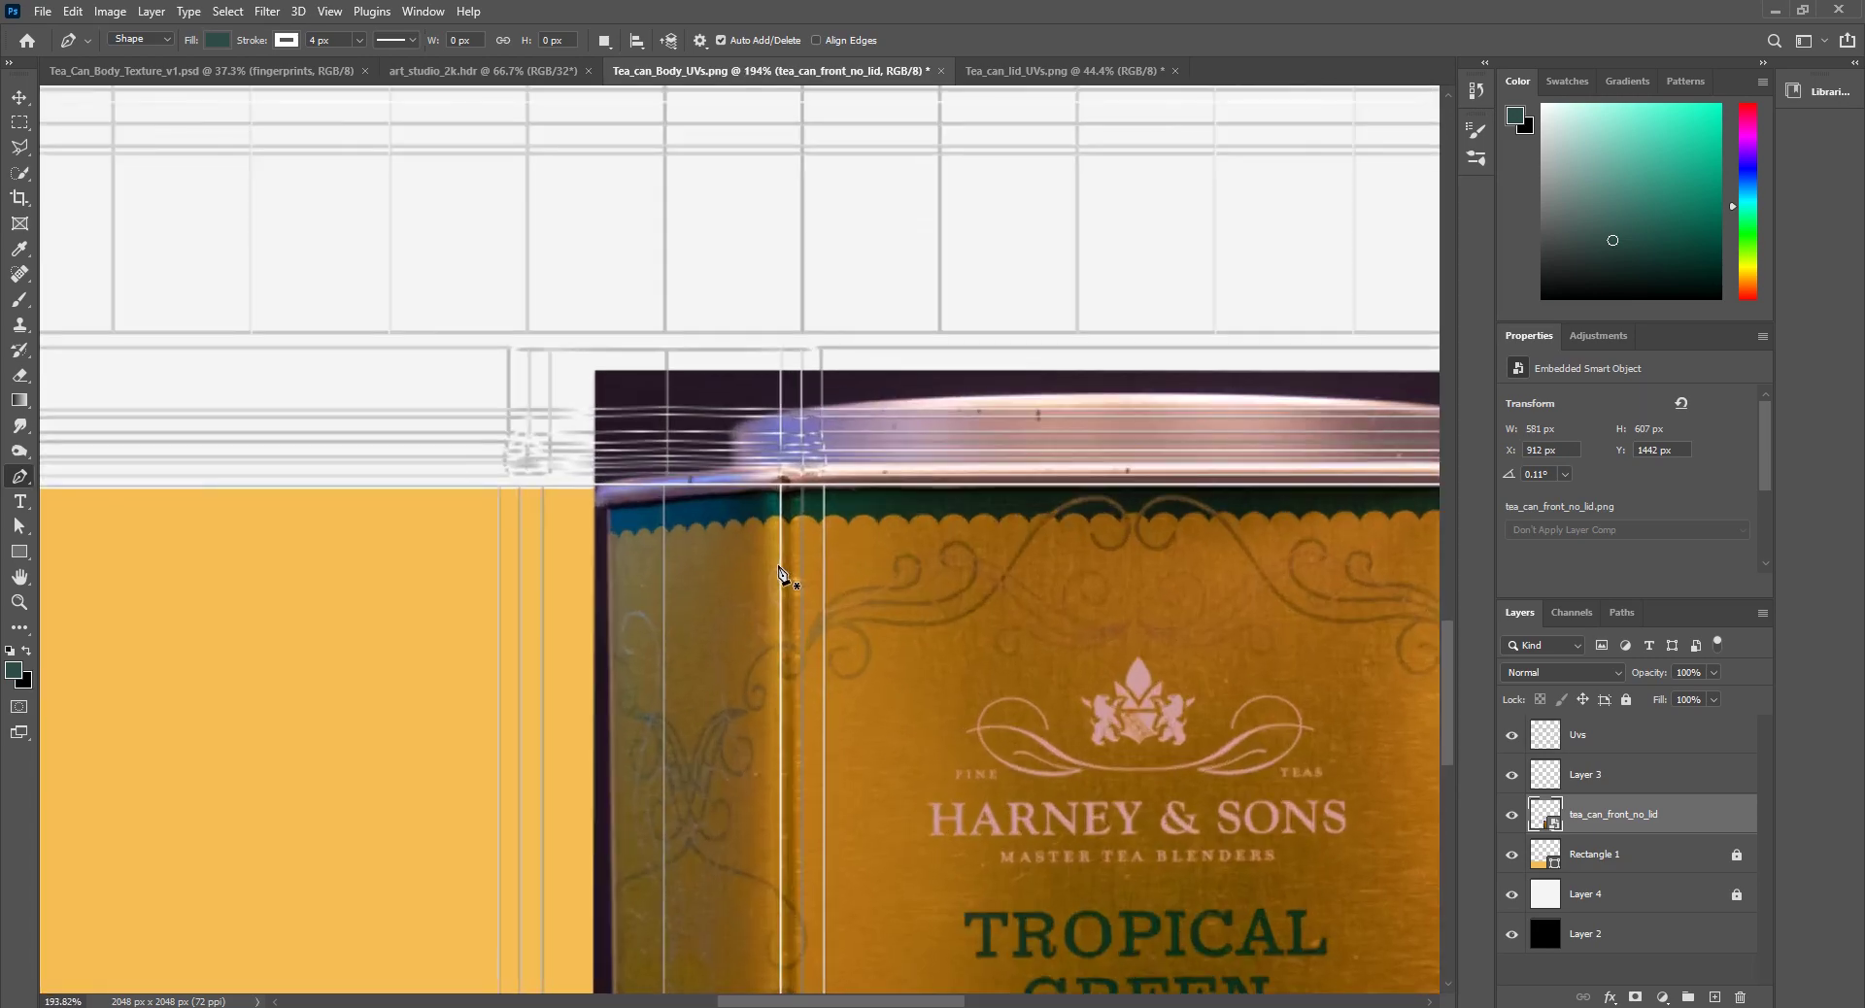
{"action": "scroll", "coordinate": [777, 577], "scroll_direction": "down", "scroll_amount": 2, "text": "alt"}
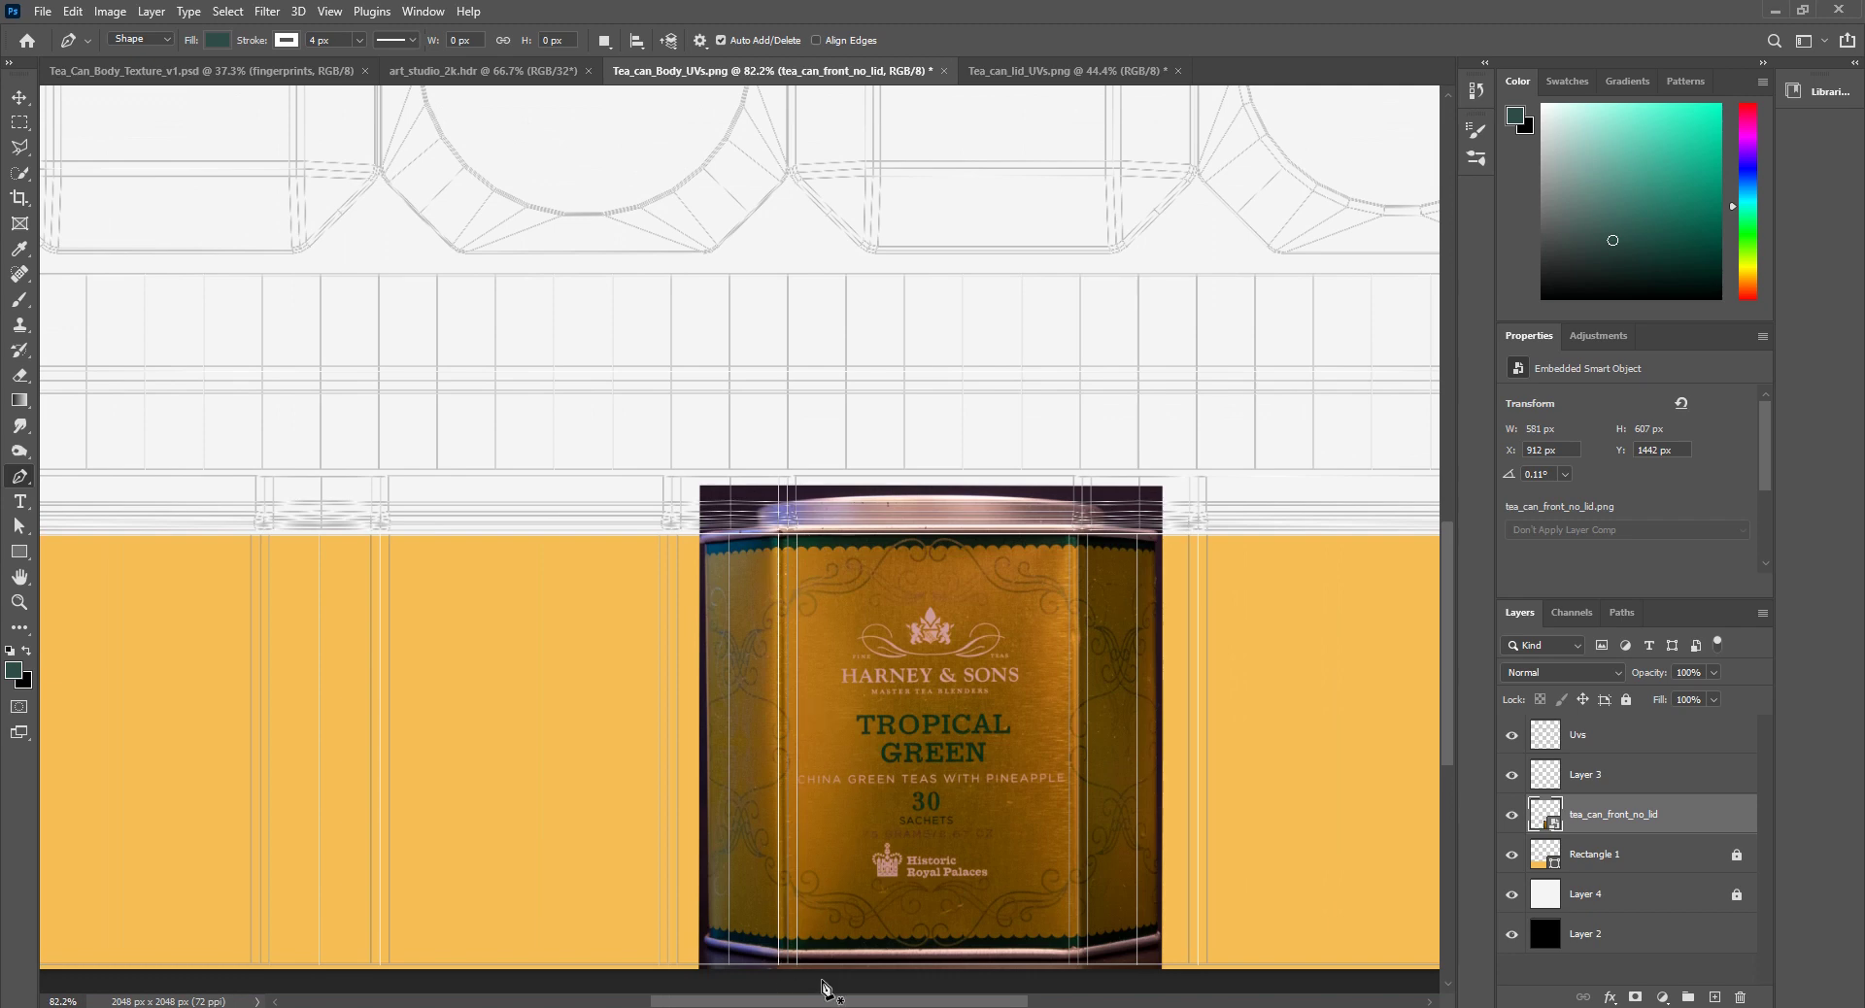
{"action": "left_click_drag", "start_coordinate": [834, 1002], "coordinate": [740, 1000]}
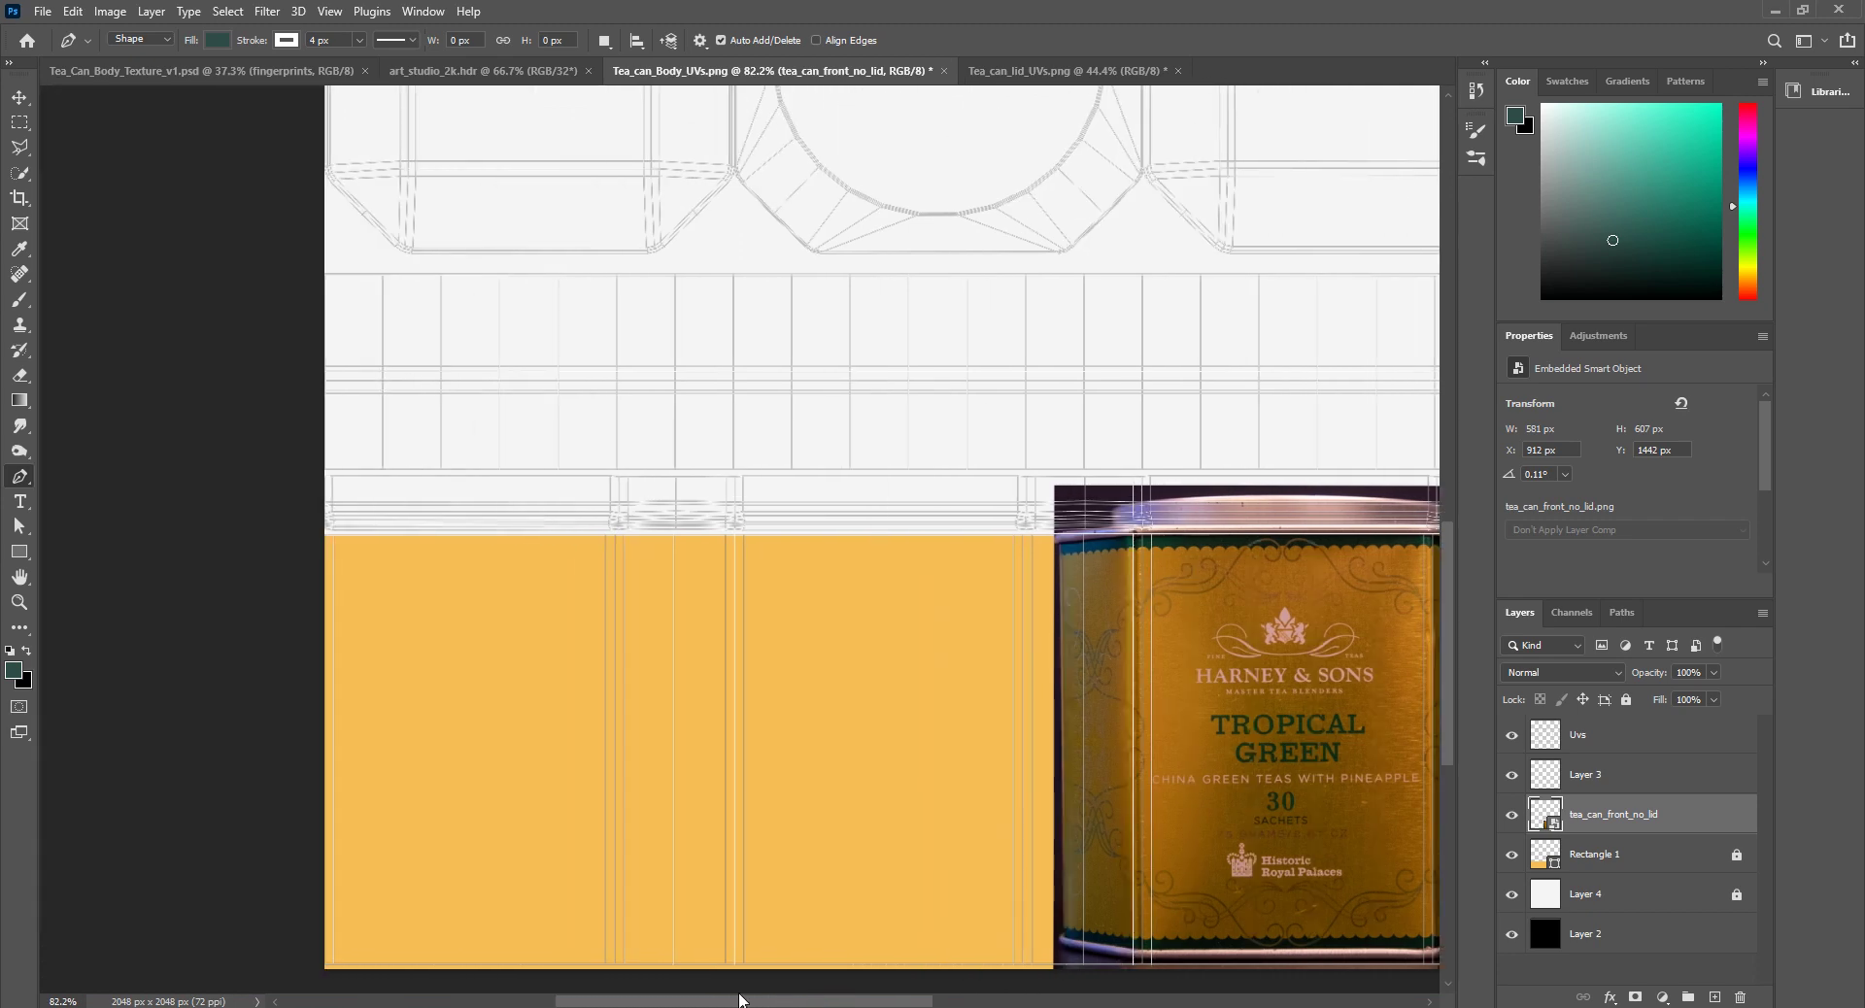
{"action": "left_click_drag", "start_coordinate": [740, 1000], "coordinate": [798, 1001]}
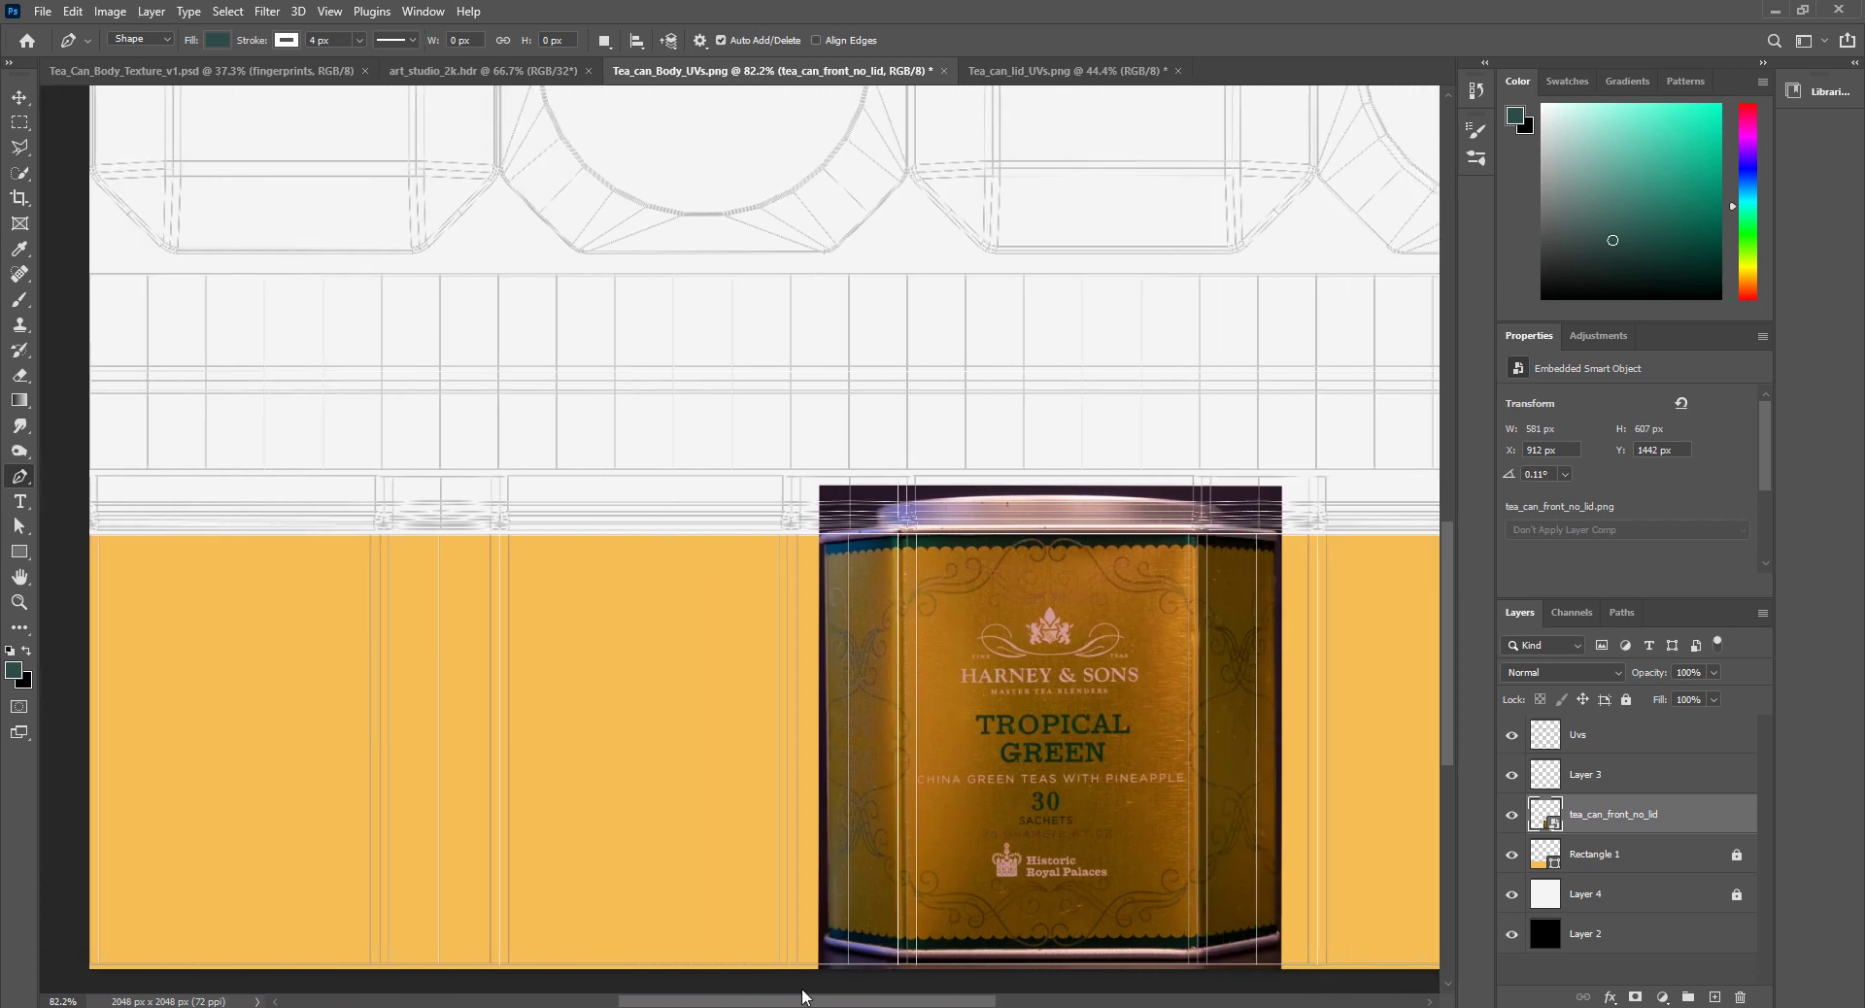
Step: Draw a closed five-point Pen shape about 17 × 21 px over one scallop of the label's upper green border
{"action": "scroll", "coordinate": [969, 553], "scroll_direction": "up", "scroll_amount": 10, "text": "alt"}
{"action": "scroll", "coordinate": [969, 554], "scroll_direction": "up", "scroll_amount": 4, "text": "alt"}
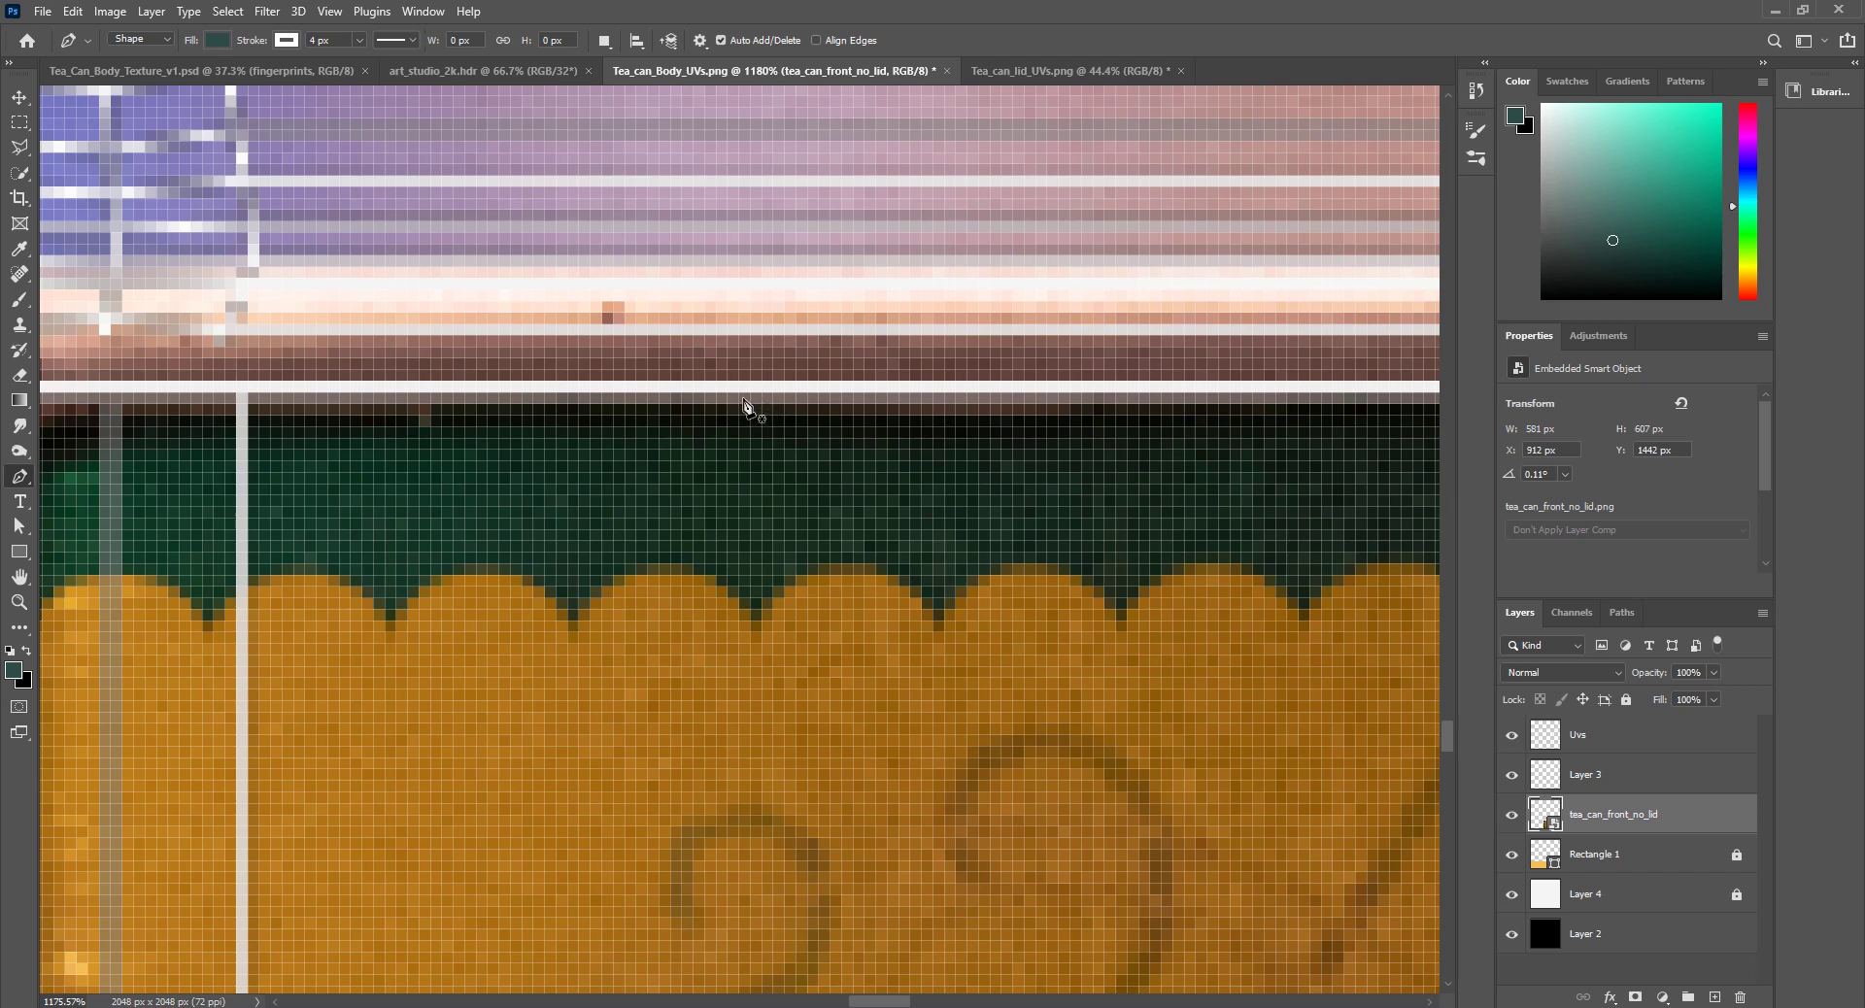
{"action": "left_click", "coordinate": [739, 403]}
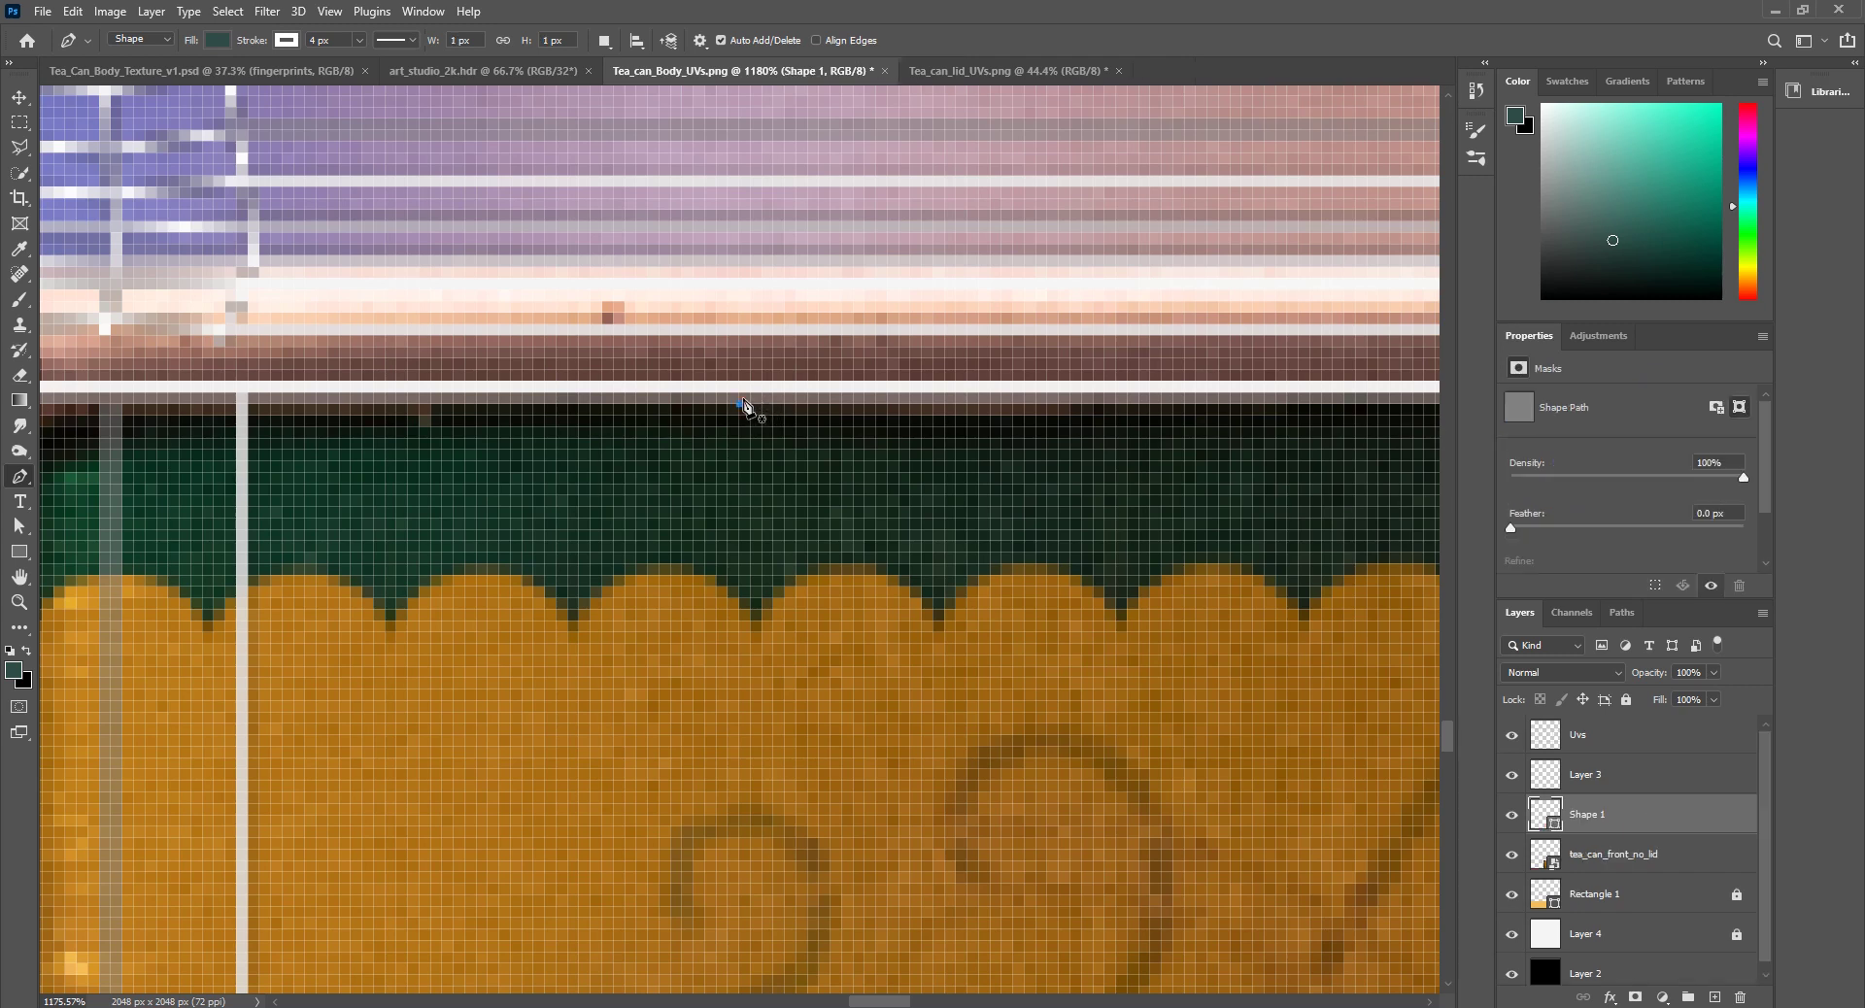
{"action": "left_click", "coordinate": [749, 629]}
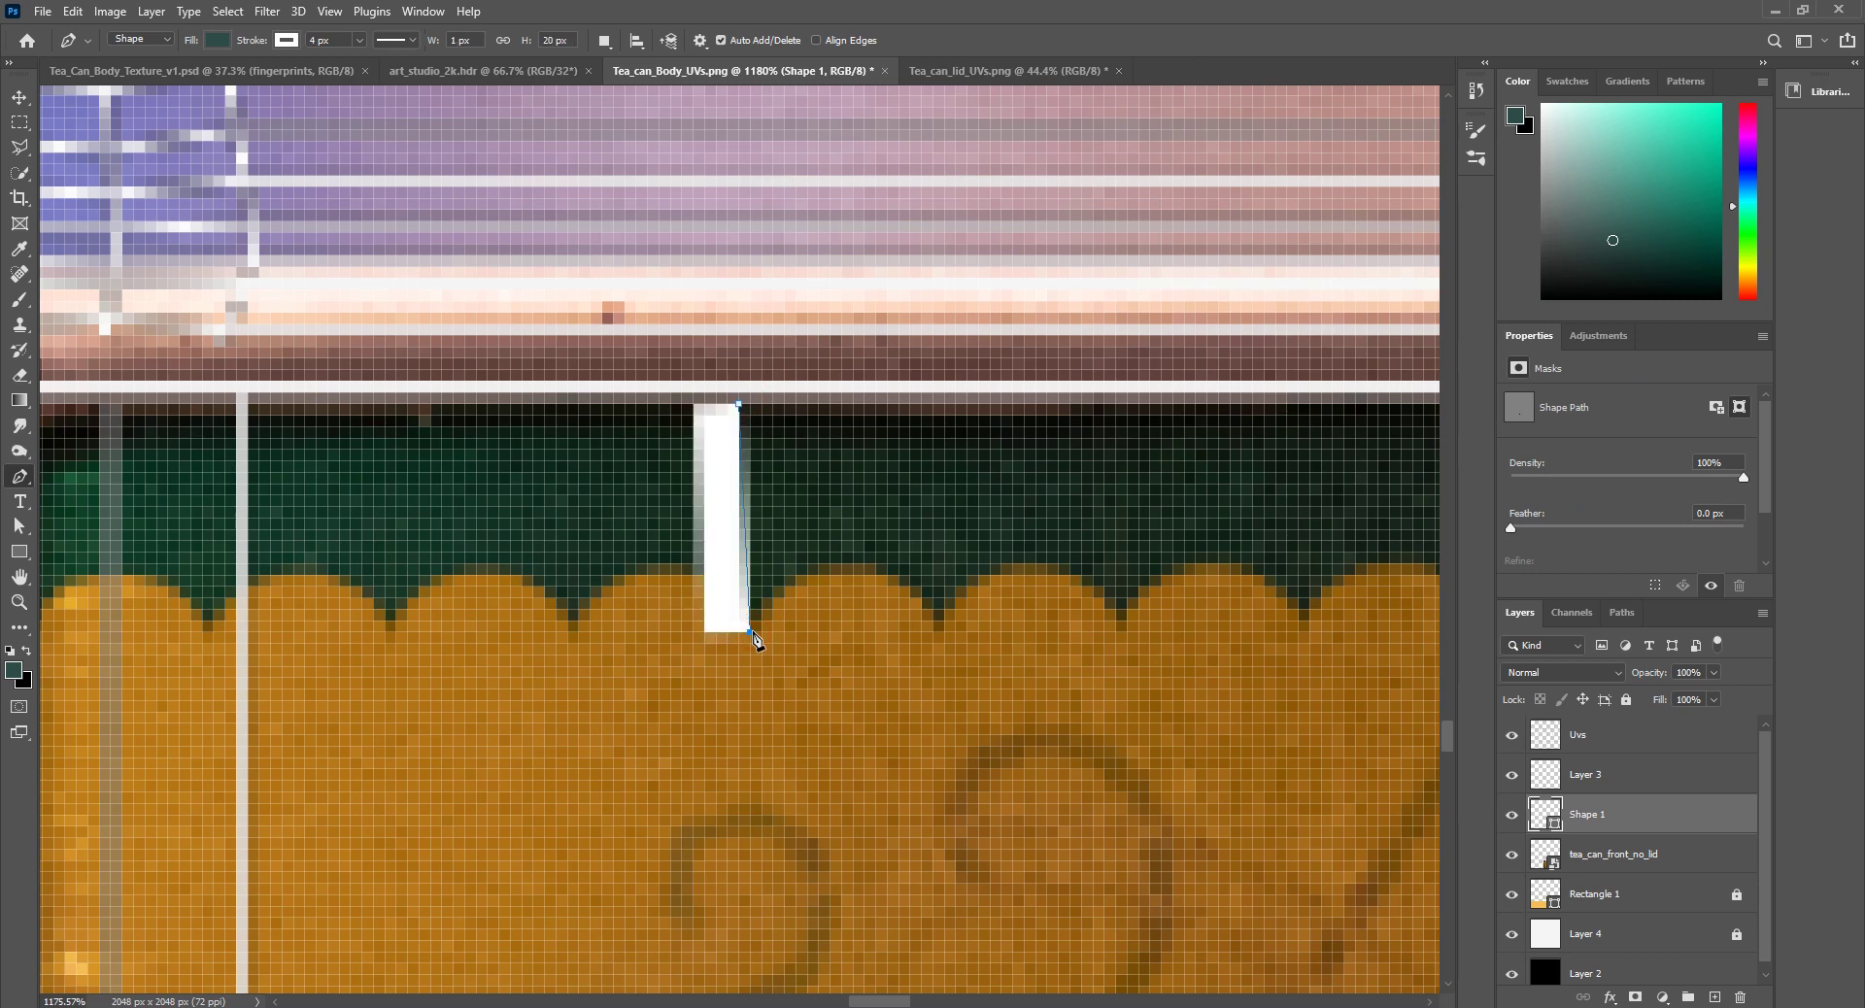
{"action": "left_click", "coordinate": [841, 565]}
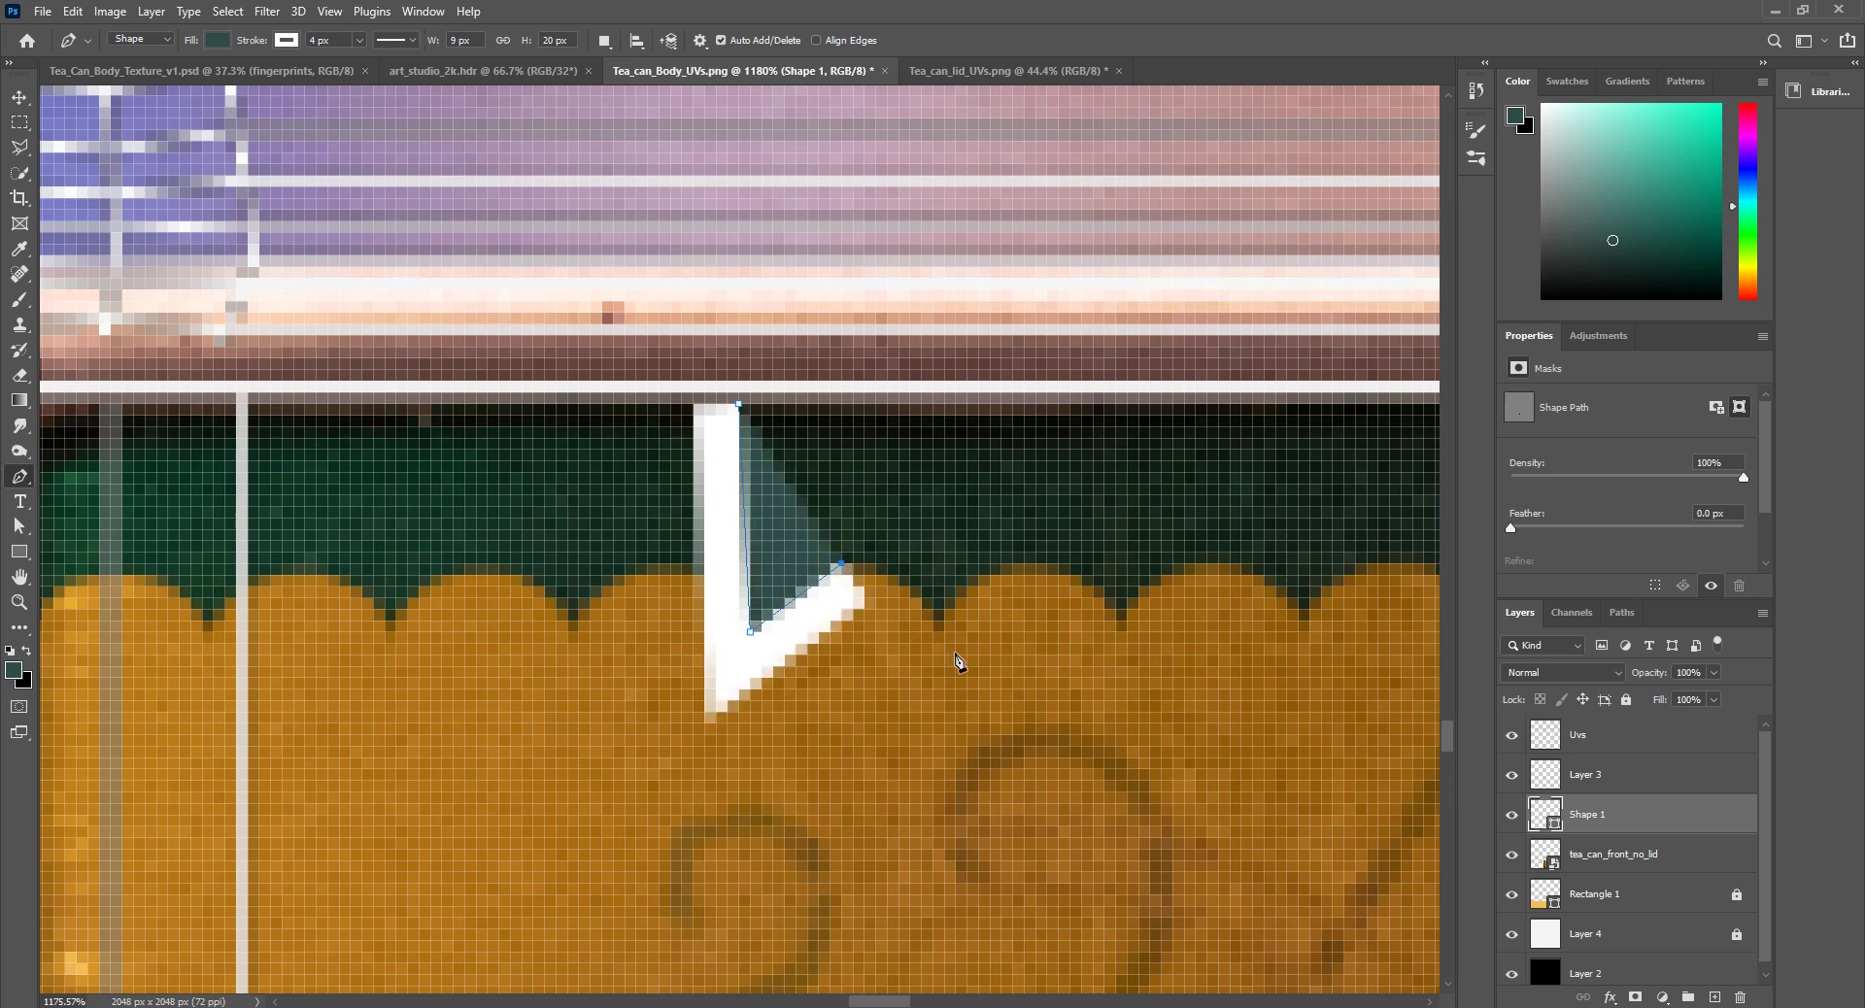
{"action": "left_click", "coordinate": [934, 632]}
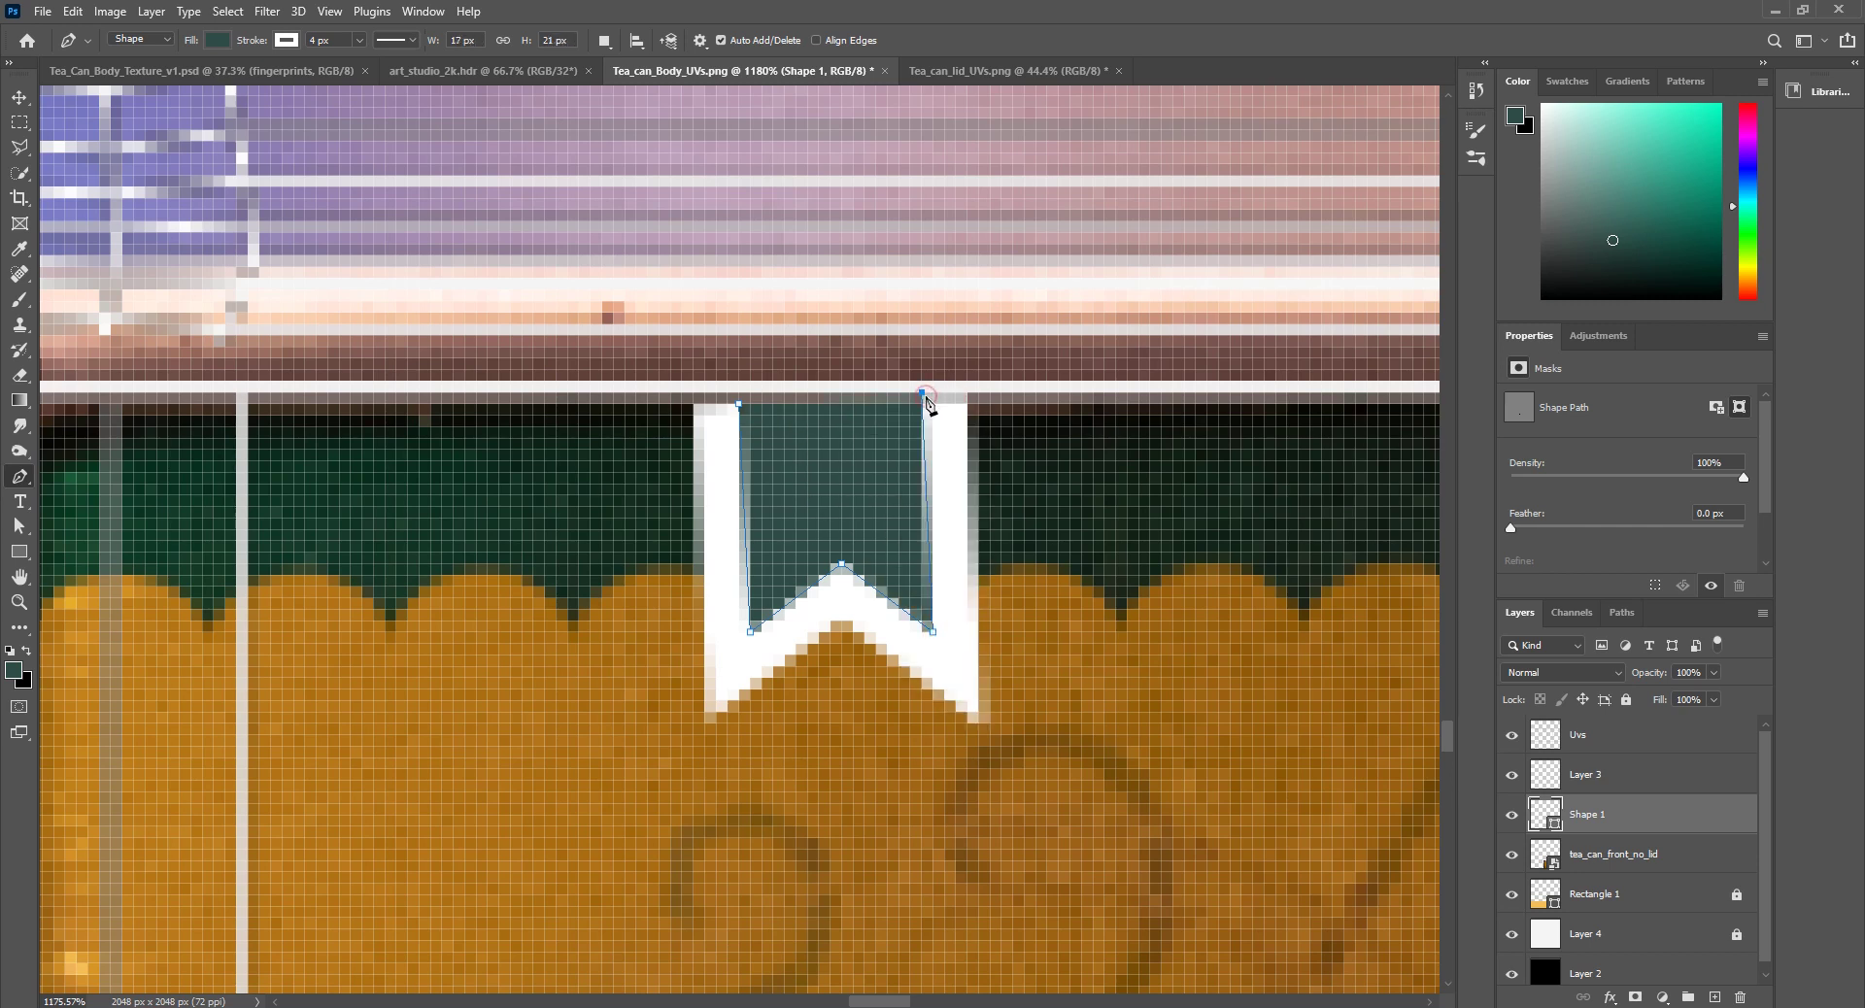
{"action": "left_click", "coordinate": [931, 395]}
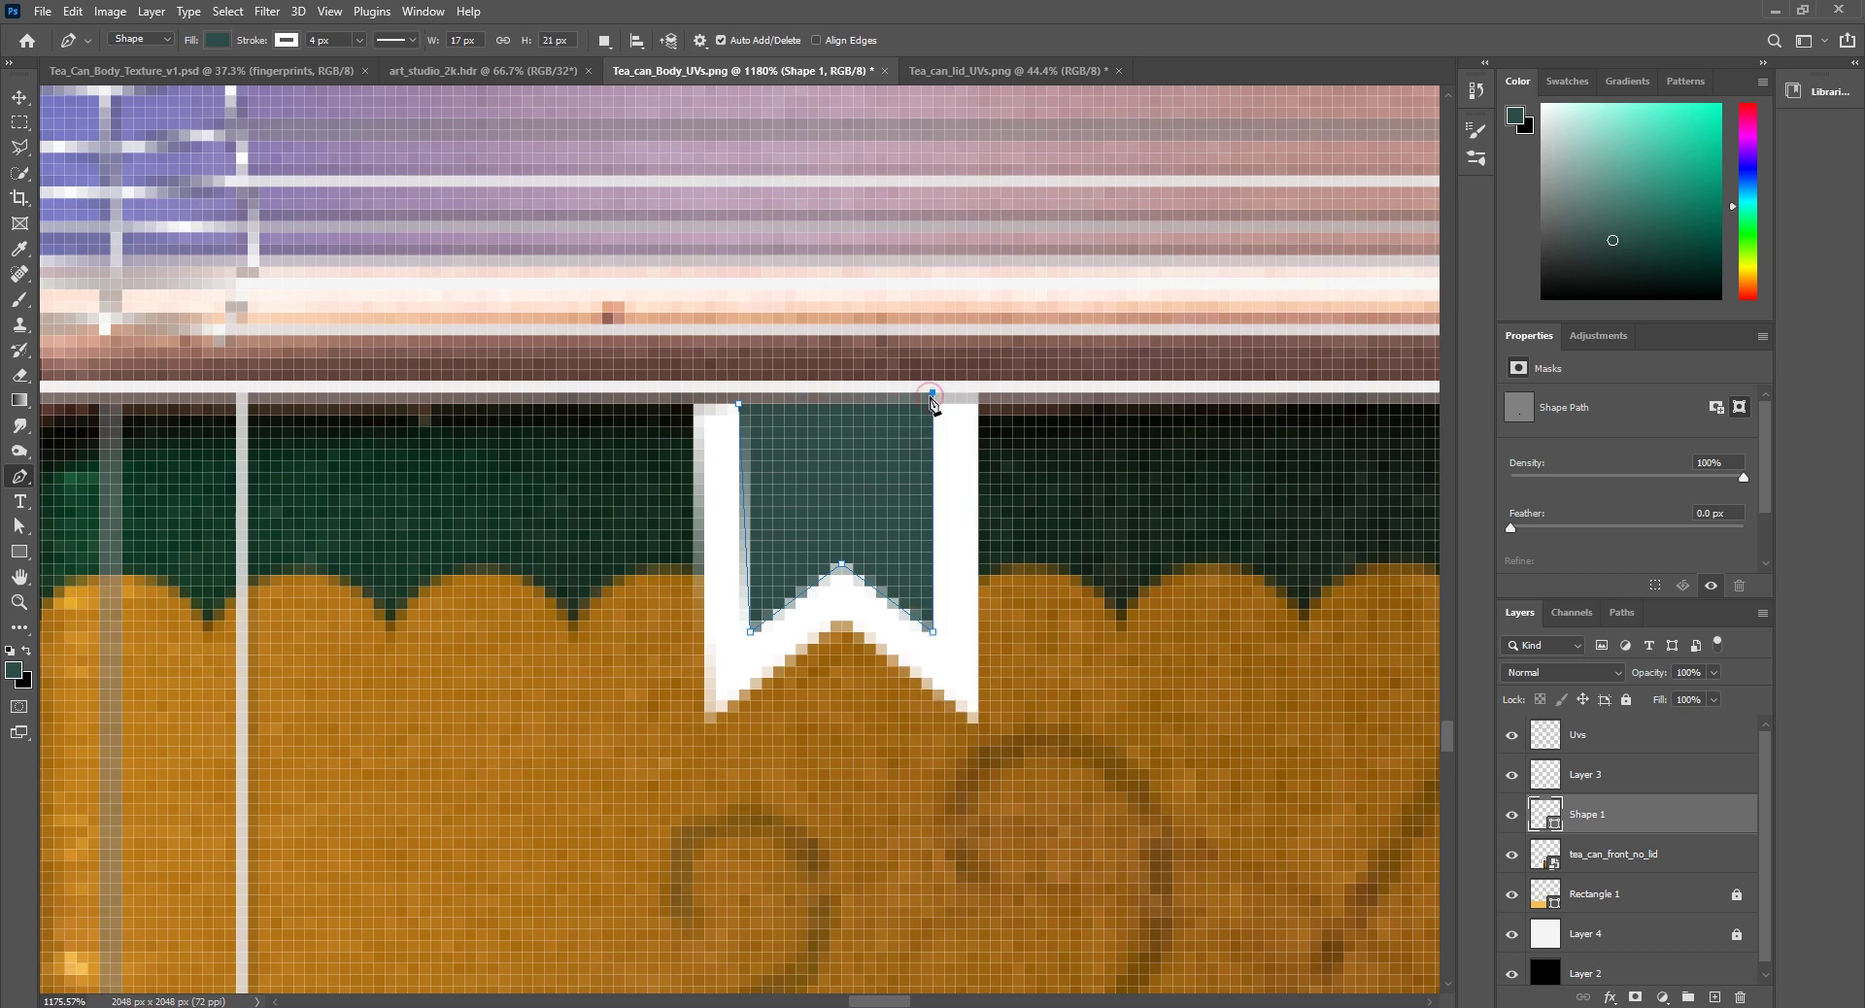
{"action": "scroll", "coordinate": [748, 512], "scroll_direction": "up", "scroll_amount": 5, "text": "alt"}
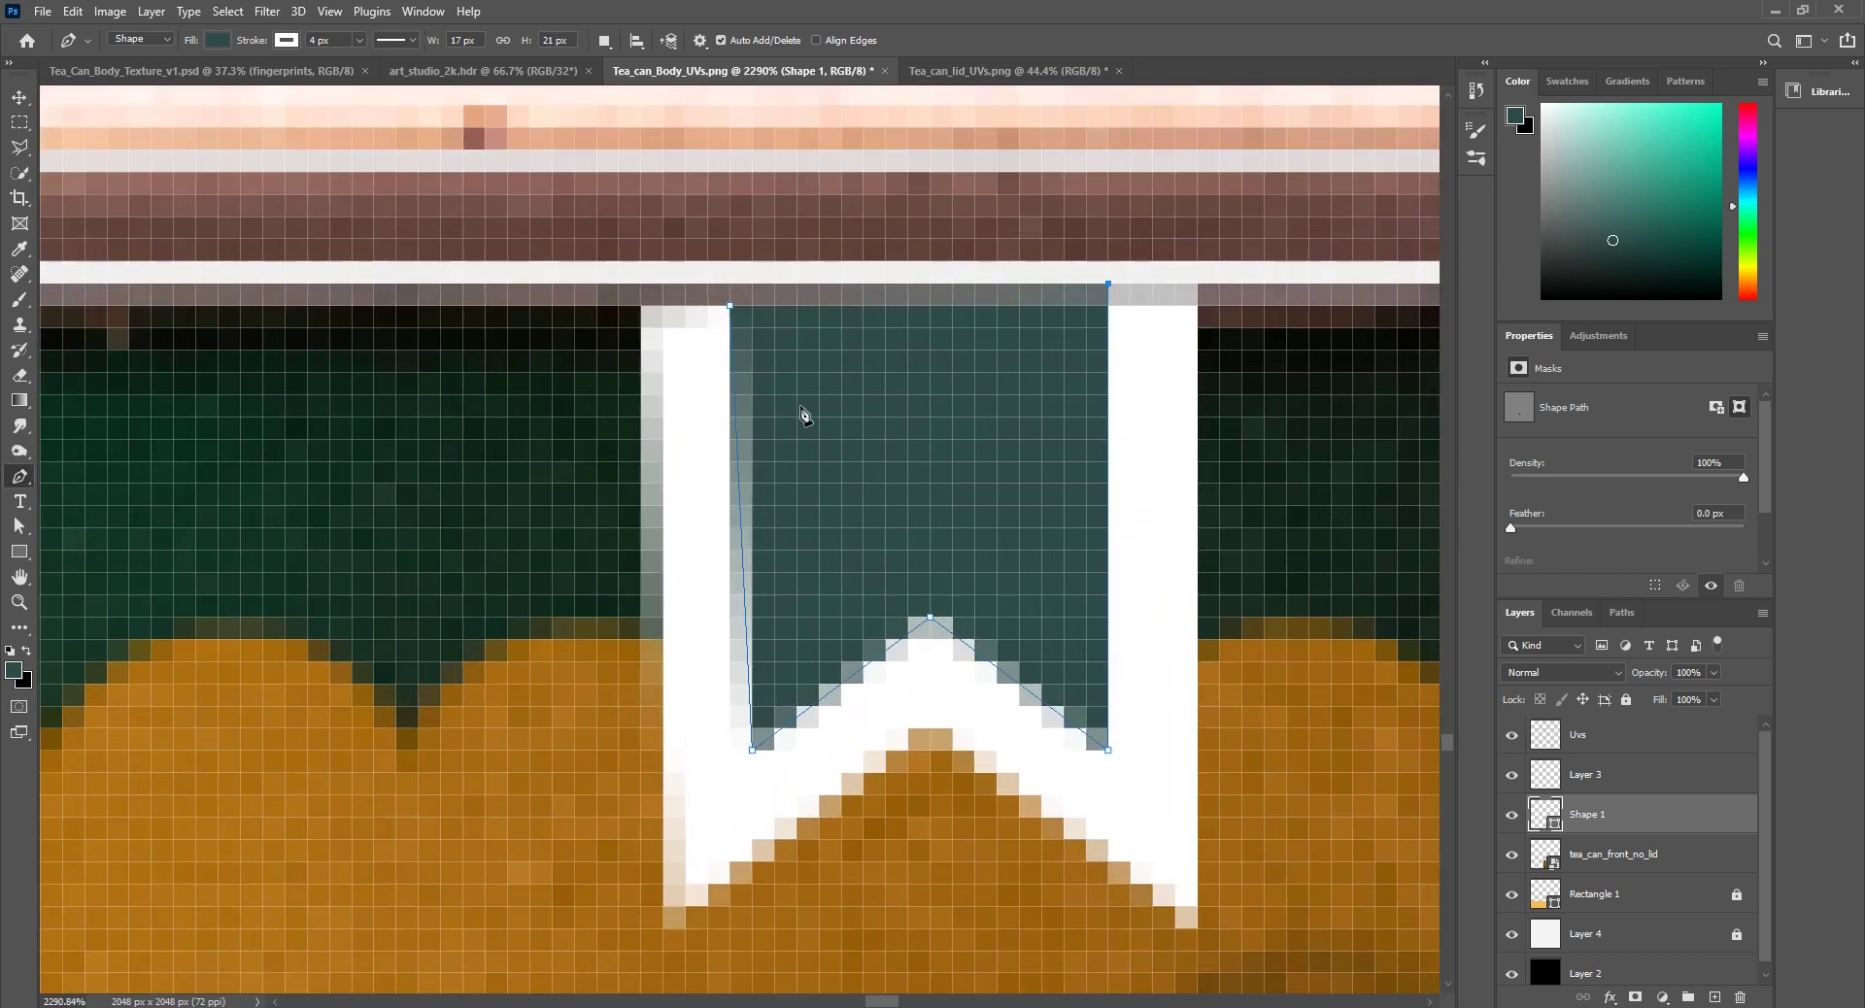
{"action": "left_click", "coordinate": [729, 306]}
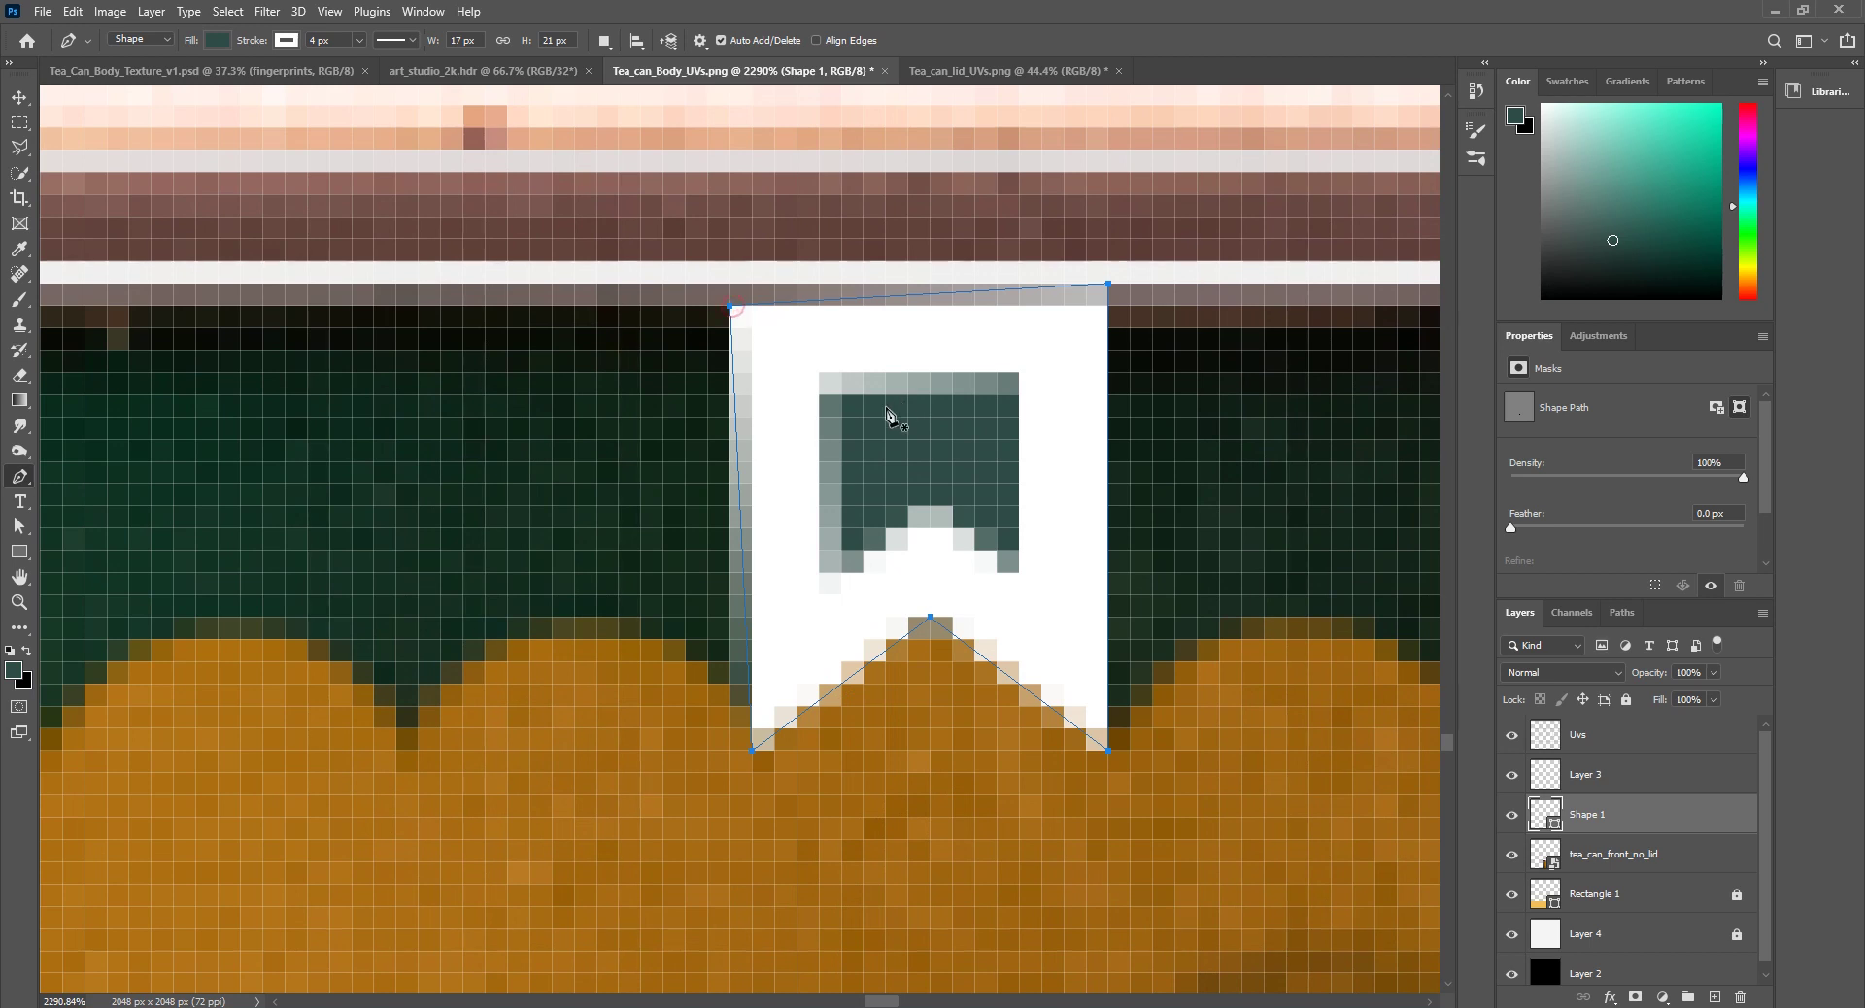
Step: Remove the stroke from the new scallop shape
{"action": "left_click", "coordinate": [287, 40]}
{"action": "left_click", "coordinate": [173, 78]}
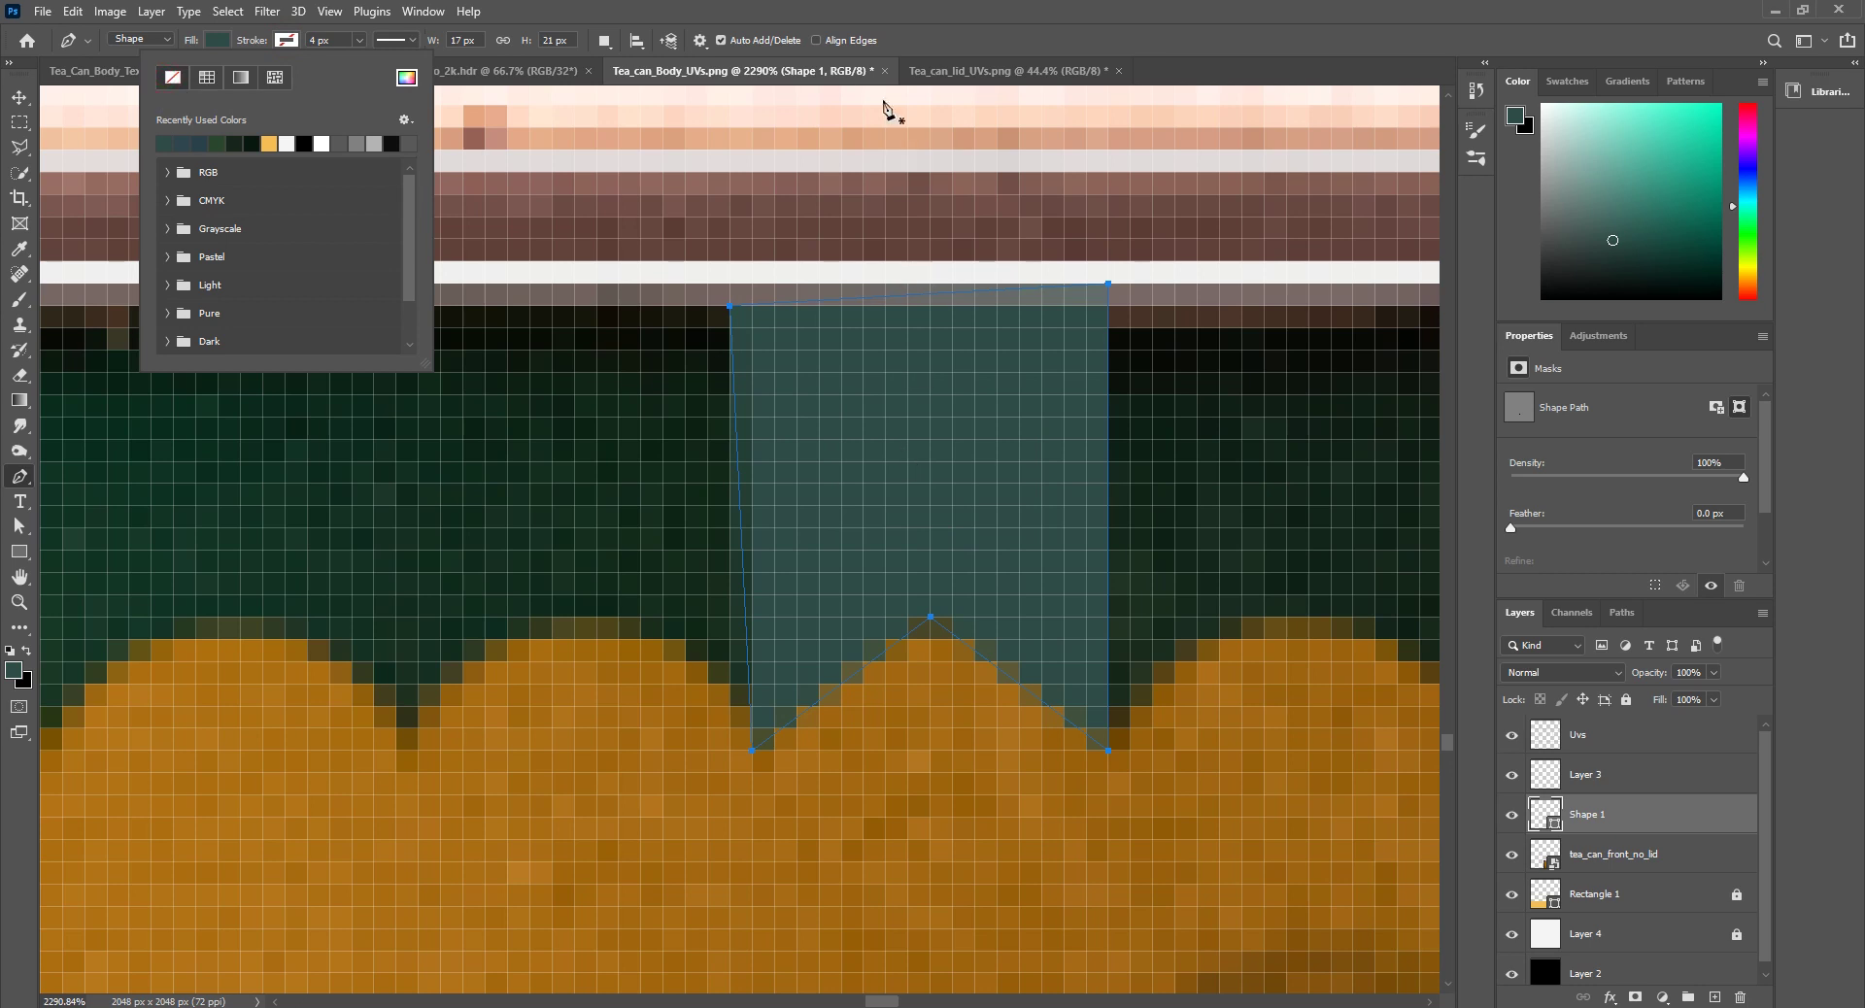
{"action": "left_click", "coordinate": [922, 38]}
Step: Square up the shape's two upper corners to make it 16 × 20 px and curve its middle anchor along the scallop's arc
{"action": "scroll", "coordinate": [791, 291], "scroll_direction": "down", "scroll_amount": 3, "text": "alt"}
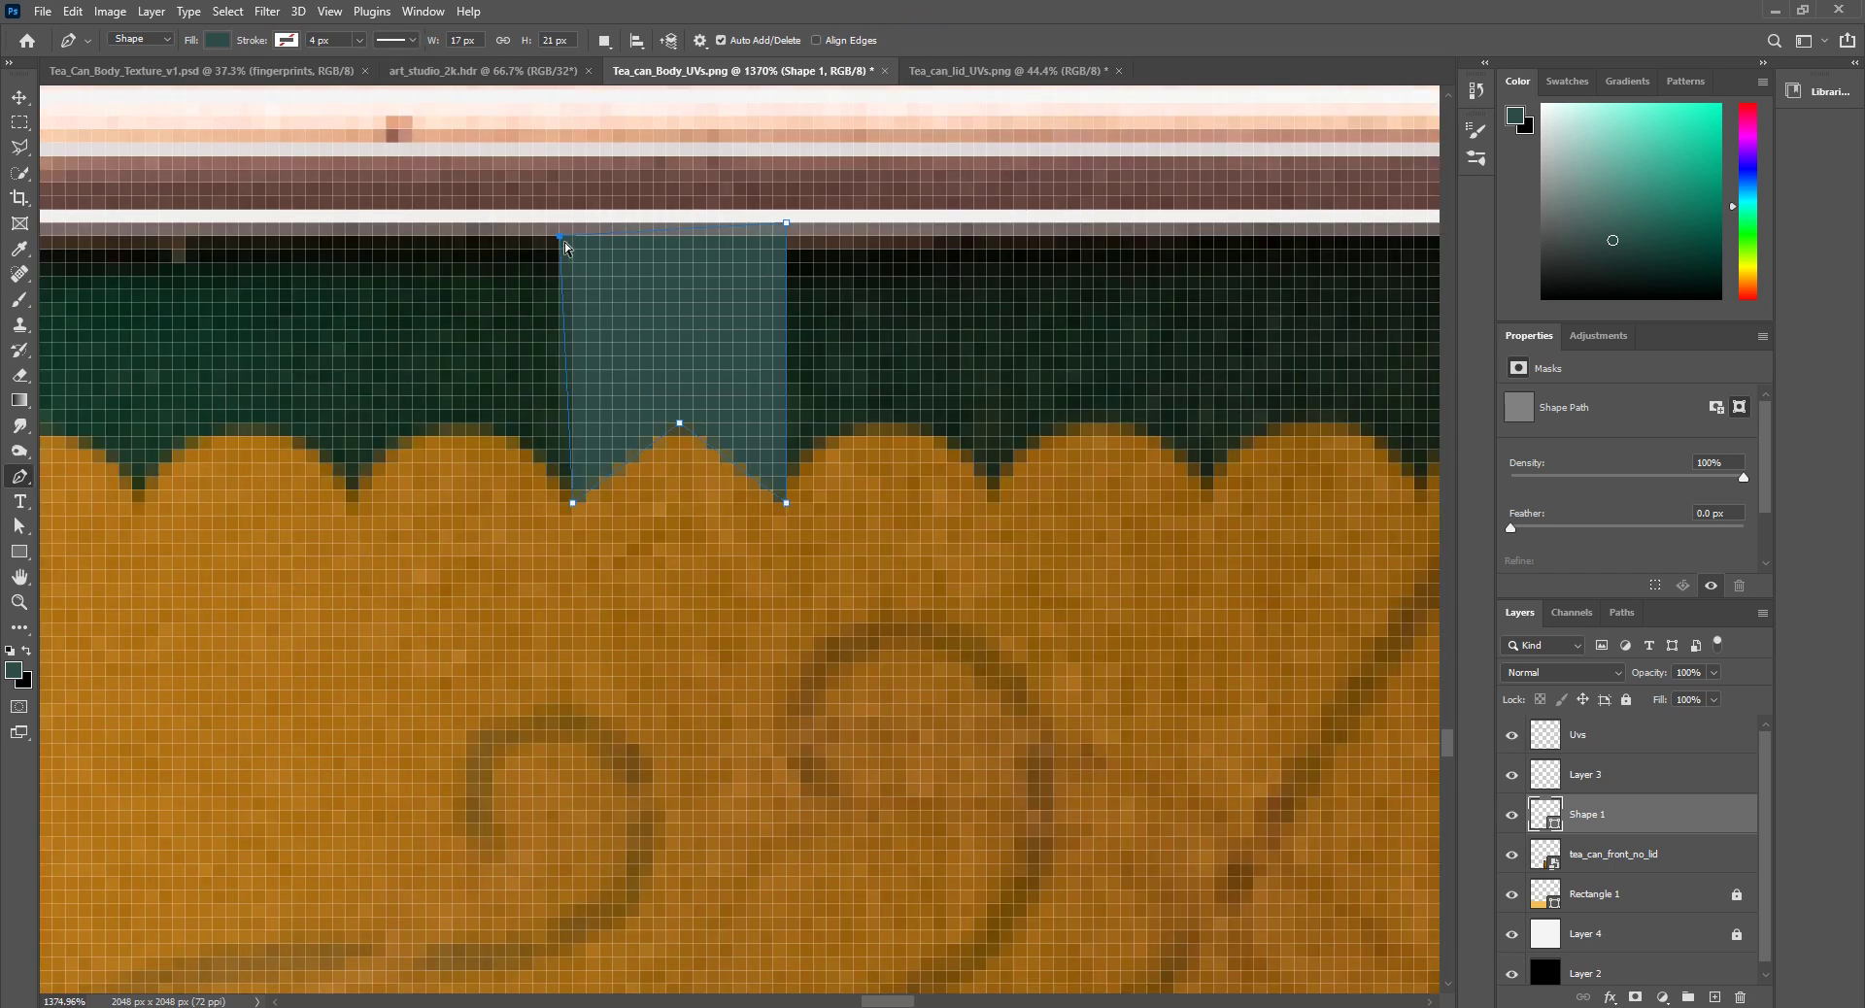
{"action": "left_click_drag", "start_coordinate": [565, 238], "coordinate": [576, 238], "text": "ctrl"}
{"action": "left_click_drag", "start_coordinate": [787, 224], "coordinate": [786, 239], "text": "ctrl"}
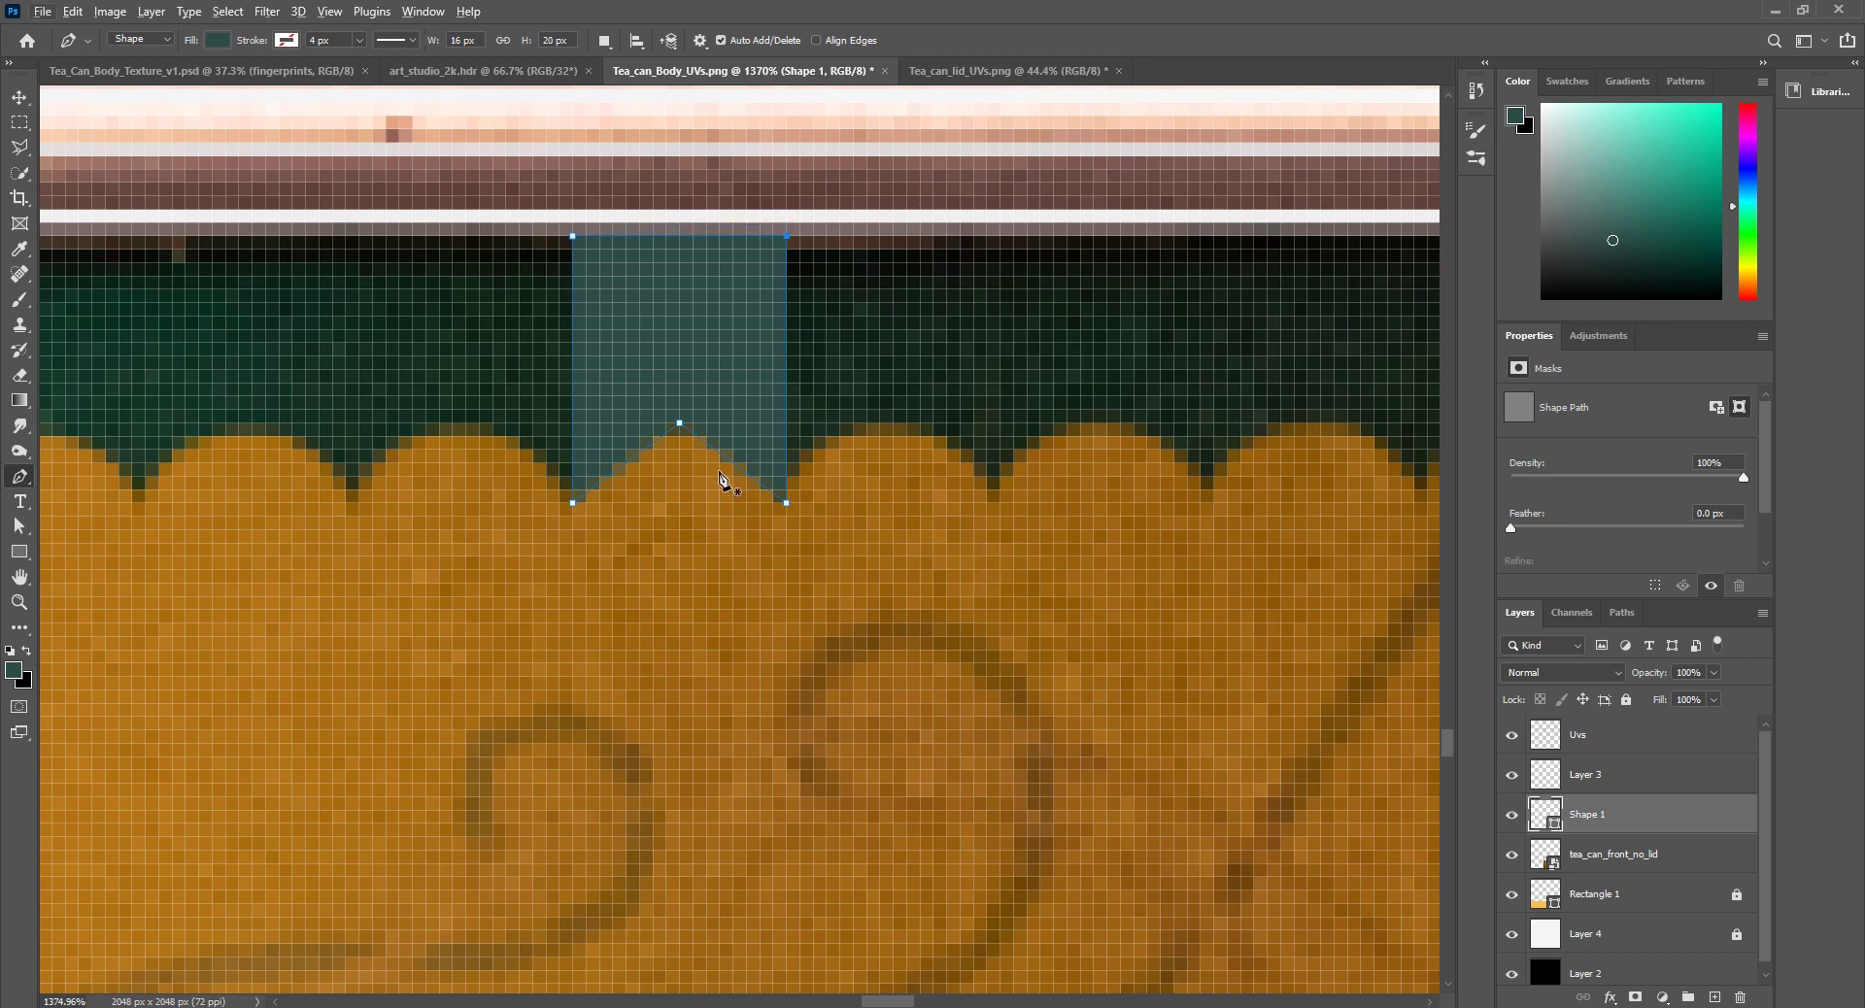
{"action": "left_click", "coordinate": [680, 424], "text": "ctrl"}
{"action": "left_click_drag", "start_coordinate": [714, 425], "coordinate": [739, 427]}
{"action": "scroll", "coordinate": [720, 432], "scroll_direction": "down", "scroll_amount": 5, "text": "alt"}
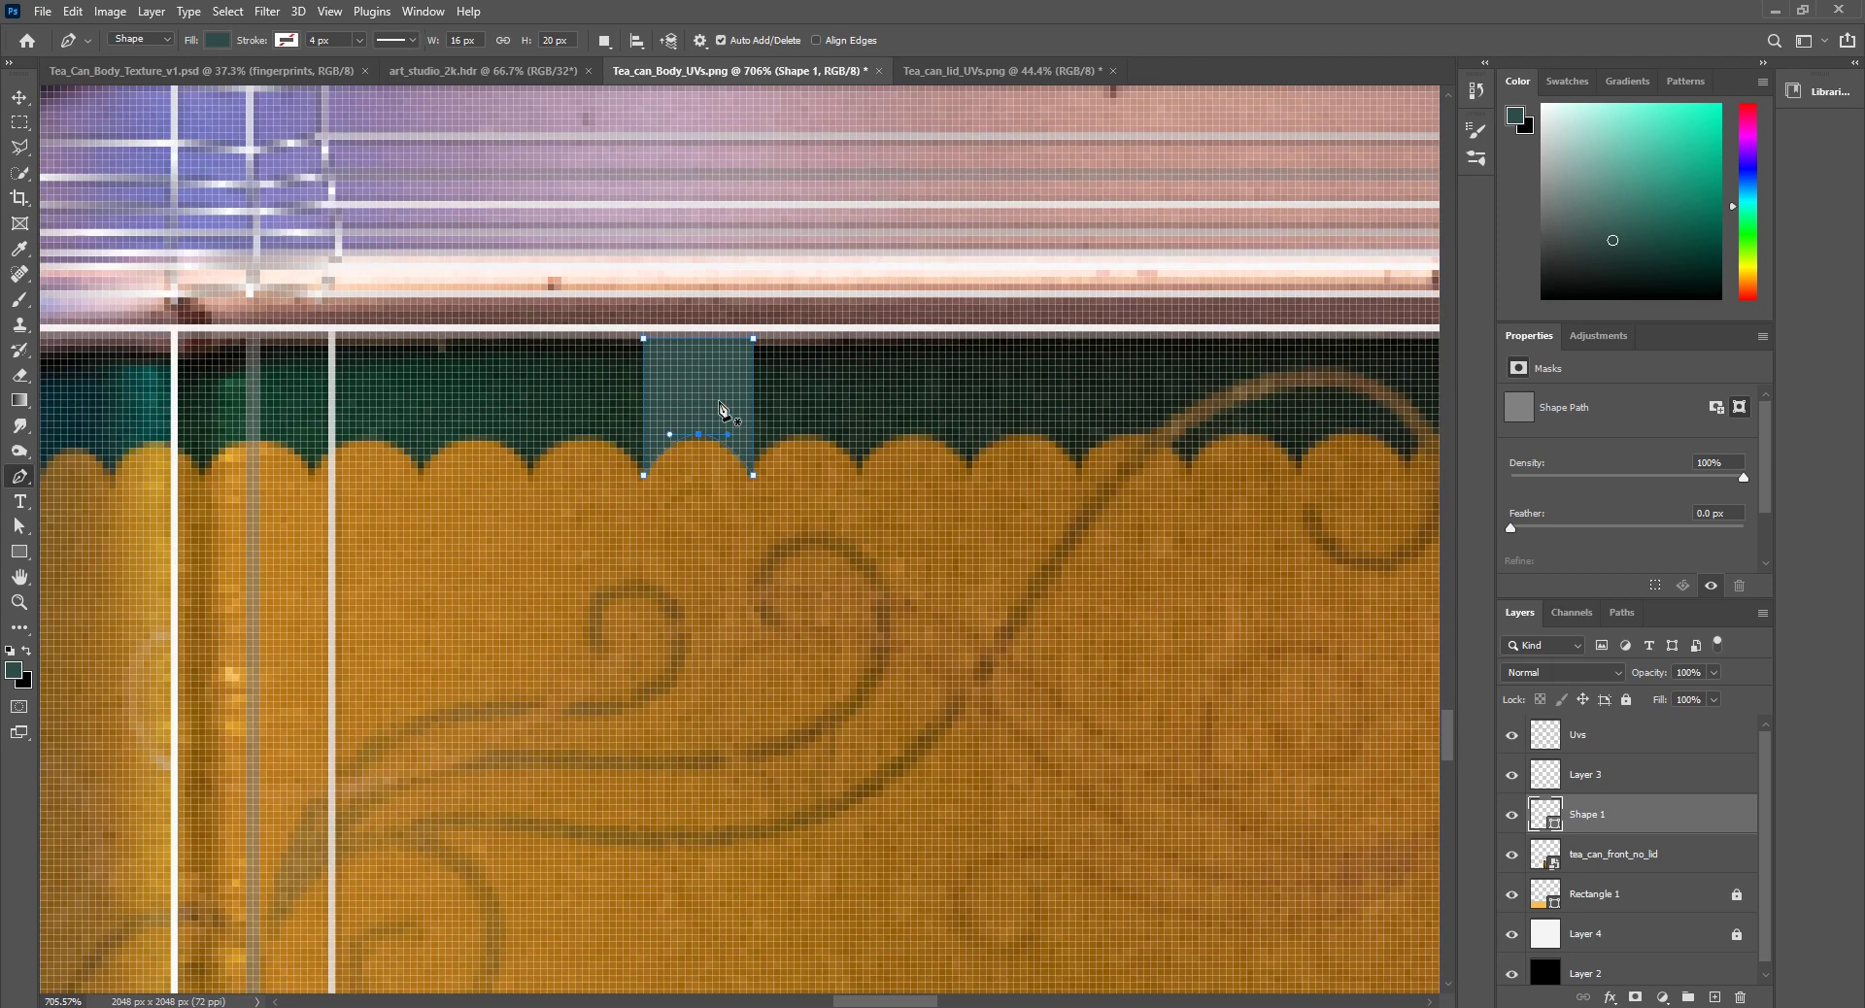
{"action": "scroll", "coordinate": [721, 408], "scroll_direction": "up", "scroll_amount": 5, "text": "alt"}
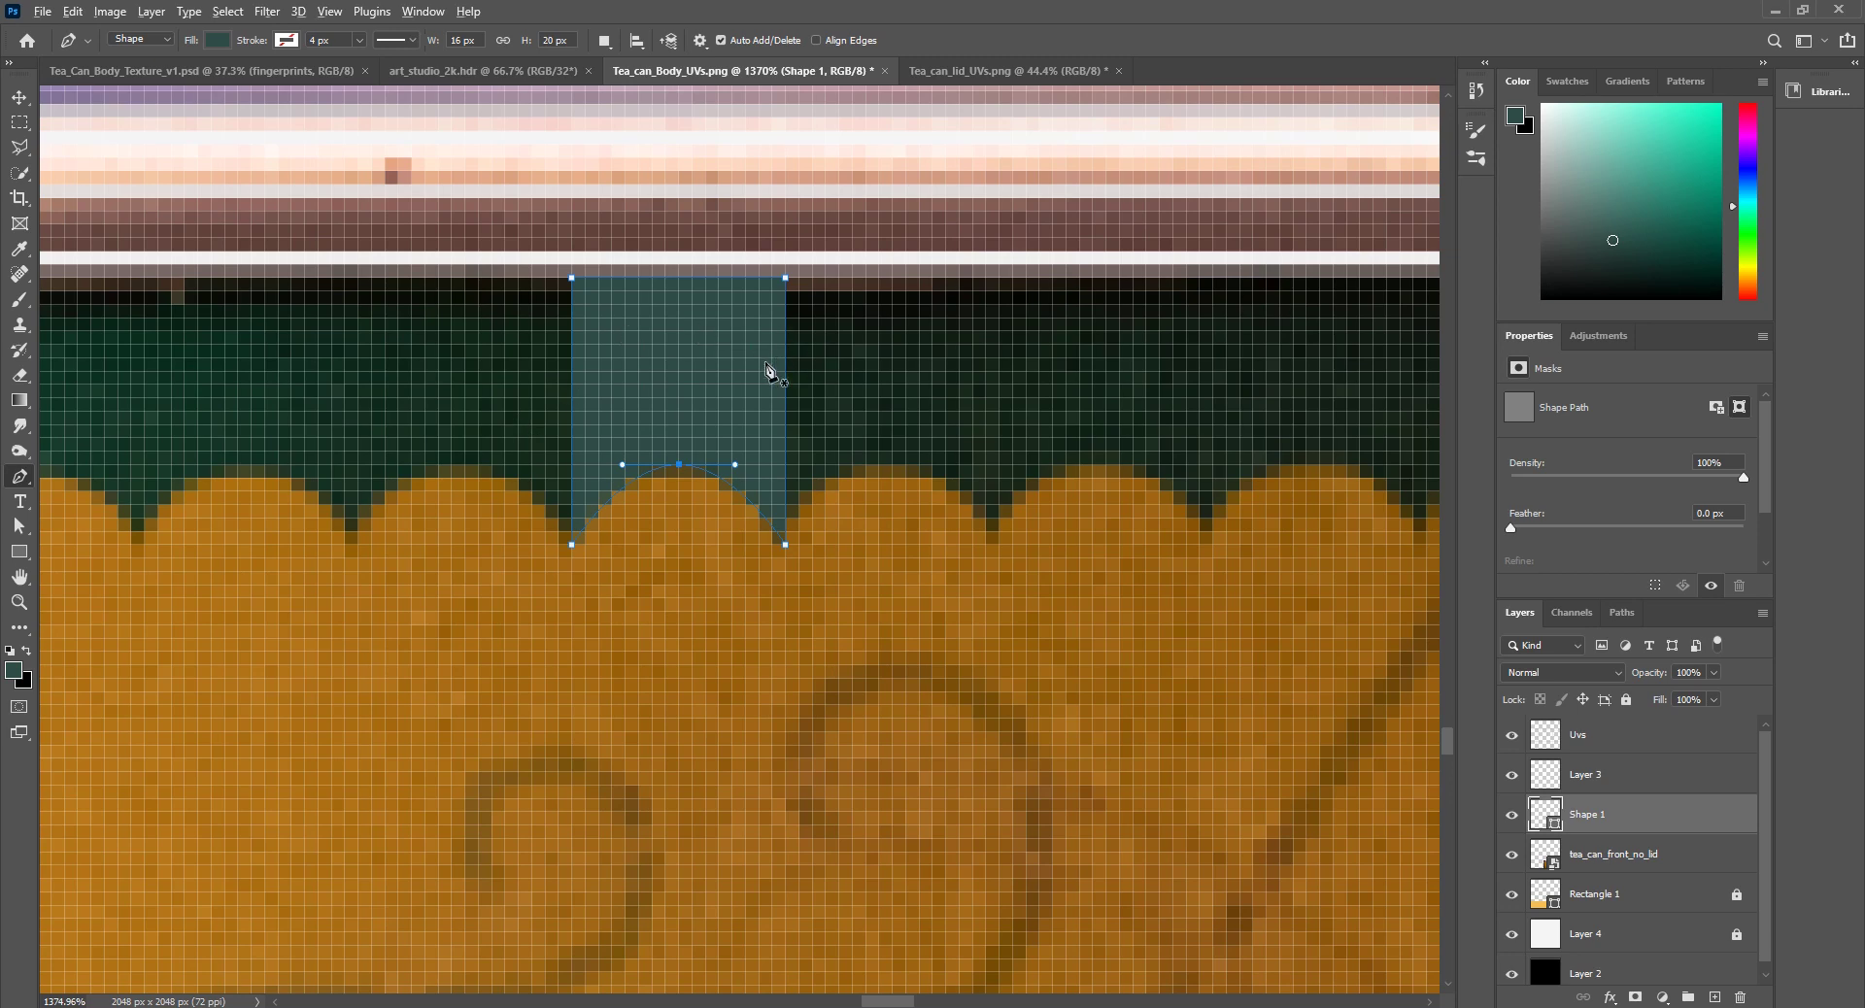
Step: Move the scallop shape to the left end of the yellow-orange strip, flush with the strip's upper and left edges
{"action": "scroll", "coordinate": [767, 374], "scroll_direction": "down", "scroll_amount": 10, "text": "alt"}
{"action": "scroll", "coordinate": [759, 379], "scroll_direction": "down", "scroll_amount": 6, "text": "alt"}
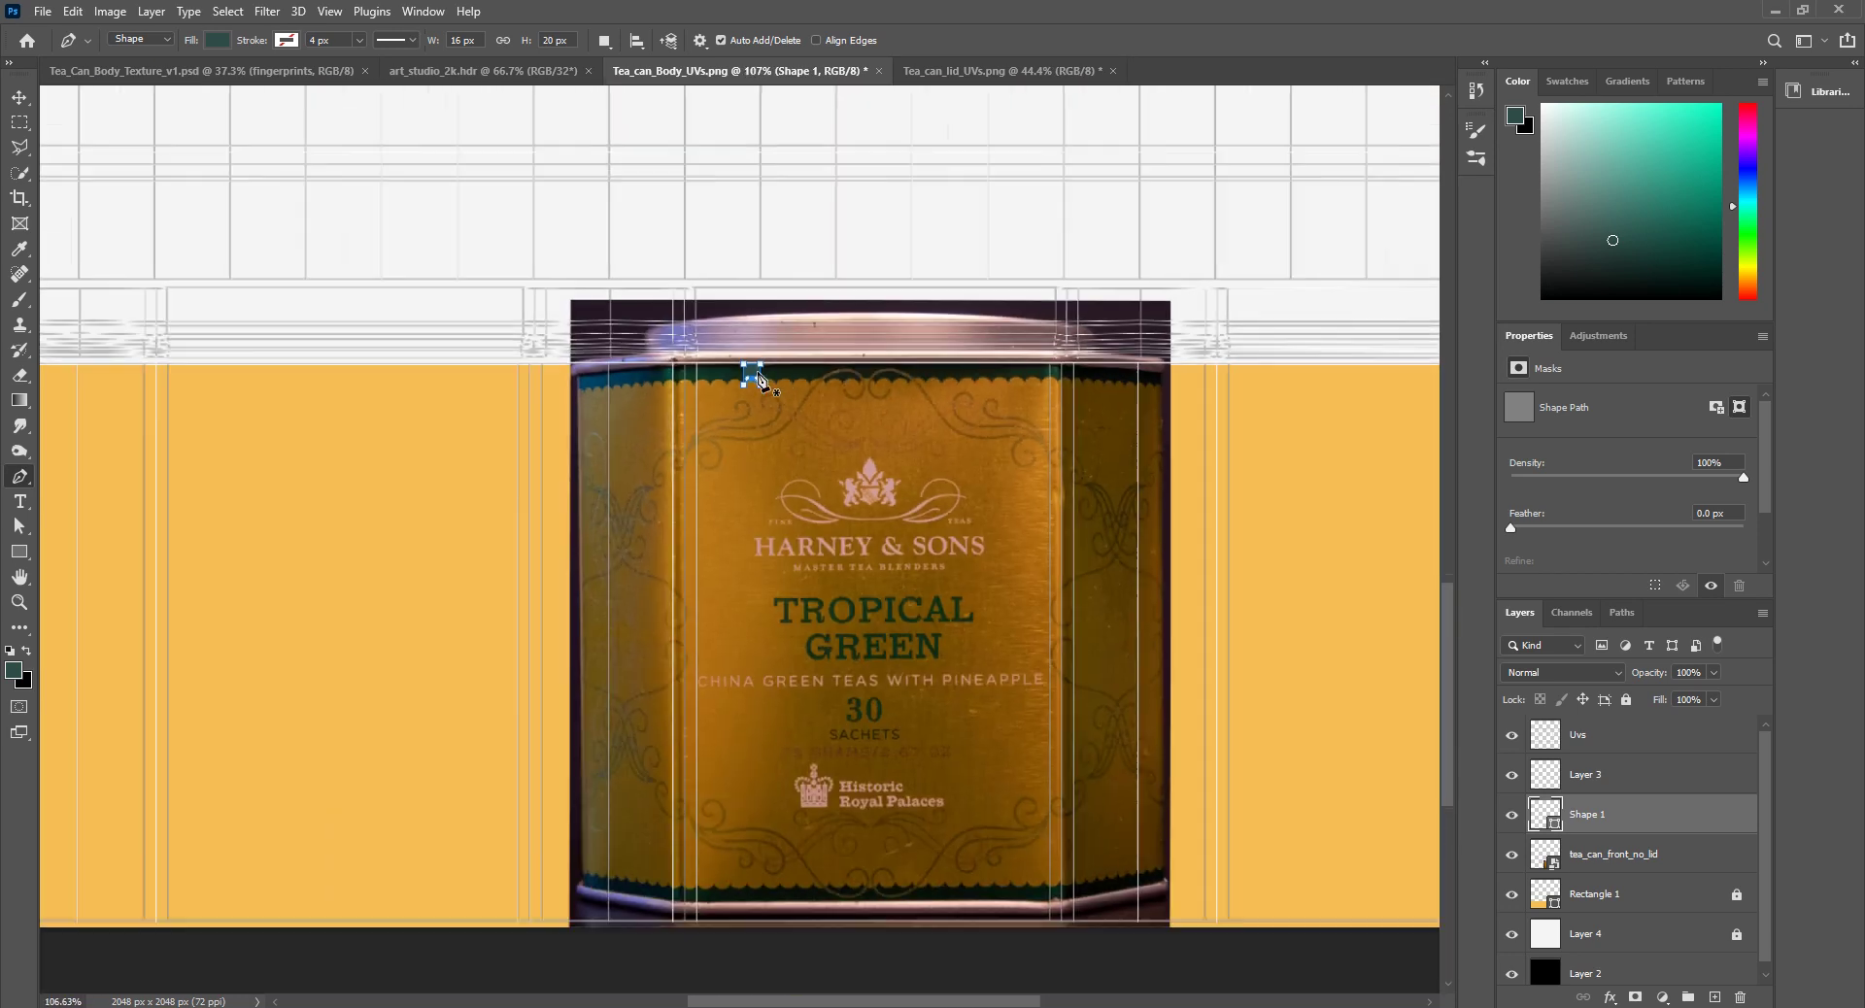
{"action": "scroll", "coordinate": [814, 1004], "scroll_direction": "left", "scroll_amount": 1}
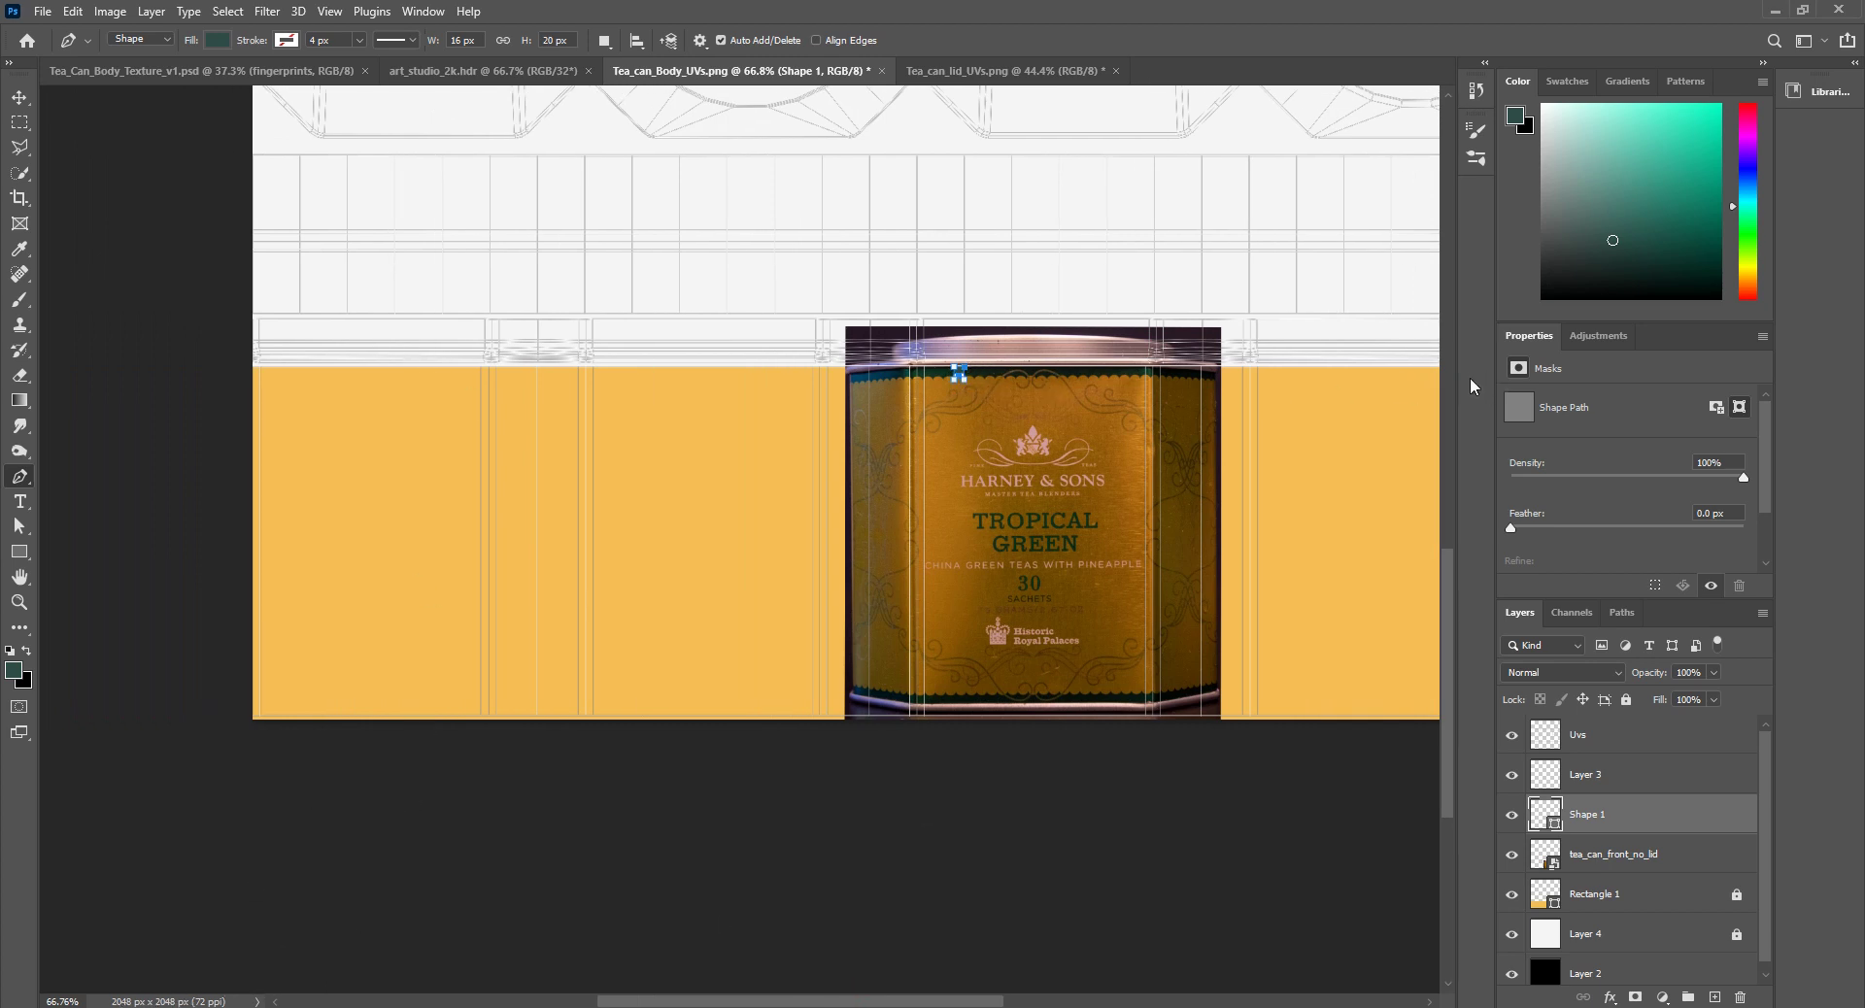
{"action": "scroll", "coordinate": [678, 366], "scroll_direction": "right", "scroll_amount": 6}
{"action": "scroll", "coordinate": [678, 366], "scroll_direction": "up", "scroll_amount": 3, "text": "alt"}
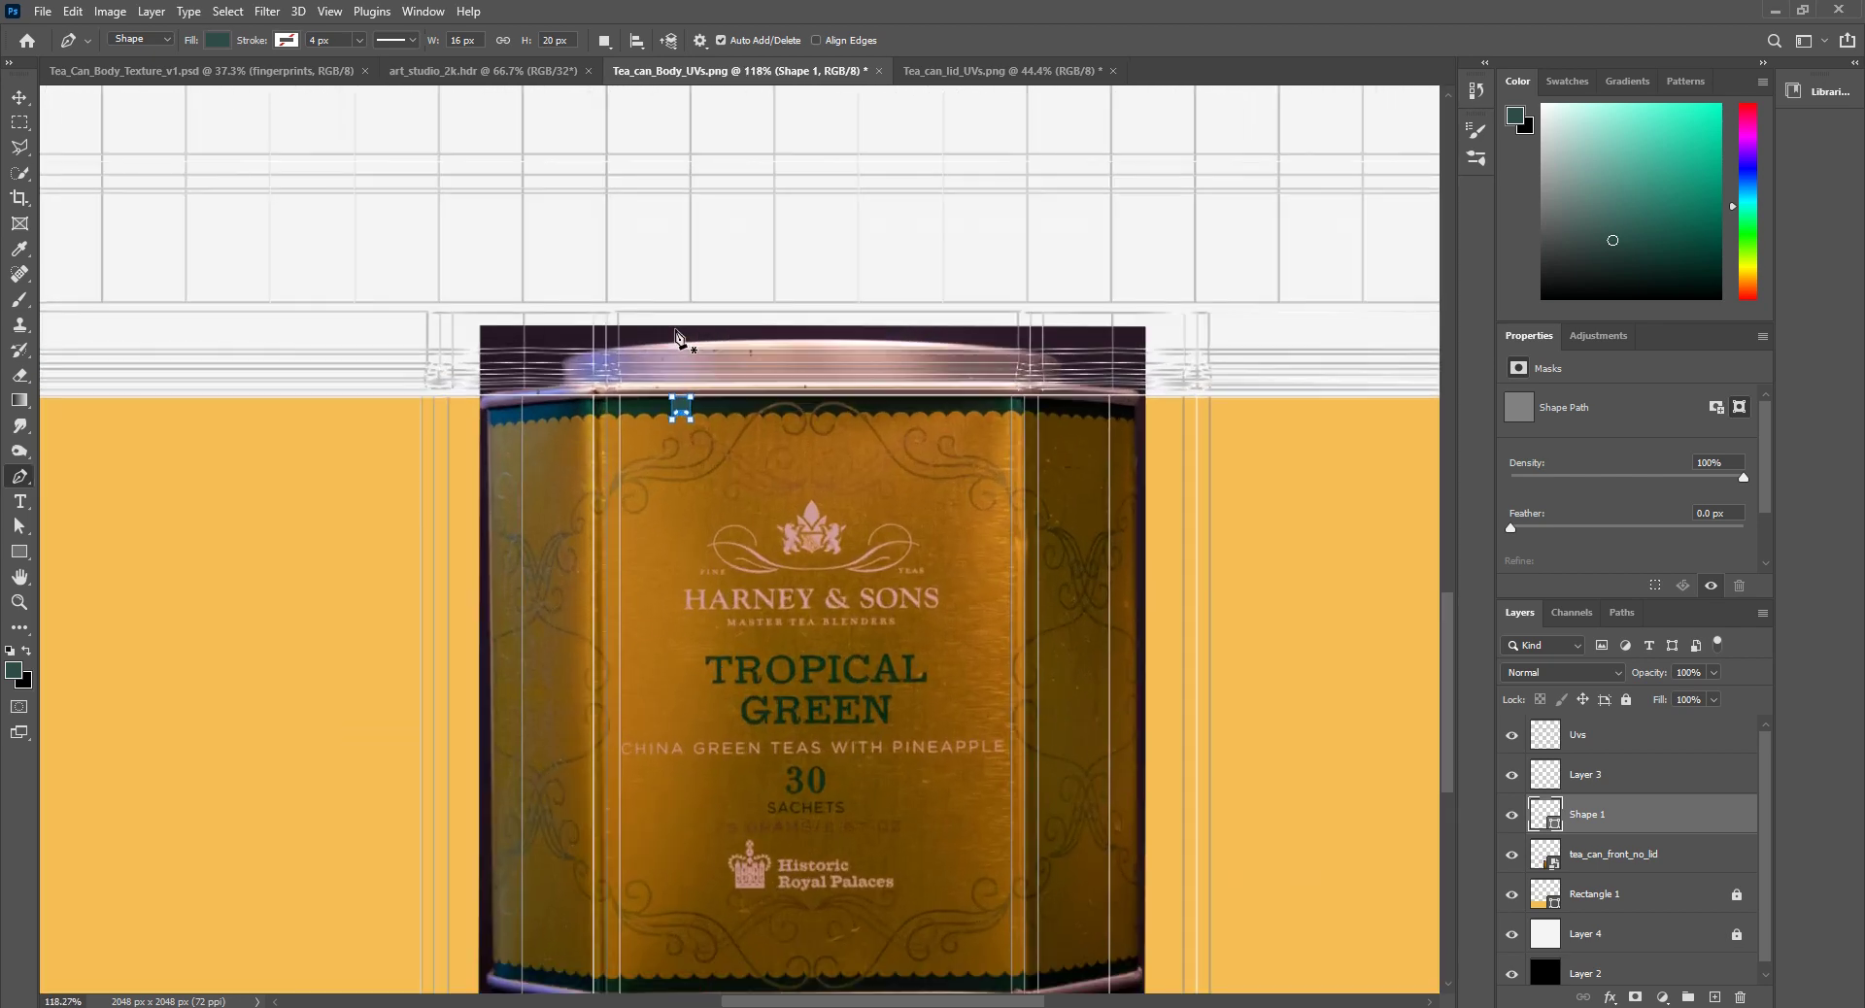
{"action": "scroll", "coordinate": [690, 485], "scroll_direction": "down", "scroll_amount": 2, "text": "alt"}
{"action": "scroll", "coordinate": [679, 622], "scroll_direction": "left", "scroll_amount": 10}
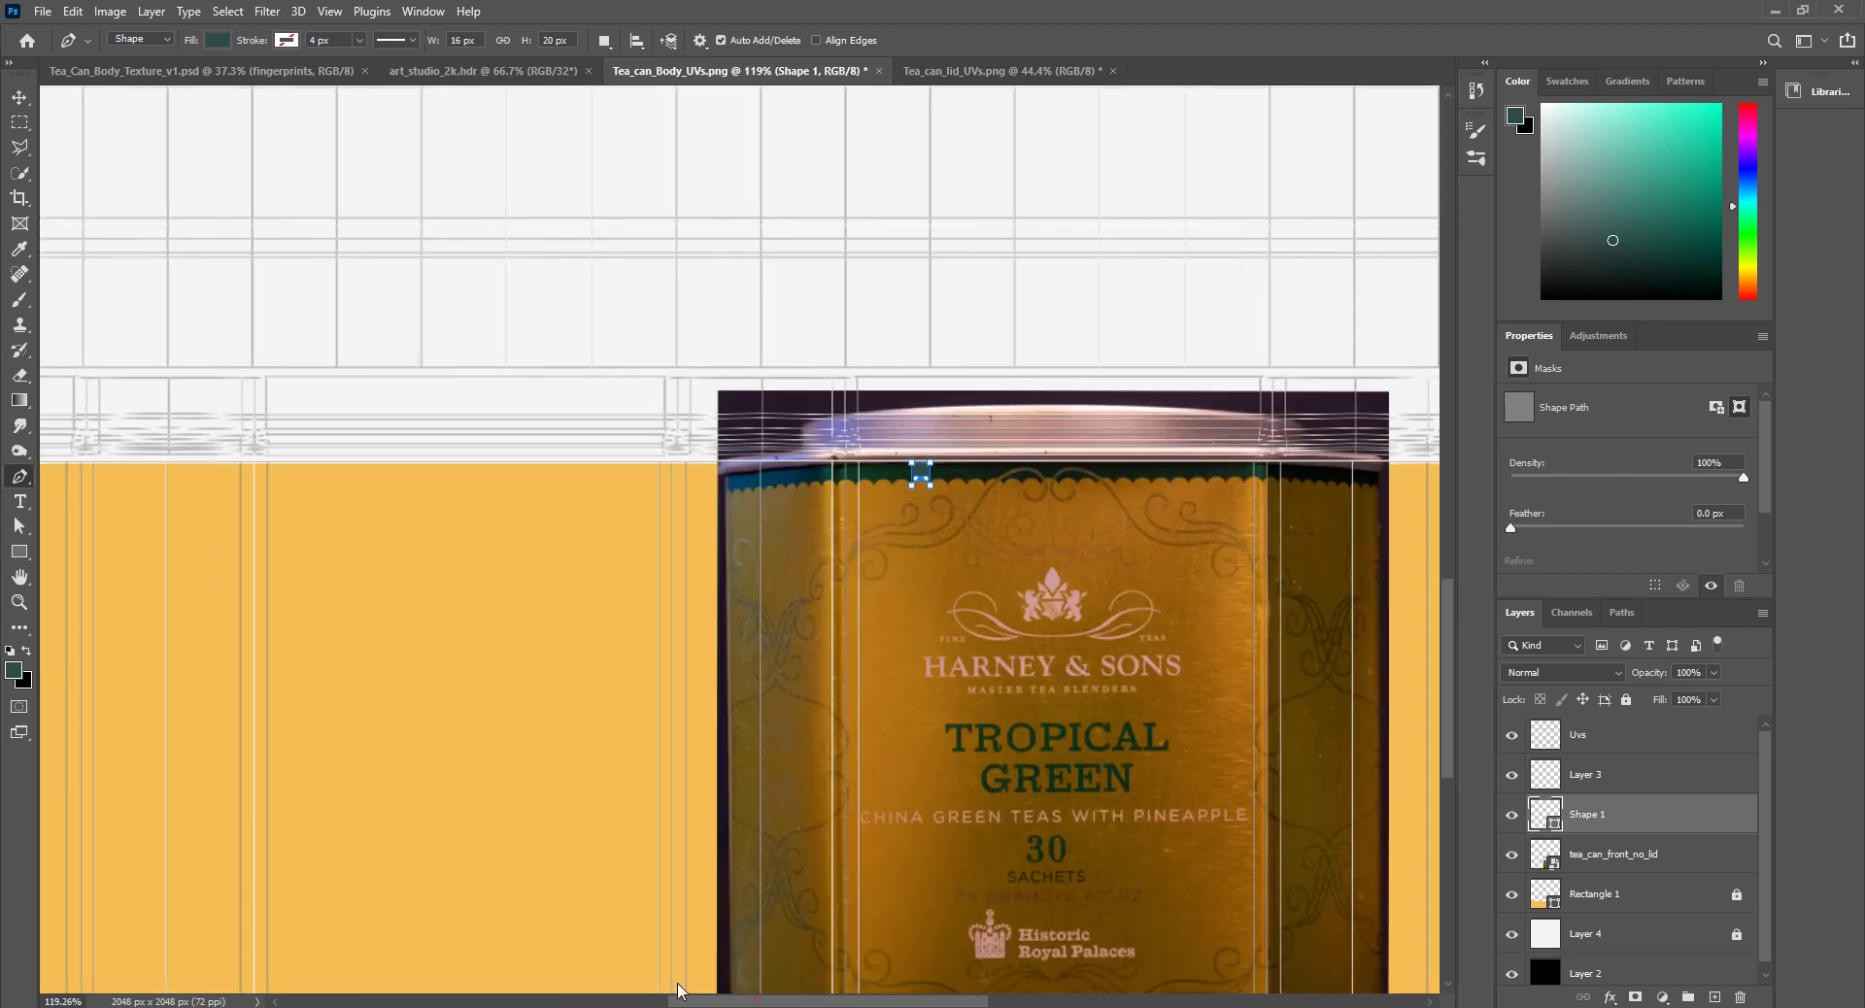
{"action": "scroll", "coordinate": [666, 738], "scroll_direction": "down", "scroll_amount": 1, "text": "alt"}
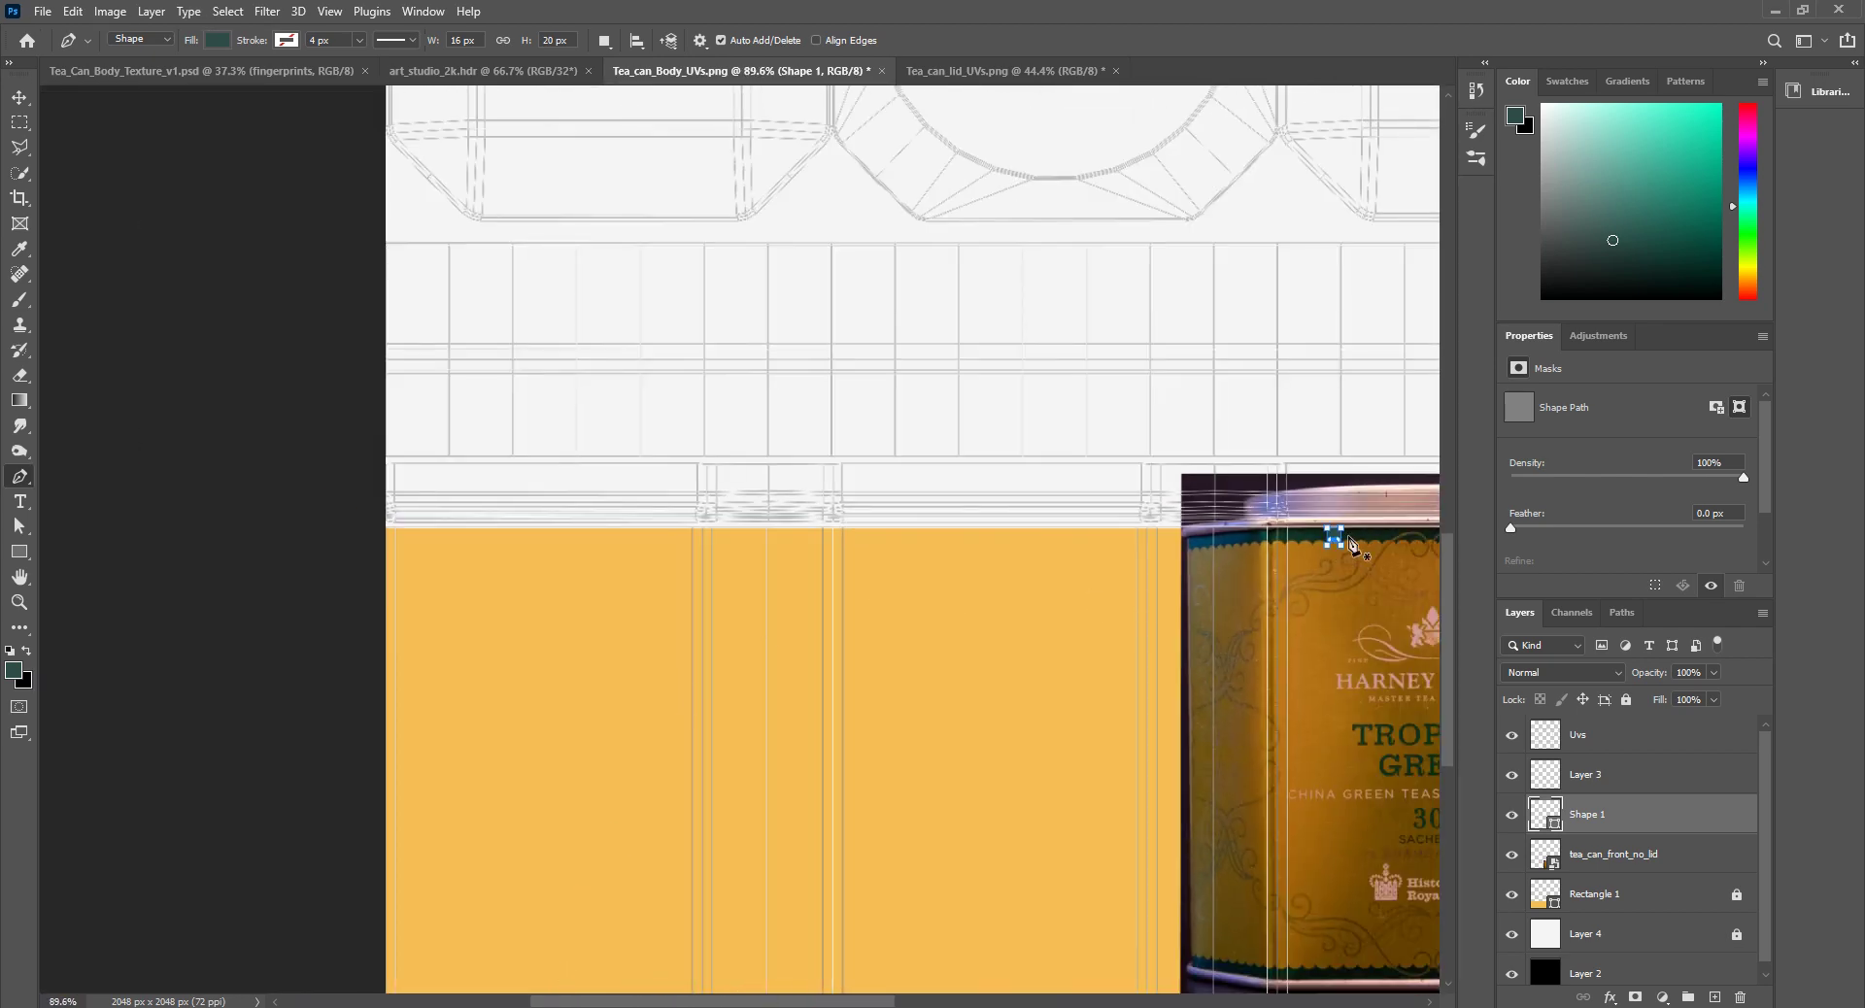
{"action": "left_click", "coordinate": [20, 98]}
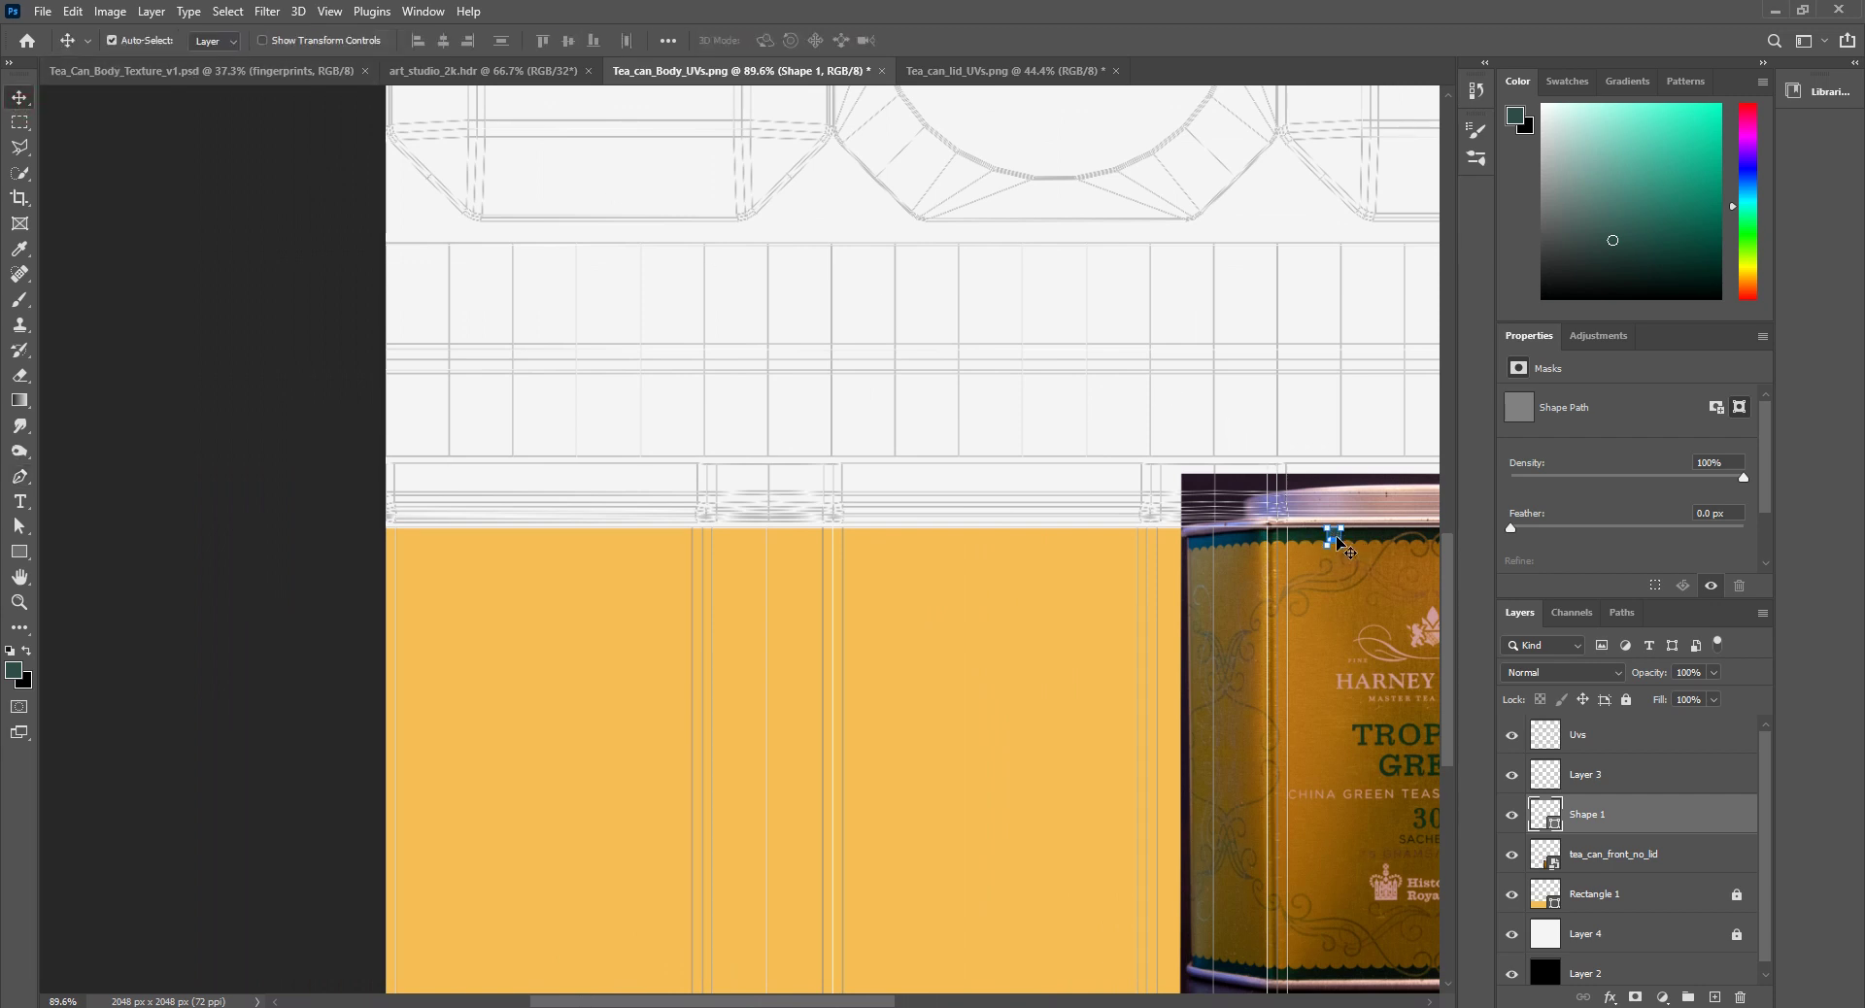
{"action": "left_click_drag", "start_coordinate": [1337, 540], "coordinate": [394, 530]}
{"action": "scroll", "coordinate": [395, 530], "scroll_direction": "up", "scroll_amount": 10, "text": "alt"}
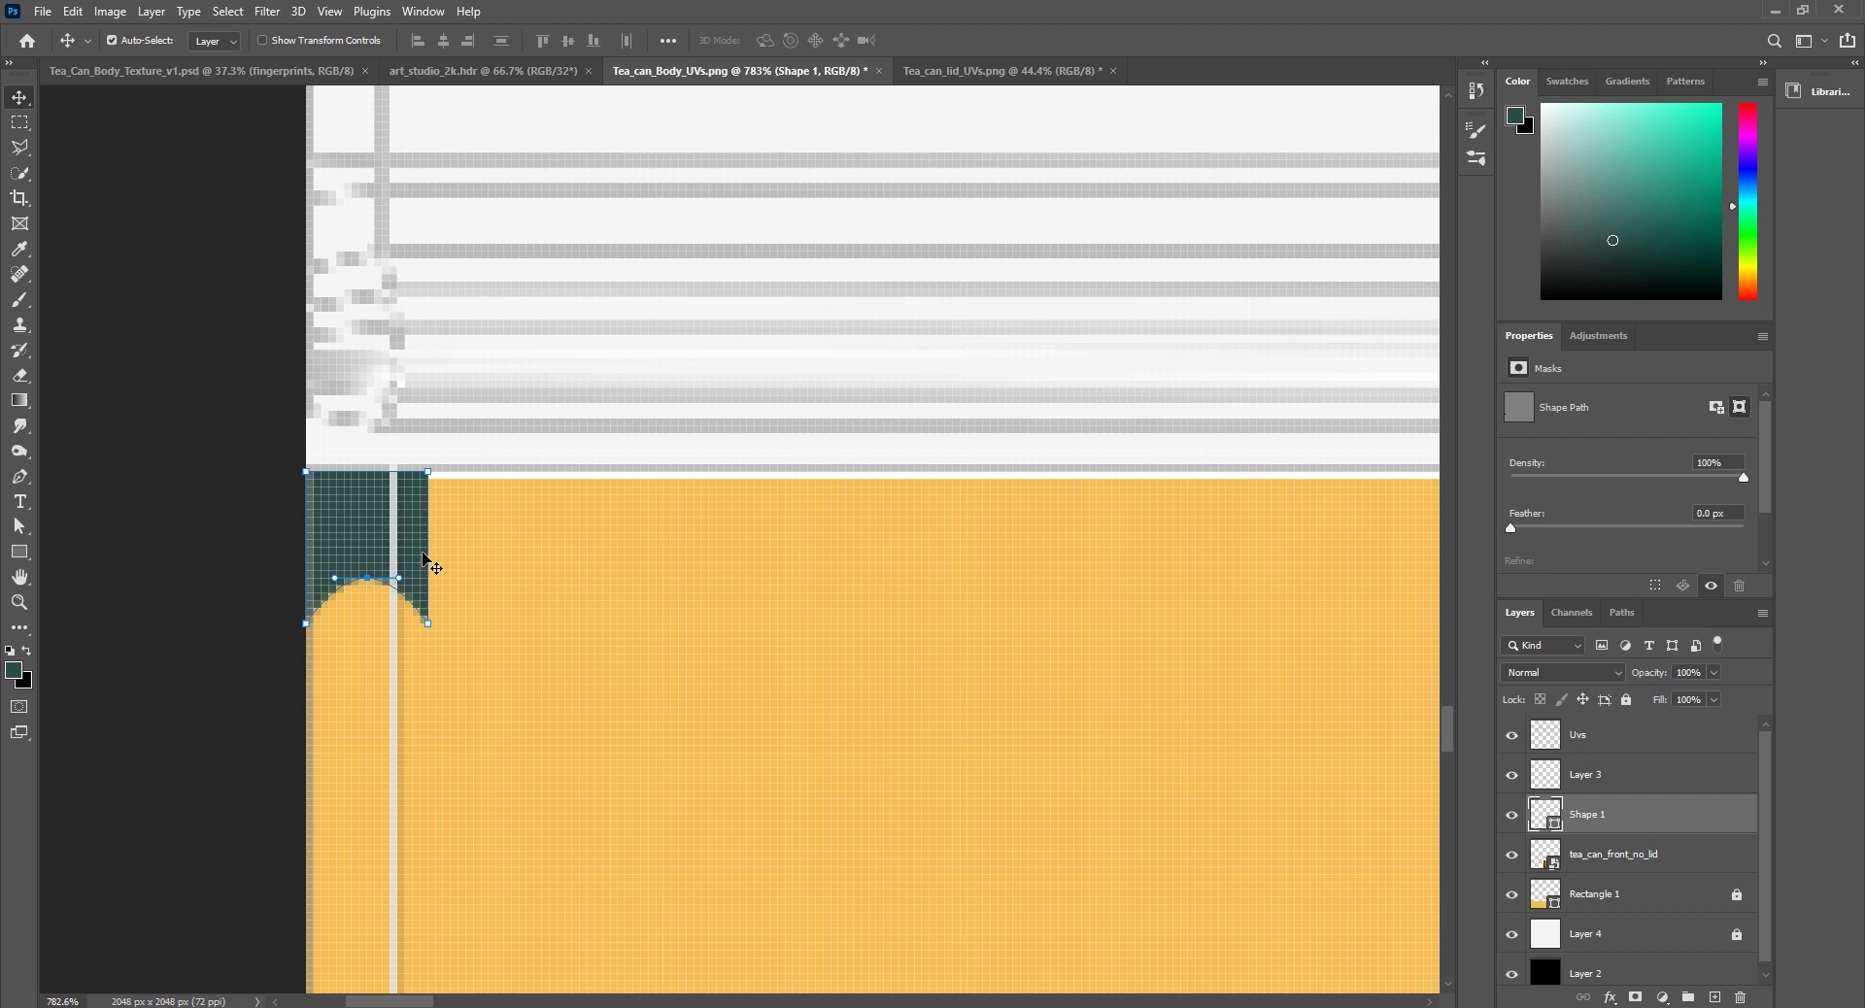
Step: Make a free-transform copy of the scallop and place it directly to its right at X 24 px
{"action": "key", "text": "ctrl"}
{"action": "key", "text": "ctrl+t"}
{"action": "left_click_drag", "start_coordinate": [381, 531], "coordinate": [484, 528]}
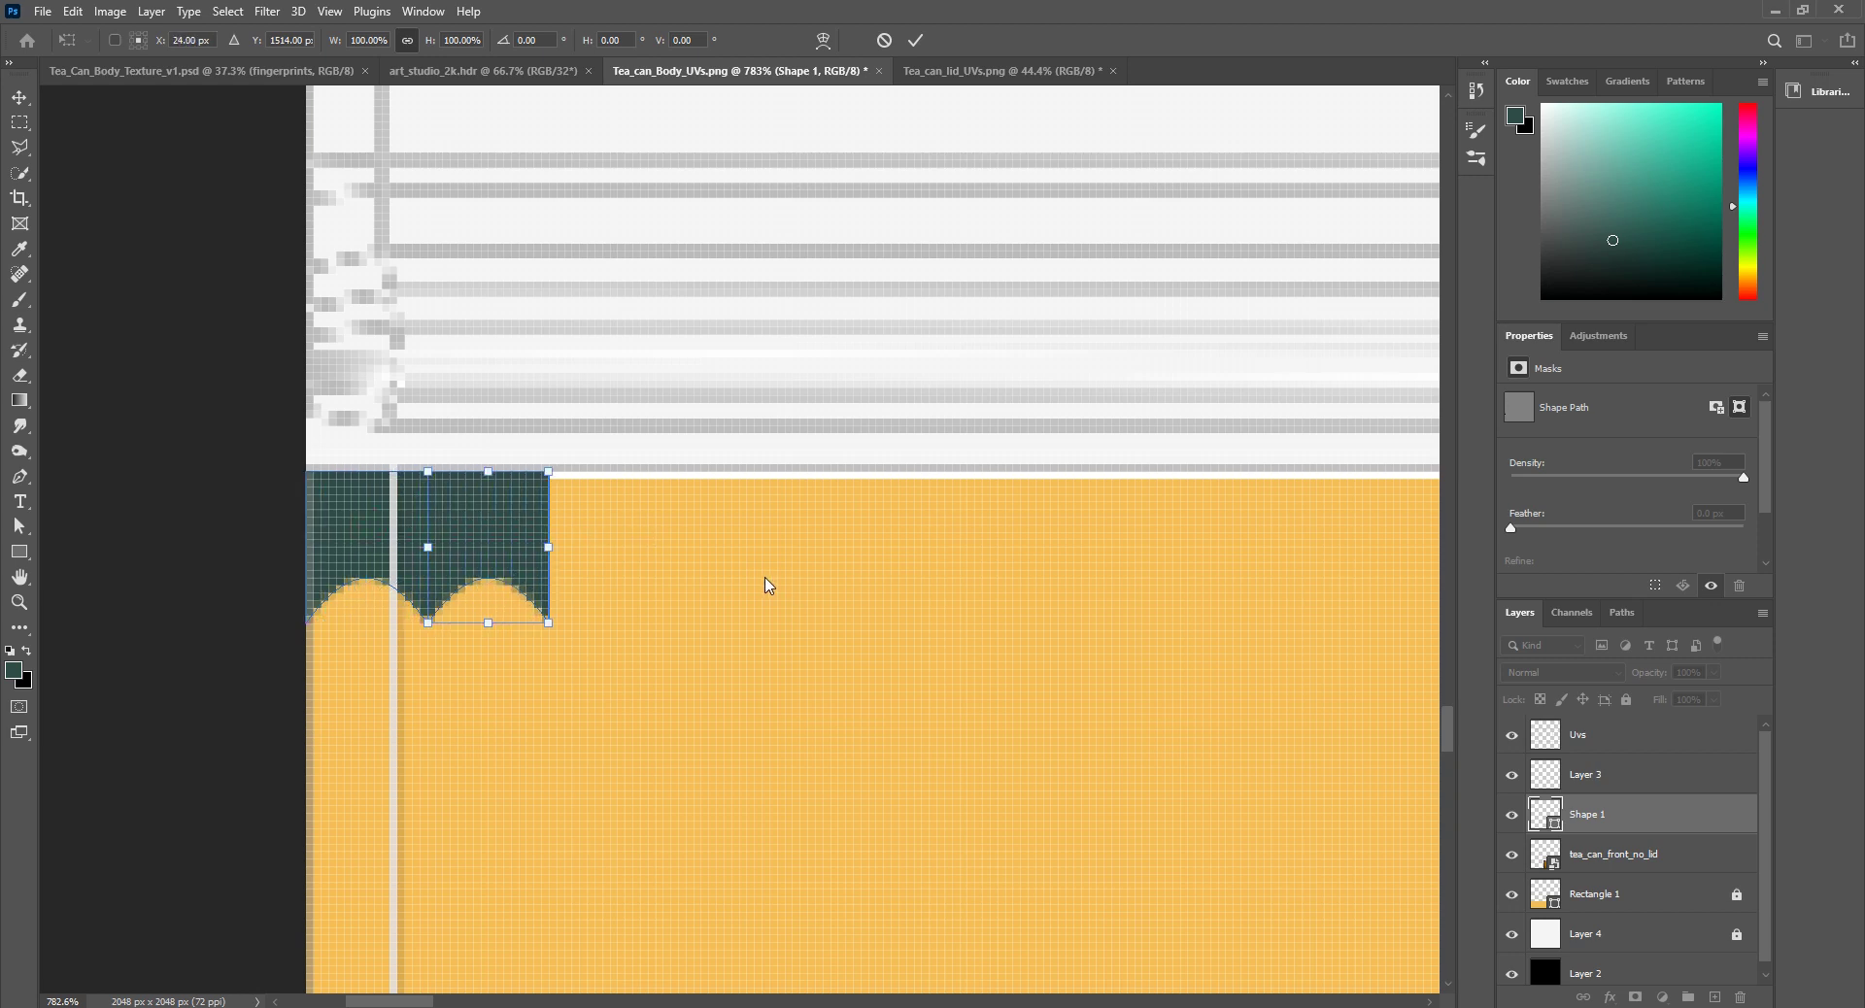
{"action": "left_click", "coordinate": [917, 40]}
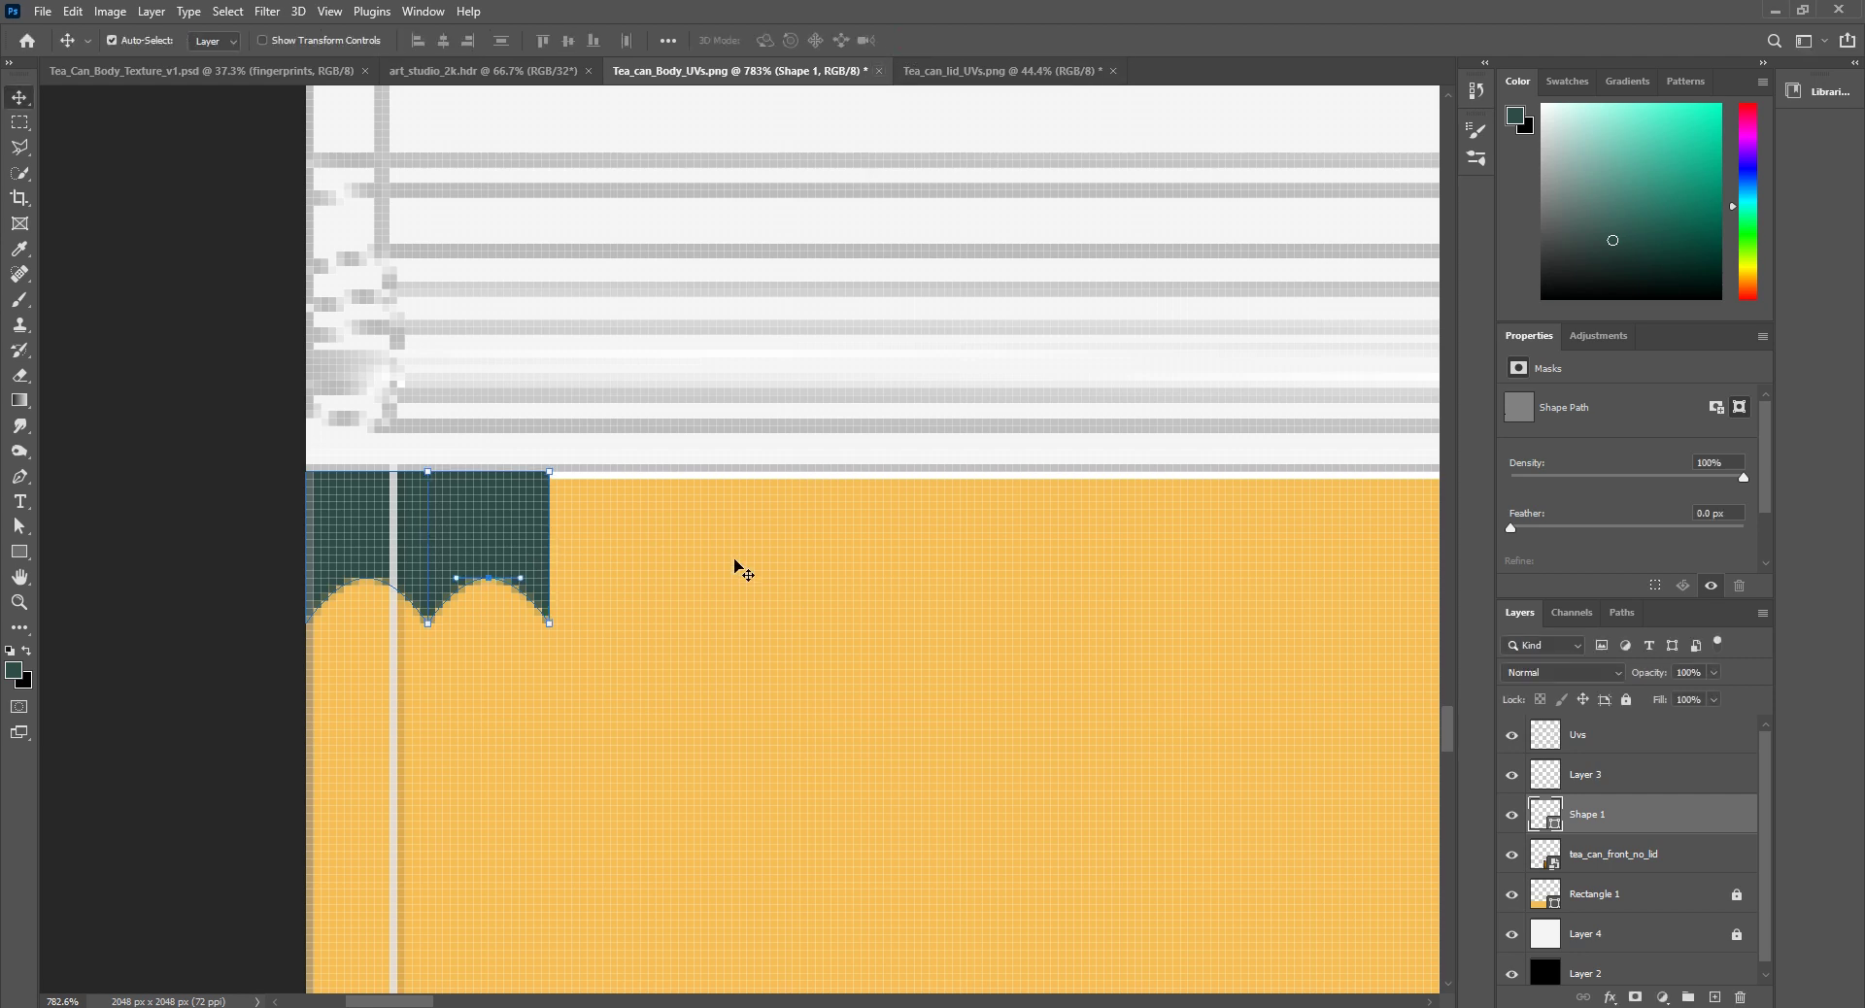
Step: Repeat the copy transform until the scalloped border runs from the strip's left edge to just past the second group of UV seams
{"action": "key", "text": "ctrl"}
{"action": "key", "text": "ctrl+shift+alt+t"}
{"action": "key", "text": "ctrl+shift+alt+t"}
{"action": "key", "text": "ctrl+shift+alt+t"}
{"action": "key", "text": "ctrl+shift+alt+t"}
{"action": "key", "text": "ctrl+shift+alt+t"}
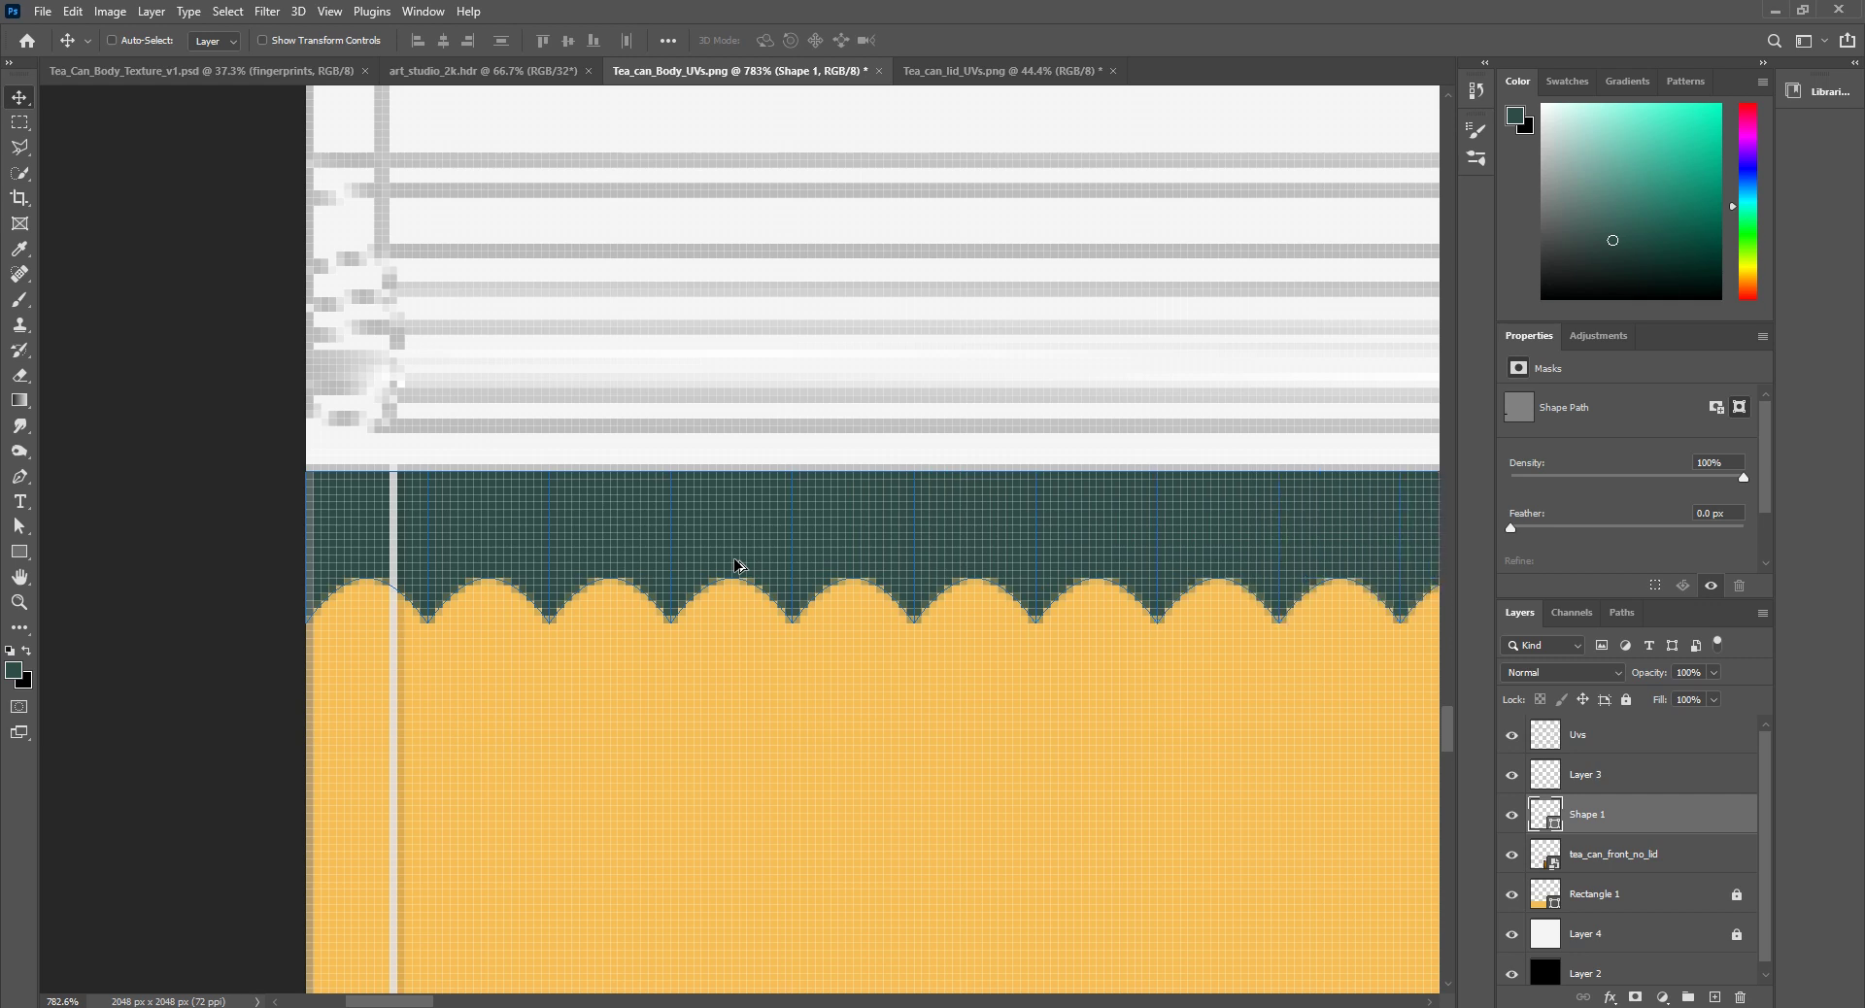
{"action": "scroll", "coordinate": [738, 567], "scroll_direction": "down", "scroll_amount": 4, "text": "alt"}
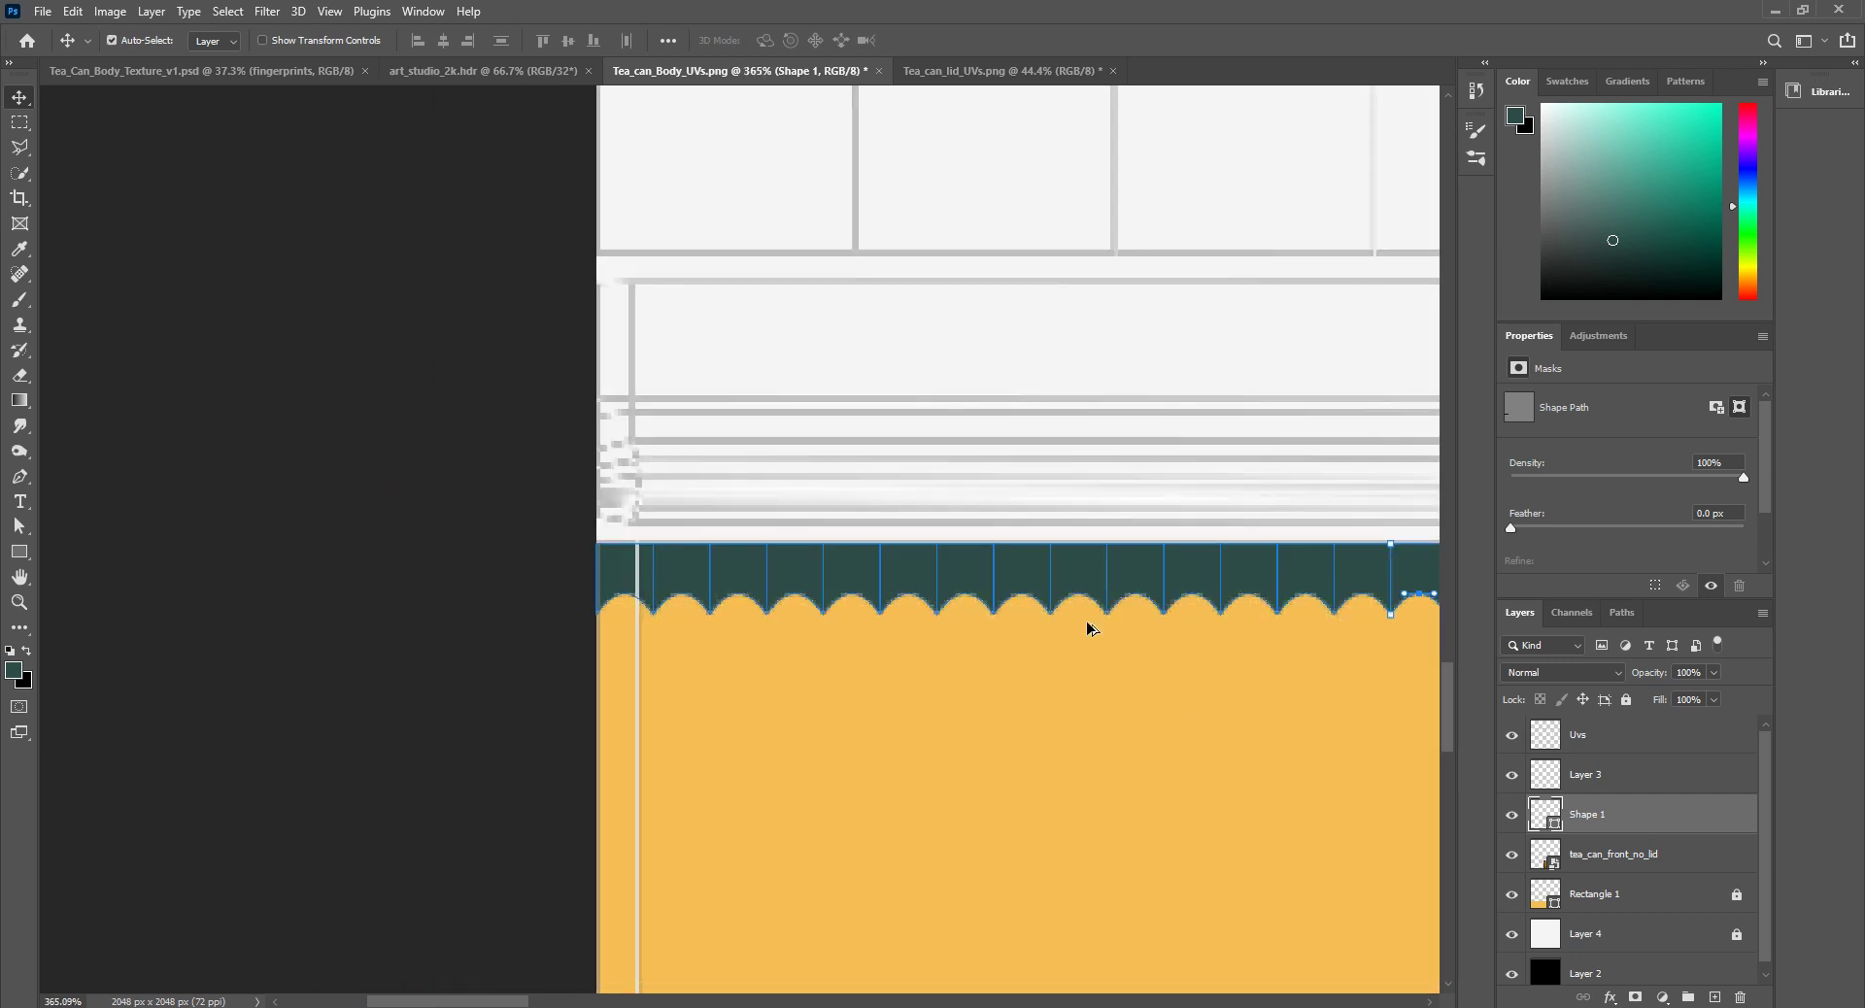
{"action": "scroll", "coordinate": [686, 620], "scroll_direction": "down", "scroll_amount": 8, "text": "alt"}
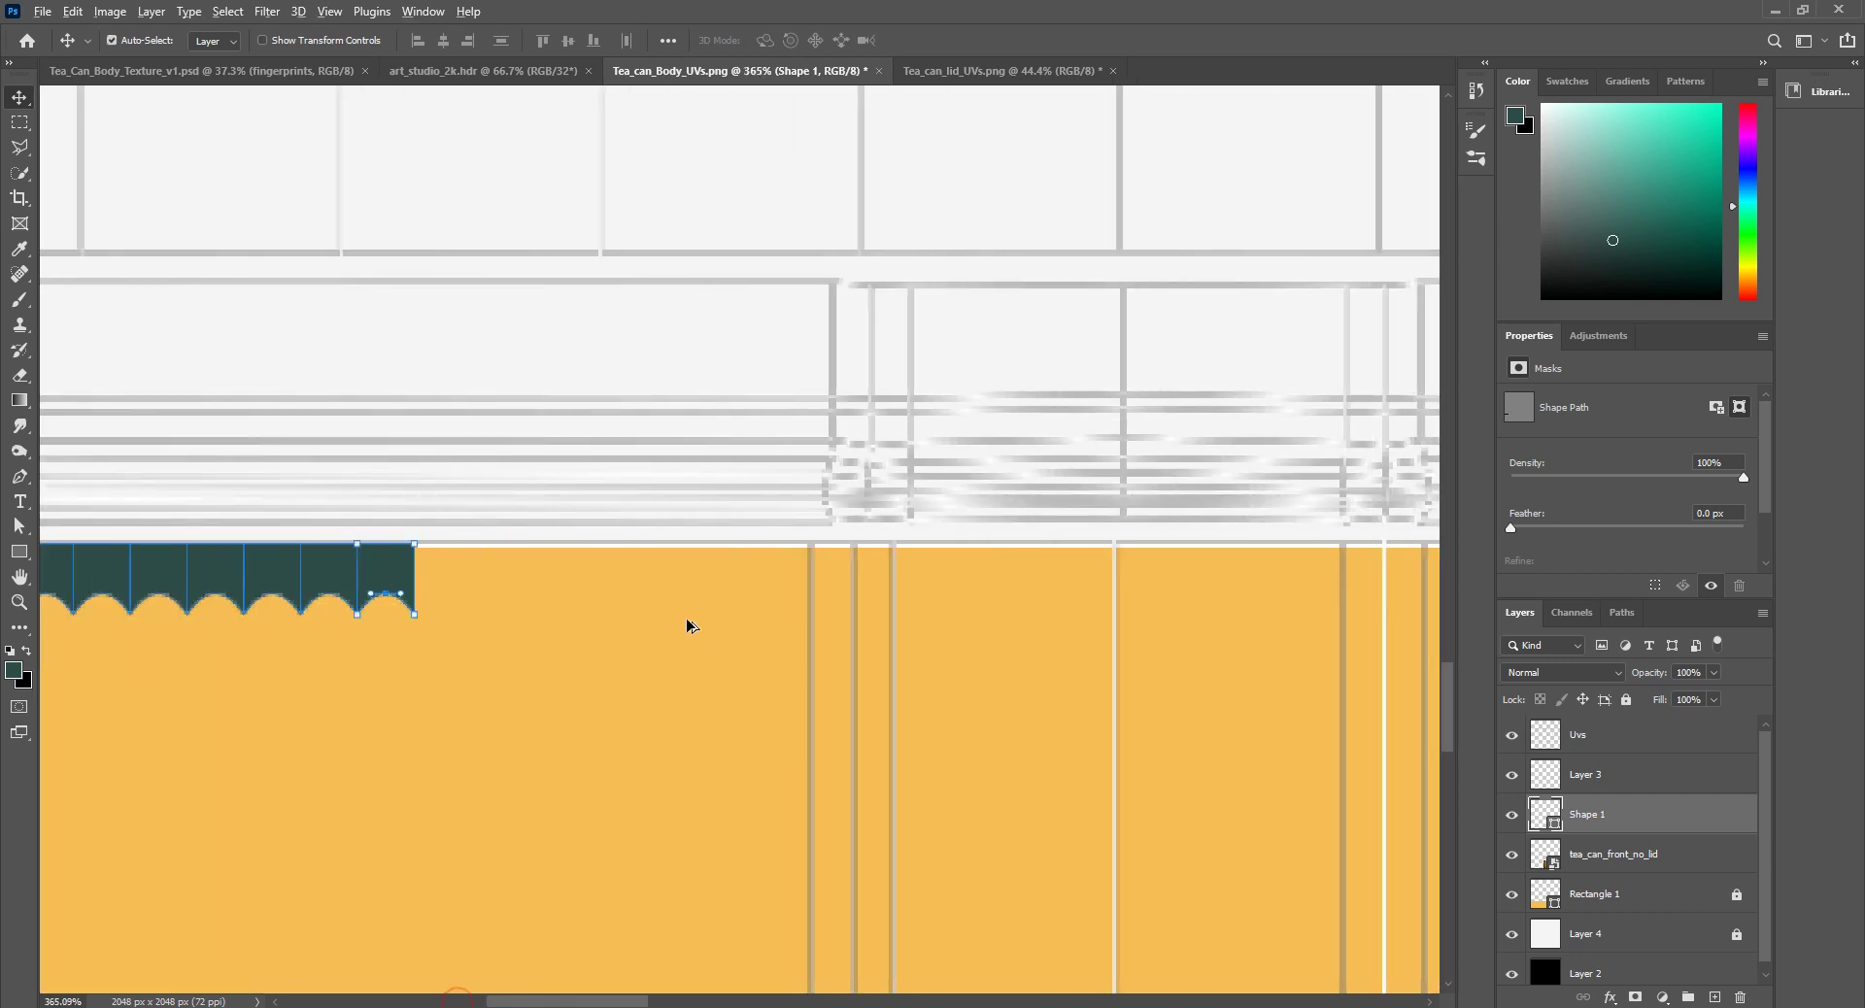
{"action": "mouse_move", "coordinate": [640, 1003]}
{"action": "left_mouse_down"}
{"action": "mouse_move", "coordinate": [764, 1000]}
{"action": "mouse_move", "coordinate": [660, 1002]}
{"action": "left_mouse_up"}
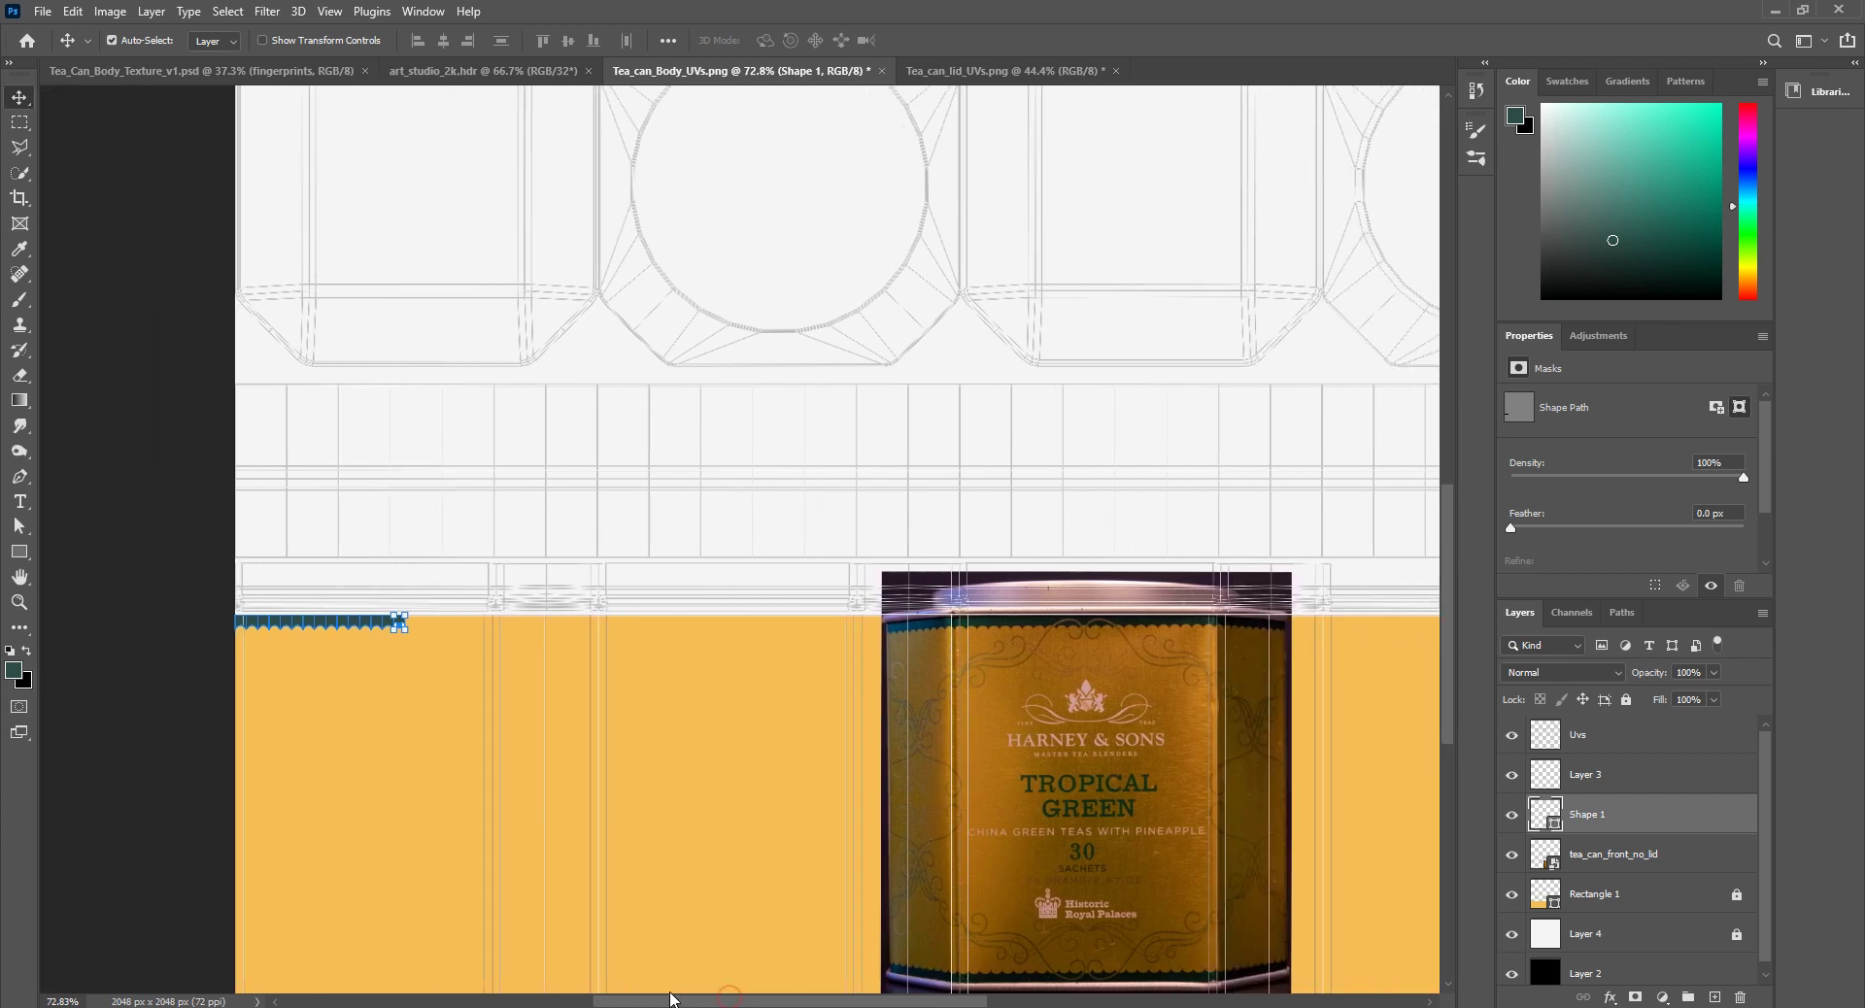
{"action": "key", "text": "ctrl"}
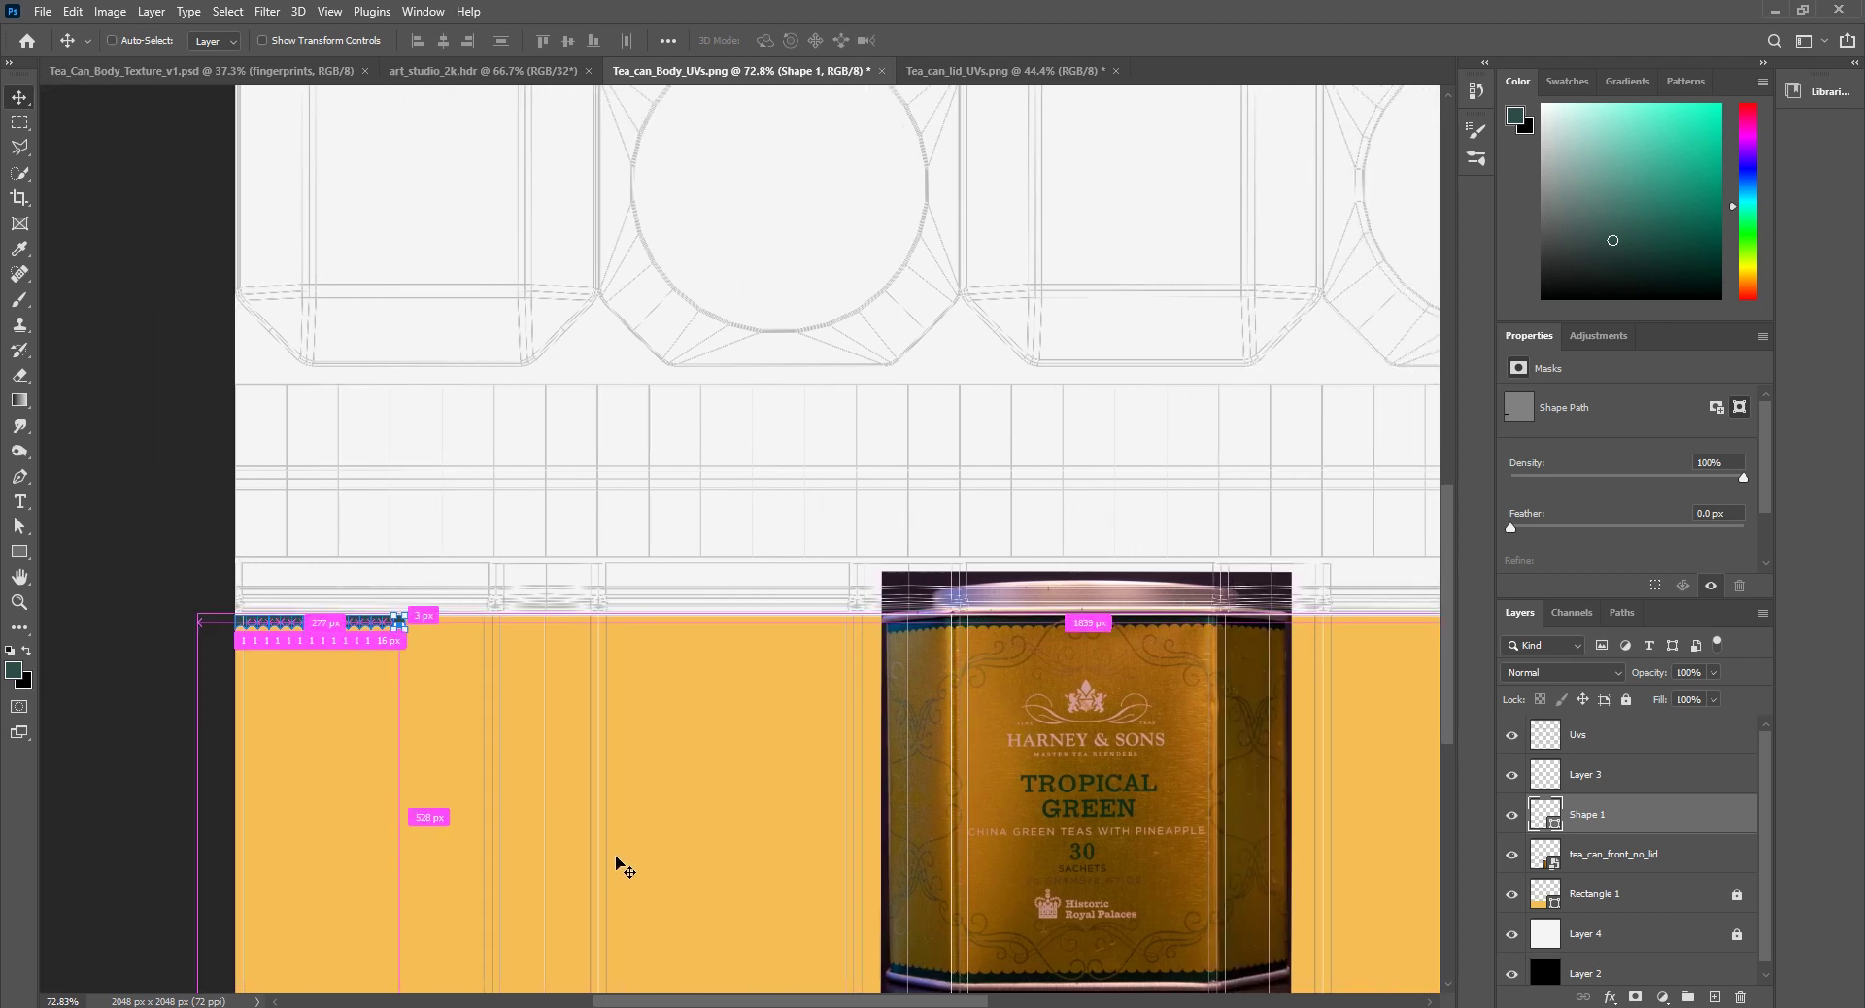
{"action": "key", "text": "ctrl+shift+alt+t"}
{"action": "key", "text": "ctrl+shift+alt+t"}
{"action": "key", "text": "ctrl+shift+alt+t"}
{"action": "key", "text": "ctrl+shift+alt+t"}
{"action": "key", "text": "ctrl+shift+alt+t"}
{"action": "key", "text": "ctrl+shift+alt+t"}
{"action": "key", "text": "ctrl+shift+alt+t"}
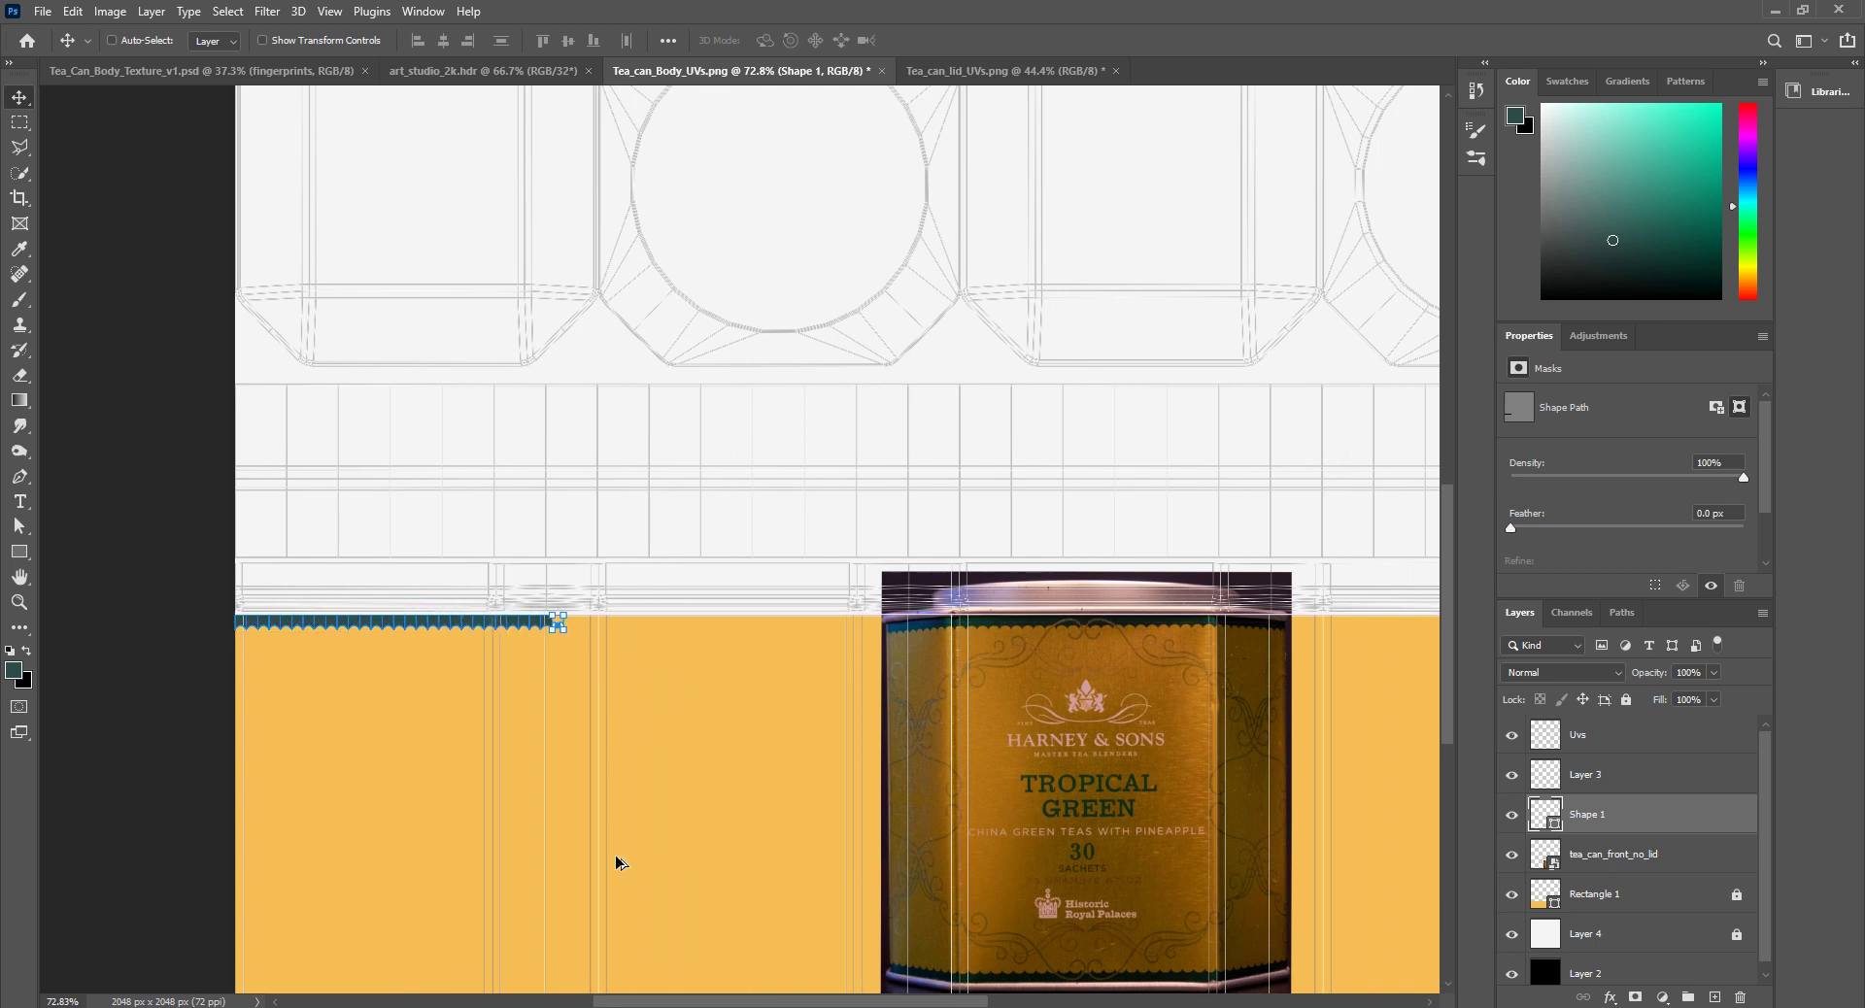
{"action": "key", "text": "ctrl+shift+alt+t"}
{"action": "key", "text": "ctrl+shift+alt+t"}
{"action": "key", "text": "ctrl+shift+alt+t"}
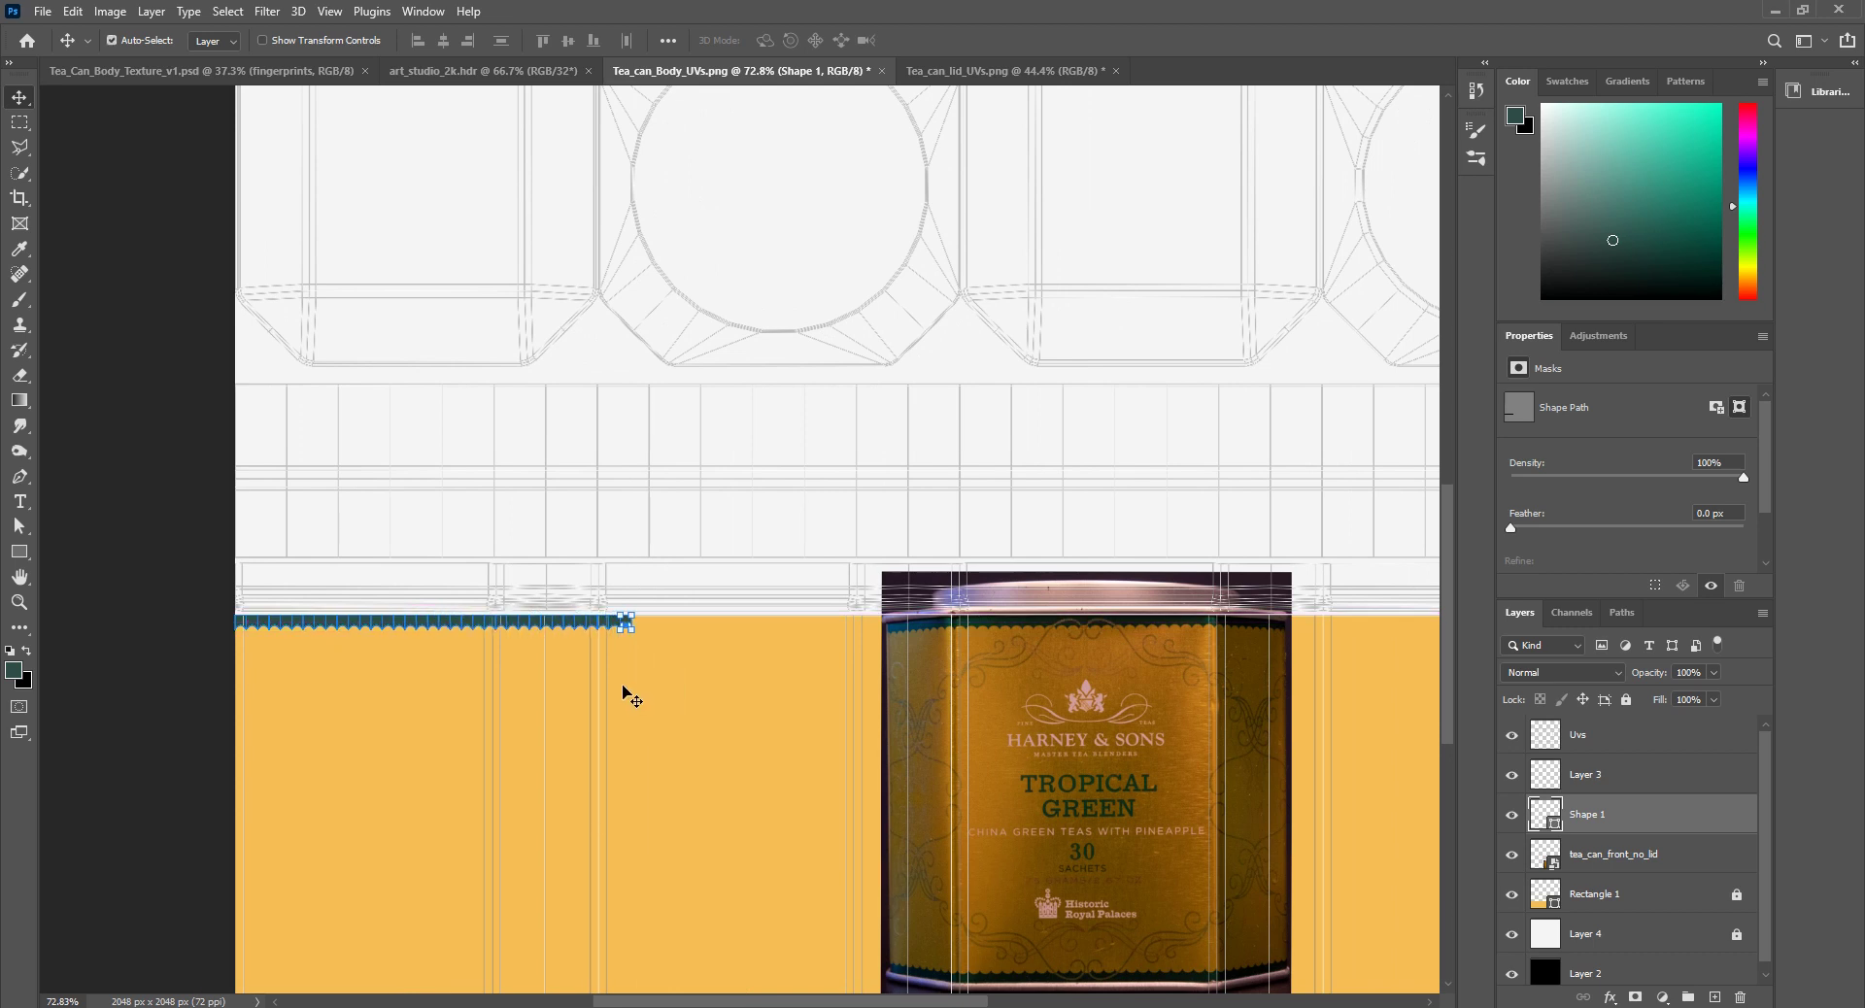
Step: Make a free-transform copy of the whole scalloped row and place it directly to its right at X 840 px
{"action": "left_click", "coordinate": [709, 668]}
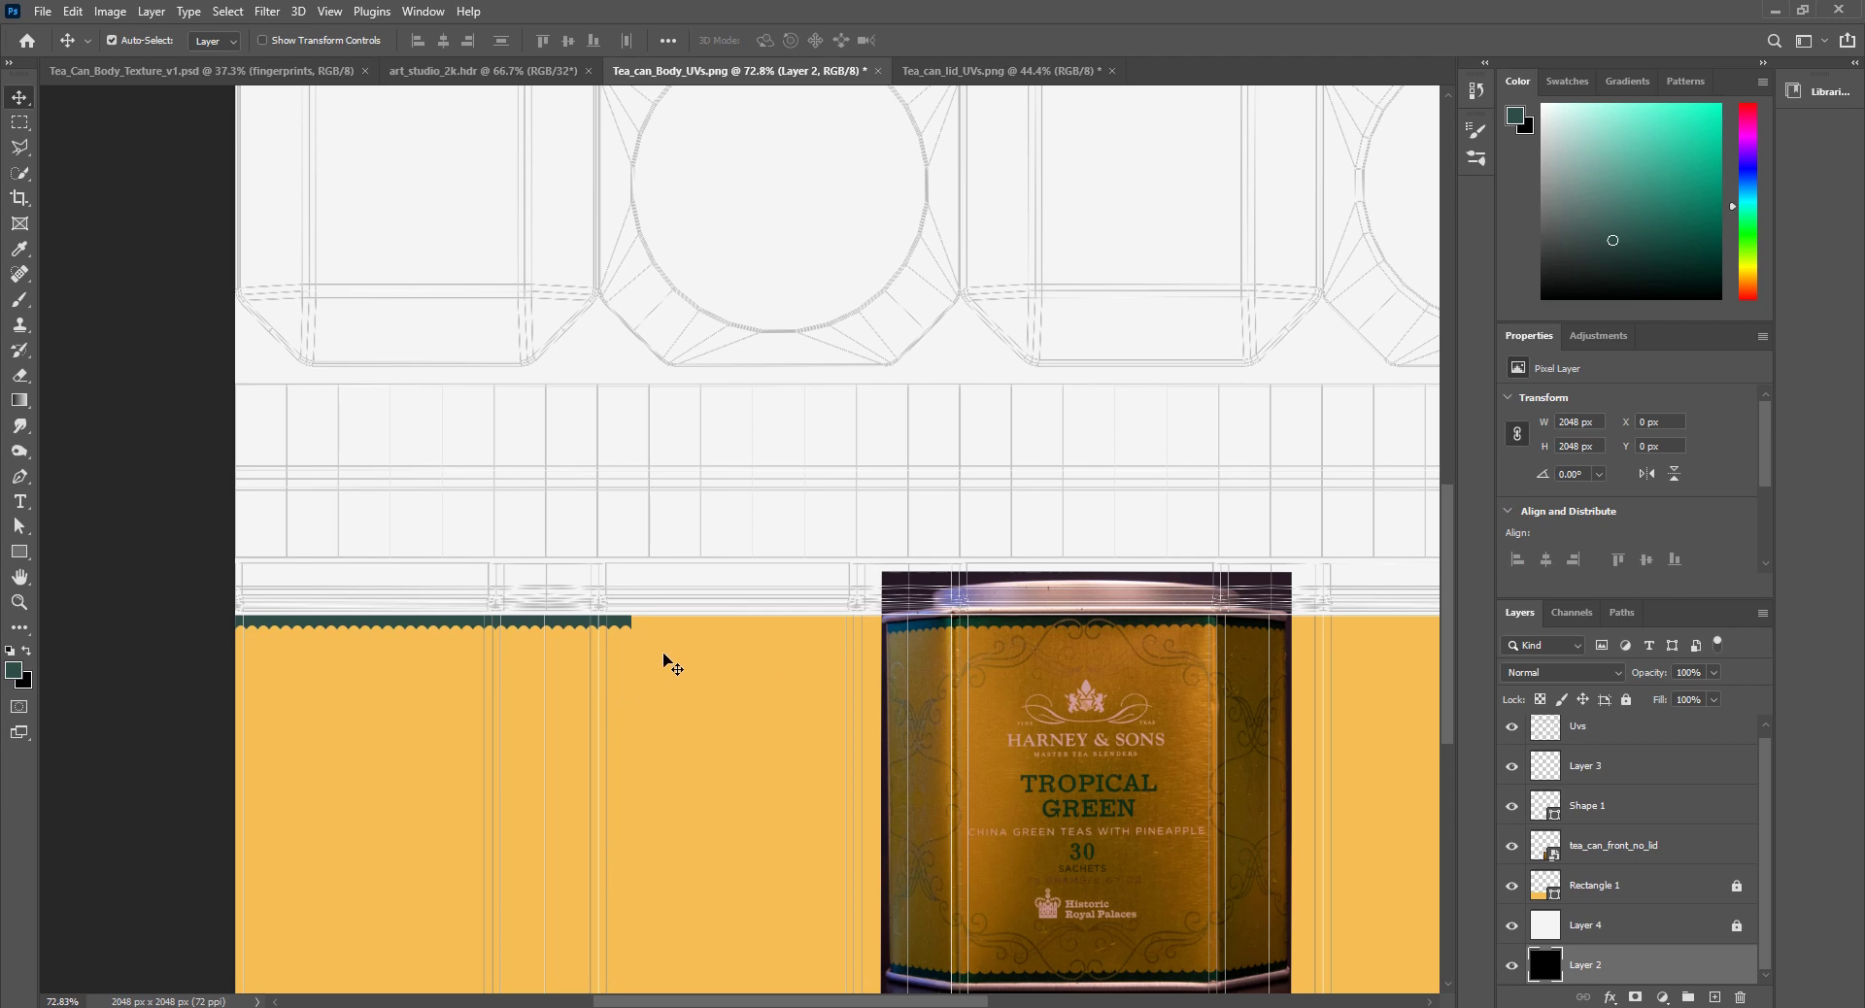
{"action": "scroll", "coordinate": [569, 630], "scroll_direction": "up", "scroll_amount": 5, "text": "alt"}
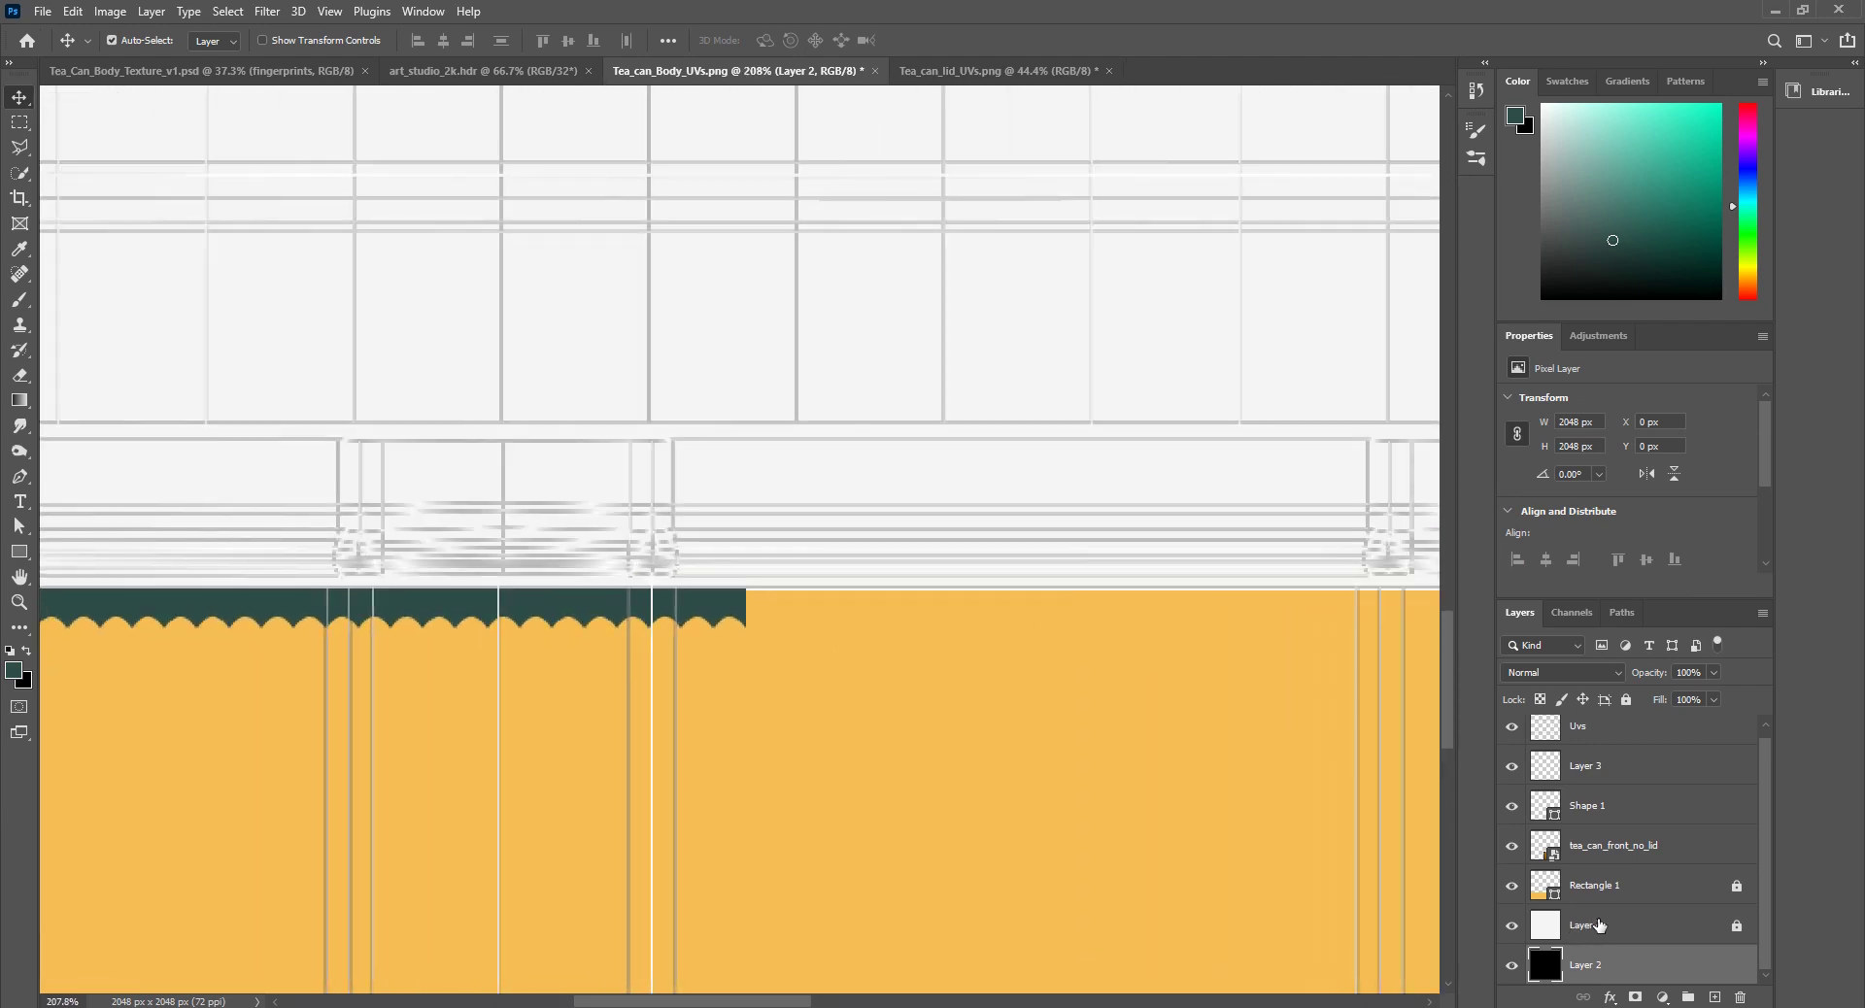
{"action": "left_click", "coordinate": [1598, 818]}
{"action": "scroll", "coordinate": [735, 672], "scroll_direction": "down", "scroll_amount": 1}
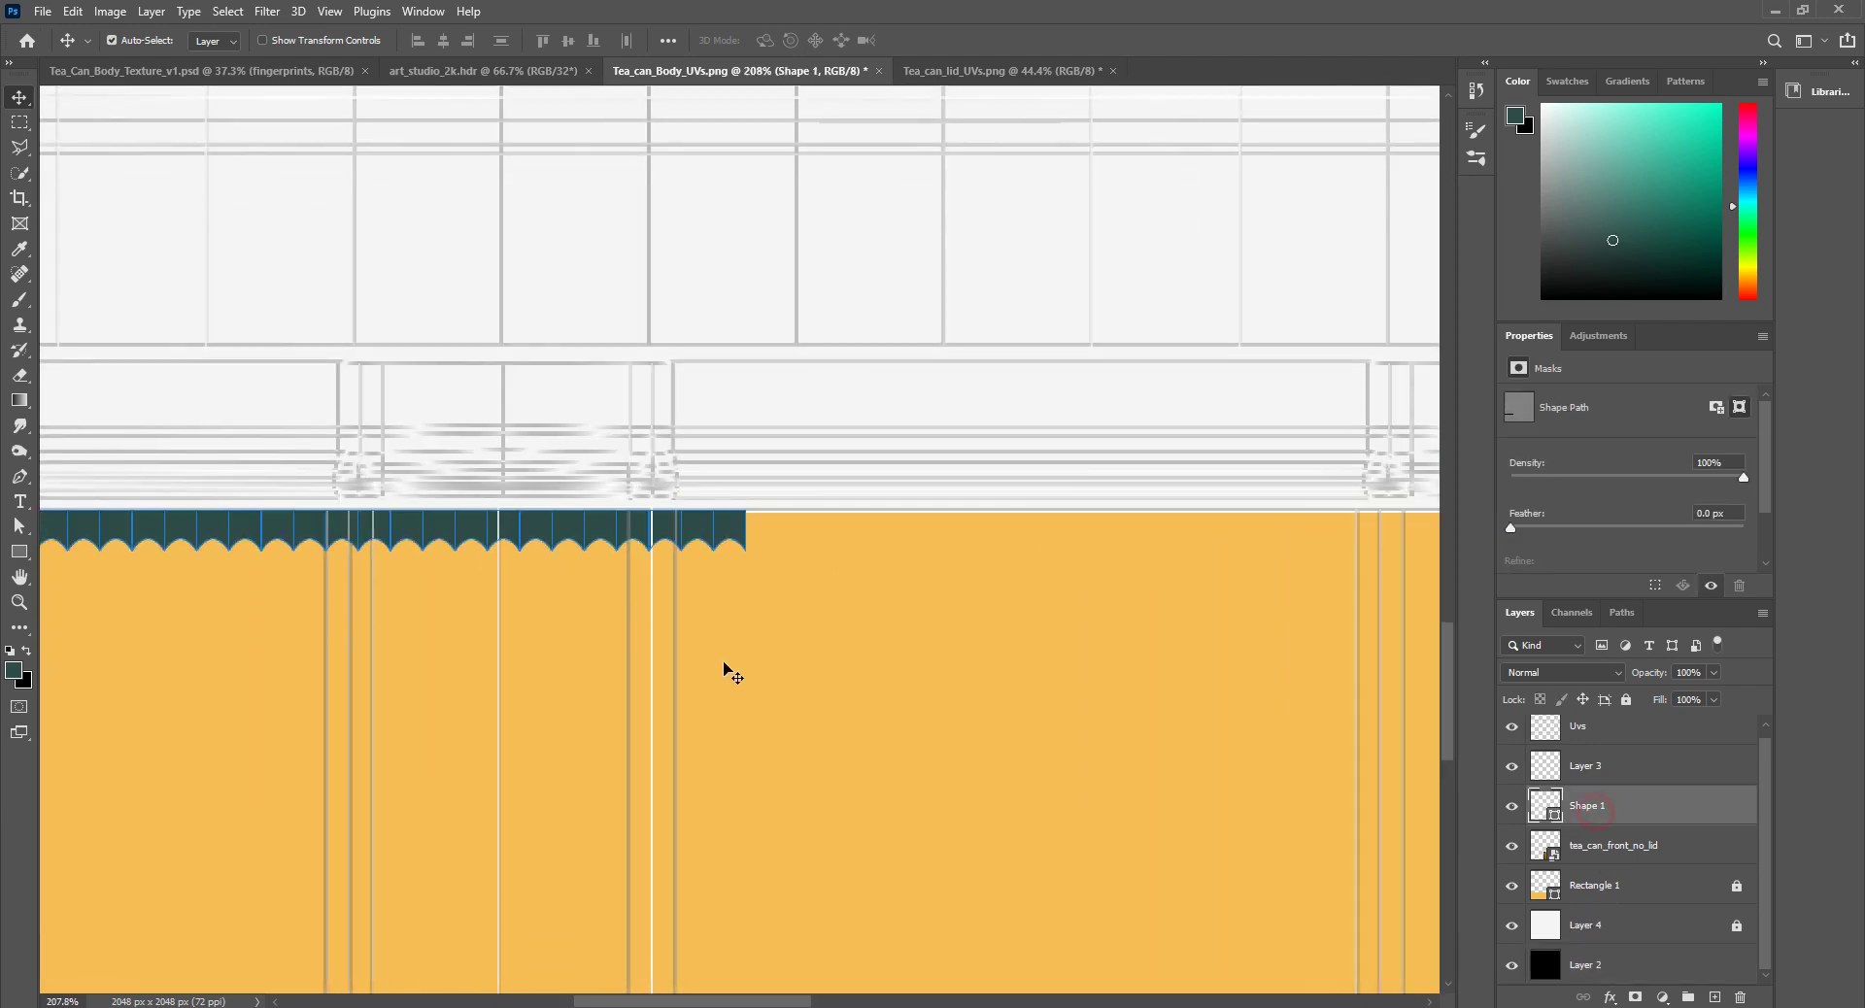
{"action": "scroll", "coordinate": [718, 563], "scroll_direction": "down", "scroll_amount": 2, "text": "alt"}
{"action": "scroll", "coordinate": [720, 563], "scroll_direction": "down", "scroll_amount": 3, "text": "alt"}
{"action": "scroll", "coordinate": [719, 559], "scroll_direction": "up", "scroll_amount": 3, "text": "alt"}
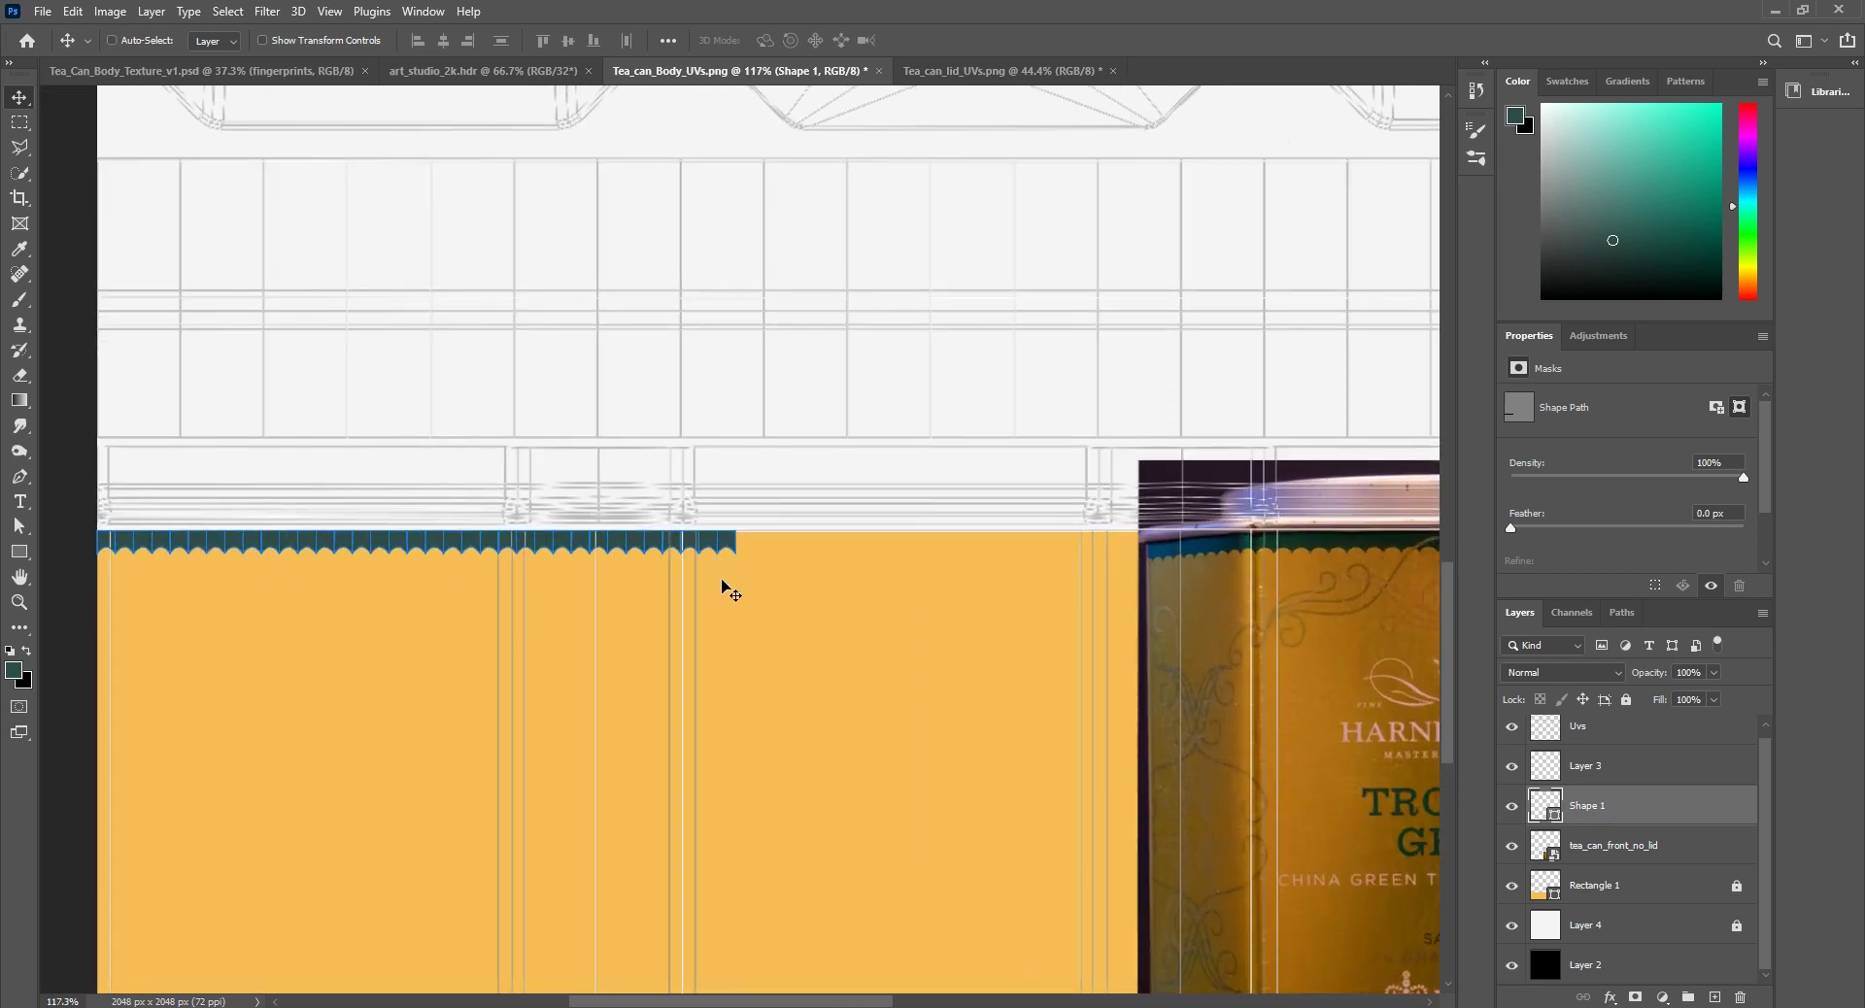
{"action": "key", "text": "ctrl+t"}
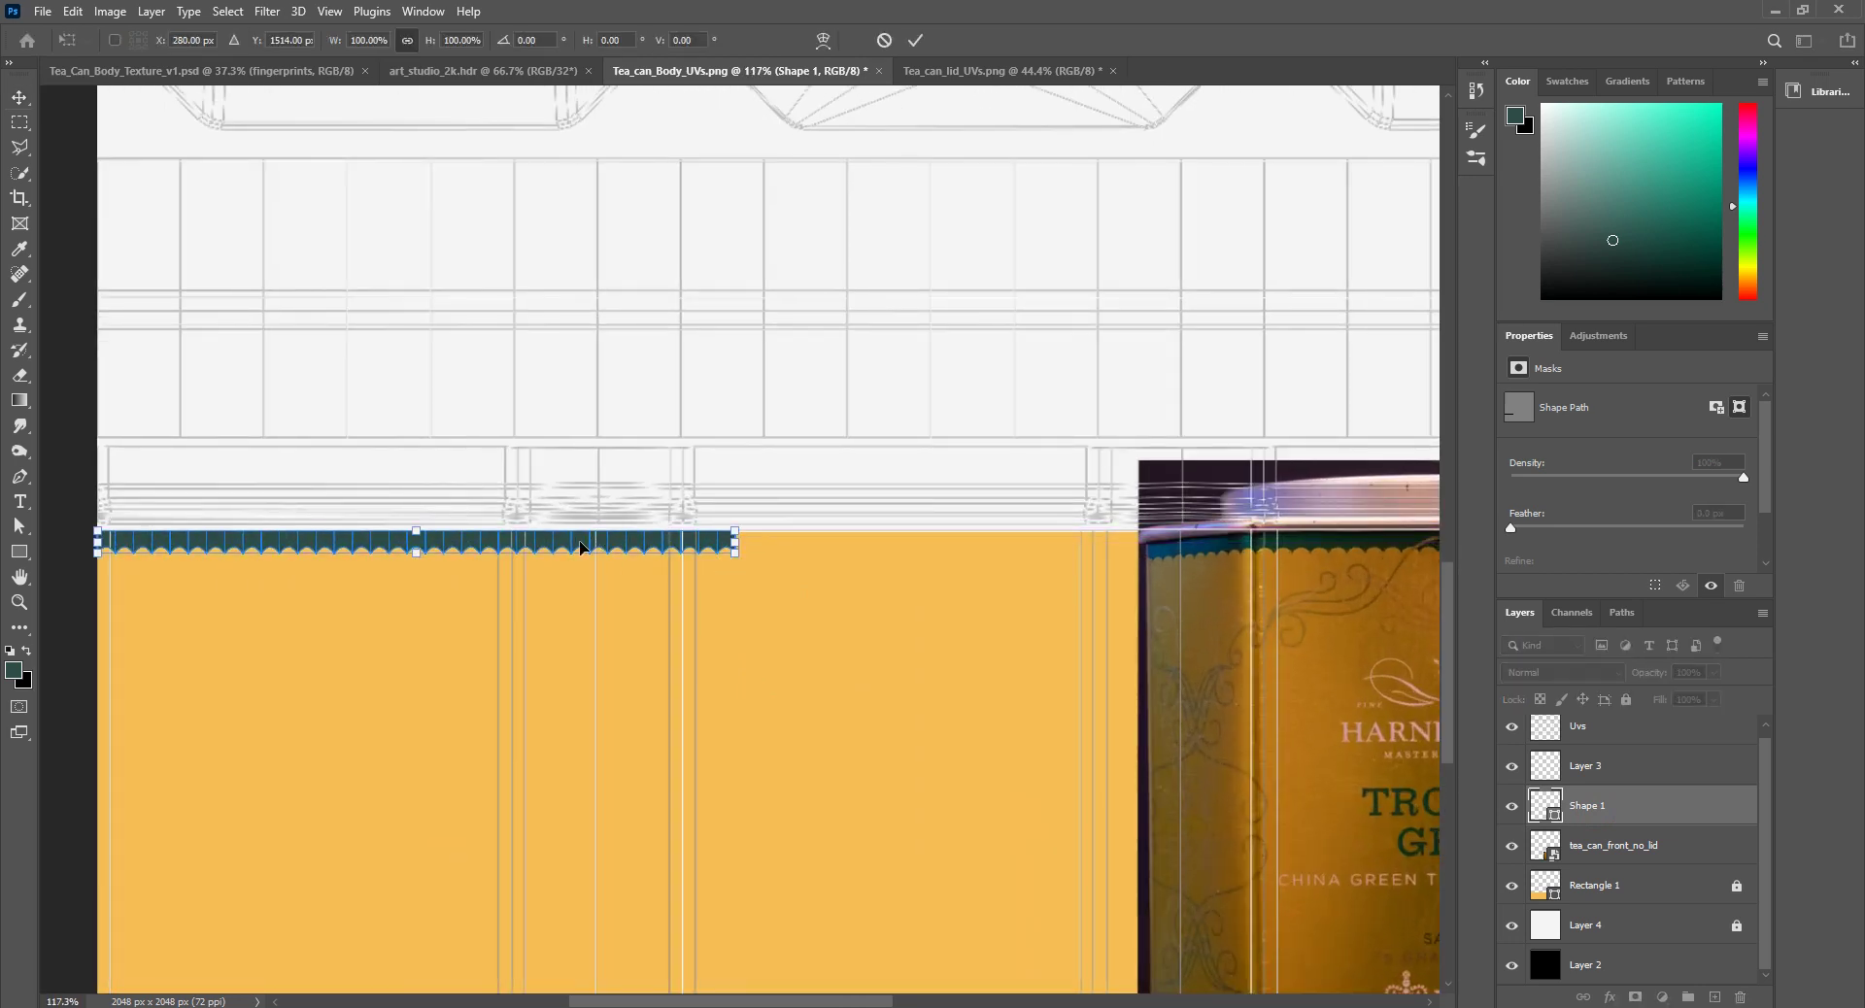
{"action": "left_click_drag", "start_coordinate": [575, 547], "coordinate": [1214, 546]}
{"action": "scroll", "coordinate": [876, 551], "scroll_direction": "up", "scroll_amount": 5, "text": "alt"}
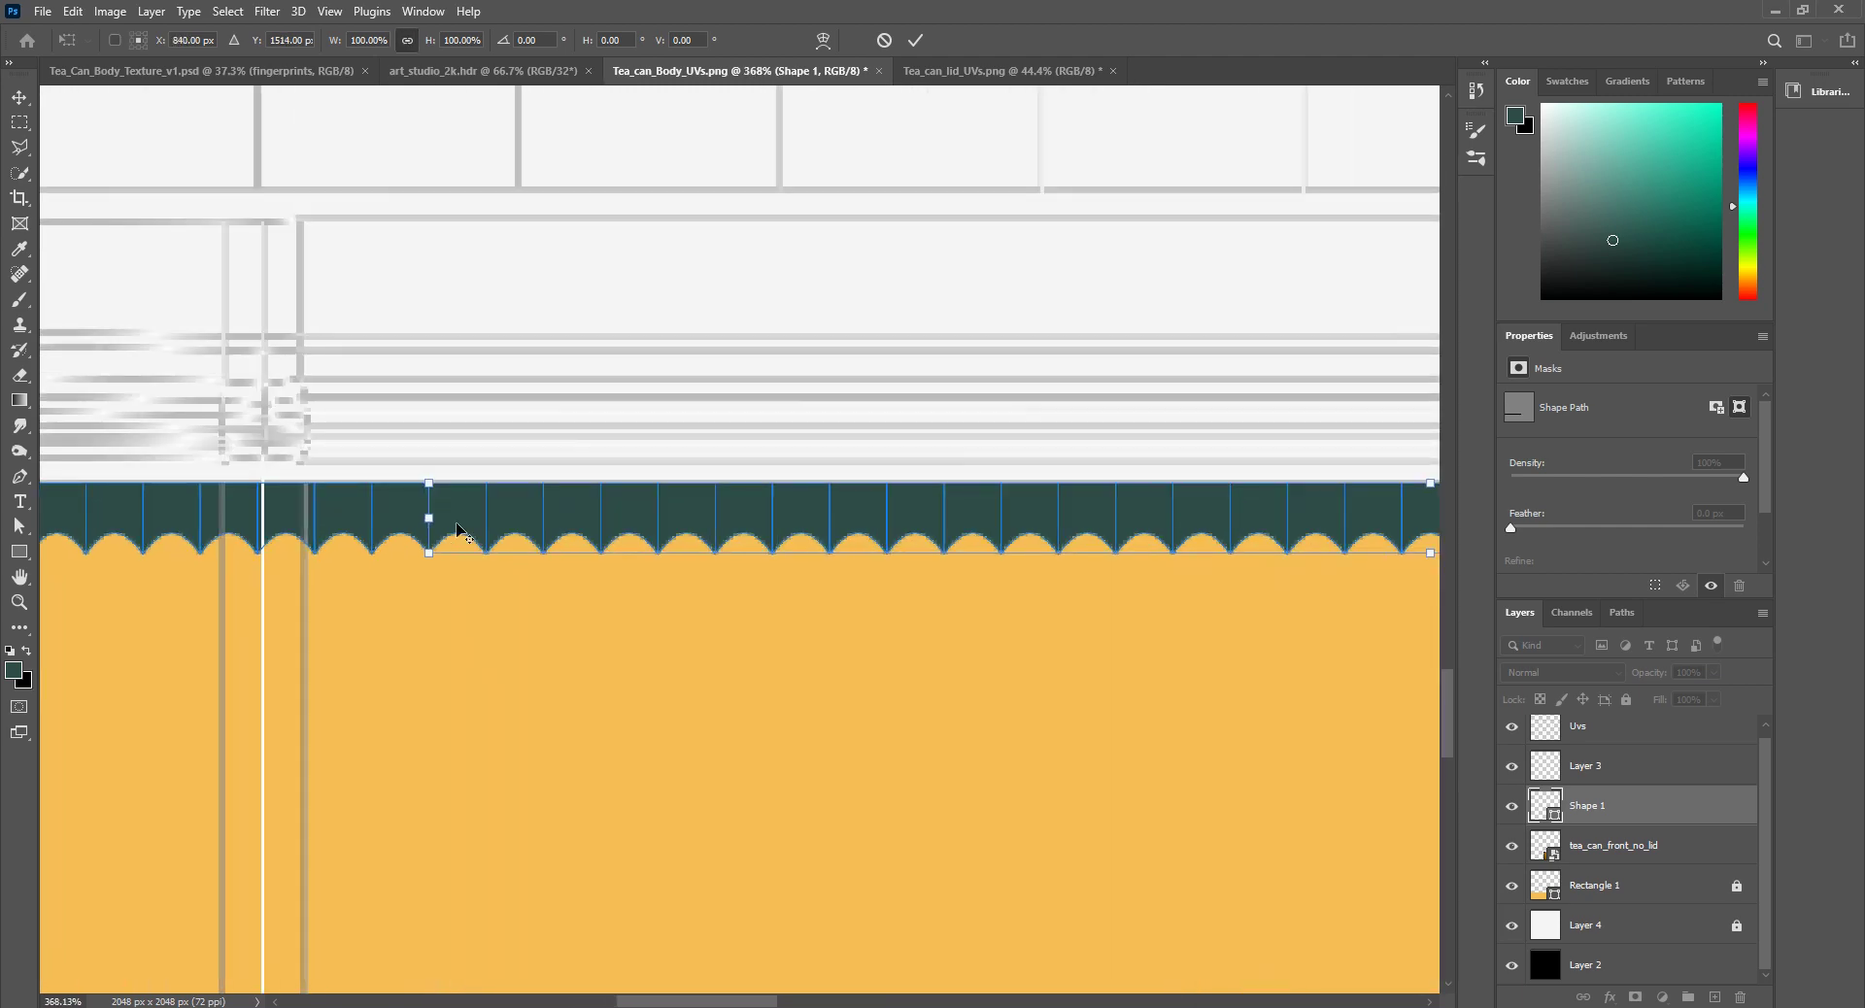
{"action": "scroll", "coordinate": [469, 541], "scroll_direction": "down", "scroll_amount": 6, "text": "alt"}
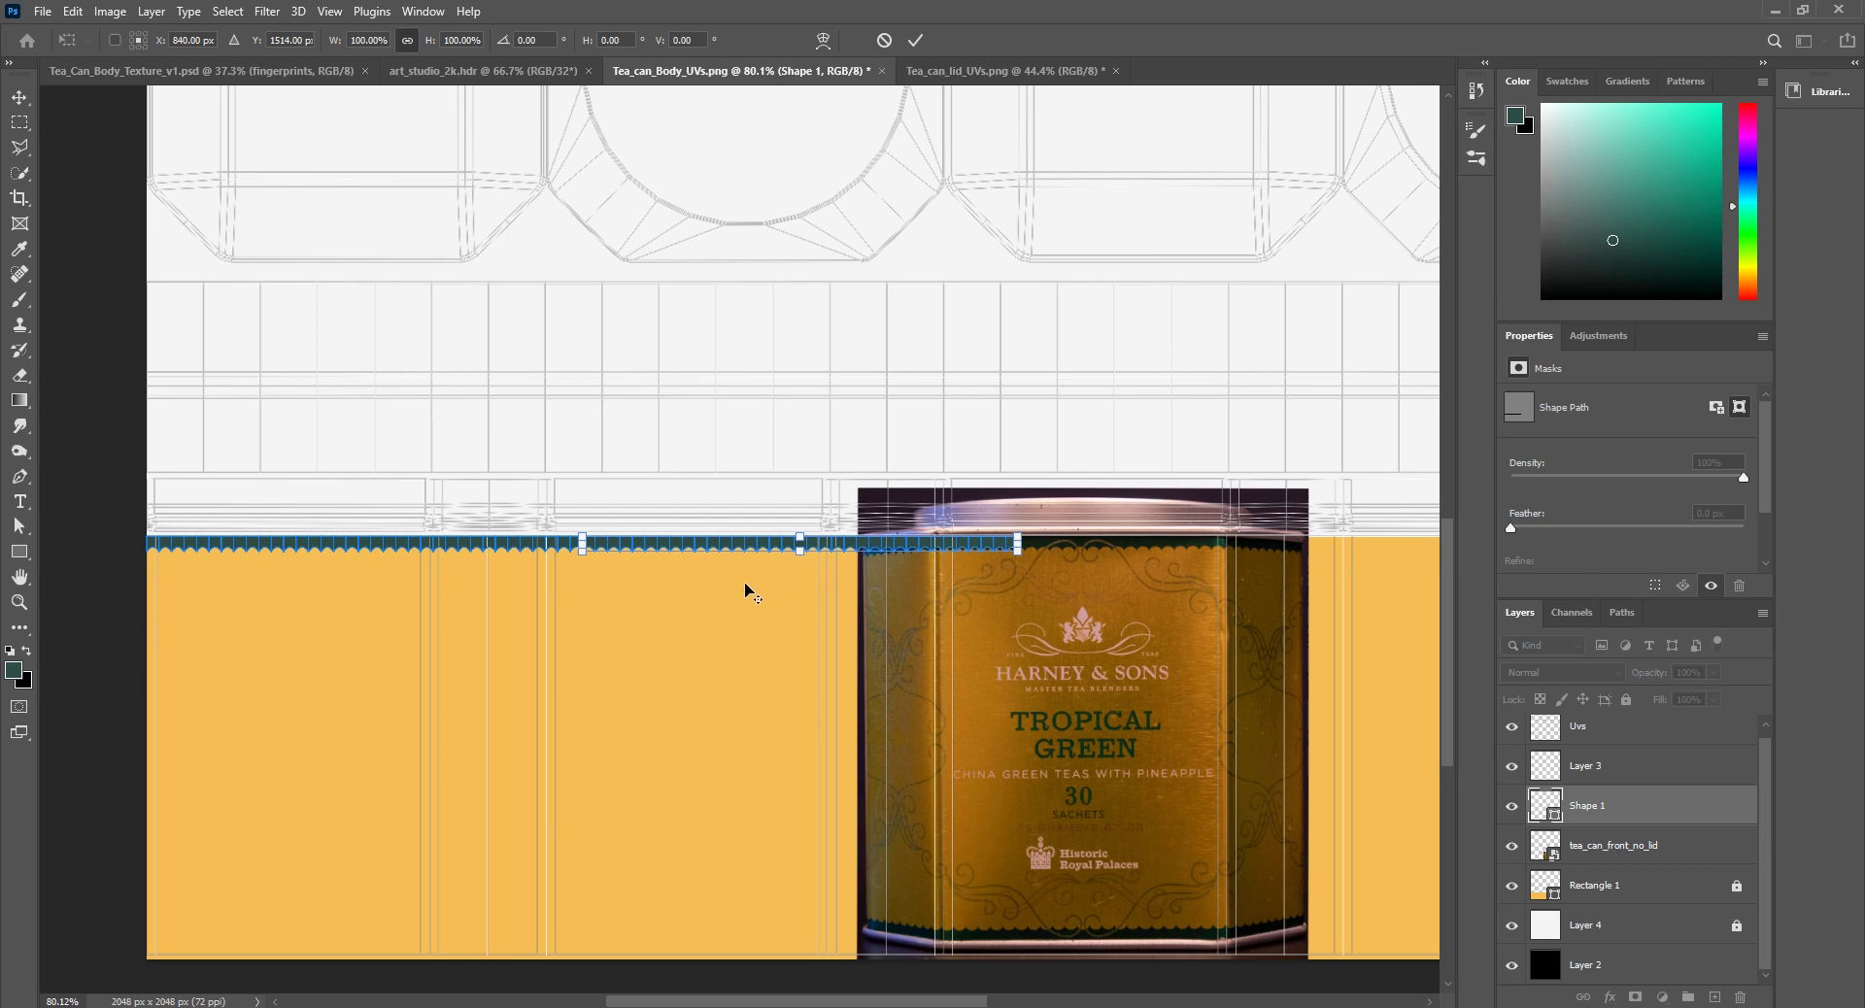
{"action": "left_click", "coordinate": [916, 40]}
Step: Repeat the row's copy transform until the scalloped border runs past the right edge of the canvas
{"action": "left_click_drag", "start_coordinate": [862, 1000], "coordinate": [944, 1001]}
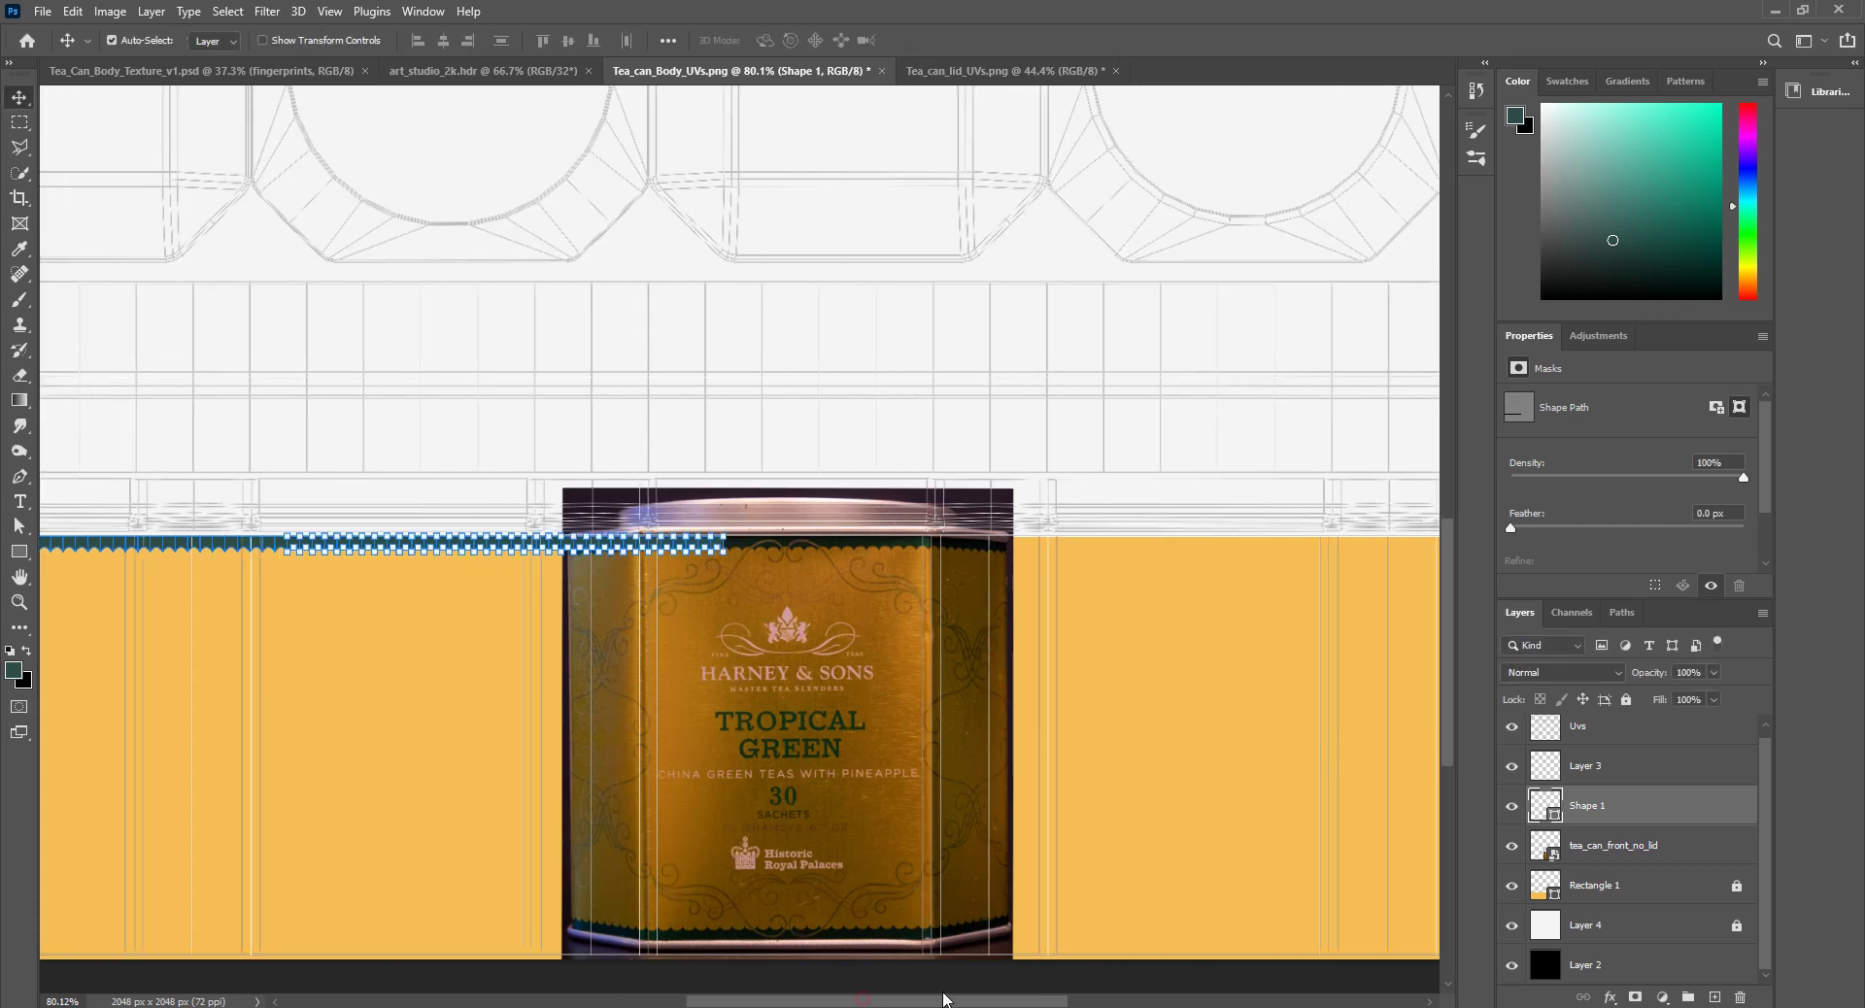
{"action": "key", "text": "ctrl"}
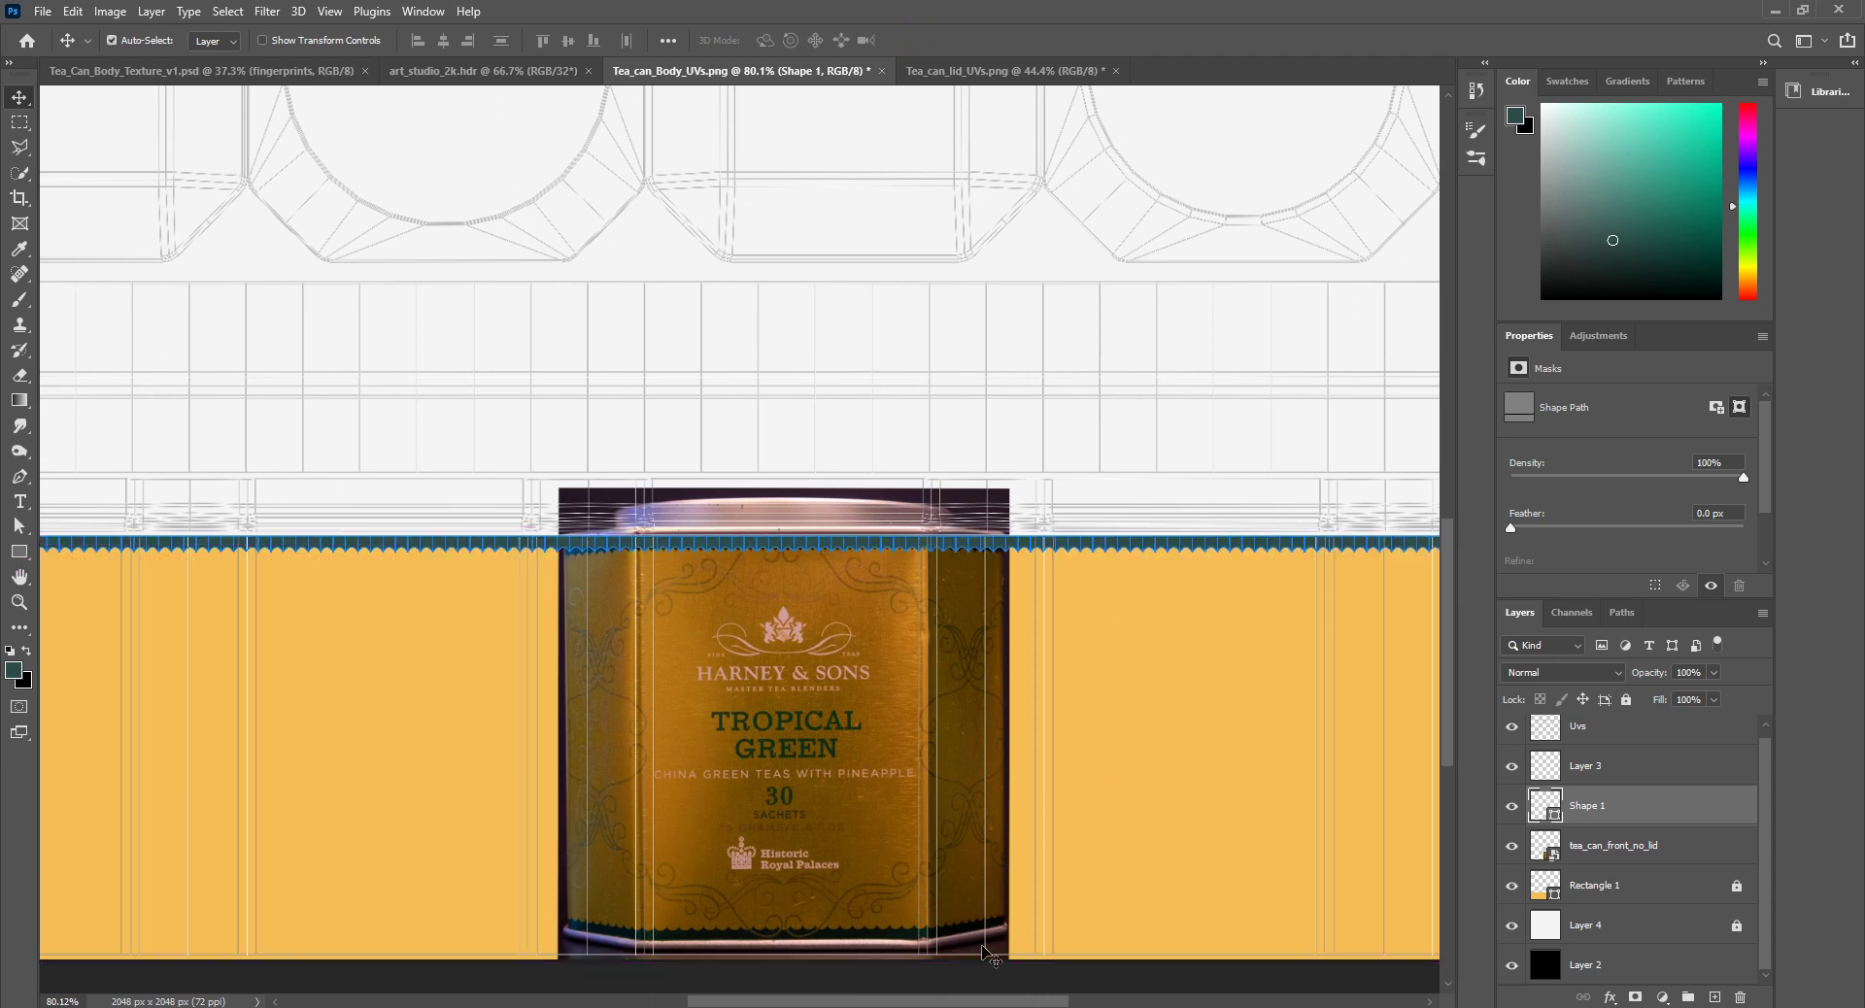
{"action": "left_click_drag", "start_coordinate": [989, 1001], "coordinate": [1061, 991]}
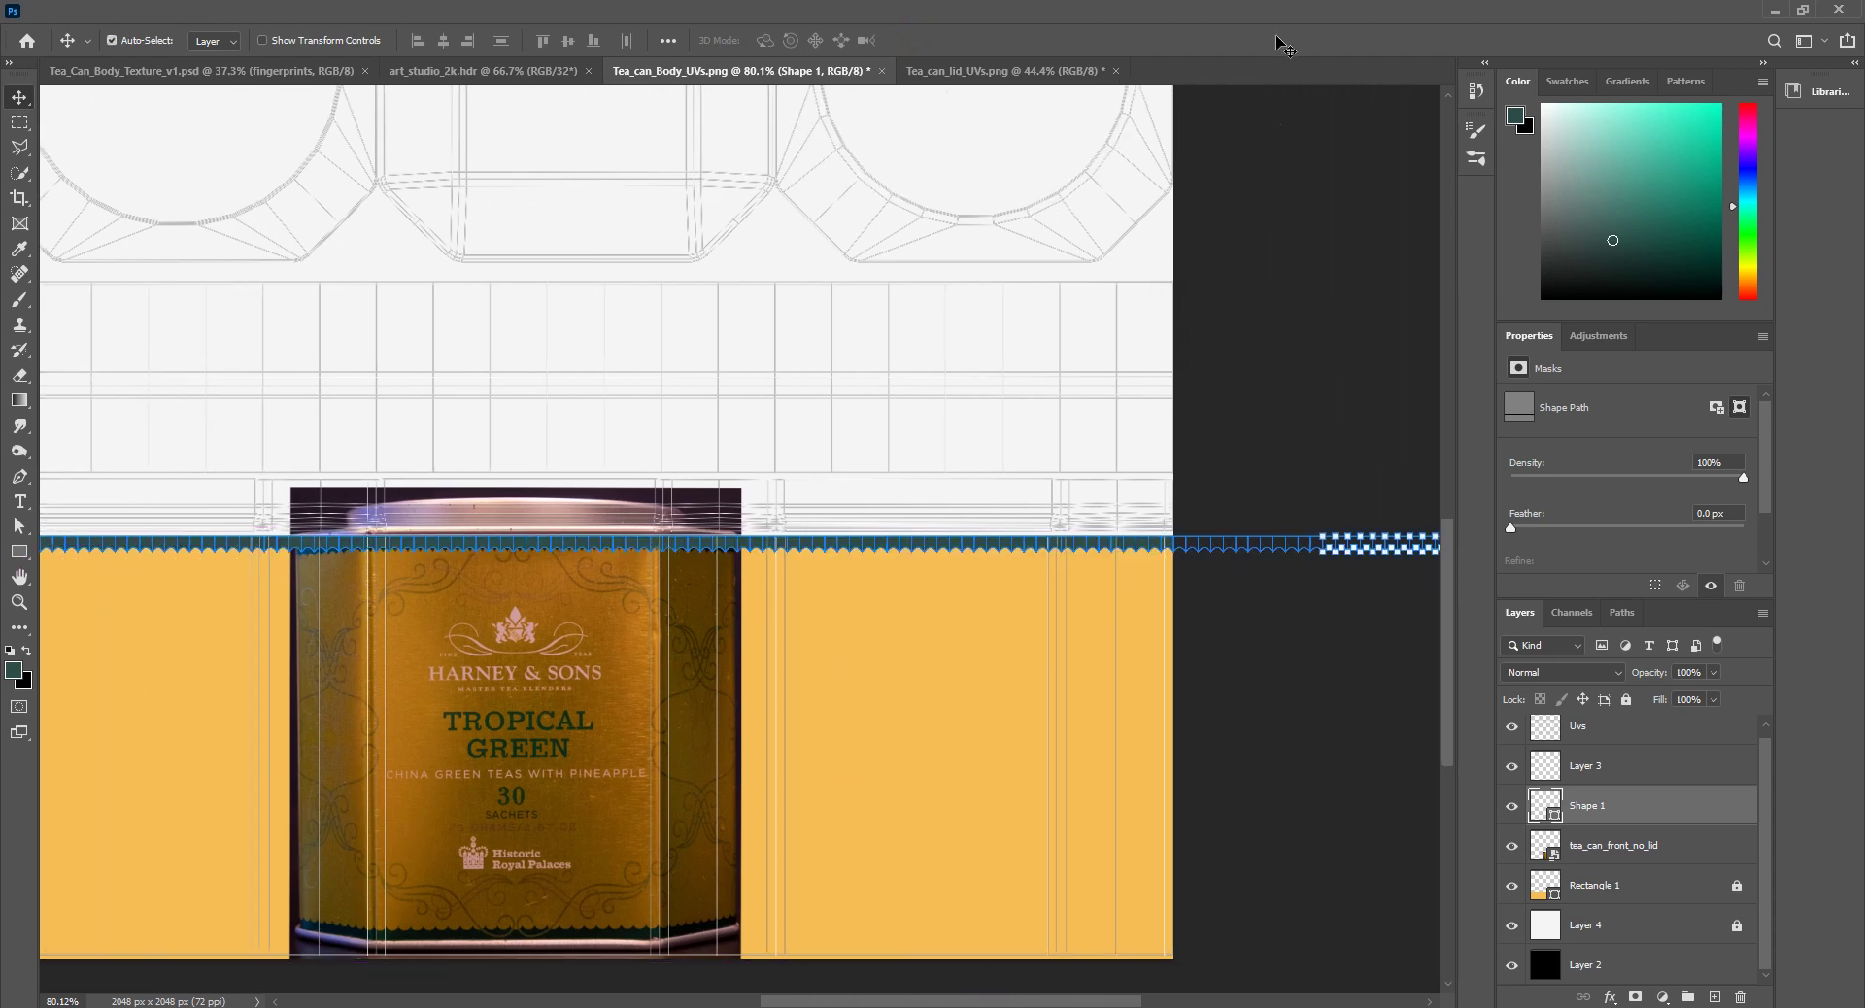
Step: Examine up close how the scallops meet the right and left edges of the canvas
{"action": "scroll", "coordinate": [1214, 476], "scroll_direction": "up", "scroll_amount": 8, "text": "alt"}
{"action": "scroll", "coordinate": [1110, 724], "scroll_direction": "up", "scroll_amount": 6, "text": "alt"}
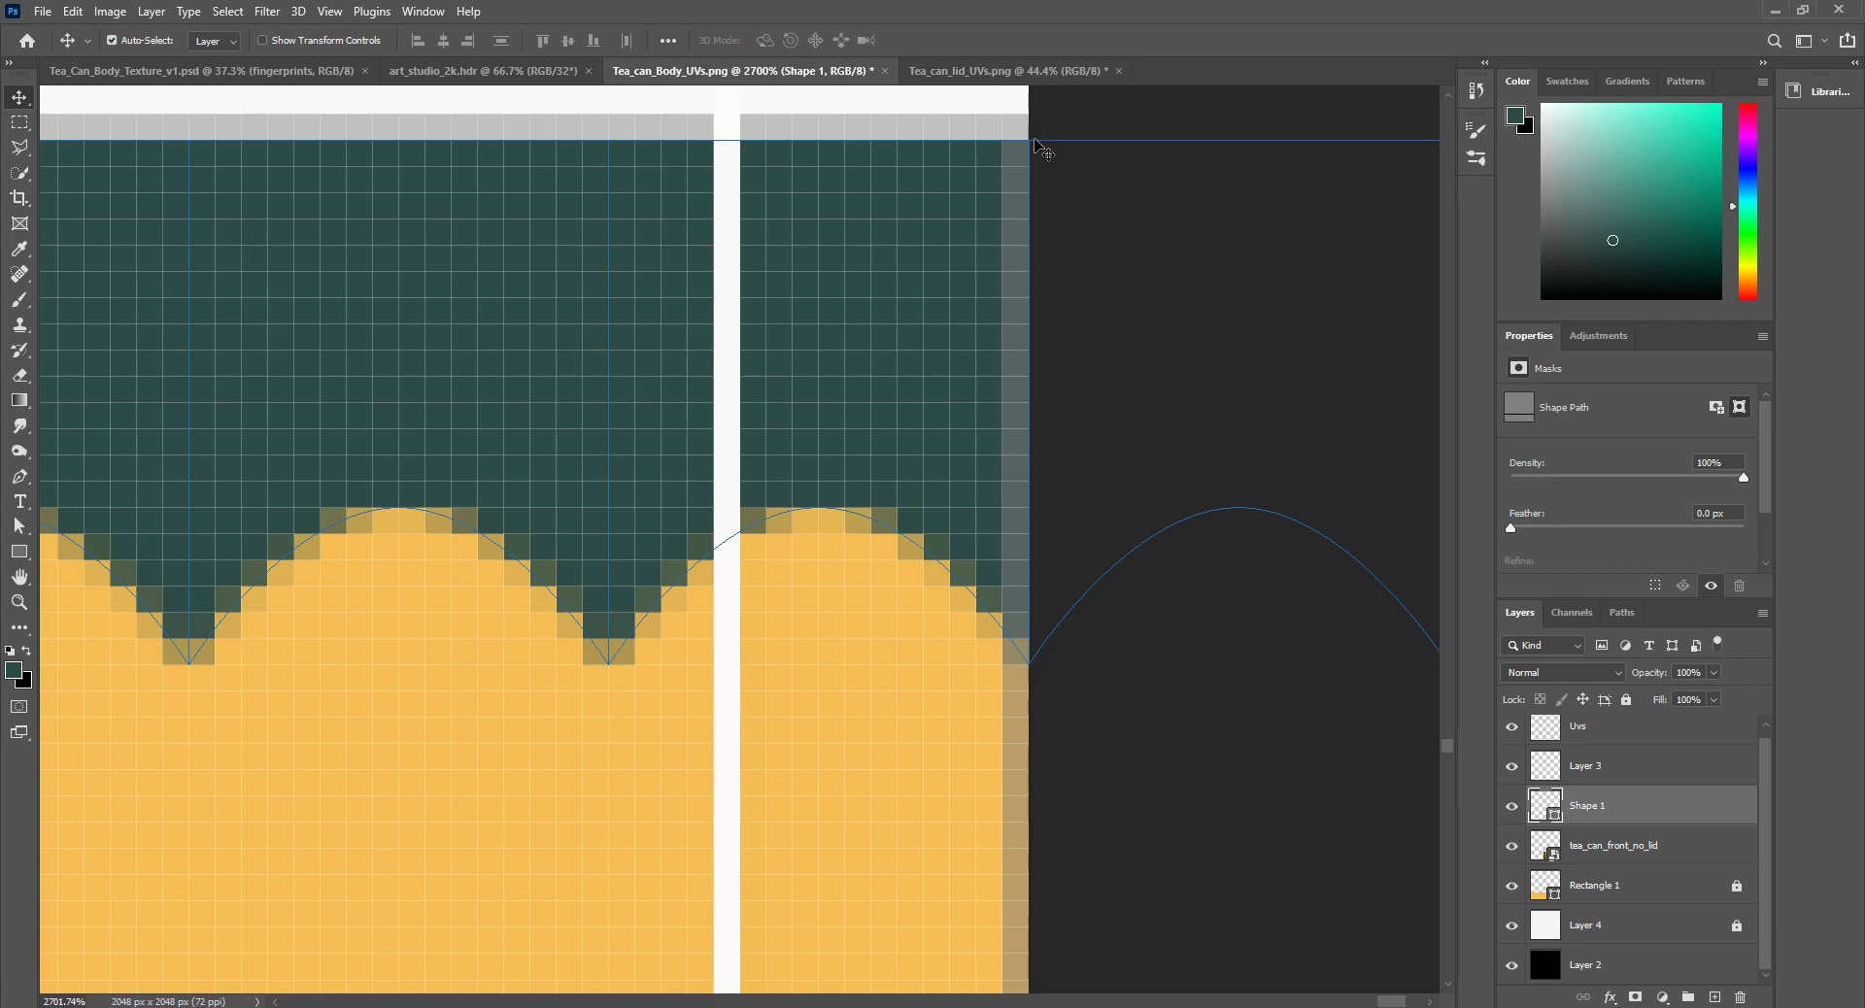
{"action": "scroll", "coordinate": [850, 583], "scroll_direction": "down", "scroll_amount": 2, "text": "alt"}
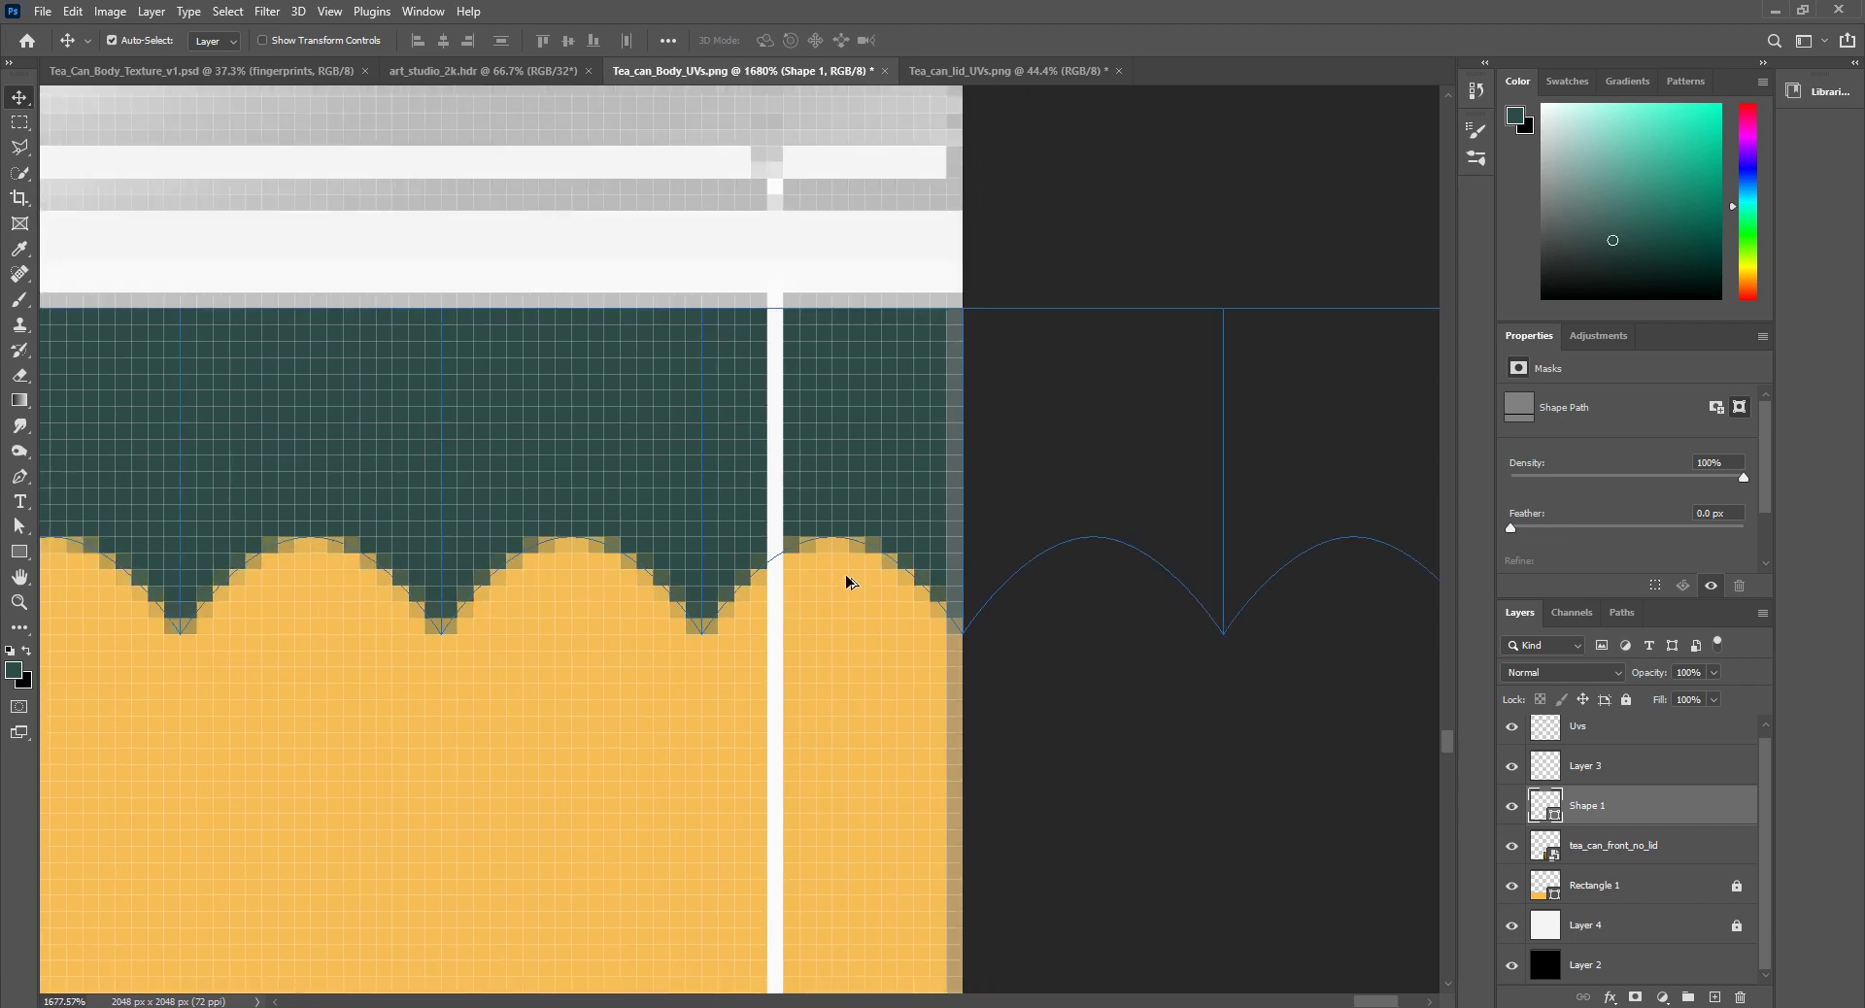
{"action": "scroll", "coordinate": [846, 582], "scroll_direction": "down", "scroll_amount": 3, "text": "alt"}
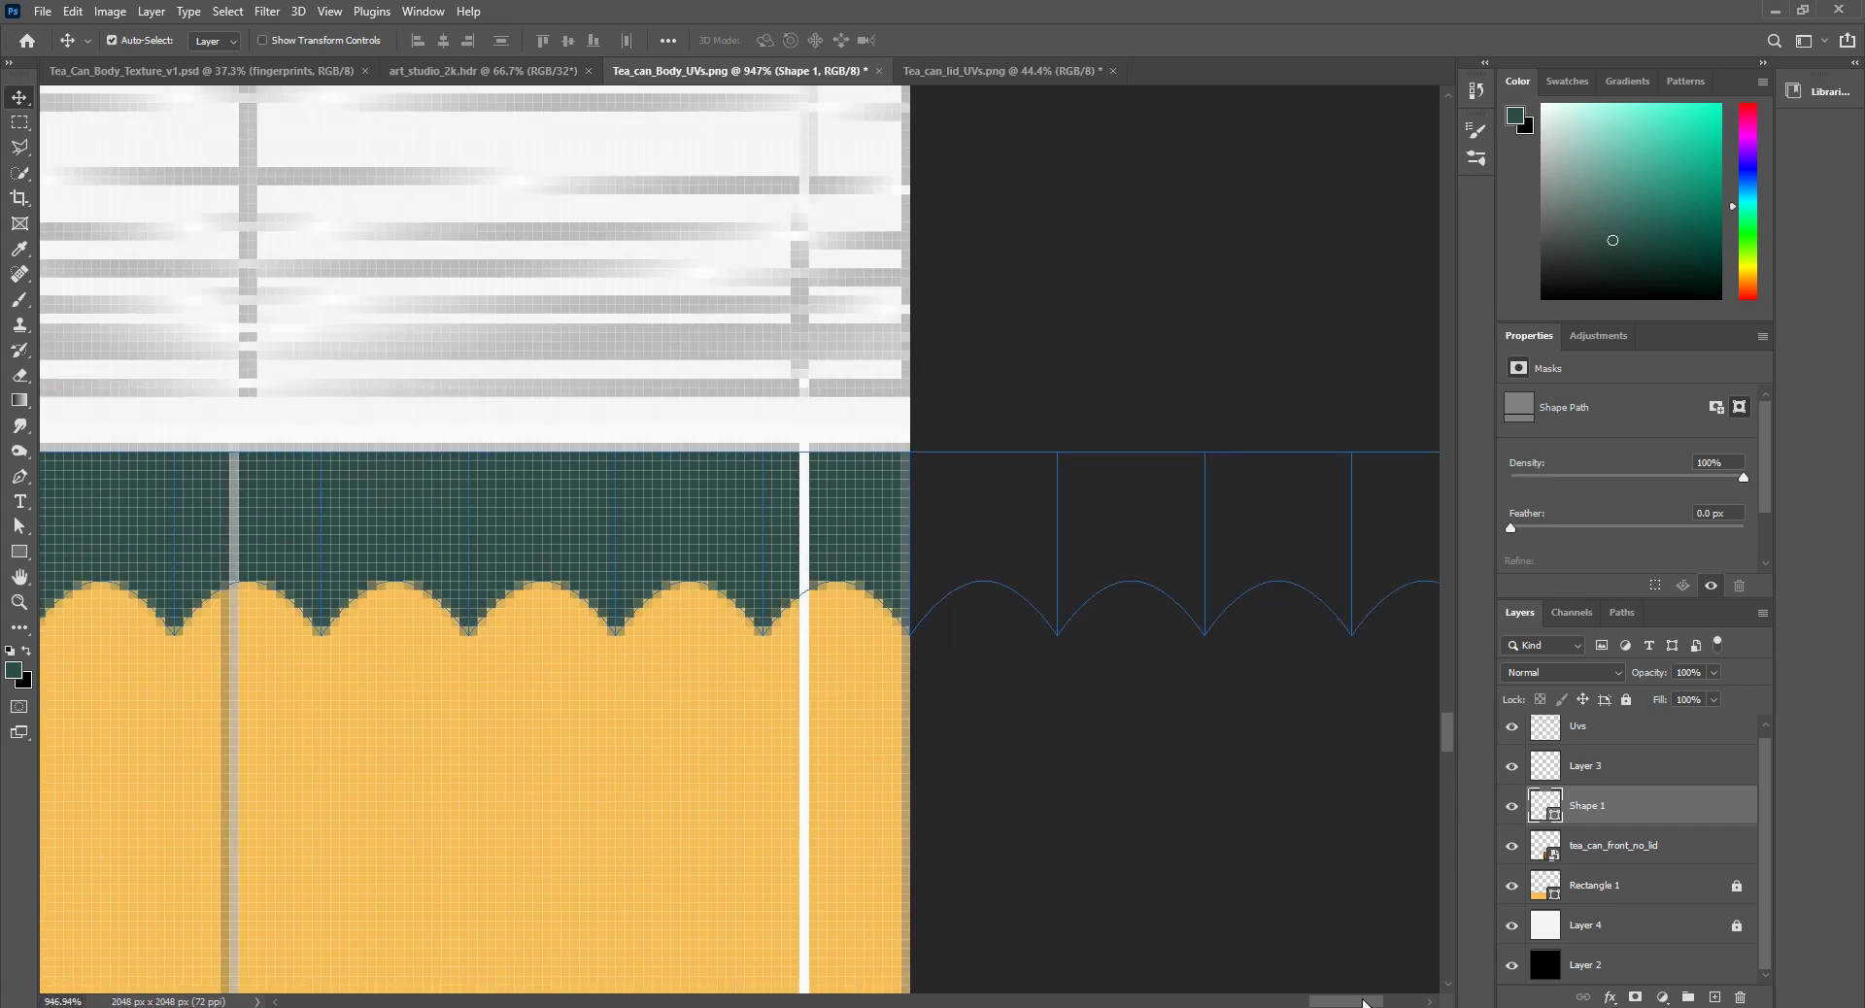
{"action": "scroll", "coordinate": [945, 948], "scroll_direction": "down", "scroll_amount": 5, "text": "alt"}
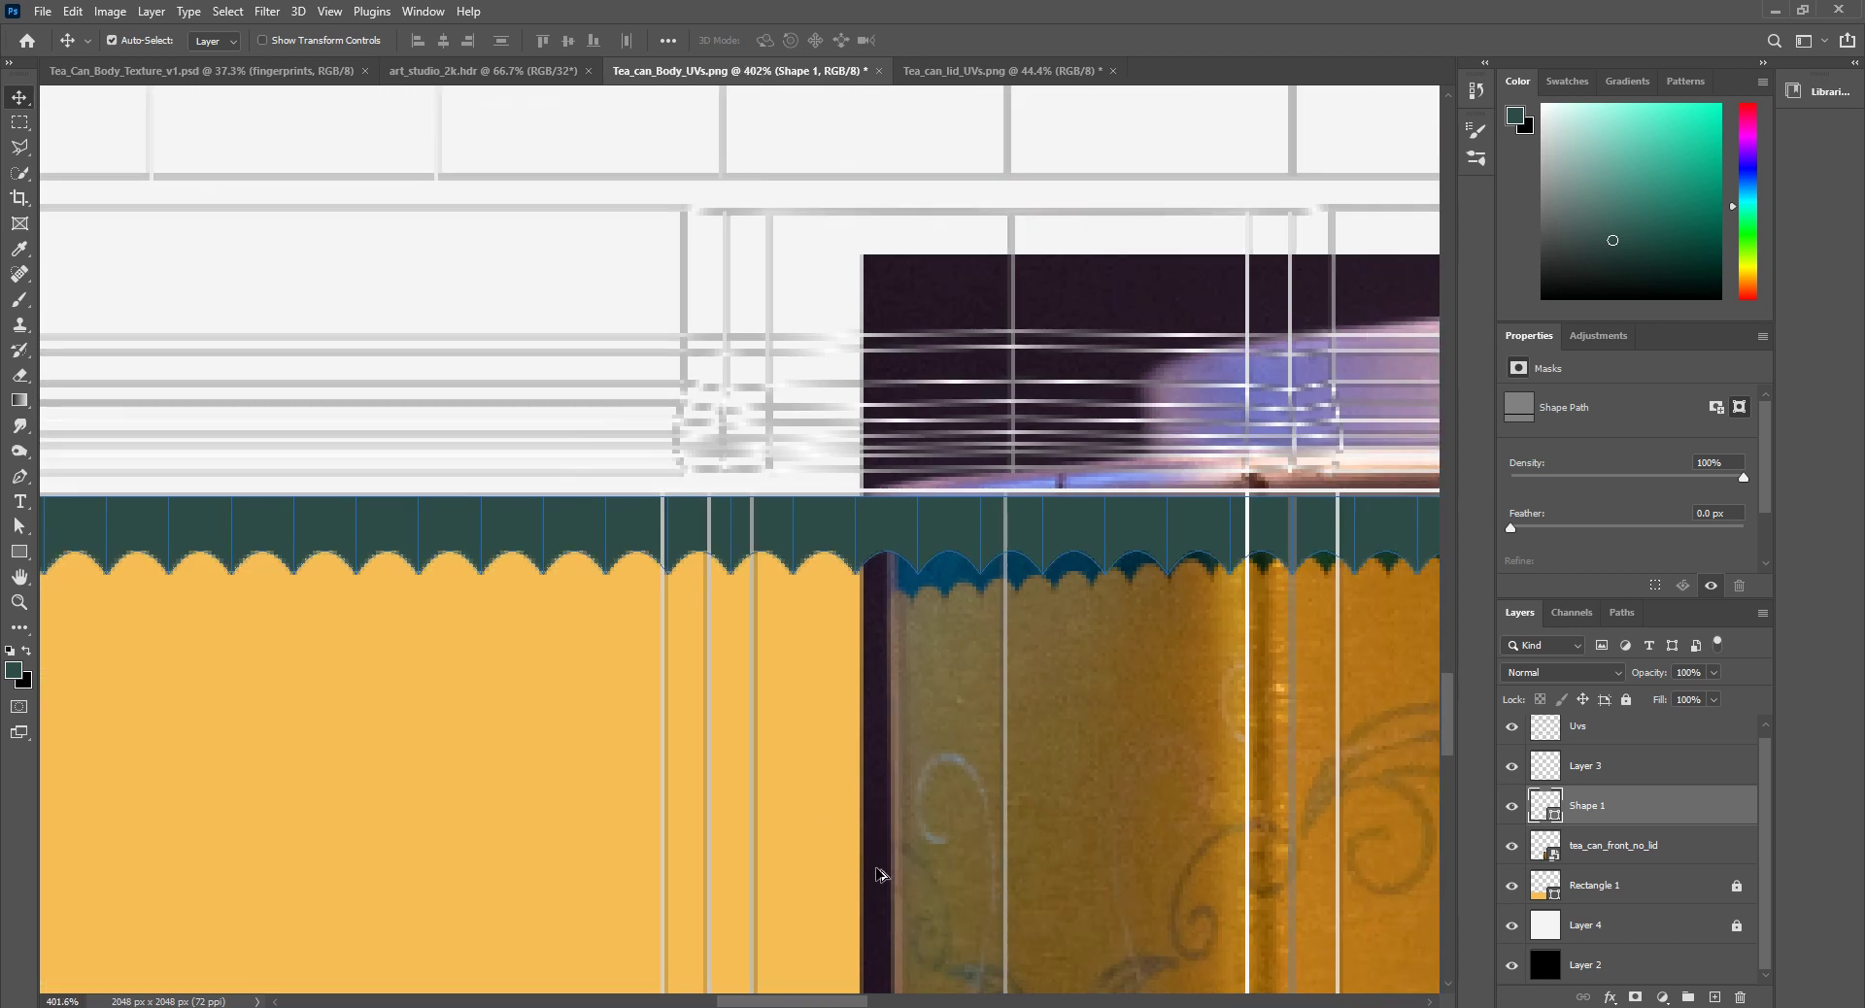
{"action": "left_click_drag", "start_coordinate": [840, 1000], "coordinate": [468, 937]}
{"action": "scroll", "coordinate": [767, 520], "scroll_direction": "up", "scroll_amount": 6, "text": "alt"}
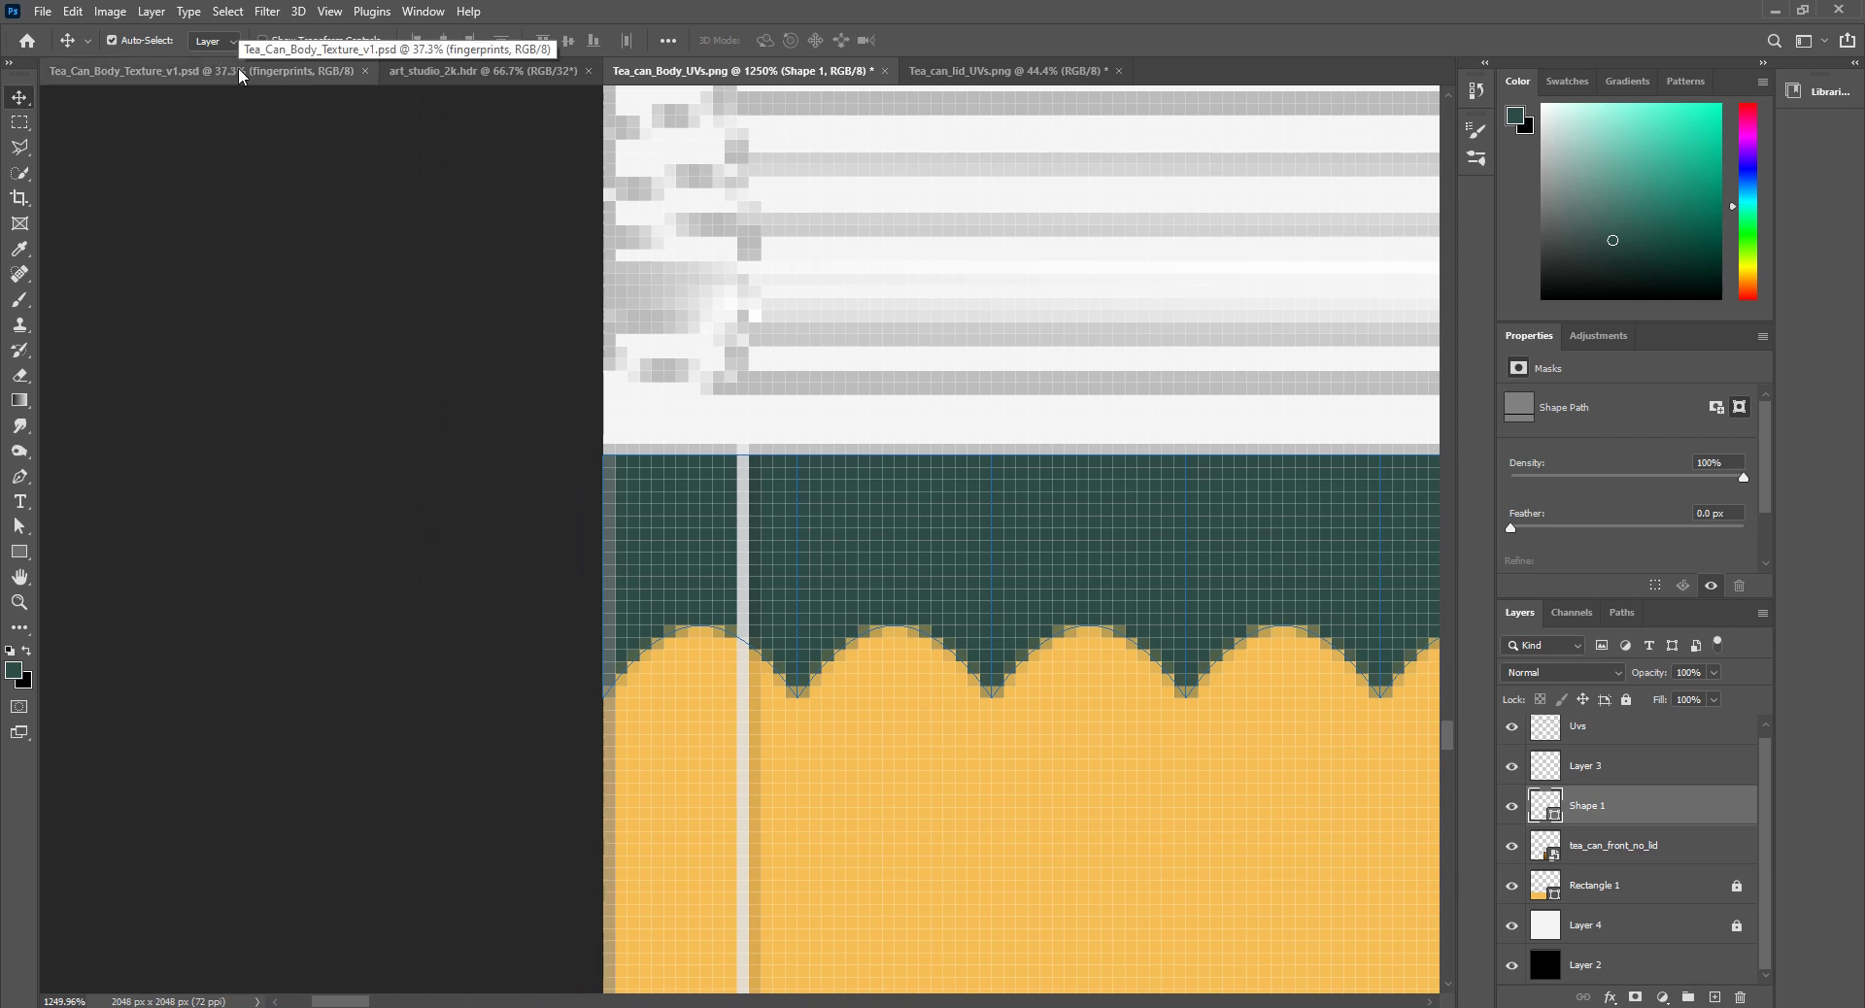
Step: Examine the scalloped border in the finished Tea_Can_Body_Texture_v1.psd for comparison and return to Tea_can_Body_UVs.png
{"action": "left_click", "coordinate": [237, 67]}
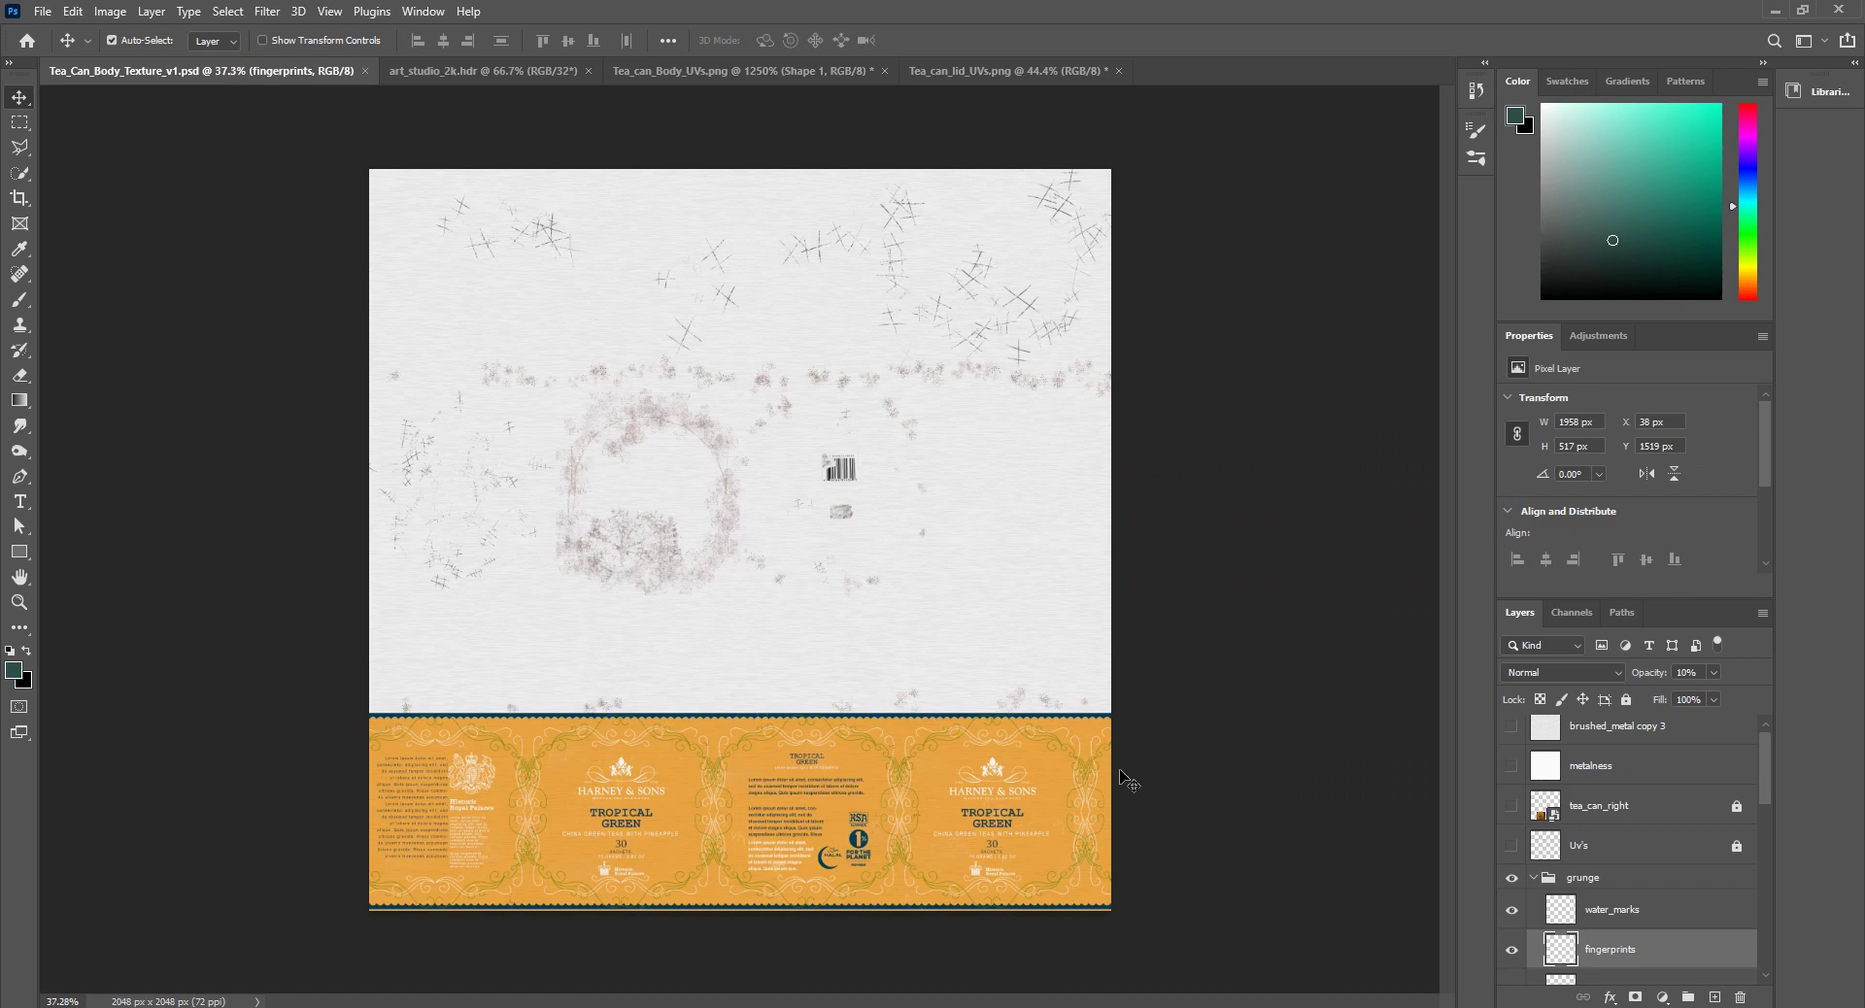
{"action": "scroll", "coordinate": [1110, 741], "scroll_direction": "up", "scroll_amount": 4, "text": "alt"}
{"action": "scroll", "coordinate": [1231, 783], "scroll_direction": "up", "scroll_amount": 8, "text": "alt"}
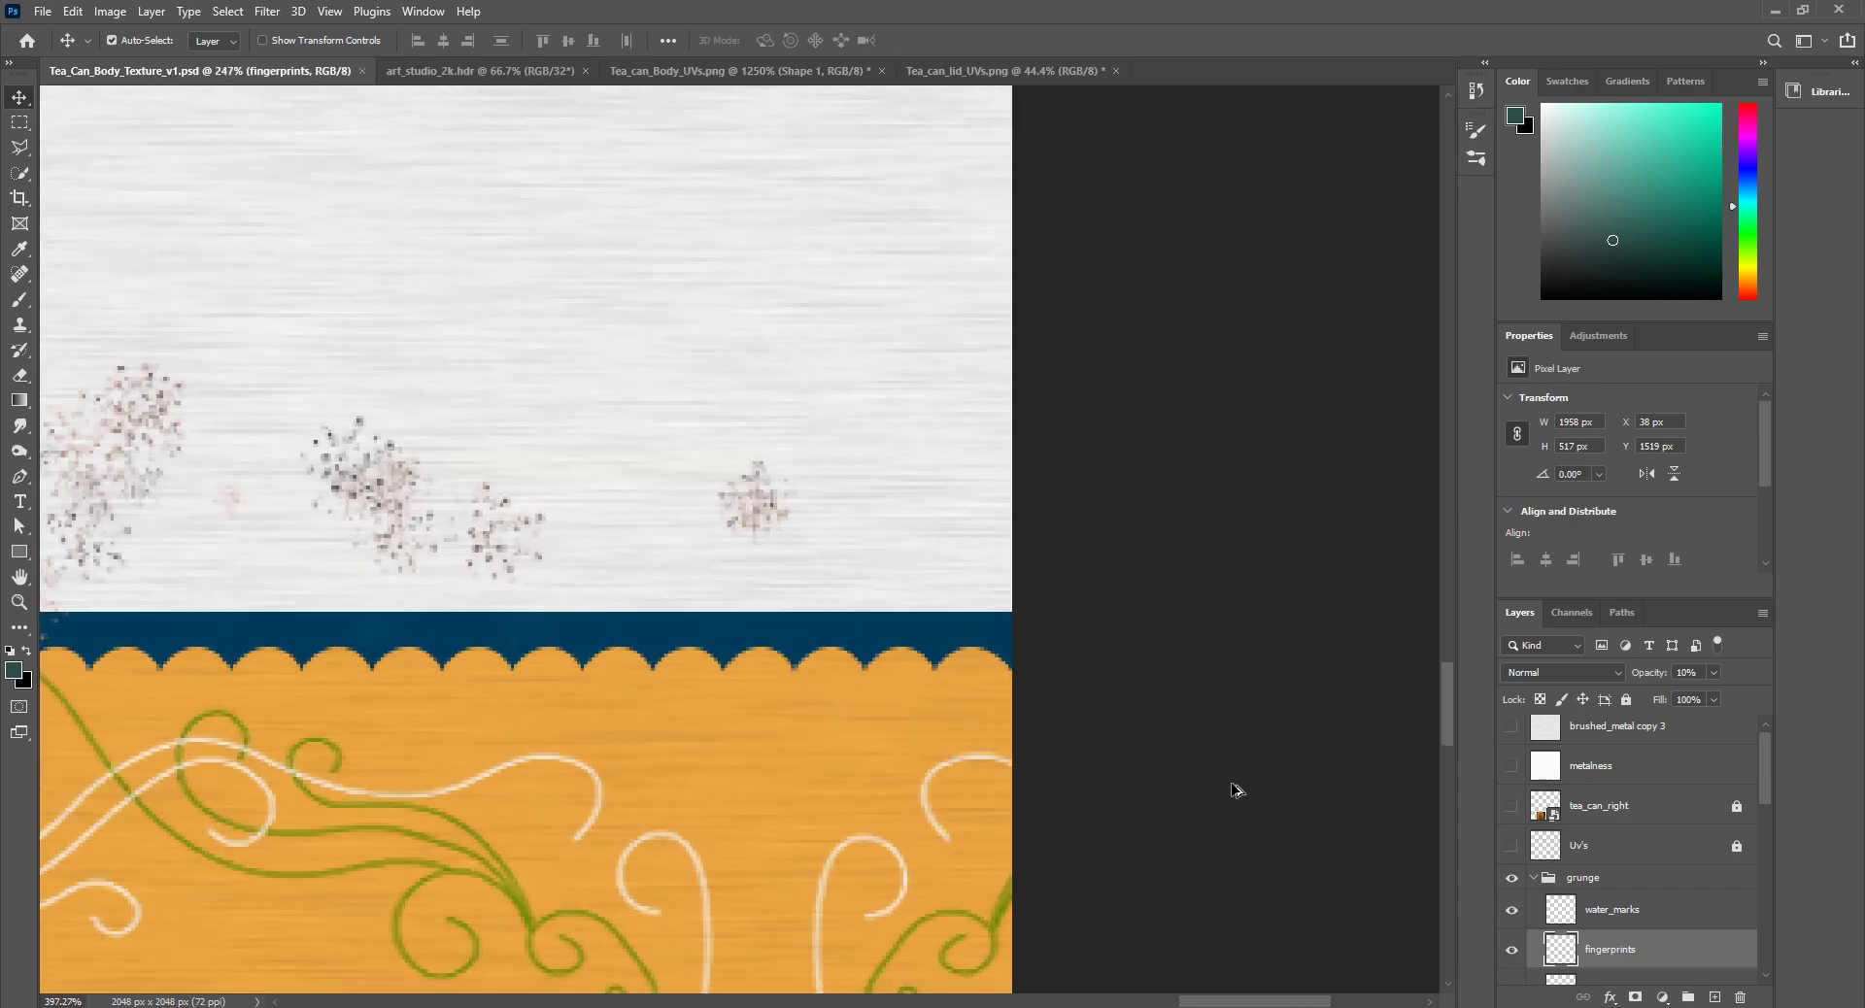
{"action": "scroll", "coordinate": [945, 610], "scroll_direction": "up", "scroll_amount": 2, "text": "alt"}
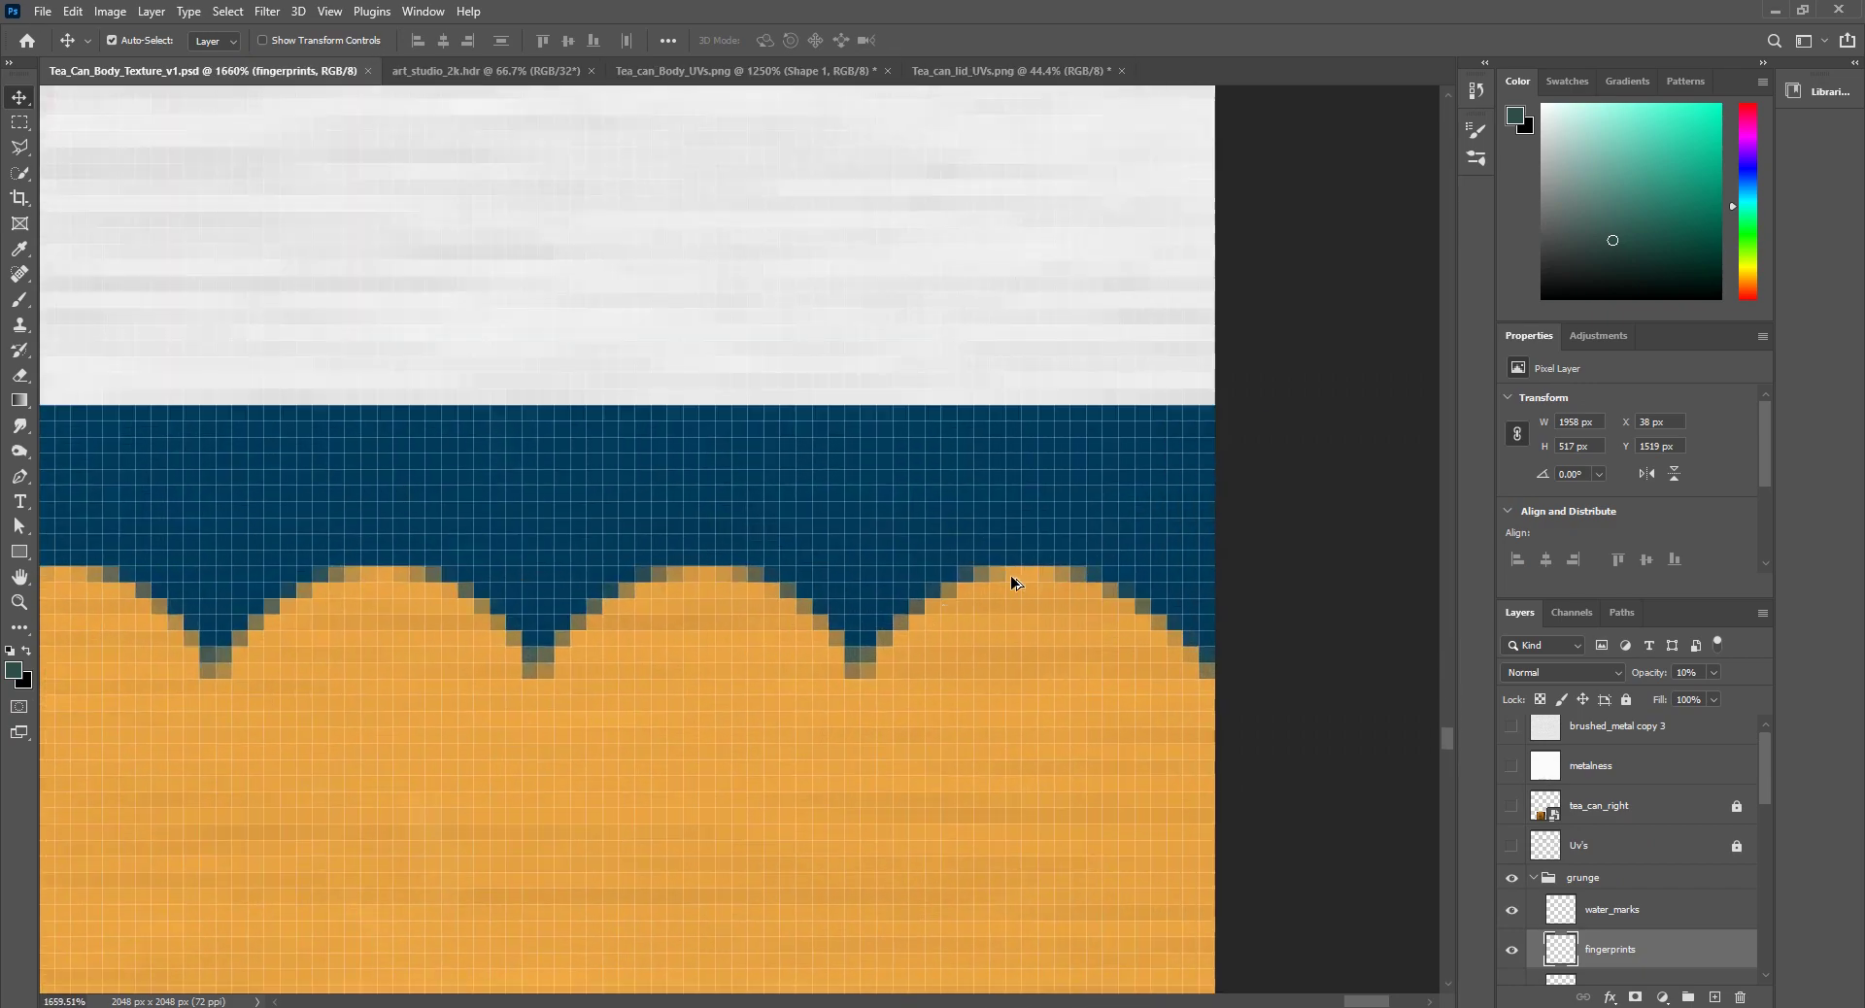
{"action": "scroll", "coordinate": [1116, 611], "scroll_direction": "down", "scroll_amount": 2, "text": "alt"}
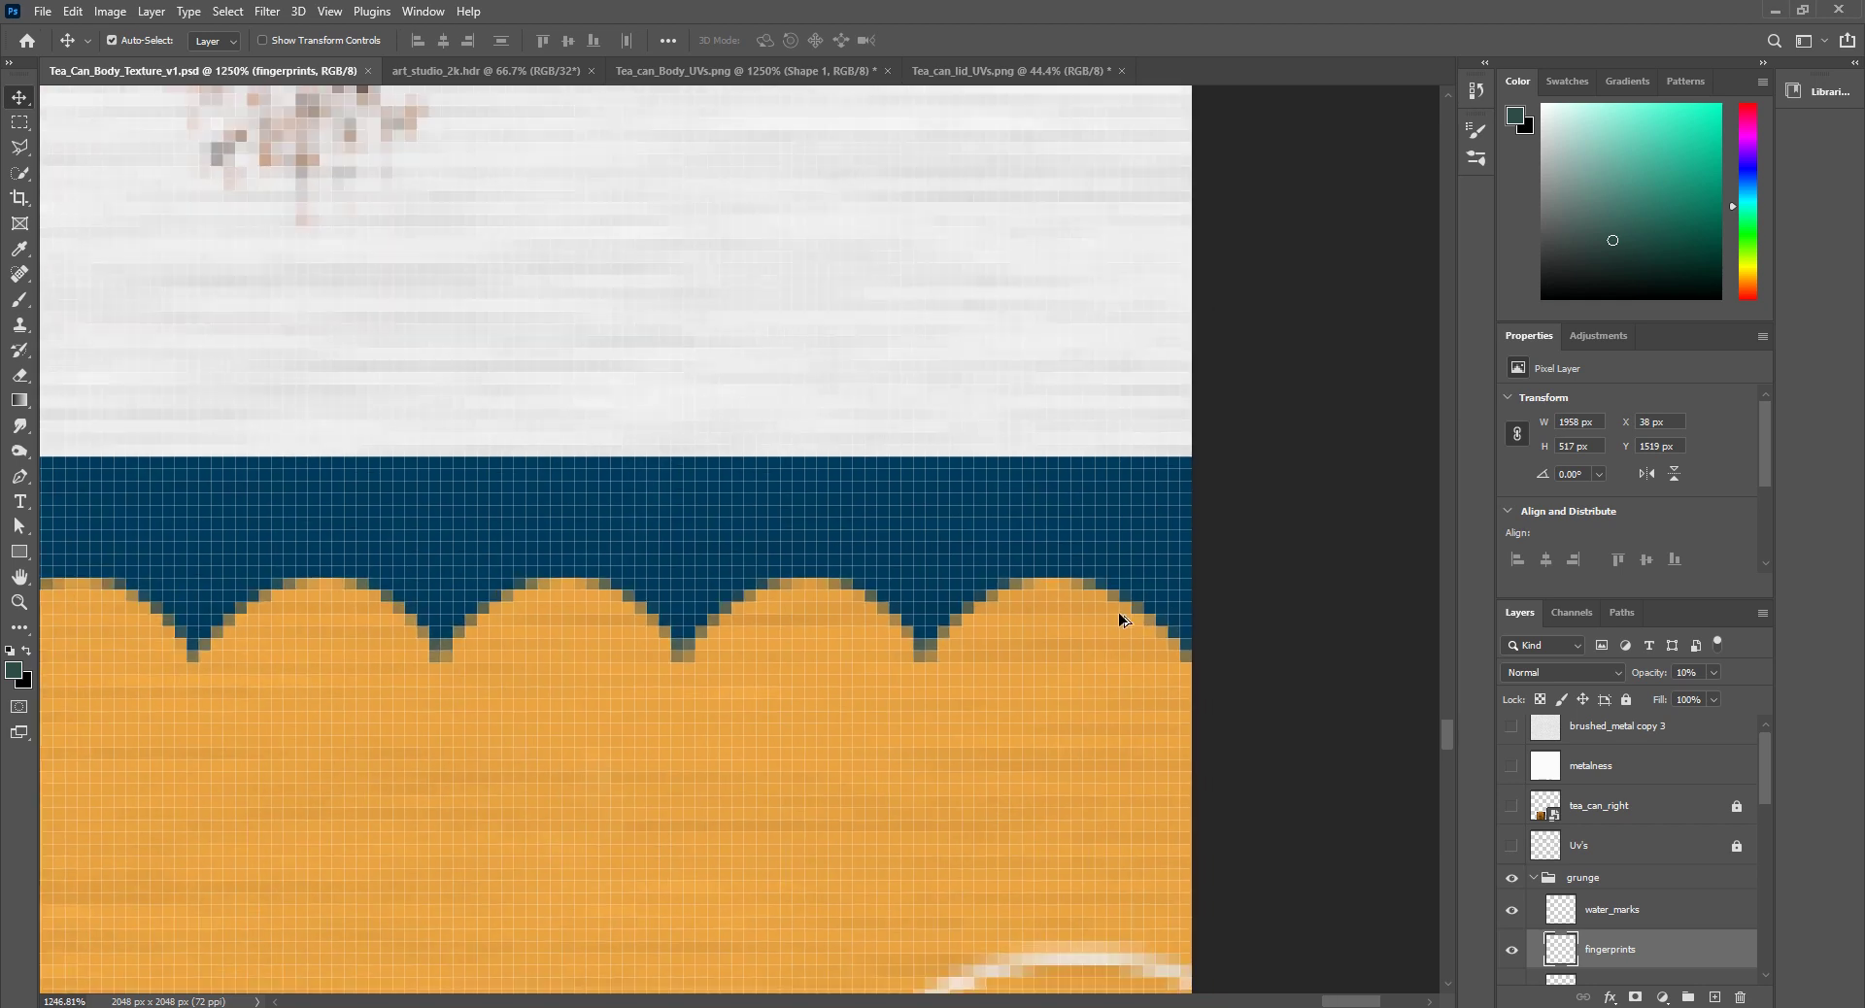
{"action": "scroll", "coordinate": [1151, 594], "scroll_direction": "down", "scroll_amount": 1, "text": "alt"}
{"action": "scroll", "coordinate": [1146, 612], "scroll_direction": "down", "scroll_amount": 6, "text": "alt"}
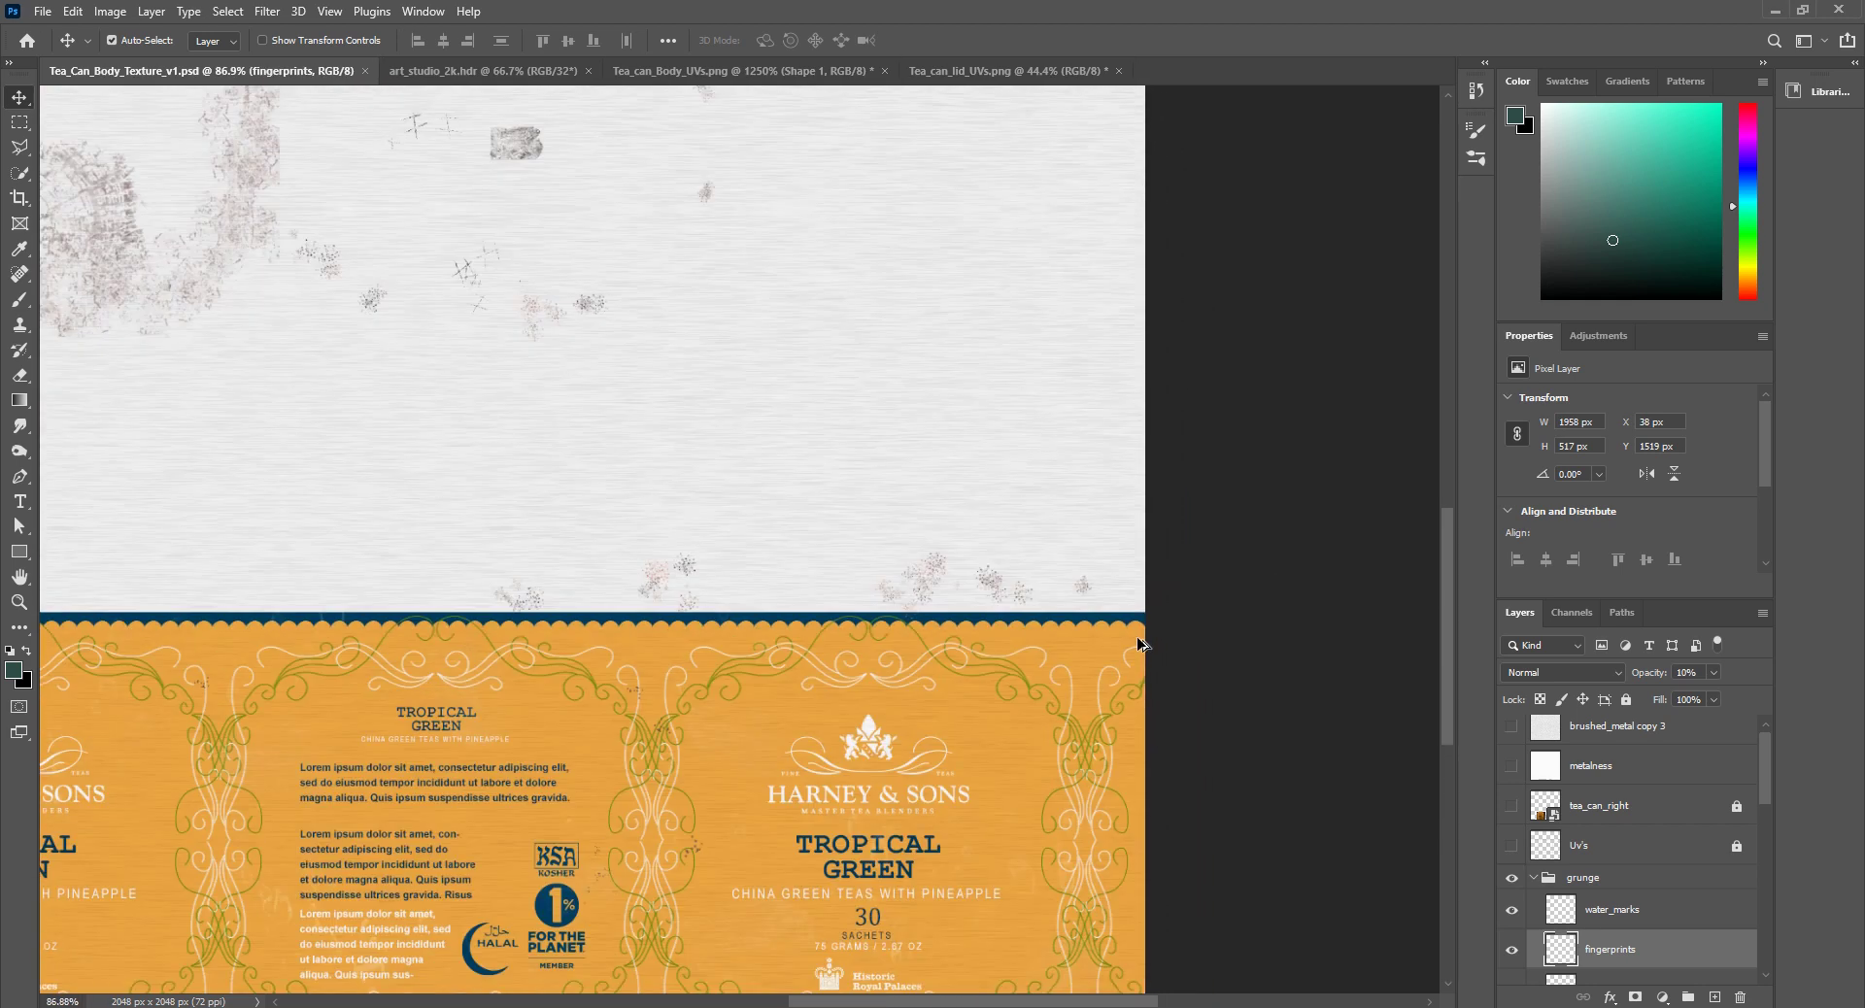
{"action": "scroll", "coordinate": [1138, 643], "scroll_direction": "down", "scroll_amount": 3, "text": "alt"}
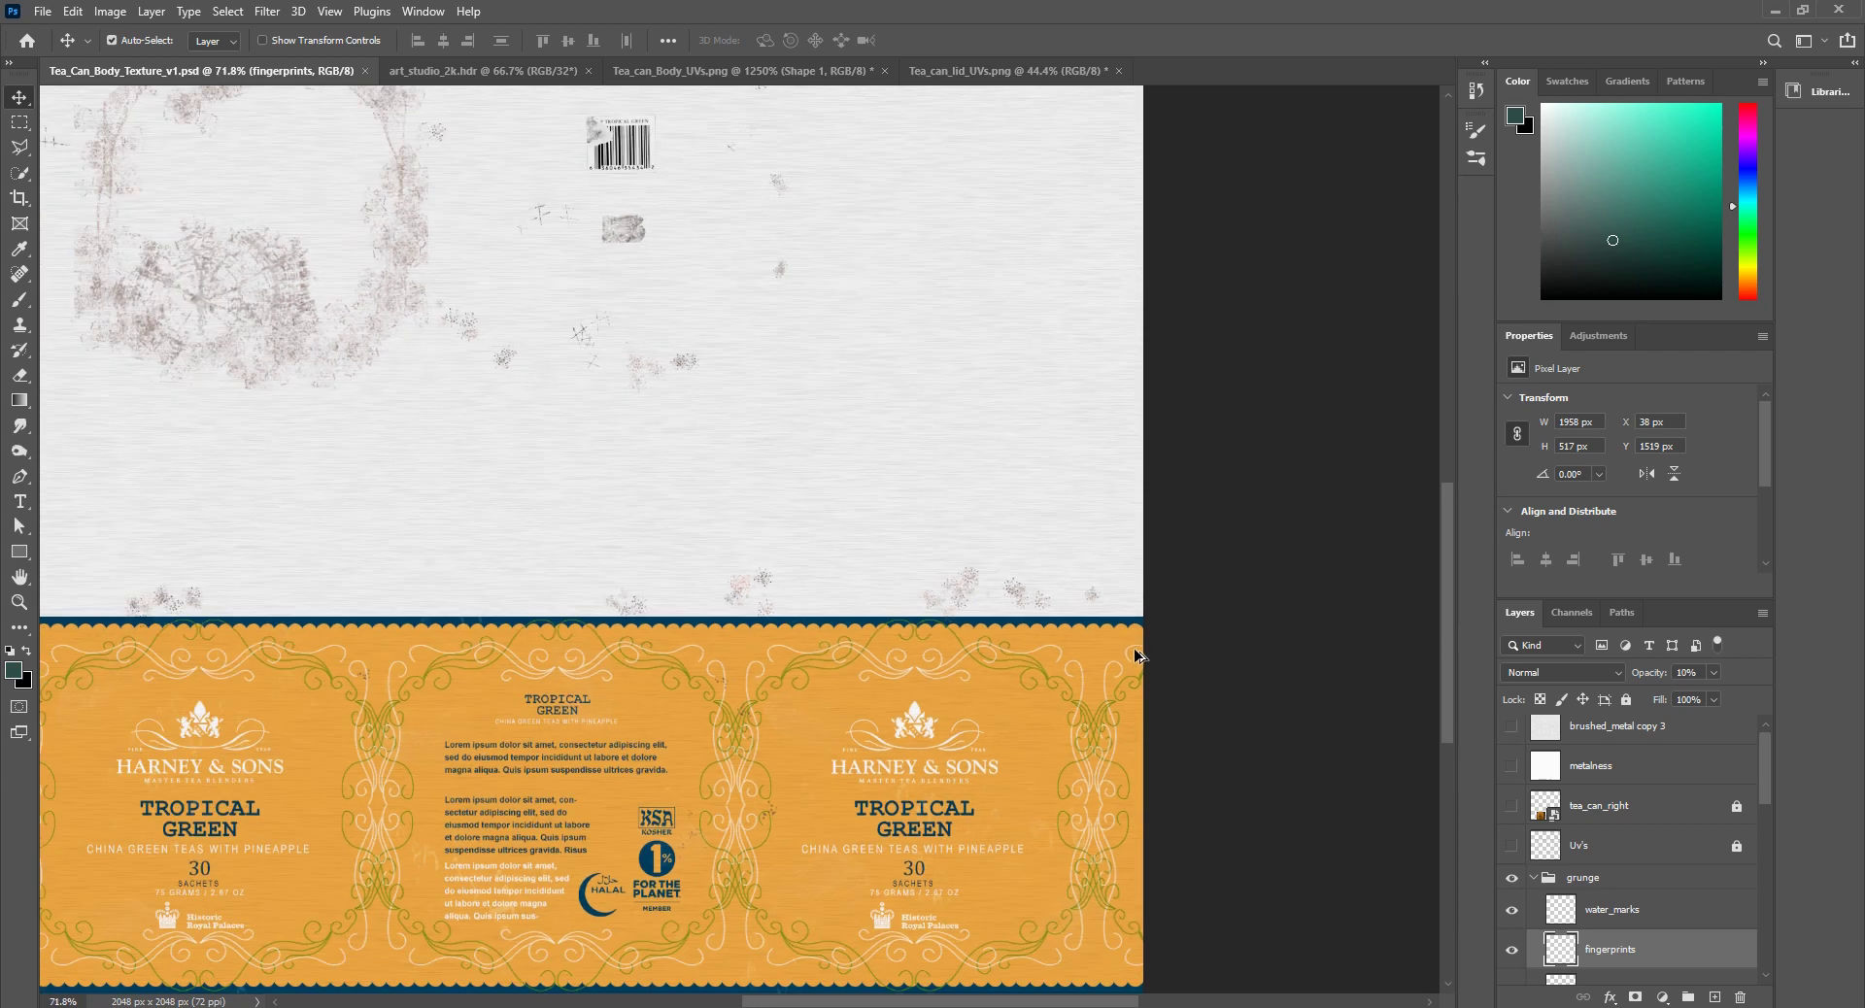
{"action": "scroll", "coordinate": [1102, 658], "scroll_direction": "down", "scroll_amount": 1, "text": "alt"}
{"action": "scroll", "coordinate": [1127, 766], "scroll_direction": "up", "scroll_amount": 1, "text": "alt"}
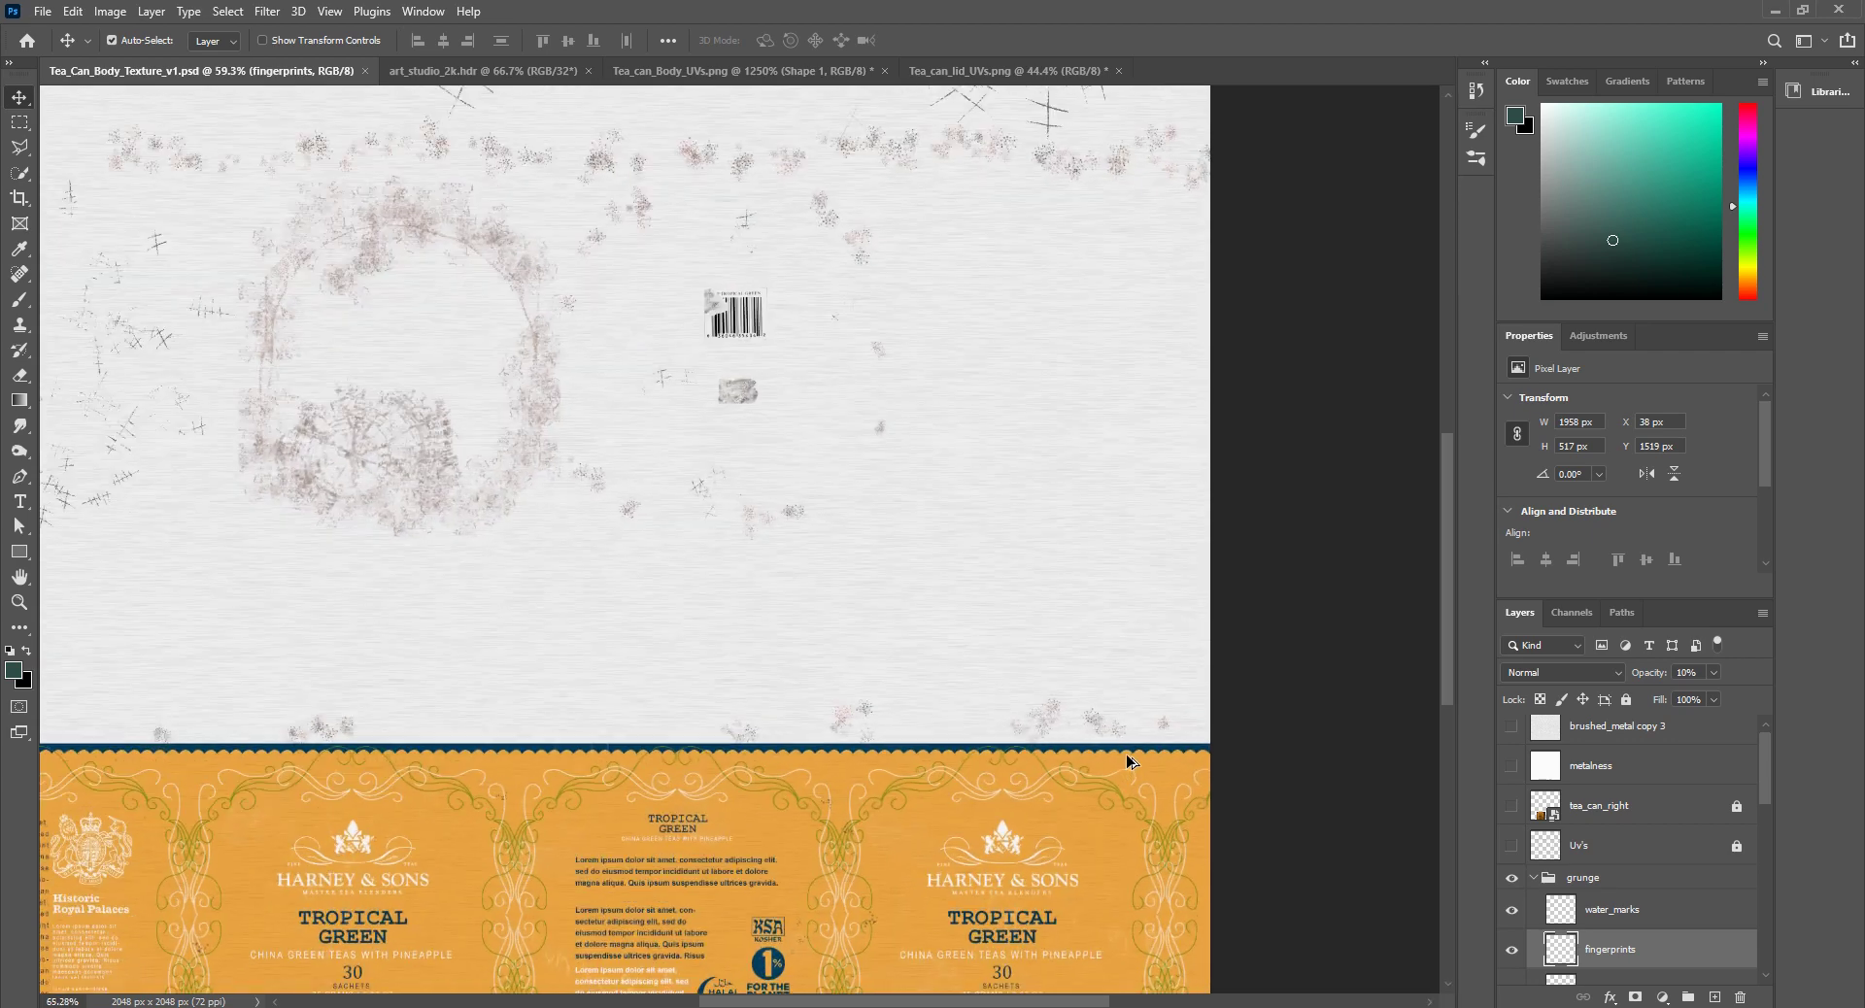
{"action": "scroll", "coordinate": [1127, 765], "scroll_direction": "down", "scroll_amount": 1, "text": "alt"}
{"action": "scroll", "coordinate": [964, 843], "scroll_direction": "down", "scroll_amount": 1, "text": "alt"}
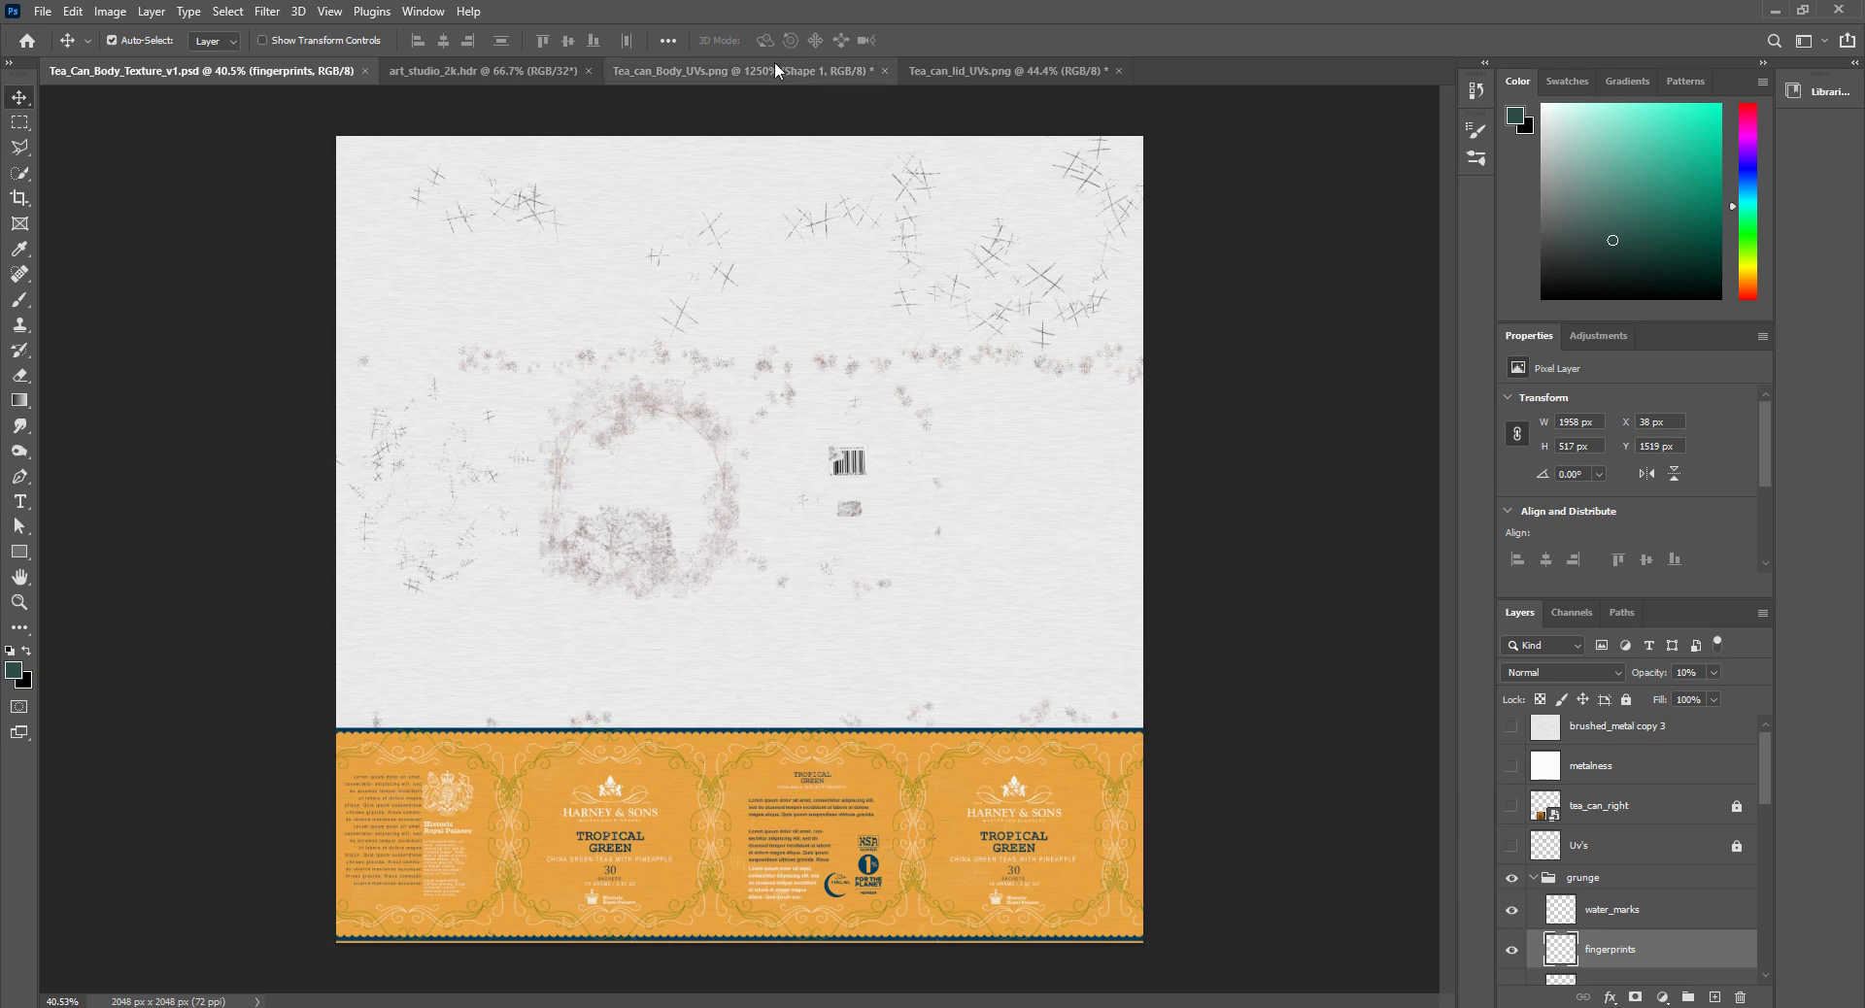
{"action": "left_click", "coordinate": [938, 80]}
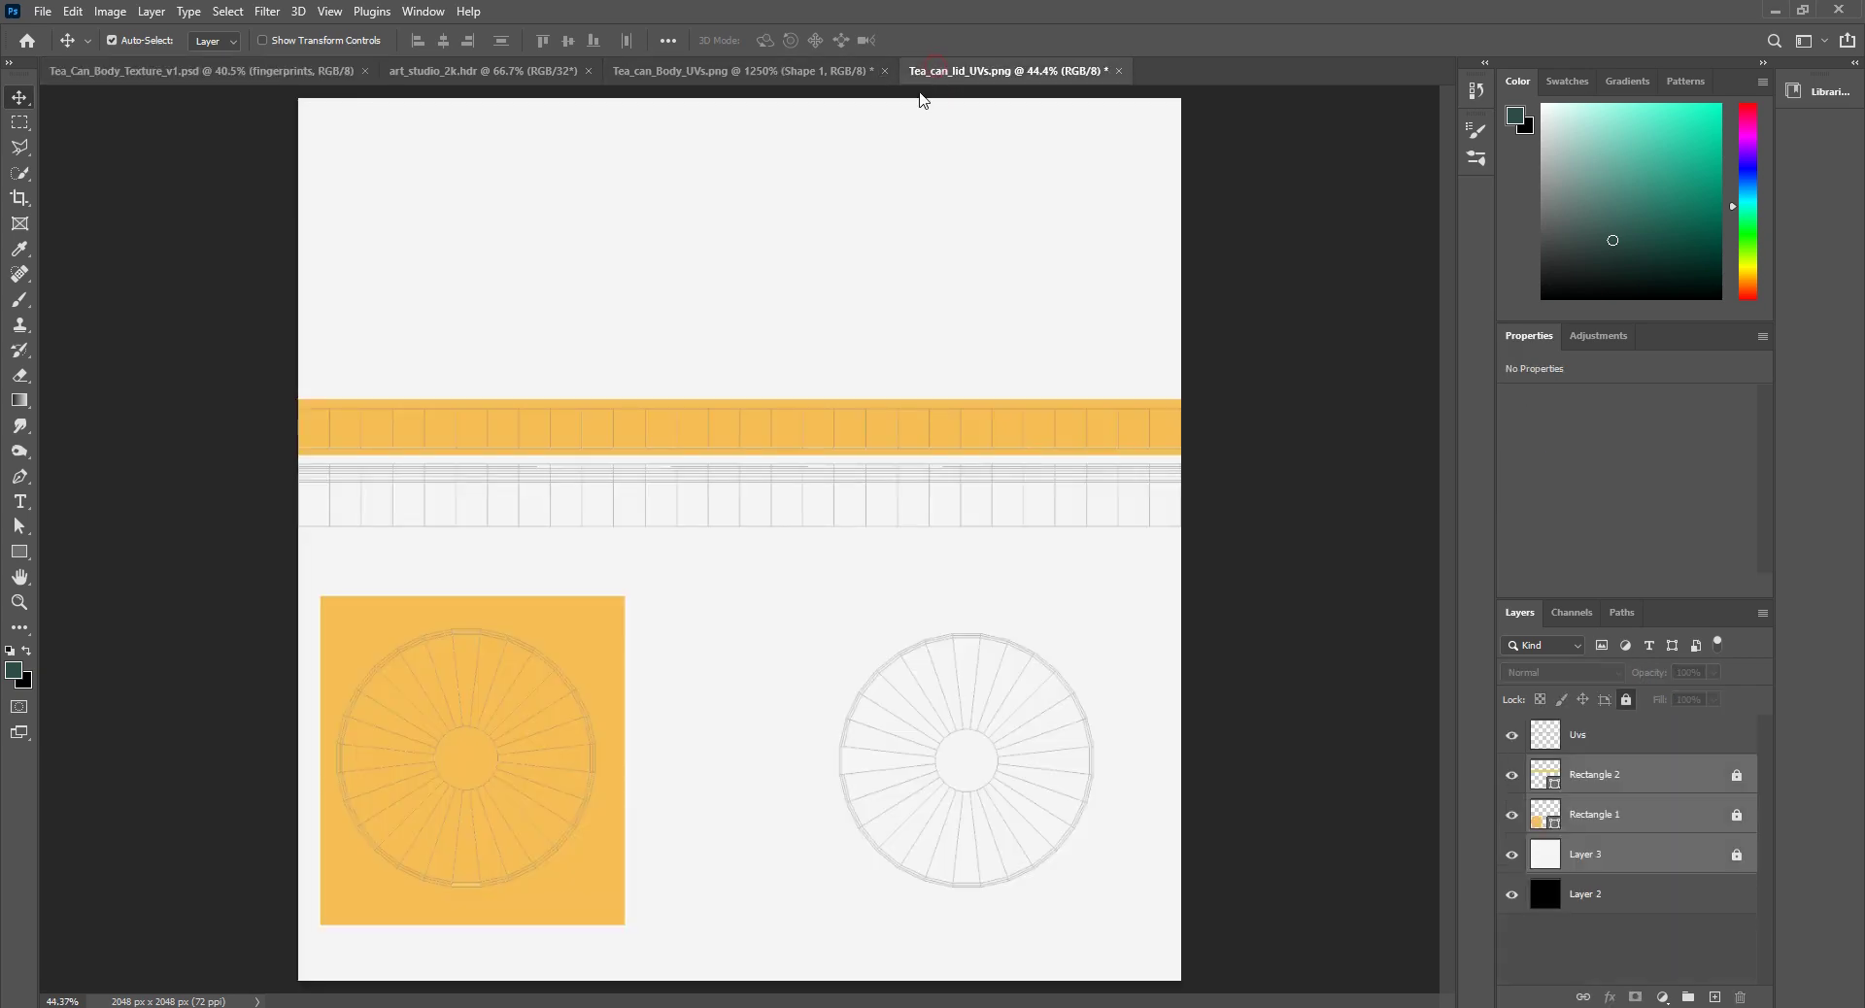
{"action": "left_click", "coordinate": [751, 72]}
Step: Duplicate the scalloped border and place the copy along the lower edge of the yellow-orange strip
{"action": "scroll", "coordinate": [703, 608], "scroll_direction": "down", "scroll_amount": 10, "text": "alt"}
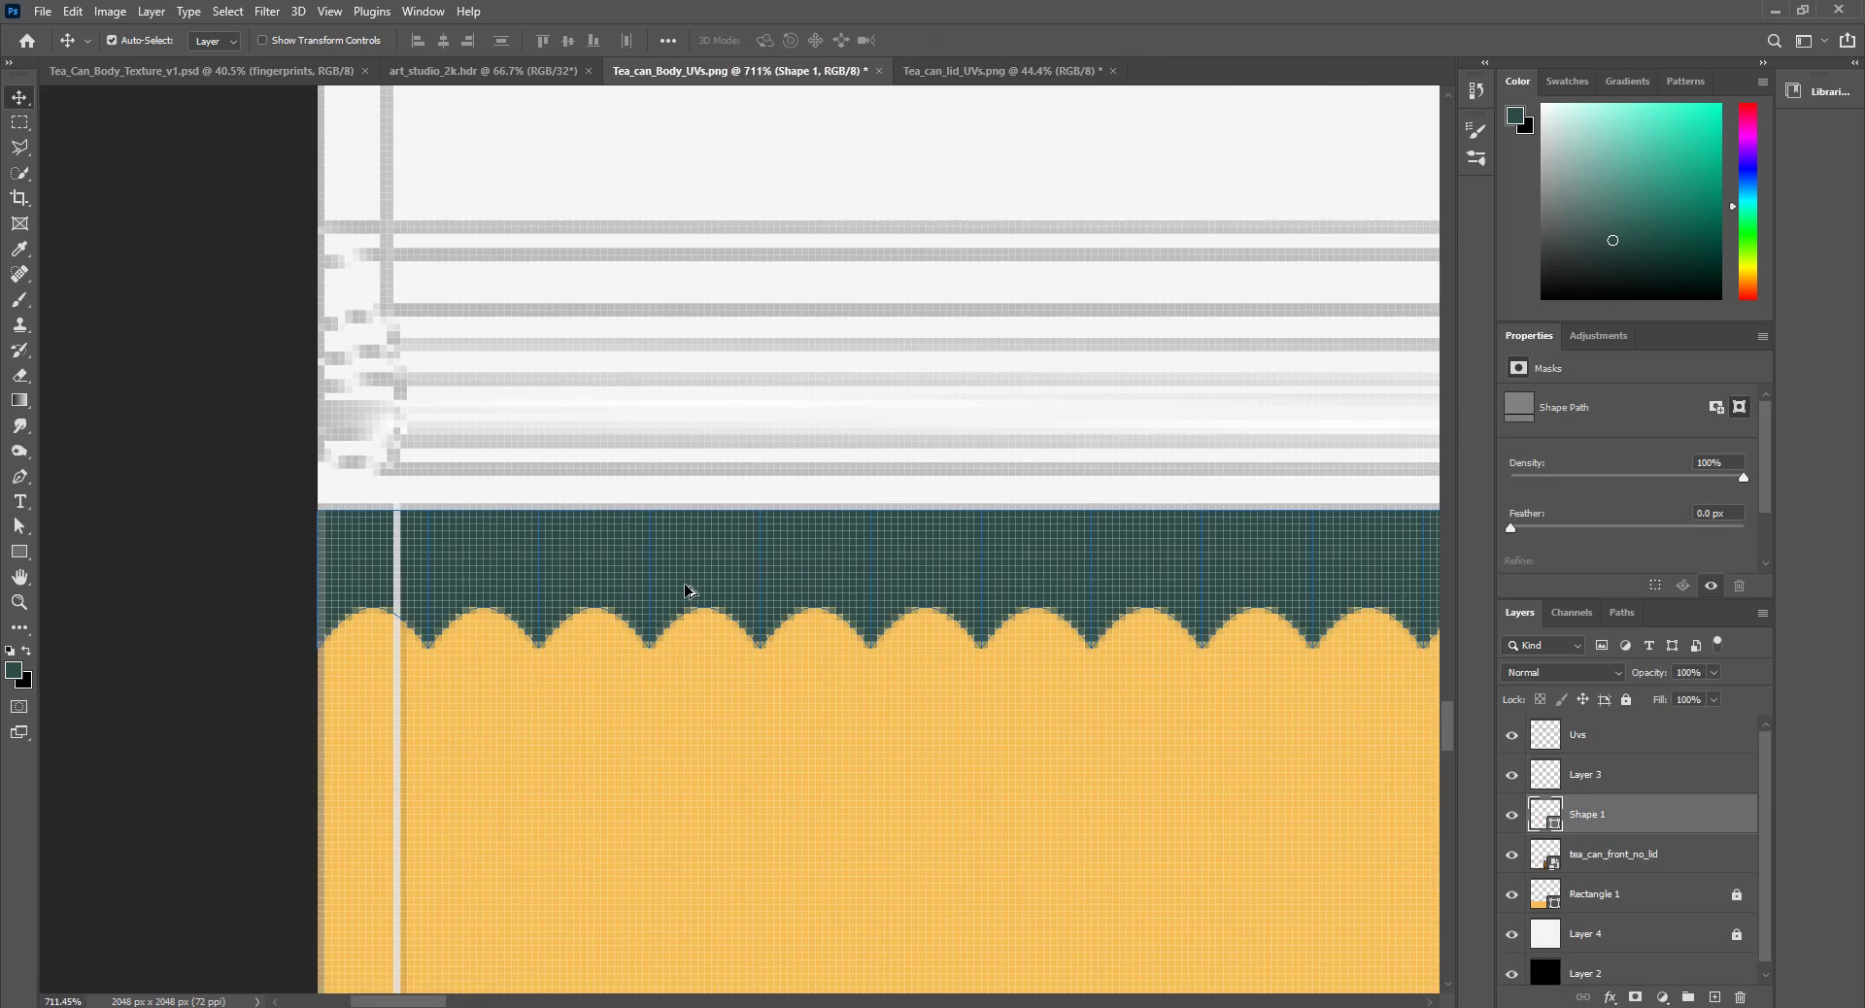
{"action": "scroll", "coordinate": [703, 608], "scroll_direction": "down", "scroll_amount": 6, "text": "alt"}
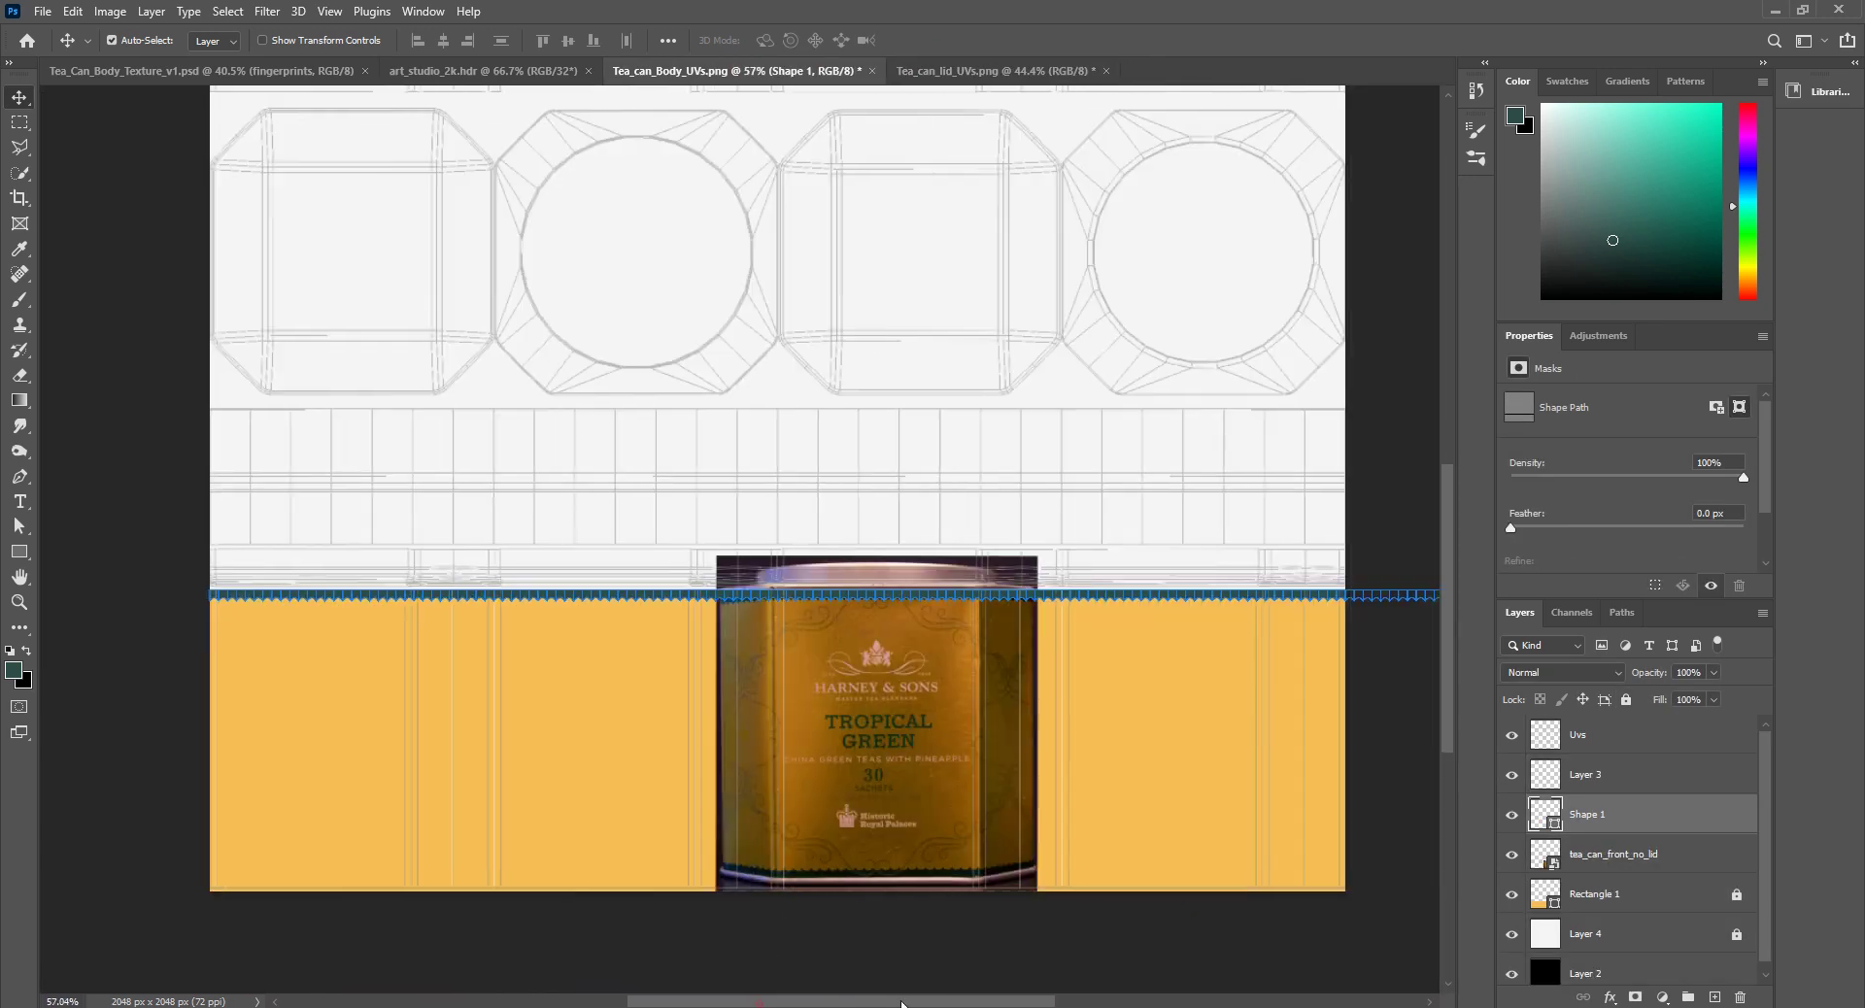
{"action": "left_click_drag", "start_coordinate": [901, 1001], "coordinate": [889, 1005]}
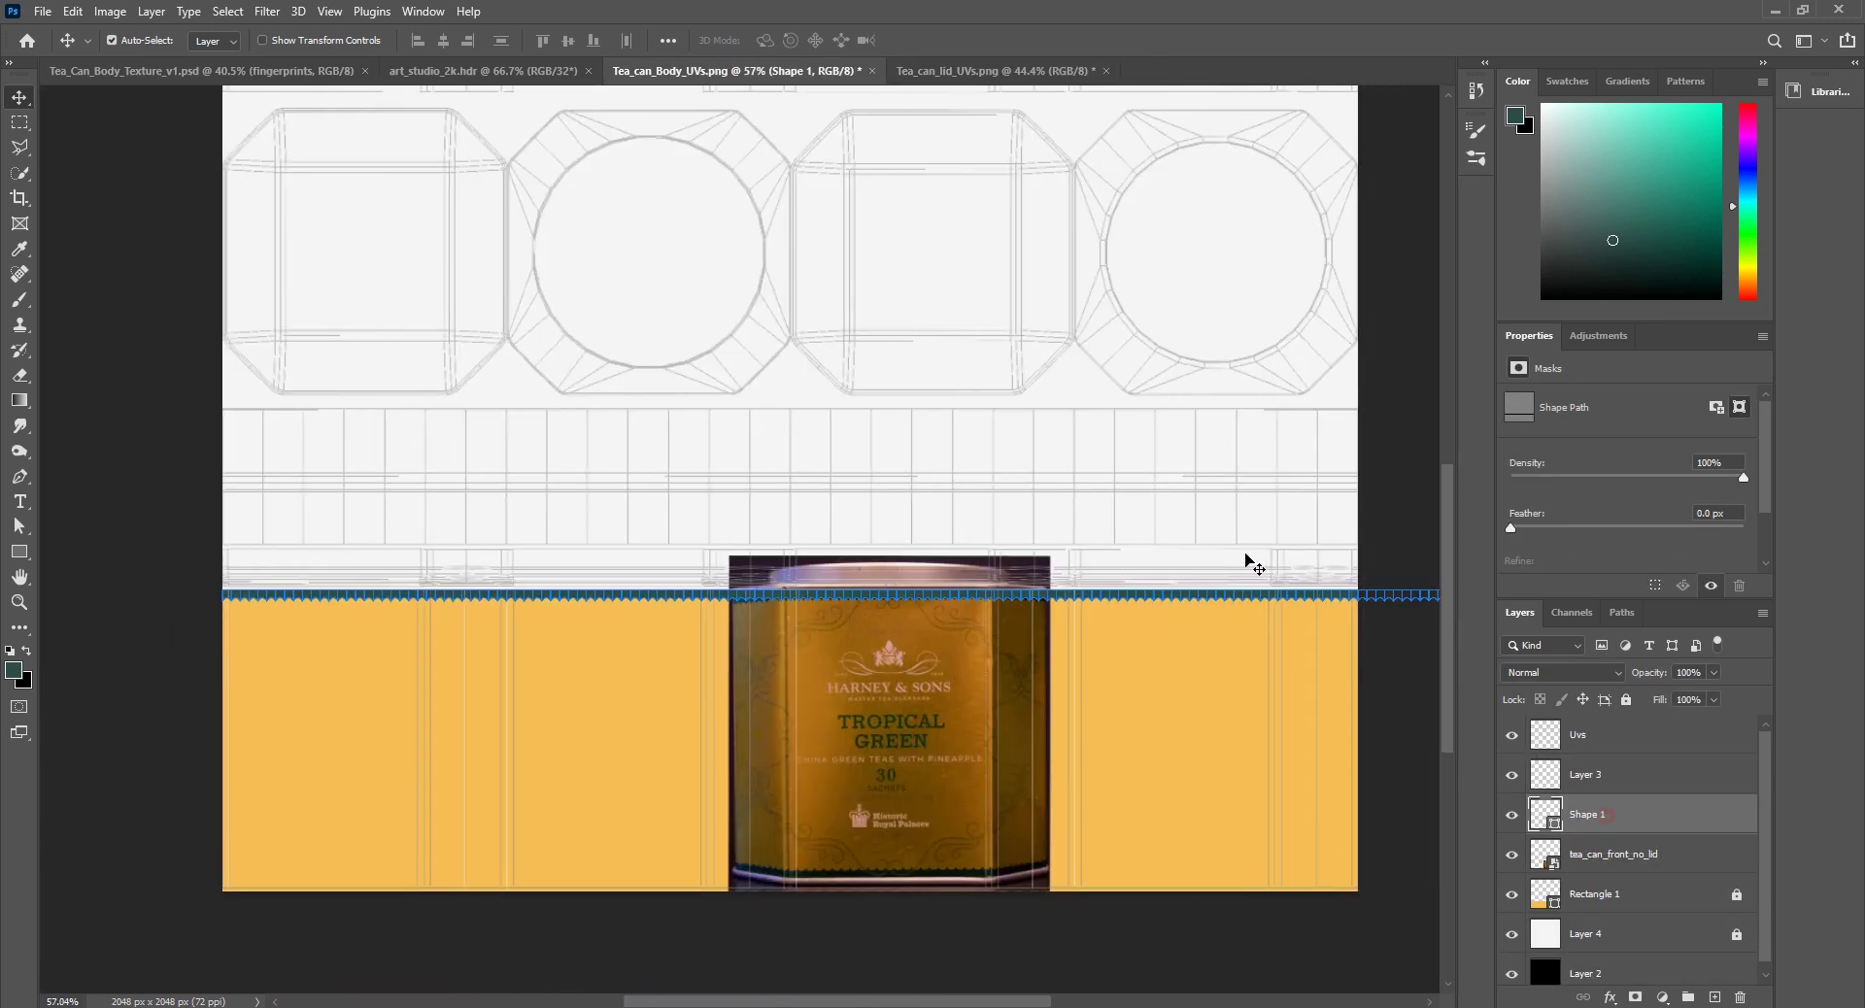
{"action": "left_click", "coordinate": [1384, 673]}
{"action": "left_click", "coordinate": [1214, 599]}
{"action": "left_click_drag", "start_coordinate": [652, 600], "coordinate": [656, 882]}
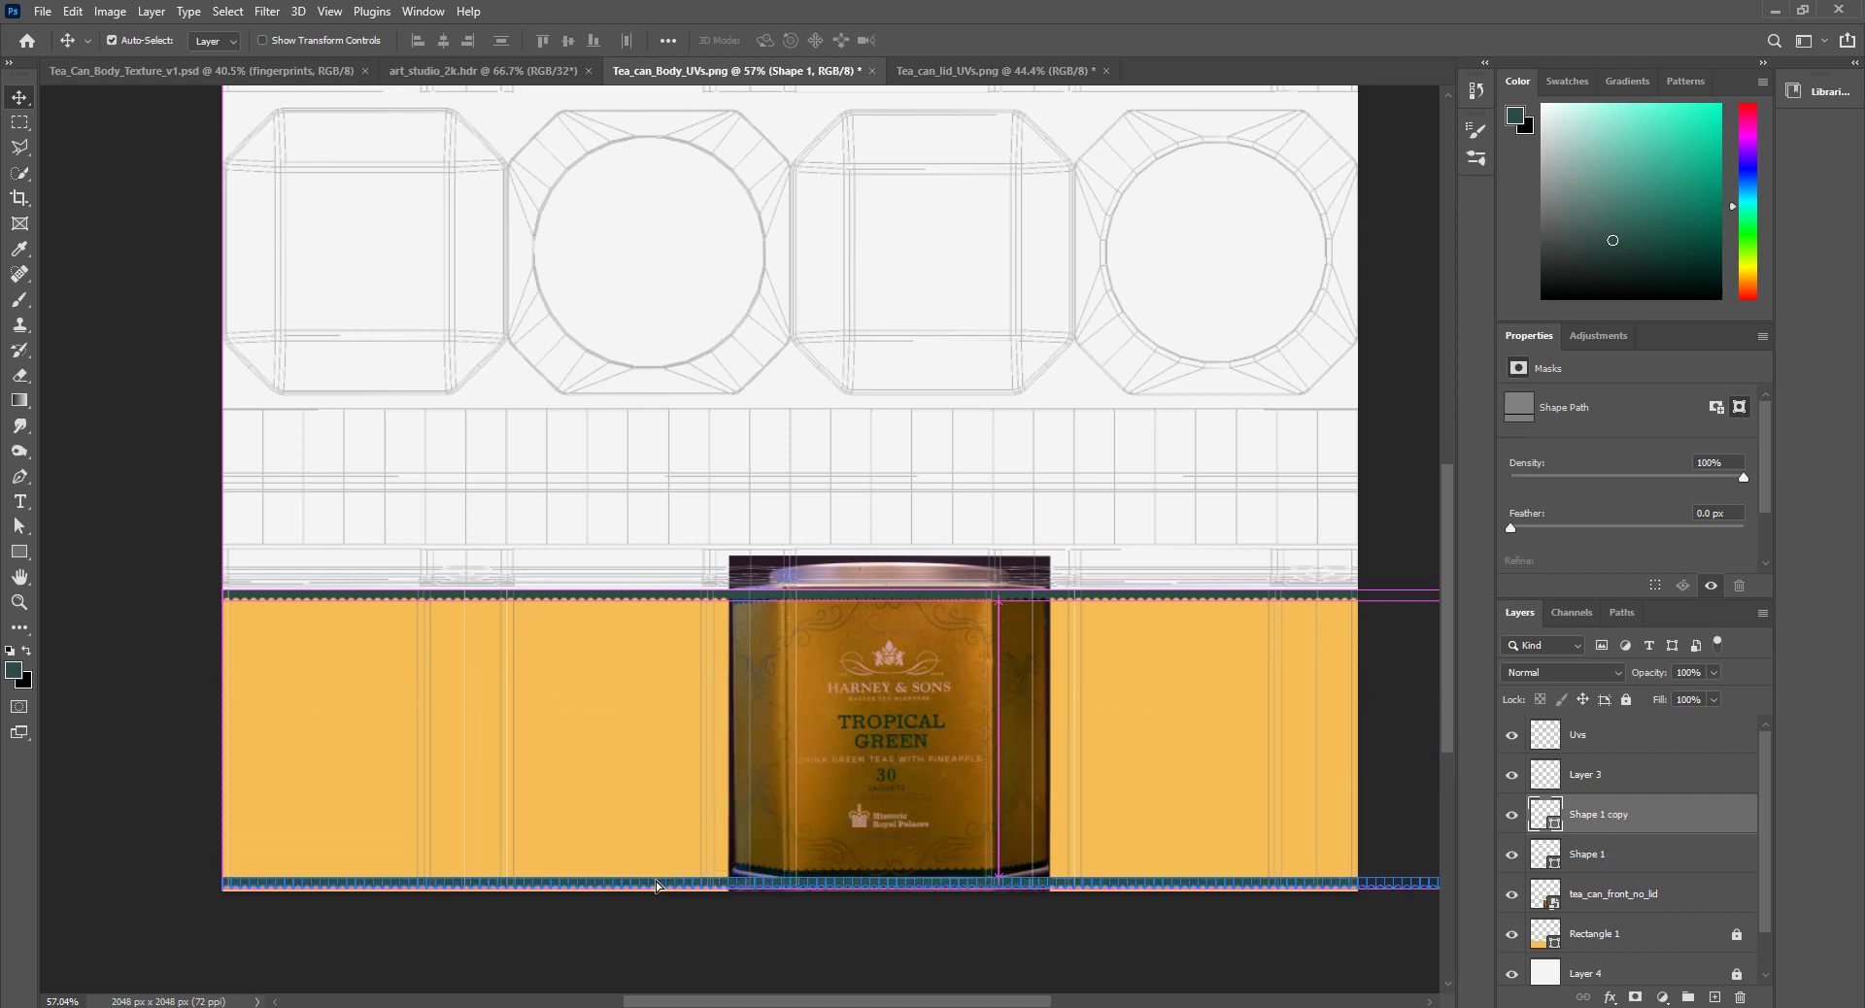
Step: Flip the lower border copy vertically and move it up slightly, leaving a thin yellow line beneath it
{"action": "left_click", "coordinate": [72, 11]}
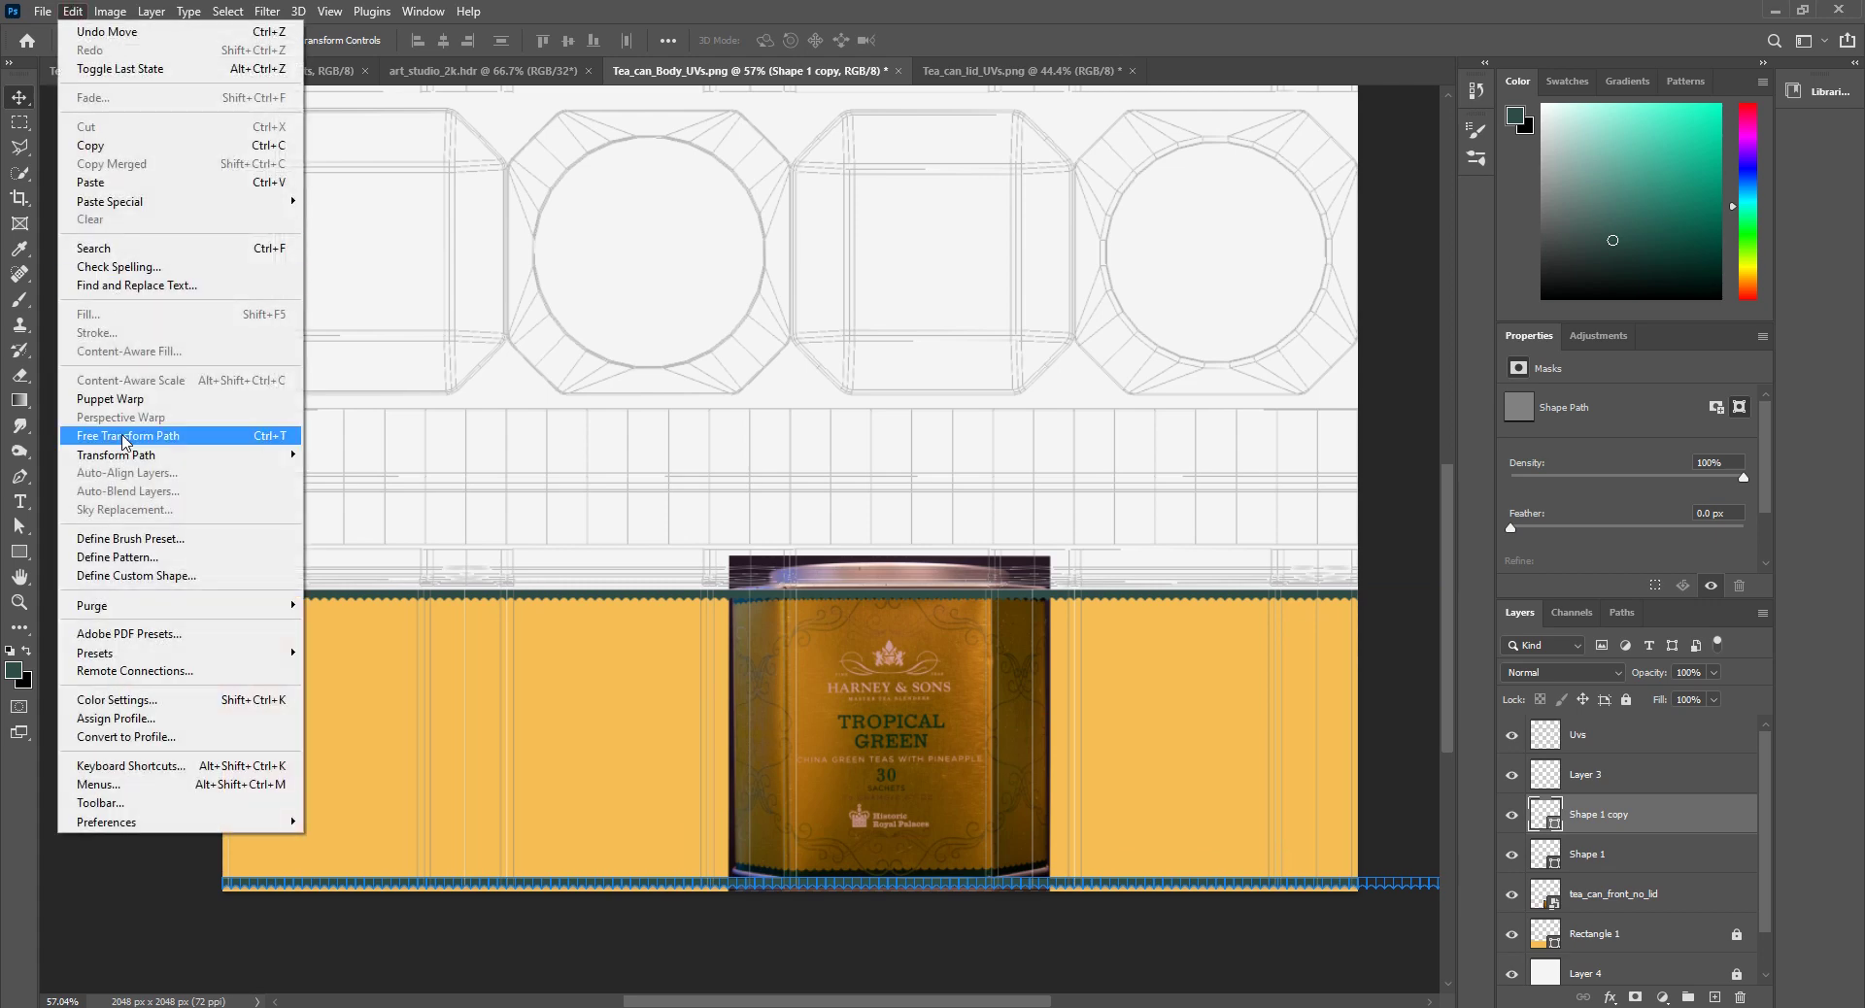
{"action": "mouse_move", "coordinate": [126, 457]}
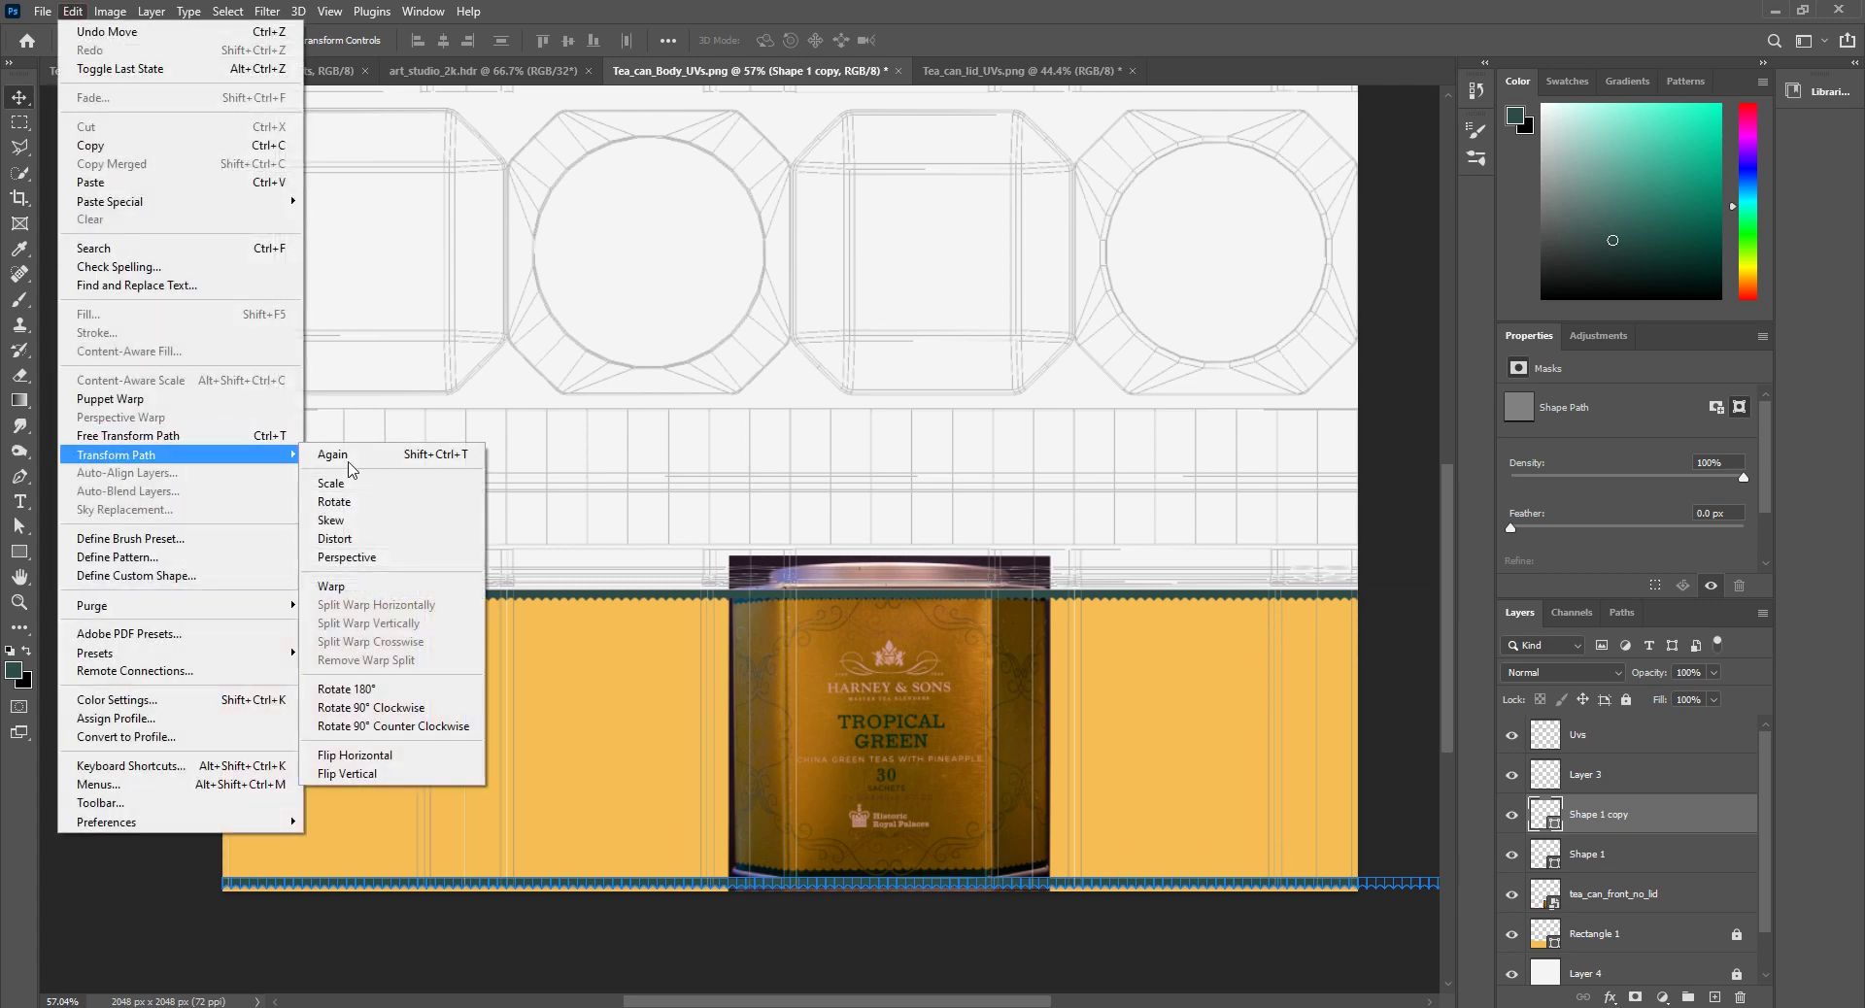
{"action": "left_click", "coordinate": [345, 774]}
{"action": "scroll", "coordinate": [419, 831], "scroll_direction": "up", "scroll_amount": 3, "text": "alt"}
{"action": "scroll", "coordinate": [443, 835], "scroll_direction": "up", "scroll_amount": 2, "text": "alt"}
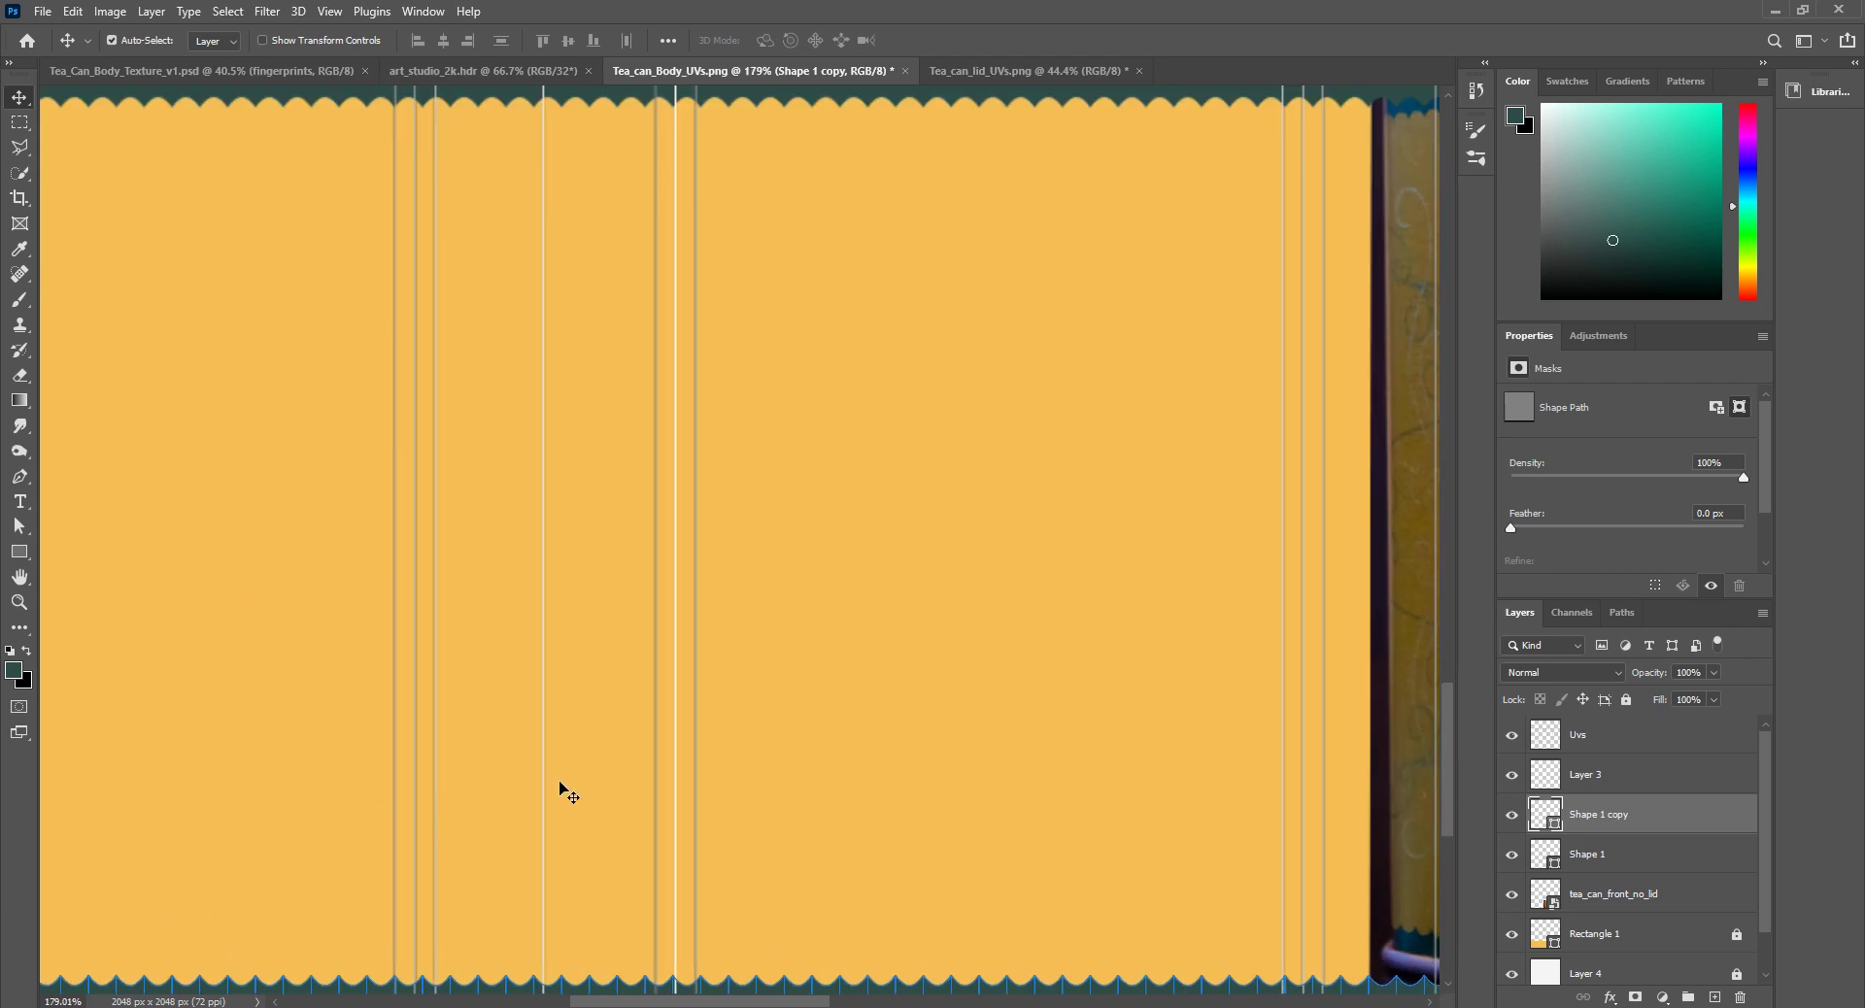
{"action": "scroll", "coordinate": [558, 748], "scroll_direction": "down", "scroll_amount": 3}
{"action": "left_click_drag", "start_coordinate": [756, 778], "coordinate": [757, 755]}
{"action": "scroll", "coordinate": [778, 666], "scroll_direction": "down", "scroll_amount": 5, "text": "alt"}
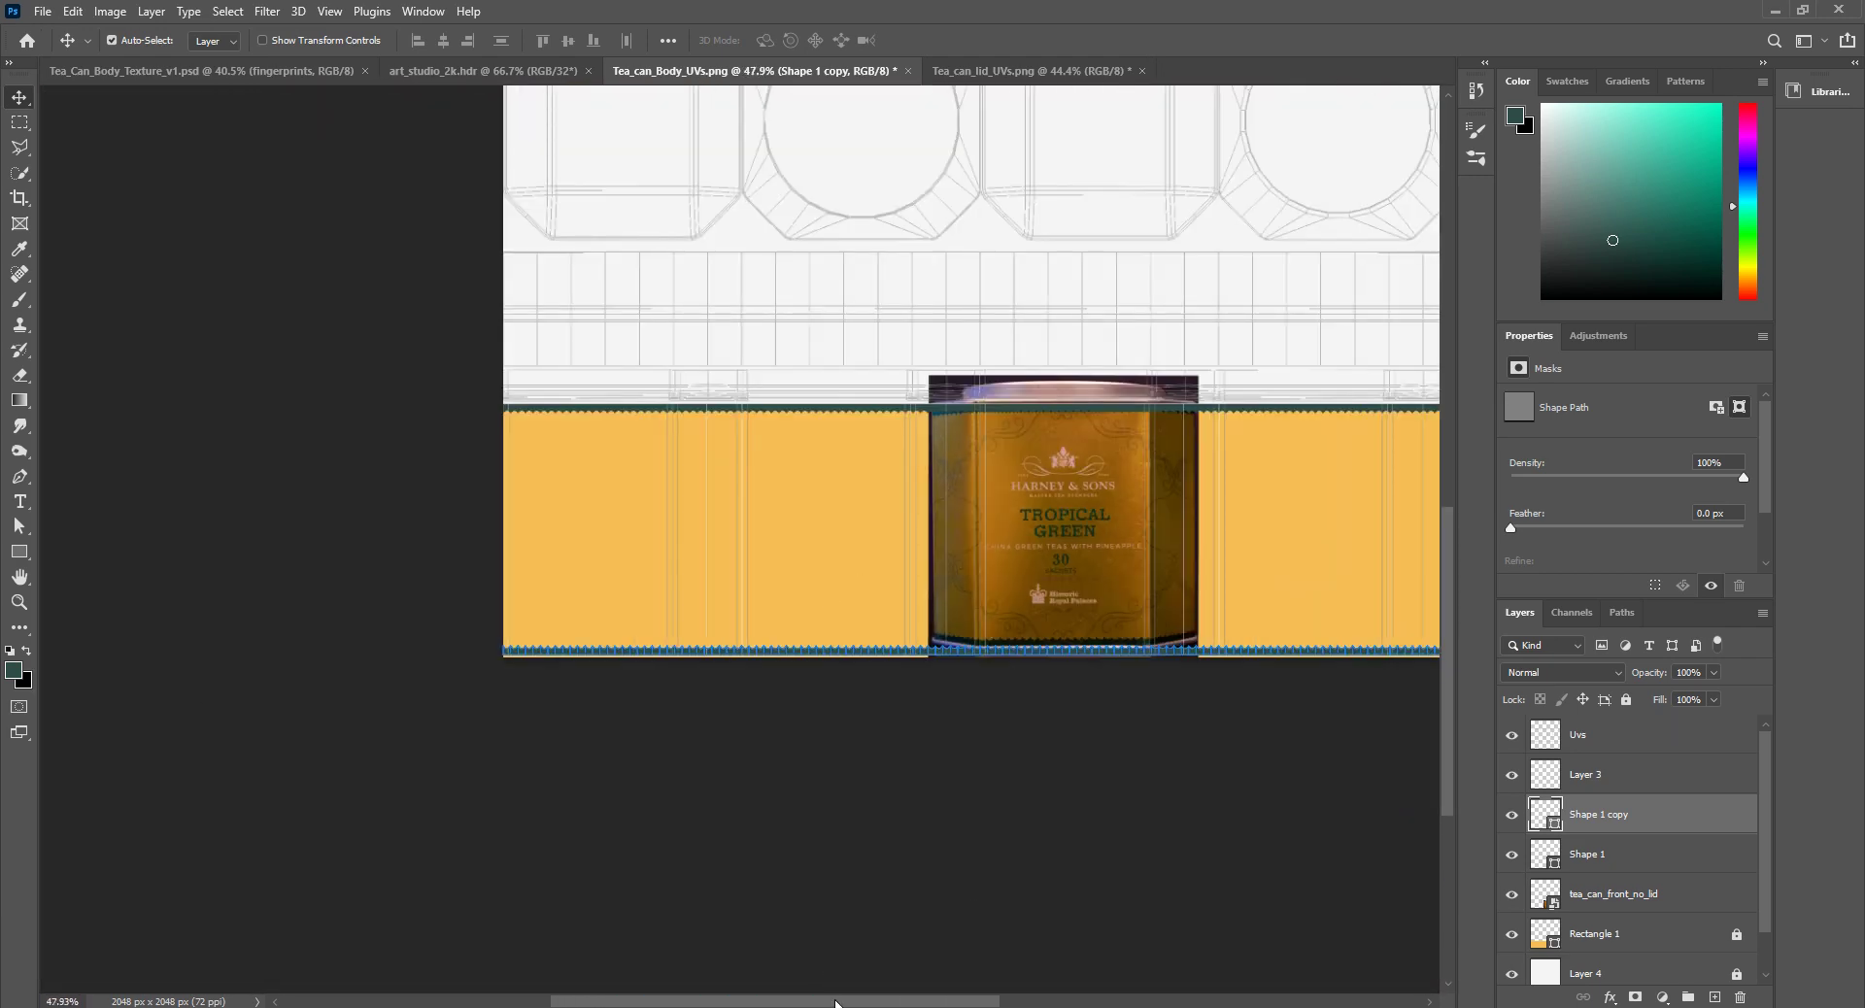
{"action": "left_click_drag", "start_coordinate": [841, 1001], "coordinate": [953, 1002]}
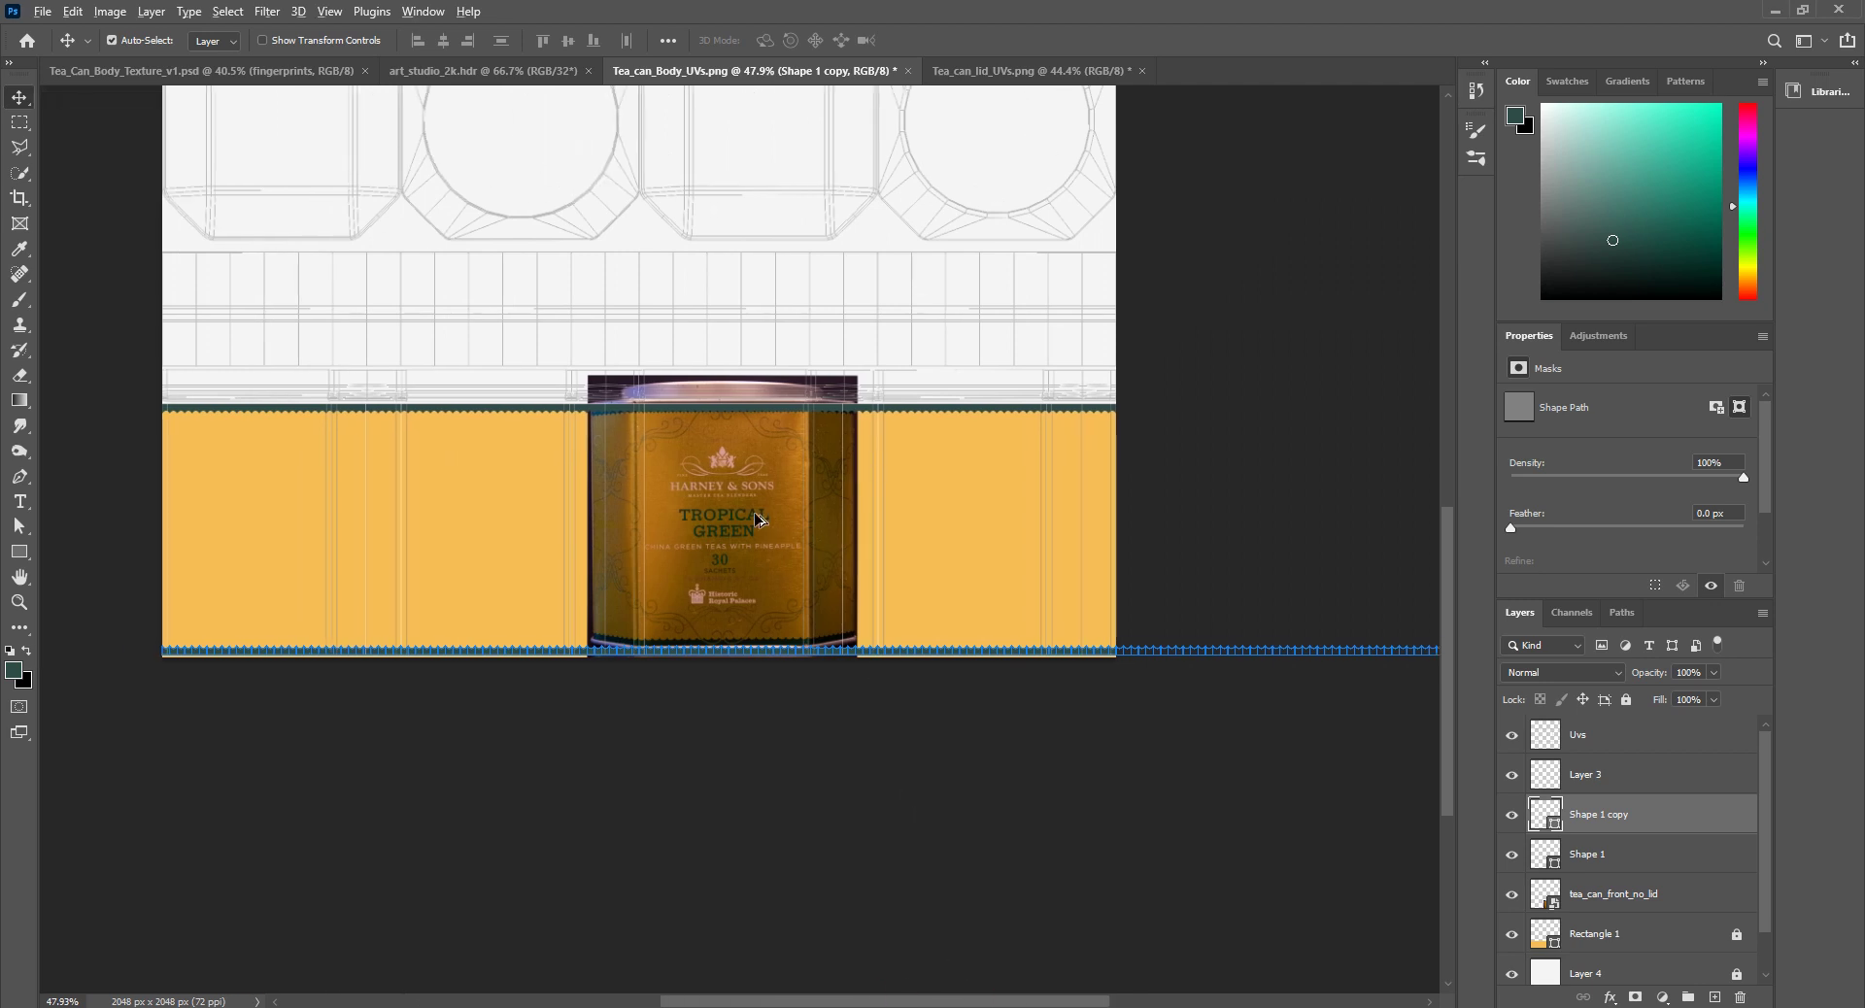
{"action": "scroll", "coordinate": [748, 520], "scroll_direction": "up", "scroll_amount": 2, "text": "alt"}
{"action": "scroll", "coordinate": [749, 520], "scroll_direction": "down", "scroll_amount": 2, "text": "alt"}
{"action": "scroll", "coordinate": [712, 457], "scroll_direction": "up", "scroll_amount": 2}
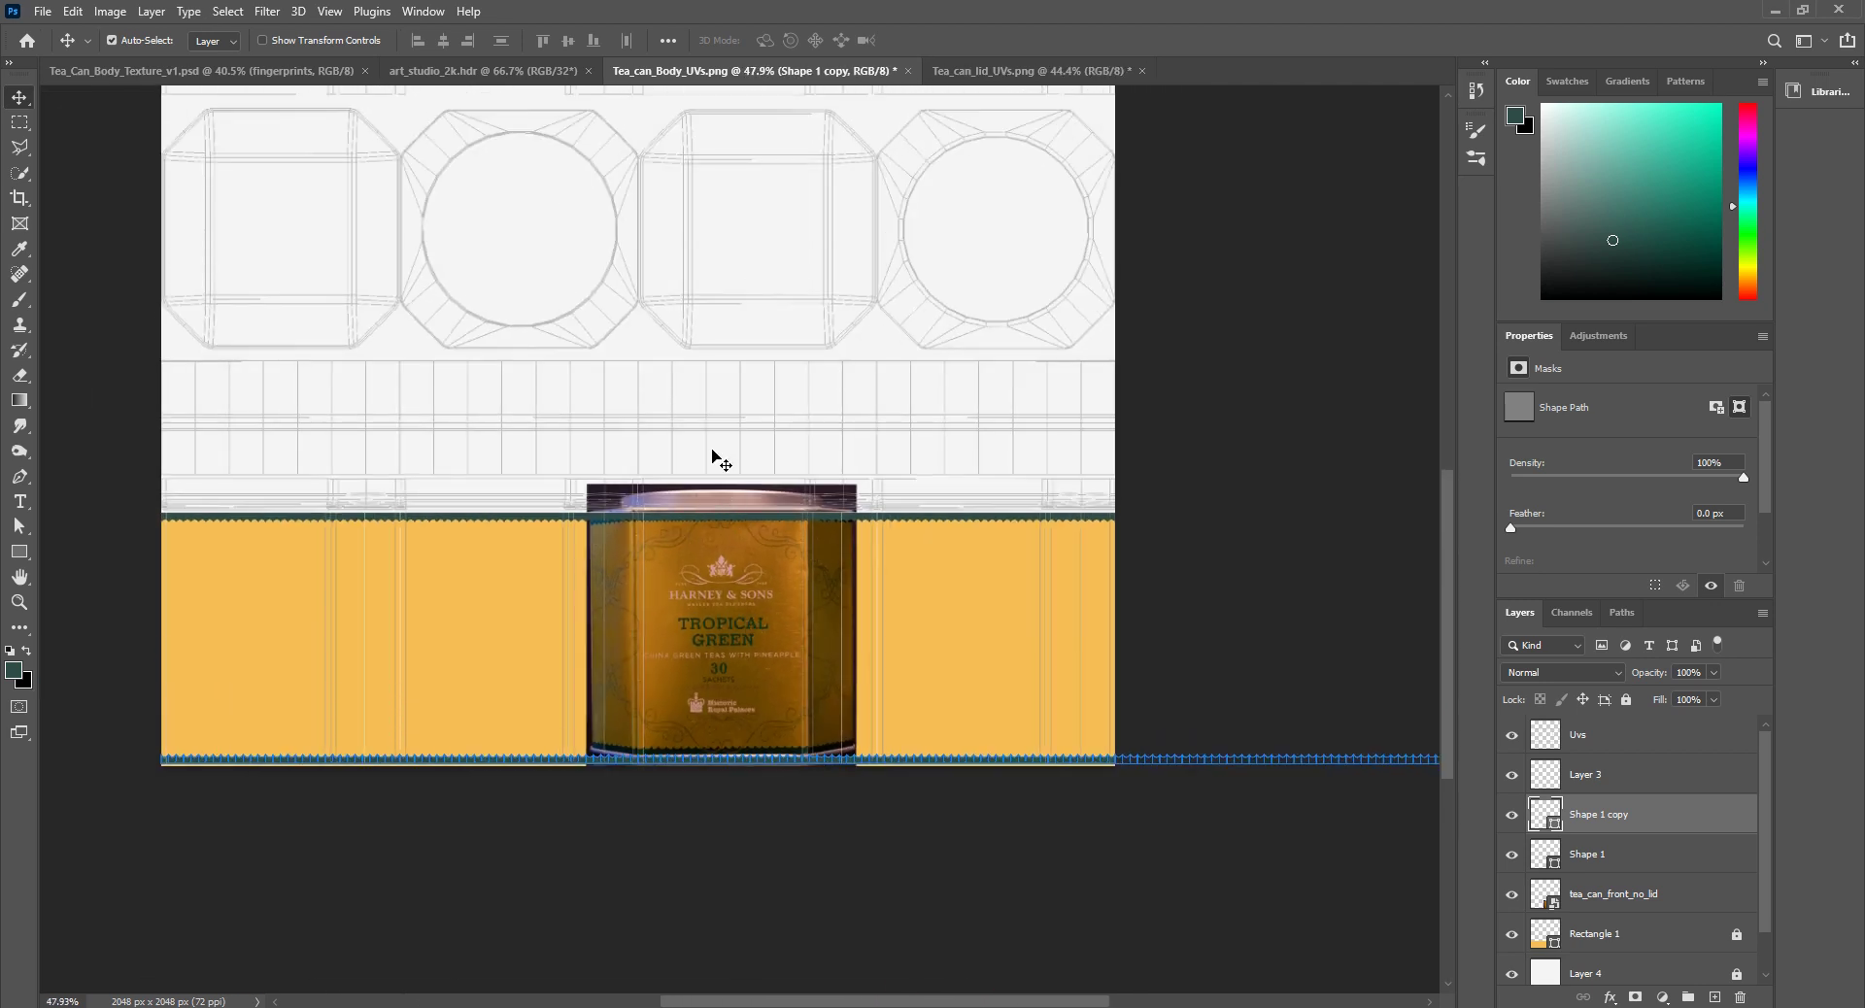
{"action": "scroll", "coordinate": [712, 512], "scroll_direction": "up", "scroll_amount": 2}
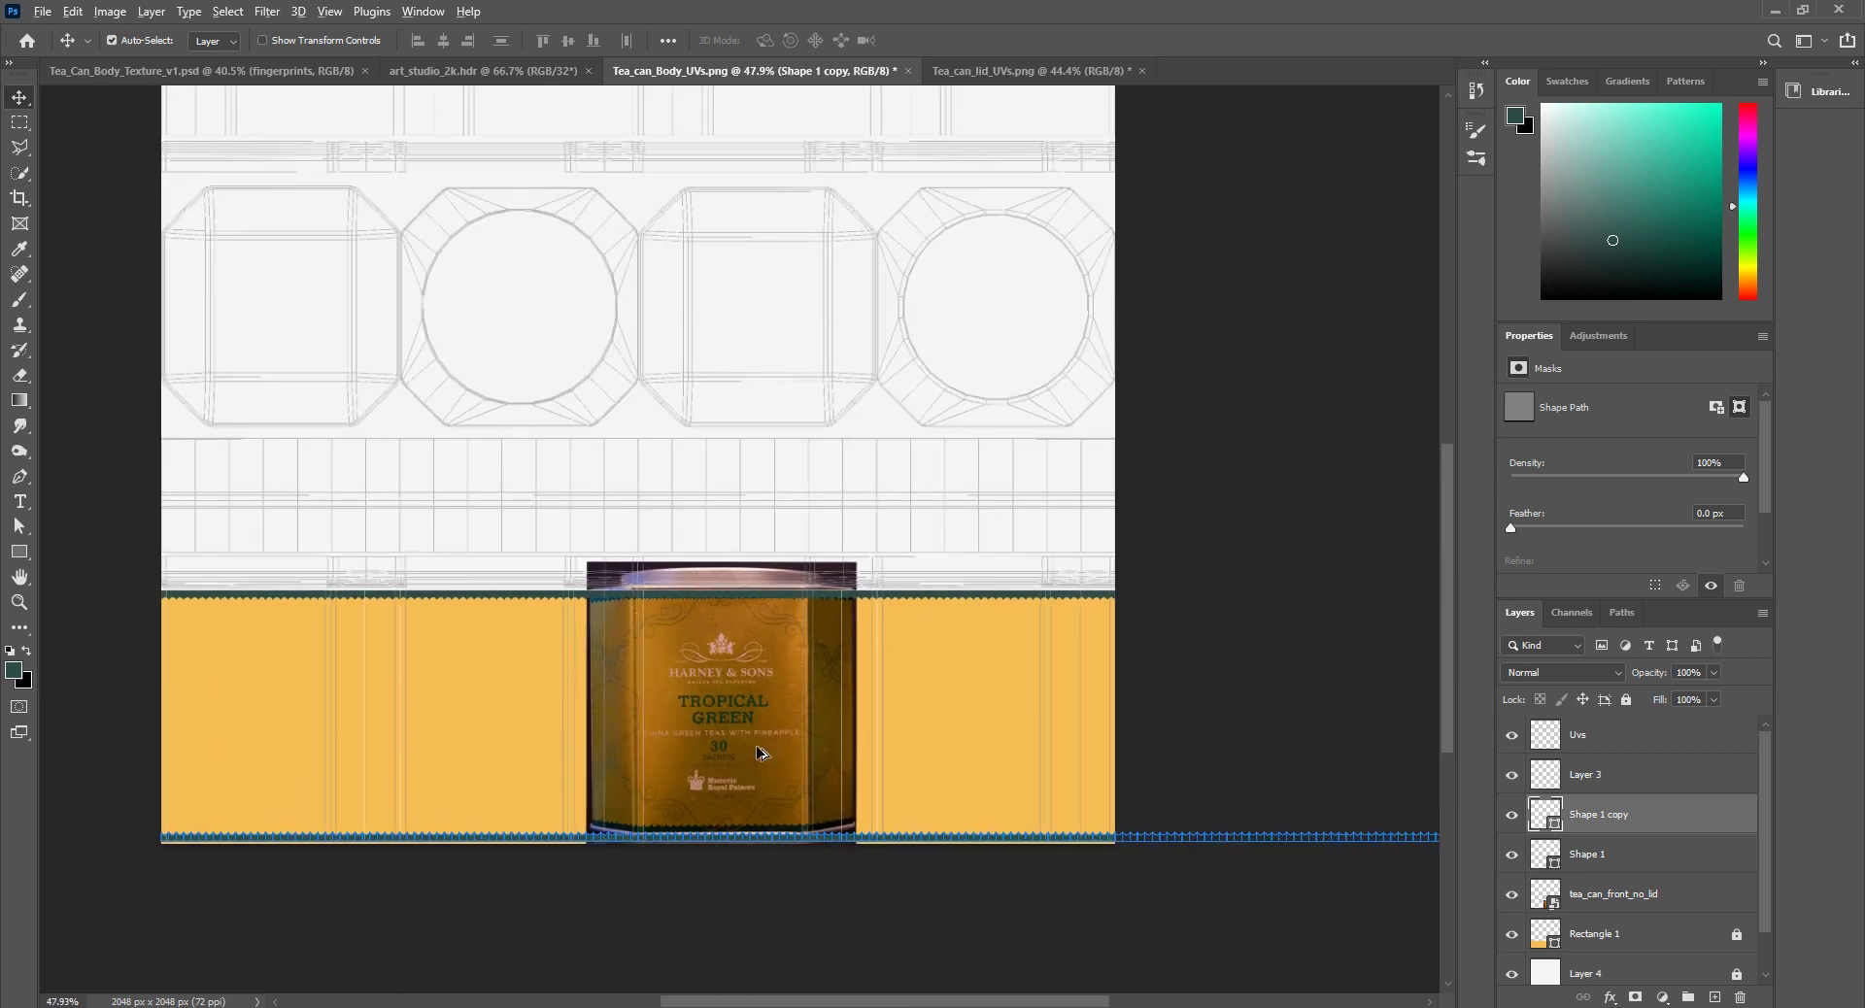
Step: Open the tea_can folder in File Explorer and preview the finished Tea_Can_Body_base_color.png, then close the preview
{"action": "scroll", "coordinate": [780, 720], "scroll_direction": "down", "scroll_amount": 2, "text": "alt"}
{"action": "scroll", "coordinate": [777, 680], "scroll_direction": "up", "scroll_amount": 2, "text": "alt"}
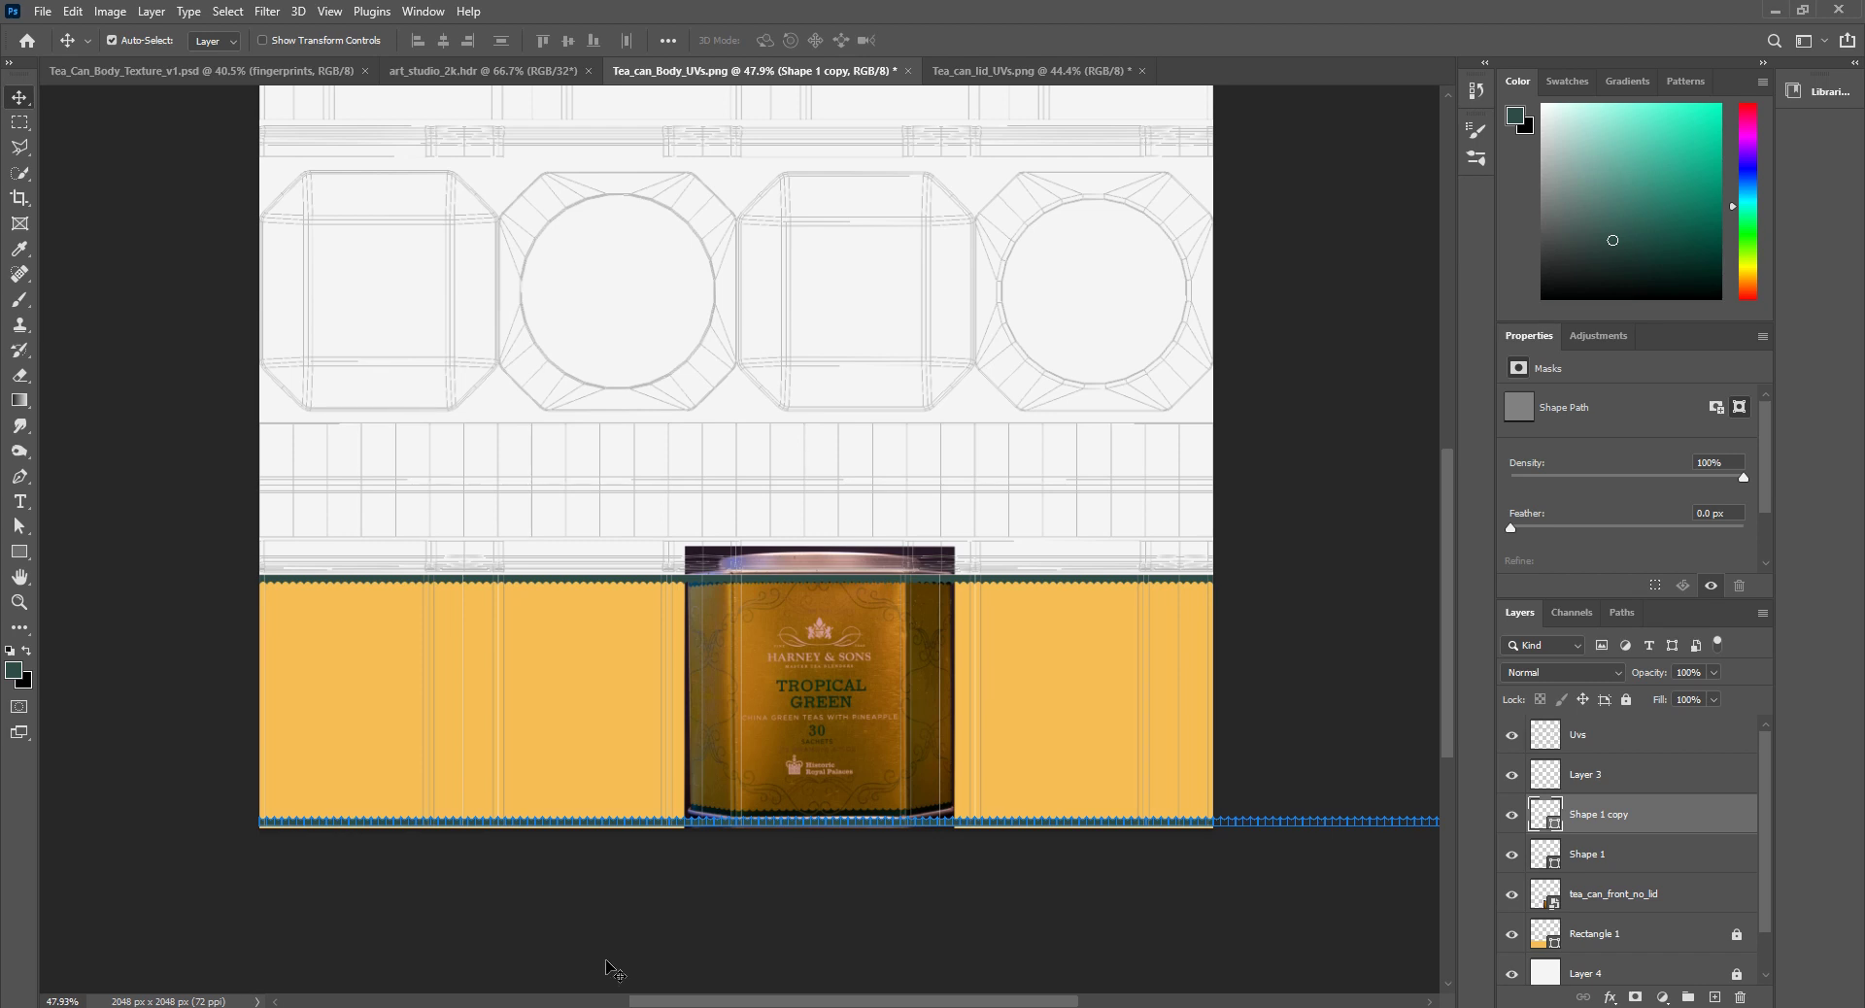
{"action": "mouse_move", "coordinate": [547, 1006]}
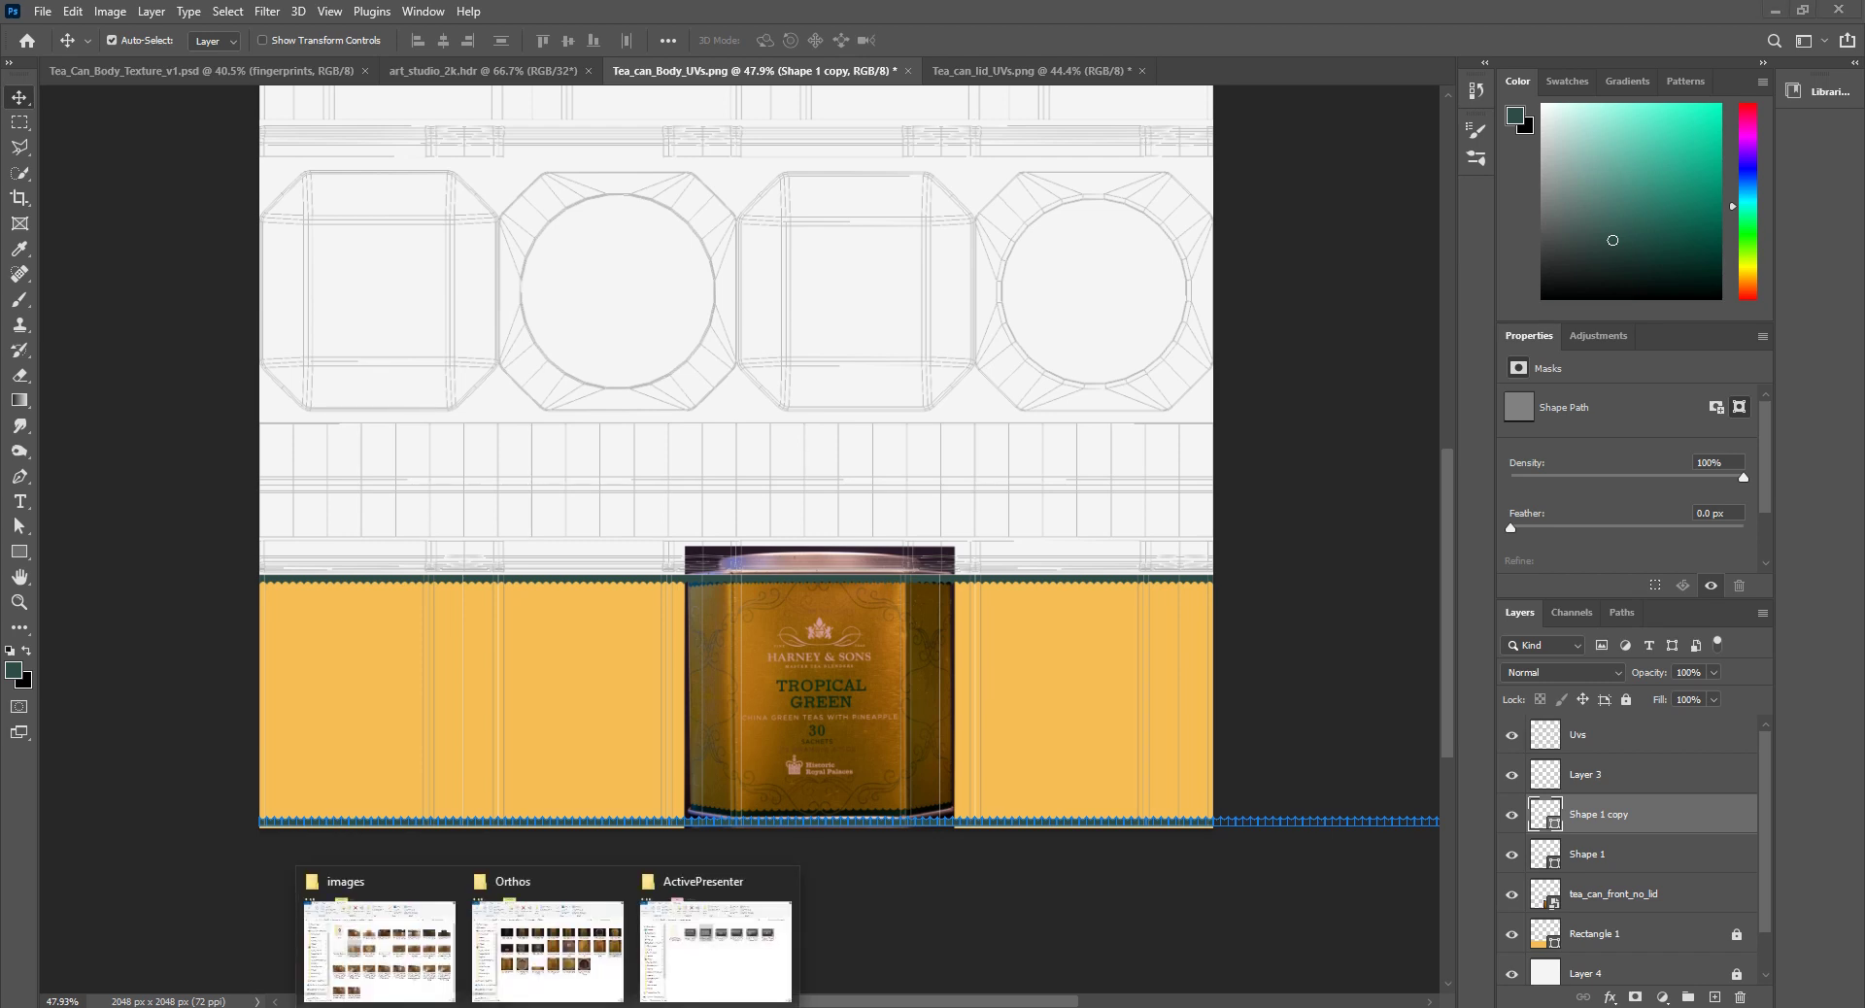
{"action": "left_click", "coordinate": [652, 961]}
{"action": "left_click", "coordinate": [692, 665]}
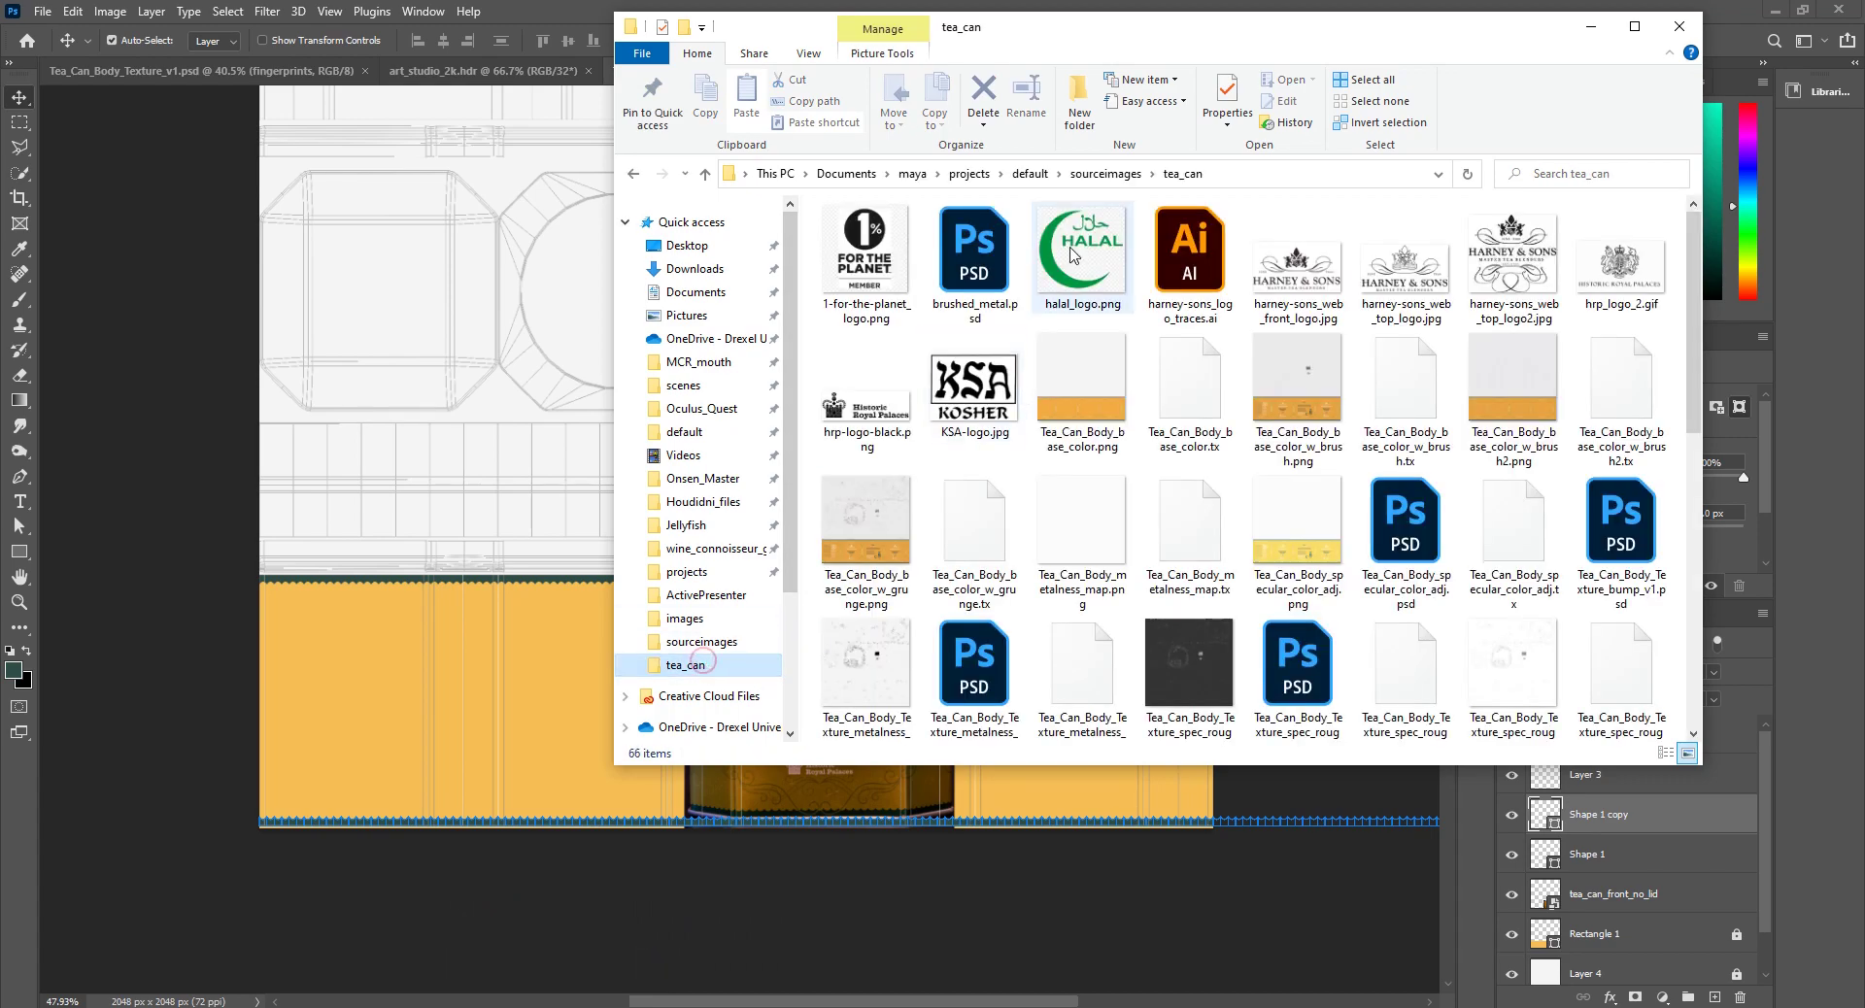
{"action": "double_click", "coordinate": [1086, 372]}
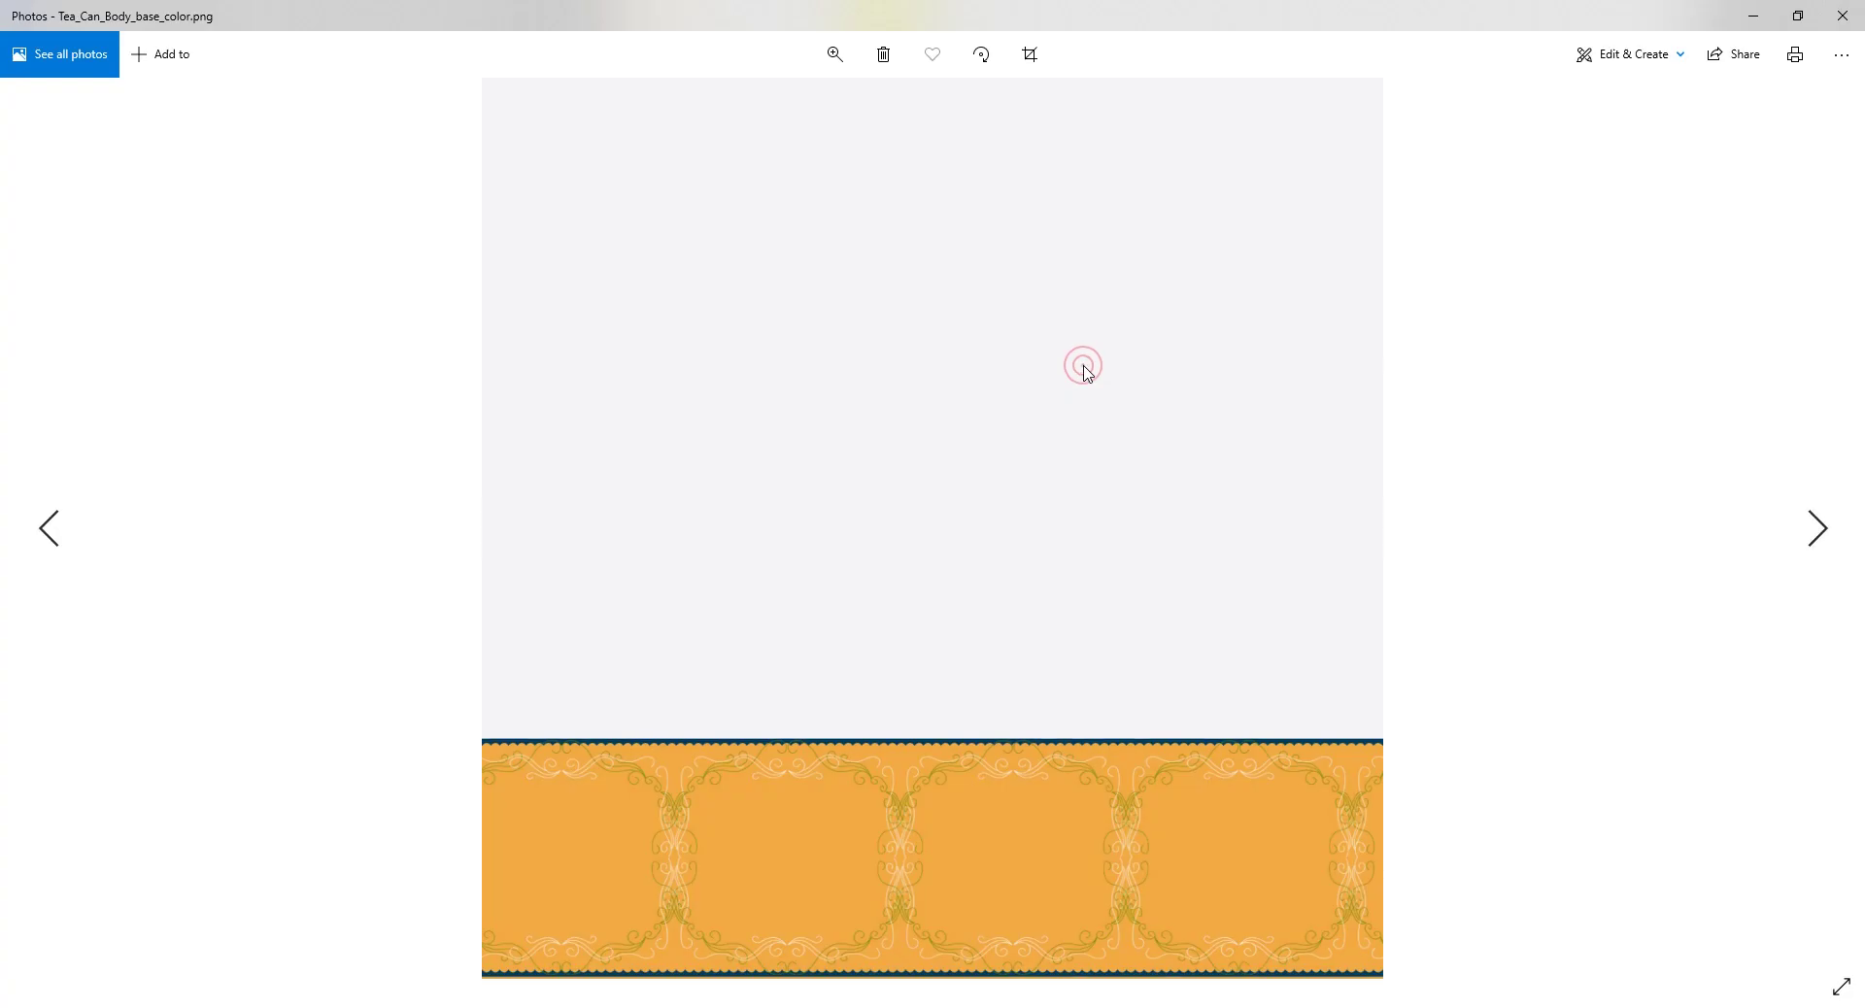
{"action": "key", "text": "Left"}
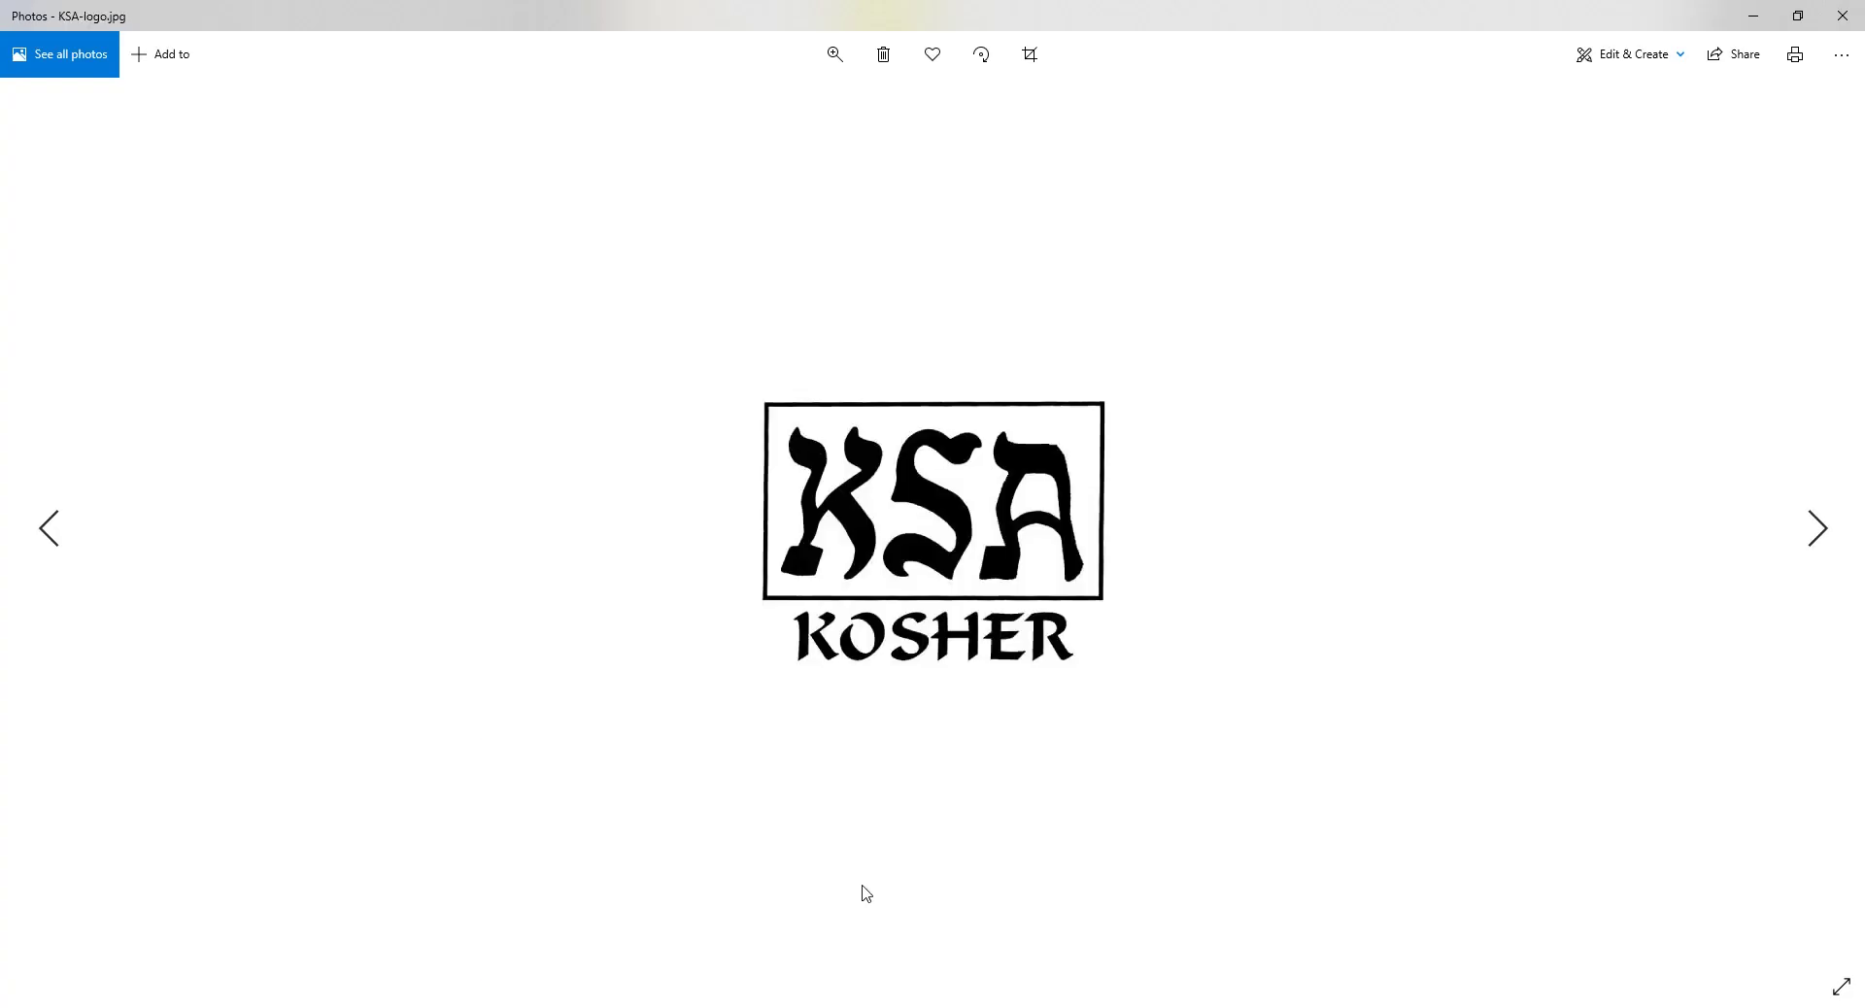
{"action": "key", "text": "Right"}
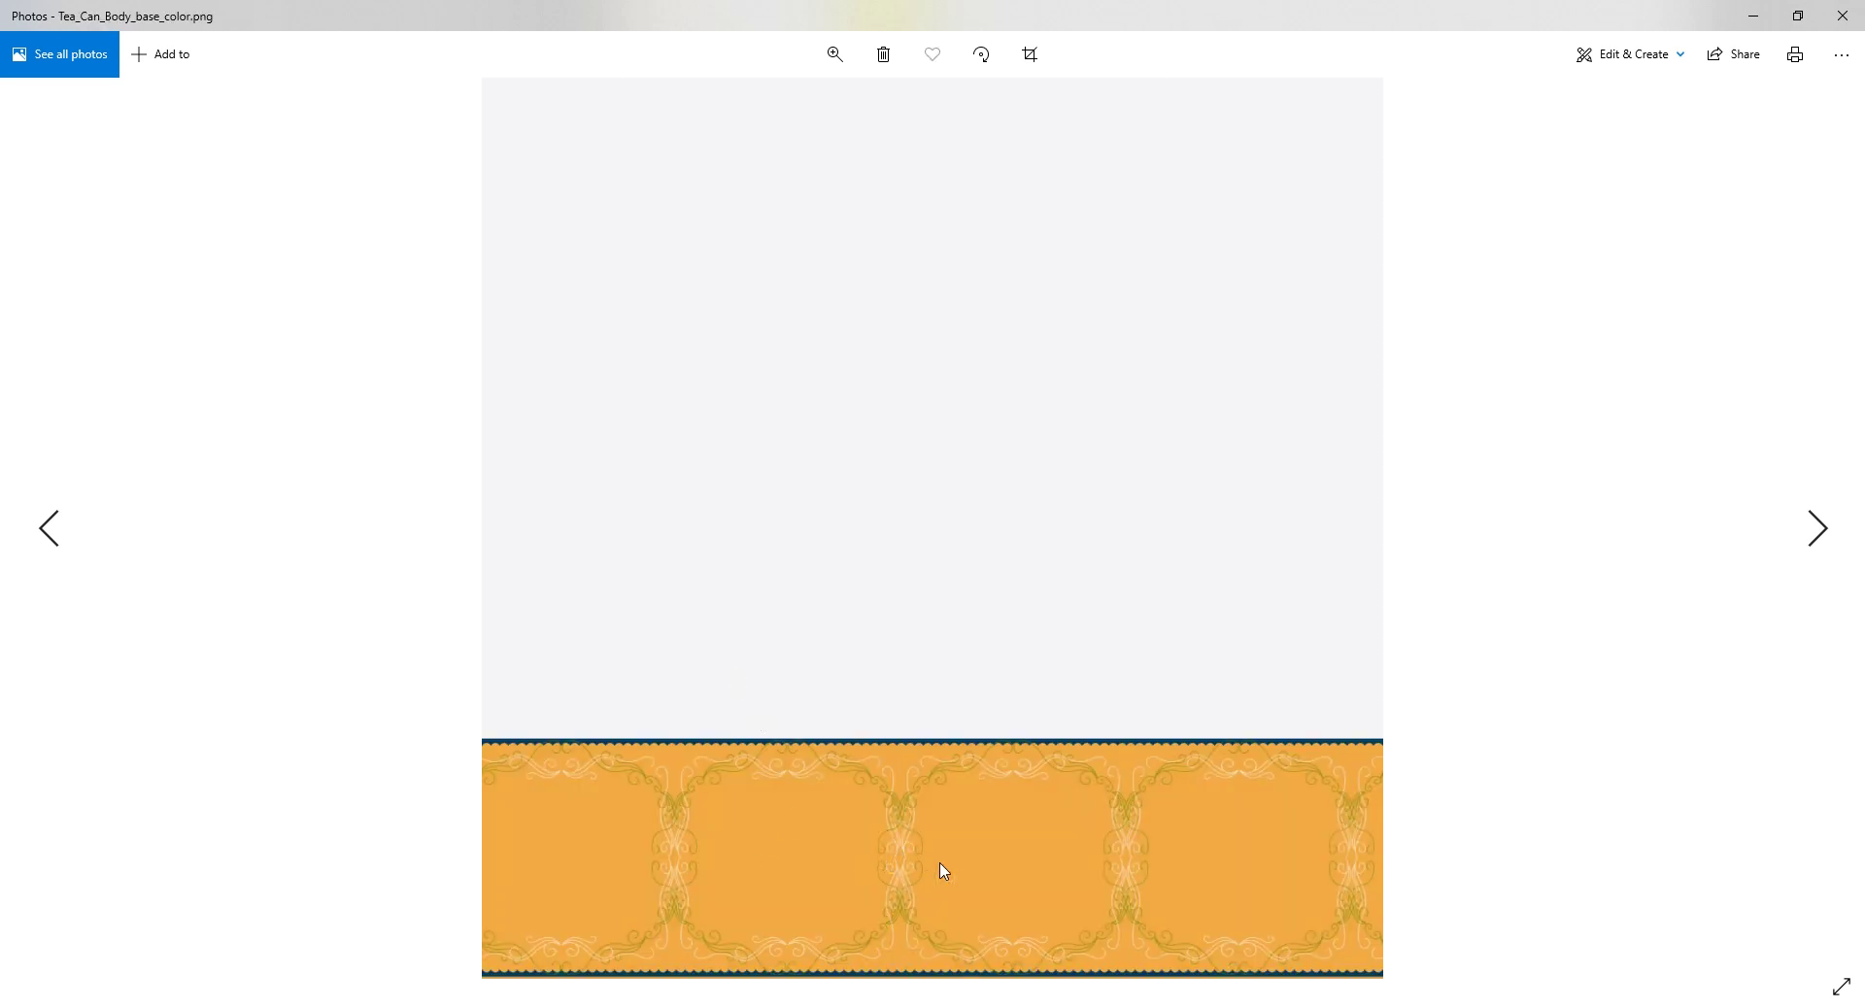
{"action": "key", "text": "alt+F4"}
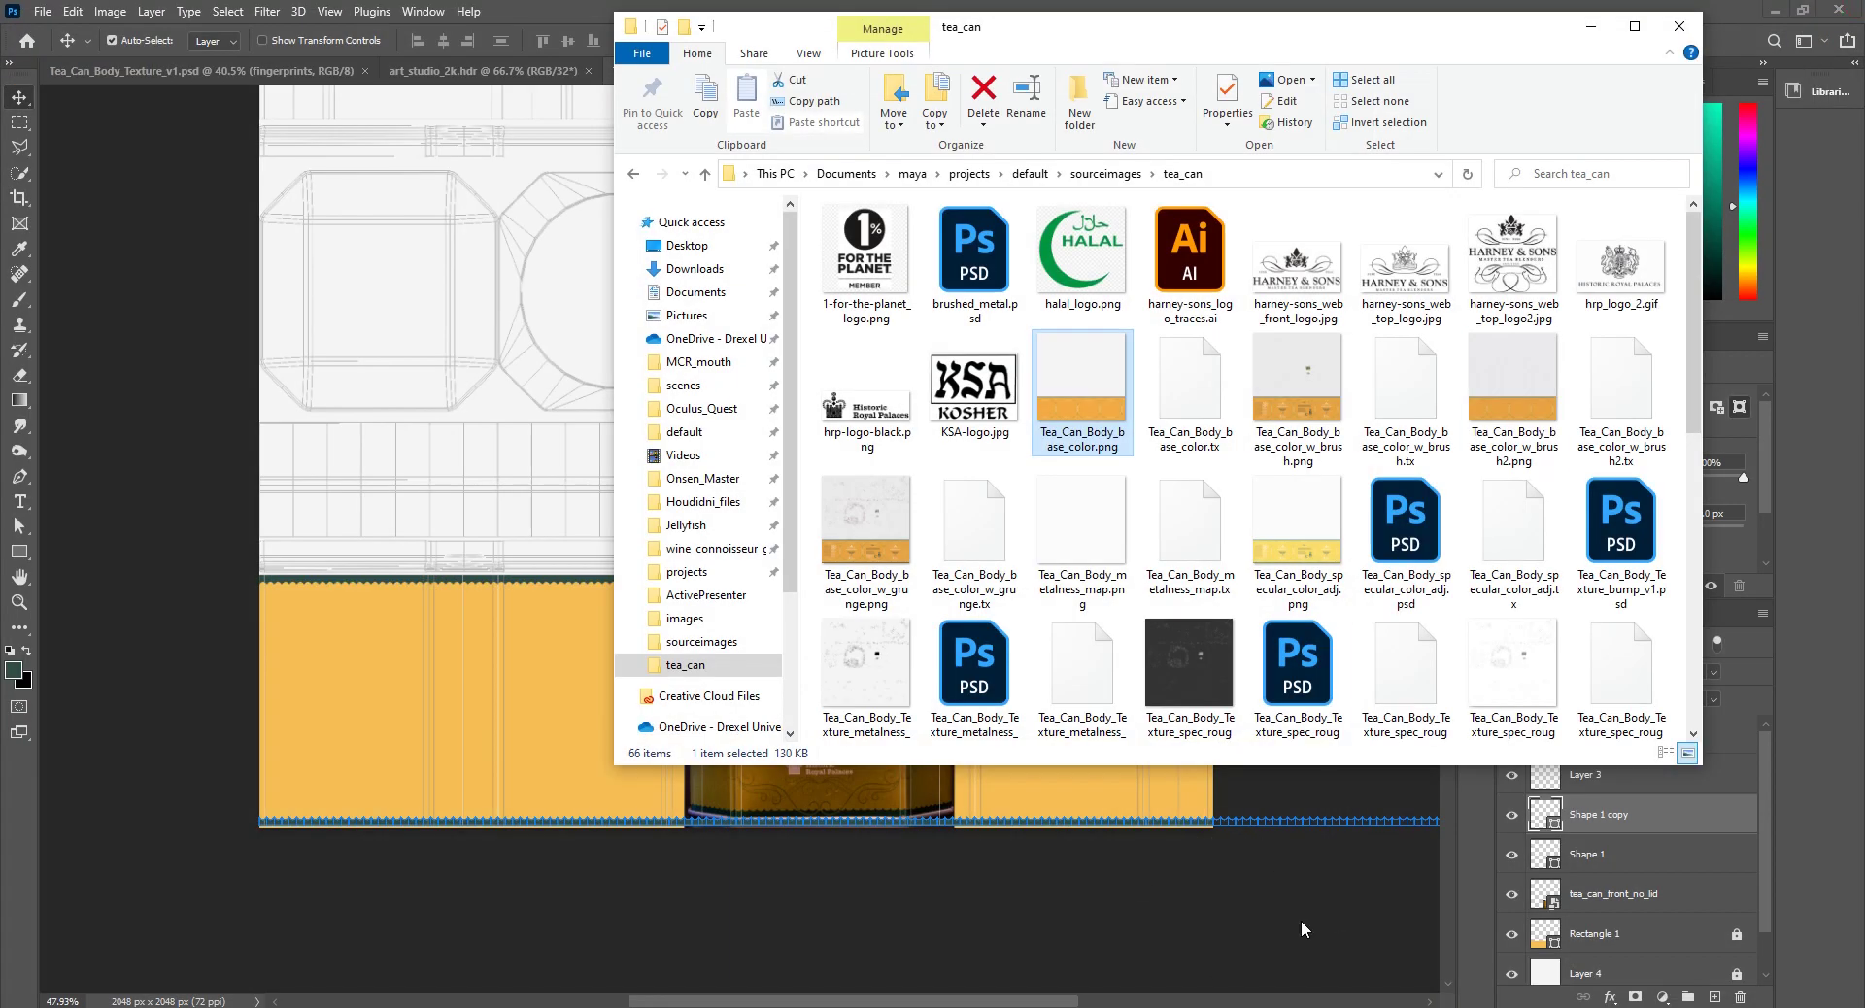
Step: Switch to the tea_can_v6.ma scene in Maya, close the UV Editor and return the tea can body to object mode
{"action": "mouse_move", "coordinate": [830, 1006]}
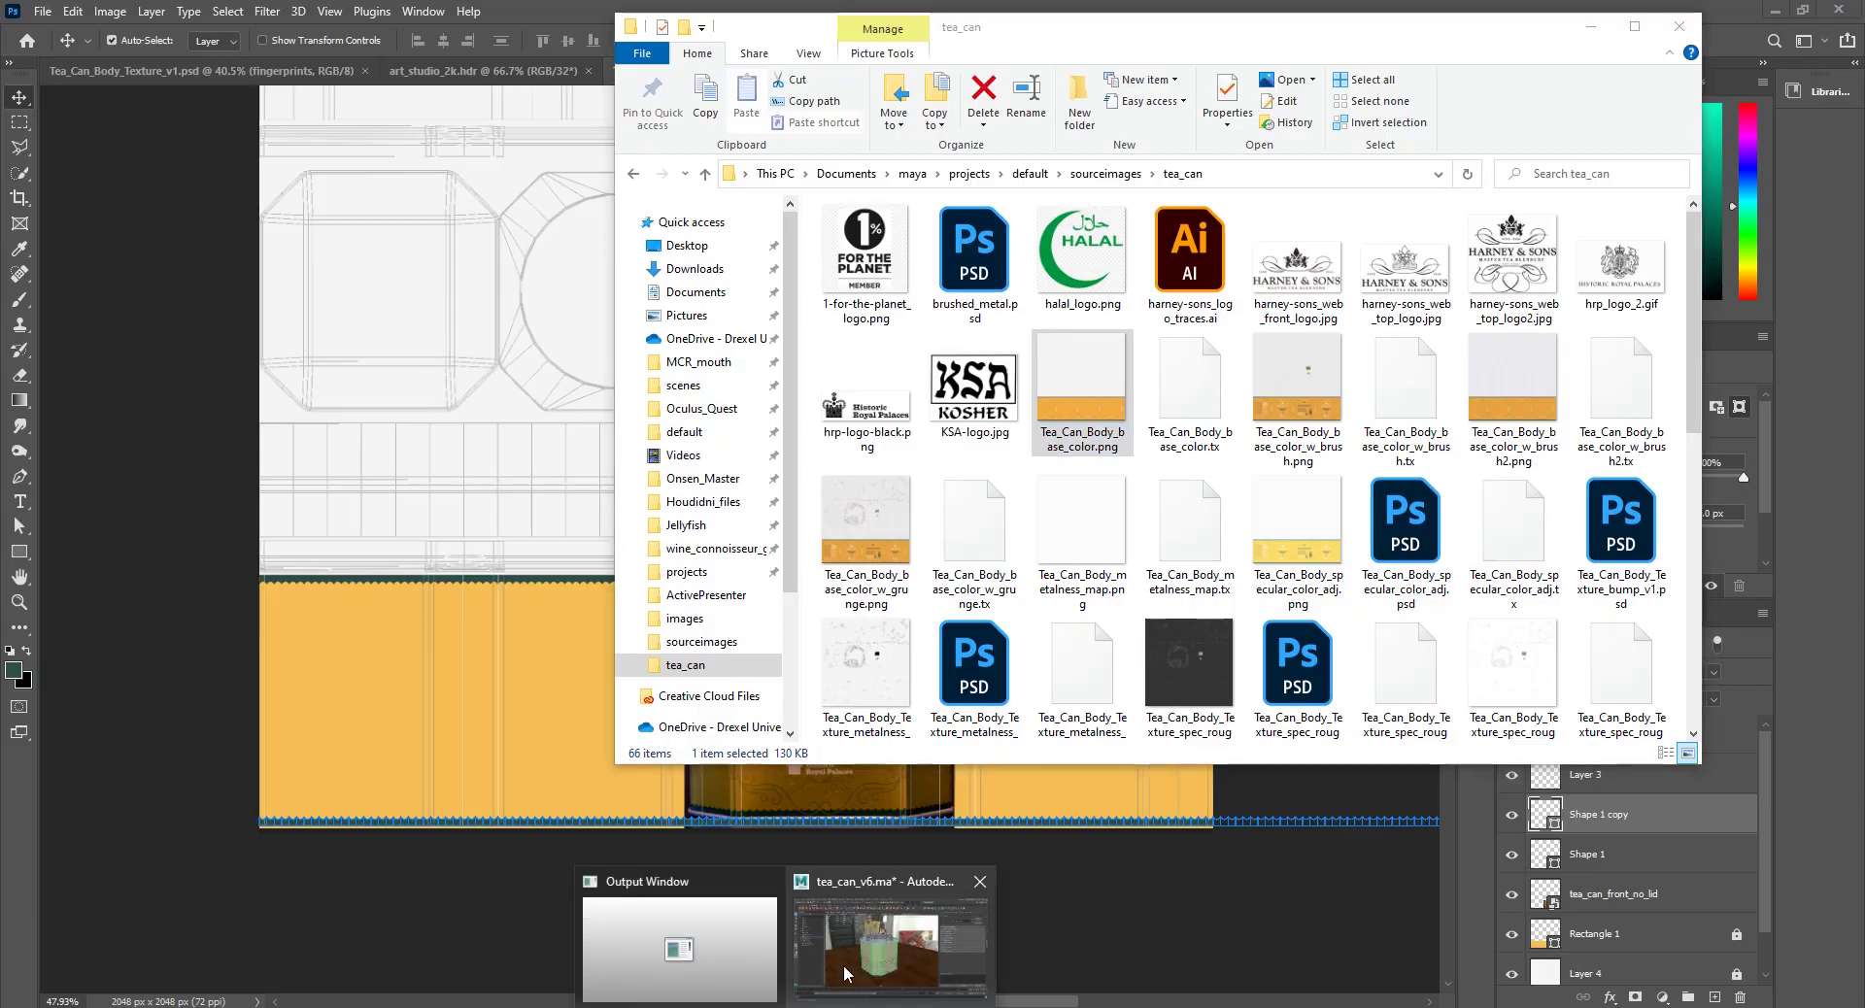
{"action": "left_click", "coordinate": [855, 957]}
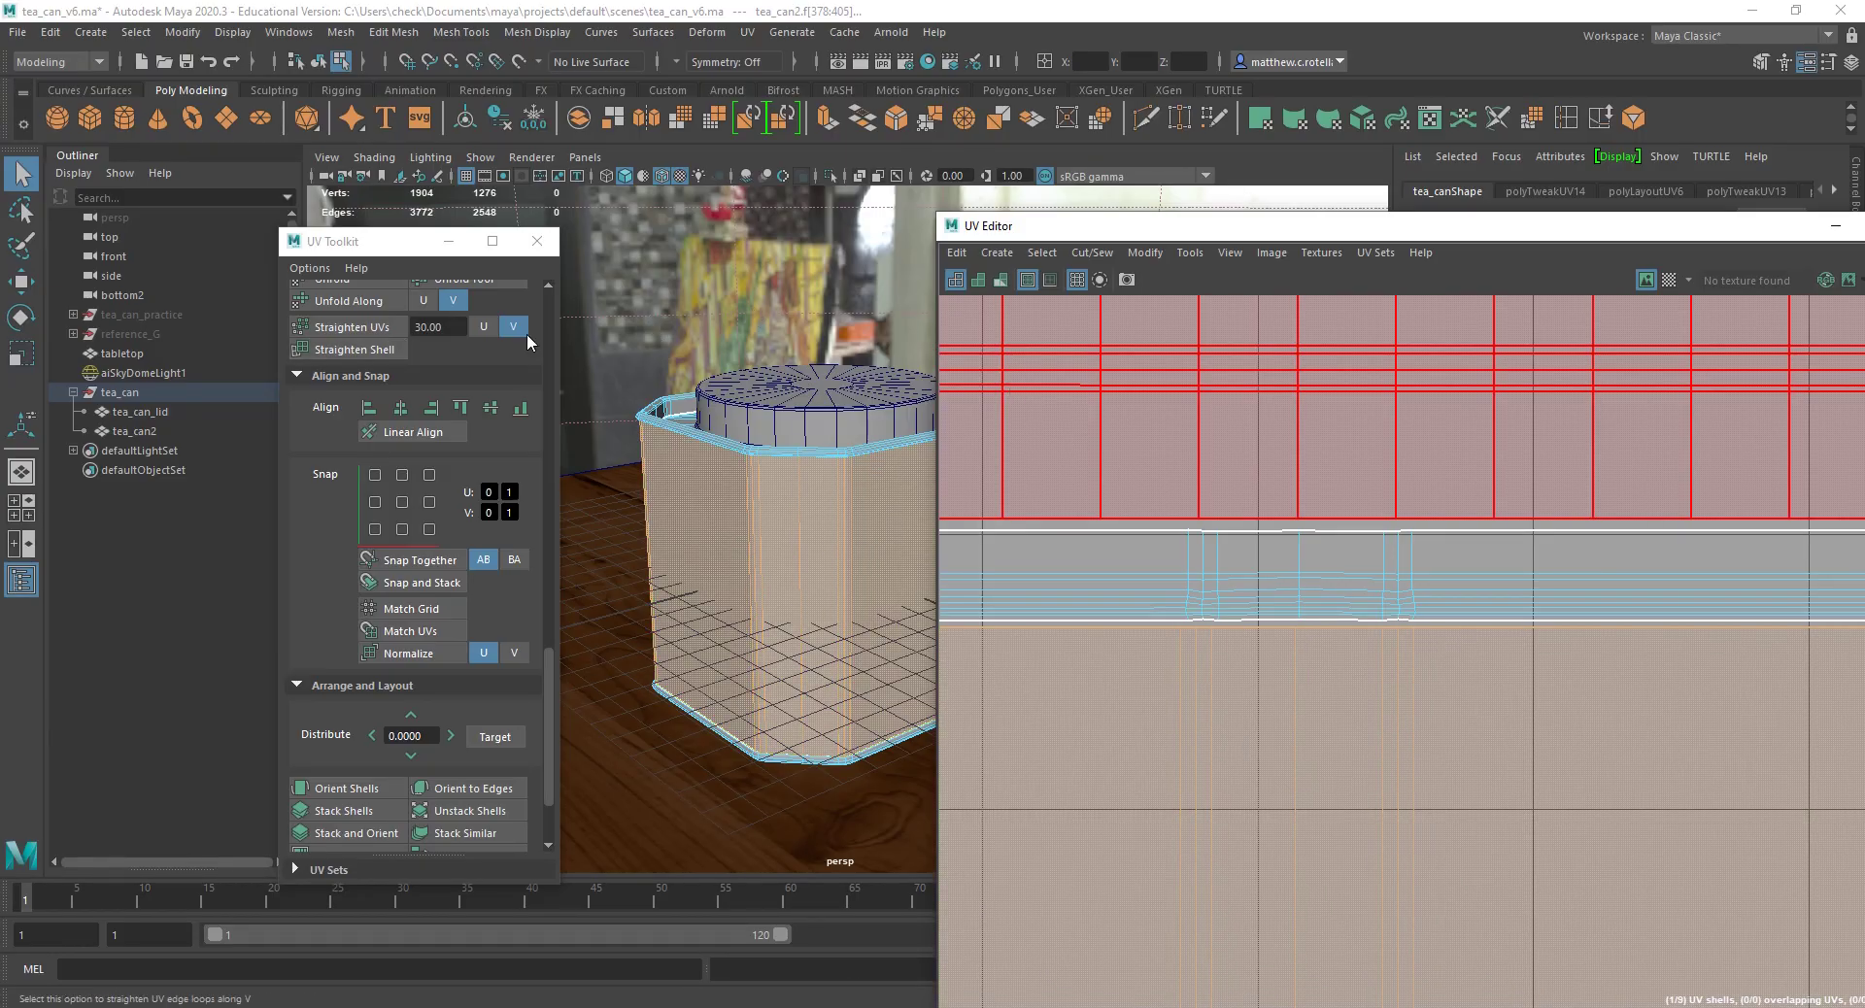
{"action": "left_click_drag", "start_coordinate": [1552, 225], "coordinate": [857, 116]}
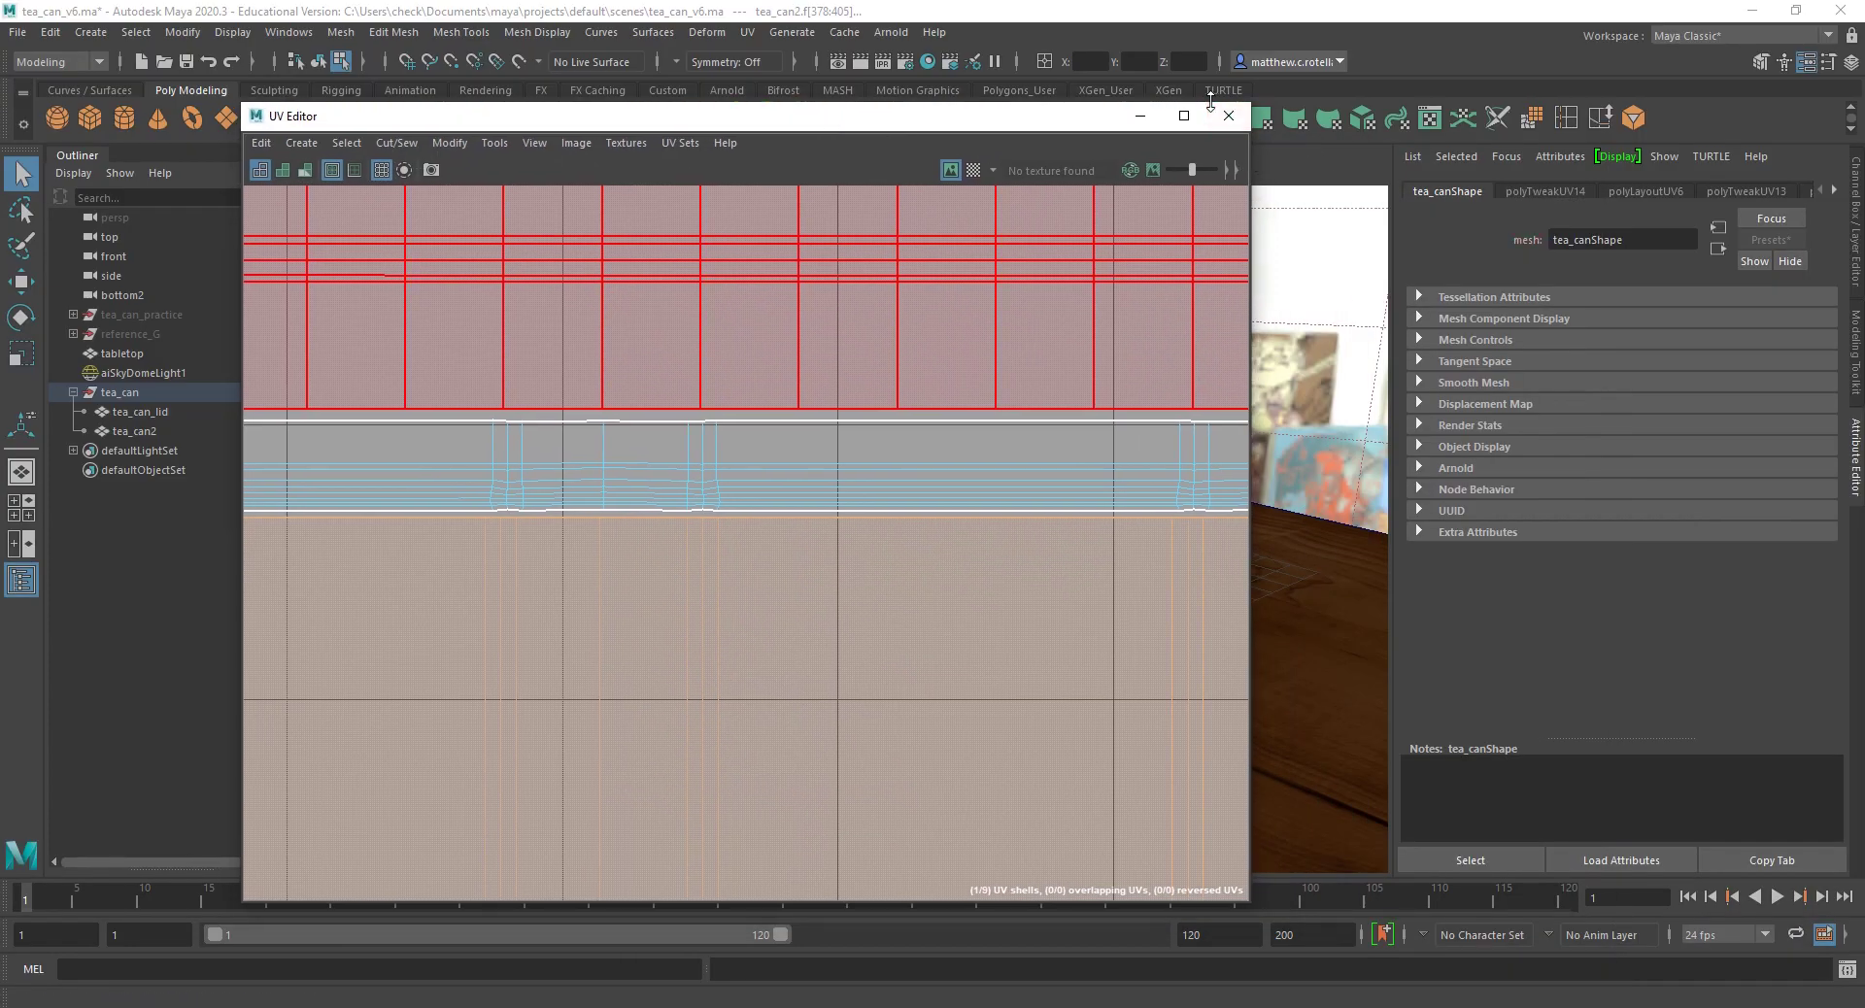
{"action": "left_click", "coordinate": [1229, 116]}
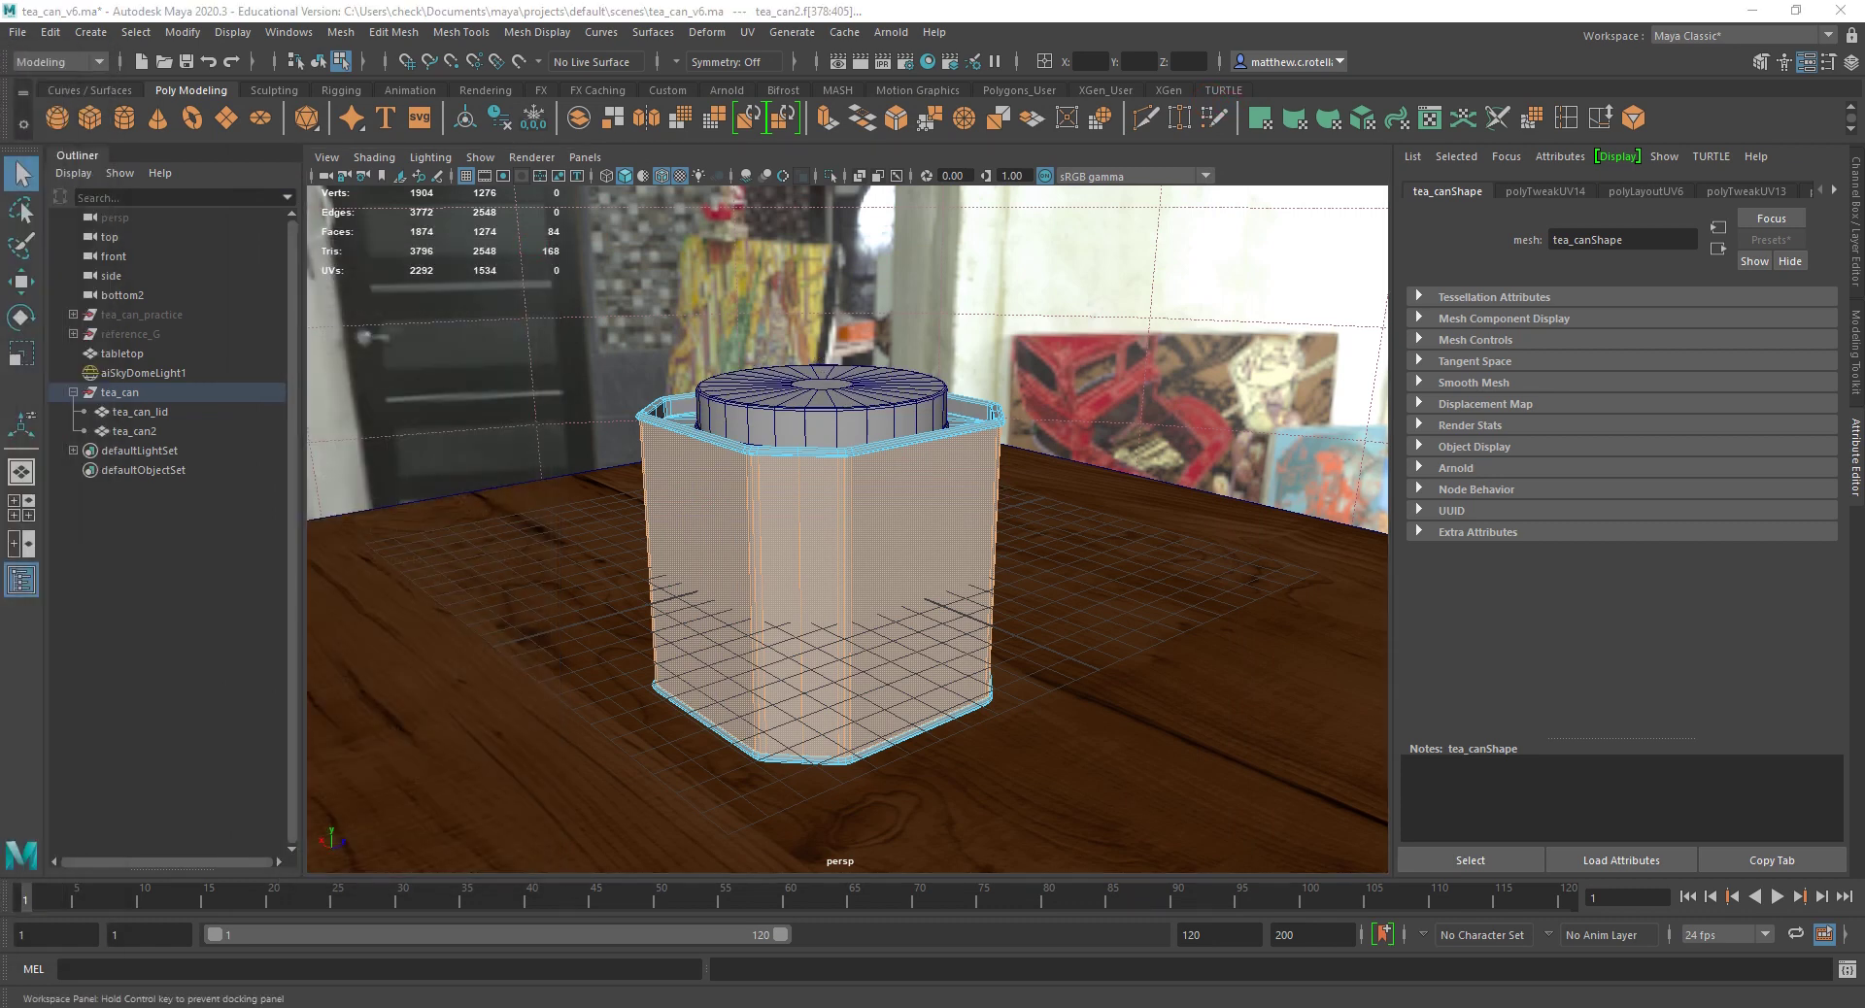
{"action": "right_click_drag", "start_coordinate": [672, 491], "coordinate": [755, 456]}
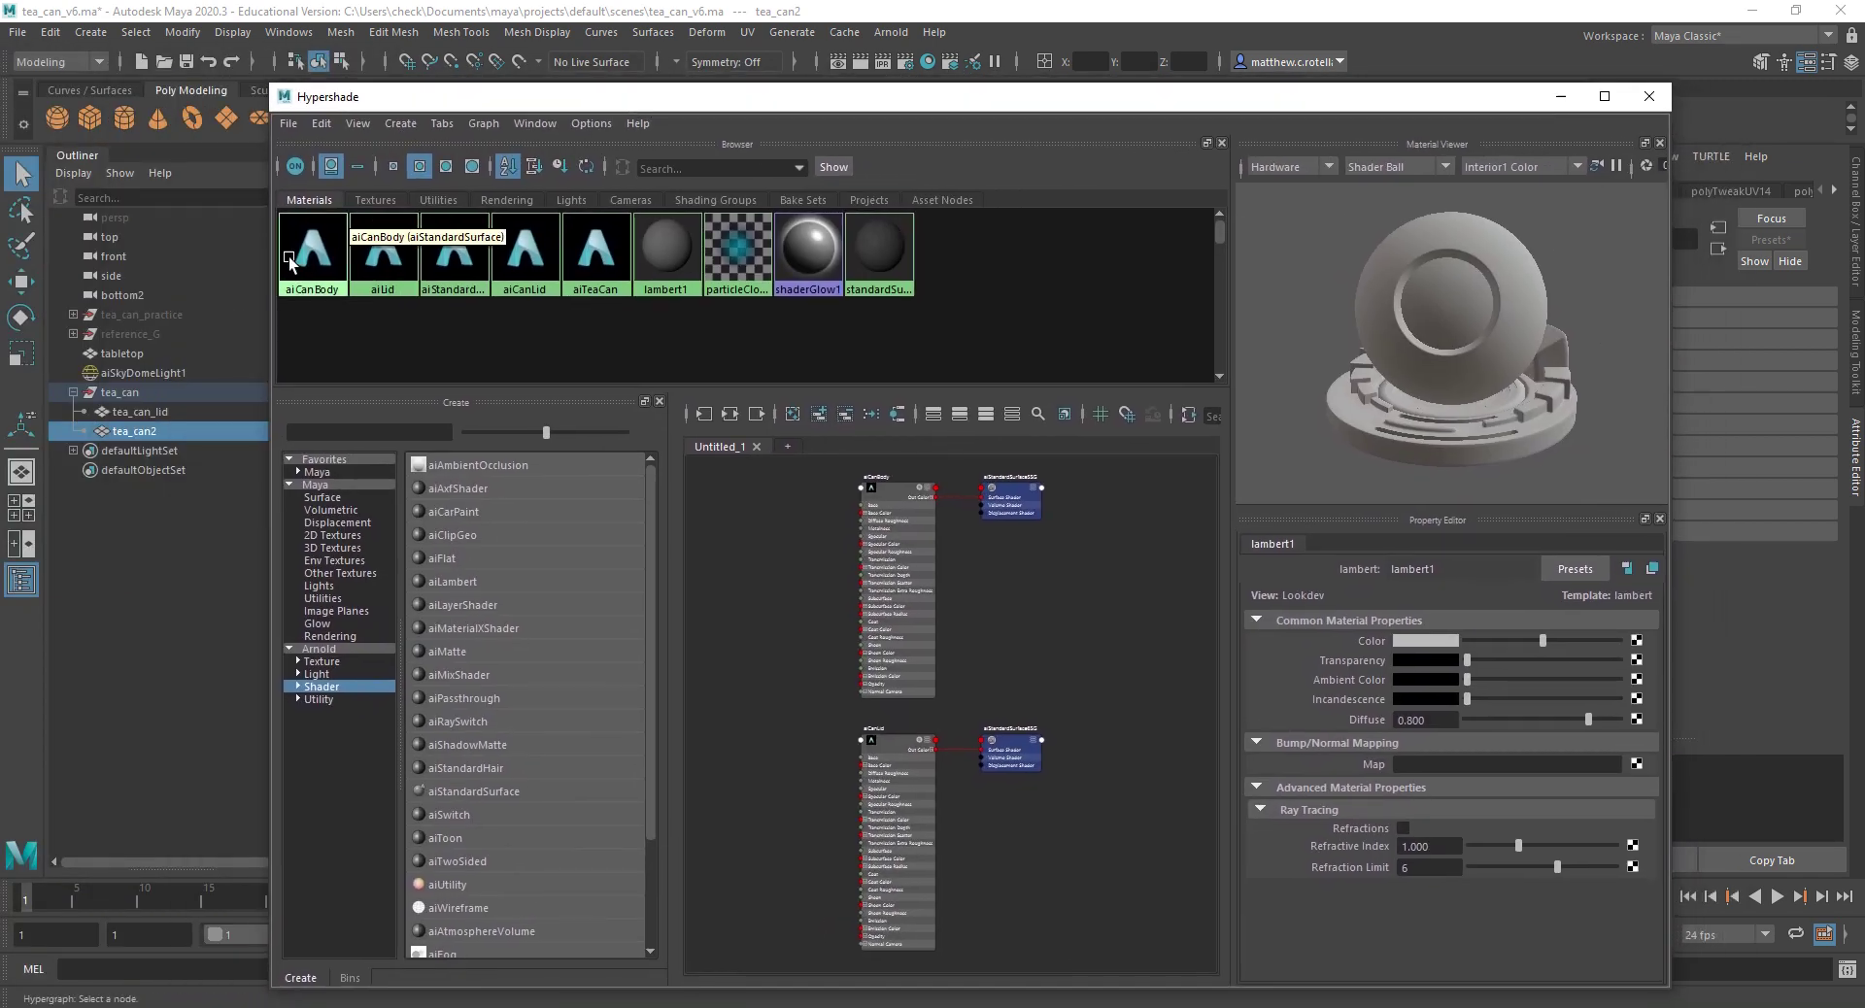
Step: Connect a File texture to the aiCanBody material's base color and load Tea_Can_Body_base_color.png from the tea_can folder
{"action": "left_click", "coordinate": [291, 262]}
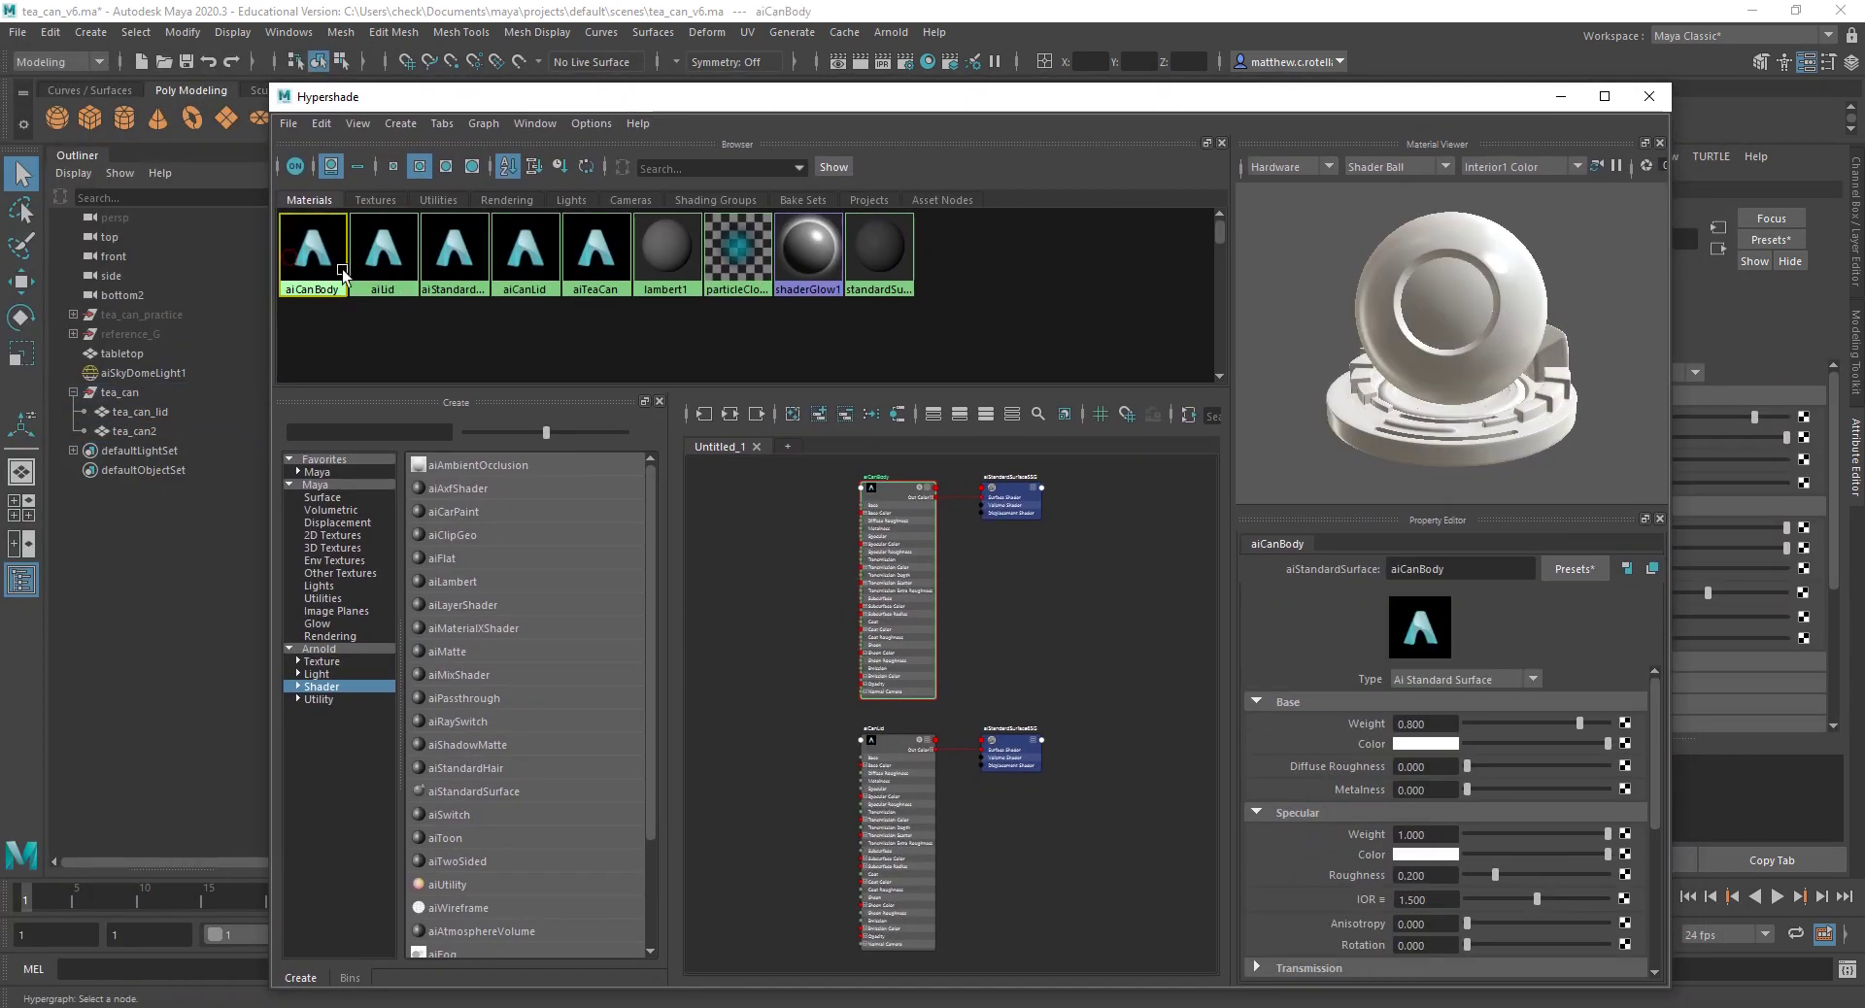
{"action": "left_click", "coordinate": [1625, 744]}
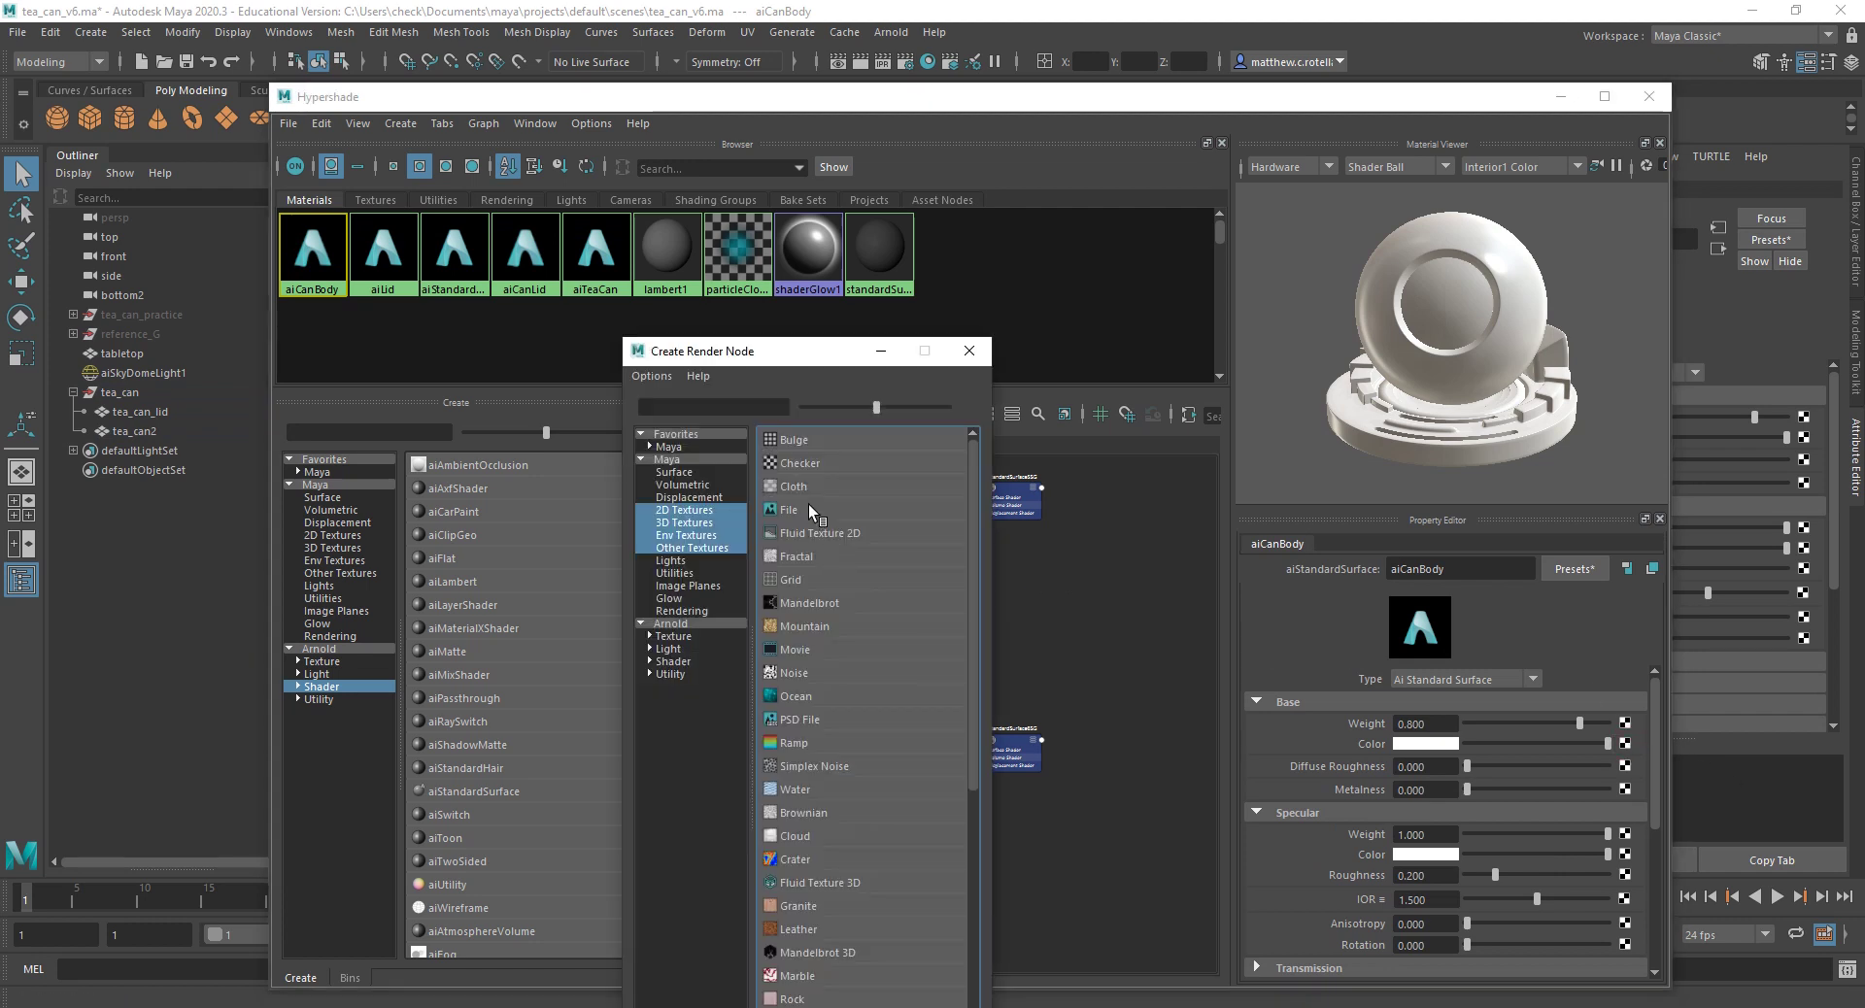
{"action": "left_click", "coordinate": [802, 507]}
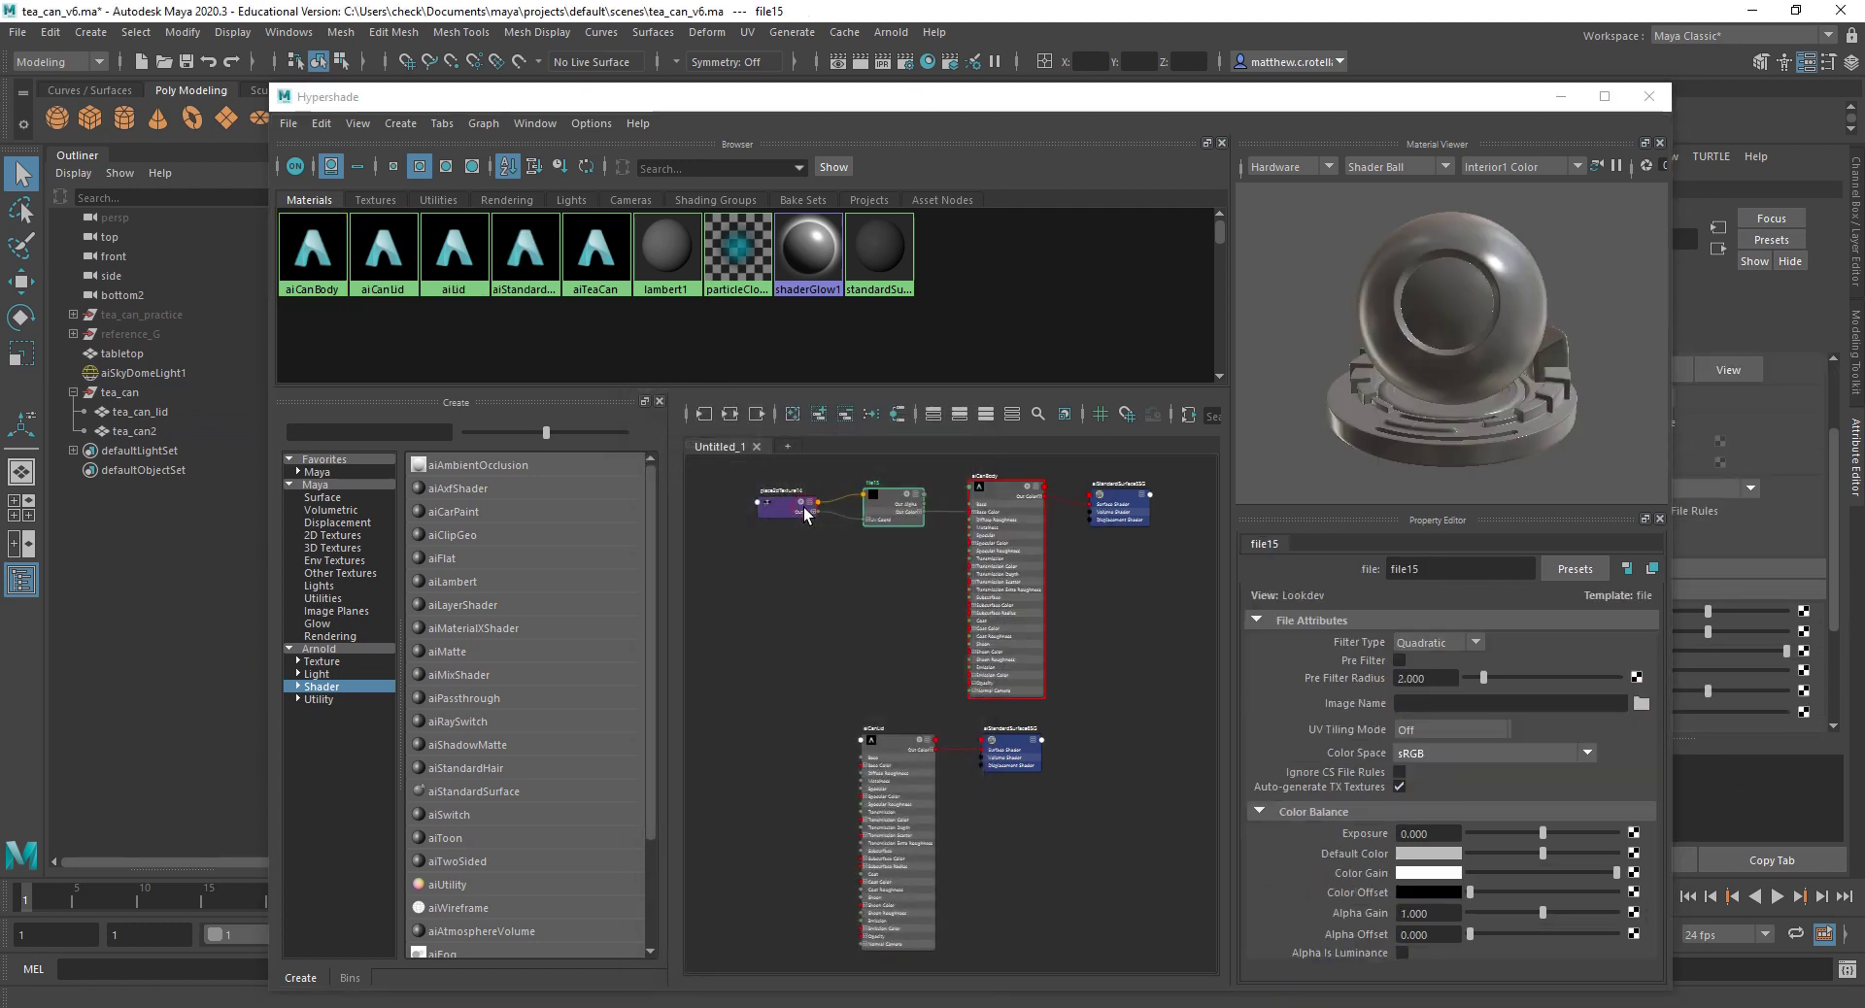
{"action": "left_click", "coordinate": [1639, 704]}
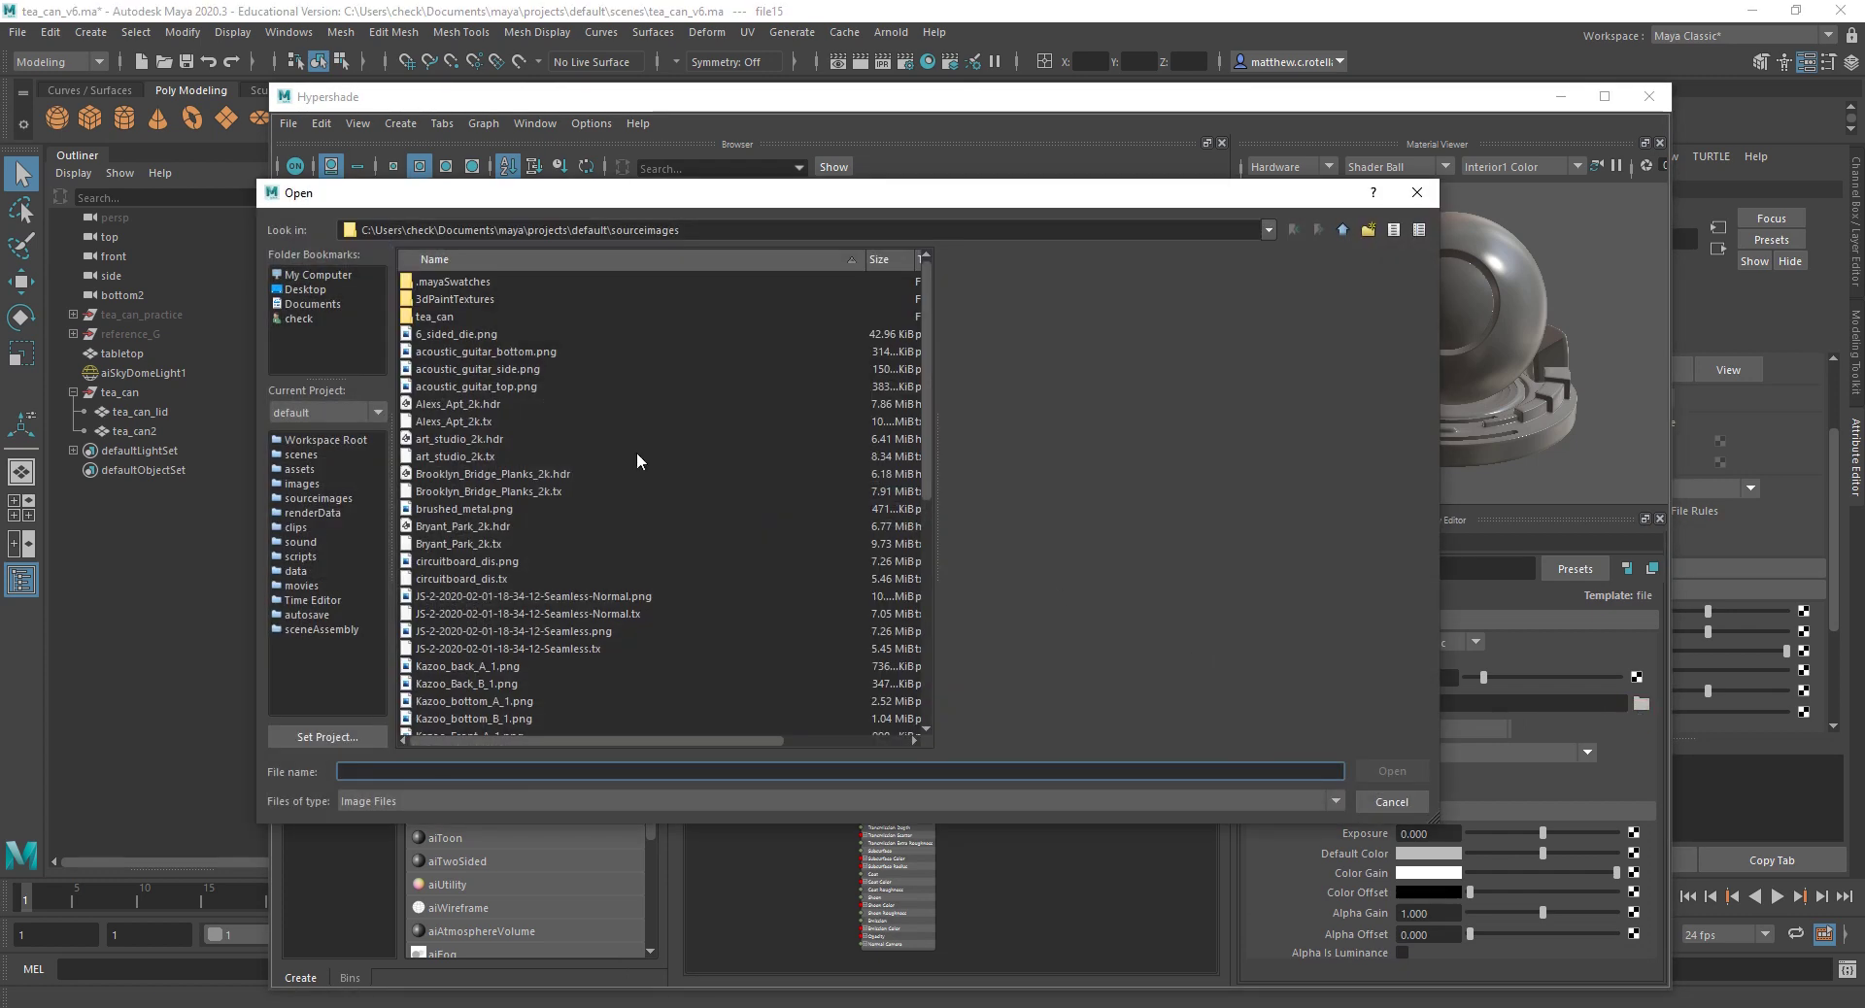
{"action": "double_click", "coordinate": [442, 319]}
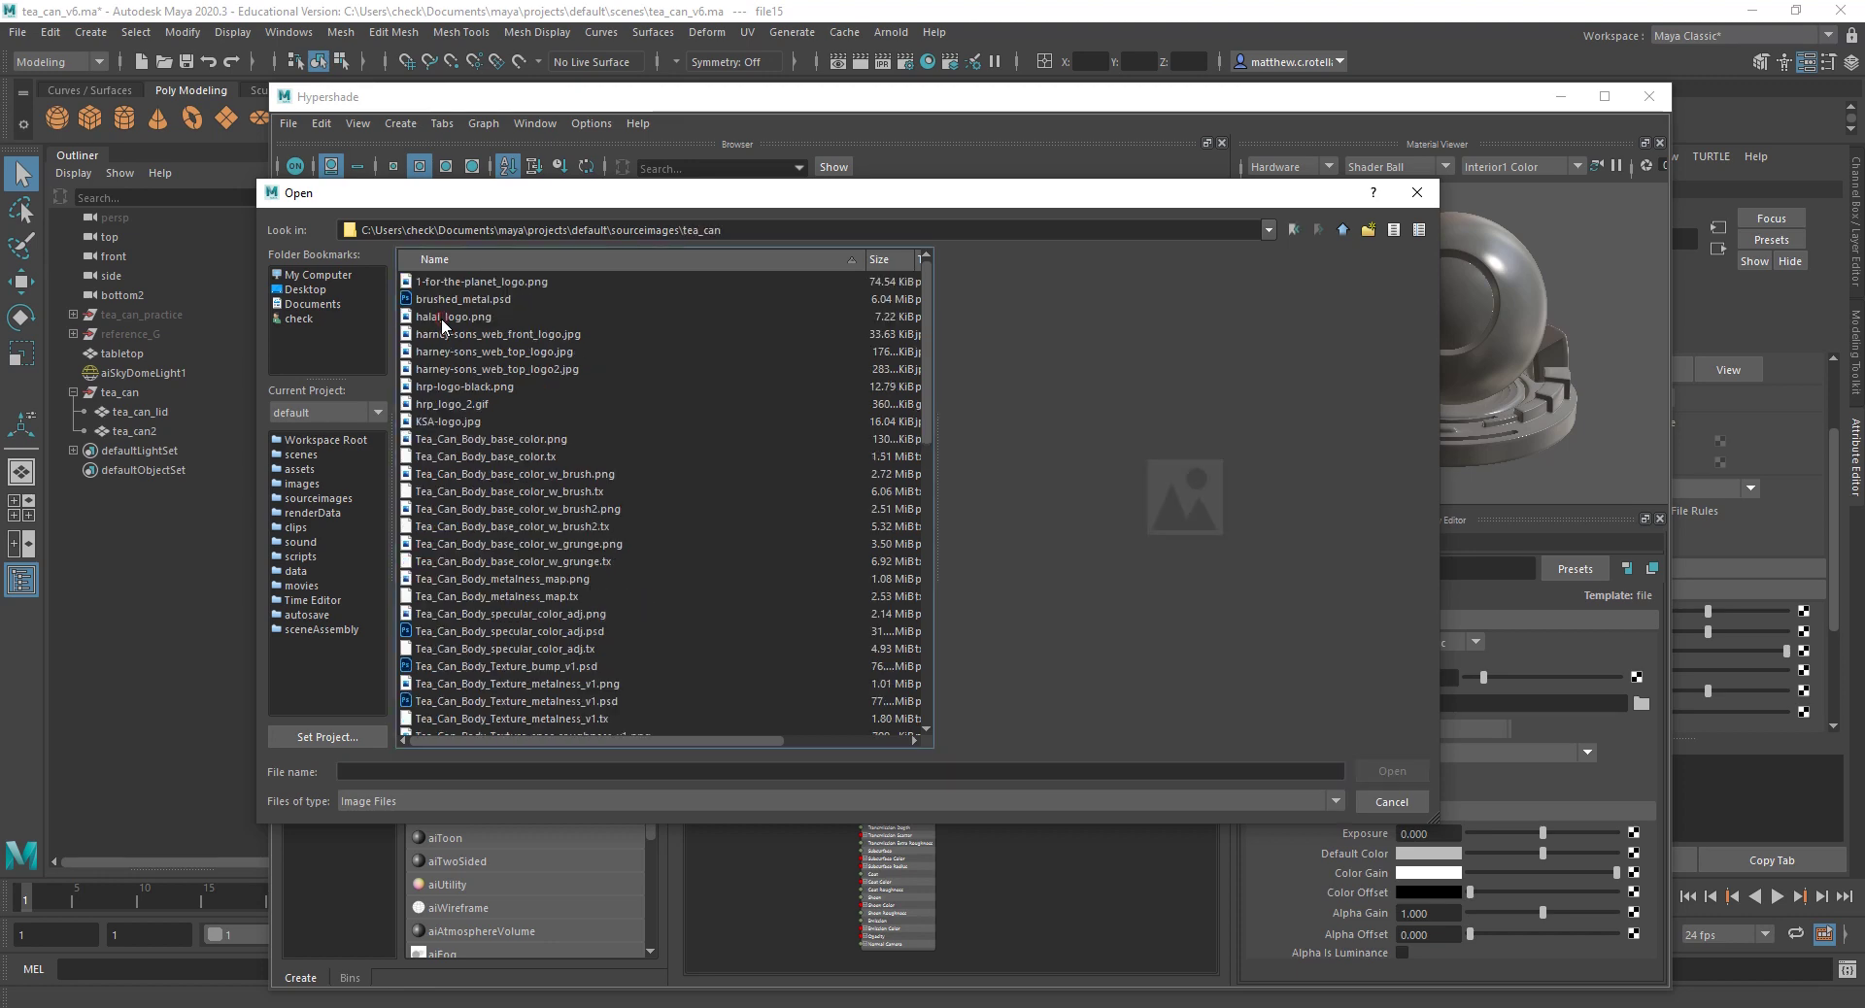
{"action": "left_click", "coordinate": [476, 442]}
{"action": "left_click", "coordinate": [1390, 772]}
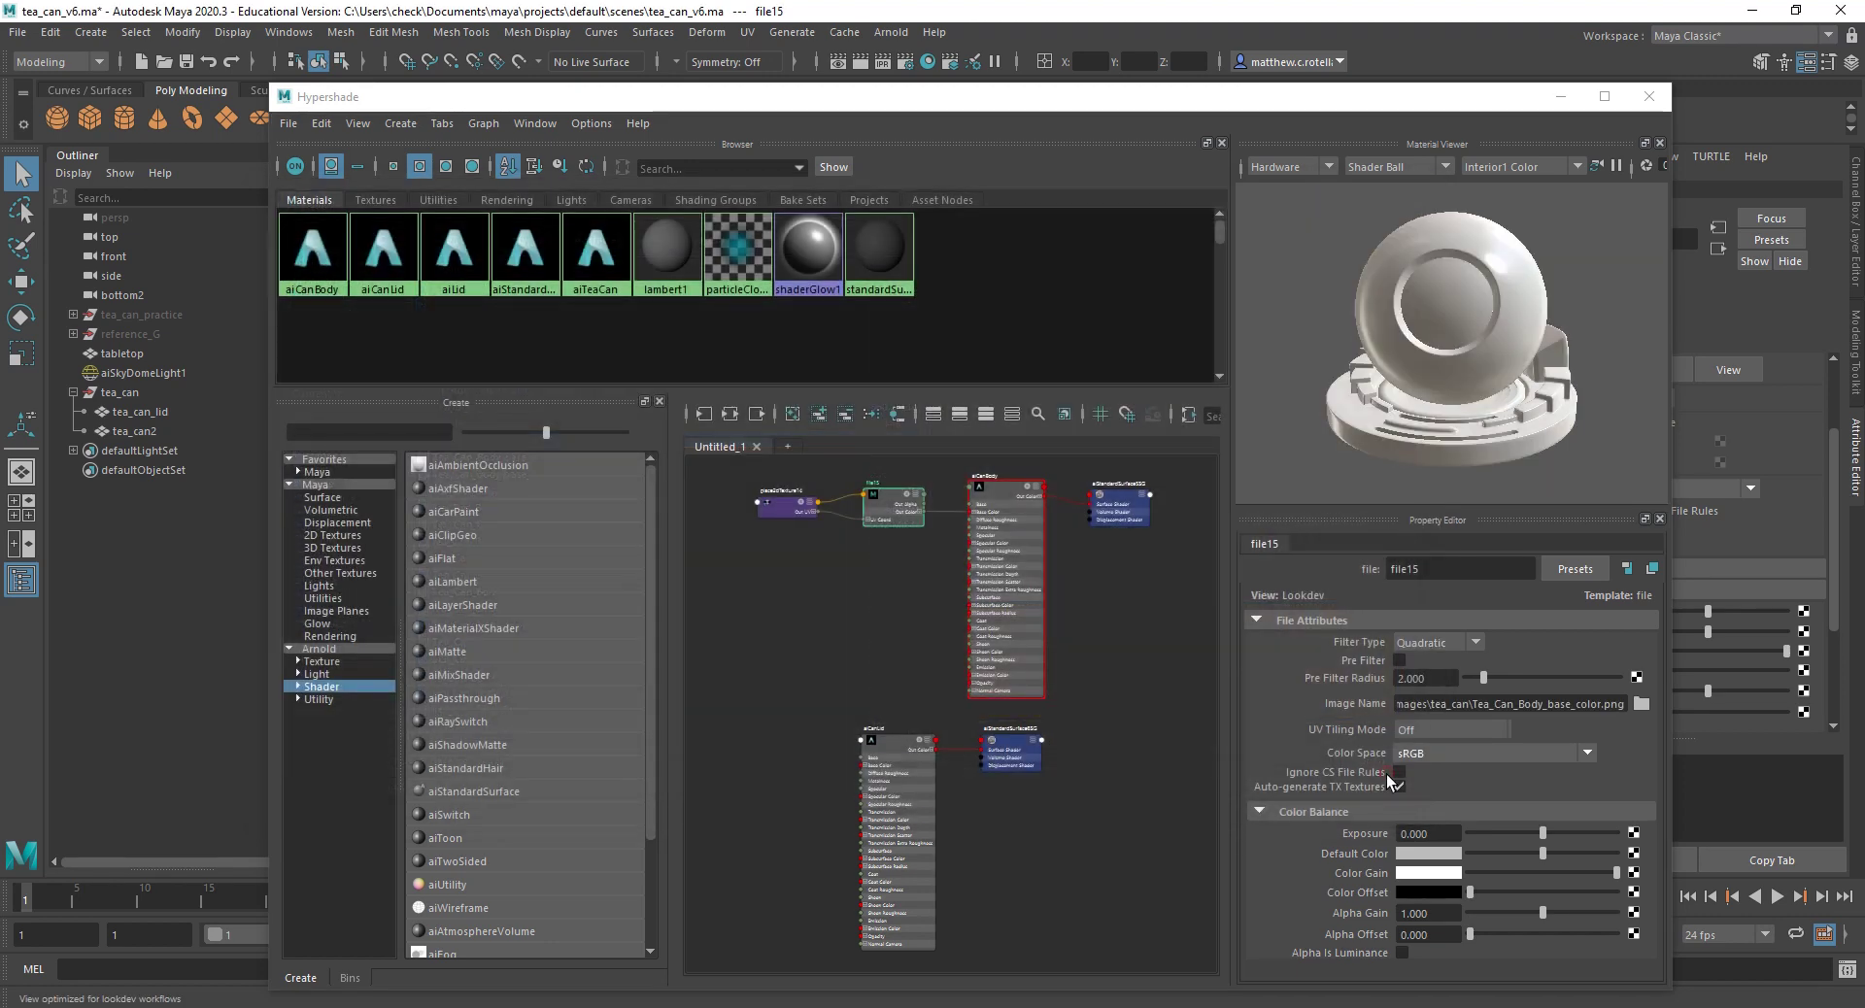
{"action": "left_click", "coordinate": [1000, 498]}
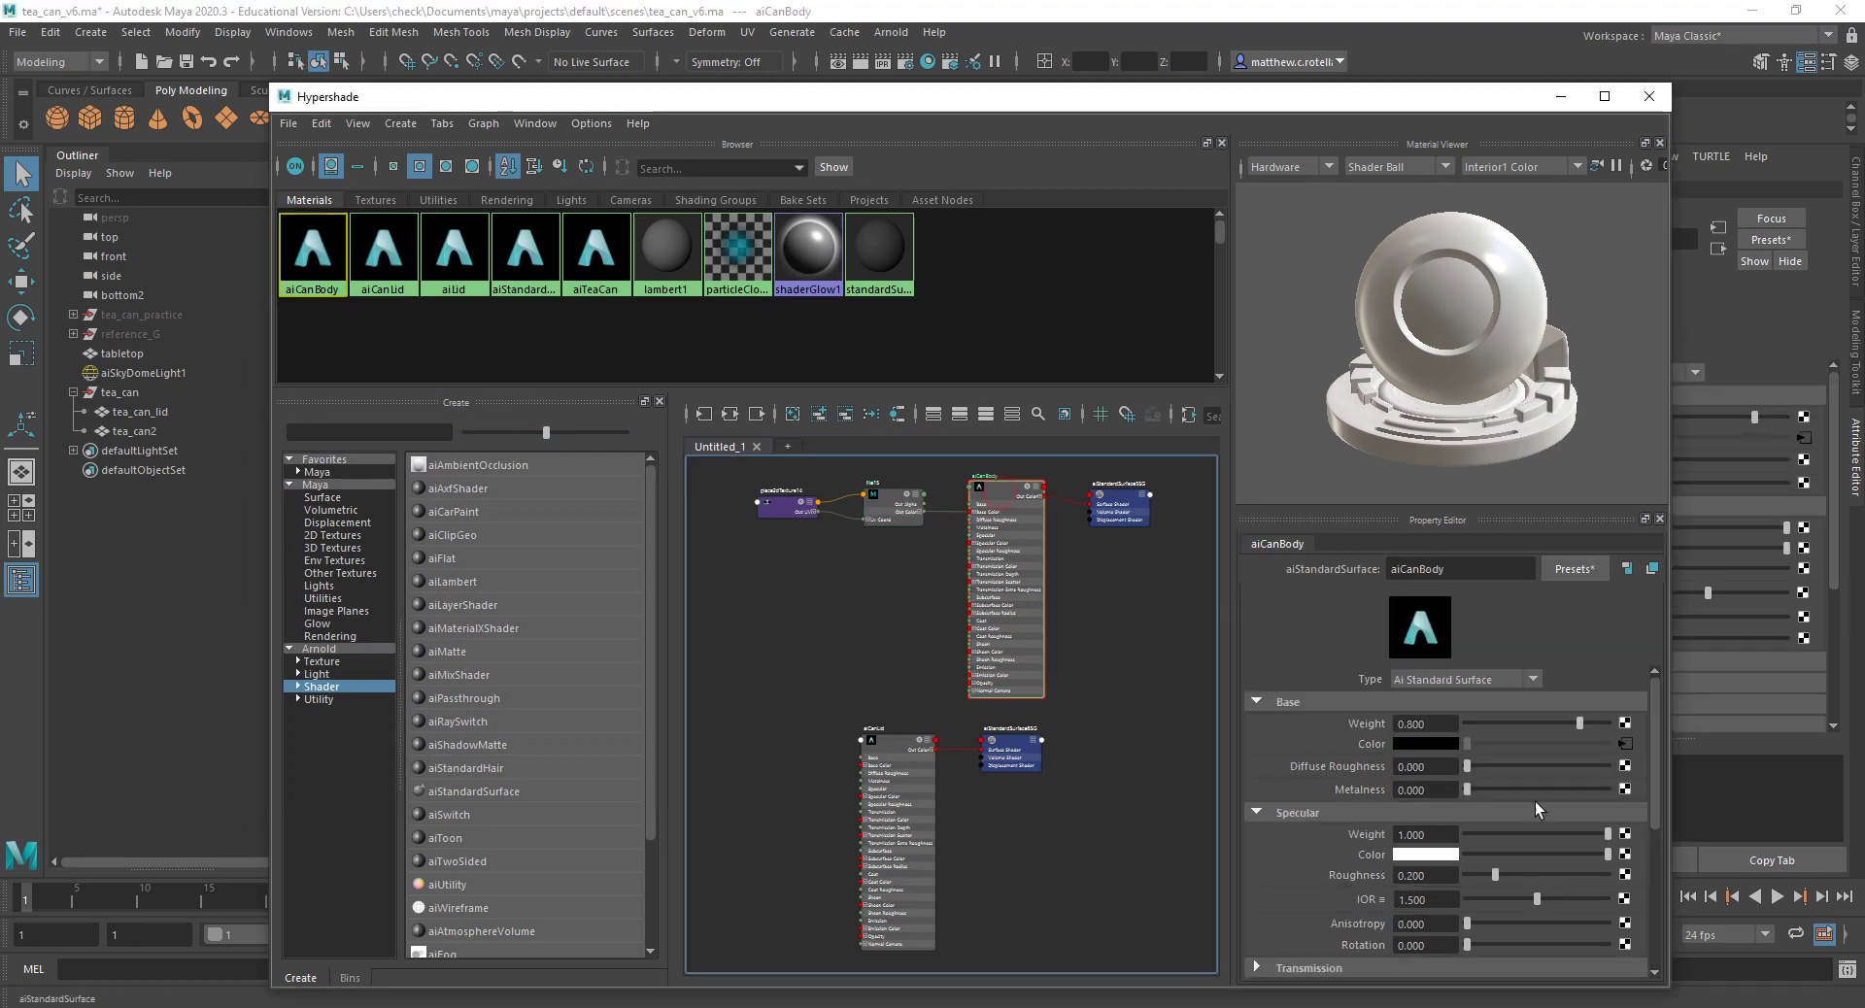
Step: Assign the aiCanBody material to the tea can body, tea_can2, moving Hypershade clear of the model
{"action": "left_click_drag", "start_coordinate": [719, 96], "coordinate": [796, 696]}
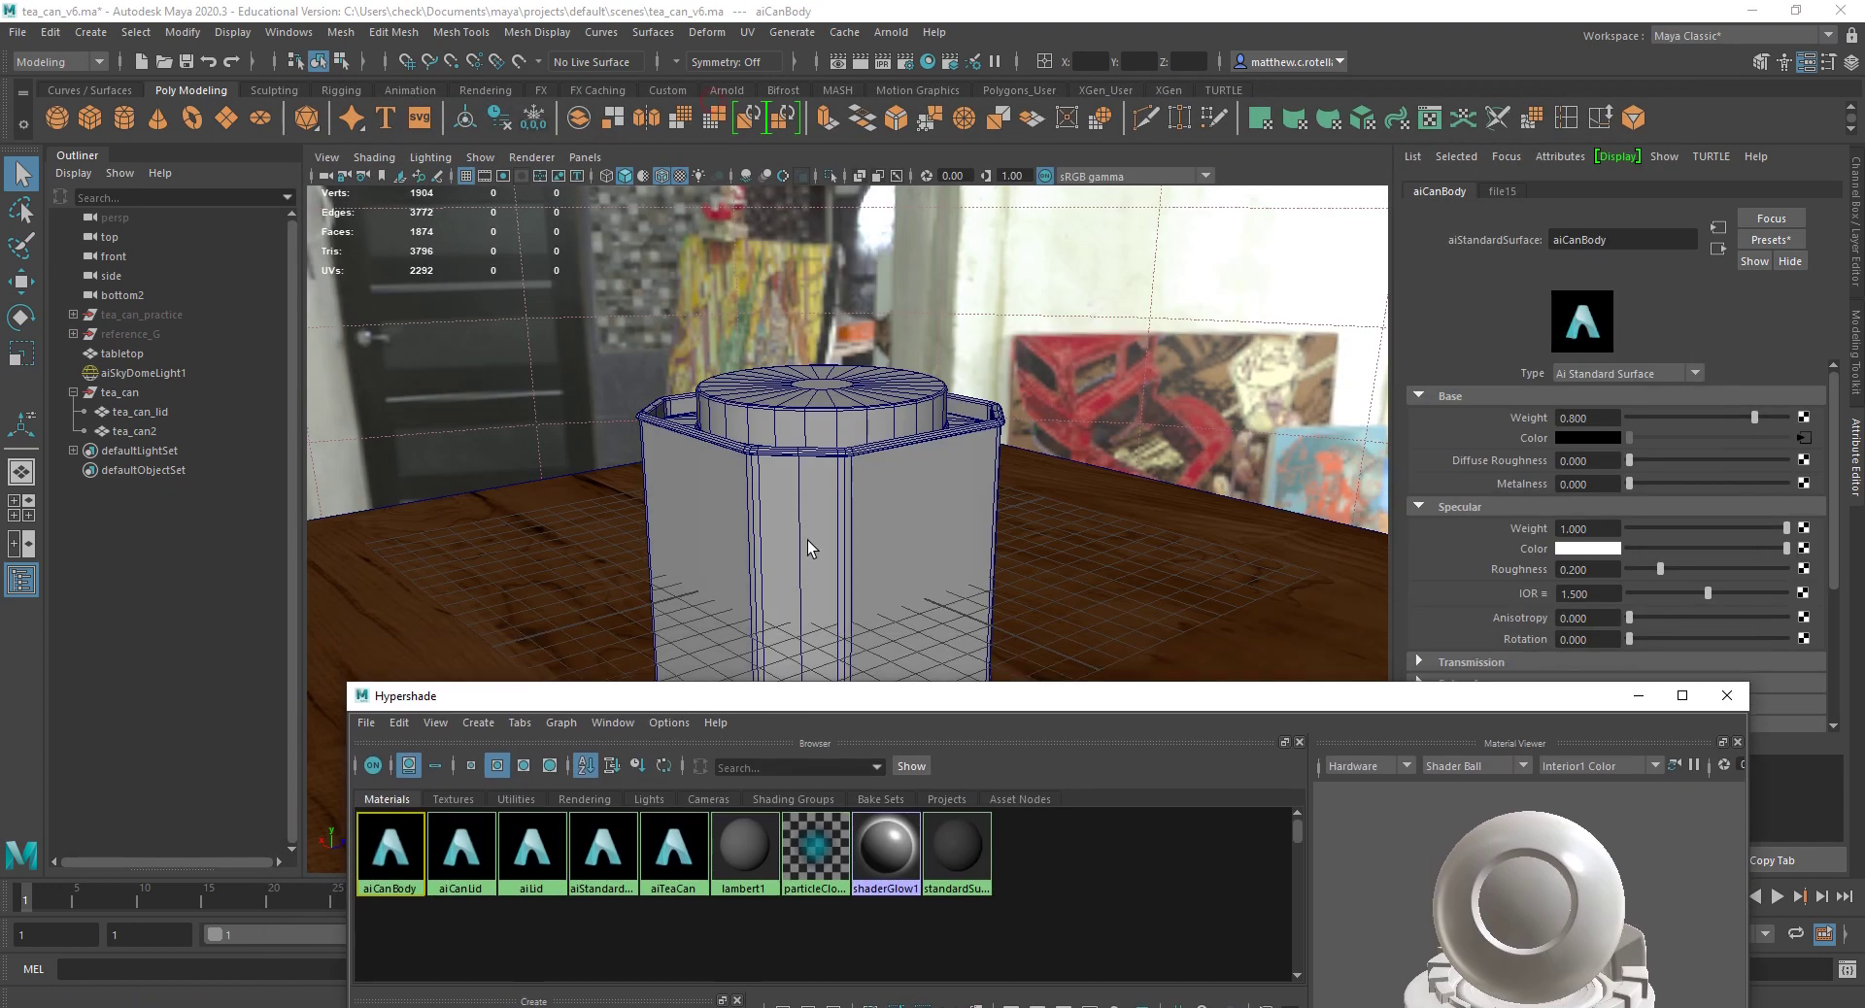
{"action": "left_click", "coordinate": [809, 535]}
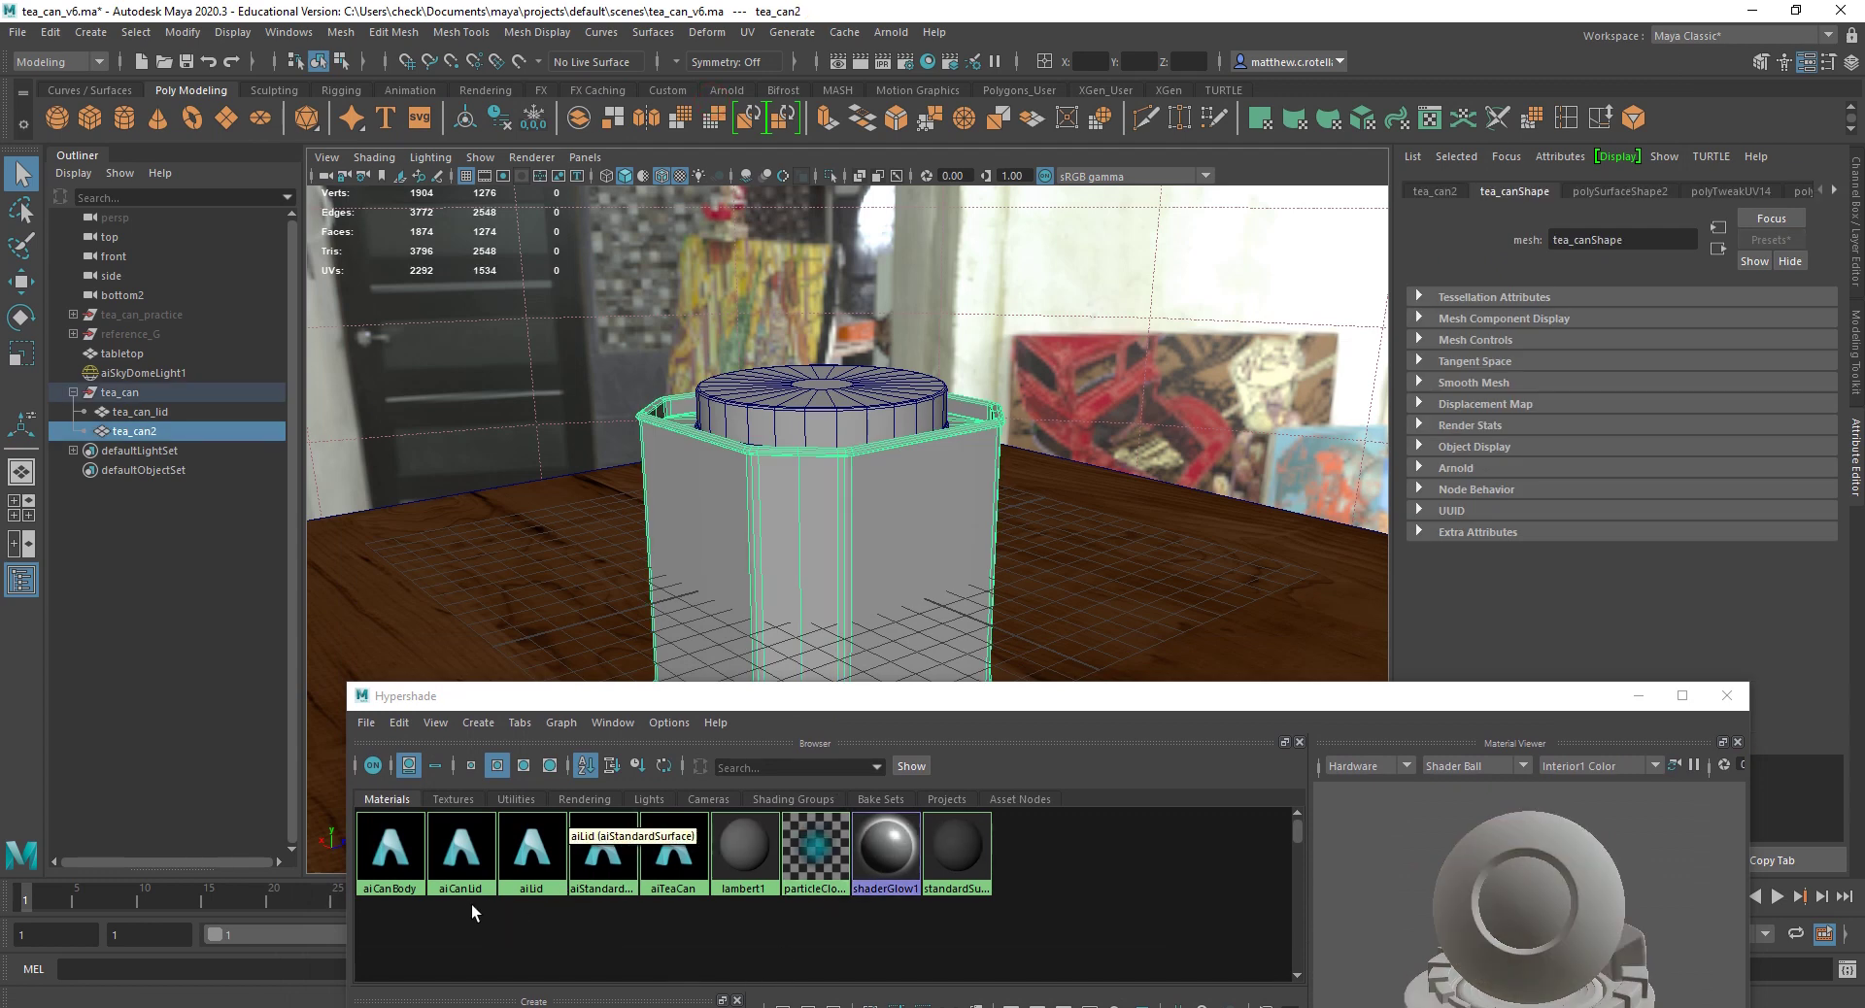
{"action": "right_click", "coordinate": [371, 852]}
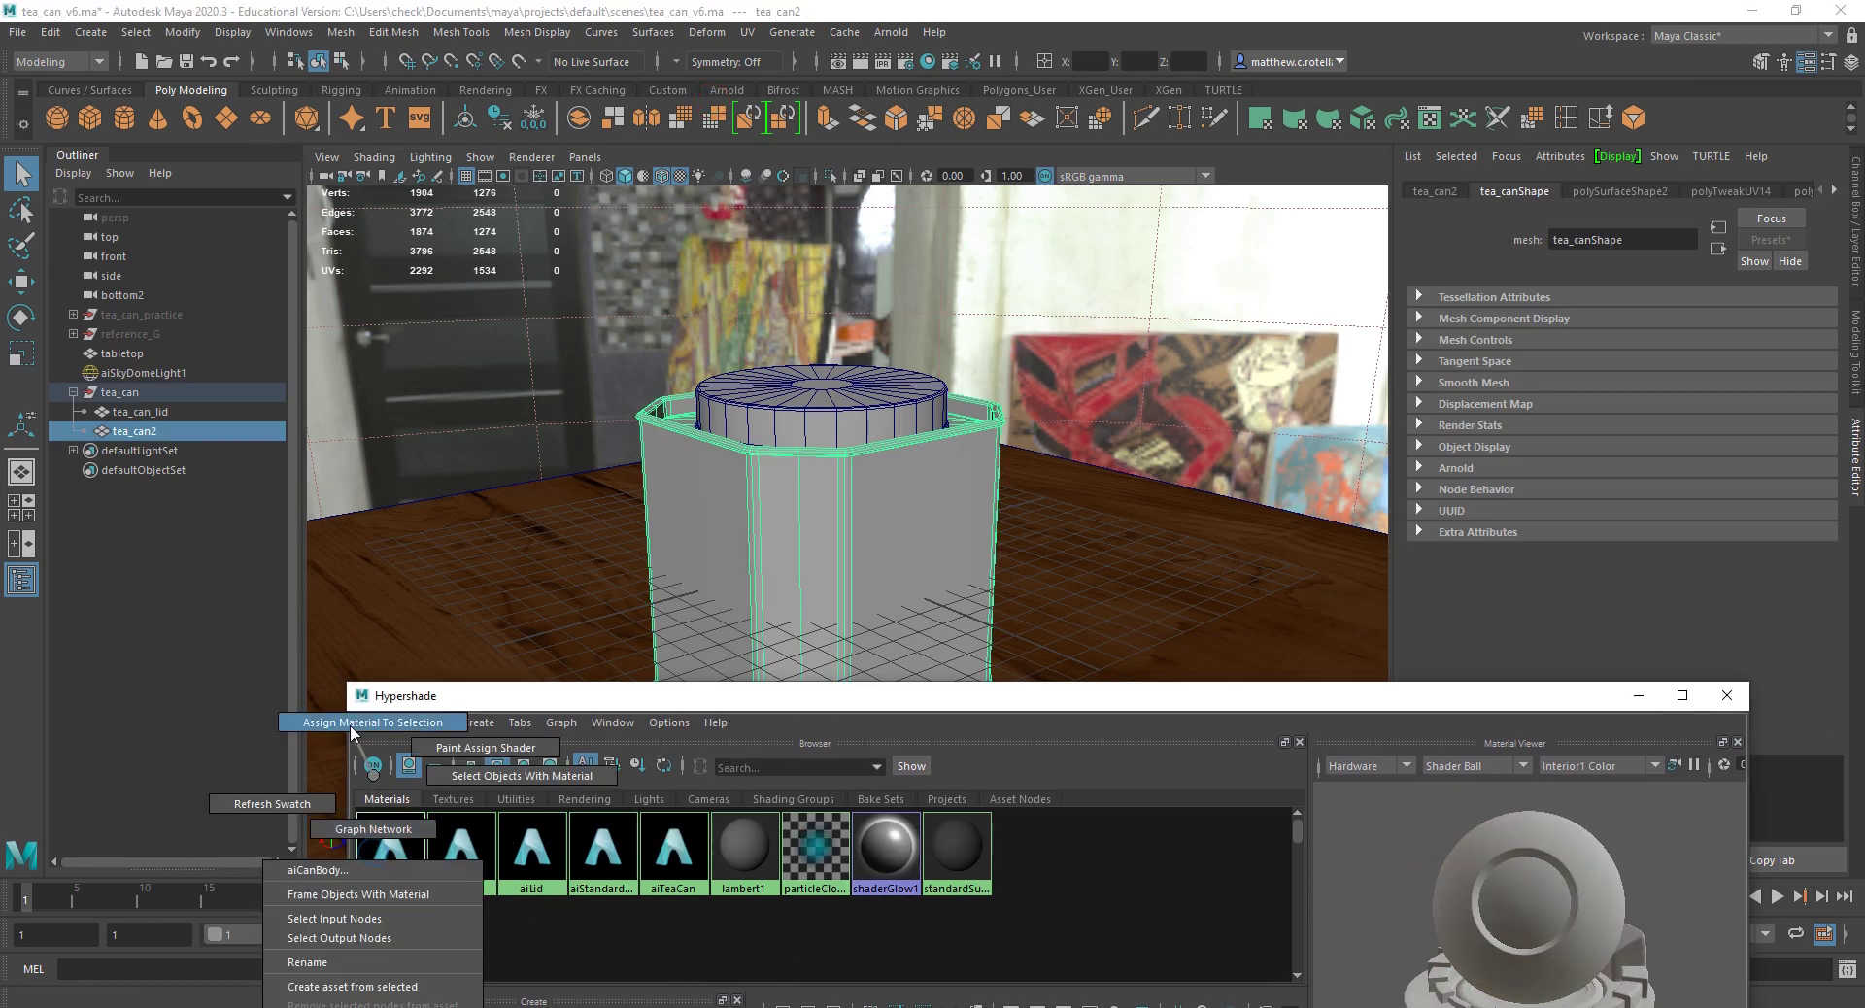
{"action": "left_click", "coordinate": [374, 854]}
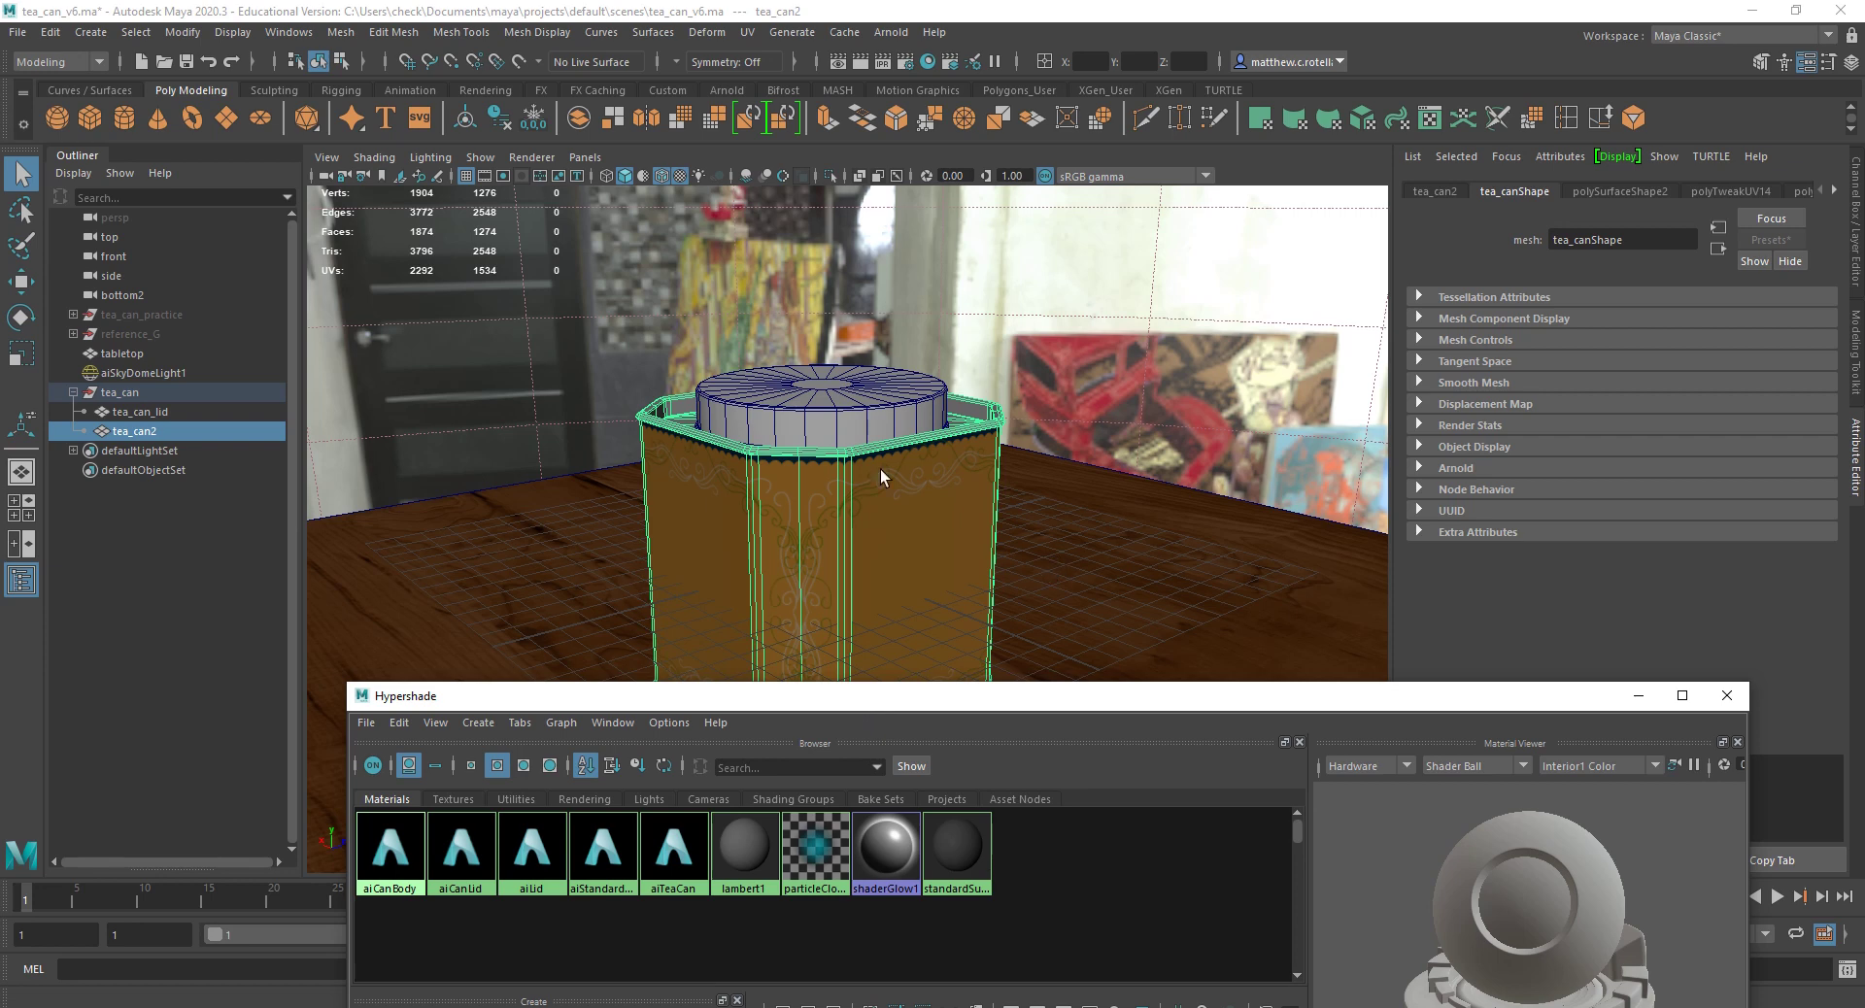
Step: Examine how the base color texture wraps around the tea can body and check the viewport's shading options
{"action": "left_click_drag", "start_coordinate": [847, 522], "coordinate": [868, 474], "text": "alt"}
{"action": "scroll", "coordinate": [867, 472], "scroll_direction": "up", "scroll_amount": 3}
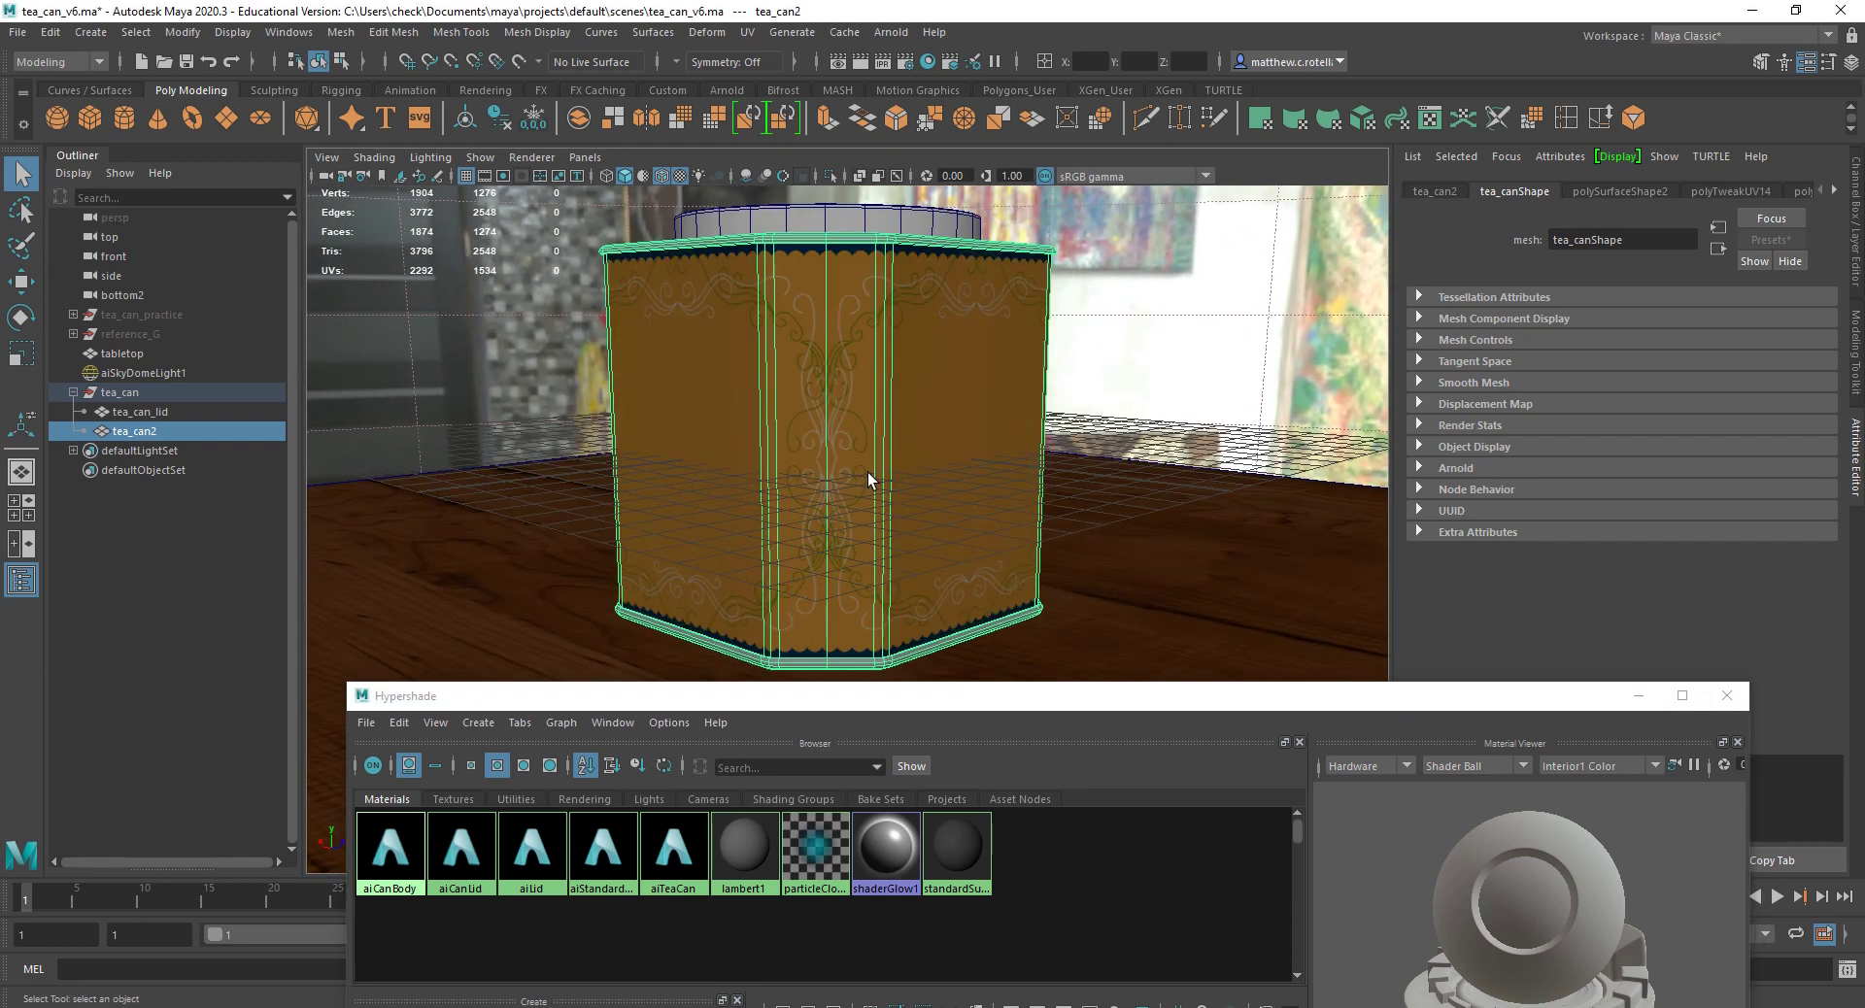
{"action": "right_click_drag", "start_coordinate": [876, 472], "coordinate": [847, 414], "text": "alt"}
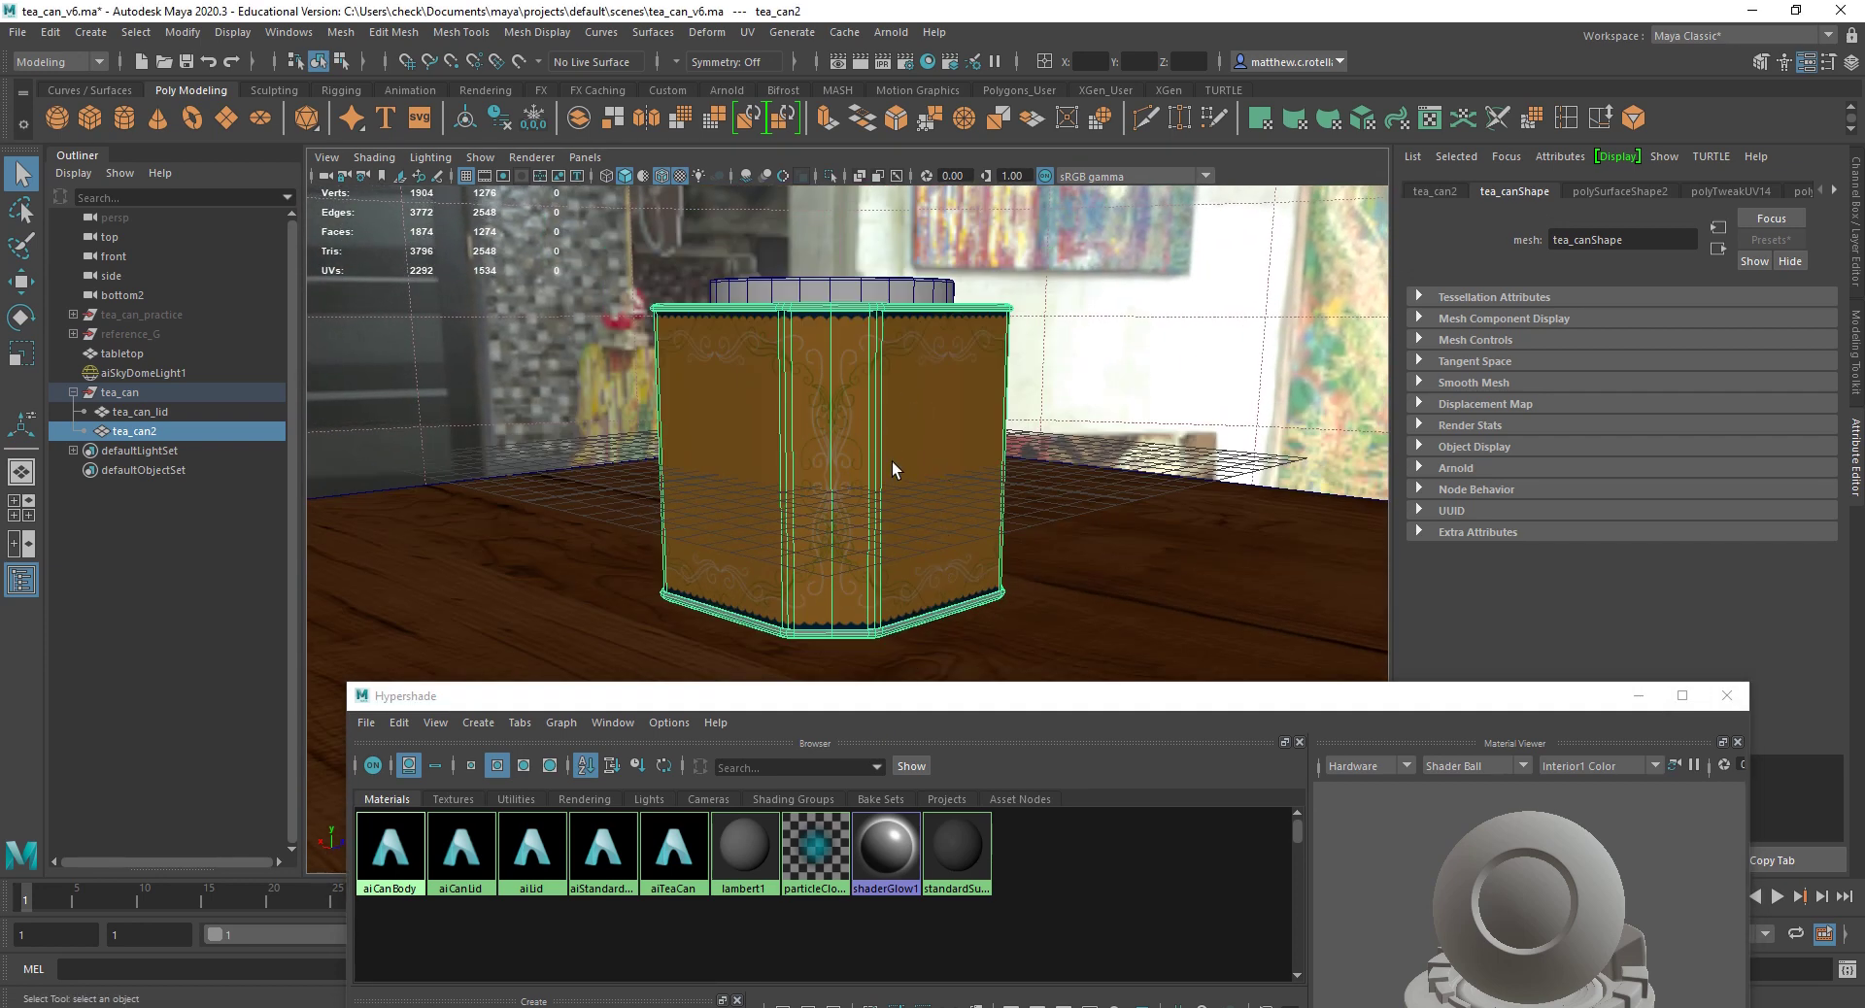
{"action": "left_click_drag", "start_coordinate": [853, 365], "coordinate": [843, 419], "text": "alt"}
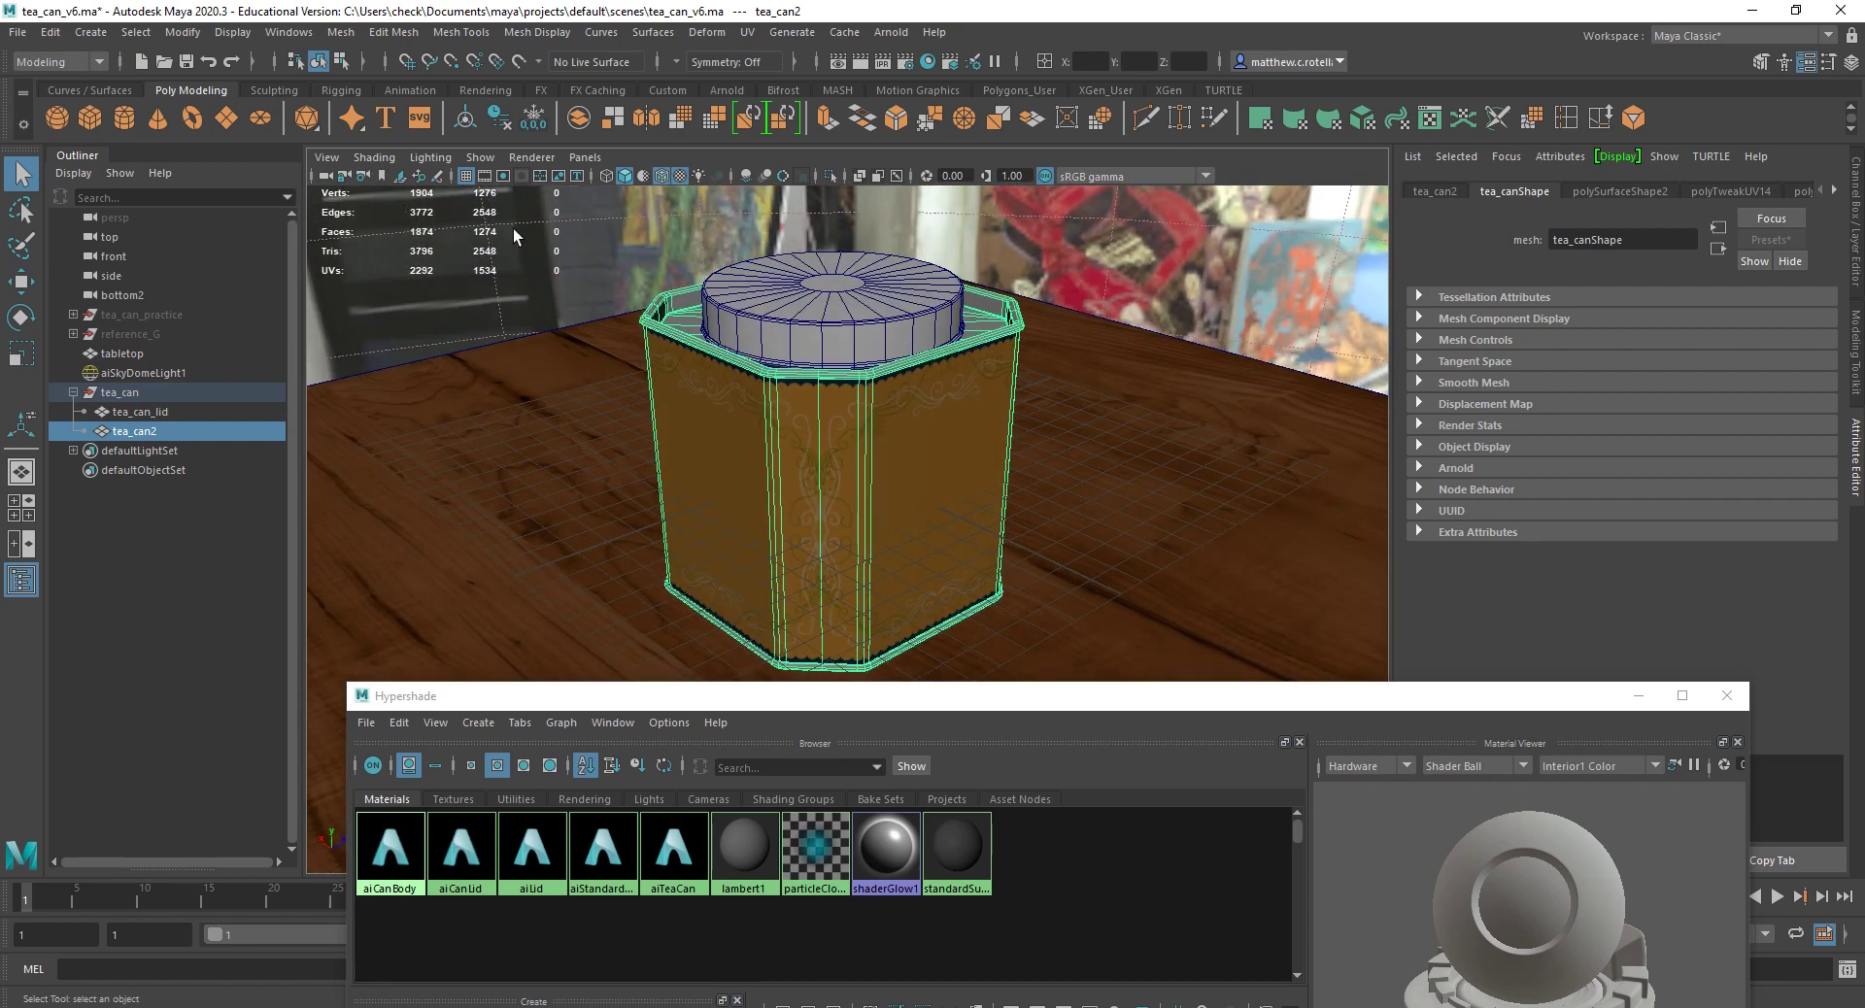
{"action": "left_click", "coordinate": [680, 175]}
{"action": "left_click", "coordinate": [680, 176]}
{"action": "left_click", "coordinate": [372, 158]}
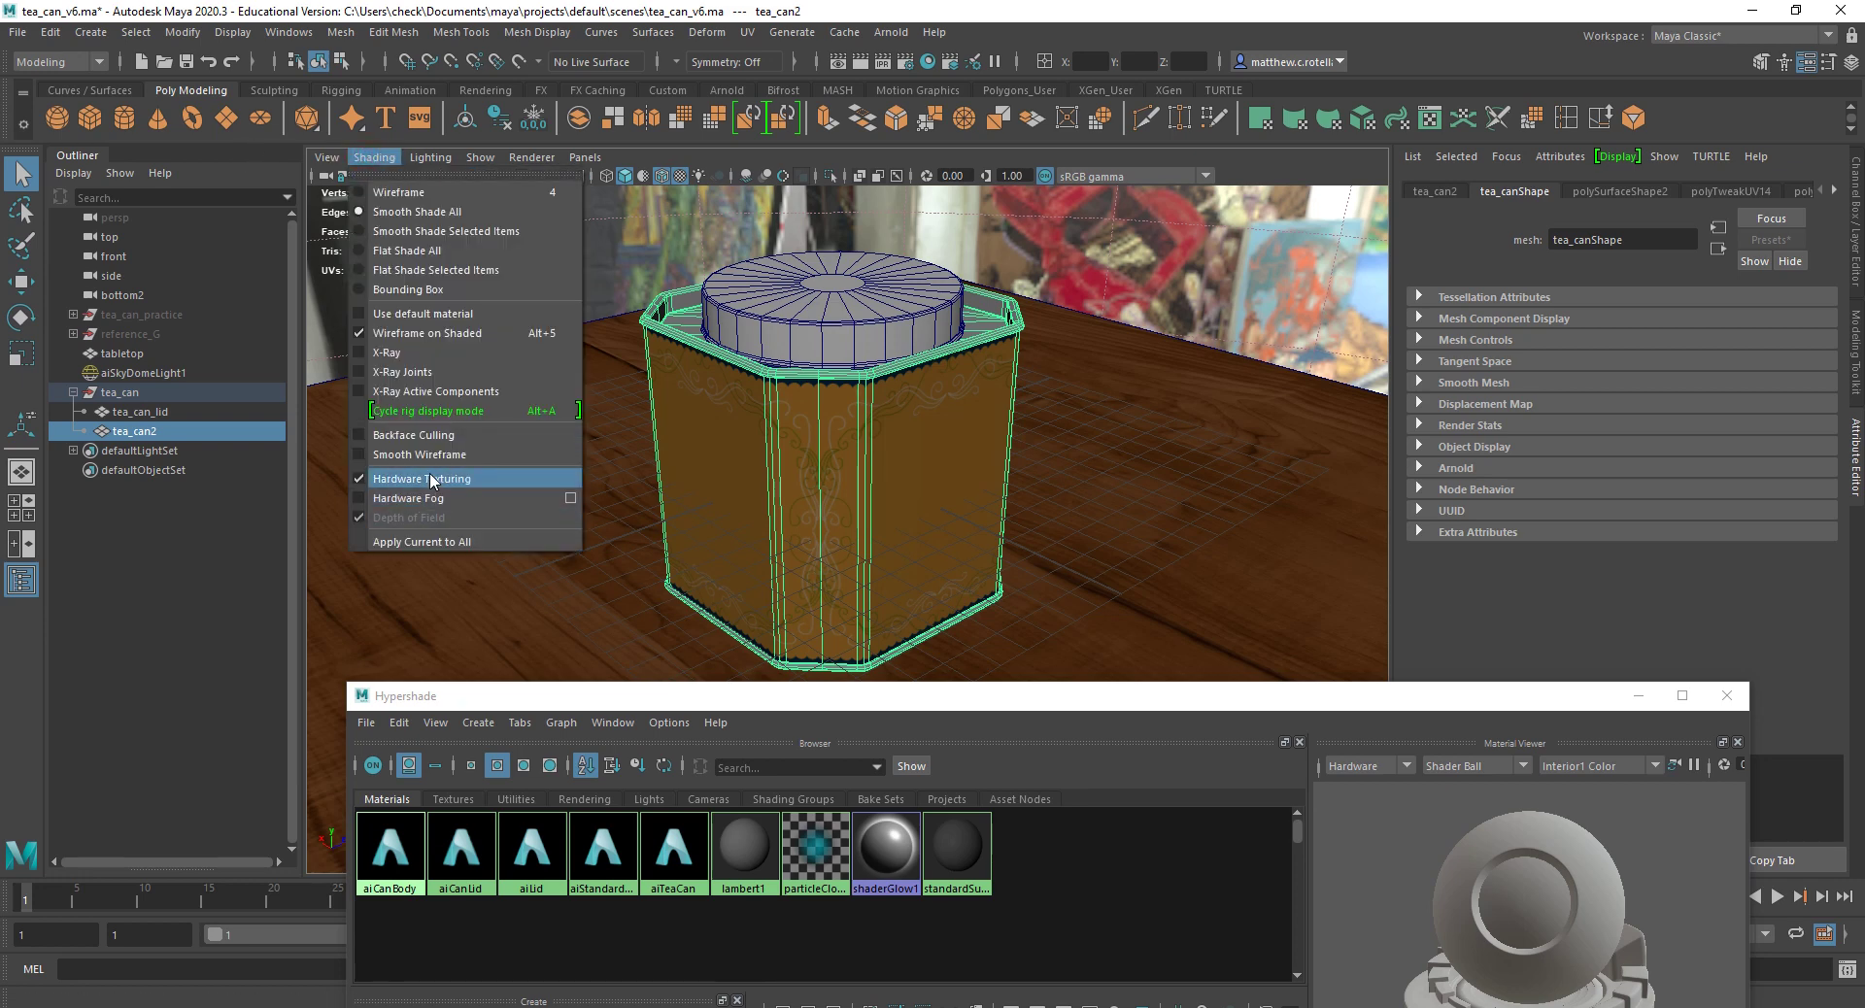
{"action": "left_click", "coordinate": [1129, 150]}
Step: Frame the tea can body's corner from a low angle and render it in Arnold RenderView
{"action": "left_click_drag", "start_coordinate": [874, 598], "coordinate": [886, 467], "text": "alt"}
{"action": "mouse_move", "coordinate": [886, 467]}
{"action": "middle_mouse_down", "text": "alt"}
{"action": "mouse_move", "coordinate": [854, 508]}
{"action": "mouse_move", "coordinate": [856, 483]}
{"action": "middle_mouse_up", "text": "alt"}
{"action": "right_click_drag", "start_coordinate": [986, 454], "coordinate": [1001, 488], "text": "alt"}
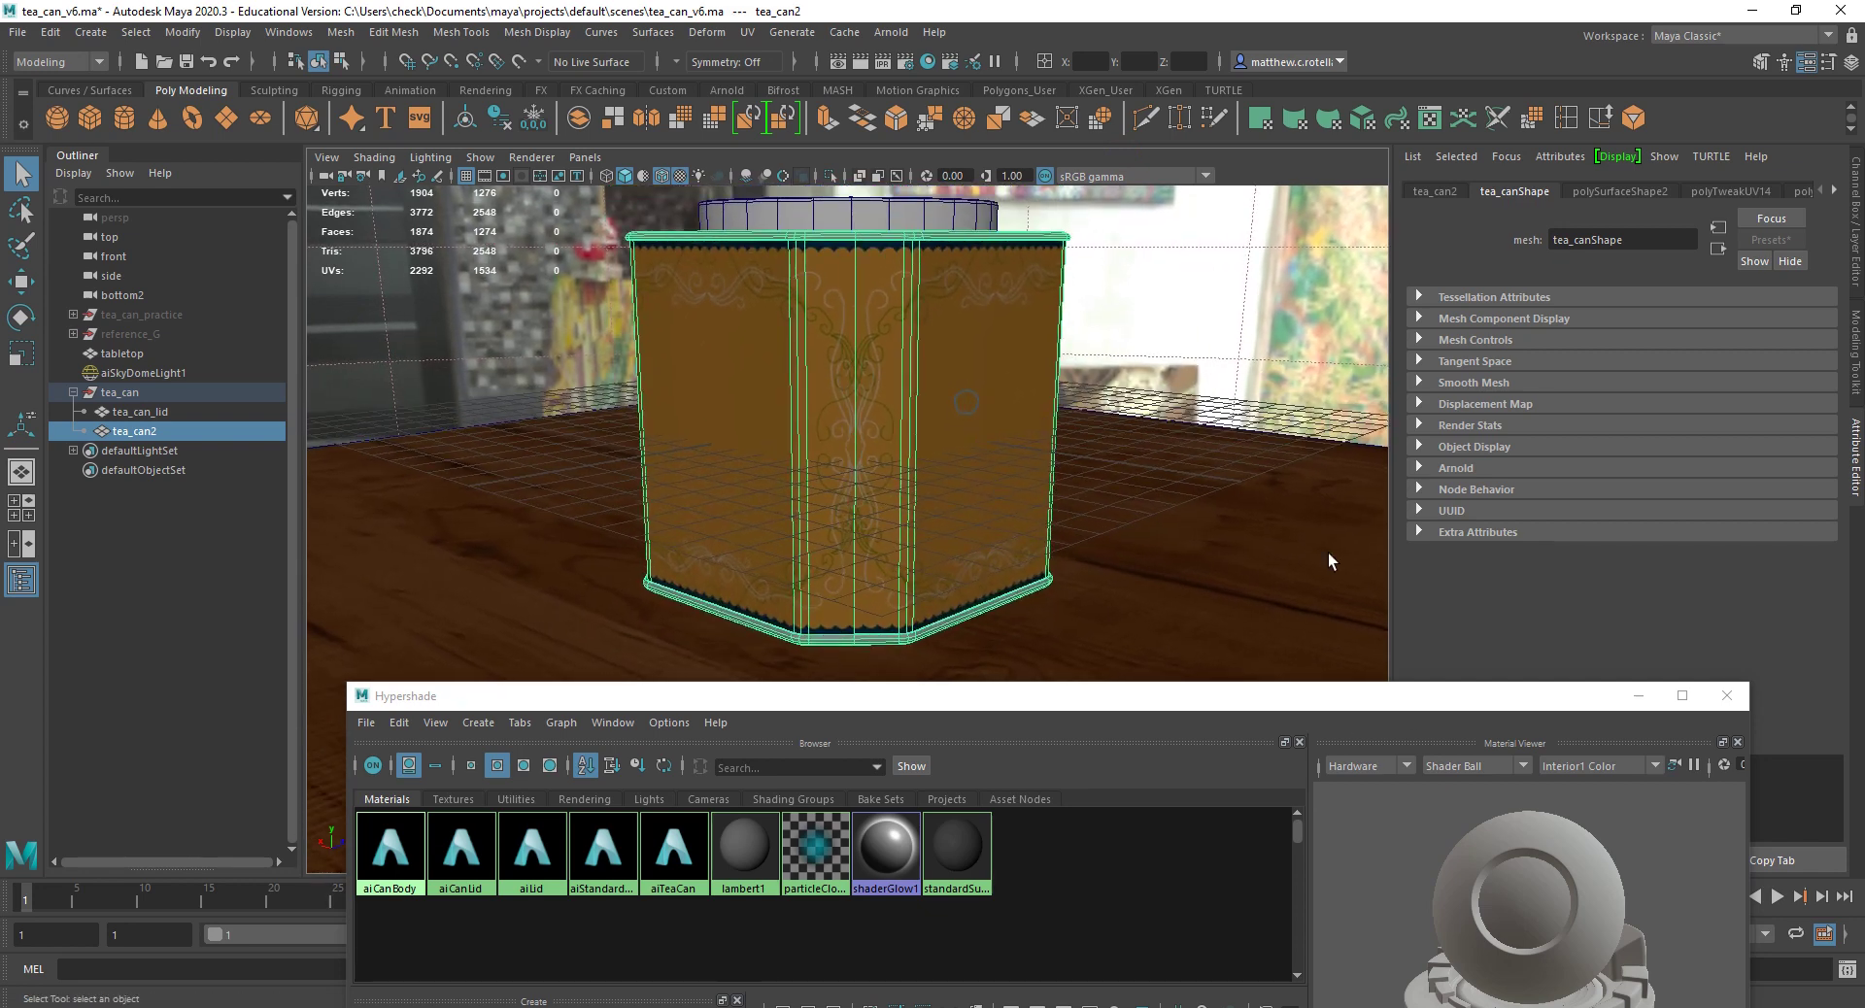
{"action": "left_click", "coordinate": [891, 32]}
{"action": "left_click", "coordinate": [926, 70]}
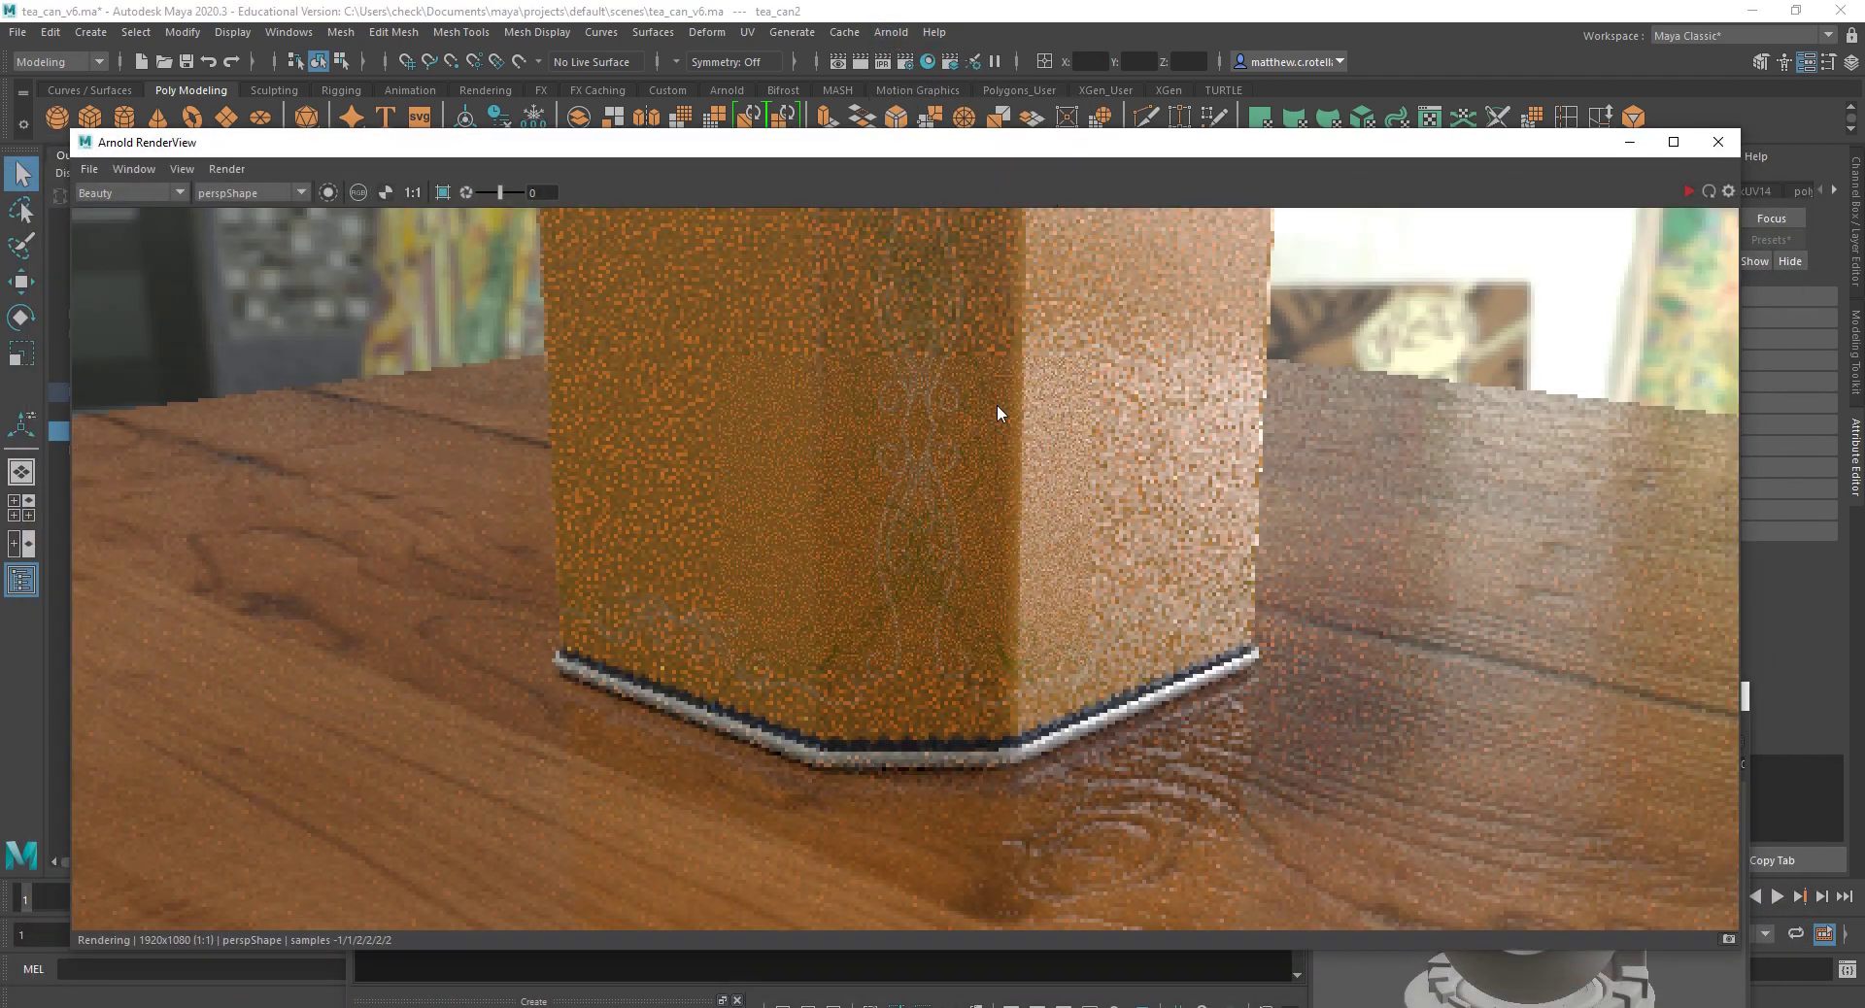
Step: Stop the running Arnold render and view the reference image tea_can_diffuse_only_1.png from the project's images folder
{"action": "scroll", "coordinate": [997, 404], "scroll_direction": "down", "scroll_amount": 5}
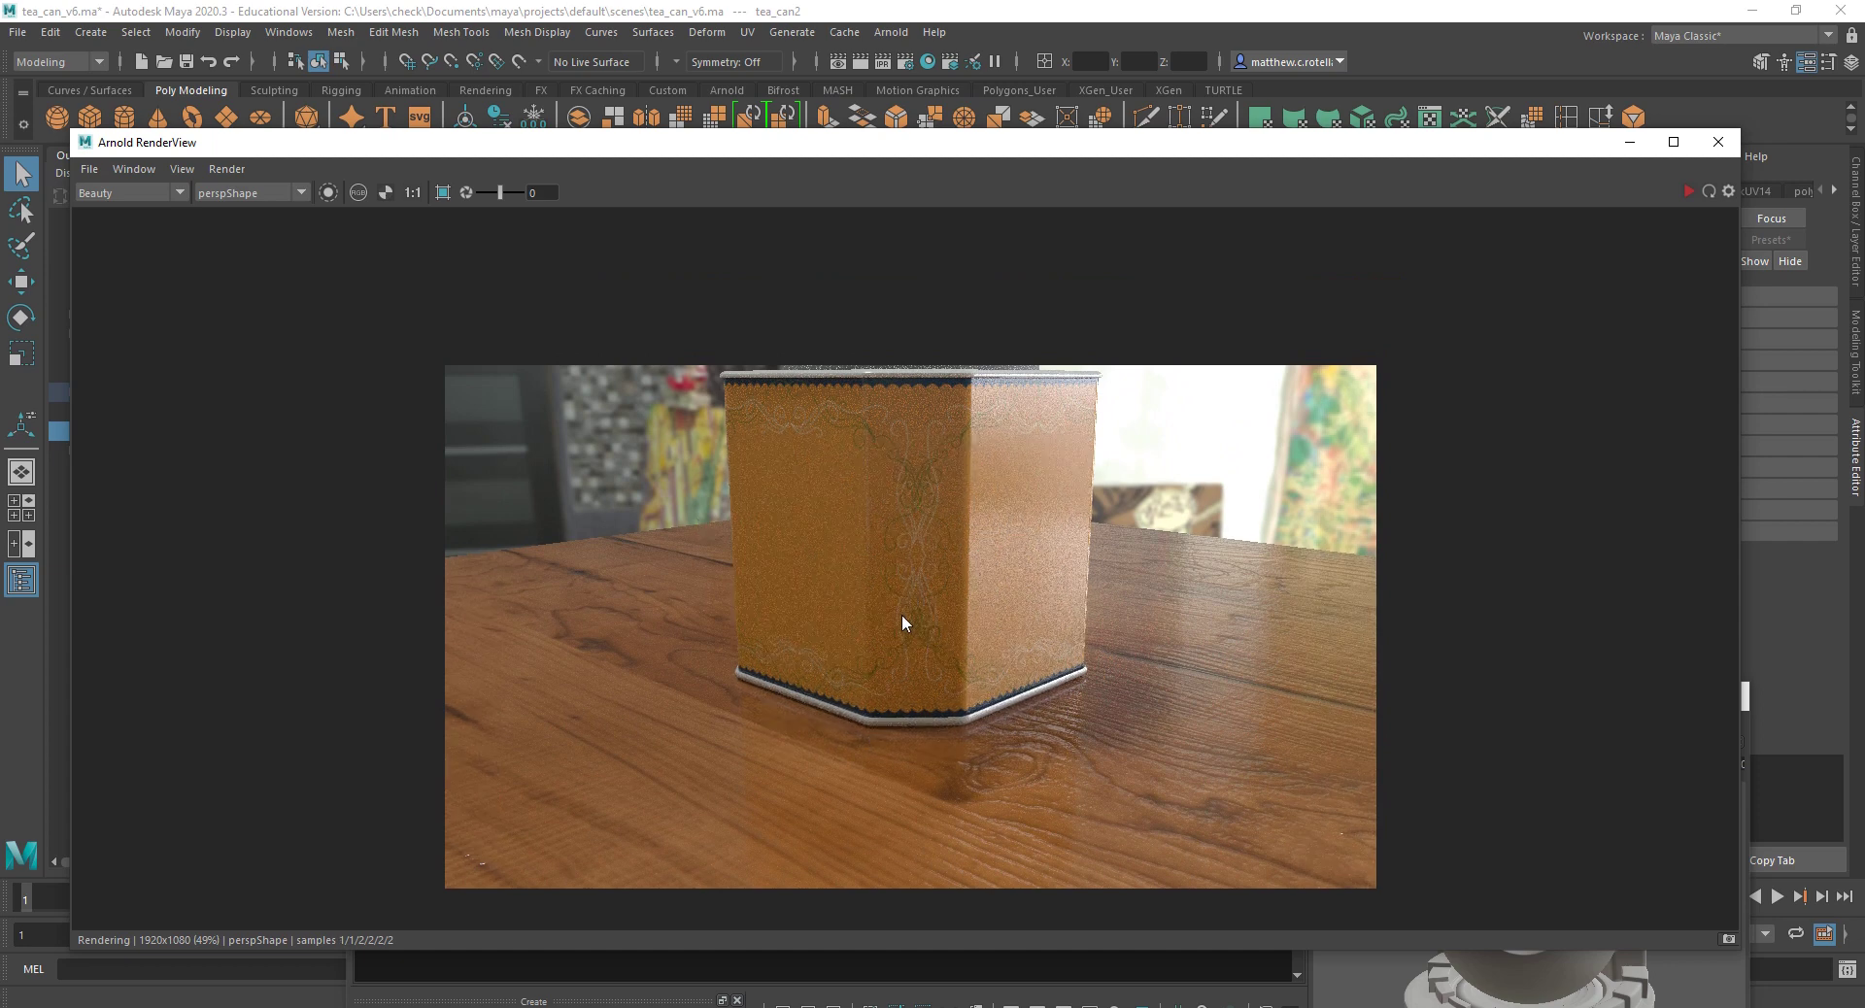
{"action": "key", "text": "Escape"}
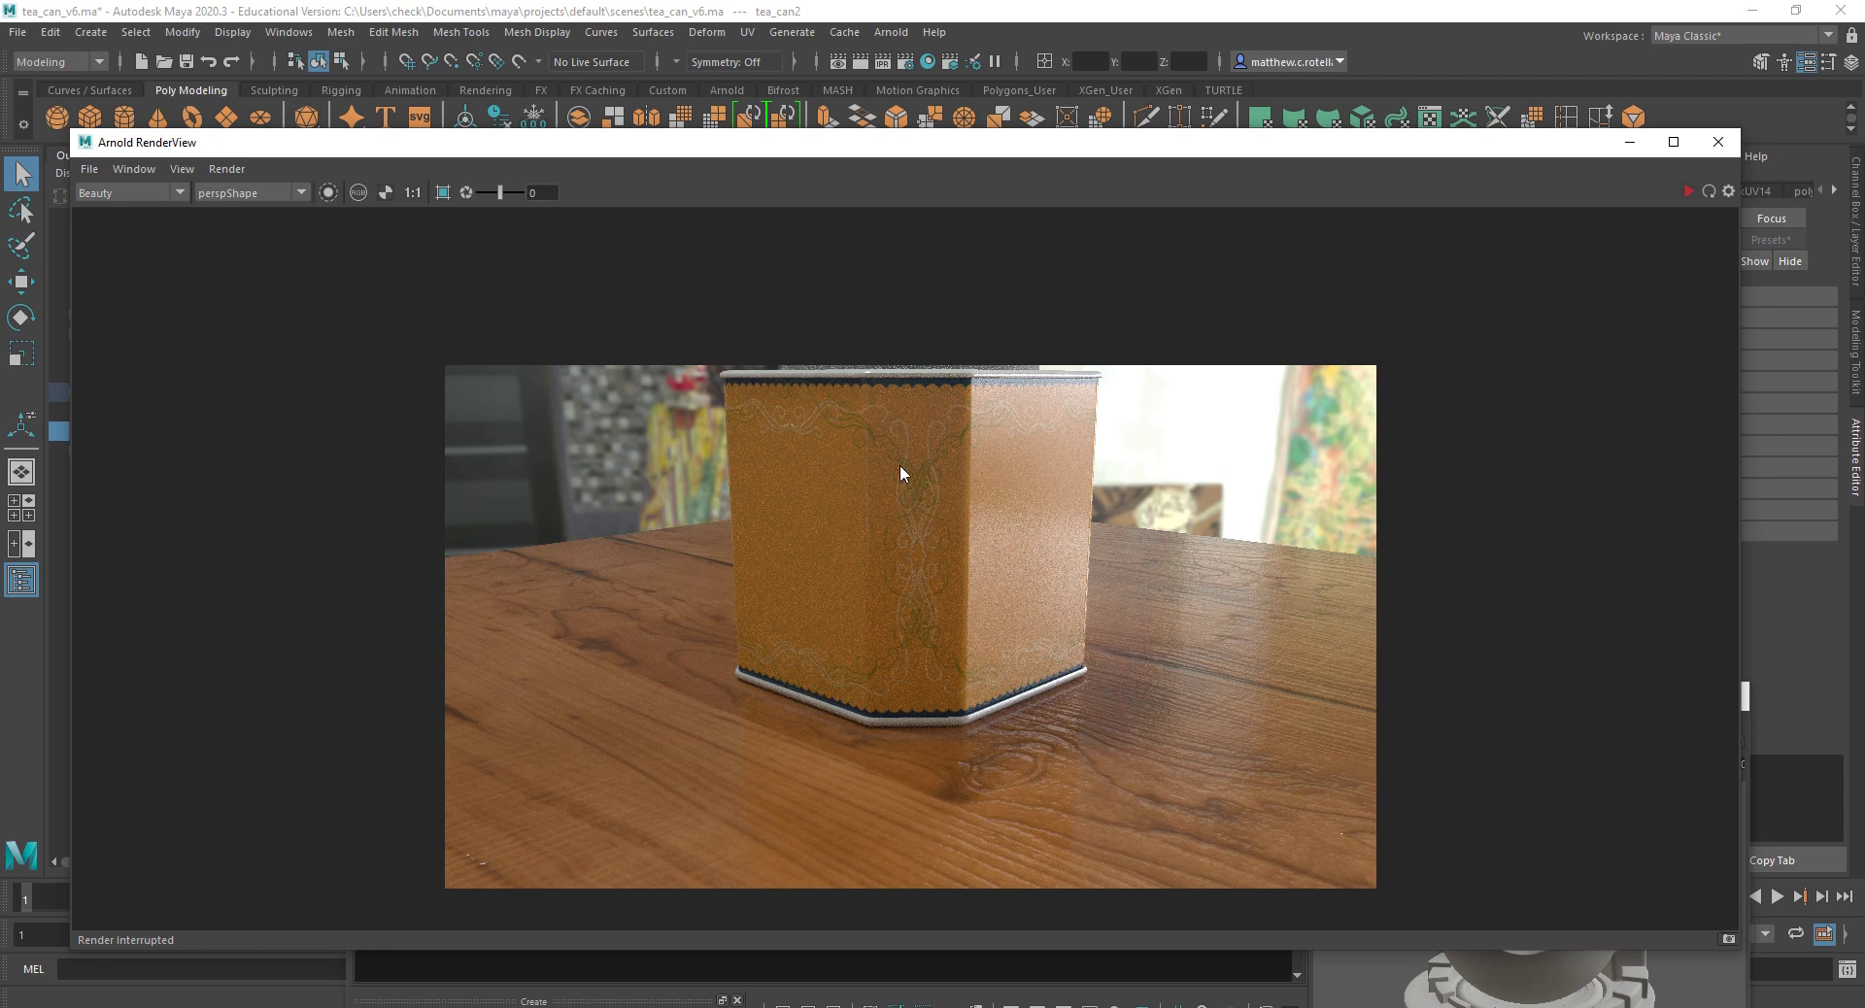
{"action": "left_click", "coordinate": [547, 1007]}
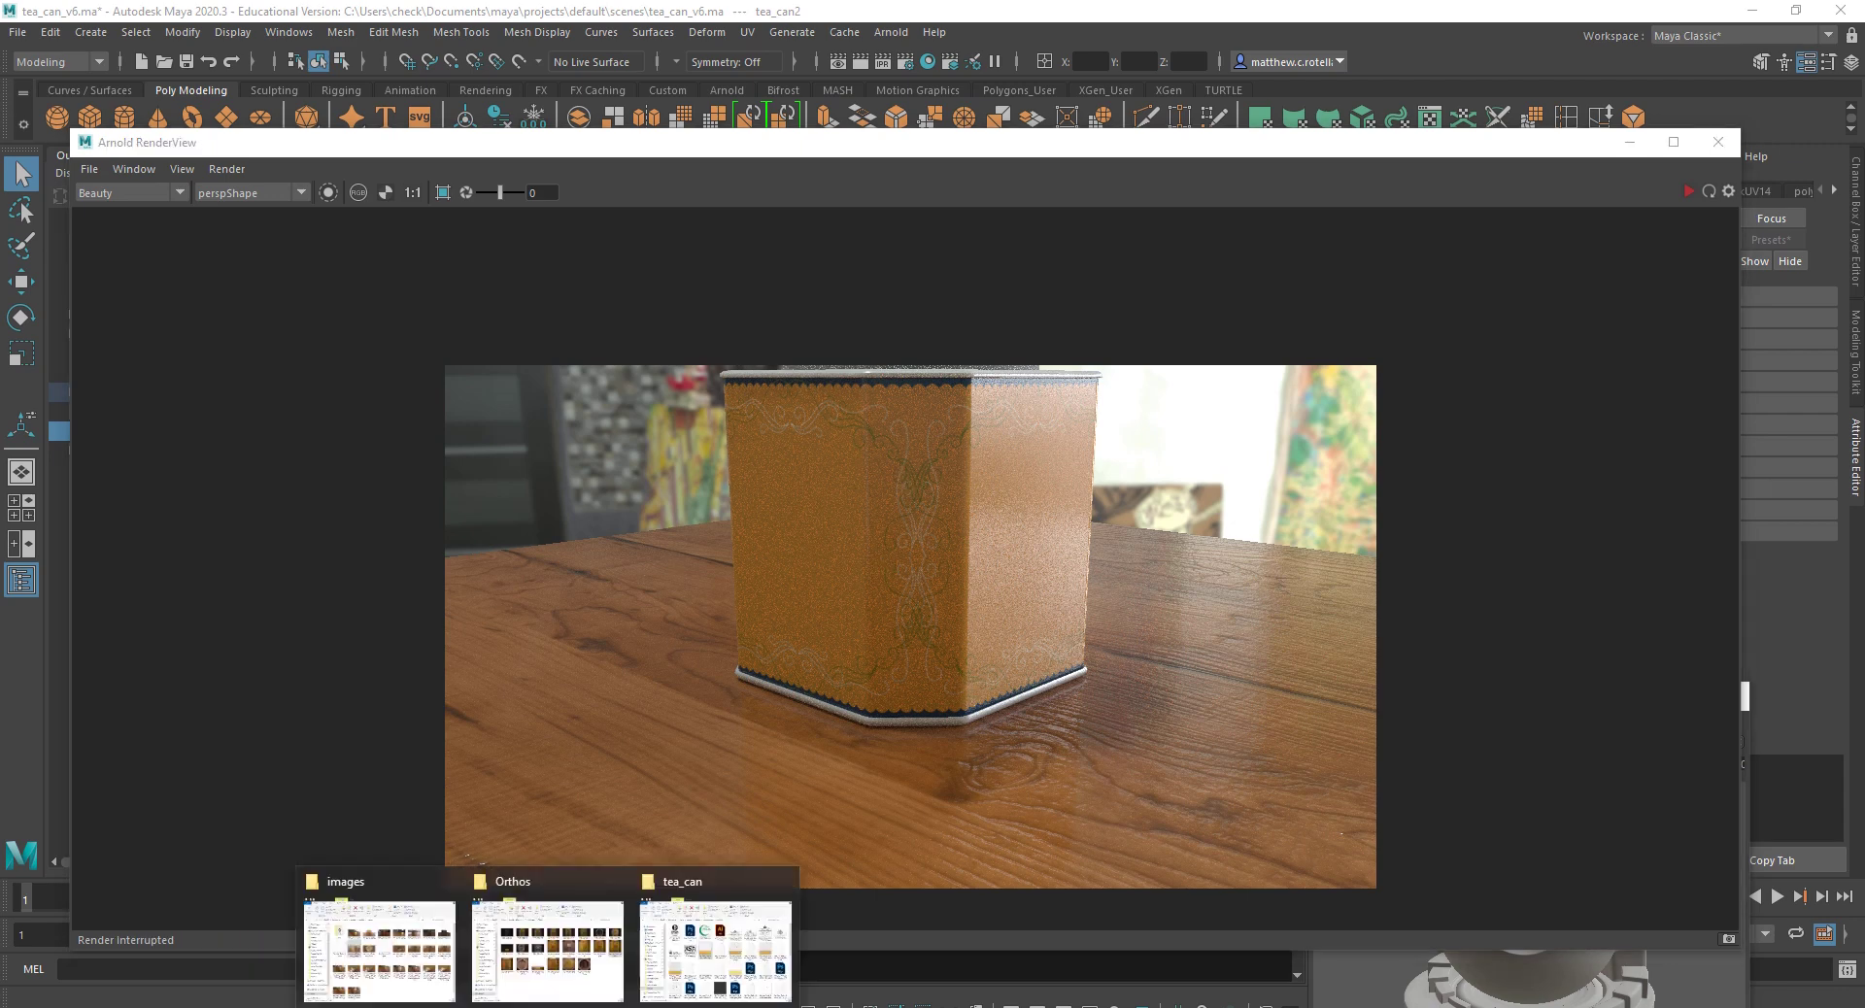
{"action": "left_click", "coordinate": [342, 957]}
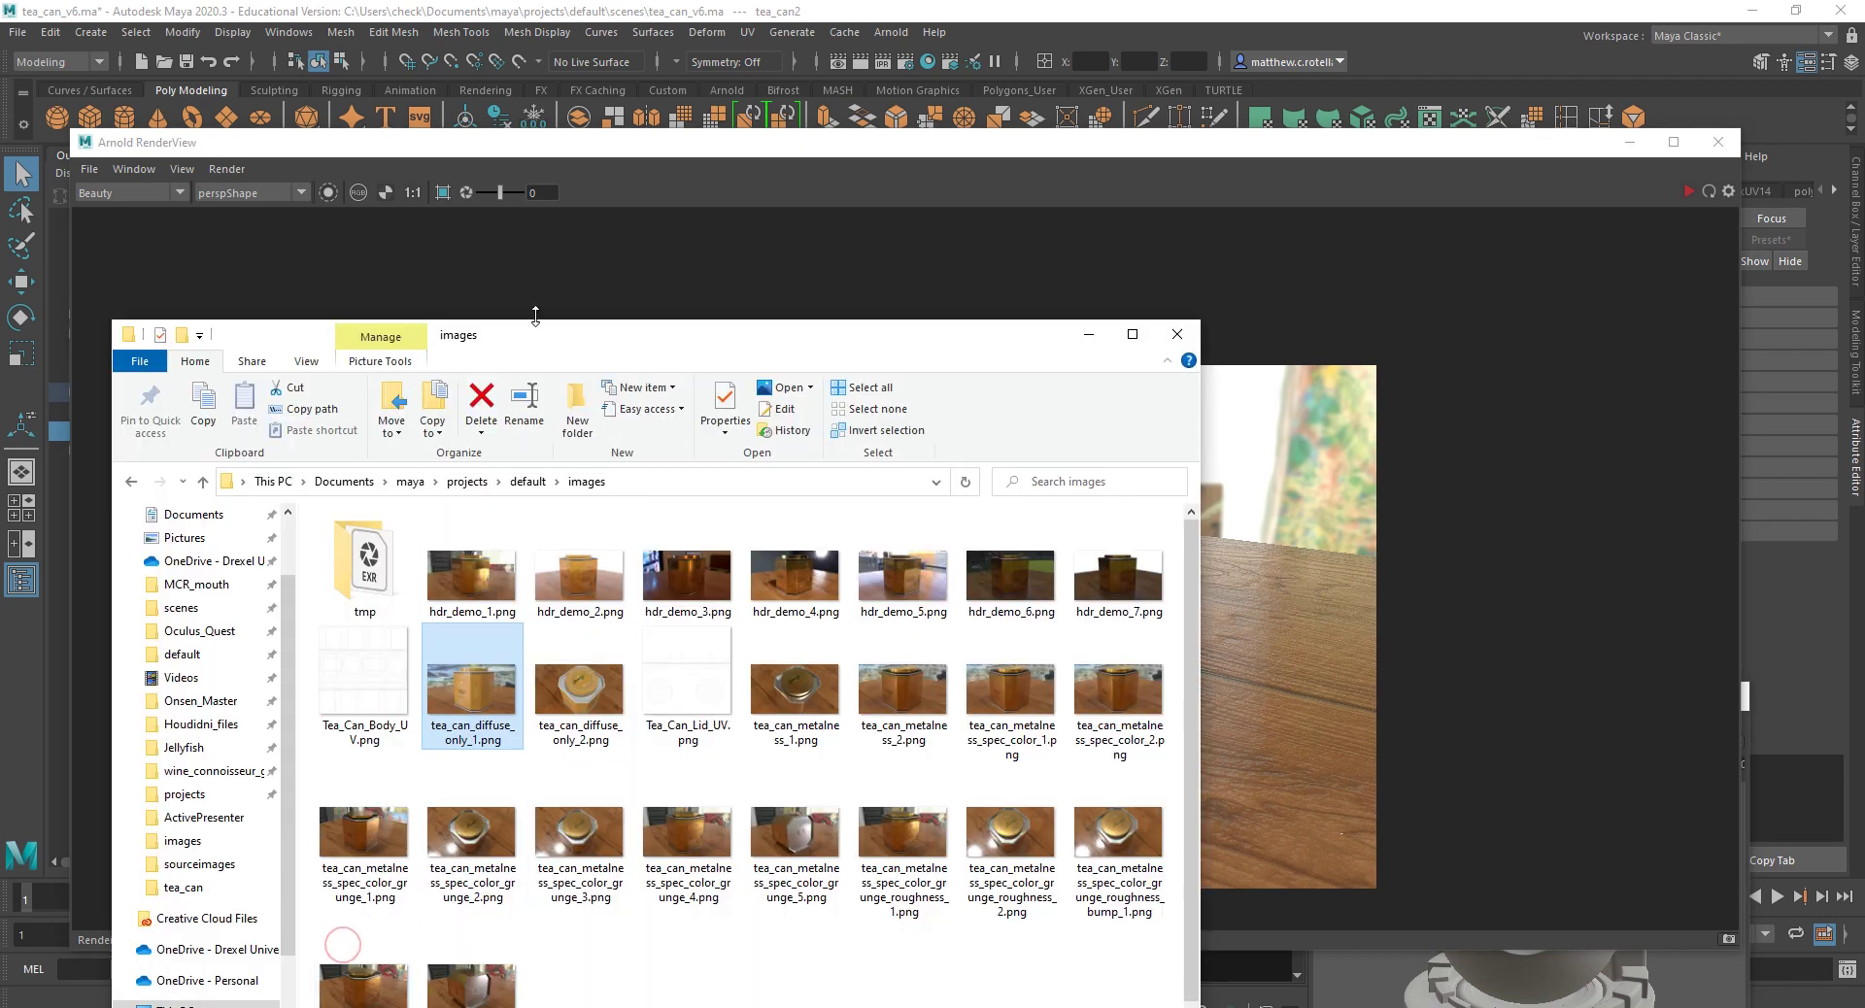
{"action": "left_click_drag", "start_coordinate": [550, 347], "coordinate": [626, 203]}
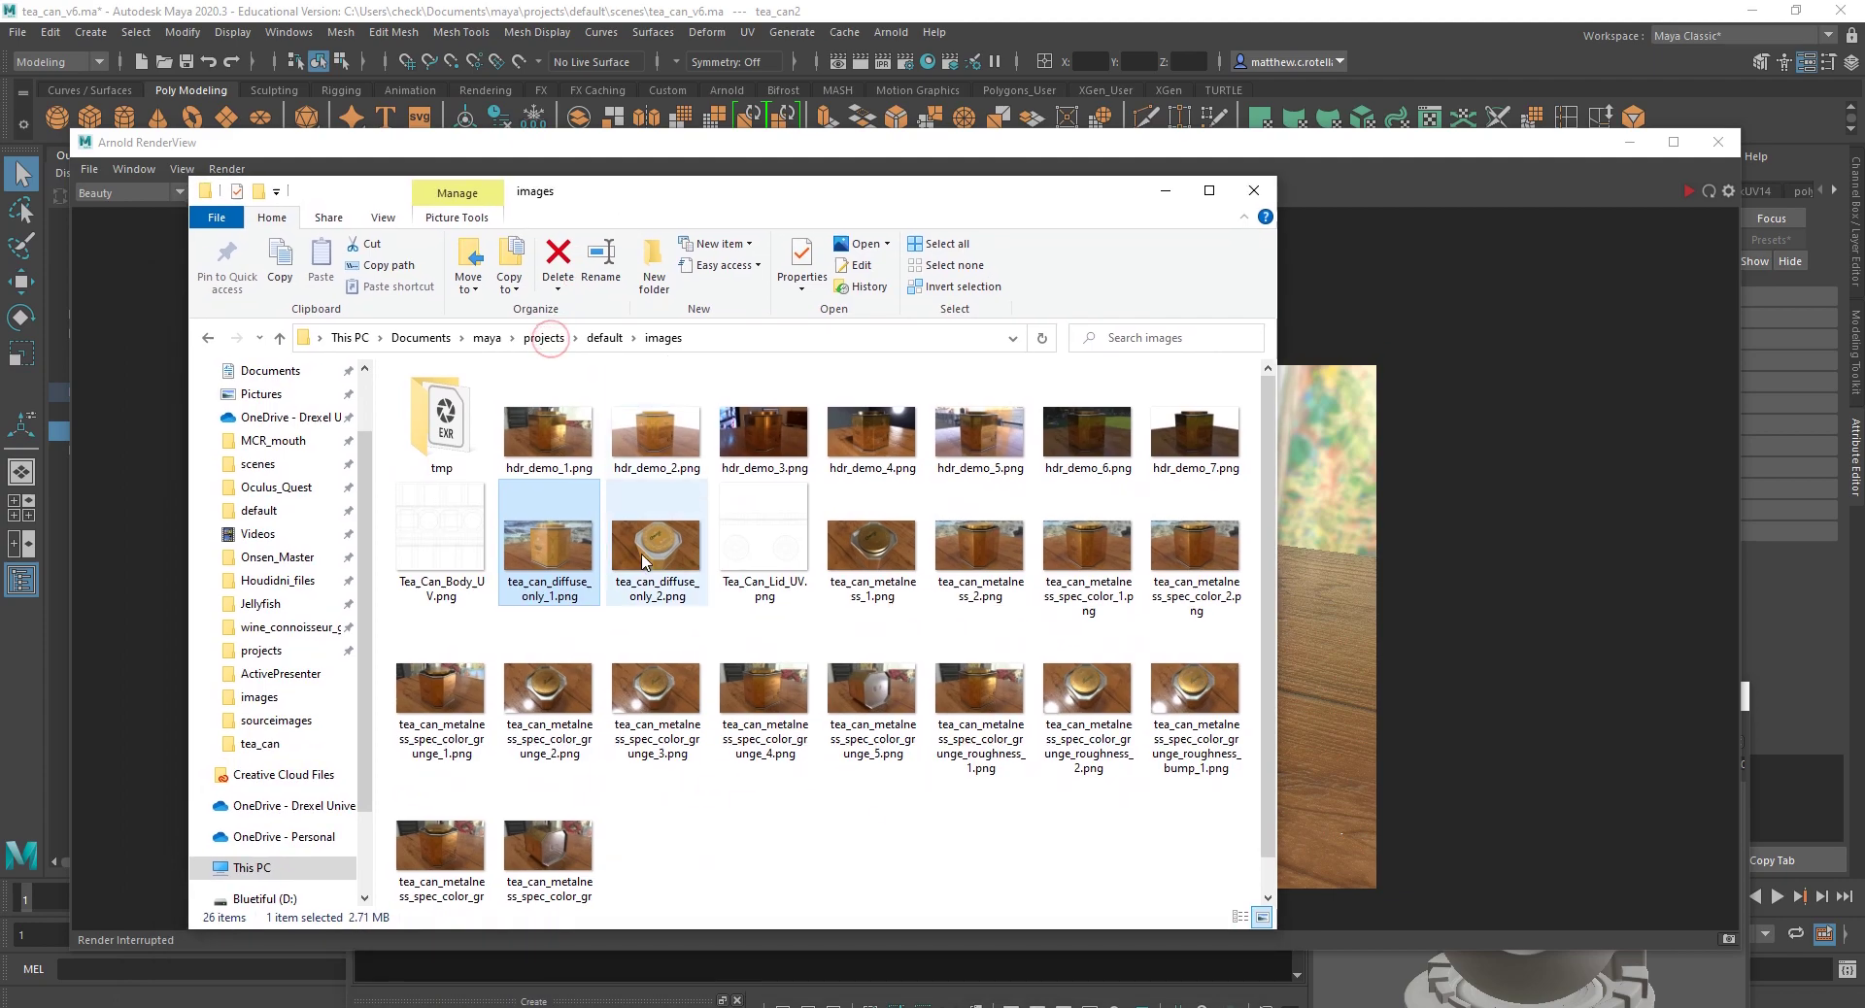
{"action": "double_click", "coordinate": [534, 542]}
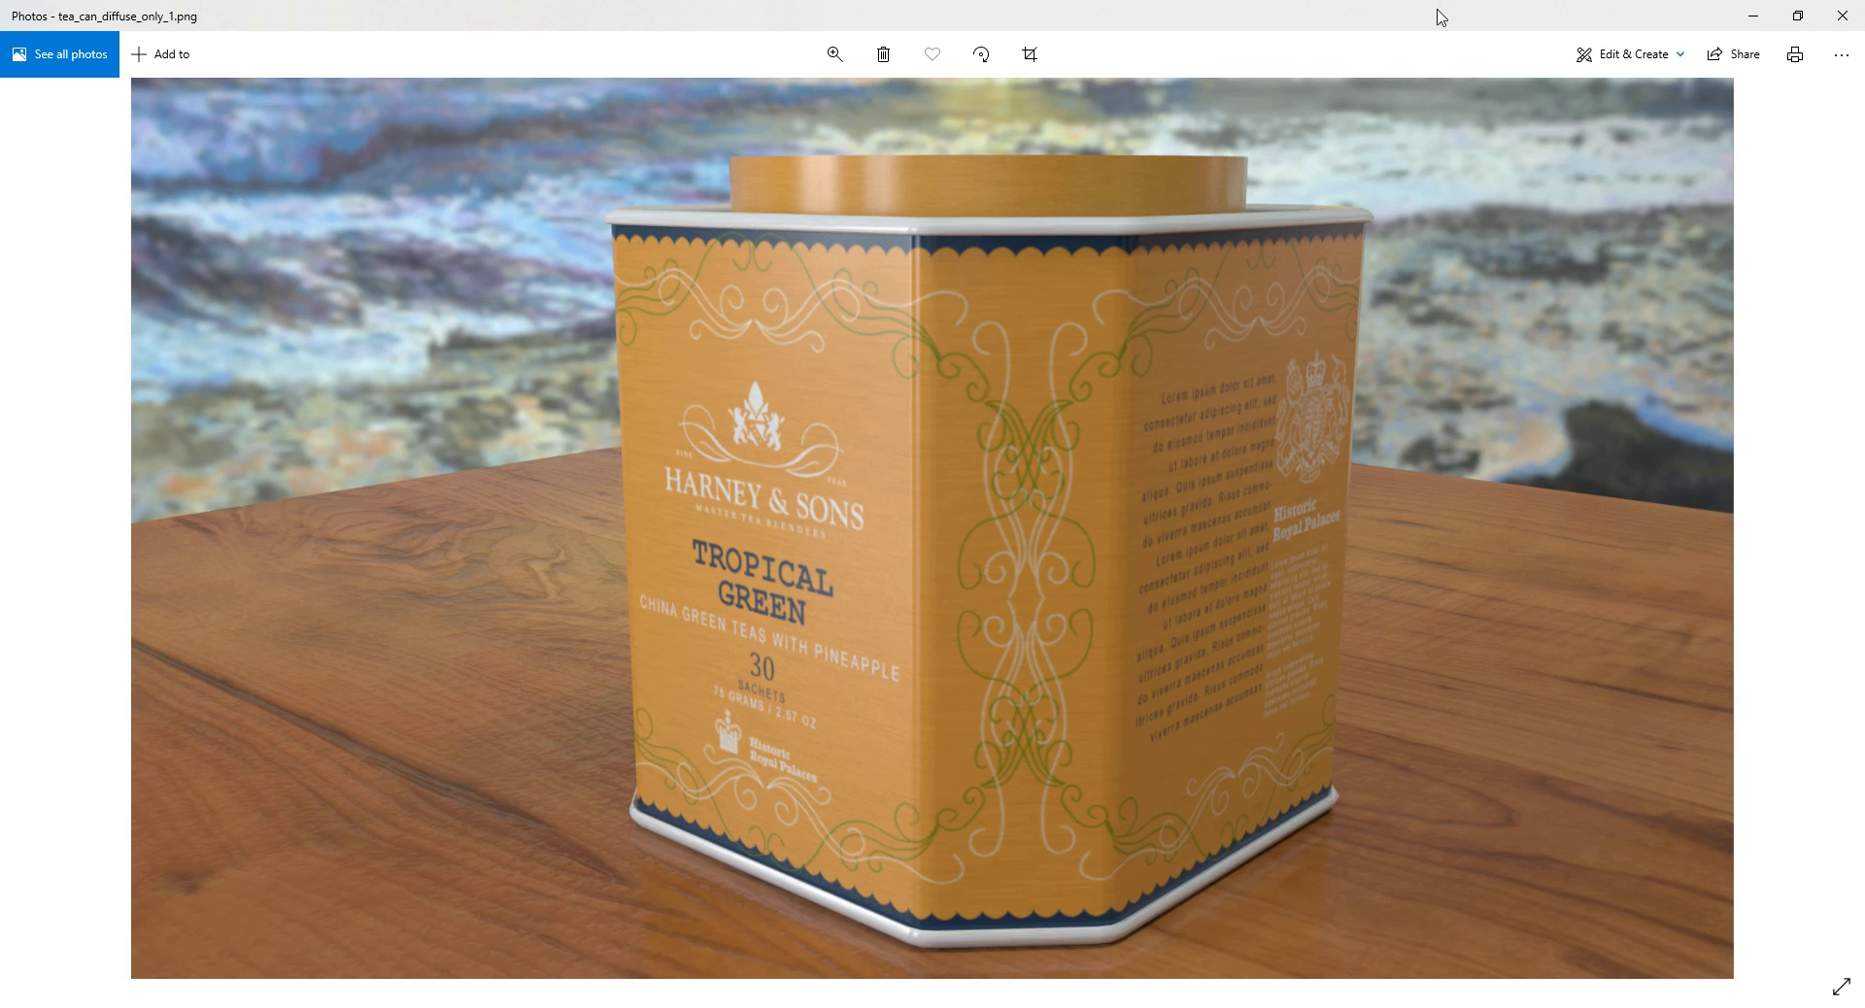
{"action": "left_click_drag", "start_coordinate": [1440, 16], "coordinate": [1194, 110]}
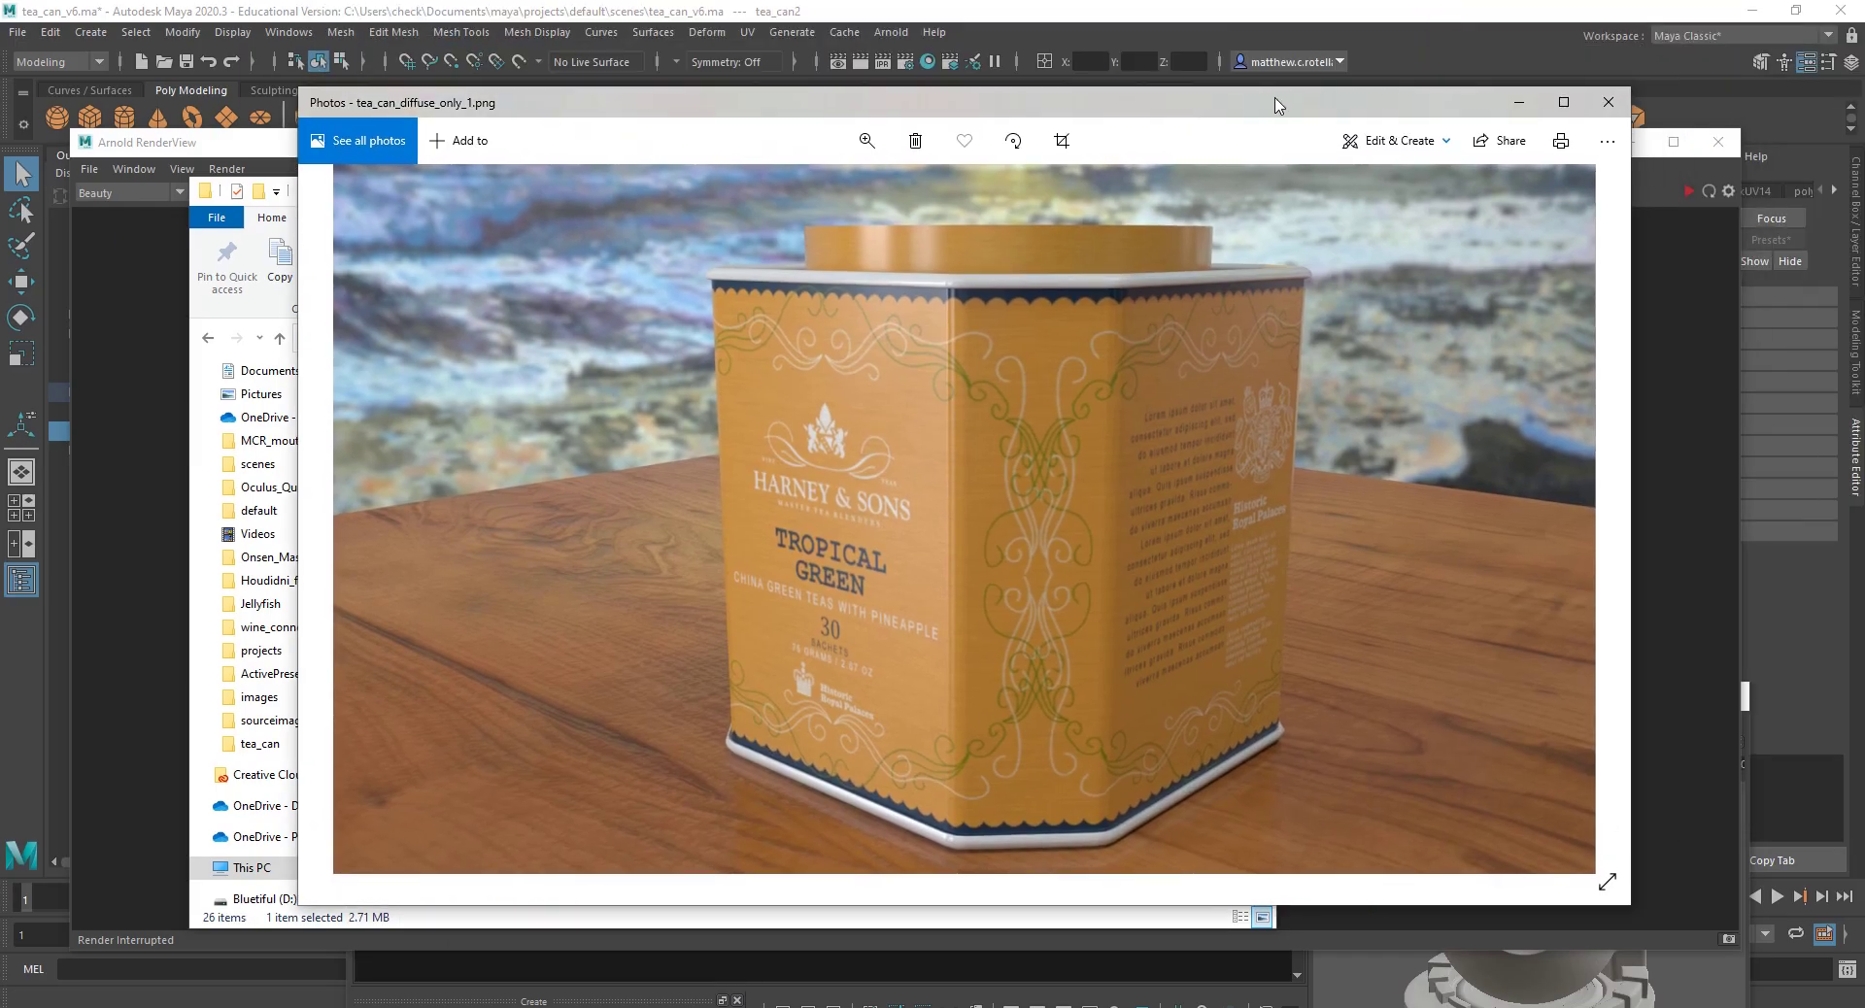
{"action": "left_click", "coordinate": [1607, 102]}
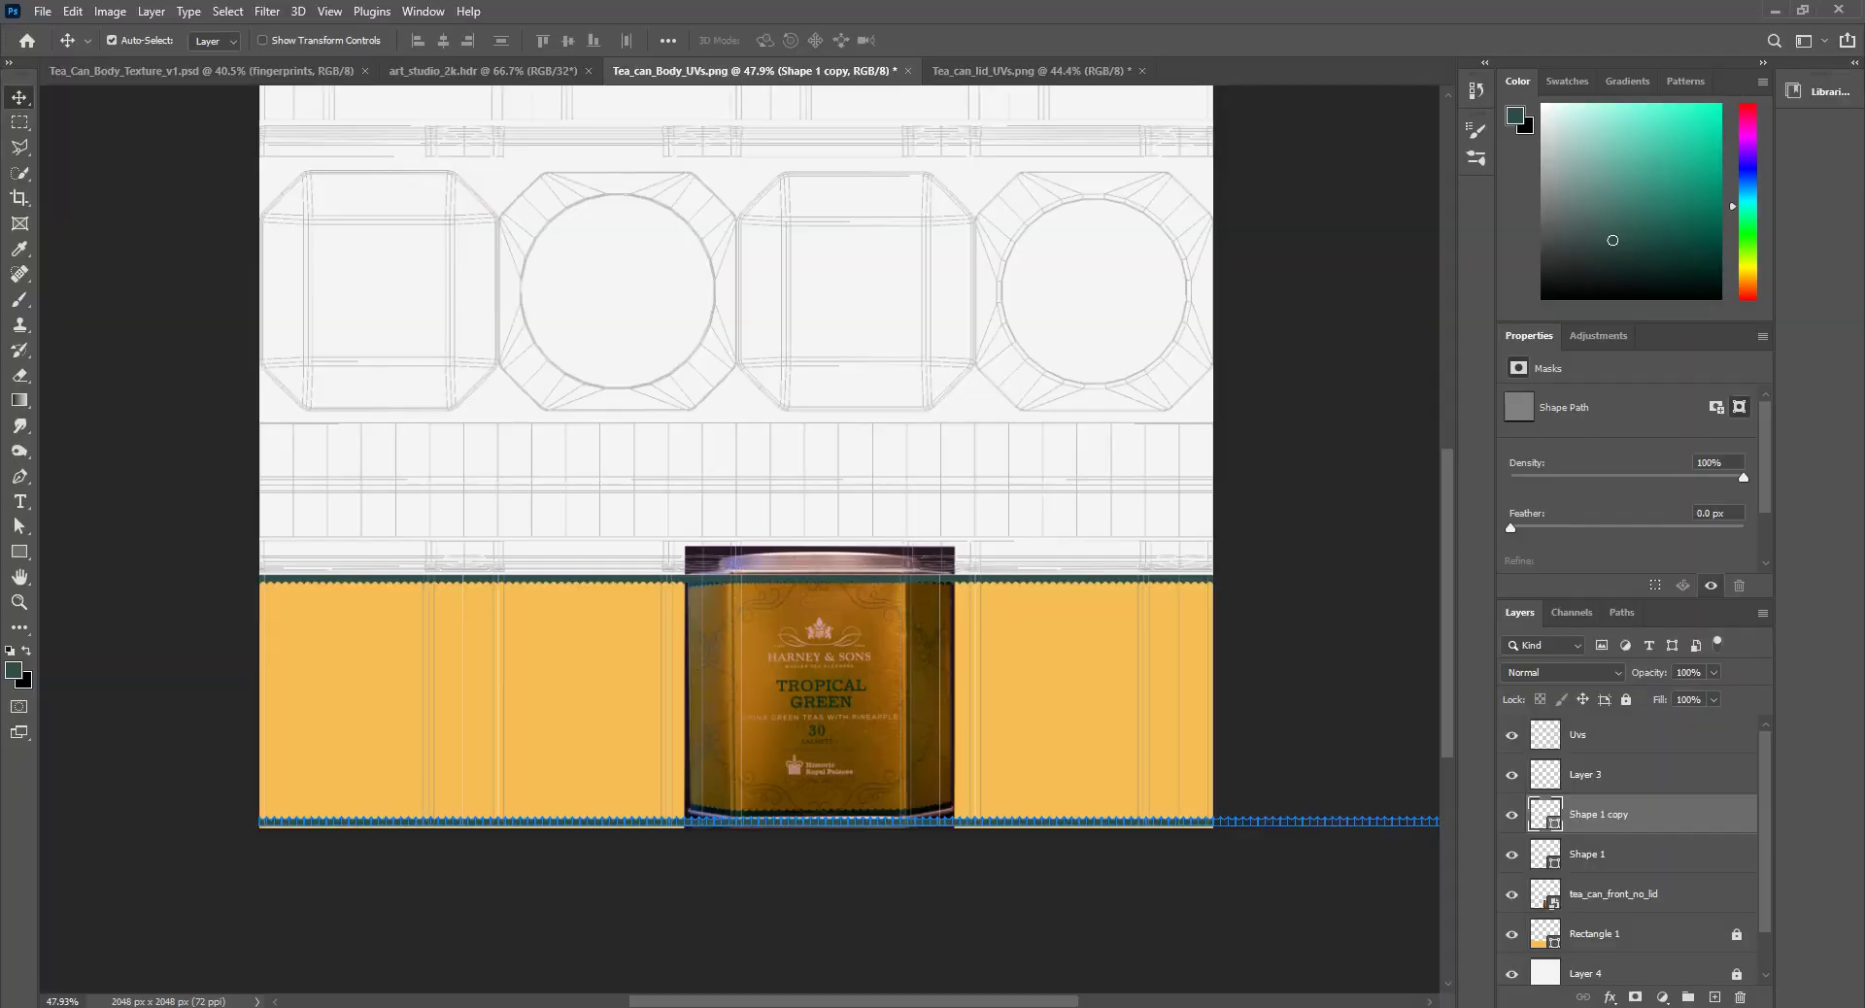
Step: In Photoshop's Tea_can_Body_UVs.png, rename the Shape 1 layer to scalloping and the Shape 1 copy layer to scalloping2
{"action": "scroll", "coordinate": [843, 661], "scroll_direction": "up", "scroll_amount": 6, "text": "alt"}
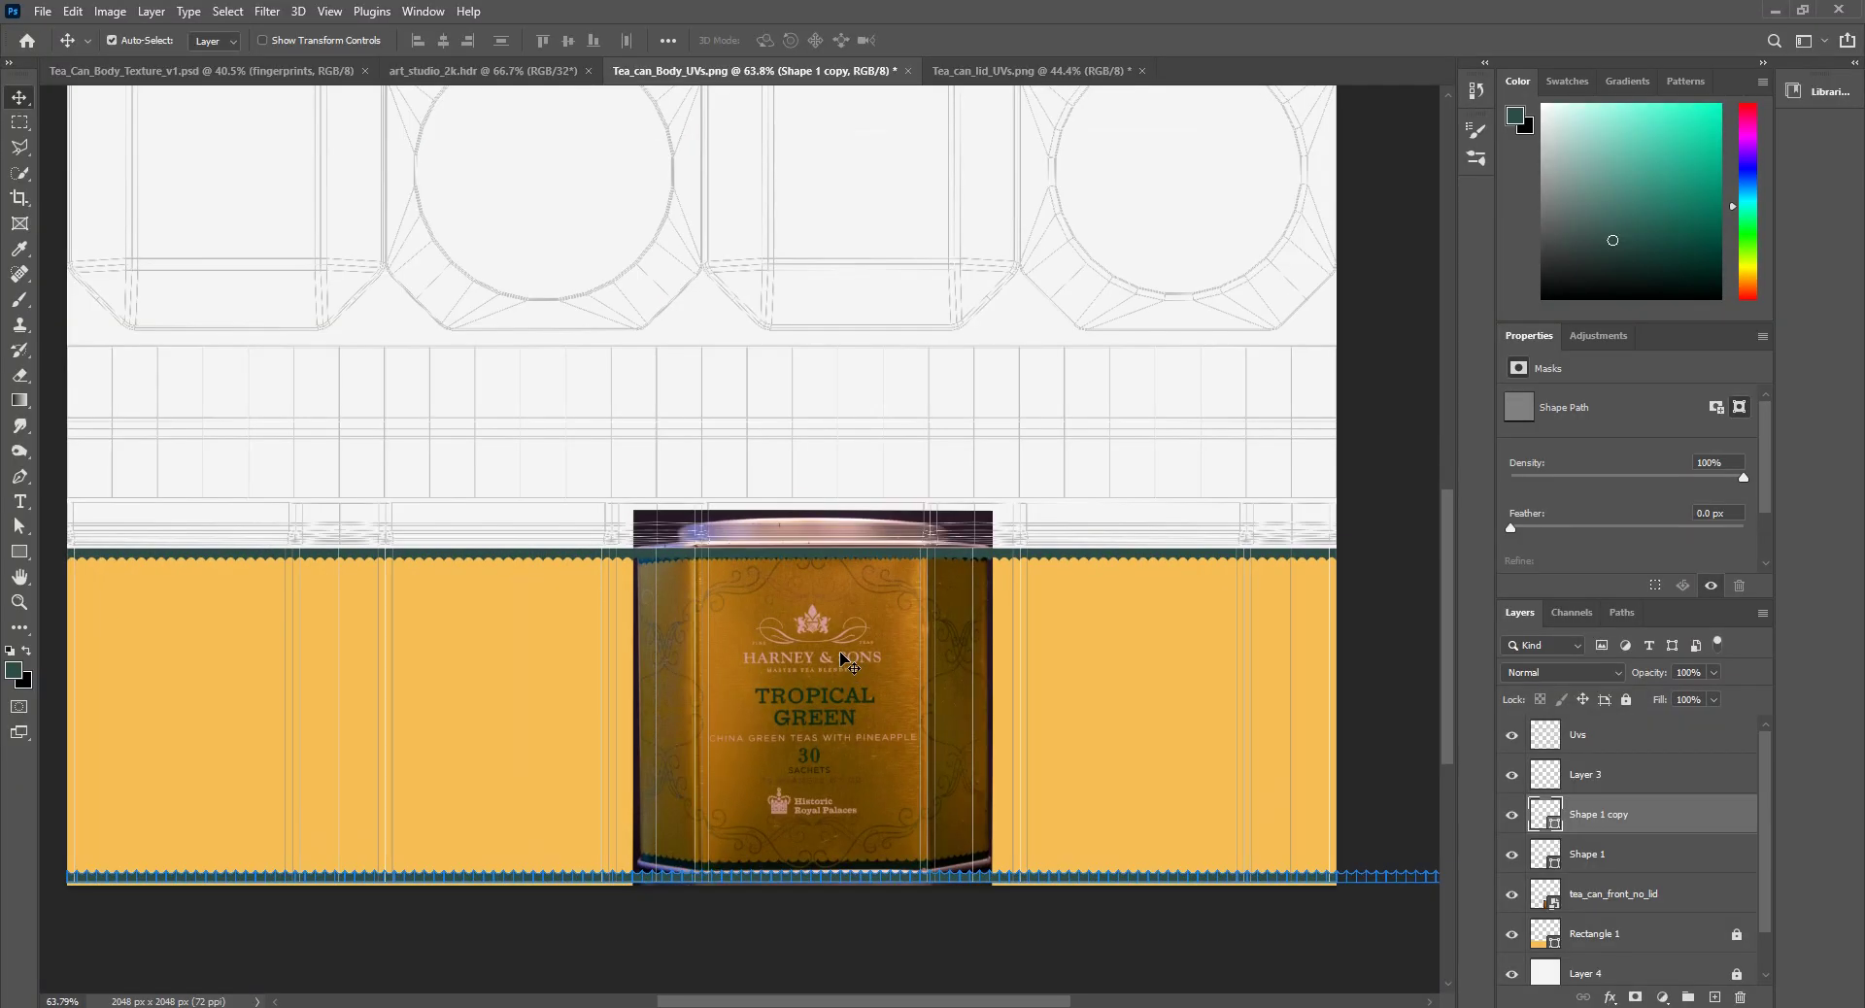
{"action": "double_click", "coordinate": [1598, 855]}
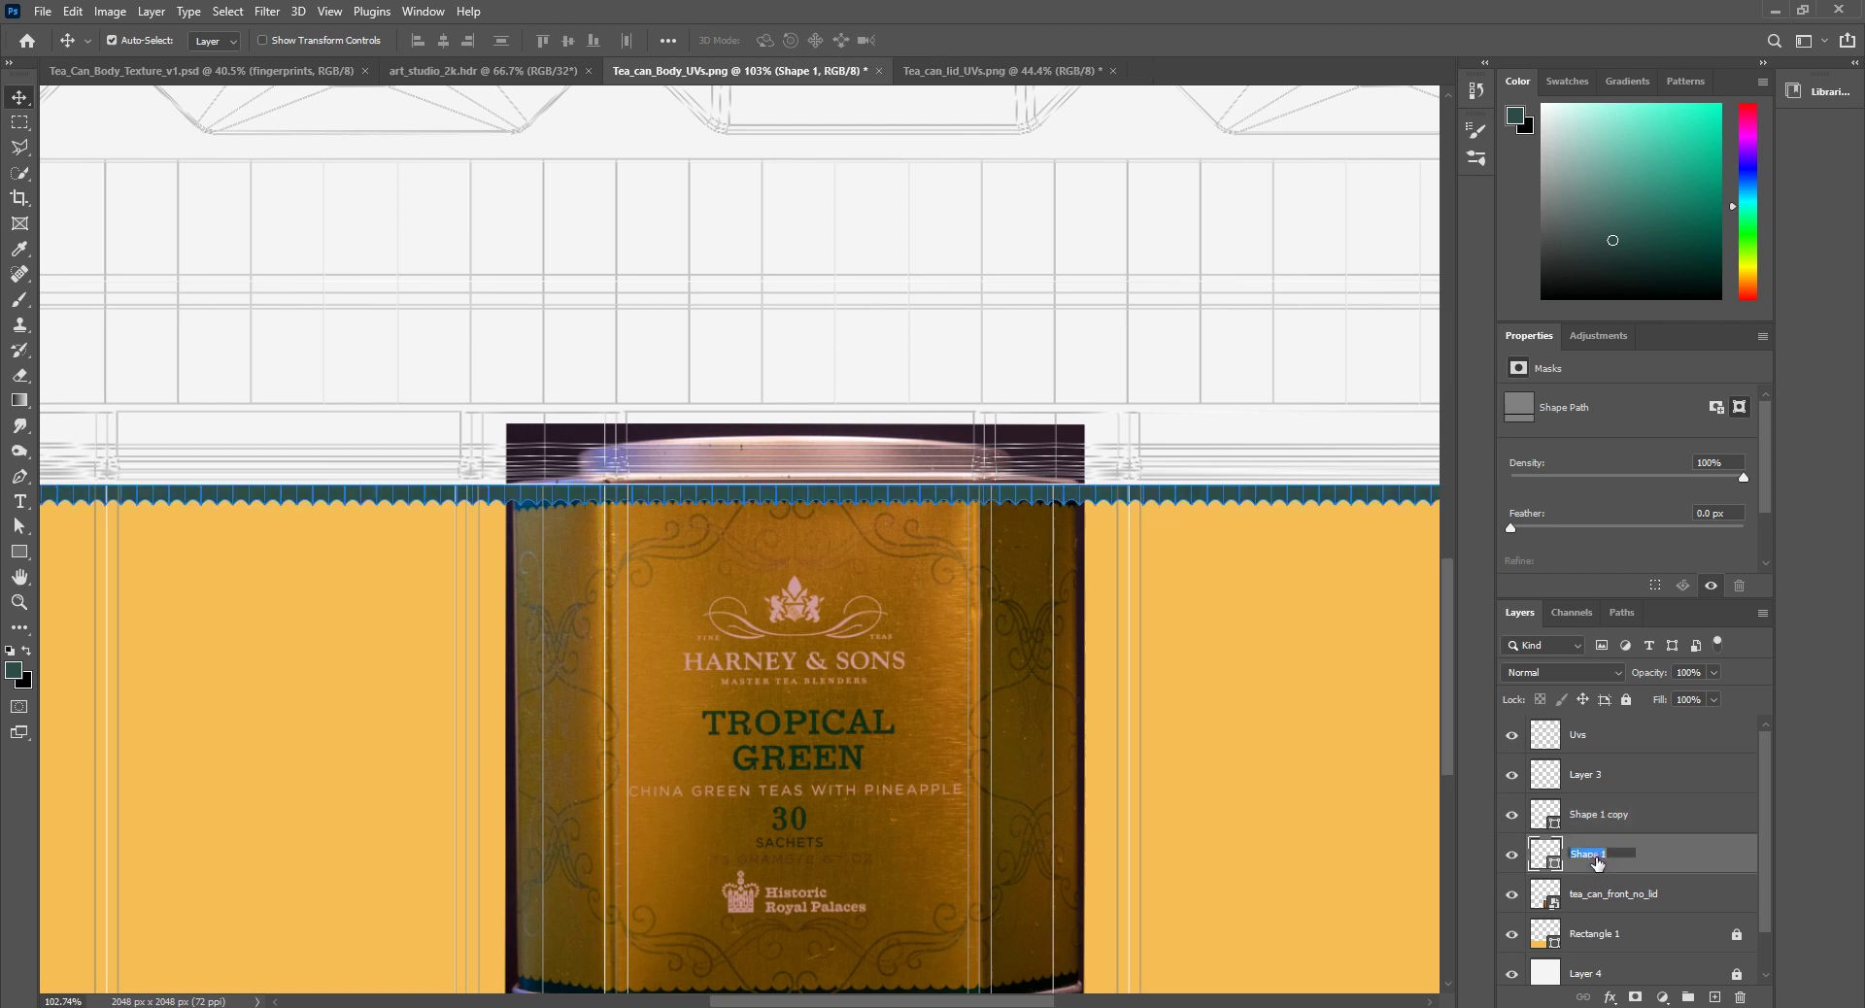
{"action": "type", "text": "scalloping"}
{"action": "left_click", "coordinate": [1598, 816]}
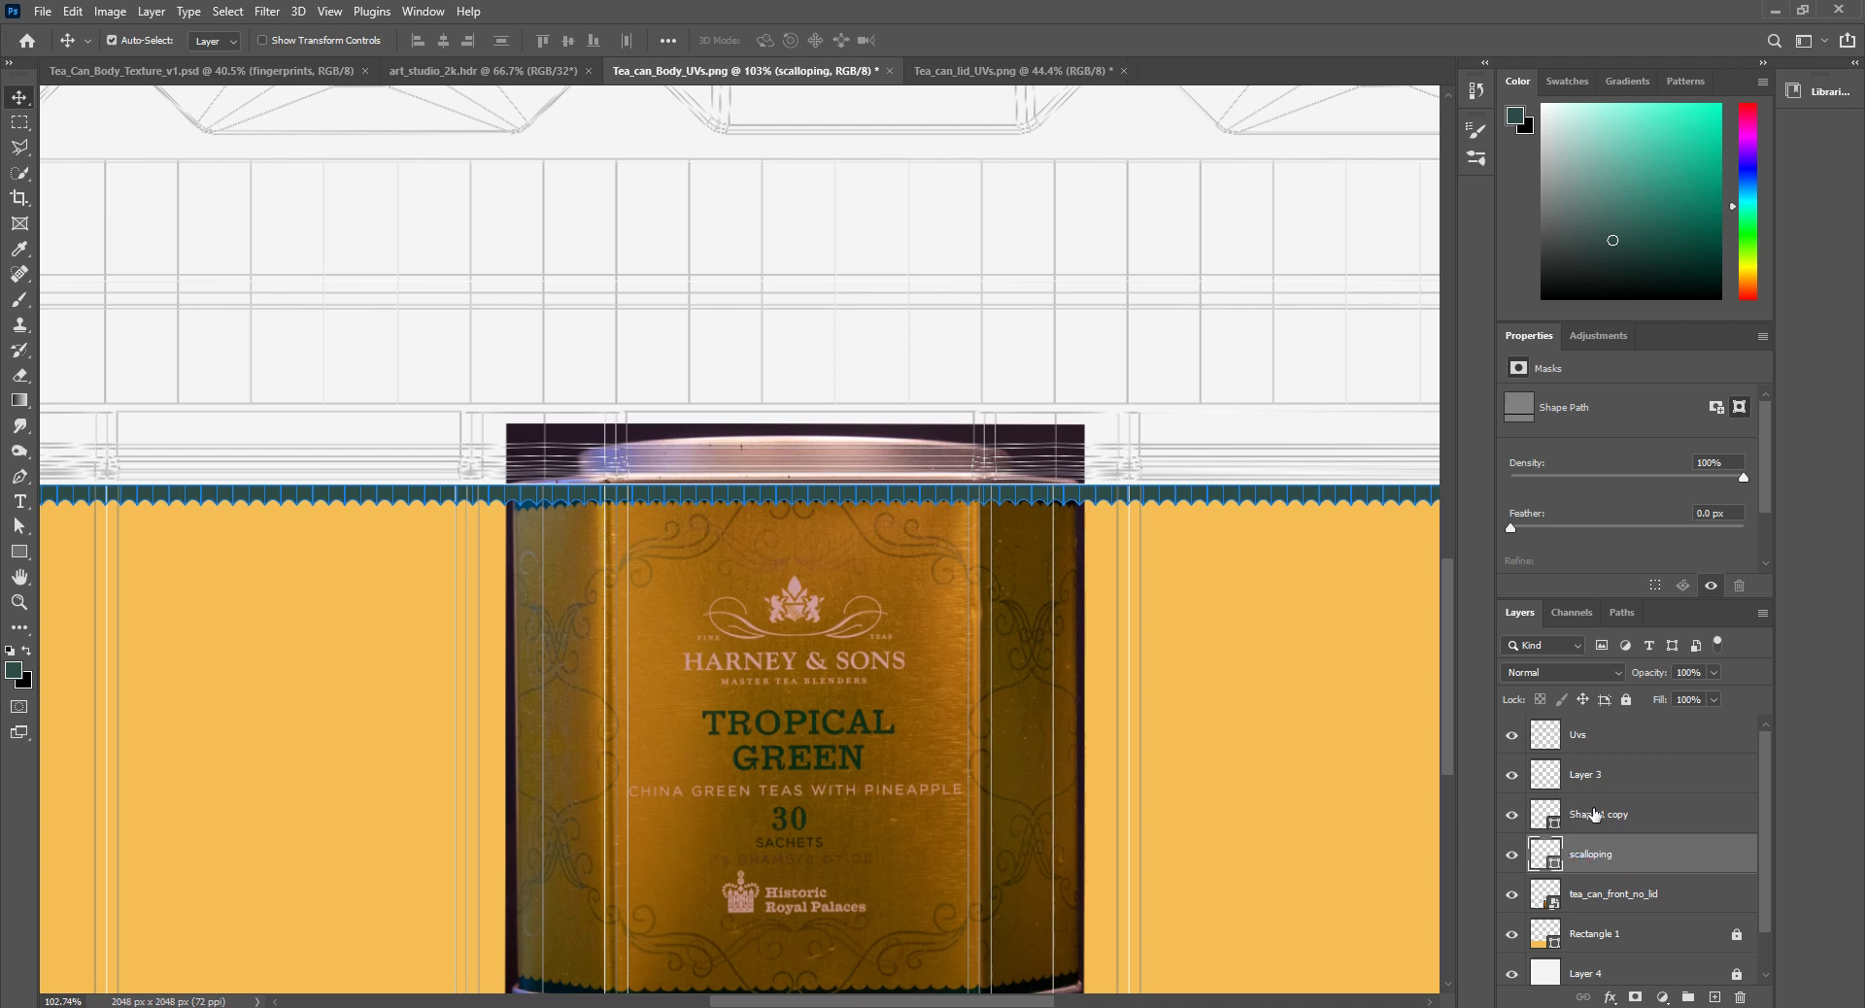
{"action": "double_click", "coordinate": [1598, 815]}
{"action": "type", "text": "scalloping"}
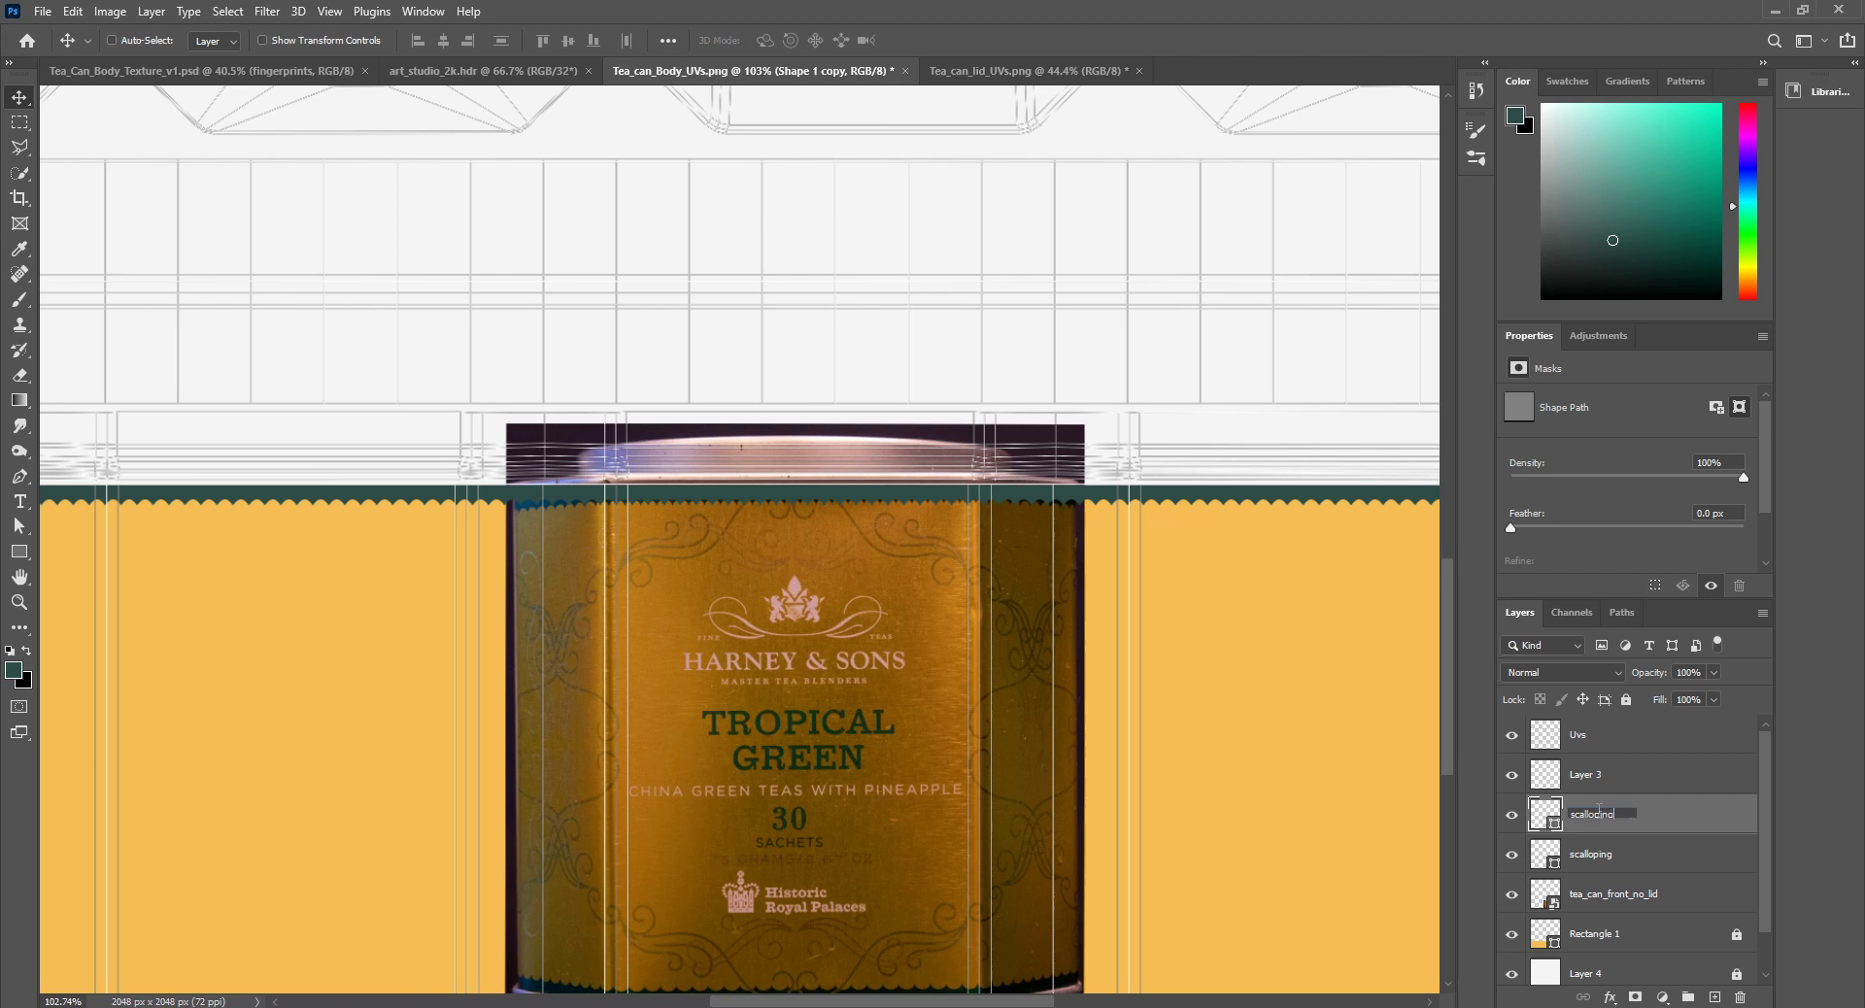
{"action": "key", "text": "Return"}
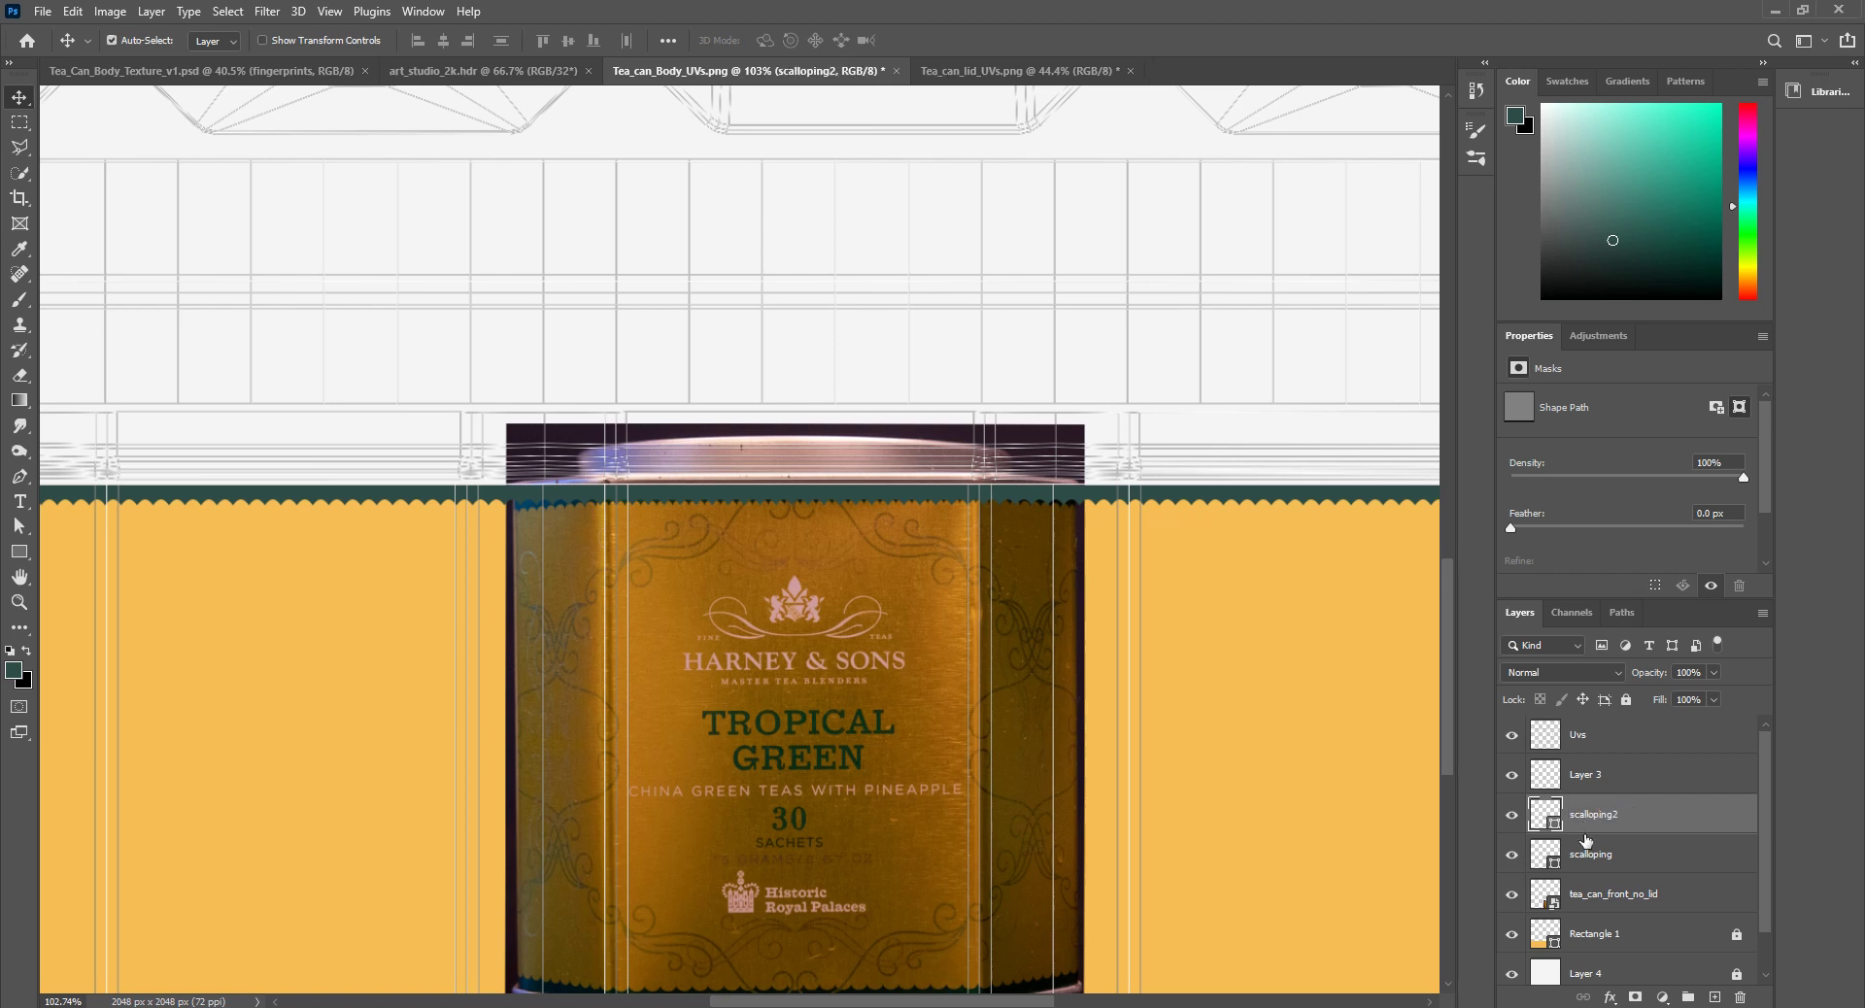
Step: Group the scalloping and scalloping2 layers and name the group scalloping
{"action": "left_click", "coordinate": [1585, 847]}
{"action": "left_click", "coordinate": [1600, 809], "text": "shift"}
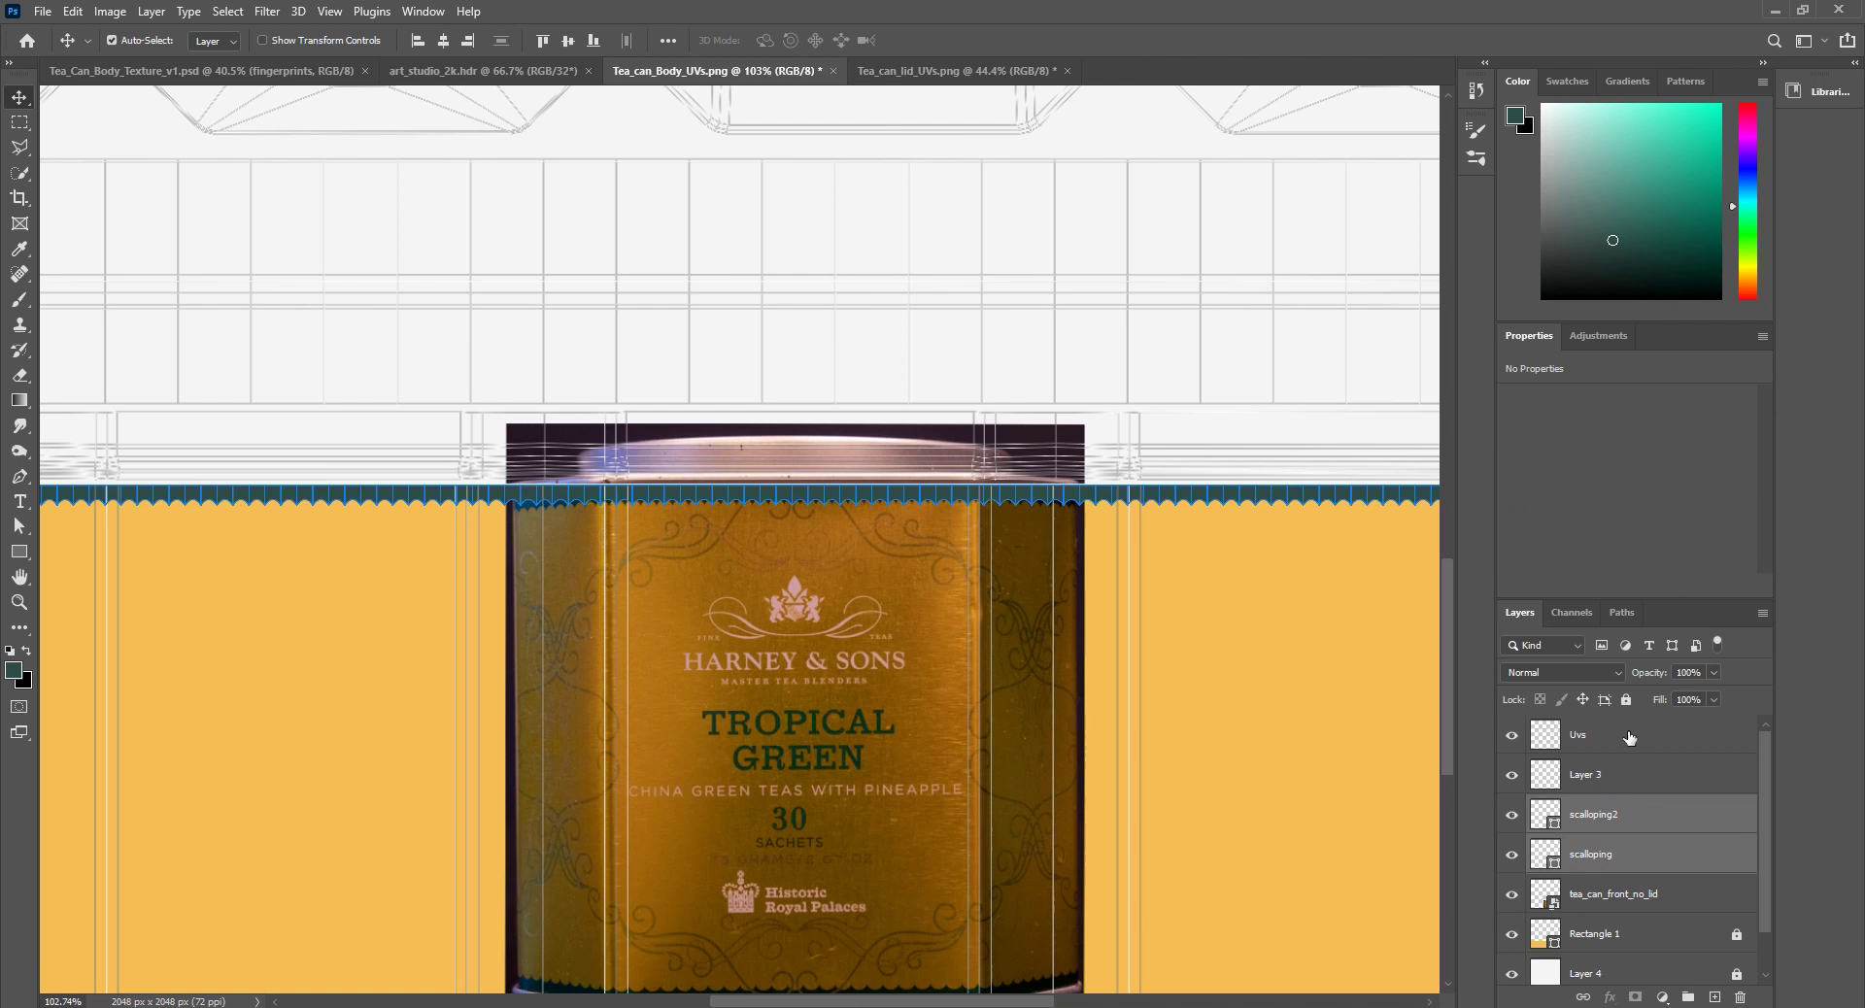
{"action": "key", "text": "ctrl+g"}
{"action": "double_click", "coordinate": [1581, 807]}
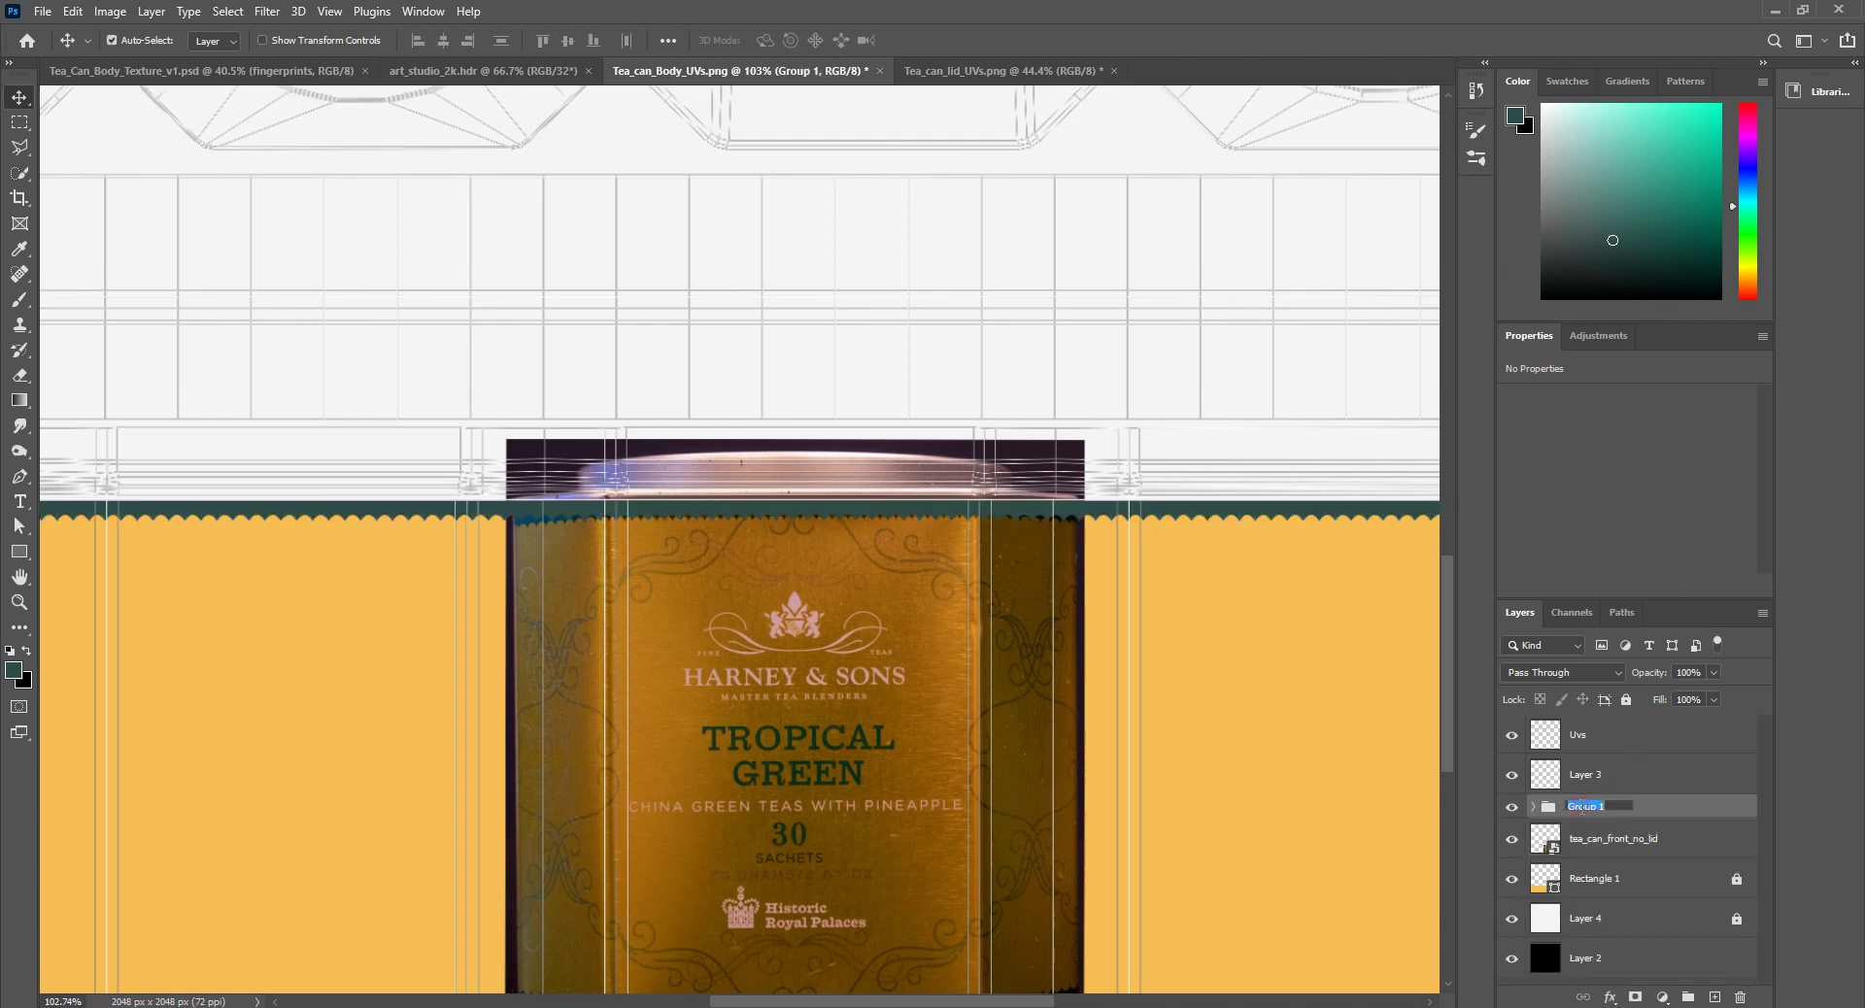
{"action": "type", "text": "scalloping"}
{"action": "key", "text": "Return"}
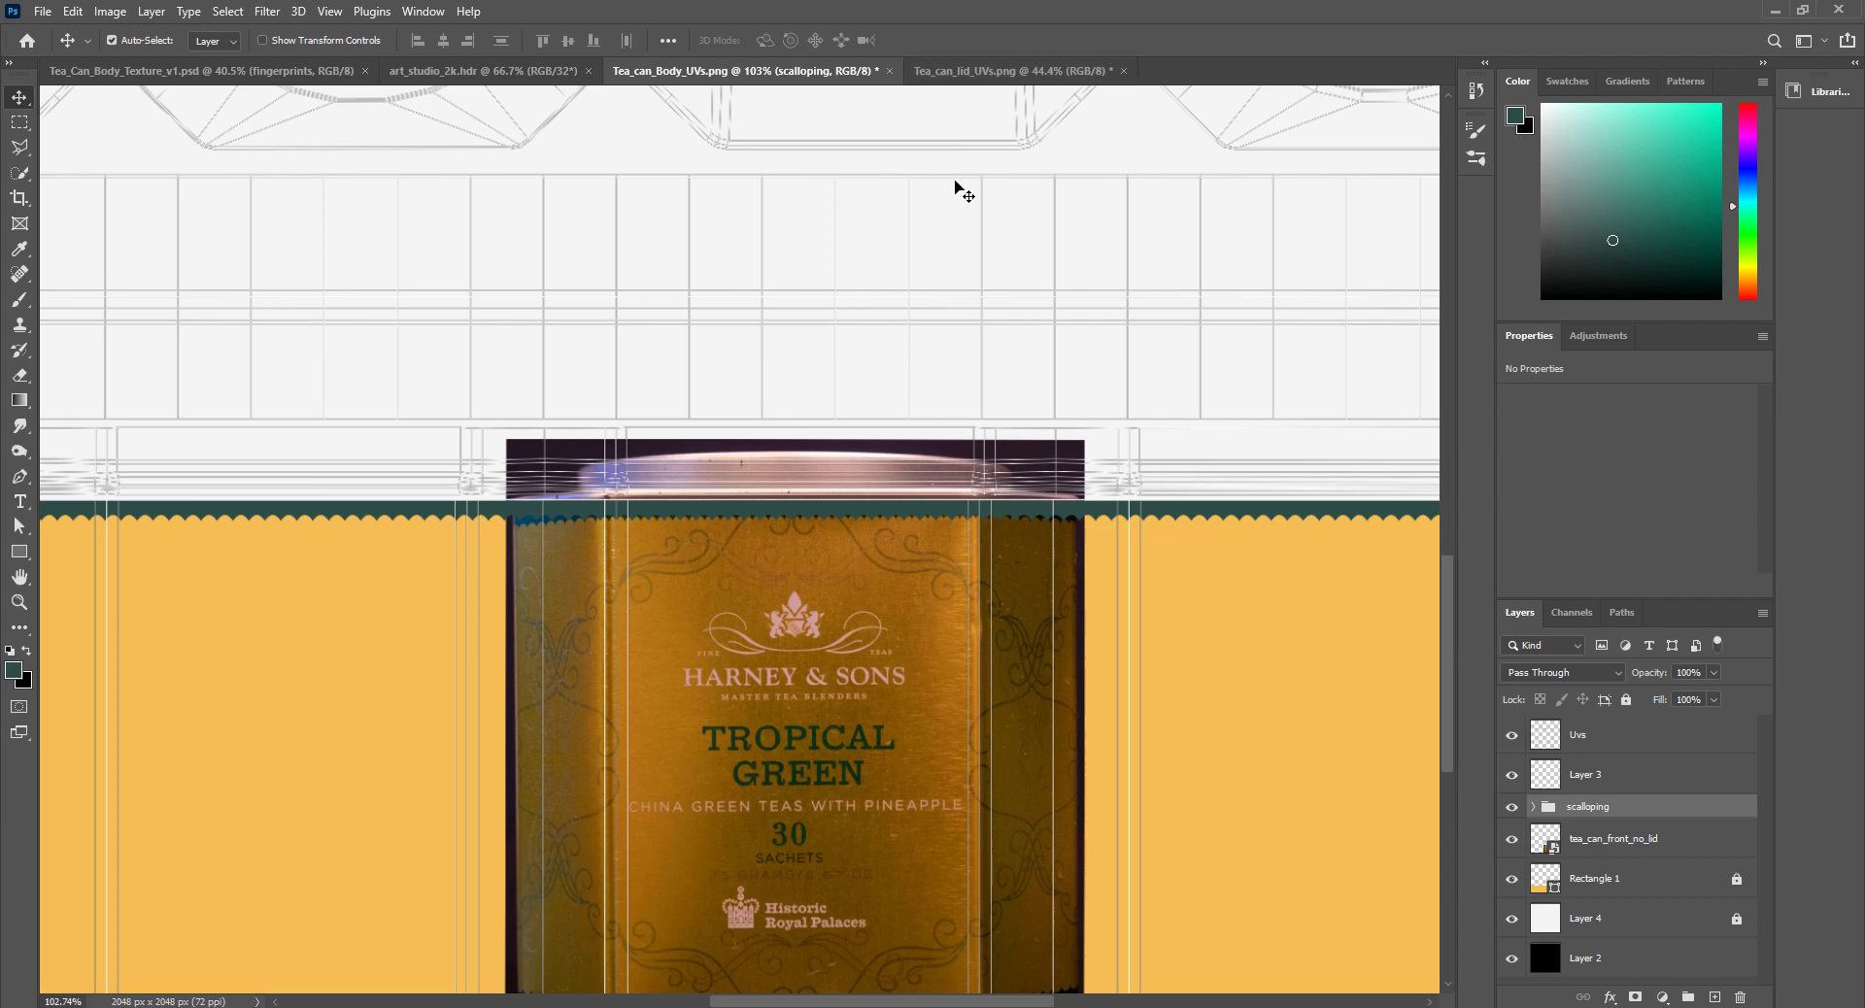
Step: Copy the scalloping layer from the group in the body document into Tea_can_lid_UVs.png
{"action": "scroll", "coordinate": [922, 471], "scroll_direction": "down", "scroll_amount": 3, "text": "alt"}
{"action": "scroll", "coordinate": [887, 505], "scroll_direction": "up", "scroll_amount": 2, "text": "alt"}
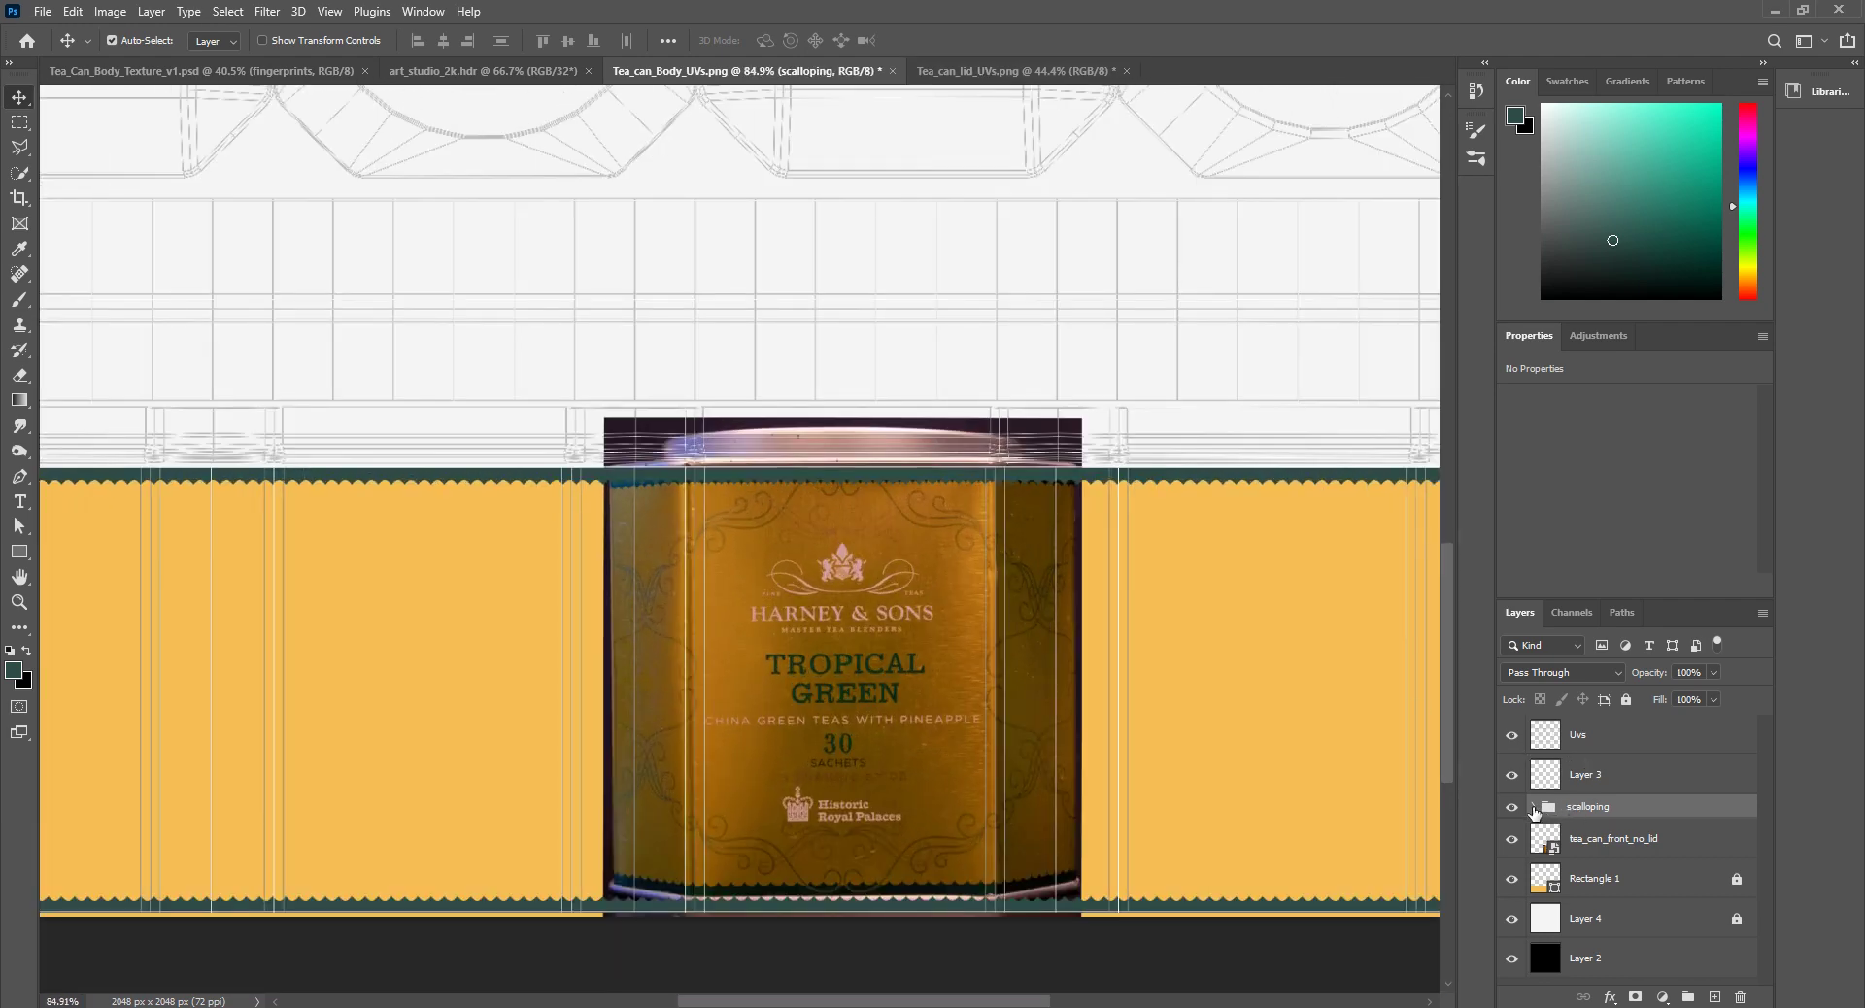
{"action": "left_click", "coordinate": [962, 73]}
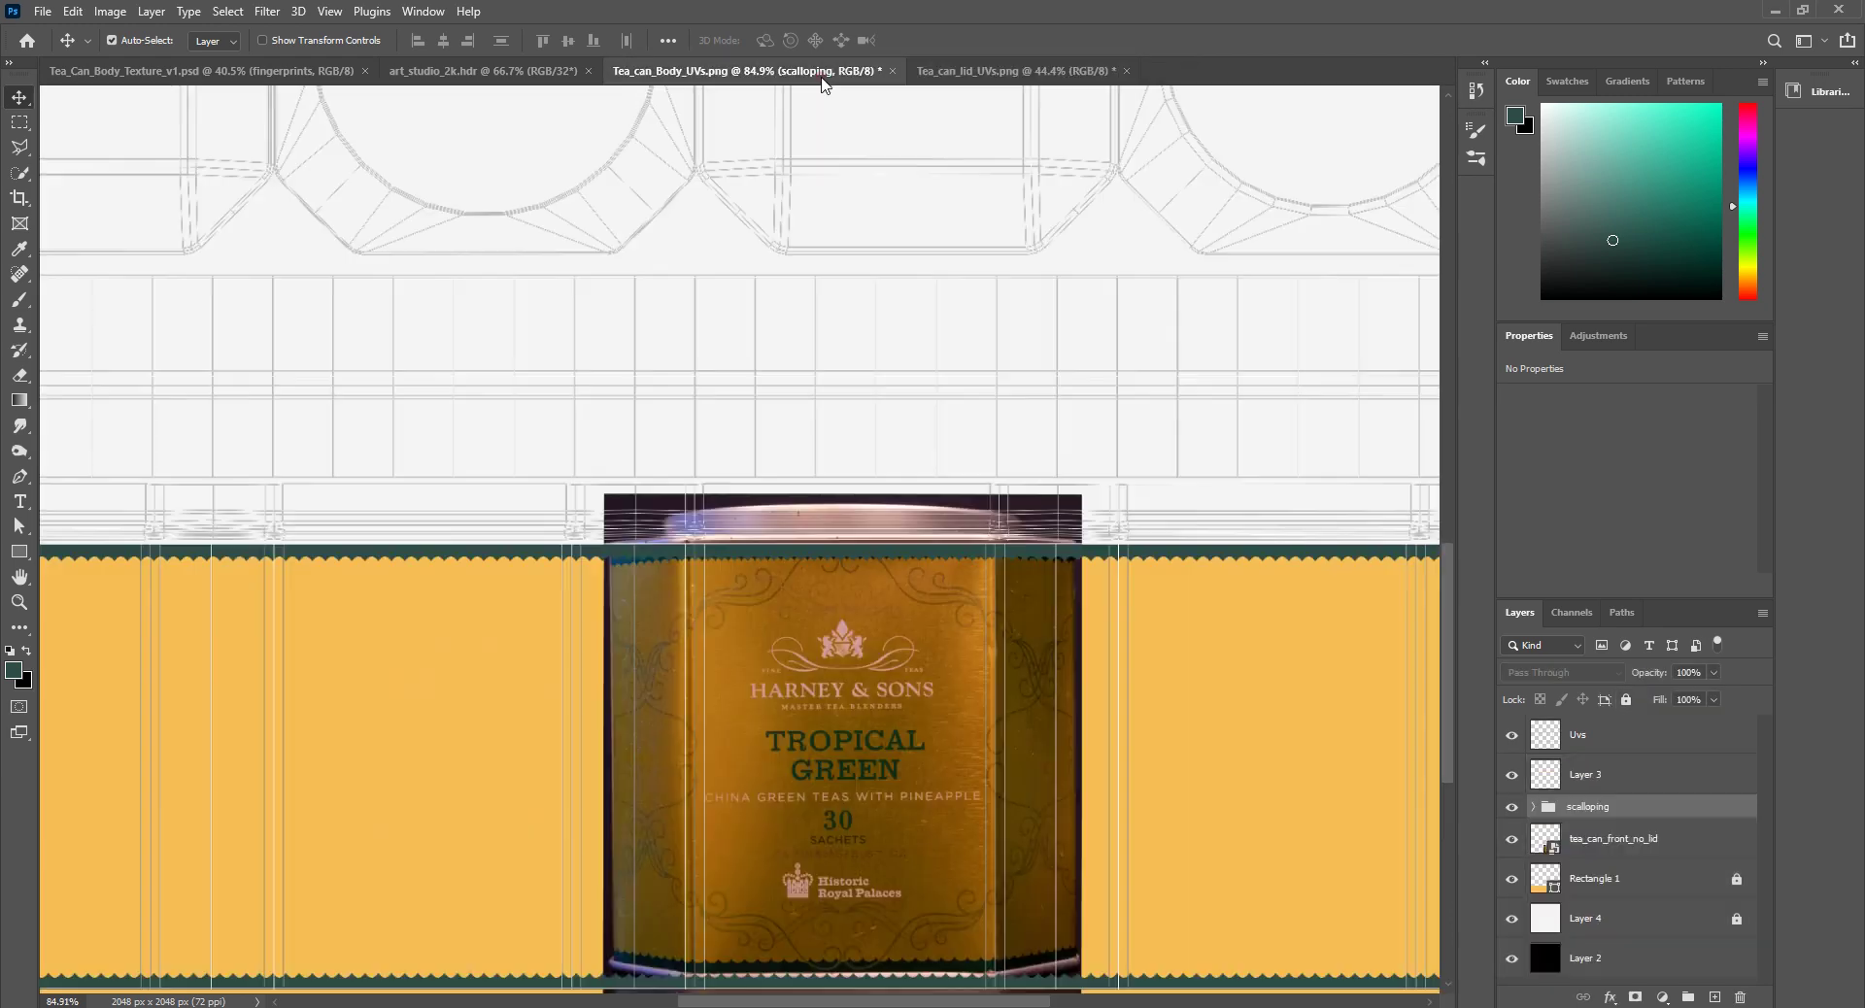
{"action": "left_click", "coordinate": [821, 75]}
{"action": "left_click", "coordinate": [1532, 806]}
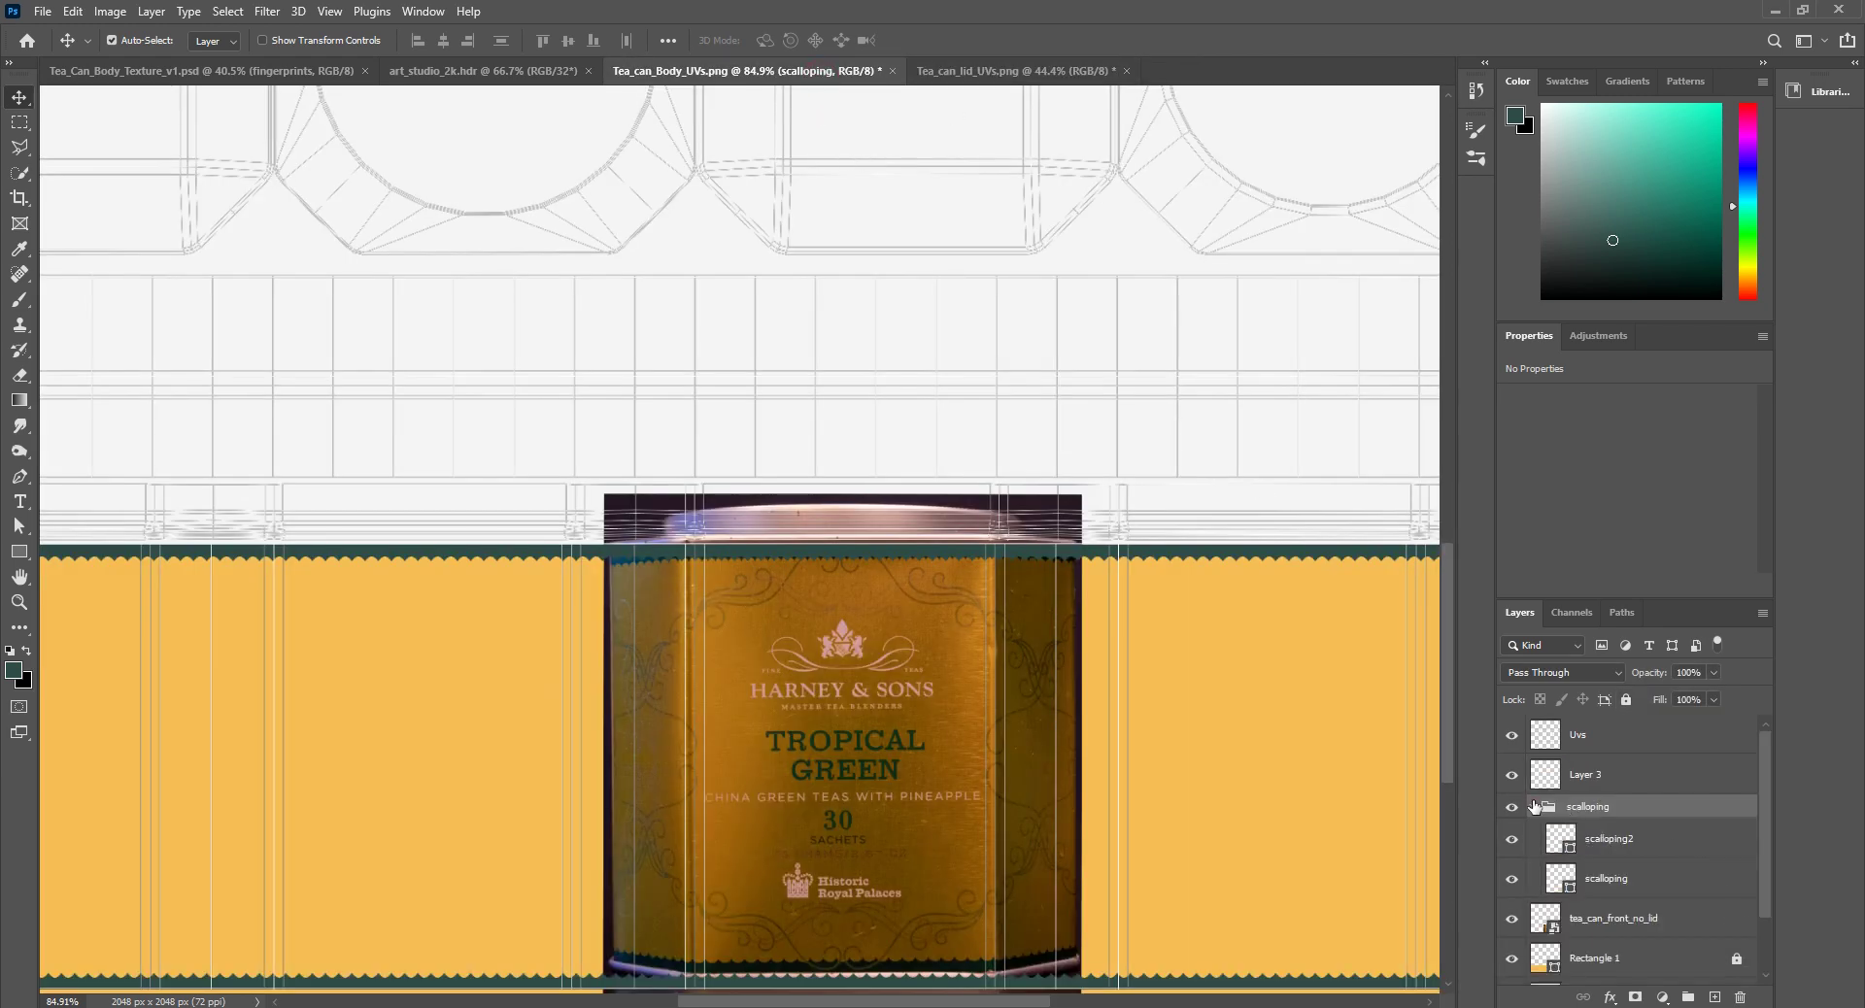
{"action": "left_click", "coordinate": [1612, 874]}
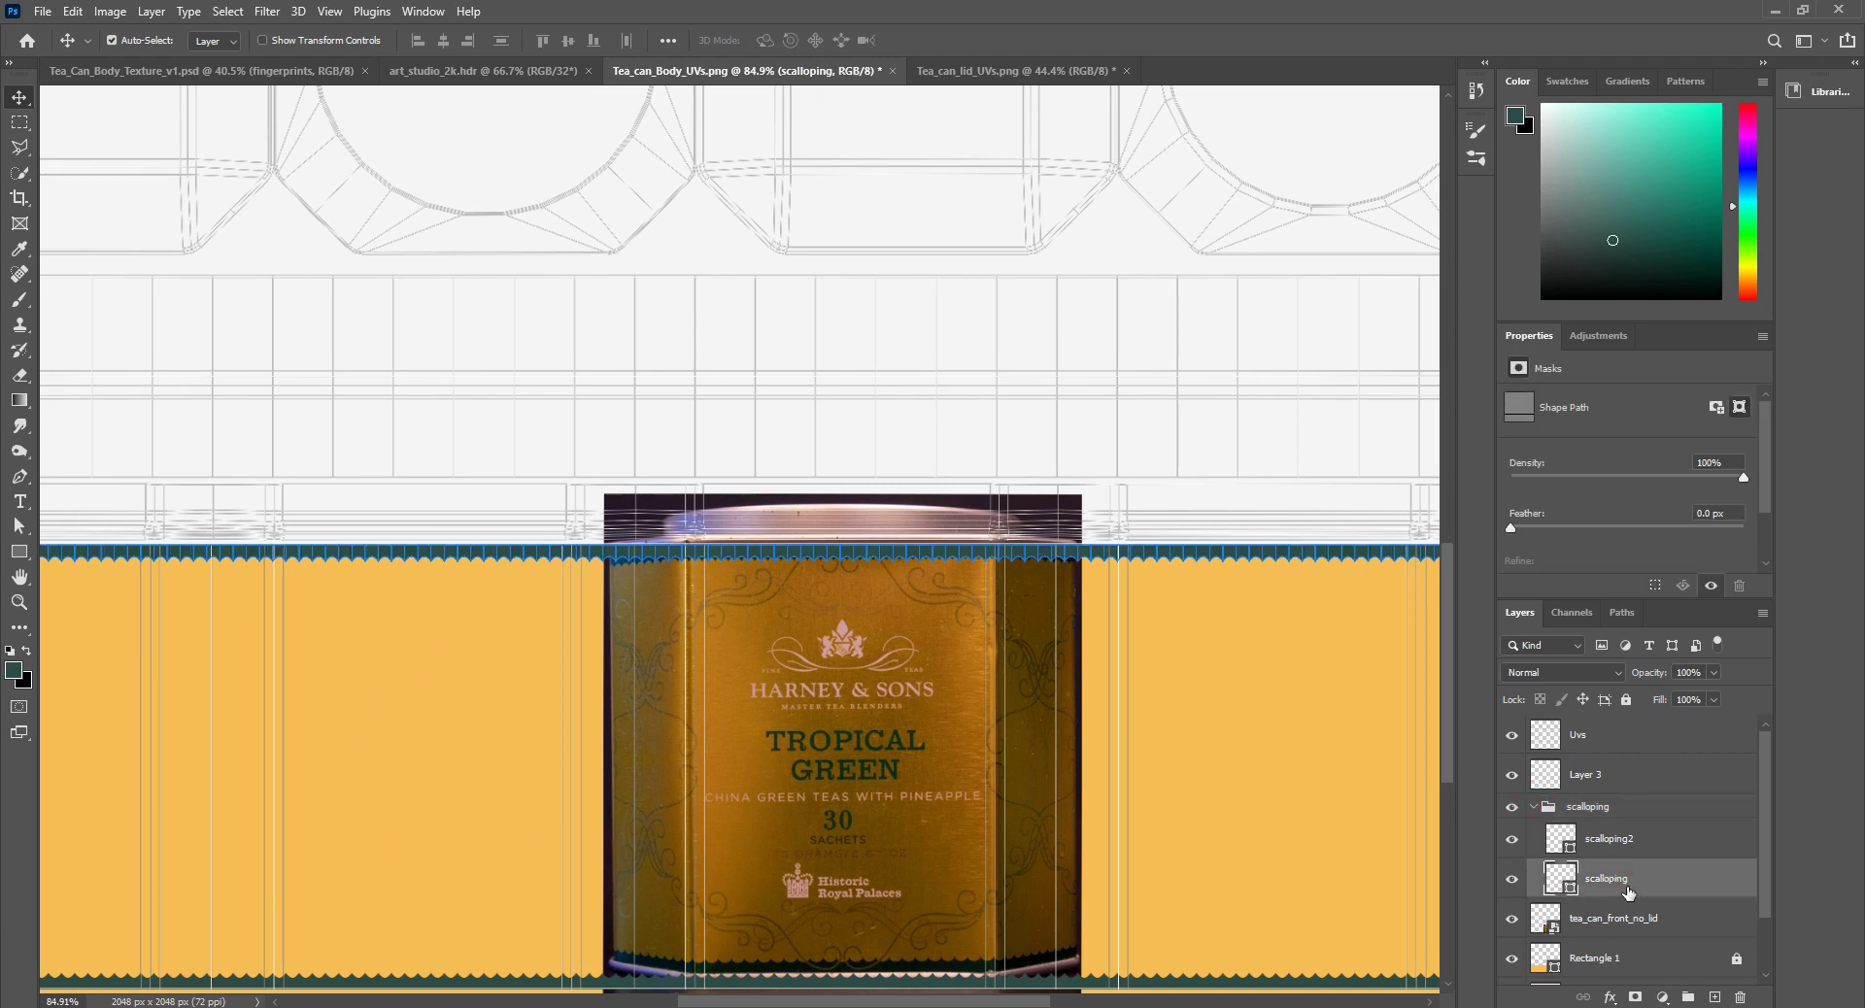
{"action": "left_click_drag", "start_coordinate": [1628, 892], "coordinate": [737, 545]}
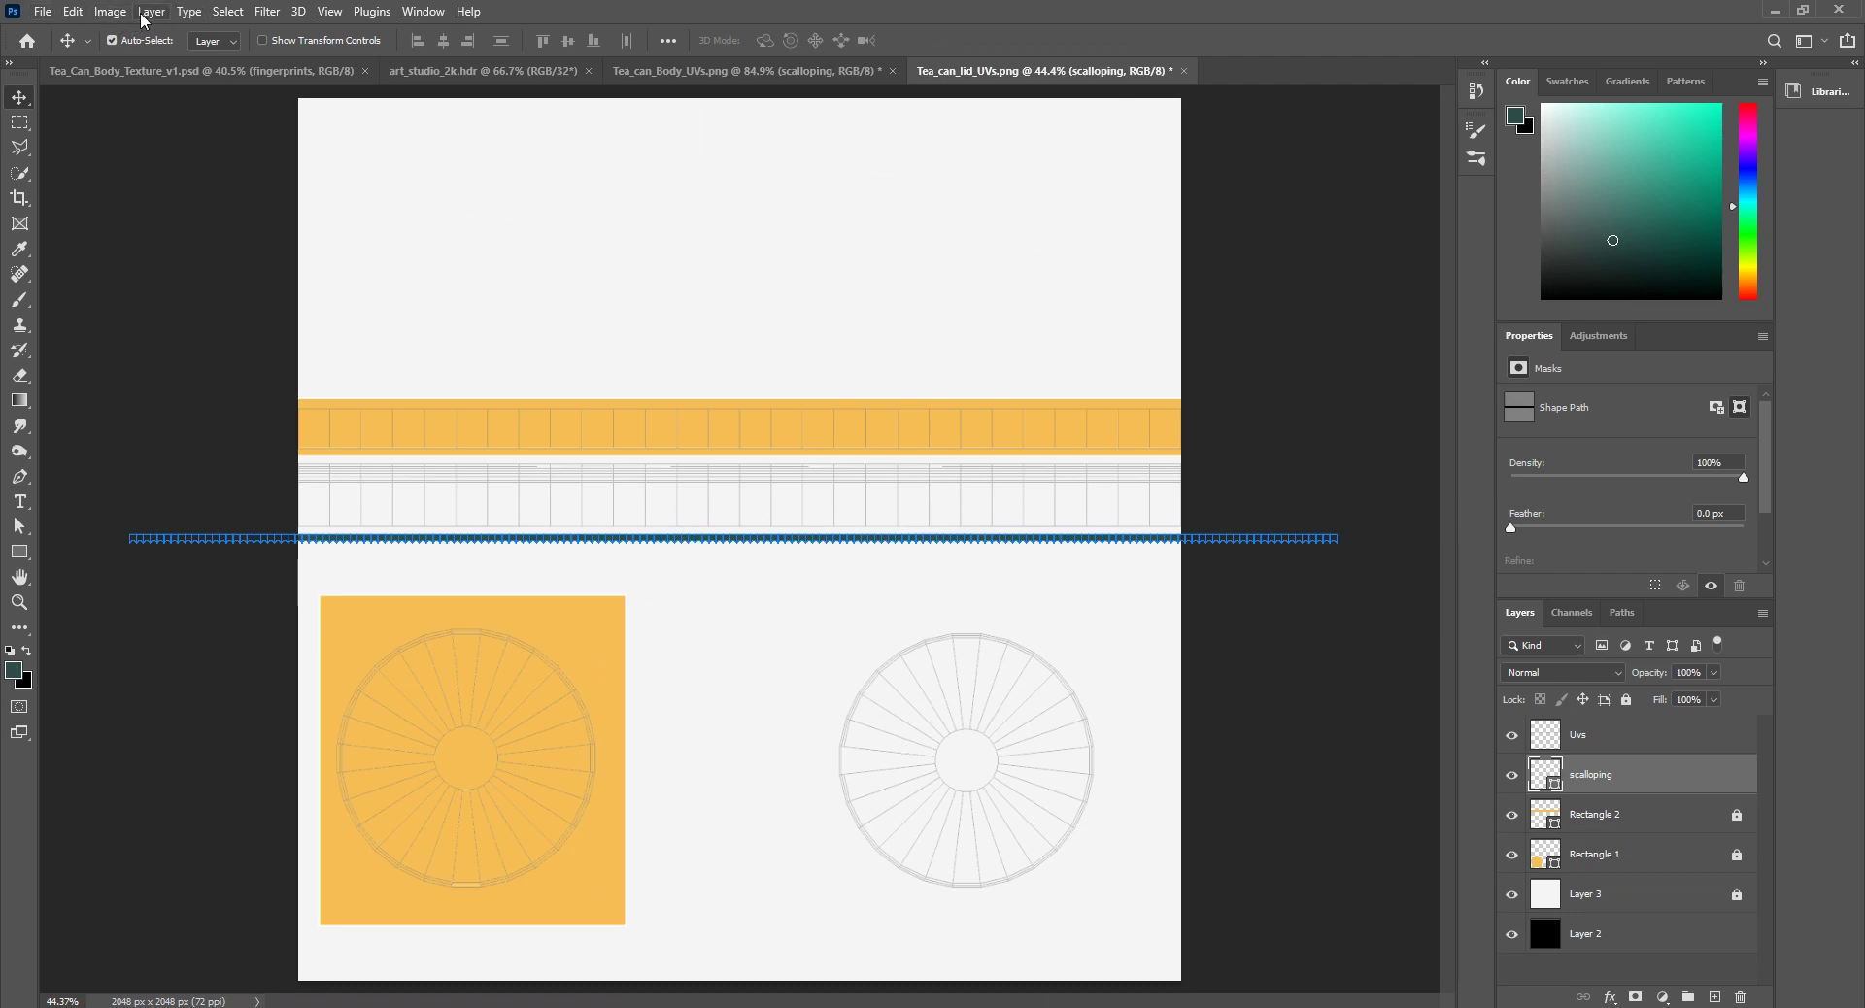
Step: Flip the copied scalloping shape vertically in the lid document
{"action": "left_click", "coordinate": [111, 12]}
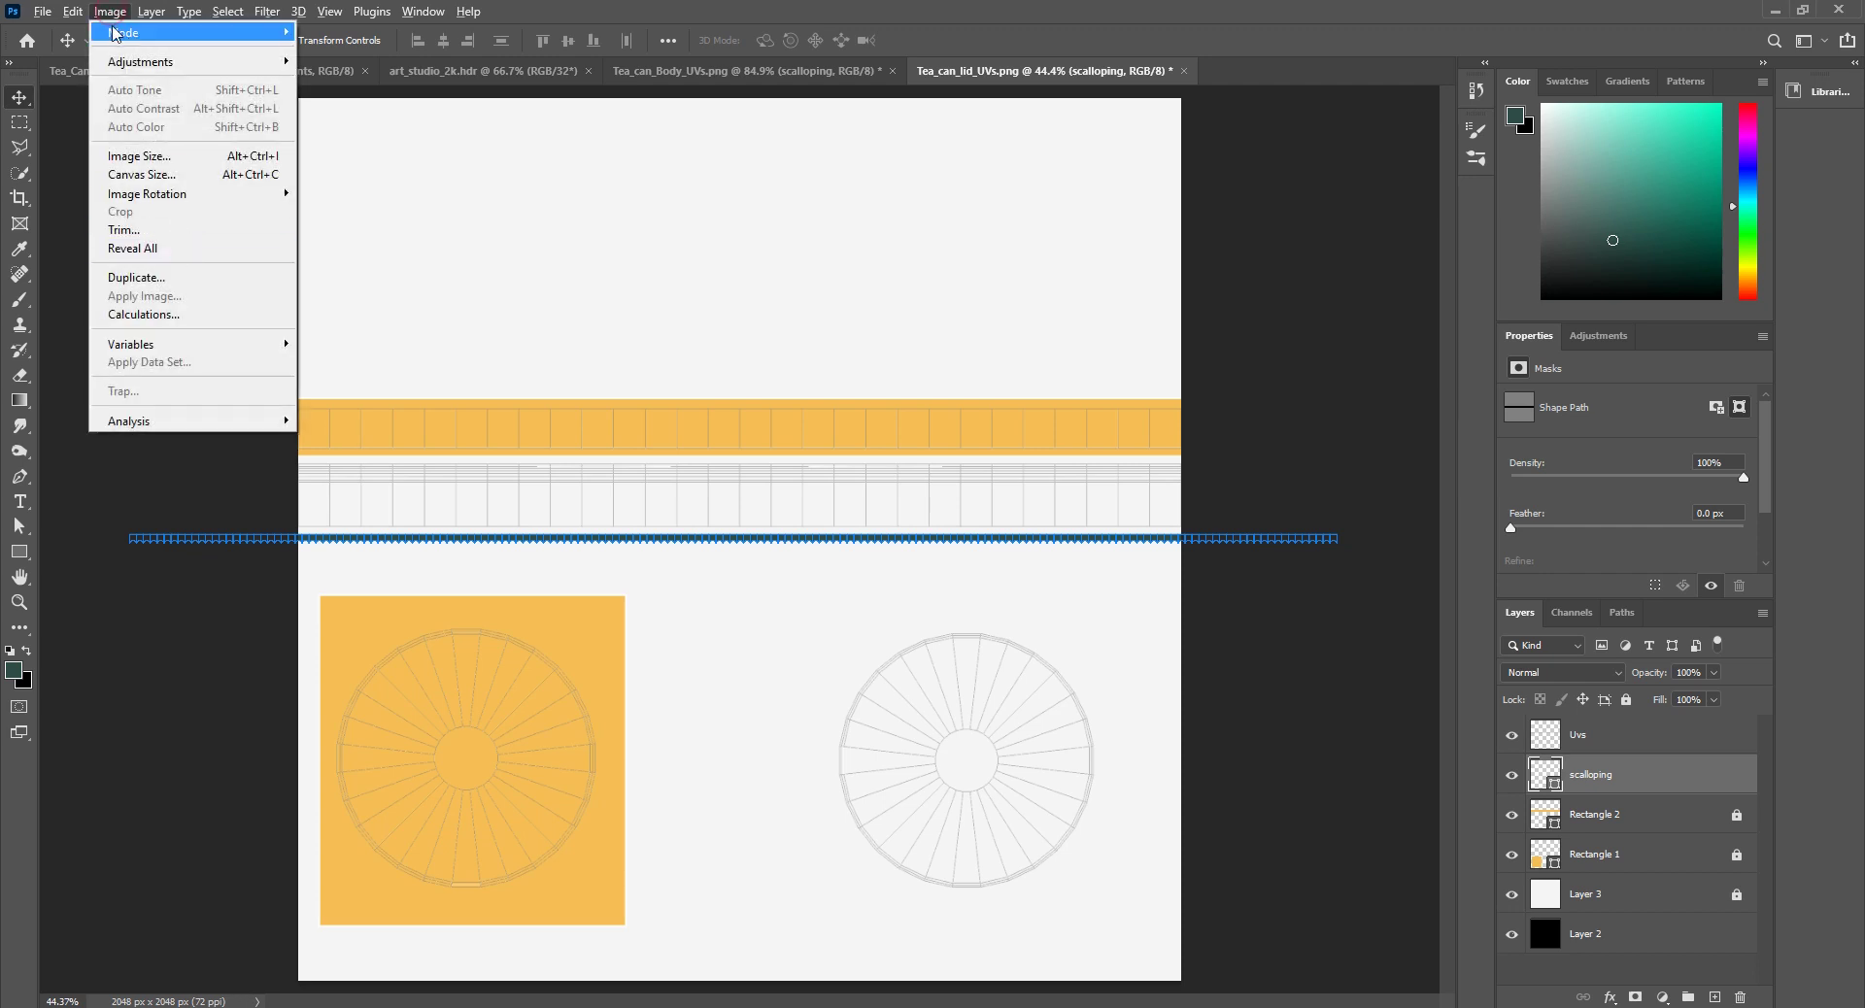
{"action": "mouse_move", "coordinate": [43, 13]}
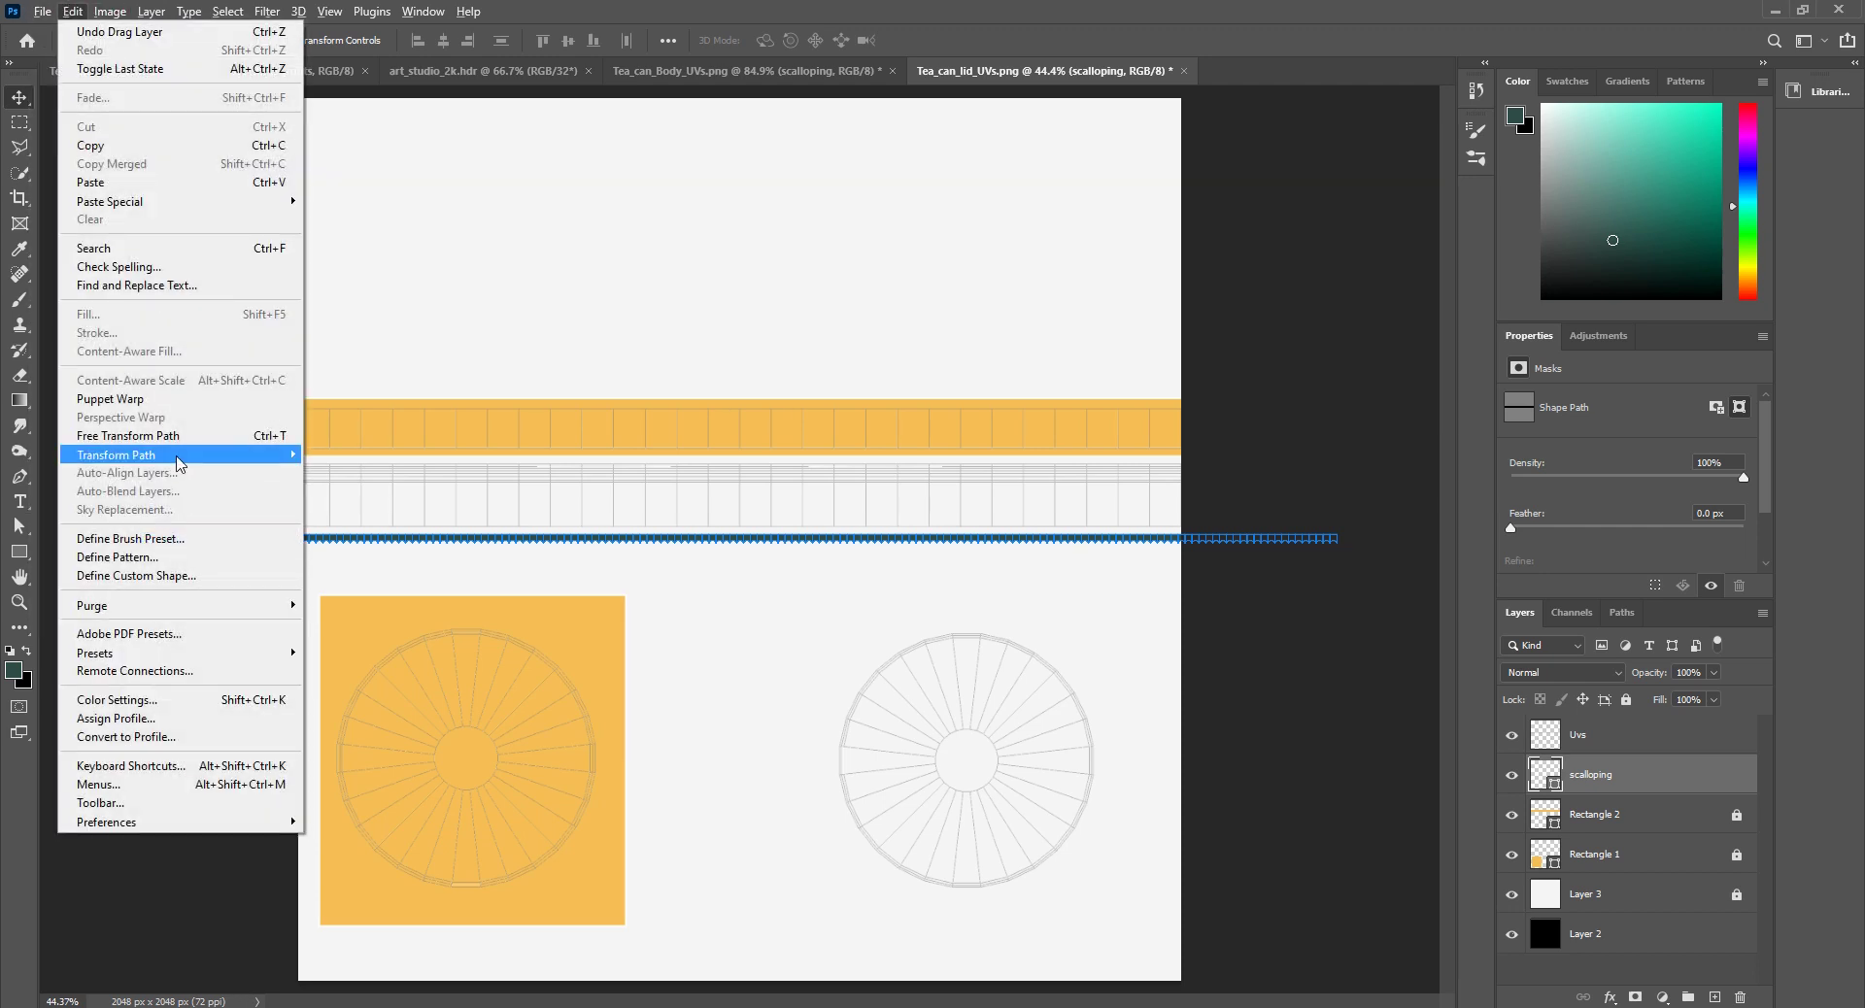
{"action": "mouse_move", "coordinate": [283, 463]}
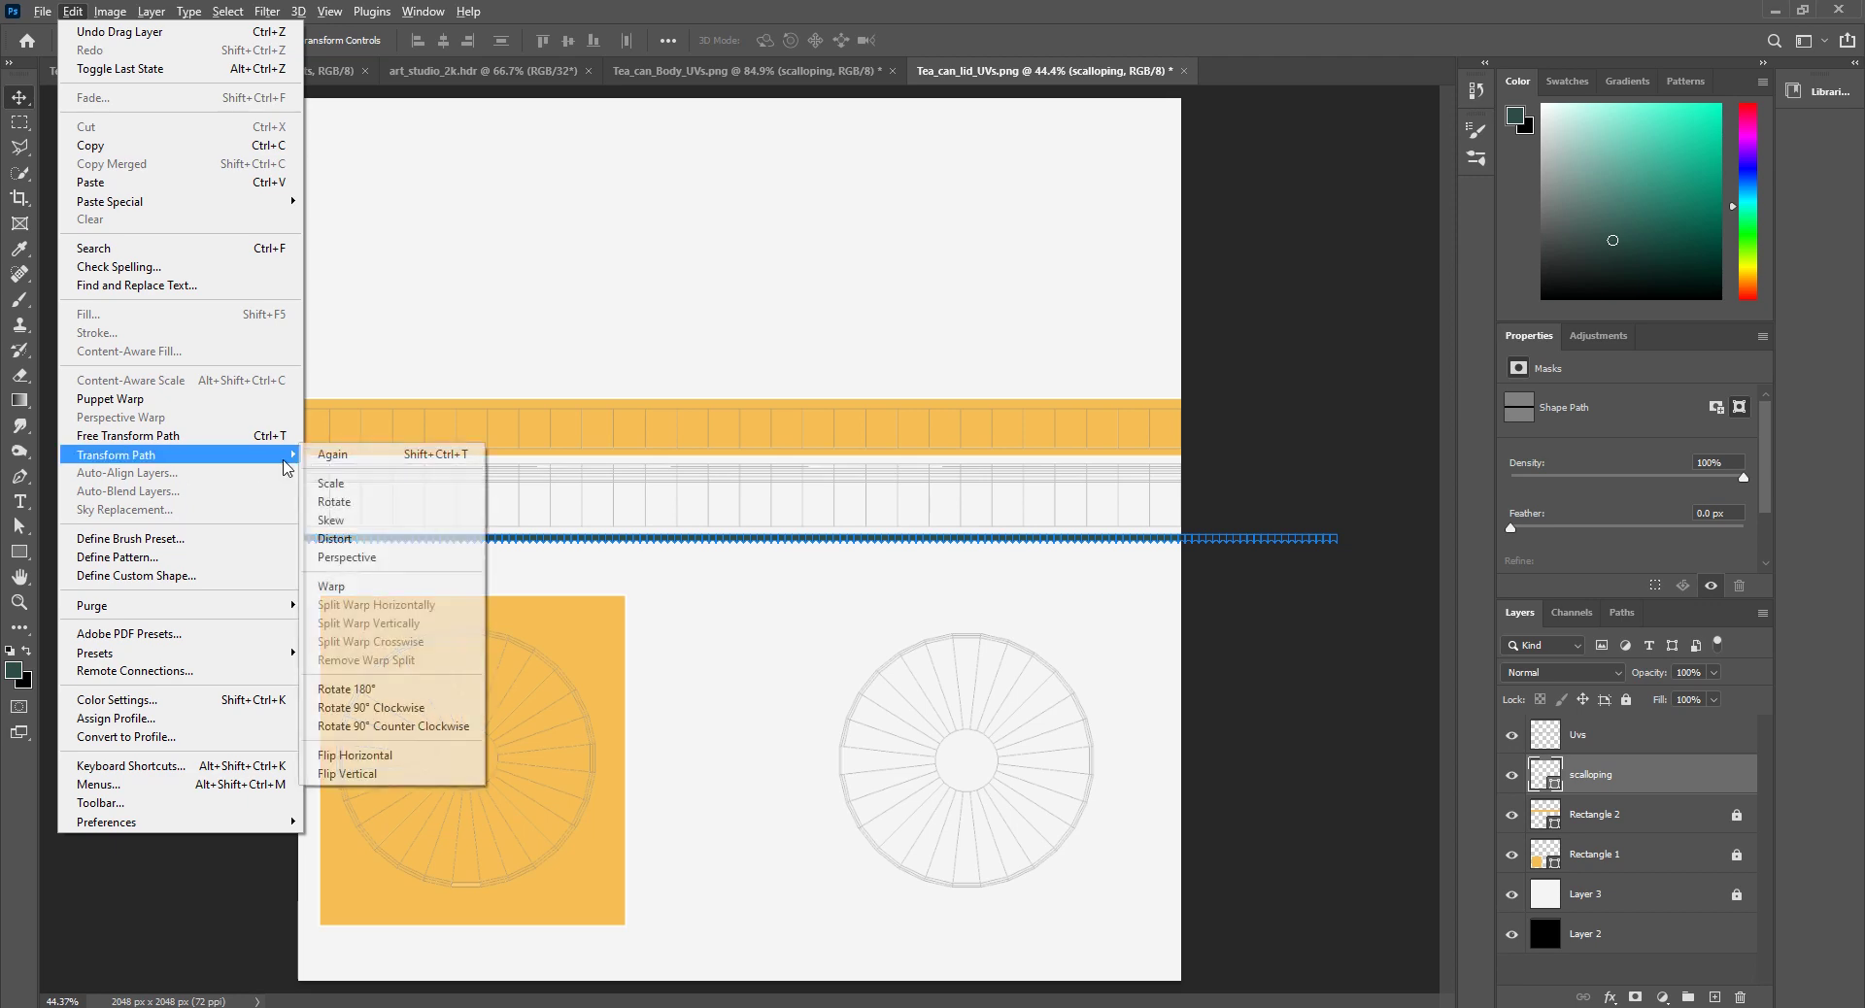
{"action": "left_click", "coordinate": [366, 774]}
Step: Move the flipped scalloping up onto the lower part of the long yellow lid strip
{"action": "scroll", "coordinate": [602, 540], "scroll_direction": "up", "scroll_amount": 3, "text": "alt"}
{"action": "scroll", "coordinate": [603, 540], "scroll_direction": "up", "scroll_amount": 3, "text": "alt"}
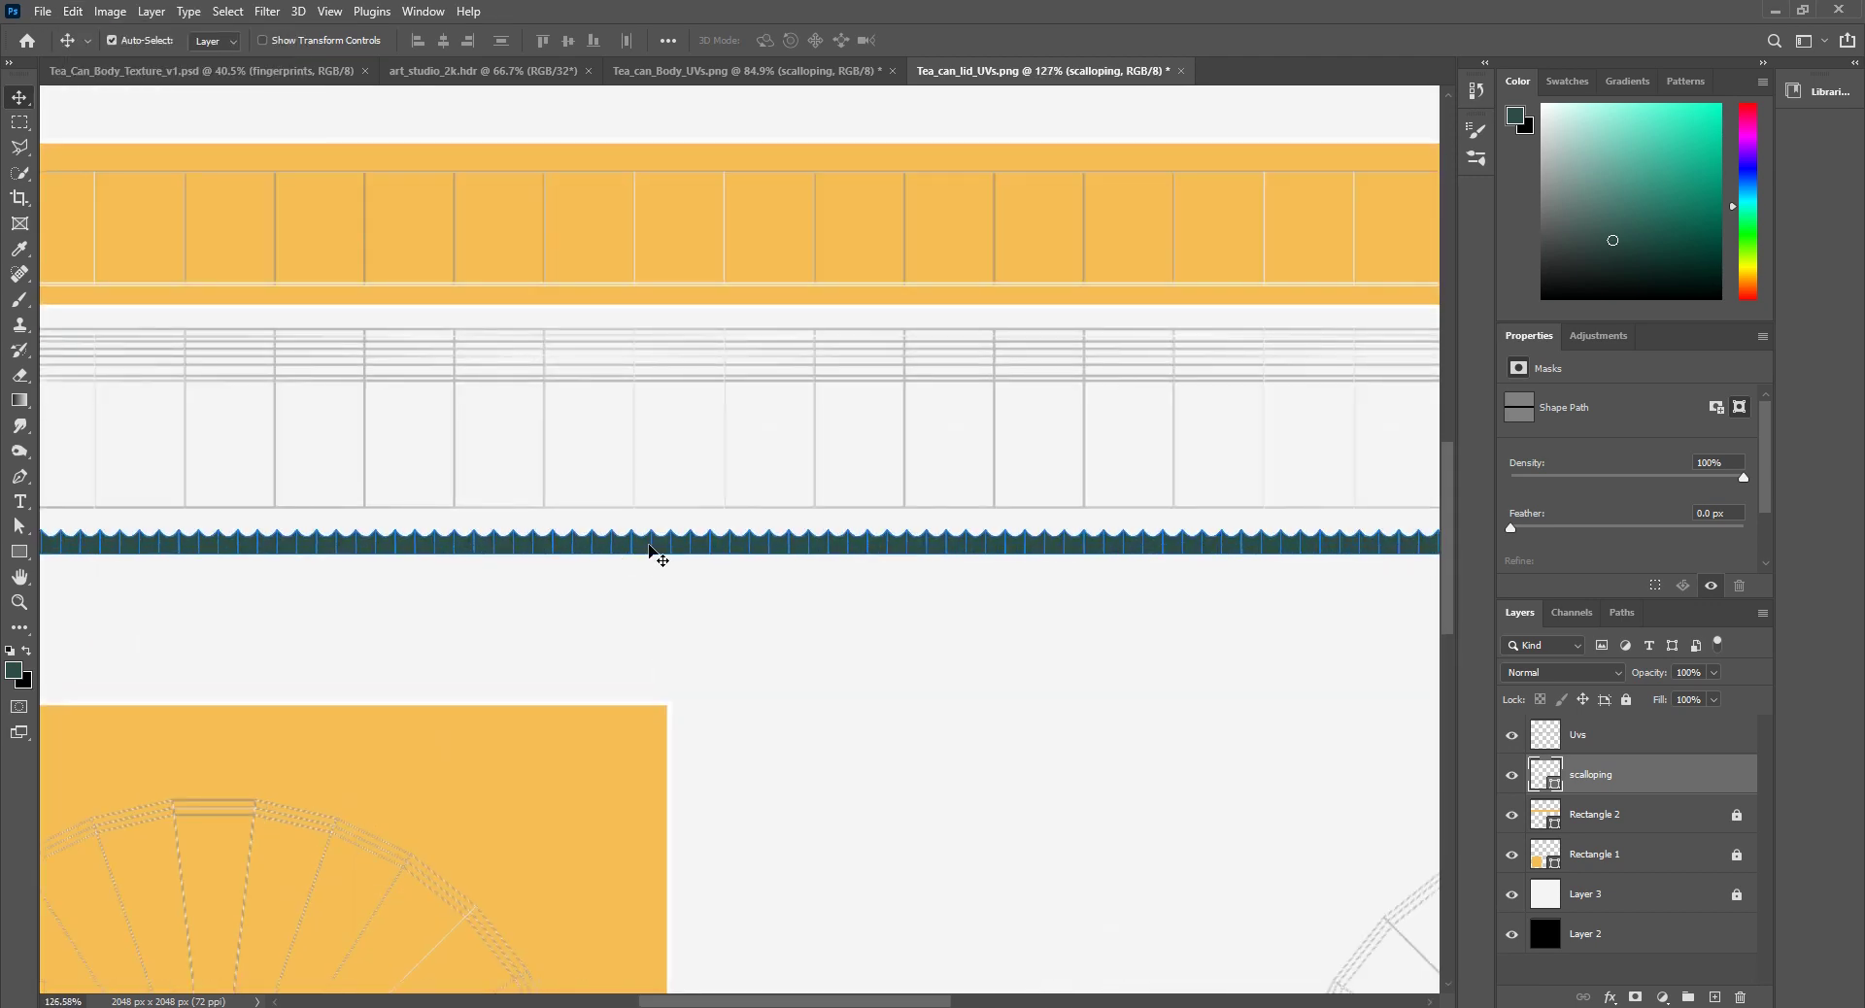
{"action": "left_click_drag", "start_coordinate": [651, 547], "coordinate": [677, 281]}
{"action": "scroll", "coordinate": [719, 320], "scroll_direction": "down", "scroll_amount": 4, "text": "alt"}
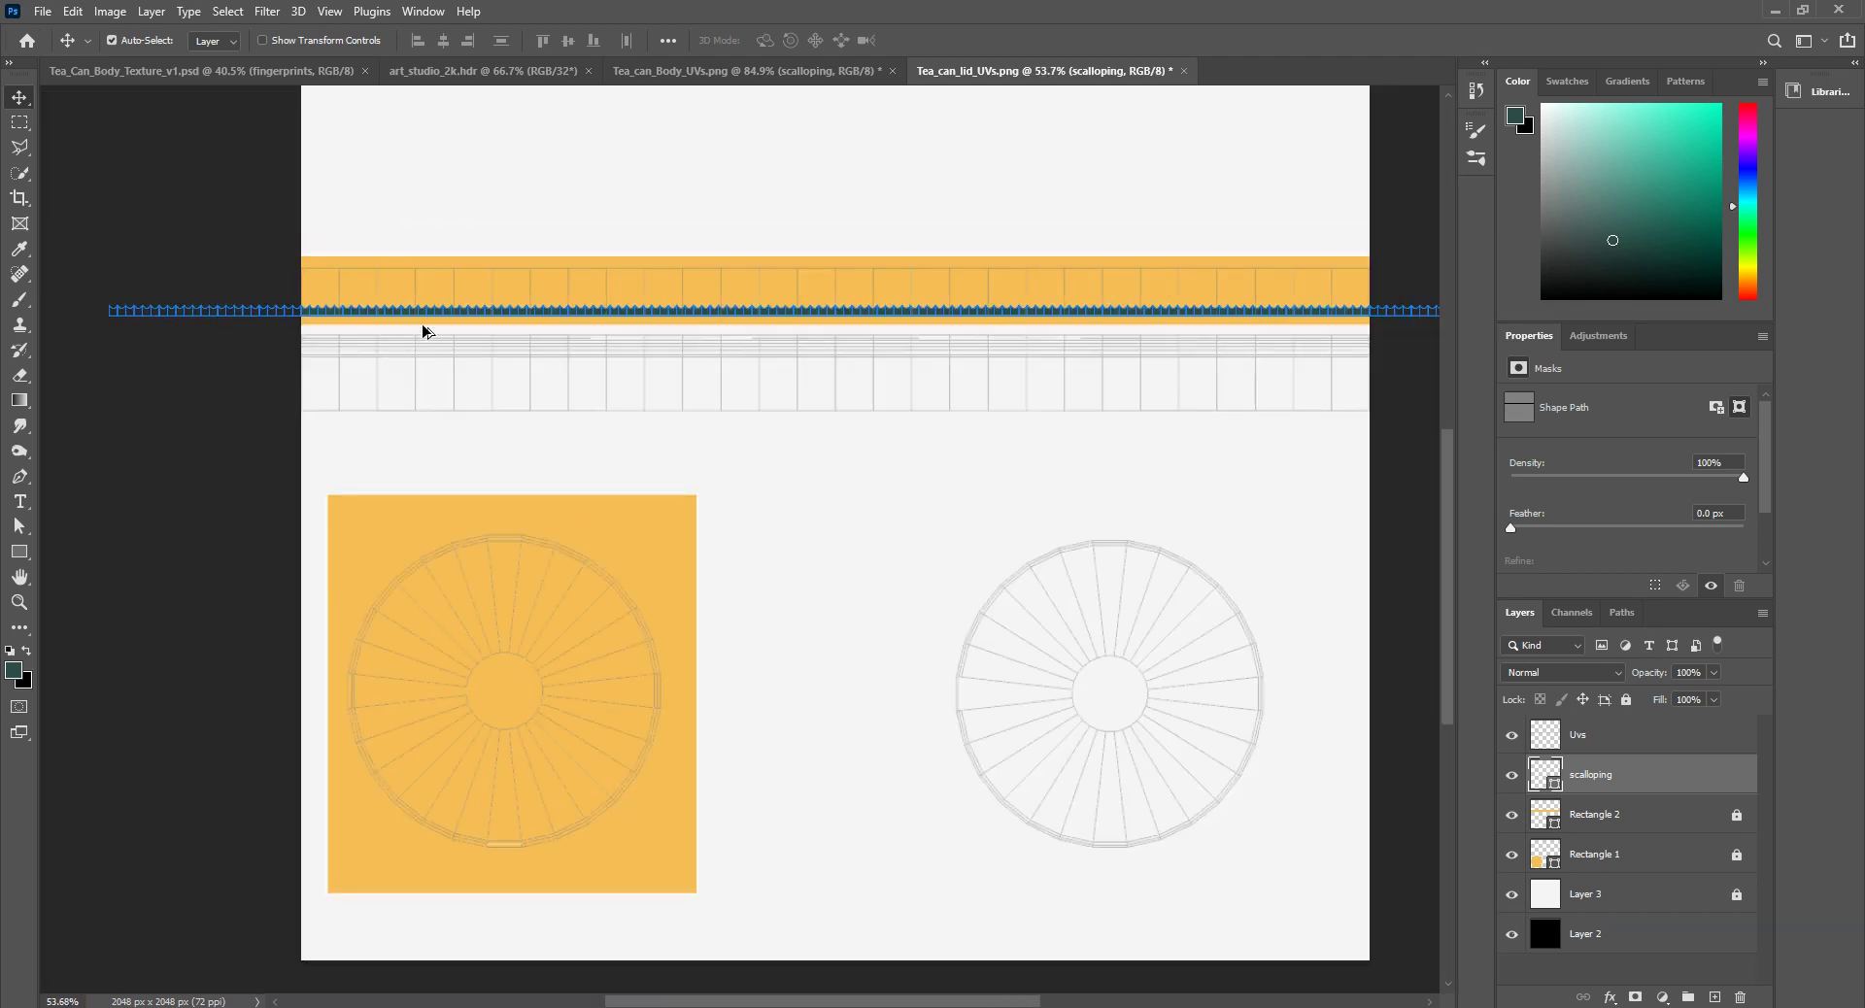
Step: Fine-tune the scalloping's position so its straight edge lines up with the lower UV line of the yellow strip
{"action": "scroll", "coordinate": [302, 325], "scroll_direction": "up", "scroll_amount": 9, "text": "alt"}
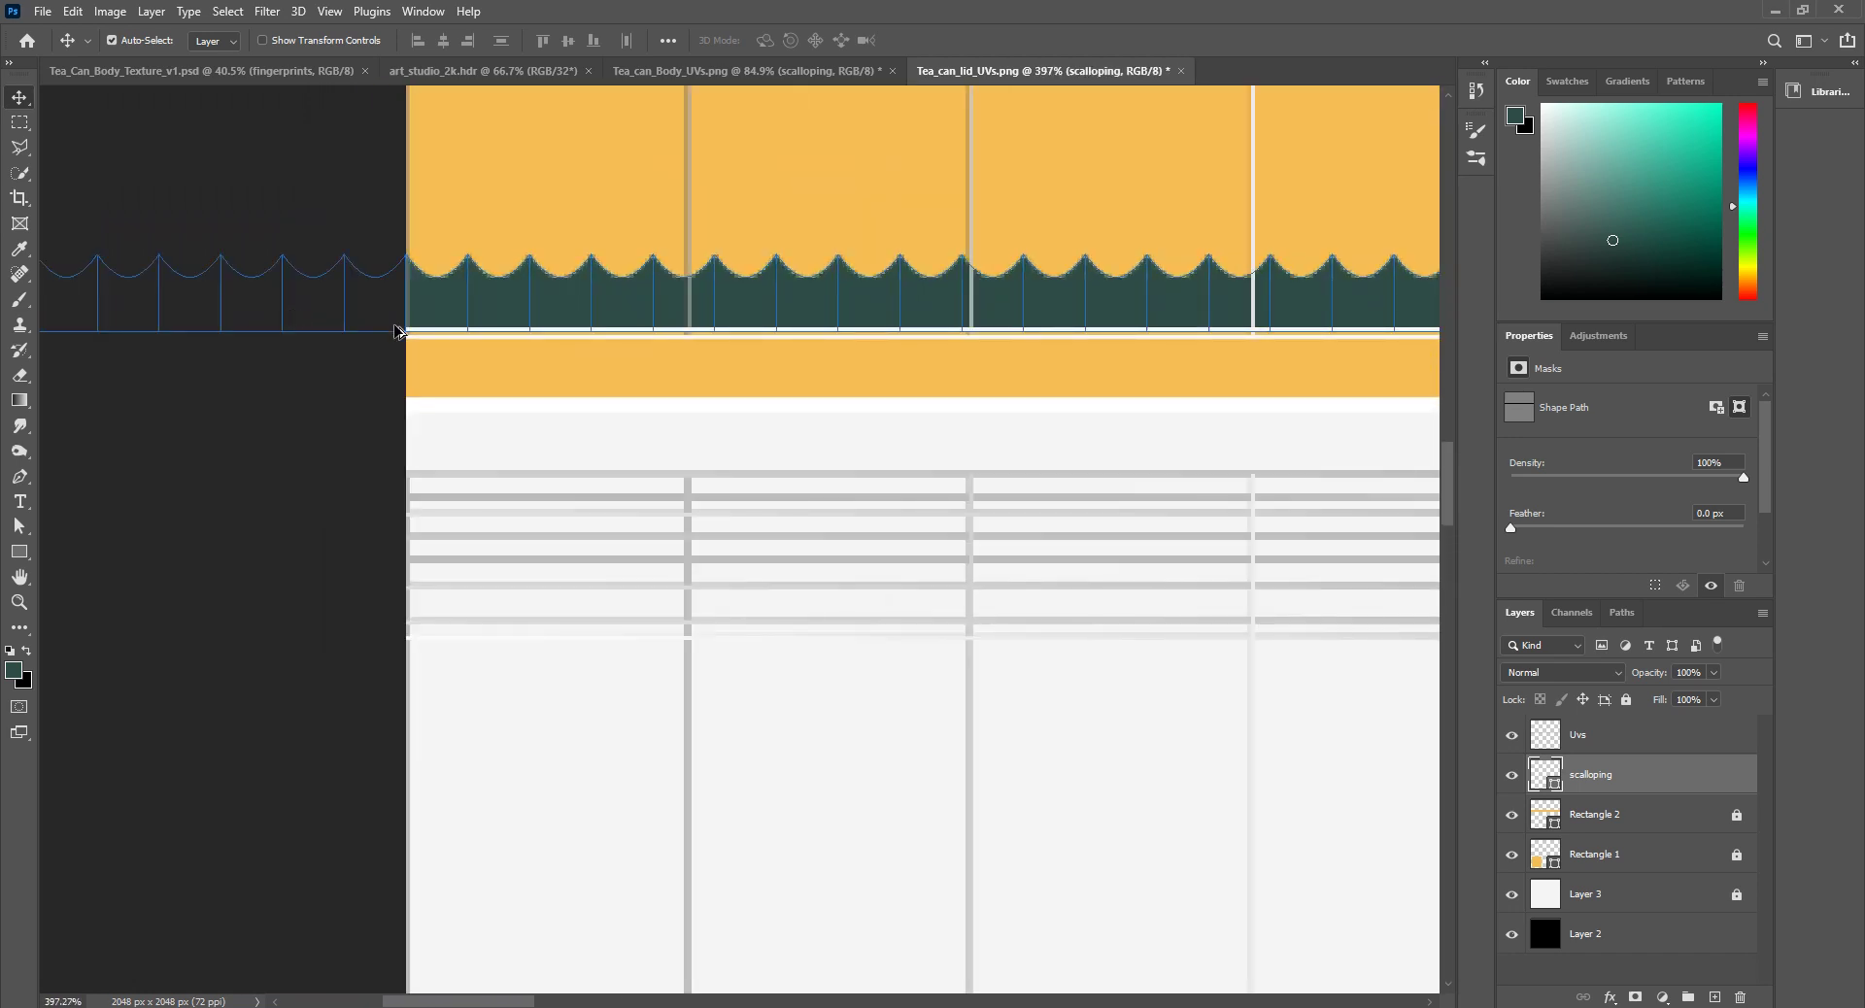
{"action": "left_click_drag", "start_coordinate": [524, 312], "coordinate": [525, 321]}
{"action": "scroll", "coordinate": [517, 320], "scroll_direction": "up", "scroll_amount": 6, "text": "alt"}
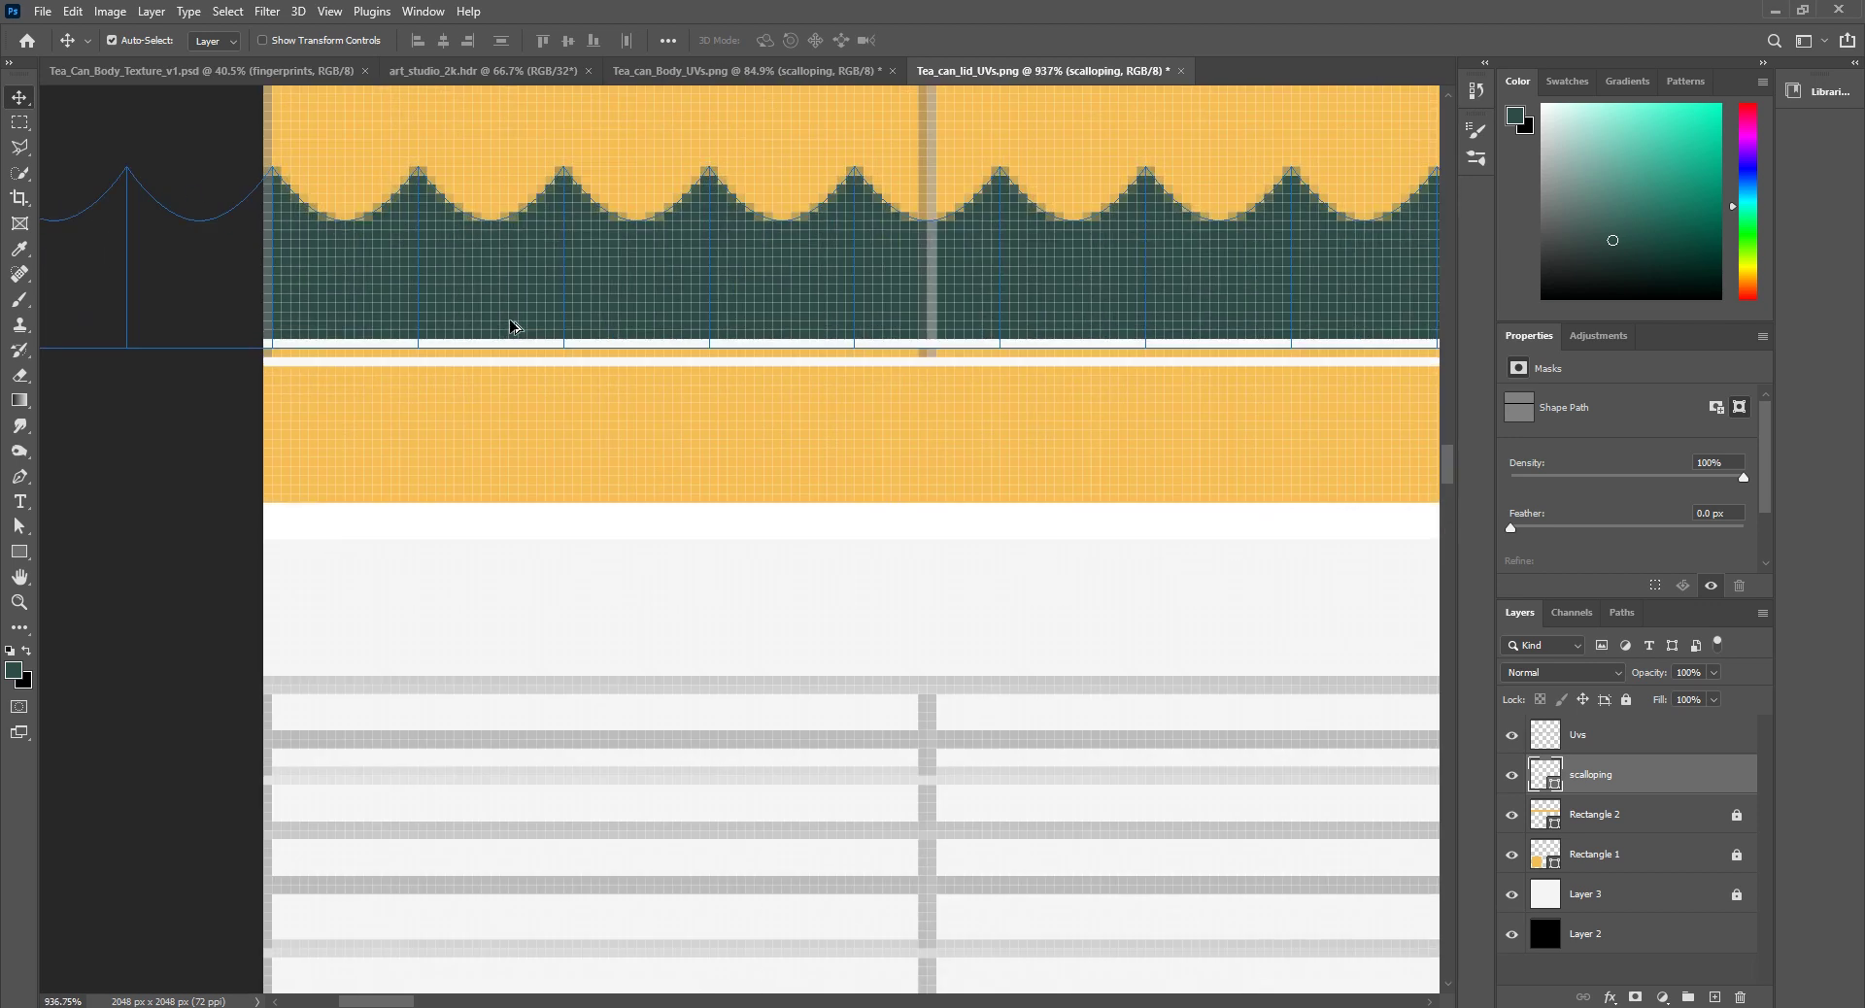
{"action": "key", "text": "Down"}
{"action": "key", "text": "Down"}
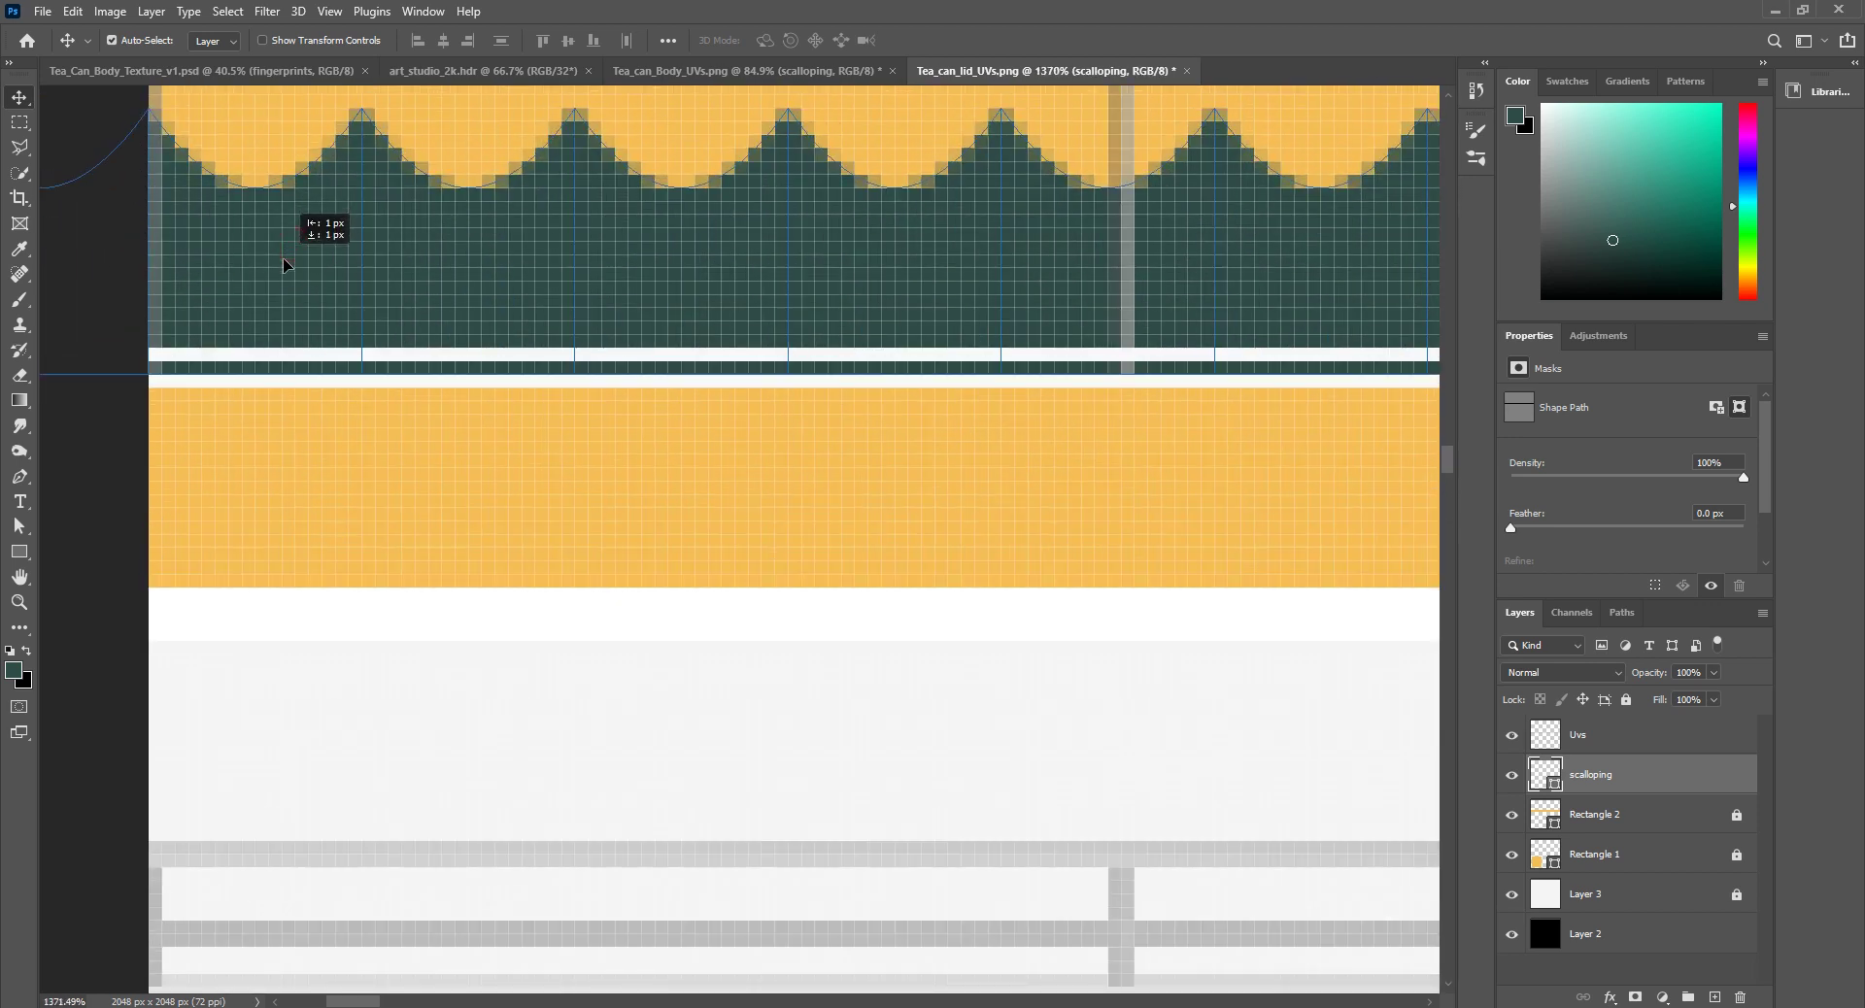
{"action": "scroll", "coordinate": [563, 513], "scroll_direction": "down", "scroll_amount": 16, "text": "alt"}
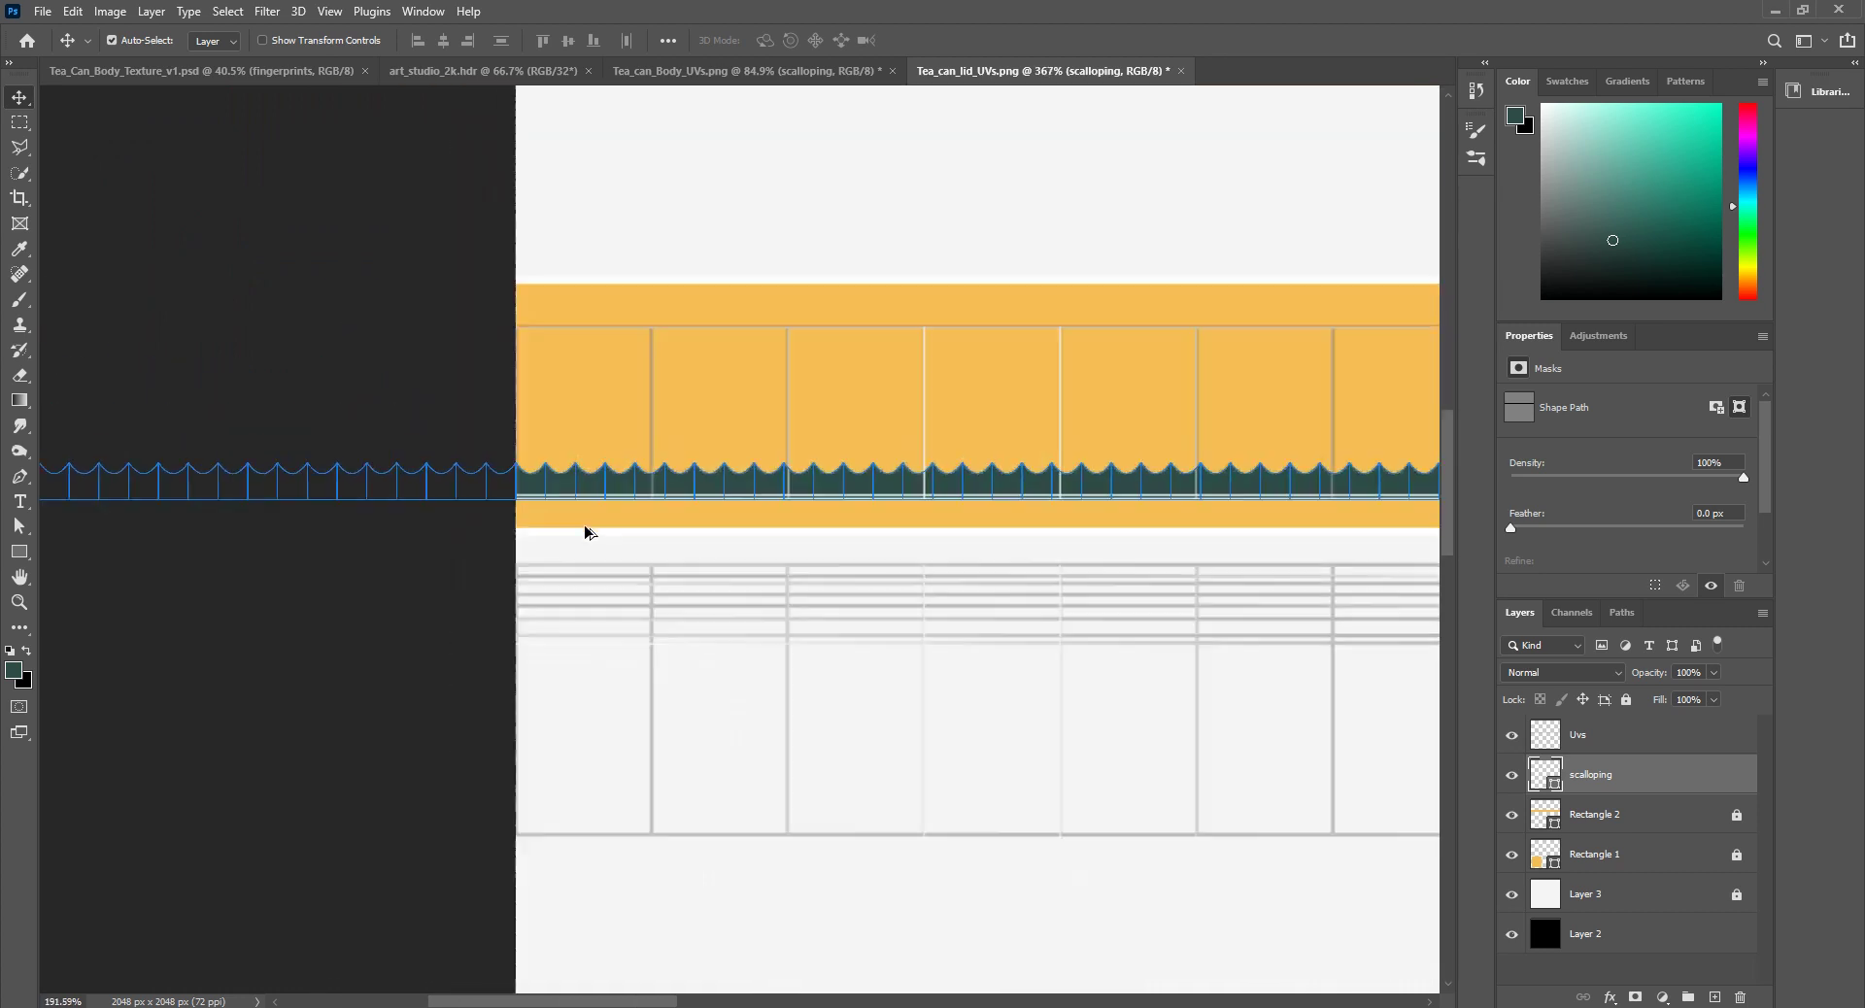
{"action": "left_click_drag", "start_coordinate": [812, 1004], "coordinate": [904, 975]}
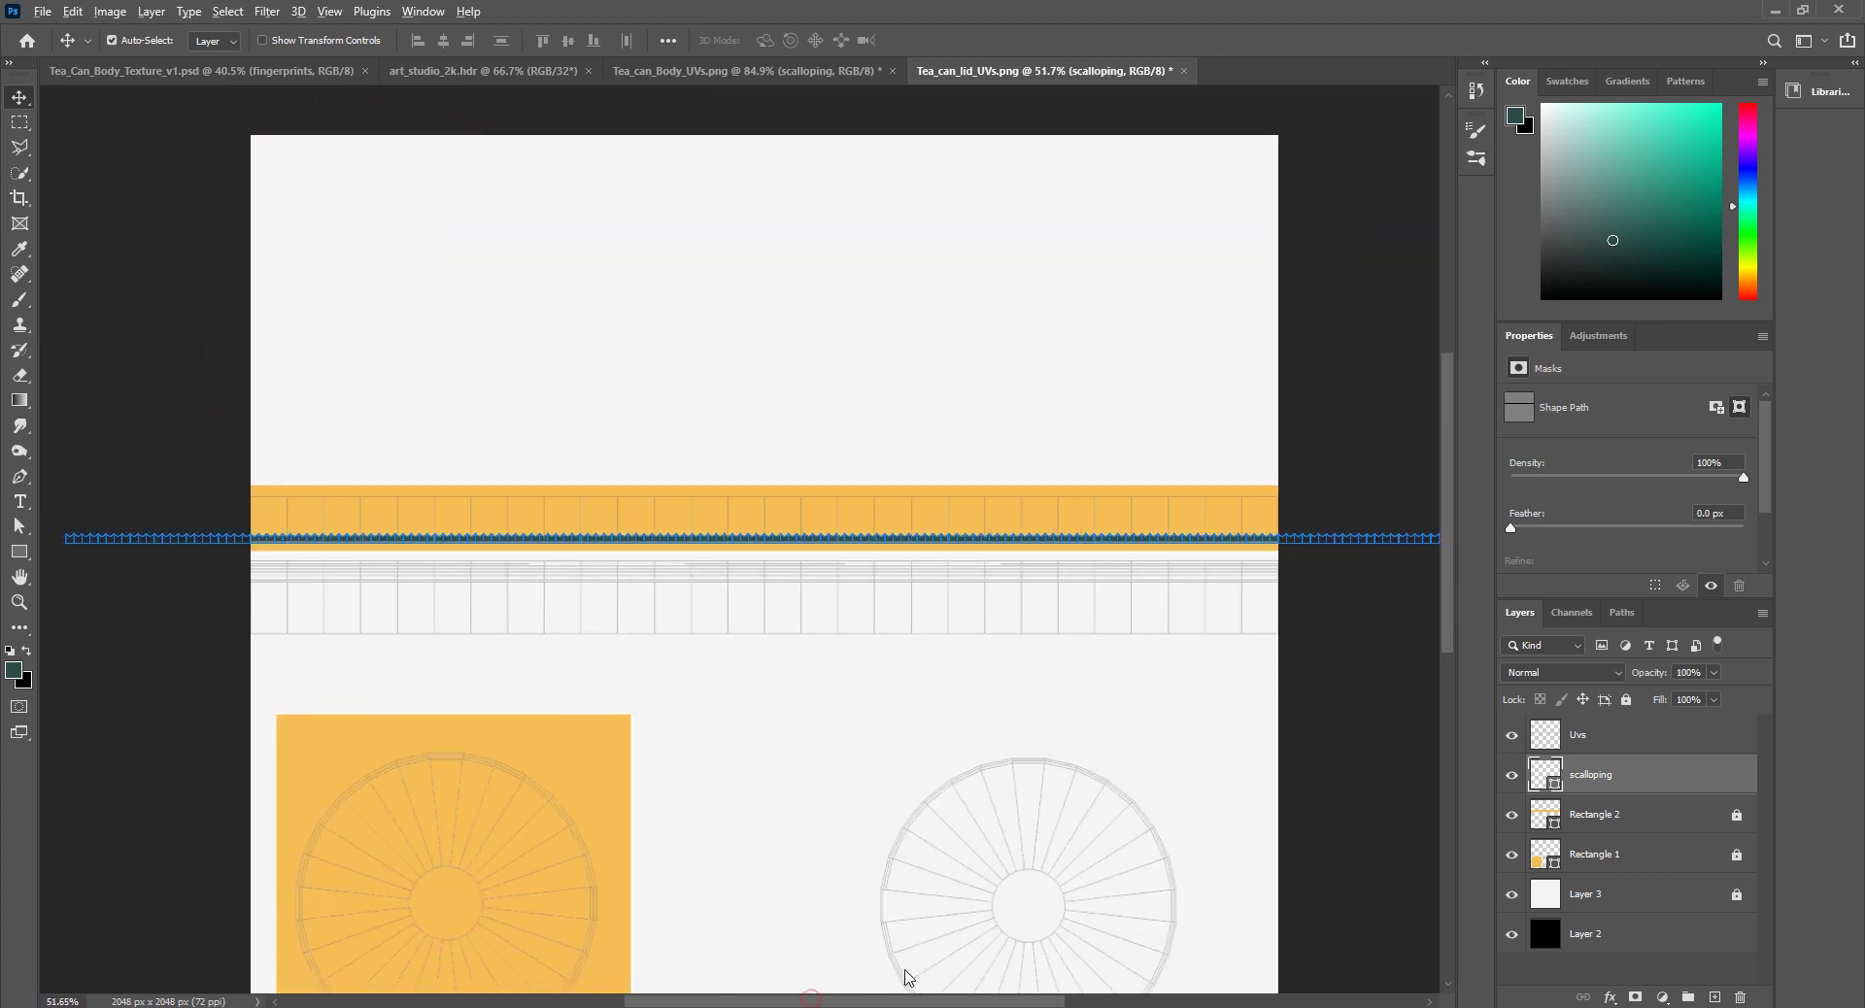
{"action": "scroll", "coordinate": [774, 541], "scroll_direction": "down", "scroll_amount": 3, "text": "alt"}
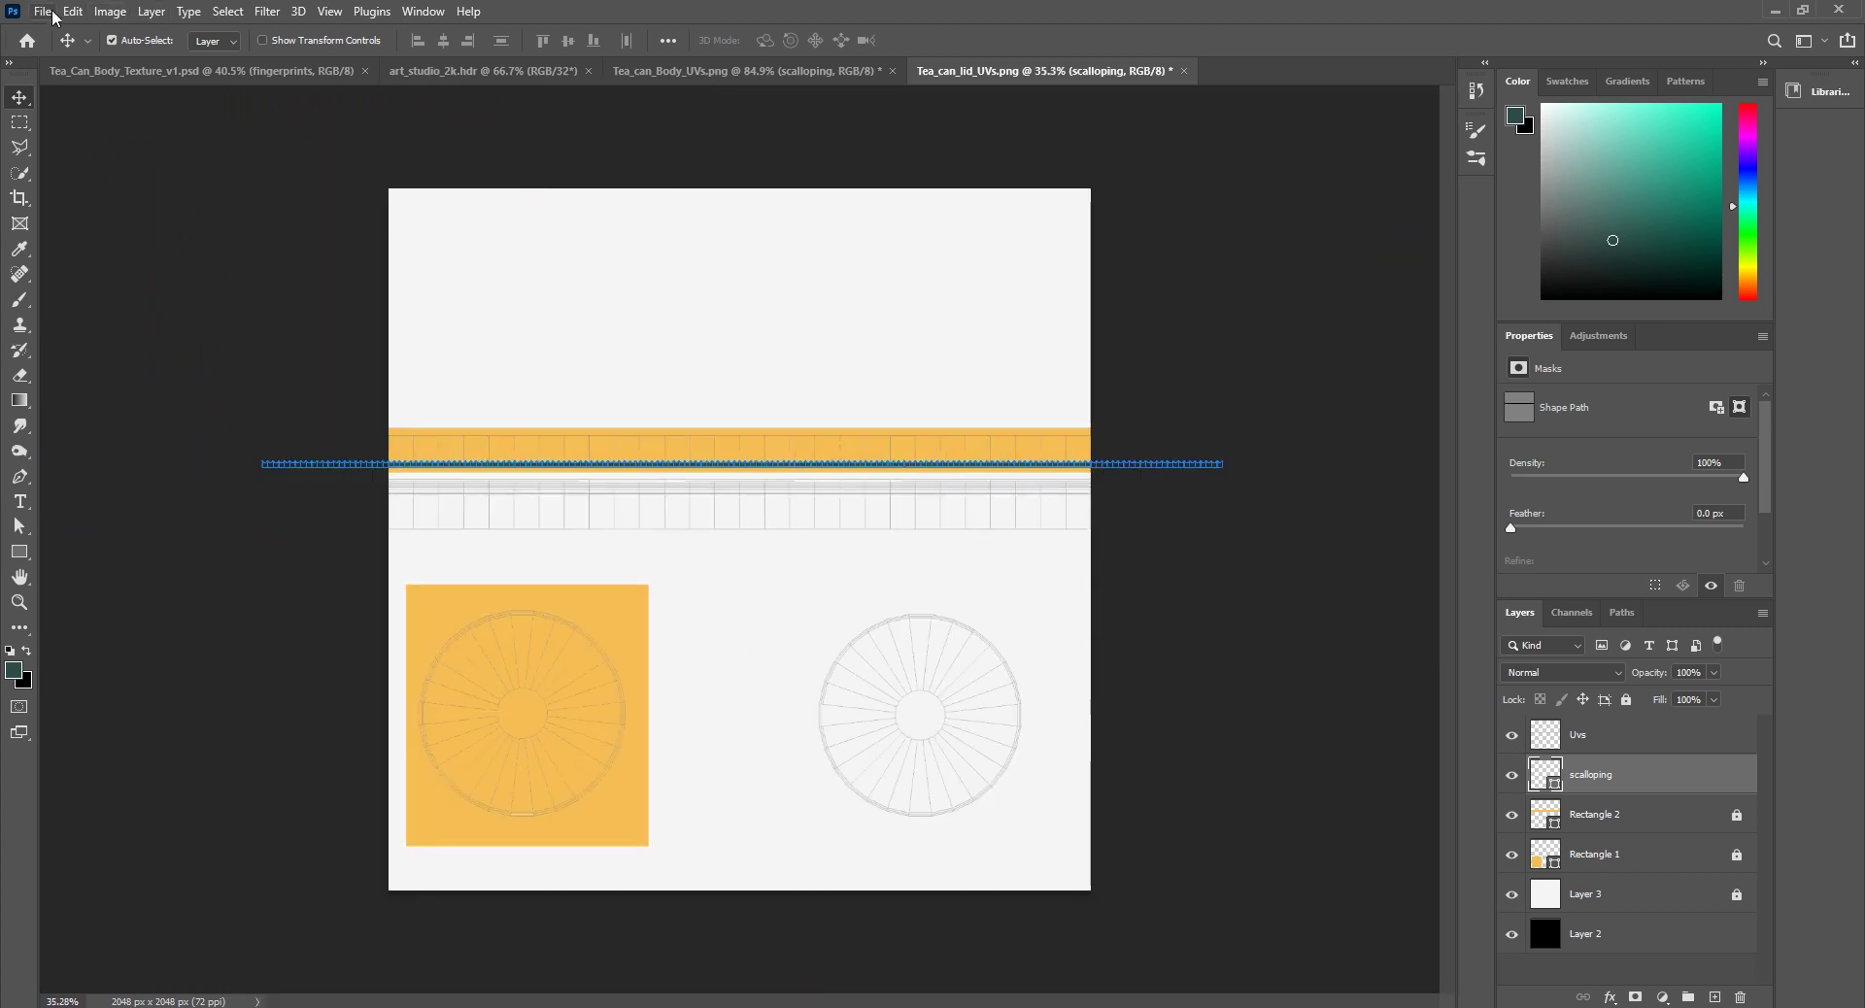
Step: Hide the Uvs layer in the lid document and choose PNG as the format for saving it under a new name
{"action": "left_click", "coordinate": [168, 296]}
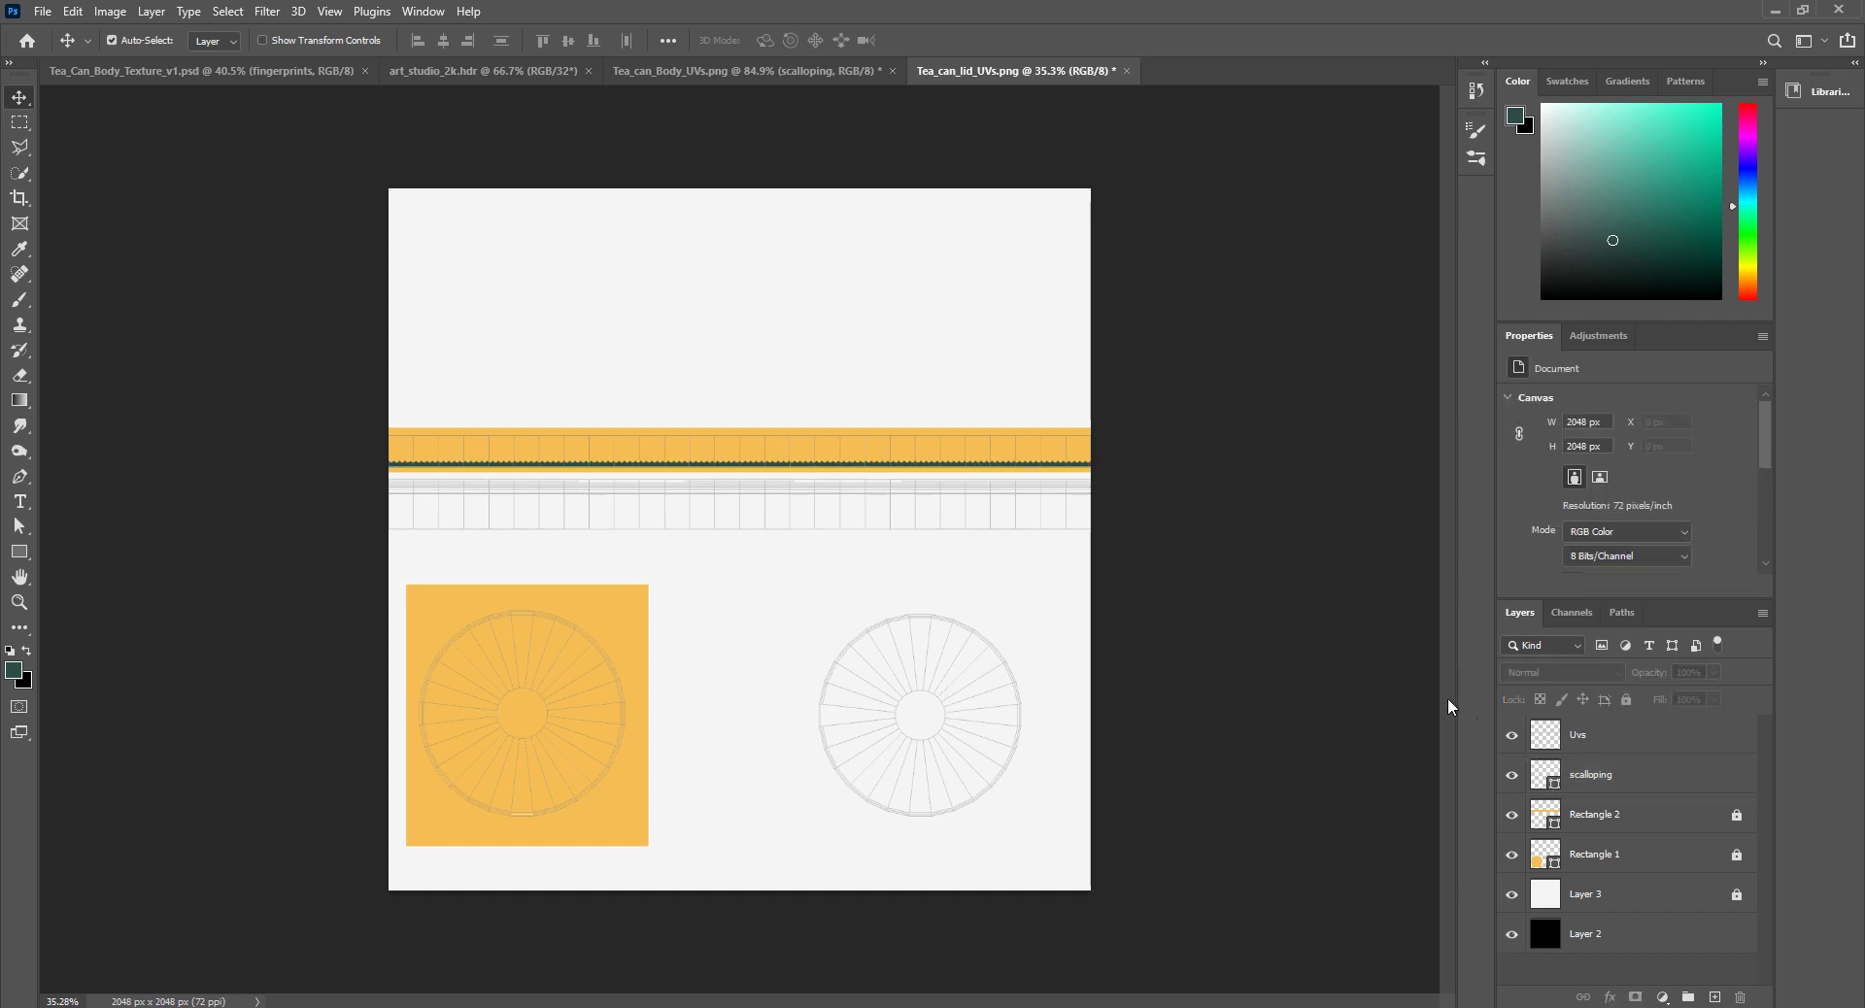
{"action": "left_click", "coordinate": [1509, 737]}
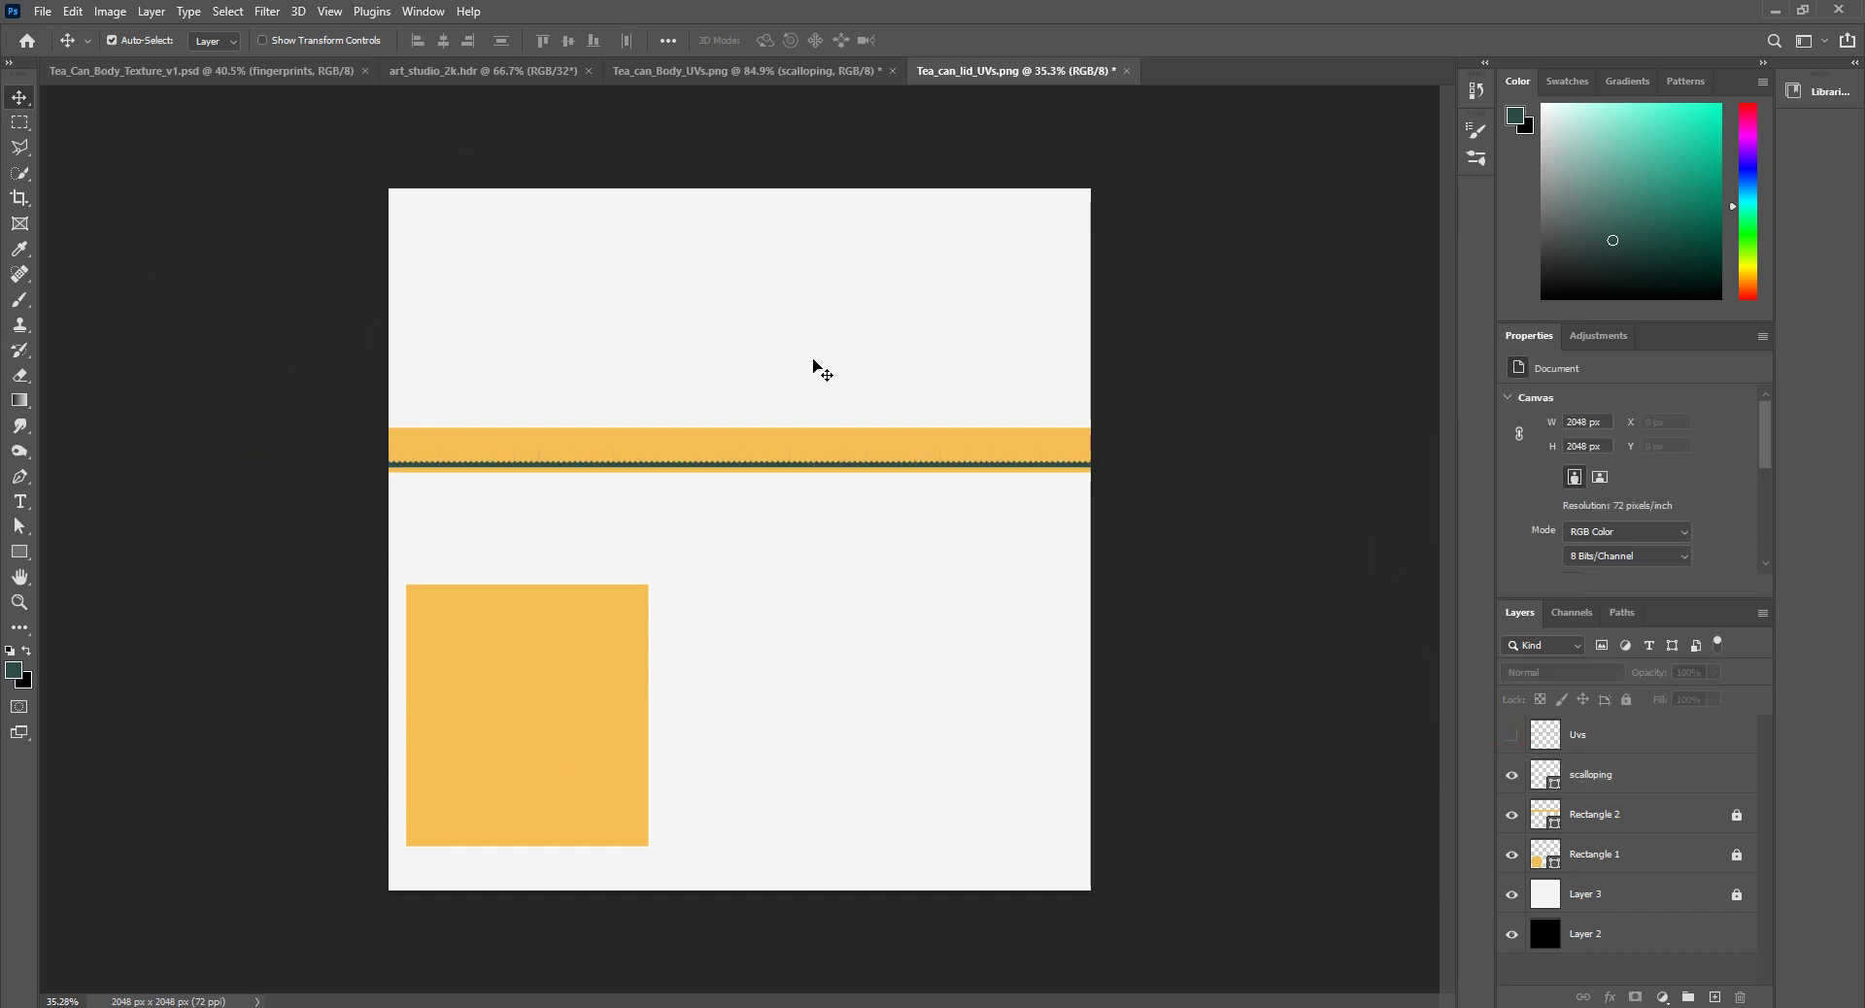
{"action": "left_click", "coordinate": [44, 11]}
{"action": "left_click", "coordinate": [83, 249]}
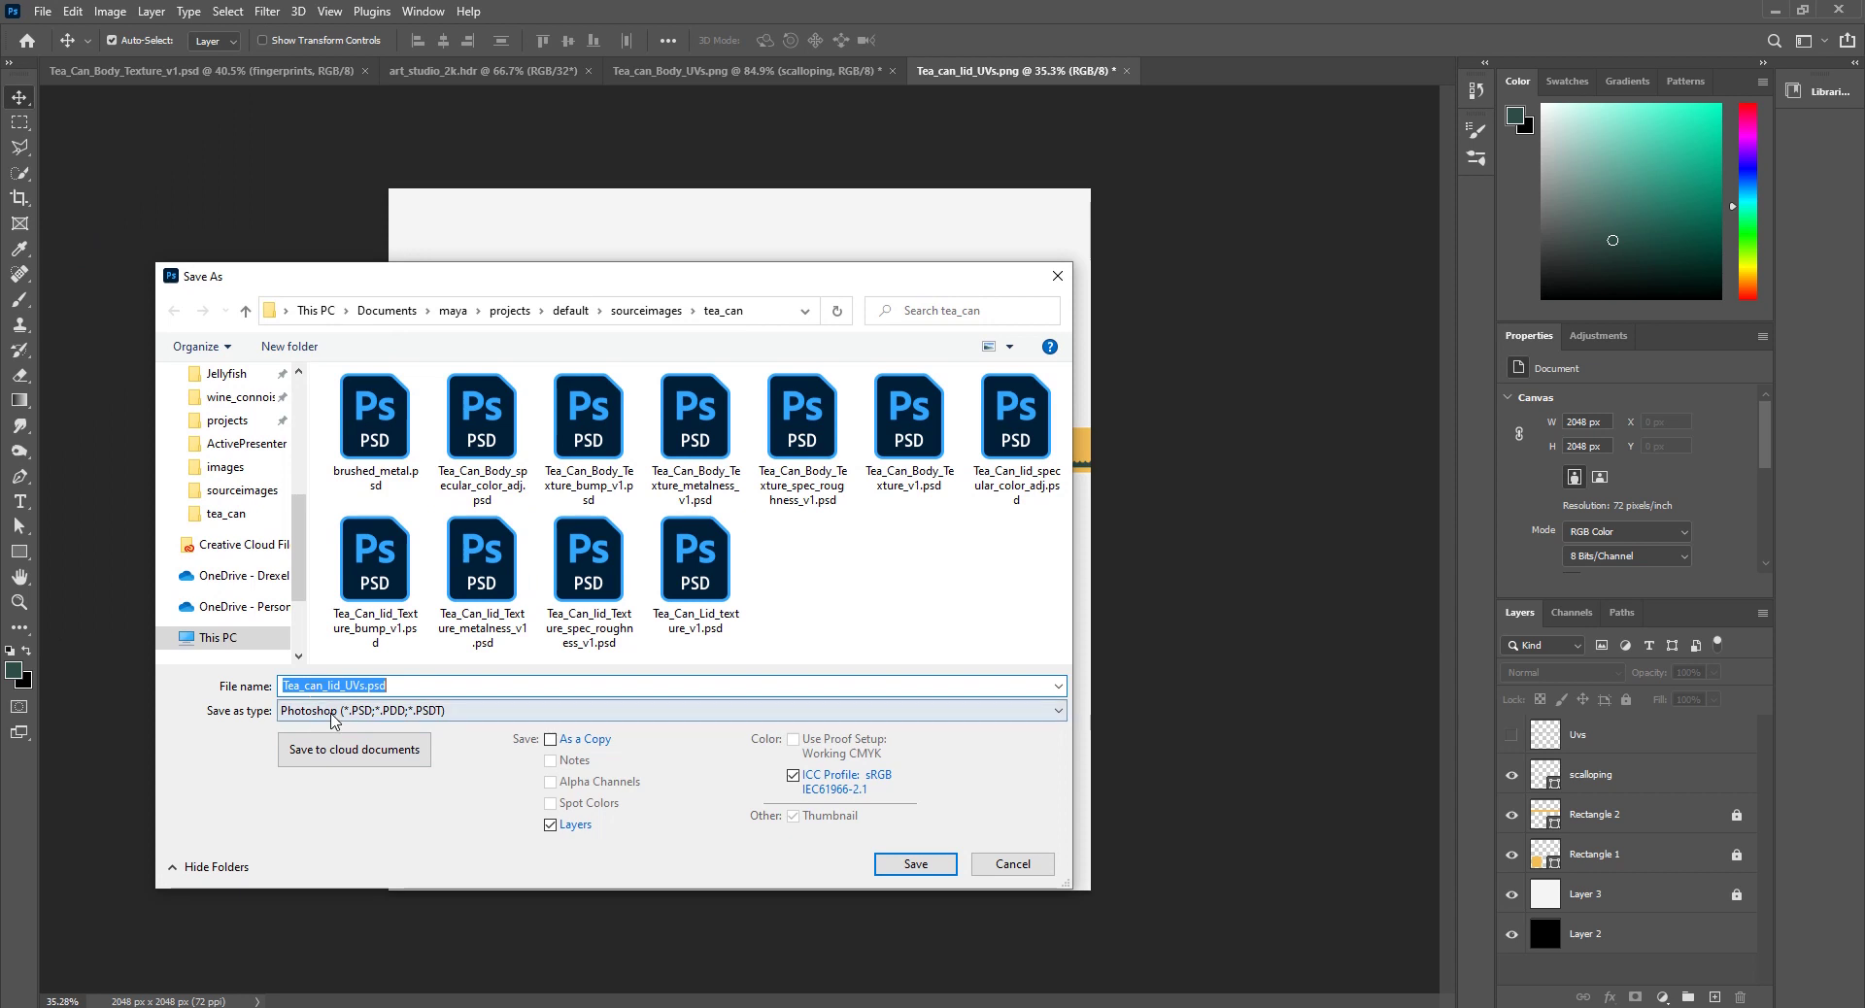
{"action": "left_click", "coordinate": [326, 711]}
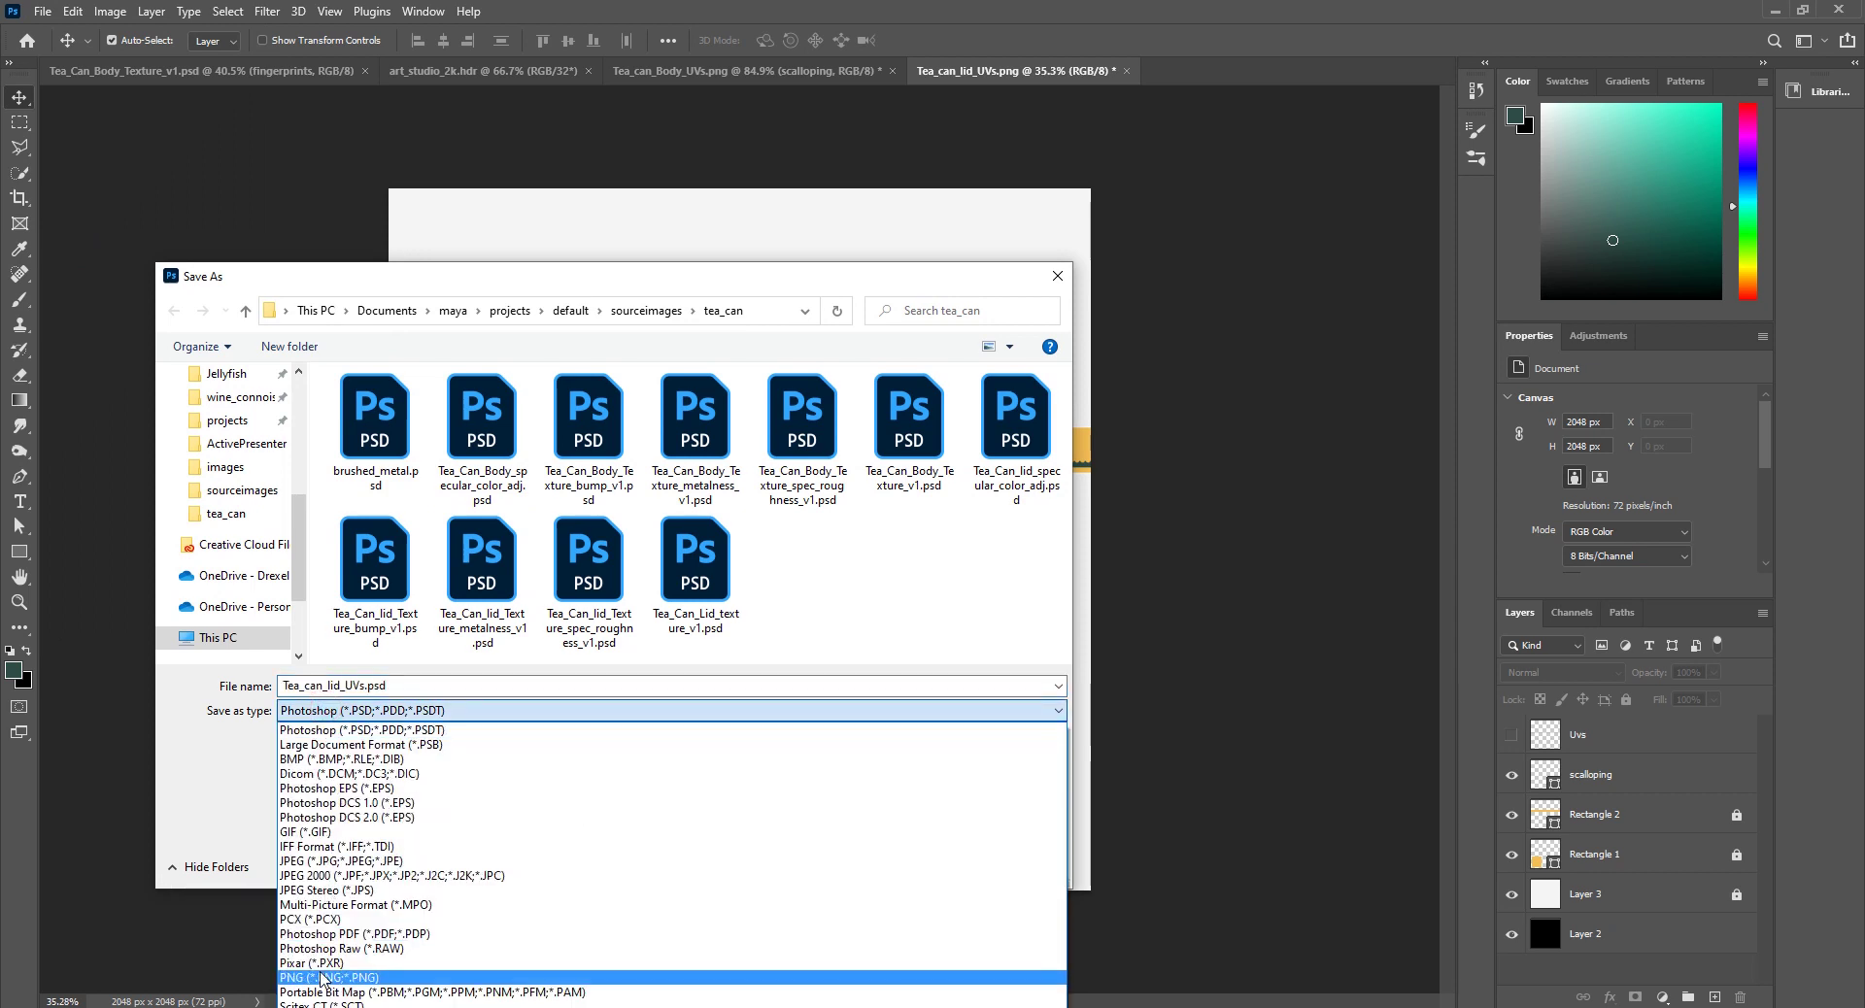
{"action": "left_click", "coordinate": [320, 983]}
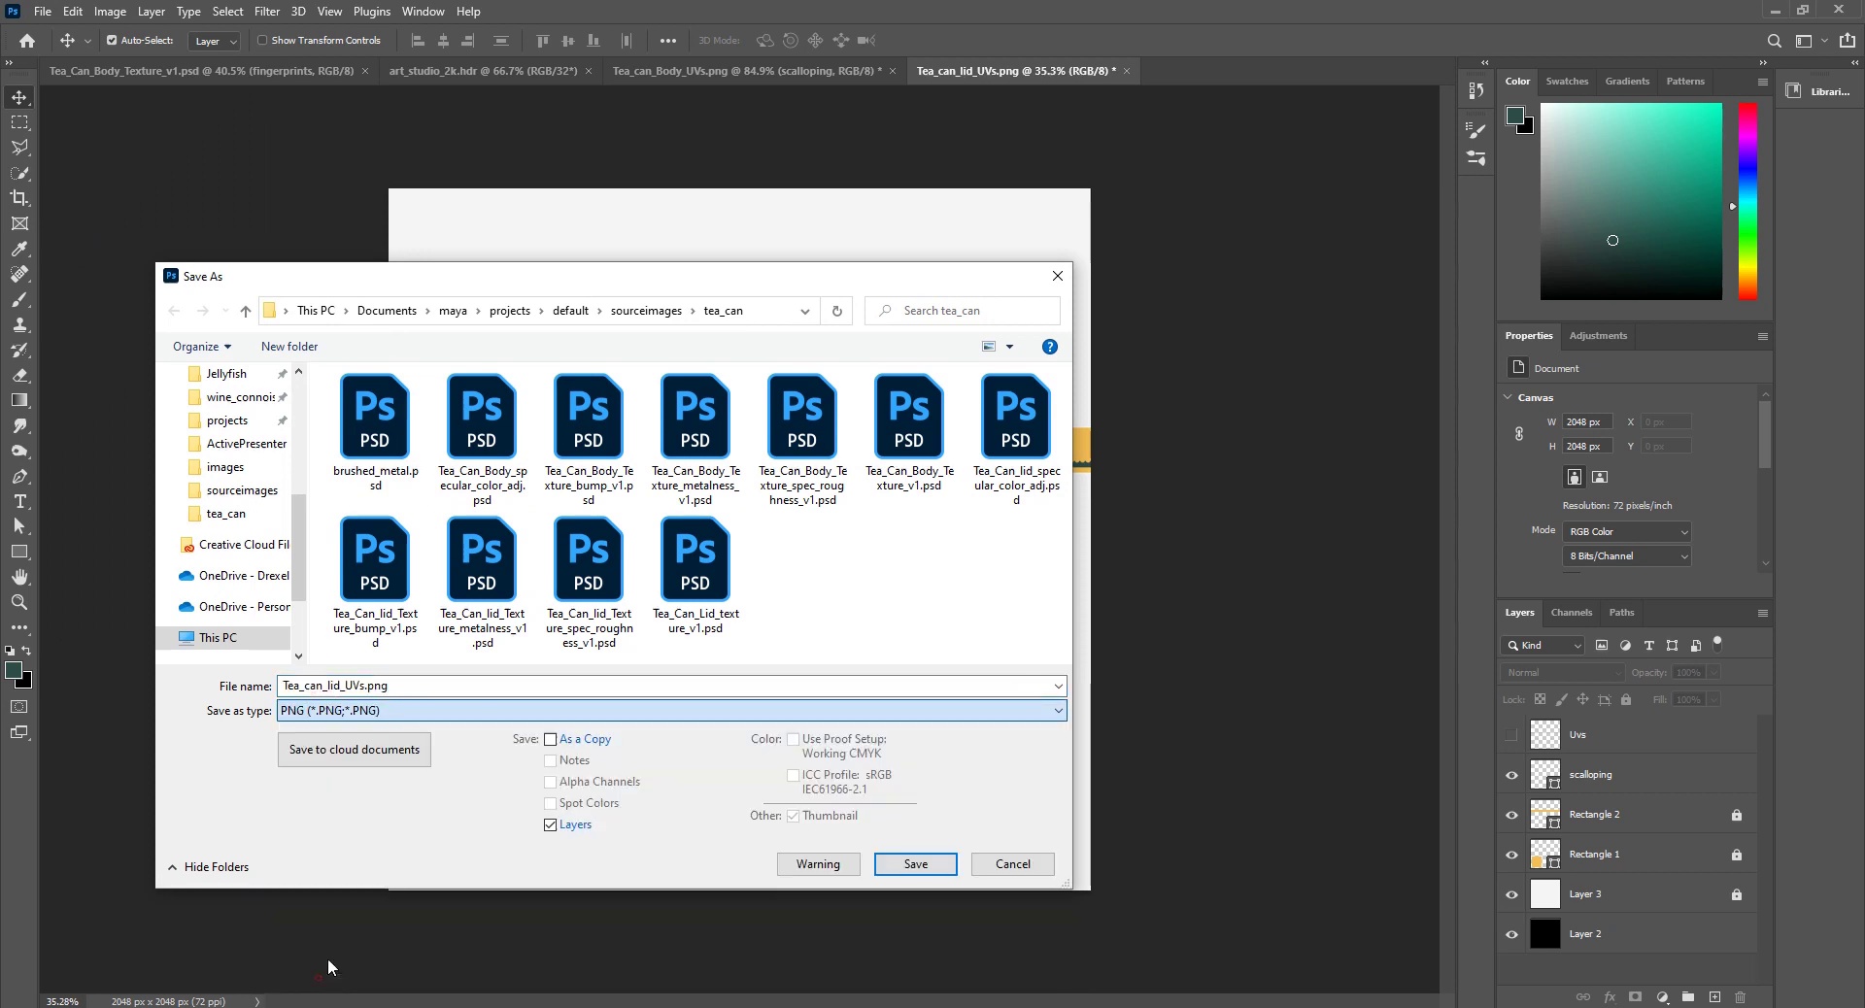
Step: Save the lid texture as Tea_can_lid_base_color.png in the tea_can folder, using the large file size option
{"action": "left_click", "coordinate": [335, 693]}
{"action": "left_click", "coordinate": [362, 686]}
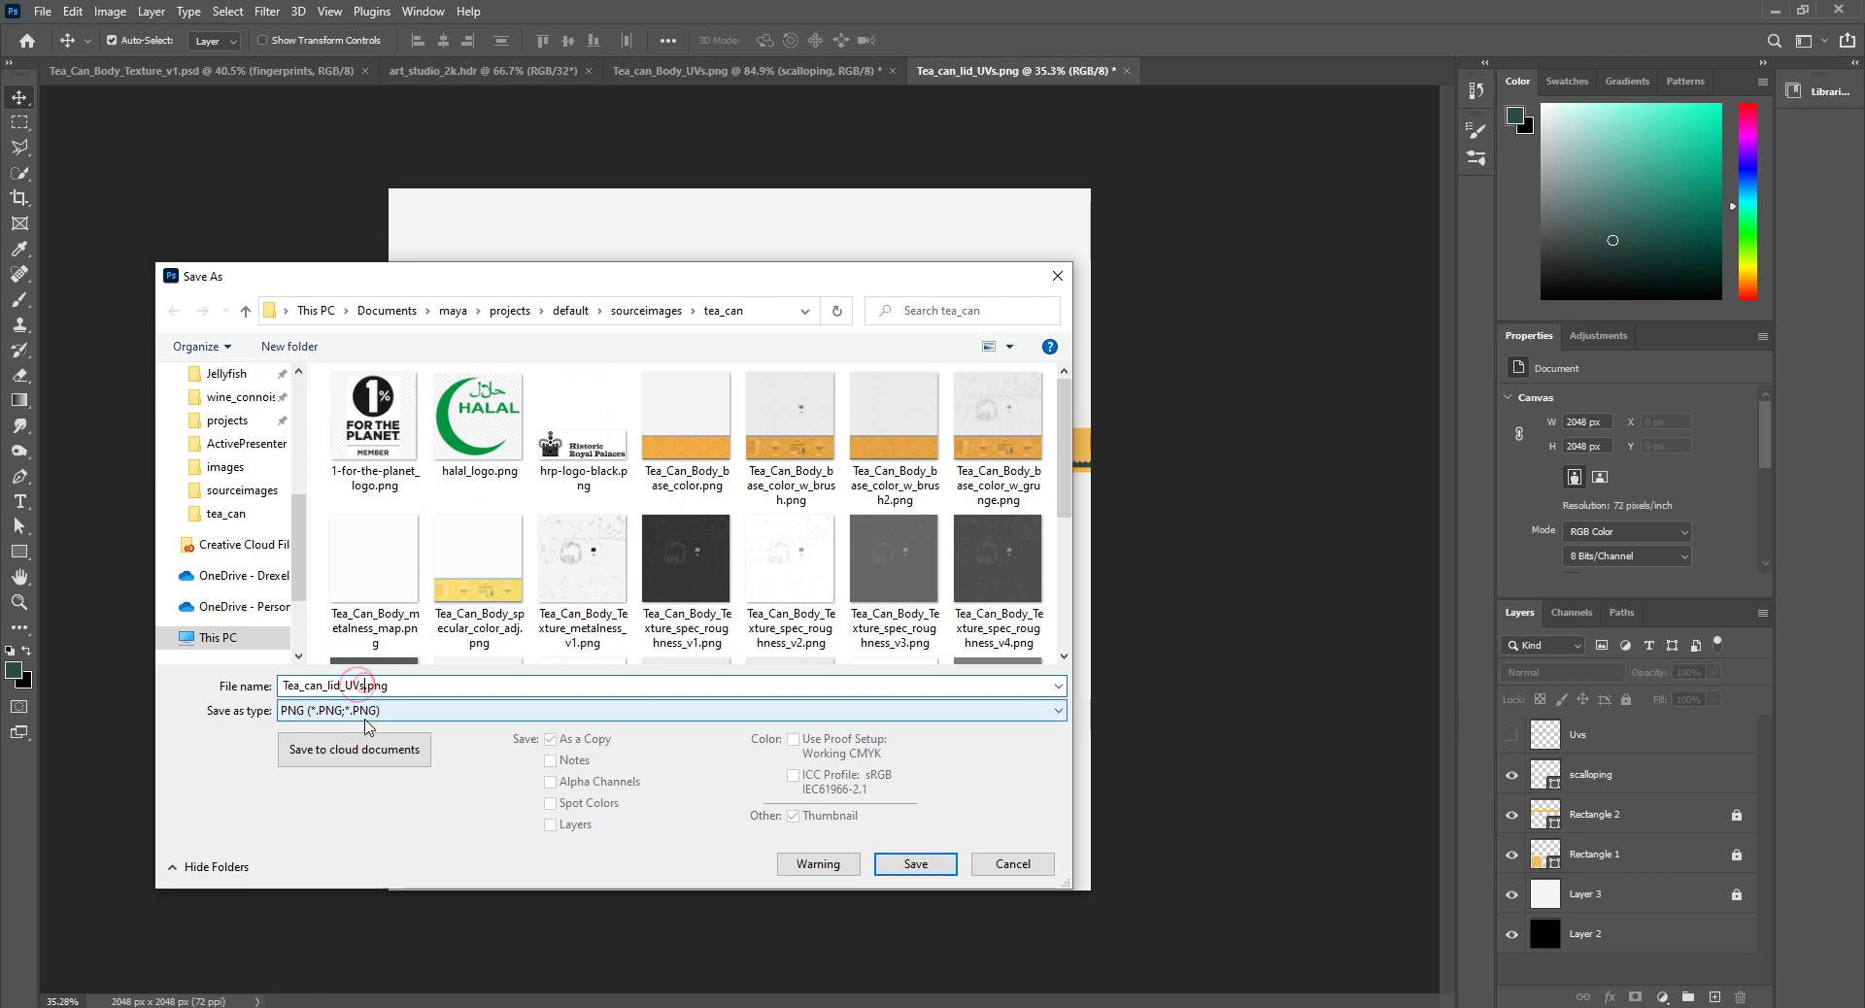
{"action": "key", "text": "BackSpace"}
{"action": "key", "text": "BackSpace"}
{"action": "key", "text": "BackSpace"}
{"action": "type", "text": "color_"}
{"action": "key", "text": "BackSpace"}
{"action": "key", "text": "BackSpace"}
{"action": "key", "text": "BackSpace"}
{"action": "key", "text": "BackSpace"}
{"action": "key", "text": "BackSpace"}
{"action": "type", "text": "base_"}
{"action": "left_click", "coordinate": [932, 861]}
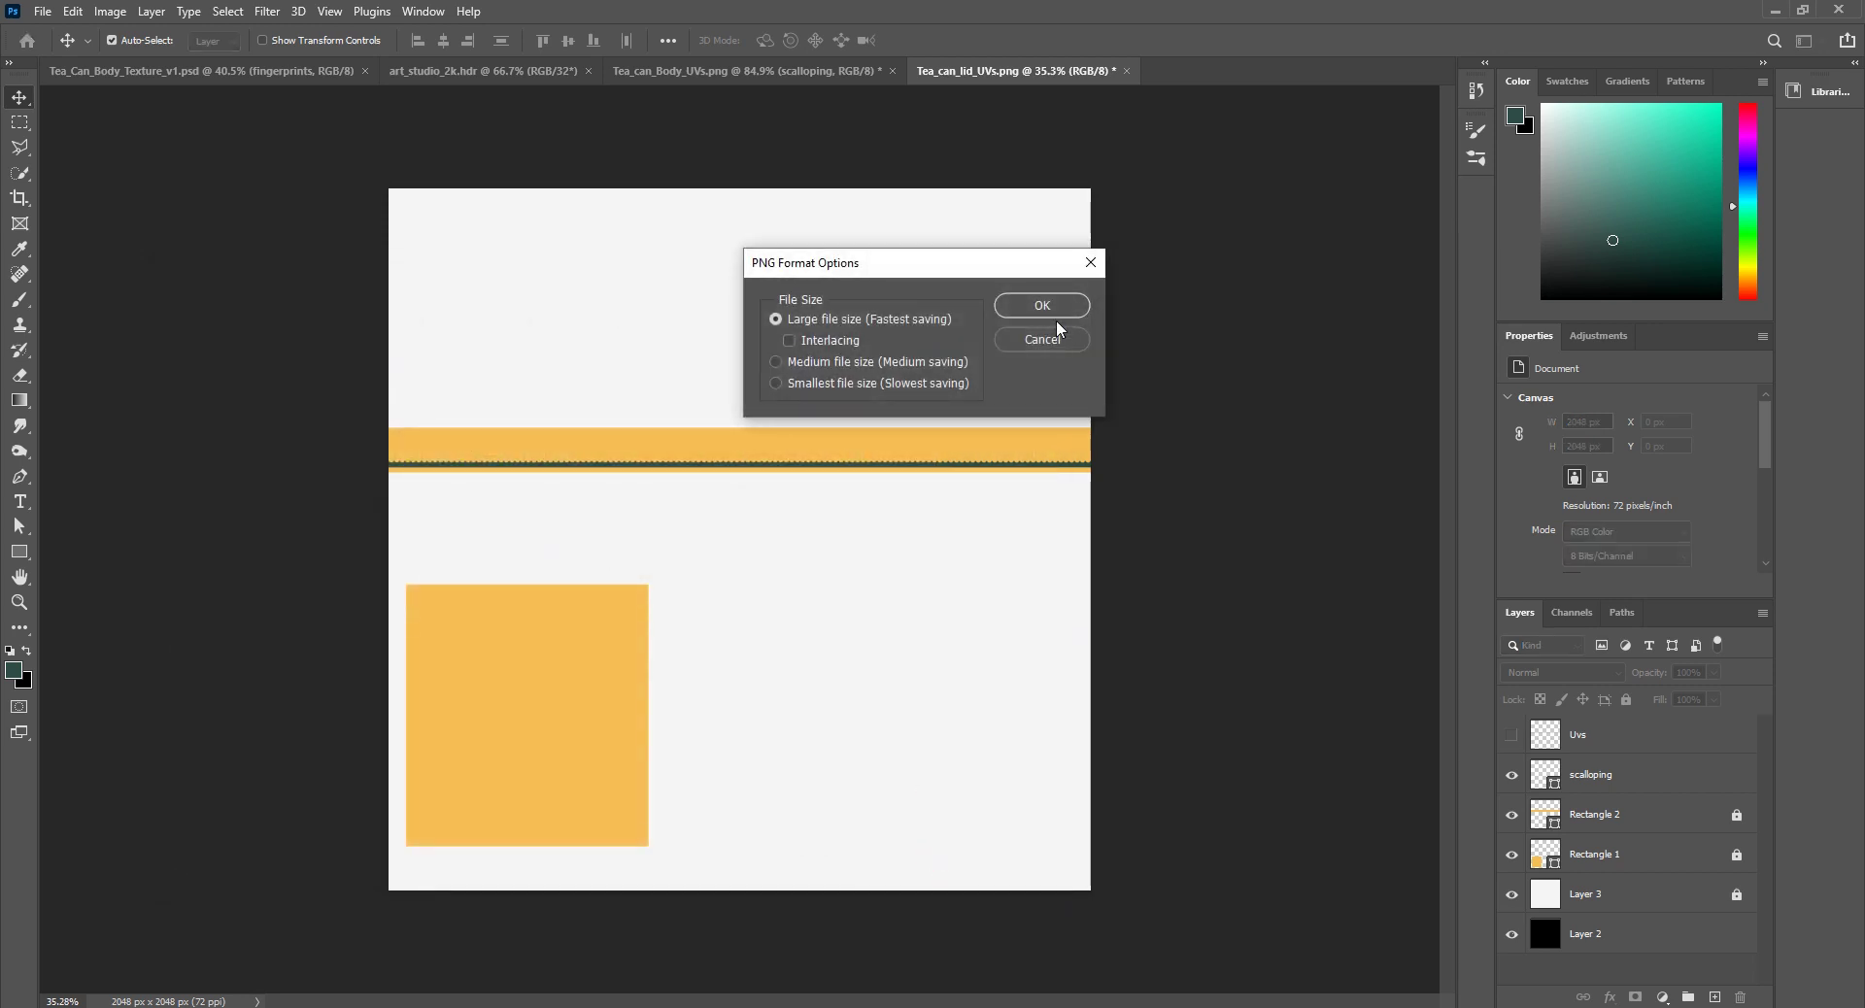
{"action": "left_click", "coordinate": [1054, 308]}
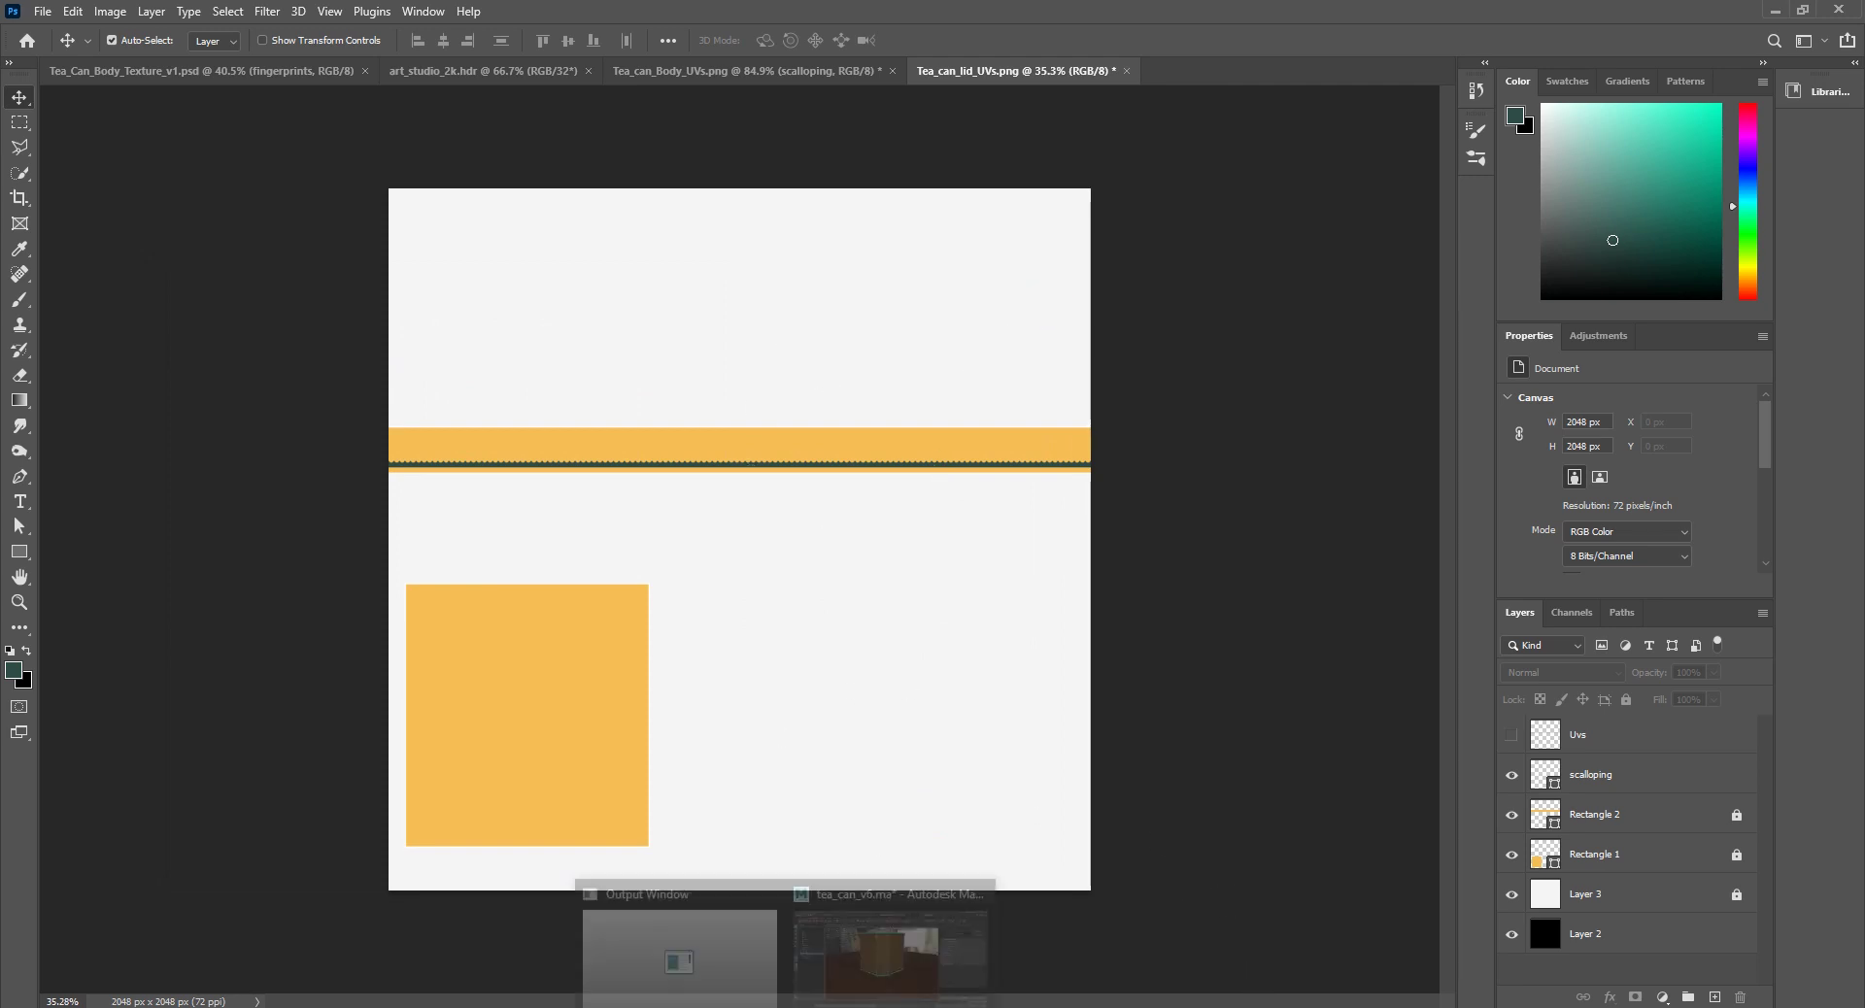
Step: Switch to Maya, open the Hypershade, and connect a File texture to the base color of the aiCanLid material
{"action": "left_click", "coordinate": [882, 923]}
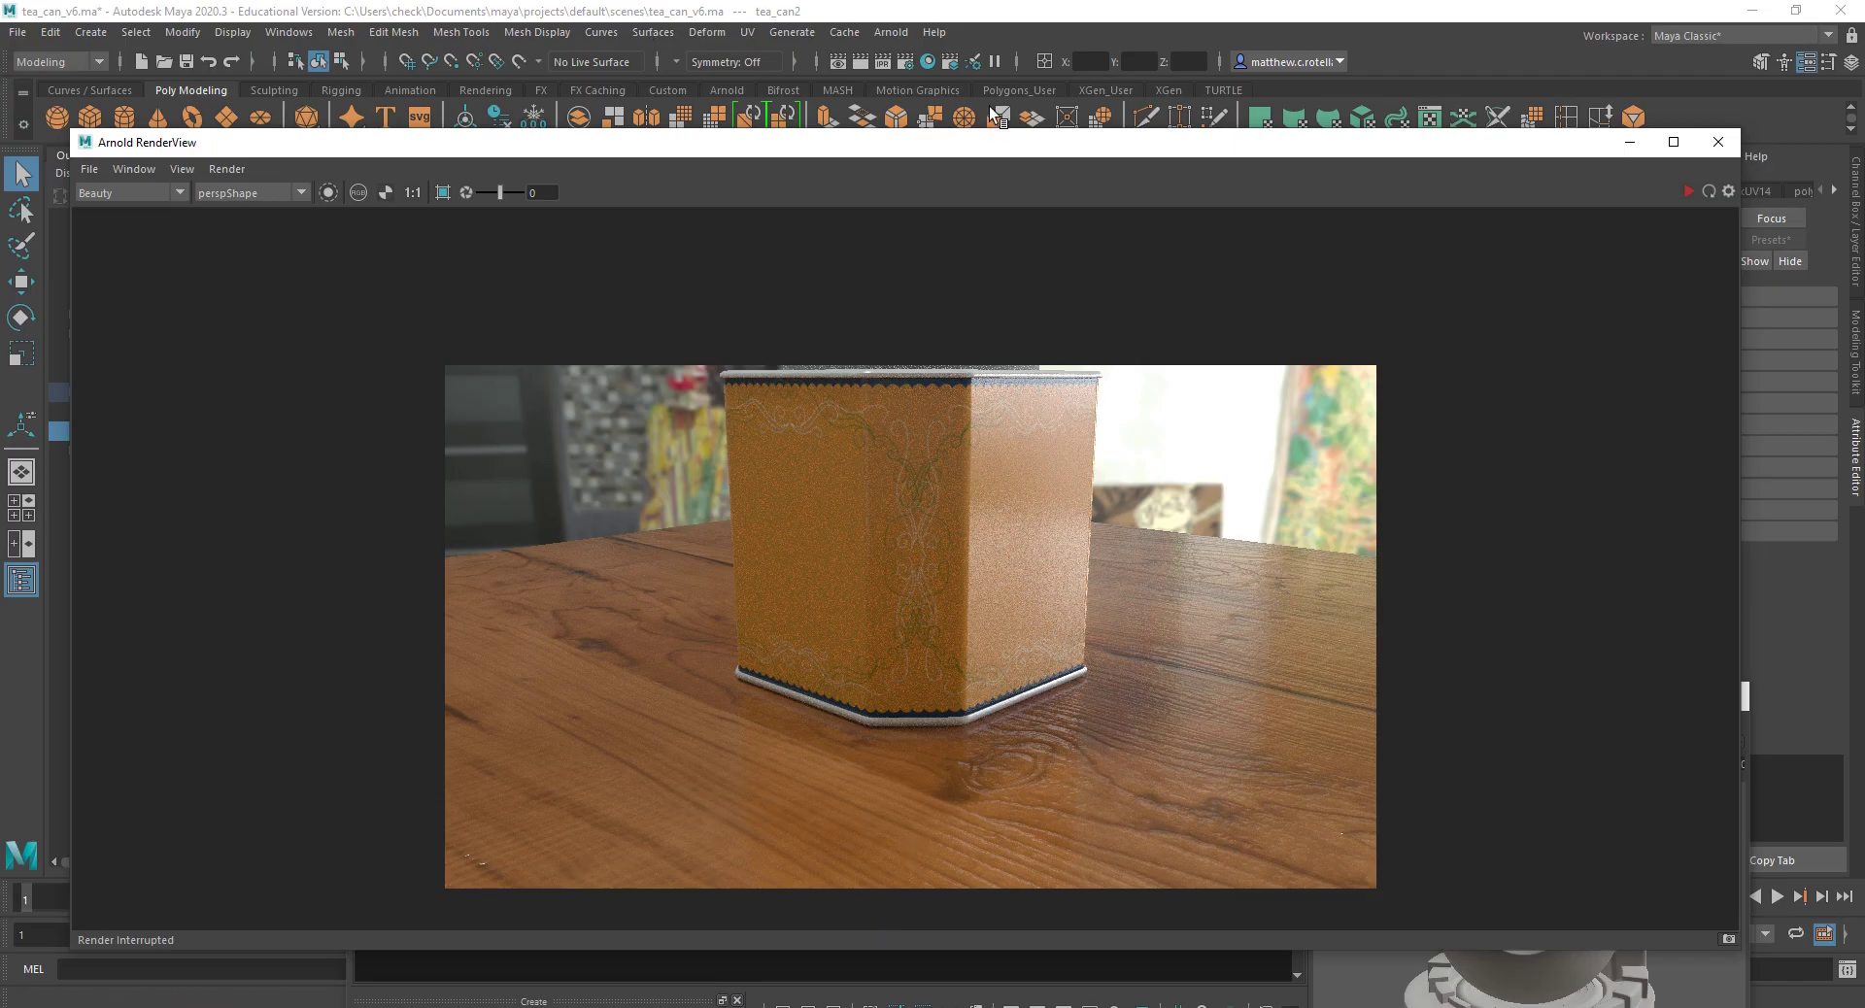
{"action": "left_click", "coordinate": [927, 61]}
{"action": "left_click_drag", "start_coordinate": [886, 684], "coordinate": [829, 107]}
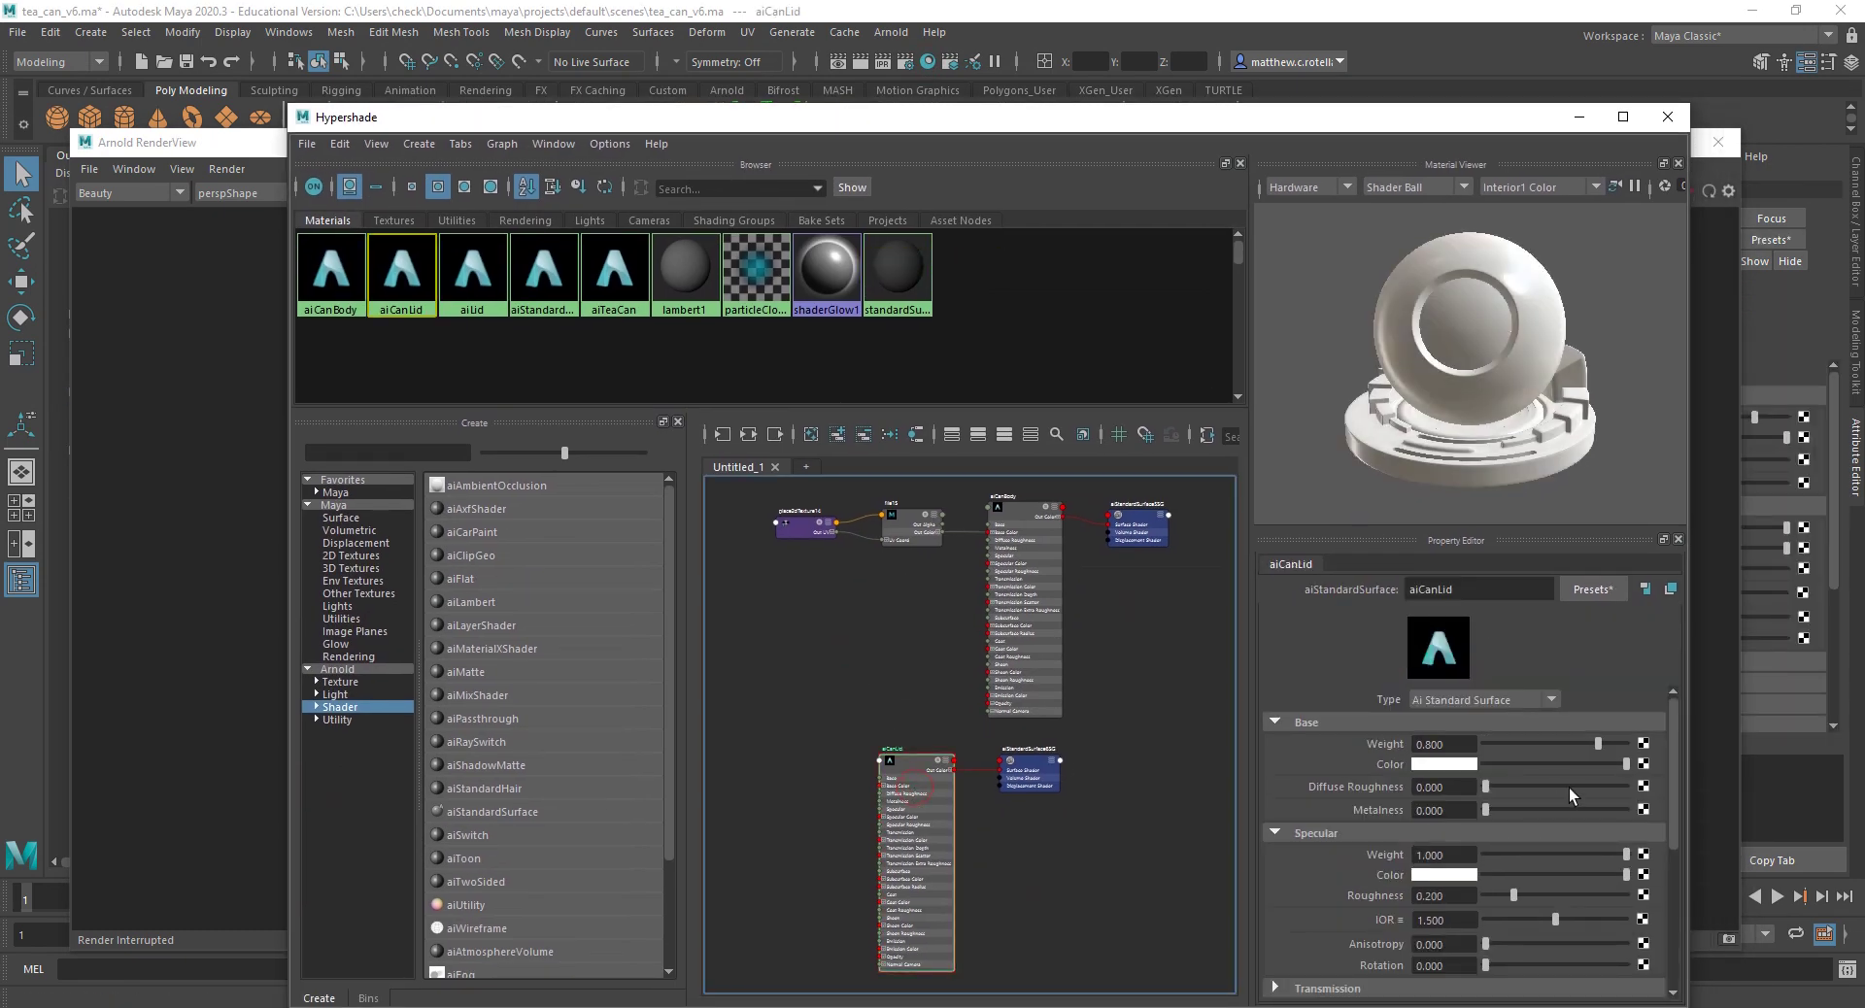
{"action": "left_click", "coordinate": [1643, 765]}
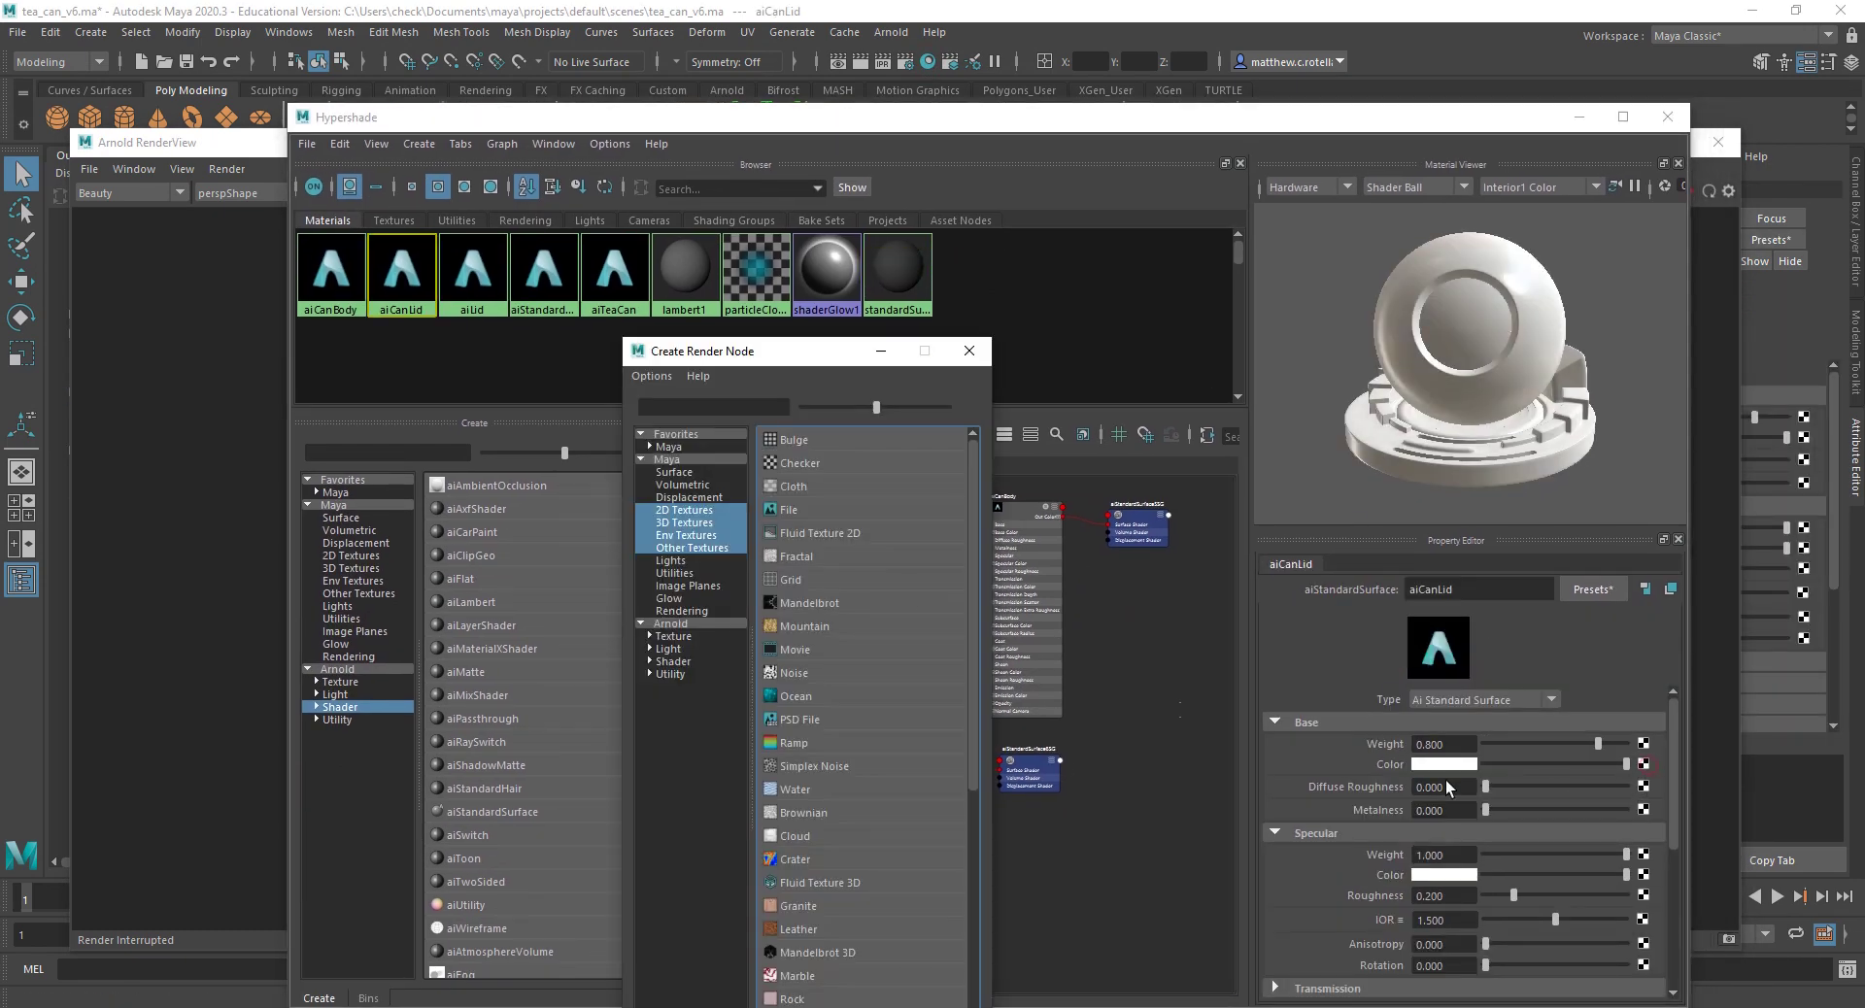
{"action": "left_click", "coordinate": [789, 510]}
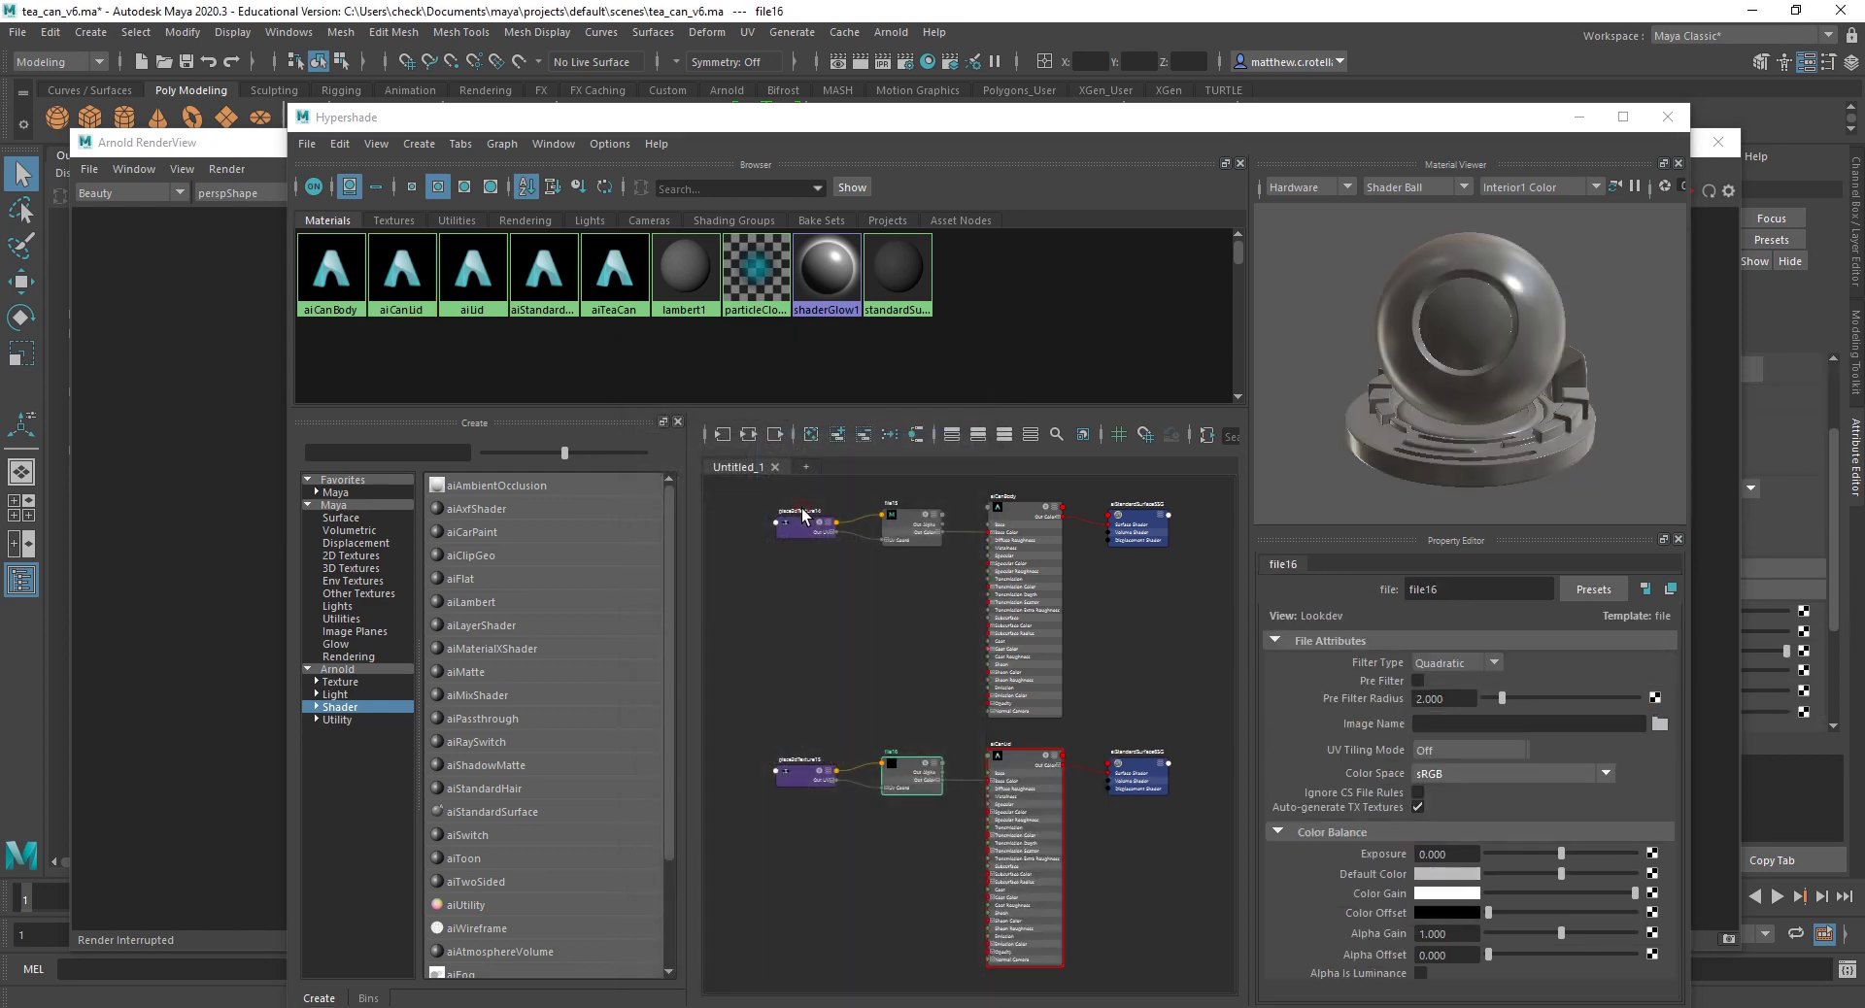
Step: Load Tea_can_lid_base_color.png from the tea_can folder into the lid material's new File texture
{"action": "left_click", "coordinate": [1656, 723]}
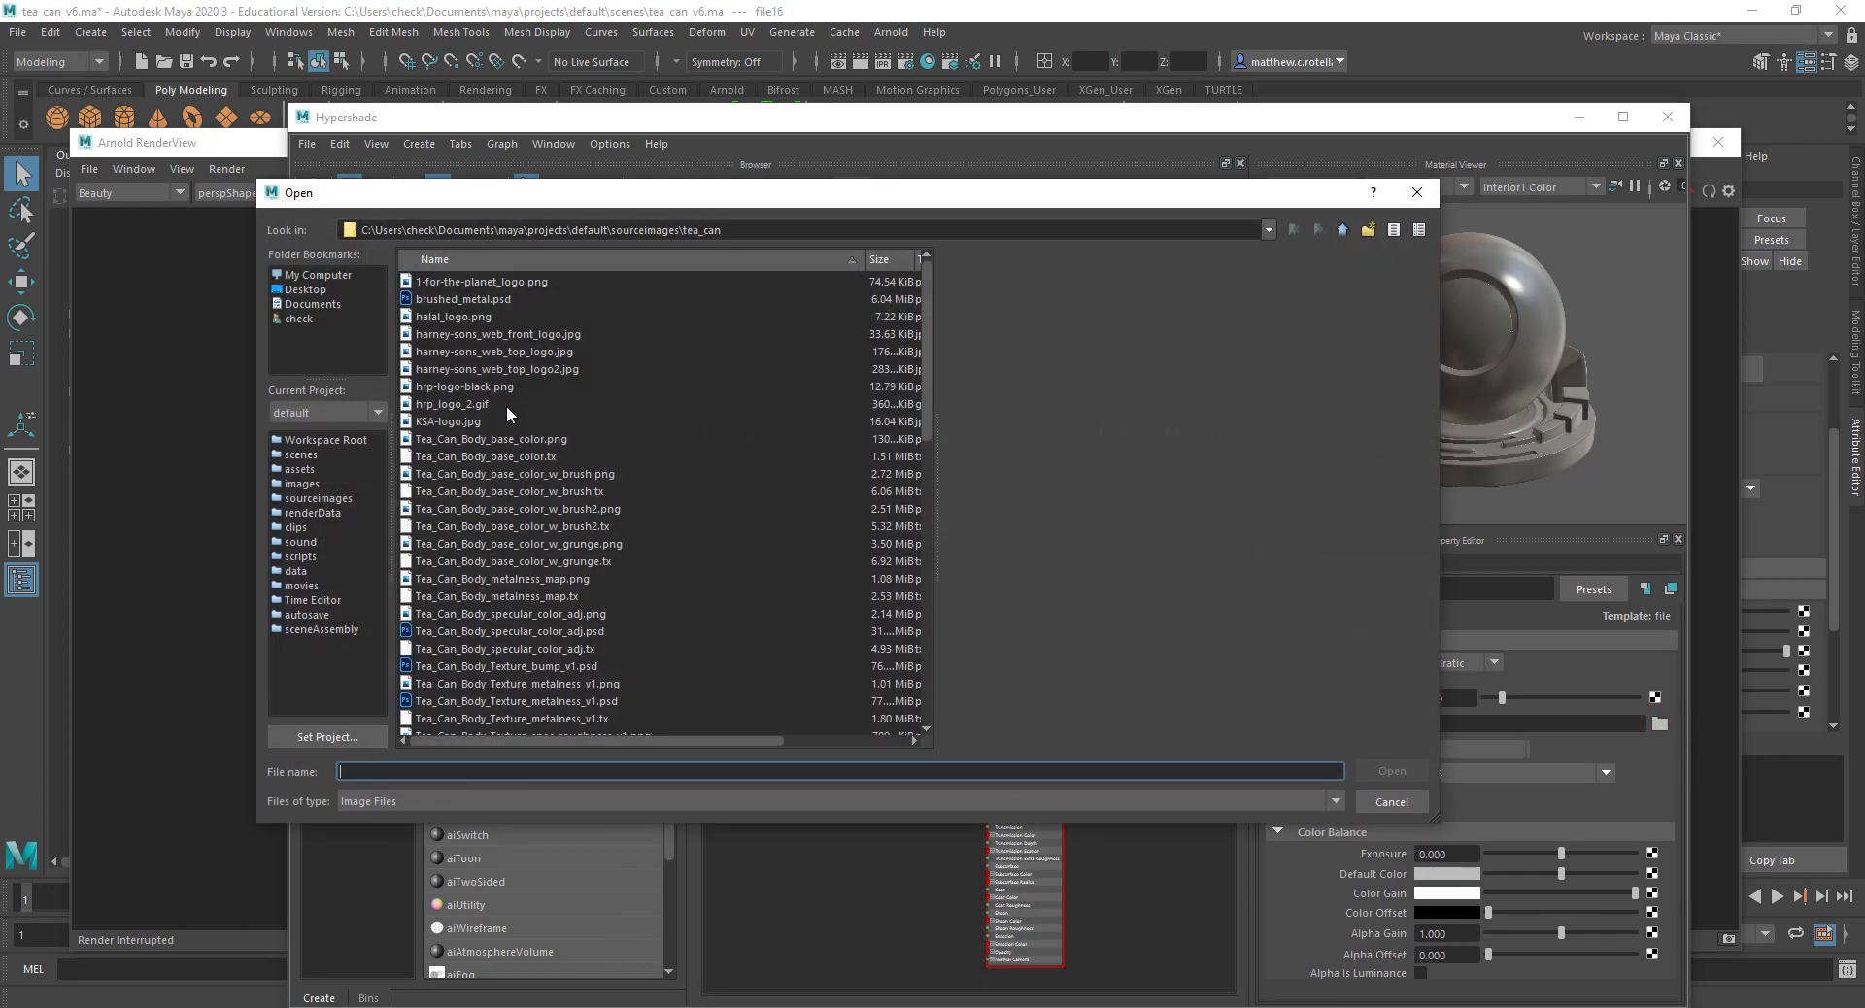
{"action": "scroll", "coordinate": [556, 505], "scroll_direction": "down", "scroll_amount": 12}
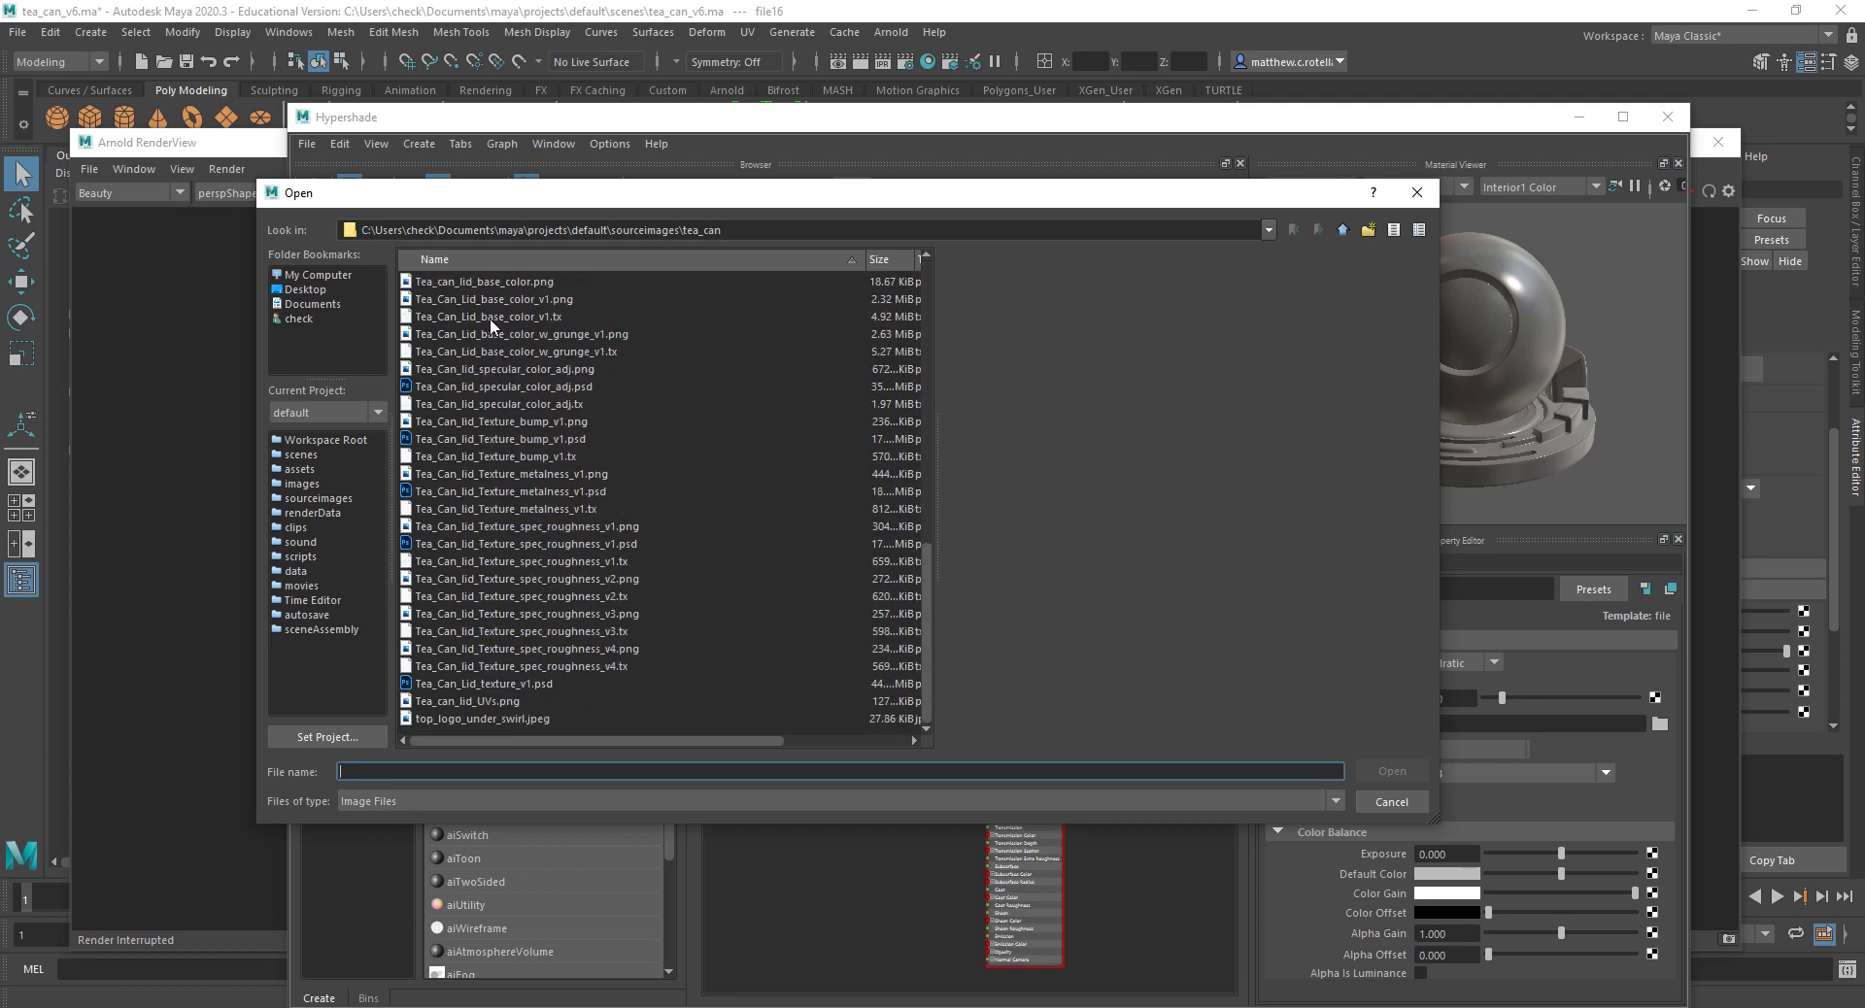
{"action": "left_click", "coordinate": [486, 281]}
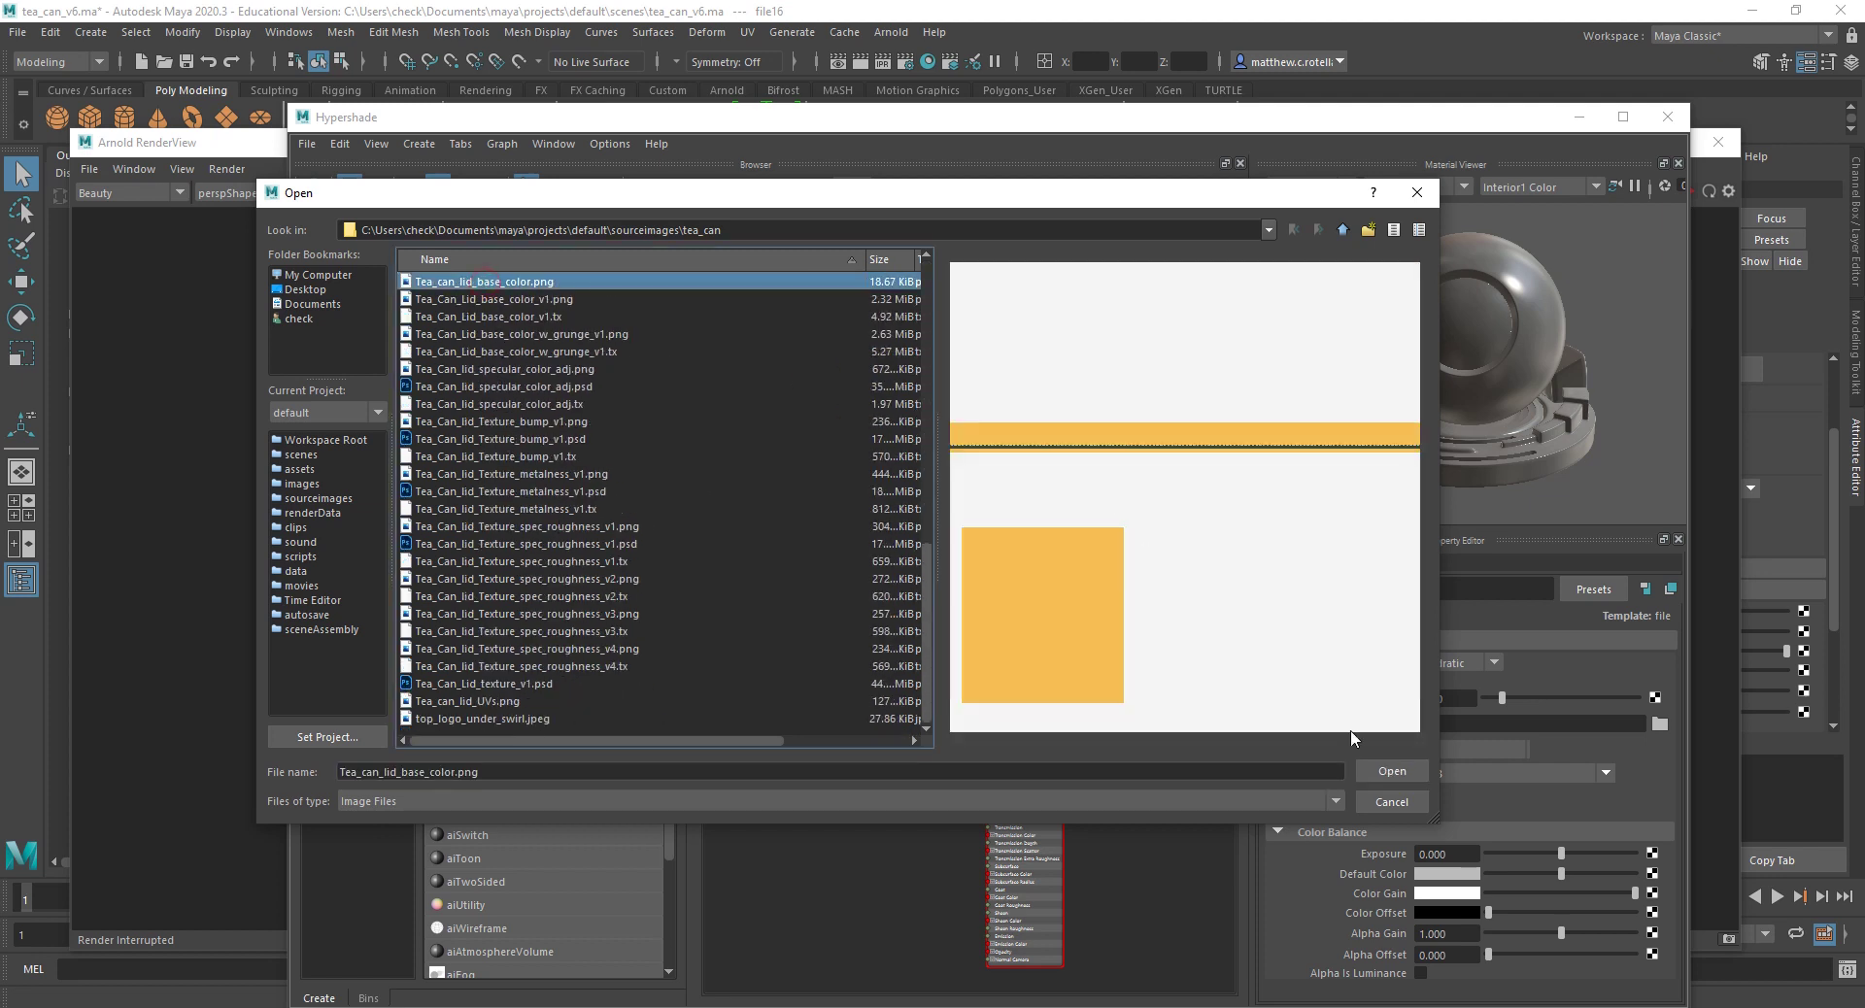
{"action": "left_click", "coordinate": [1391, 771]}
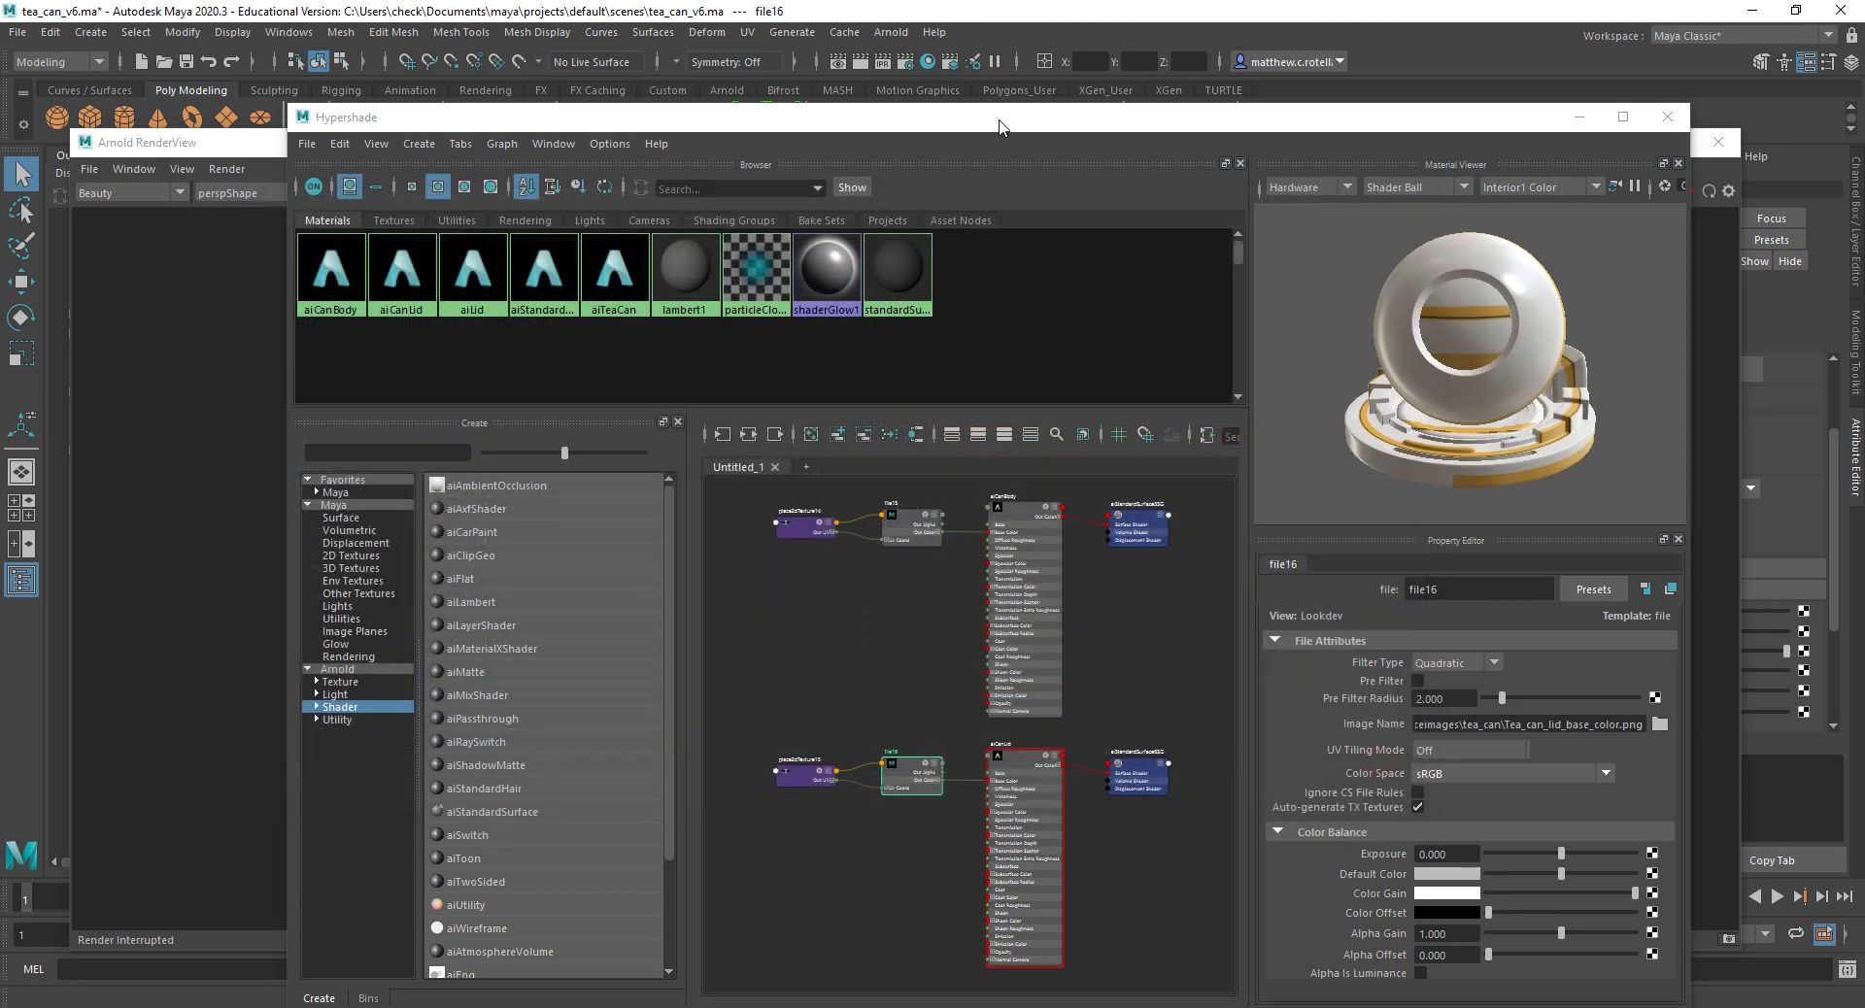
Step: Bring the Arnold RenderView forward and re-render the tea can from the current low camera angle
{"action": "double_click", "coordinate": [1000, 126]}
{"action": "left_click_drag", "start_coordinate": [960, 66], "coordinate": [942, 481]}
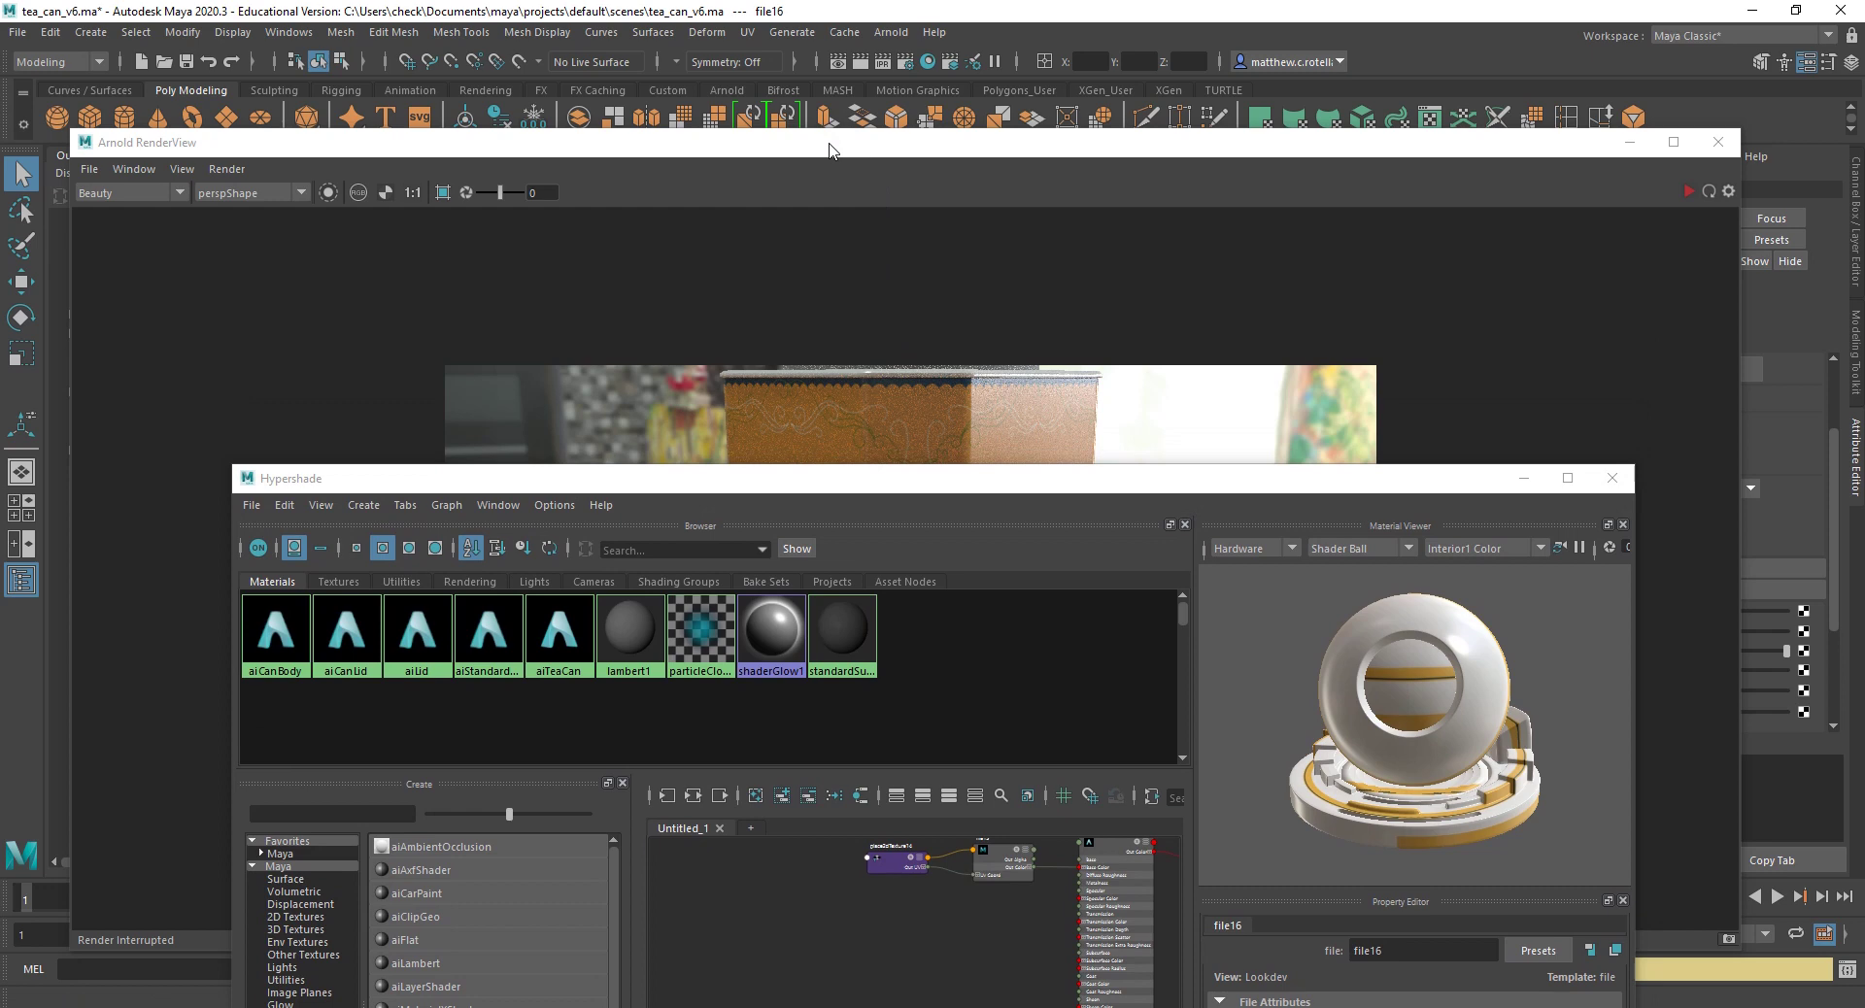
{"action": "left_click_drag", "start_coordinate": [828, 151], "coordinate": [881, 130]}
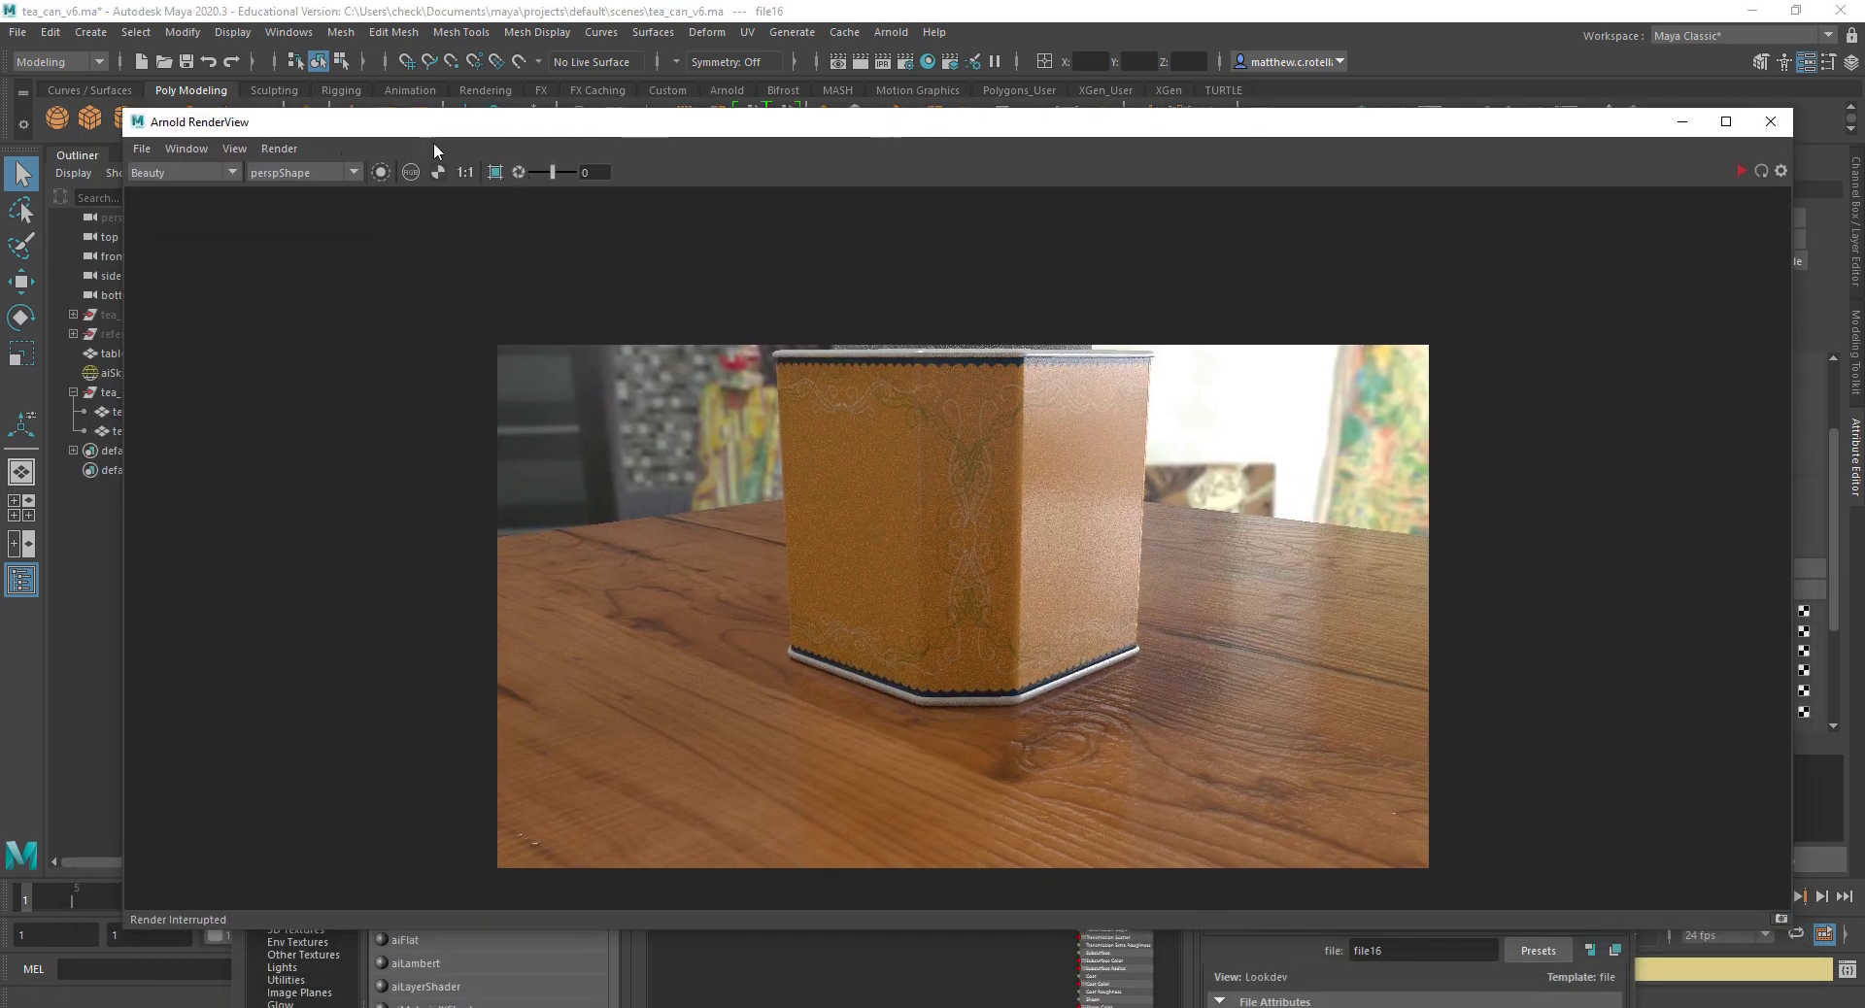
{"action": "left_click", "coordinate": [272, 148]}
{"action": "left_click", "coordinate": [317, 208]}
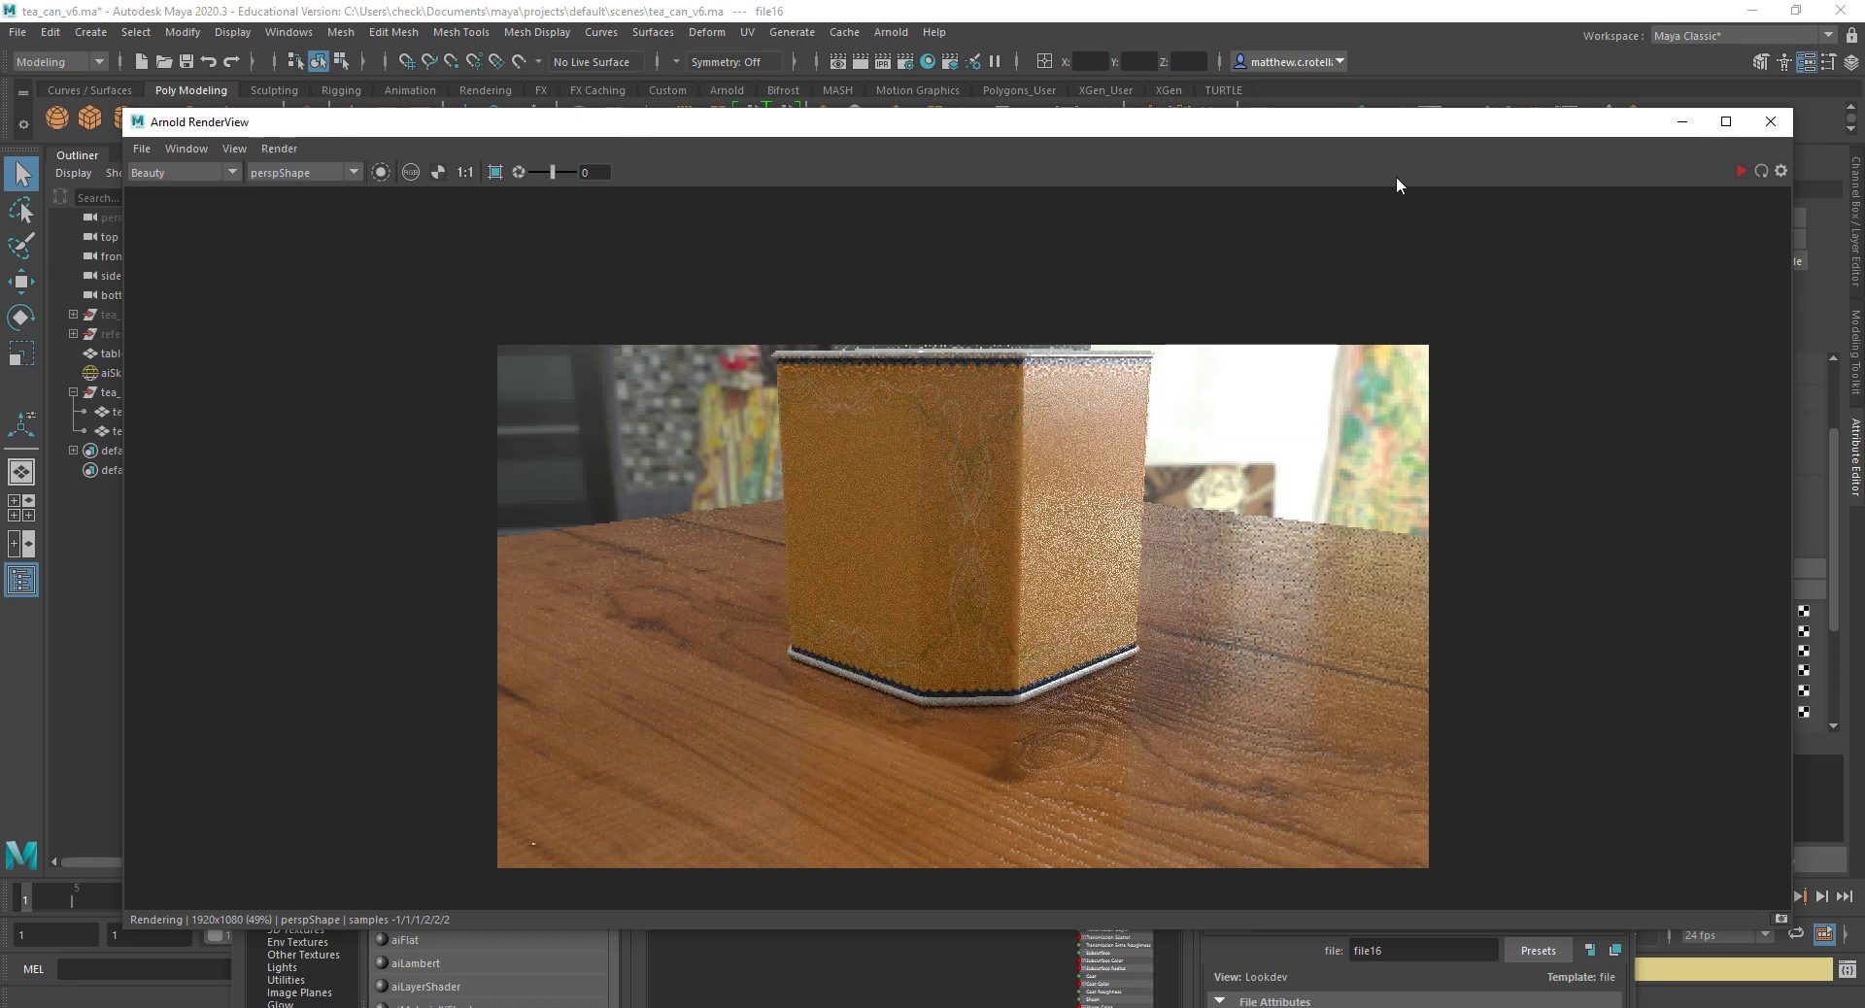
{"action": "key", "text": "Escape"}
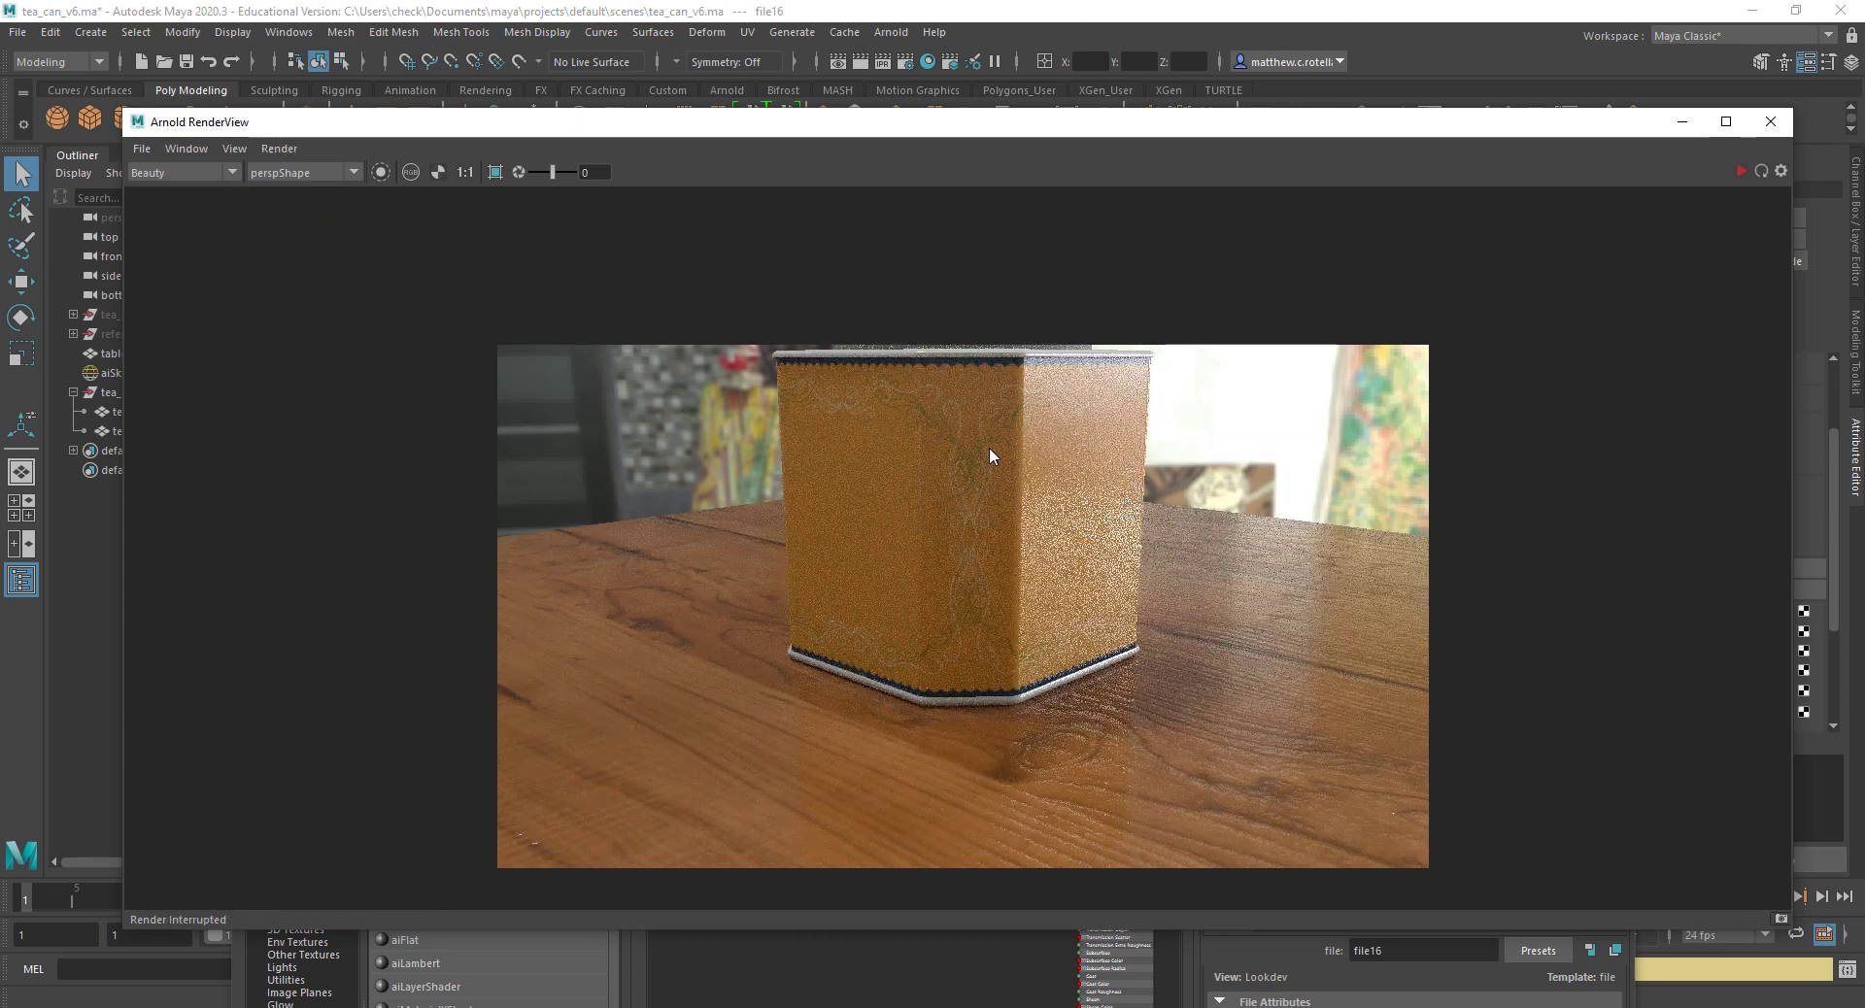
Step: Render the tea can from a higher perspective angle that looks down on the lid
{"action": "left_click_drag", "start_coordinate": [952, 132], "coordinate": [956, 537]}
{"action": "left_click_drag", "start_coordinate": [952, 295], "coordinate": [950, 399], "text": "alt"}
{"action": "left_click_drag", "start_coordinate": [845, 529], "coordinate": [857, 197]}
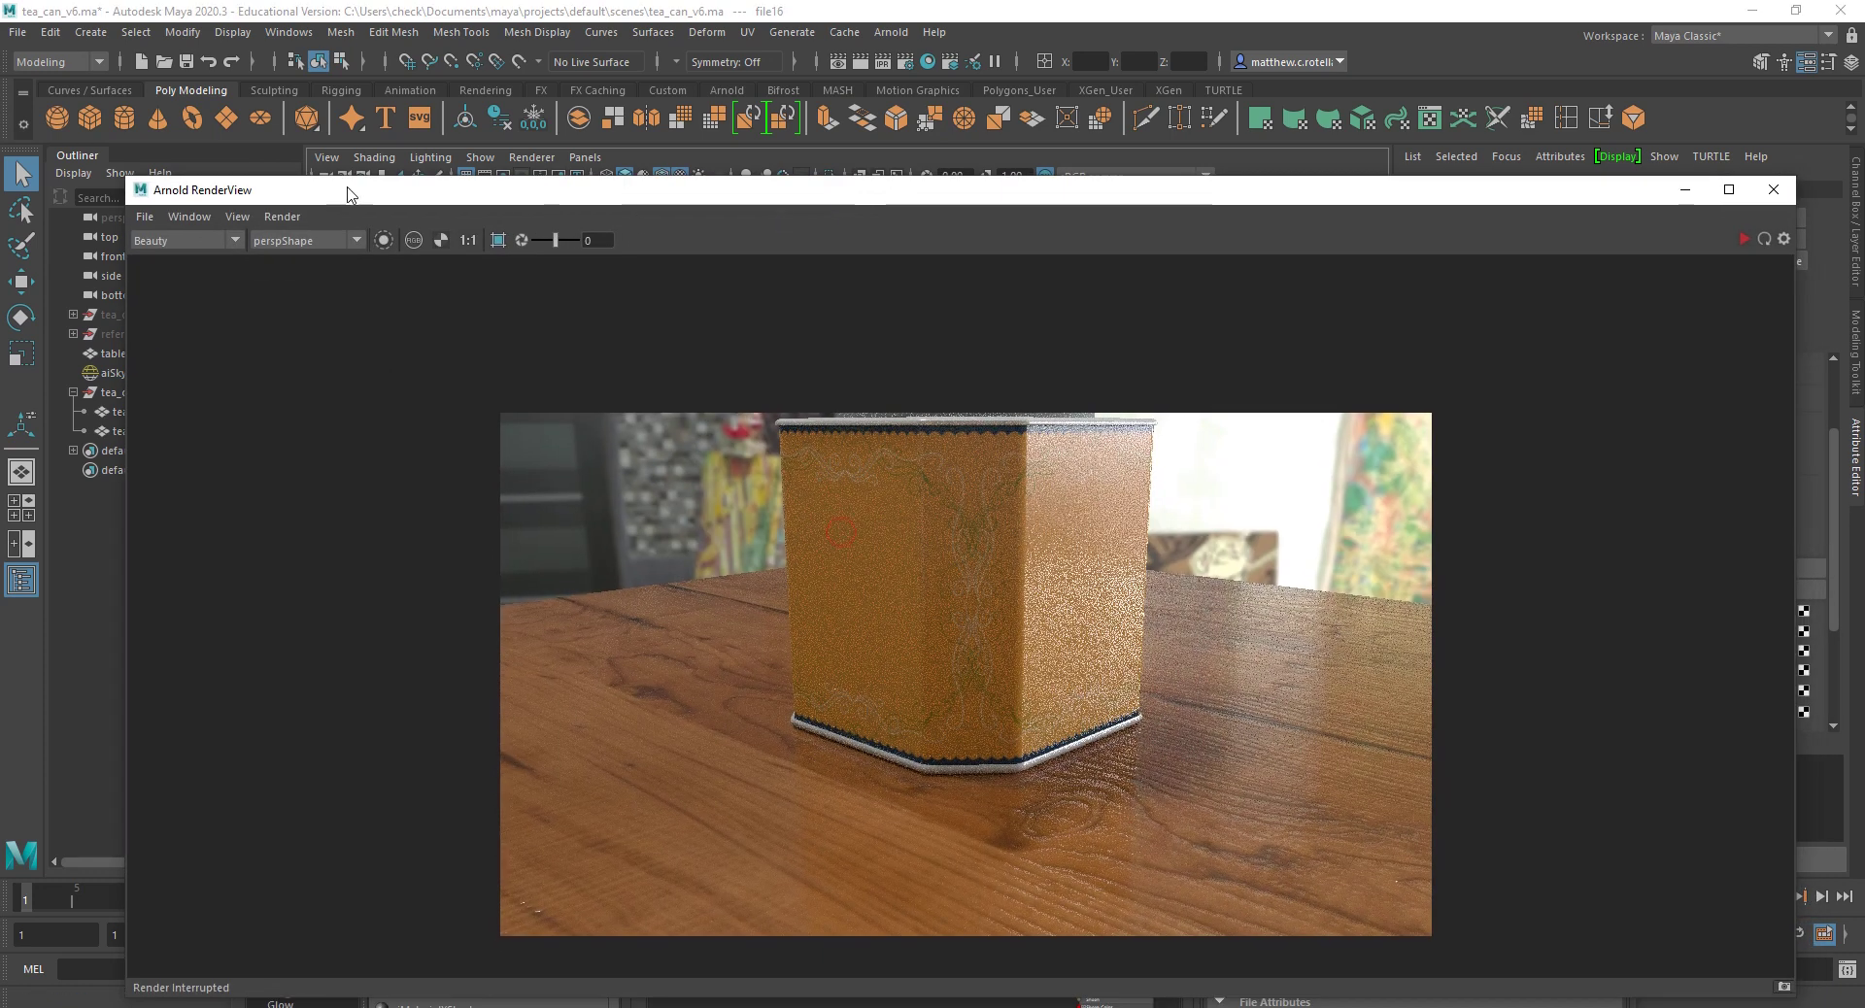
{"action": "left_click", "coordinate": [289, 217]}
{"action": "left_click", "coordinate": [307, 275]}
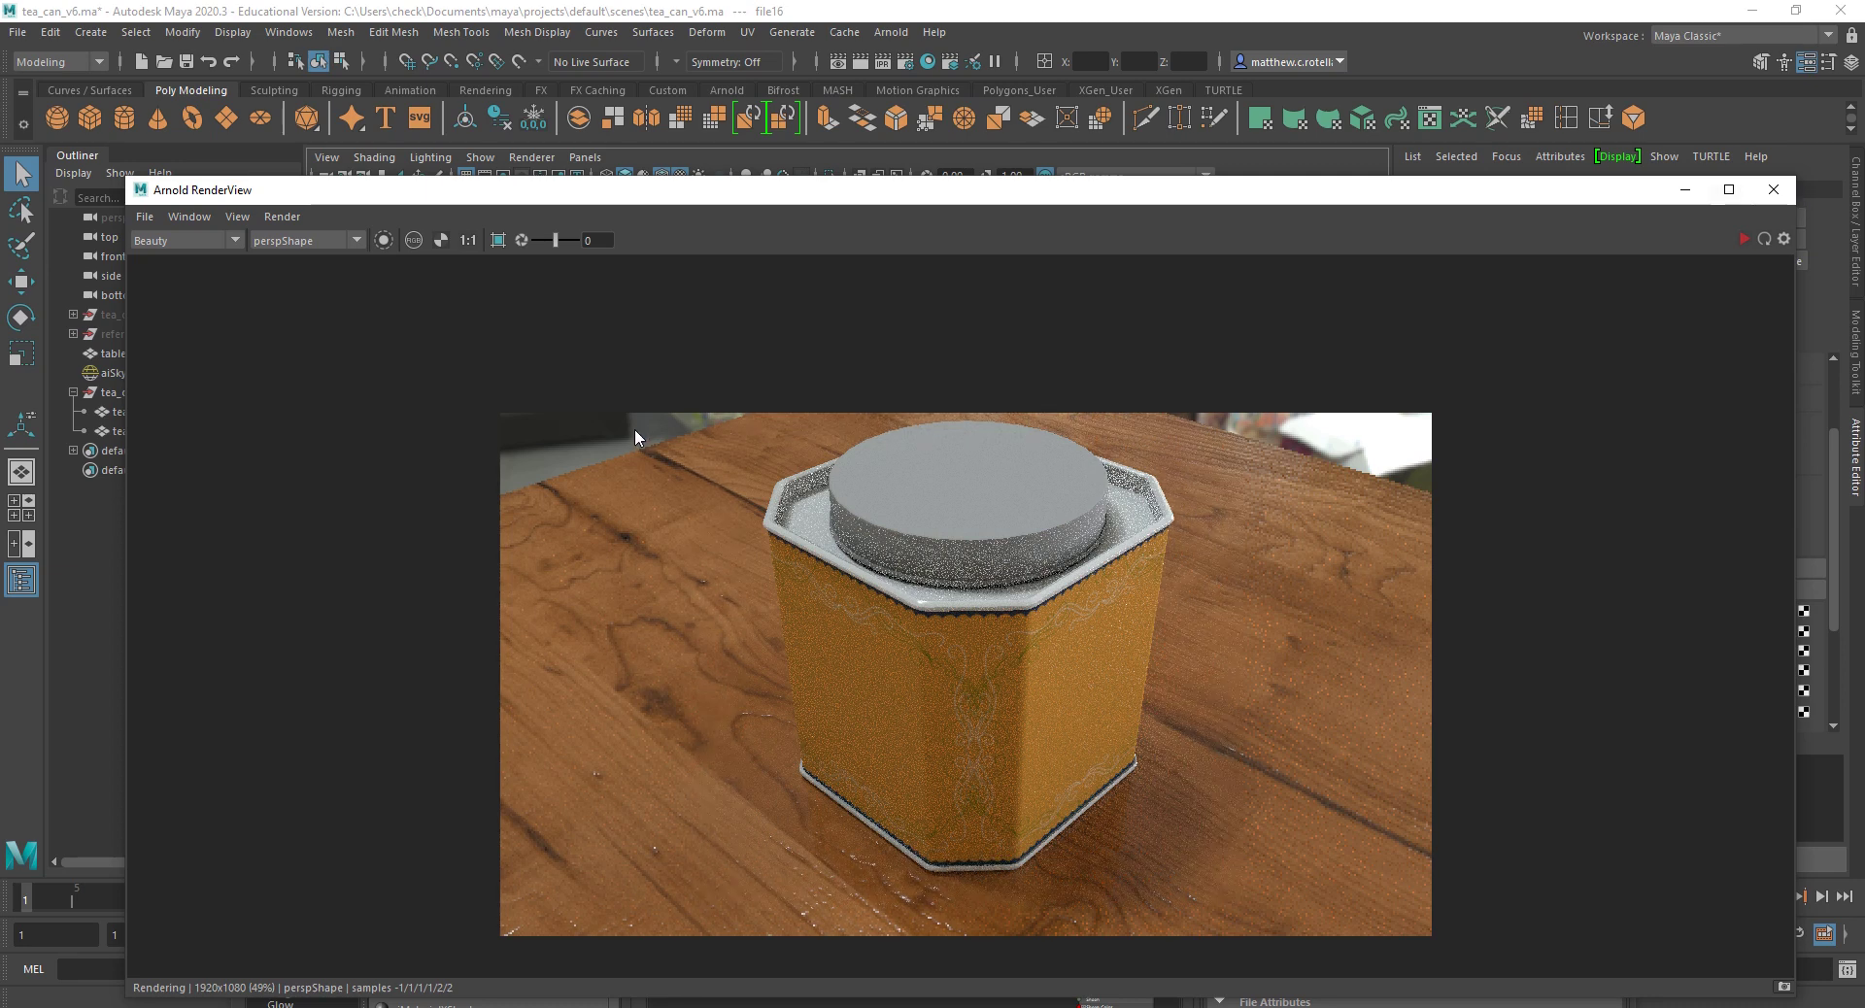
Step: Assign the aiCanLid material to the tea_can_lid object
{"action": "left_click_drag", "start_coordinate": [762, 190], "coordinate": [779, 561]}
{"action": "left_click", "coordinate": [832, 324]}
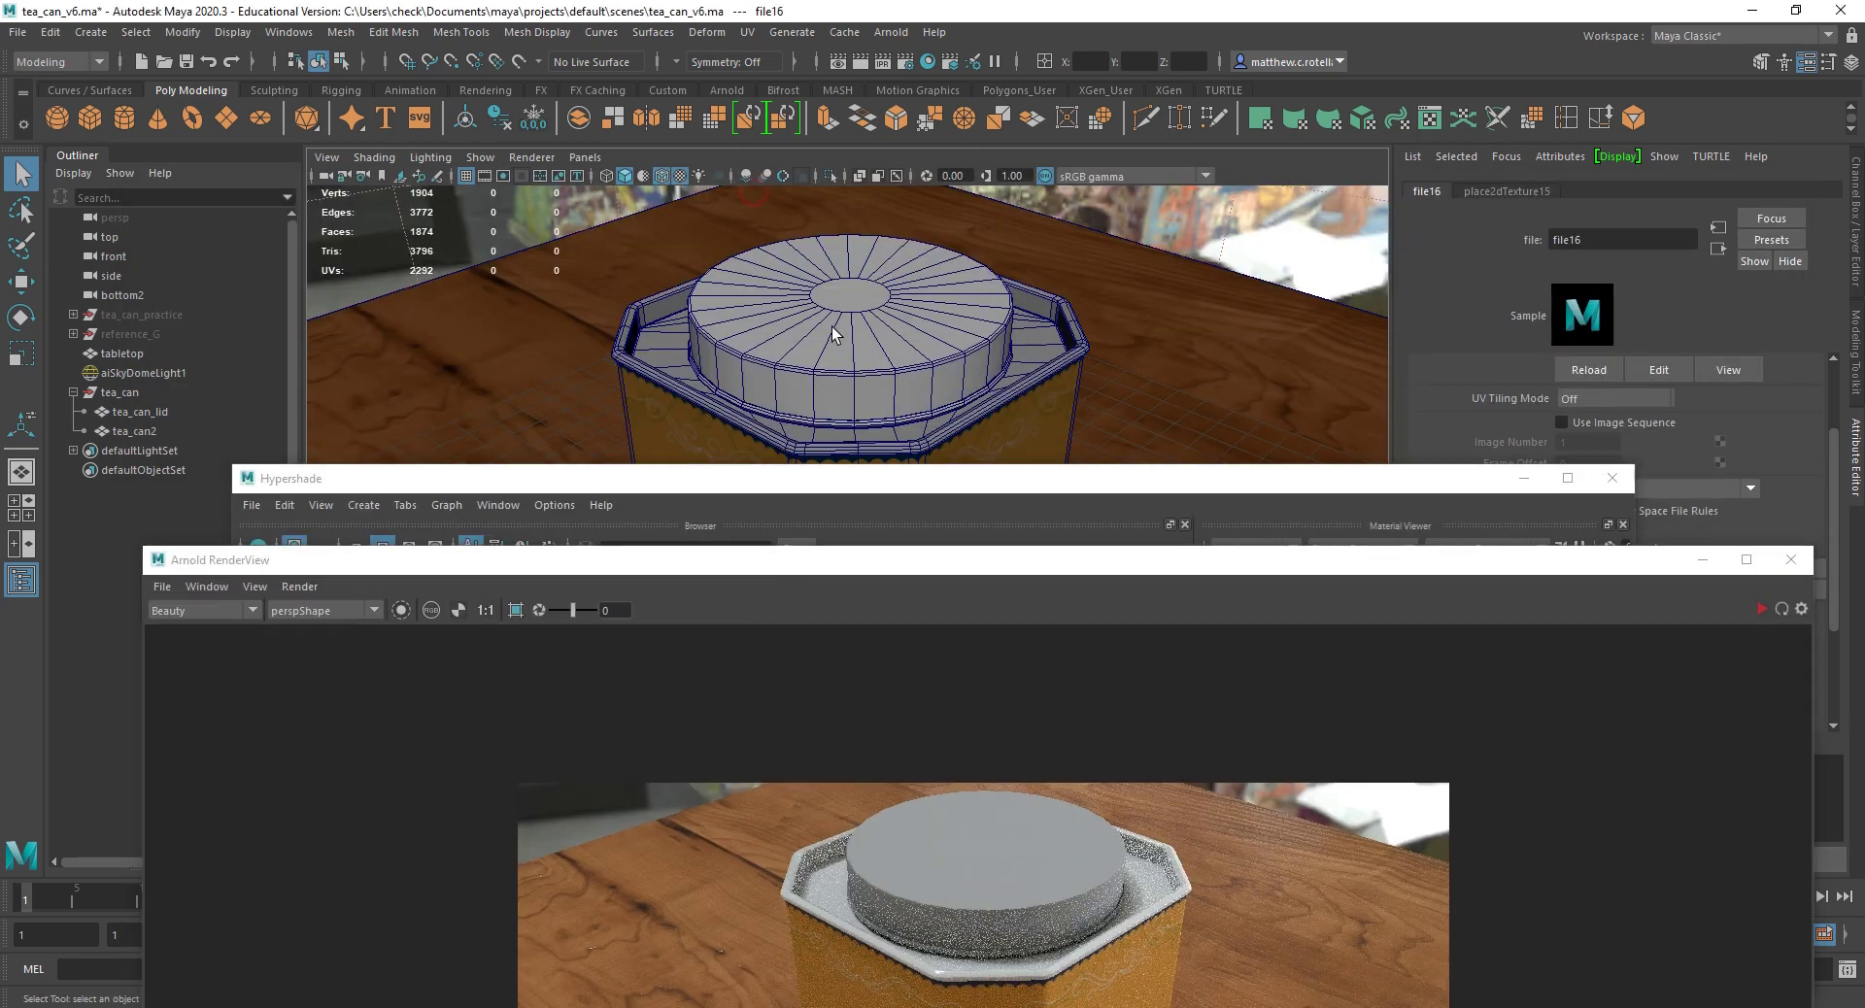
{"action": "left_click", "coordinate": [620, 485]}
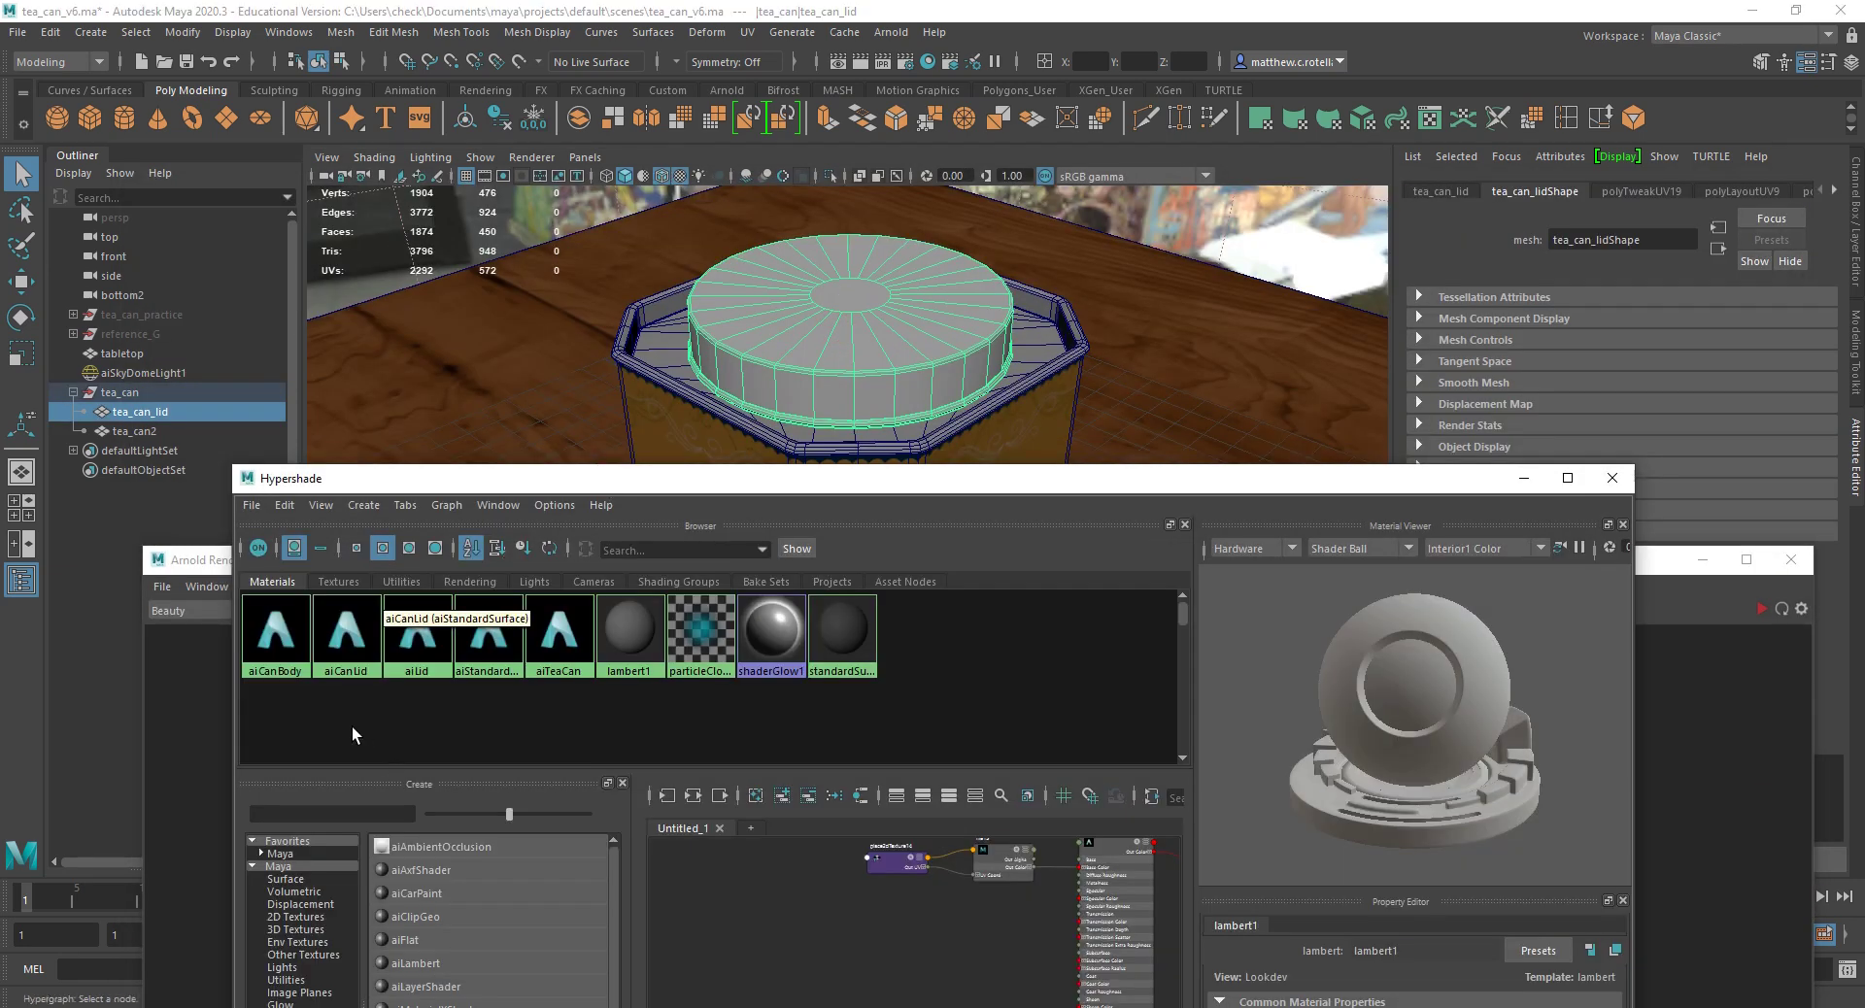
{"action": "right_click_drag", "start_coordinate": [347, 672], "coordinate": [349, 592]}
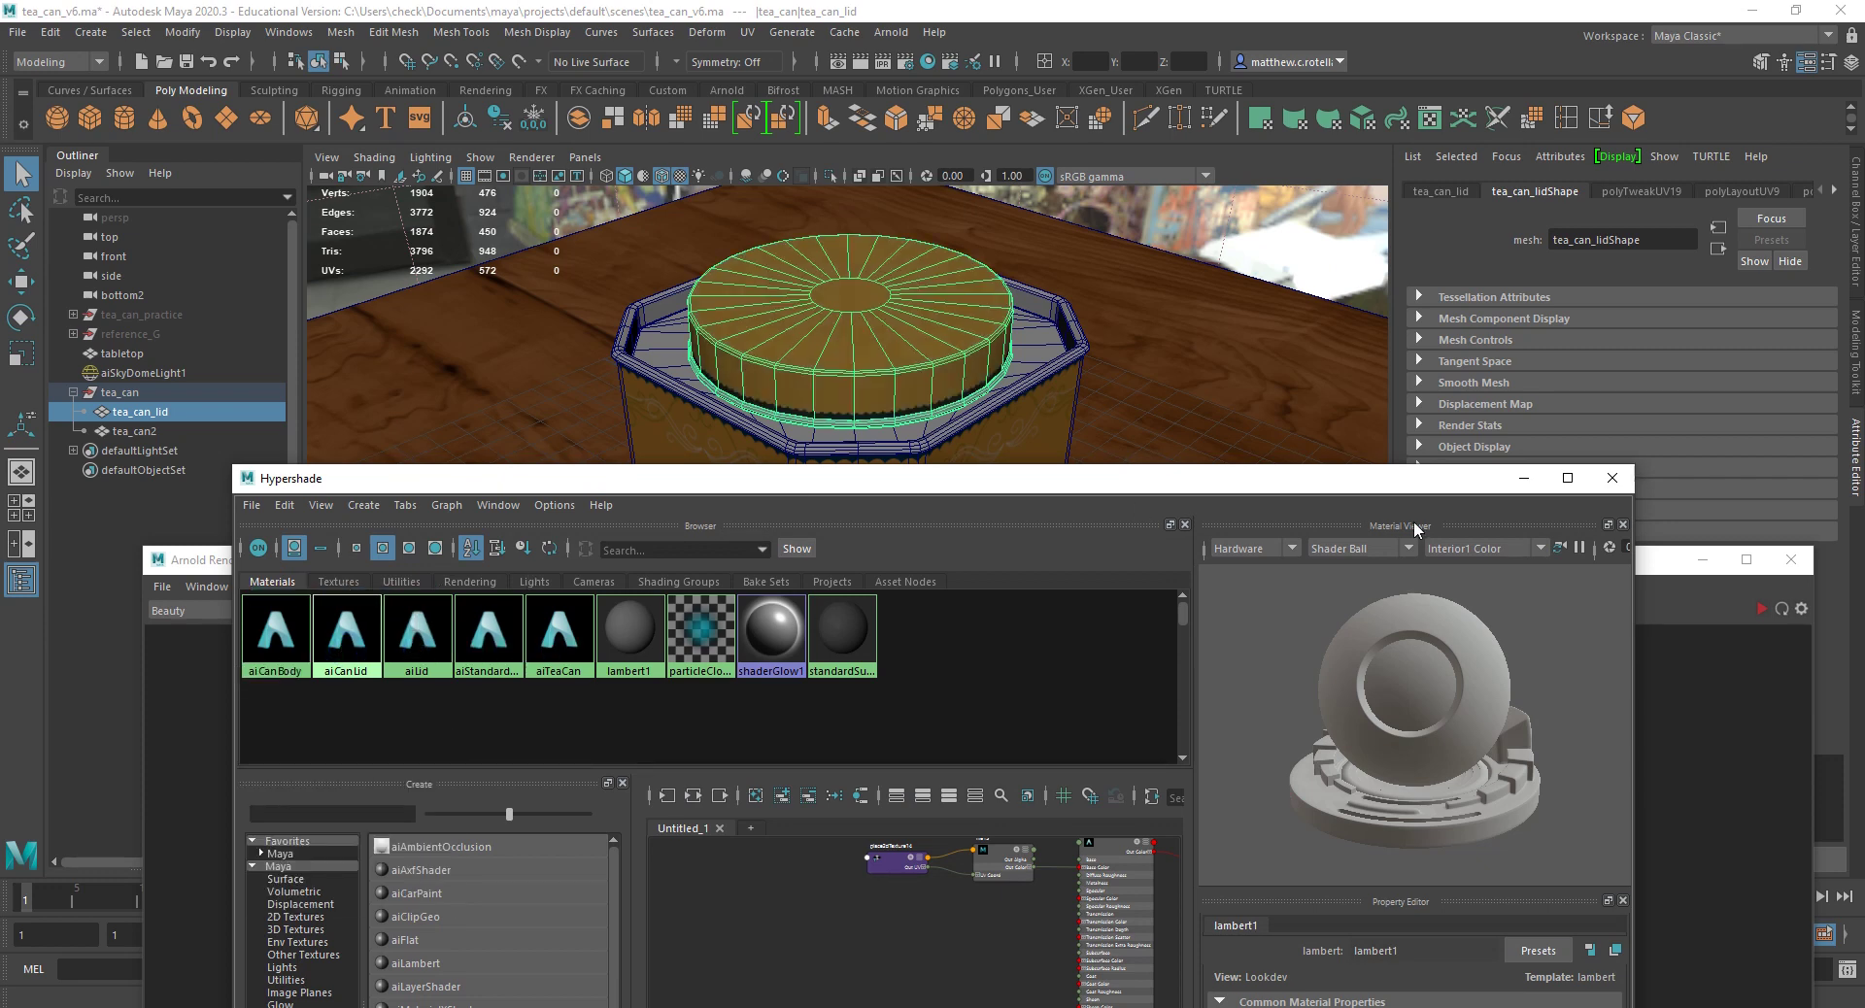
Step: Re-render the tea can in the Arnold RenderView to check the textured lid, stopping the render once it is readable
{"action": "left_click", "coordinate": [1711, 710]}
{"action": "left_click_drag", "start_coordinate": [886, 559], "coordinate": [866, 88]}
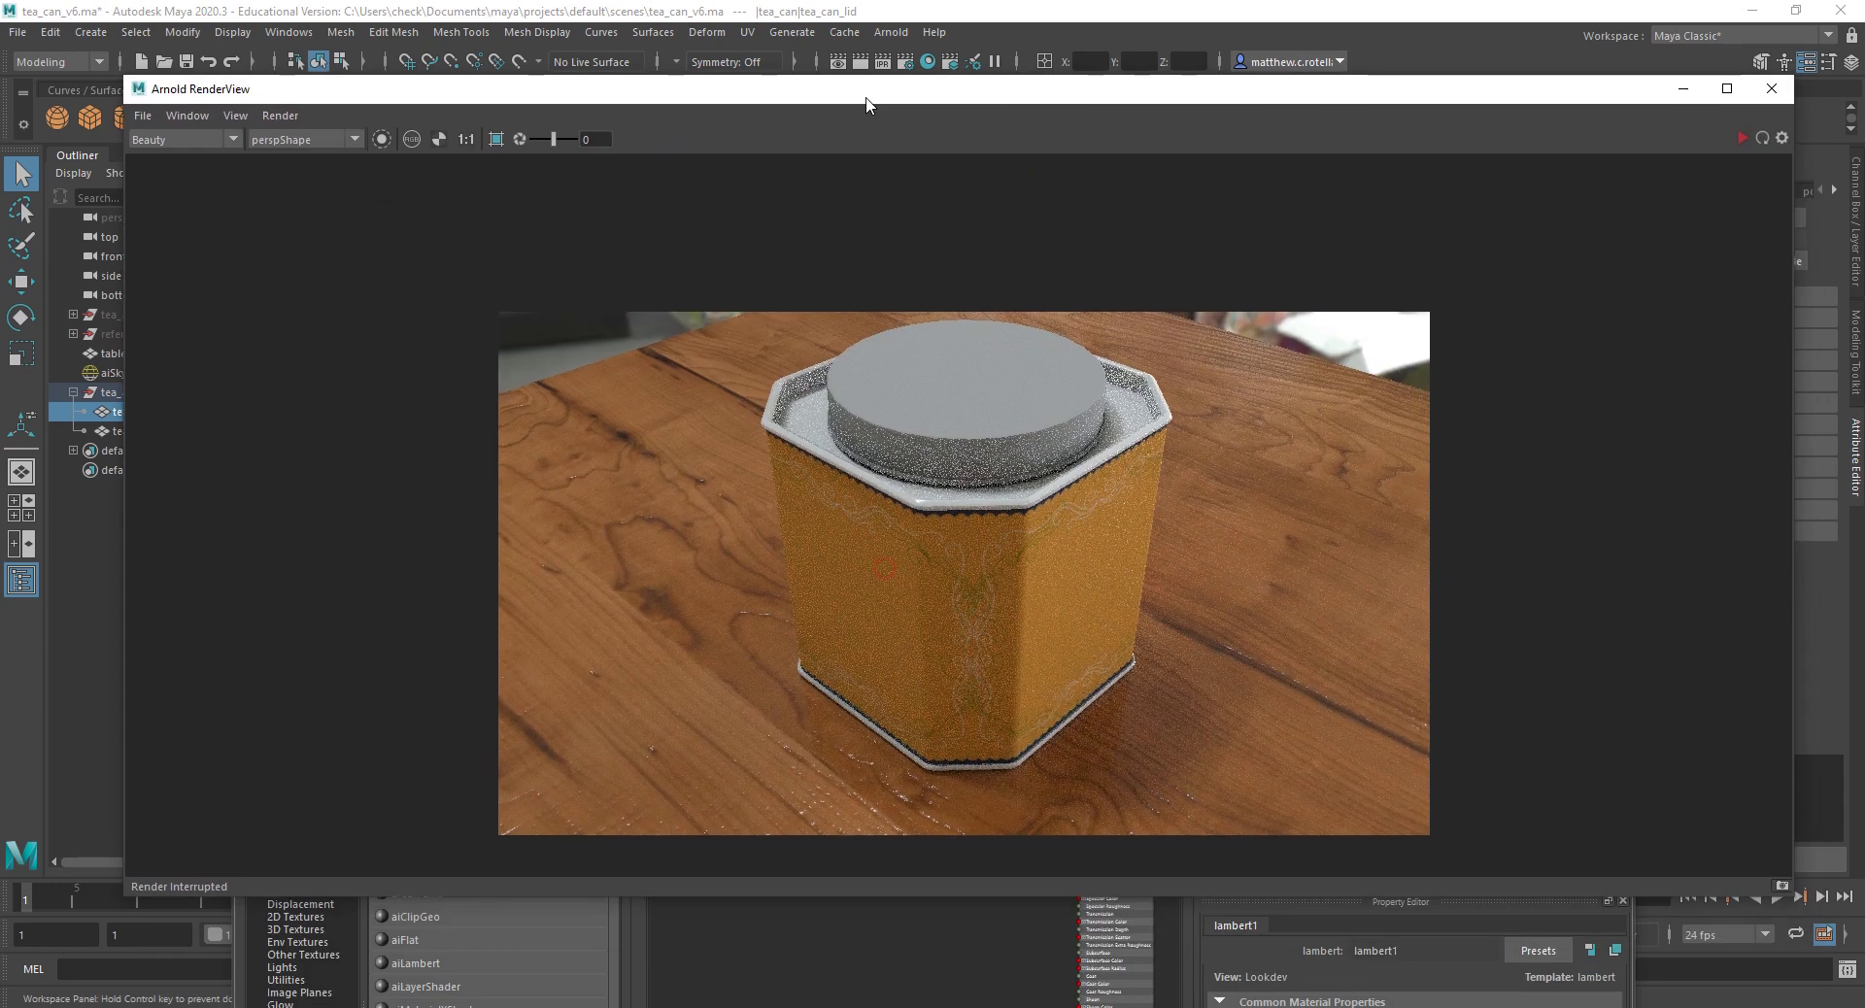
{"action": "left_click", "coordinate": [280, 115]}
{"action": "left_click", "coordinate": [304, 183]}
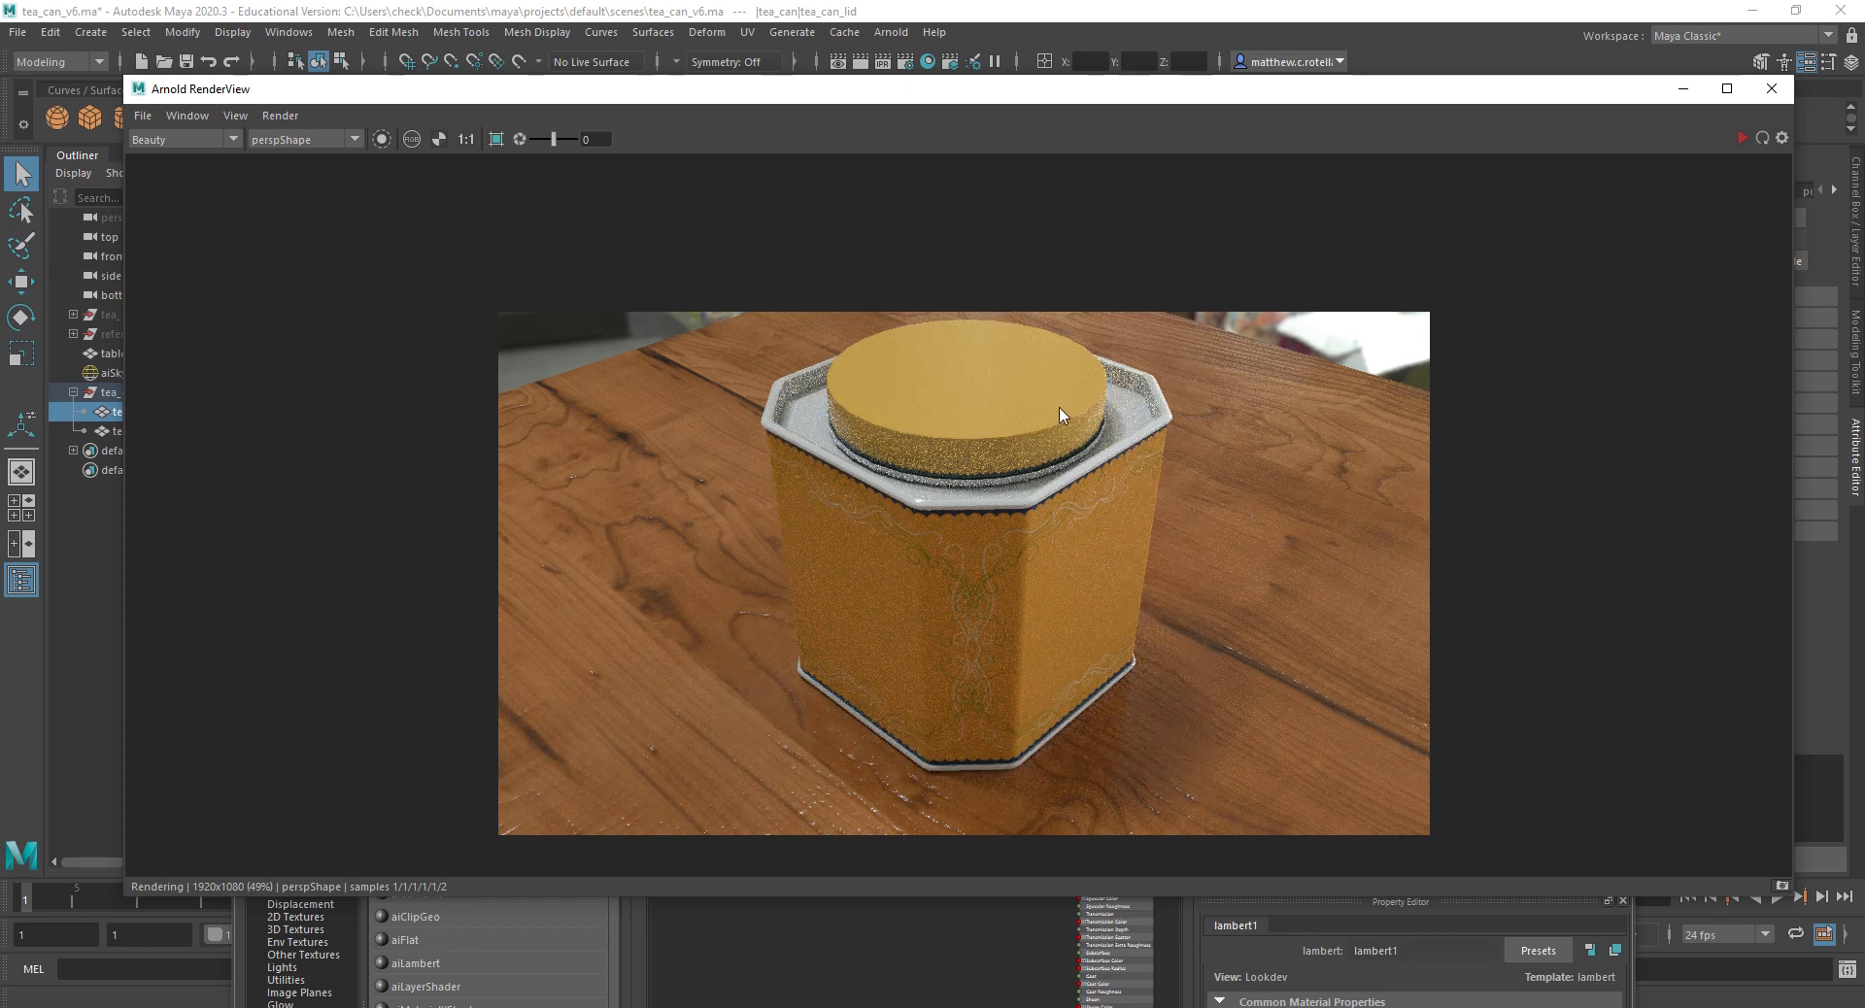
{"action": "key", "text": "Escape"}
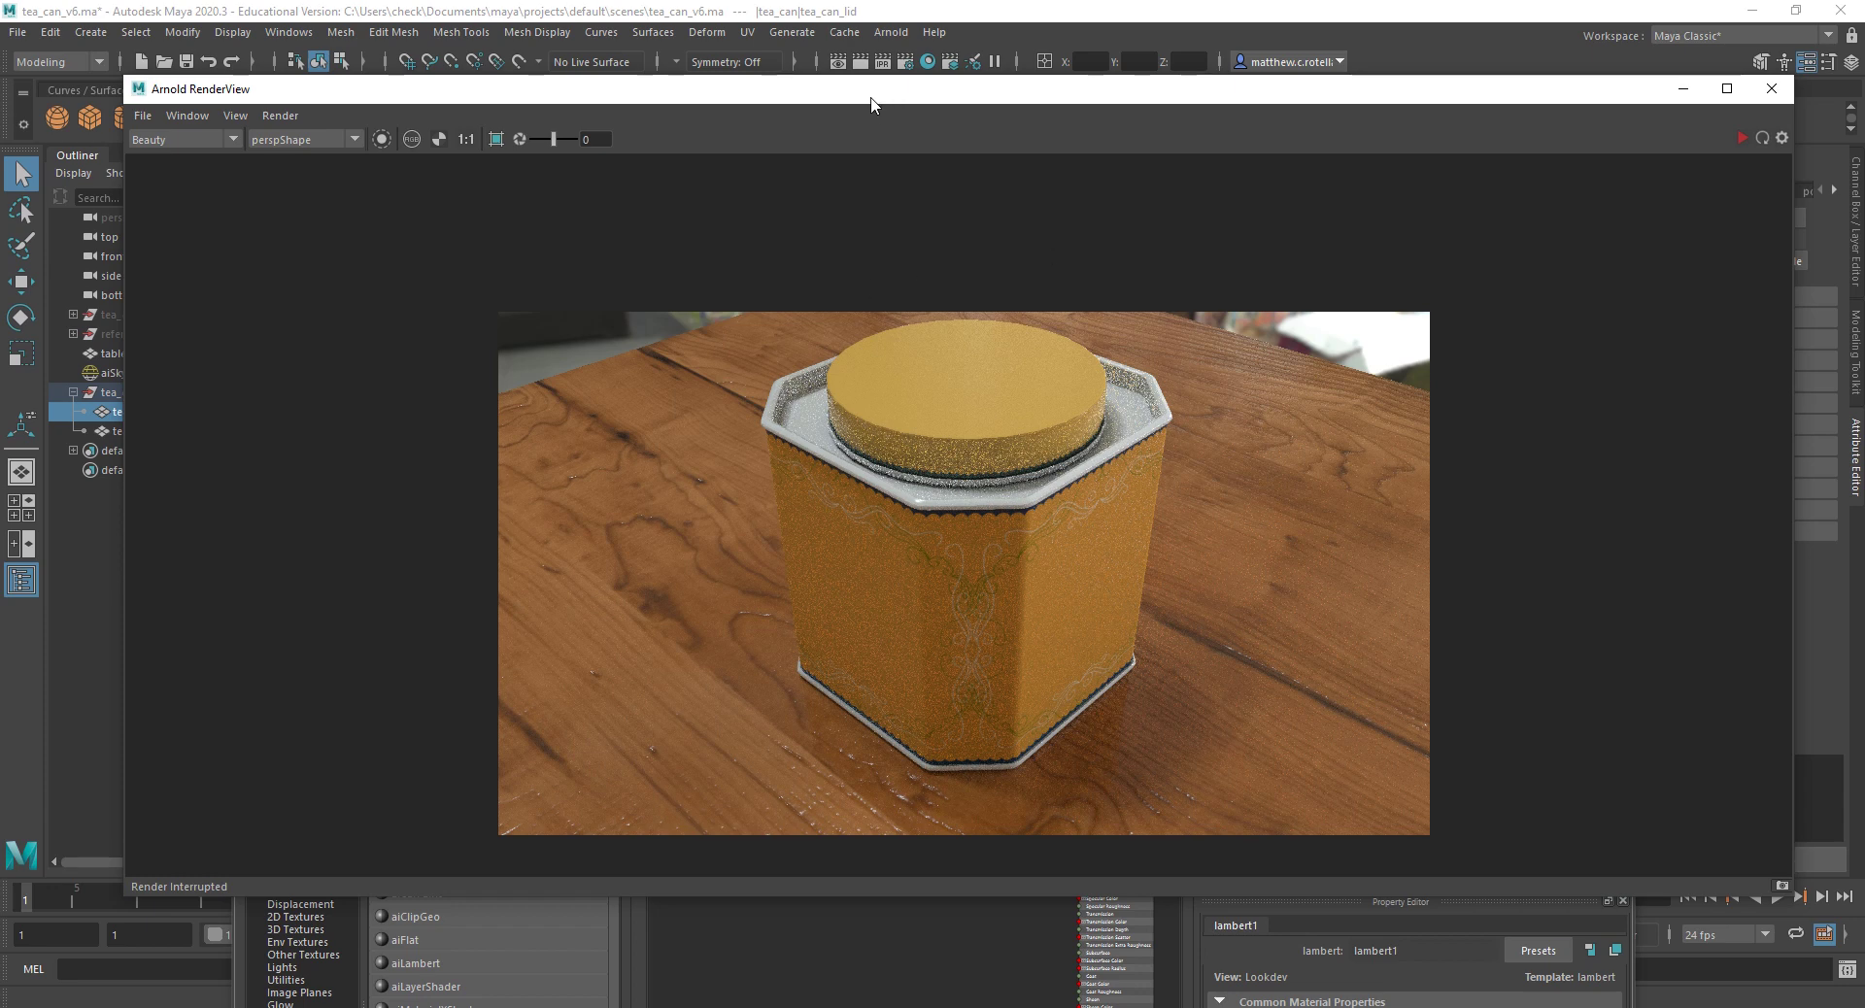
{"action": "mouse_move", "coordinate": [871, 98]}
{"action": "left_mouse_down"}
{"action": "mouse_move", "coordinate": [855, 398]}
{"action": "mouse_move", "coordinate": [882, 124]}
{"action": "left_mouse_up"}
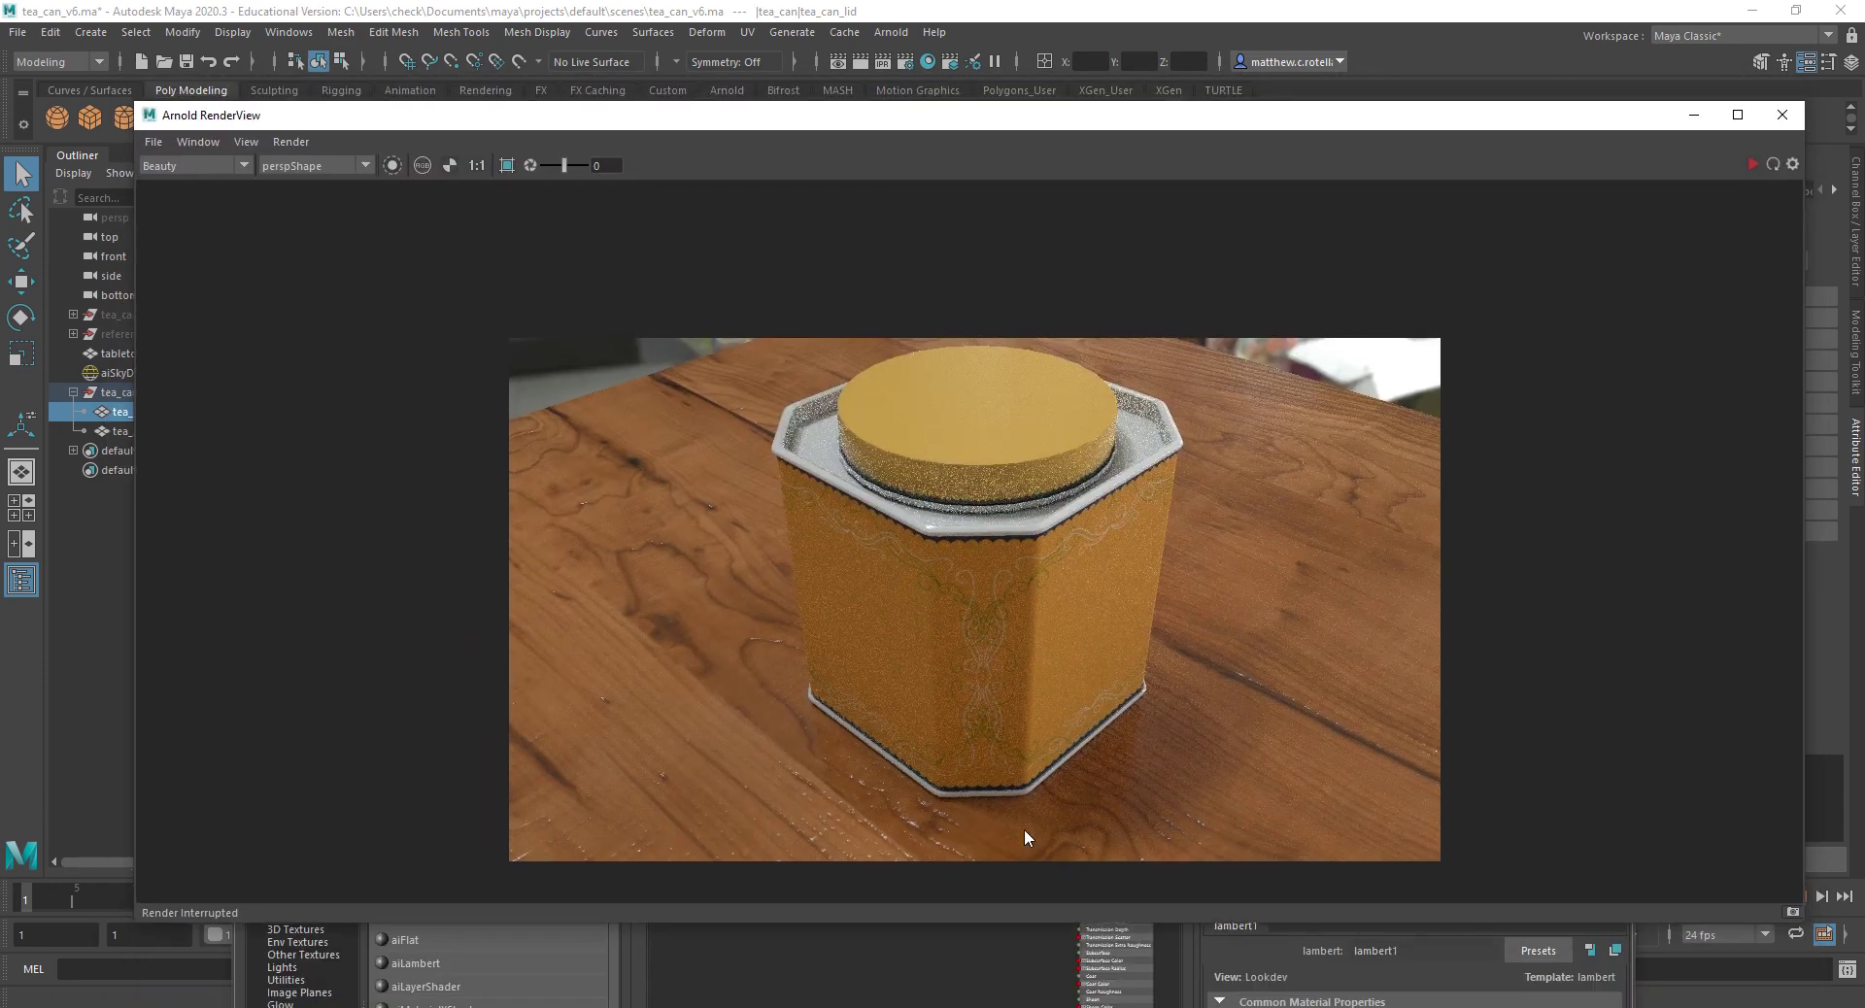
Step: Switch to Photoshop, return to the Tea_can_Body_UVs.png document, and collapse the scalloping layer group
{"action": "key", "text": "alt+Tab"}
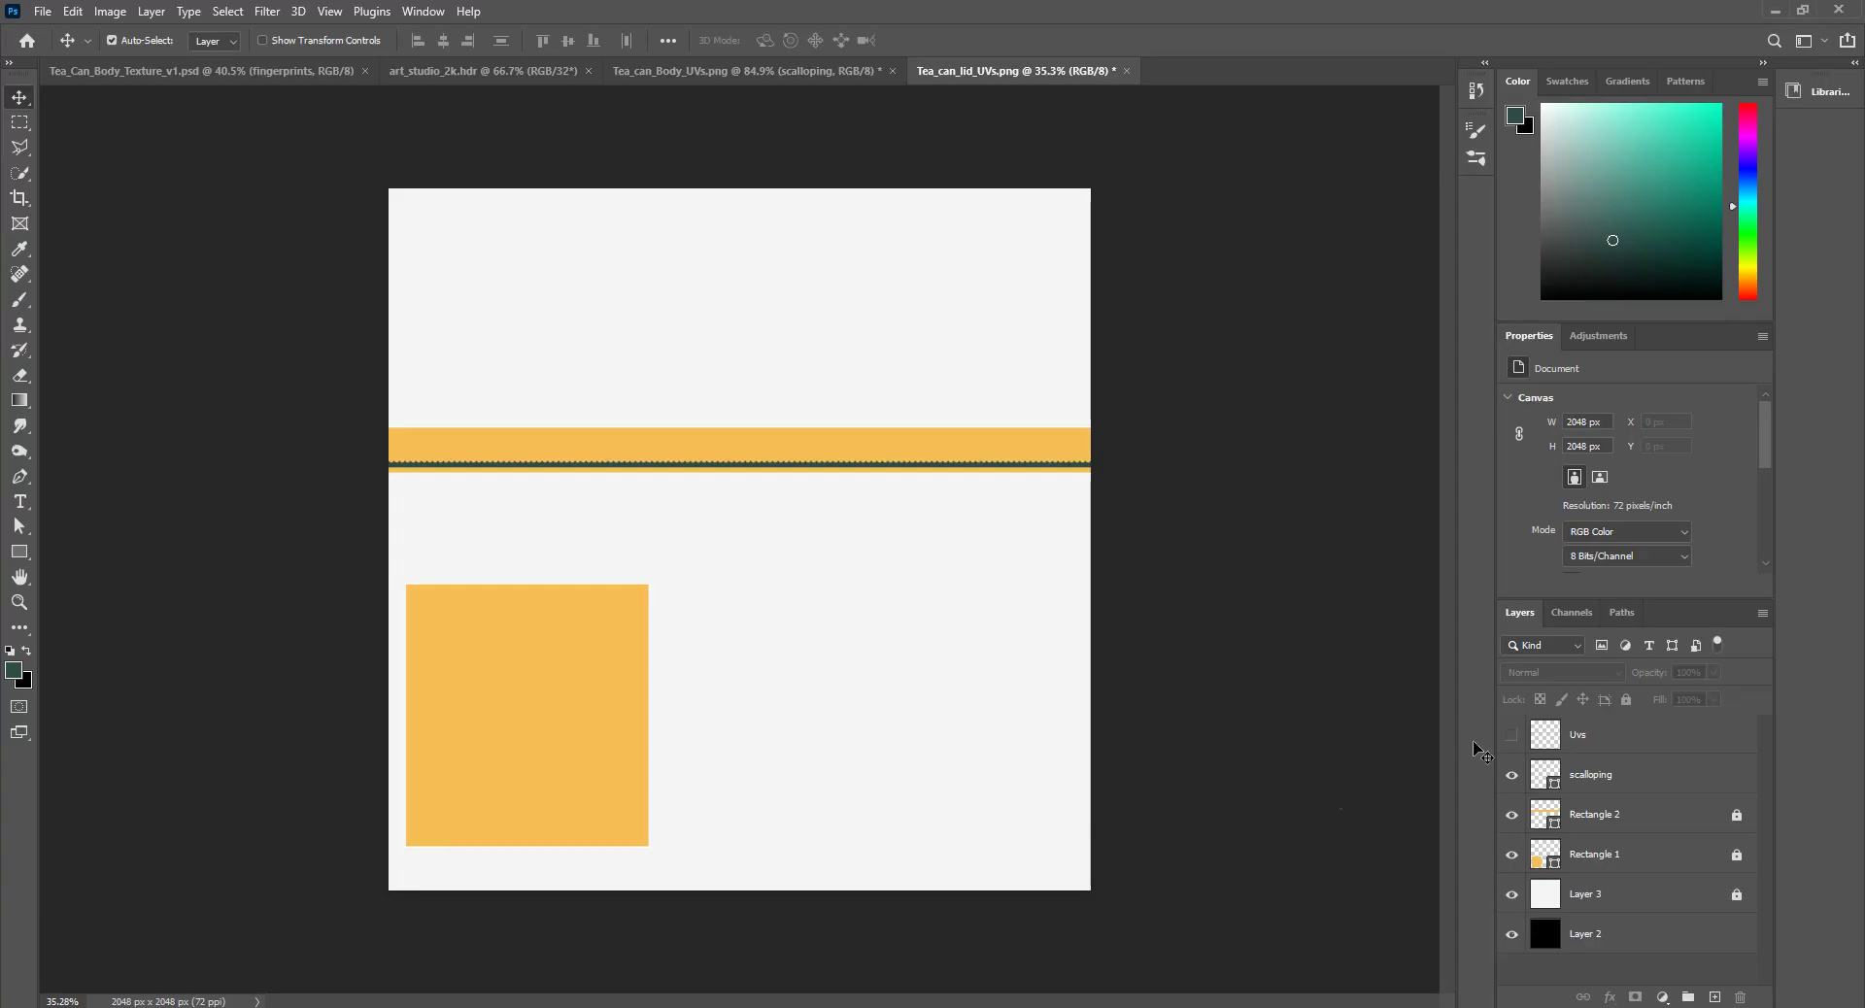
{"action": "left_click", "coordinate": [695, 72]}
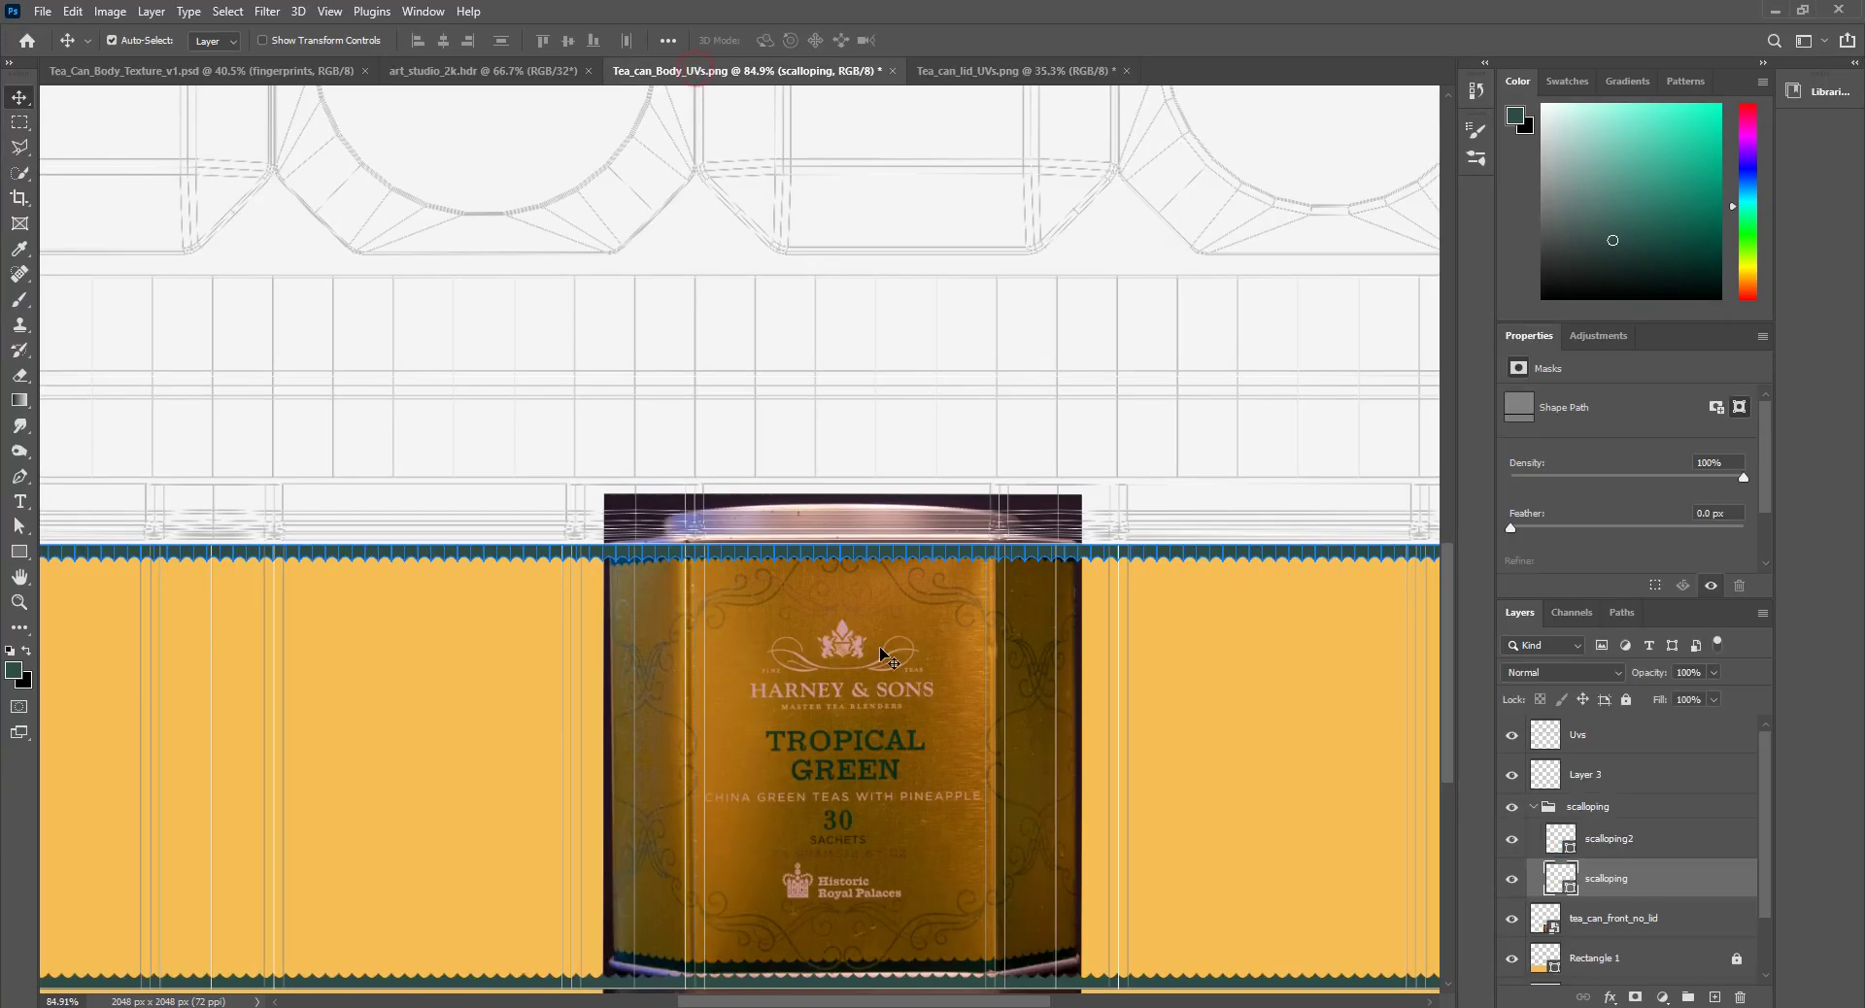
{"action": "scroll", "coordinate": [928, 633], "scroll_direction": "down", "scroll_amount": 4, "text": "alt"}
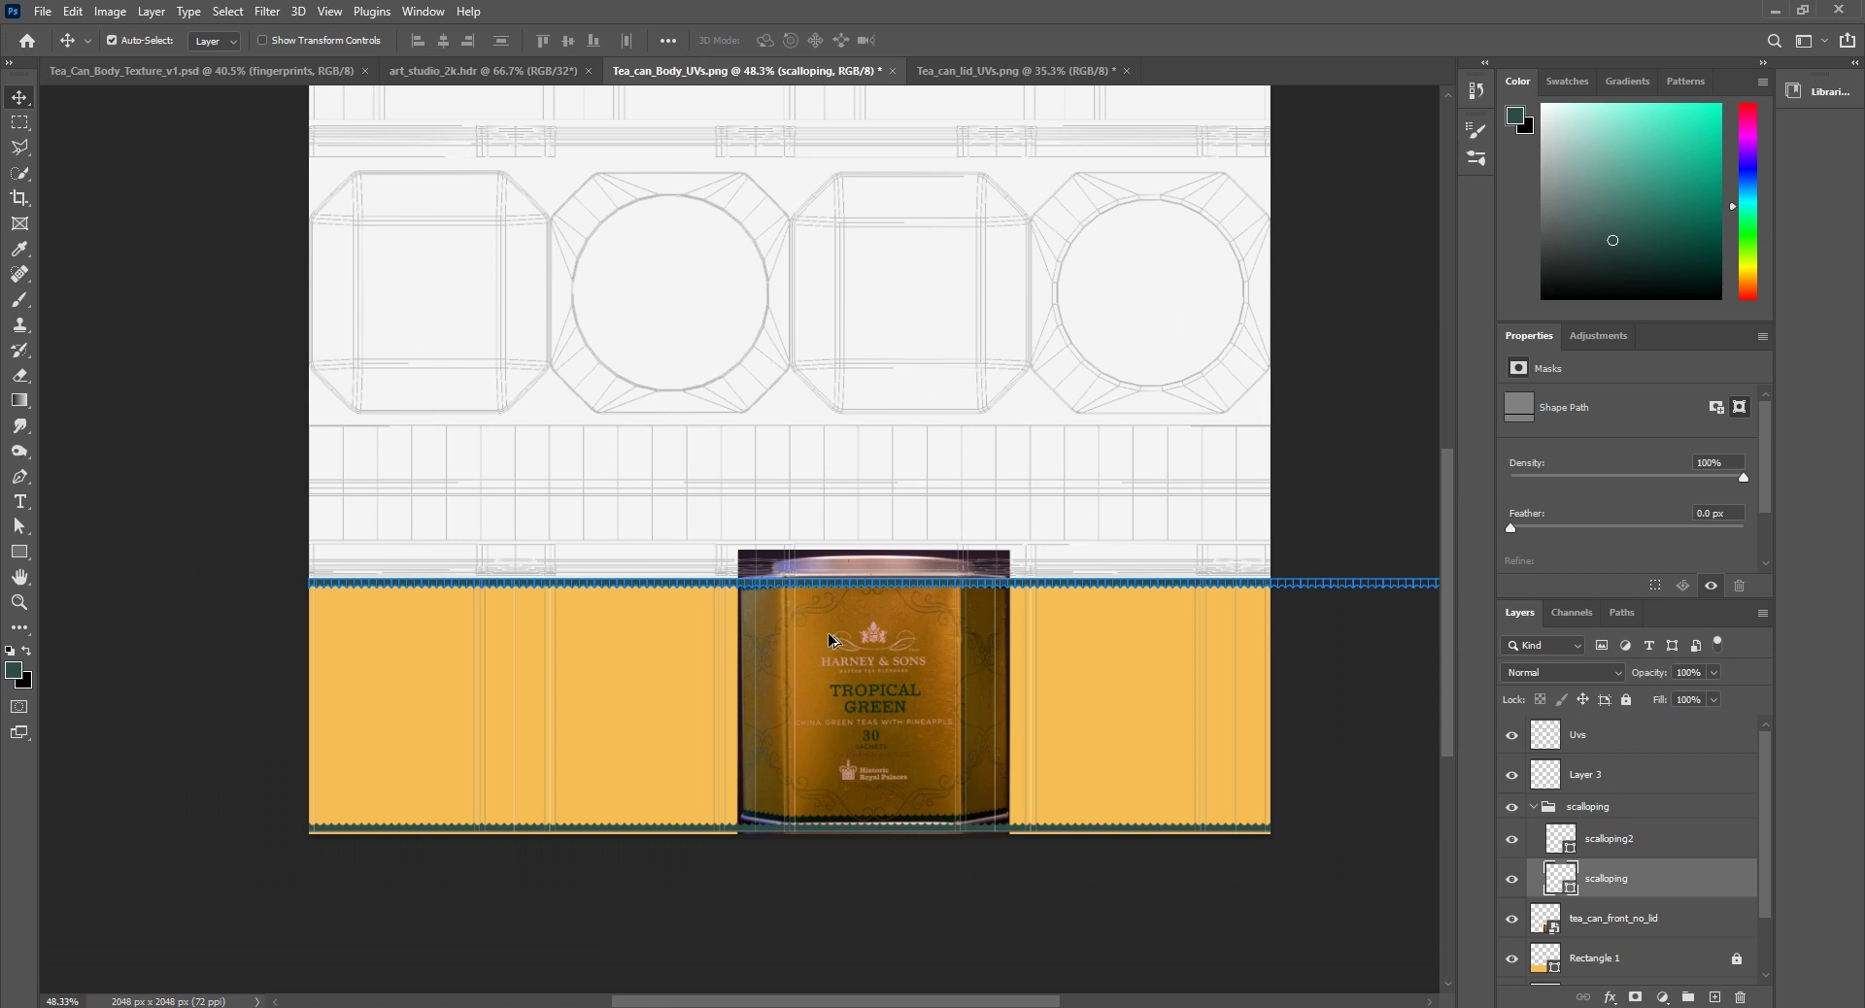
{"action": "scroll", "coordinate": [831, 640], "scroll_direction": "up", "scroll_amount": 2, "text": "alt"}
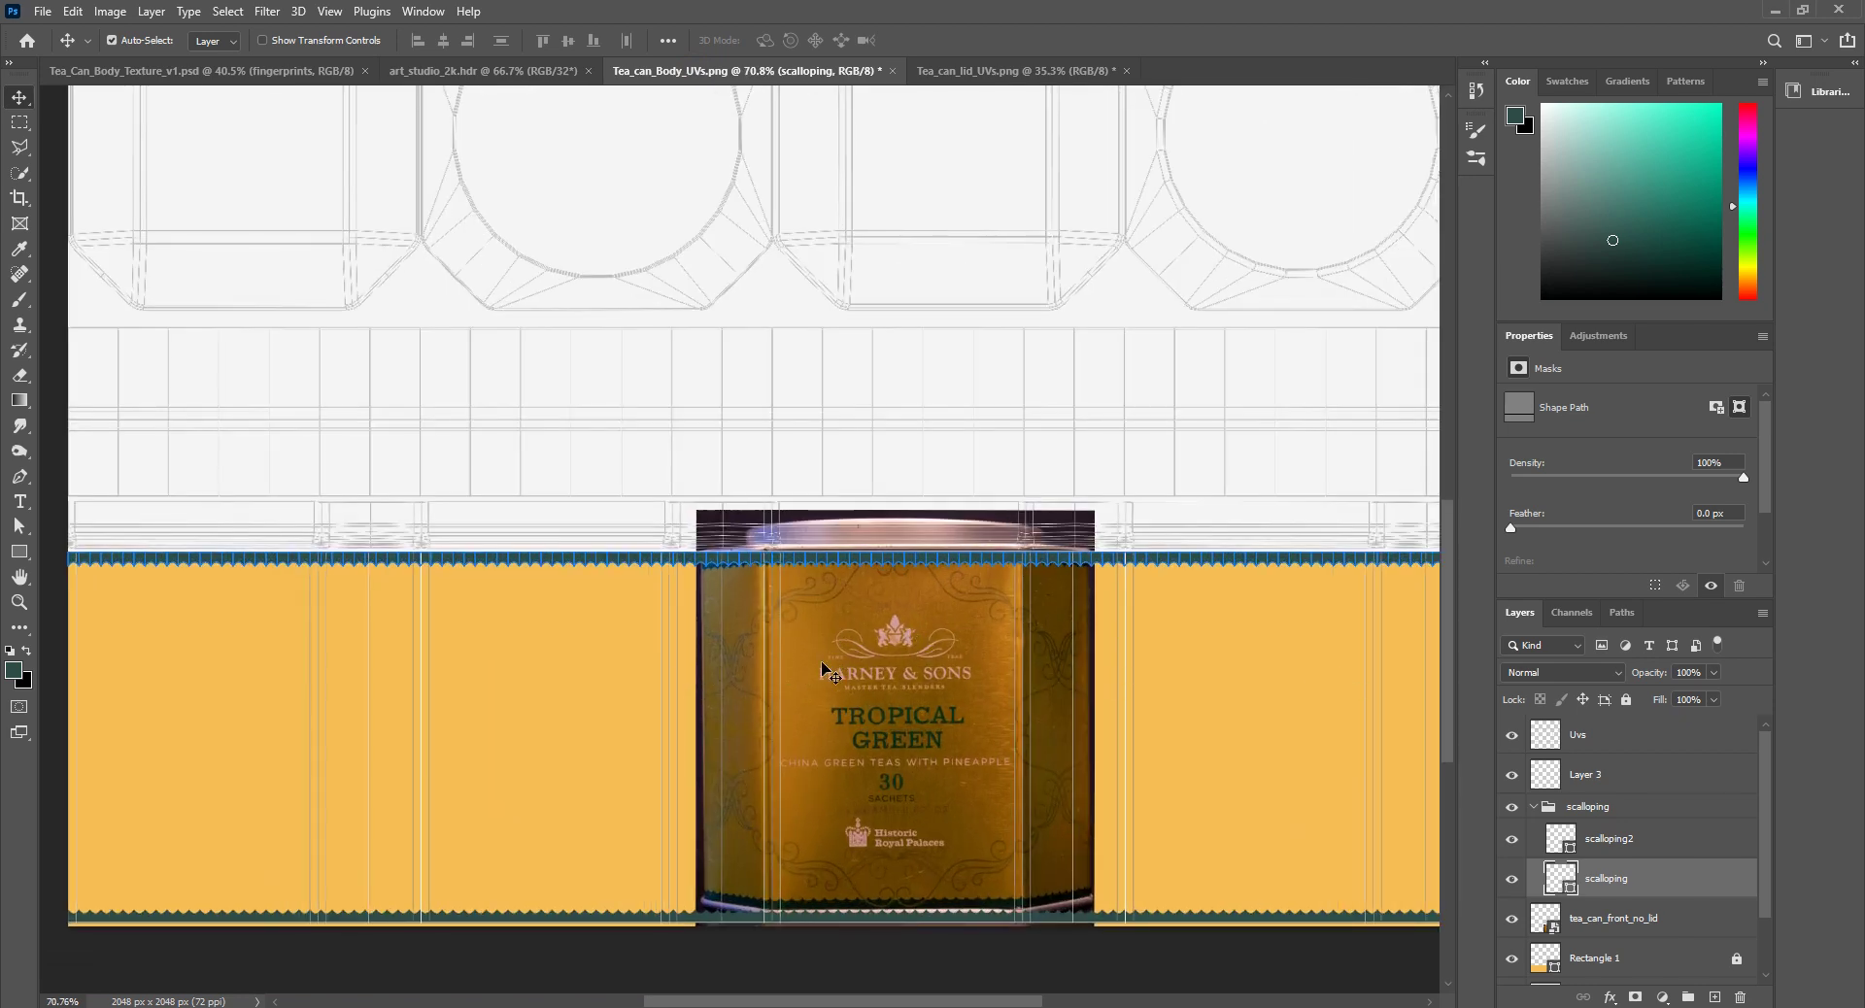
{"action": "scroll", "coordinate": [827, 673], "scroll_direction": "down", "scroll_amount": 1, "text": "alt"}
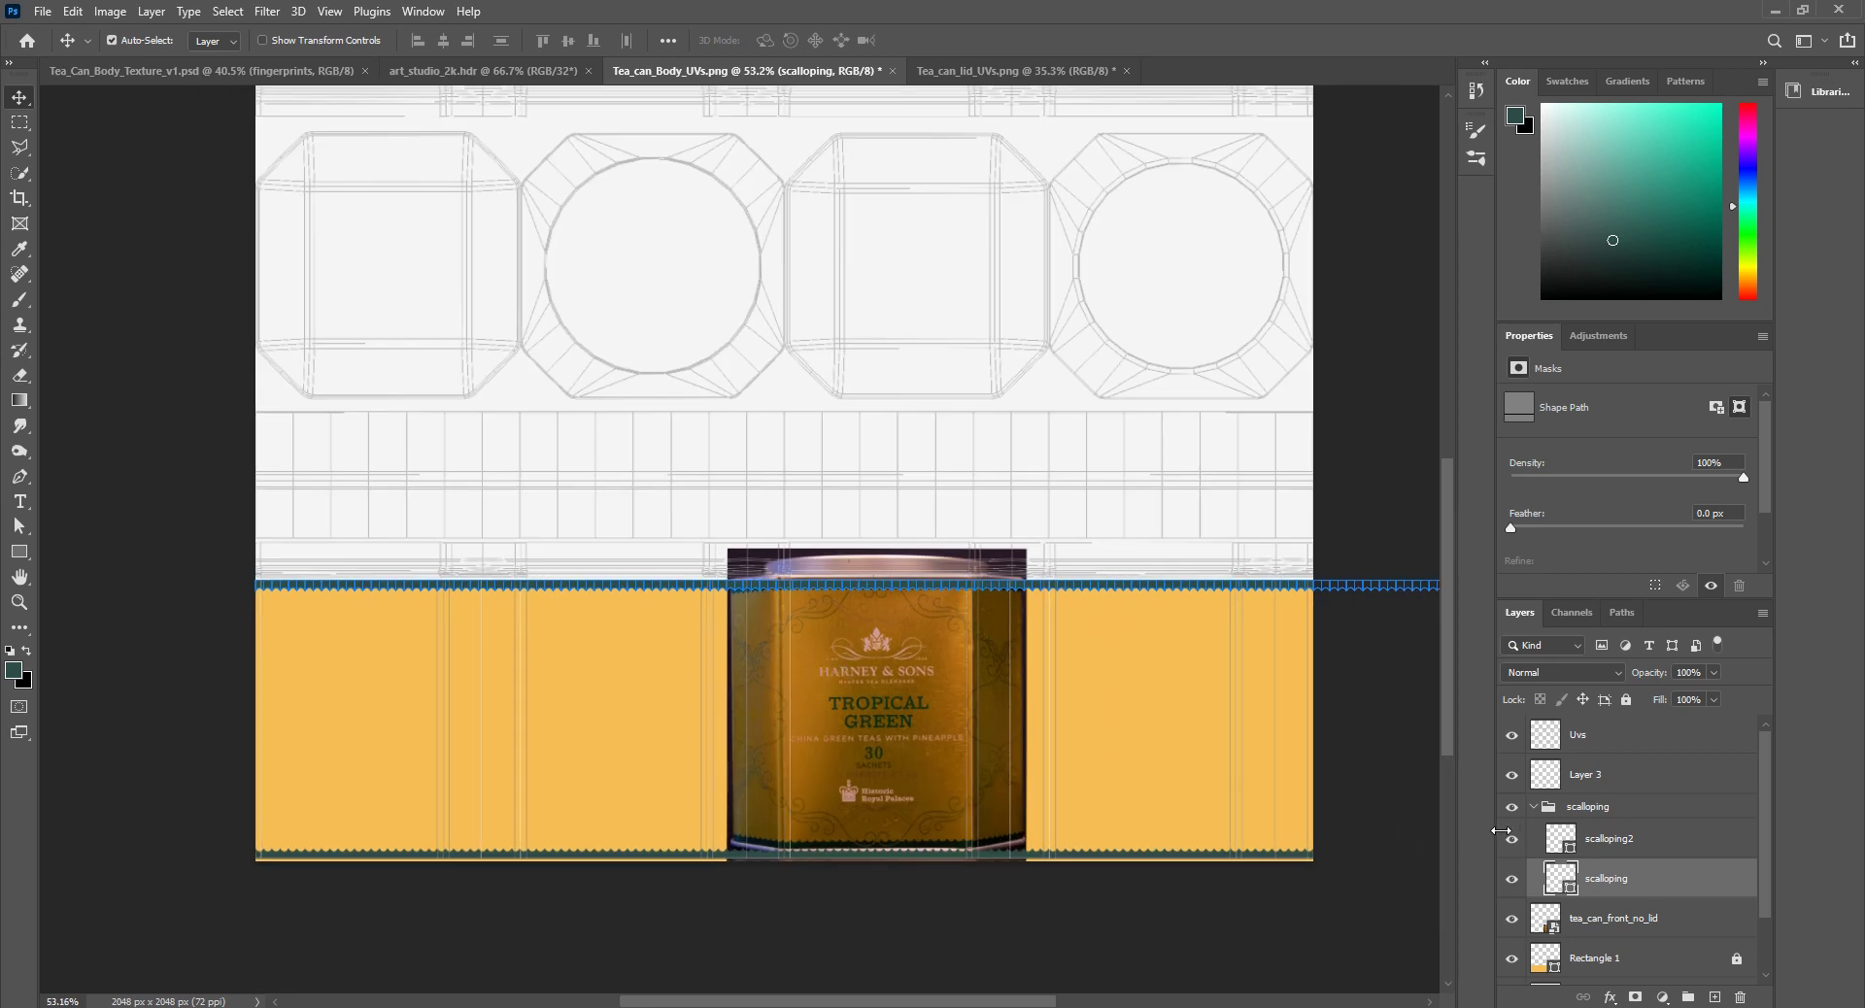
{"action": "left_click", "coordinate": [1528, 807]}
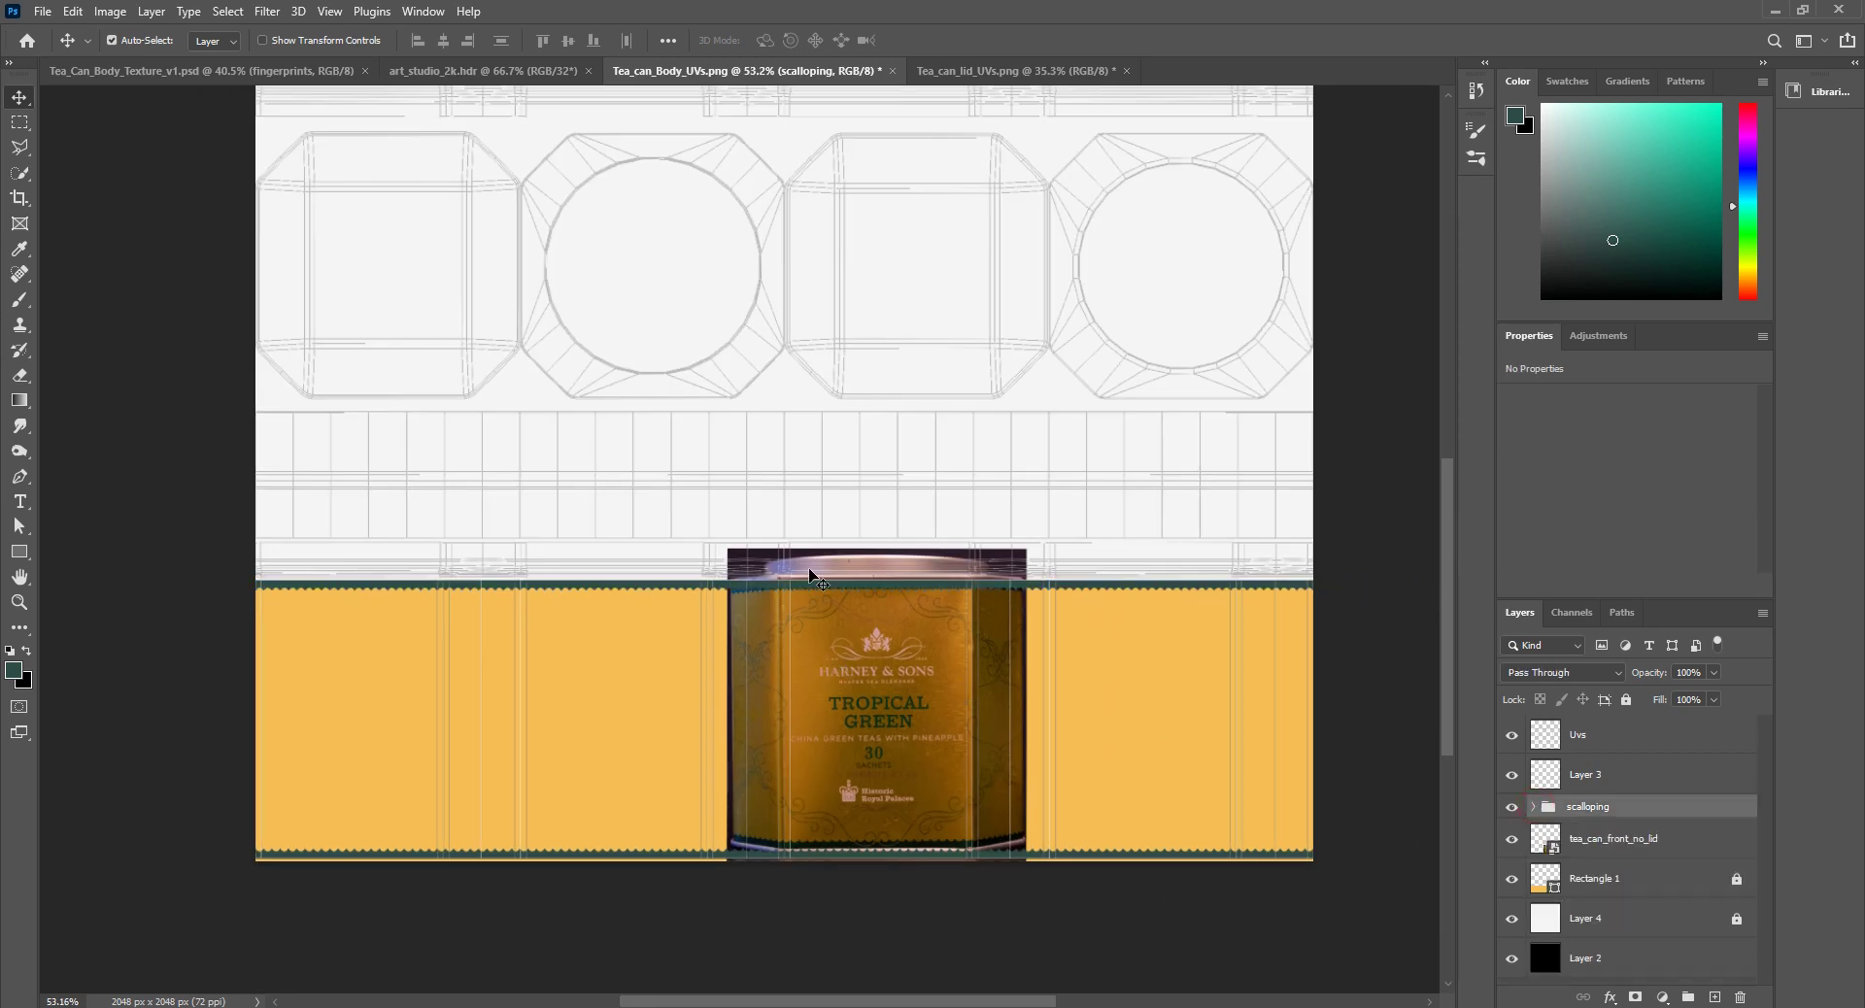
Step: Move the tea_can_front_no_lid reference layer above the scalloping group in the layer order
{"action": "scroll", "coordinate": [807, 663], "scroll_direction": "up", "scroll_amount": 5, "text": "alt"}
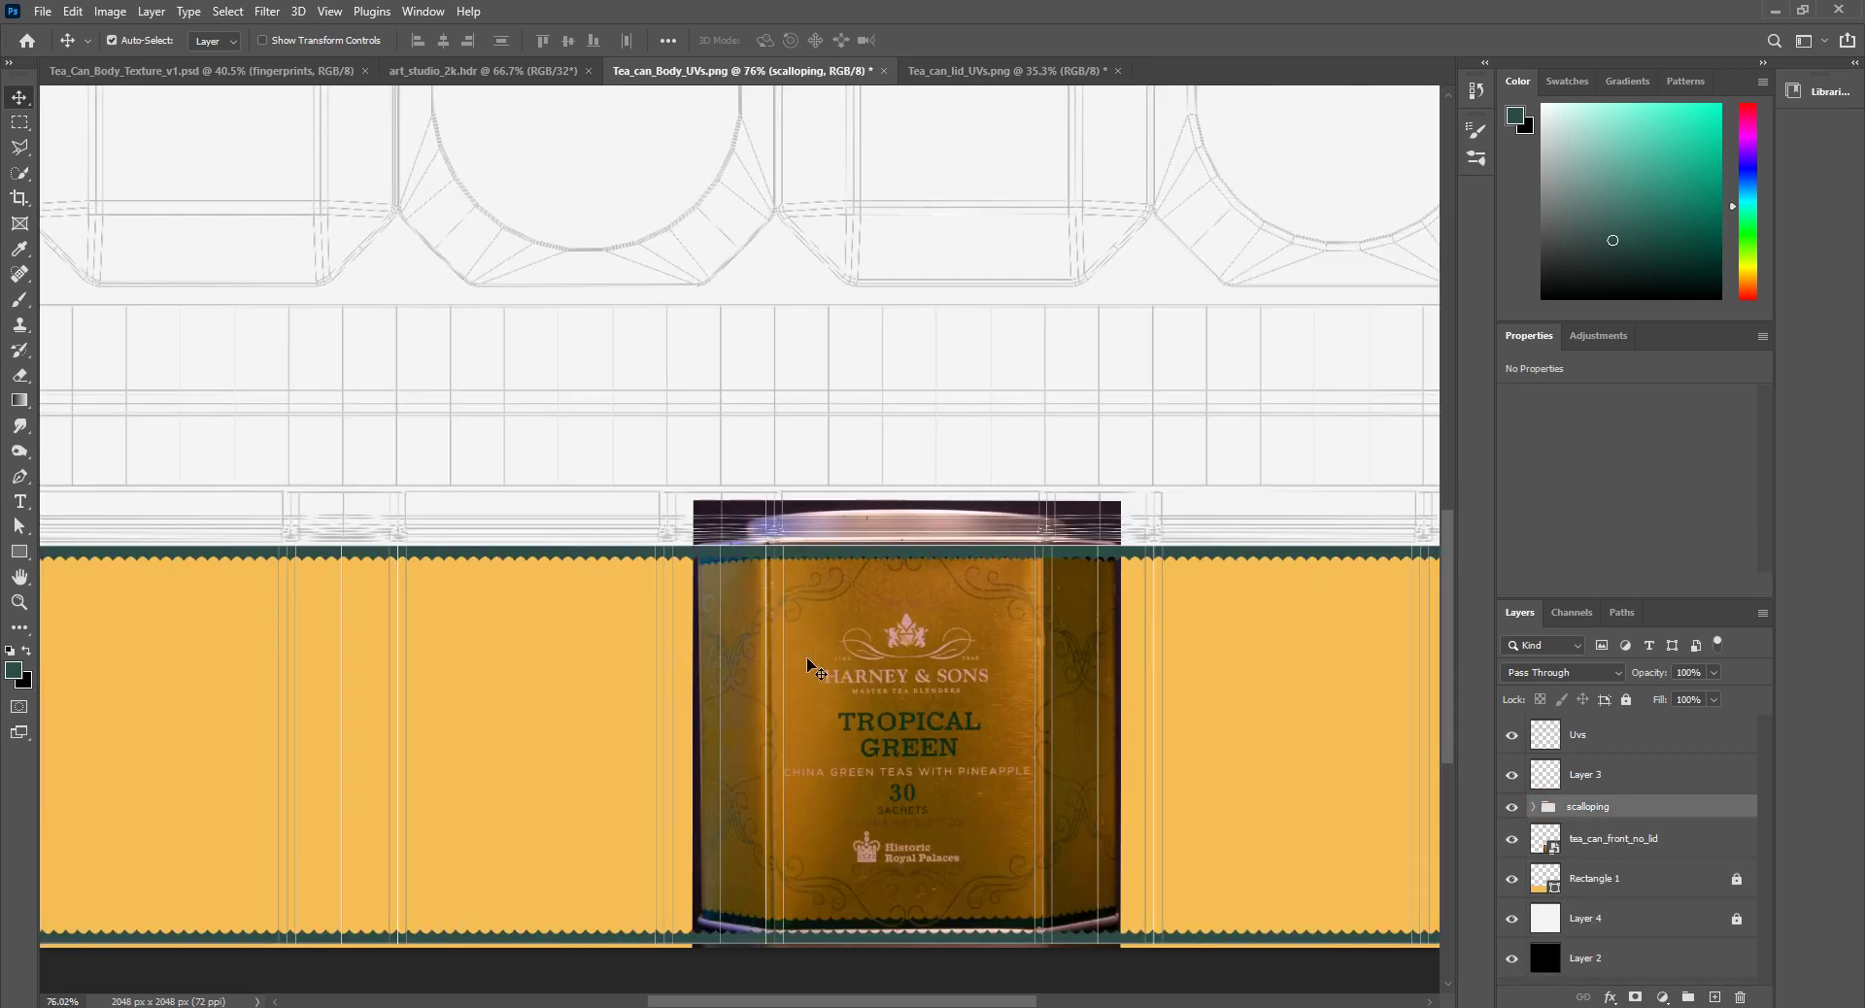
{"action": "left_click_drag", "start_coordinate": [1603, 840], "coordinate": [1561, 806]}
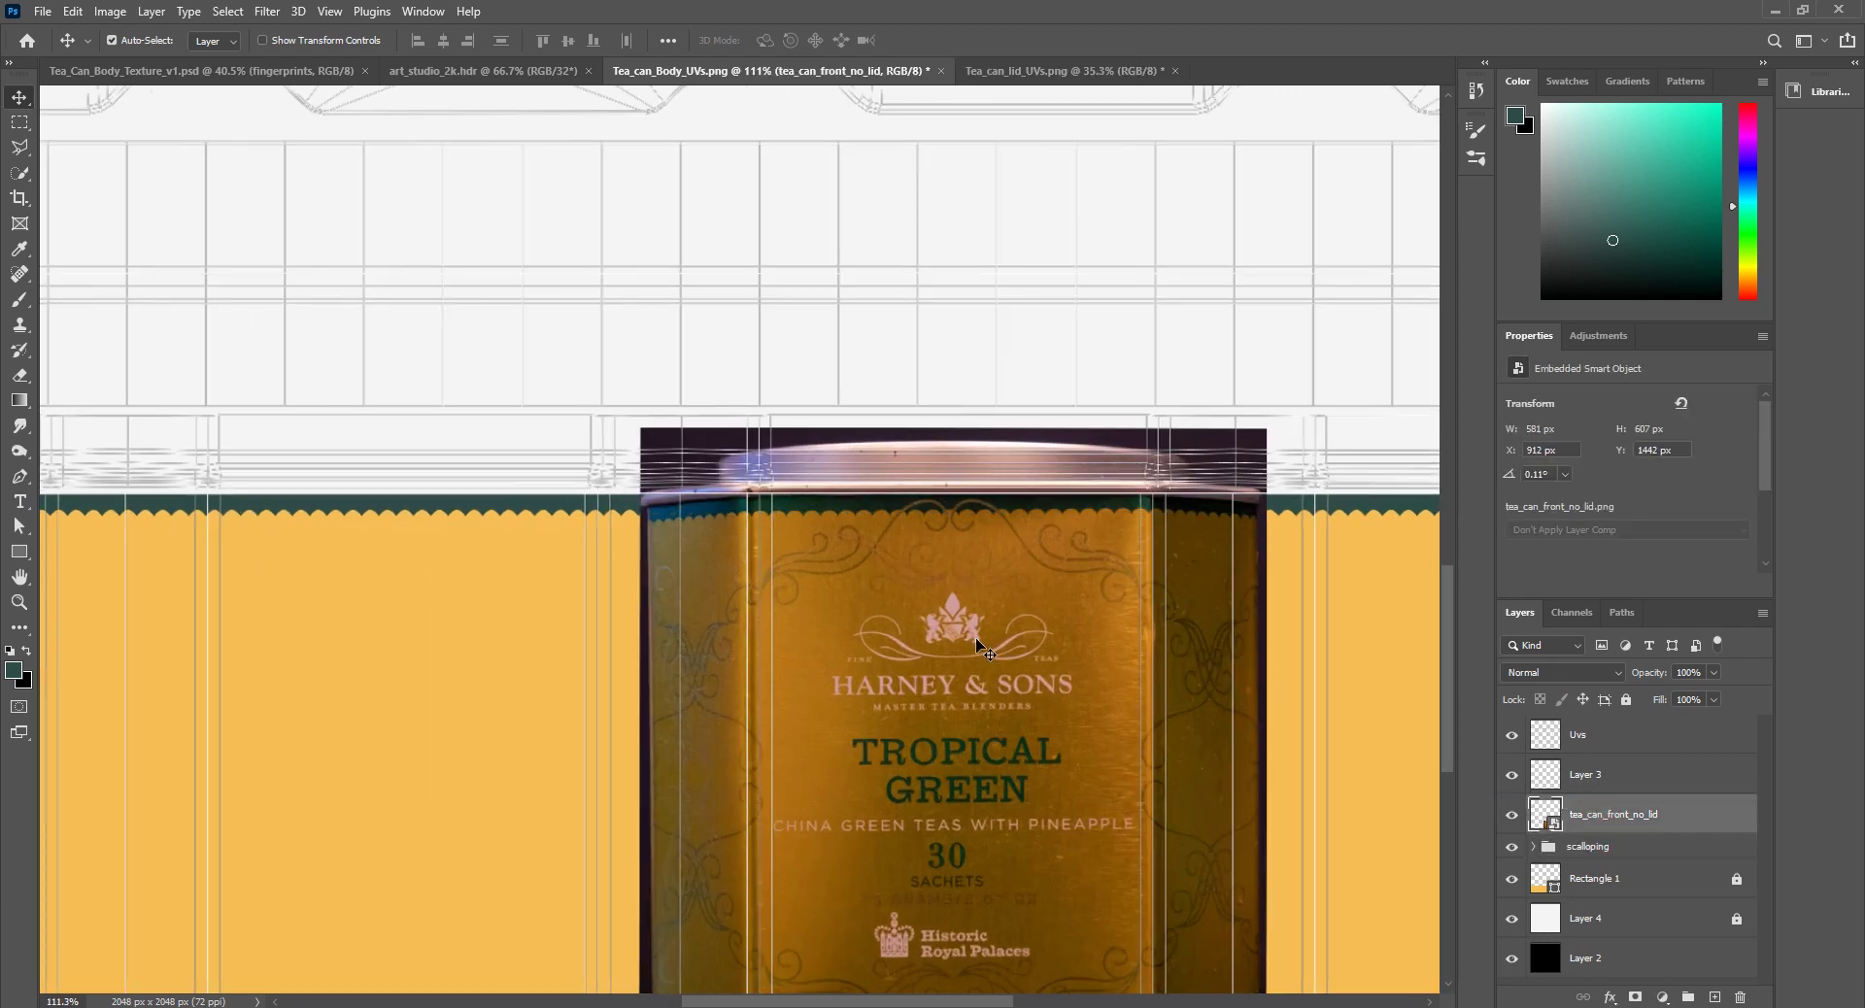
{"action": "scroll", "coordinate": [979, 646], "scroll_direction": "down", "scroll_amount": 3, "text": "alt"}
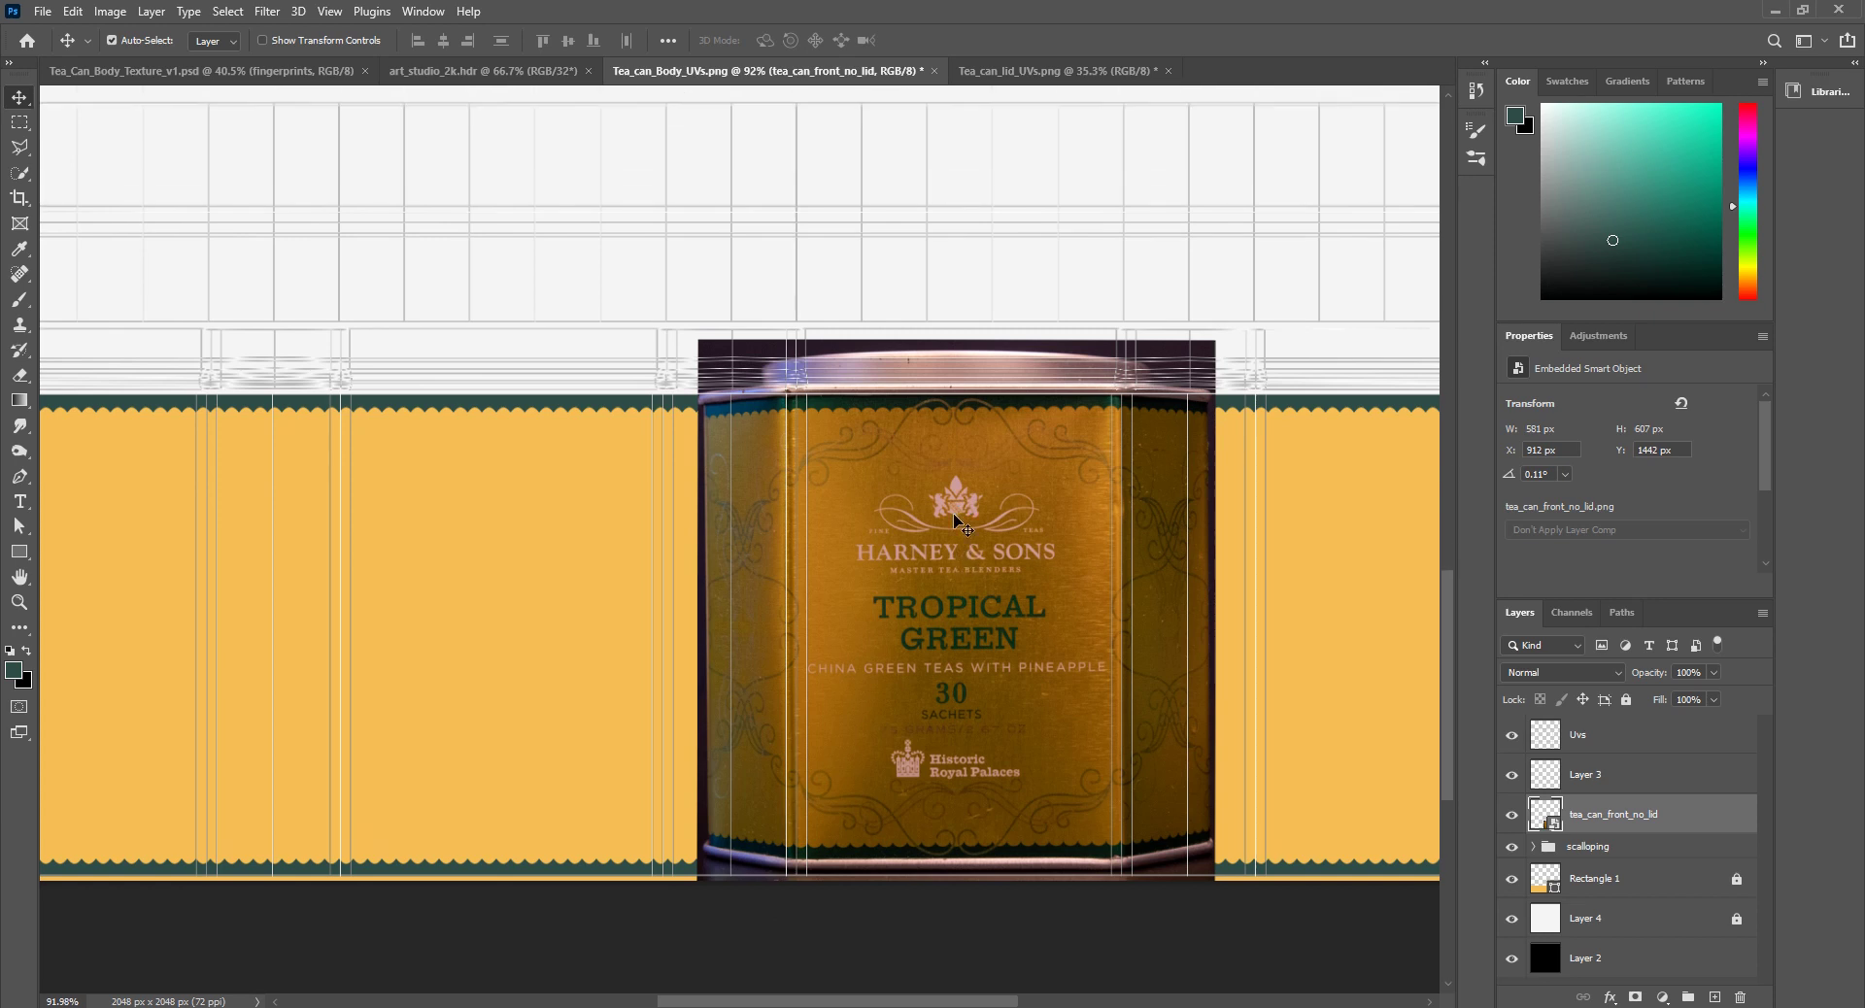
Step: Choose the Curvature Pen tool, add a new layer above the reference photo, and set the shape stroke to none
{"action": "left_click", "coordinate": [23, 478]}
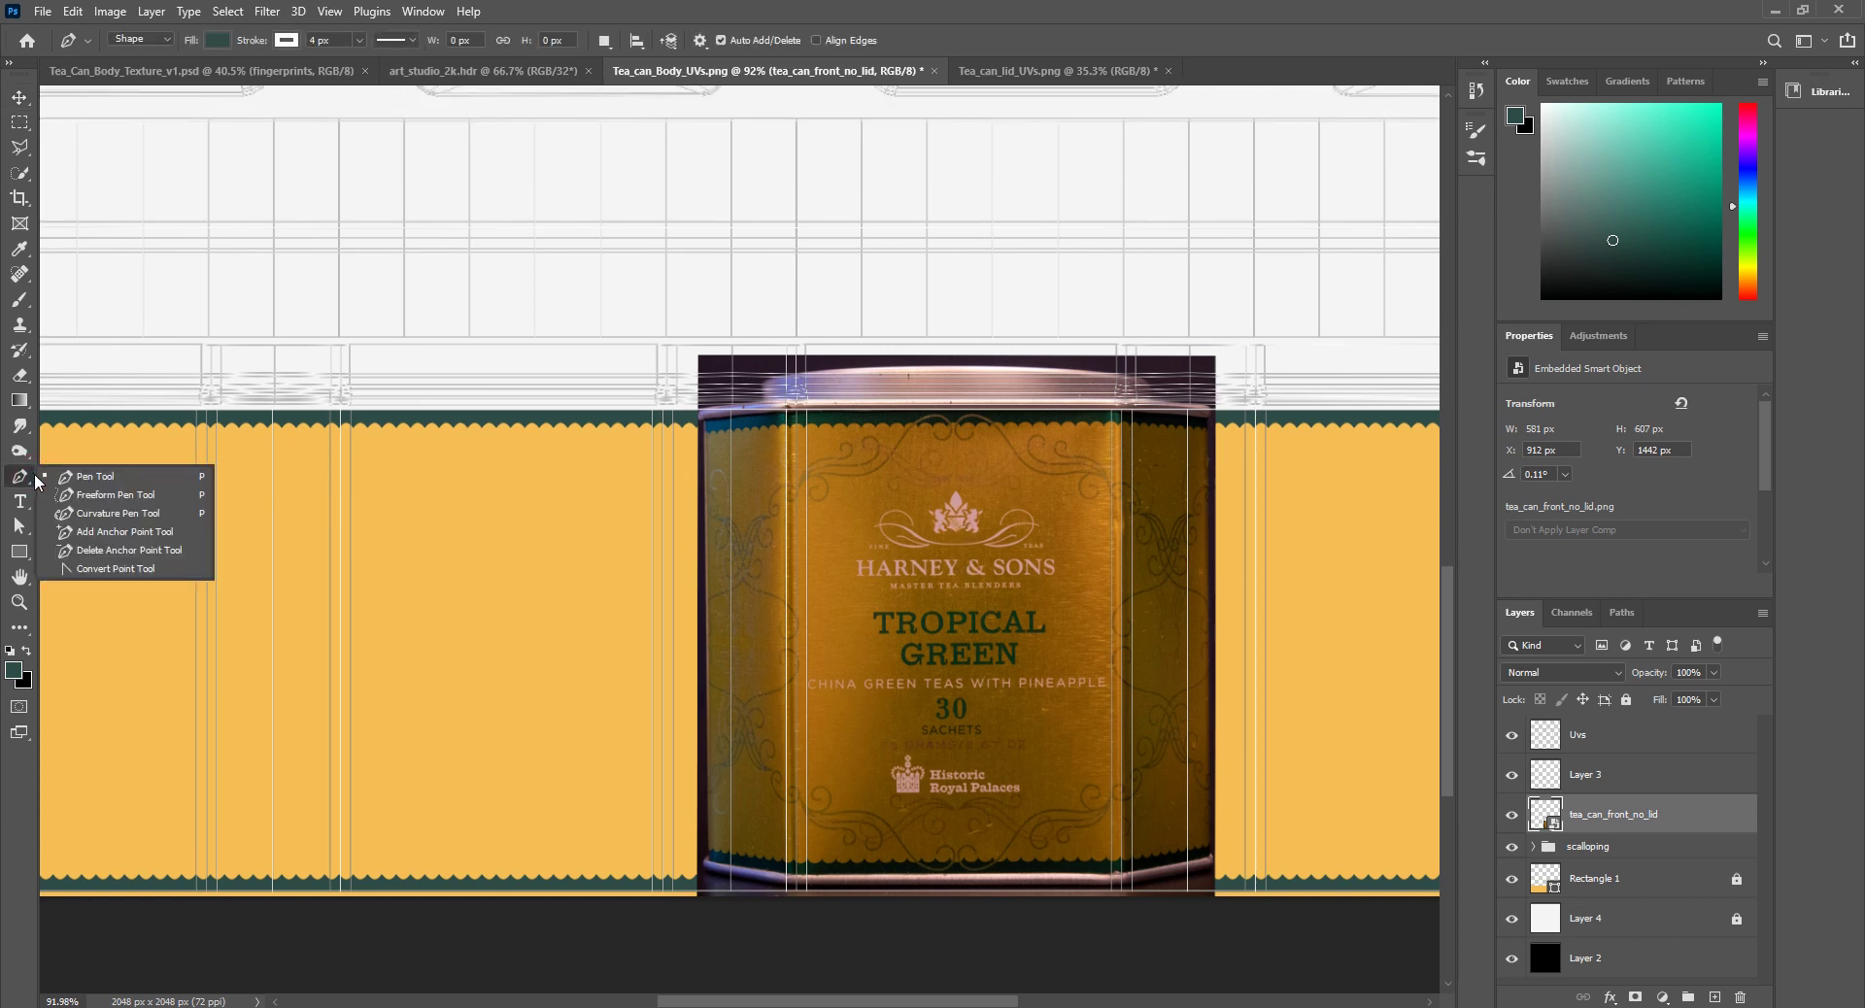
{"action": "left_click", "coordinate": [123, 516]}
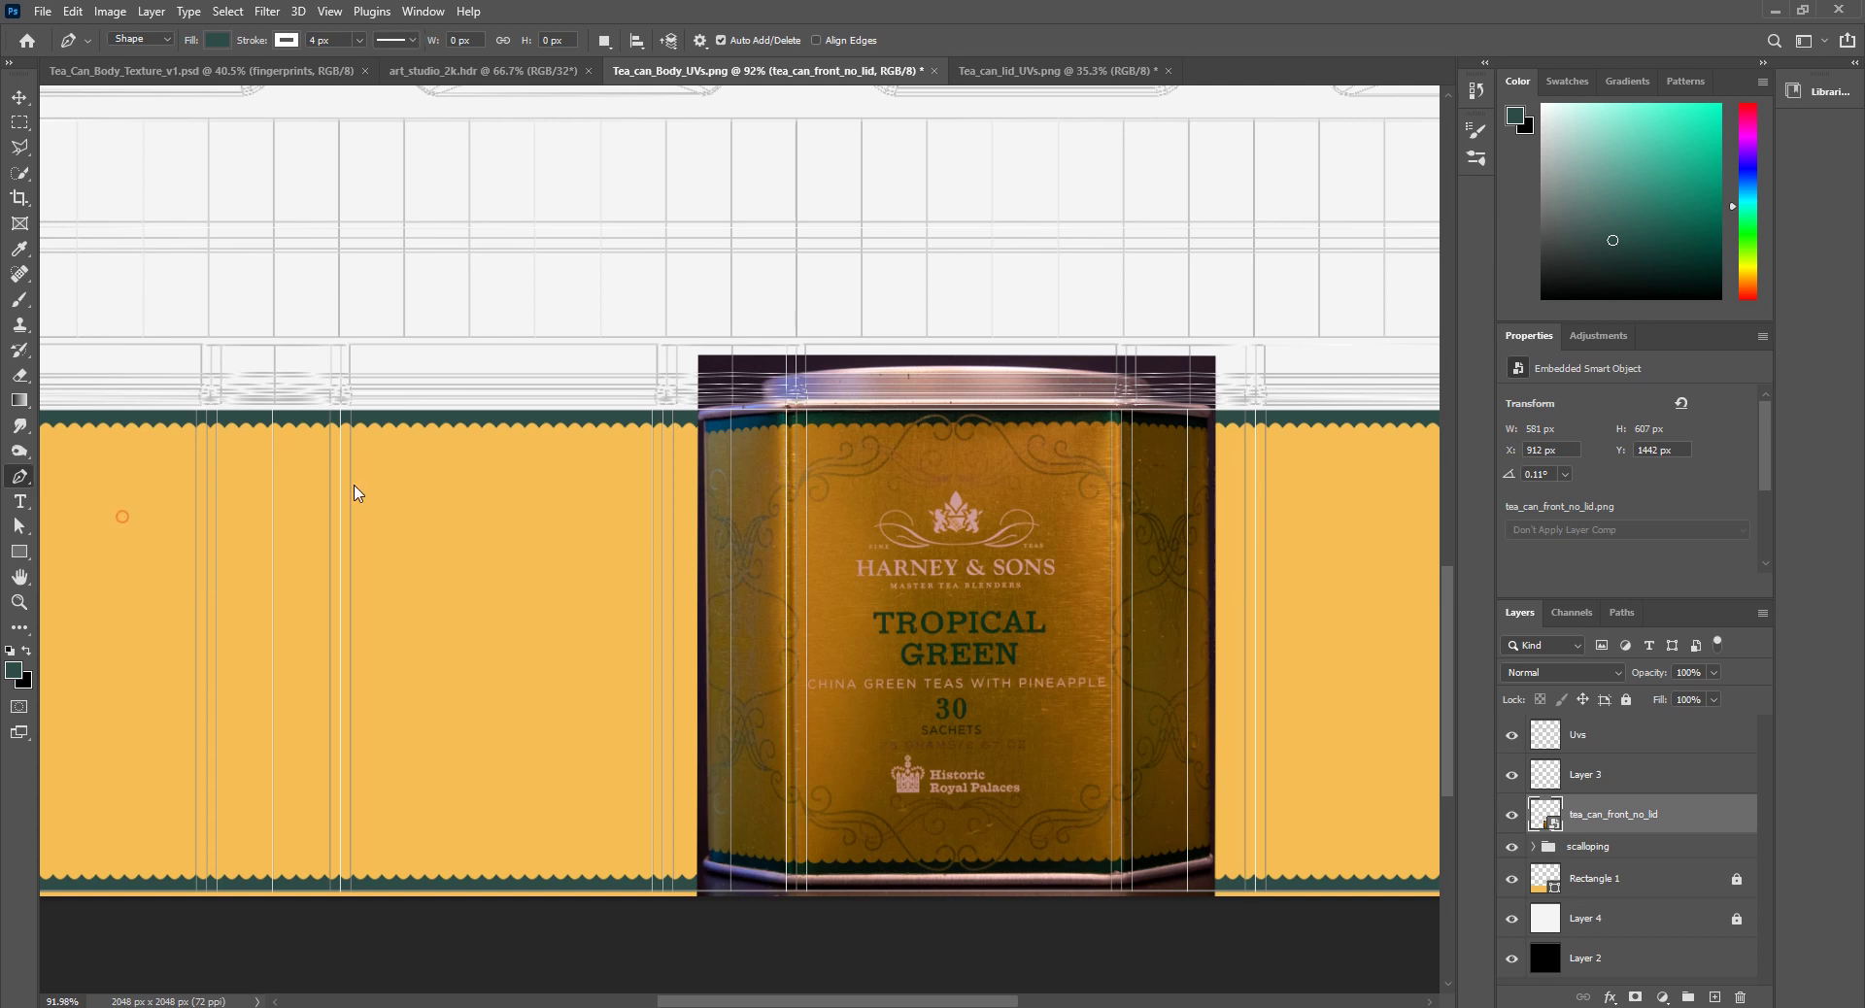
{"action": "left_click", "coordinate": [1713, 997]}
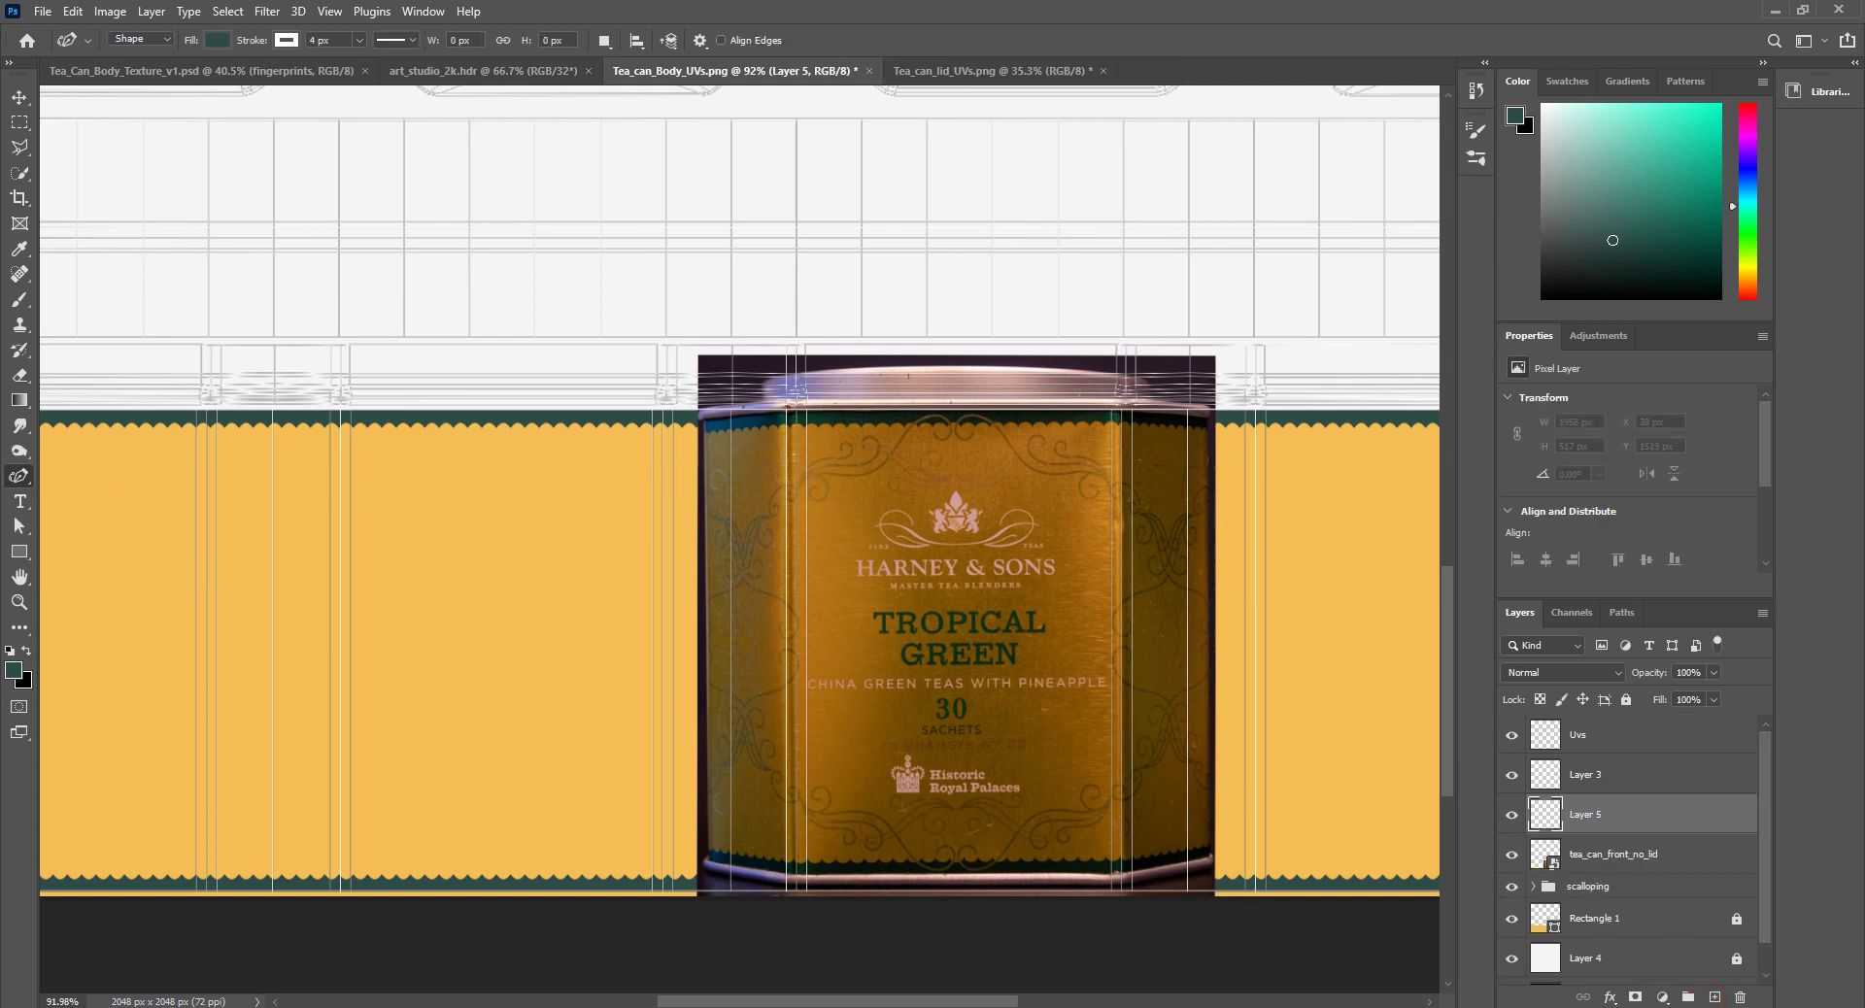
{"action": "scroll", "coordinate": [553, 446], "scroll_direction": "up", "scroll_amount": 3, "text": "alt"}
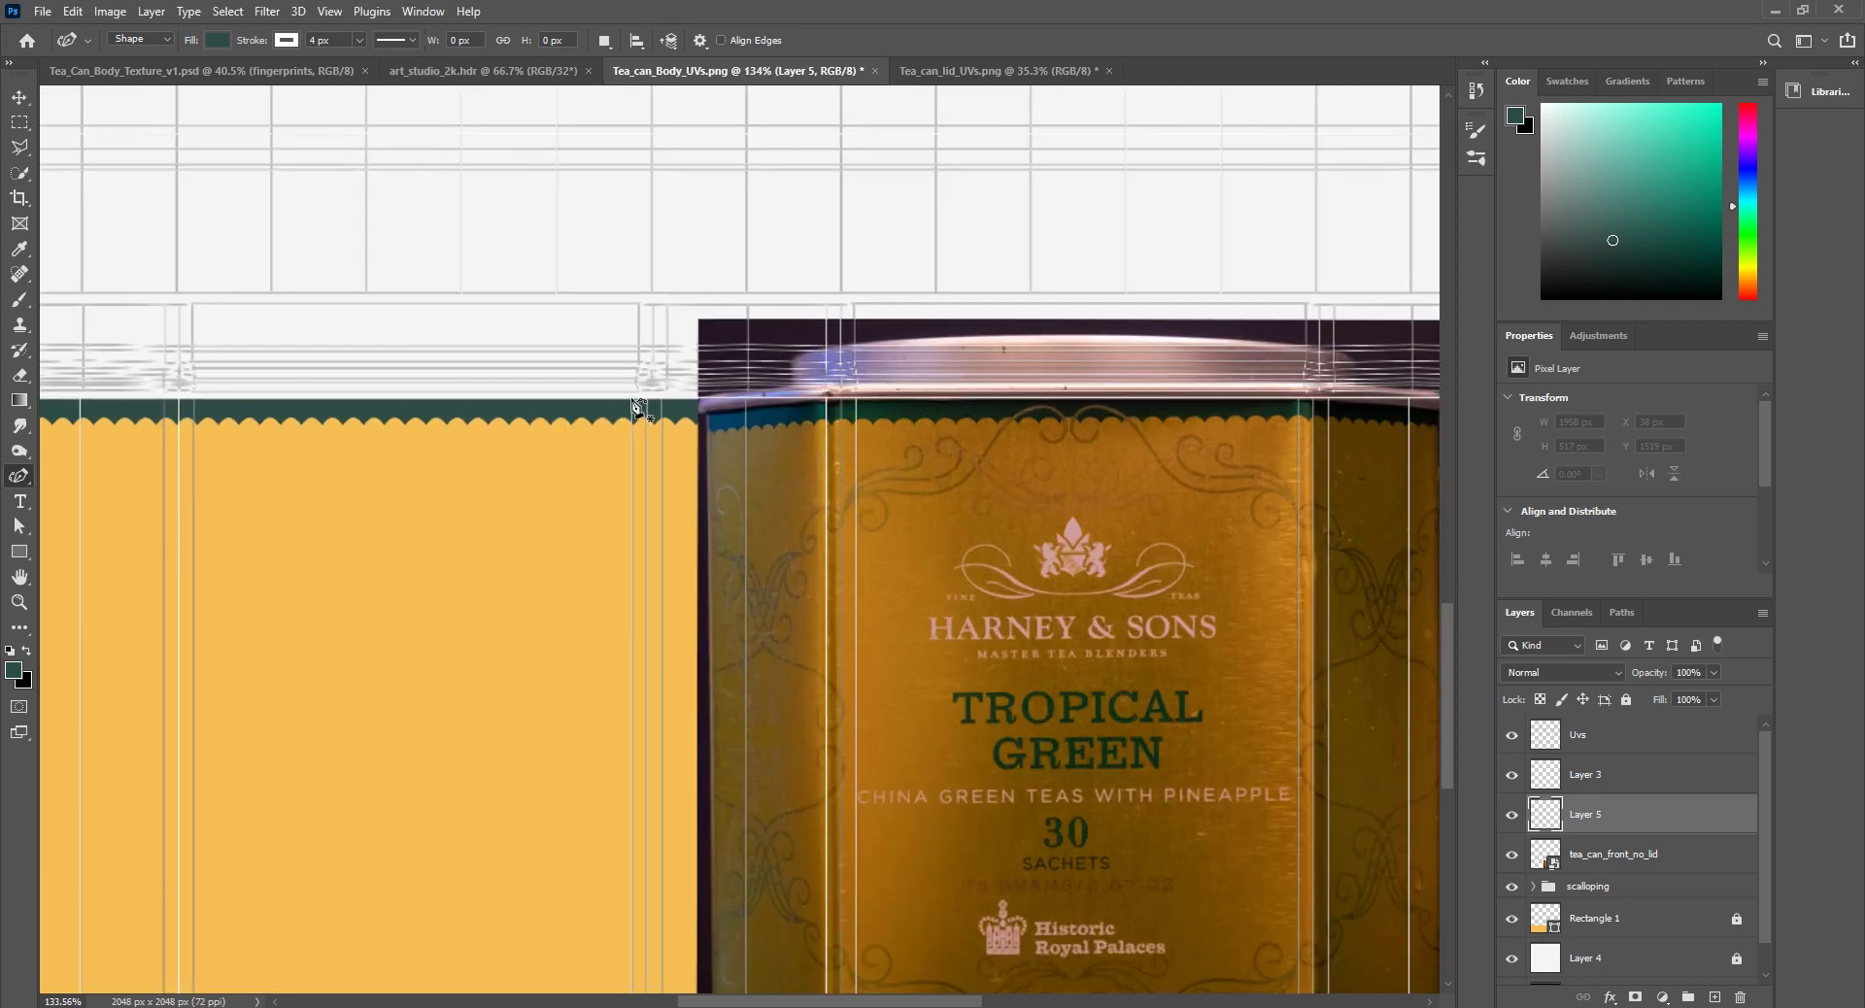
{"action": "left_click", "coordinate": [287, 40]}
{"action": "left_click", "coordinate": [174, 84]}
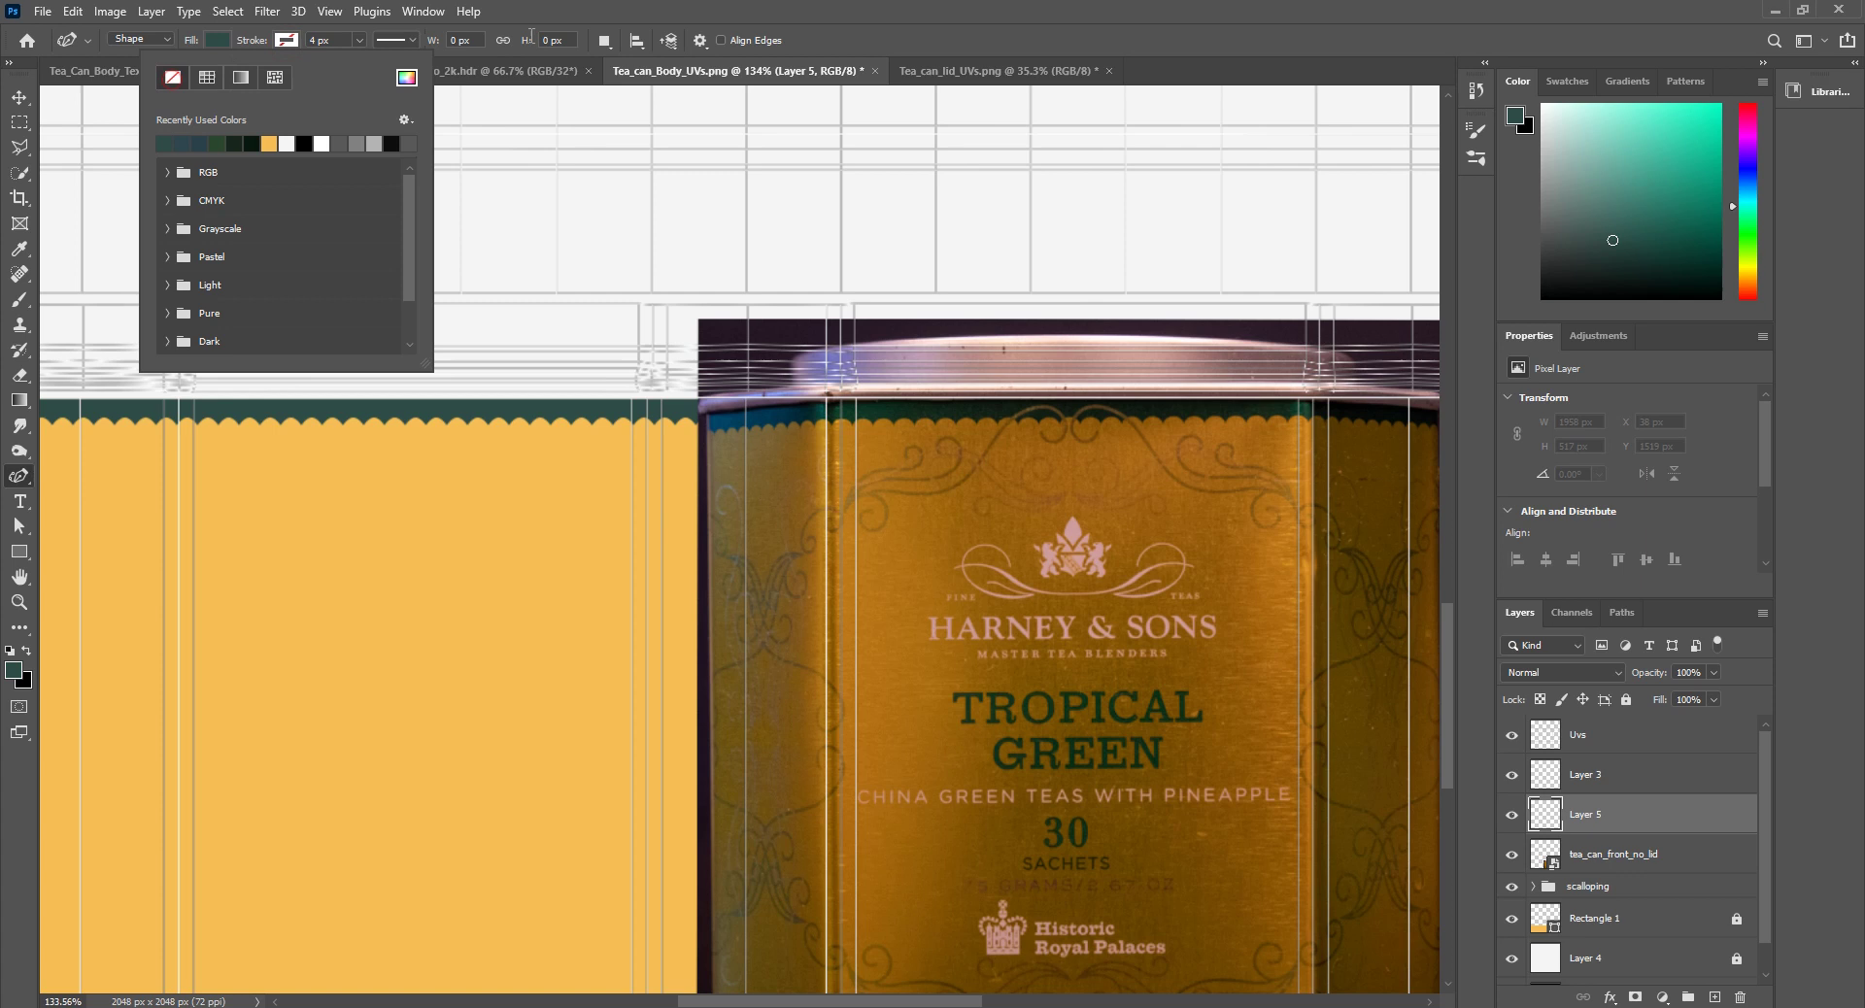
{"action": "left_click", "coordinate": [603, 14]}
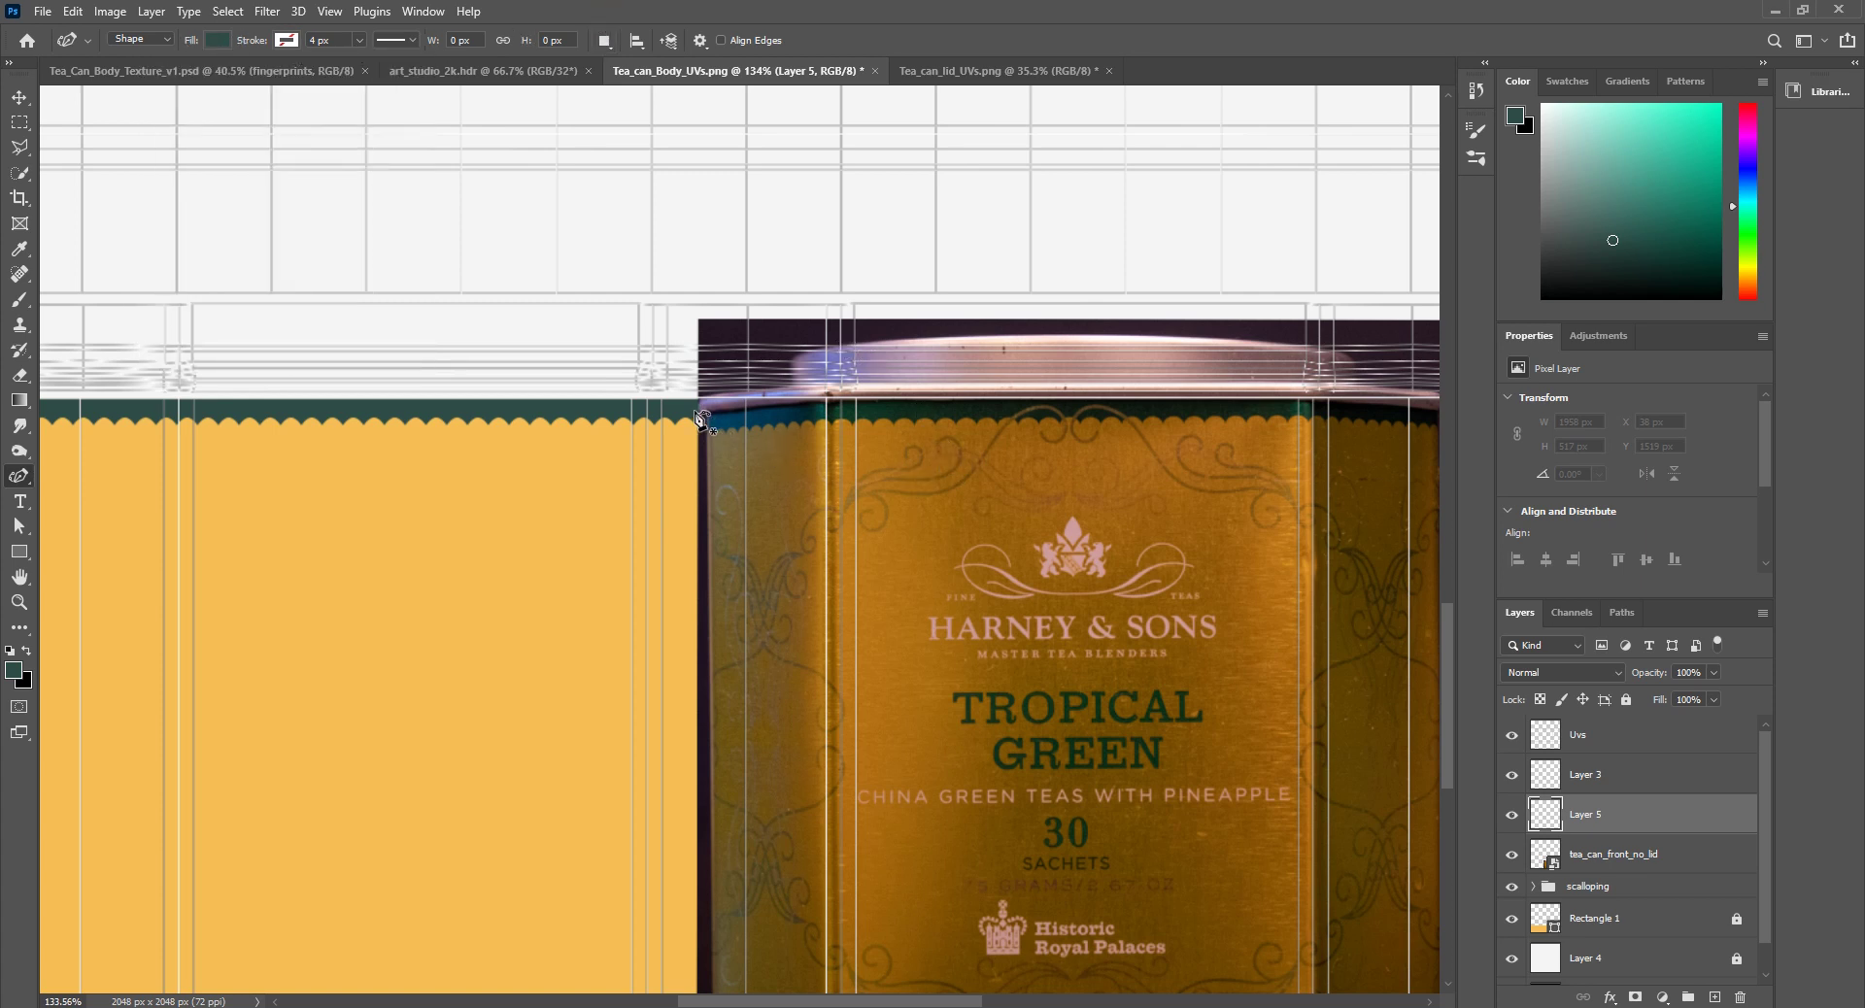
Step: Change the foreground colour to a lighter, medium green for the can's ornamental lines
{"action": "left_click", "coordinate": [1613, 241]}
{"action": "left_click", "coordinate": [1736, 219]}
{"action": "left_click", "coordinate": [1630, 239]}
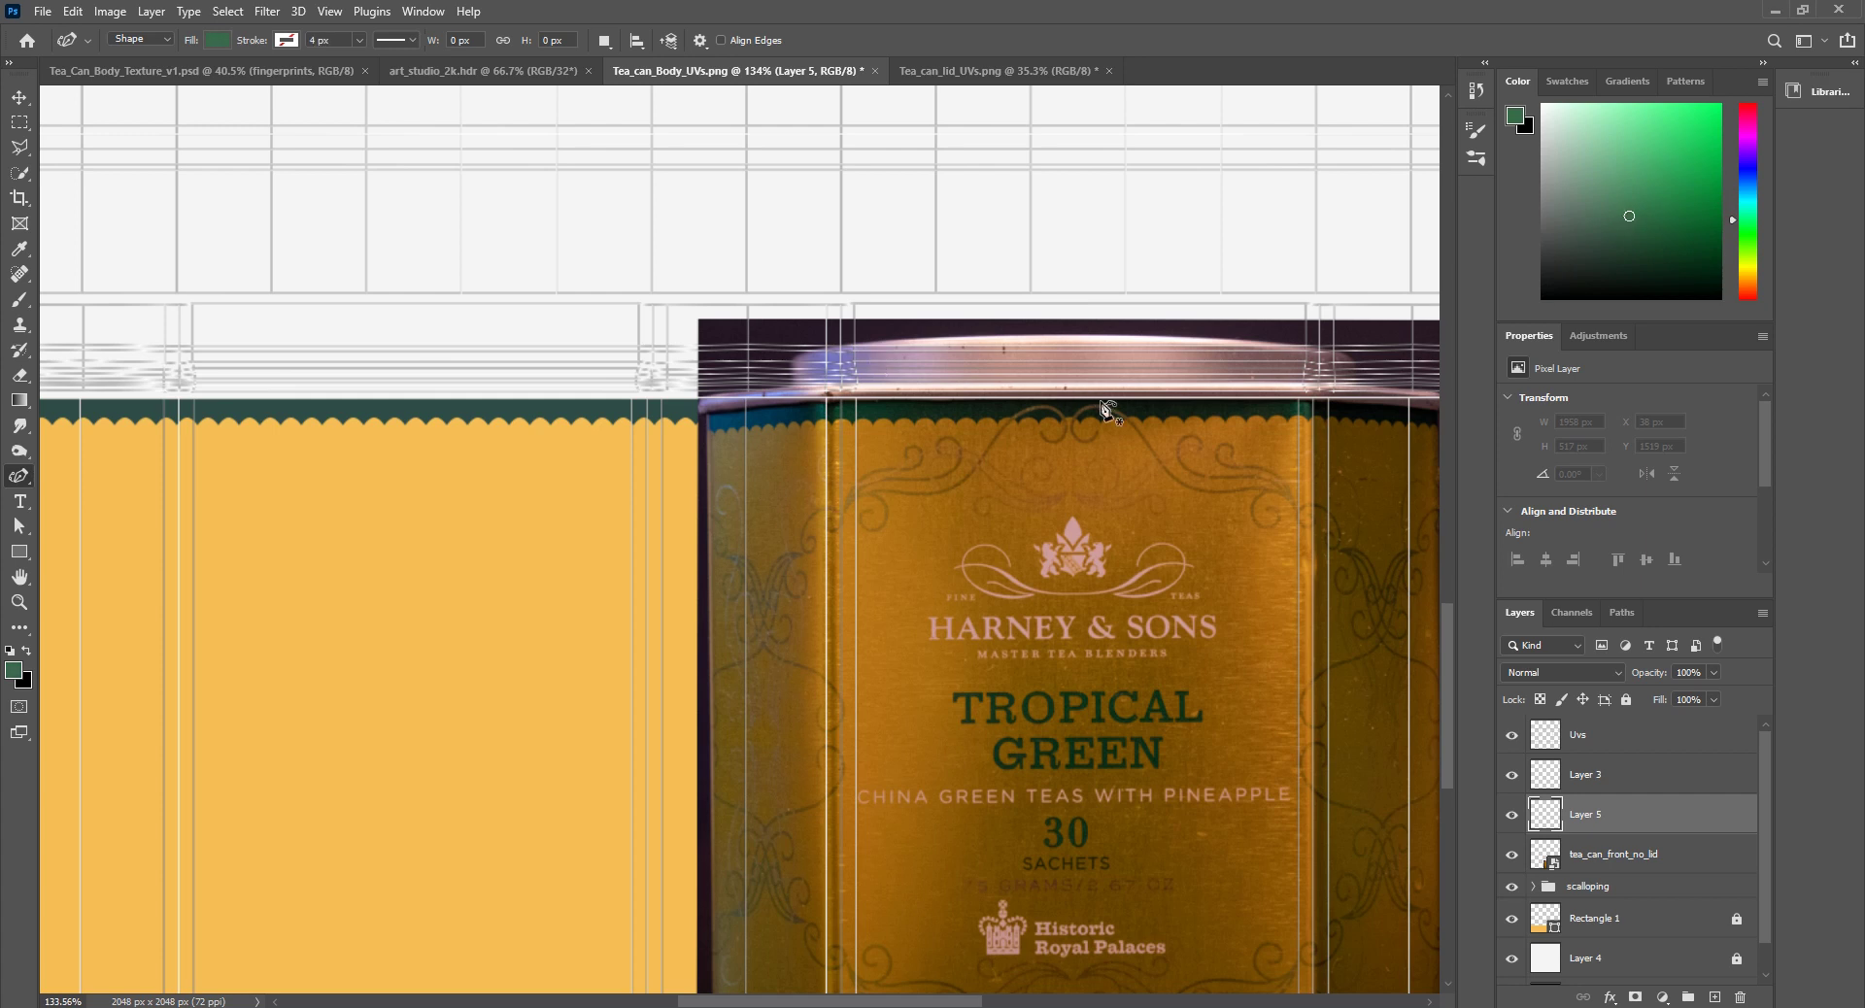
{"action": "left_click", "coordinate": [1616, 209]}
{"action": "scroll", "coordinate": [1117, 456], "scroll_direction": "up", "scroll_amount": 3, "text": "alt"}
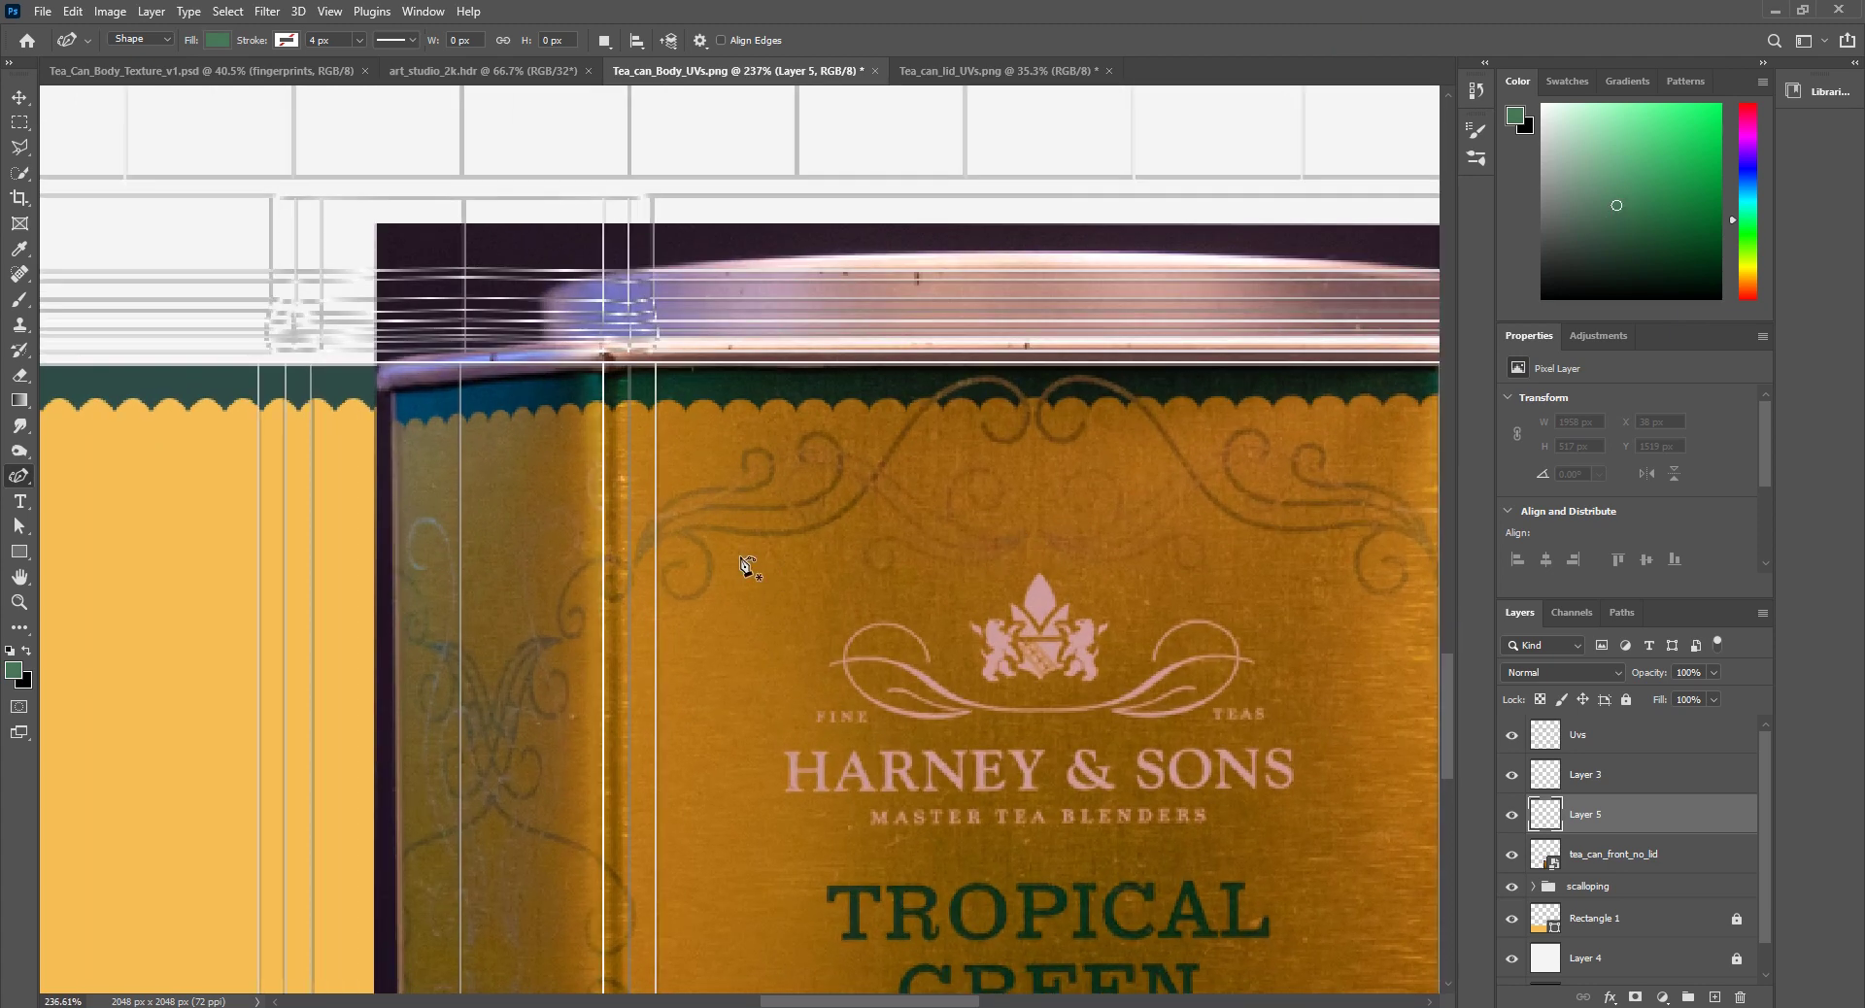
Step: Start tracing the small curl at the ornament's left end and give the path no fill and a green stroke
{"action": "left_click", "coordinate": [636, 565]}
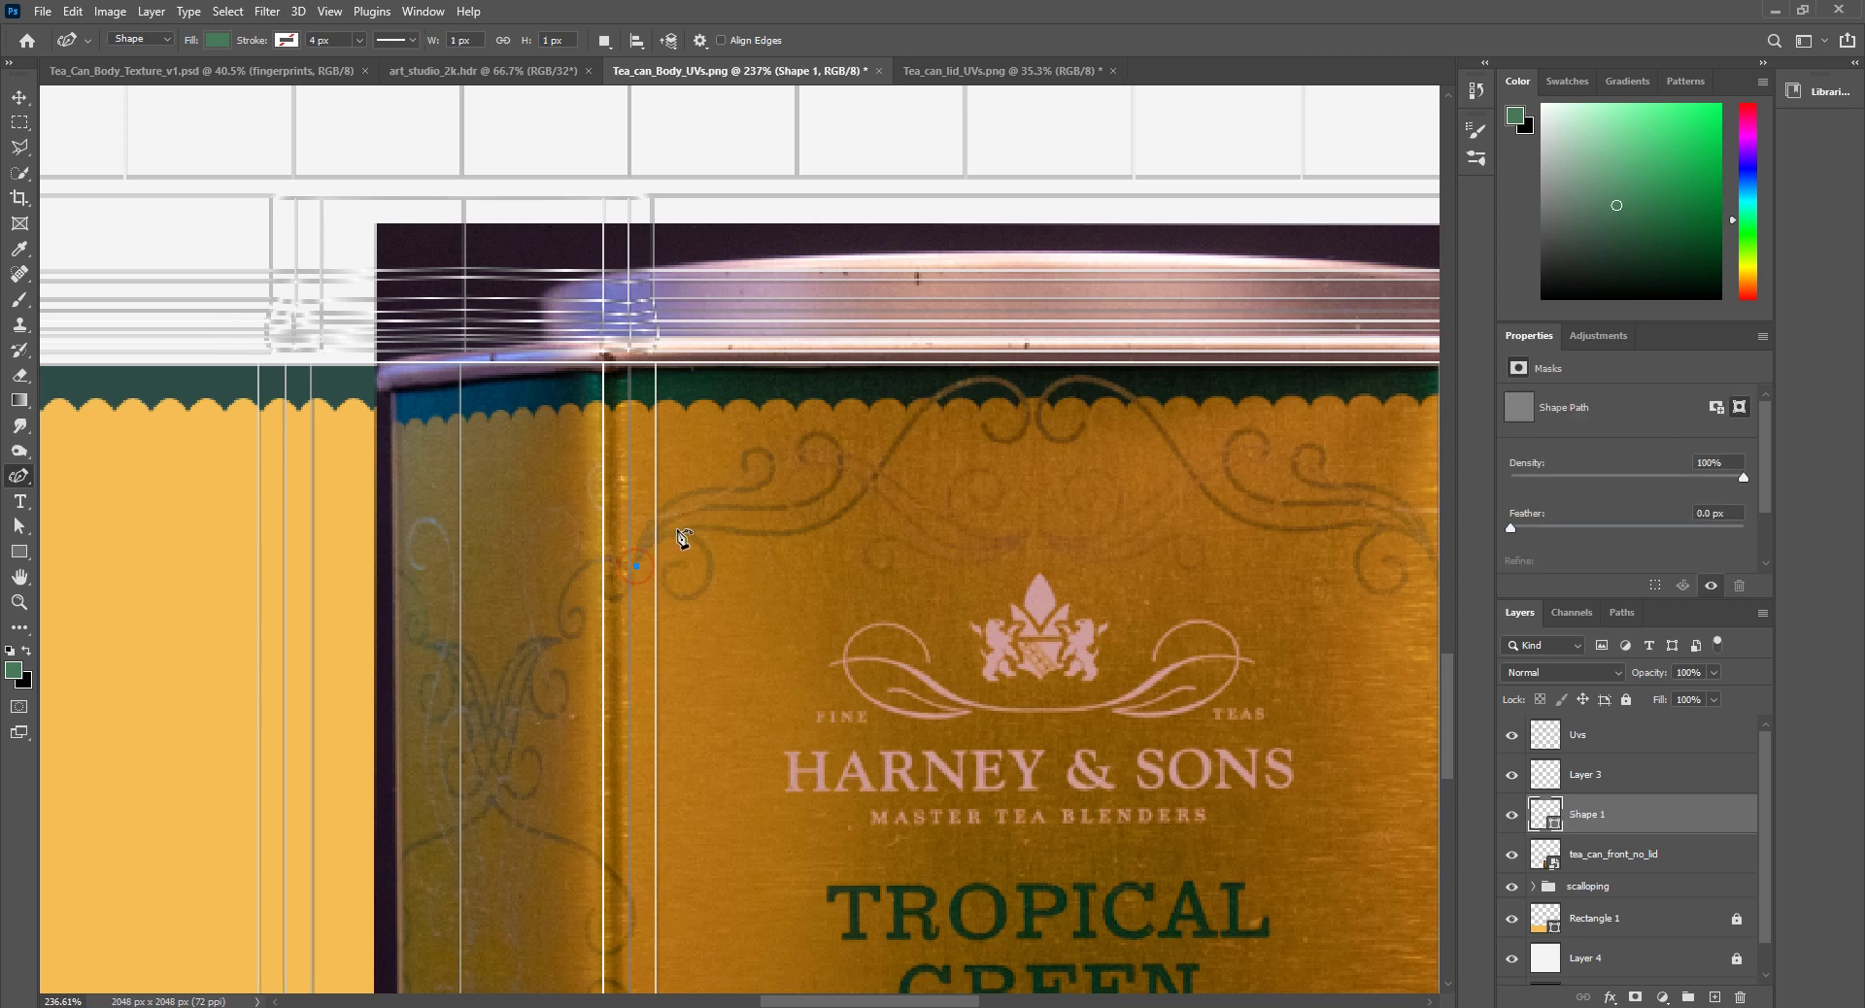
{"action": "left_click", "coordinate": [676, 533]}
{"action": "left_click", "coordinate": [707, 552]}
{"action": "left_click", "coordinate": [219, 42]}
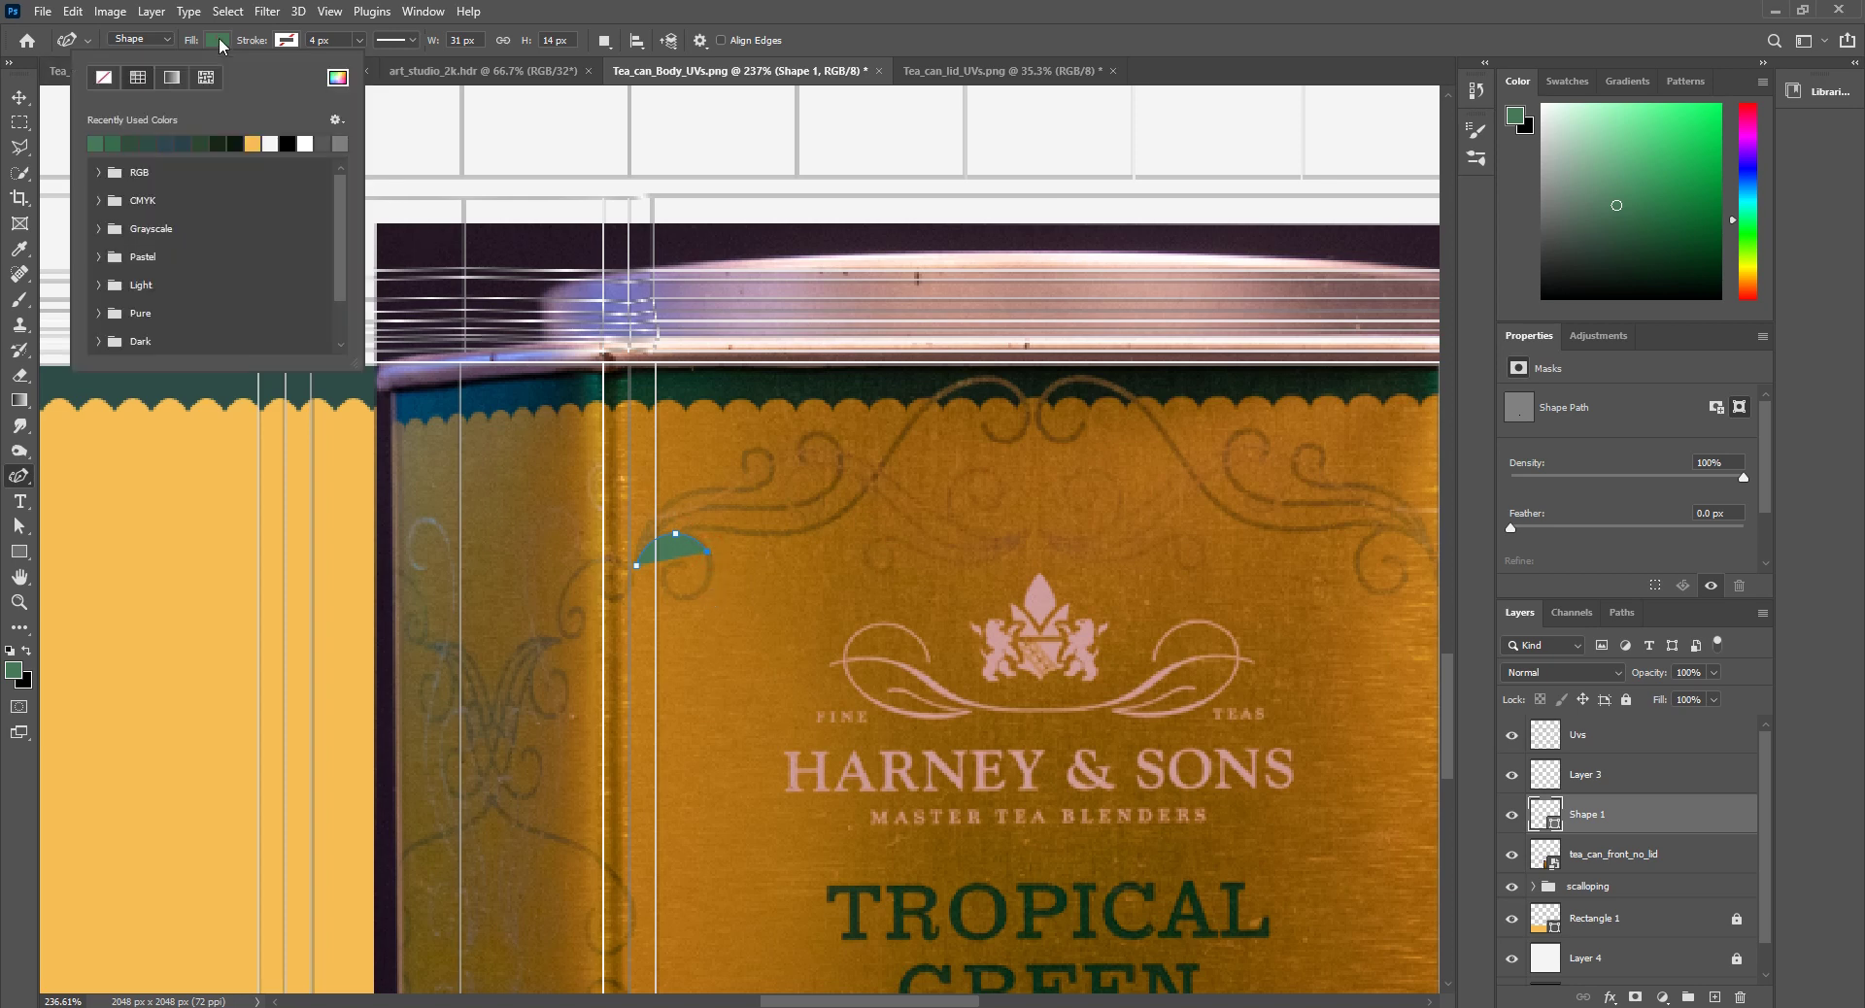
{"action": "left_click", "coordinate": [101, 79]}
{"action": "left_click", "coordinate": [288, 40]}
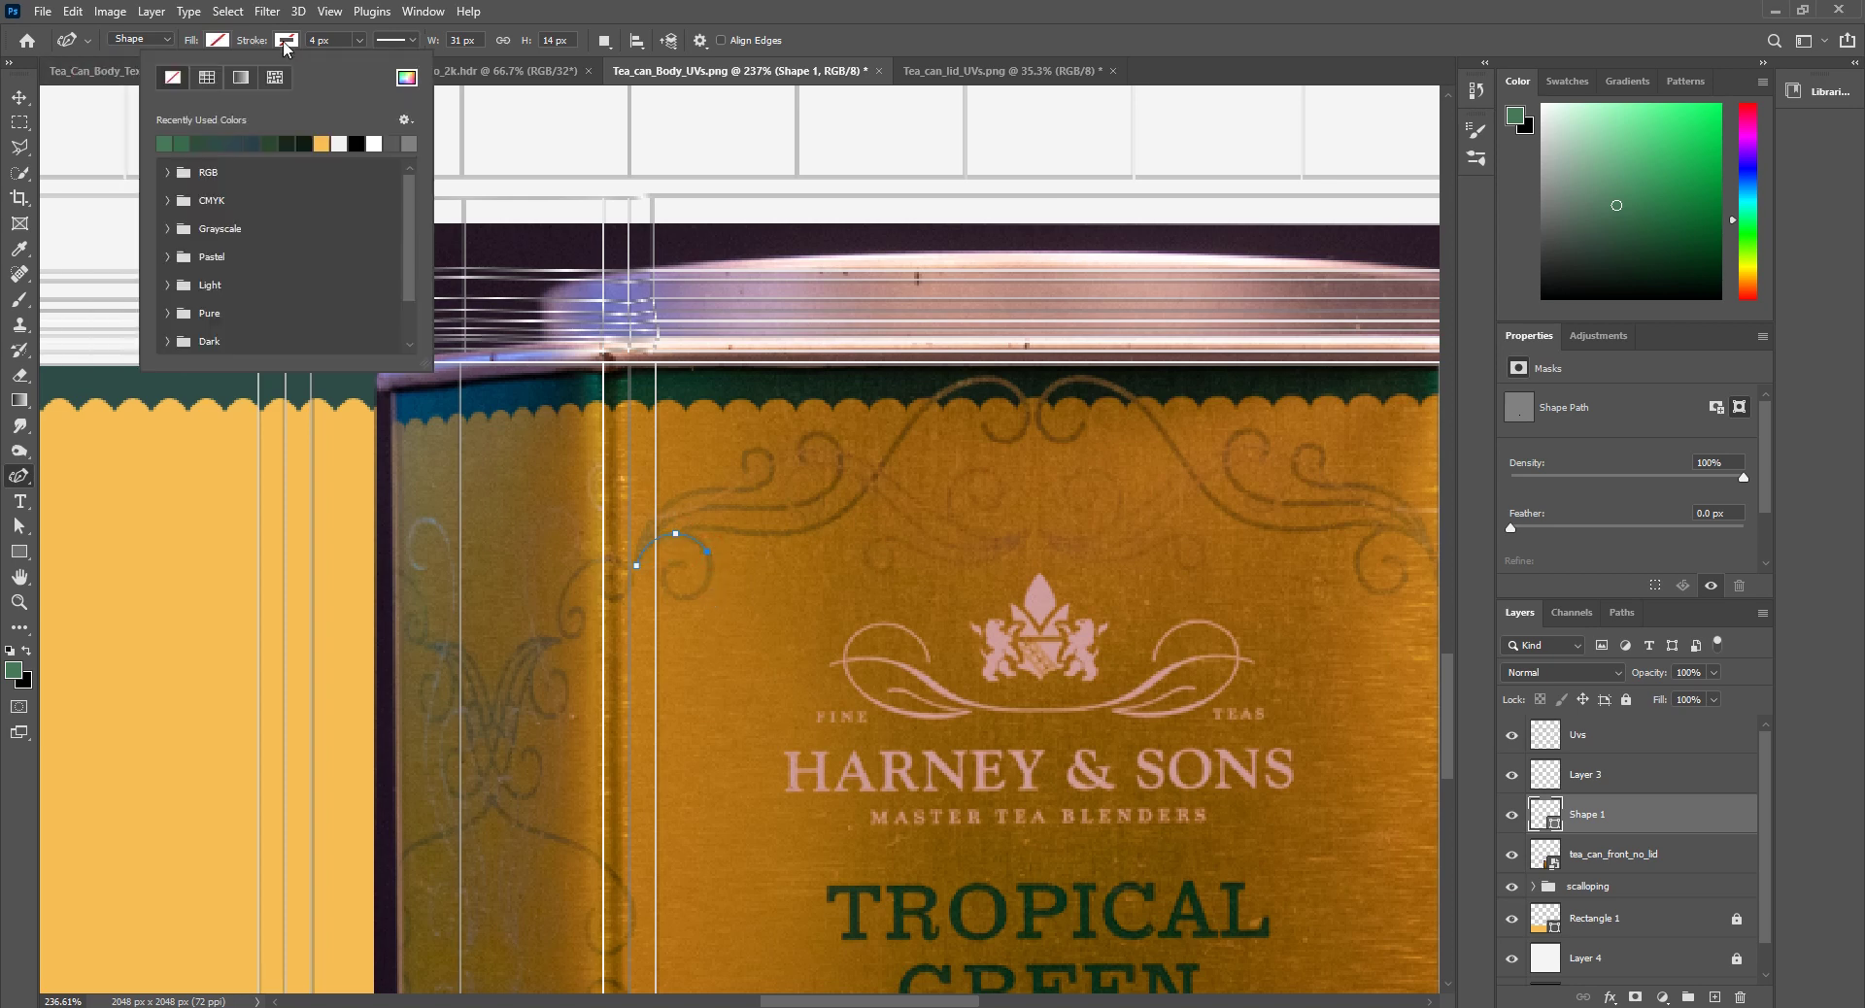
{"action": "left_click", "coordinate": [166, 141]}
{"action": "left_click", "coordinate": [166, 141]}
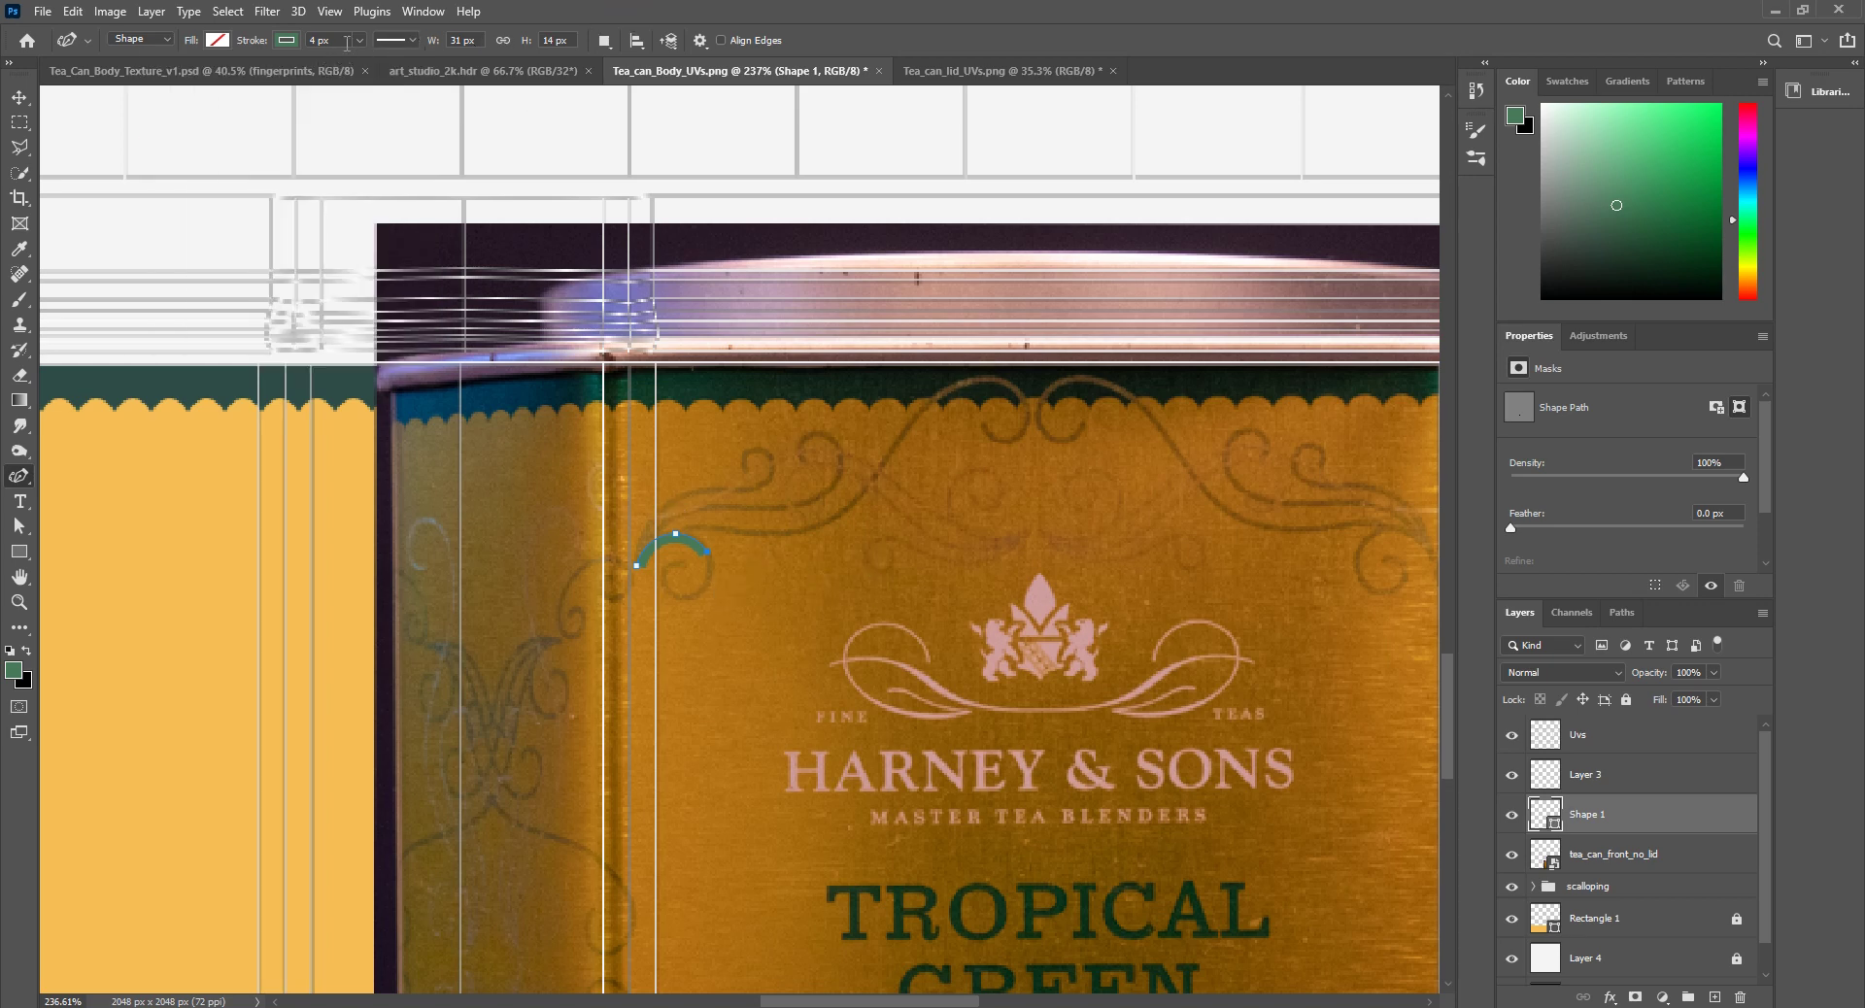
Step: Set the curl path's solid stroke to round caps and inside alignment
{"action": "left_click", "coordinate": [411, 41]}
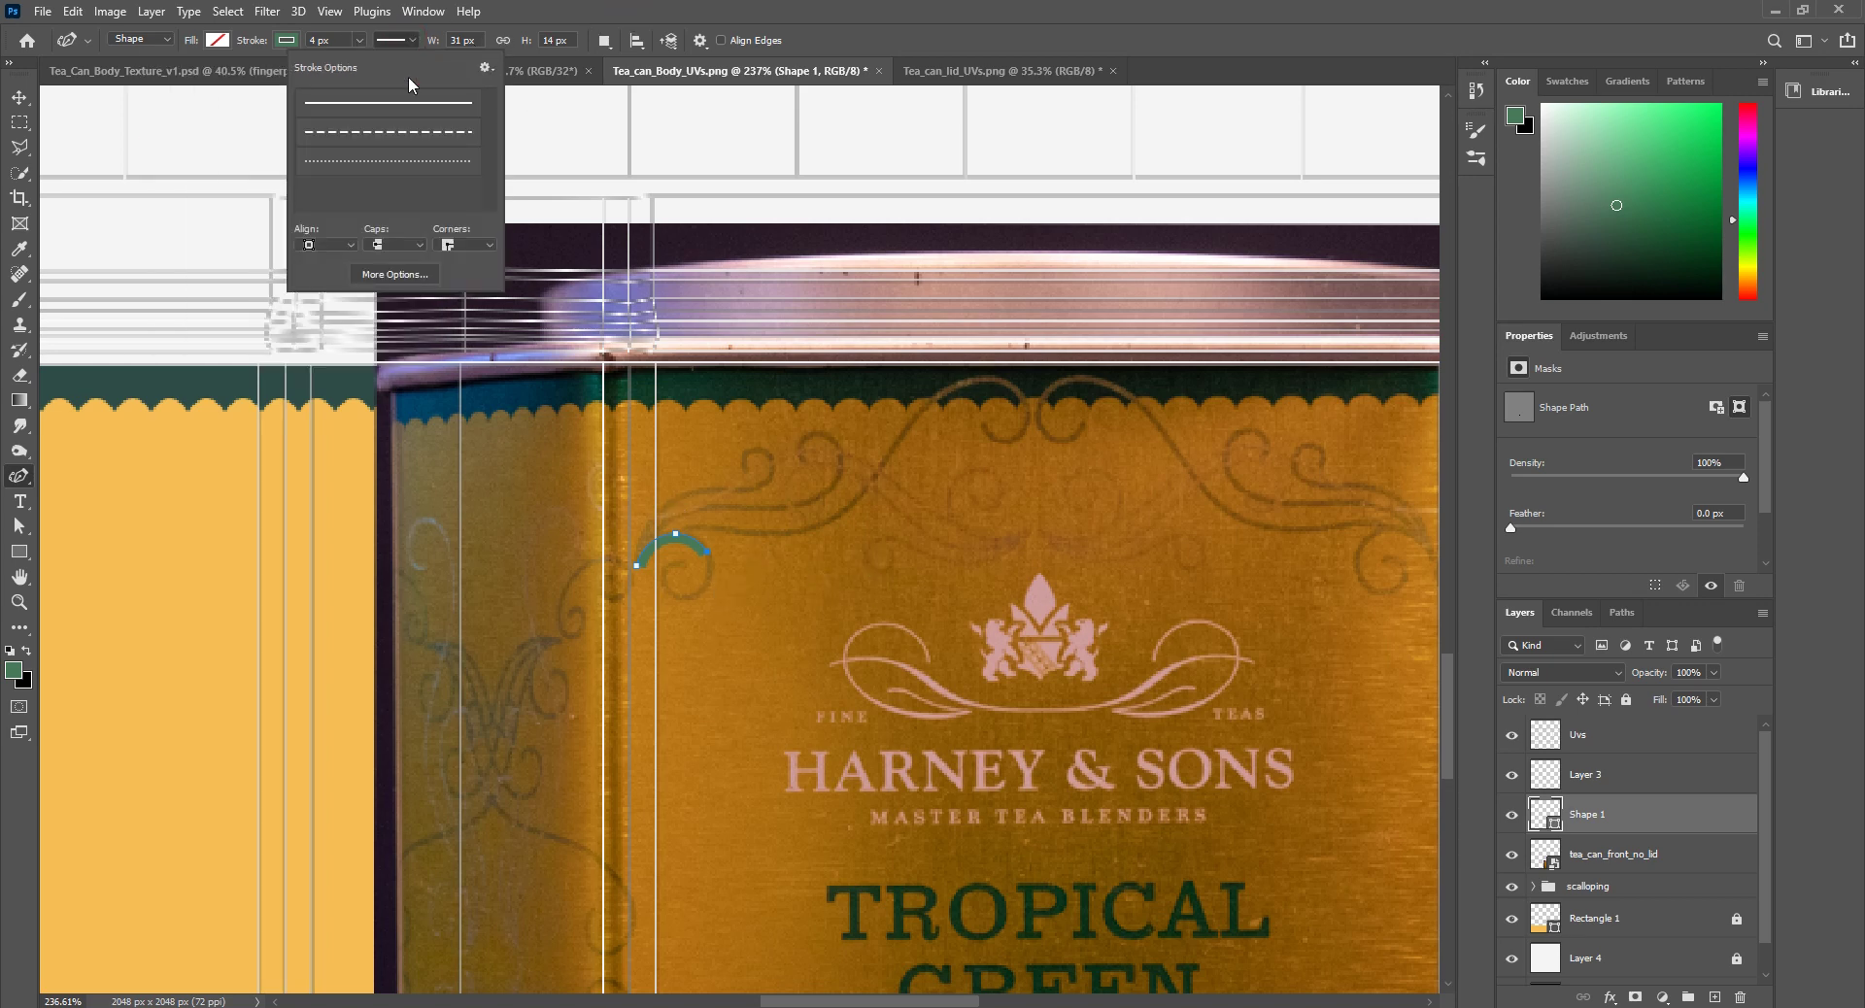
{"action": "left_click", "coordinate": [403, 246]}
{"action": "left_click", "coordinate": [393, 276]}
{"action": "left_click", "coordinate": [350, 246]}
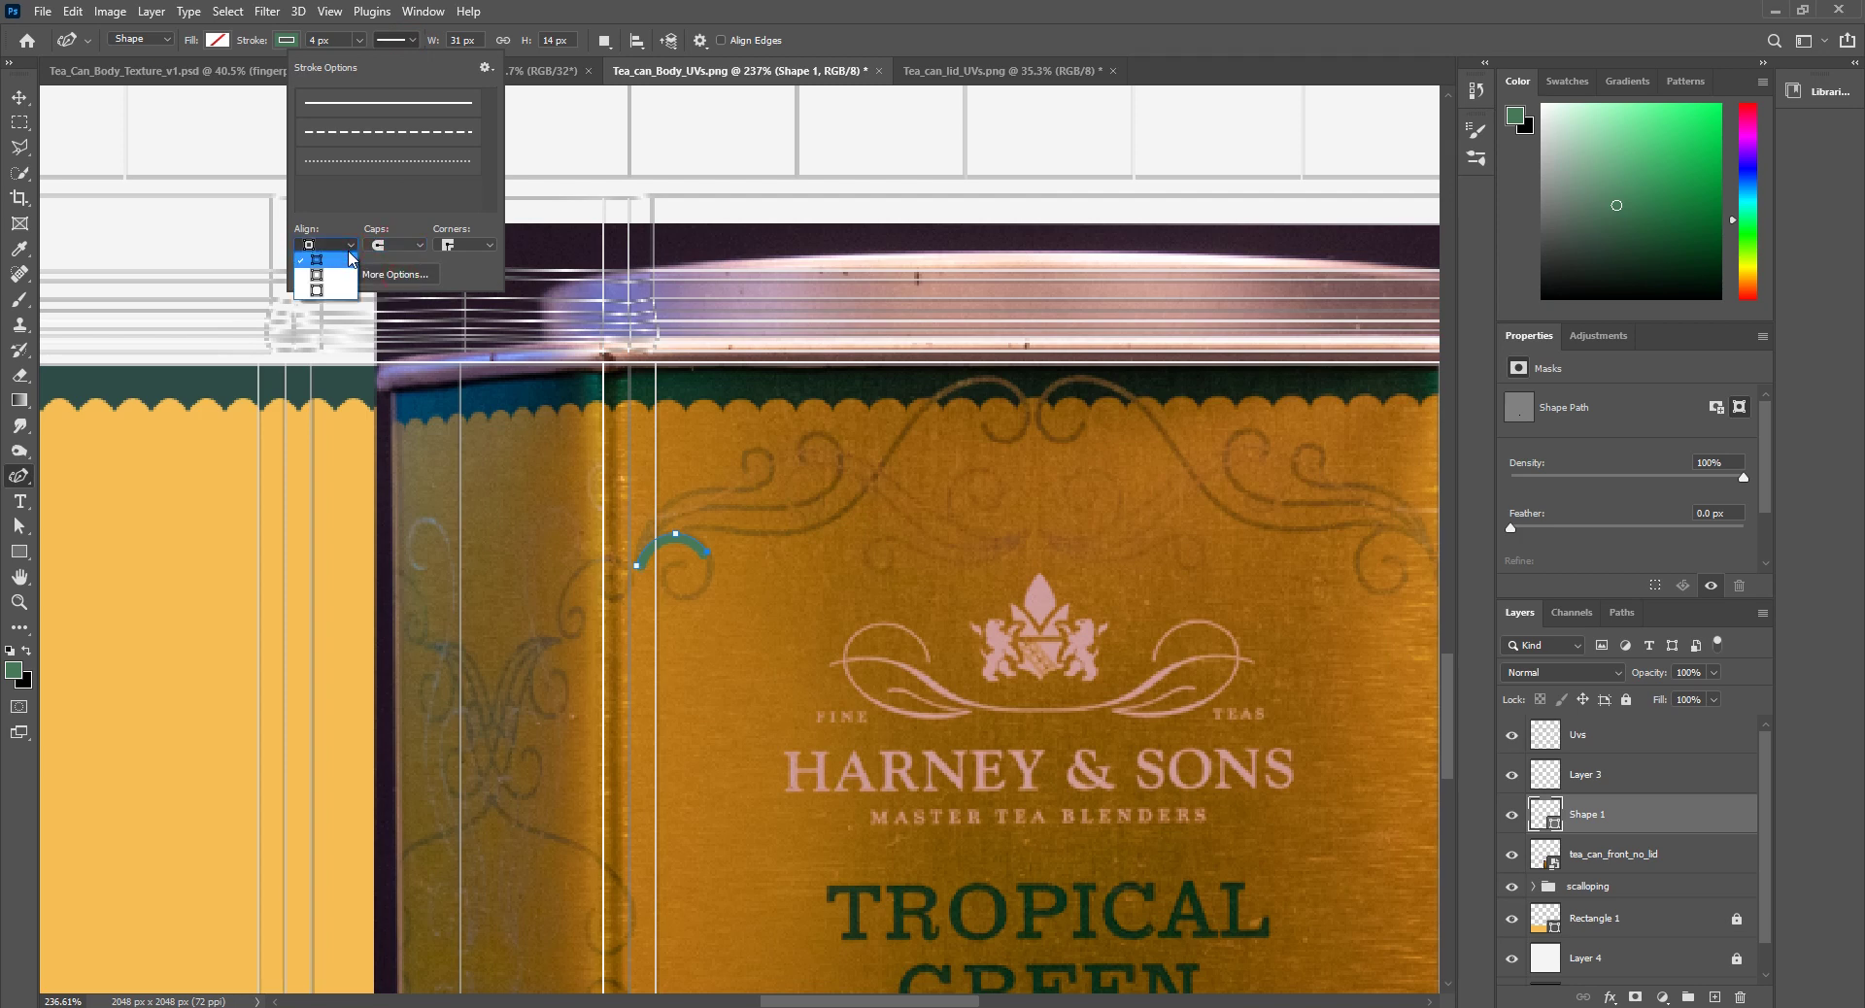
{"action": "left_click", "coordinate": [350, 260]}
{"action": "left_click", "coordinate": [787, 10]}
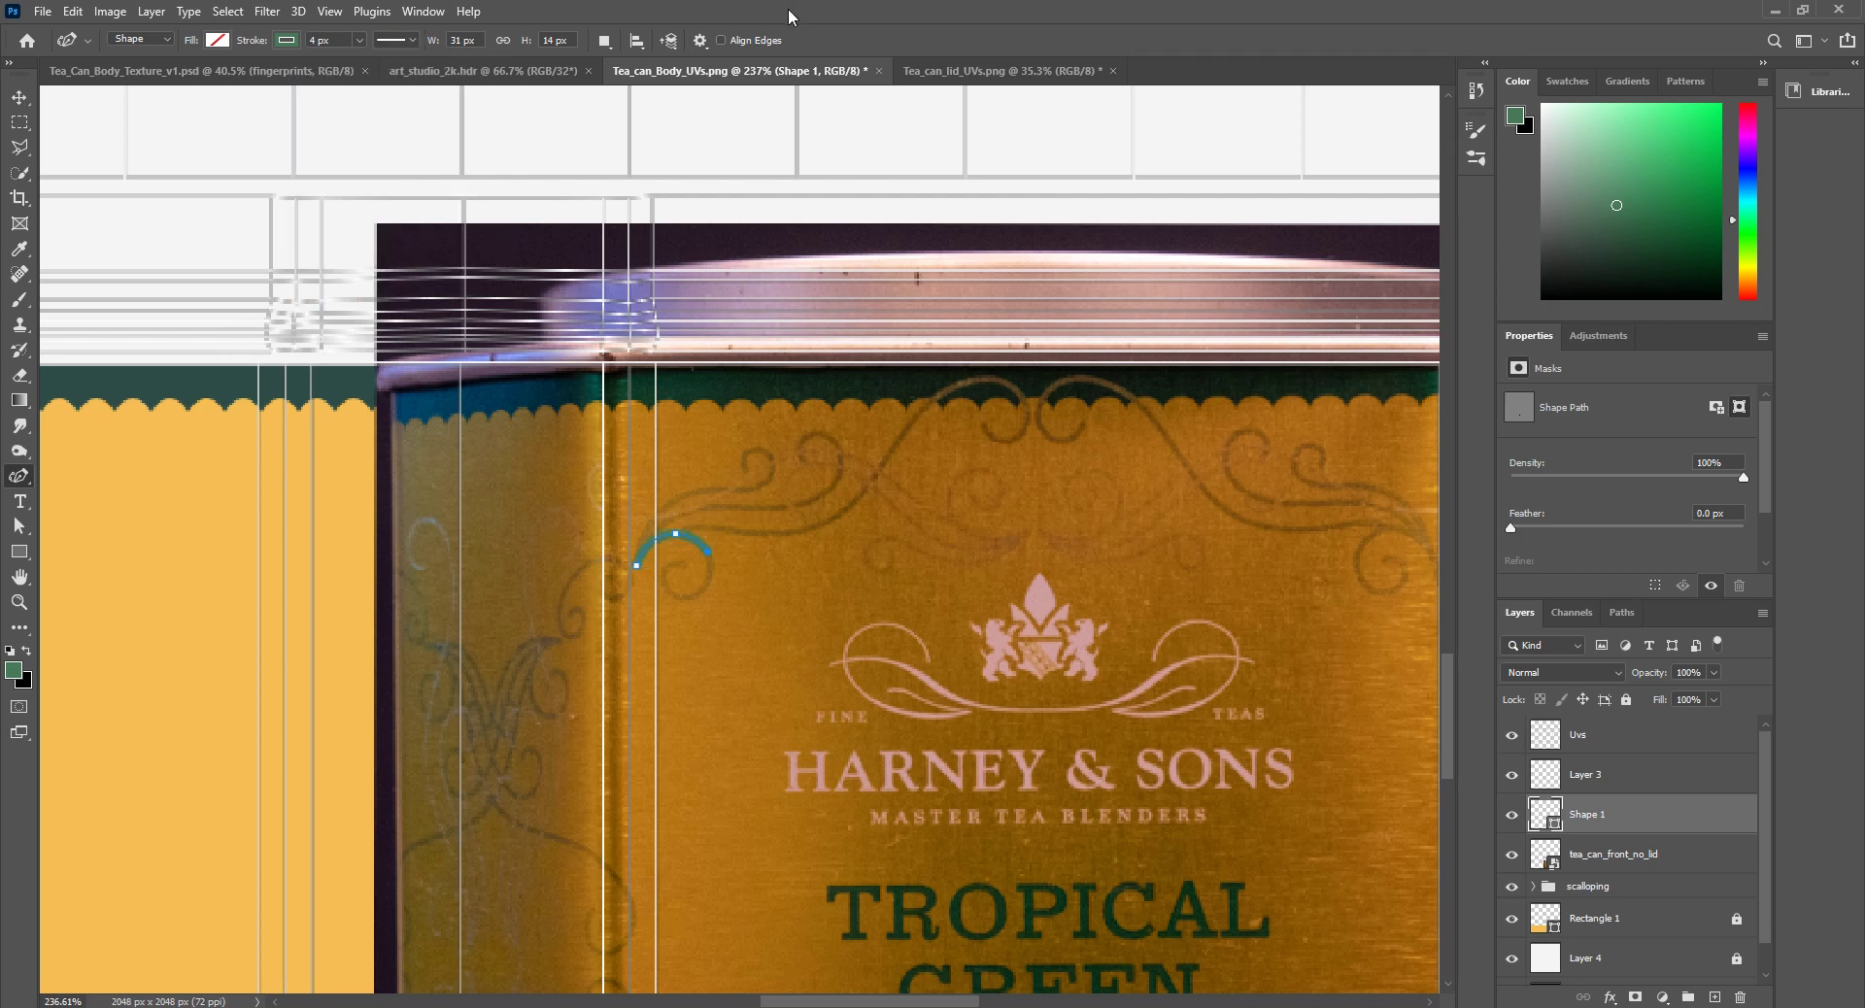
Step: Finish the small lower curl and trace the short scroll branch above it as a separate path ending in its own curl
{"action": "mouse_move", "coordinate": [715, 592]}
{"action": "left_mouse_down"}
{"action": "mouse_move", "coordinate": [687, 603]}
{"action": "mouse_move", "coordinate": [664, 580]}
{"action": "mouse_move", "coordinate": [701, 573]}
{"action": "left_mouse_up"}
{"action": "key", "text": "Escape"}
{"action": "left_click", "coordinate": [636, 563]}
{"action": "left_click", "coordinate": [688, 507]}
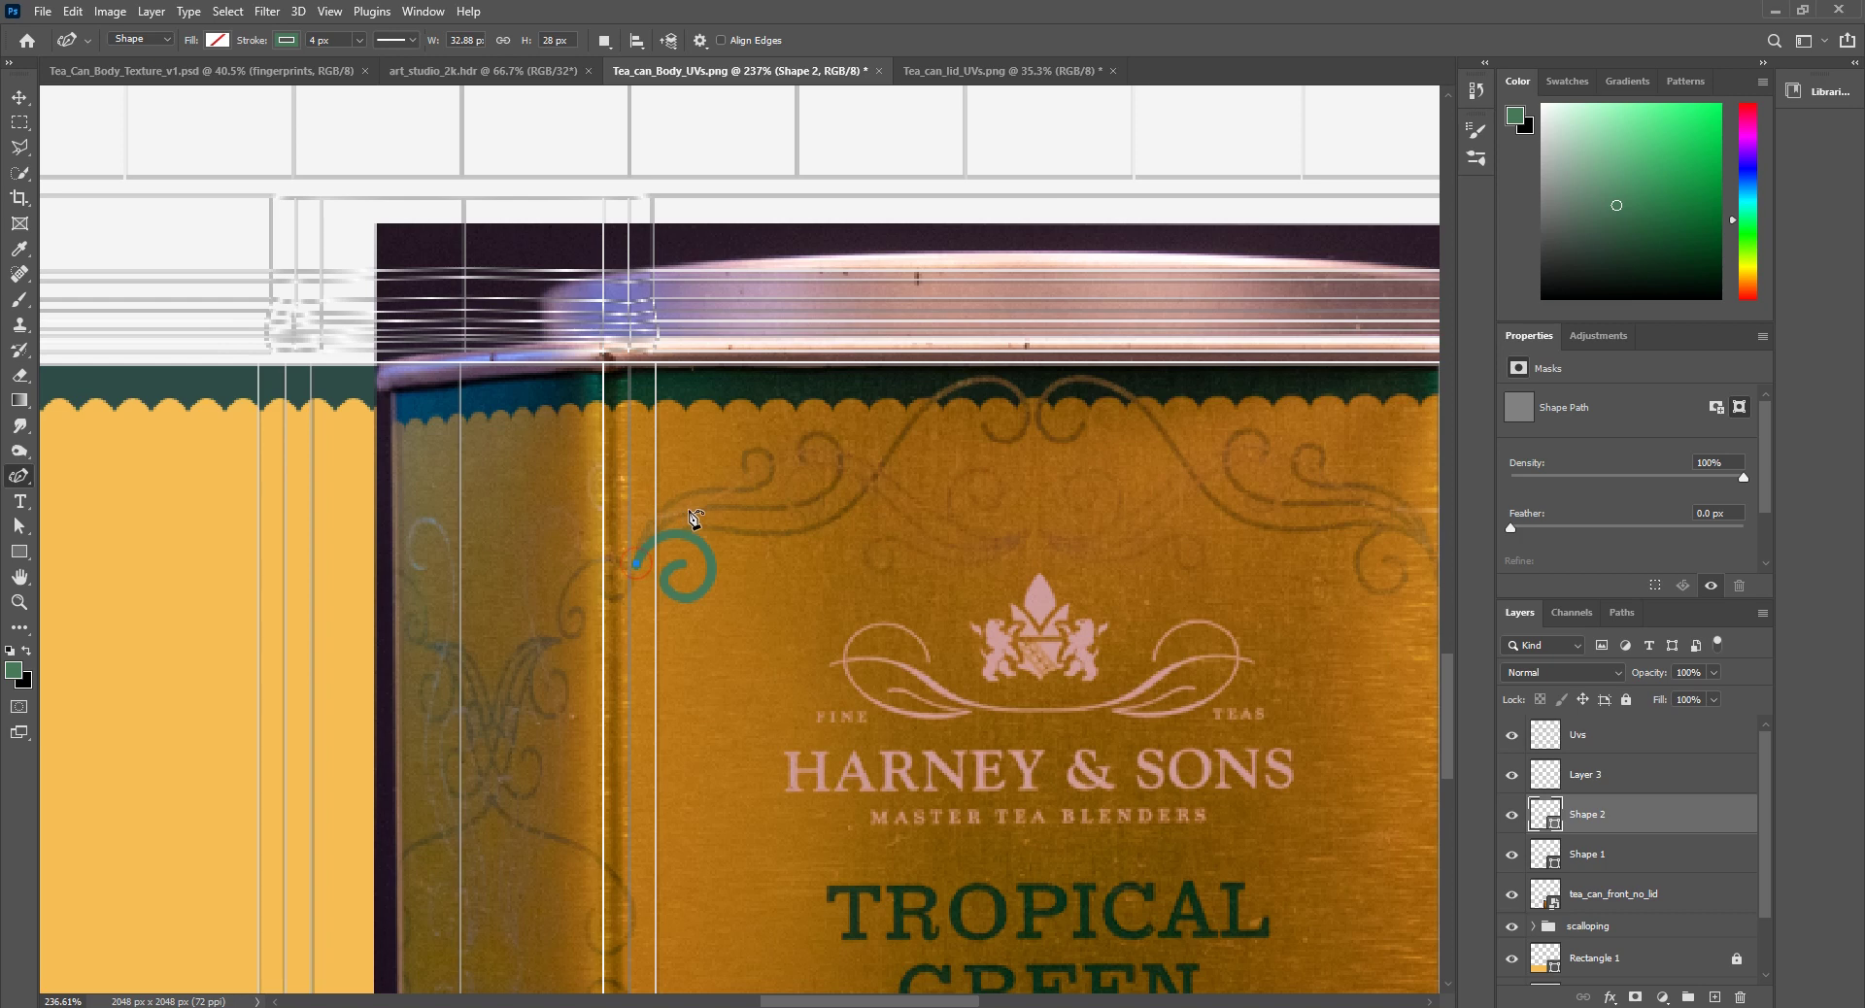
{"action": "left_click", "coordinate": [751, 508]}
{"action": "left_click", "coordinate": [794, 506]}
{"action": "left_click", "coordinate": [839, 483]}
{"action": "left_click", "coordinate": [839, 446]}
{"action": "left_click", "coordinate": [806, 432]}
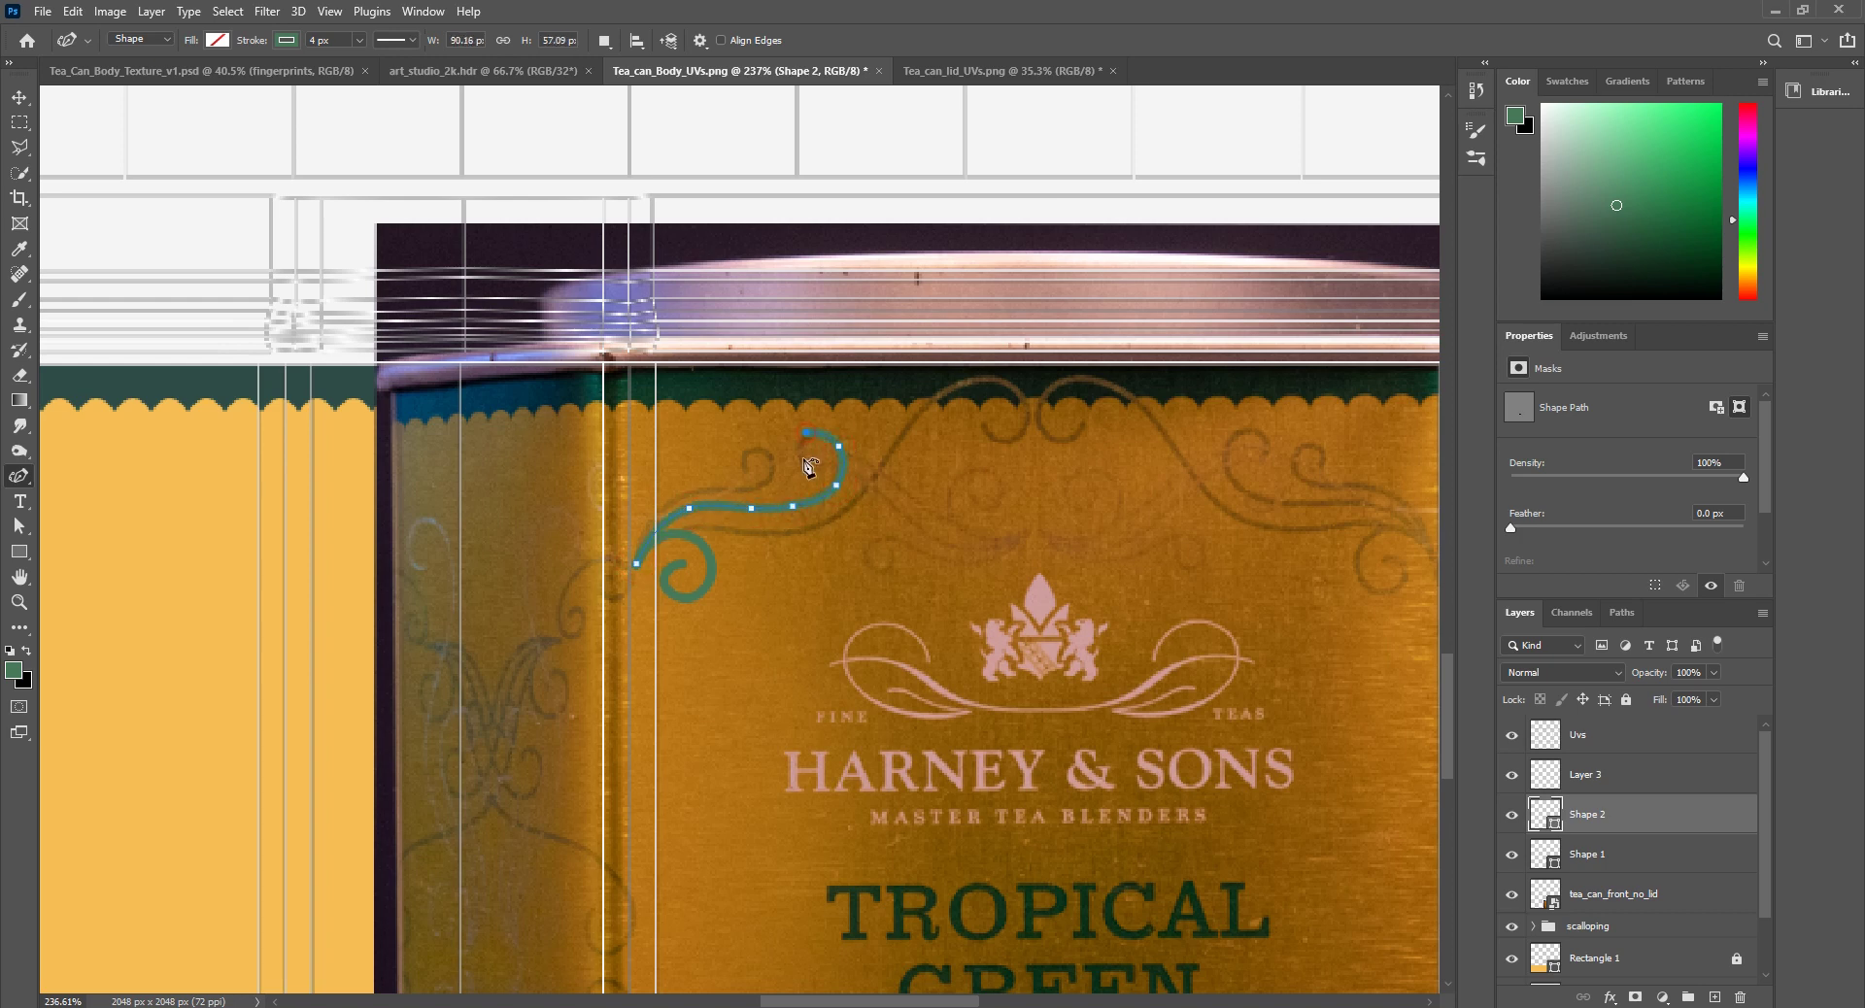
{"action": "left_click", "coordinate": [802, 458]}
{"action": "key", "text": "Escape"}
Step: Trace the long scroll line from the same starting point up to the curl at the label's top centre as a third path
{"action": "left_click", "coordinate": [636, 564]}
{"action": "left_click", "coordinate": [701, 529]}
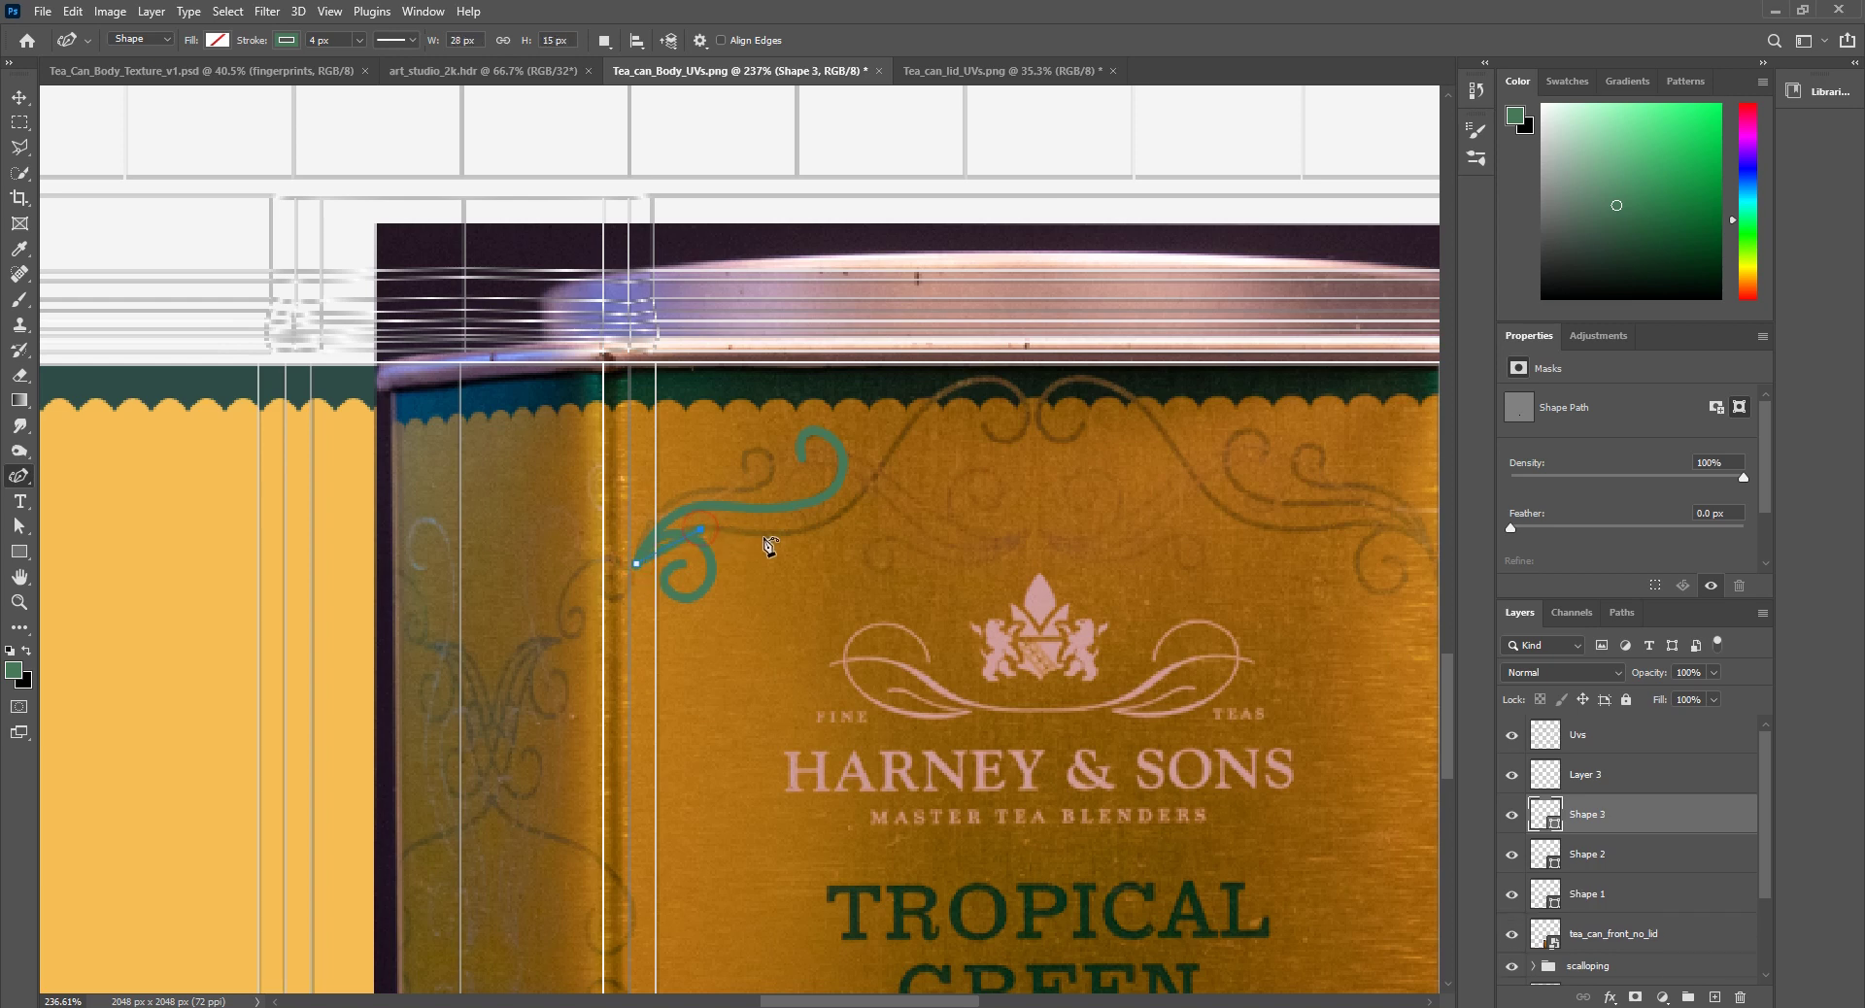
{"action": "left_click", "coordinate": [805, 531]}
{"action": "left_click", "coordinate": [849, 508]}
{"action": "left_click", "coordinate": [889, 451]}
{"action": "left_click", "coordinate": [959, 389]}
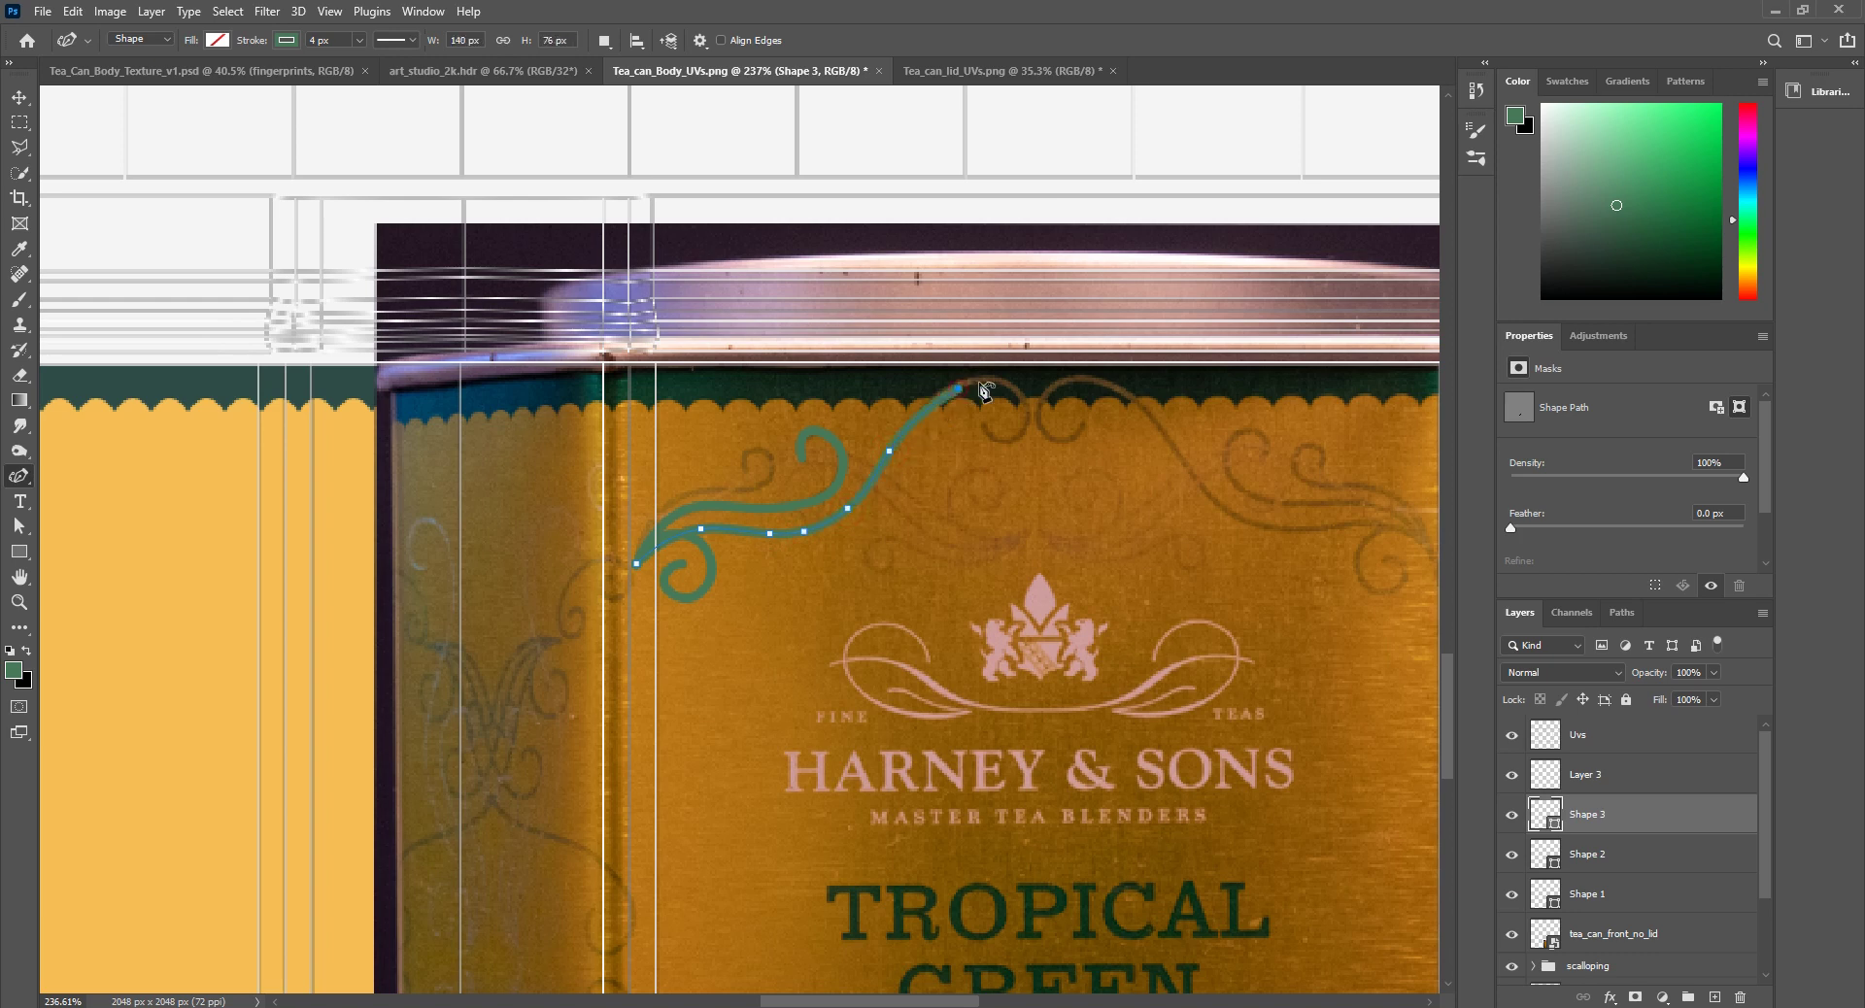
{"action": "left_click", "coordinate": [1005, 382]}
{"action": "left_click", "coordinate": [1029, 422]}
{"action": "left_click", "coordinate": [1003, 441]}
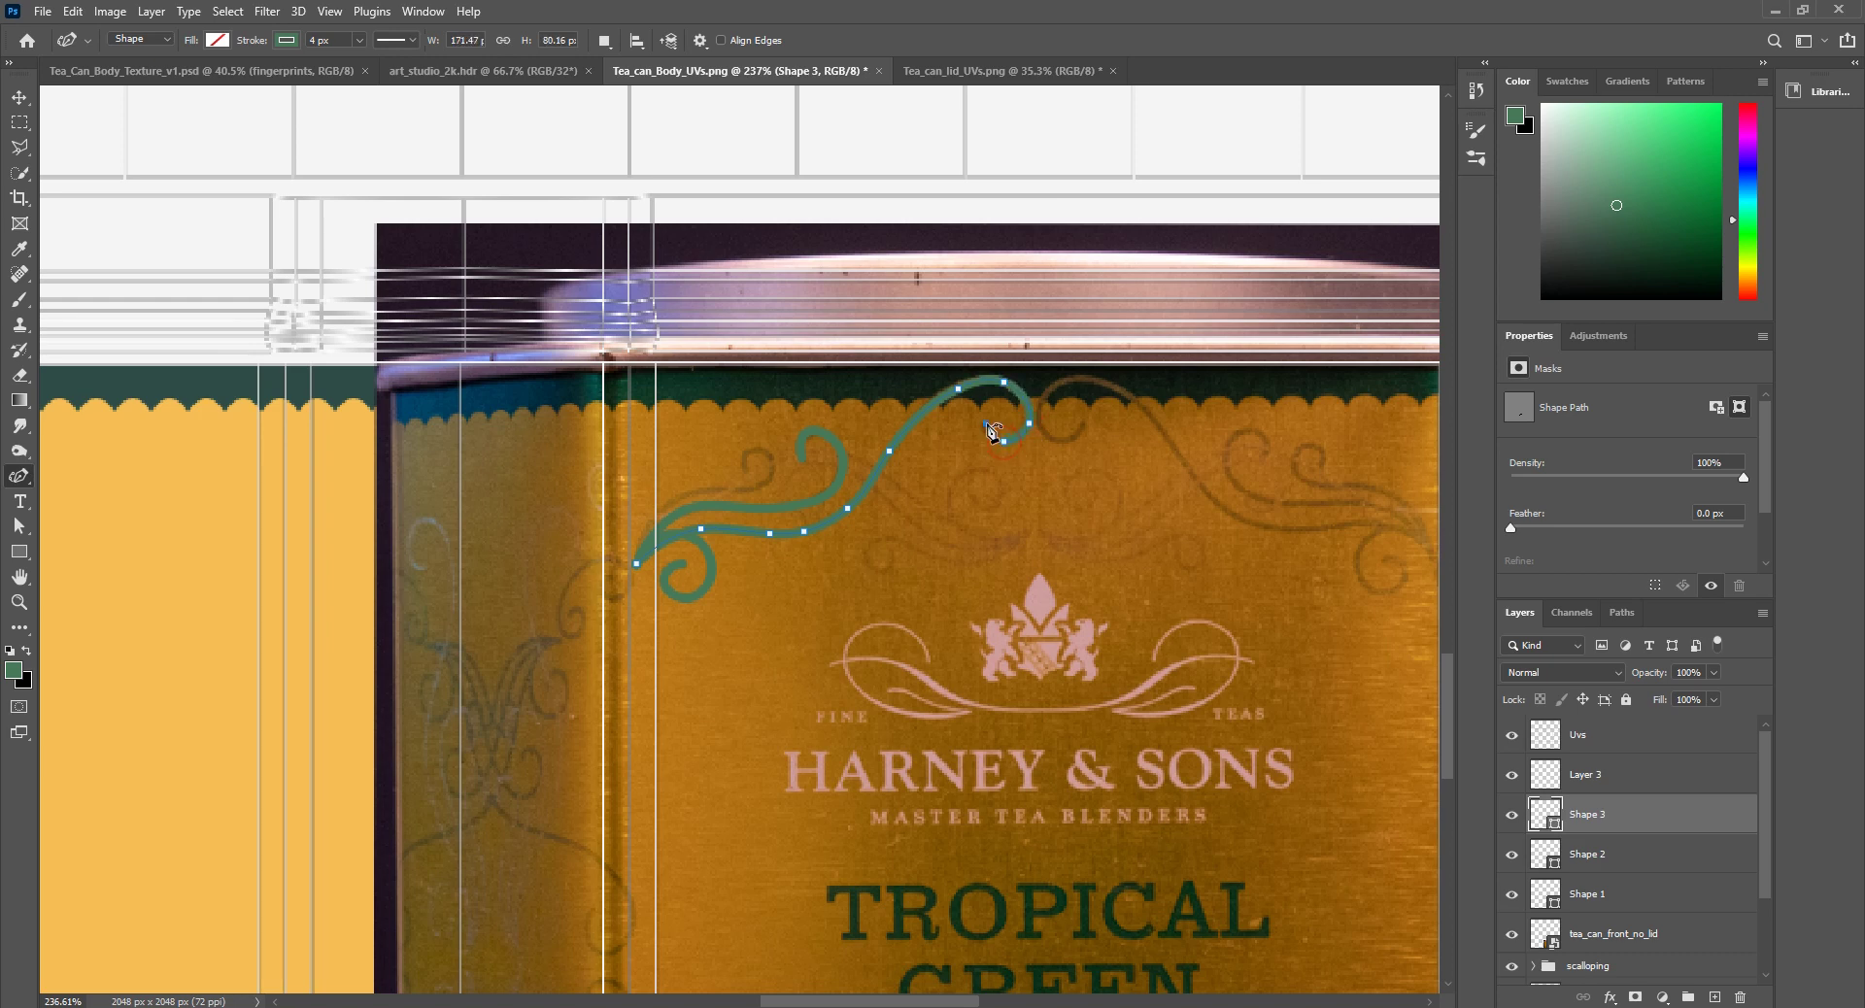
{"action": "left_click", "coordinate": [987, 424]}
Step: Examine the traced scrollwork against the remaining ornament on the reference can's front and side panels
{"action": "scroll", "coordinate": [932, 494], "scroll_direction": "down", "scroll_amount": 2, "text": "alt"}
{"action": "scroll", "coordinate": [1082, 621], "scroll_direction": "down", "scroll_amount": 2, "text": "alt"}
{"action": "scroll", "coordinate": [1158, 865], "scroll_direction": "right", "scroll_amount": 3, "text": "ctrl"}
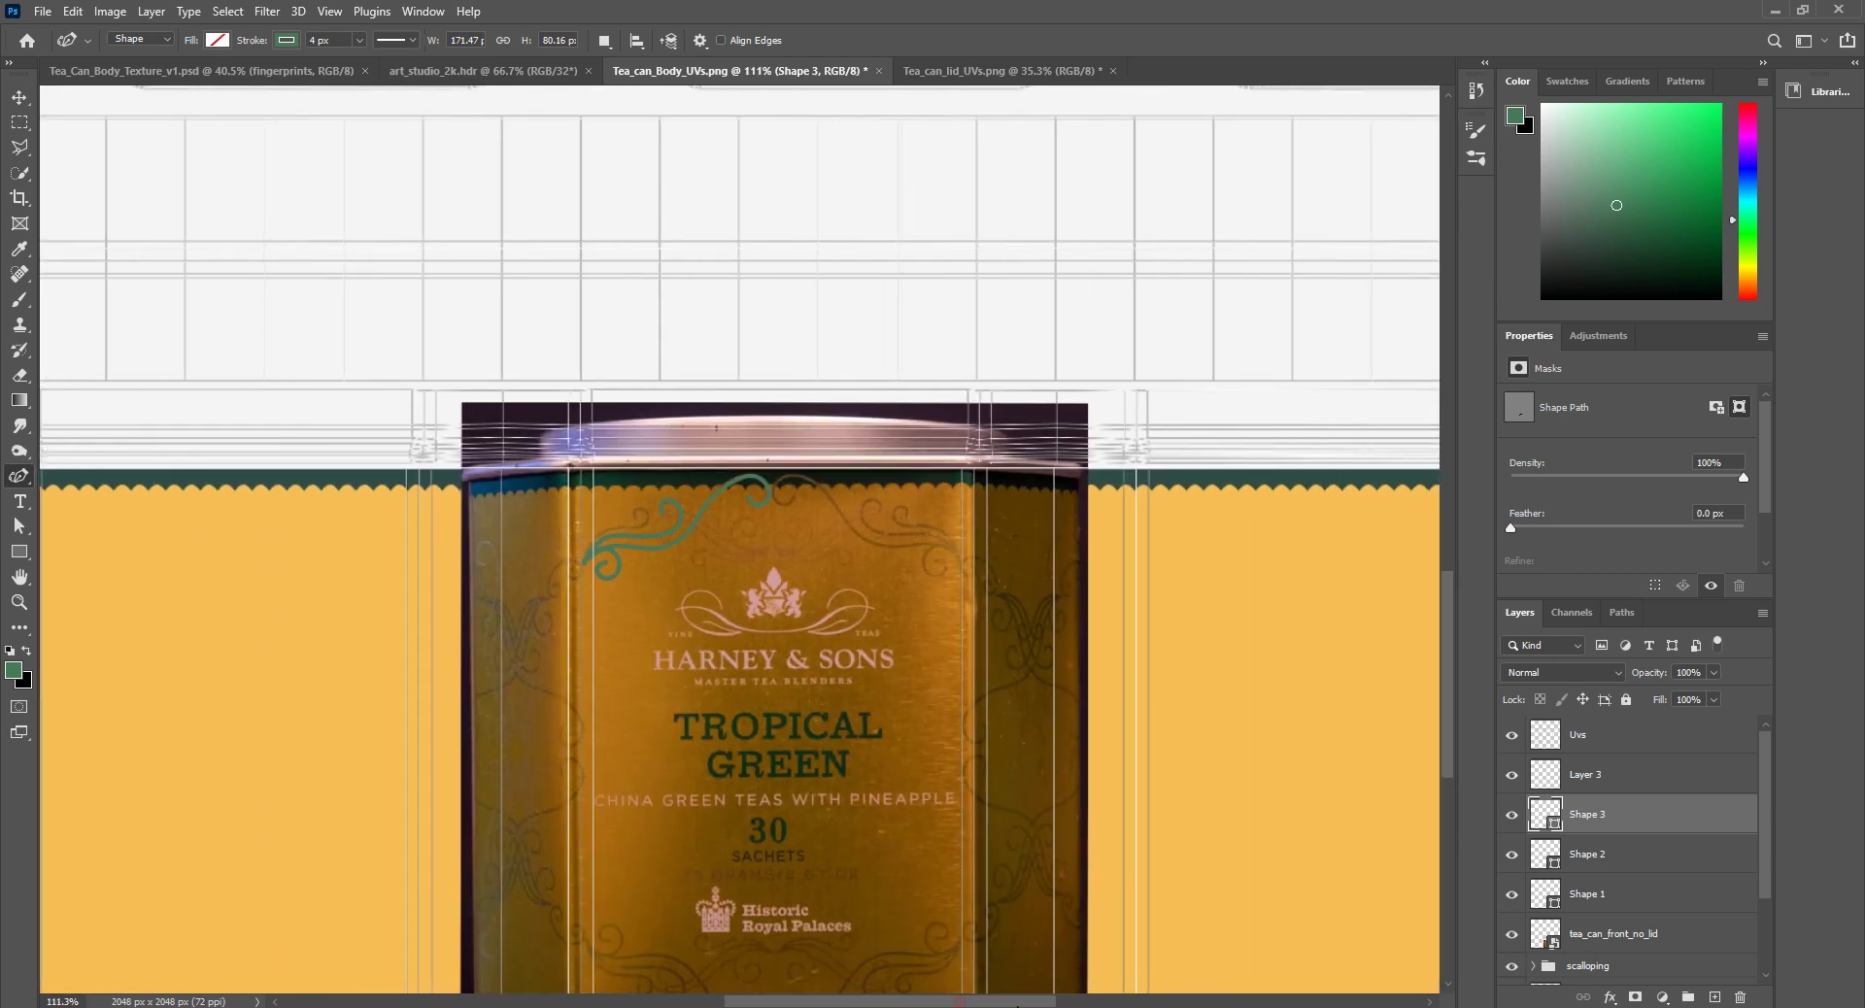
{"action": "scroll", "coordinate": [816, 549], "scroll_direction": "down", "scroll_amount": 2}
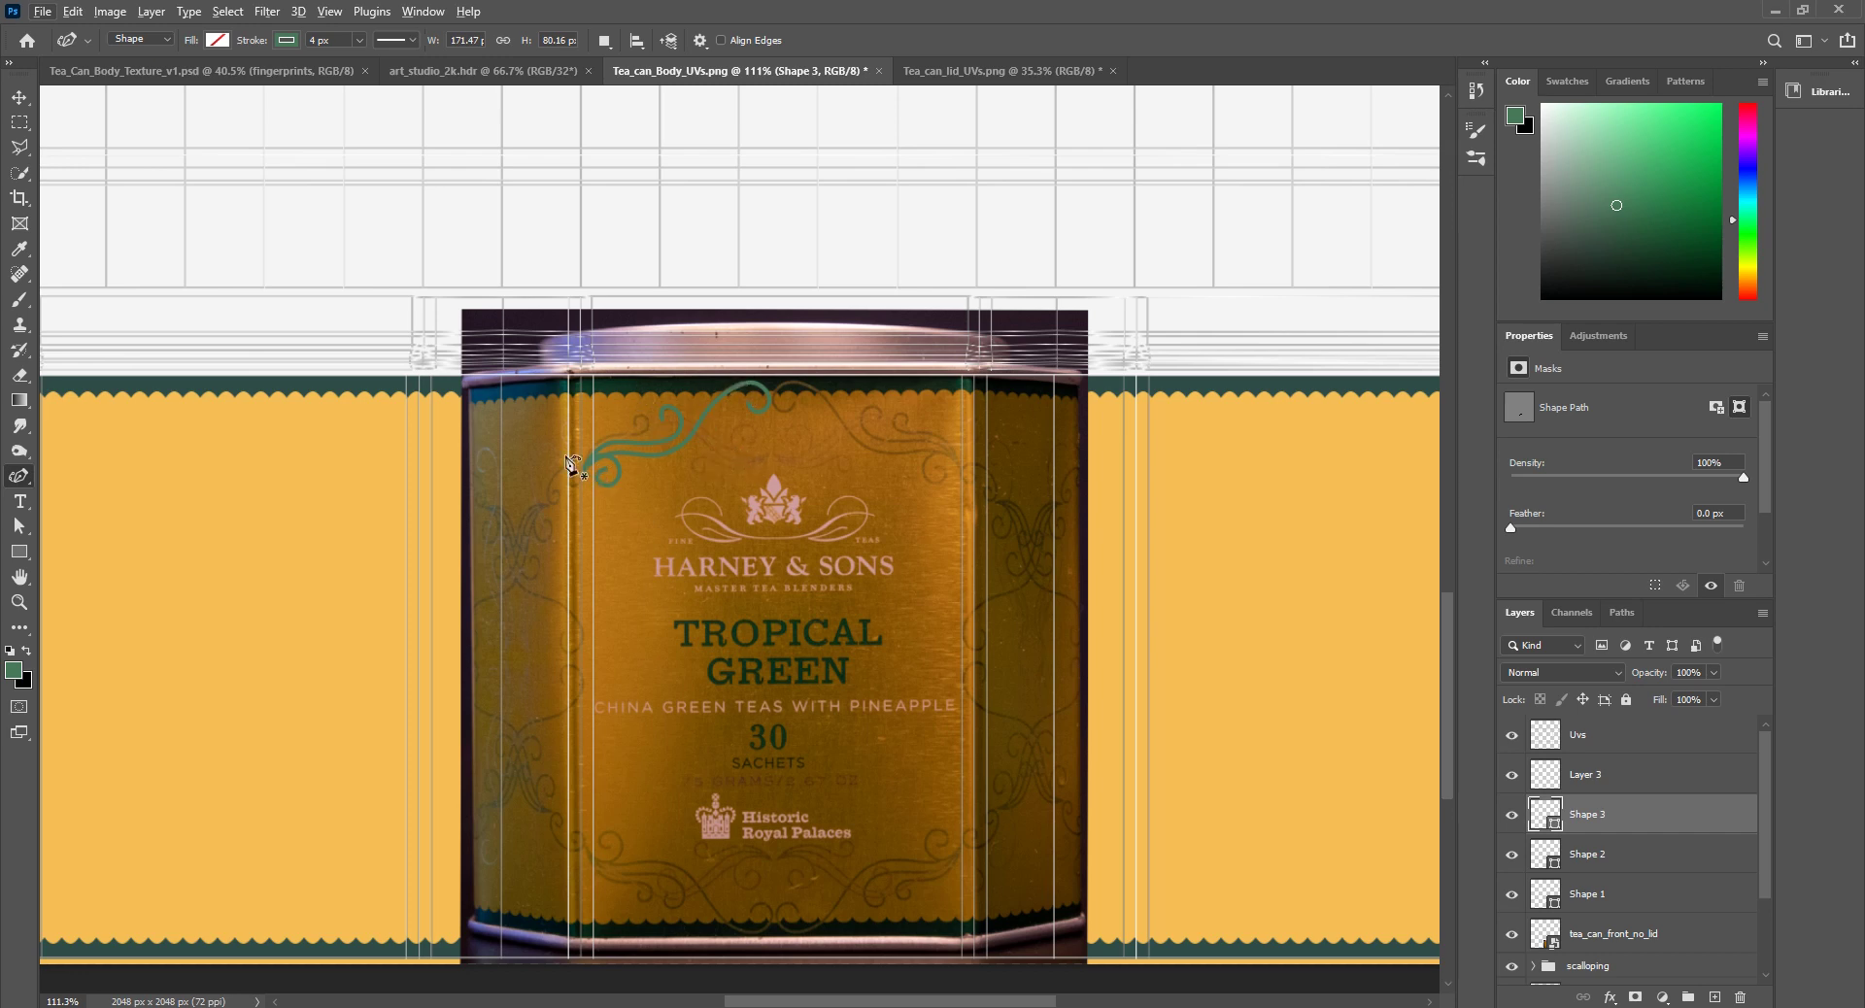
{"action": "scroll", "coordinate": [695, 502], "scroll_direction": "up", "scroll_amount": 5, "text": "alt"}
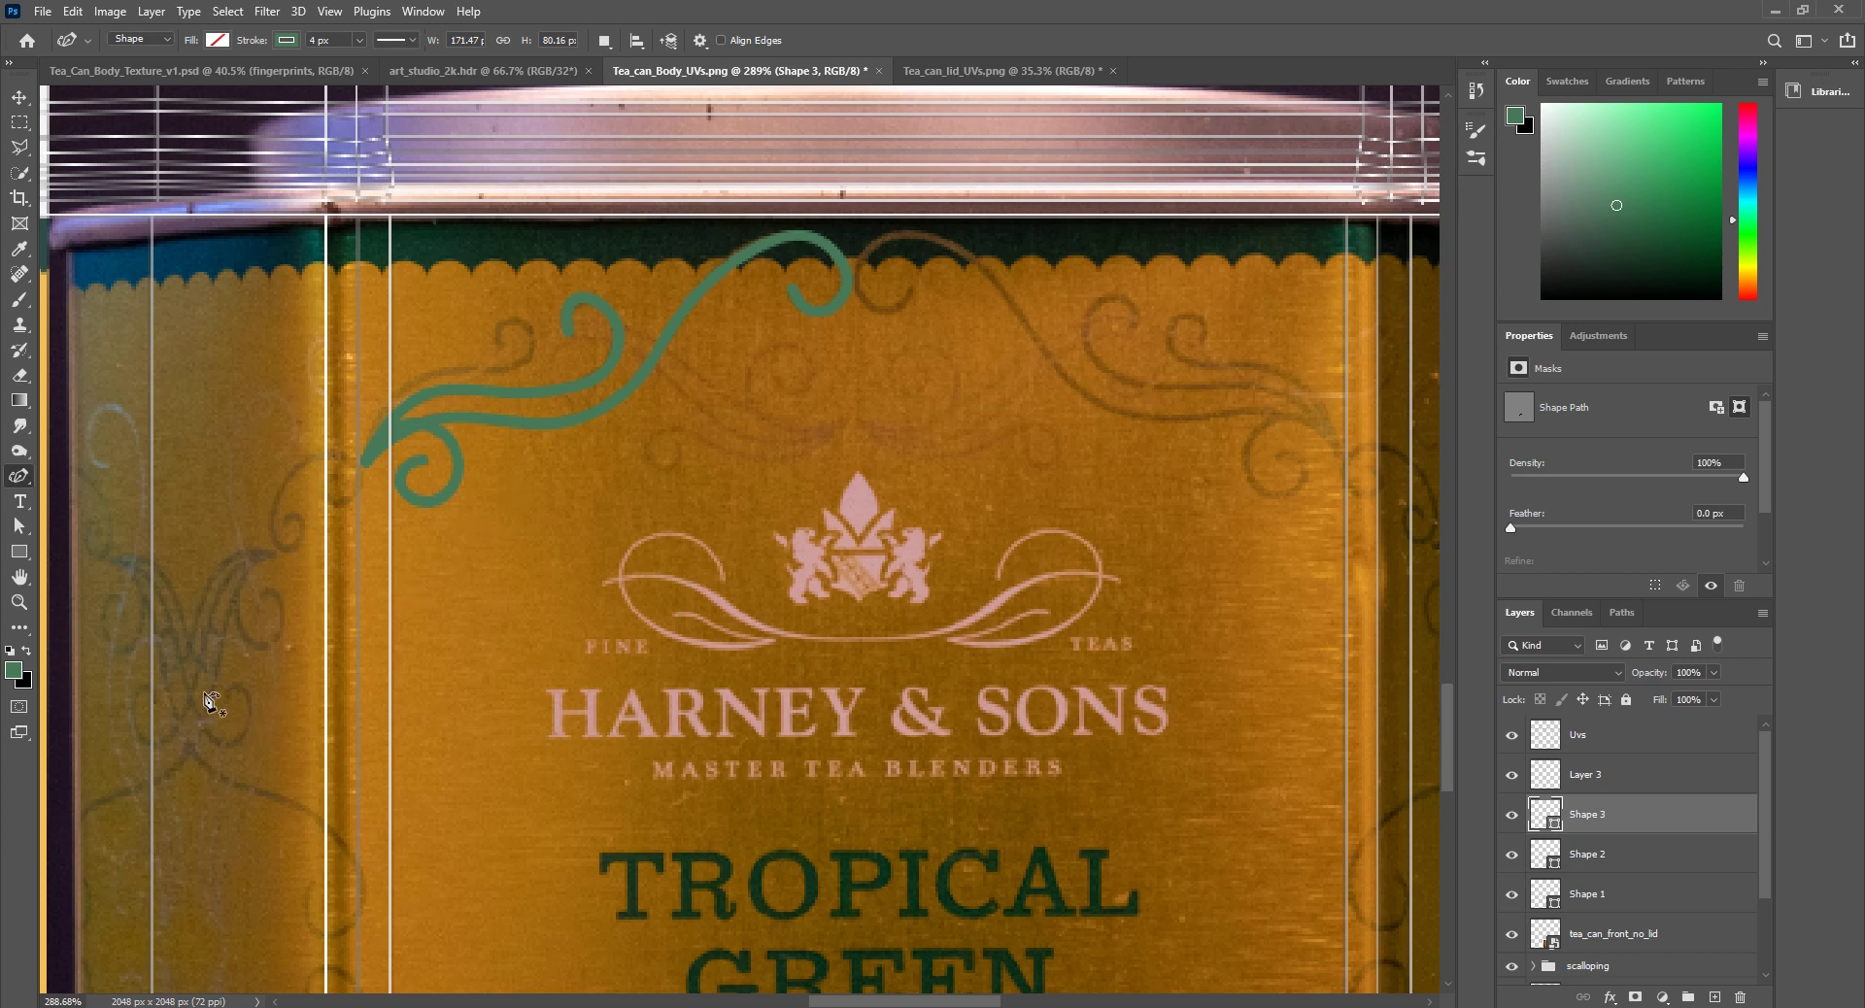
{"action": "scroll", "coordinate": [991, 491], "scroll_direction": "down", "scroll_amount": 2, "text": "alt"}
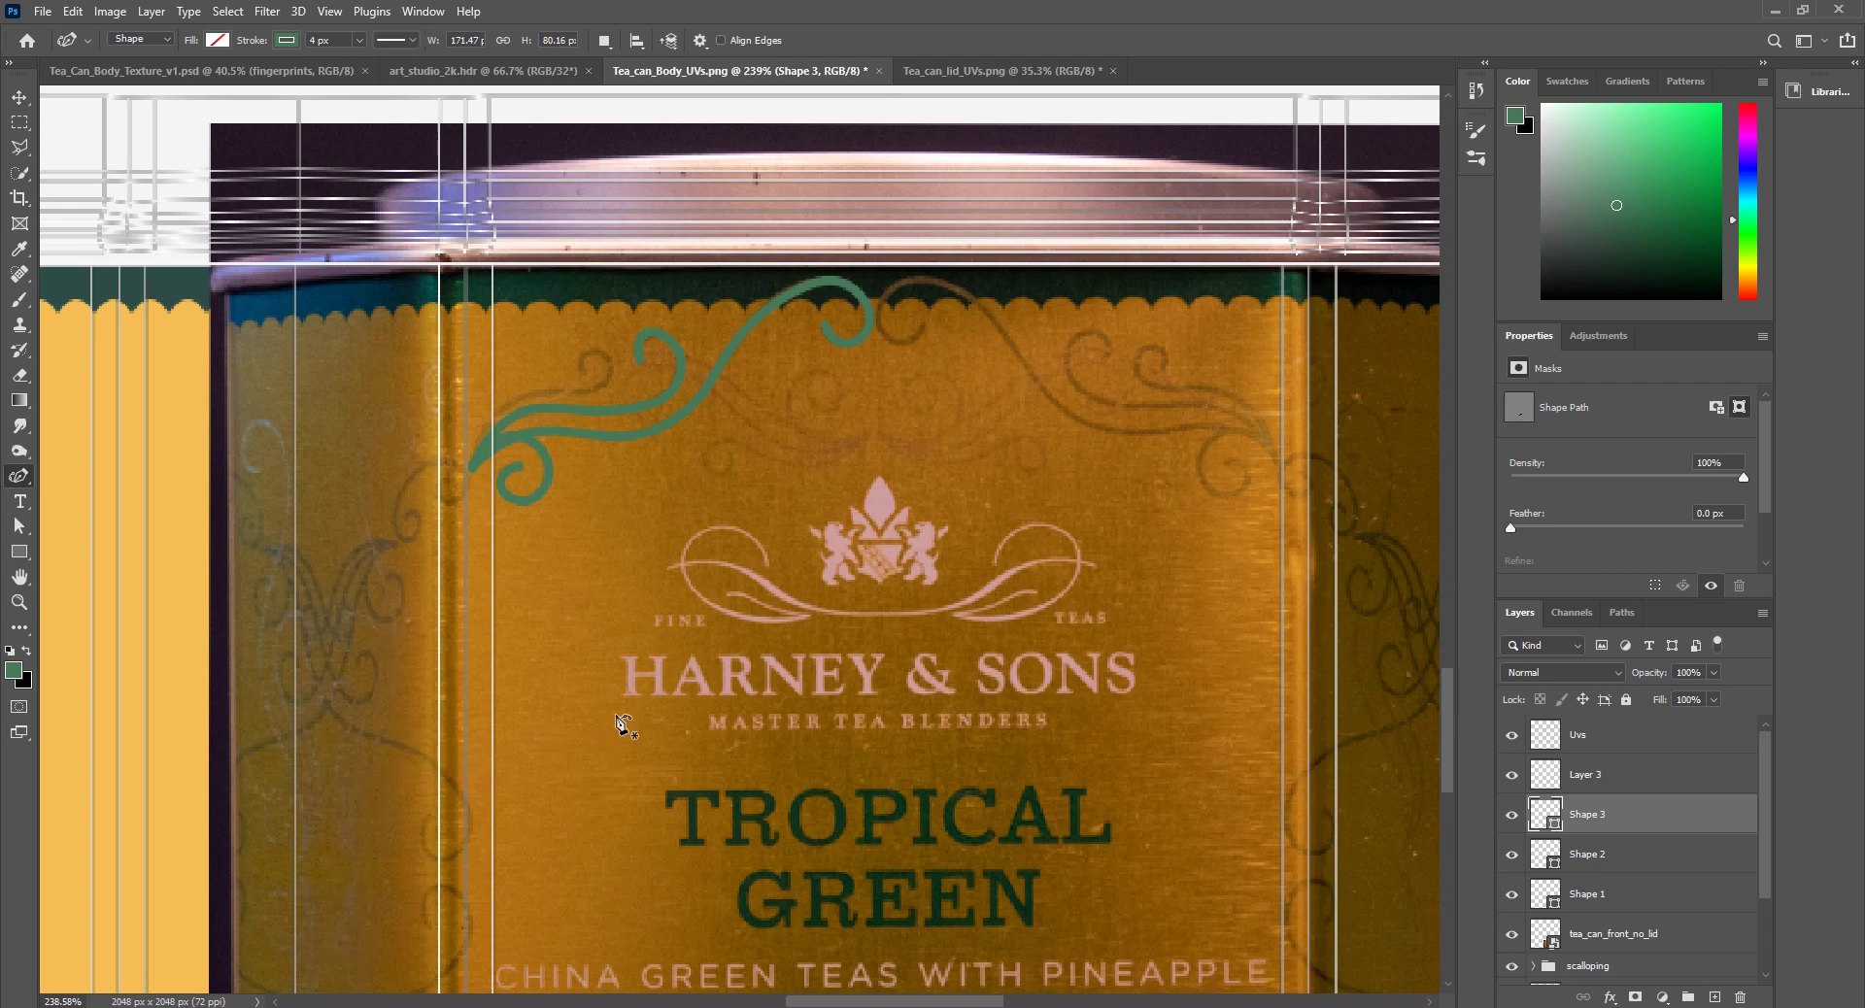
{"action": "scroll", "coordinate": [749, 447], "scroll_direction": "down", "scroll_amount": 4, "text": "alt"}
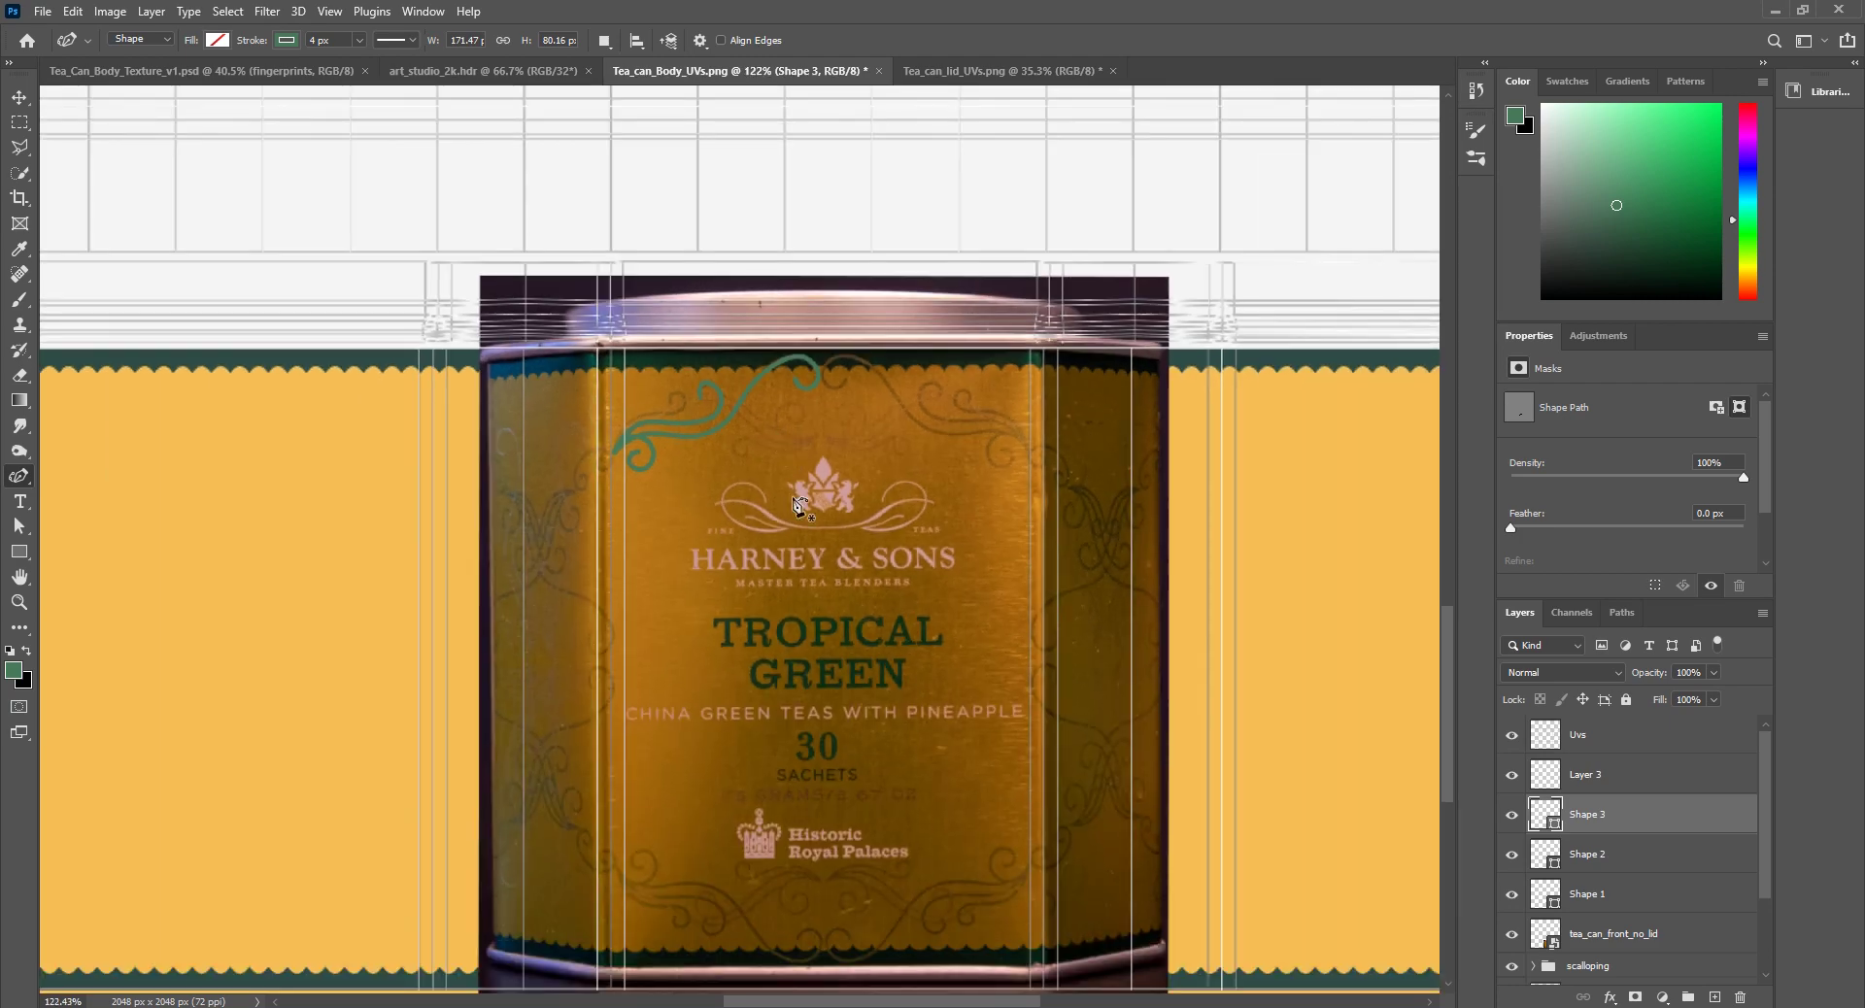
Step: Switch to the Tea_Can_Body_Texture_v1.psd document, expand the fancy_lines group, and hide and collapse the grunge group
{"action": "left_click", "coordinate": [282, 71]}
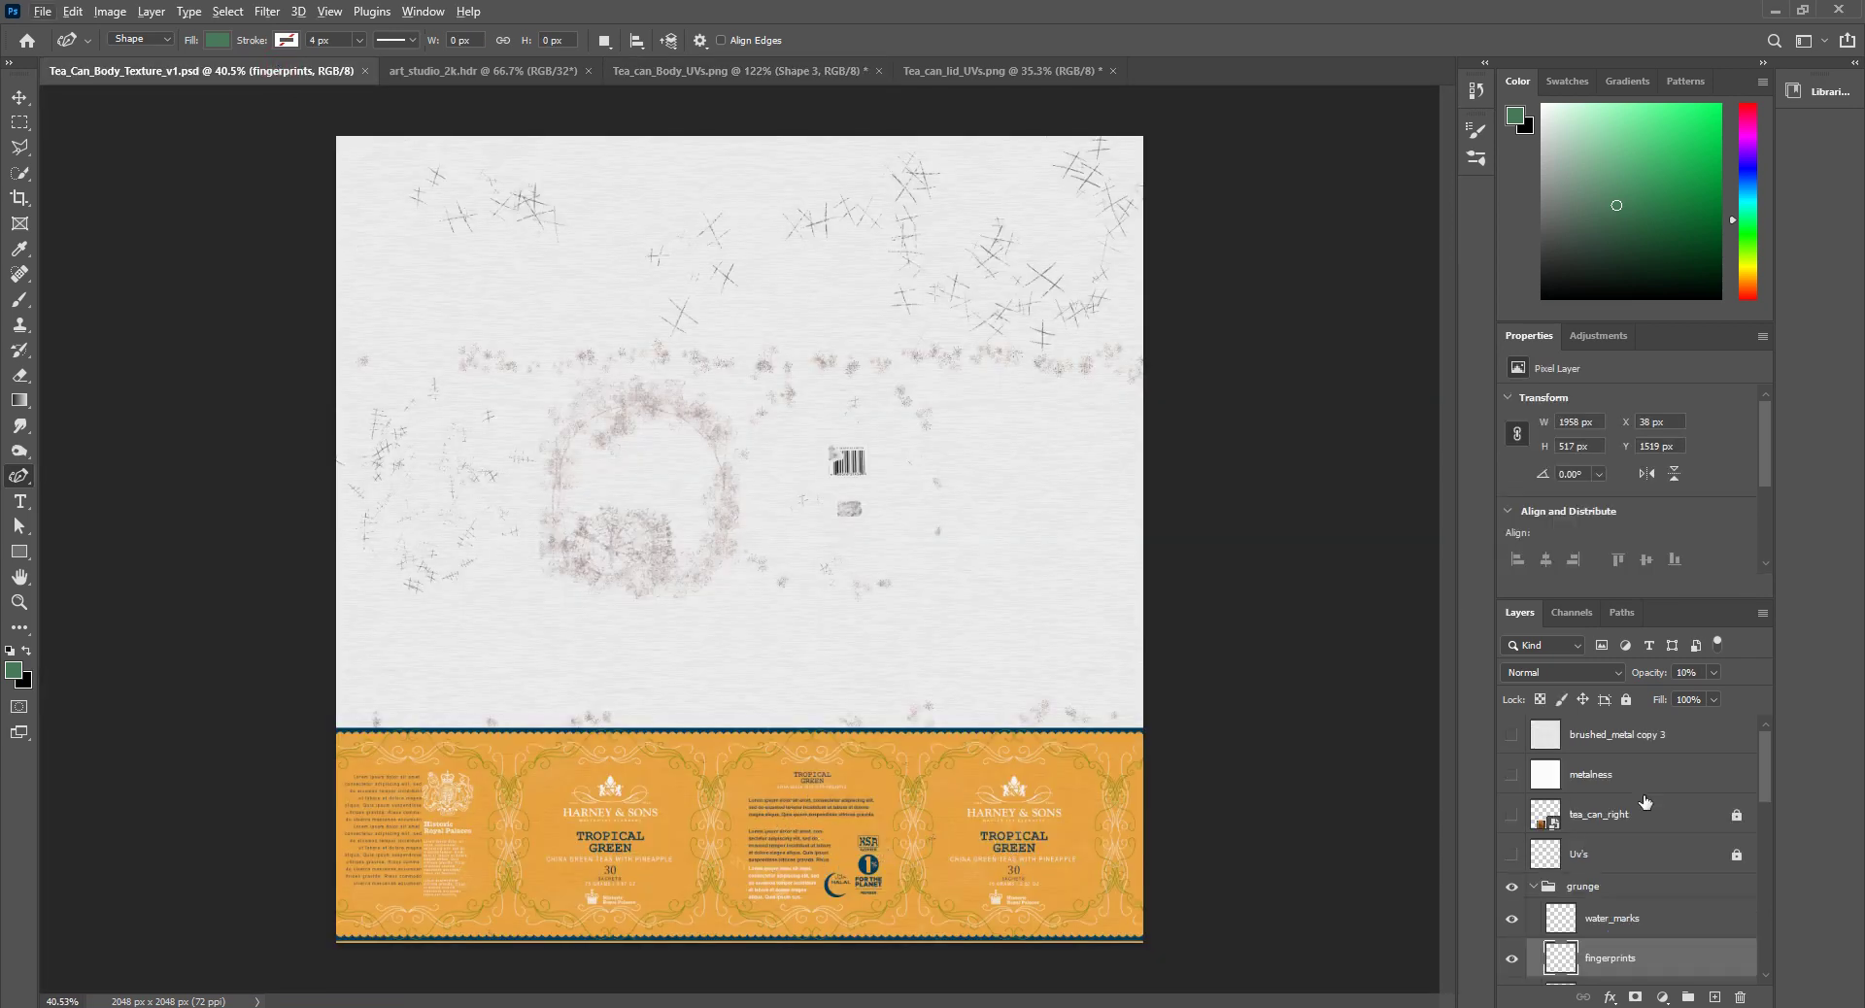
{"action": "scroll", "coordinate": [1616, 929], "scroll_direction": "down", "scroll_amount": 2}
{"action": "scroll", "coordinate": [1616, 929], "scroll_direction": "down", "scroll_amount": 5}
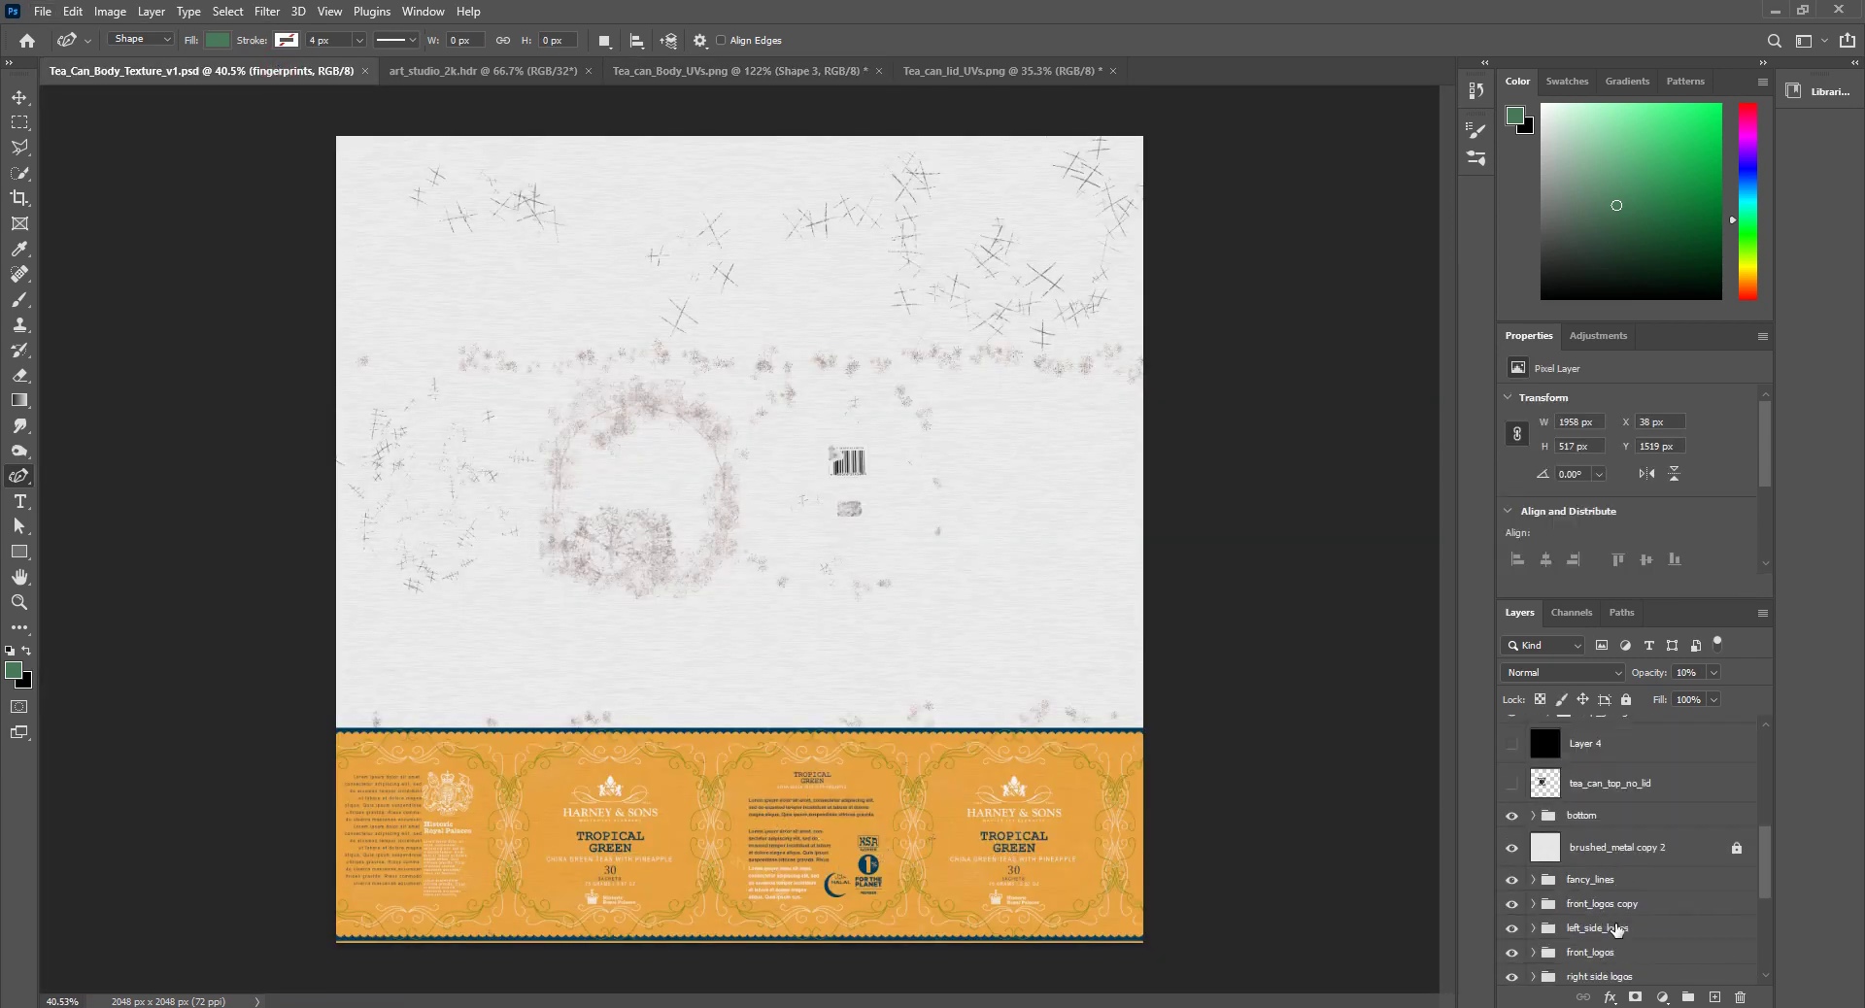
{"action": "left_click", "coordinate": [1533, 880]}
{"action": "scroll", "coordinate": [1531, 884], "scroll_direction": "up", "scroll_amount": 5}
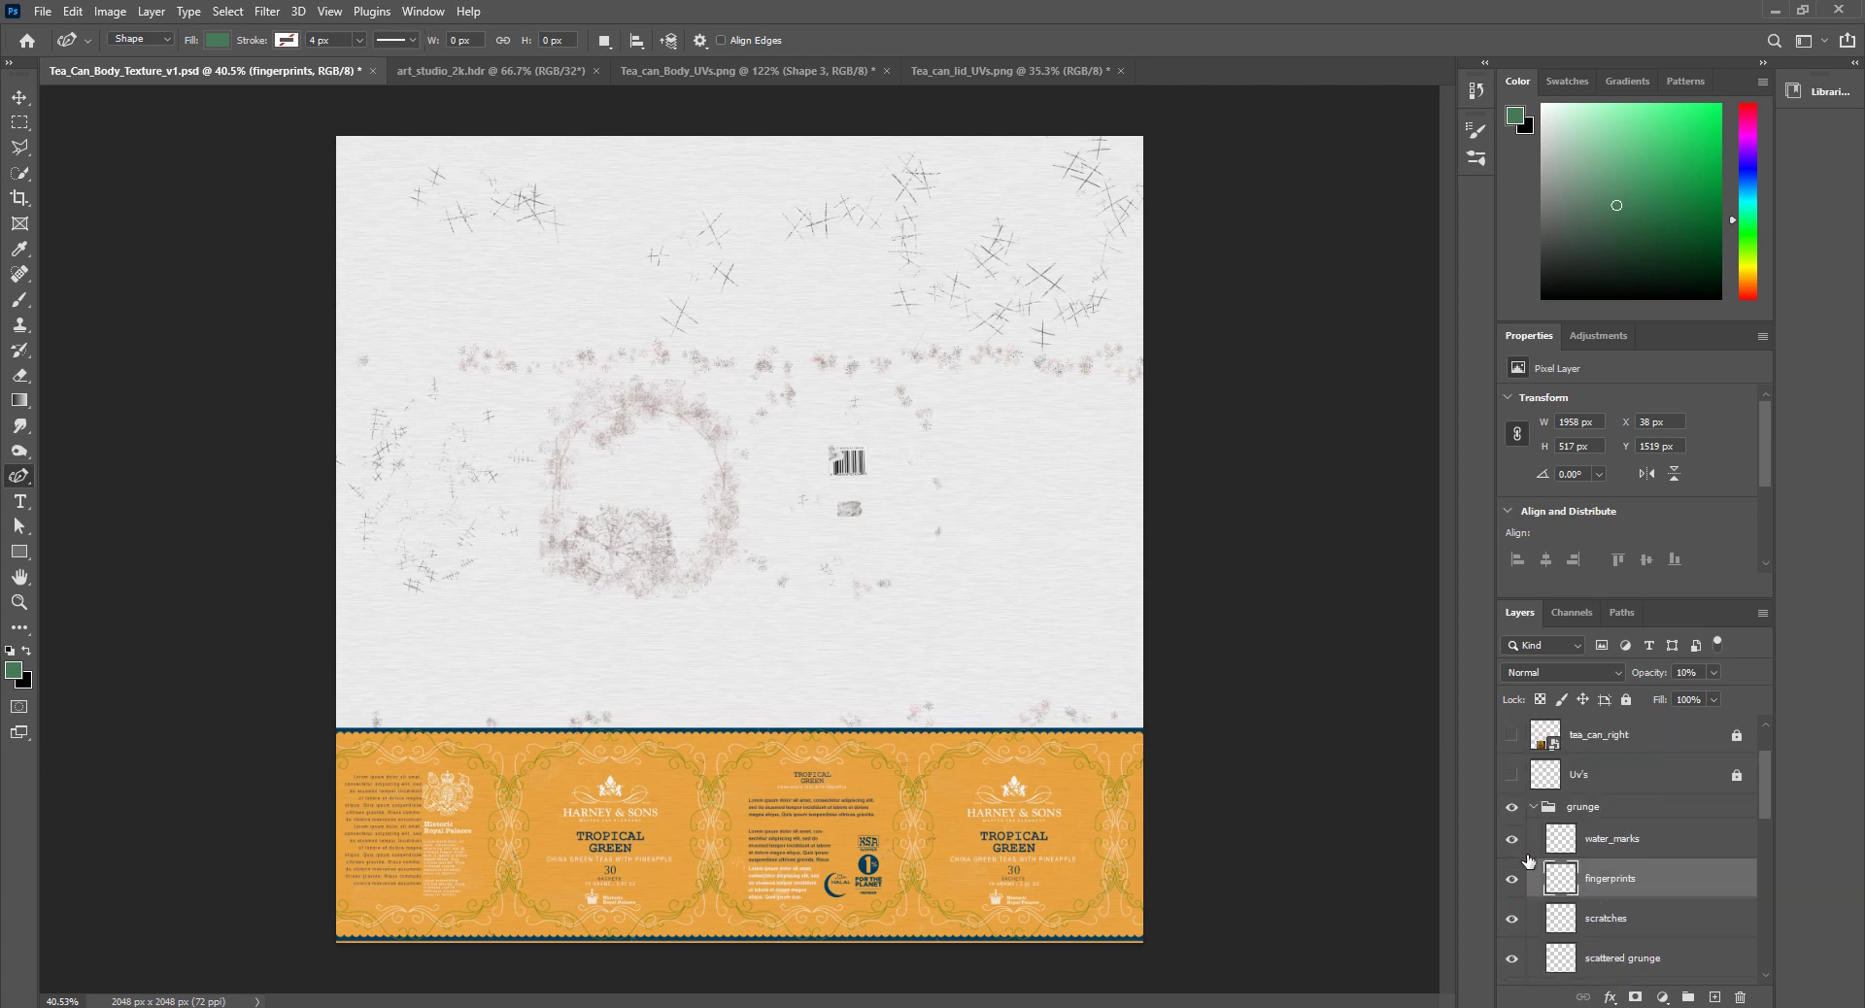
{"action": "left_click", "coordinate": [1511, 806]}
{"action": "left_click", "coordinate": [1534, 809]}
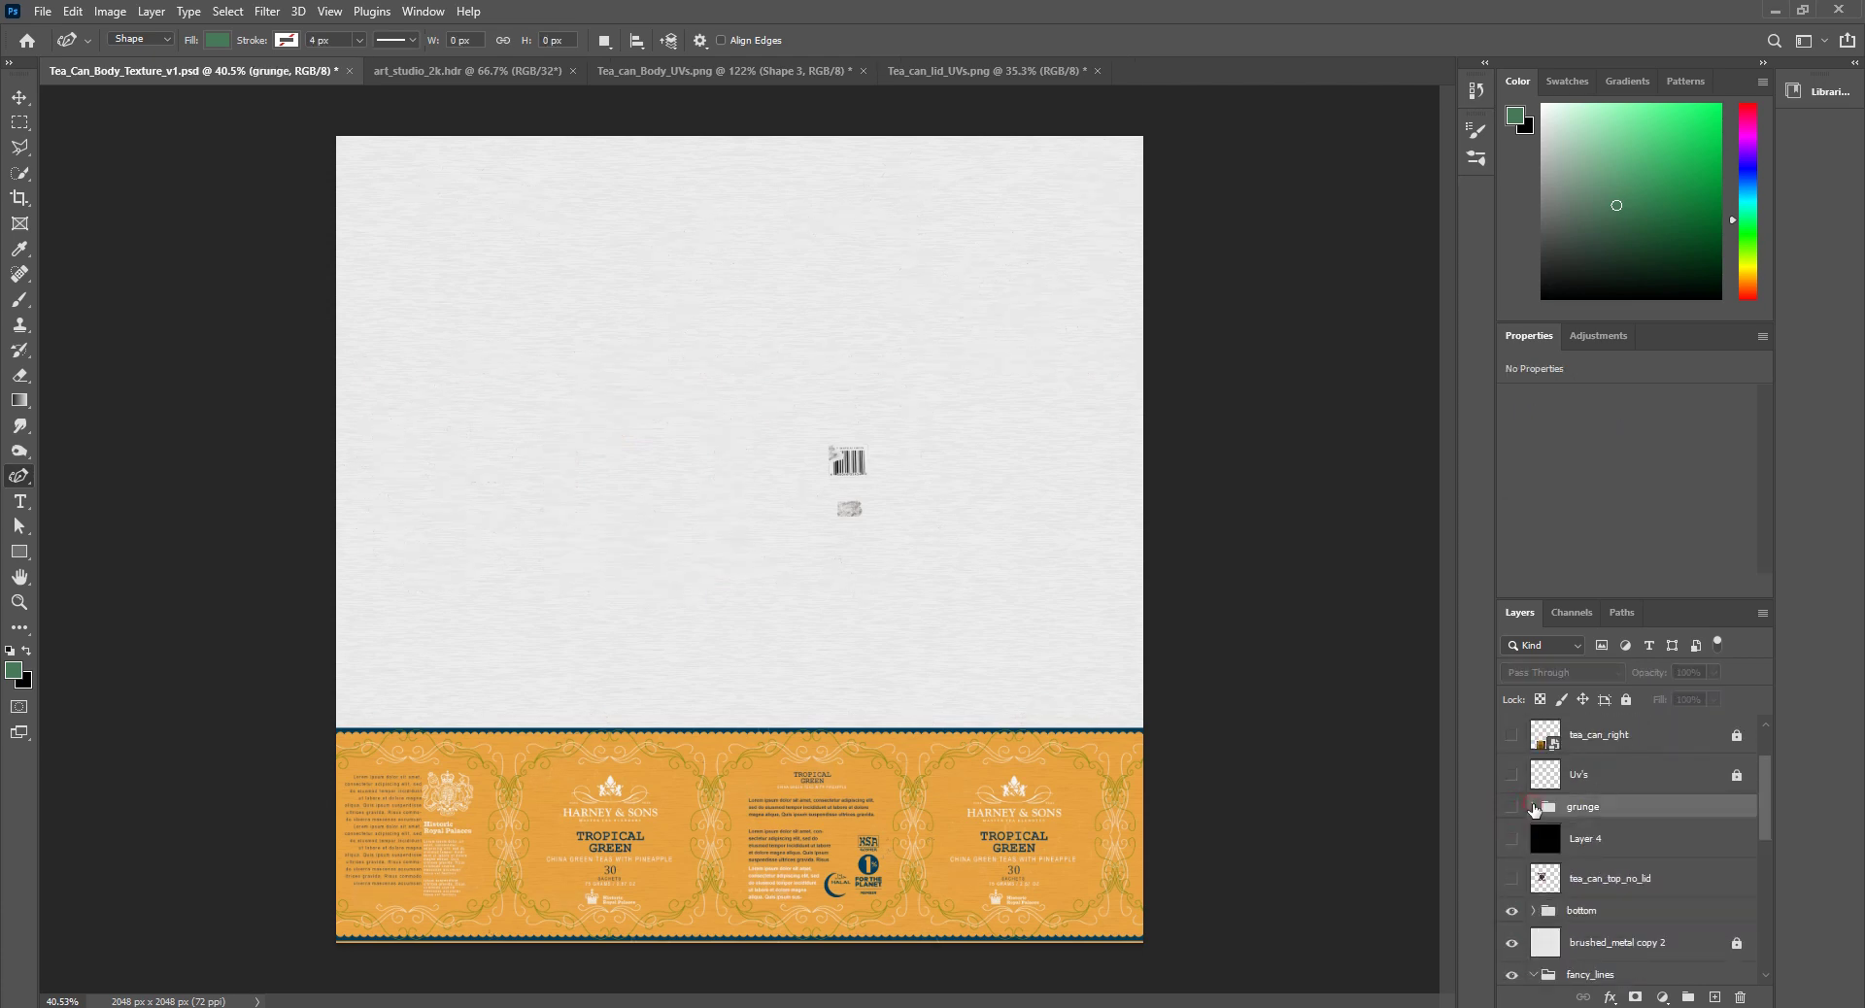
Step: Look through the finished texture's fancy_lines, logo and scalloping layer groups
{"action": "scroll", "coordinate": [1622, 852], "scroll_direction": "down", "scroll_amount": 5}
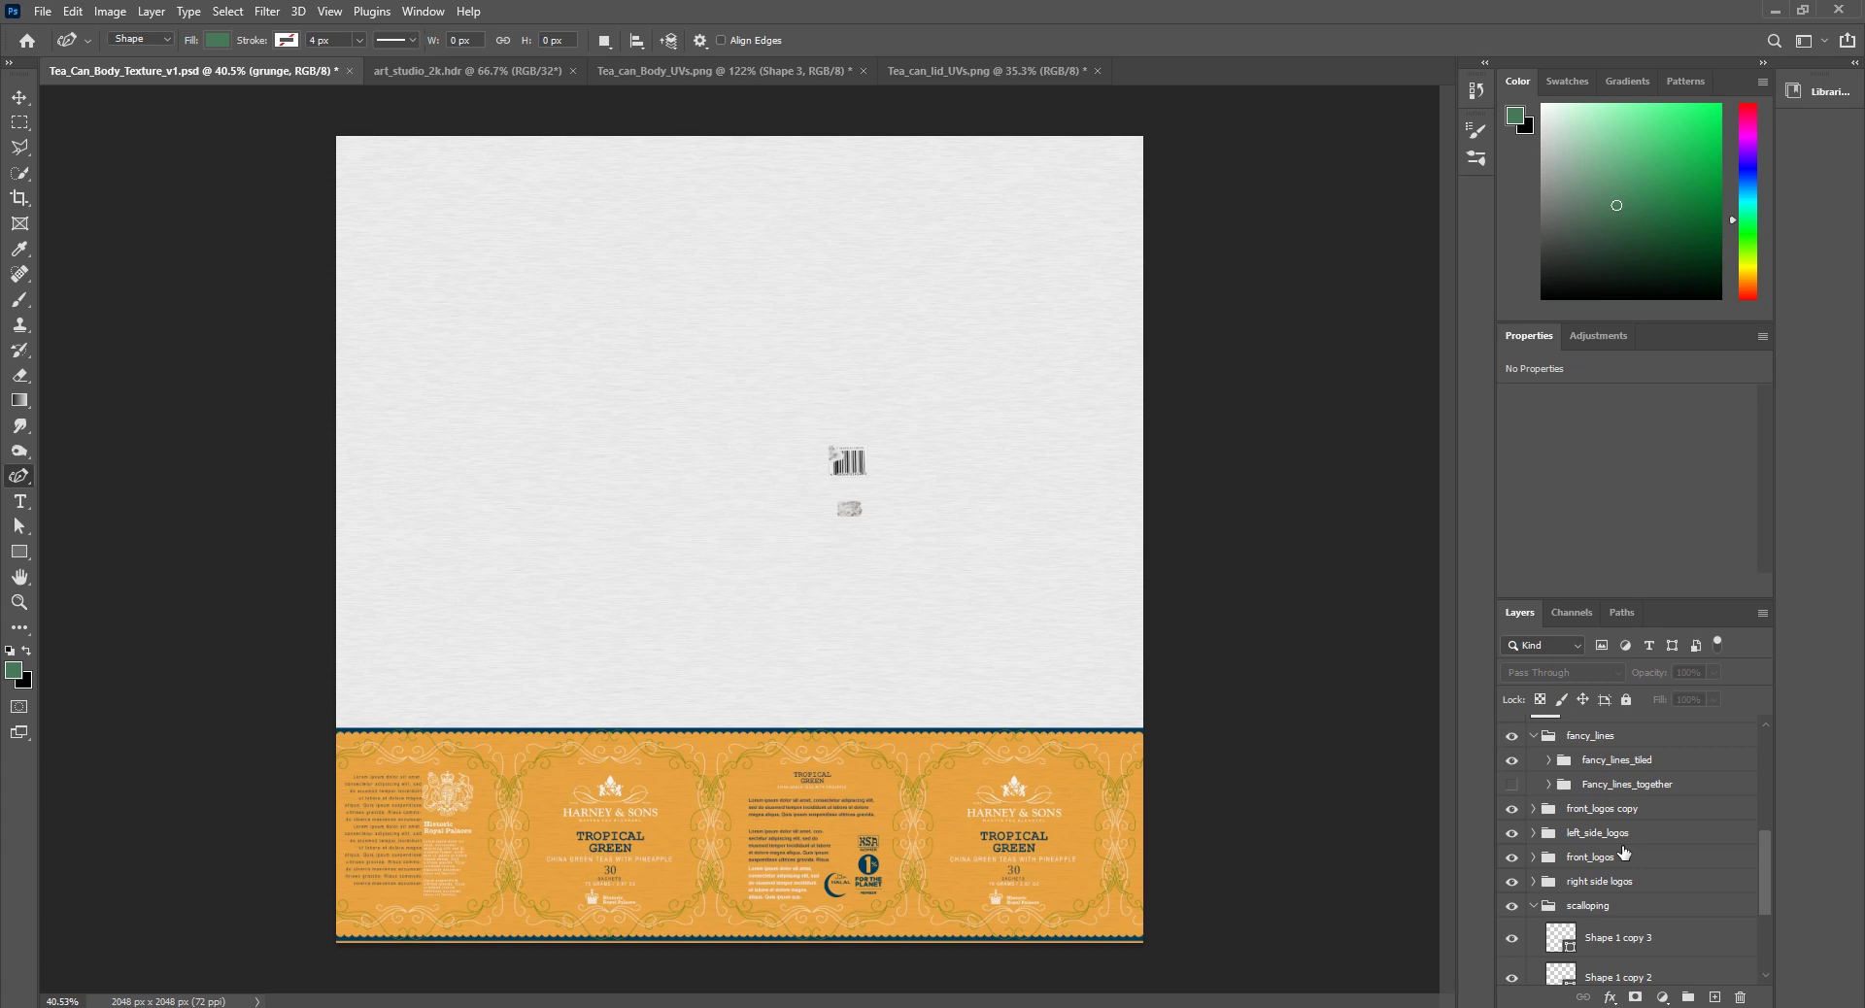
{"action": "scroll", "coordinate": [1622, 852], "scroll_direction": "down", "scroll_amount": 3}
{"action": "scroll", "coordinate": [1621, 852], "scroll_direction": "up", "scroll_amount": 3}
{"action": "scroll", "coordinate": [1604, 862], "scroll_direction": "up", "scroll_amount": 2}
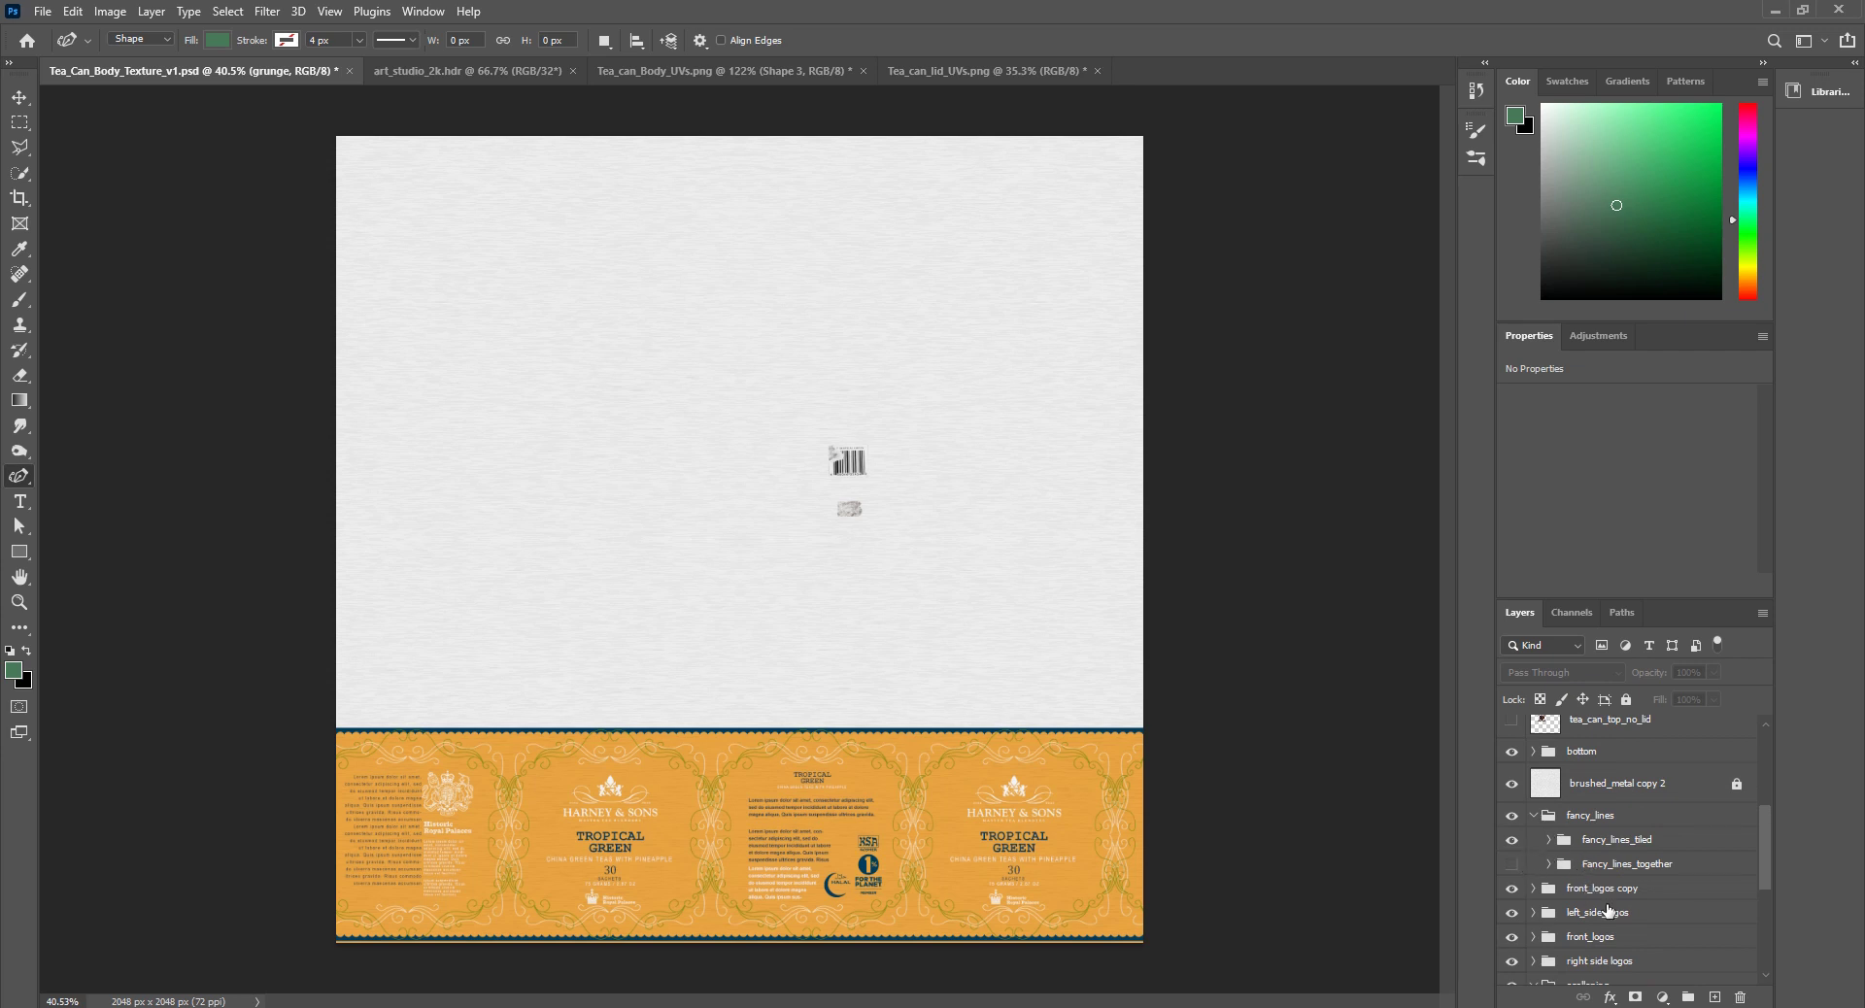
{"action": "scroll", "coordinate": [1608, 911], "scroll_direction": "down", "scroll_amount": 2}
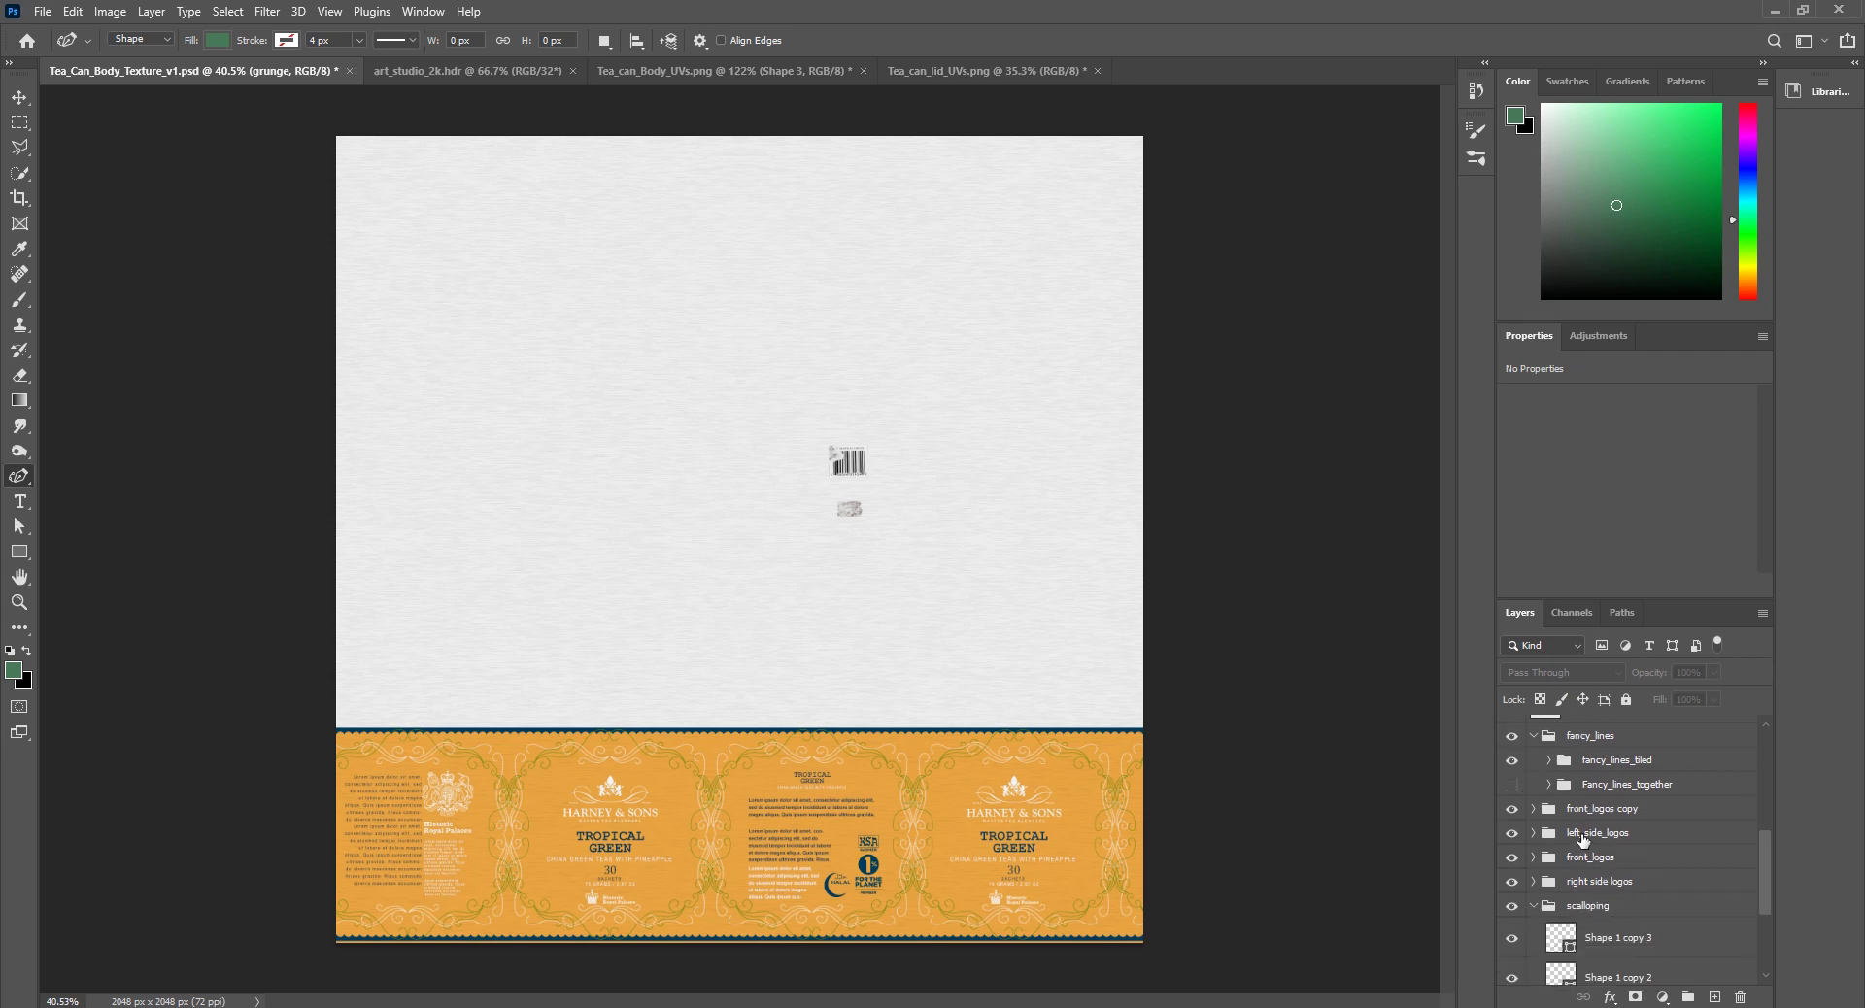
Step: Expand the Fancy_lines_together group and its fancy_lines_top subgroup, and make Fancy_lines_together visible
{"action": "scroll", "coordinate": [1582, 839], "scroll_direction": "up", "scroll_amount": 1}
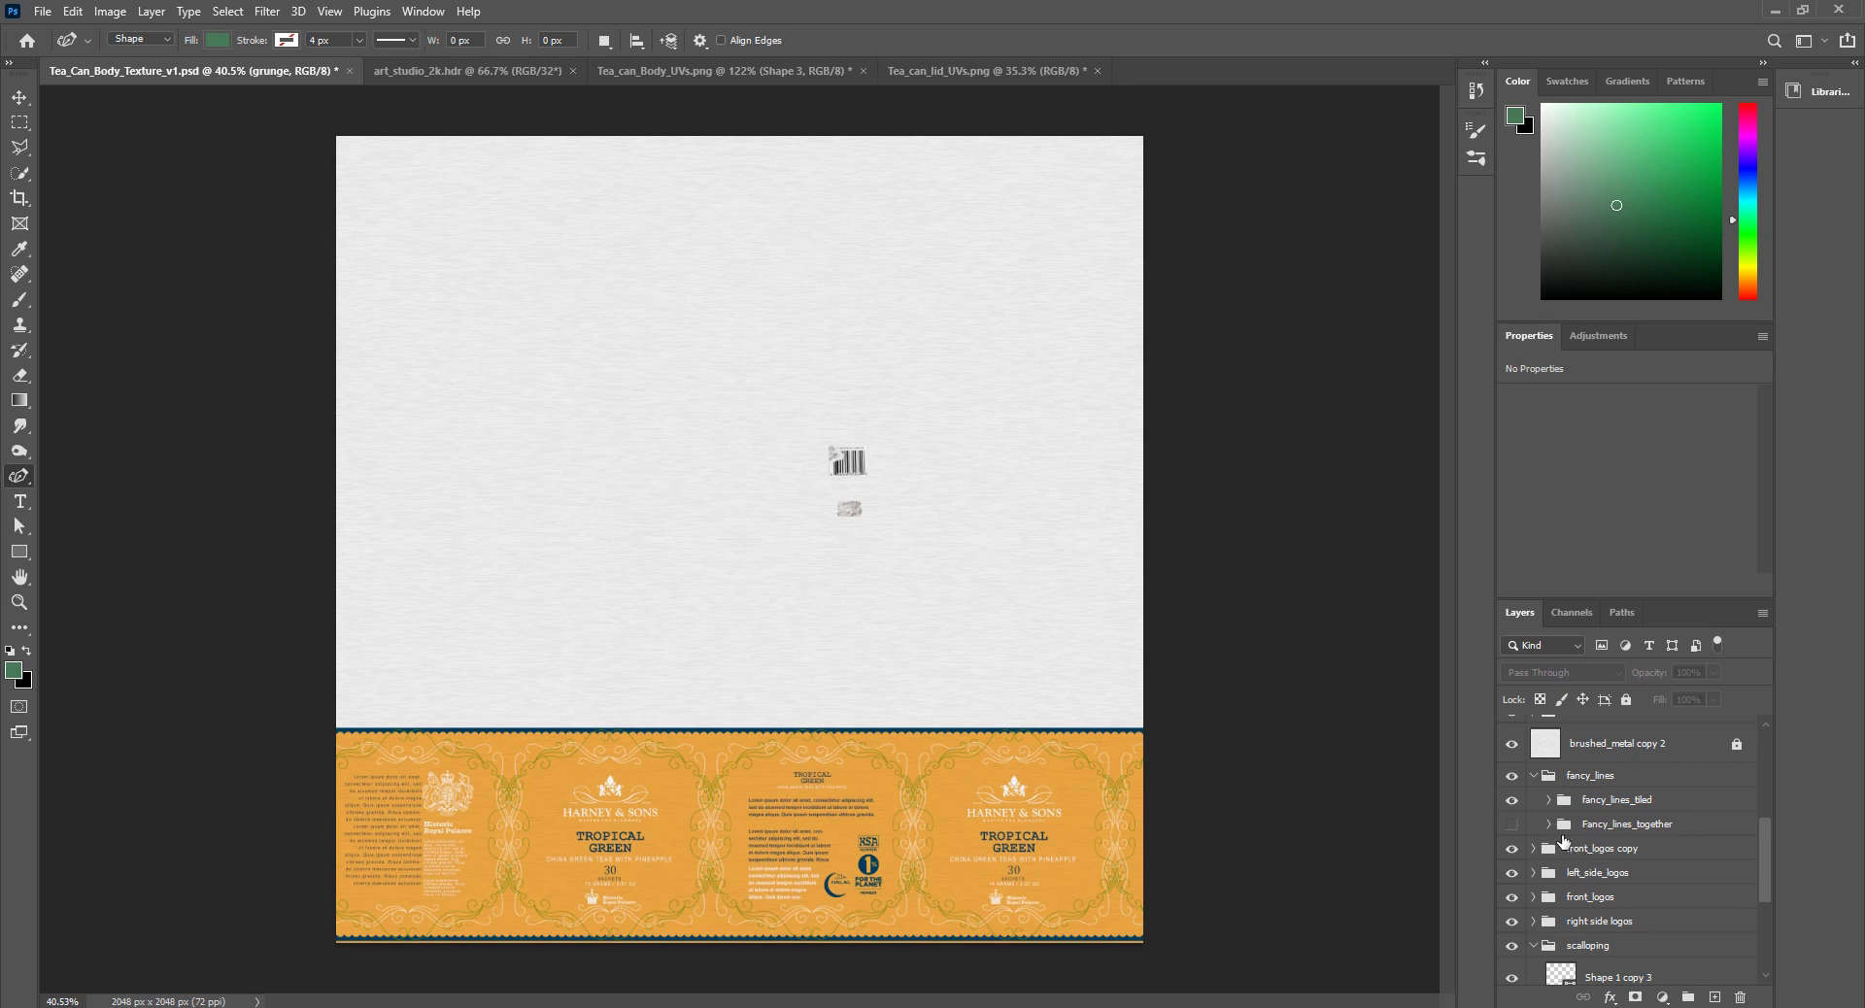
{"action": "left_click", "coordinate": [1559, 833]}
{"action": "left_click", "coordinate": [1548, 825]}
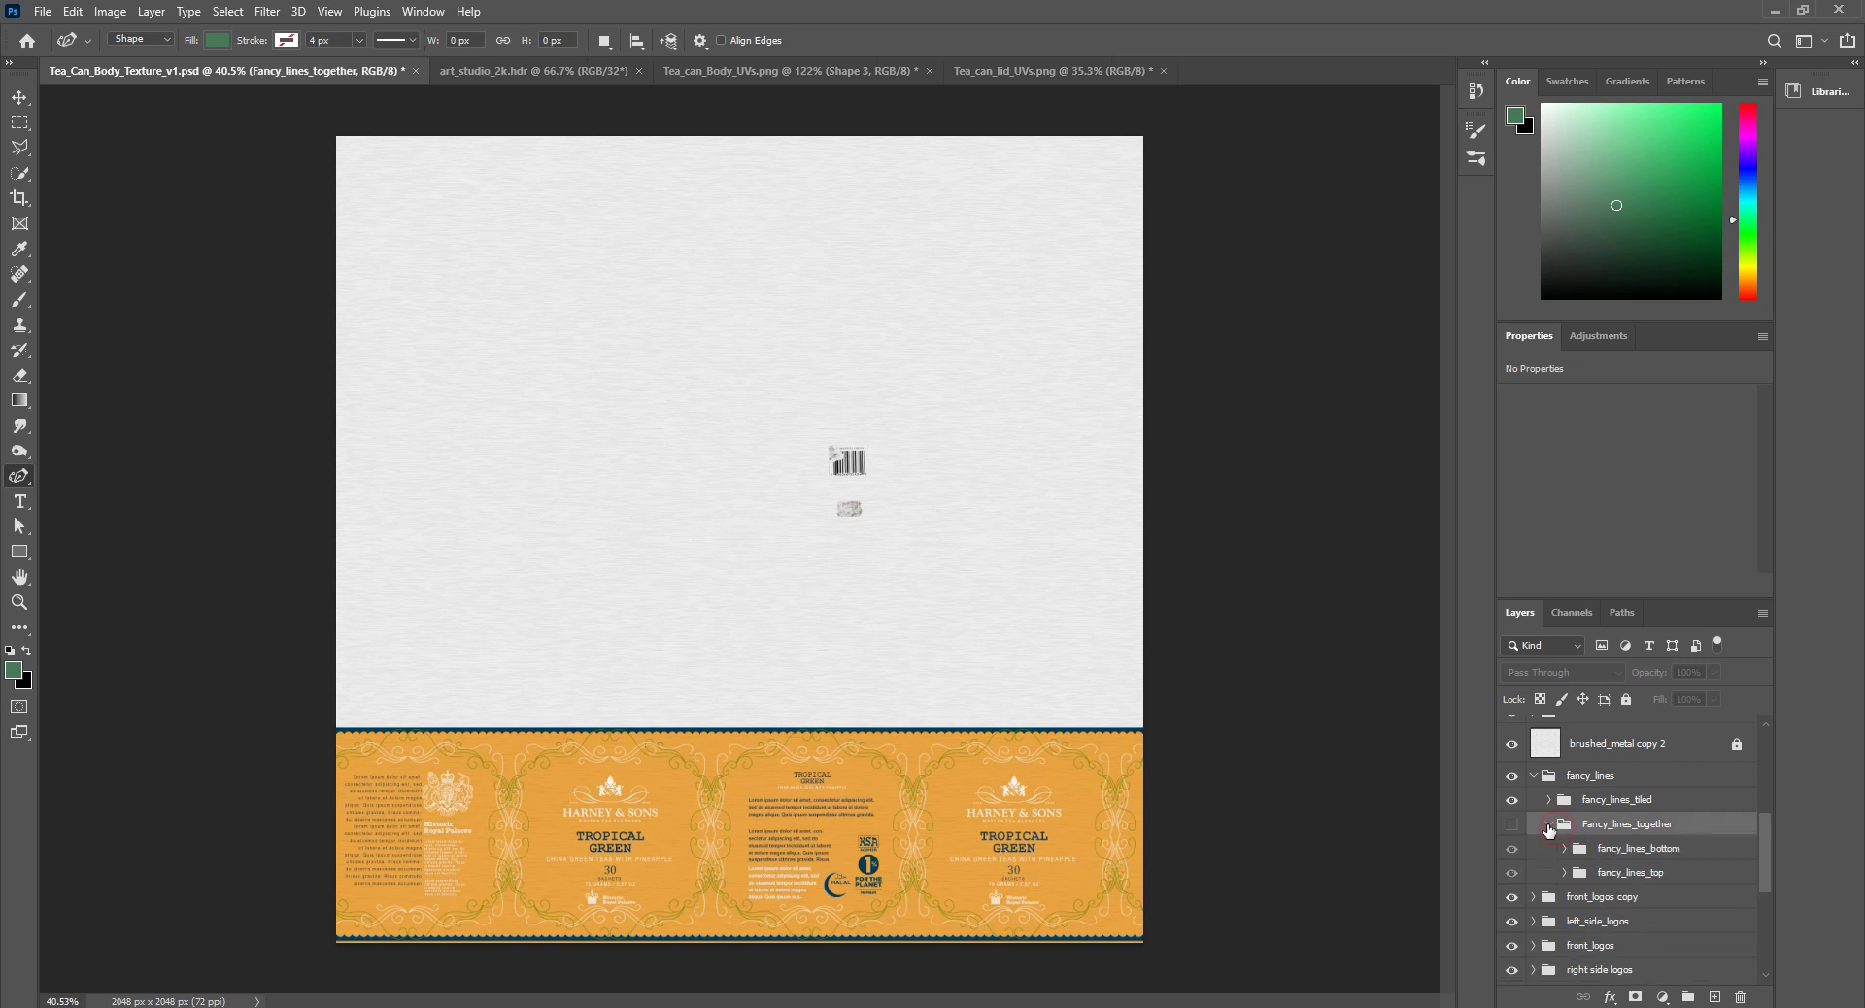
{"action": "left_click", "coordinate": [1546, 825]}
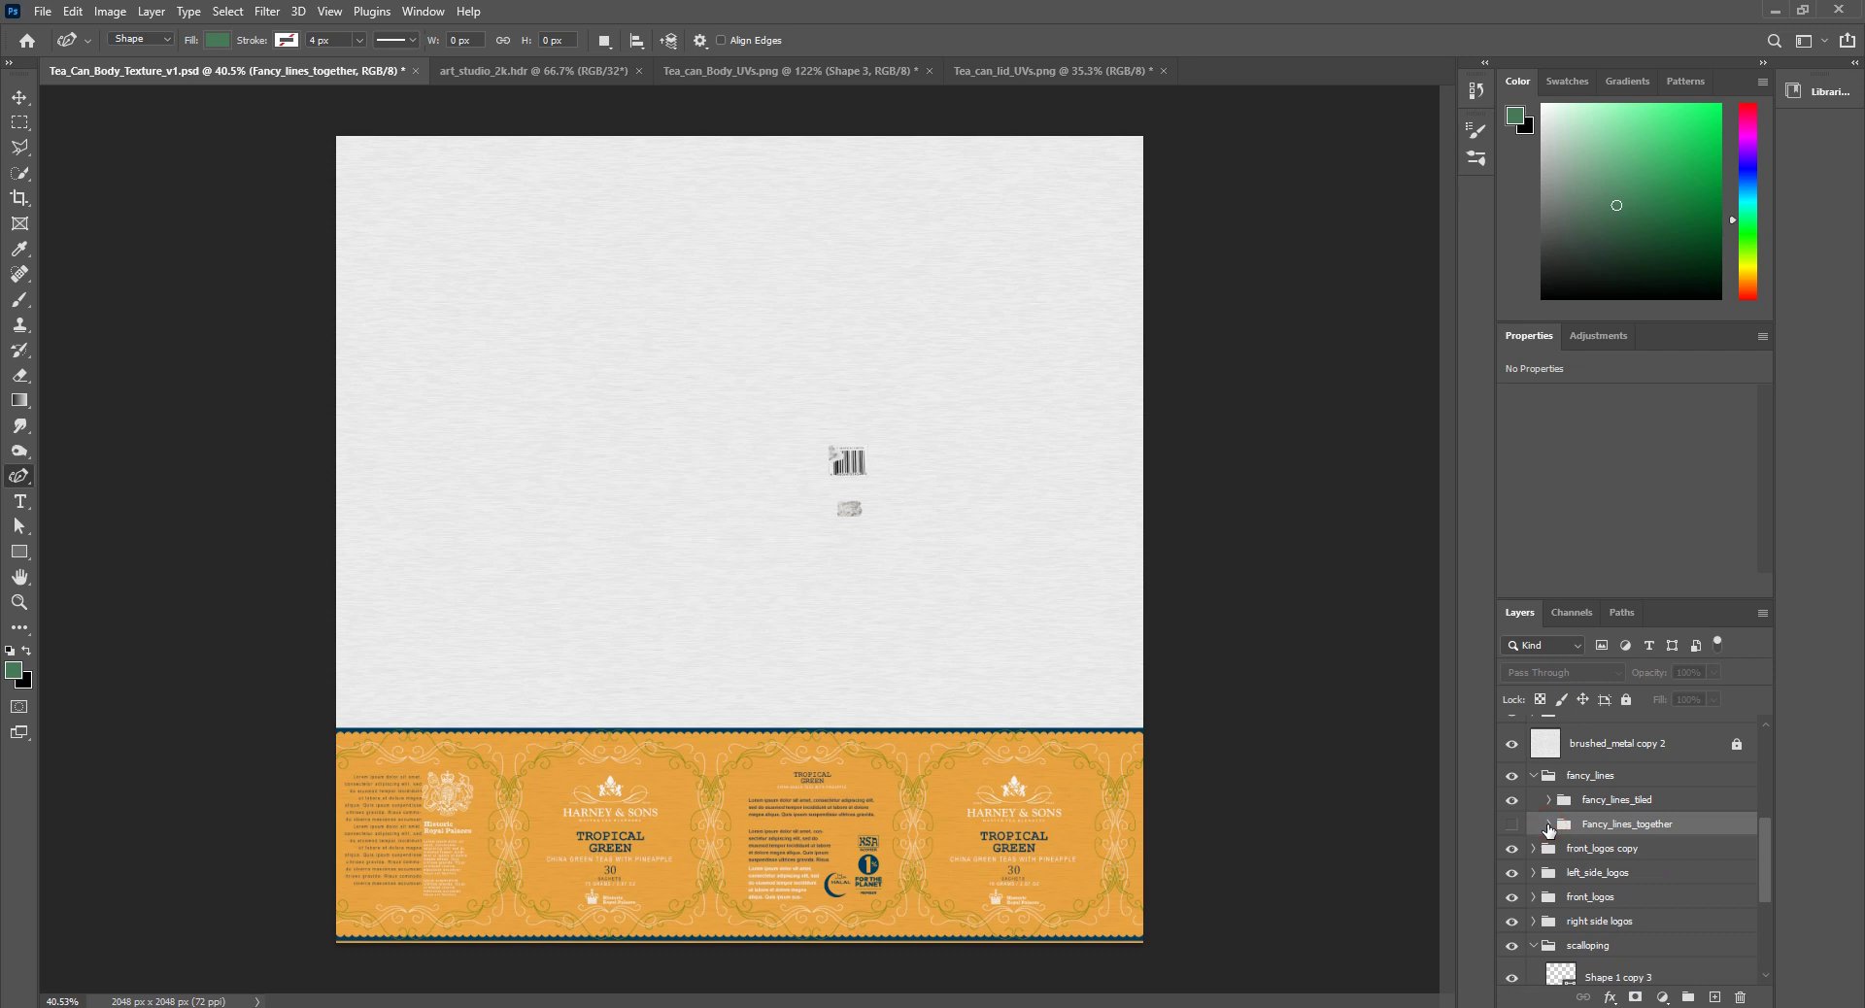
{"action": "left_click", "coordinate": [1548, 825]}
{"action": "scroll", "coordinate": [1550, 830], "scroll_direction": "down", "scroll_amount": 1}
{"action": "left_click", "coordinate": [1550, 833]}
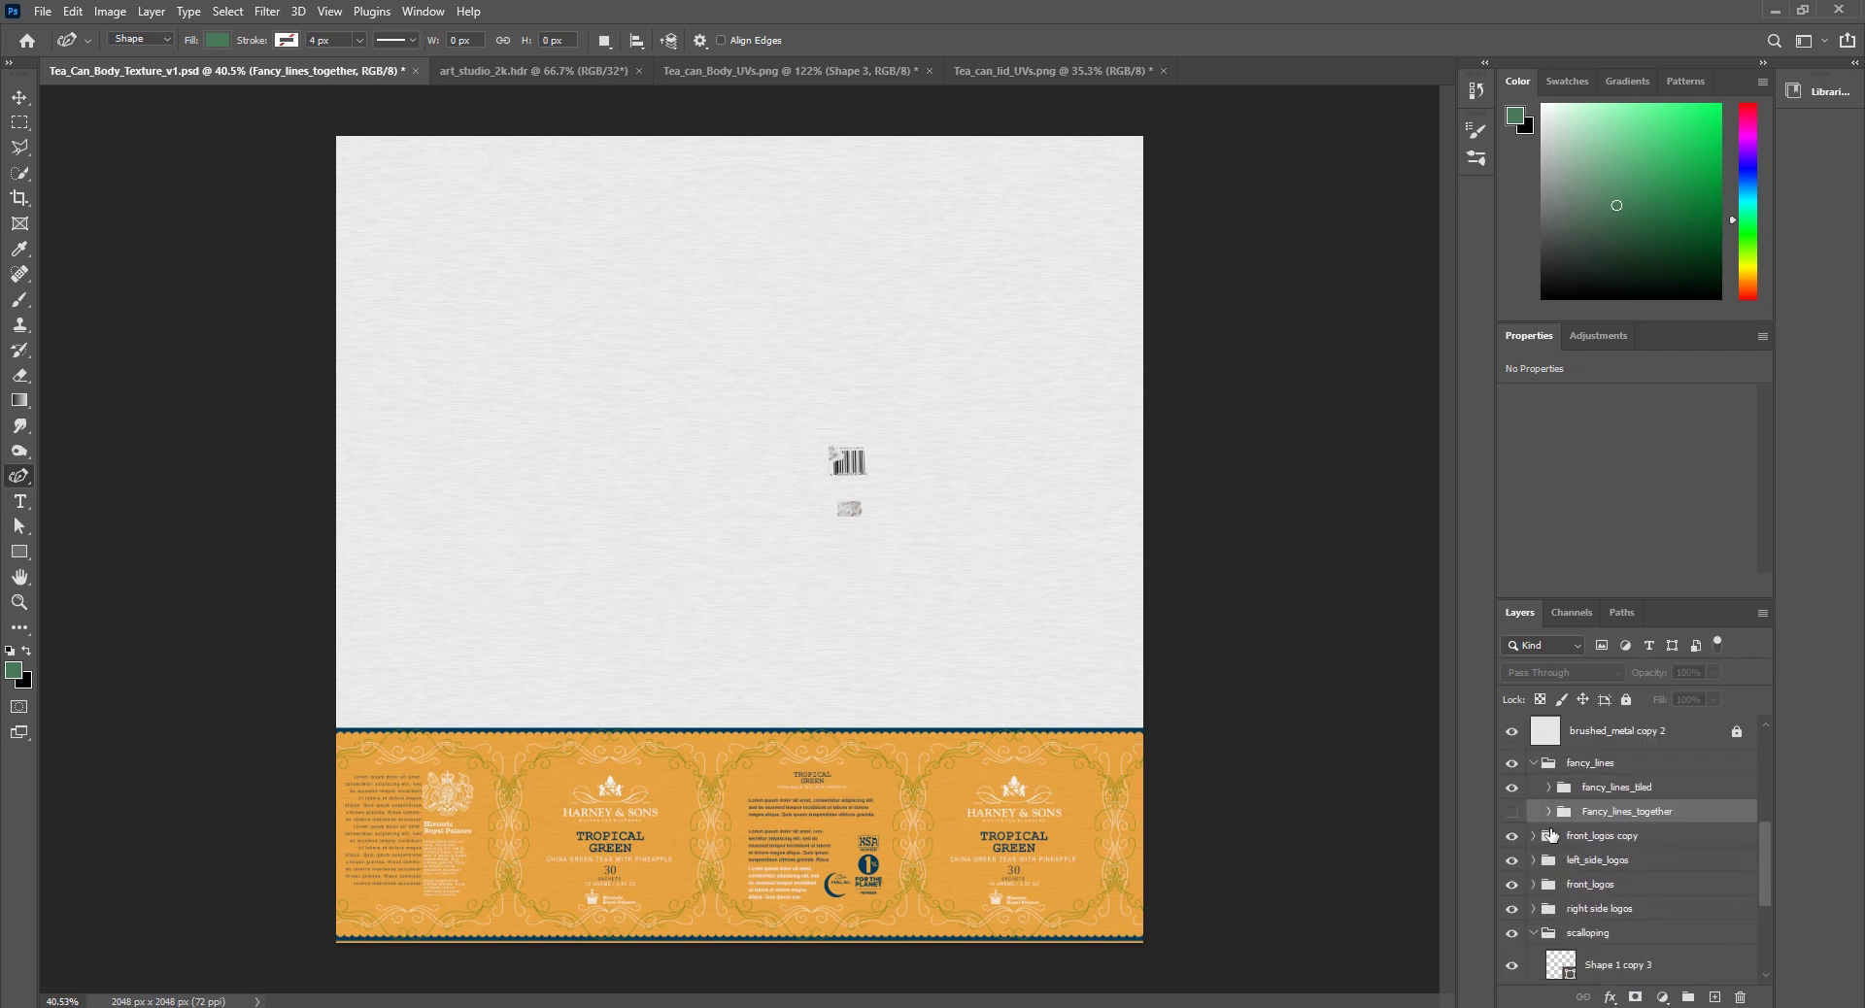
{"action": "left_click", "coordinate": [1548, 812]}
{"action": "left_click", "coordinate": [1565, 860]}
{"action": "scroll", "coordinate": [1567, 871], "scroll_direction": "down", "scroll_amount": 2}
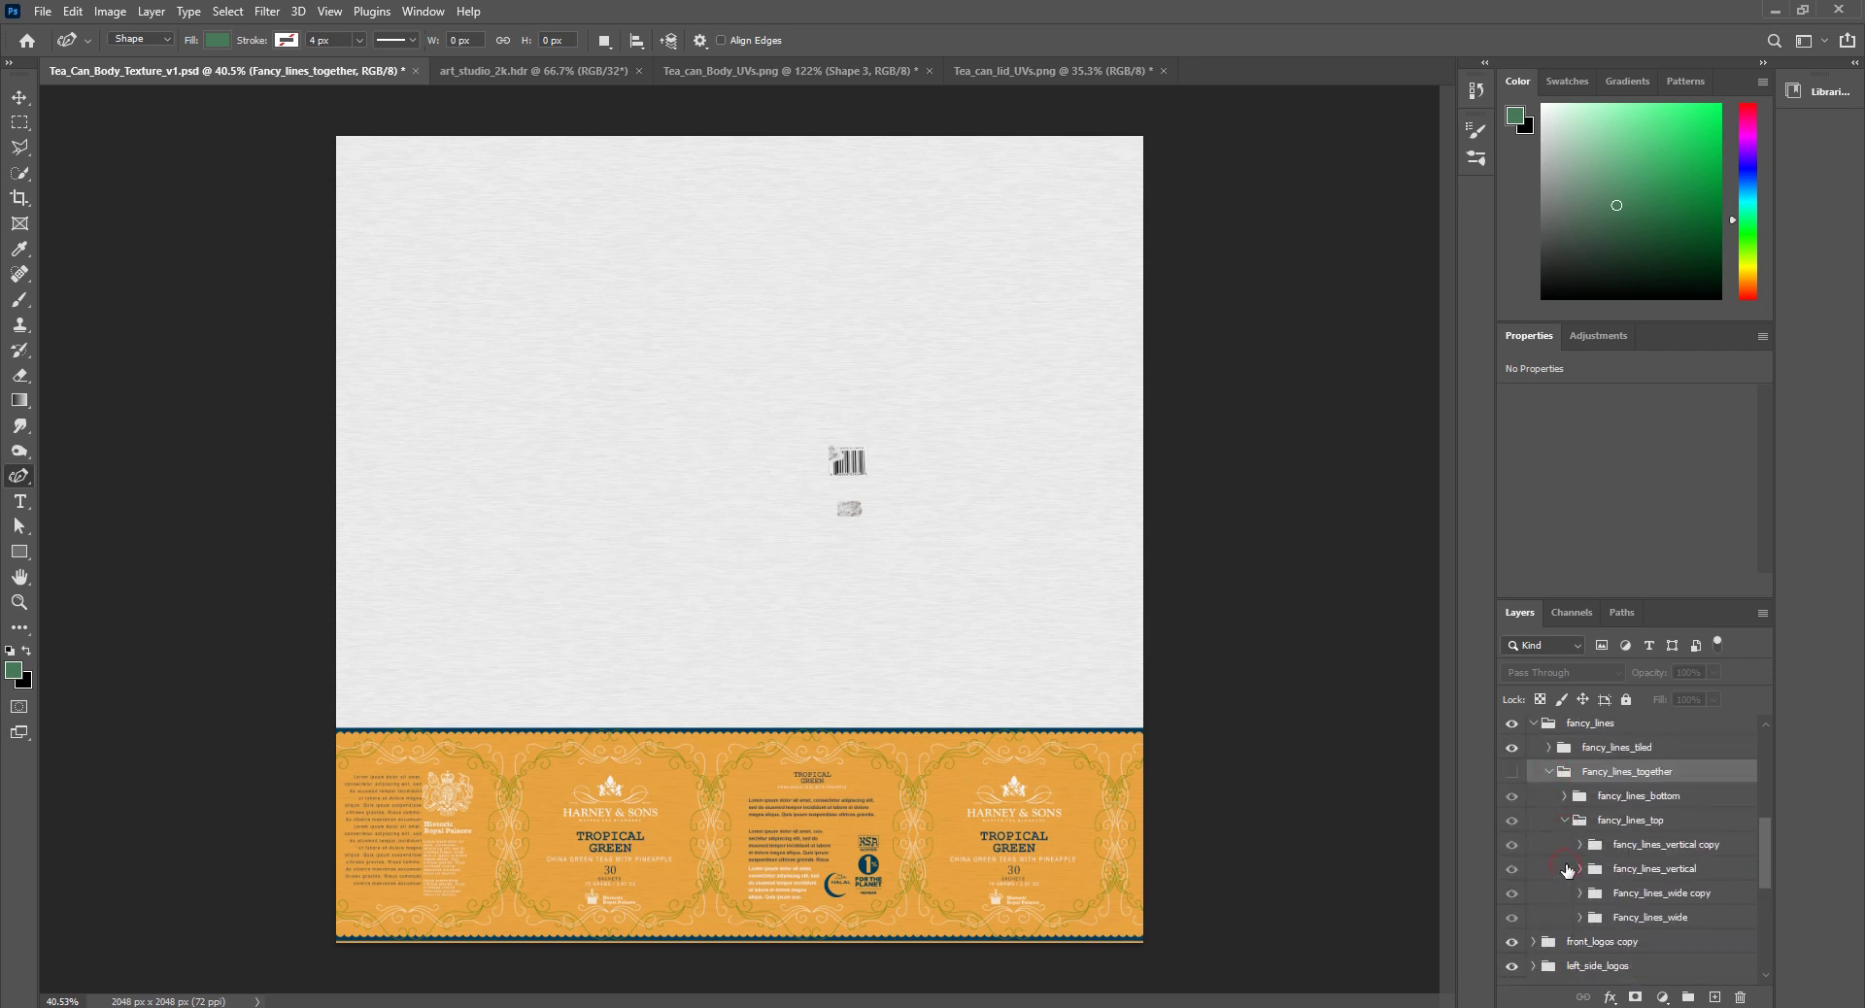
{"action": "left_click", "coordinate": [1511, 773]}
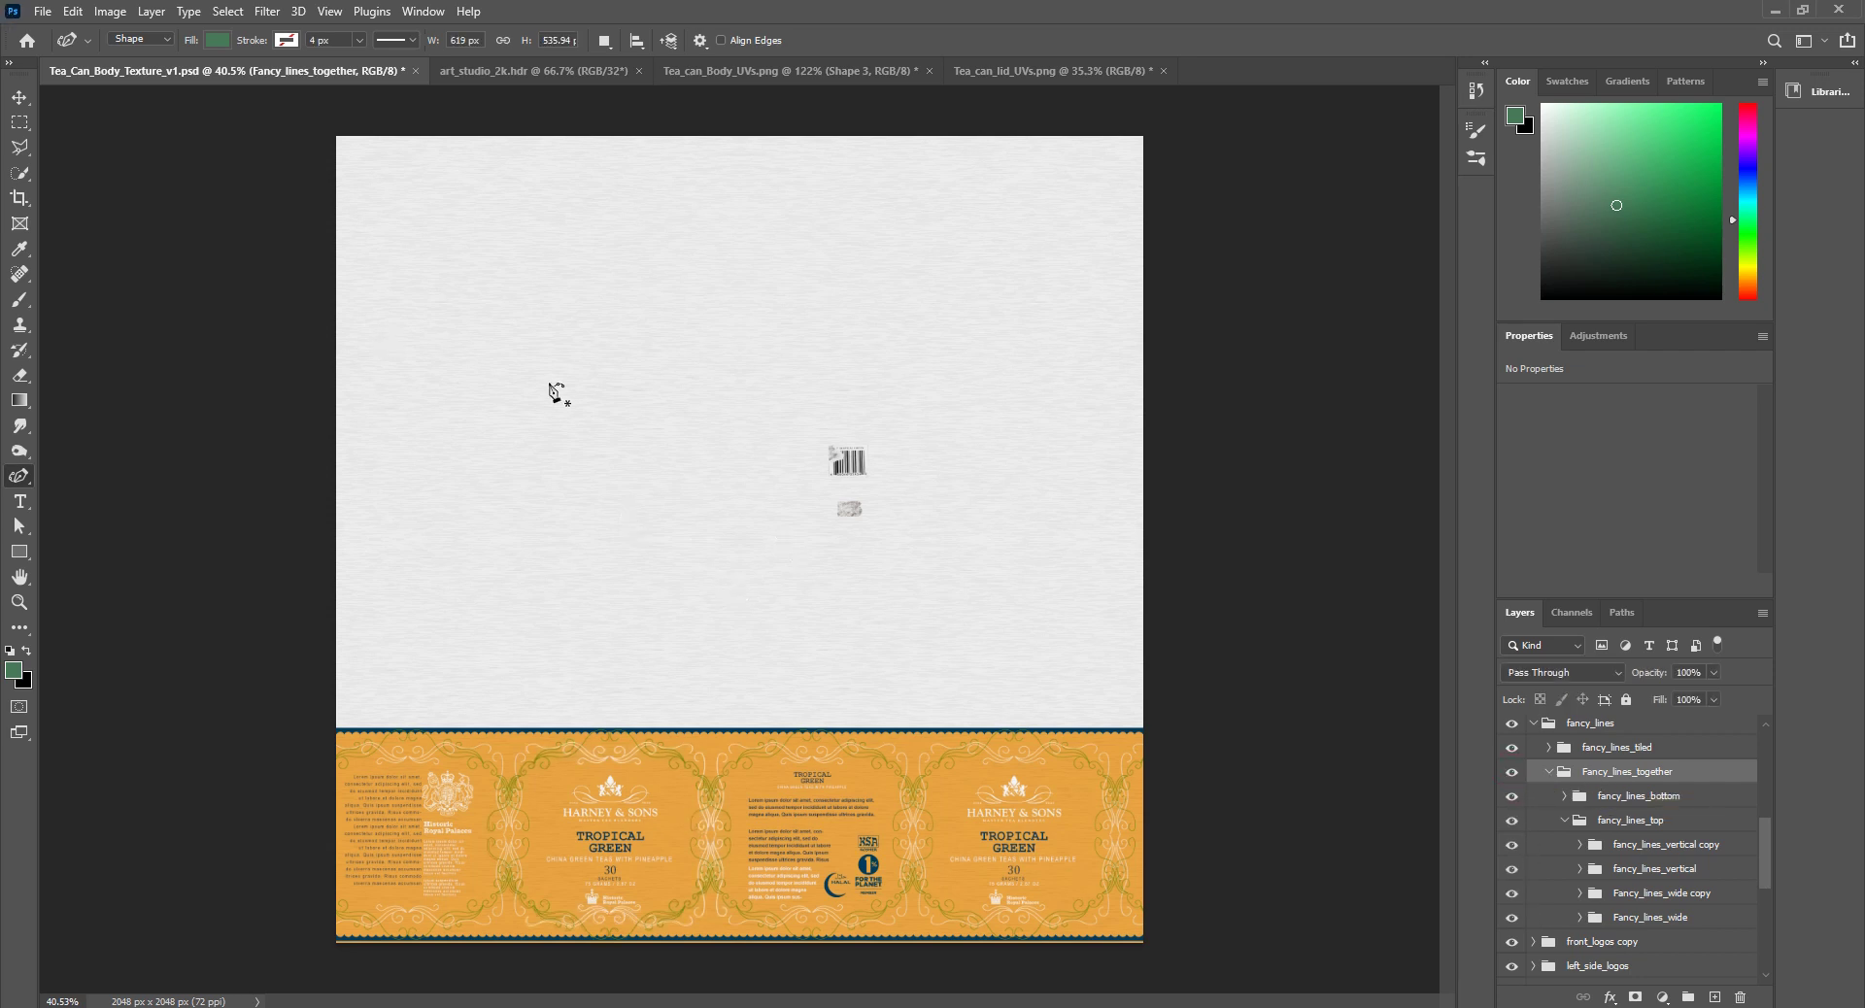
Step: Move the Fancy_lines_together ornament from the front panel up onto the blank metal area above the label
{"action": "key", "text": "ctrl+t"}
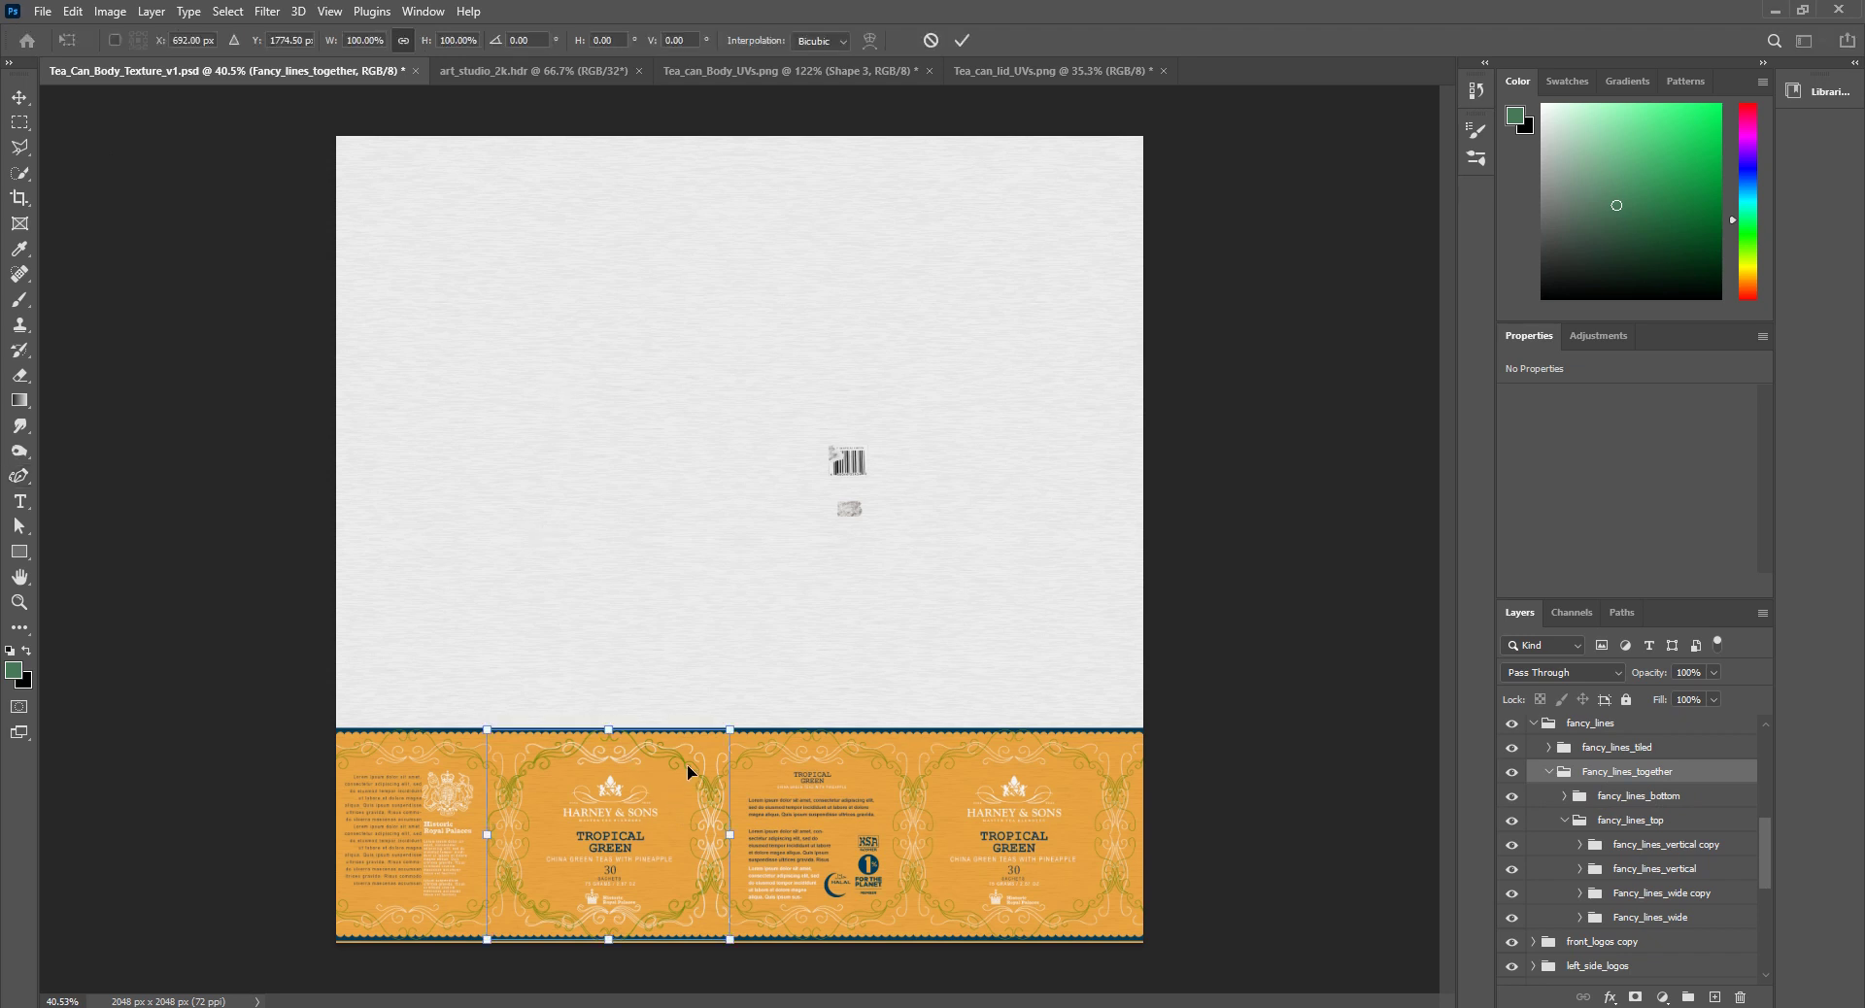
{"action": "left_click_drag", "start_coordinate": [686, 772], "coordinate": [648, 595]}
{"action": "scroll", "coordinate": [648, 602], "scroll_direction": "up", "scroll_amount": 5, "text": "alt"}
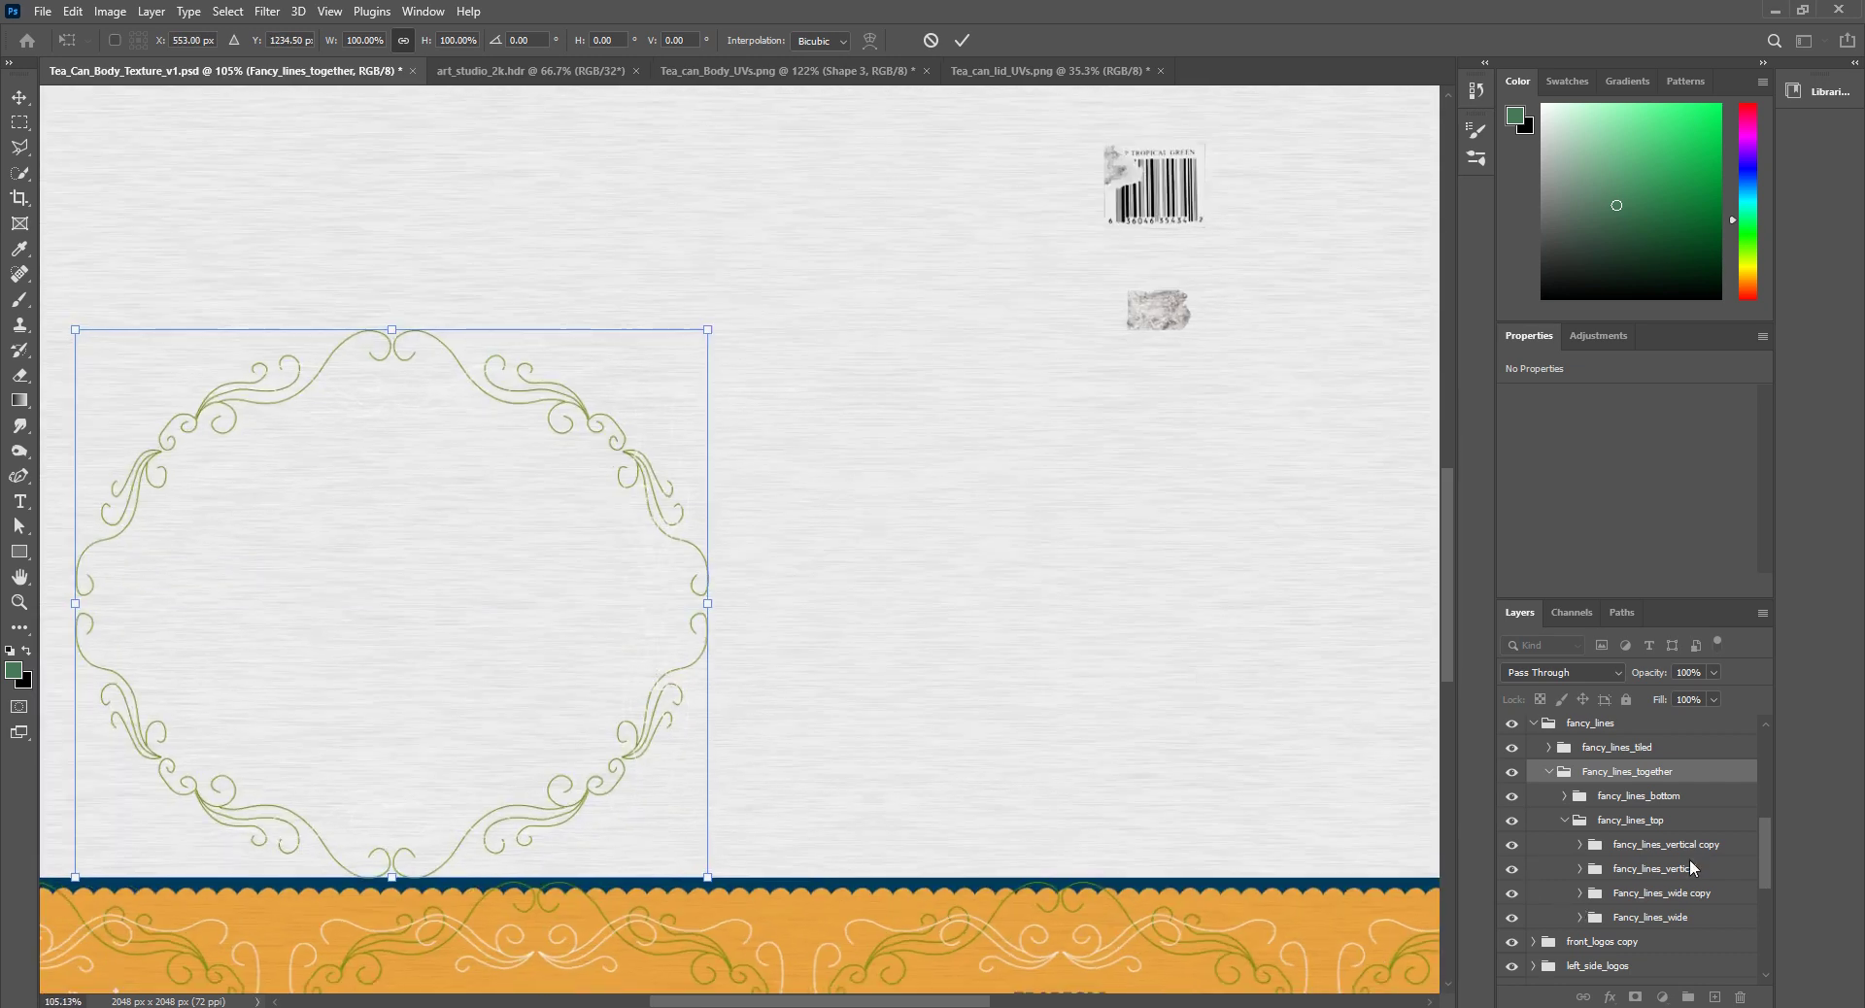
{"action": "scroll", "coordinate": [1758, 816], "scroll_direction": "up", "scroll_amount": 5}
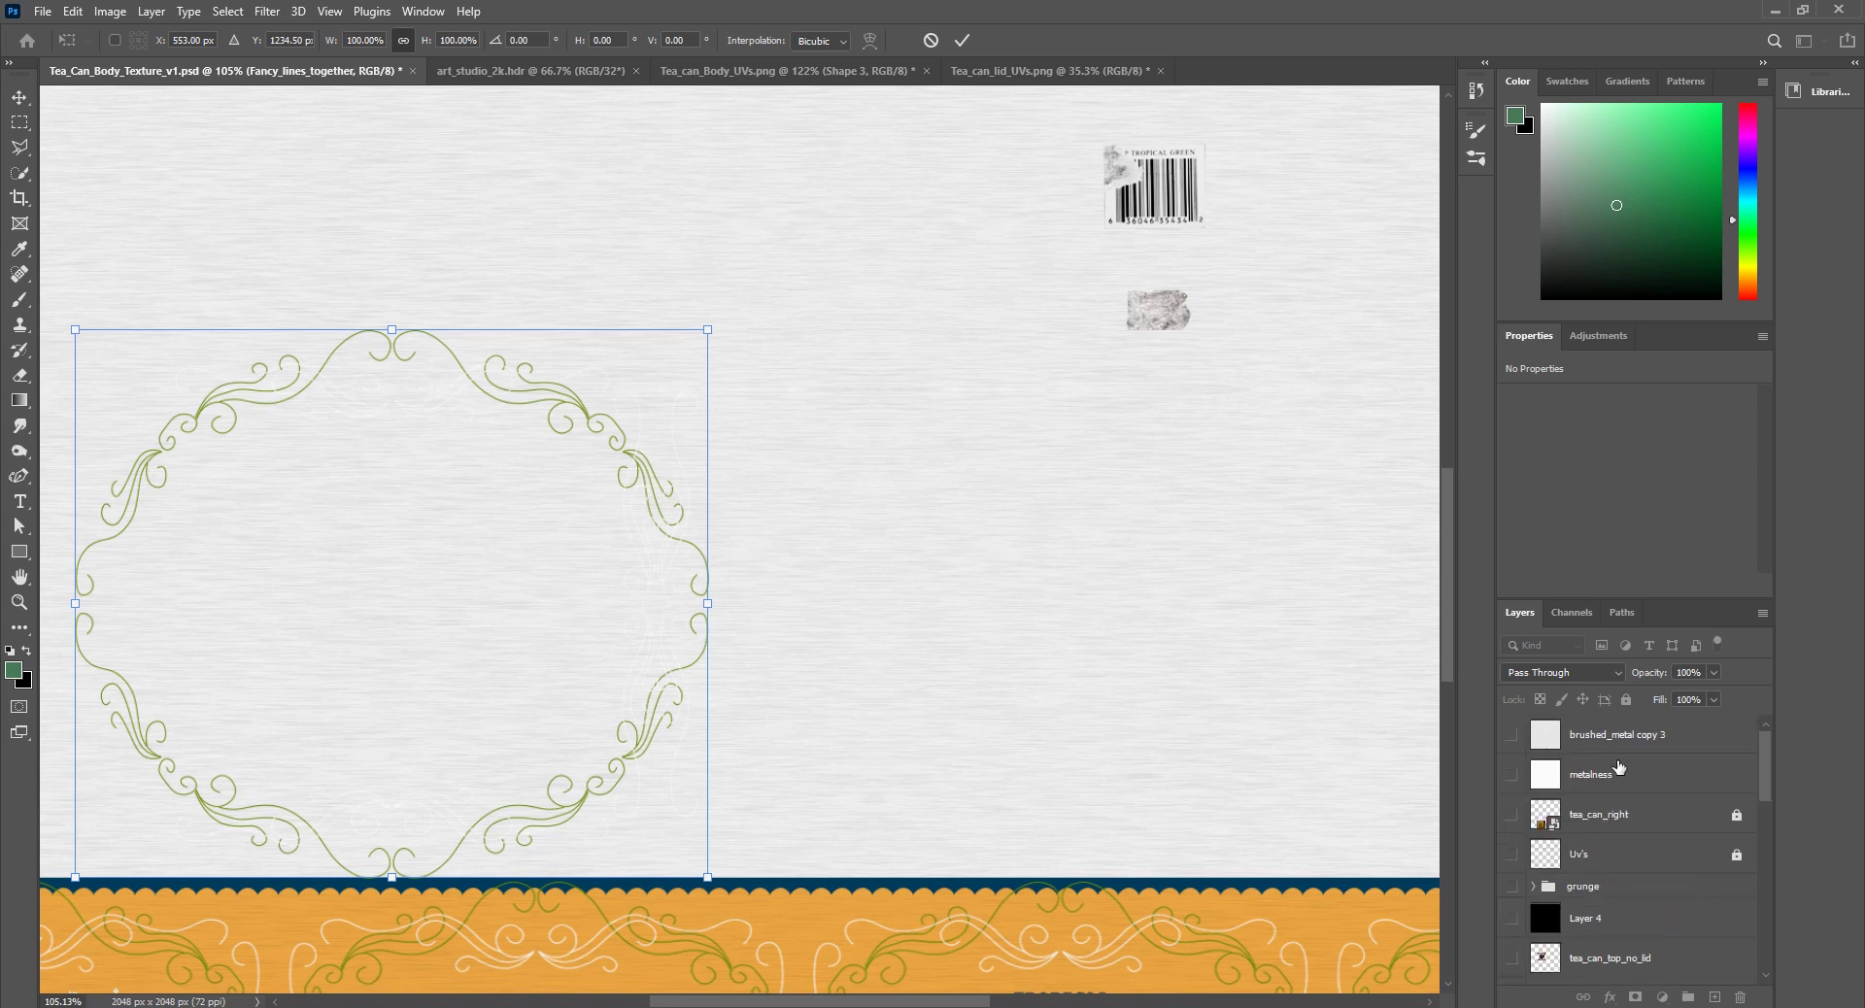
{"action": "scroll", "coordinate": [1533, 779], "scroll_direction": "down", "scroll_amount": 3}
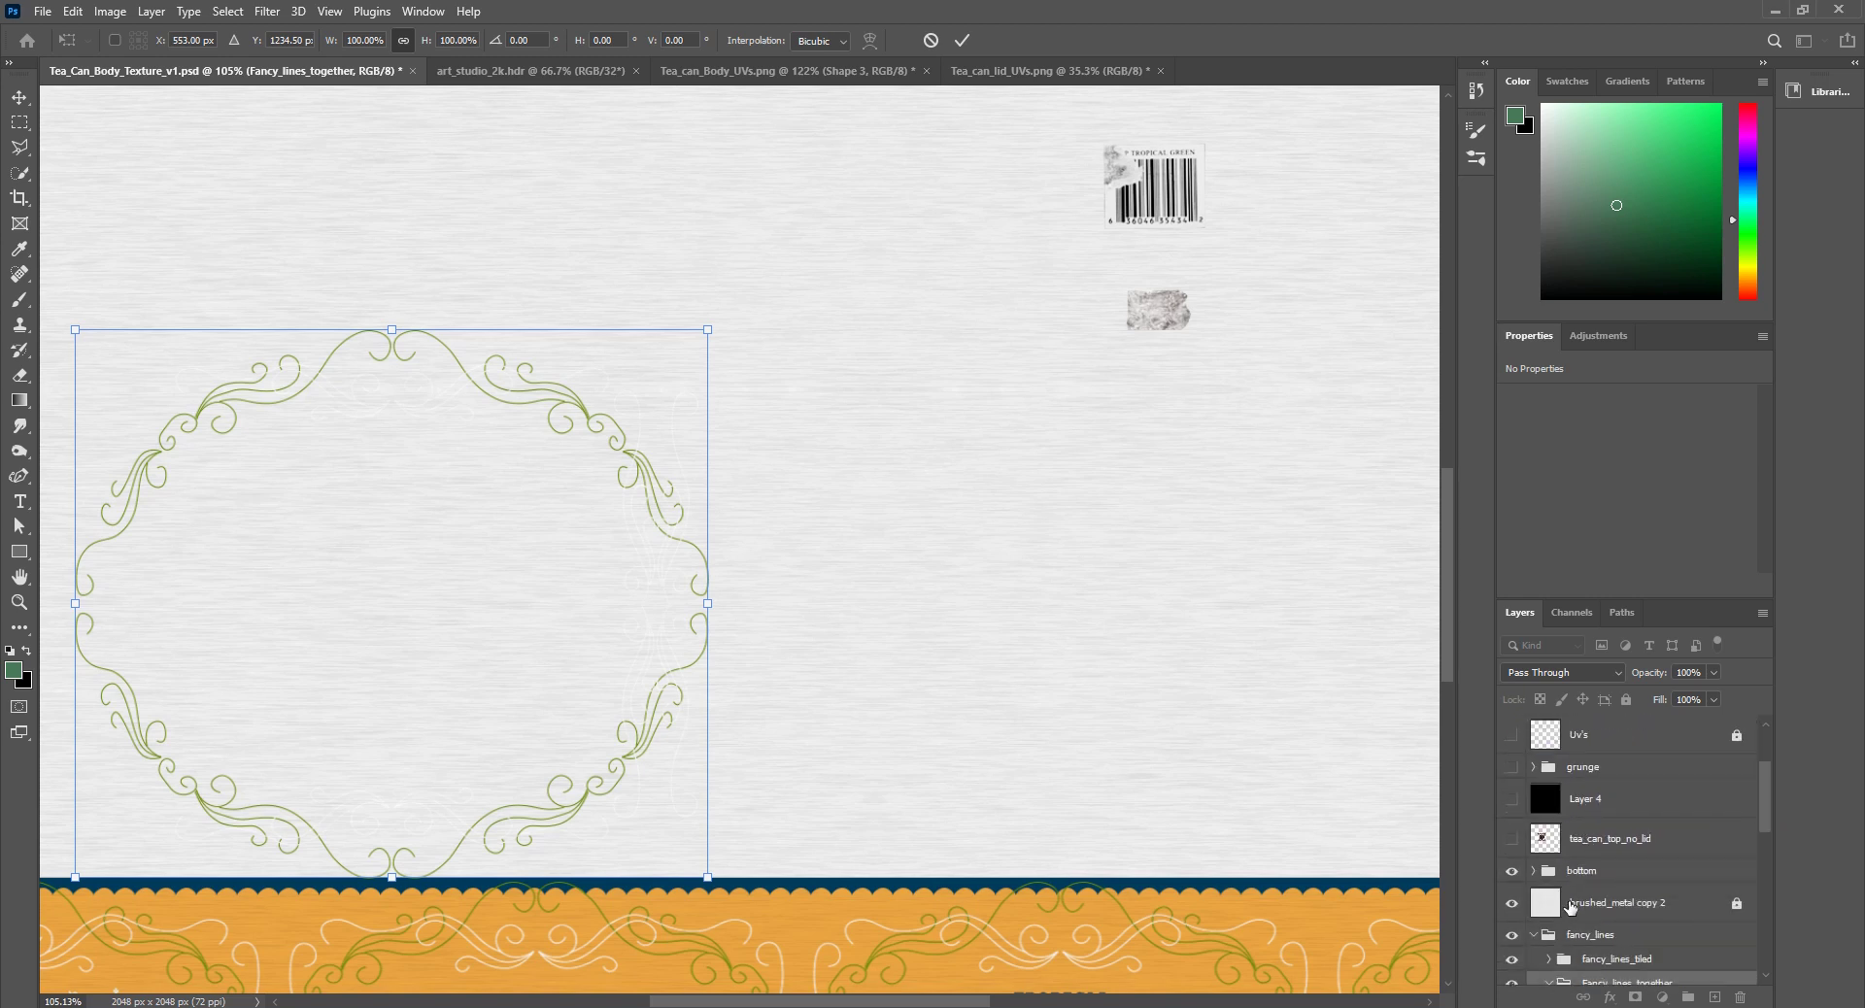
{"action": "key", "text": "Return"}
Step: Hide brushed_metal copy 2 and the white Layer 3, and examine the moved ornament against the black background
{"action": "left_click", "coordinate": [1510, 905]}
{"action": "scroll", "coordinate": [1512, 908], "scroll_direction": "down", "scroll_amount": 5}
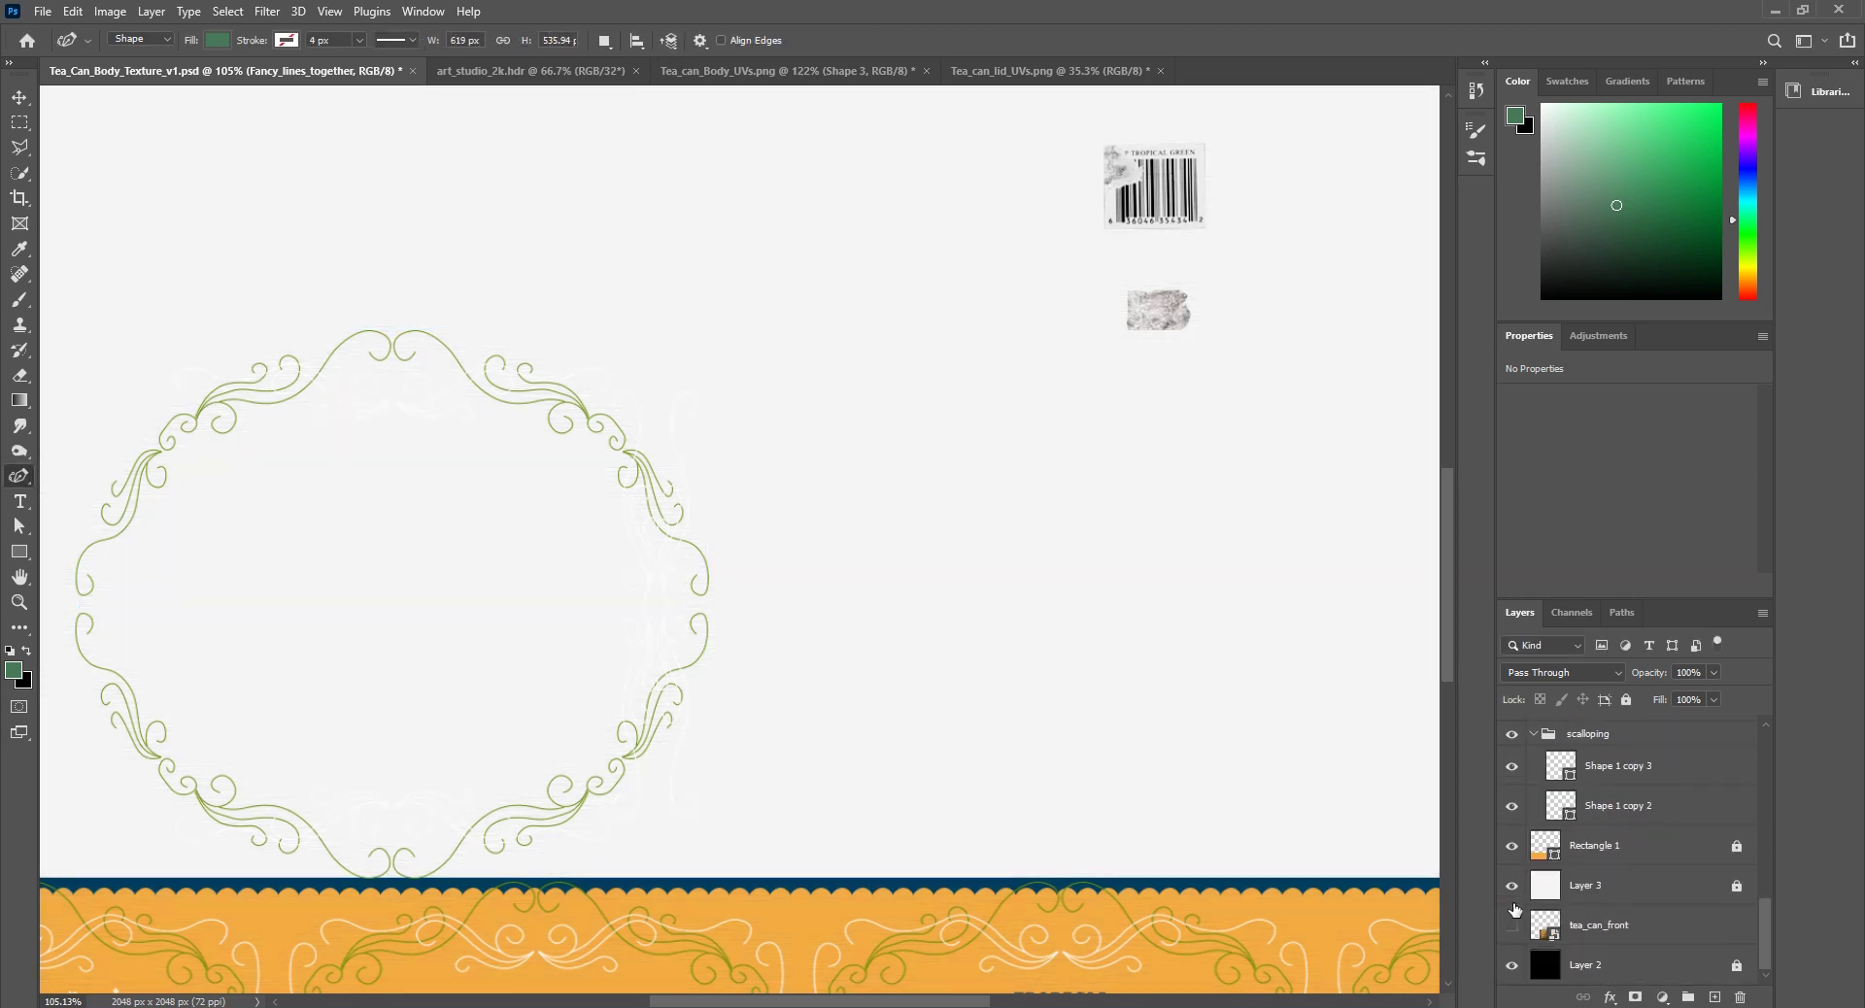
{"action": "left_click", "coordinate": [1511, 885]}
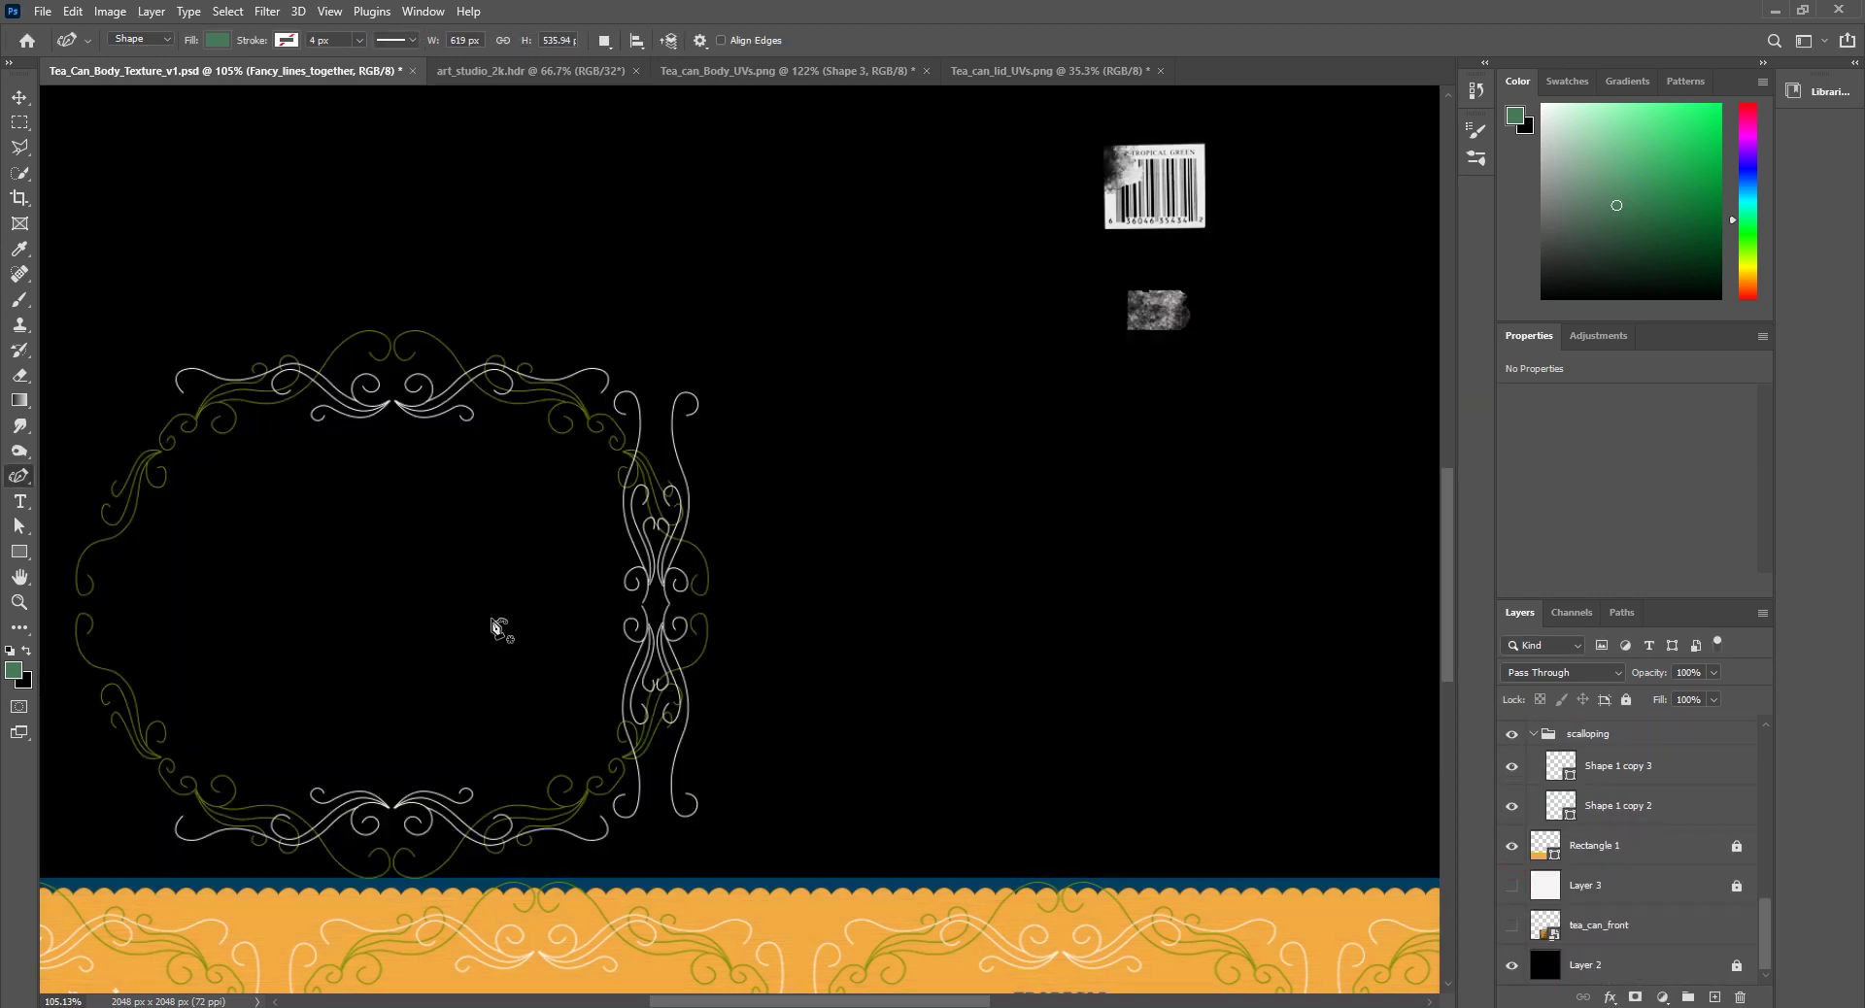
{"action": "scroll", "coordinate": [500, 629], "scroll_direction": "down", "scroll_amount": 2, "text": "alt"}
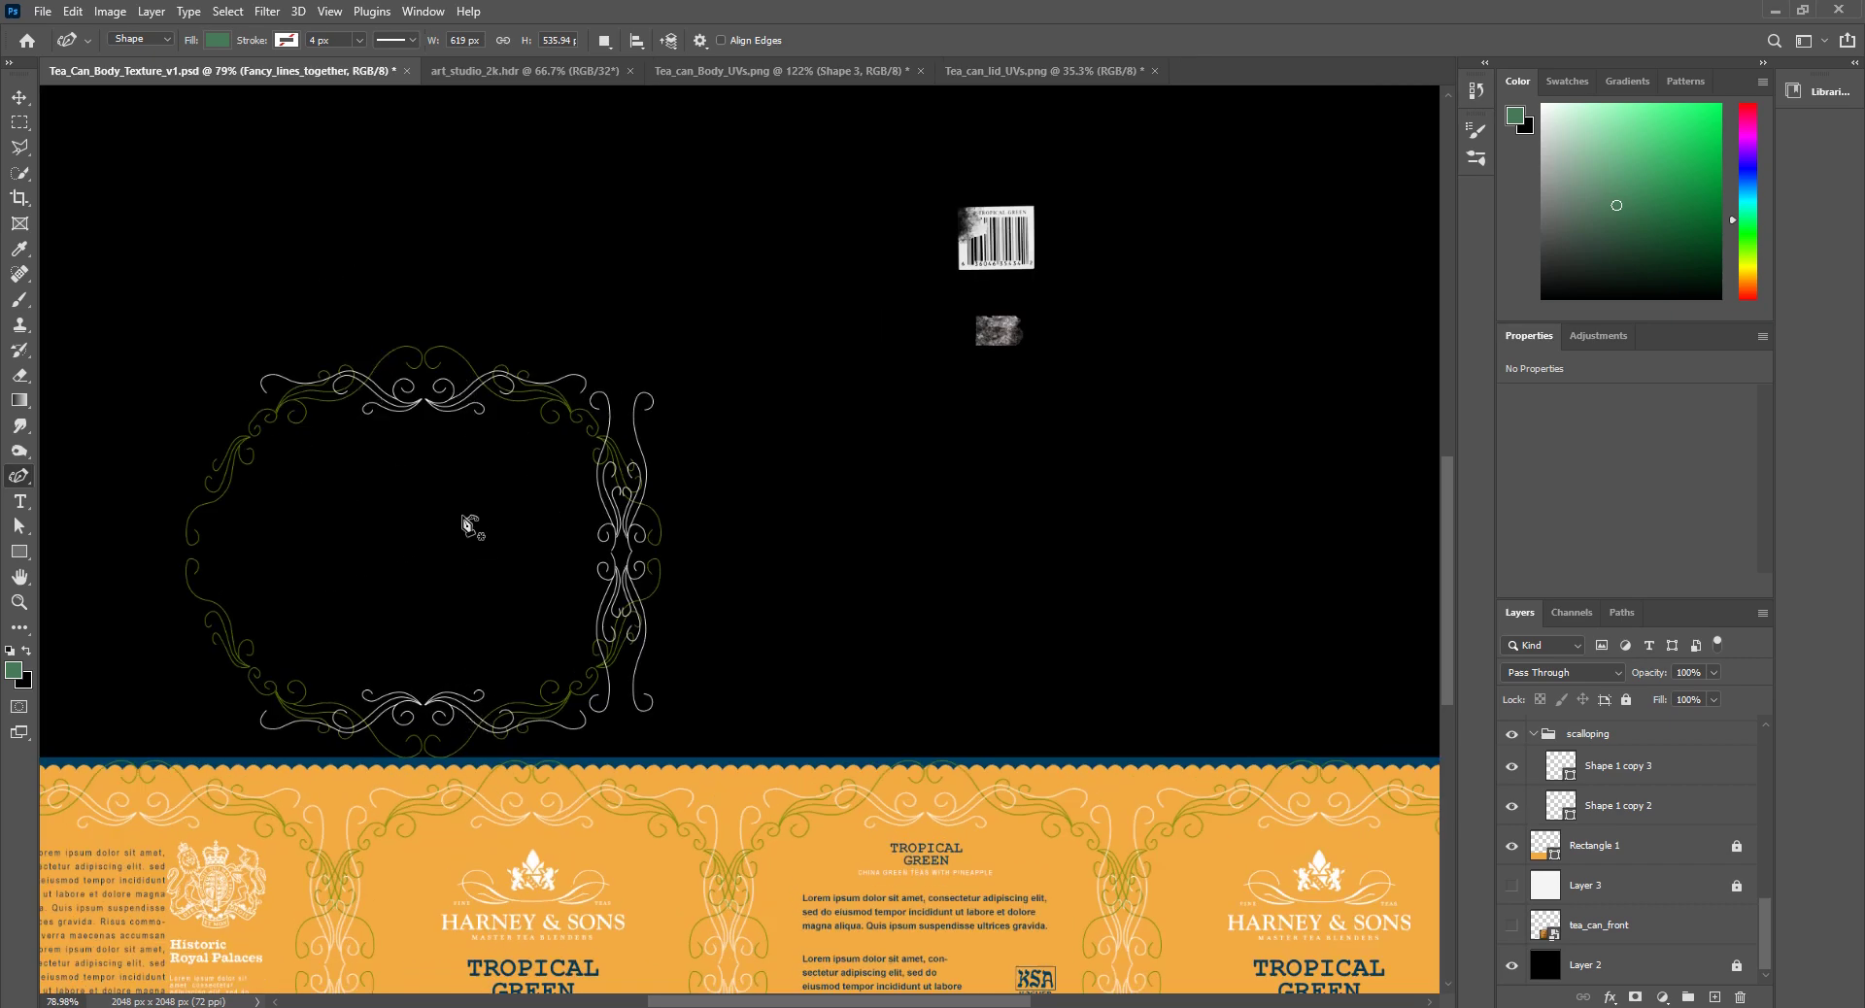
{"action": "scroll", "coordinate": [471, 525], "scroll_direction": "down", "scroll_amount": 2, "text": "alt"}
{"action": "scroll", "coordinate": [442, 610], "scroll_direction": "up", "scroll_amount": 1, "text": "alt"}
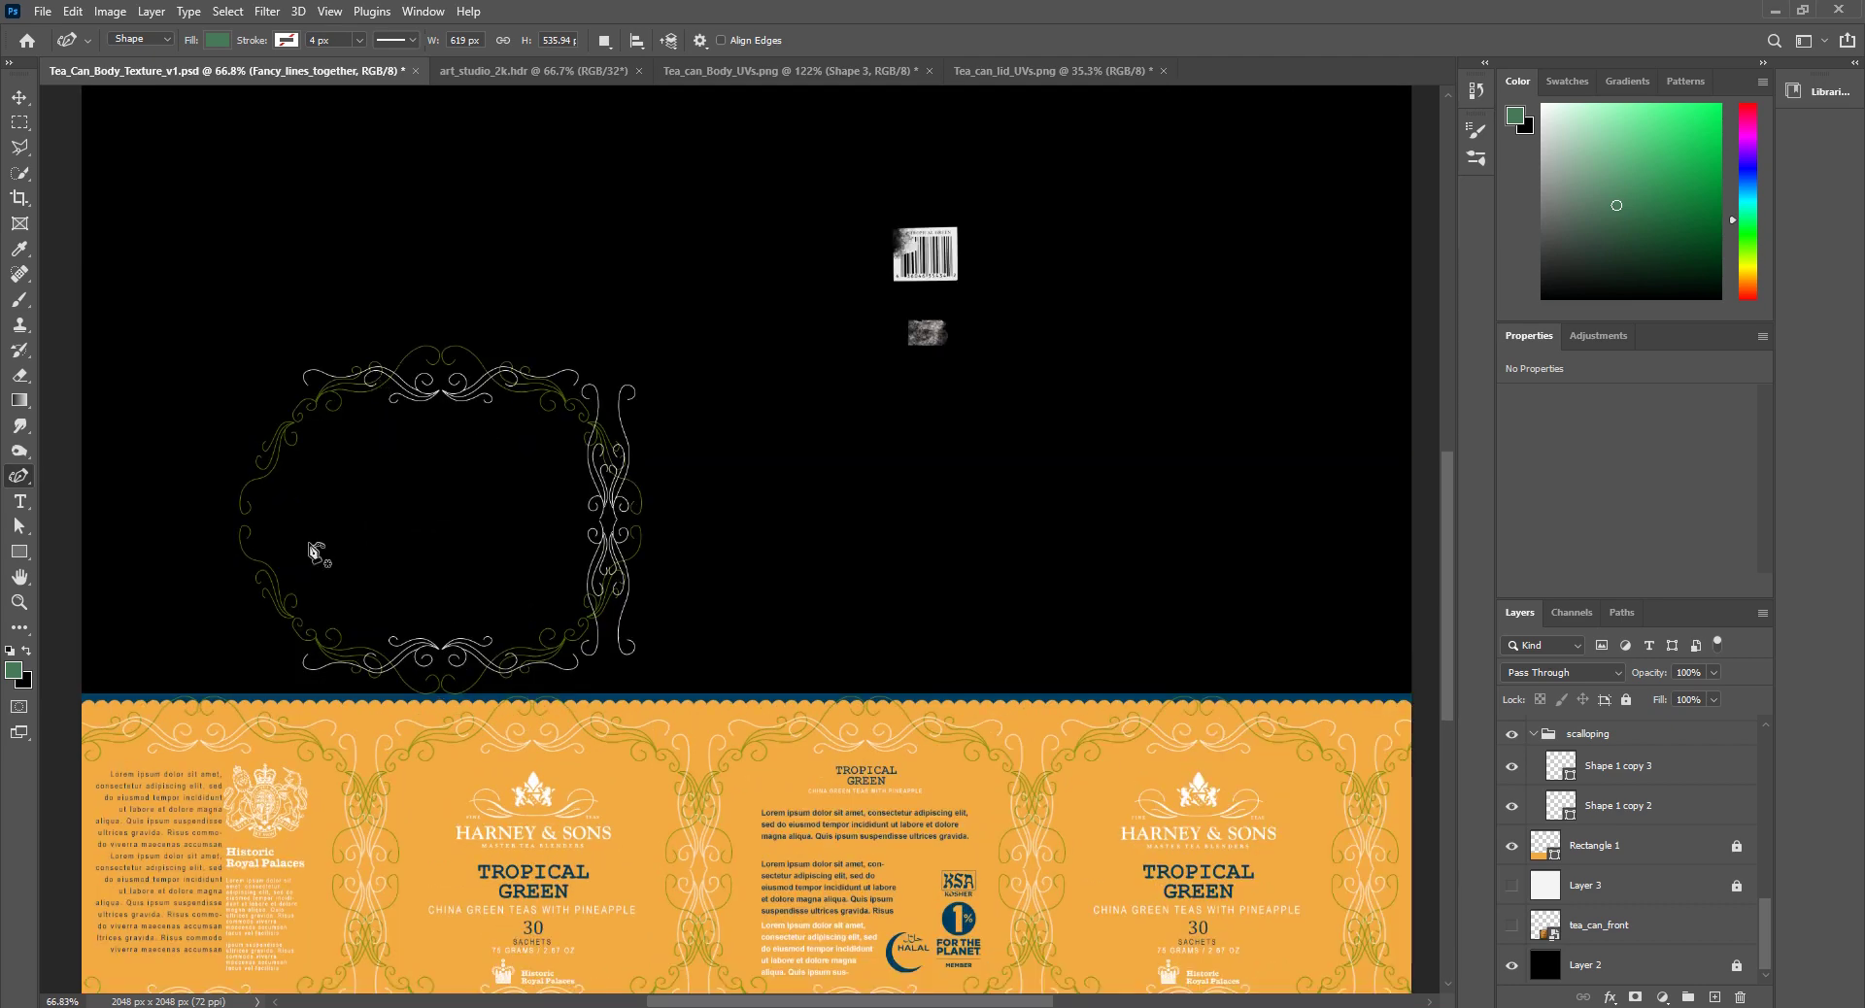
{"action": "scroll", "coordinate": [479, 637], "scroll_direction": "down", "scroll_amount": 2, "text": "alt"}
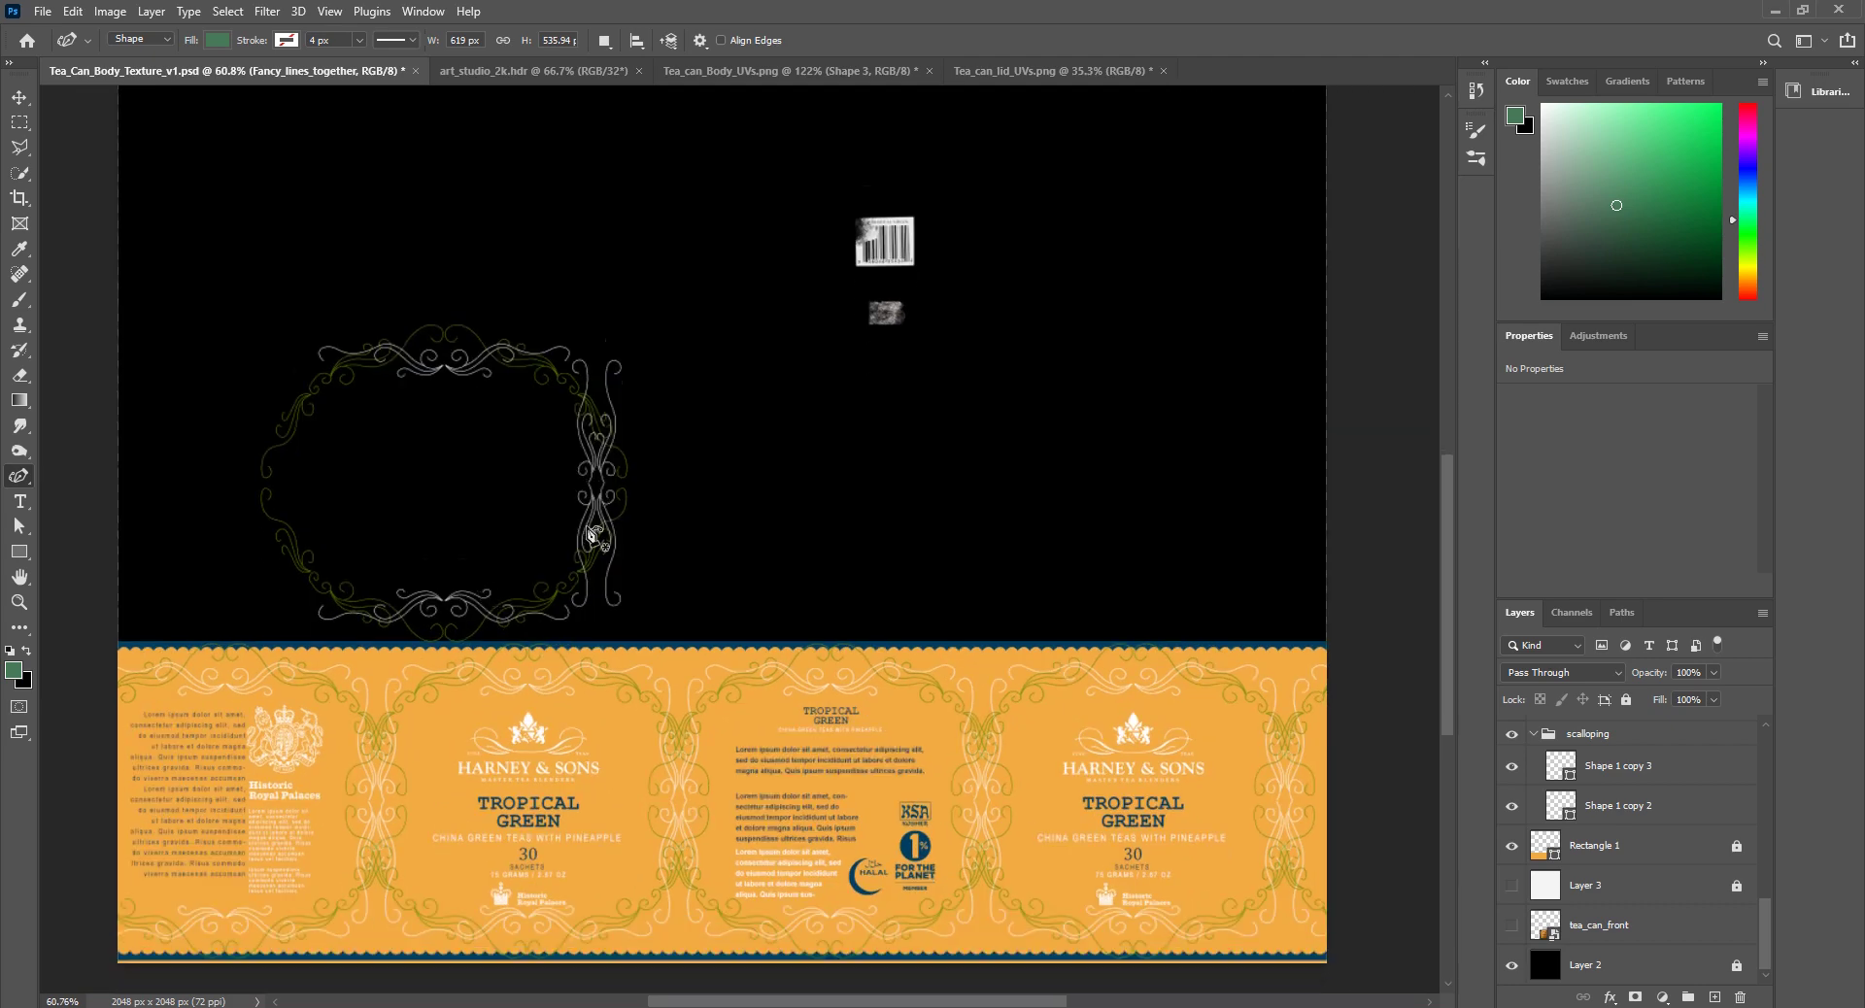
{"action": "scroll", "coordinate": [590, 534], "scroll_direction": "down", "scroll_amount": 2}
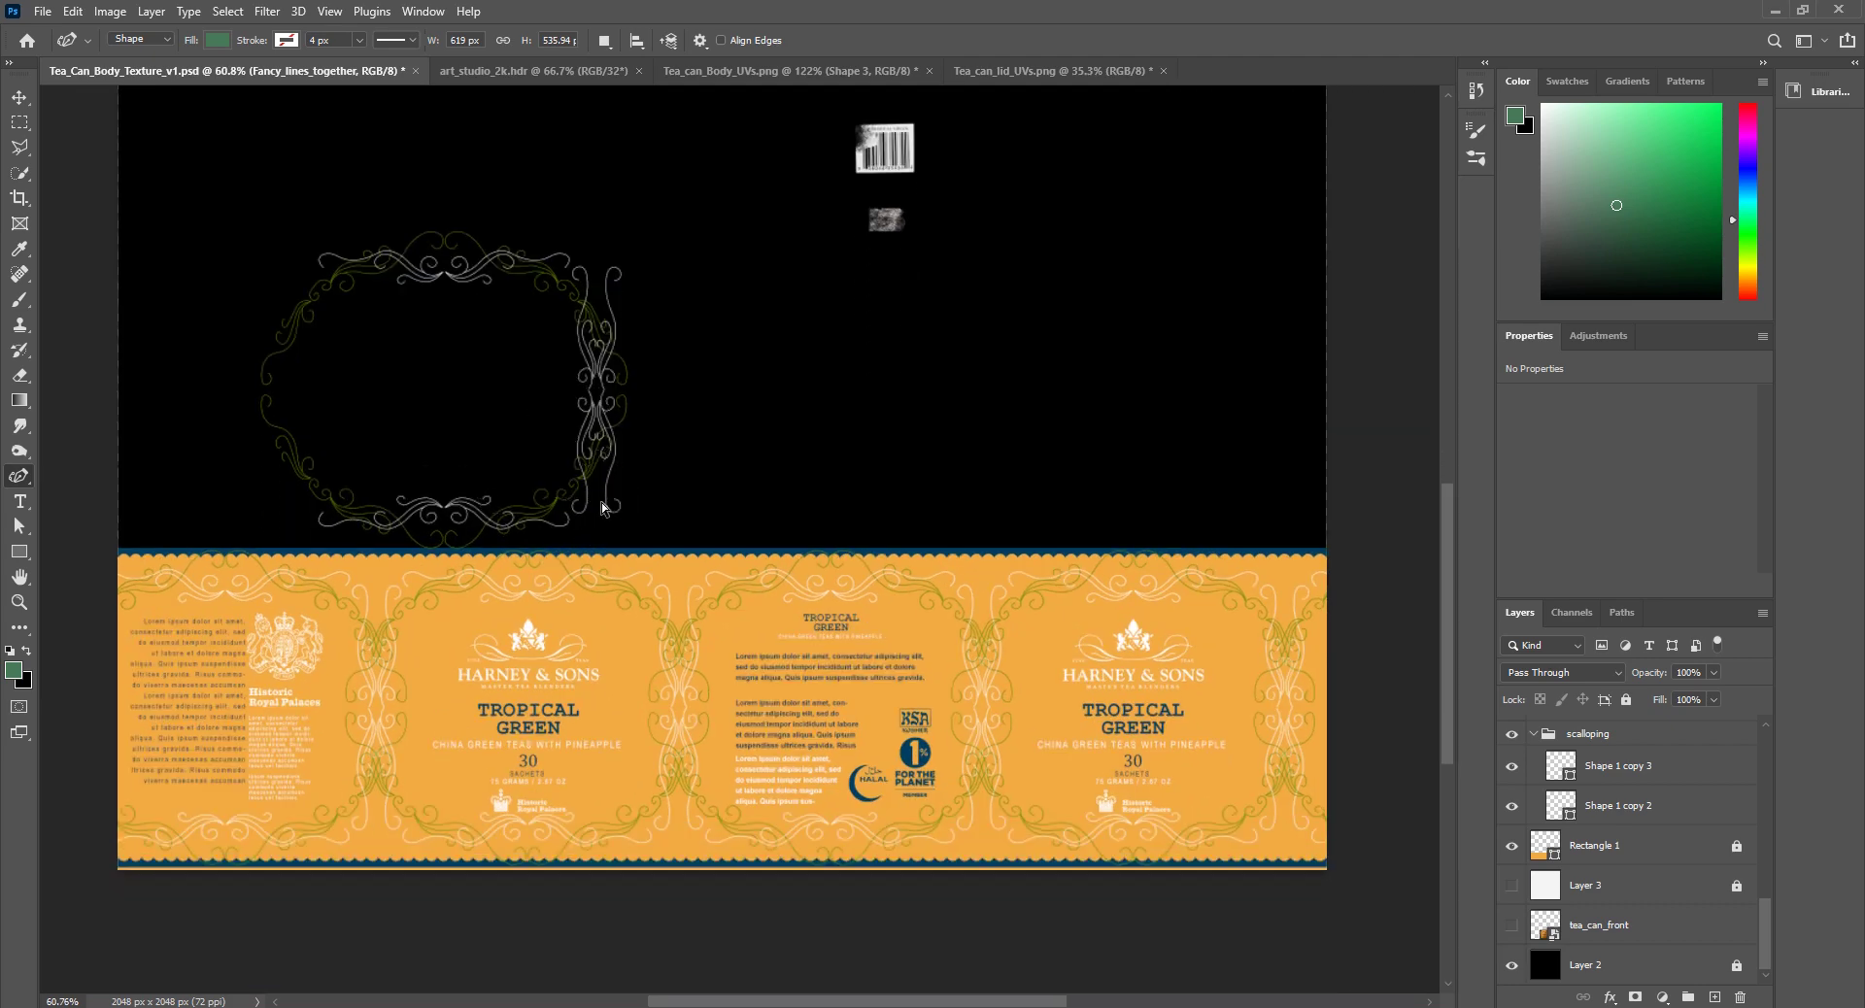
{"action": "scroll", "coordinate": [520, 408], "scroll_direction": "up", "scroll_amount": 2, "text": "alt"}
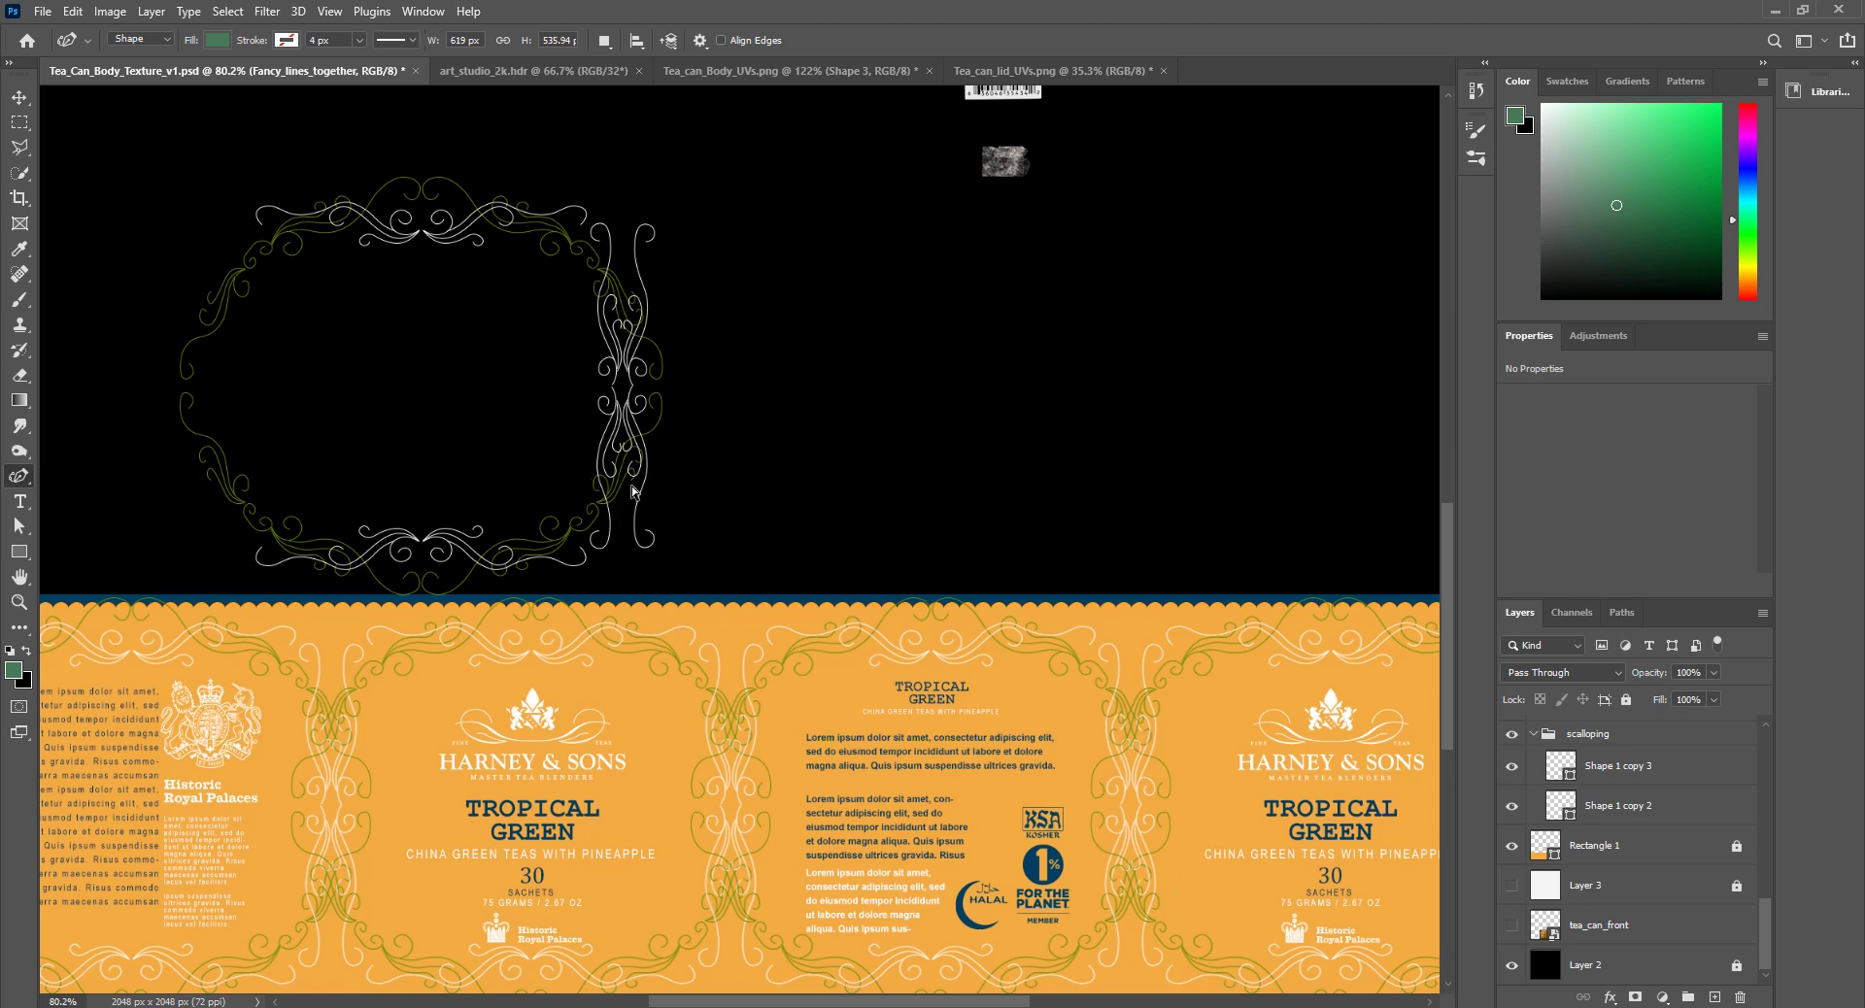
Step: Undo the hiding of the two background layers and the move of the Fancy_lines_together ornament
{"action": "key", "text": "ctrl+z"}
{"action": "key", "text": "ctrl+z"}
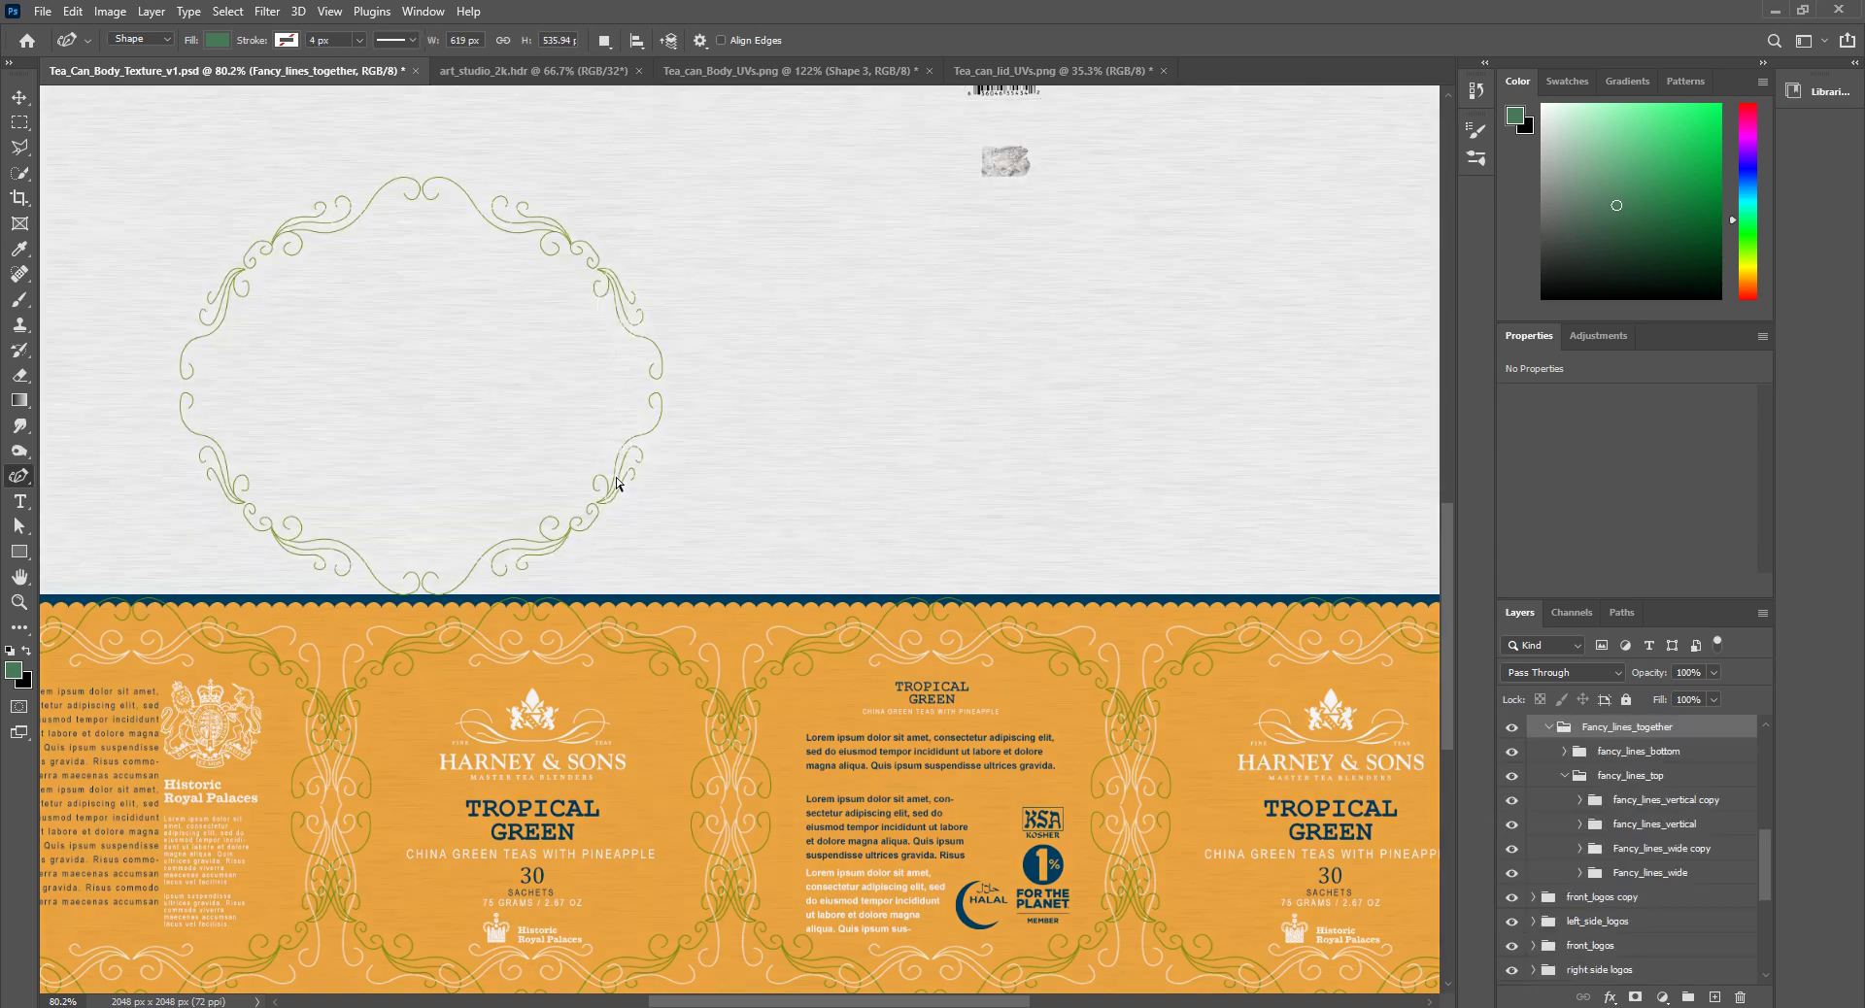
{"action": "key", "text": "ctrl+z"}
{"action": "scroll", "coordinate": [1678, 884], "scroll_direction": "up", "scroll_amount": 3}
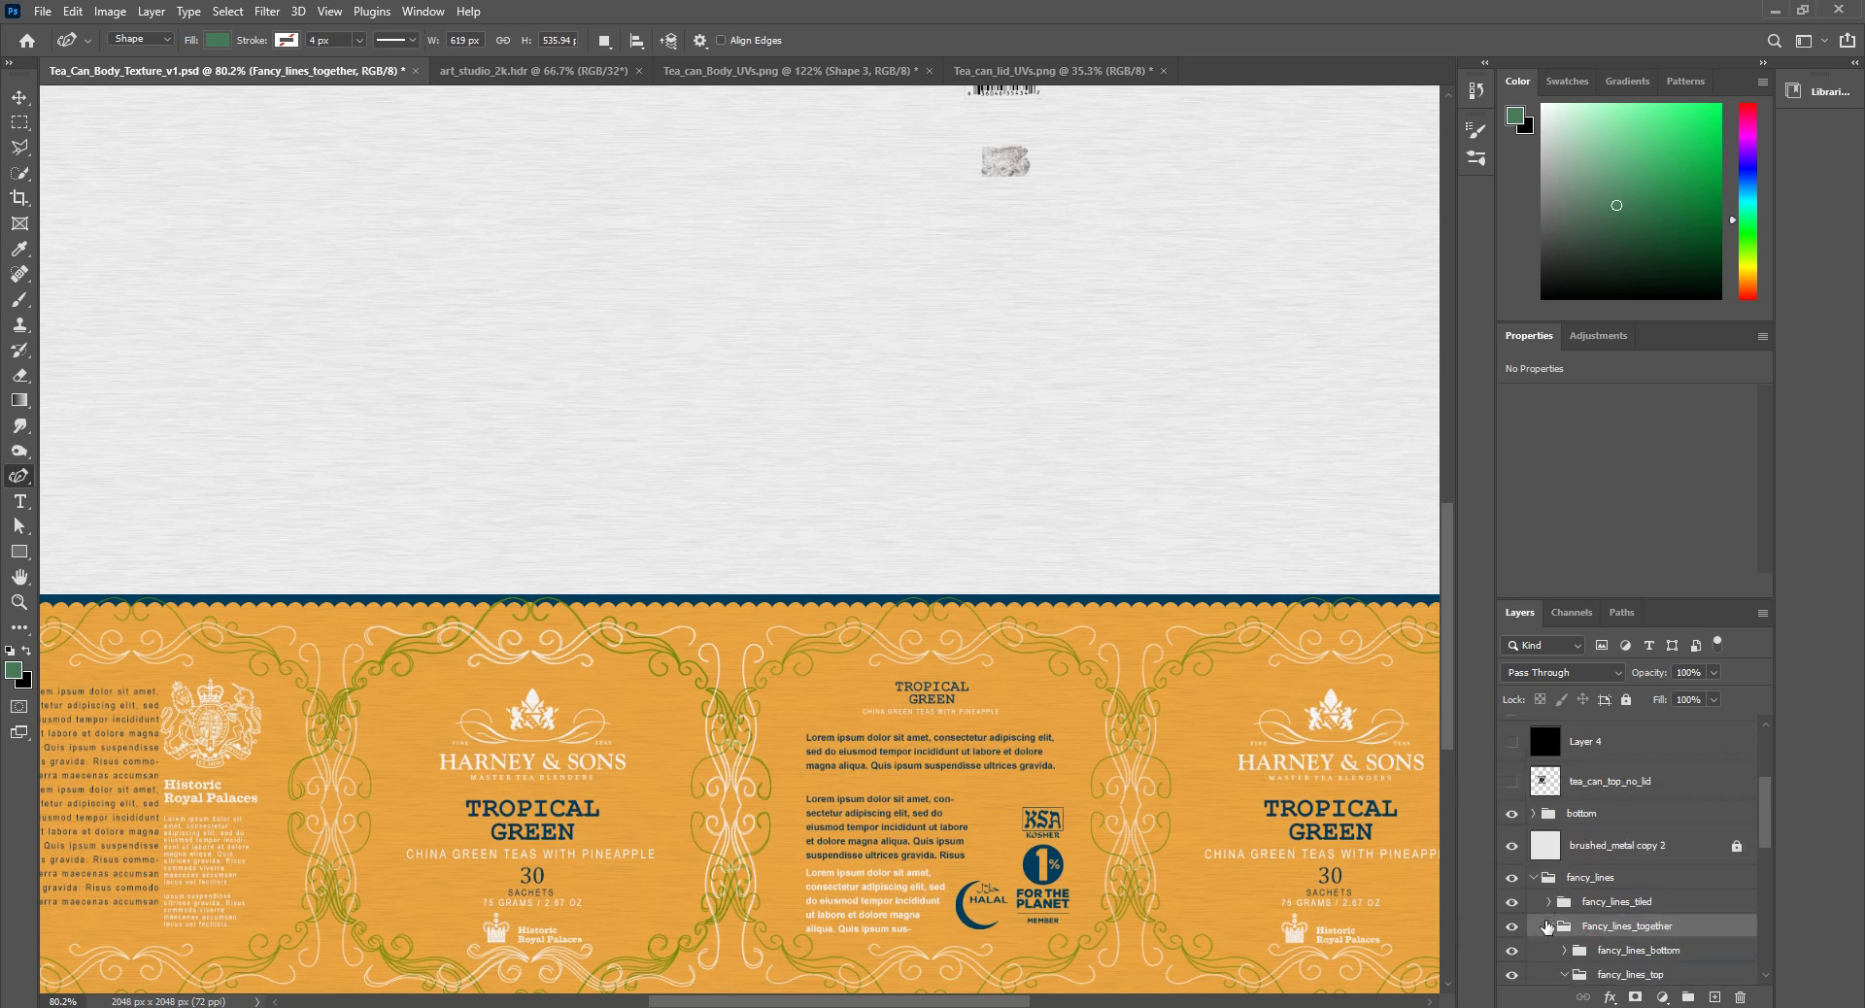
Step: Collapse and reopen the fancy_lines group, and expand the Fancy_lines_wide group inside fancy_lines_top
{"action": "left_click", "coordinate": [1535, 878]}
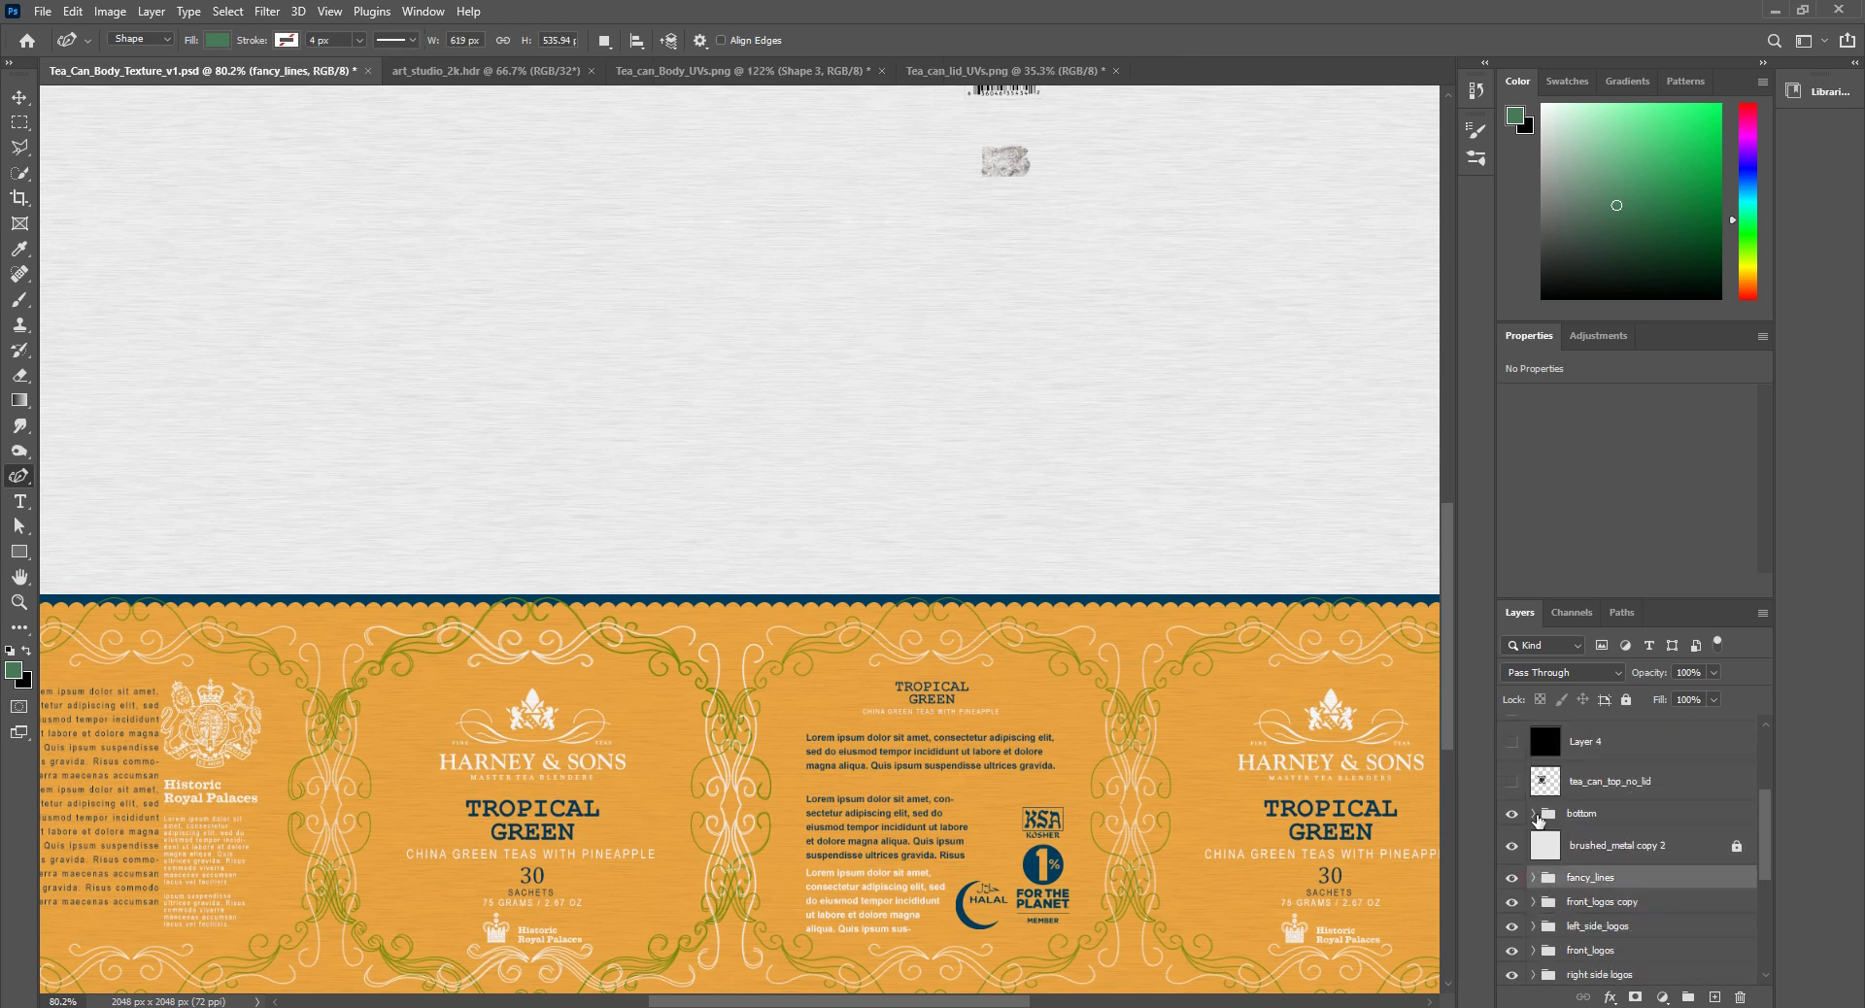
{"action": "left_click", "coordinate": [1534, 878]}
{"action": "scroll", "coordinate": [1551, 879], "scroll_direction": "down", "scroll_amount": 2}
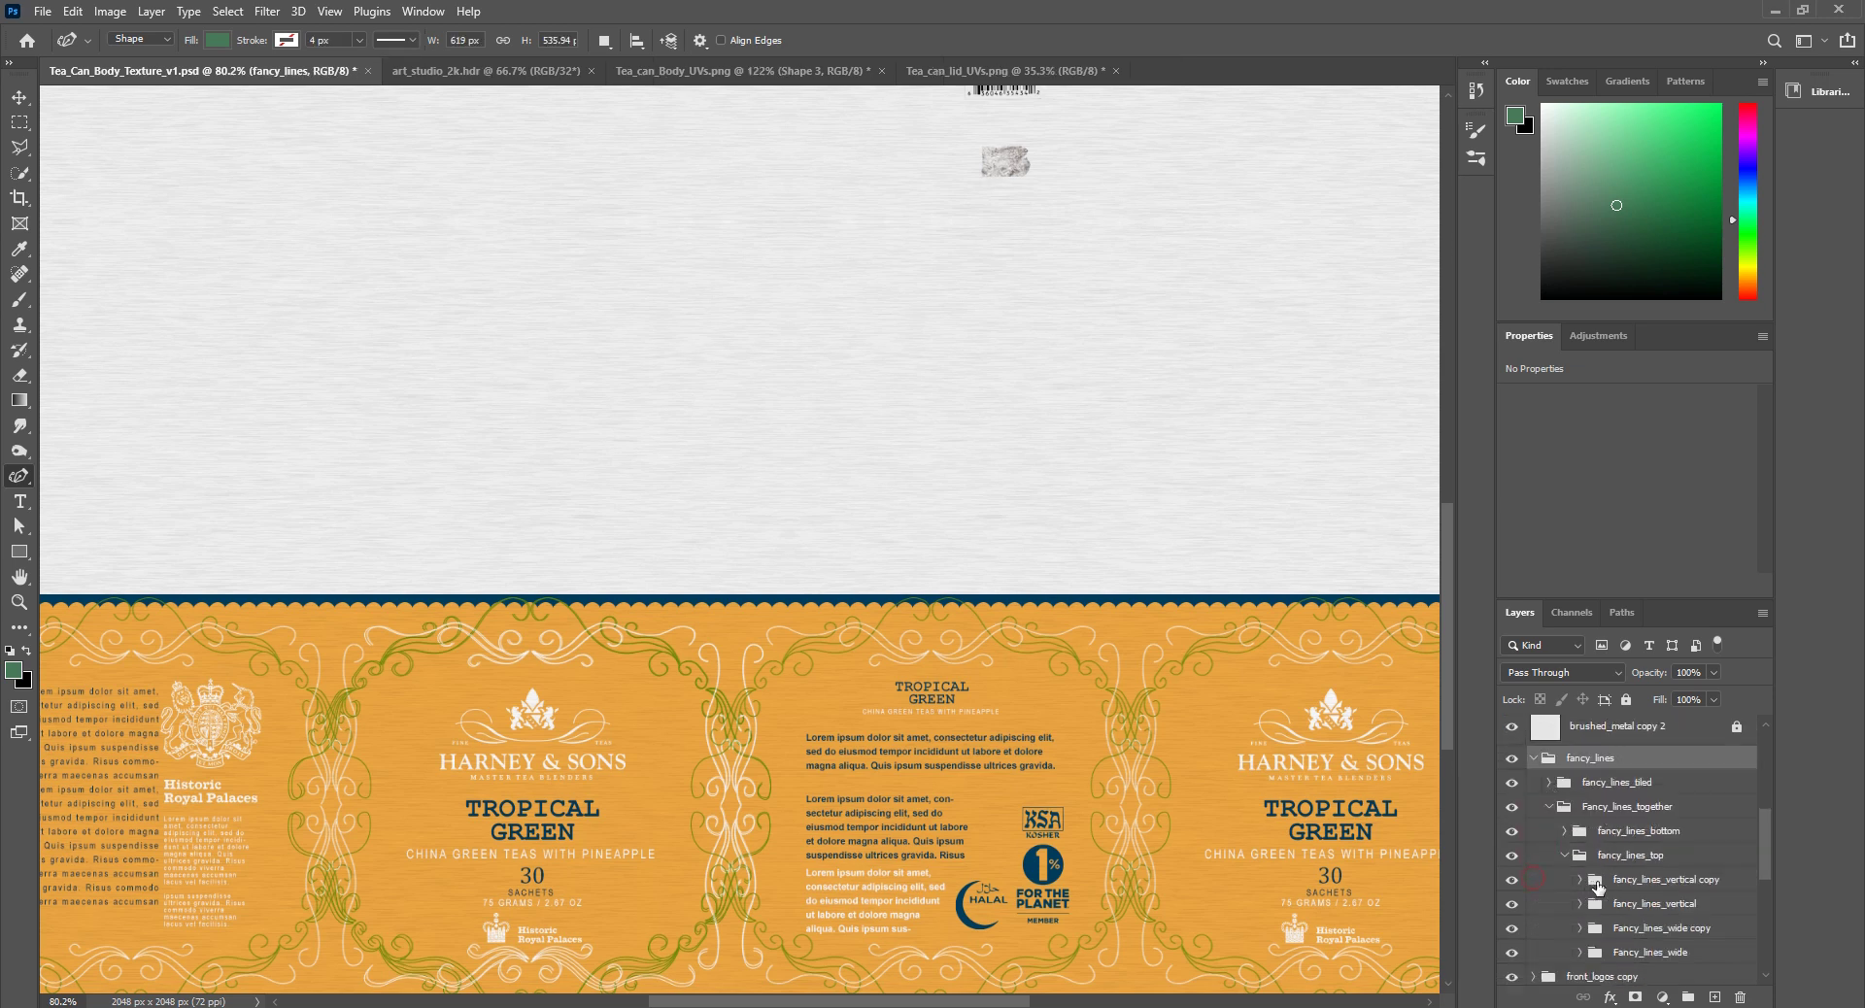
{"action": "scroll", "coordinate": [1604, 880], "scroll_direction": "down", "scroll_amount": 2}
{"action": "left_click", "coordinate": [1577, 874]}
{"action": "scroll", "coordinate": [1581, 845], "scroll_direction": "down", "scroll_amount": 3}
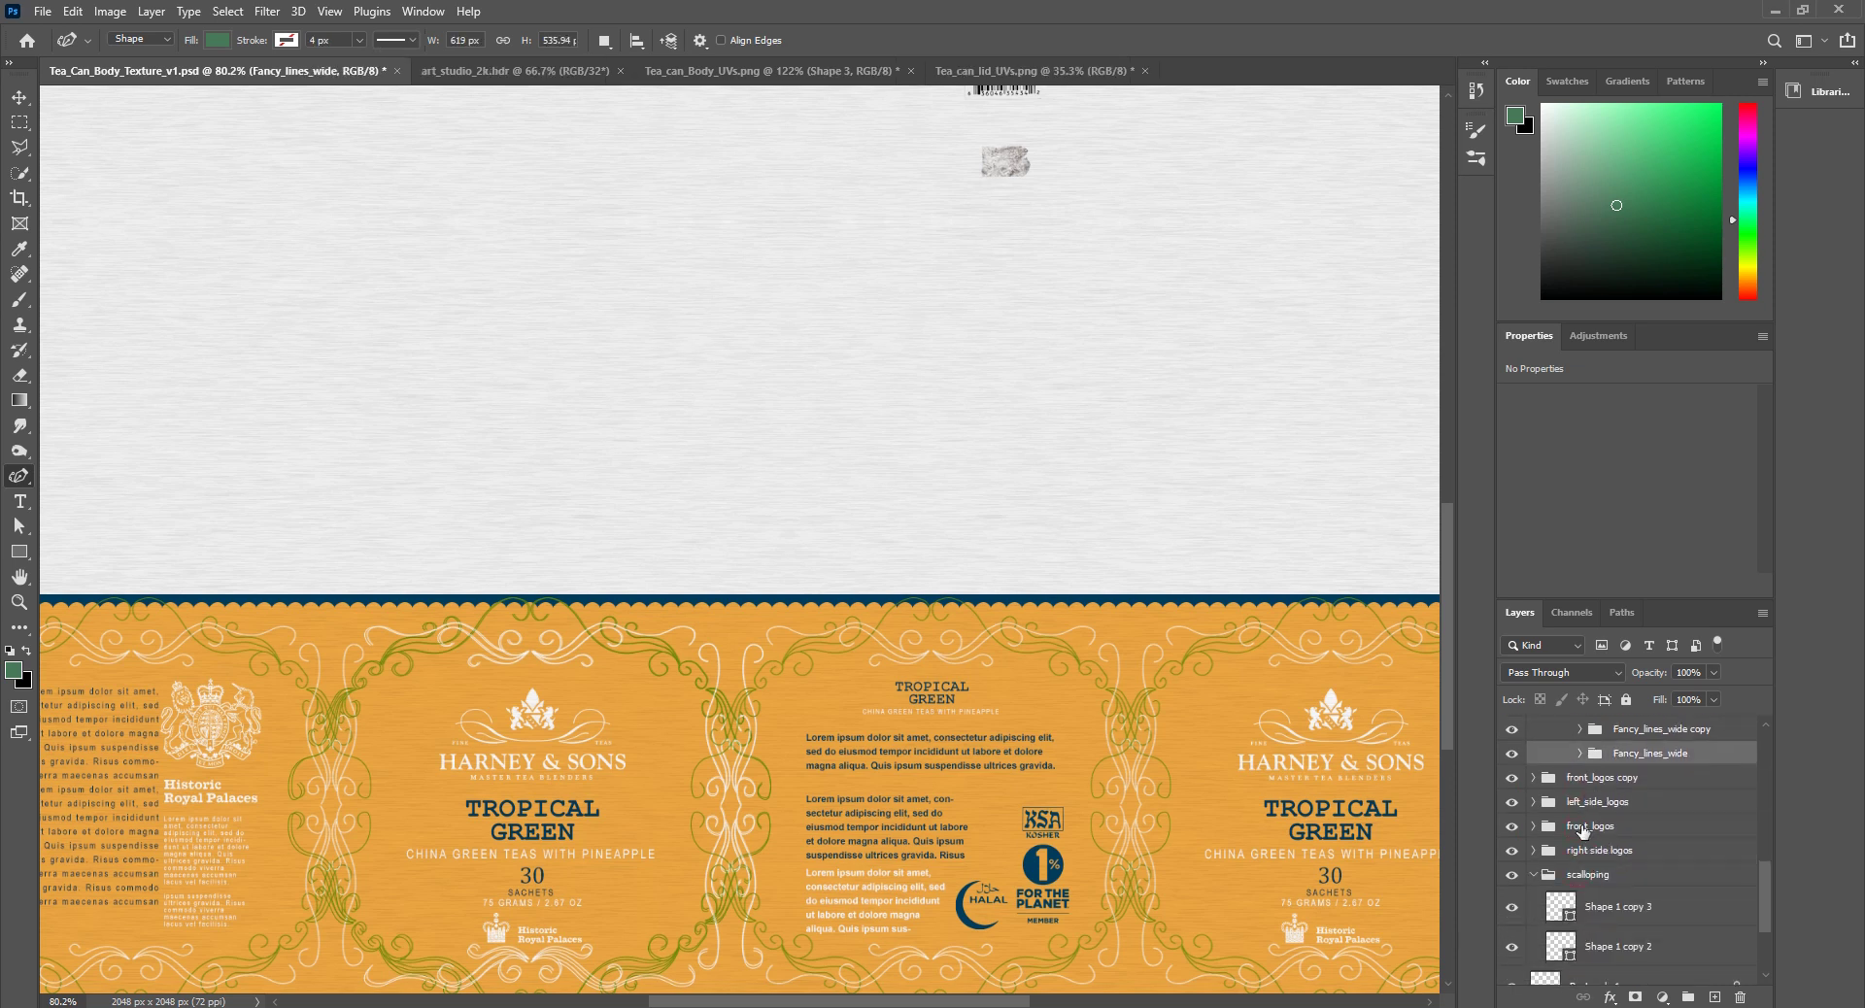
{"action": "left_click", "coordinate": [1579, 755]}
Step: Look through the shape layers inside Fancy_lines_wide and compare them with the scrollwork on the label
{"action": "scroll", "coordinate": [1581, 816], "scroll_direction": "up", "scroll_amount": 3}
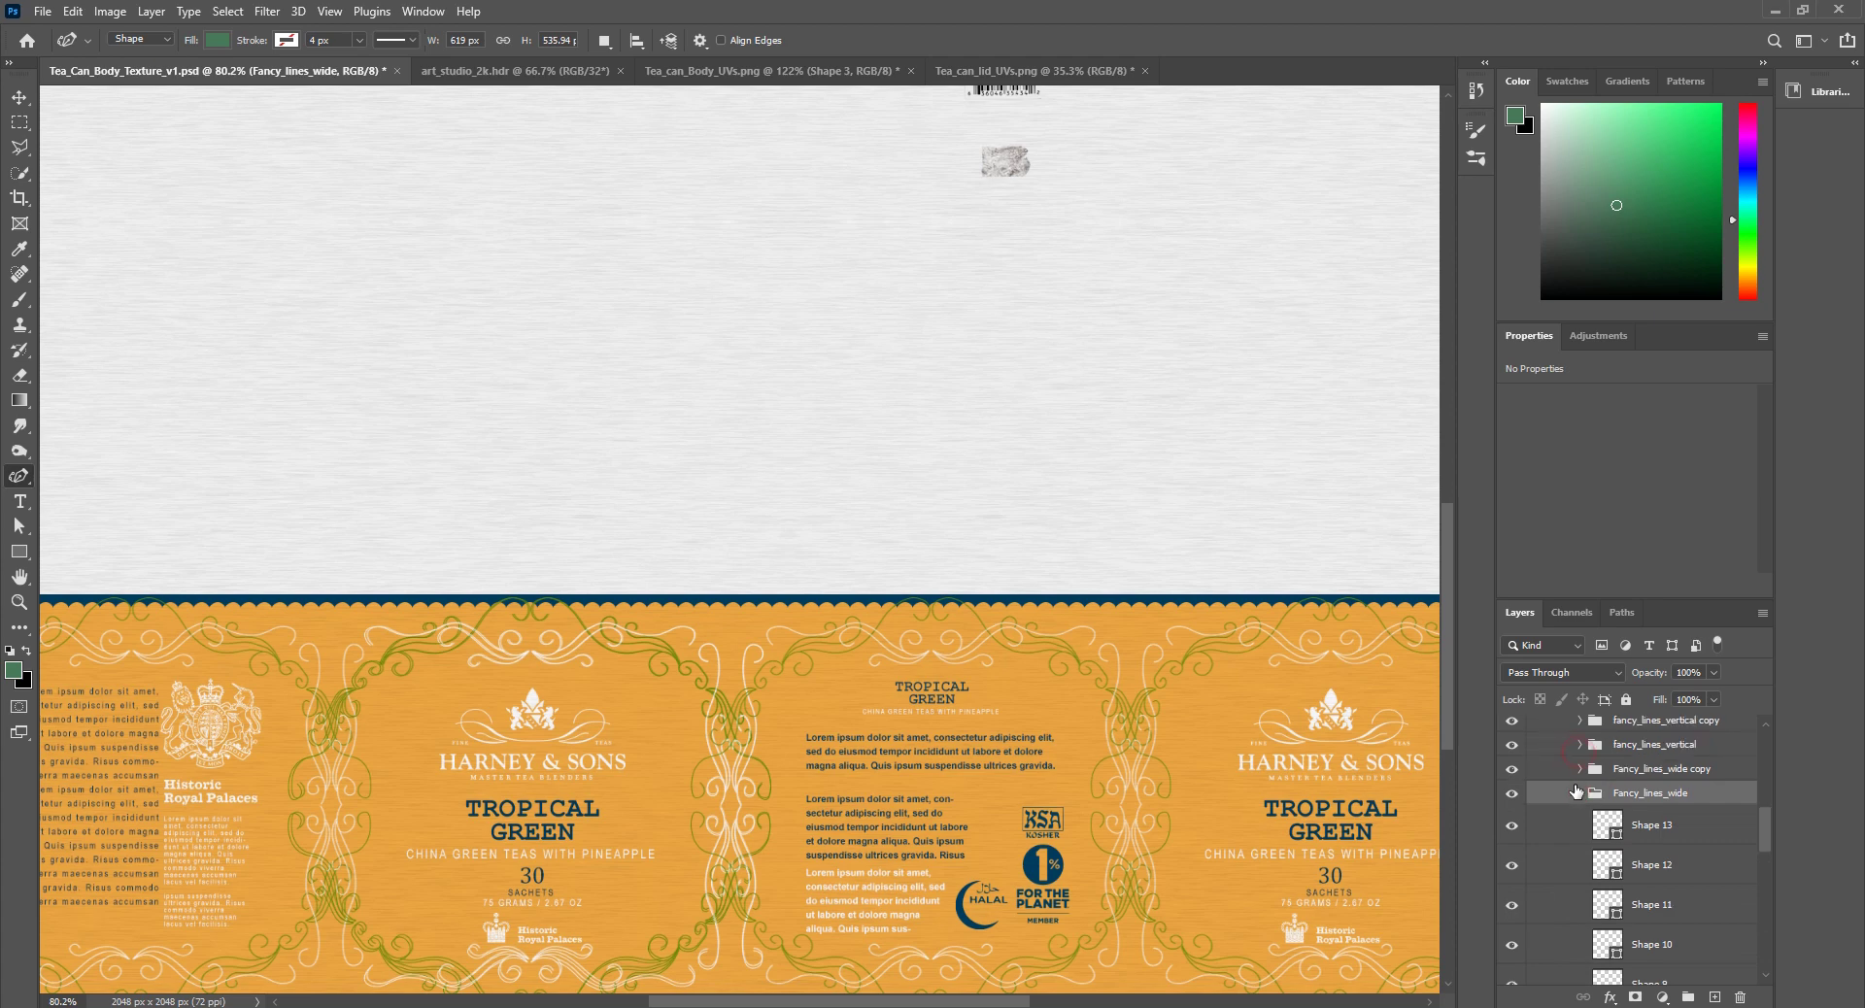
{"action": "scroll", "coordinate": [1579, 868], "scroll_direction": "down", "scroll_amount": 4}
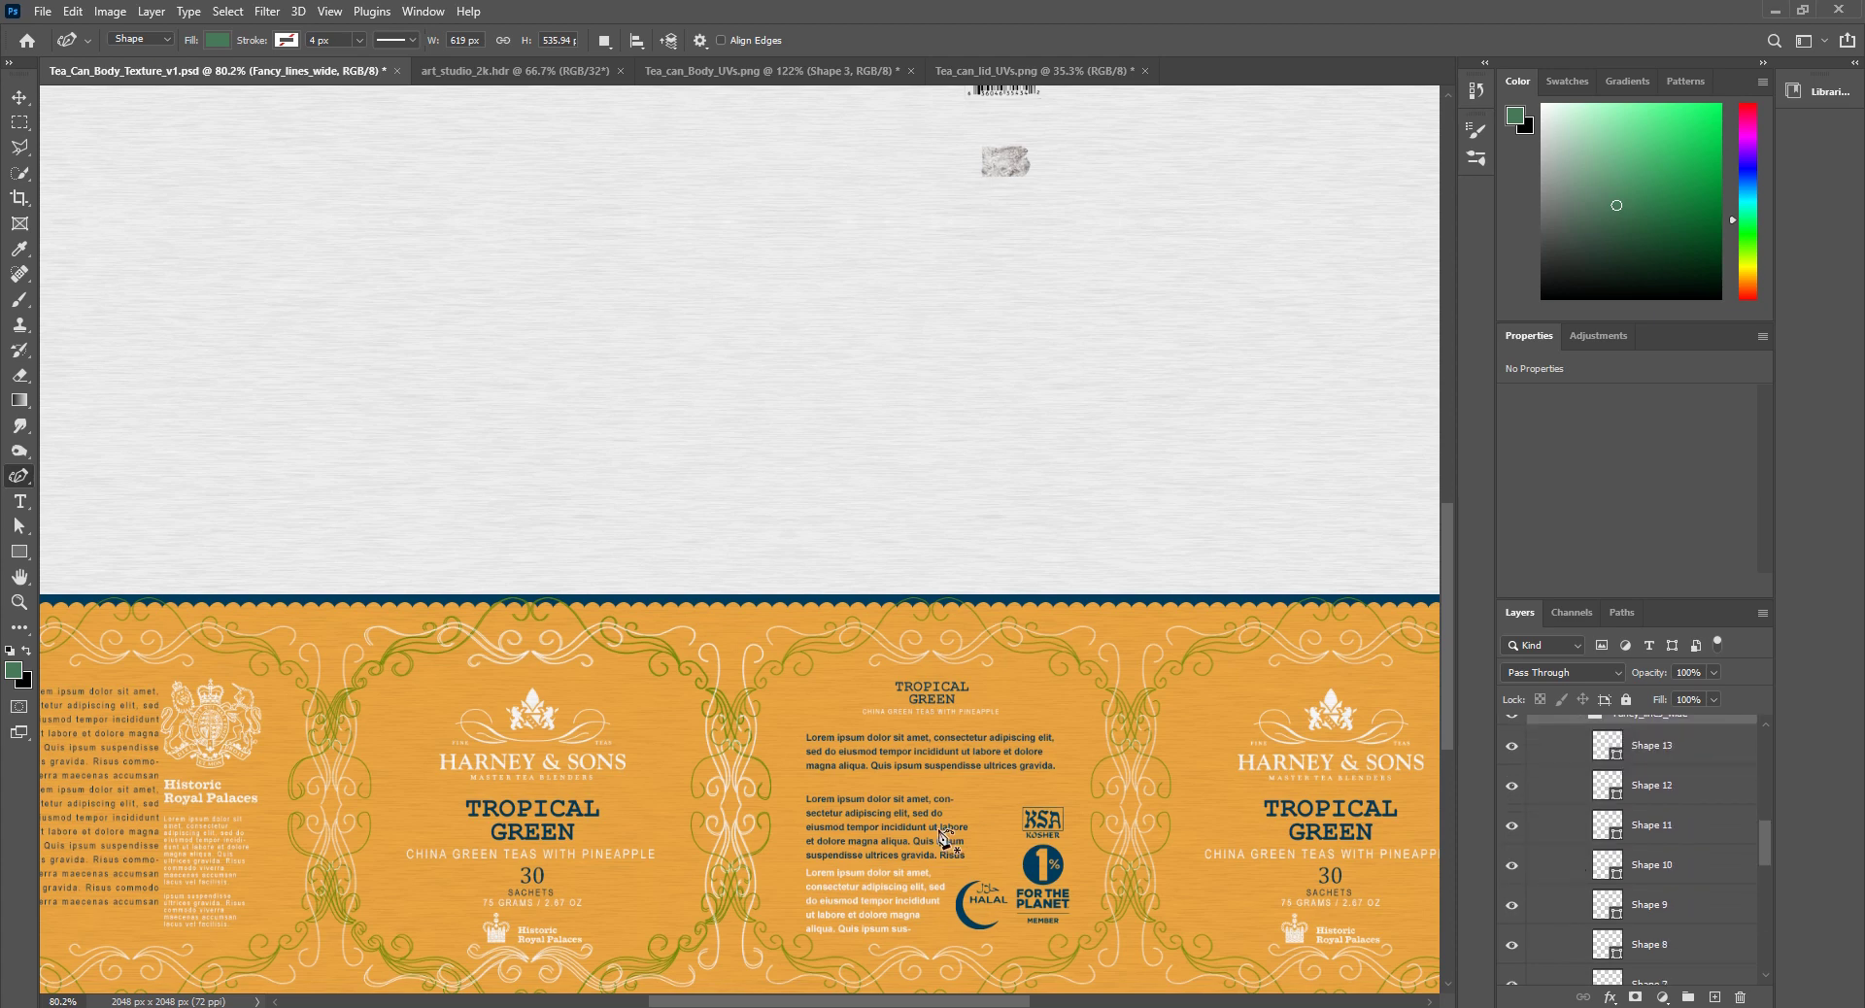
{"action": "scroll", "coordinate": [942, 840], "scroll_direction": "down", "scroll_amount": 2, "text": "alt"}
{"action": "scroll", "coordinate": [728, 826], "scroll_direction": "up", "scroll_amount": 2, "text": "alt"}
{"action": "scroll", "coordinate": [481, 903], "scroll_direction": "down", "scroll_amount": 1}
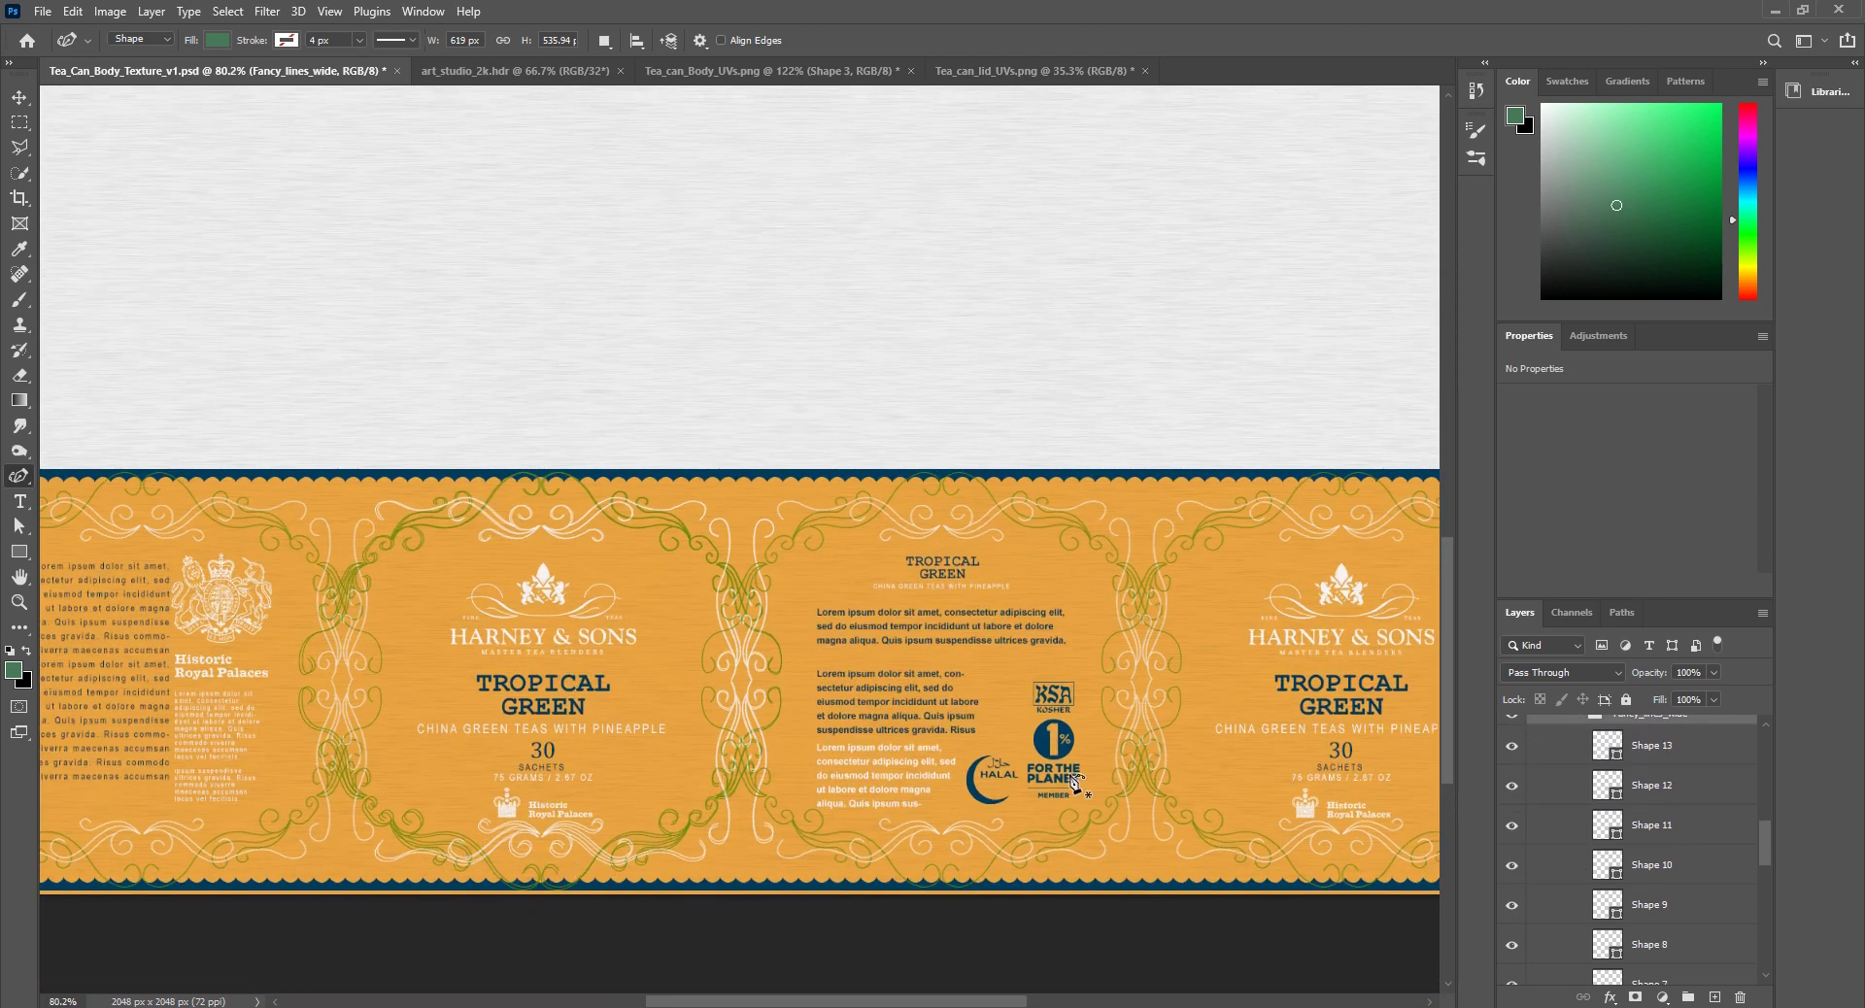
{"action": "scroll", "coordinate": [1648, 911], "scroll_direction": "down", "scroll_amount": 7}
{"action": "scroll", "coordinate": [1649, 911], "scroll_direction": "down", "scroll_amount": 5}
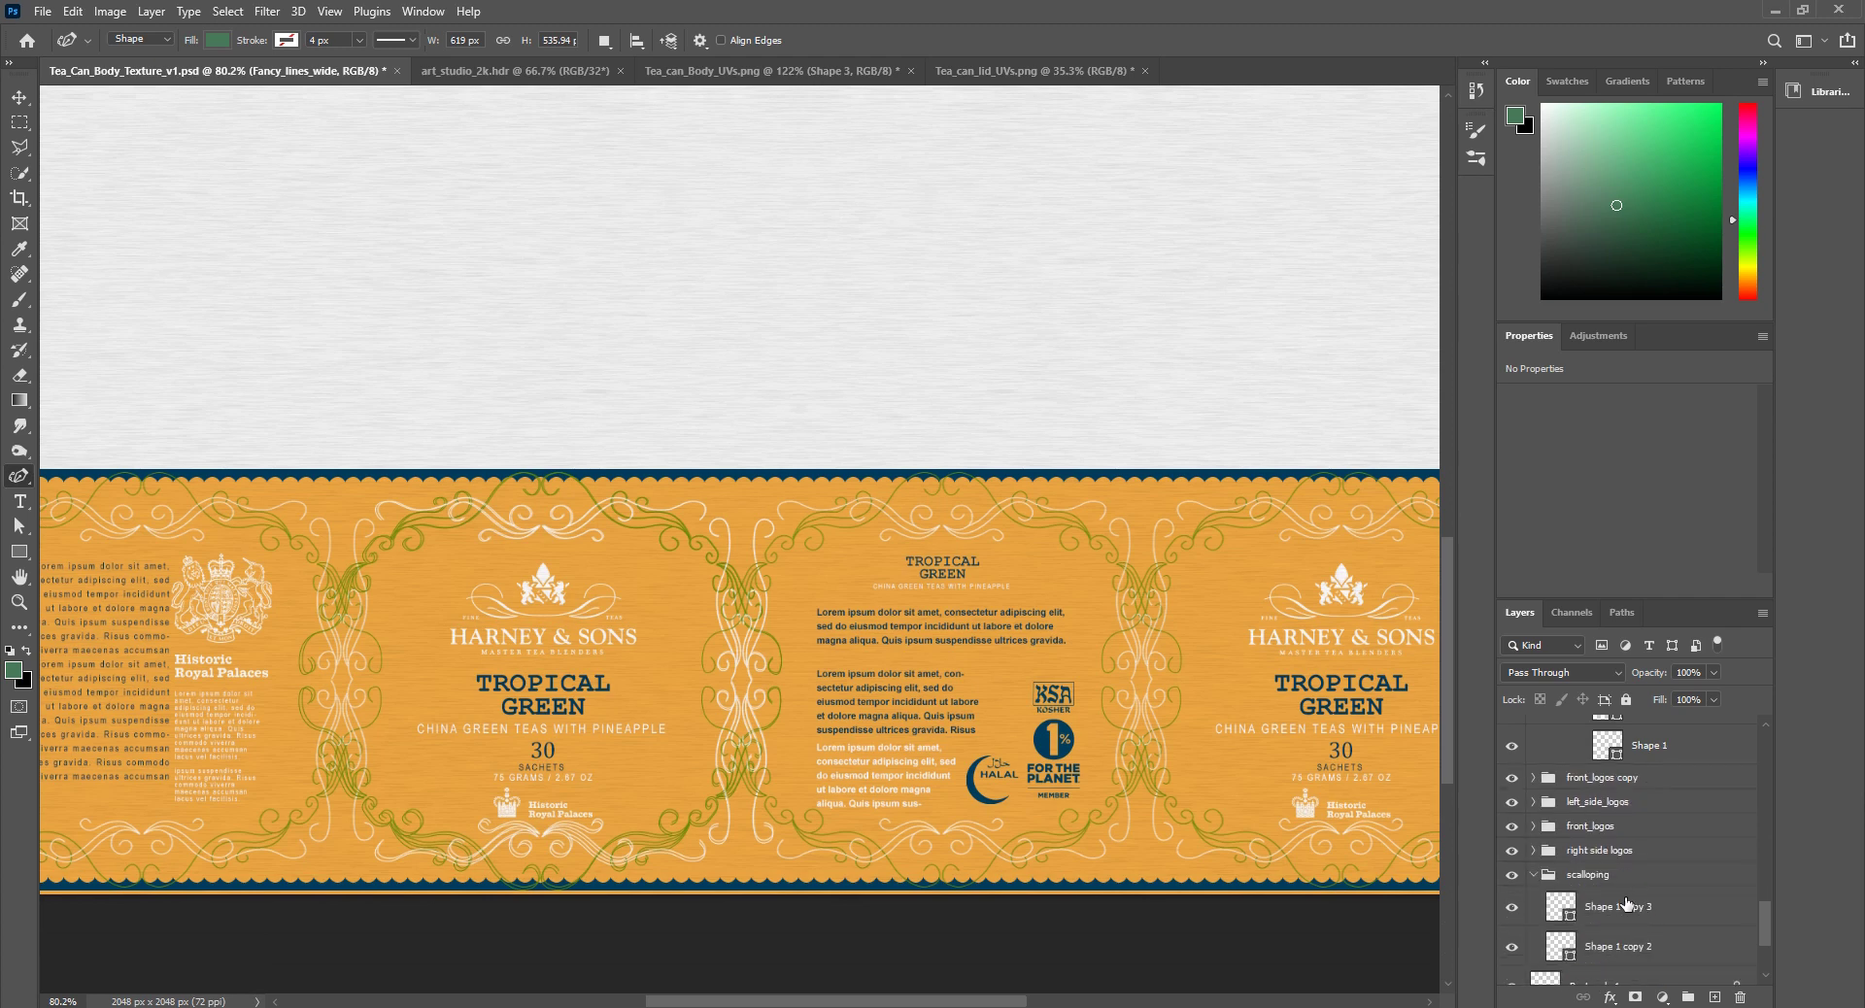
{"action": "scroll", "coordinate": [1605, 874], "scroll_direction": "up", "scroll_amount": 14}
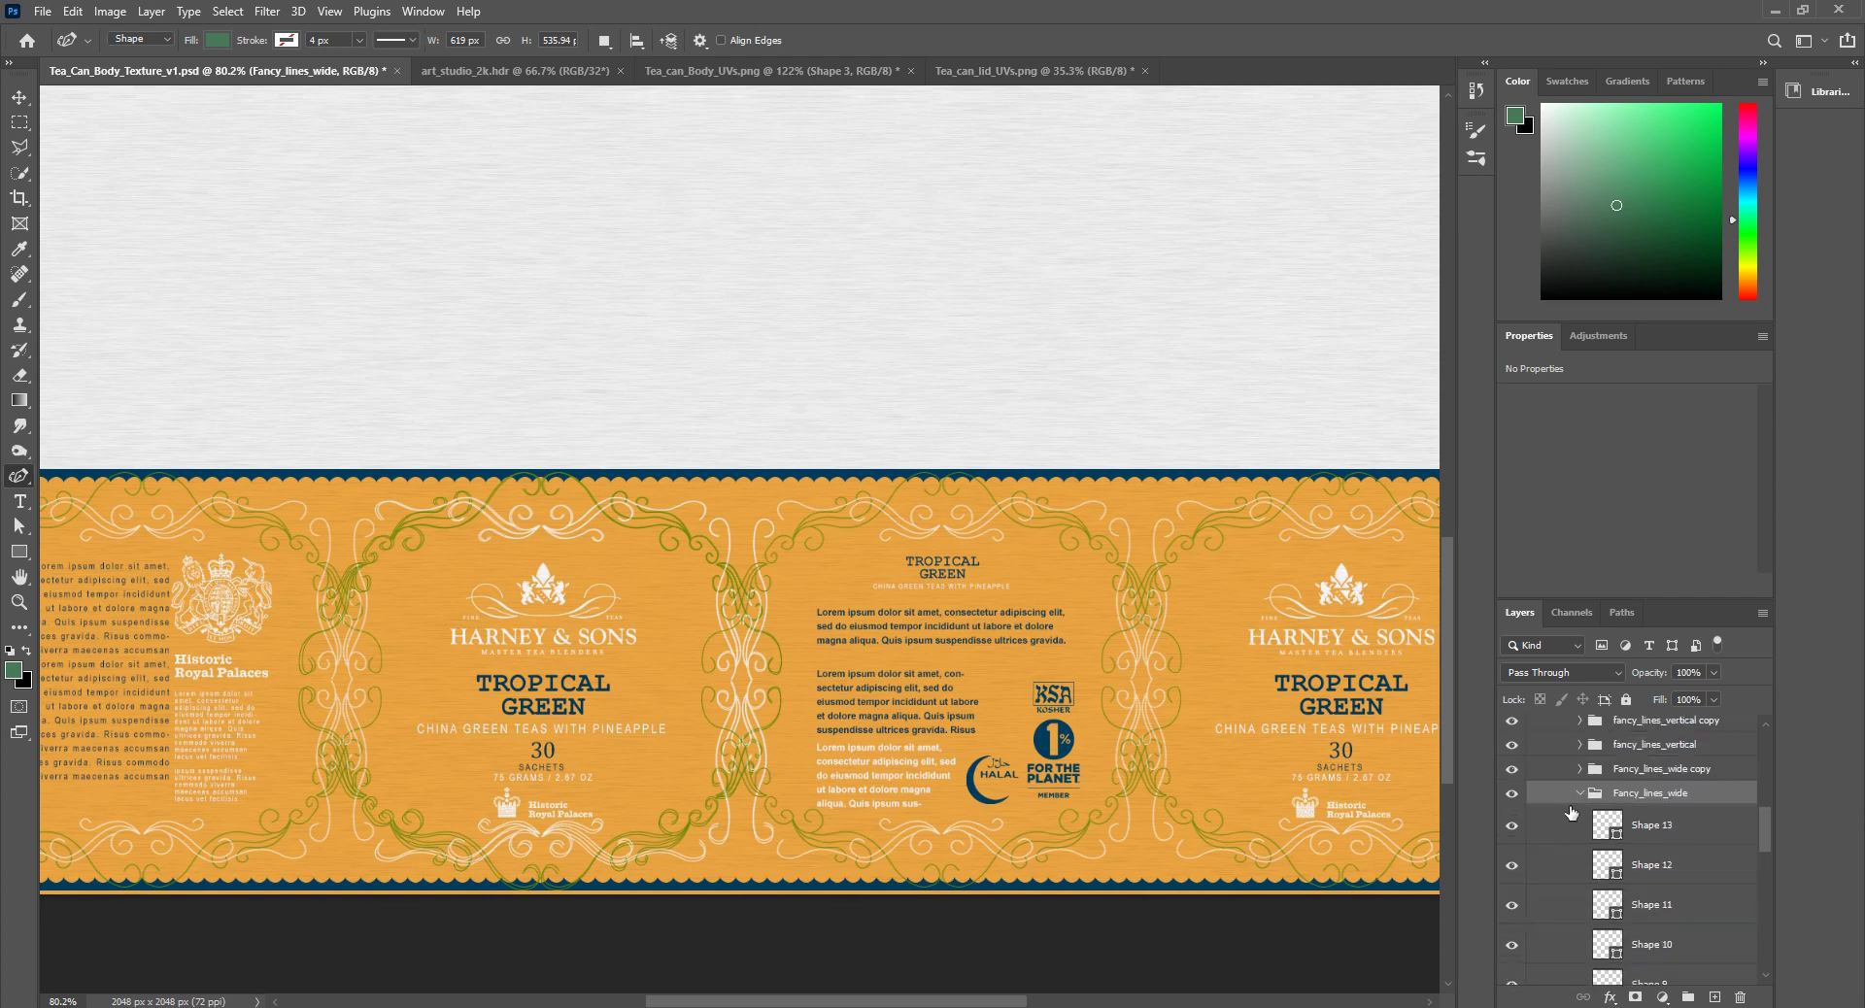
Step: Collapse the Fancy_lines_wide group and hide the fancy_lines_tiled group
{"action": "left_click", "coordinate": [1578, 793]}
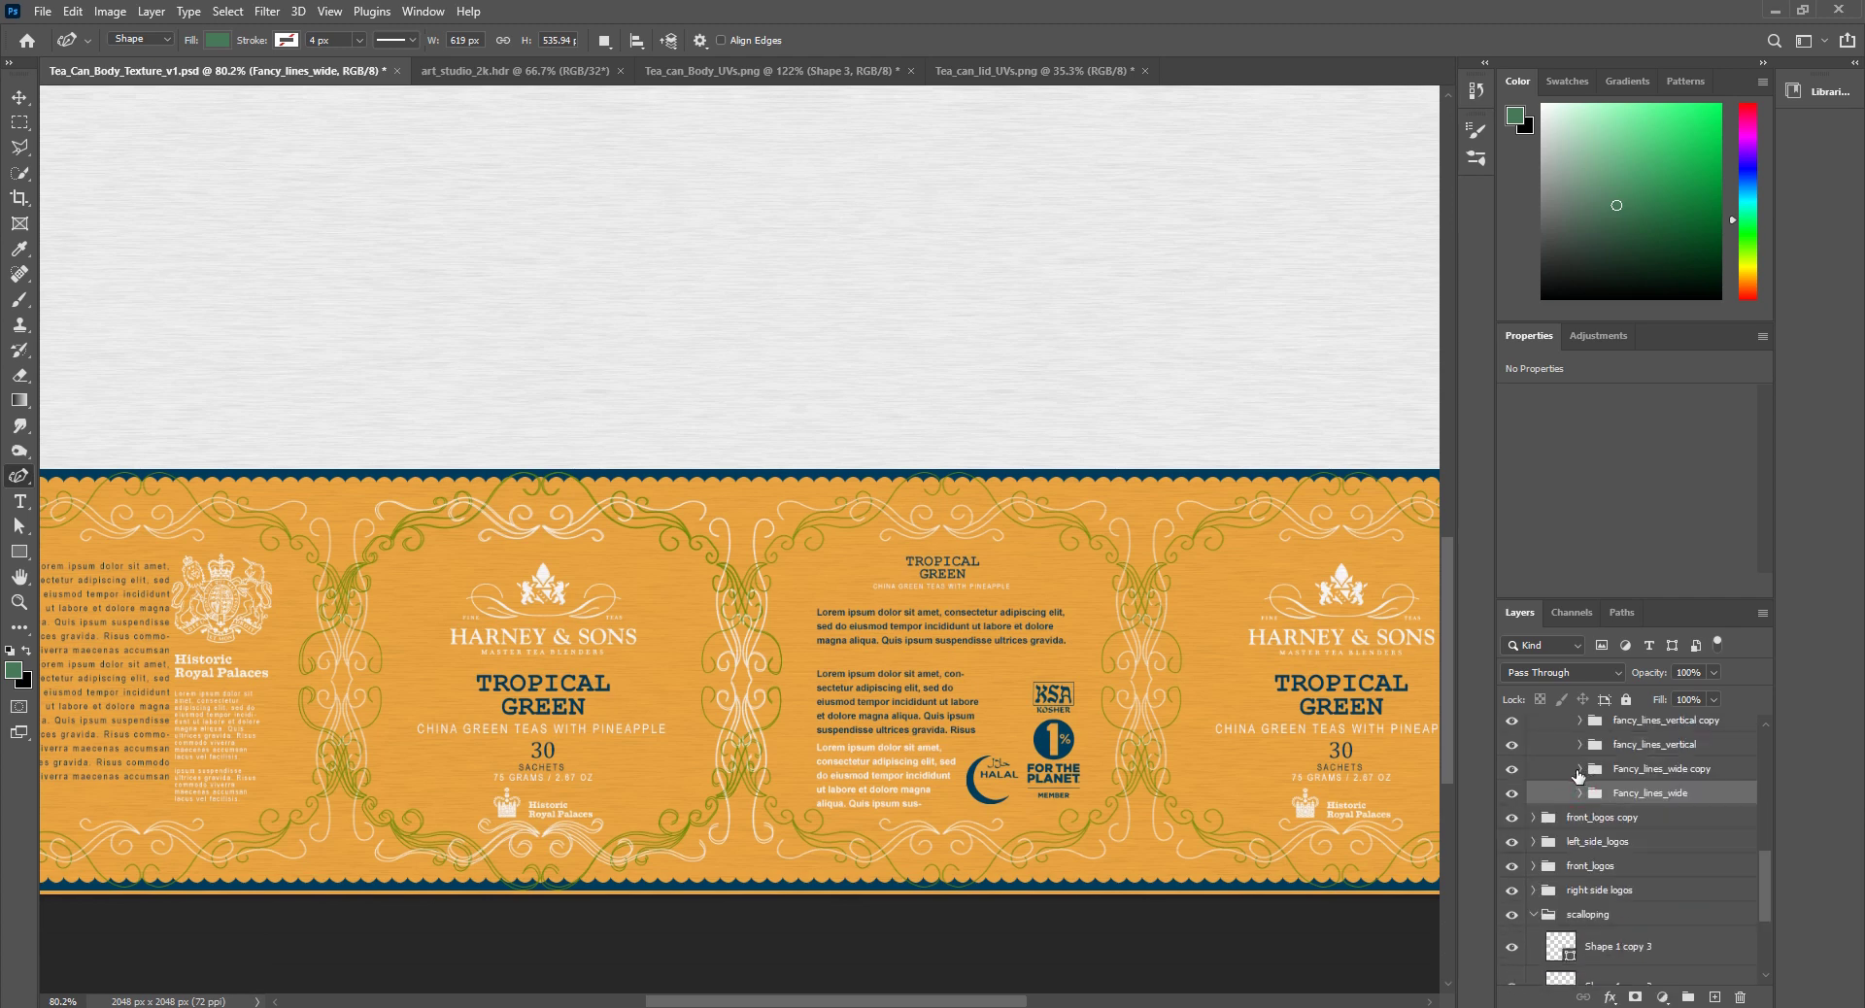
{"action": "left_click", "coordinate": [1577, 769]}
{"action": "left_click", "coordinate": [1577, 769]}
{"action": "scroll", "coordinate": [1580, 832], "scroll_direction": "up", "scroll_amount": 4}
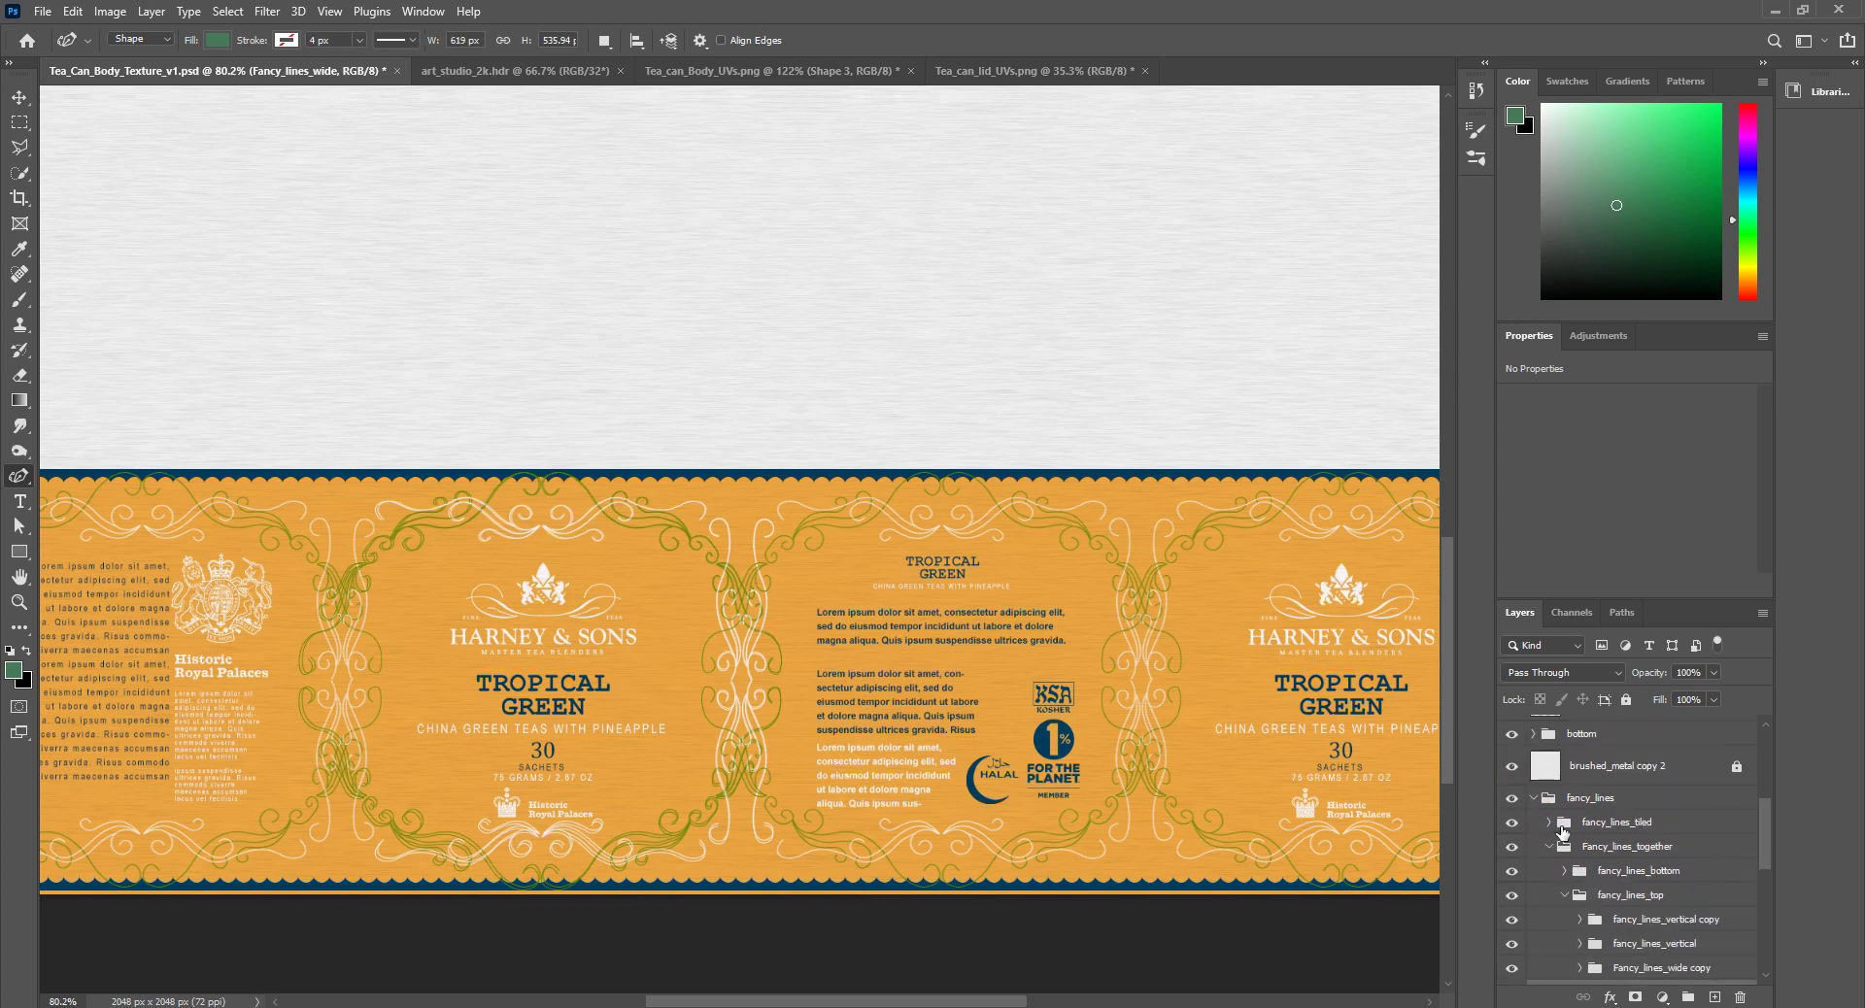
{"action": "left_click", "coordinate": [1511, 846]}
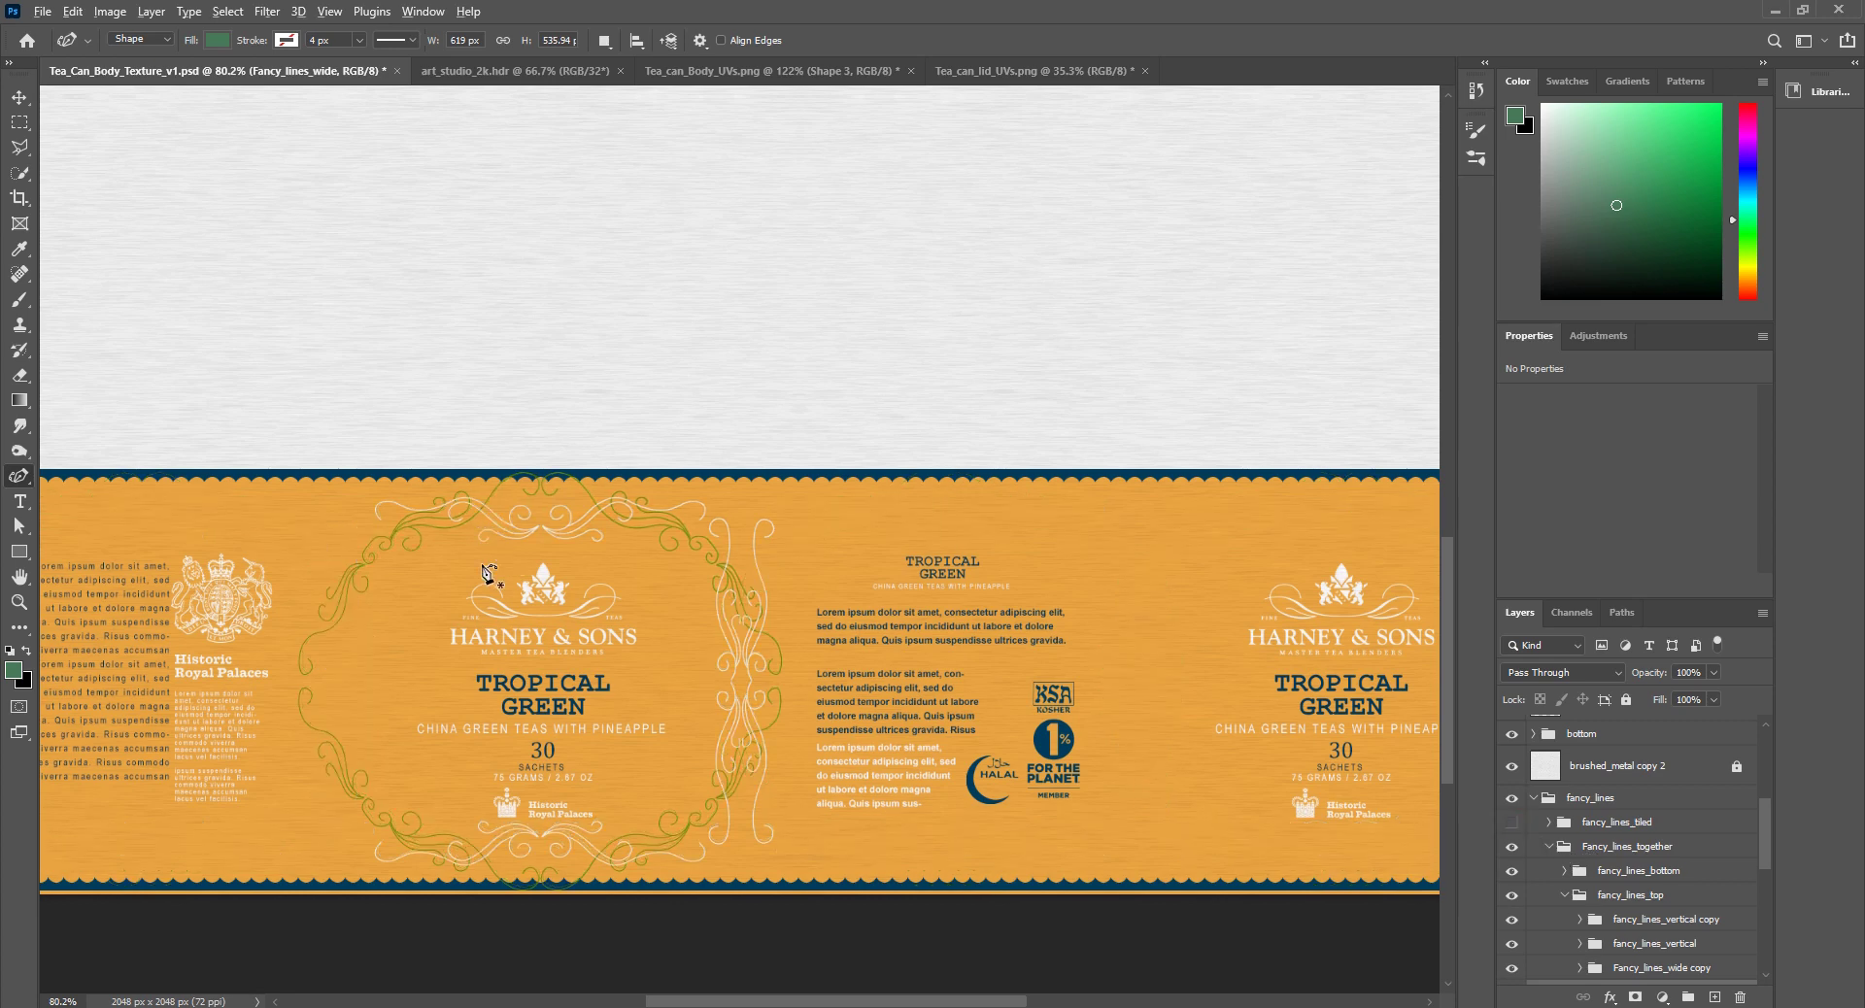
{"action": "scroll", "coordinate": [486, 573], "scroll_direction": "up", "scroll_amount": 3, "text": "alt"}
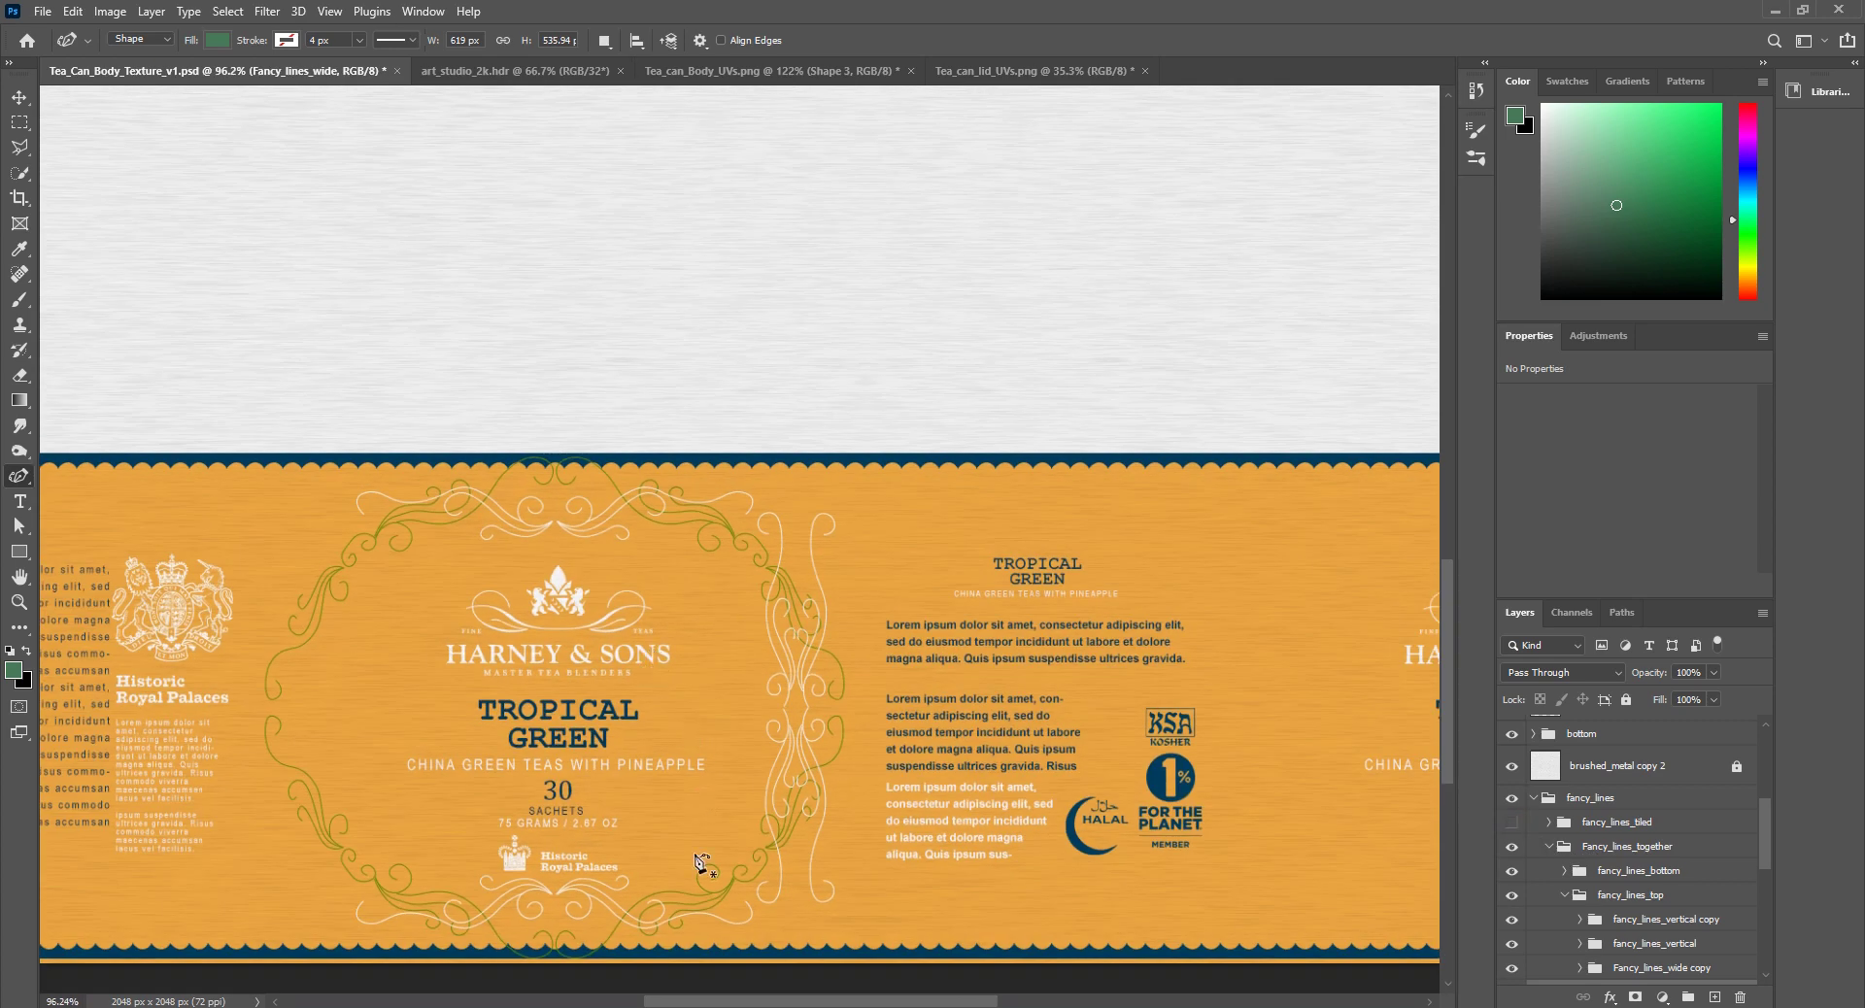
Step: Toggle Fancy_lines_wide off and on to identify its part of the front panel's ornament, and expand the group
{"action": "scroll", "coordinate": [1578, 913], "scroll_direction": "down", "scroll_amount": 2}
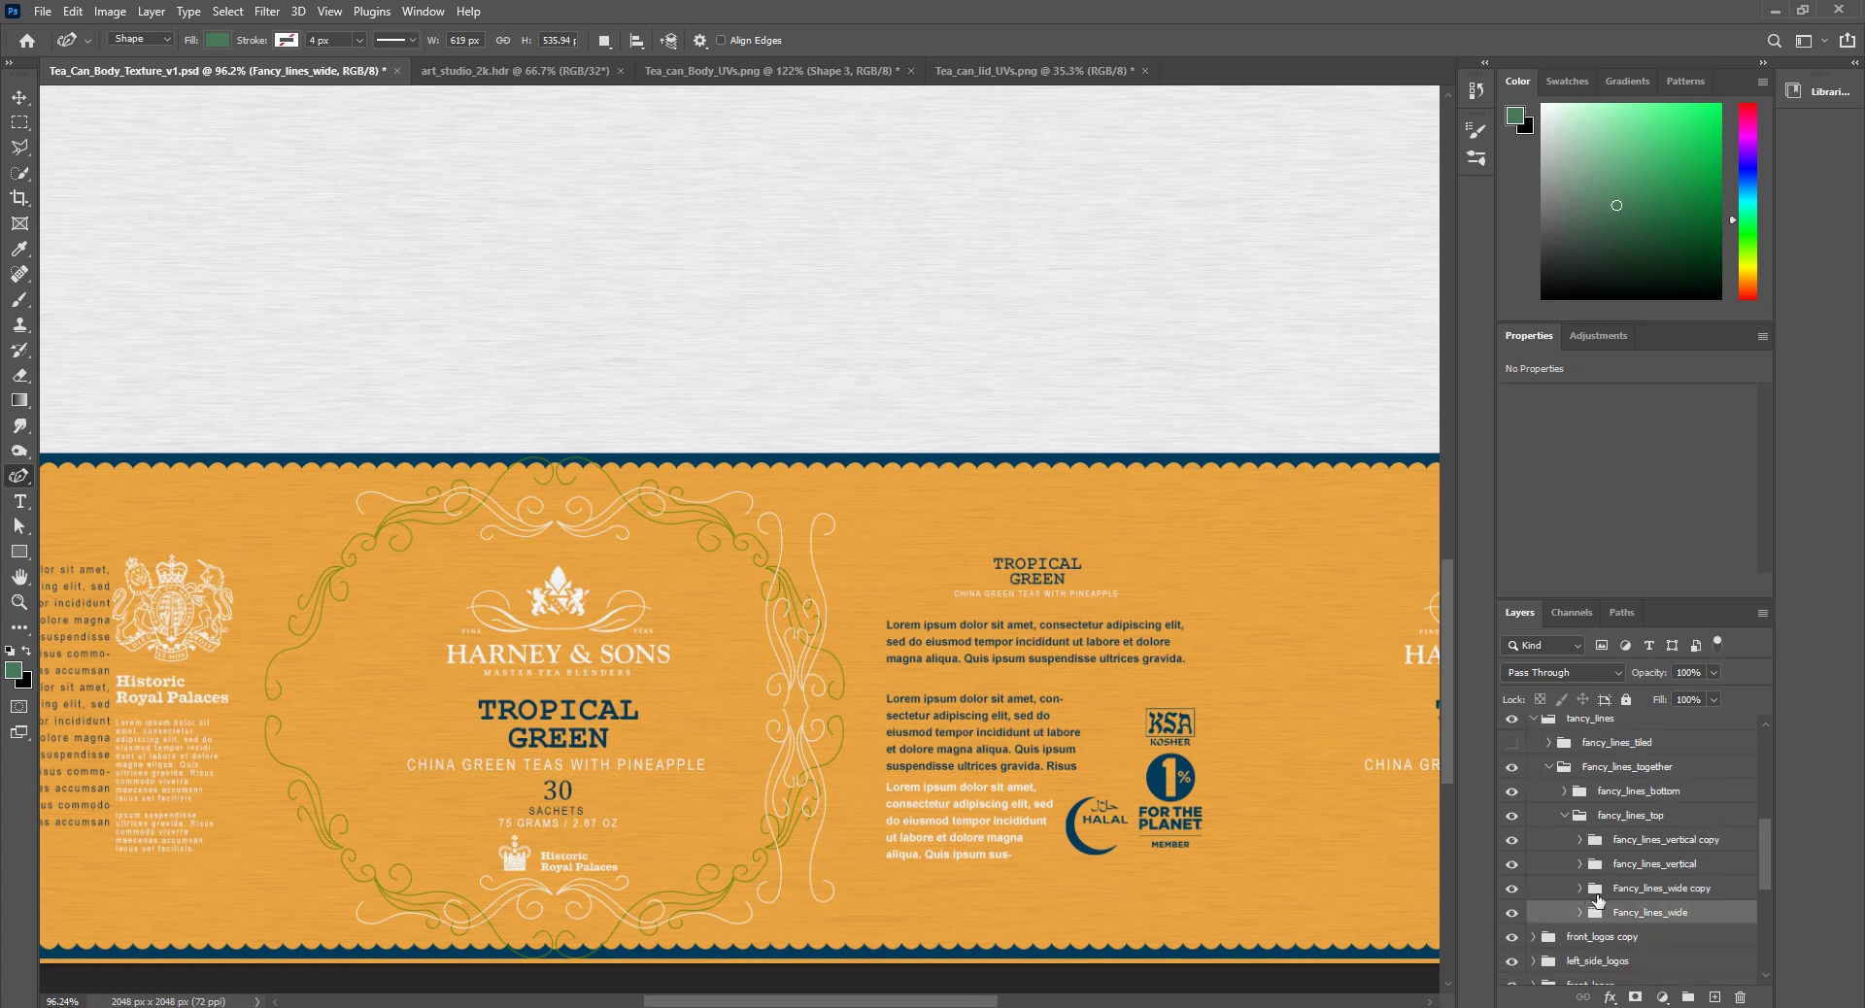
{"action": "left_click", "coordinate": [1512, 913]}
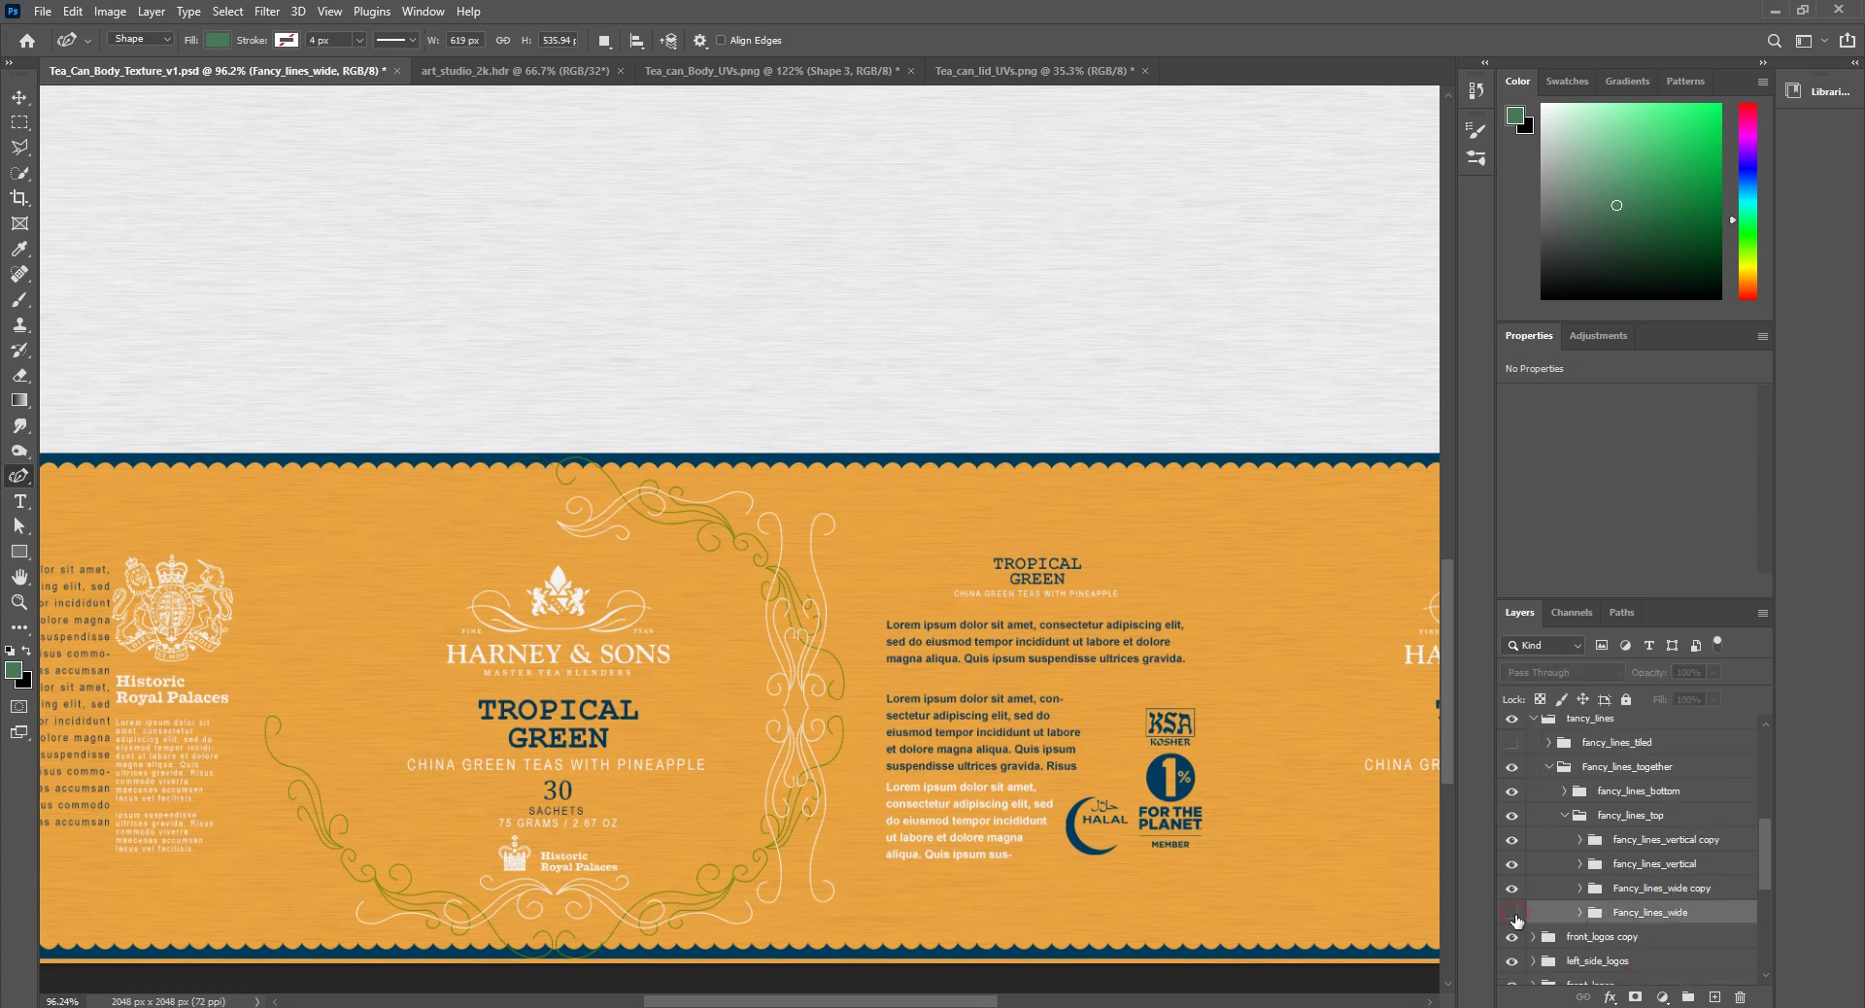
{"action": "left_click", "coordinate": [1512, 913]}
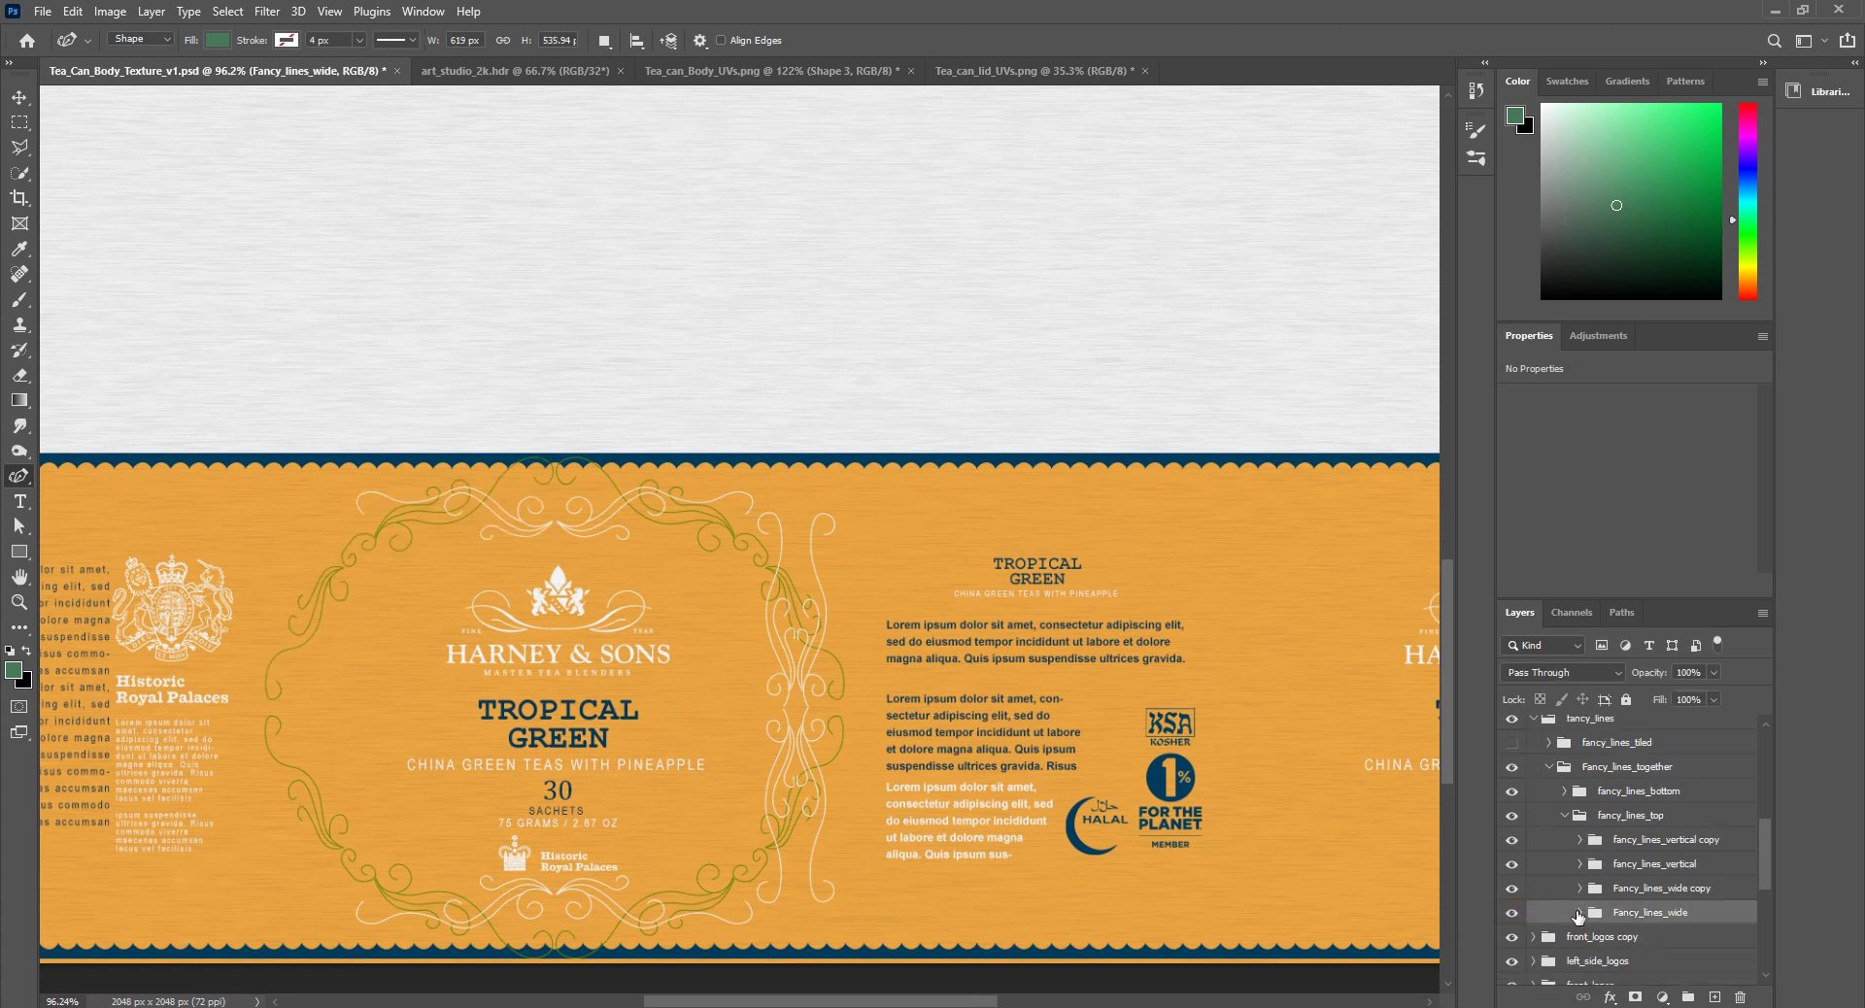
{"action": "left_click", "coordinate": [1577, 913]}
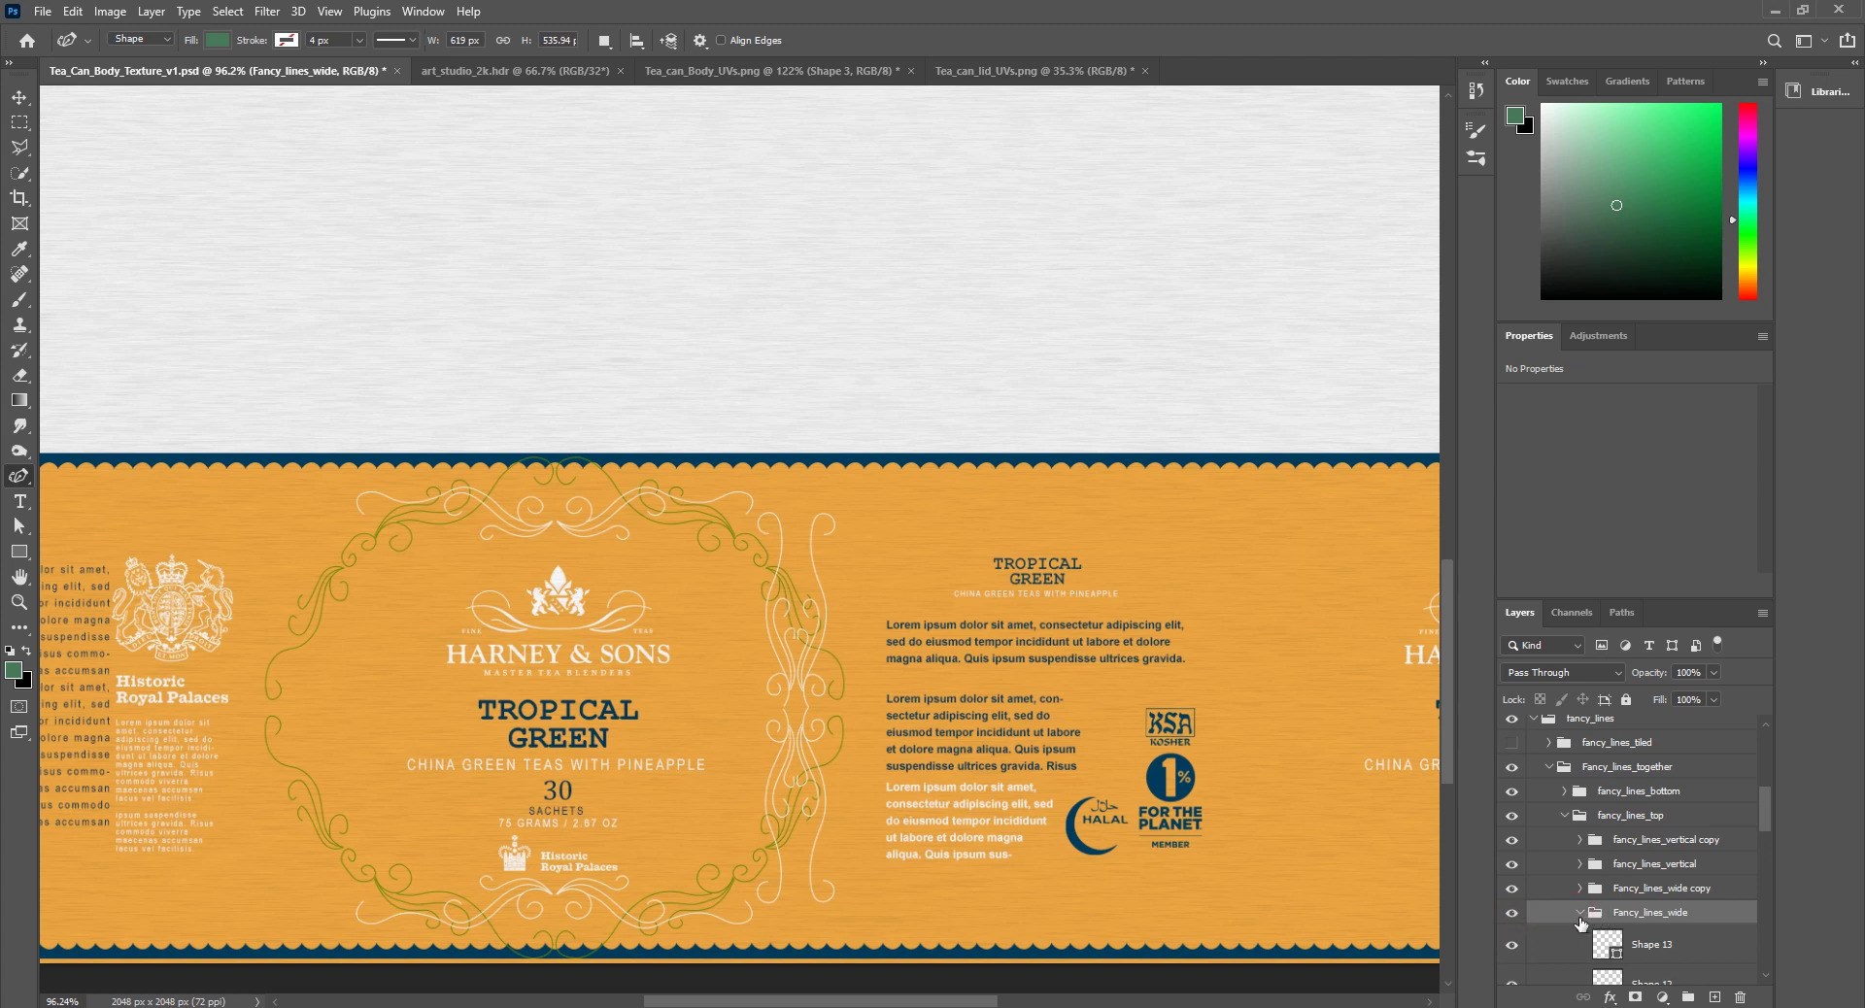
Step: Collapse the Fancy_lines_wide group and look up the horizontal and vertical flip transforms without applying one
{"action": "left_click", "coordinate": [1578, 915]}
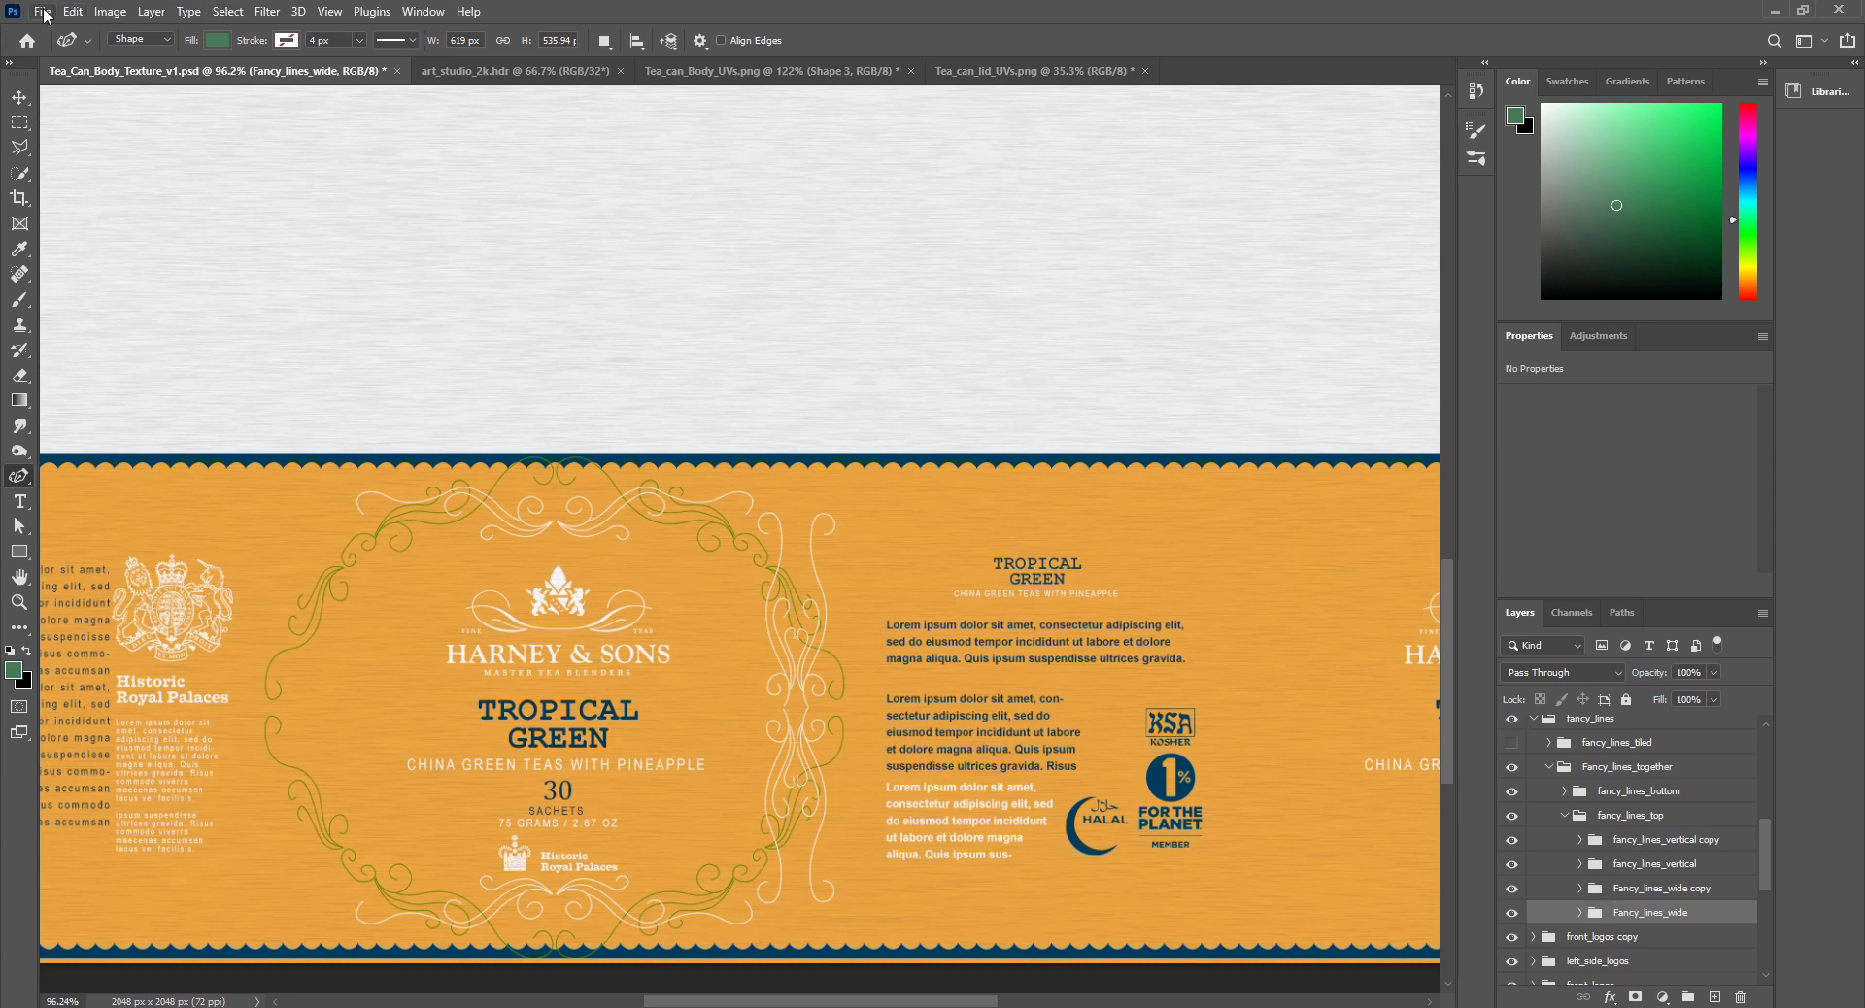
{"action": "left_click", "coordinate": [73, 12]}
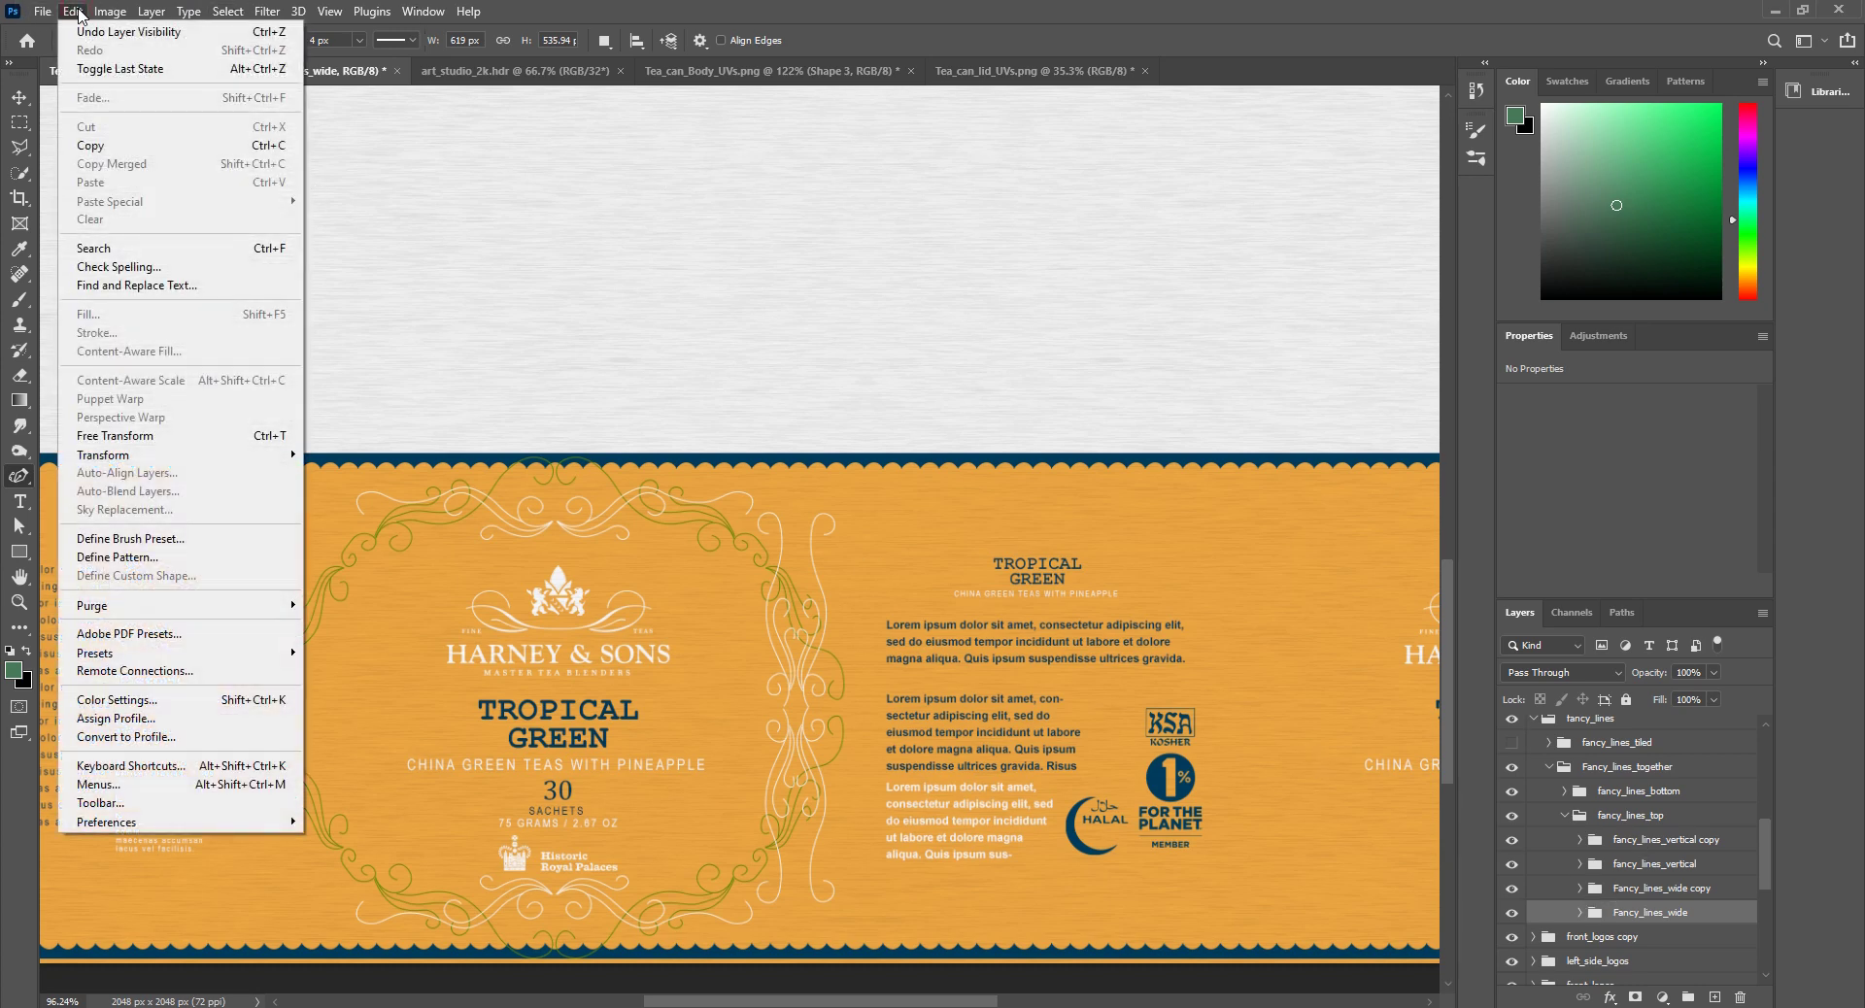
{"action": "mouse_move", "coordinate": [202, 457]}
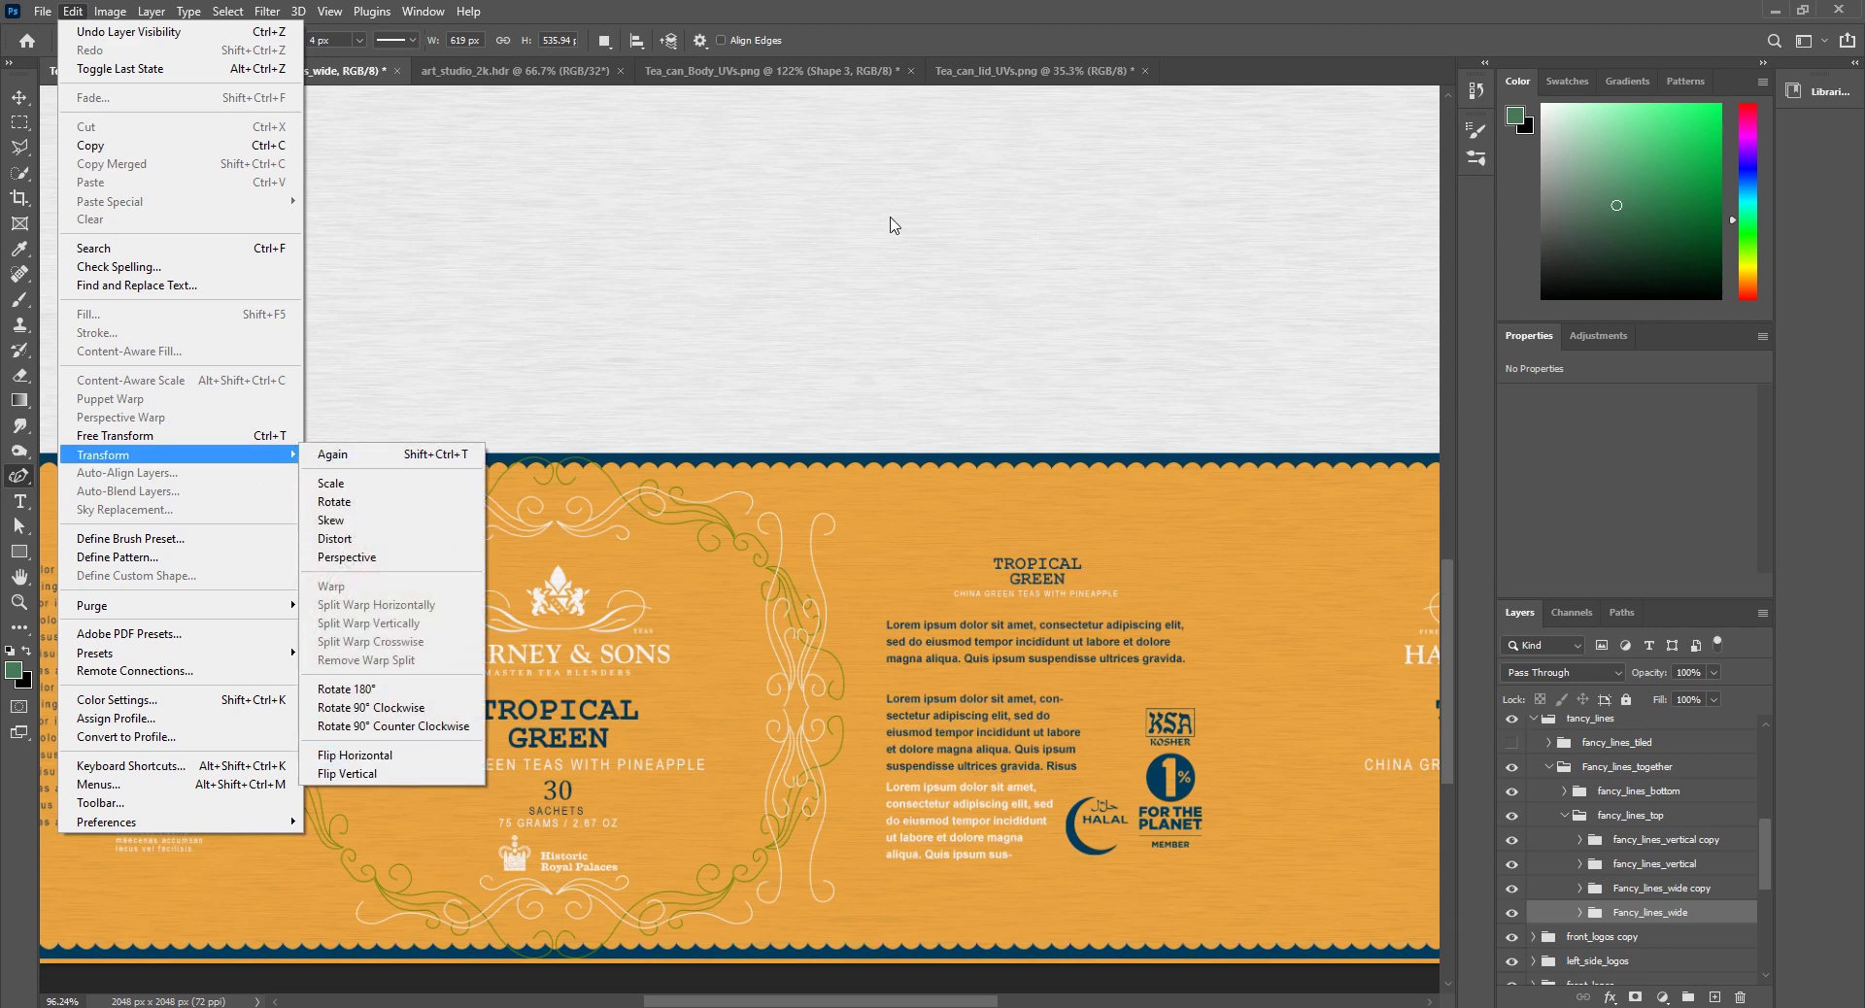
{"action": "left_click", "coordinate": [968, 28]}
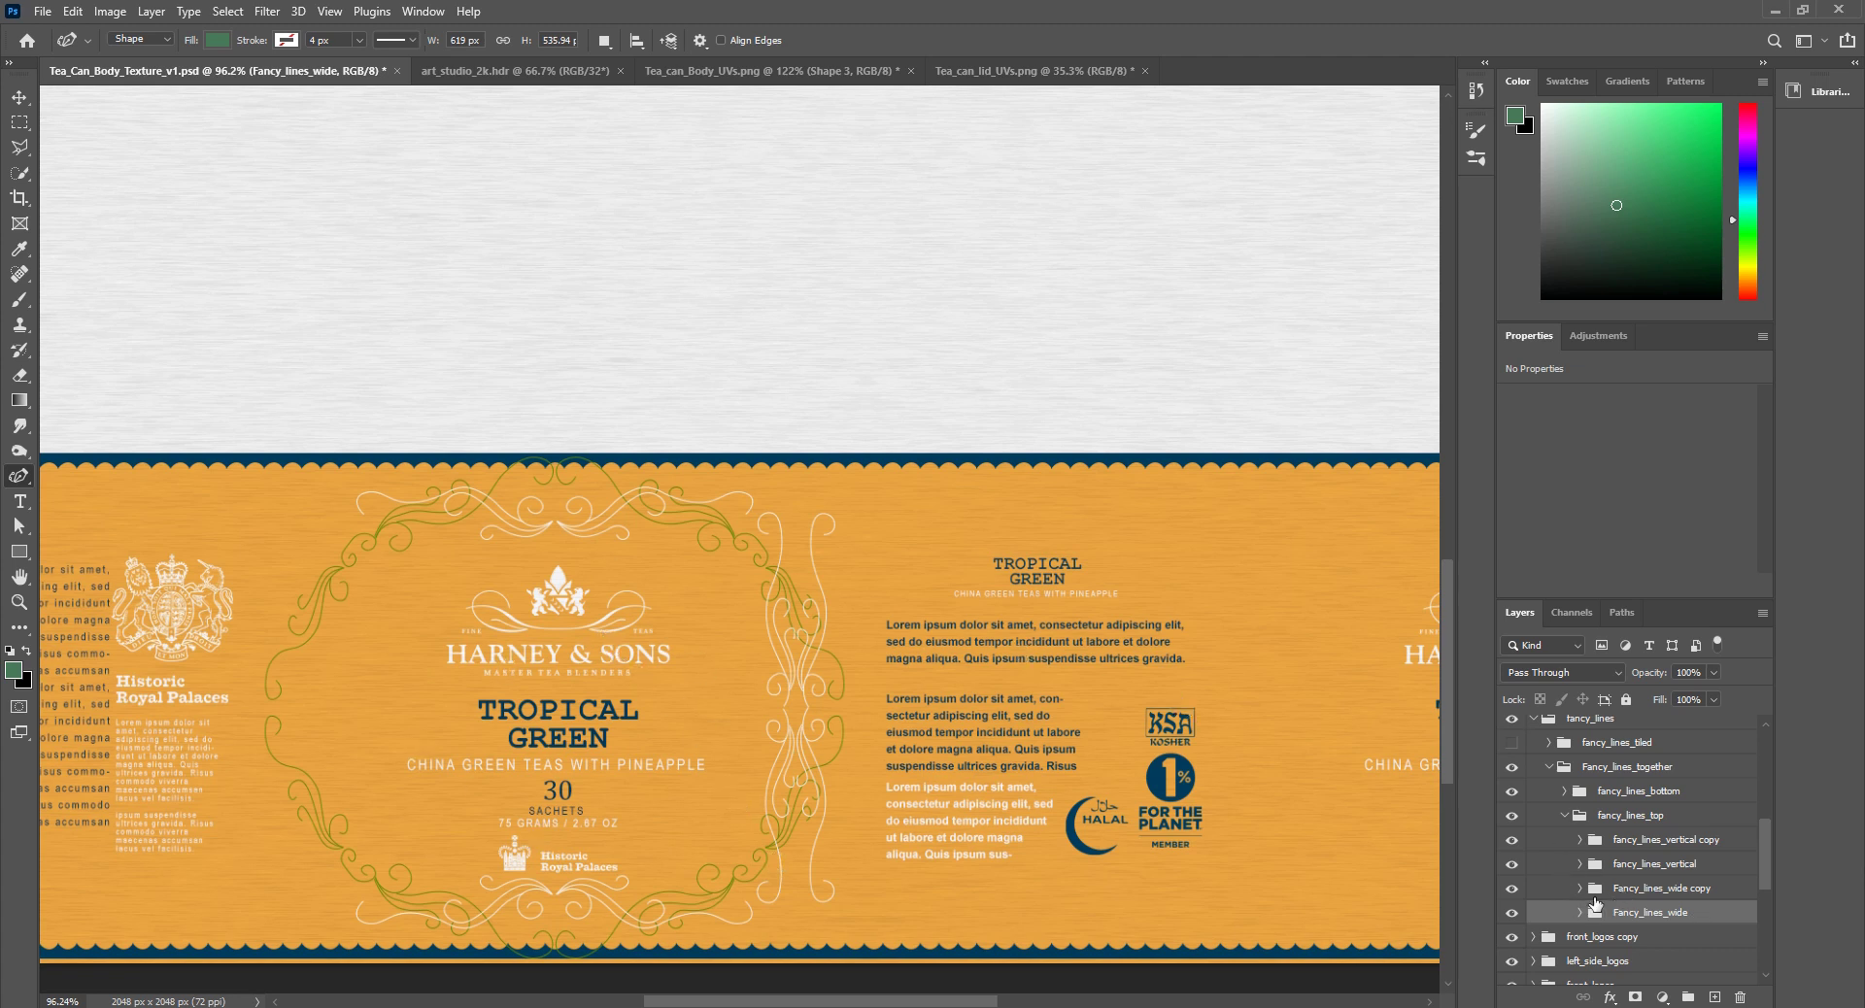
Step: Toggle the Fancy_lines_wide copy group off and on to identify the mirrored half of the front ornament
{"action": "left_click", "coordinate": [1513, 890]}
{"action": "left_click", "coordinate": [1513, 890]}
{"action": "left_click", "coordinate": [1513, 889]}
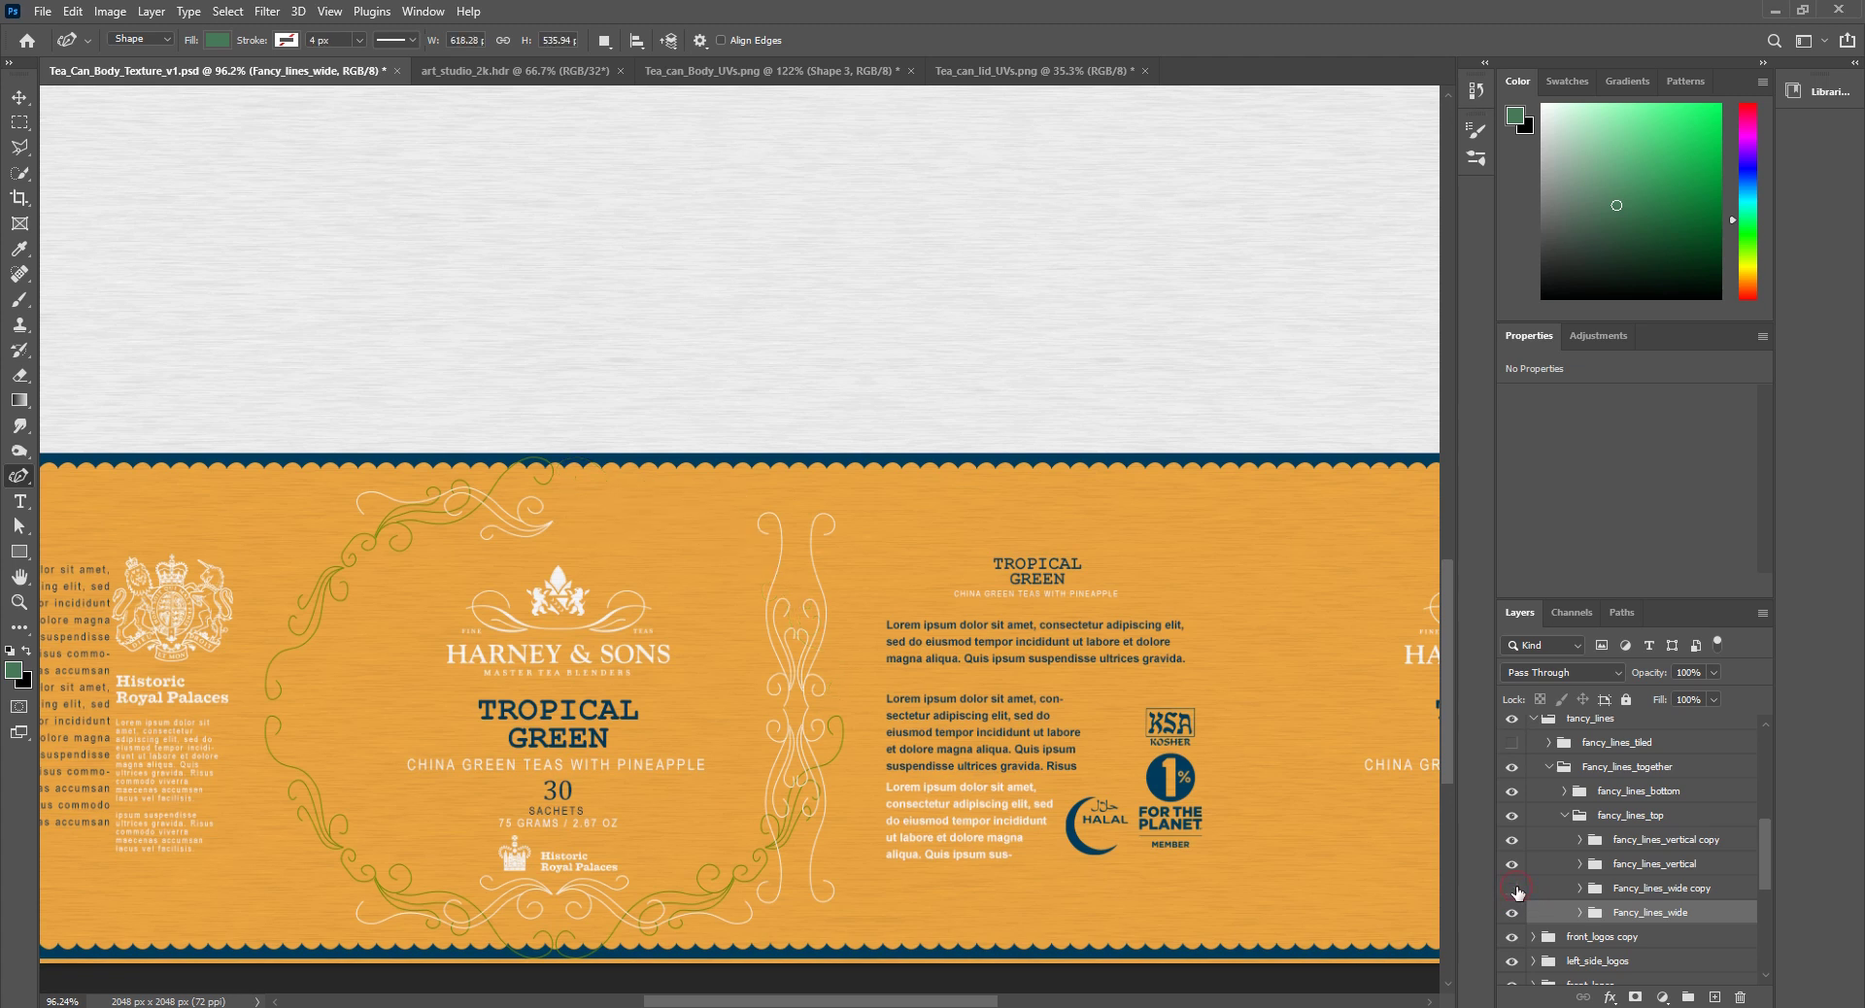
{"action": "left_click", "coordinate": [1513, 890]}
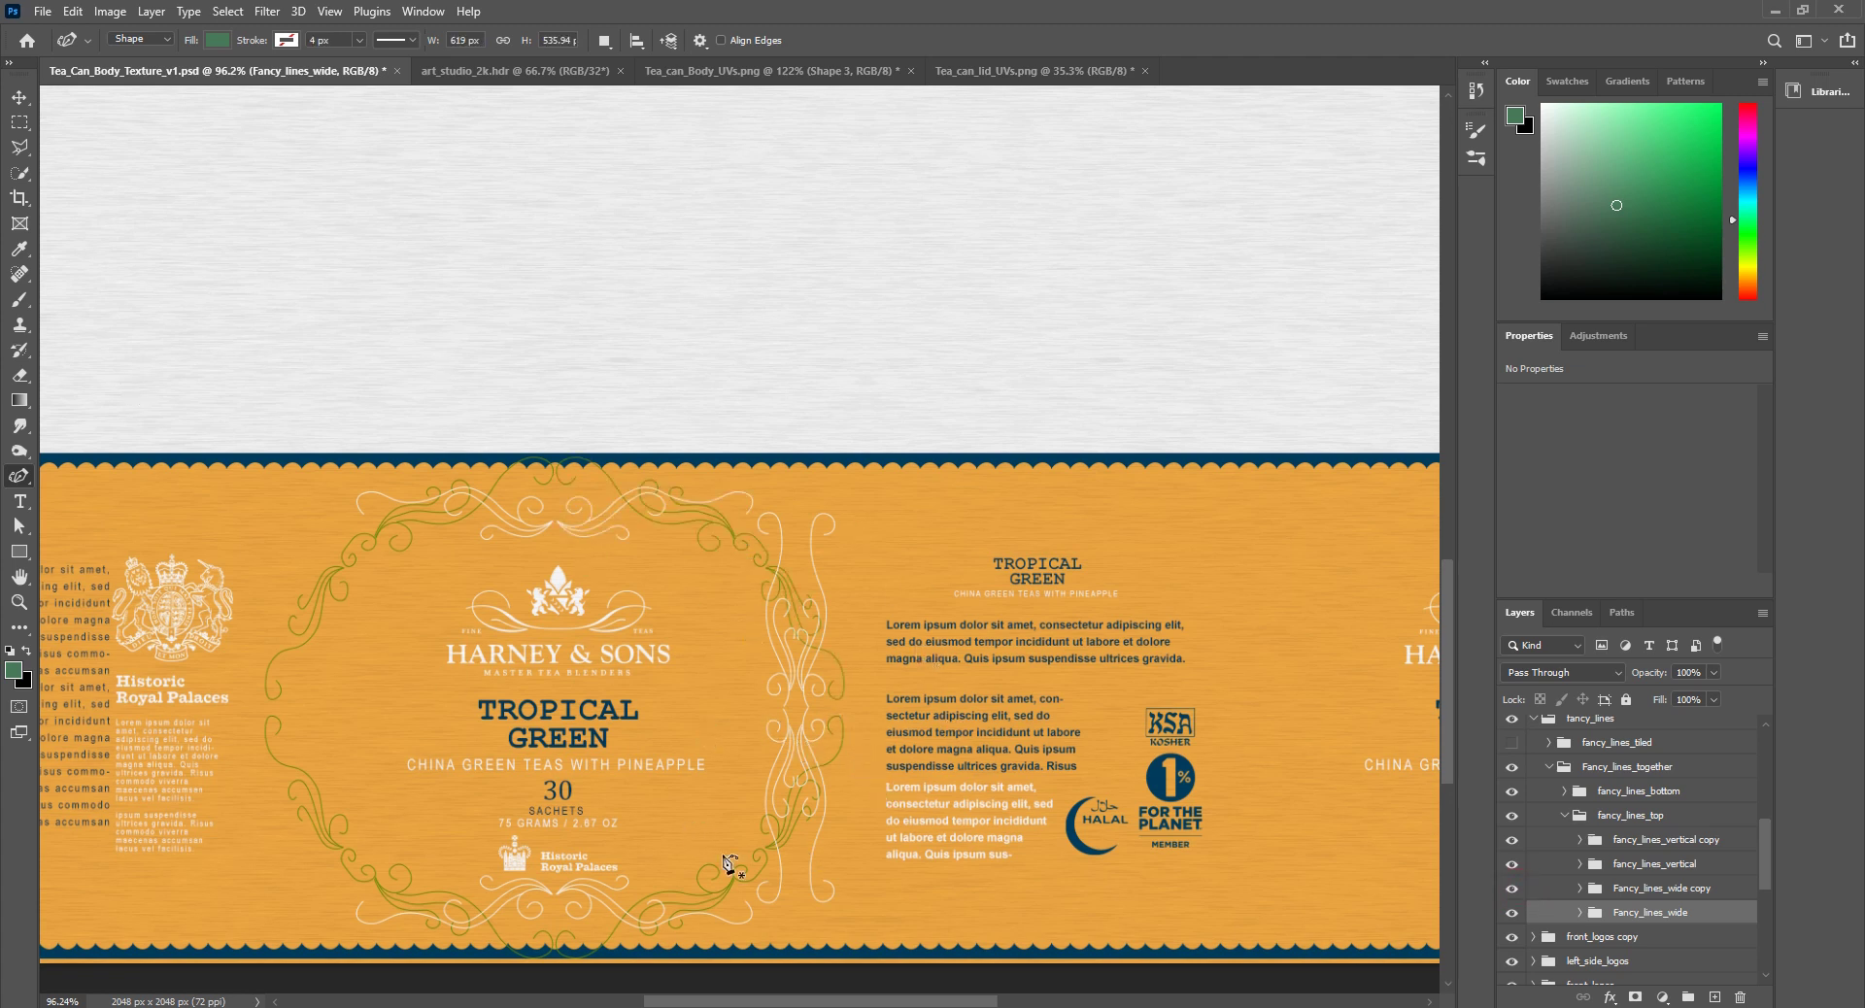
Step: Collapse and hide the Fancy_lines_together group, and expand and show the fancy_lines_tiled group
{"action": "scroll", "coordinate": [1544, 879], "scroll_direction": "up", "scroll_amount": 1}
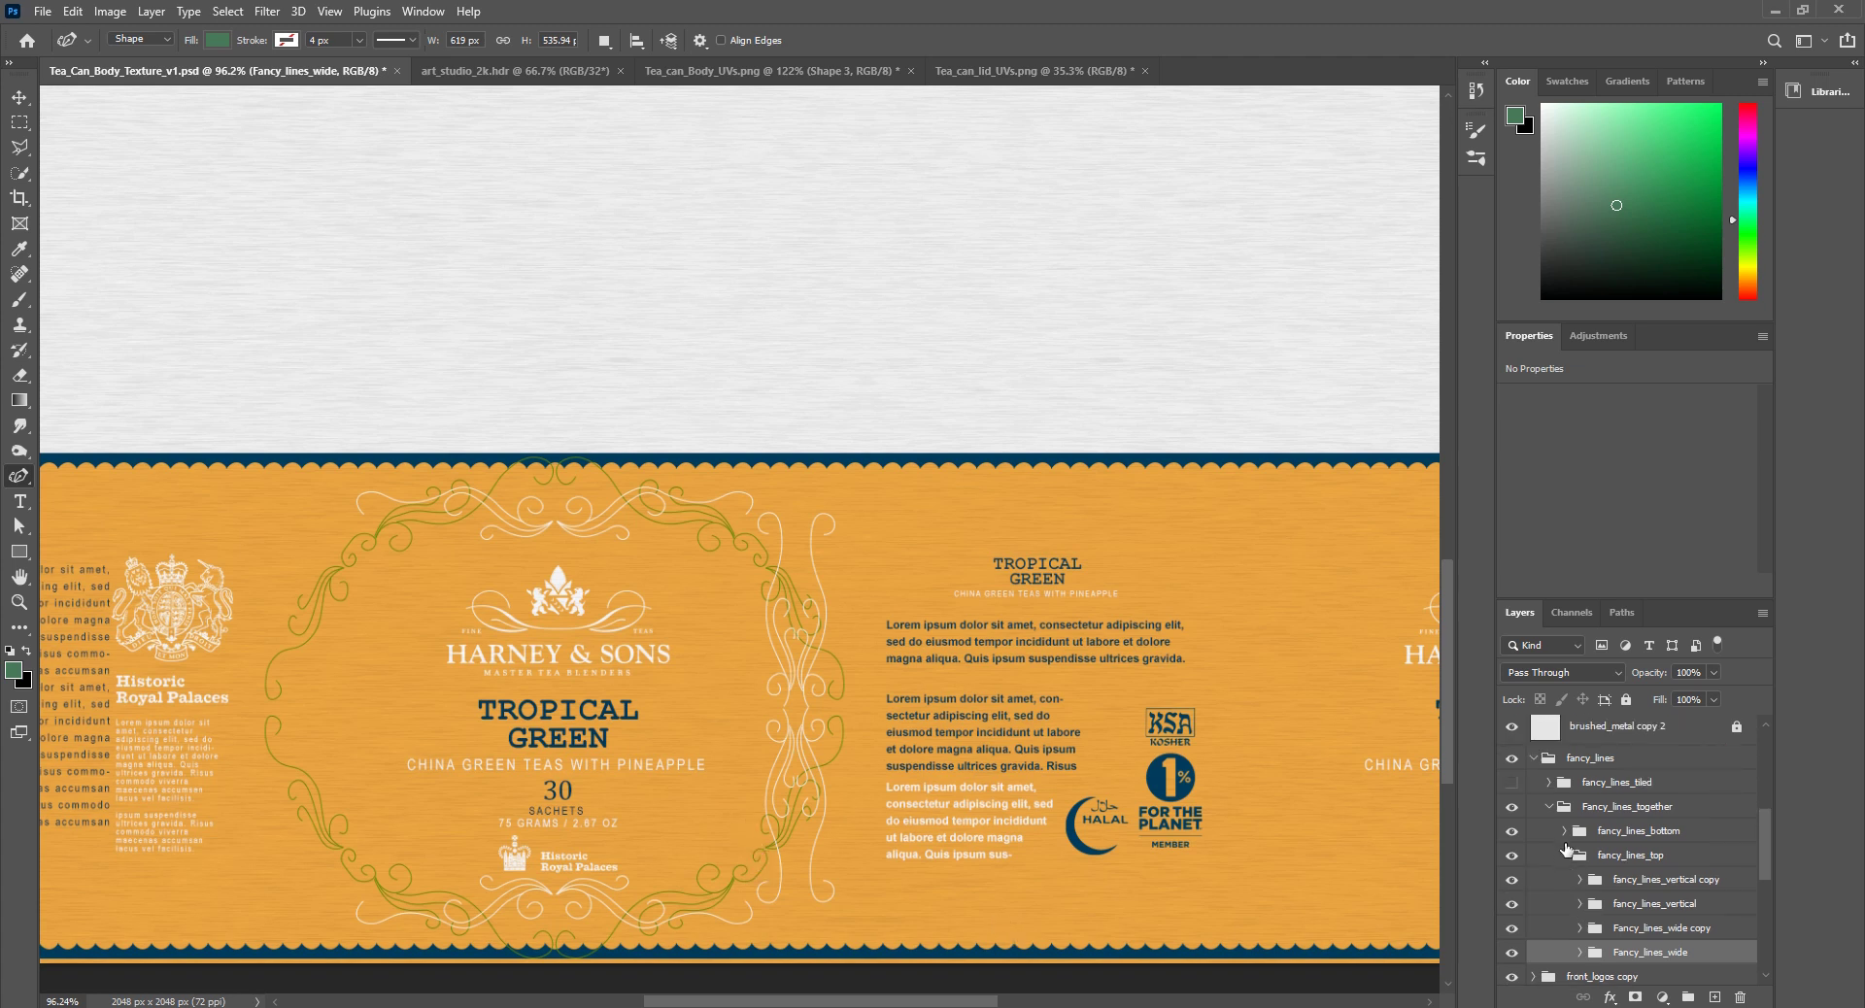
{"action": "left_click", "coordinate": [1545, 809]}
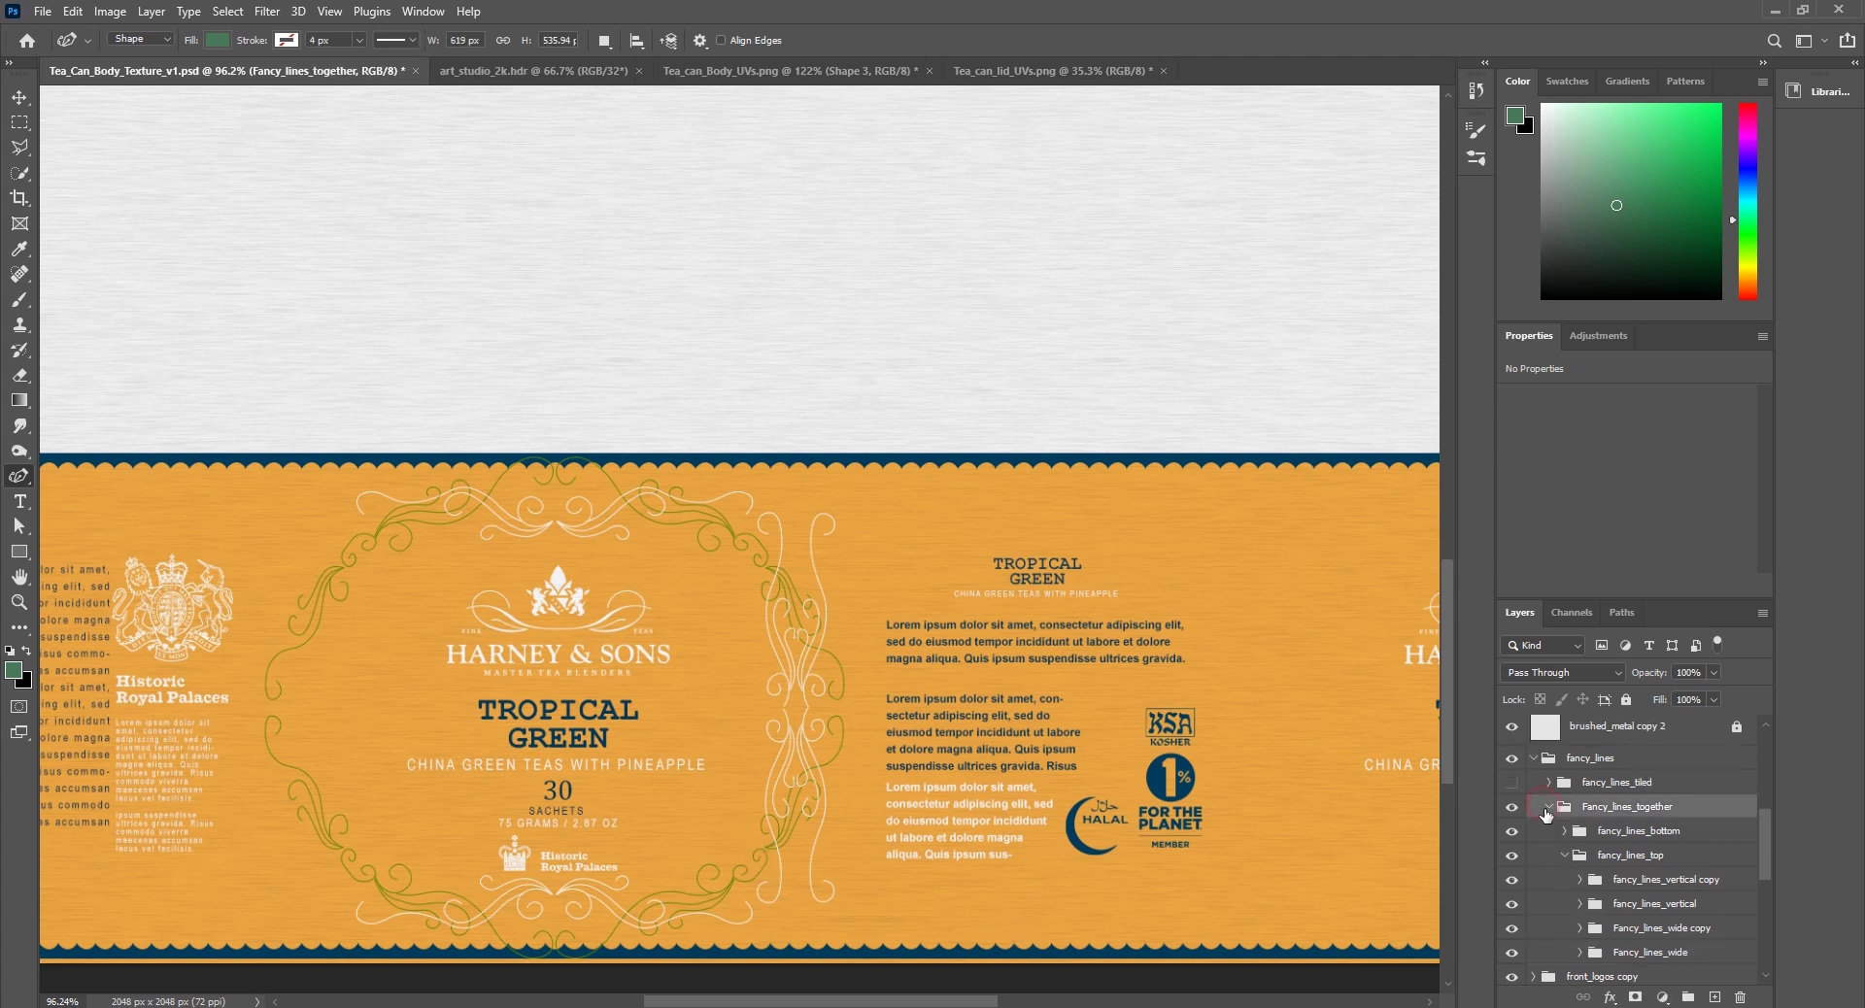
{"action": "left_click", "coordinate": [1547, 808]}
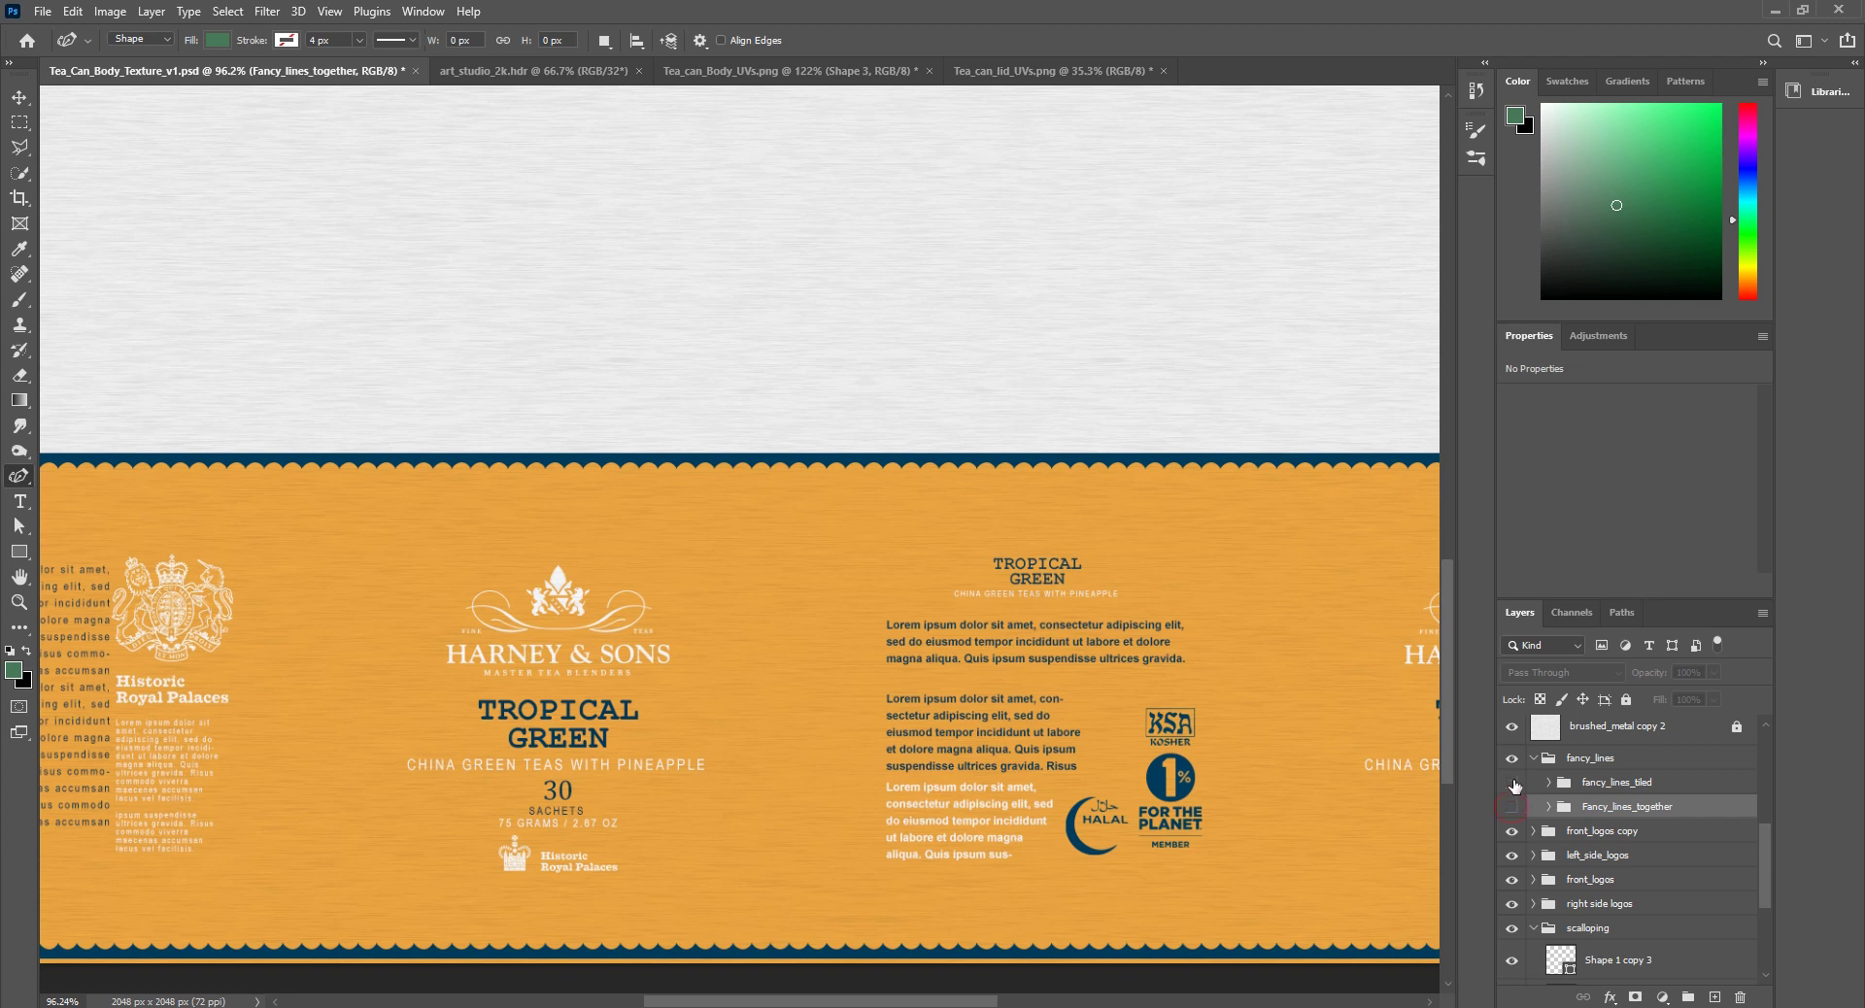
{"action": "left_click", "coordinate": [1548, 782]}
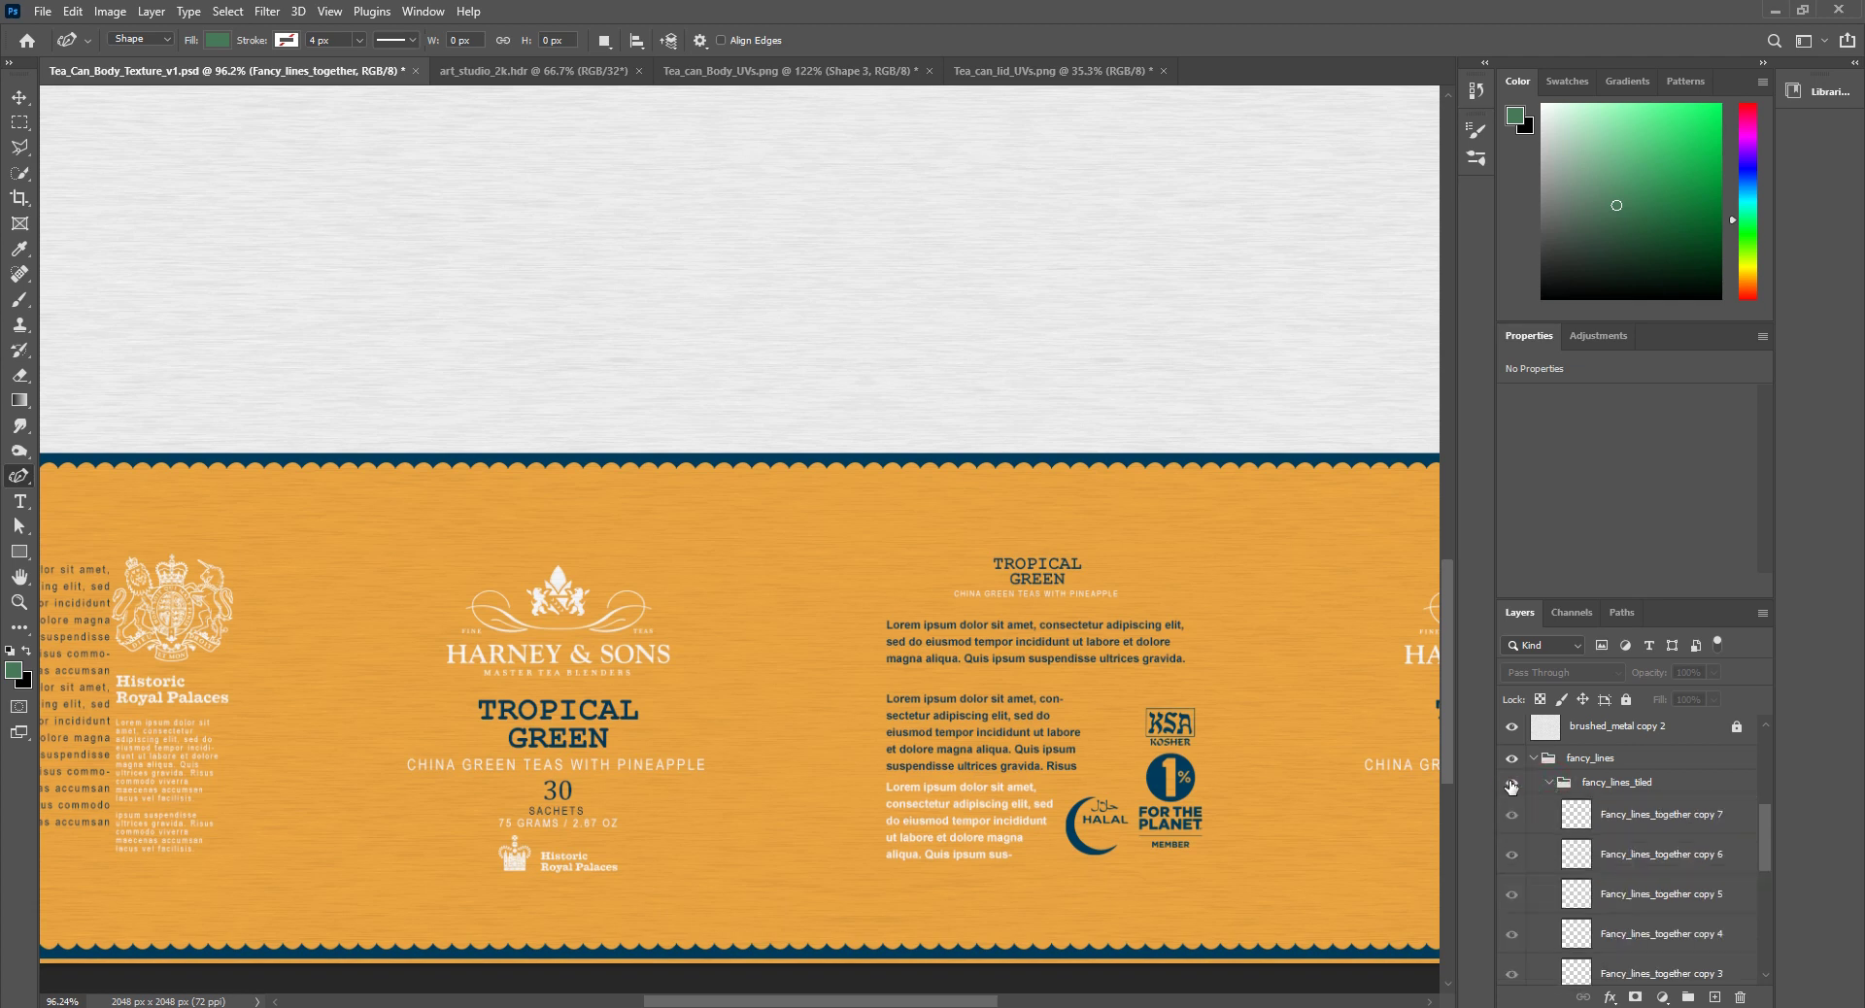
{"action": "left_click", "coordinate": [1511, 783]}
Step: Toggle the Fancy_lines_together copy 3 layer off and on to identify its part of the tiled scrollwork
{"action": "scroll", "coordinate": [1542, 811], "scroll_direction": "down", "scroll_amount": 3}
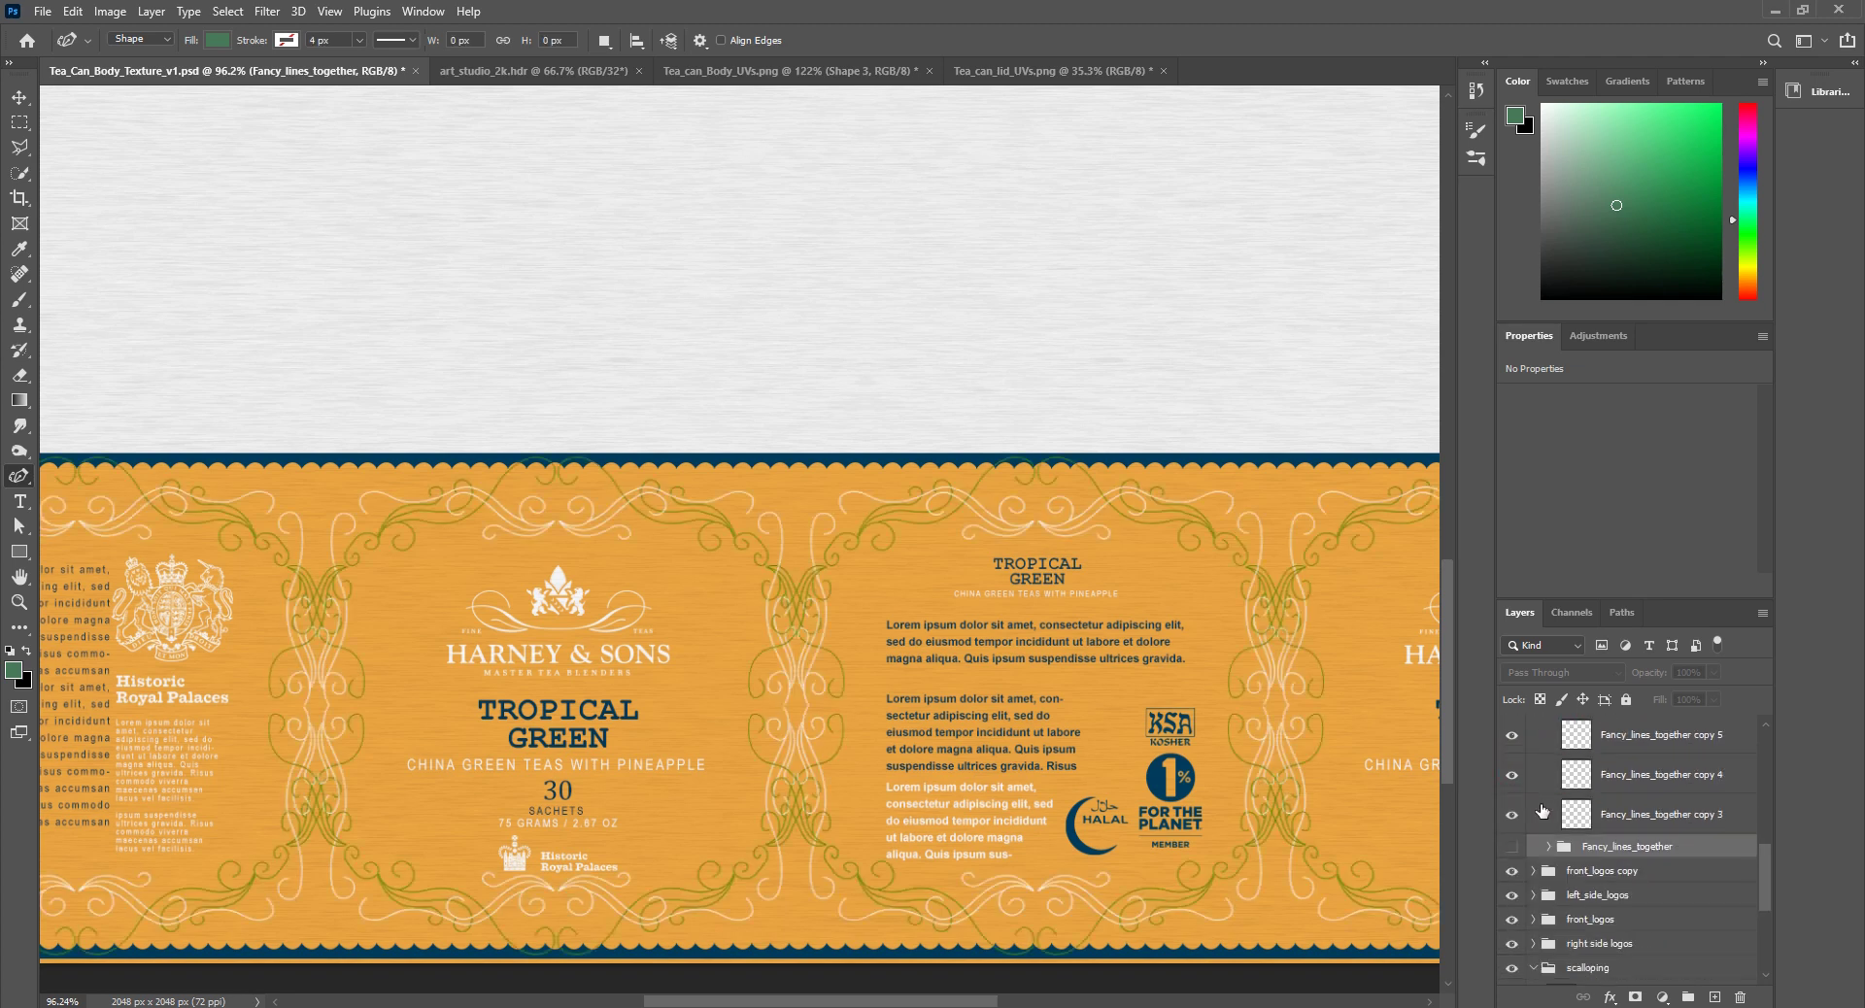
{"action": "left_click", "coordinate": [1641, 814]}
{"action": "left_click", "coordinate": [1510, 814]}
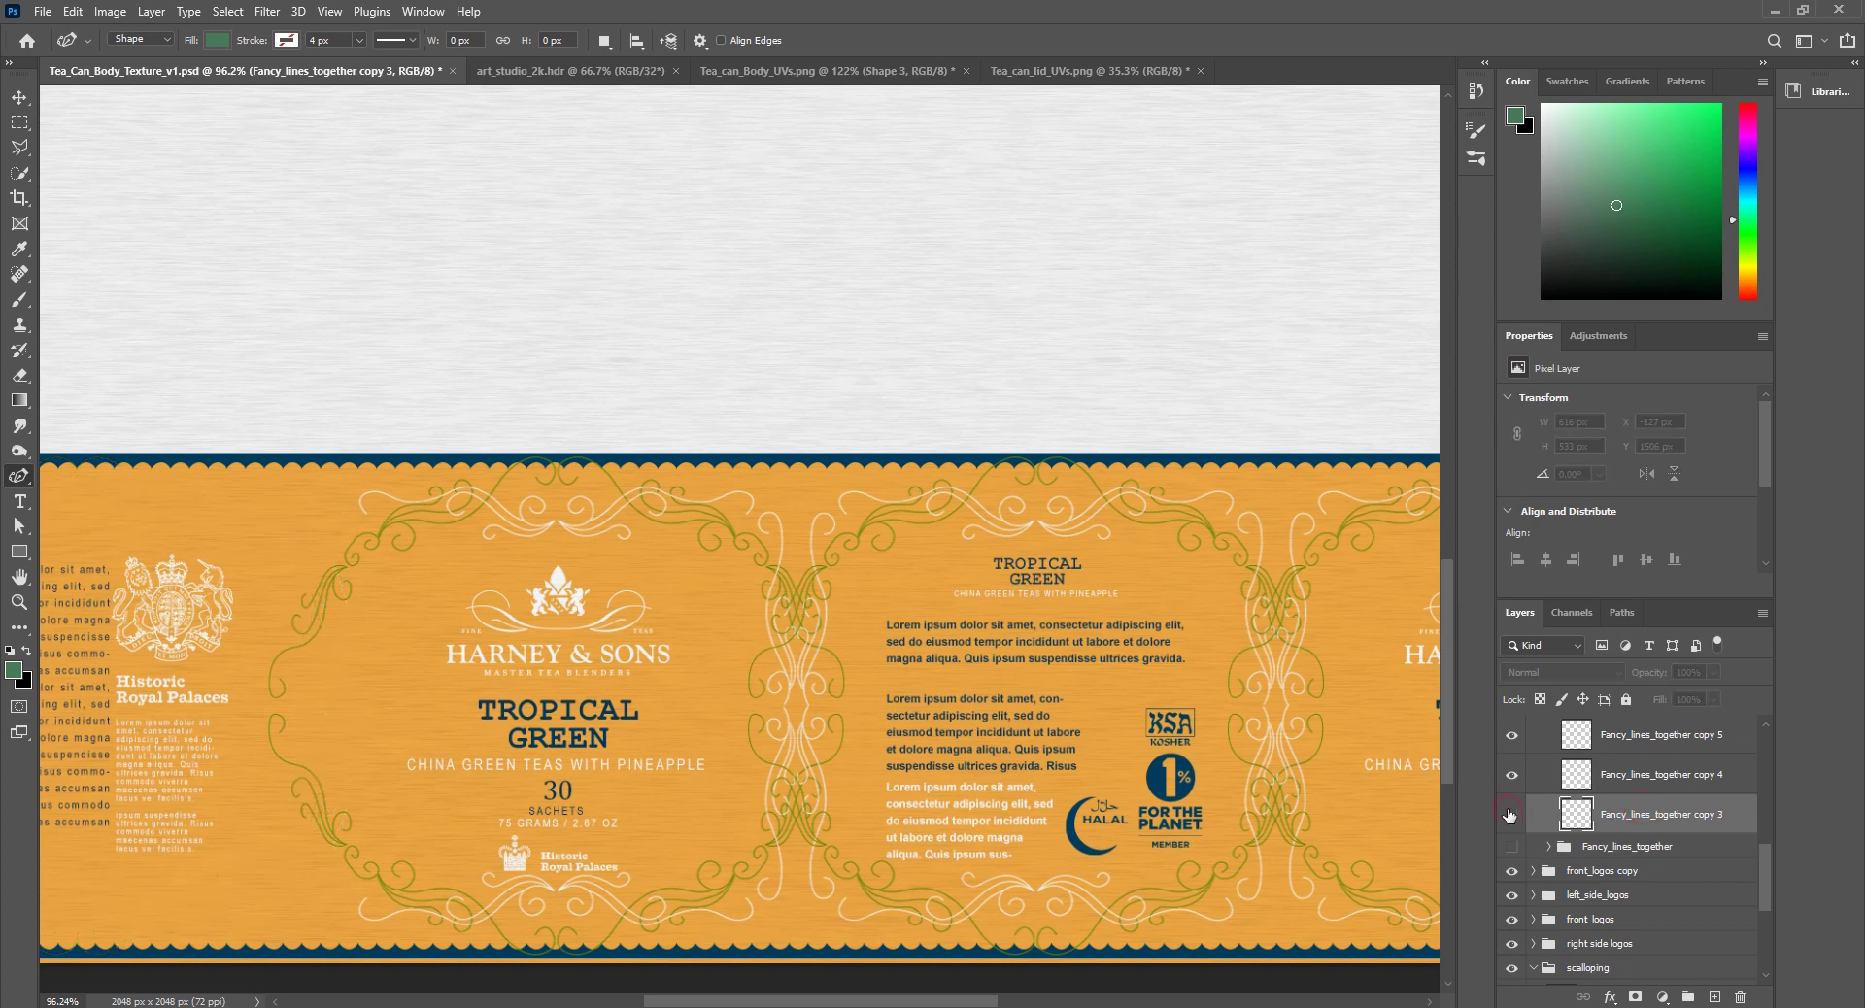
{"action": "left_click", "coordinate": [1510, 814]}
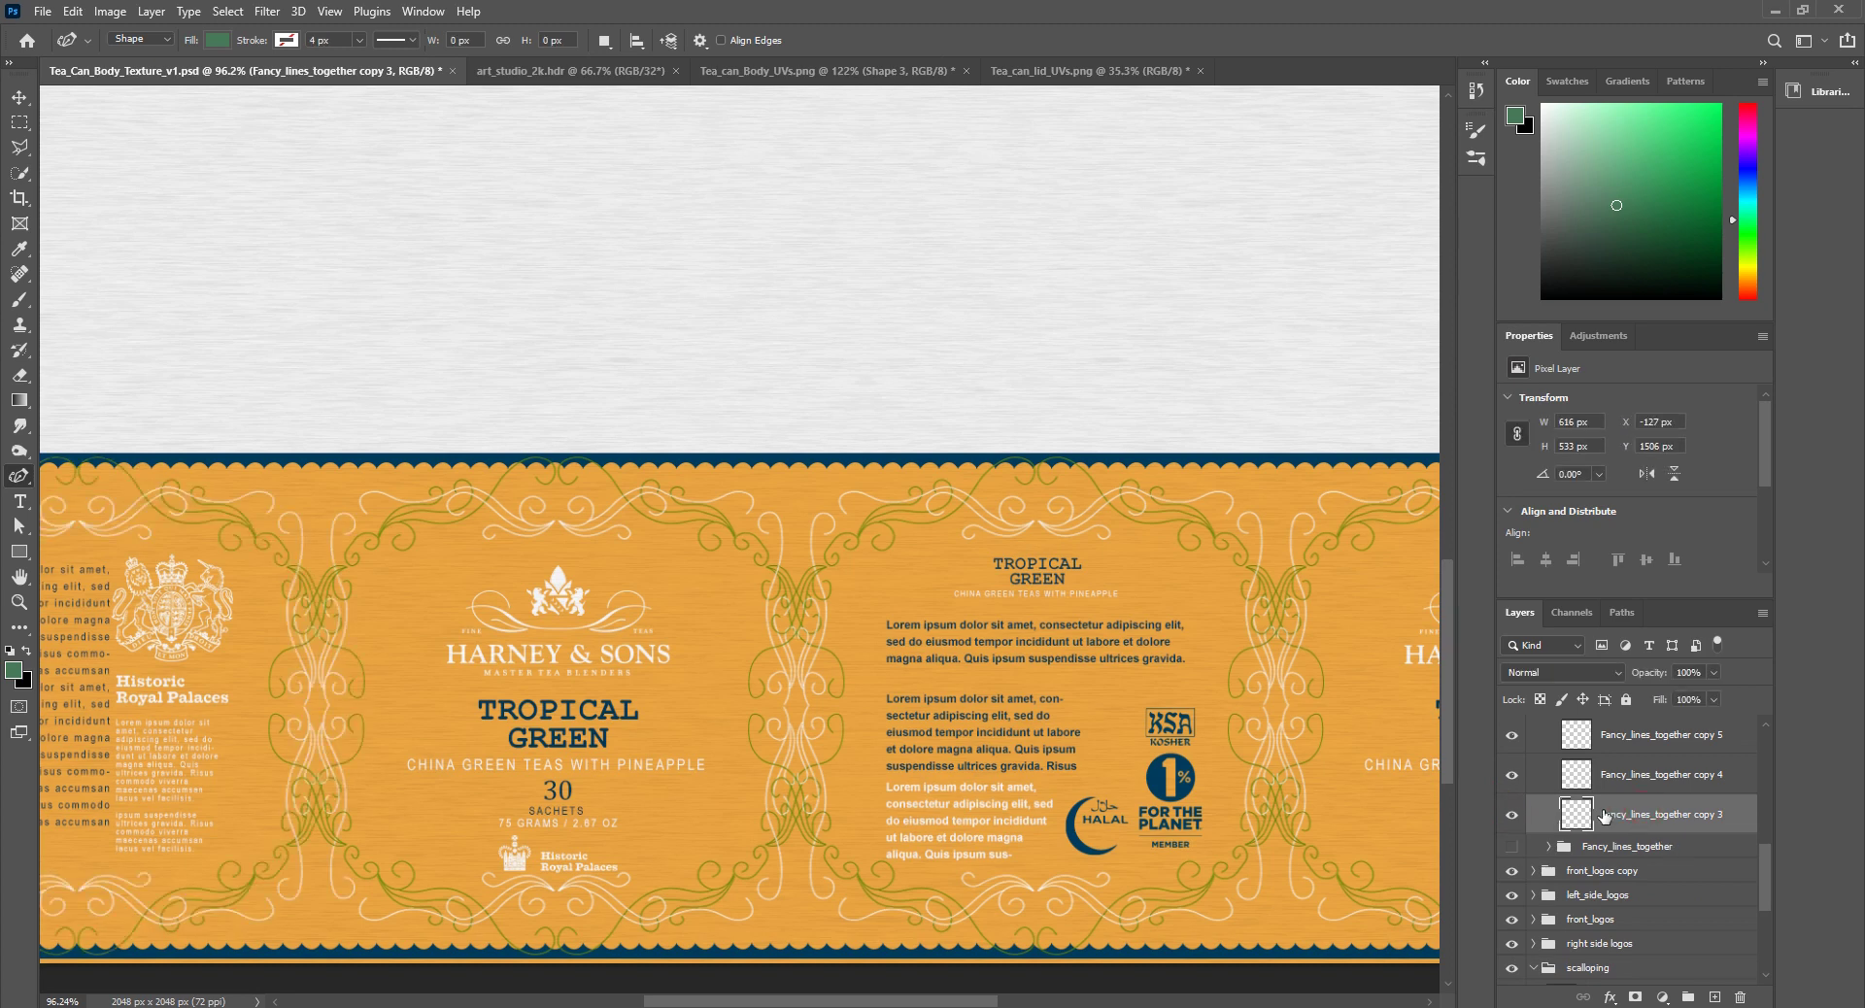
Step: Copy the Fancy_lines_together copy 3 layer into the Tea_can_Body_UVs.png document, undoing the stray shape
{"action": "left_click_drag", "start_coordinate": [1654, 824], "coordinate": [615, 644]}
{"action": "scroll", "coordinate": [612, 642], "scroll_direction": "down", "scroll_amount": 4, "text": "alt"}
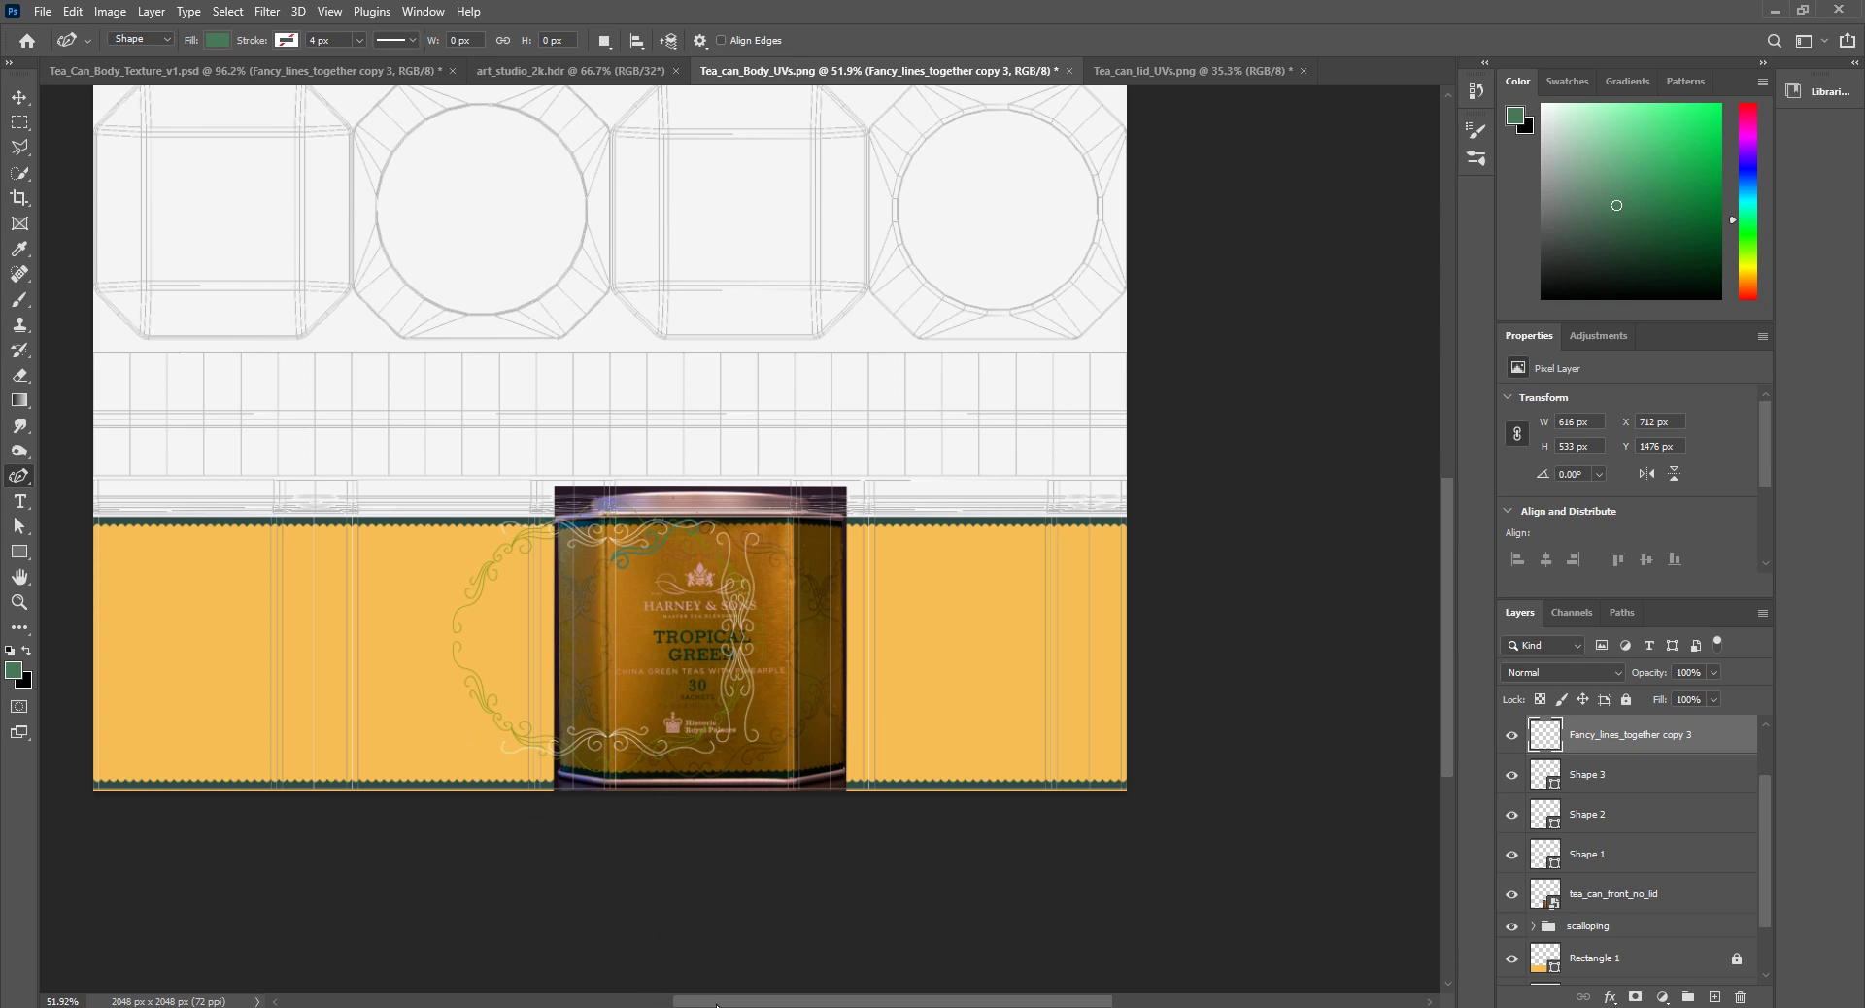
{"action": "scroll", "coordinate": [679, 947], "scroll_direction": "left", "scroll_amount": 3, "text": "ctrl"}
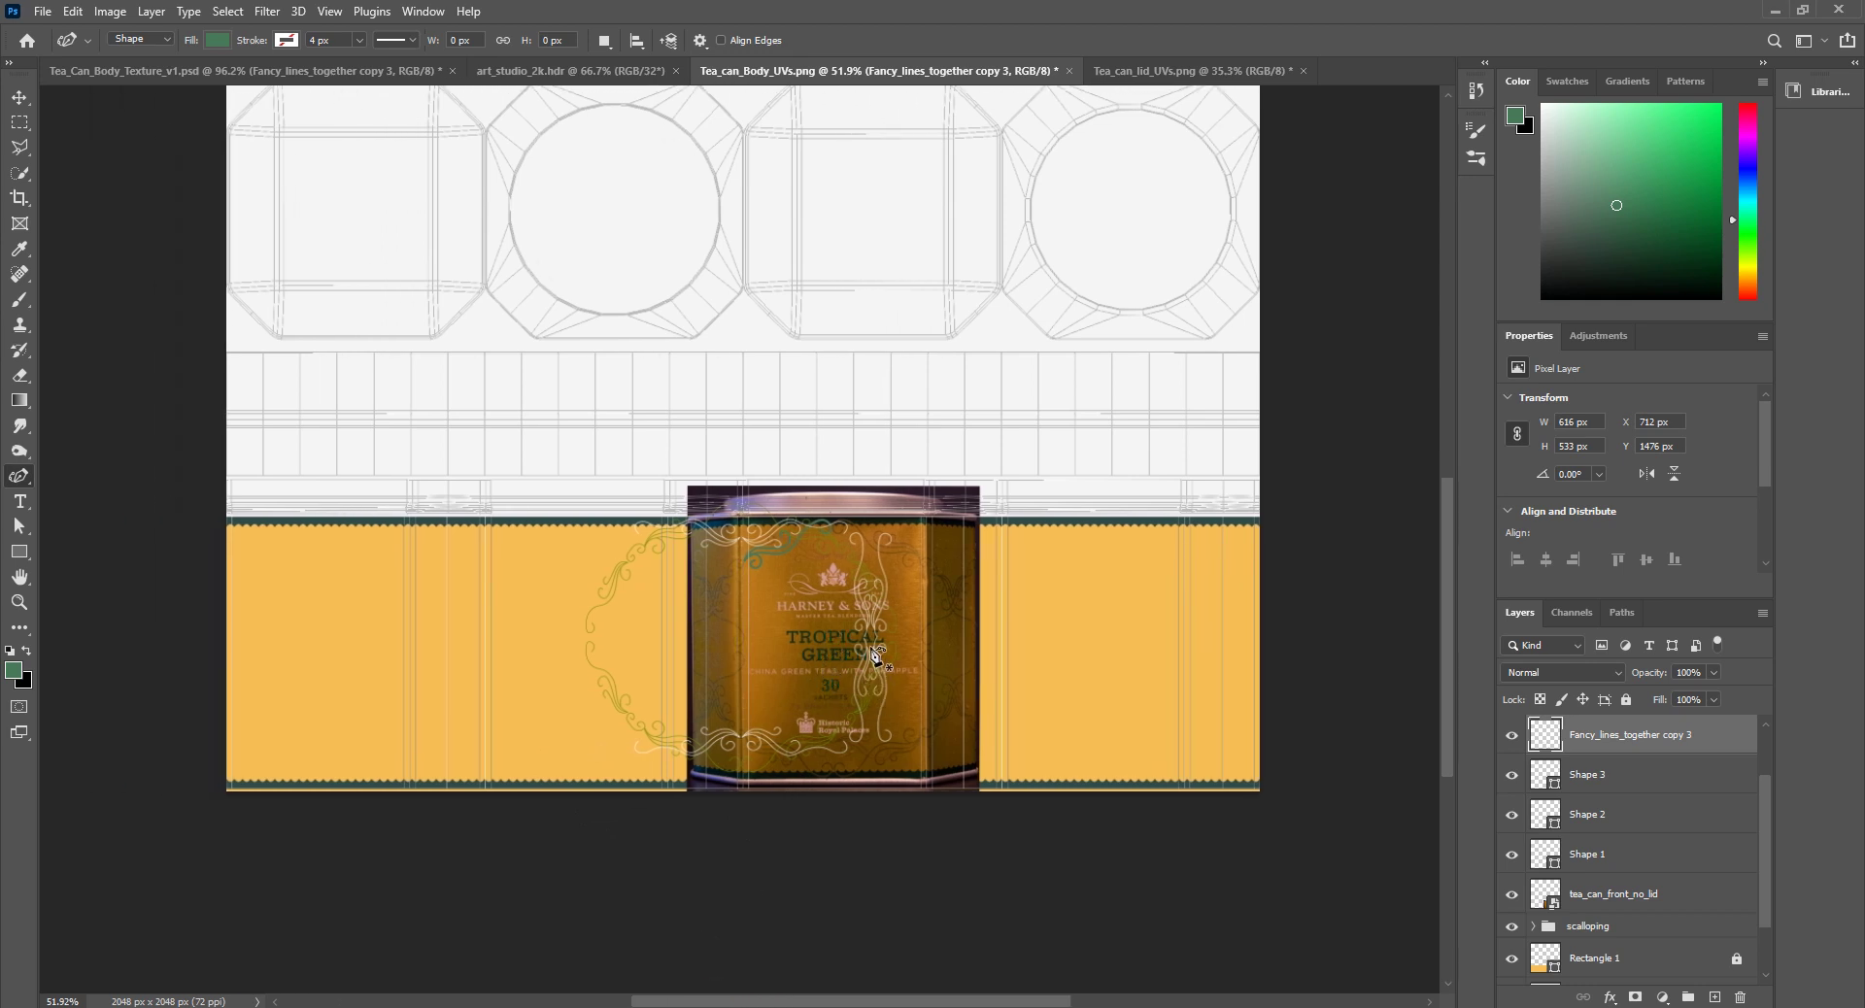
{"action": "left_click", "coordinate": [944, 645]}
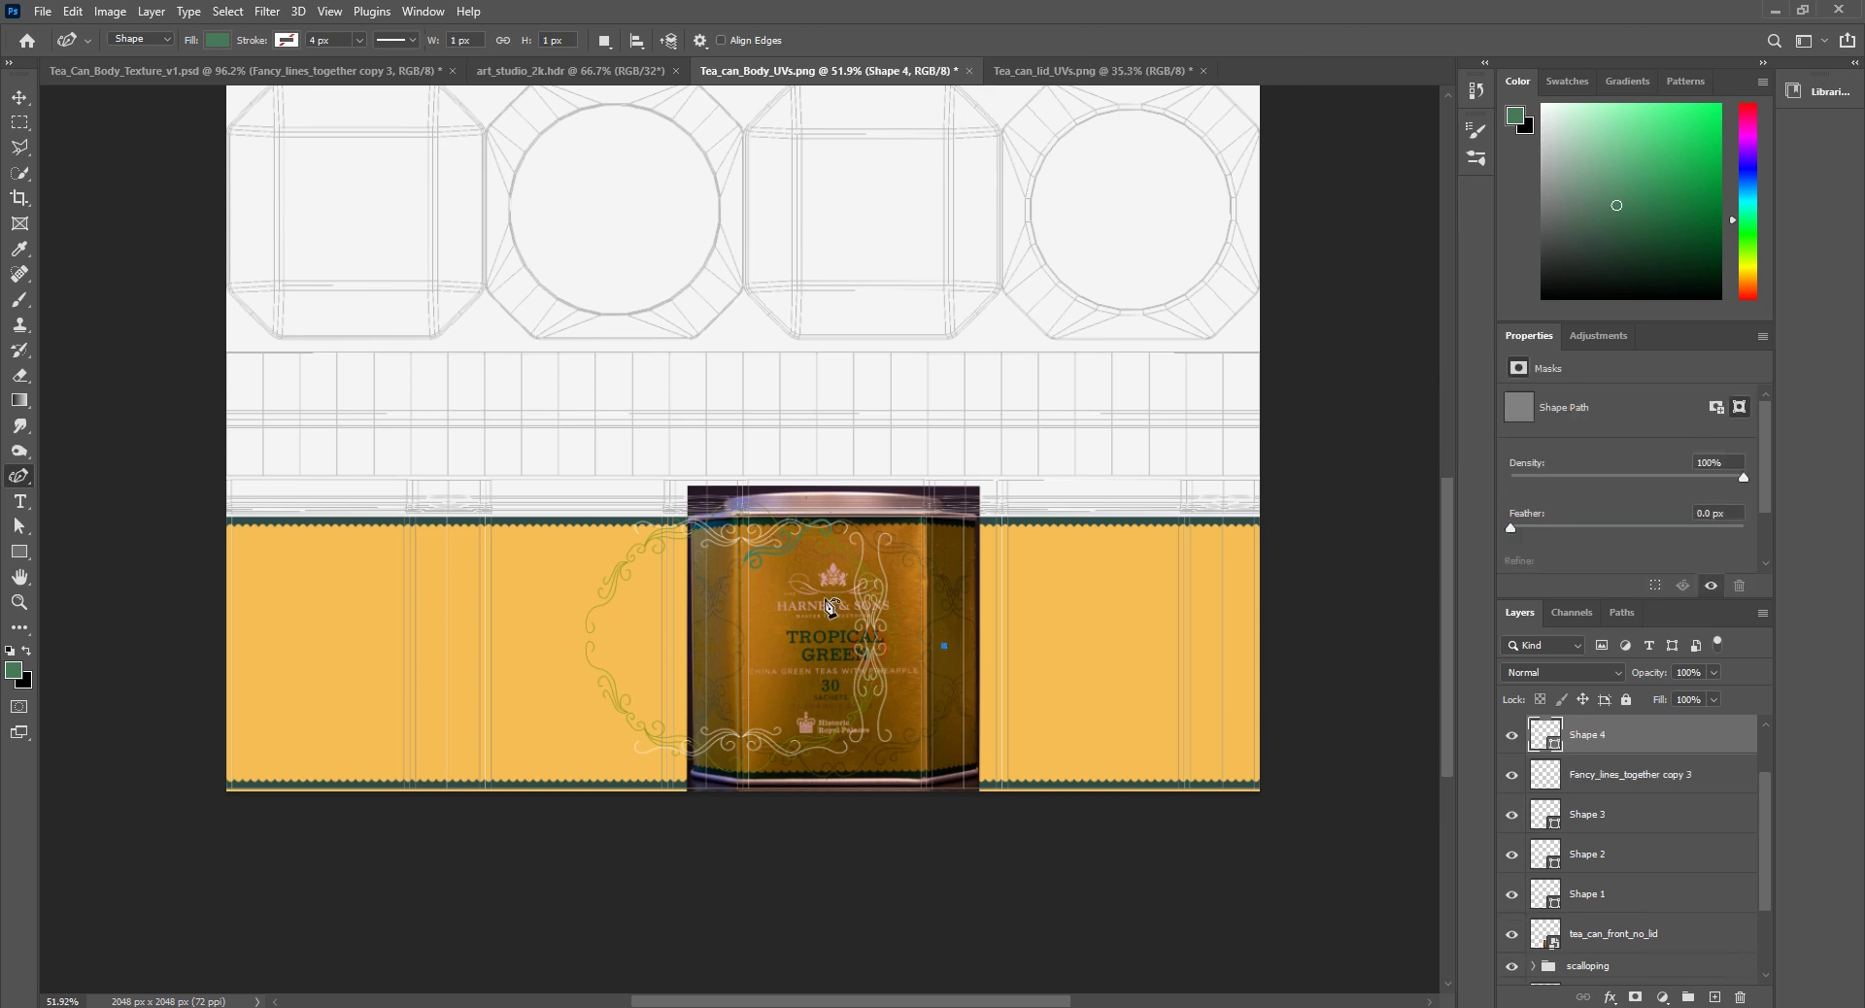
{"action": "key", "text": "ctrl+z"}
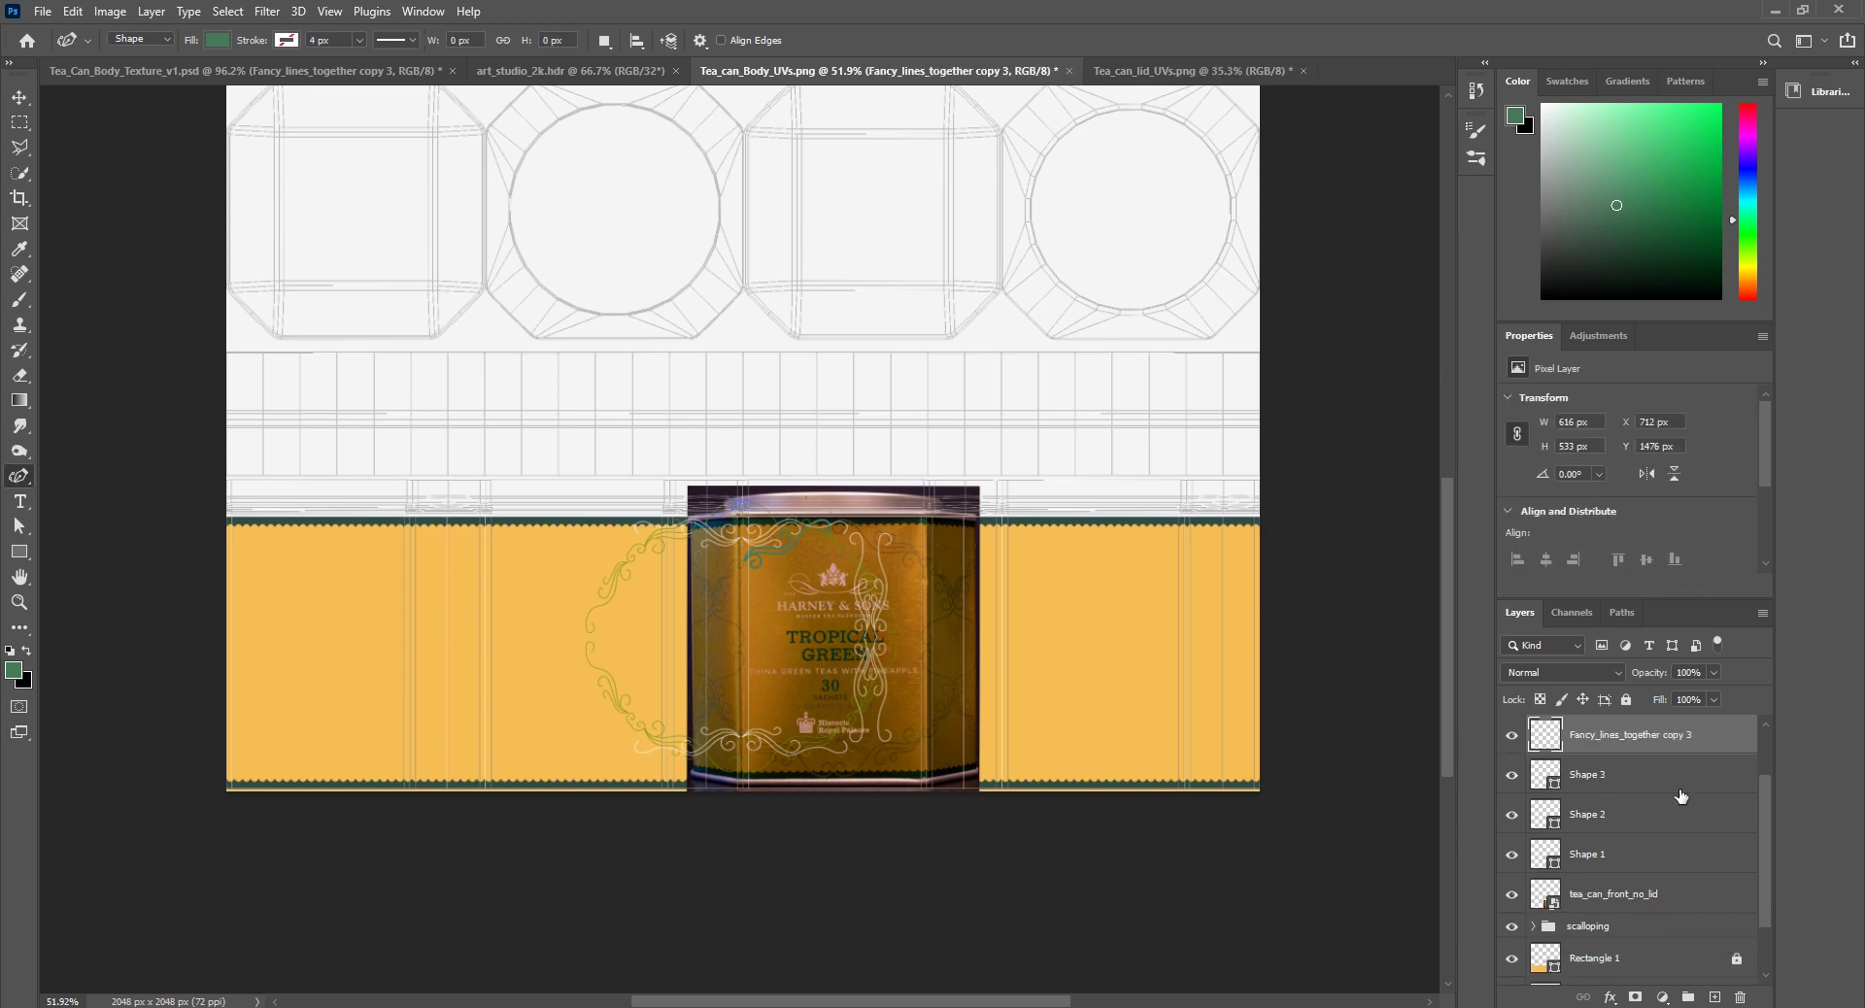
{"action": "scroll", "coordinate": [1680, 797], "scroll_direction": "up", "scroll_amount": 2}
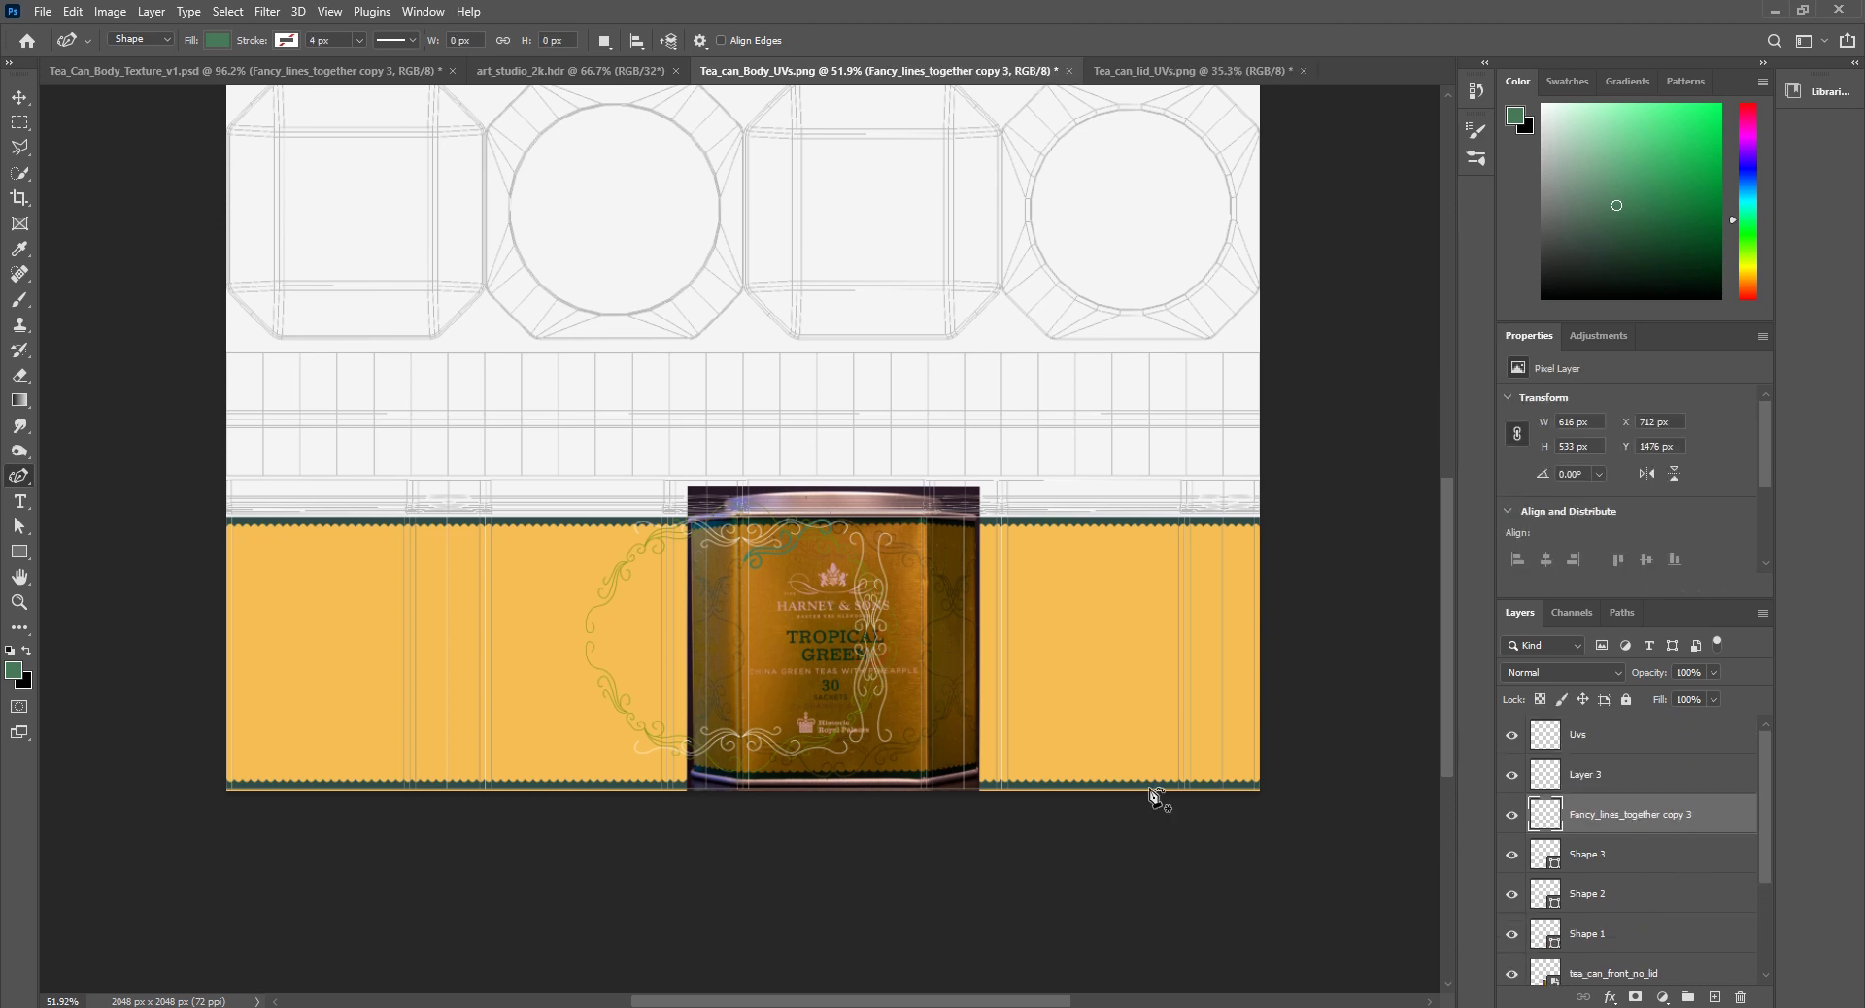
Step: Free-transform the scrollwork frame, moving it over the can photo and shifting its vertical ornament onto the photo's left side panel
{"action": "key", "text": "ctrl+t"}
{"action": "scroll", "coordinate": [900, 621], "scroll_direction": "up", "scroll_amount": 3, "text": "alt"}
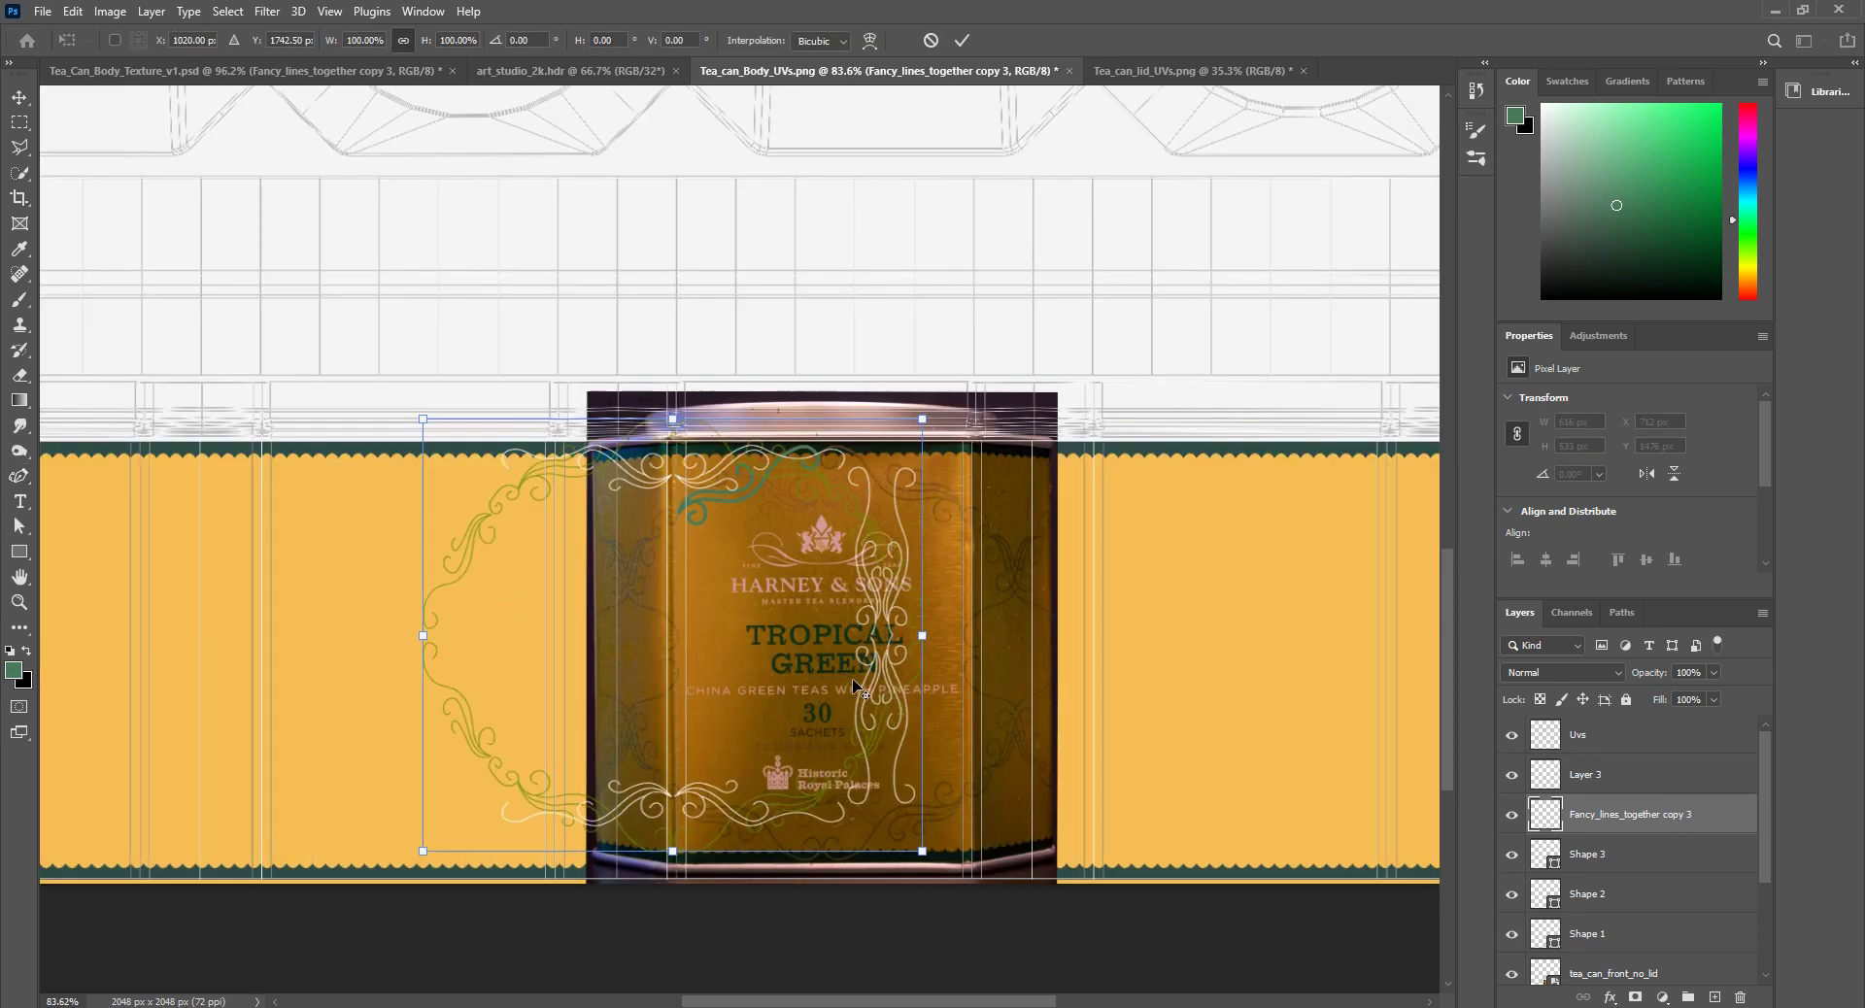
{"action": "left_click_drag", "start_coordinate": [882, 595], "coordinate": [1063, 608]}
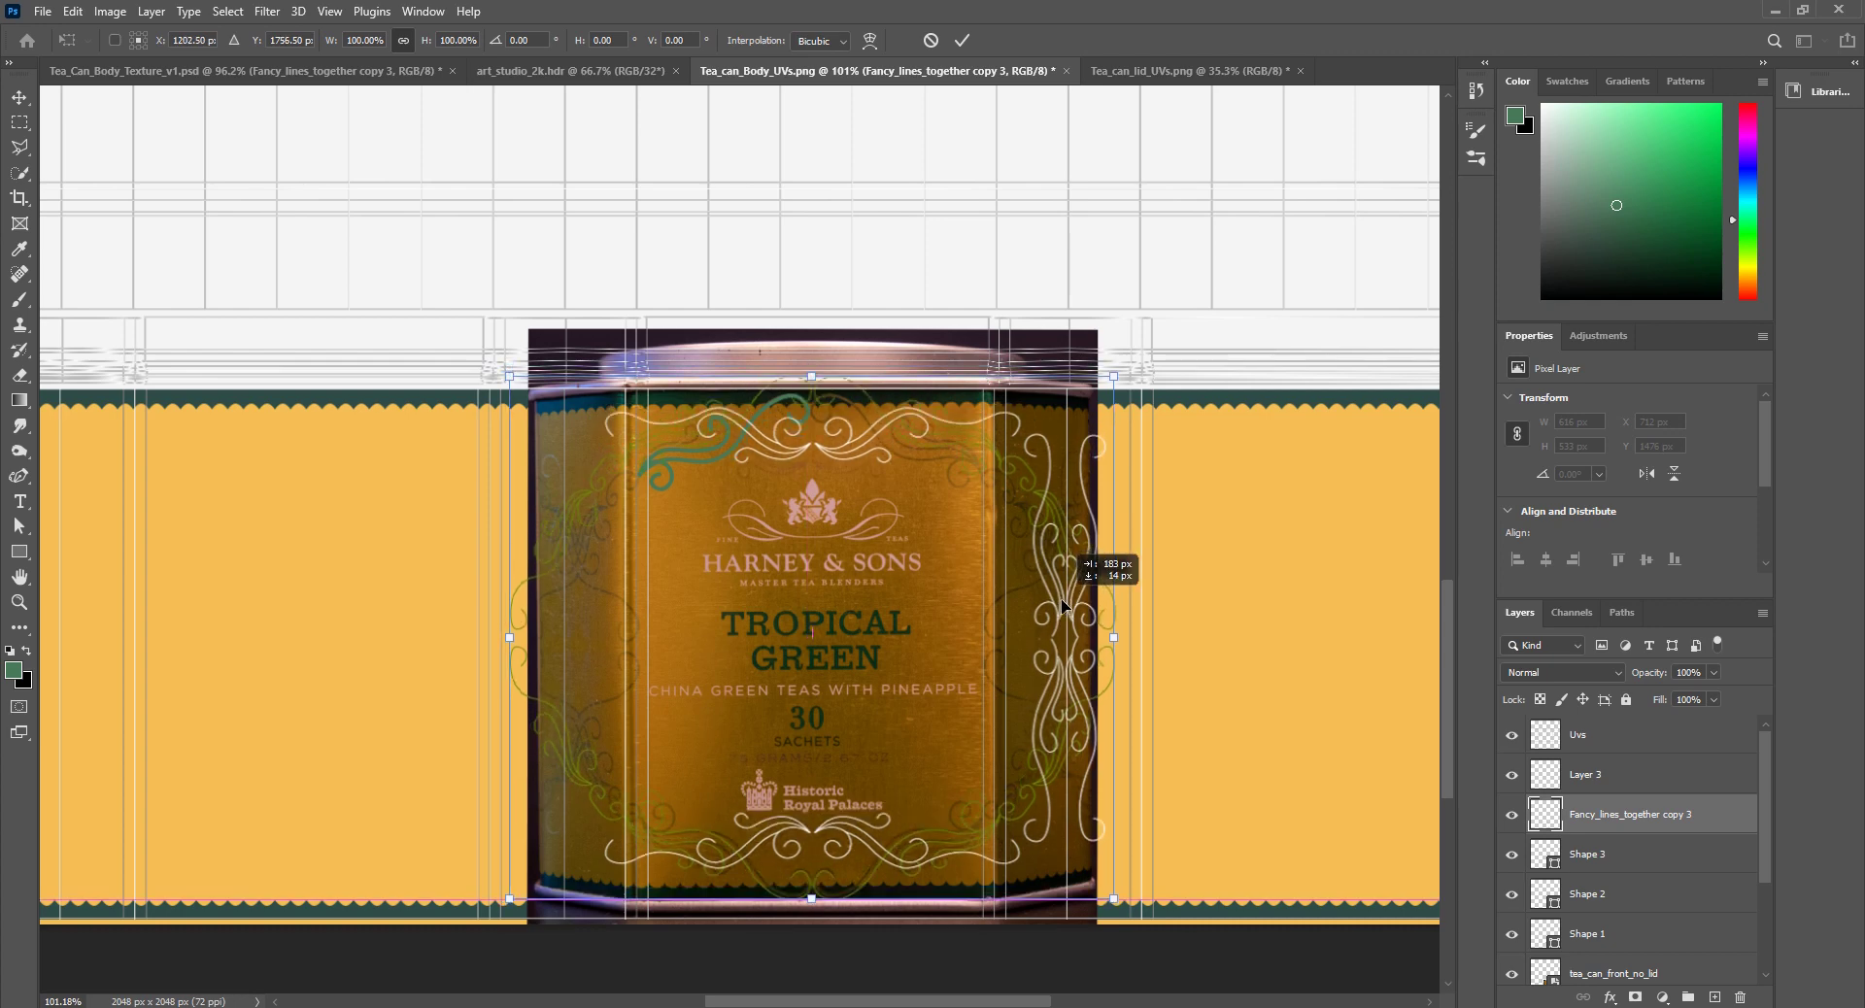
{"action": "left_click_drag", "start_coordinate": [1063, 606], "coordinate": [585, 602]}
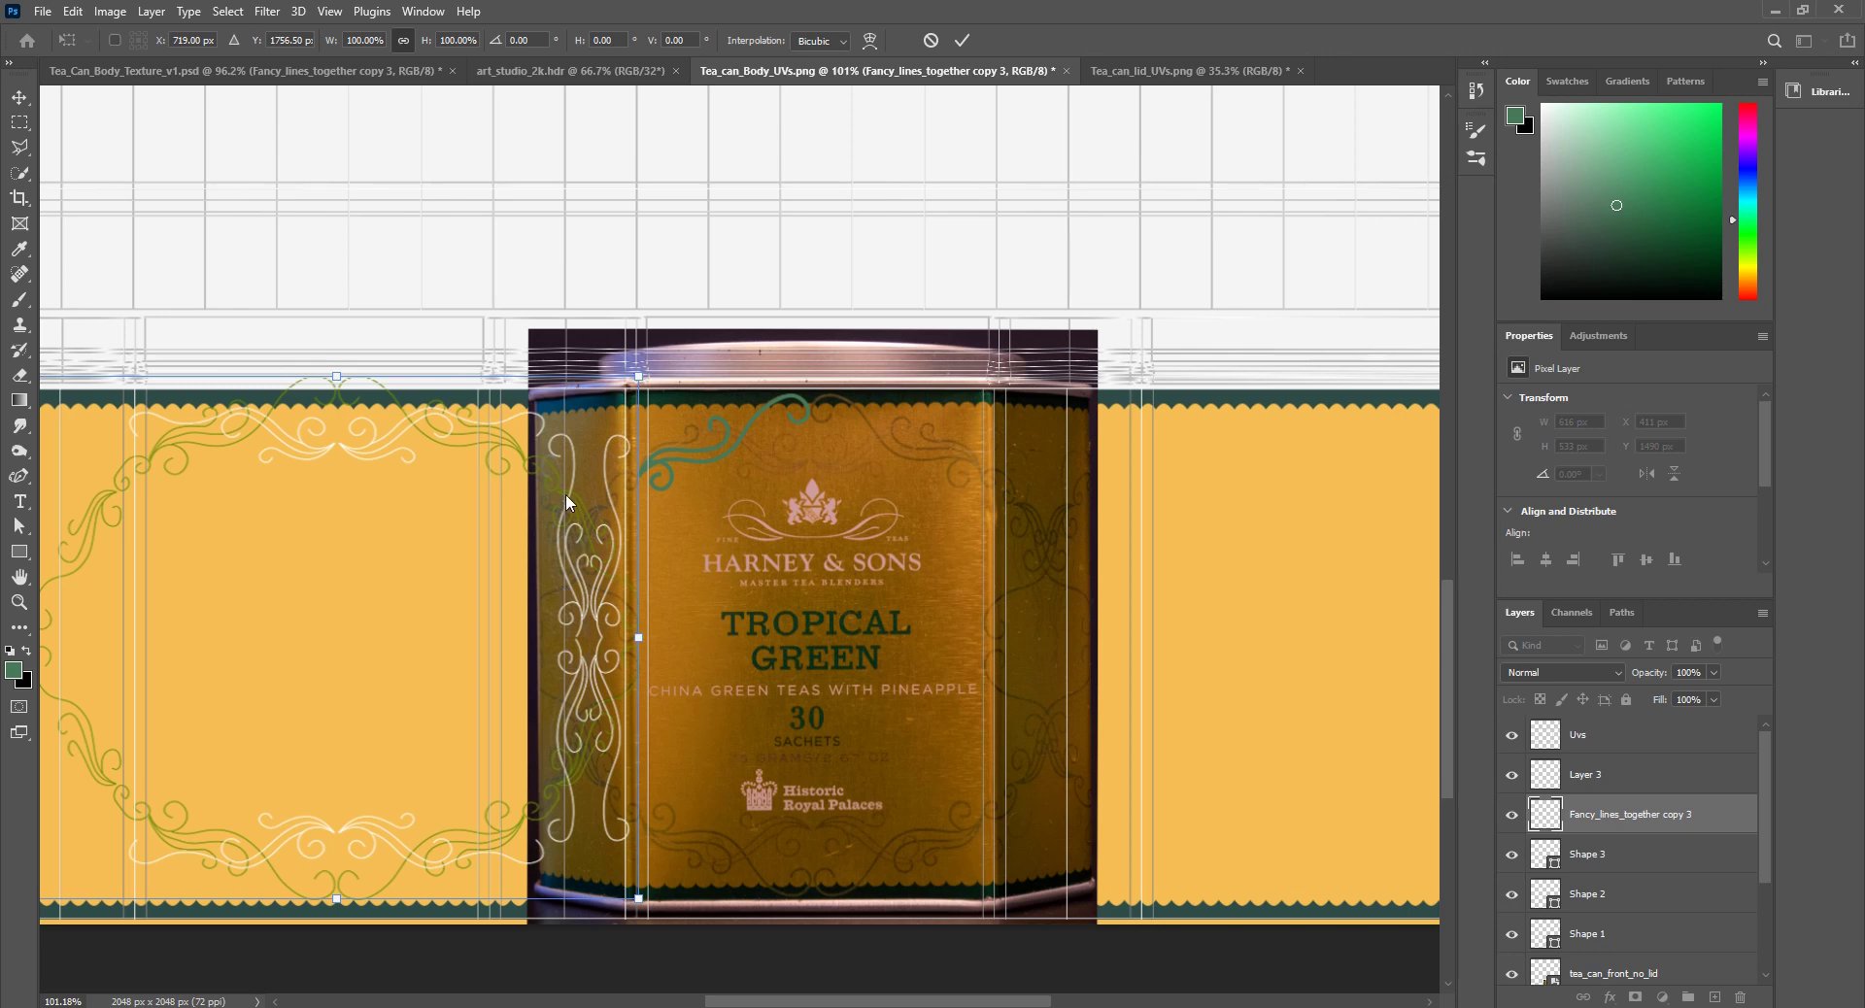
{"action": "scroll", "coordinate": [577, 704], "scroll_direction": "up", "scroll_amount": 5, "text": "alt"}
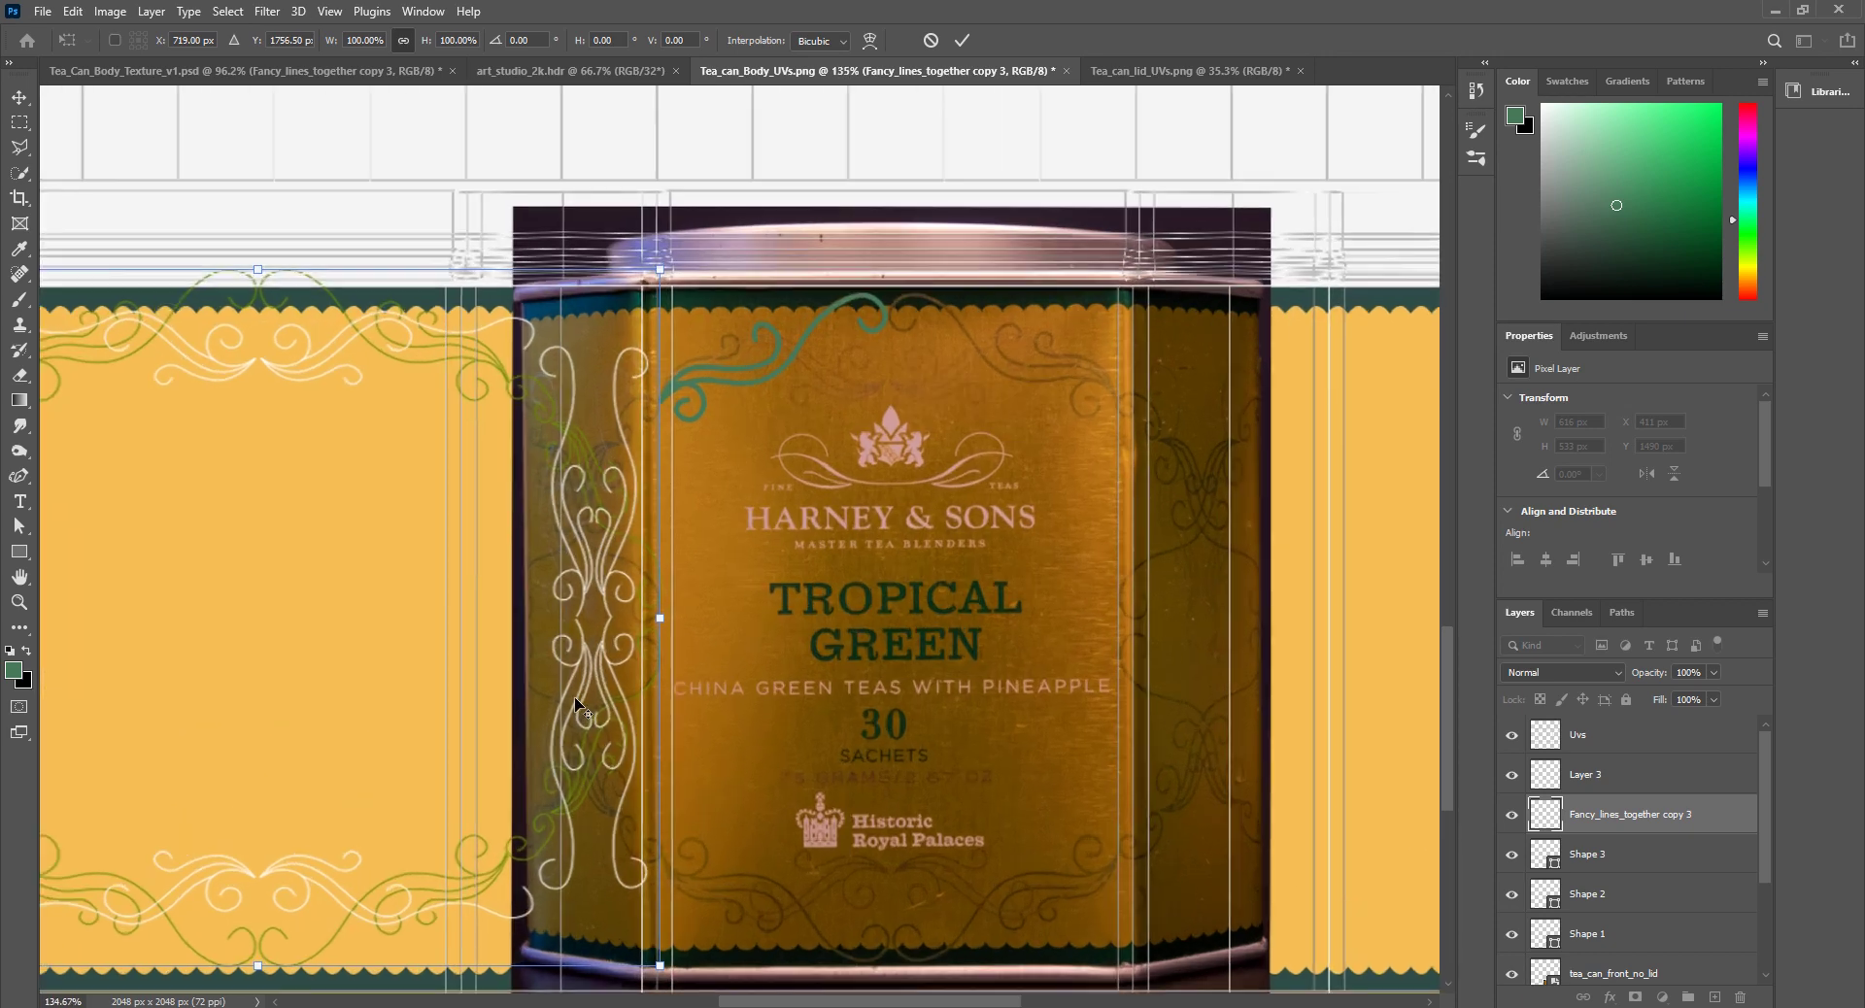
{"action": "scroll", "coordinate": [577, 677], "scroll_direction": "down", "scroll_amount": 5, "text": "alt"}
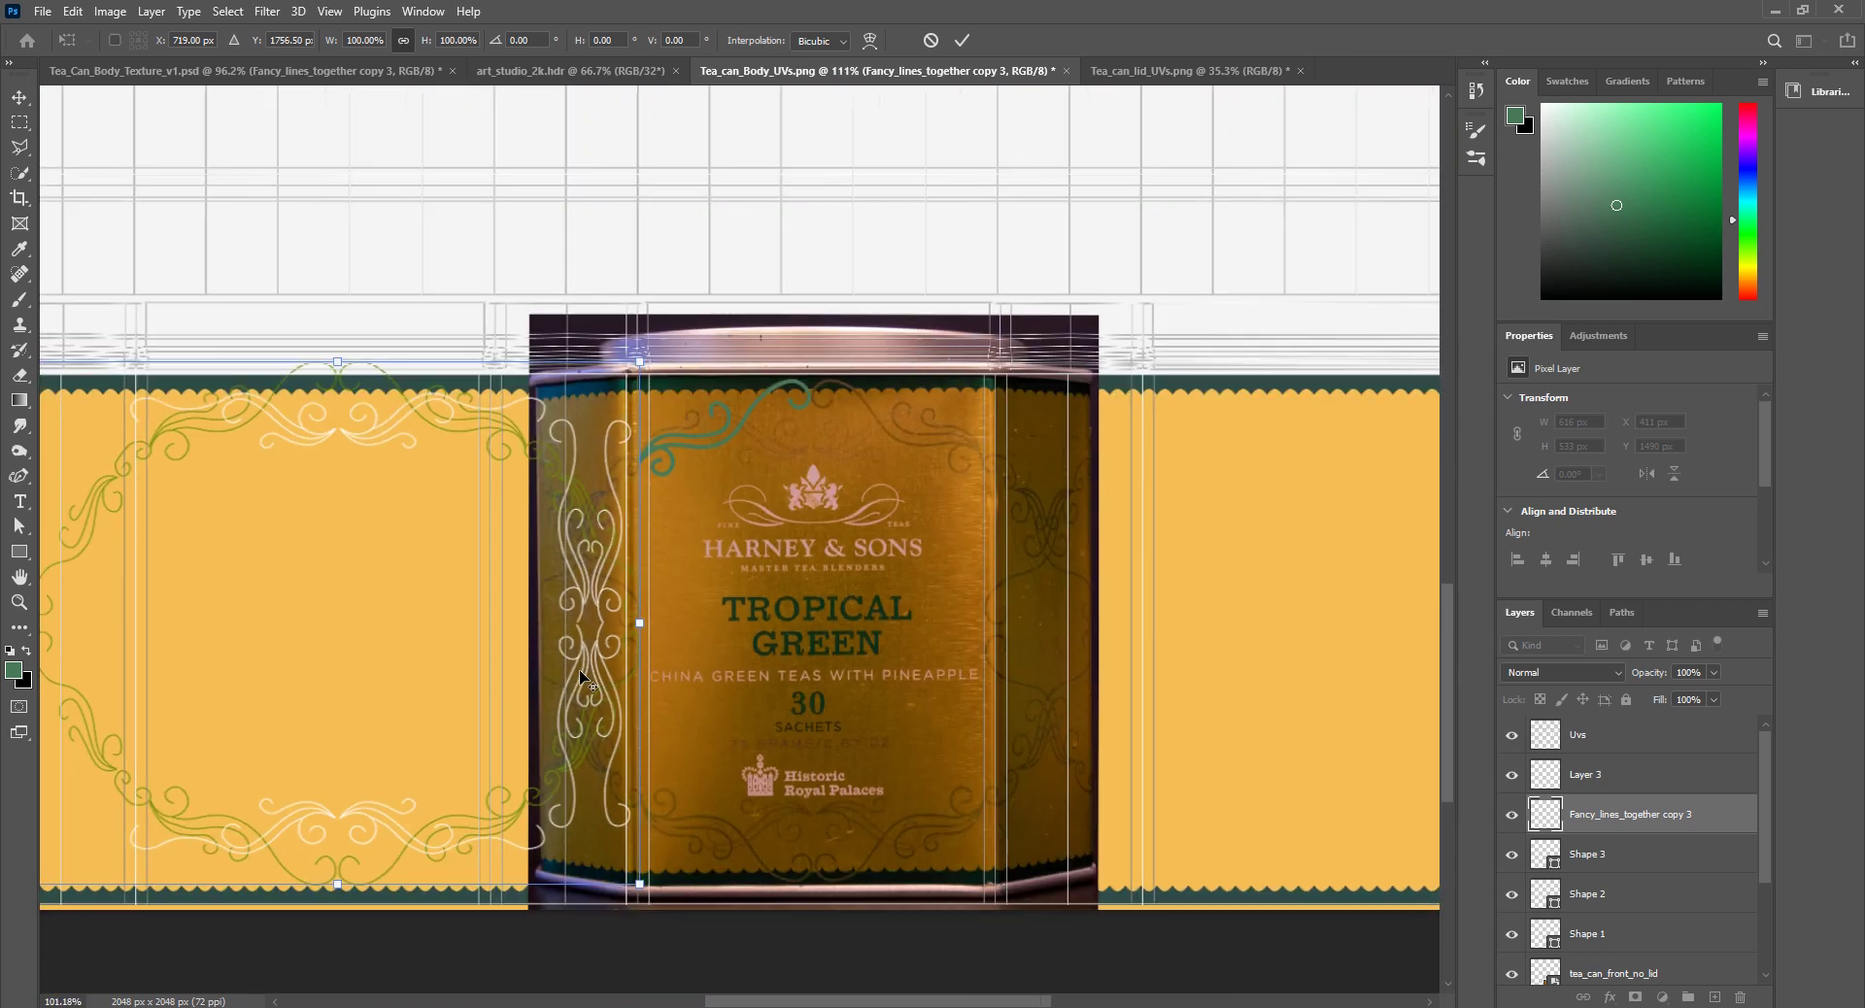
Step: Move the scrollwork frame to the leftmost panel, centring its vertical ornament on the UV line at about X 179.81, Y 1770.50 px
{"action": "left_click_drag", "start_coordinate": [794, 1004], "coordinate": [663, 956]}
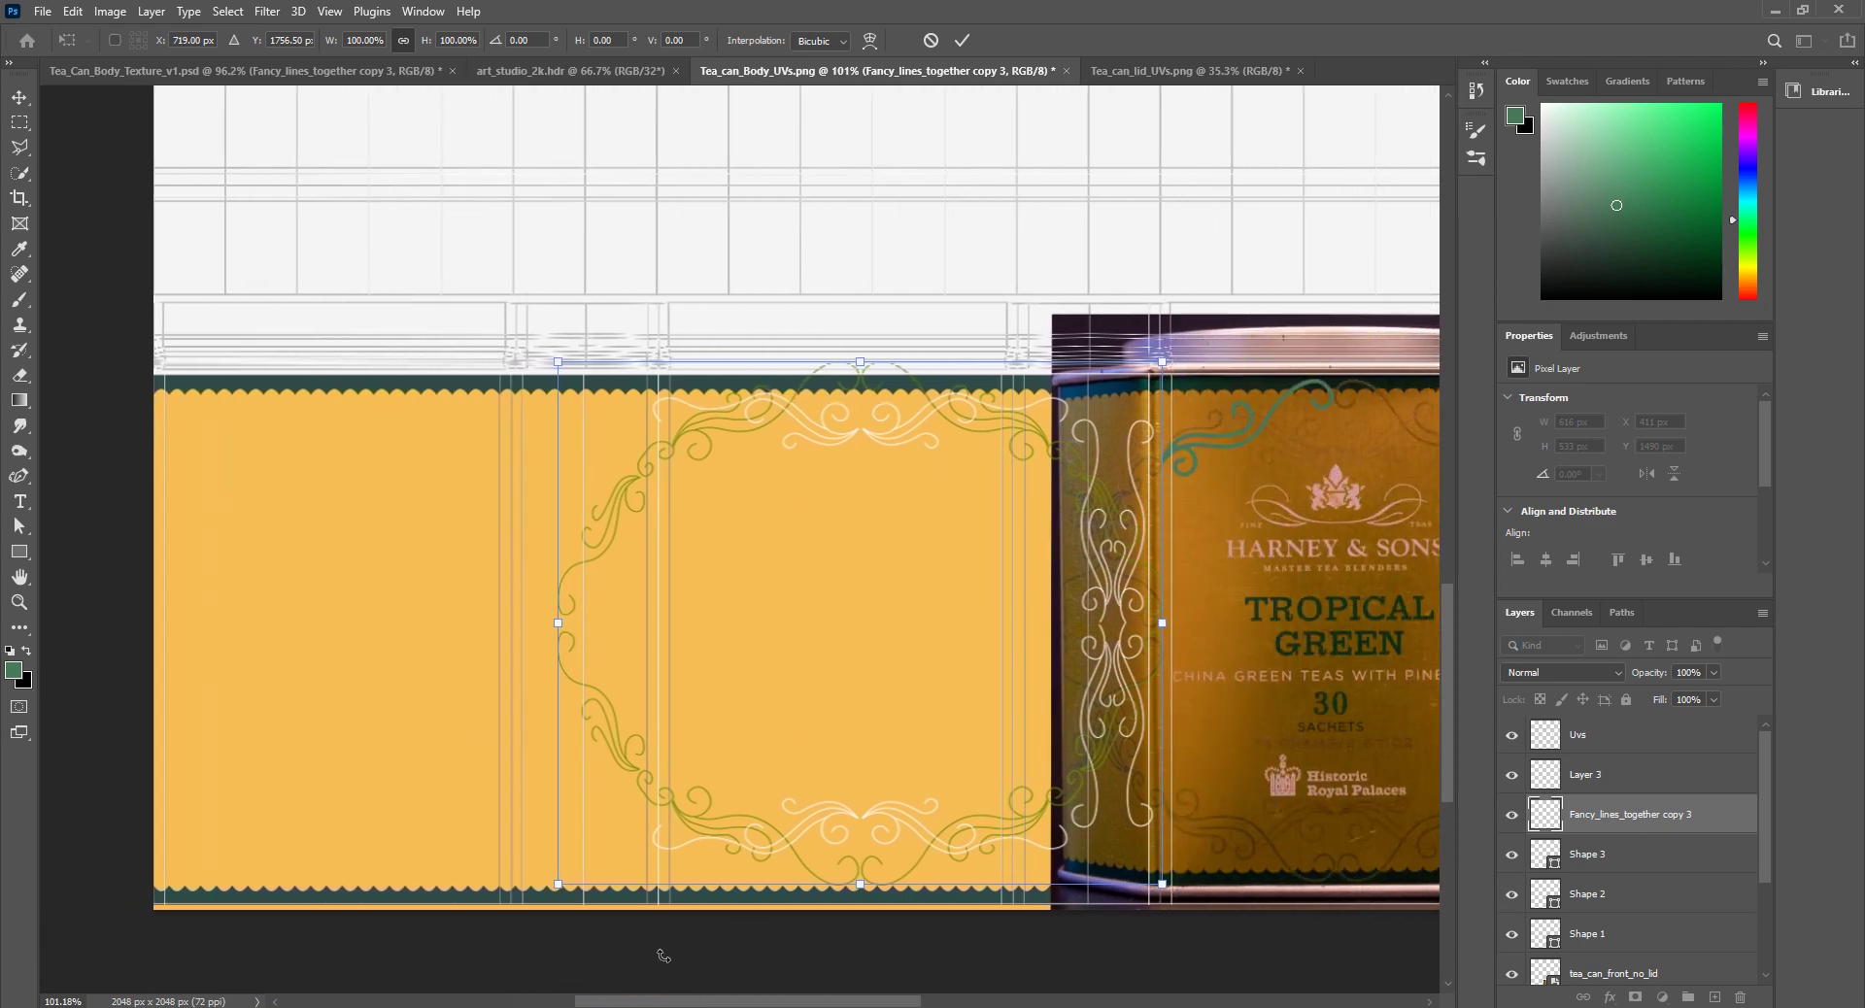
{"action": "left_click_drag", "start_coordinate": [1094, 597], "coordinate": [583, 614]}
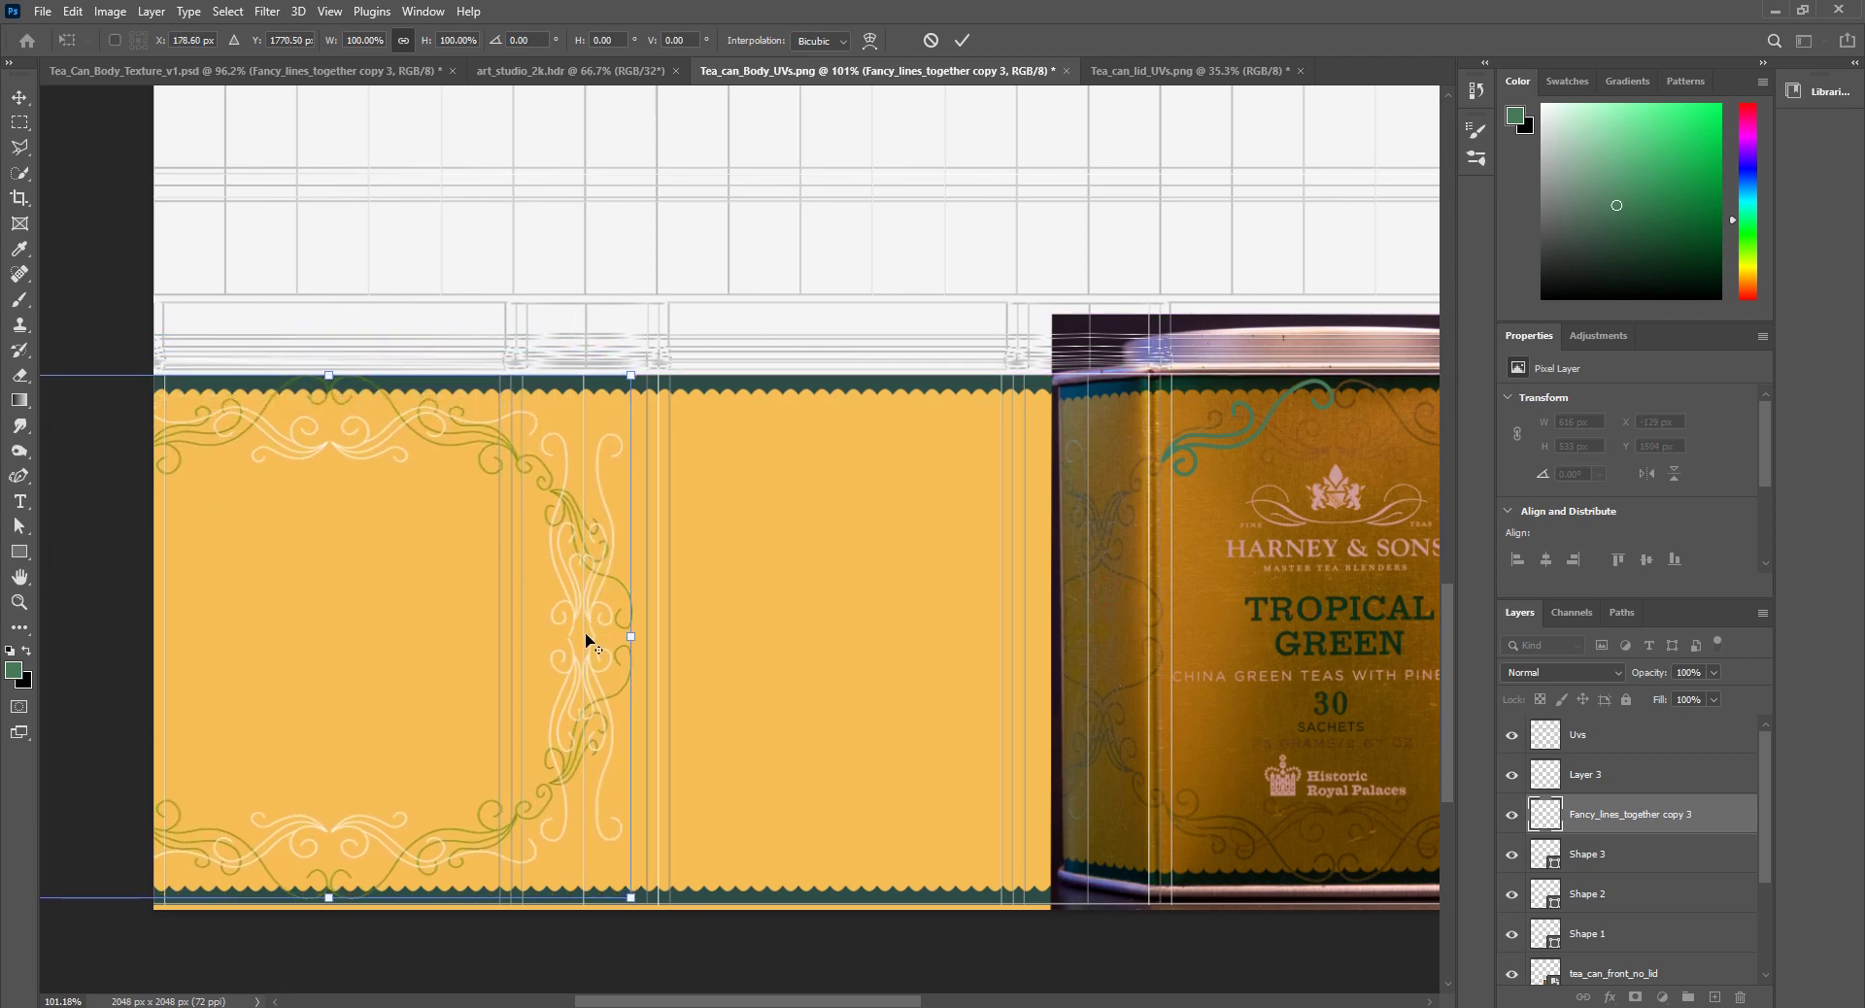
{"action": "scroll", "coordinate": [587, 622], "scroll_direction": "up", "scroll_amount": 8, "text": "alt"}
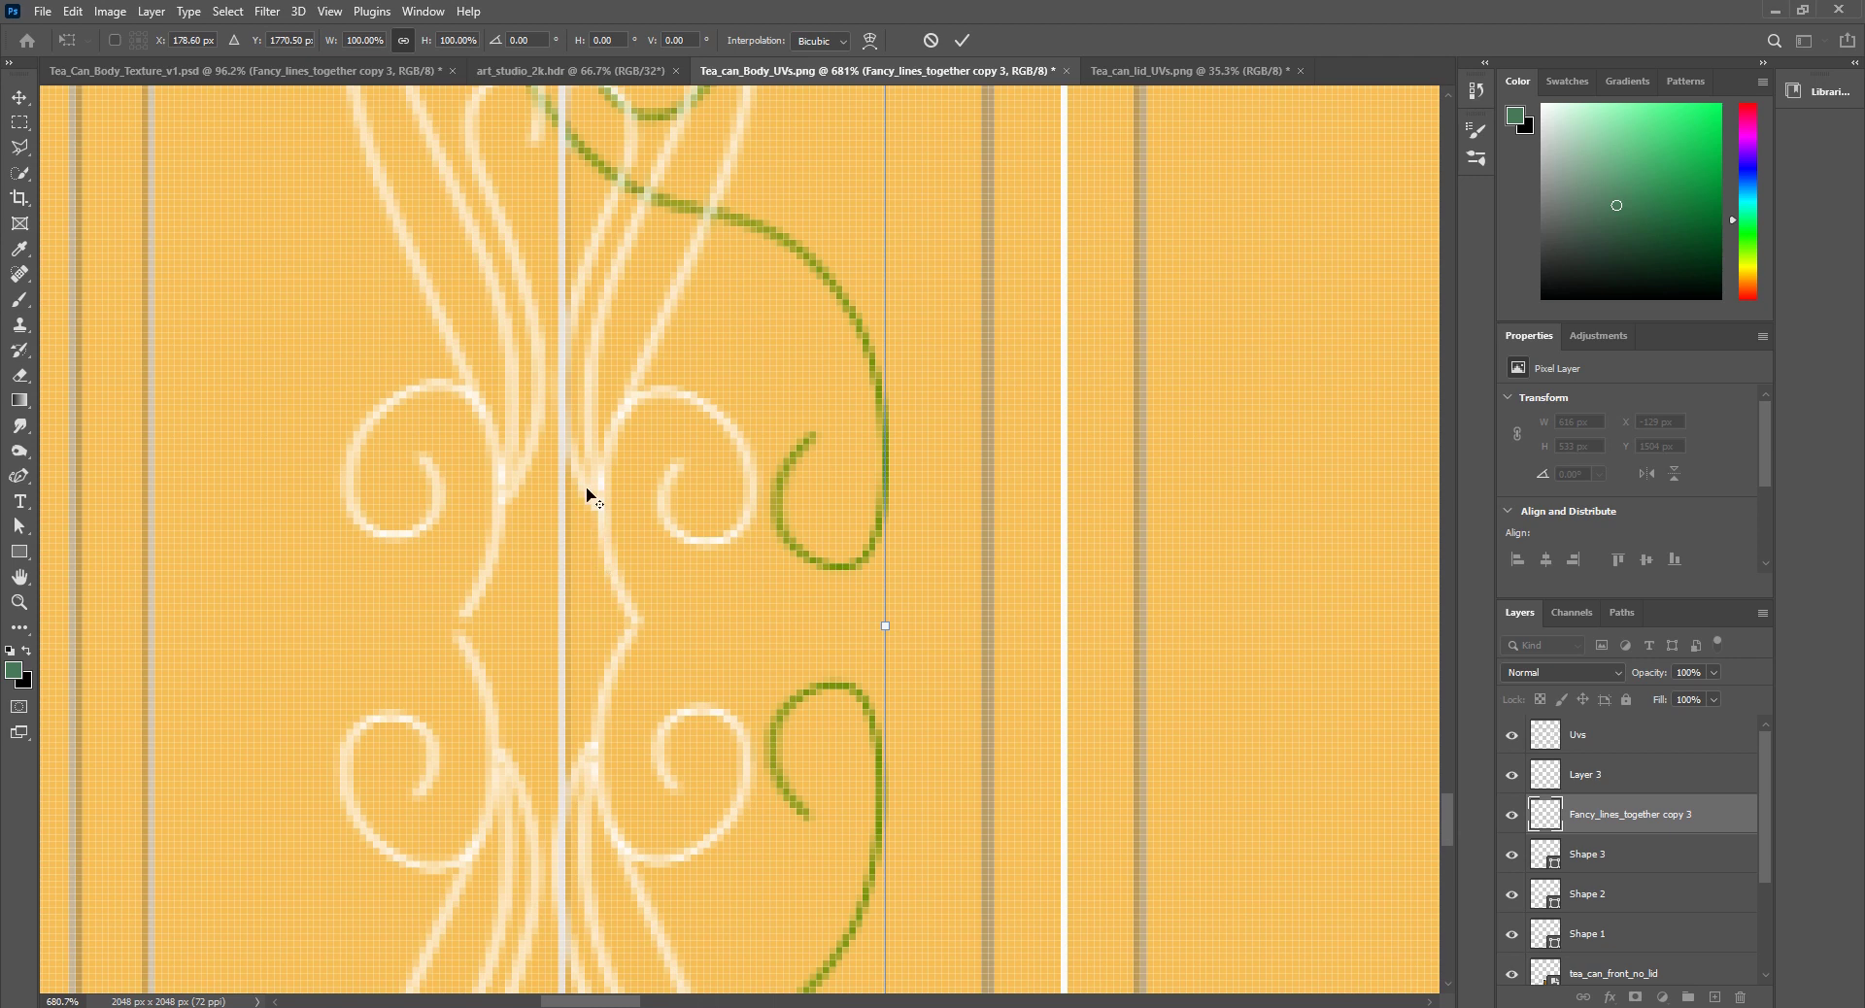
{"action": "scroll", "coordinate": [587, 489], "scroll_direction": "up", "scroll_amount": 1, "text": "alt"}
{"action": "left_click_drag", "start_coordinate": [580, 482], "coordinate": [590, 479]}
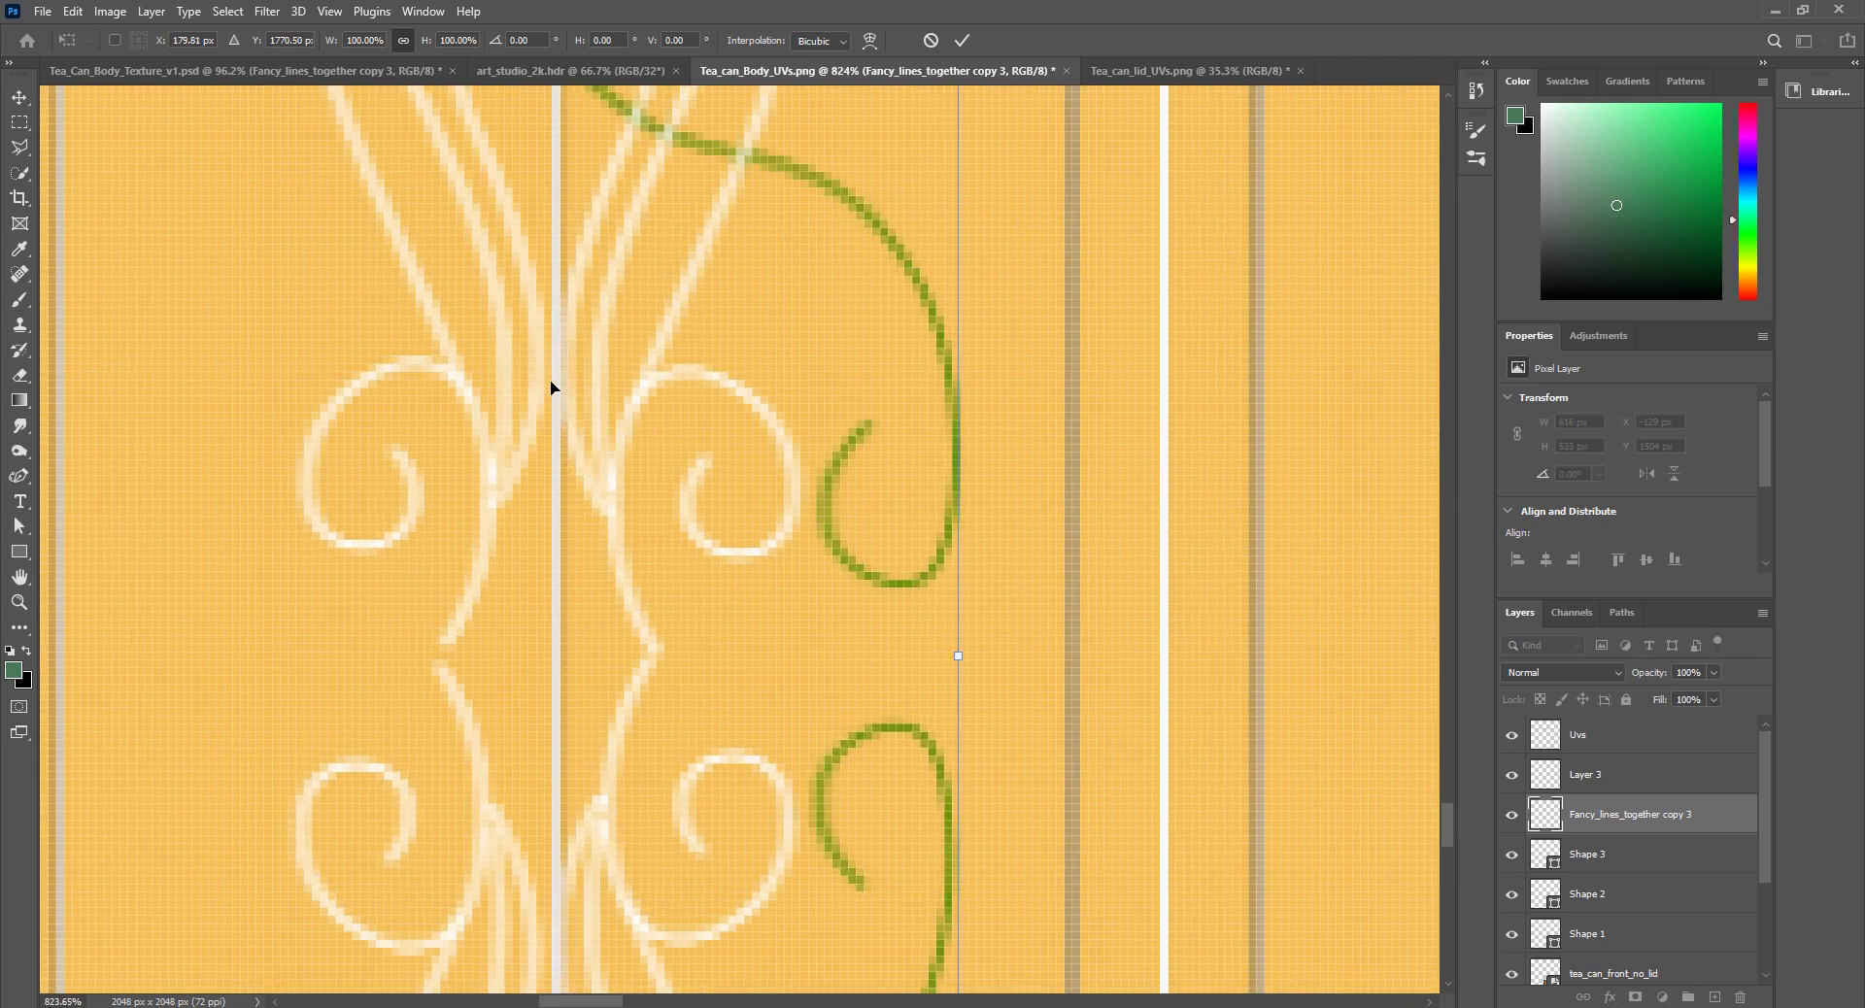
Step: Check the vertical ornament's centring on the UV line up close and apply the transform
{"action": "scroll", "coordinate": [554, 403], "scroll_direction": "down", "scroll_amount": 10, "text": "alt"}
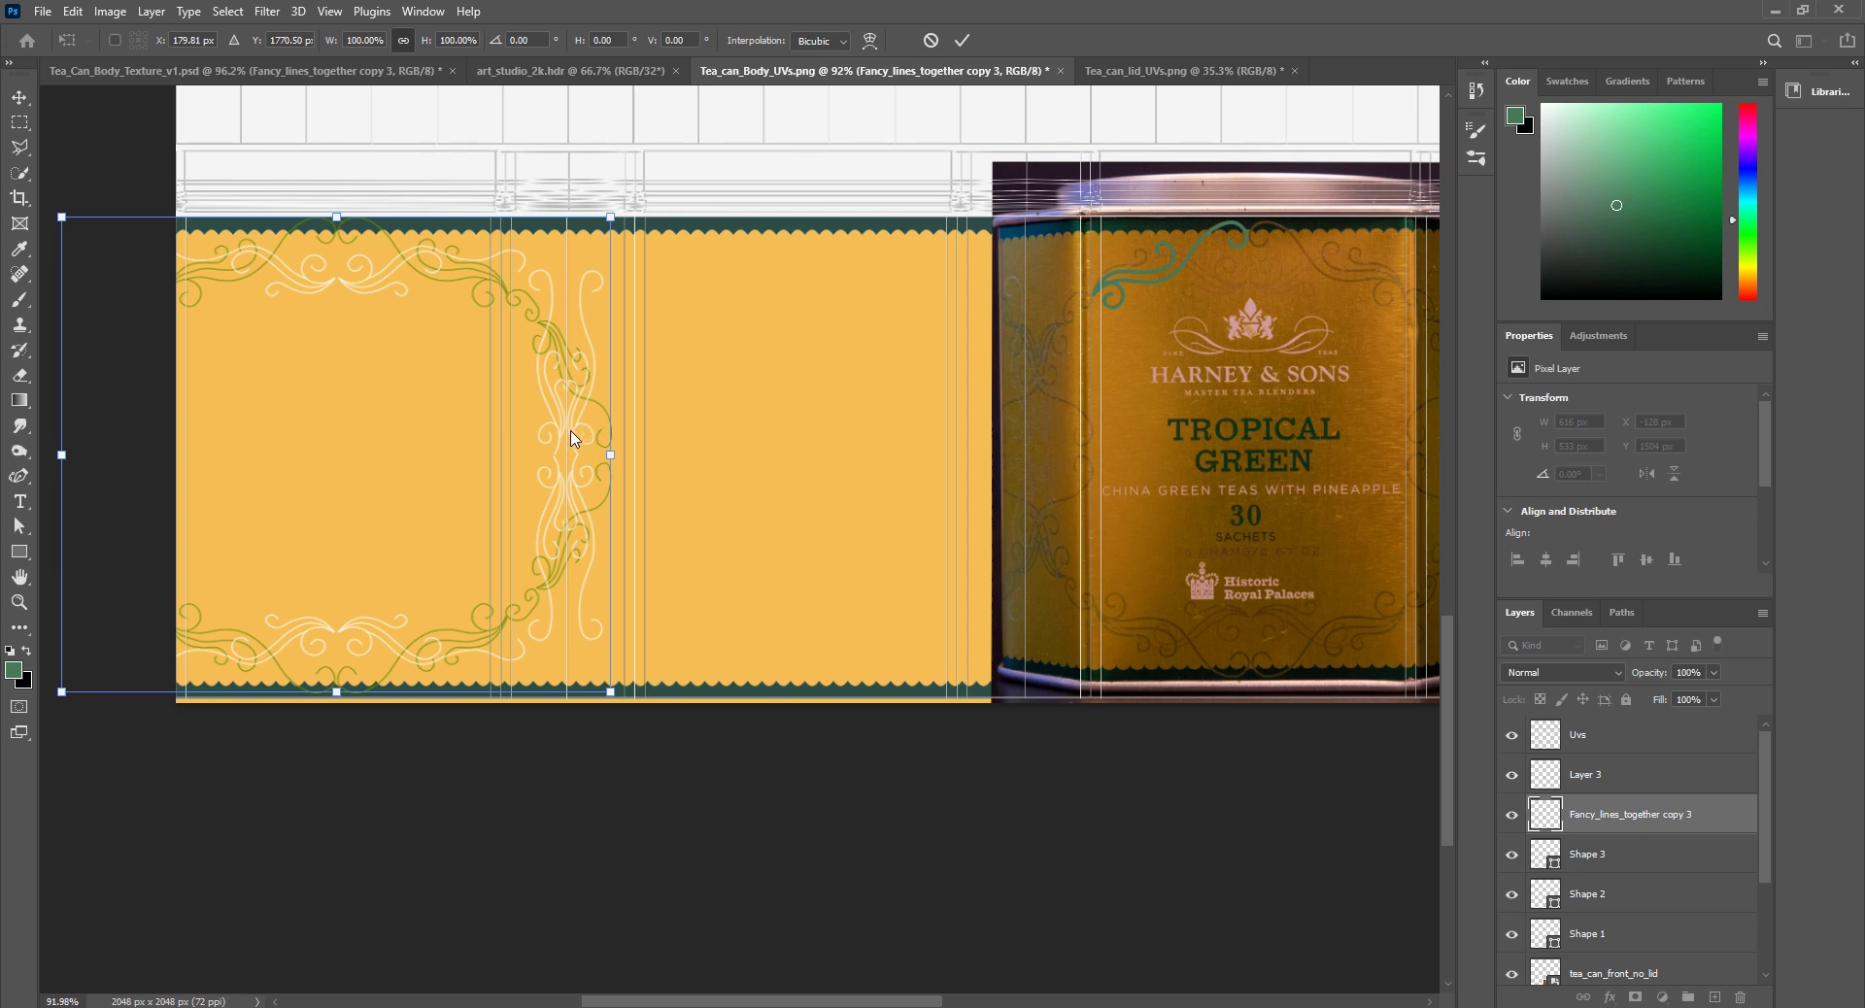
{"action": "scroll", "coordinate": [599, 458], "scroll_direction": "up", "scroll_amount": 4, "text": "alt"}
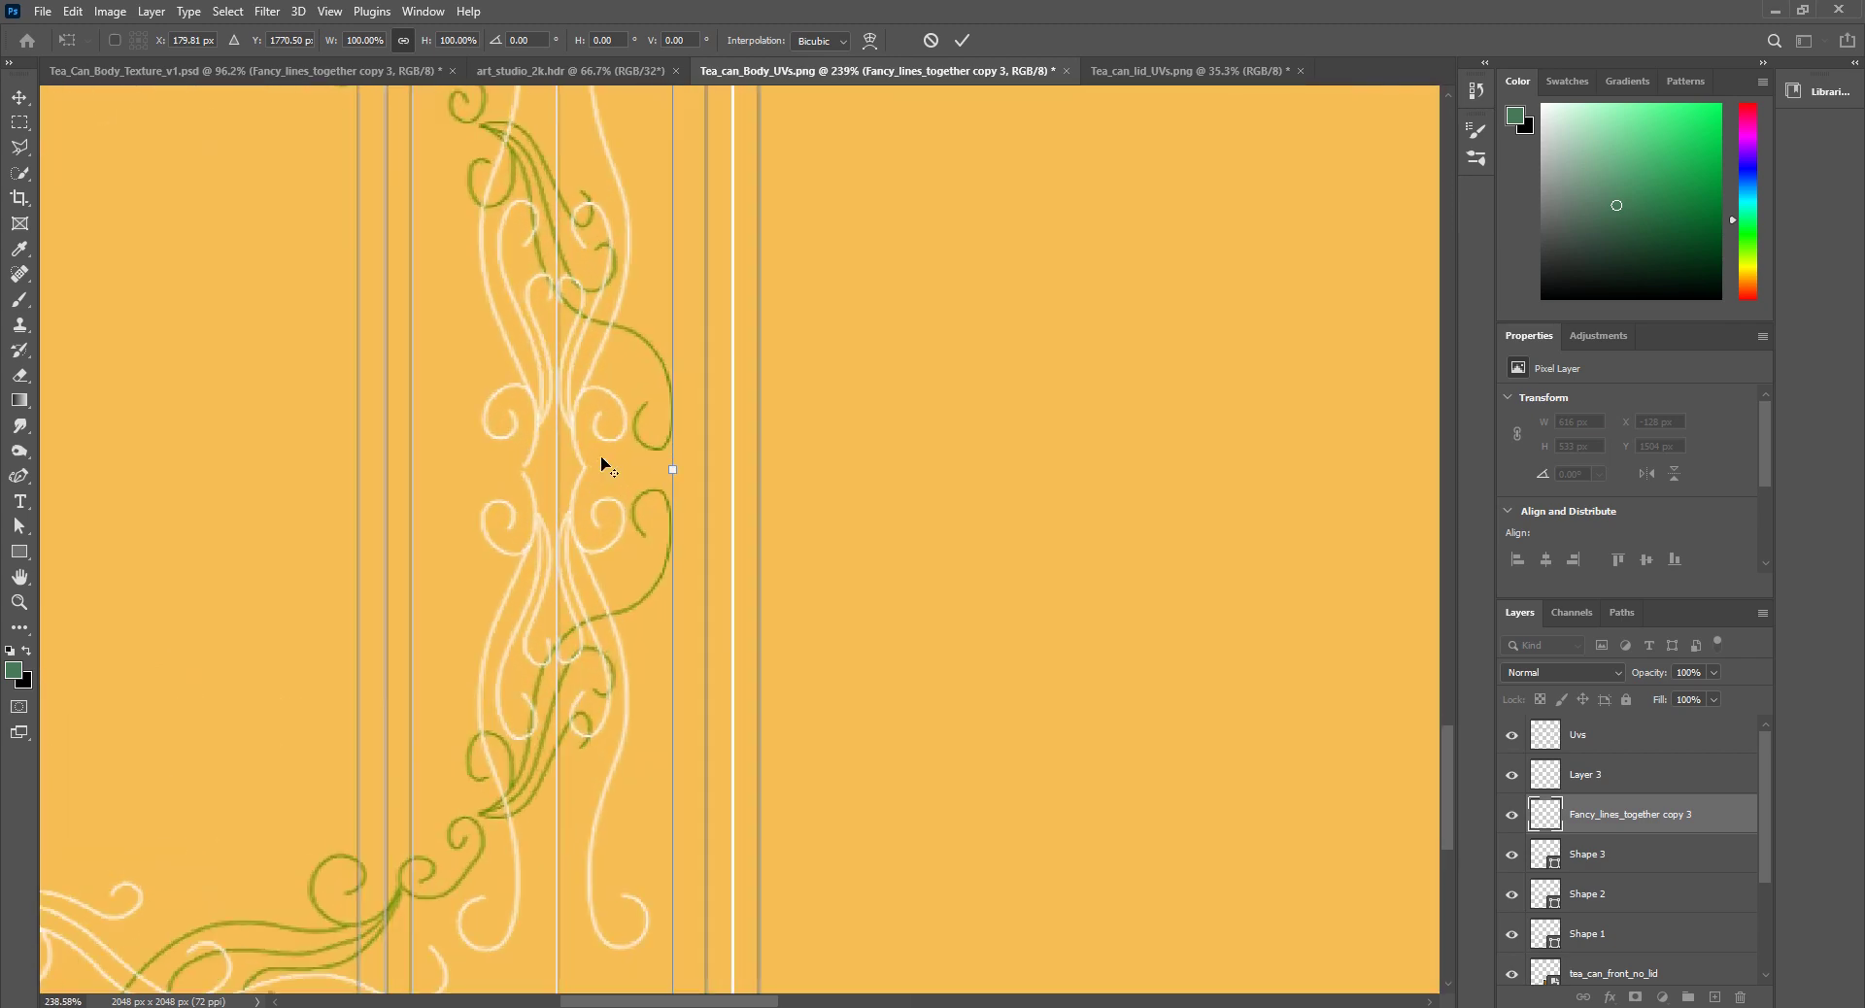
{"action": "scroll", "coordinate": [602, 464], "scroll_direction": "up", "scroll_amount": 5, "text": "alt"}
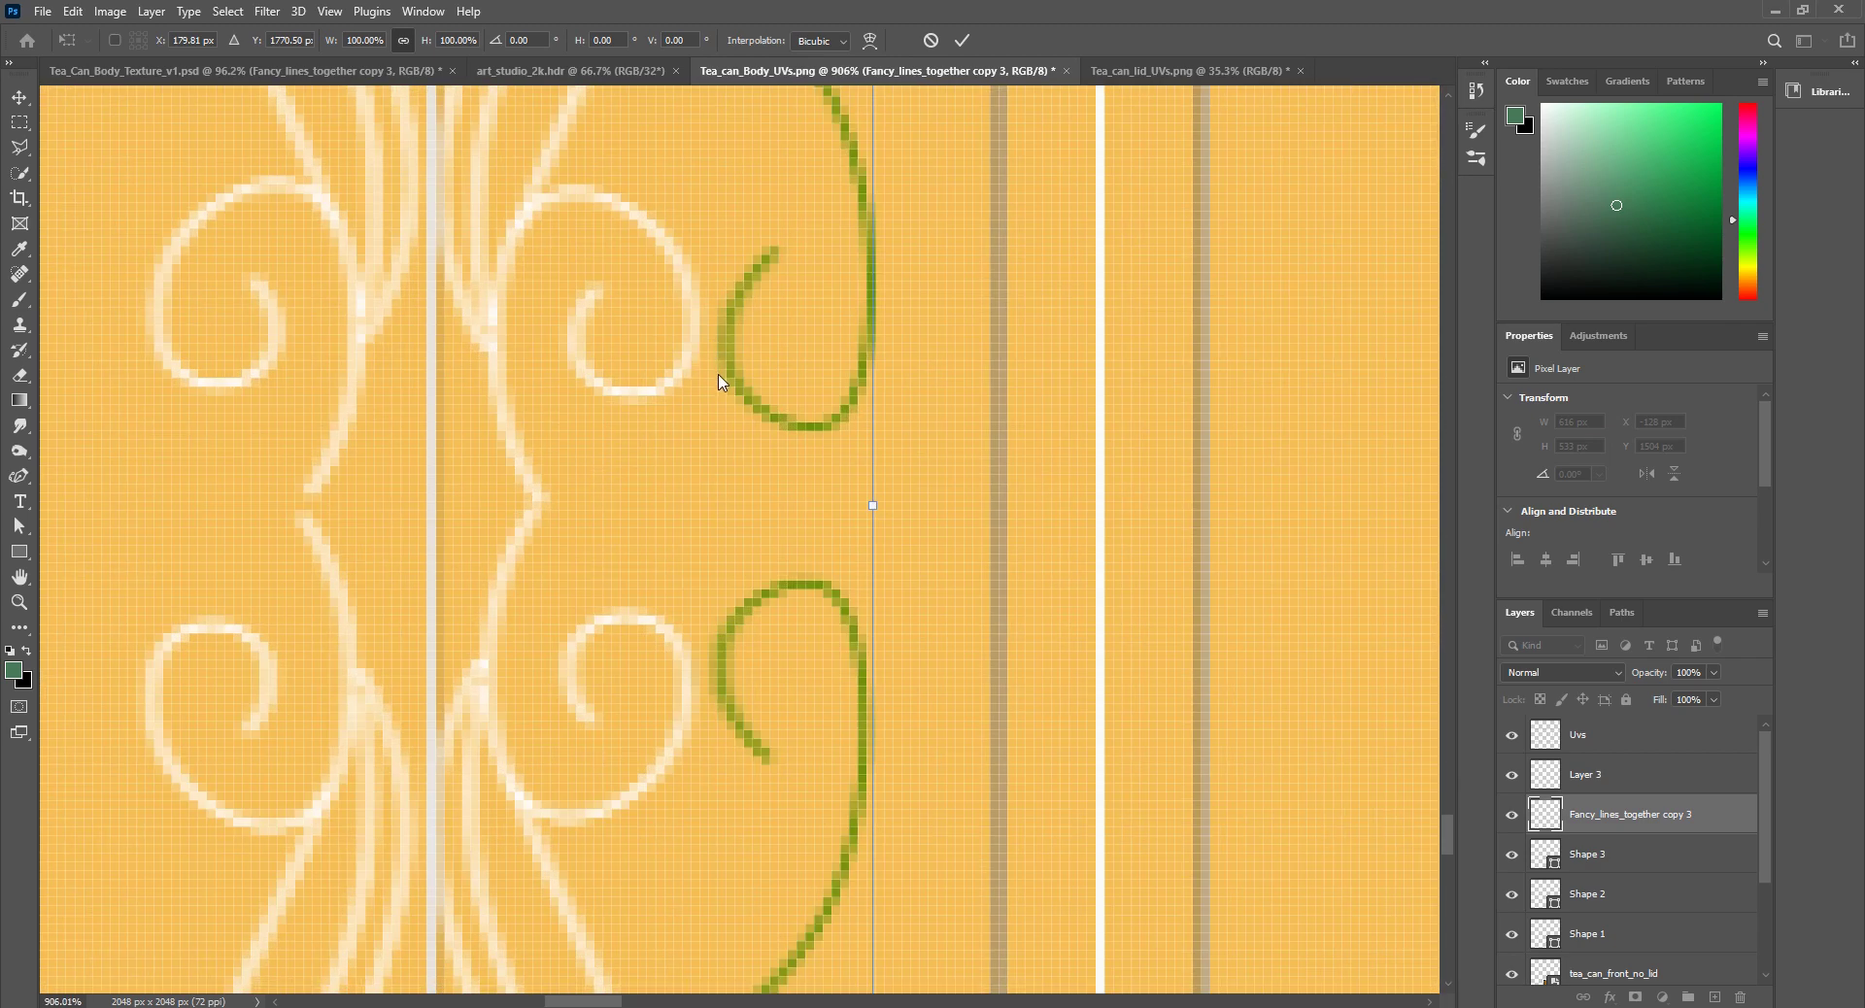
{"action": "scroll", "coordinate": [720, 391], "scroll_direction": "down", "scroll_amount": 5, "text": "alt"}
{"action": "scroll", "coordinate": [696, 389], "scroll_direction": "down", "scroll_amount": 4, "text": "alt"}
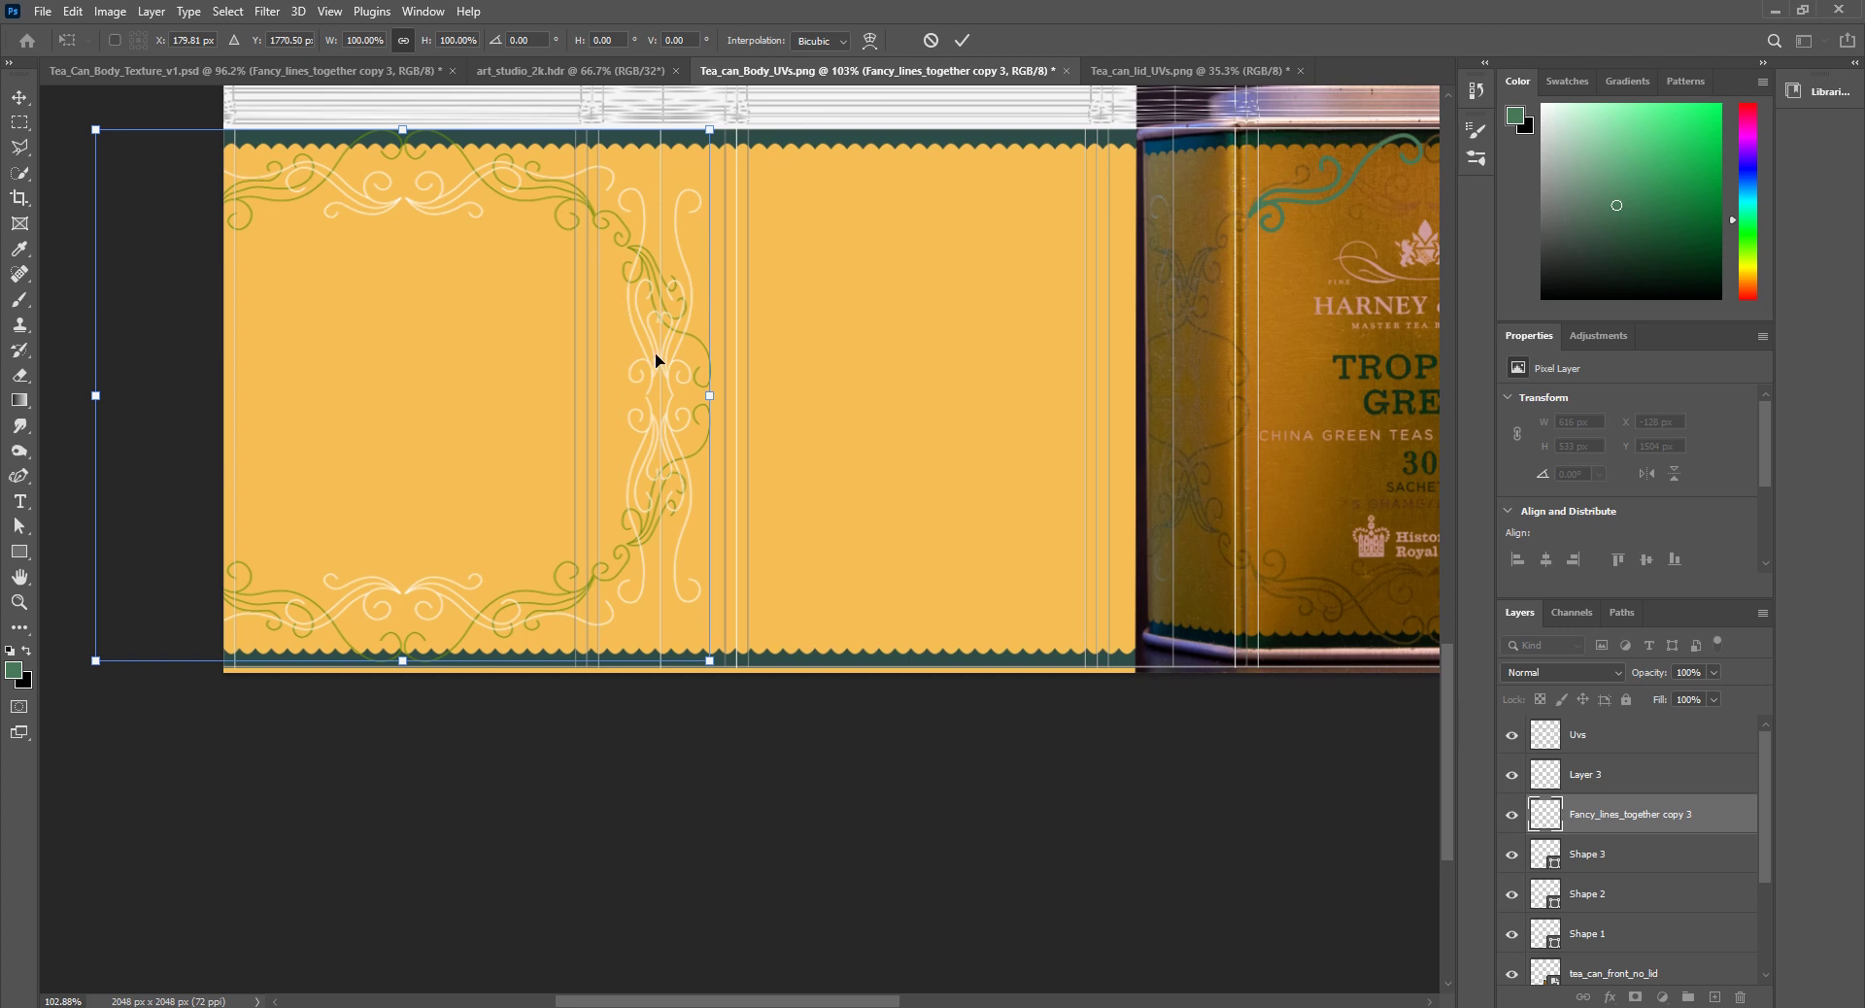
{"action": "mouse_move", "coordinate": [655, 353]}
{"action": "left_mouse_down"}
{"action": "mouse_move", "coordinate": [778, 354]}
{"action": "mouse_move", "coordinate": [658, 355]}
{"action": "left_mouse_up"}
{"action": "scroll", "coordinate": [670, 383], "scroll_direction": "up", "scroll_amount": 3, "text": "alt"}
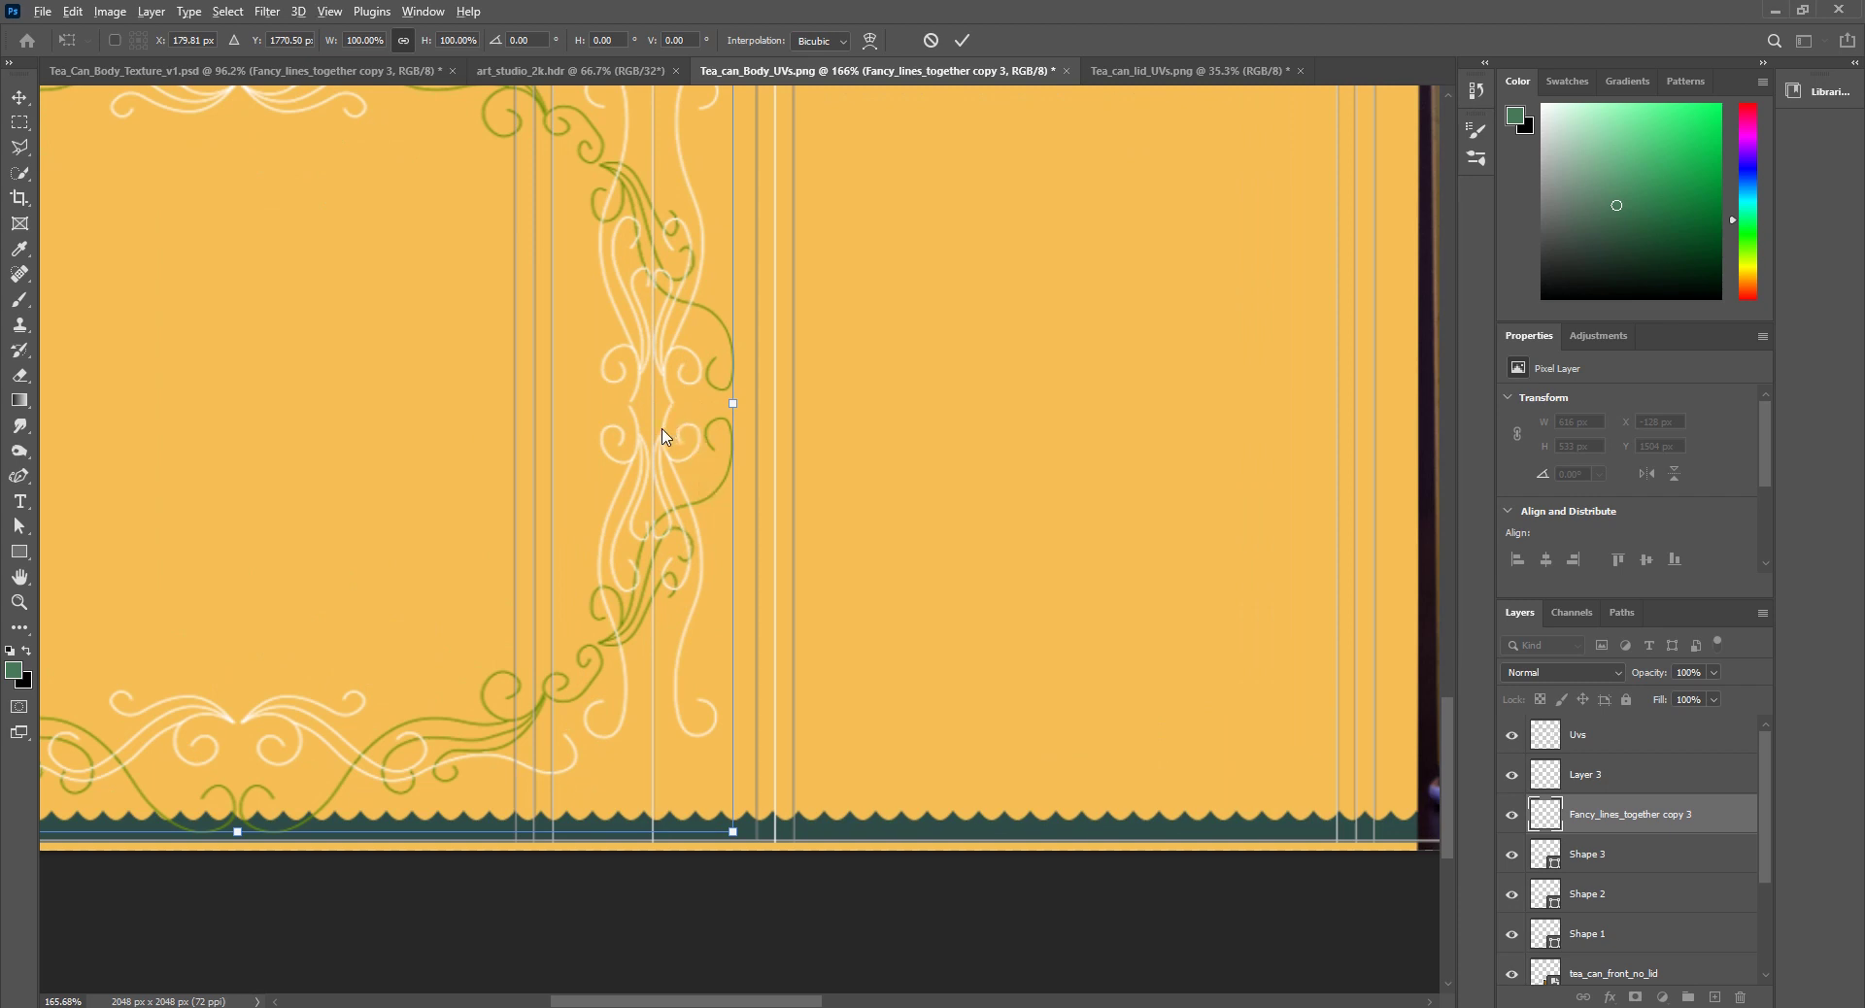
{"action": "key", "text": "Return"}
Step: Duplicate the scrollwork frame layer onto the neighbouring panel to its right and lower the copy to line up with the original
{"action": "key", "text": "p"}
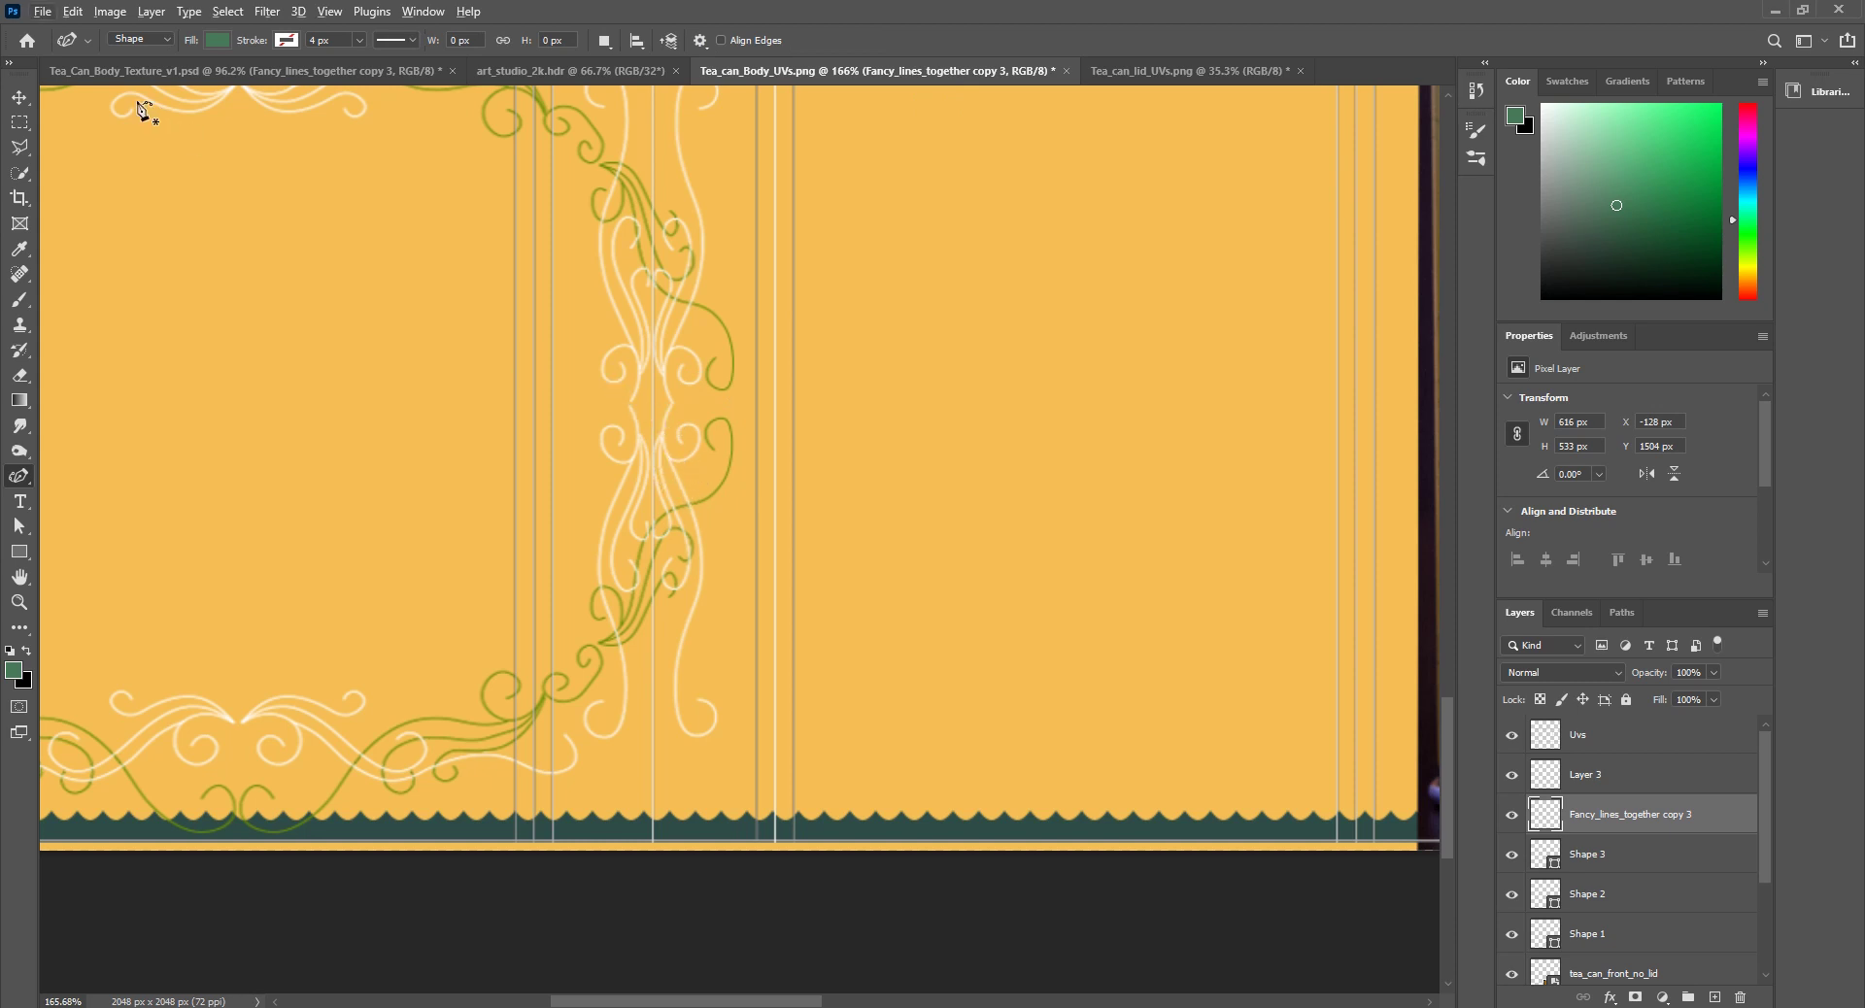
{"action": "left_click", "coordinate": [20, 97]}
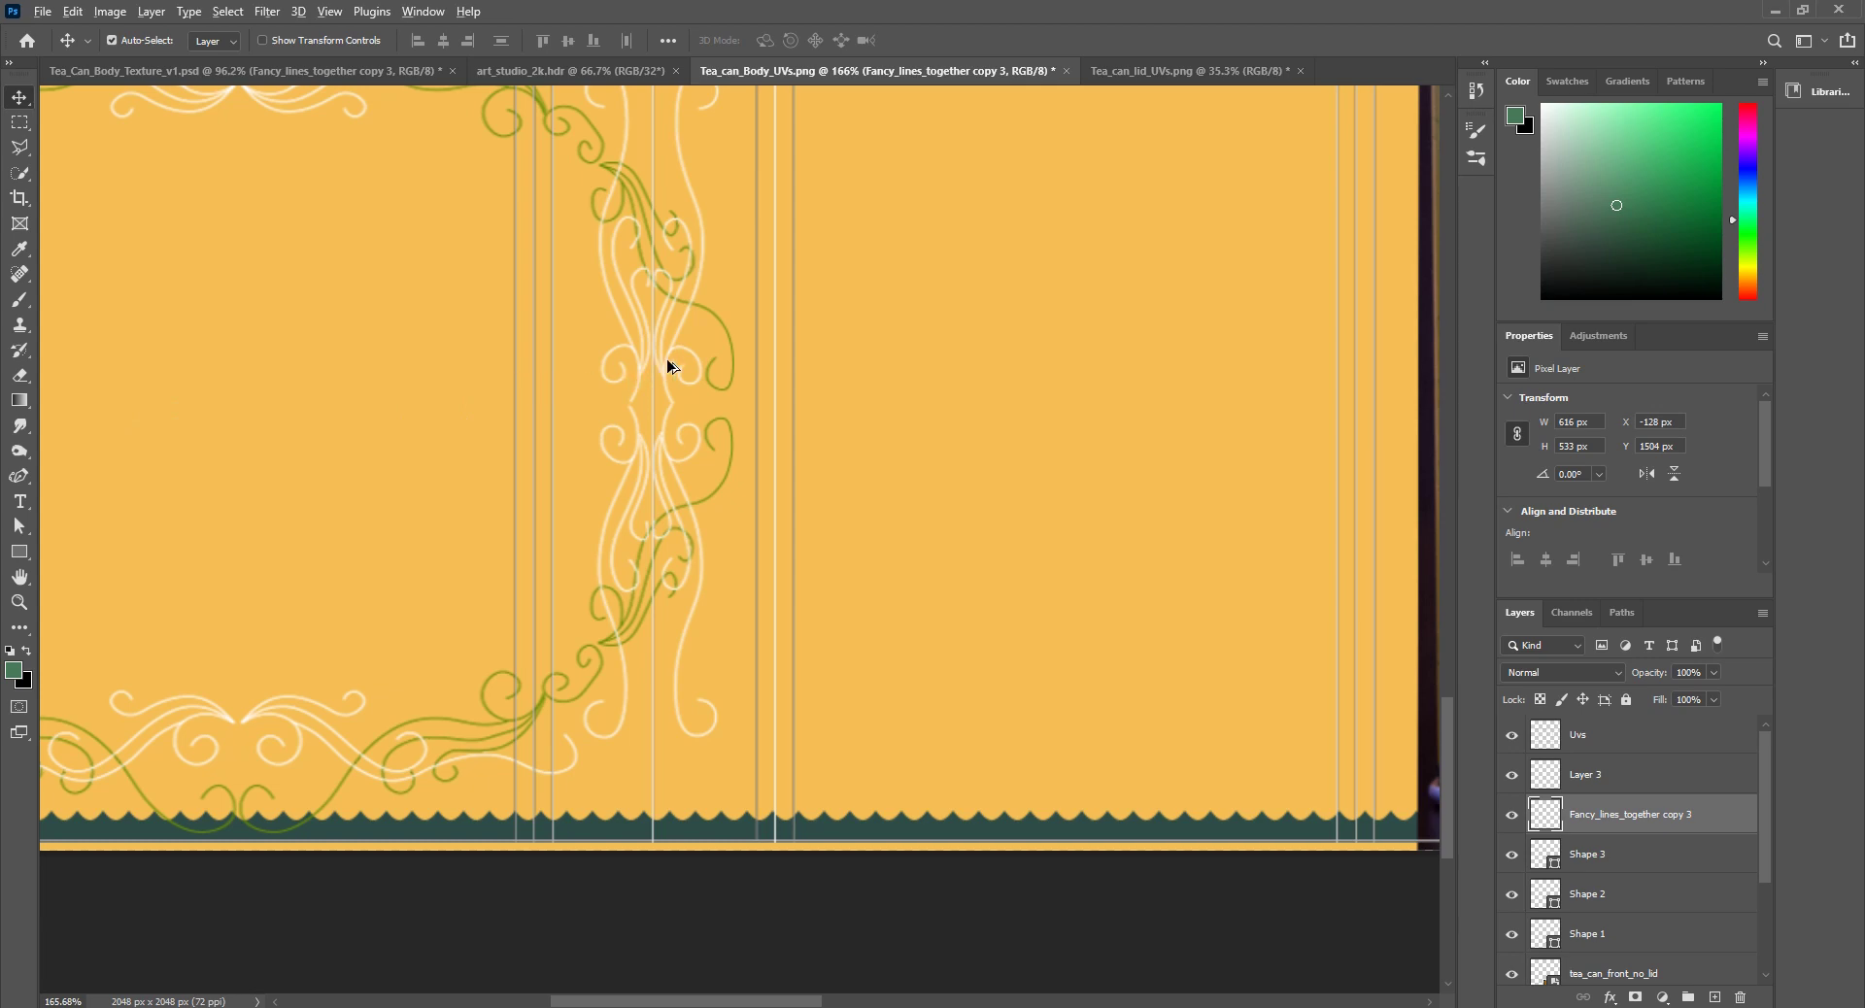
{"action": "left_click_drag", "start_coordinate": [666, 360], "coordinate": [320, 349], "text": "alt"}
{"action": "left_click_drag", "start_coordinate": [724, 1001], "coordinate": [583, 970]}
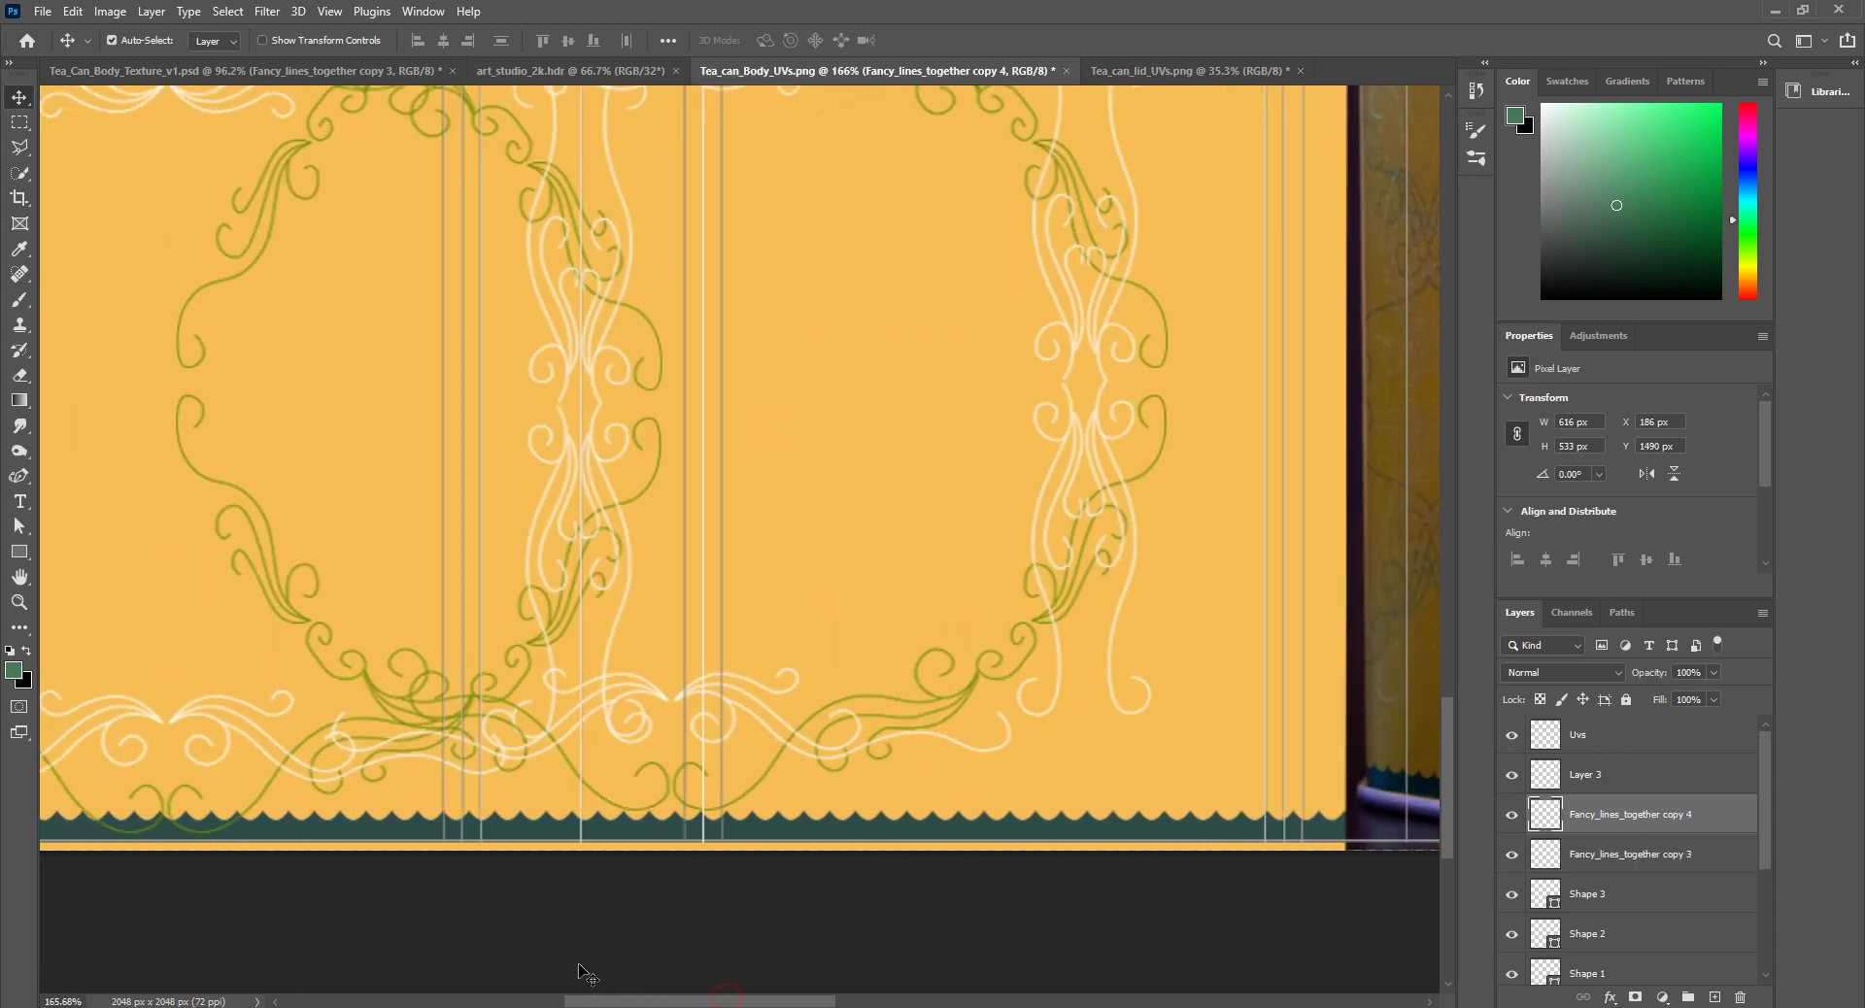
{"action": "mouse_move", "coordinate": [825, 746]}
{"action": "left_mouse_down"}
{"action": "mouse_move", "coordinate": [812, 785]}
{"action": "mouse_move", "coordinate": [788, 780]}
{"action": "mouse_move", "coordinate": [987, 771]}
{"action": "mouse_move", "coordinate": [858, 670]}
{"action": "mouse_move", "coordinate": [799, 760]}
{"action": "left_mouse_up"}
{"action": "left_click", "coordinate": [194, 398]}
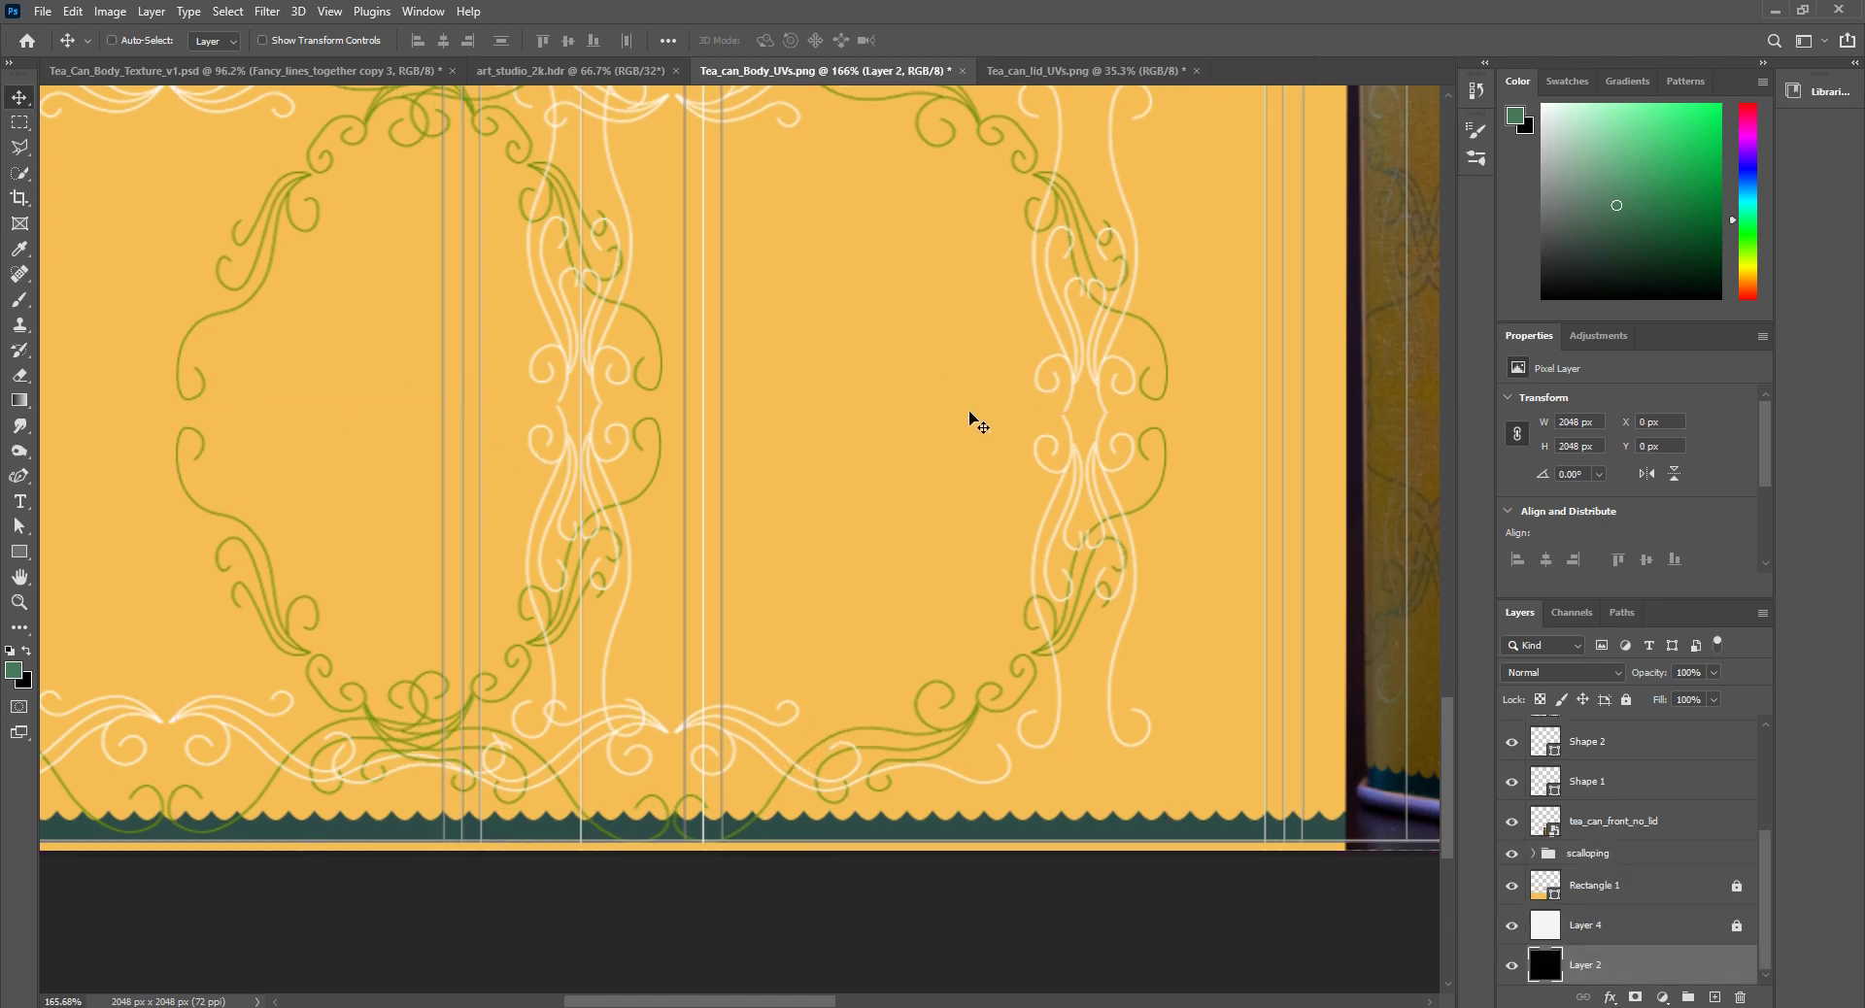
Step: Select the Fancy_lines_together copy 4 layer and free-transform it right to about X 694 px, overlapping the first frame's vertical ornament
{"action": "key", "text": "t"}
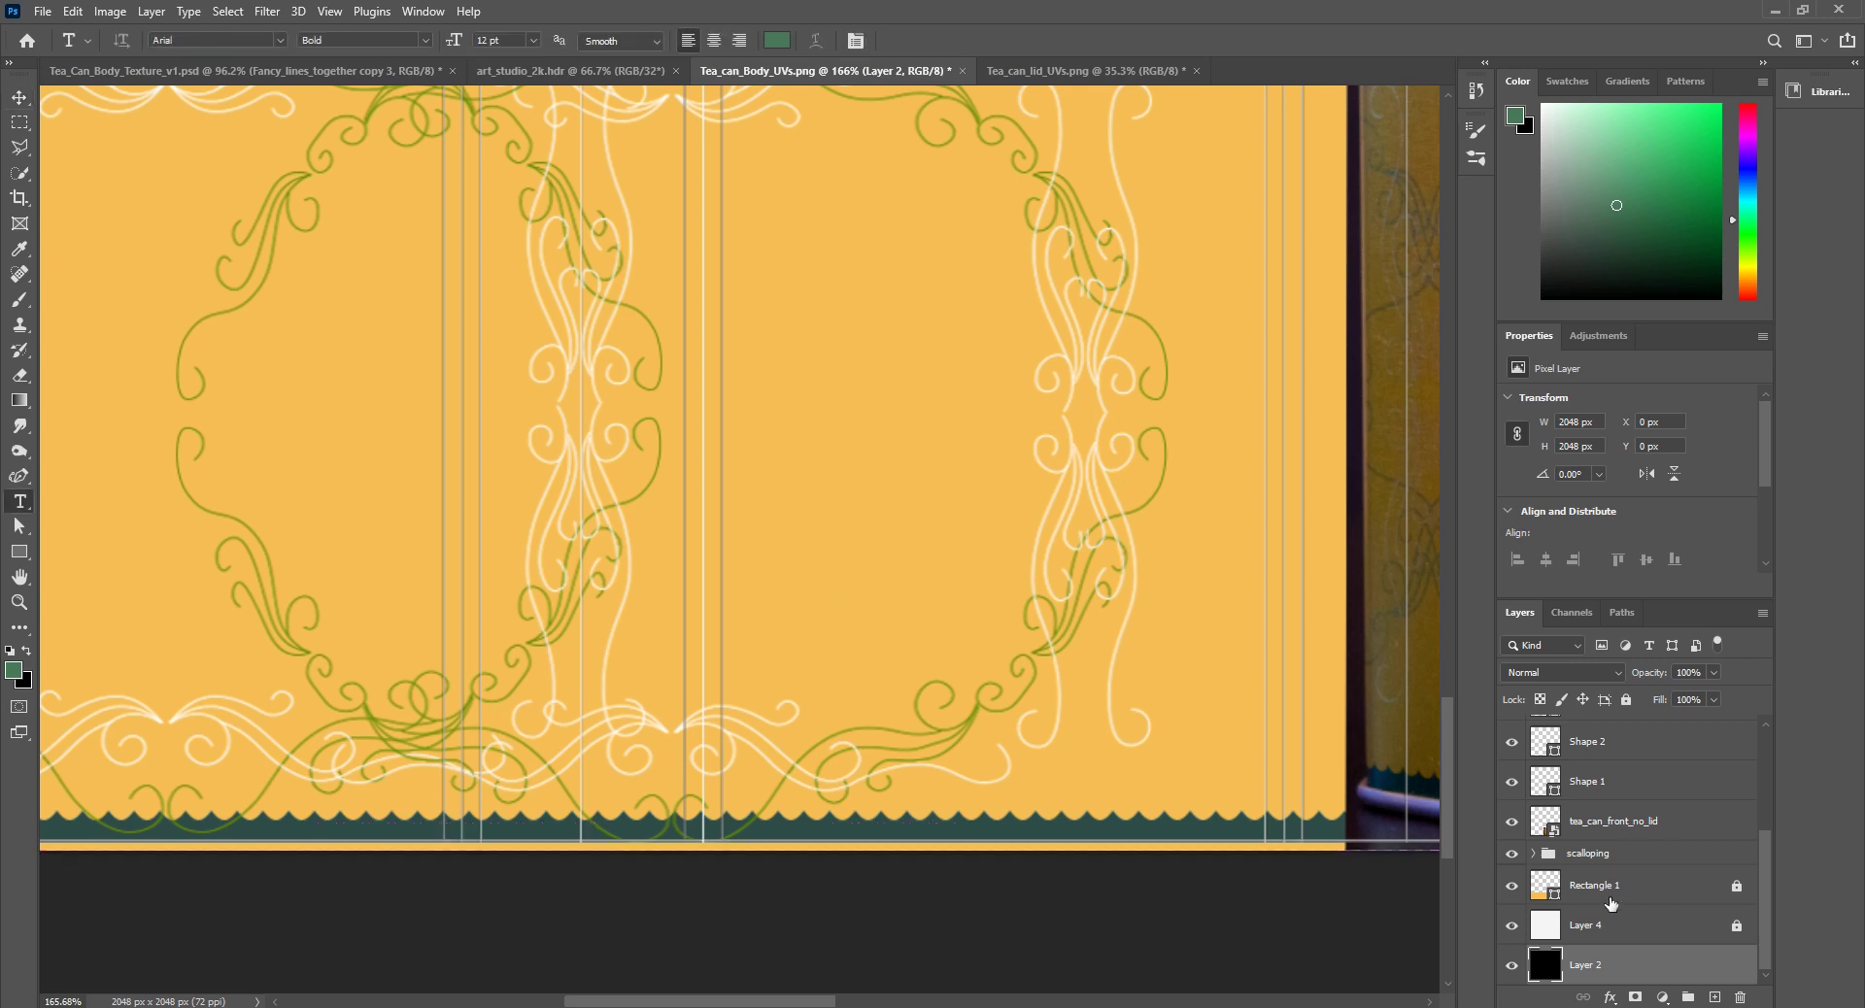
{"action": "scroll", "coordinate": [1609, 896], "scroll_direction": "up", "scroll_amount": 3}
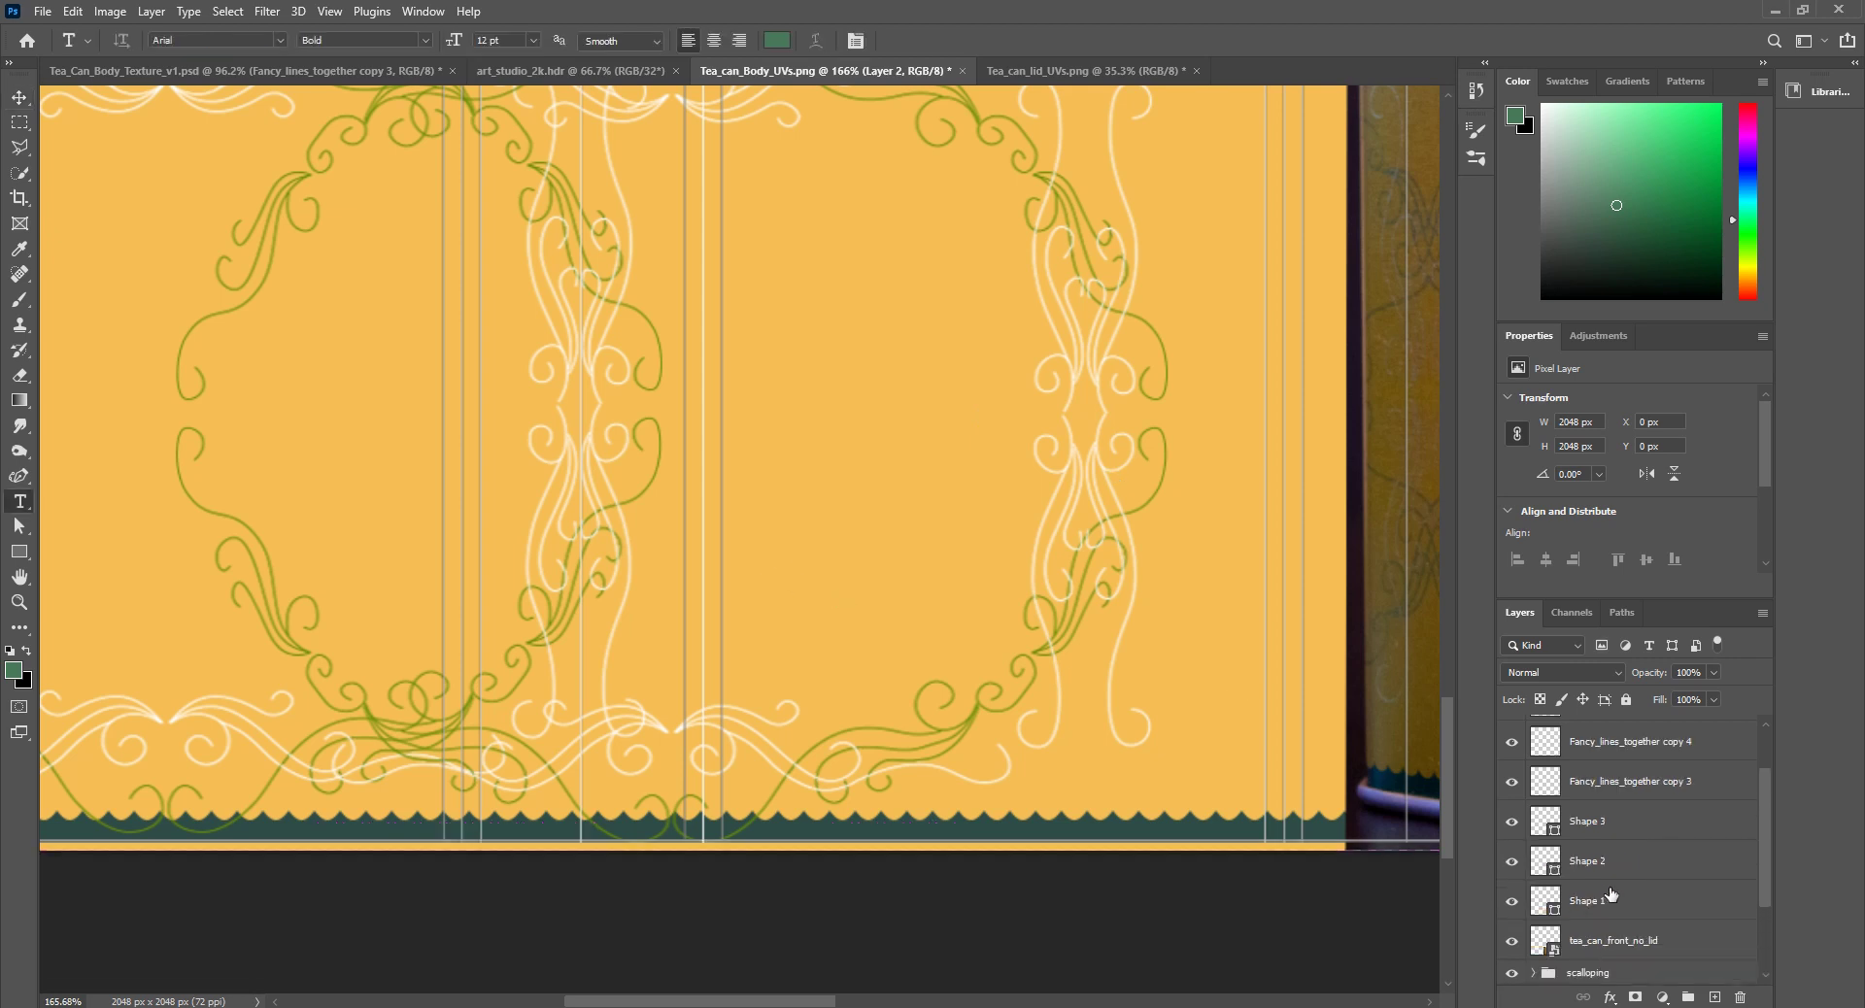
{"action": "left_click", "coordinate": [1611, 743]}
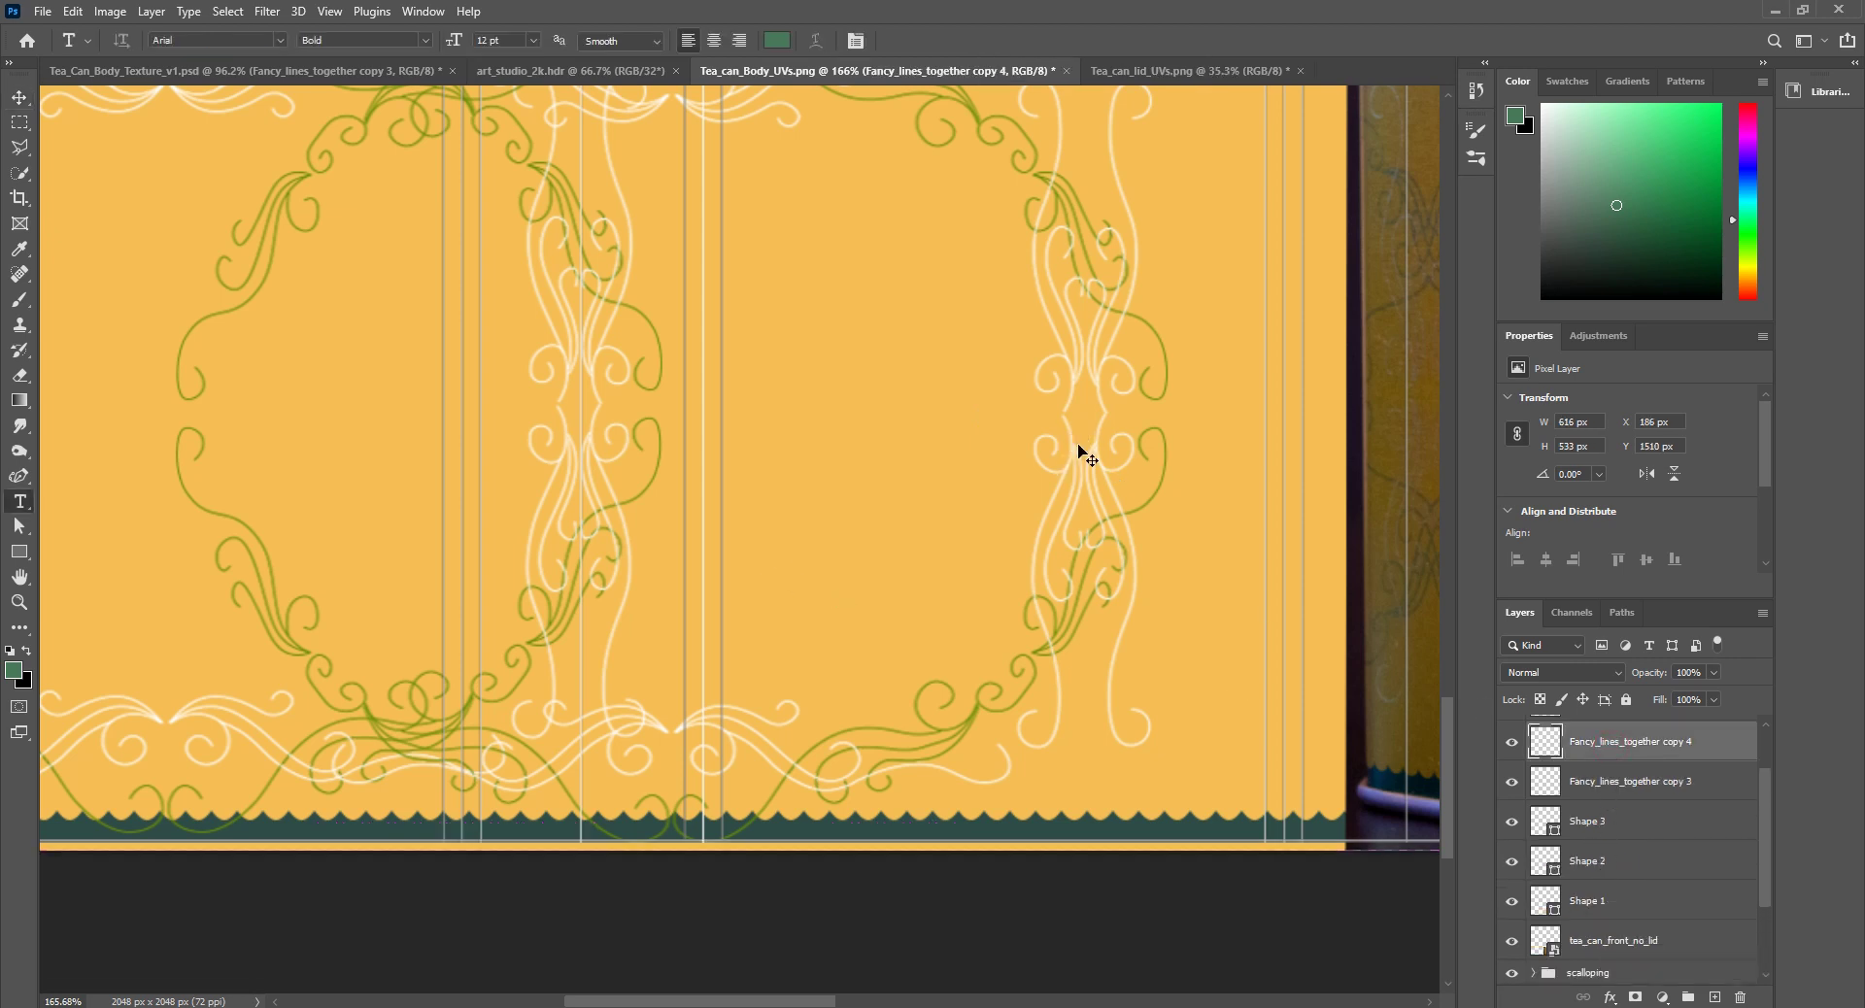
{"action": "key", "text": "ctrl+t"}
{"action": "left_click_drag", "start_coordinate": [1070, 451], "coordinate": [1395, 451]}
Step: Fine-tune the copied frame to X 693.00 px, Y 1776.50 px so its curls mirror the first frame's across the UV line, and apply
{"action": "scroll", "coordinate": [603, 408], "scroll_direction": "up", "scroll_amount": 8, "text": "alt"}
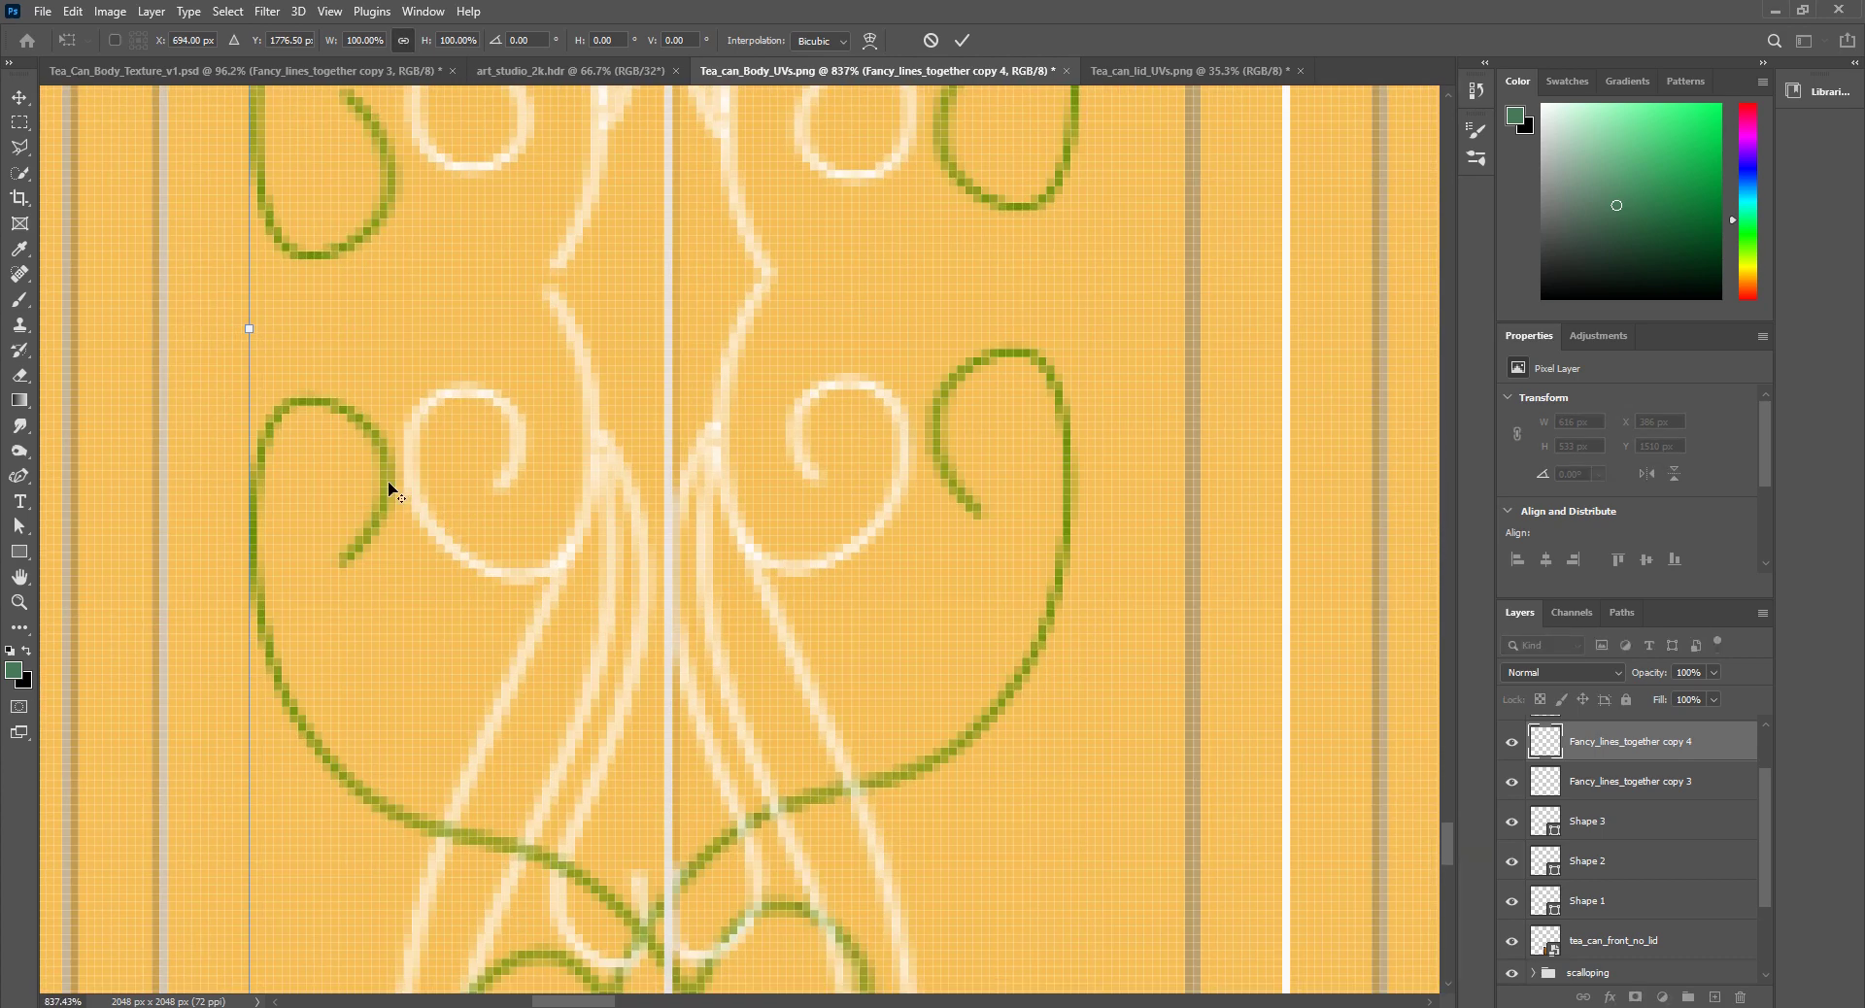
{"action": "left_click_drag", "start_coordinate": [386, 482], "coordinate": [378, 481]}
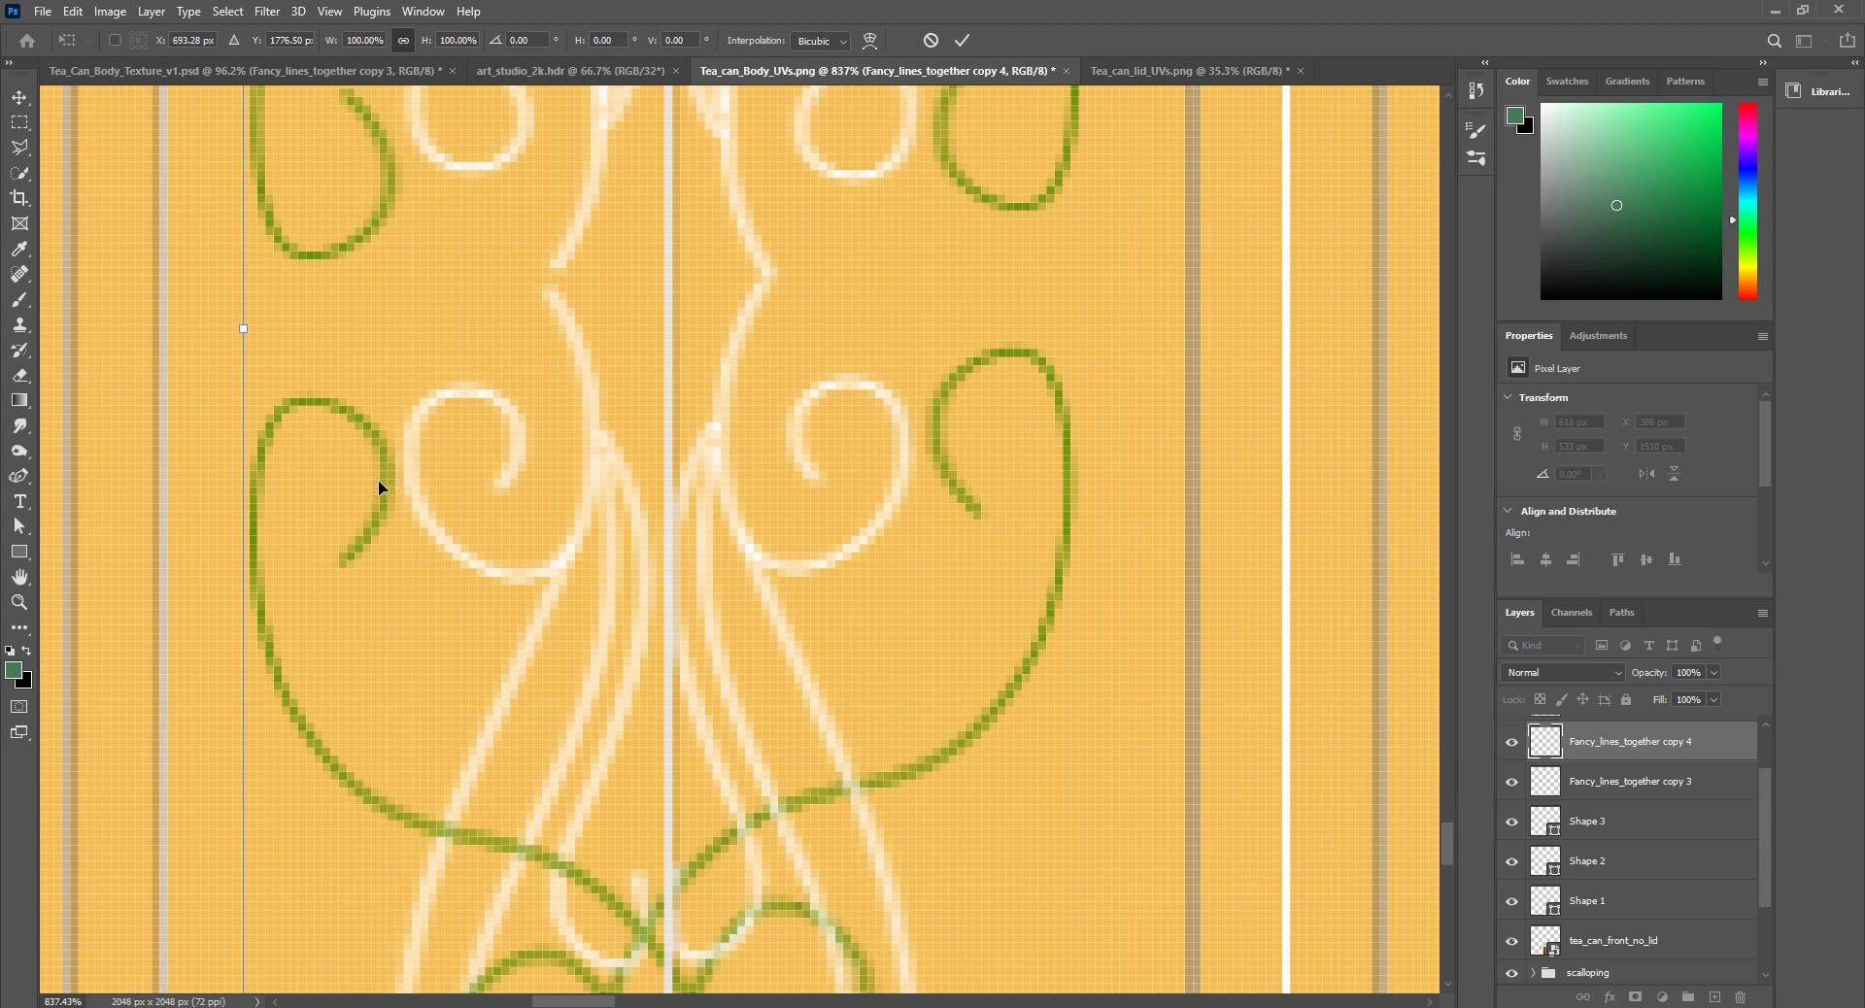
{"action": "key", "text": "ctrl+z"}
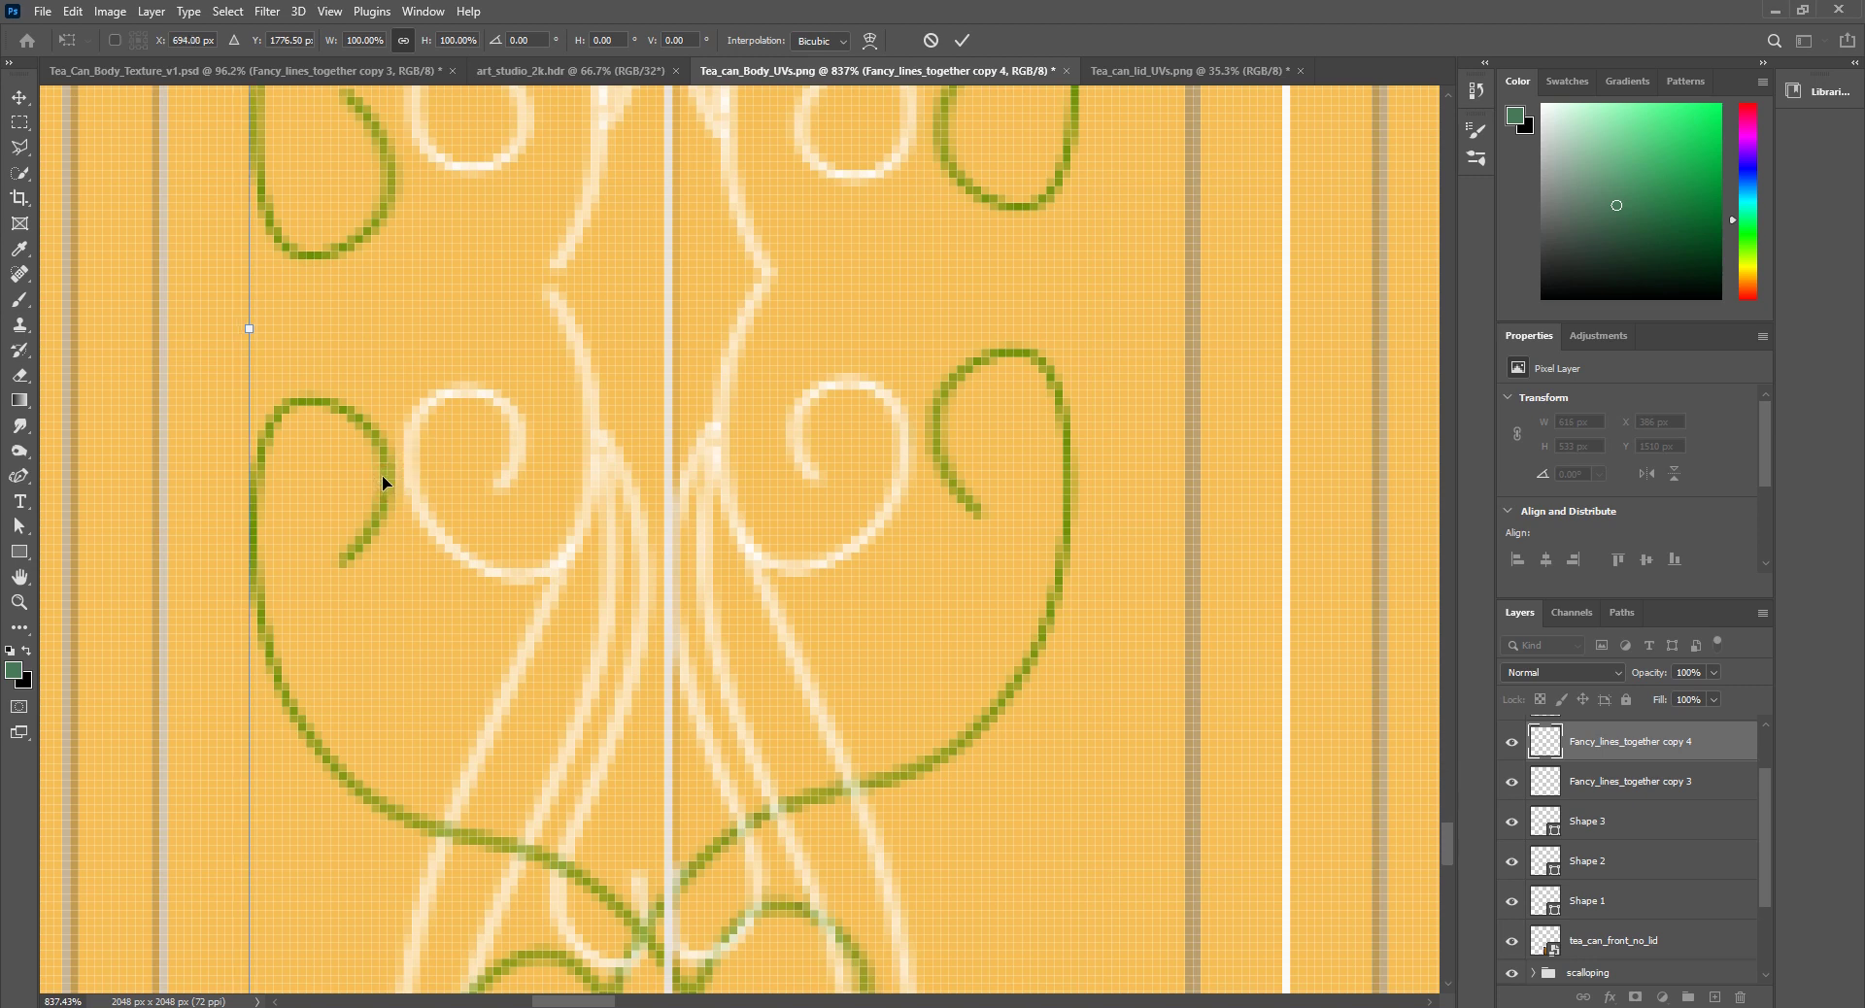
{"action": "left_click_drag", "start_coordinate": [381, 476], "coordinate": [377, 476]}
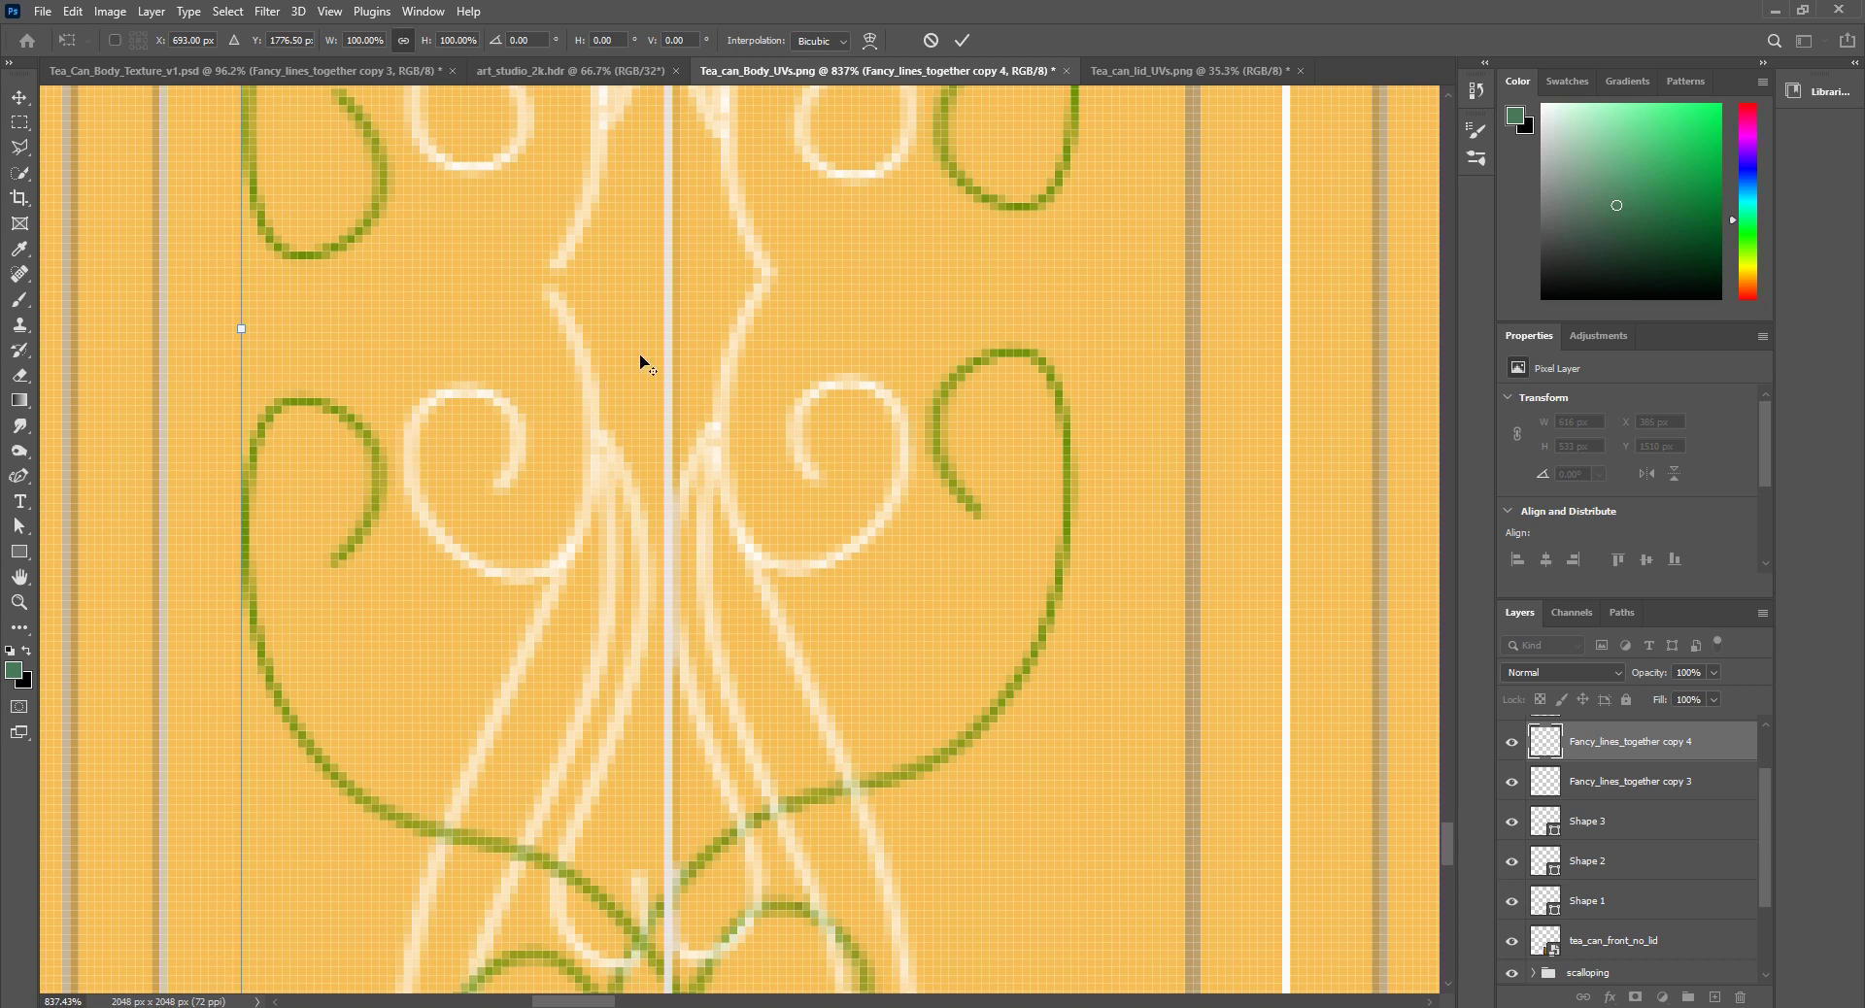
{"action": "scroll", "coordinate": [666, 387], "scroll_direction": "down", "scroll_amount": 10, "text": "alt"}
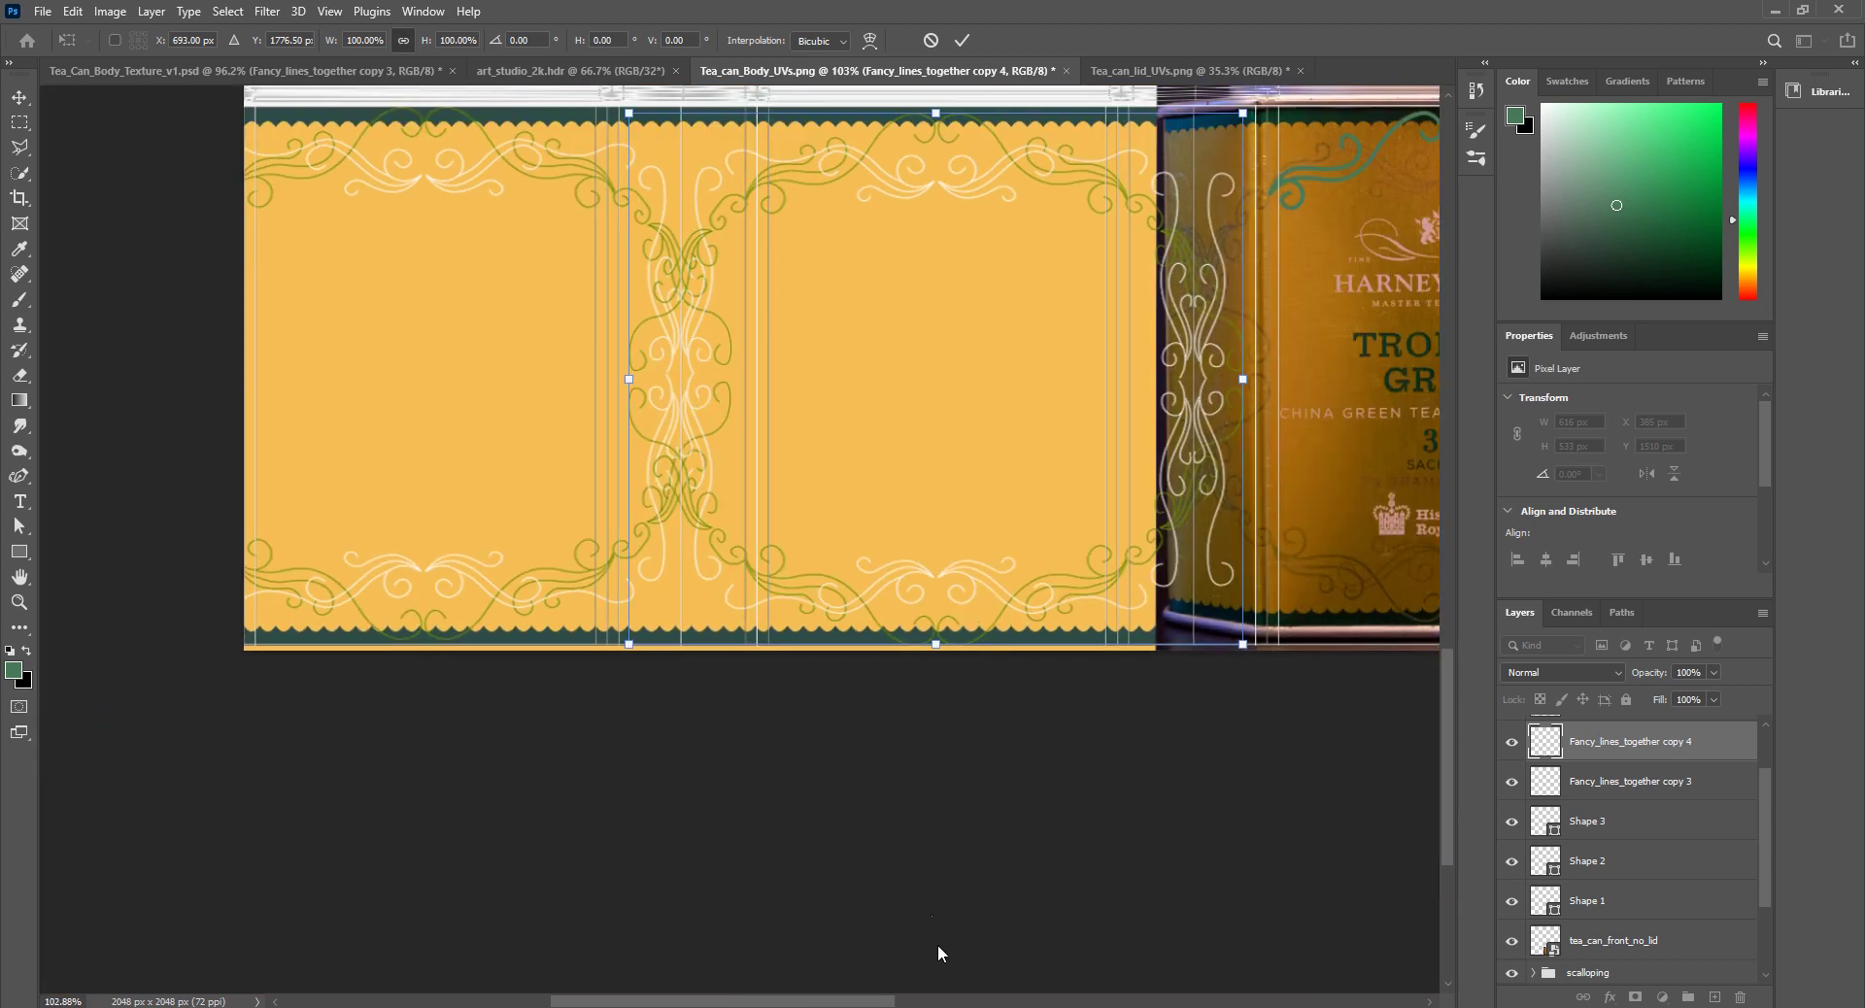
{"action": "left_click_drag", "start_coordinate": [815, 992], "coordinate": [855, 992]}
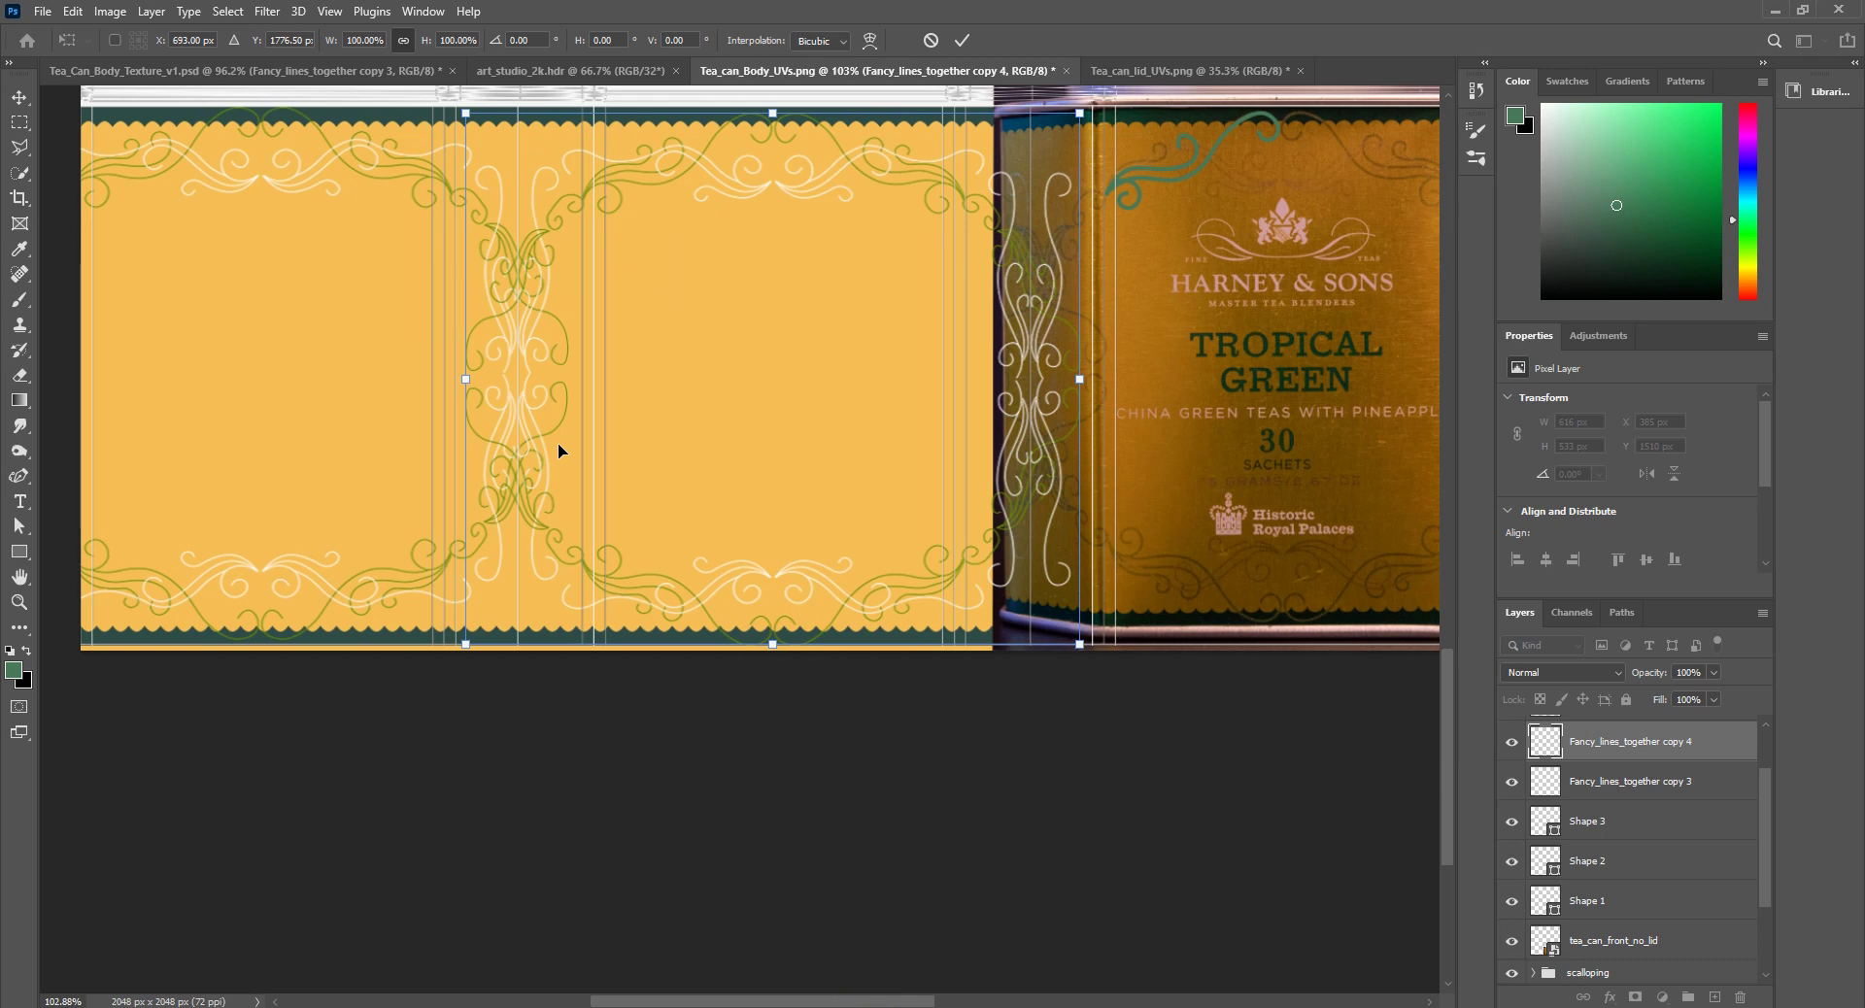
{"action": "key", "text": "Return"}
{"action": "key", "text": "t"}
Step: Examine how the two scrollwork frames join at the shared ornament and meet the can photo's side panel
{"action": "scroll", "coordinate": [519, 403], "scroll_direction": "down", "scroll_amount": 2, "text": "alt"}
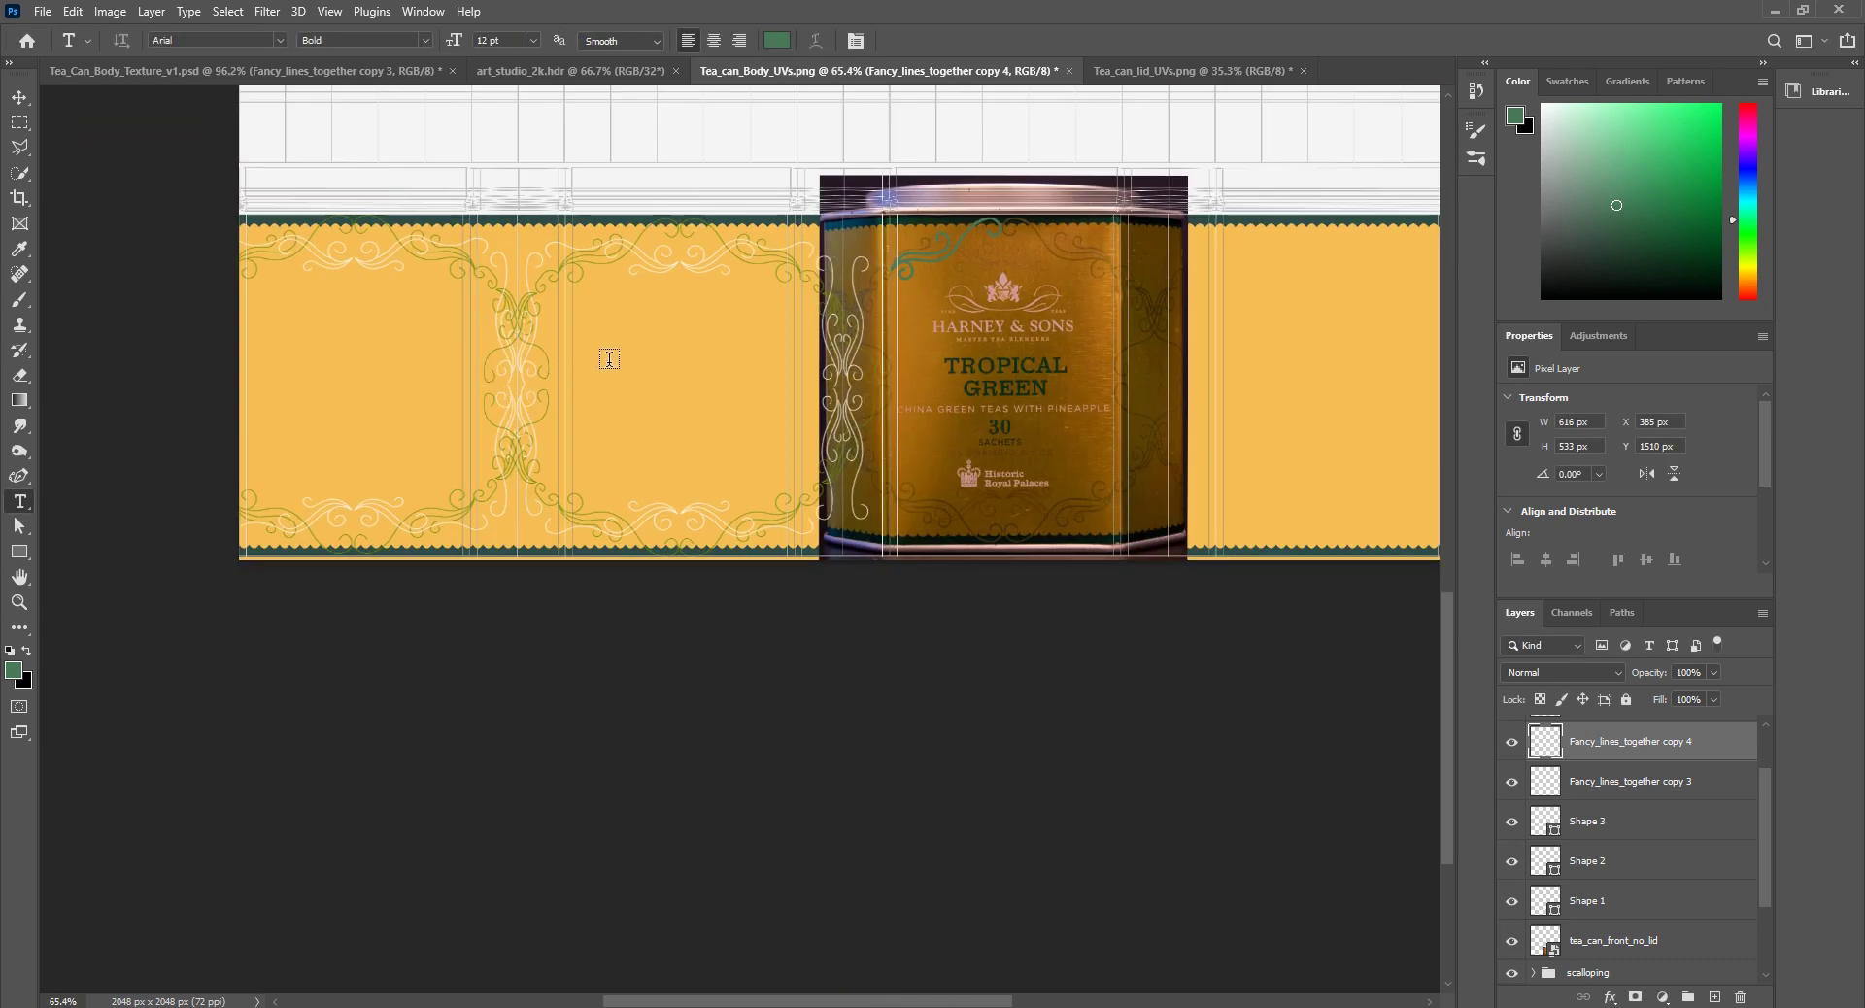
{"action": "scroll", "coordinate": [608, 345], "scroll_direction": "up", "scroll_amount": 1, "text": "alt"}
{"action": "scroll", "coordinate": [897, 444], "scroll_direction": "up", "scroll_amount": 2, "text": "alt"}
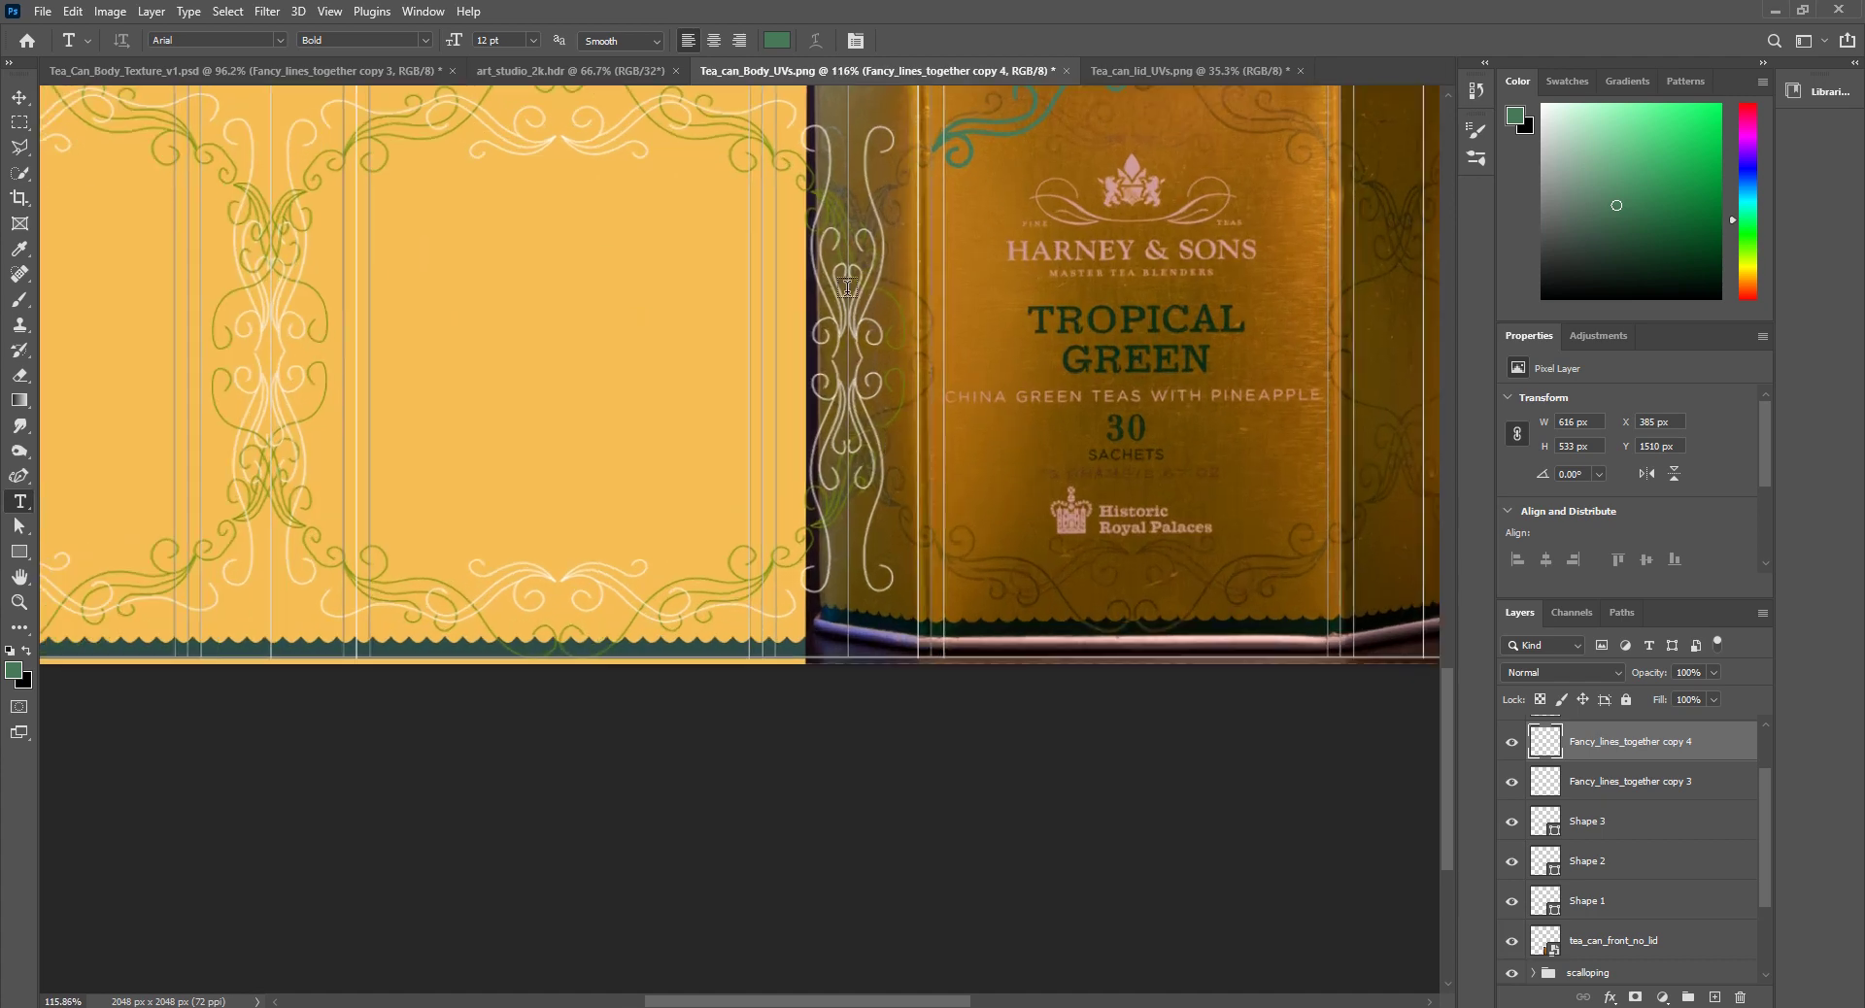
{"action": "scroll", "coordinate": [932, 457], "scroll_direction": "down", "scroll_amount": 1, "text": "alt"}
{"action": "scroll", "coordinate": [986, 488], "scroll_direction": "up", "scroll_amount": 1}
{"action": "scroll", "coordinate": [749, 443], "scroll_direction": "up", "scroll_amount": 1, "text": "alt"}
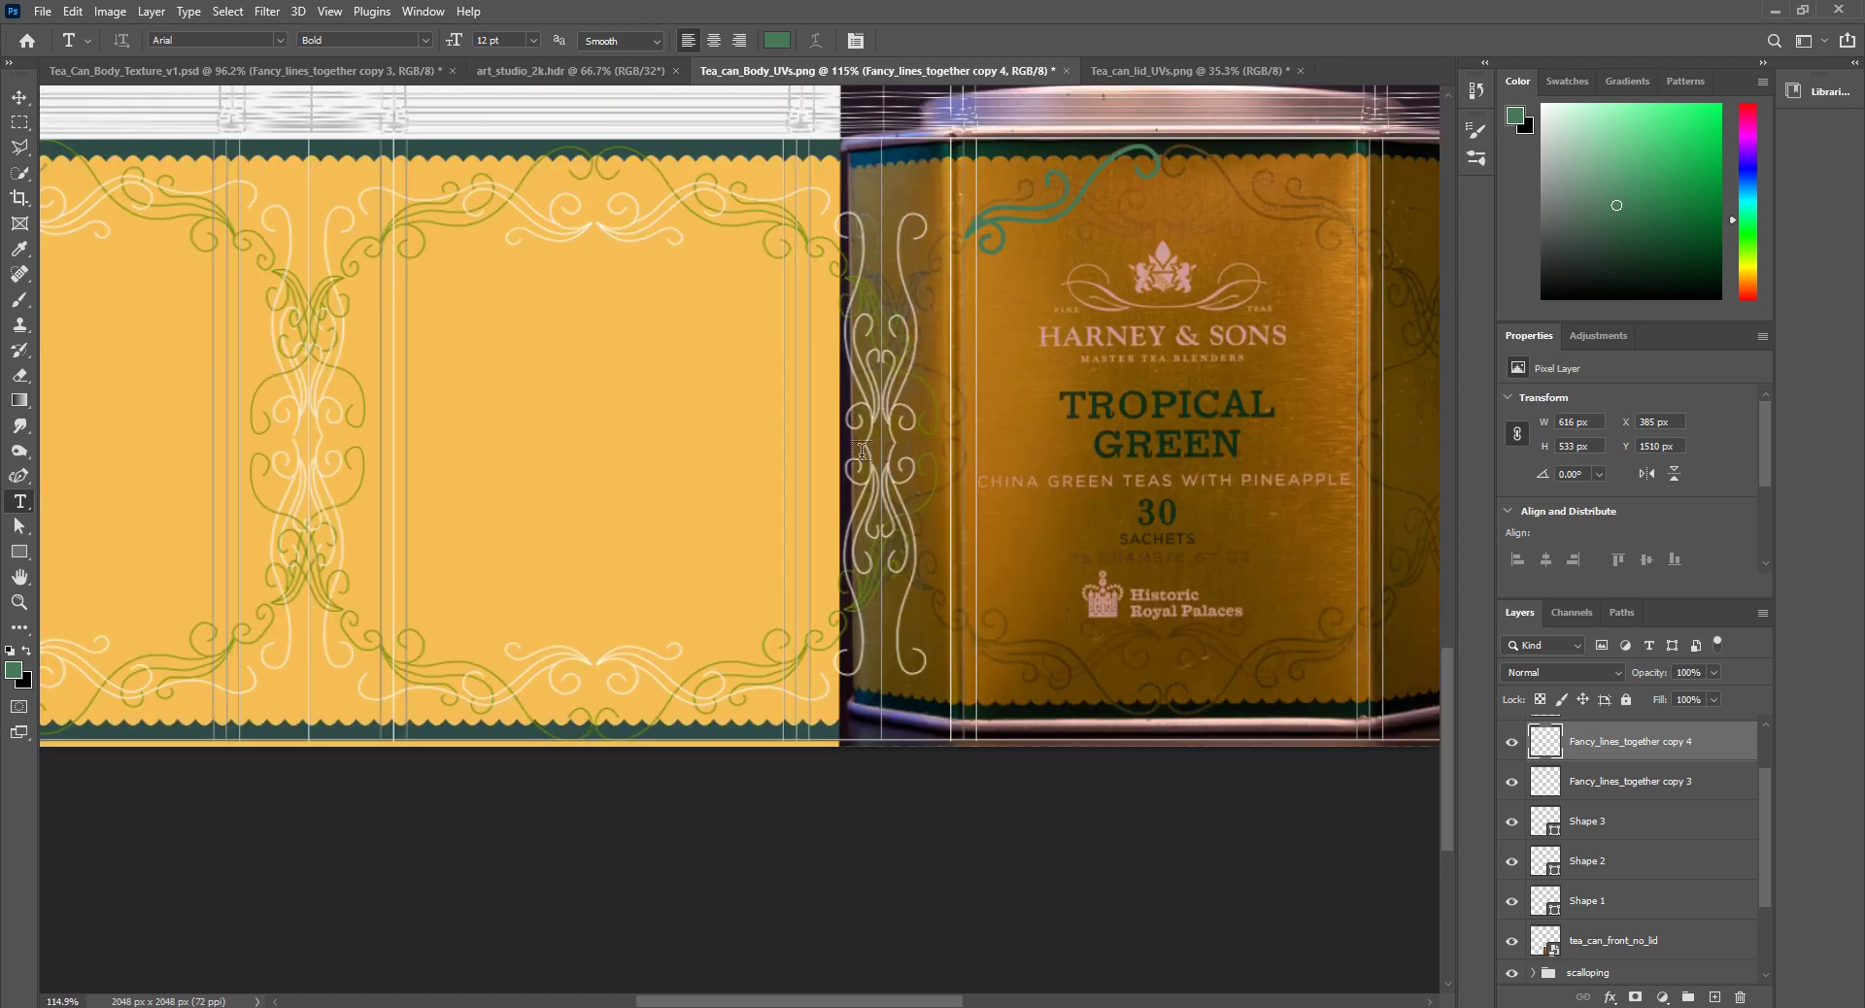
{"action": "scroll", "coordinate": [862, 452], "scroll_direction": "down", "scroll_amount": 2, "text": "alt"}
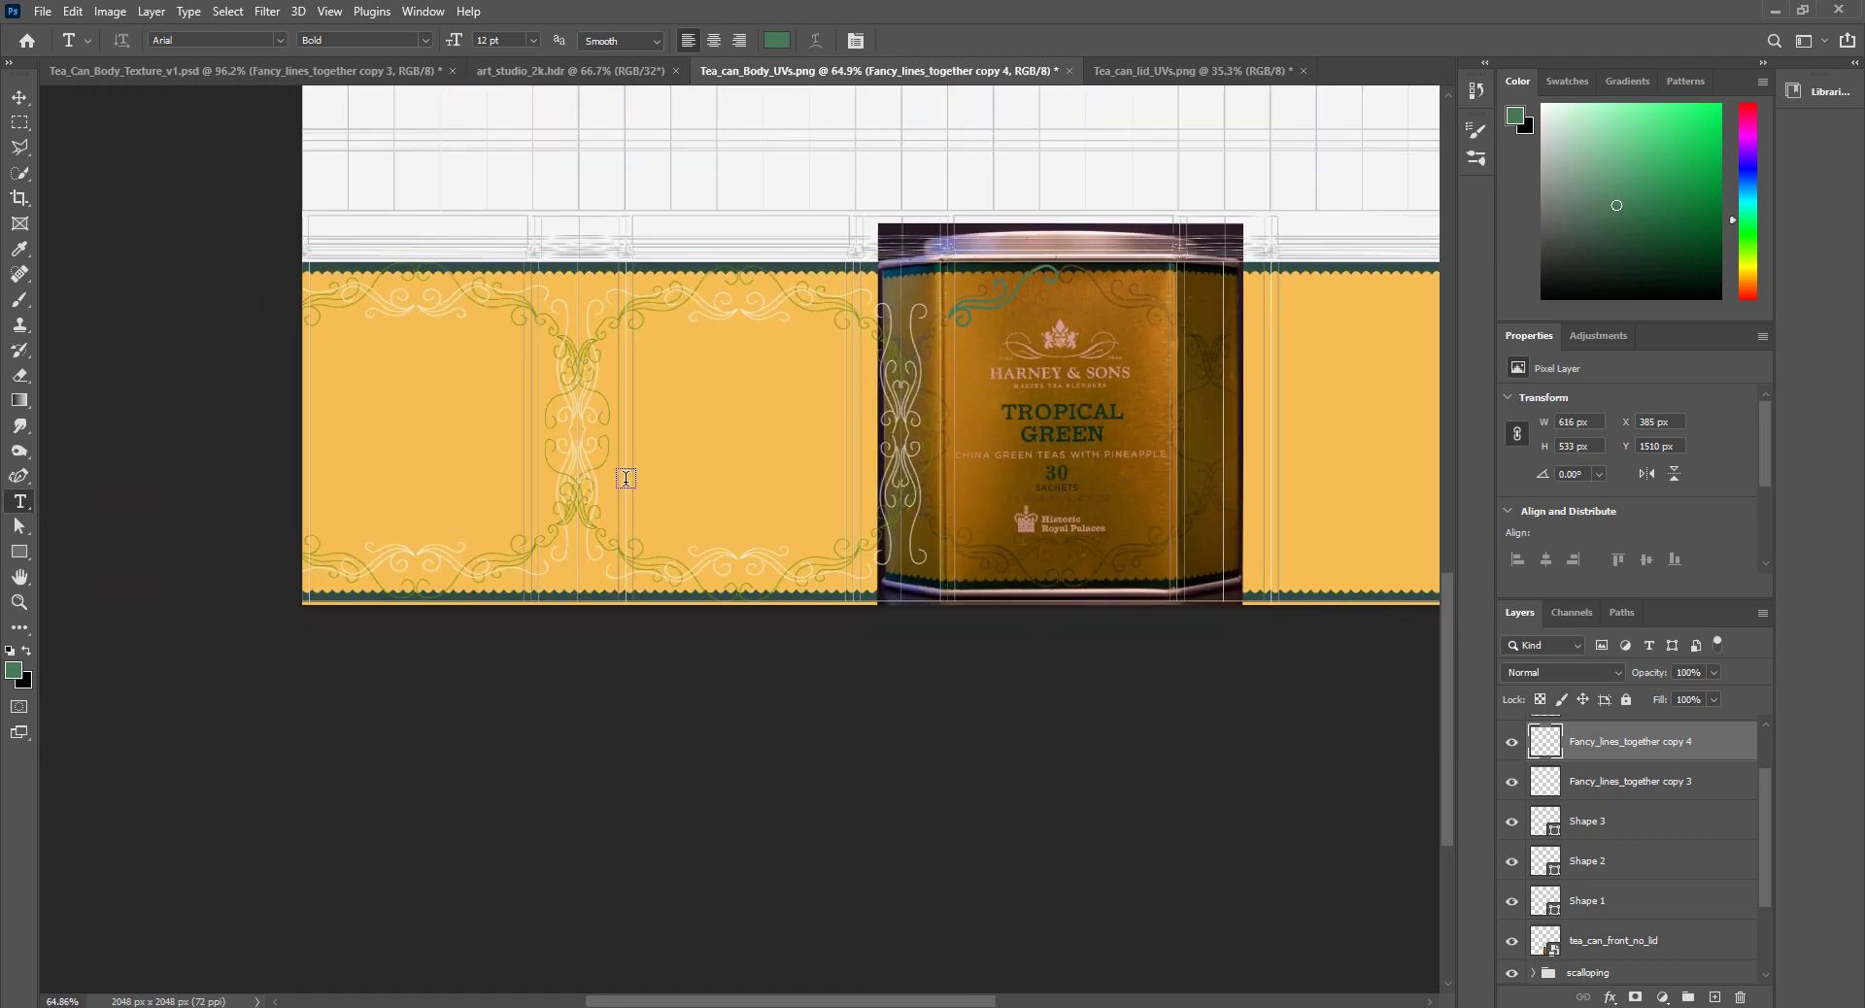
{"action": "scroll", "coordinate": [625, 479], "scroll_direction": "up", "scroll_amount": 3}
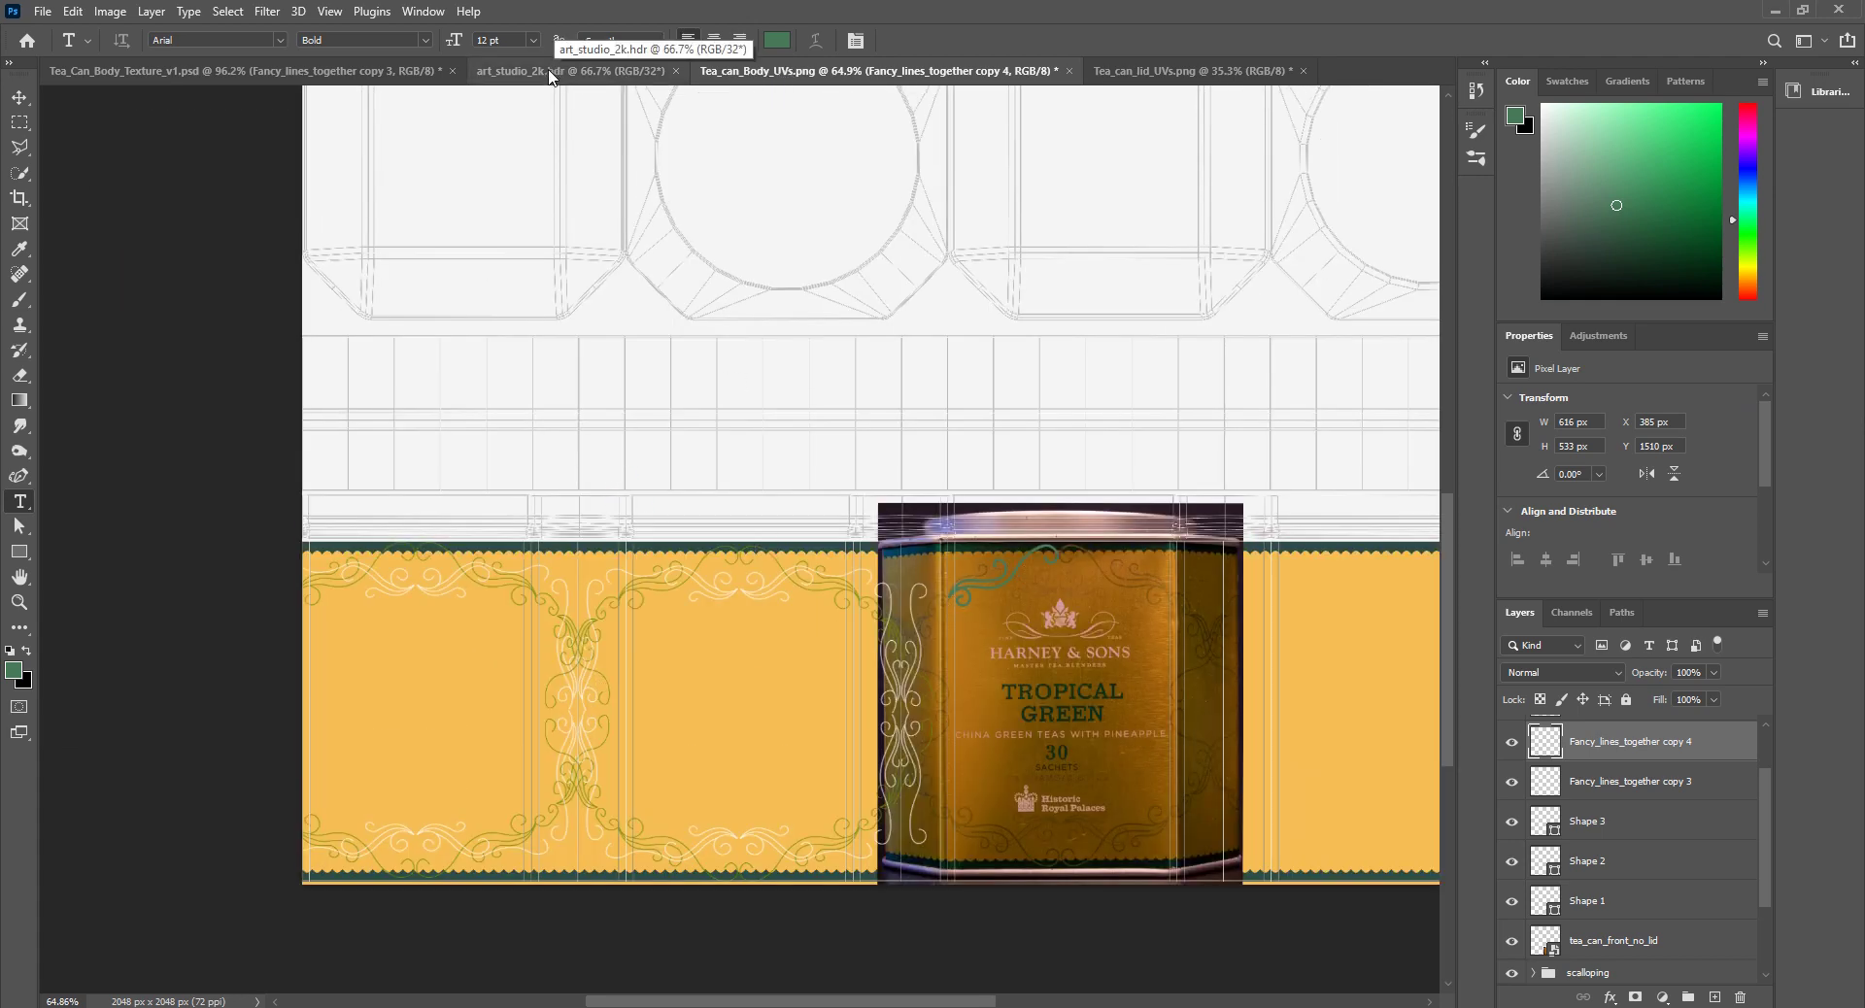
Step: Switch to the Tea_Can_Body_Texture_v1.psd document and examine the tiled scrollwork along the whole label band, including both outer edges
{"action": "left_click", "coordinate": [437, 71]}
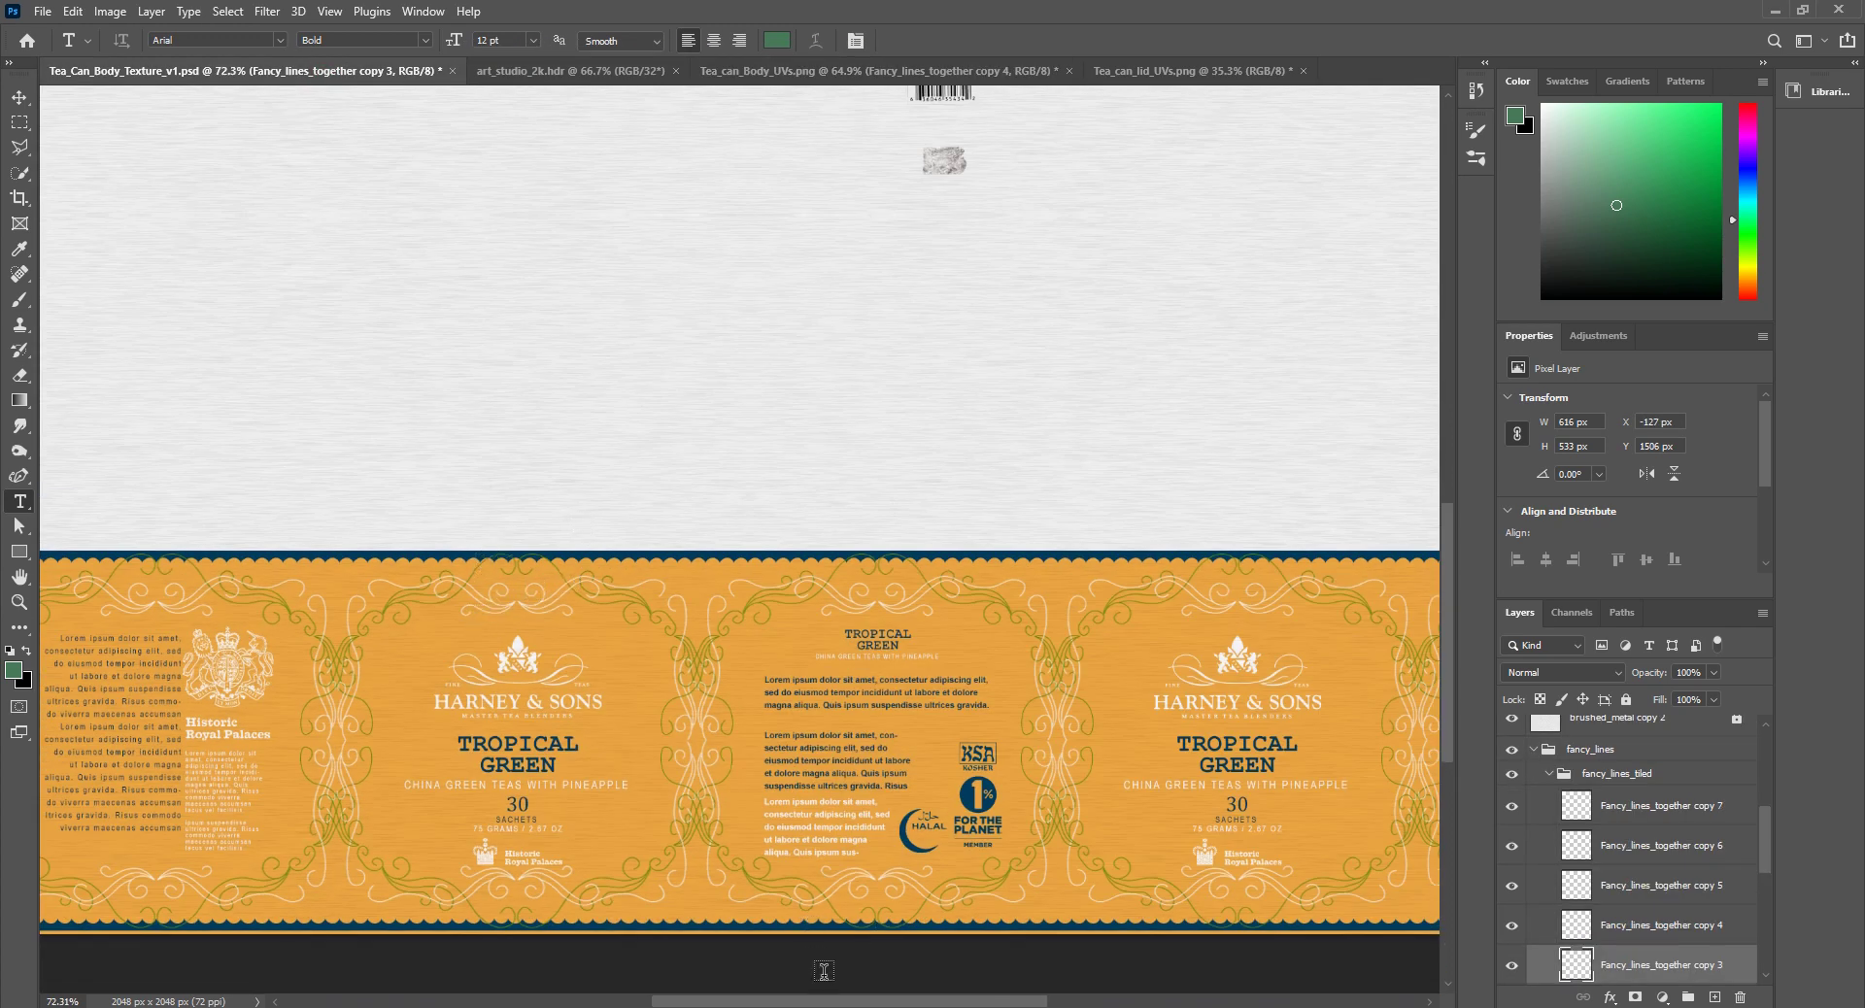
{"action": "scroll", "coordinate": [691, 964], "scroll_direction": "left", "scroll_amount": 5}
{"action": "scroll", "coordinate": [268, 602], "scroll_direction": "up", "scroll_amount": 6, "text": "alt"}
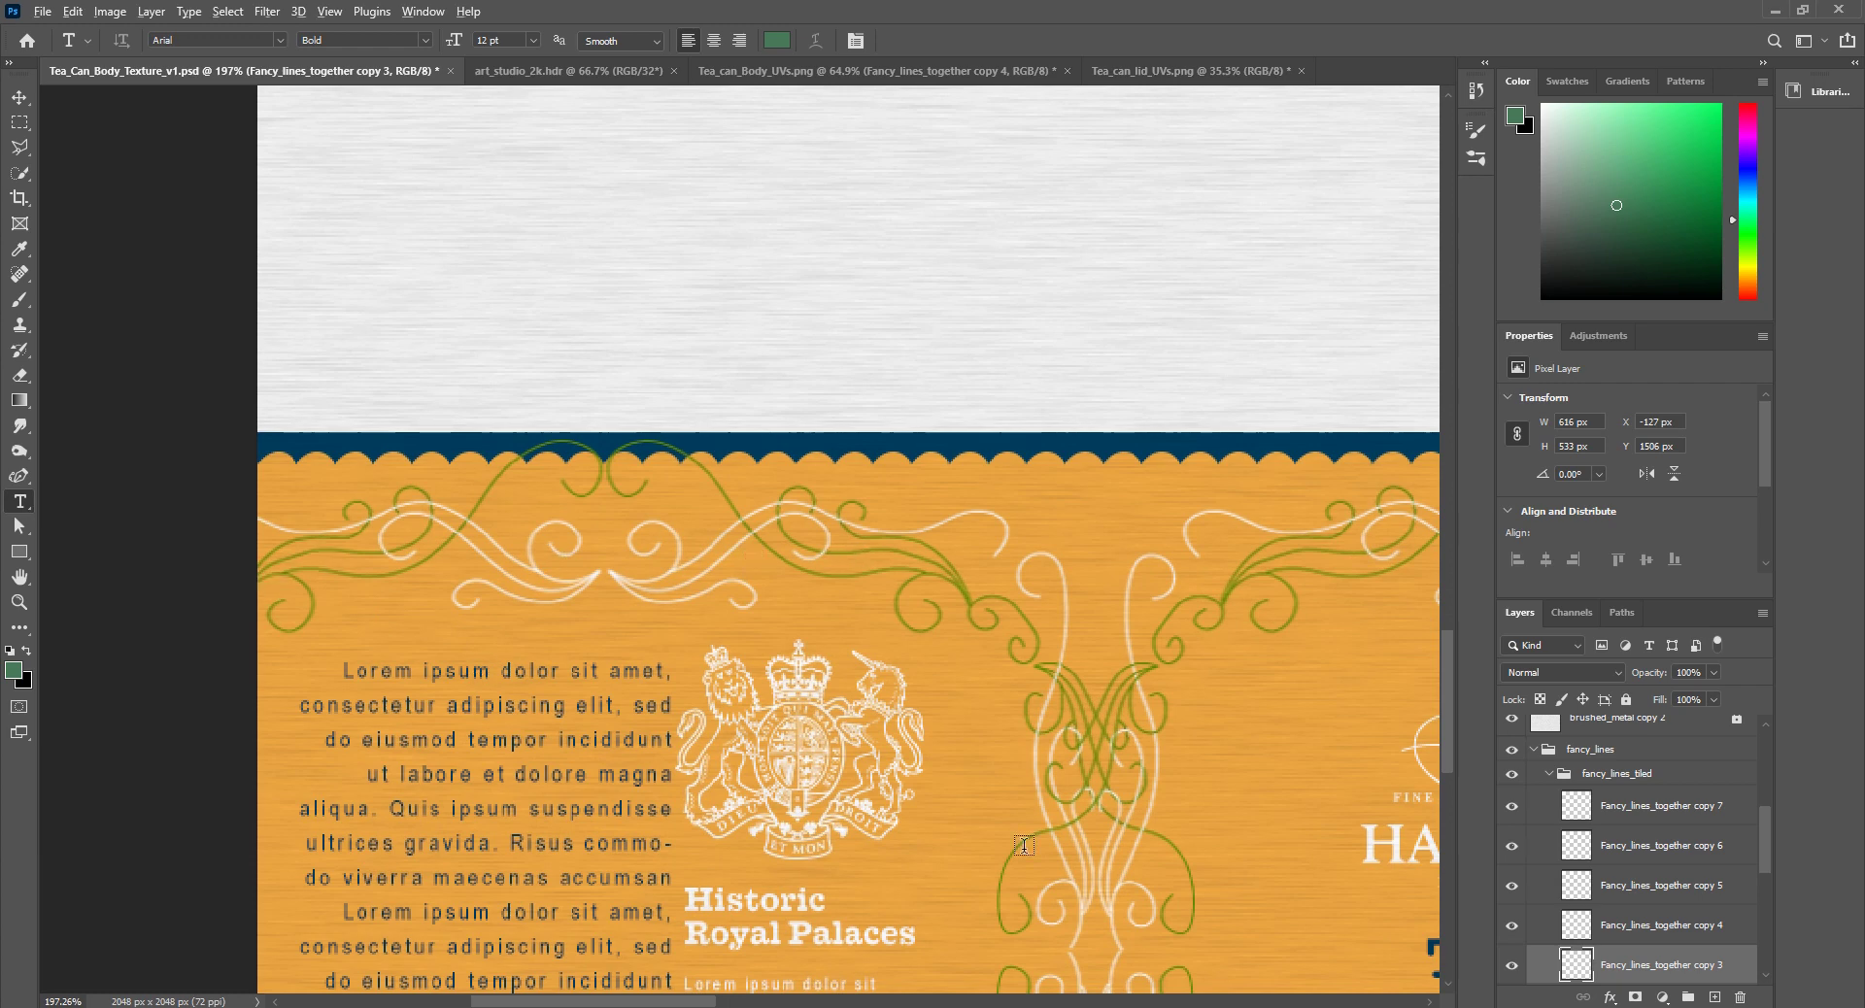
{"action": "scroll", "coordinate": [1025, 847], "scroll_direction": "down", "scroll_amount": 2, "text": "alt"}
{"action": "left_click_drag", "start_coordinate": [762, 1001], "coordinate": [1233, 1002]}
{"action": "scroll", "coordinate": [851, 615], "scroll_direction": "down", "scroll_amount": 5, "text": "alt"}
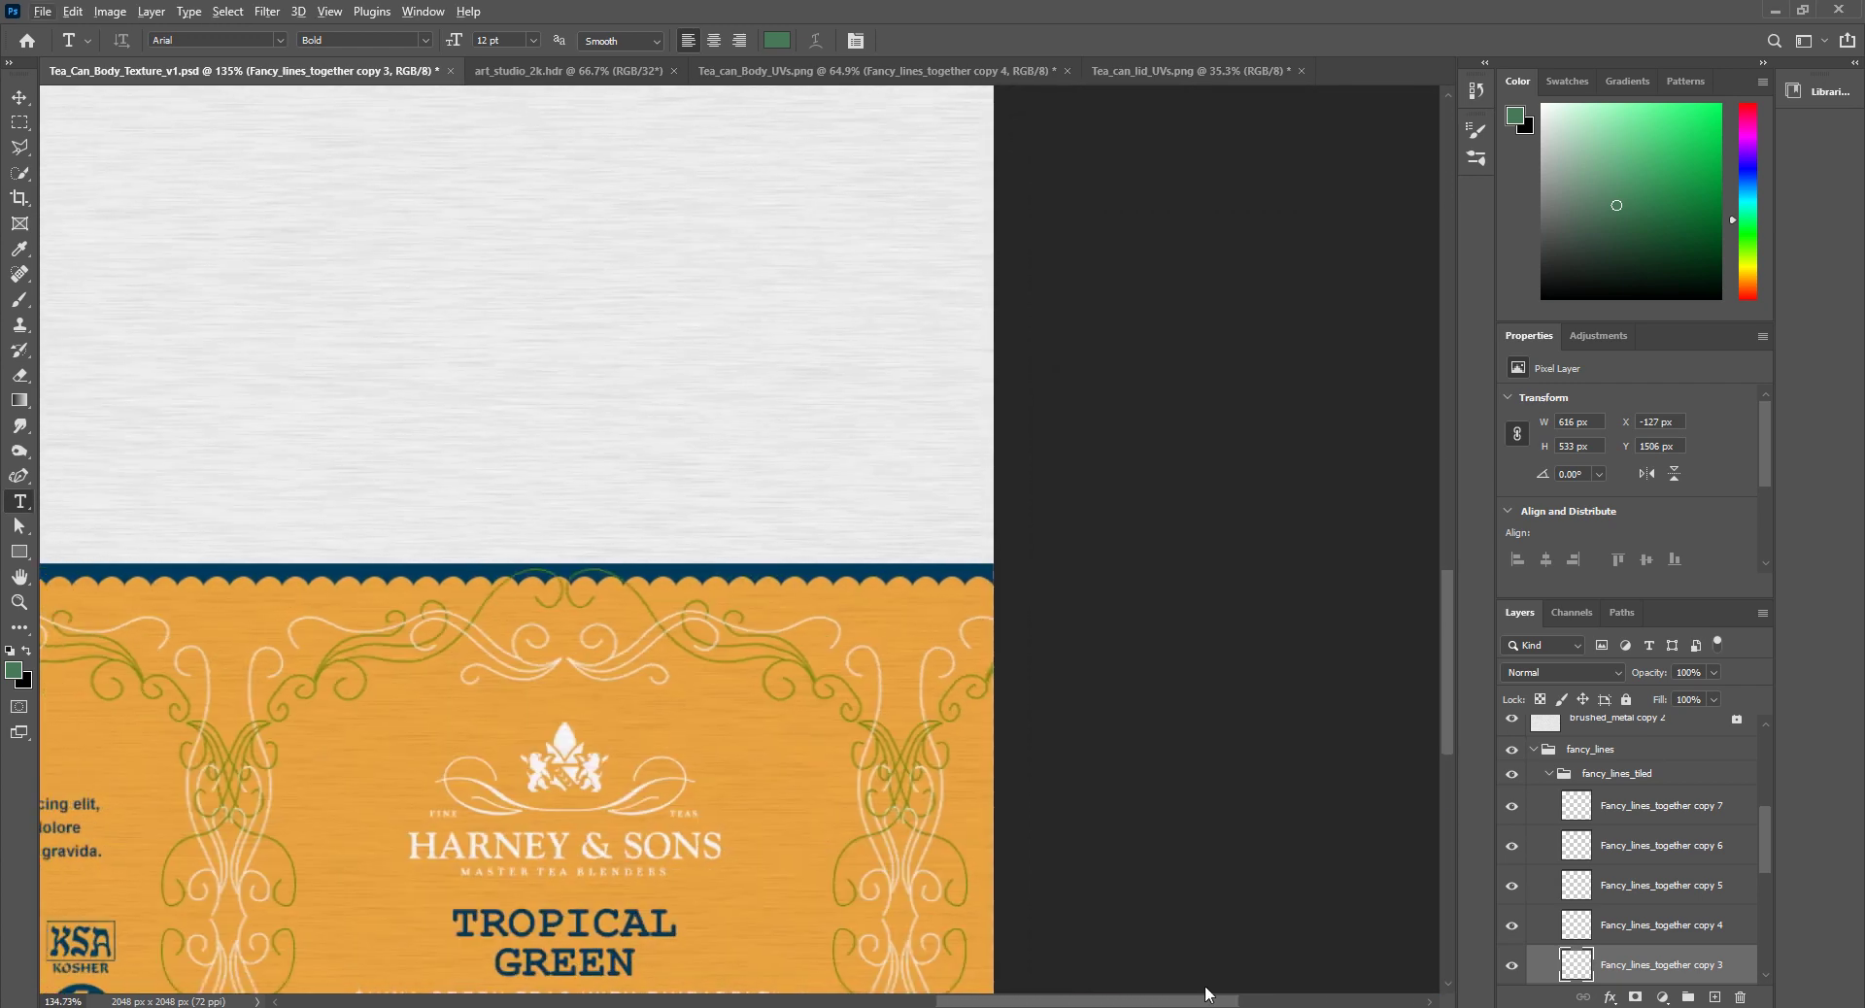
{"action": "scroll", "coordinate": [850, 615], "scroll_direction": "down", "scroll_amount": 2}
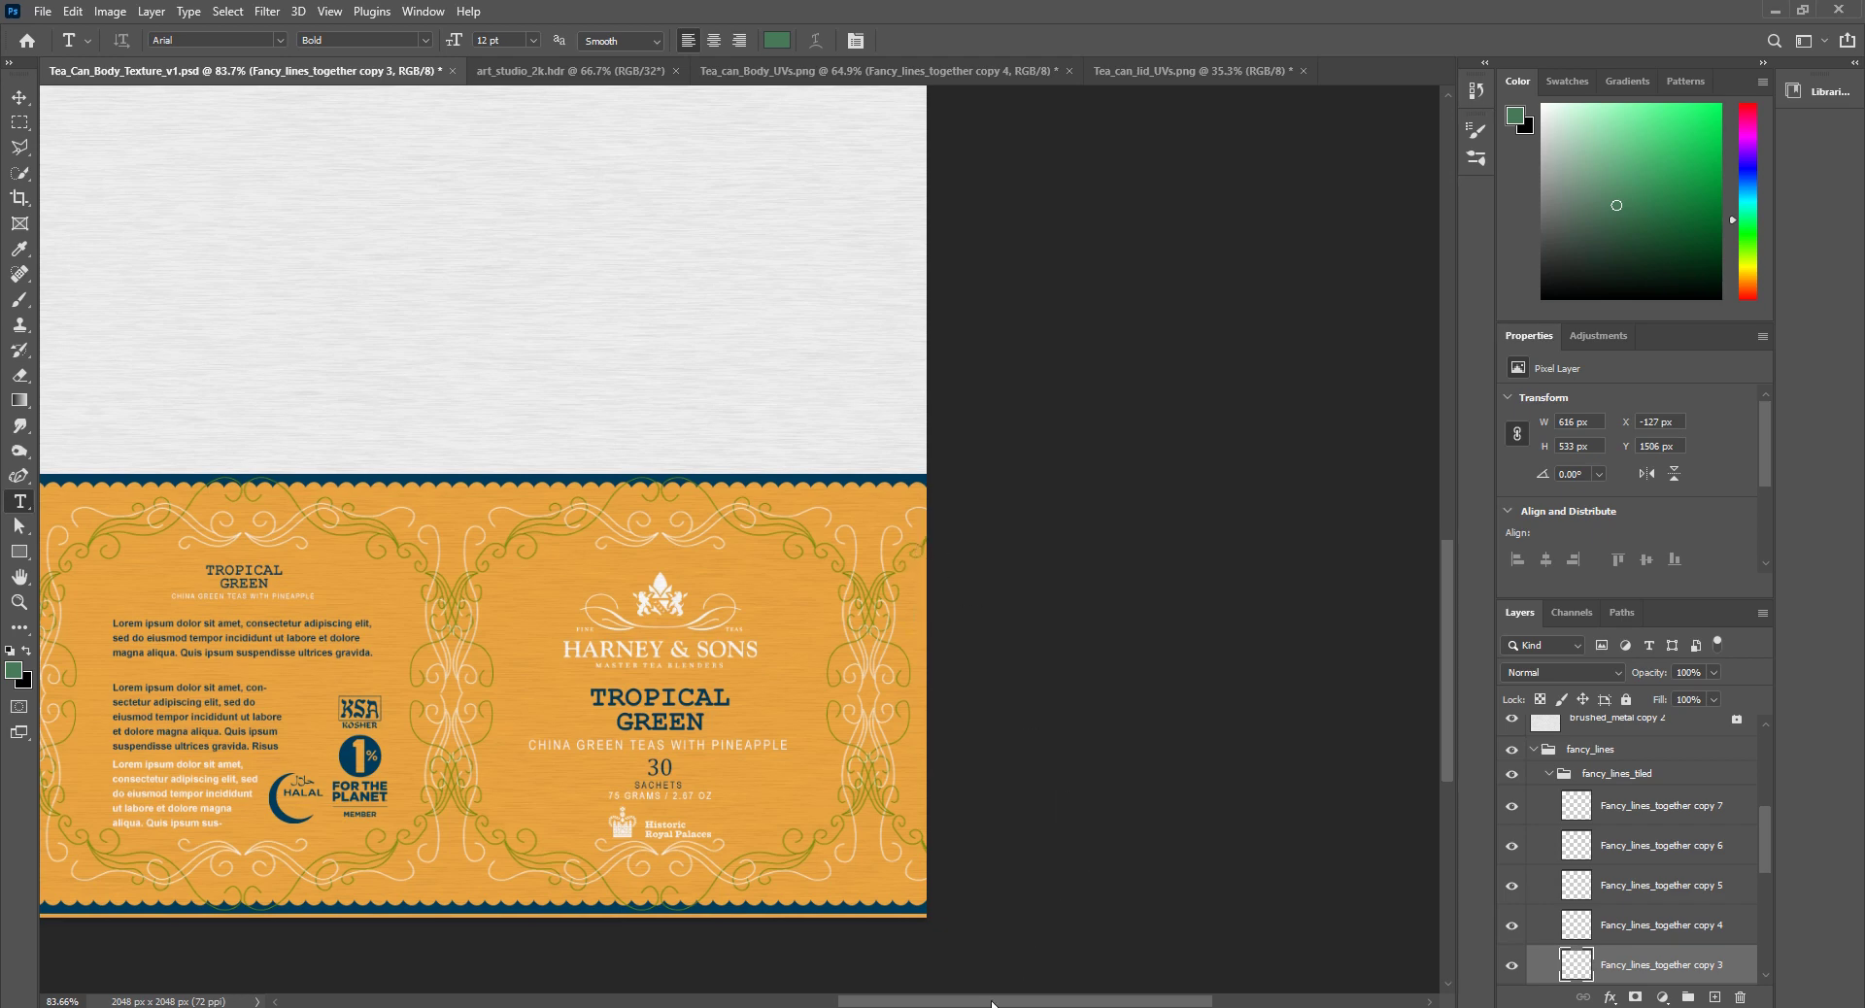
{"action": "left_click_drag", "start_coordinate": [992, 1003], "coordinate": [621, 945]}
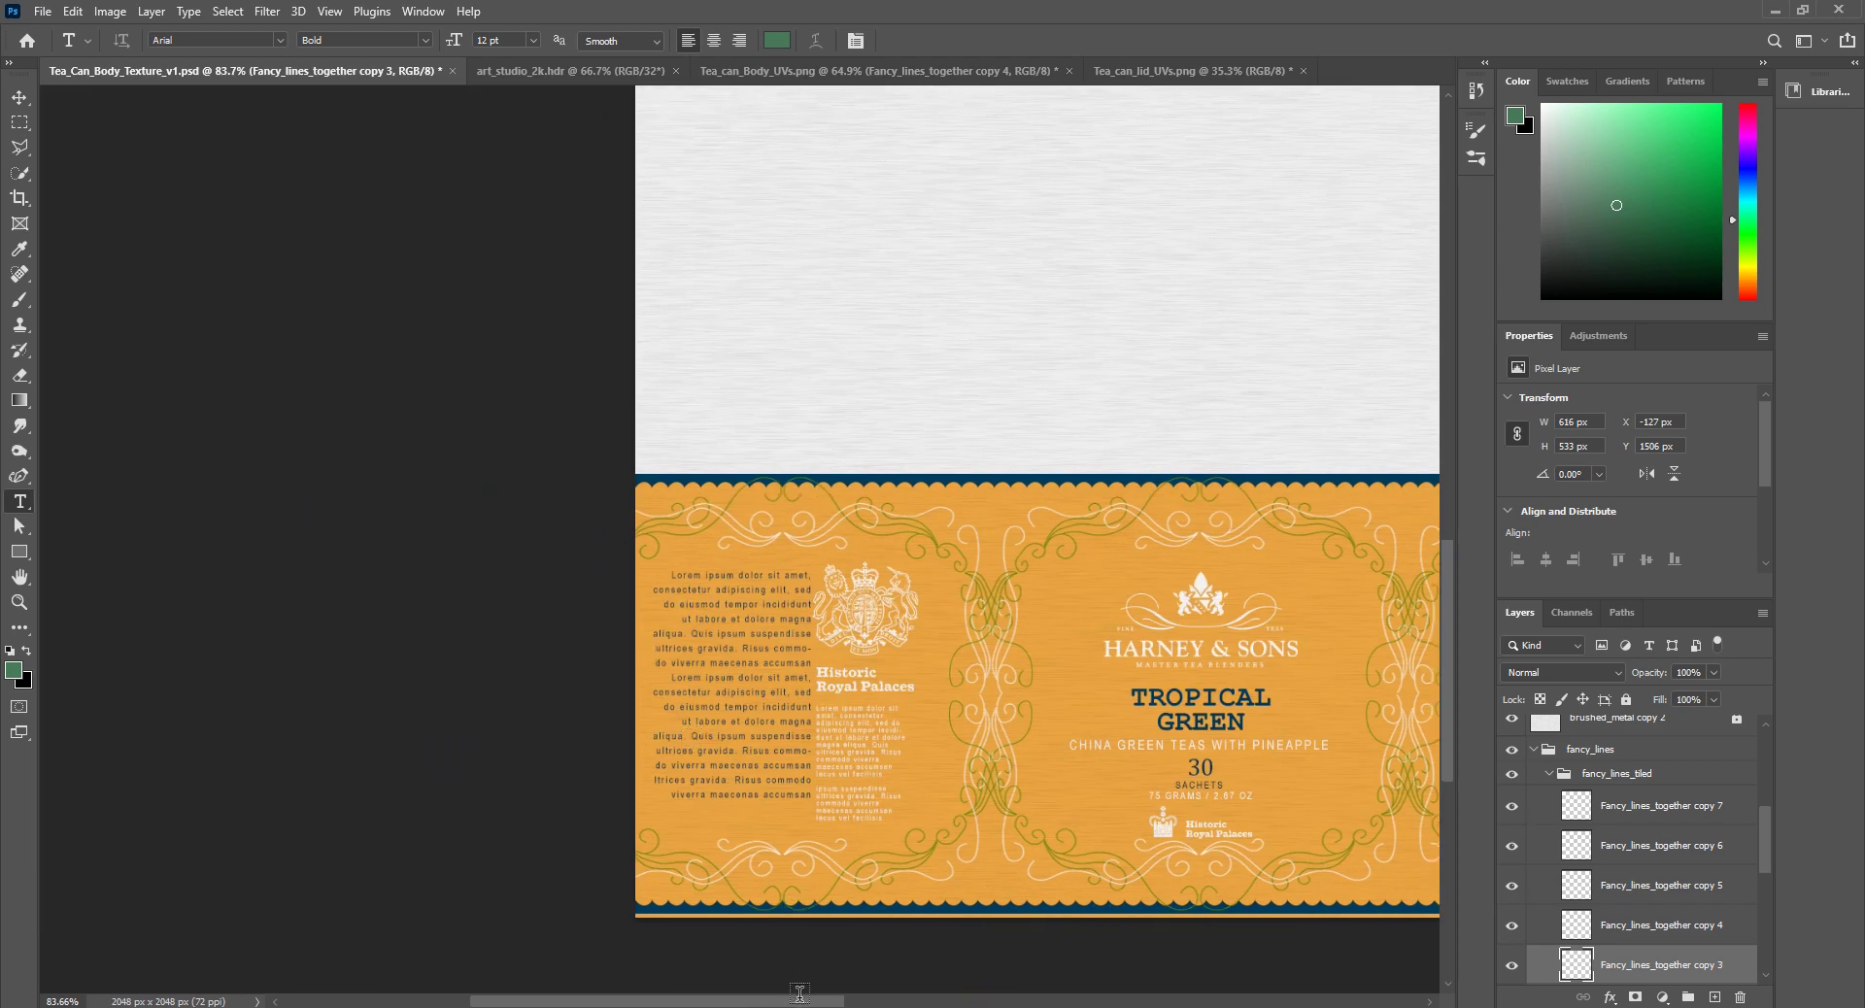
{"action": "left_click_drag", "start_coordinate": [799, 993], "coordinate": [1021, 997]}
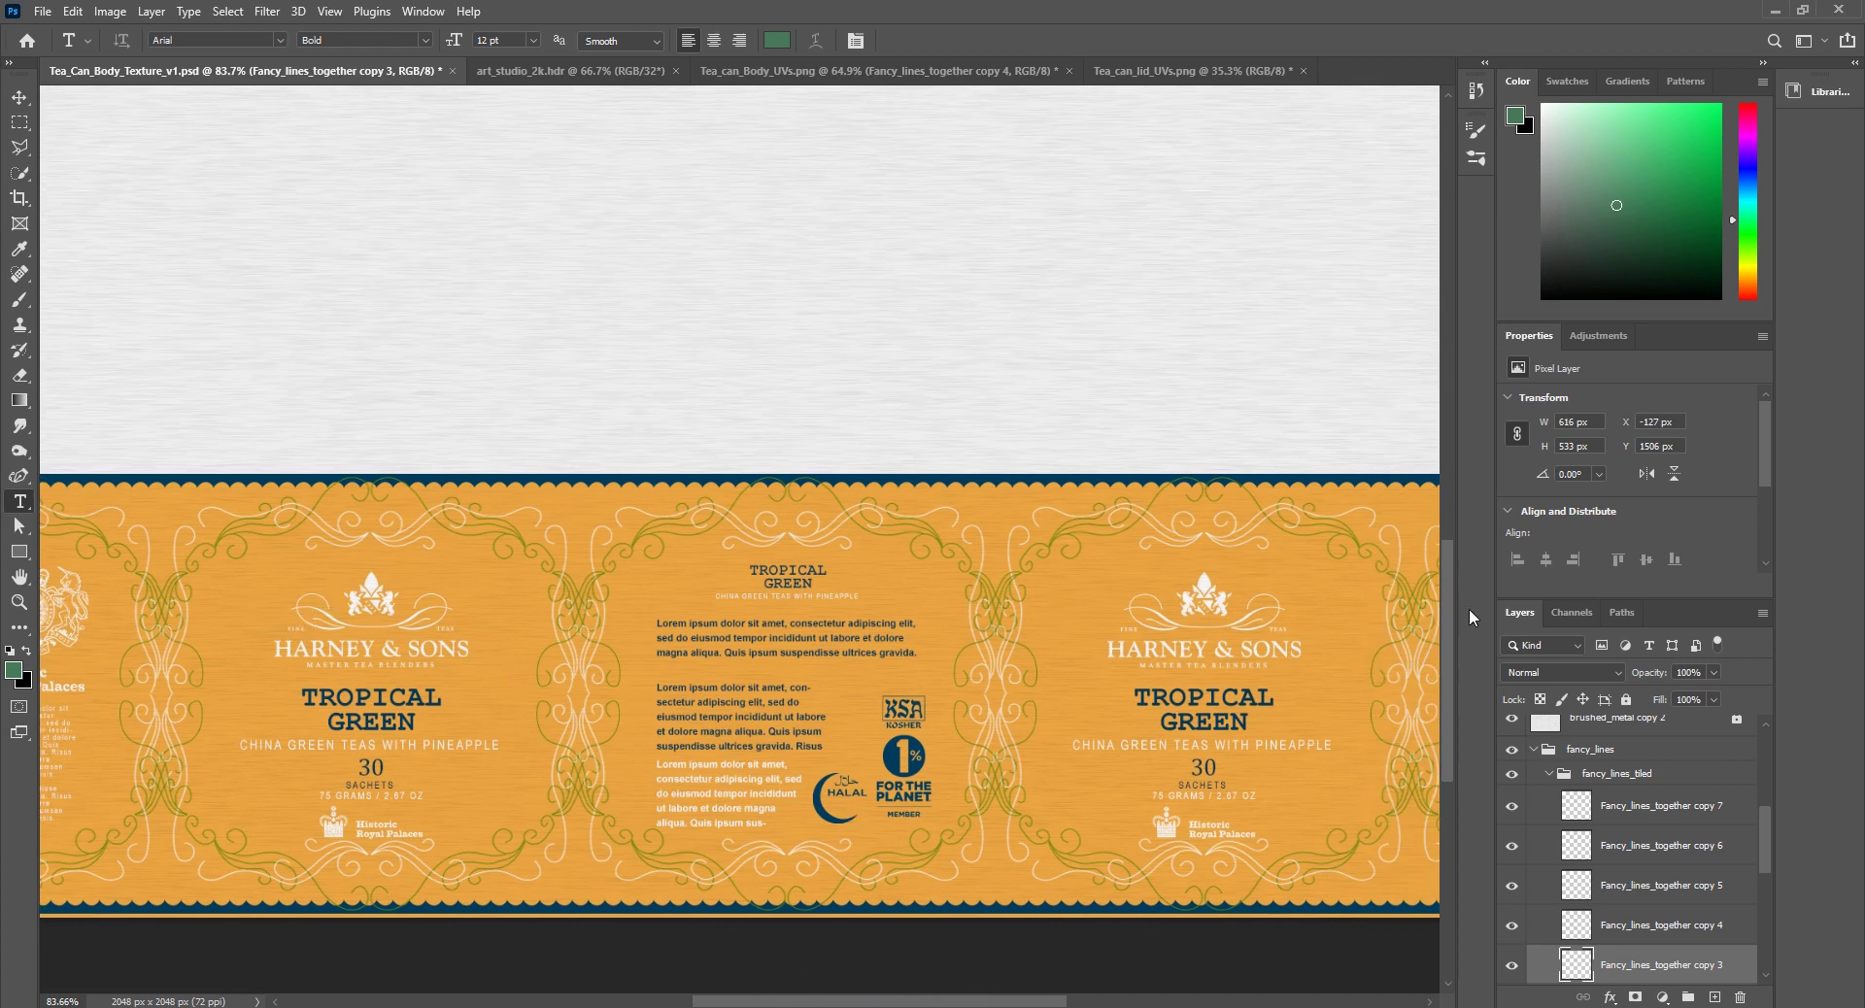
{"action": "scroll", "coordinate": [1224, 632], "scroll_direction": "down", "scroll_amount": 3, "text": "alt"}
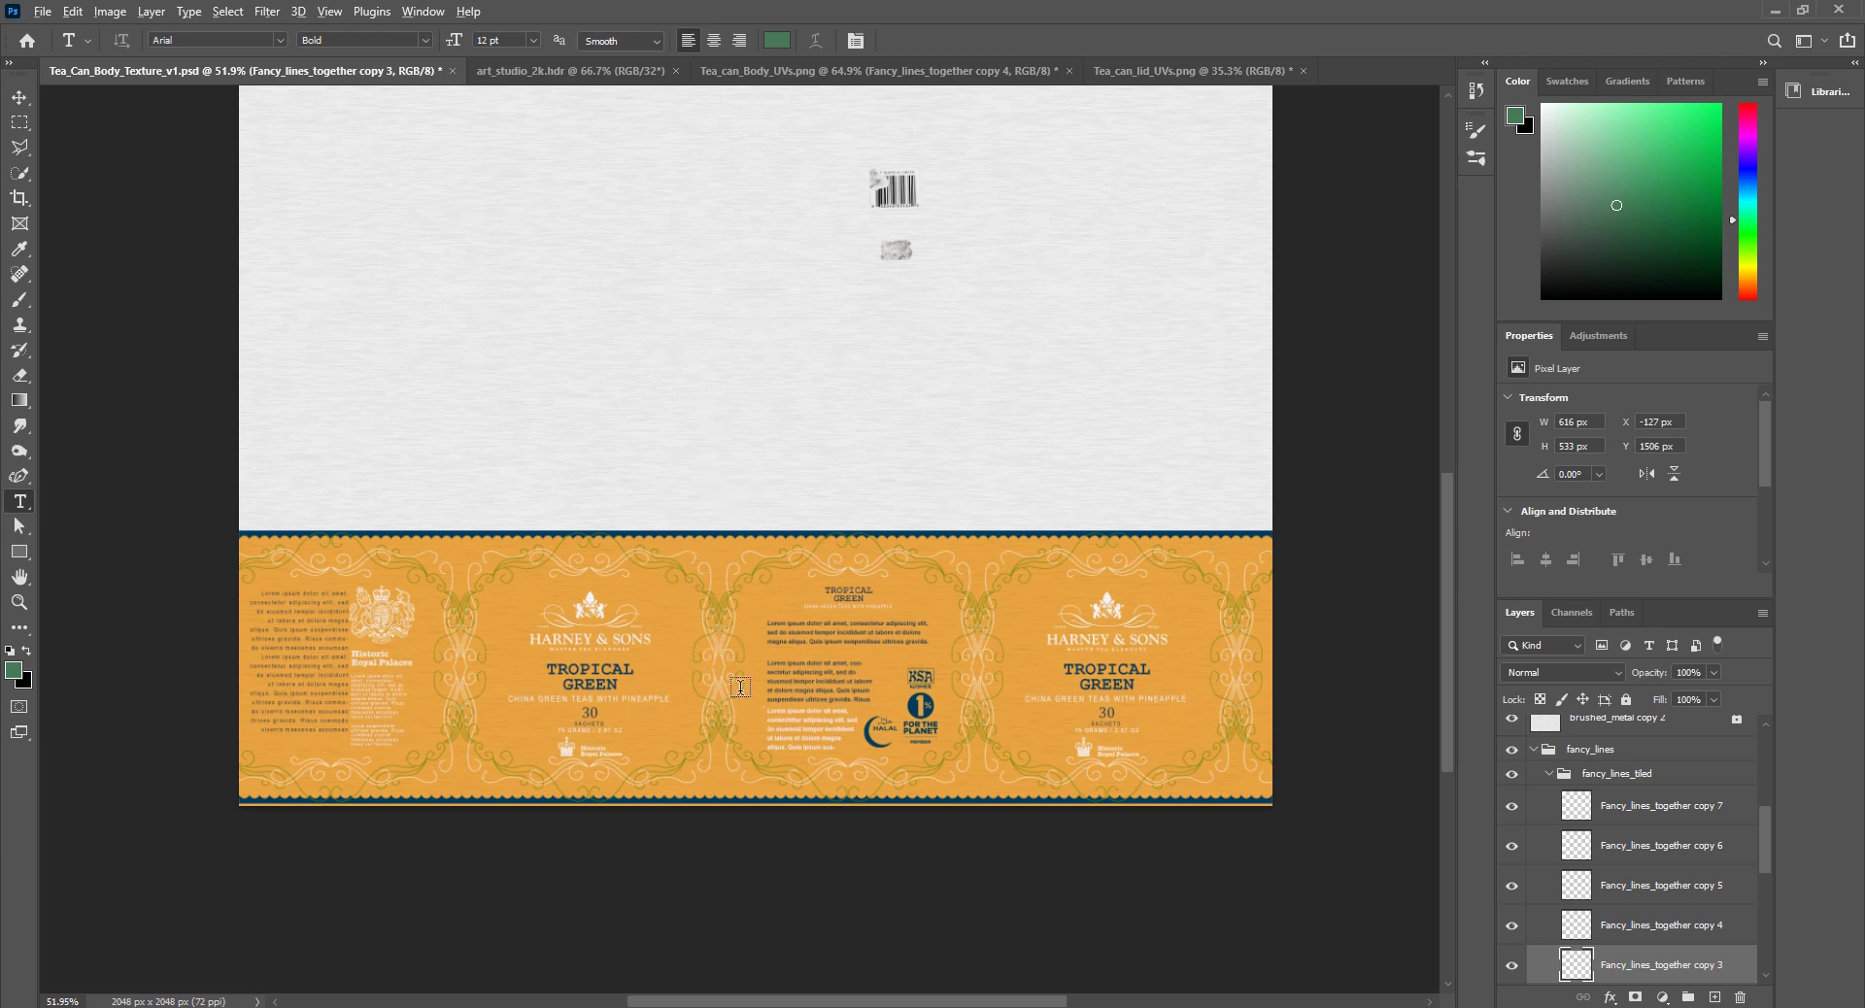
Step: Show the Uv's layer over the label artwork and check close up how the vertical ornaments centre on the UV lines
{"action": "scroll", "coordinate": [1541, 893], "scroll_direction": "up", "scroll_amount": 5}
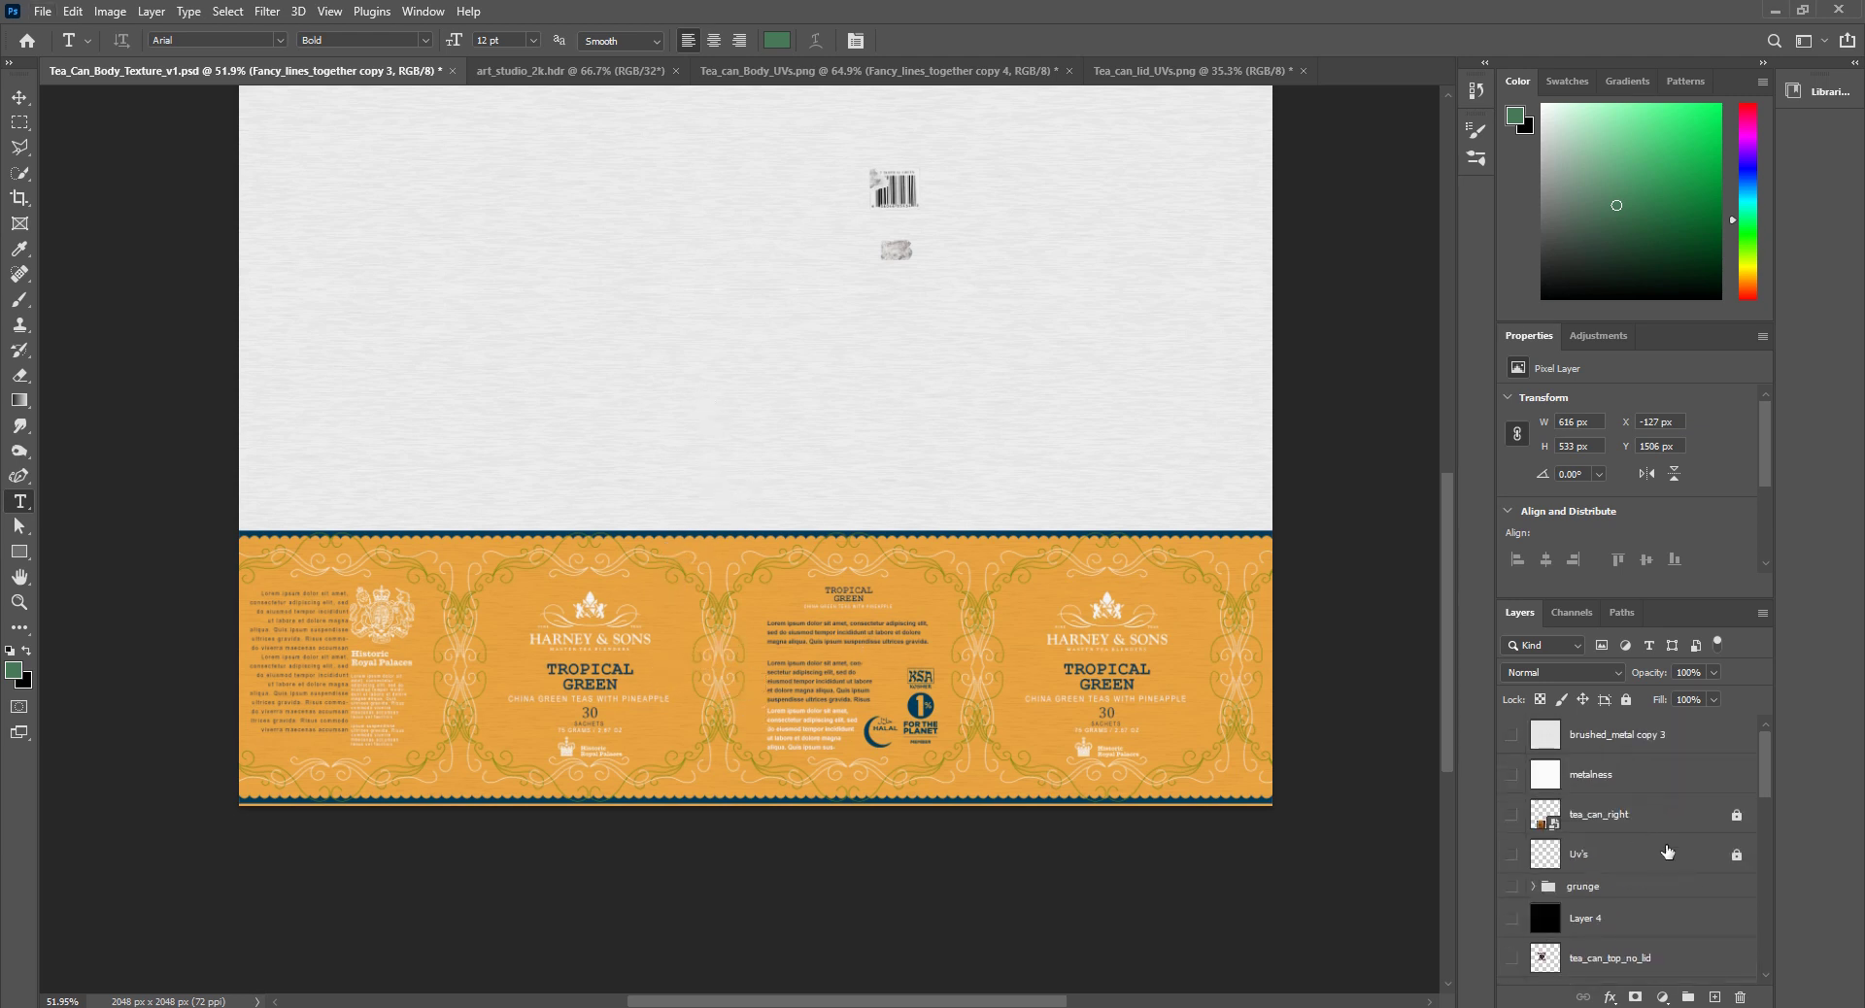
{"action": "left_click", "coordinate": [1510, 854]}
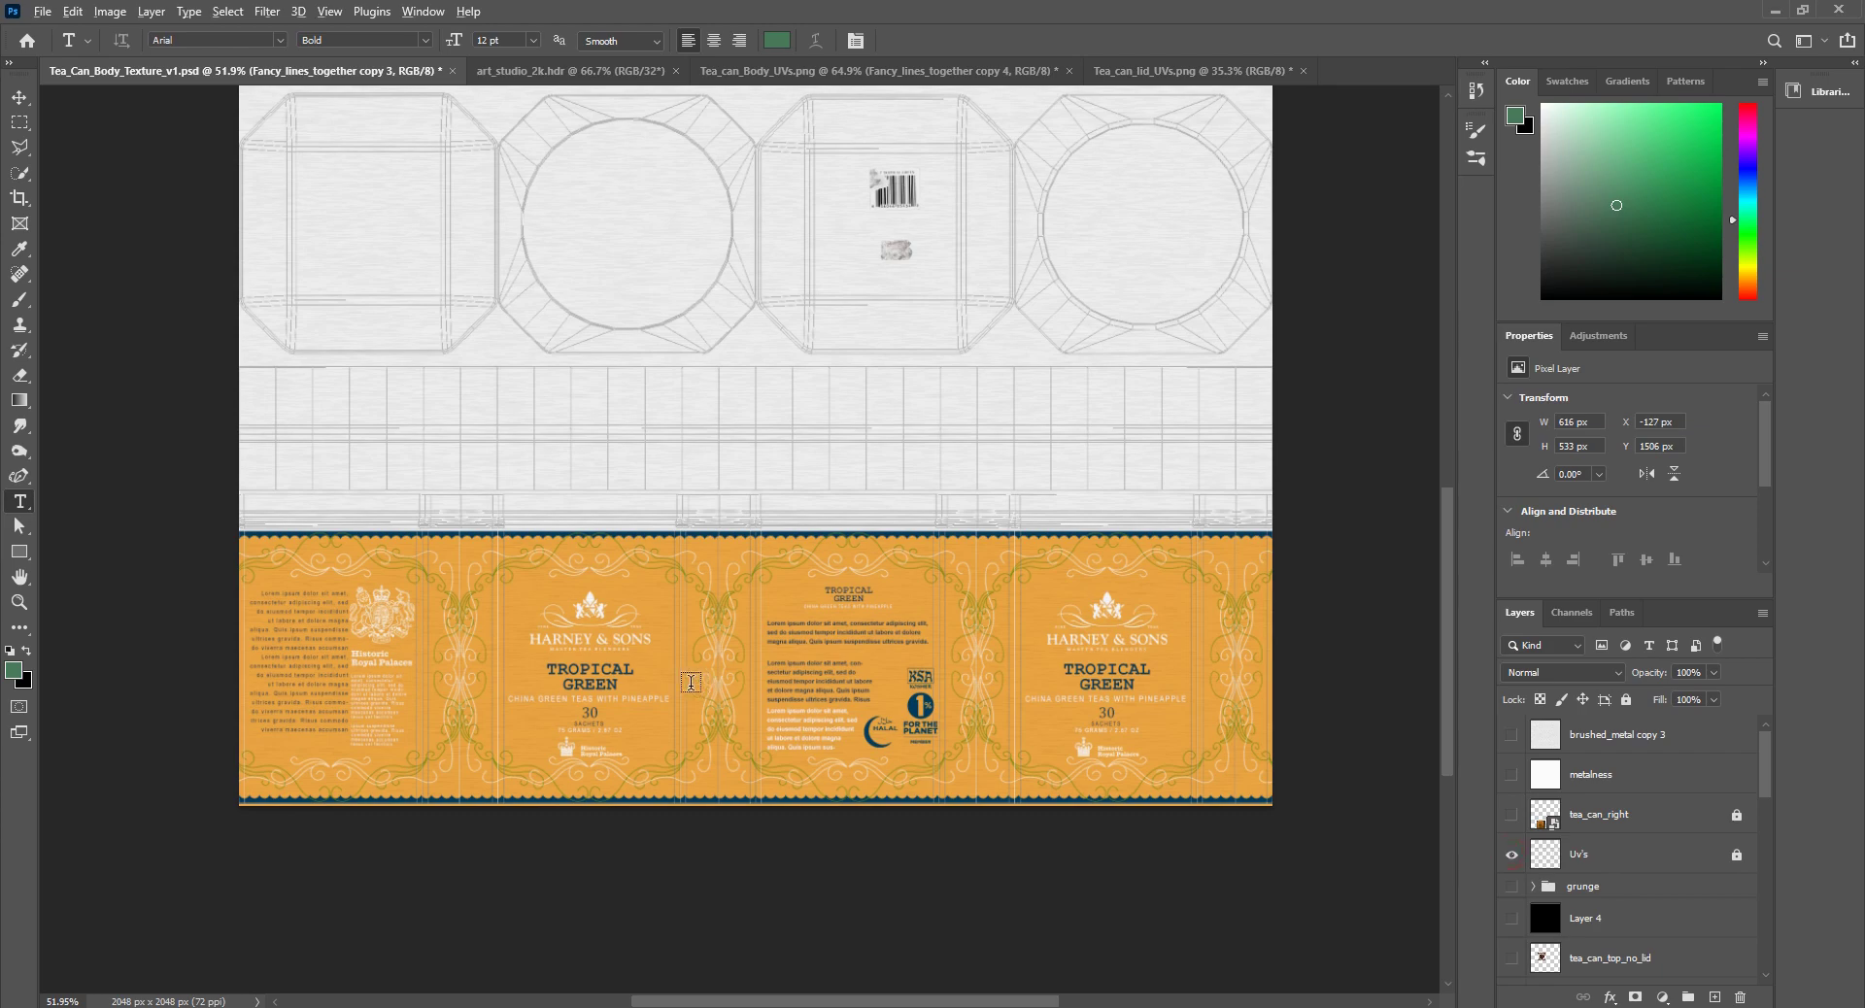
{"action": "scroll", "coordinate": [692, 680], "scroll_direction": "up", "scroll_amount": 5, "text": "alt"}
{"action": "scroll", "coordinate": [748, 656], "scroll_direction": "up", "scroll_amount": 5, "text": "alt"}
{"action": "scroll", "coordinate": [795, 567], "scroll_direction": "up", "scroll_amount": 3, "text": "alt"}
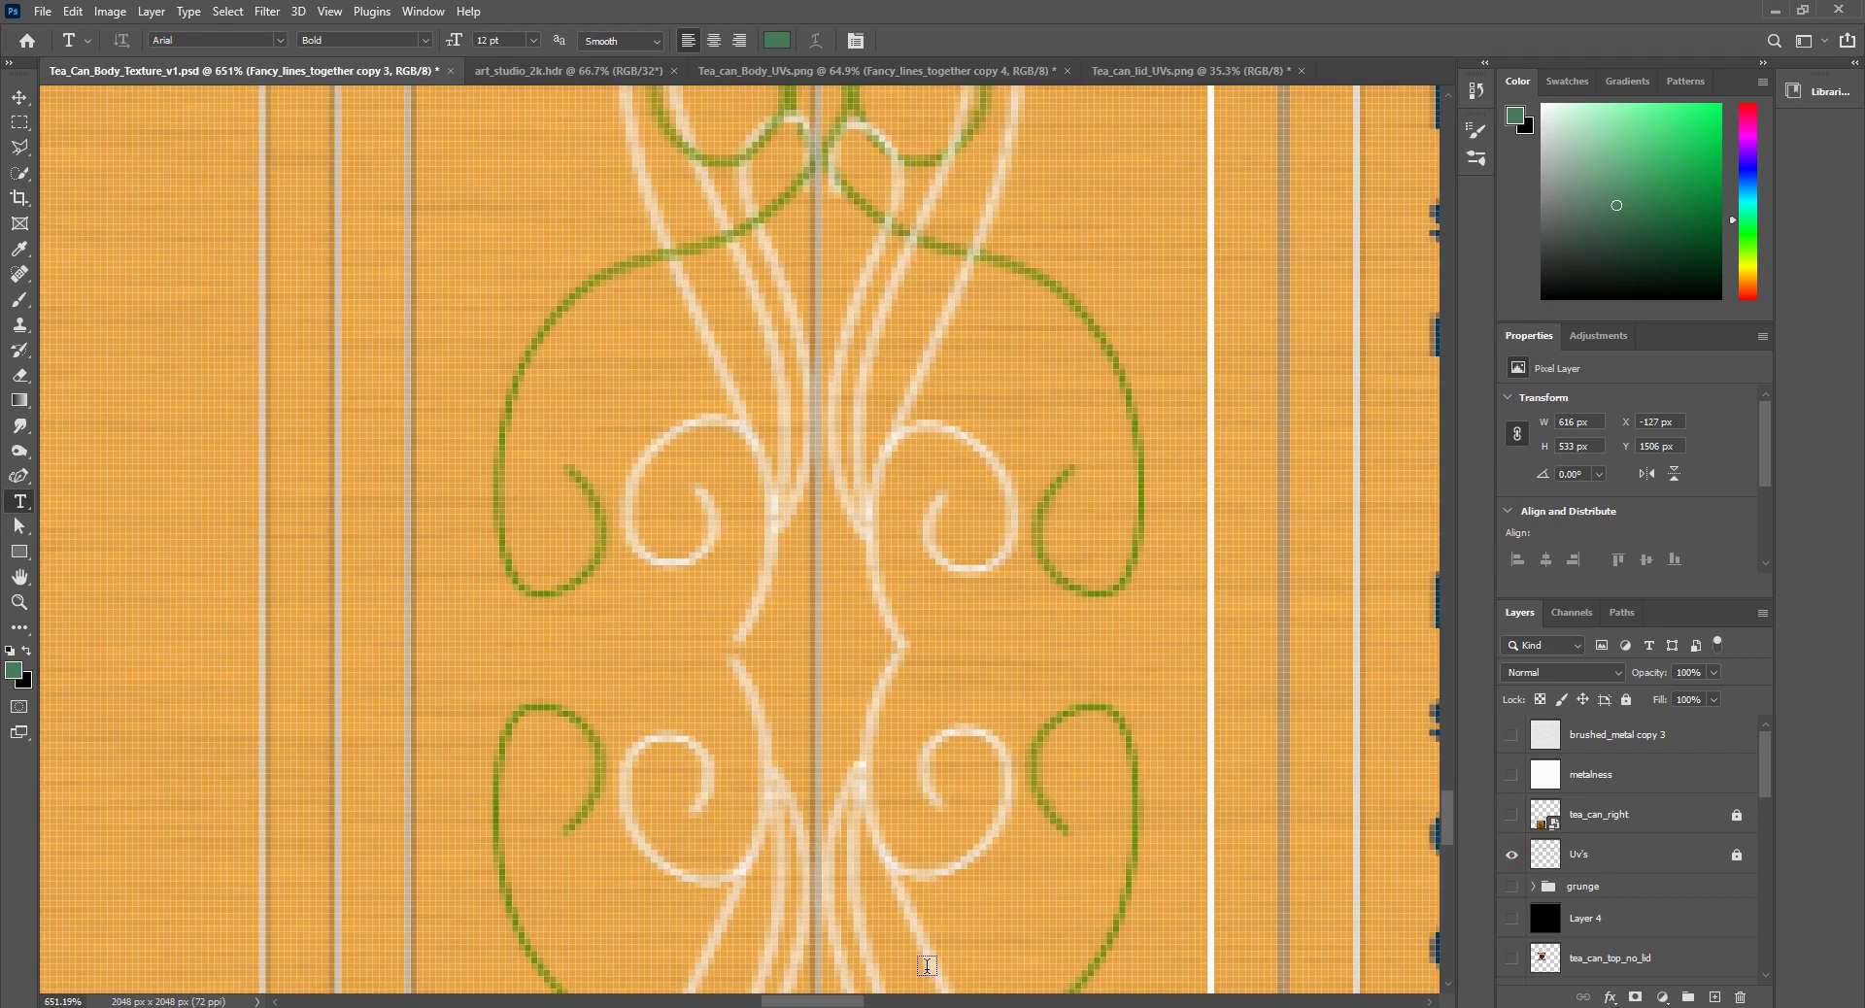
{"action": "left_click_drag", "start_coordinate": [861, 1000], "coordinate": [1117, 991]}
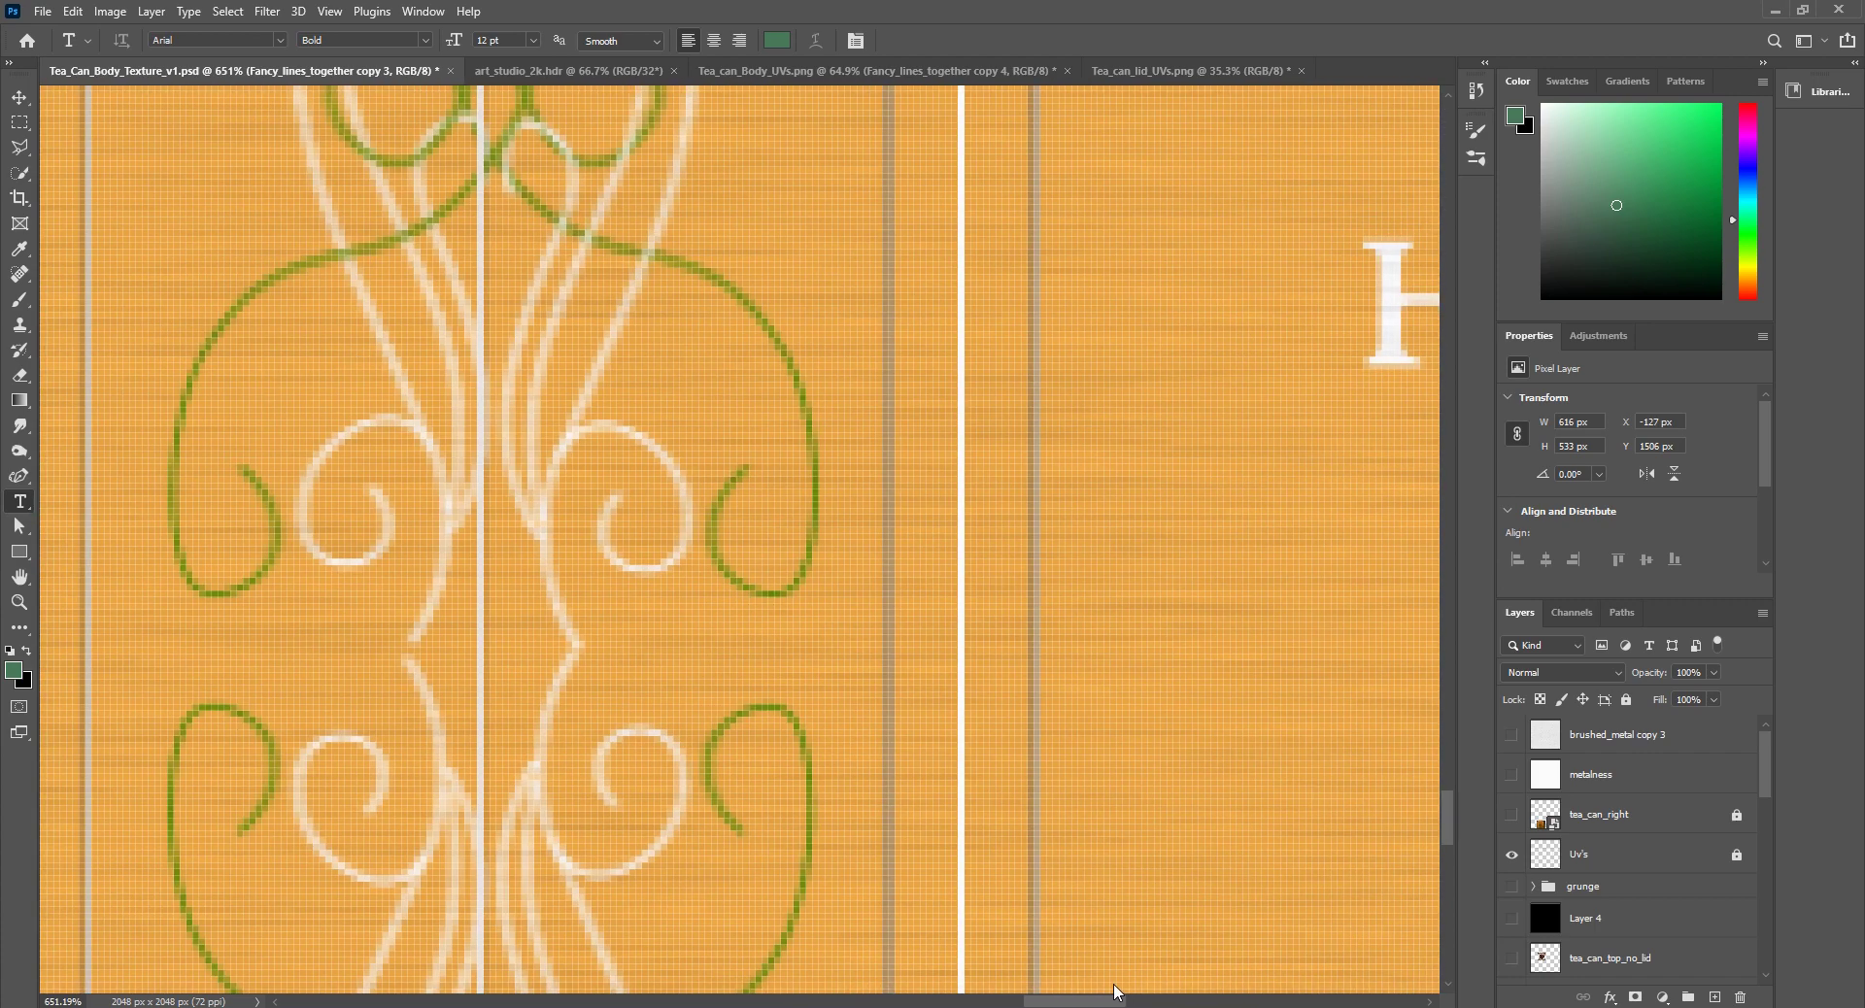
Step: Examine the label panels and scrollwork against the full UV layout and look through the layers down to the scalloping group
{"action": "scroll", "coordinate": [982, 757], "scroll_direction": "down", "scroll_amount": 5, "text": "alt"}
{"action": "scroll", "coordinate": [1013, 787], "scroll_direction": "down", "scroll_amount": 5, "text": "alt"}
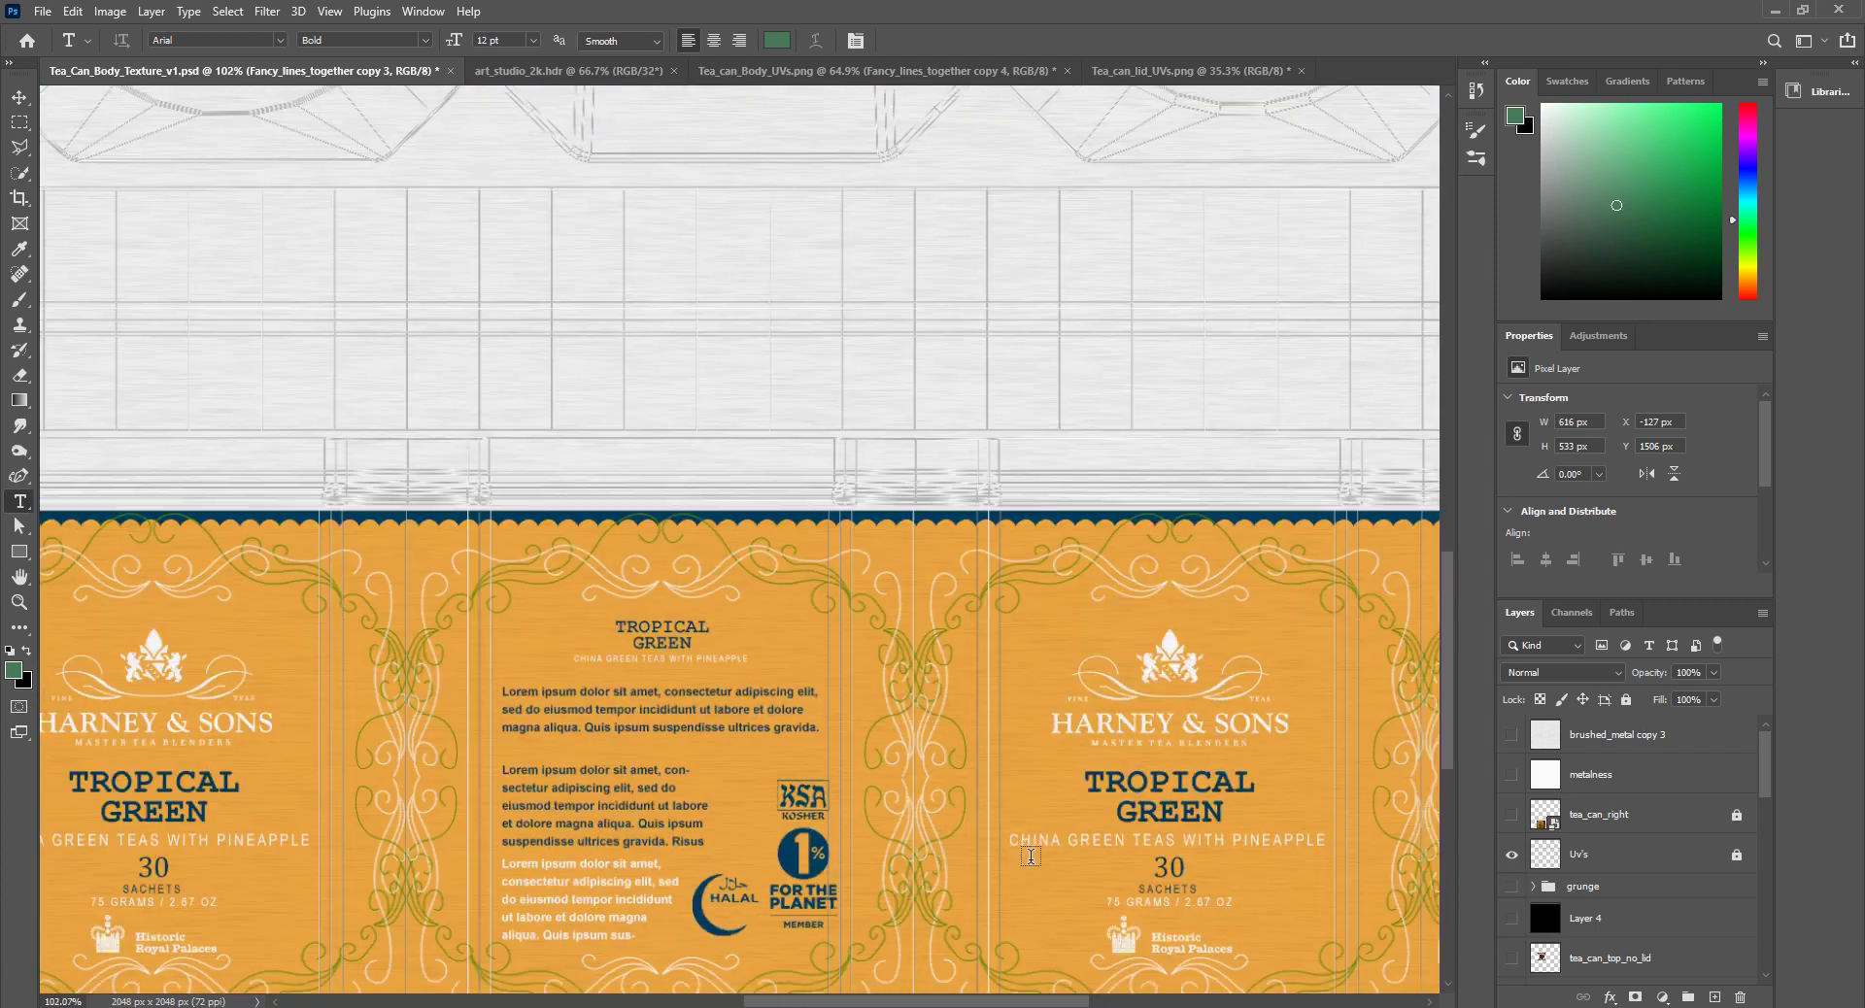
{"action": "scroll", "coordinate": [882, 763], "scroll_direction": "down", "scroll_amount": 2, "text": "alt"}
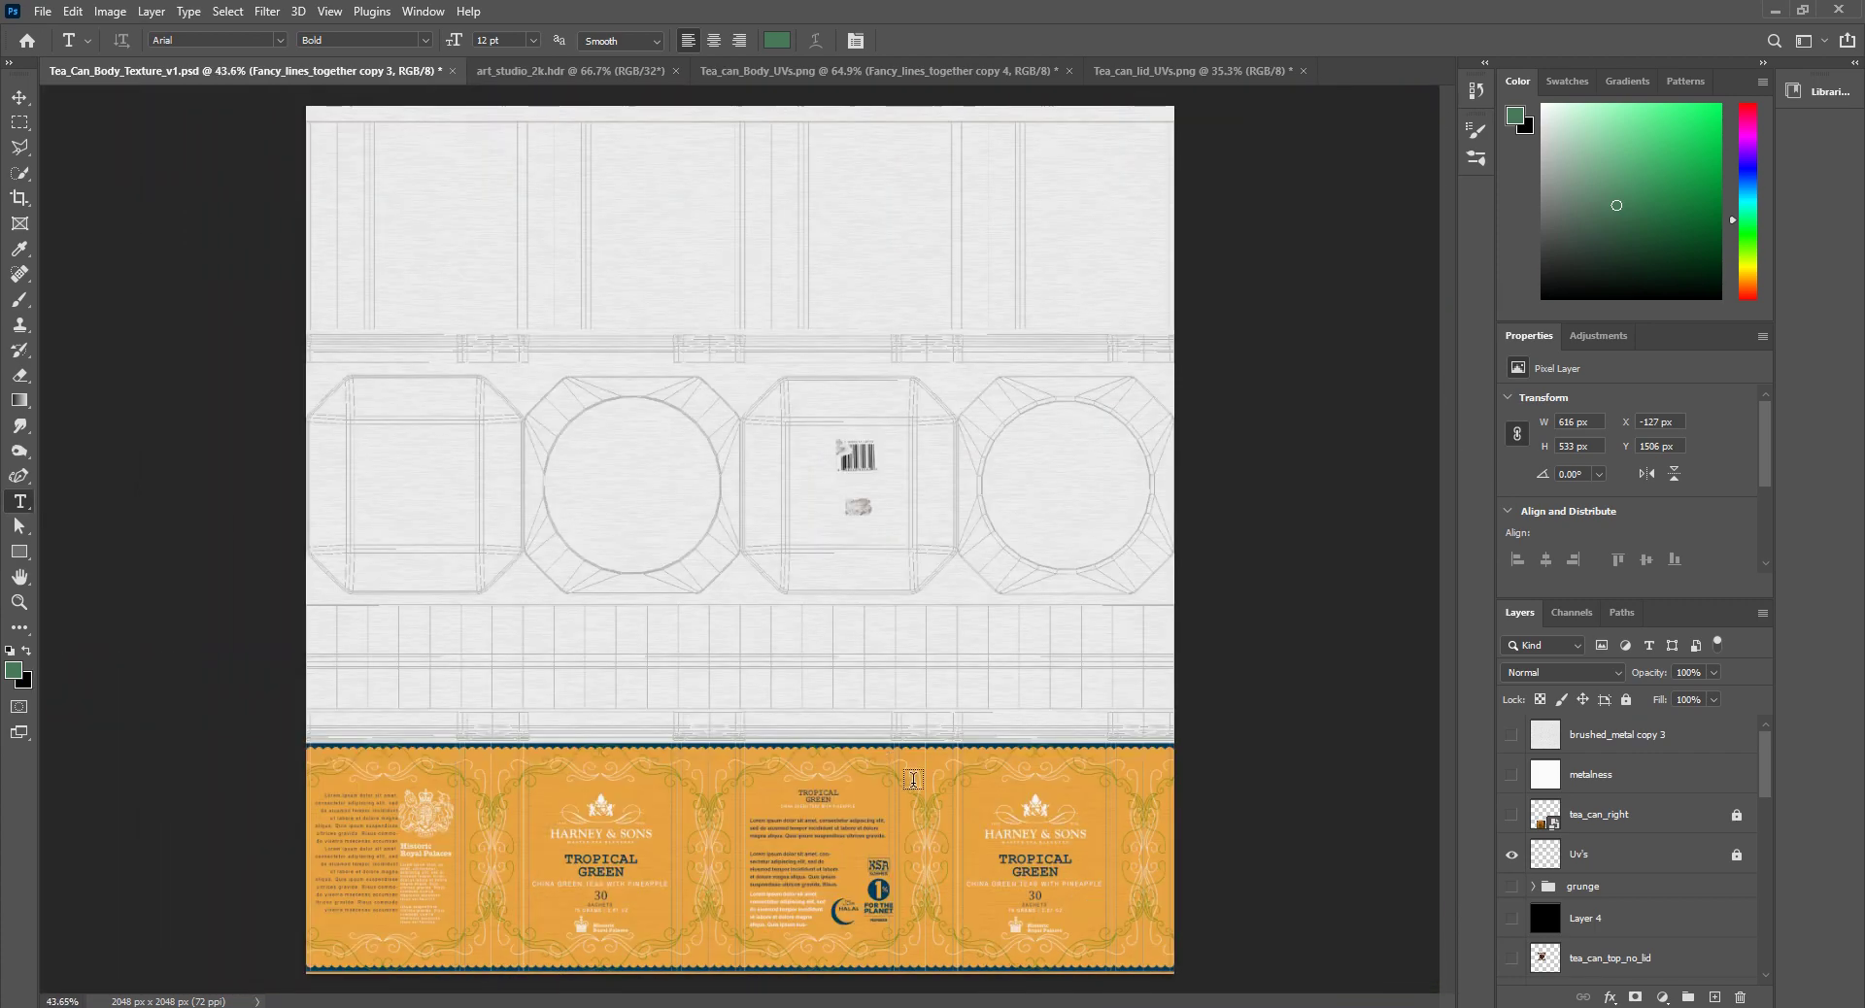
{"action": "scroll", "coordinate": [937, 753], "scroll_direction": "up", "scroll_amount": 2, "text": "alt"}
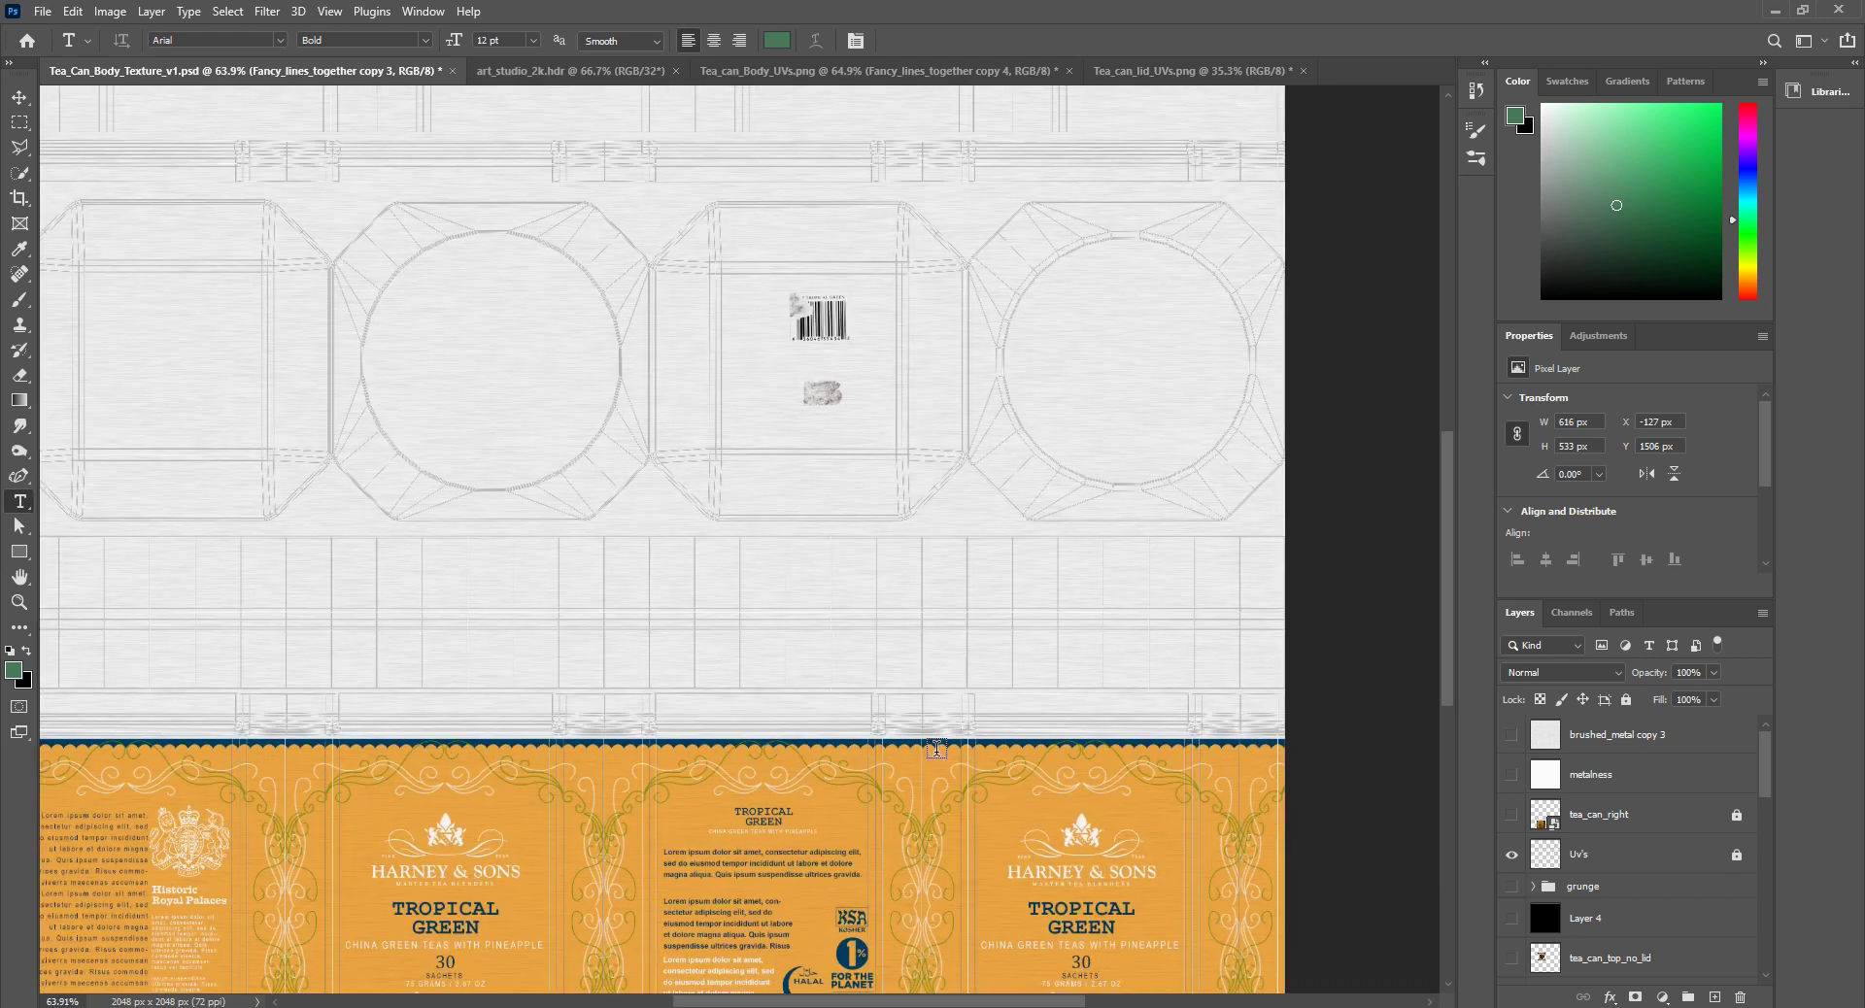
{"action": "scroll", "coordinate": [1453, 589], "scroll_direction": "down", "scroll_amount": 3}
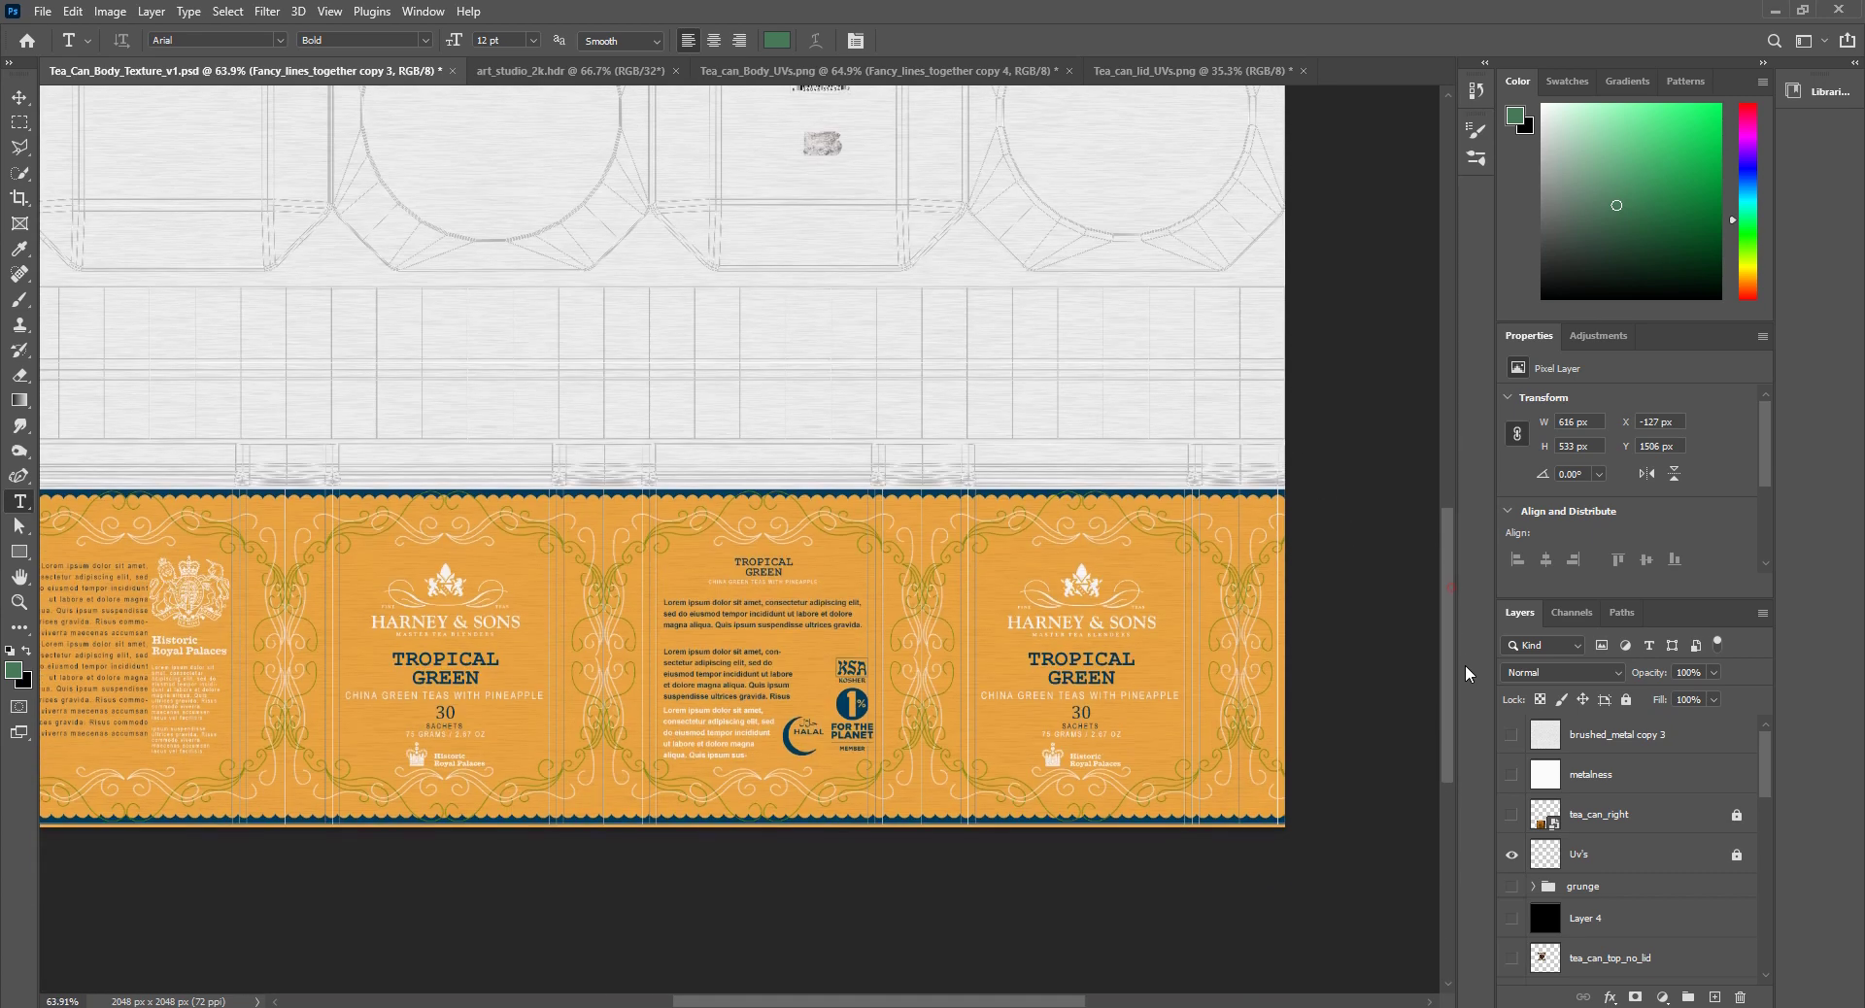
{"action": "scroll", "coordinate": [831, 717], "scroll_direction": "up", "scroll_amount": 1, "text": "alt"}
{"action": "scroll", "coordinate": [832, 717], "scroll_direction": "up", "scroll_amount": 1, "text": "alt"}
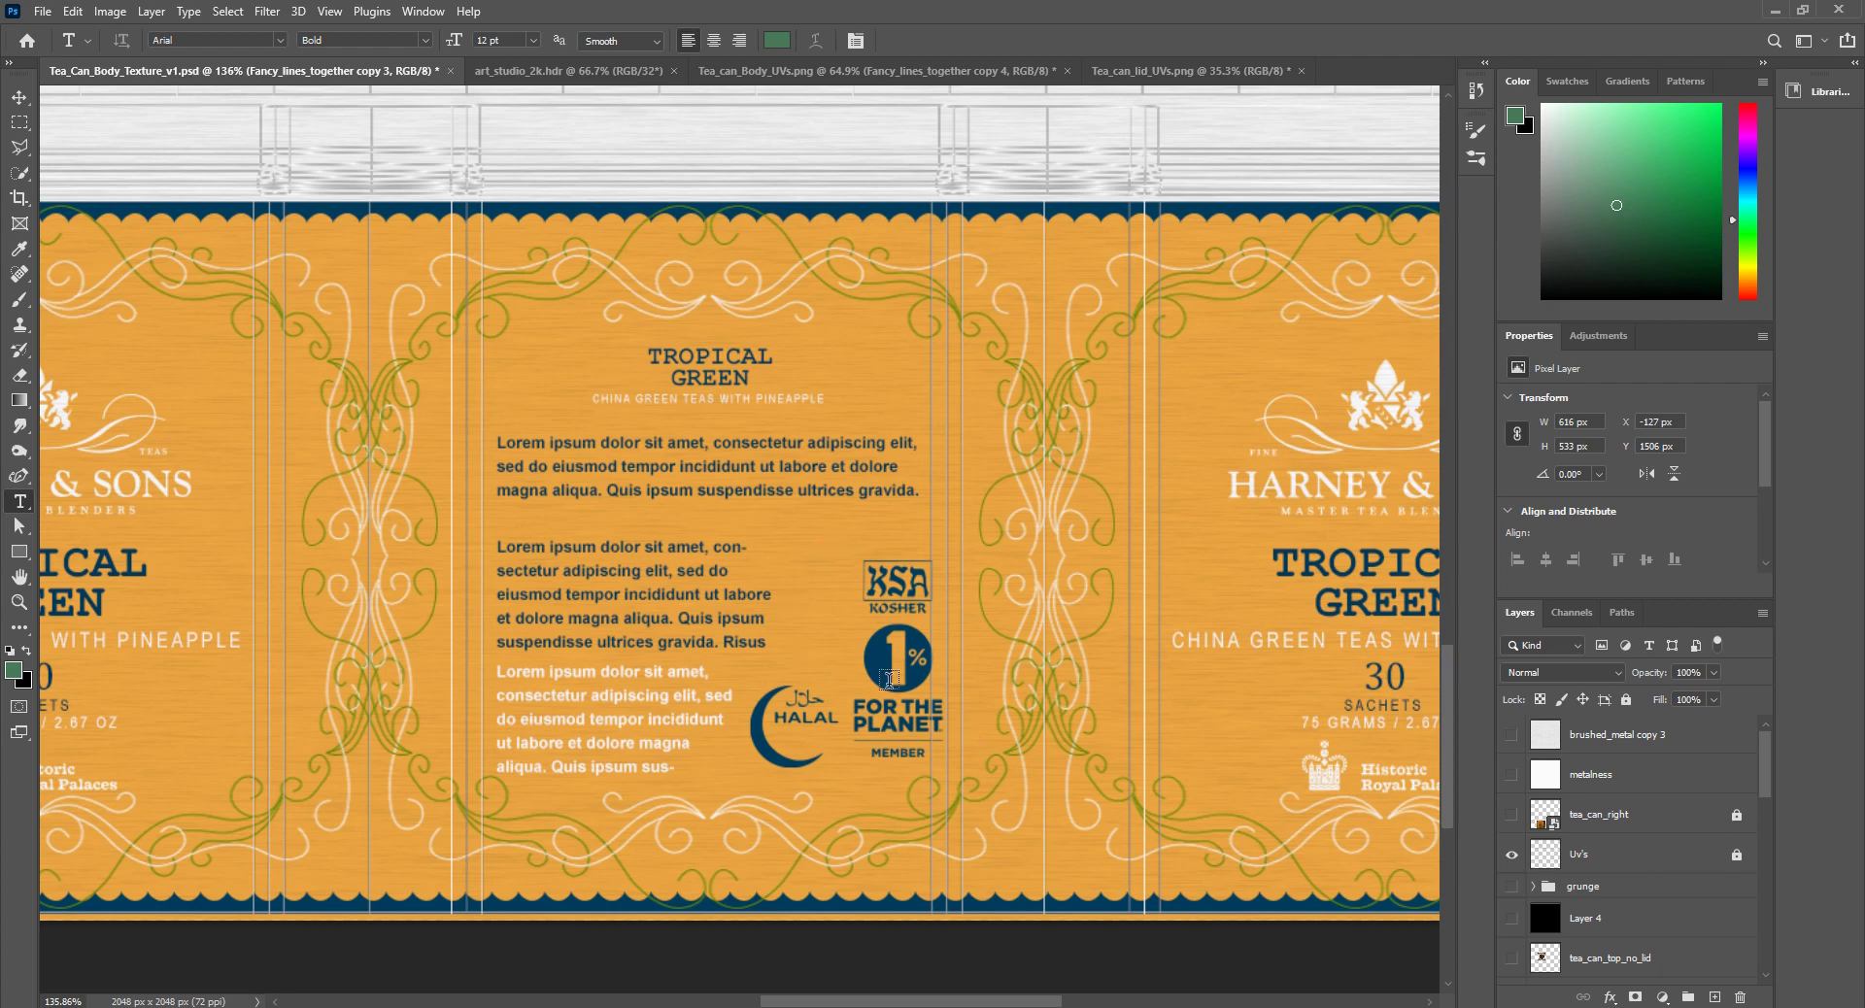
{"action": "scroll", "coordinate": [1636, 893], "scroll_direction": "down", "scroll_amount": 8}
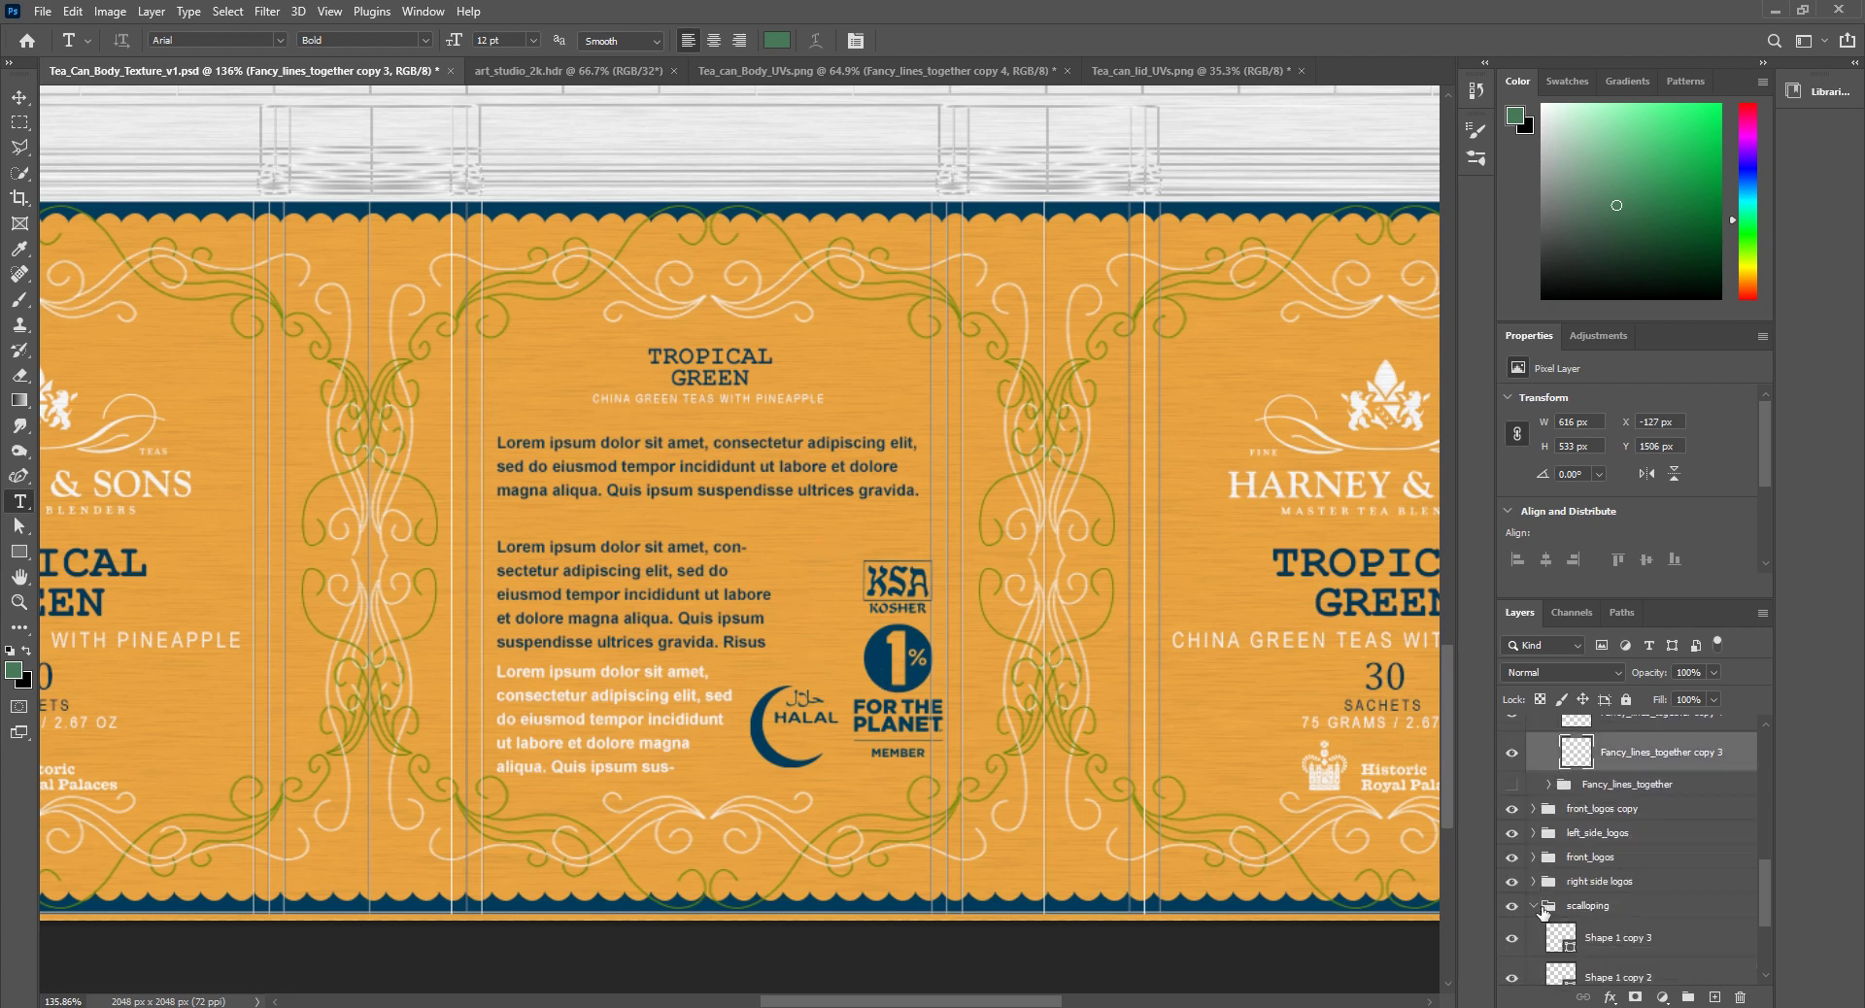
Step: Expand the front_logos group and toggle the HRP Logo layer's visibility to check which artwork it holds
{"action": "left_click", "coordinate": [1544, 906]}
{"action": "left_click", "coordinate": [1533, 857]}
{"action": "scroll", "coordinate": [1543, 861], "scroll_direction": "down", "scroll_amount": 3}
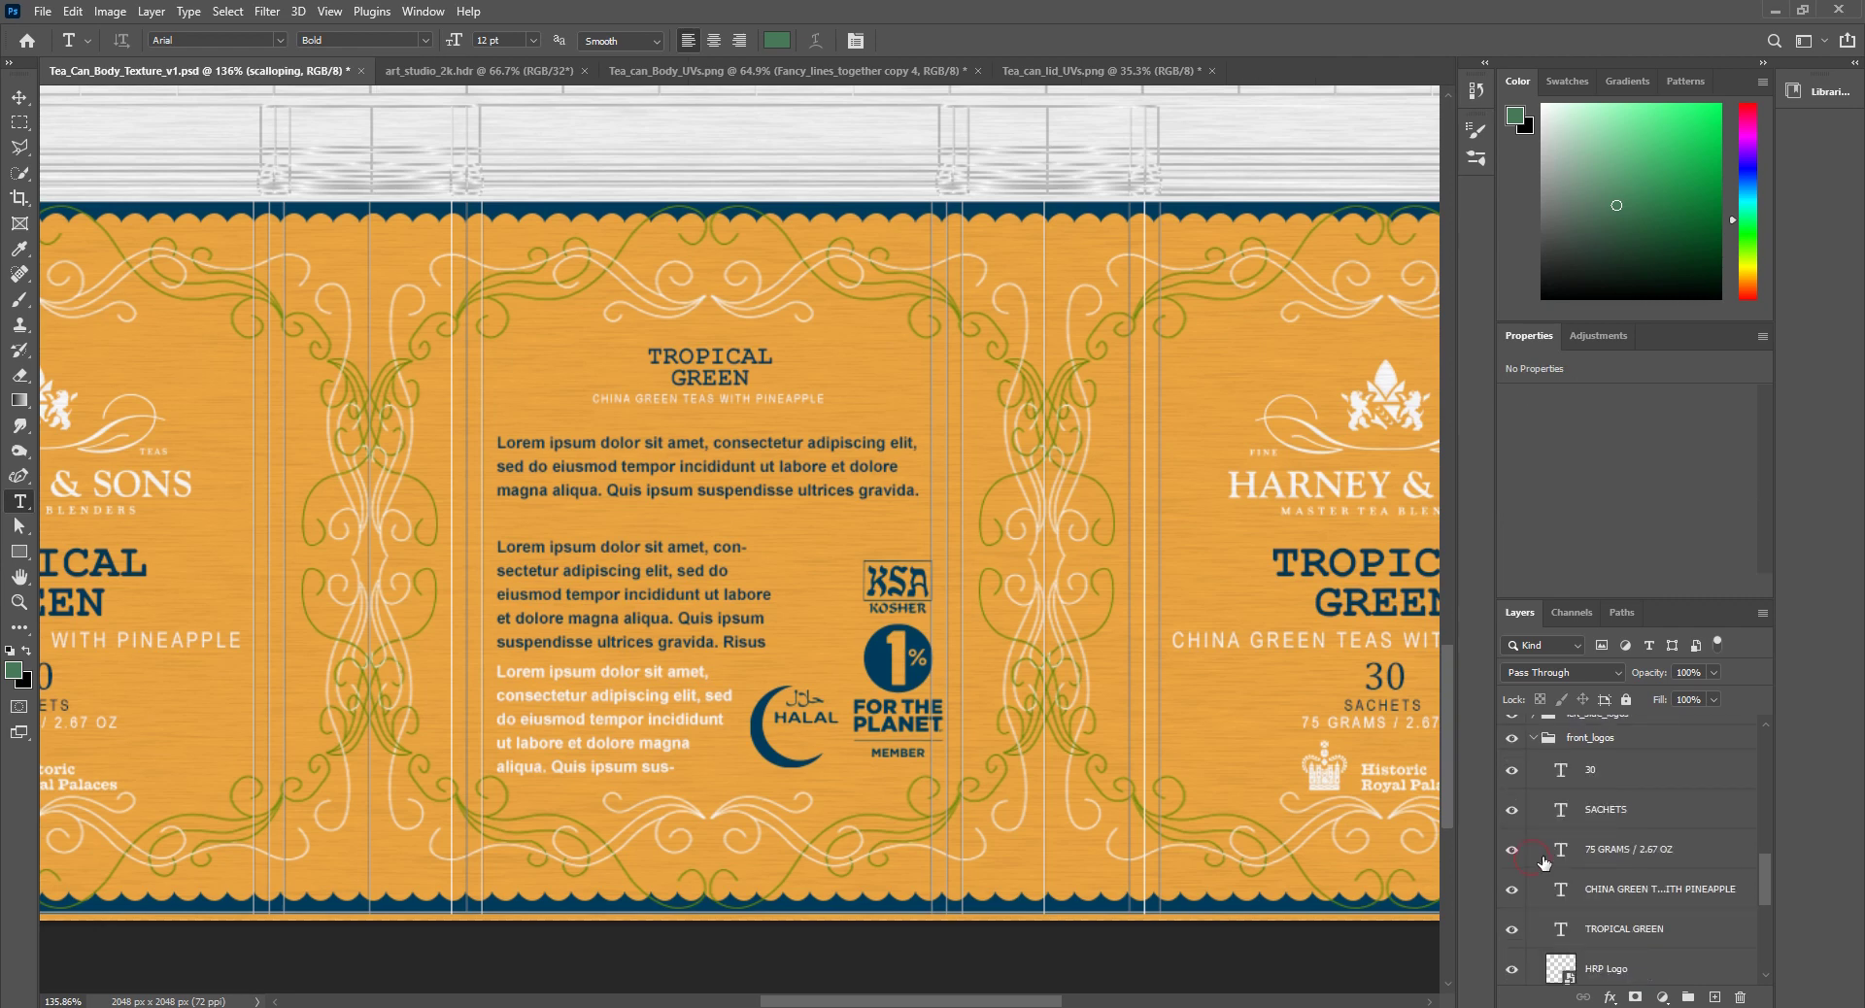
{"action": "scroll", "coordinate": [1544, 861], "scroll_direction": "down", "scroll_amount": 2}
{"action": "left_click", "coordinate": [1512, 851]}
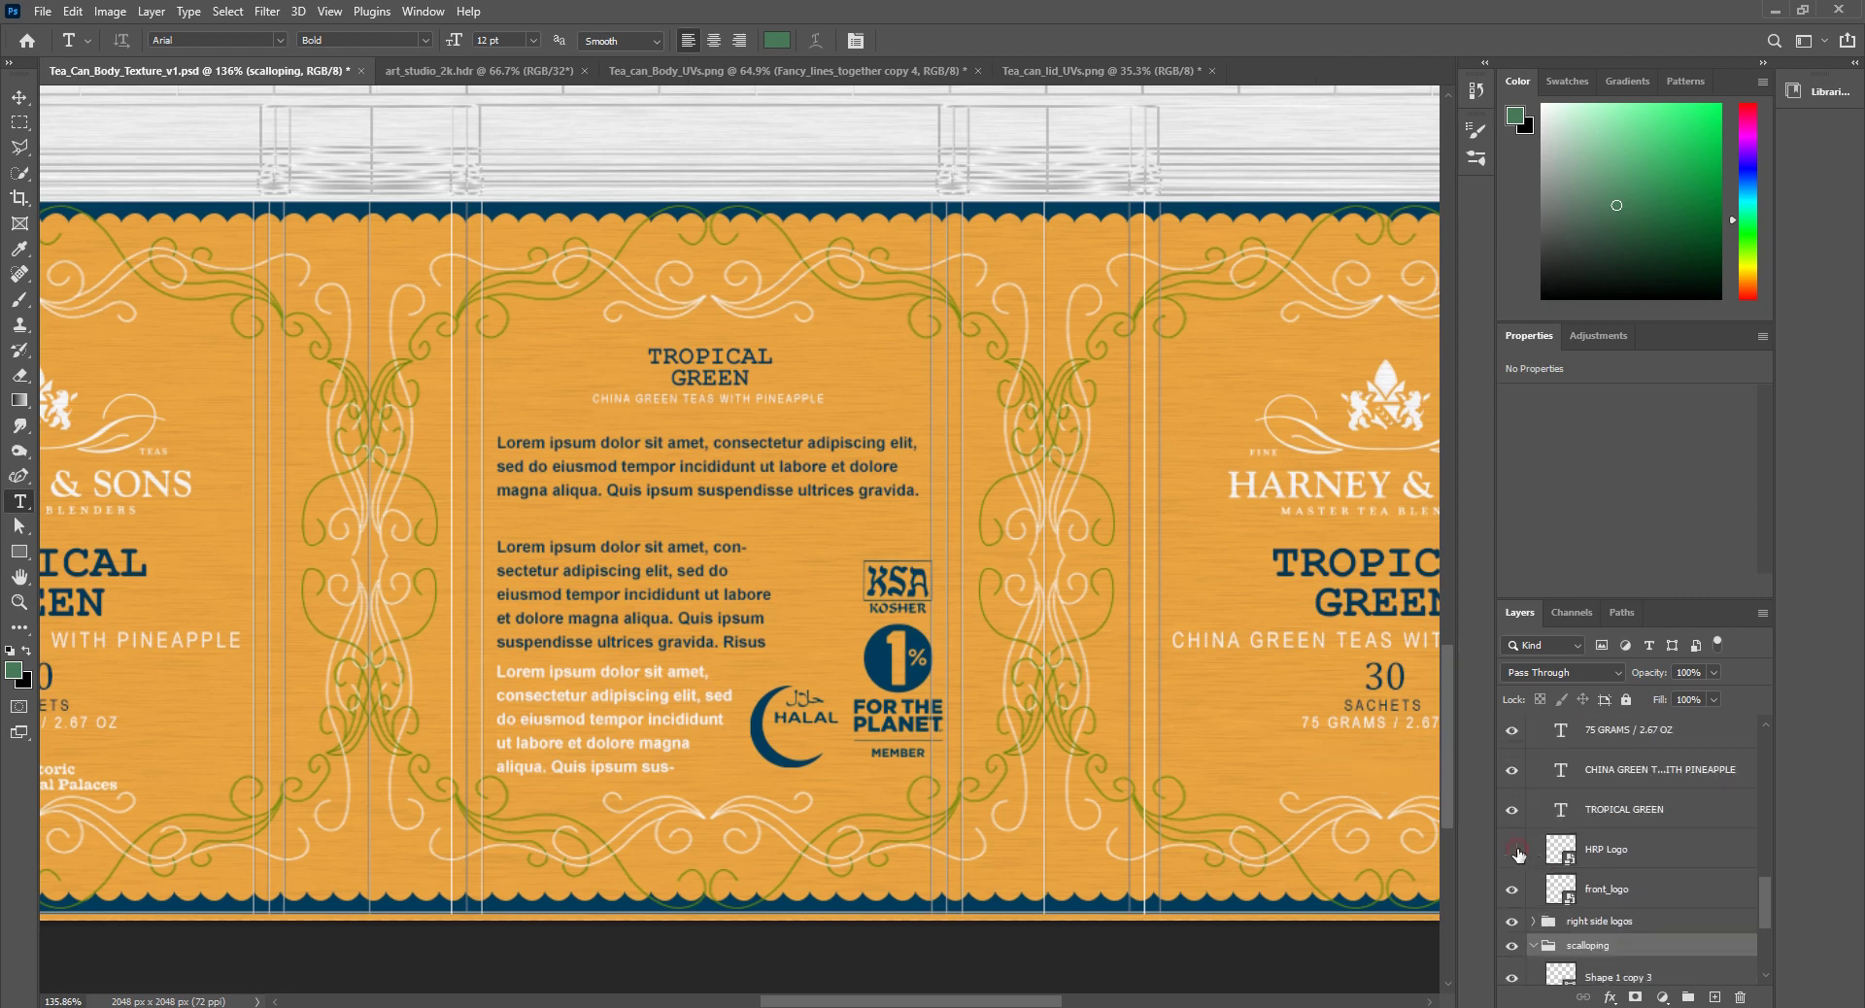
{"action": "left_click", "coordinate": [1512, 851]}
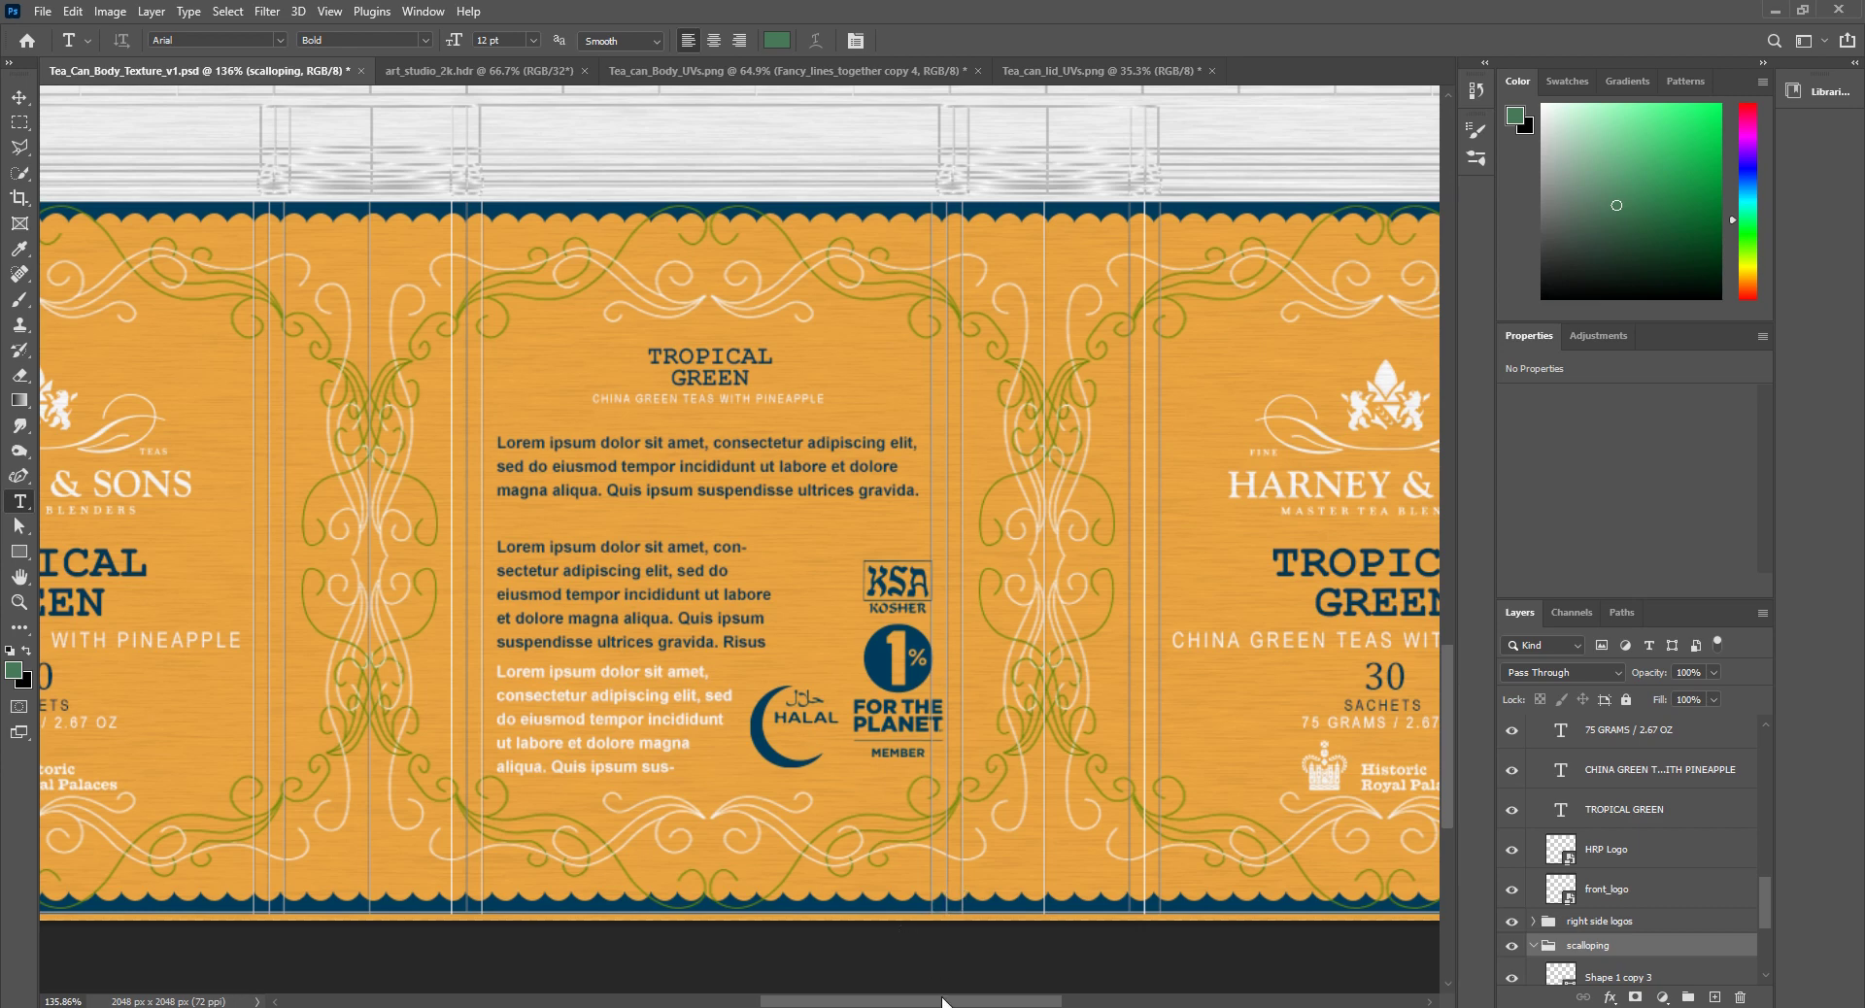
Step: Examine the text, logos and scrollwork on each label panel across the band, from the Historic Palaces panel to the last front panel
{"action": "left_click_drag", "start_coordinate": [941, 1001], "coordinate": [1048, 1003]}
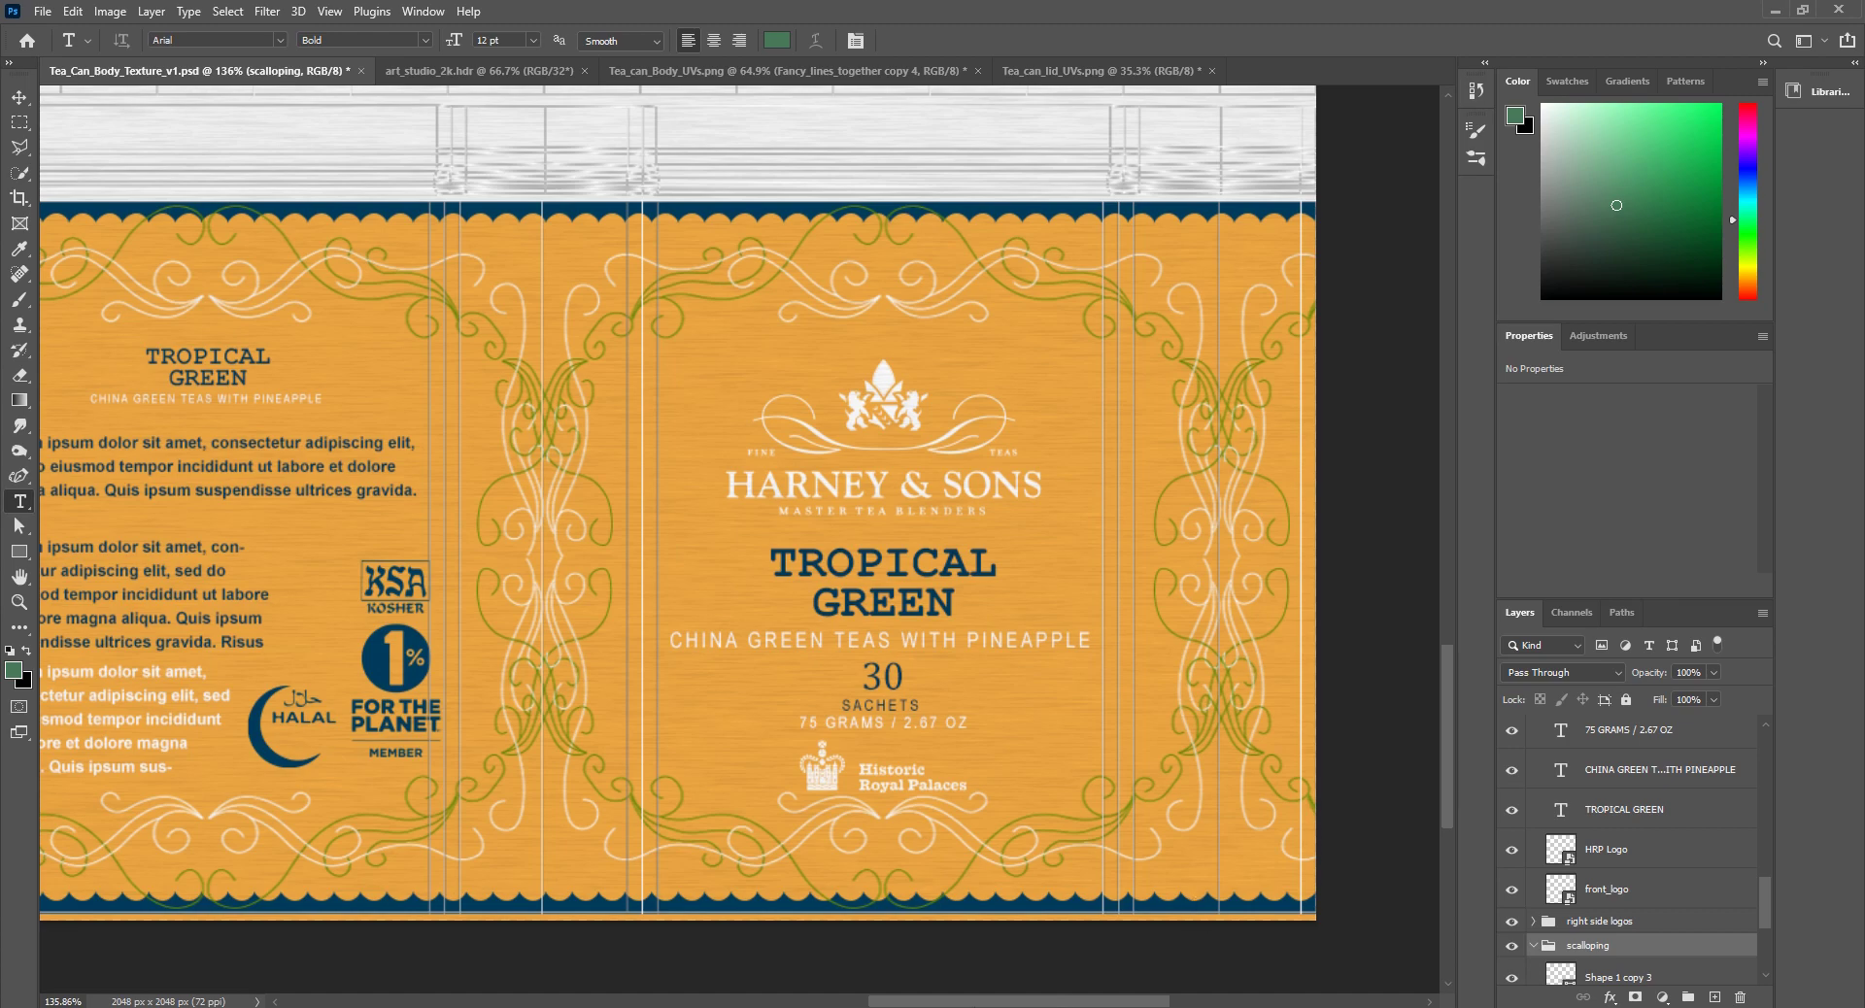
{"action": "scroll", "coordinate": [742, 950], "scroll_direction": "right", "scroll_amount": 3}
{"action": "scroll", "coordinate": [533, 906], "scroll_direction": "left", "scroll_amount": 9}
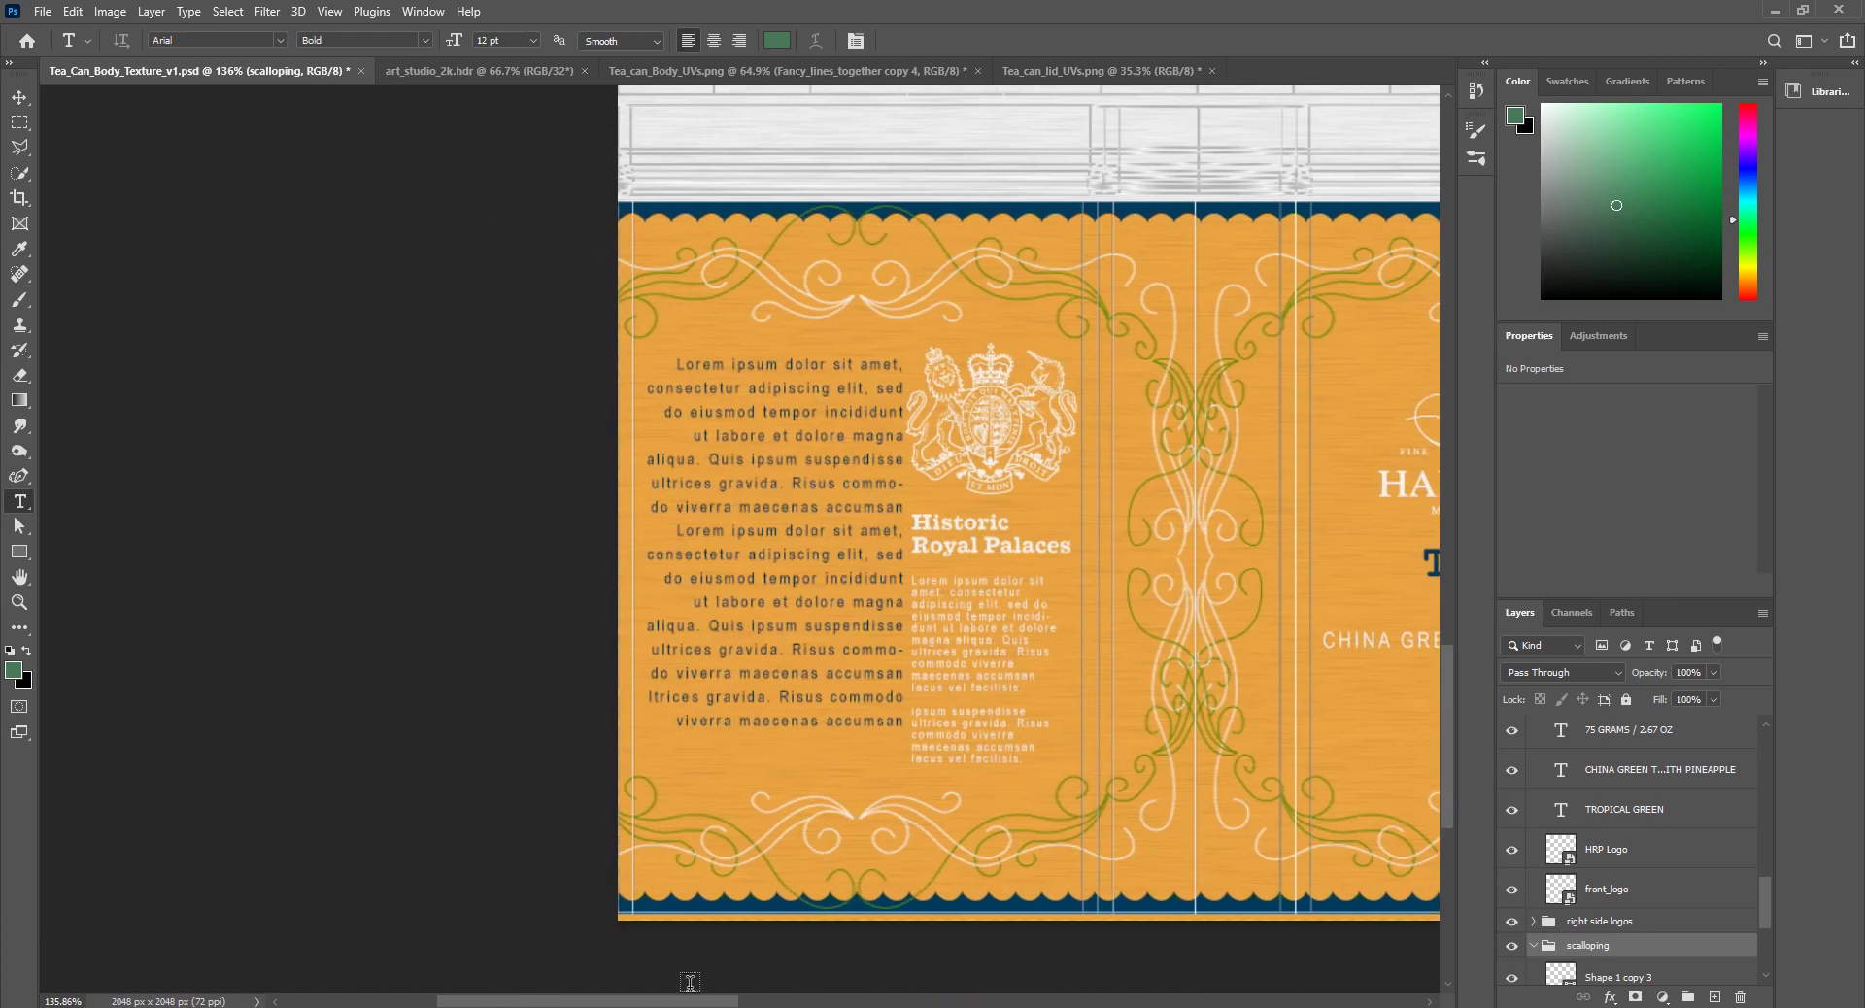
{"action": "scroll", "coordinate": [689, 983], "scroll_direction": "down", "scroll_amount": 3, "text": "alt"}
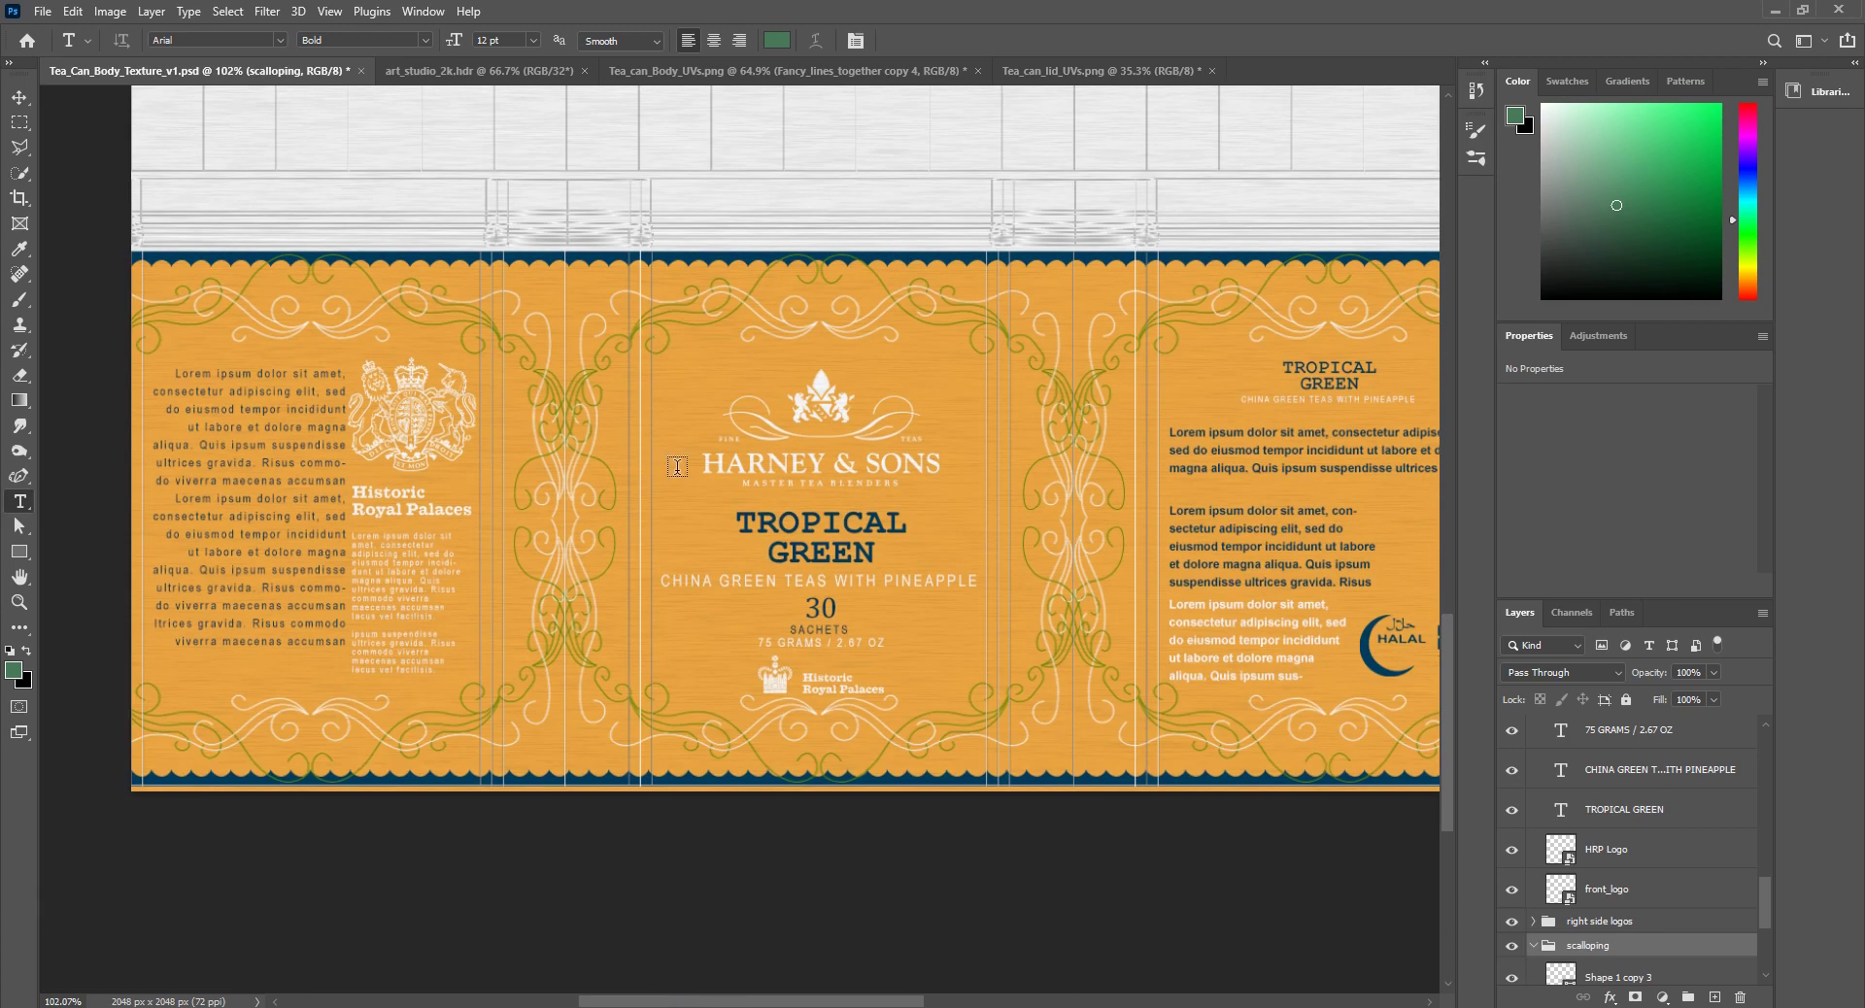
{"action": "scroll", "coordinate": [832, 554], "scroll_direction": "up", "scroll_amount": 2, "text": "alt"}
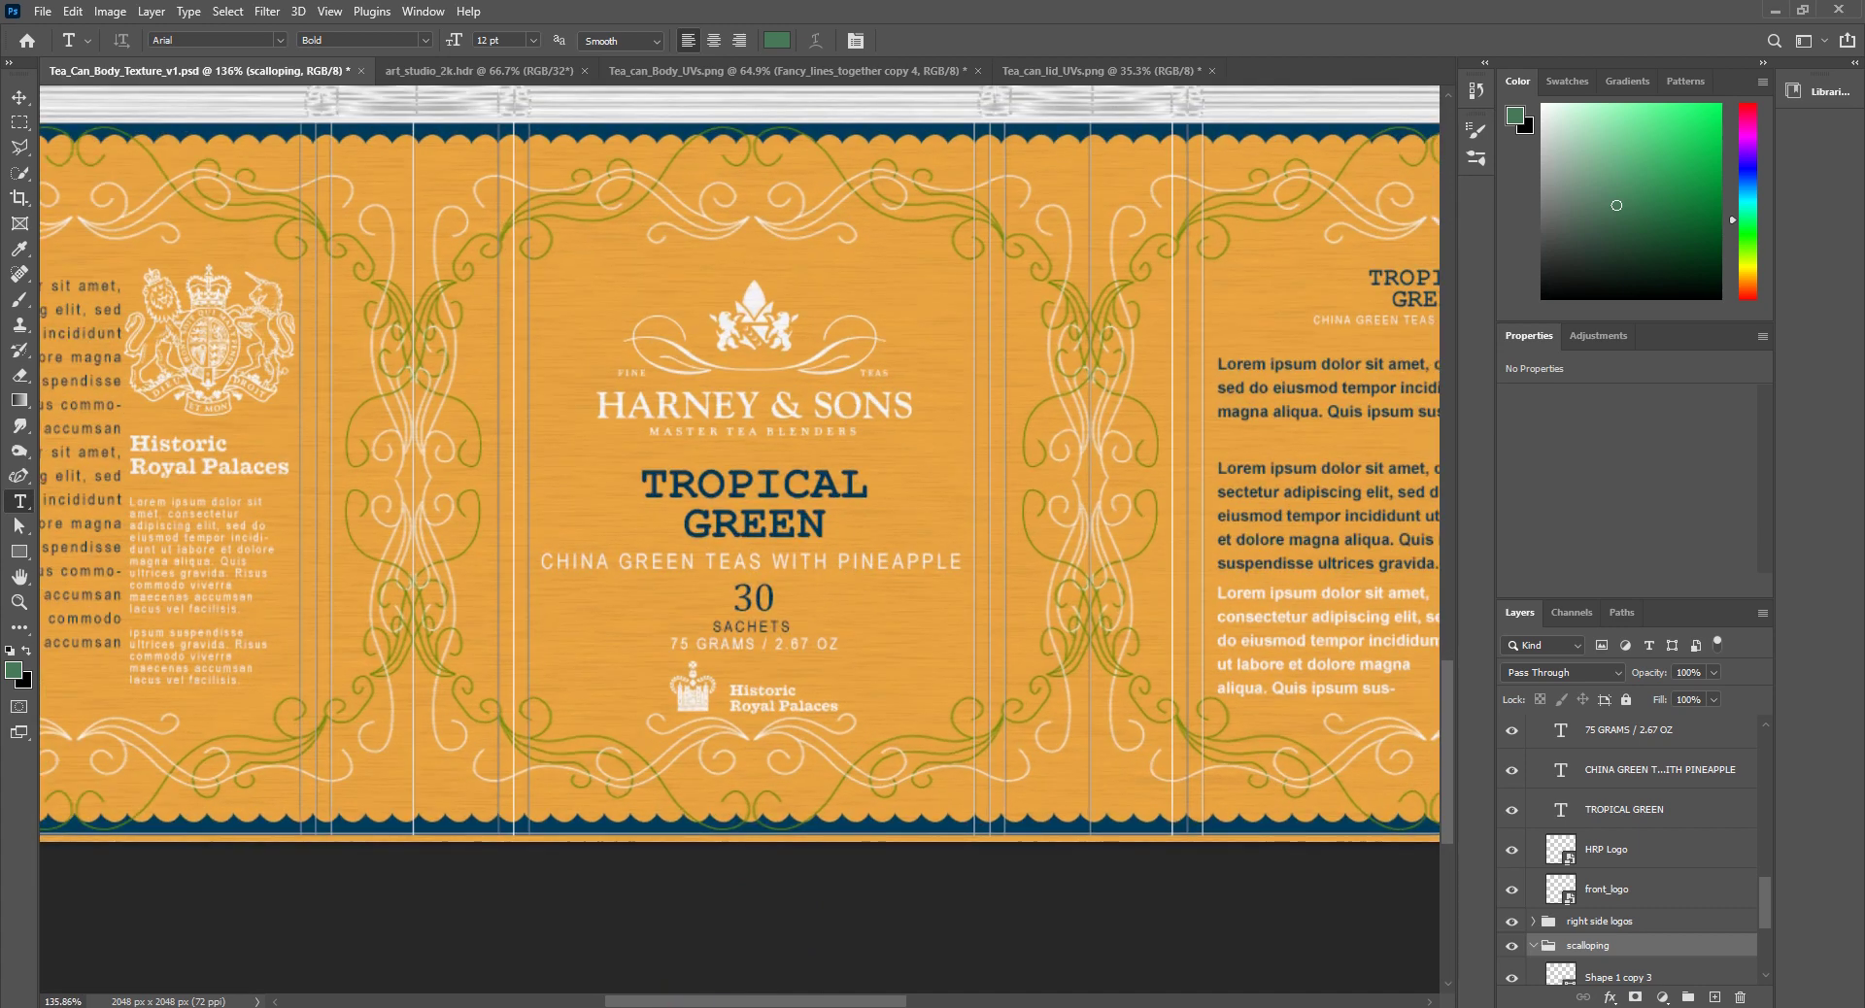
{"action": "left_click_drag", "start_coordinate": [727, 1002], "coordinate": [774, 1000]}
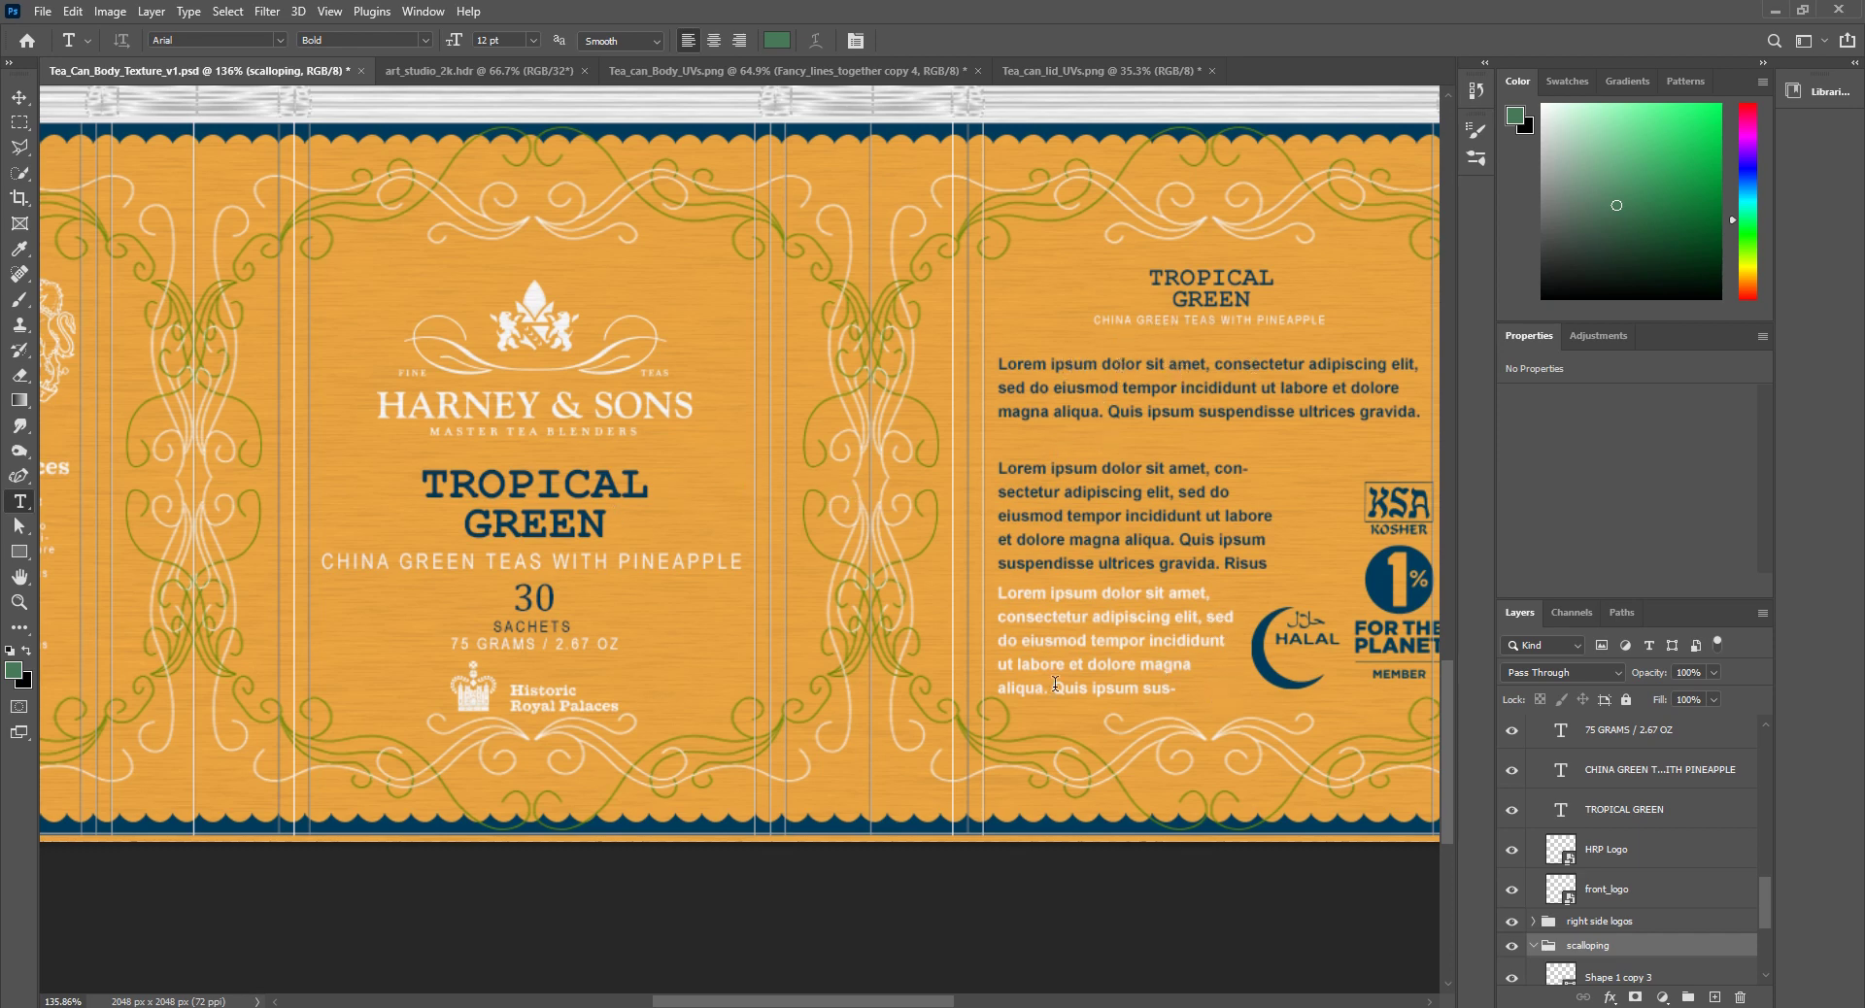
{"action": "left_click_drag", "start_coordinate": [895, 1004], "coordinate": [745, 1002]}
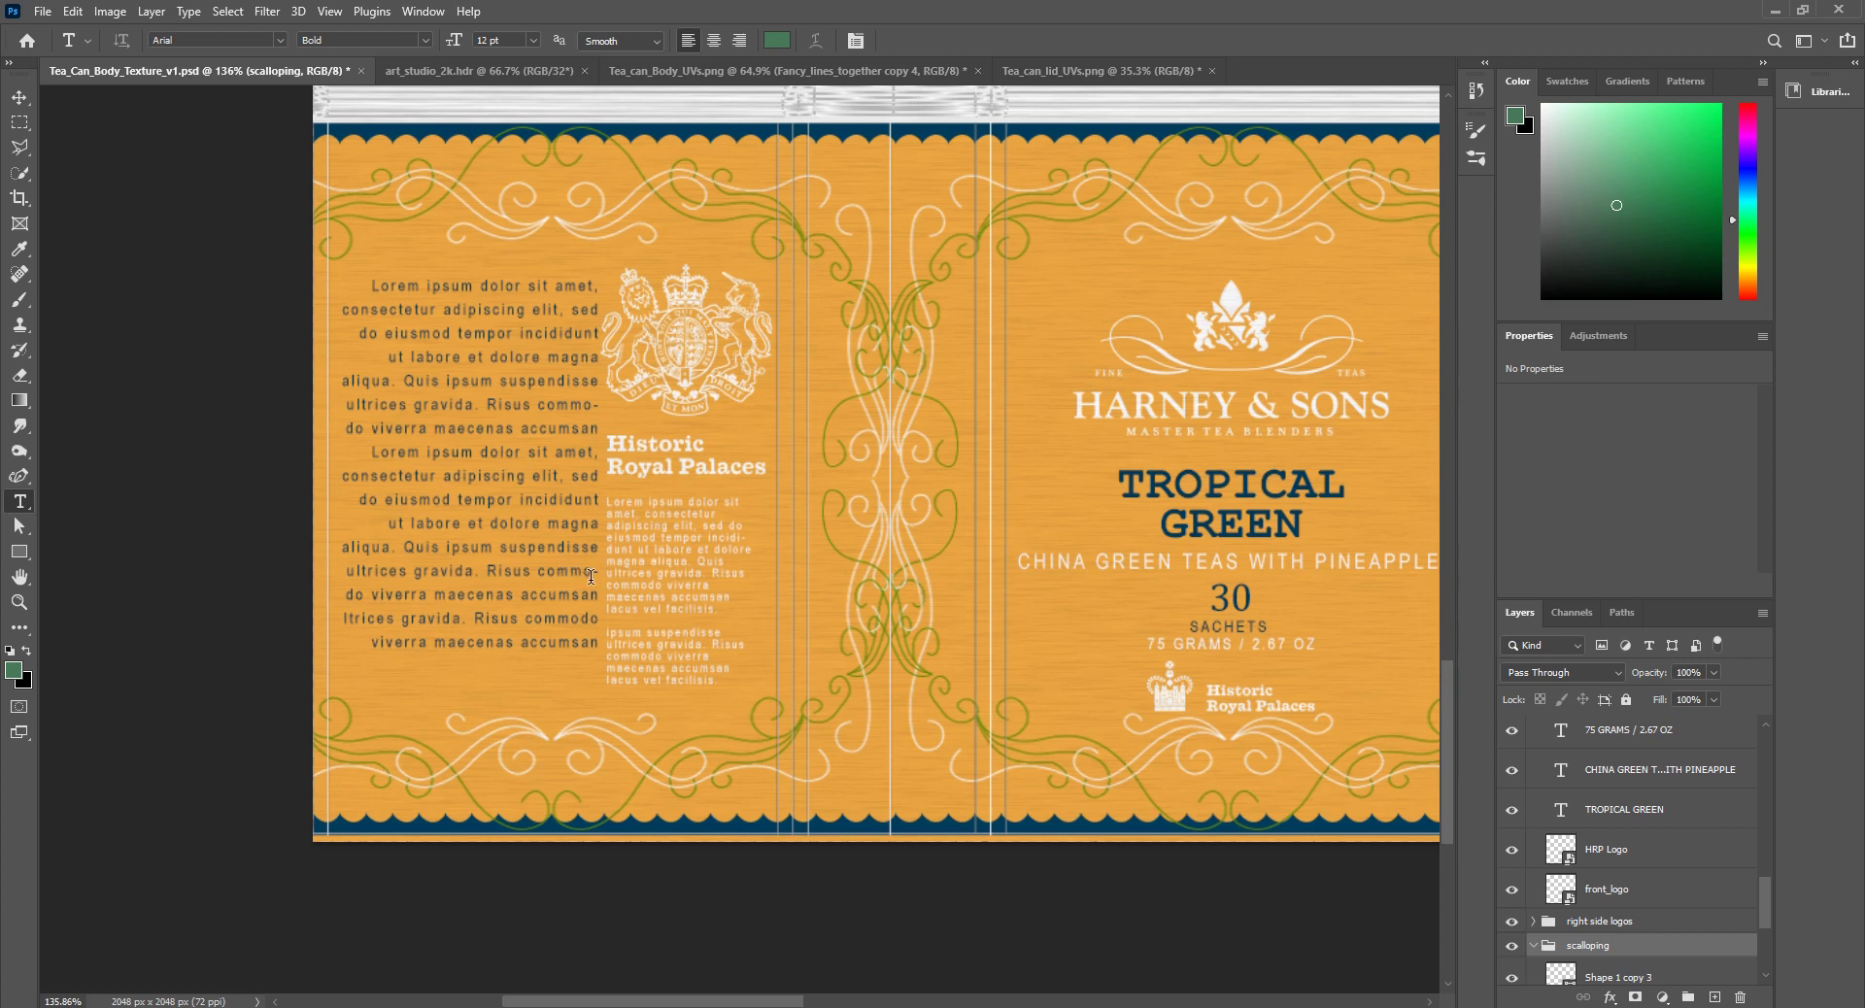
{"action": "left_click_drag", "start_coordinate": [714, 1003], "coordinate": [835, 1002]}
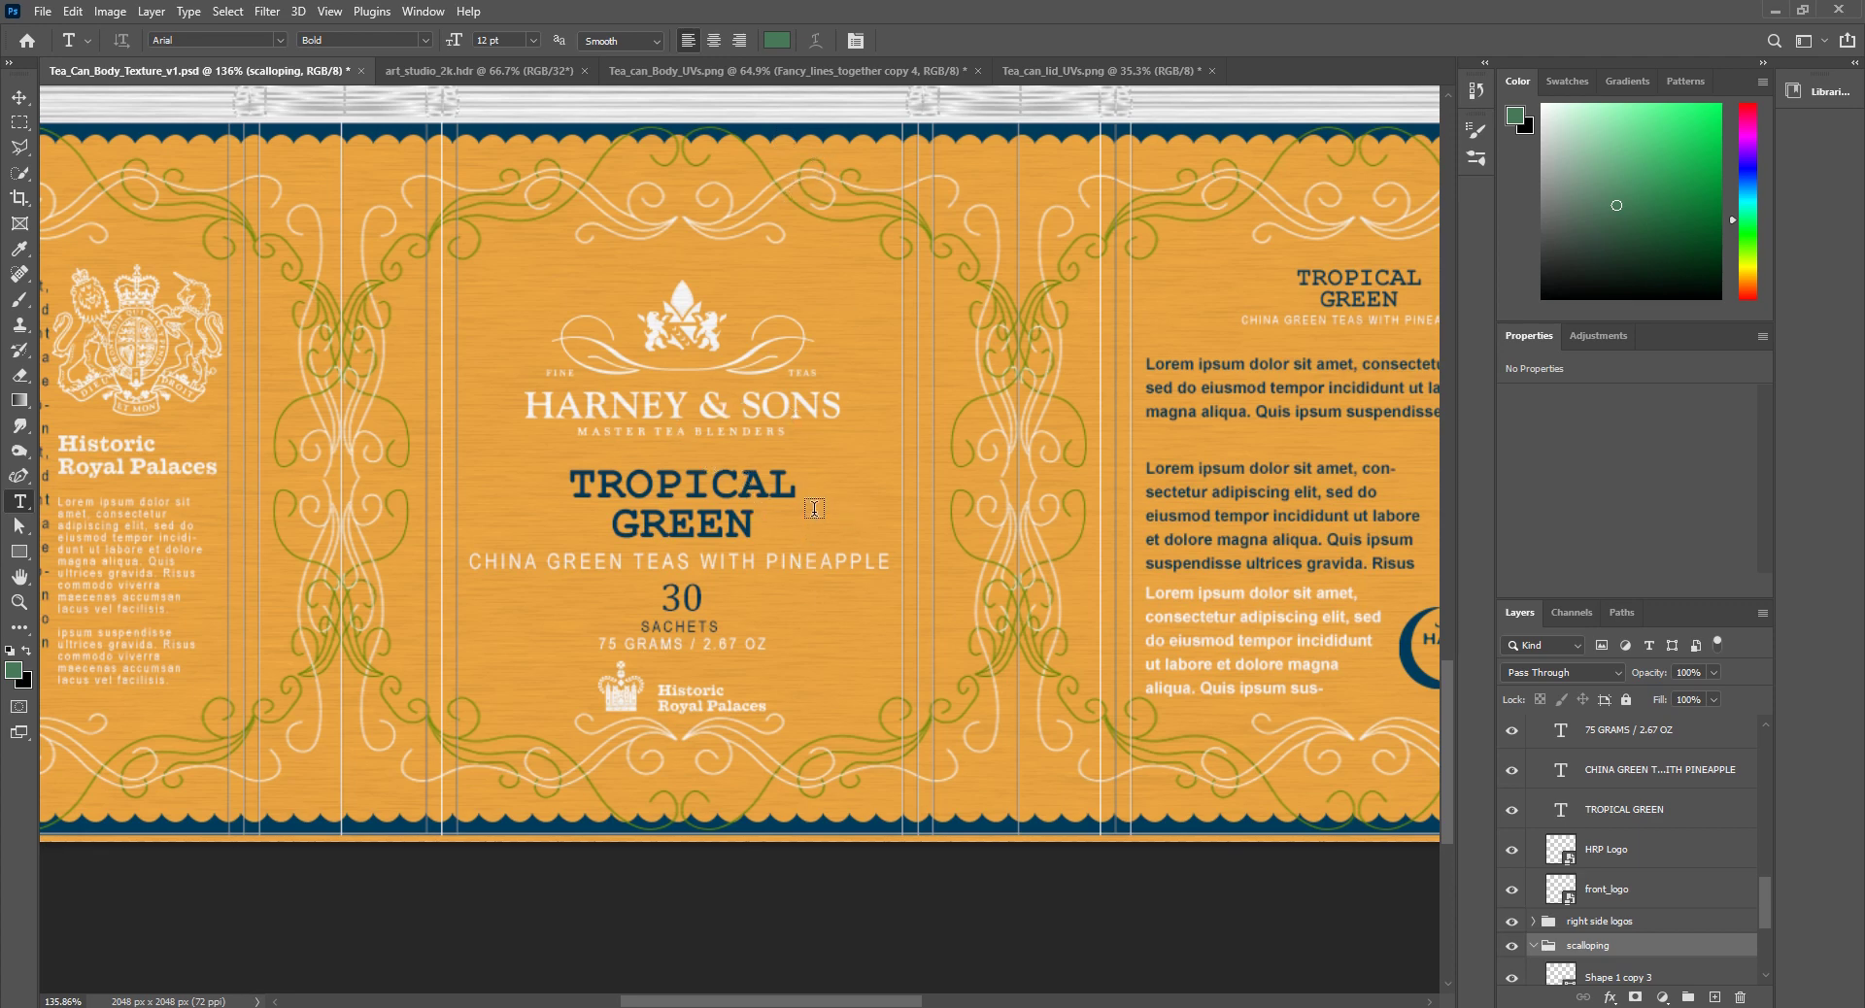
Step: Check the type settings of the "30" sachet count on the front label, then leave text editing with no layer selected
{"action": "left_click", "coordinate": [684, 599]}
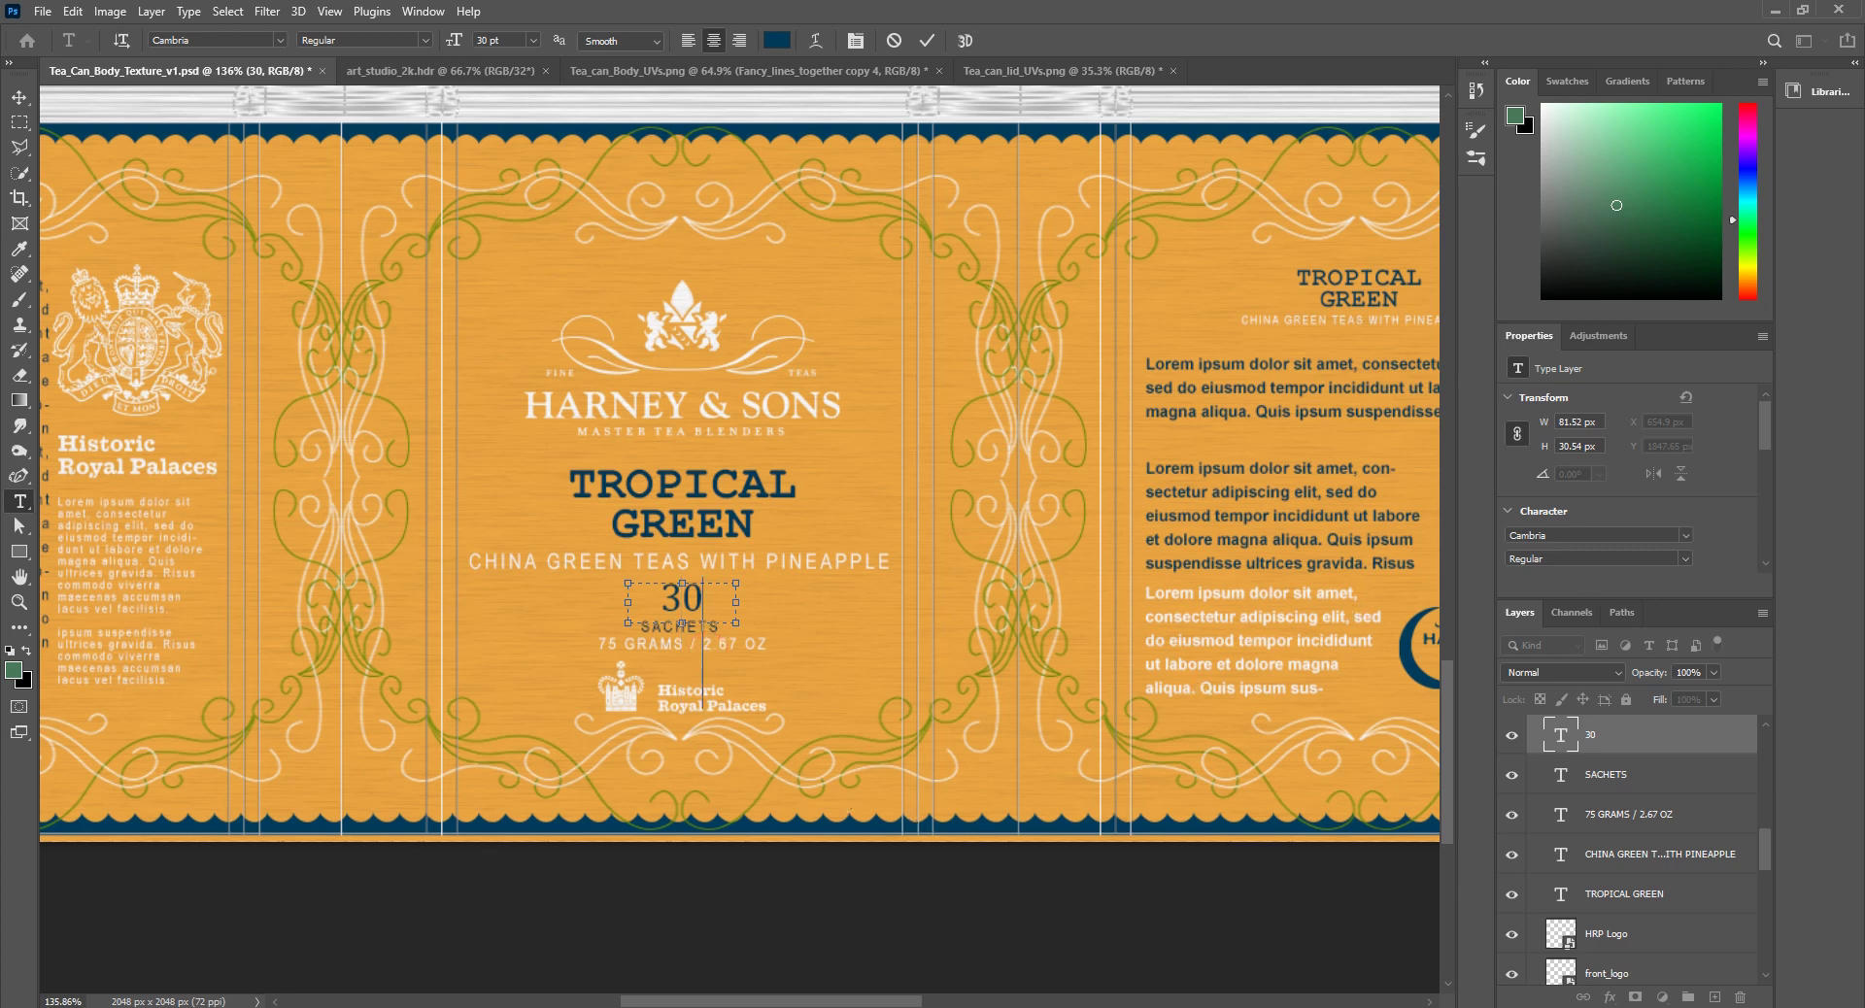
{"action": "left_click", "coordinate": [20, 95]}
{"action": "left_click", "coordinate": [894, 471]}
{"action": "scroll", "coordinate": [892, 476], "scroll_direction": "down", "scroll_amount": 2}
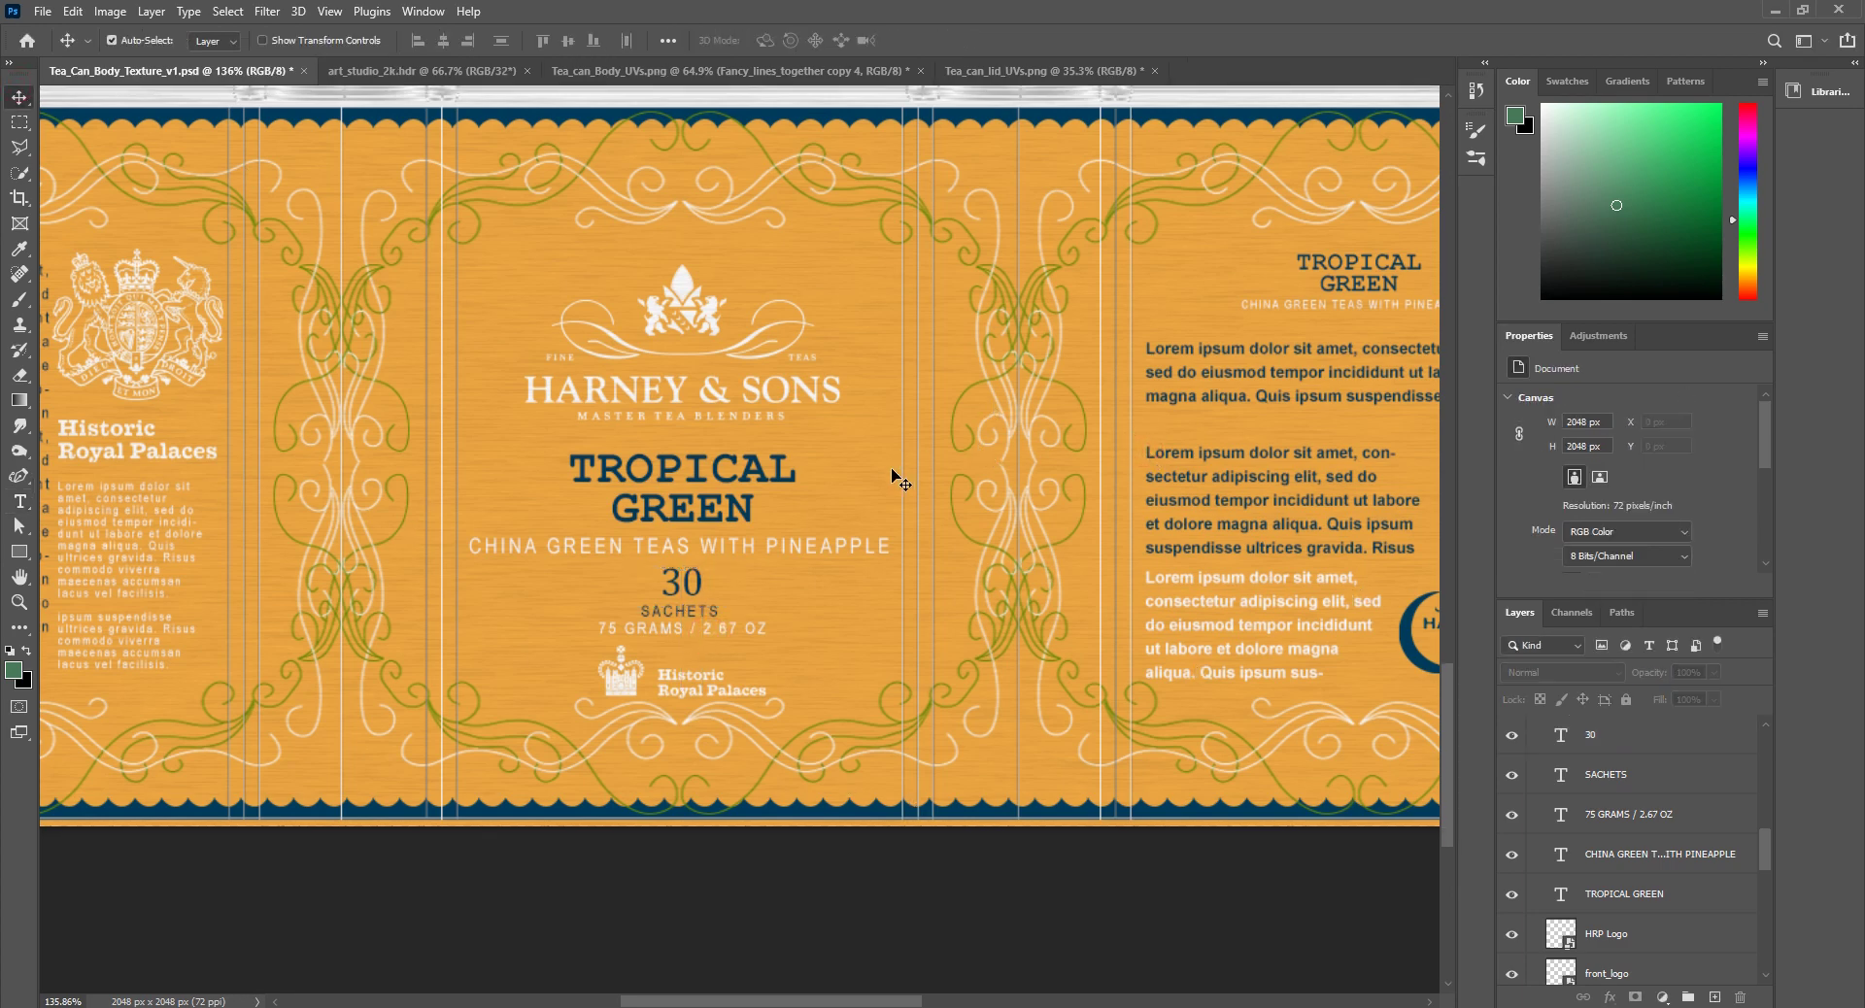
{"action": "key", "text": "super"}
{"action": "key", "text": "super"}
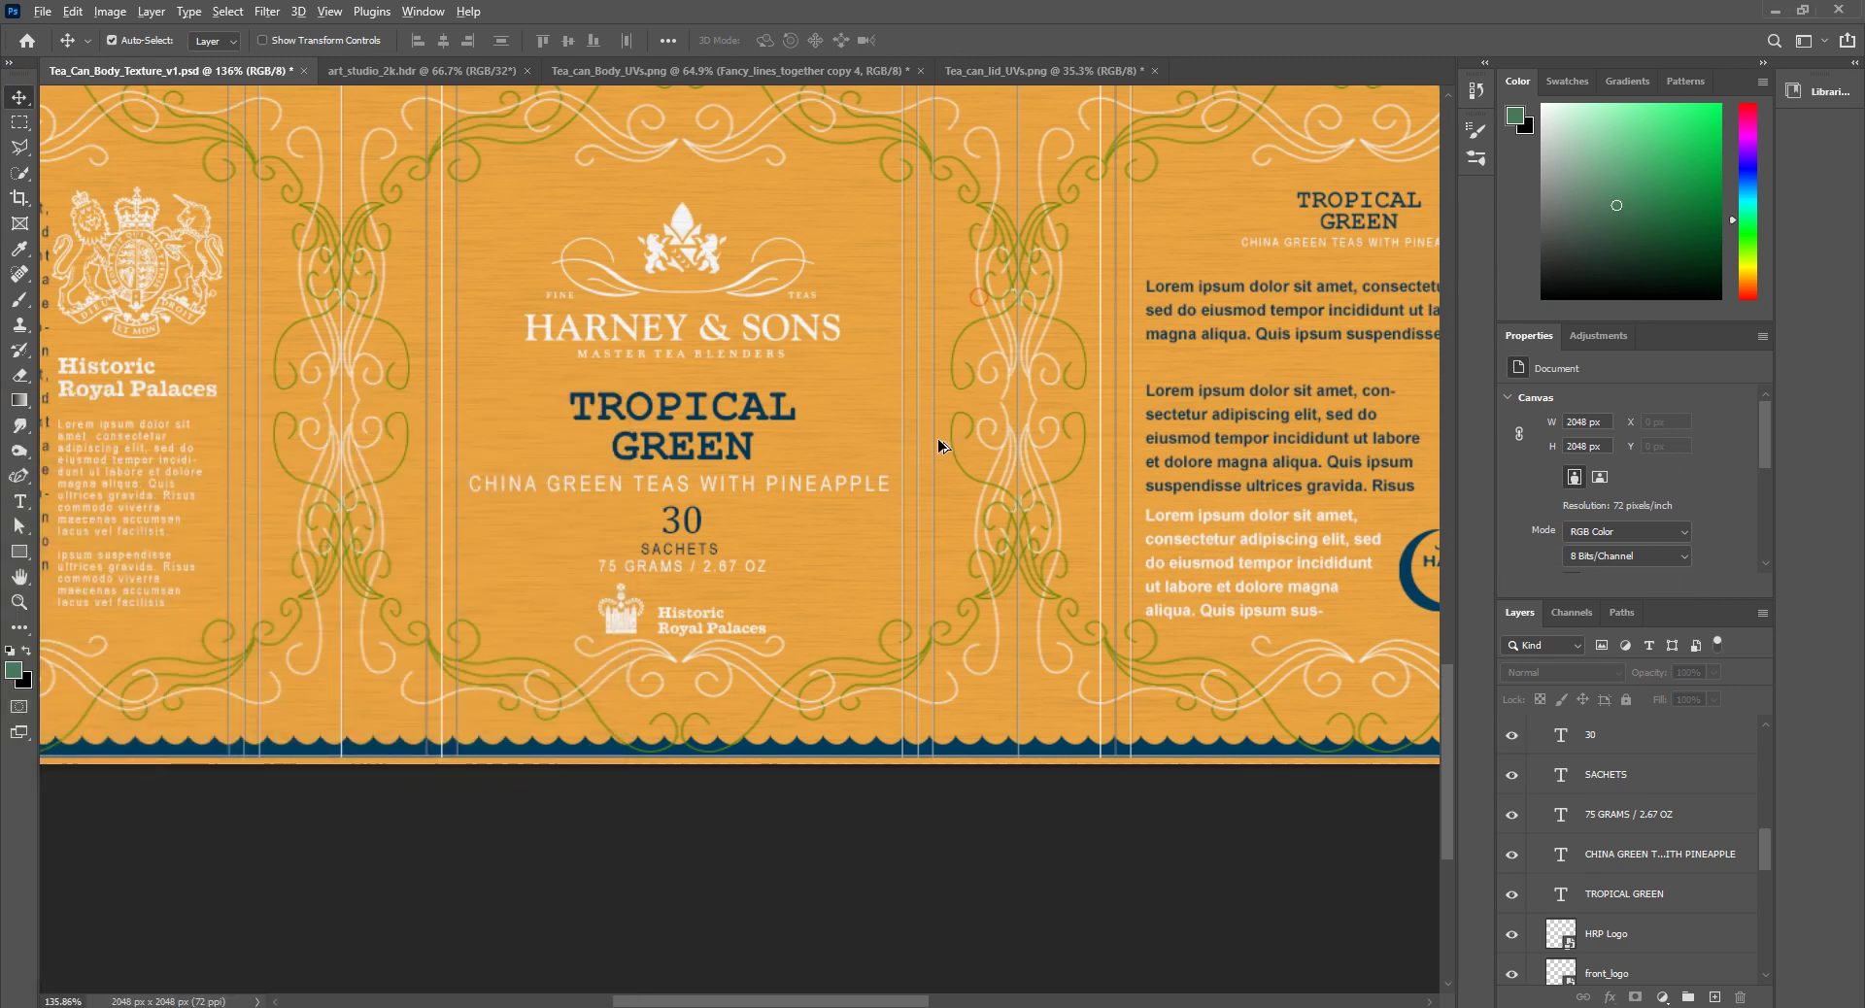
Step: Examine the whole body texture against the UV layout, from the label band up to the plain brushed metal areas
{"action": "scroll", "coordinate": [937, 447], "scroll_direction": "down", "scroll_amount": 4, "text": "alt"}
{"action": "scroll", "coordinate": [976, 481], "scroll_direction": "up", "scroll_amount": 5}
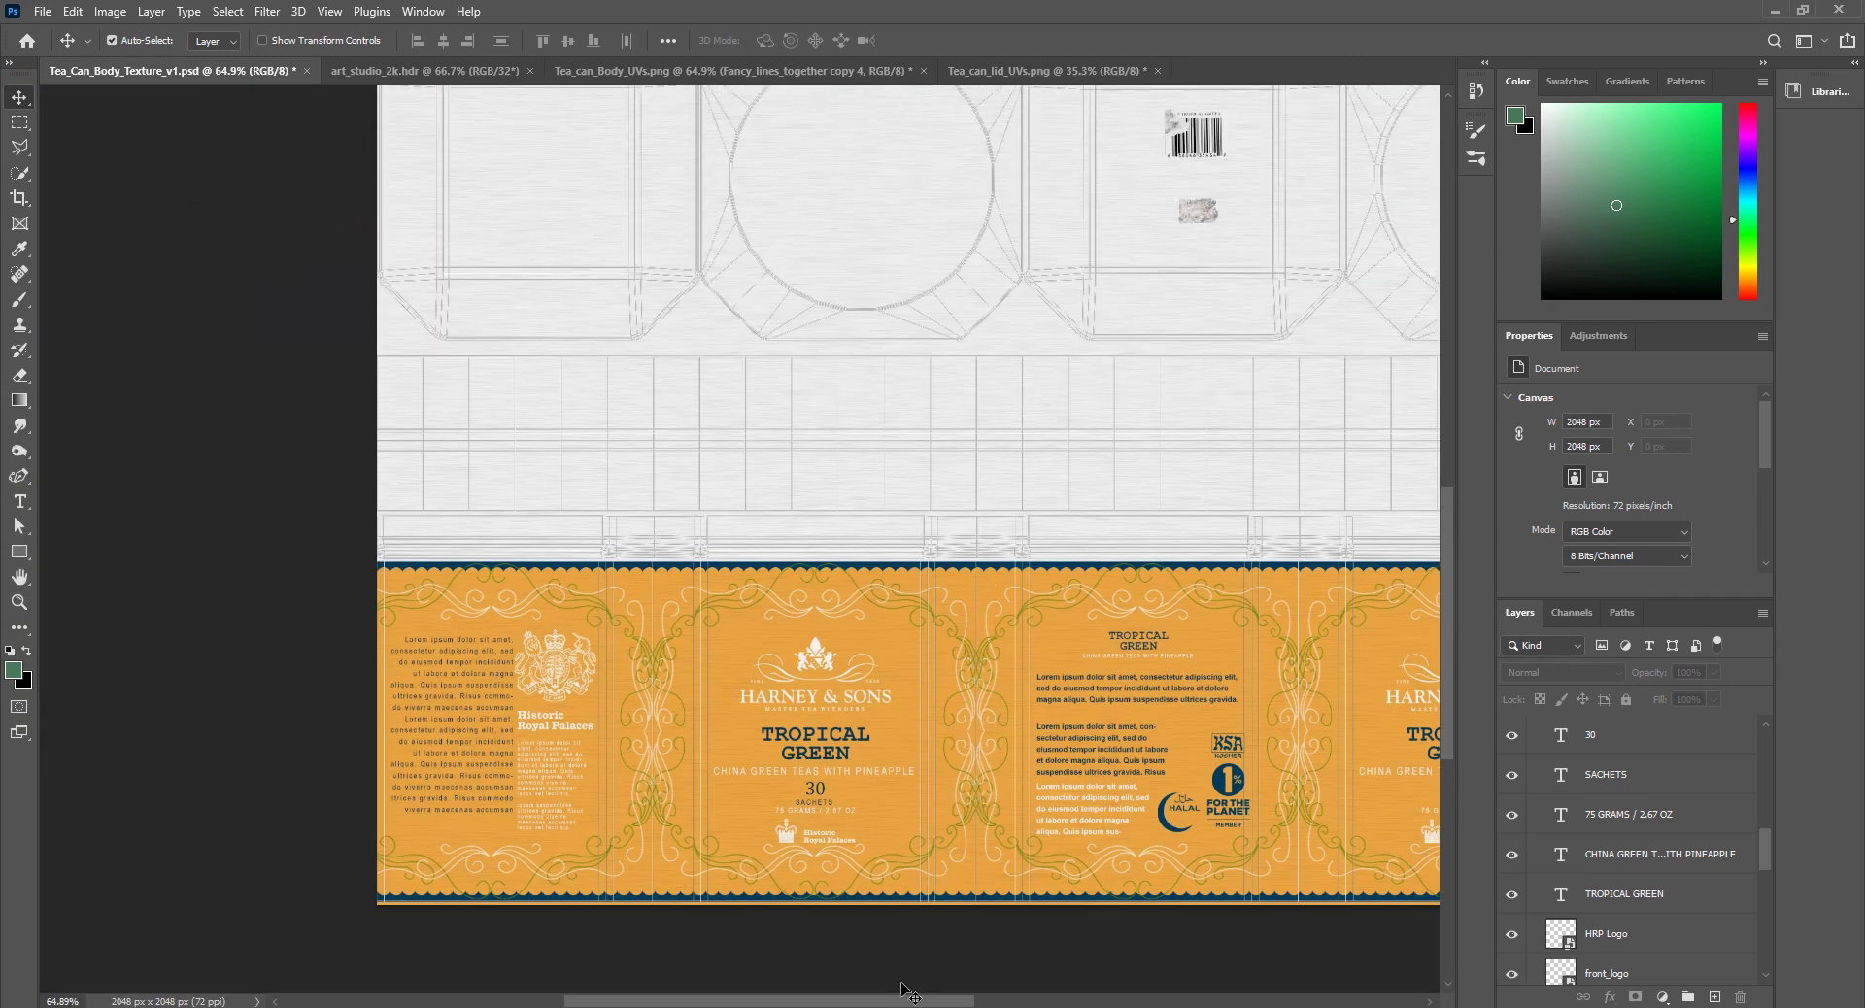
{"action": "left_click_drag", "start_coordinate": [890, 1003], "coordinate": [981, 1003]}
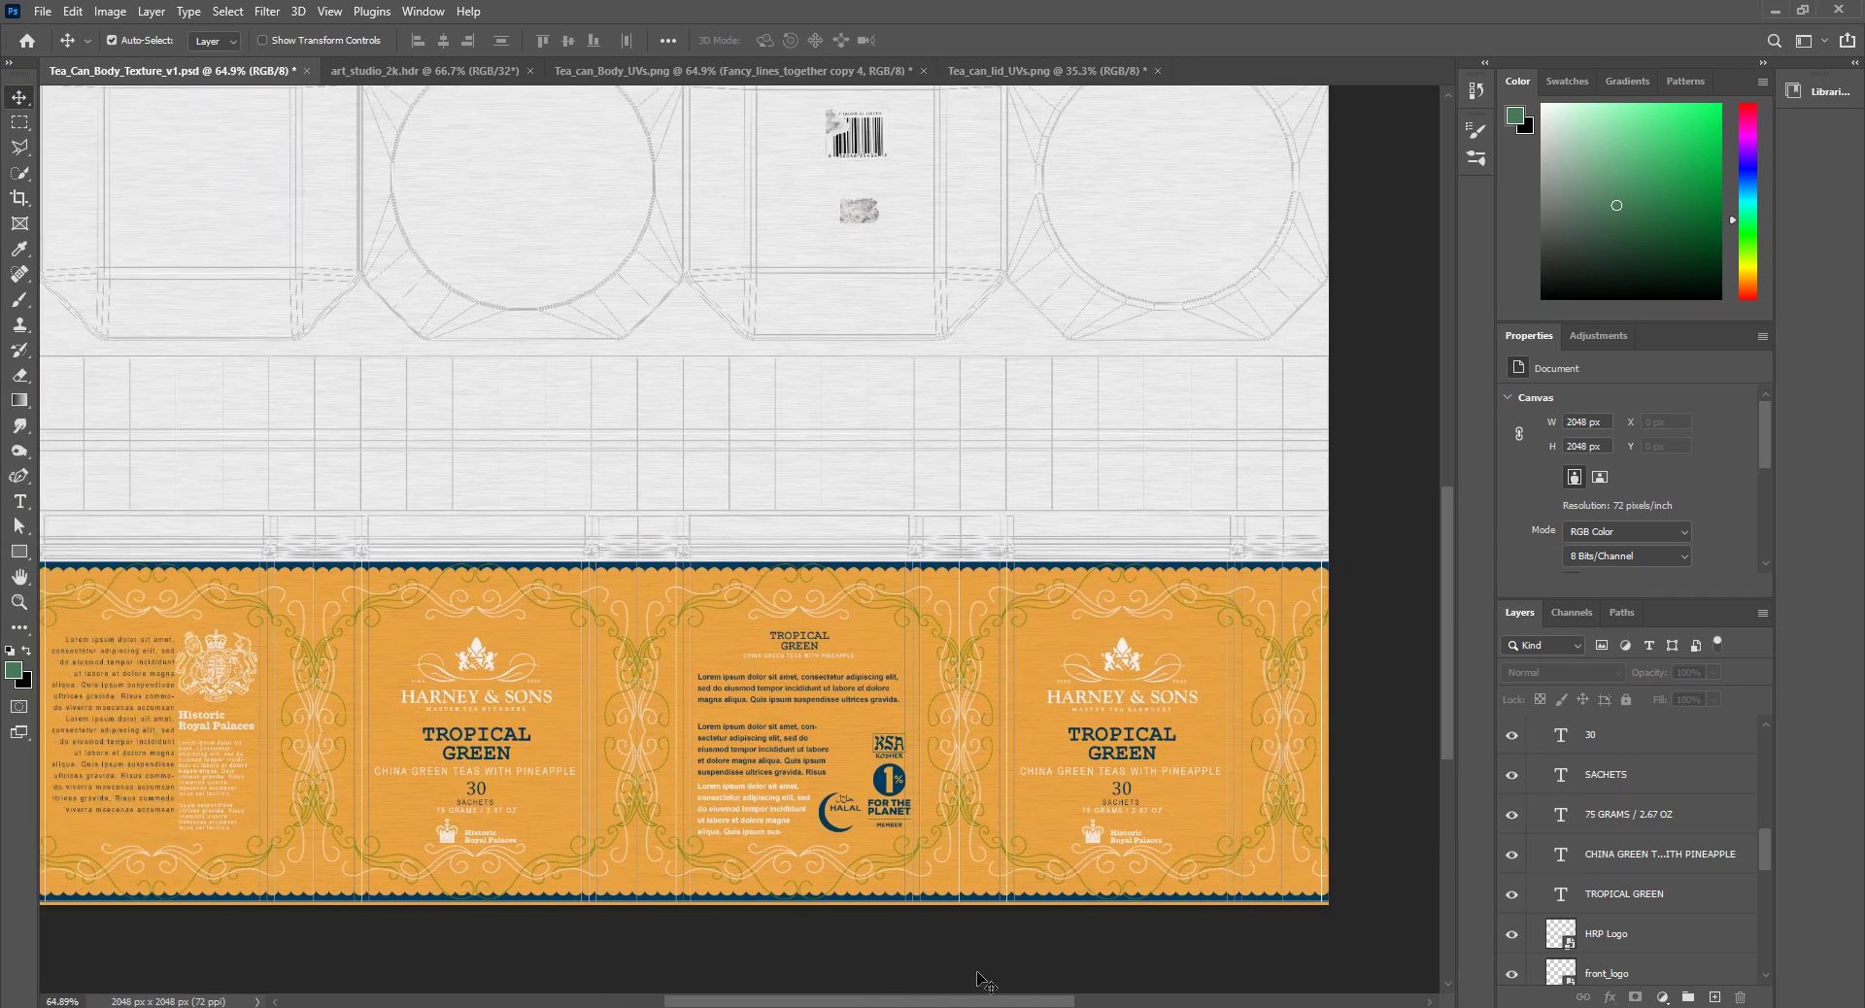
{"action": "scroll", "coordinate": [956, 853], "scroll_direction": "down", "scroll_amount": 2, "text": "alt"}
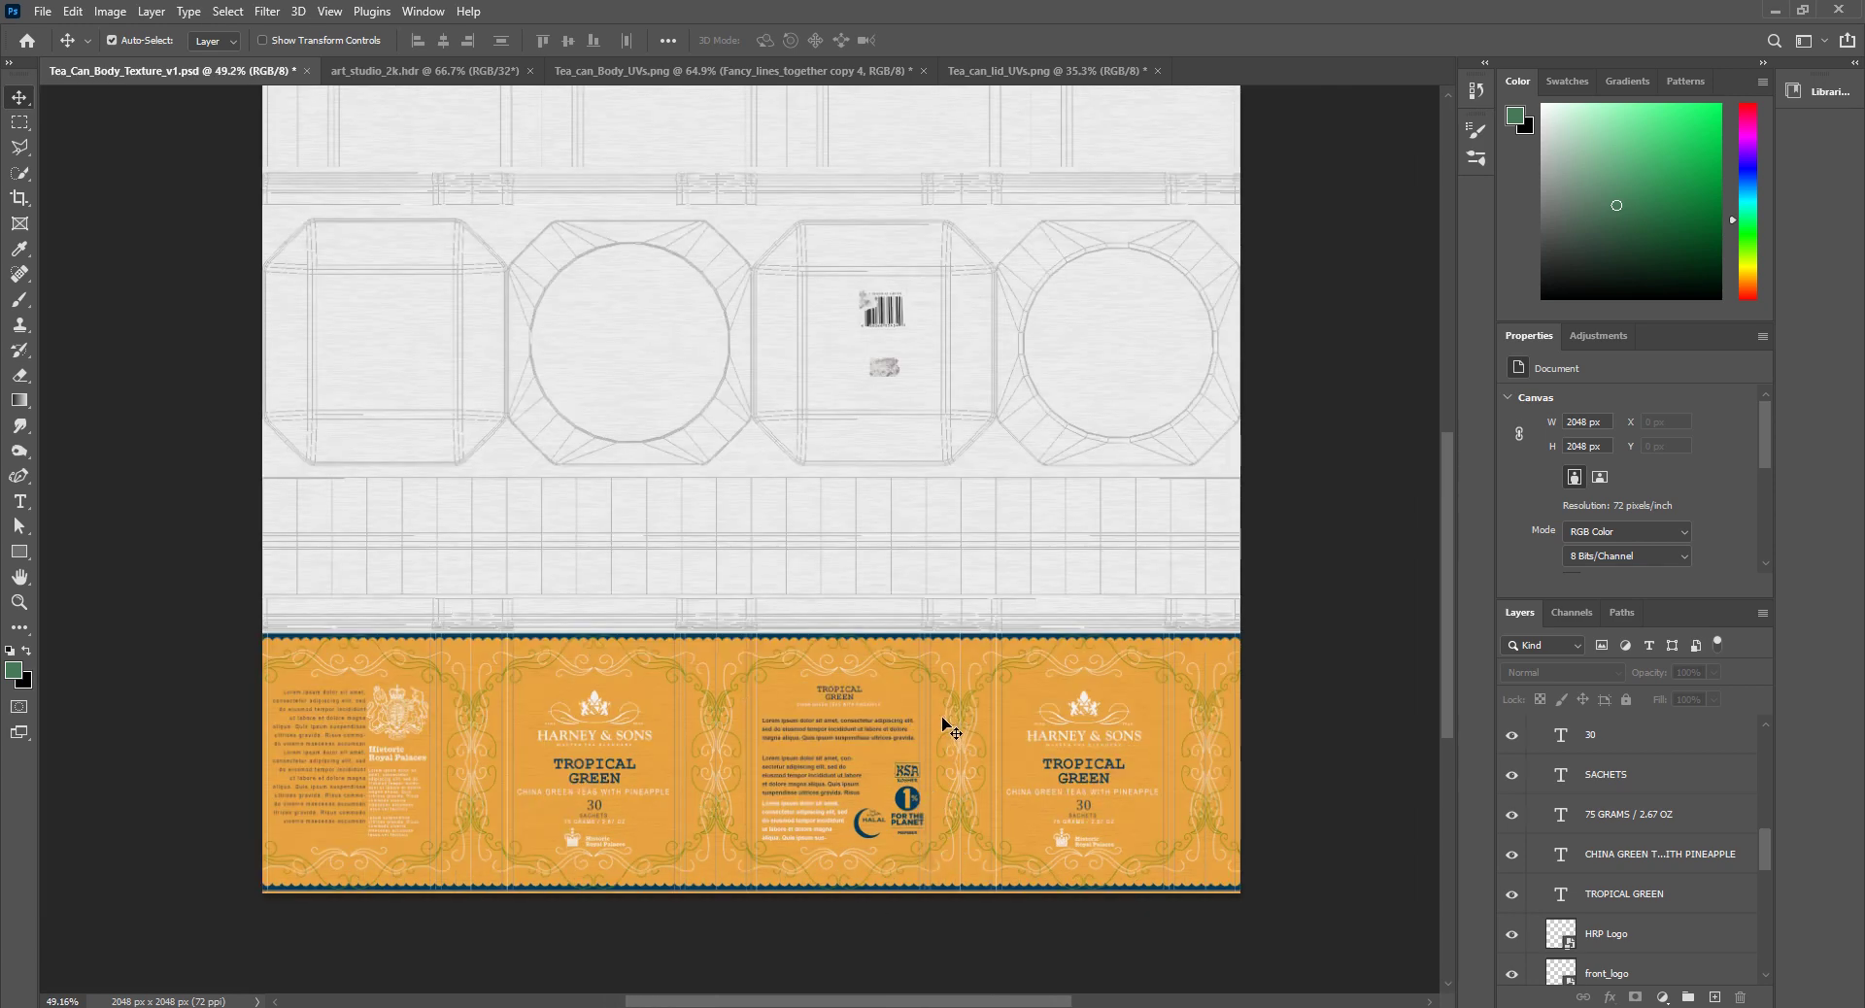
{"action": "scroll", "coordinate": [804, 738], "scroll_direction": "up", "scroll_amount": 5}
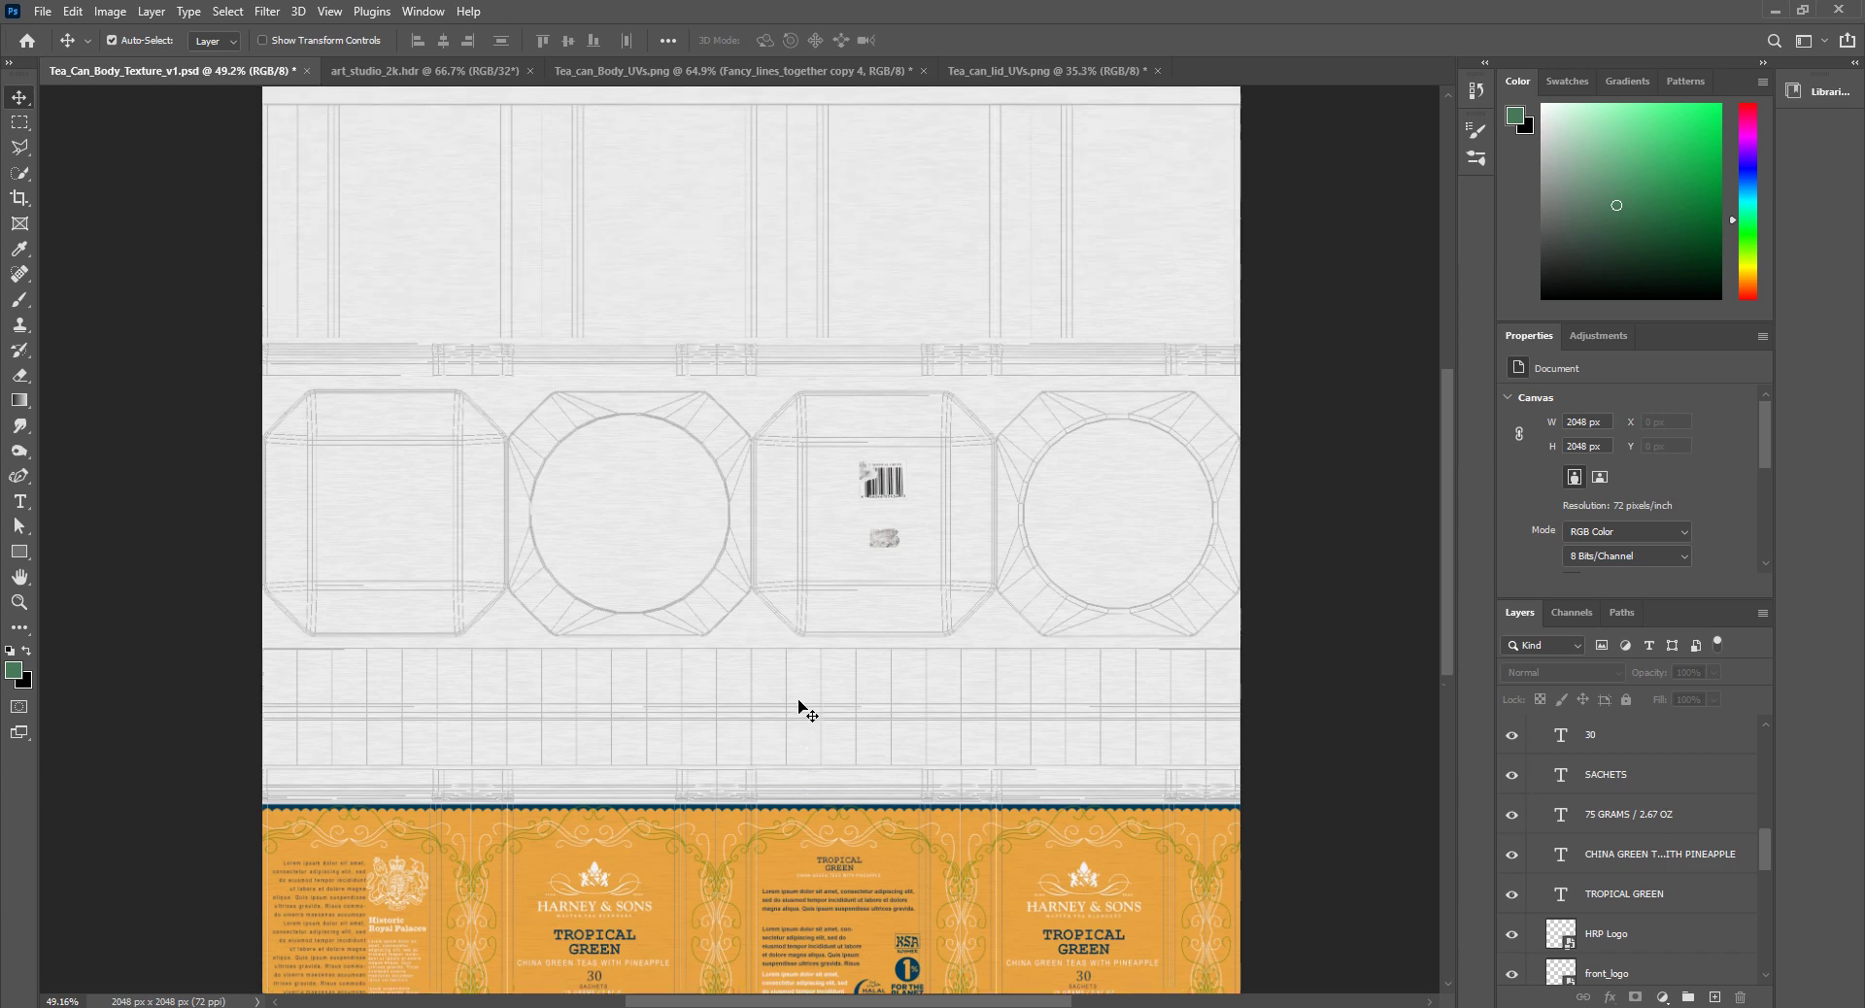
{"action": "scroll", "coordinate": [800, 719], "scroll_direction": "down", "scroll_amount": 5}
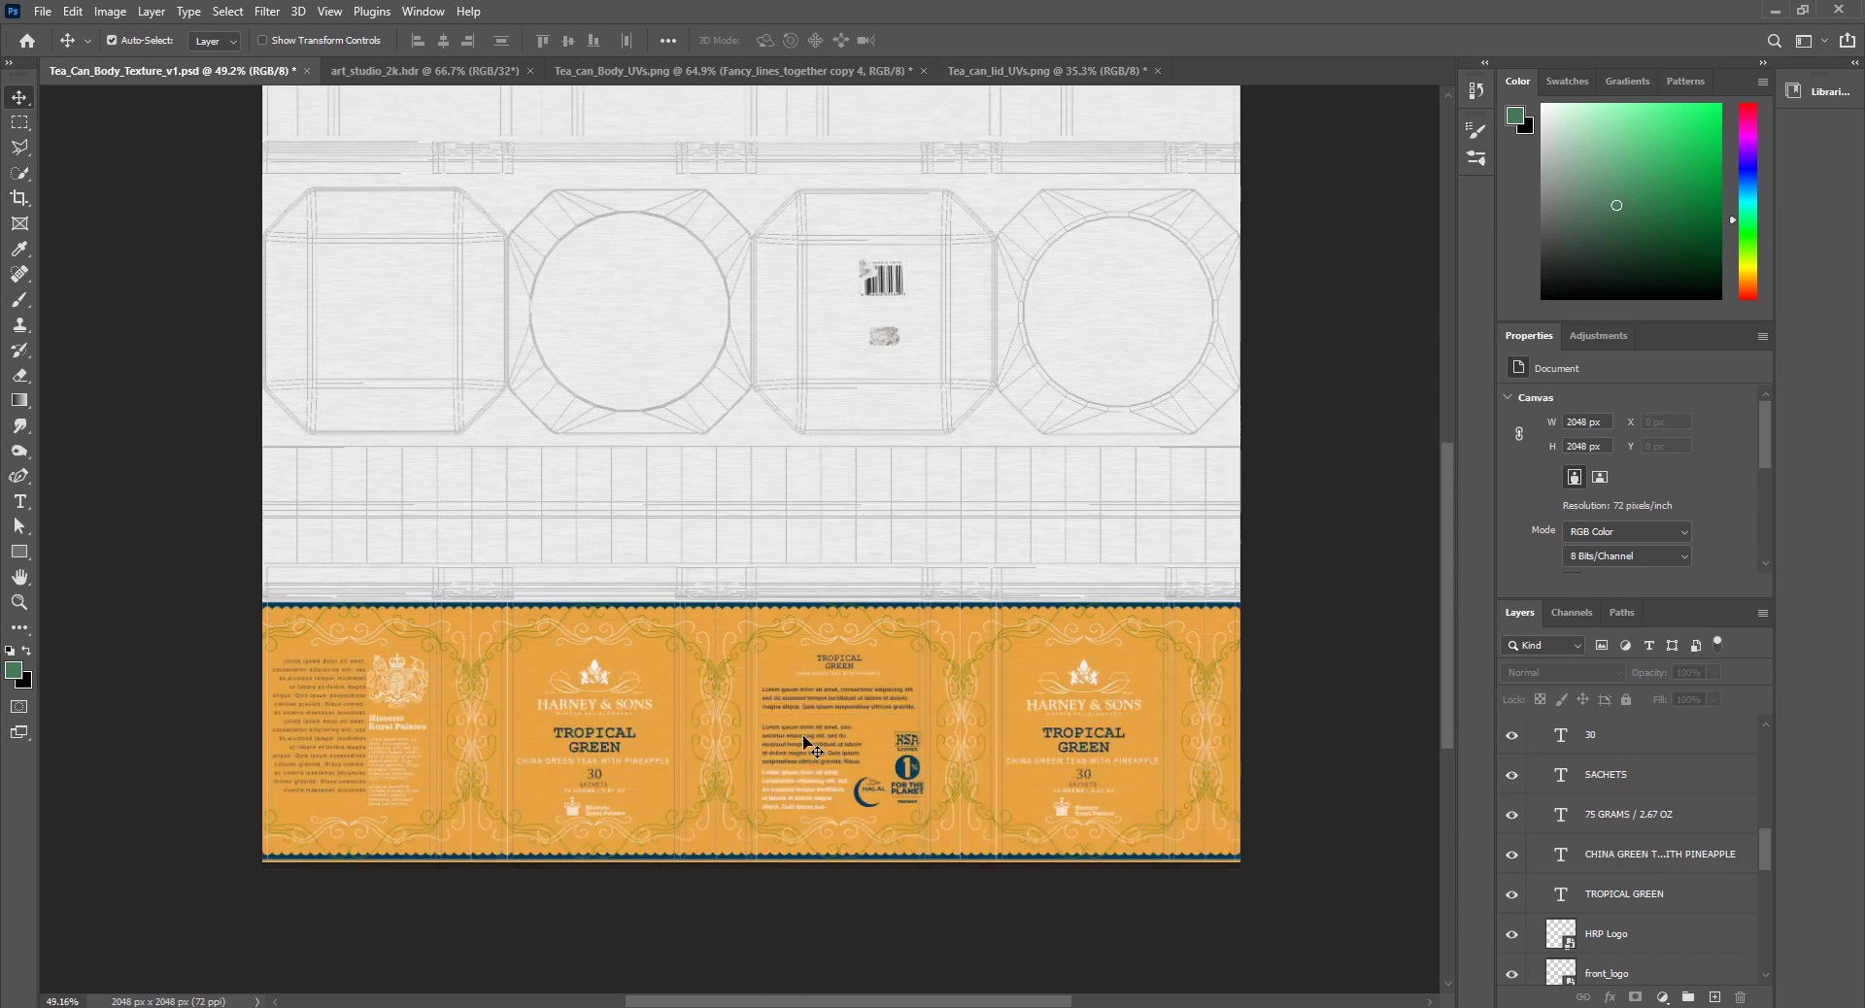
{"action": "scroll", "coordinate": [803, 738], "scroll_direction": "up", "scroll_amount": 1}
{"action": "scroll", "coordinate": [803, 738], "scroll_direction": "up", "scroll_amount": 1}
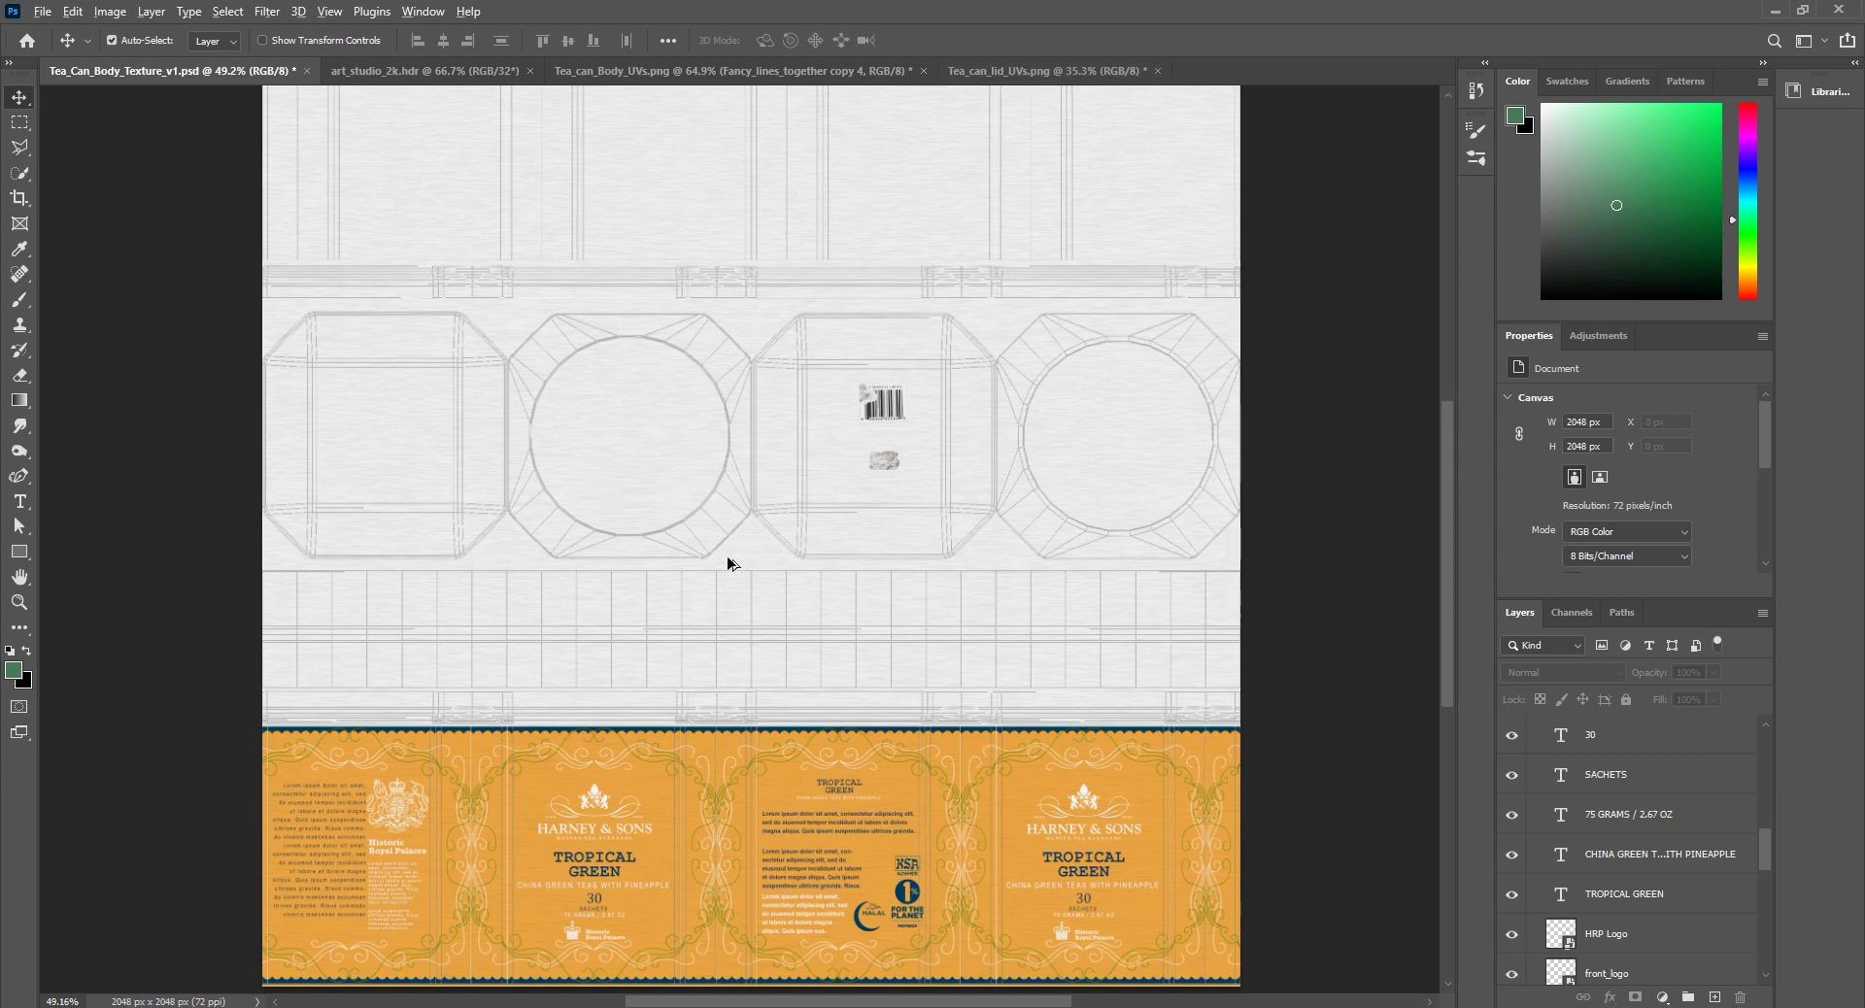
{"action": "scroll", "coordinate": [777, 597], "scroll_direction": "down", "scroll_amount": 2, "text": "alt"}
{"action": "scroll", "coordinate": [874, 544], "scroll_direction": "up", "scroll_amount": 1, "text": "alt"}
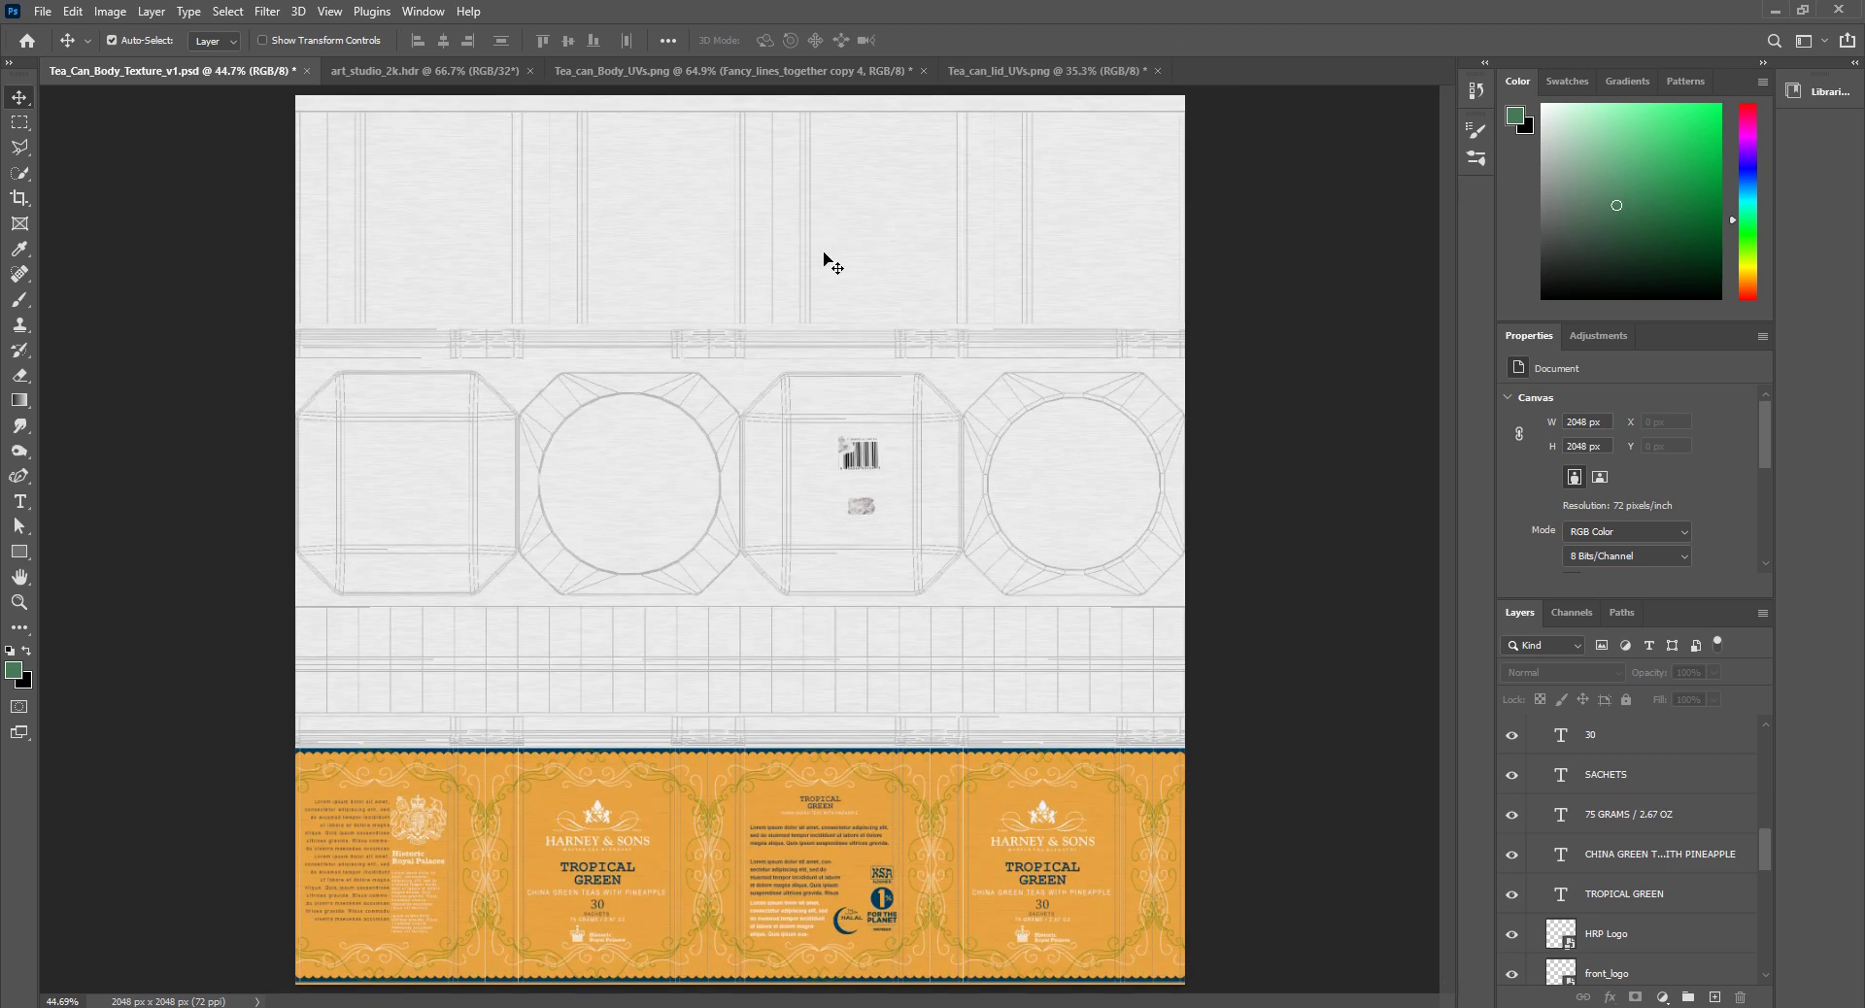
{"action": "scroll", "coordinate": [637, 212], "scroll_direction": "up", "scroll_amount": 5, "text": "alt"}
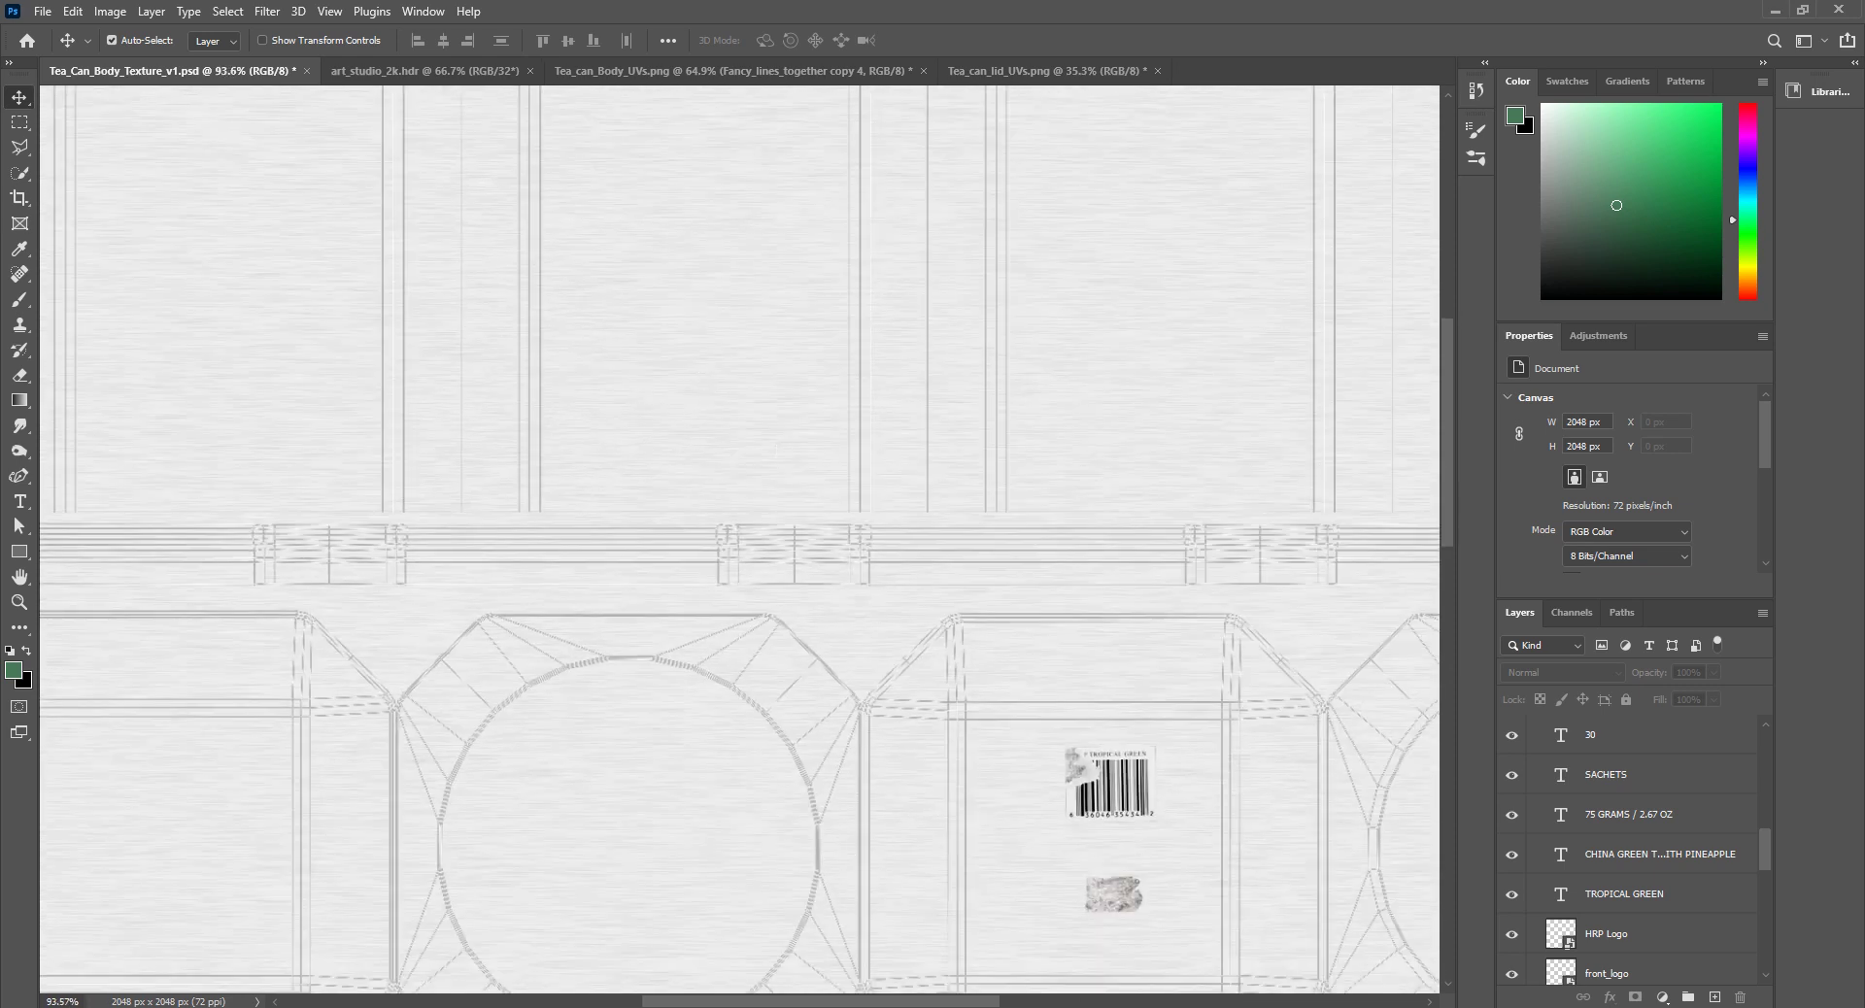
Step: View the reference photo IMG_1430.JPG from the Good_images folder to study the can's metal surface, and return to Photoshop
{"action": "mouse_move", "coordinate": [547, 1007]}
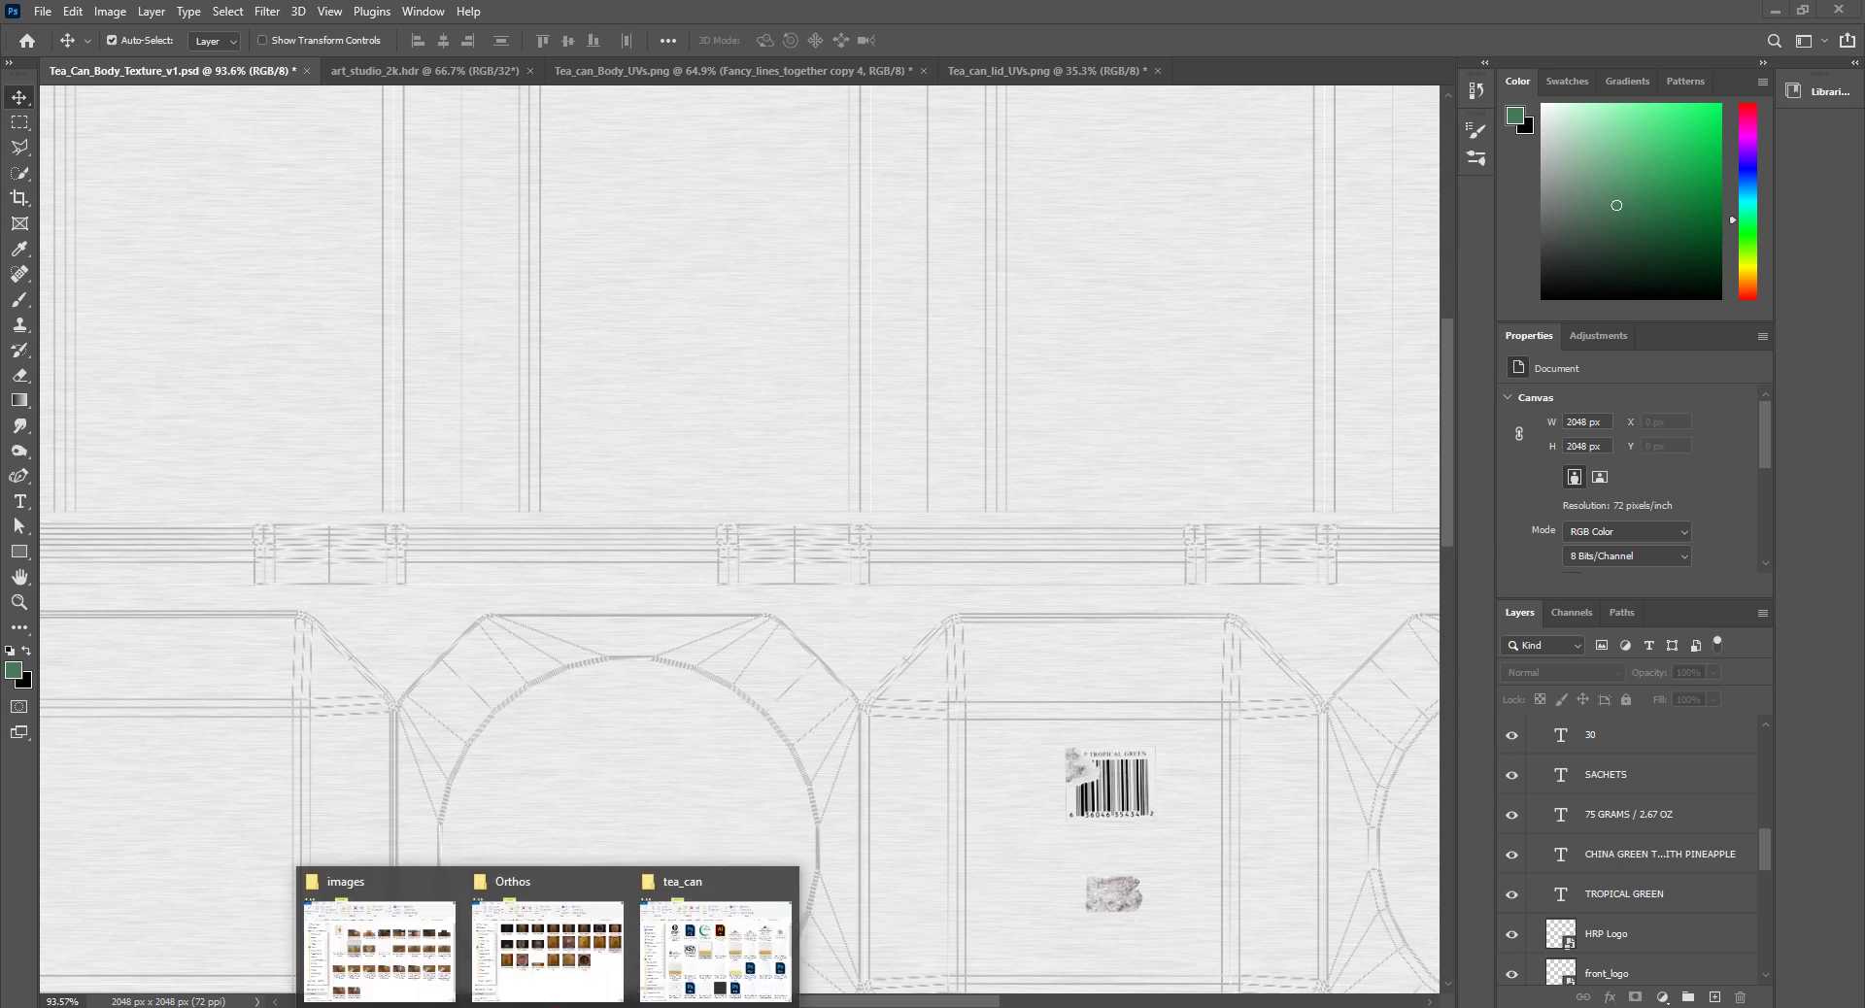
{"action": "left_click", "coordinate": [568, 937]}
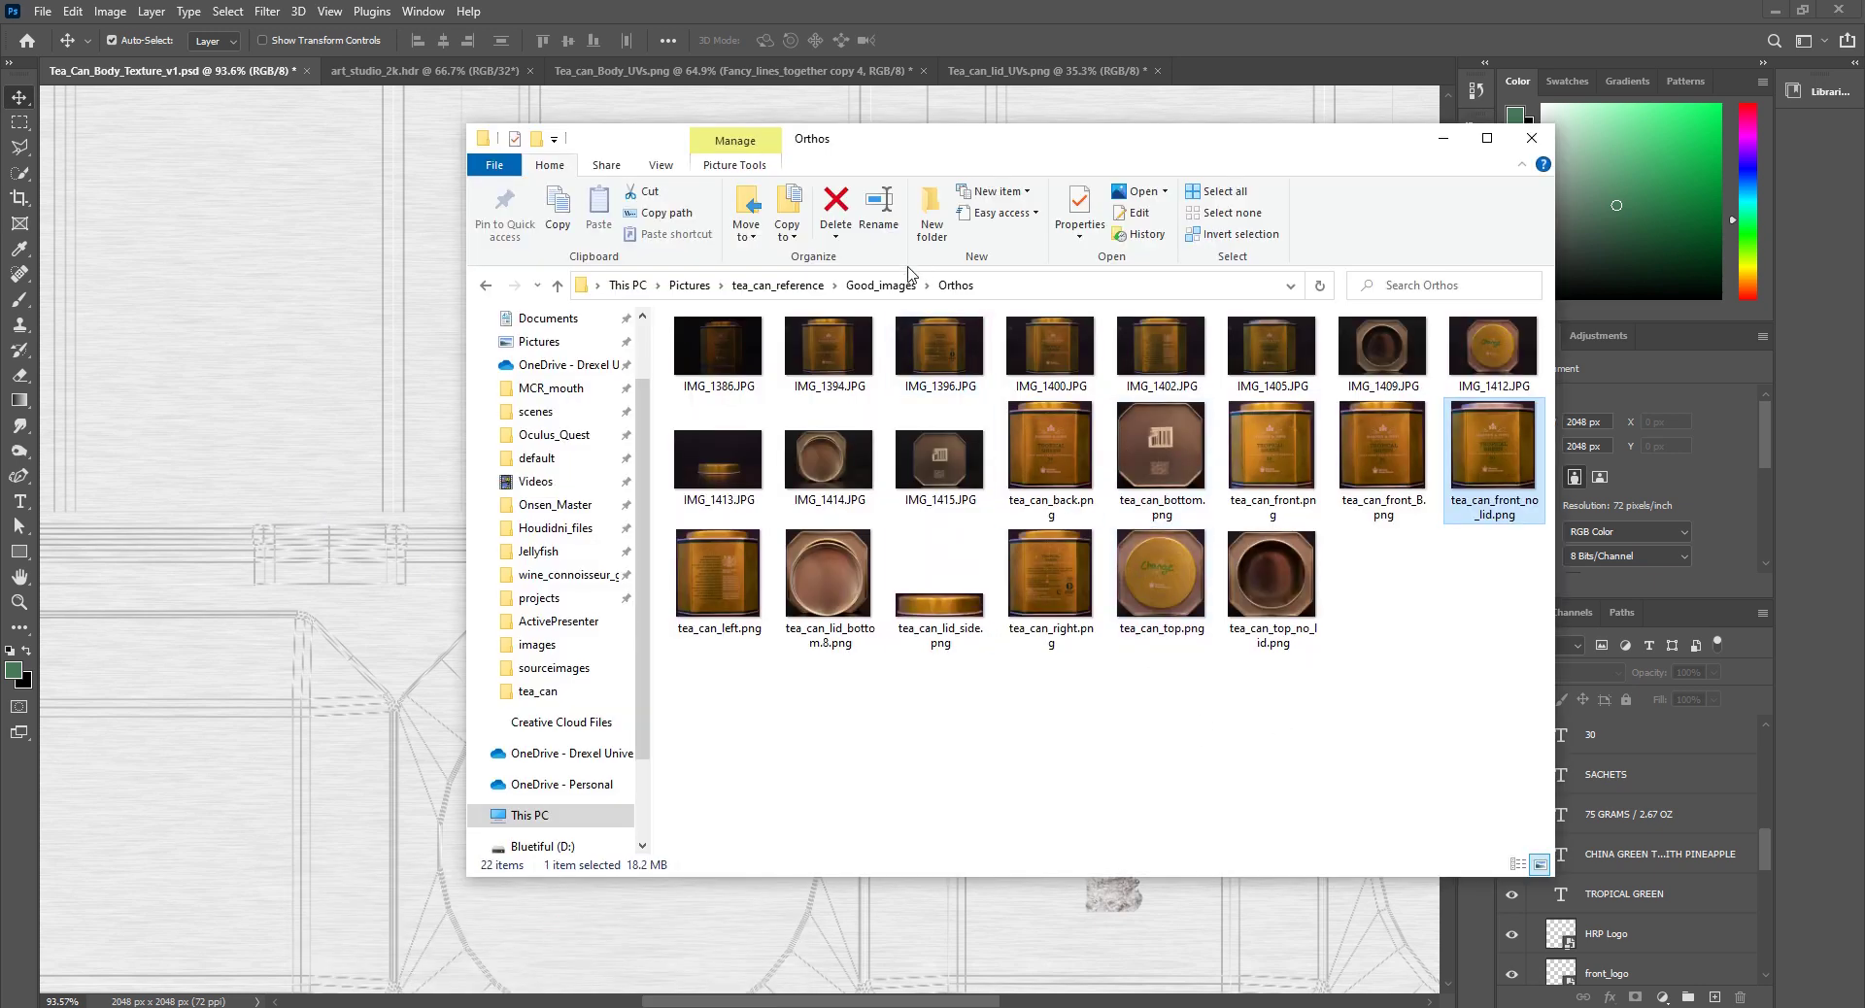
{"action": "left_click", "coordinate": [880, 284]}
{"action": "left_click", "coordinate": [1050, 491]}
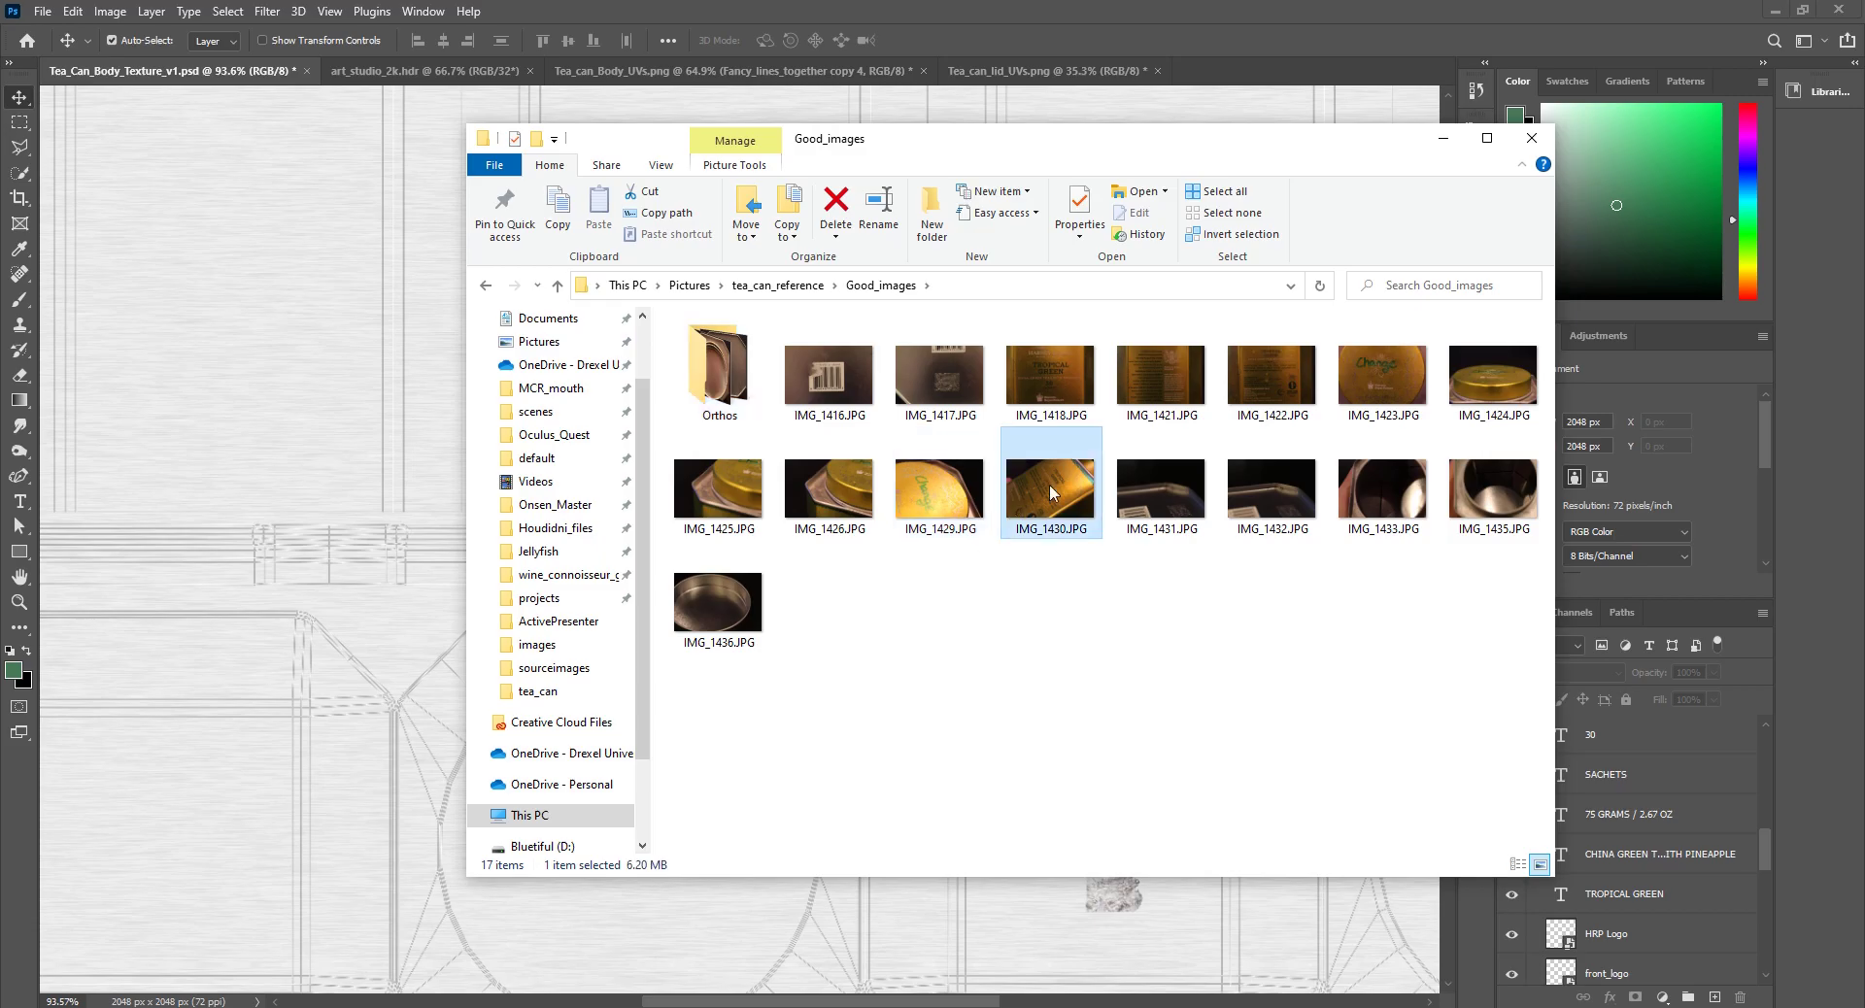
{"action": "double_click", "coordinate": [1050, 491]}
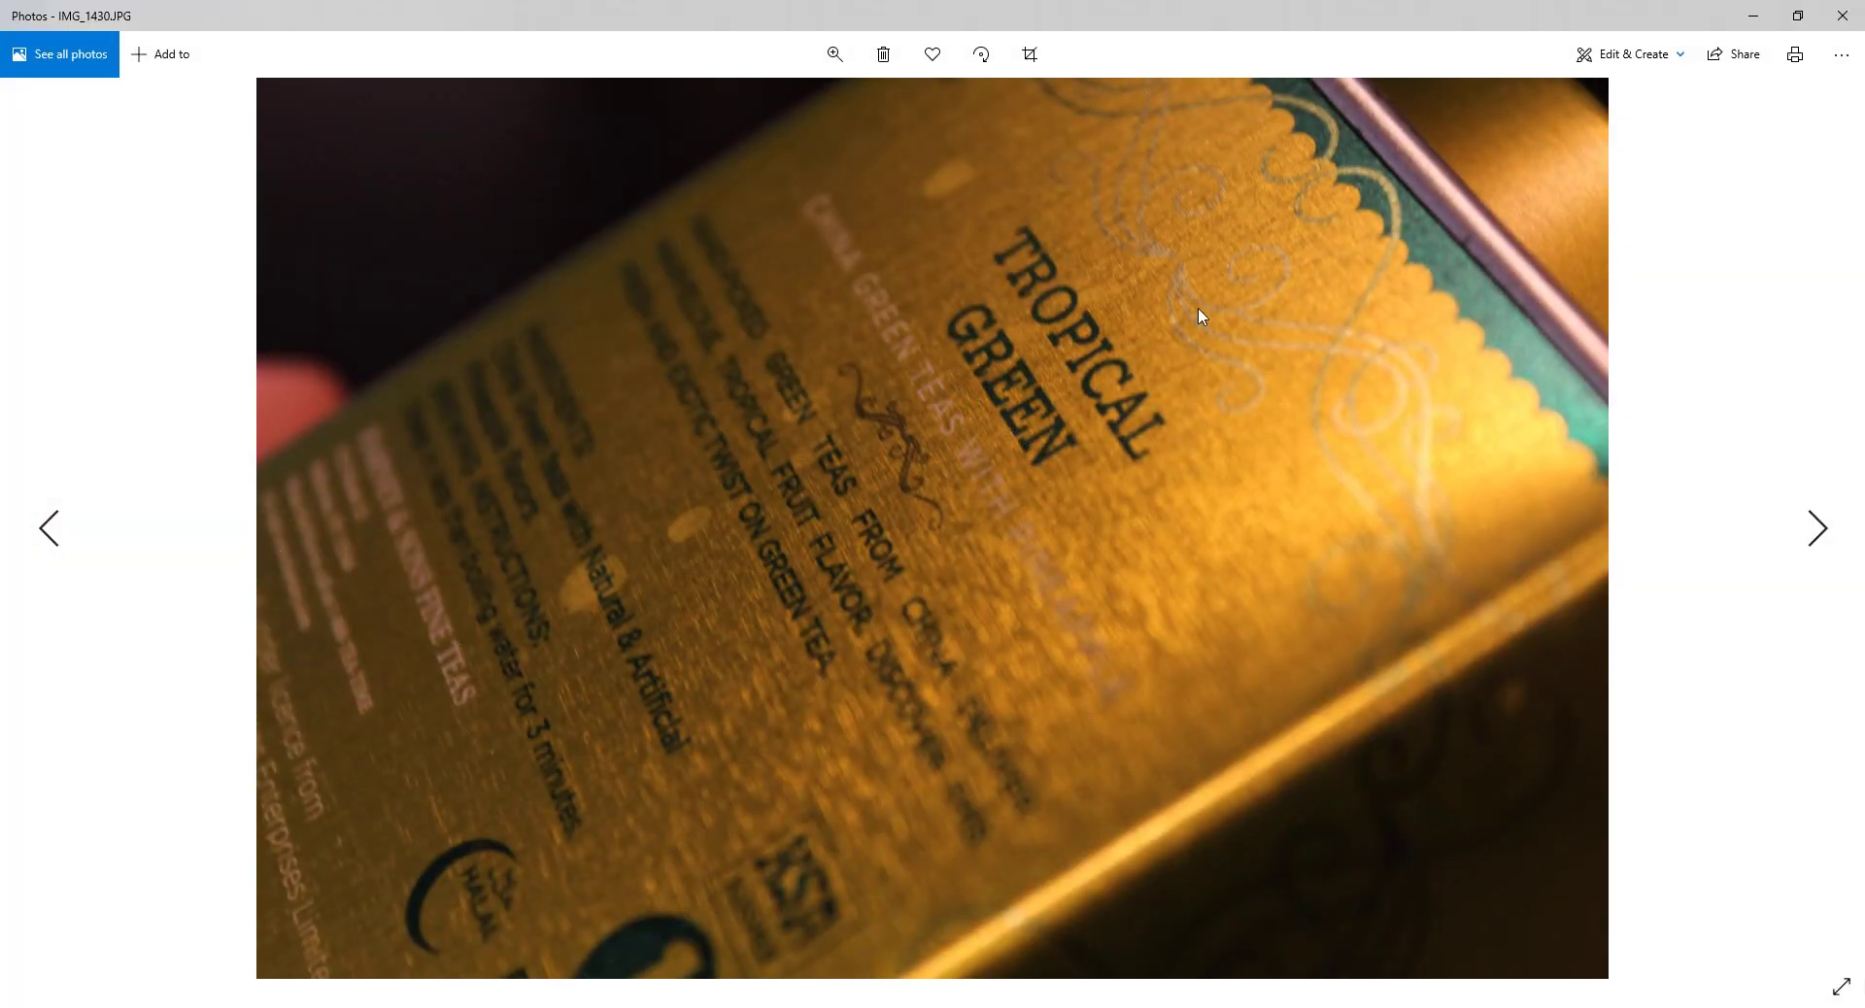
{"action": "left_click", "coordinate": [1841, 15]}
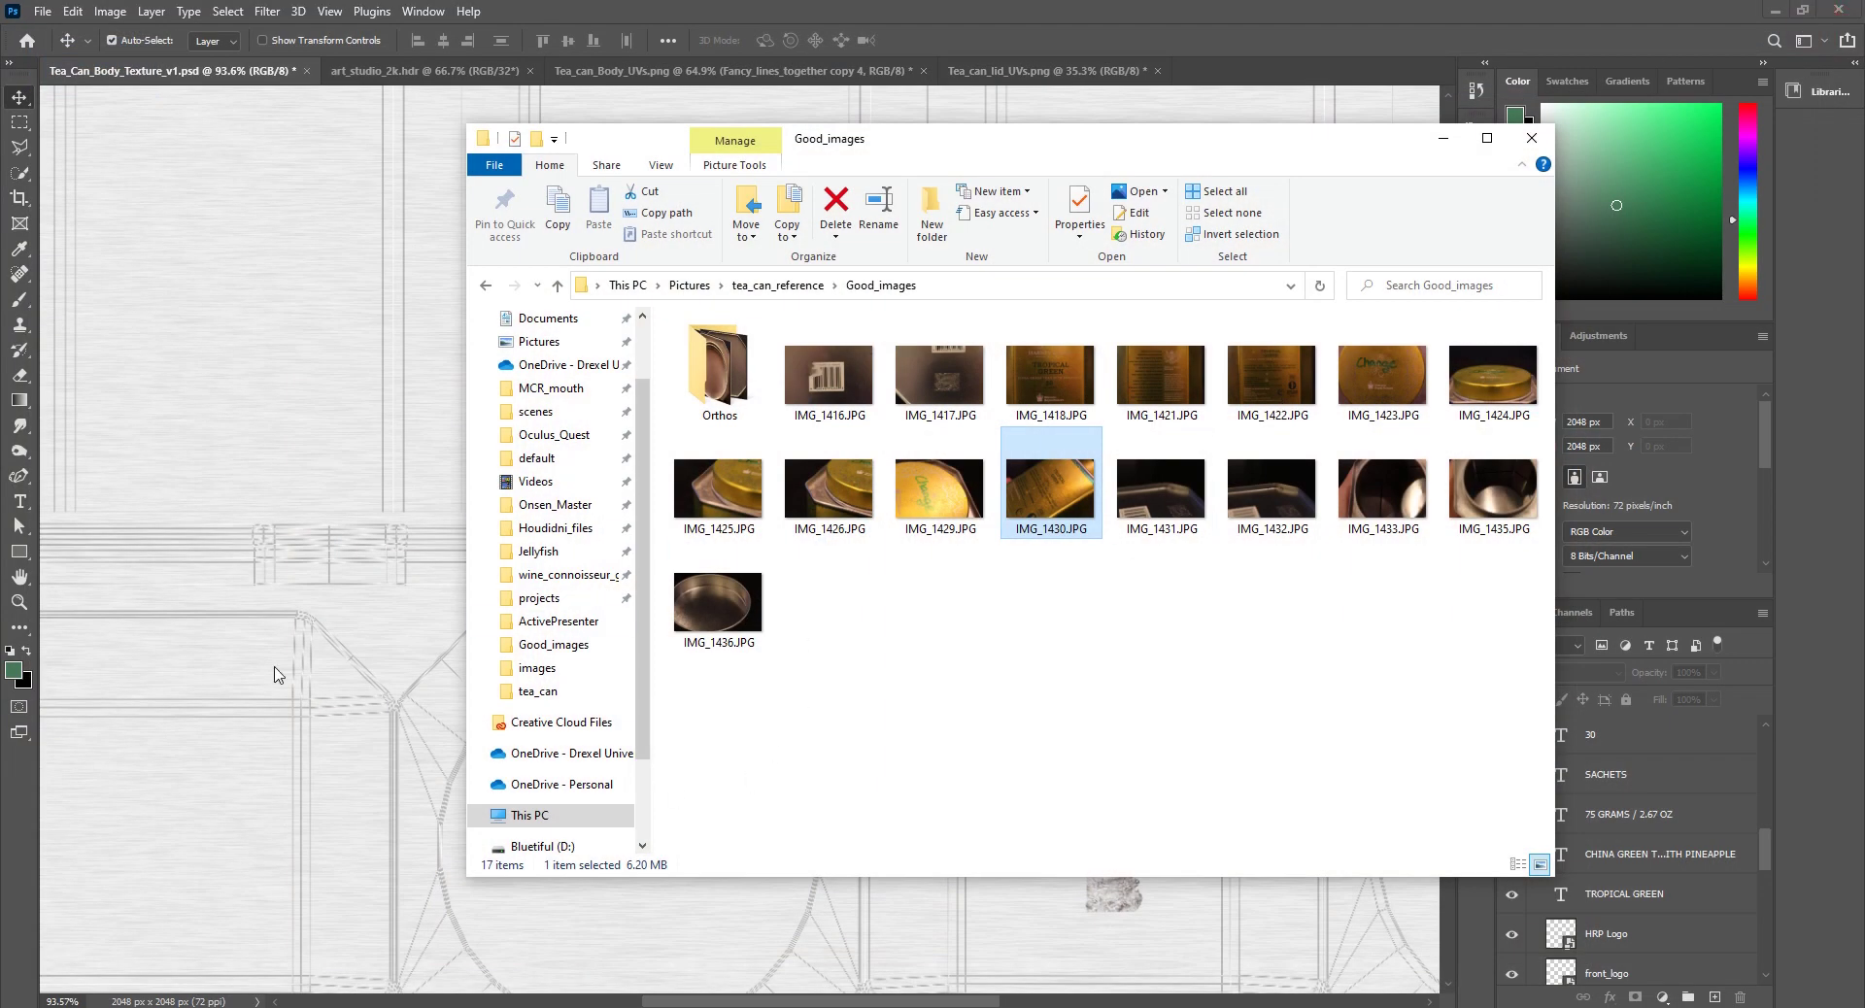
{"action": "scroll", "coordinate": [275, 675], "scroll_direction": "down", "scroll_amount": 3, "text": "alt"}
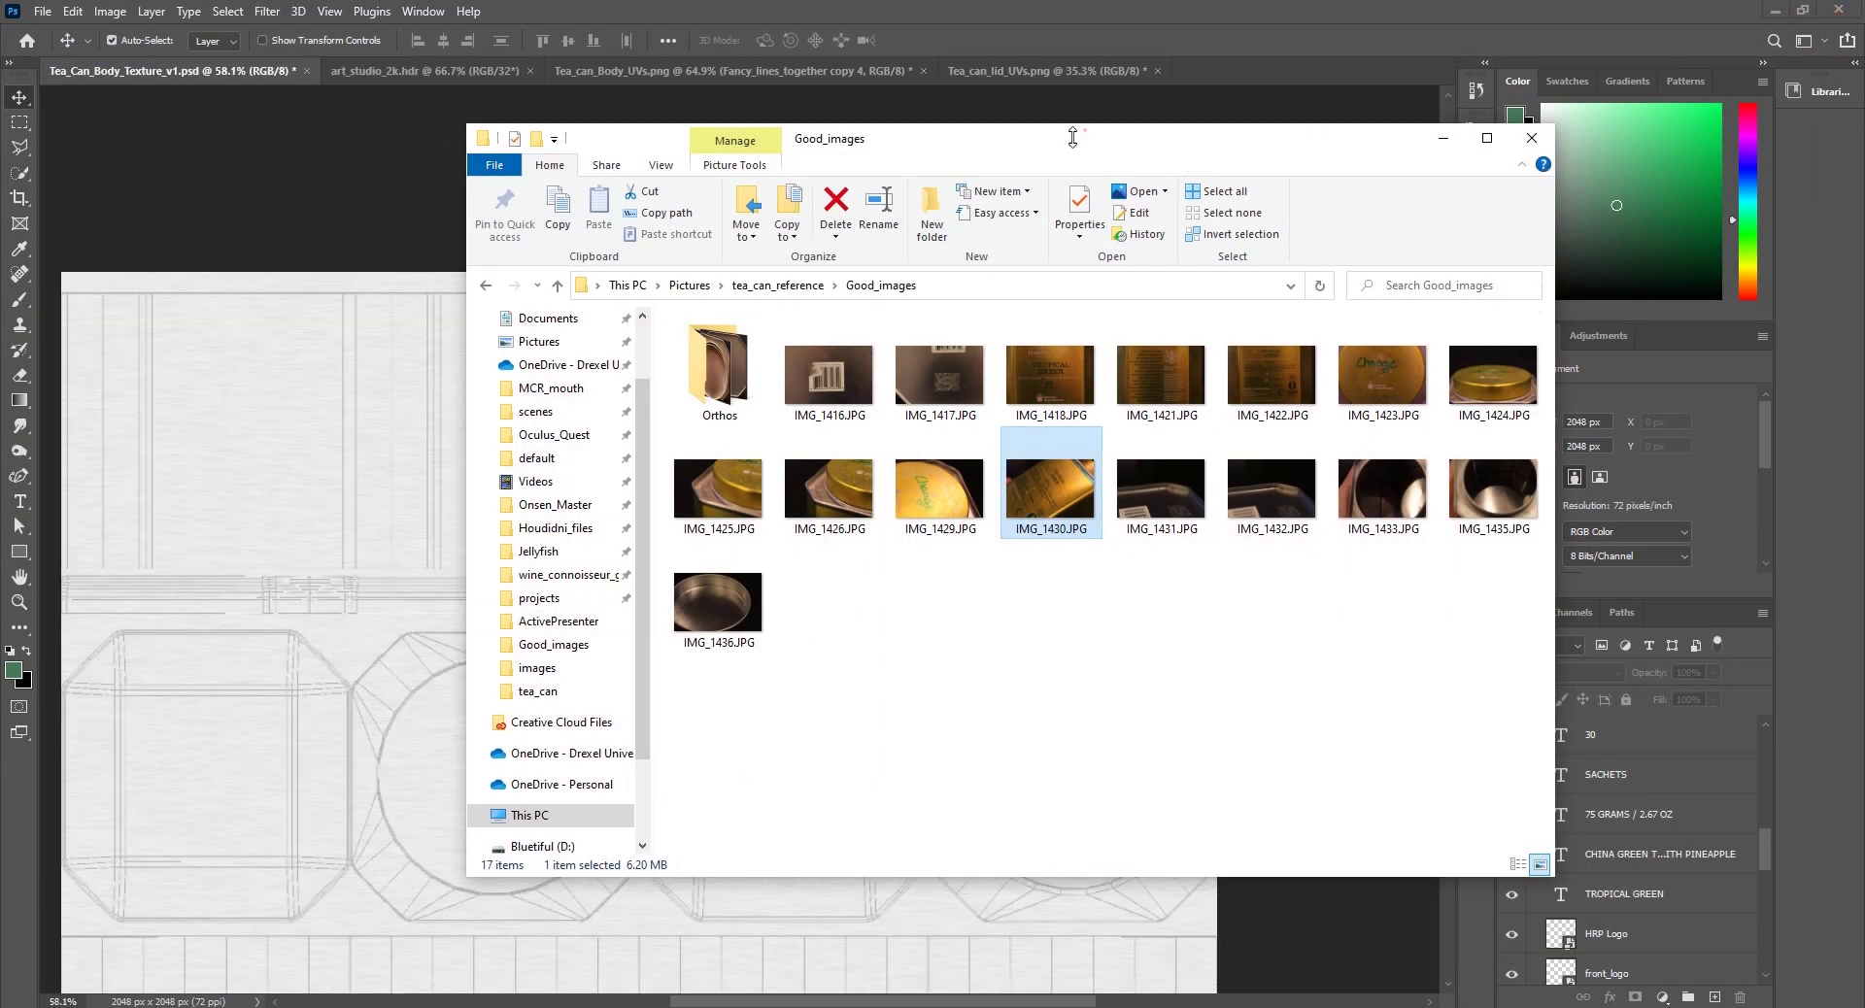
{"action": "left_click_drag", "start_coordinate": [1072, 125], "coordinate": [1072, 224]}
Step: Open brushed_metal.psd from the tea_can source images folder
{"action": "left_click", "coordinate": [43, 13]}
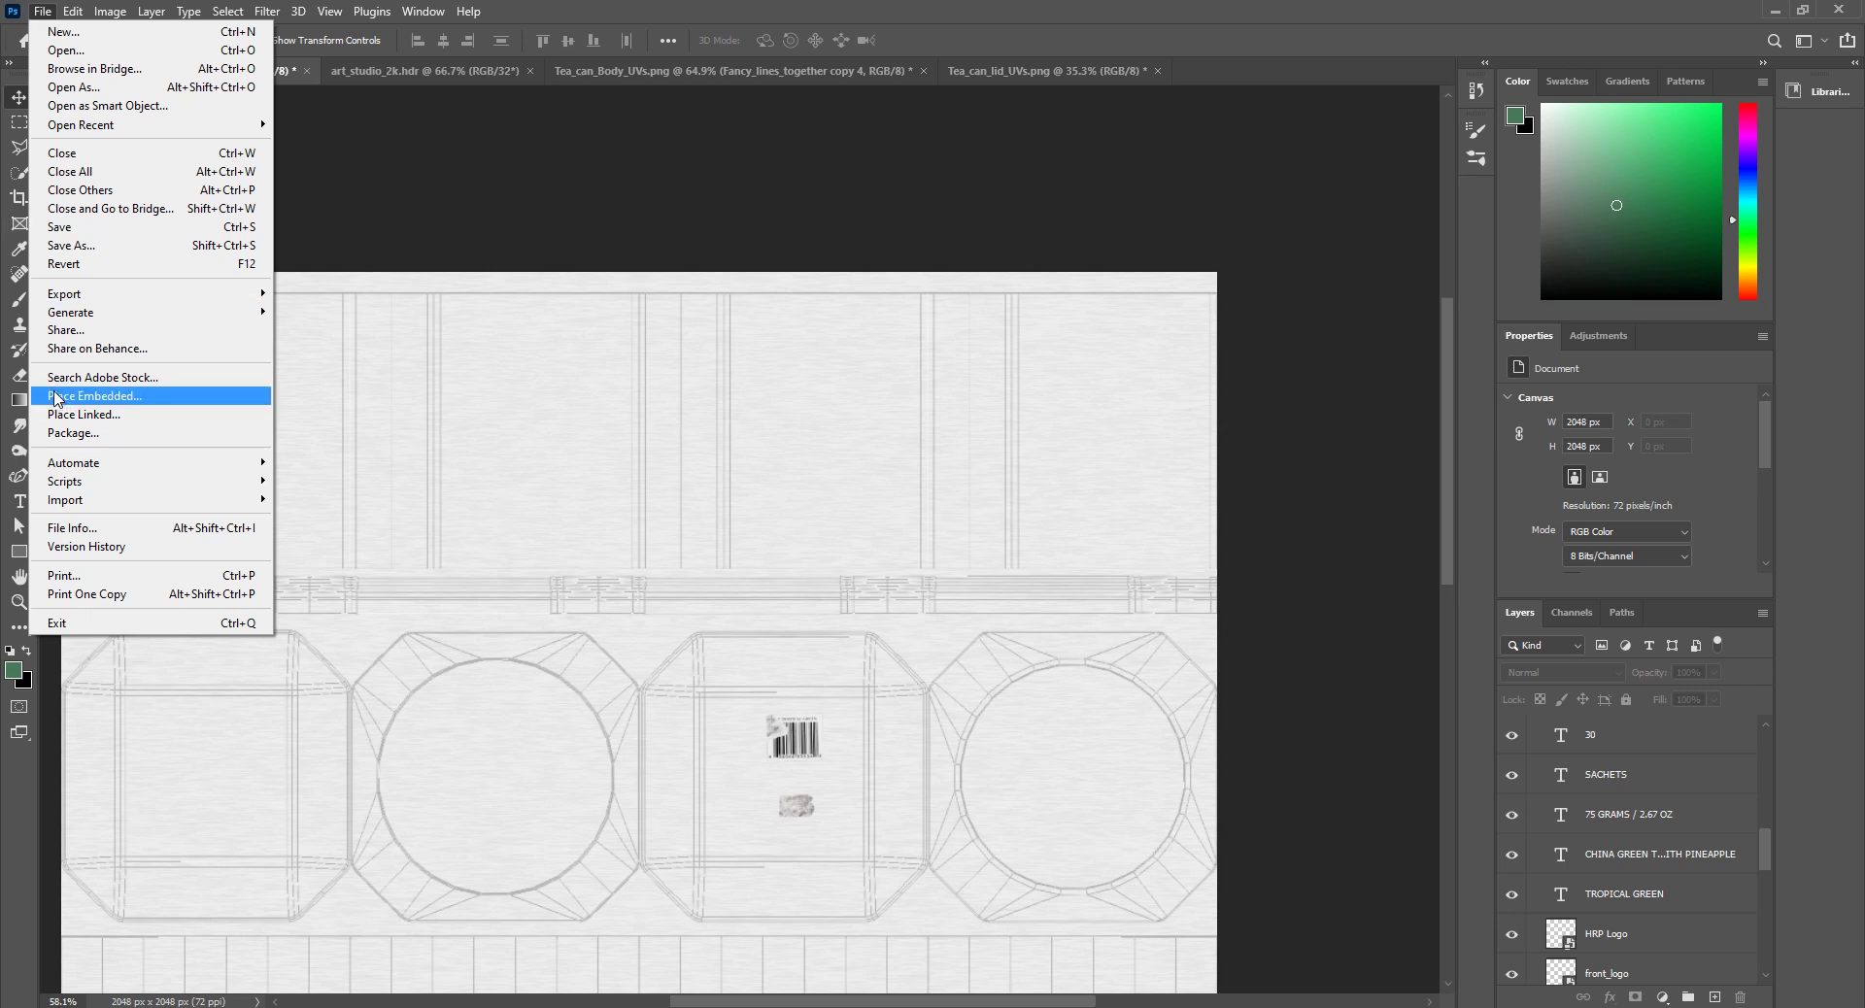
{"action": "left_click", "coordinate": [66, 49]}
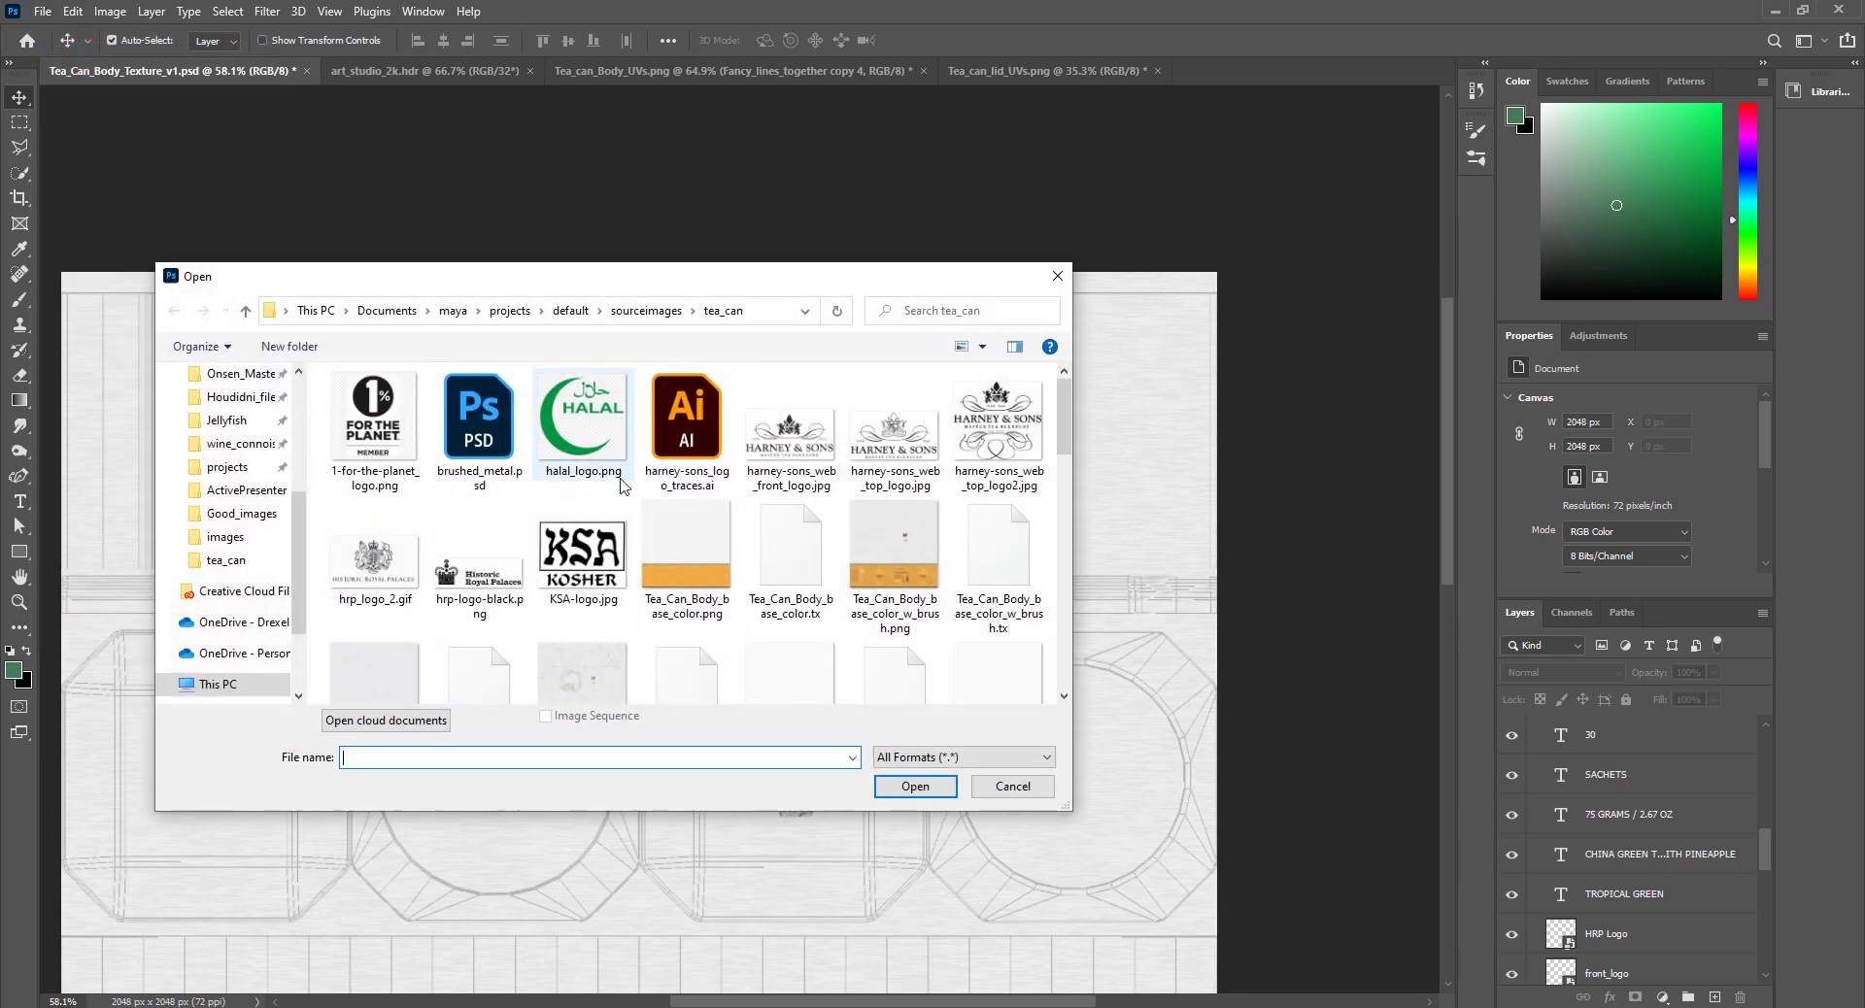
{"action": "left_click", "coordinate": [479, 428]}
{"action": "left_click", "coordinate": [915, 786]}
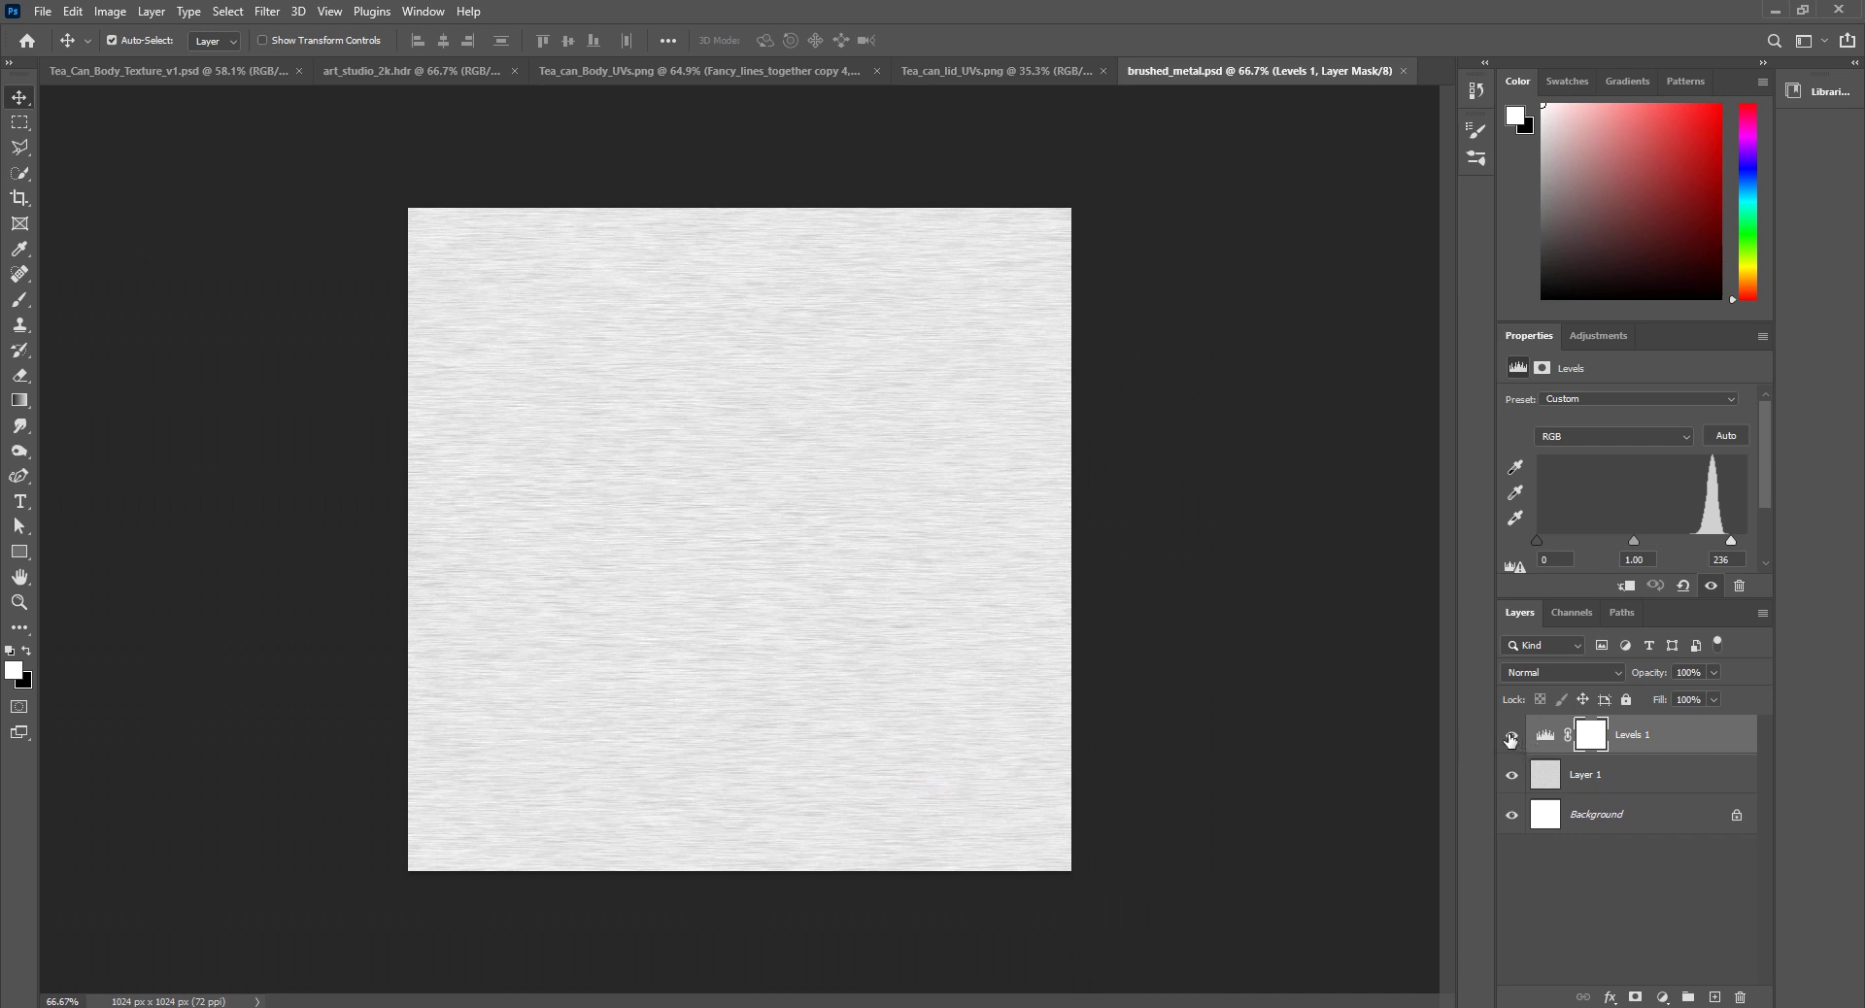
Step: Hide the Levels 1 and Layer 1 layers and add a new empty layer directly above the Background
{"action": "left_click", "coordinate": [1511, 737]}
{"action": "left_click", "coordinate": [1513, 777]}
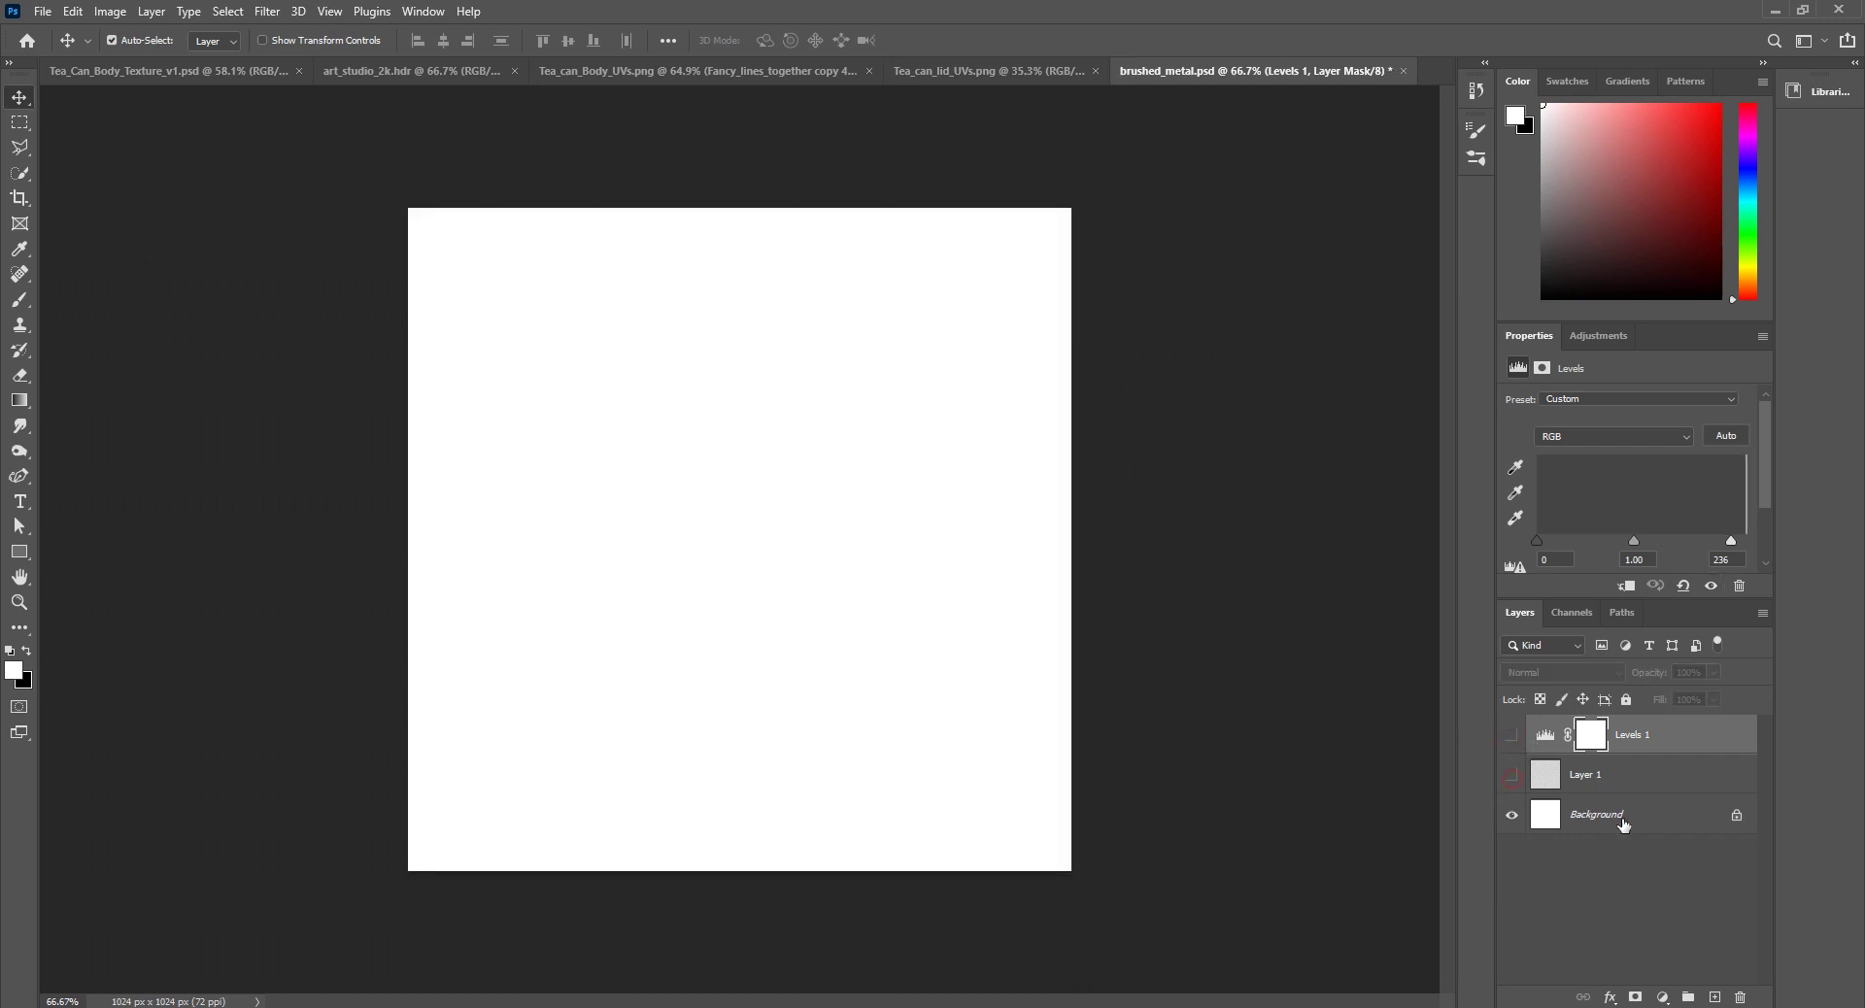
{"action": "left_click", "coordinate": [1622, 821]}
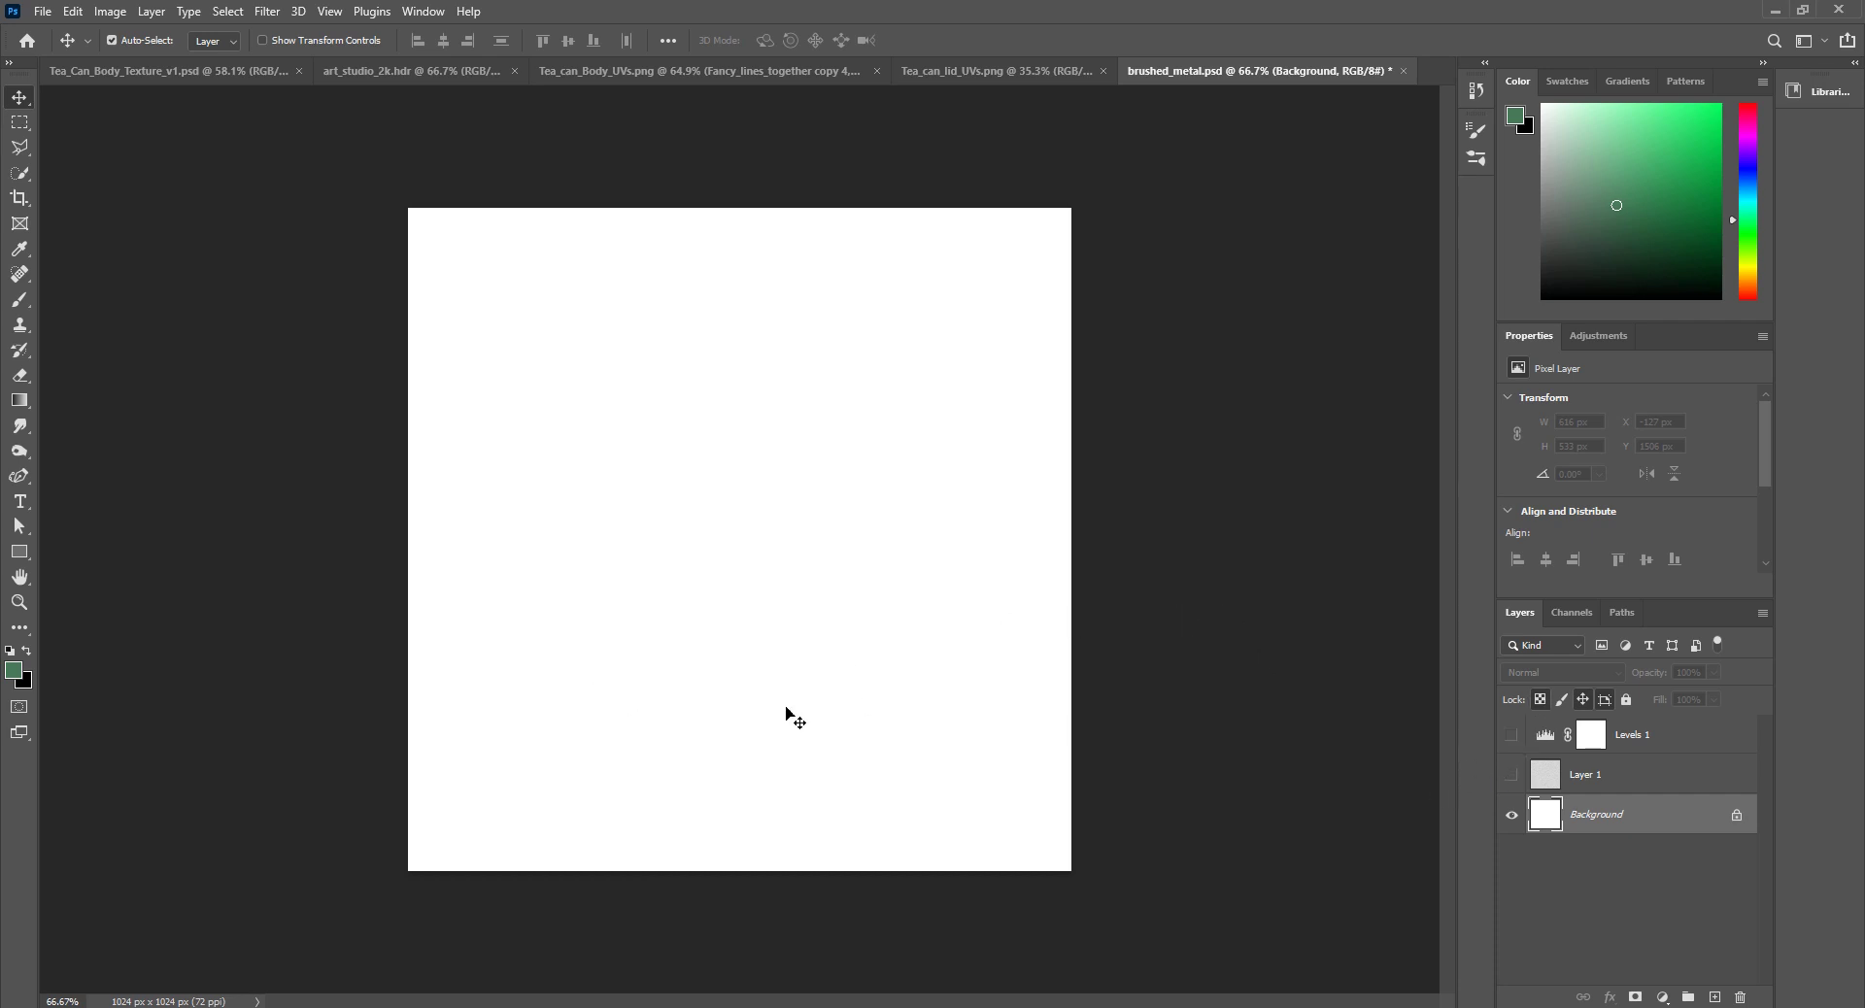
{"action": "left_click", "coordinate": [1724, 998]}
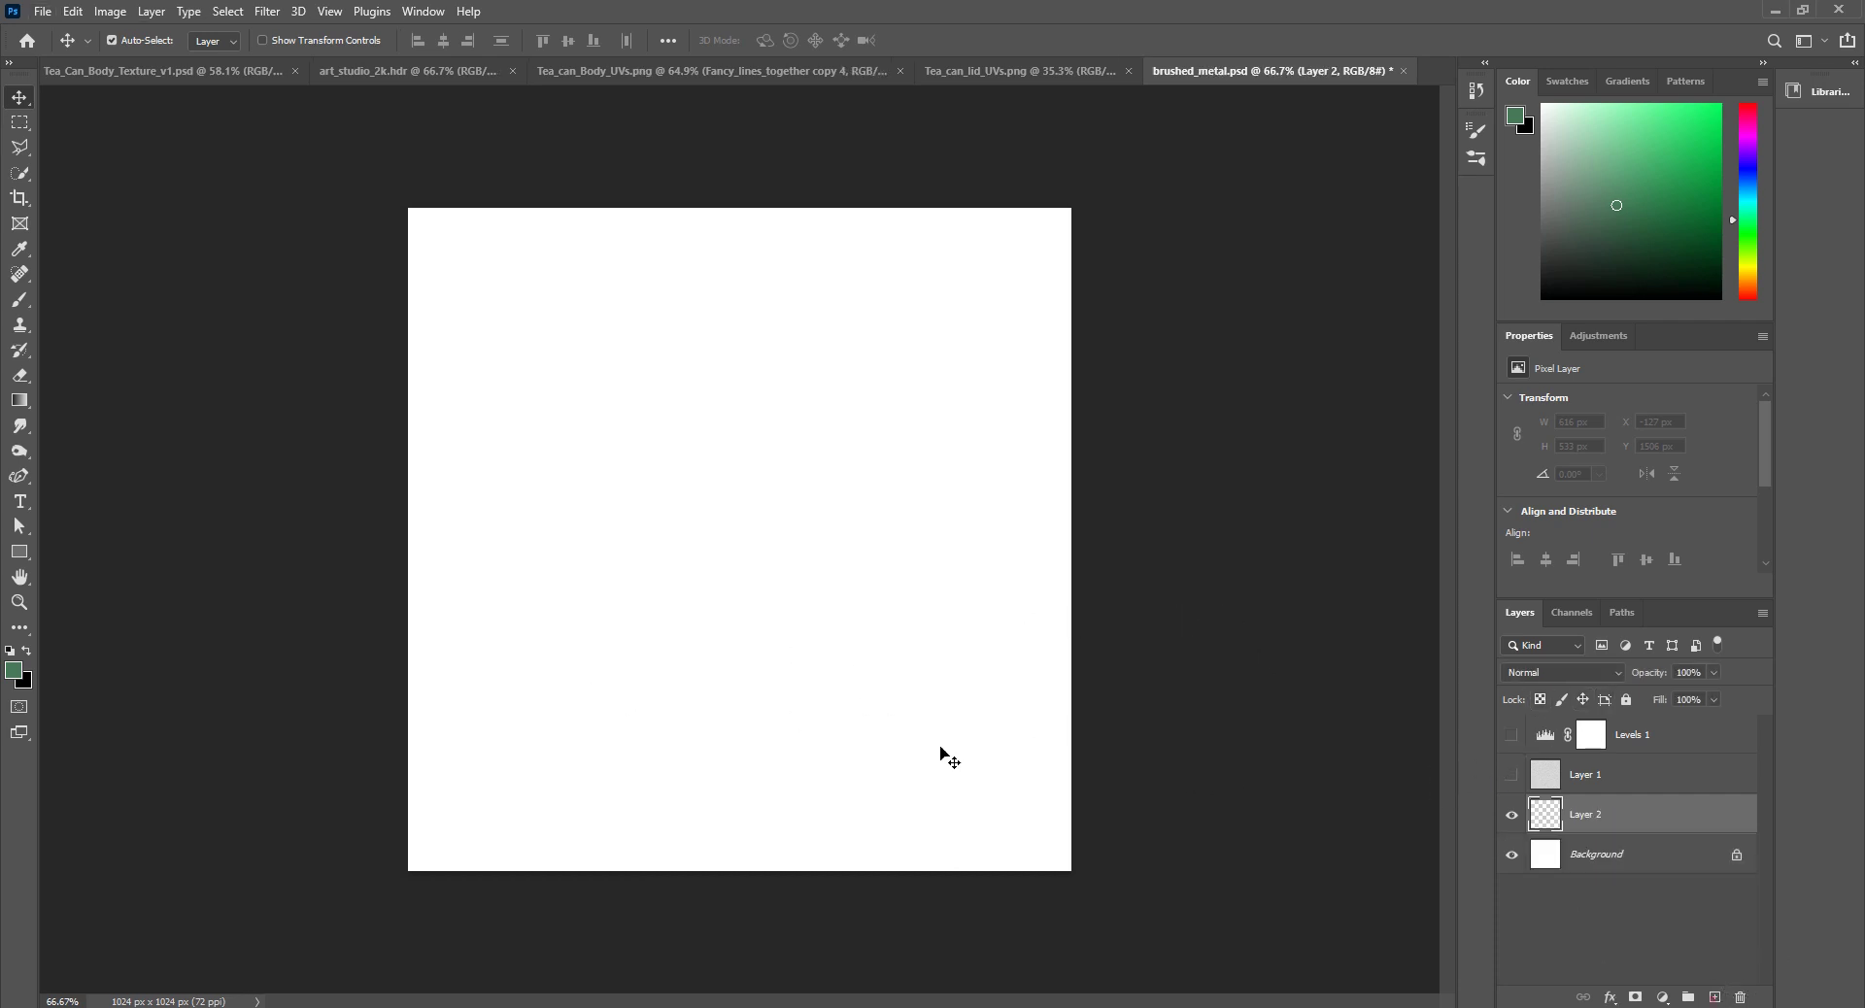
Step: Sample white from the blank canvas with the Eyedropper as the foreground colour
{"action": "scroll", "coordinate": [671, 692], "scroll_direction": "up", "scroll_amount": 3, "text": "alt"}
{"action": "scroll", "coordinate": [777, 720], "scroll_direction": "down", "scroll_amount": 3, "text": "alt"}
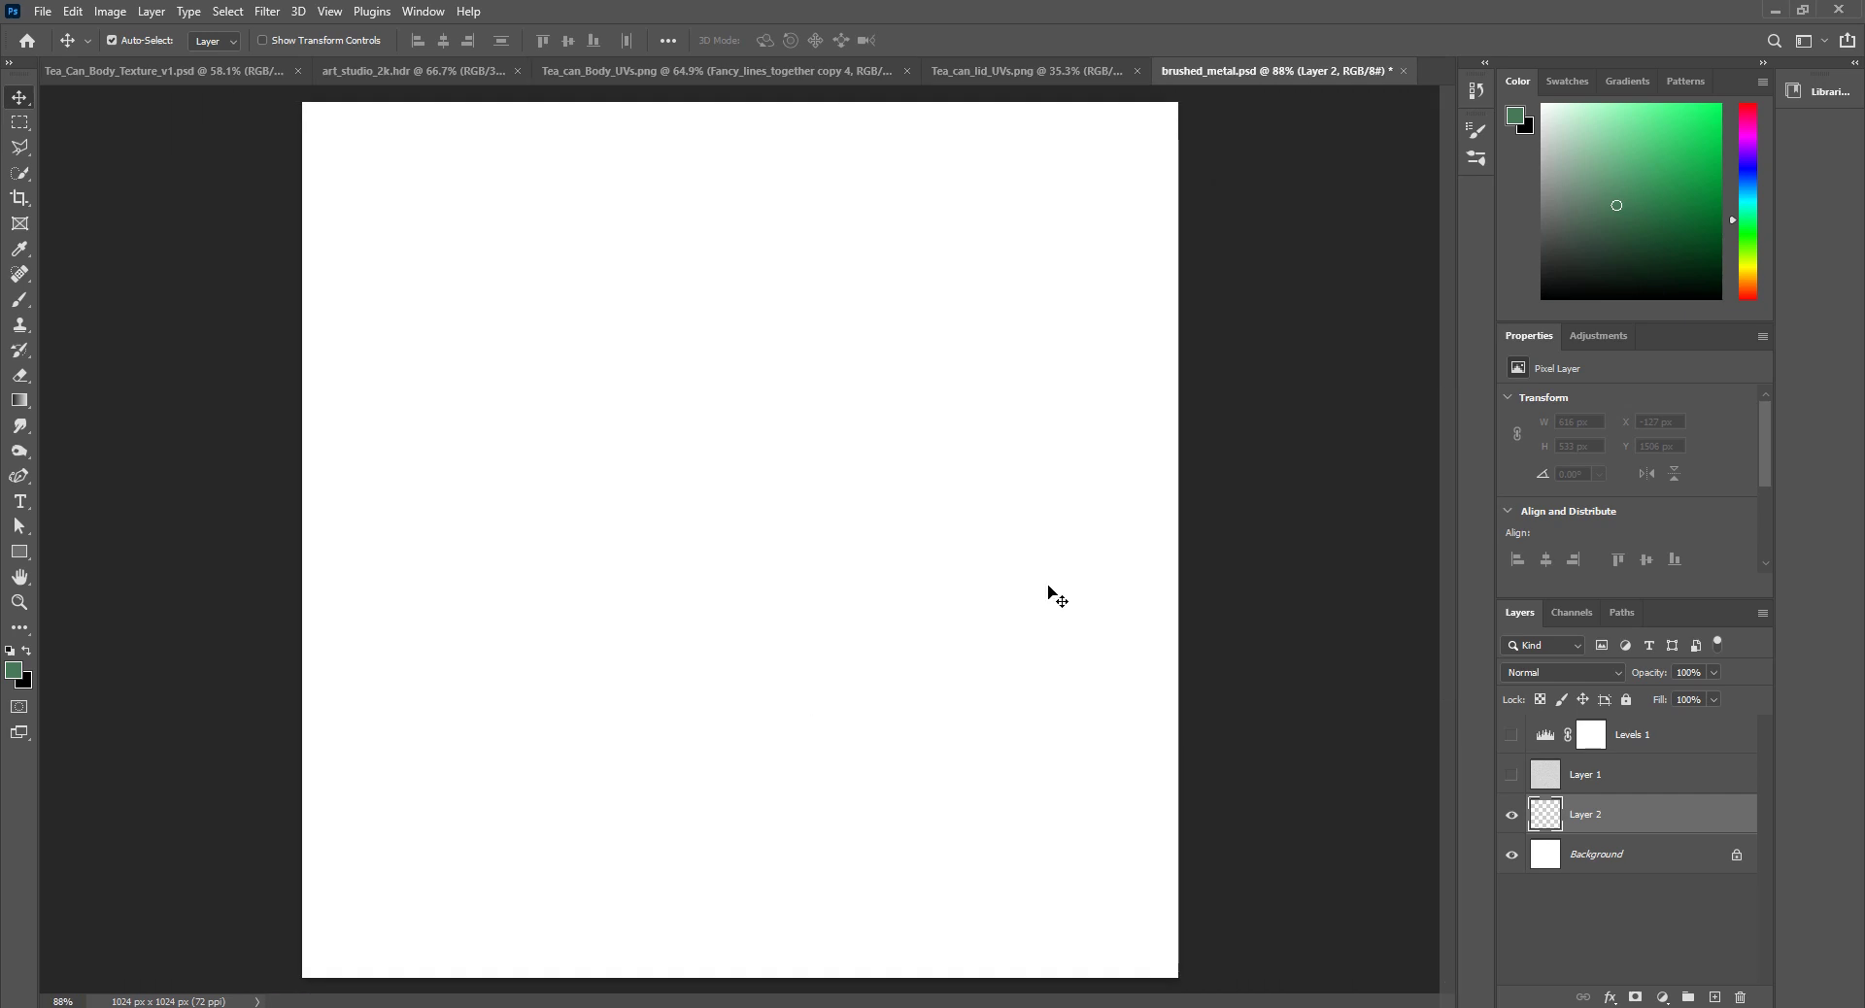
{"action": "key", "text": "i"}
{"action": "left_click", "coordinate": [917, 726]}
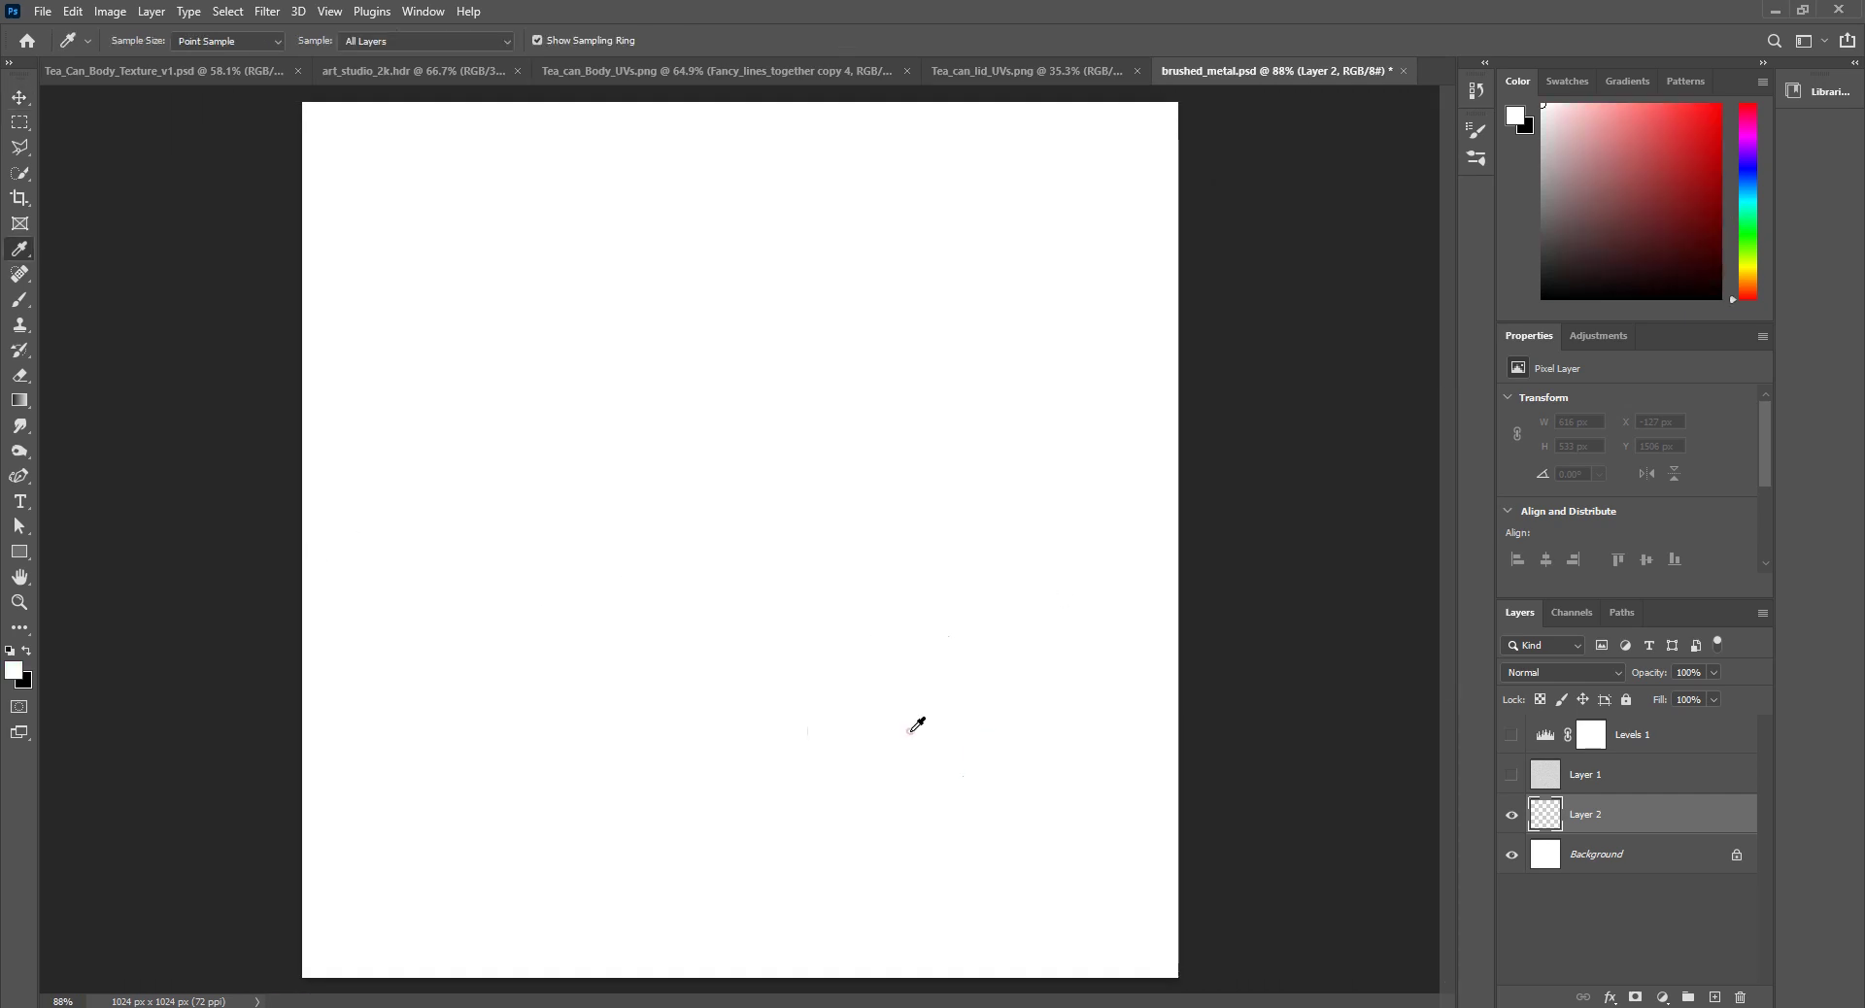
{"action": "left_click", "coordinate": [907, 728]}
{"action": "left_click", "coordinate": [1515, 116]}
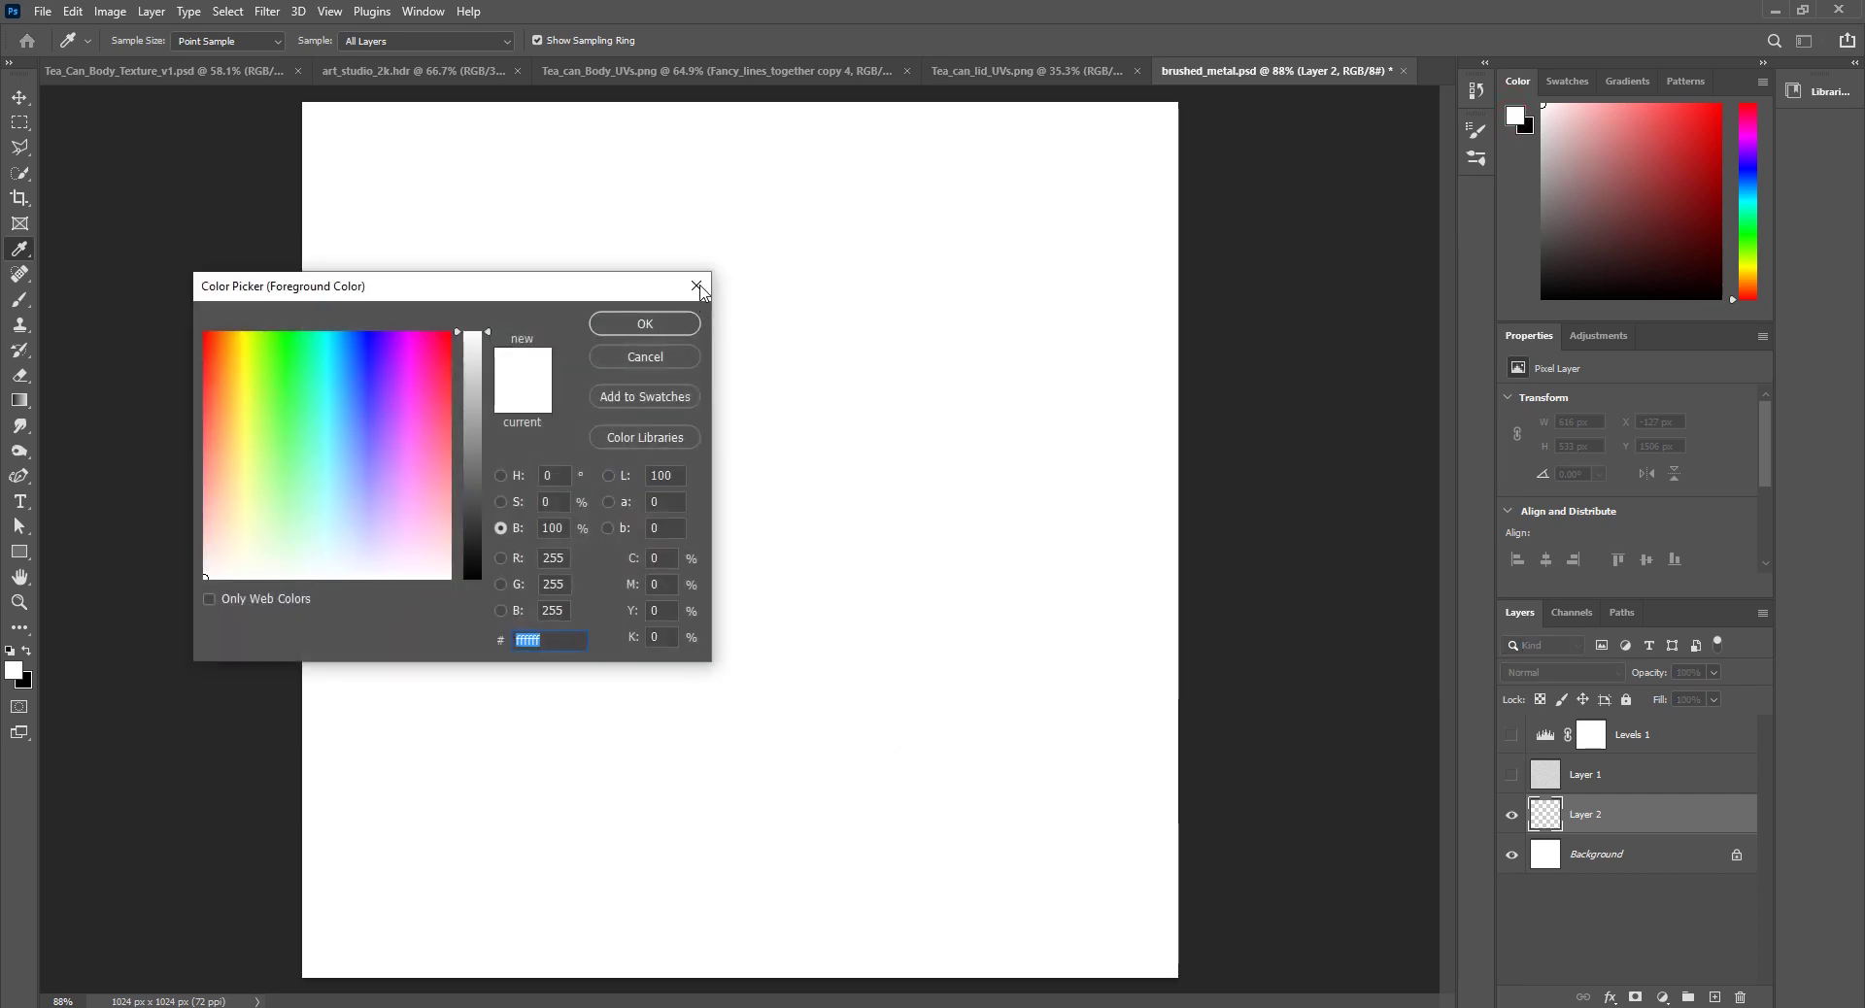
{"action": "left_click", "coordinate": [696, 287]}
Step: Sample the off-white background of Tea_can_lid_UVs.png and fill Layer 2 of brushed_metal.psd with that colour
{"action": "left_click", "coordinate": [993, 69]}
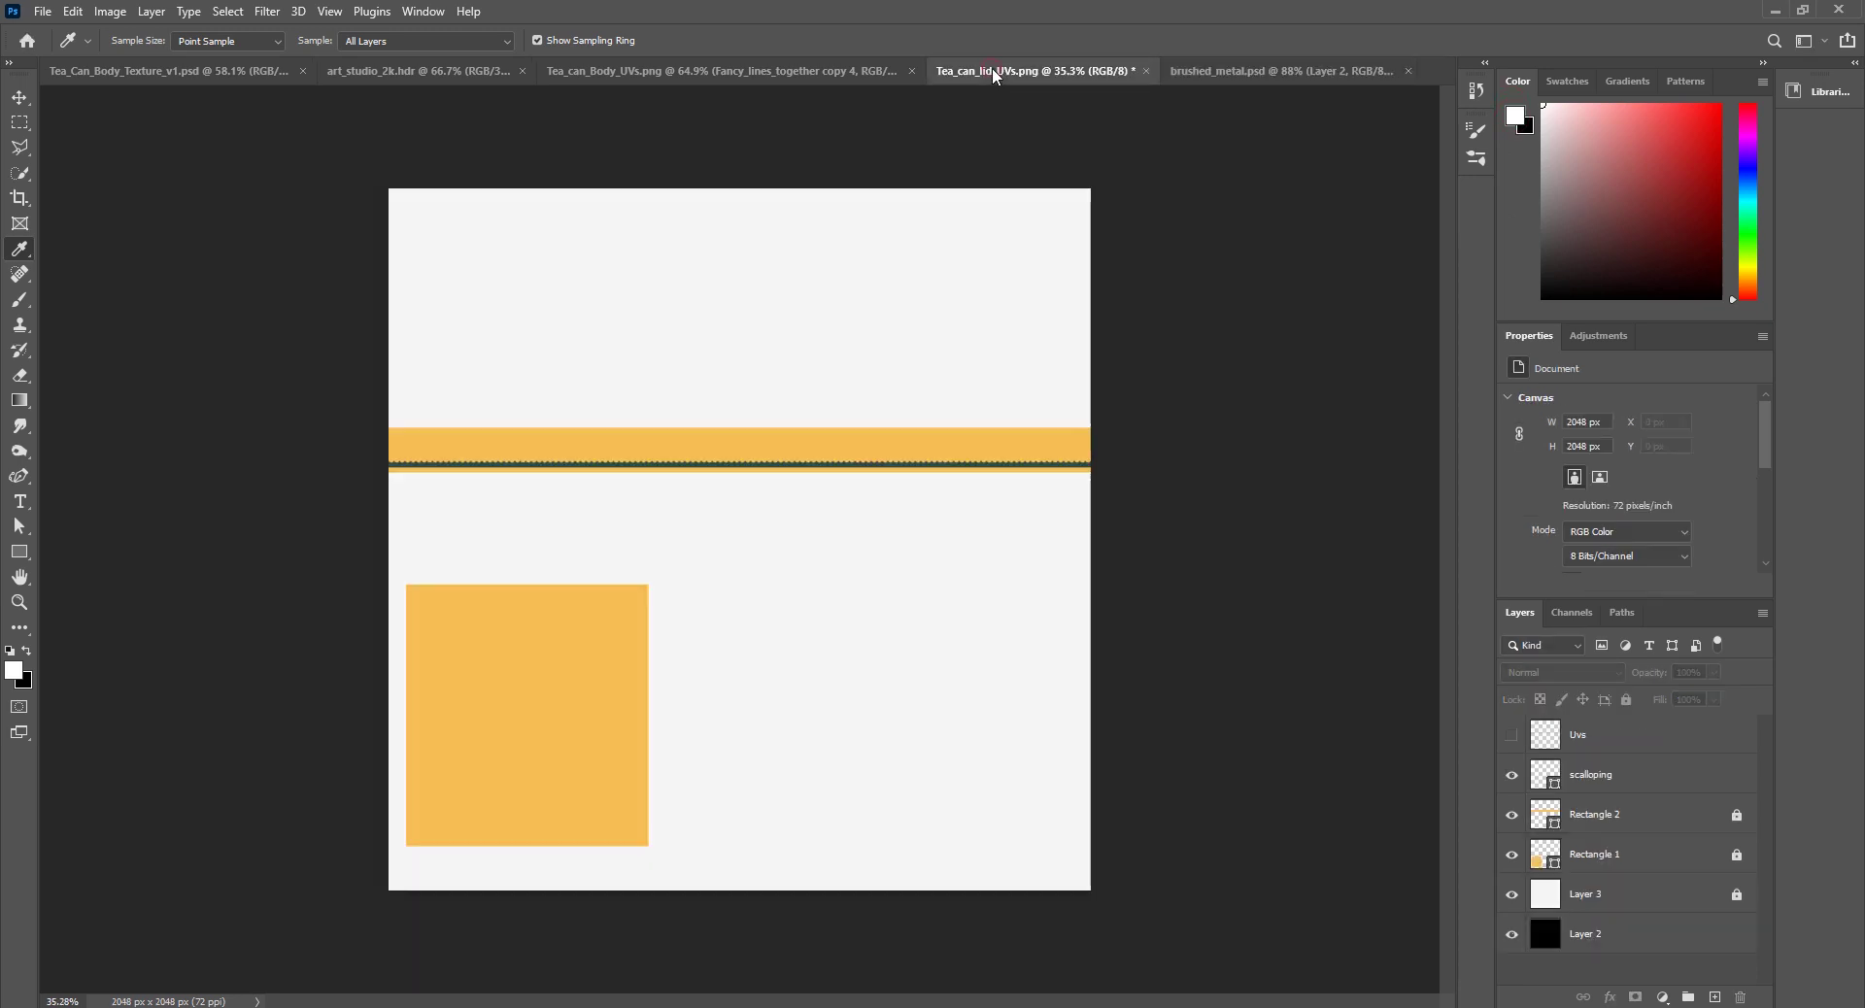
{"action": "left_click", "coordinate": [906, 263]}
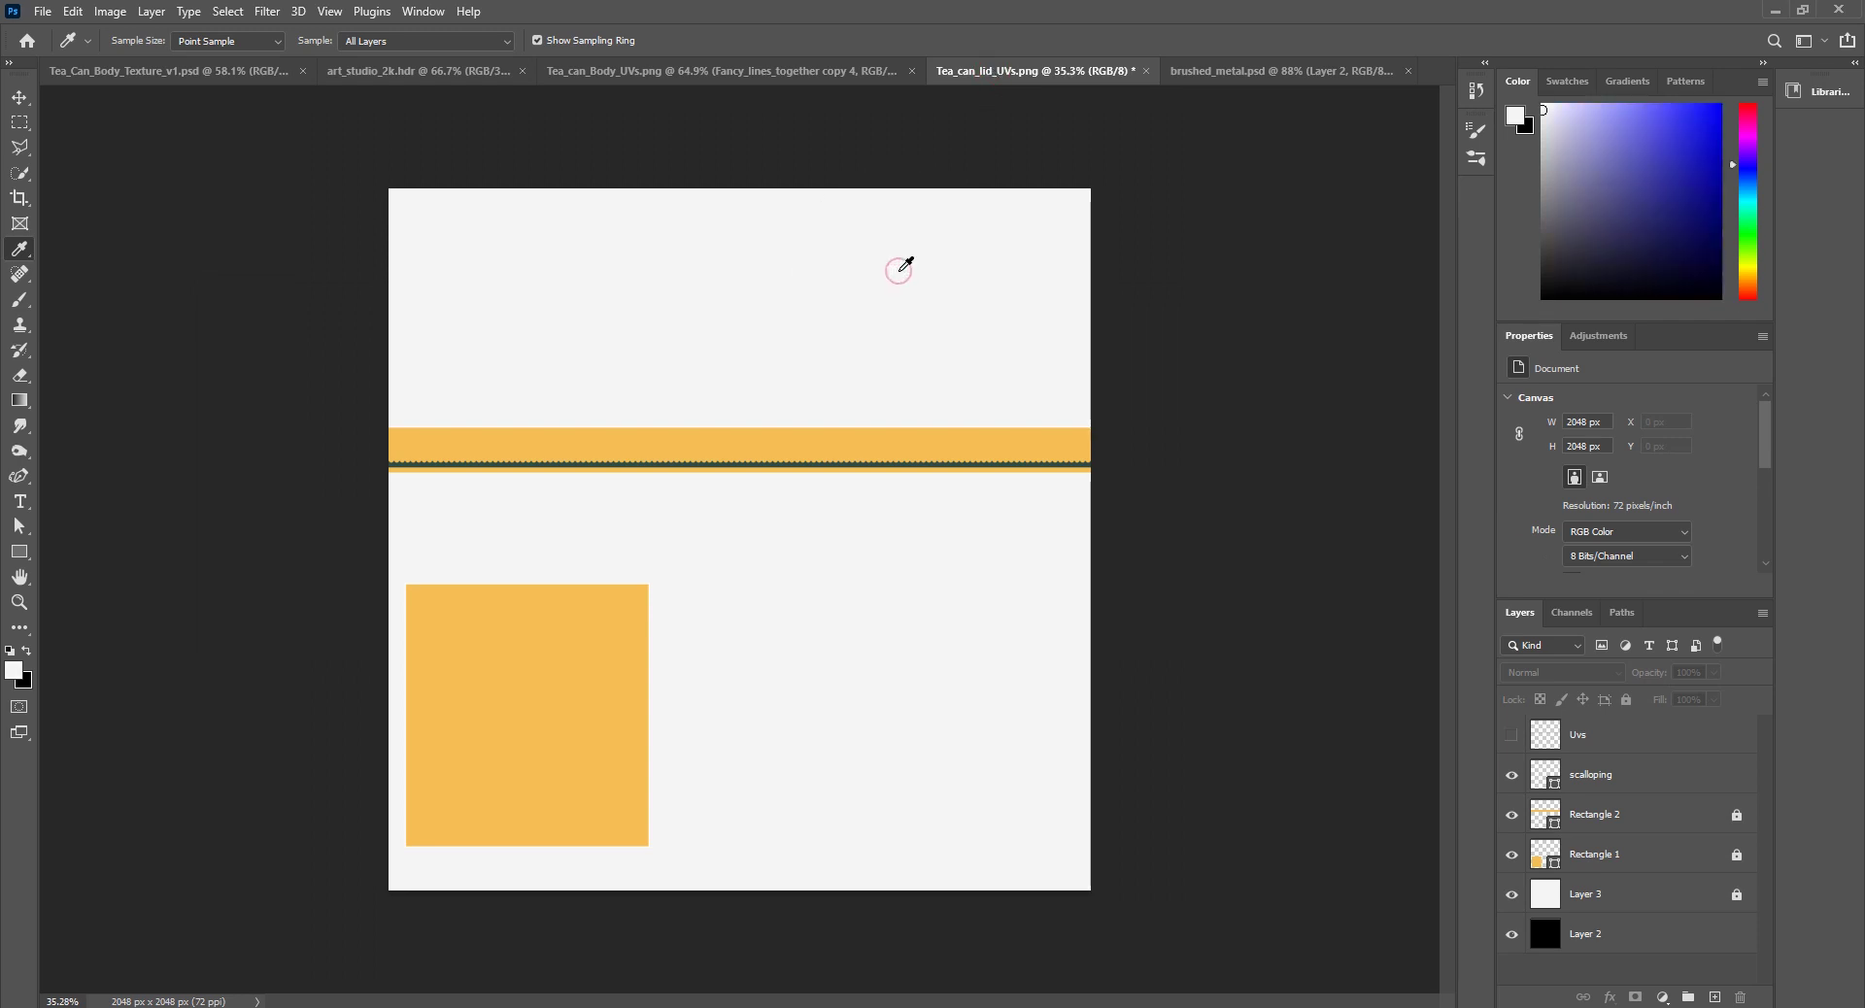
{"action": "left_click", "coordinate": [1298, 71]}
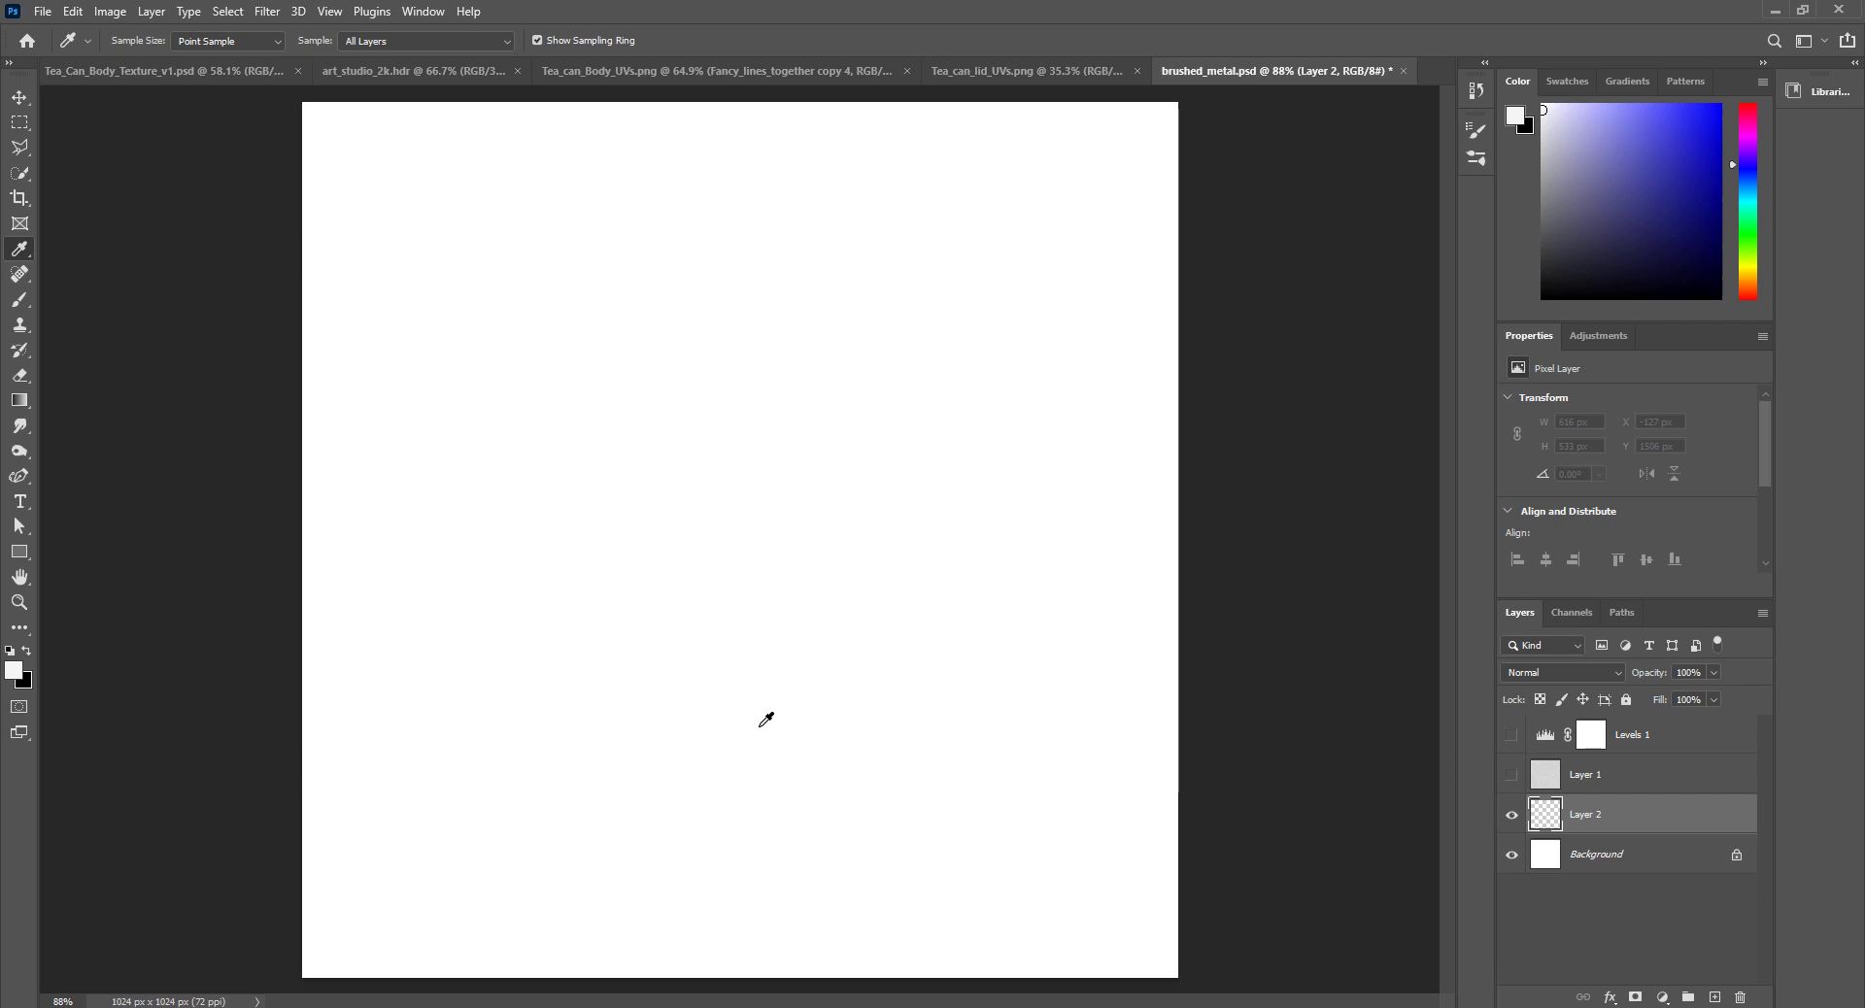
{"action": "key", "text": "alt+BackSpace"}
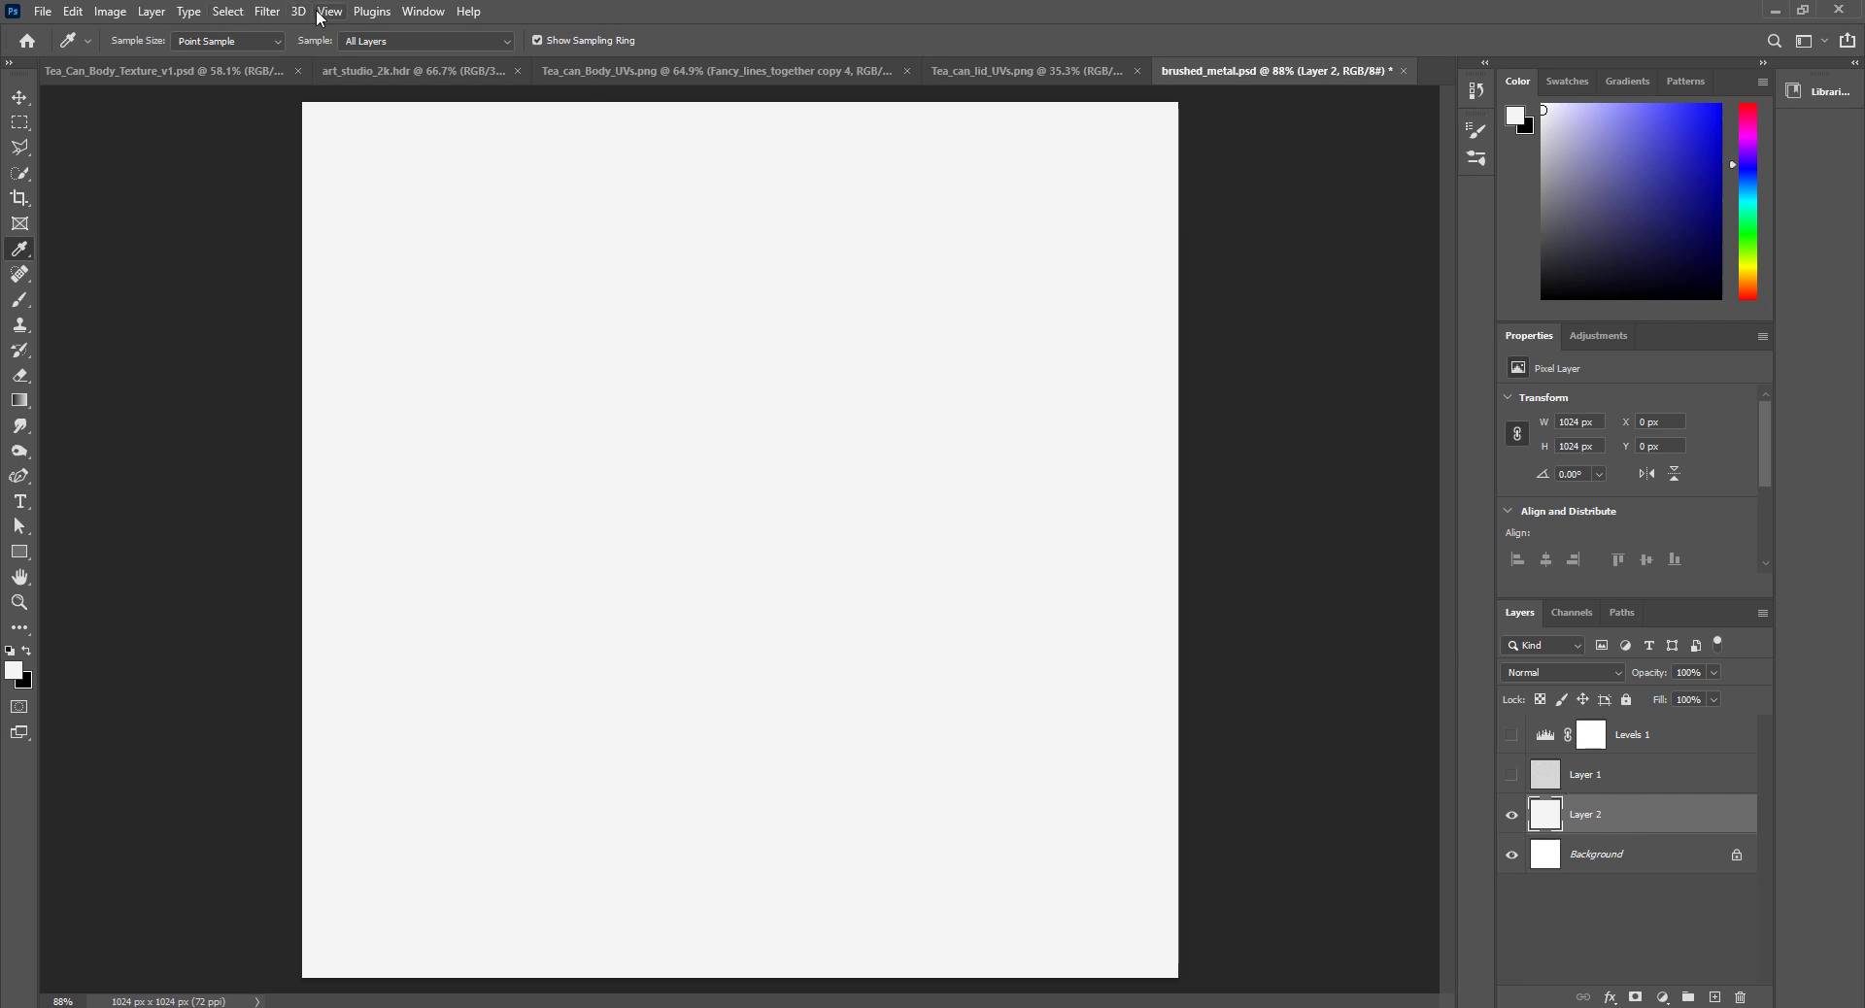
Step: Apply monochromatic, uniform Add Noise of about 59% to Layer 2
{"action": "left_click", "coordinate": [268, 13]}
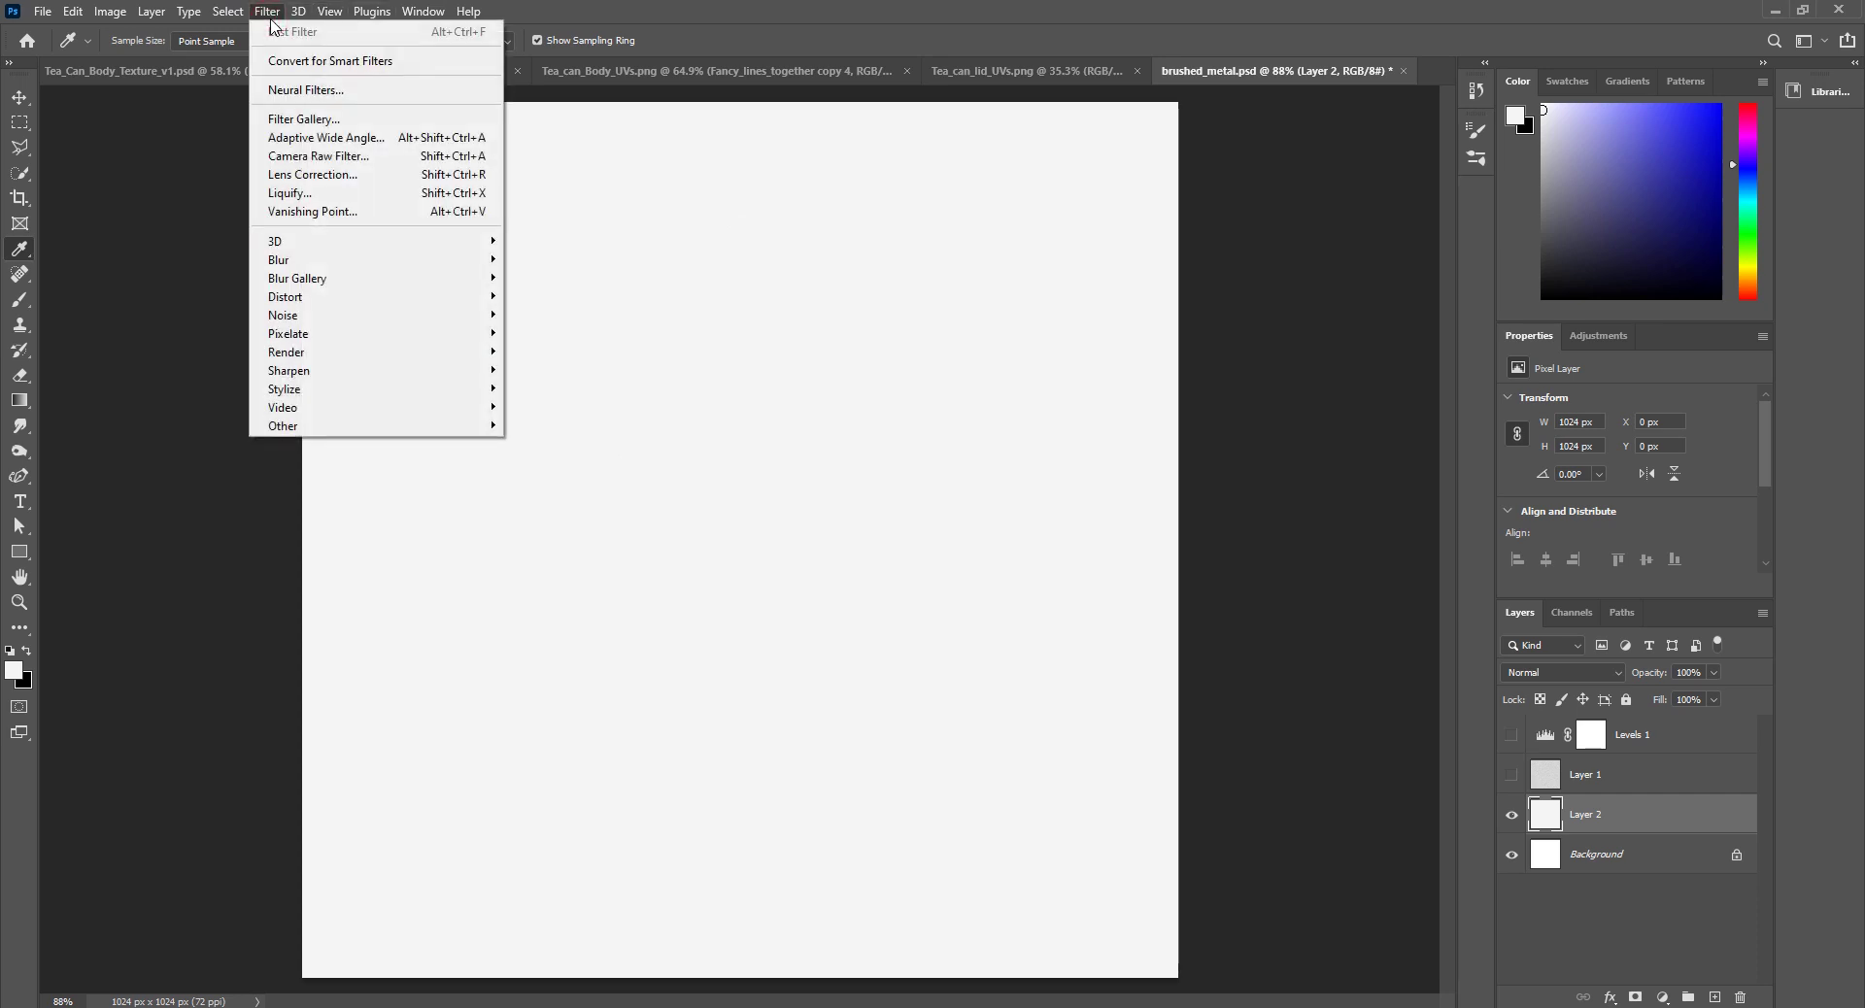
{"action": "mouse_move", "coordinate": [367, 335]}
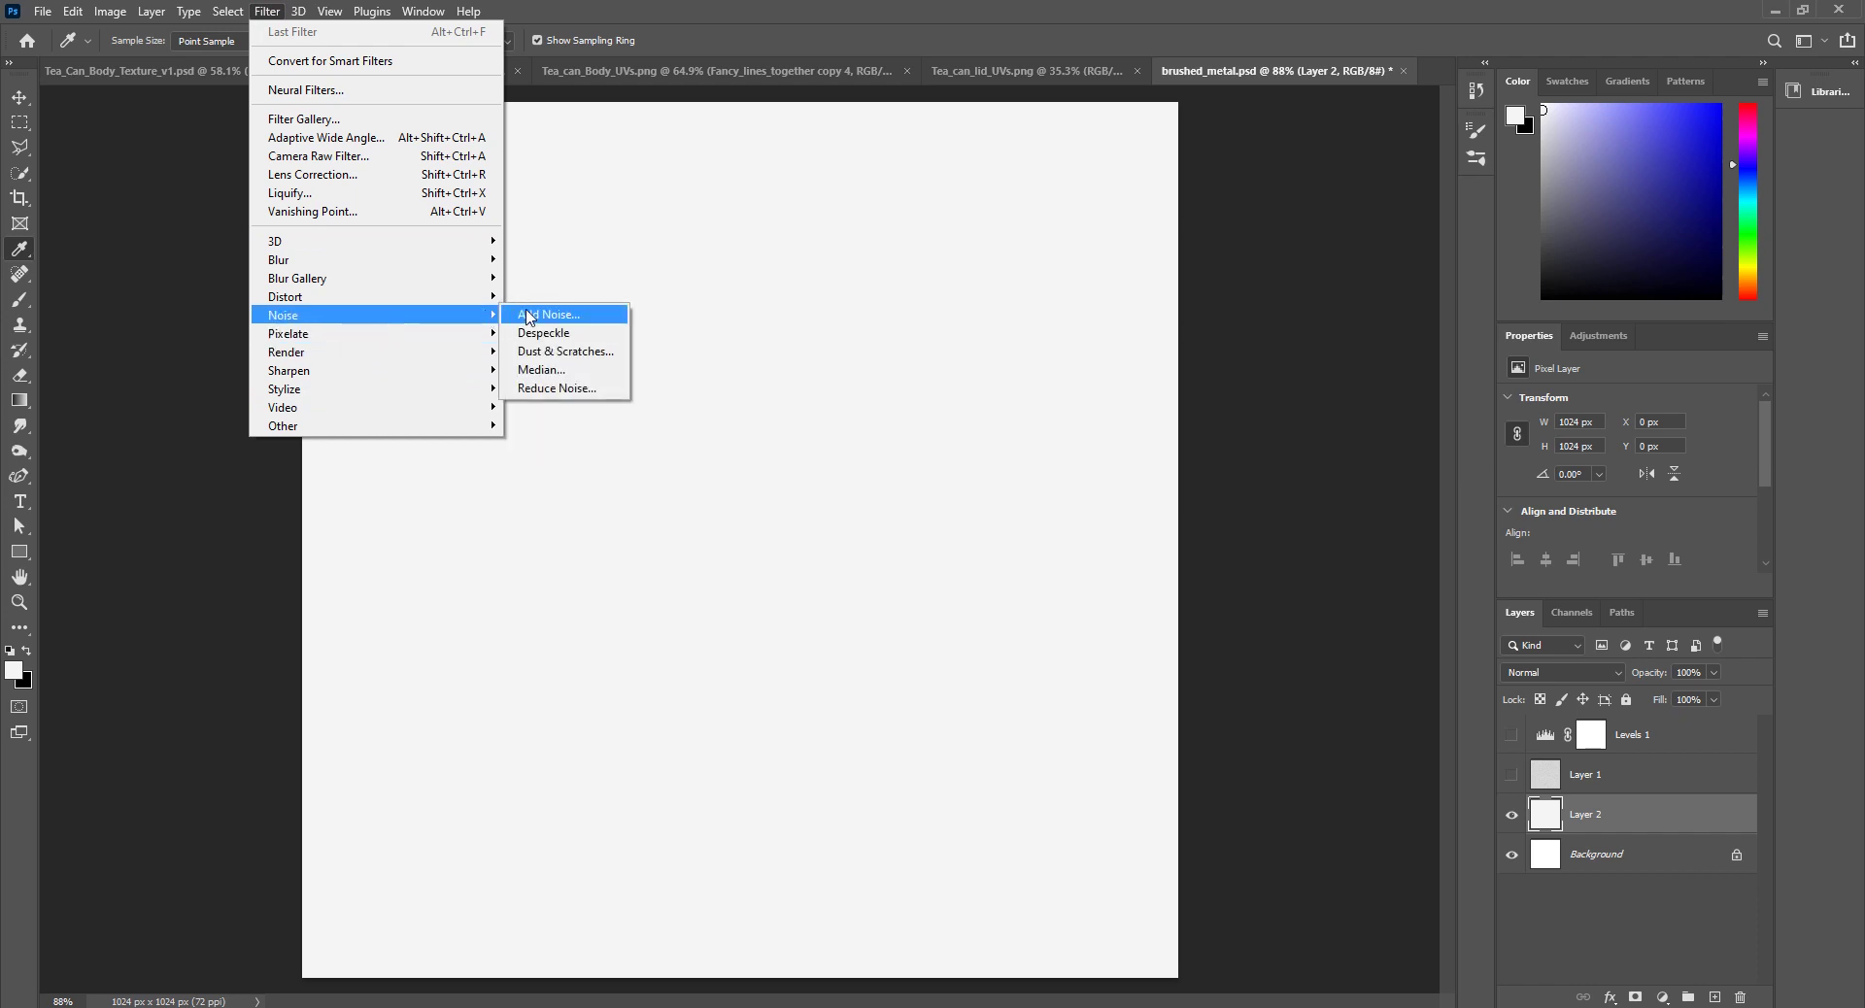
{"action": "left_click", "coordinate": [529, 315]}
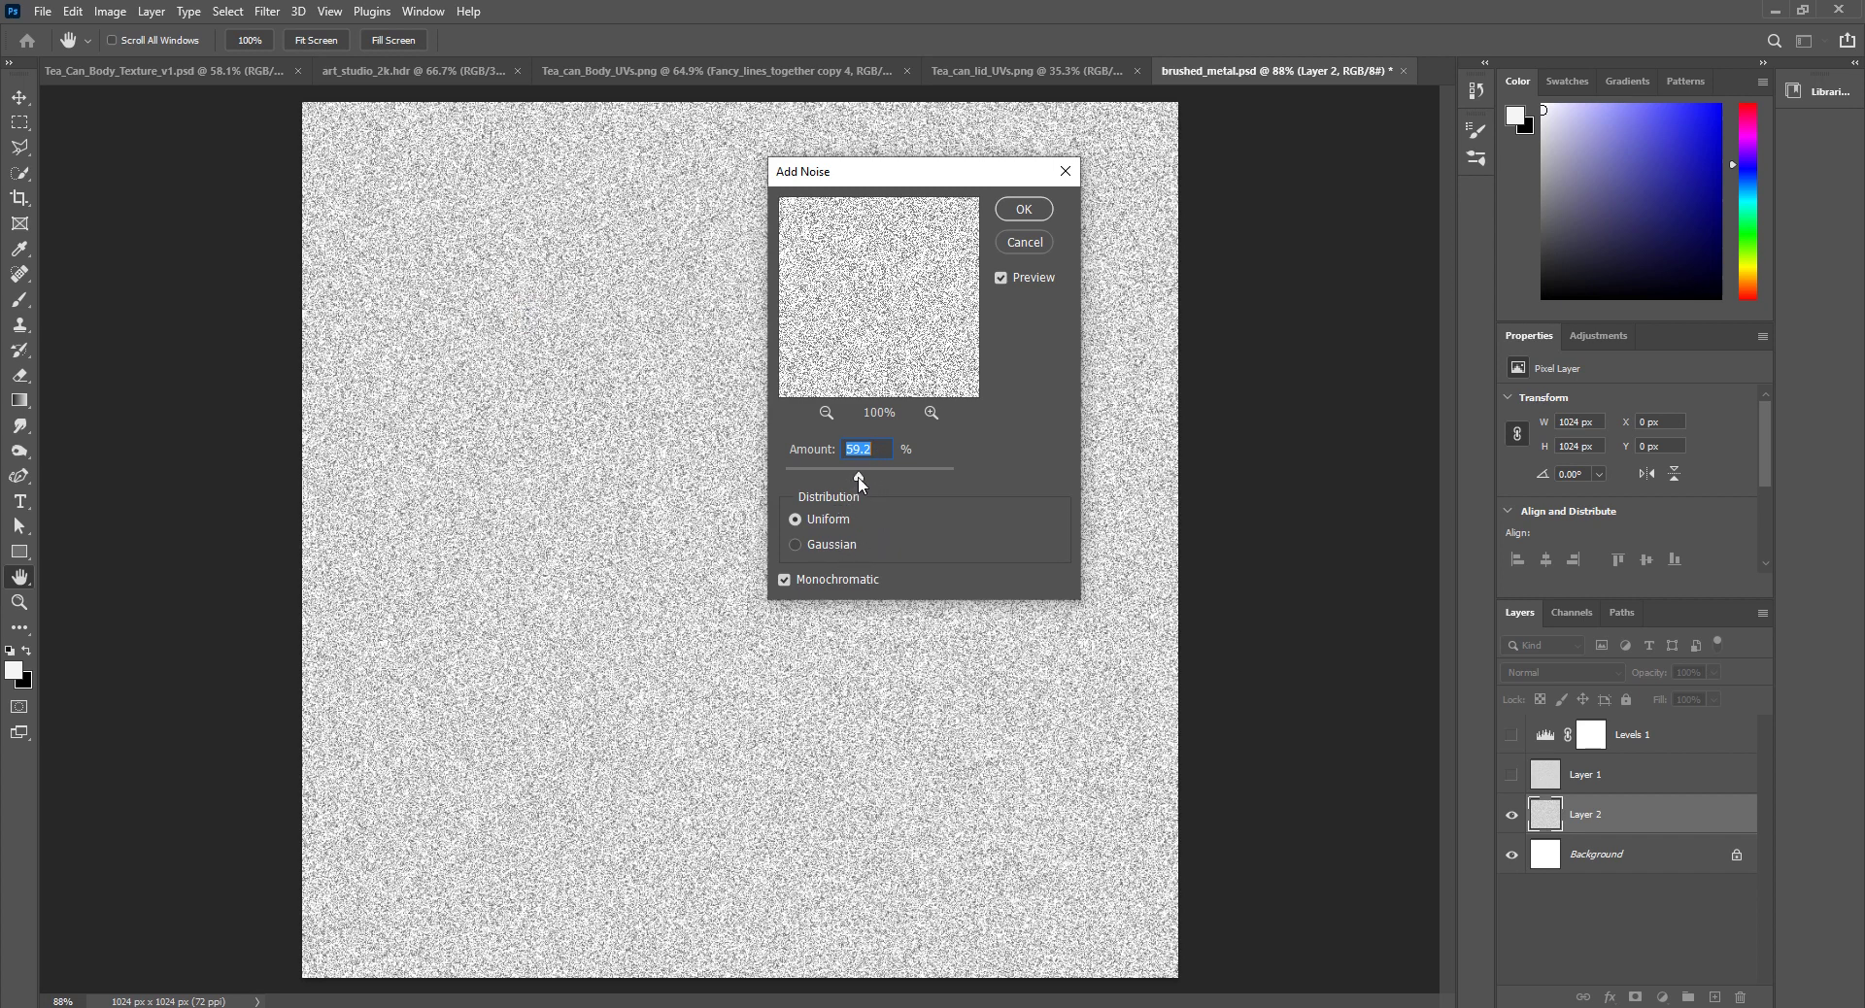
{"action": "mouse_move", "coordinate": [858, 482]}
{"action": "left_mouse_down"}
{"action": "mouse_move", "coordinate": [812, 470]}
{"action": "mouse_move", "coordinate": [857, 481]}
{"action": "left_mouse_up"}
{"action": "left_click", "coordinate": [1023, 209]}
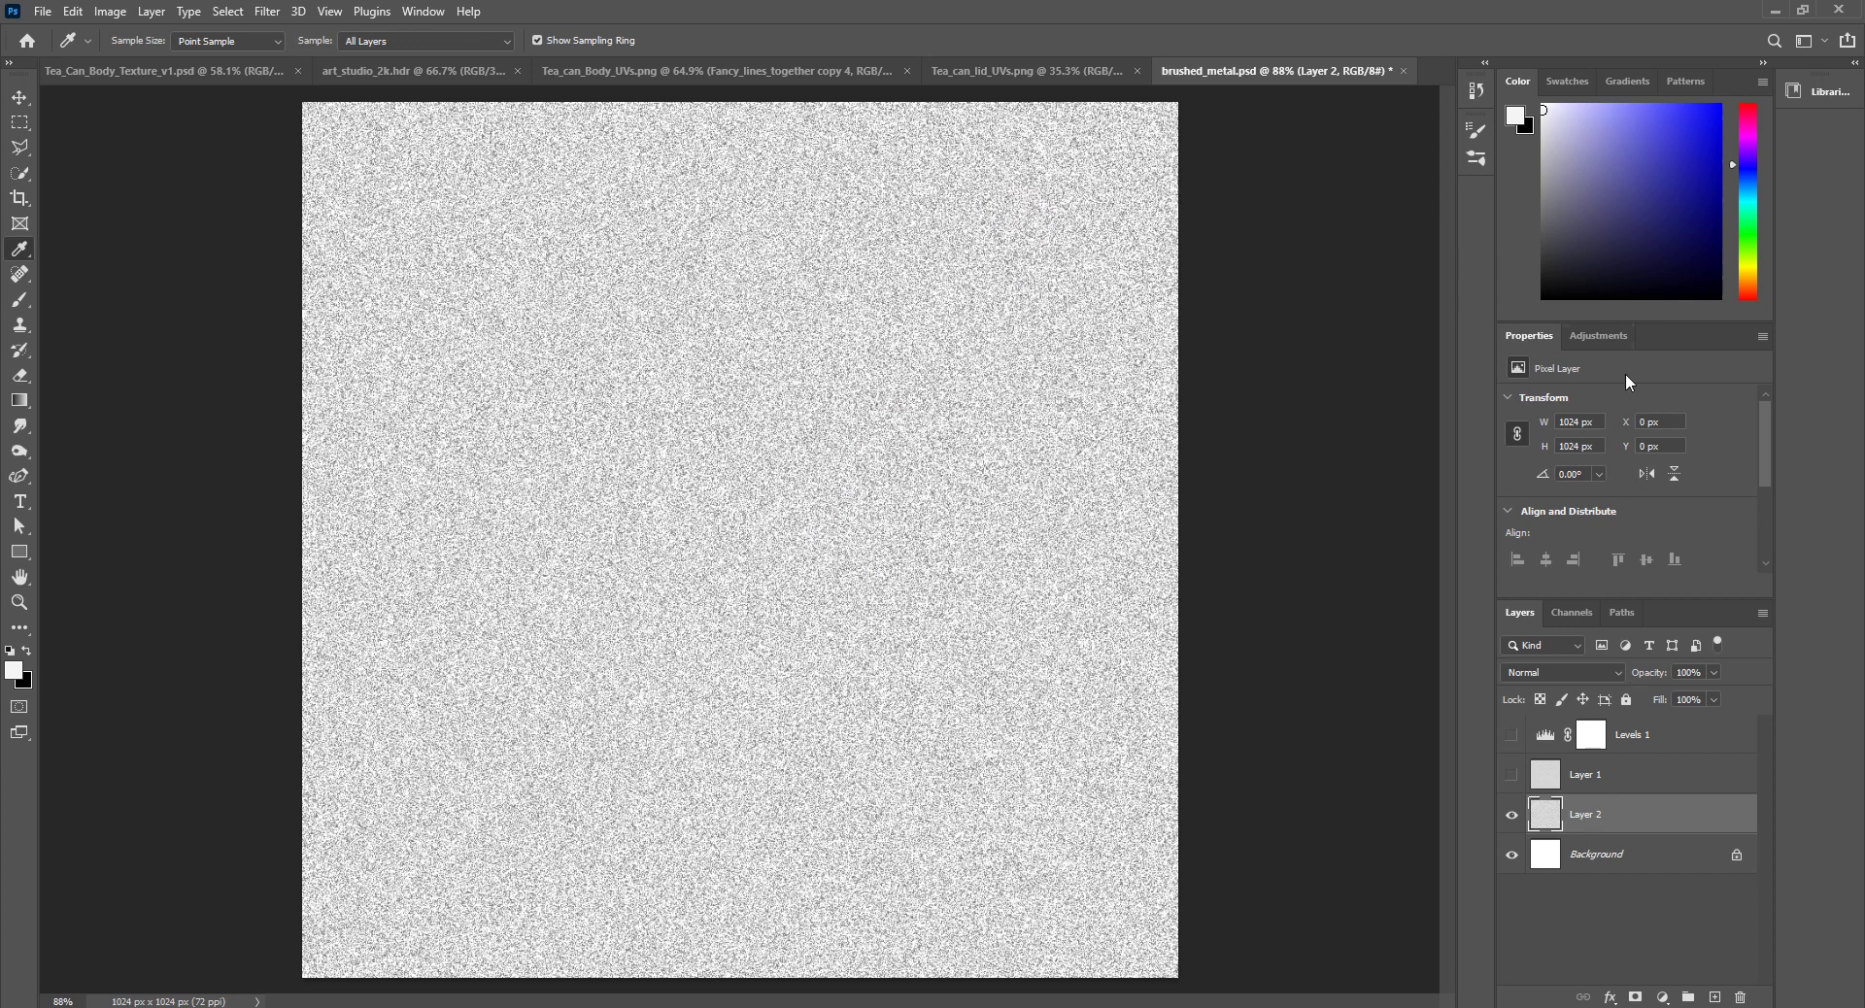
Step: Add a Levels adjustment layer above Layer 2 and raise its black output level to 179 to soften the noise
{"action": "left_click", "coordinate": [1597, 335]}
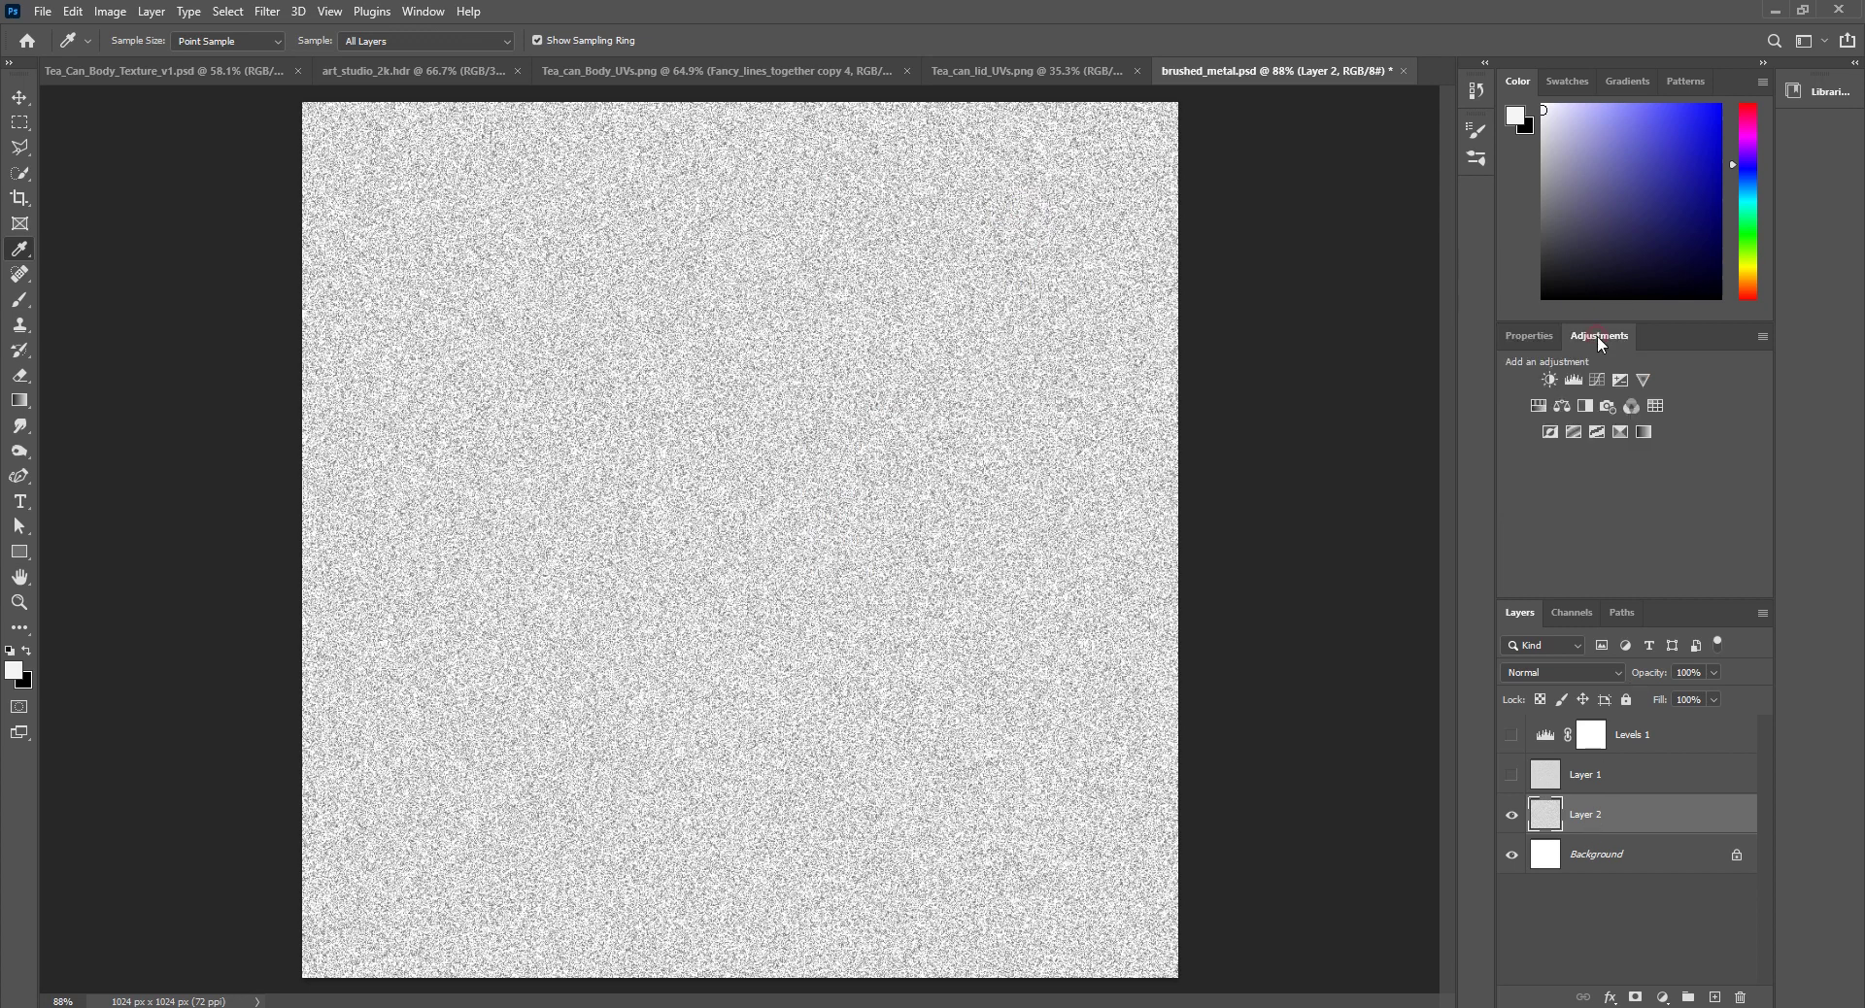
{"action": "left_click", "coordinate": [1570, 381]}
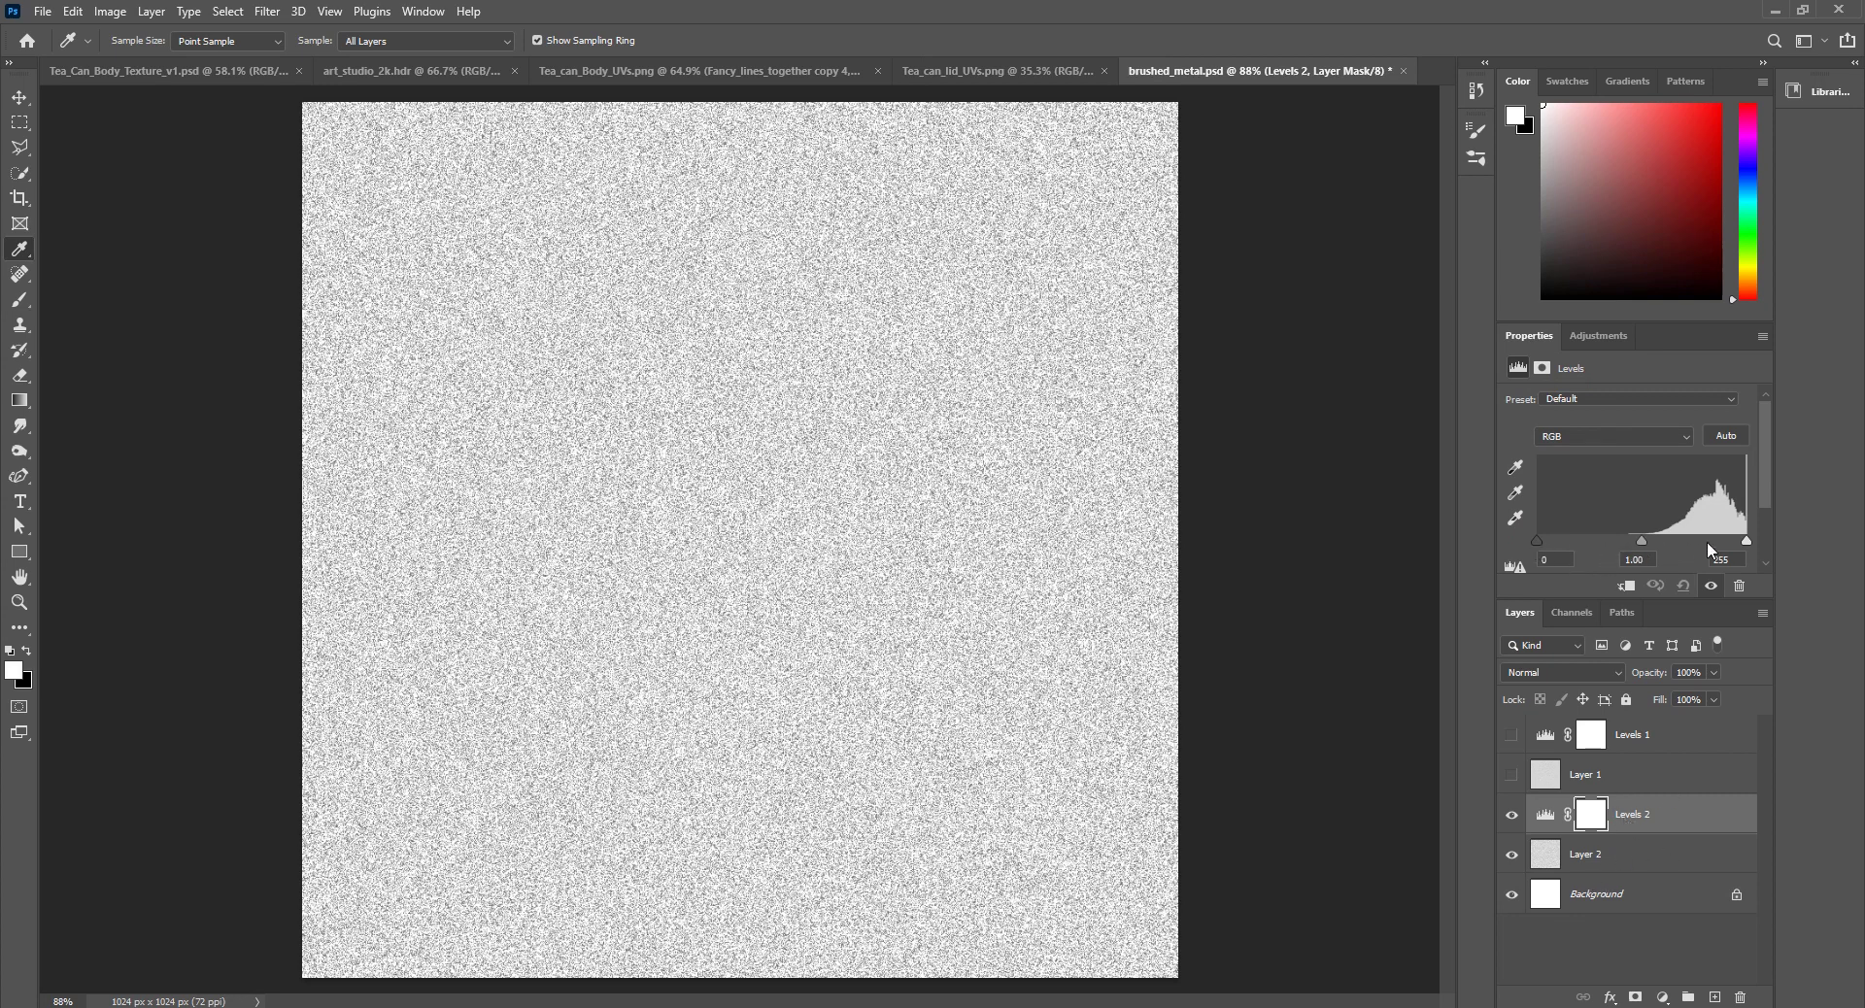
{"action": "left_click_drag", "start_coordinate": [1546, 541], "coordinate": [1599, 536]}
{"action": "scroll", "coordinate": [1526, 536], "scroll_direction": "down", "scroll_amount": 1}
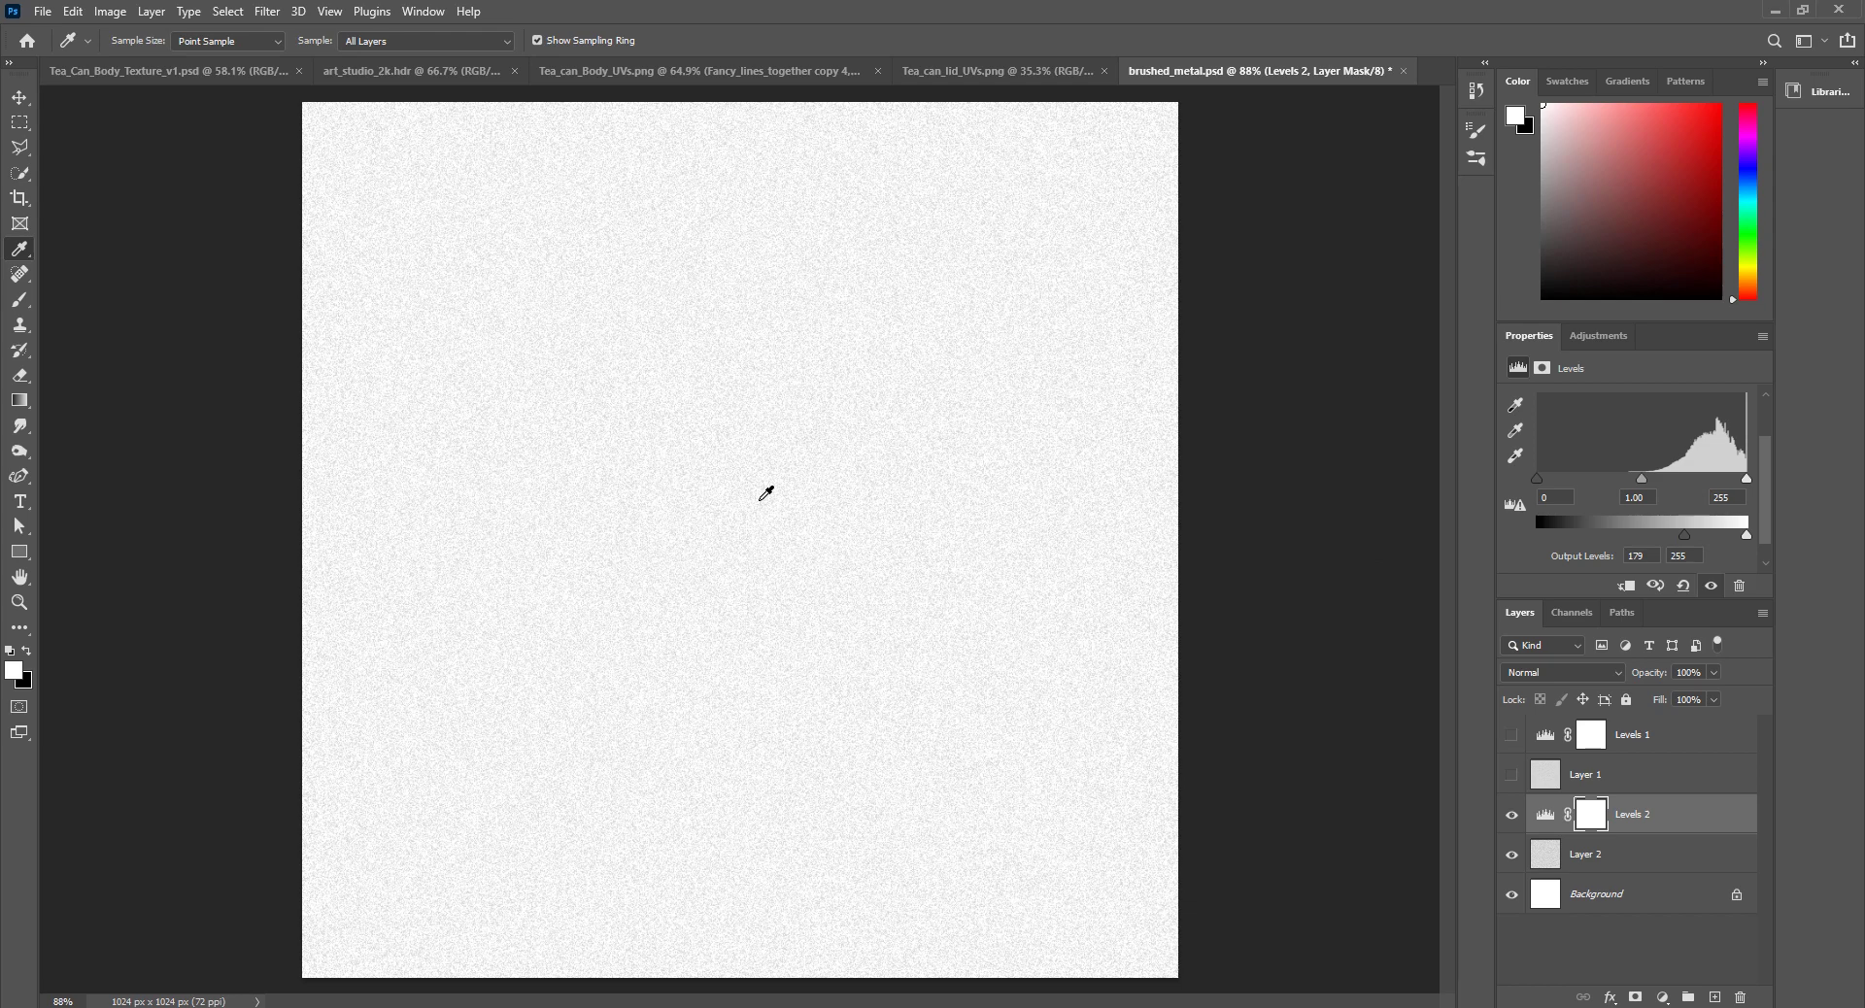
Step: Apply a Motion Blur at an angle of 0° to the noise on Layer 2 to form horizontal brushed streaks
{"action": "left_click", "coordinate": [1592, 858]}
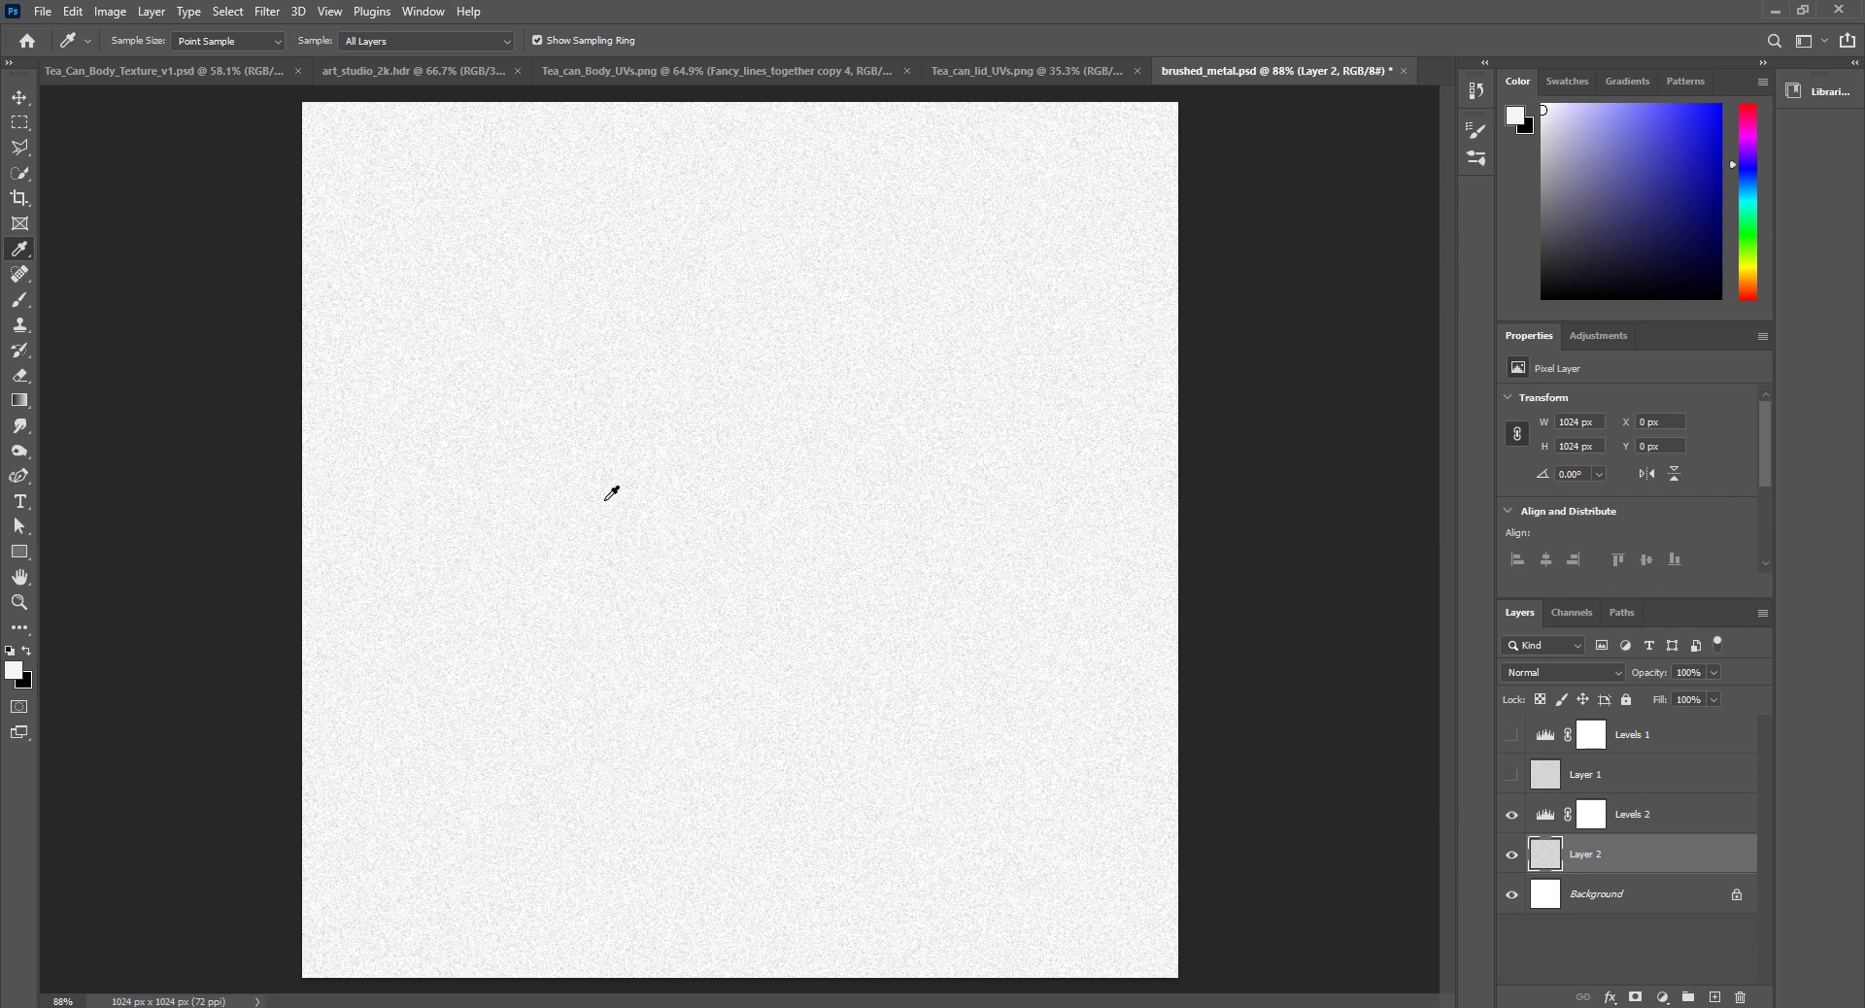
{"action": "left_click", "coordinate": [279, 14]}
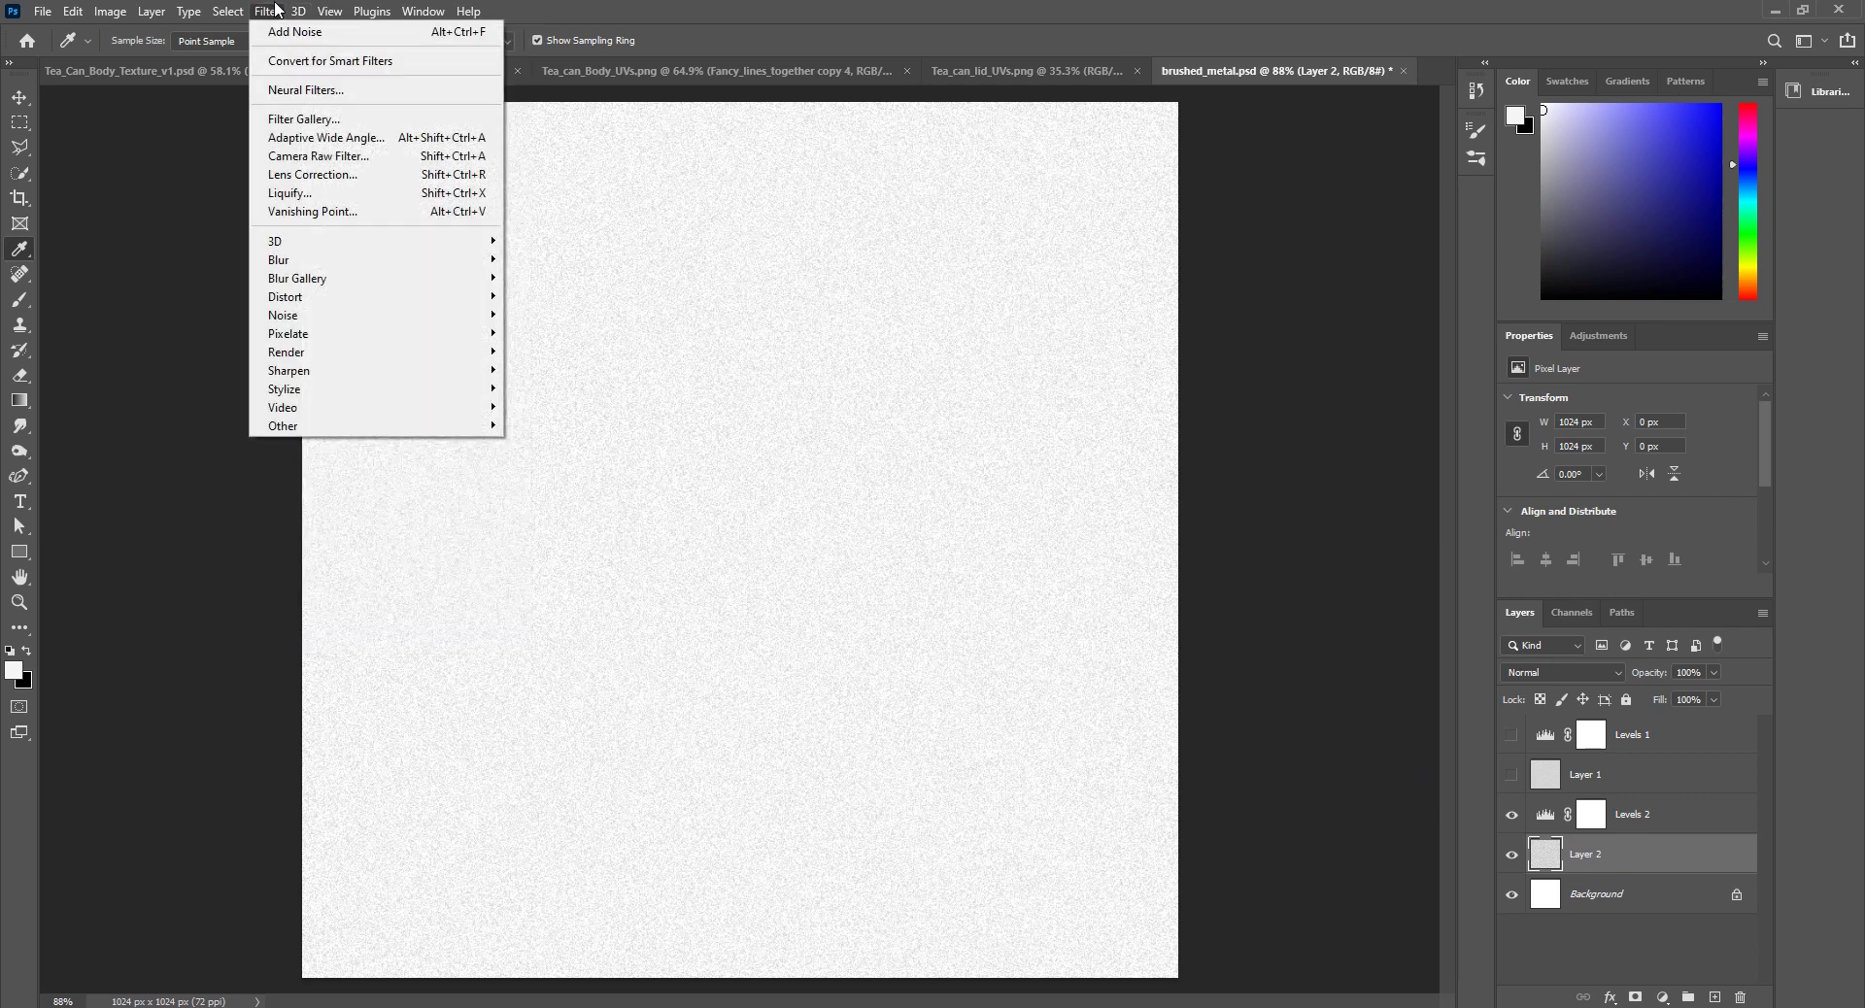
{"action": "mouse_move", "coordinate": [313, 263]}
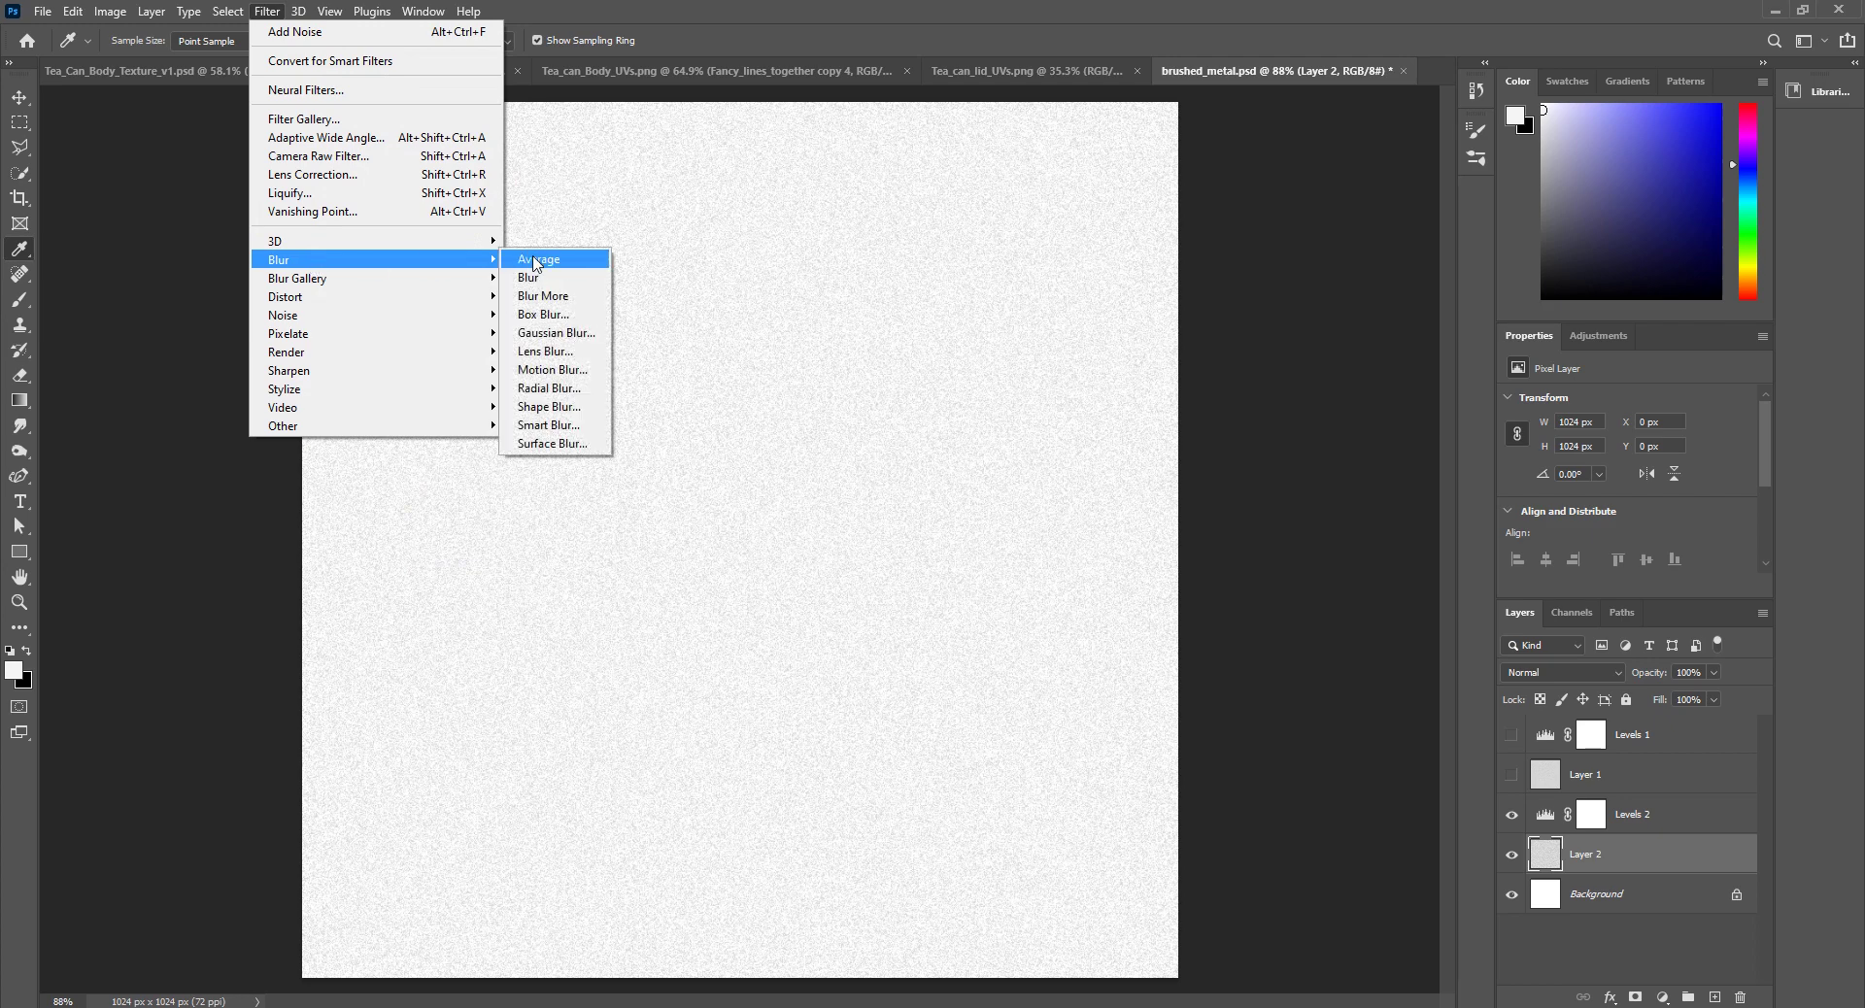
{"action": "left_click", "coordinate": [554, 370]}
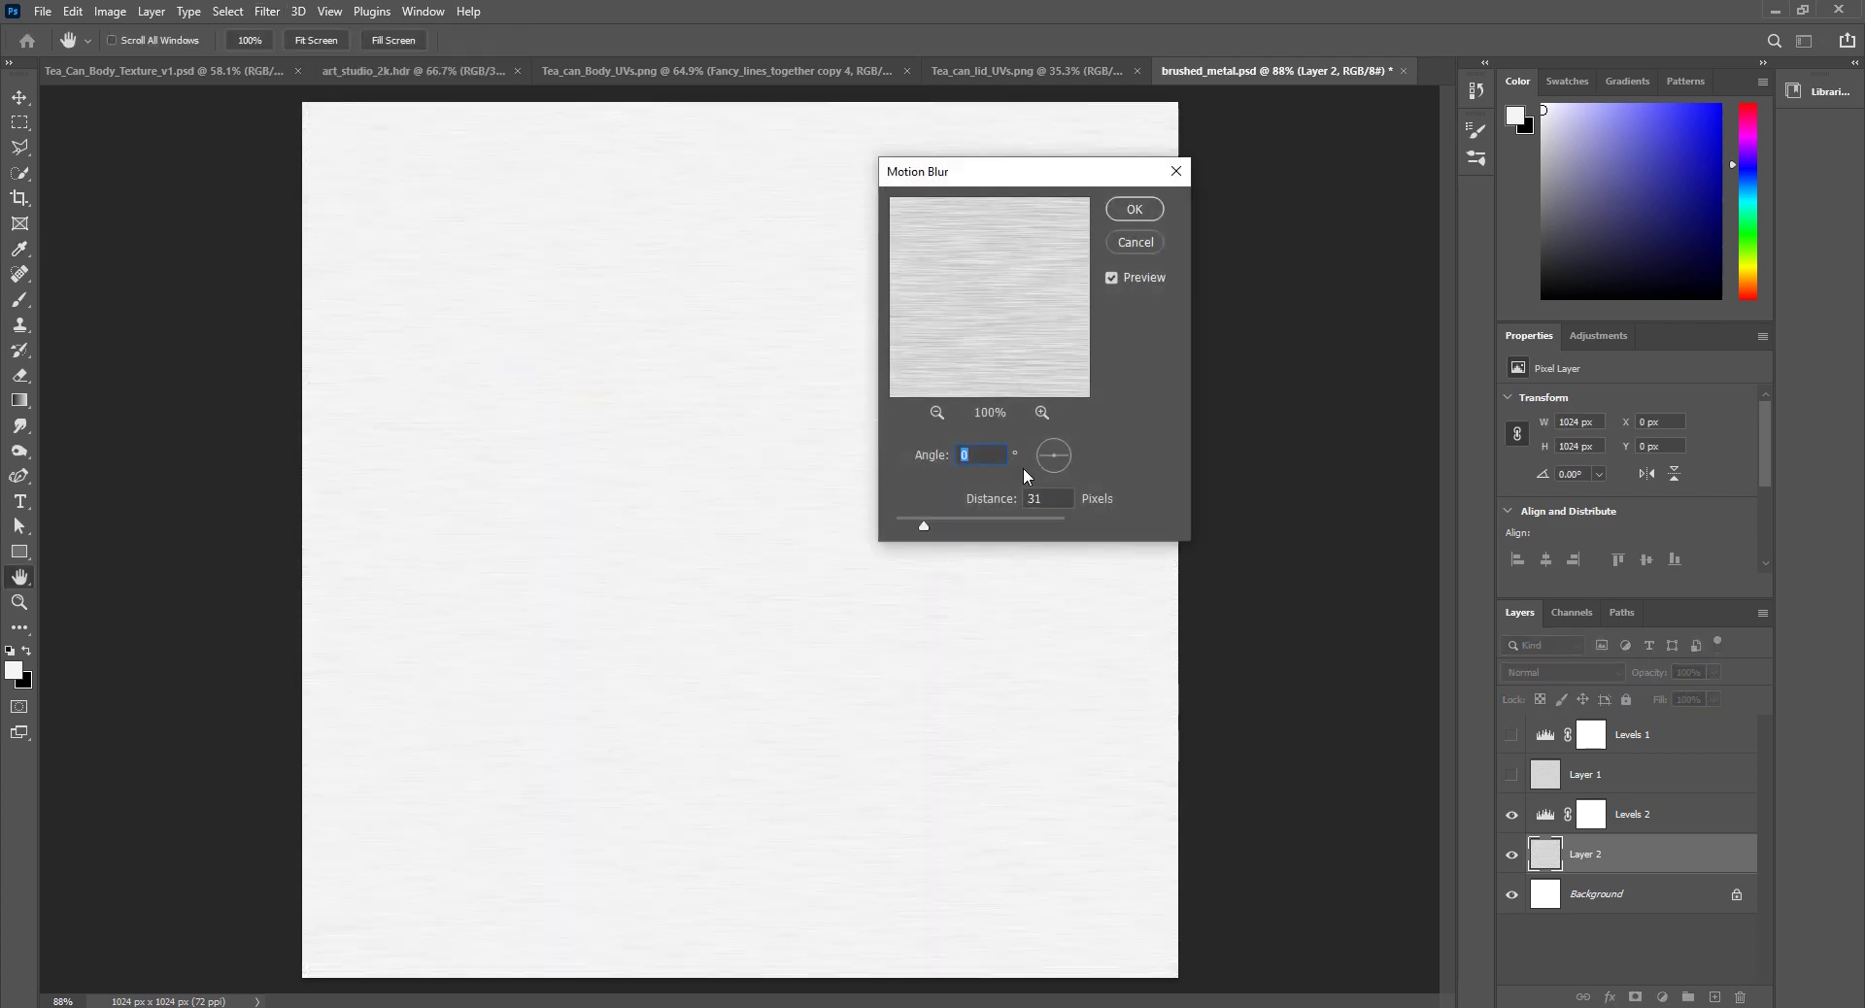
{"action": "left_click", "coordinate": [1054, 474]}
{"action": "left_click_drag", "start_coordinate": [1053, 476], "coordinate": [1081, 478]}
{"action": "type", "text": "0"}
{"action": "mouse_move", "coordinate": [917, 525]}
{"action": "left_mouse_down"}
{"action": "mouse_move", "coordinate": [894, 527]}
{"action": "mouse_move", "coordinate": [919, 528]}
{"action": "left_mouse_up"}
{"action": "left_click_drag", "start_coordinate": [919, 526], "coordinate": [920, 527]}
{"action": "left_click_drag", "start_coordinate": [938, 524], "coordinate": [949, 526]}
{"action": "left_click", "coordinate": [1134, 209]}
{"action": "key", "text": "i"}
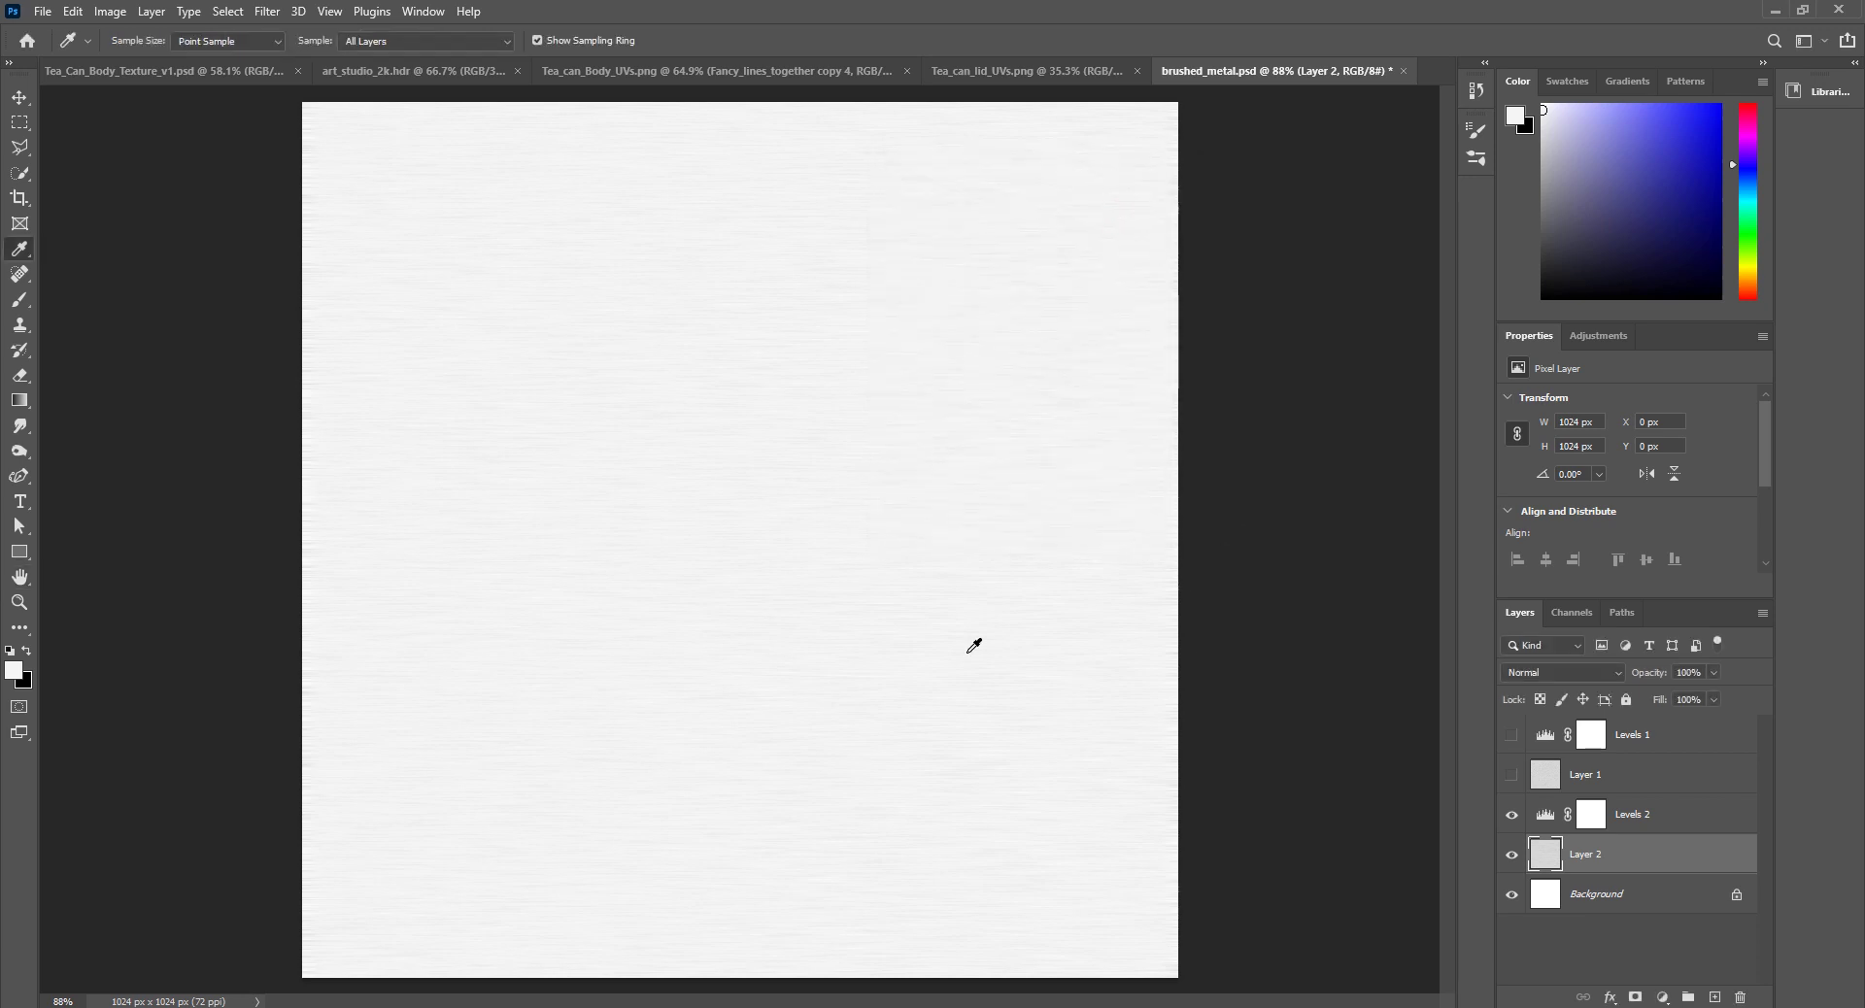
Step: Stretch Layer 2 horizontally to about 102.8% width so its uneven side edges extend past both sides of the canvas
{"action": "scroll", "coordinate": [312, 577], "scroll_direction": "up", "scroll_amount": 5, "text": "alt"}
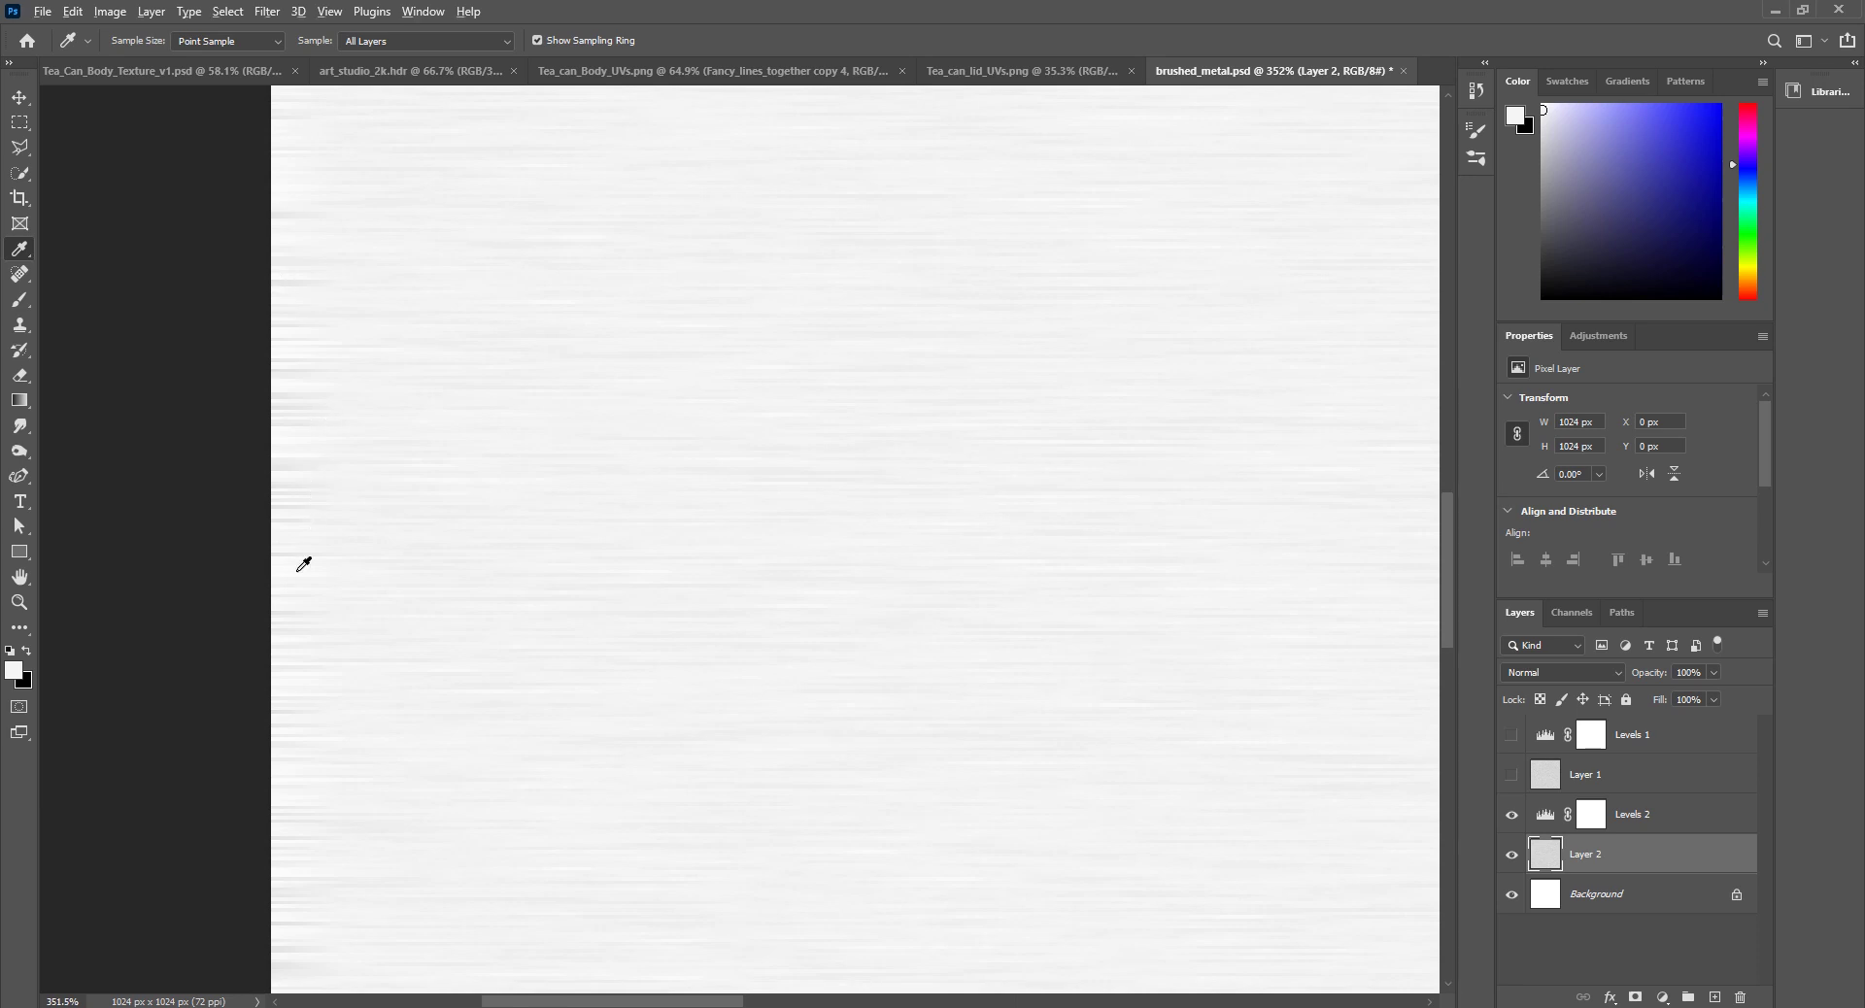
{"action": "scroll", "coordinate": [309, 554], "scroll_direction": "down", "scroll_amount": 8, "text": "alt"}
{"action": "scroll", "coordinate": [720, 691], "scroll_direction": "up", "scroll_amount": 1, "text": "alt"}
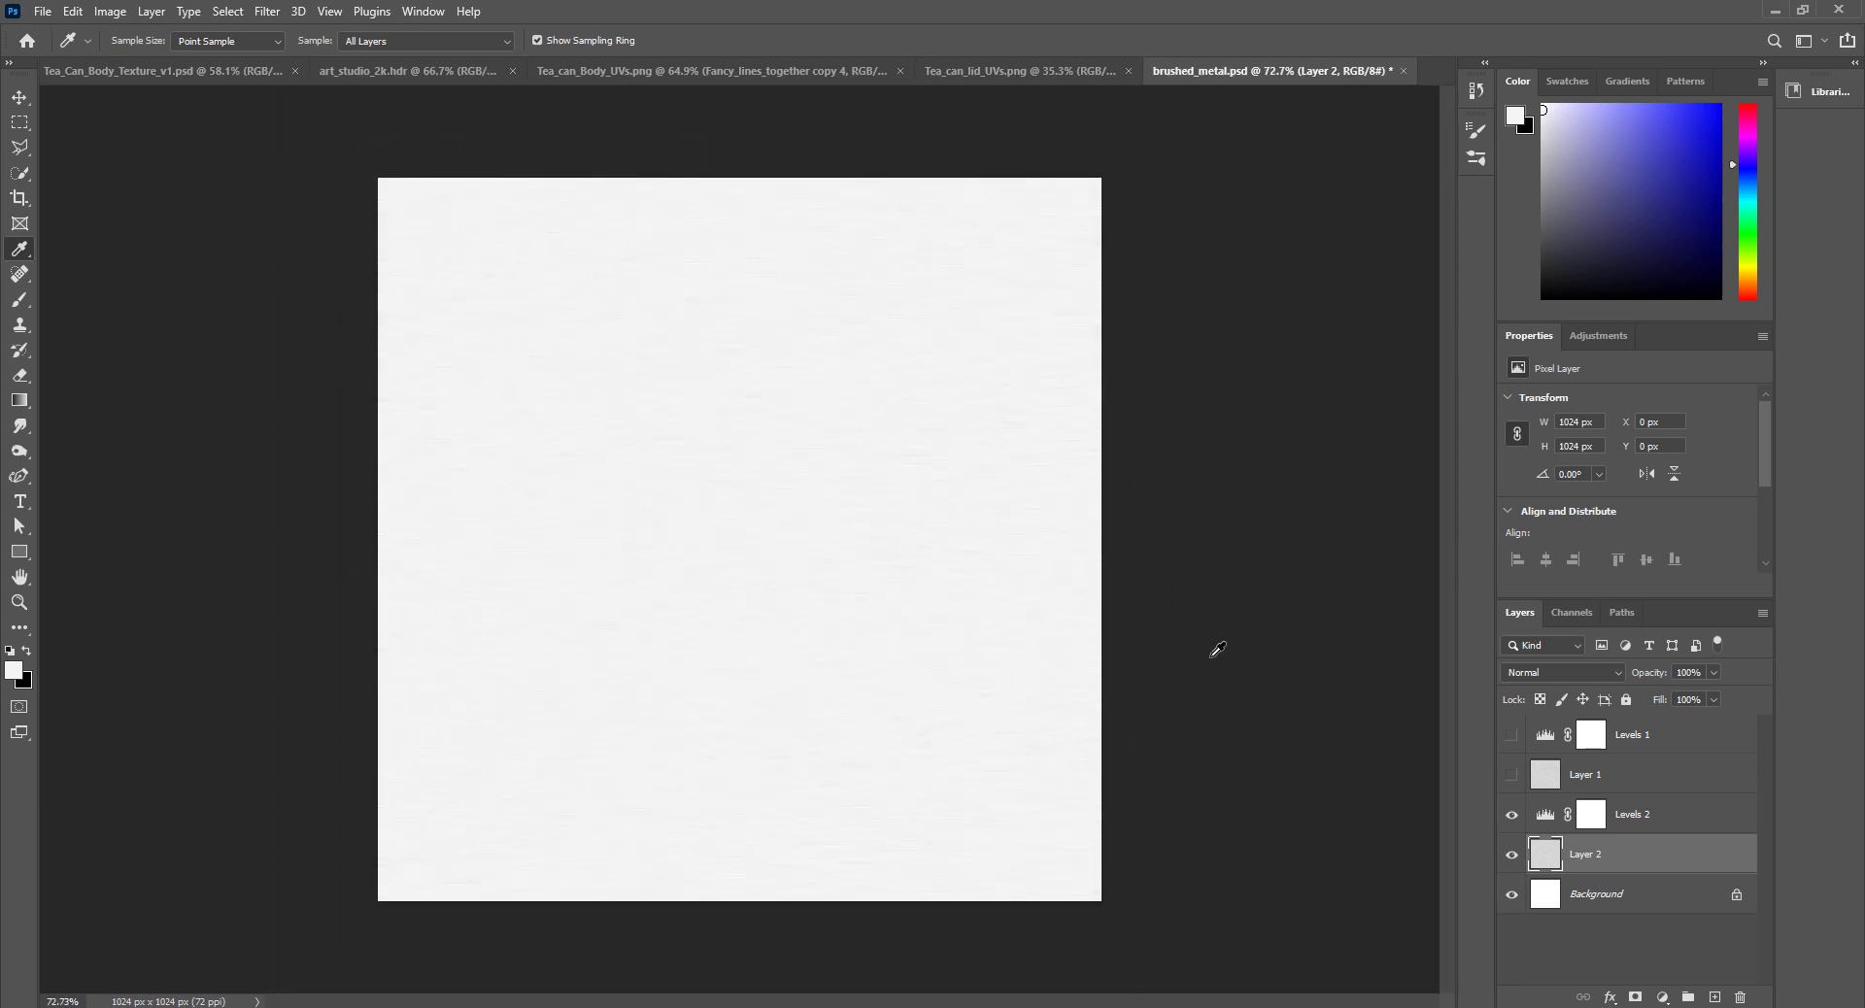
{"action": "scroll", "coordinate": [1212, 645], "scroll_direction": "up", "scroll_amount": 4, "text": "alt"}
{"action": "scroll", "coordinate": [1139, 674], "scroll_direction": "up", "scroll_amount": 1, "text": "alt"}
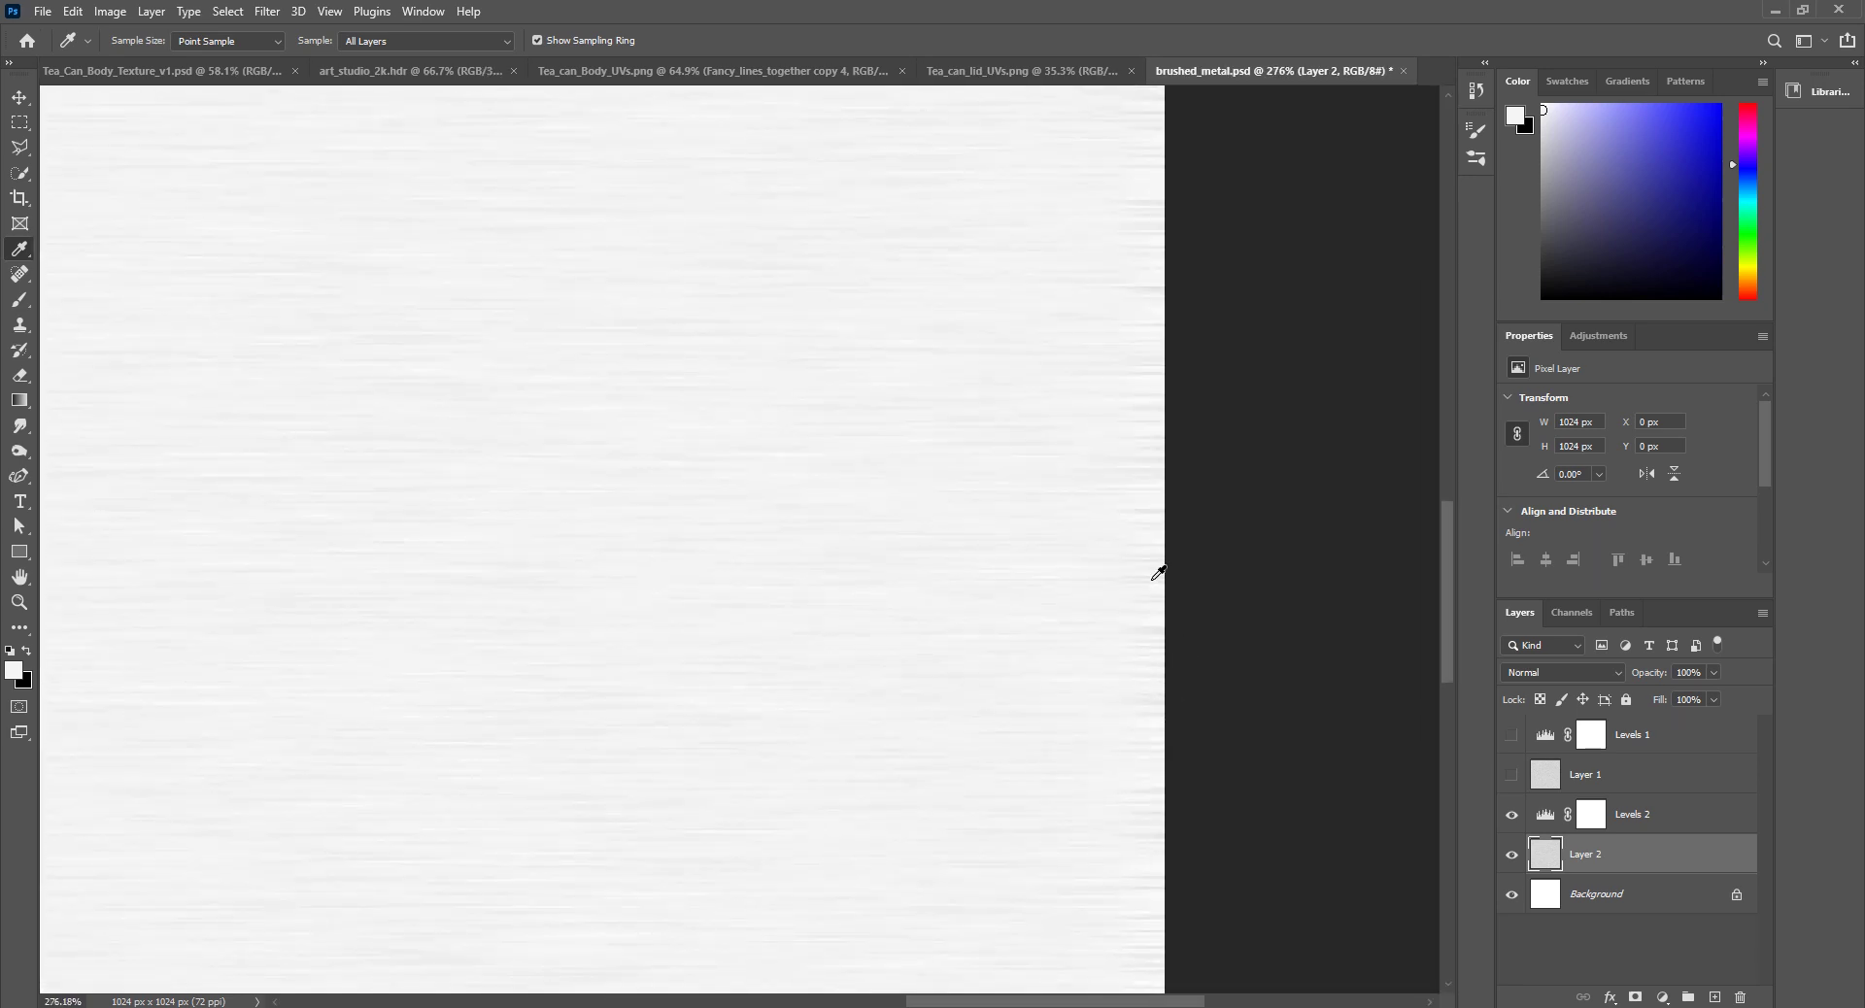
{"action": "scroll", "coordinate": [1117, 709], "scroll_direction": "down", "scroll_amount": 5, "text": "alt"}
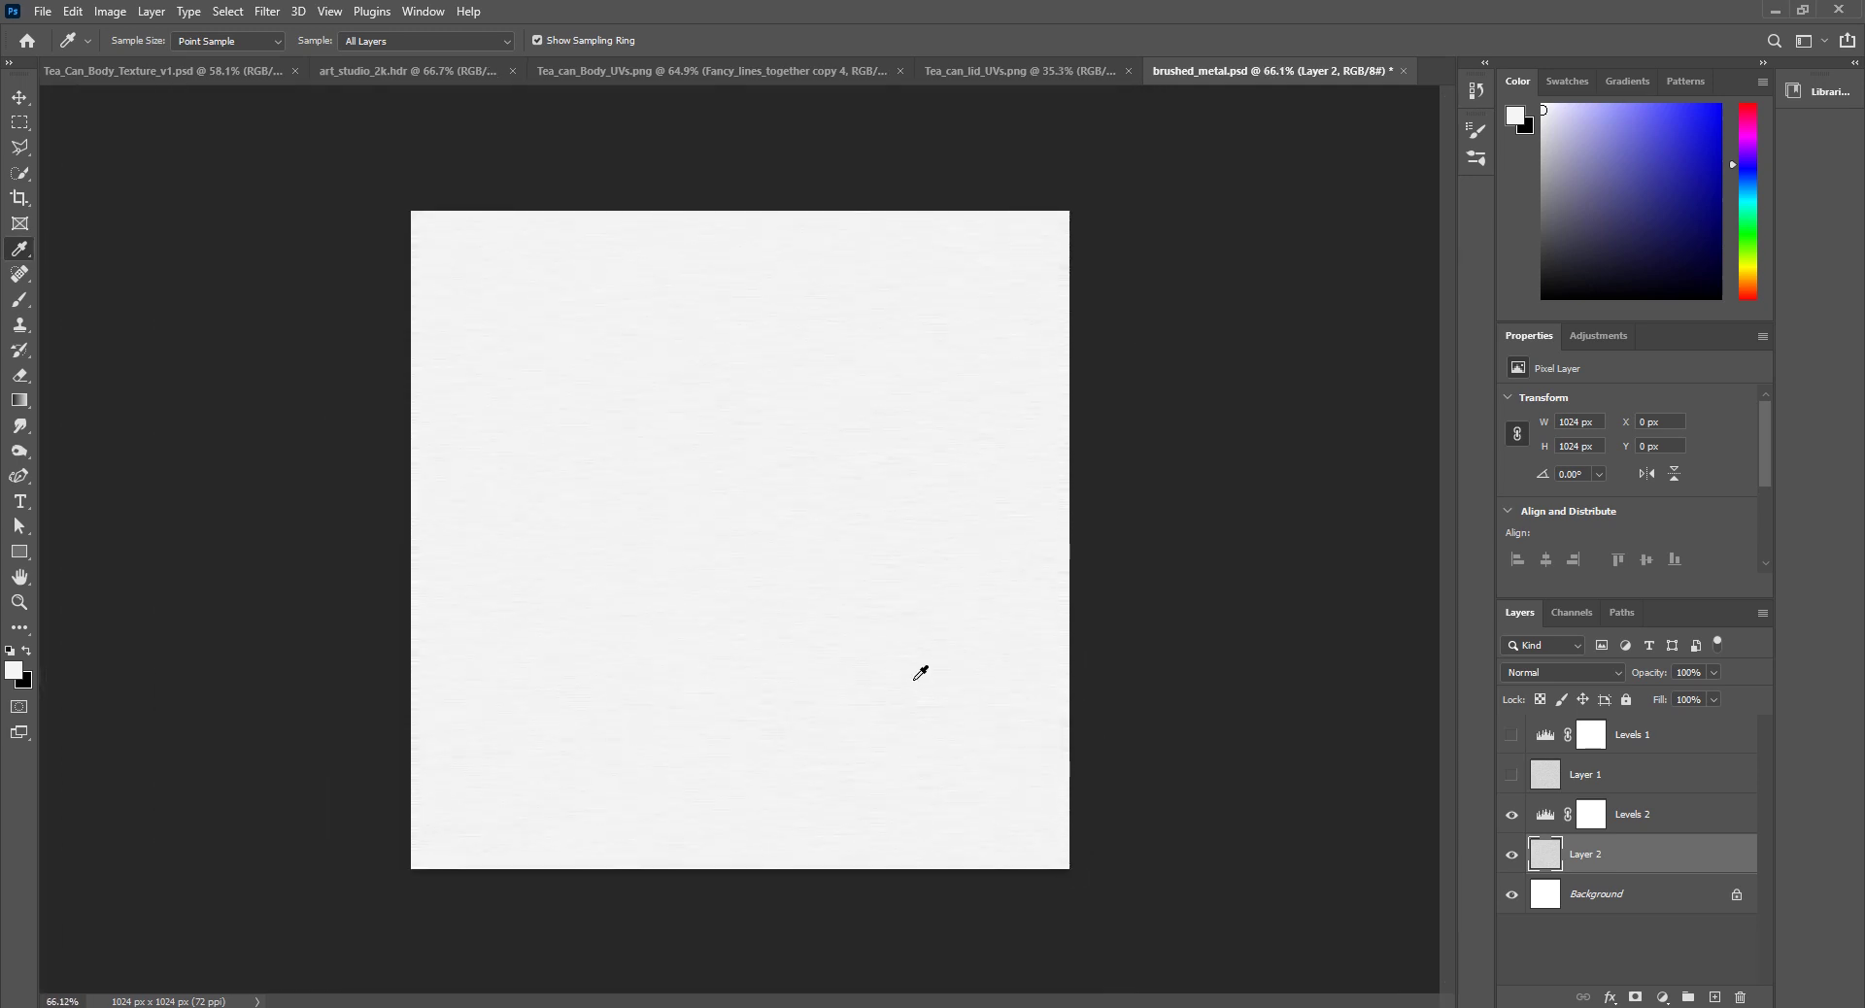
{"action": "key", "text": "ctrl+t"}
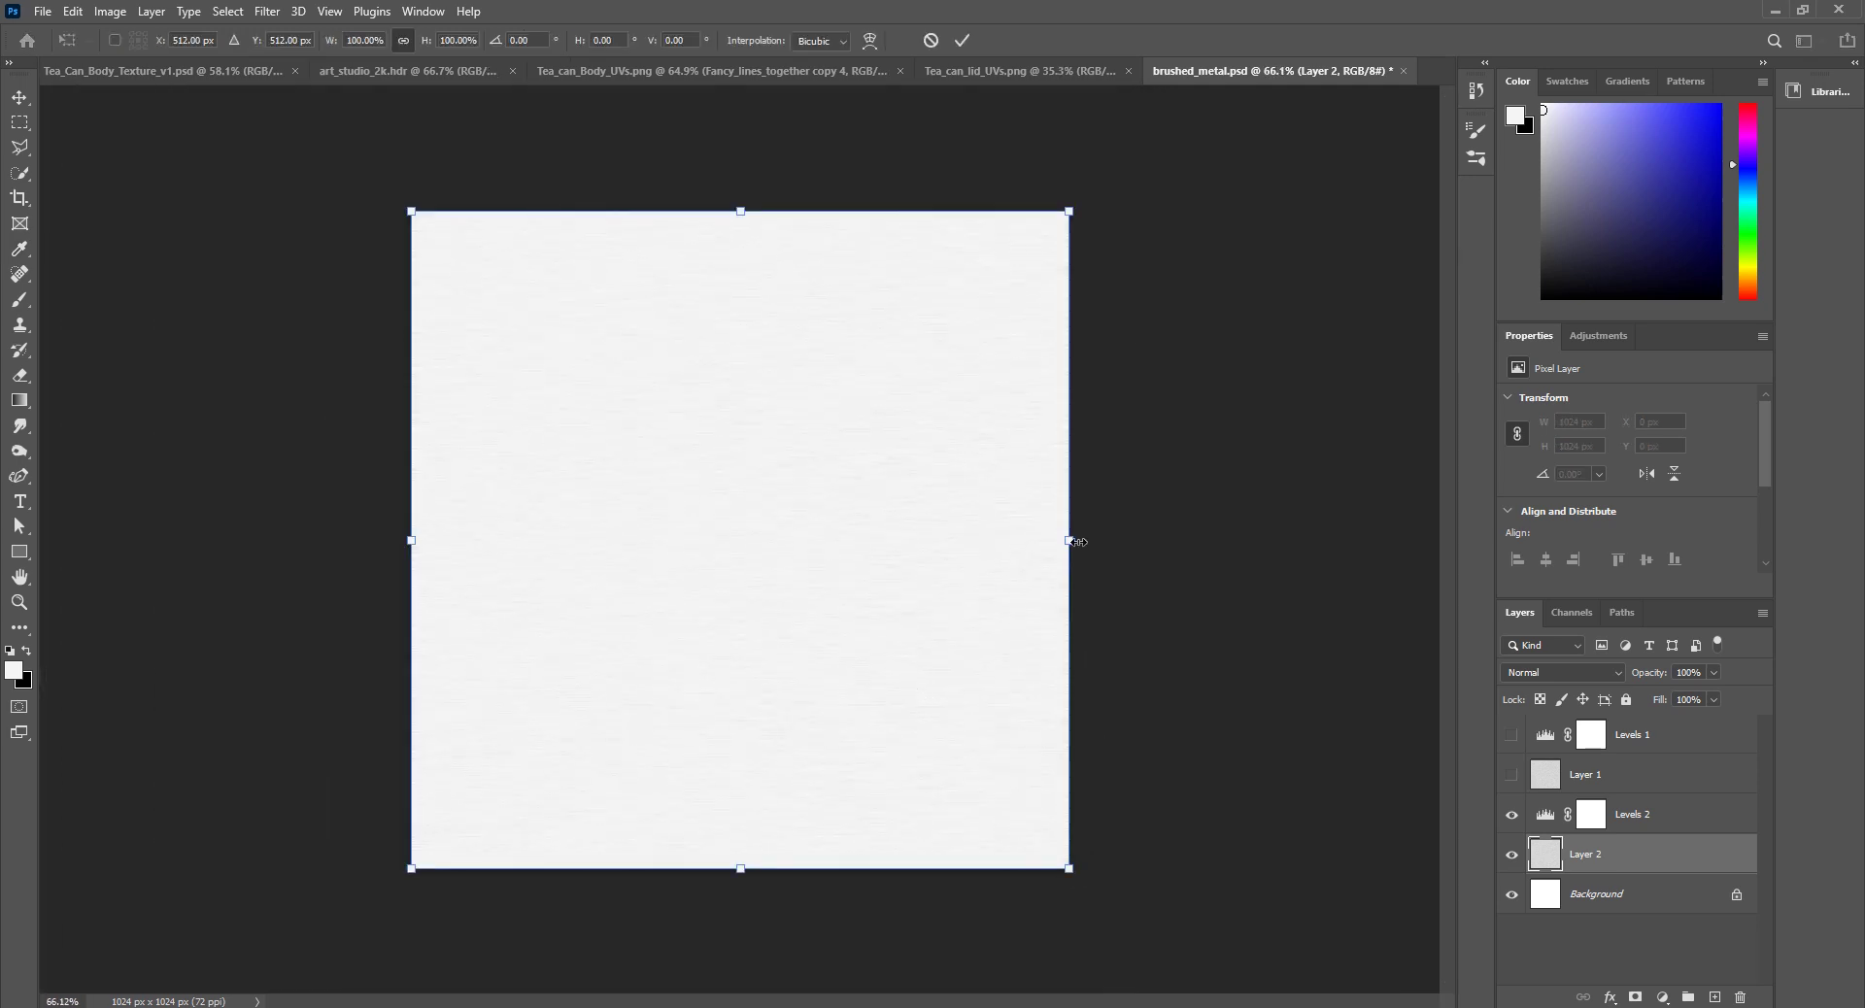
{"action": "left_click_drag", "start_coordinate": [1070, 541], "coordinate": [1079, 540]}
{"action": "scroll", "coordinate": [358, 563], "scroll_direction": "up", "scroll_amount": 3, "text": "alt"}
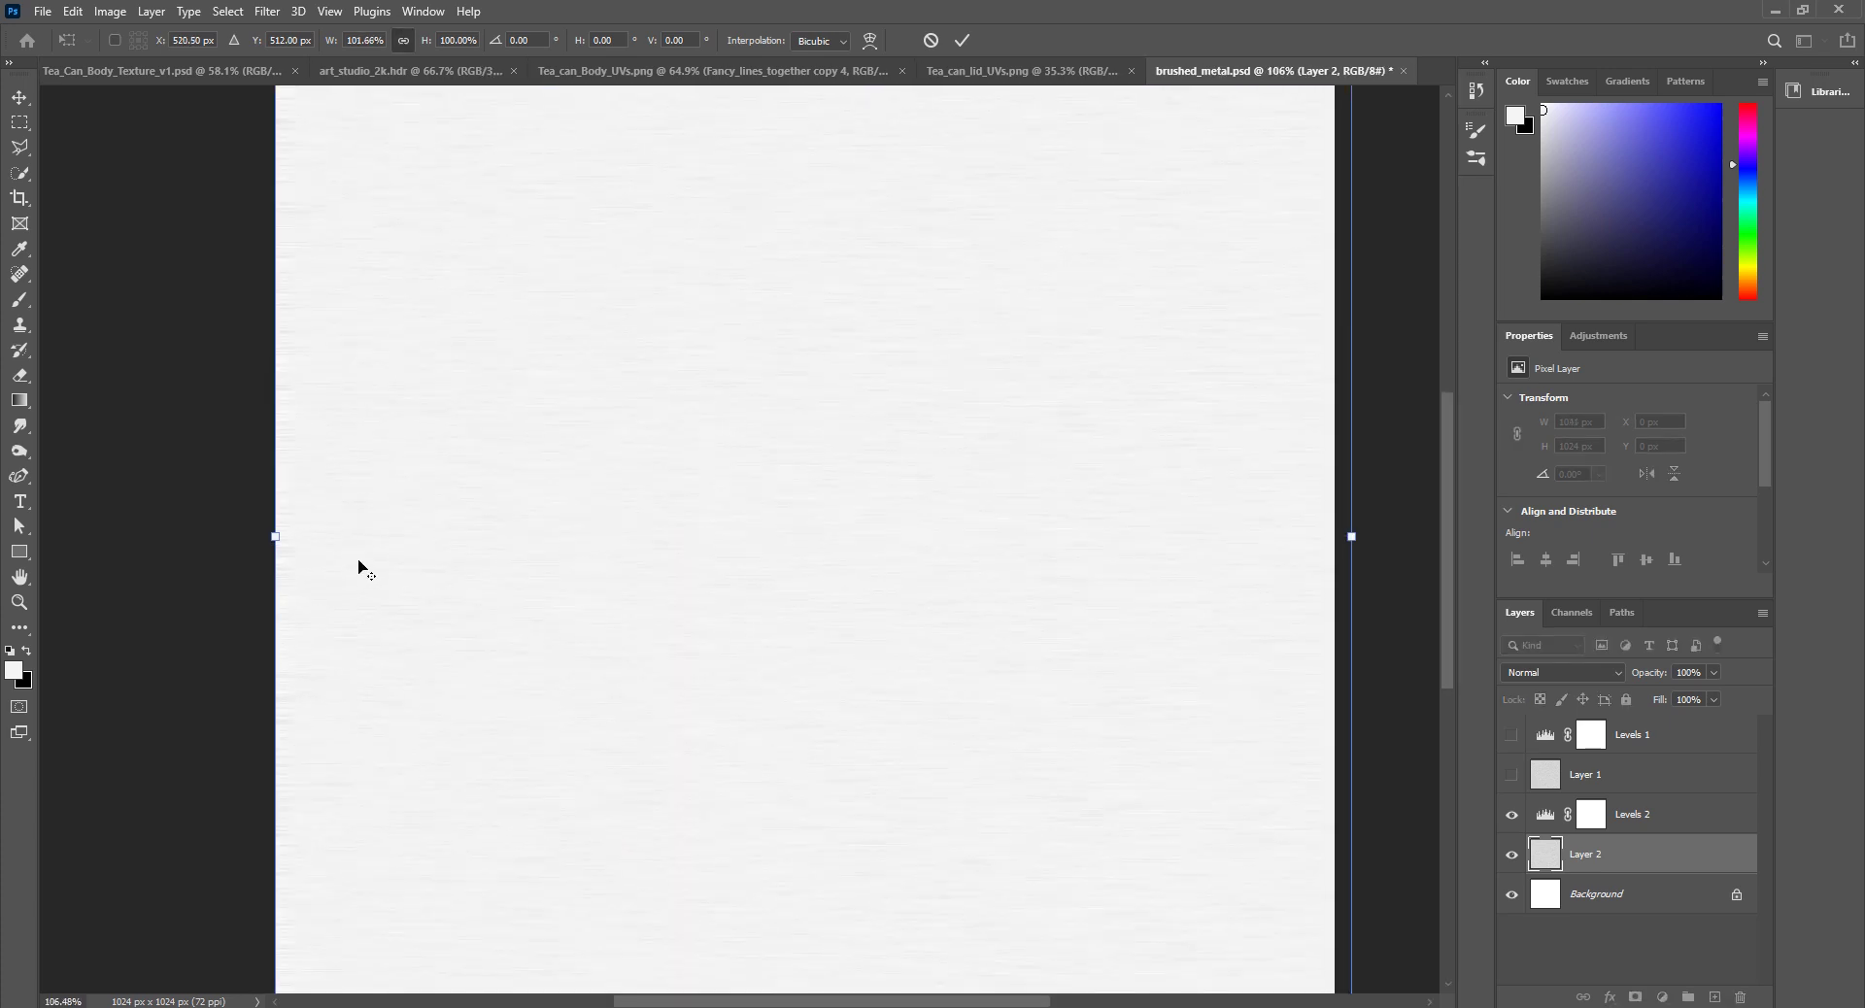
{"action": "left_click_drag", "start_coordinate": [278, 538], "coordinate": [264, 537]}
{"action": "scroll", "coordinate": [312, 649], "scroll_direction": "up", "scroll_amount": 4, "text": "alt"}
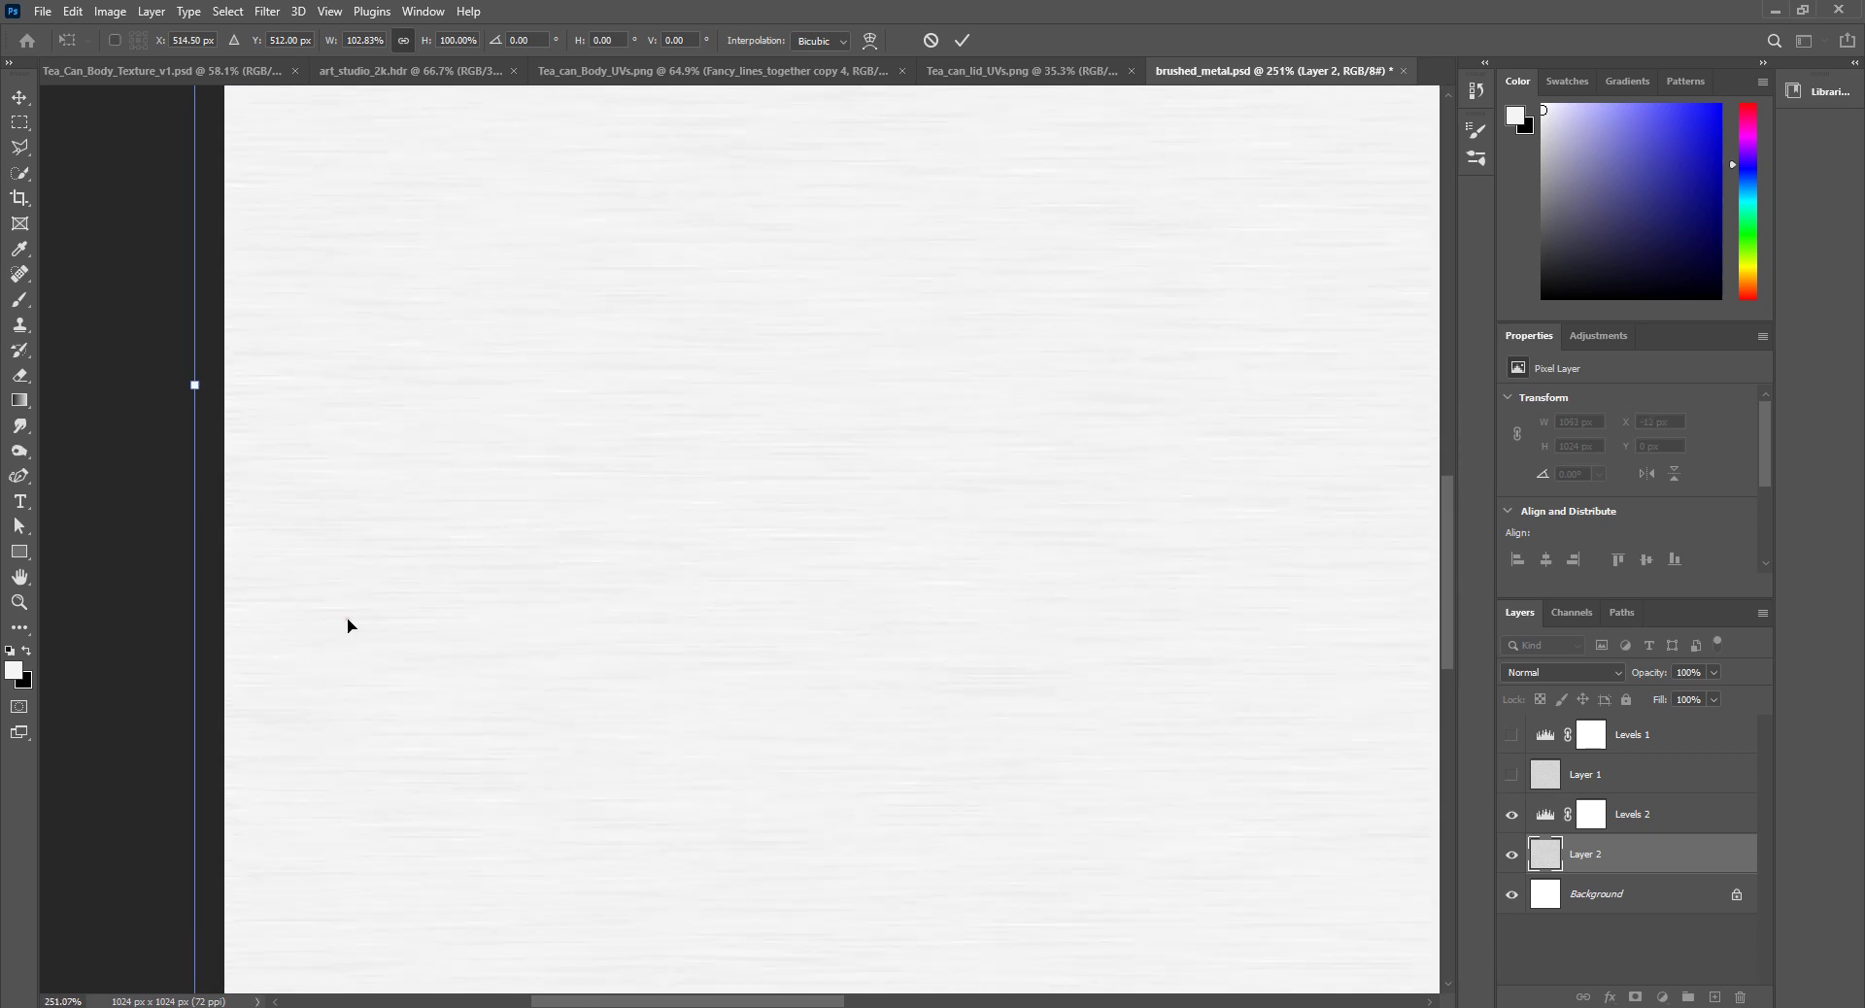
{"action": "key", "text": "Return"}
{"action": "key", "text": "i"}
{"action": "left_click", "coordinate": [346, 619]}
{"action": "scroll", "coordinate": [355, 620], "scroll_direction": "down", "scroll_amount": 7, "text": "alt"}
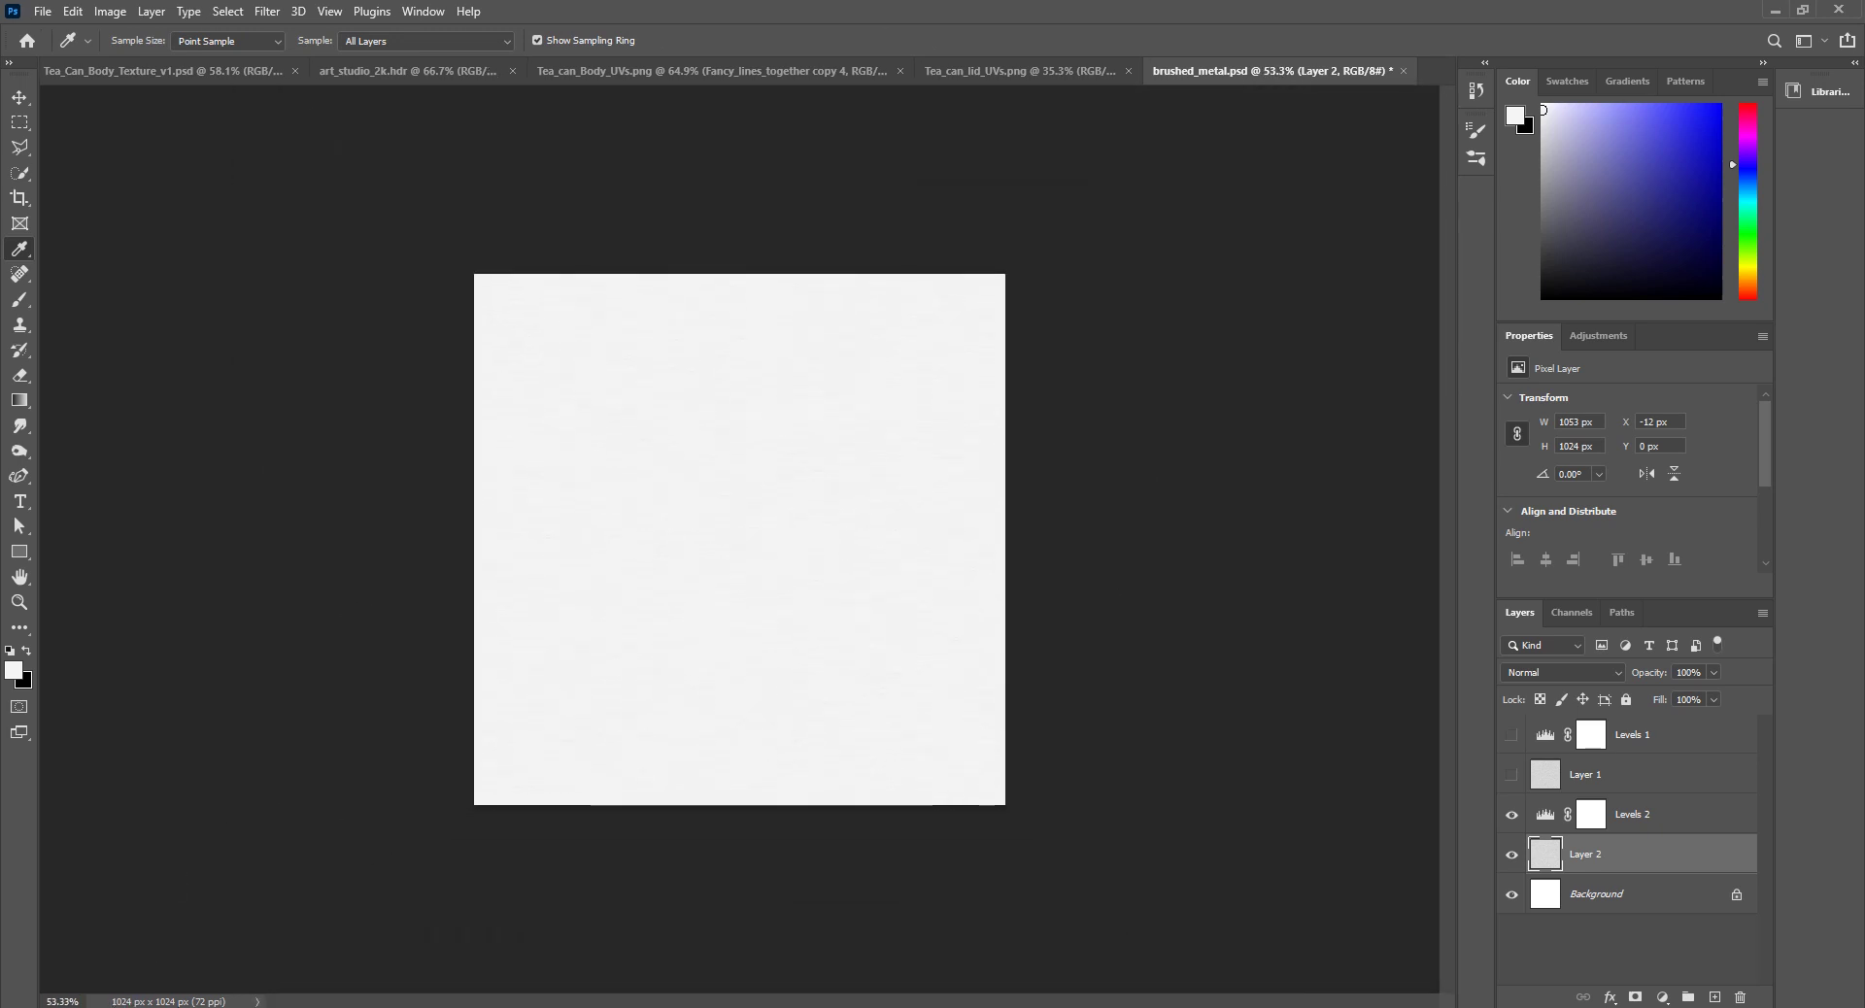
Step: Save a copy as brushed_metal.png in the tea_can folder, using the large file size PNG option
{"action": "left_click", "coordinate": [40, 14]}
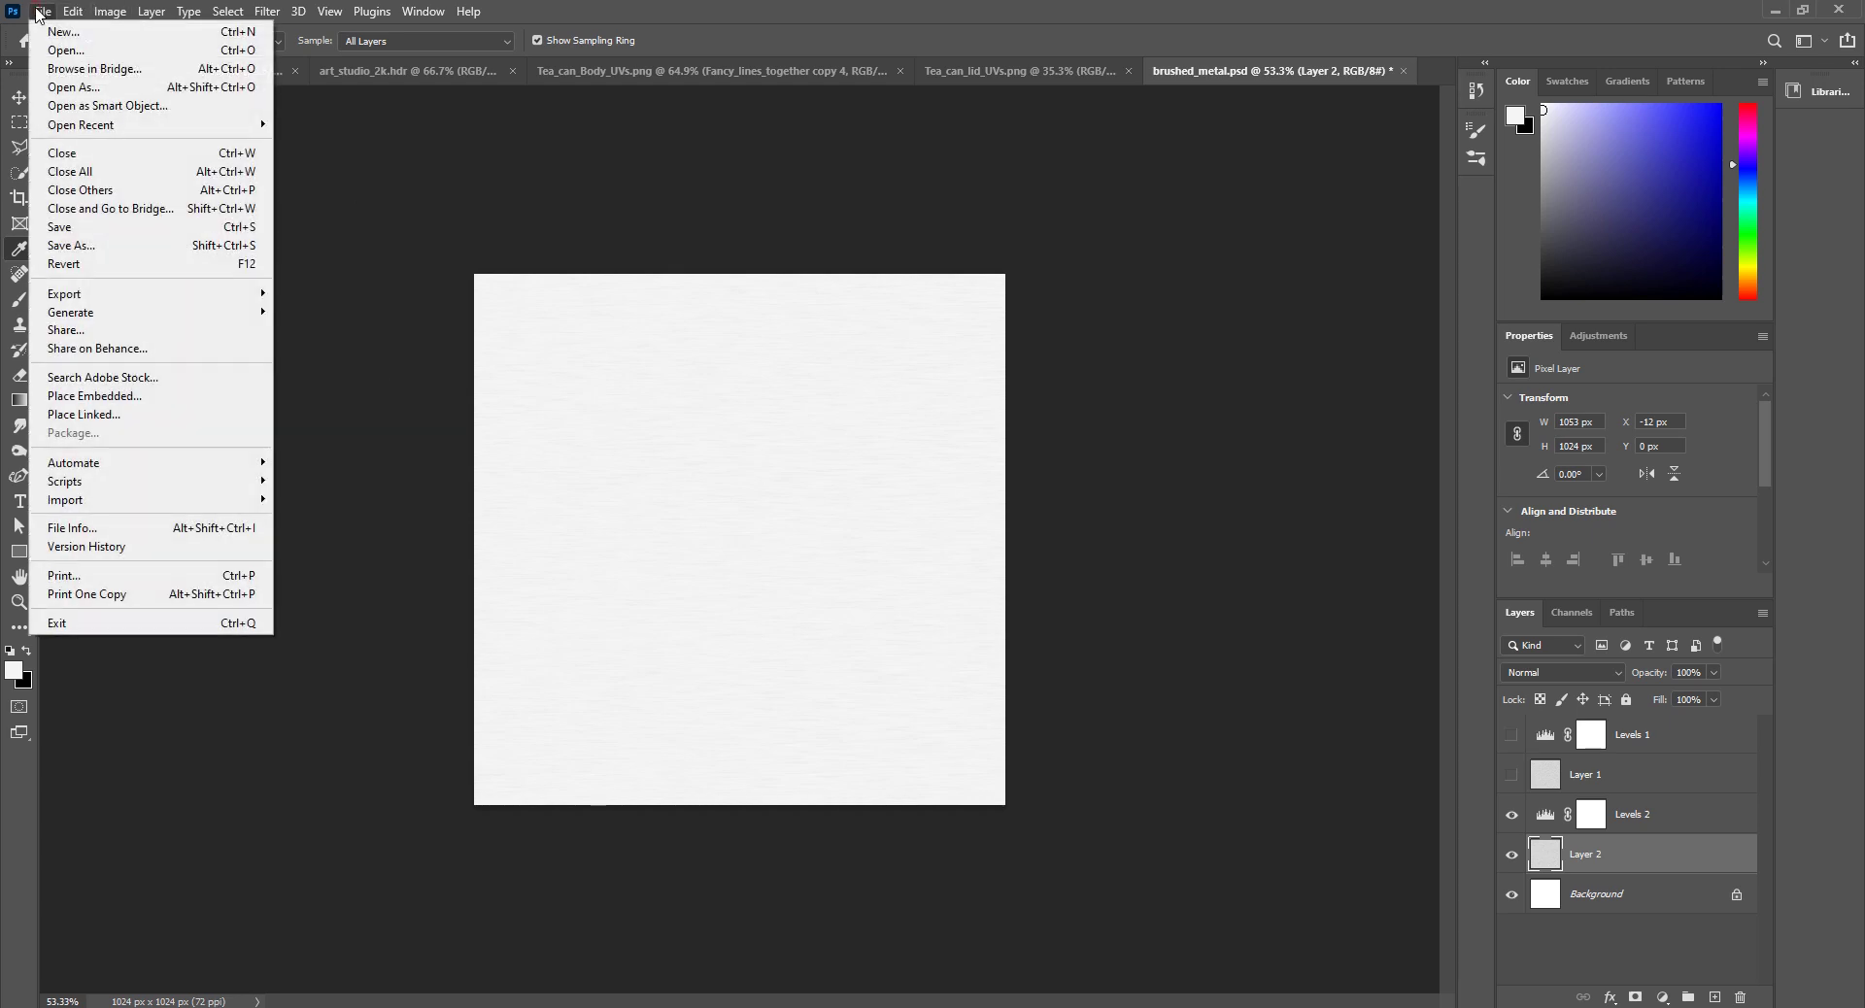
{"action": "left_click", "coordinate": [78, 247]}
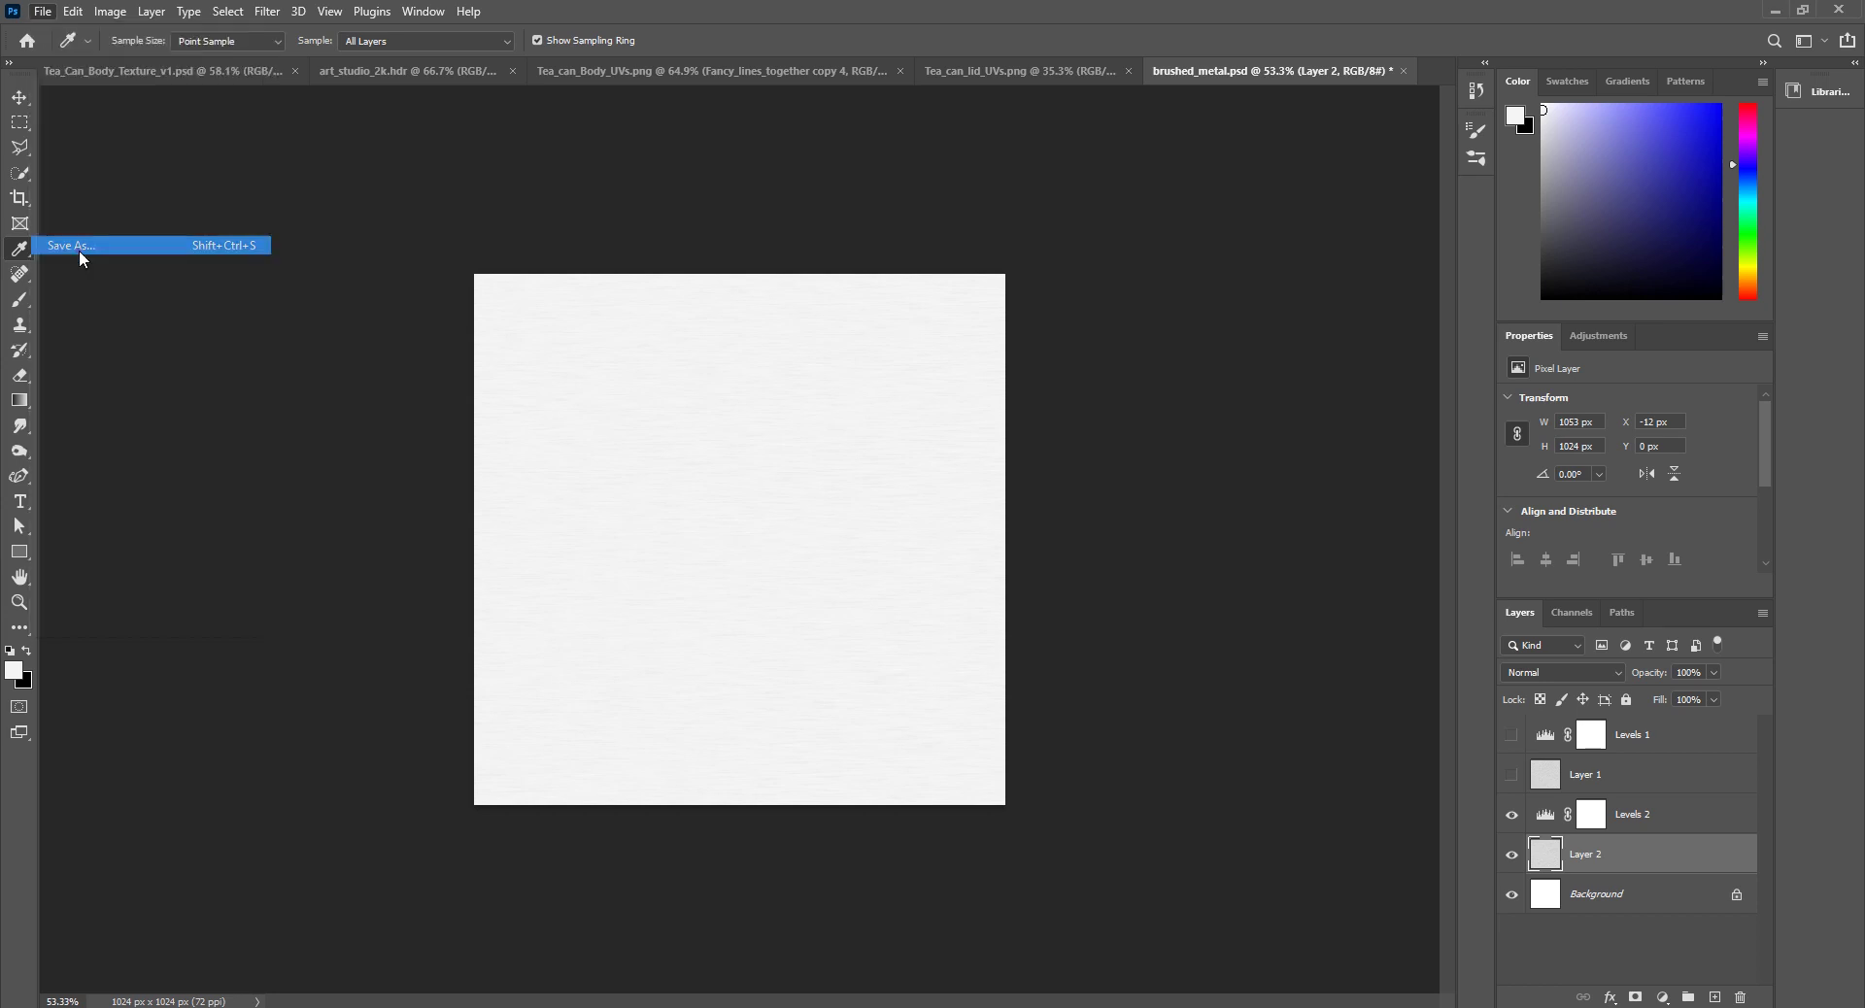
{"action": "left_click", "coordinate": [381, 709]}
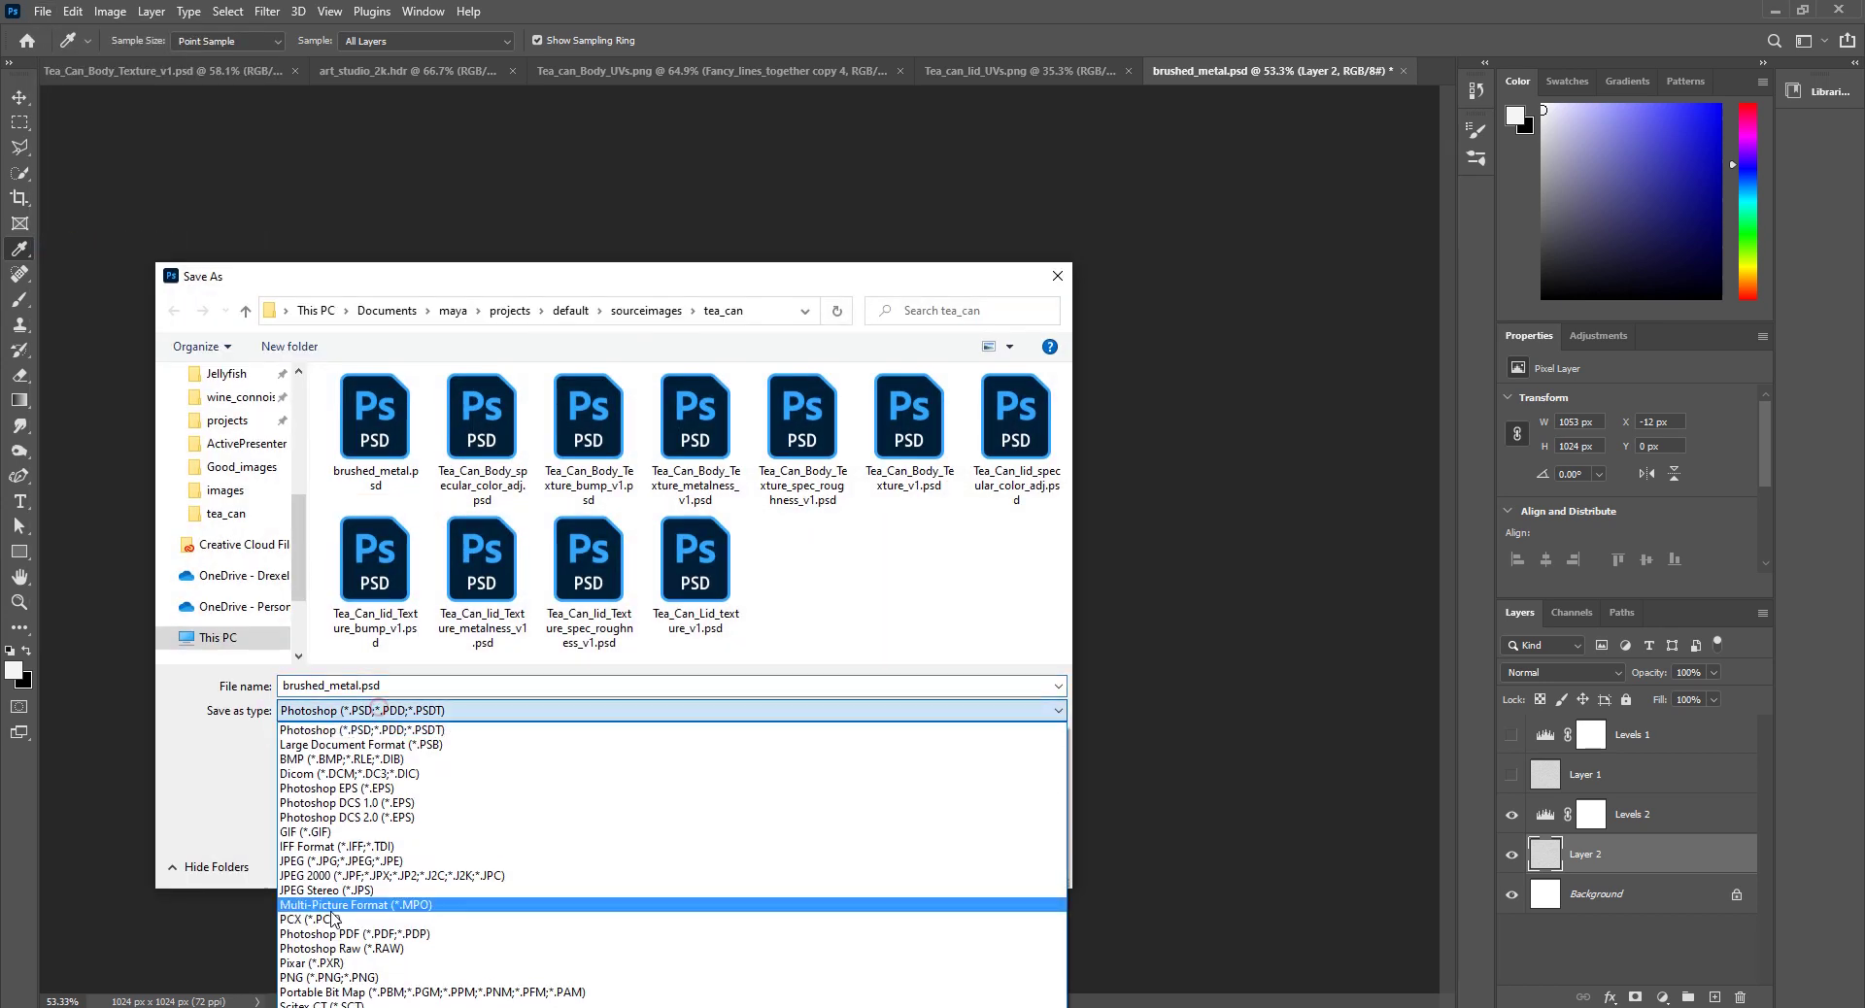
{"action": "left_click", "coordinate": [306, 977]}
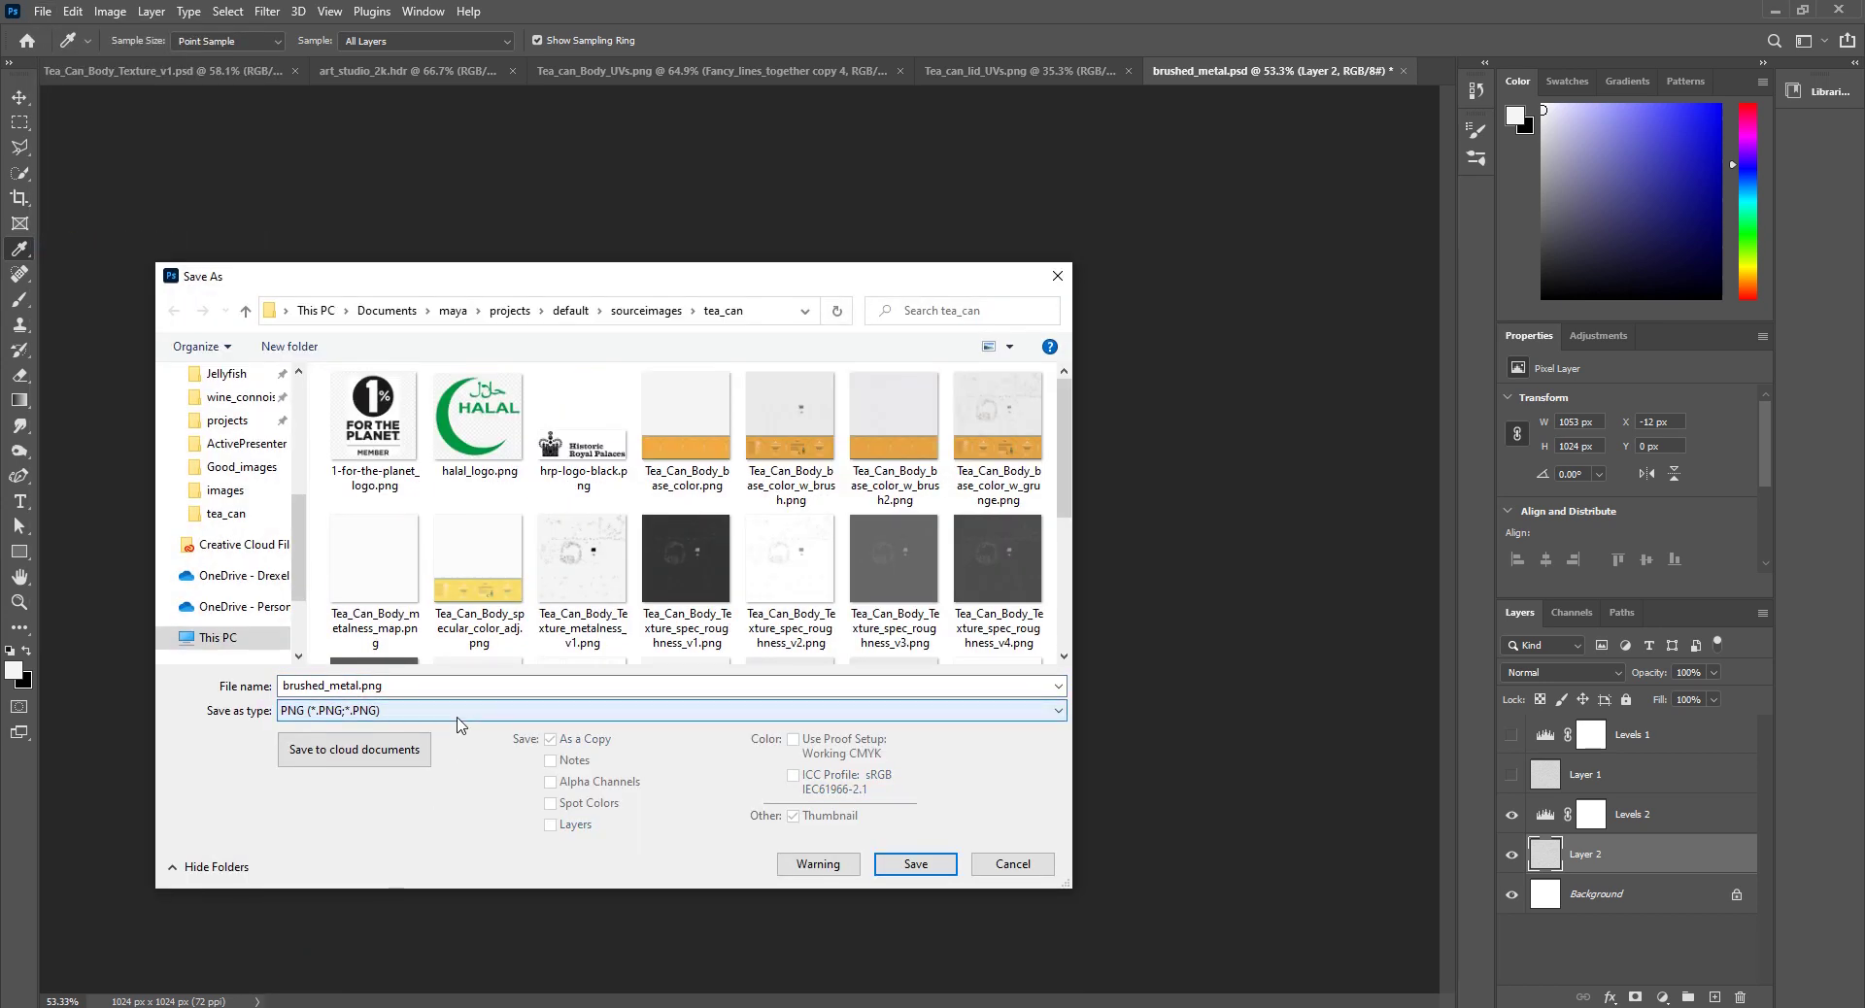
{"action": "scroll", "coordinate": [476, 579], "scroll_direction": "down", "scroll_amount": 2}
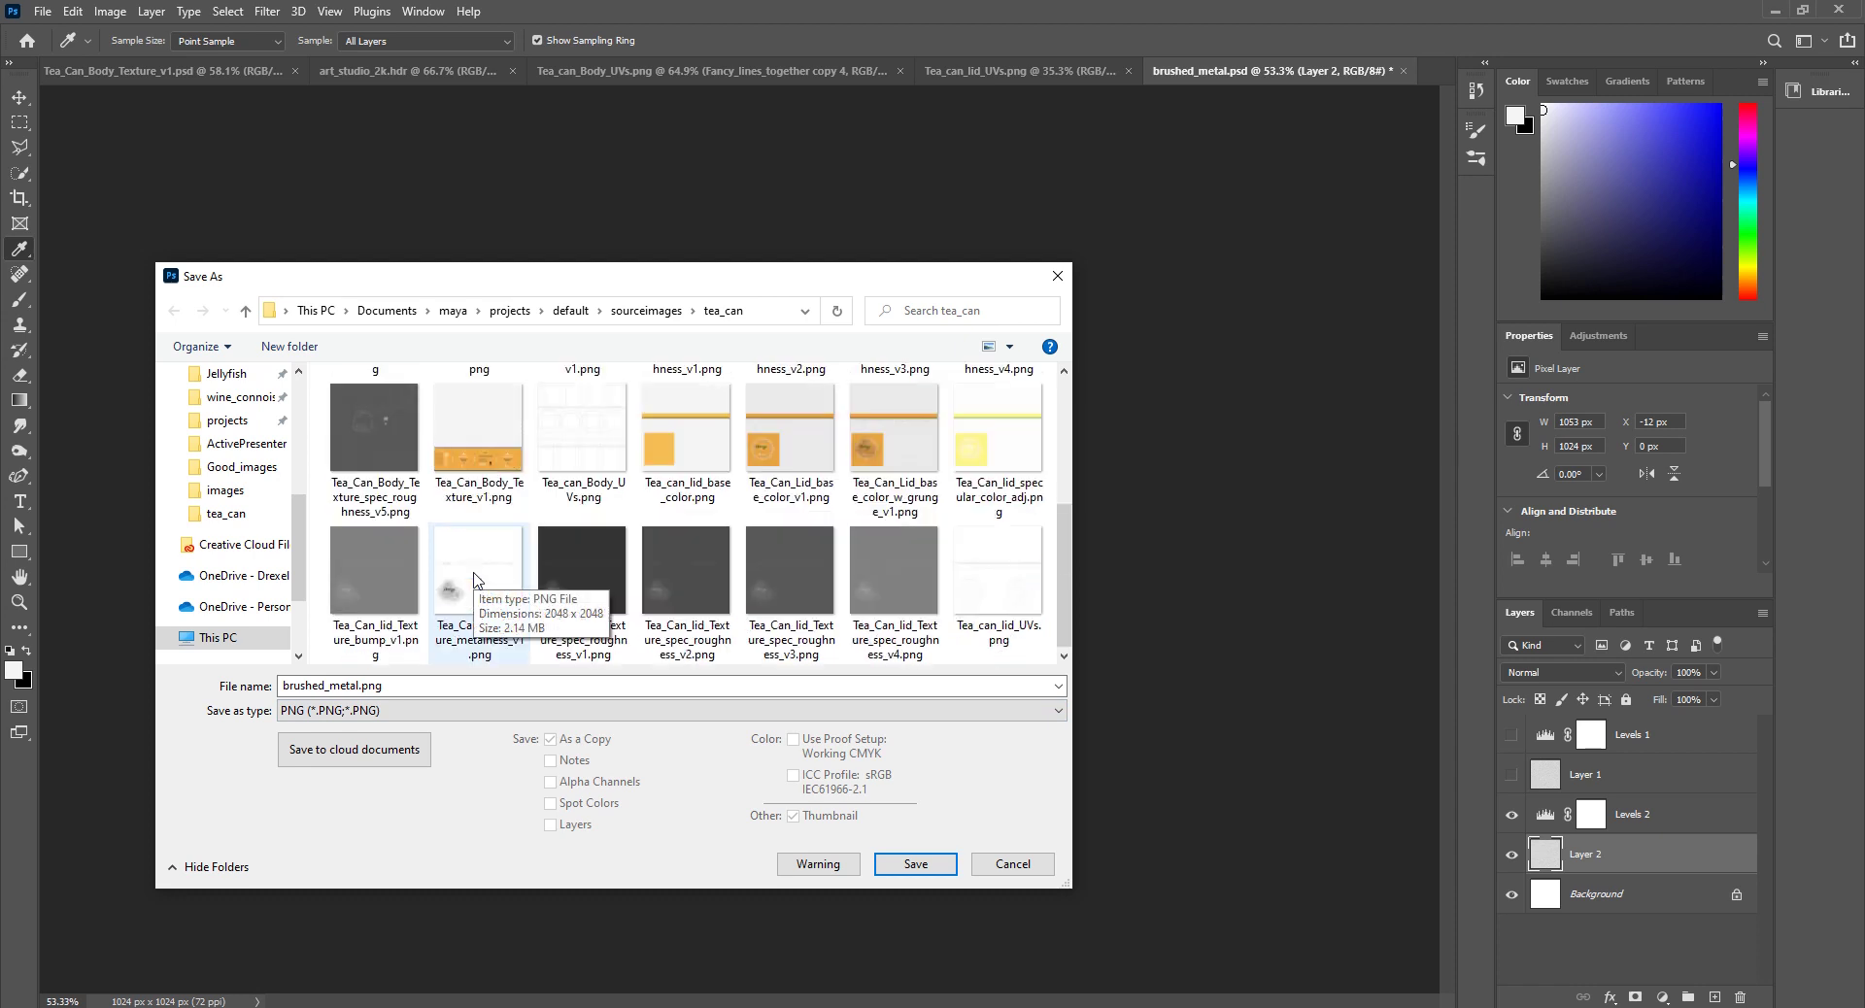
{"action": "scroll", "coordinate": [476, 580], "scroll_direction": "up", "scroll_amount": 5}
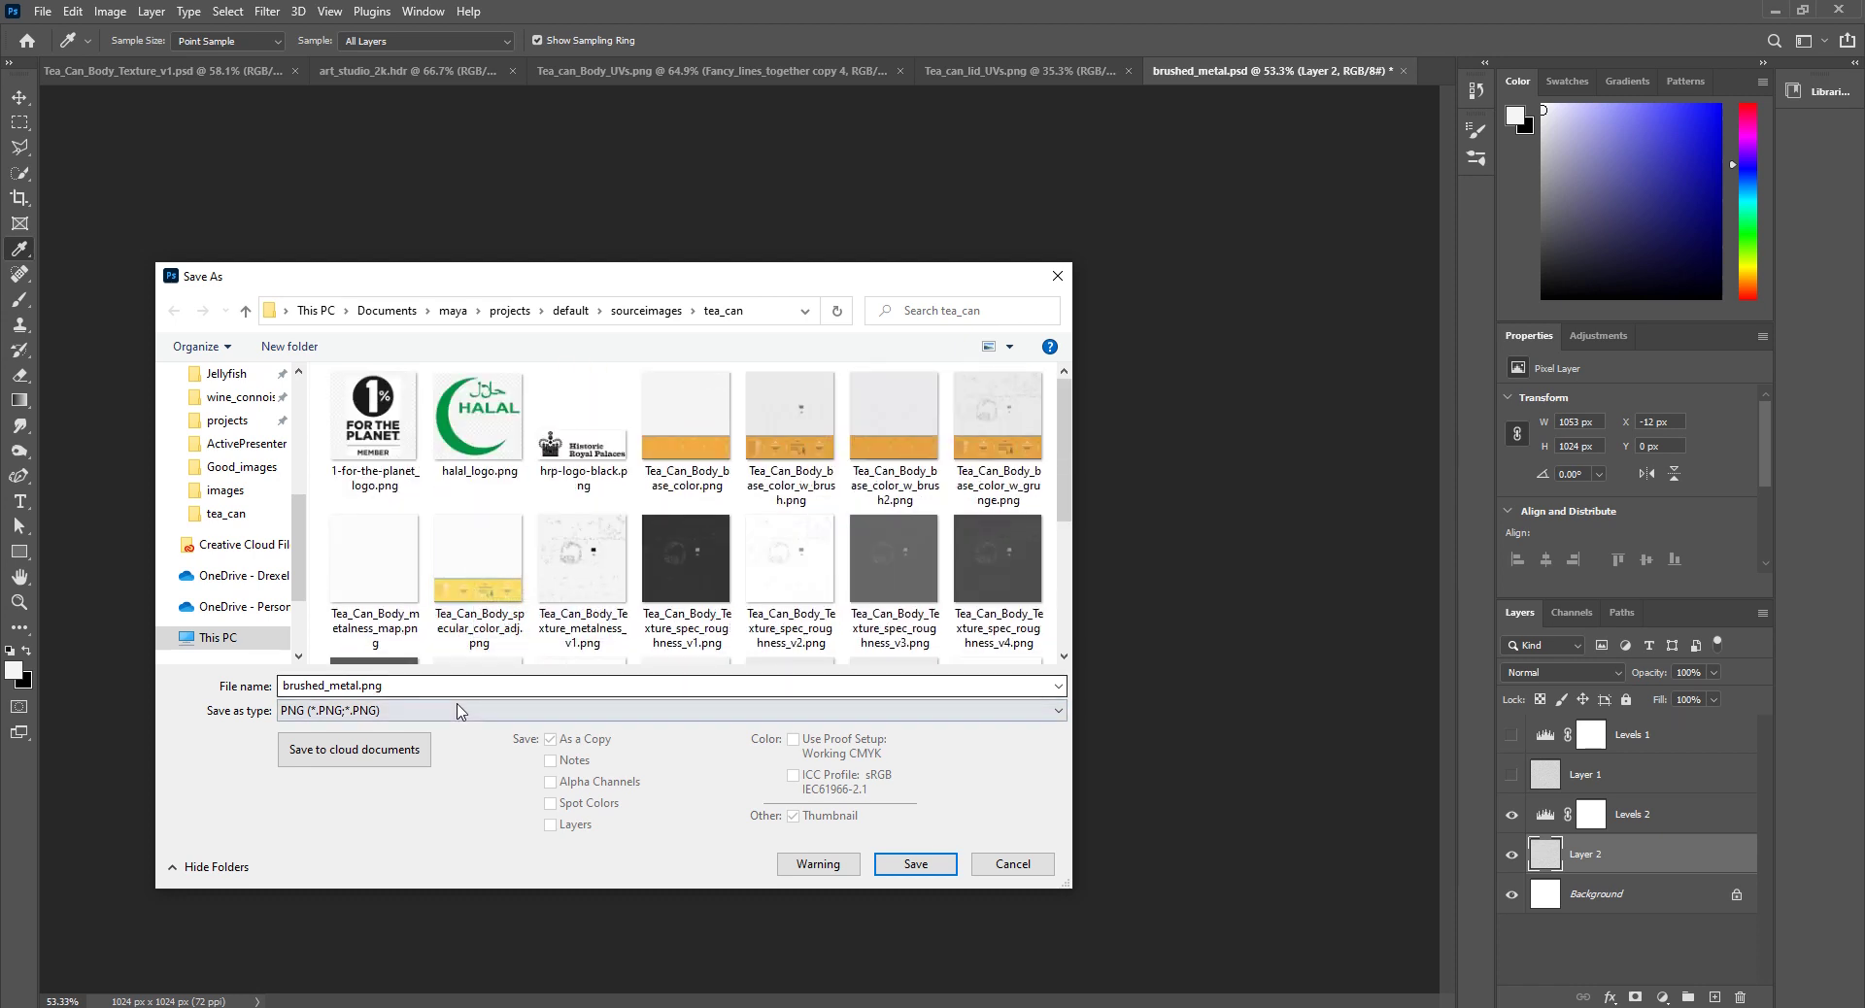
{"action": "left_click", "coordinate": [913, 863]}
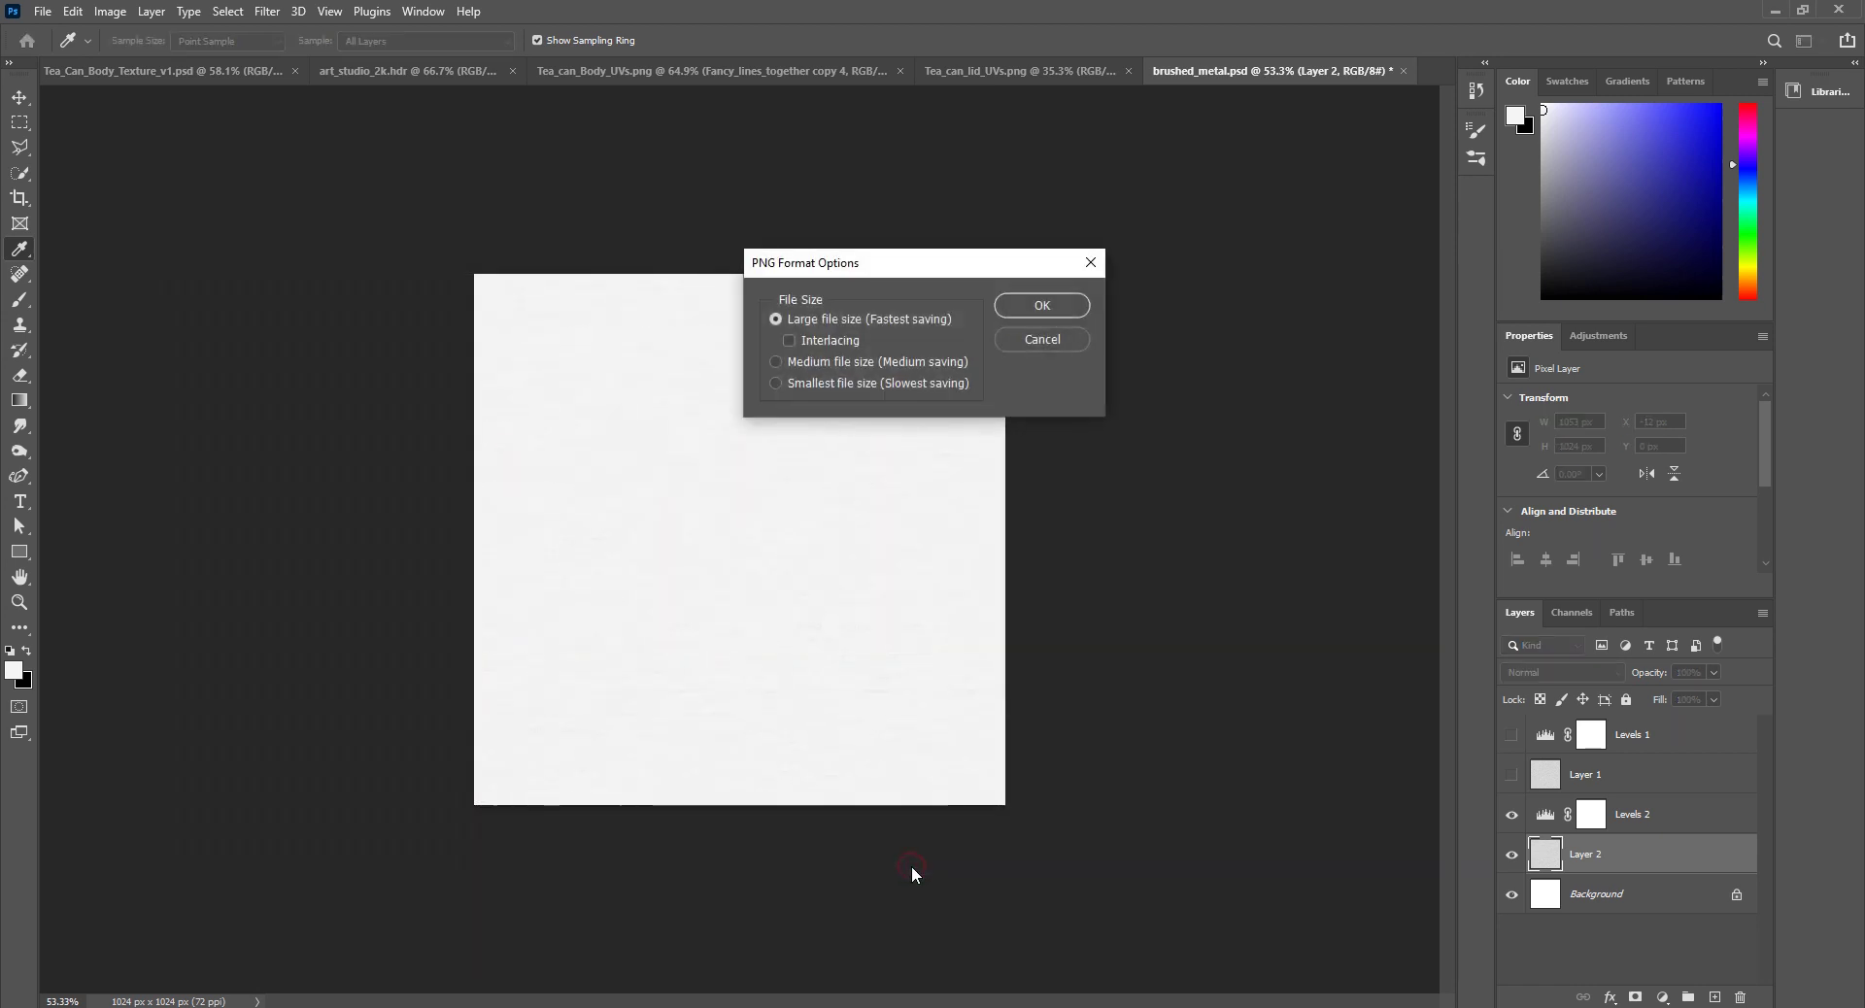
{"action": "left_click", "coordinate": [1072, 303]}
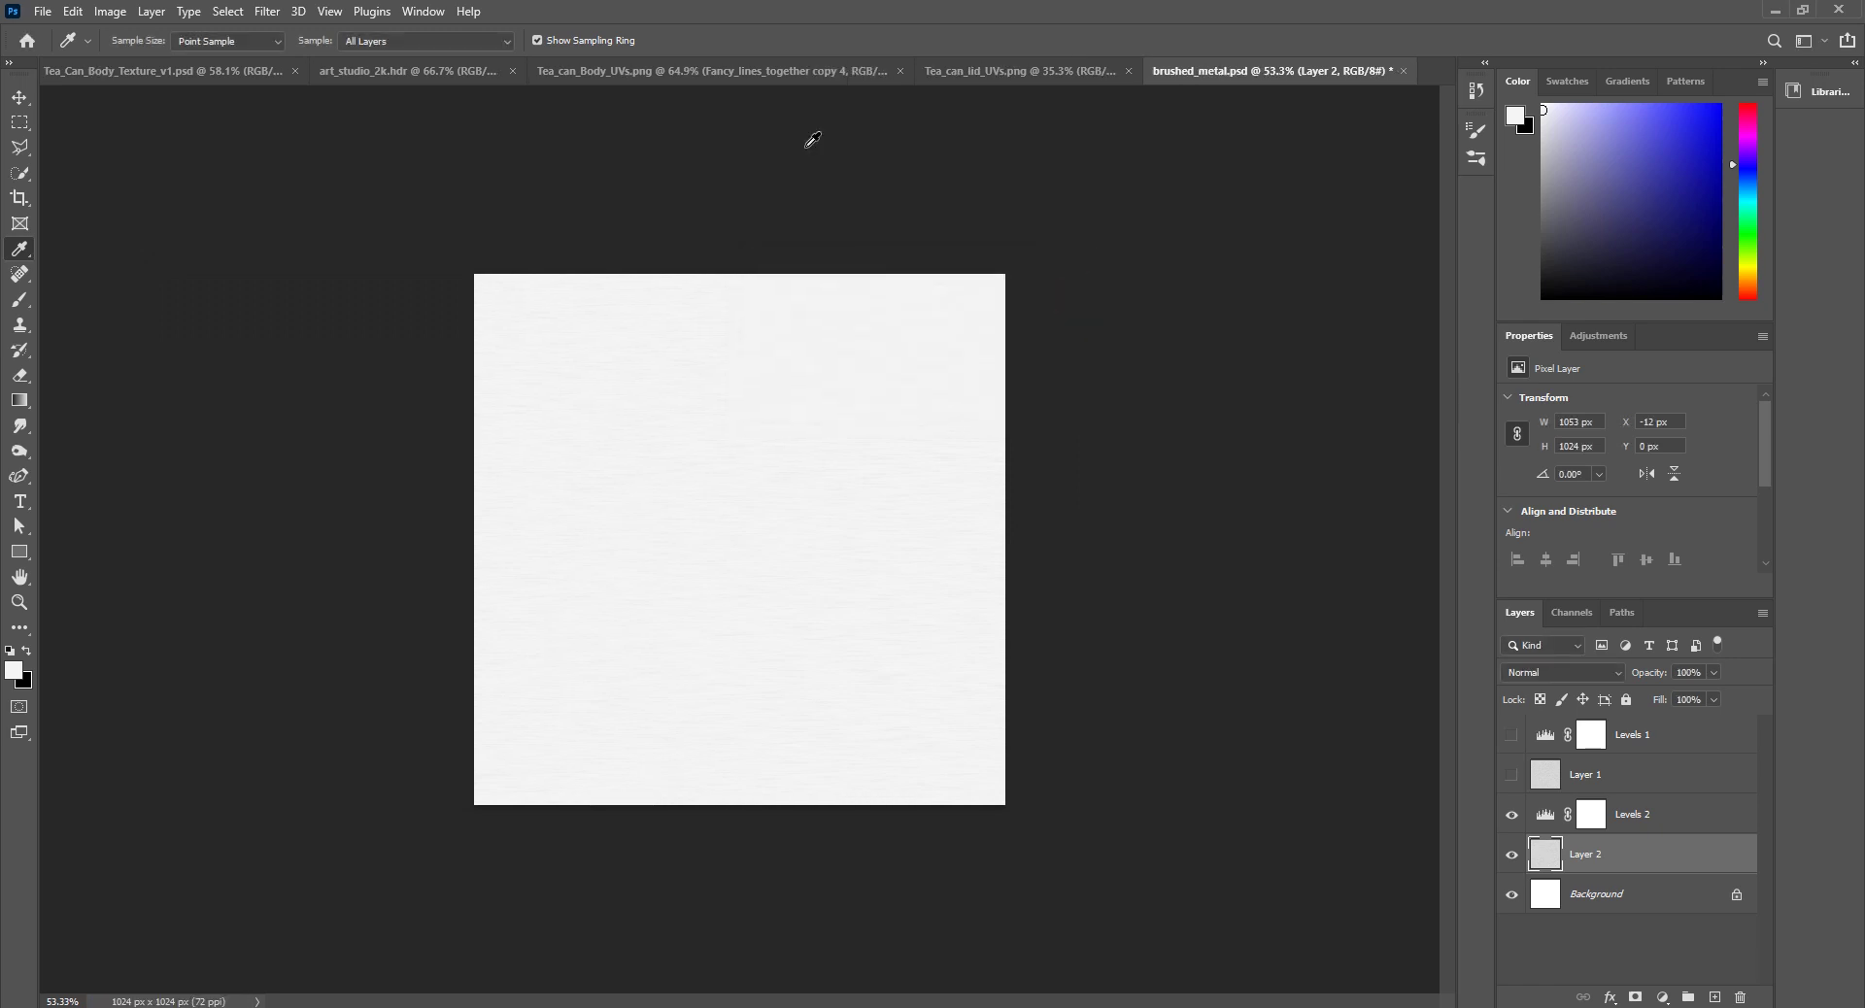
Step: In the Tea_can_Body_UVs.png document, group the layers Shape 1, Shape 2 and Shape 3 and name the group fancy_lines
{"action": "left_click", "coordinate": [650, 71]}
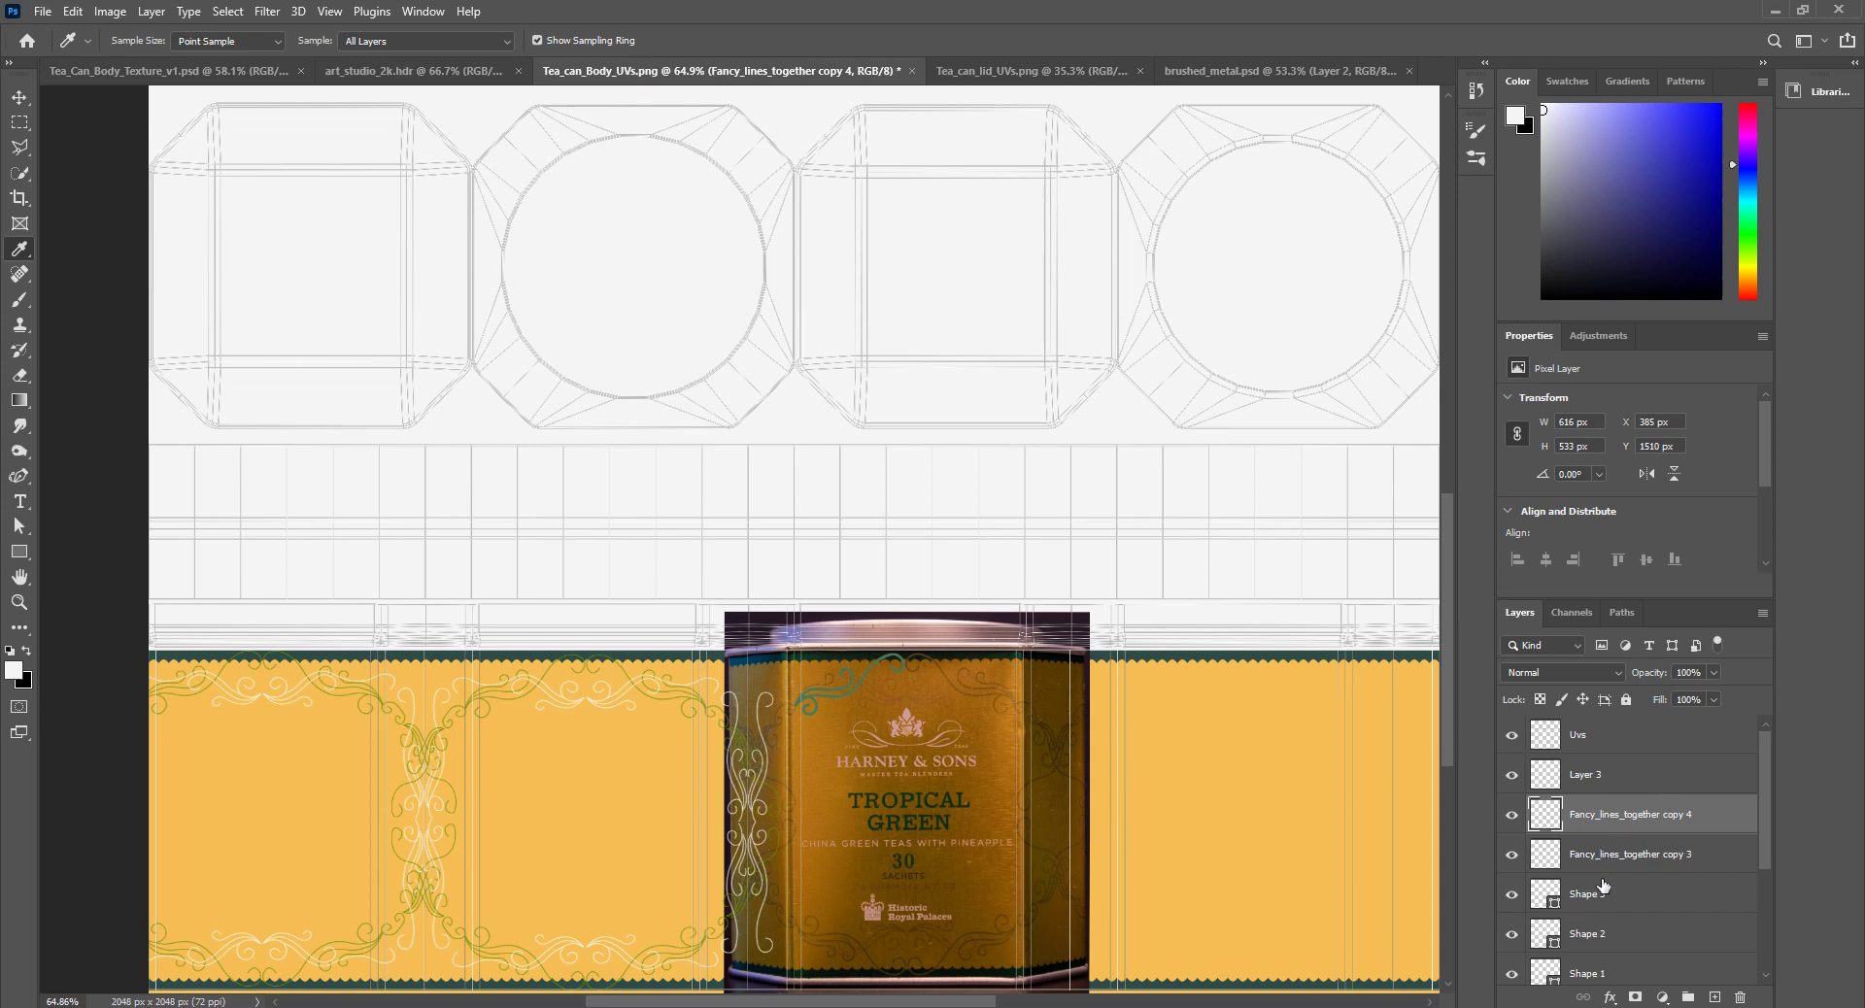
{"action": "scroll", "coordinate": [1603, 886], "scroll_direction": "down", "scroll_amount": 1}
{"action": "scroll", "coordinate": [1602, 887], "scroll_direction": "up", "scroll_amount": 1}
{"action": "scroll", "coordinate": [1604, 889], "scroll_direction": "down", "scroll_amount": 1}
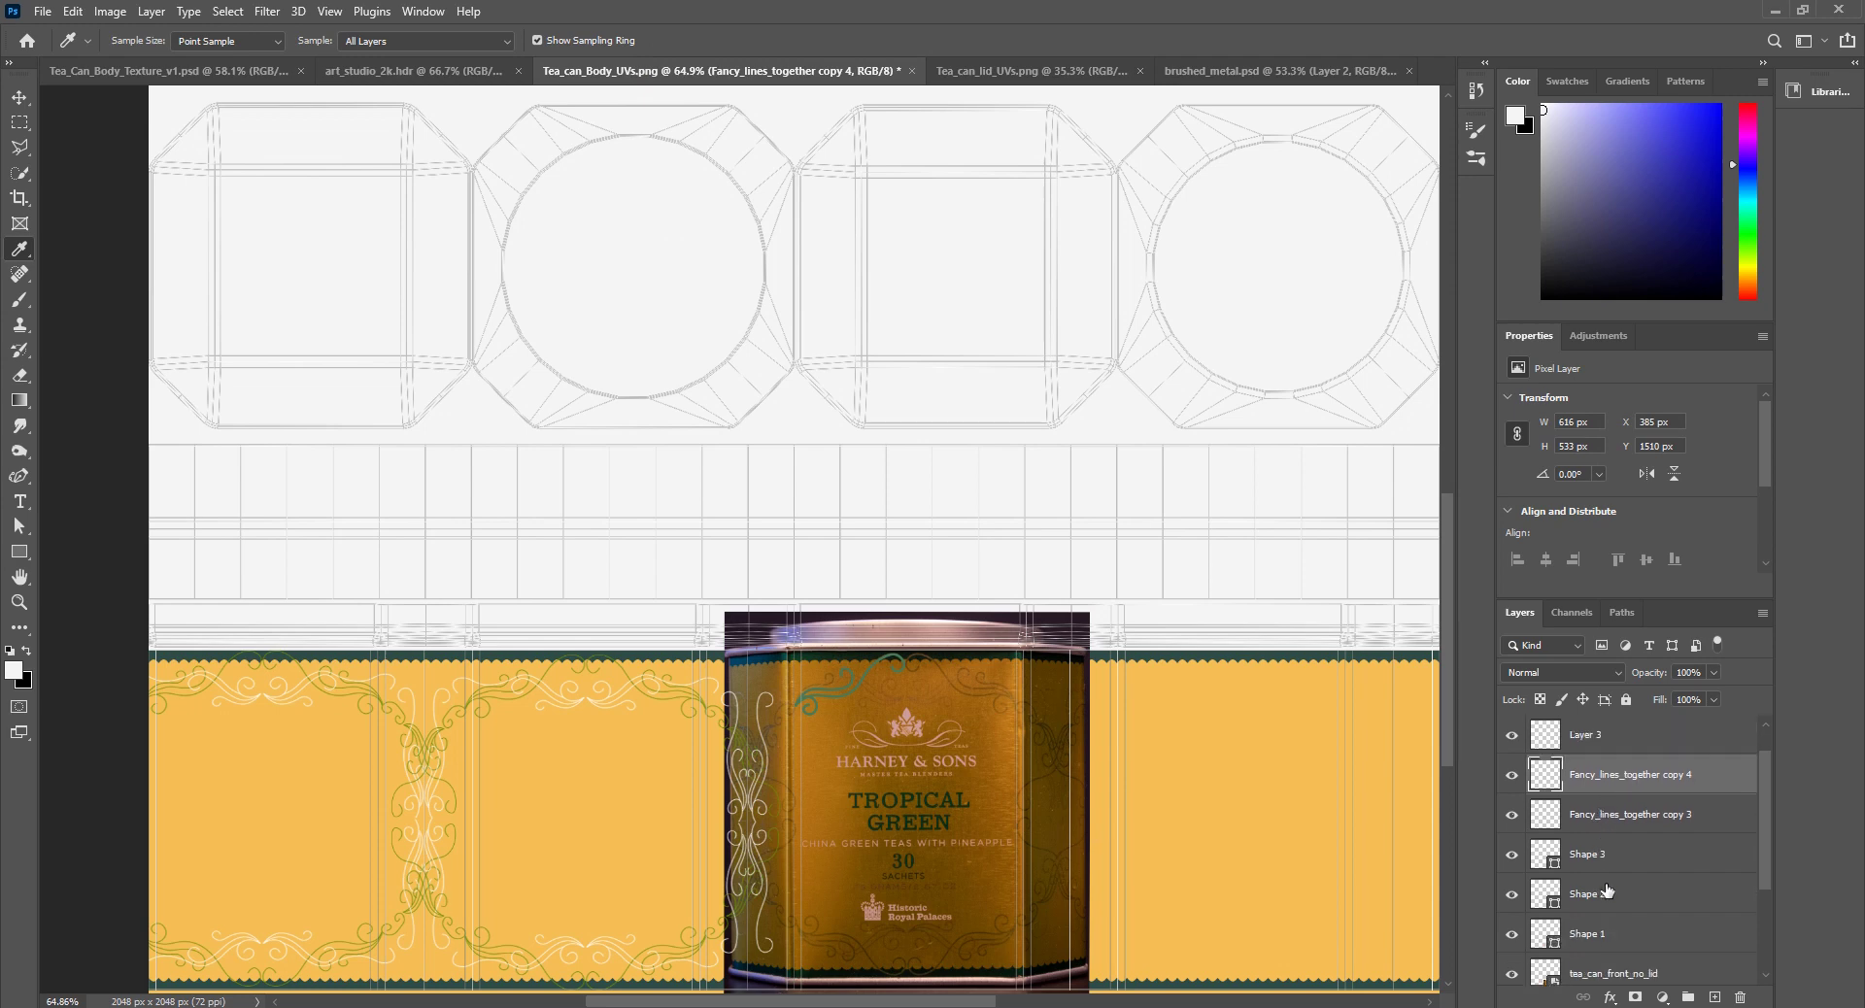
{"action": "left_click", "coordinate": [1577, 864]}
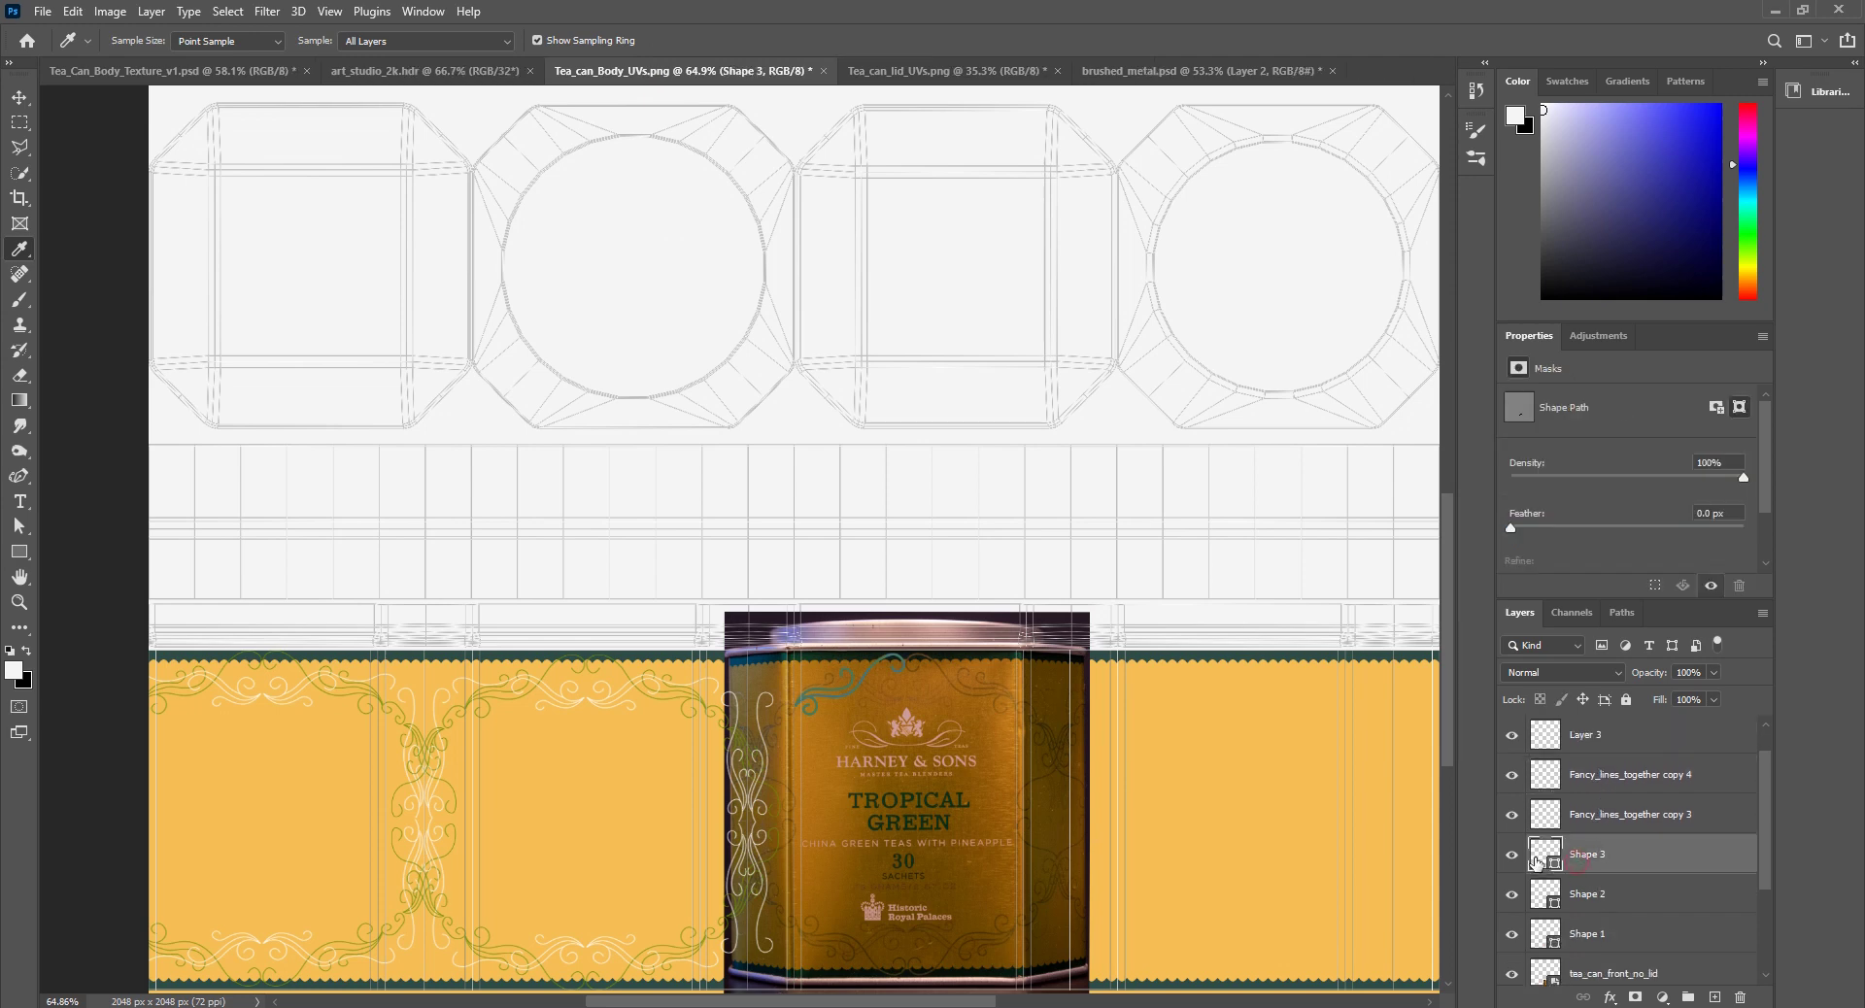
{"action": "left_click", "coordinate": [1606, 913], "text": "shift"}
{"action": "left_click", "coordinate": [1611, 935], "text": "shift"}
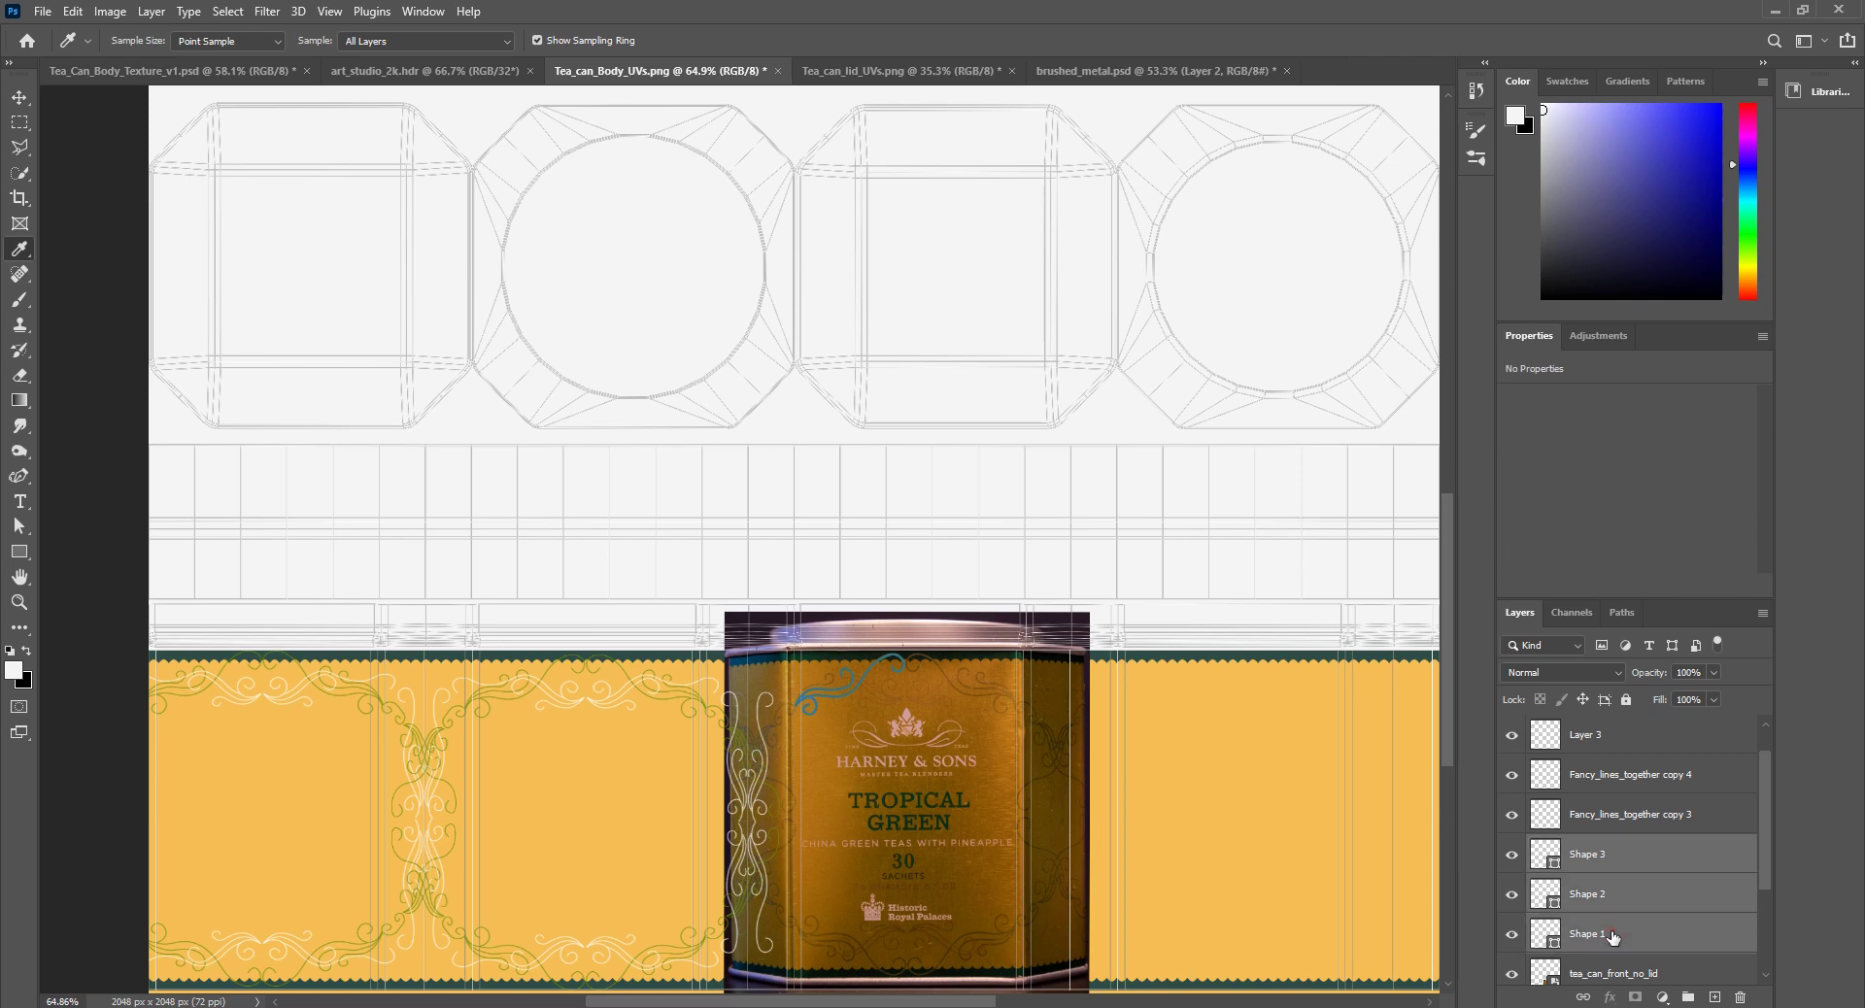
{"action": "key", "text": "ctrl+g"}
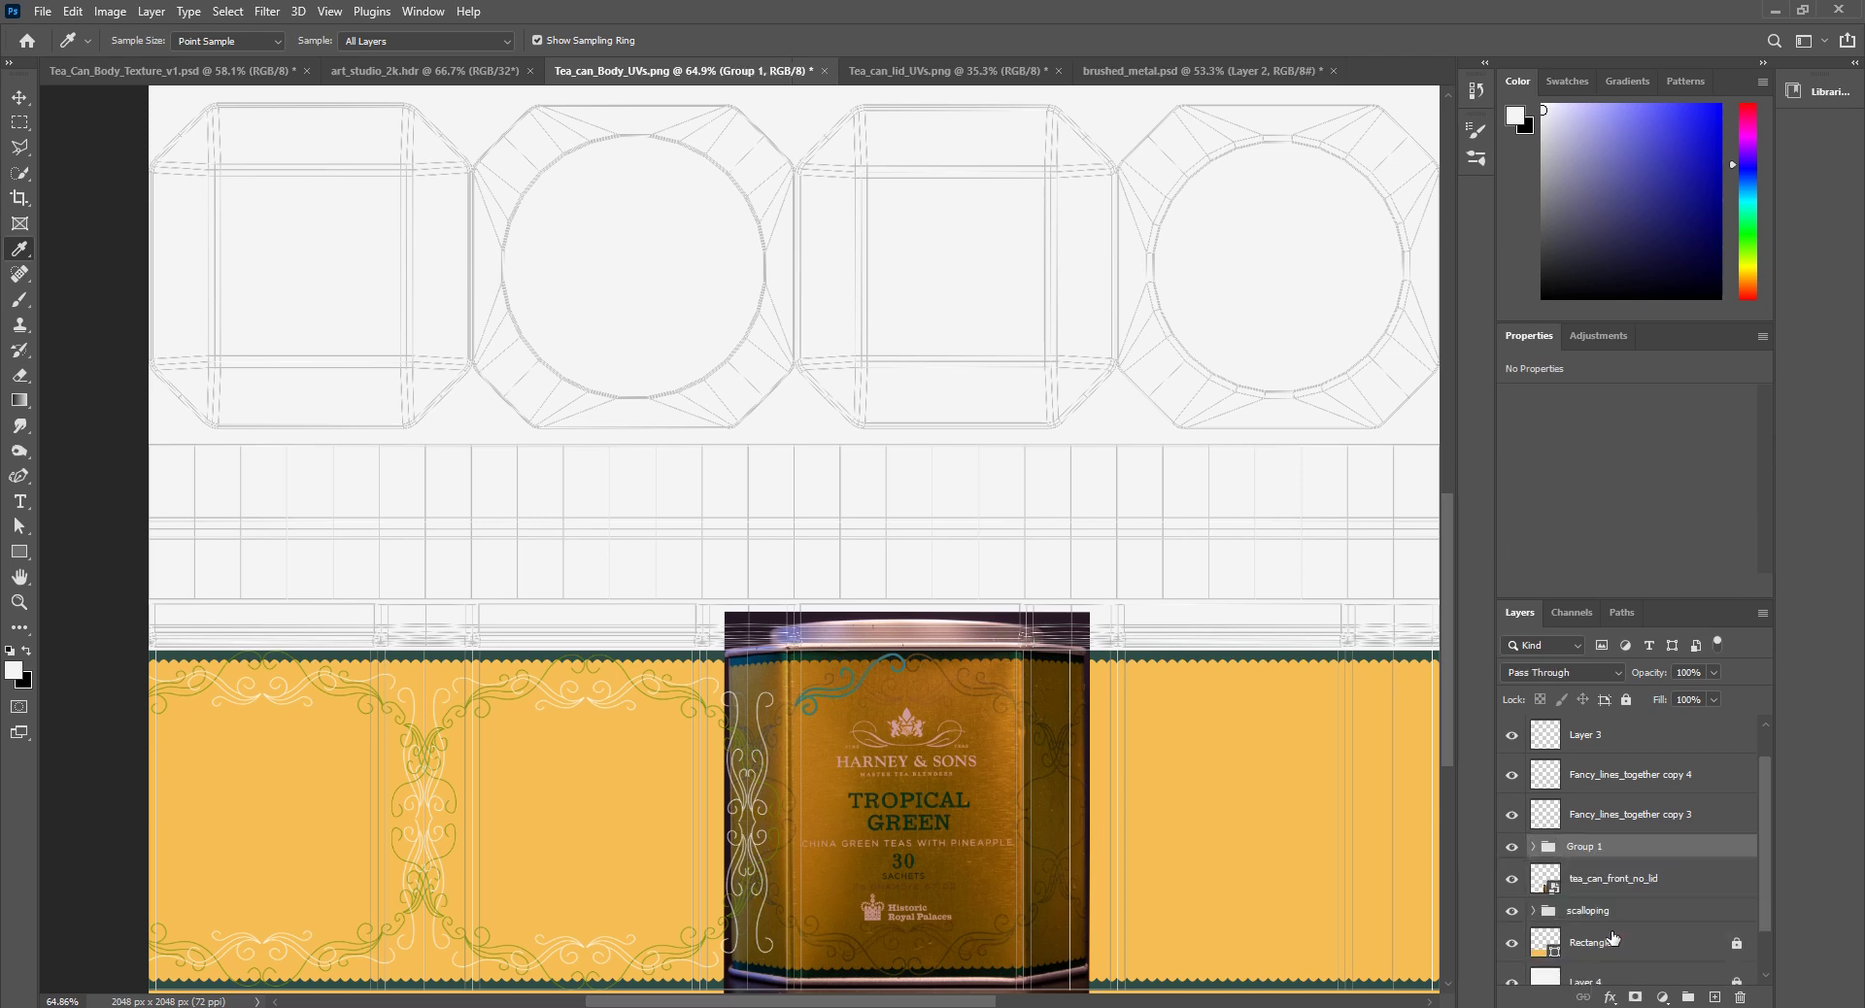
{"action": "double_click", "coordinate": [1594, 846]}
{"action": "type", "text": "fancy_lines"}
{"action": "key", "text": "Return"}
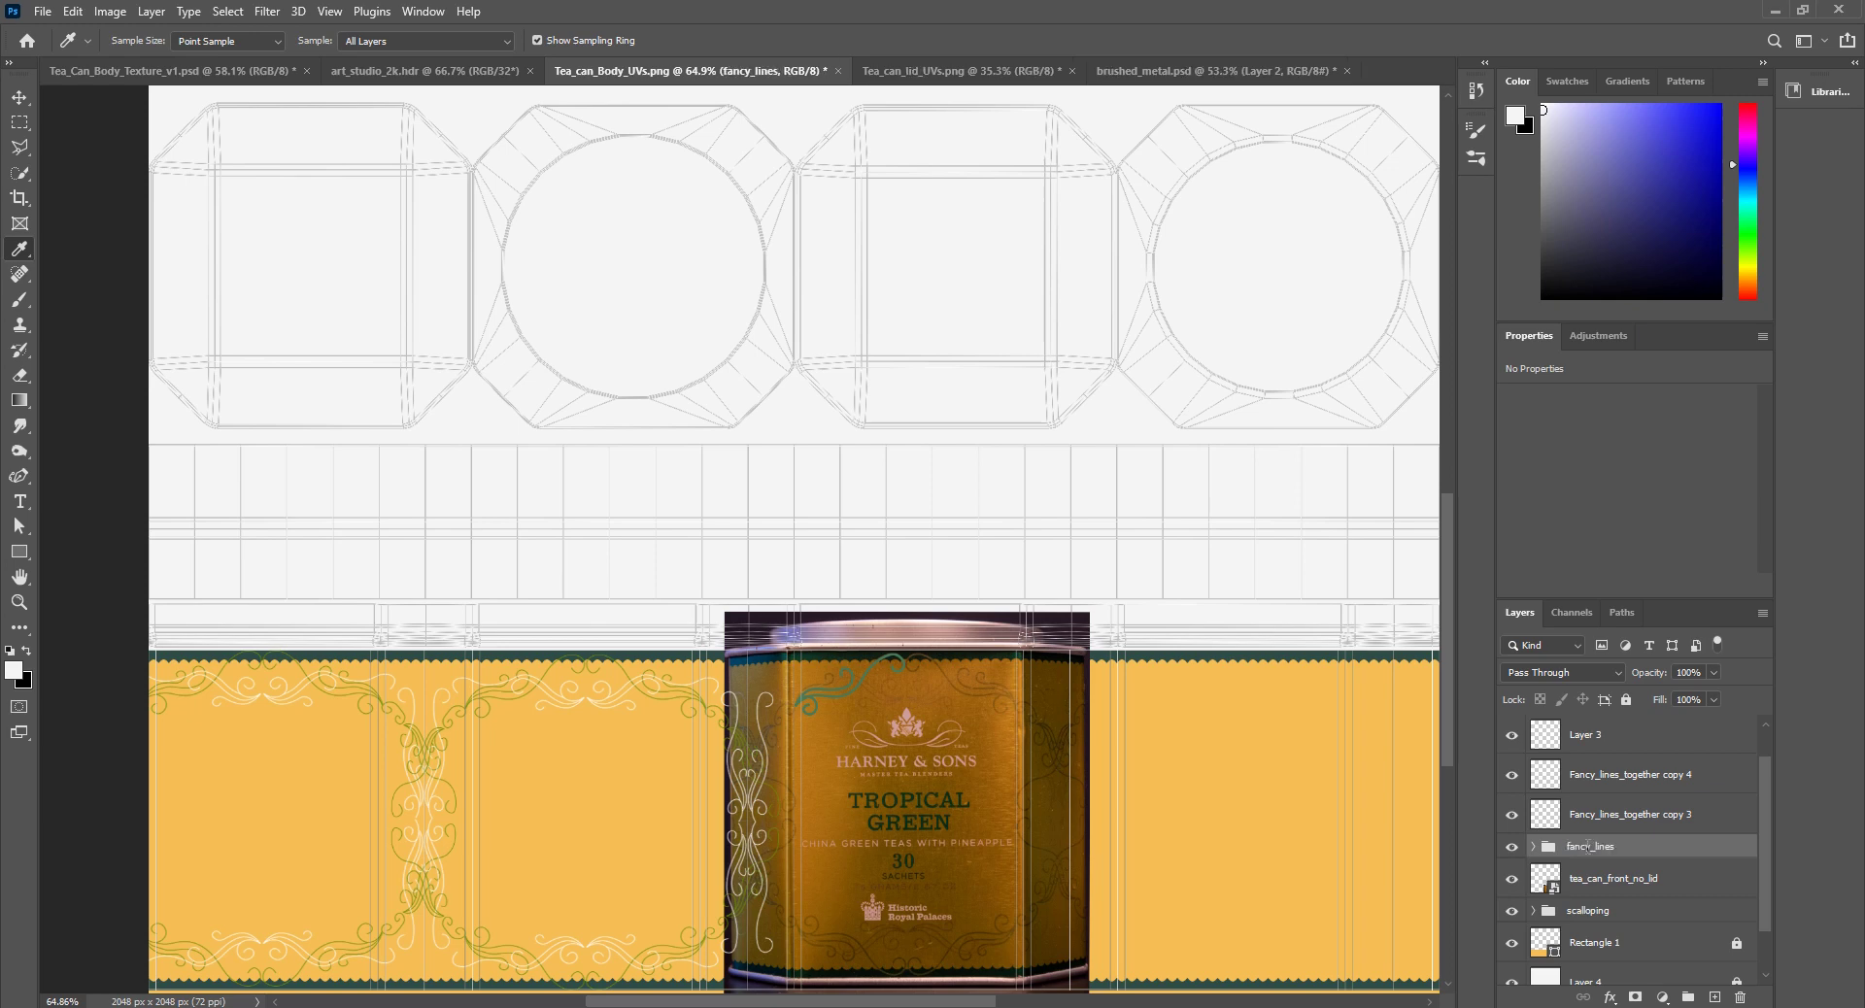
Step: Move the layers Fancy_lines_together copy 3 and Fancy_lines_together copy 4 into the fancy_lines group
{"action": "left_click", "coordinate": [1511, 846]}
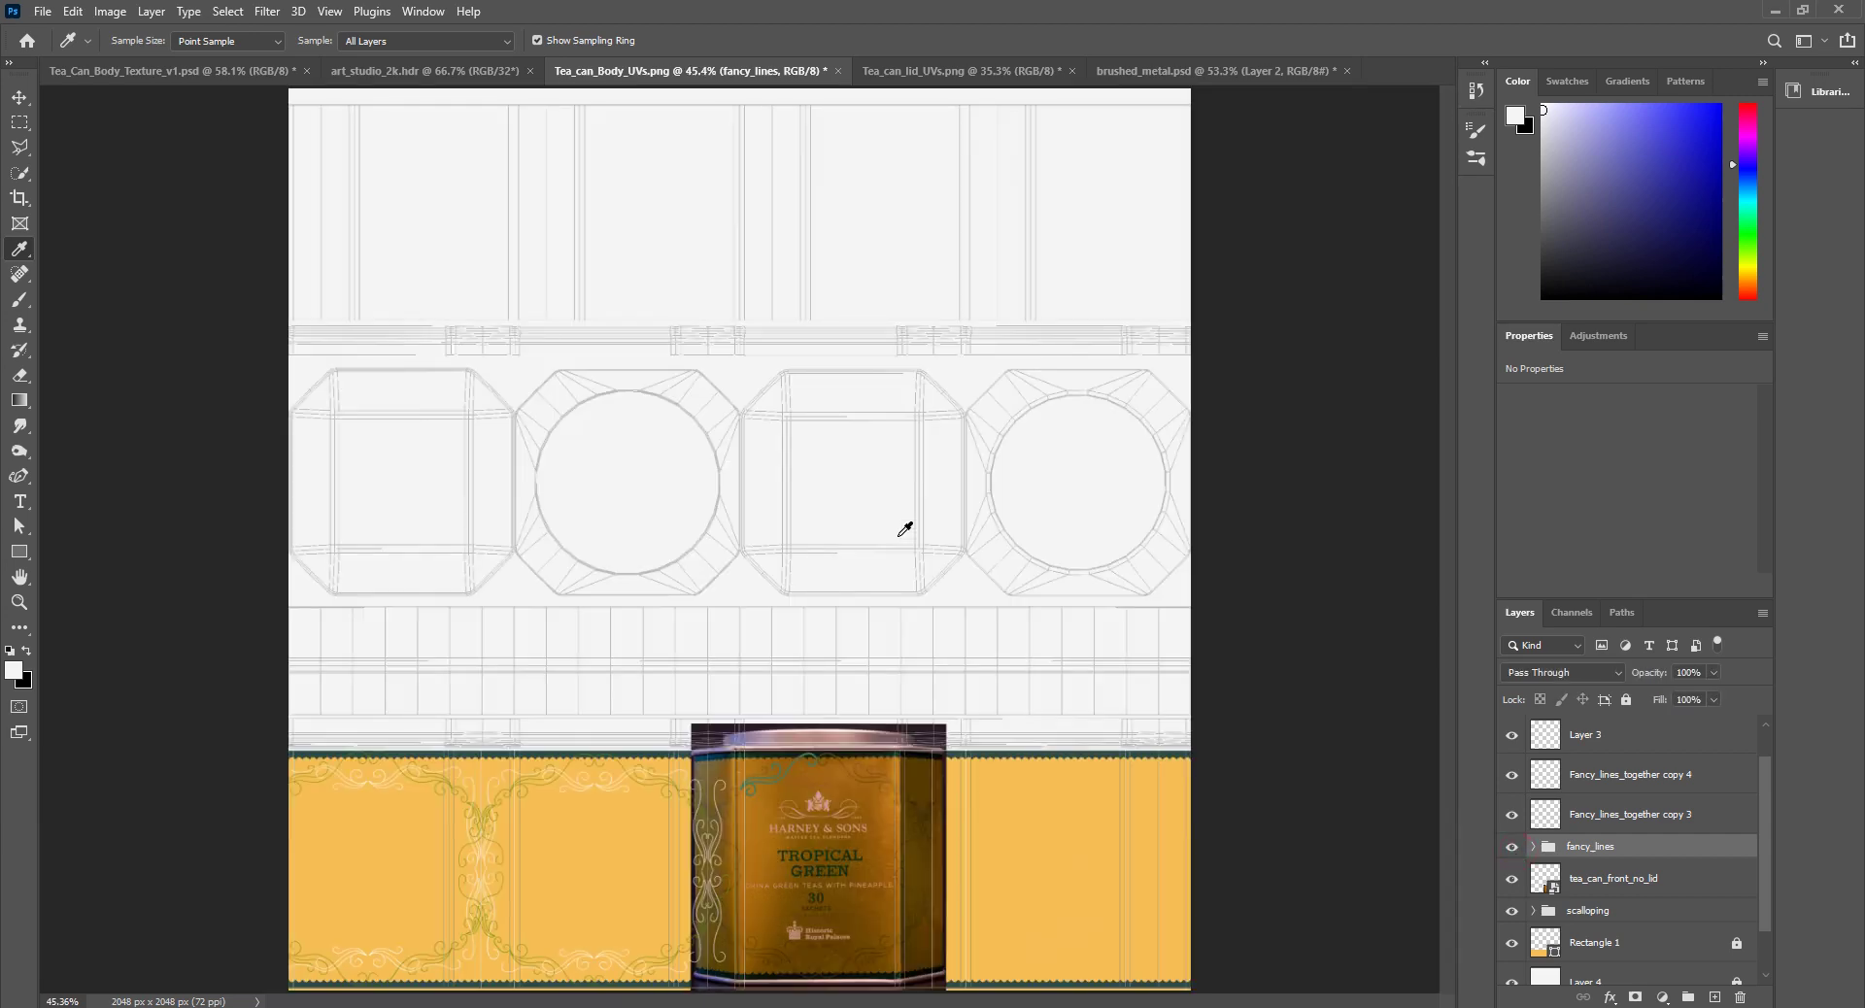
{"action": "scroll", "coordinate": [904, 530], "scroll_direction": "down", "scroll_amount": 2, "text": "alt"}
{"action": "scroll", "coordinate": [732, 524], "scroll_direction": "down", "scroll_amount": 1, "text": "alt"}
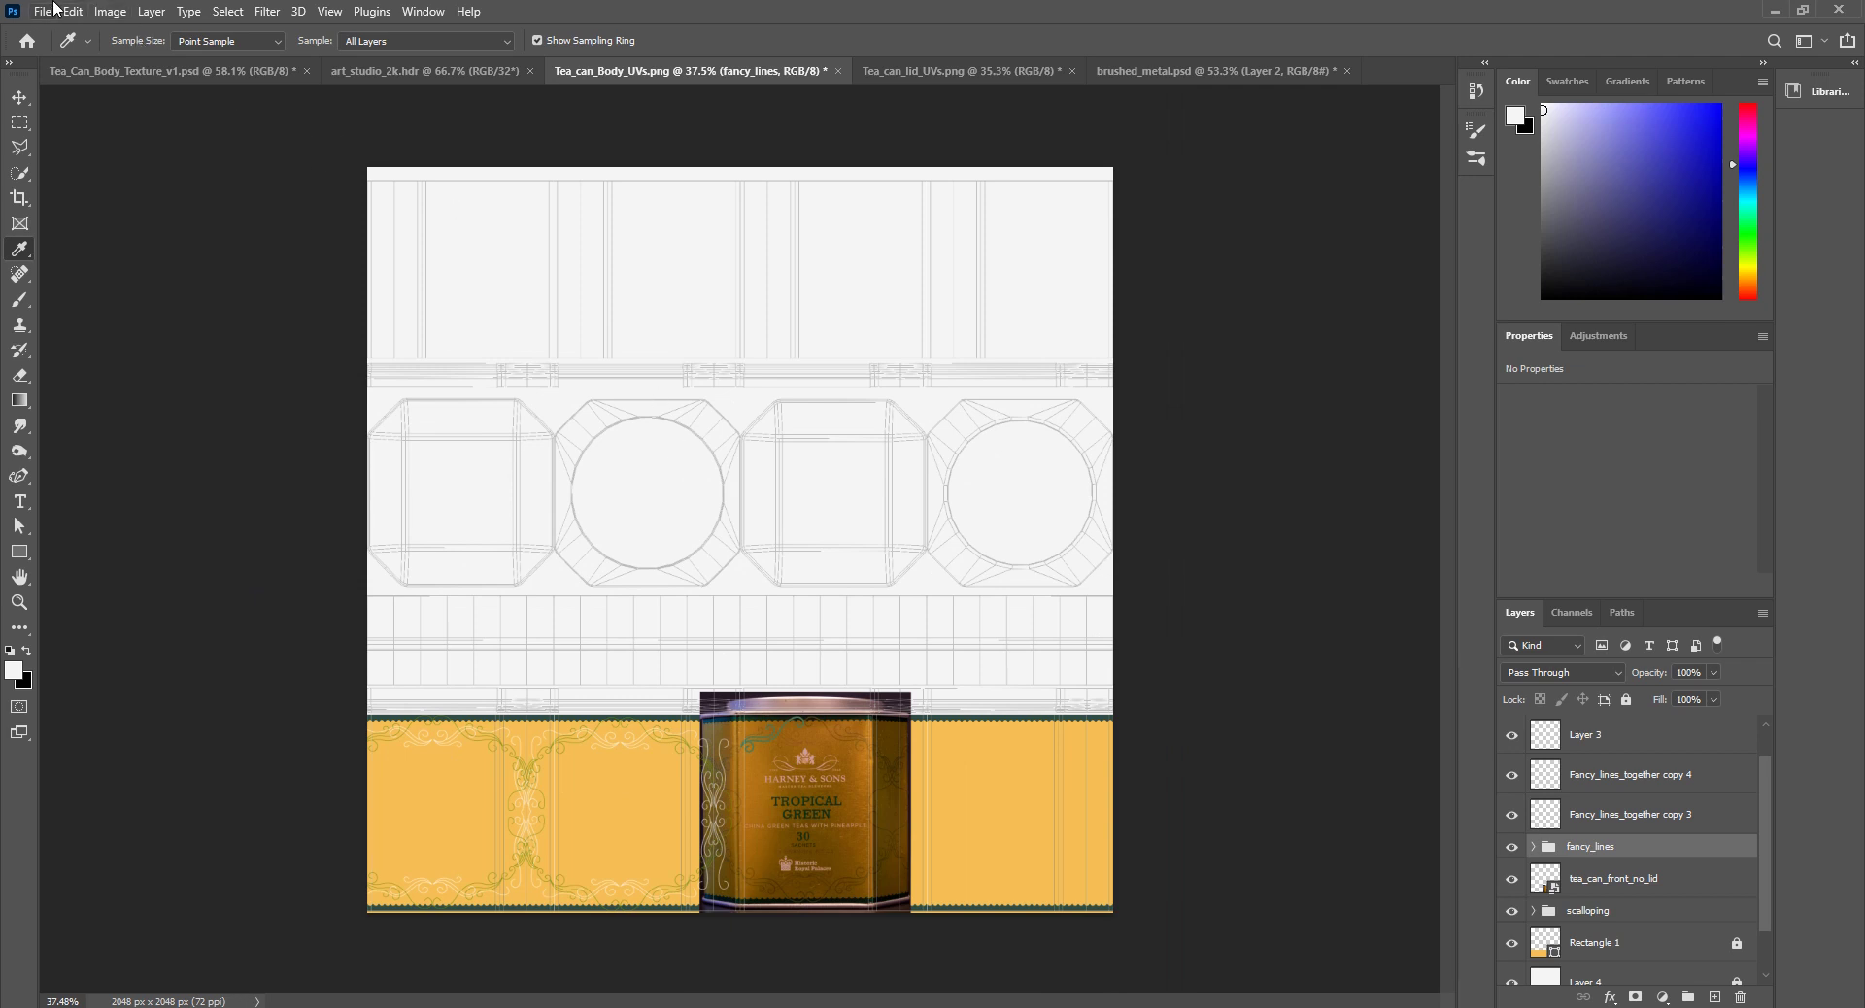
{"action": "scroll", "coordinate": [1638, 827], "scroll_direction": "up", "scroll_amount": 1}
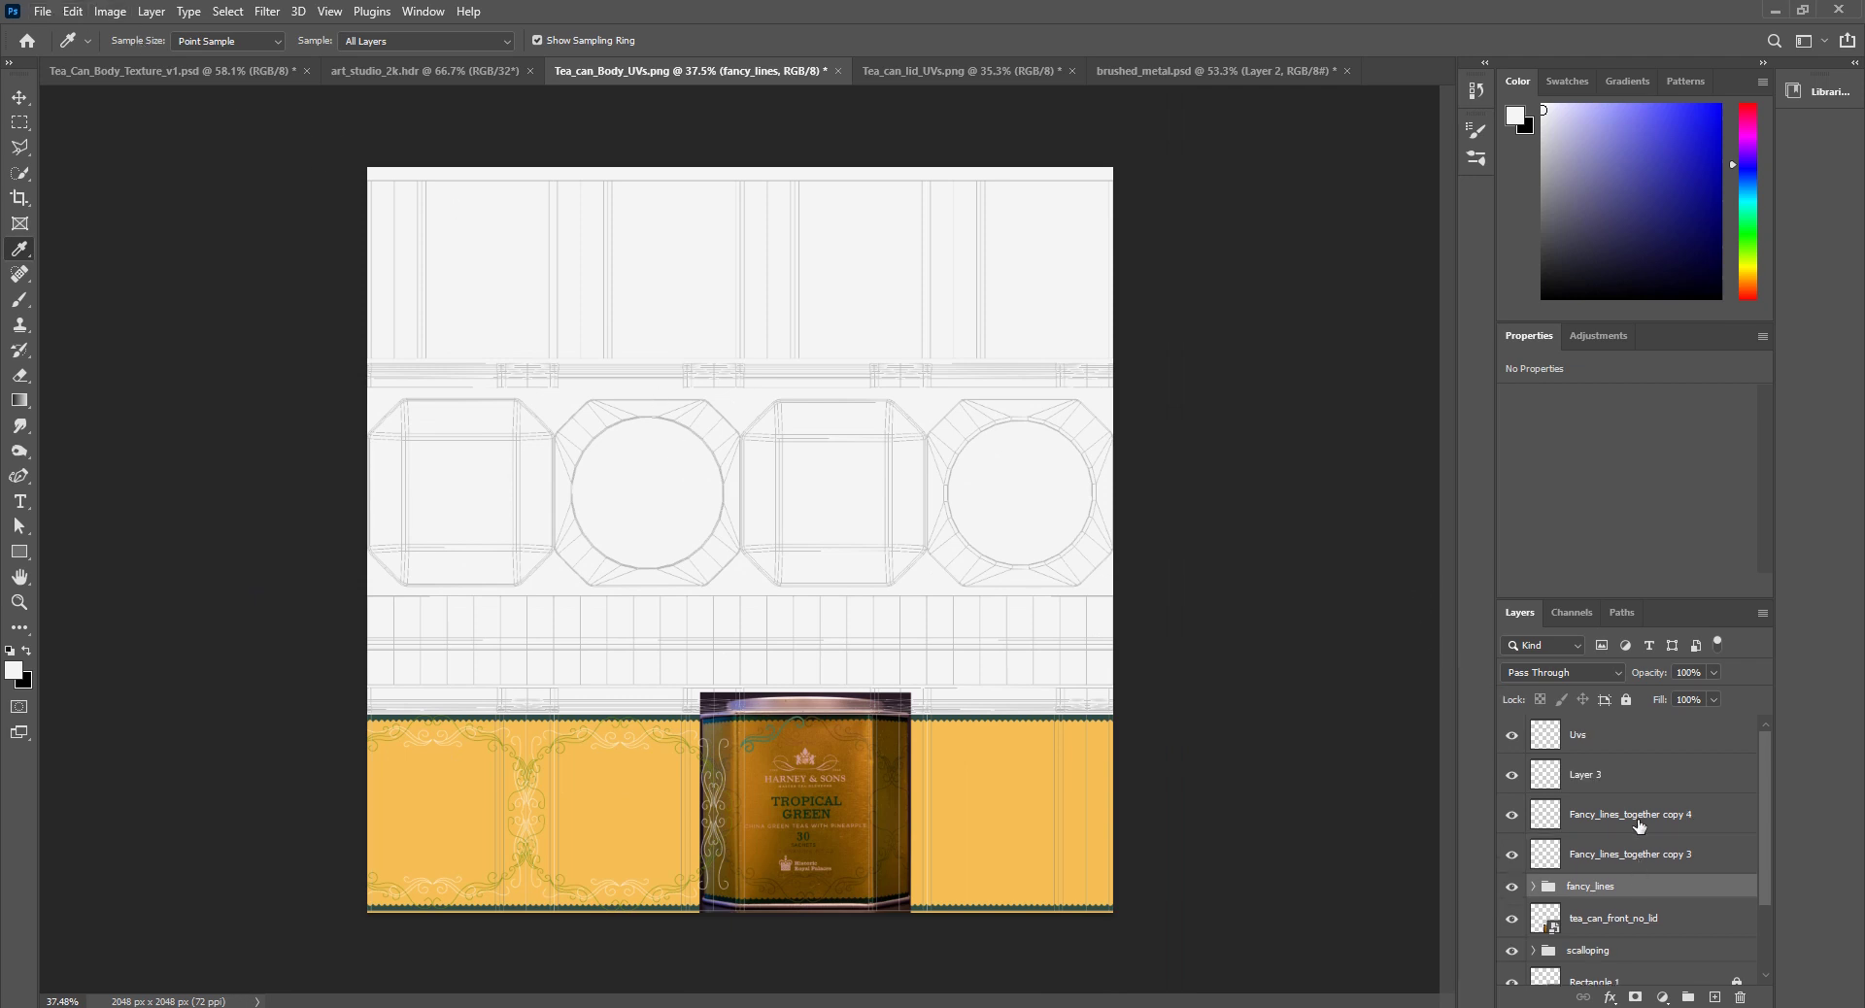
{"action": "left_click", "coordinate": [1620, 827]}
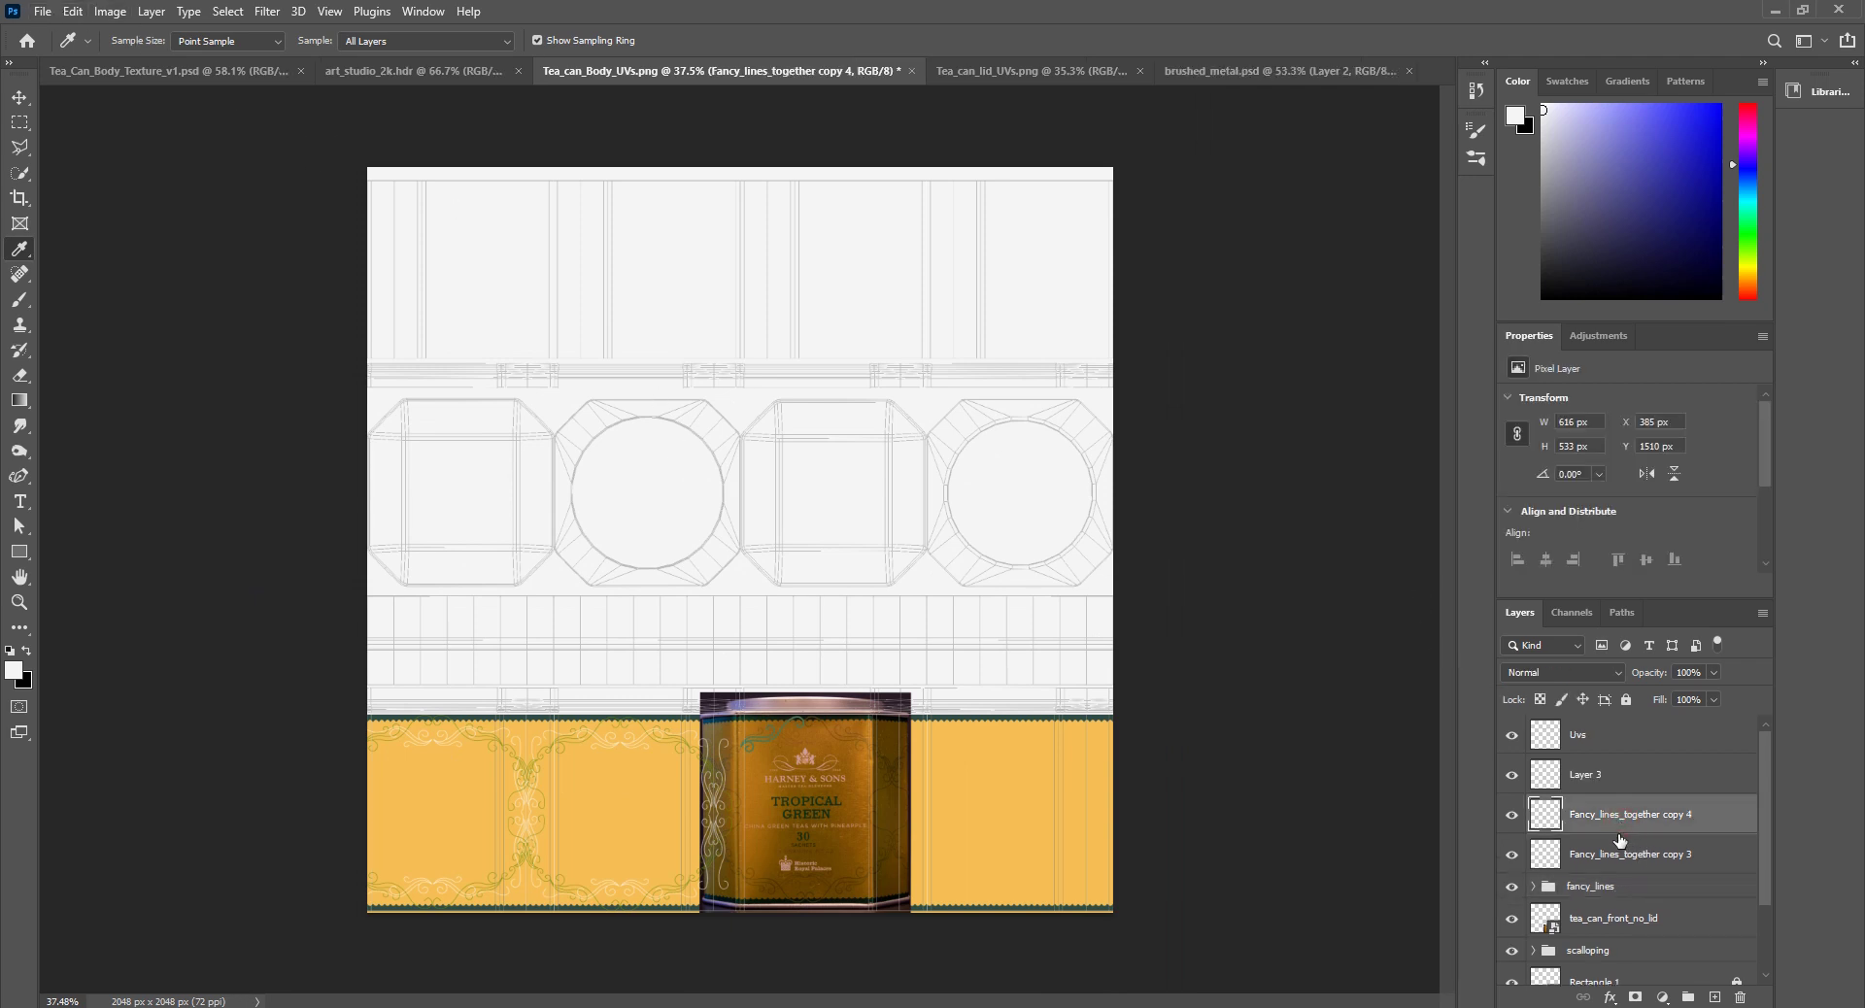
{"action": "left_click", "coordinate": [1605, 852], "text": "shift"}
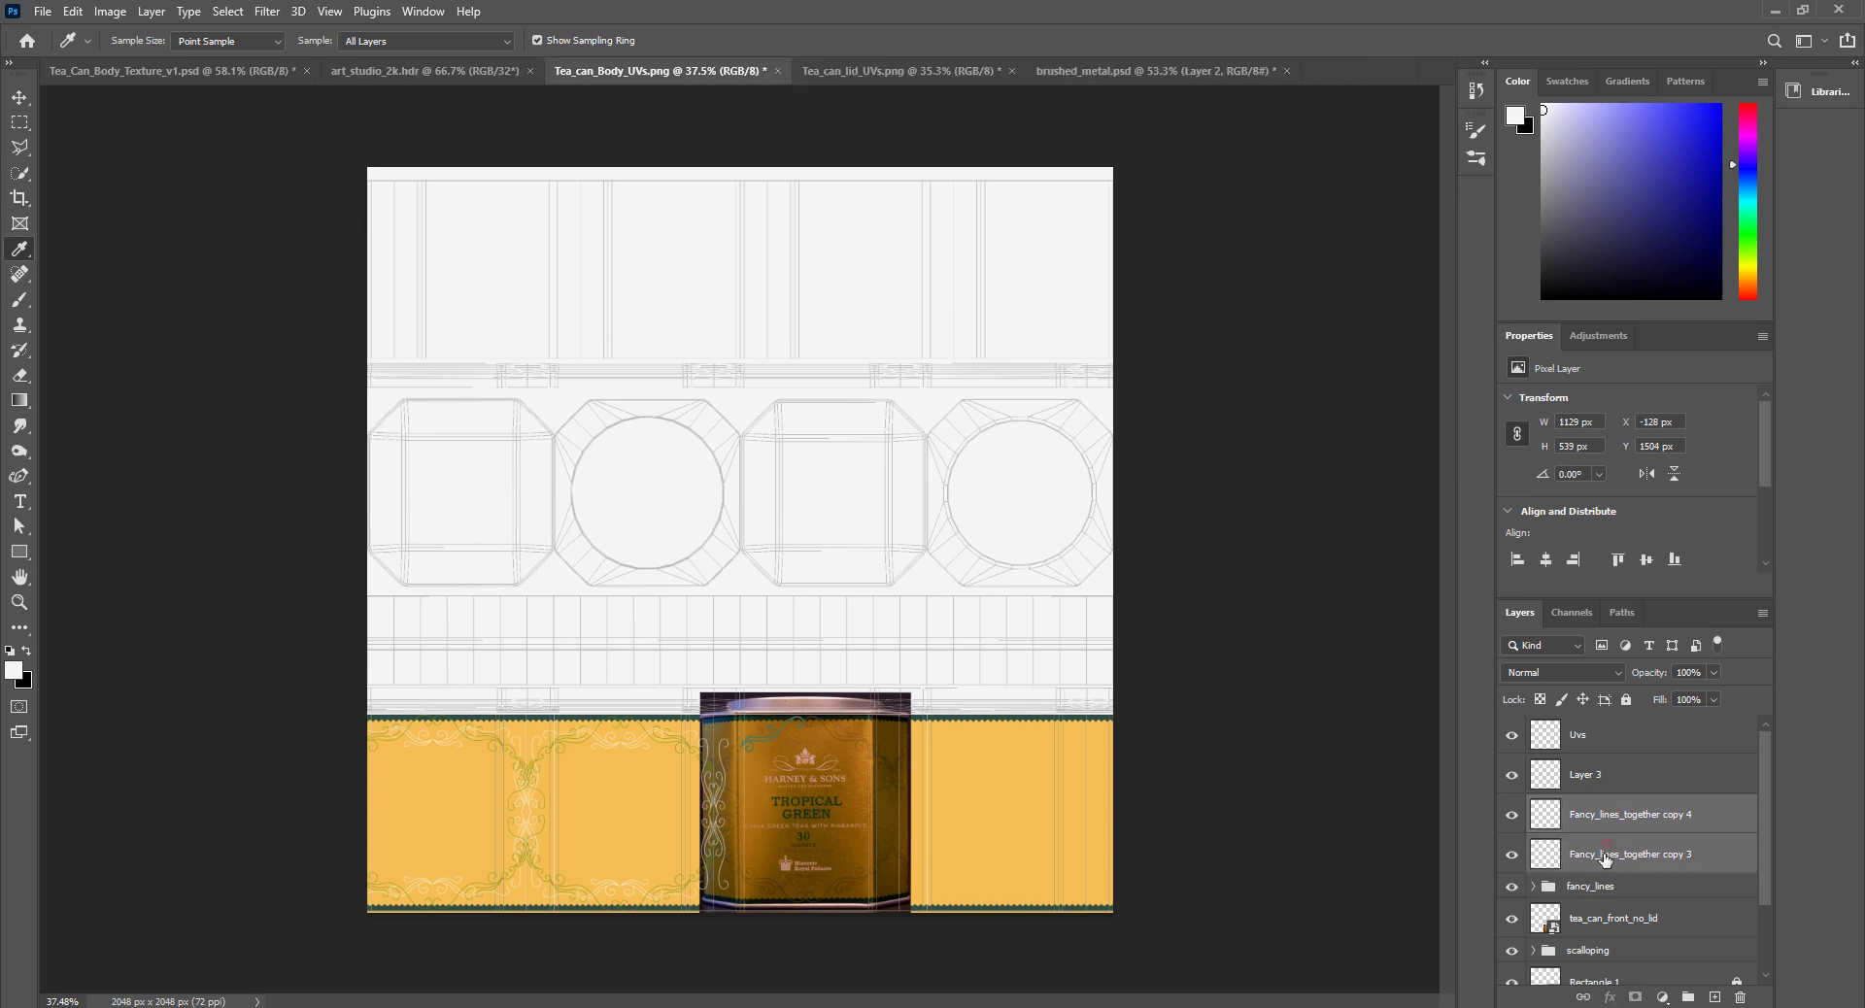
{"action": "left_click_drag", "start_coordinate": [1605, 853], "coordinate": [1631, 890]}
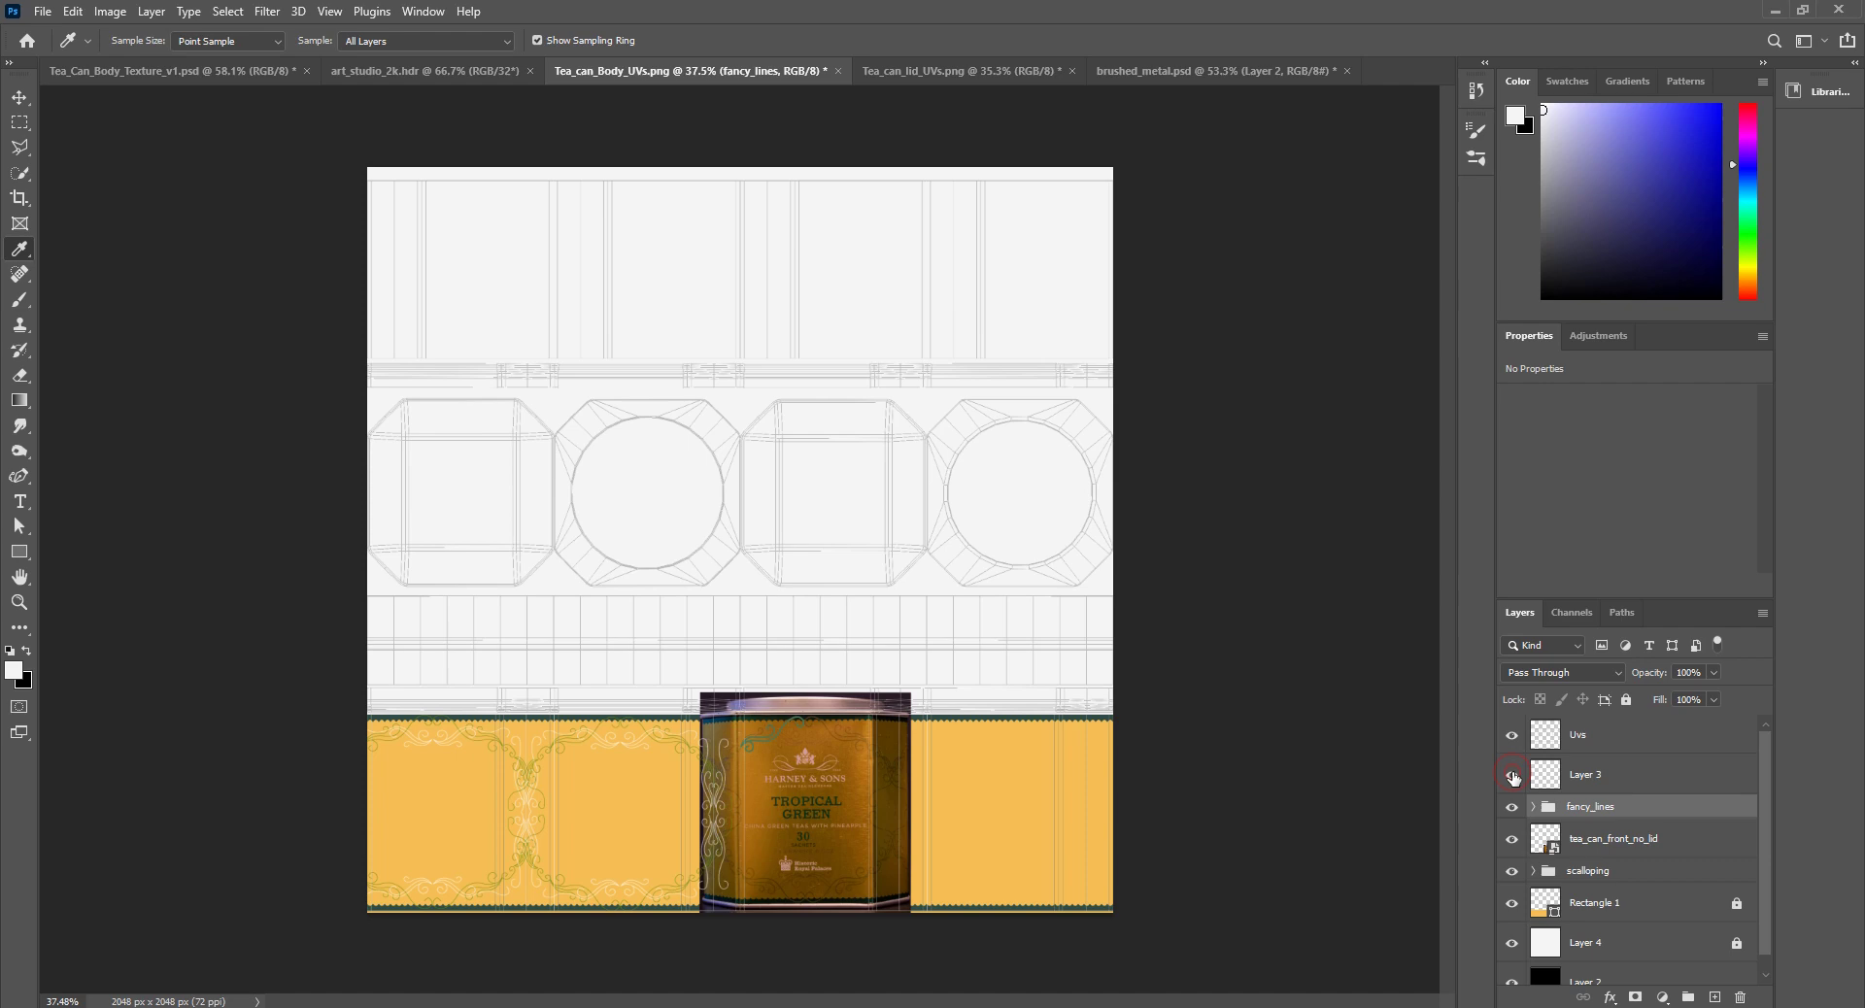
Step: Place brushed_metal.png from the tea_can folder above the fancy_lines group, aligned with the canvas's upper-left corner at X 0, Y 0 px
{"action": "left_click", "coordinate": [1613, 777]}
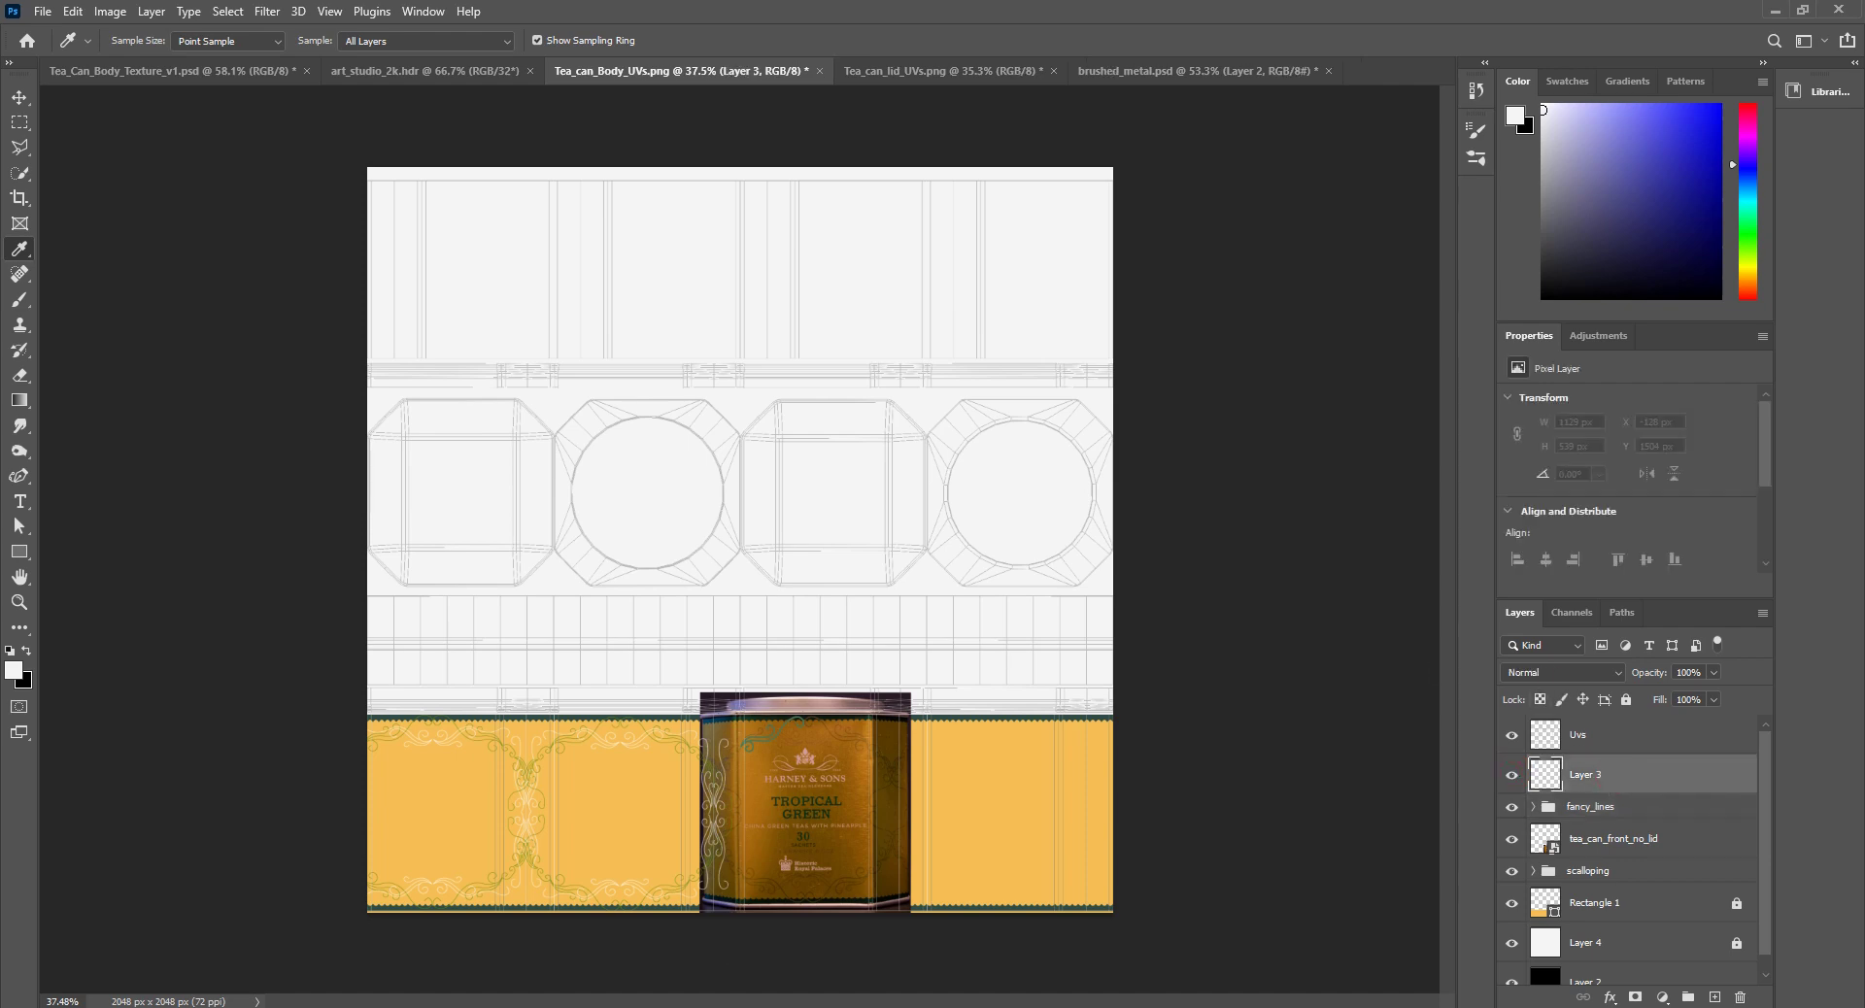
{"action": "mouse_move", "coordinate": [547, 1006]}
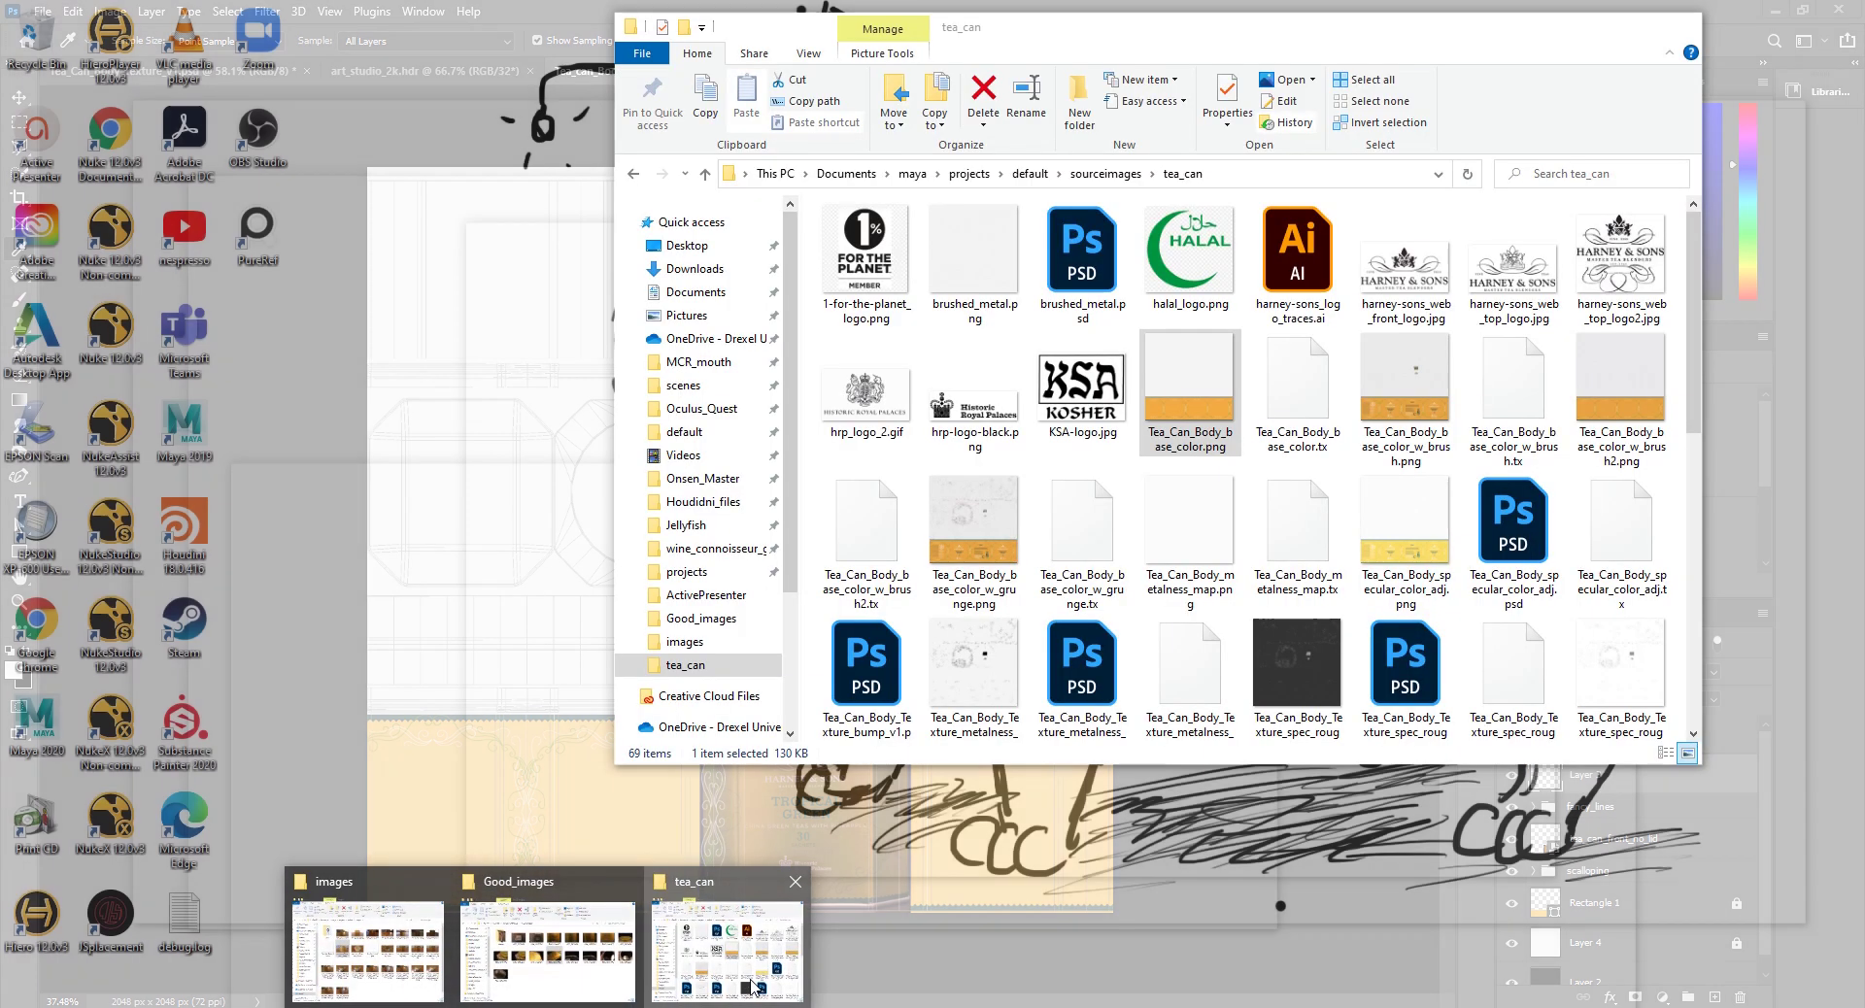
{"action": "left_click", "coordinate": [727, 949]}
{"action": "left_click_drag", "start_coordinate": [971, 278], "coordinate": [508, 477]}
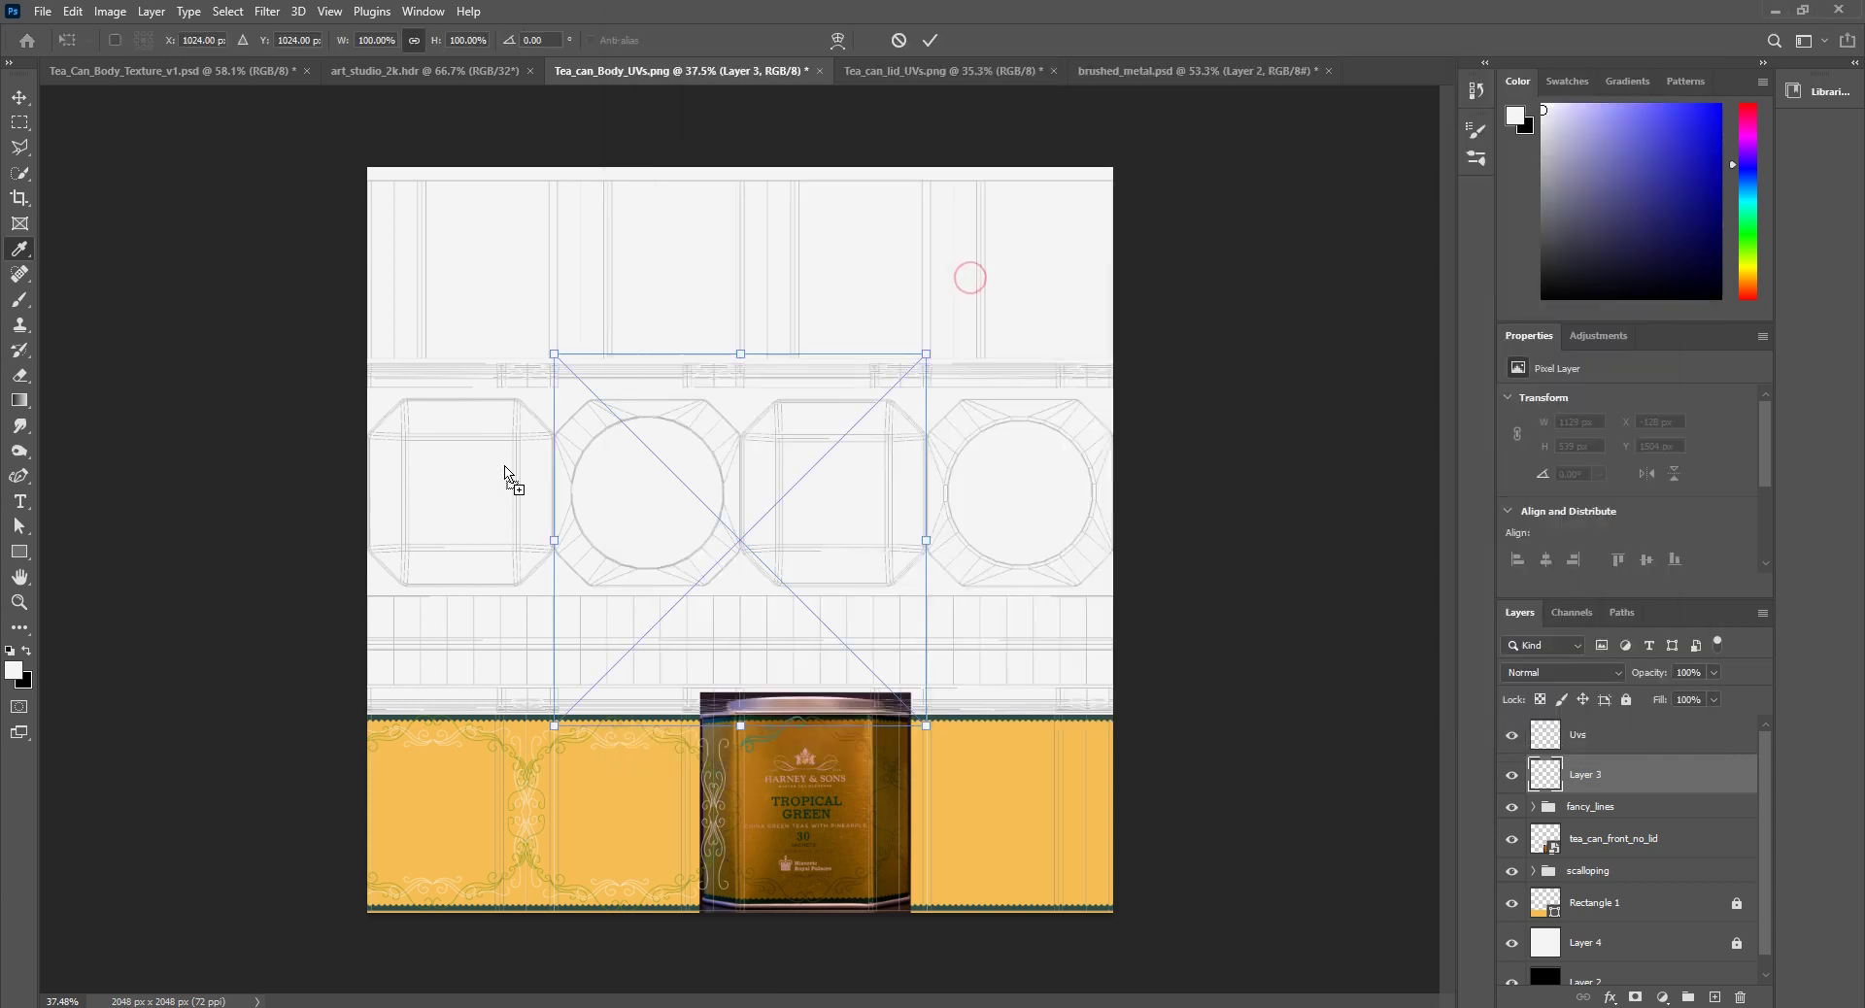
{"action": "mouse_move", "coordinate": [710, 505]}
{"action": "left_mouse_down"}
{"action": "mouse_move", "coordinate": [679, 412]}
{"action": "mouse_move", "coordinate": [653, 404]}
{"action": "left_mouse_up"}
{"action": "scroll", "coordinate": [612, 481], "scroll_direction": "up", "scroll_amount": 3, "text": "alt"}
{"action": "scroll", "coordinate": [456, 413], "scroll_direction": "up", "scroll_amount": 3, "text": "alt"}
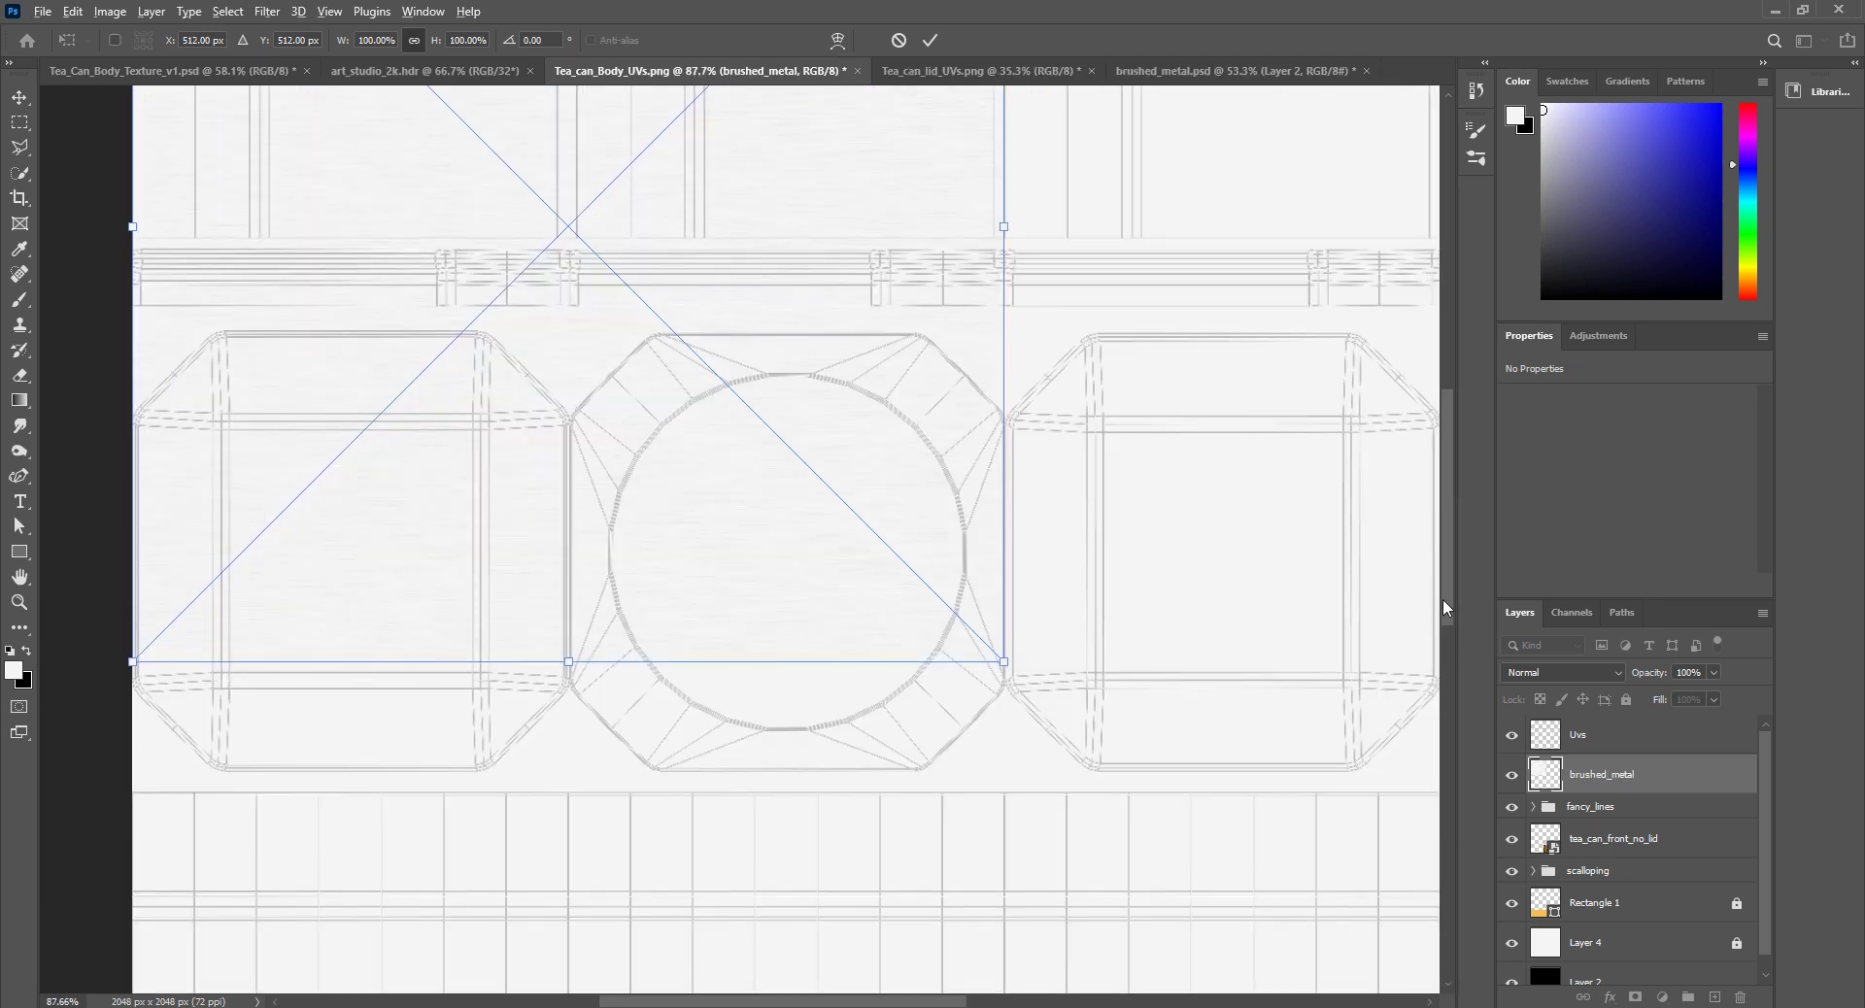
{"action": "left_click_drag", "start_coordinate": [1442, 607], "coordinate": [1443, 468]}
{"action": "mouse_move", "coordinate": [428, 429]}
{"action": "left_mouse_down"}
{"action": "mouse_move", "coordinate": [431, 480]}
{"action": "mouse_move", "coordinate": [428, 433]}
{"action": "left_mouse_up"}
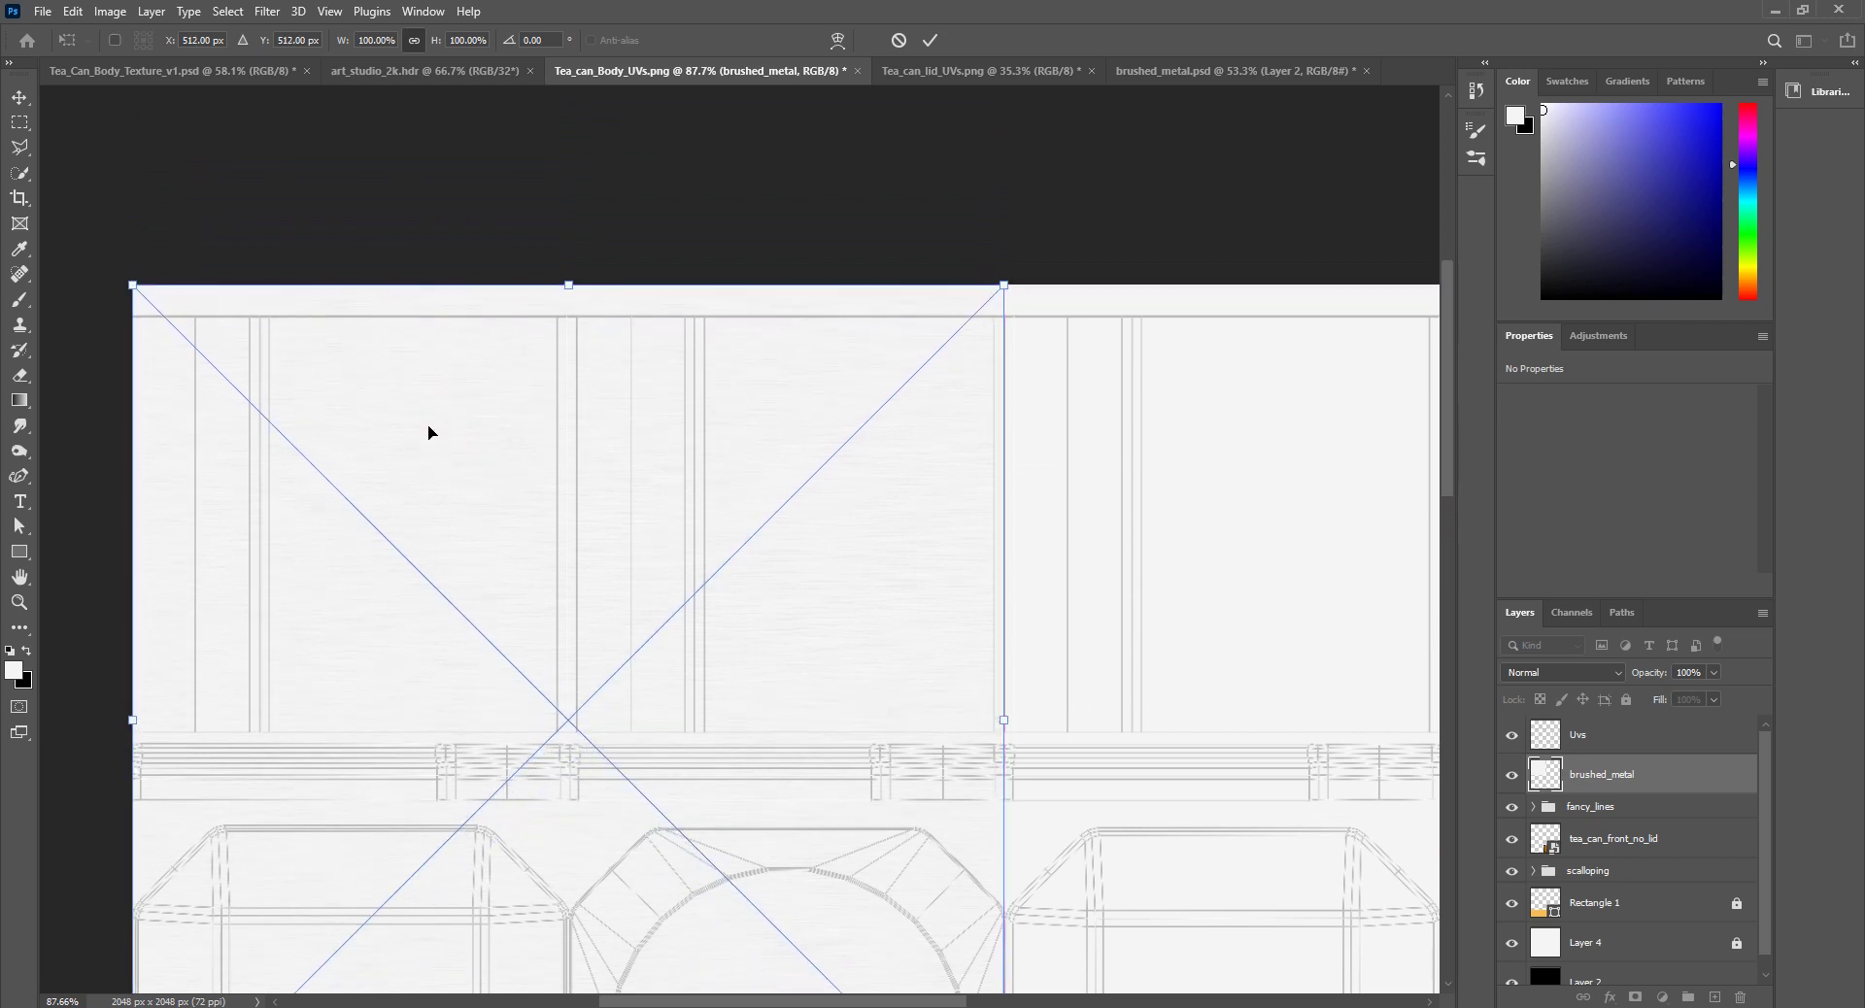
{"action": "key", "text": "Return"}
{"action": "key", "text": "i"}
Step: Duplicate the brushed_metal layer and flip the copy horizontally
{"action": "scroll", "coordinate": [147, 583], "scroll_direction": "right", "scroll_amount": 5}
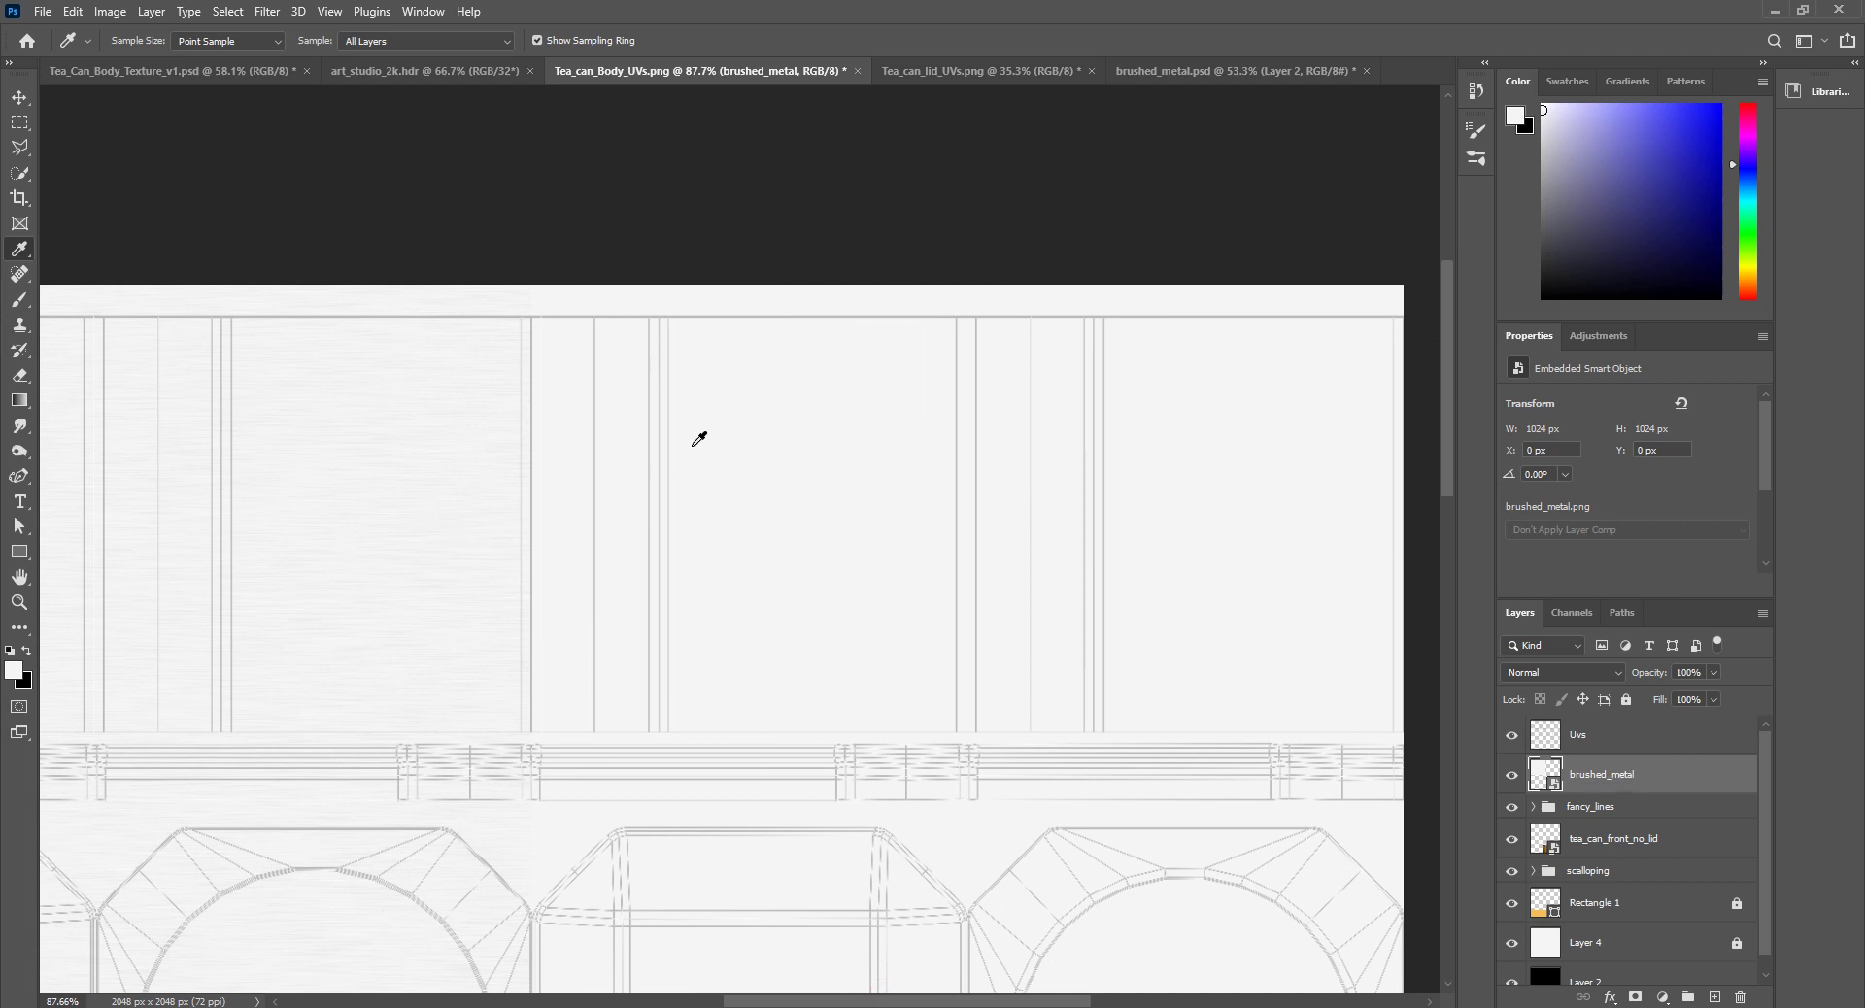
{"action": "mouse_move", "coordinate": [1601, 782]}
{"action": "left_mouse_down"}
{"action": "mouse_move", "coordinate": [1612, 971]}
{"action": "mouse_move", "coordinate": [1717, 997]}
{"action": "left_mouse_up"}
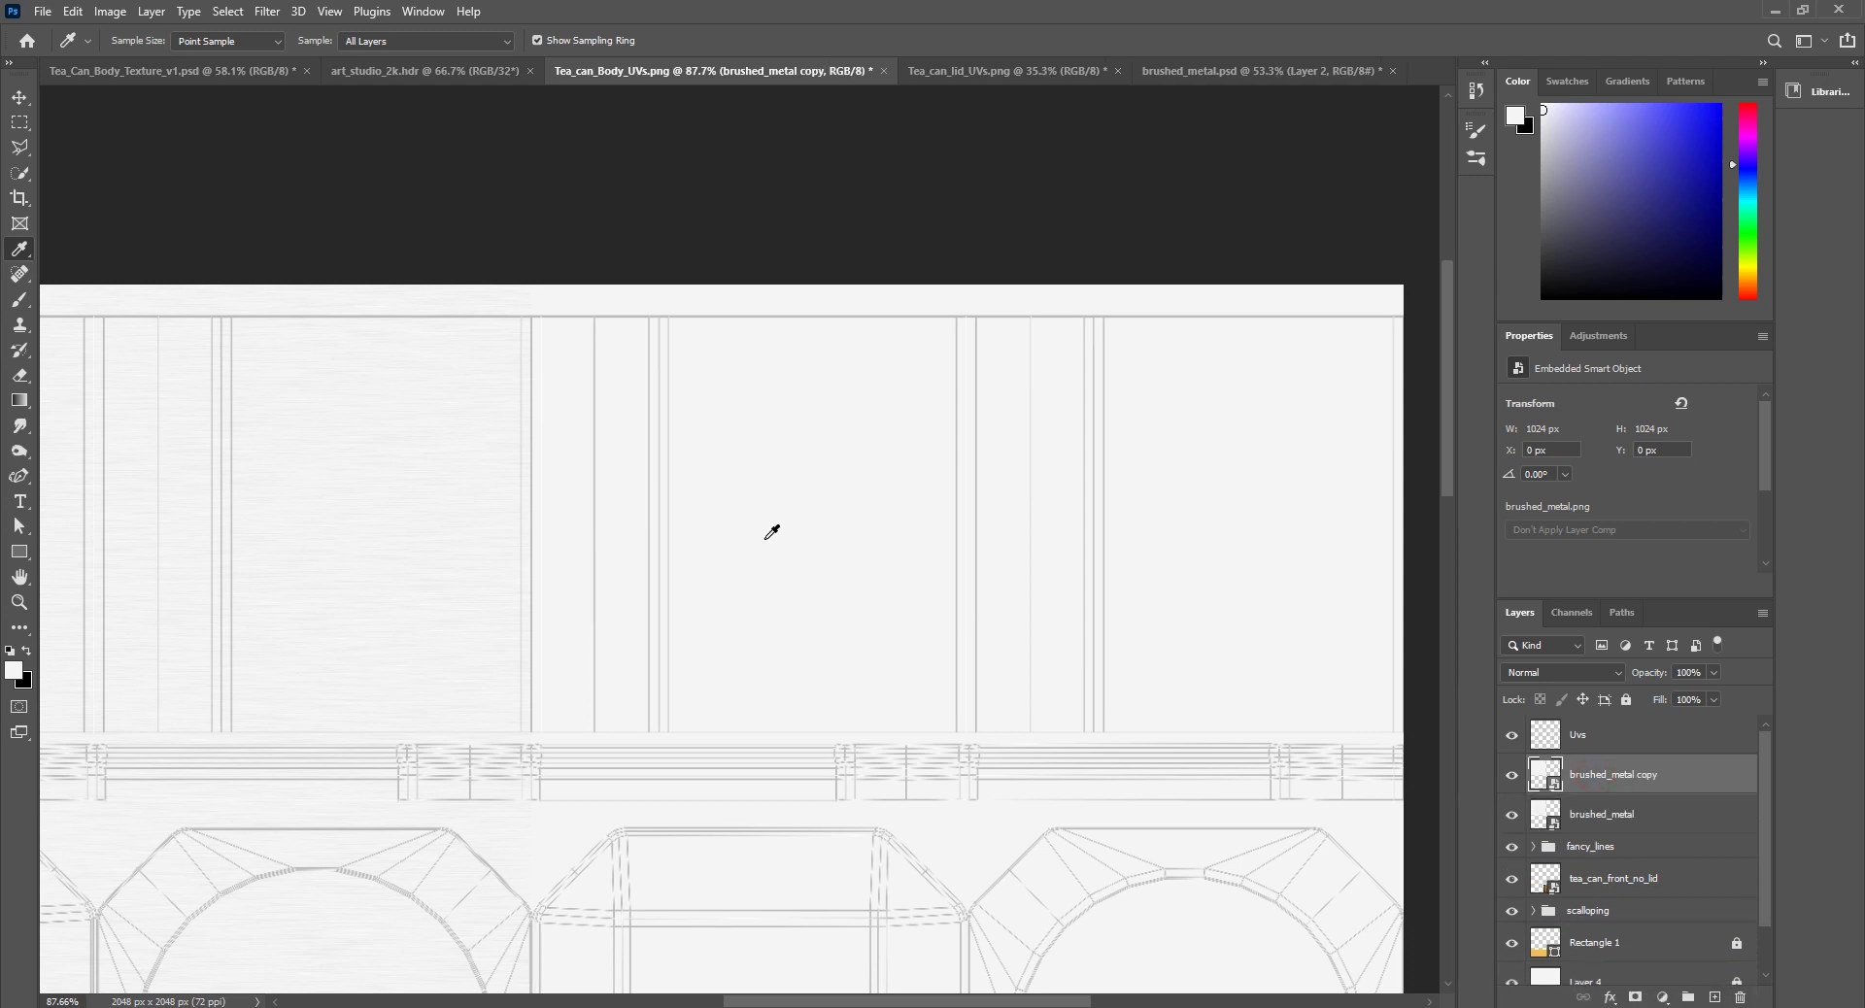
{"action": "scroll", "coordinate": [770, 528], "scroll_direction": "down", "scroll_amount": 5, "text": "alt"}
{"action": "scroll", "coordinate": [684, 502], "scroll_direction": "up", "scroll_amount": 2, "text": "alt"}
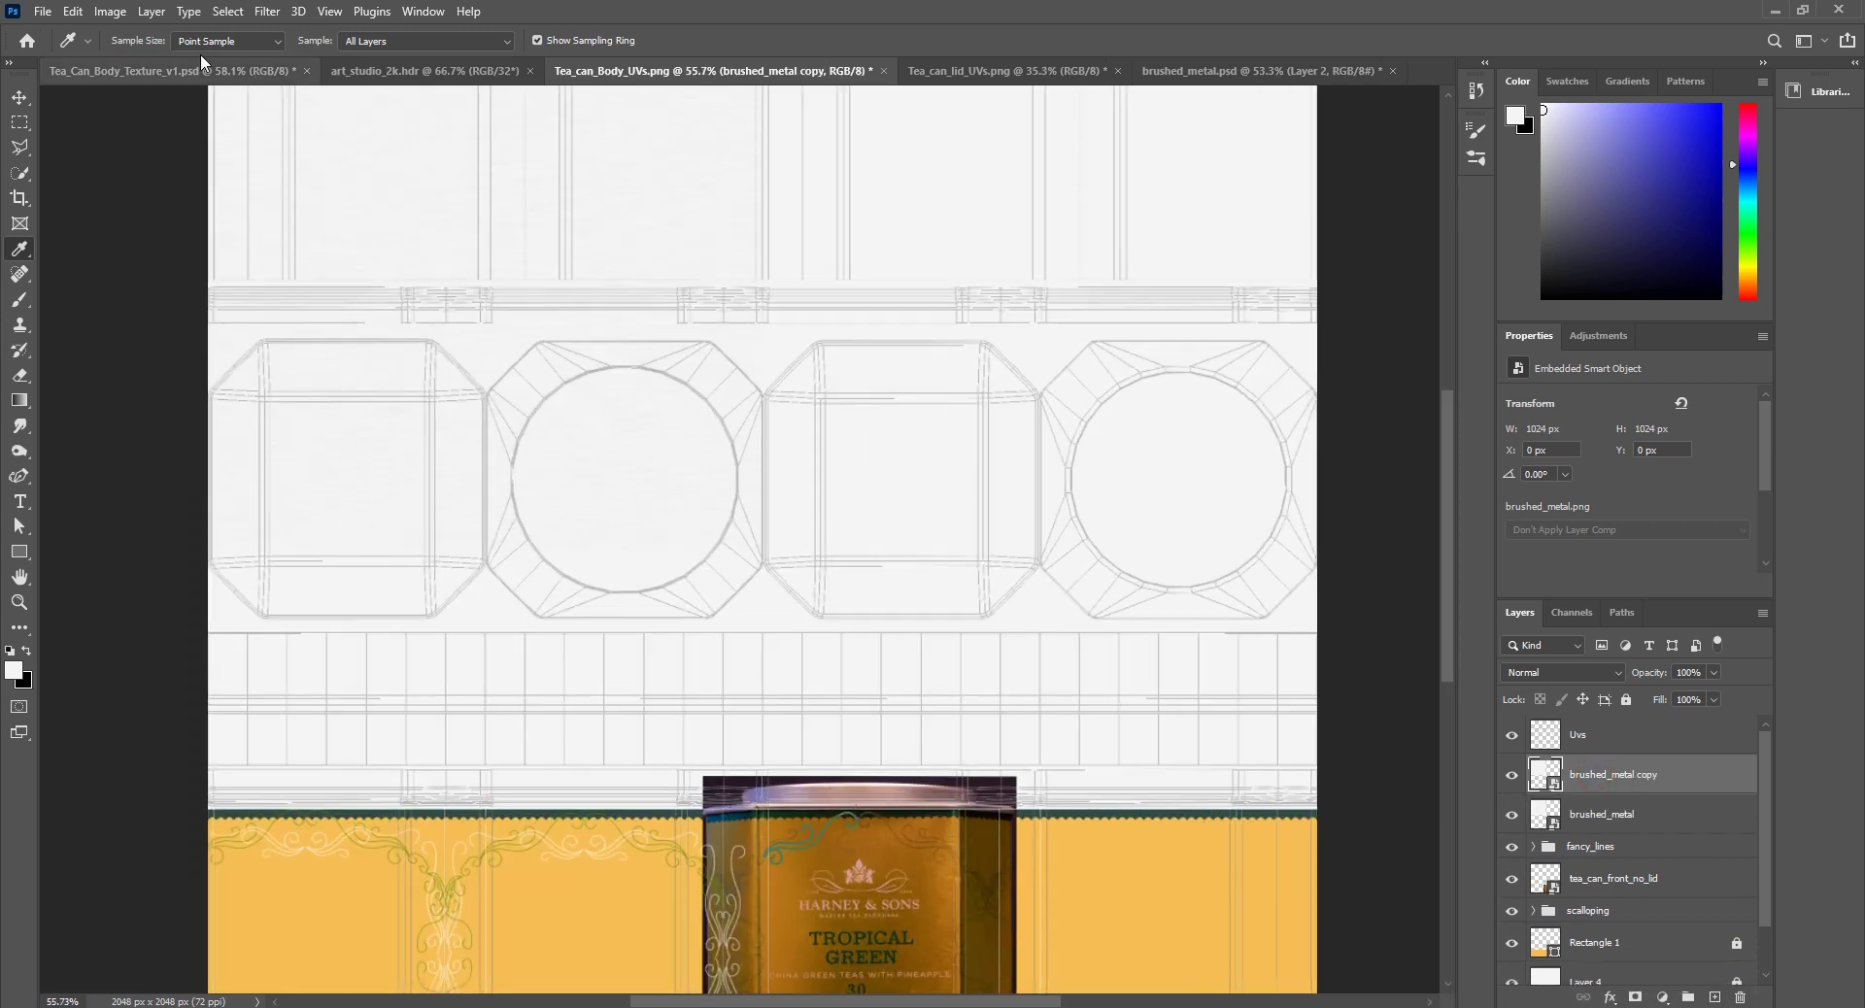
{"action": "left_click", "coordinate": [72, 12]}
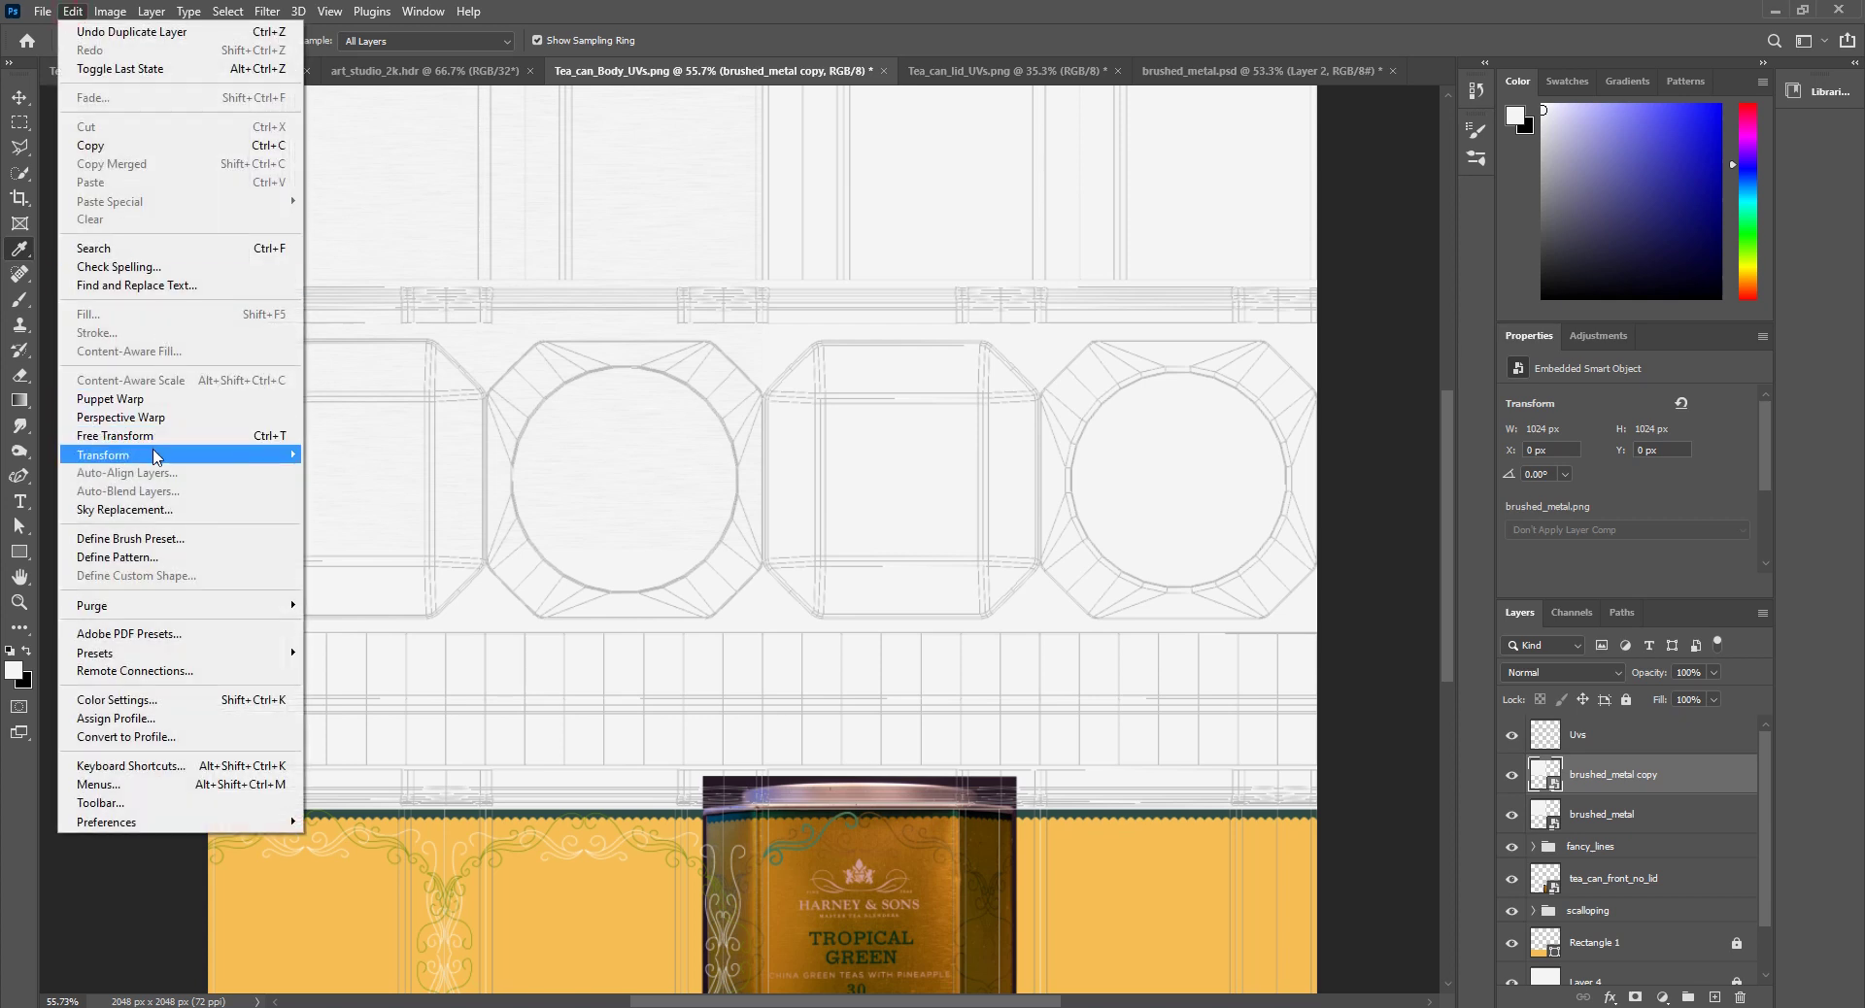
{"action": "mouse_move", "coordinate": [155, 457]}
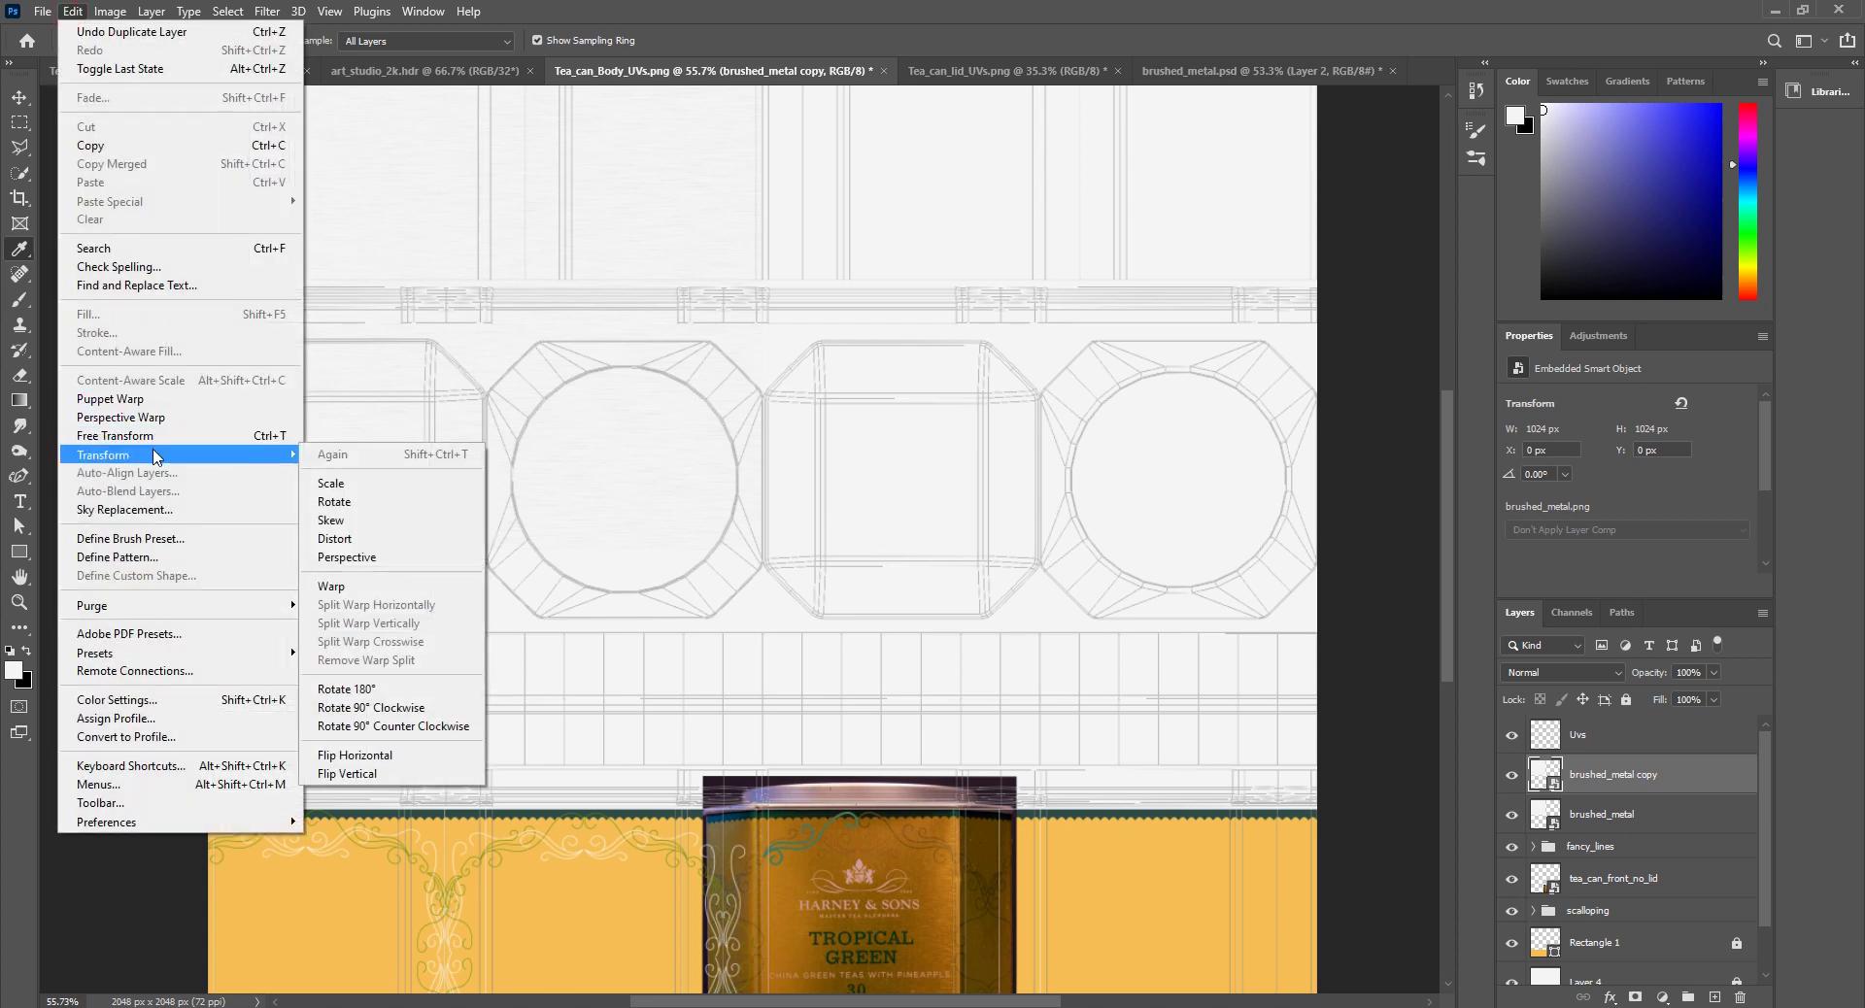
{"action": "left_click", "coordinate": [395, 754]}
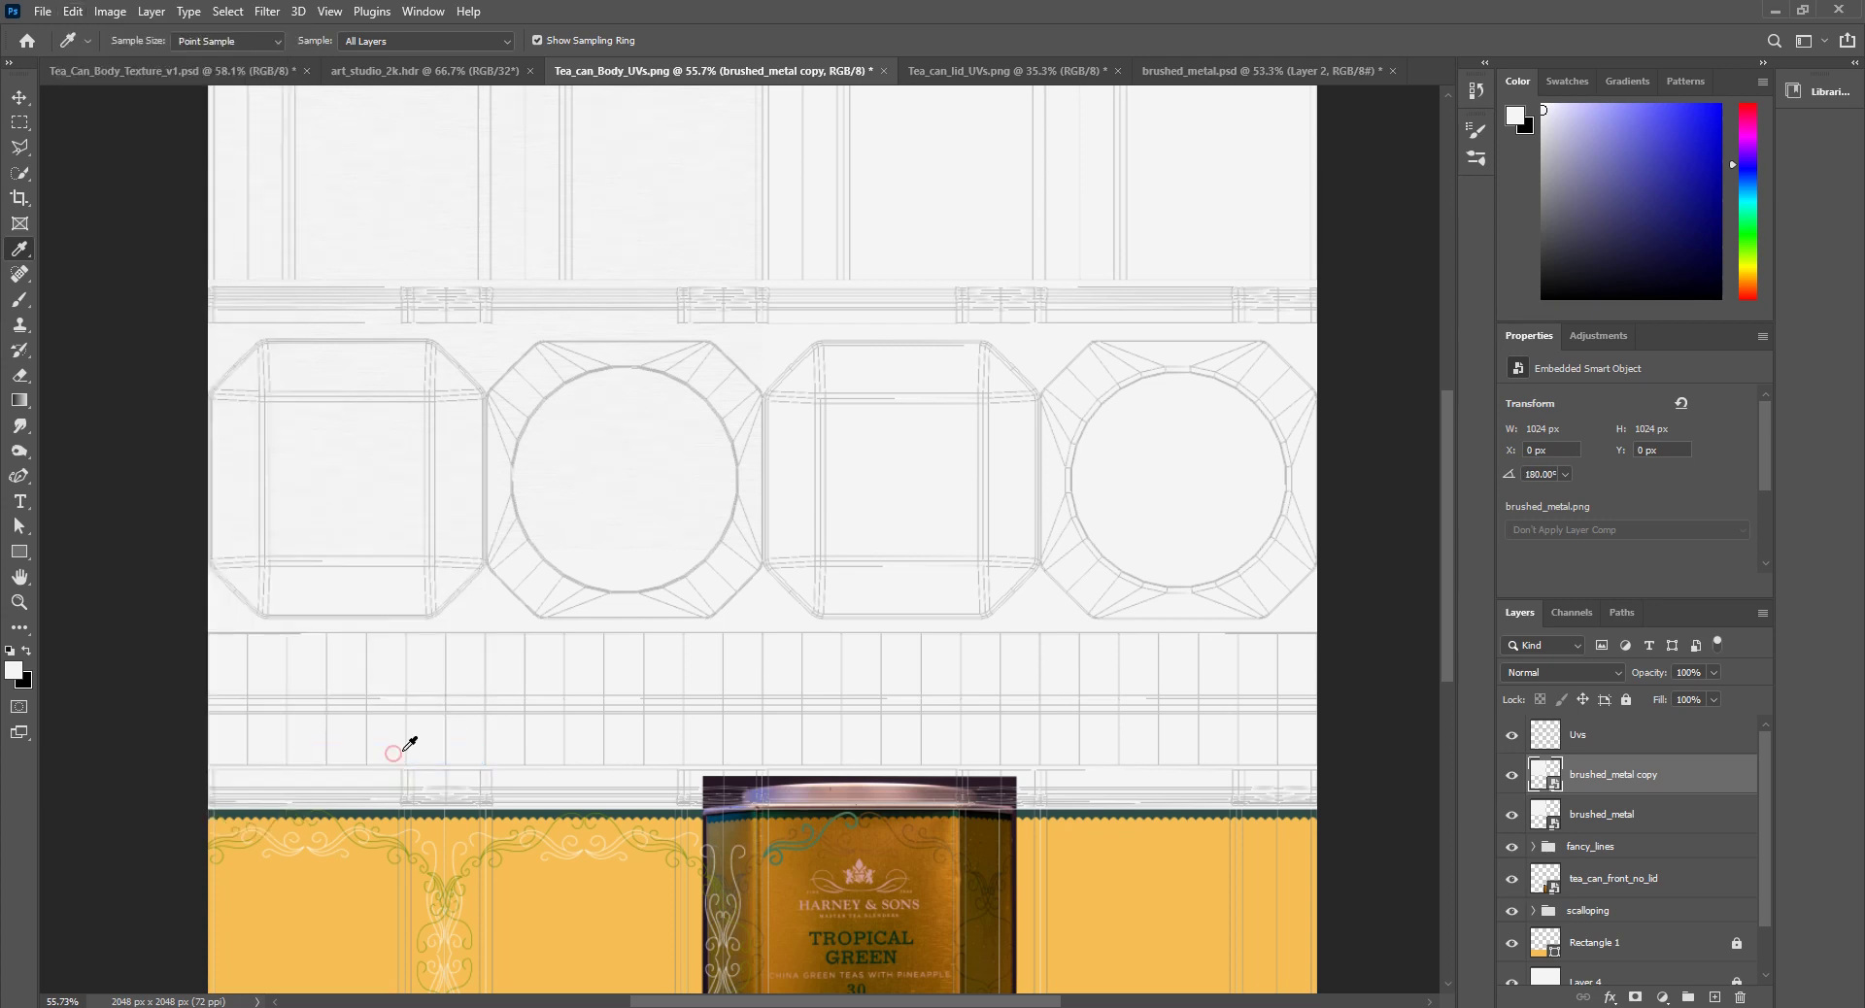
Step: Move the flipped brushed_metal copy beside the original, to X 1024 px and Y 2 px, so it covers the canvas's upper-right part
{"action": "scroll", "coordinate": [825, 459], "scroll_direction": "up", "scroll_amount": 3, "text": "alt"}
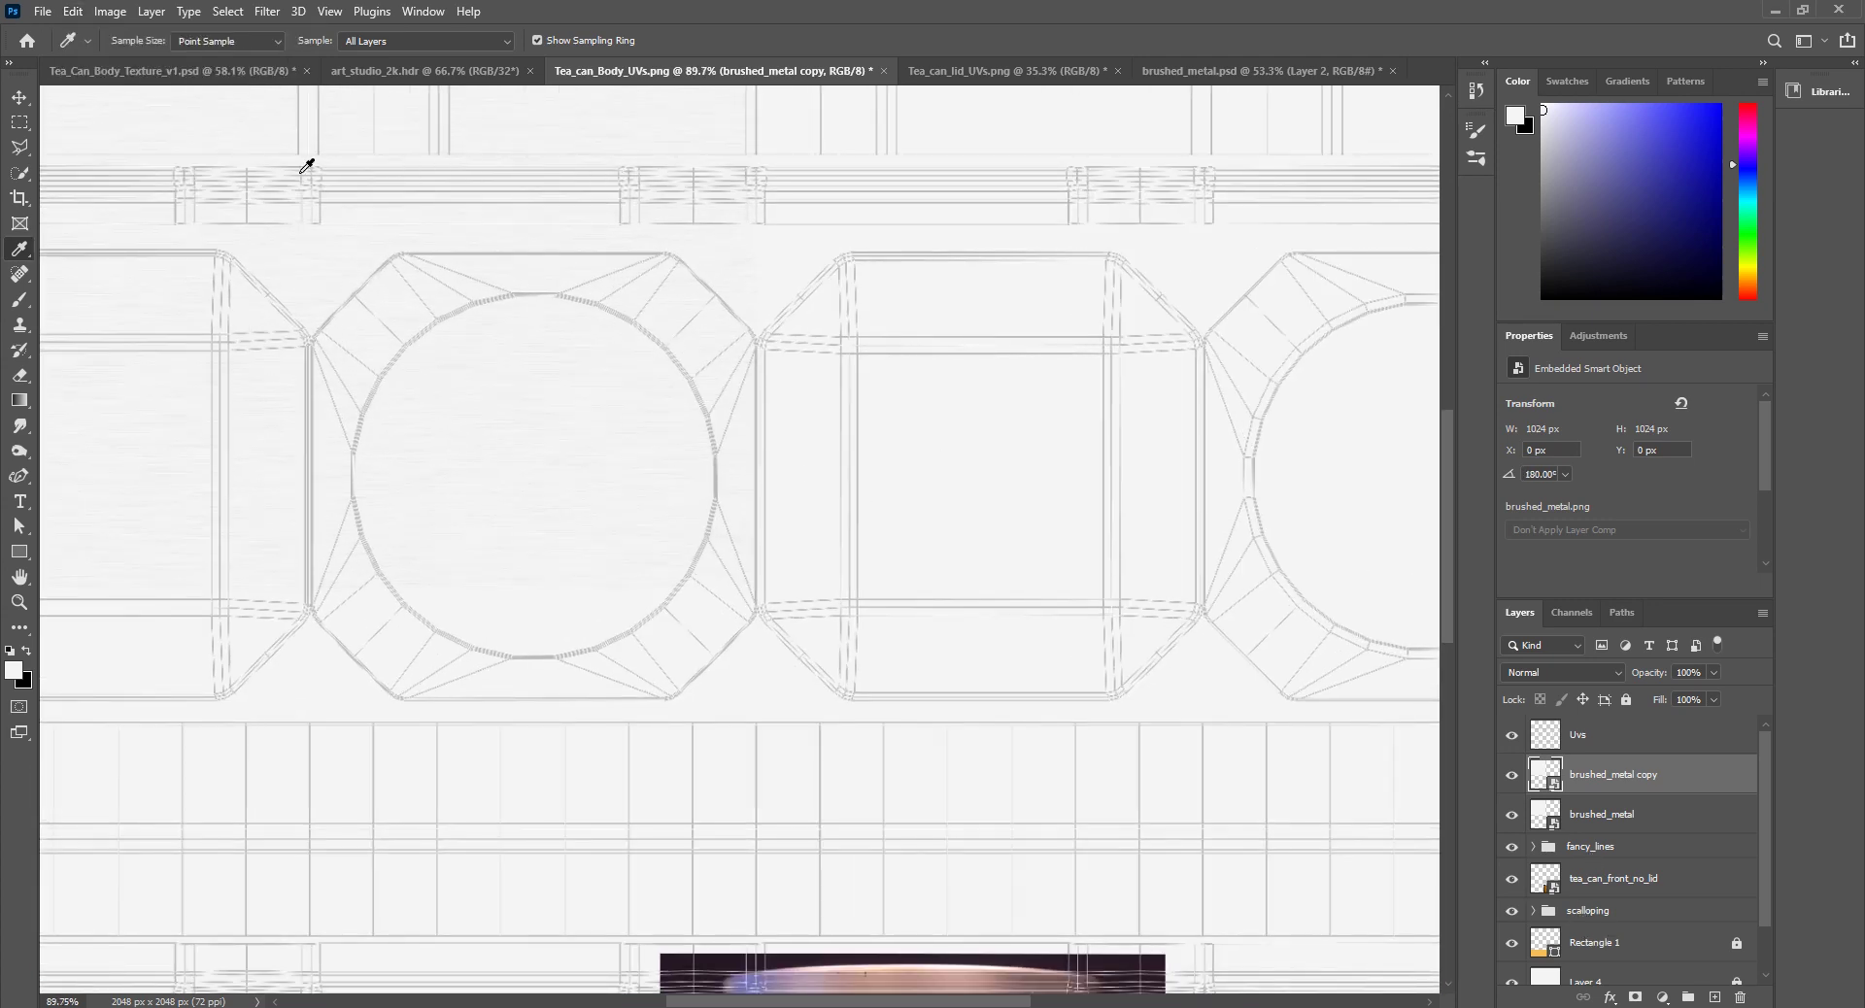
{"action": "key", "text": "v"}
{"action": "left_click_drag", "start_coordinate": [546, 241], "coordinate": [496, 267]}
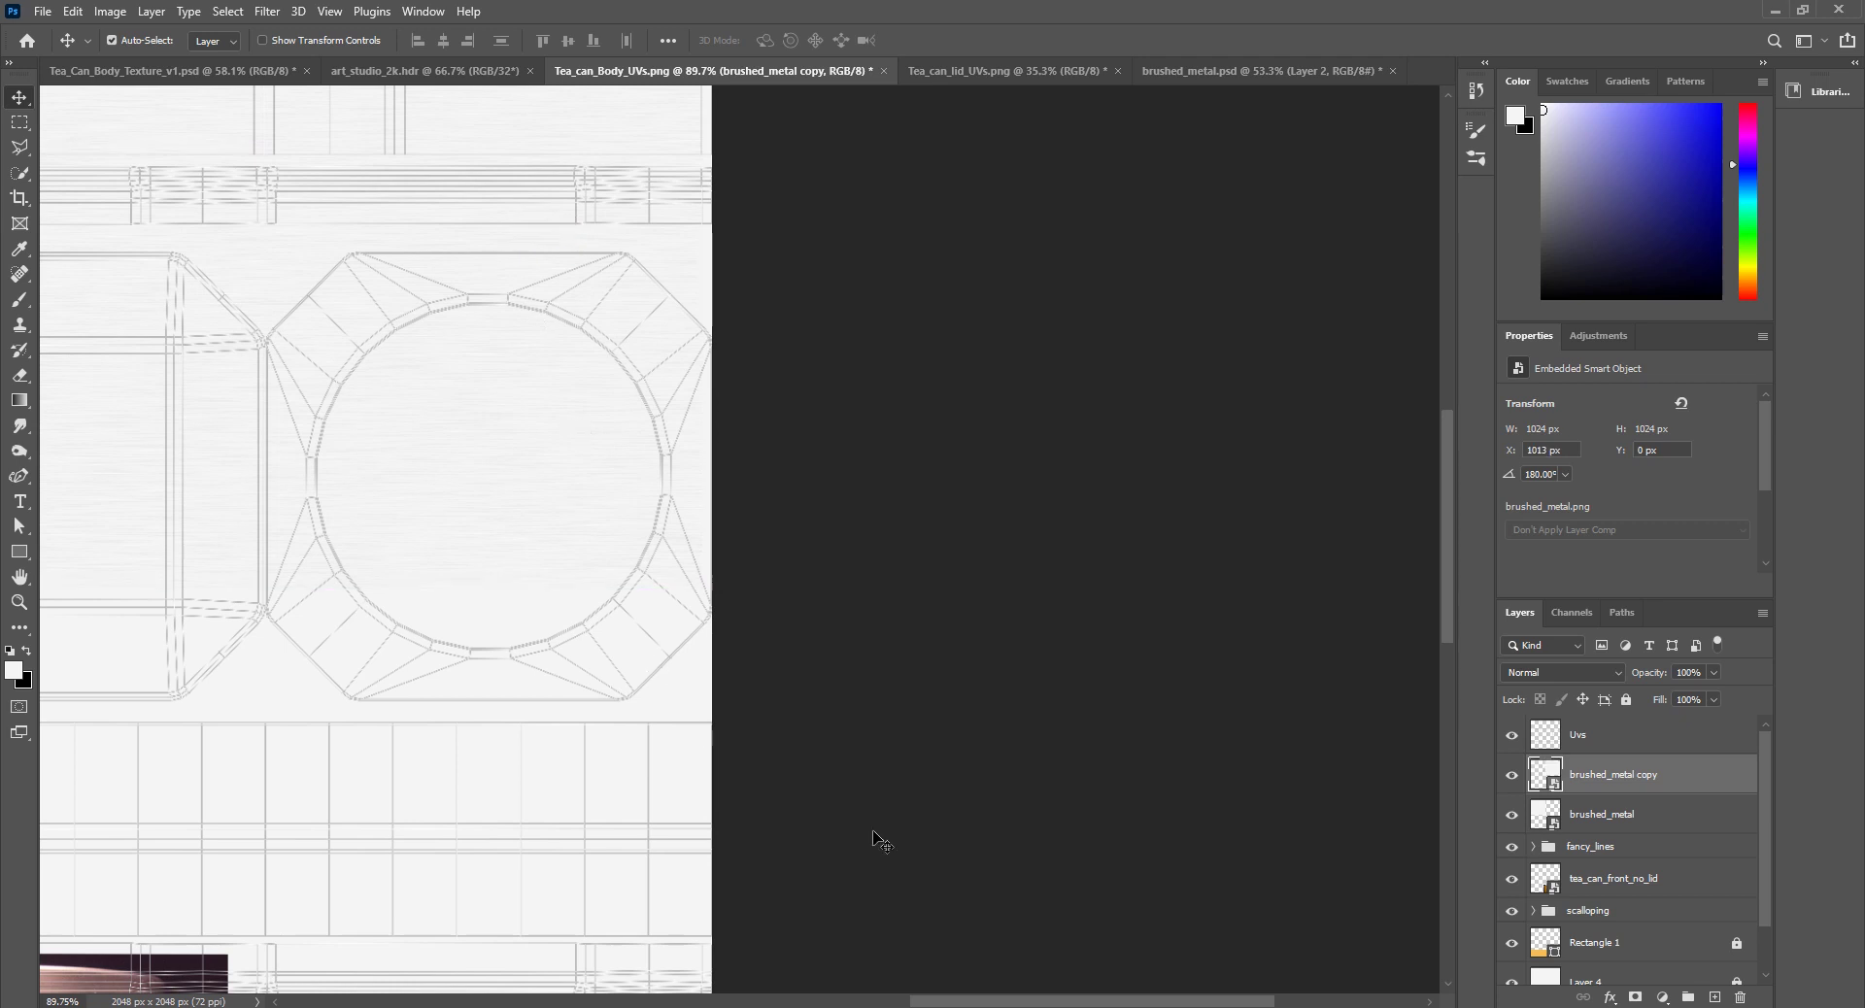
{"action": "left_click_drag", "start_coordinate": [1010, 1000], "coordinate": [925, 998]}
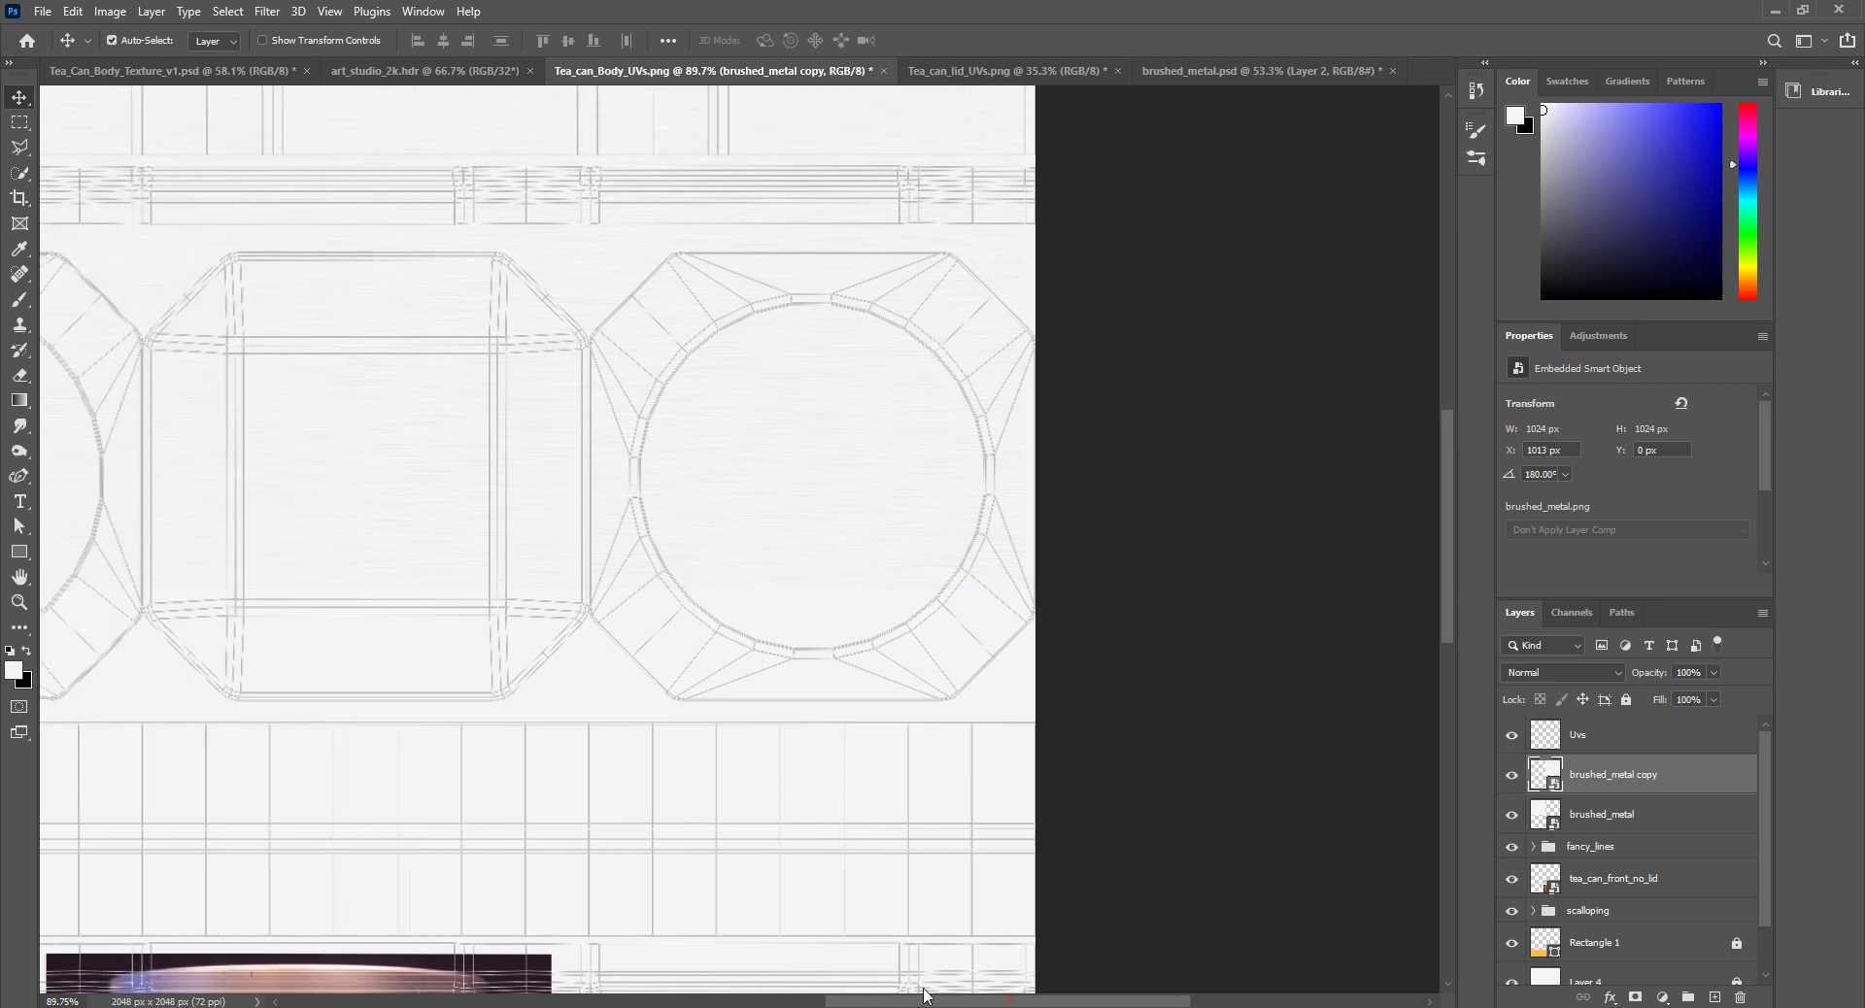
{"action": "scroll", "coordinate": [661, 544], "scroll_direction": "down", "scroll_amount": 5, "text": "alt"}
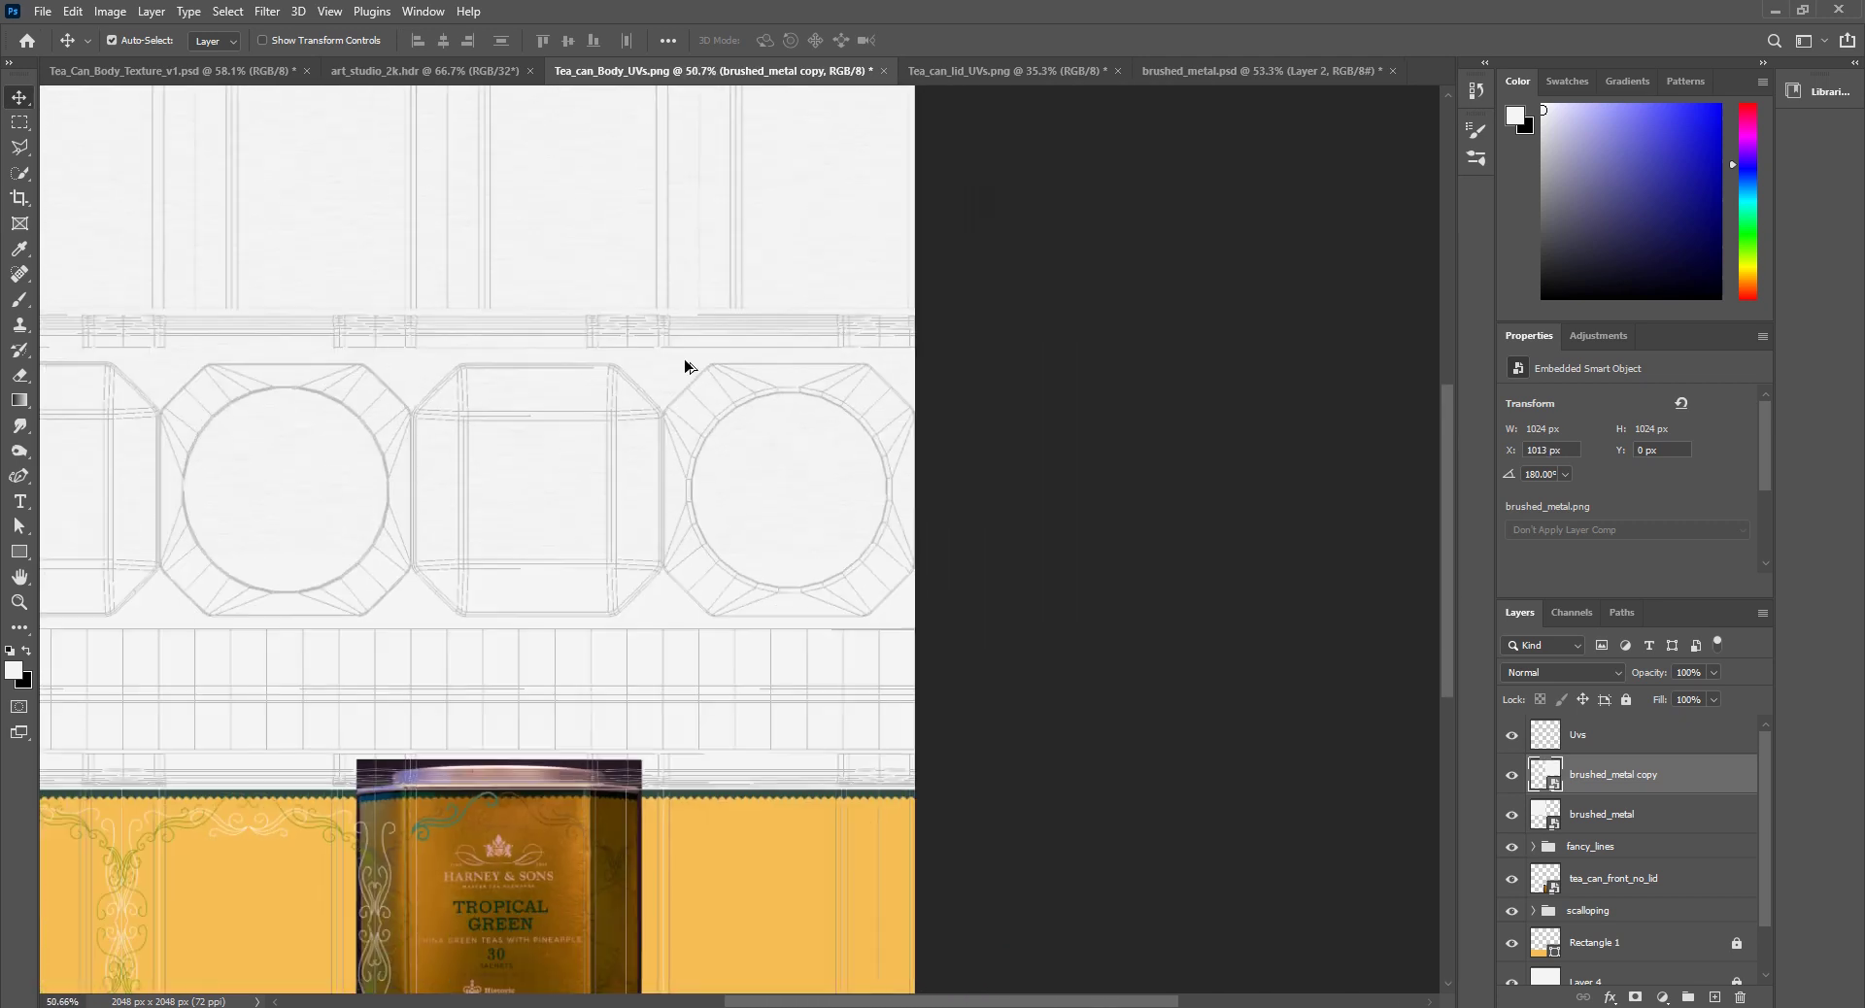
{"action": "scroll", "coordinate": [684, 366], "scroll_direction": "down", "scroll_amount": 2, "text": "alt"}
{"action": "left_click_drag", "start_coordinate": [1086, 257], "coordinate": [1099, 258]}
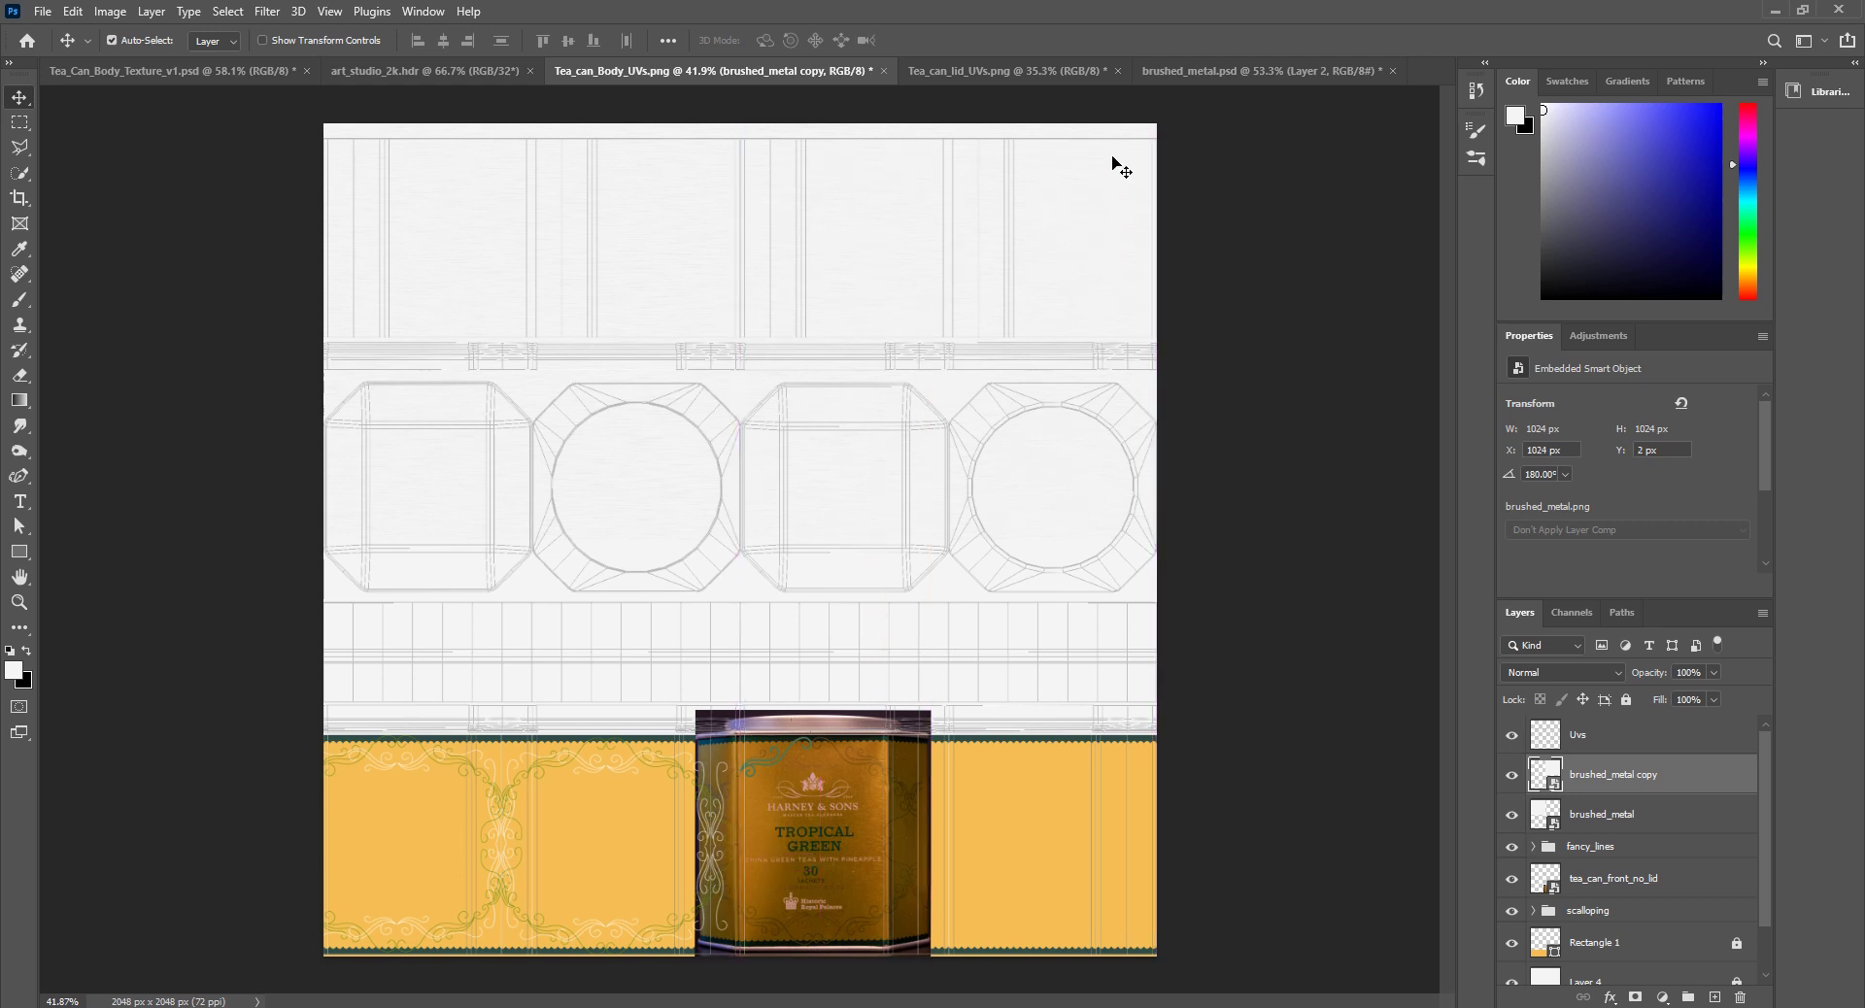
Step: Inspect the seam between the two brushed metal tiles and merge the brushed_metal and brushed_metal copy layers
{"action": "scroll", "coordinate": [787, 189], "scroll_direction": "up", "scroll_amount": 8, "text": "alt"}
{"action": "scroll", "coordinate": [731, 316], "scroll_direction": "up", "scroll_amount": 4, "text": "alt"}
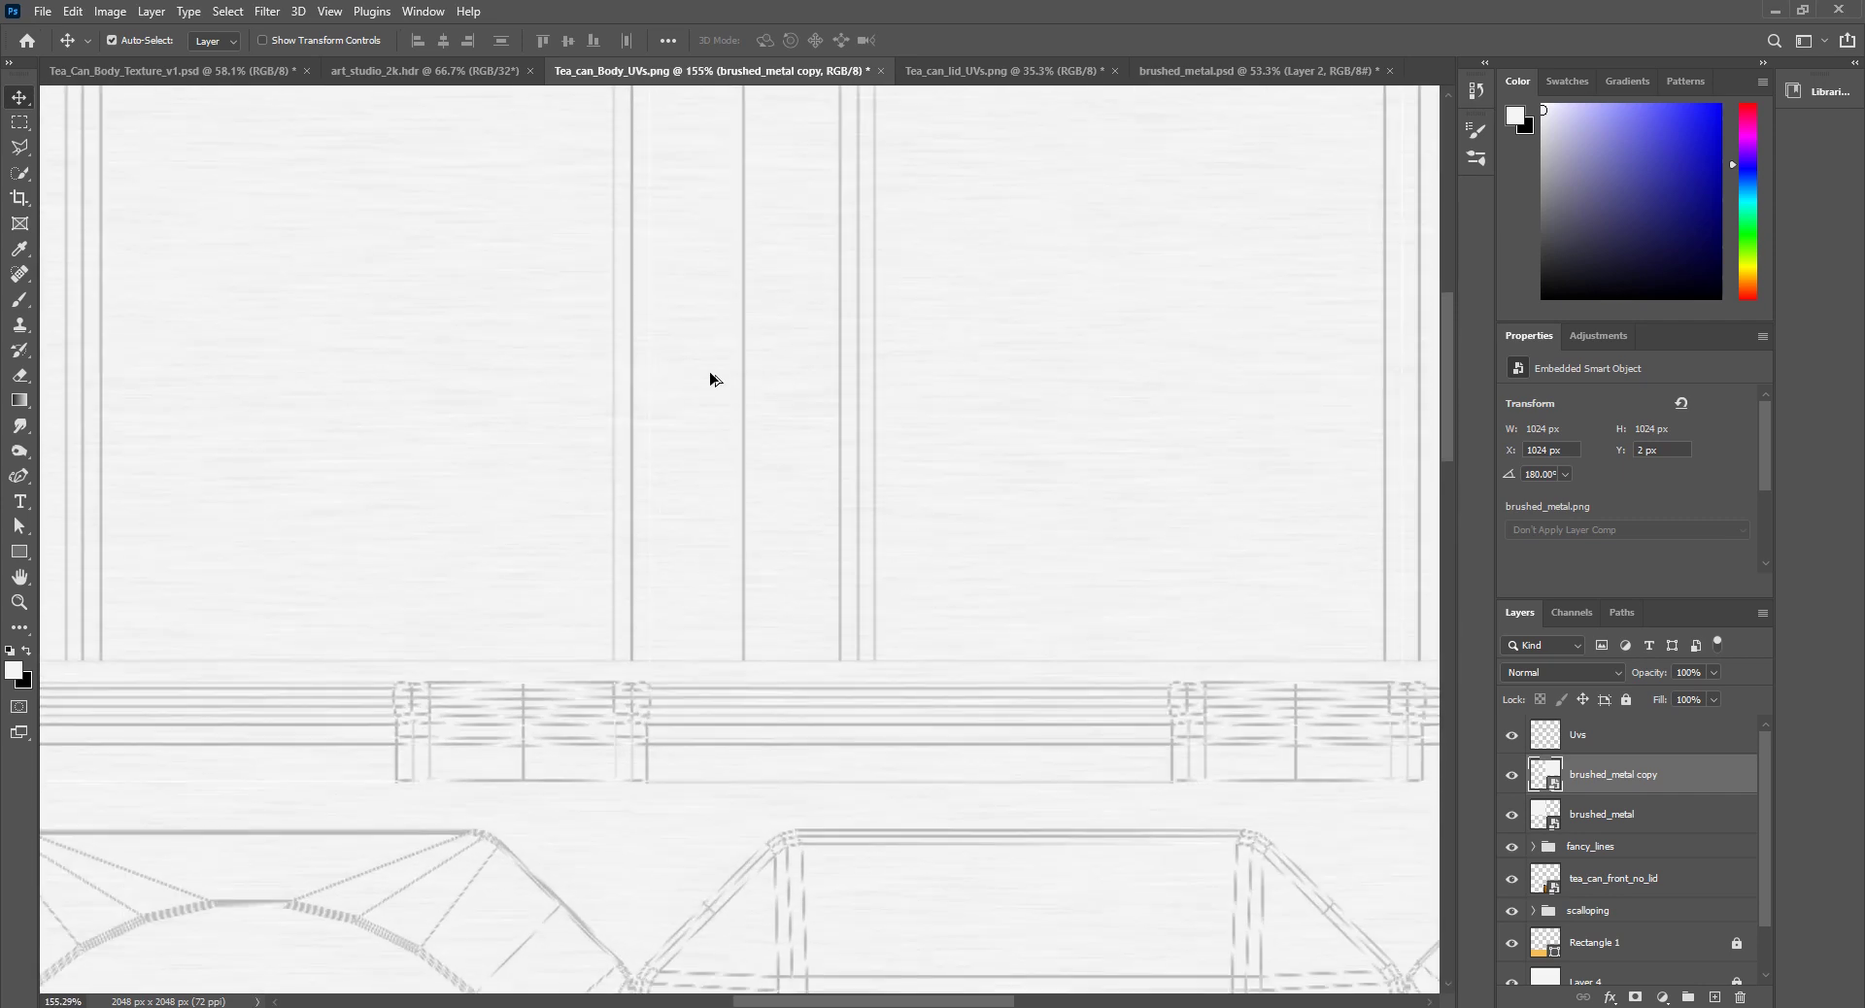
{"action": "scroll", "coordinate": [729, 442], "scroll_direction": "down", "scroll_amount": 12, "text": "alt"}
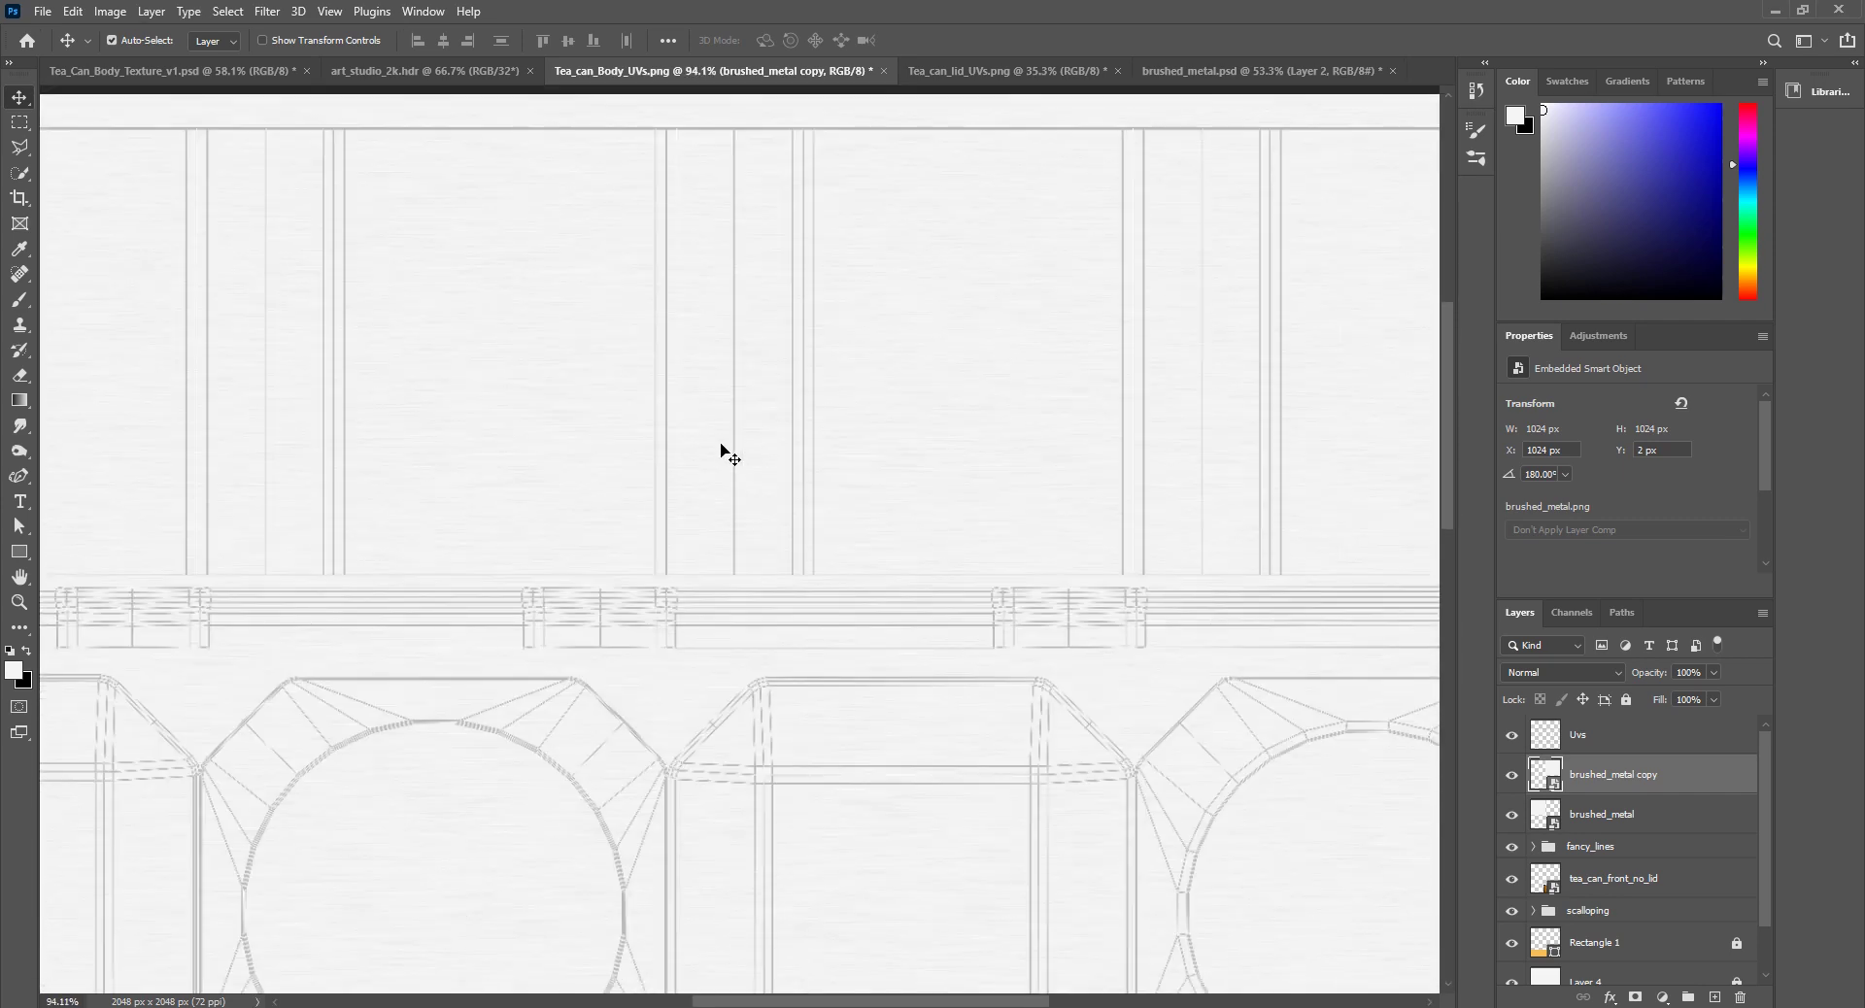
{"action": "left_click", "coordinate": [1600, 814], "text": "ctrl"}
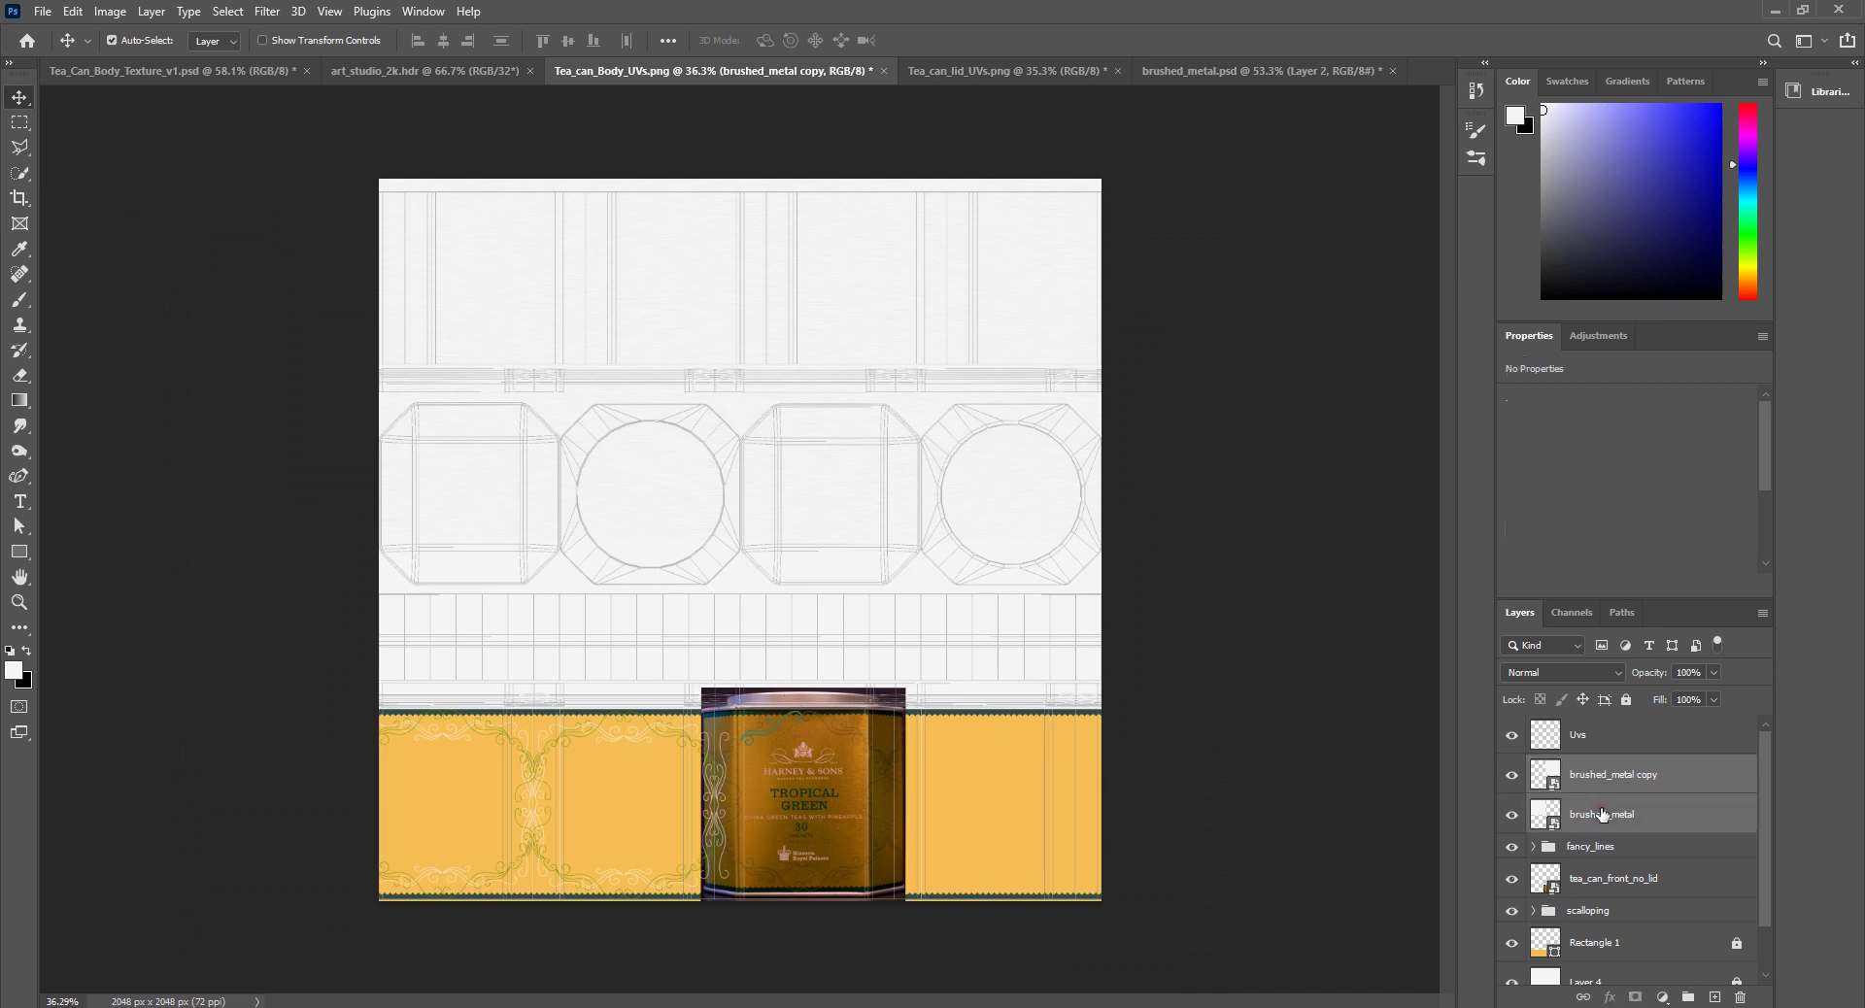
{"action": "right_click", "coordinate": [1584, 816]}
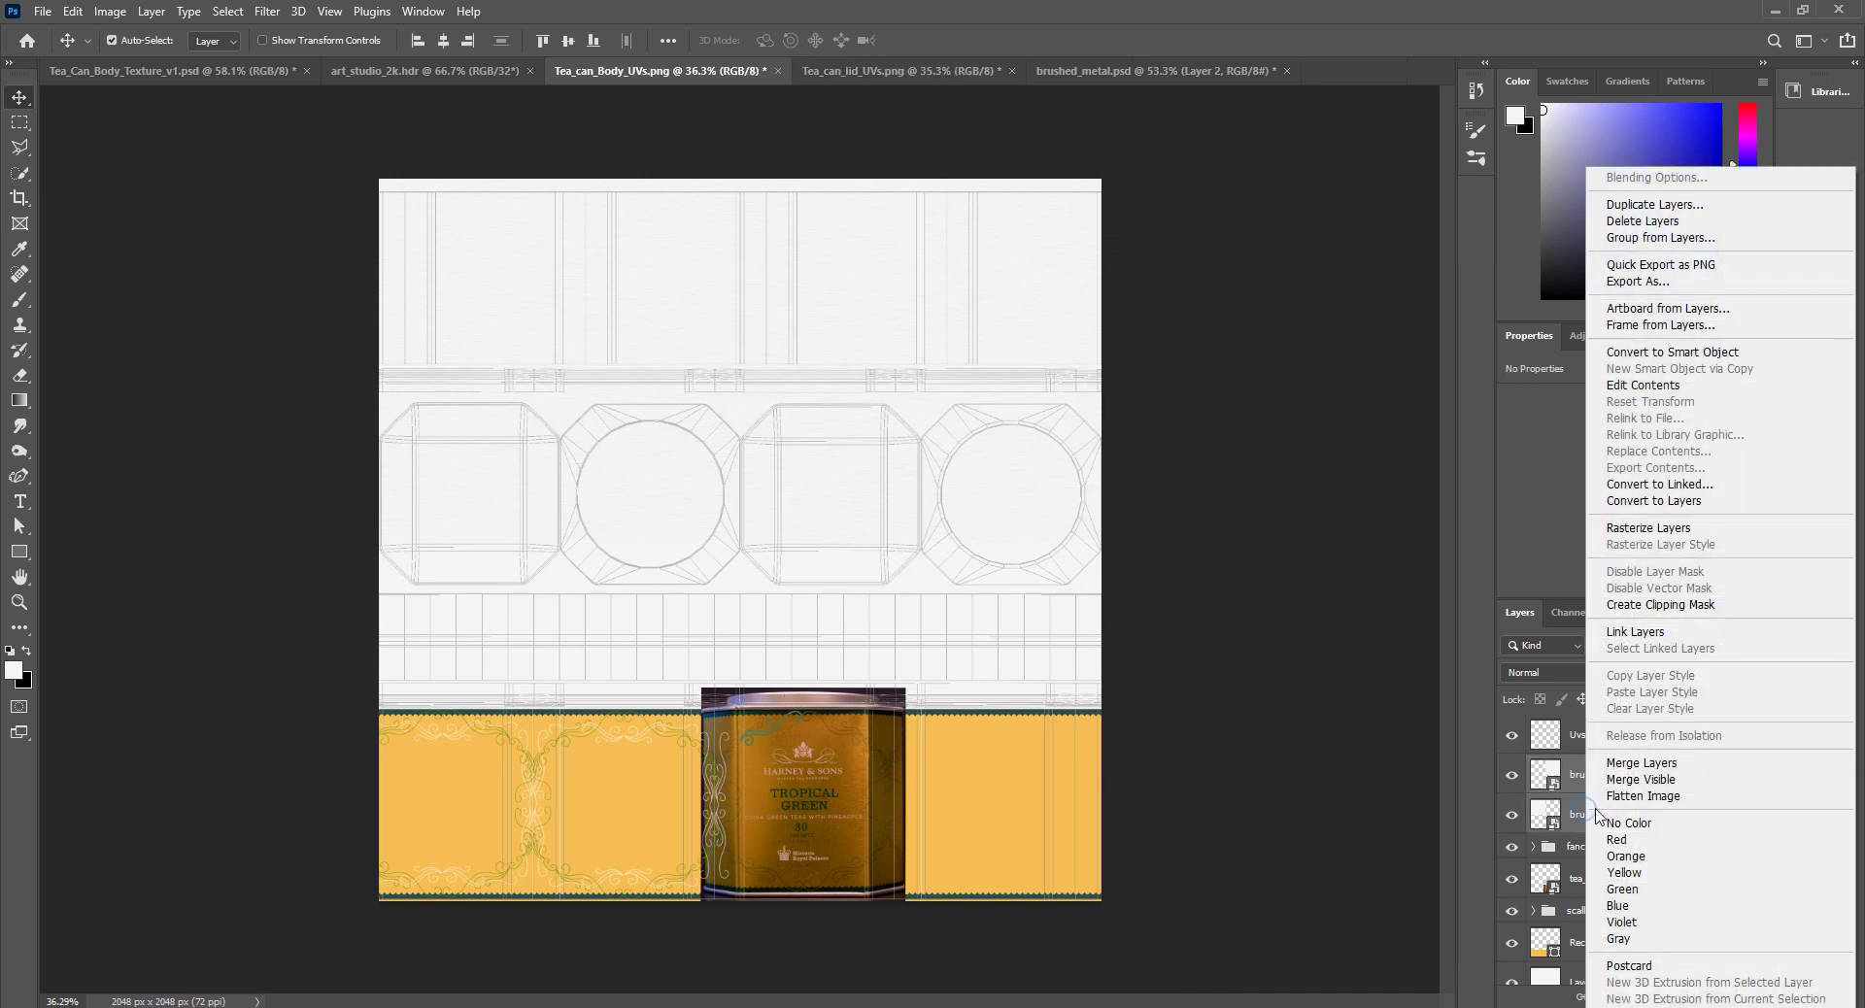
{"action": "left_click", "coordinate": [1633, 765]}
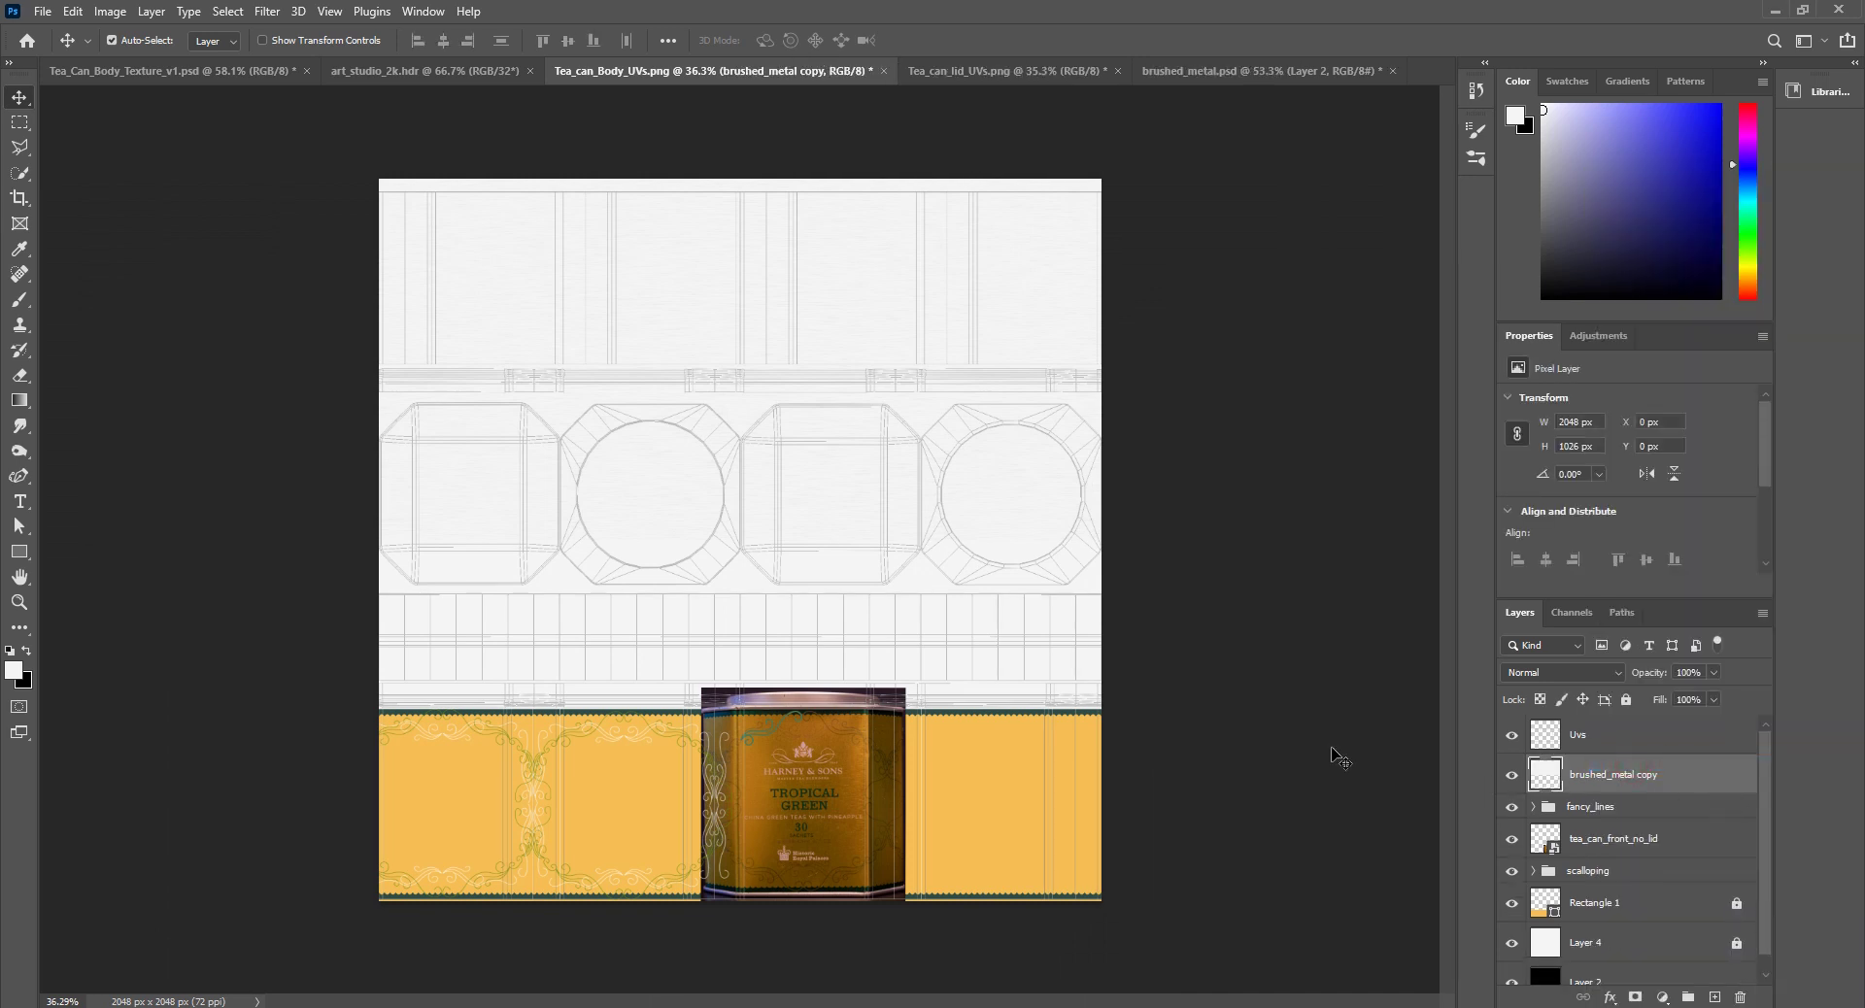
Step: Duplicate the merged brushed metal layer and move the copy to X 0, Y 1024 px to cover the canvas's lower half
{"action": "mouse_move", "coordinate": [1617, 782]}
{"action": "left_mouse_down"}
{"action": "mouse_move", "coordinate": [1612, 947]}
{"action": "mouse_move", "coordinate": [1714, 991]}
{"action": "left_mouse_up"}
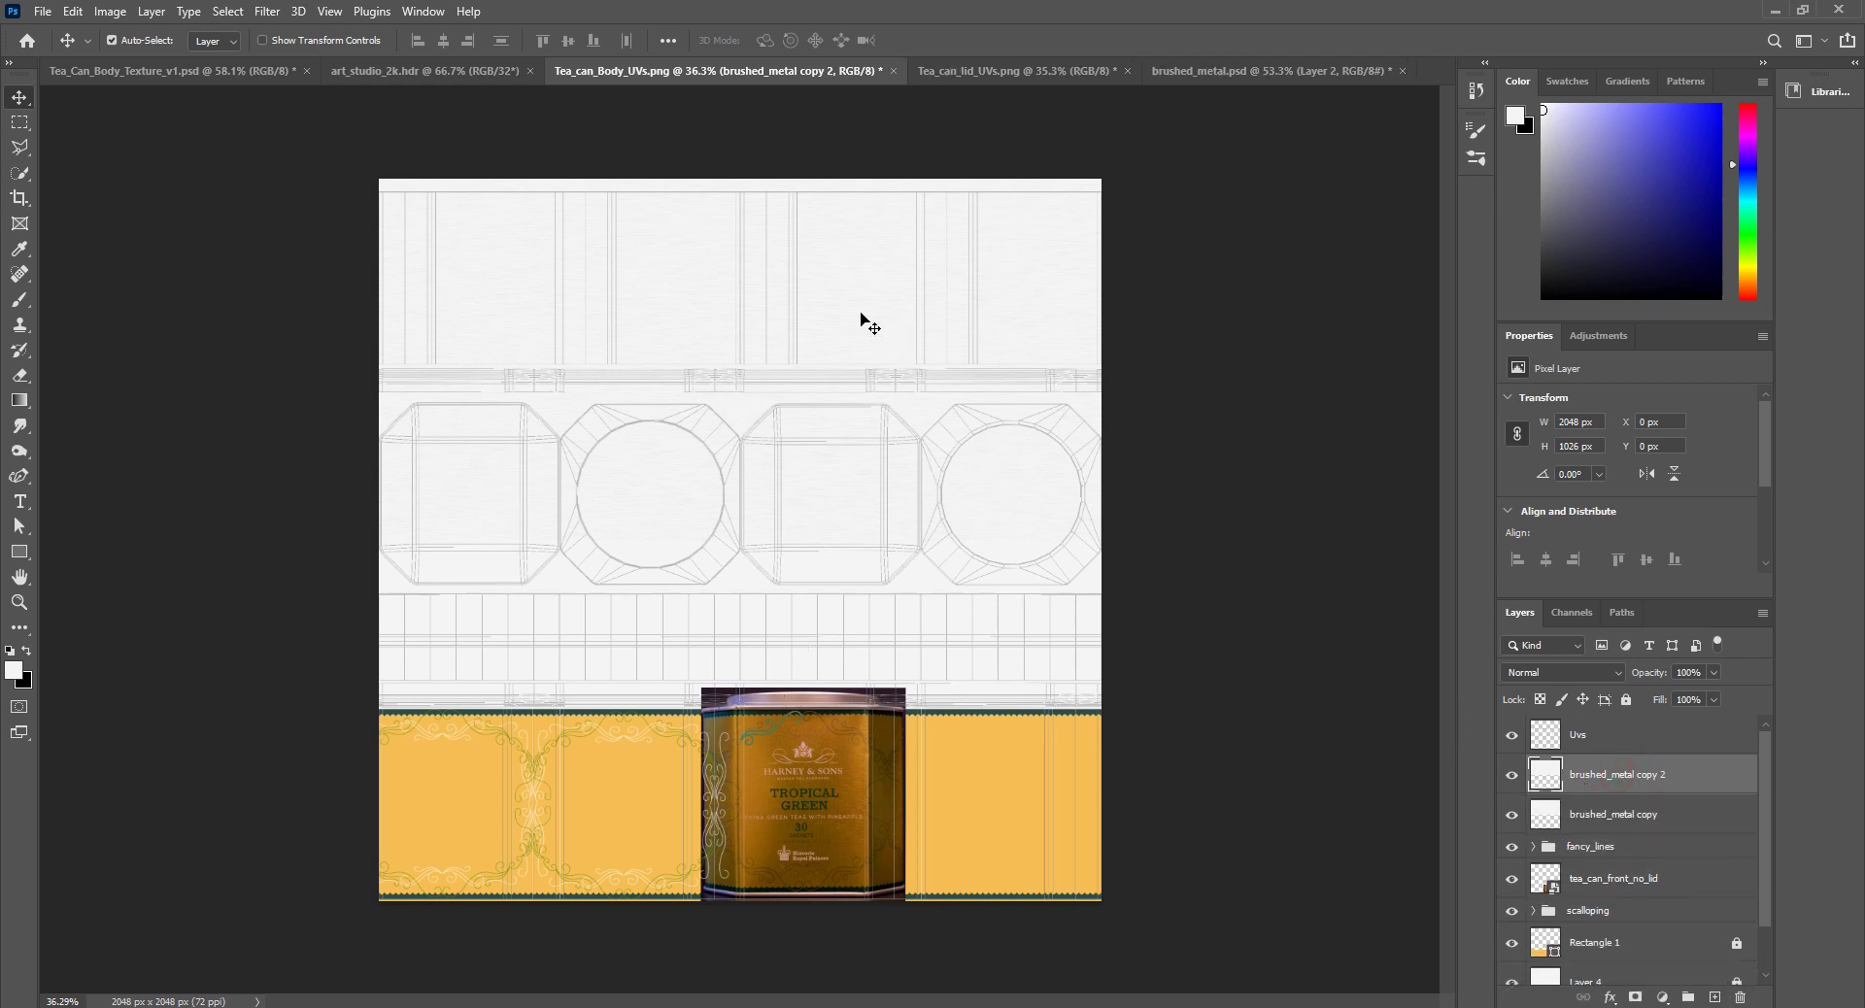
{"action": "left_click_drag", "start_coordinate": [864, 320], "coordinate": [879, 678]}
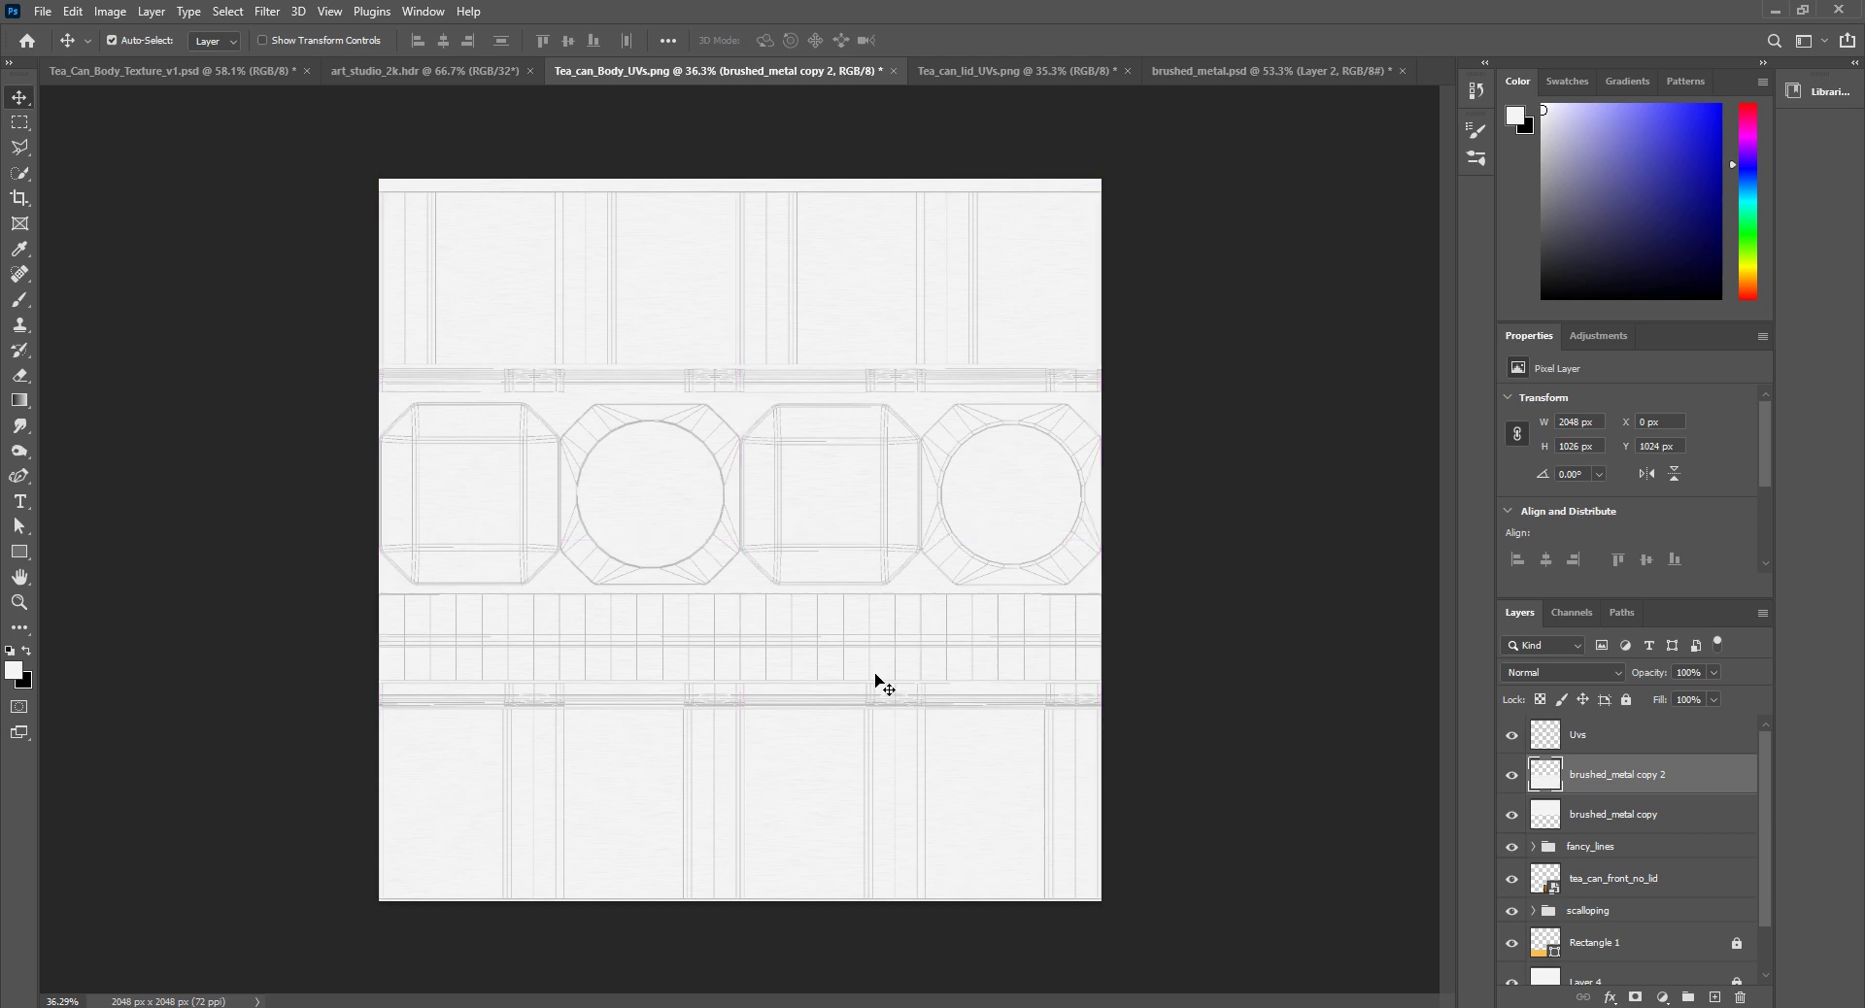
Step: Flip the brushed_metal copy 2 layer vertically so its grain mirrors the upper brushed metal half
{"action": "scroll", "coordinate": [486, 838], "scroll_direction": "up", "scroll_amount": 3, "text": "alt"}
{"action": "scroll", "coordinate": [387, 881], "scroll_direction": "down", "scroll_amount": 3}
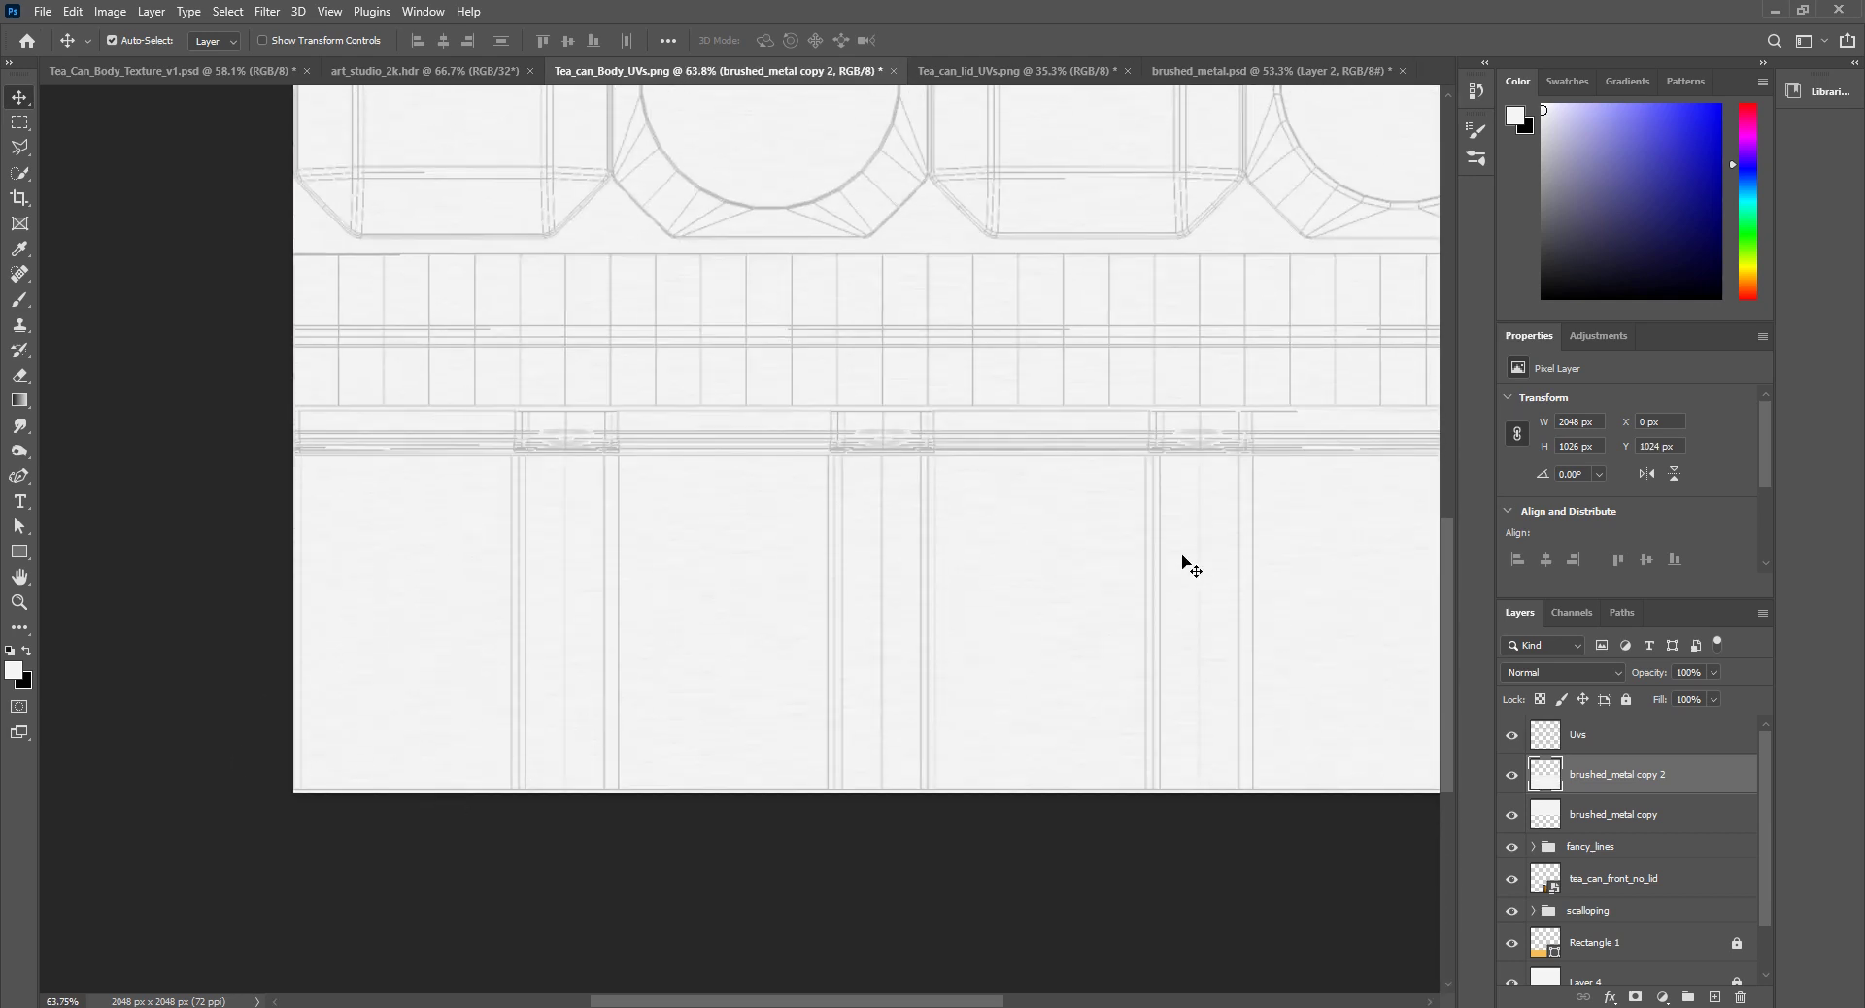
{"action": "left_click", "coordinate": [110, 12]}
{"action": "mouse_move", "coordinate": [77, 11]}
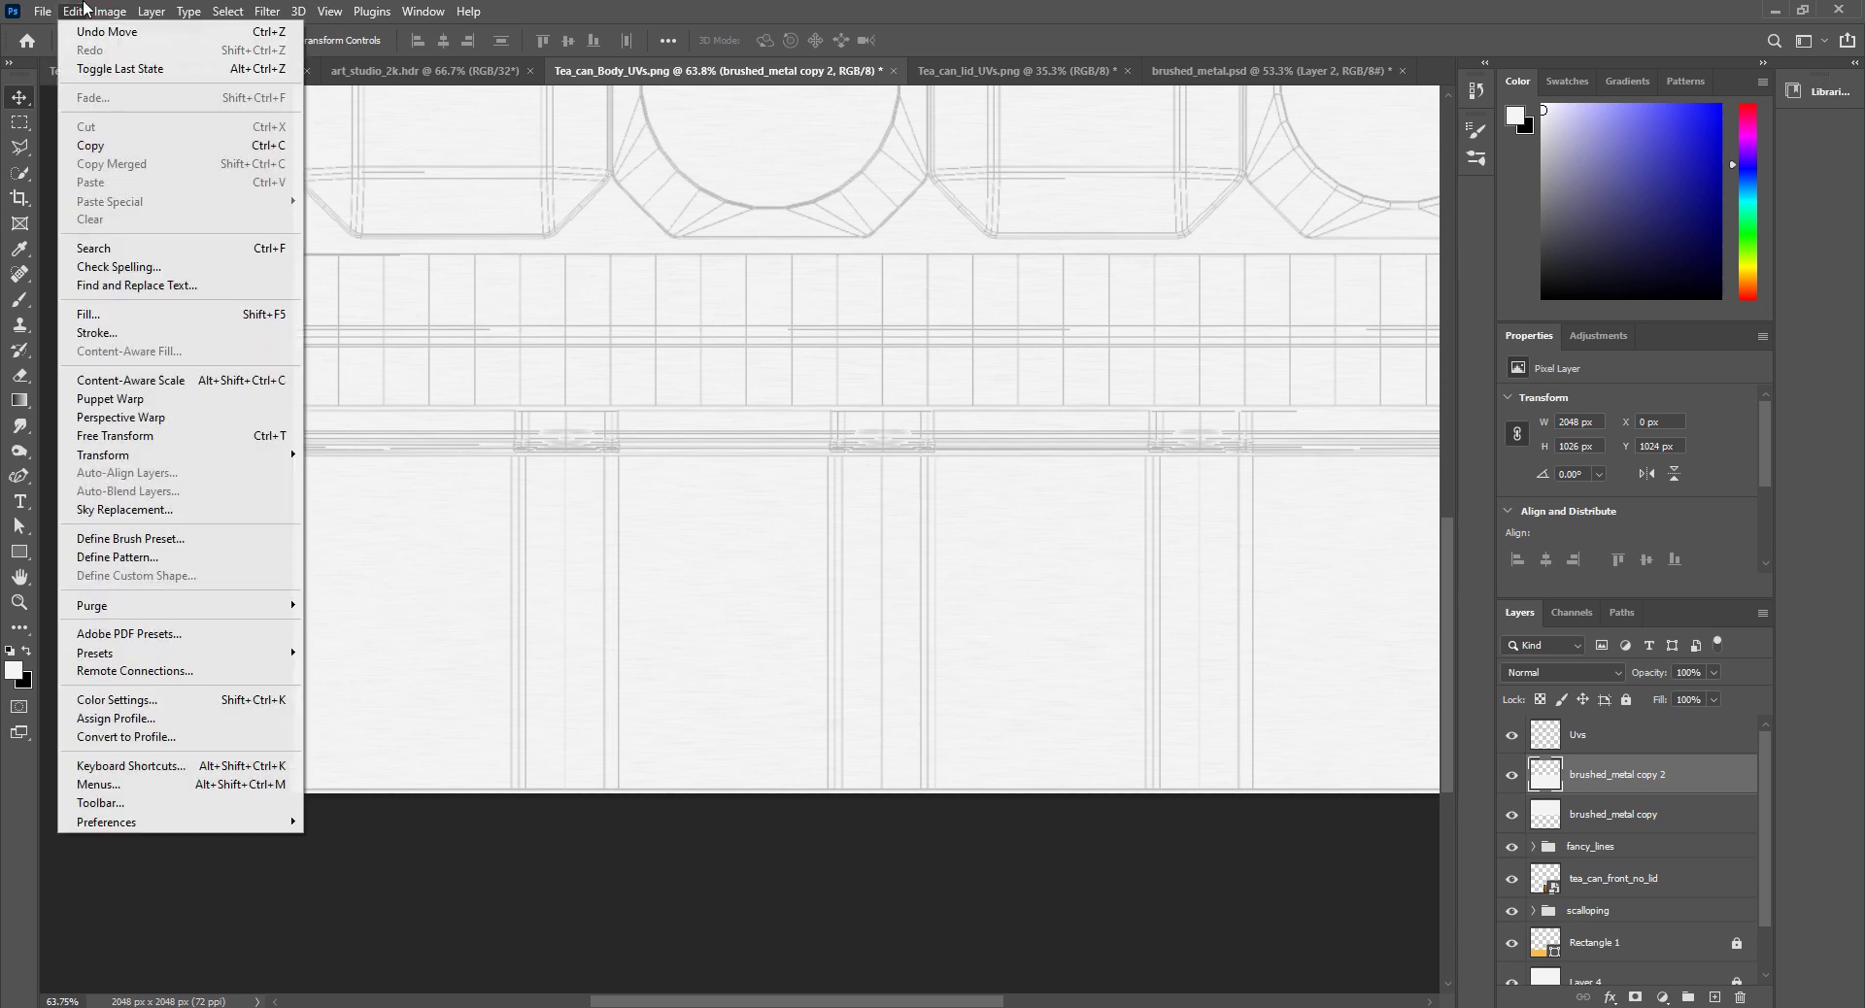
{"action": "mouse_move", "coordinate": [187, 454]}
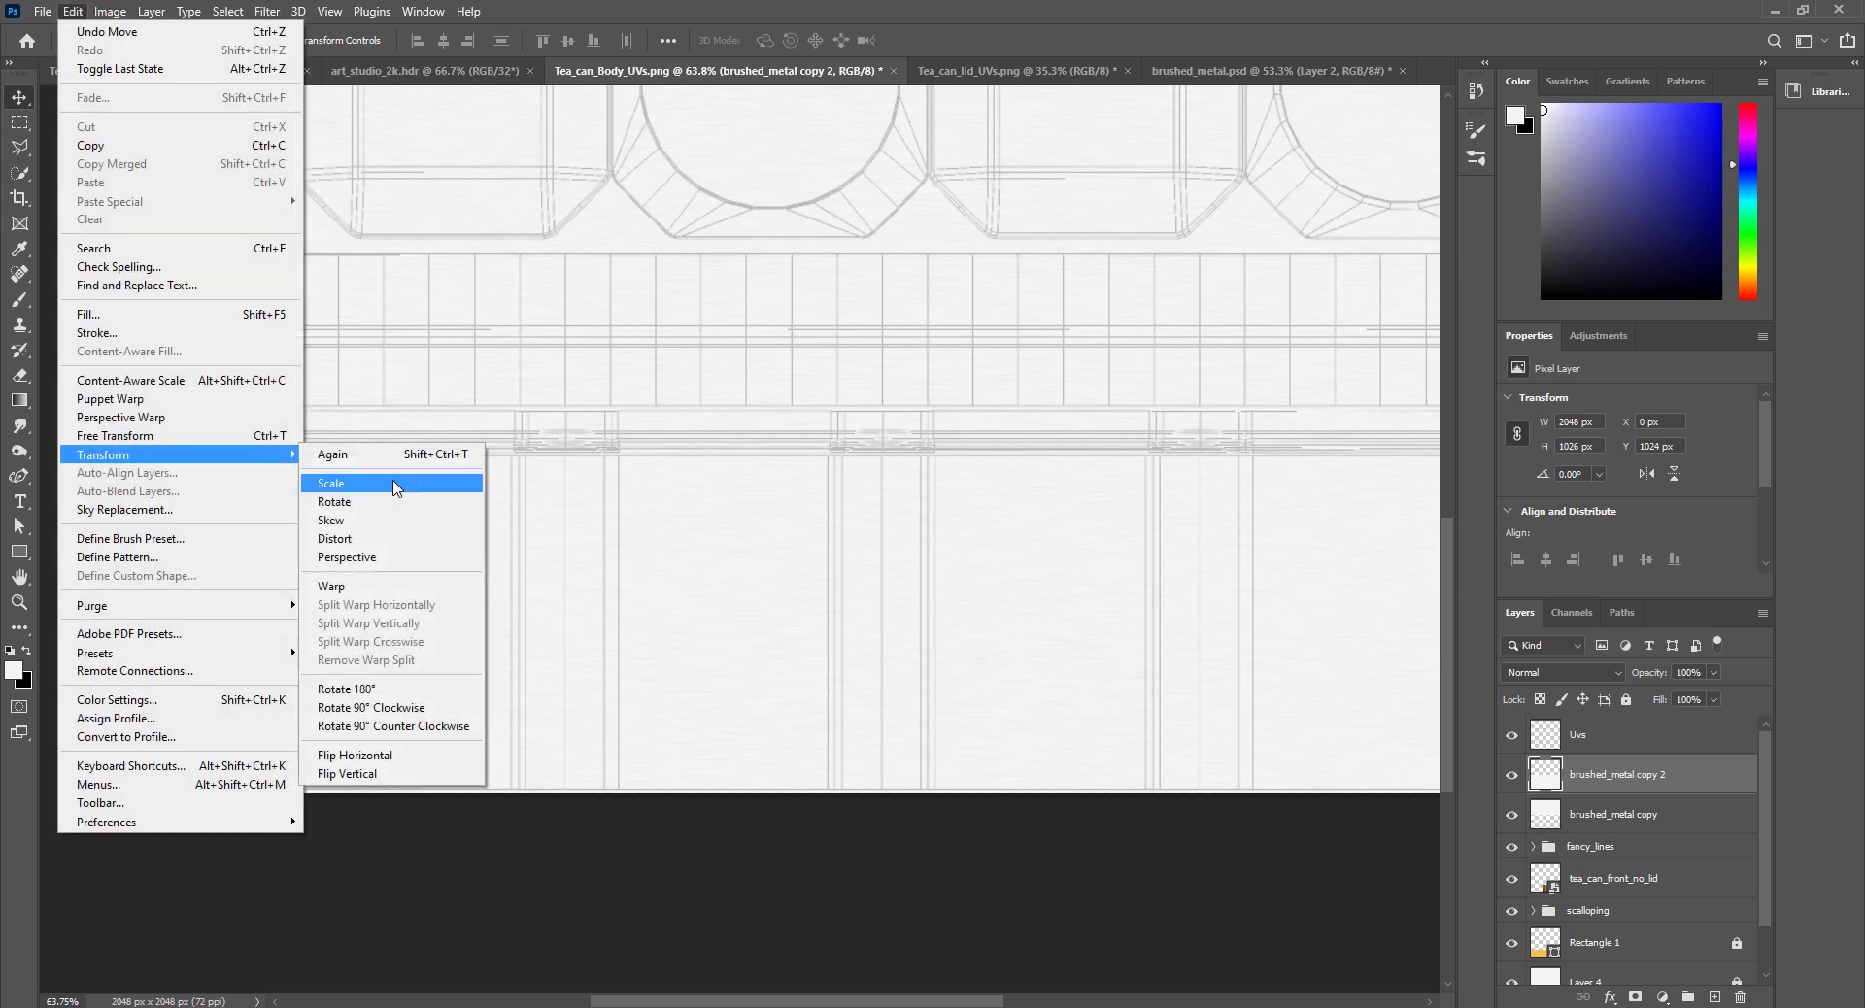
{"action": "left_click", "coordinate": [345, 774]}
{"action": "scroll", "coordinate": [888, 625], "scroll_direction": "up", "scroll_amount": 2}
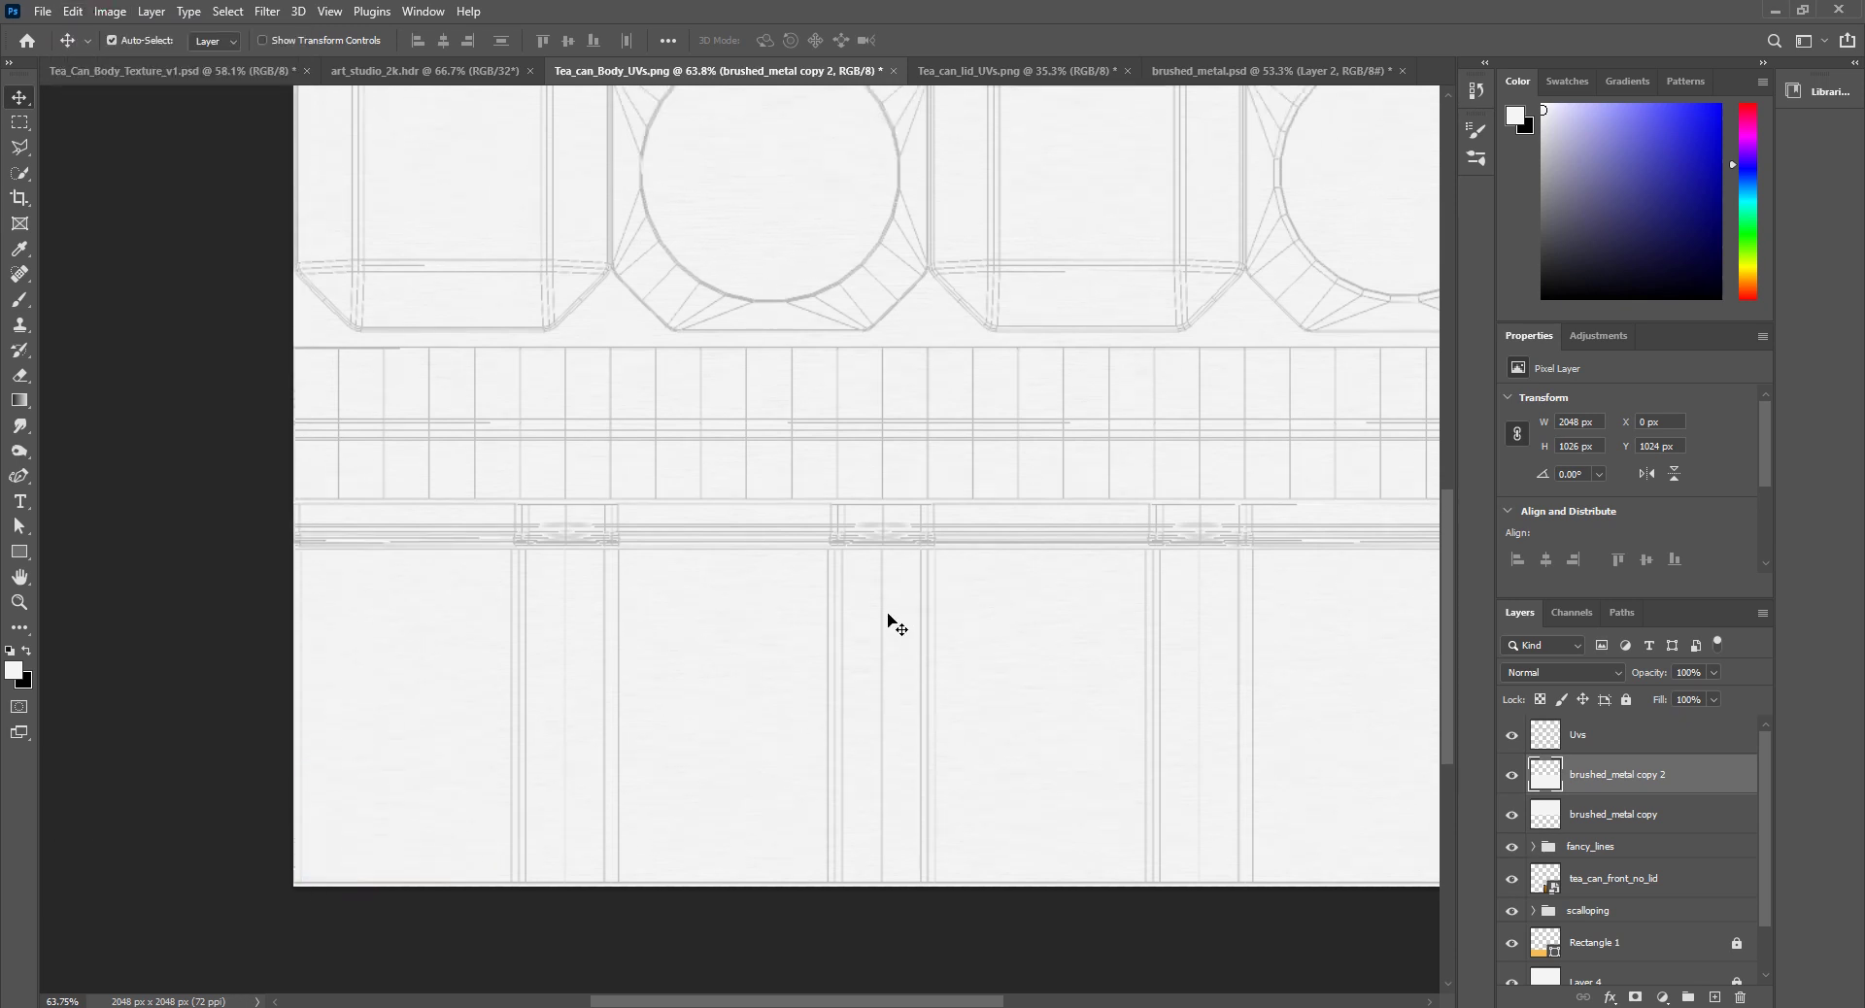
{"action": "scroll", "coordinate": [870, 643], "scroll_direction": "down", "scroll_amount": 5, "text": "alt"}
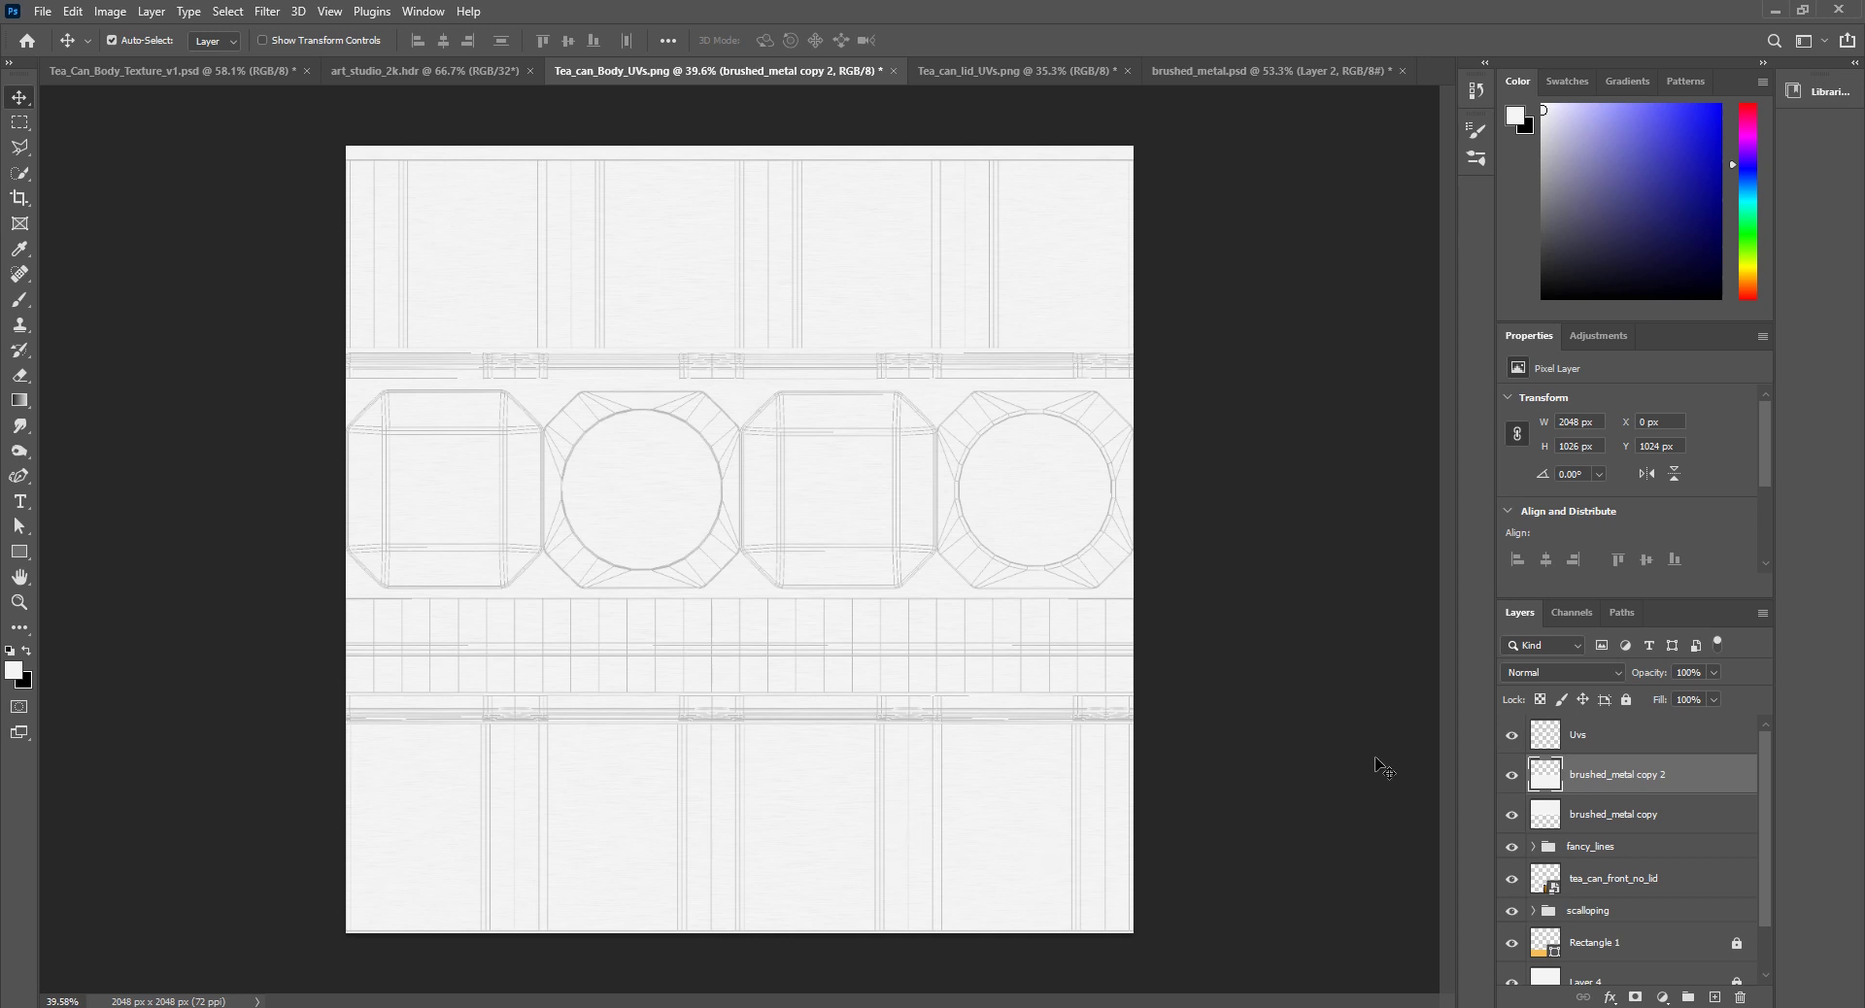
Step: Merge the brushed_metal copy 2 and brushed_metal copy layers into one layer
{"action": "left_click", "coordinate": [1584, 816], "text": "shift"}
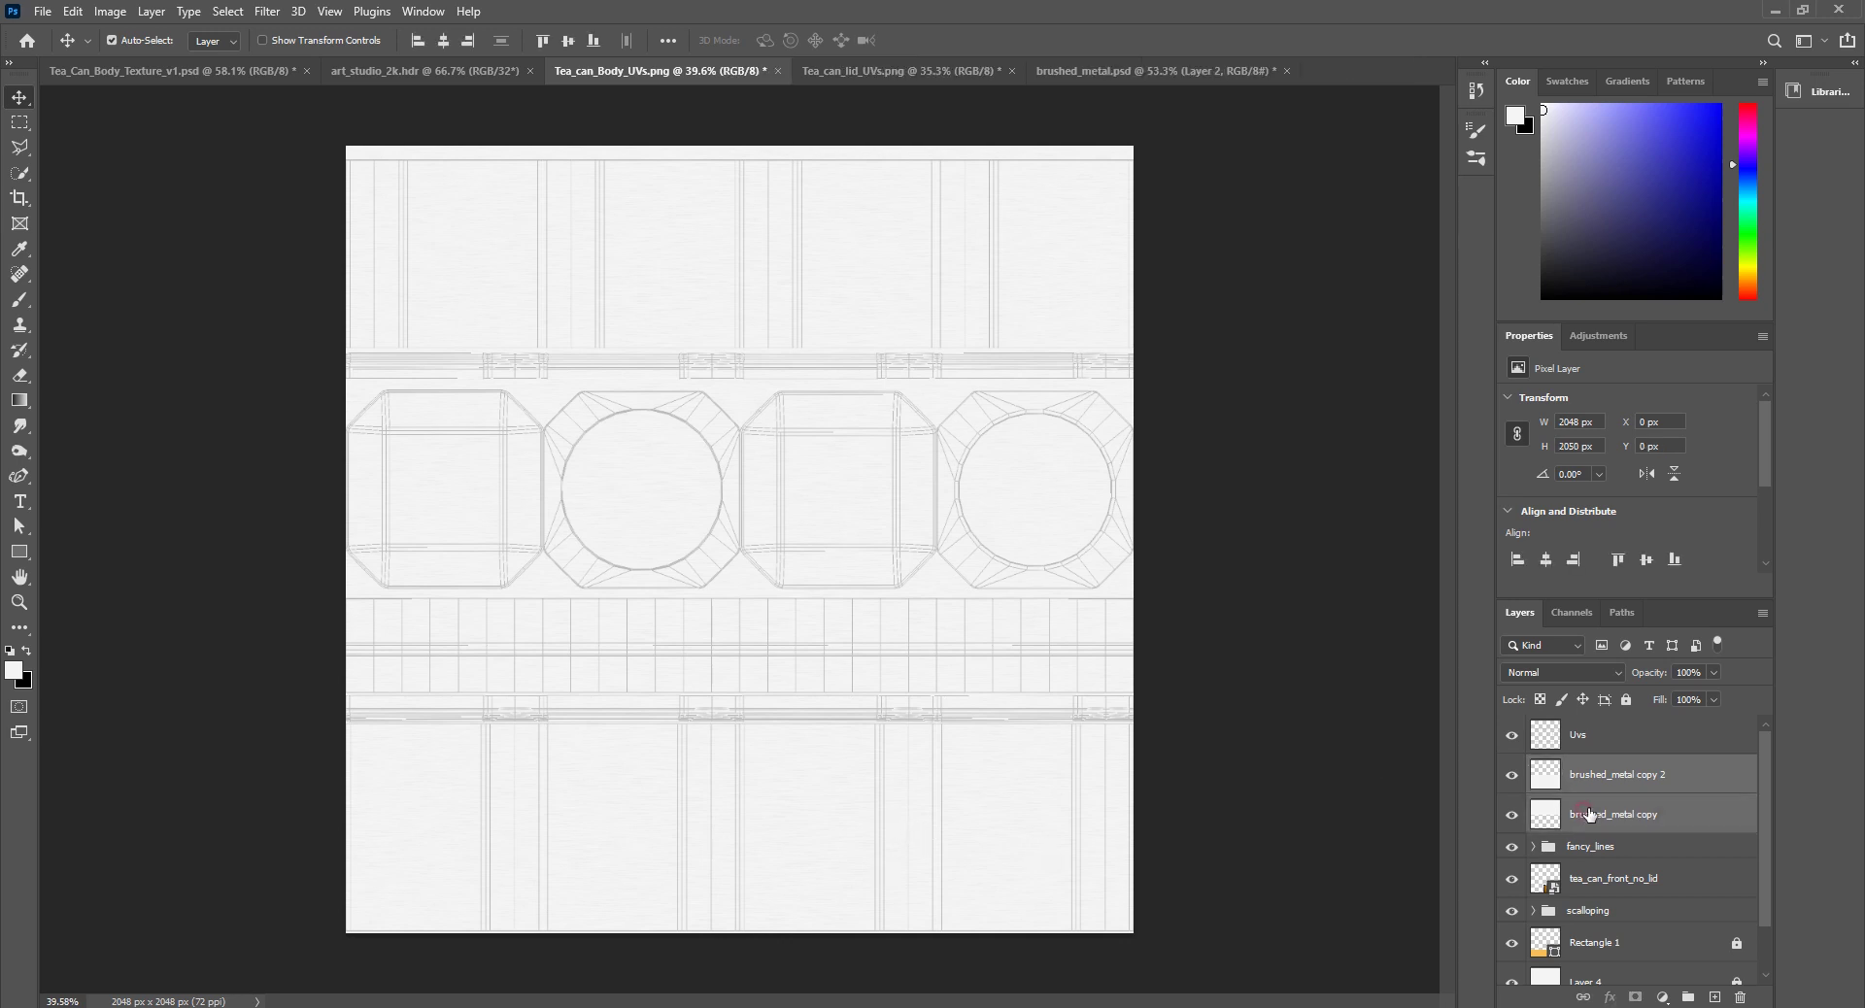
{"action": "right_click", "coordinate": [1588, 816]}
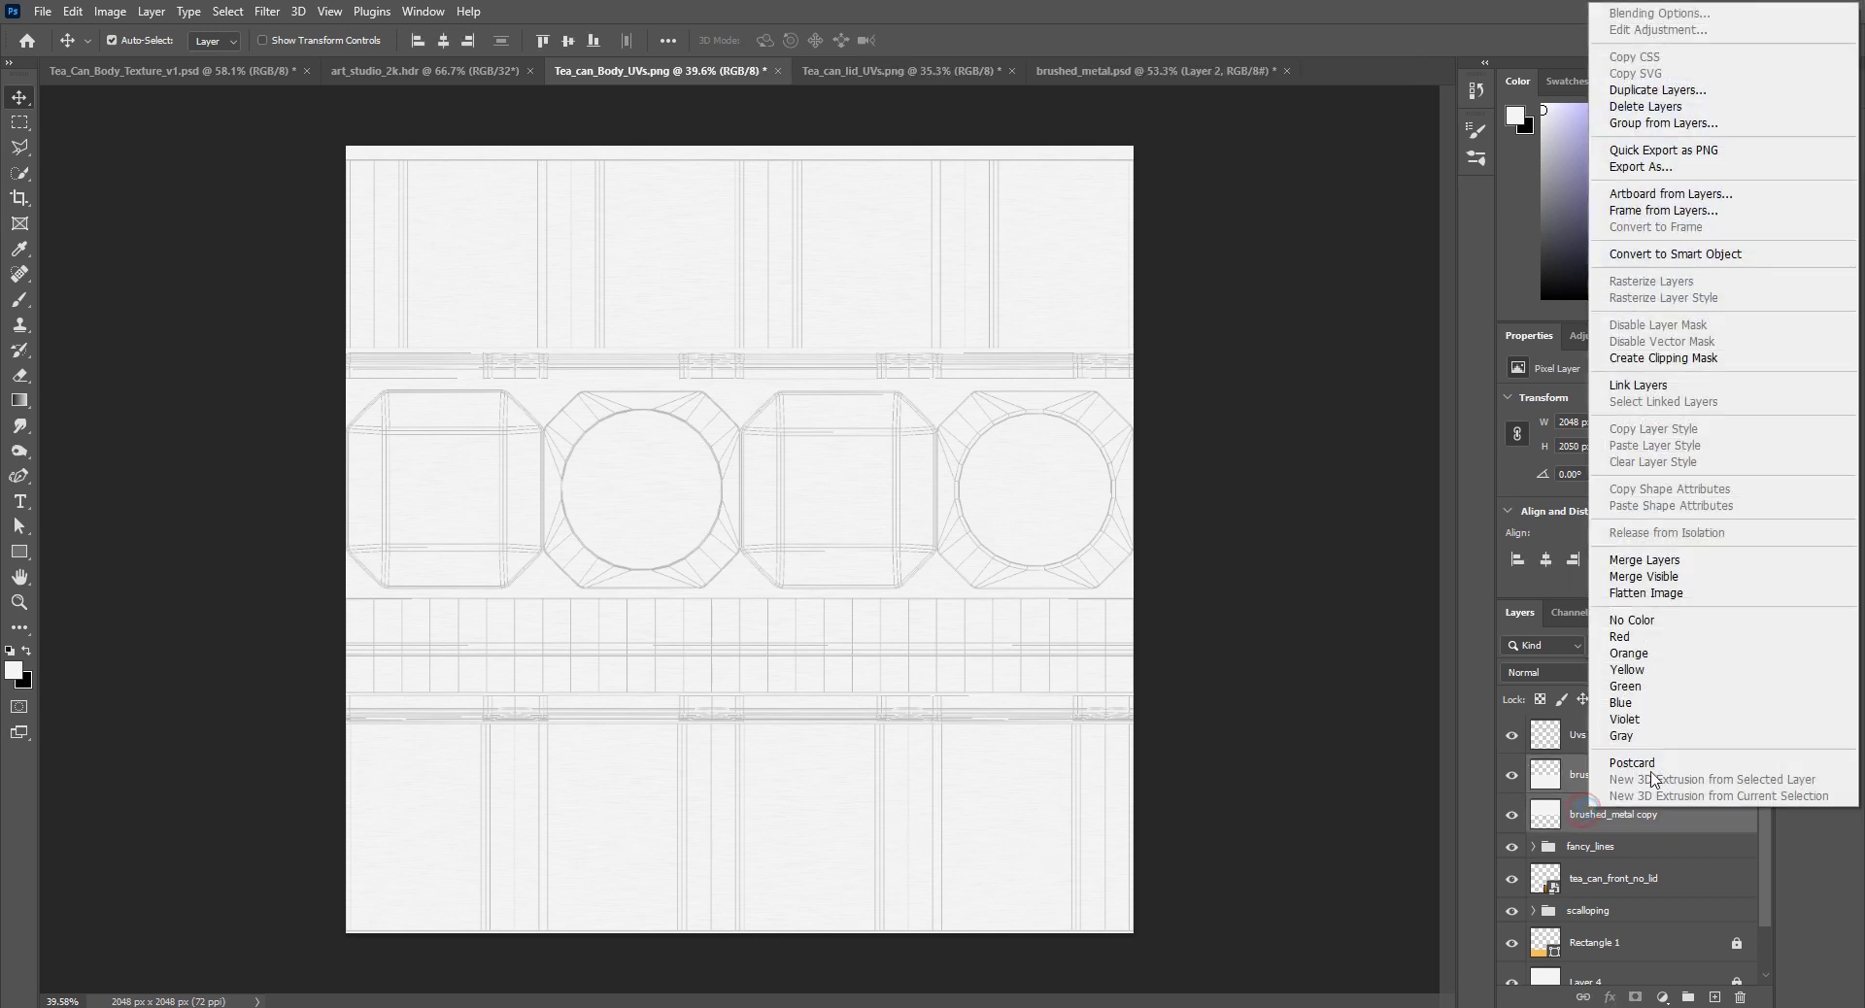
{"action": "left_click", "coordinate": [1642, 559]}
Step: Set the merged brushed metal layer's blend mode to Multiply and check its grain over the label artwork
{"action": "left_click", "coordinate": [1577, 673]}
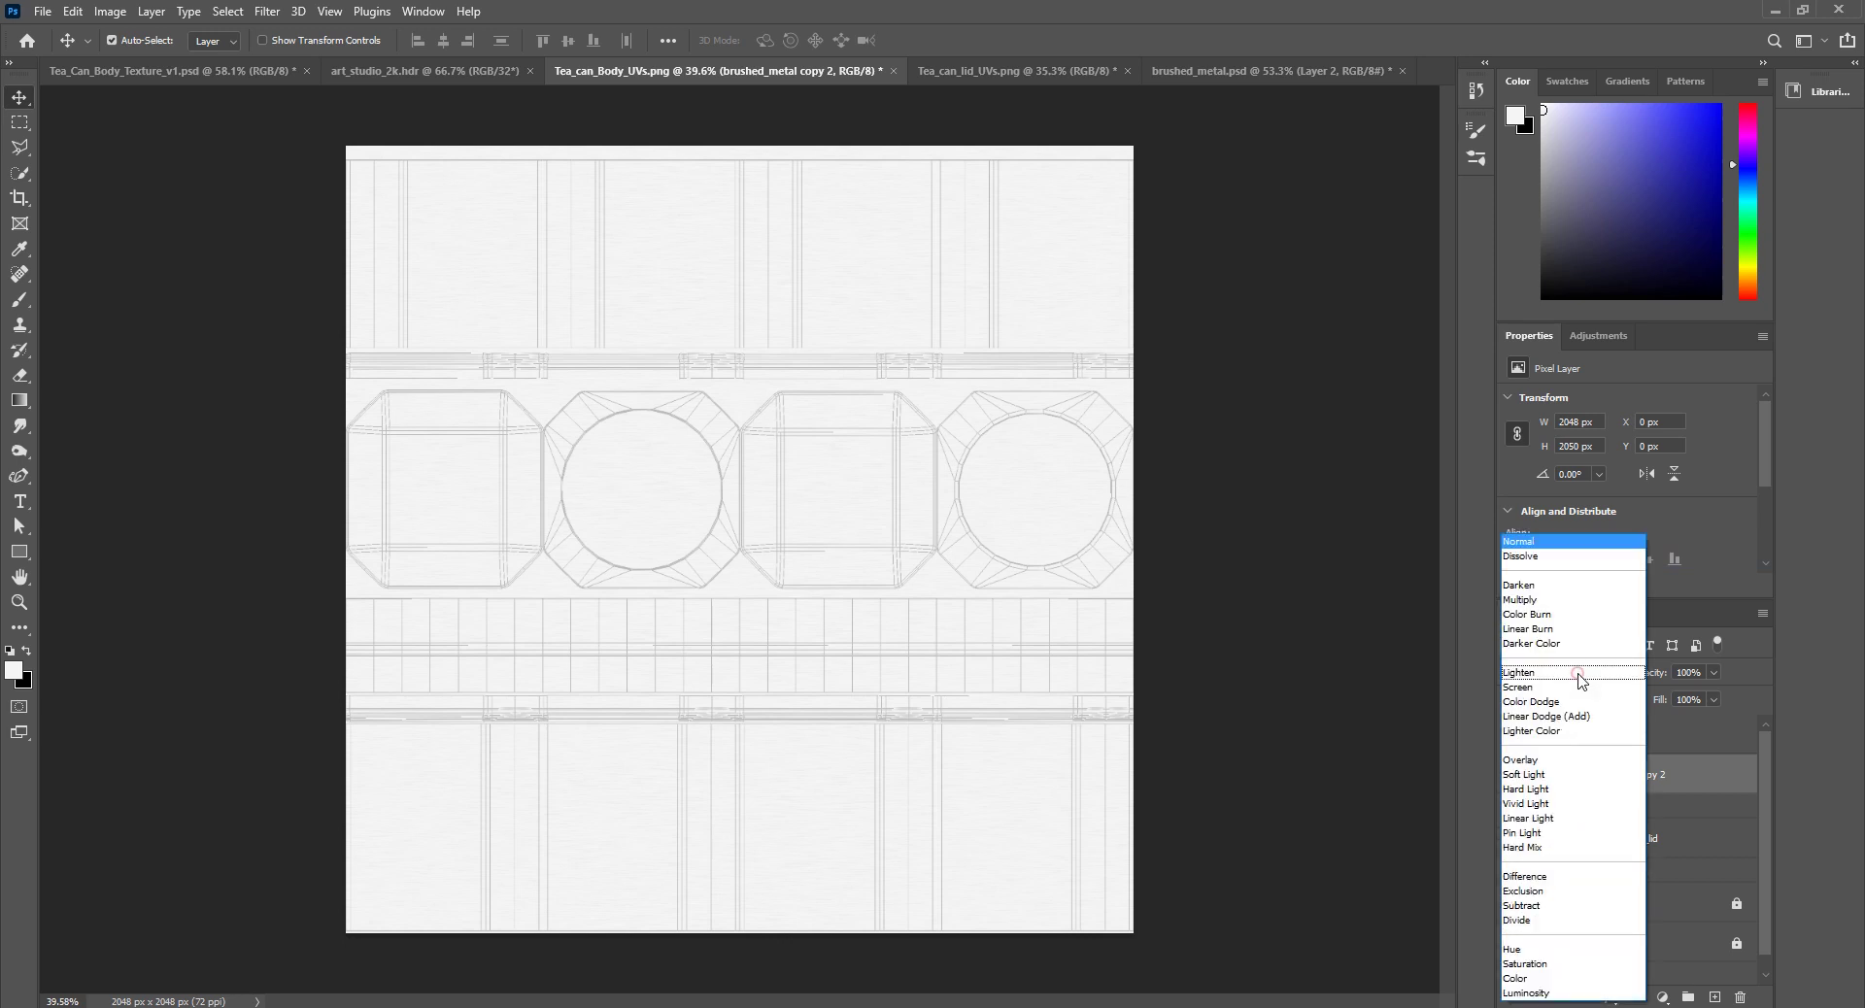
{"action": "left_click", "coordinate": [1547, 600]}
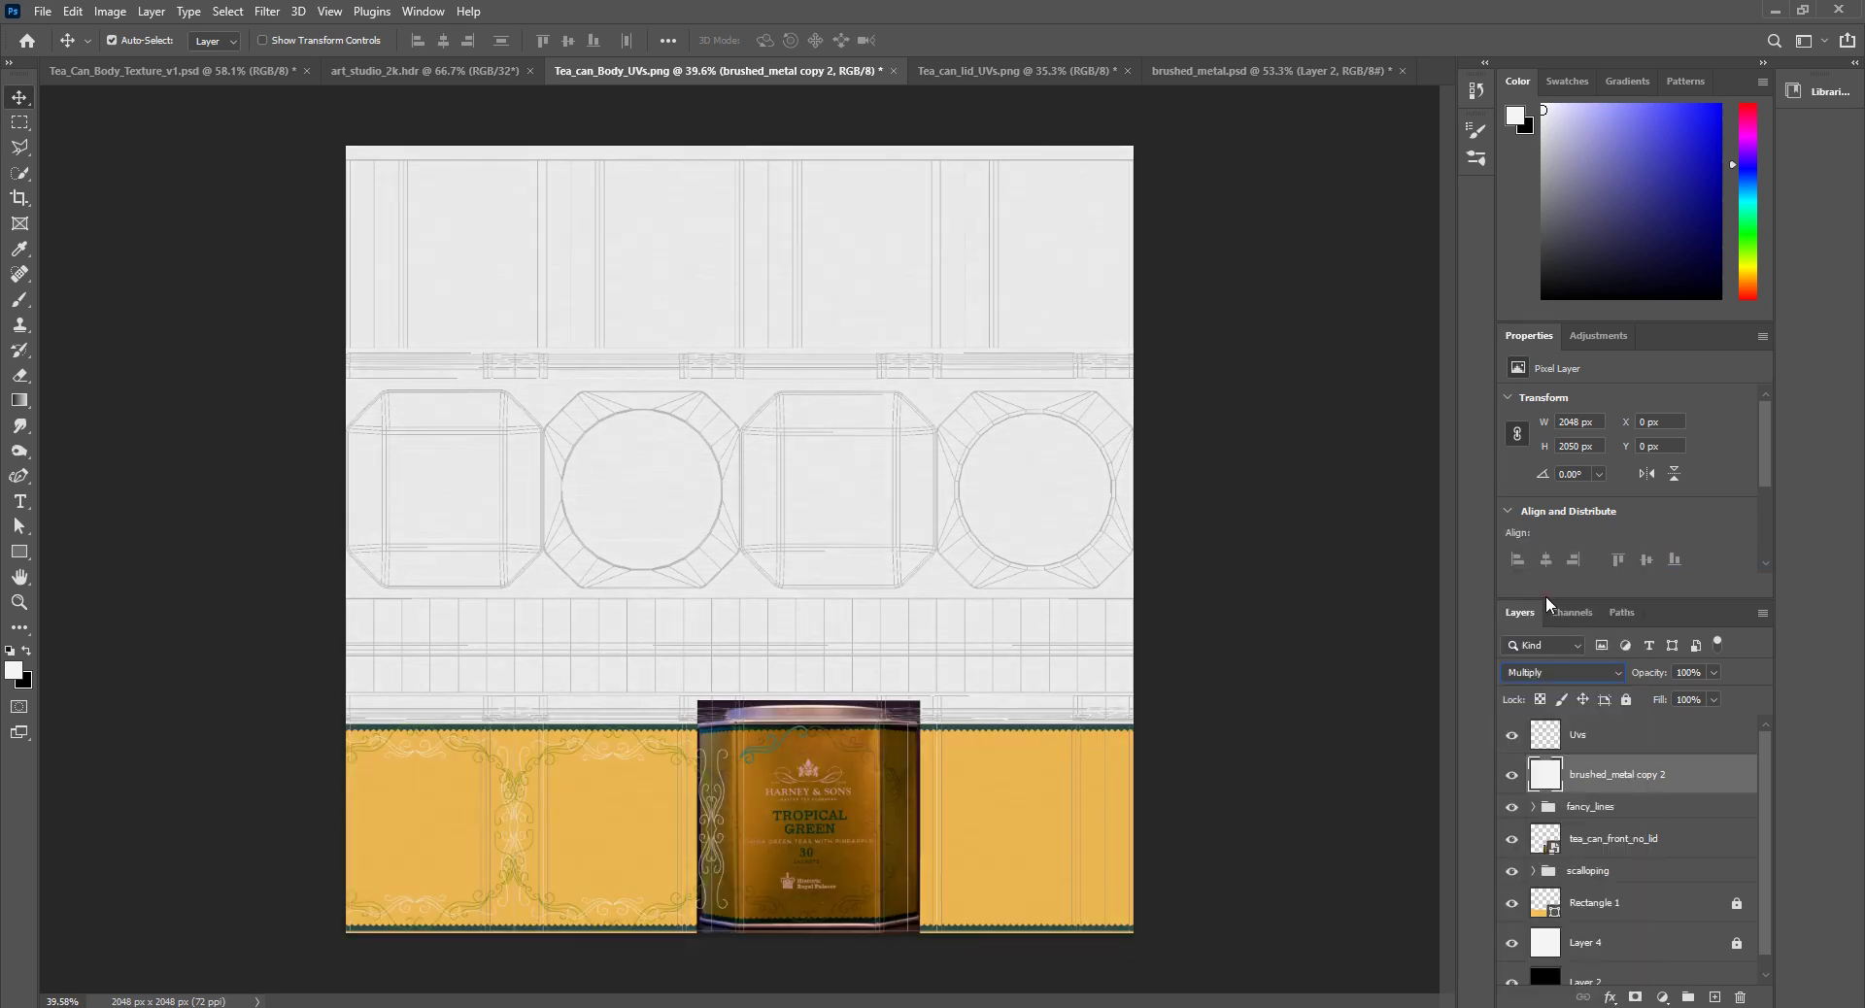
{"action": "left_click", "coordinate": [1169, 707]}
{"action": "scroll", "coordinate": [653, 538], "scroll_direction": "up", "scroll_amount": 5, "text": "alt"}
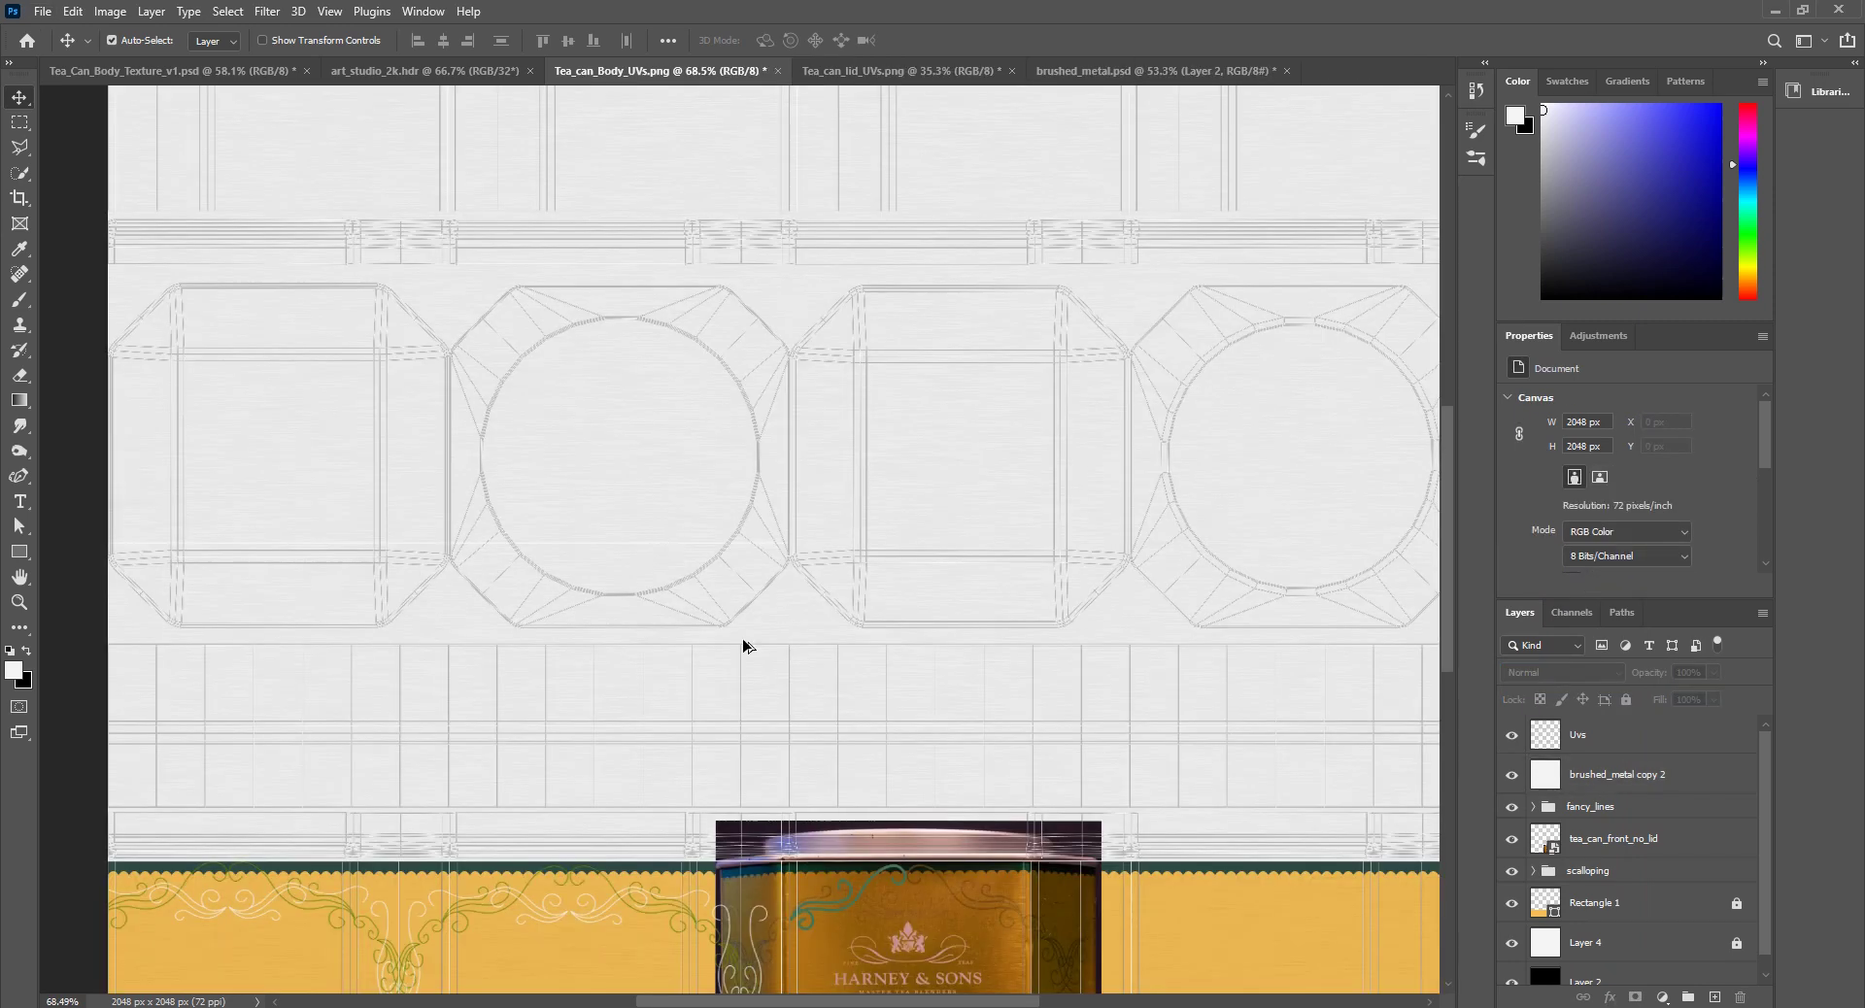
{"action": "scroll", "coordinate": [860, 820], "scroll_direction": "up", "scroll_amount": 4, "text": "alt"}
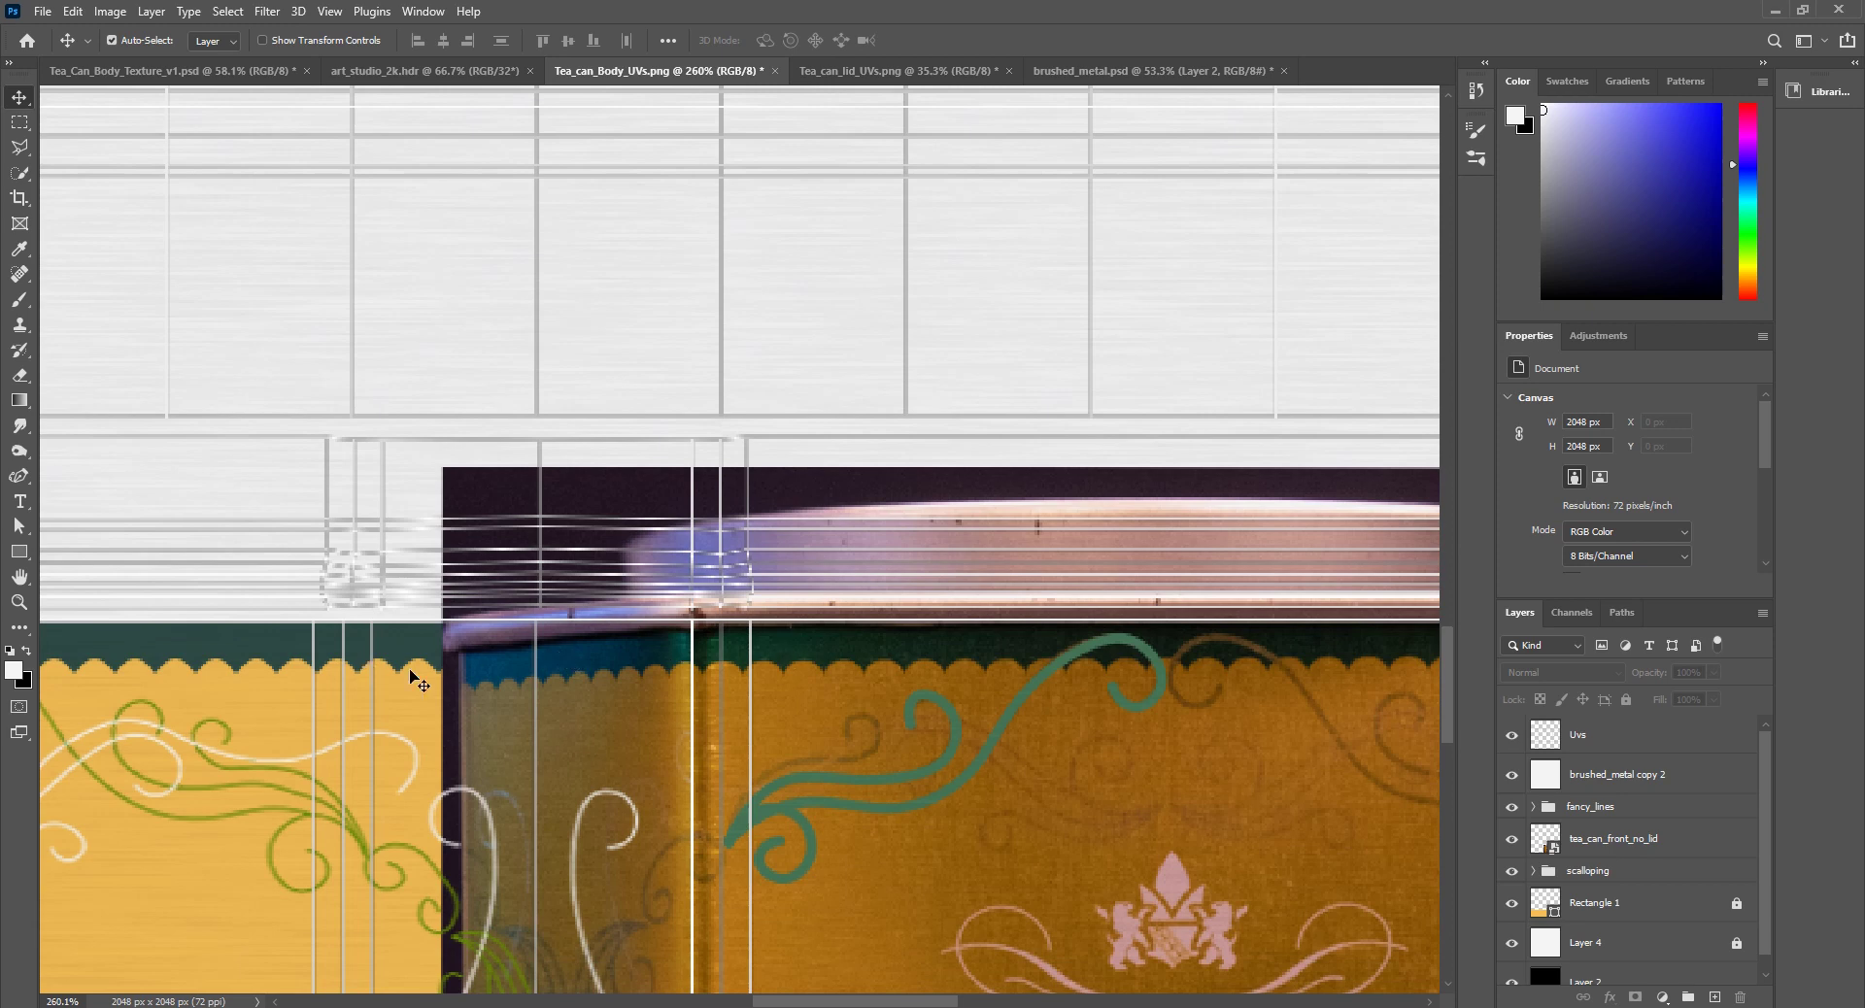
{"action": "scroll", "coordinate": [464, 693], "scroll_direction": "down", "scroll_amount": 6, "text": "alt"}
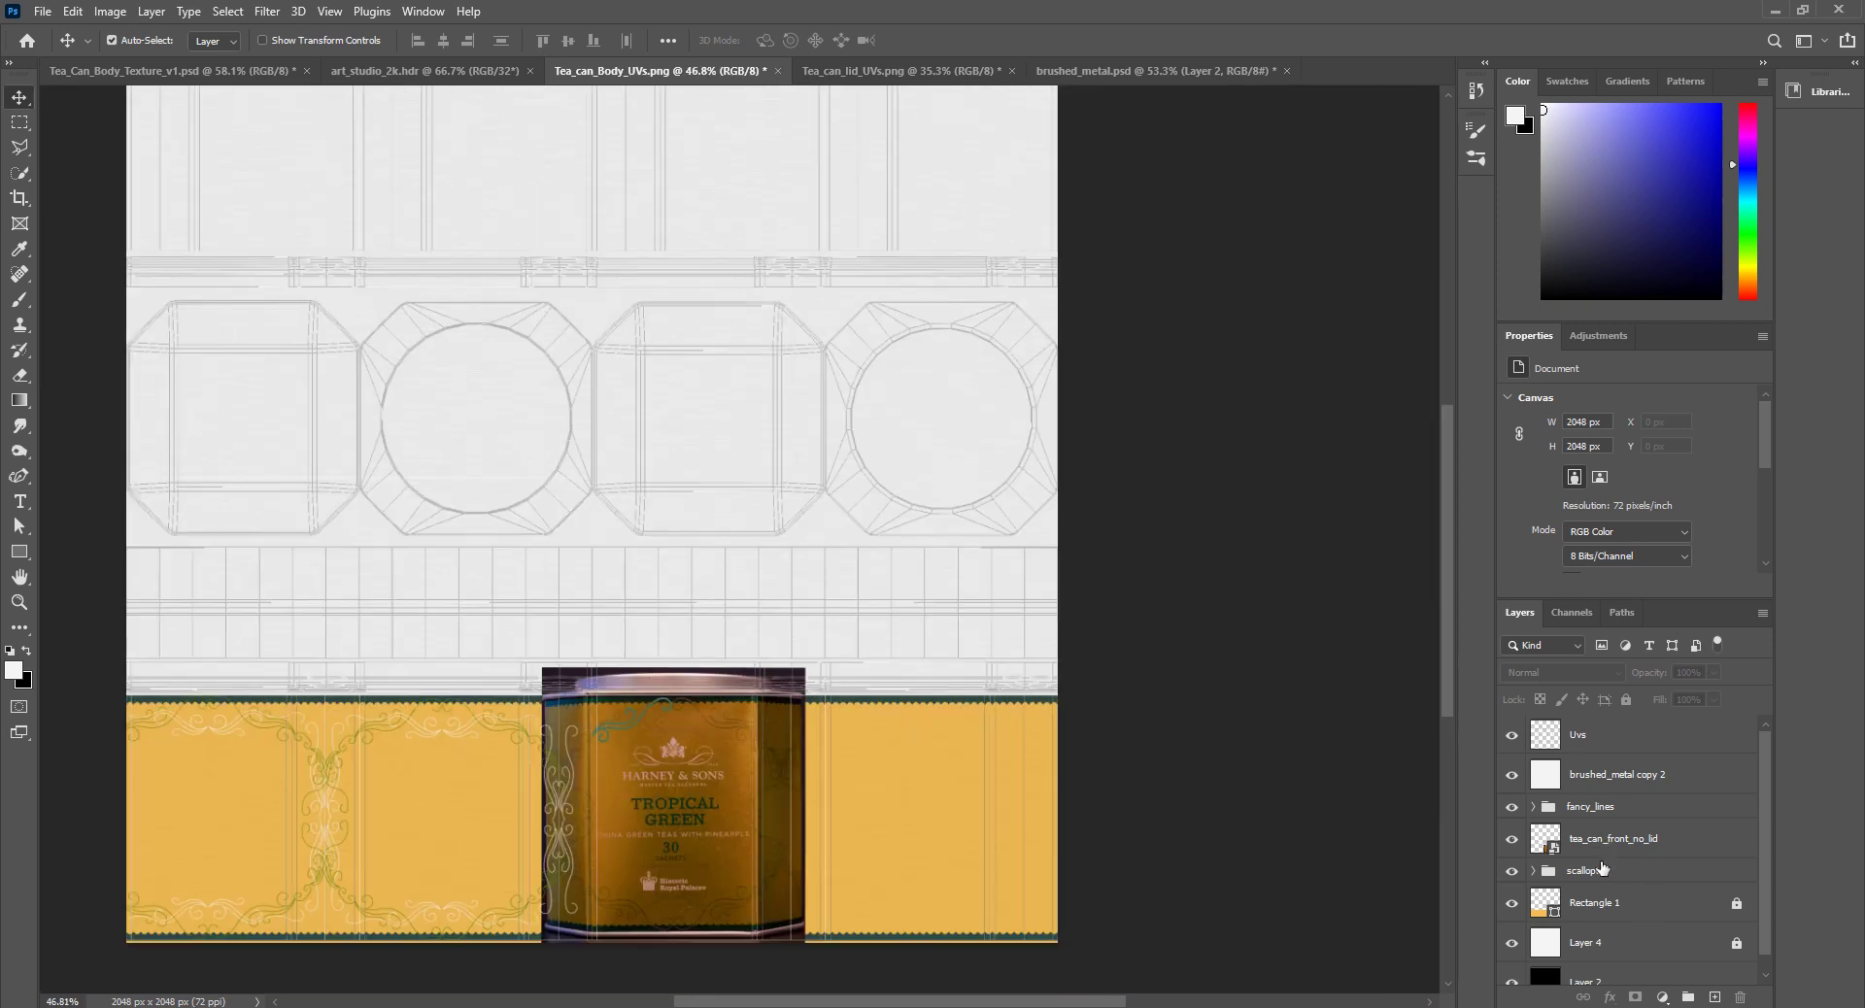
{"action": "left_click", "coordinate": [1613, 784]}
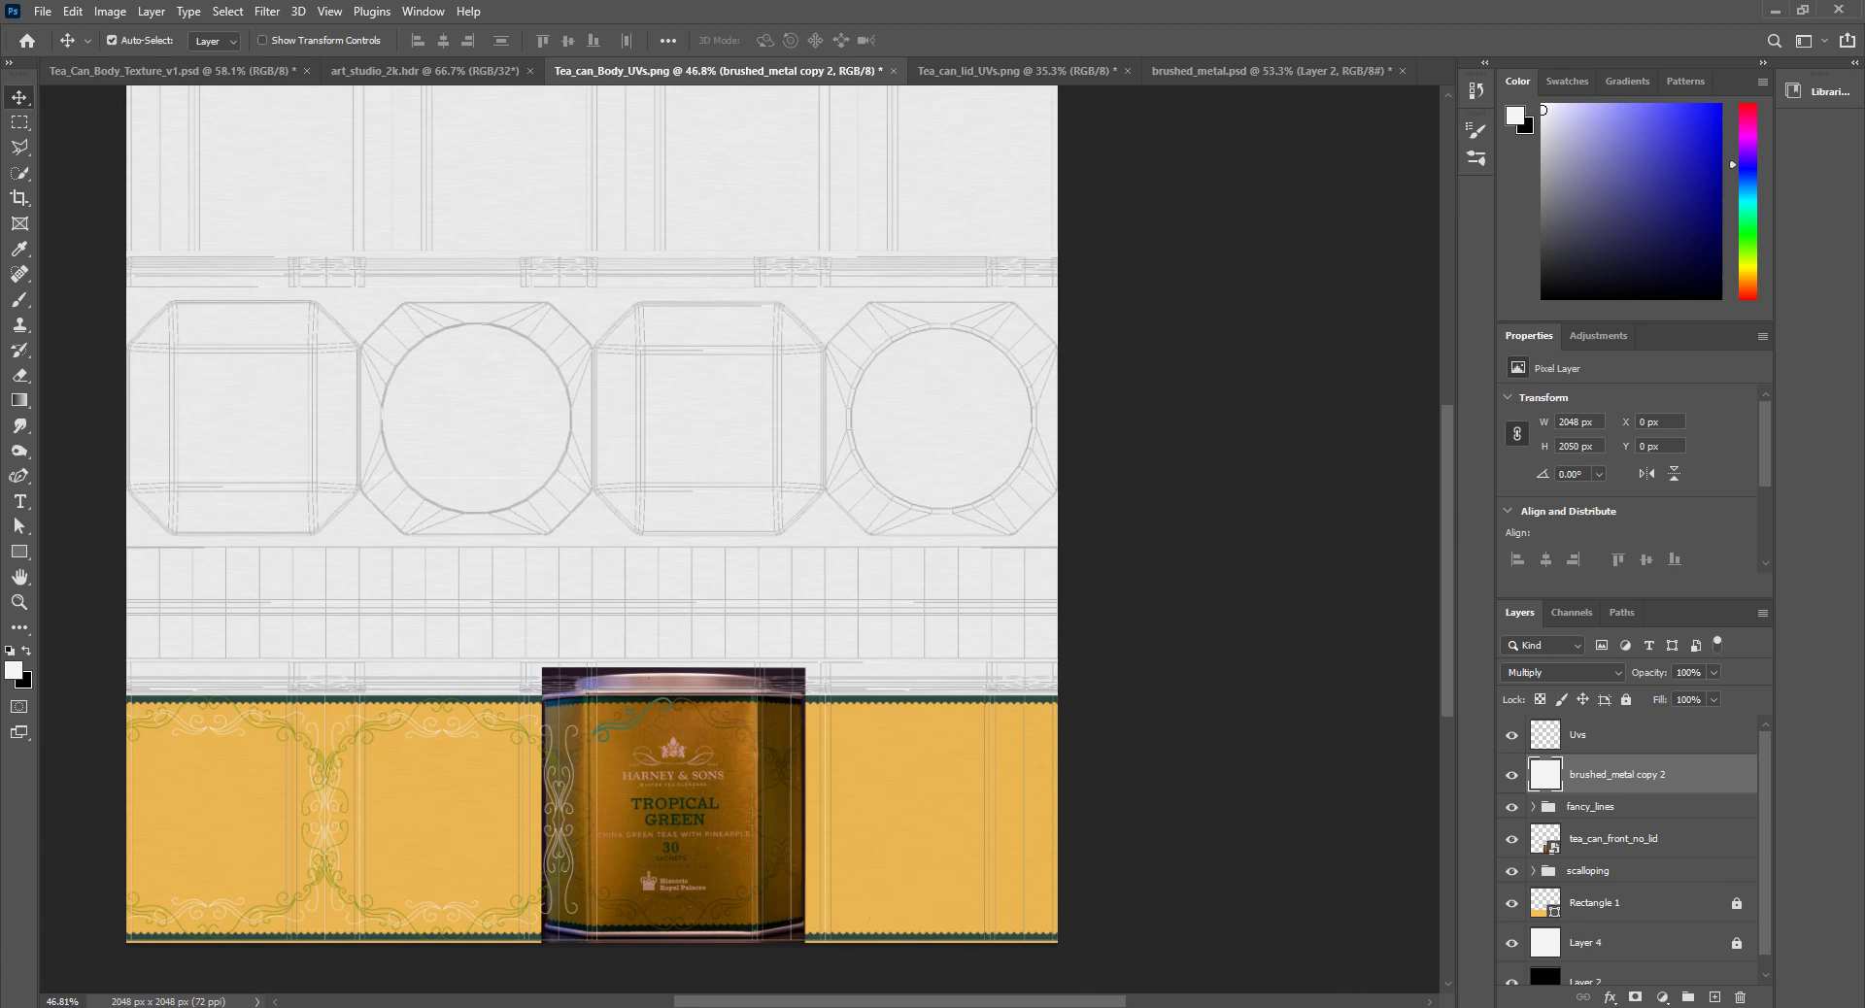
Step: Switch to Maya to look over the tea can in the Arnold RenderView, and return to Photoshop
{"action": "left_click", "coordinate": [926, 938]}
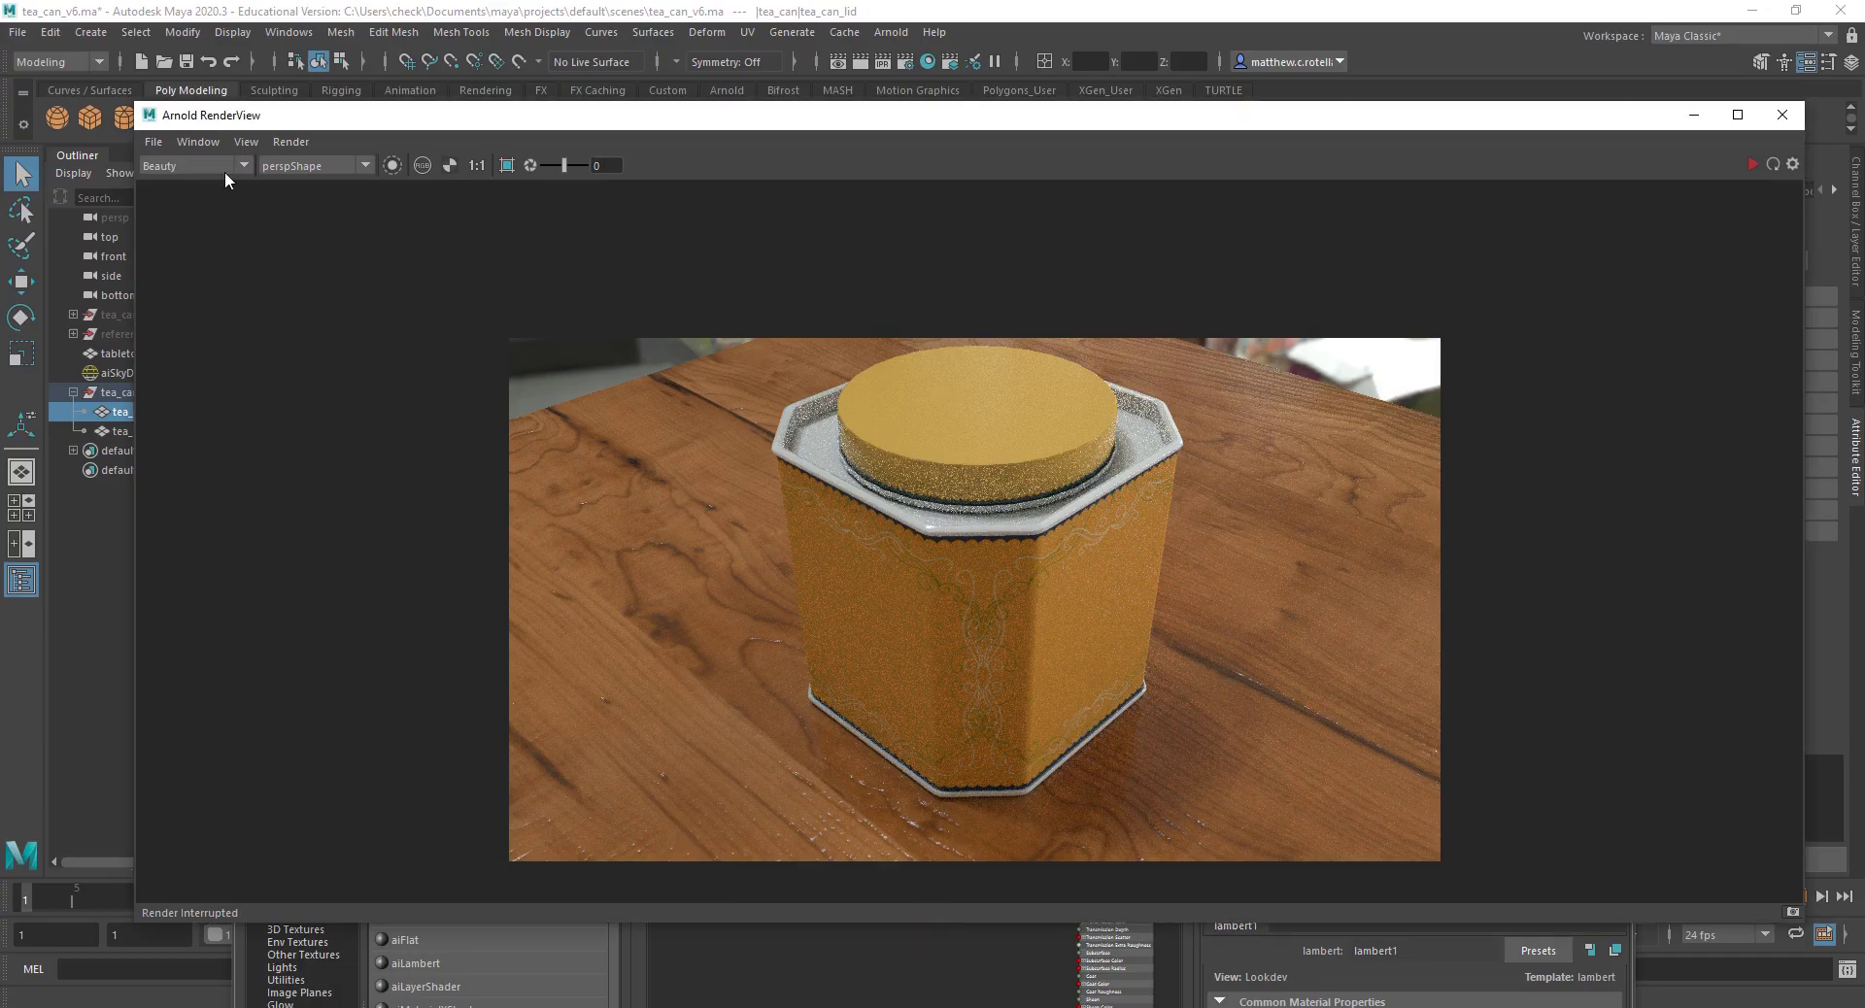
{"action": "mouse_move", "coordinate": [777, 129]}
{"action": "left_mouse_down"}
{"action": "mouse_move", "coordinate": [660, 601]}
{"action": "mouse_move", "coordinate": [764, 162]}
{"action": "left_mouse_up"}
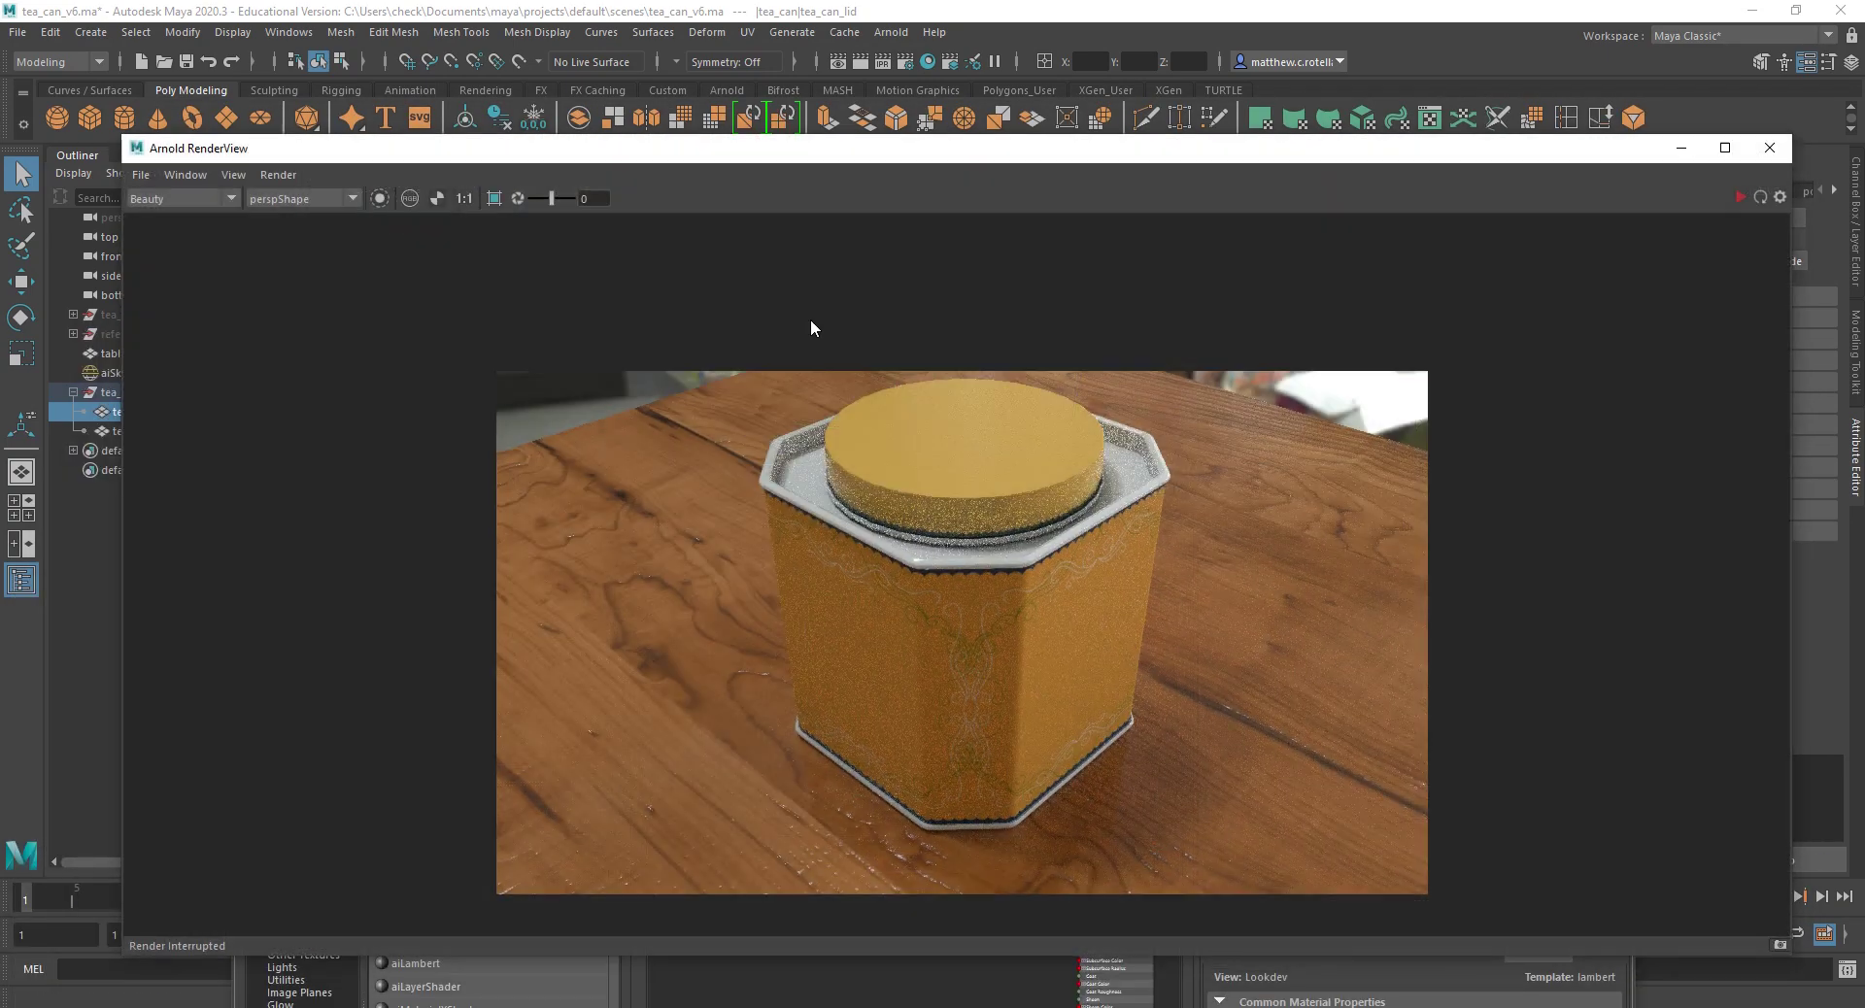
{"action": "left_click", "coordinate": [947, 1000]}
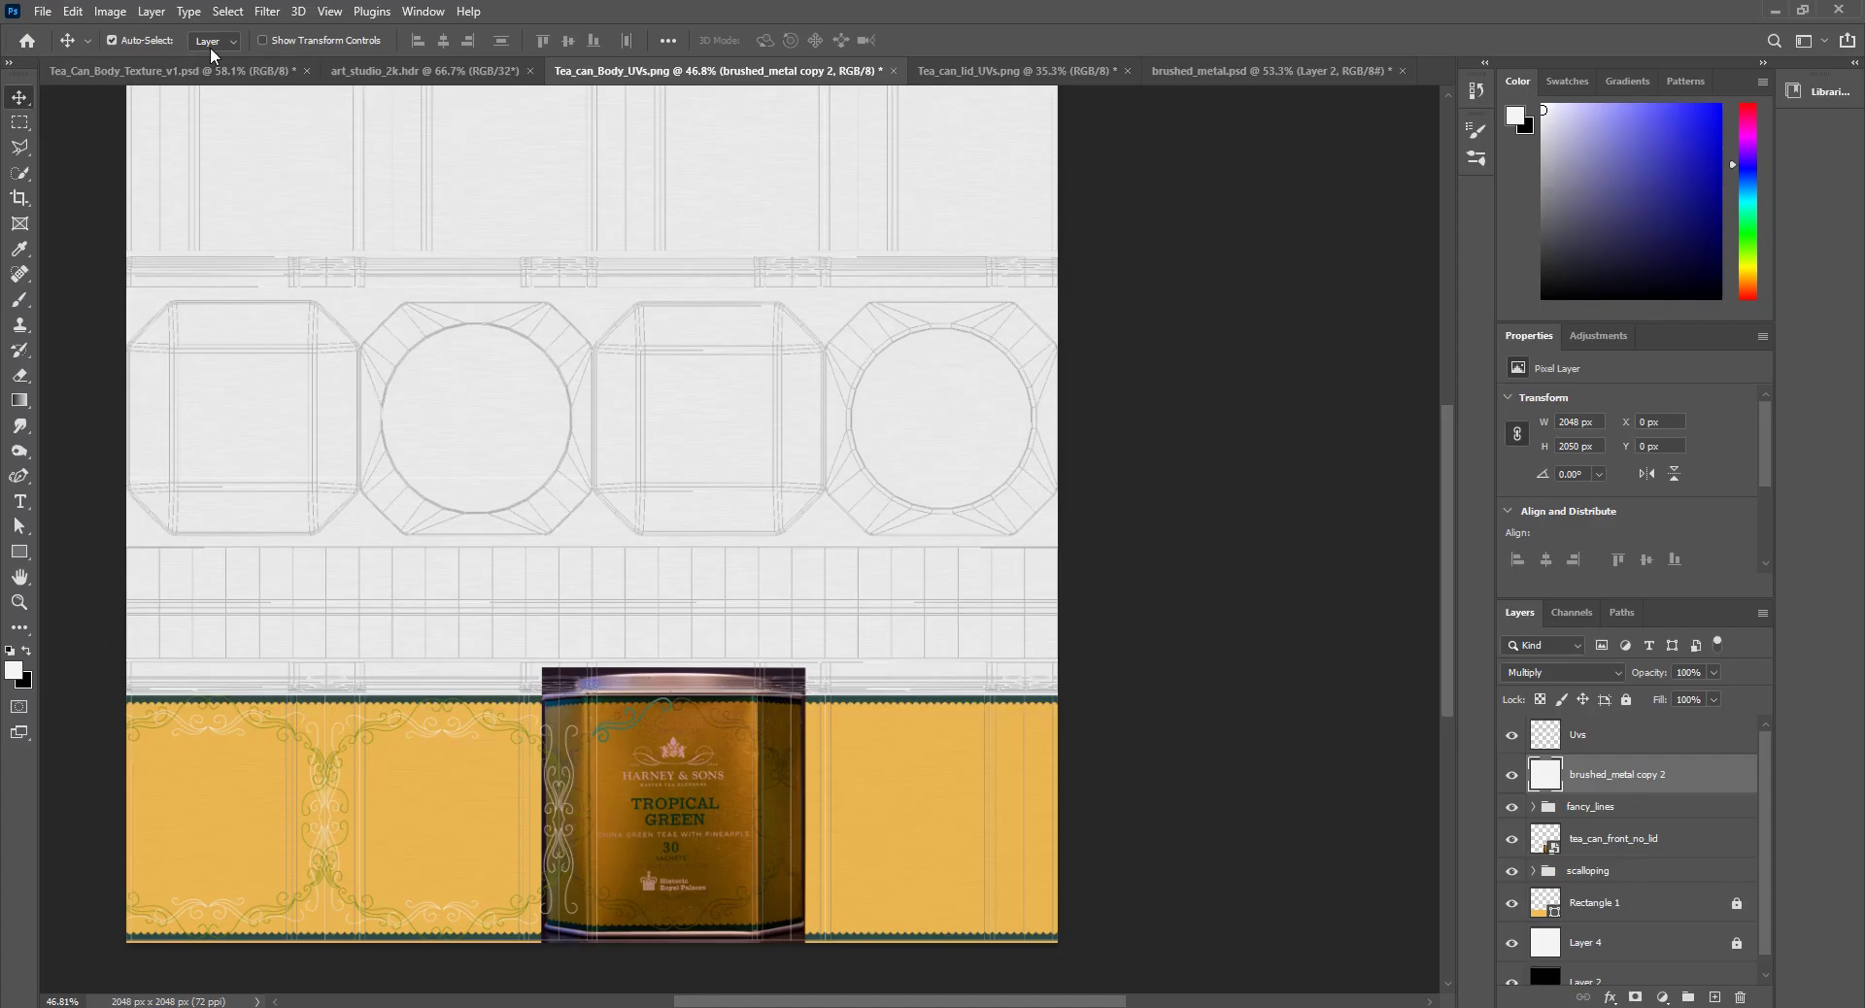
Step: Bring up the Tea_Can_Body_Texture_v1.psd document and view its complete body texture, including the label panels and brushed metal
{"action": "left_click", "coordinate": [171, 76]}
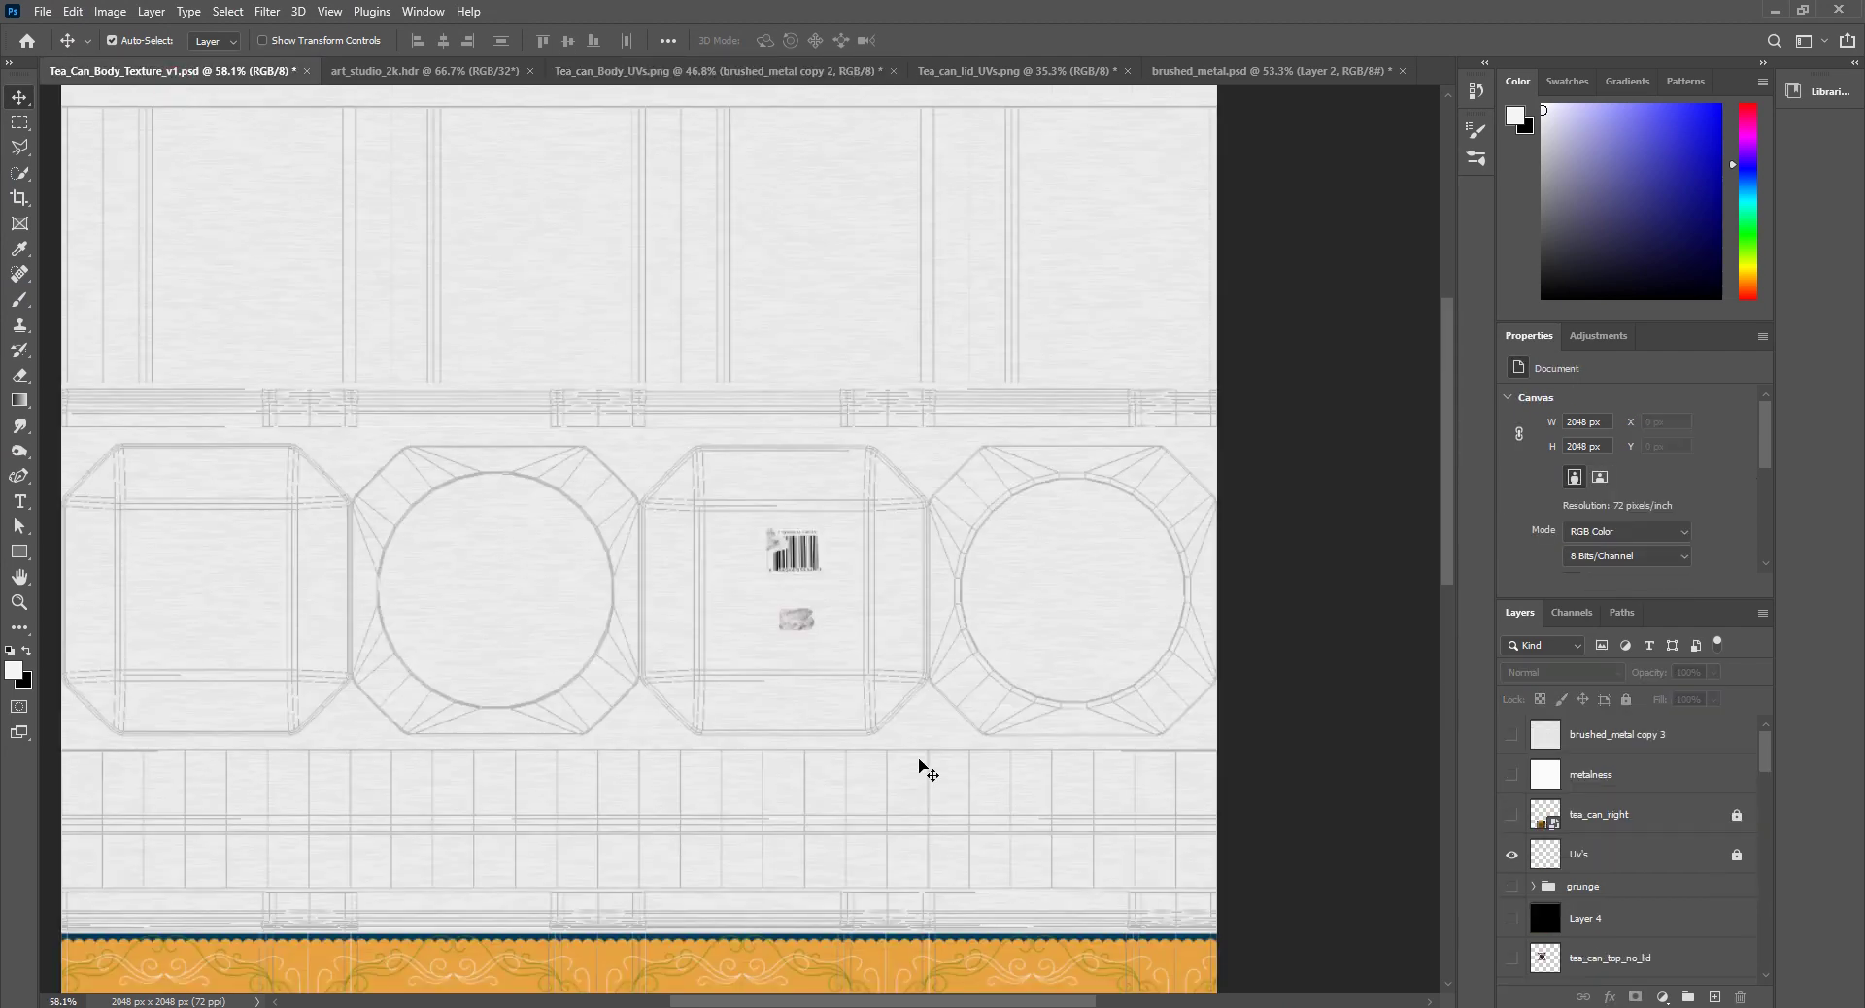
{"action": "scroll", "coordinate": [848, 740], "scroll_direction": "down", "scroll_amount": 3, "text": "alt"}
{"action": "scroll", "coordinate": [830, 740], "scroll_direction": "up", "scroll_amount": 2, "text": "alt"}
{"action": "scroll", "coordinate": [827, 748], "scroll_direction": "down", "scroll_amount": 1, "text": "alt"}
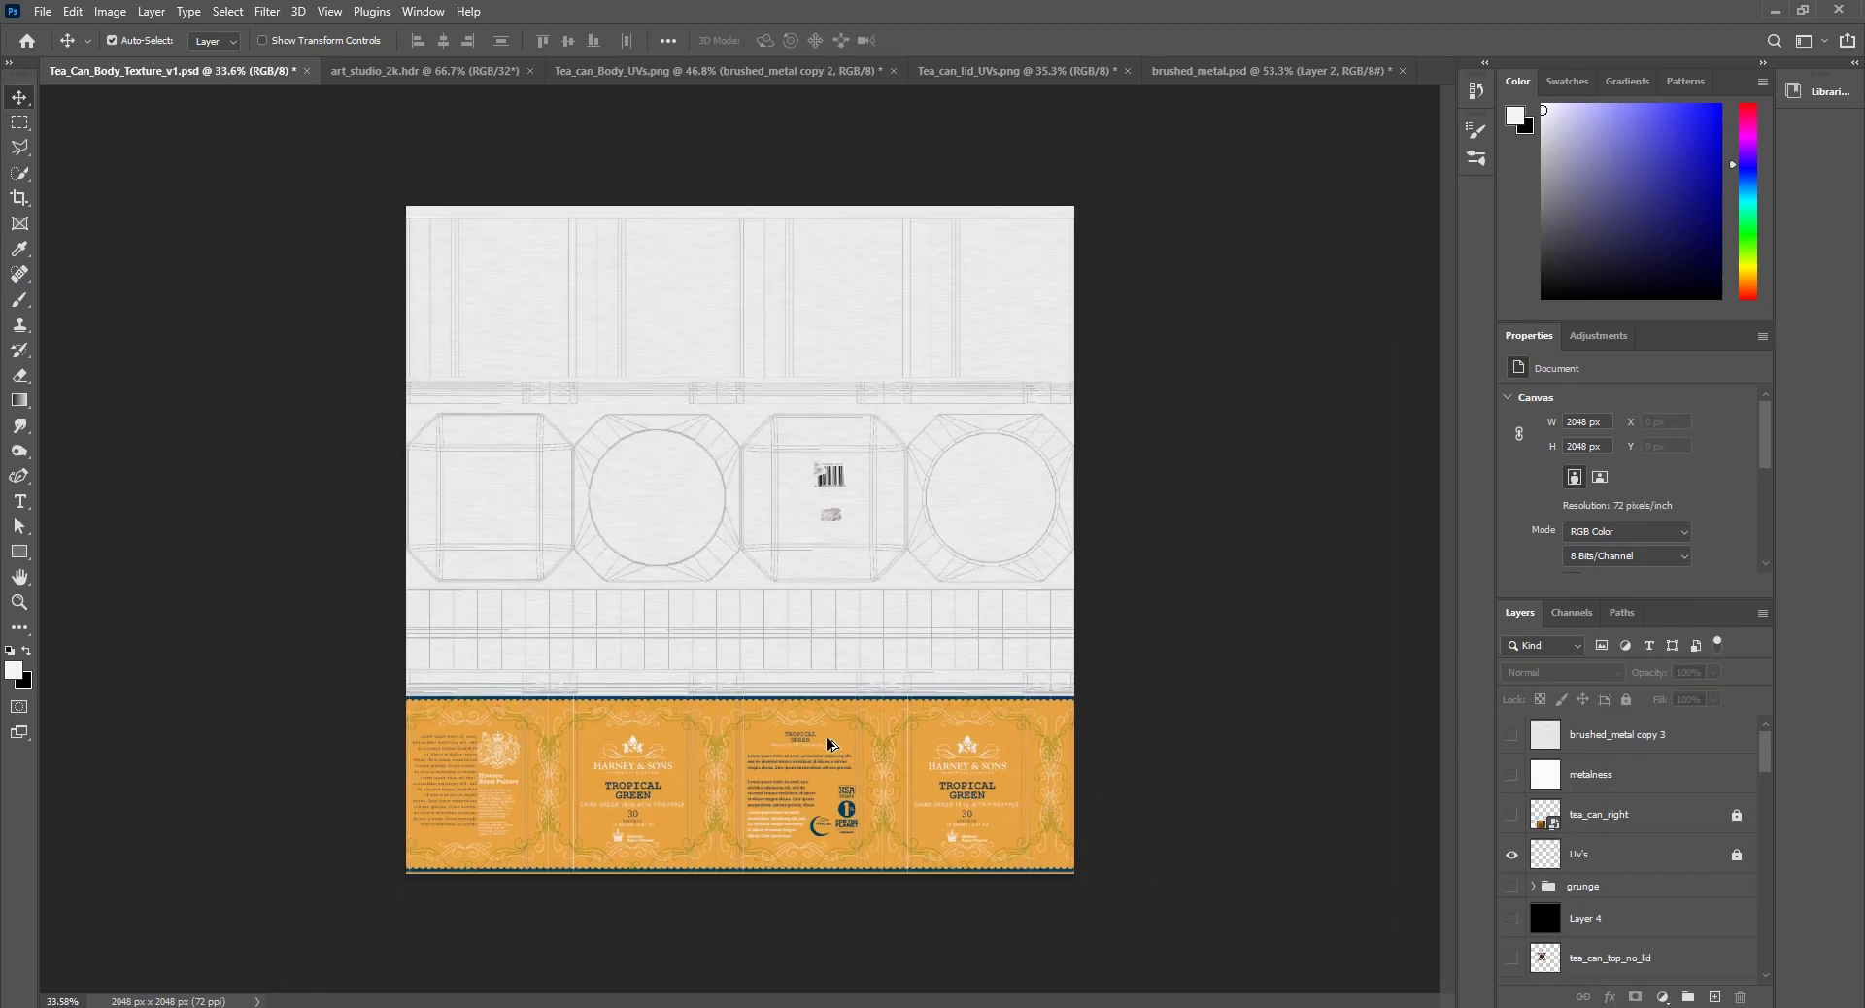
Step: Examine the tea can body texture under its UV layout, from the orange label strip up to the metal sections
{"action": "scroll", "coordinate": [826, 757], "scroll_direction": "up", "scroll_amount": 4, "text": "alt"}
{"action": "scroll", "coordinate": [830, 772], "scroll_direction": "up", "scroll_amount": 1}
{"action": "scroll", "coordinate": [833, 775], "scroll_direction": "down", "scroll_amount": 1}
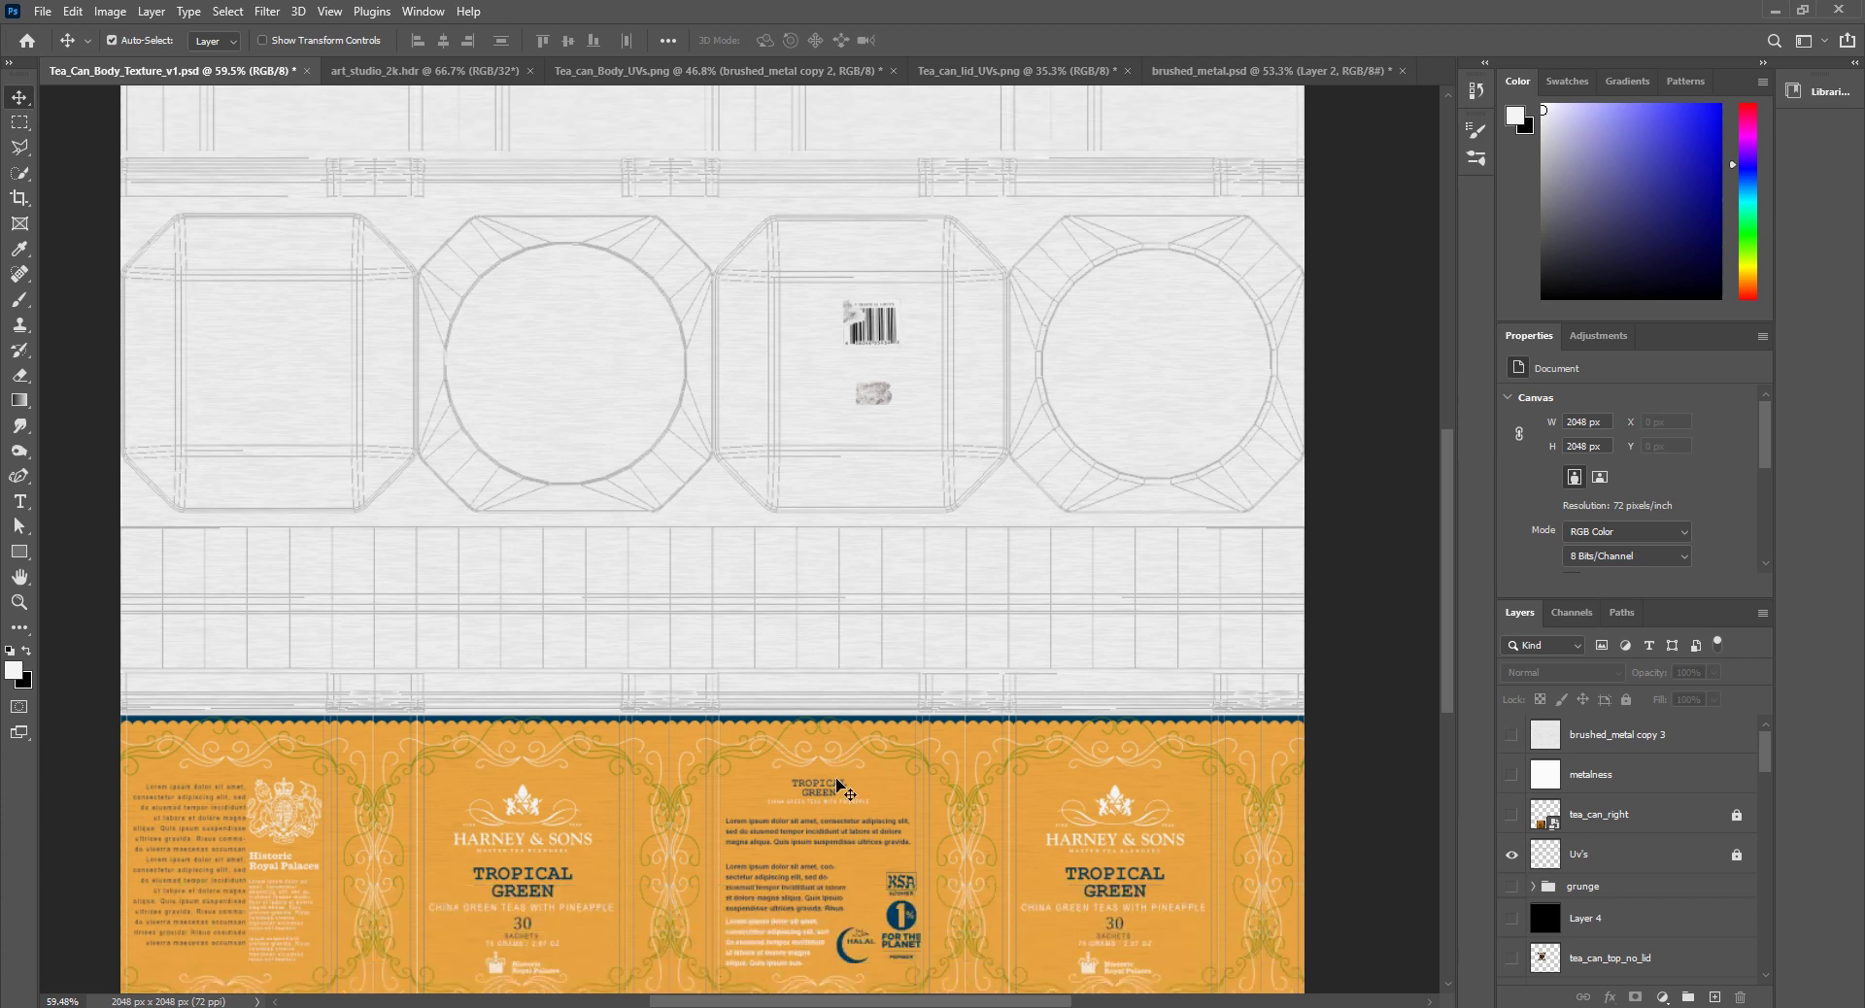
{"action": "scroll", "coordinate": [837, 779], "scroll_direction": "up", "scroll_amount": 1}
{"action": "scroll", "coordinate": [841, 781], "scroll_direction": "up", "scroll_amount": 2}
{"action": "scroll", "coordinate": [850, 787], "scroll_direction": "up", "scroll_amount": 2}
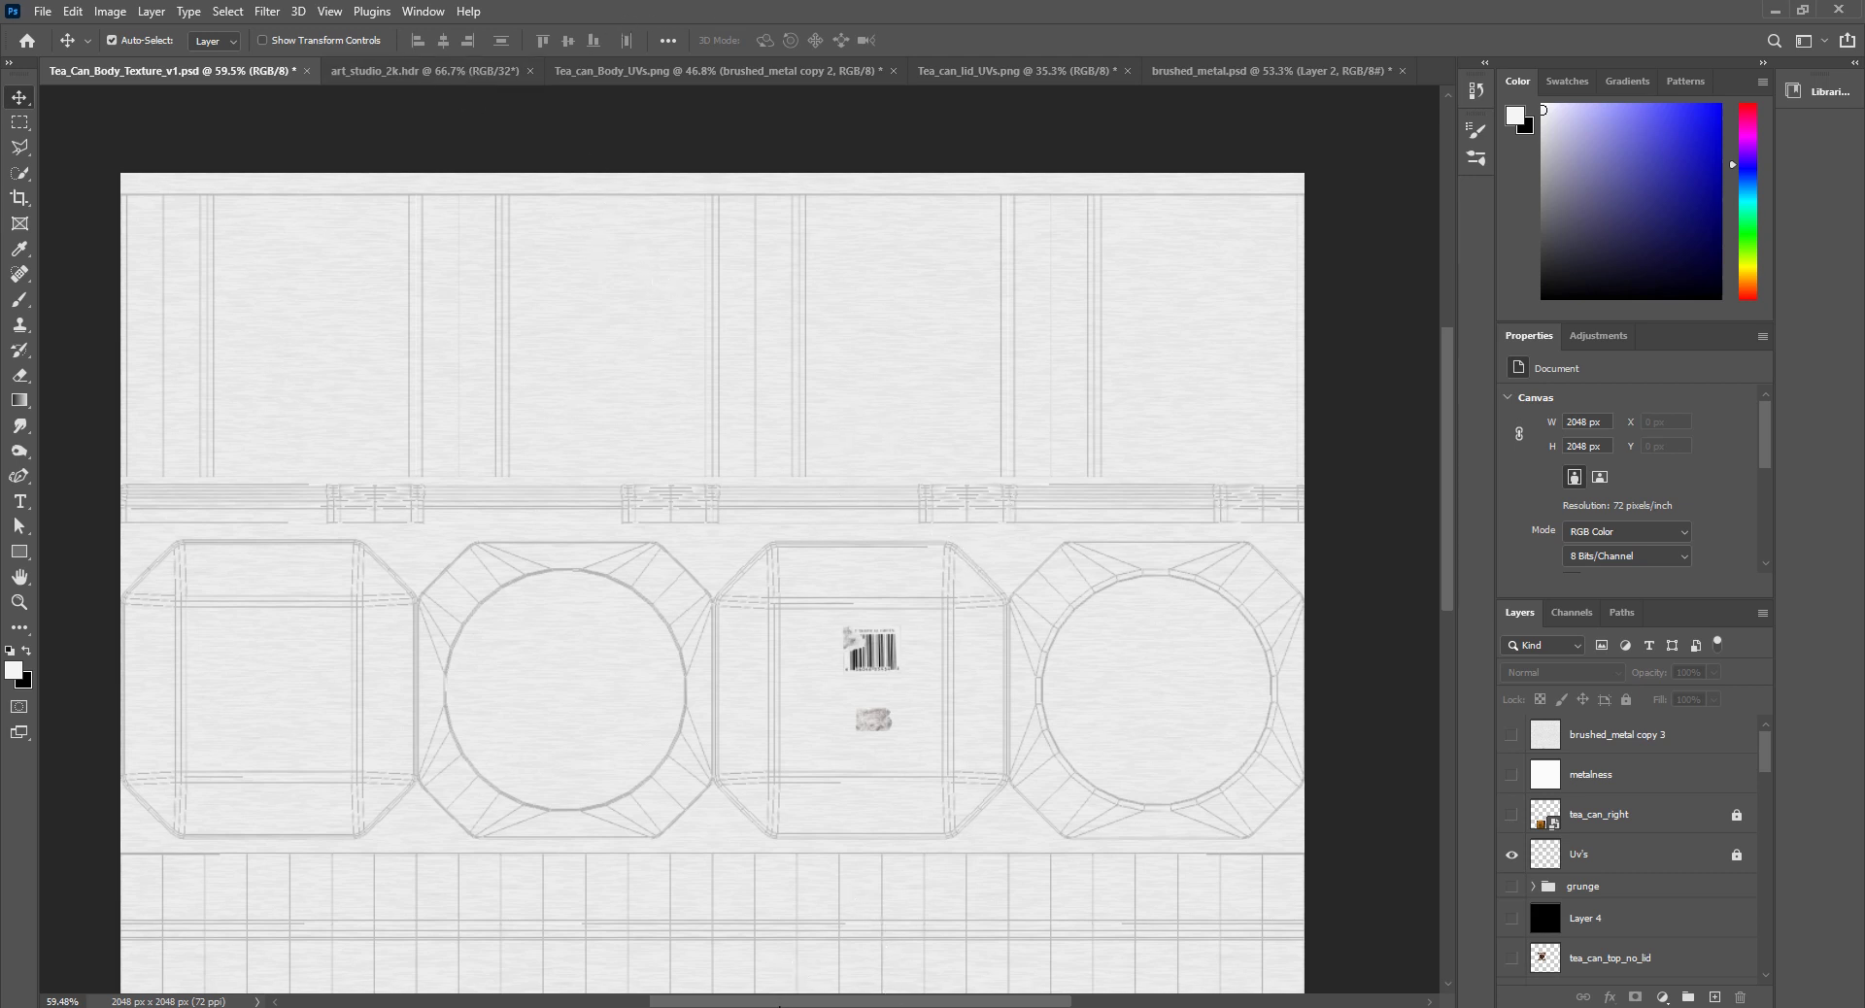
Step: Switch to Maya and move the Arnold RenderView aside to bring the Hypershade window into full view
{"action": "left_click", "coordinate": [864, 925]}
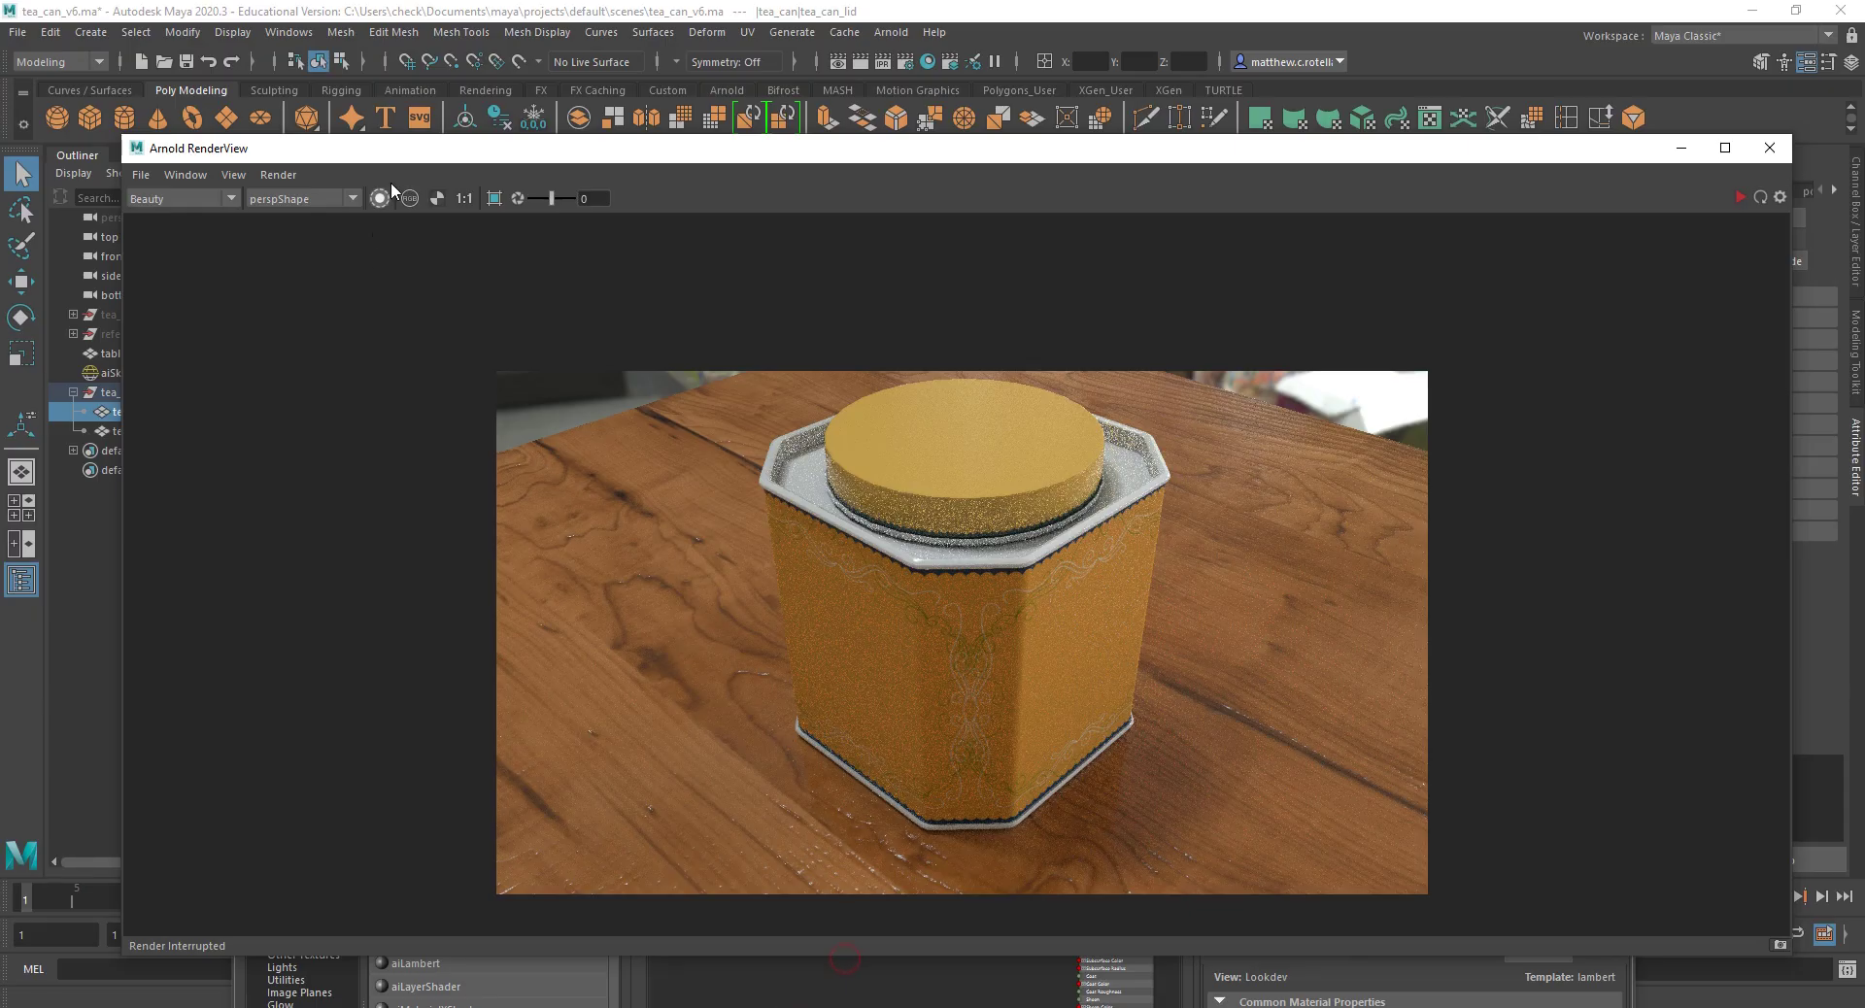
{"action": "left_click_drag", "start_coordinate": [453, 158], "coordinate": [426, 720]}
{"action": "left_click_drag", "start_coordinate": [729, 373], "coordinate": [722, 107]}
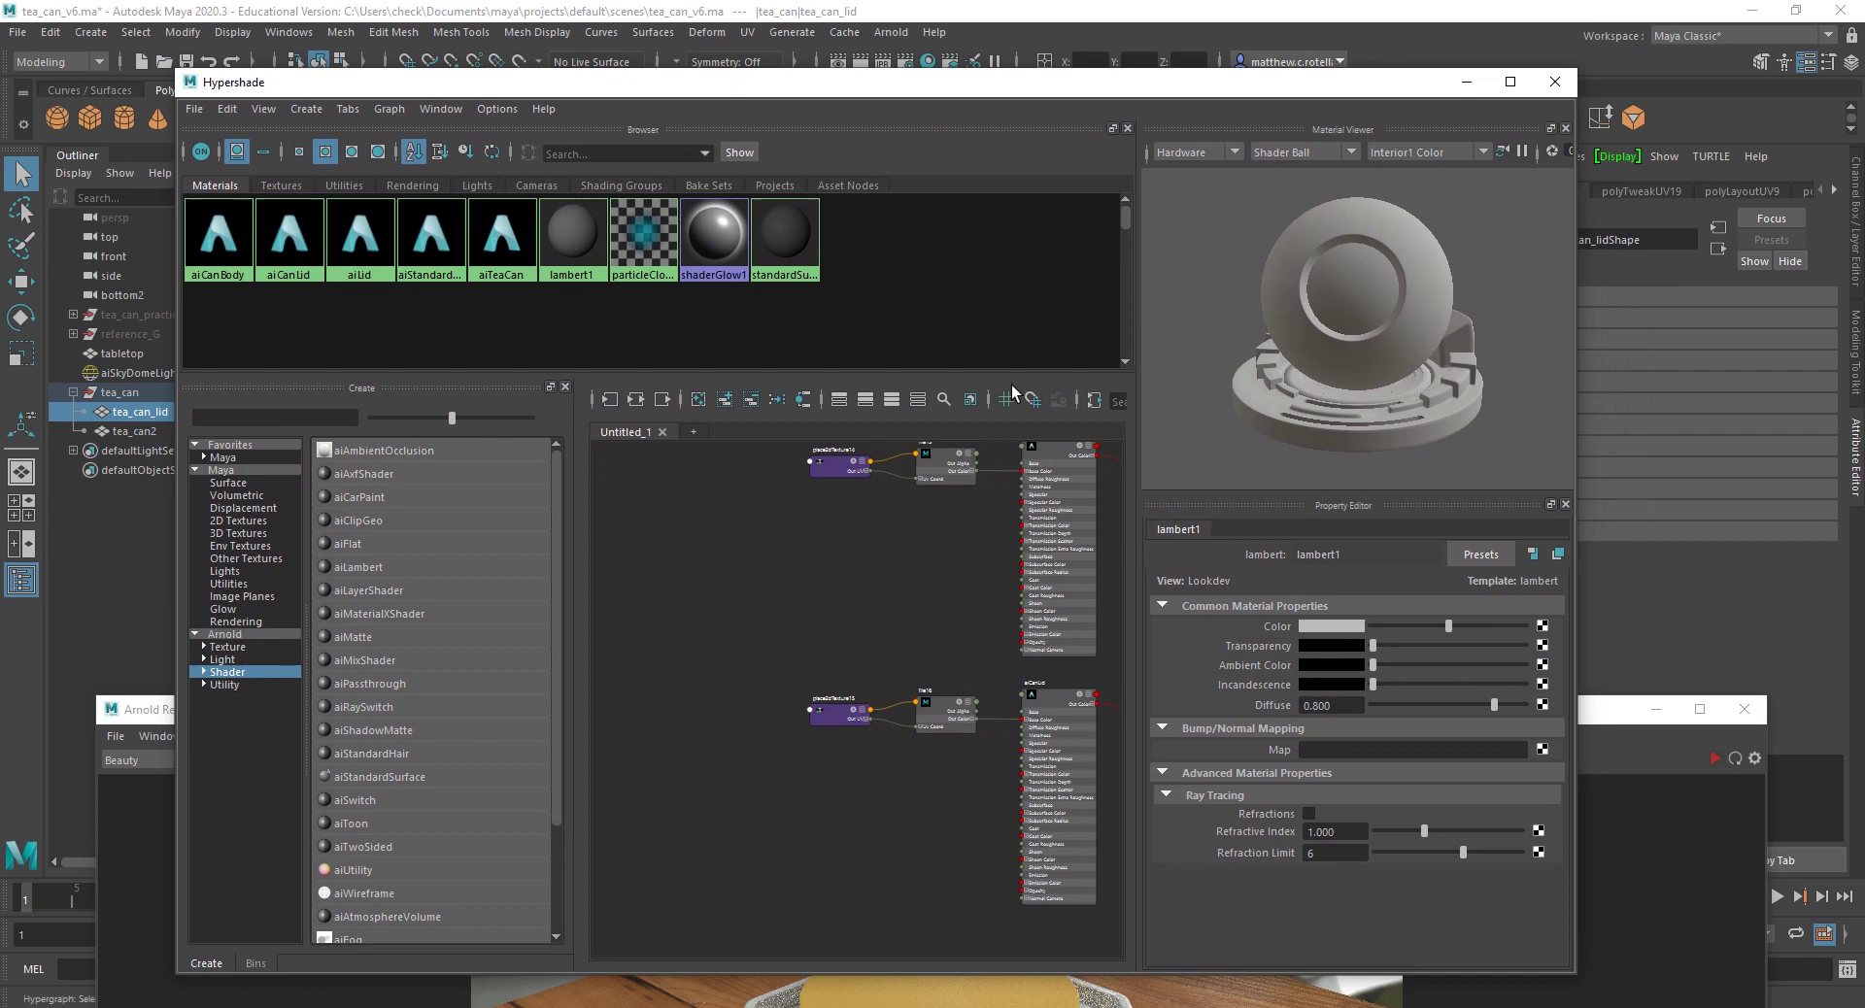
Step: Load Tea_Can_Body_base_color_w_brush.png as the image of the can body's base color file node
{"action": "left_click", "coordinate": [938, 474]}
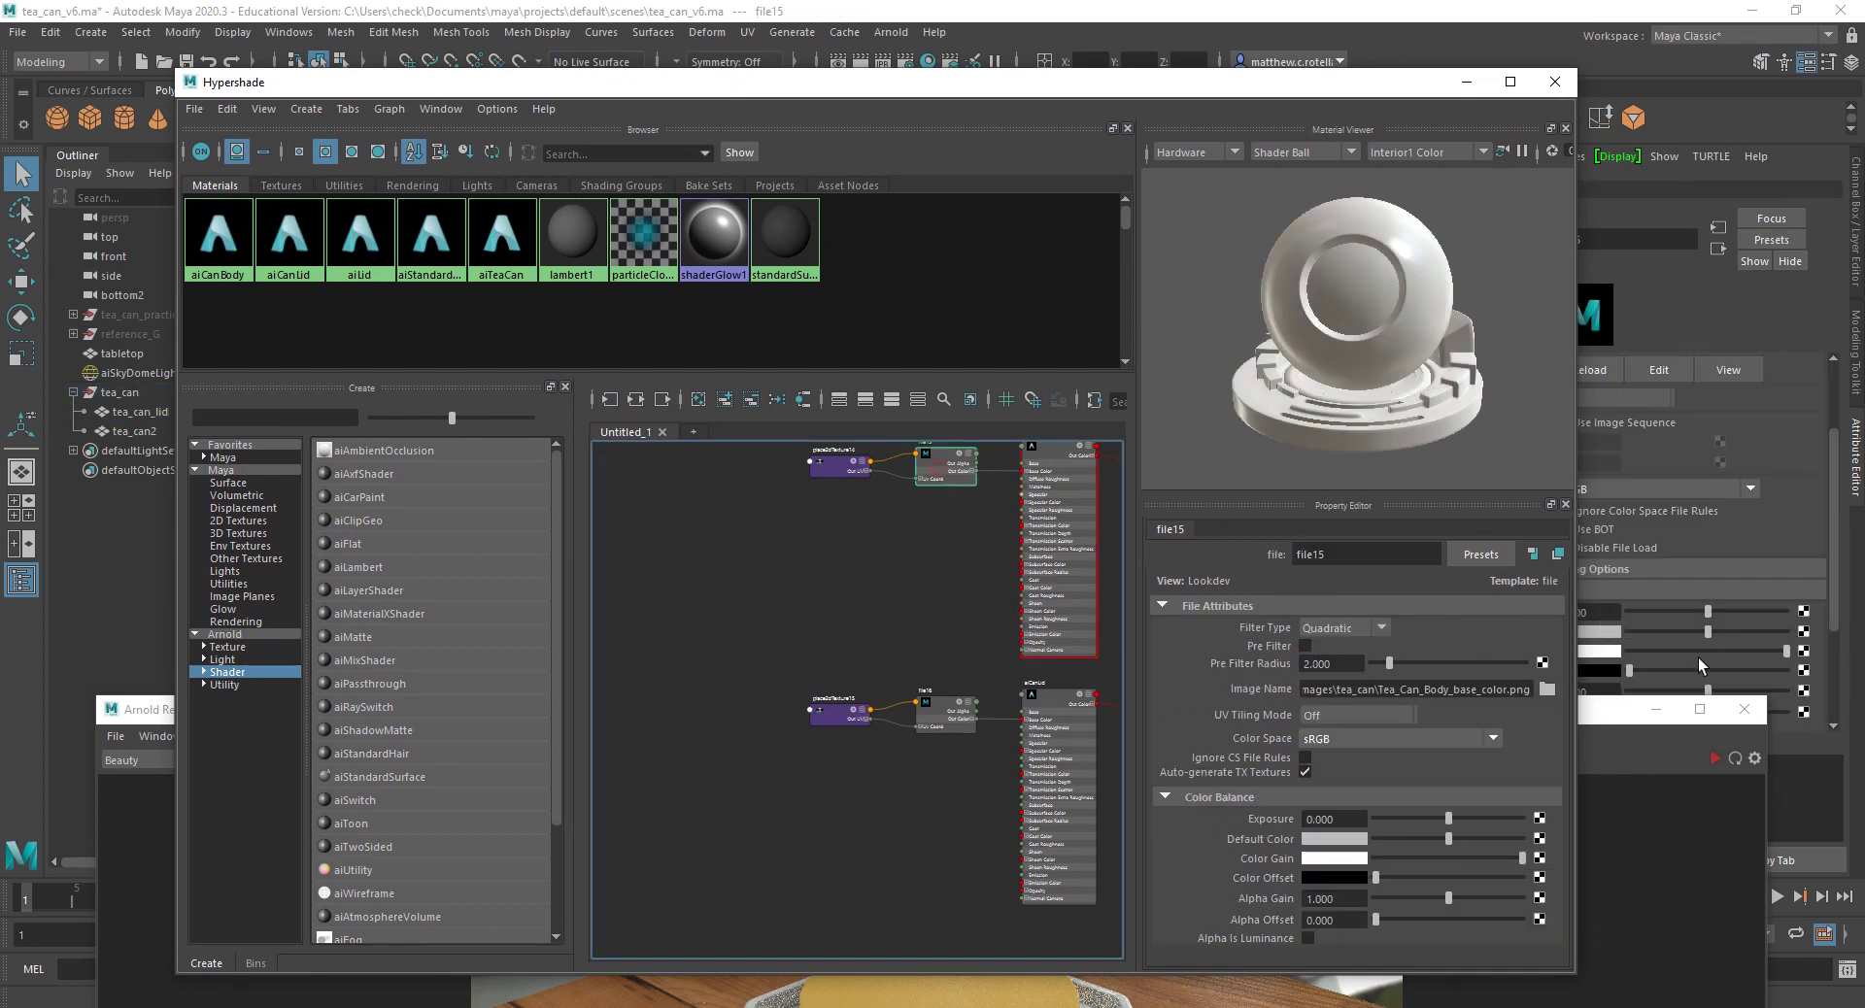
{"action": "left_click", "coordinate": [1547, 689]}
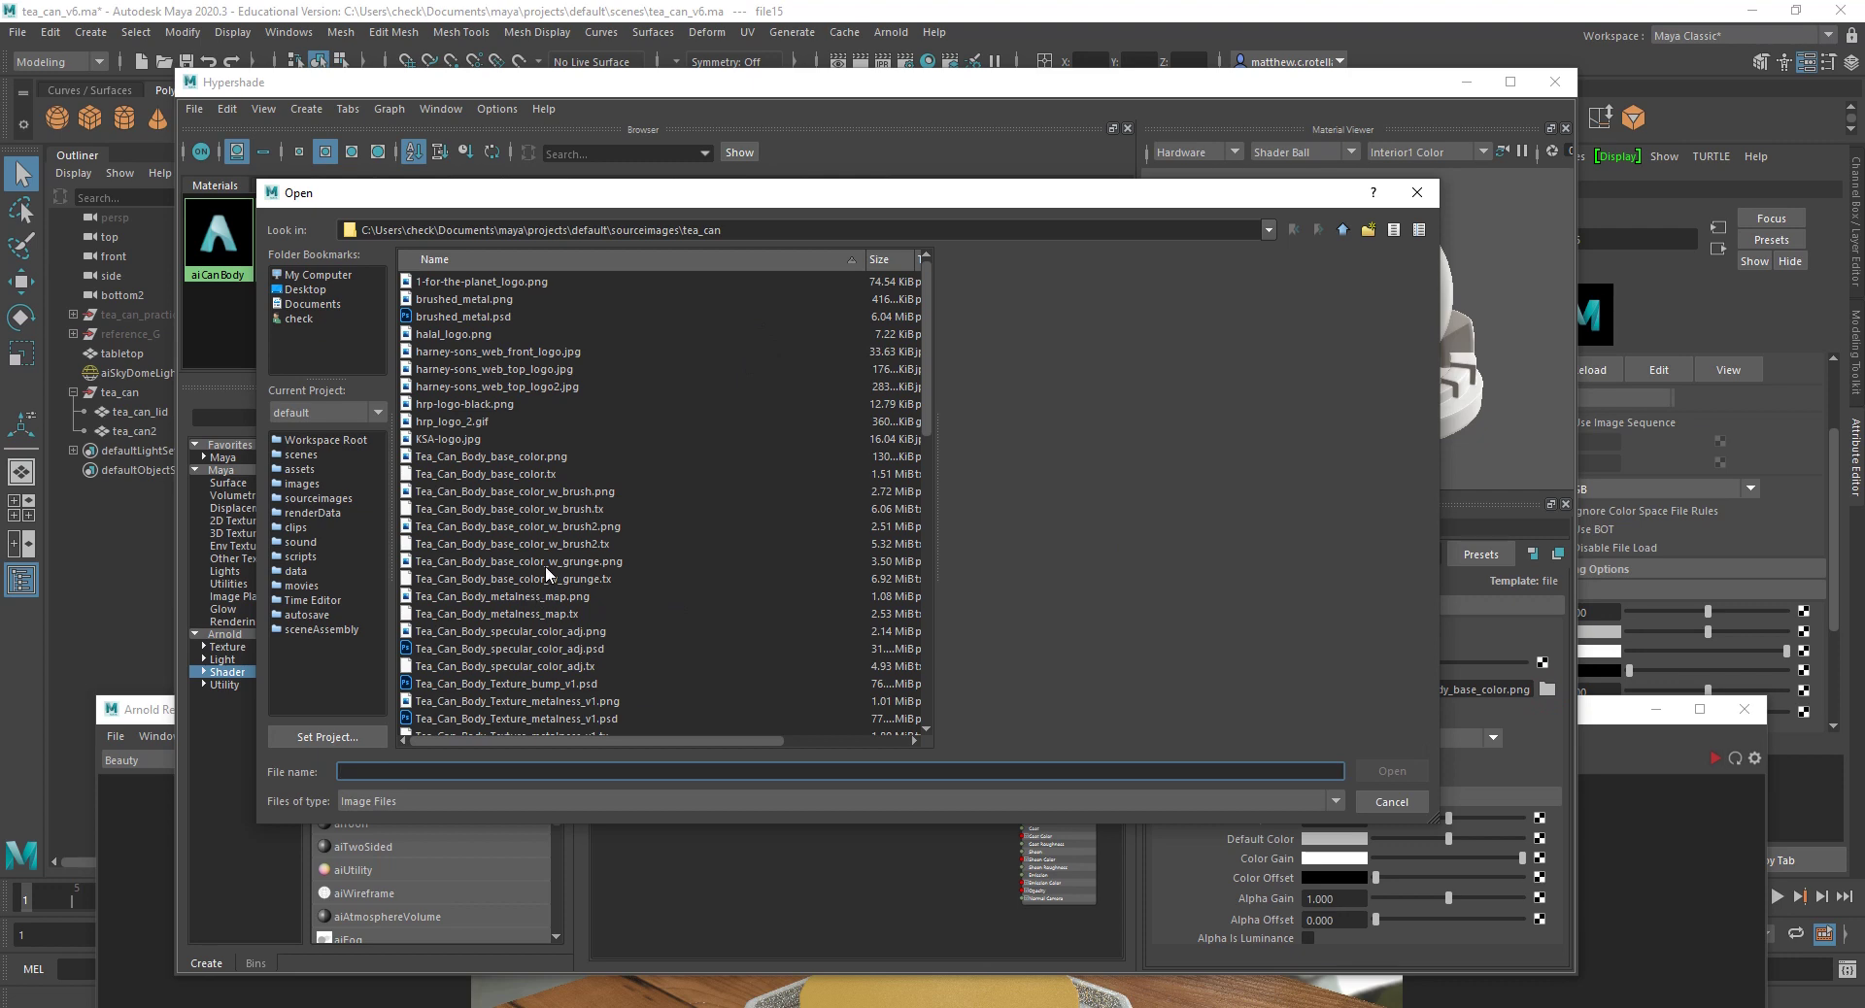
{"action": "left_click", "coordinate": [517, 528]}
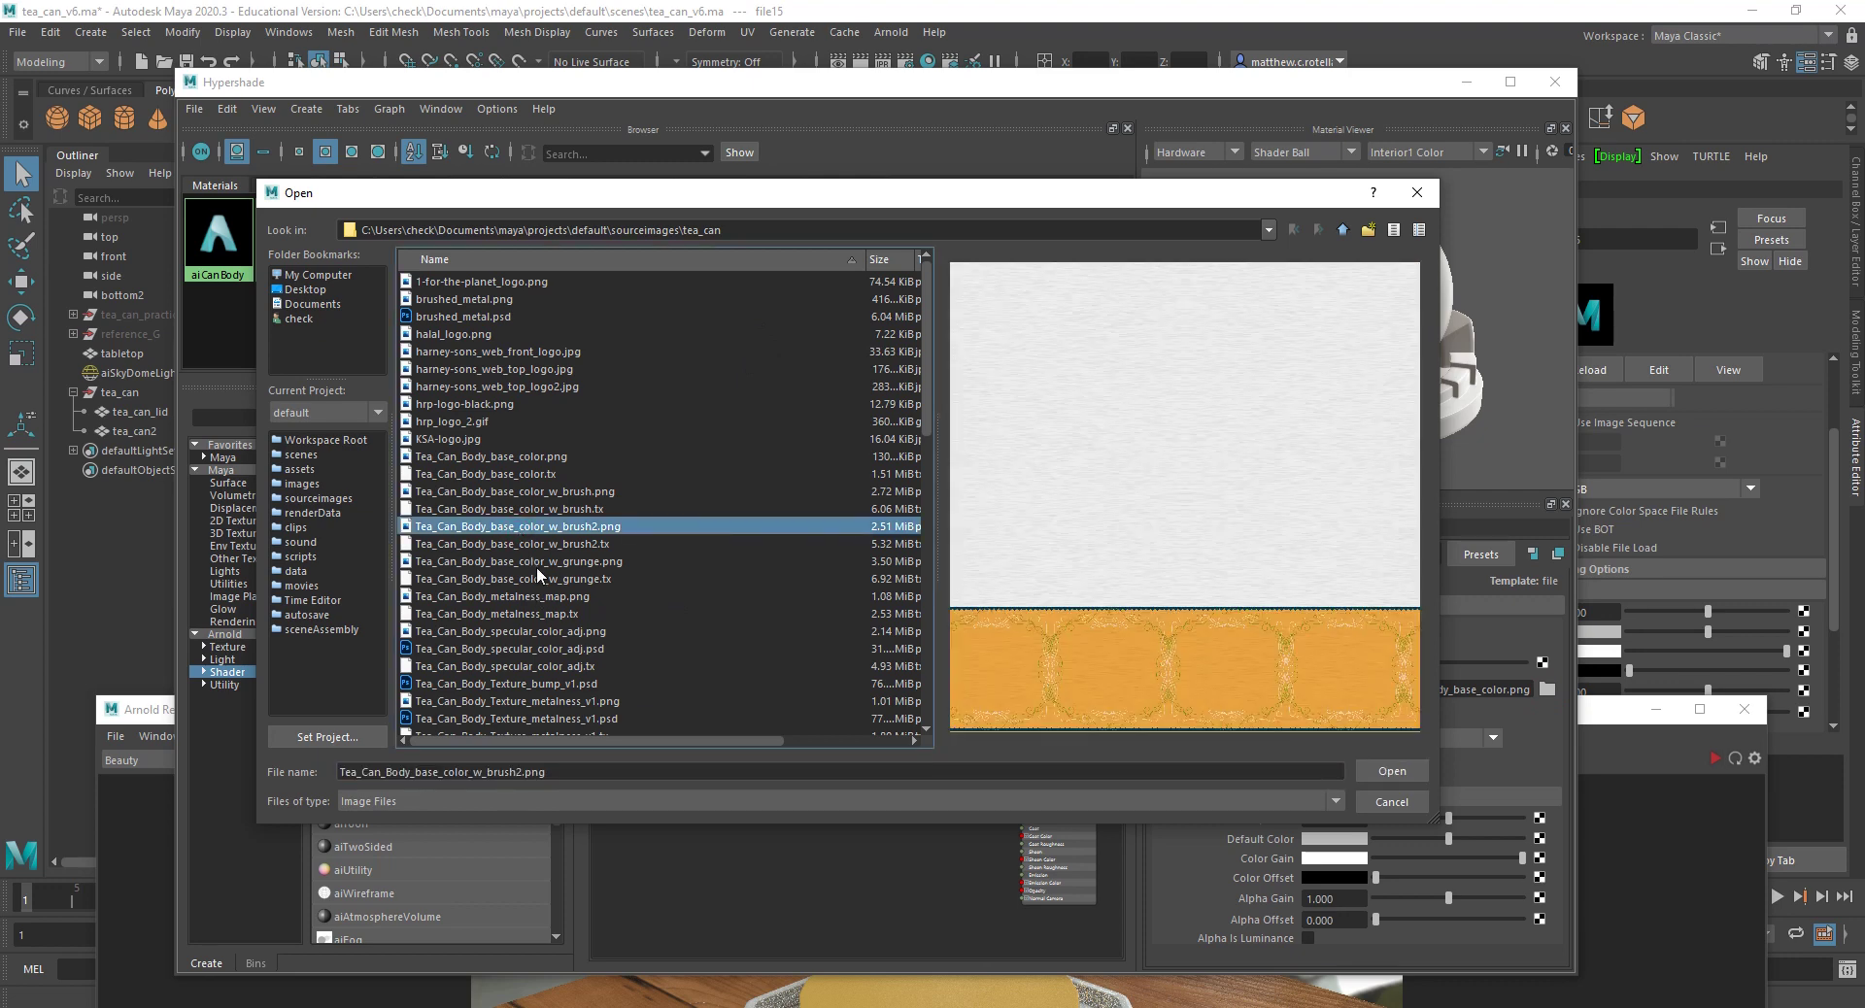
{"action": "left_click", "coordinate": [561, 493]}
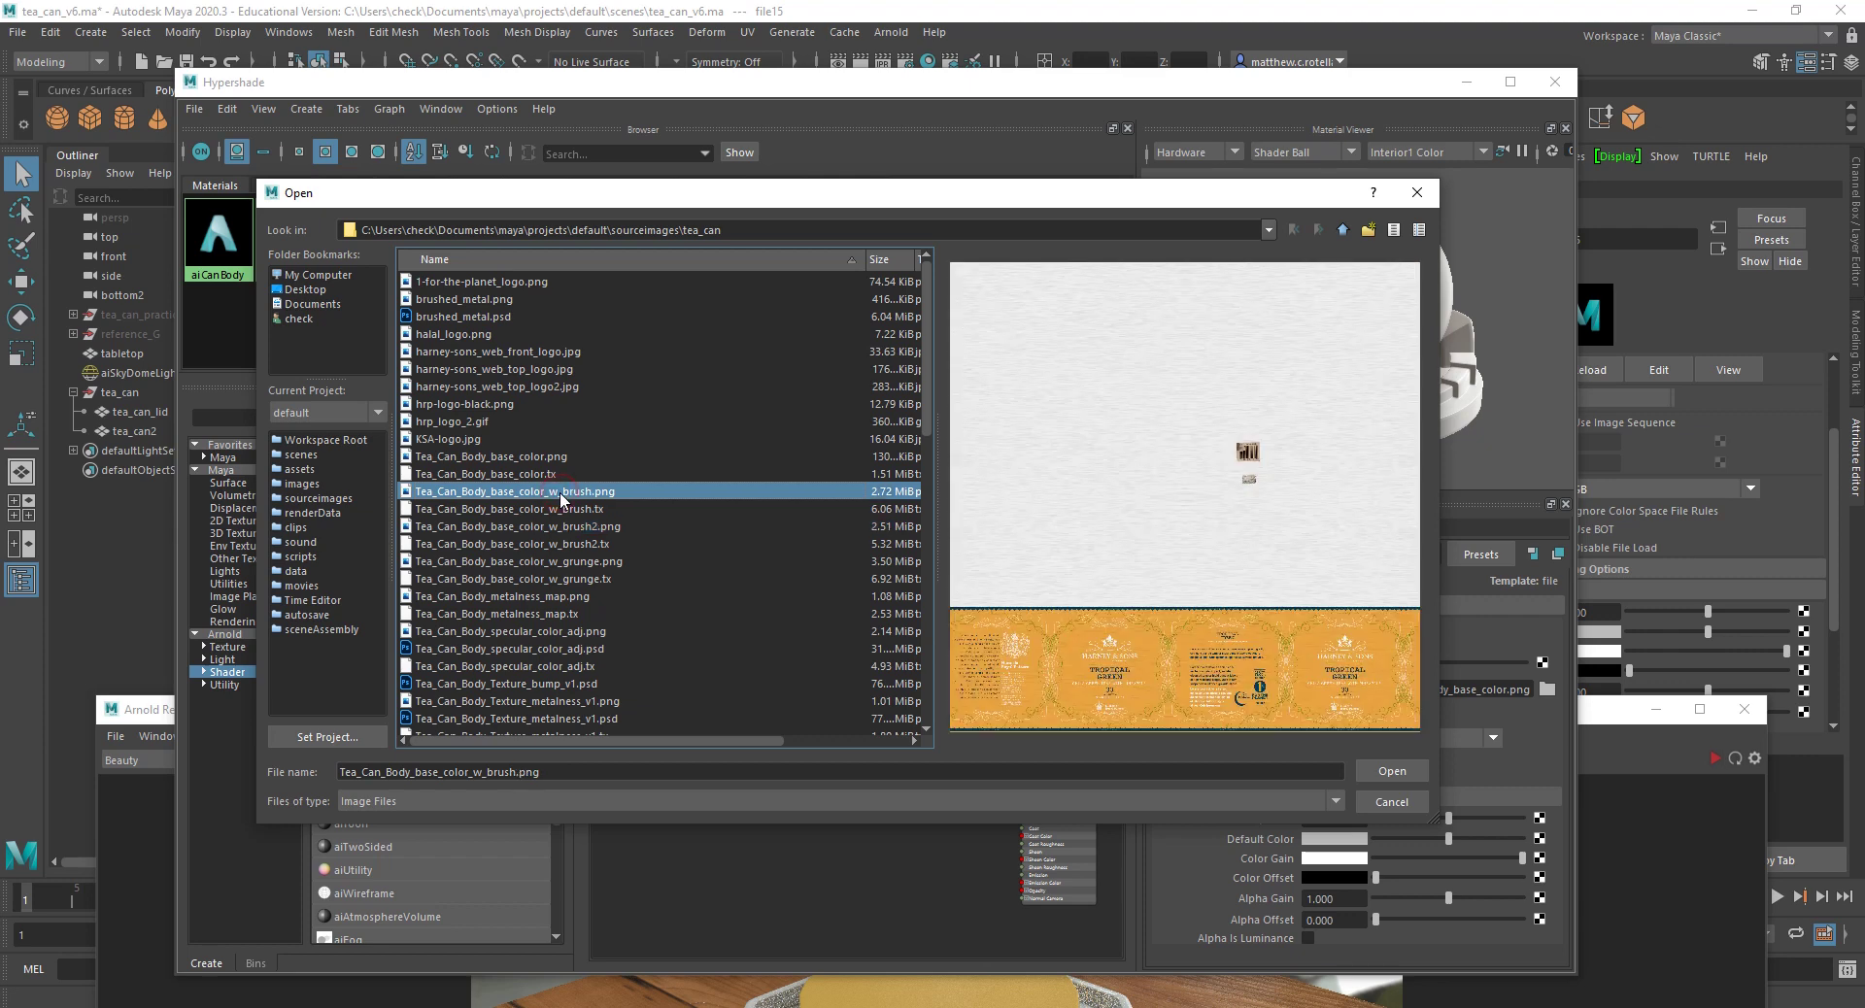
{"action": "left_click", "coordinate": [567, 527]}
{"action": "left_click", "coordinate": [563, 490]}
{"action": "left_click", "coordinate": [1389, 777]}
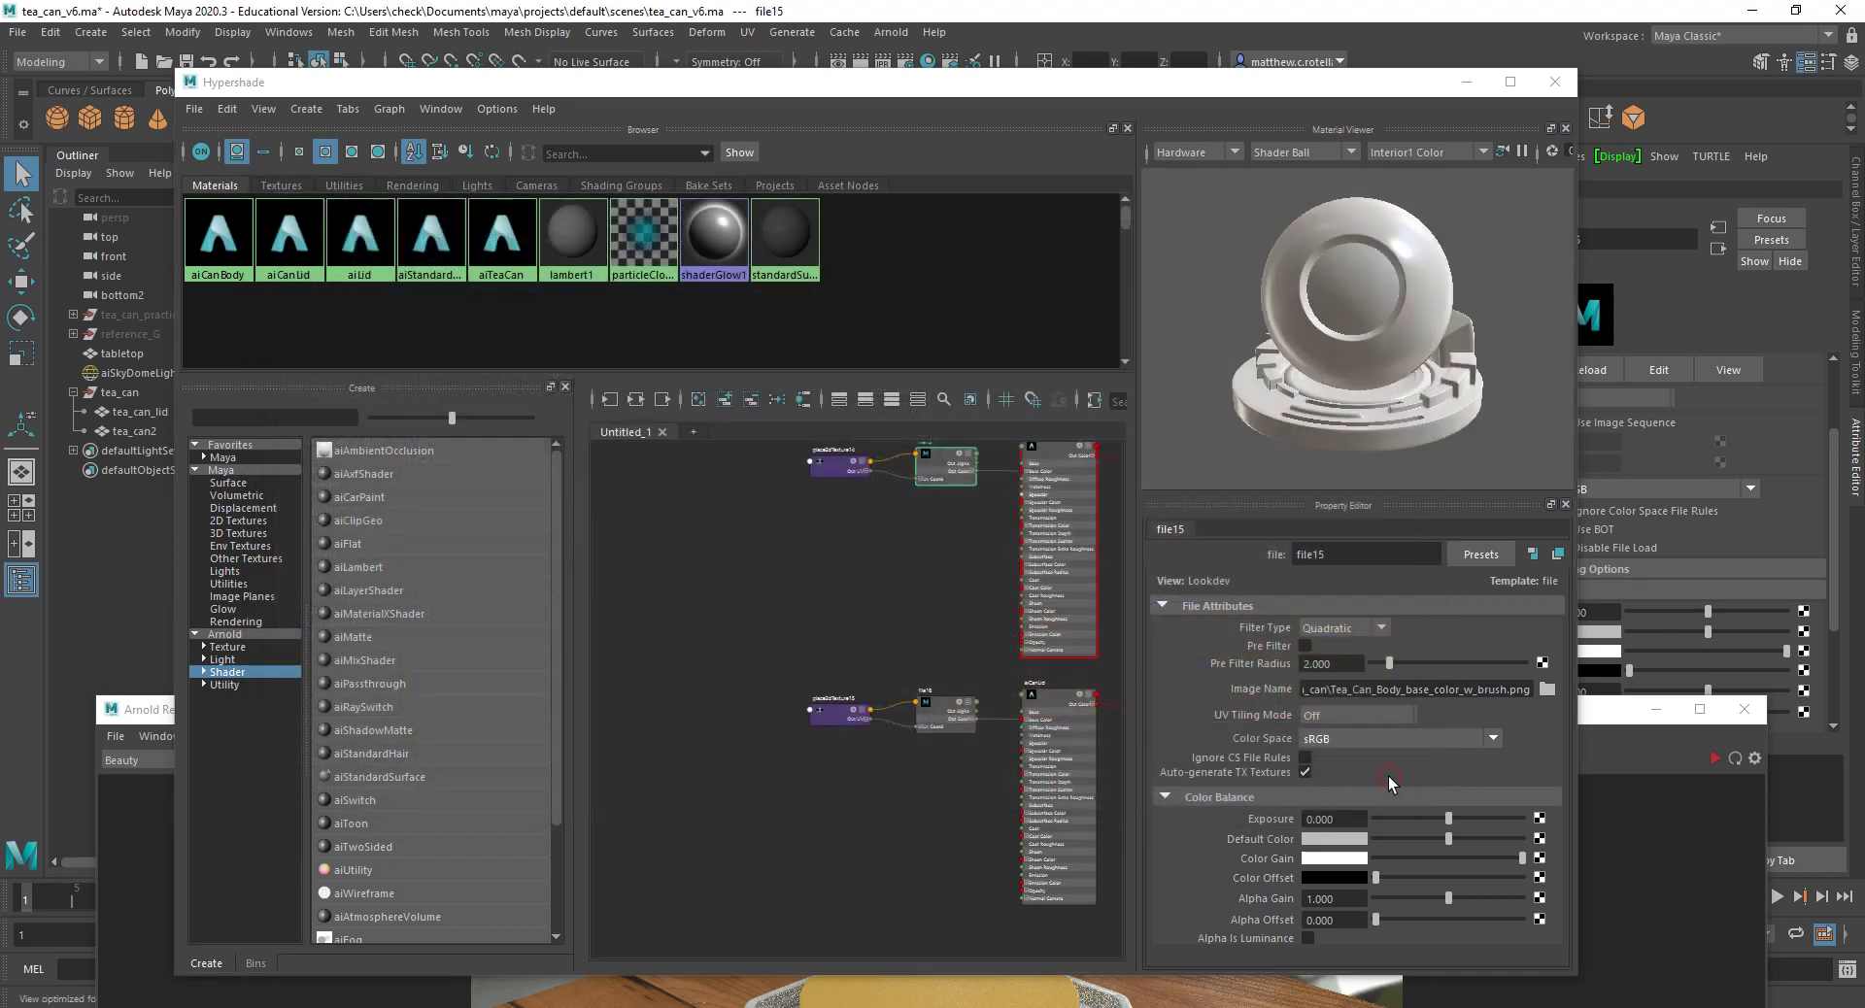
Step: Load Tea_Can_Lid_base_color_v1.png as the image of the lid's base color file node
{"action": "left_click", "coordinate": [1052, 702]}
{"action": "left_click", "coordinate": [973, 719]}
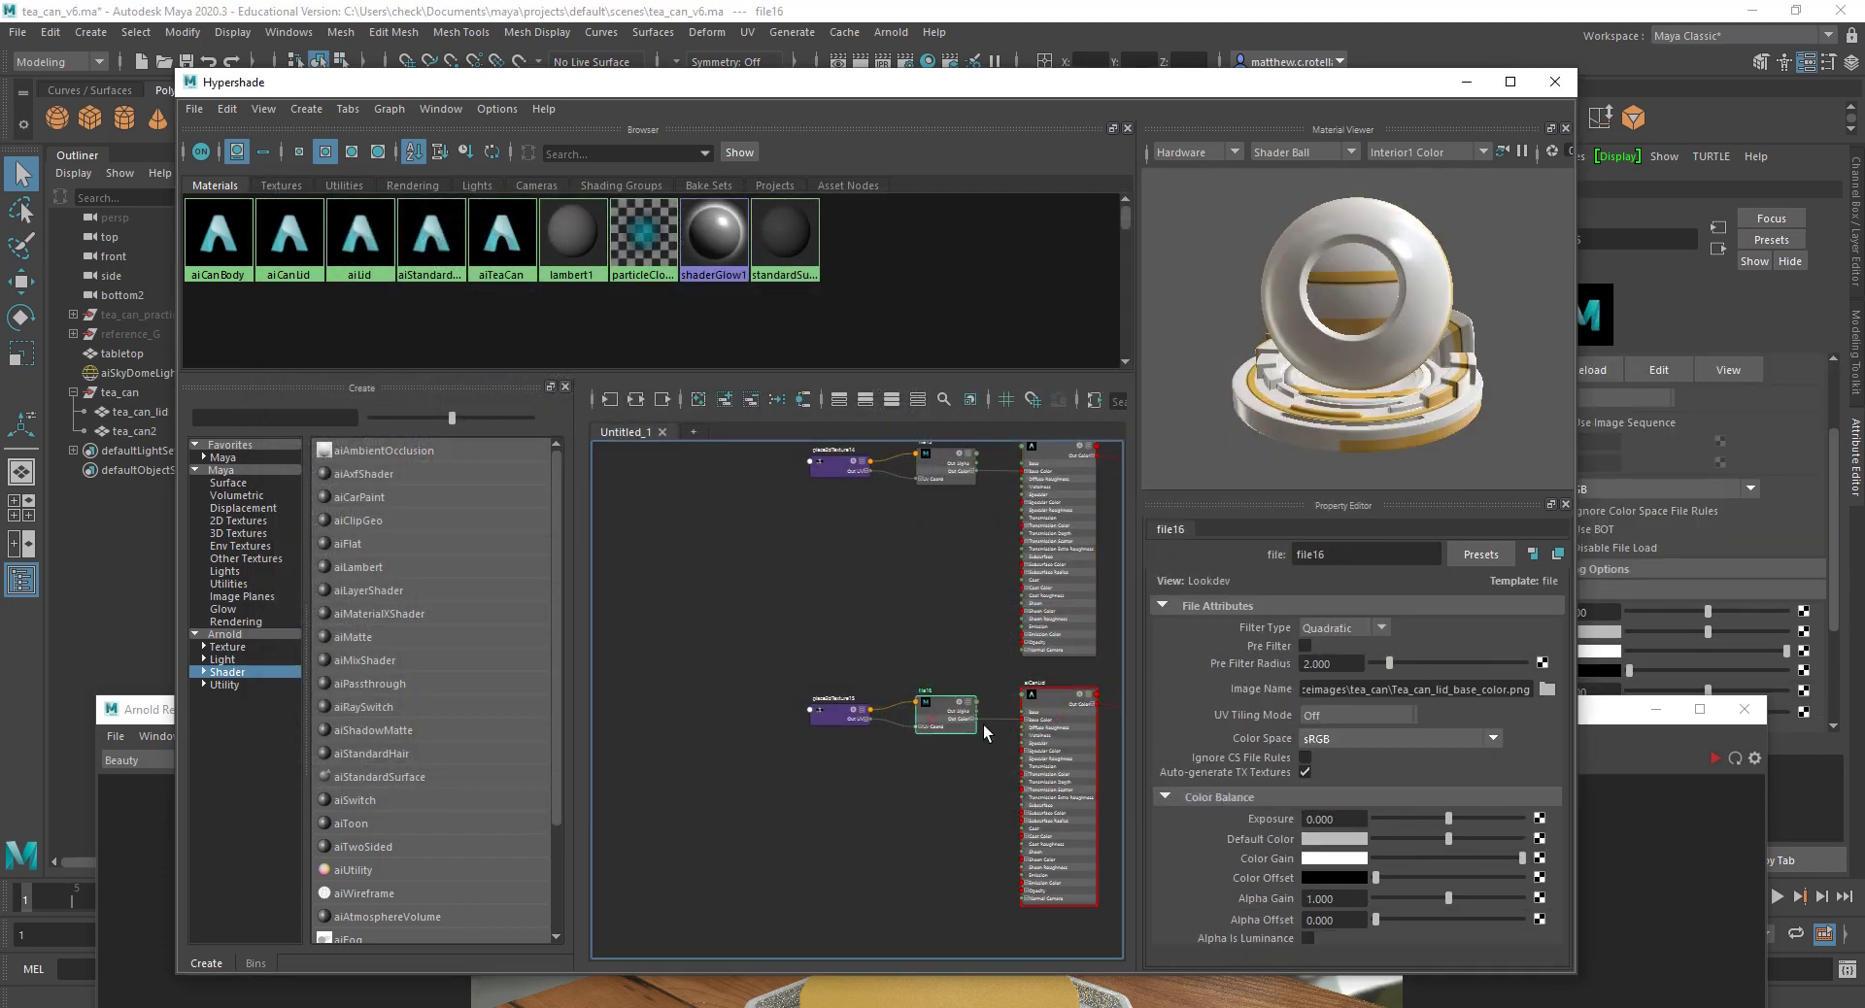
{"action": "left_click", "coordinate": [1547, 689]}
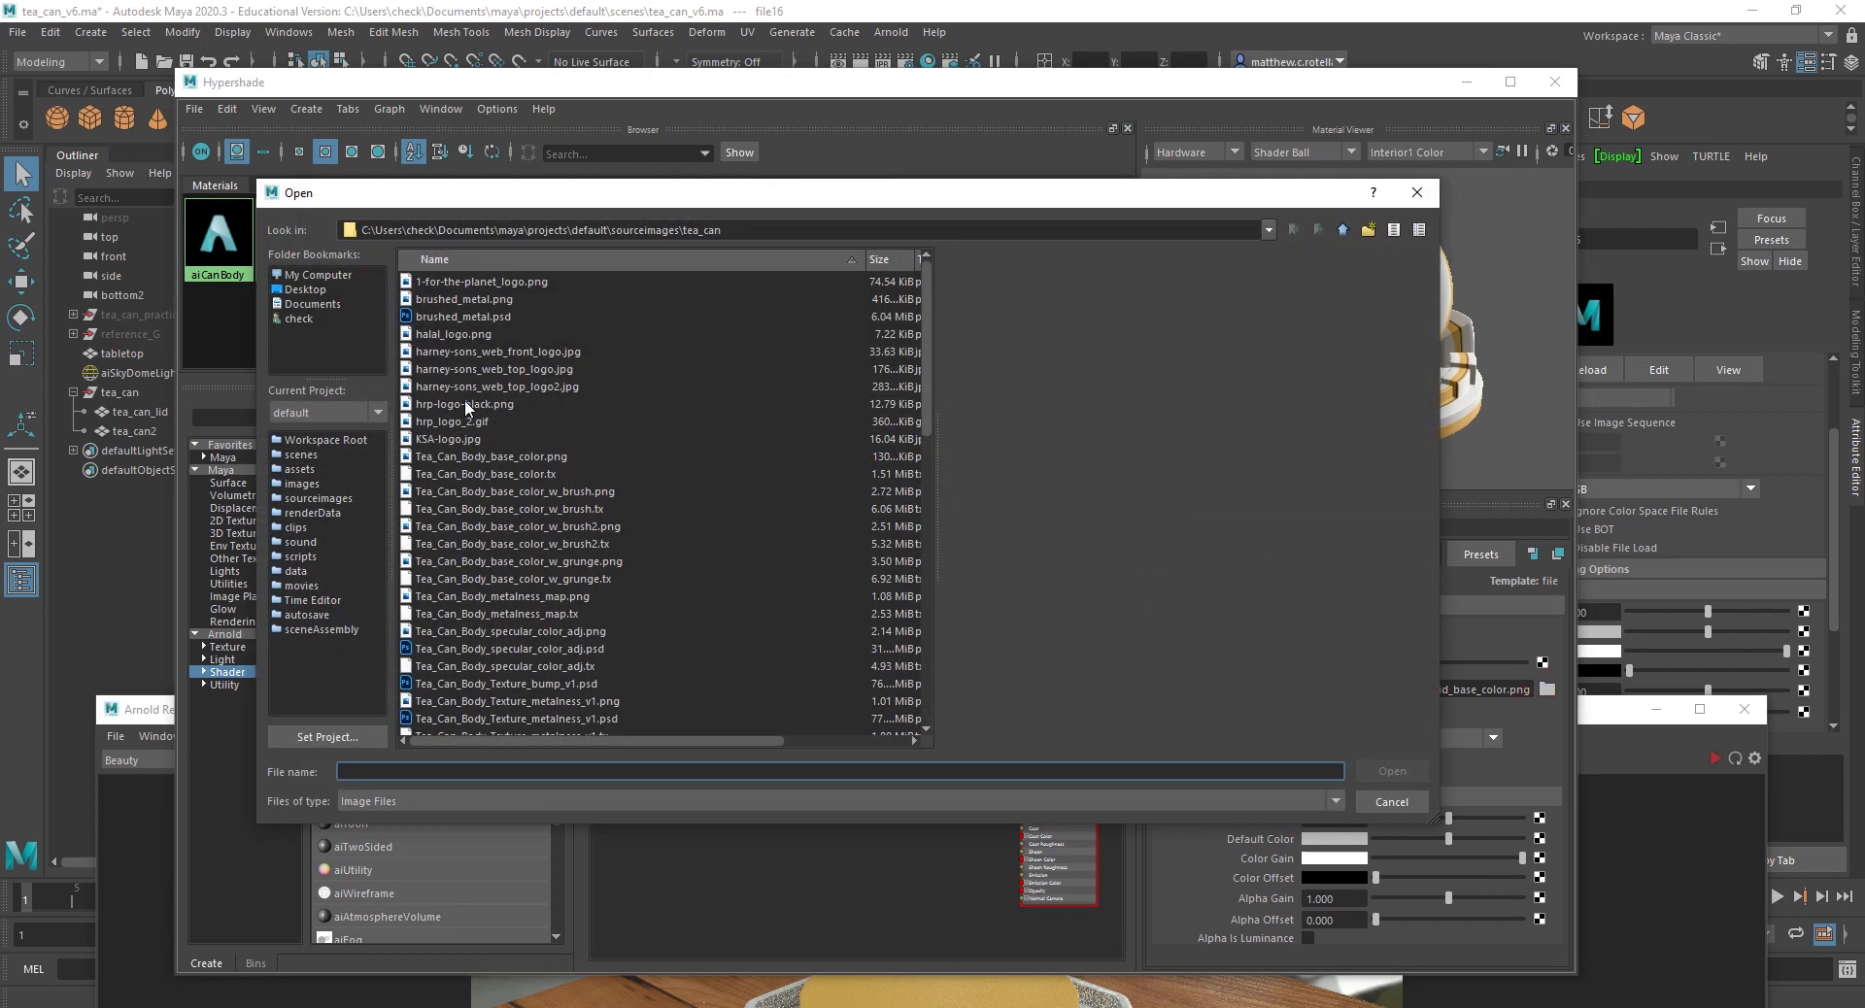
{"action": "left_click", "coordinate": [515, 489]}
{"action": "scroll", "coordinate": [515, 491], "scroll_direction": "down", "scroll_amount": 5}
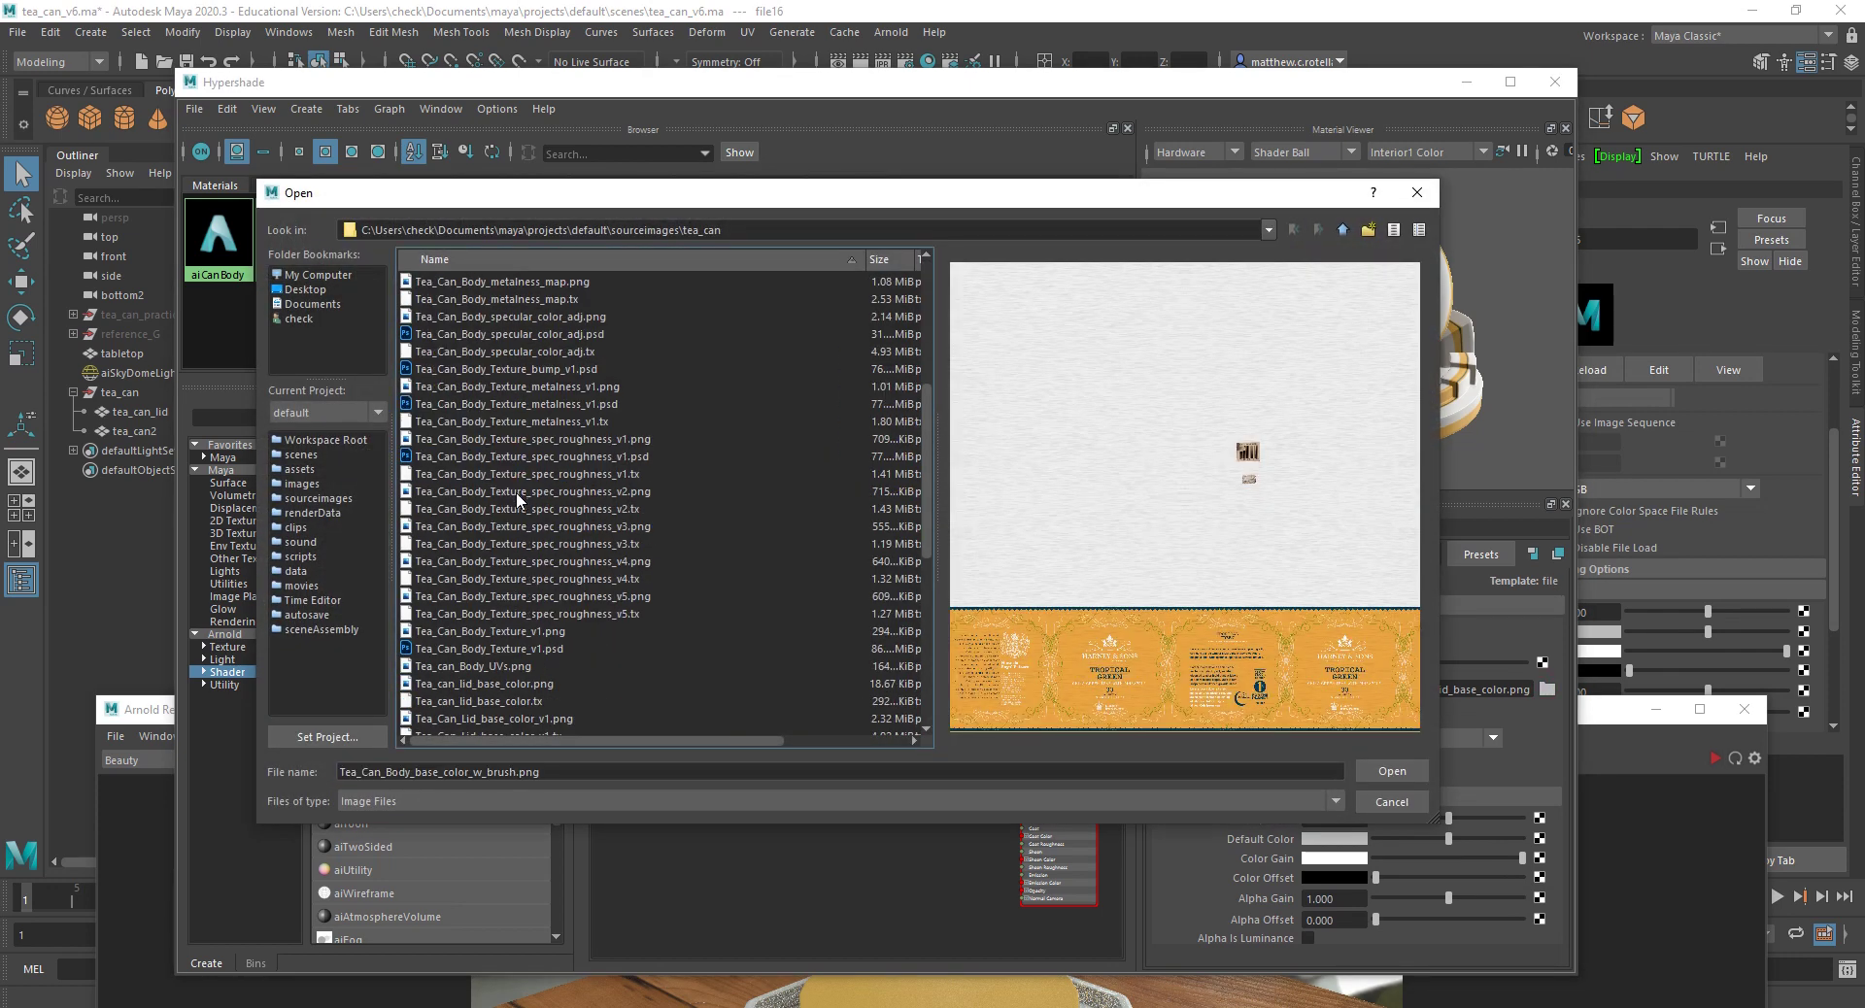
{"action": "scroll", "coordinate": [532, 534], "scroll_direction": "down", "scroll_amount": 5}
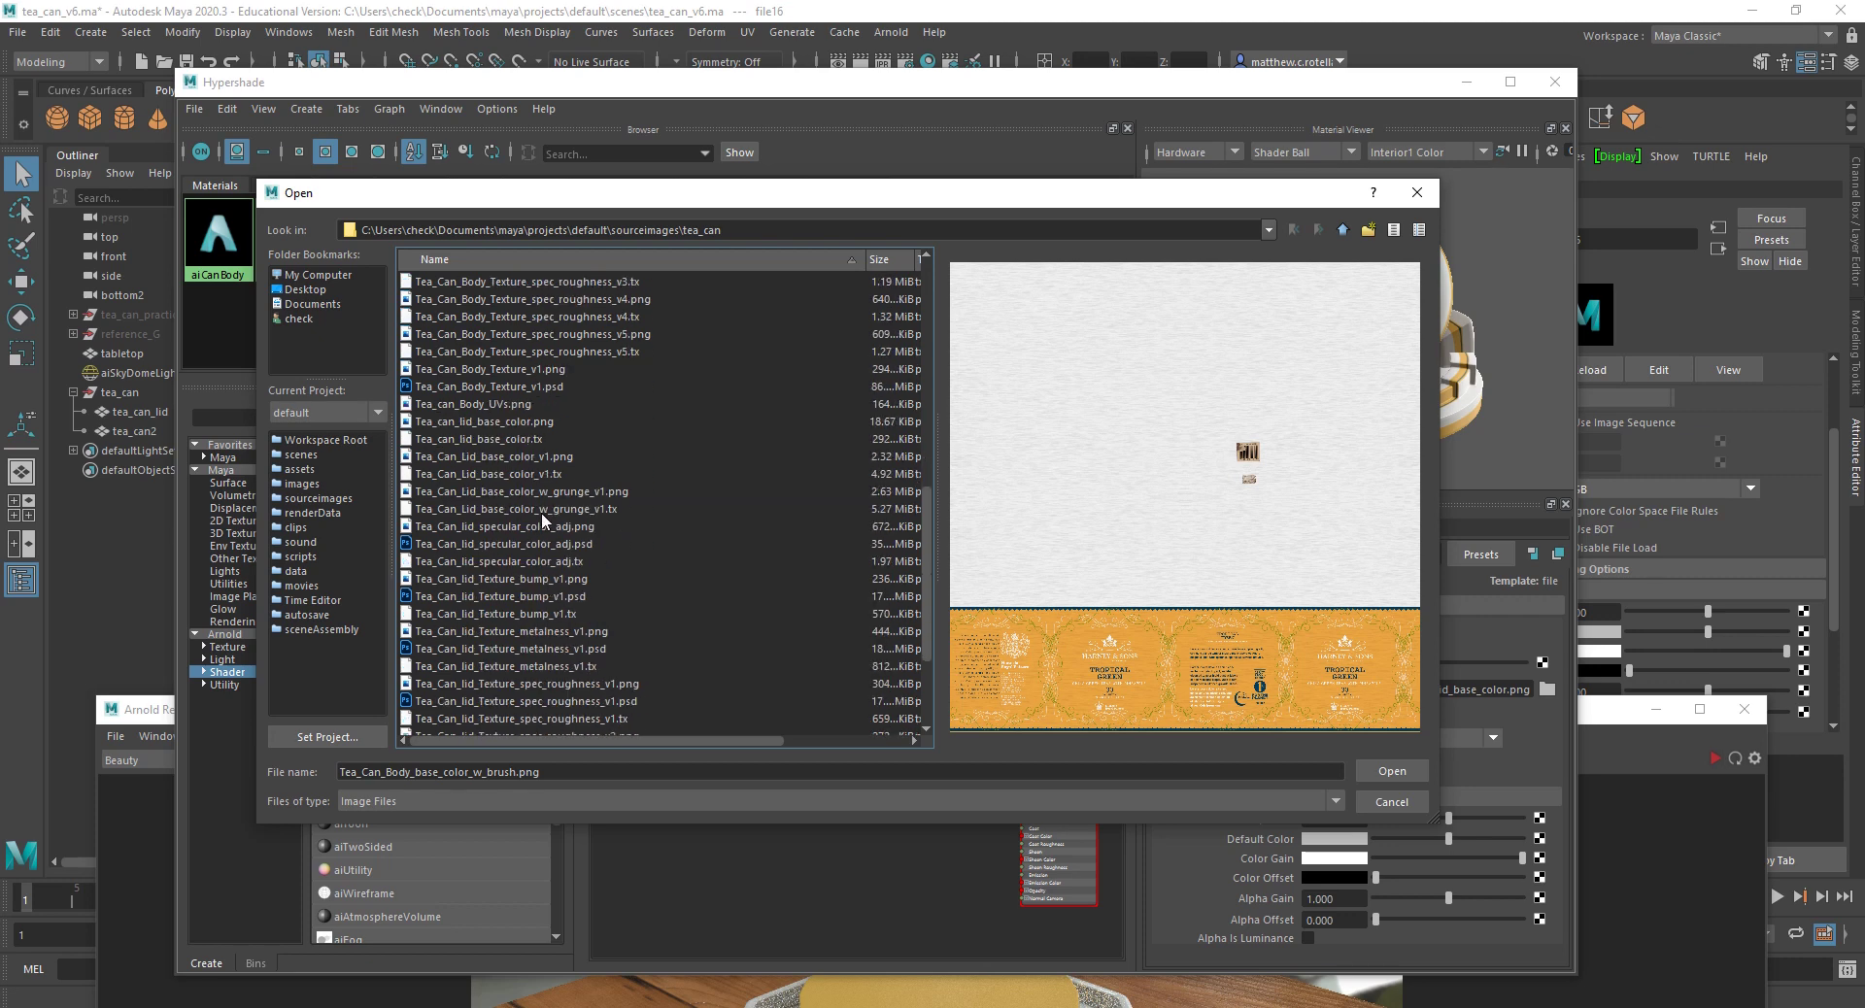
{"action": "left_click", "coordinate": [504, 457]}
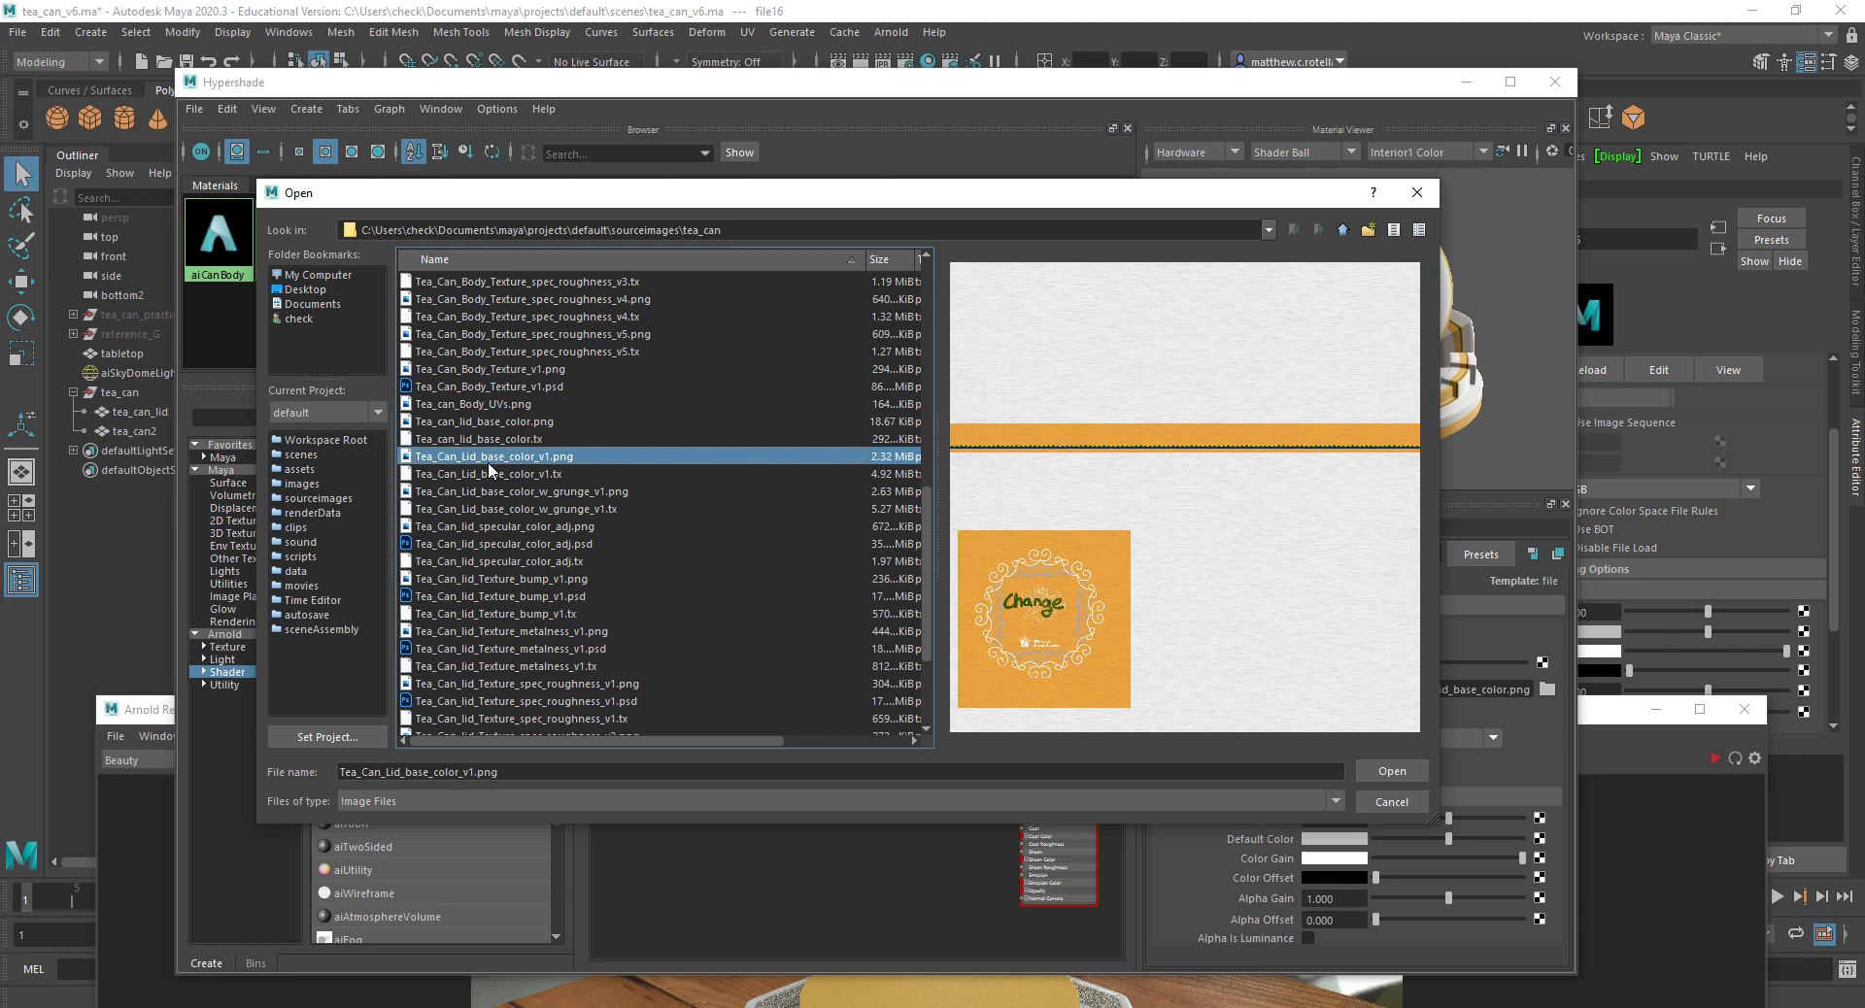
{"action": "left_click", "coordinate": [1389, 771]}
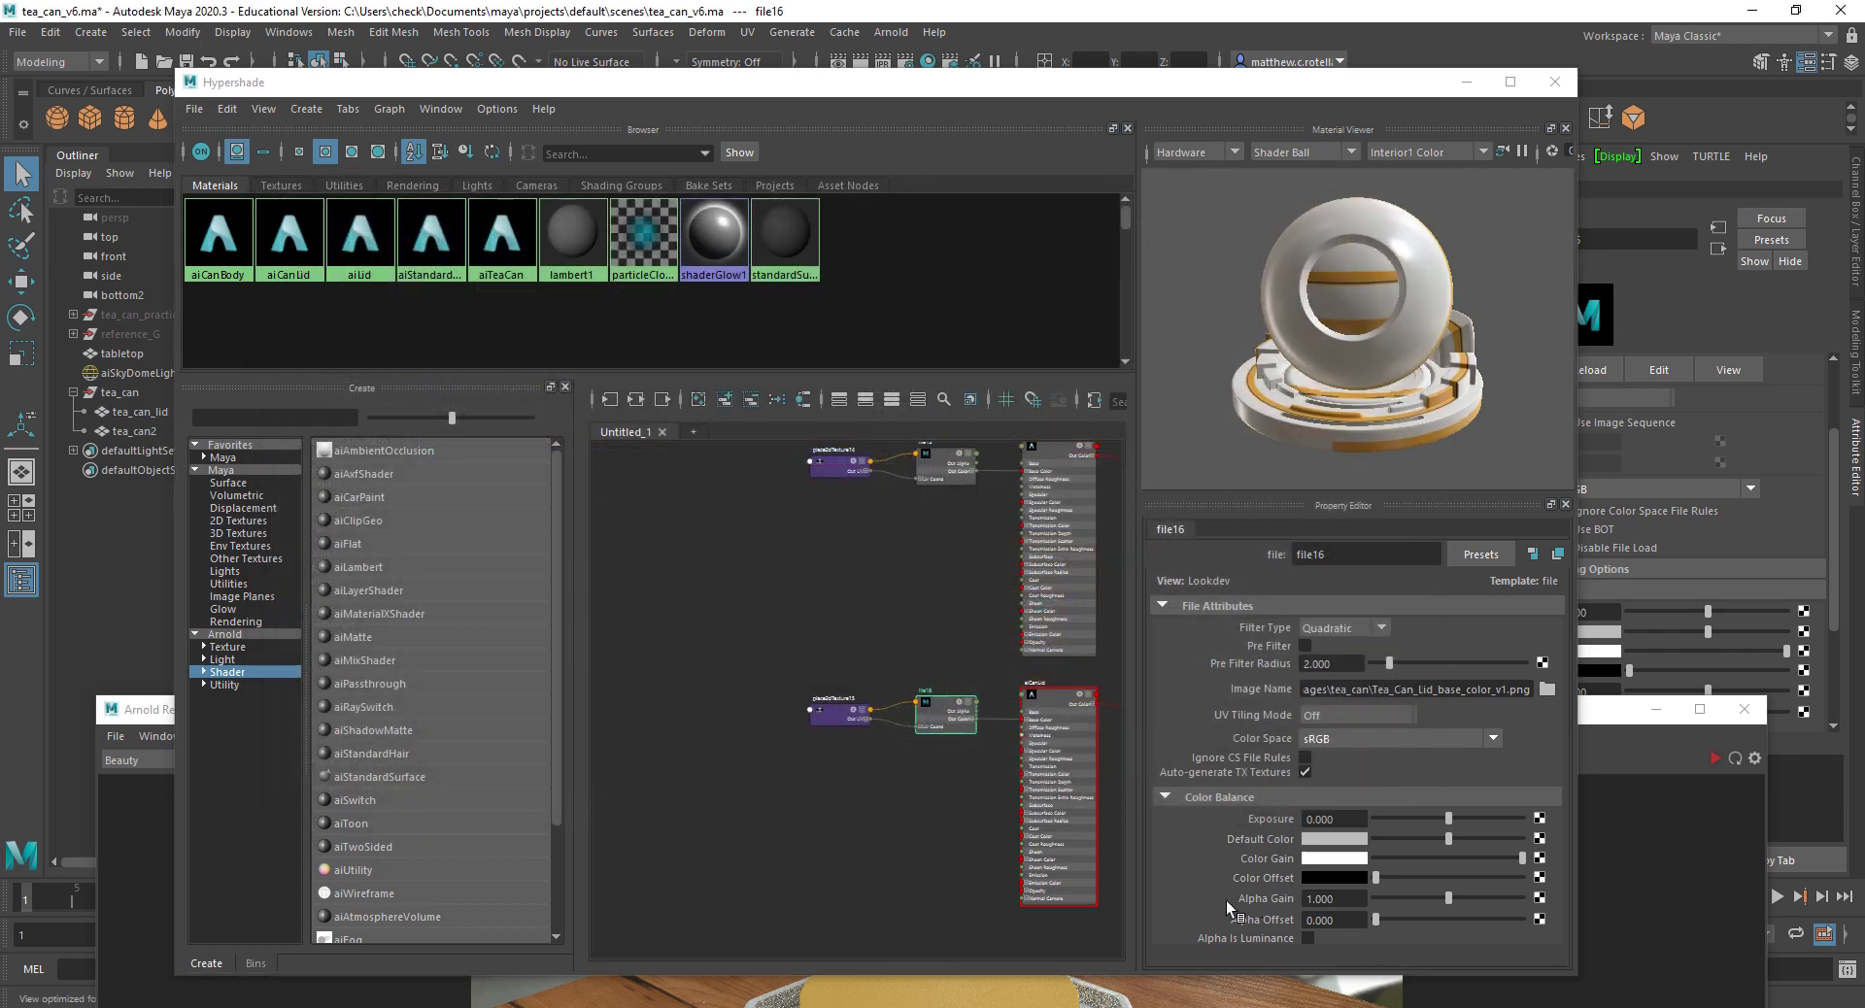
Step: Move the Hypershade window off the viewport and inspect the textured tea can up close from another side
{"action": "left_click", "coordinate": [891, 704]}
{"action": "left_click_drag", "start_coordinate": [890, 704], "coordinate": [934, 815]}
{"action": "left_click_drag", "start_coordinate": [899, 85], "coordinate": [956, 806]}
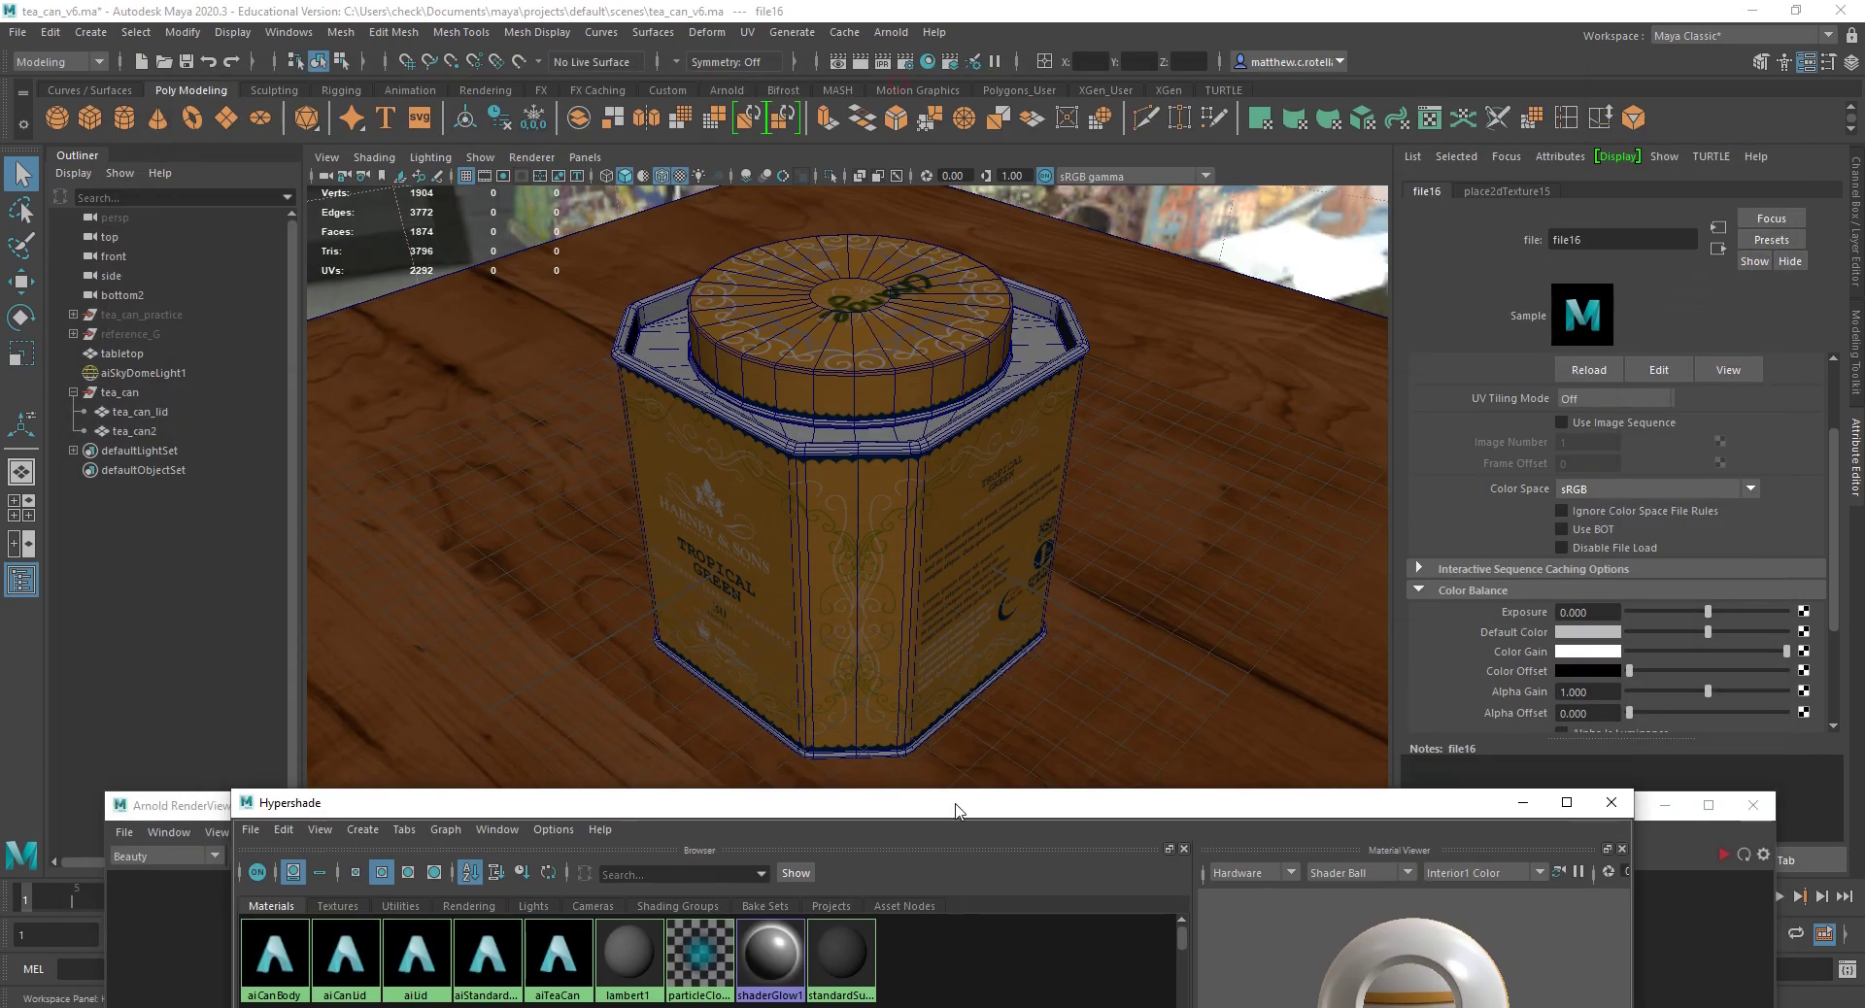
{"action": "left_click_drag", "start_coordinate": [851, 444], "coordinate": [1075, 496], "text": "alt"}
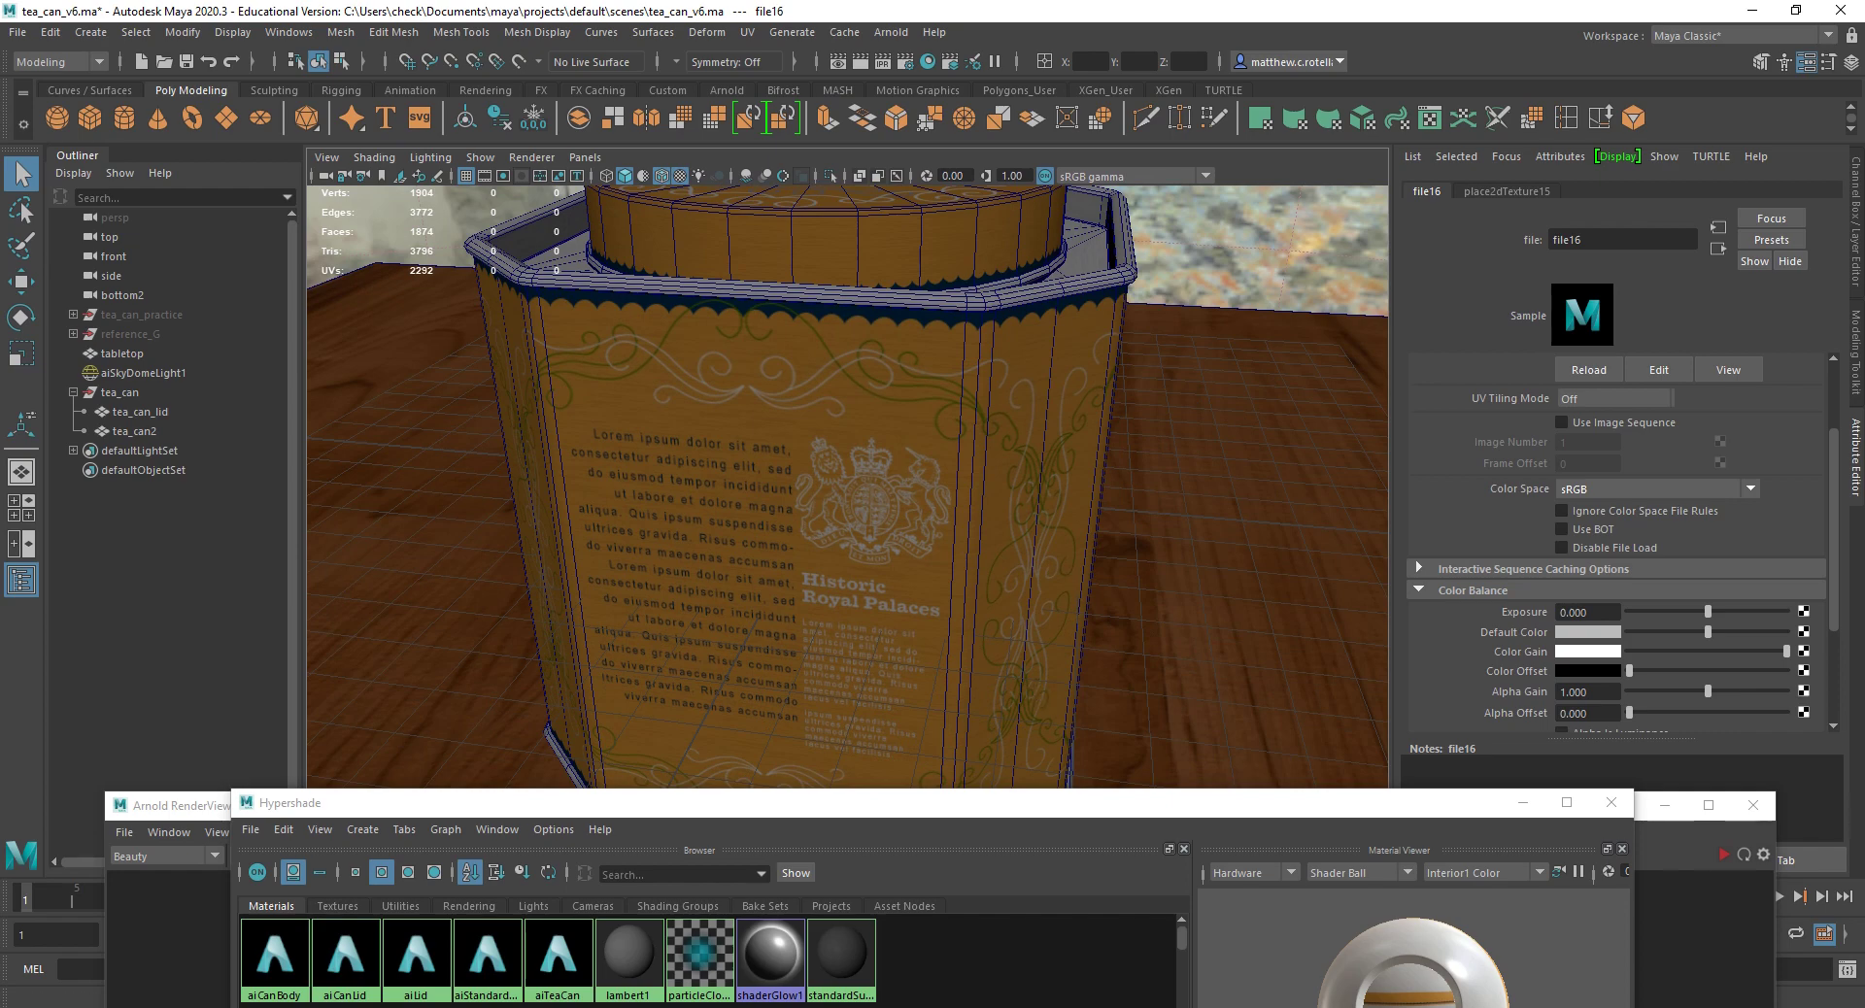
Step: Switch to Photos and view the renders tea_can_diffuse_only_1.png and tea_can_diffuse_only_2.png in a maximized window
{"action": "key", "text": "alt+Tab"}
{"action": "left_click_drag", "start_coordinate": [777, 179], "coordinate": [1000, 180]}
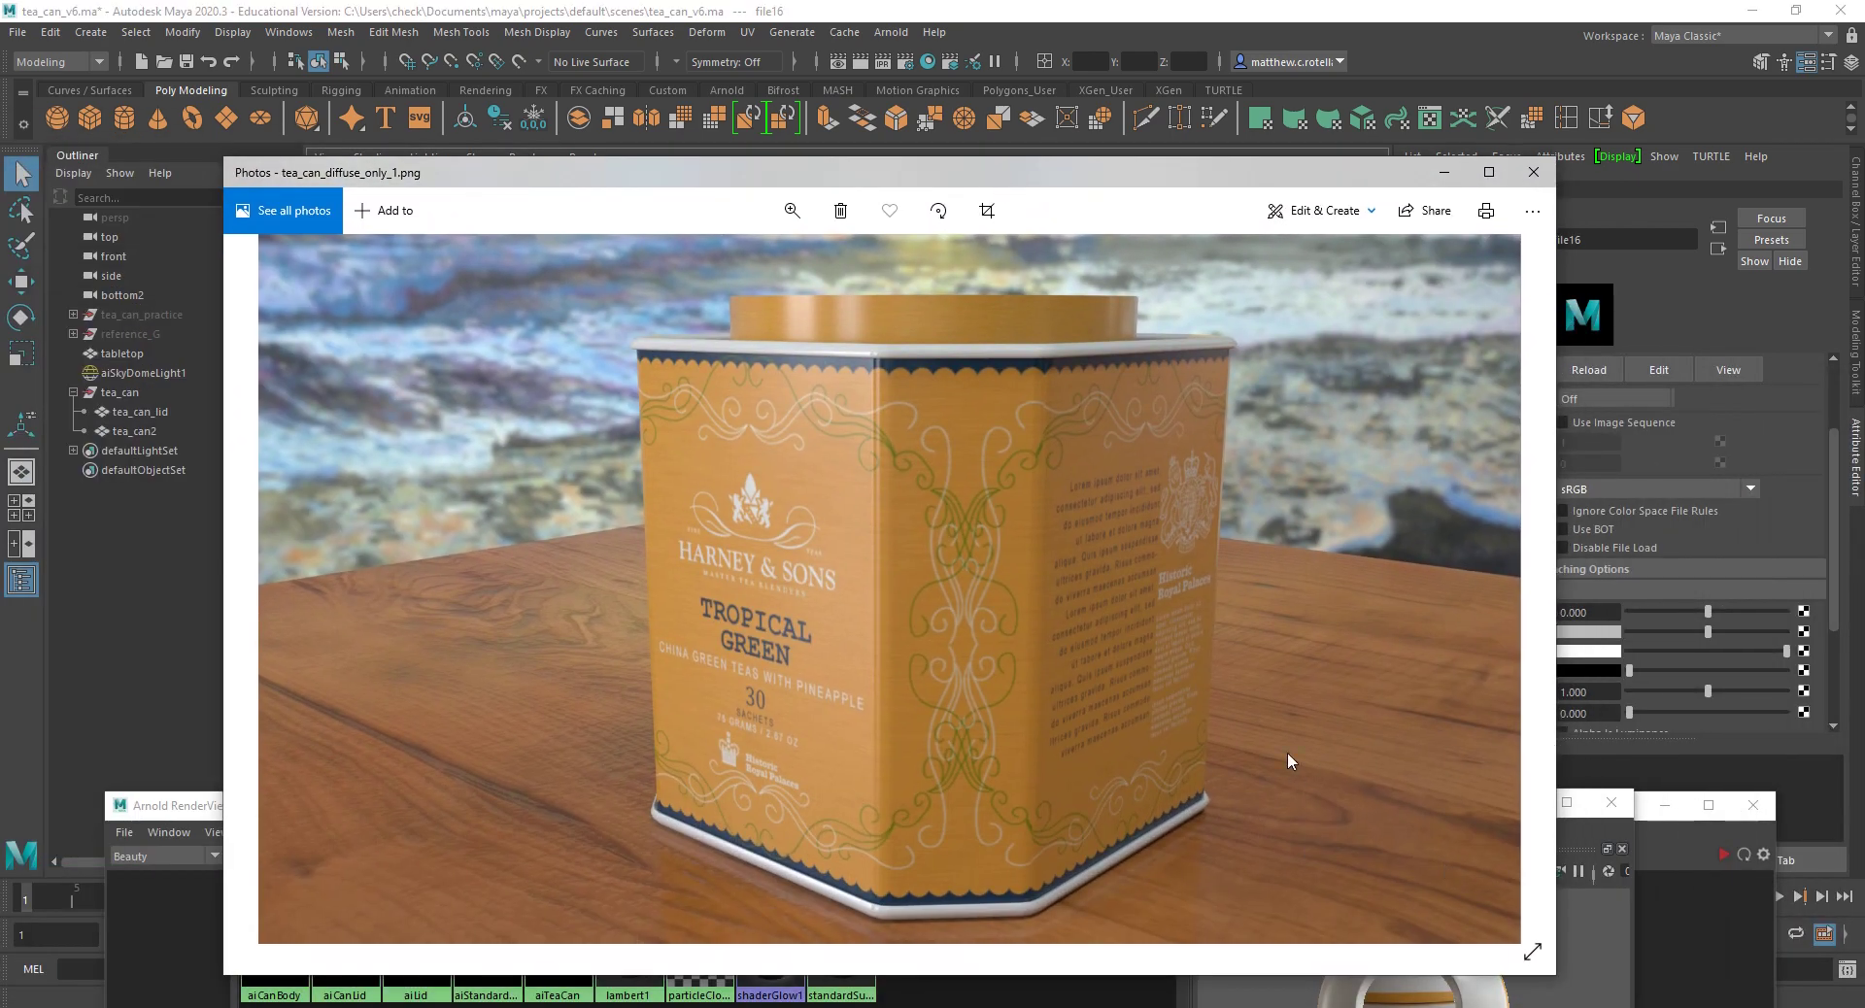
{"action": "double_click", "coordinate": [895, 175]}
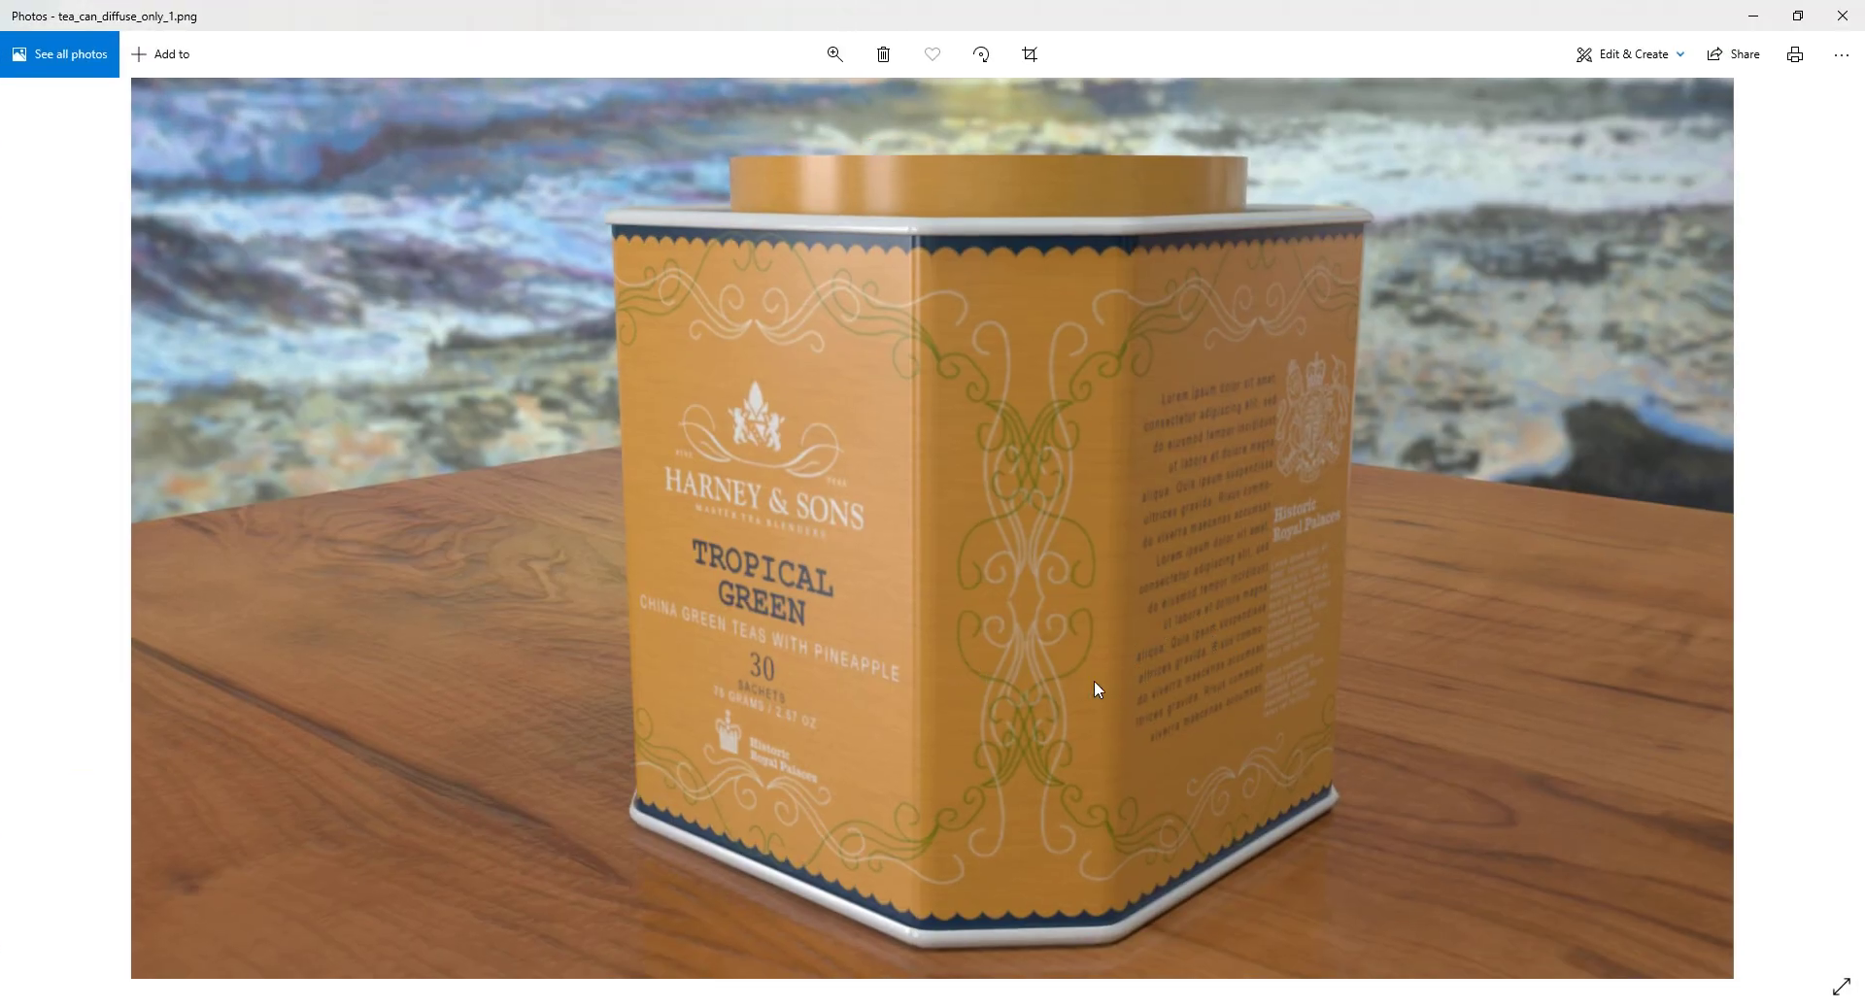
{"action": "left_click", "coordinate": [1821, 526]}
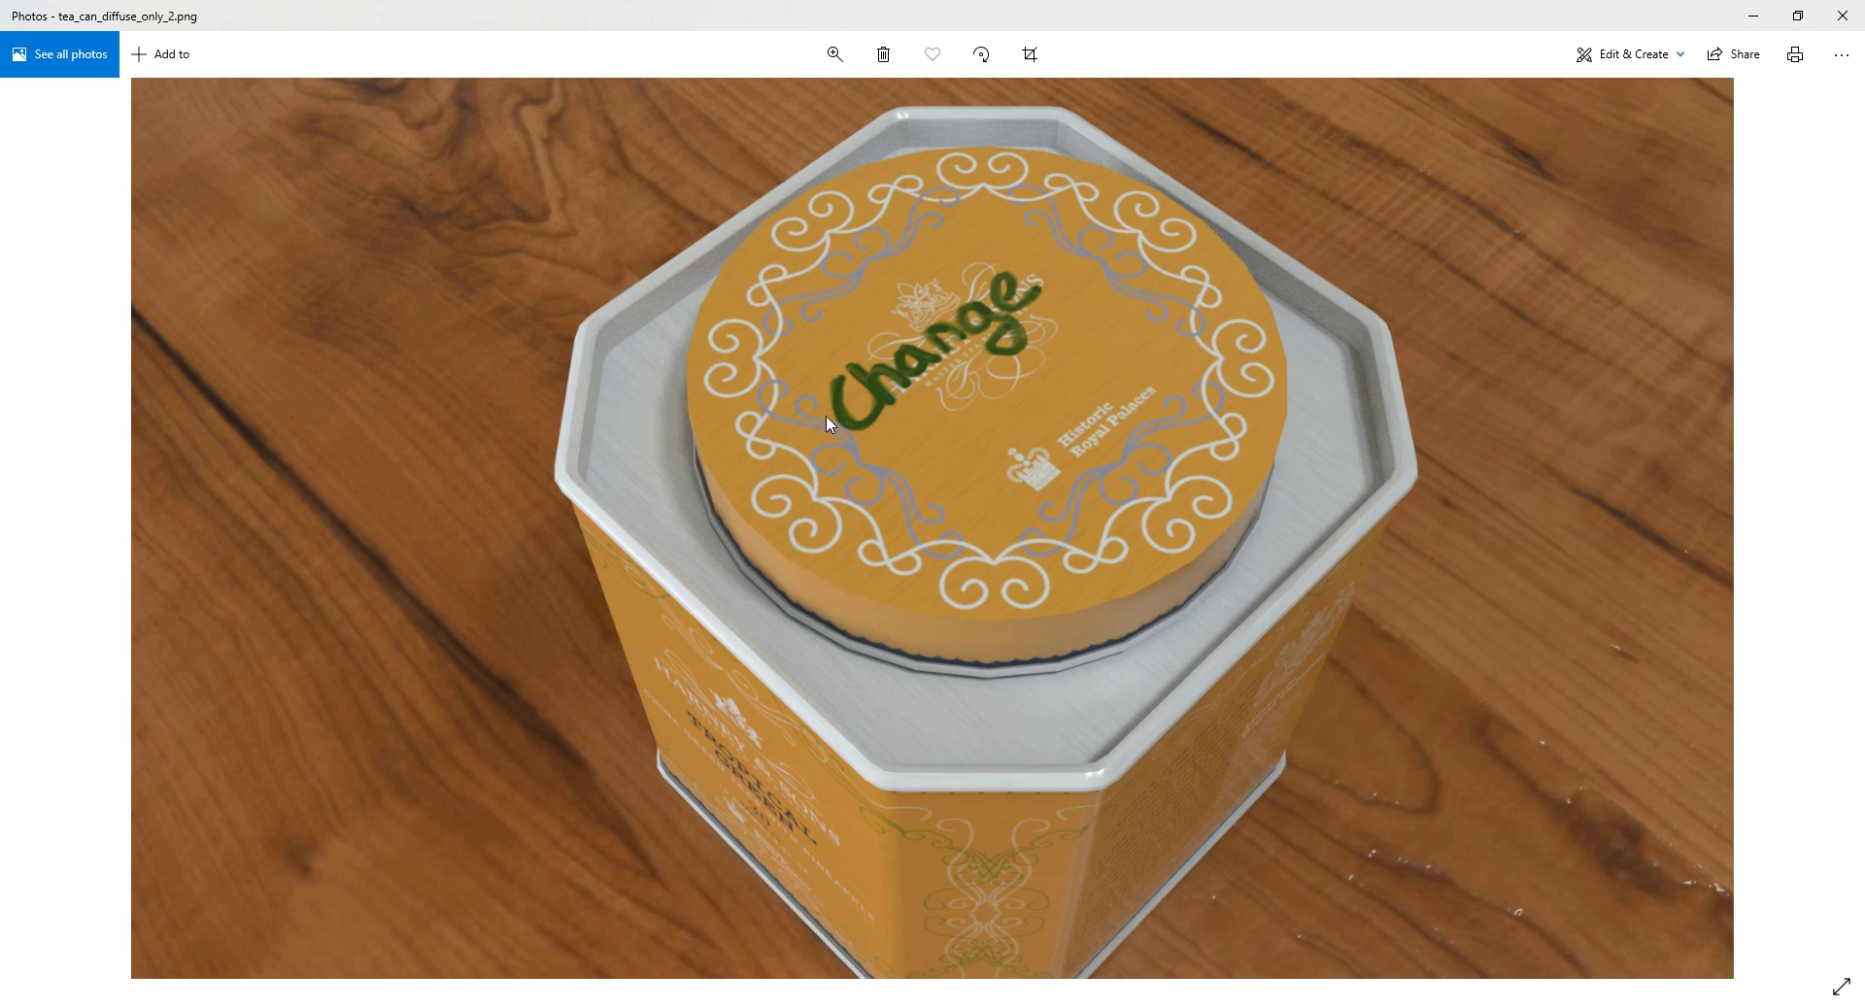
Step: Switch to Photoshop and open Tea_Can_Lid_texture_v1.psd from the tea_can source images folder
{"action": "key", "text": "alt+Tab"}
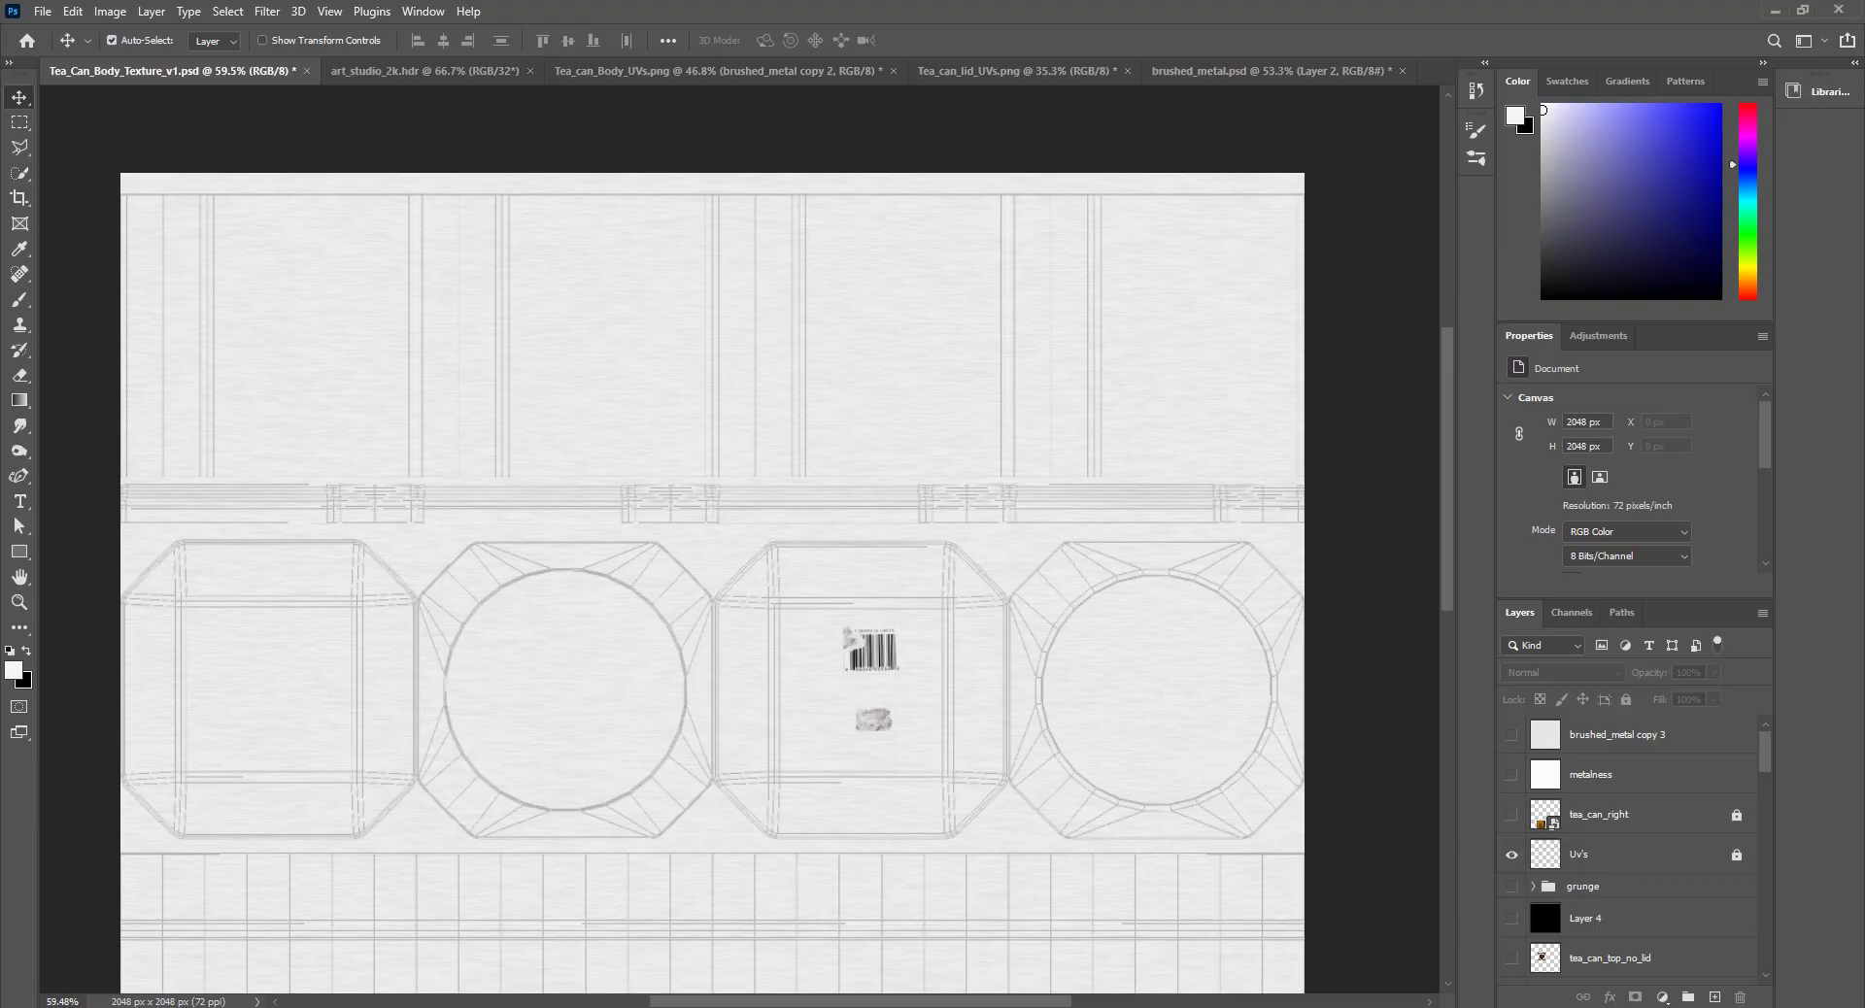
{"action": "left_click", "coordinate": [1000, 72]}
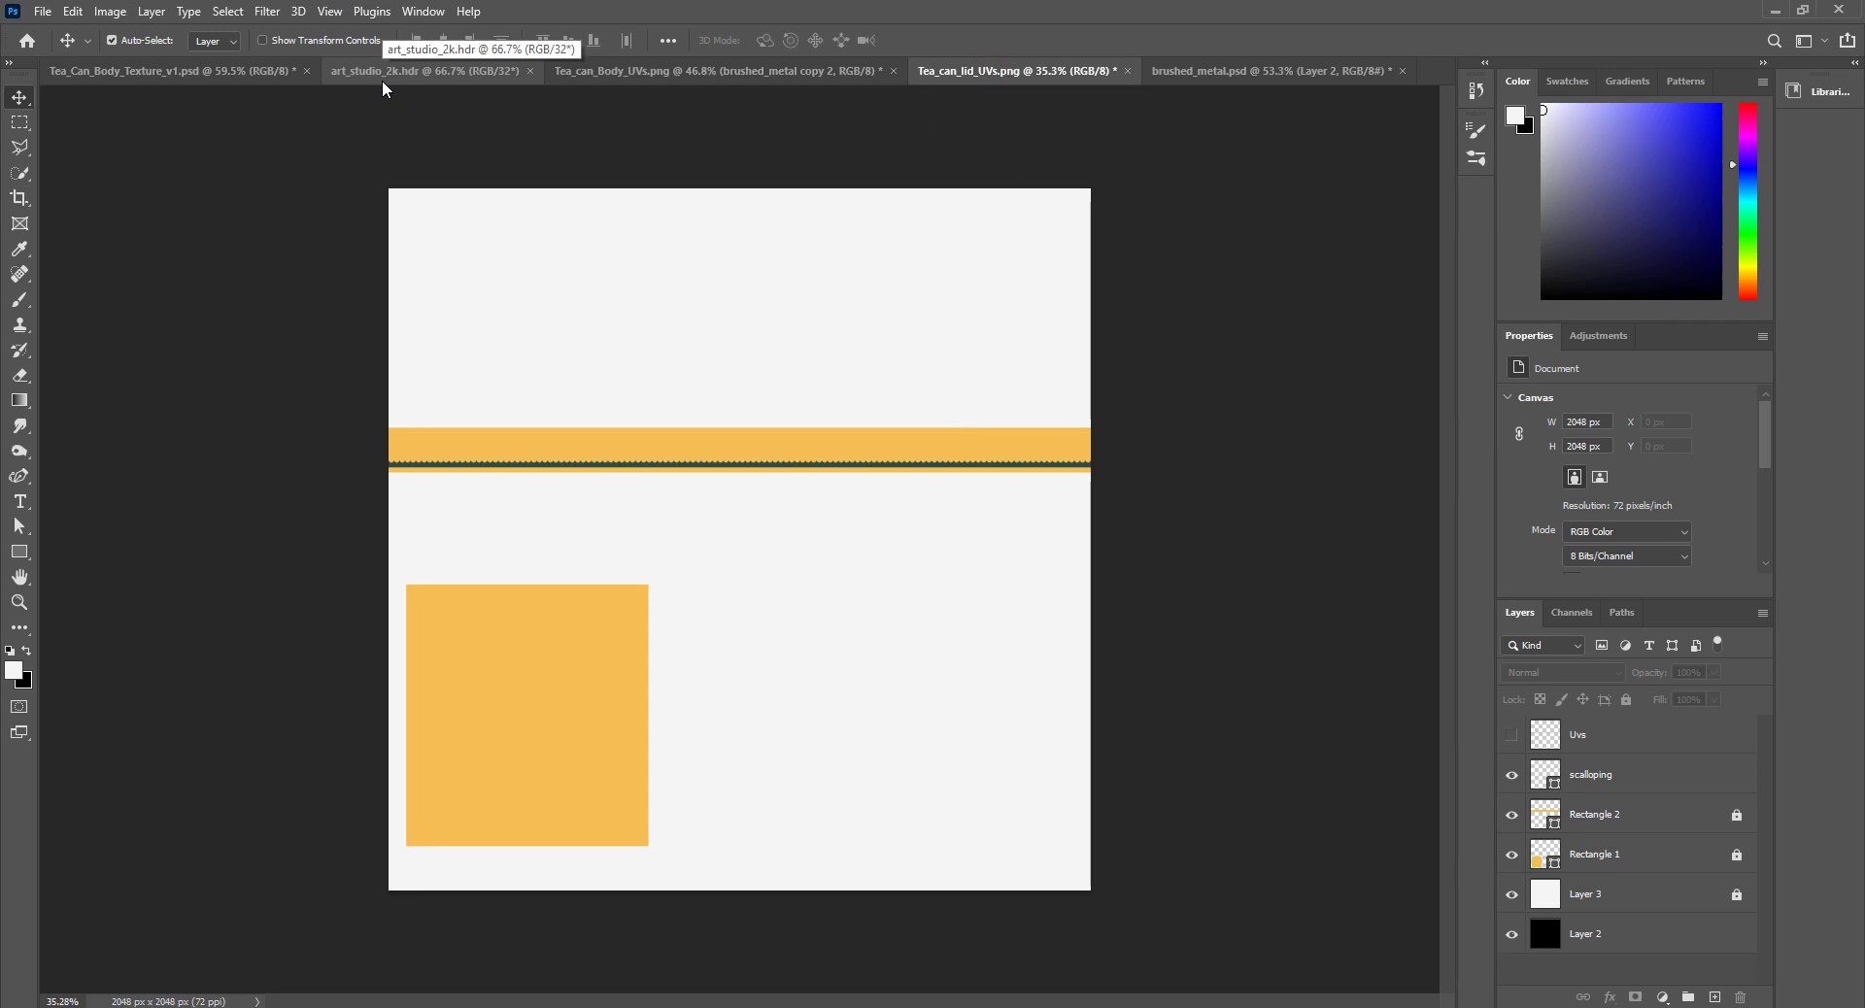
{"action": "left_click", "coordinate": [42, 12]}
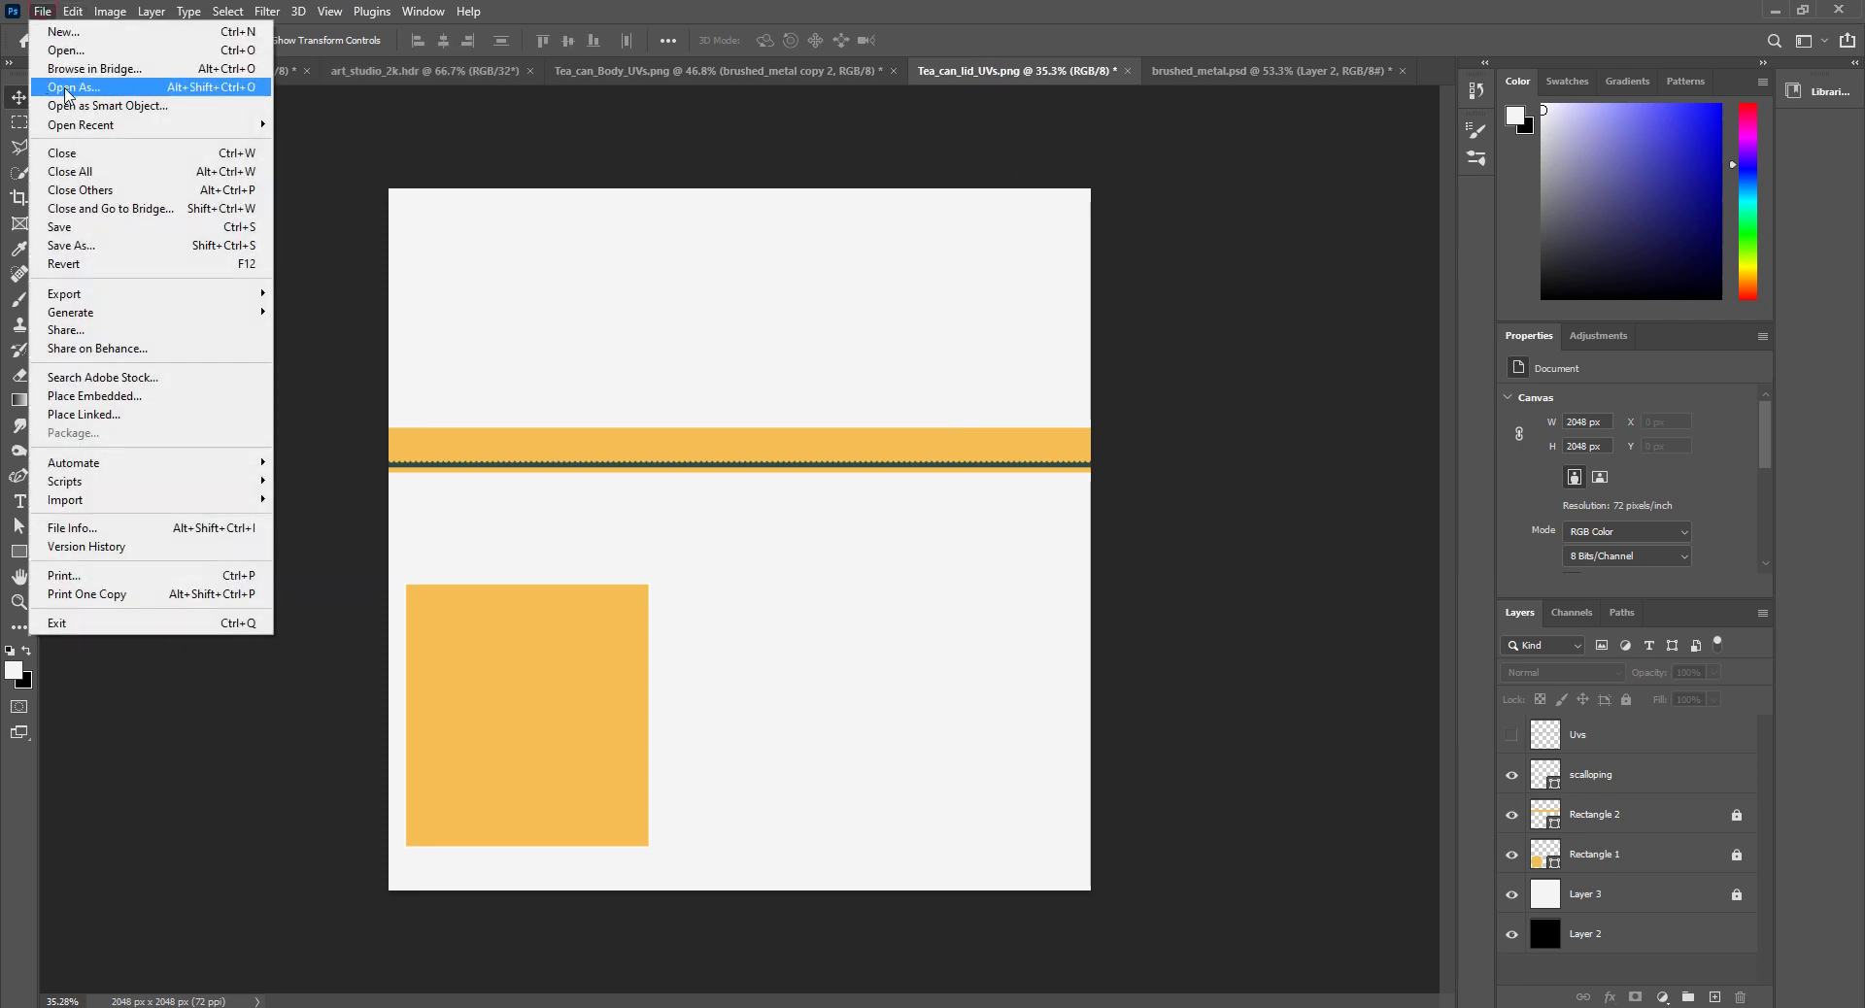
{"action": "left_click", "coordinate": [66, 49]}
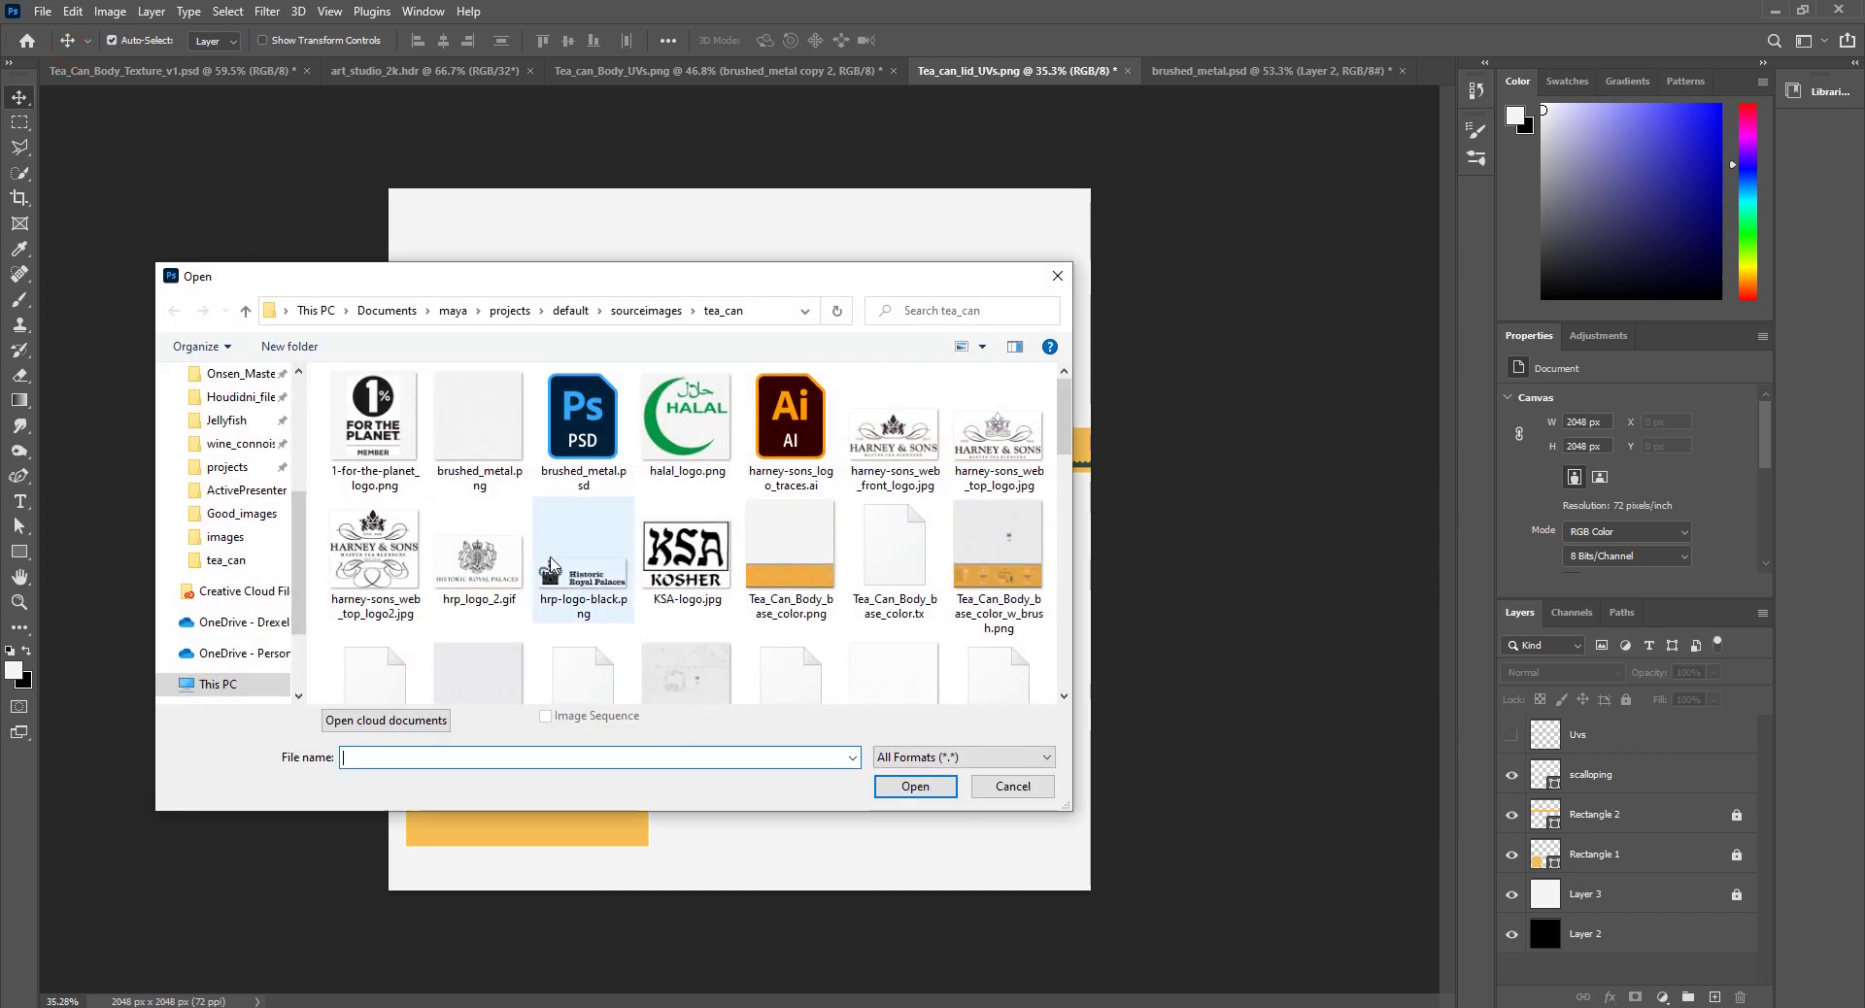
{"action": "scroll", "coordinate": [564, 582], "scroll_direction": "down", "scroll_amount": 3}
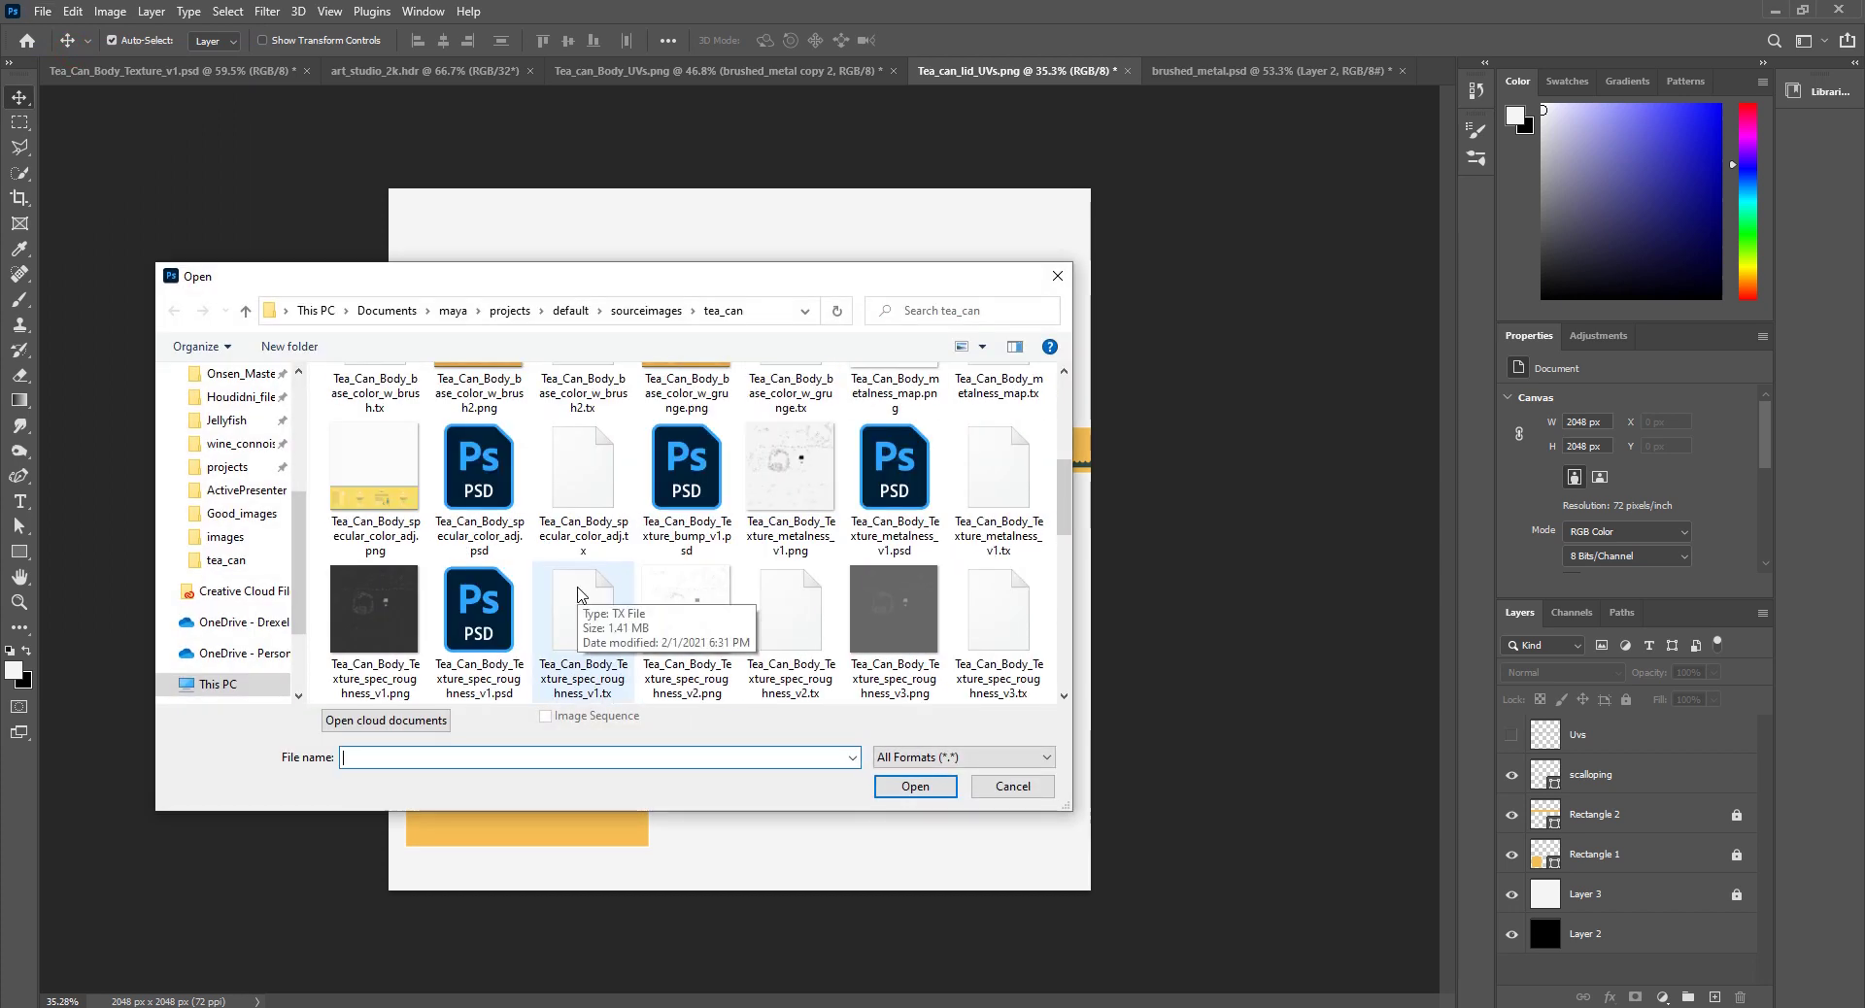
{"action": "scroll", "coordinate": [577, 595], "scroll_direction": "down", "scroll_amount": 3}
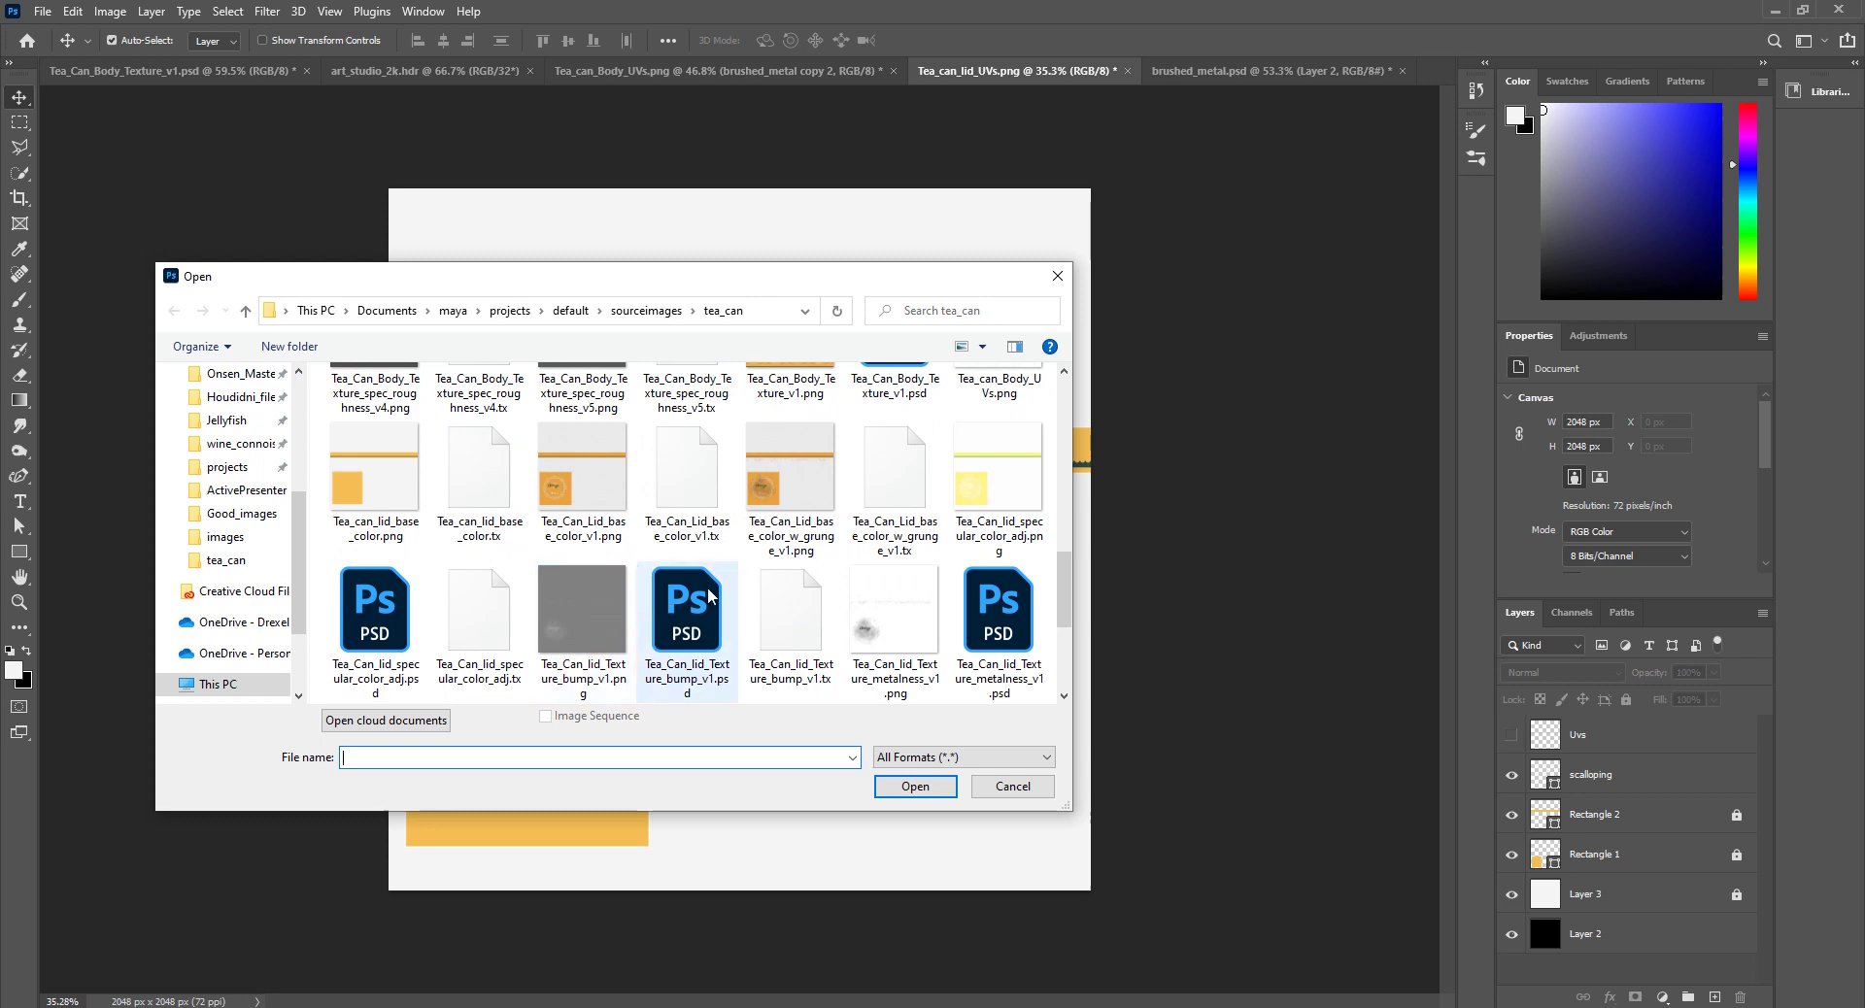
{"action": "scroll", "coordinate": [592, 600], "scroll_direction": "up", "scroll_amount": 2}
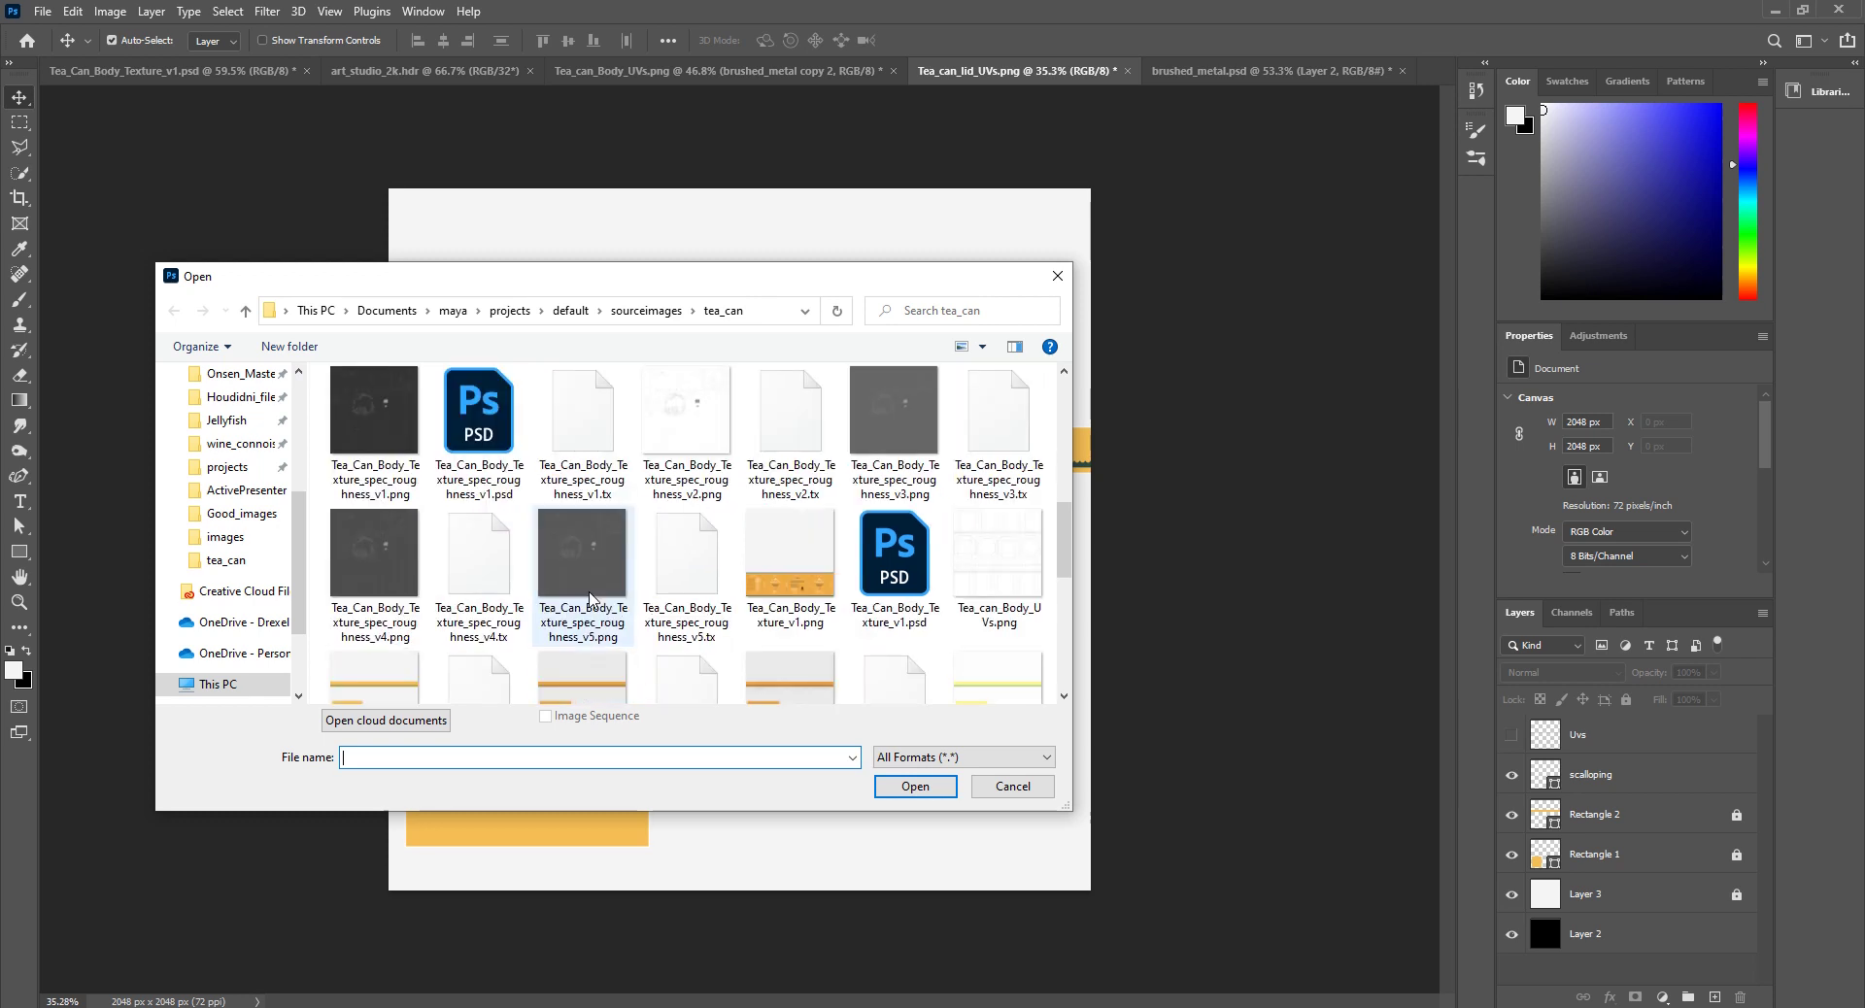
{"action": "scroll", "coordinate": [597, 602], "scroll_direction": "down", "scroll_amount": 5}
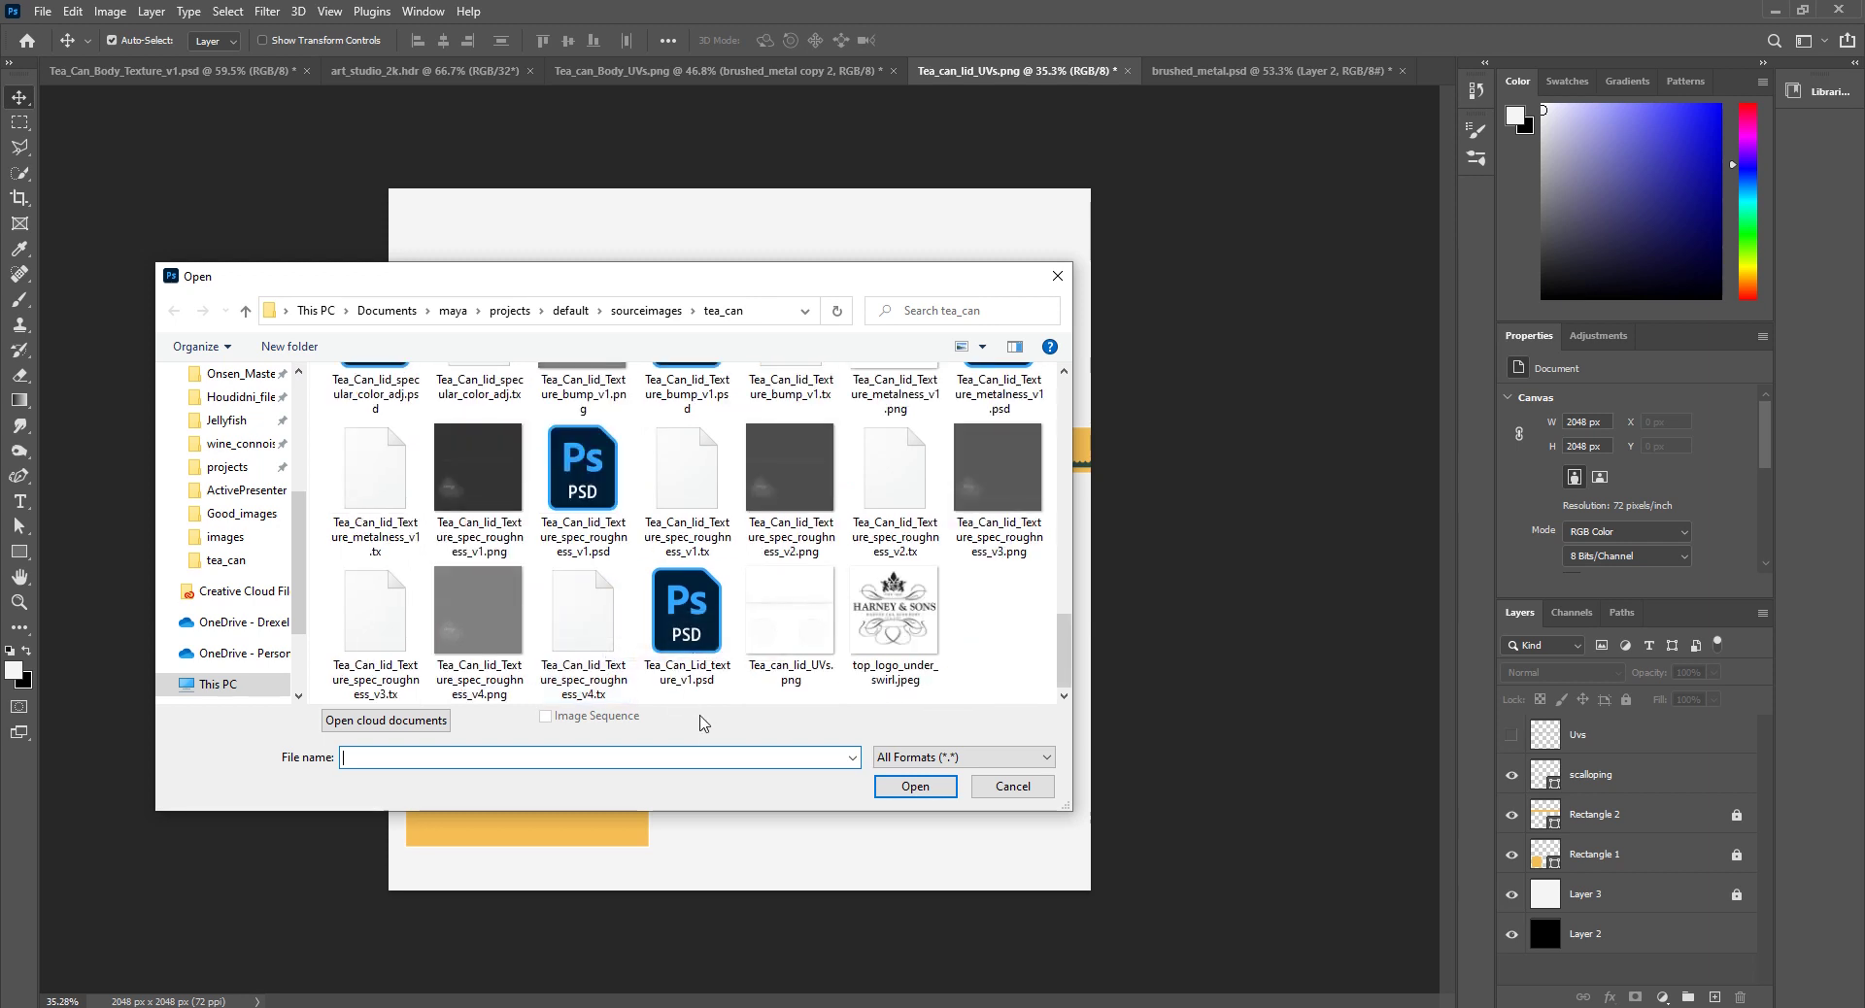
{"action": "left_click", "coordinate": [685, 612]}
{"action": "left_click", "coordinate": [914, 786]}
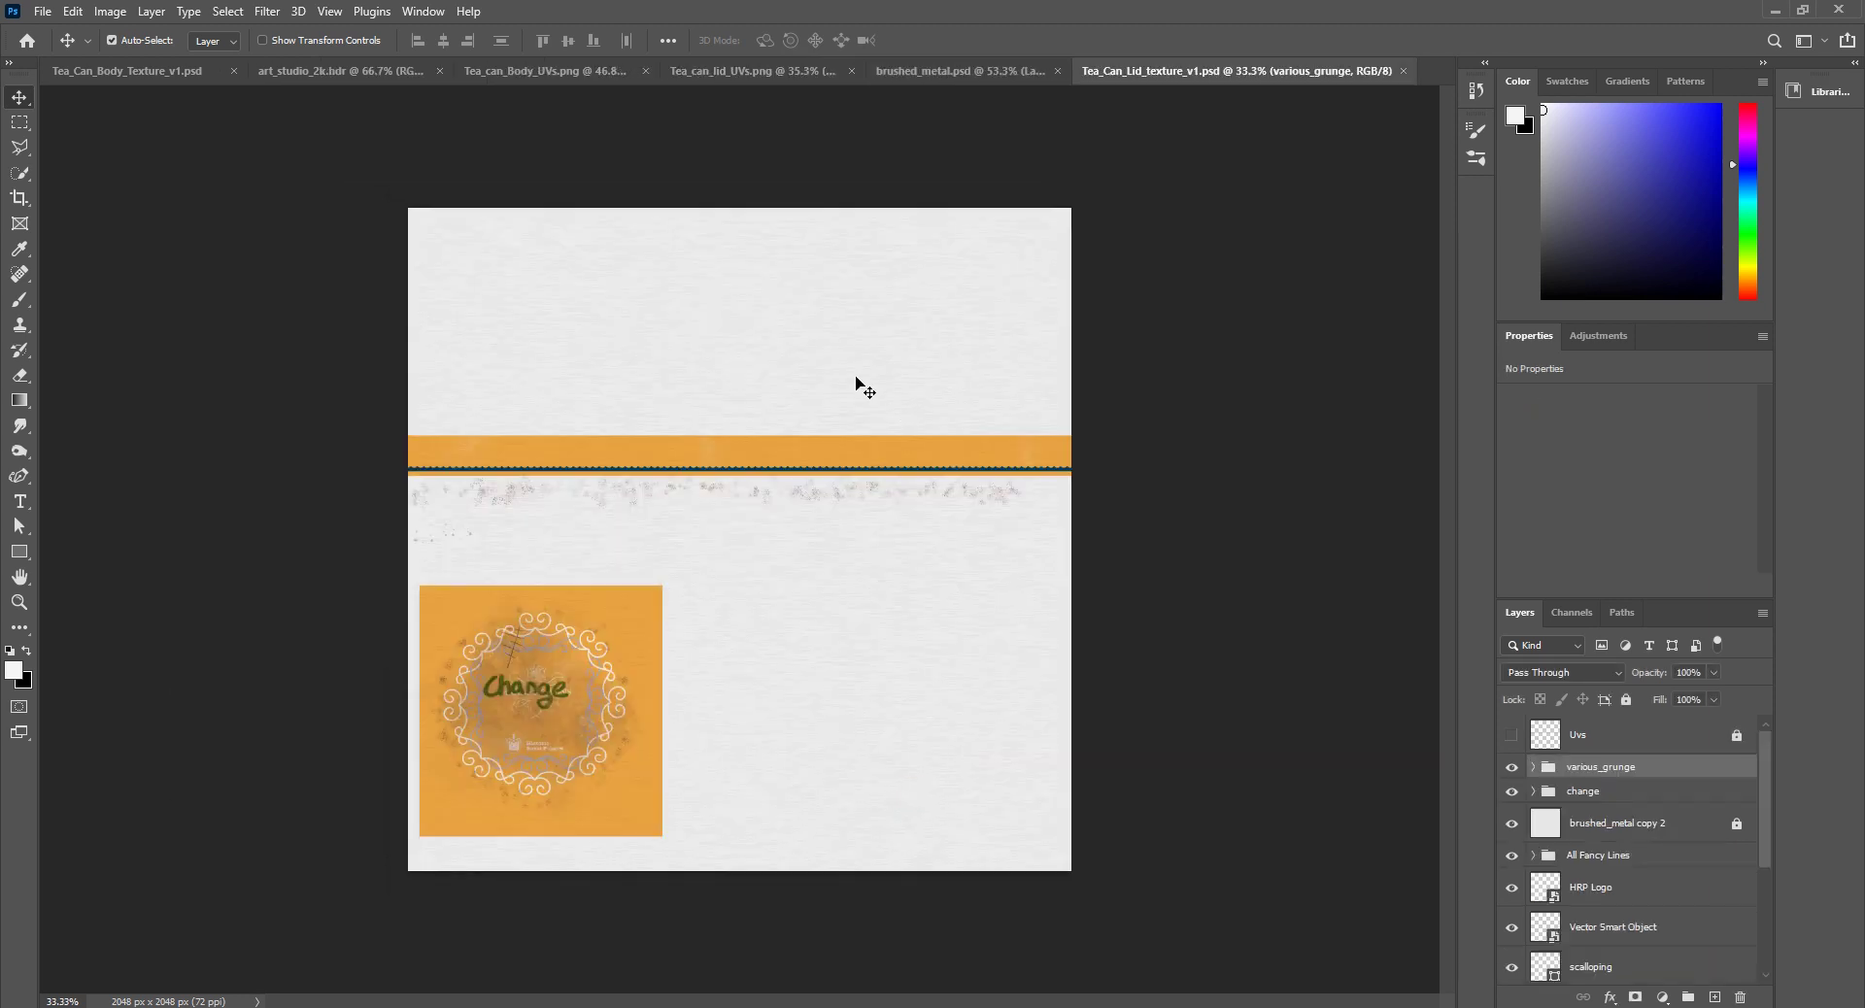
Step: Hide the various_grunge layer group and inspect the clean lid artwork up close
{"action": "left_click", "coordinate": [1521, 767]}
{"action": "scroll", "coordinate": [607, 750], "scroll_direction": "up", "scroll_amount": 3, "text": "alt"}
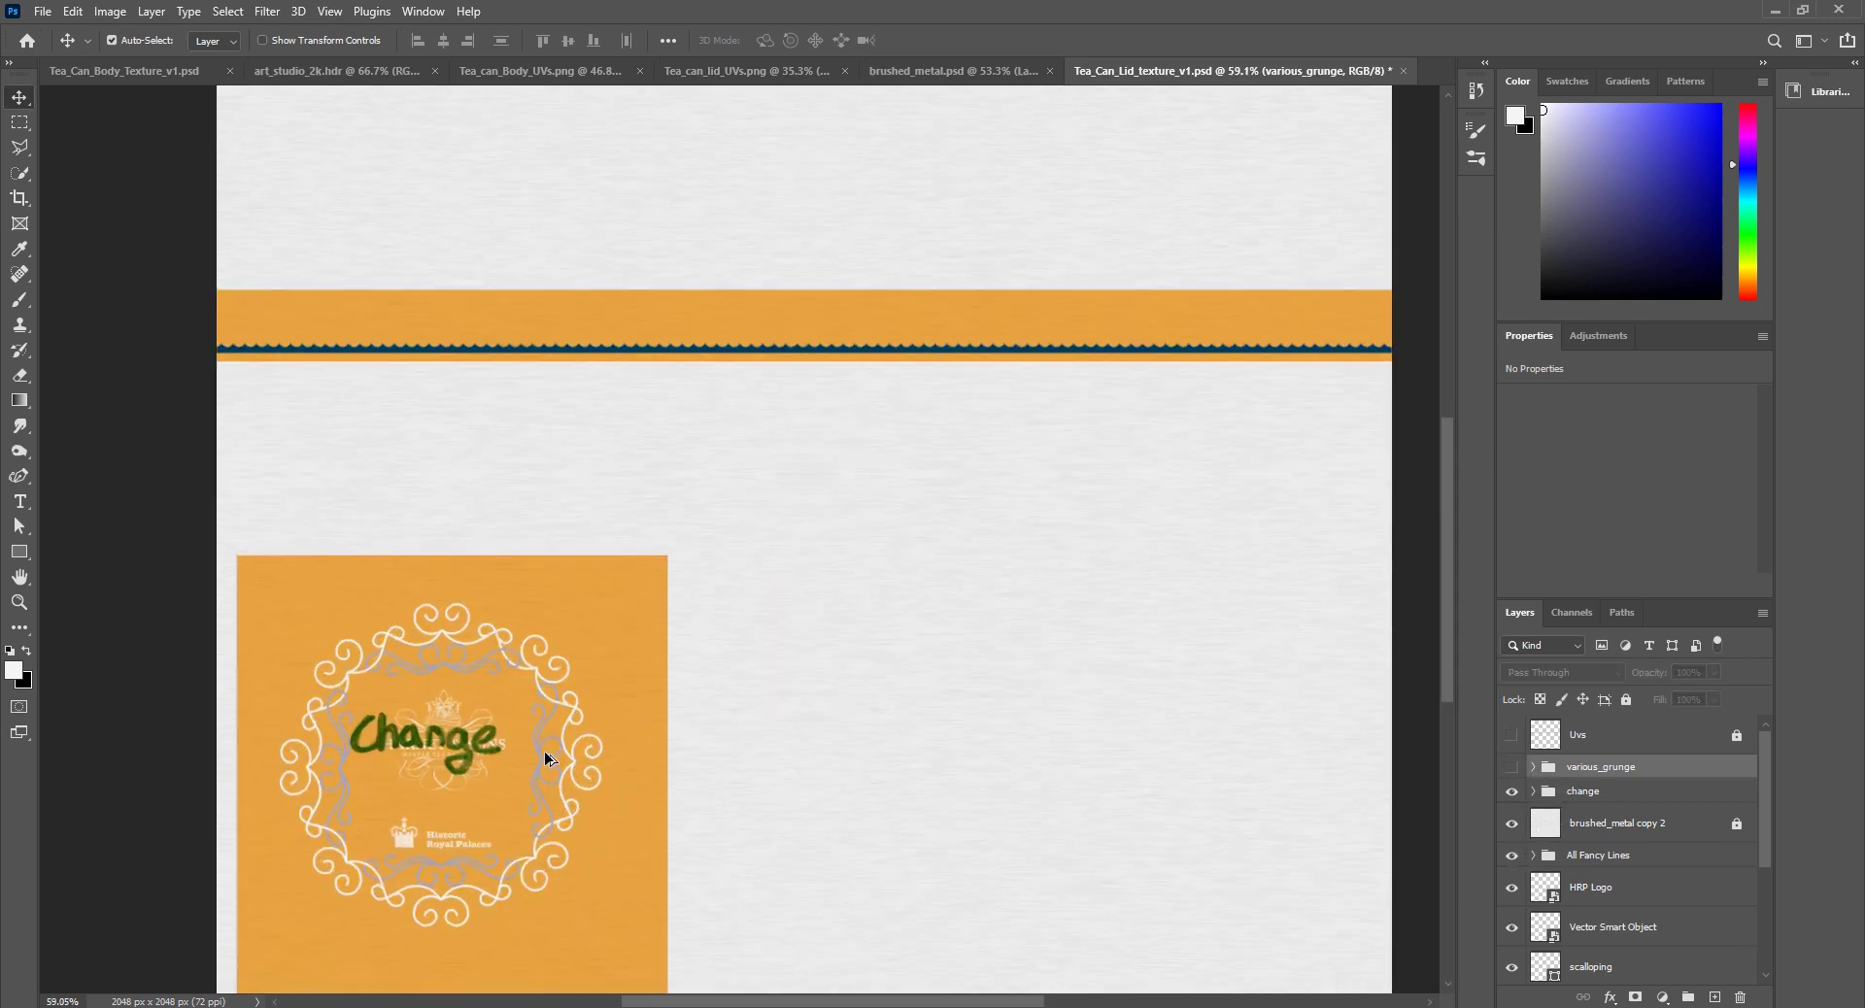
{"action": "scroll", "coordinate": [640, 794], "scroll_direction": "down", "scroll_amount": 1, "text": "alt"}
{"action": "scroll", "coordinate": [640, 794], "scroll_direction": "up", "scroll_amount": 2, "text": "alt"}
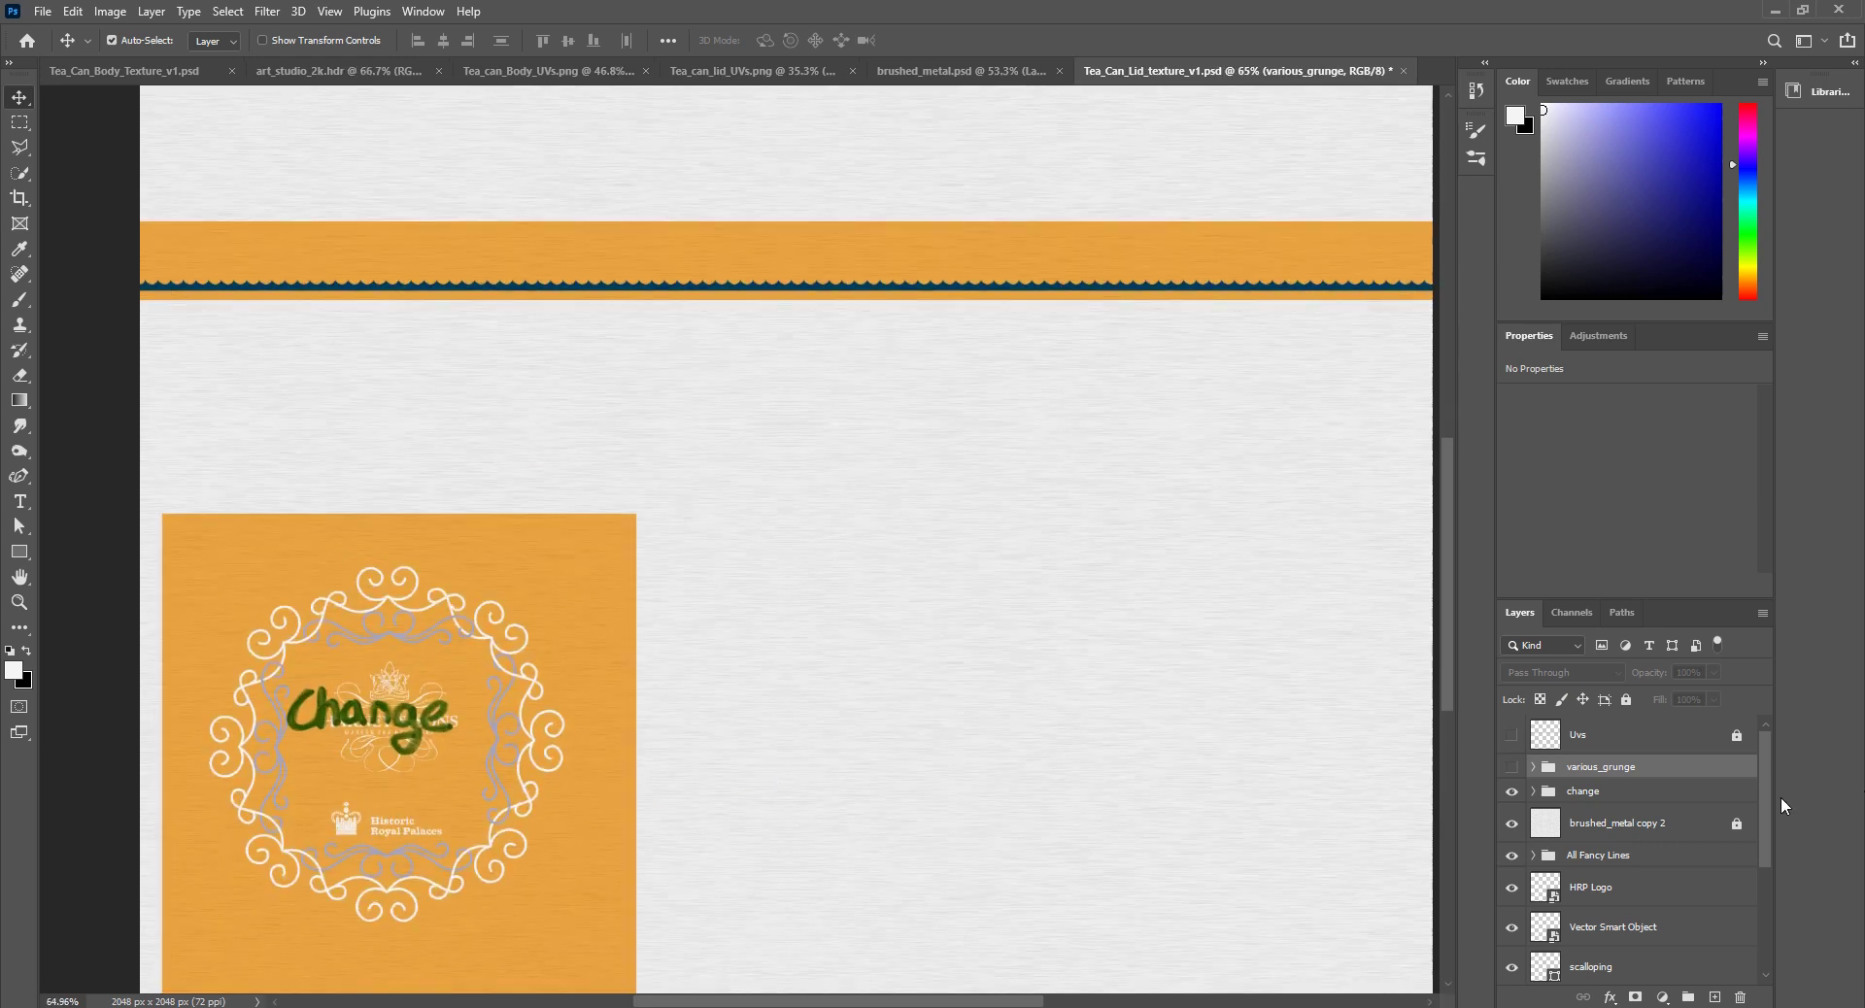
Step: Show the tea_can_top reference photo layer beneath the lid artwork
{"action": "scroll", "coordinate": [367, 594], "scroll_direction": "down", "scroll_amount": 3}
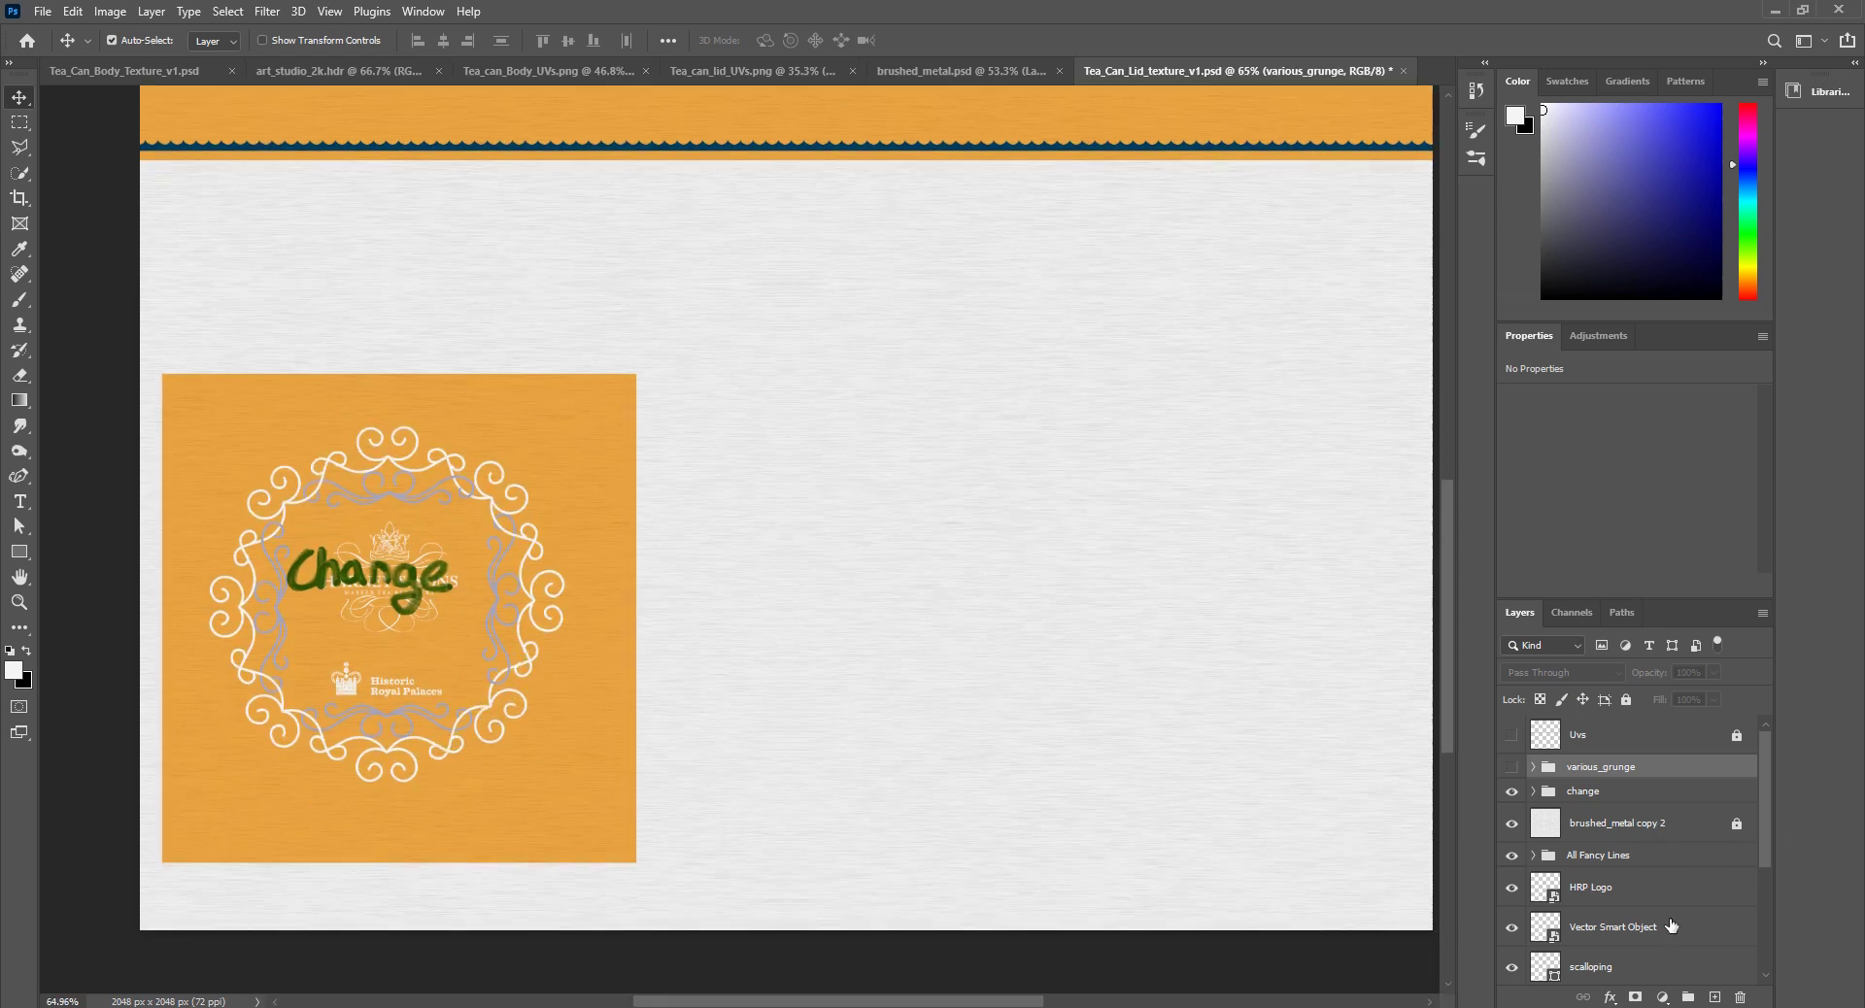
{"action": "scroll", "coordinate": [1581, 887], "scroll_direction": "down", "scroll_amount": 3}
{"action": "scroll", "coordinate": [1580, 854], "scroll_direction": "up", "scroll_amount": 2}
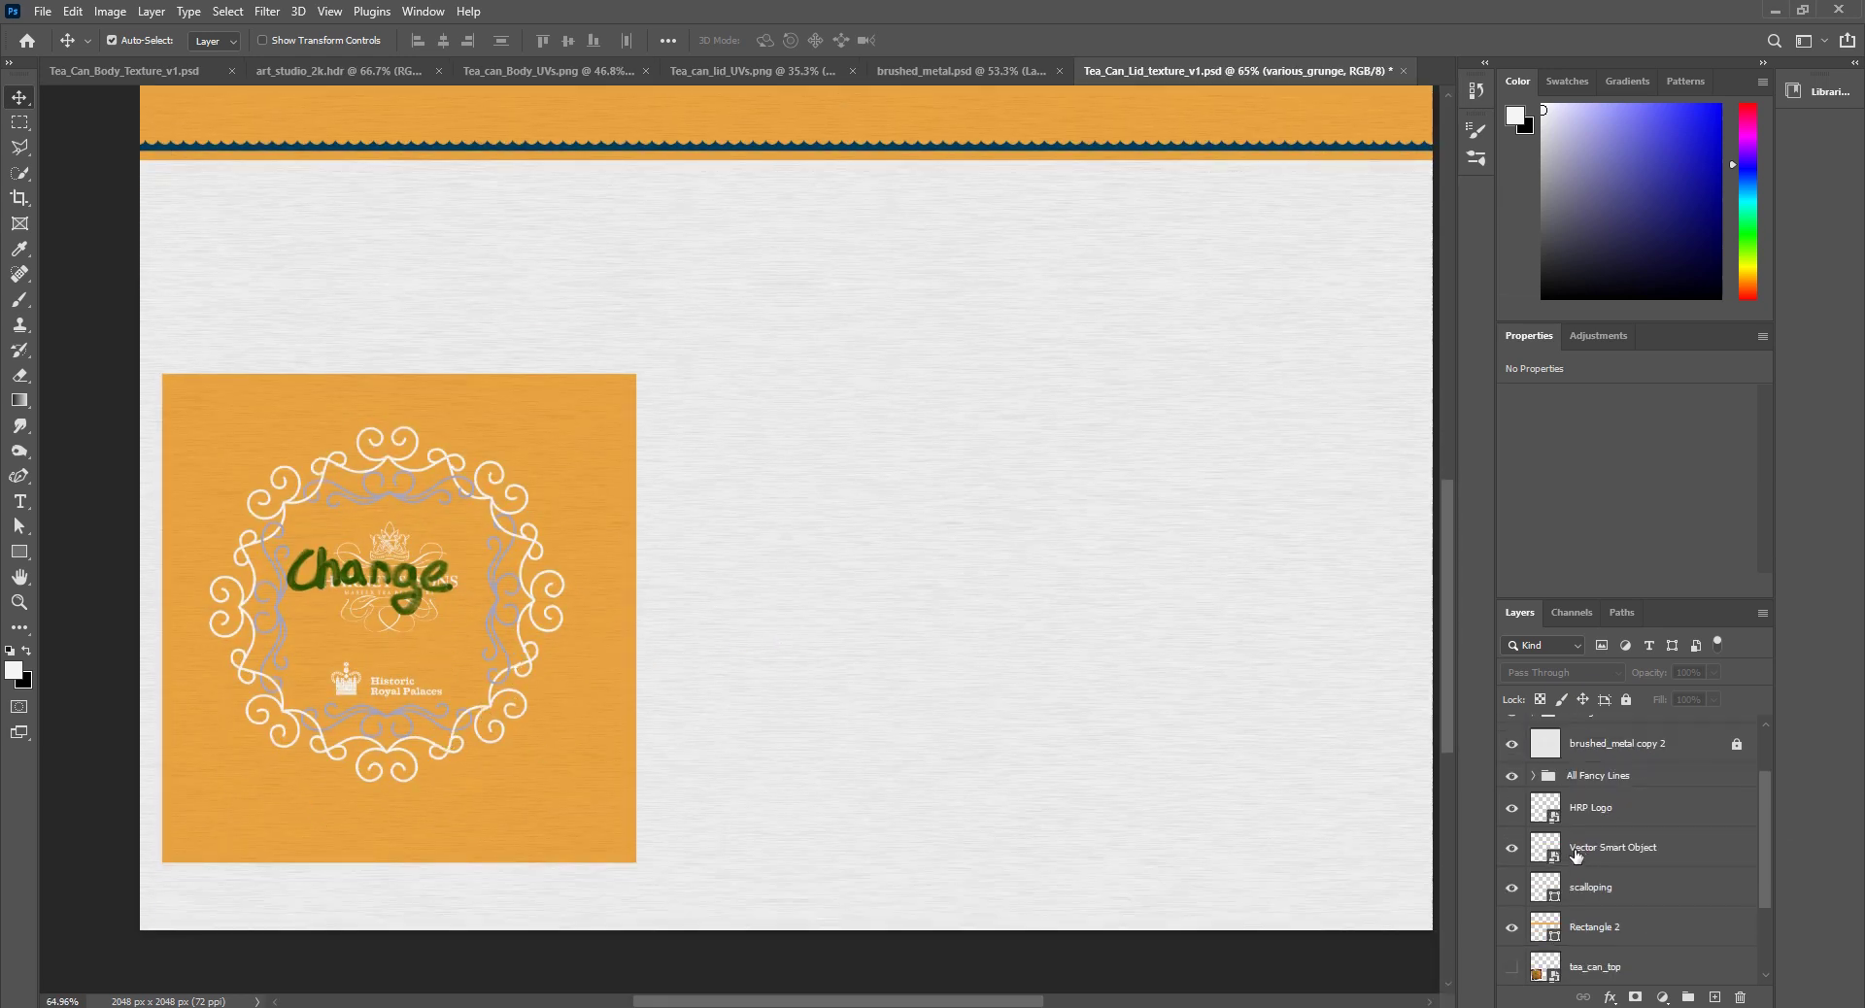
{"action": "scroll", "coordinate": [1529, 818], "scroll_direction": "down", "scroll_amount": 2}
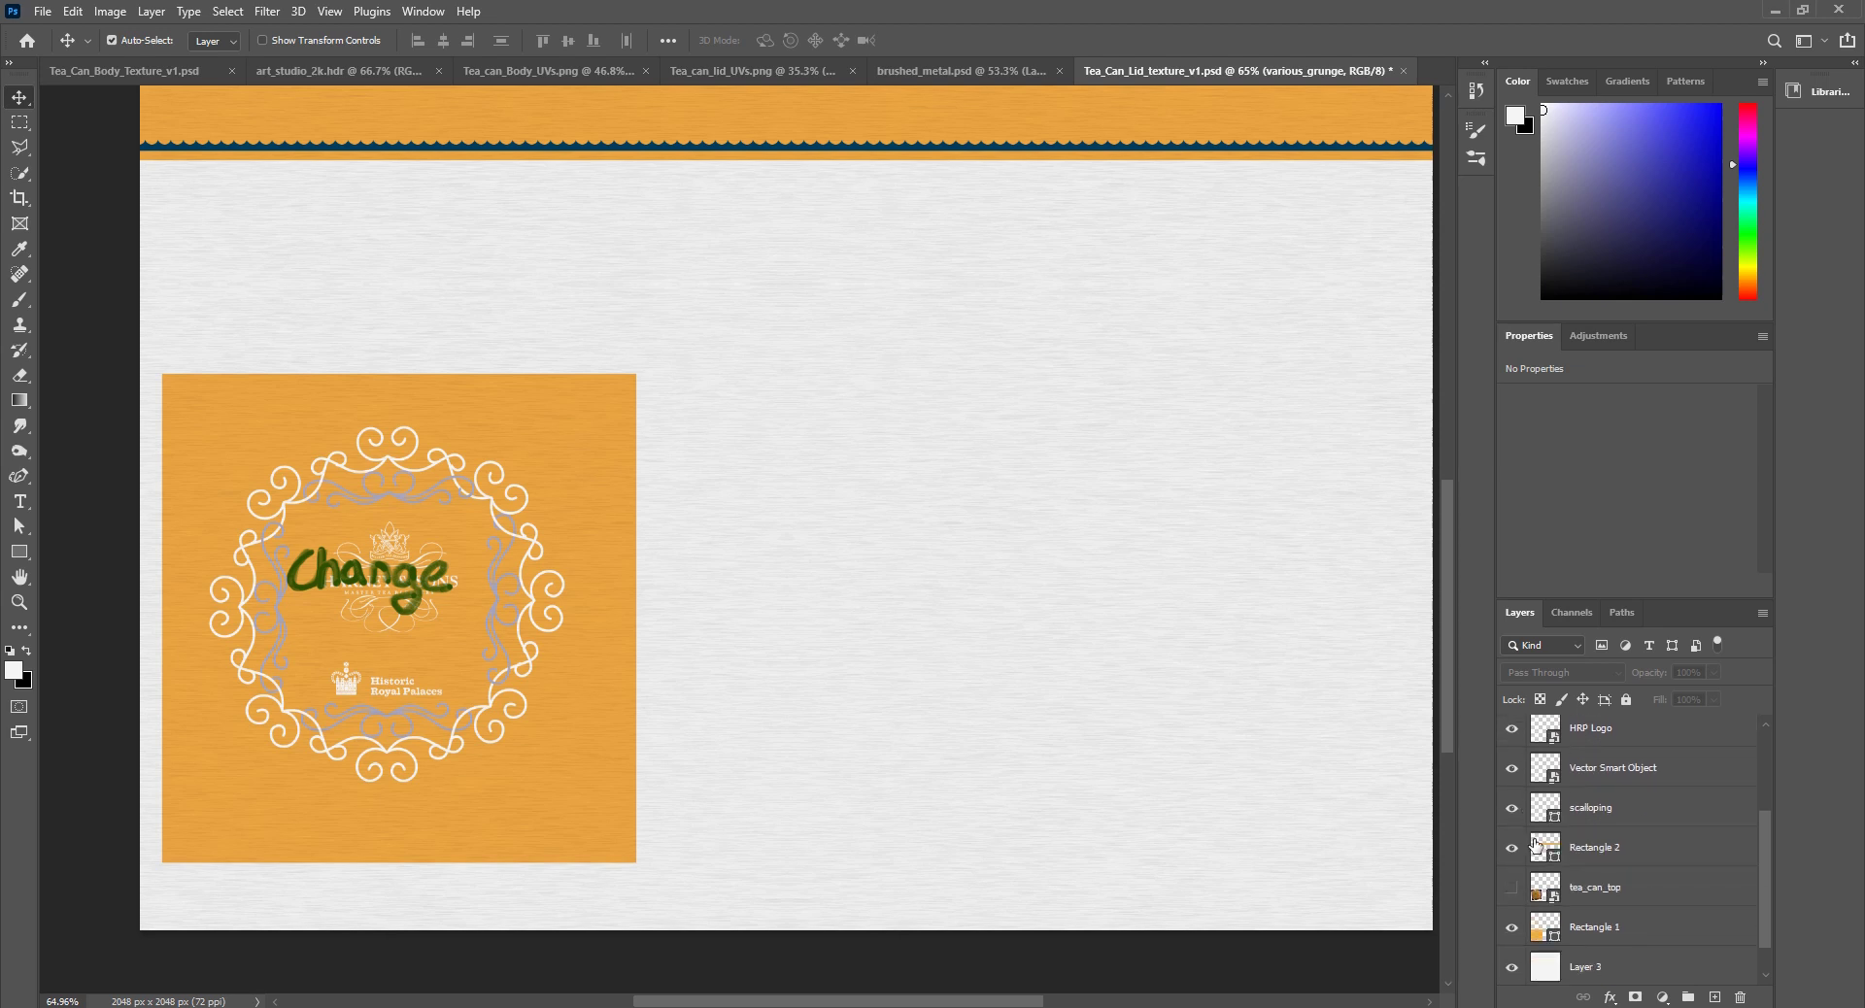
{"action": "left_click", "coordinate": [1512, 888]}
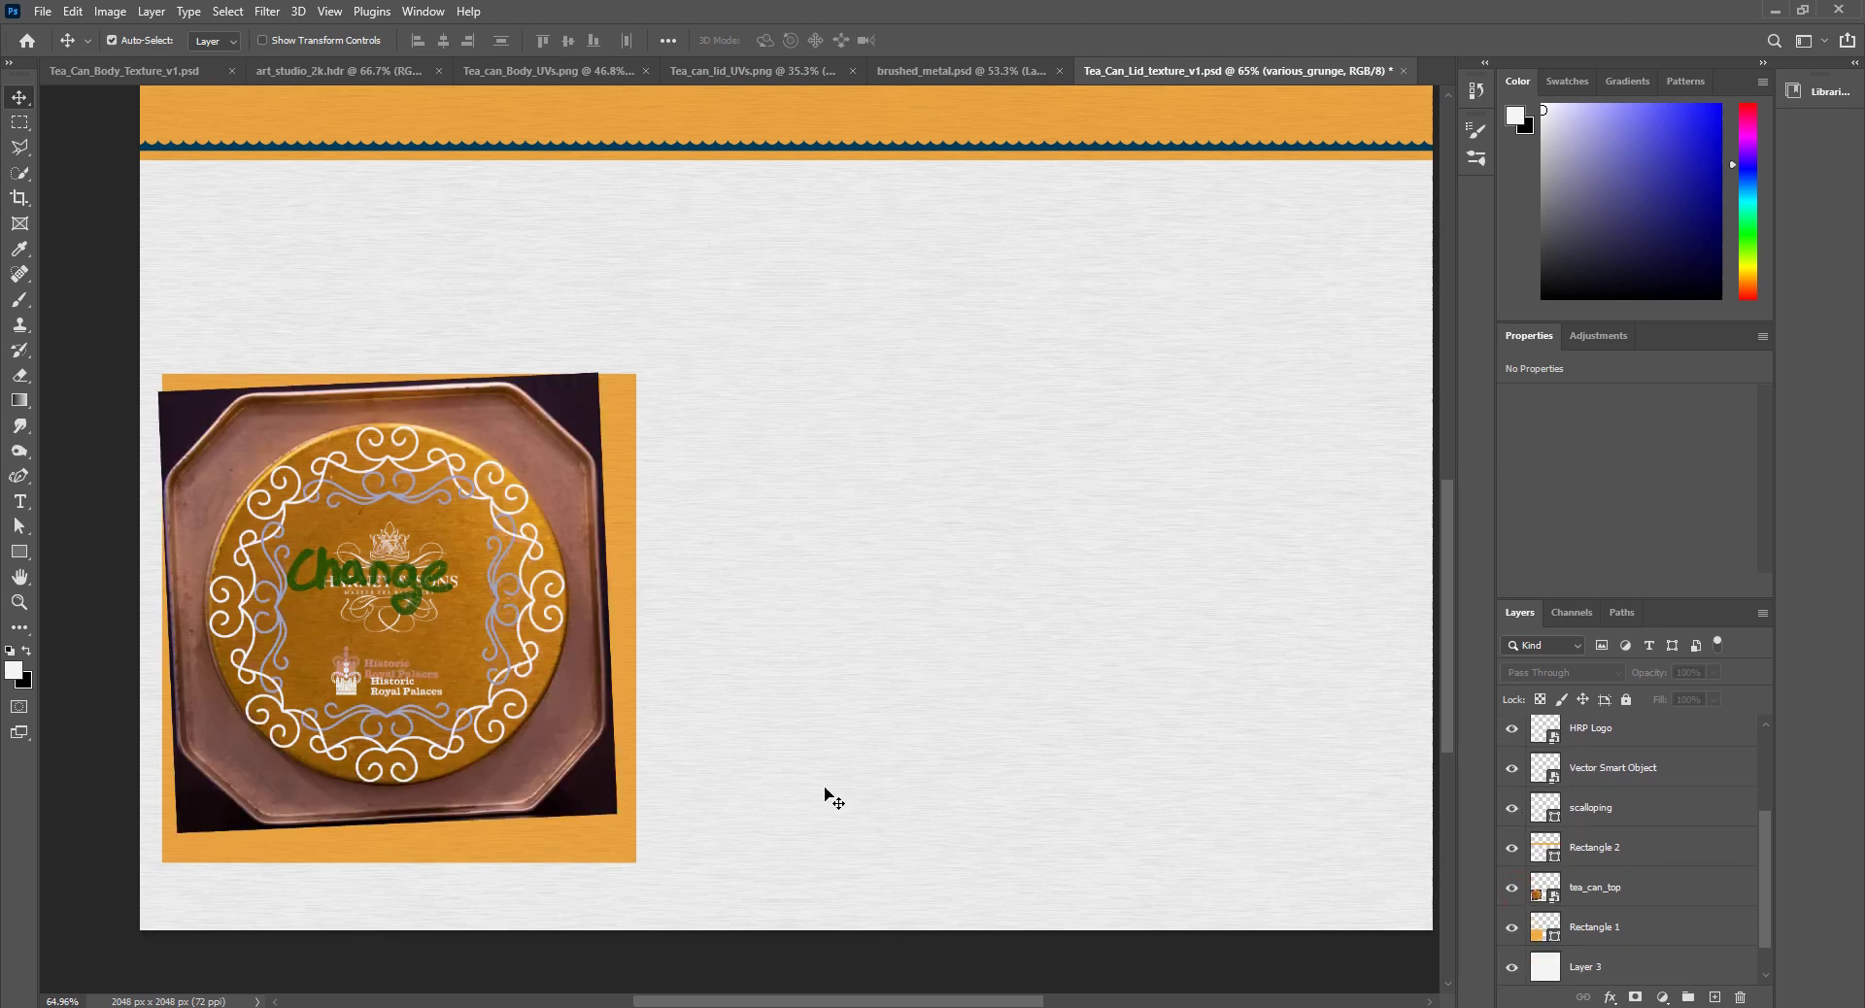
Step: Hide the change layer group so the lid's logo artwork can be compared with the reference photo
{"action": "scroll", "coordinate": [487, 674], "scroll_direction": "up", "scroll_amount": 2, "text": "alt"}
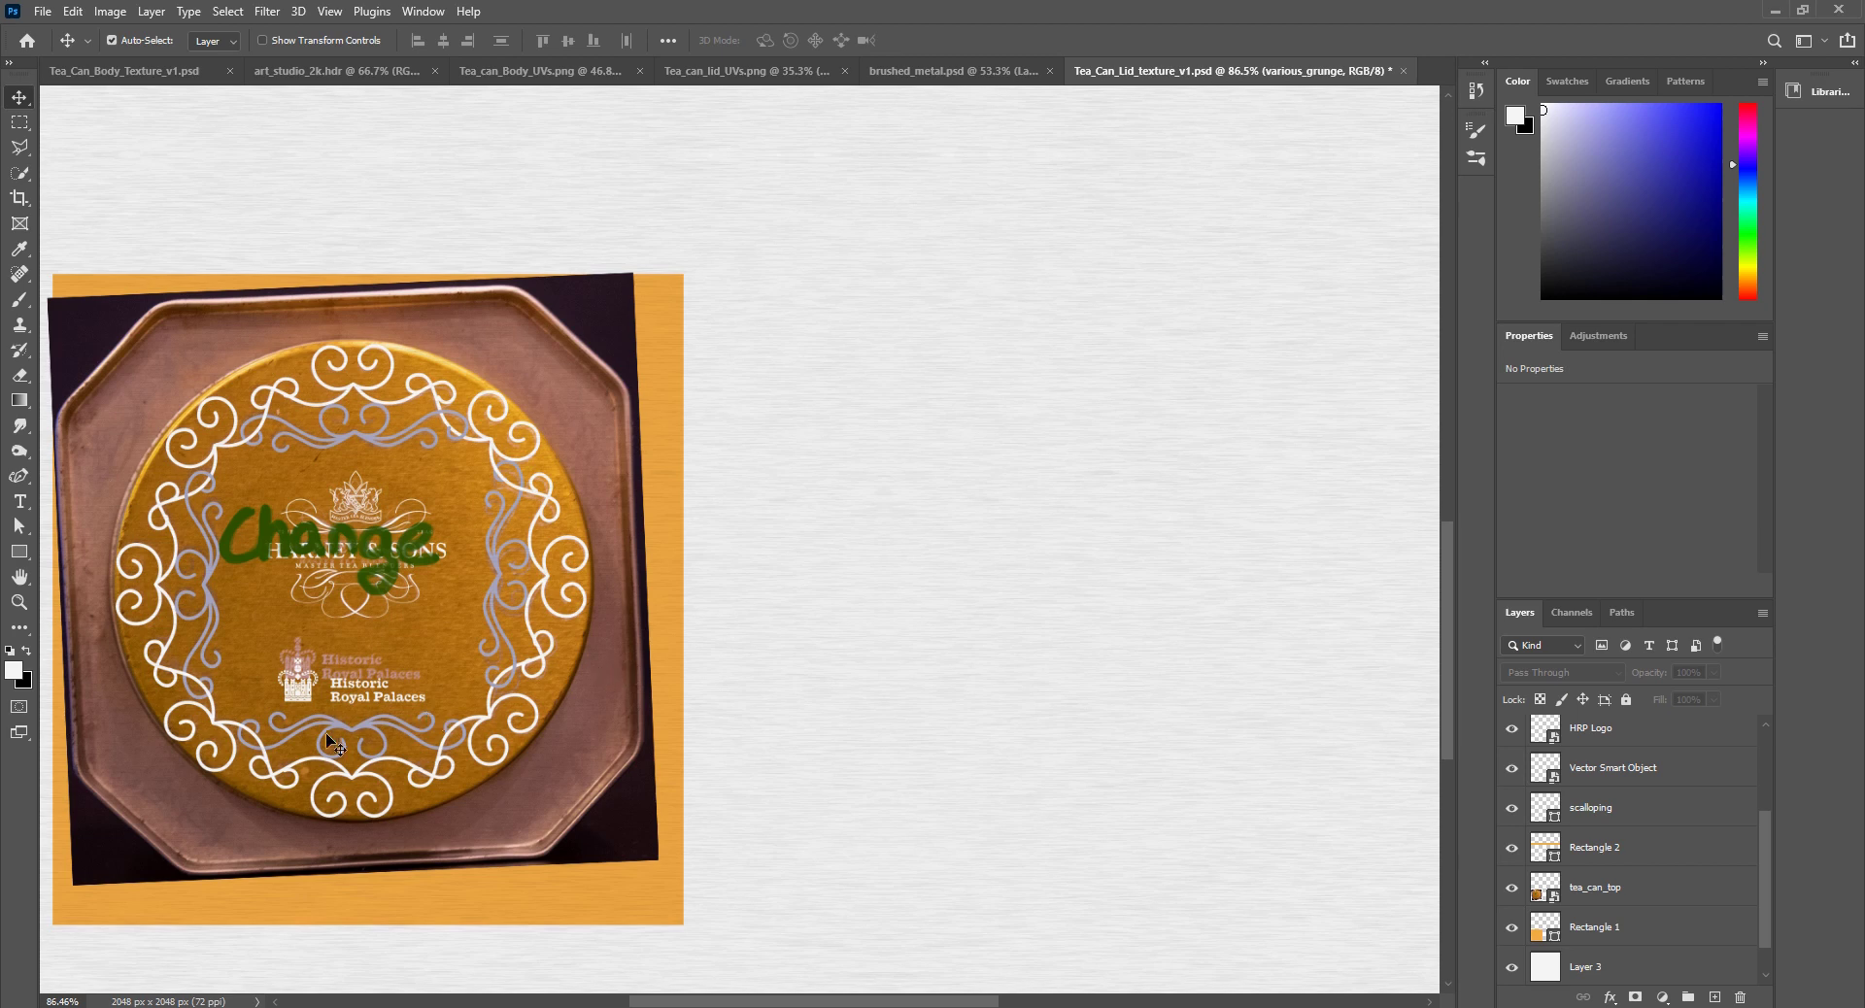
{"action": "scroll", "coordinate": [326, 740], "scroll_direction": "up", "scroll_amount": 3, "text": "alt"}
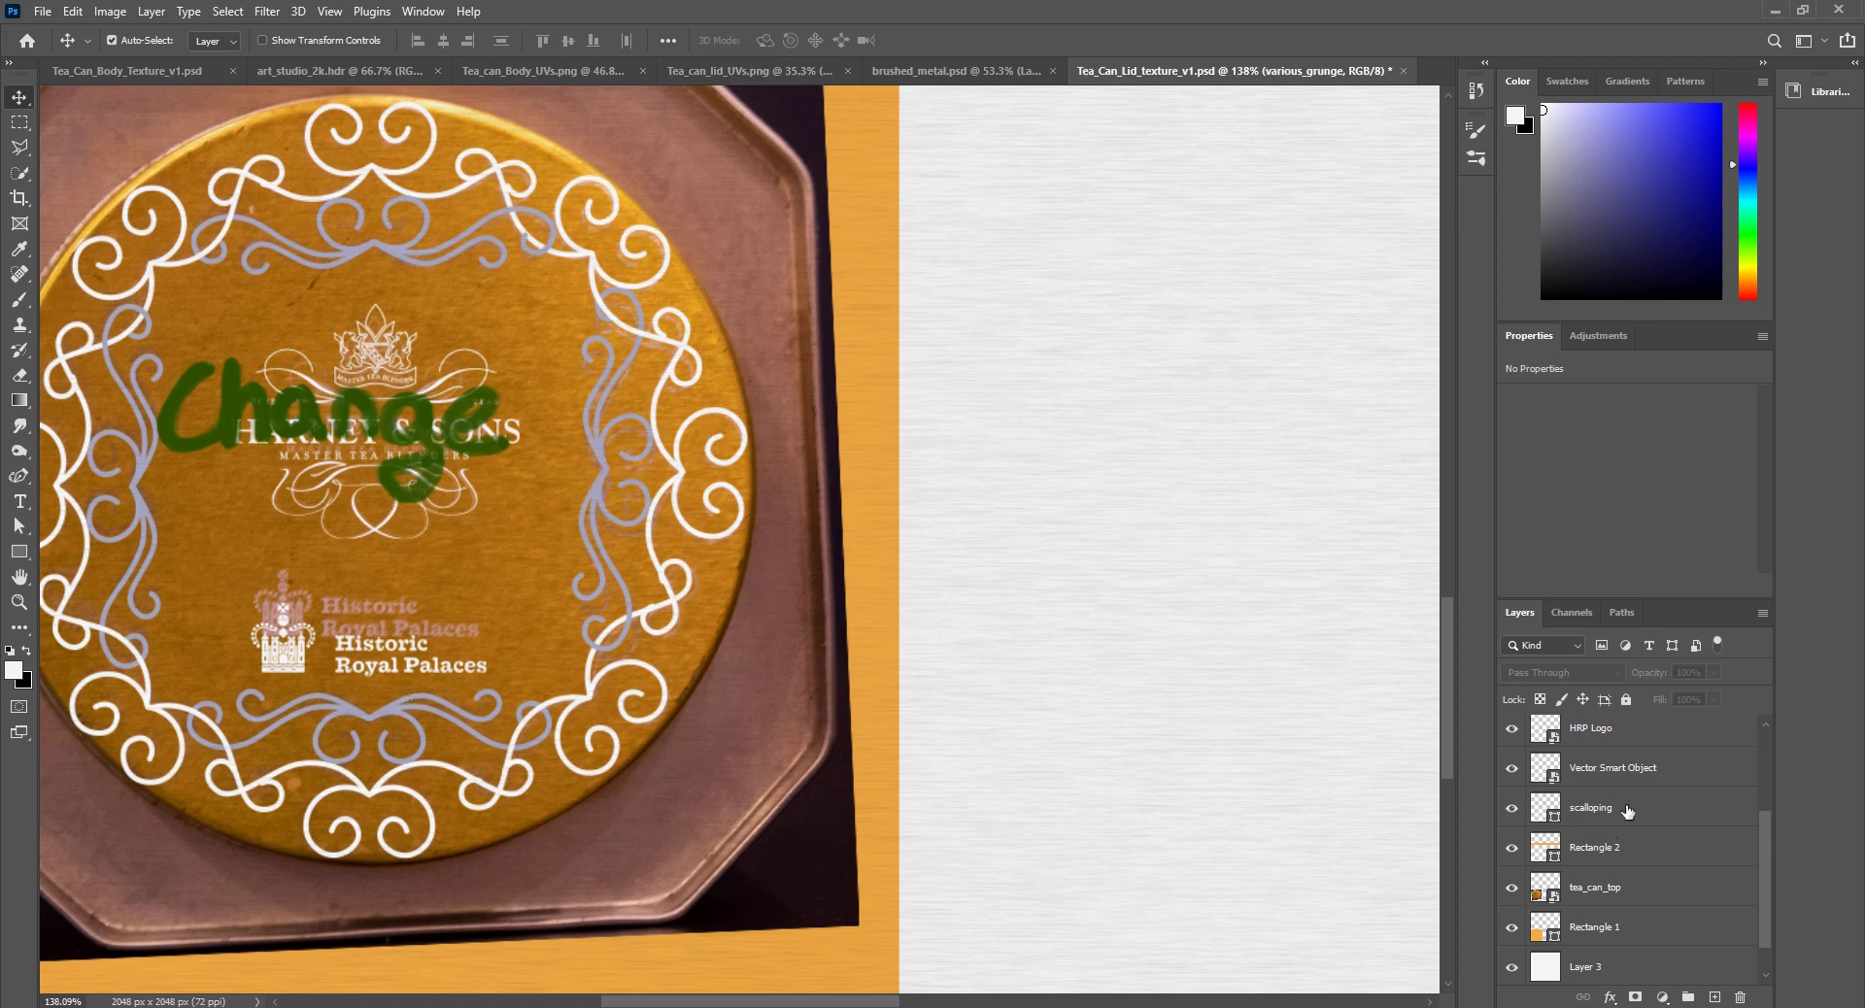
{"action": "scroll", "coordinate": [1570, 894], "scroll_direction": "up", "scroll_amount": 3}
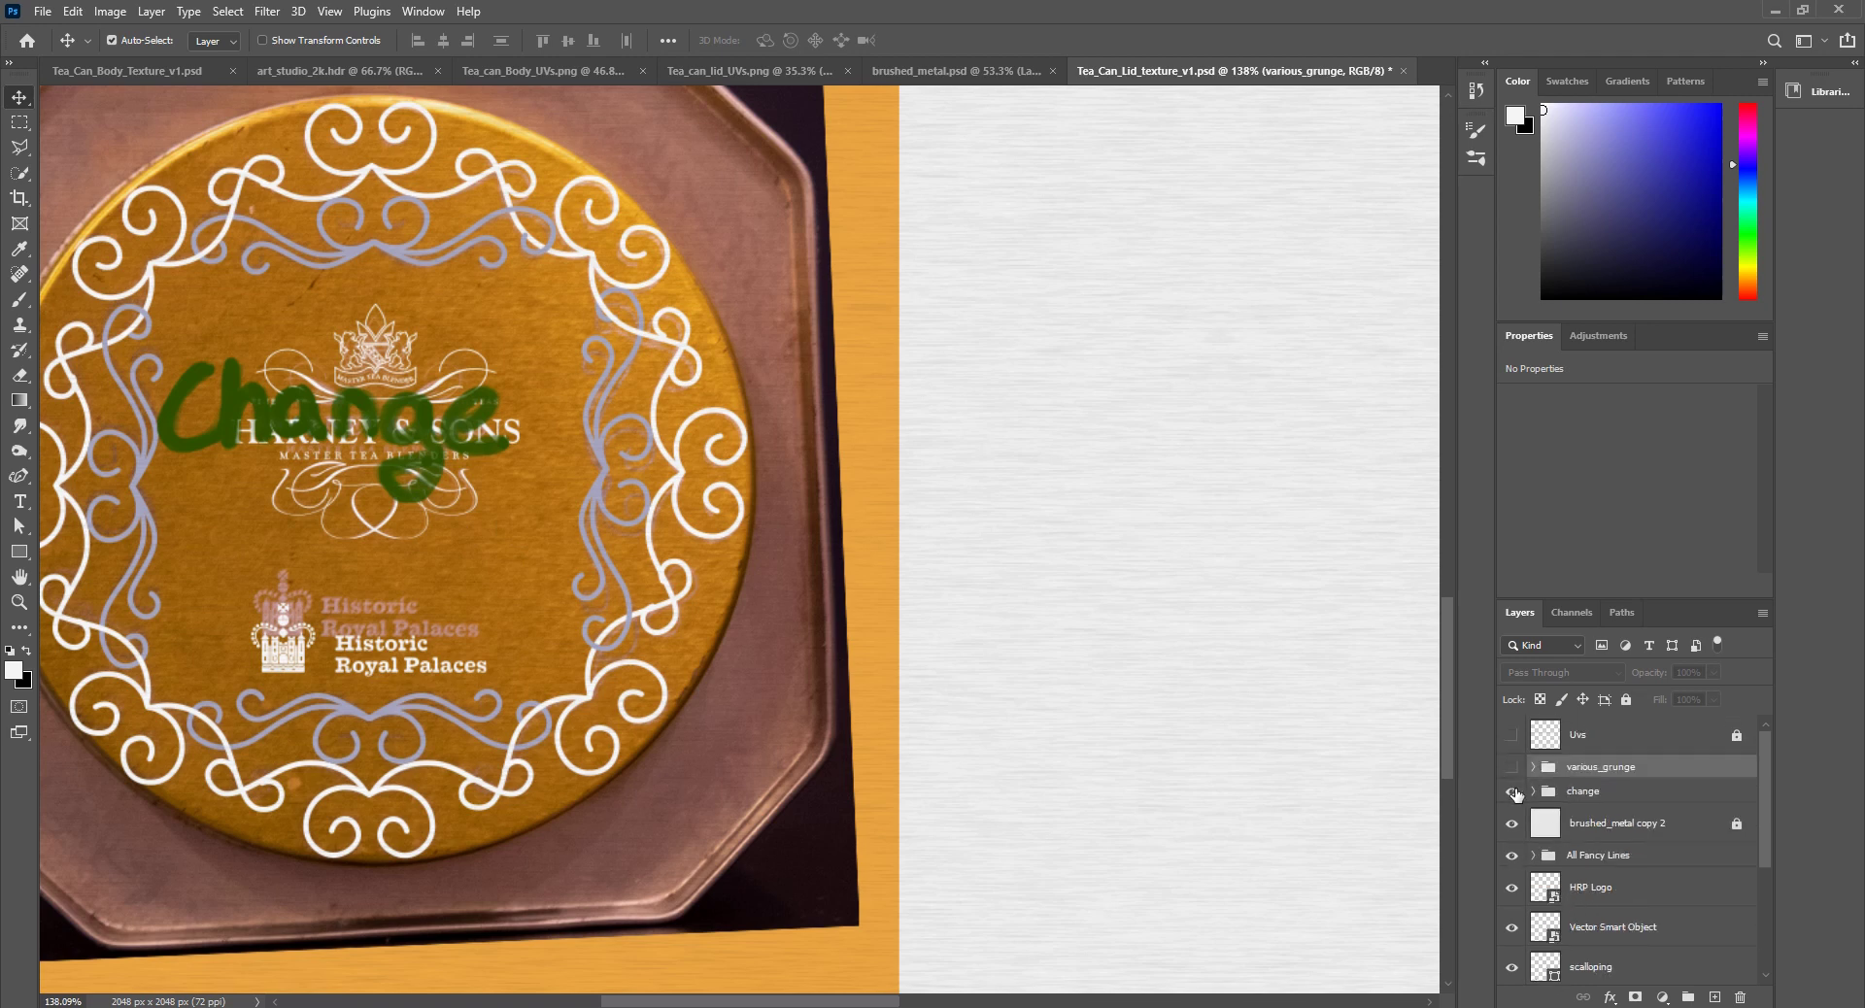
{"action": "left_click", "coordinate": [1512, 792]}
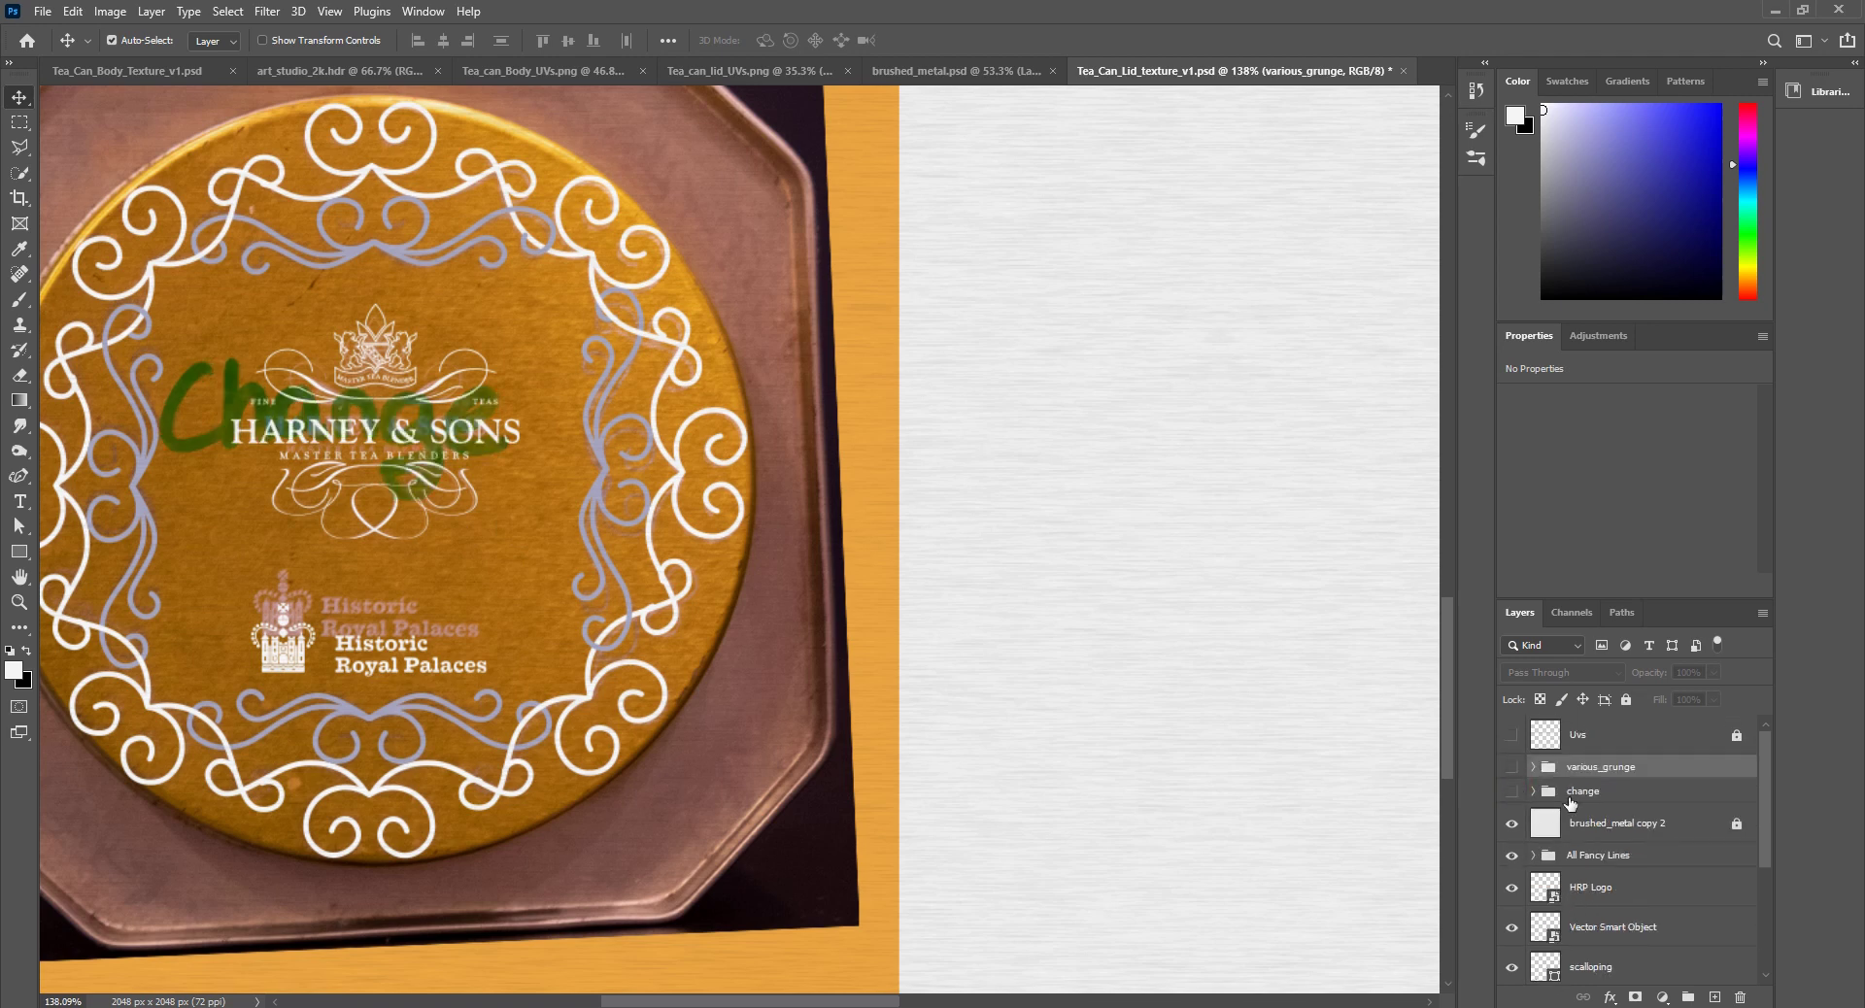
Step: Add a new layer above brushed_metal copy 2 and sample the dark green of the handwritten "Change" lettering
{"action": "left_click", "coordinate": [1620, 825]}
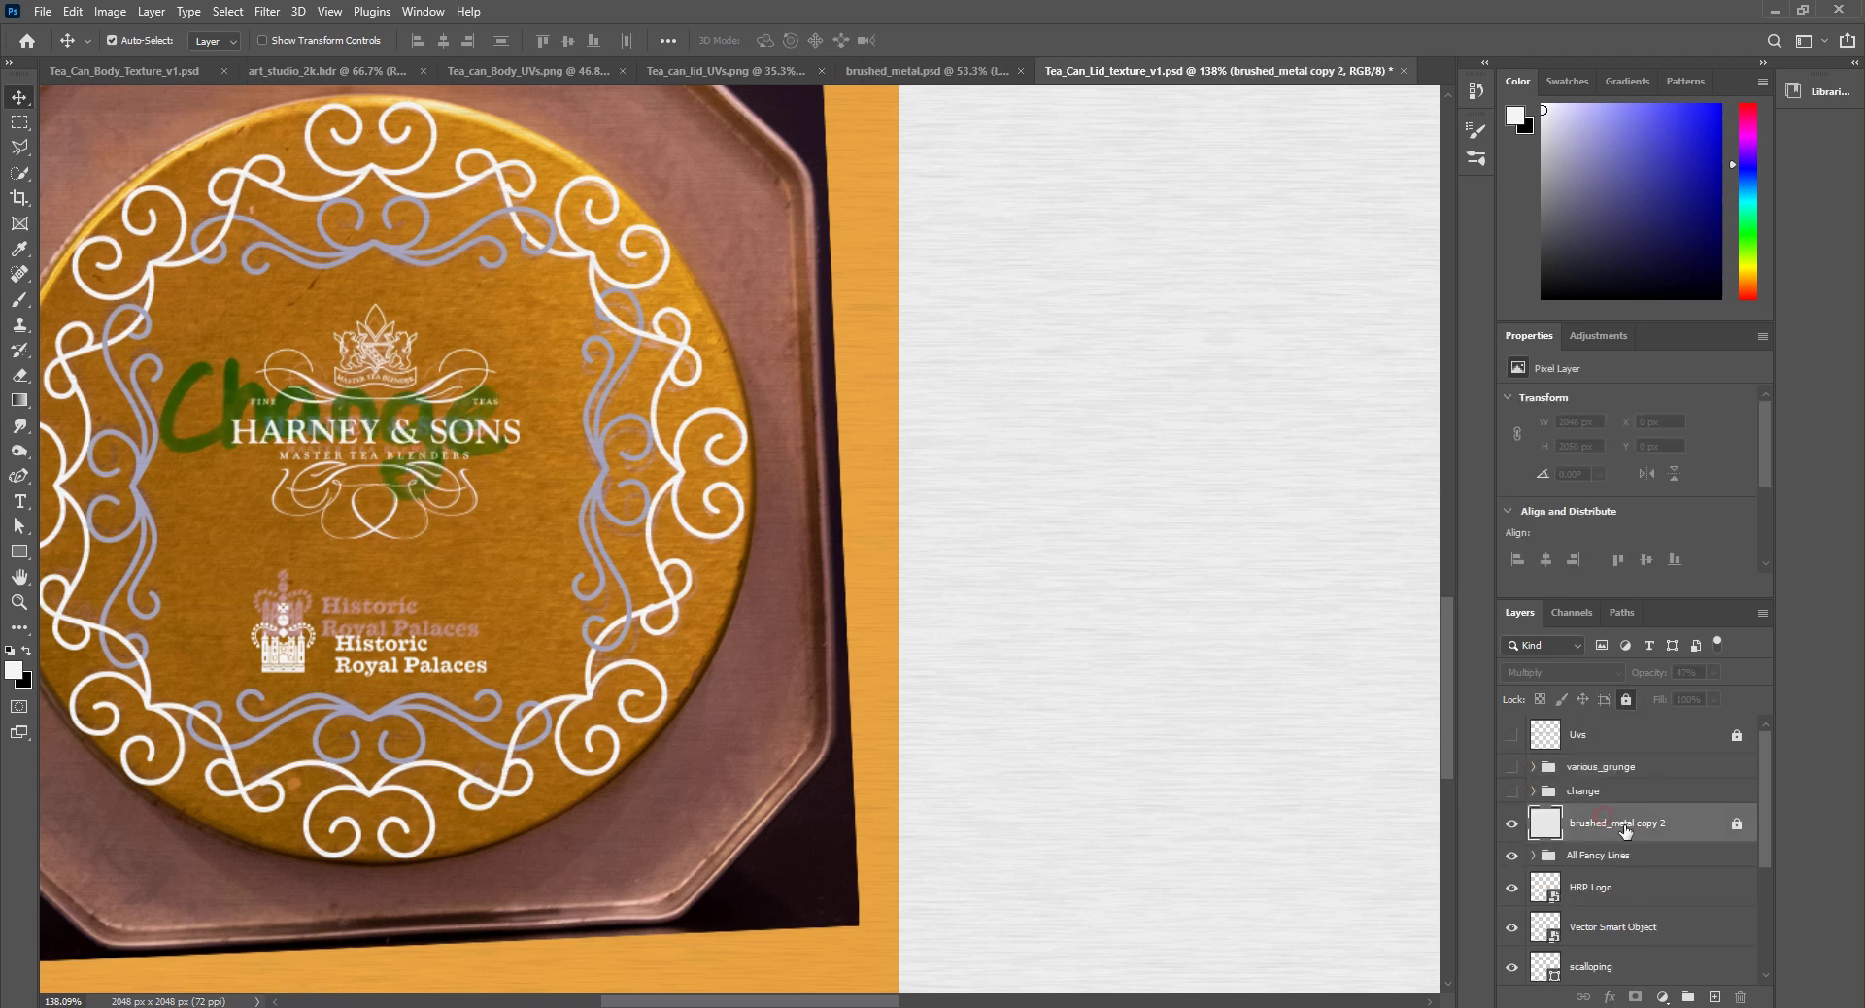
{"action": "left_click", "coordinate": [1715, 998]}
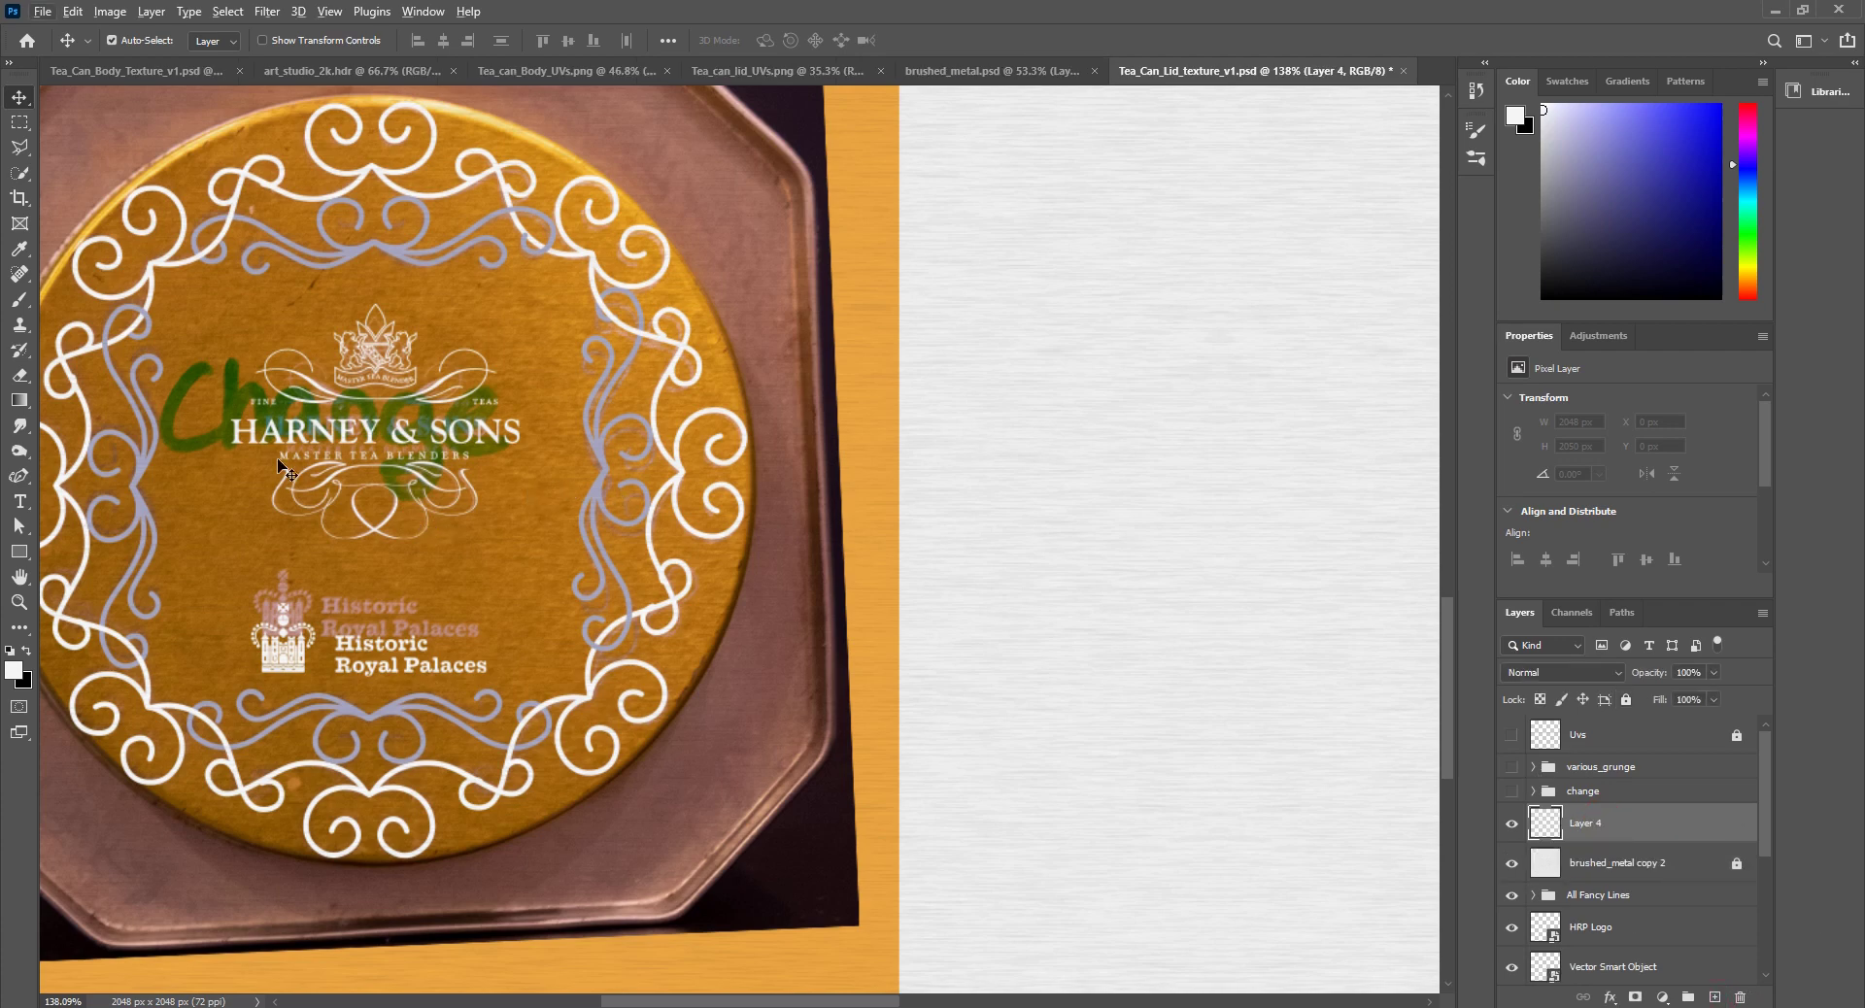
{"action": "scroll", "coordinate": [280, 464], "scroll_direction": "up", "scroll_amount": 8, "text": "alt"}
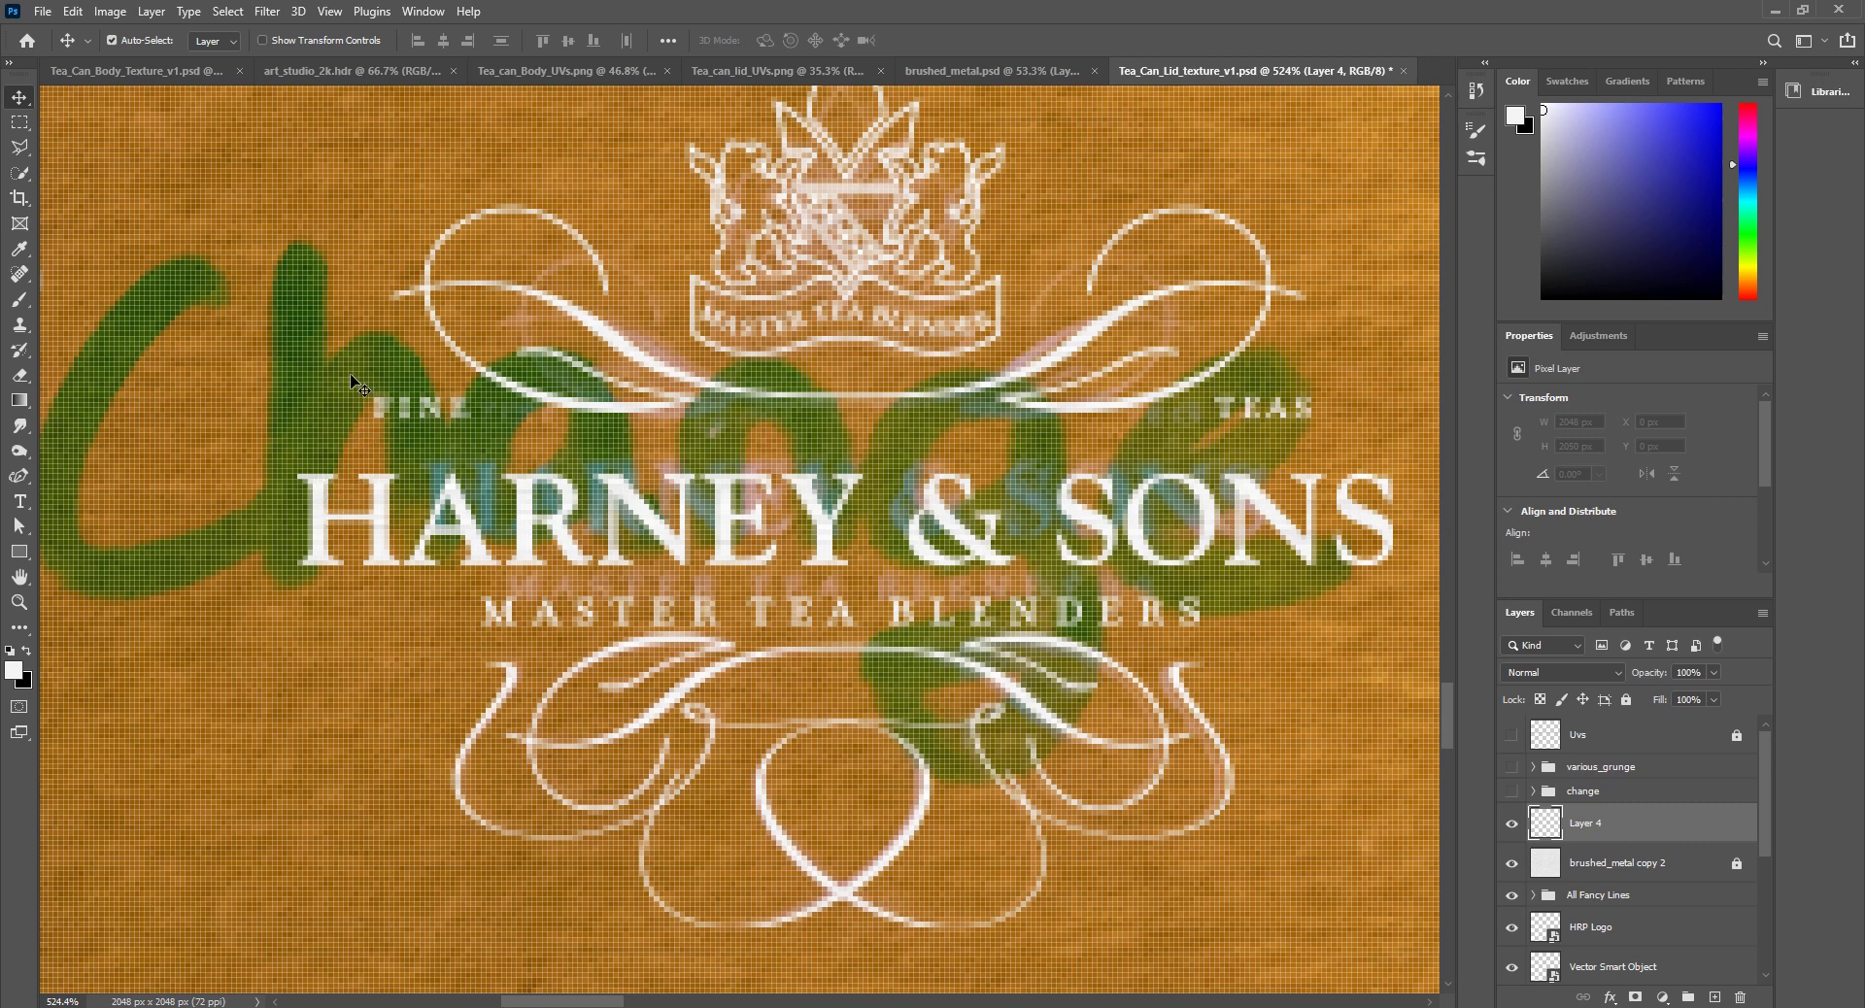
{"action": "key", "text": "i"}
{"action": "left_click", "coordinate": [293, 336]}
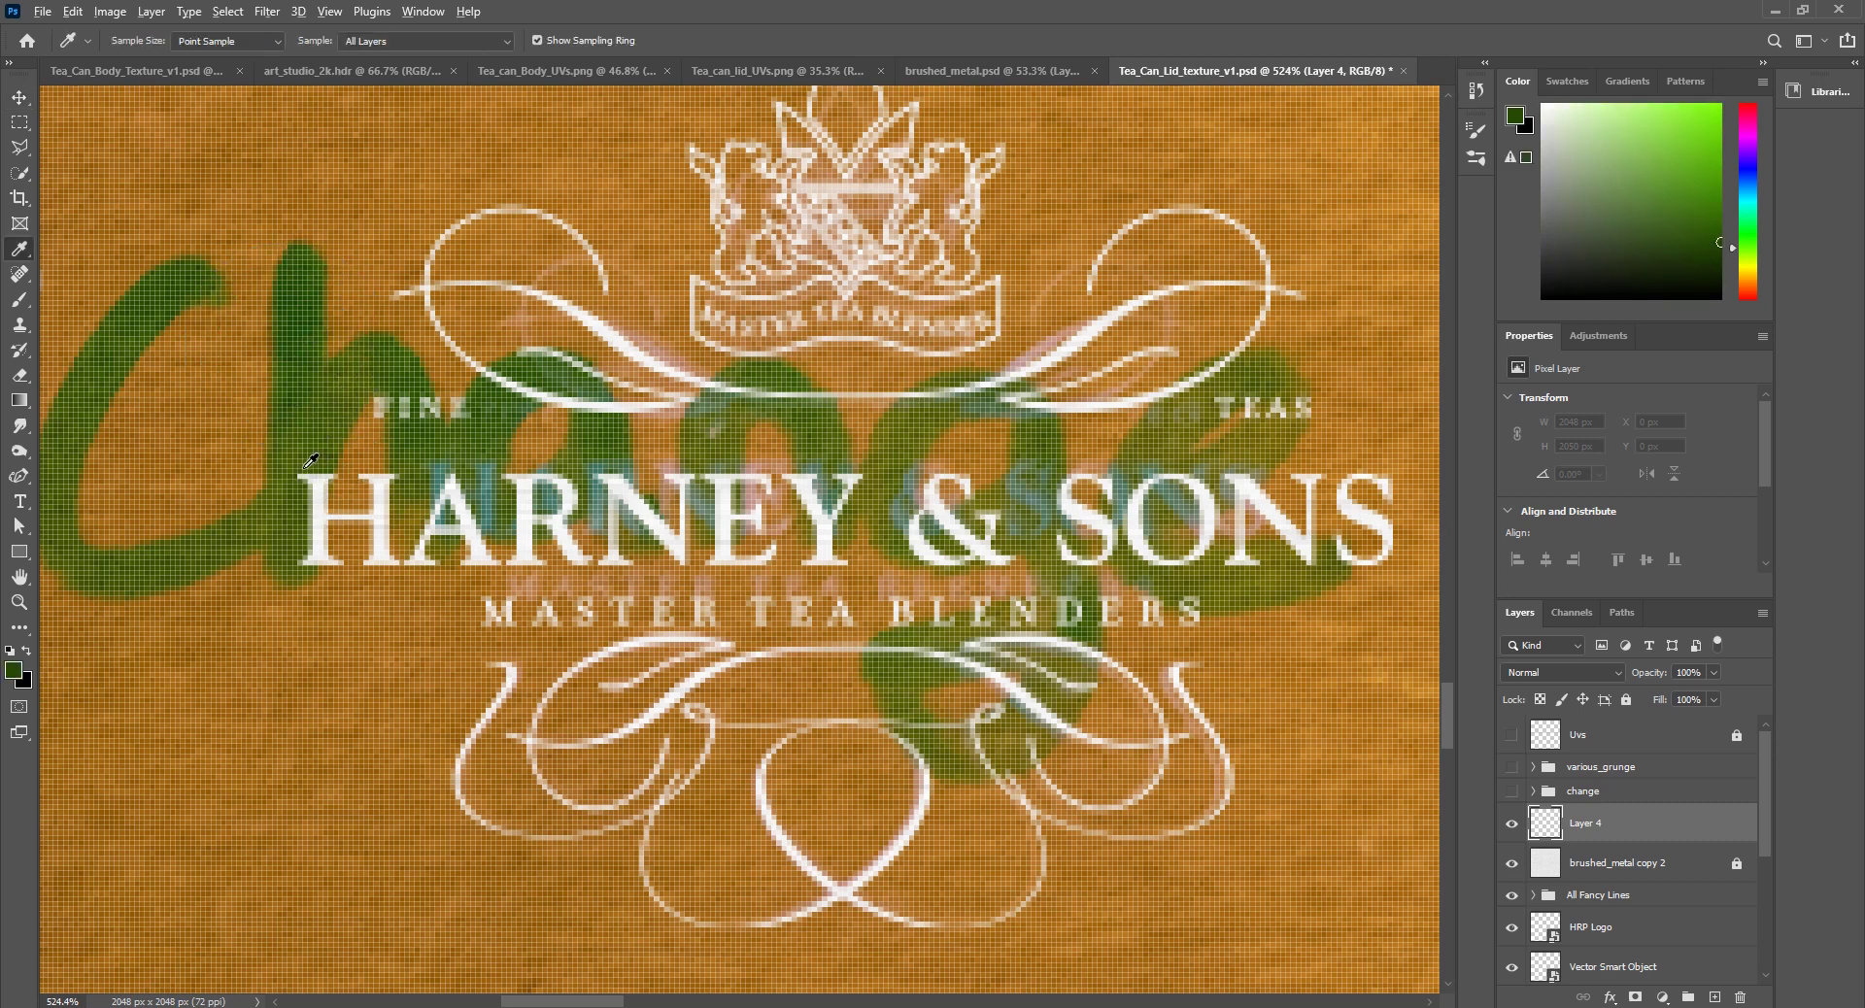
Step: Activate the Brush tool with the Hard Round tip and reduce its size to 15 px
{"action": "scroll", "coordinate": [301, 466], "scroll_direction": "down", "scroll_amount": 5, "text": "alt"}
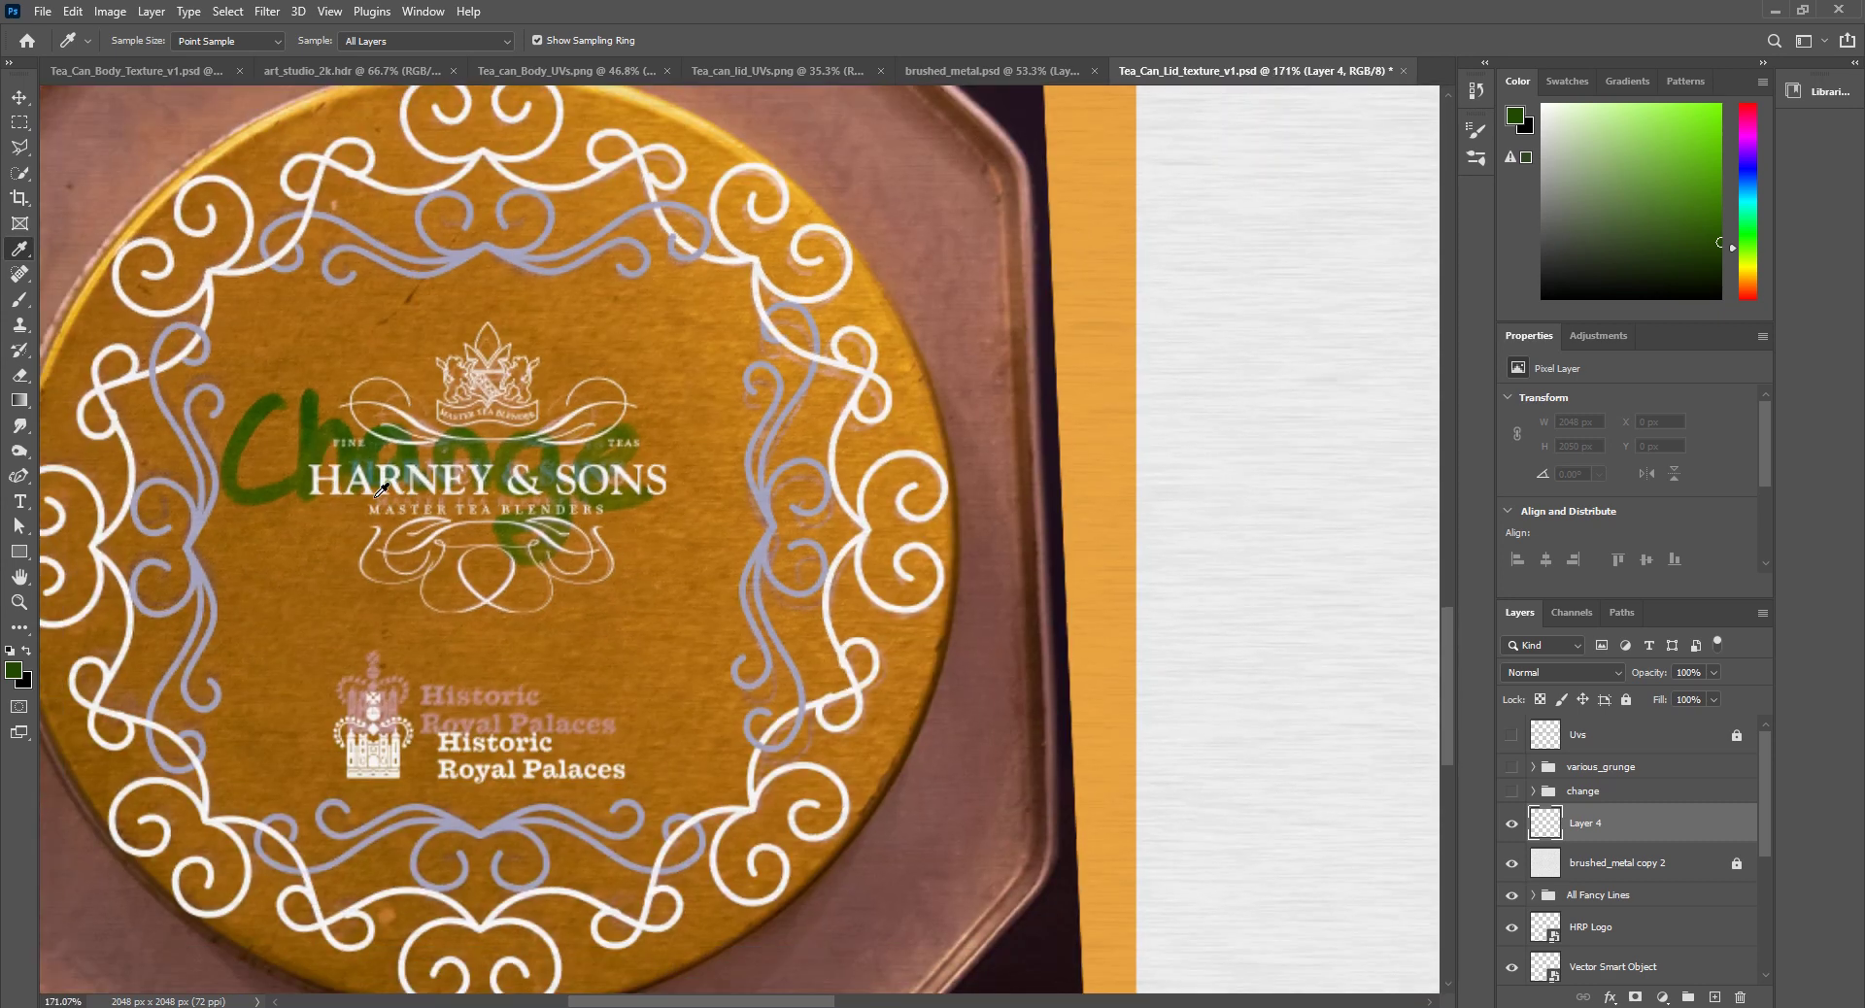
{"action": "key", "text": "b"}
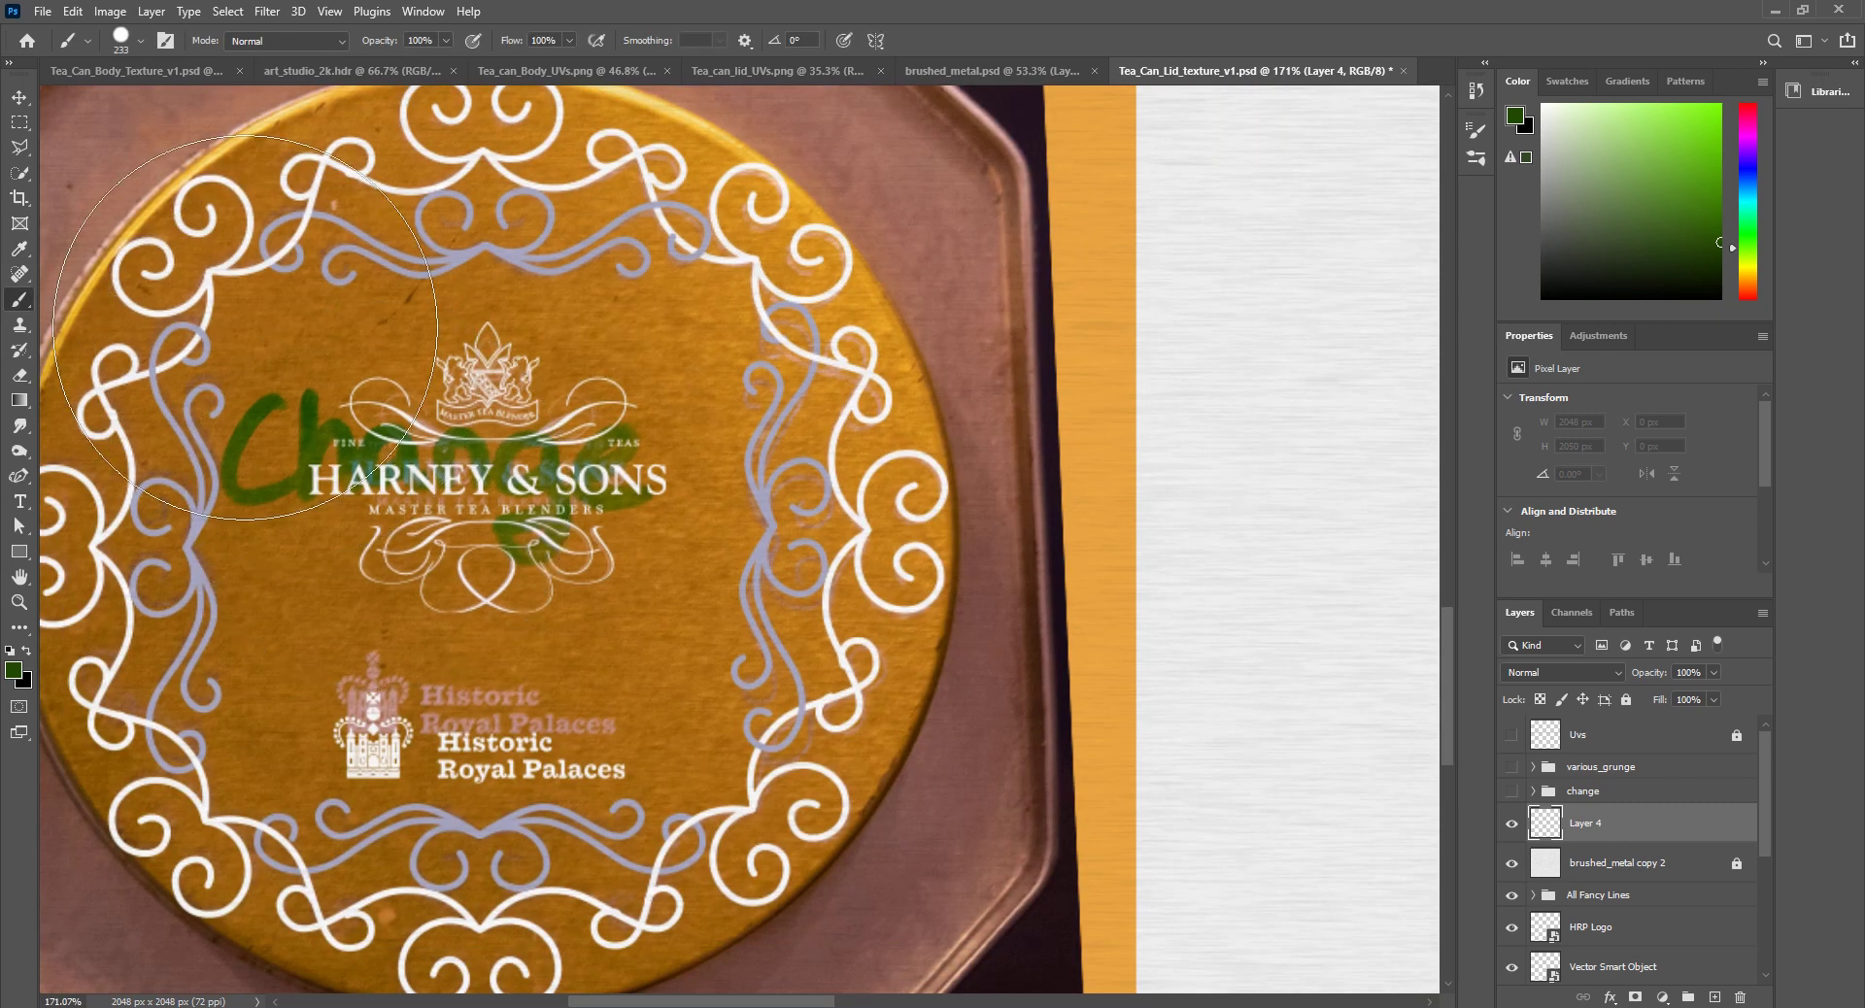
{"action": "left_click", "coordinate": [141, 42]}
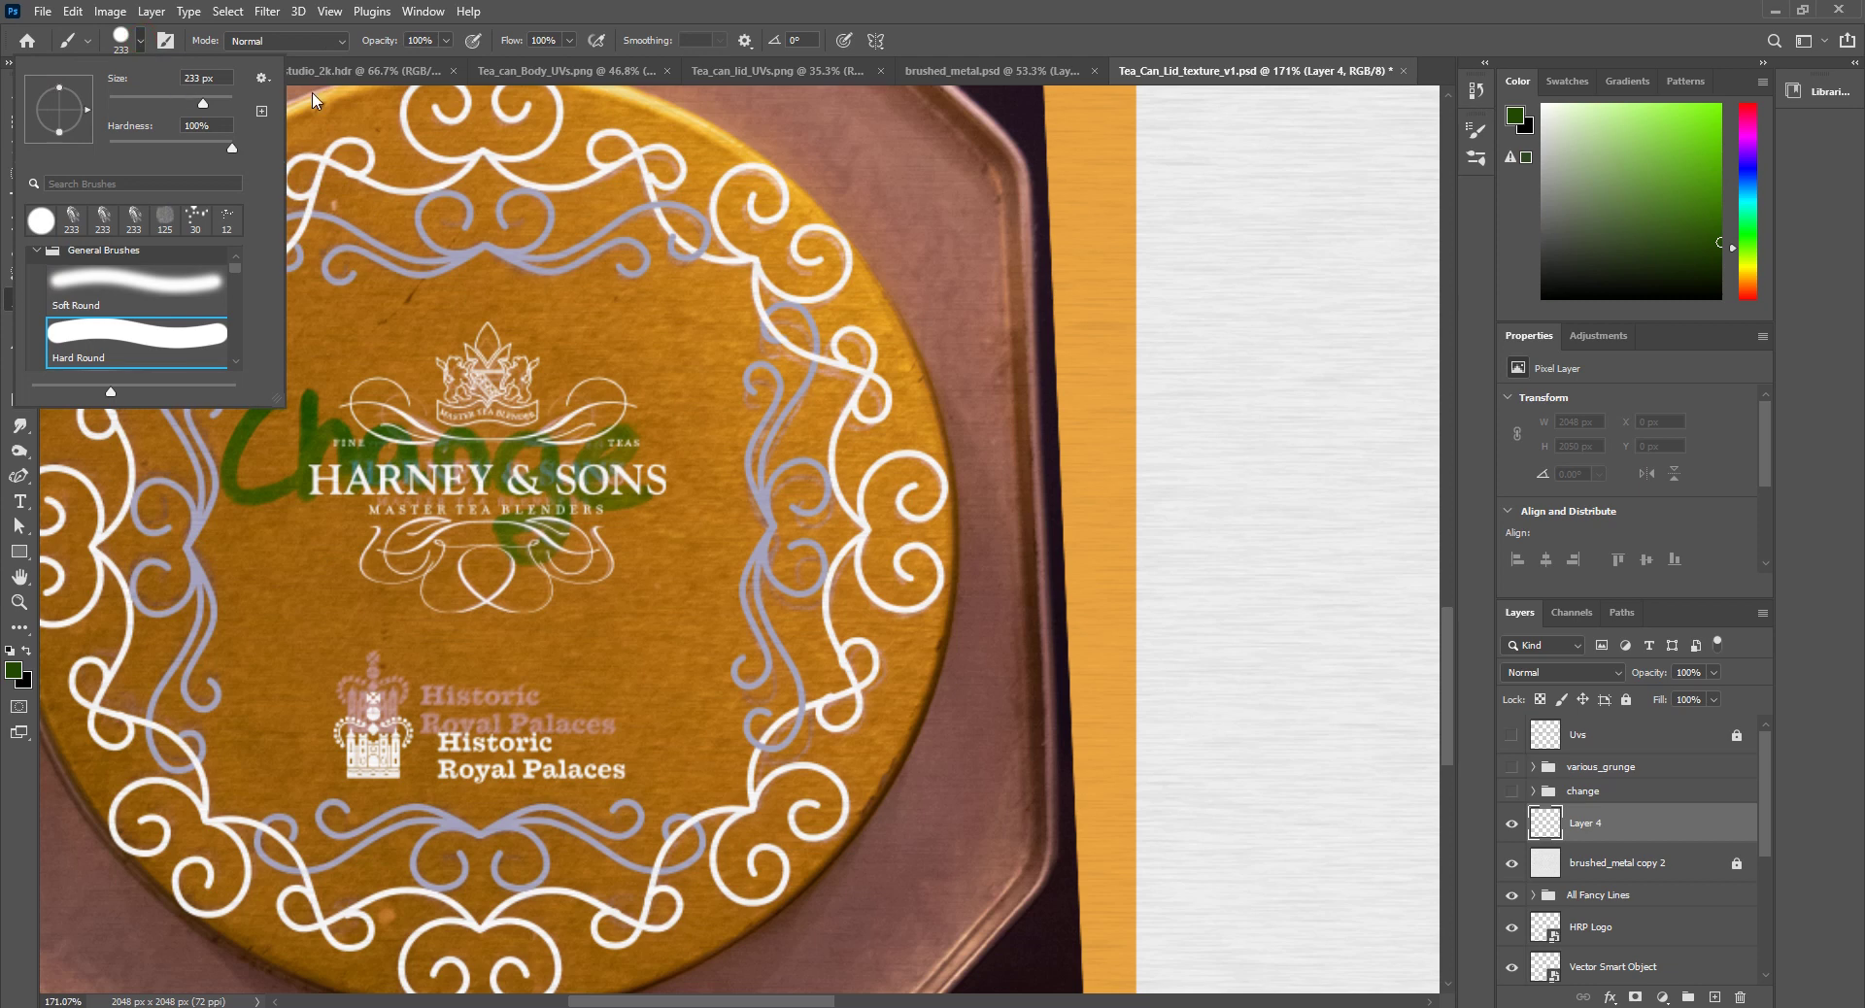
{"action": "left_click", "coordinate": [549, 13]}
{"action": "key", "text": "bracketleft"}
{"action": "key", "text": "bracketleft"}
{"action": "key", "text": "bracketleft"}
{"action": "key", "text": "bracketleft"}
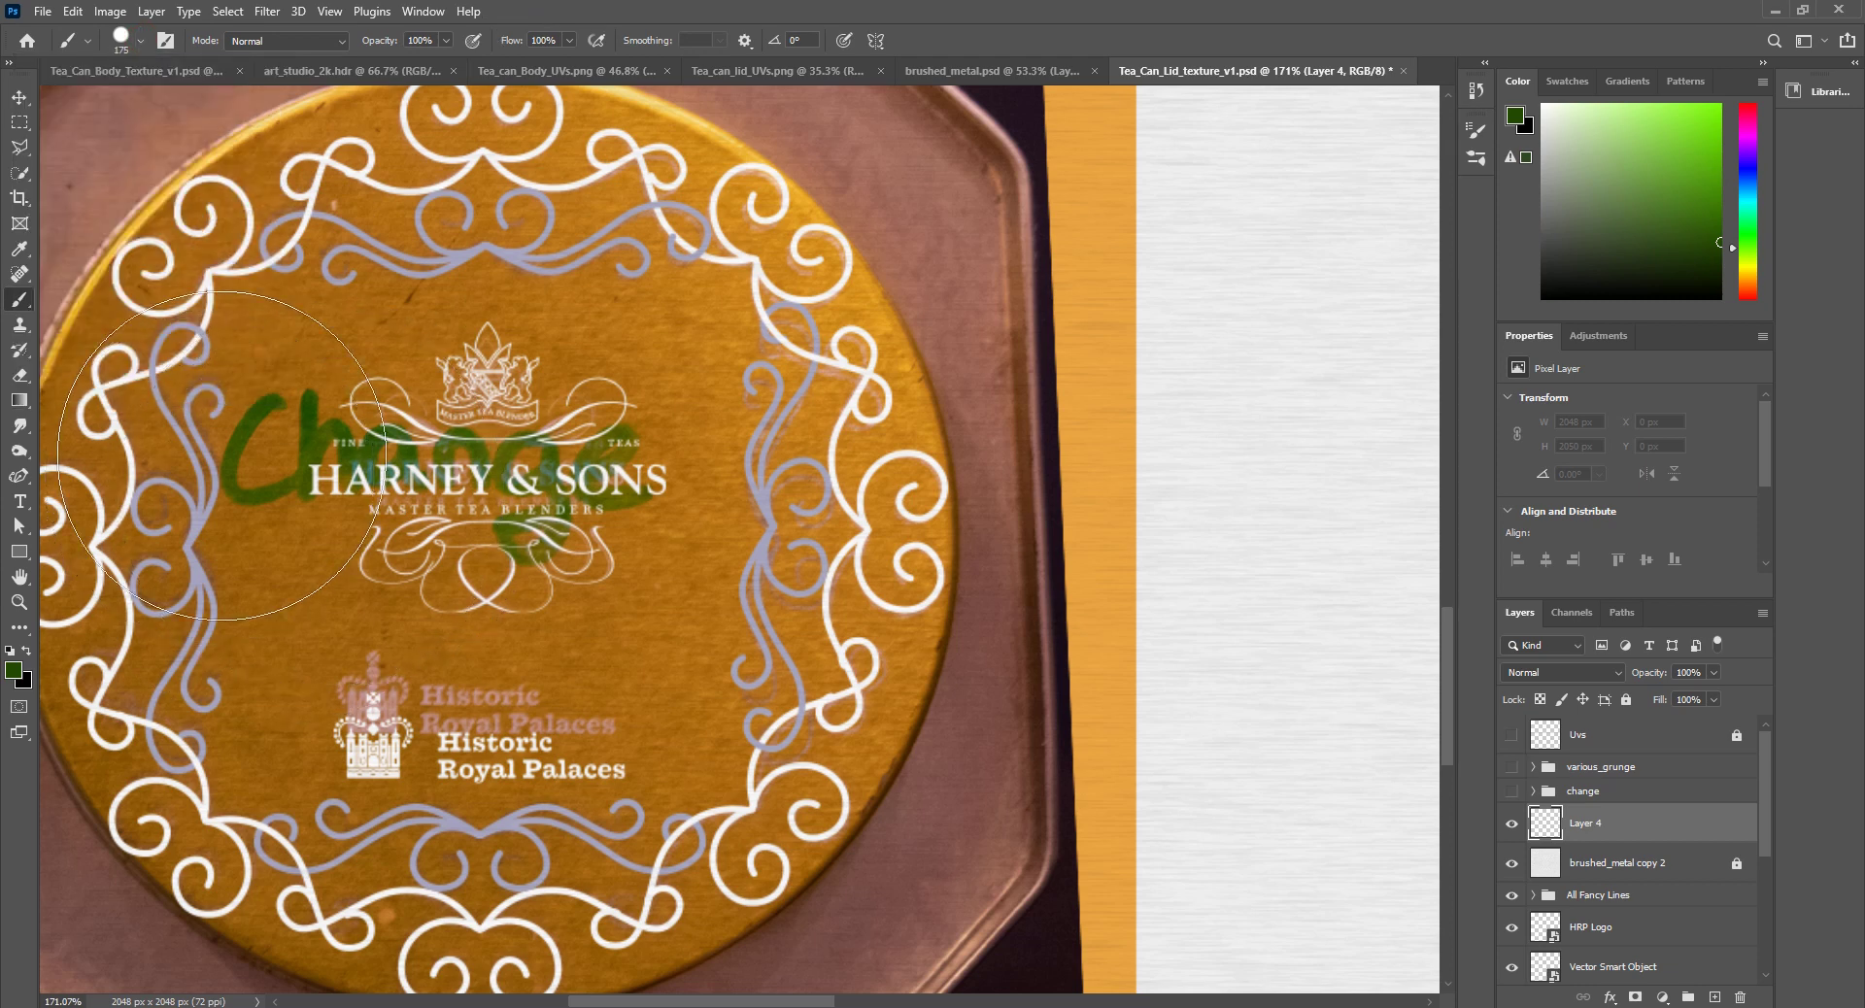
{"action": "key", "text": "bracketleft"}
{"action": "key", "text": "bracketleft"}
{"action": "key", "text": "bracketleft"}
{"action": "key", "text": "bracketleft"}
{"action": "key", "text": "bracketleft"}
{"action": "key", "text": "bracketleft"}
{"action": "key", "text": "bracketleft"}
{"action": "key", "text": "bracketleft"}
{"action": "key", "text": "bracketleft"}
{"action": "key", "text": "bracketleft"}
Step: Copy the tea_can_top photo layer into the Tea_can_lid_UVs.png document and show its Uvs layer
{"action": "scroll", "coordinate": [1593, 903], "scroll_direction": "down", "scroll_amount": 5}
{"action": "left_click", "coordinate": [1602, 847]}
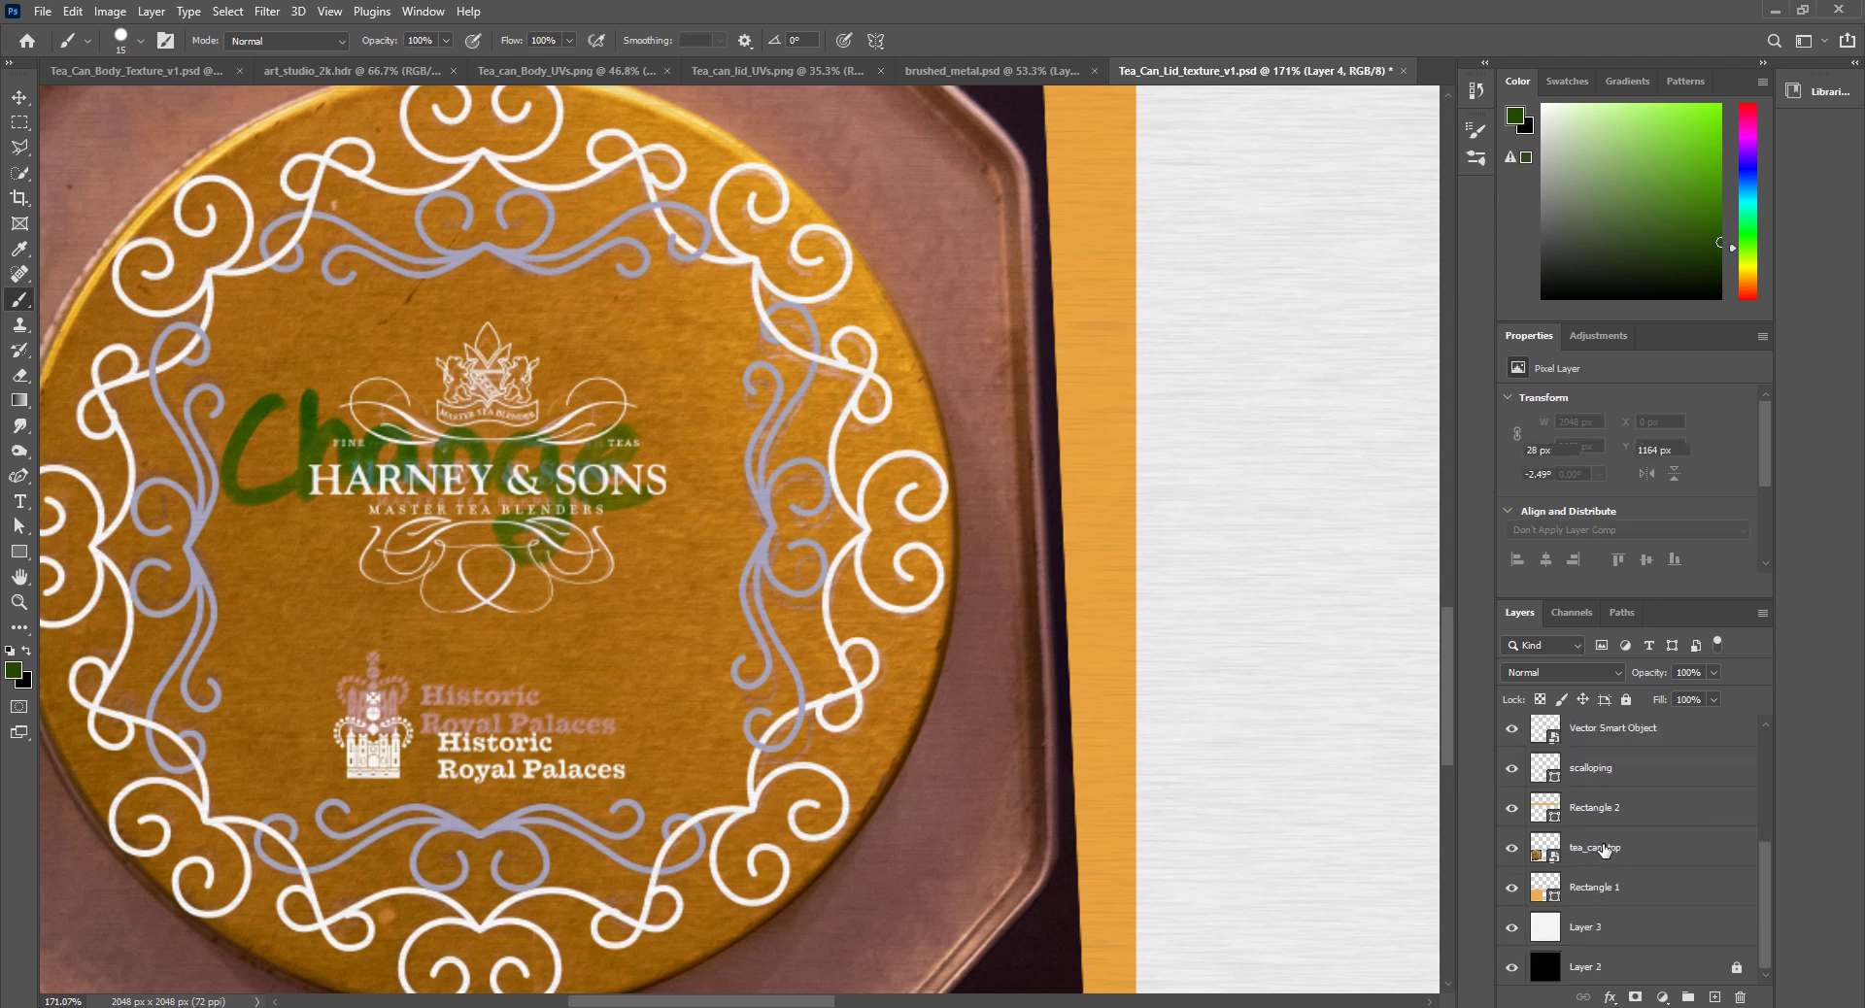
{"action": "left_click_drag", "start_coordinate": [1600, 853], "coordinate": [729, 585]}
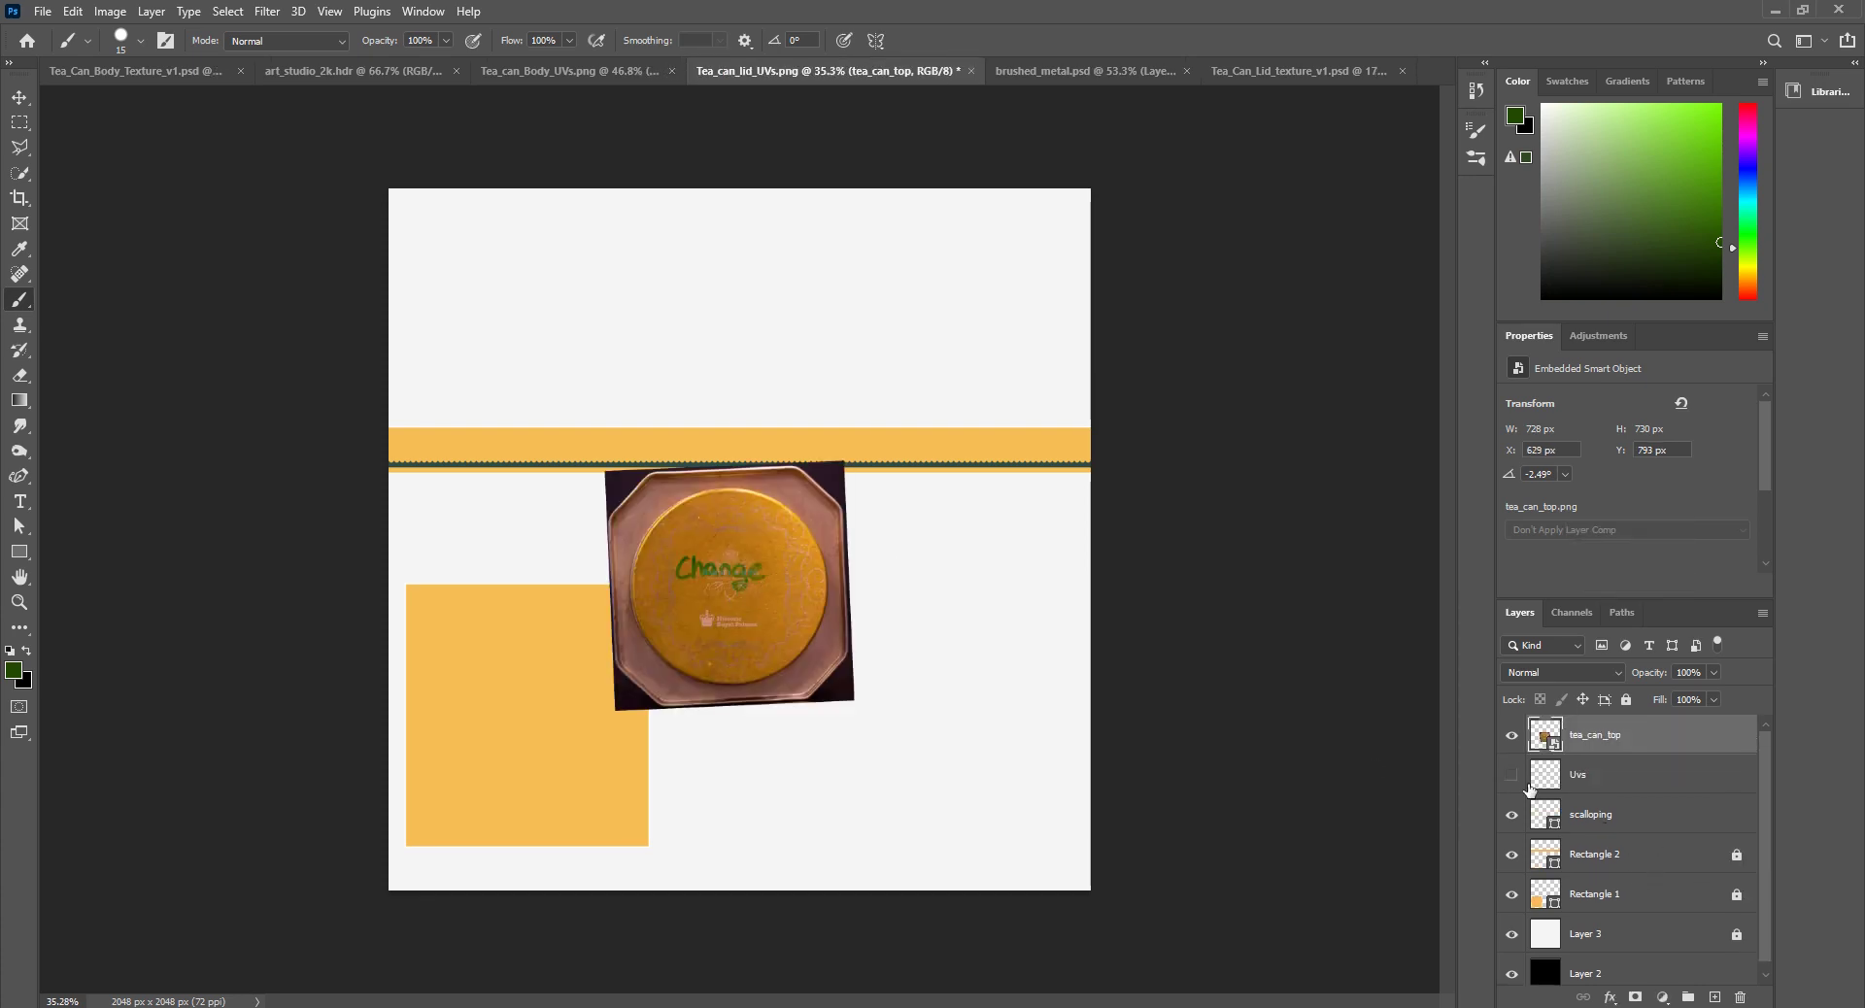
{"action": "left_click", "coordinate": [1511, 775]}
Step: Align the tea_can_top photo with the circular UVs on the orange square and place its layer beneath Uvs
{"action": "left_click", "coordinate": [824, 578]}
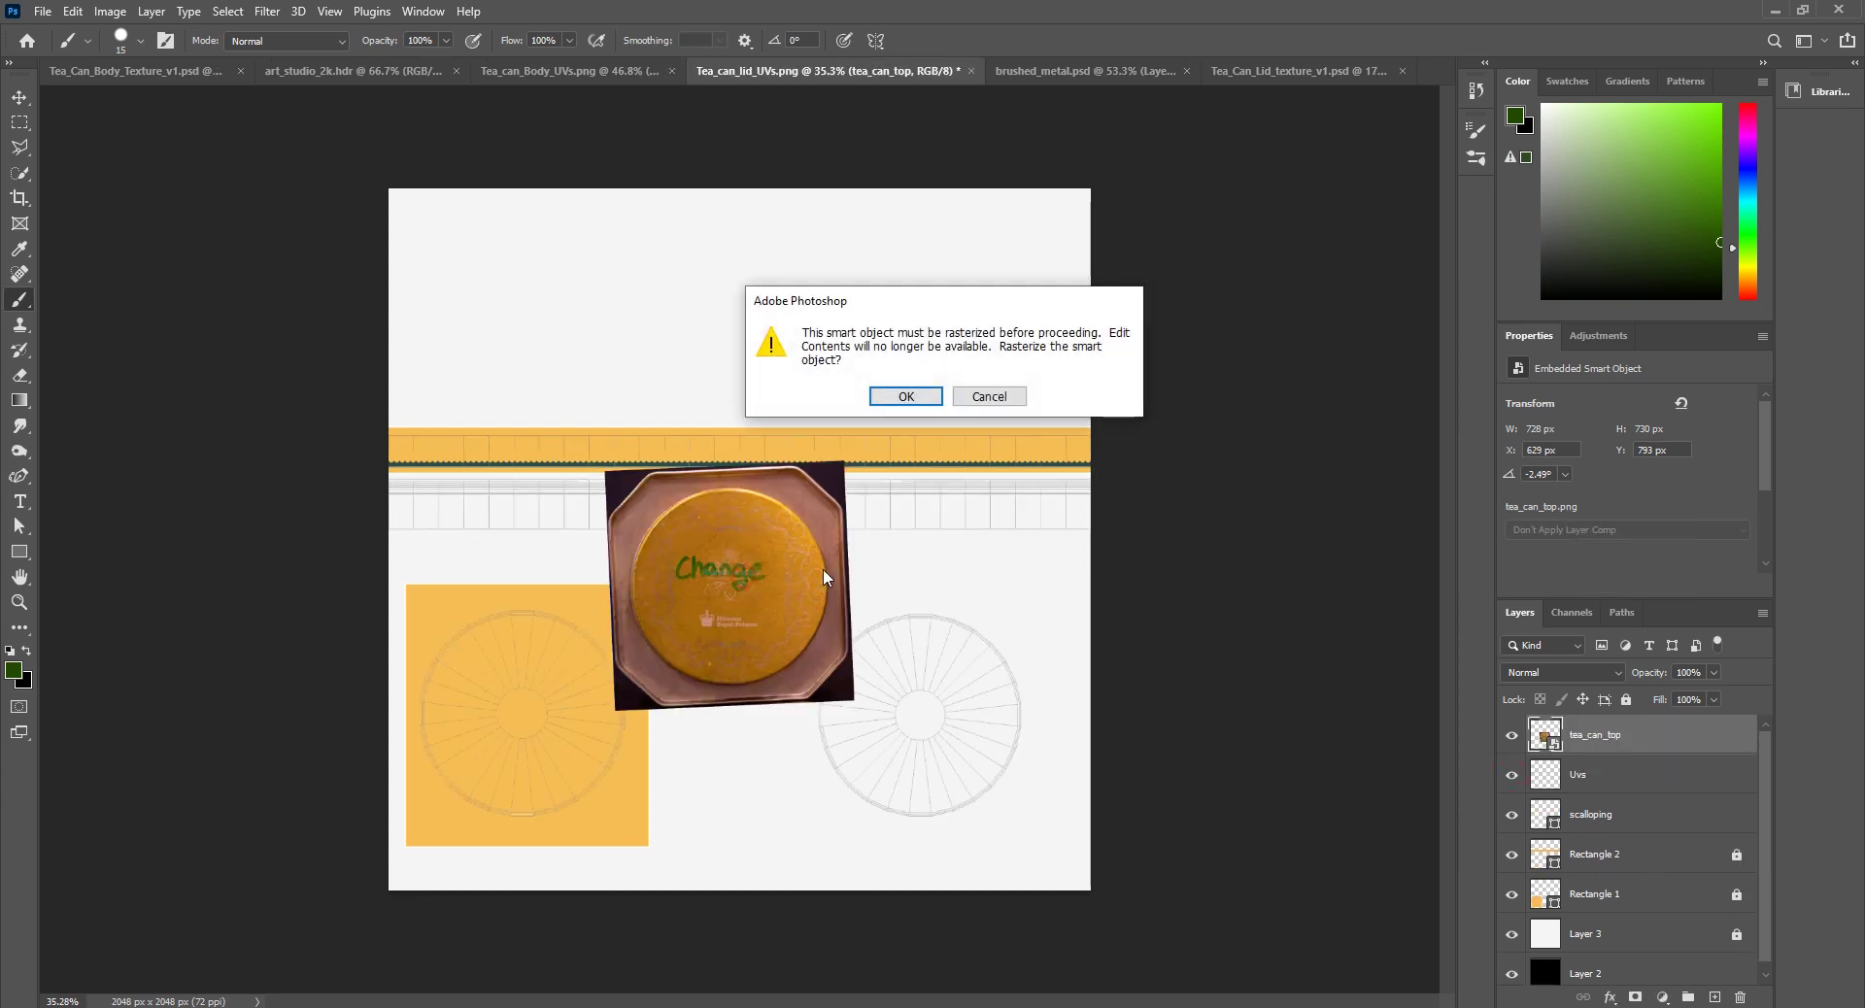
{"action": "left_click", "coordinate": [1015, 403]}
{"action": "left_click", "coordinate": [21, 99]}
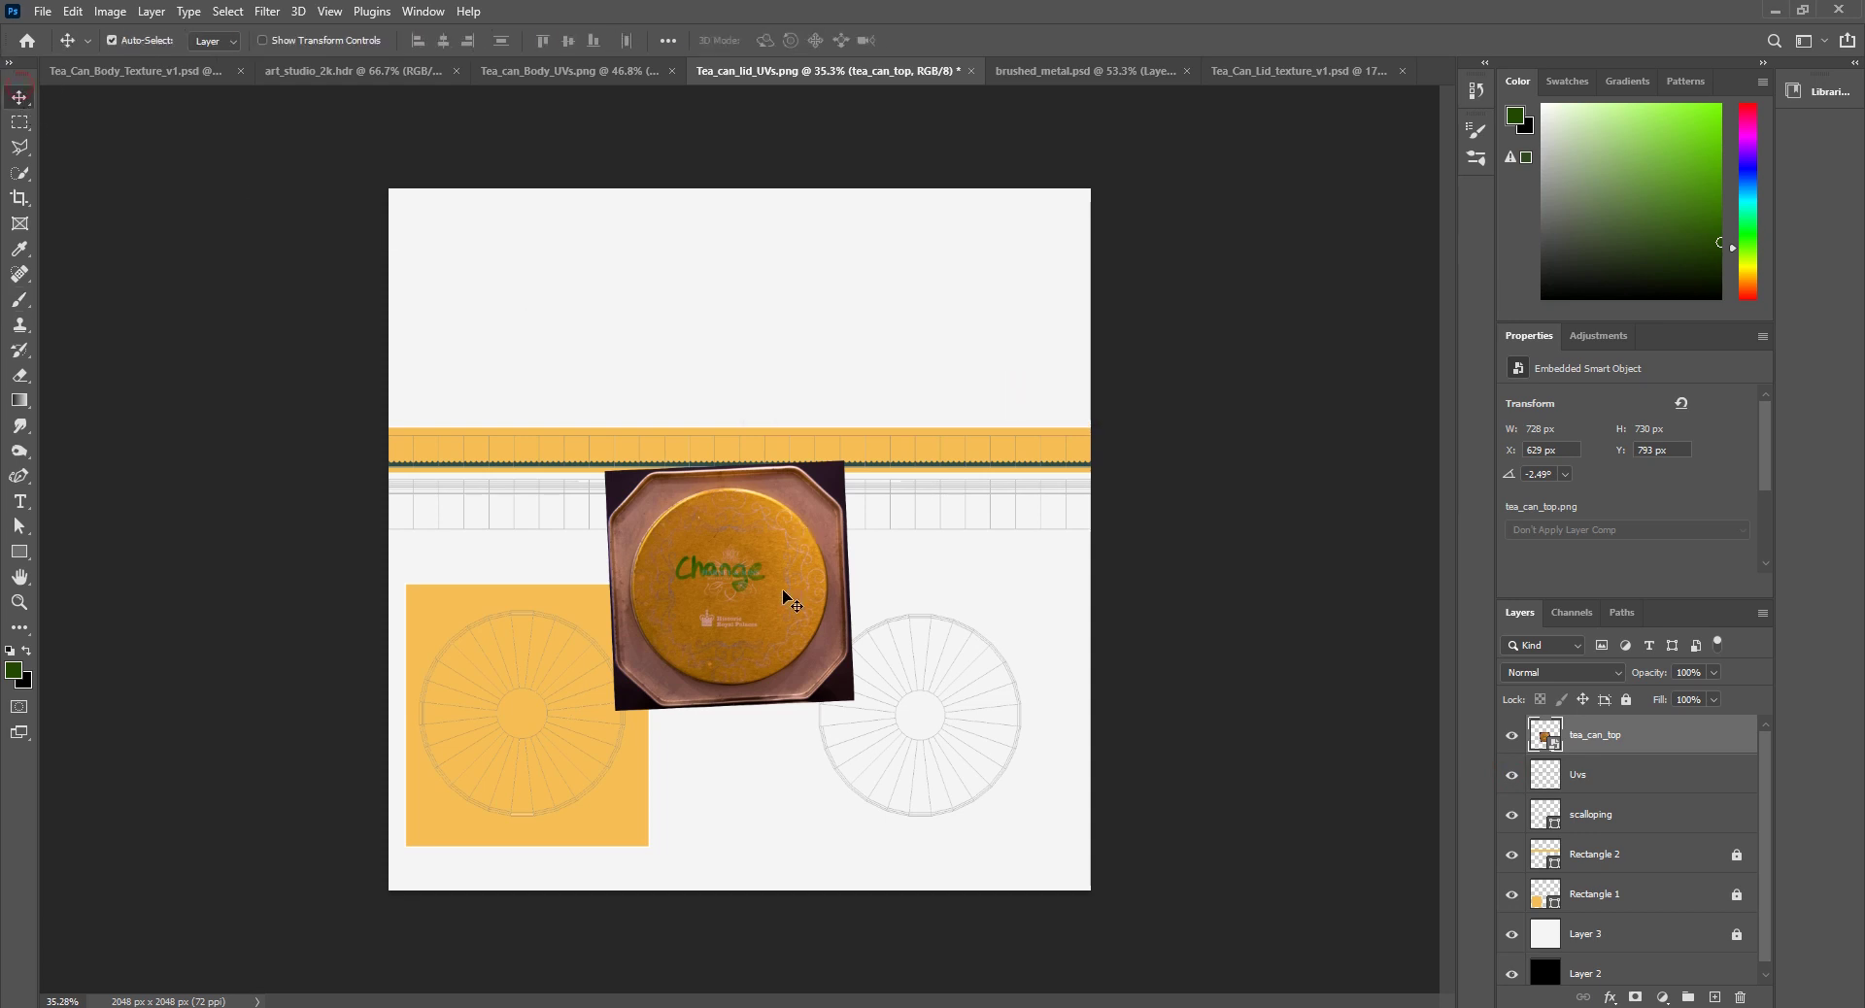
{"action": "left_click_drag", "start_coordinate": [788, 602], "coordinate": [589, 732]}
{"action": "scroll", "coordinate": [573, 745], "scroll_direction": "up", "scroll_amount": 3, "text": "alt"}
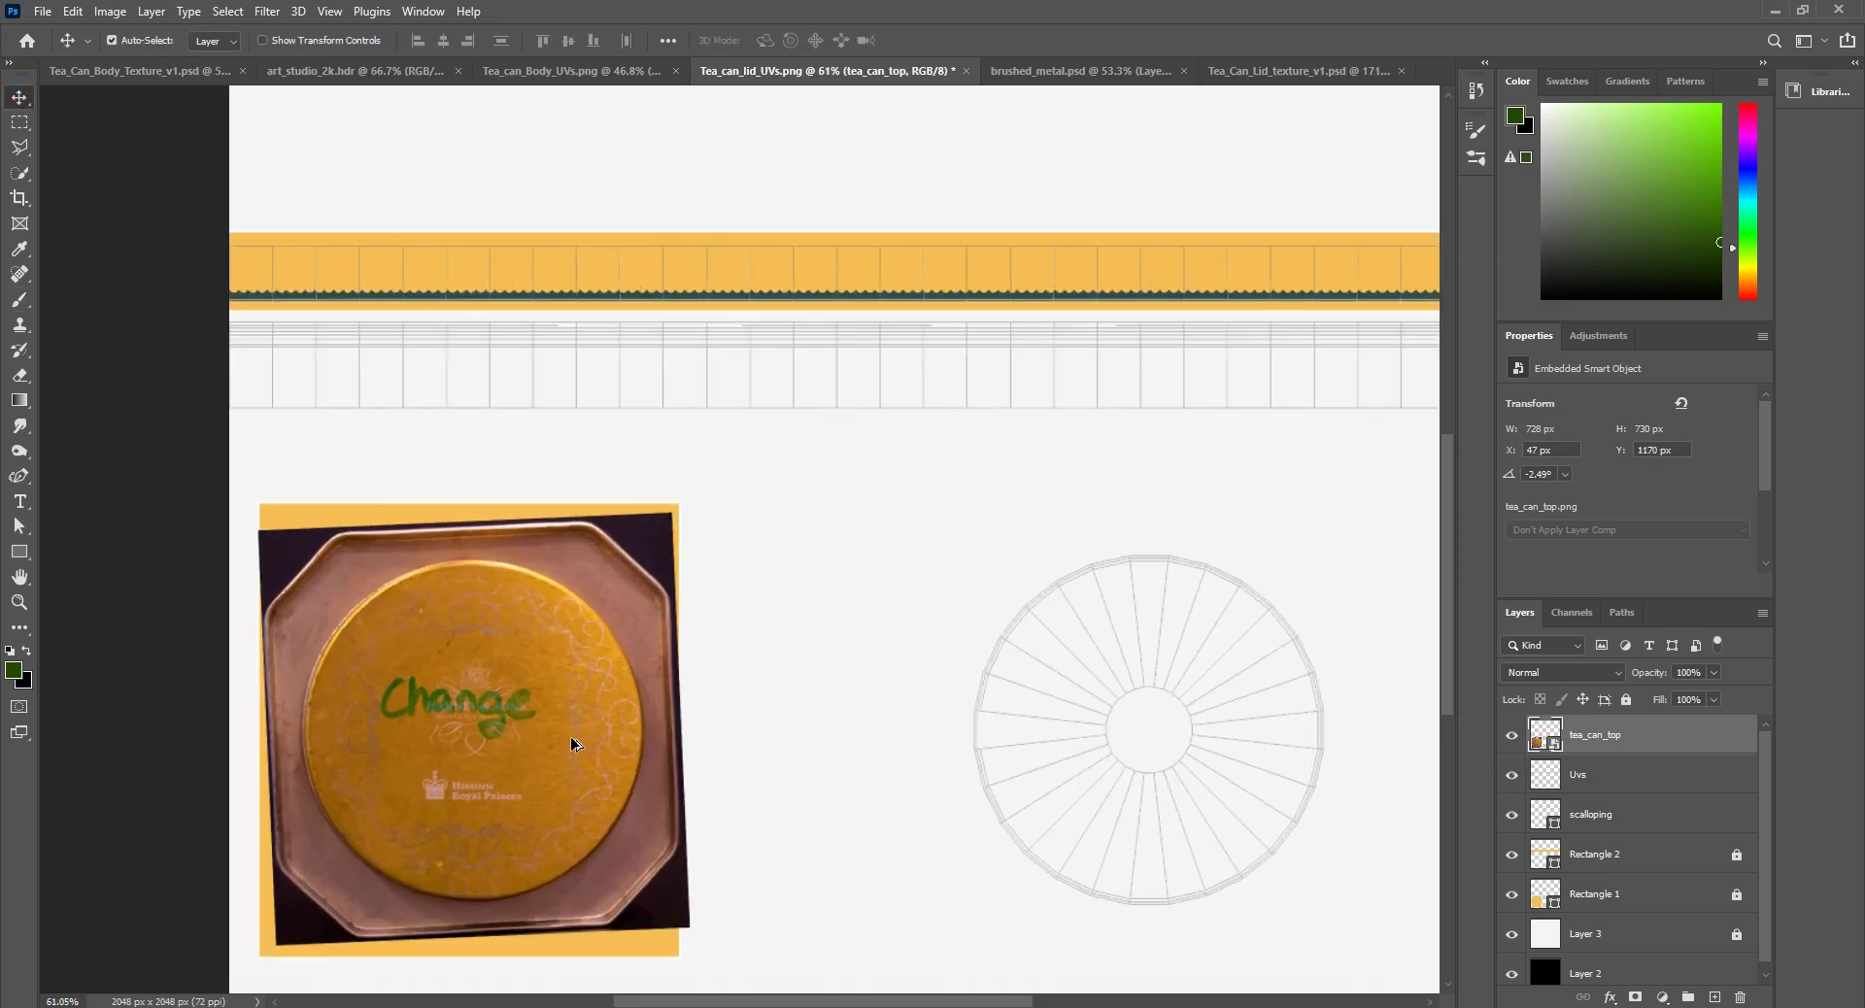
{"action": "scroll", "coordinate": [573, 745], "scroll_direction": "up", "scroll_amount": 3, "text": "alt"}
{"action": "left_click_drag", "start_coordinate": [1637, 760], "coordinate": [1632, 794]}
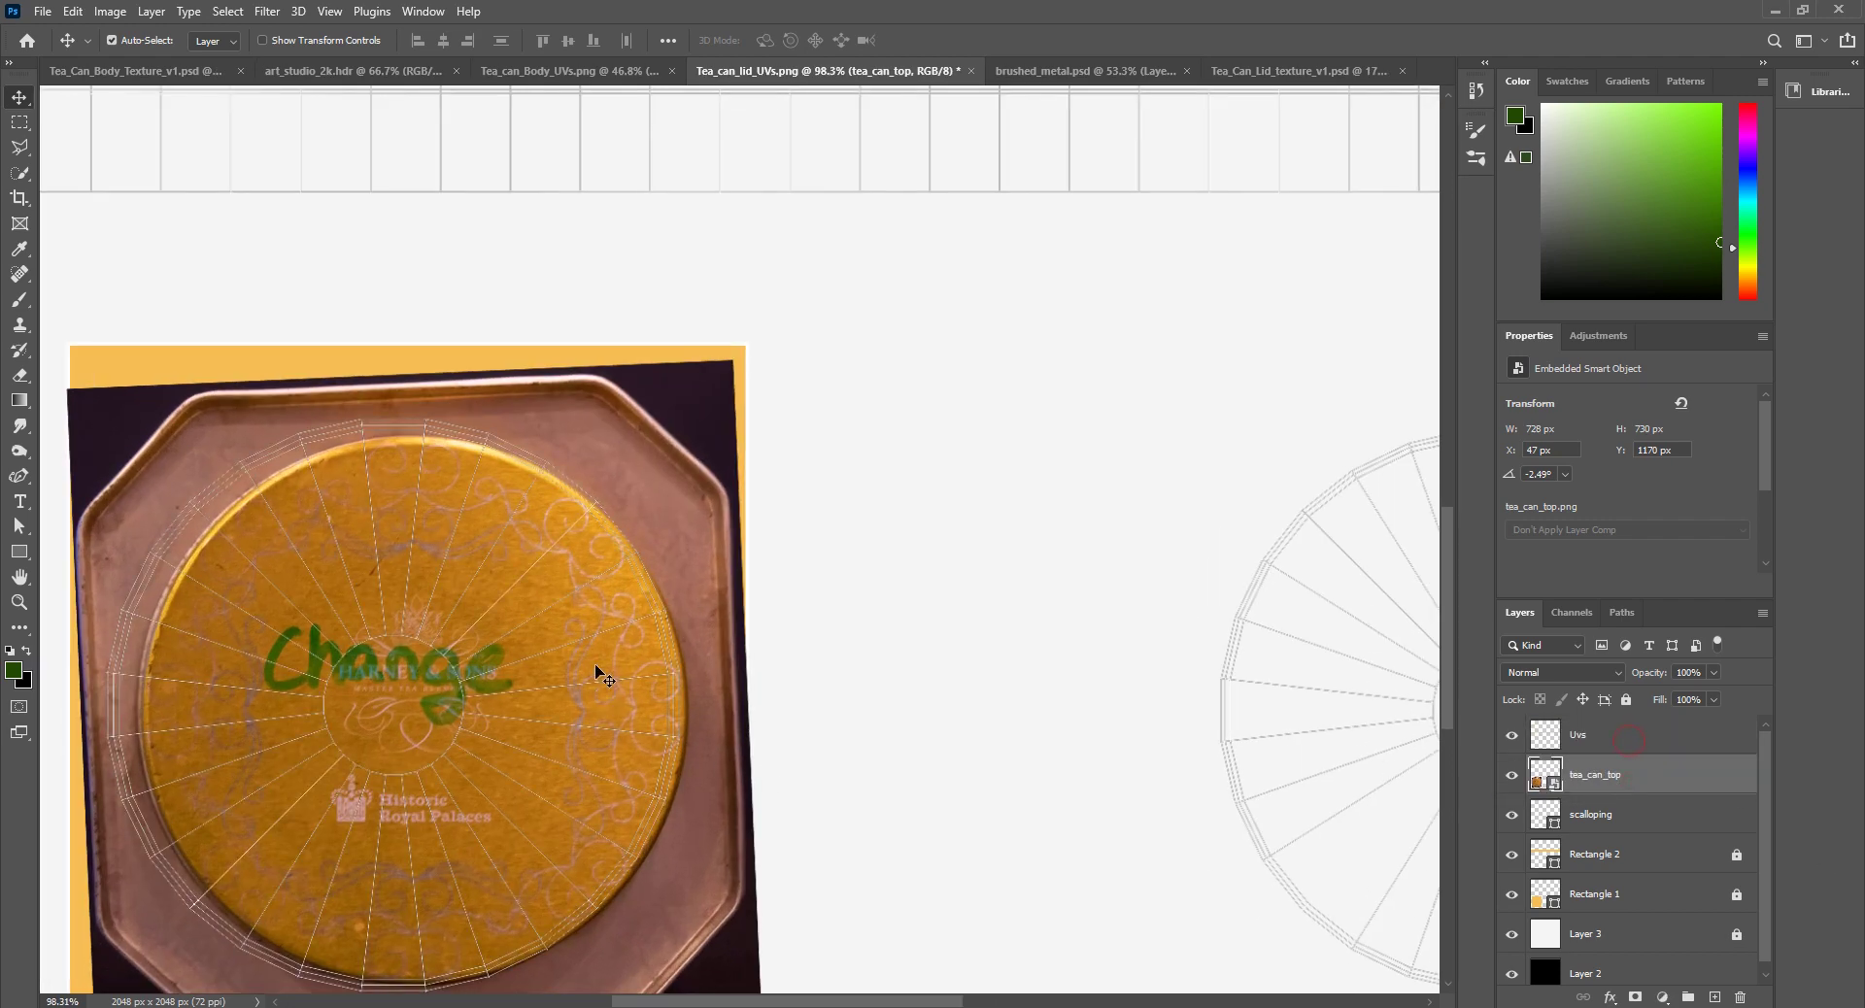
{"action": "left_click_drag", "start_coordinate": [702, 598], "coordinate": [678, 598]}
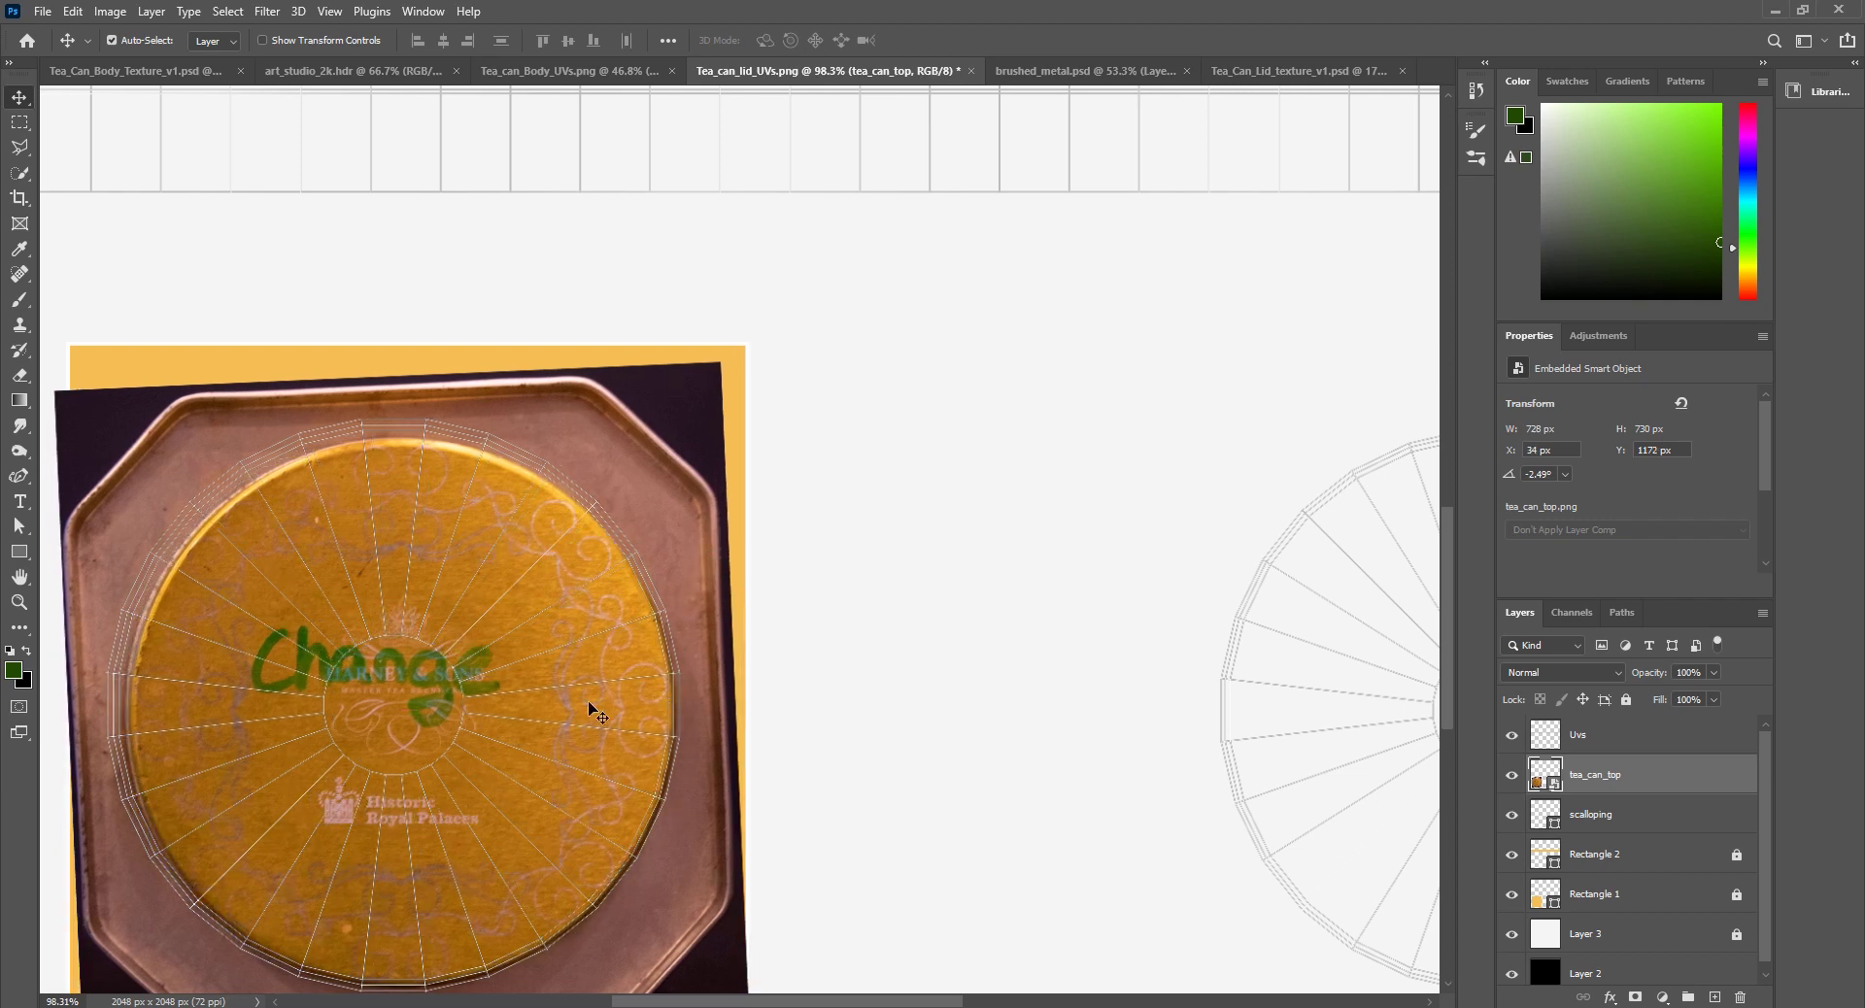
Step: Add a new layer above tea_can_top and paint a first green dot on the letter C with a 10 px brush
{"action": "left_click", "coordinate": [1628, 820]}
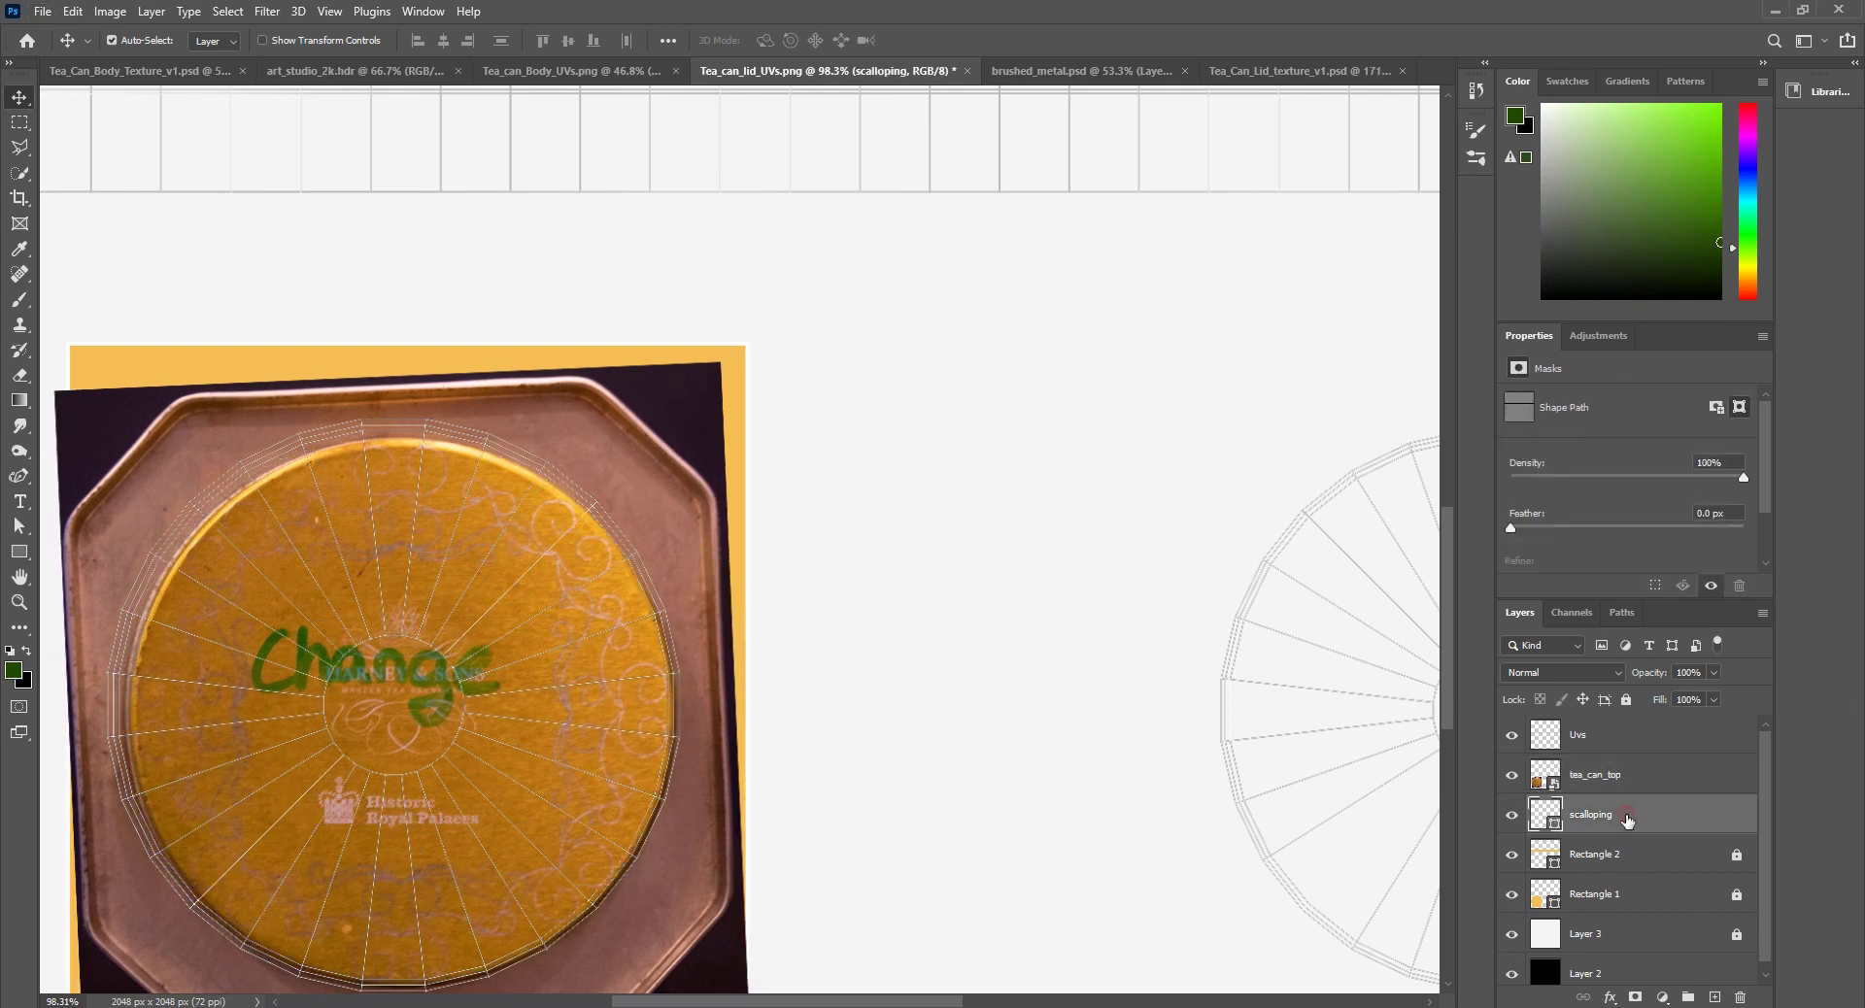
{"action": "left_click", "coordinate": [1714, 997]}
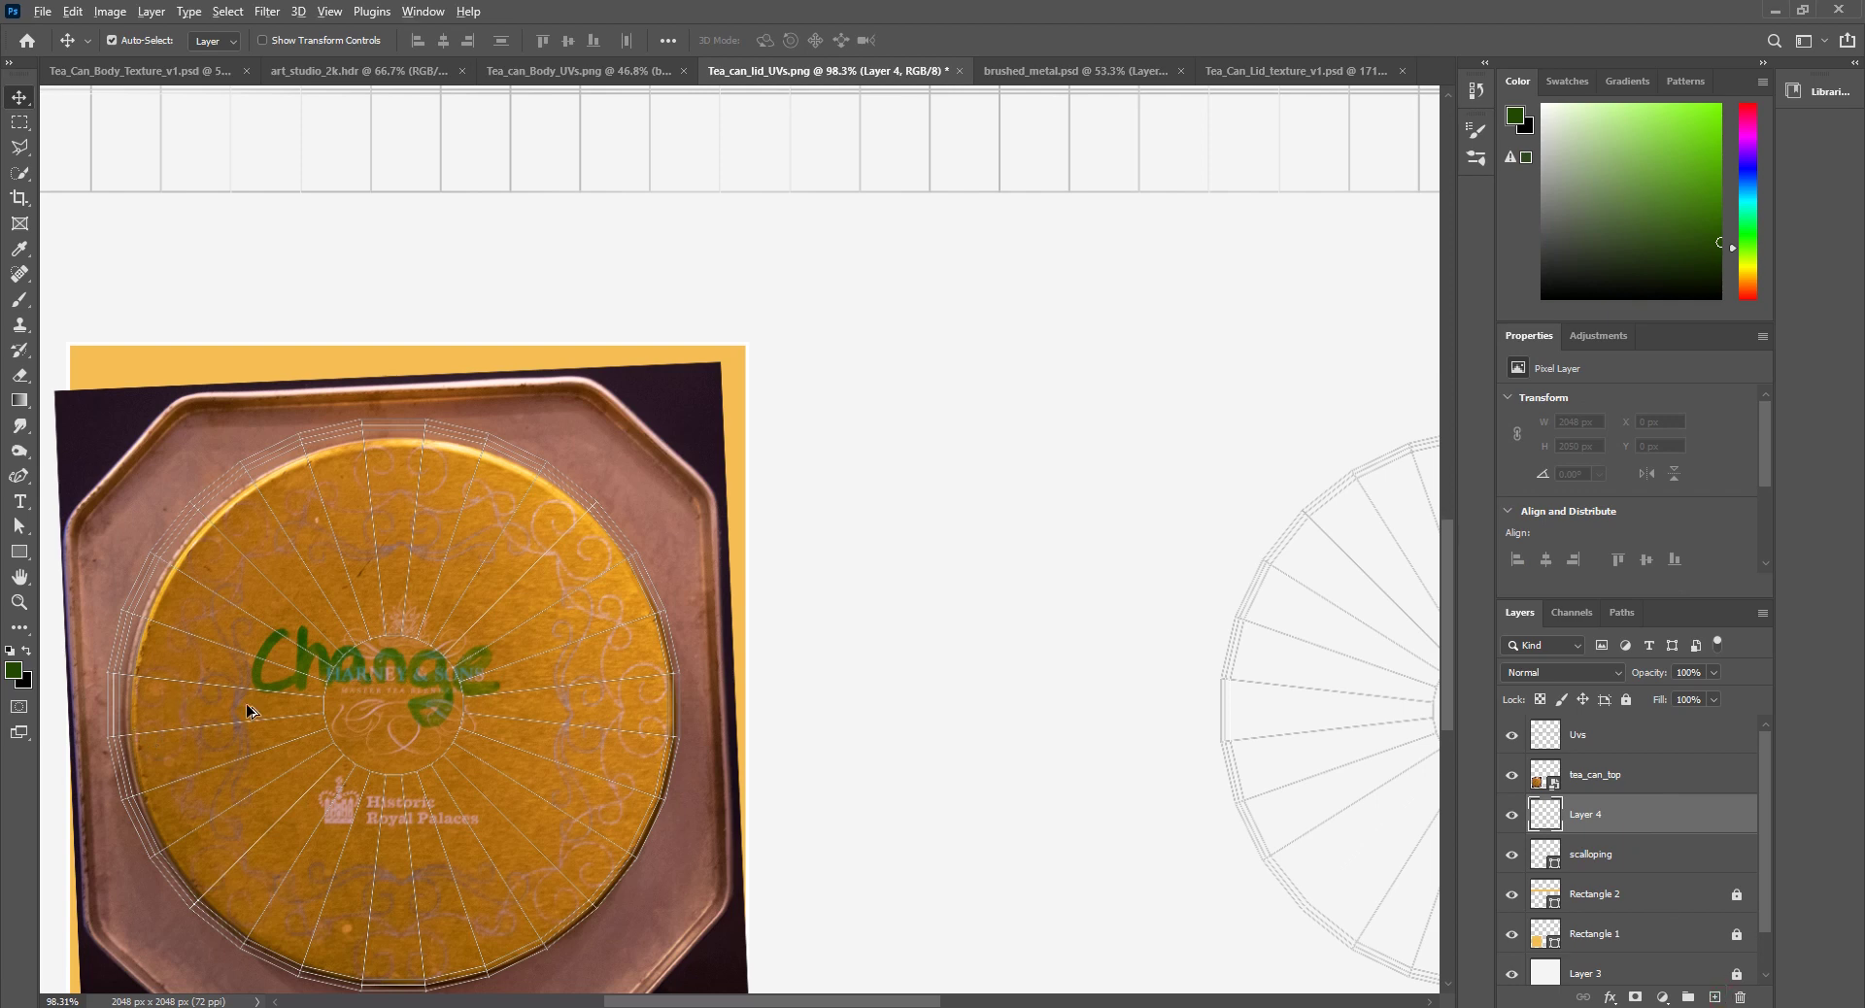
{"action": "scroll", "coordinate": [245, 714], "scroll_direction": "up", "scroll_amount": 2, "text": "alt"}
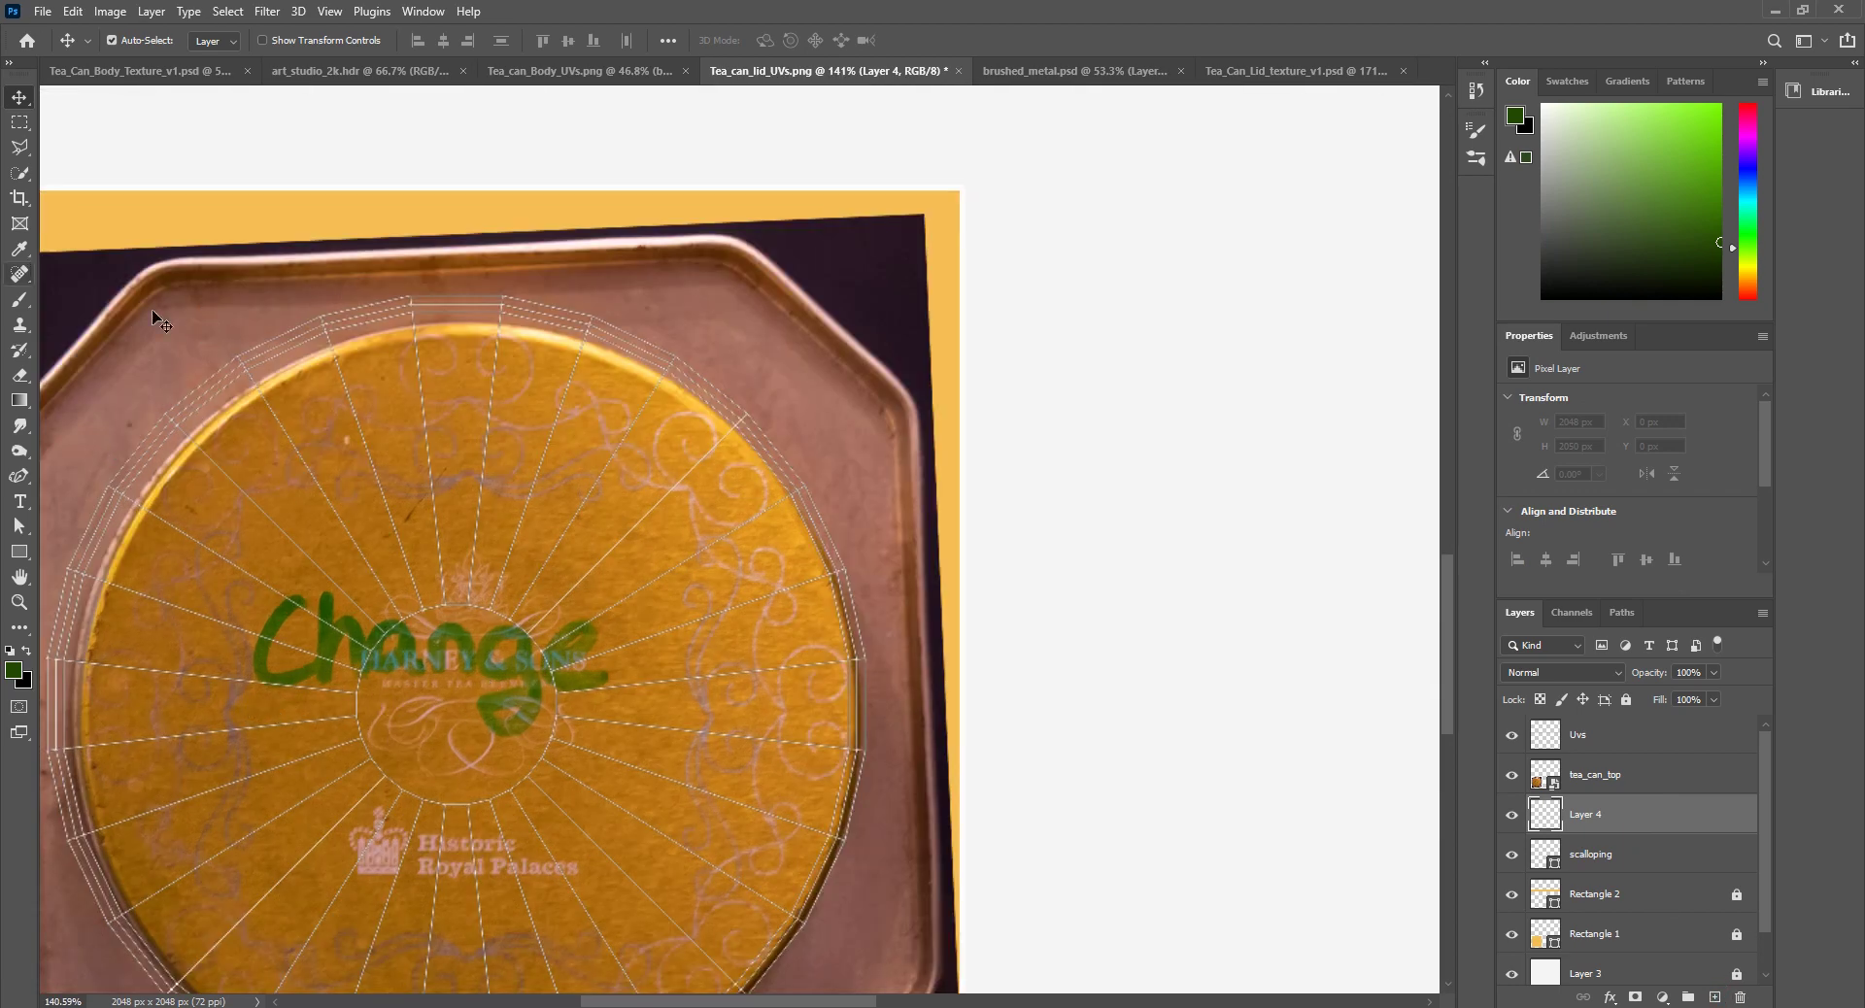
{"action": "key", "text": "b"}
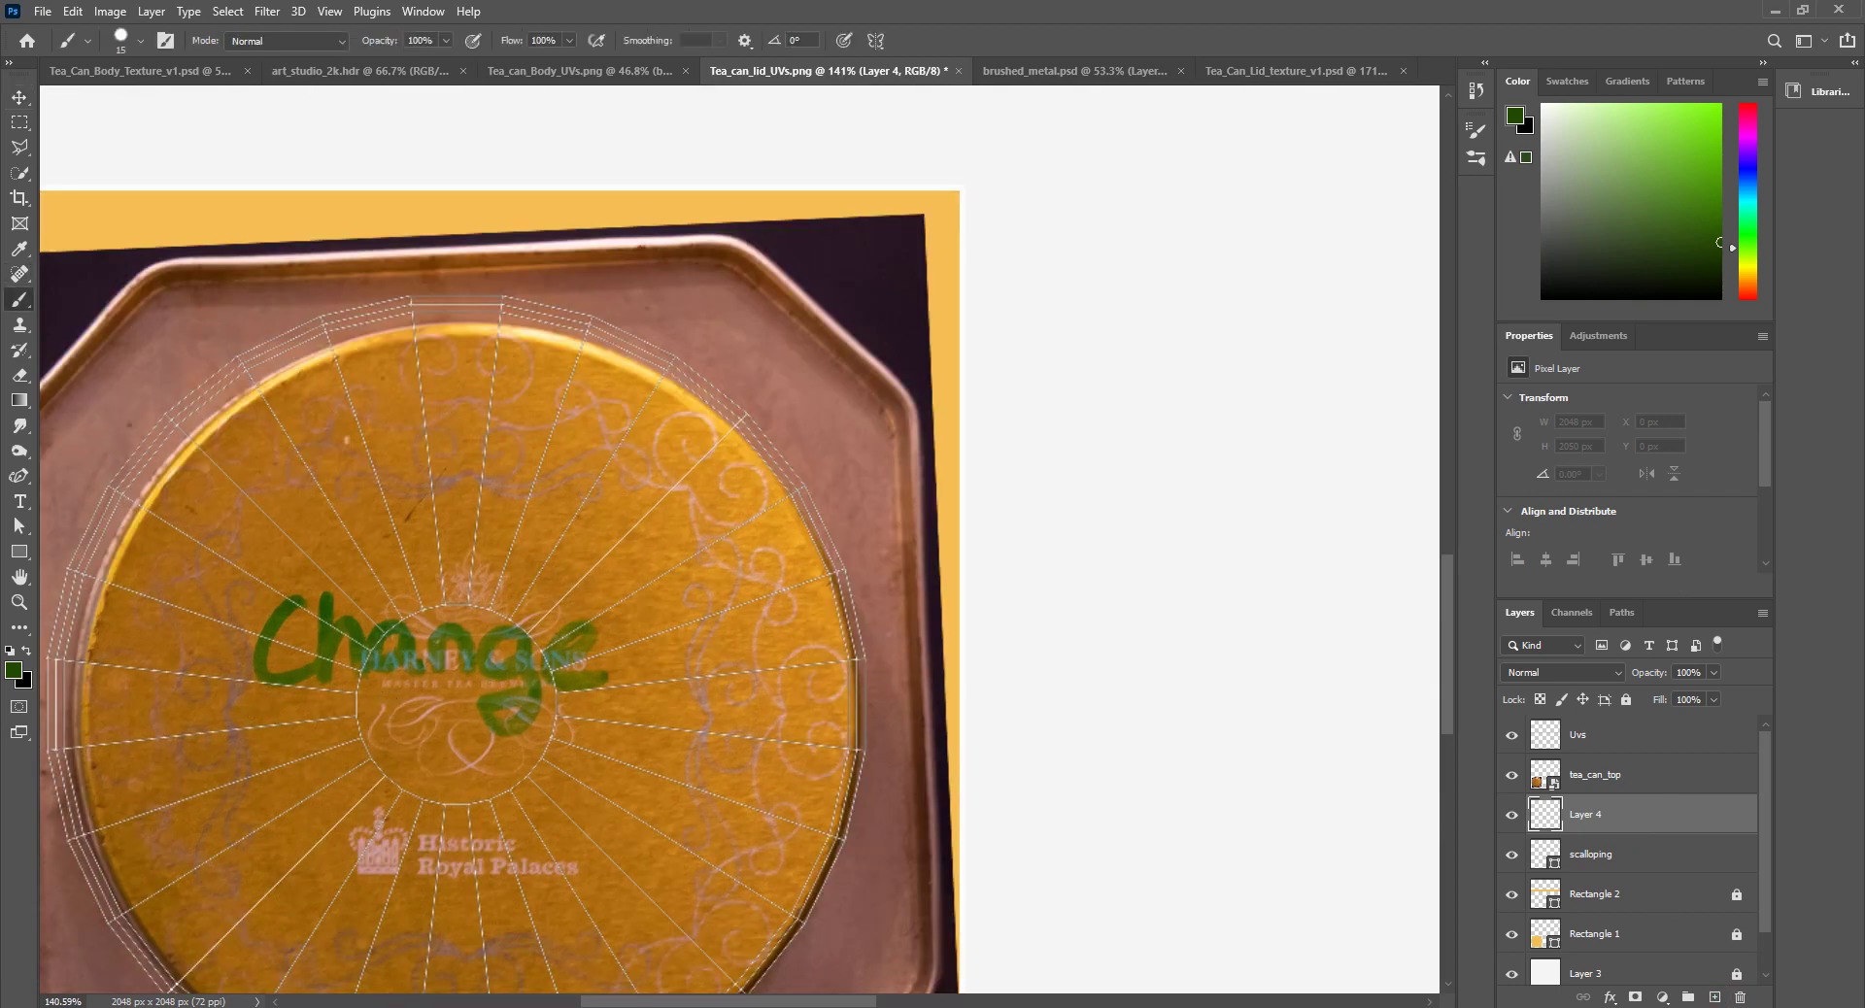
{"action": "scroll", "coordinate": [235, 620], "scroll_direction": "up", "scroll_amount": 5, "text": "alt"}
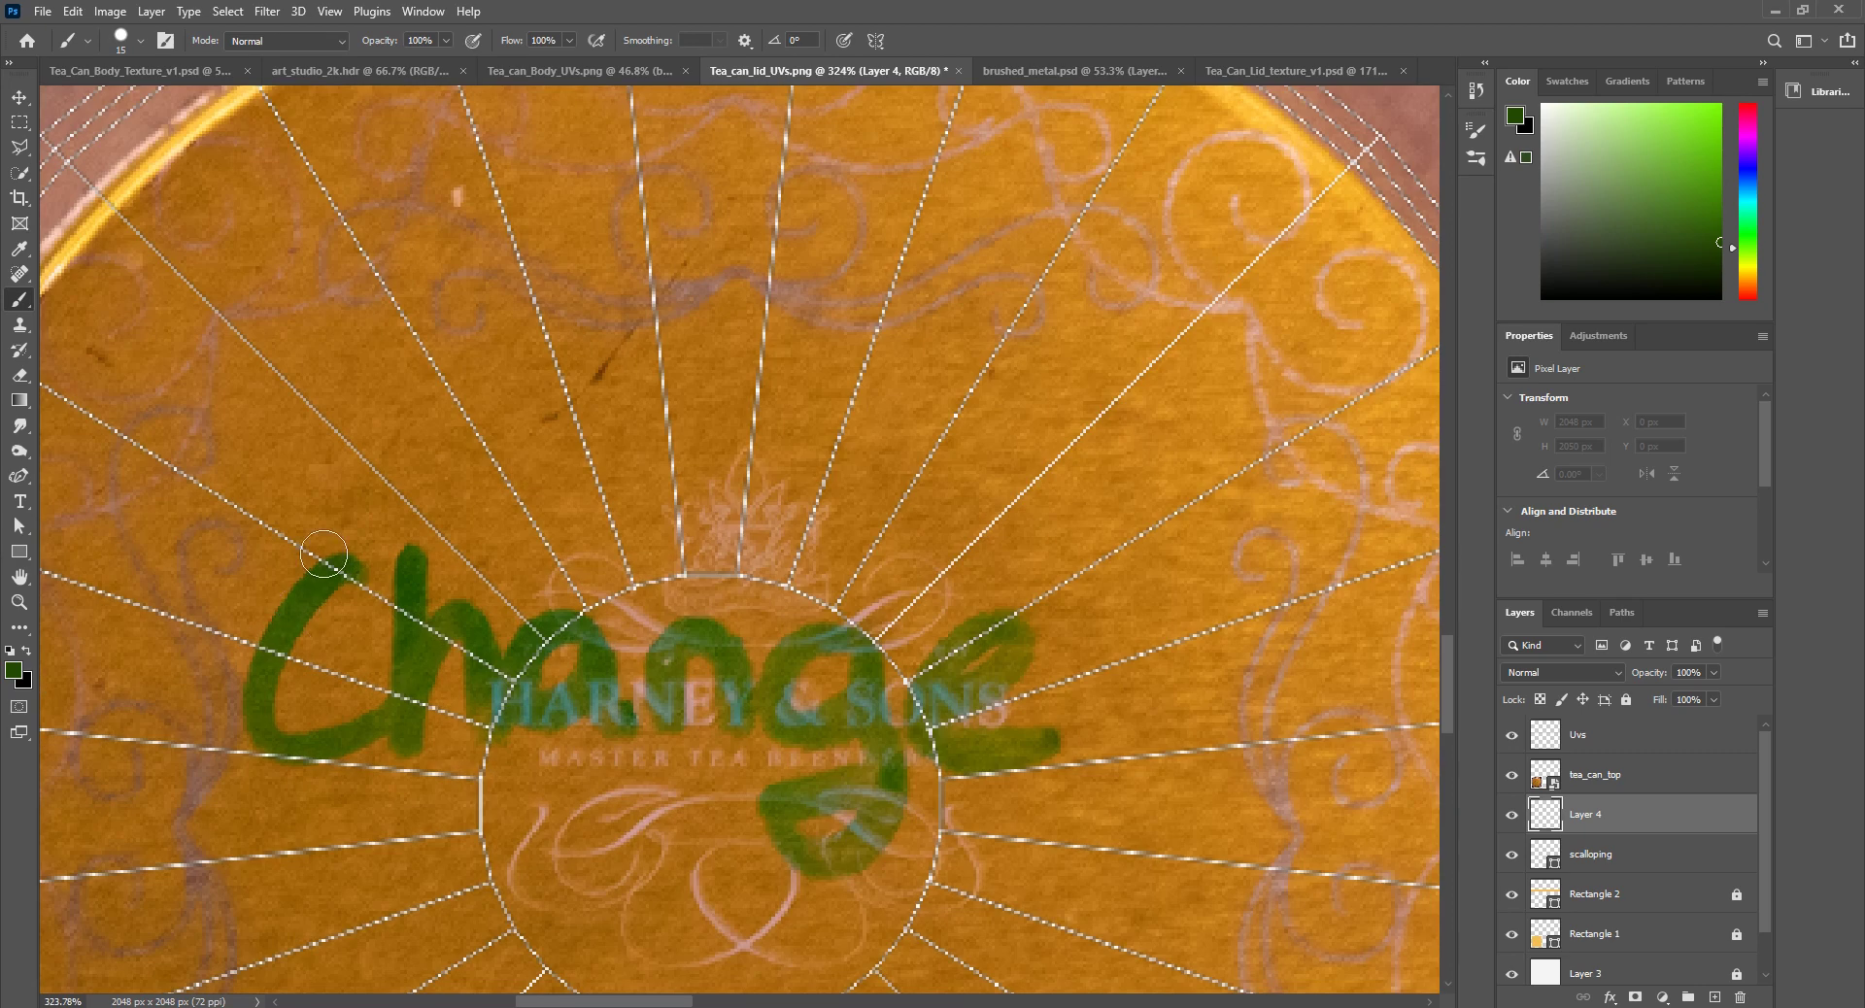
{"action": "key", "text": "bracketleft"}
{"action": "key", "text": "bracketleft"}
{"action": "left_click", "coordinate": [340, 569]}
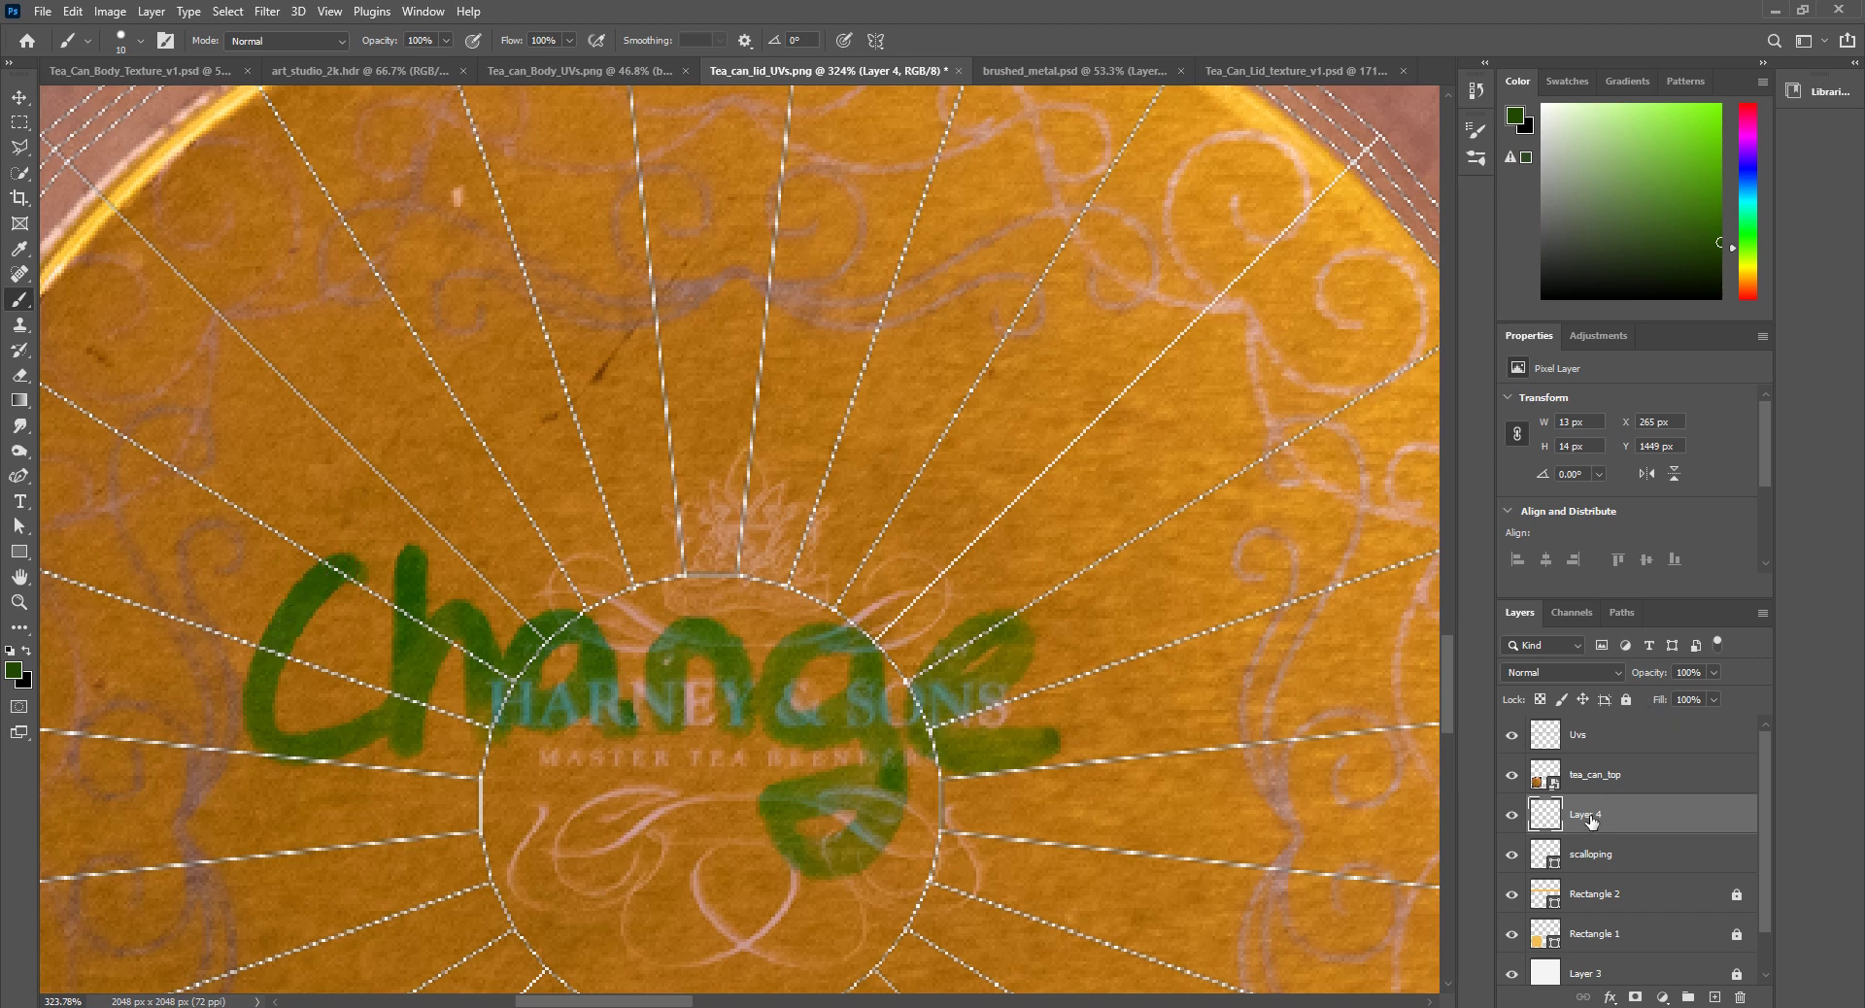
{"action": "left_click_drag", "start_coordinate": [1590, 820], "coordinate": [1589, 762]}
Step: Paint separate green dots along the strokes of the handwritten "Change" lettering, from the C through to the e
{"action": "left_click", "coordinate": [276, 632]}
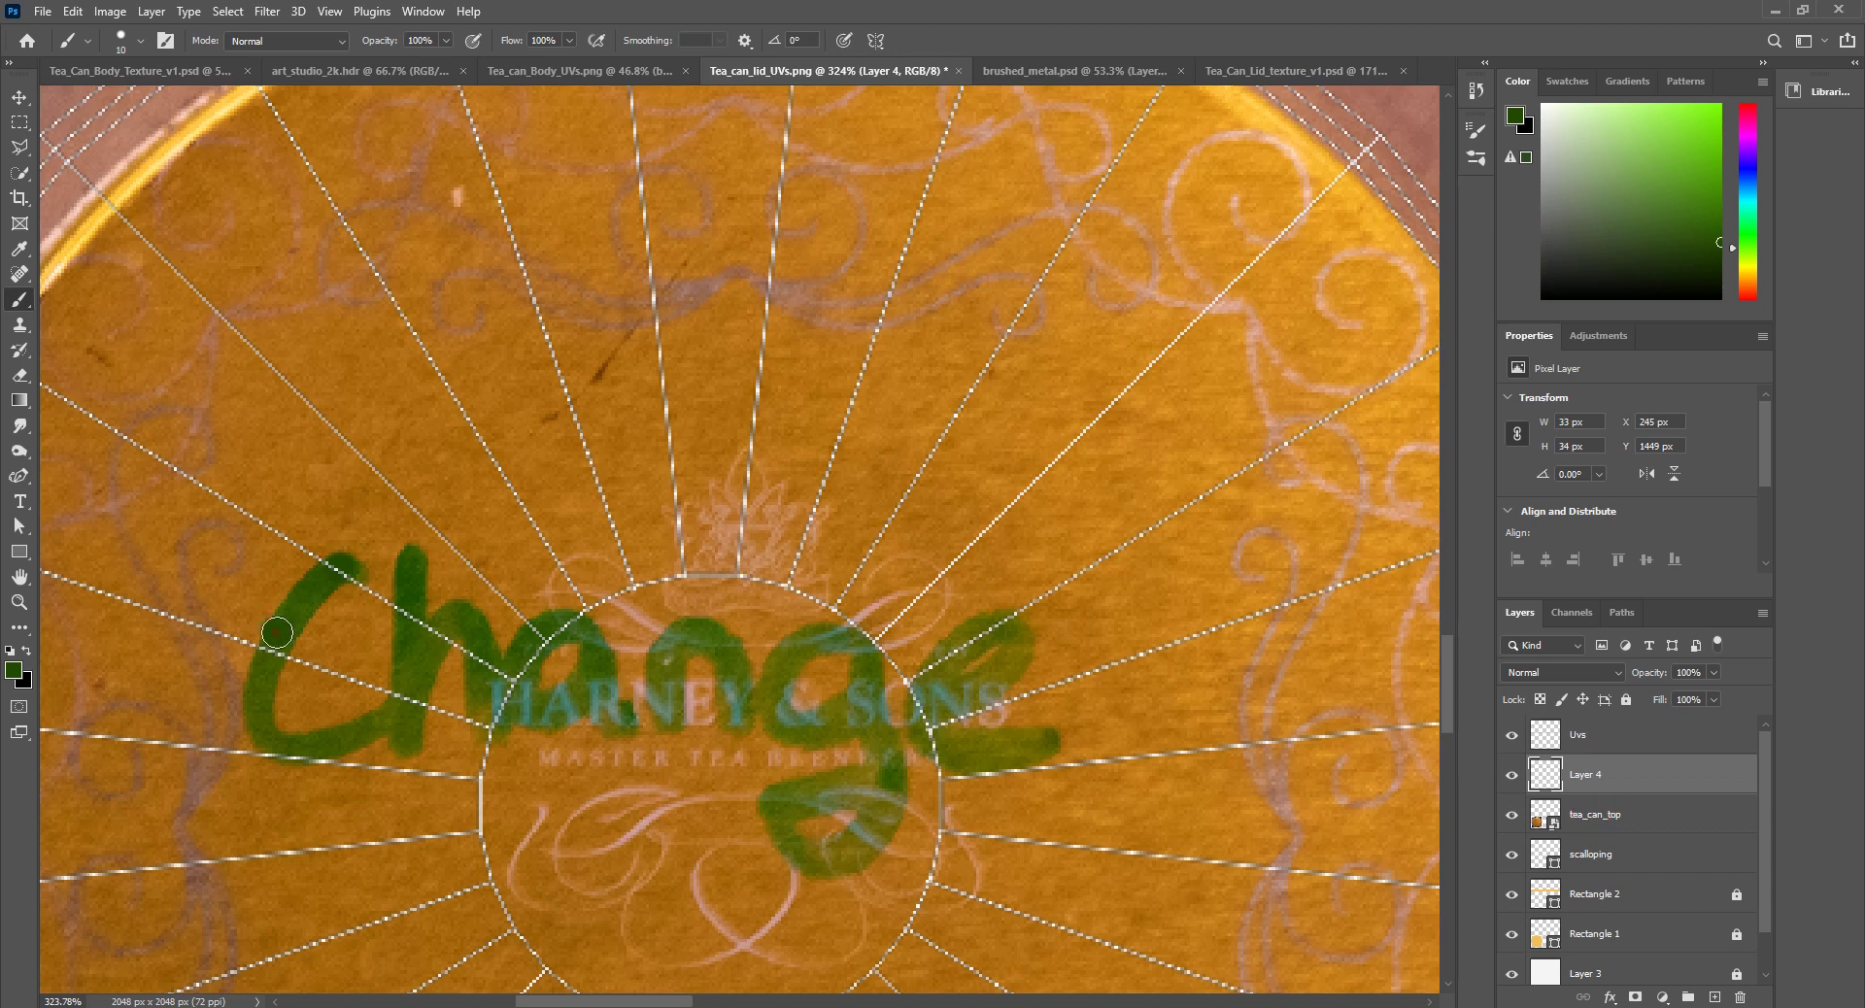
{"action": "left_click", "coordinate": [288, 750]}
{"action": "left_click", "coordinate": [405, 743]}
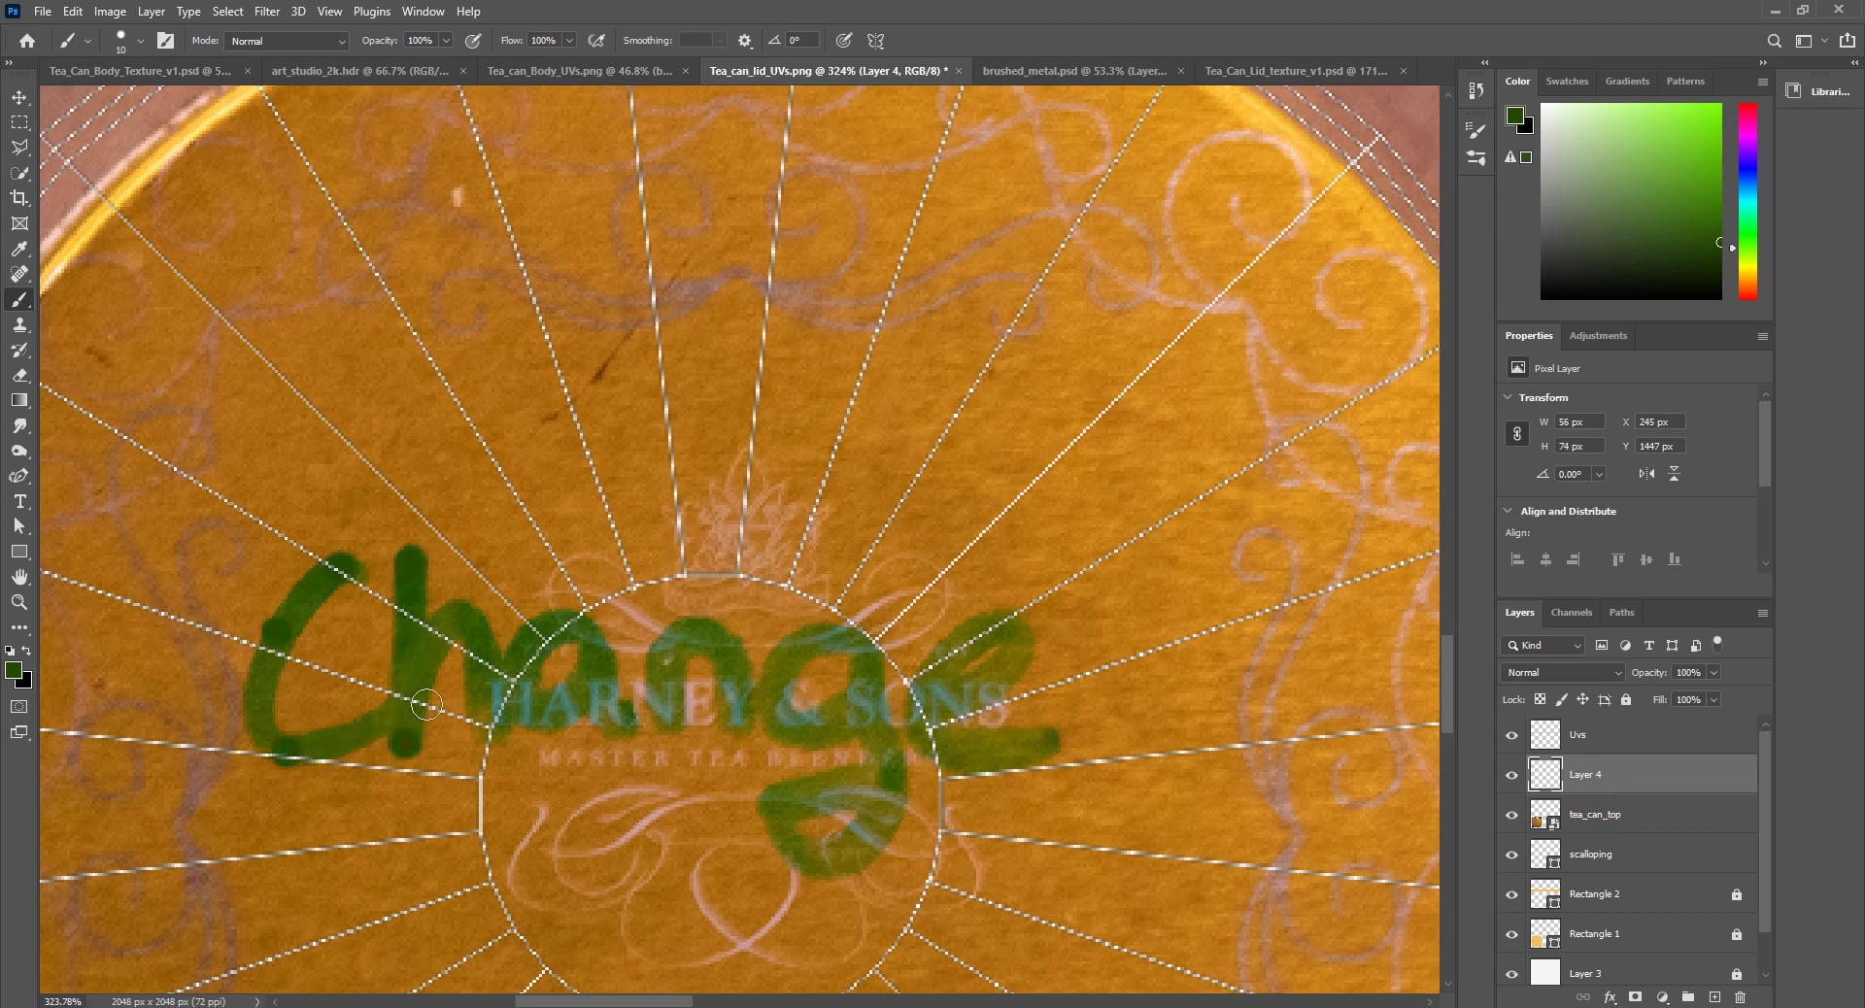
{"action": "left_click", "coordinate": [464, 622]}
{"action": "left_click", "coordinate": [482, 723]}
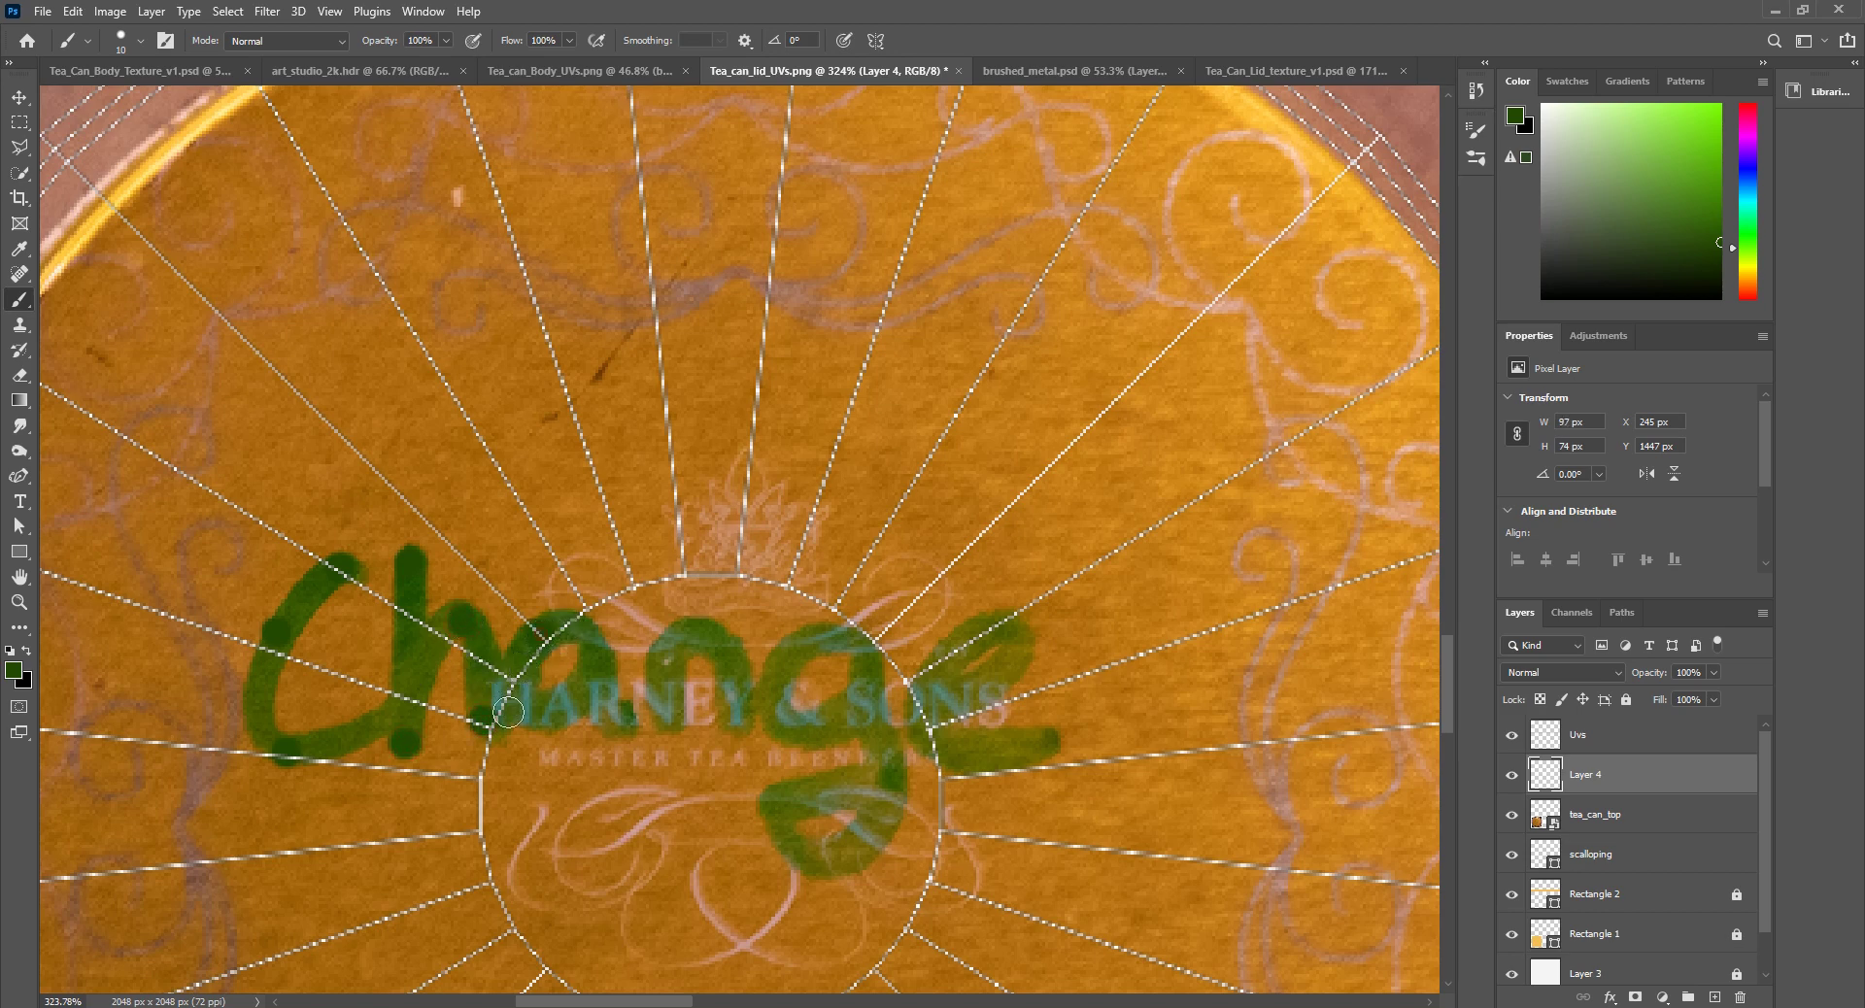
{"action": "left_click", "coordinate": [618, 719]}
{"action": "left_click", "coordinate": [593, 665]}
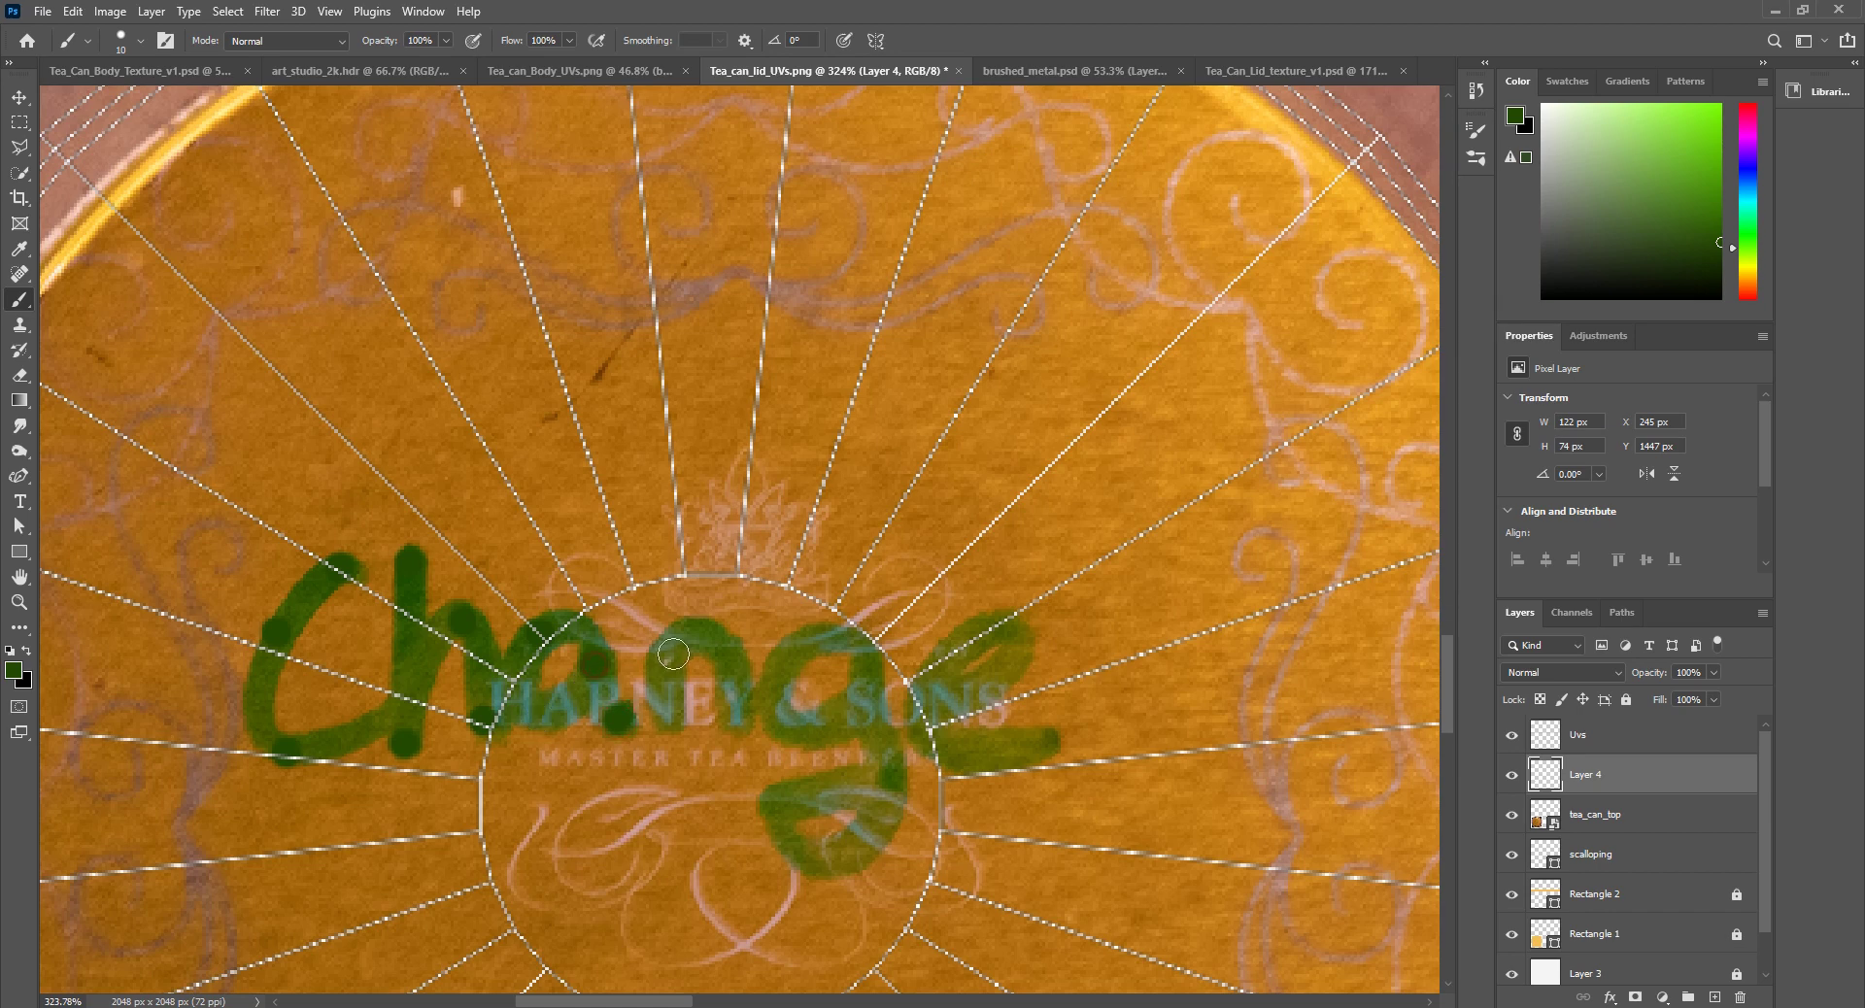
{"action": "left_click", "coordinate": [663, 715]}
{"action": "left_click", "coordinate": [694, 636]}
{"action": "left_click", "coordinate": [733, 712]}
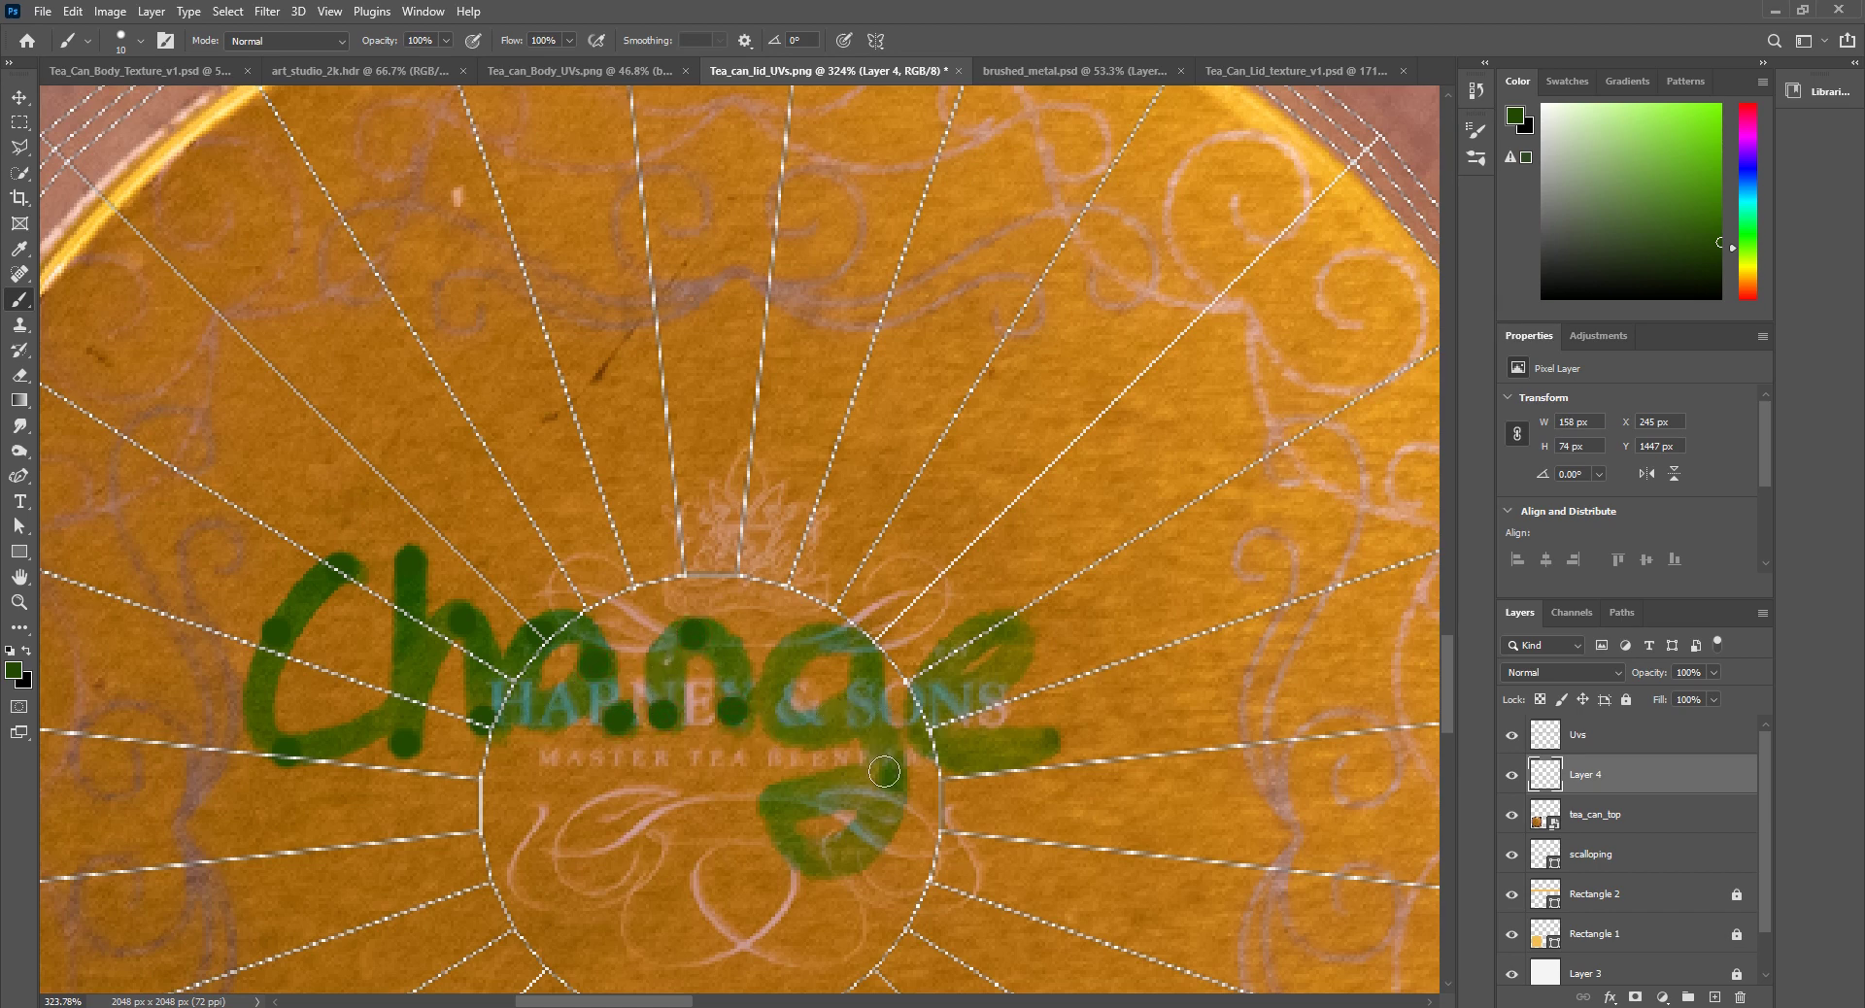
{"action": "left_click", "coordinate": [890, 777]}
{"action": "left_click", "coordinate": [772, 801]}
{"action": "left_click", "coordinate": [828, 861]}
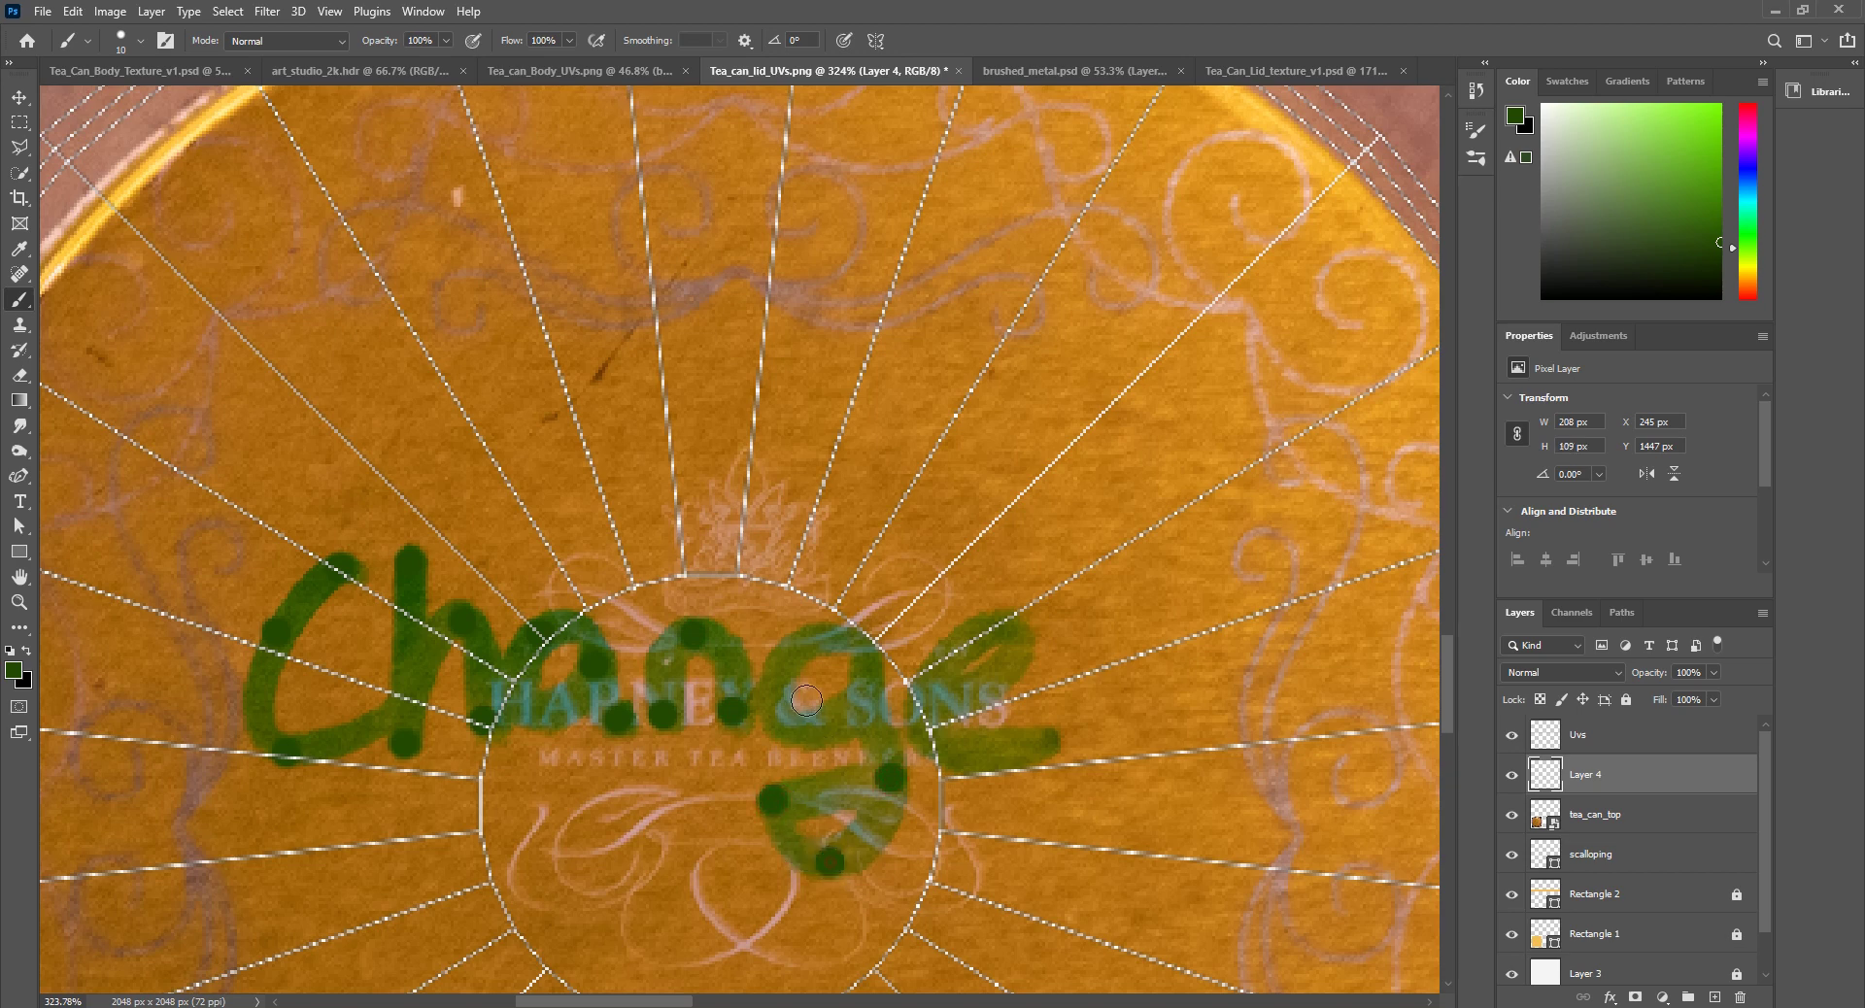
{"action": "left_click", "coordinate": [776, 663]}
{"action": "left_click", "coordinate": [857, 646]}
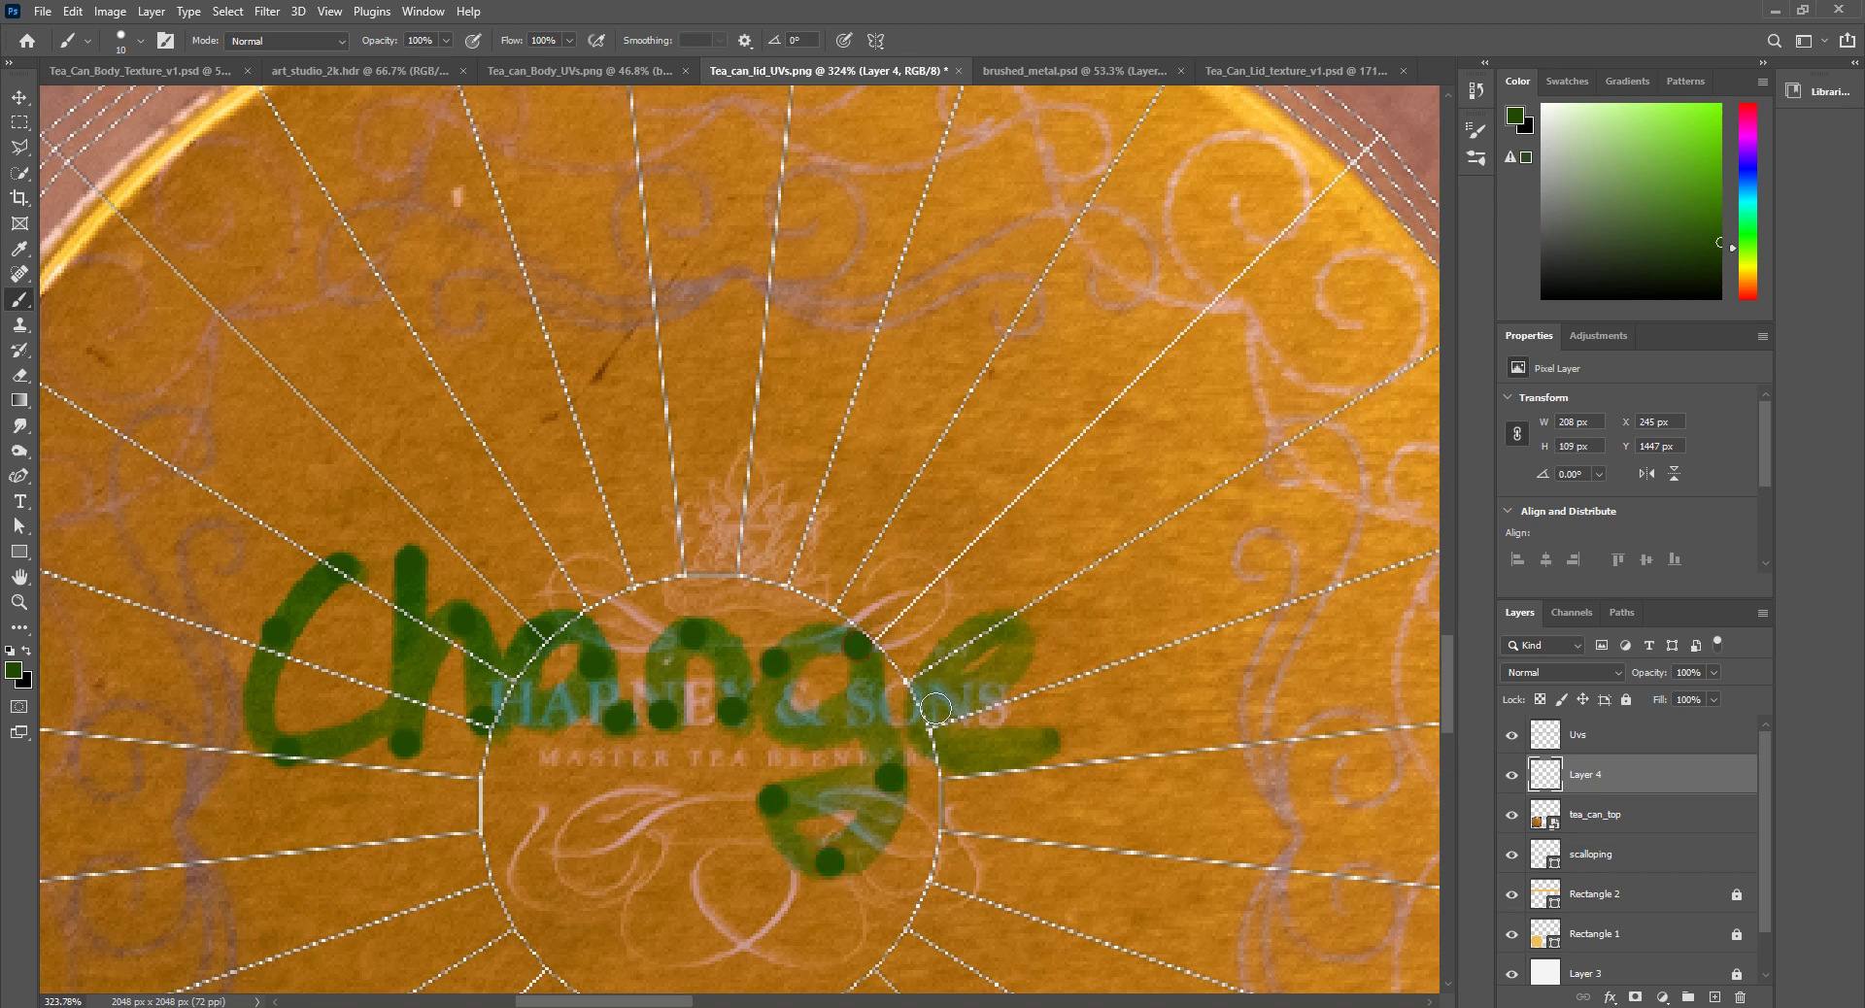
{"action": "left_click", "coordinate": [935, 708]}
{"action": "left_click", "coordinate": [1006, 671]}
{"action": "left_click", "coordinate": [971, 627]}
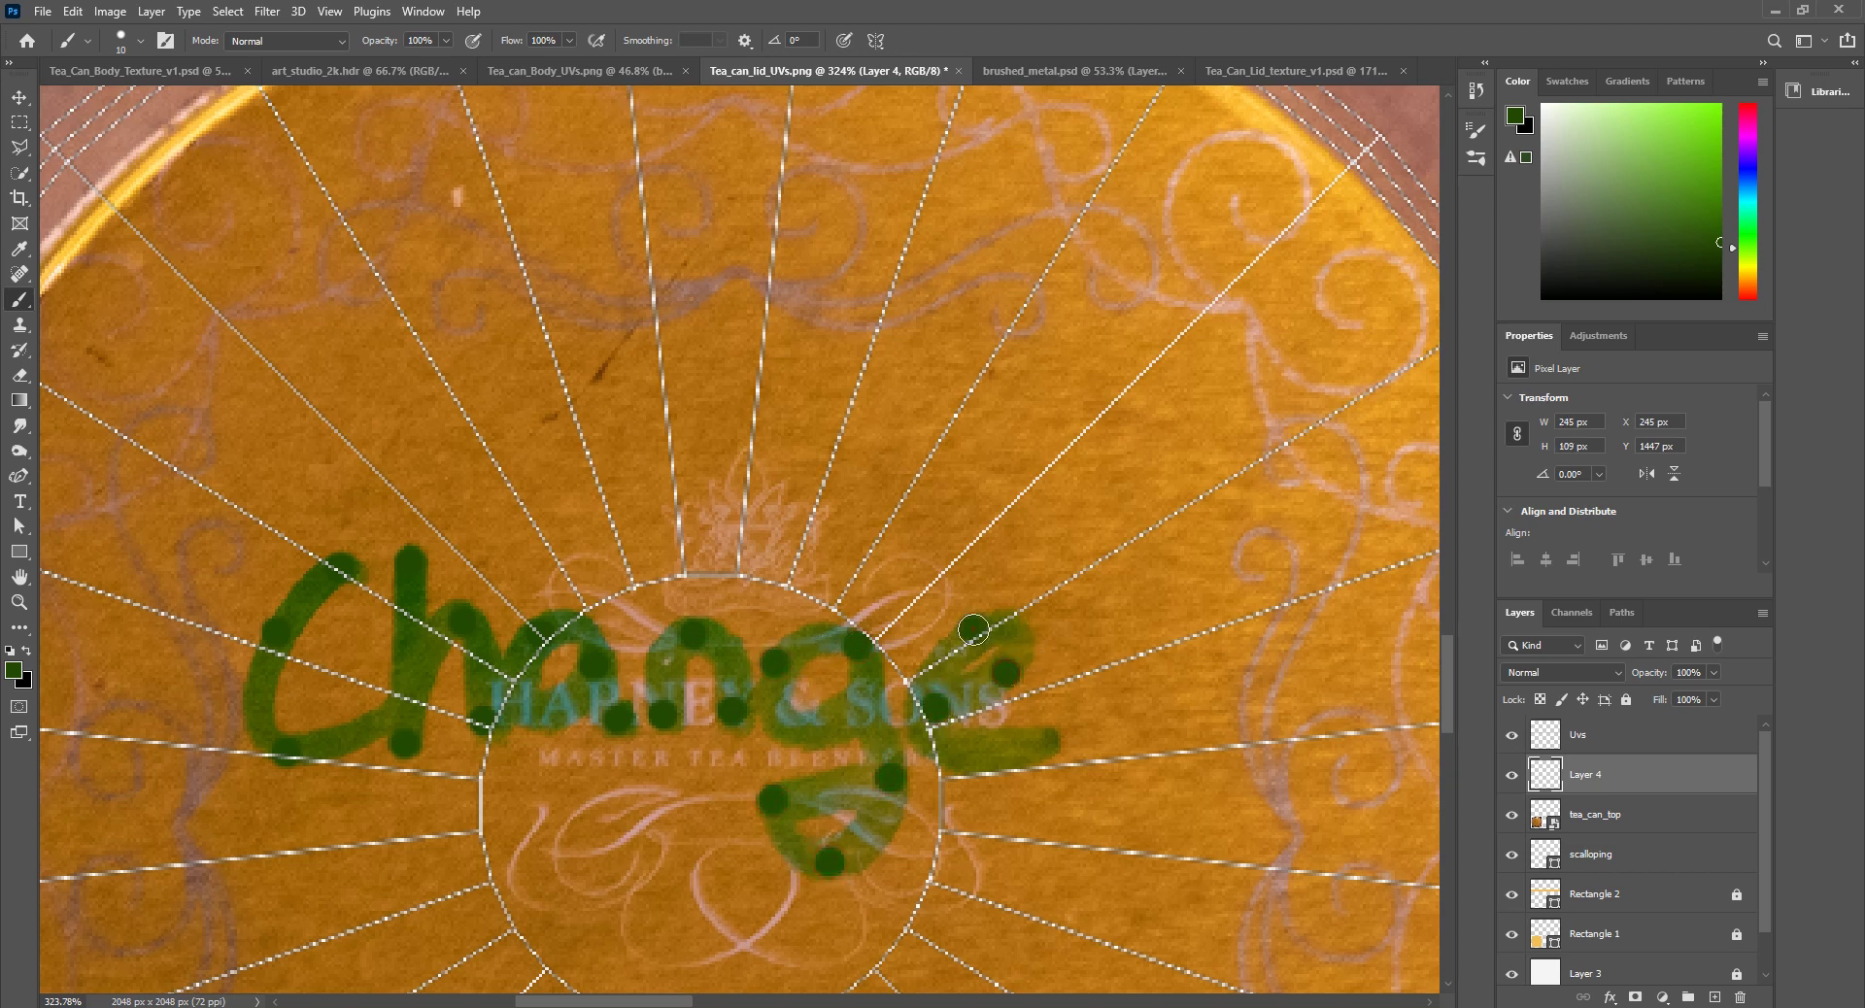
{"action": "left_click", "coordinate": [976, 758]}
{"action": "left_click", "coordinate": [1040, 743]}
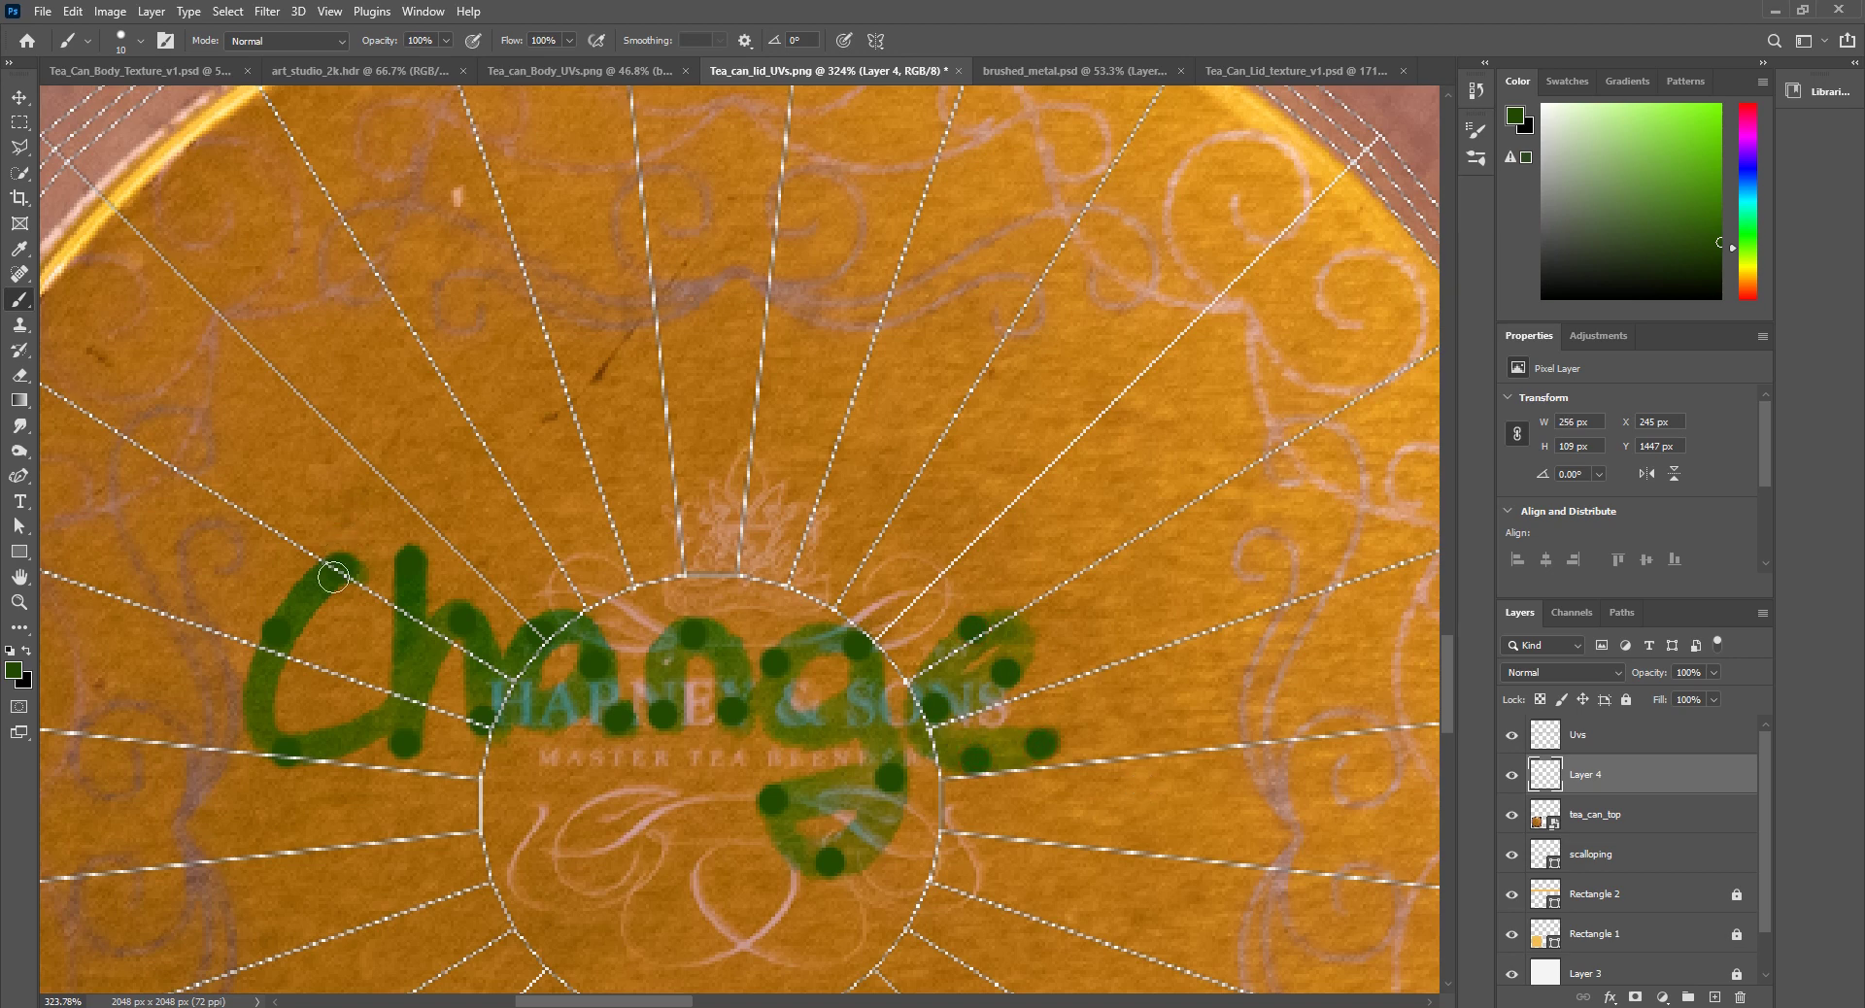
Step: Smudge the green dots together along the strokes of "Change" at 62% strength, and check the lettering without the tea_can_top photo
{"action": "left_click", "coordinate": [22, 429]}
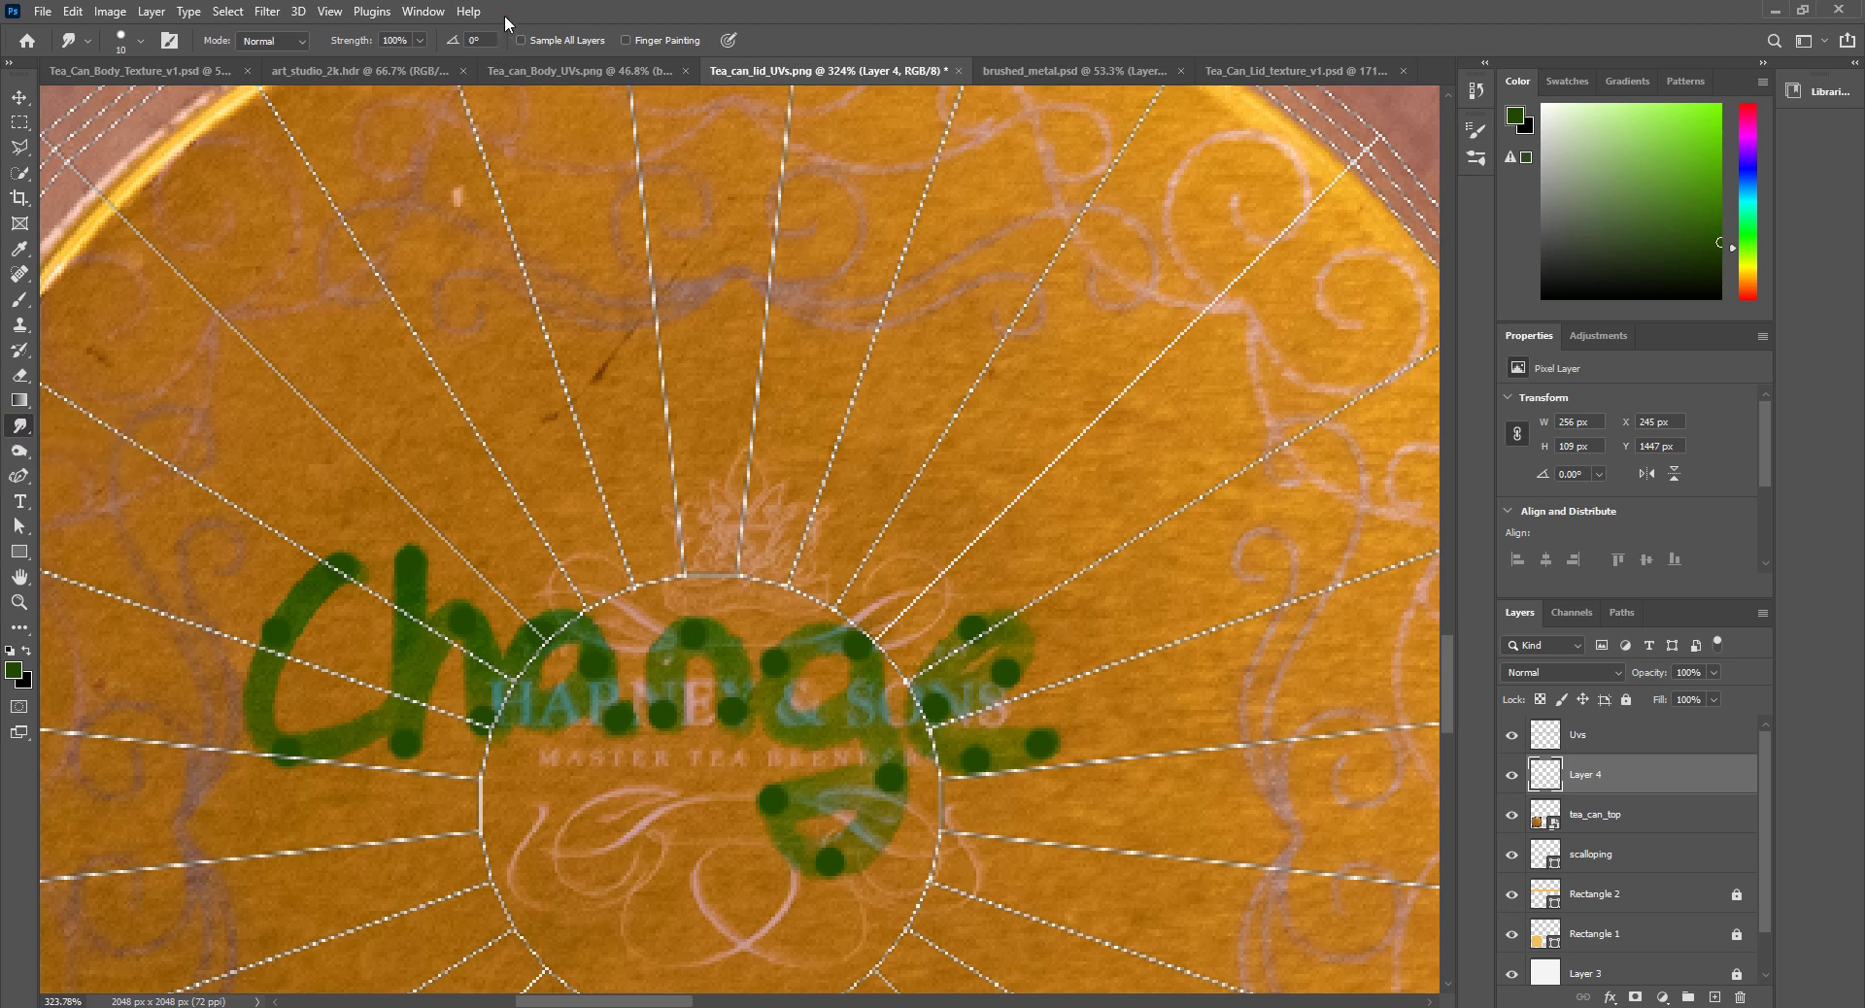
{"action": "left_click", "coordinate": [419, 40]}
{"action": "left_click_drag", "start_coordinate": [384, 64], "coordinate": [381, 66]}
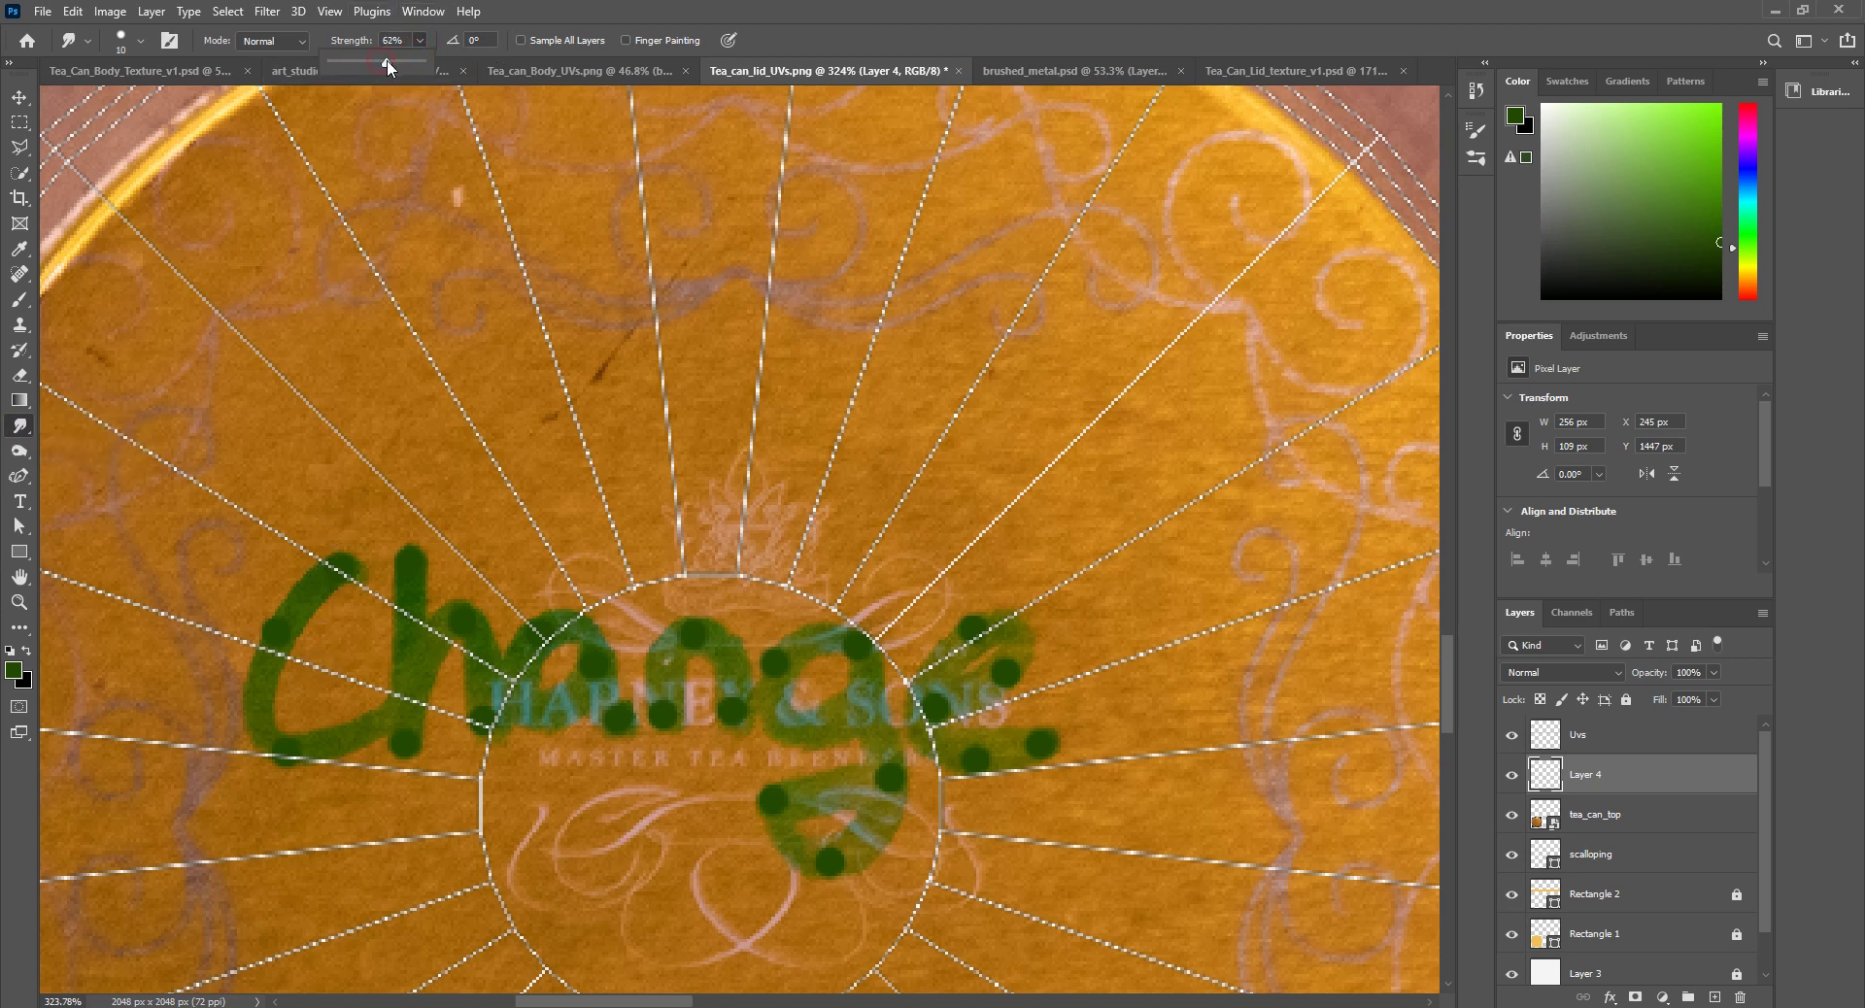
{"action": "left_click", "coordinate": [512, 12]}
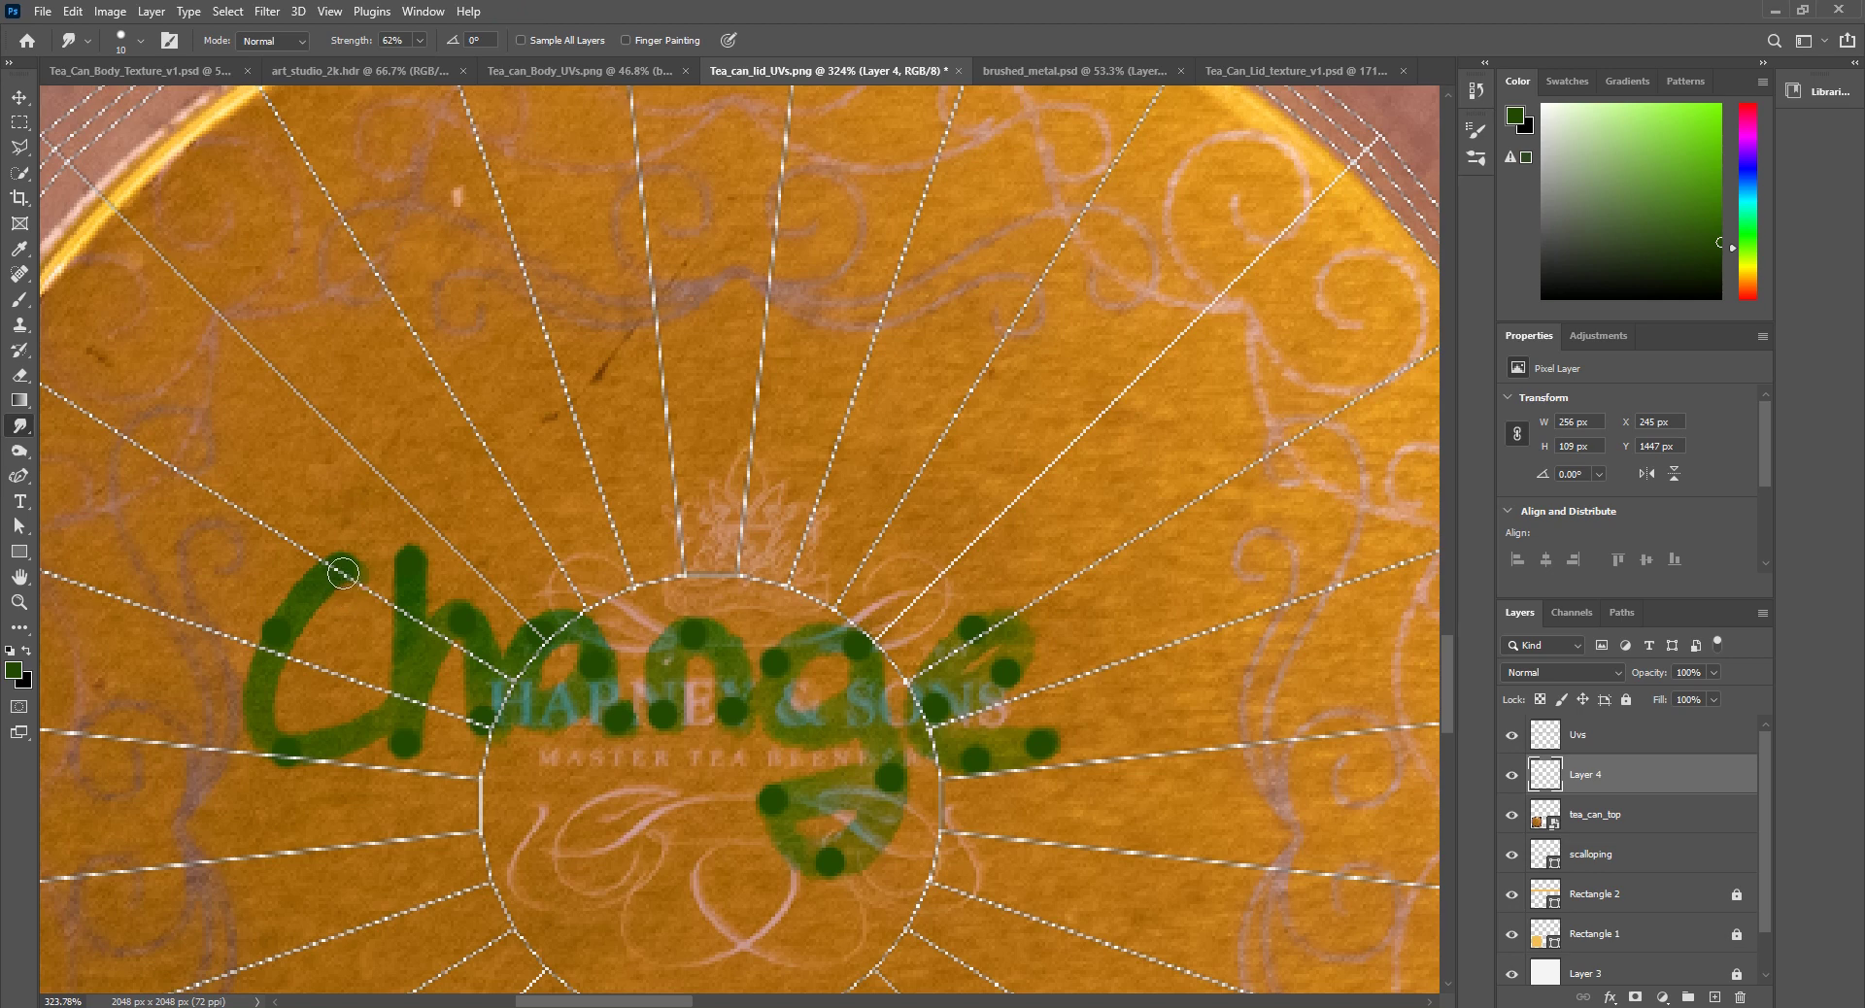
{"action": "mouse_move", "coordinate": [340, 567]}
{"action": "left_mouse_down"}
{"action": "mouse_move", "coordinate": [270, 653]}
{"action": "mouse_move", "coordinate": [263, 715]}
{"action": "mouse_move", "coordinate": [283, 747]}
{"action": "mouse_move", "coordinate": [337, 742]}
{"action": "mouse_move", "coordinate": [394, 703]}
{"action": "mouse_move", "coordinate": [410, 760]}
{"action": "mouse_move", "coordinate": [408, 559]}
{"action": "mouse_move", "coordinate": [409, 722]}
{"action": "mouse_move", "coordinate": [447, 620]}
{"action": "mouse_move", "coordinate": [489, 717]}
{"action": "mouse_move", "coordinate": [526, 692]}
{"action": "mouse_move", "coordinate": [486, 724]}
{"action": "mouse_move", "coordinate": [474, 664]}
{"action": "mouse_move", "coordinate": [523, 701]}
{"action": "mouse_move", "coordinate": [563, 675]}
{"action": "mouse_move", "coordinate": [548, 637]}
{"action": "mouse_move", "coordinate": [524, 653]}
{"action": "mouse_move", "coordinate": [524, 700]}
{"action": "mouse_move", "coordinate": [544, 706]}
{"action": "mouse_move", "coordinate": [596, 665]}
{"action": "mouse_move", "coordinate": [523, 639]}
{"action": "mouse_move", "coordinate": [588, 640]}
{"action": "mouse_move", "coordinate": [620, 719]}
{"action": "mouse_move", "coordinate": [592, 662]}
{"action": "mouse_move", "coordinate": [664, 717]}
{"action": "mouse_move", "coordinate": [680, 639]}
{"action": "left_mouse_up"}
{"action": "mouse_move", "coordinate": [728, 670]}
{"action": "left_mouse_down"}
{"action": "mouse_move", "coordinate": [734, 717]}
{"action": "mouse_move", "coordinate": [784, 666]}
{"action": "mouse_move", "coordinate": [789, 730]}
{"action": "mouse_move", "coordinate": [860, 728]}
{"action": "mouse_move", "coordinate": [767, 680]}
{"action": "mouse_move", "coordinate": [821, 640]}
{"action": "mouse_move", "coordinate": [865, 655]}
{"action": "mouse_move", "coordinate": [893, 806]}
{"action": "mouse_move", "coordinate": [824, 863]}
{"action": "mouse_move", "coordinate": [782, 821]}
{"action": "mouse_move", "coordinate": [906, 758]}
{"action": "mouse_move", "coordinate": [961, 641]}
{"action": "mouse_move", "coordinate": [1010, 661]}
{"action": "mouse_move", "coordinate": [966, 704]}
{"action": "mouse_move", "coordinate": [1011, 750]}
{"action": "mouse_move", "coordinate": [1025, 740]}
{"action": "mouse_move", "coordinate": [954, 711]}
{"action": "mouse_move", "coordinate": [1000, 661]}
{"action": "mouse_move", "coordinate": [945, 668]}
{"action": "mouse_move", "coordinate": [937, 743]}
{"action": "mouse_move", "coordinate": [1044, 740]}
{"action": "mouse_move", "coordinate": [929, 723]}
{"action": "left_mouse_up"}
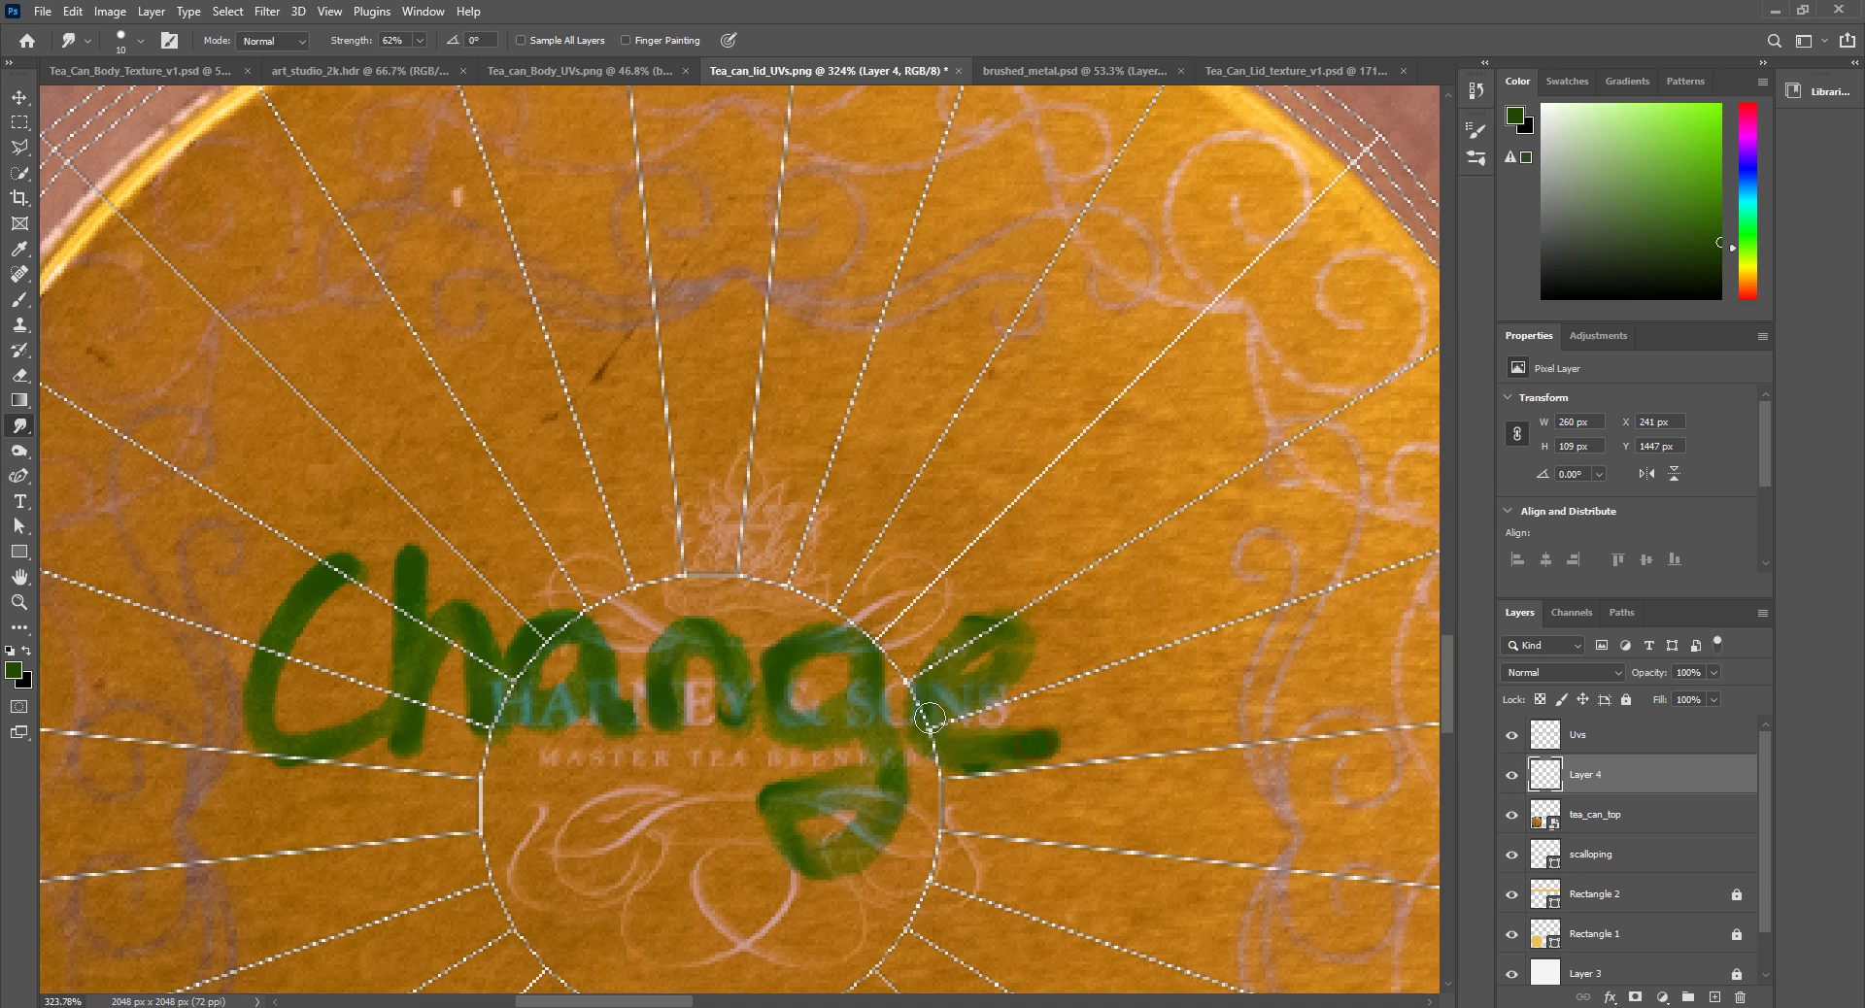
{"action": "left_click", "coordinate": [1510, 815]}
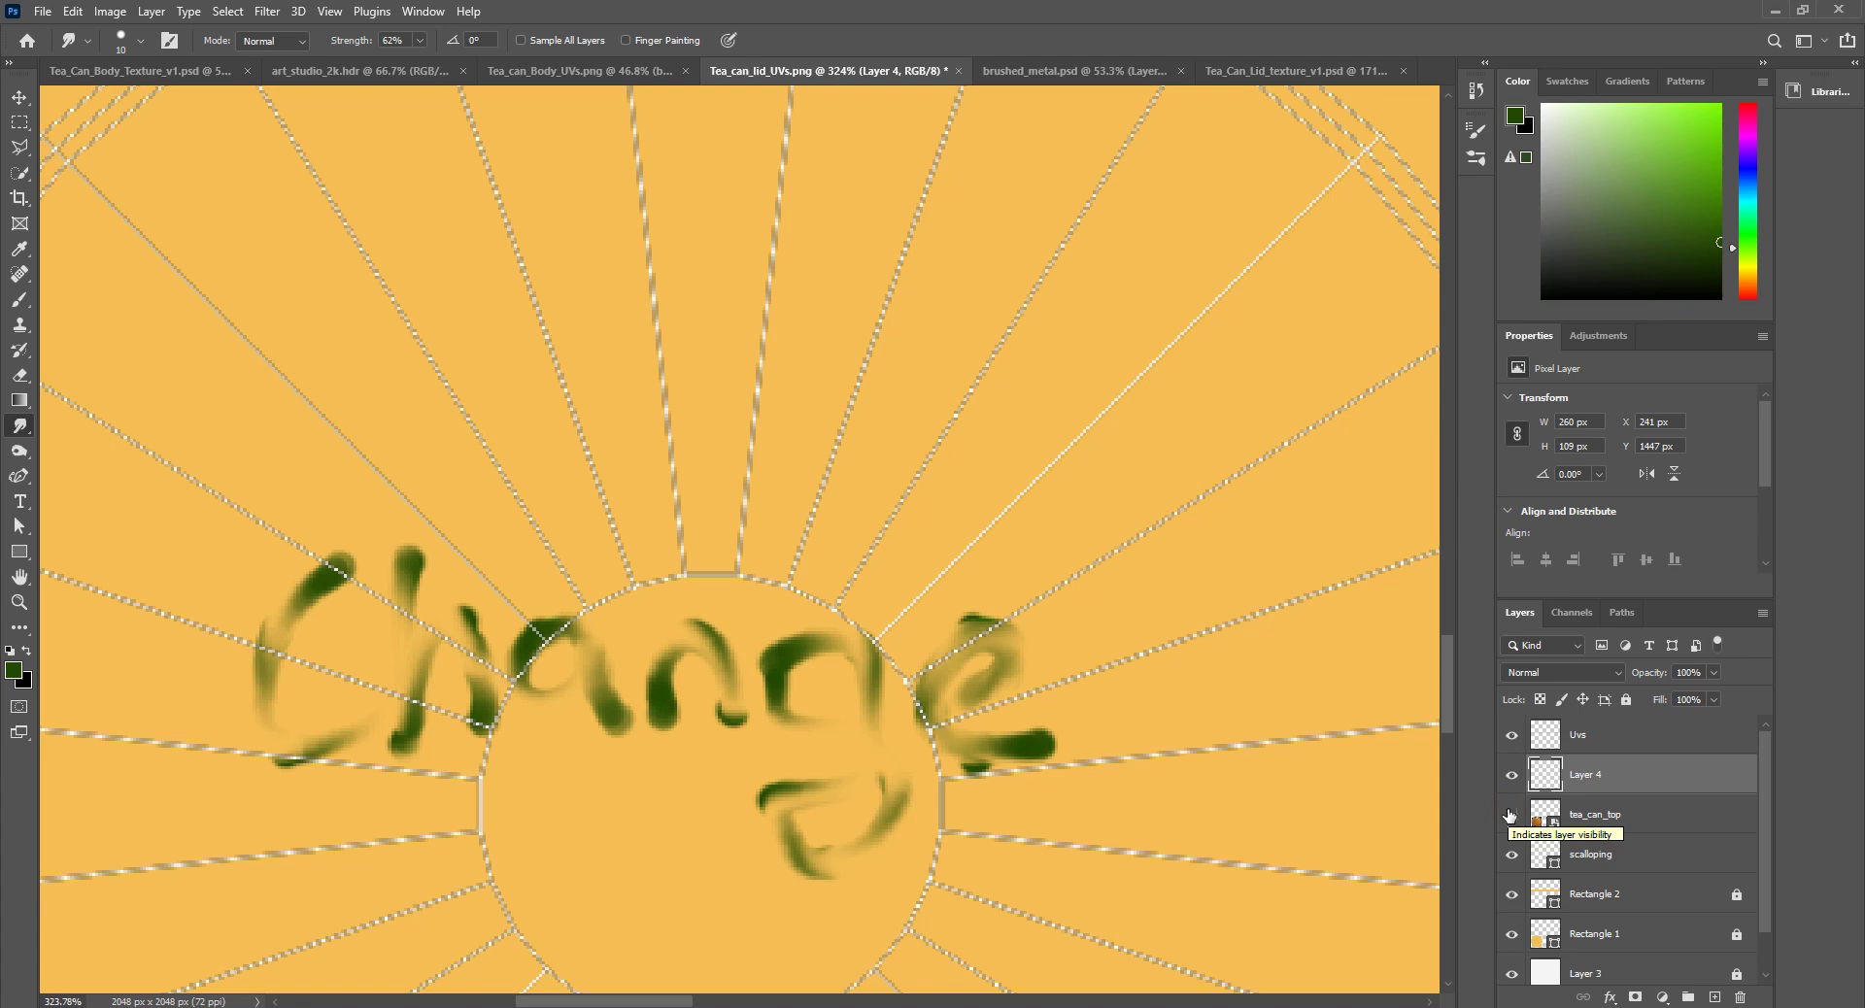
{"action": "left_click", "coordinate": [1510, 815]}
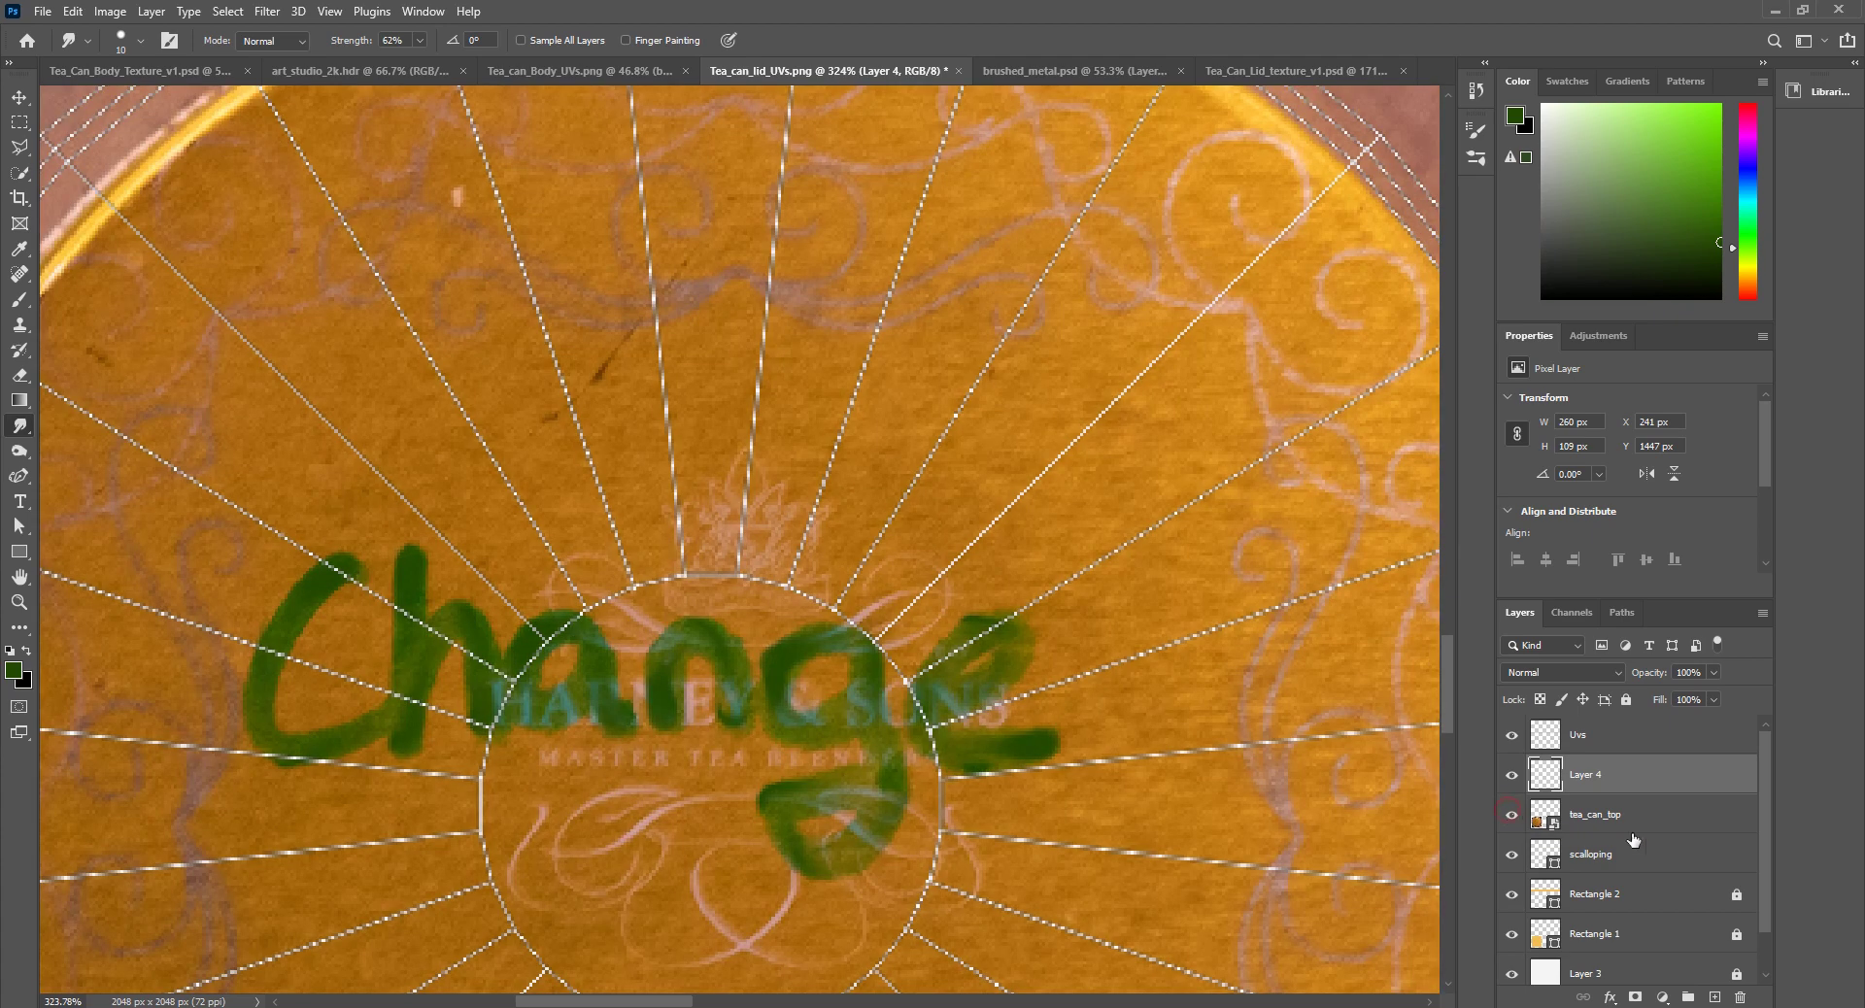
Step: Add a new layer above Layer 4 and choose the Kyle's Inkbox - Classic Cartoonist brush from the Wet Media Brushes
{"action": "left_click", "coordinate": [1709, 998]}
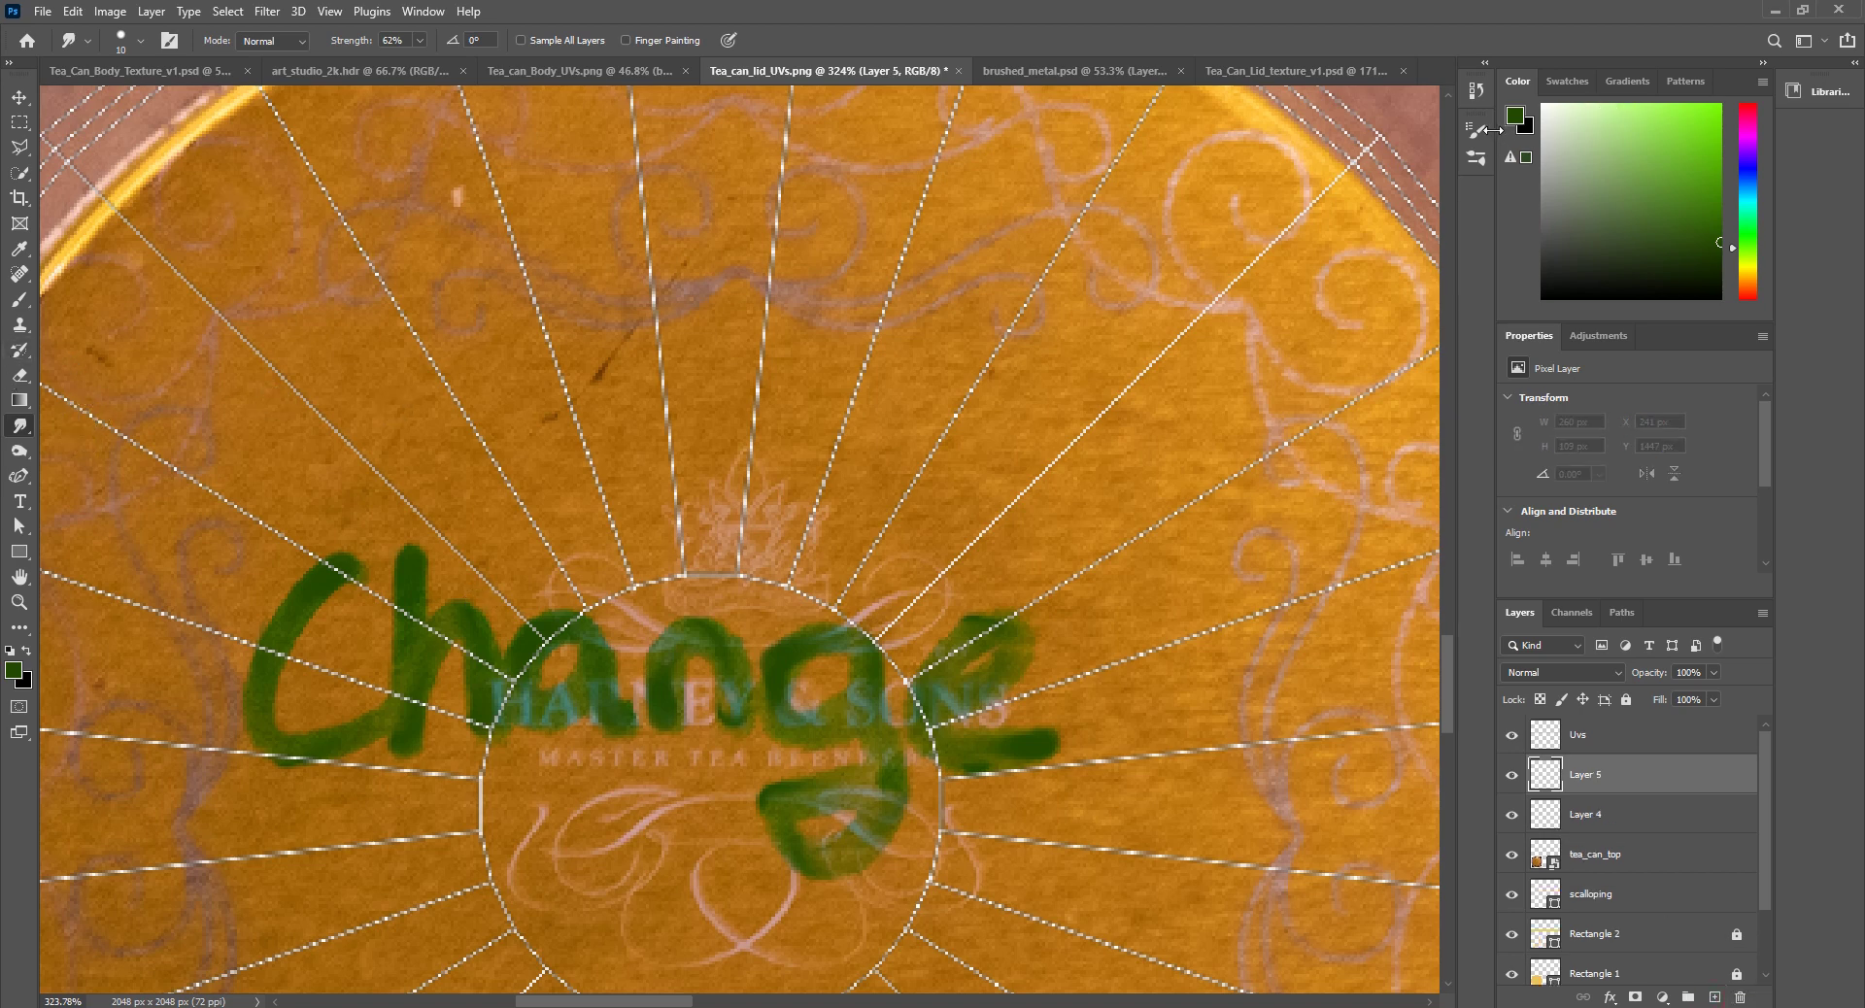
{"action": "left_click", "coordinate": [142, 43]}
{"action": "left_click", "coordinate": [36, 253]}
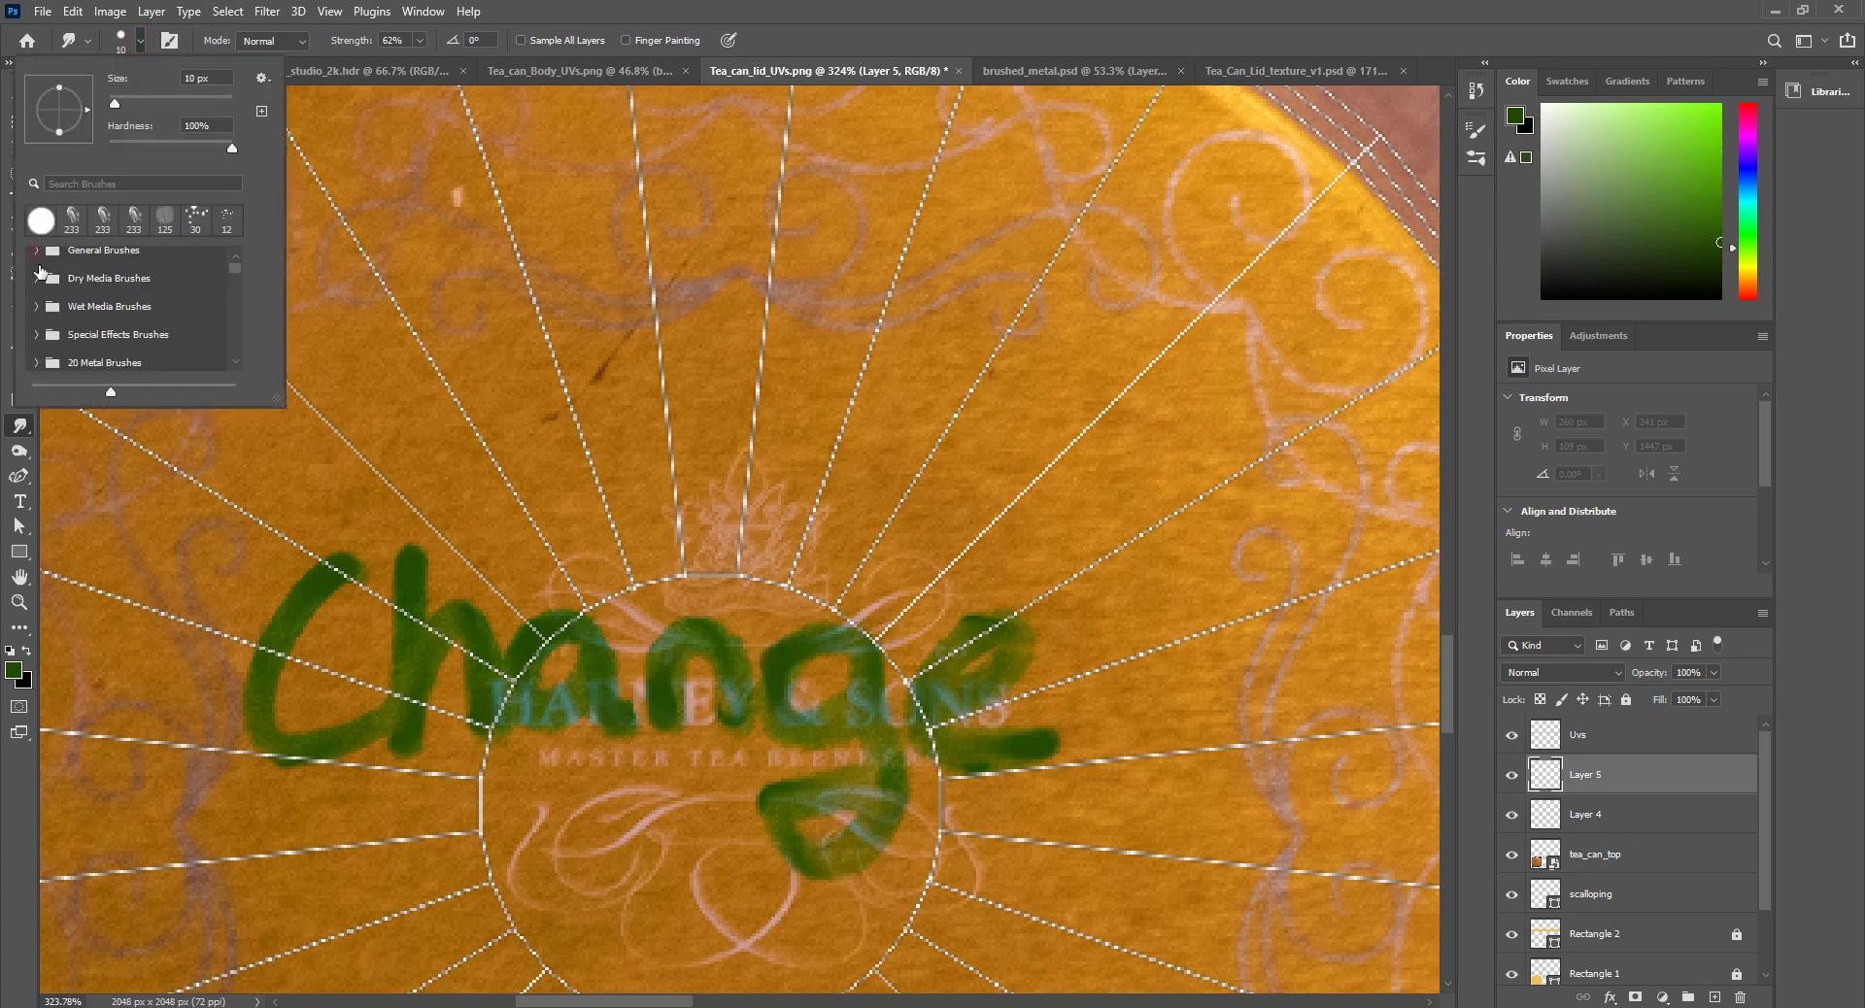
{"action": "left_click", "coordinate": [37, 317]}
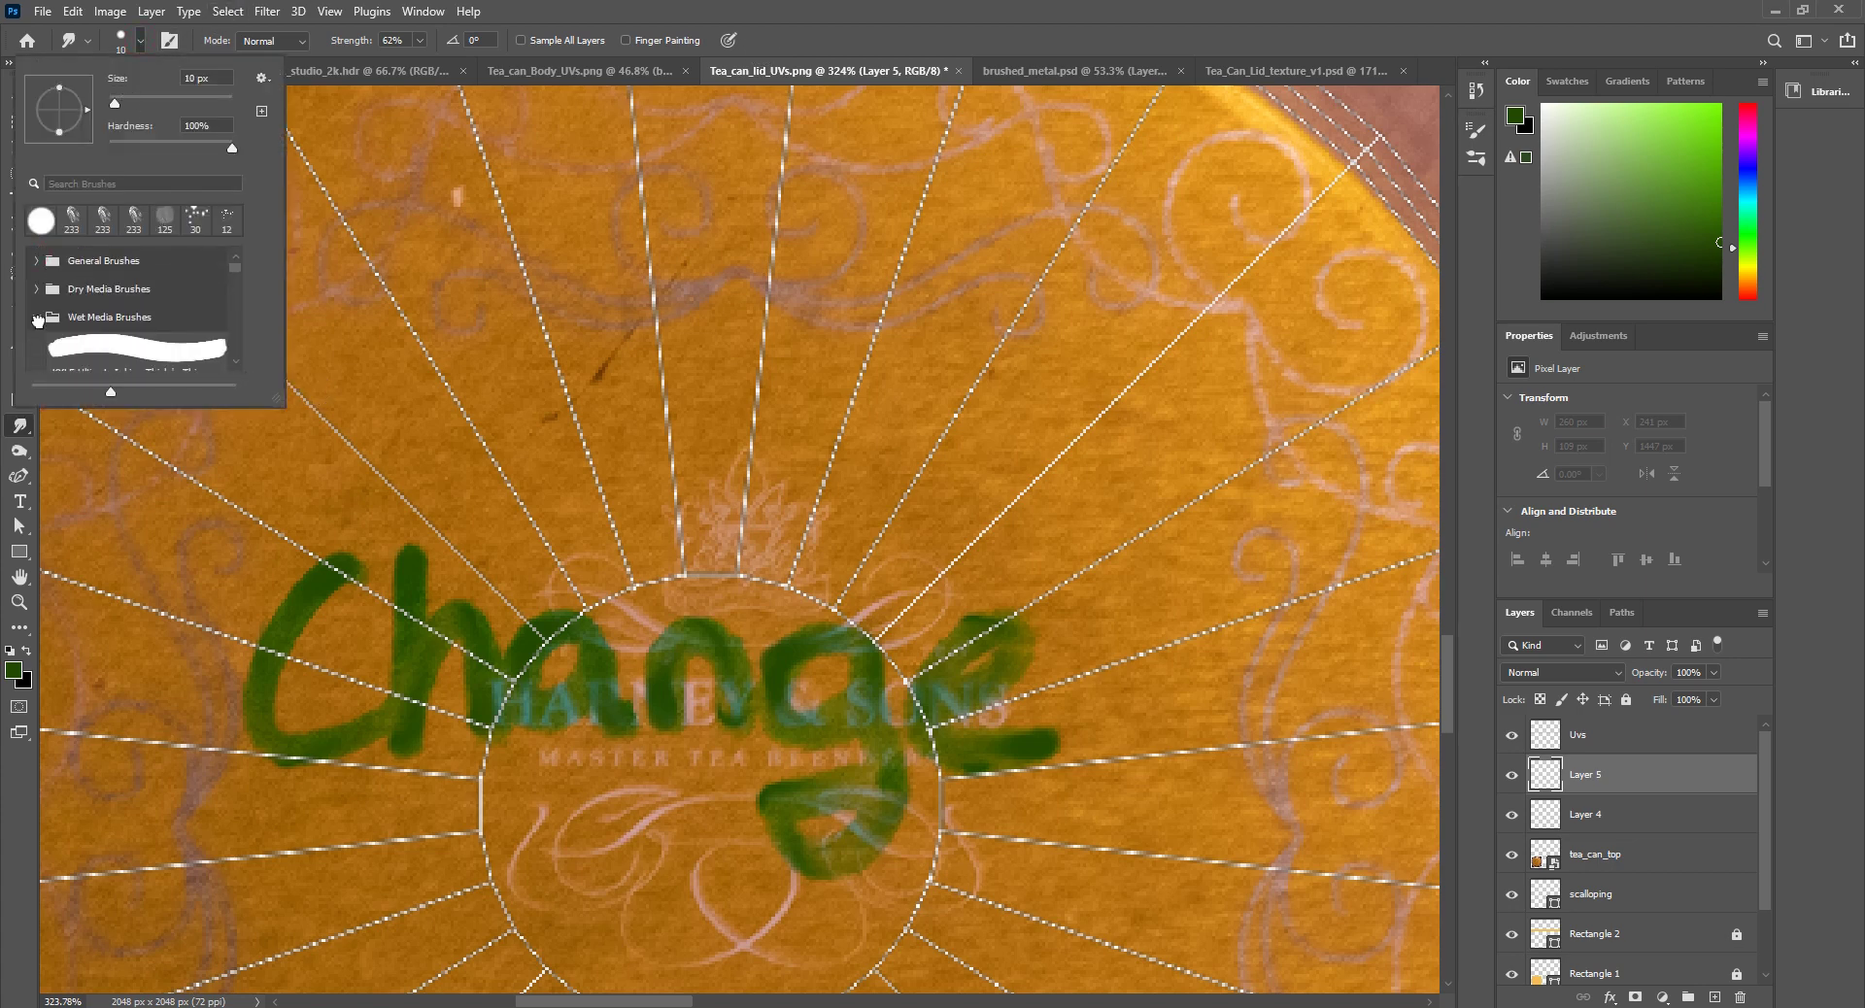
{"action": "scroll", "coordinate": [194, 344], "scroll_direction": "down", "scroll_amount": 2}
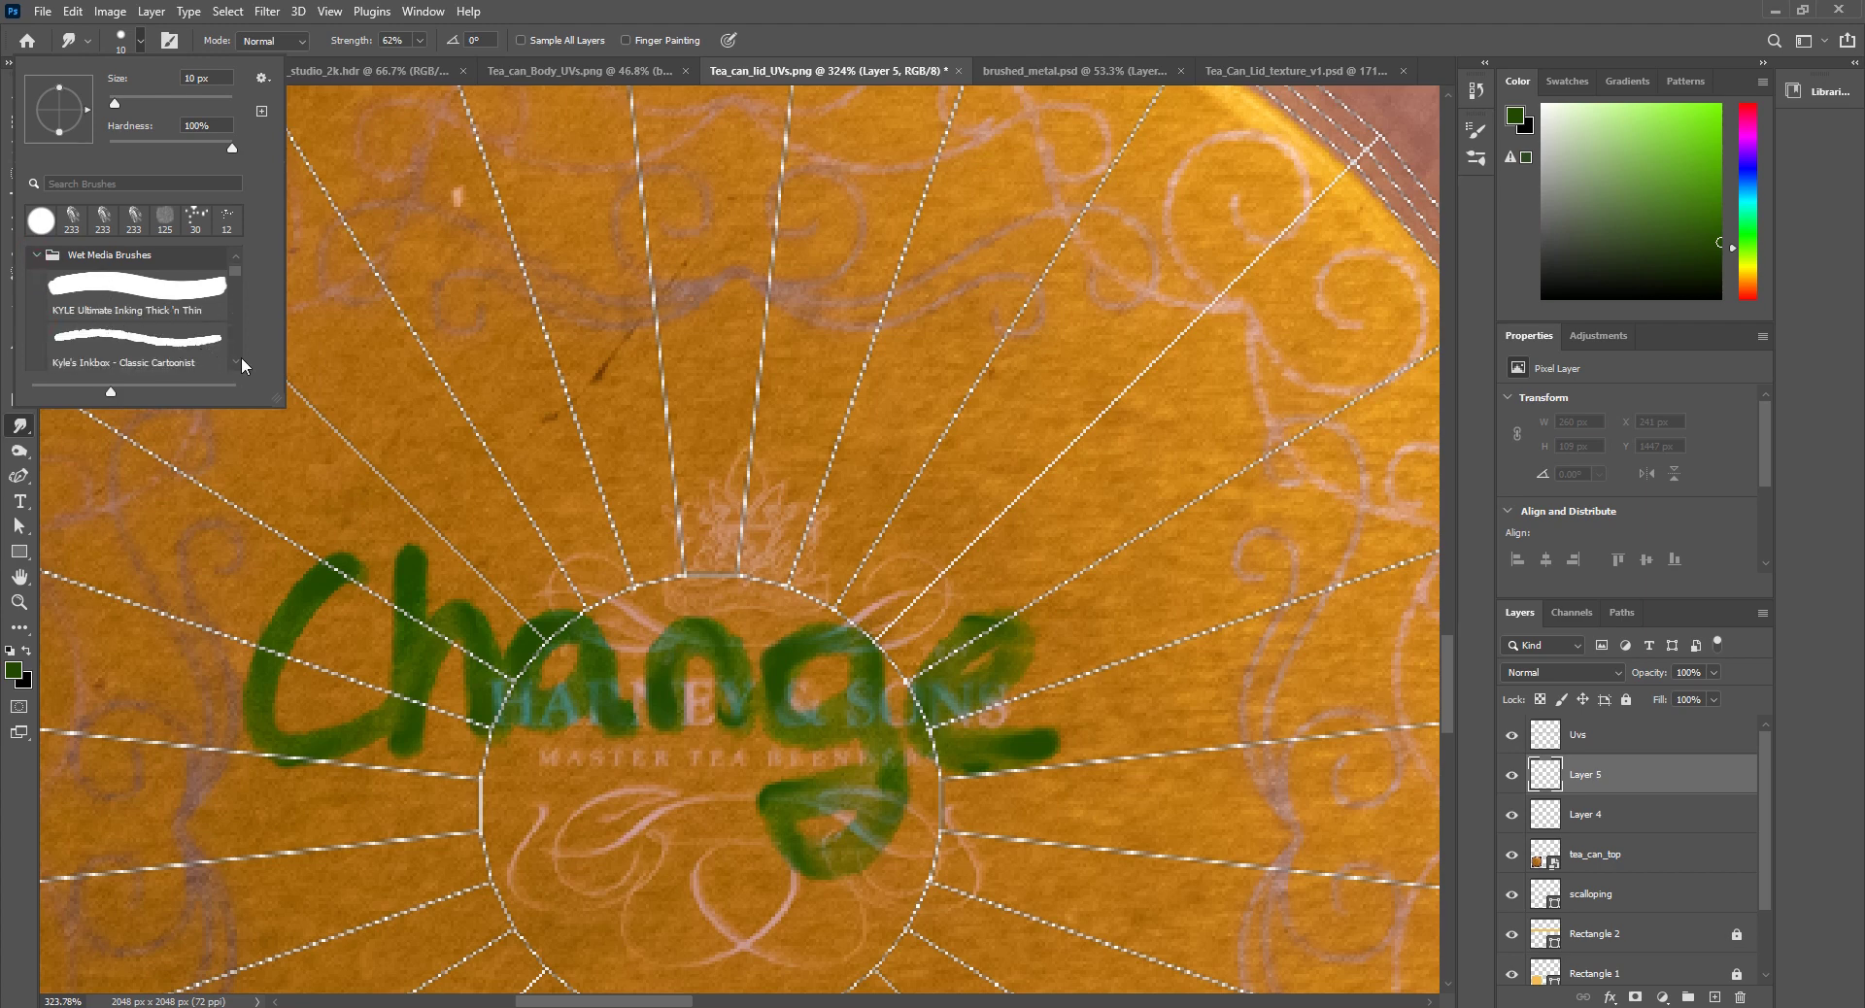
{"action": "left_click", "coordinate": [145, 341]}
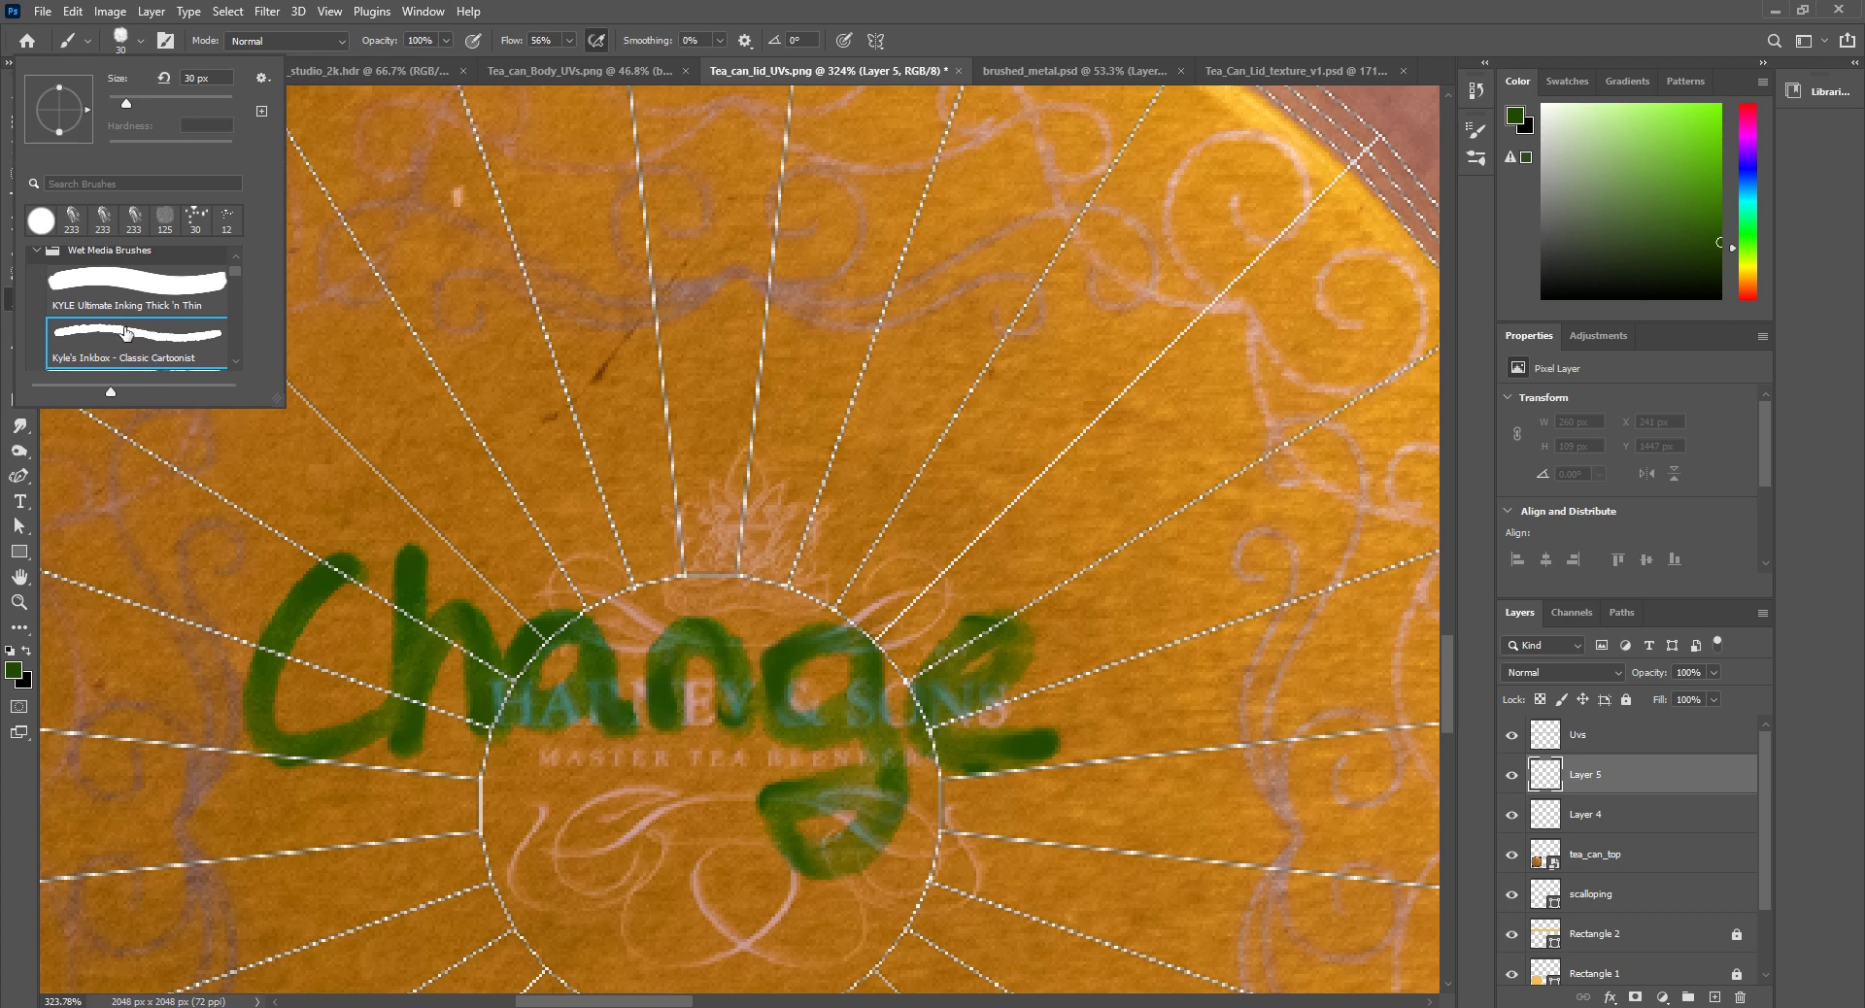
{"action": "scroll", "coordinate": [131, 325], "scroll_direction": "up", "scroll_amount": 2}
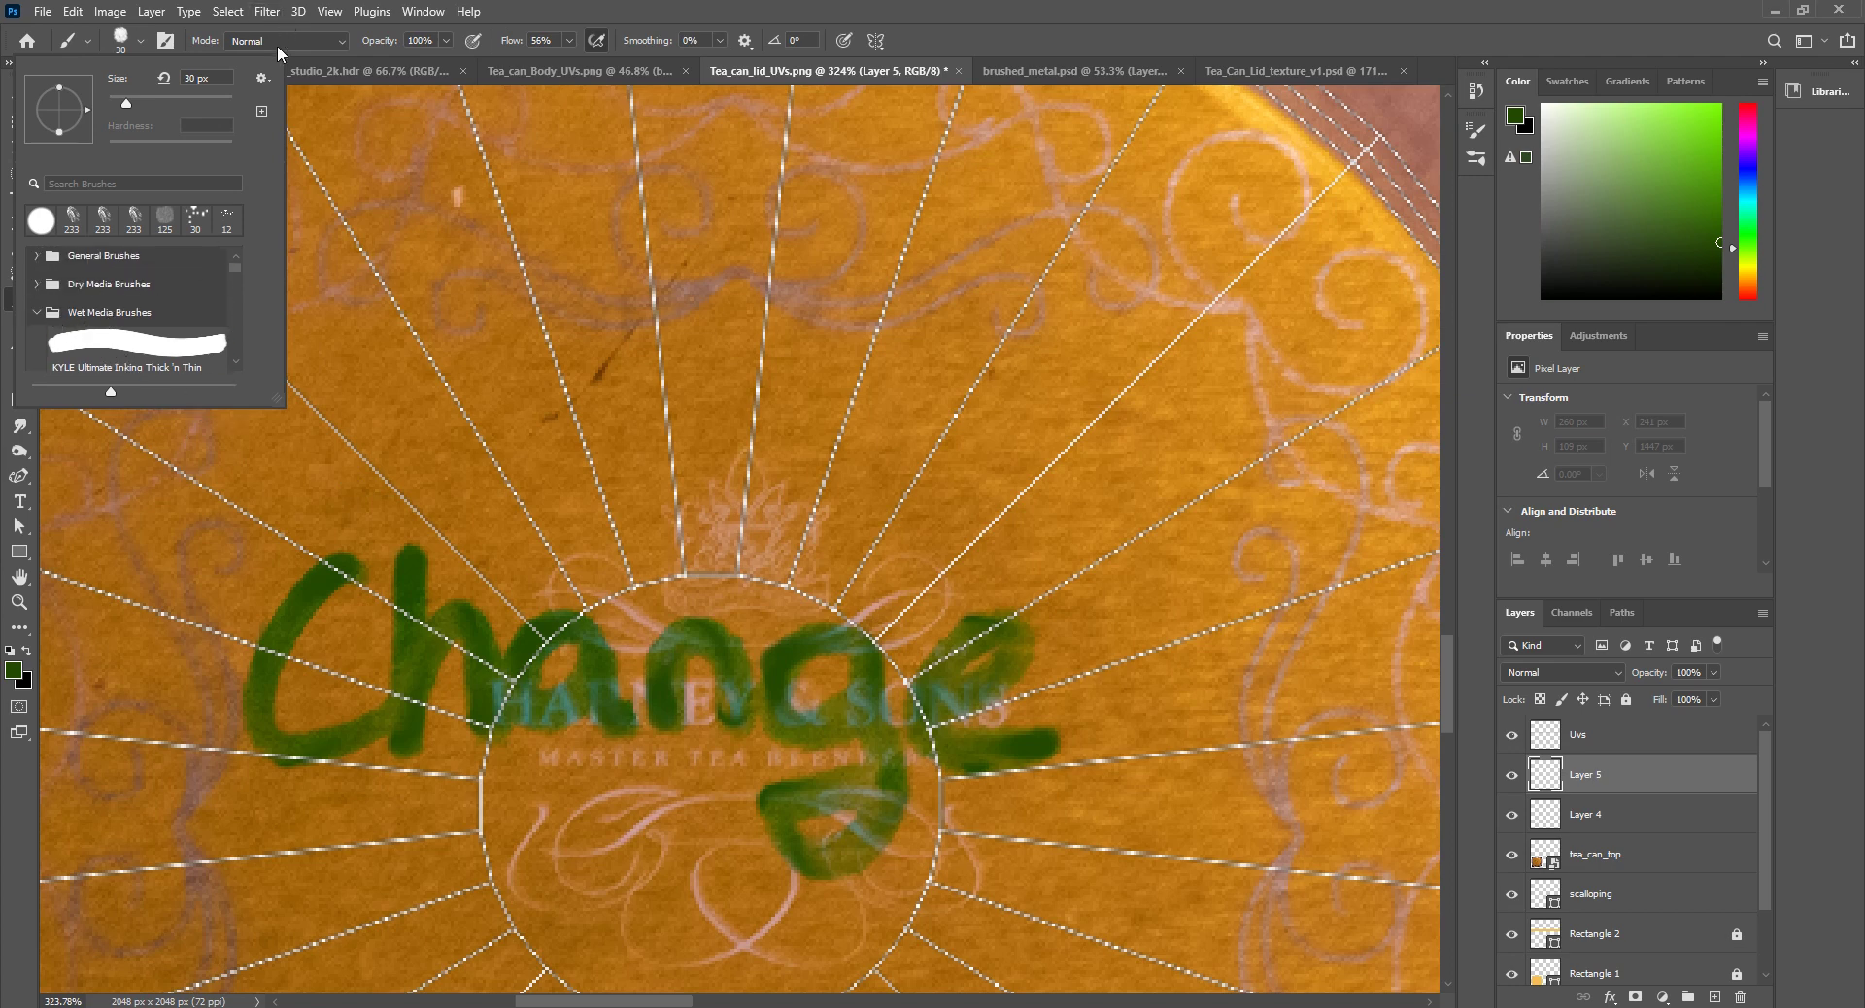
{"action": "left_click", "coordinate": [262, 79]}
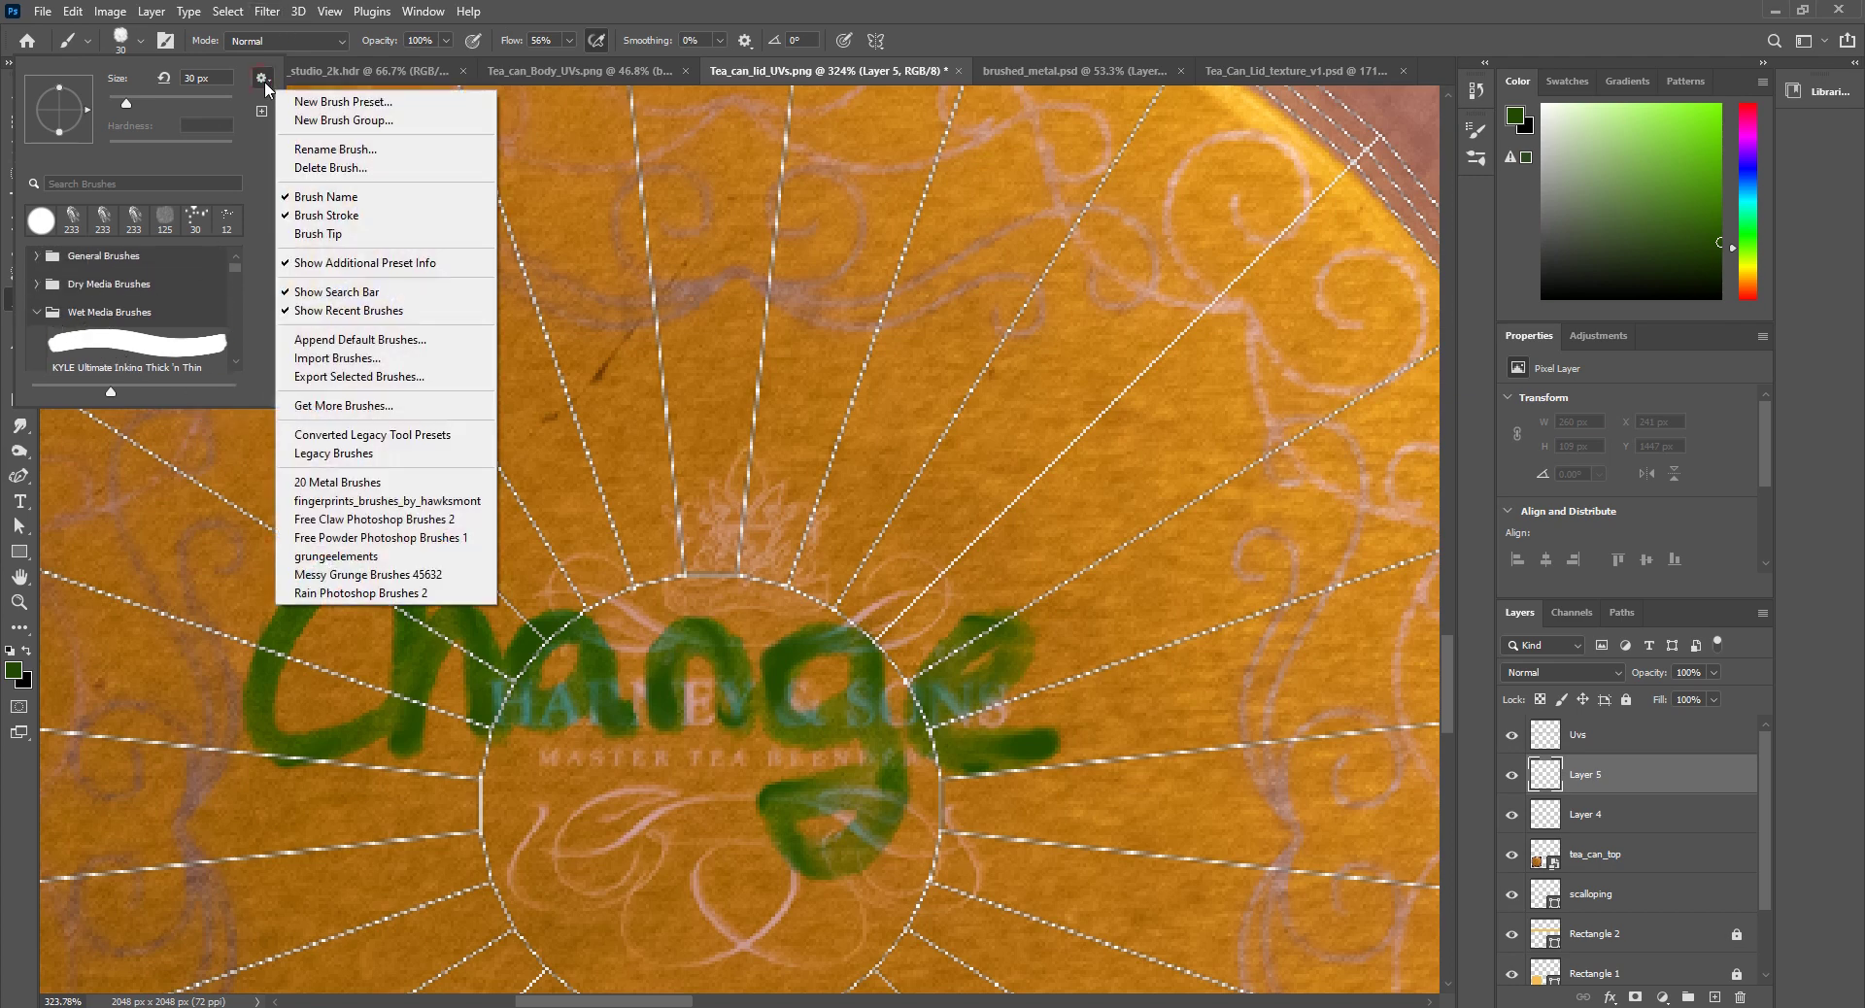
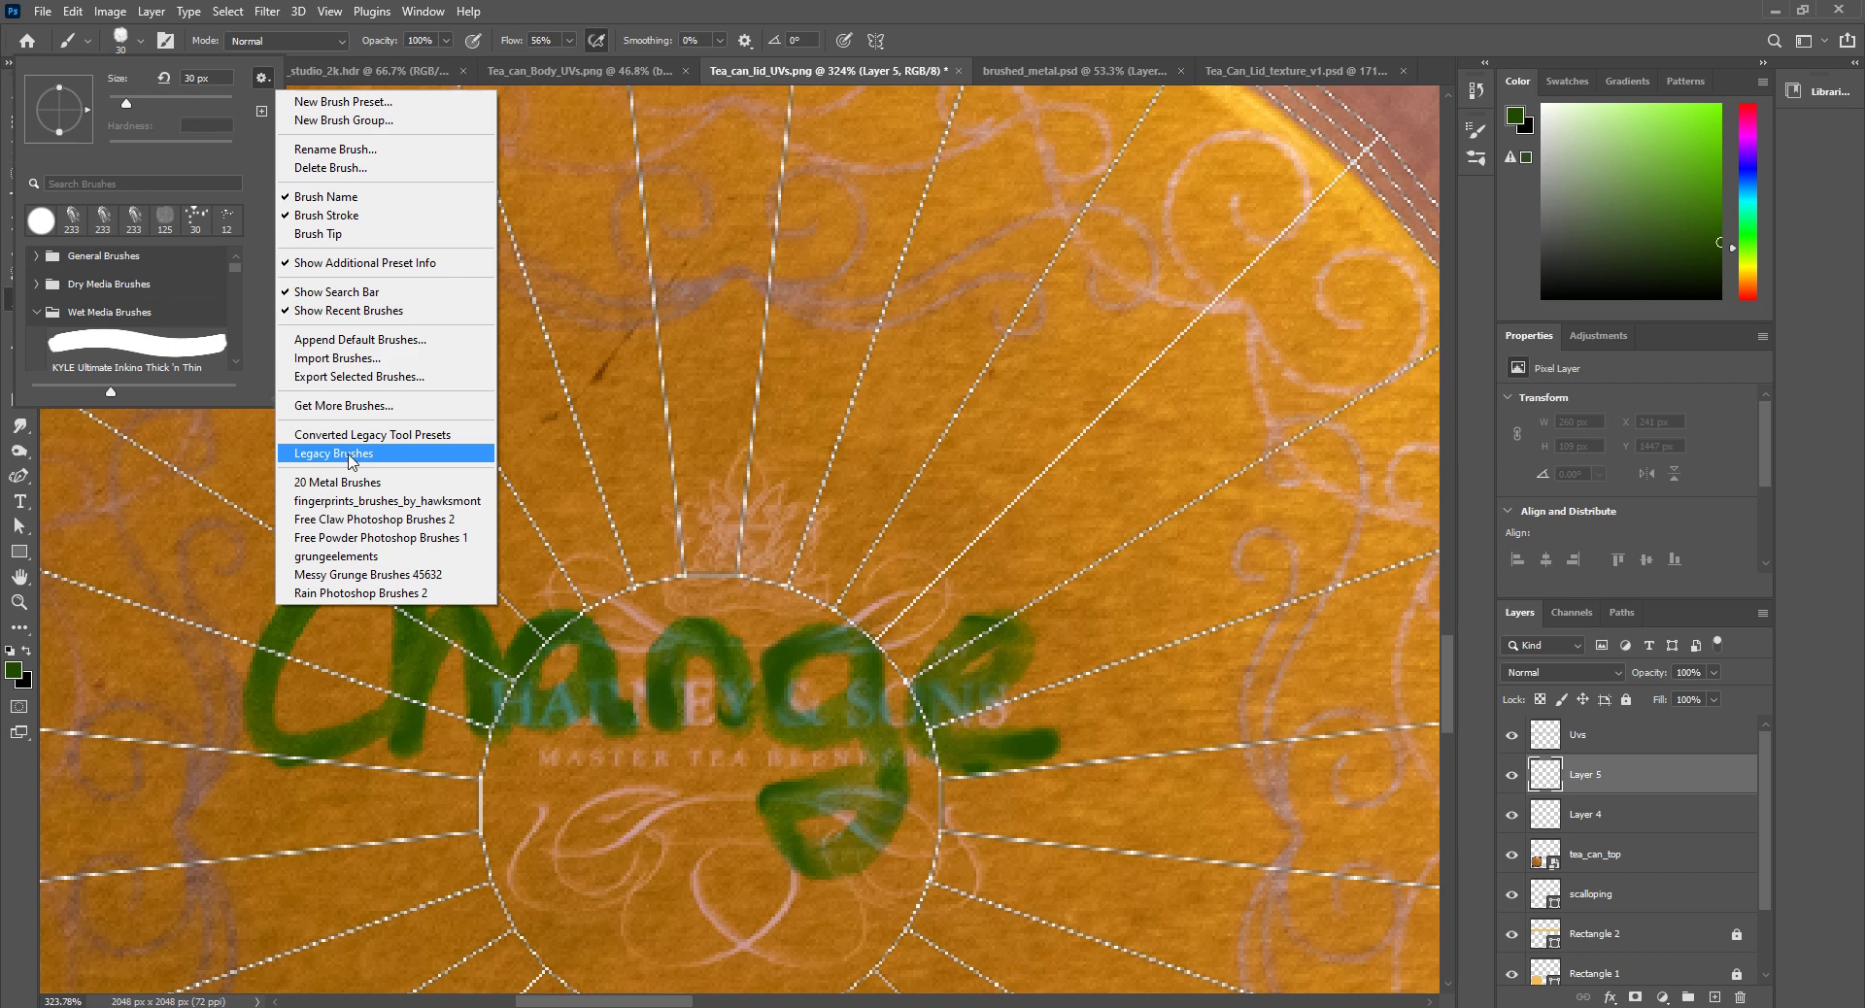
{"action": "left_click", "coordinate": [363, 175]}
{"action": "key", "text": "Escape"}
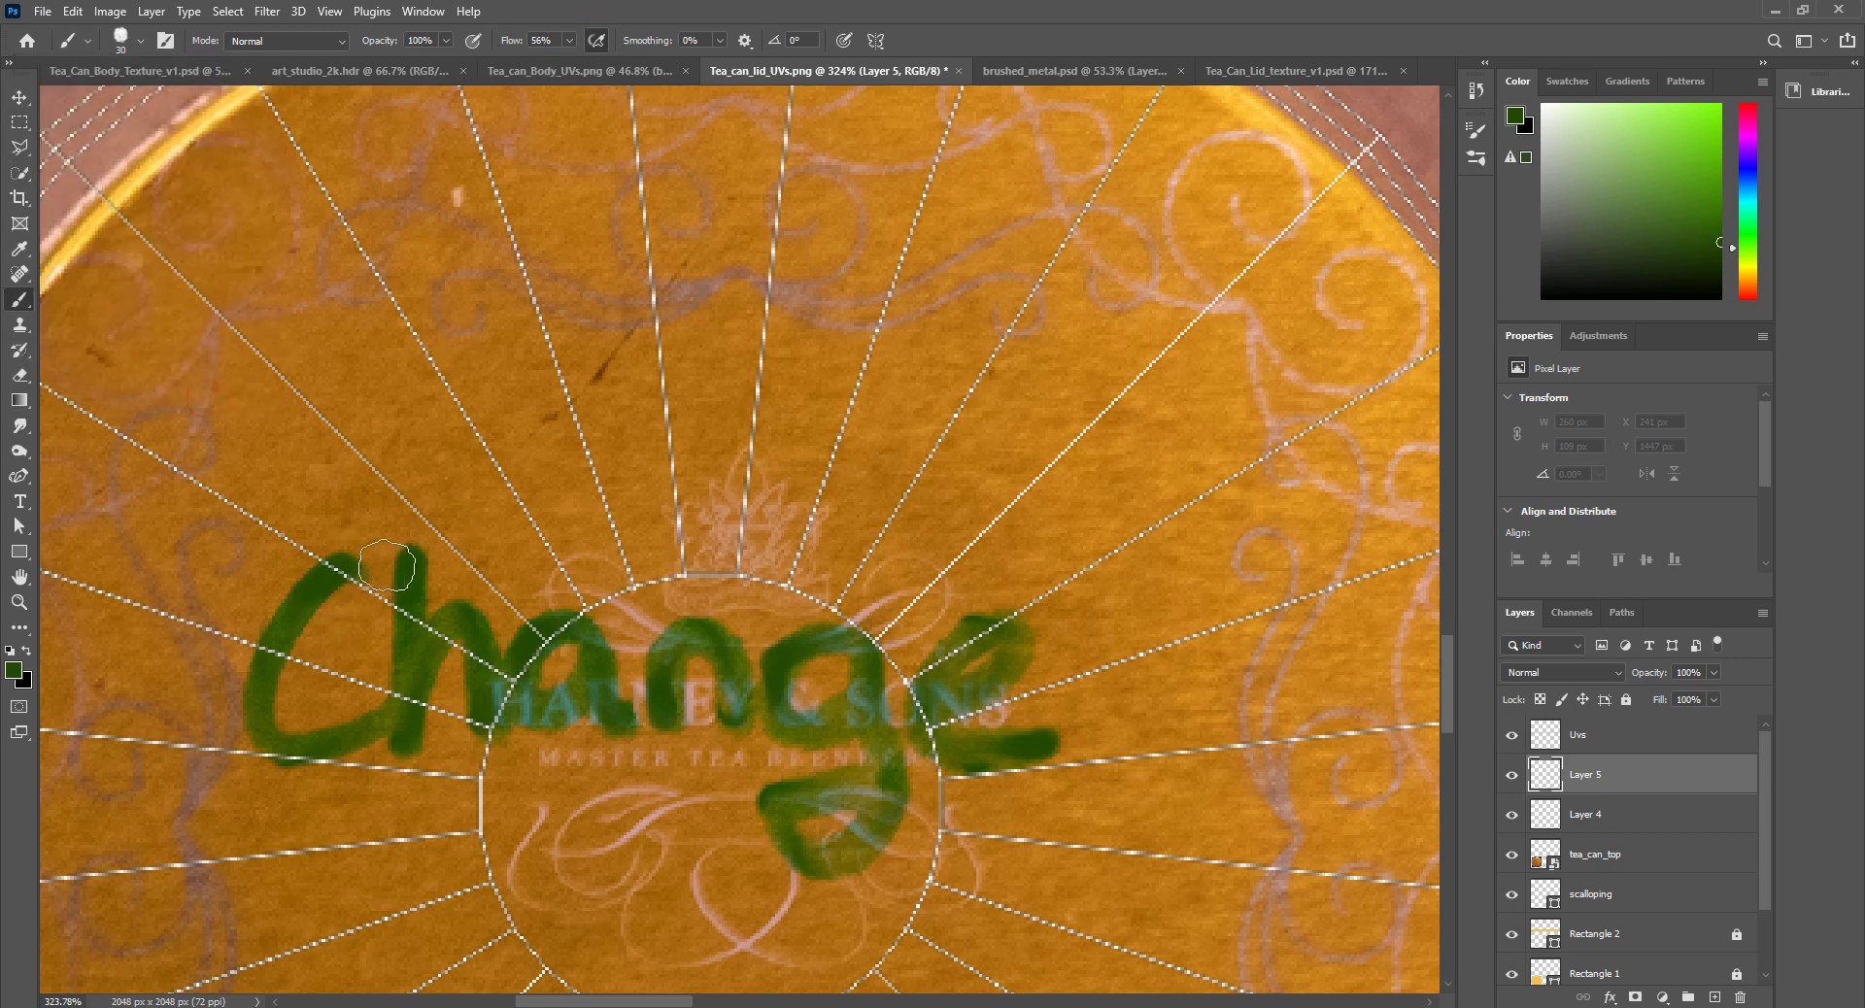
Step: Try the brush on the letter C, reduce its size to 9 px and enable Wet Edges
{"action": "key", "text": "bracketleft"}
{"action": "left_click_drag", "start_coordinate": [334, 569], "coordinate": [267, 667]}
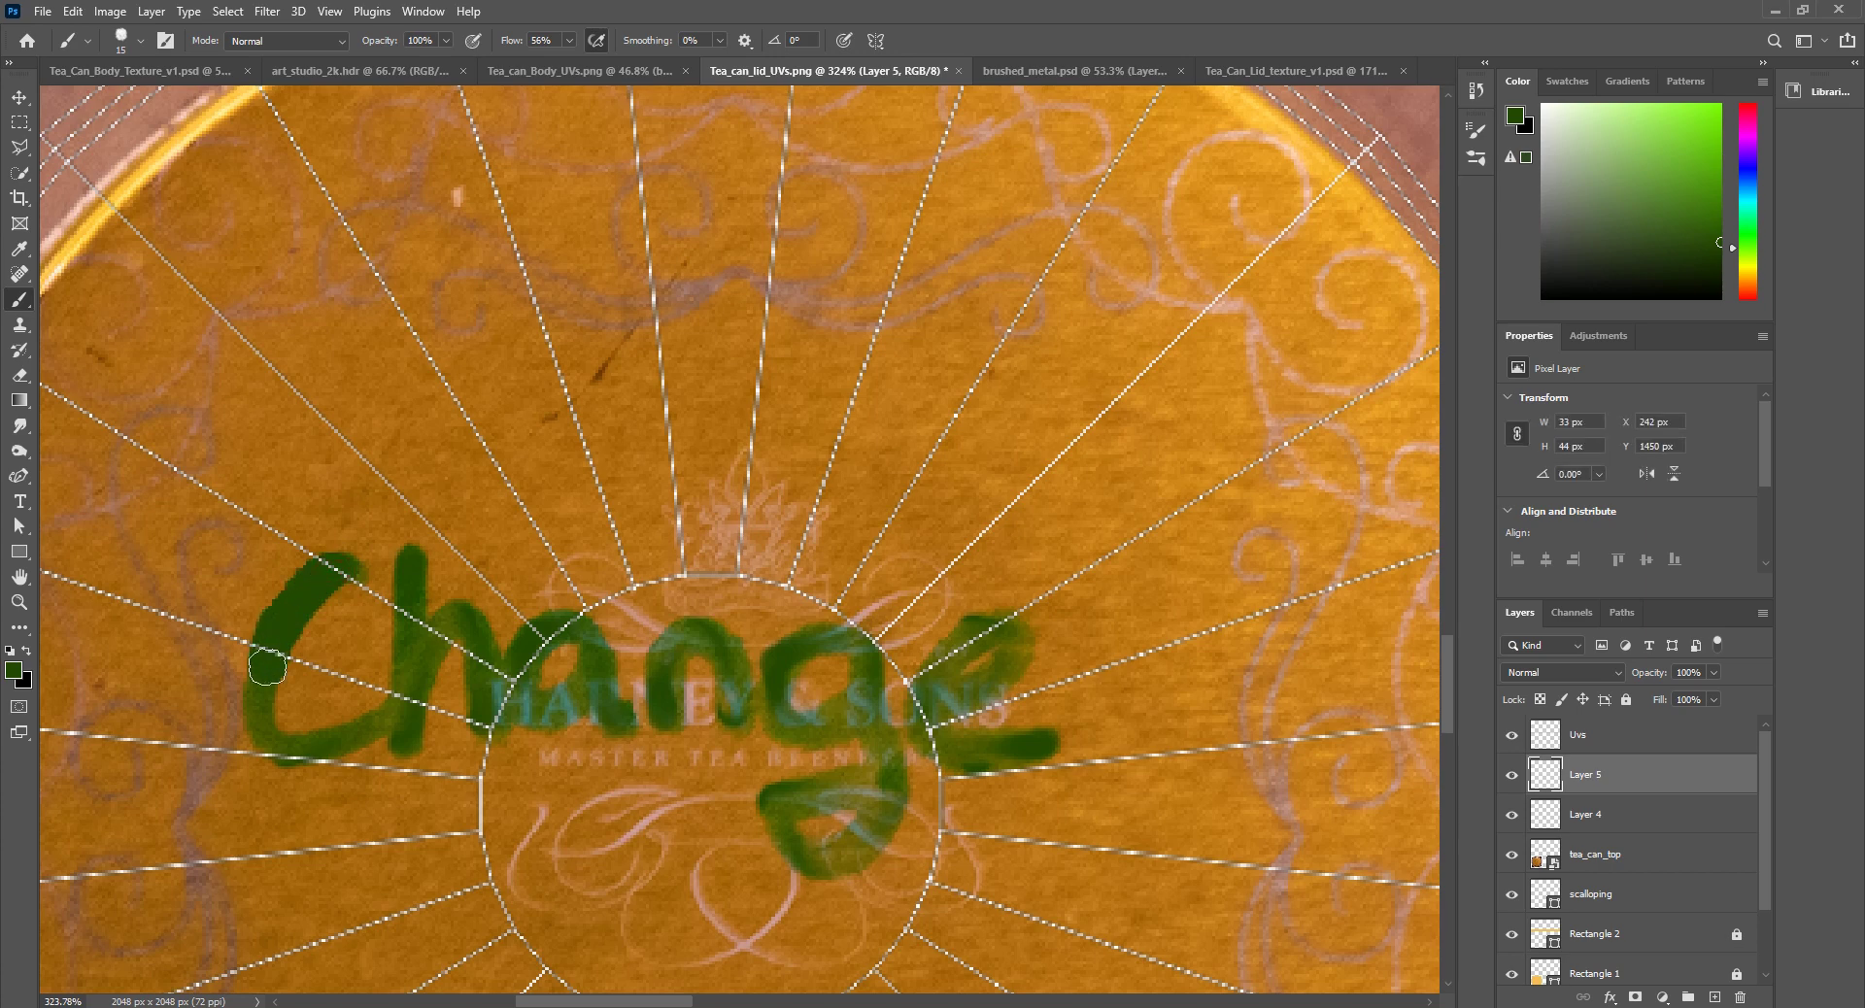
{"action": "key", "text": "bracketleft"}
{"action": "key", "text": "bracketleft"}
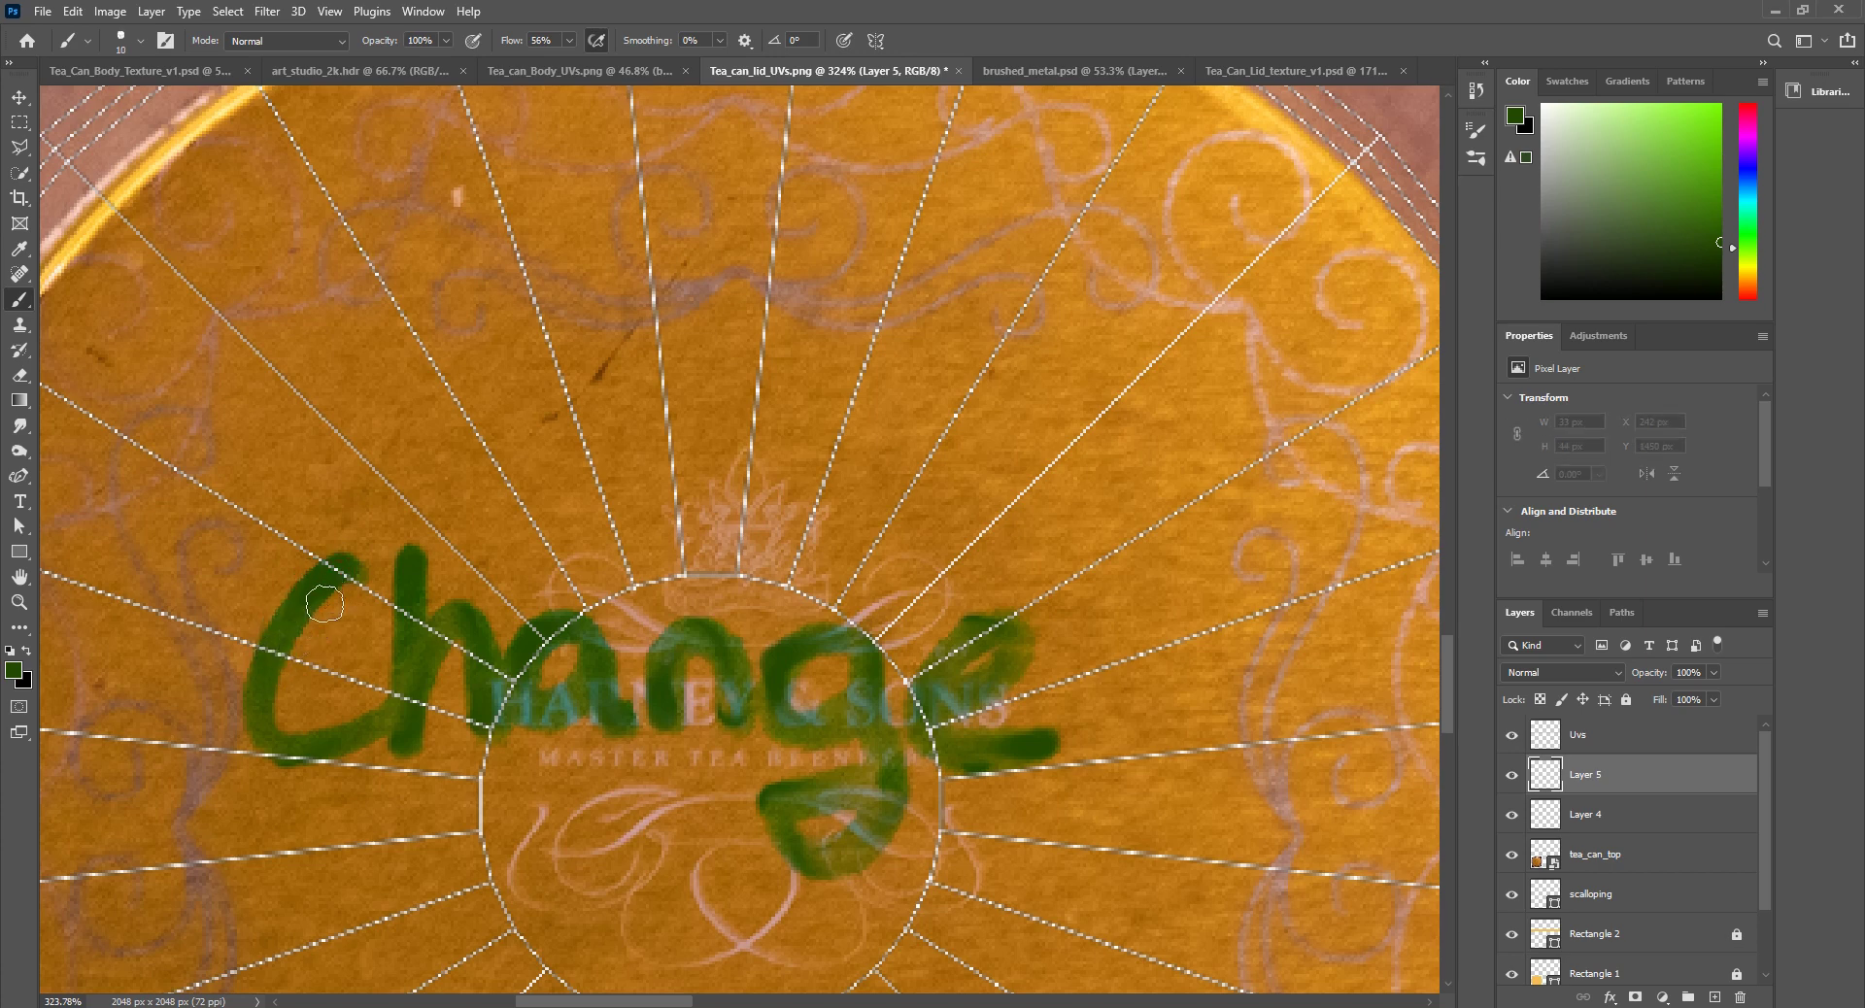
{"action": "left_click", "coordinate": [1475, 160]}
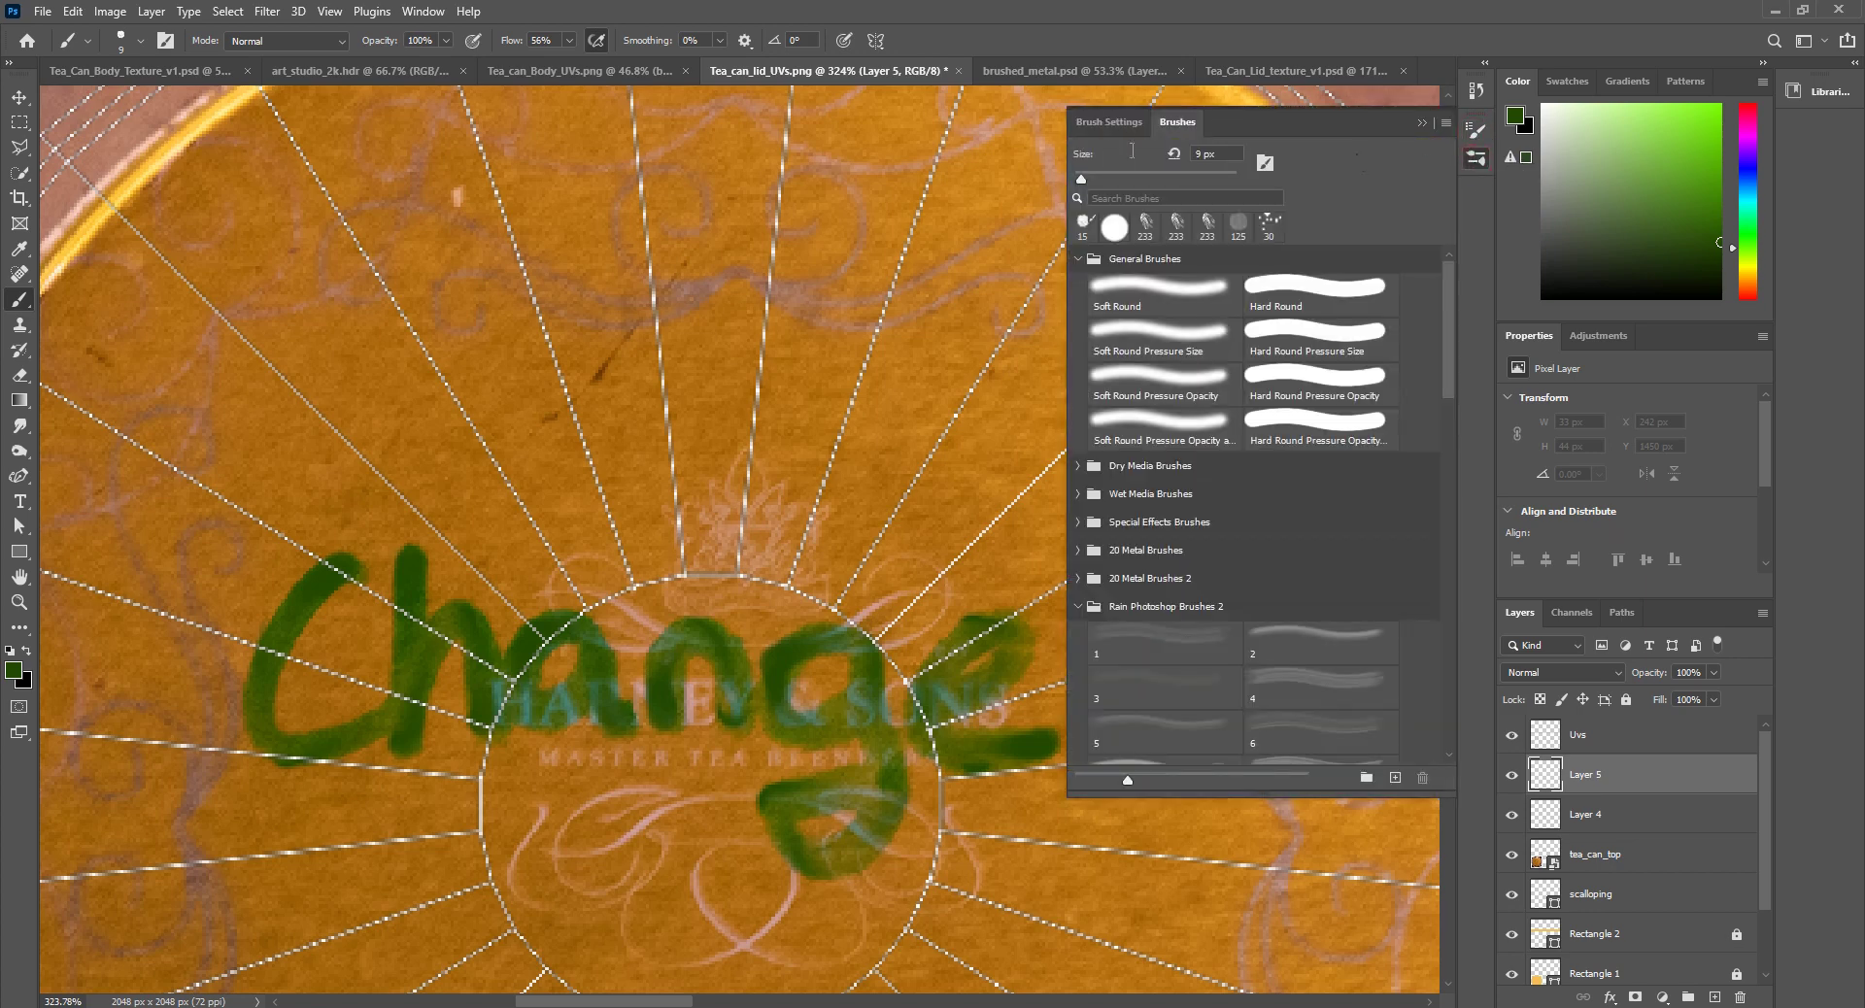
{"action": "left_click", "coordinate": [1111, 123]}
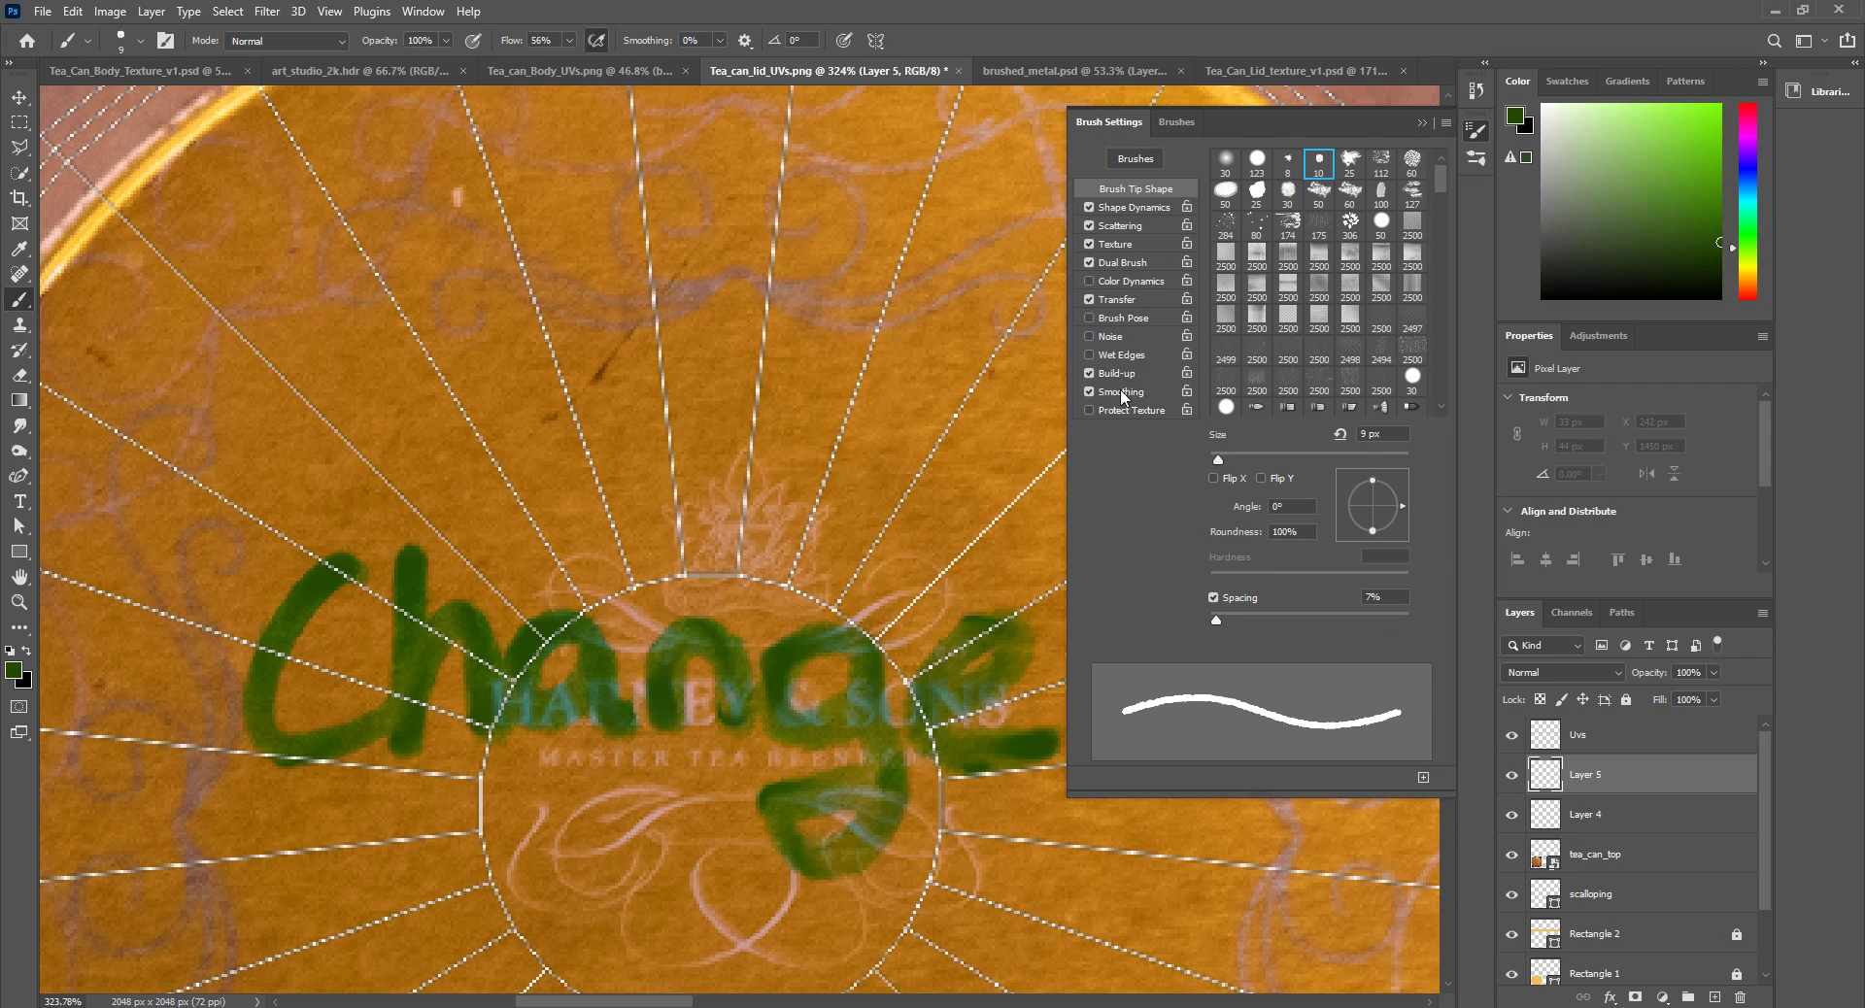
{"action": "left_click", "coordinate": [1090, 356]}
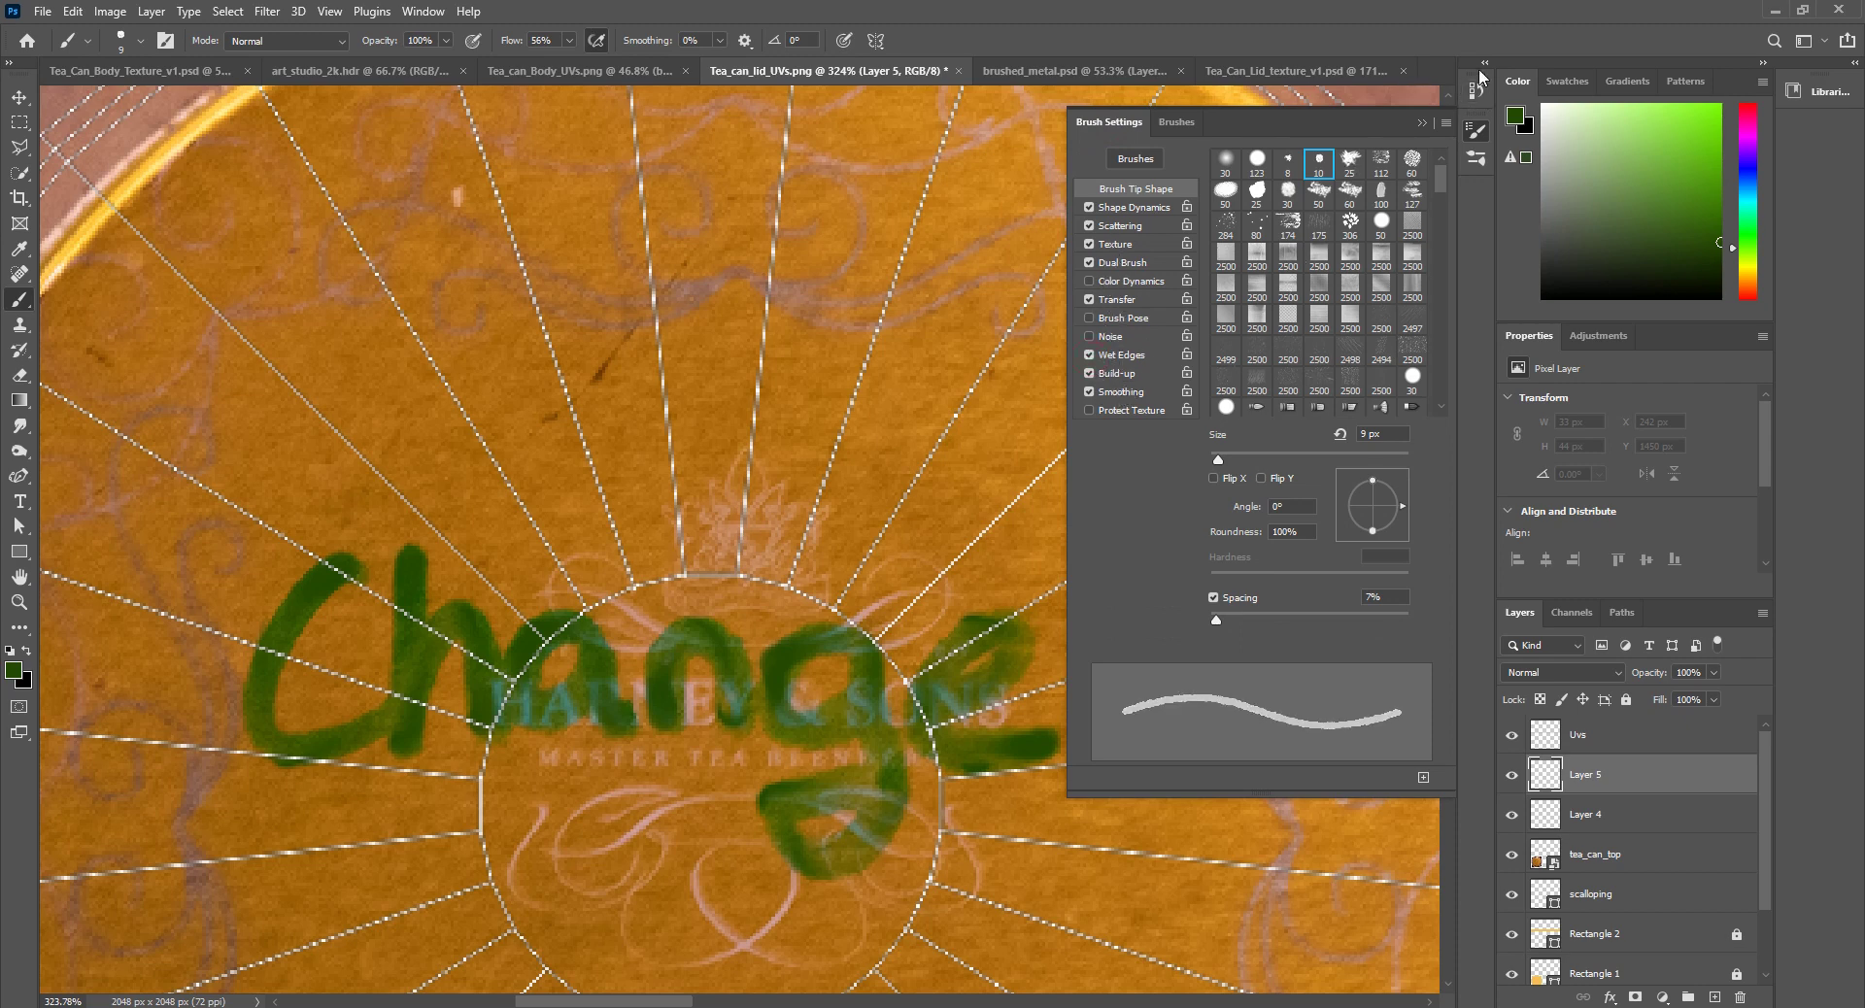
{"action": "left_click", "coordinate": [1421, 123]}
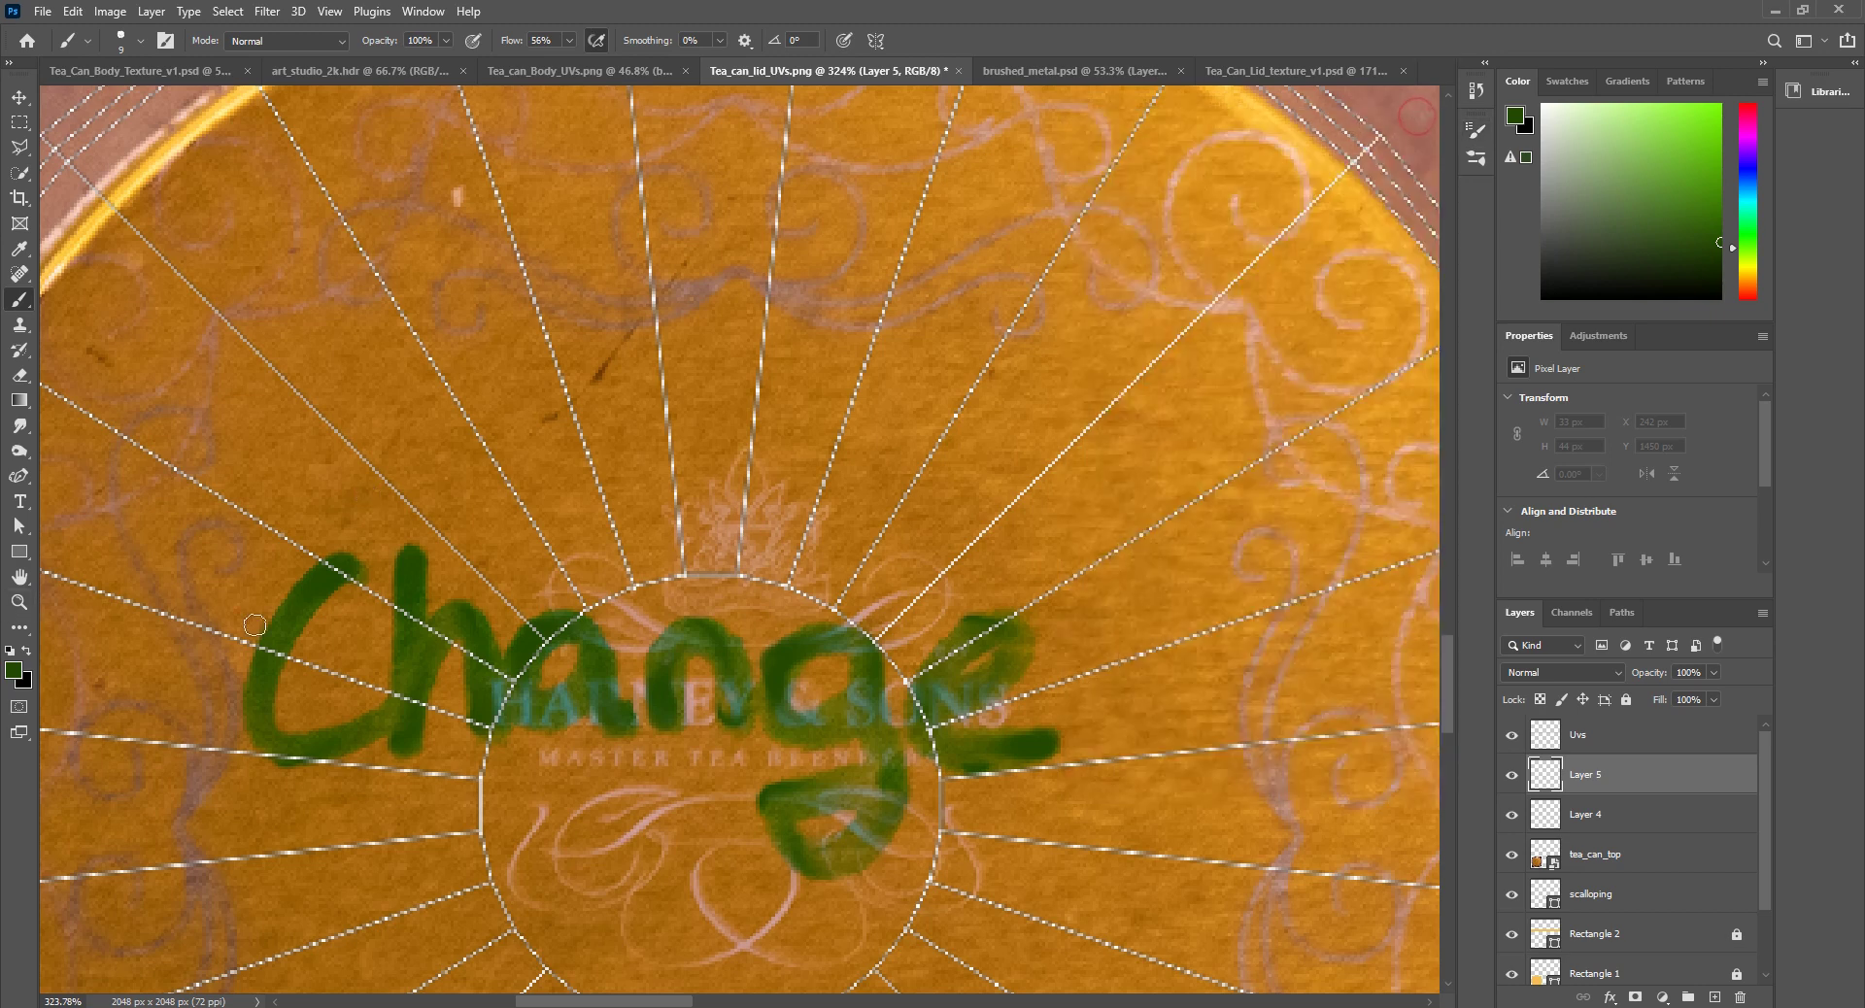
Step: Paint green wet-edged strokes over the whole "Change" lettering on Layer 5, from the C through to the e
{"action": "mouse_move", "coordinate": [334, 573]}
{"action": "left_mouse_down"}
{"action": "mouse_move", "coordinate": [263, 660]}
{"action": "mouse_move", "coordinate": [257, 721]}
{"action": "mouse_move", "coordinate": [332, 743]}
{"action": "mouse_move", "coordinate": [384, 728]}
{"action": "mouse_move", "coordinate": [417, 573]}
{"action": "mouse_move", "coordinate": [411, 740]}
{"action": "mouse_move", "coordinate": [437, 629]}
{"action": "mouse_move", "coordinate": [490, 715]}
{"action": "mouse_move", "coordinate": [515, 659]}
{"action": "mouse_move", "coordinate": [578, 633]}
{"action": "mouse_move", "coordinate": [542, 645]}
{"action": "mouse_move", "coordinate": [529, 707]}
{"action": "mouse_move", "coordinate": [585, 664]}
{"action": "mouse_move", "coordinate": [612, 723]}
{"action": "mouse_move", "coordinate": [673, 706]}
{"action": "mouse_move", "coordinate": [704, 636]}
{"action": "mouse_move", "coordinate": [738, 719]}
{"action": "mouse_move", "coordinate": [781, 705]}
{"action": "left_mouse_up"}
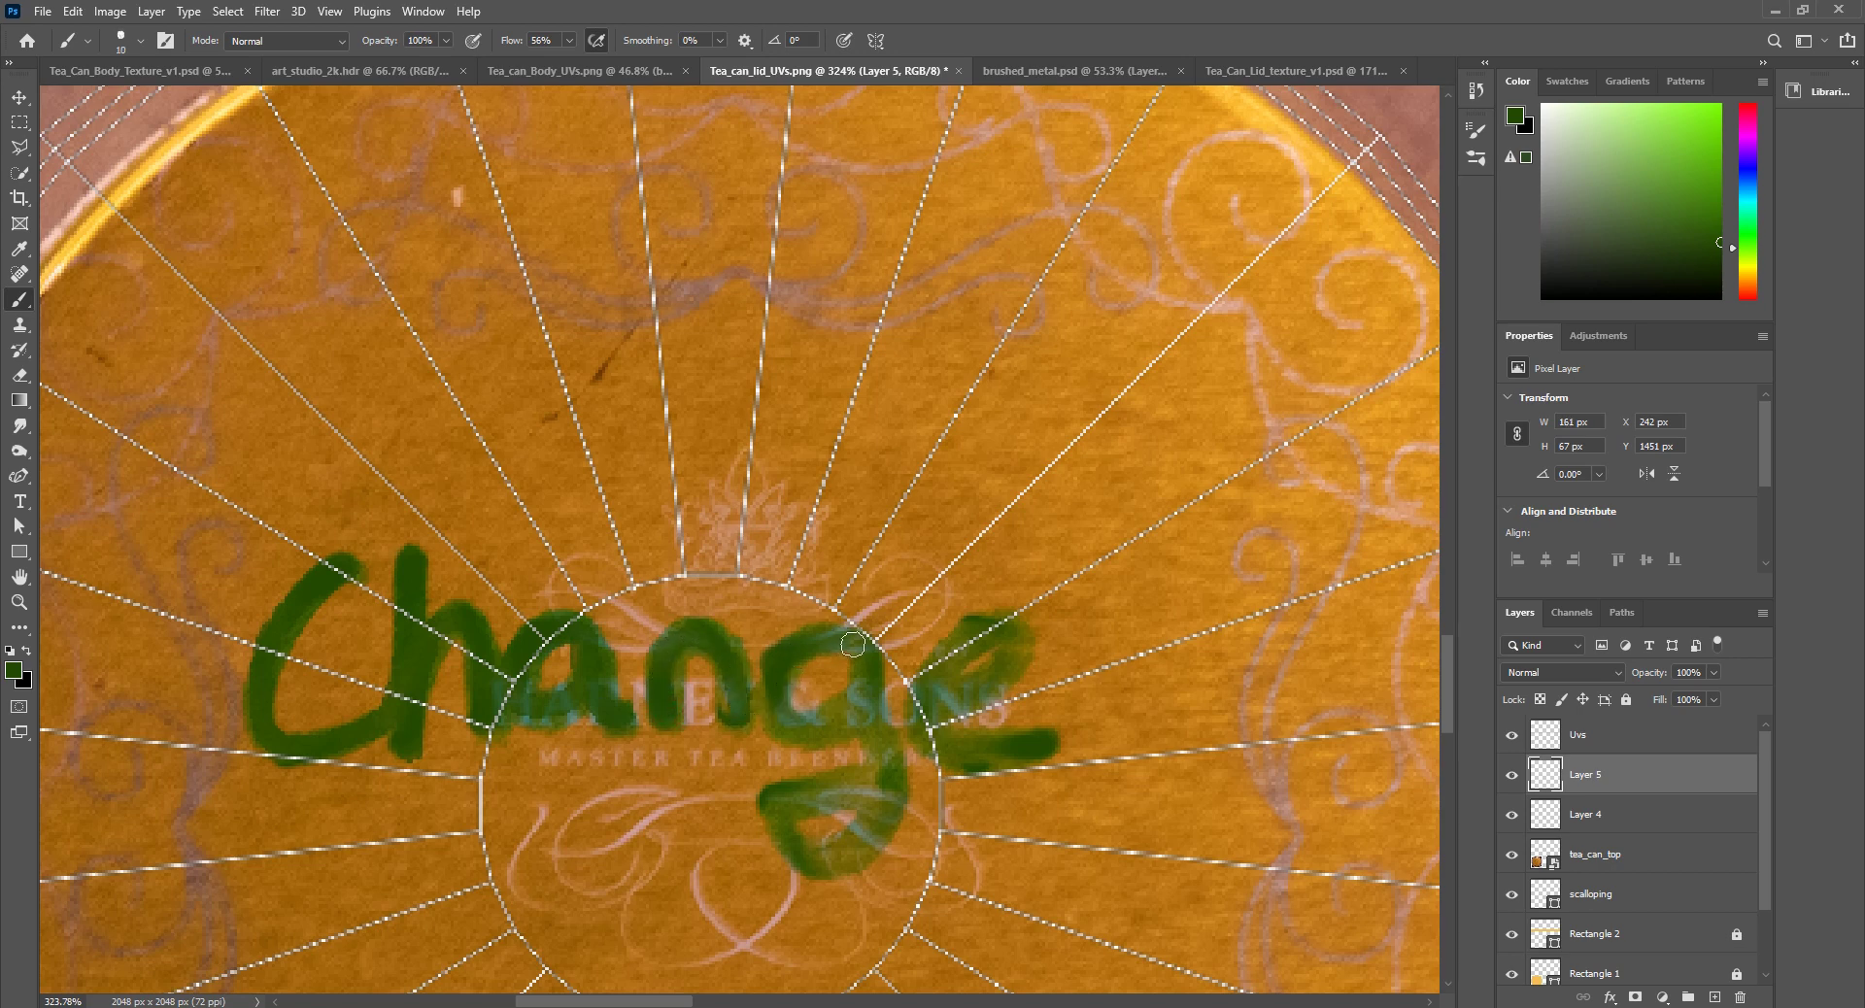
{"action": "mouse_move", "coordinate": [852, 644]}
{"action": "left_mouse_down"}
{"action": "mouse_move", "coordinate": [786, 655]}
{"action": "mouse_move", "coordinate": [766, 697]}
{"action": "mouse_move", "coordinate": [776, 727]}
{"action": "mouse_move", "coordinate": [815, 730]}
{"action": "mouse_move", "coordinate": [877, 680]}
{"action": "mouse_move", "coordinate": [869, 661]}
{"action": "mouse_move", "coordinate": [877, 826]}
{"action": "mouse_move", "coordinate": [824, 859]}
{"action": "mouse_move", "coordinate": [781, 825]}
{"action": "mouse_move", "coordinate": [800, 788]}
{"action": "mouse_move", "coordinate": [889, 783]}
{"action": "left_mouse_up"}
{"action": "mouse_move", "coordinate": [928, 717]}
{"action": "left_mouse_down"}
{"action": "mouse_move", "coordinate": [987, 693]}
{"action": "mouse_move", "coordinate": [1016, 653]}
{"action": "mouse_move", "coordinate": [1002, 631]}
{"action": "mouse_move", "coordinate": [950, 658]}
{"action": "mouse_move", "coordinate": [921, 702]}
{"action": "mouse_move", "coordinate": [930, 733]}
{"action": "mouse_move", "coordinate": [1049, 748]}
{"action": "left_mouse_up"}
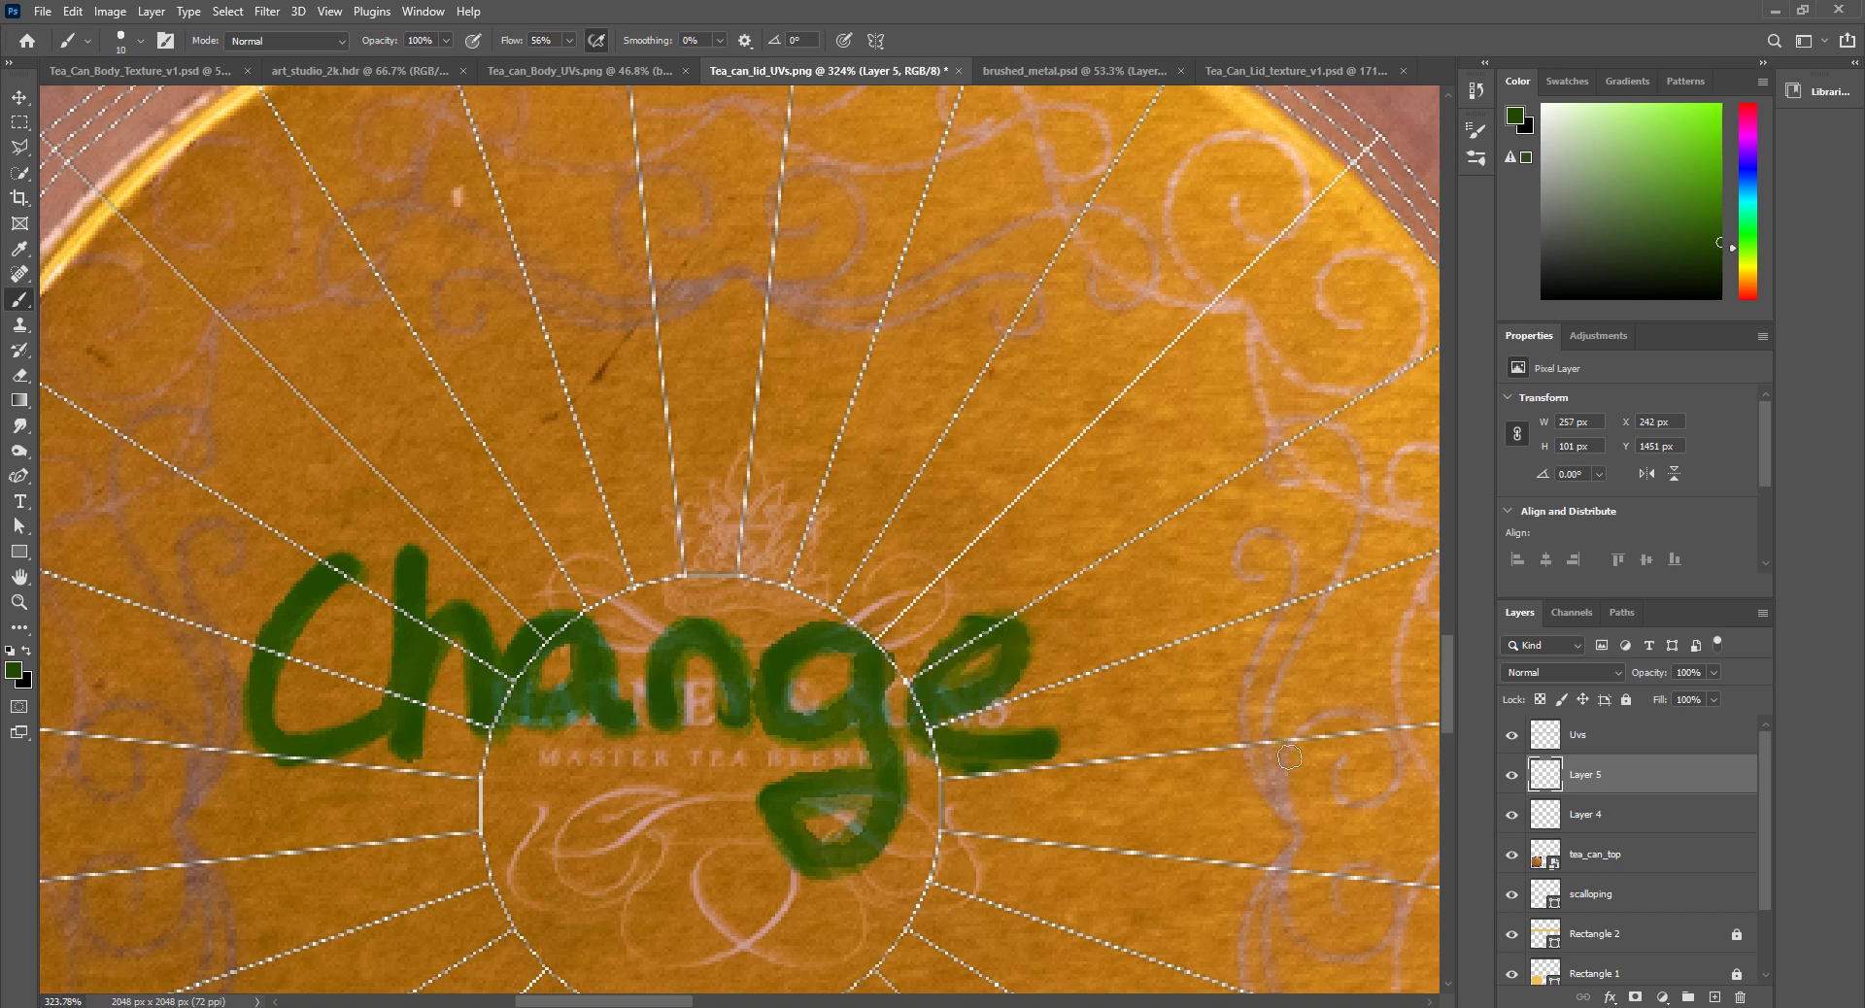
Step: Hide the tea_can_top photo and lower Layer 5's opacity to 61%, then view the lettering on the whole orange square
{"action": "left_click", "coordinate": [1511, 855]}
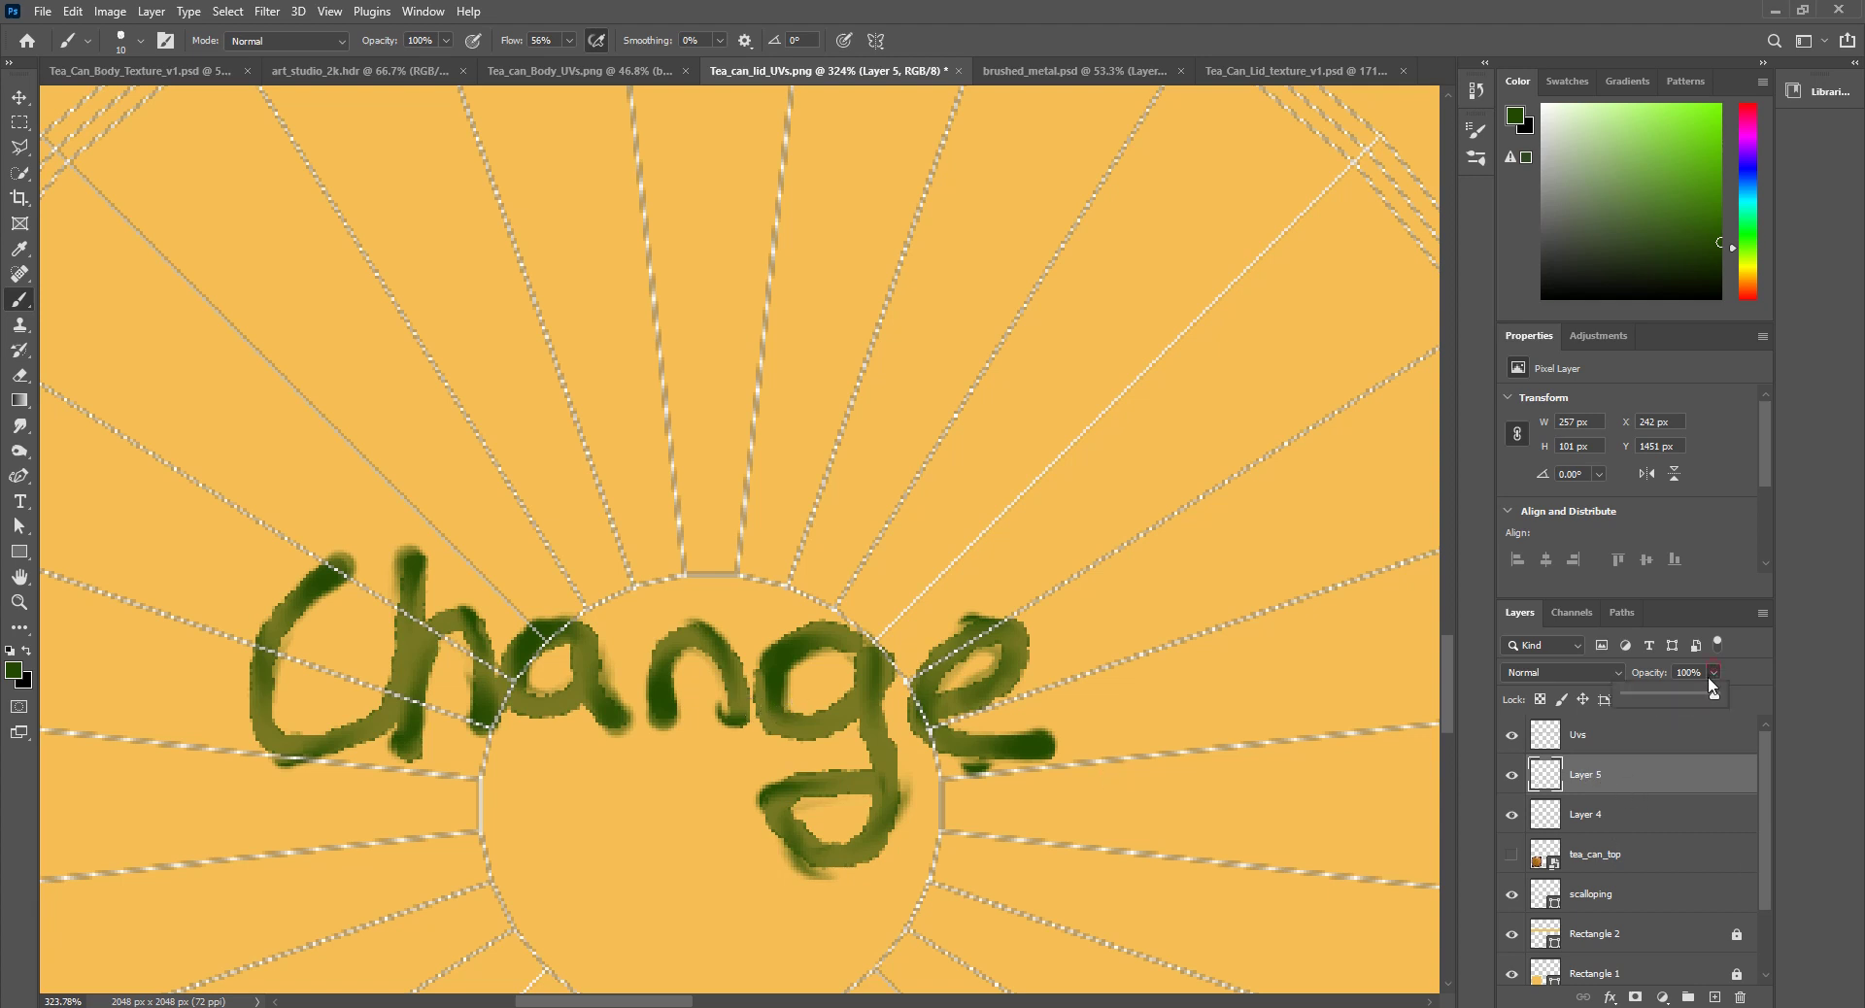
{"action": "left_click_drag", "start_coordinate": [1680, 695], "coordinate": [1681, 695]}
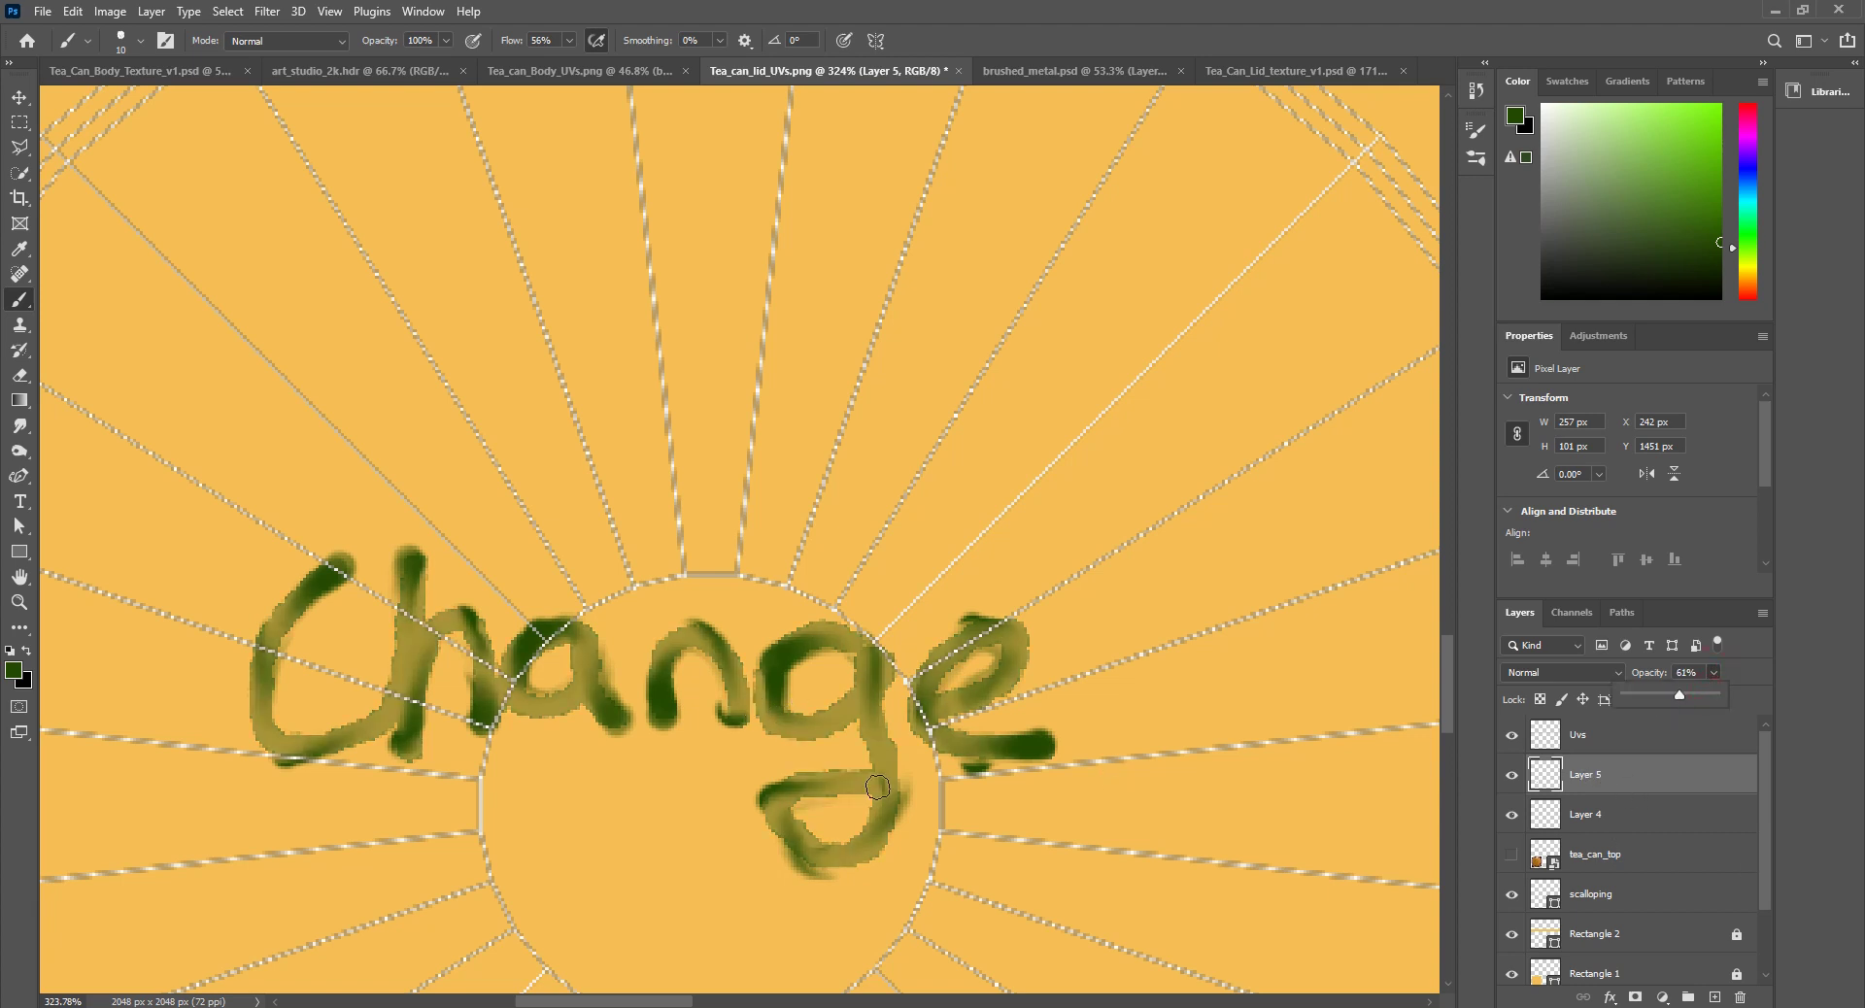
{"action": "scroll", "coordinate": [738, 762], "scroll_direction": "down", "scroll_amount": 1}
{"action": "key", "text": "super"}
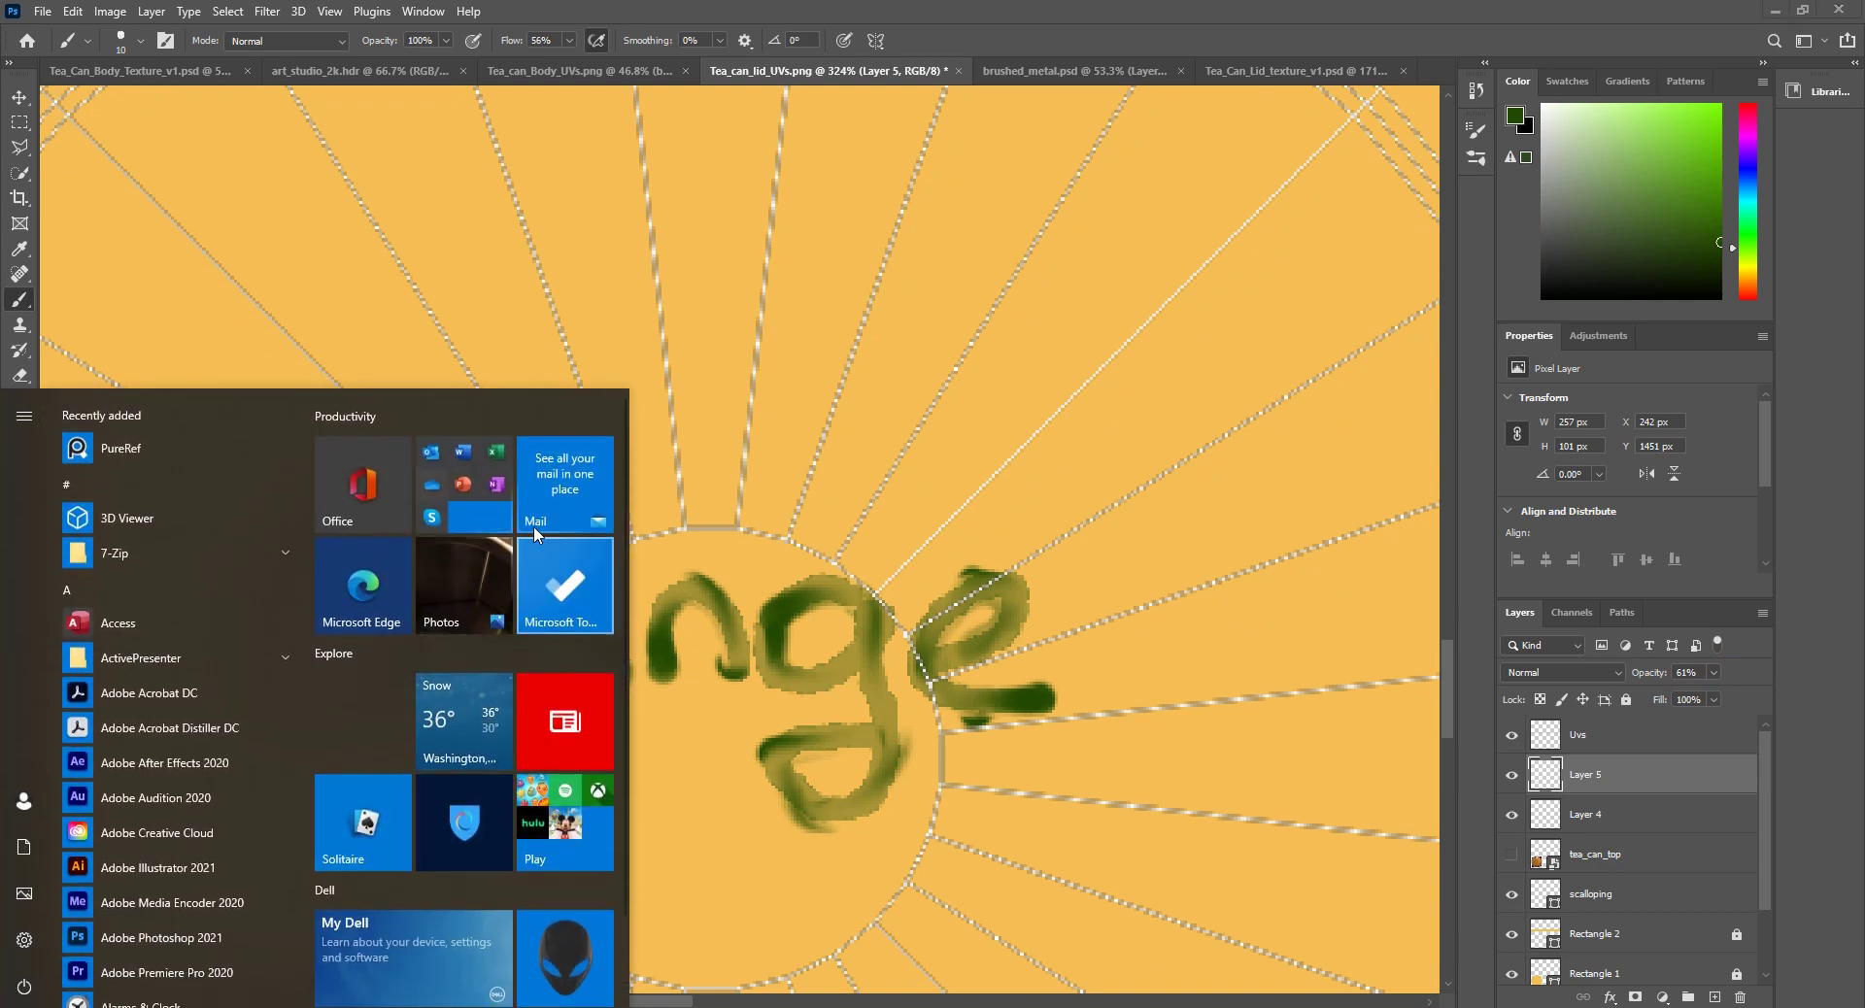
{"action": "key", "text": "Escape"}
{"action": "scroll", "coordinate": [533, 715], "scroll_direction": "down", "scroll_amount": 3, "text": "alt"}
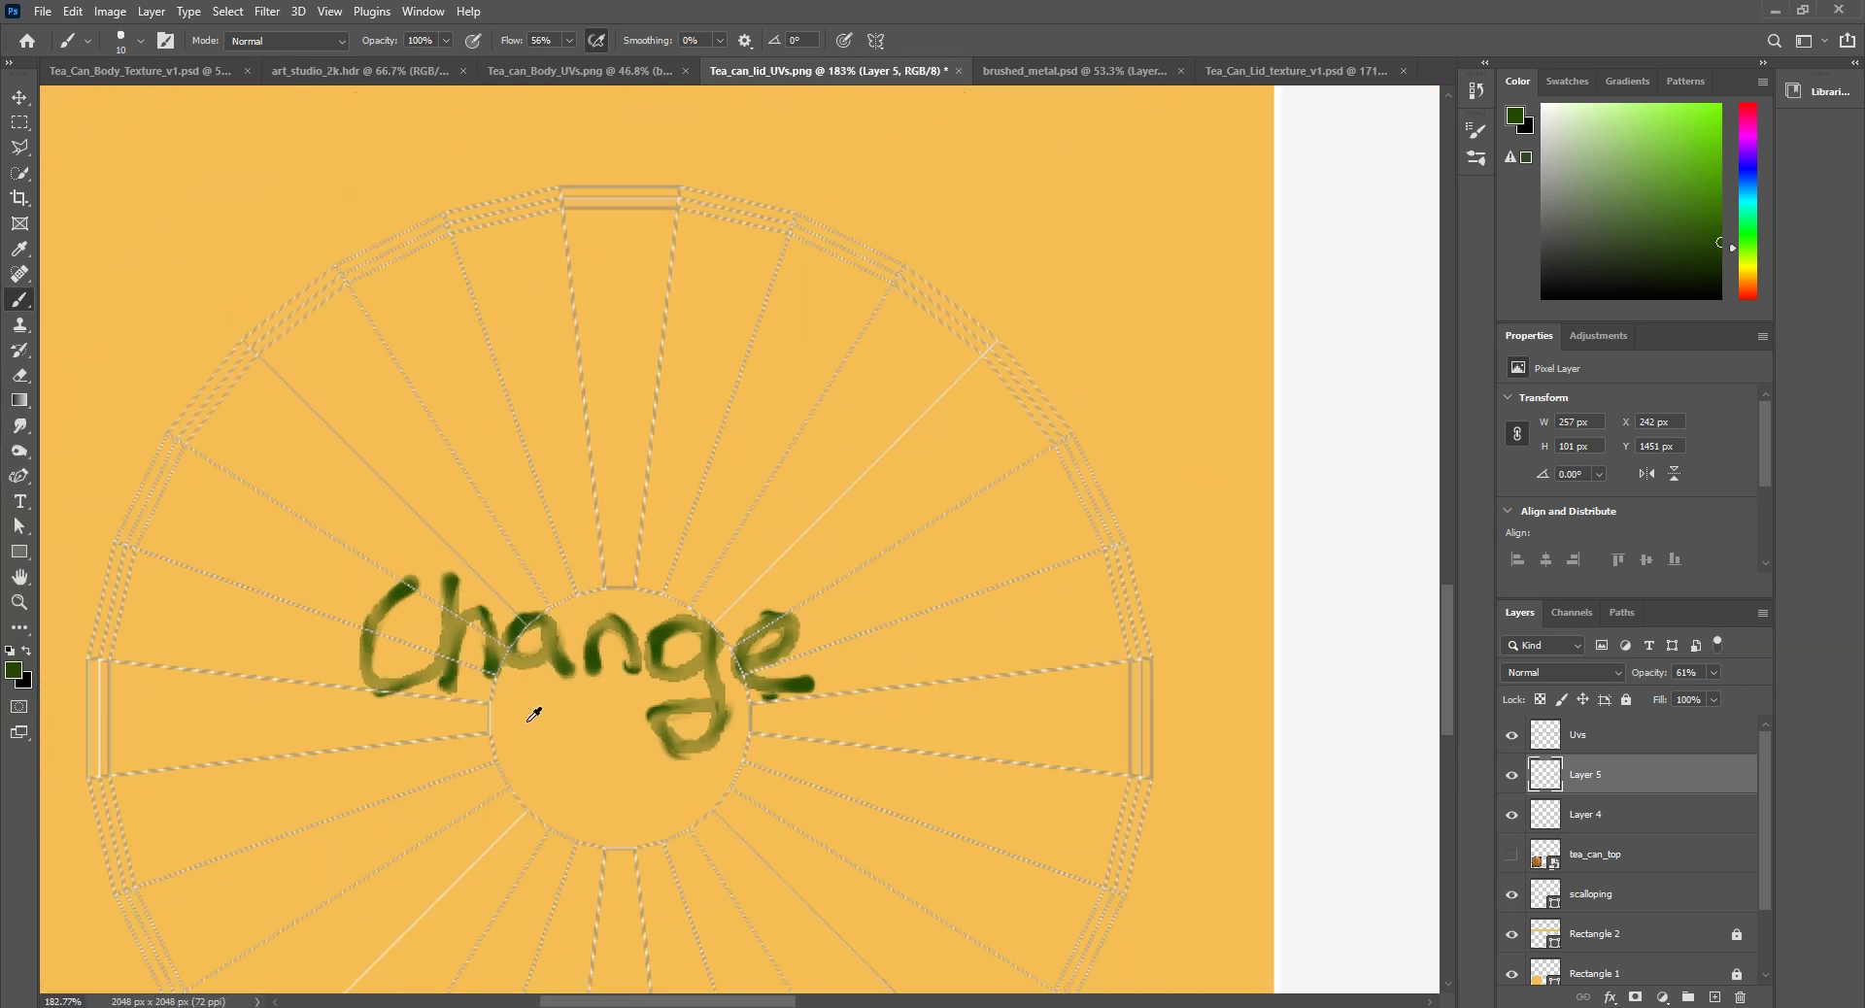
{"action": "scroll", "coordinate": [533, 714], "scroll_direction": "down", "scroll_amount": 1, "text": "alt"}
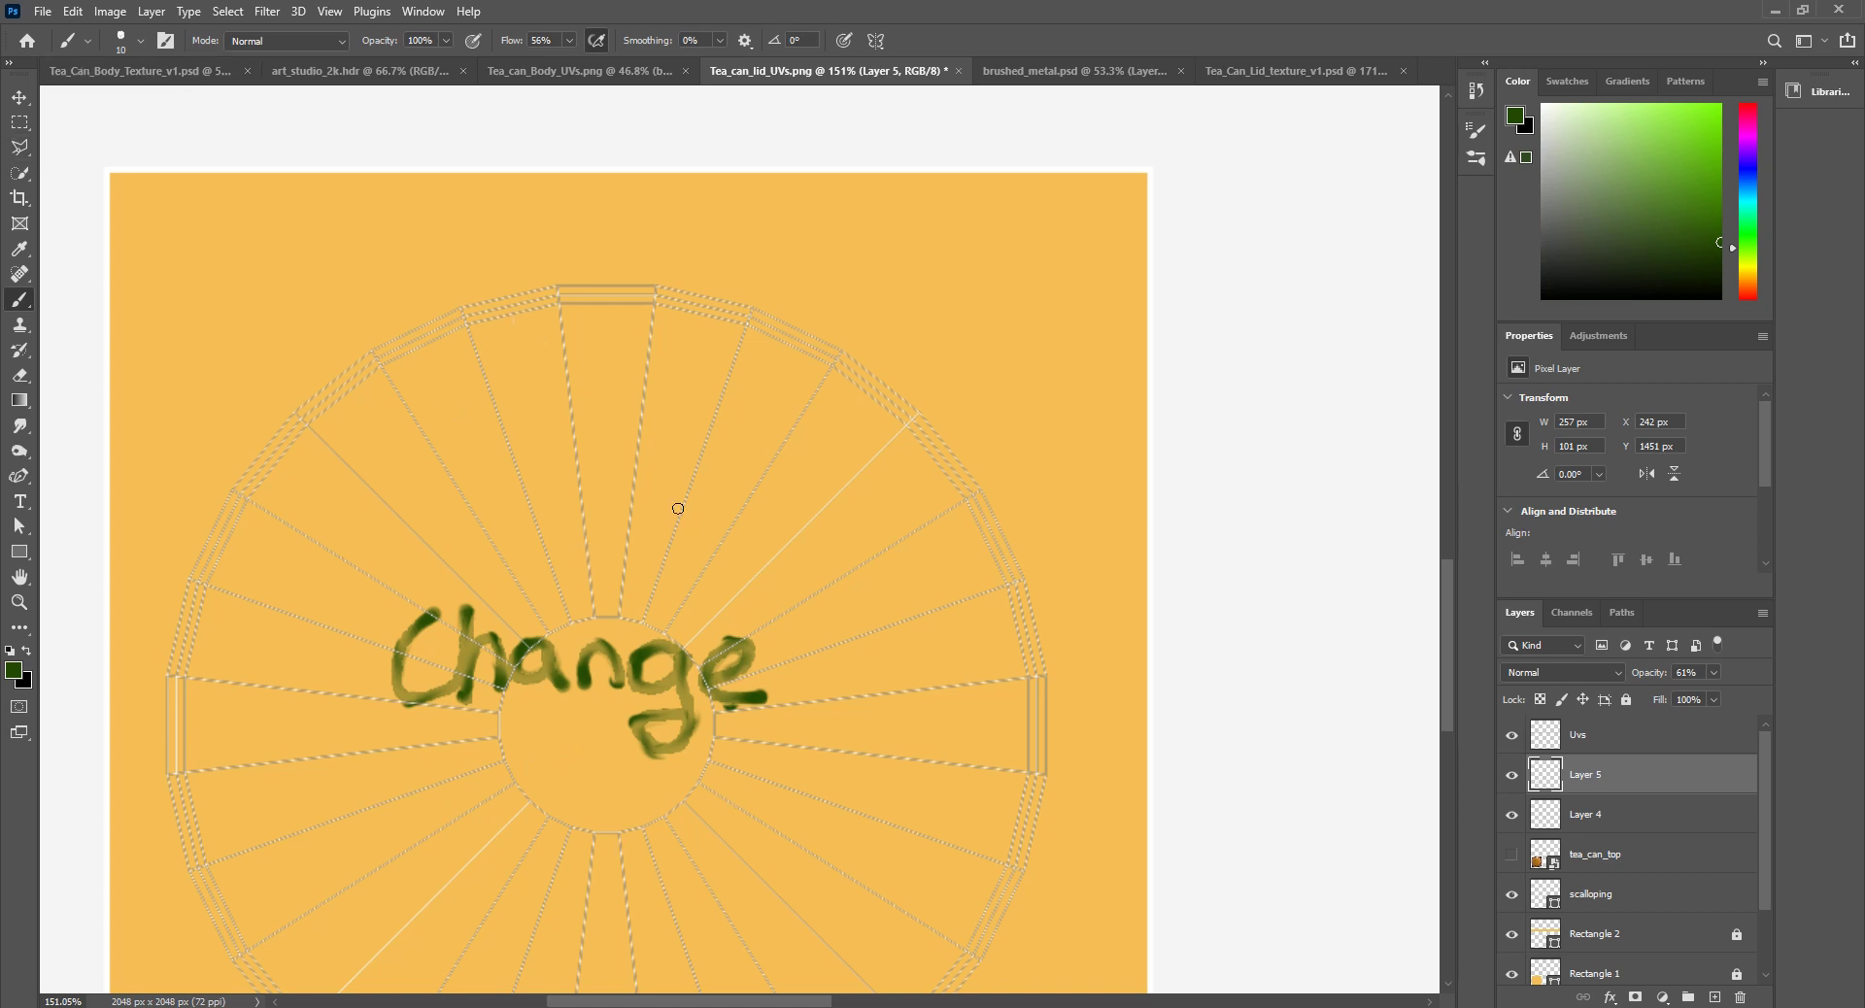
{"action": "scroll", "coordinate": [524, 736], "scroll_direction": "down", "scroll_amount": 2, "text": "alt"}
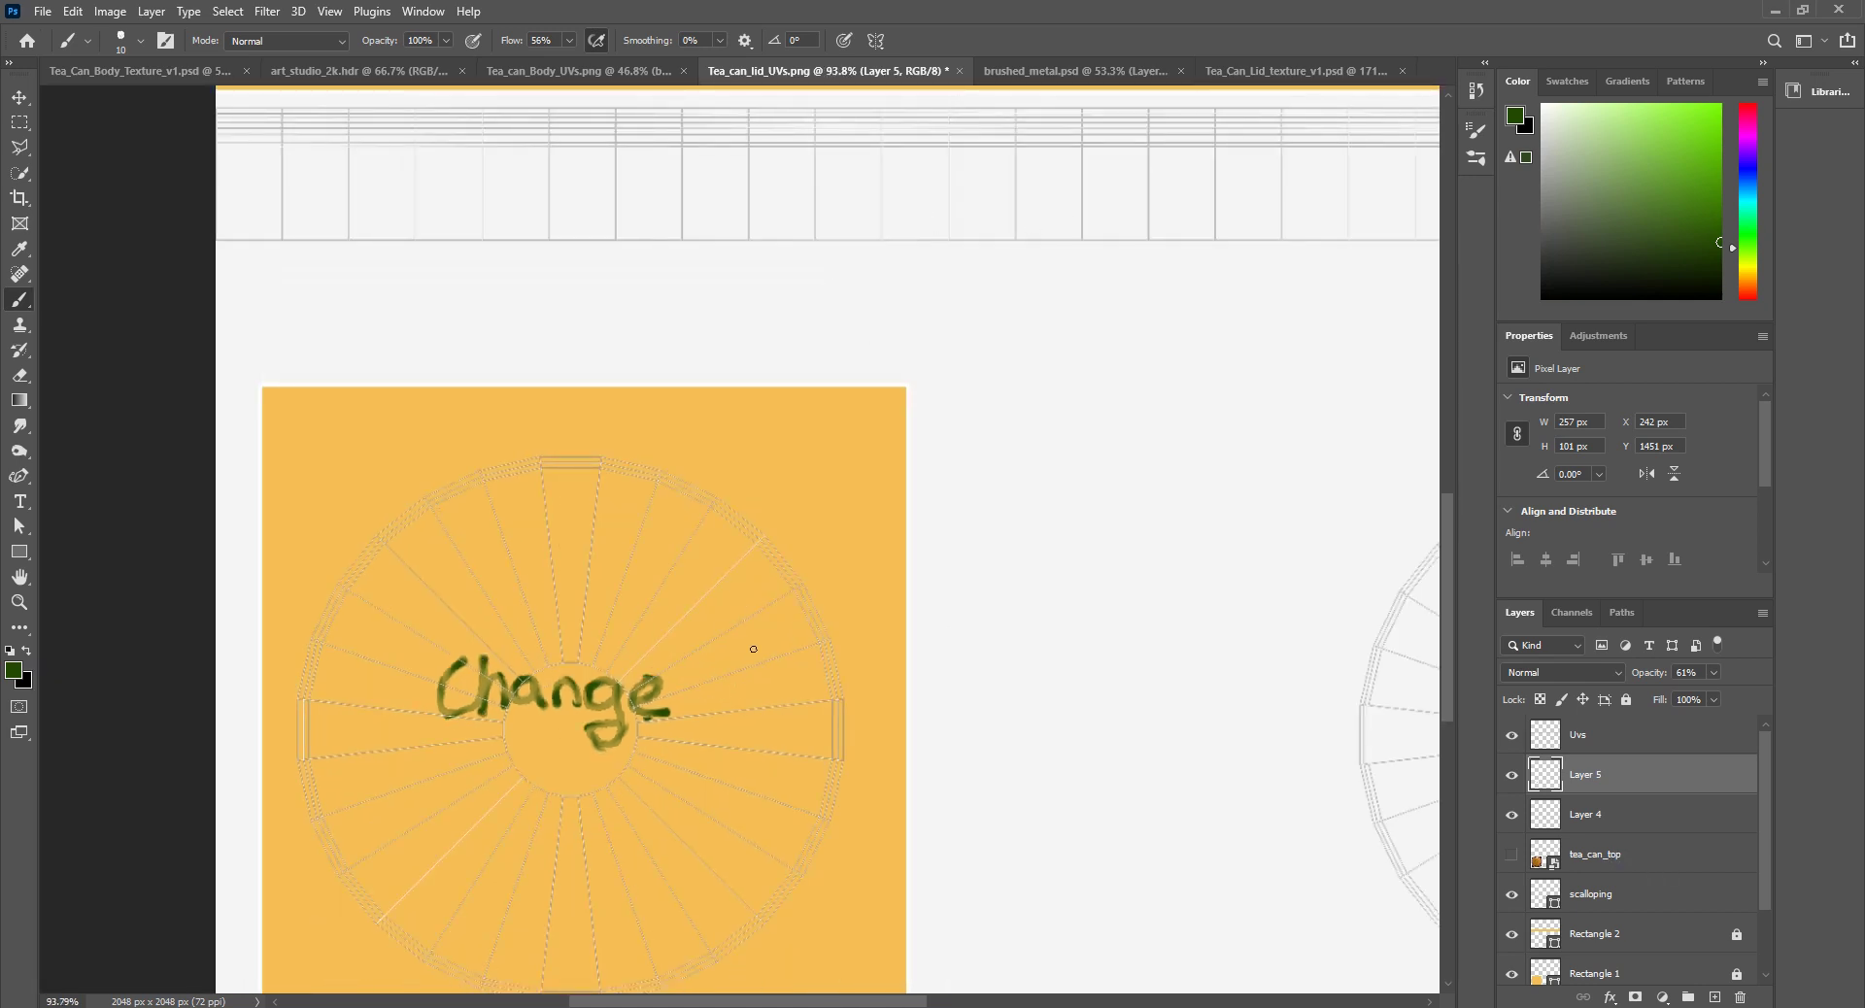
Step: Switch to the Tea_Can_Lid_texture_v1.psd document and close art_studio_2k.hdr
{"action": "left_click", "coordinate": [121, 67]}
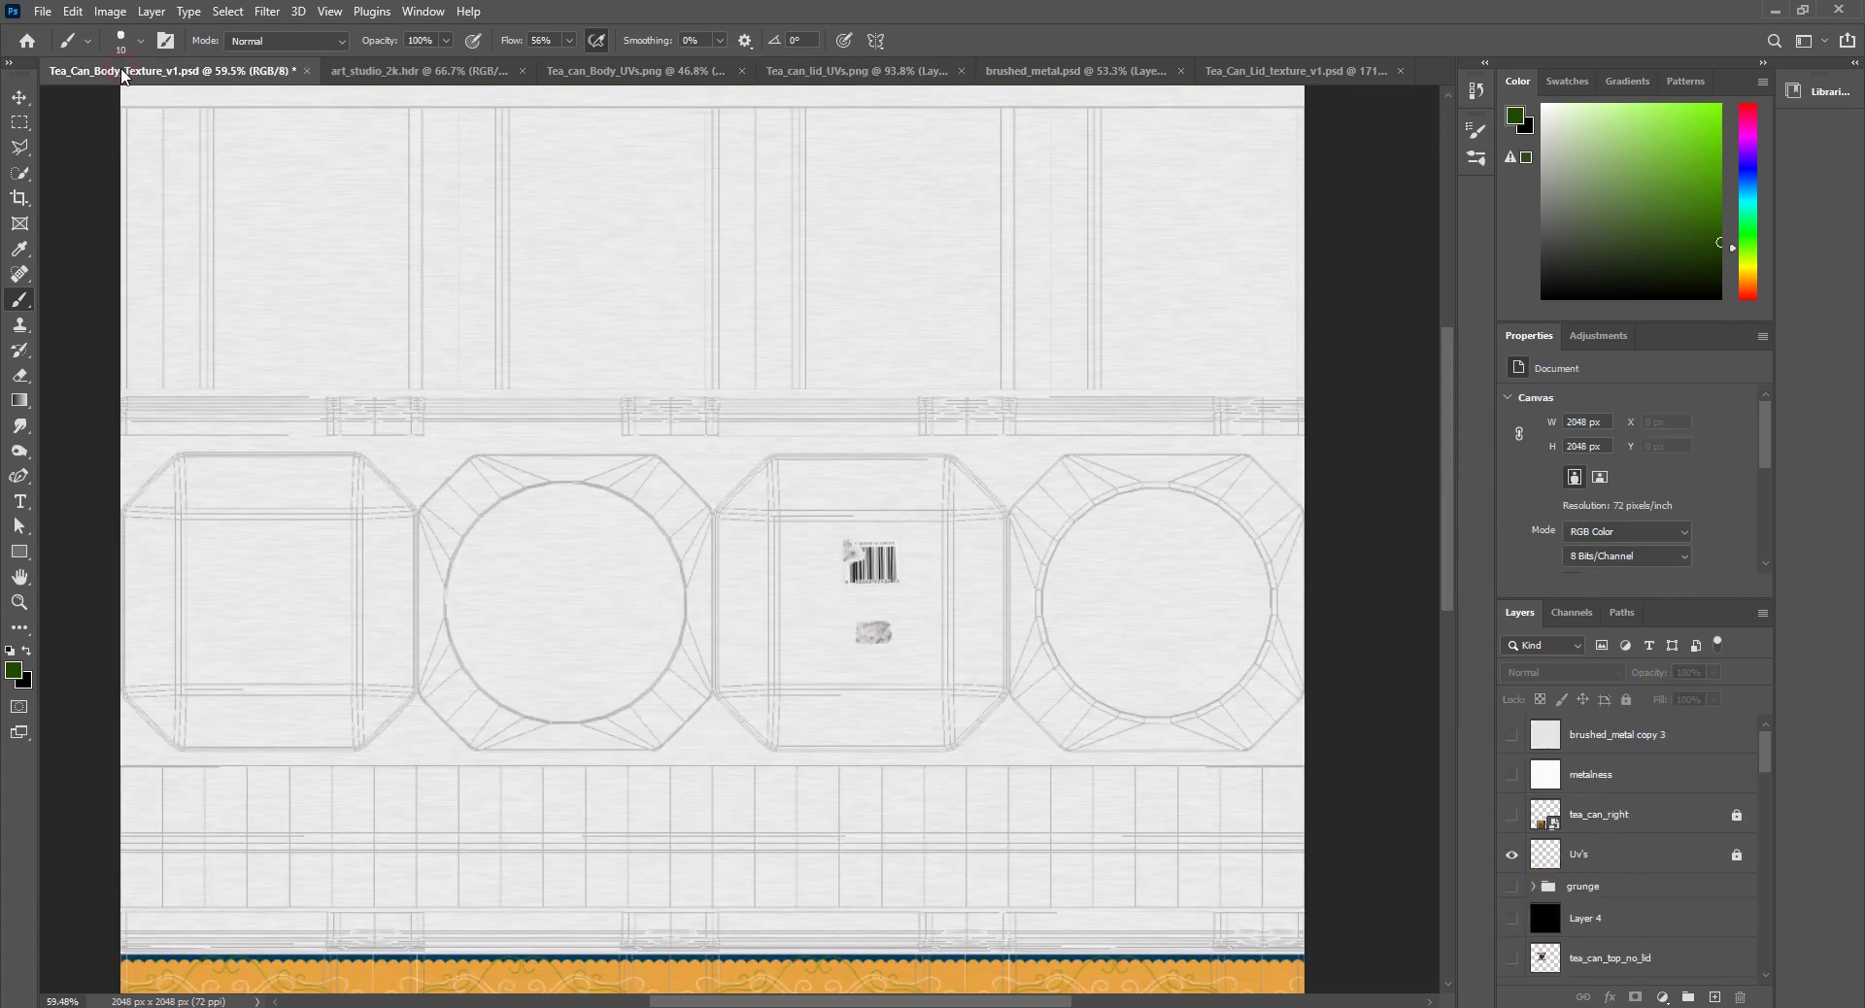
{"action": "left_click", "coordinate": [369, 68]}
{"action": "left_click", "coordinate": [1239, 69]}
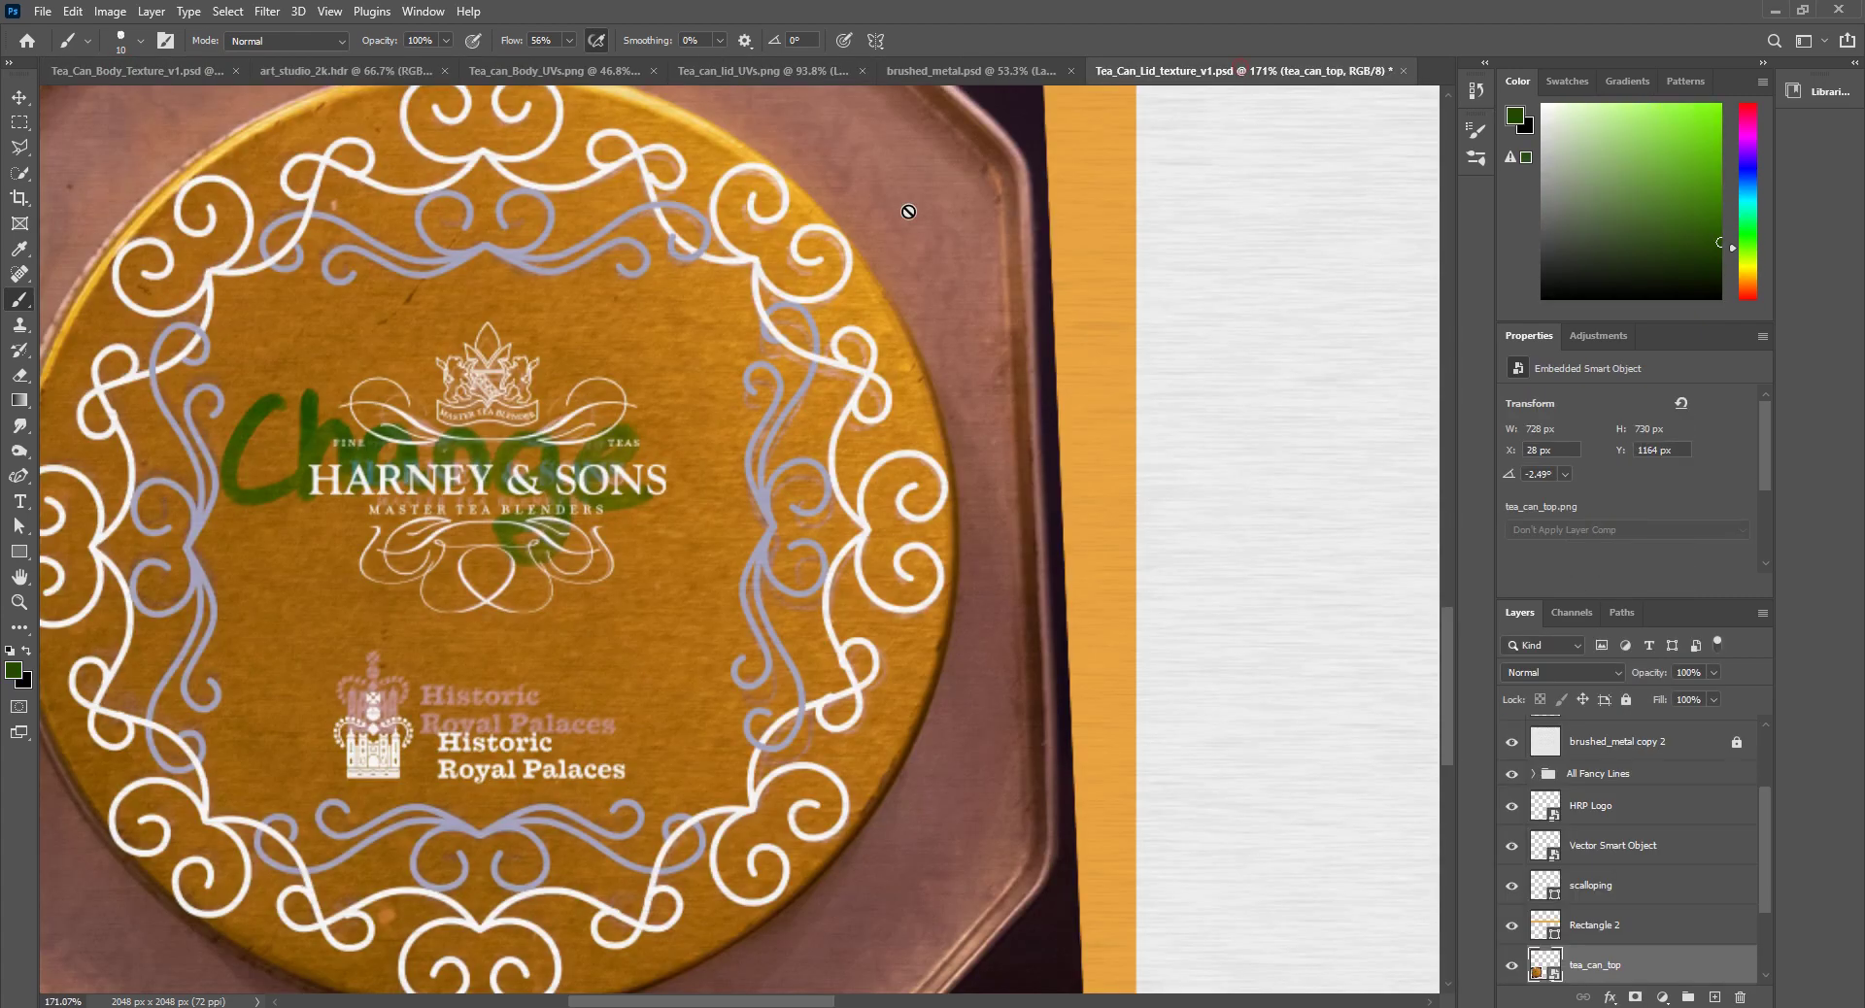
{"action": "left_click", "coordinate": [445, 70]}
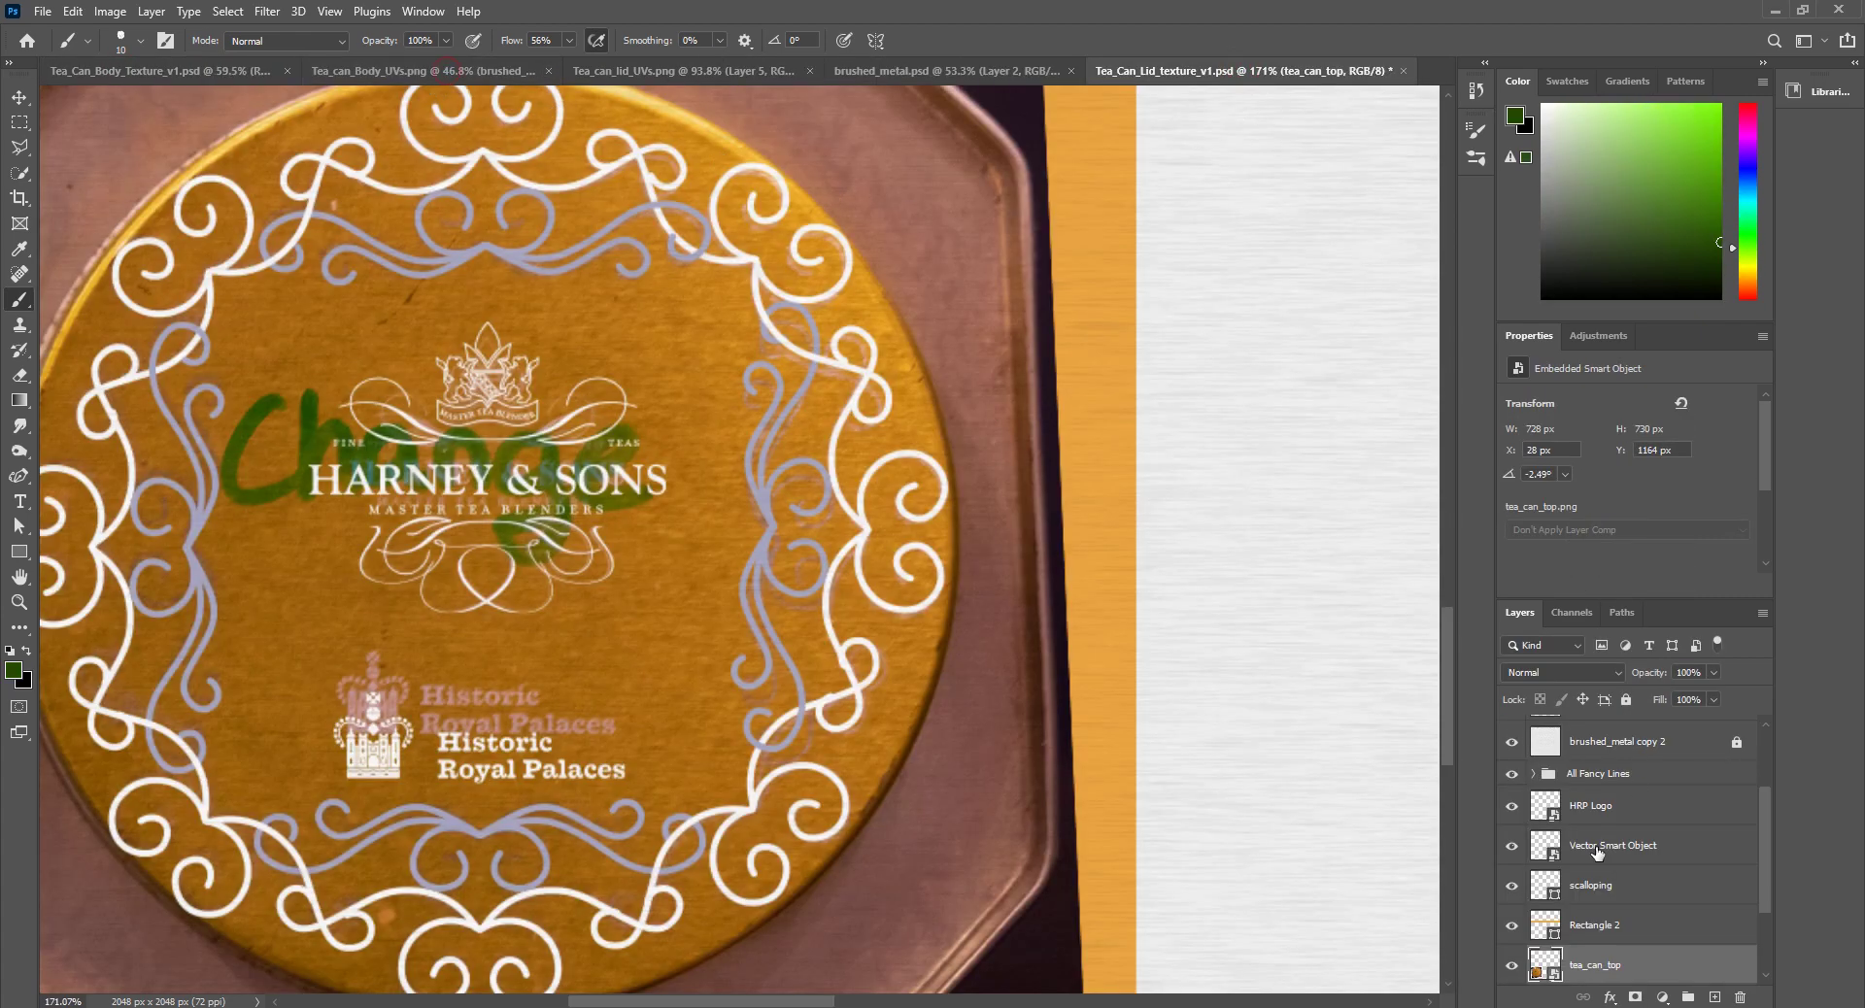
Step: Hide the tea_can_top photo layer and show the change group in the lid texture document
{"action": "left_click", "coordinate": [1510, 969]}
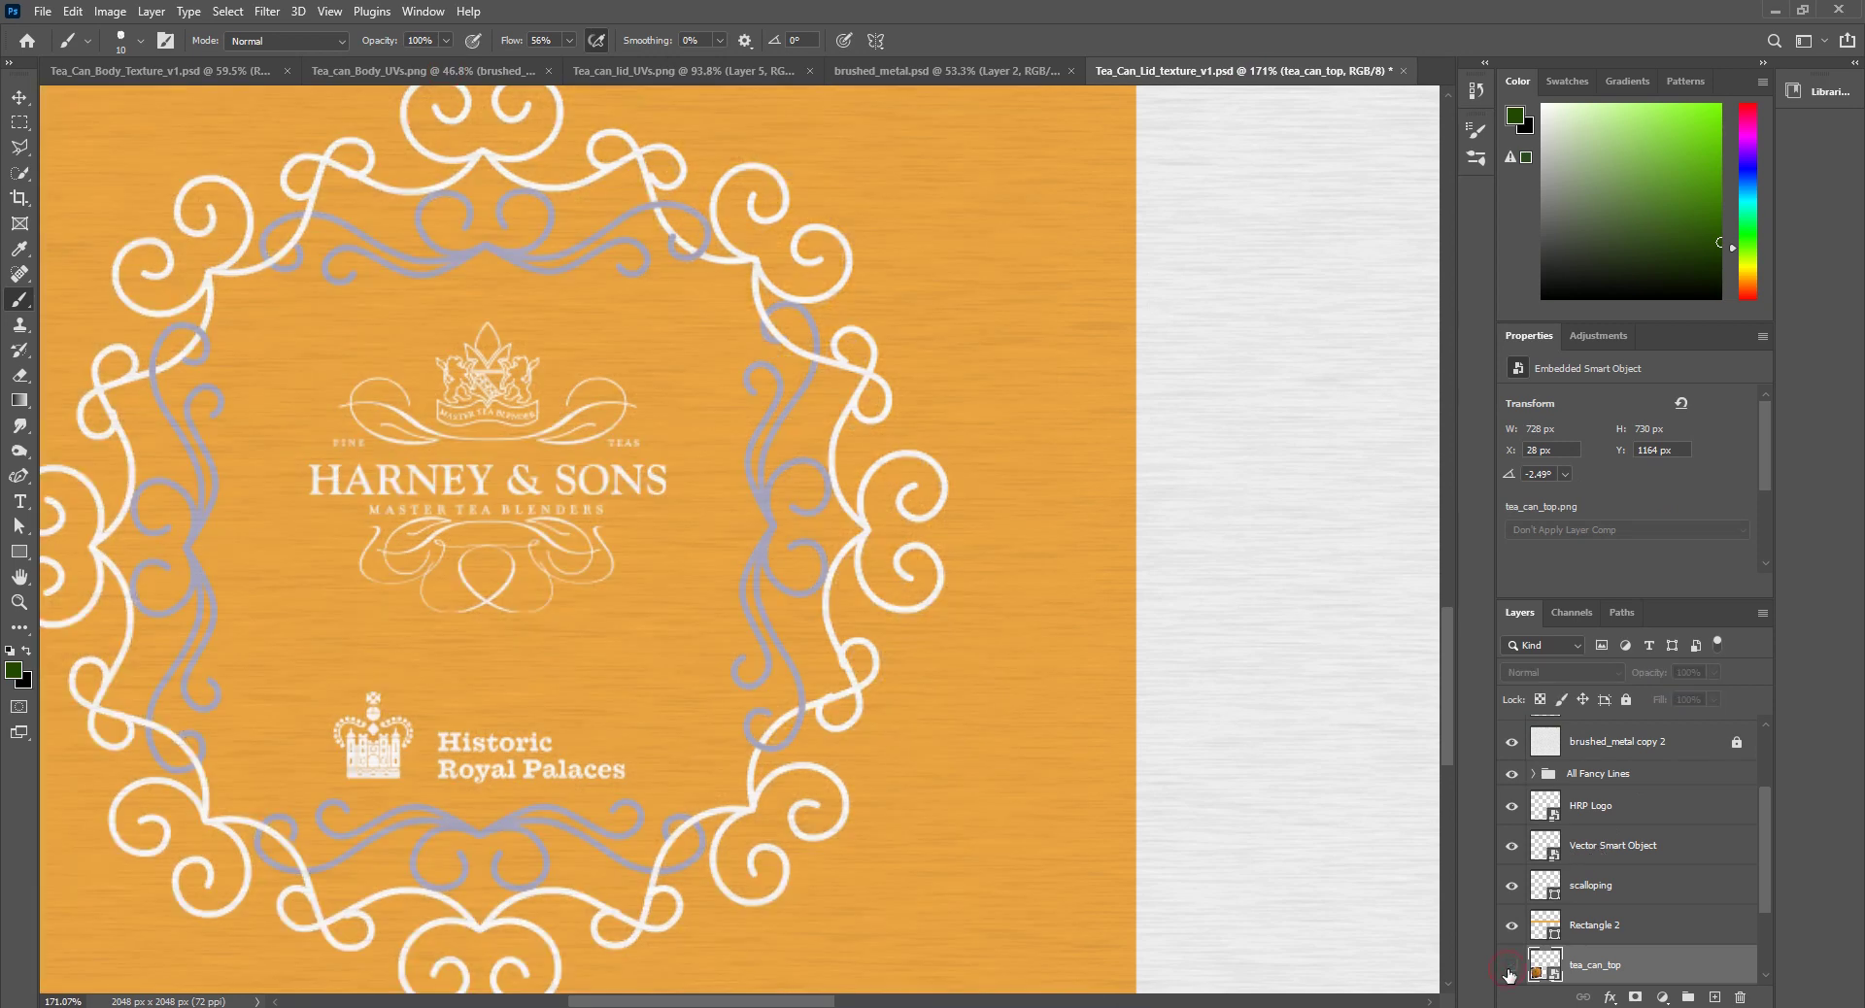
{"action": "scroll", "coordinate": [1508, 974], "scroll_direction": "up", "scroll_amount": 3}
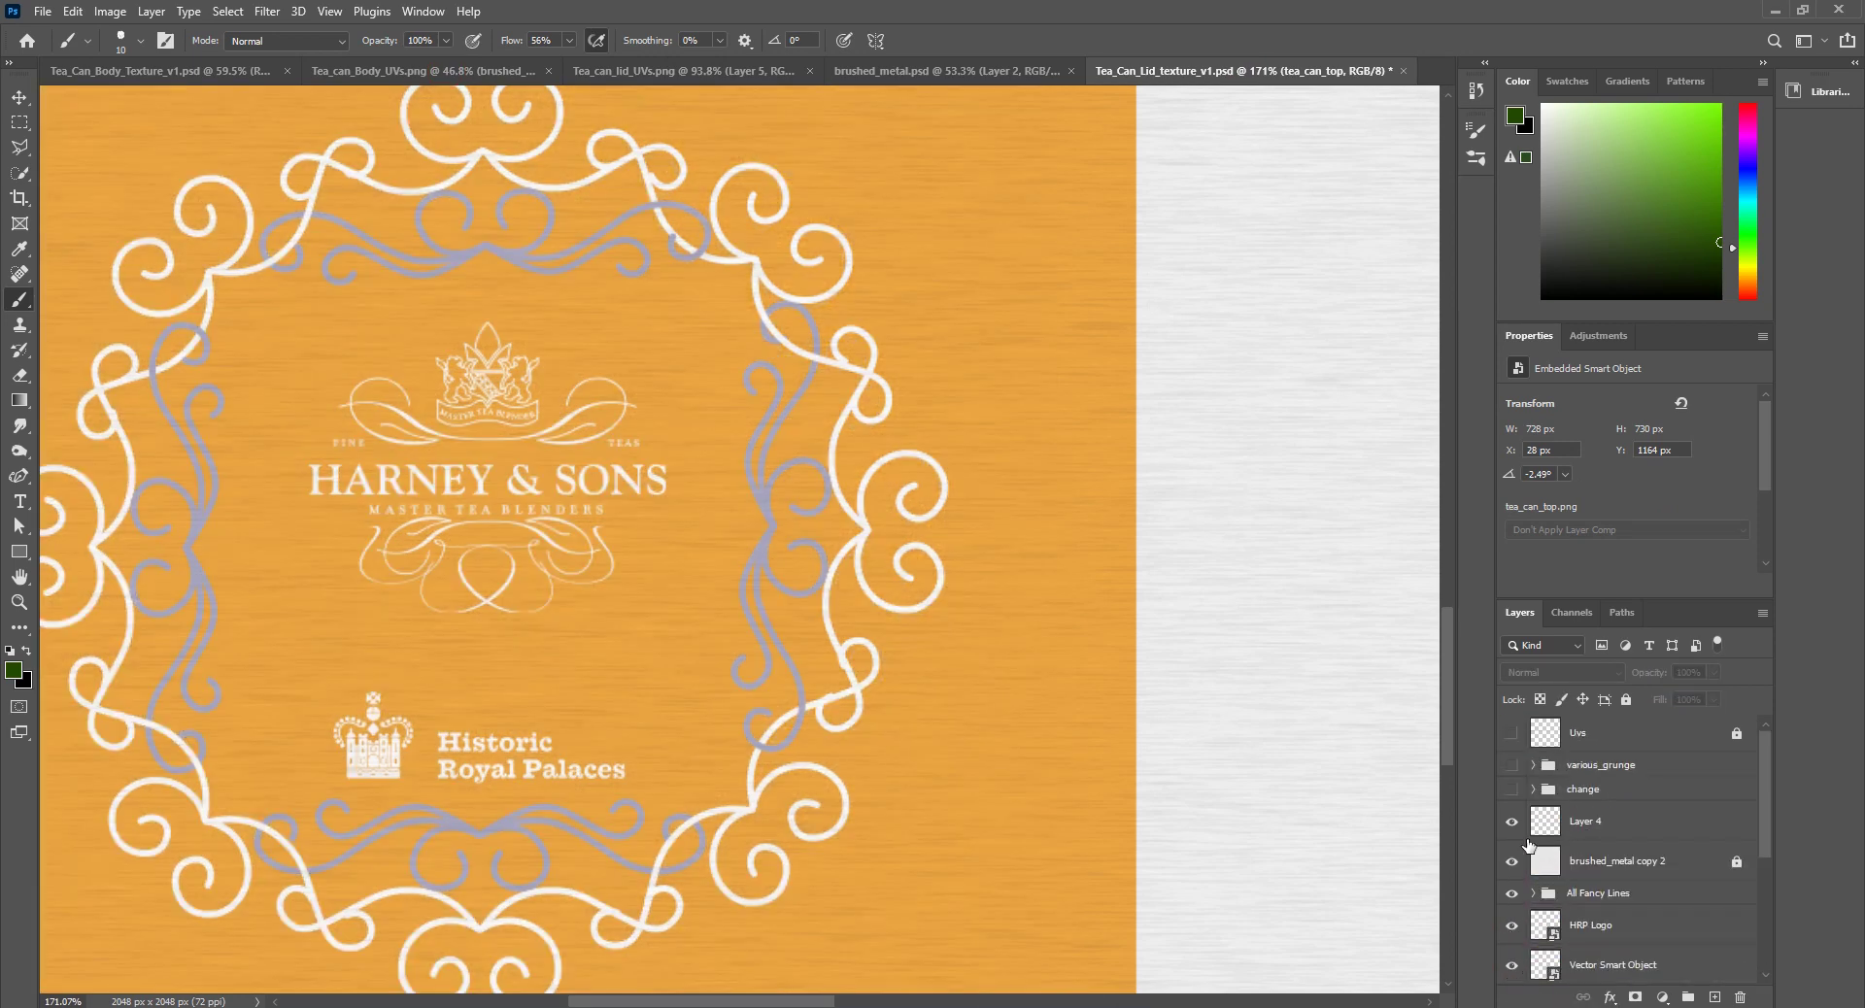
{"action": "left_click", "coordinate": [1511, 790]}
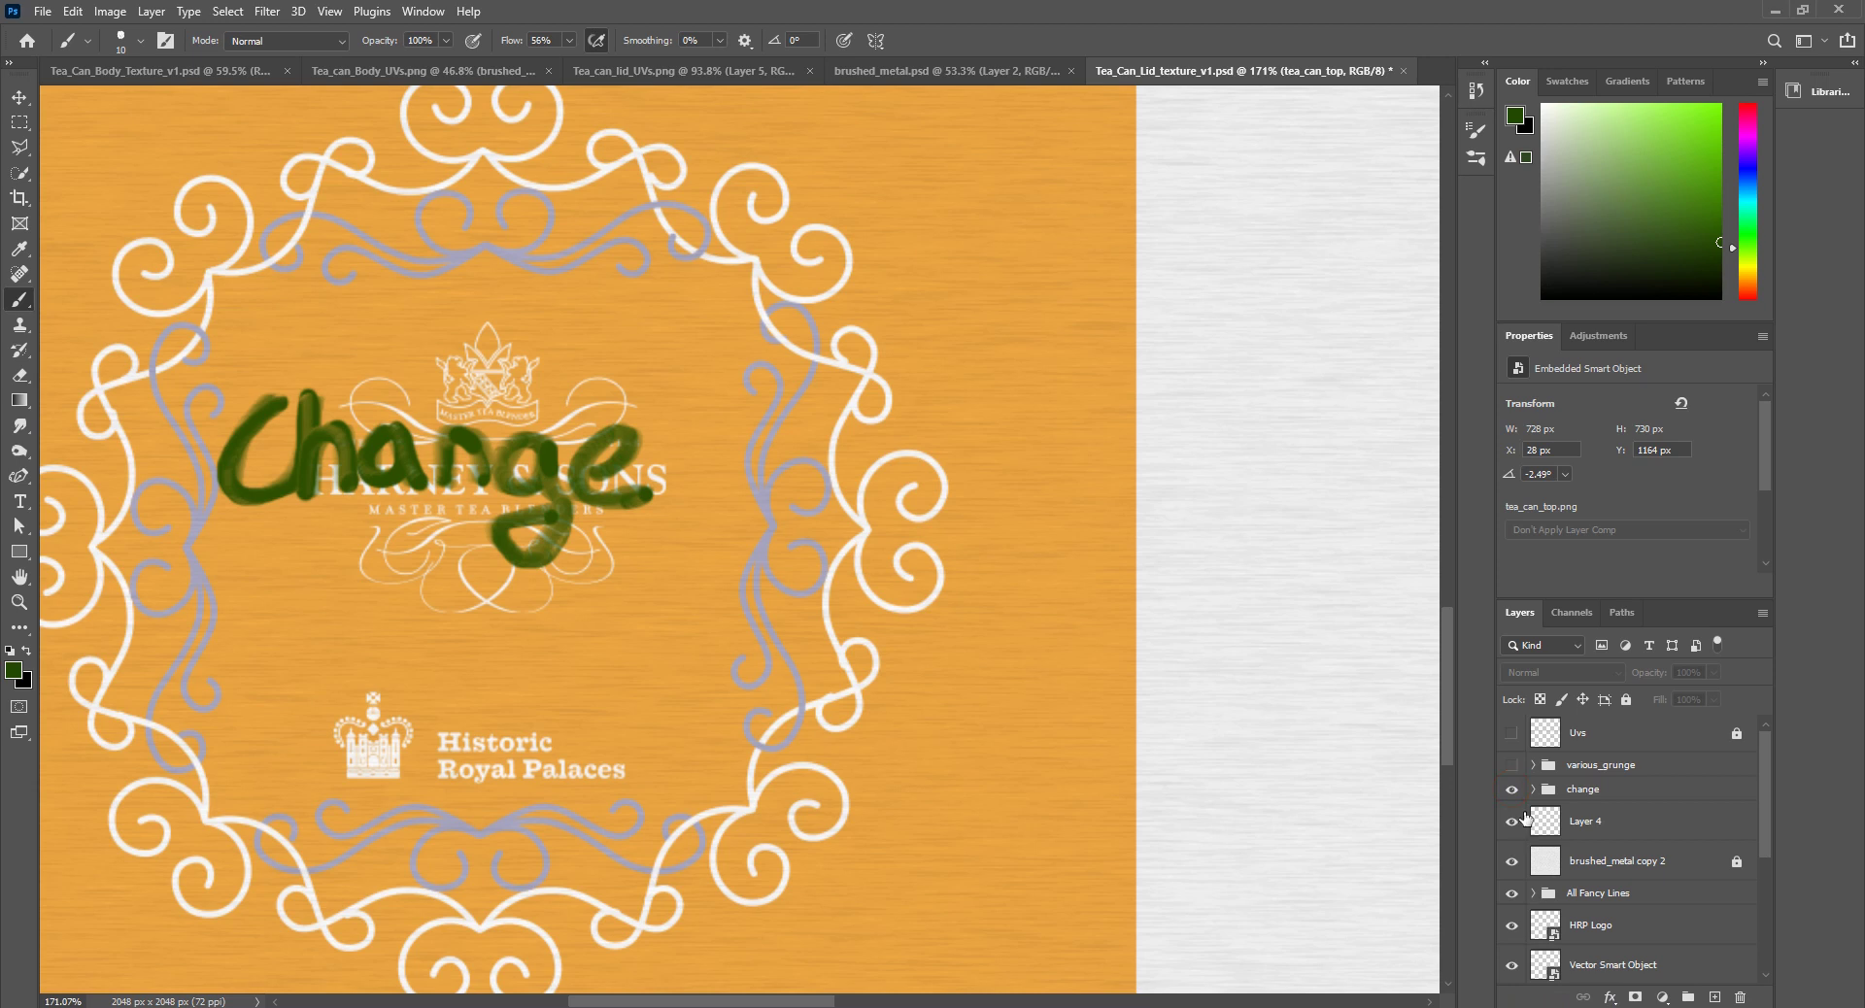
Step: Expand the change group, compare the lettering with the change layer hidden and shown, and select the change smear layer
{"action": "left_click", "coordinate": [1532, 789]}
{"action": "left_click", "coordinate": [1511, 822]}
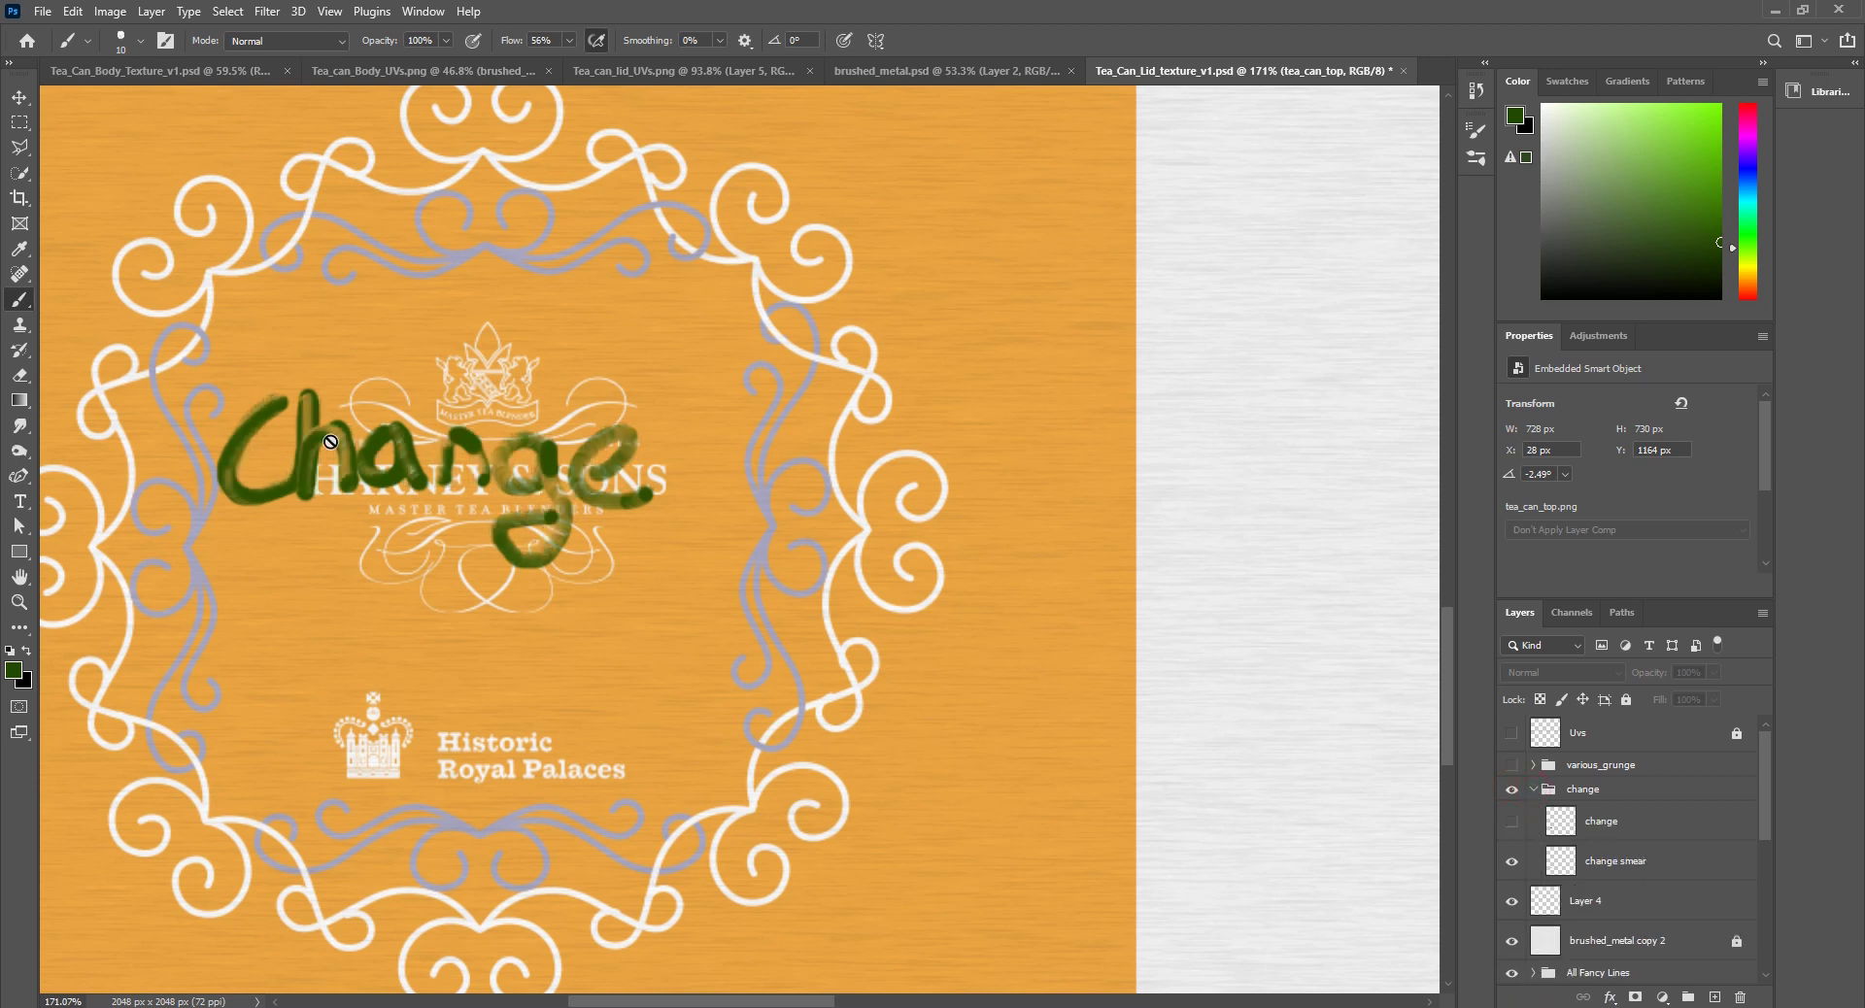
{"action": "scroll", "coordinate": [336, 494], "scroll_direction": "up", "scroll_amount": 5, "text": "alt"}
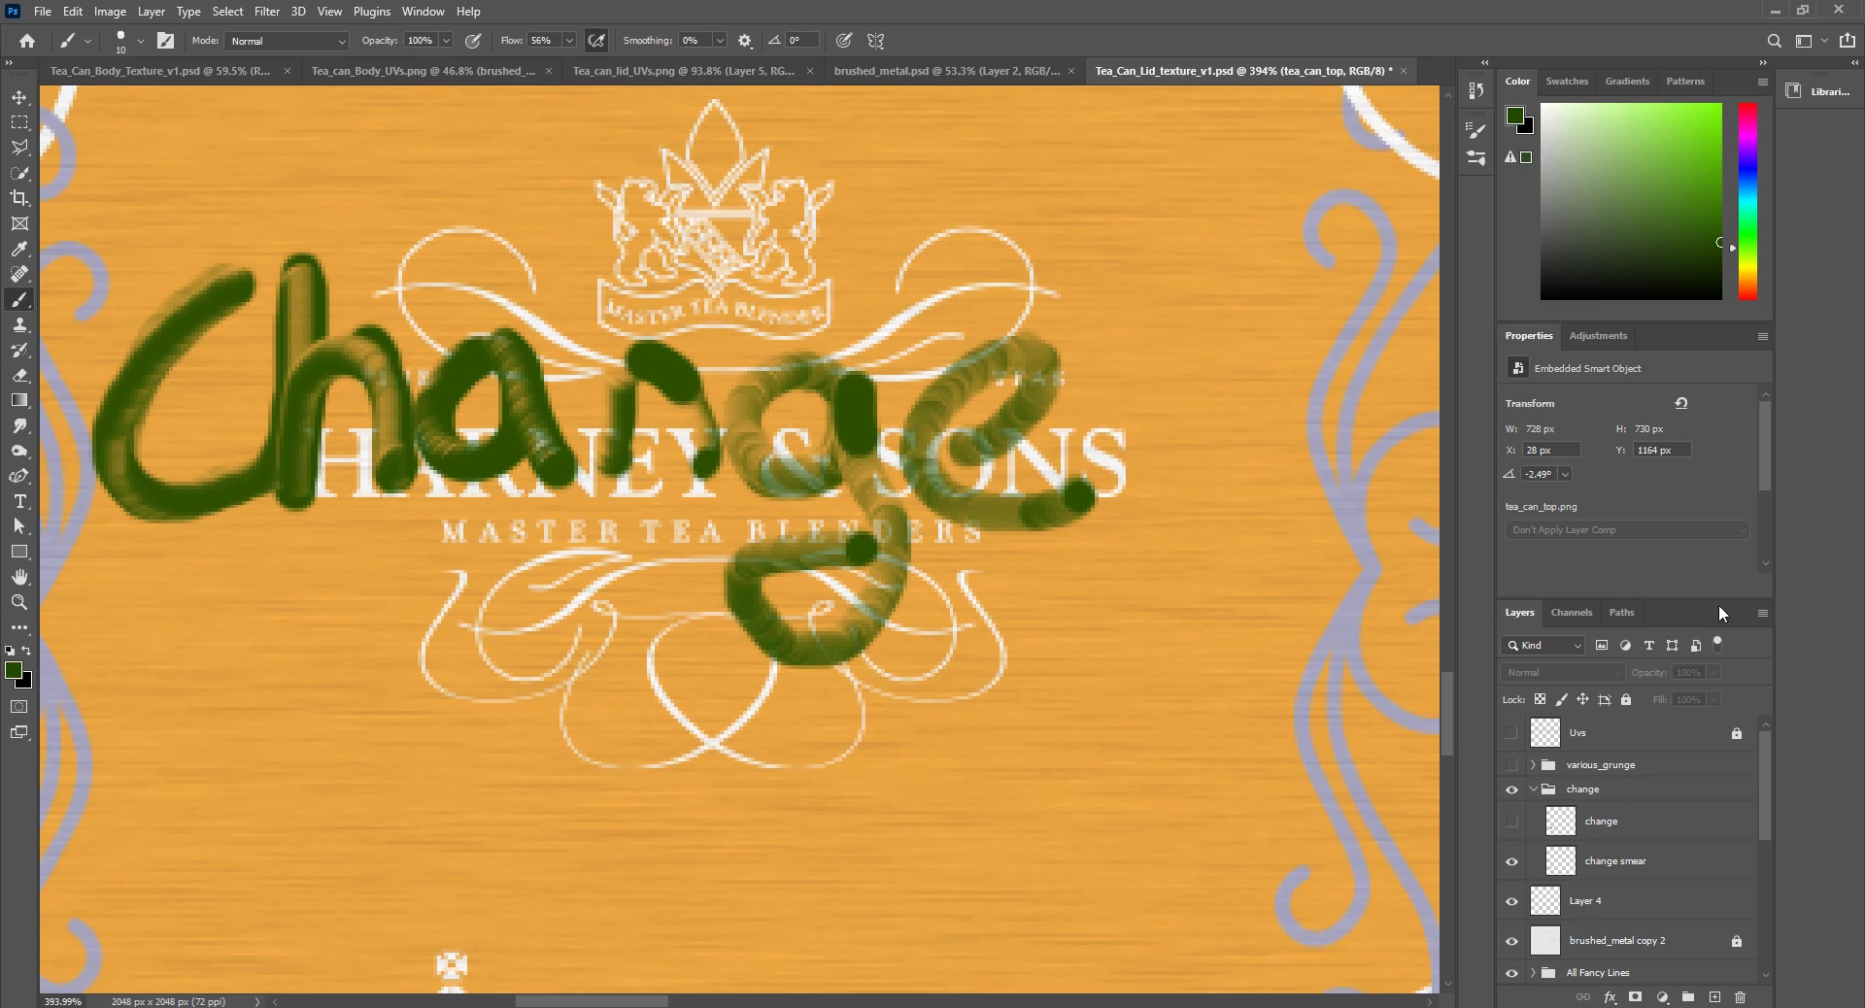
{"action": "left_click", "coordinate": [1511, 824]}
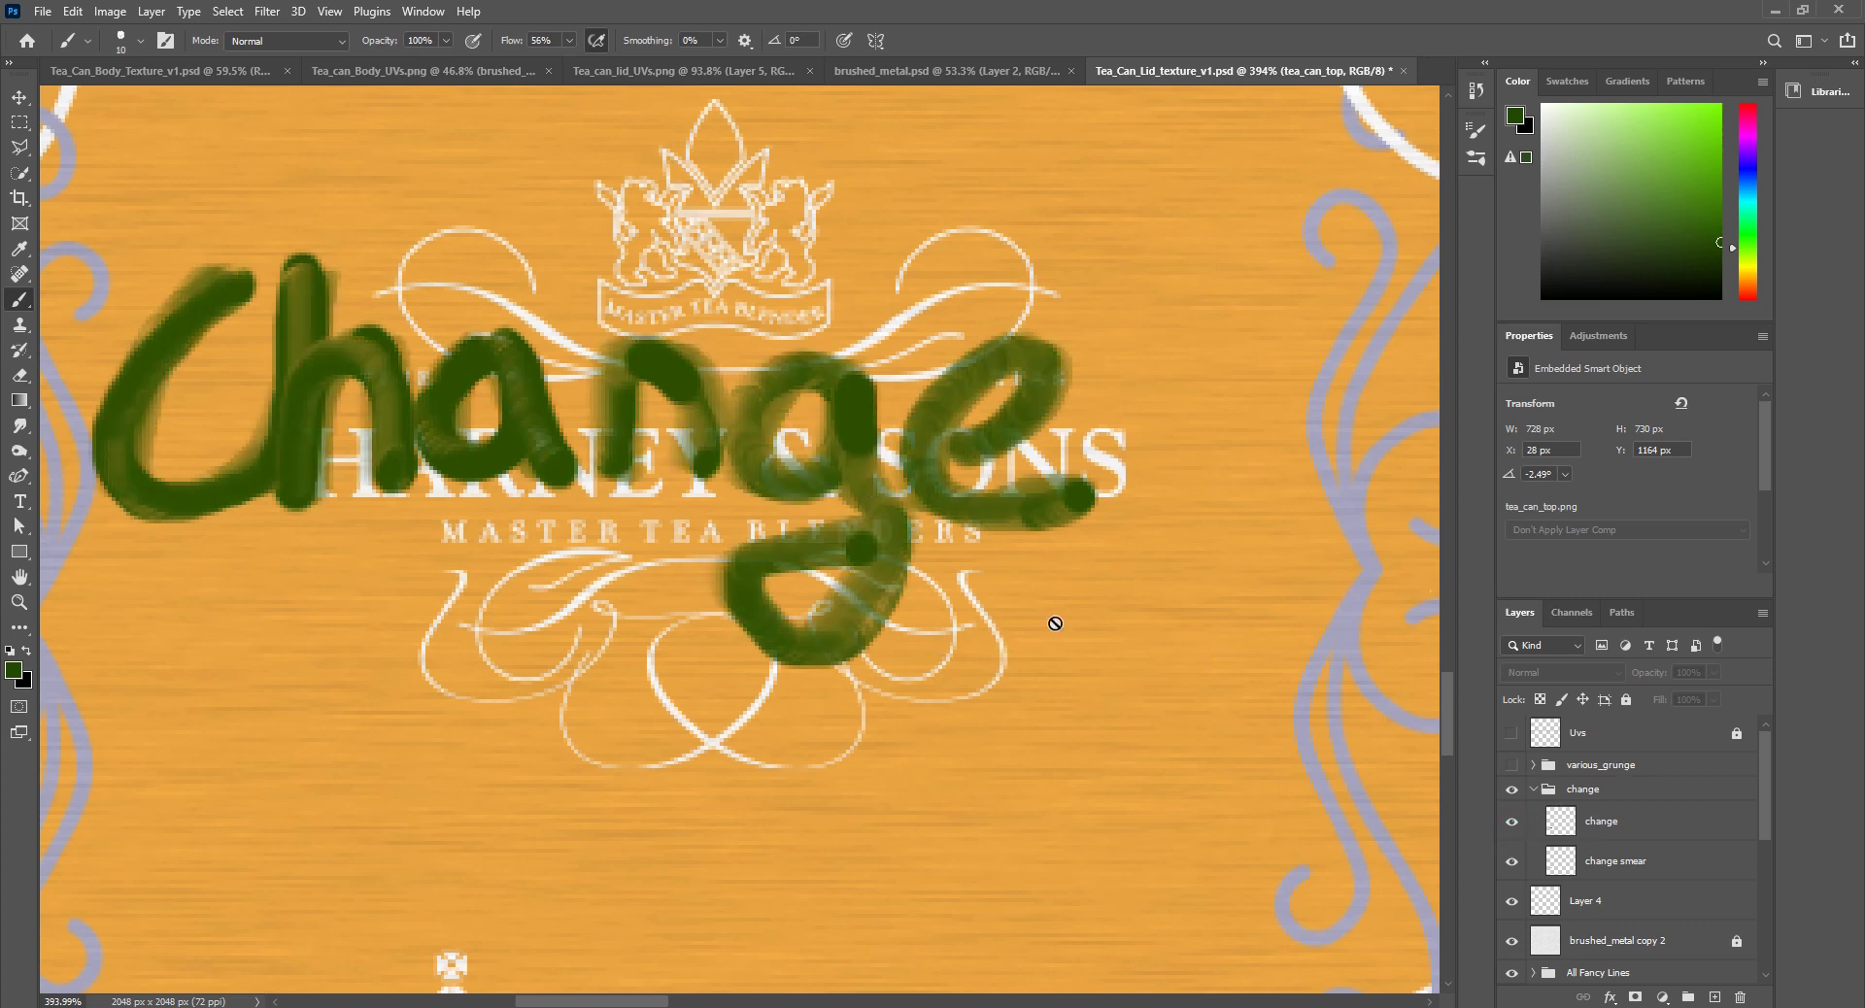
{"action": "left_click", "coordinate": [1630, 833]}
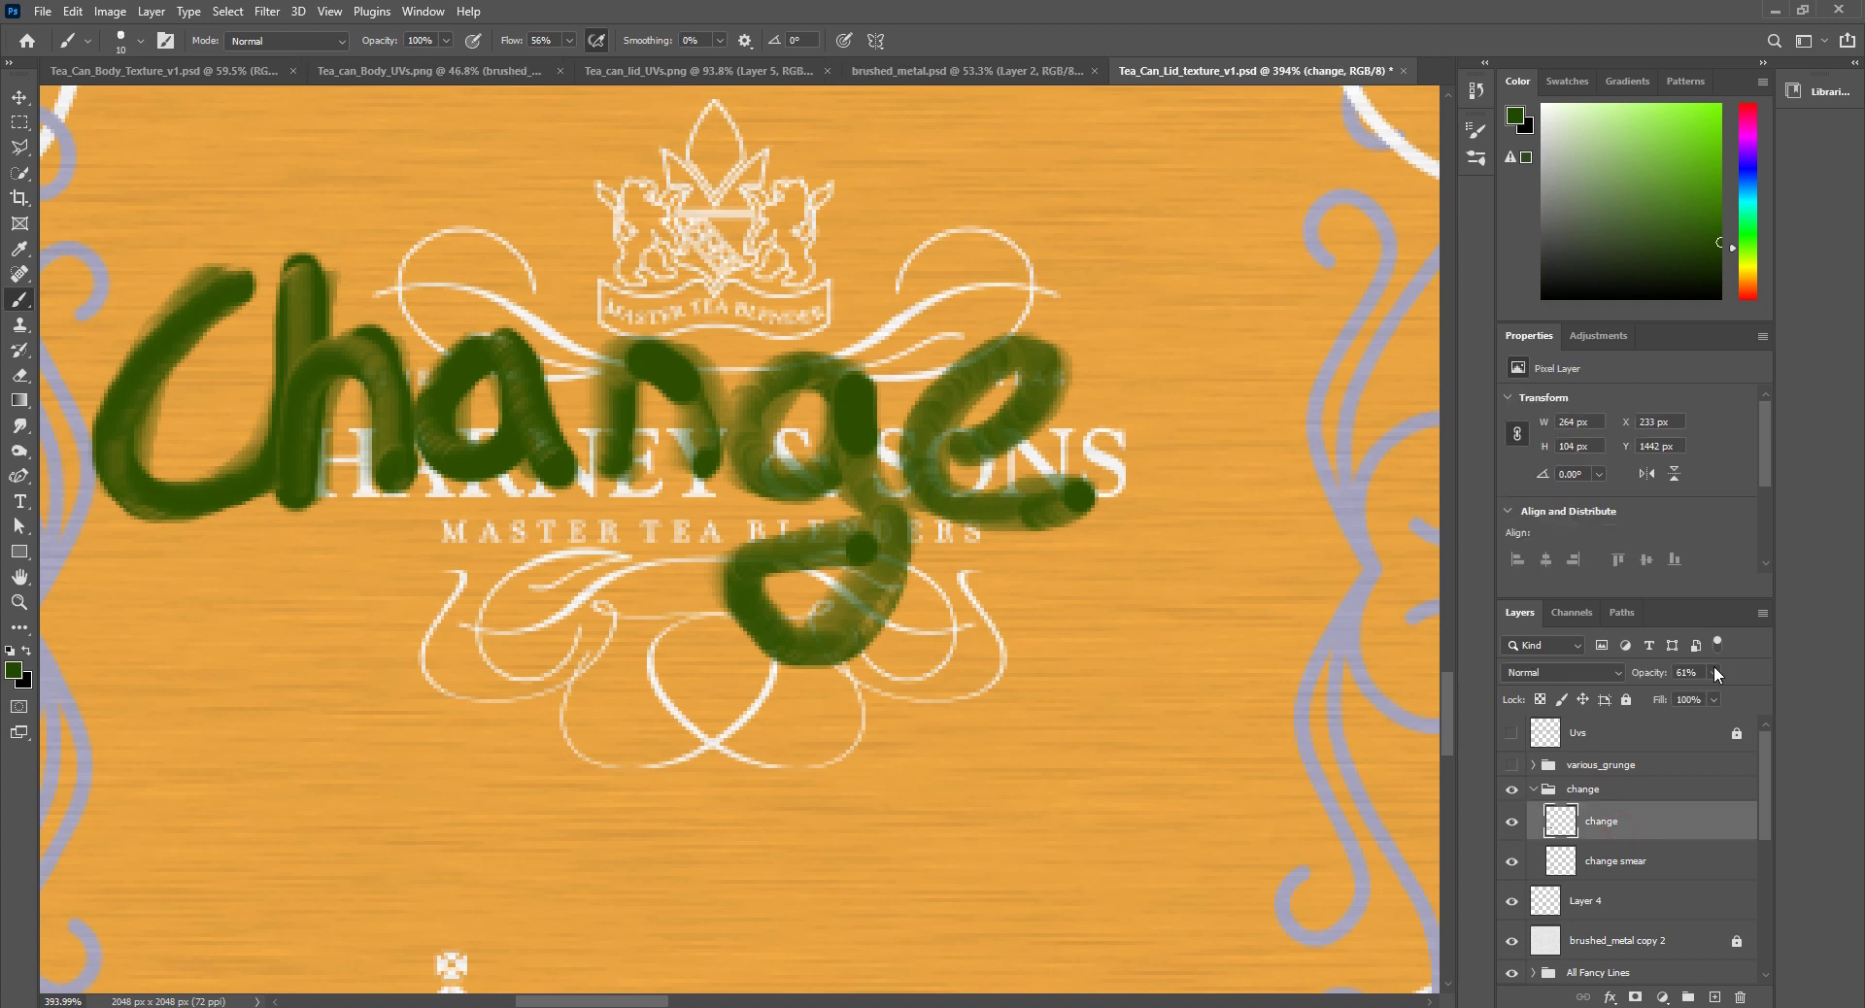
{"action": "left_click", "coordinate": [1615, 855]}
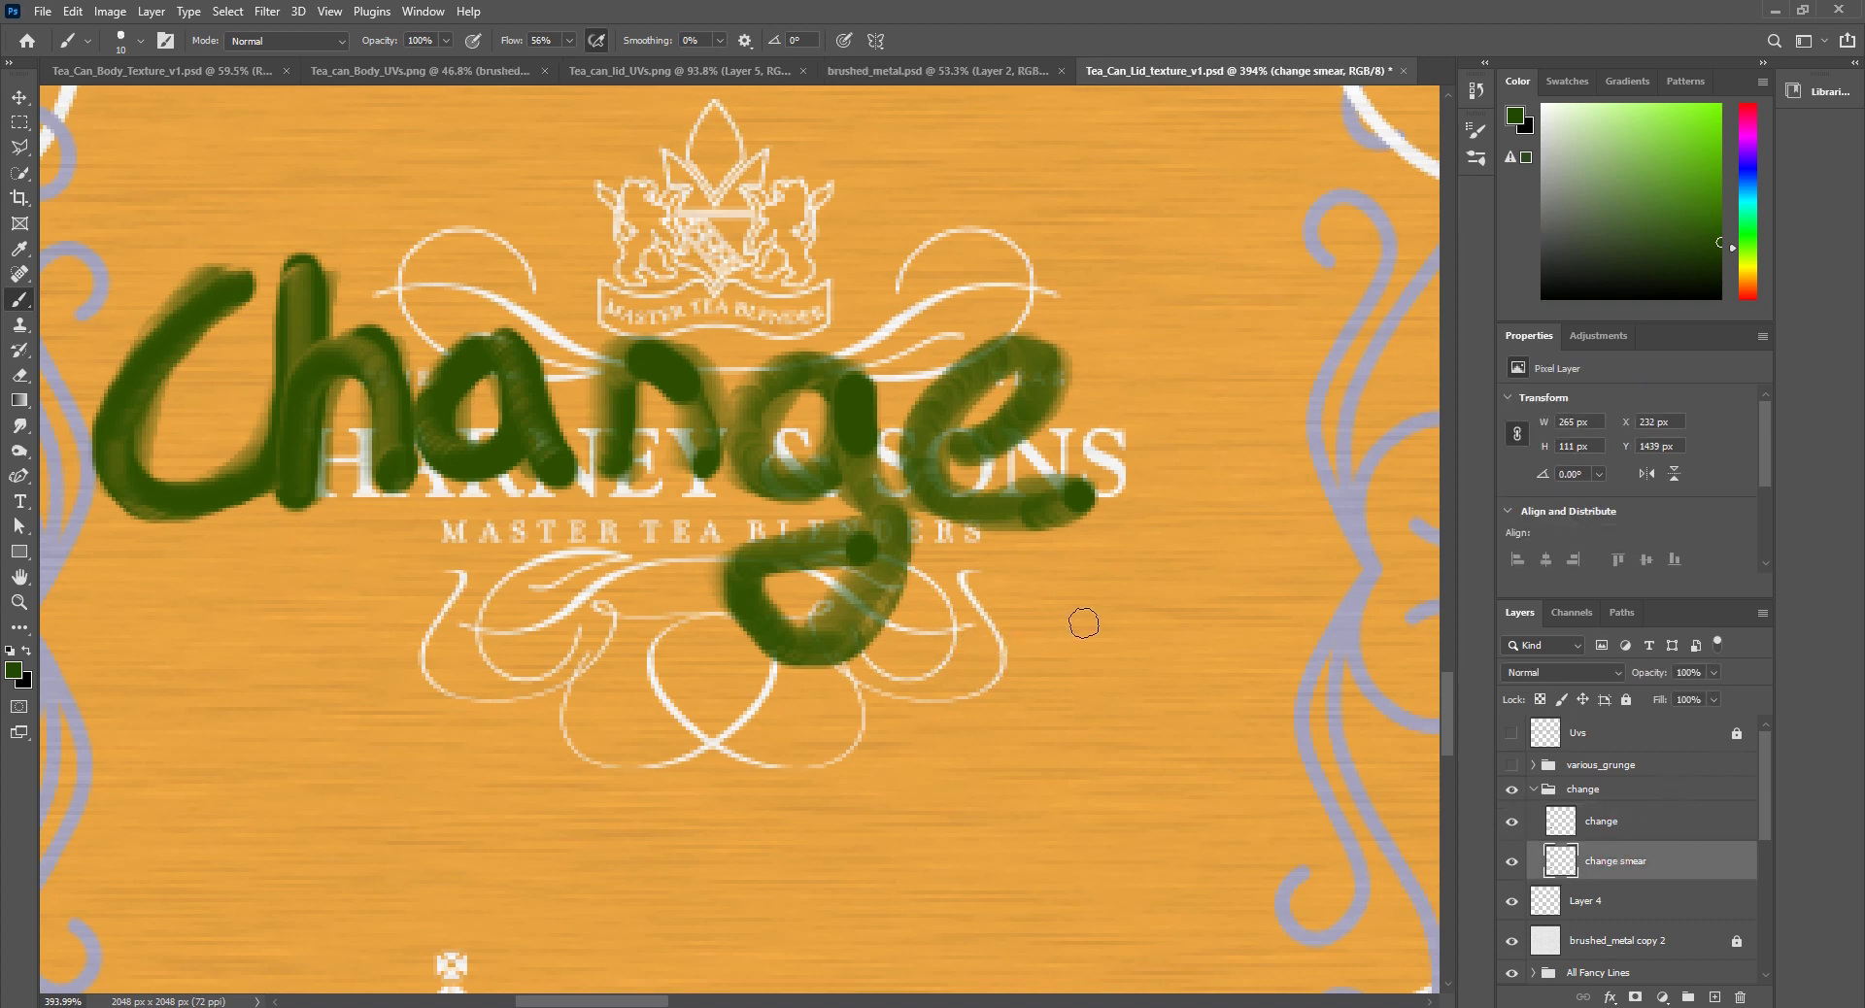
Step: Examine the "Change" lettering up close and on the whole lid texture, then view the rendered tea can images in Photos
{"action": "scroll", "coordinate": [718, 559], "scroll_direction": "down", "scroll_amount": 3, "text": "alt"}
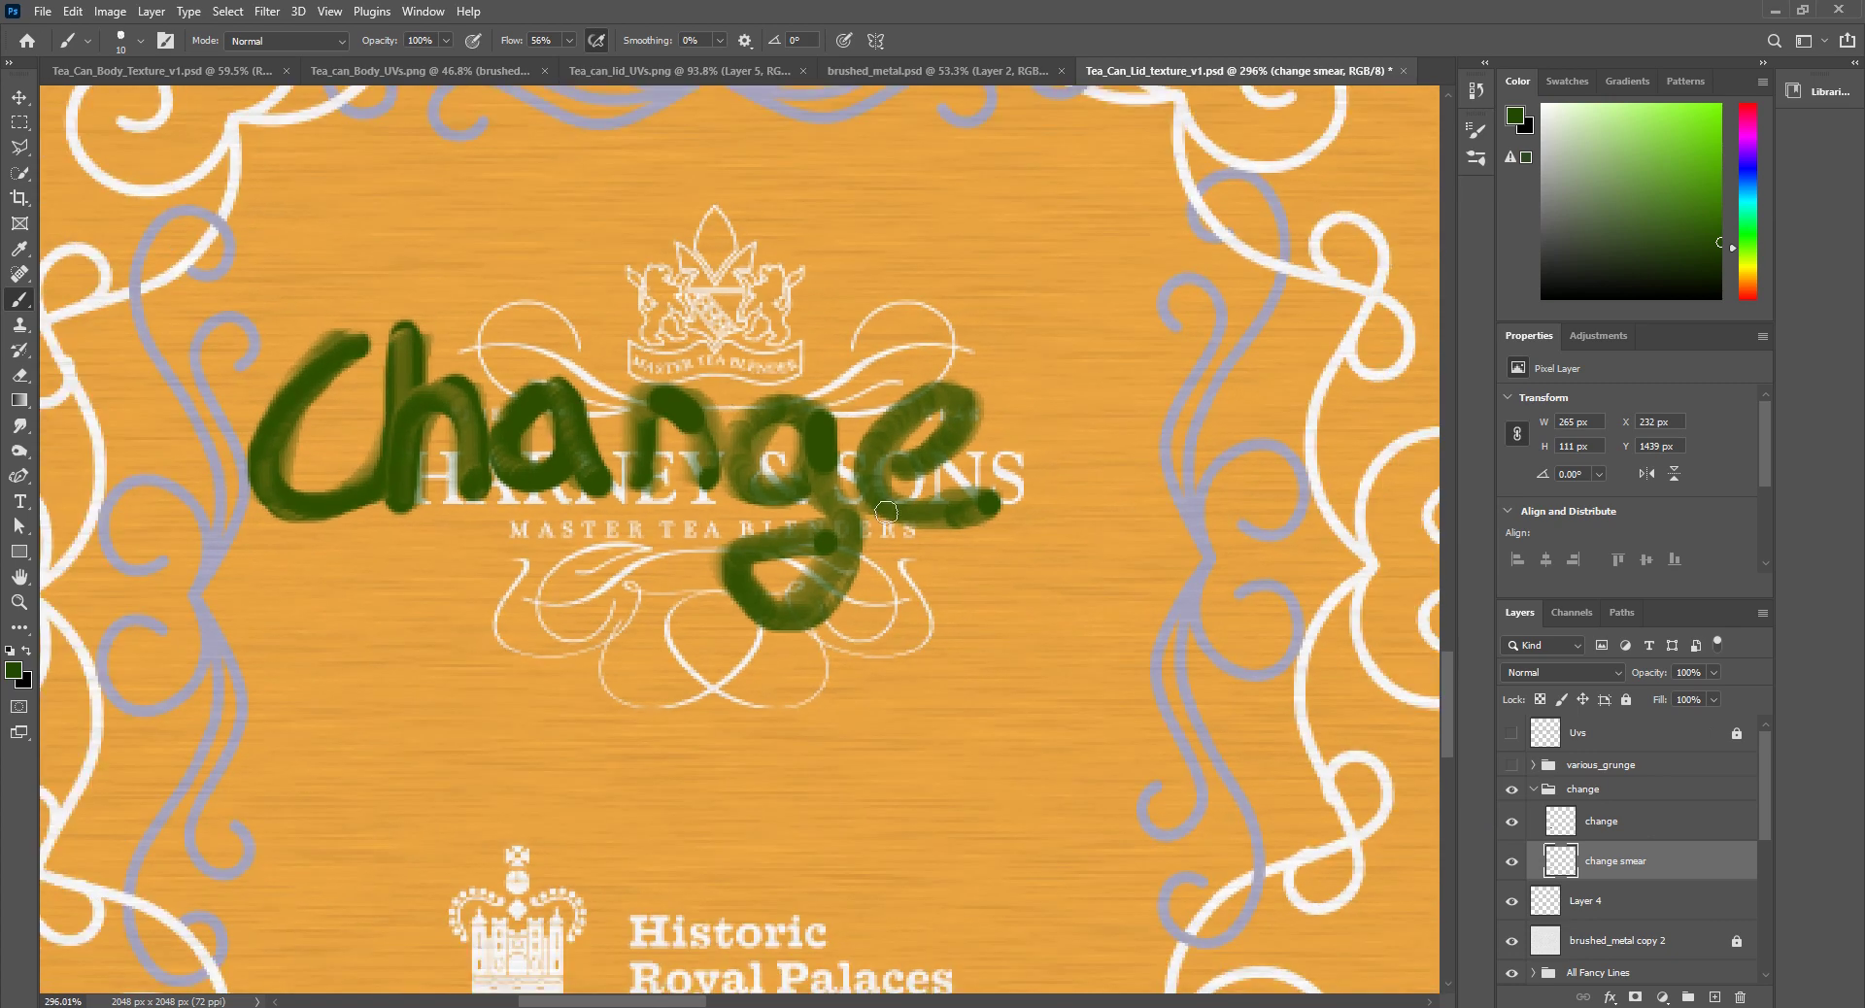
{"action": "scroll", "coordinate": [821, 550], "scroll_direction": "up", "scroll_amount": 2, "text": "alt"}
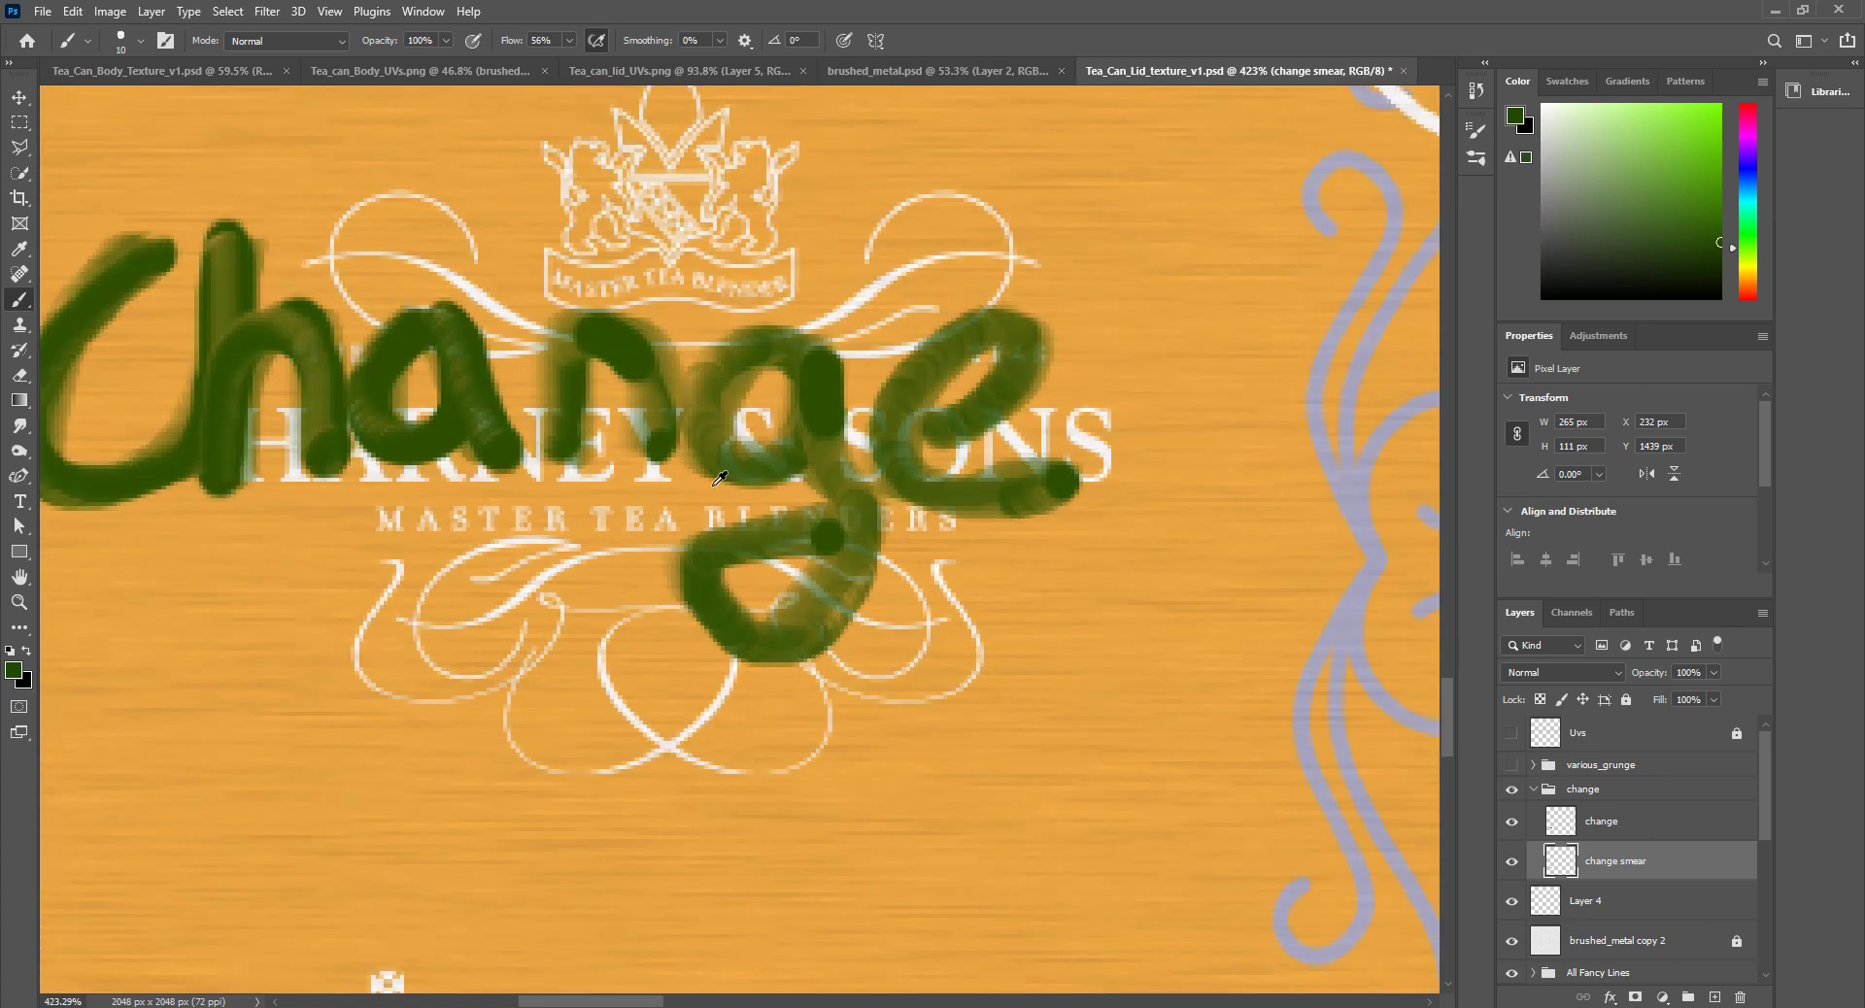
{"action": "scroll", "coordinate": [749, 483], "scroll_direction": "down", "scroll_amount": 10, "text": "alt"}
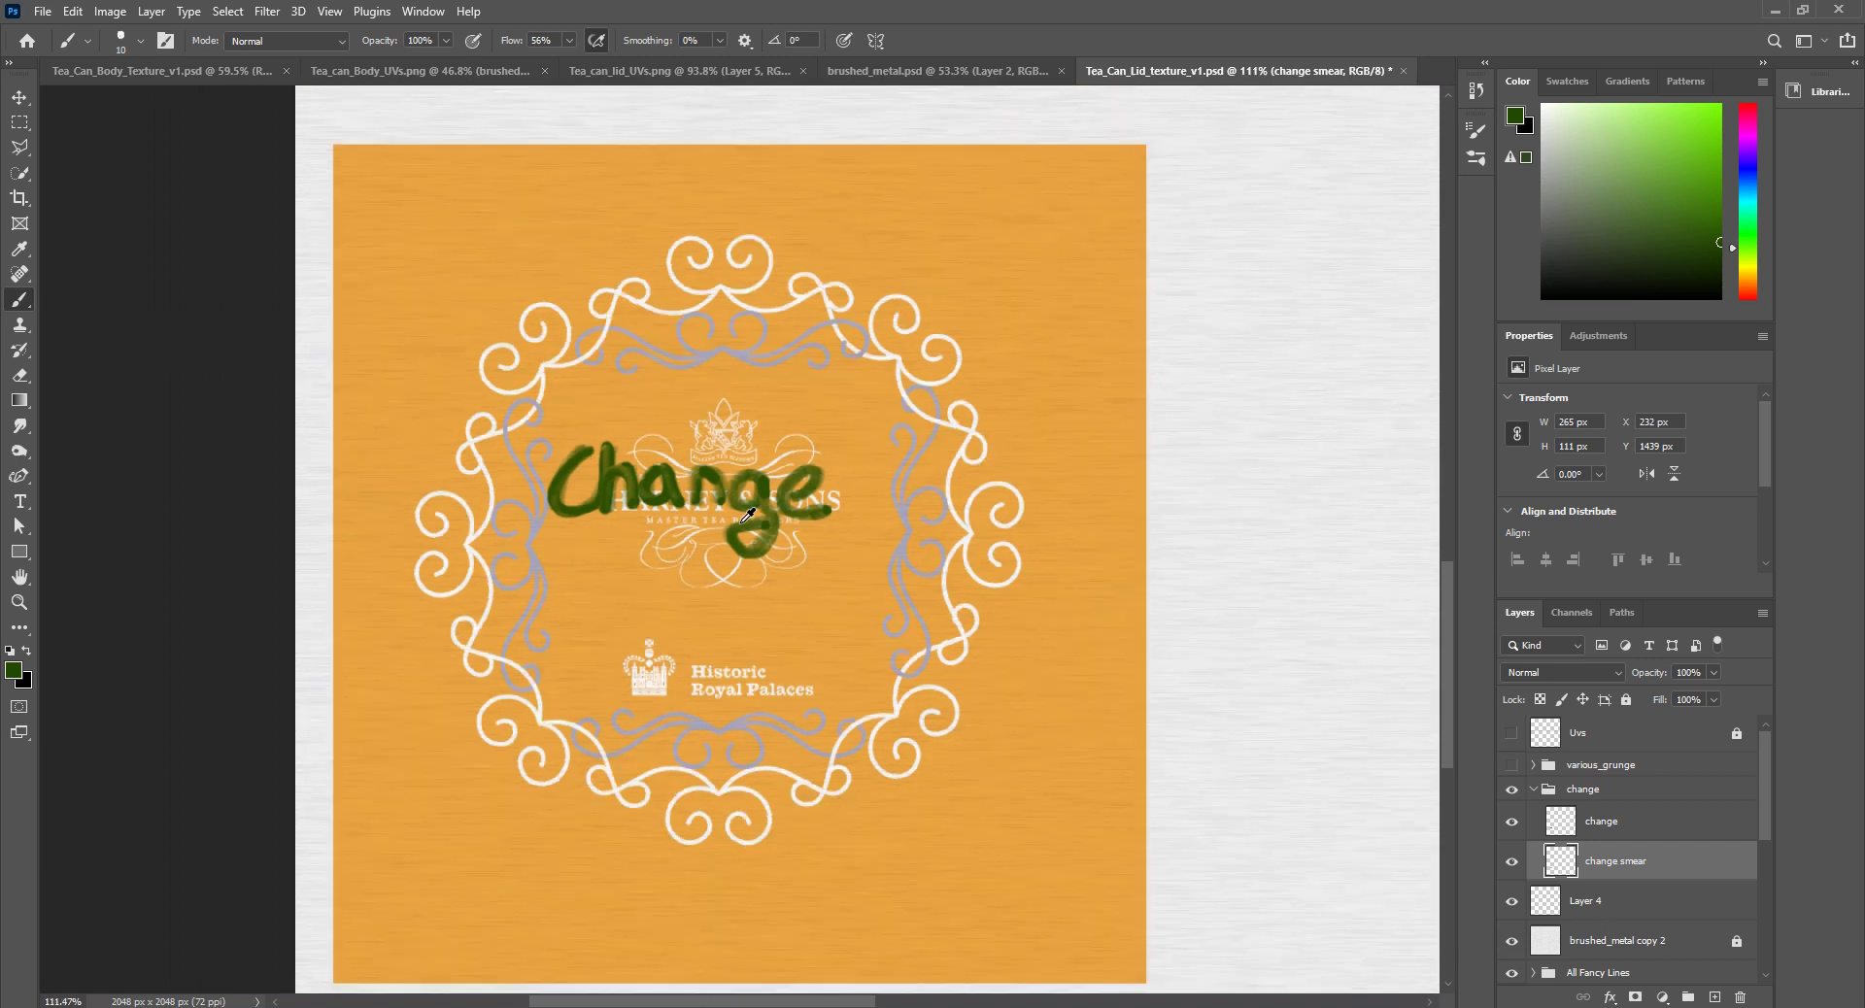
{"action": "scroll", "coordinate": [789, 587], "scroll_direction": "down", "scroll_amount": 1, "text": "alt"}
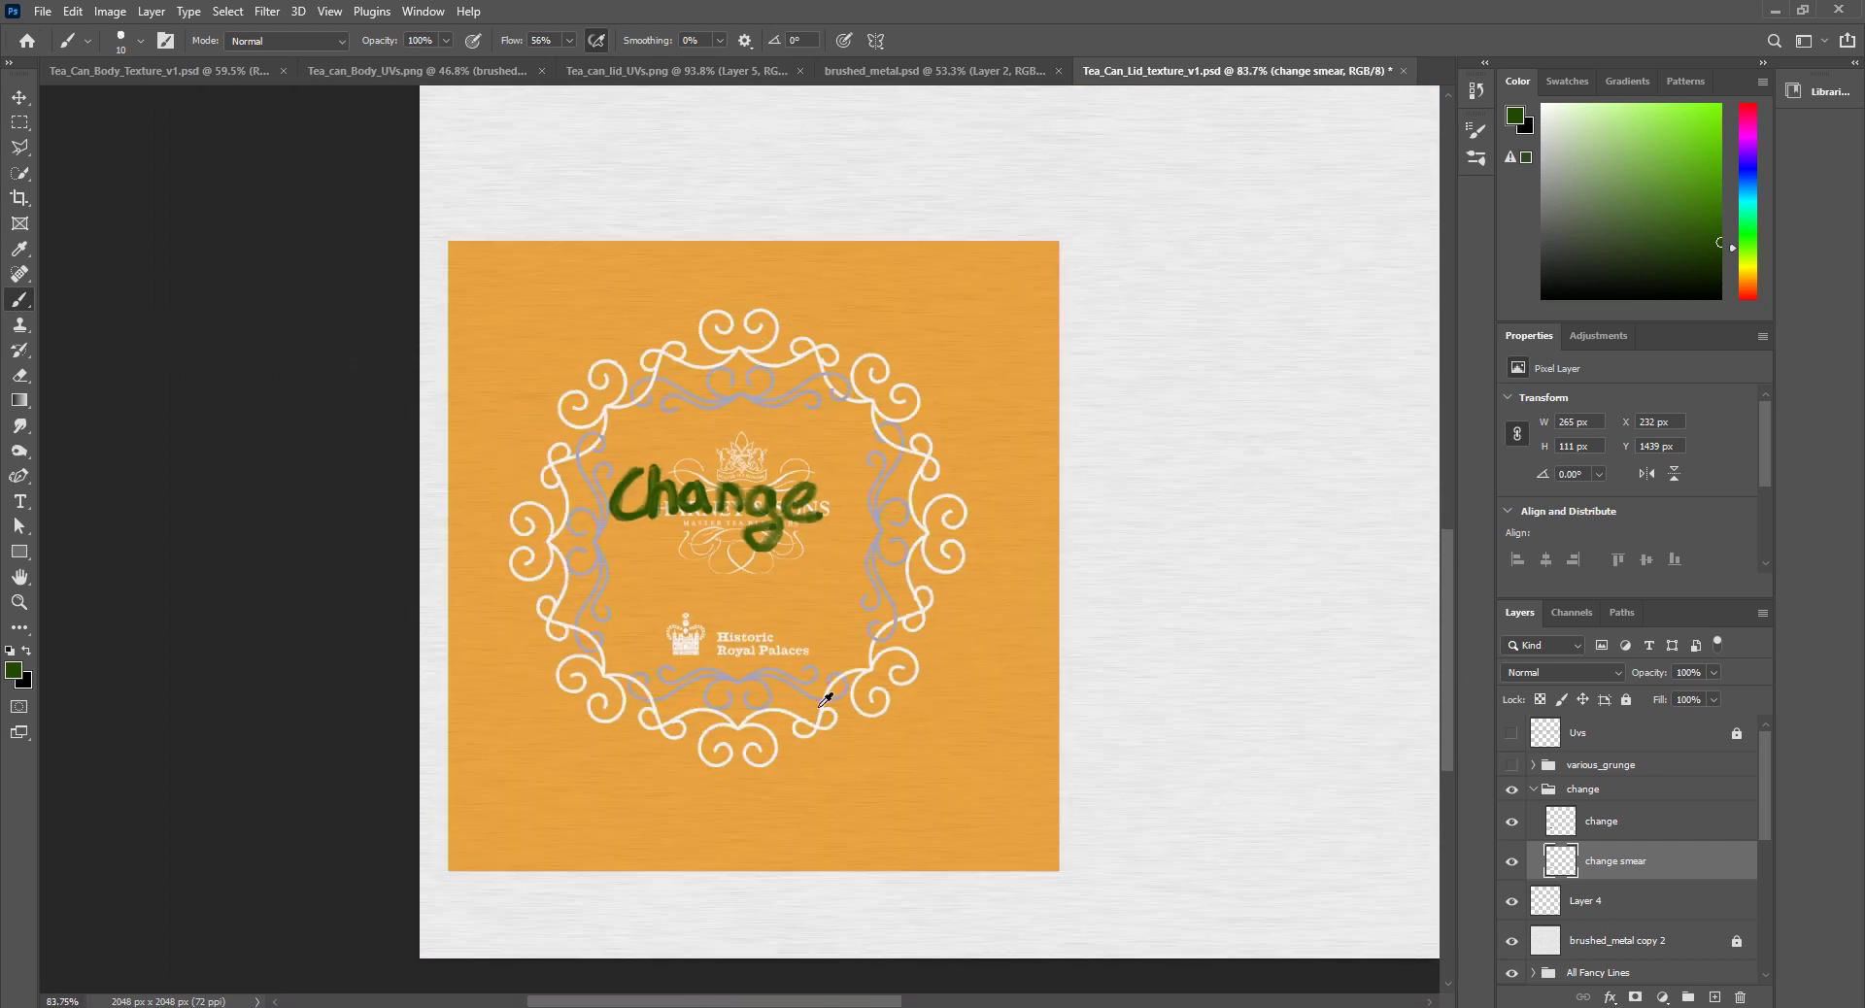
{"action": "scroll", "coordinate": [769, 640], "scroll_direction": "down", "scroll_amount": 2, "text": "alt"}
{"action": "scroll", "coordinate": [947, 554], "scroll_direction": "down", "scroll_amount": 1, "text": "alt"}
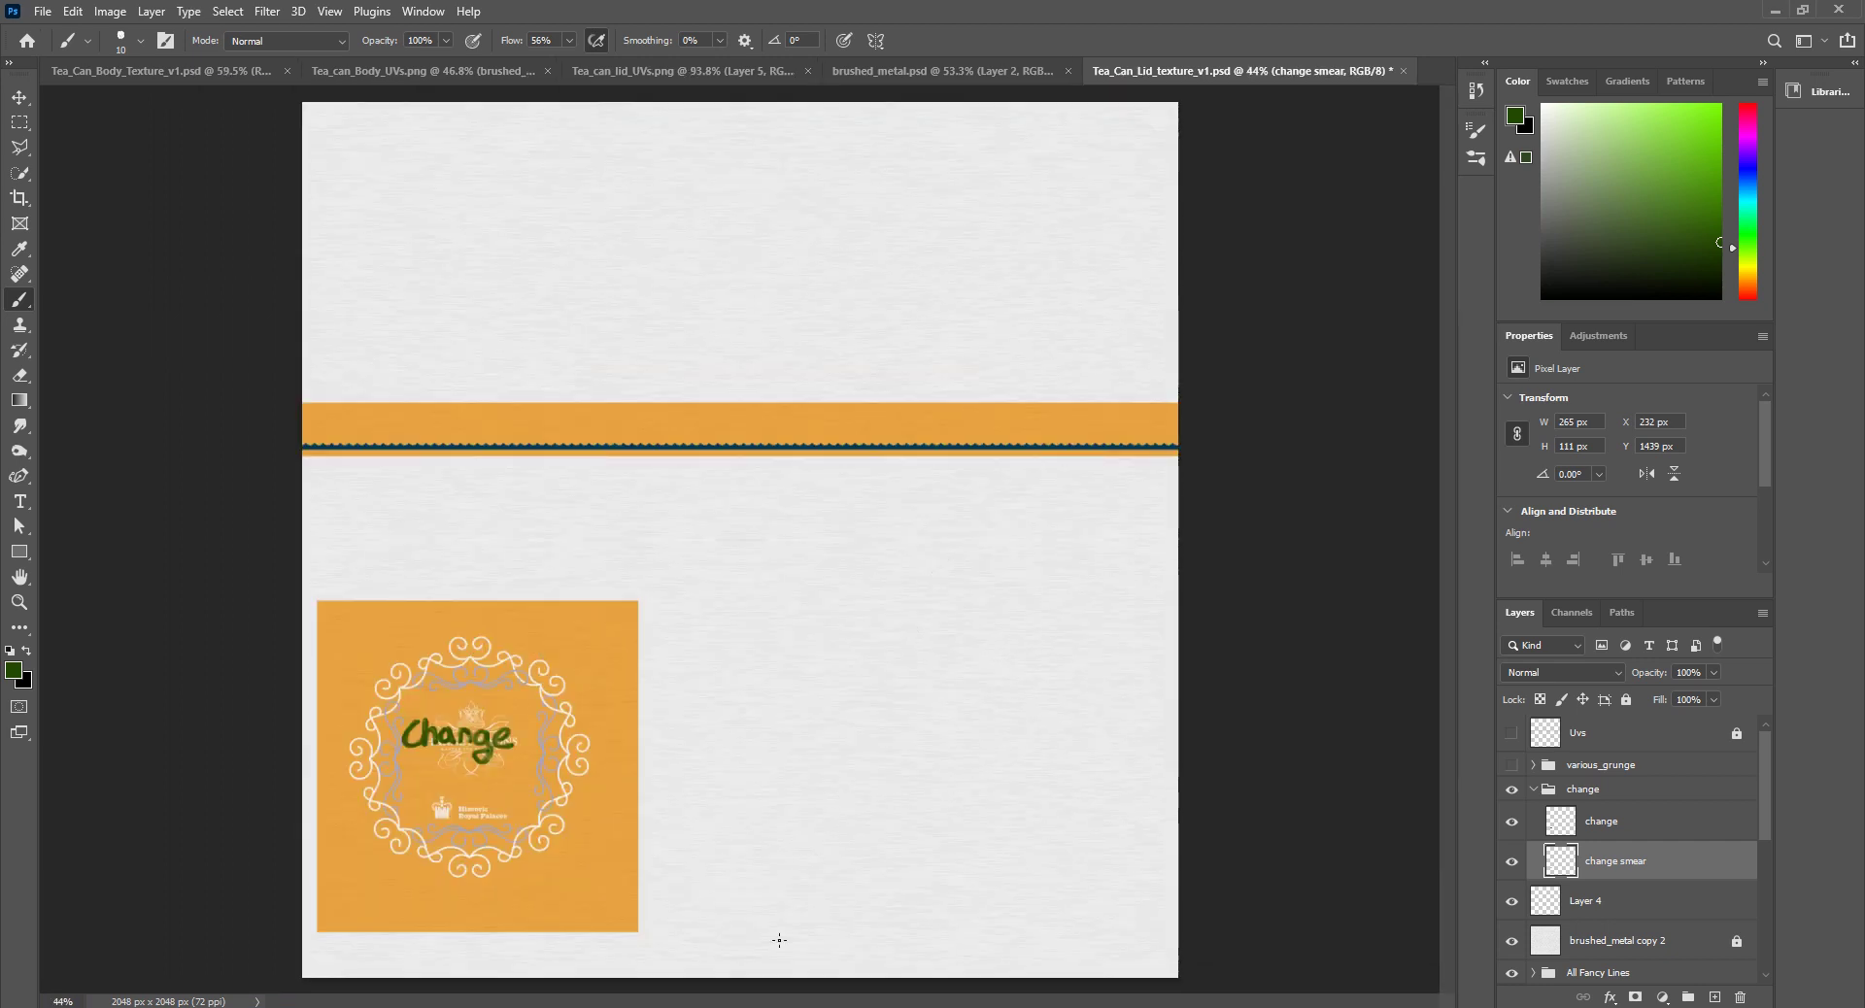
{"action": "scroll", "coordinate": [629, 709], "scroll_direction": "up", "scroll_amount": 1, "text": "alt"}
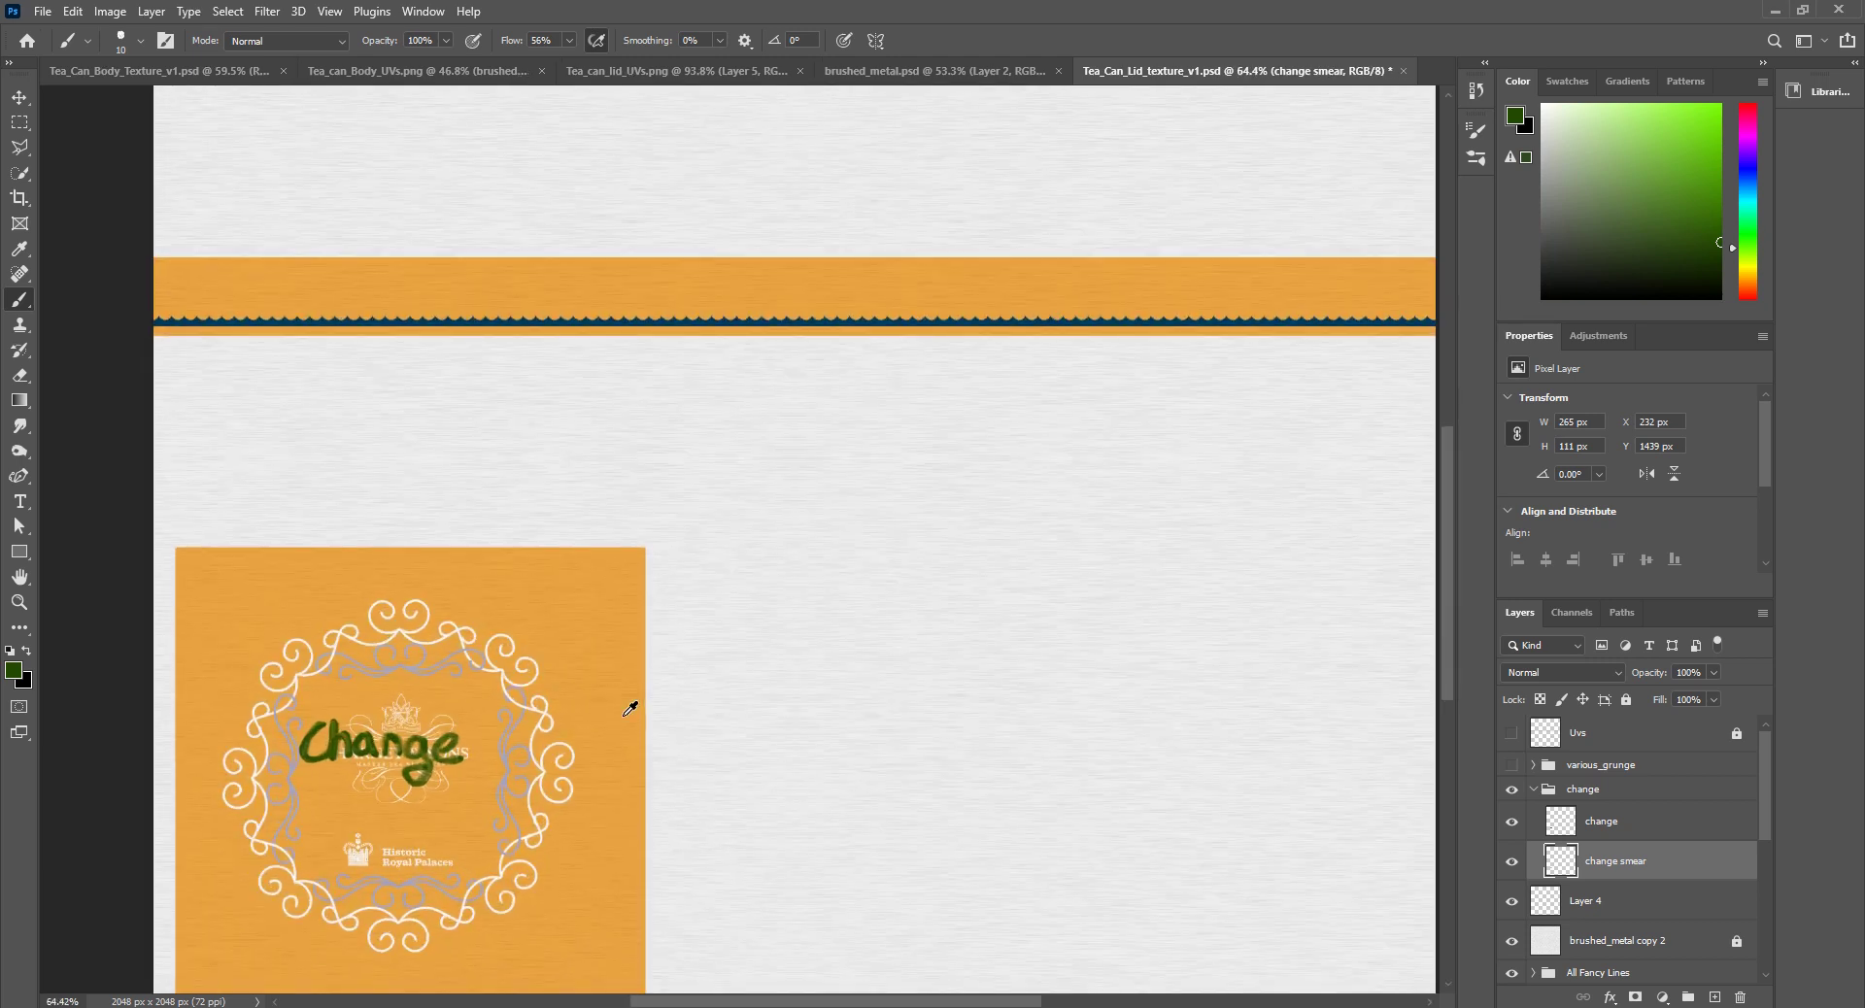
{"action": "scroll", "coordinate": [772, 518], "scroll_direction": "down", "scroll_amount": 1, "text": "alt"}
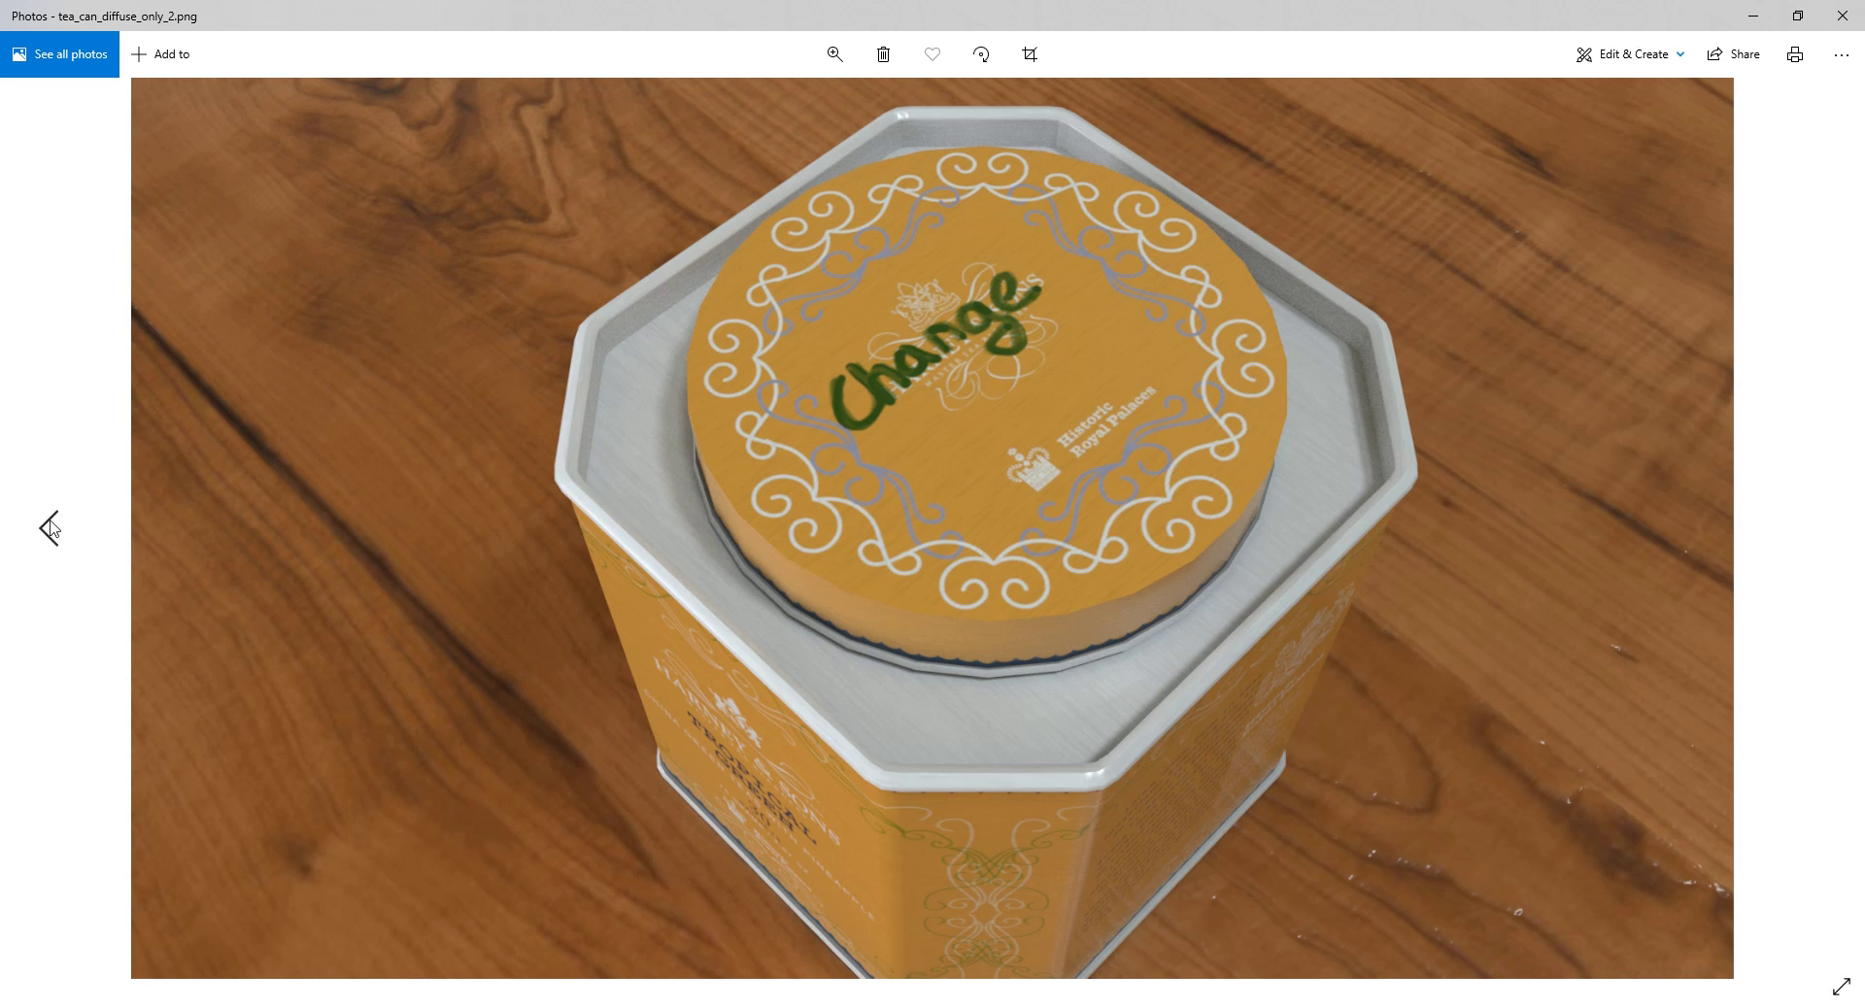
{"action": "left_click", "coordinate": [48, 528]}
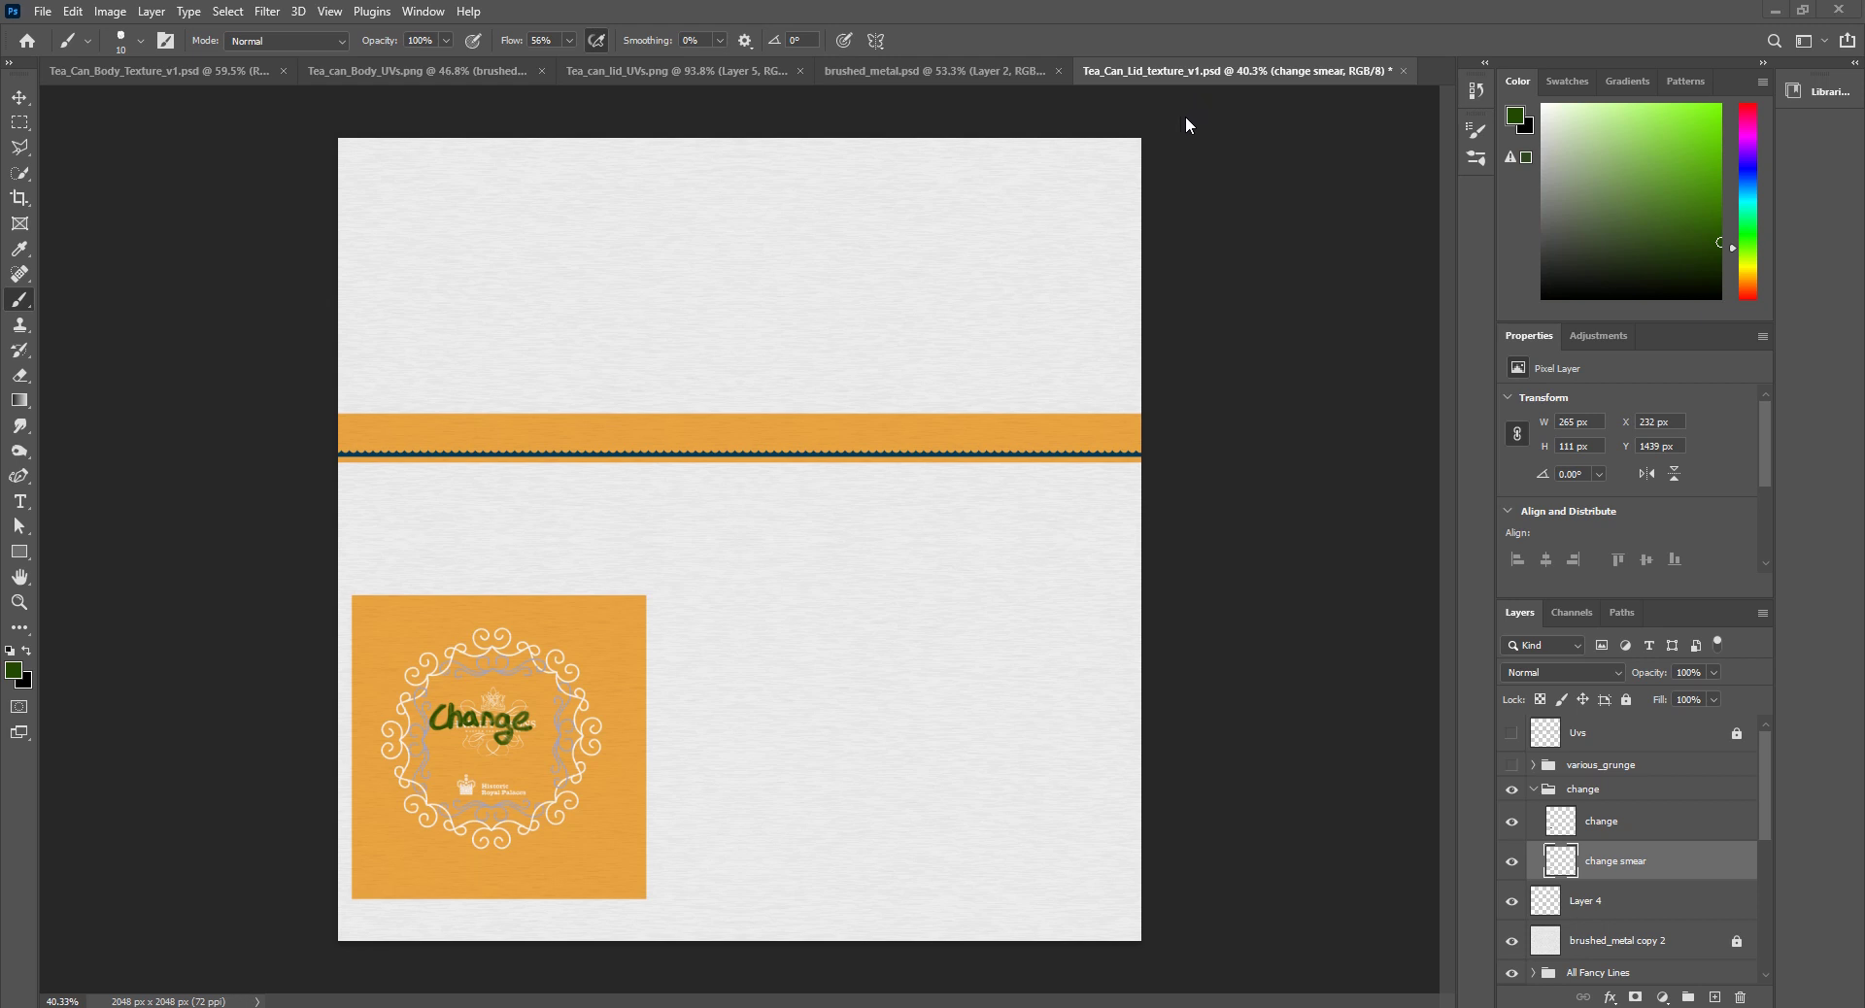
Step: Switch to the Tea_can_Body_UVs.png document and look through its layer stack
{"action": "left_click", "coordinate": [968, 67]}
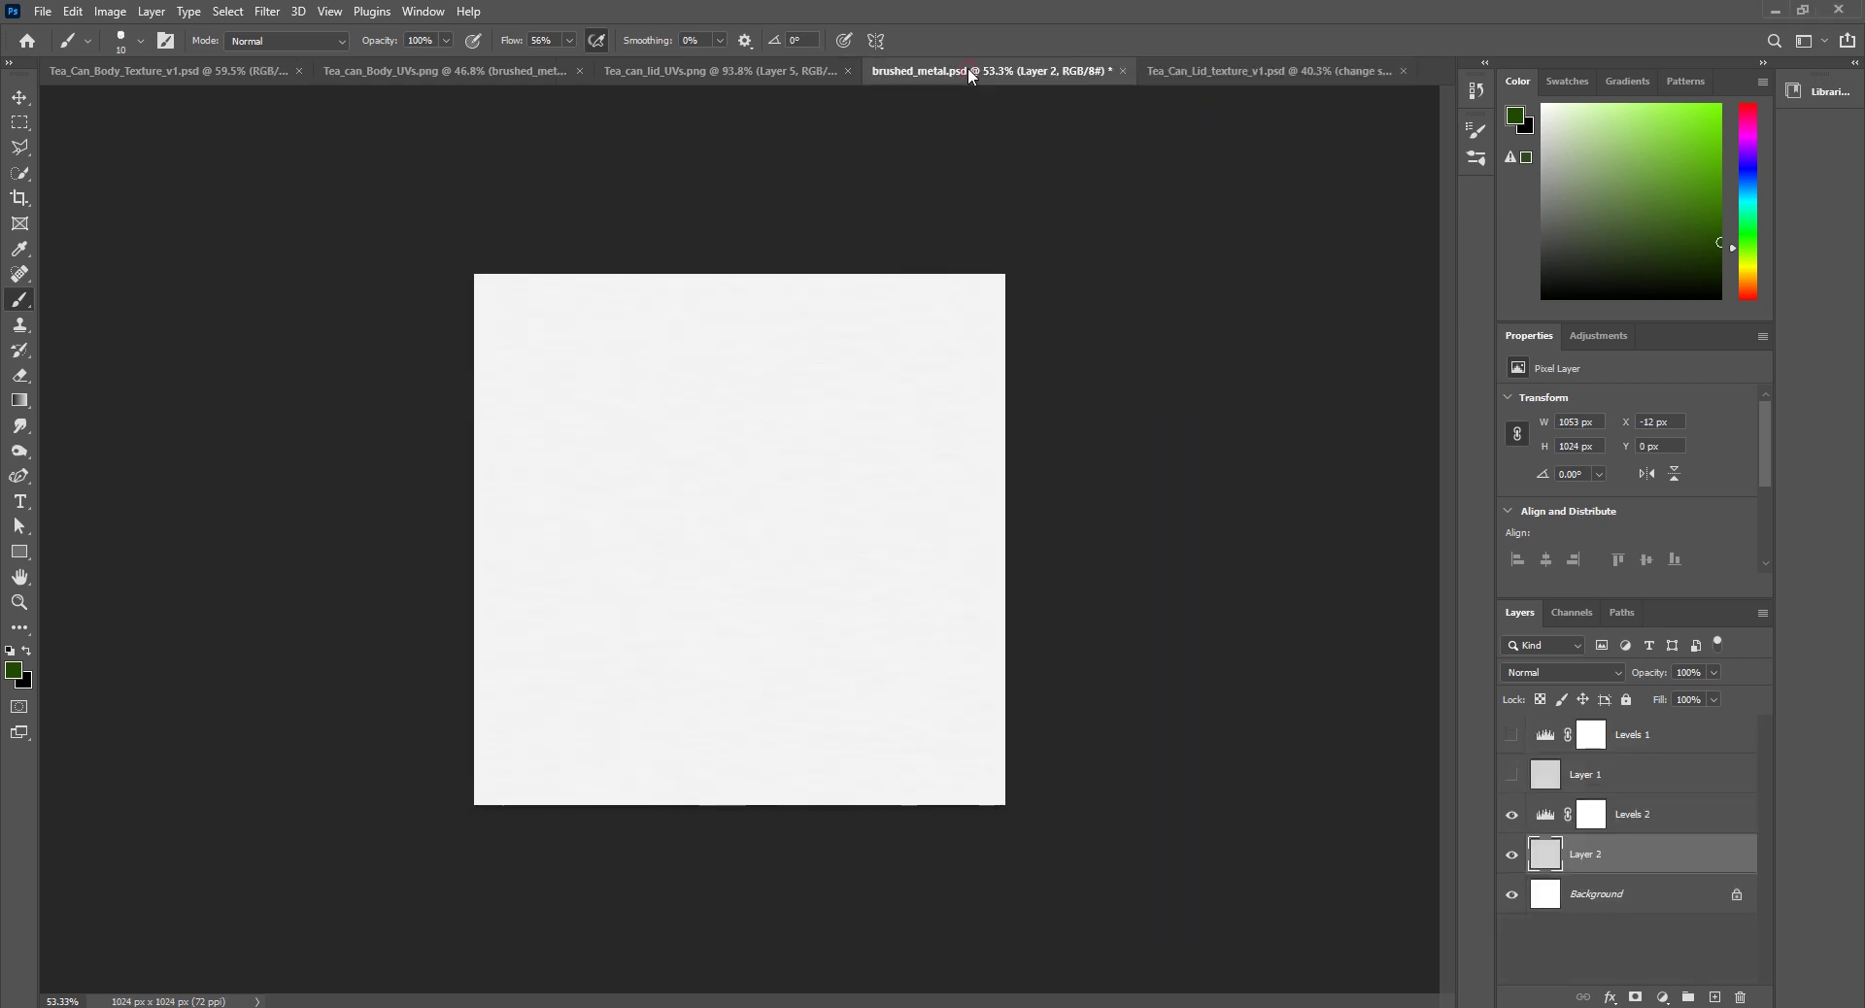
{"action": "left_click", "coordinate": [717, 73]}
{"action": "left_click", "coordinate": [358, 76]}
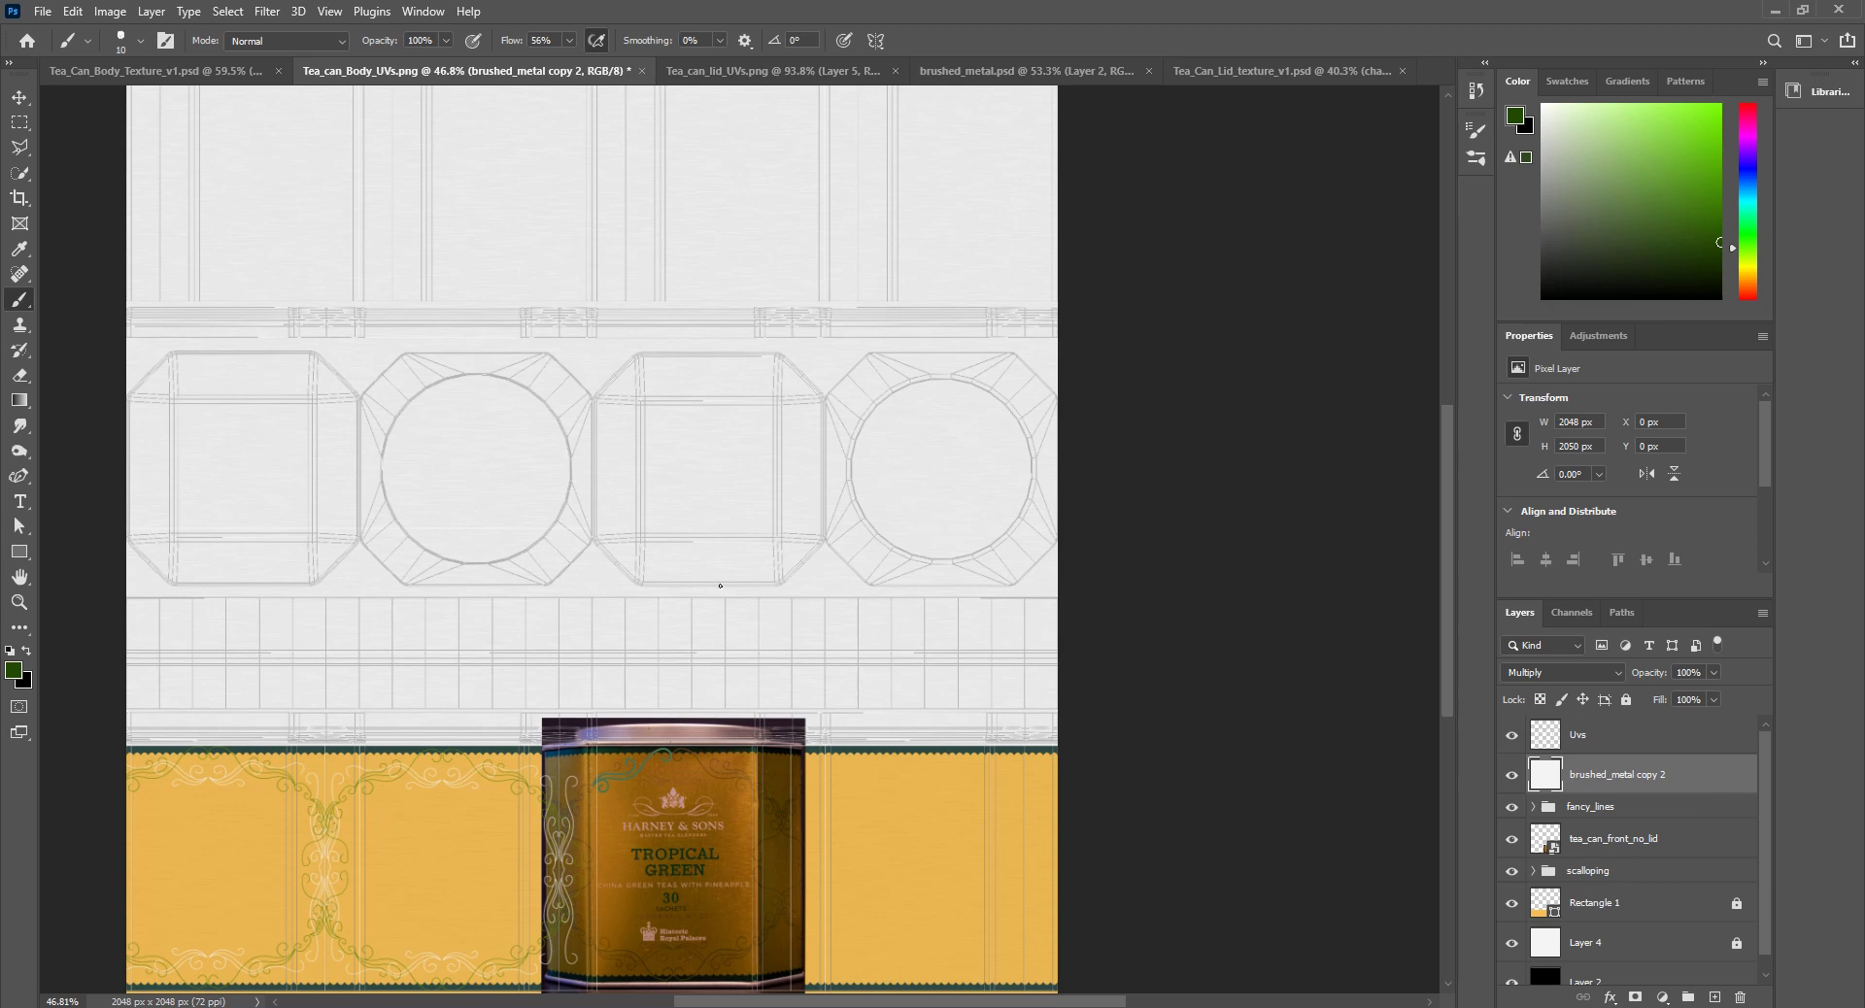
{"action": "scroll", "coordinate": [1634, 926], "scroll_direction": "down", "scroll_amount": 1}
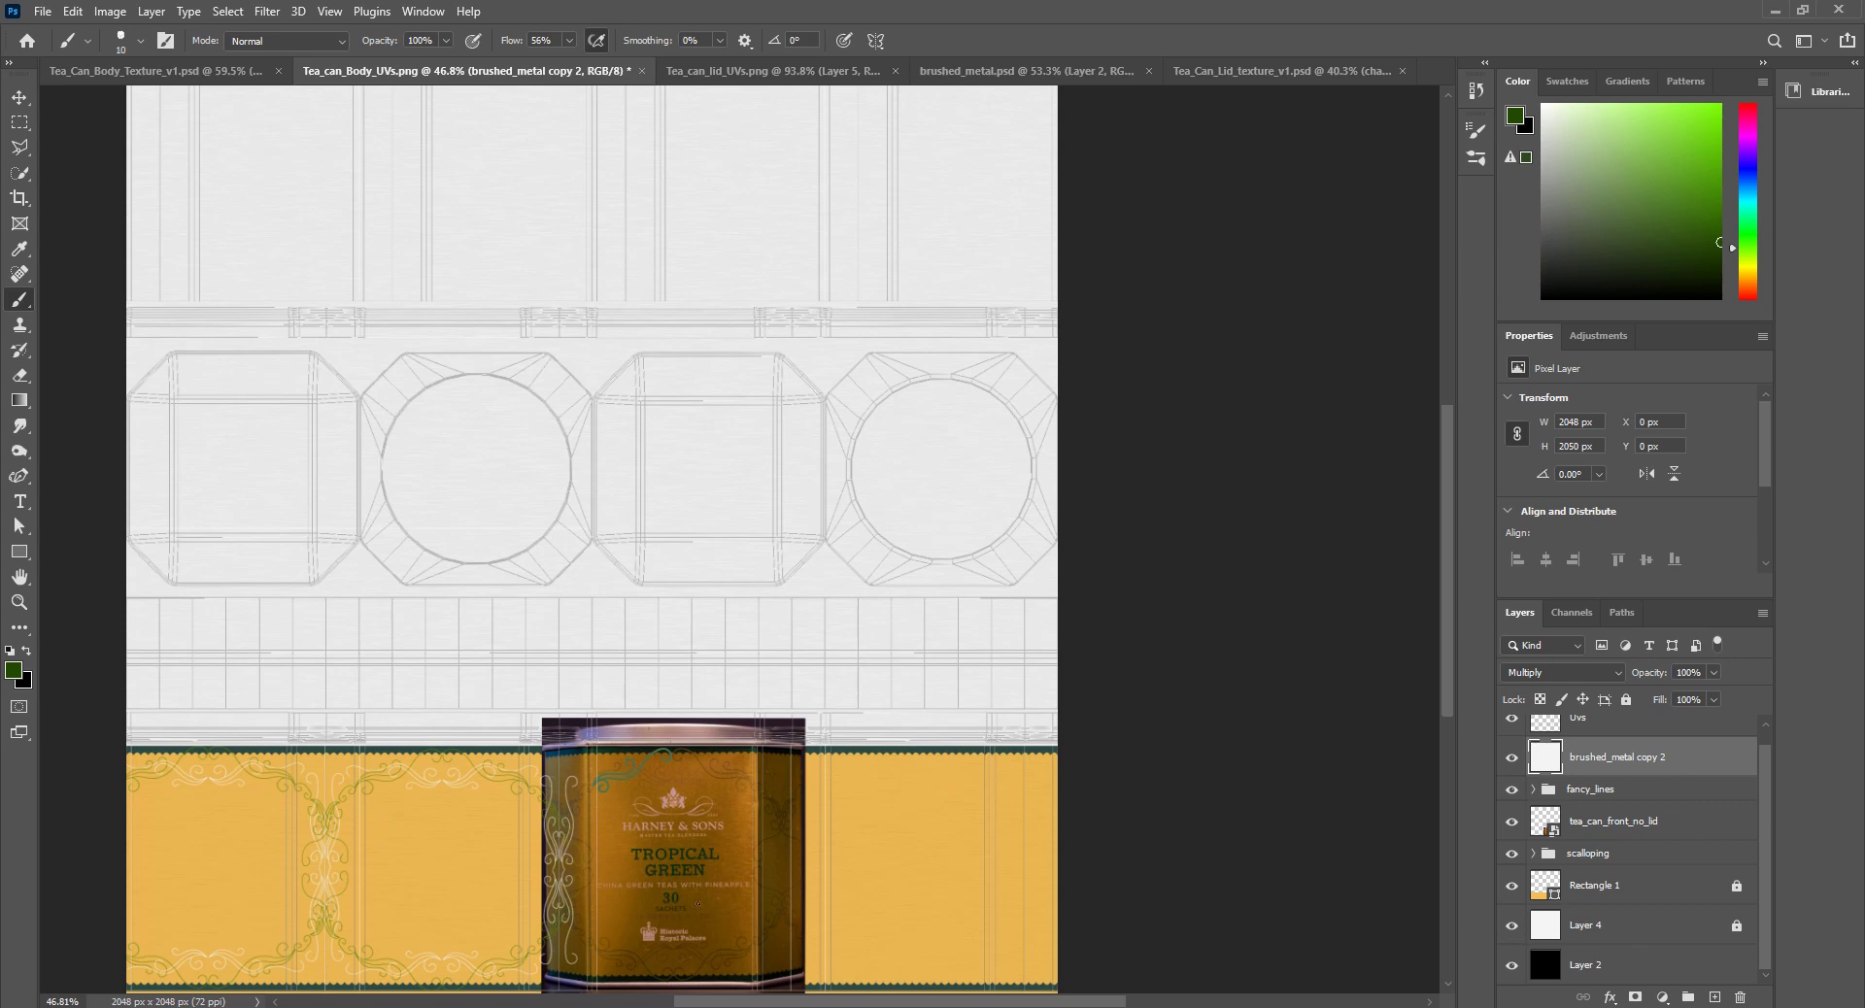
Step: Place IMG_1416.JPG from the Good_images folder into the body UV document, above the brushed_metal copy 2 layer
{"action": "mouse_move", "coordinate": [500, 1007]}
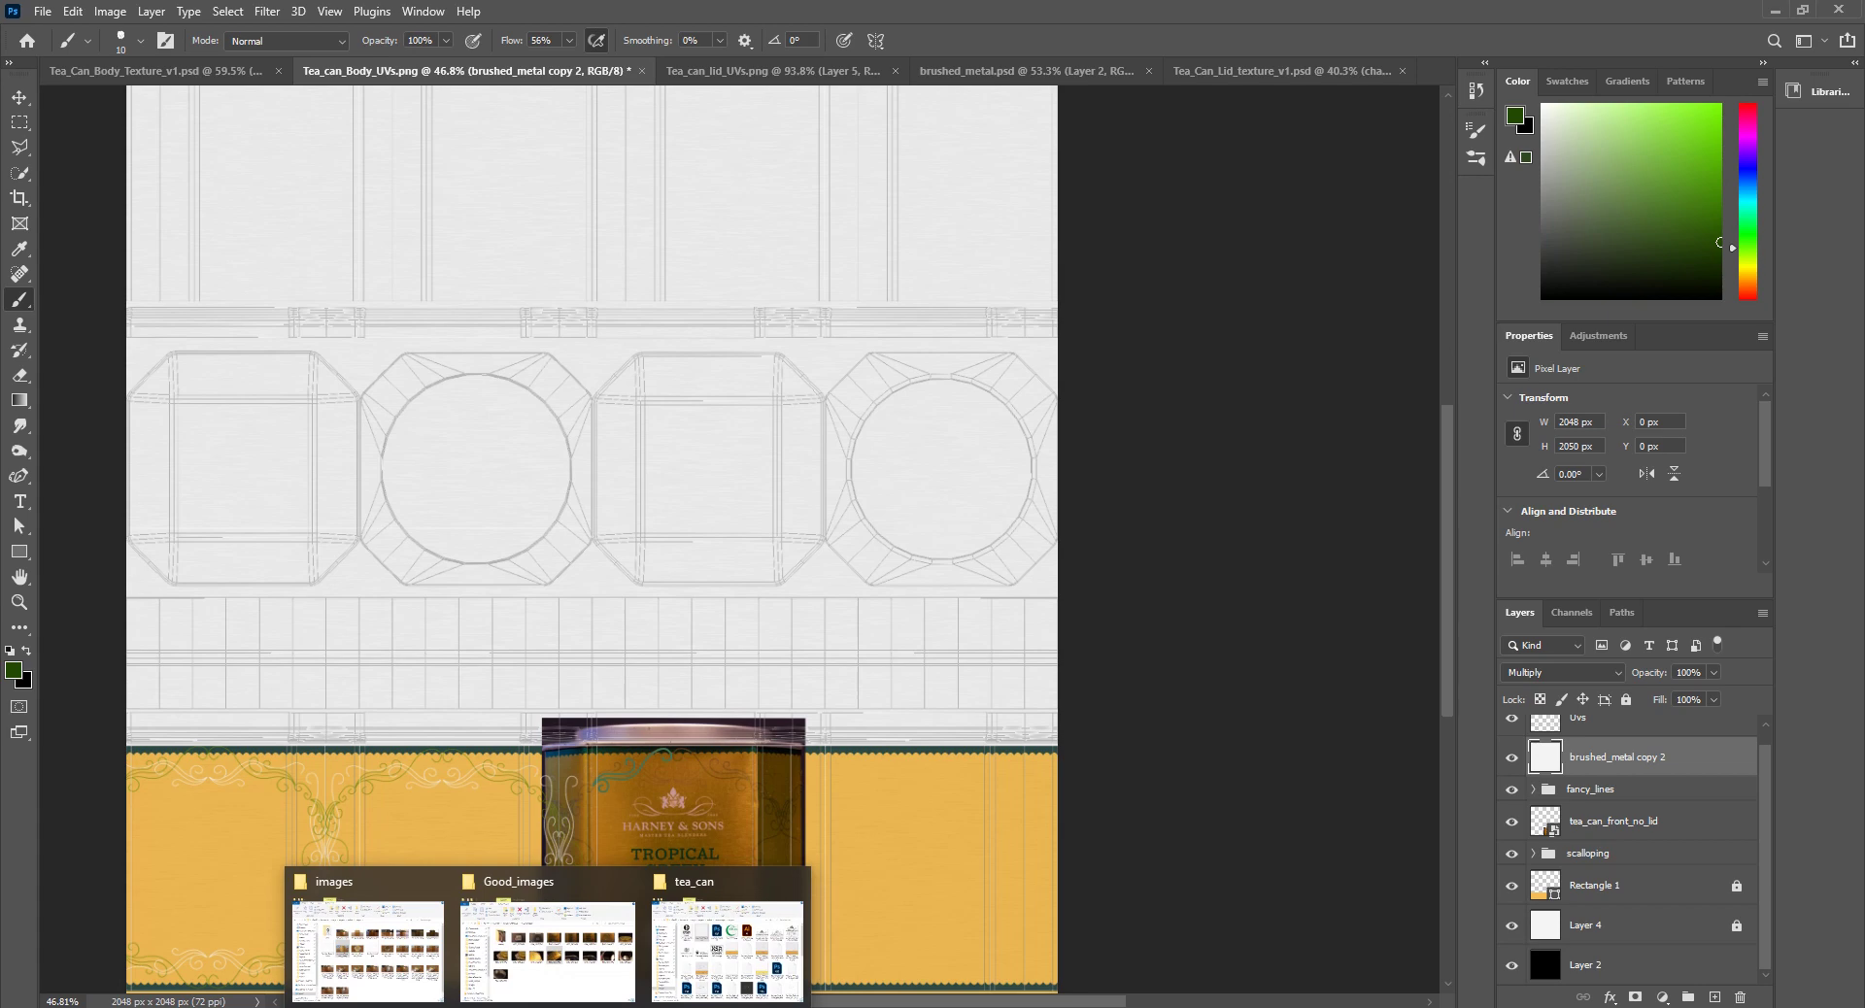
{"action": "left_click", "coordinate": [554, 960]}
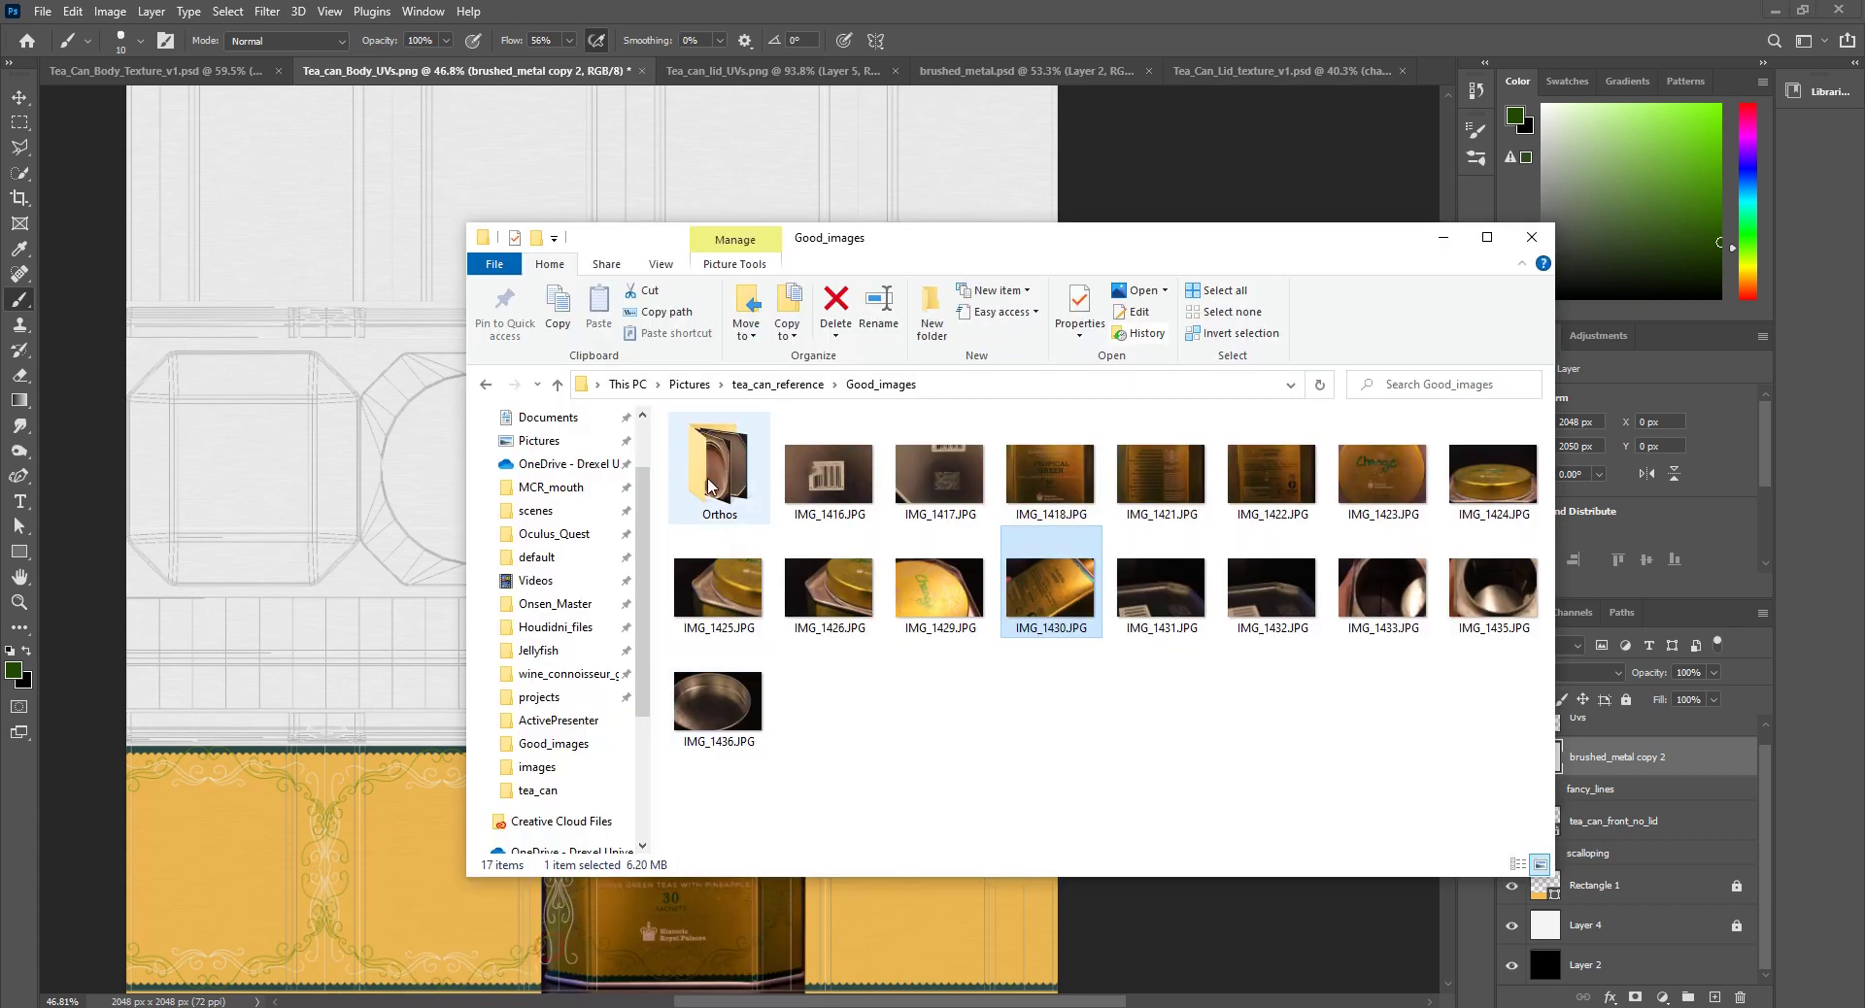
{"action": "left_click", "coordinate": [485, 384]}
{"action": "left_click", "coordinate": [840, 487]}
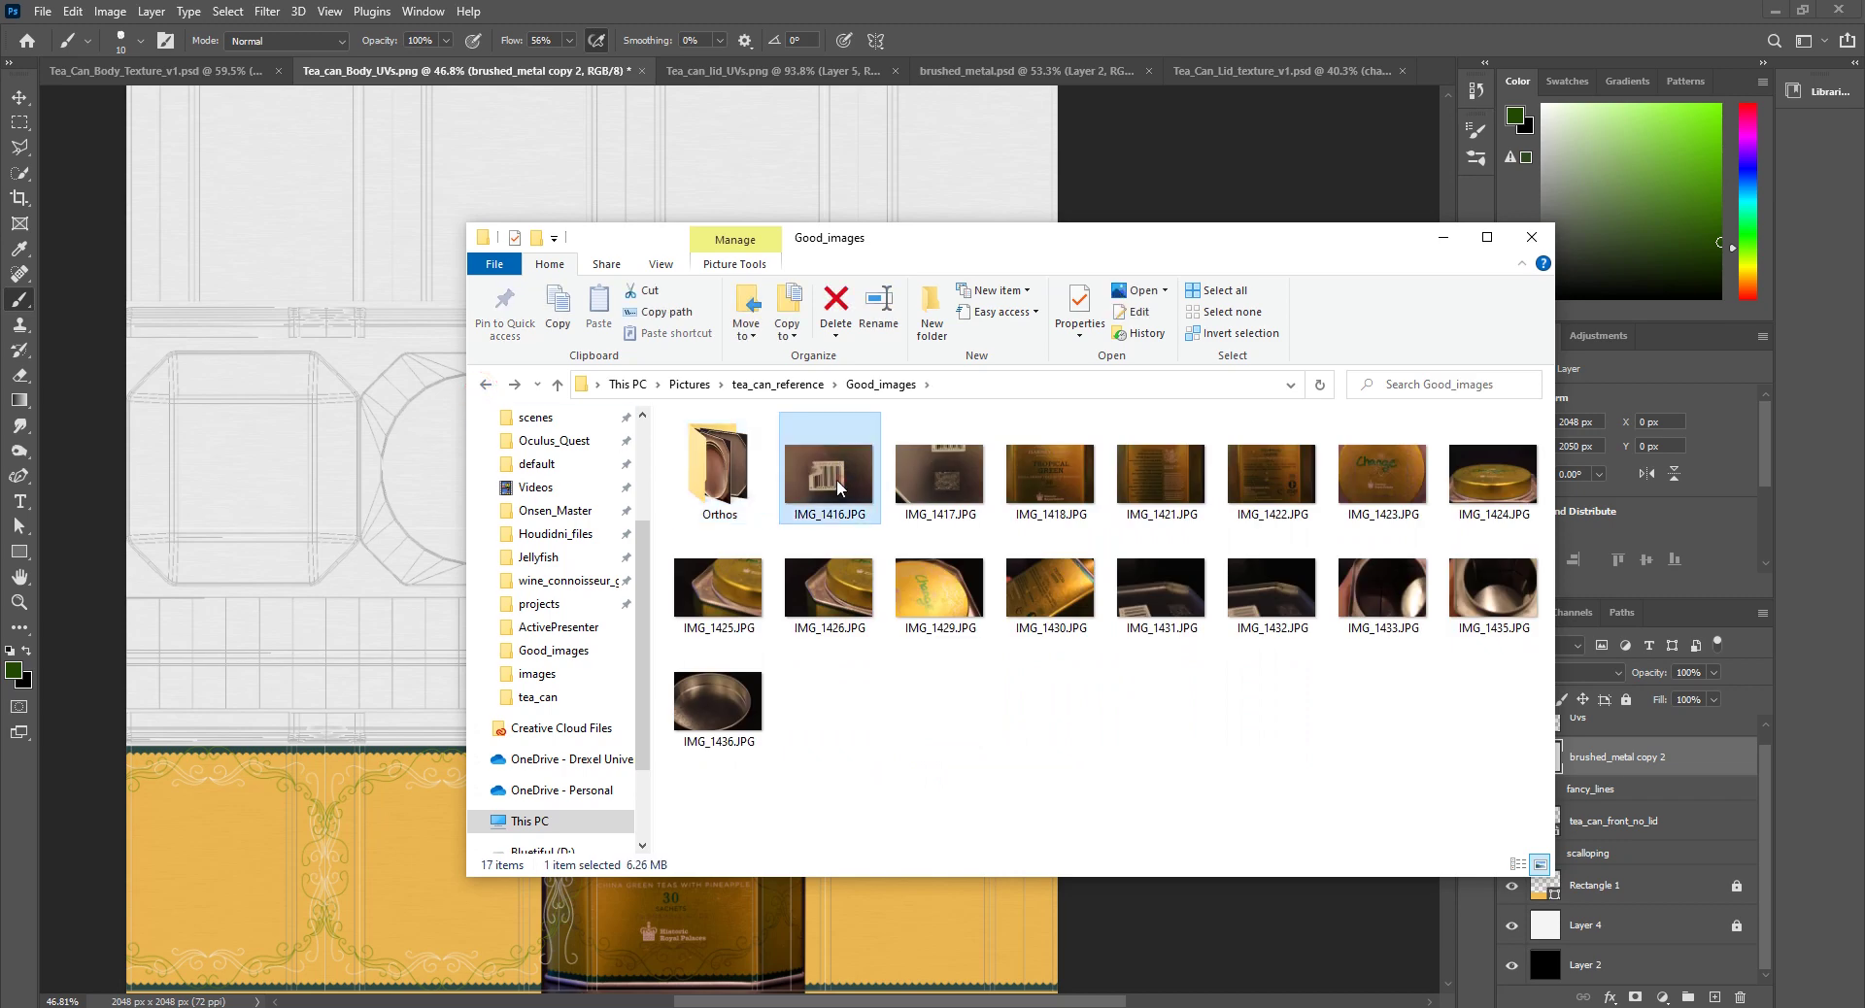
{"action": "left_click", "coordinate": [342, 478]}
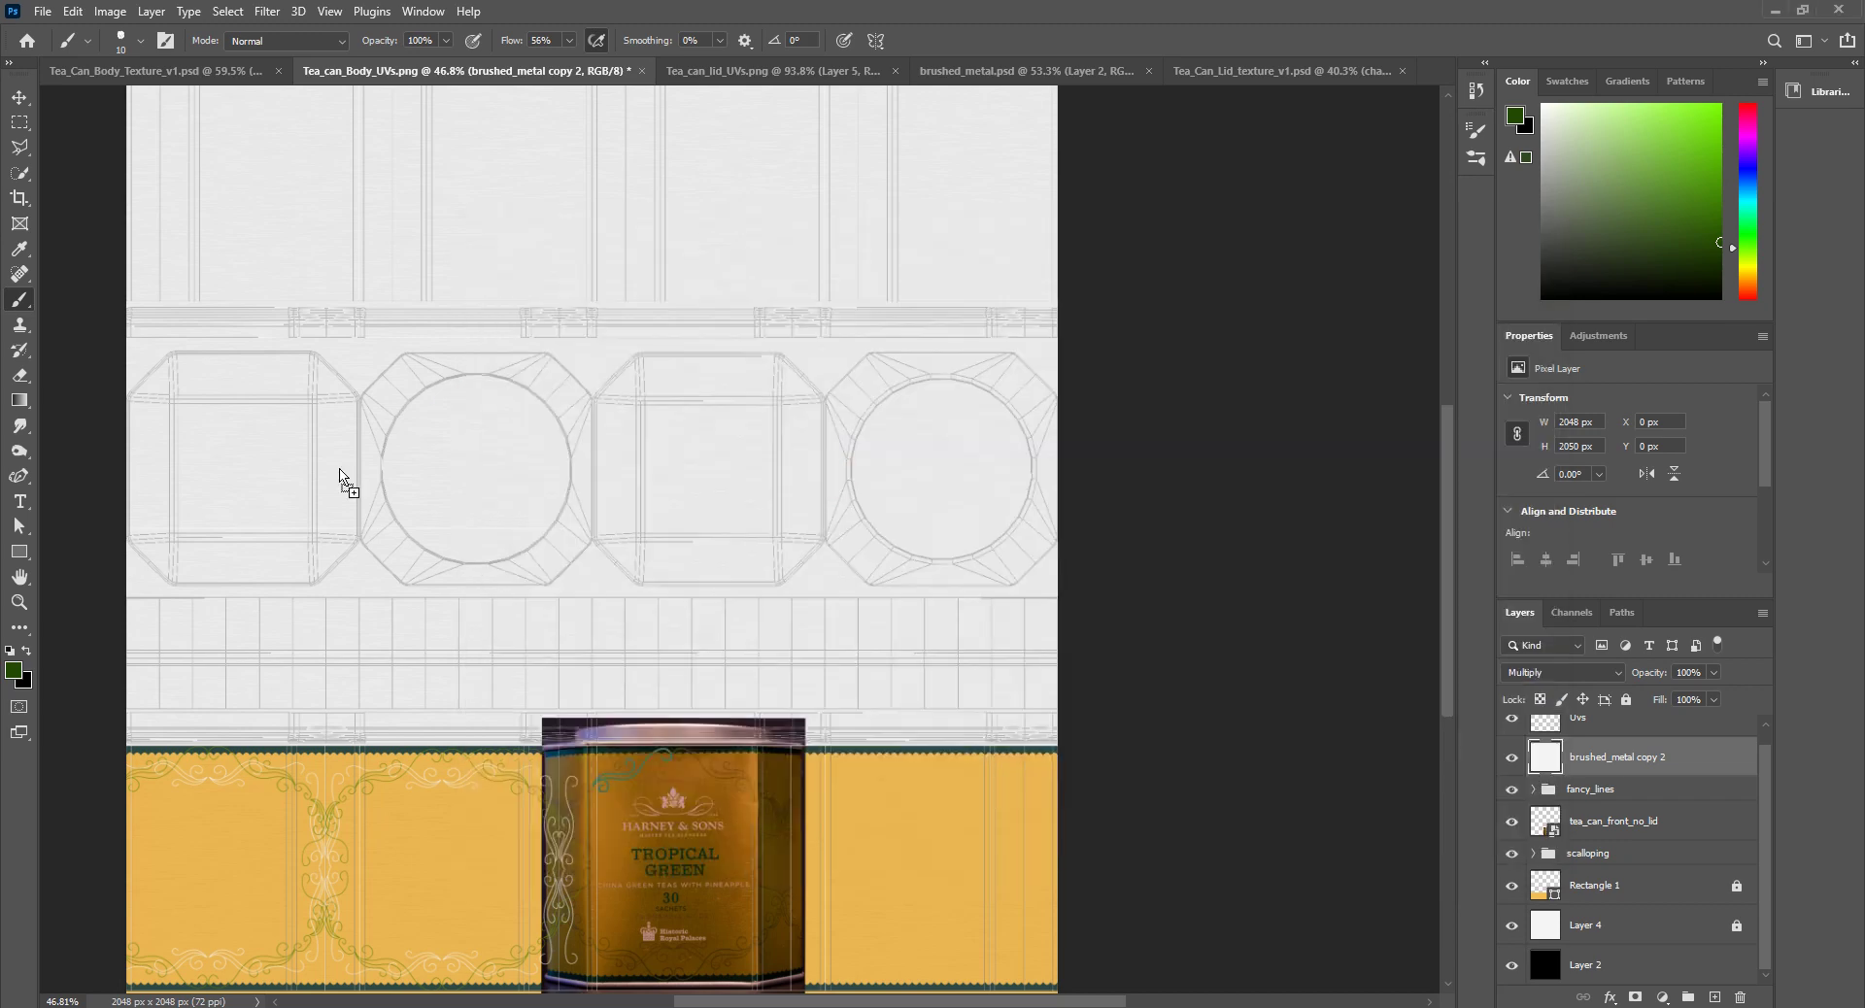
{"action": "left_click_drag", "start_coordinate": [342, 478], "coordinate": [346, 471]}
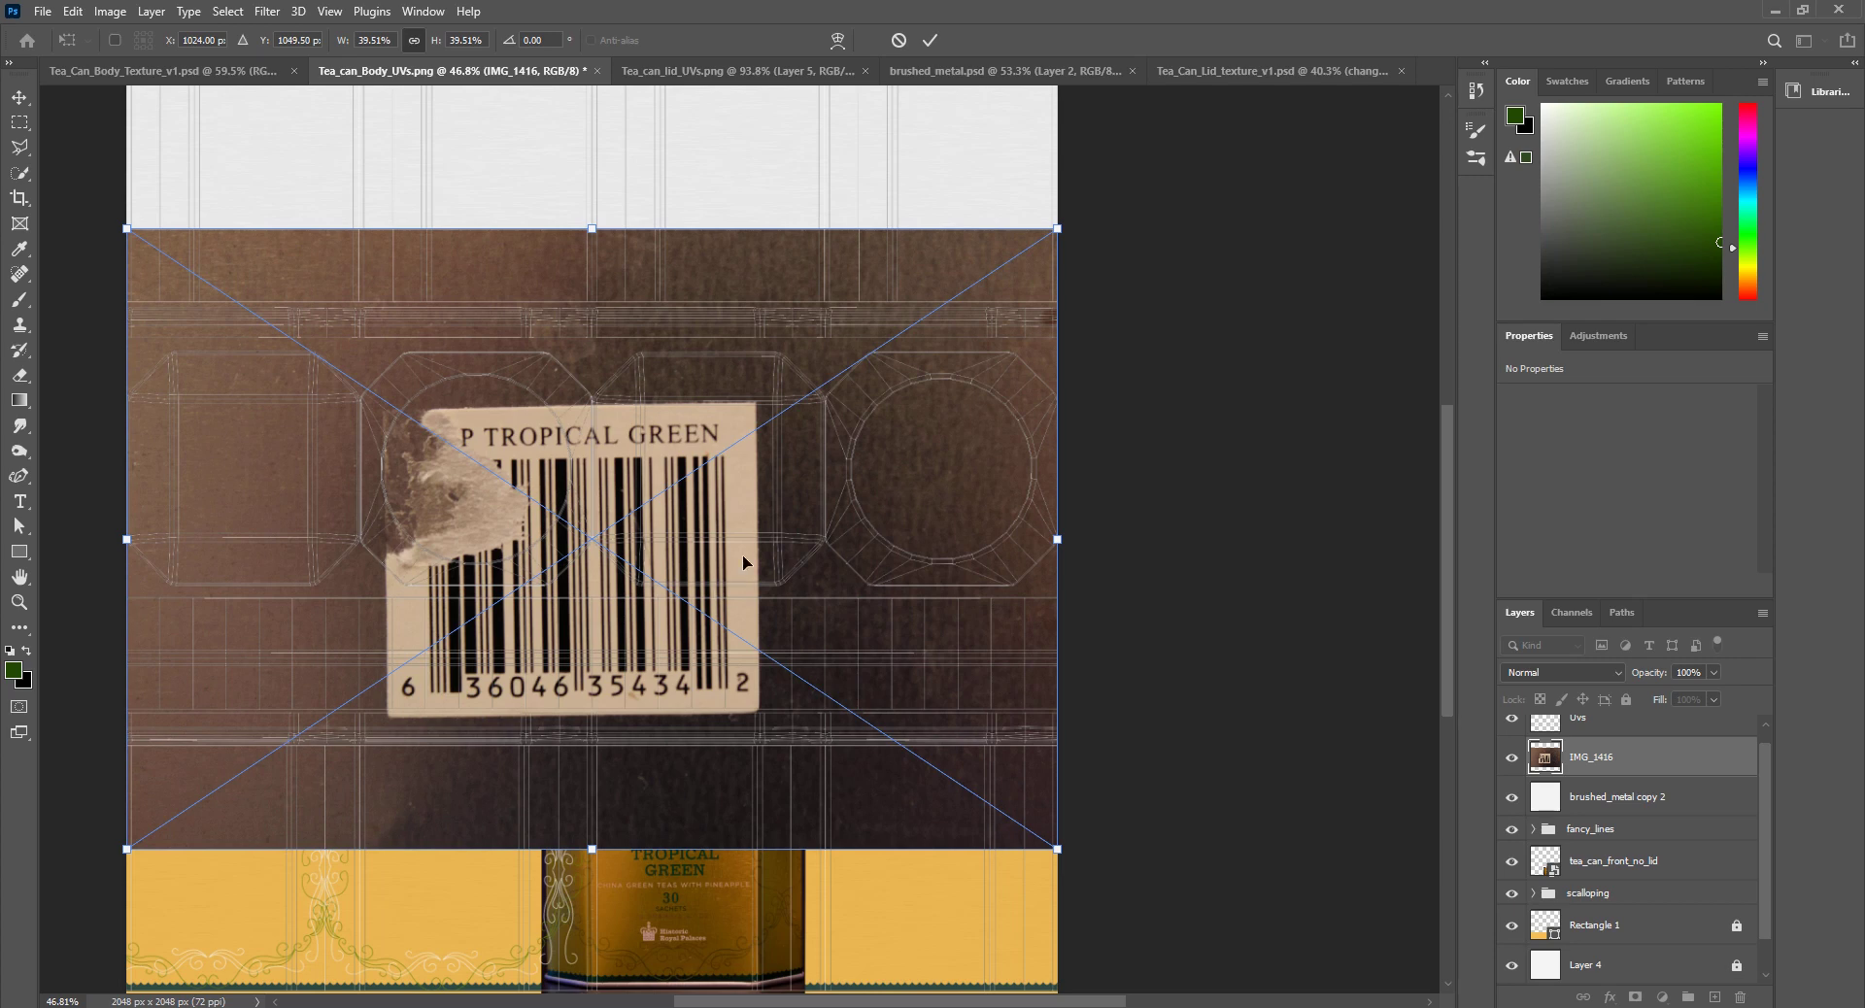
{"action": "key", "text": "Return"}
{"action": "key", "text": "b"}
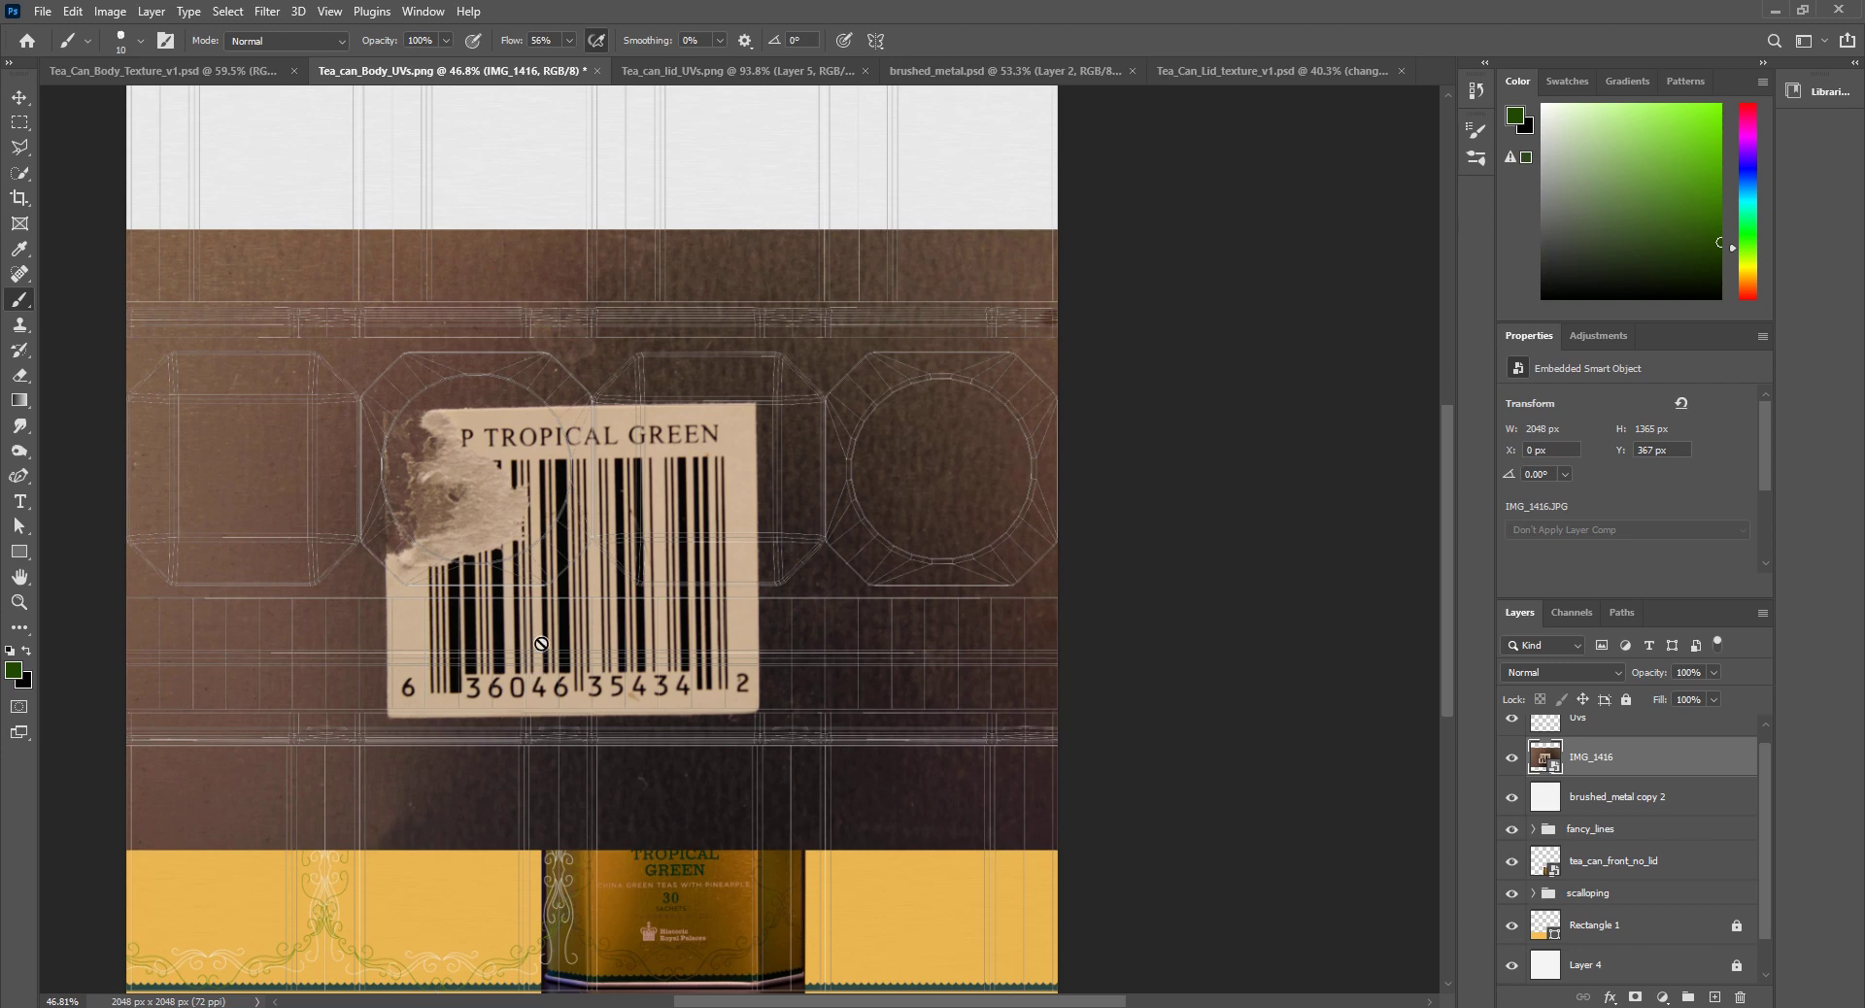
Step: Hide the Uvs layer over the barcode photo and activate the Polygonal Lasso tool
{"action": "scroll", "coordinate": [414, 427], "scroll_direction": "up", "scroll_amount": 3, "text": "alt"}
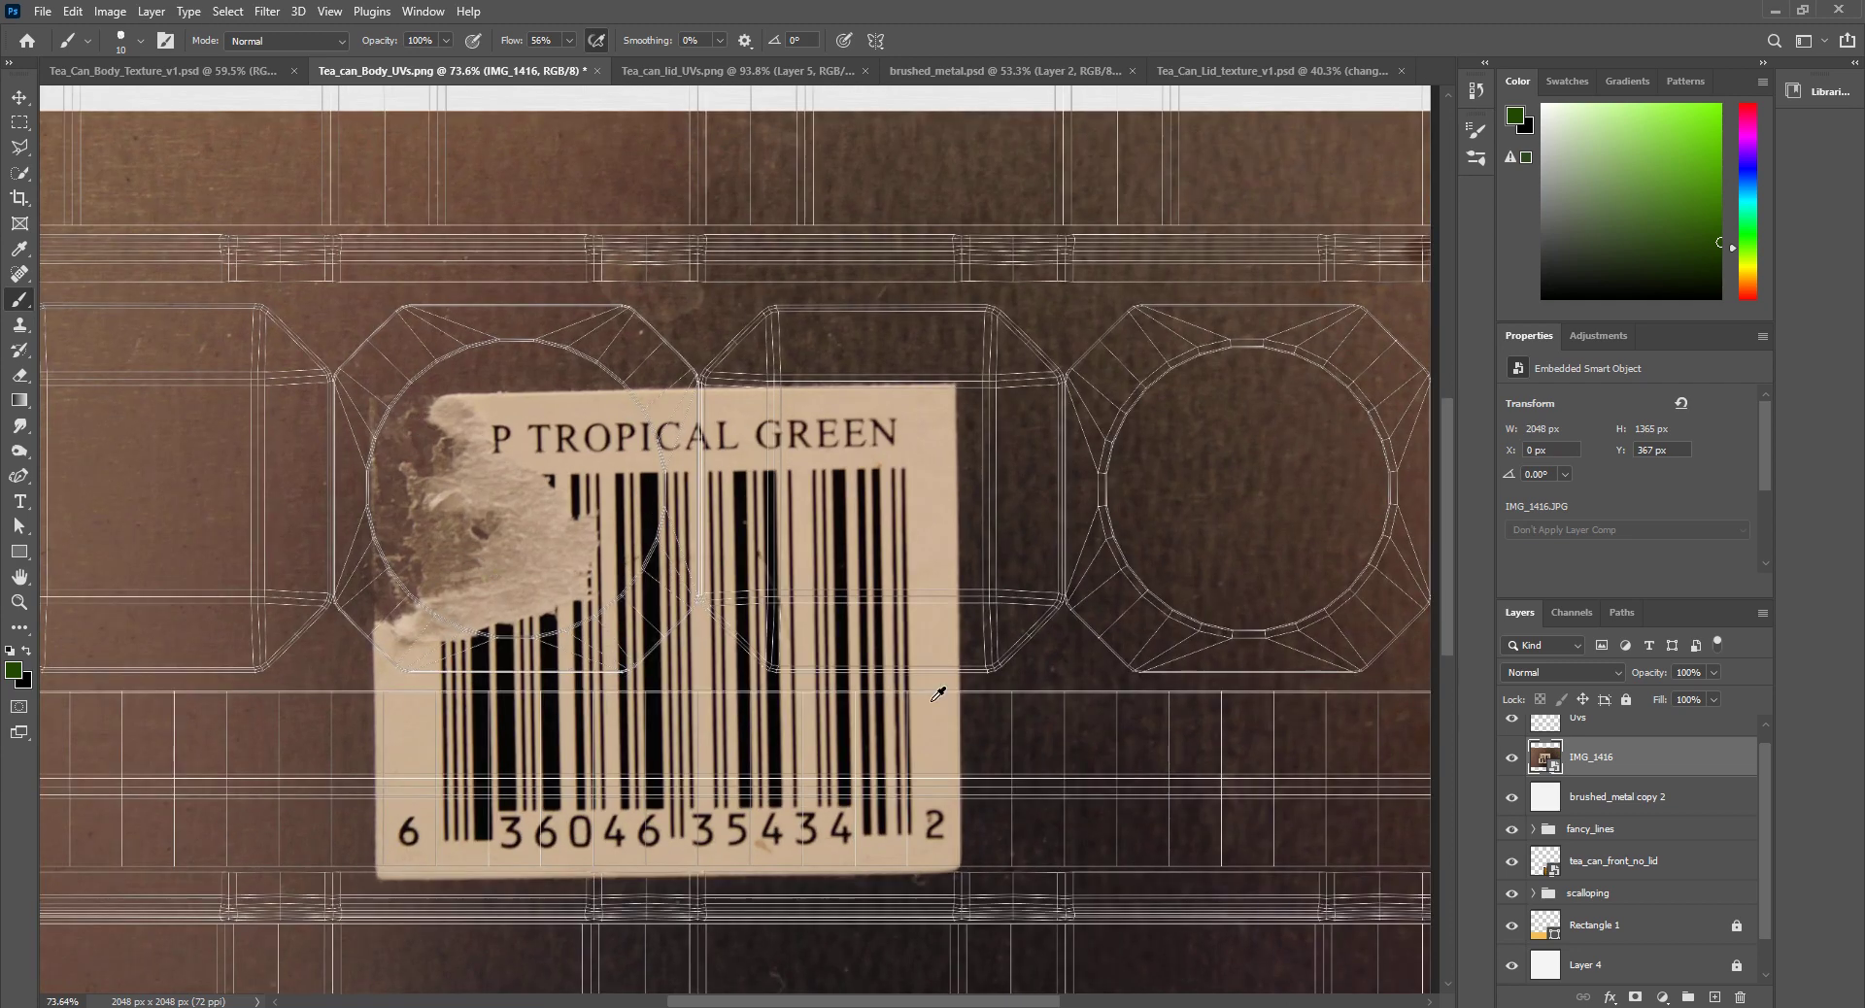
{"action": "scroll", "coordinate": [1559, 790], "scroll_direction": "up", "scroll_amount": 1}
{"action": "left_click", "coordinate": [1511, 735]}
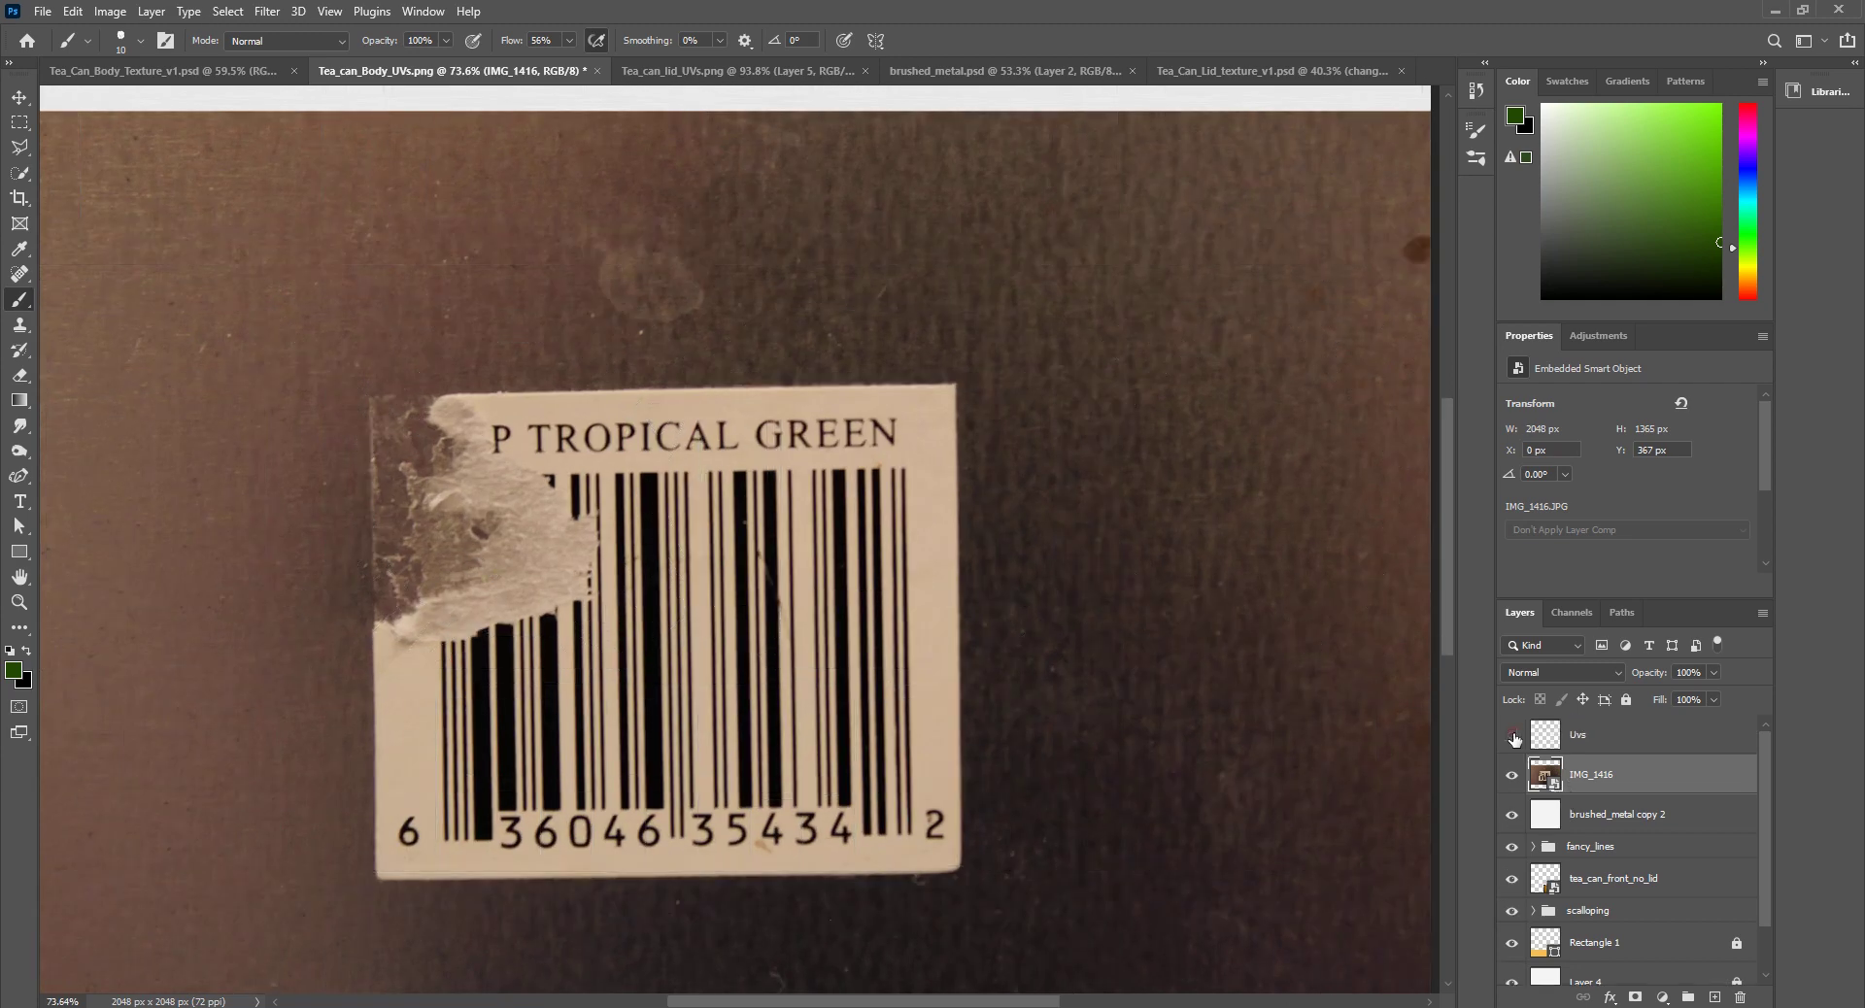
{"action": "left_click", "coordinate": [15, 131]}
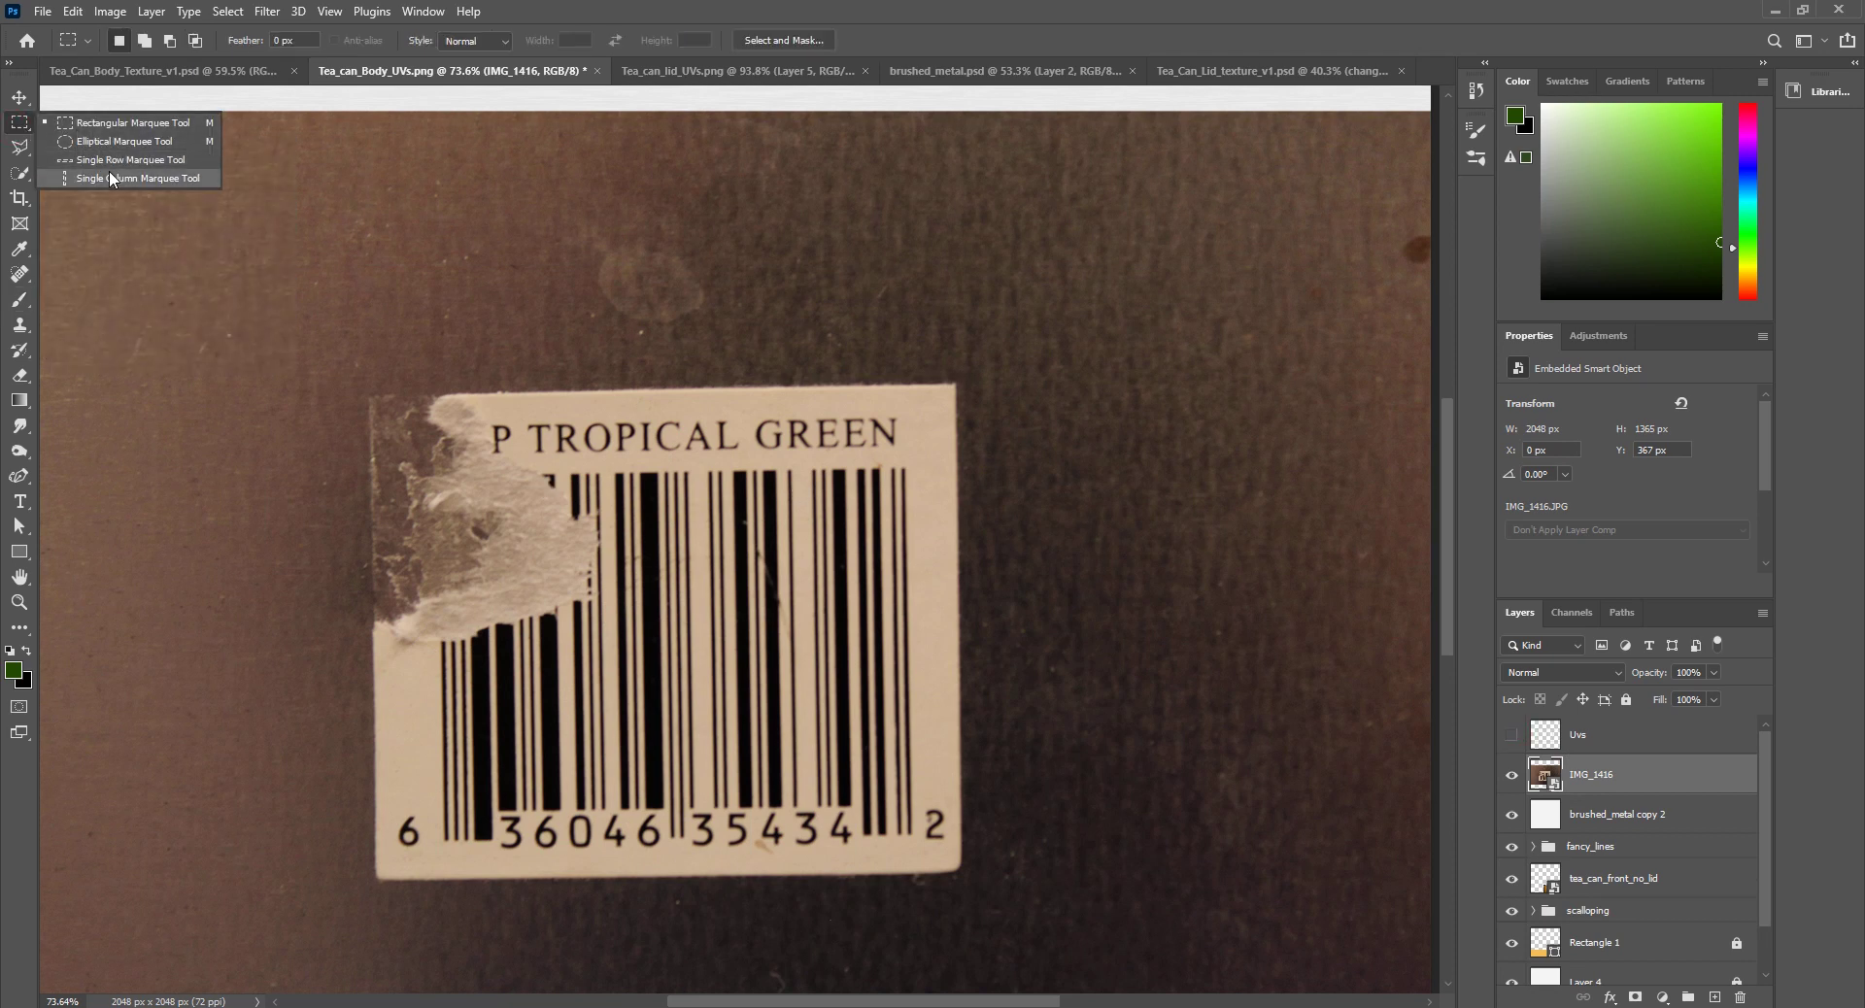
{"action": "left_click", "coordinate": [22, 151]}
{"action": "scroll", "coordinate": [389, 427], "scroll_direction": "up", "scroll_amount": 2, "text": "alt"}
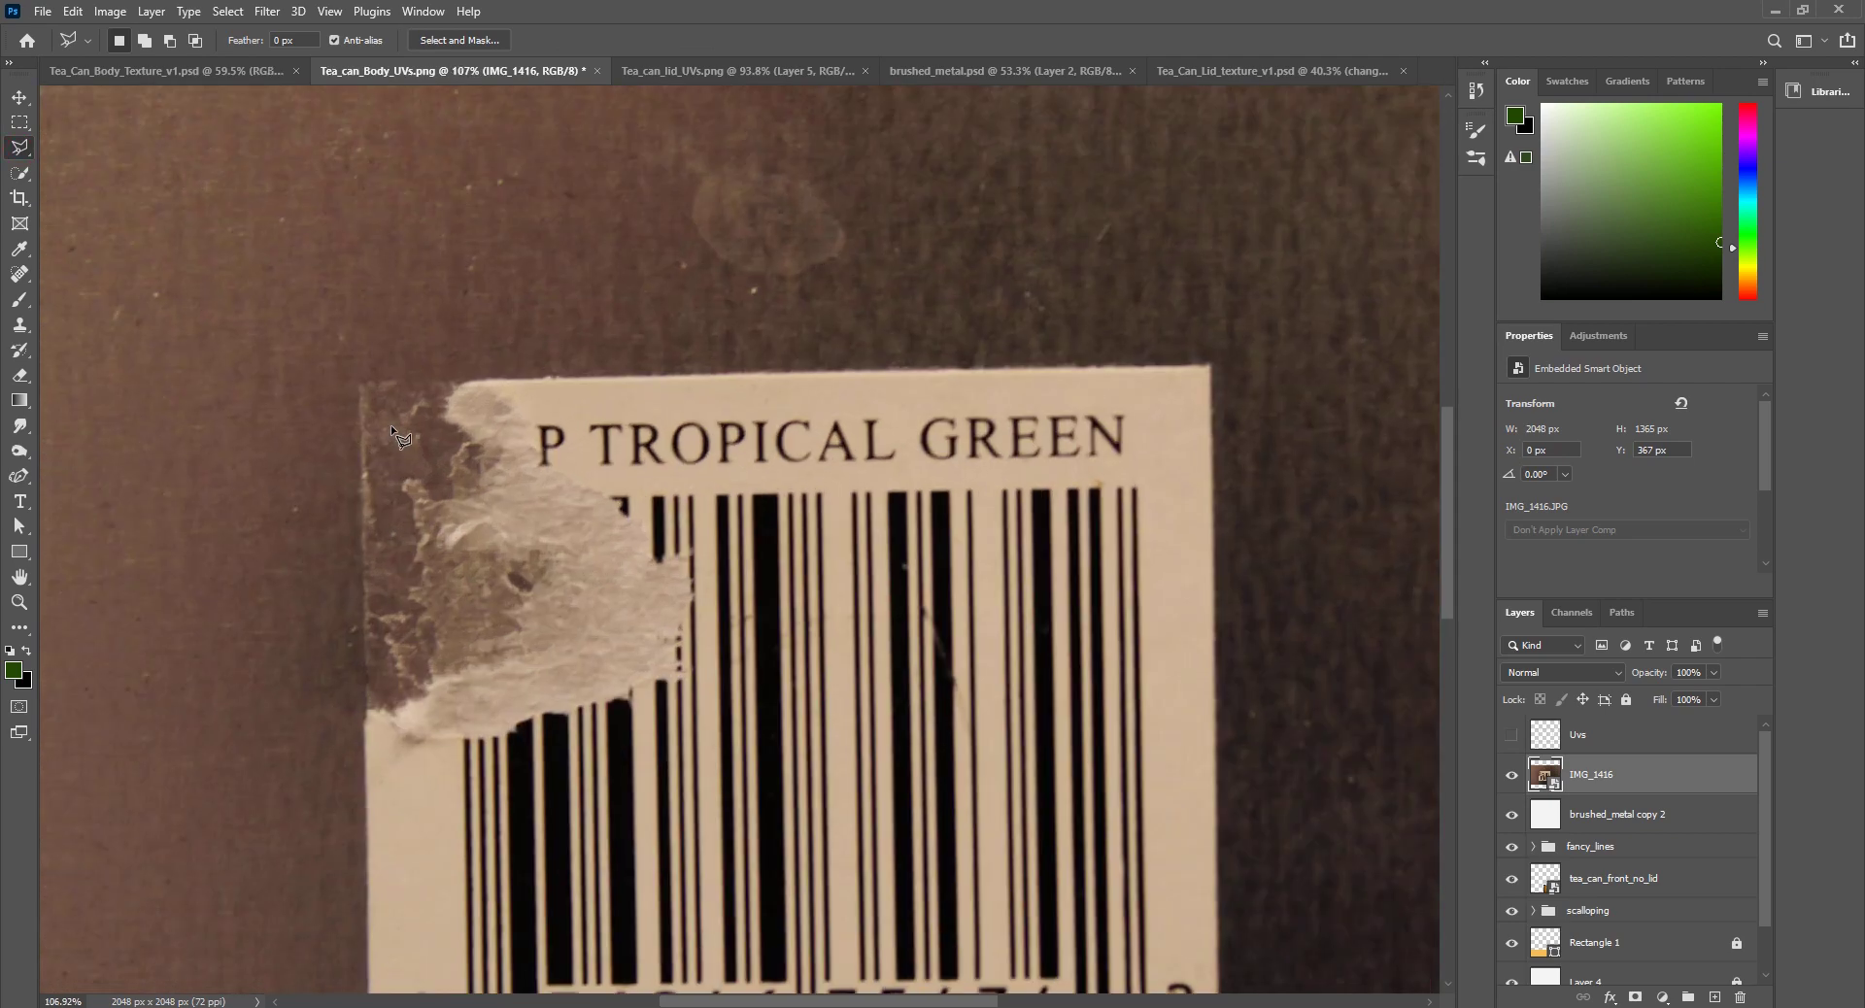
{"action": "scroll", "coordinate": [368, 392], "scroll_direction": "up", "scroll_amount": 4, "text": "alt"}
{"action": "left_click", "coordinate": [342, 361]}
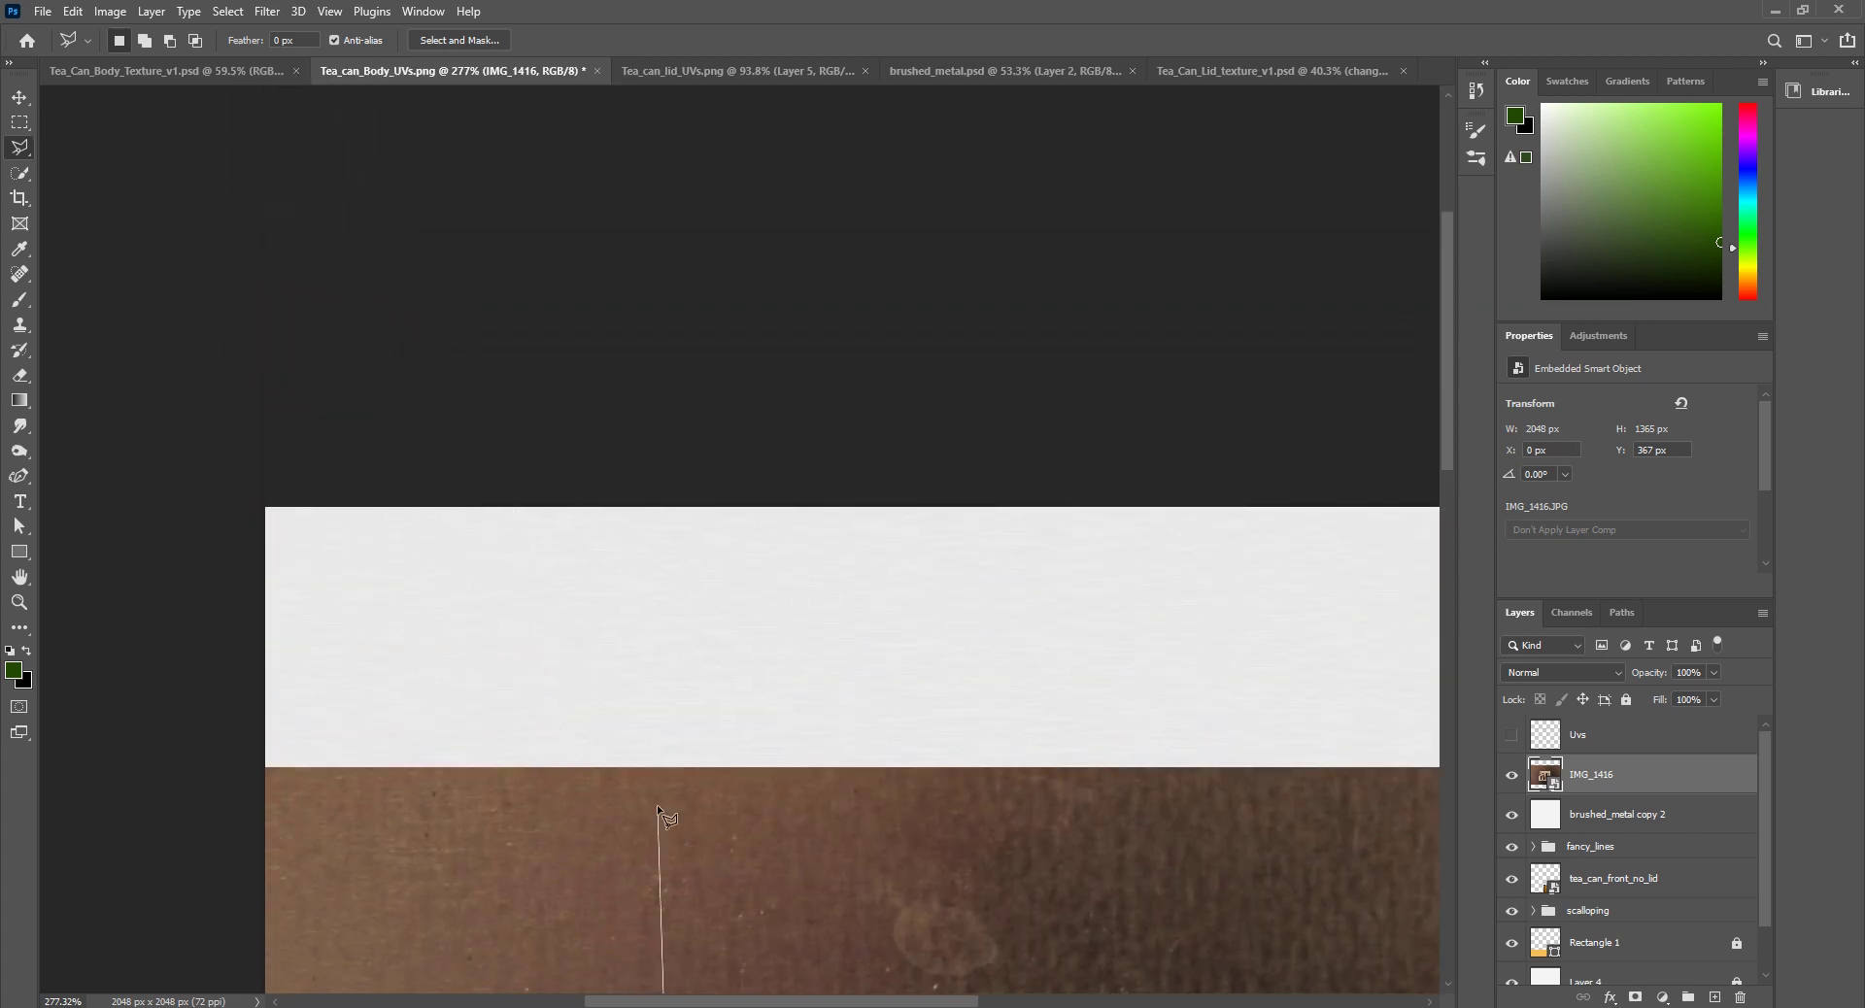
{"action": "left_click", "coordinate": [658, 806]}
{"action": "scroll", "coordinate": [826, 913], "scroll_direction": "down", "scroll_amount": 5}
{"action": "scroll", "coordinate": [667, 594], "scroll_direction": "down", "scroll_amount": 5, "text": "alt"}
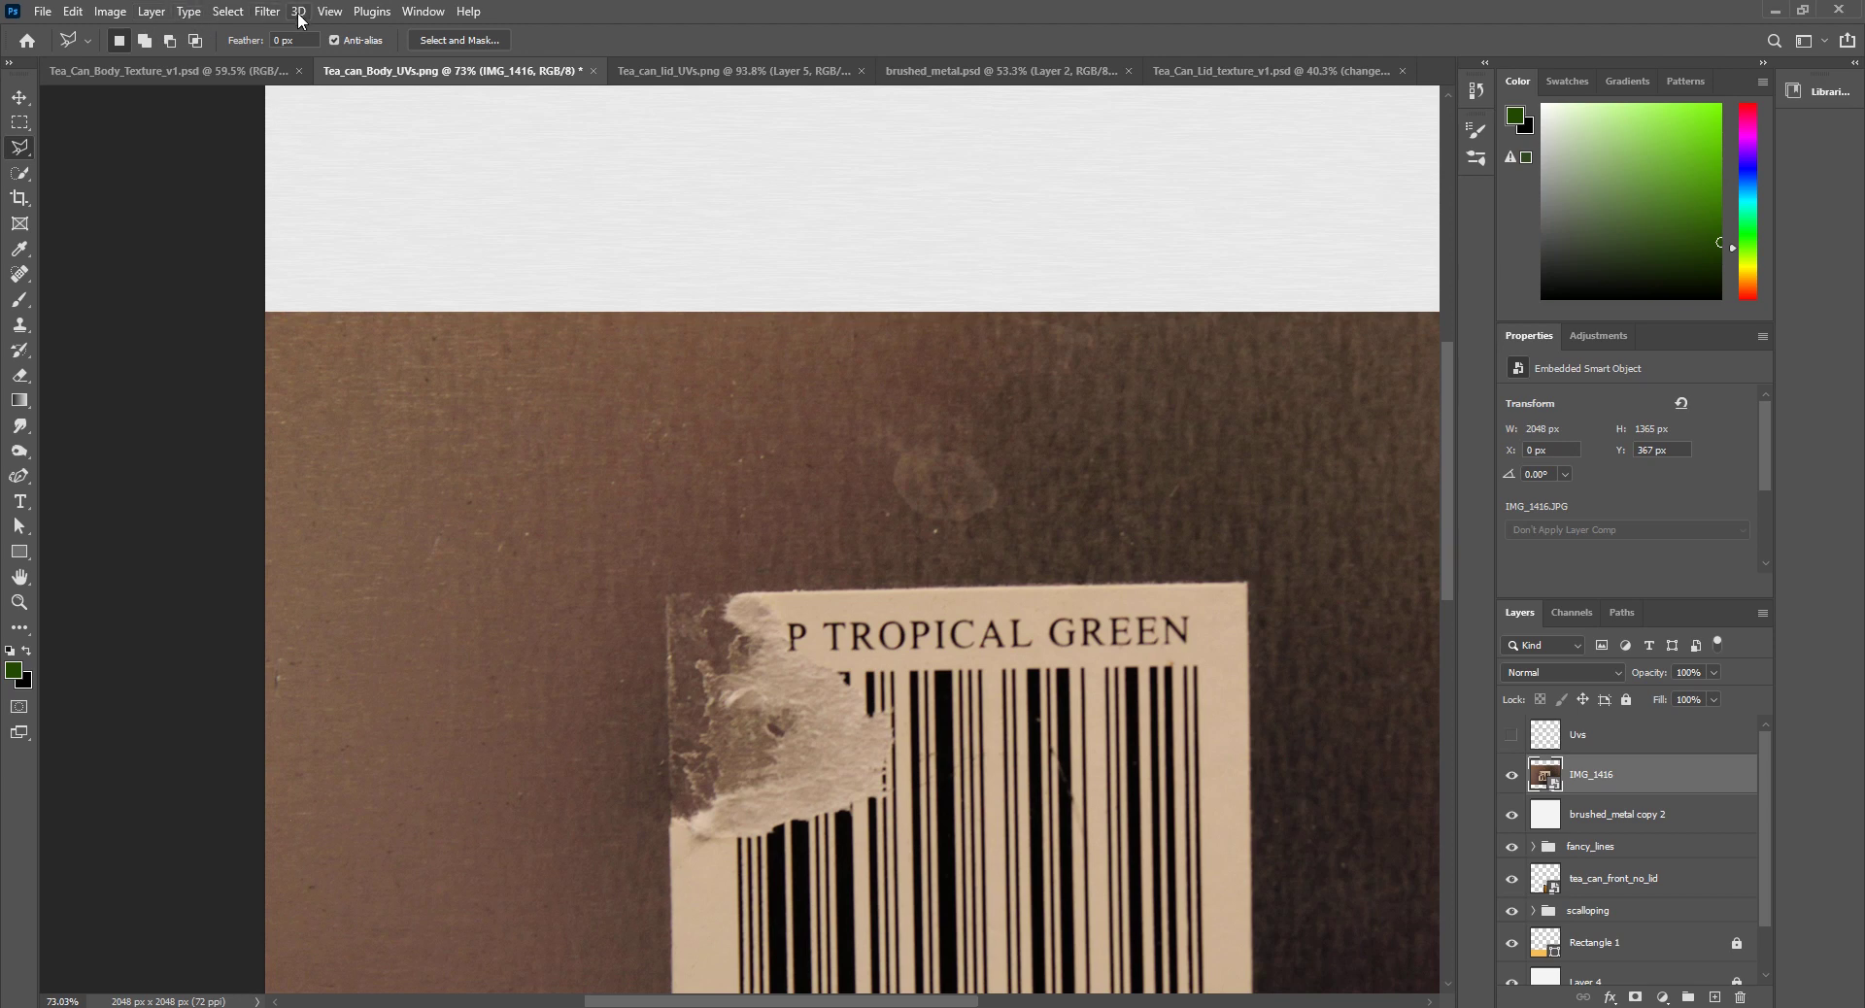
Step: Rasterize the IMG_1416 smart object into a regular pixel layer
{"action": "left_click", "coordinate": [148, 14]}
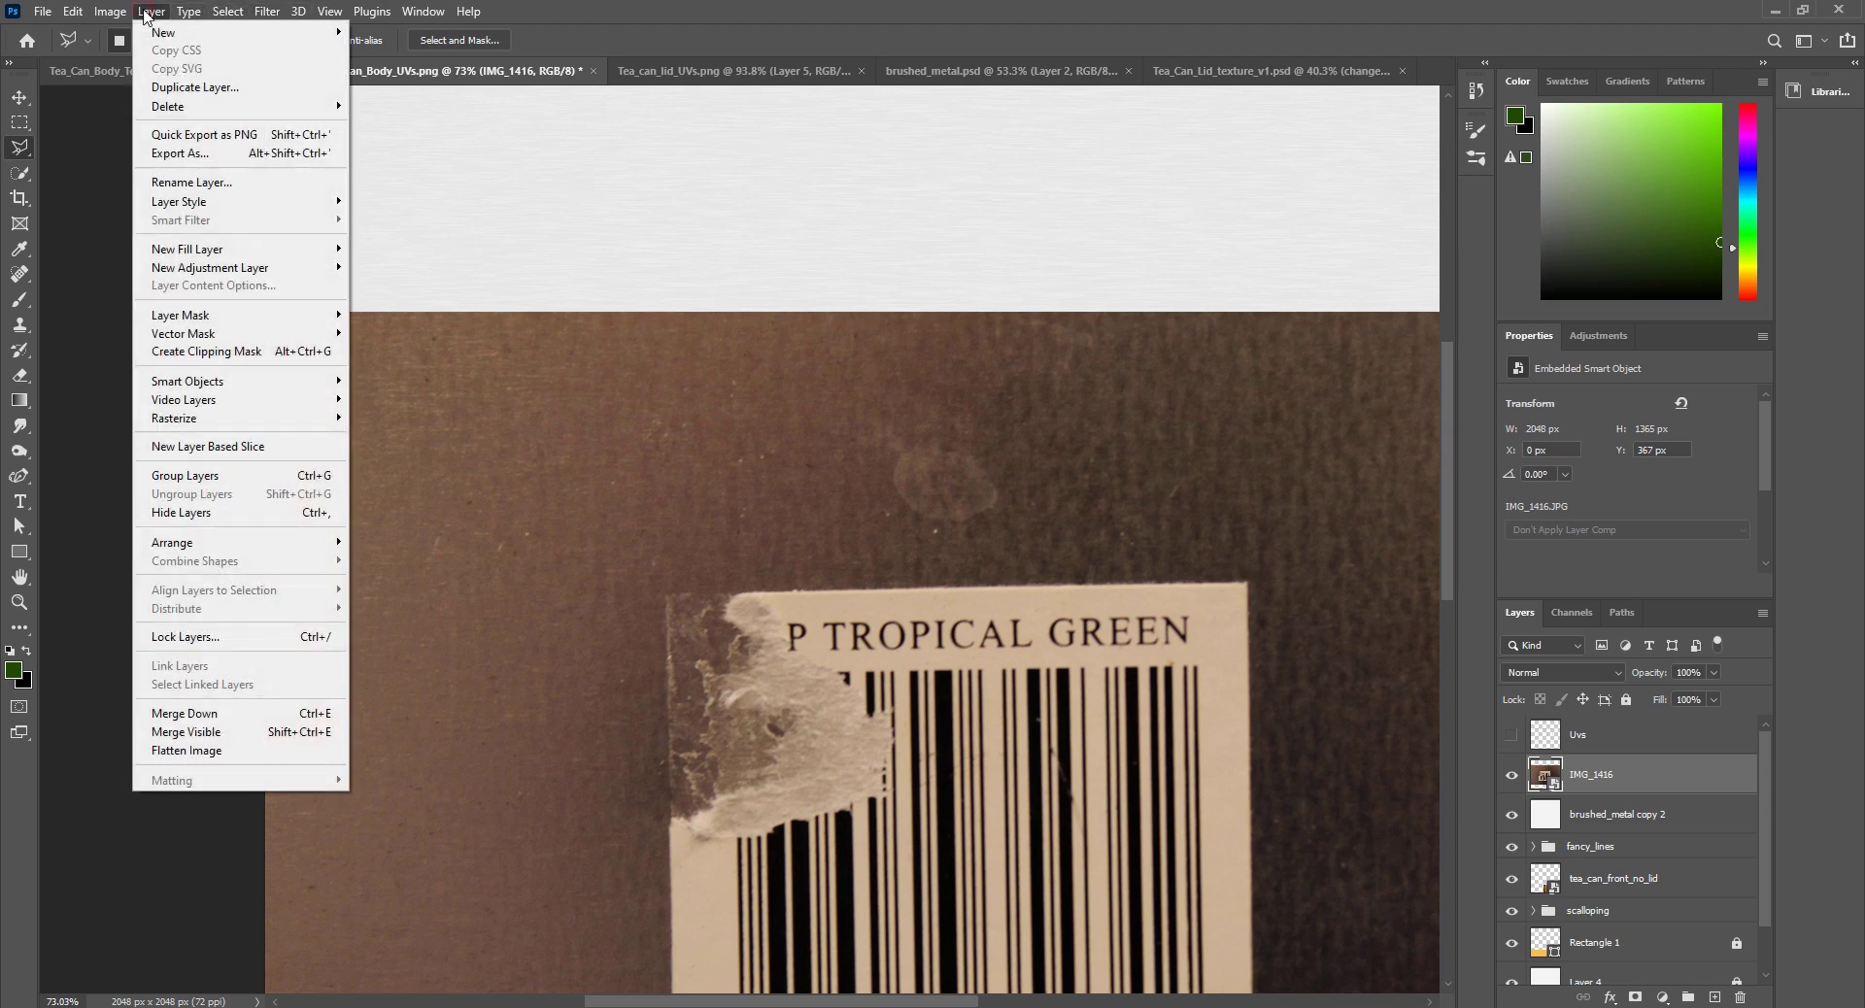
{"action": "mouse_move", "coordinate": [218, 428]}
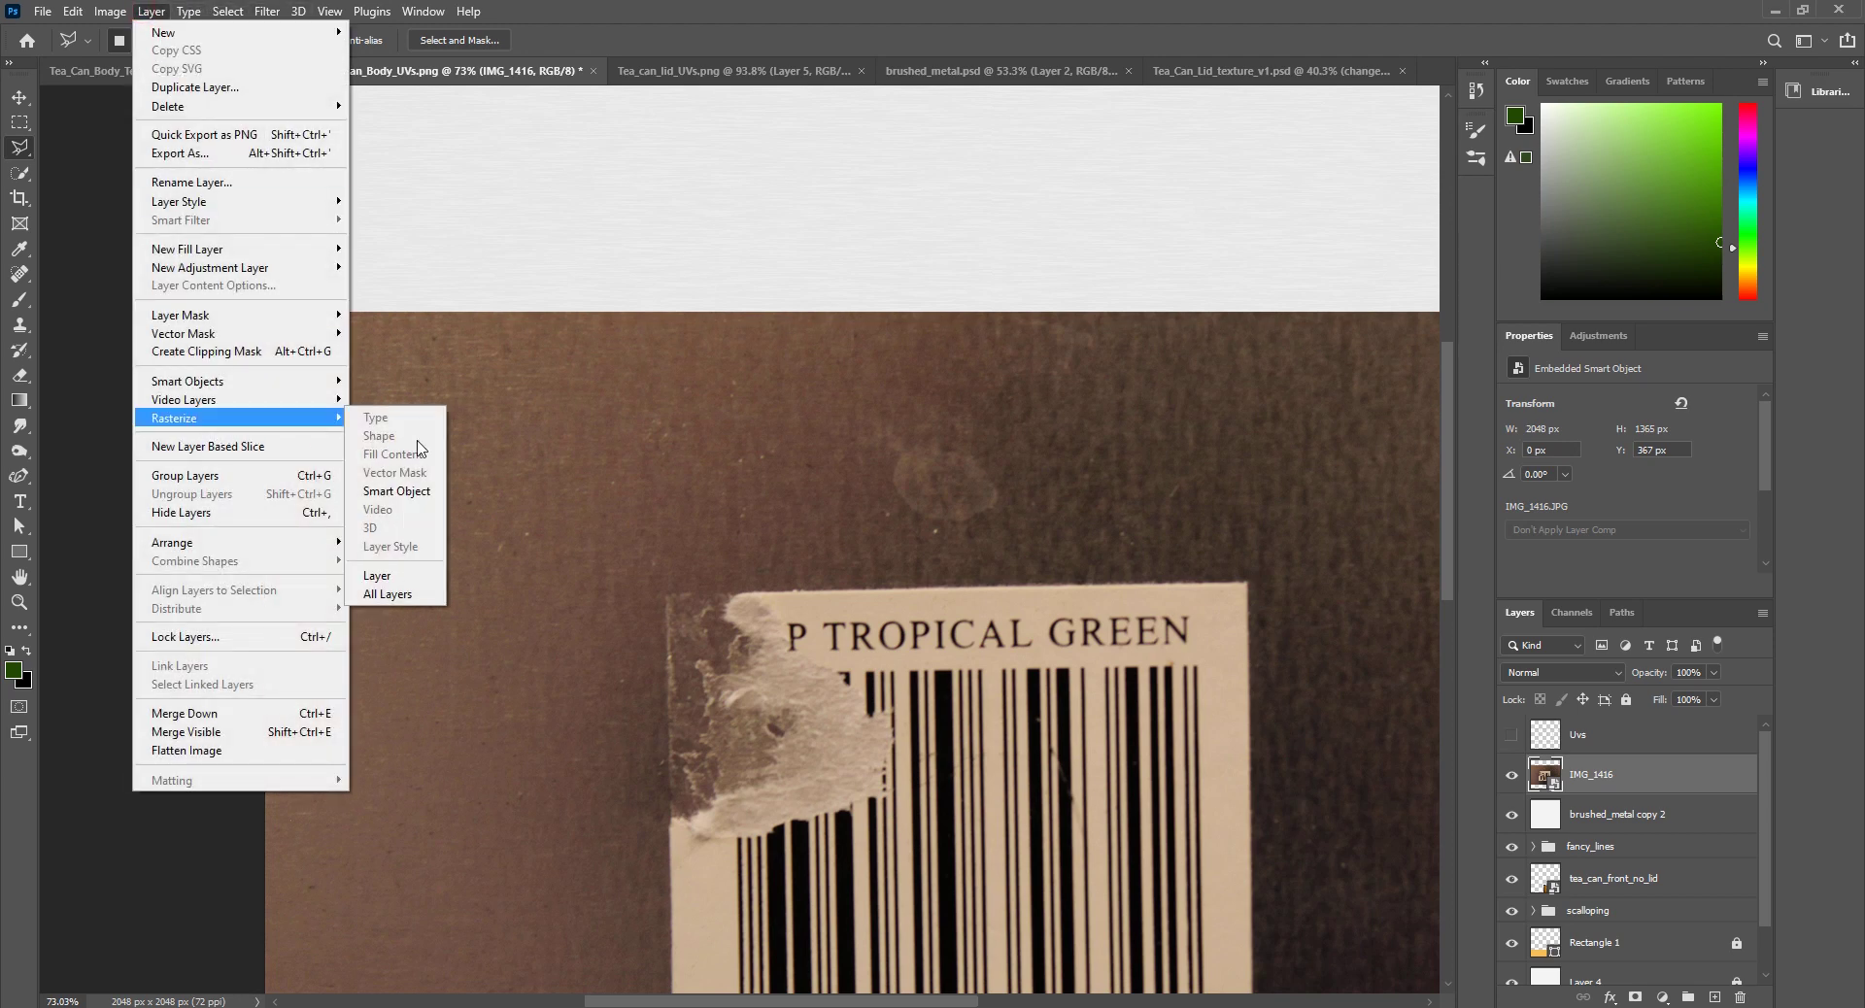
{"action": "left_click", "coordinate": [427, 569]}
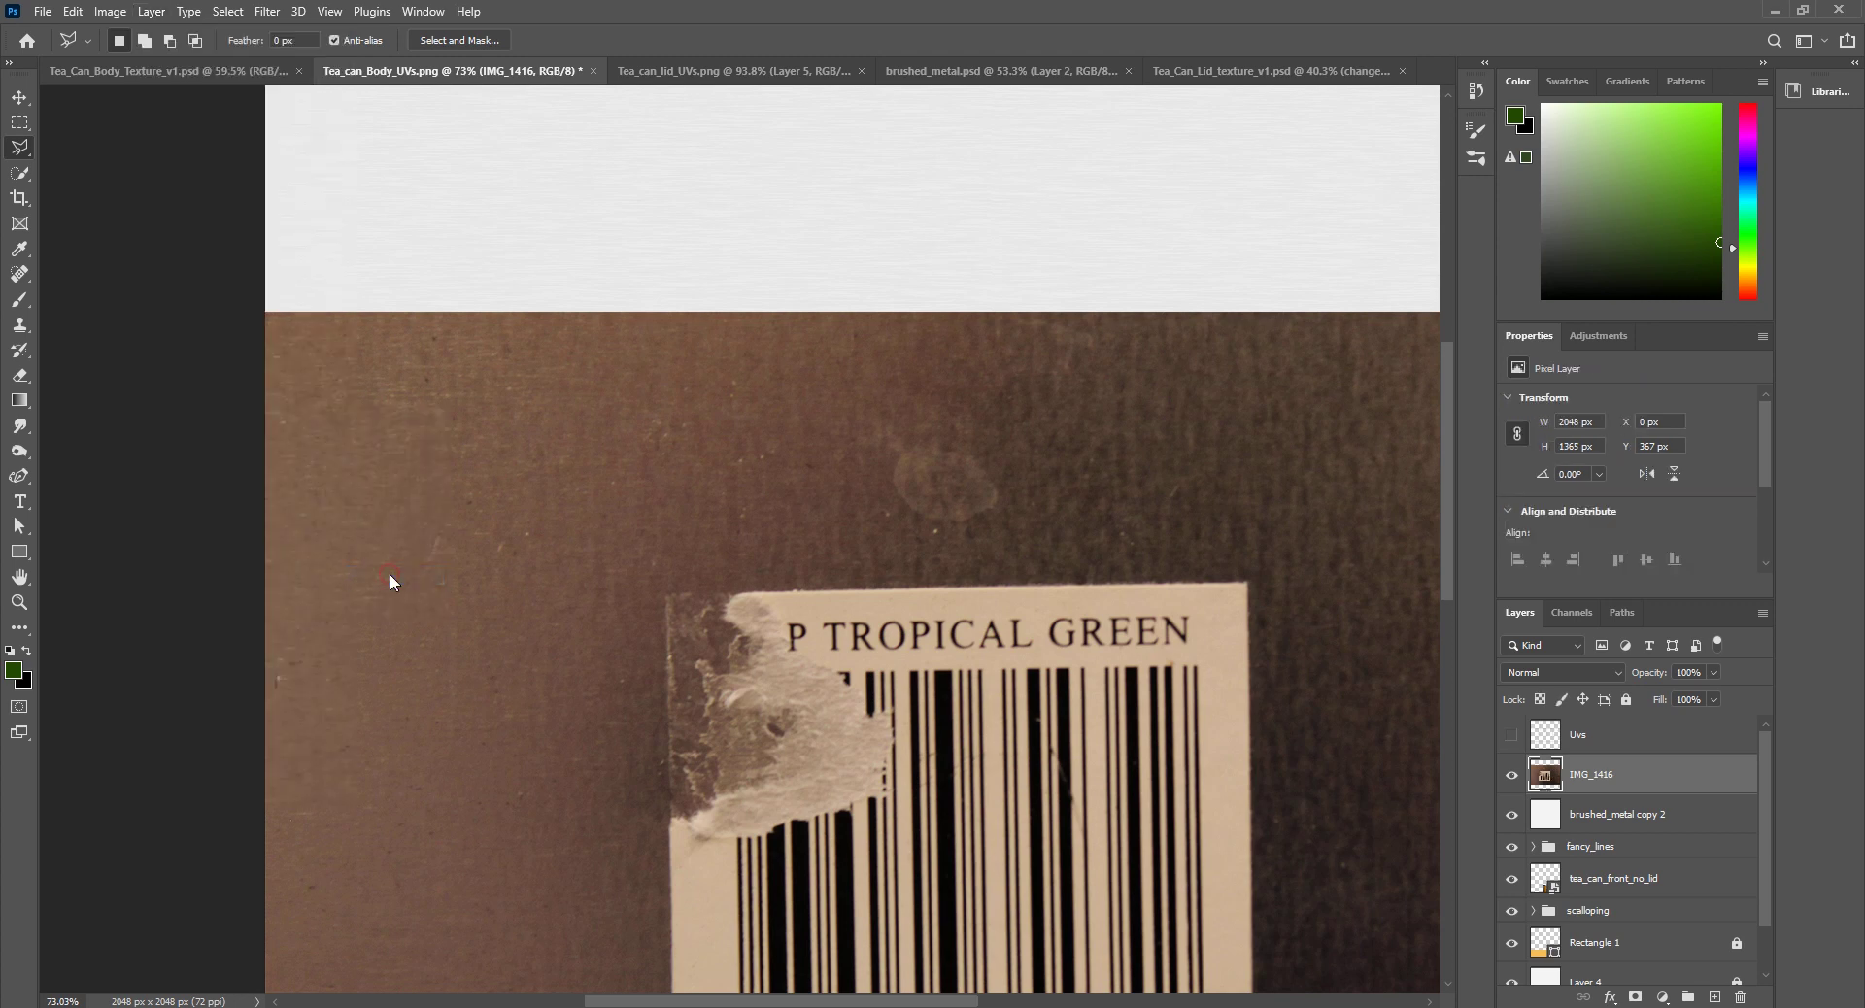
Step: Start a Polygonal Lasso outline around the barcode label, tracing its upper edge and right side down to the rounded corner
{"action": "scroll", "coordinate": [915, 703], "scroll_direction": "down", "scroll_amount": 4, "text": "alt"}
{"action": "scroll", "coordinate": [661, 361], "scroll_direction": "up", "scroll_amount": 3, "text": "alt"}
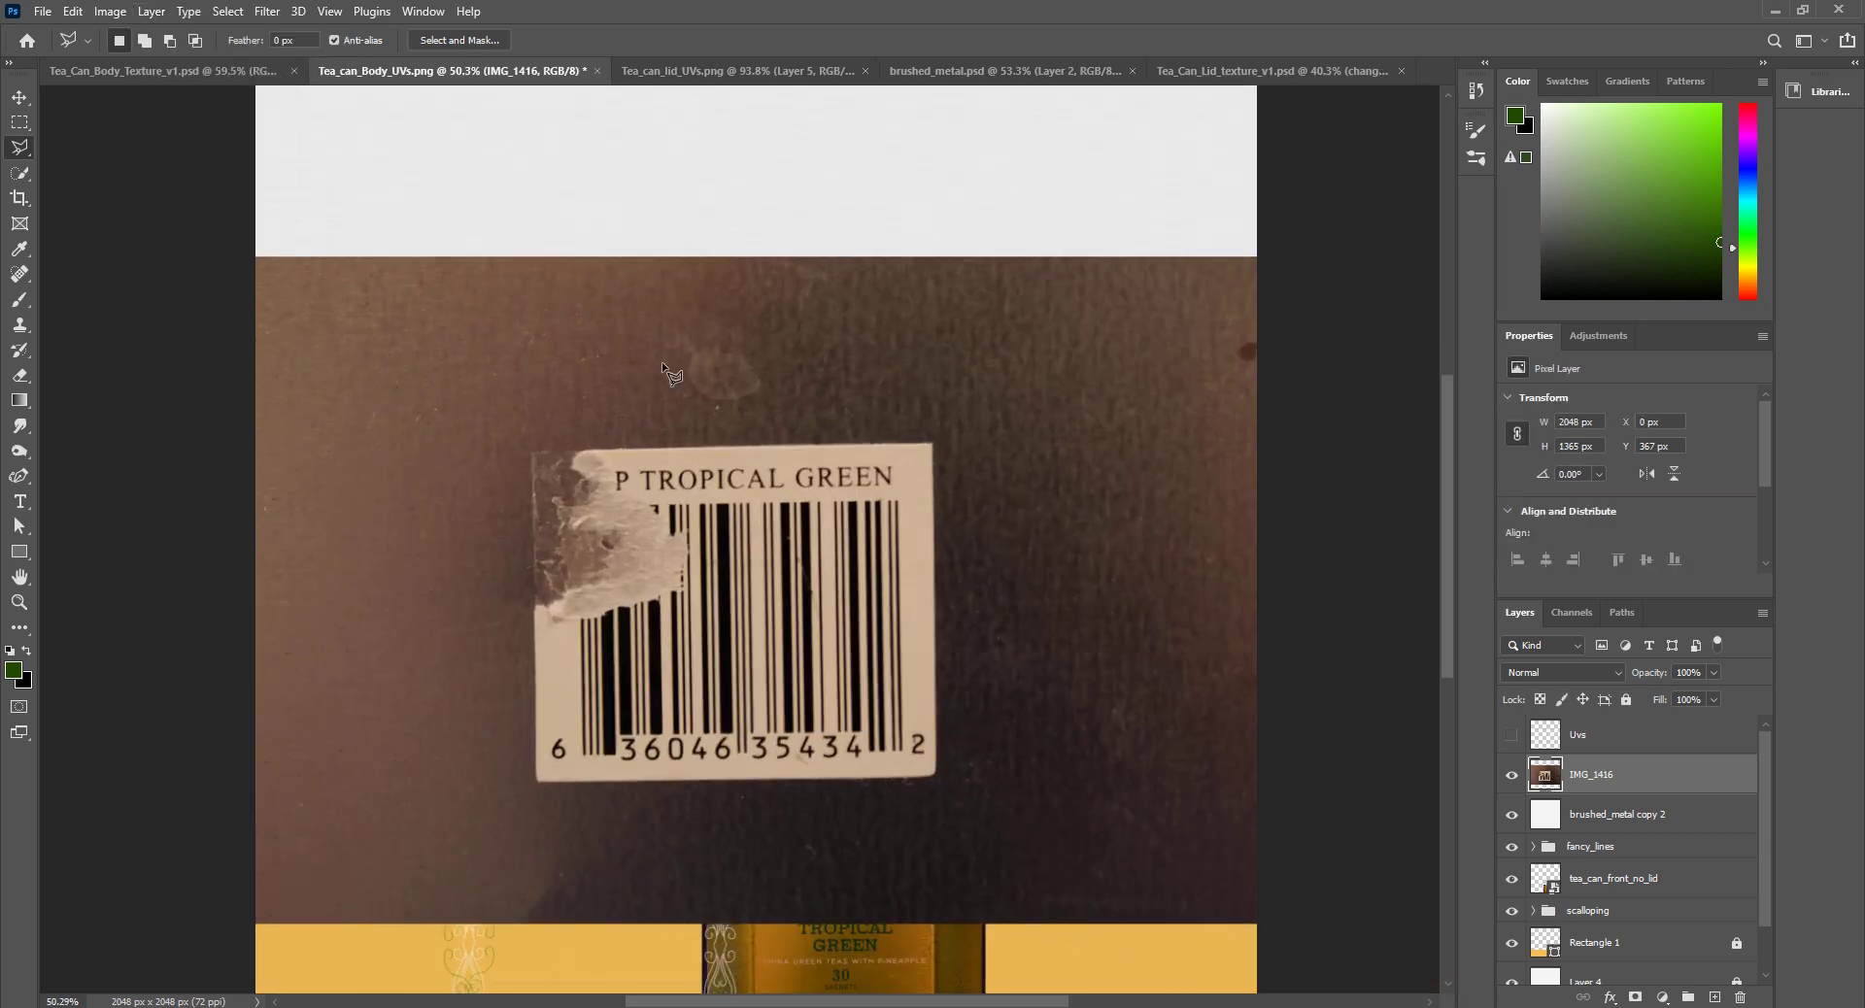
{"action": "scroll", "coordinate": [591, 486], "scroll_direction": "up", "scroll_amount": 3, "text": "alt"}
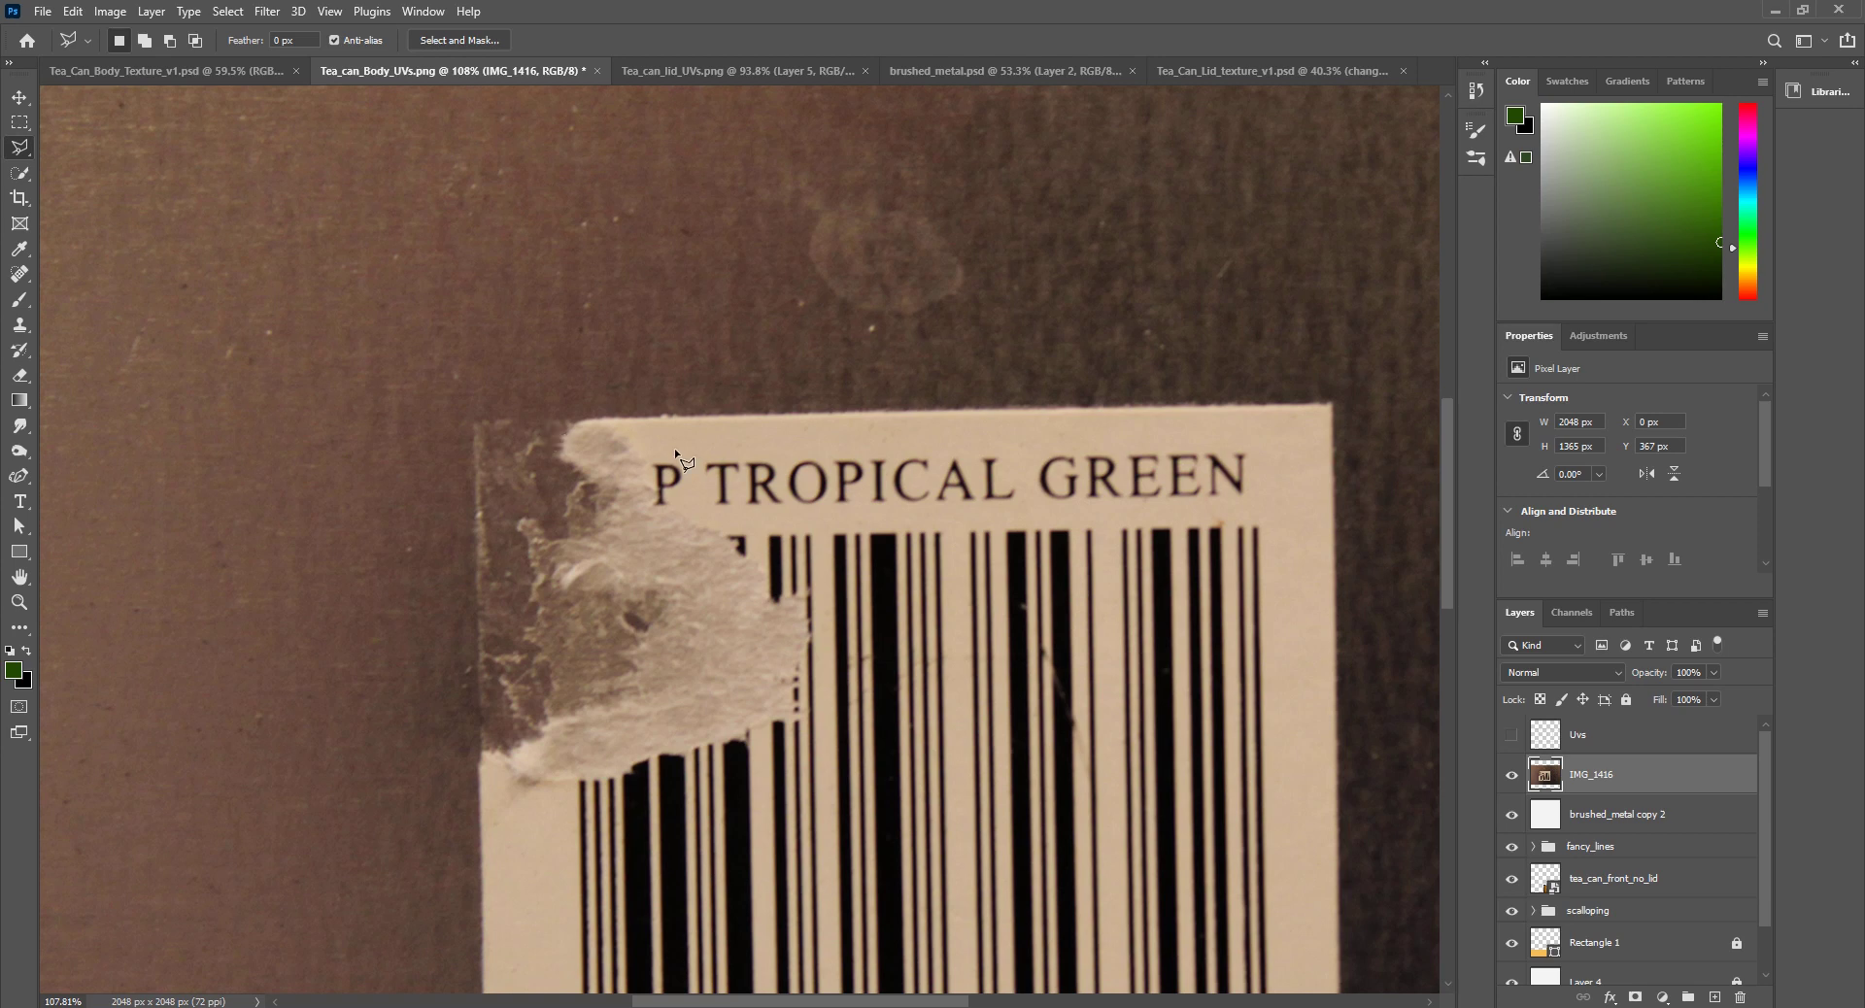
{"action": "left_click", "coordinate": [473, 423]}
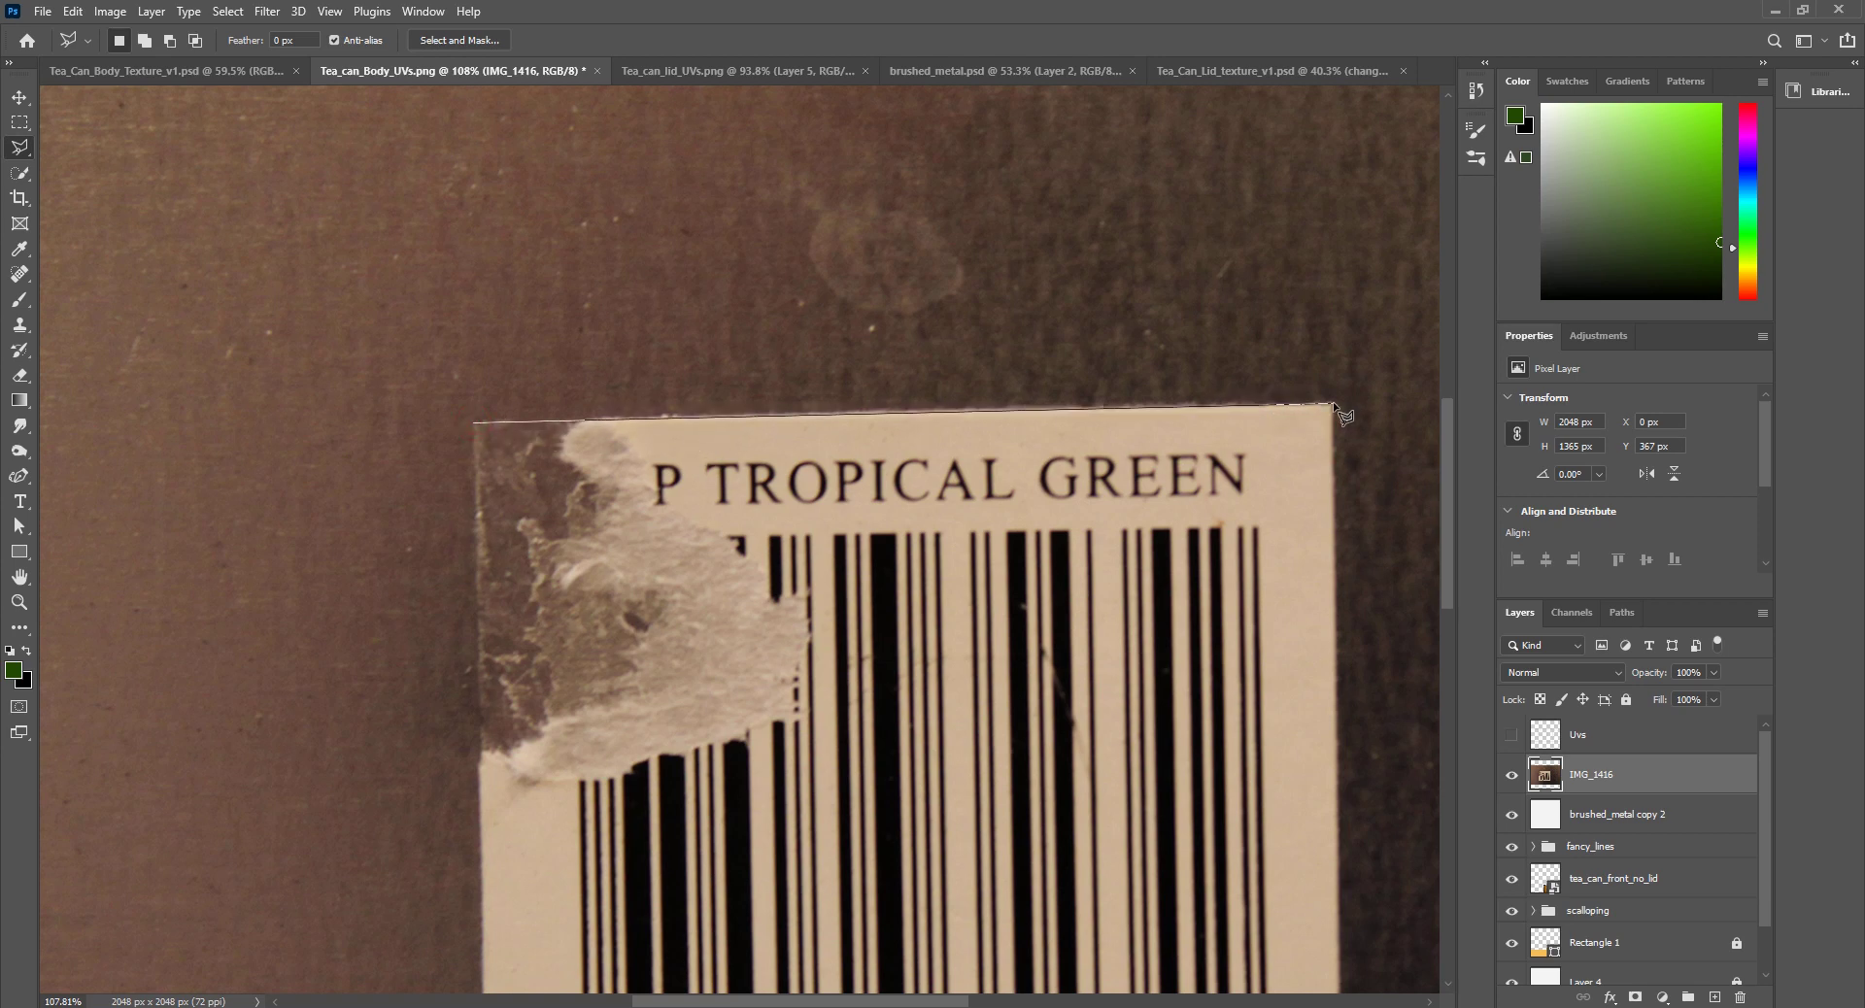
{"action": "key", "text": "ctrl+plus"}
{"action": "scroll", "coordinate": [1263, 486], "scroll_direction": "down", "scroll_amount": 4}
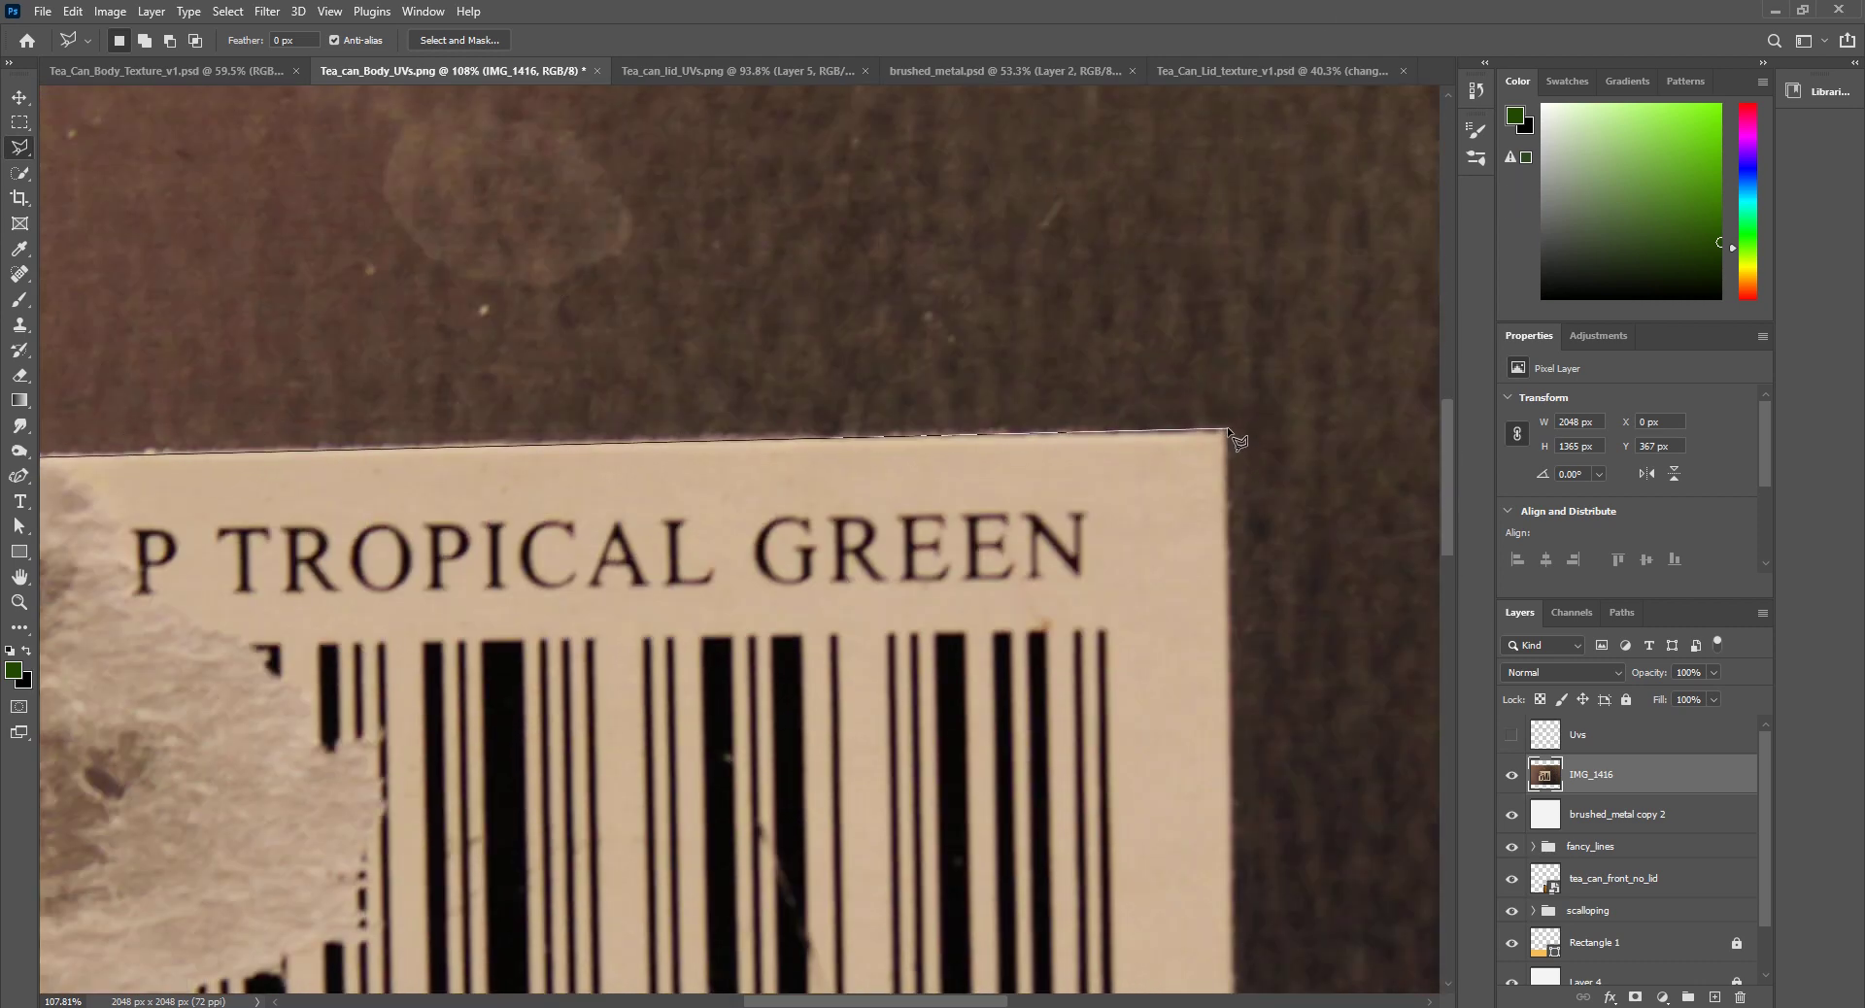
{"action": "left_click", "coordinate": [1227, 427]}
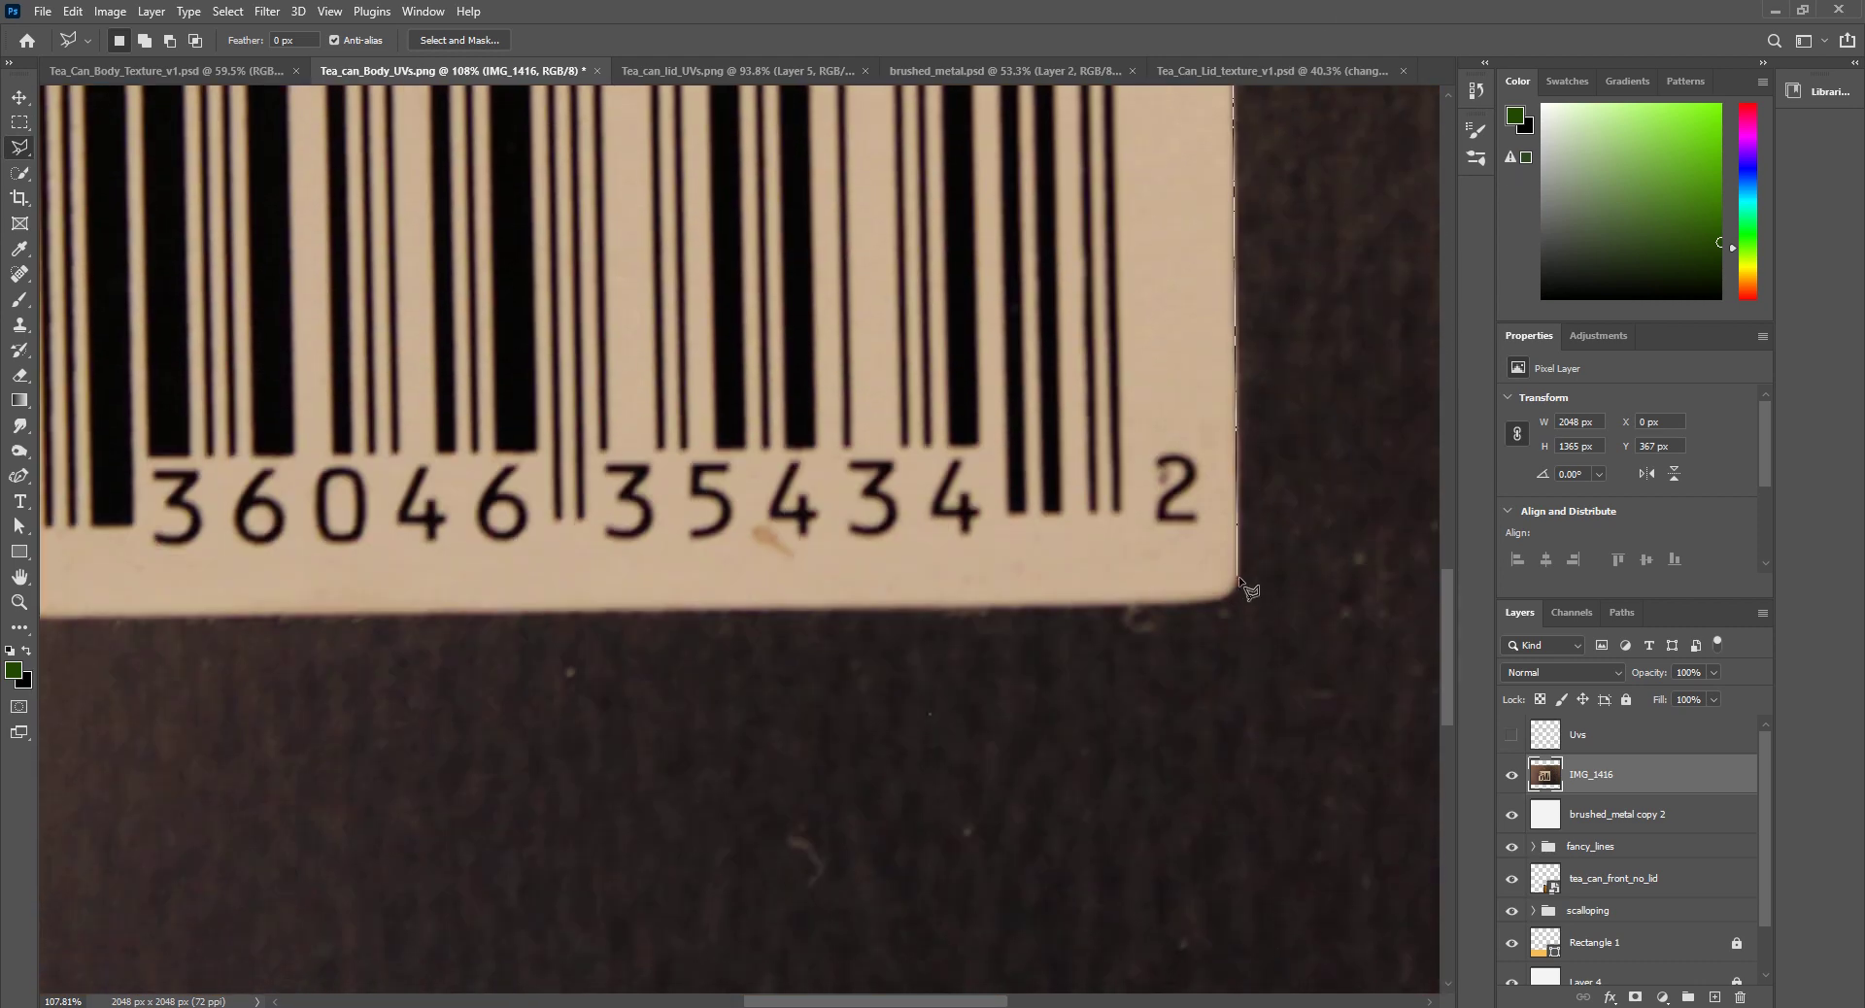
{"action": "scroll", "coordinate": [1243, 585], "scroll_direction": "up", "scroll_amount": 4, "text": "alt"}
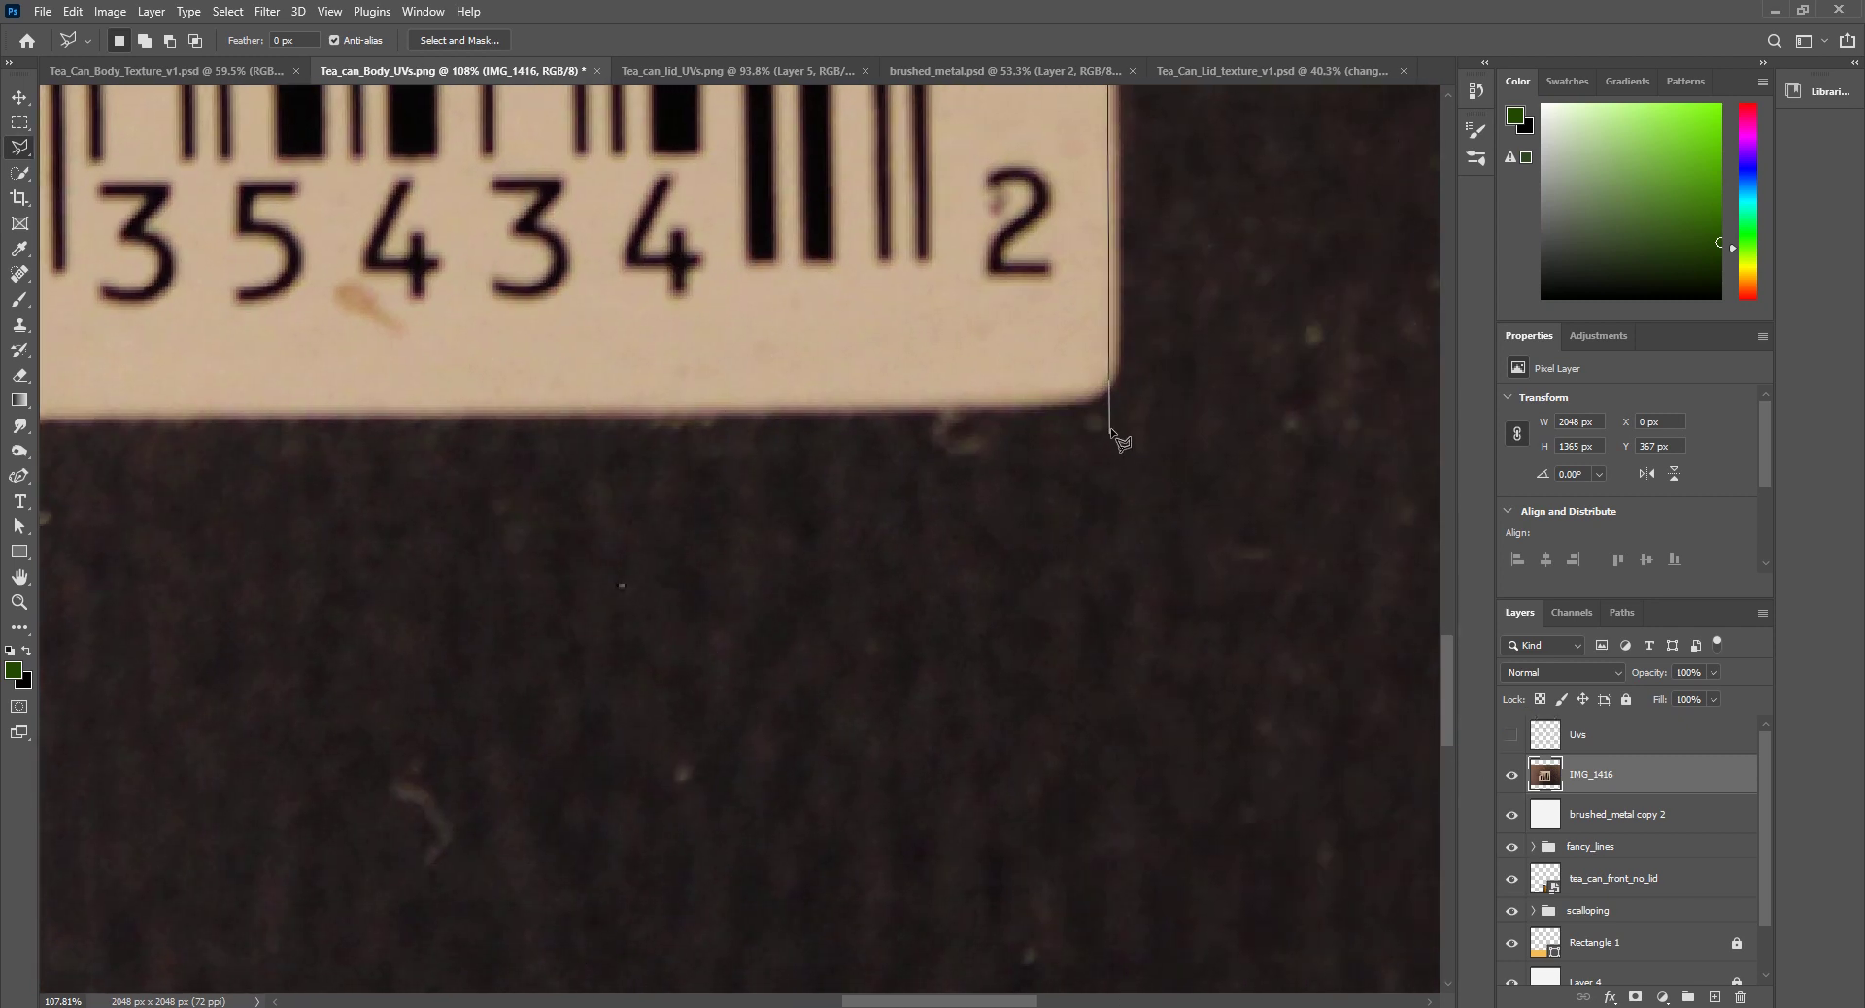
{"action": "left_click", "coordinate": [1118, 373]}
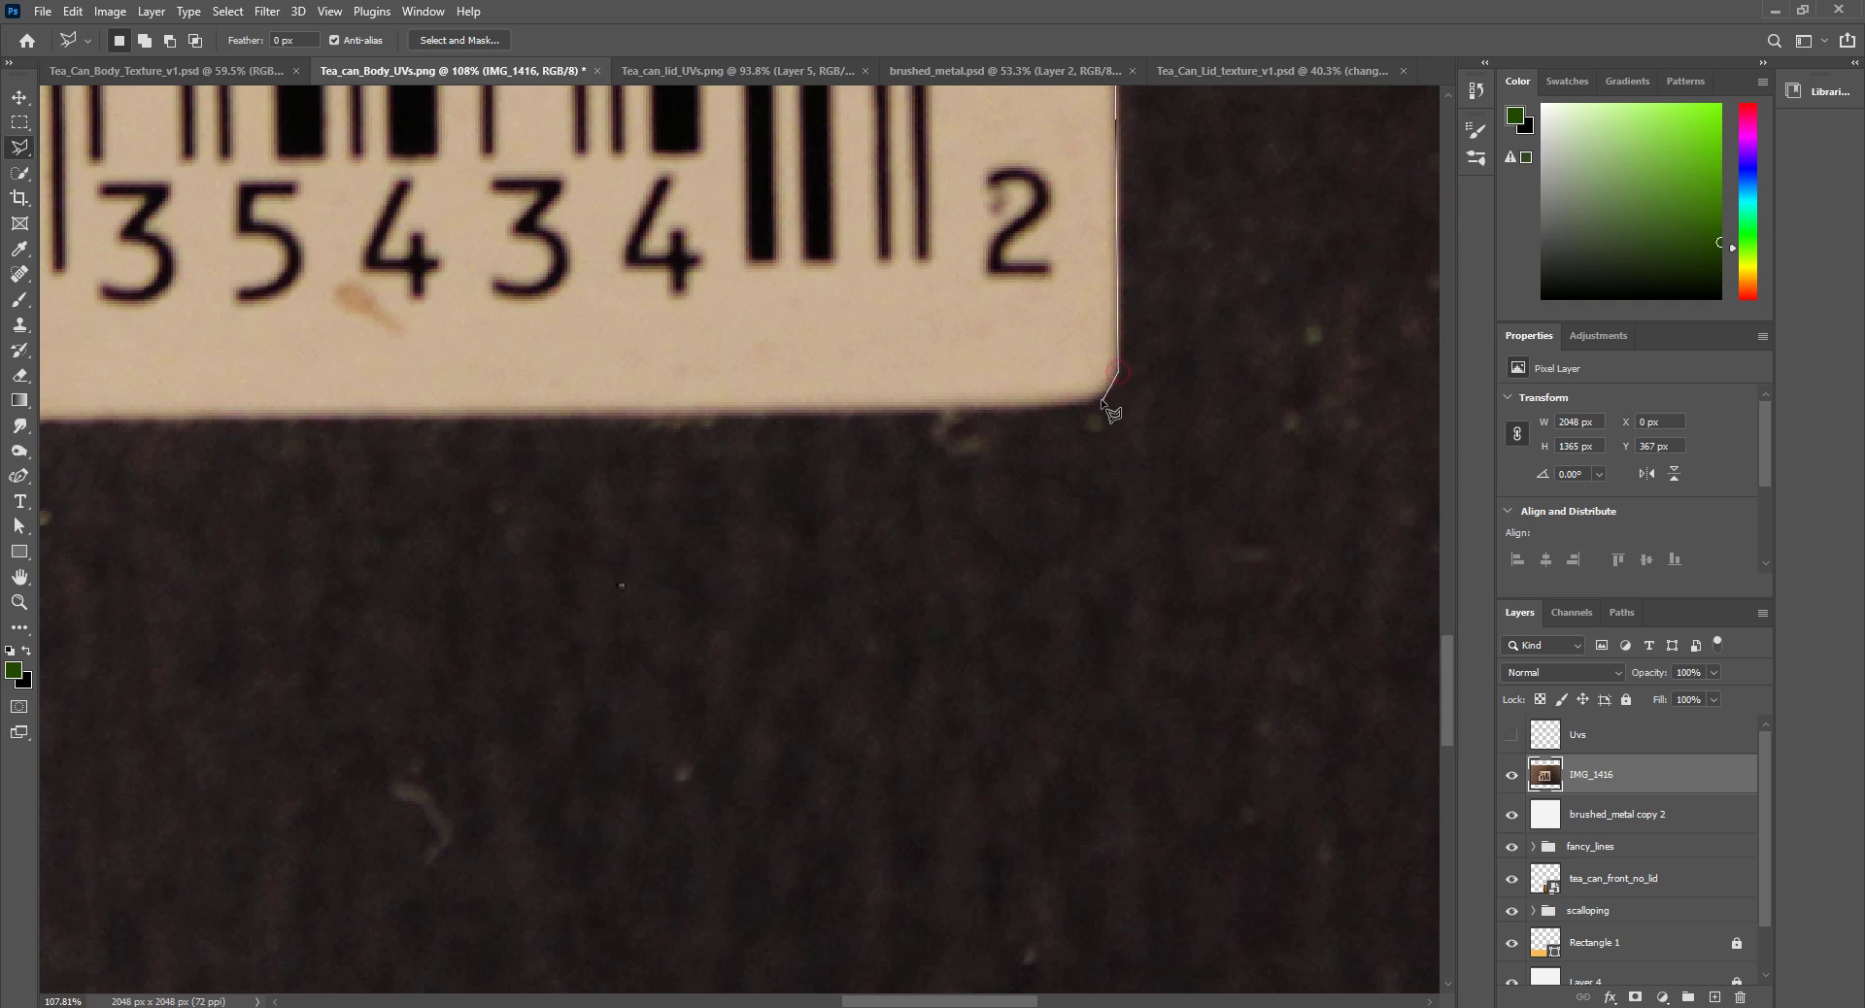
Step: Trace the label's rounded lower corner, bottom edge and left side, and close the lasso selection at its starting corner
{"action": "left_click", "coordinate": [1097, 402]}
{"action": "left_click", "coordinate": [619, 419]}
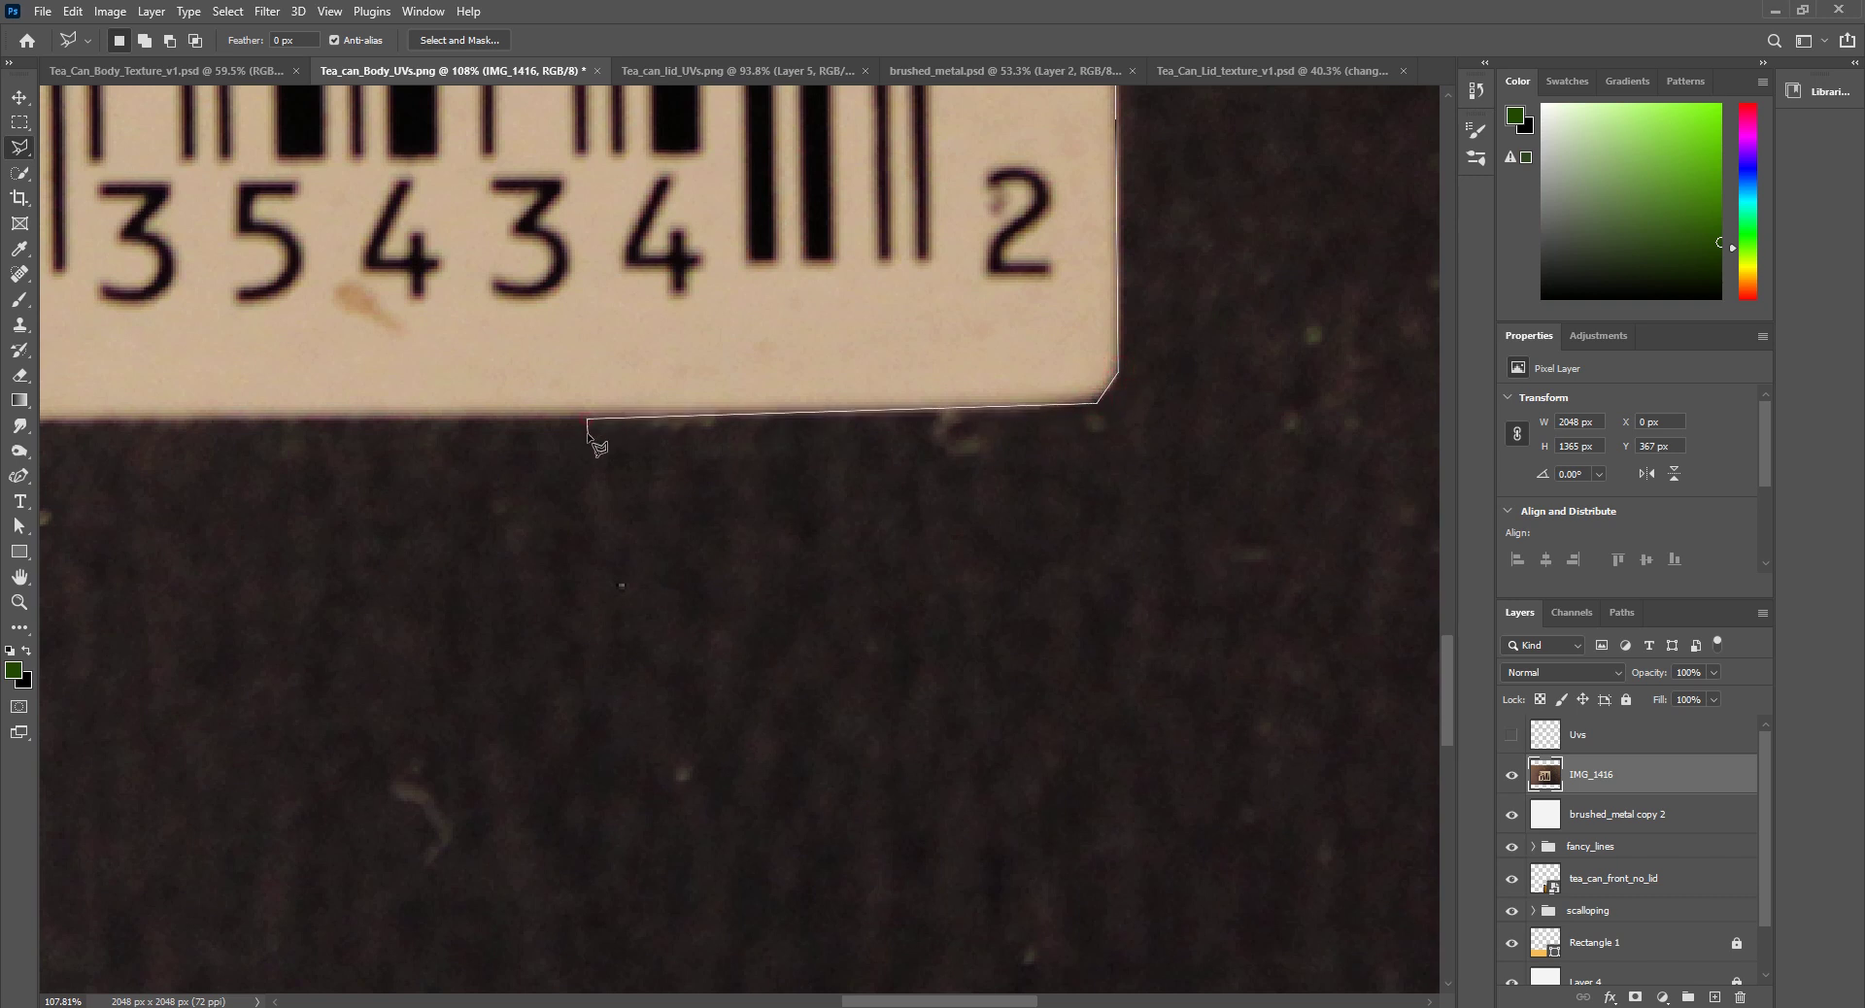
{"action": "key", "text": "ctrl+minus"}
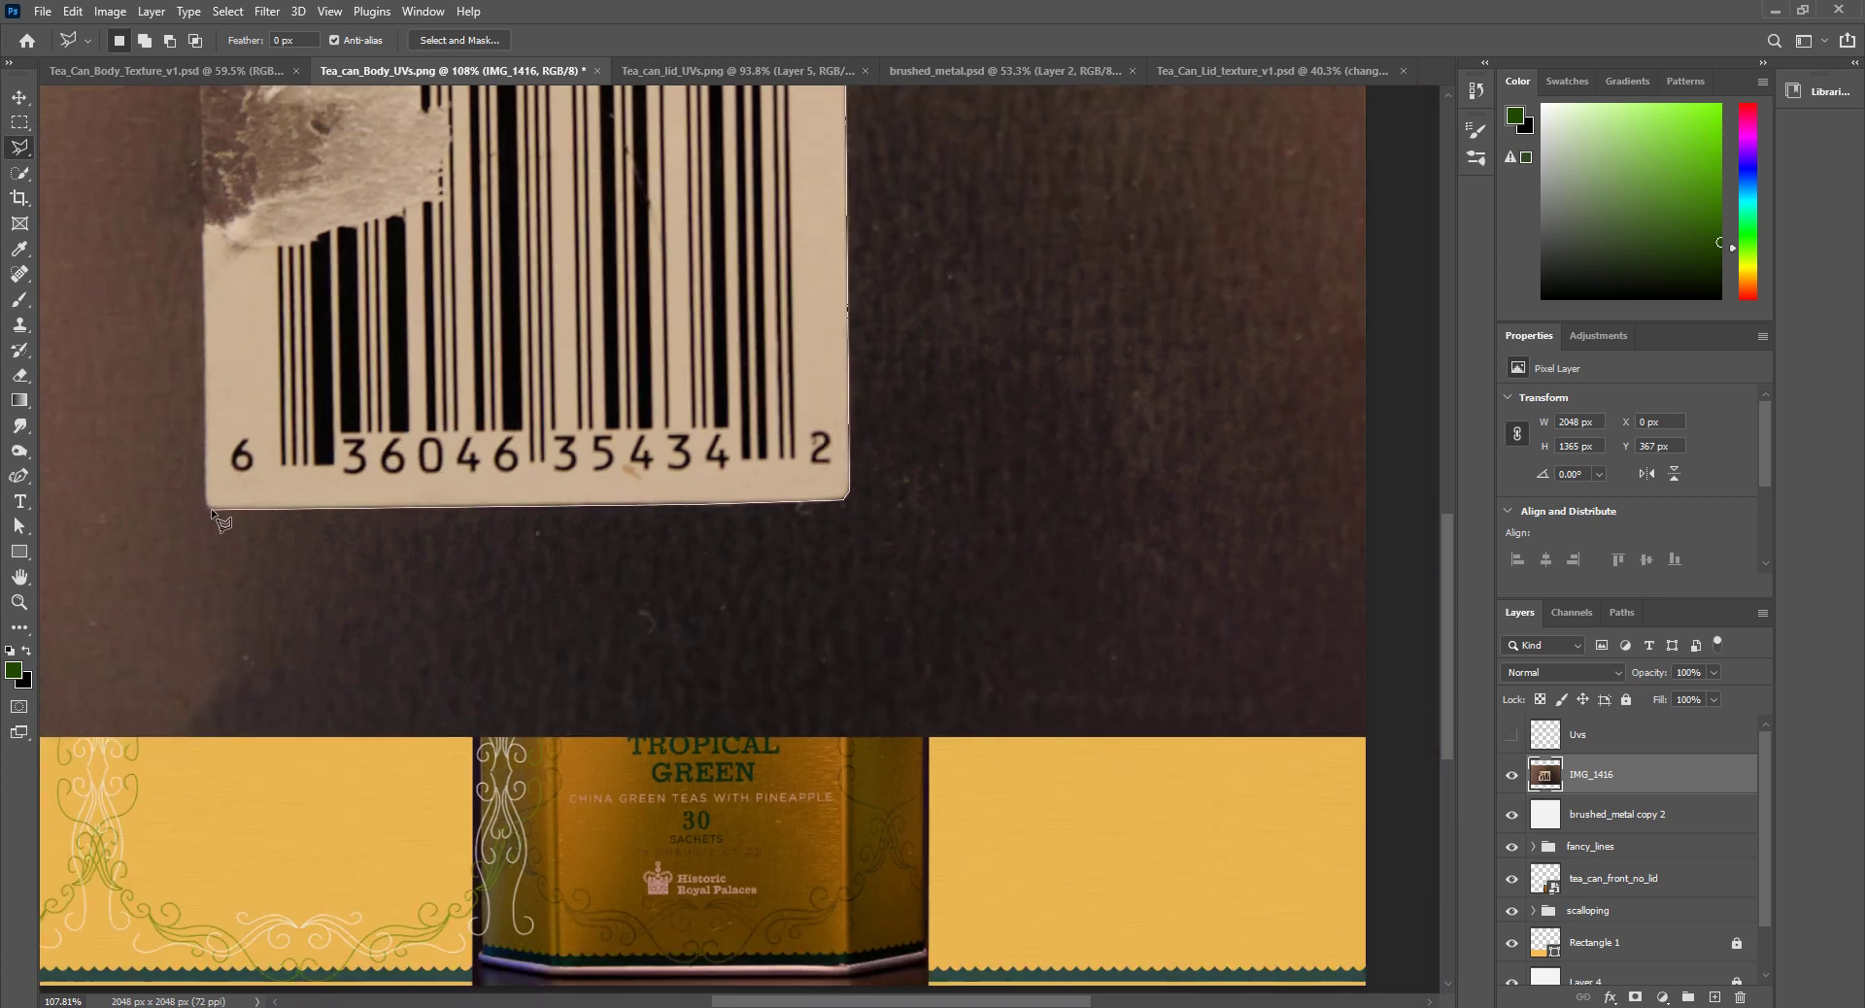
{"action": "key", "text": "ctrl+plus"}
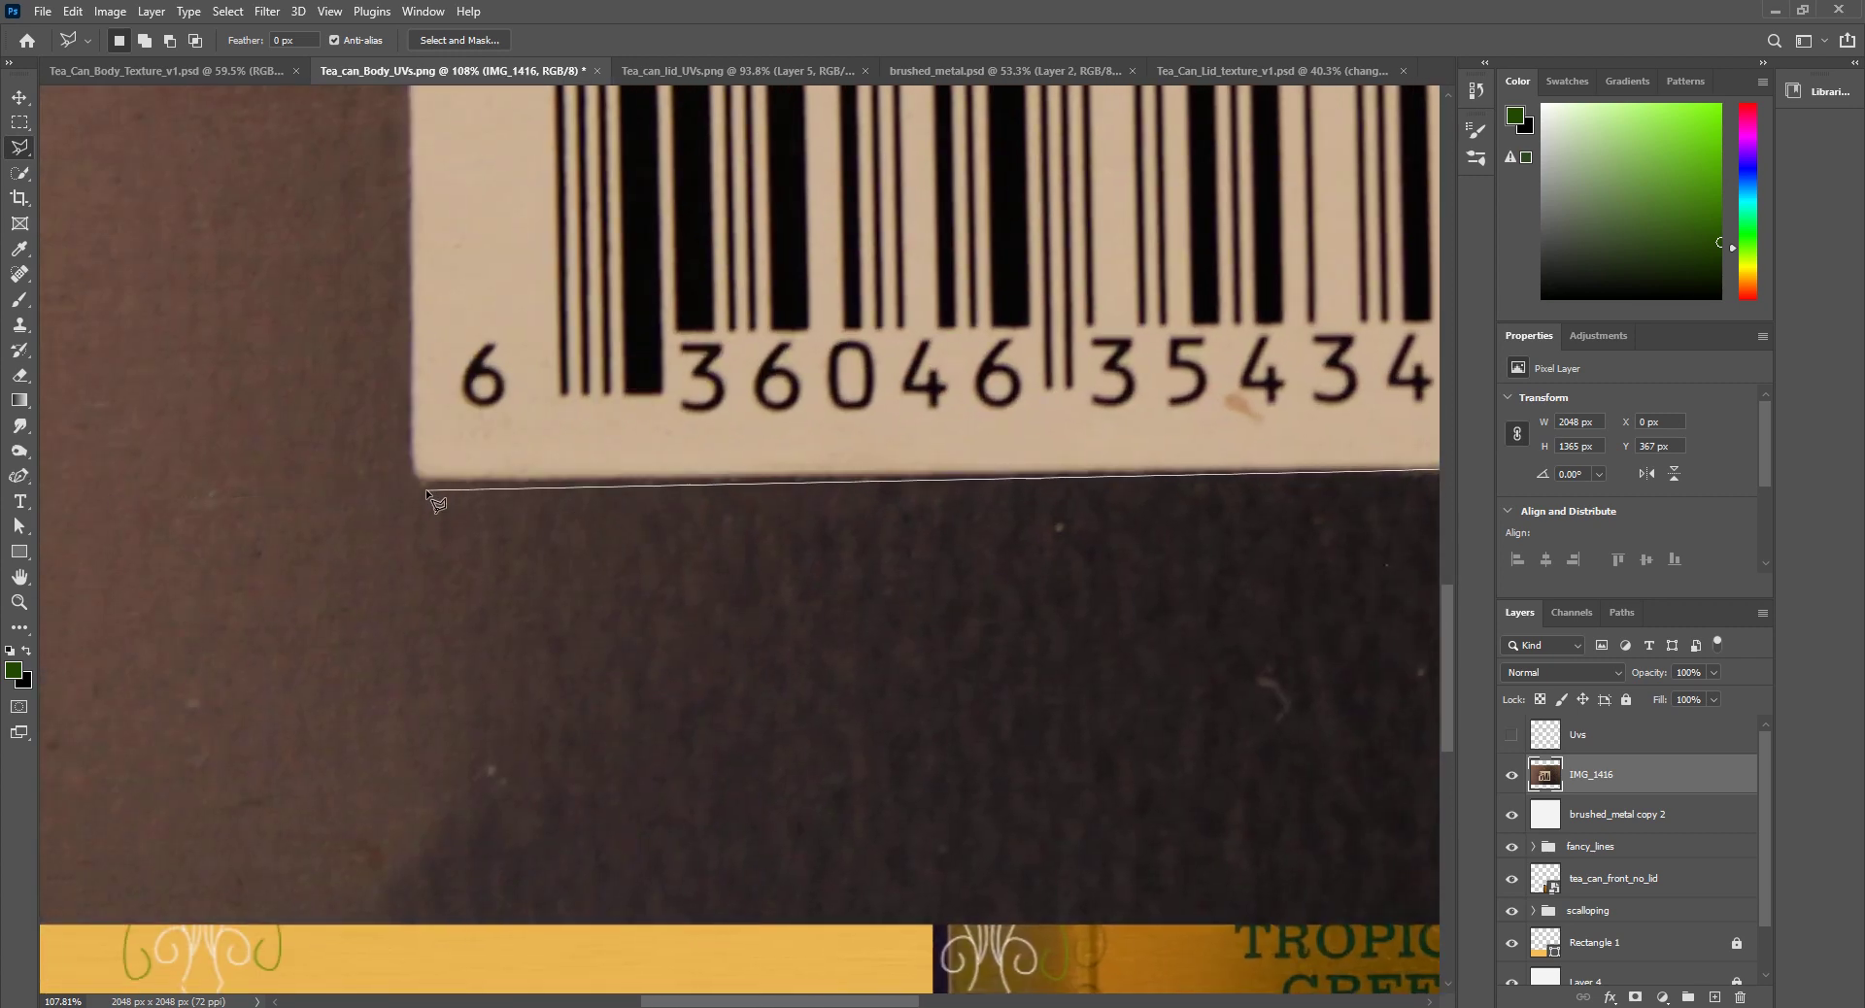
{"action": "key", "text": "ctrl+plus"}
{"action": "scroll", "coordinate": [141, 423], "scroll_direction": "left", "scroll_amount": 6}
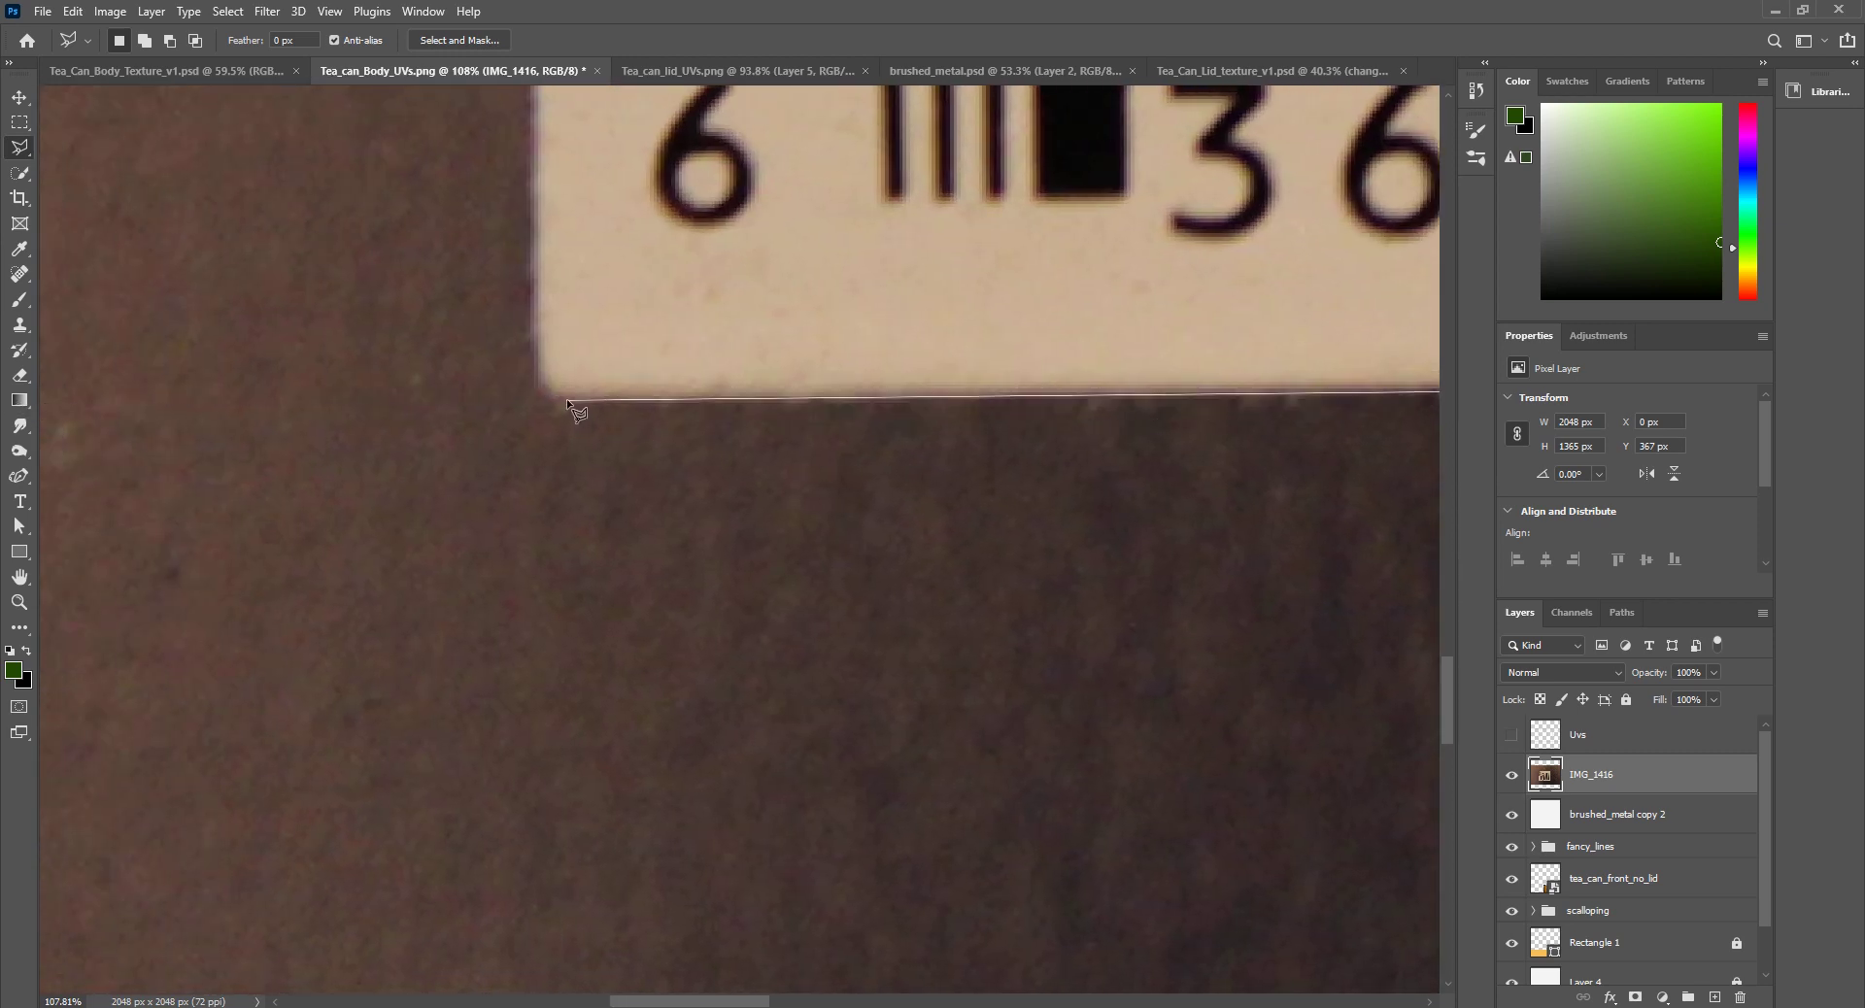
{"action": "left_click", "coordinate": [566, 397]}
{"action": "left_click", "coordinate": [537, 365]}
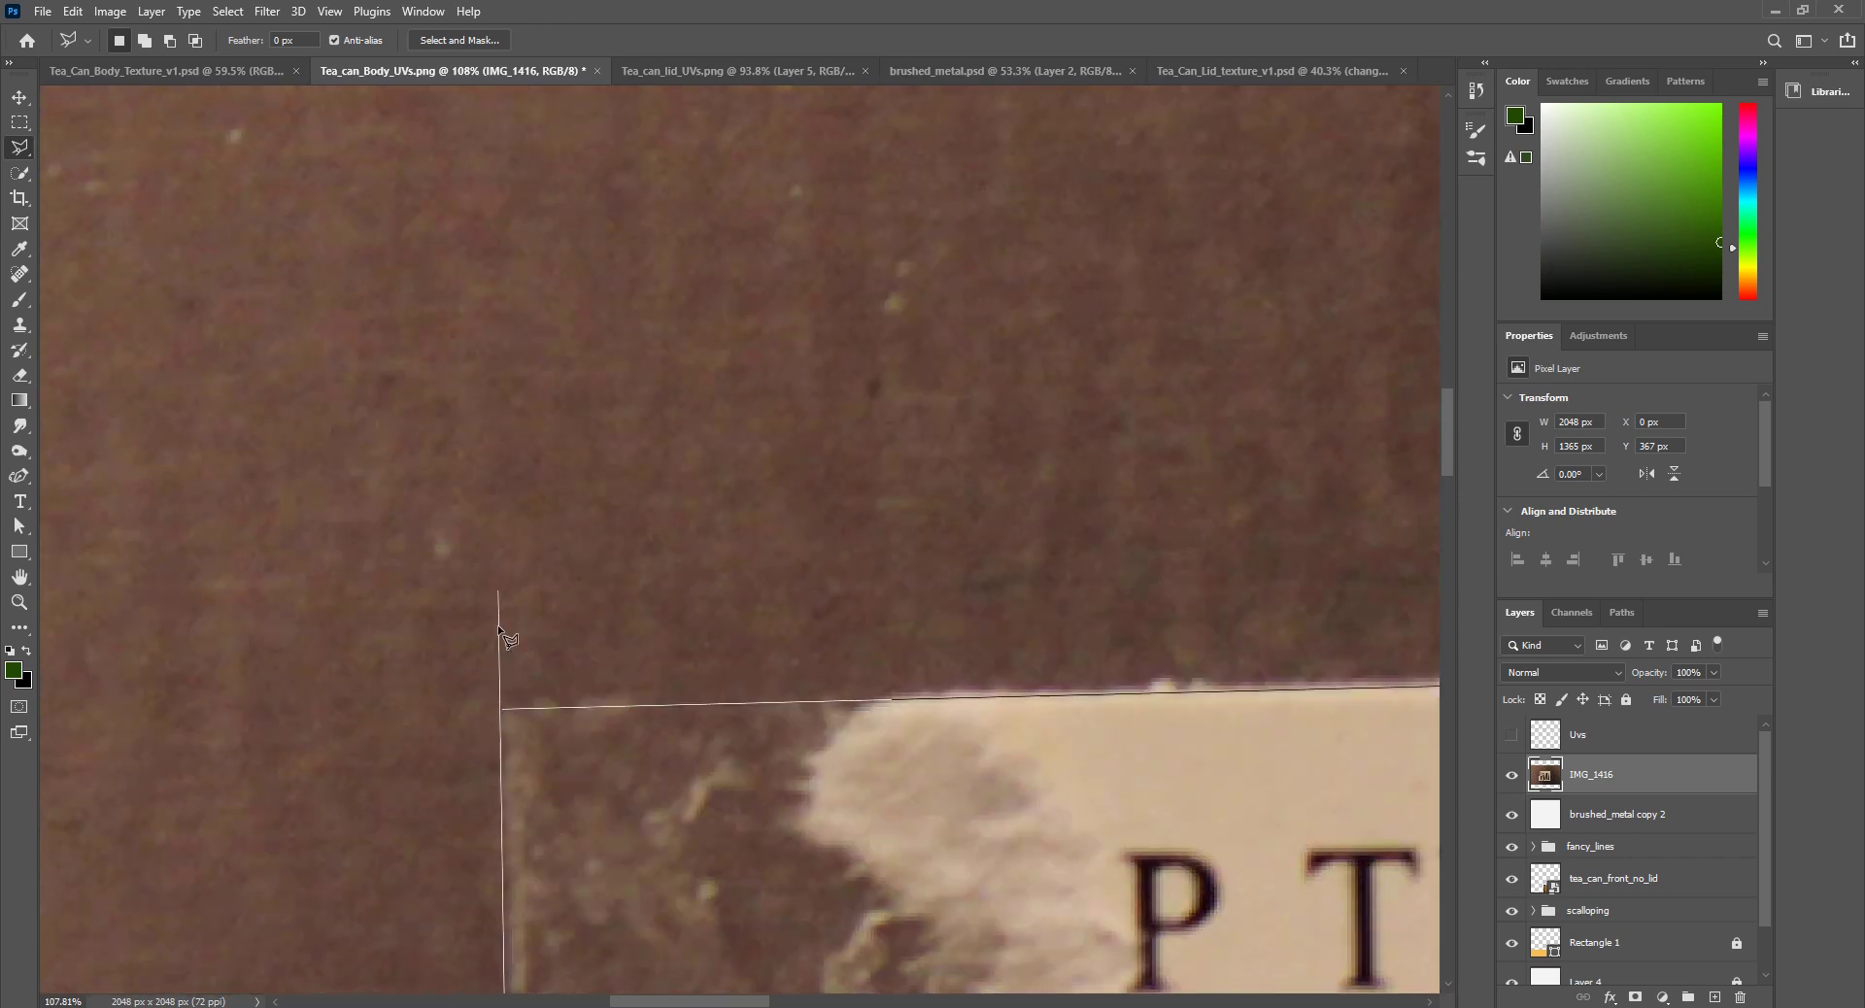
{"action": "double_click", "coordinate": [508, 709]}
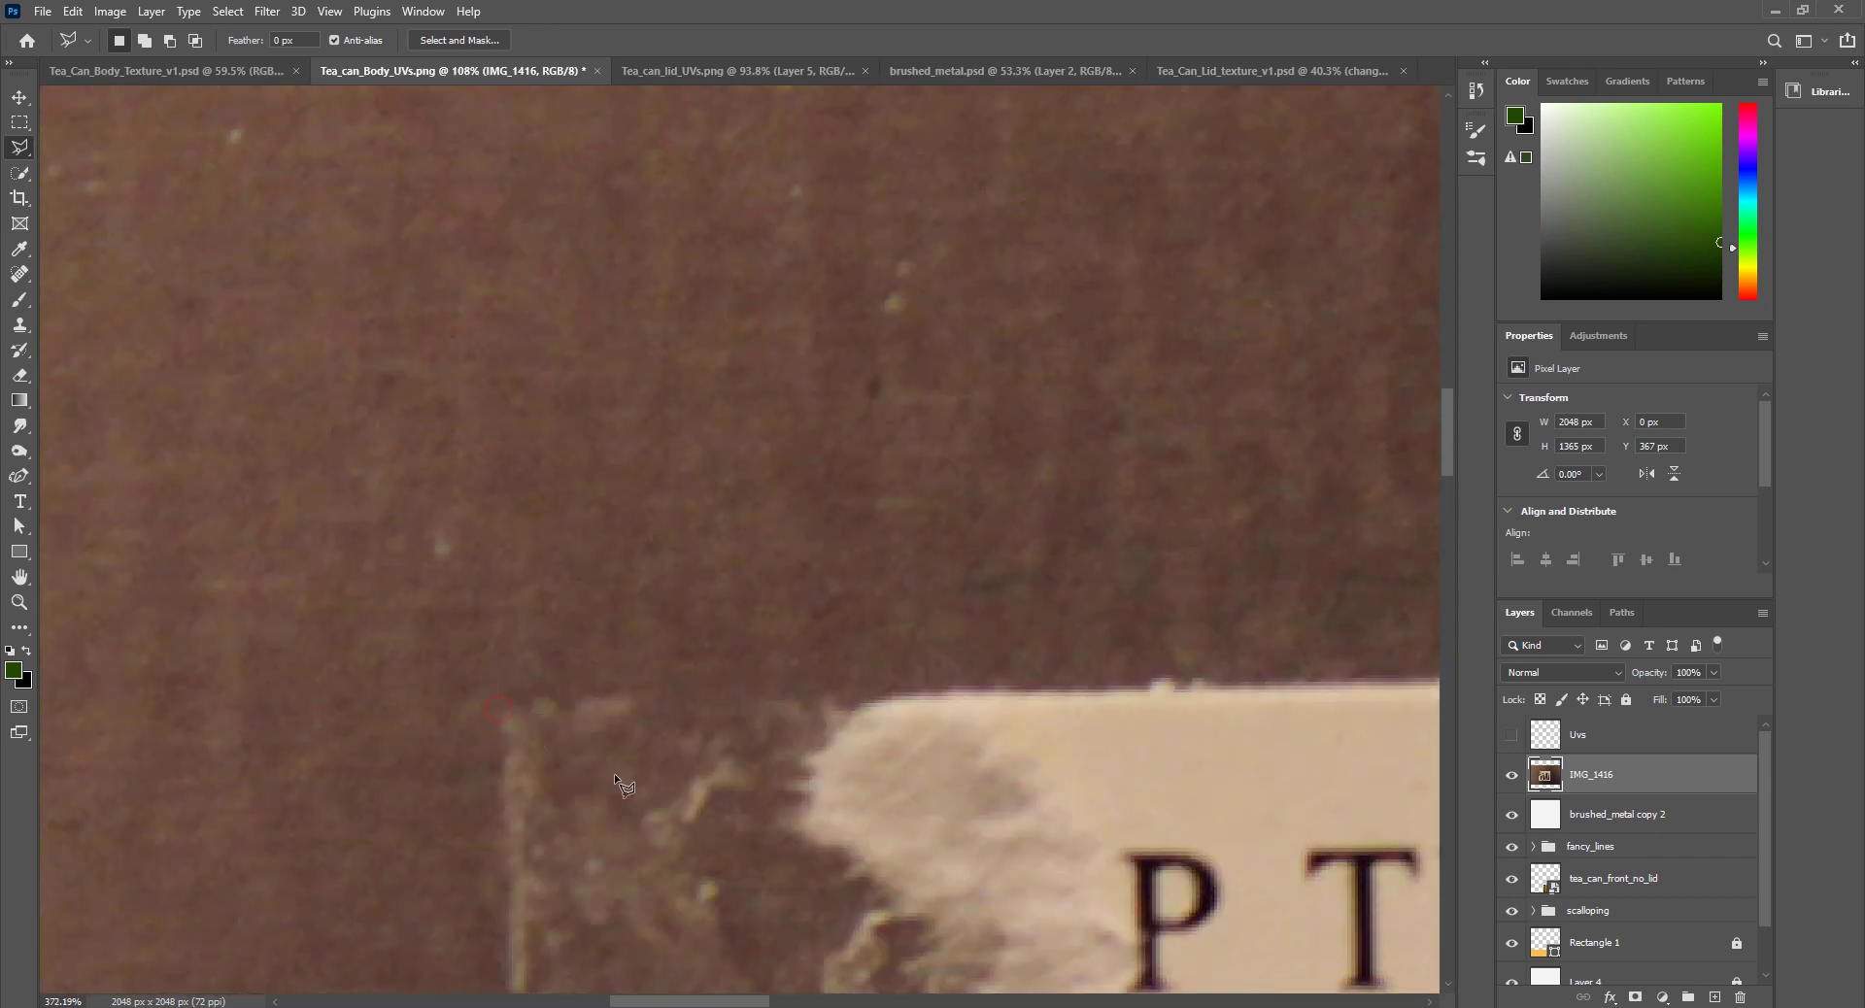
Step: Invert the selection, delete the photo background around the barcode label, and deselect
{"action": "scroll", "coordinate": [614, 775], "scroll_direction": "down", "scroll_amount": 5, "text": "alt"}
{"action": "scroll", "coordinate": [753, 782], "scroll_direction": "down", "scroll_amount": 5, "text": "alt"}
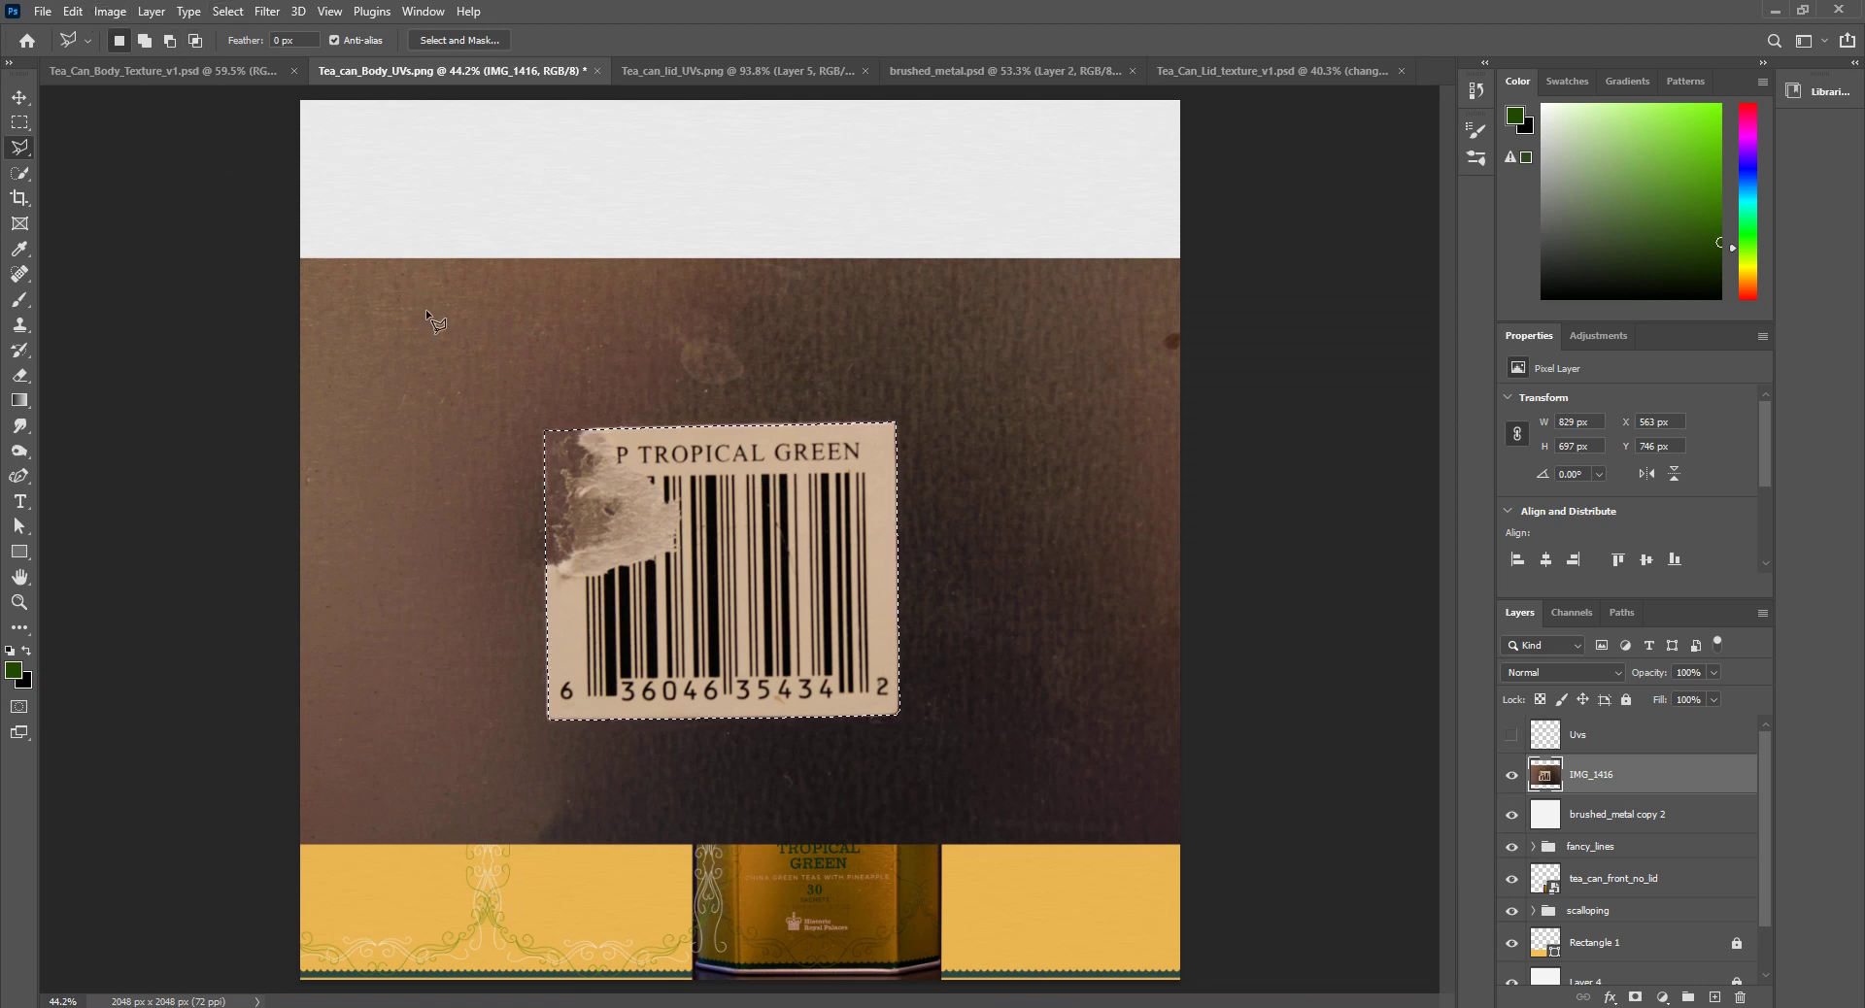
{"action": "left_click", "coordinate": [78, 17]}
{"action": "mouse_move", "coordinate": [225, 11]}
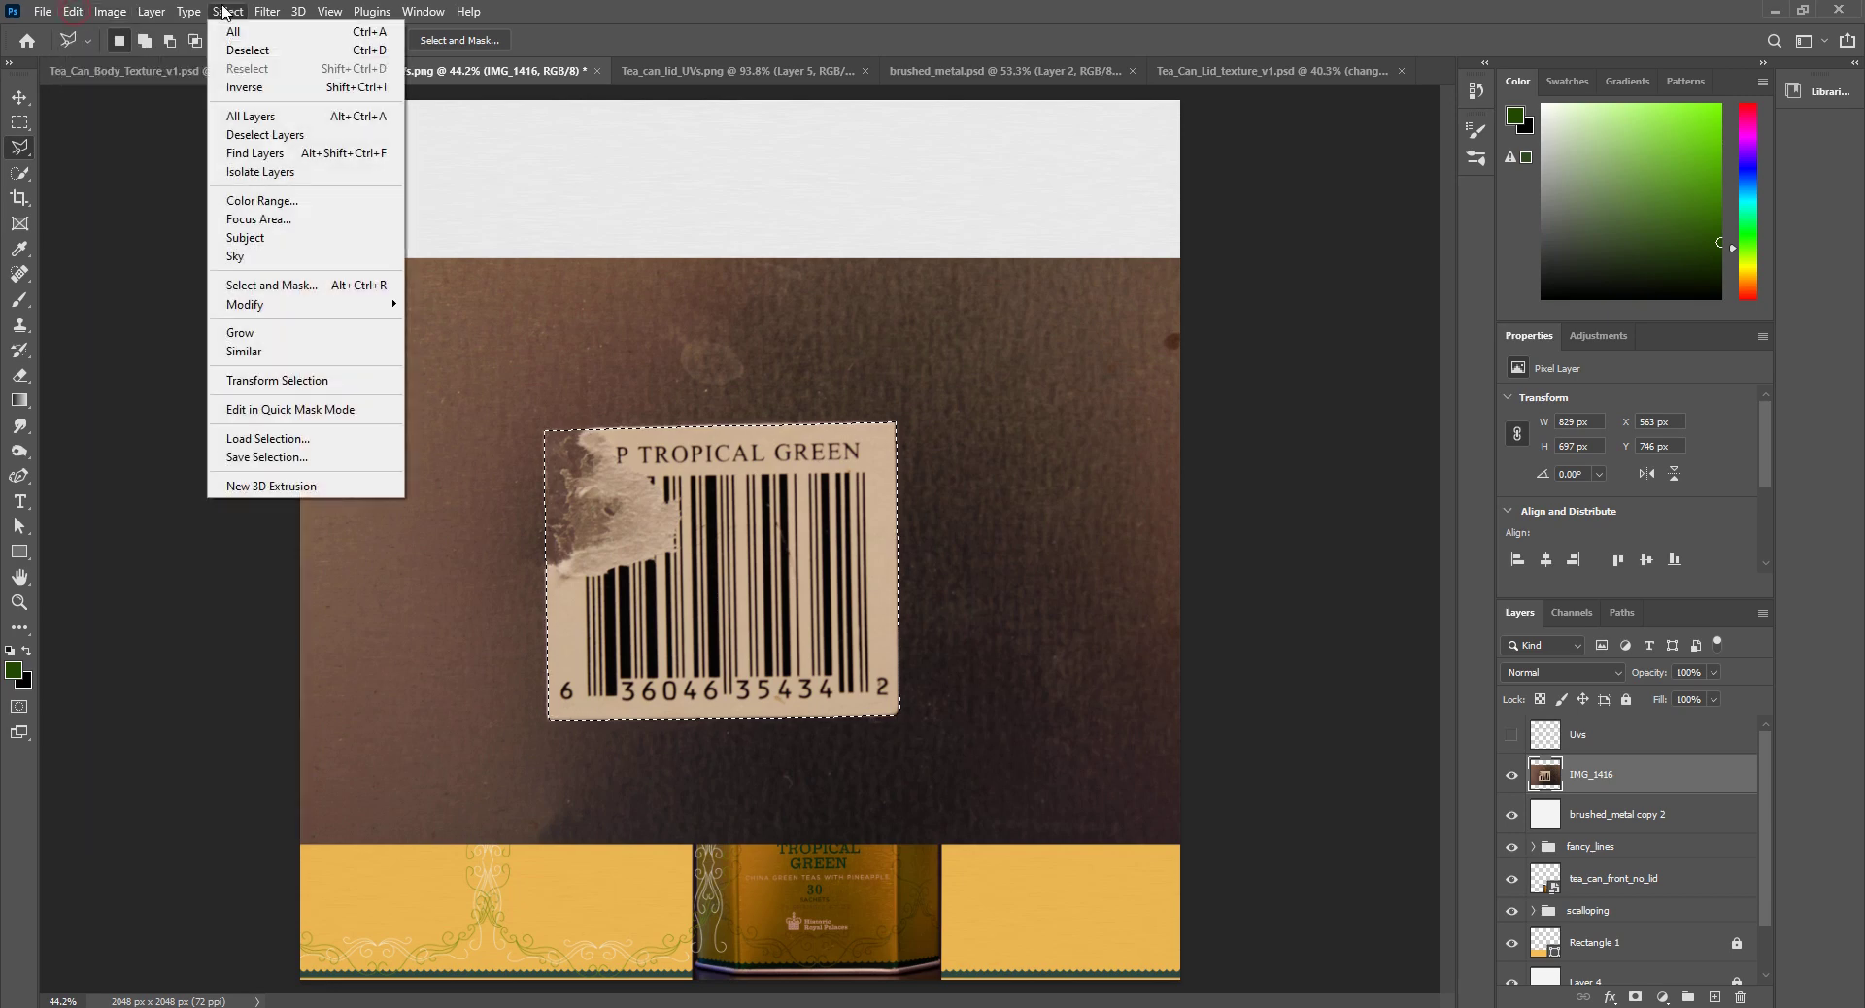
{"action": "left_click", "coordinate": [245, 87]}
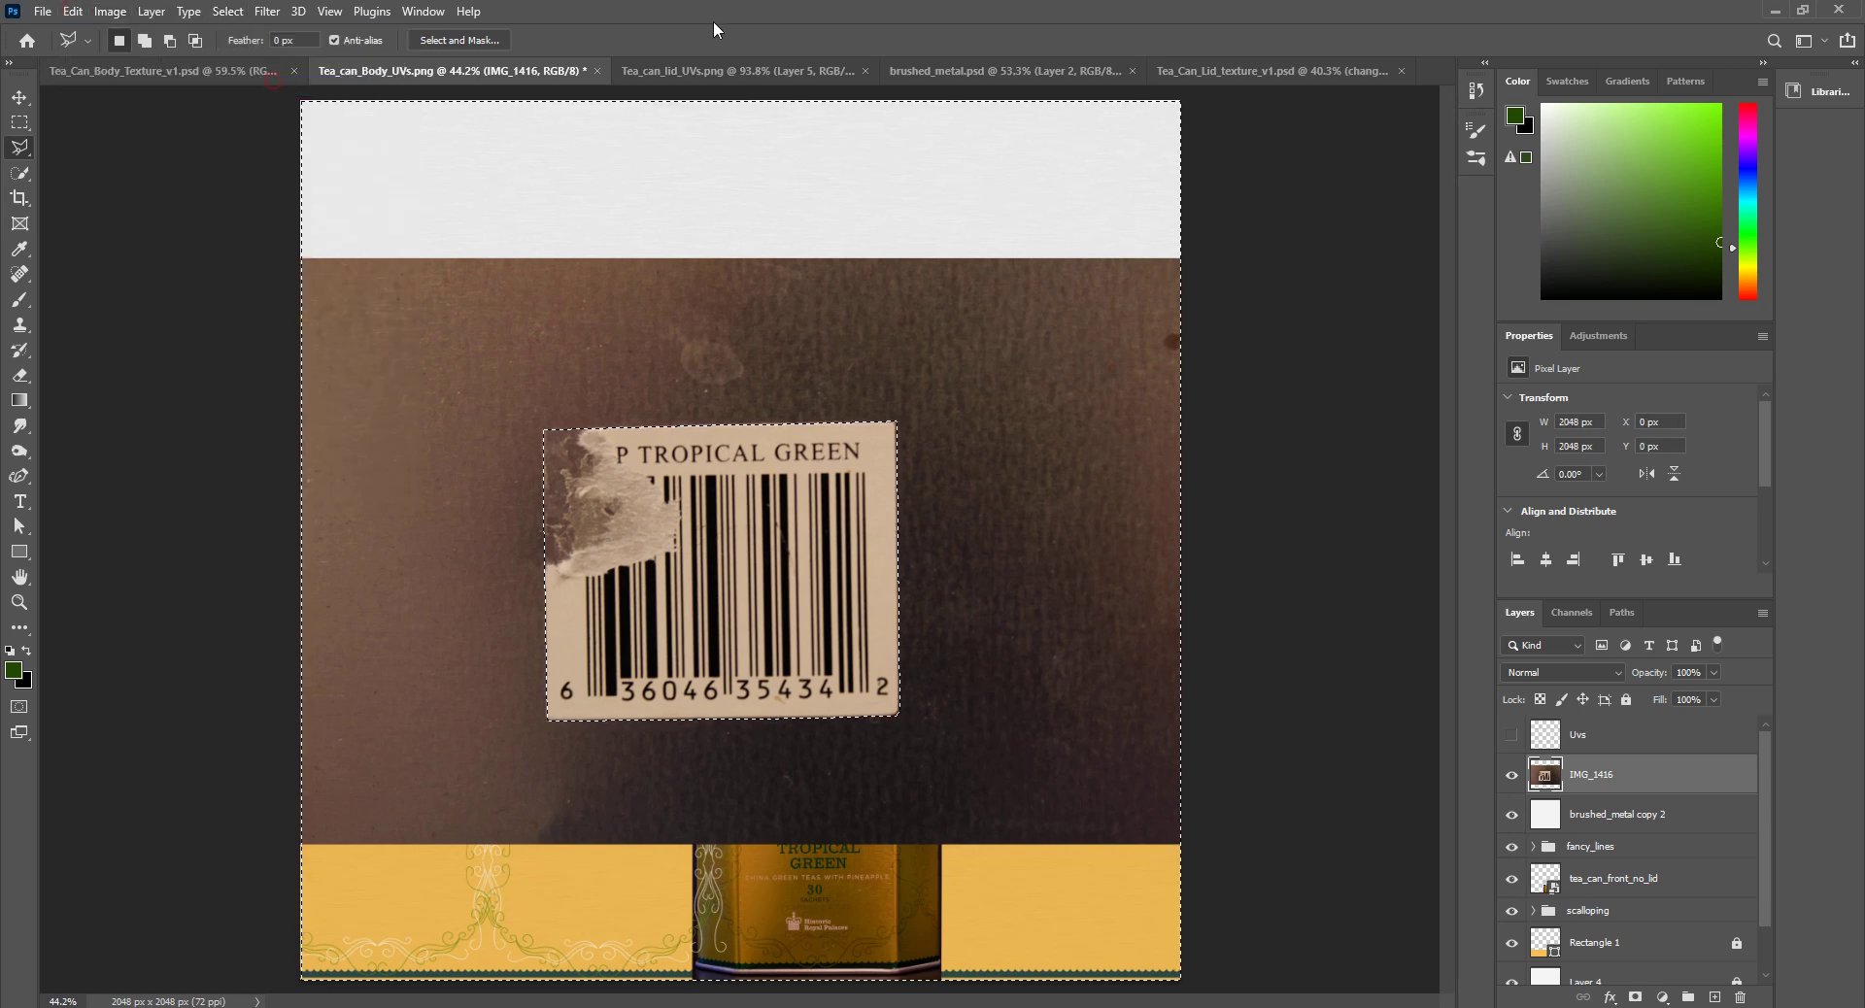
{"action": "key", "text": "Delete"}
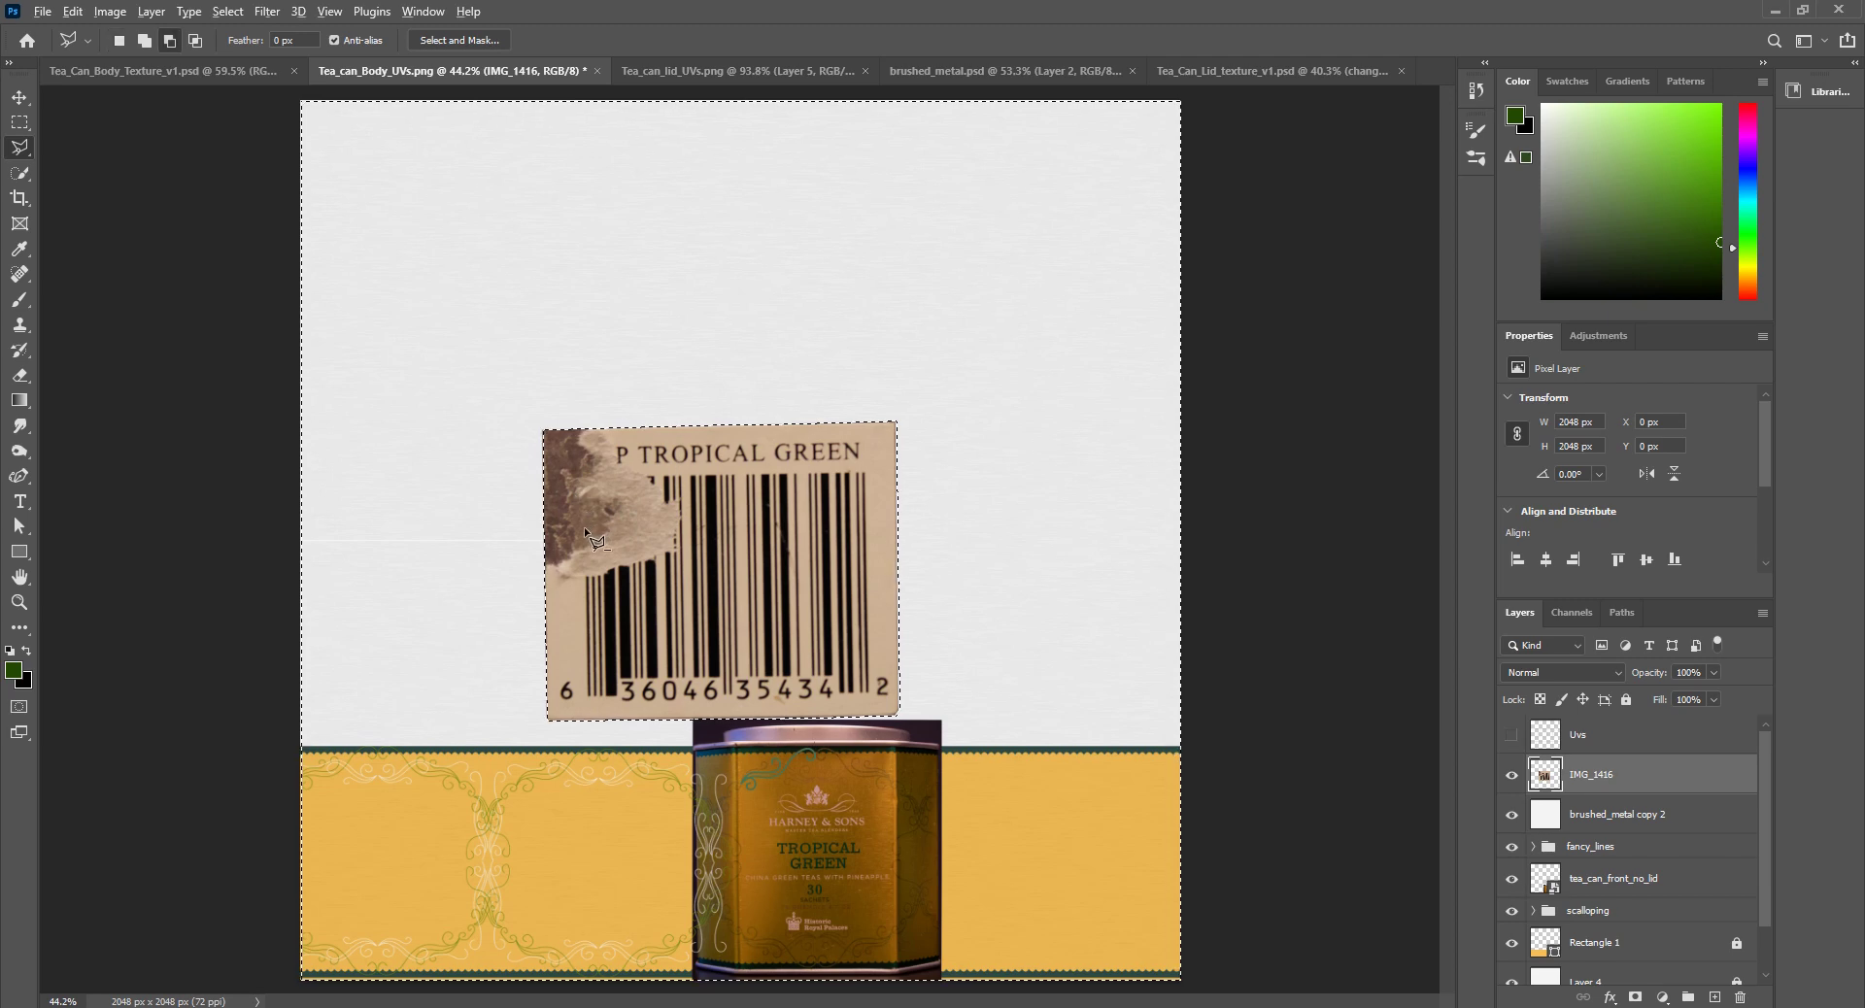
{"action": "key", "text": "ctrl+d"}
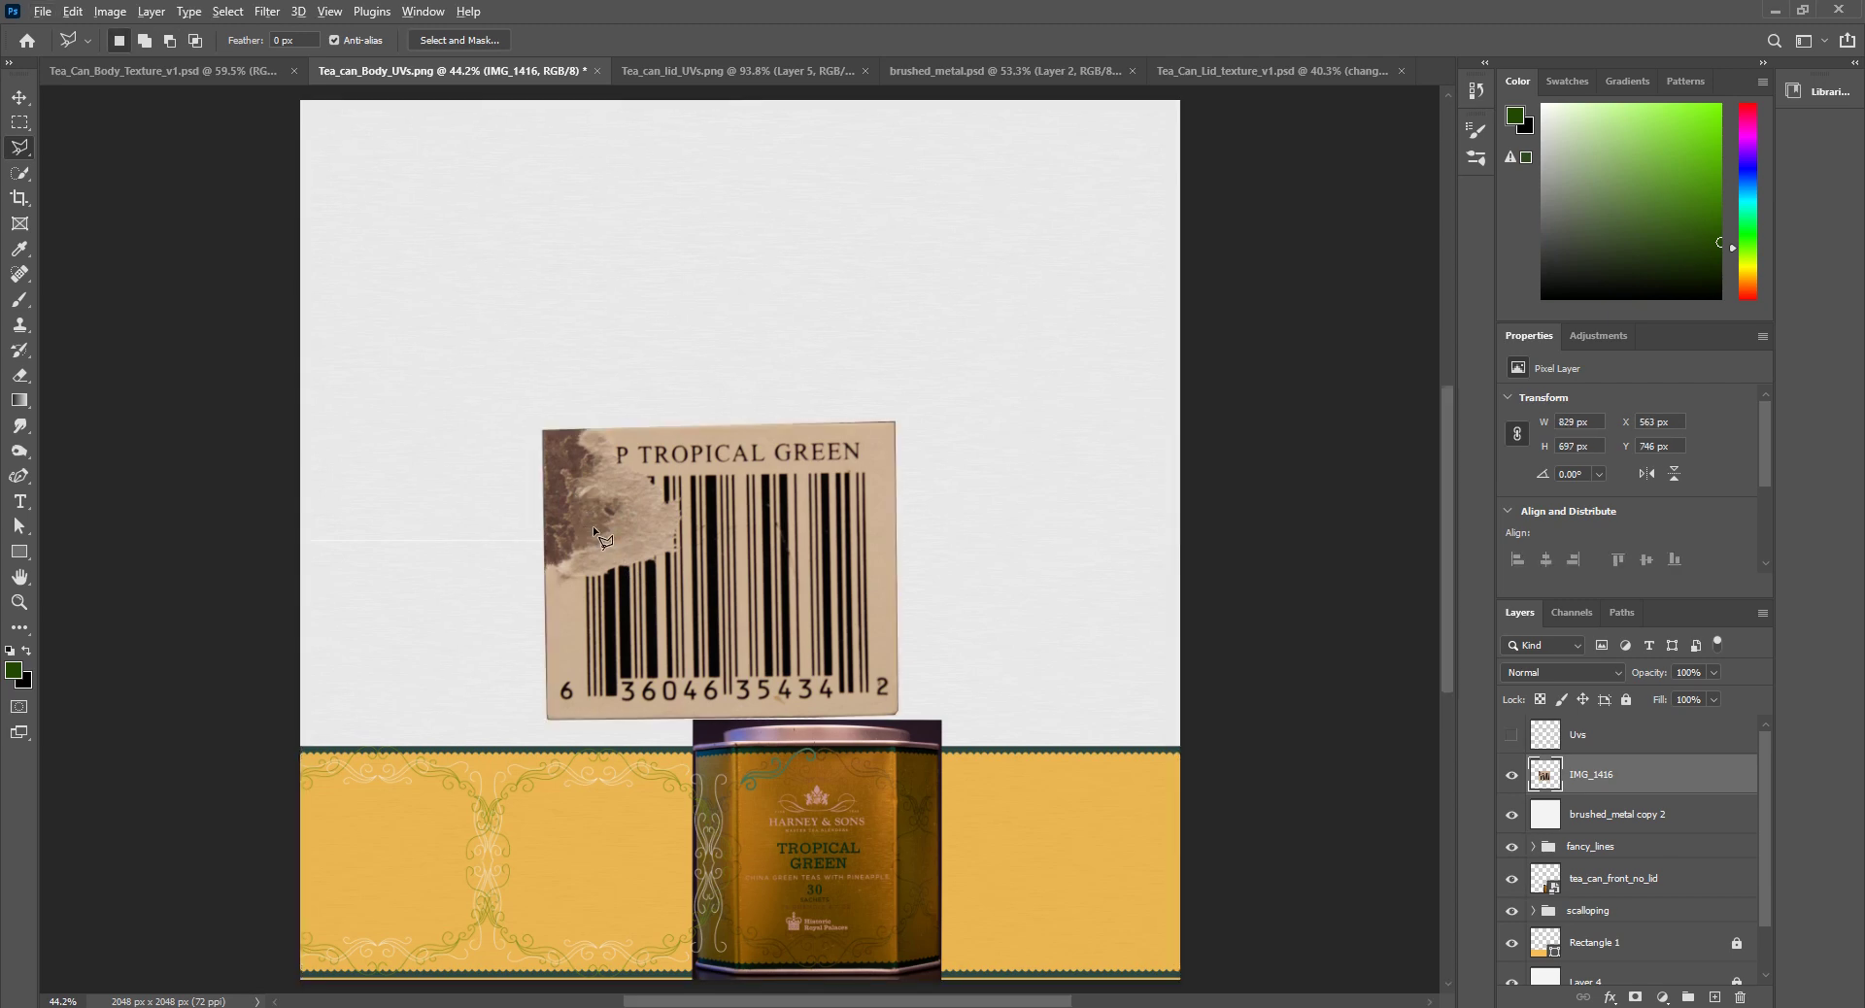
Step: Select the dark torn-off corner of the label with the Quick Selection tool, delete it and clear the selection
{"action": "scroll", "coordinate": [594, 530], "scroll_direction": "up", "scroll_amount": 5, "text": "alt"}
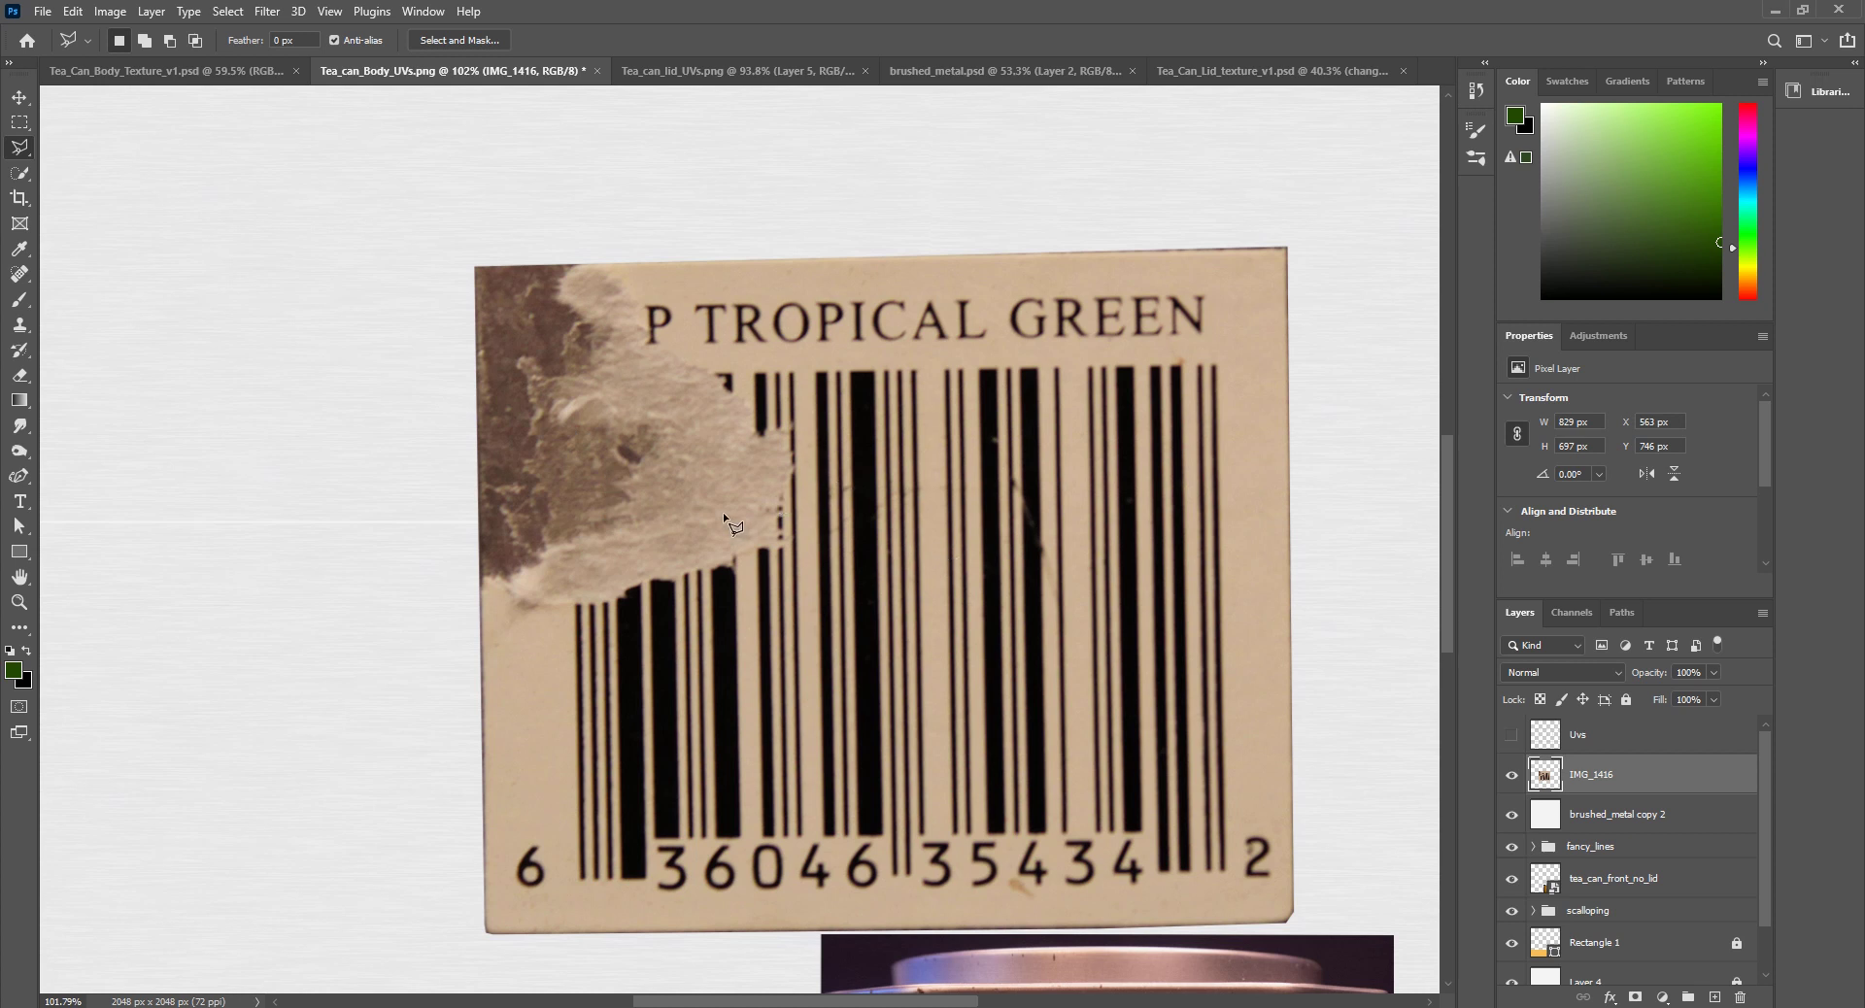
{"action": "left_click", "coordinate": [21, 179]}
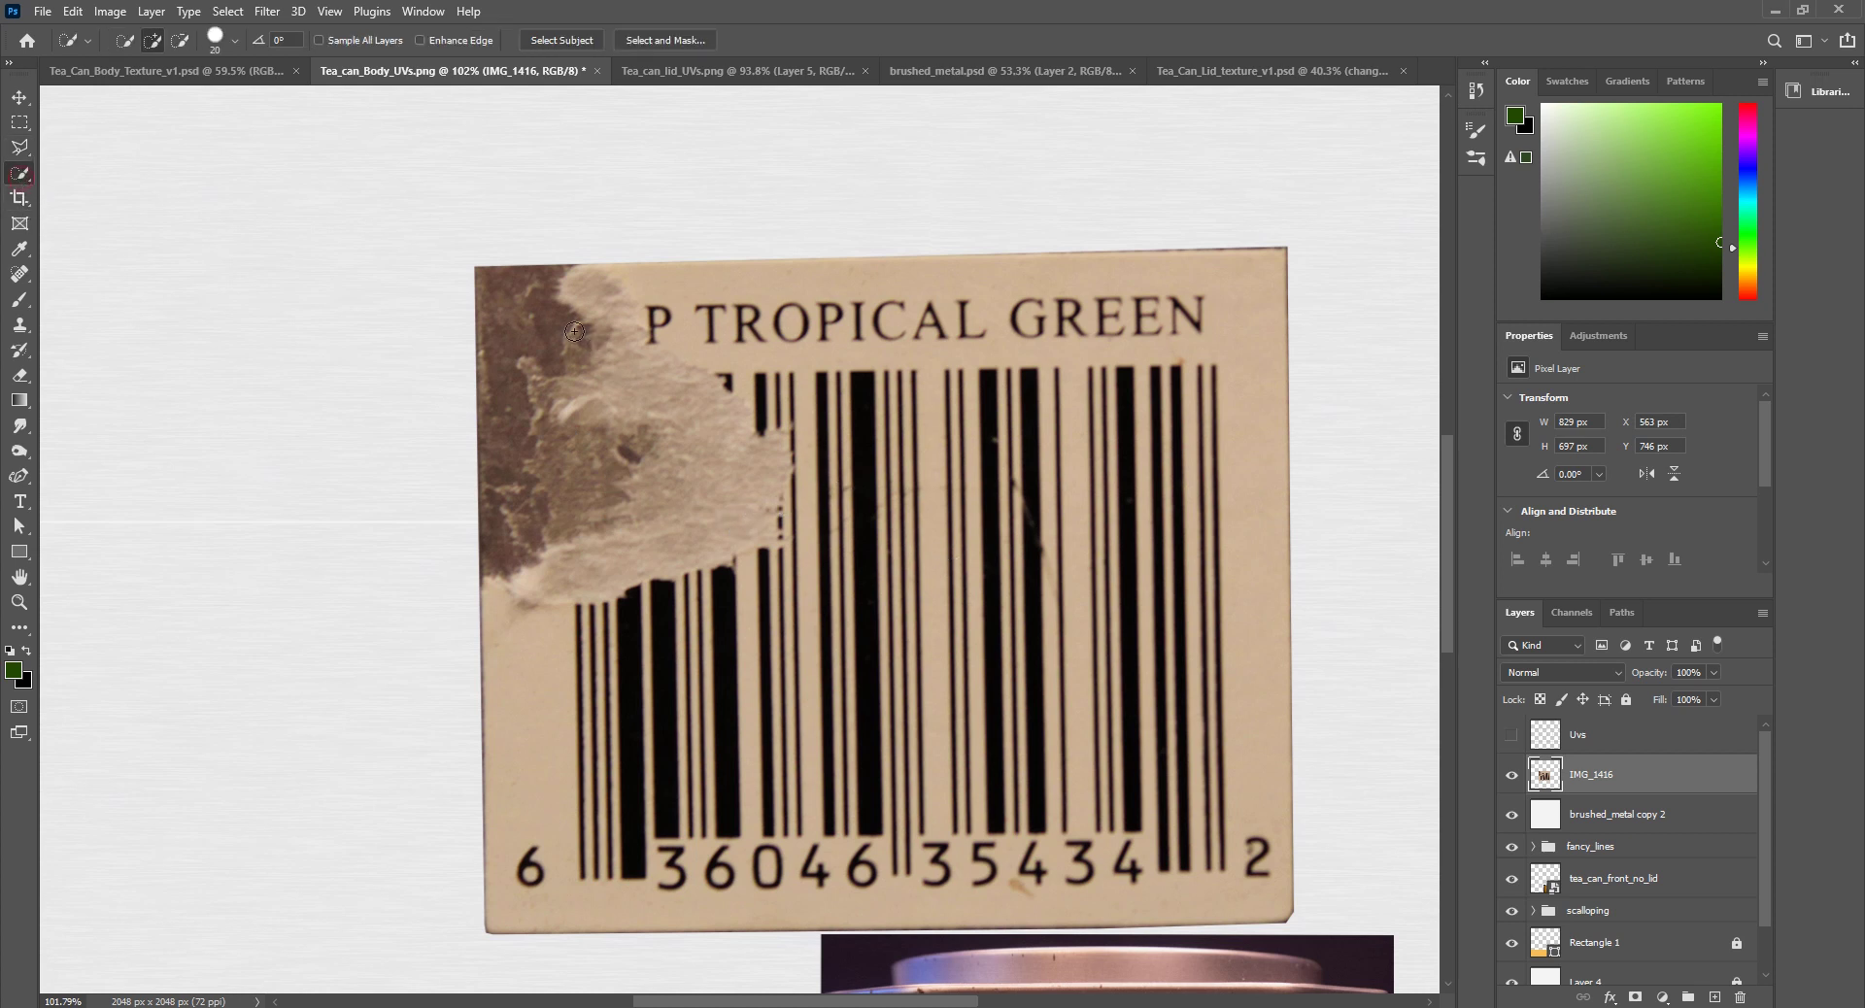
{"action": "left_click", "coordinate": [509, 445]}
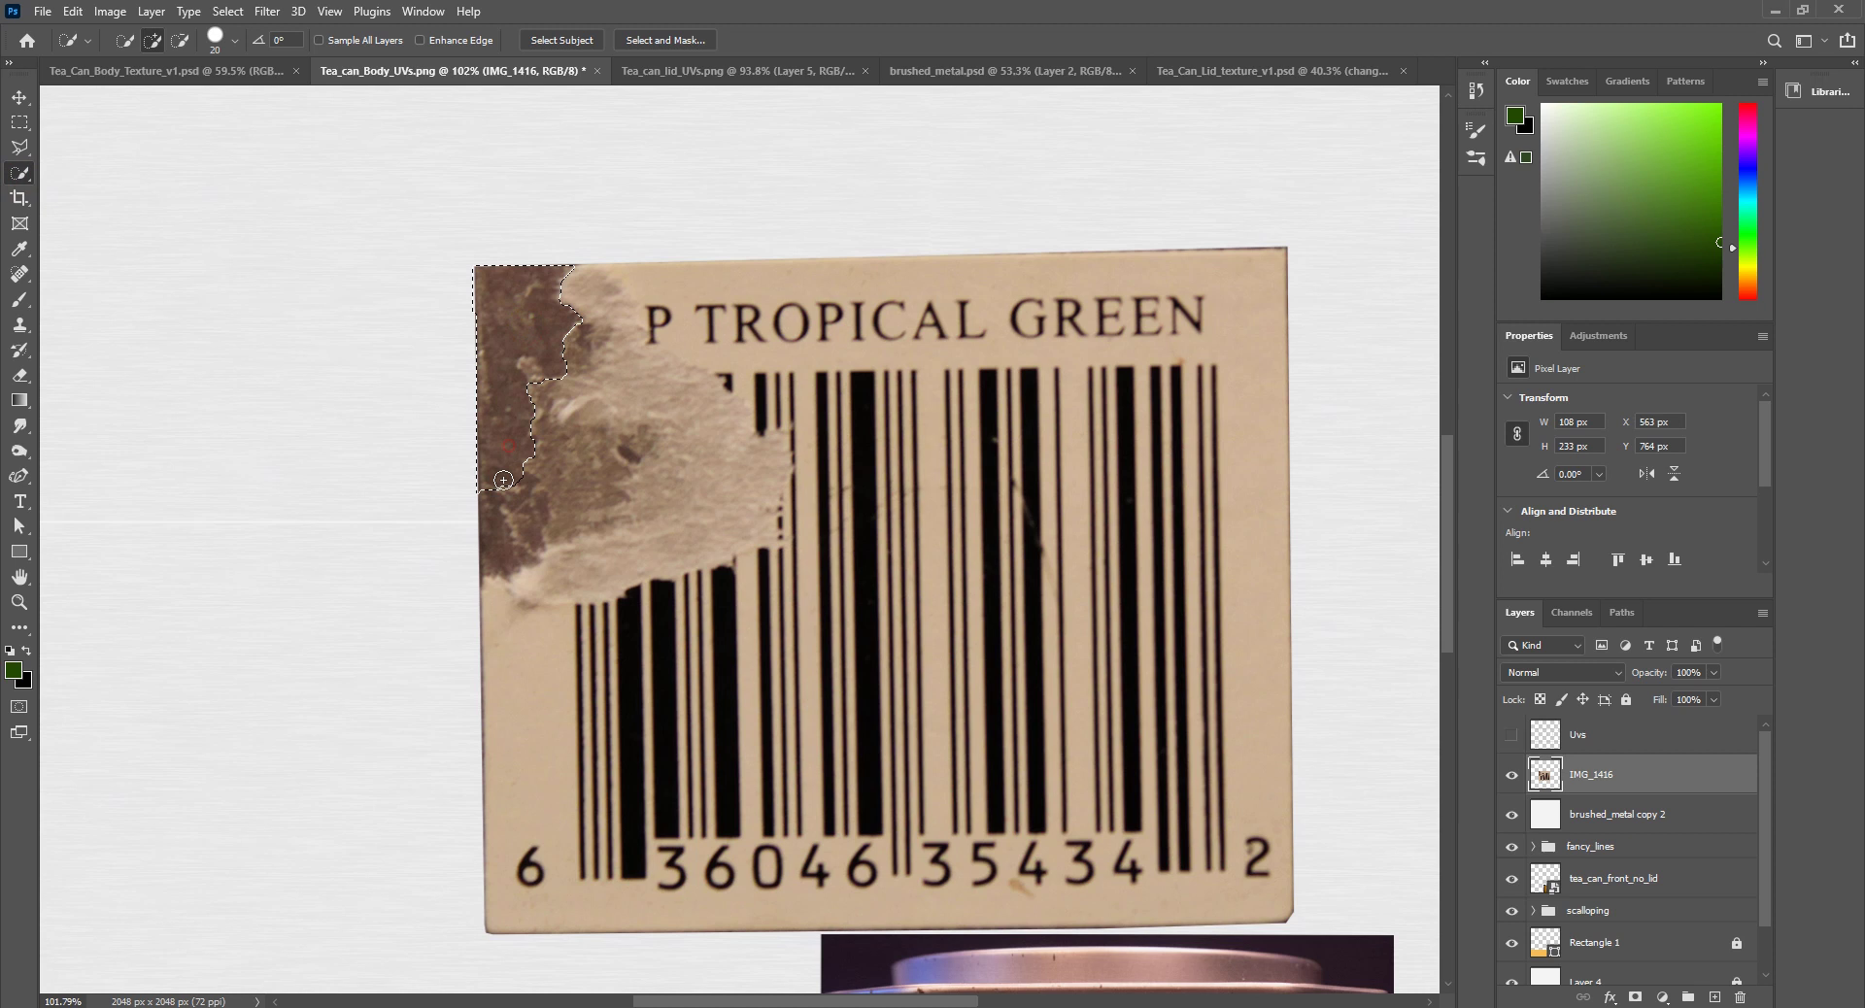
{"action": "left_click", "coordinate": [504, 548]}
{"action": "key", "text": "Delete"}
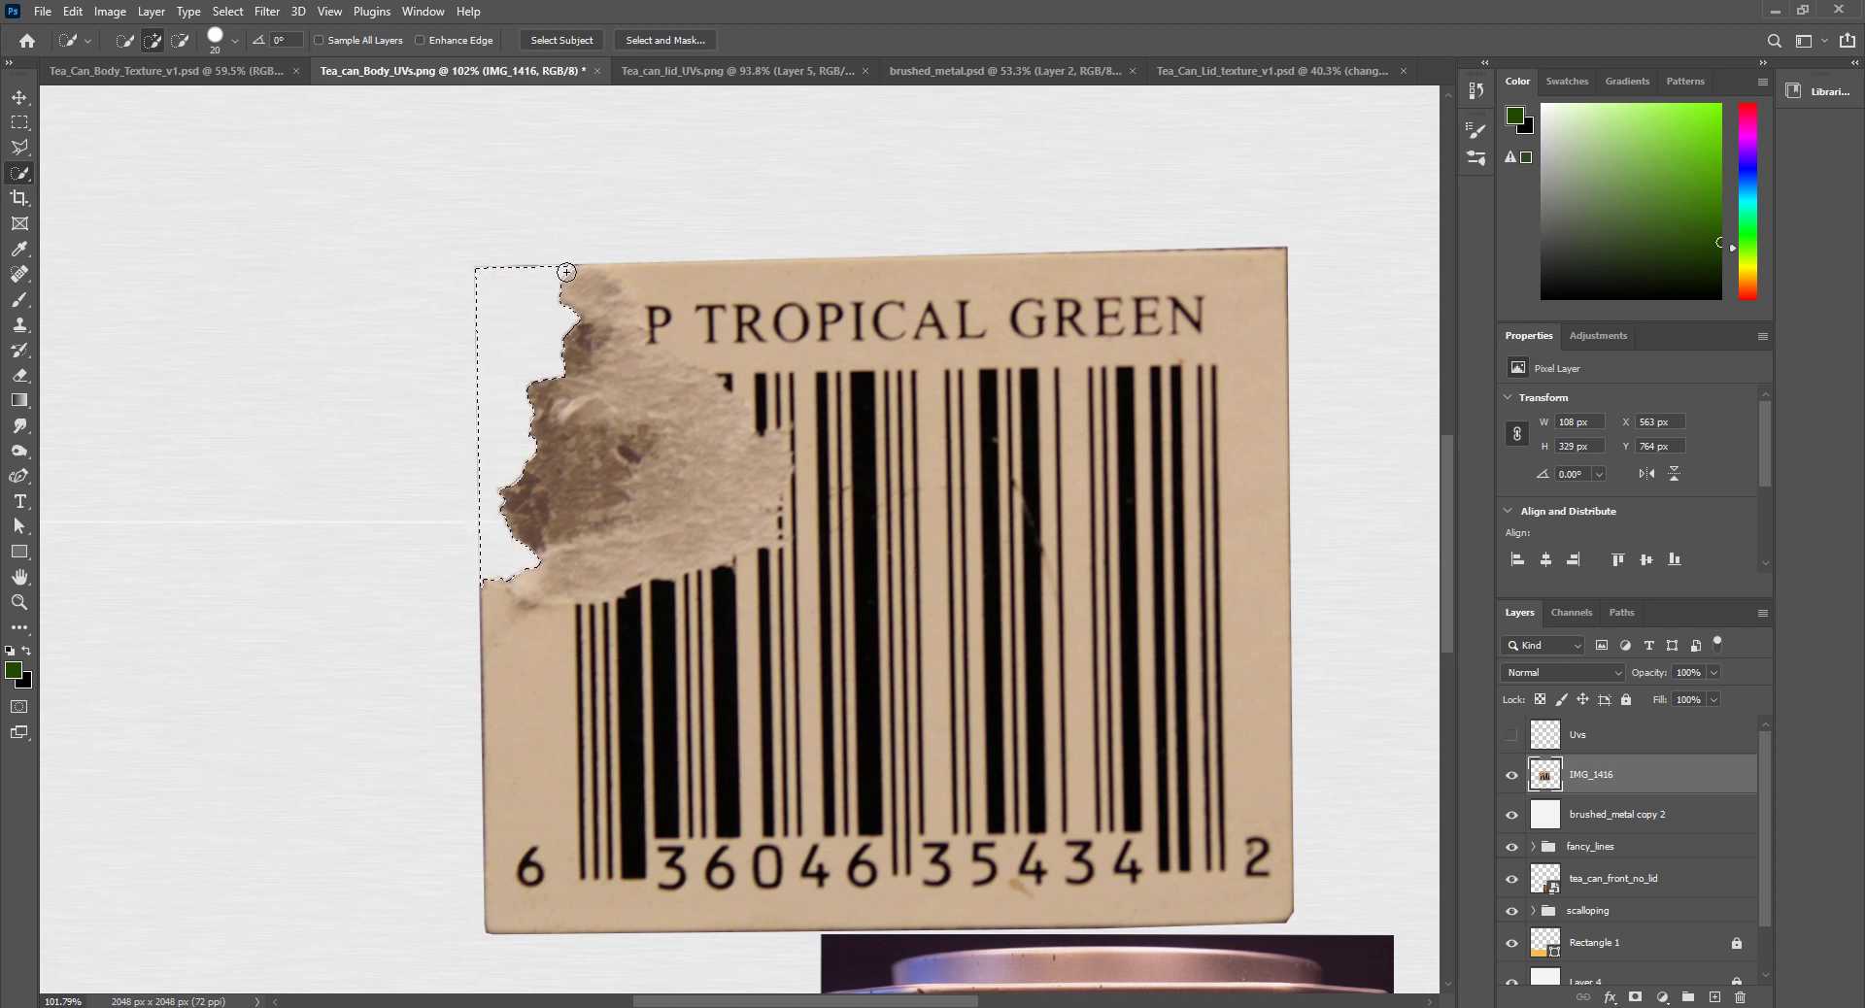
{"action": "key", "text": "ctrl+d"}
Step: Erase the thin leftover outline around the label's missing corner with a 90 px Eraser
{"action": "key", "text": "e"}
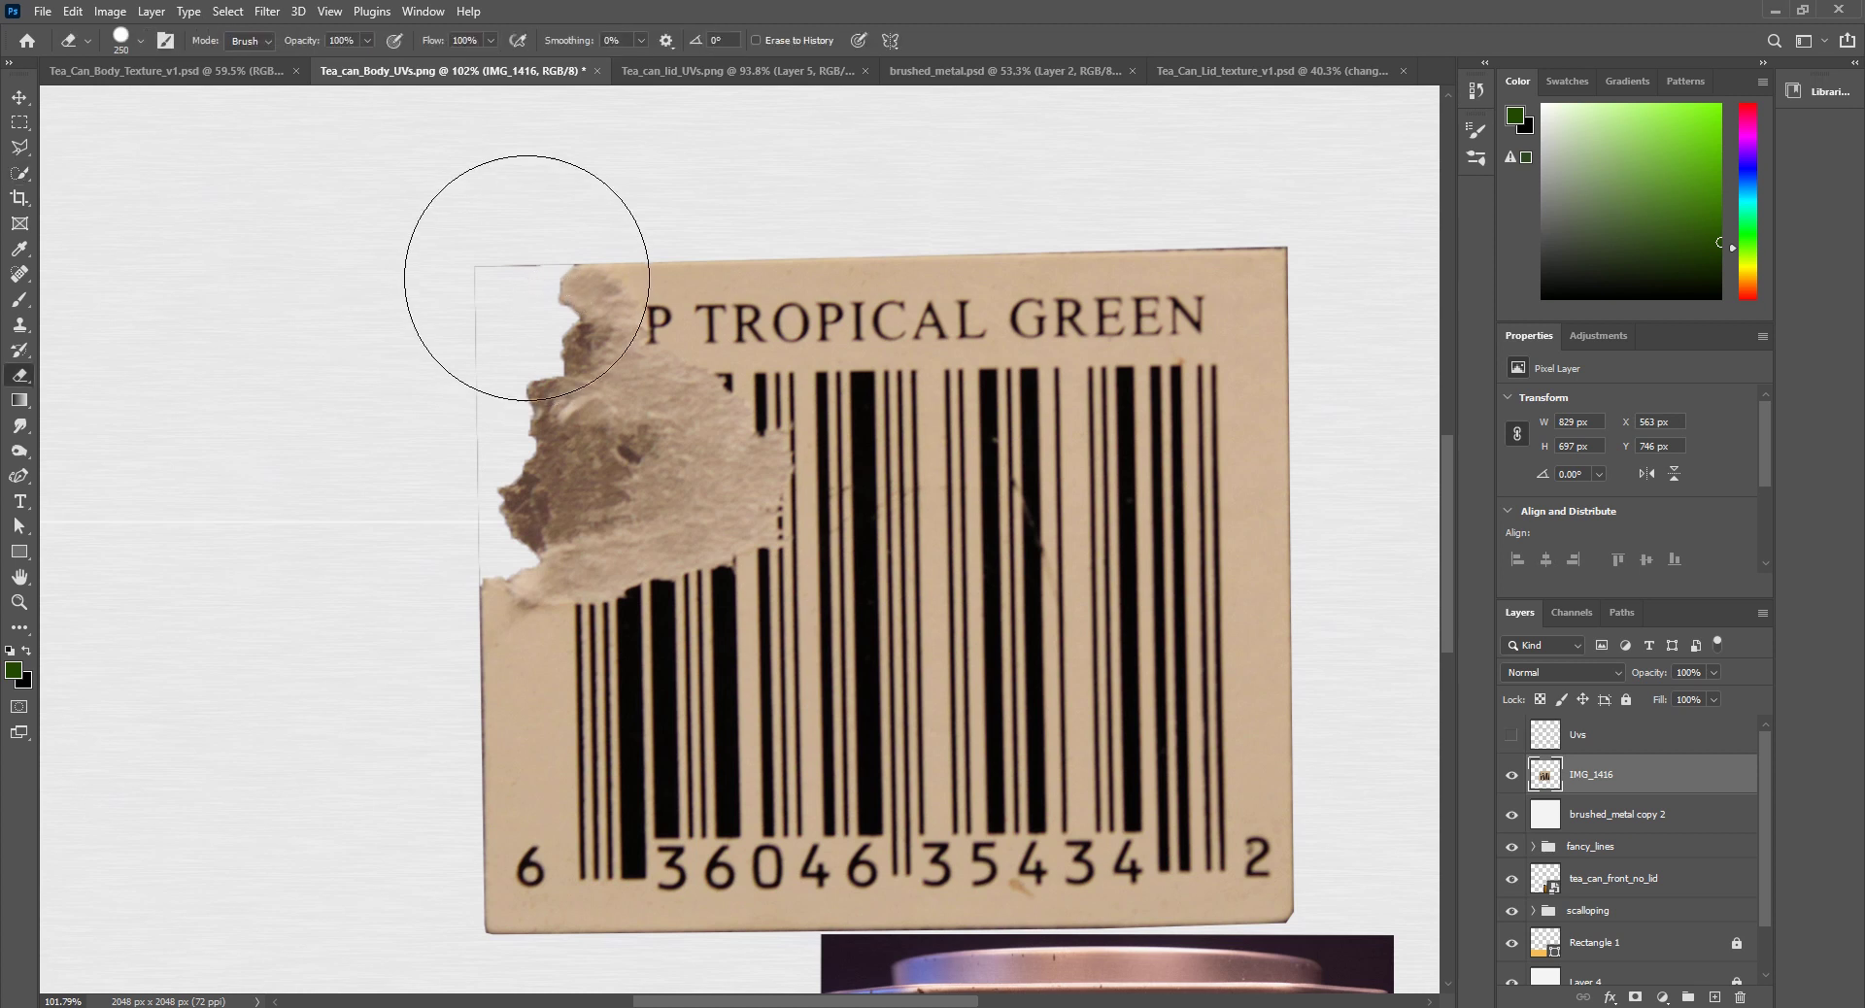
{"action": "key", "text": "bracketleft"}
{"action": "key", "text": "bracketleft"}
{"action": "key", "text": "bracketleft"}
{"action": "key", "text": "bracketleft"}
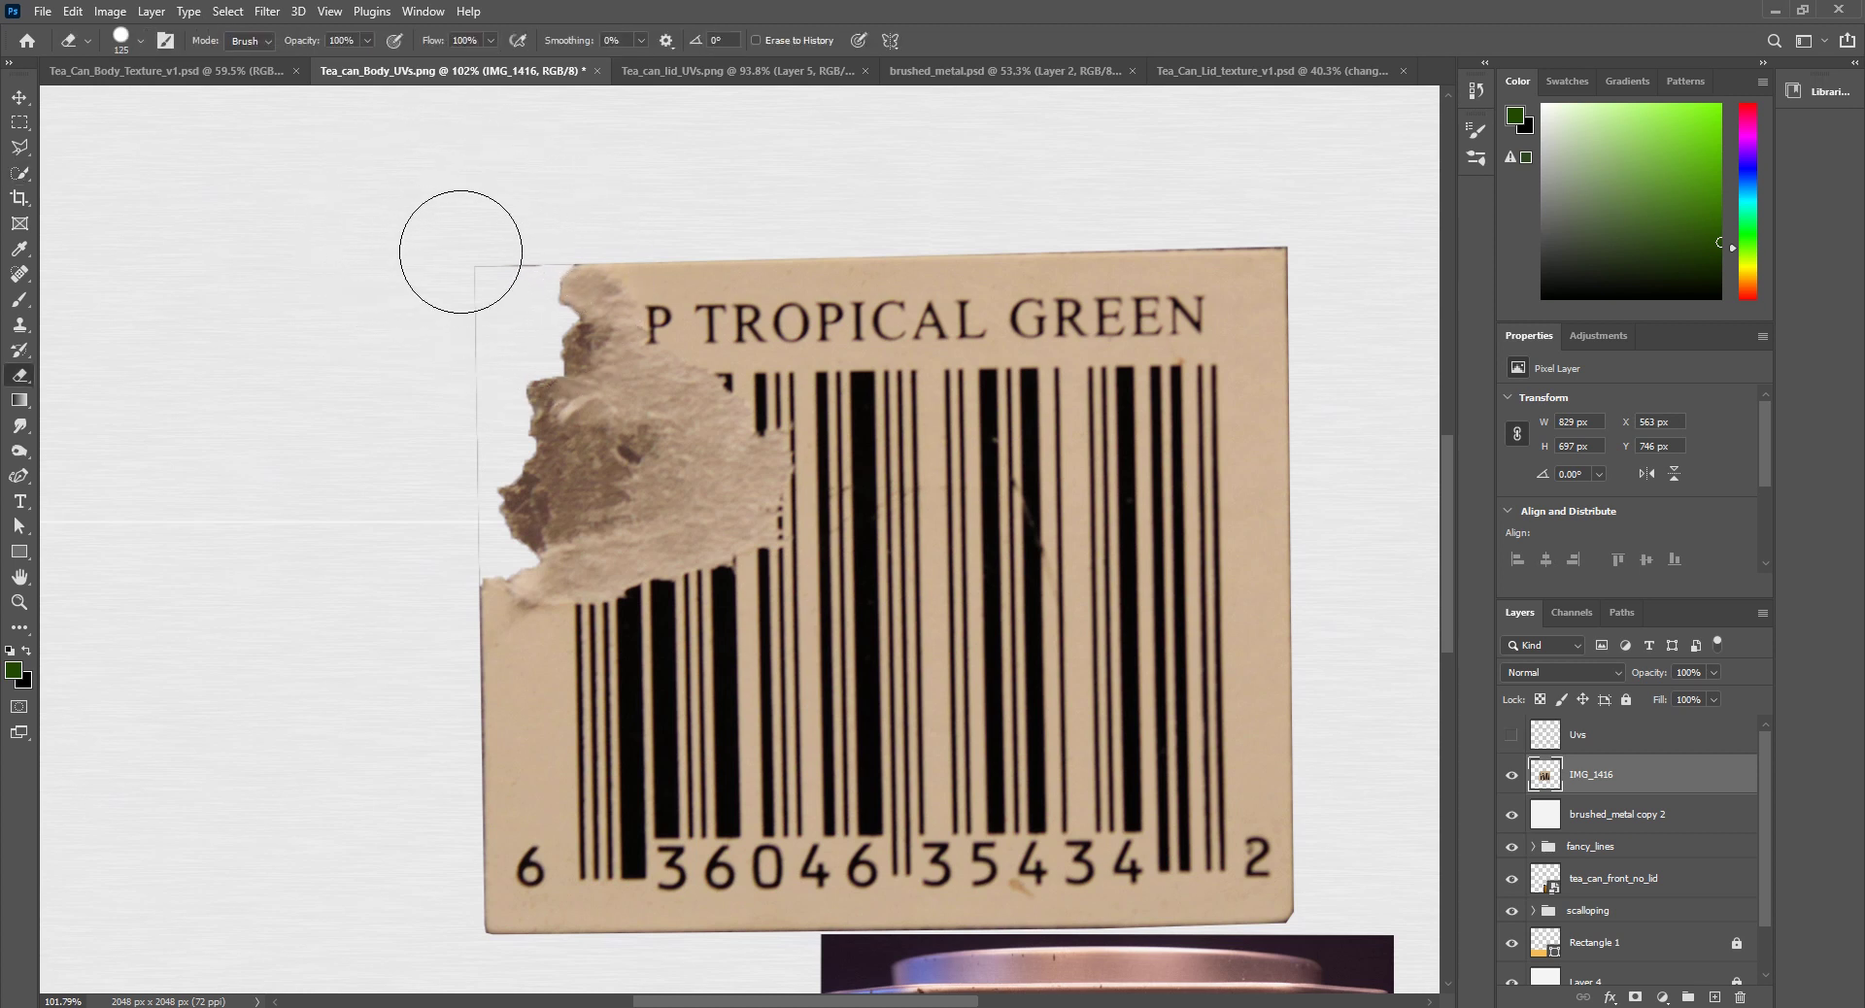
{"action": "key", "text": "bracketleft"}
{"action": "key", "text": "bracketleft"}
{"action": "mouse_move", "coordinate": [516, 249]}
{"action": "left_mouse_down"}
{"action": "mouse_move", "coordinate": [431, 345]}
{"action": "mouse_move", "coordinate": [428, 430]}
{"action": "mouse_move", "coordinate": [460, 359]}
{"action": "mouse_move", "coordinate": [428, 450]}
{"action": "left_mouse_up"}
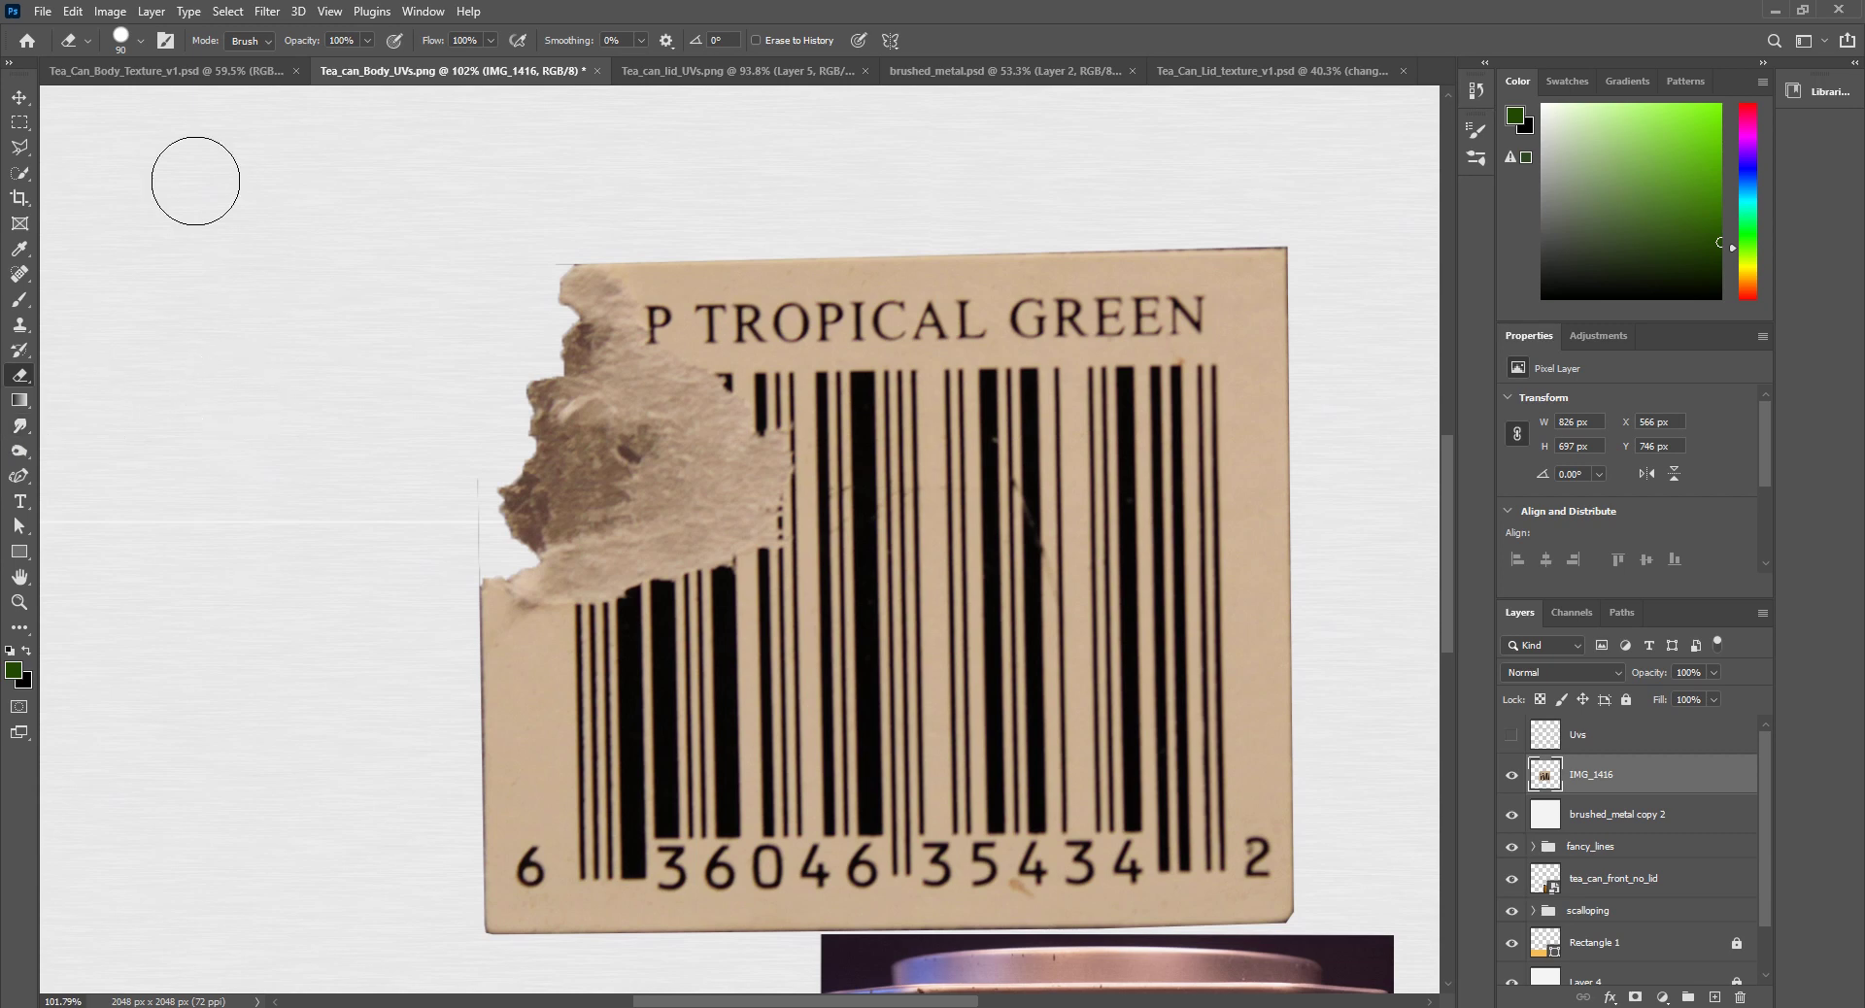
Step: Choose the pbbymef1 brush from the Free Powder Photoshop Brushes 1 set as the Eraser tip
{"action": "left_click", "coordinate": [141, 42]}
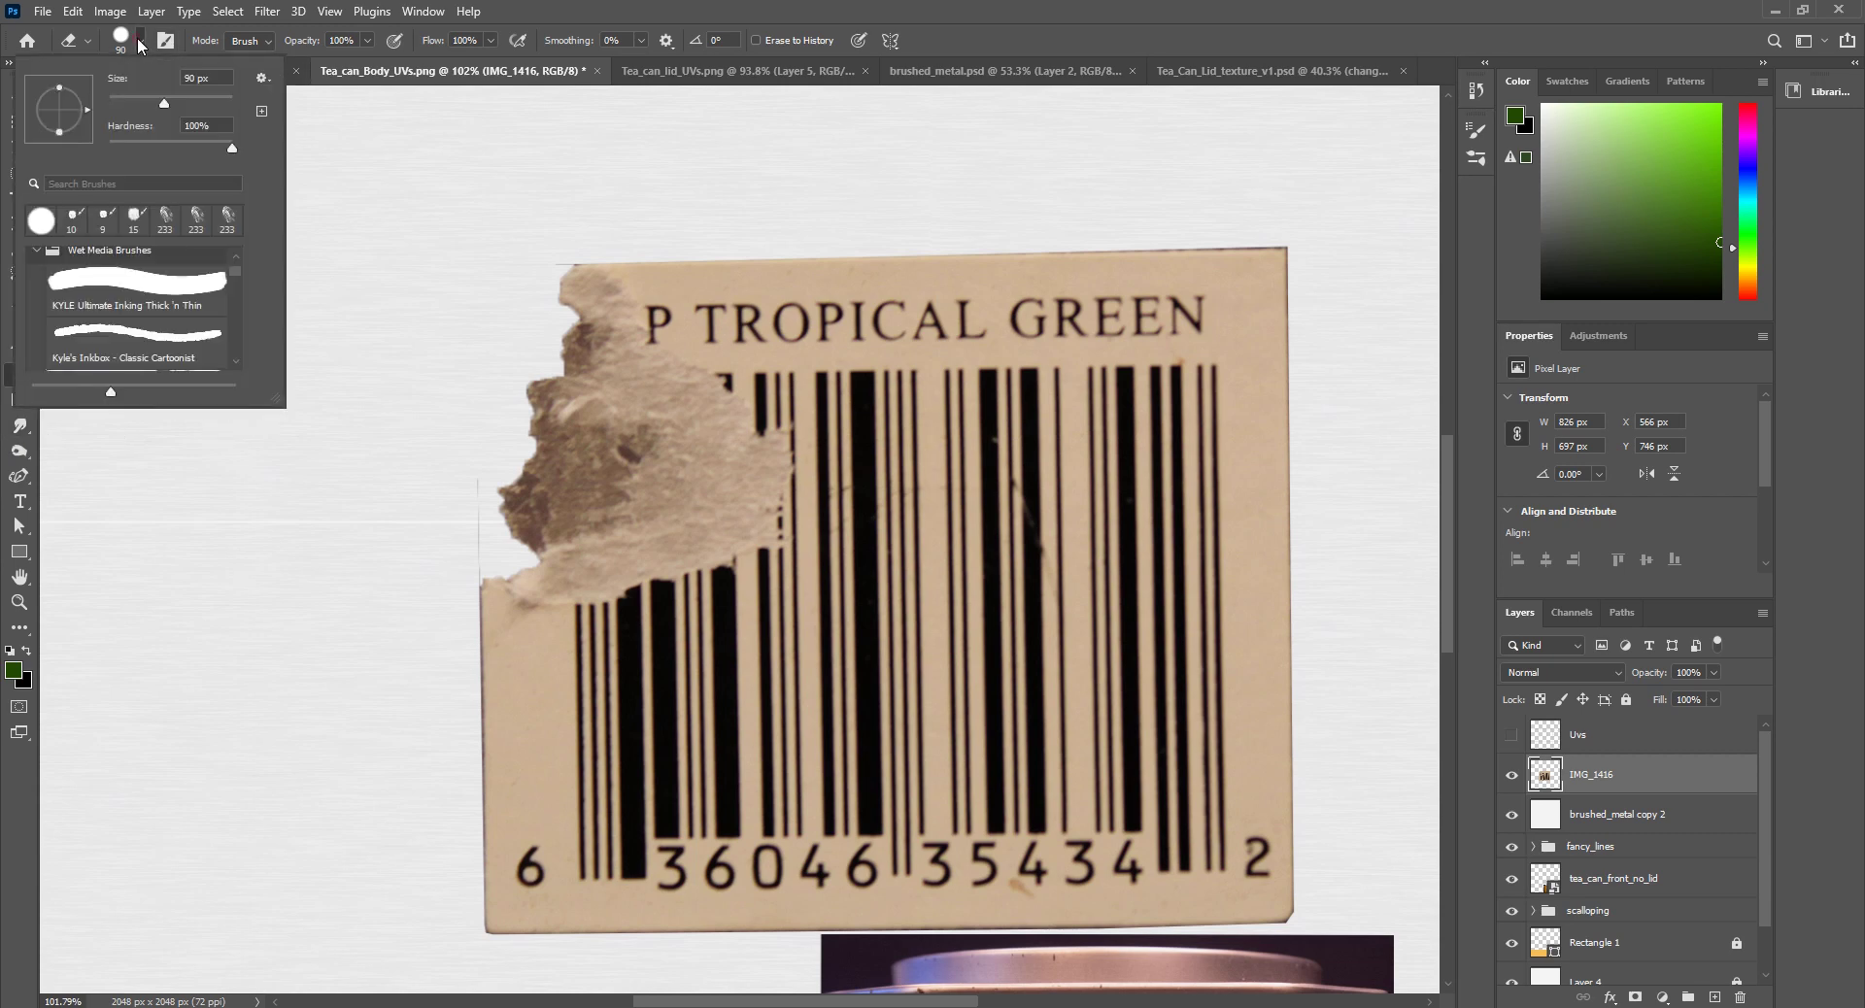
{"action": "left_click", "coordinate": [36, 250]}
{"action": "scroll", "coordinate": [163, 364], "scroll_direction": "down", "scroll_amount": 3}
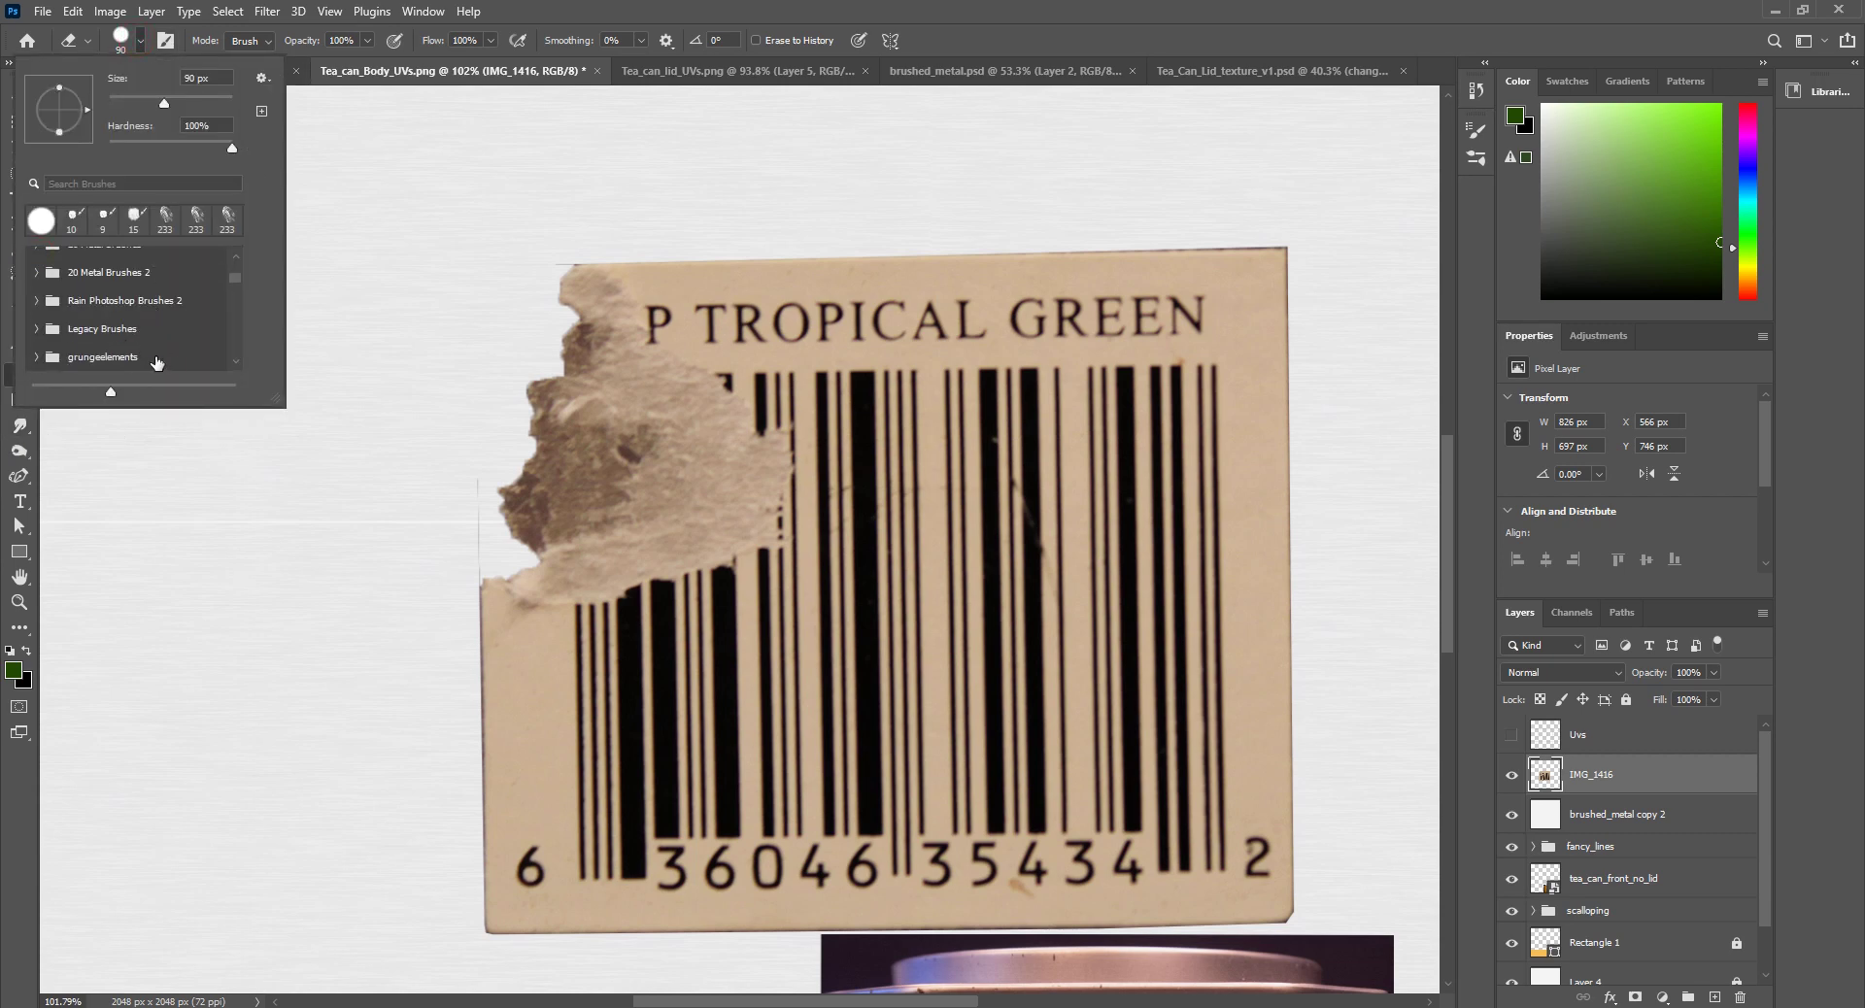
{"action": "left_click", "coordinate": [161, 360]}
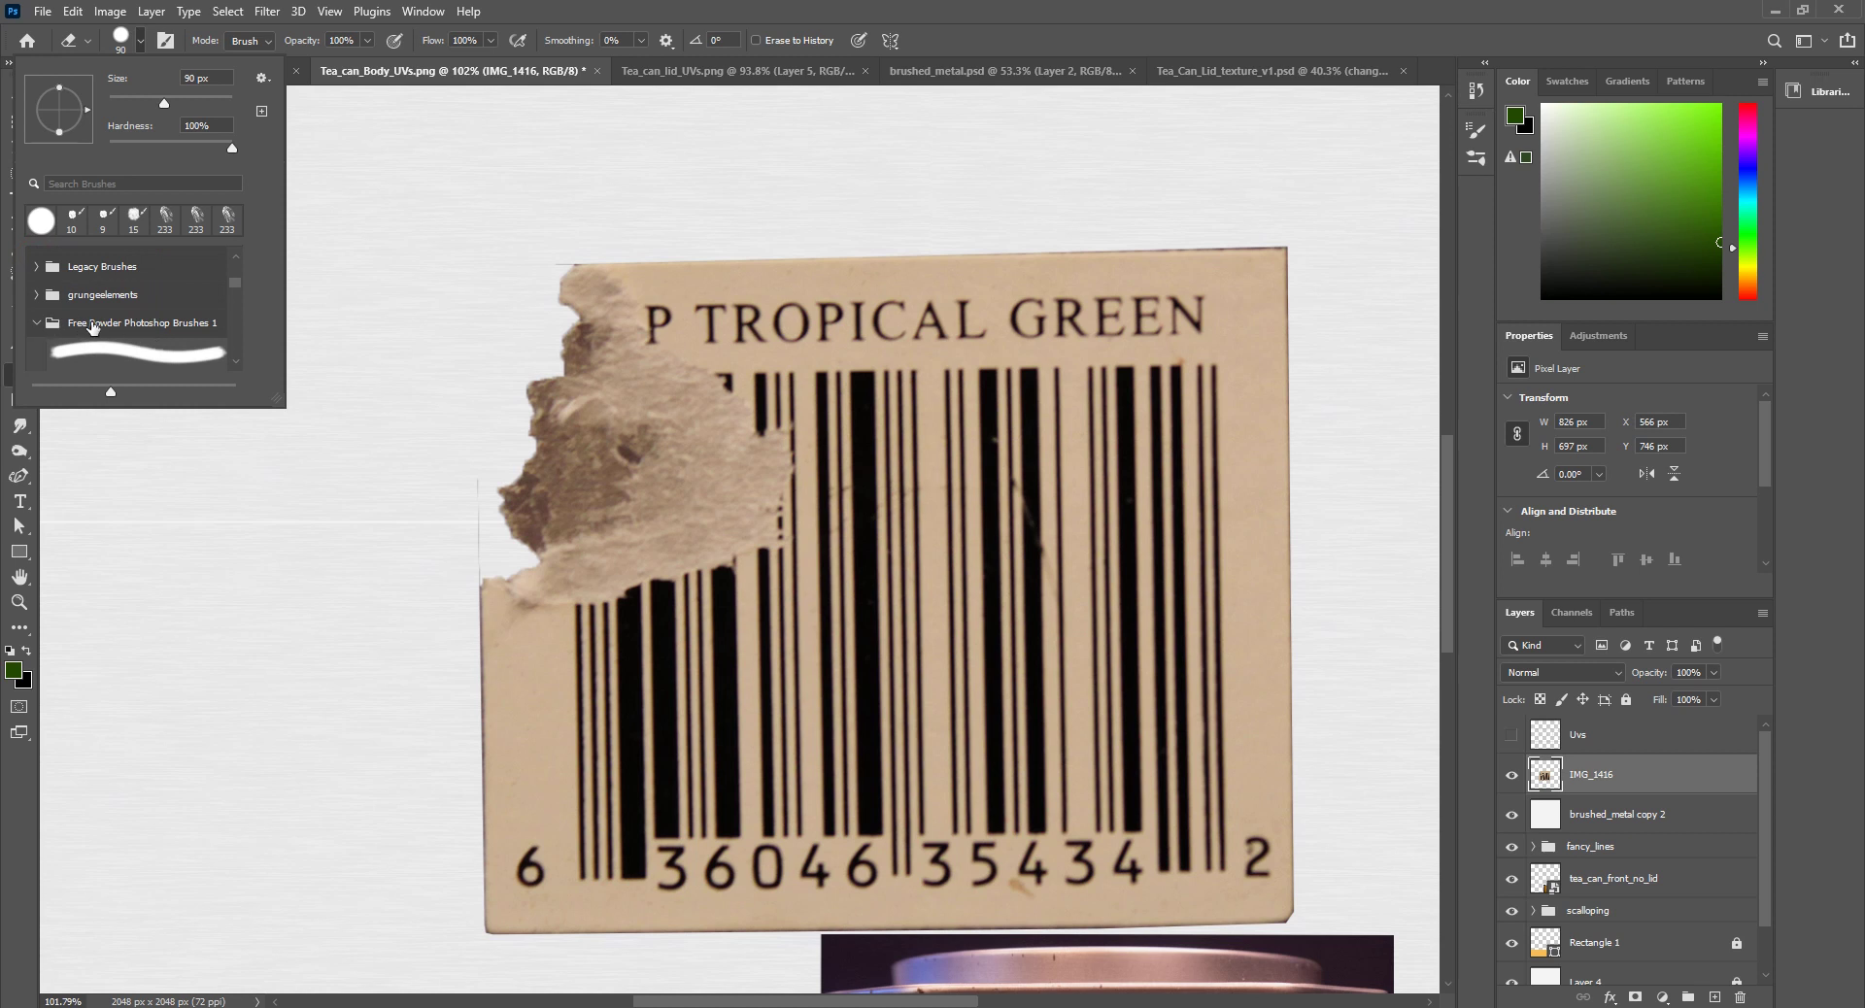
{"action": "scroll", "coordinate": [162, 328], "scroll_direction": "down", "scroll_amount": 1}
{"action": "left_click", "coordinate": [123, 321]}
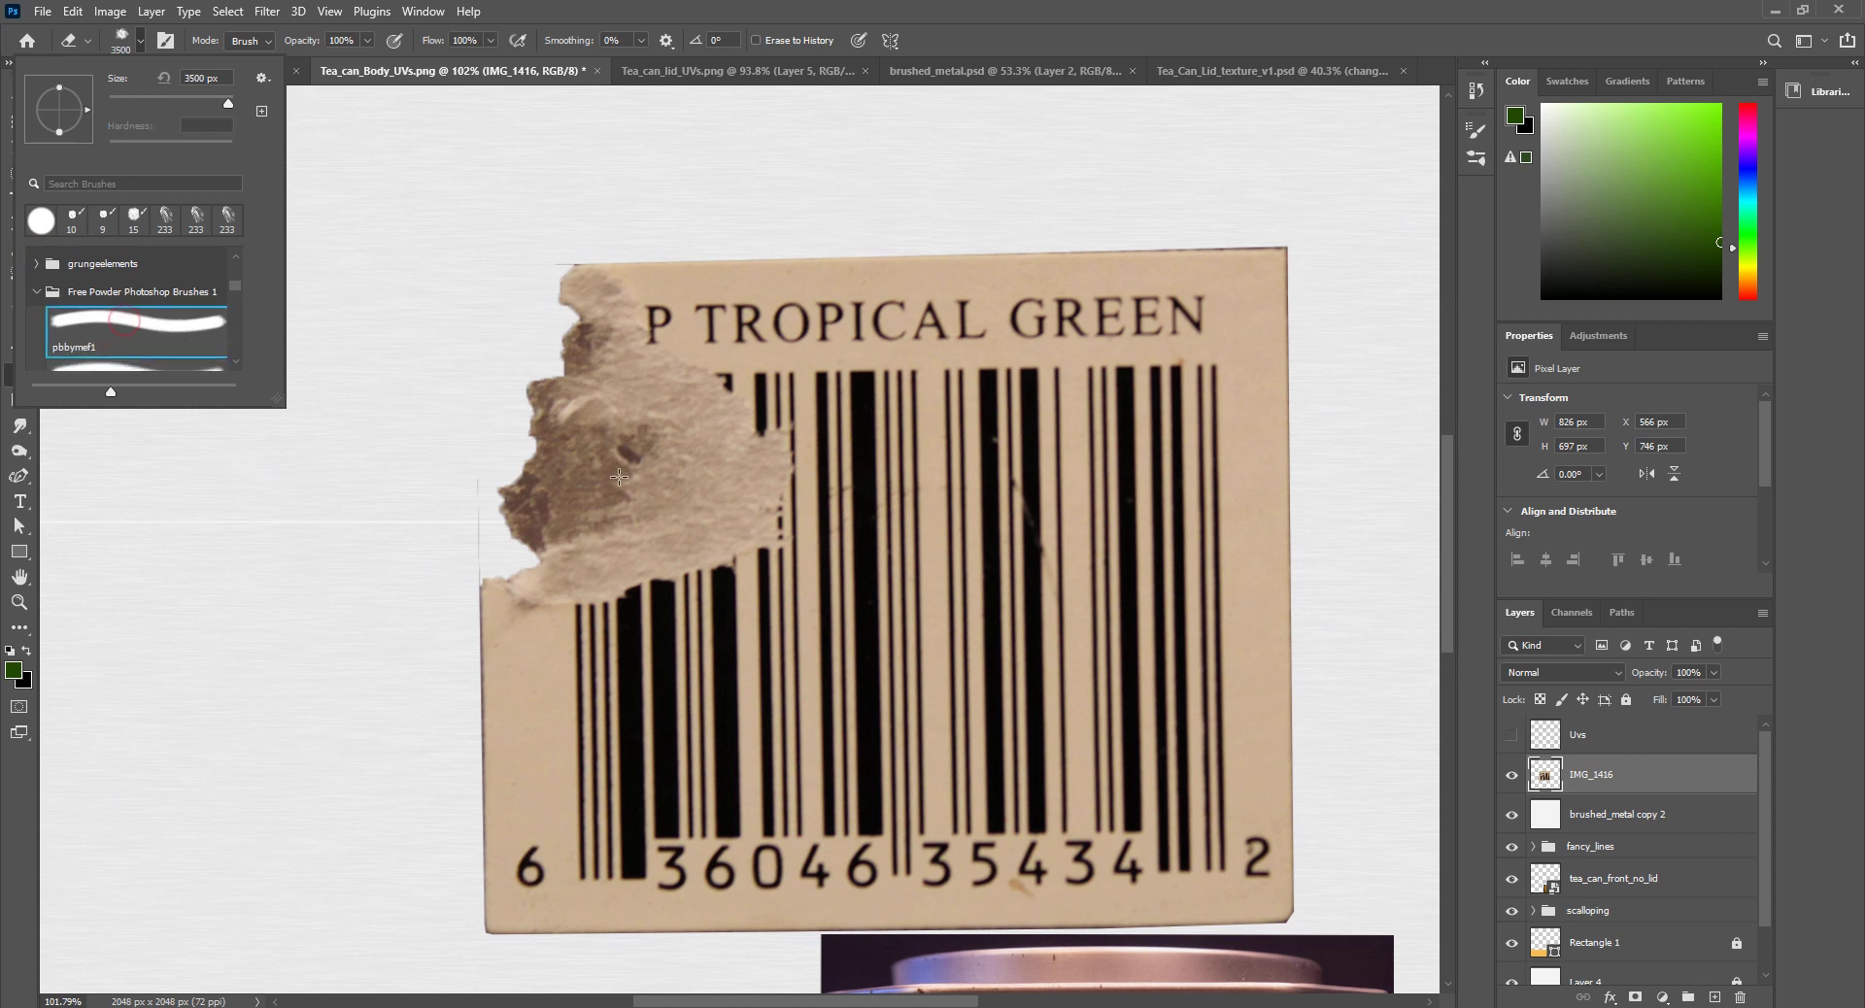
{"action": "left_click", "coordinate": [679, 6]}
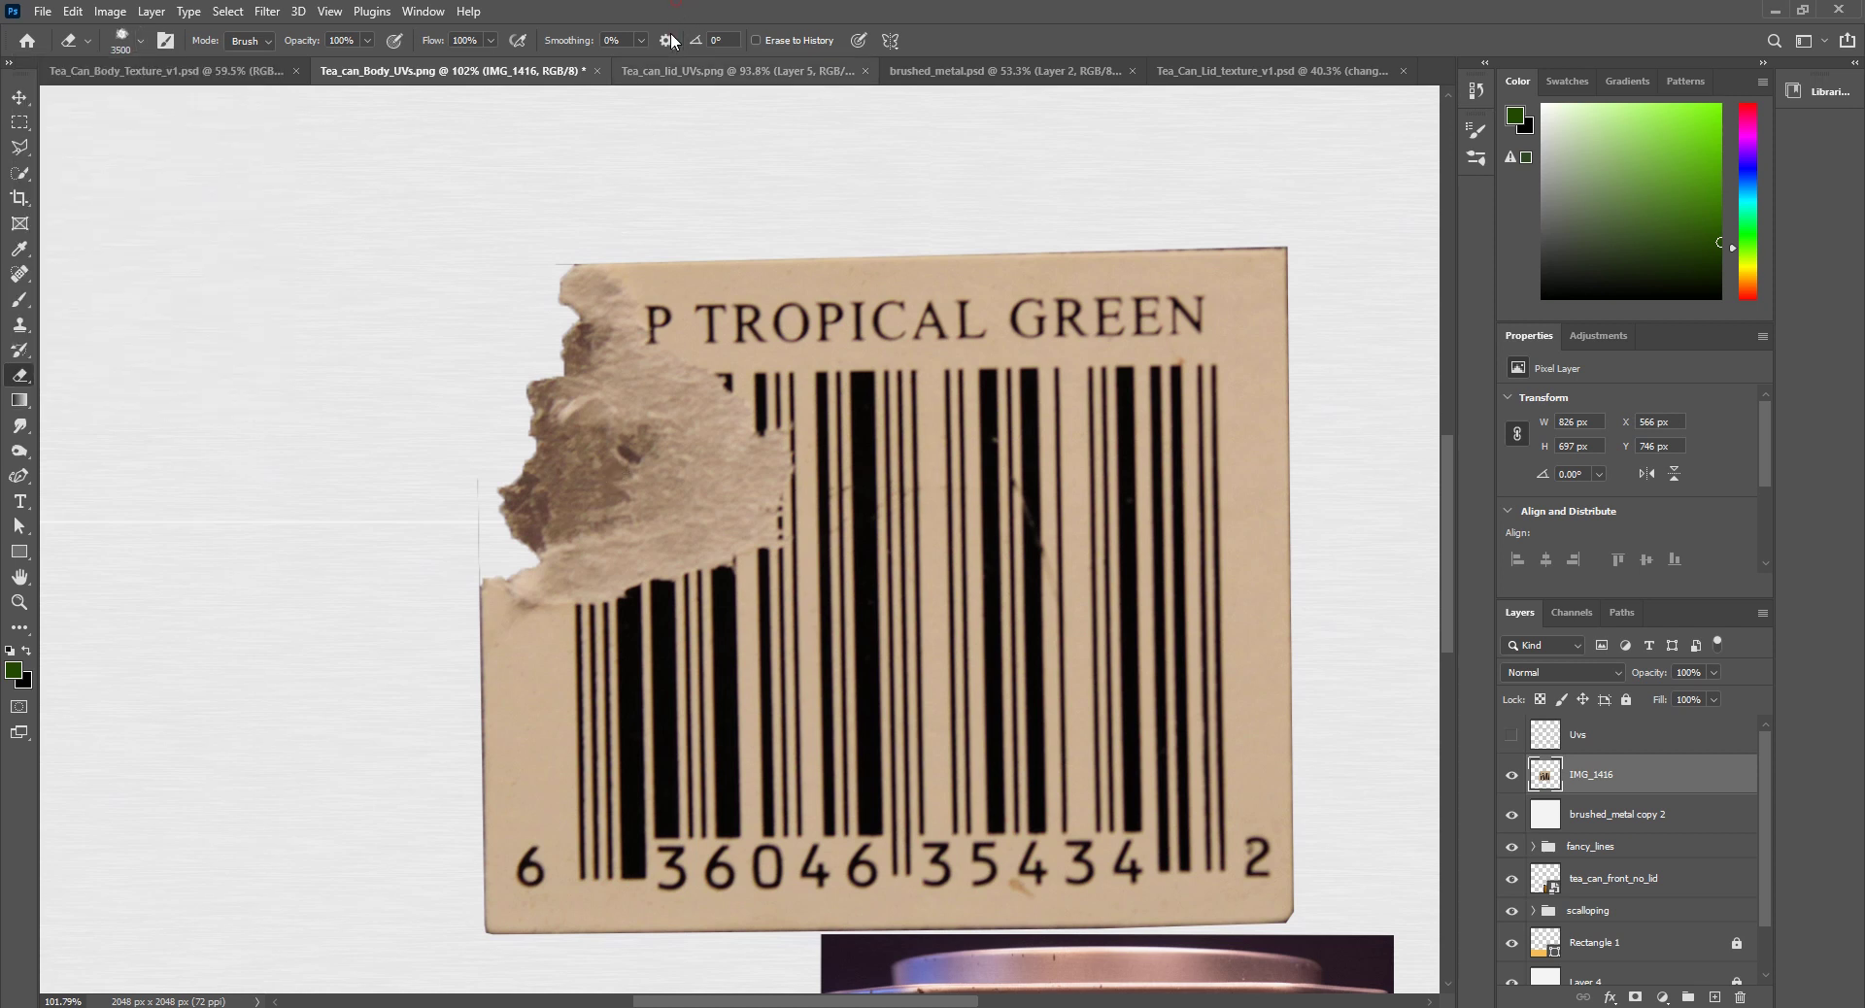
Step: Set the powder Eraser brush to 300 px and erase into the dark torn paper along the label's ripped edge
{"action": "left_click", "coordinate": [1478, 126]}
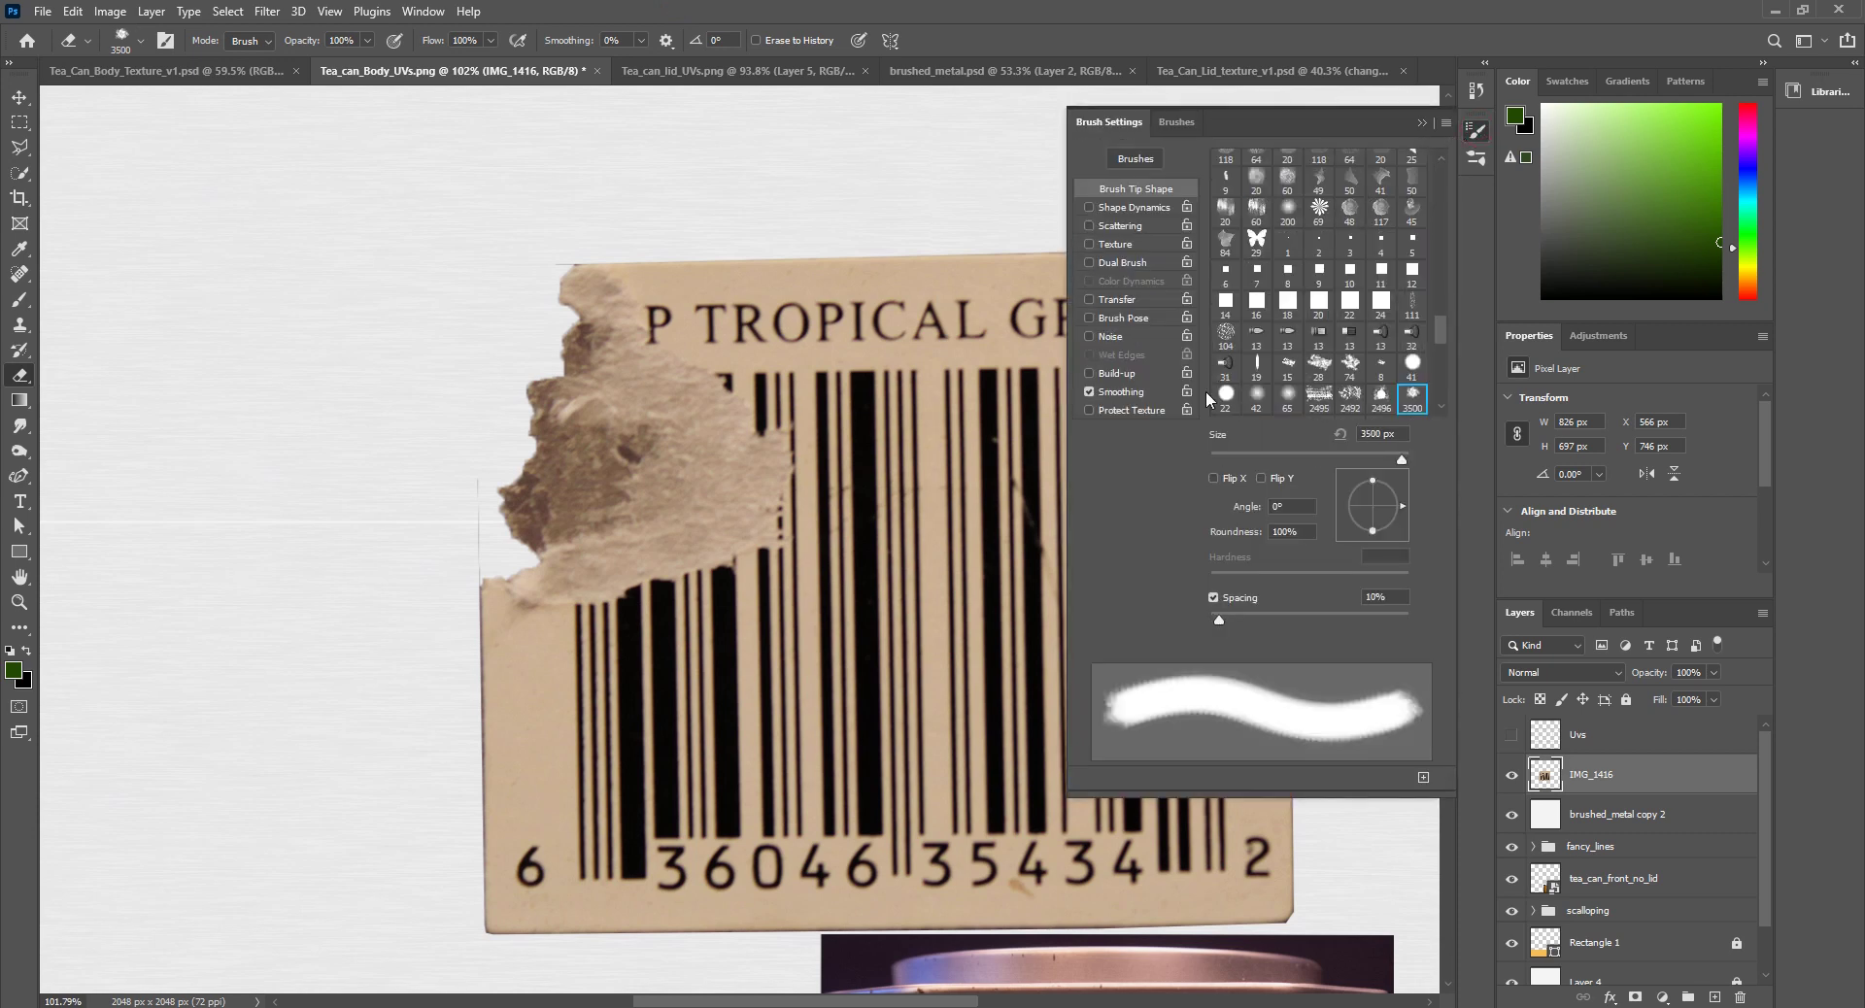
{"action": "left_click", "coordinate": [1187, 122]}
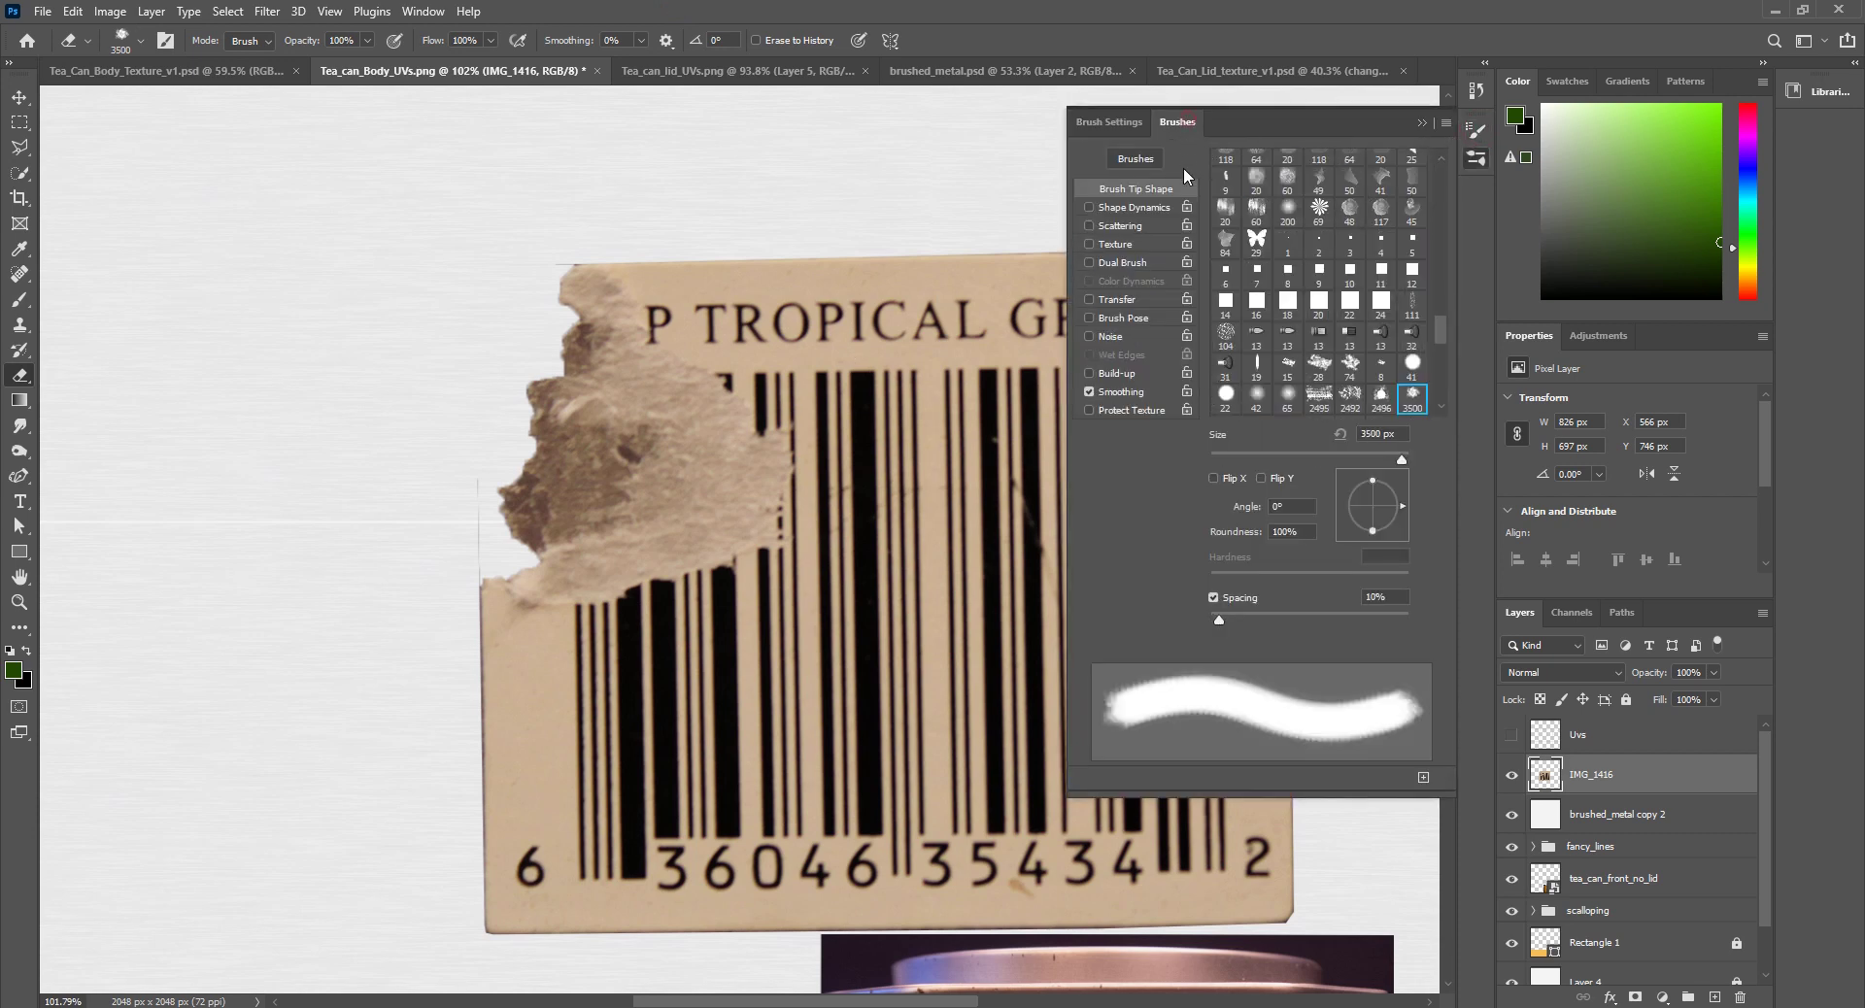
{"action": "left_click", "coordinate": [1155, 177]}
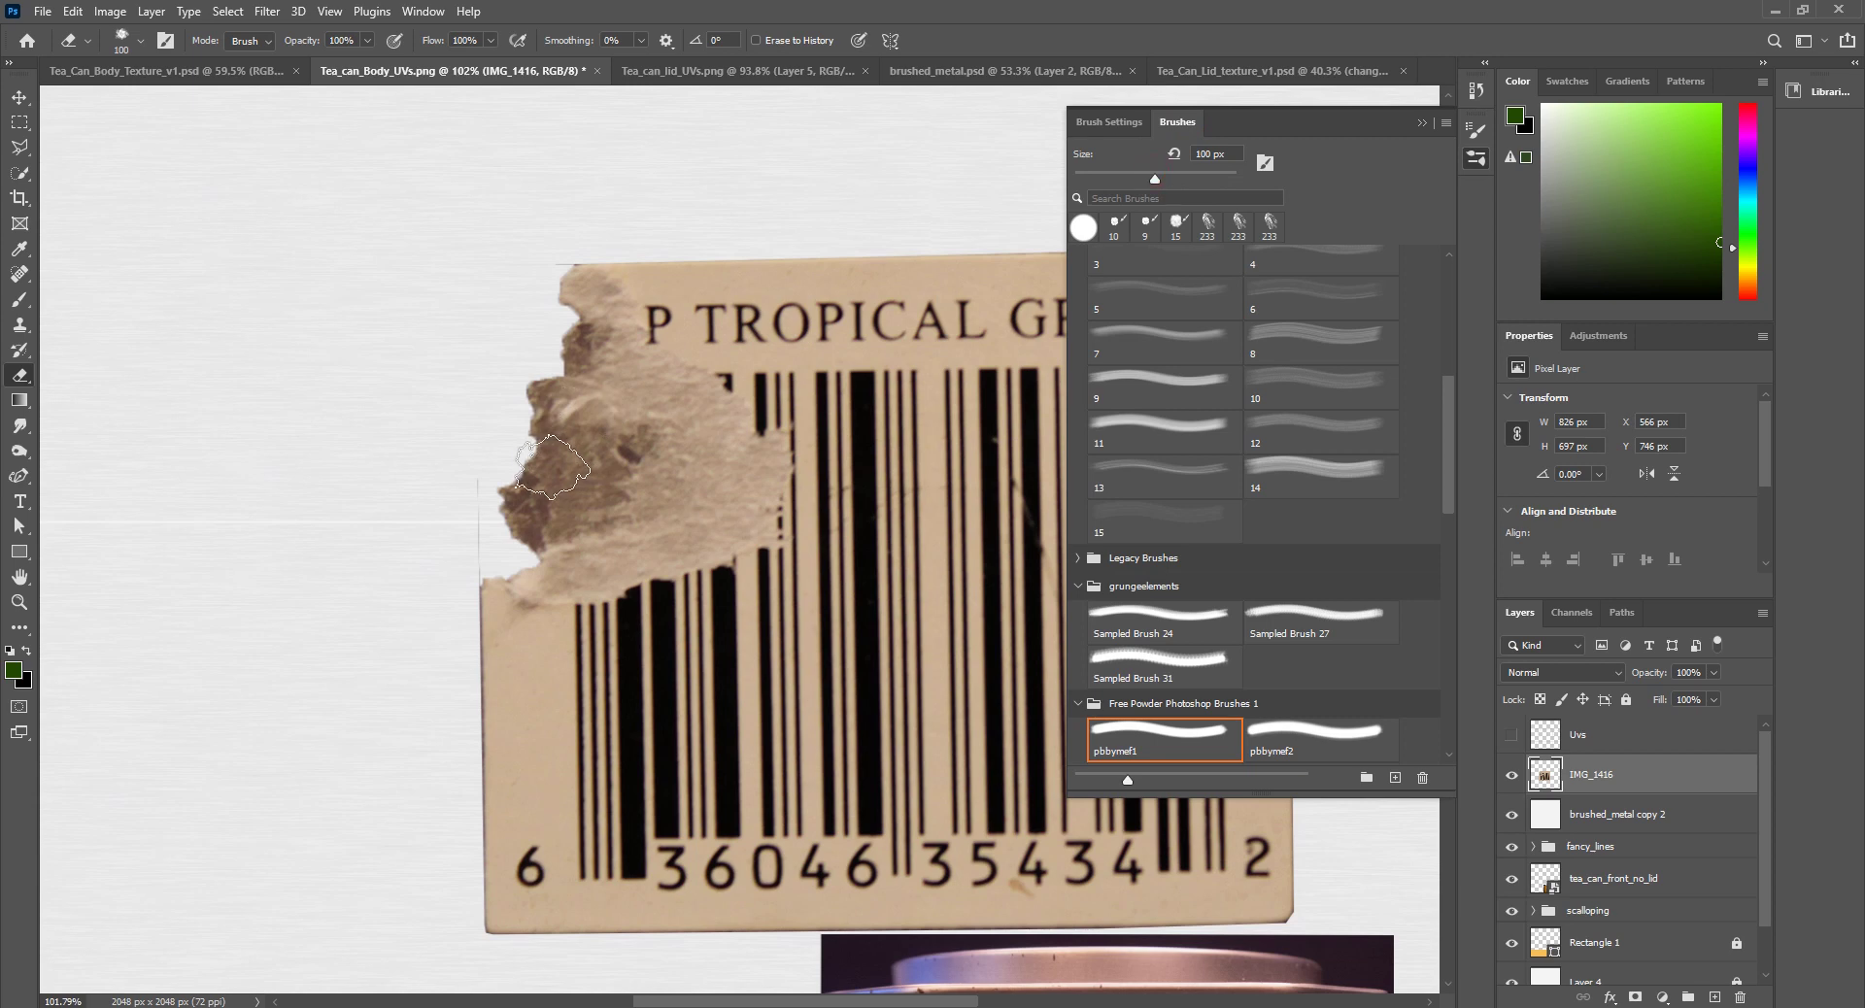
{"action": "key", "text": "bracketright"}
{"action": "key", "text": "bracketright"}
{"action": "key", "text": "bracketright"}
{"action": "key", "text": "bracketright"}
{"action": "key", "text": "bracketright"}
{"action": "key", "text": "bracketright"}
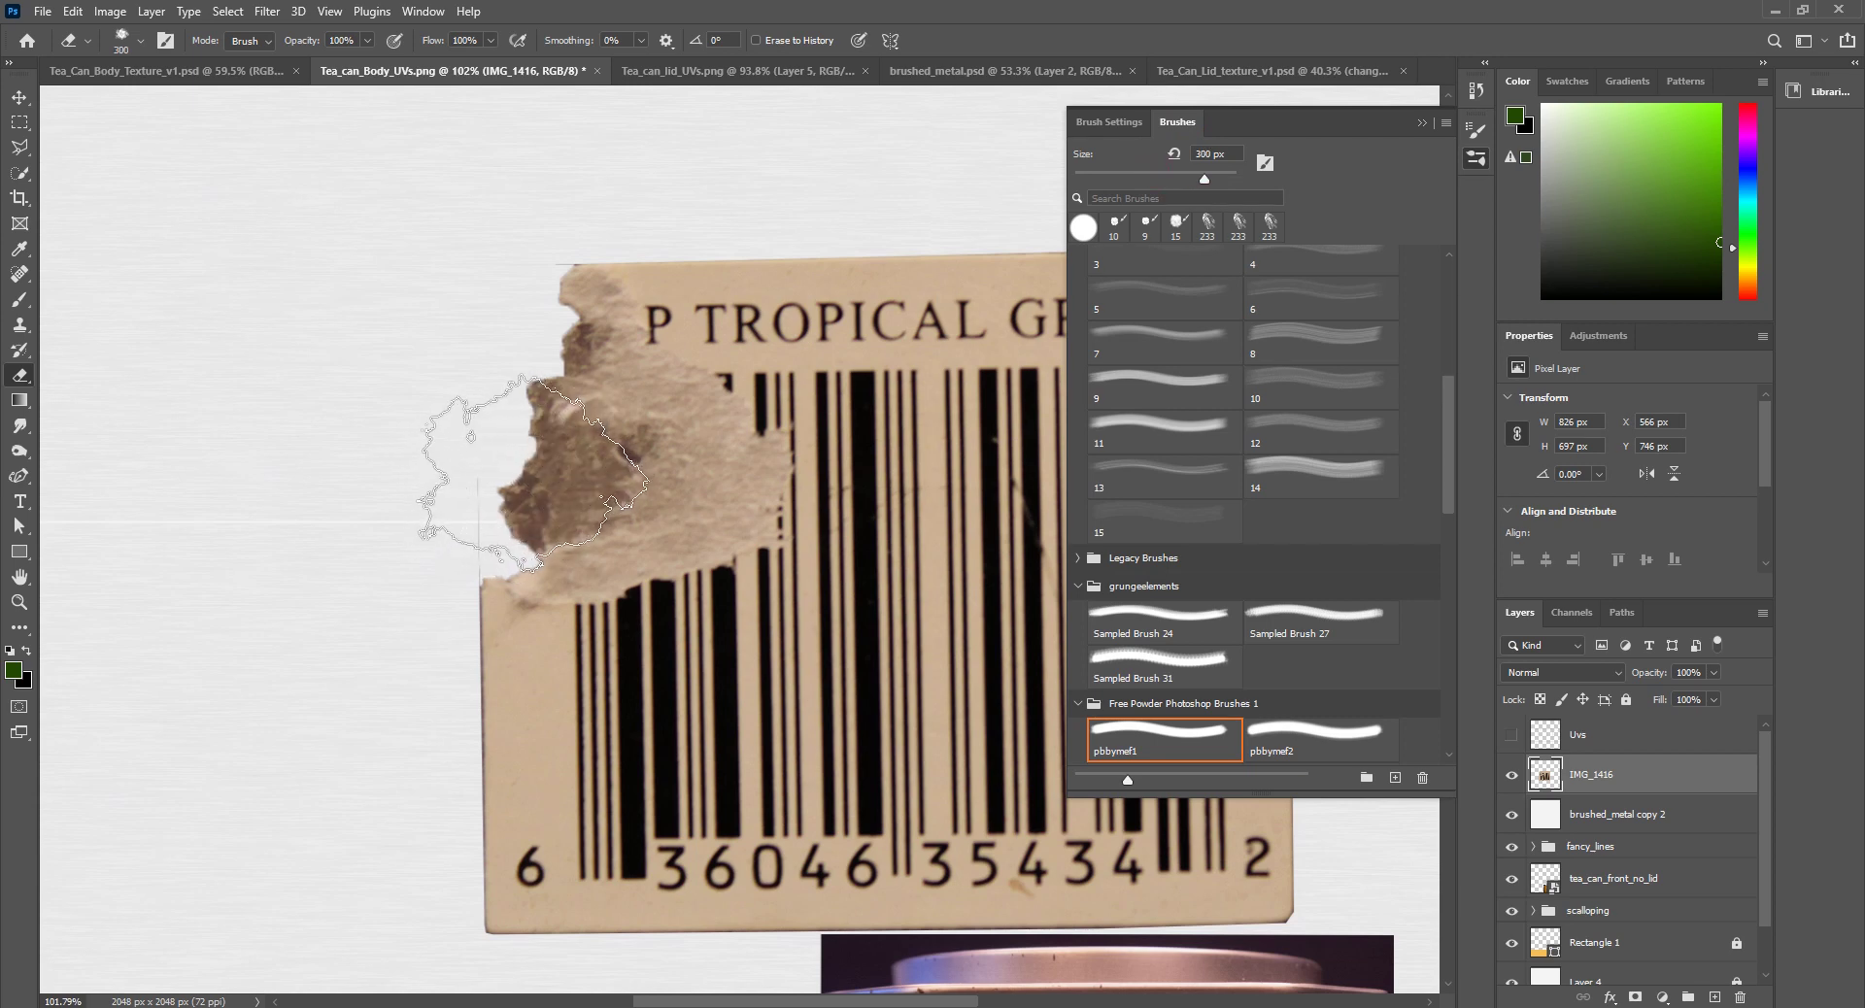
{"action": "left_click", "coordinate": [534, 473]}
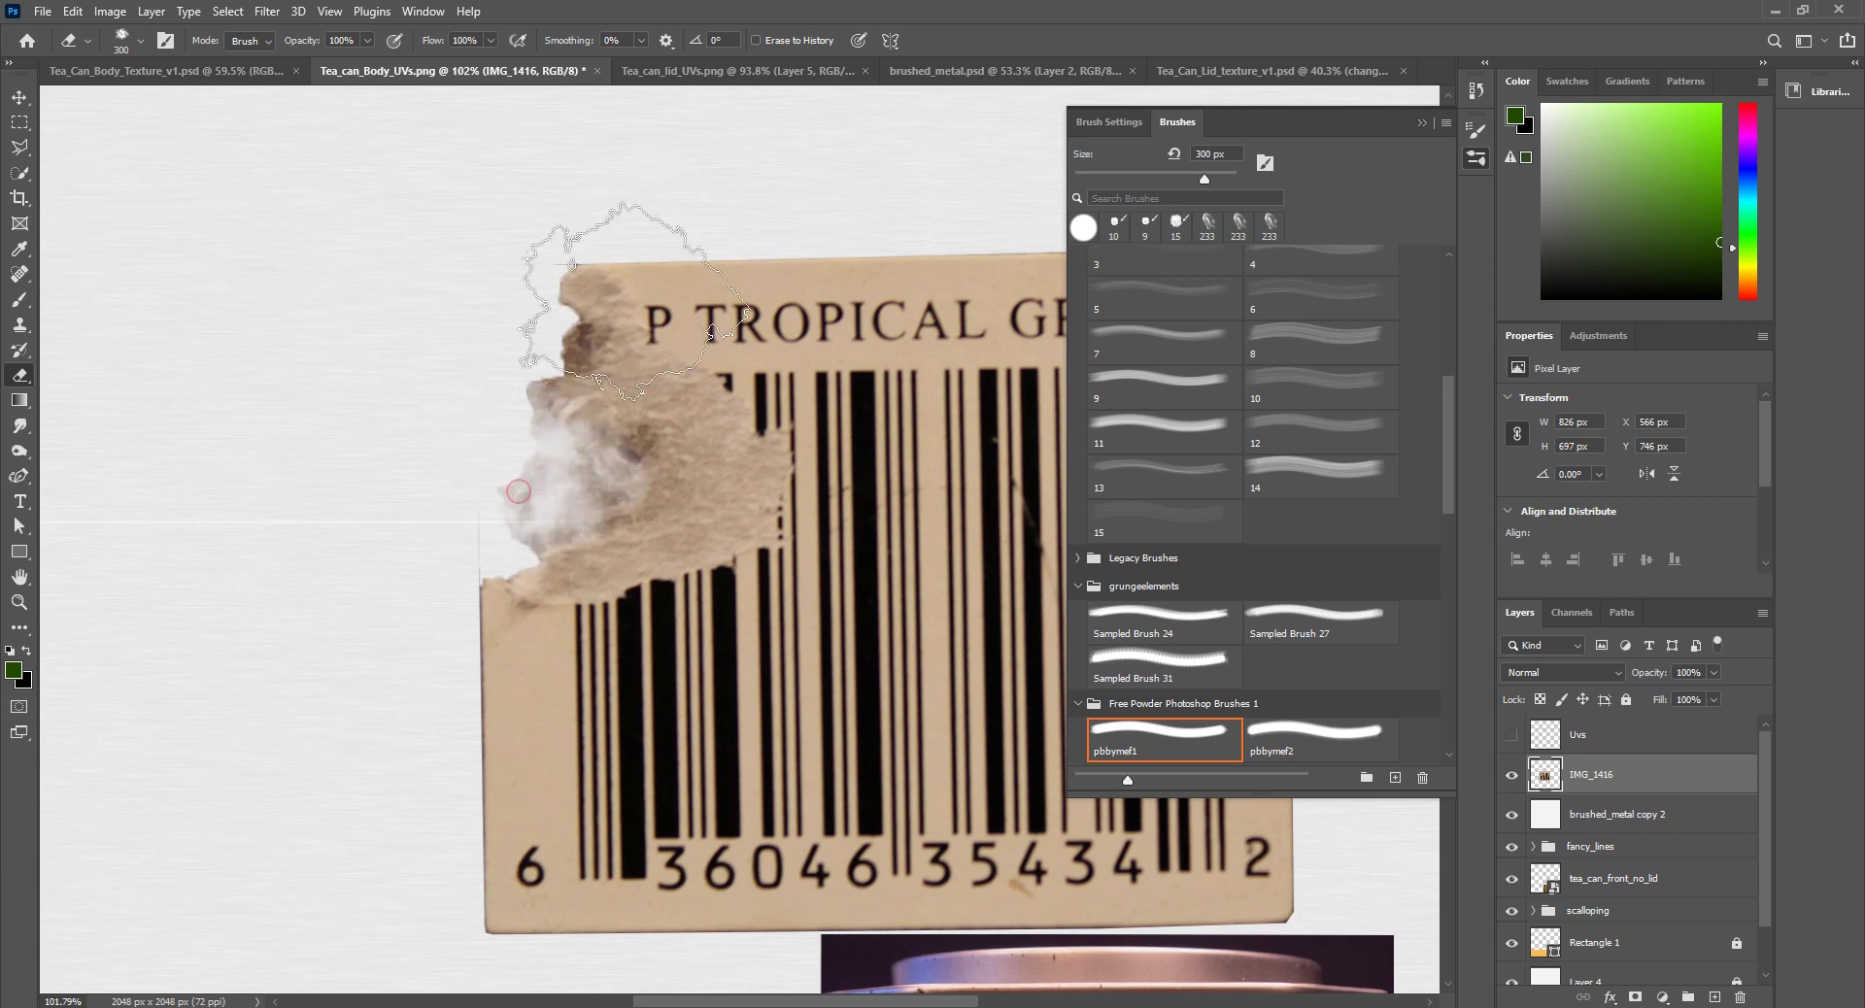
Step: Erase the dark paper beside the label's torn corner with the 300 px powder Eraser brush and collapse the brush settings
{"action": "mouse_move", "coordinate": [514, 495]}
{"action": "left_mouse_down"}
{"action": "mouse_move", "coordinate": [524, 442]}
{"action": "mouse_move", "coordinate": [581, 430]}
{"action": "mouse_move", "coordinate": [507, 416]}
{"action": "mouse_move", "coordinate": [401, 466]}
{"action": "left_mouse_up"}
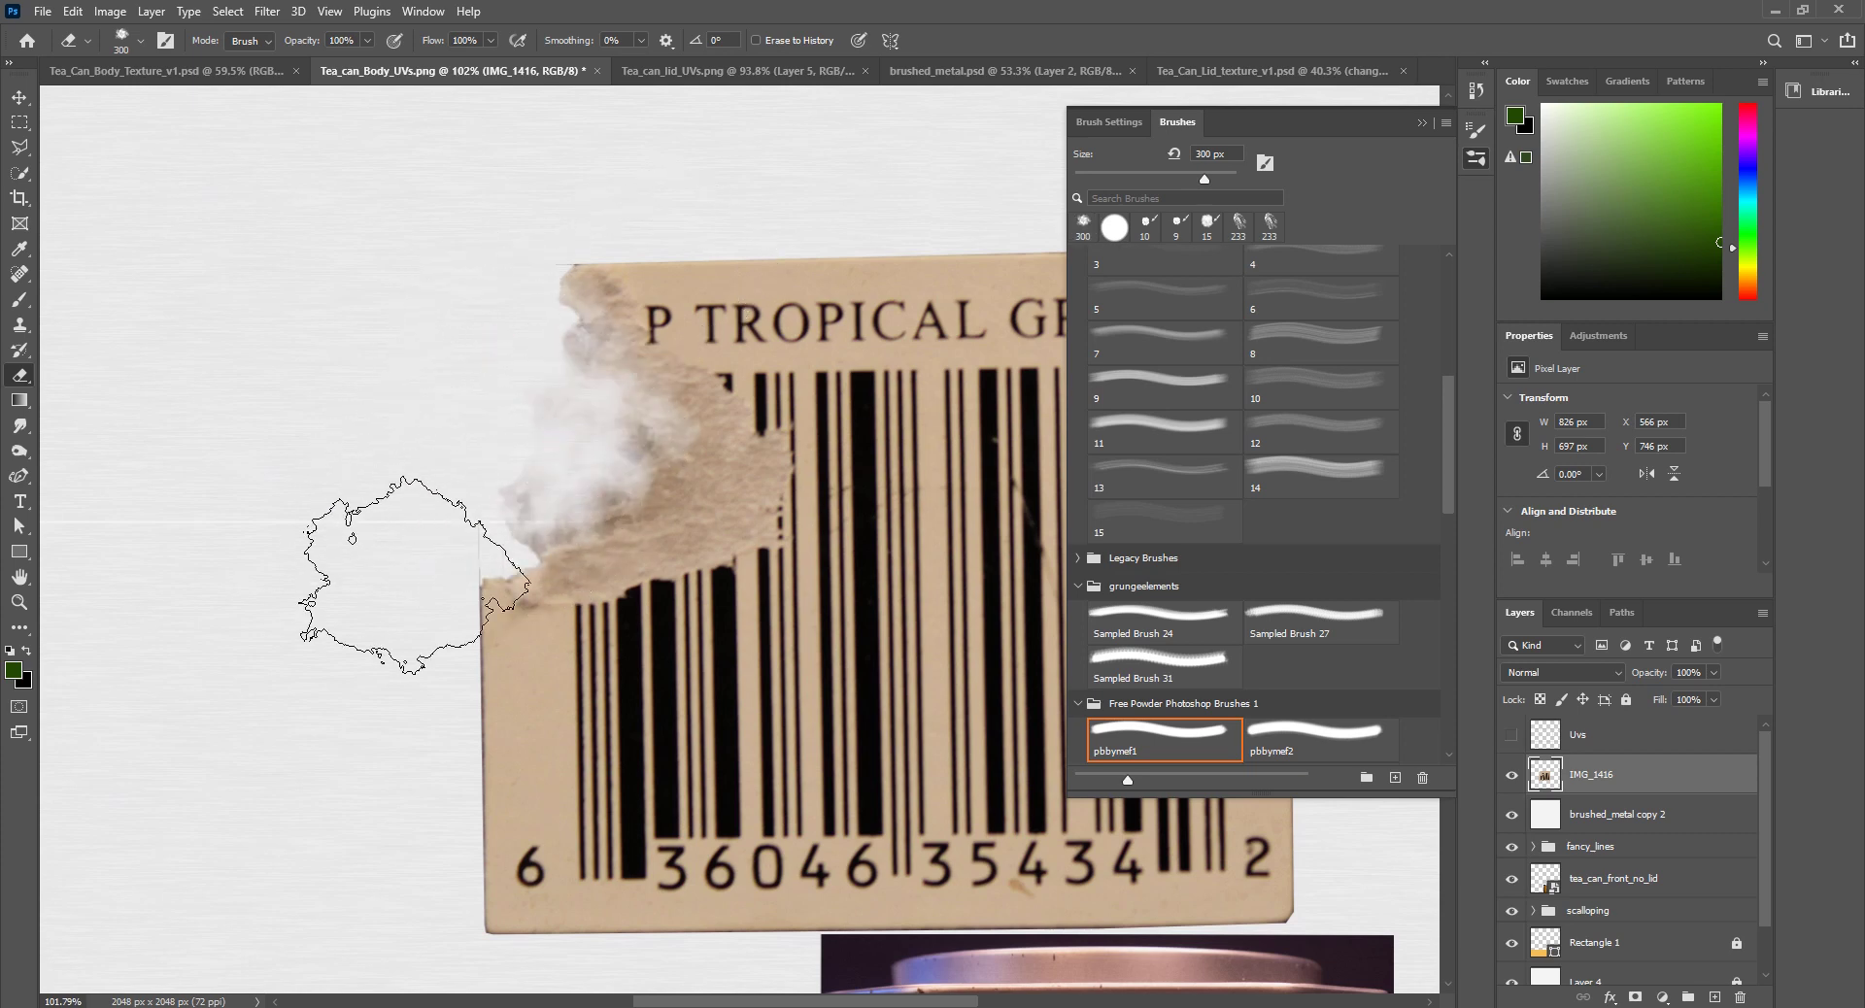
{"action": "scroll", "coordinate": [661, 583], "scroll_direction": "down", "scroll_amount": 5, "text": "alt"}
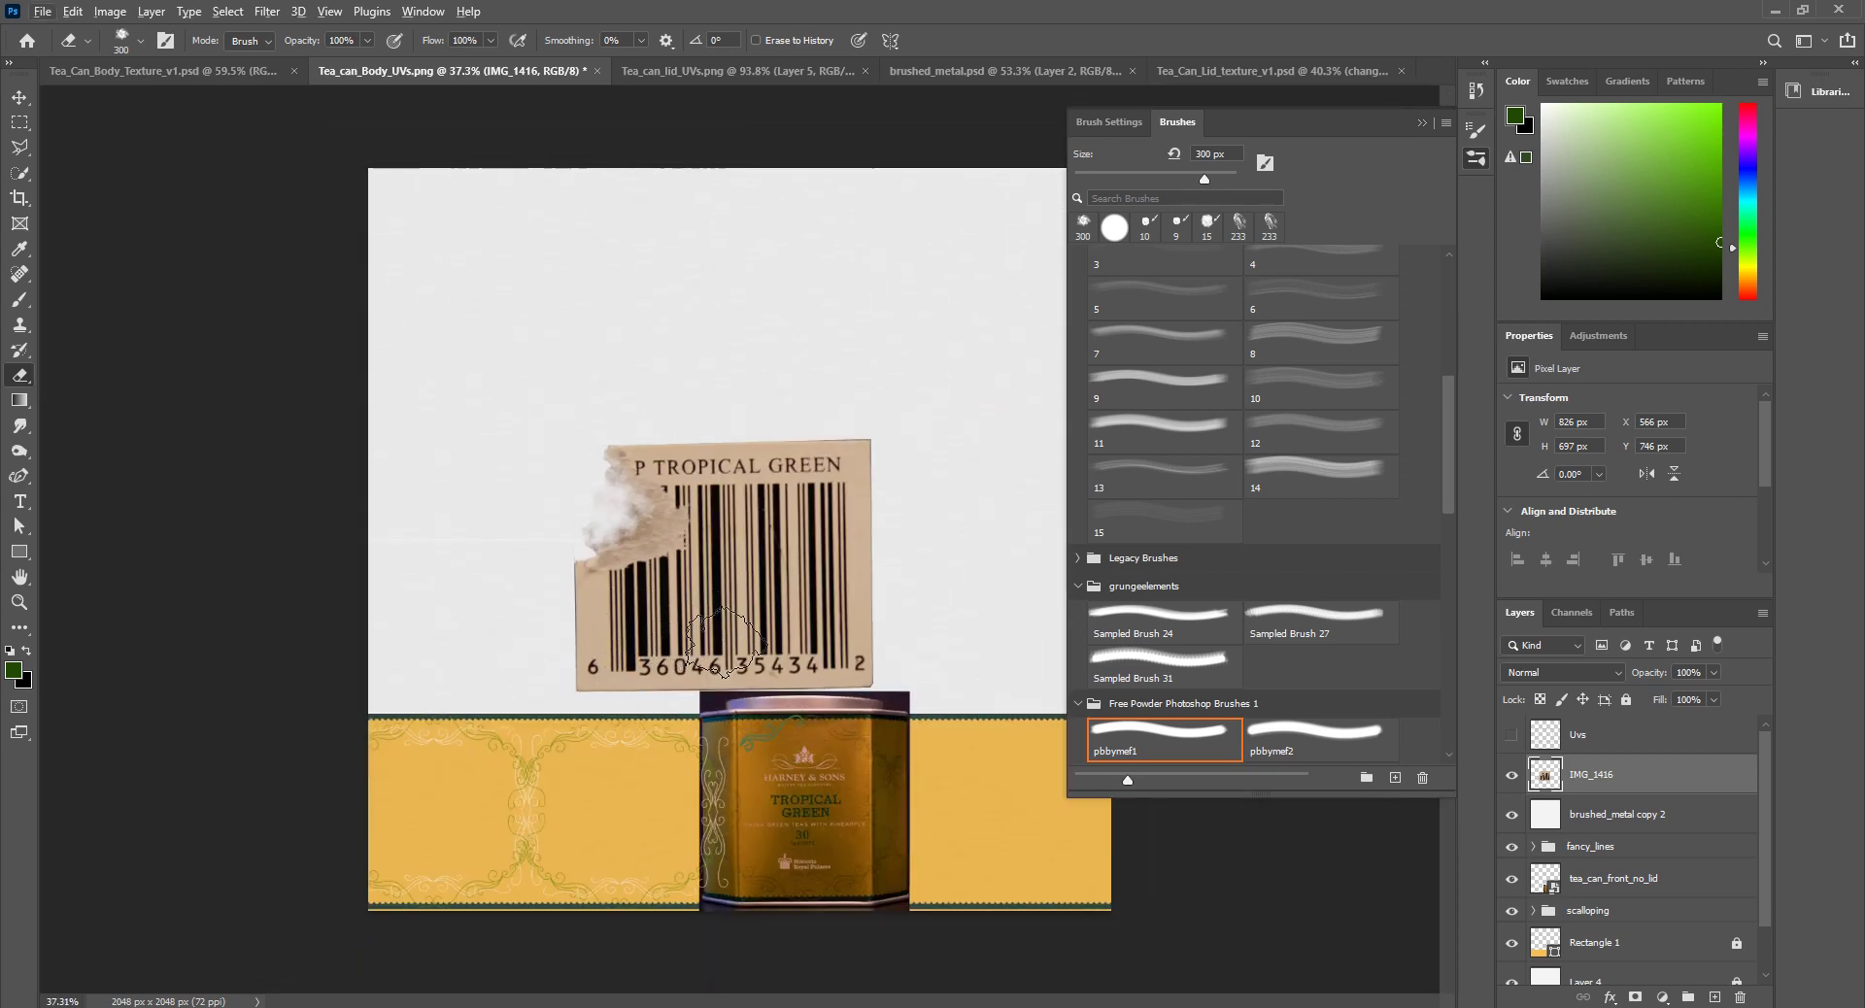
{"action": "key", "text": "q"}
{"action": "key", "text": "q"}
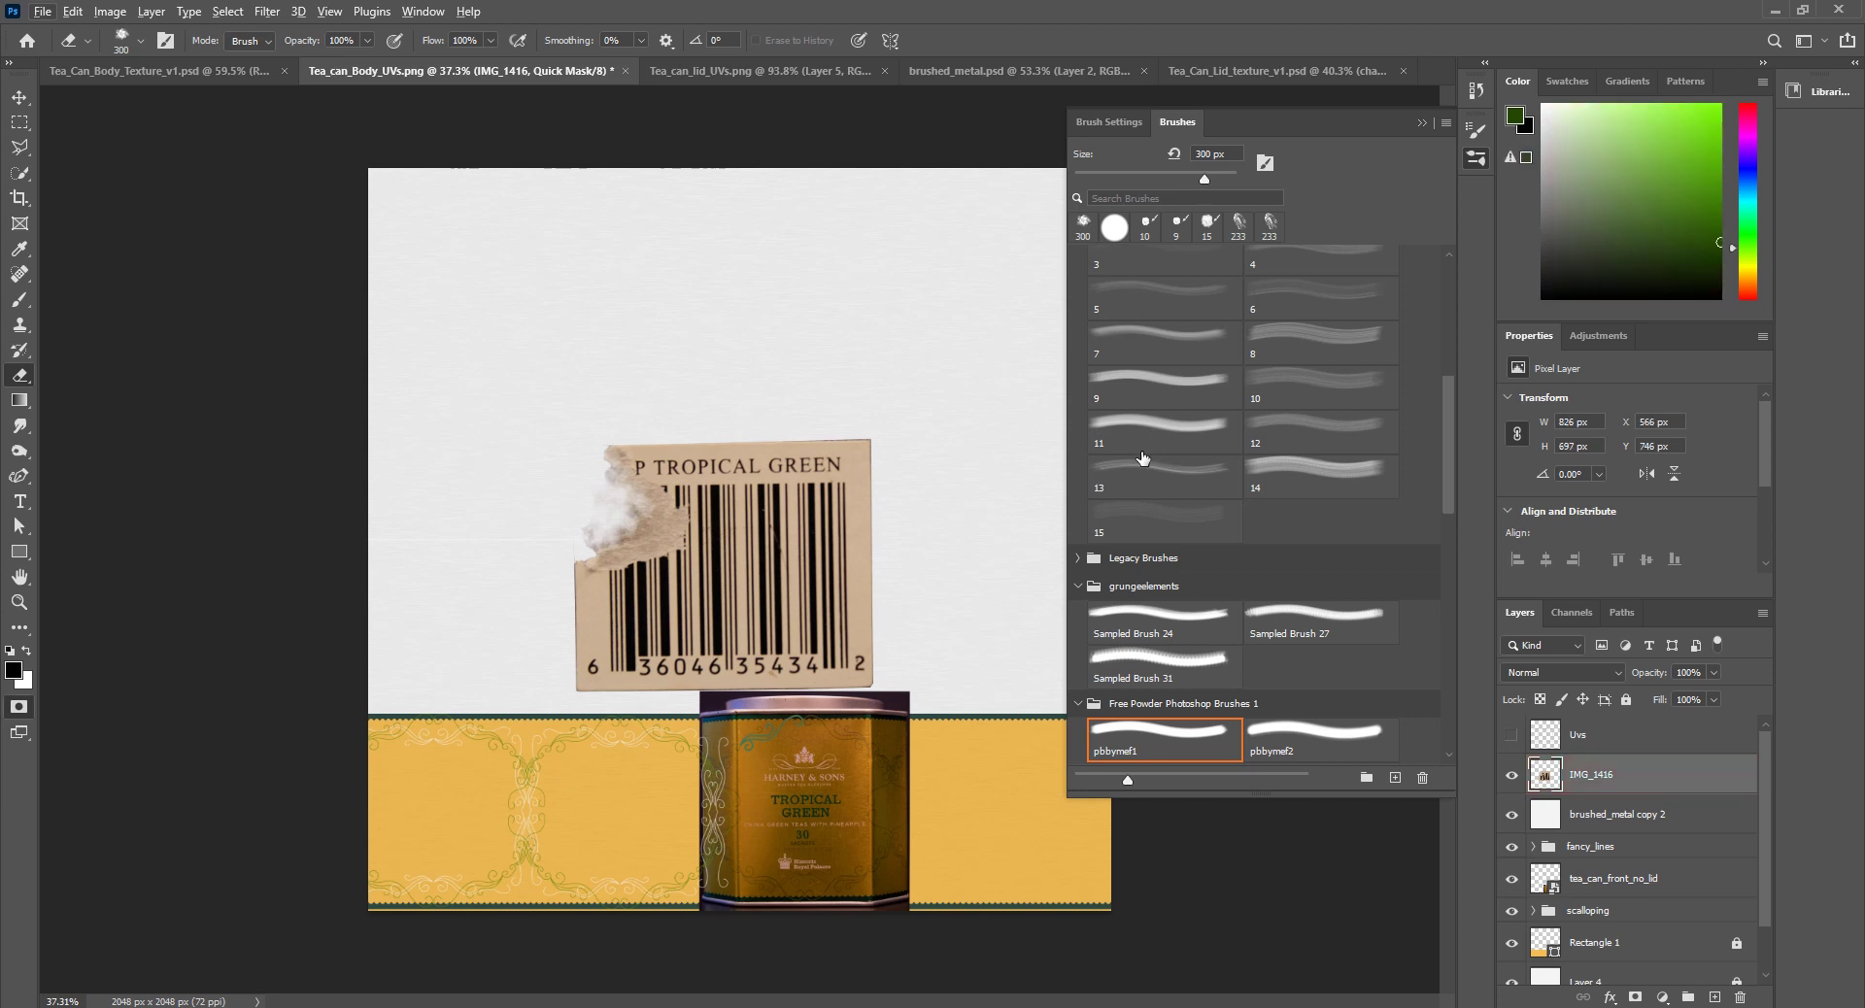
{"action": "left_click", "coordinate": [1420, 122]}
{"action": "key", "text": "b"}
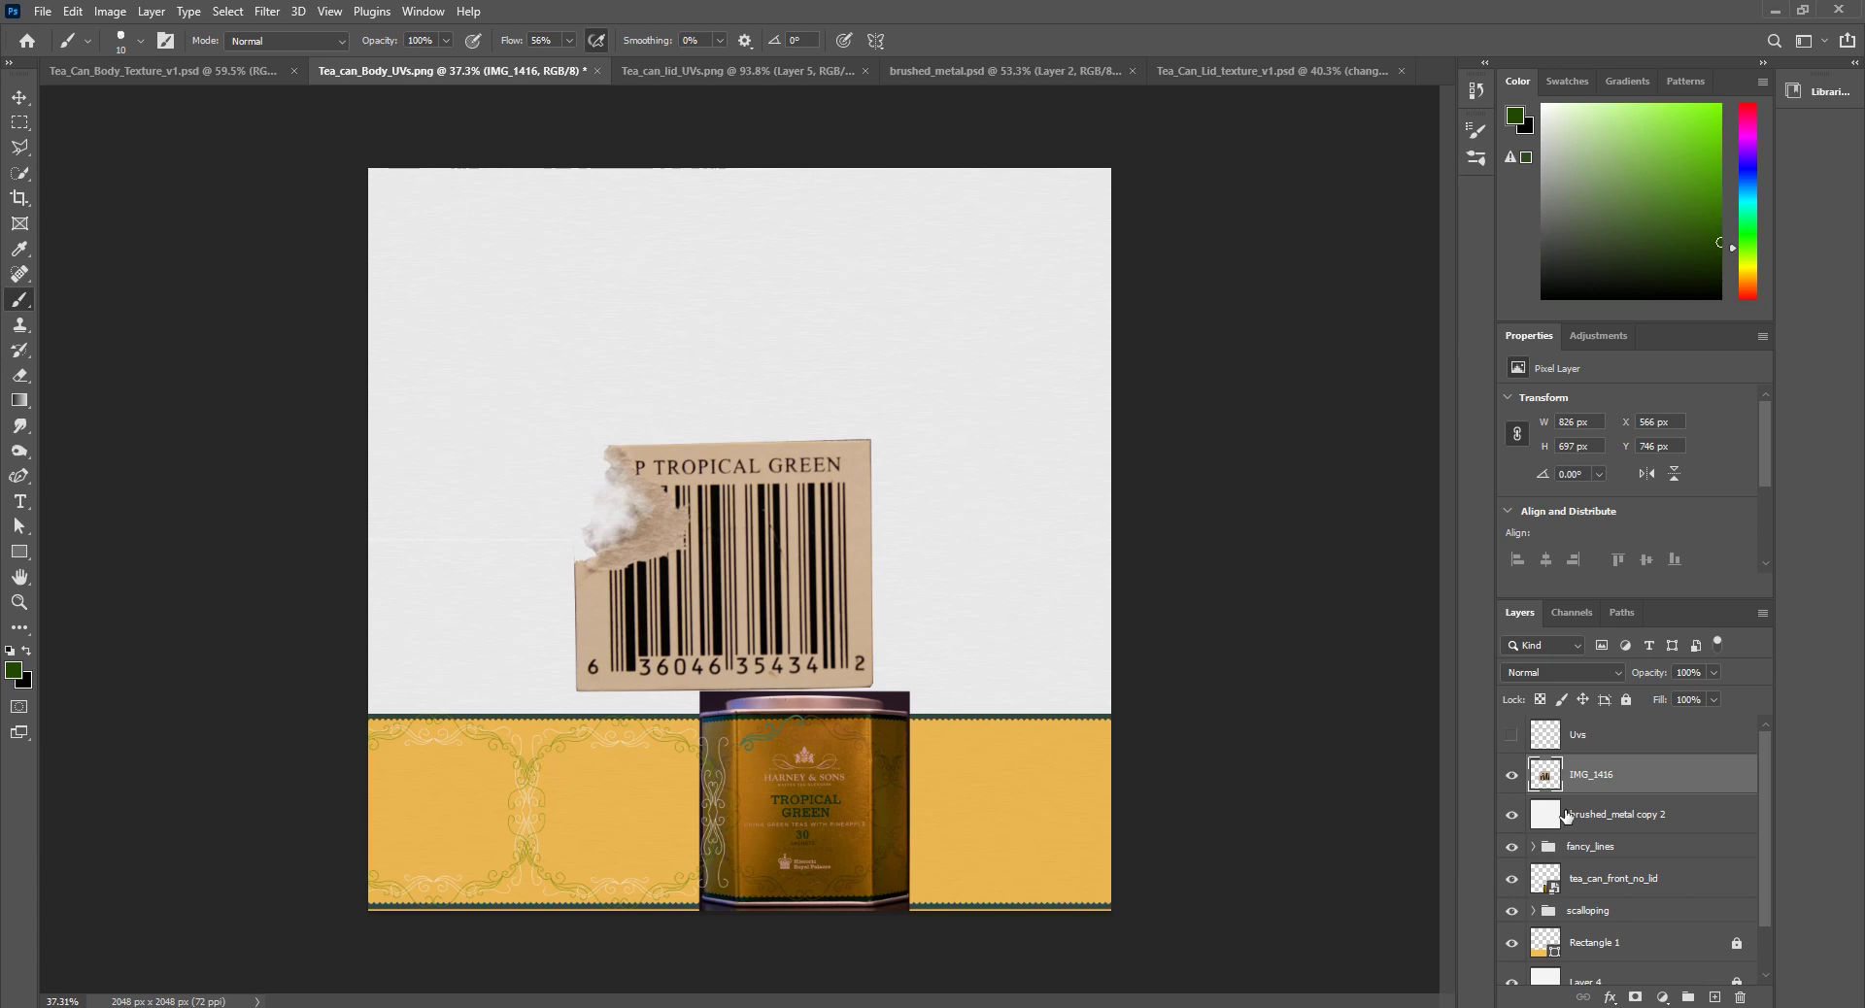
Step: Desaturate the IMG_1416 label layer with Hue/Saturation, using saturation -100 and lightness 0
{"action": "left_click", "coordinate": [110, 11]}
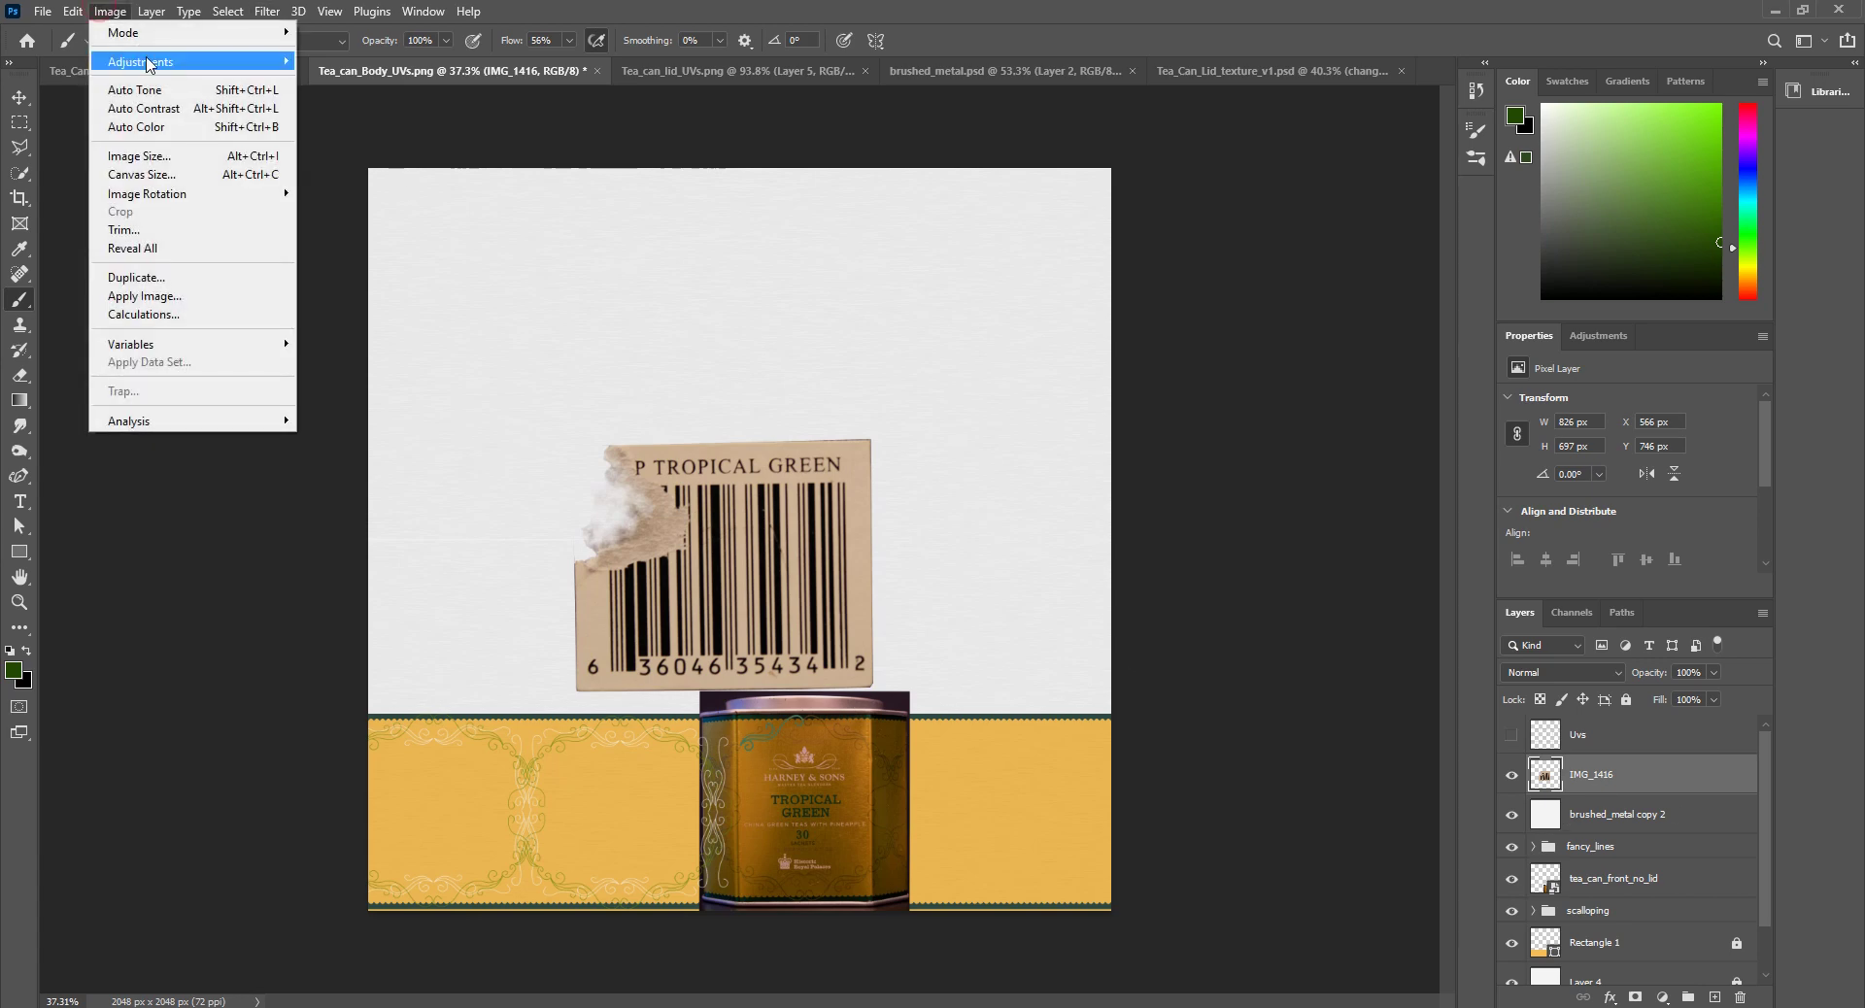
{"action": "mouse_move", "coordinate": [149, 64]}
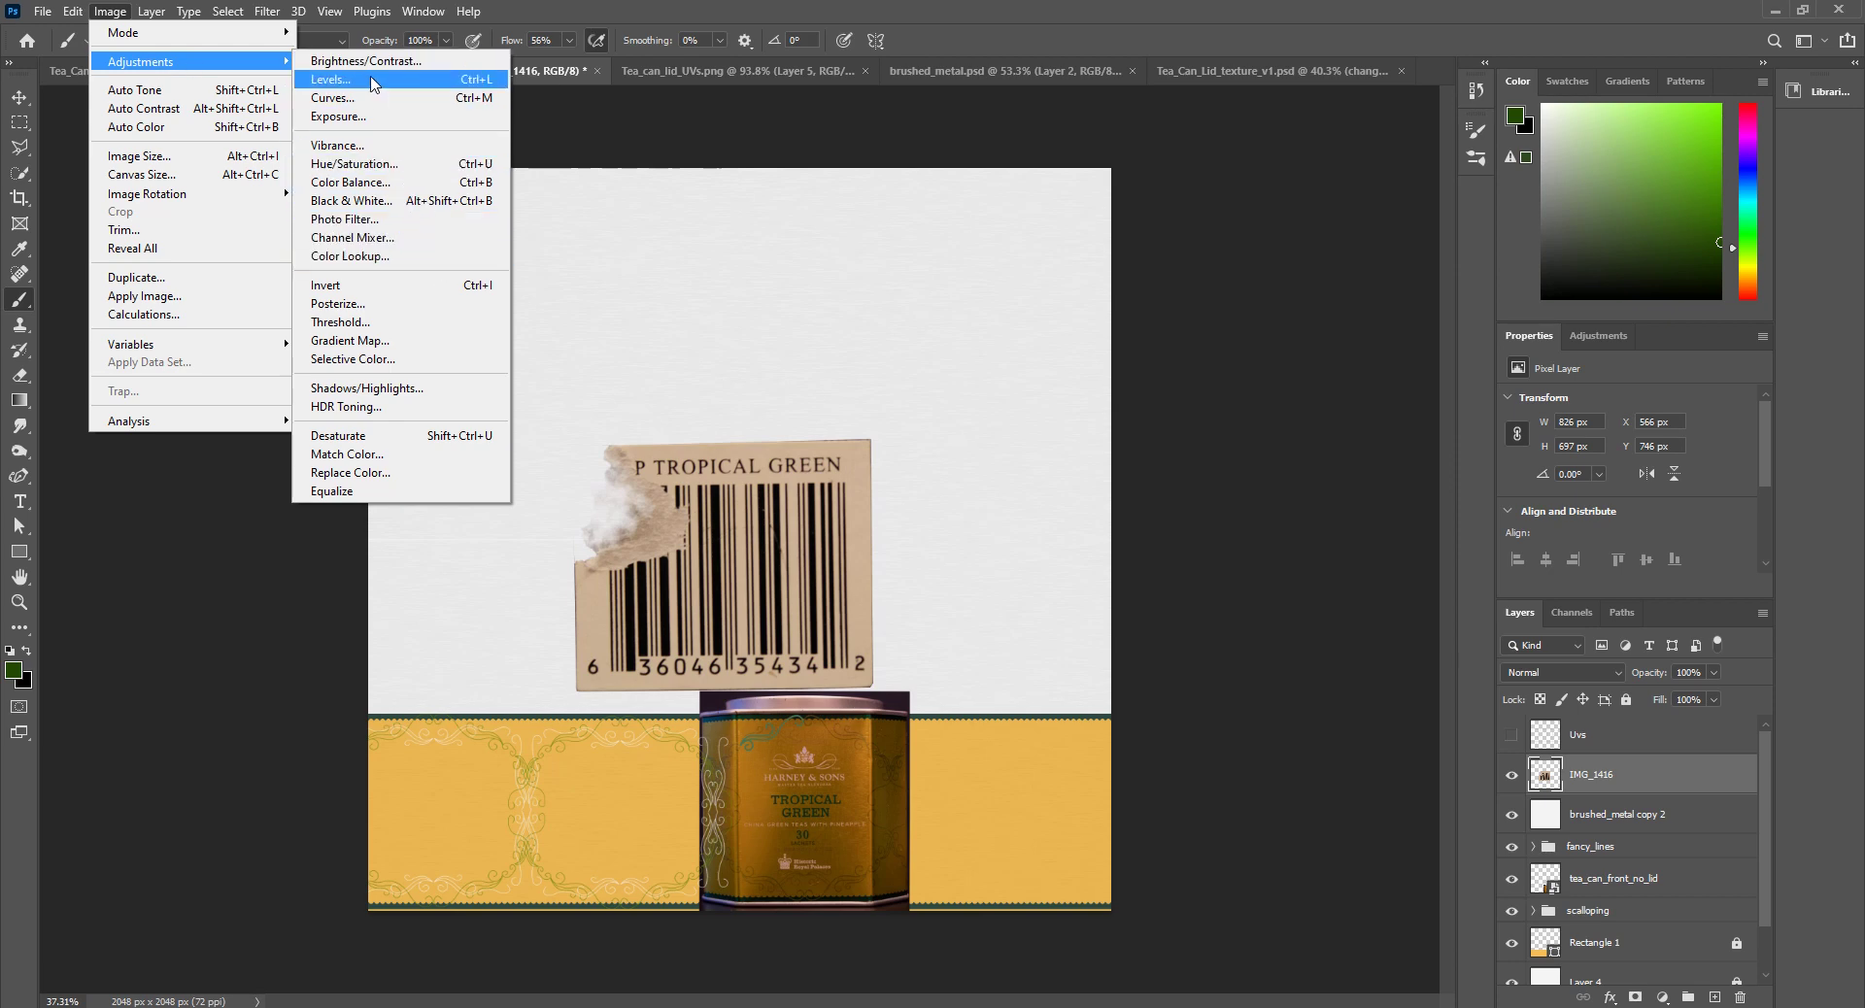
{"action": "left_click", "coordinate": [364, 163]}
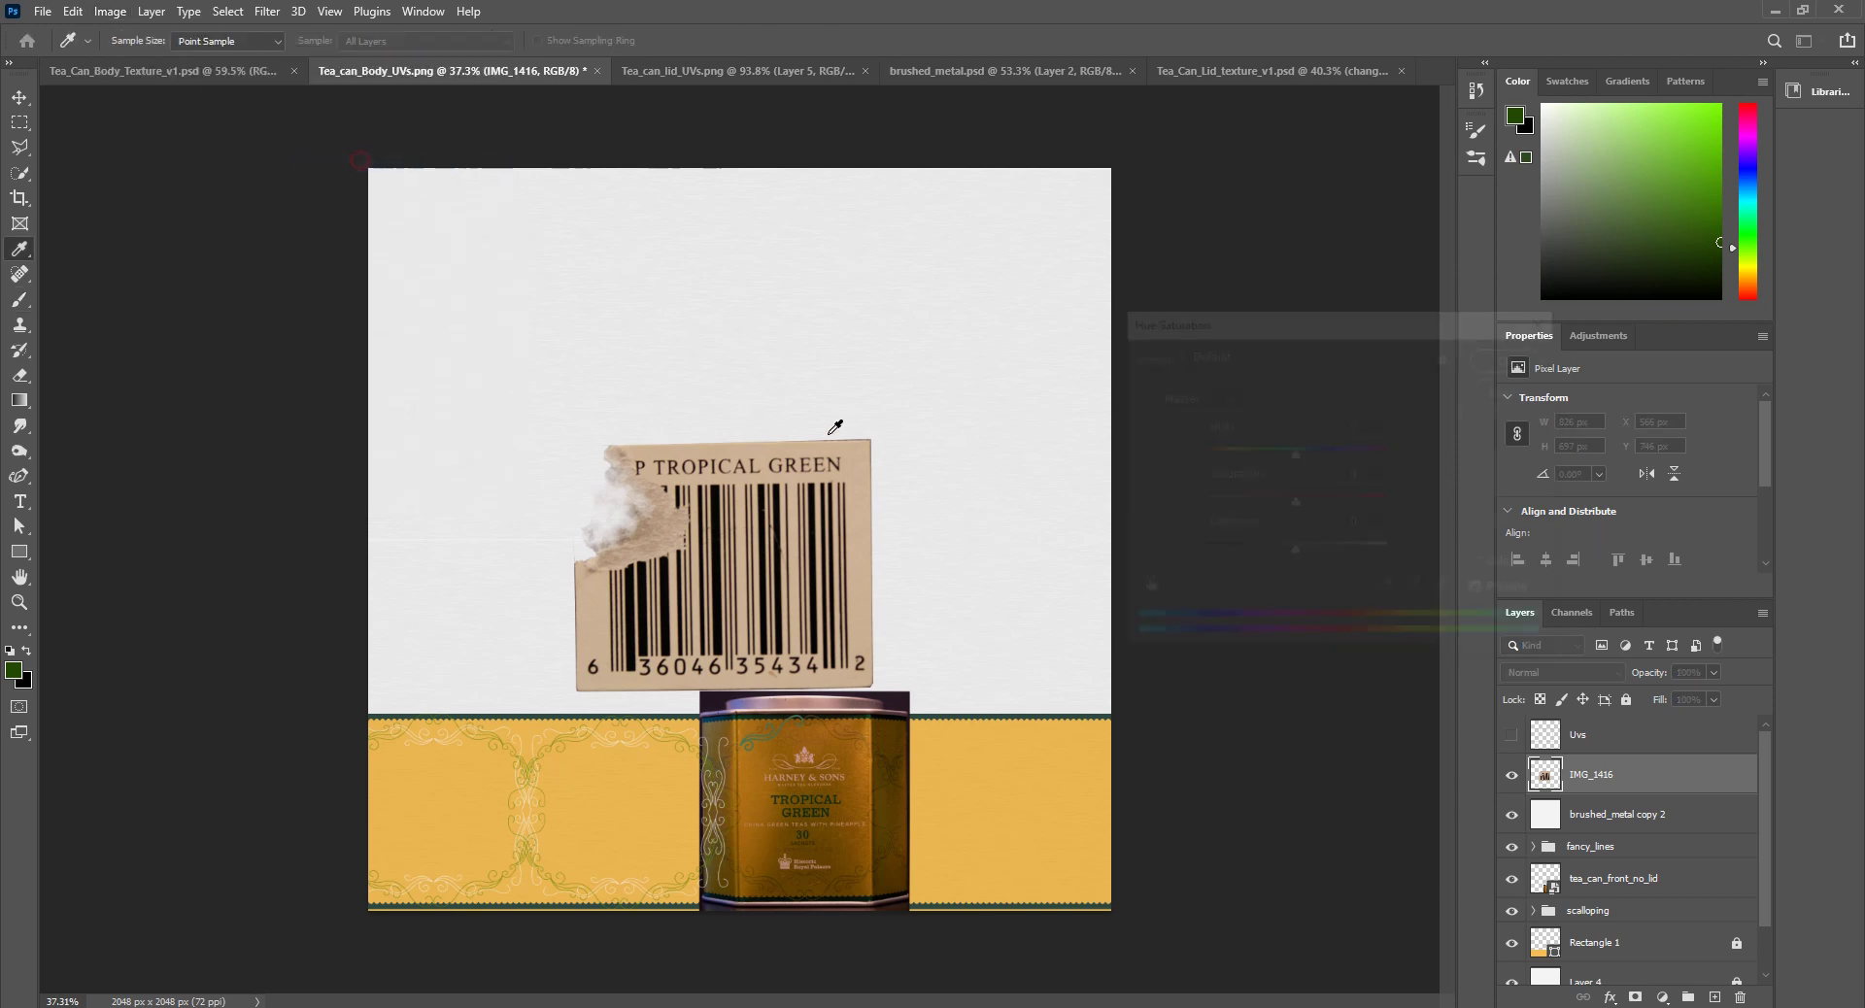
{"action": "left_click_drag", "start_coordinate": [1285, 497], "coordinate": [964, 493]}
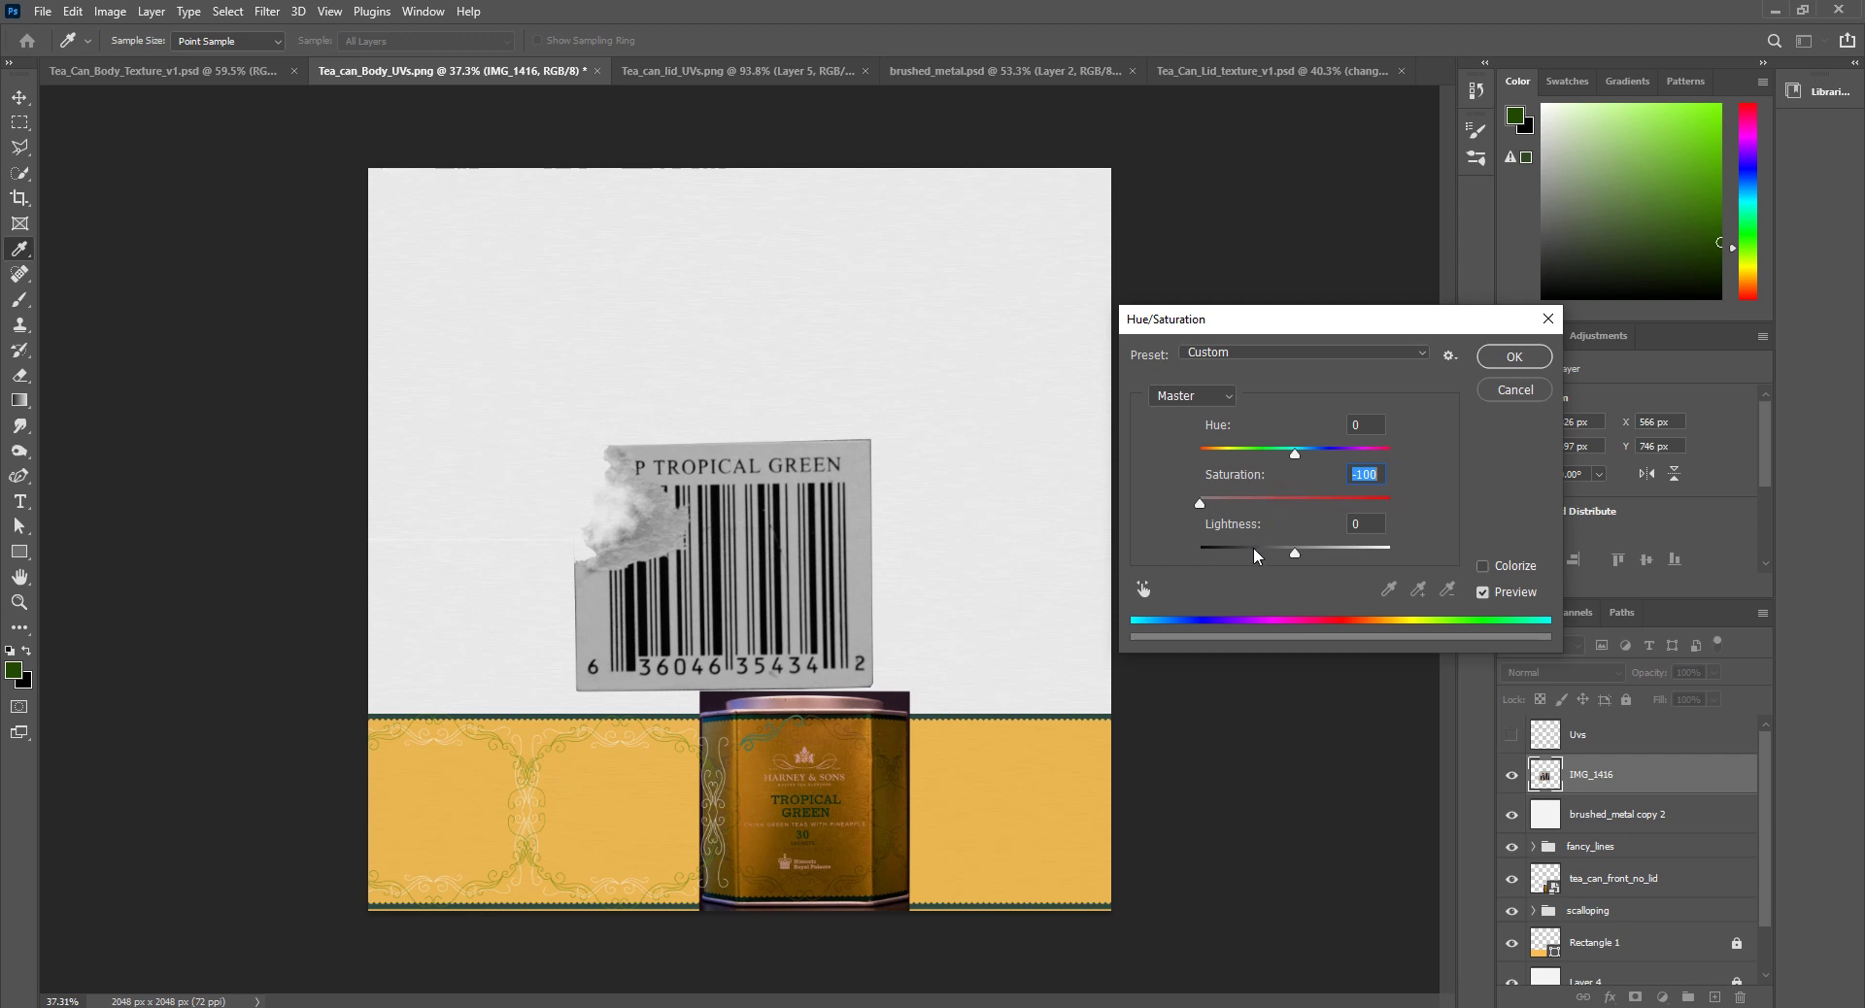
{"action": "mouse_move", "coordinate": [1294, 550]}
{"action": "left_mouse_down"}
{"action": "mouse_move", "coordinate": [1412, 546]}
{"action": "mouse_move", "coordinate": [1320, 555]}
{"action": "left_mouse_up"}
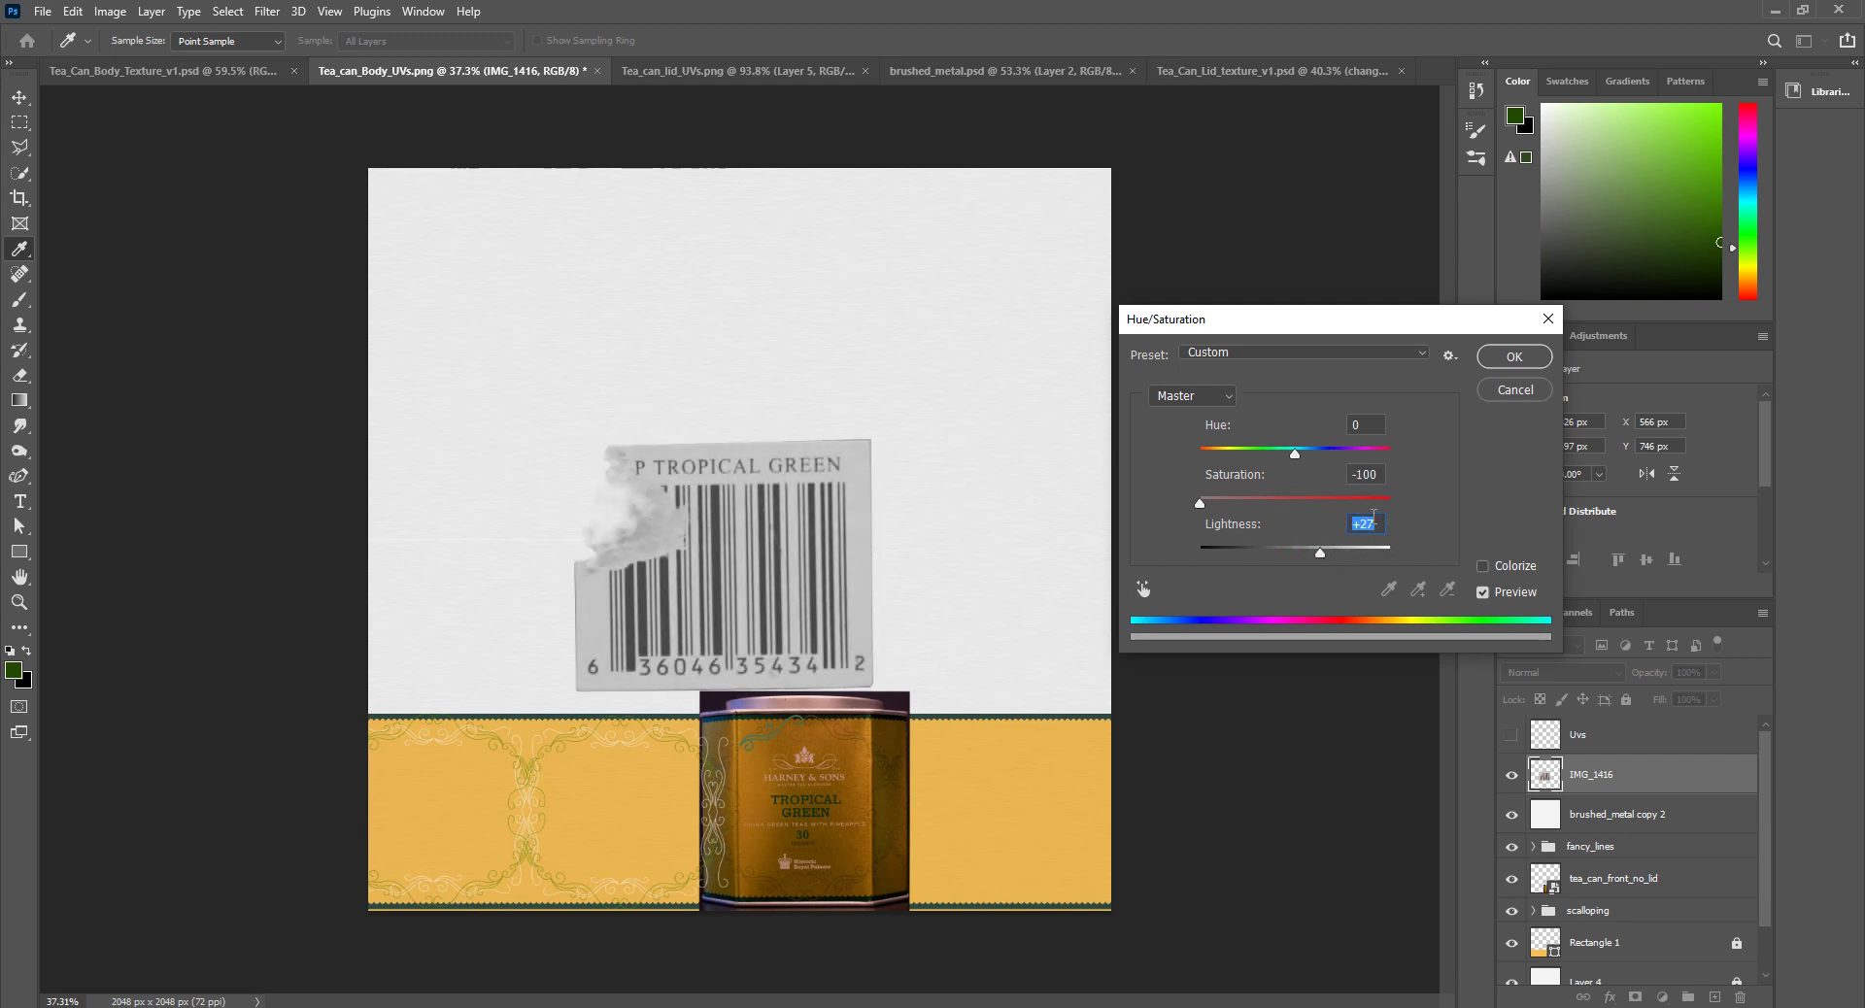
{"action": "type", "text": "+"}
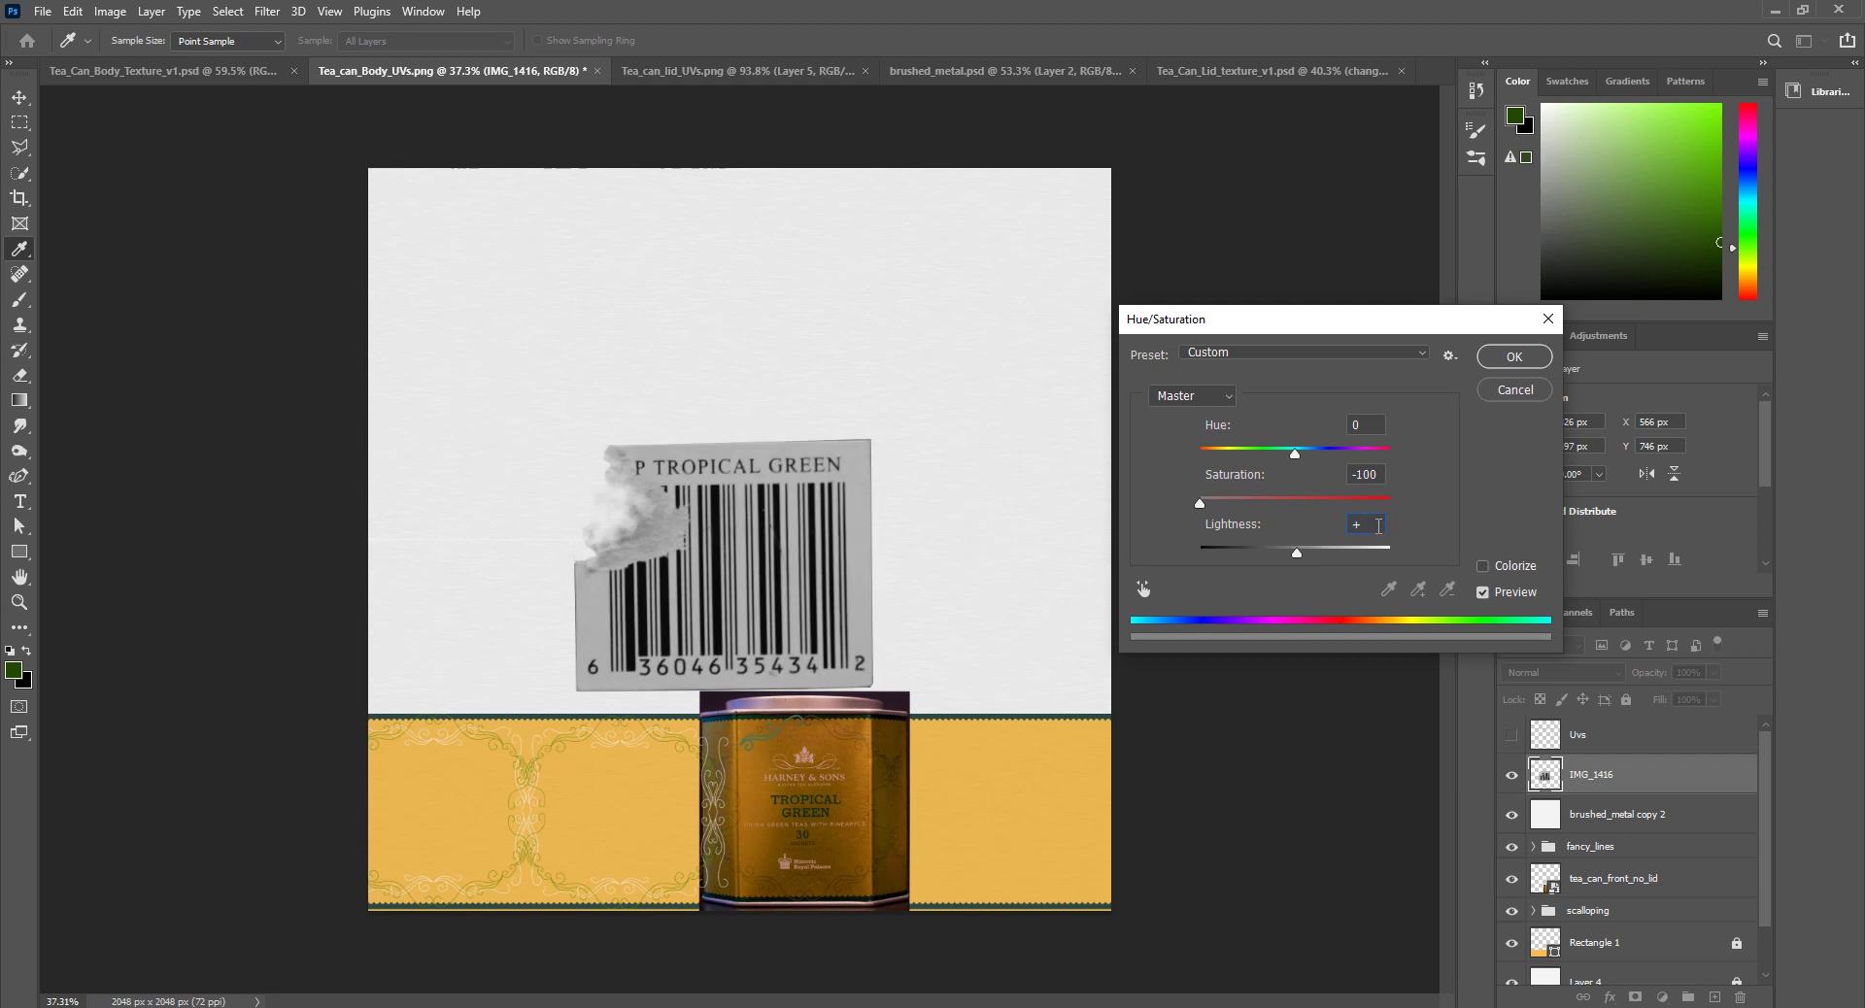
{"action": "type", "text": "0"}
{"action": "key", "text": "Return"}
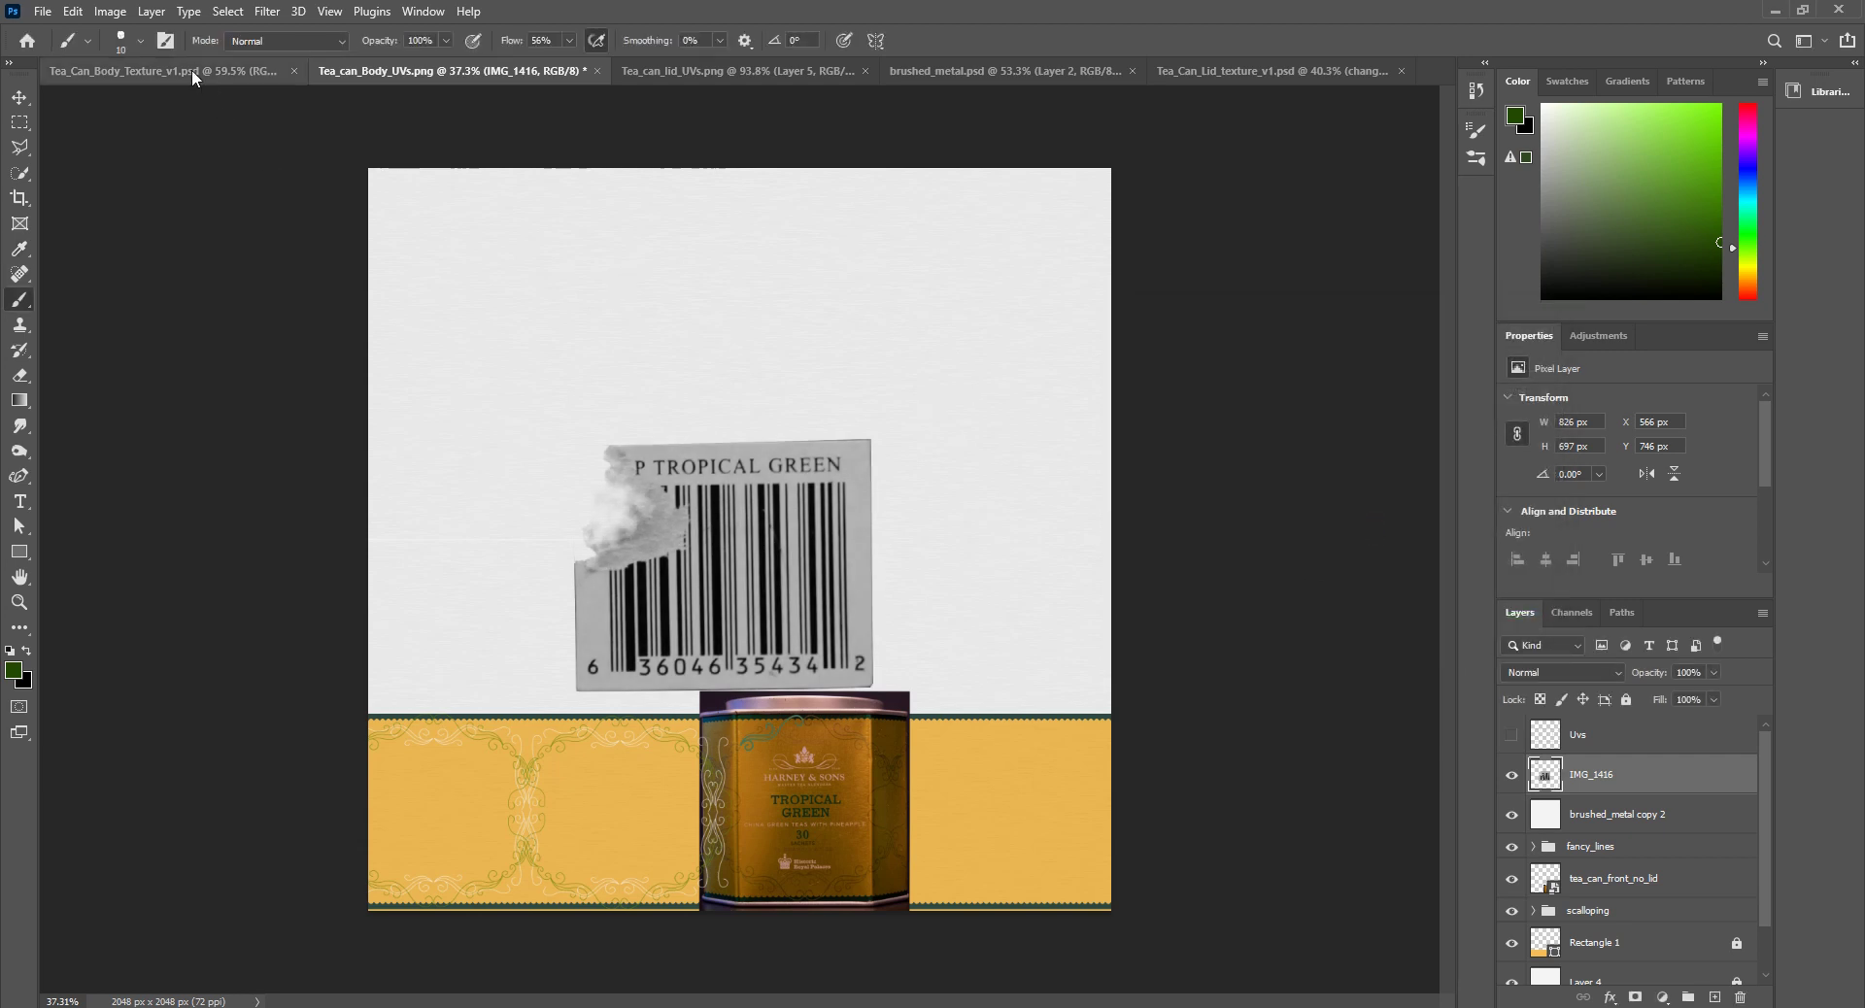
Step: Apply Brightness/Contrast to the label layer with brightness 28 and contrast 100
{"action": "left_click", "coordinate": [104, 16]}
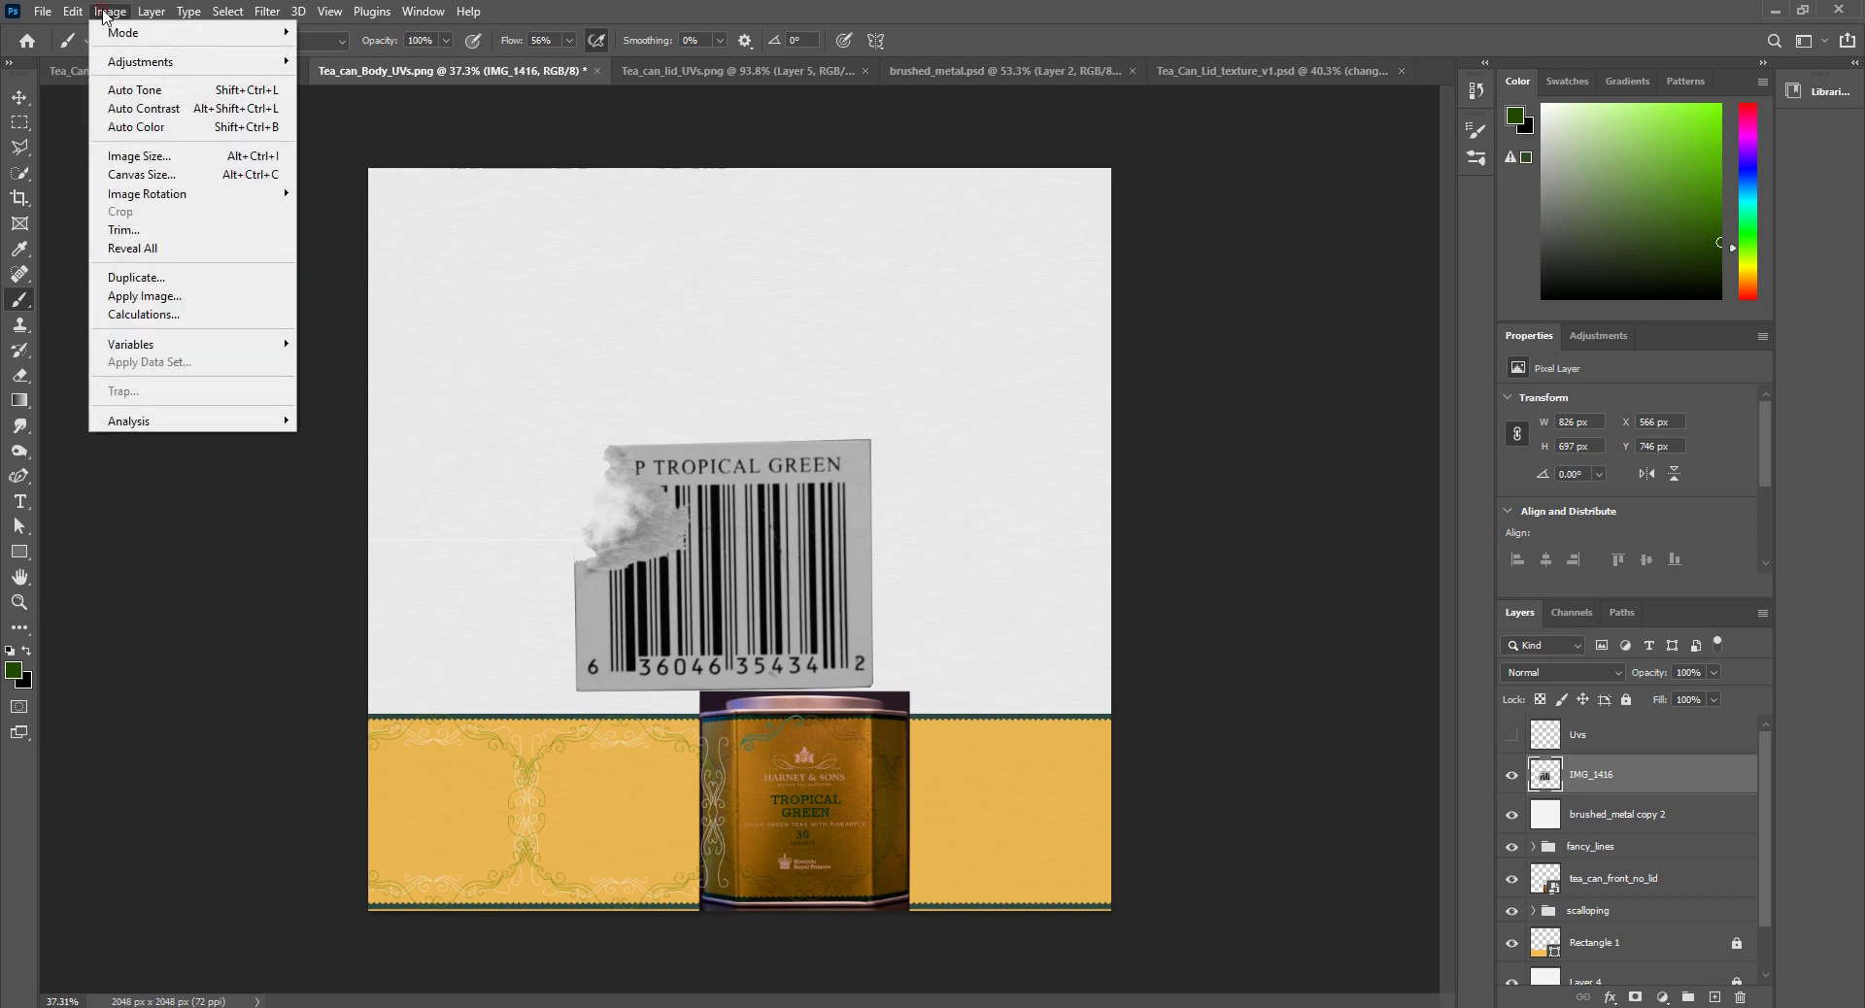
{"action": "mouse_move", "coordinate": [151, 70]}
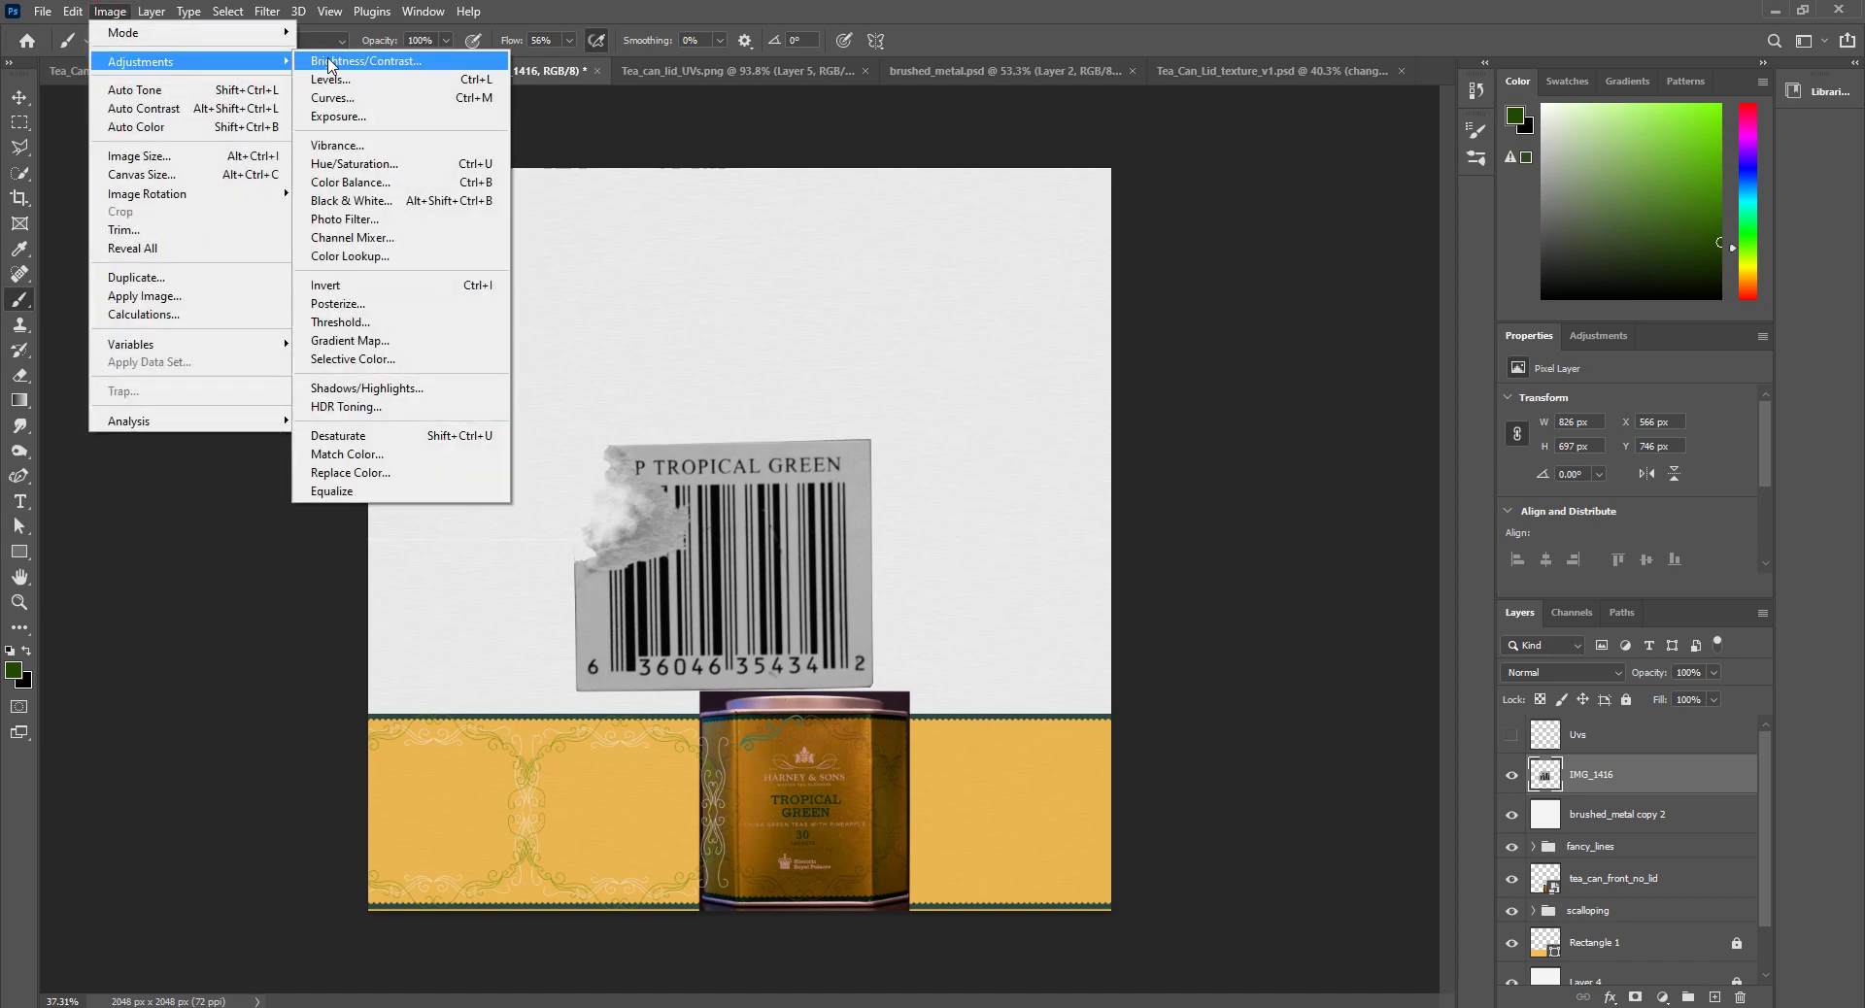
{"action": "left_click", "coordinate": [359, 61]}
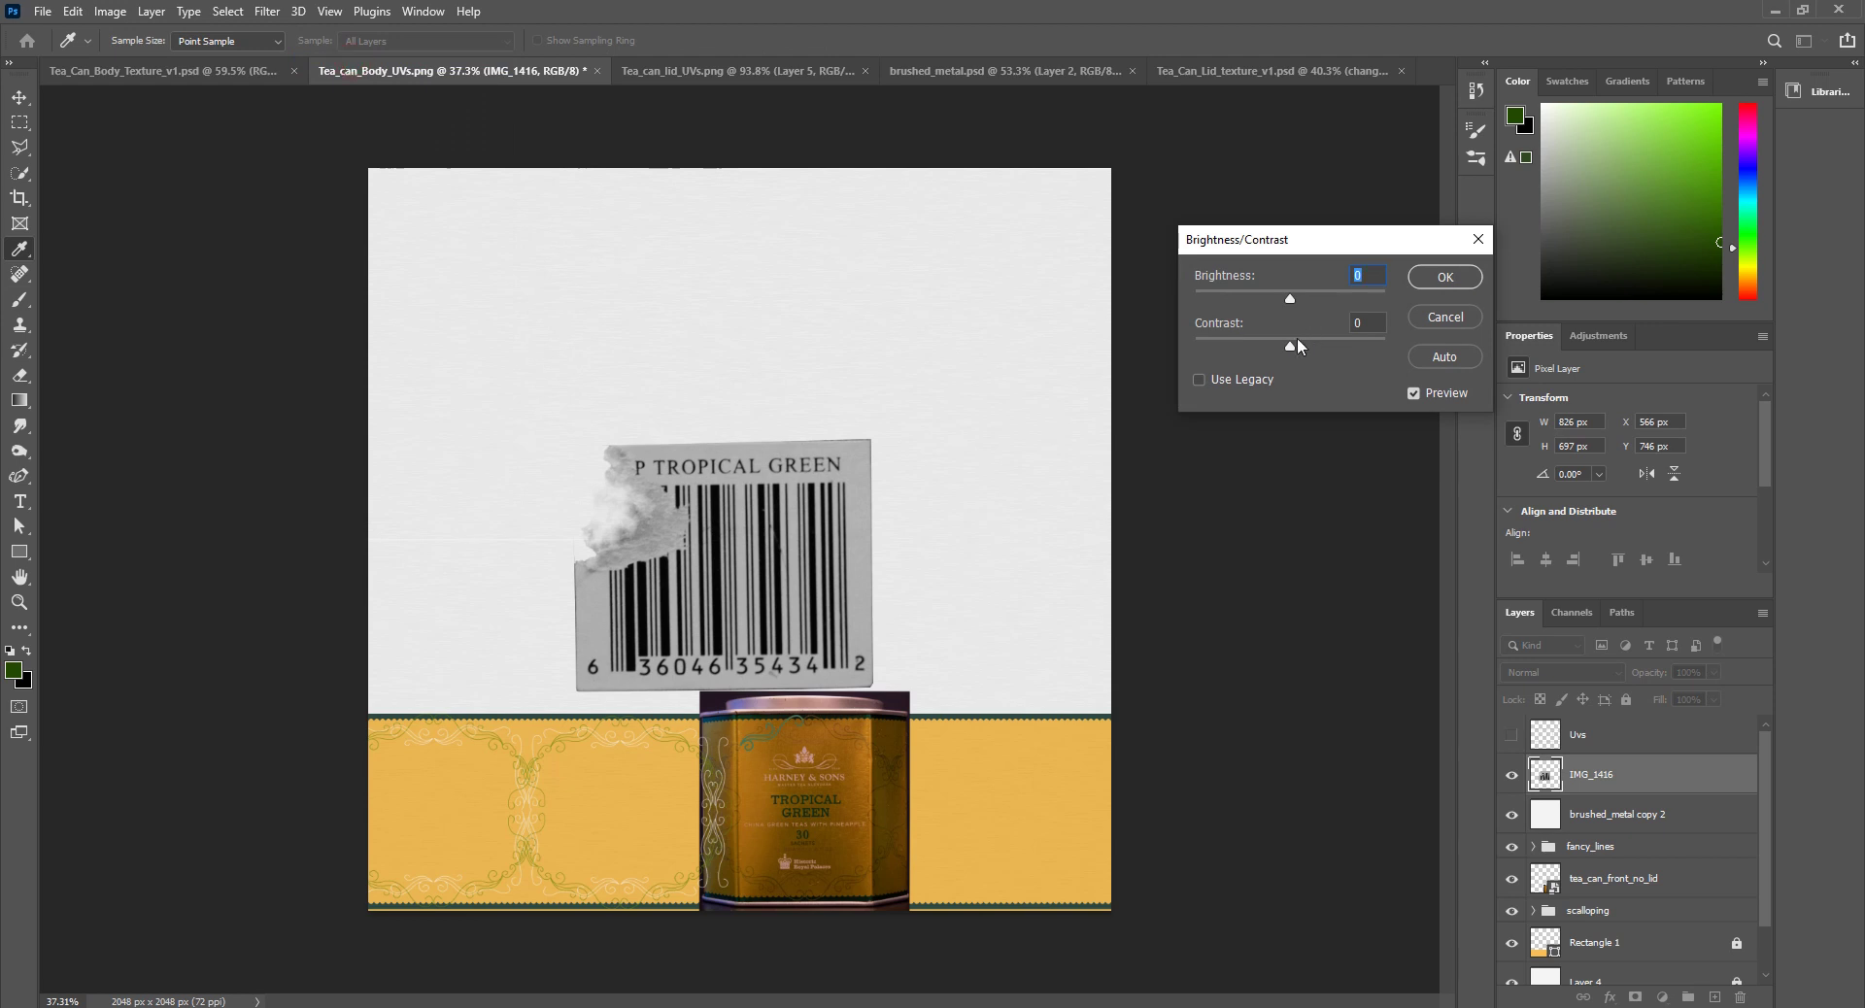
{"action": "left_click_drag", "start_coordinate": [1292, 346], "coordinate": [1538, 367]}
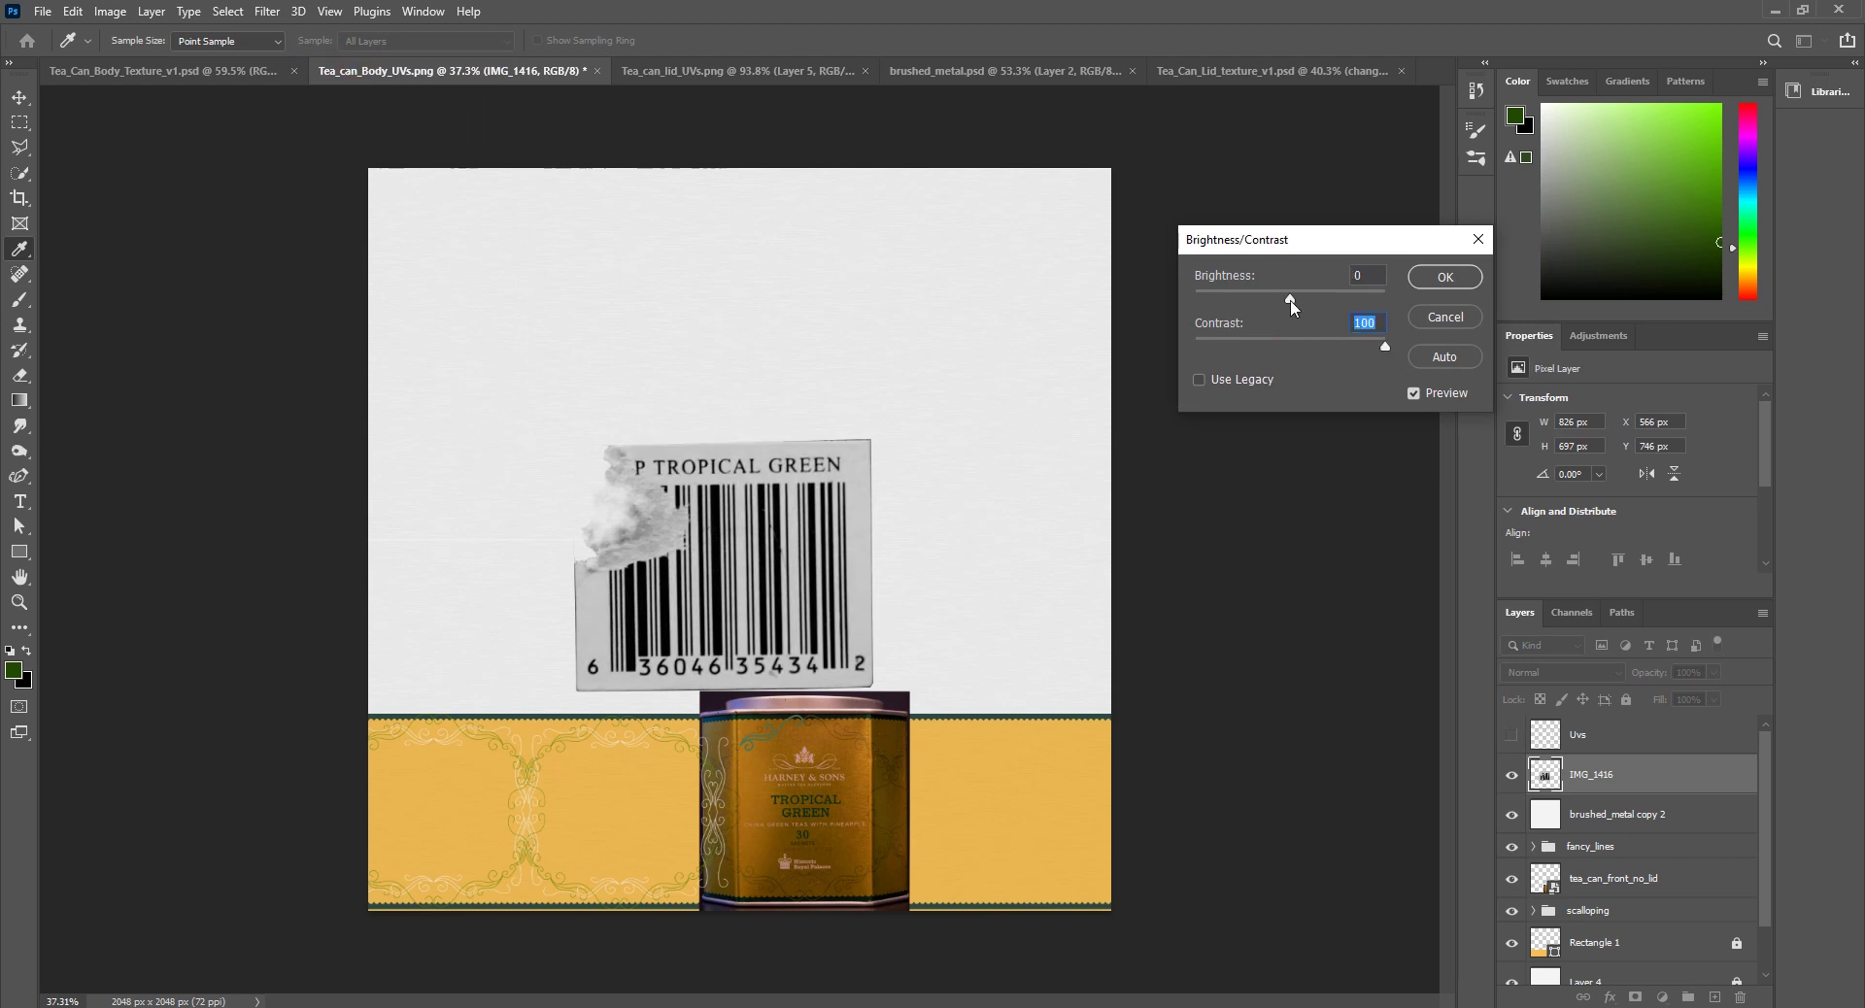
{"action": "left_click_drag", "start_coordinate": [1292, 306], "coordinate": [1309, 304]}
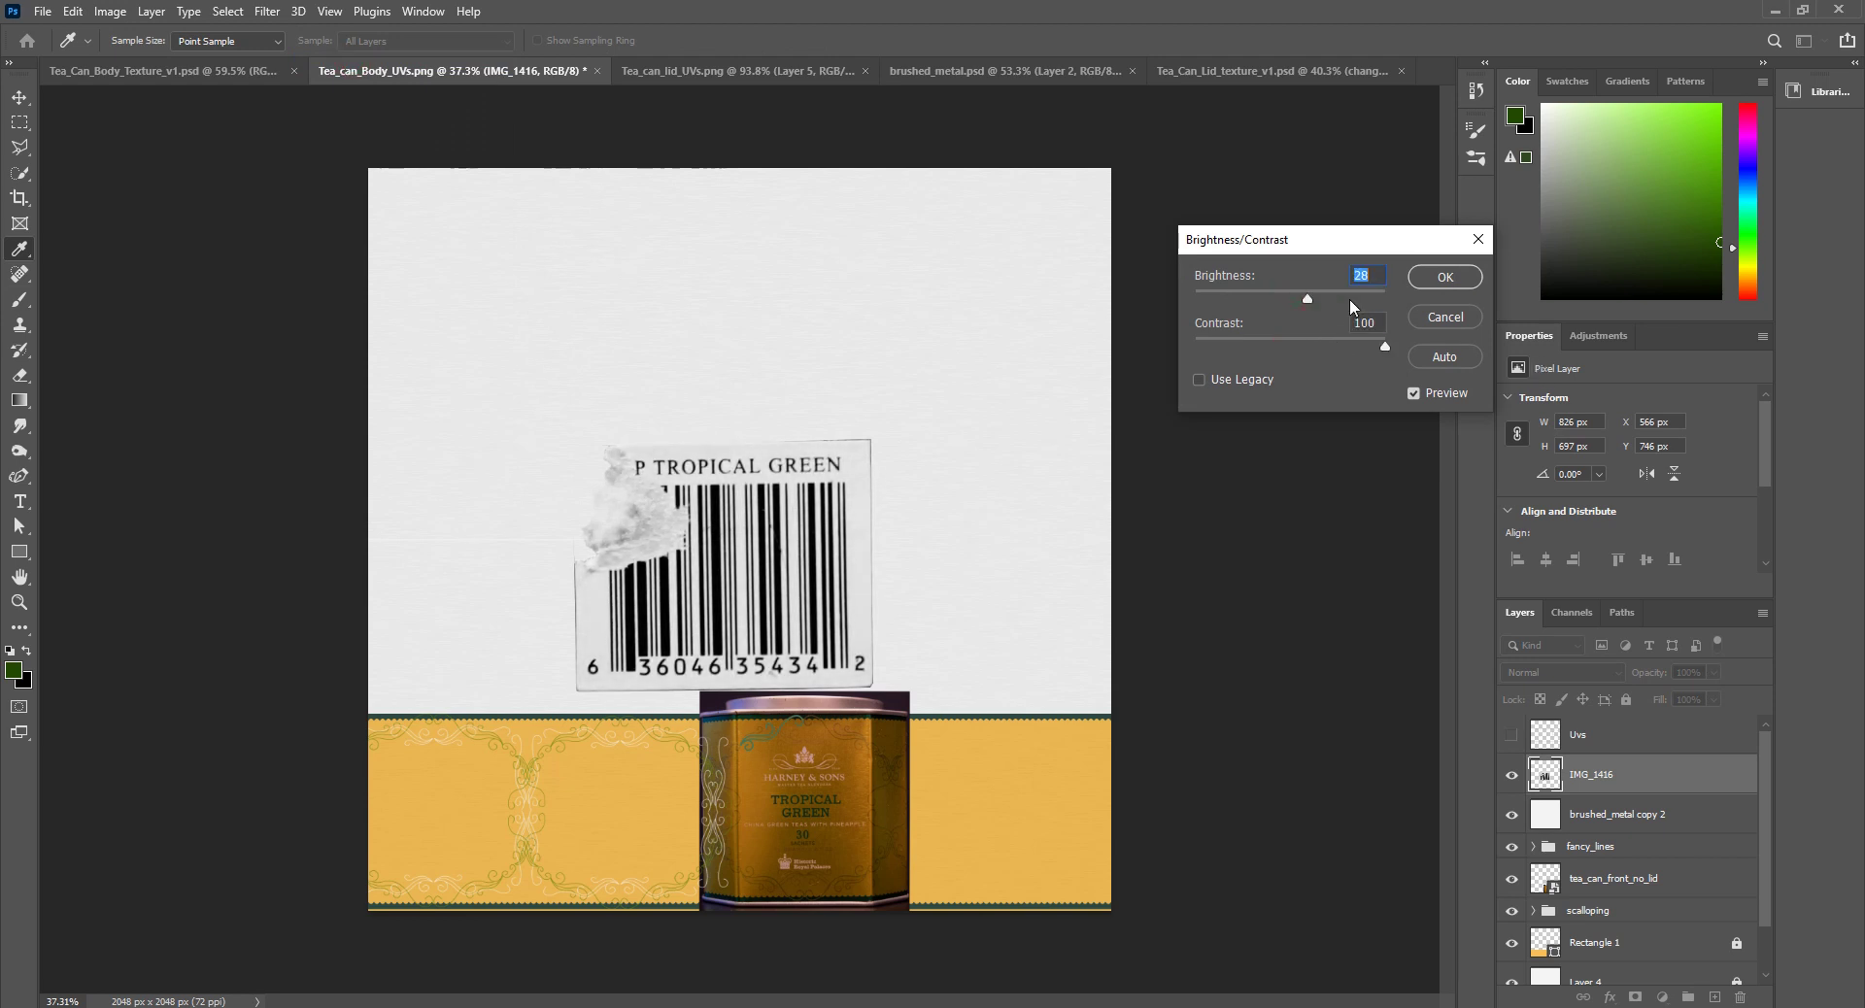
{"action": "left_click", "coordinate": [1444, 278]}
{"action": "key", "text": "b"}
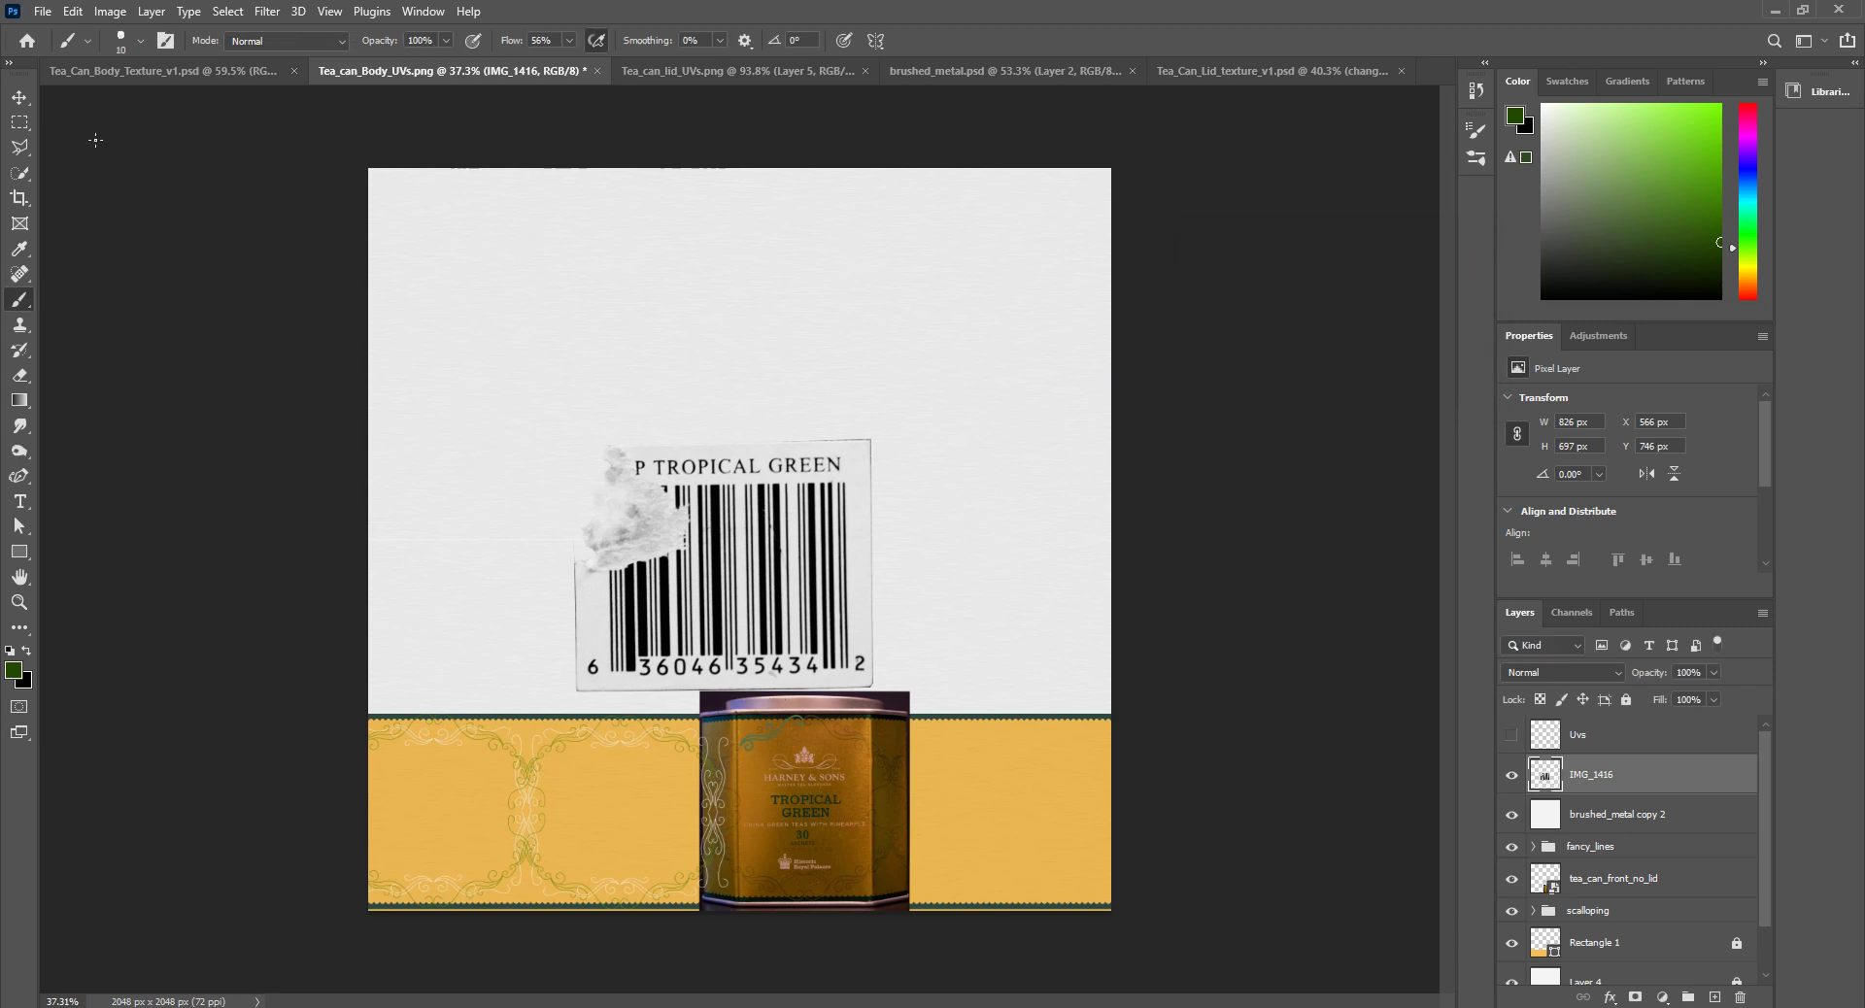
Step: Move the barcode label up across the canvas and scale it down to about 415 × 350 px
{"action": "left_click", "coordinate": [20, 97]}
{"action": "mouse_move", "coordinate": [763, 597]}
{"action": "left_mouse_down"}
{"action": "mouse_move", "coordinate": [804, 549]}
{"action": "mouse_move", "coordinate": [921, 498]}
{"action": "mouse_move", "coordinate": [899, 504]}
{"action": "left_mouse_up"}
{"action": "key", "text": "ctrl+t"}
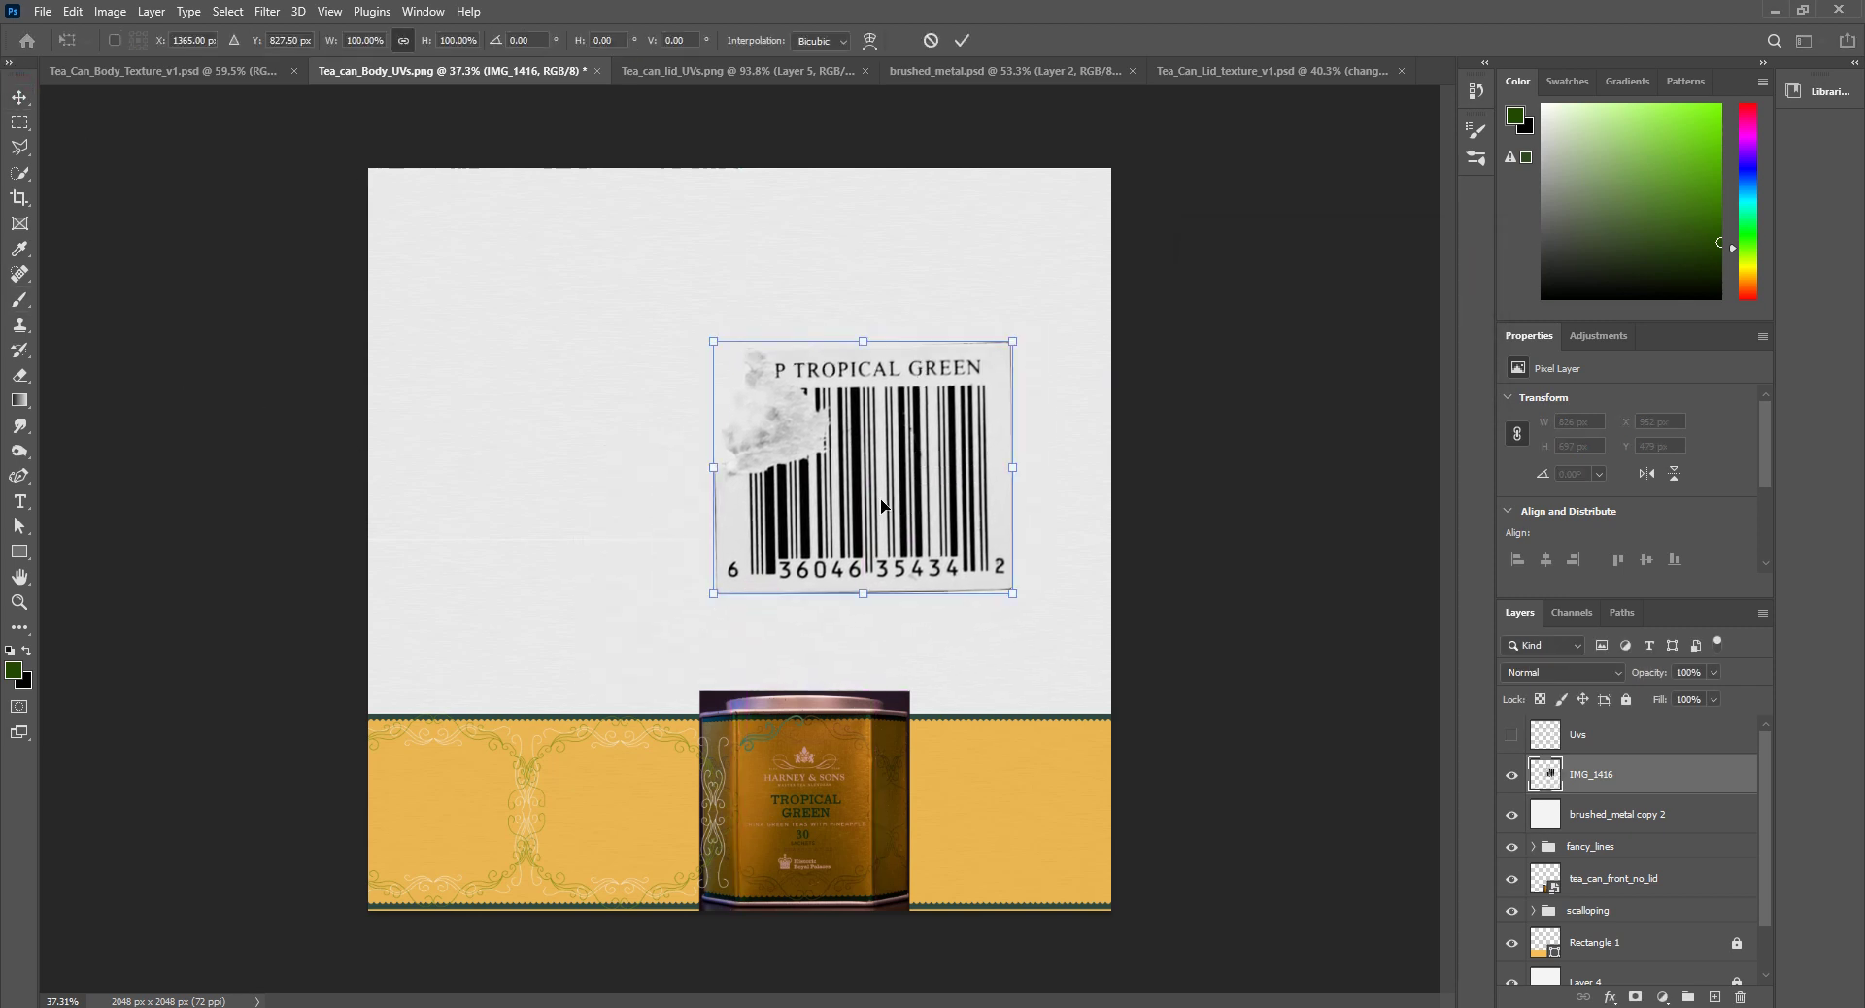
{"action": "left_click_drag", "start_coordinate": [1021, 351], "coordinate": [864, 469]}
Step: Show the Uvs layer and fit the label into the upper part of the third octagonal UV shell at about 110 × 93 px
{"action": "left_click", "coordinate": [1511, 735]}
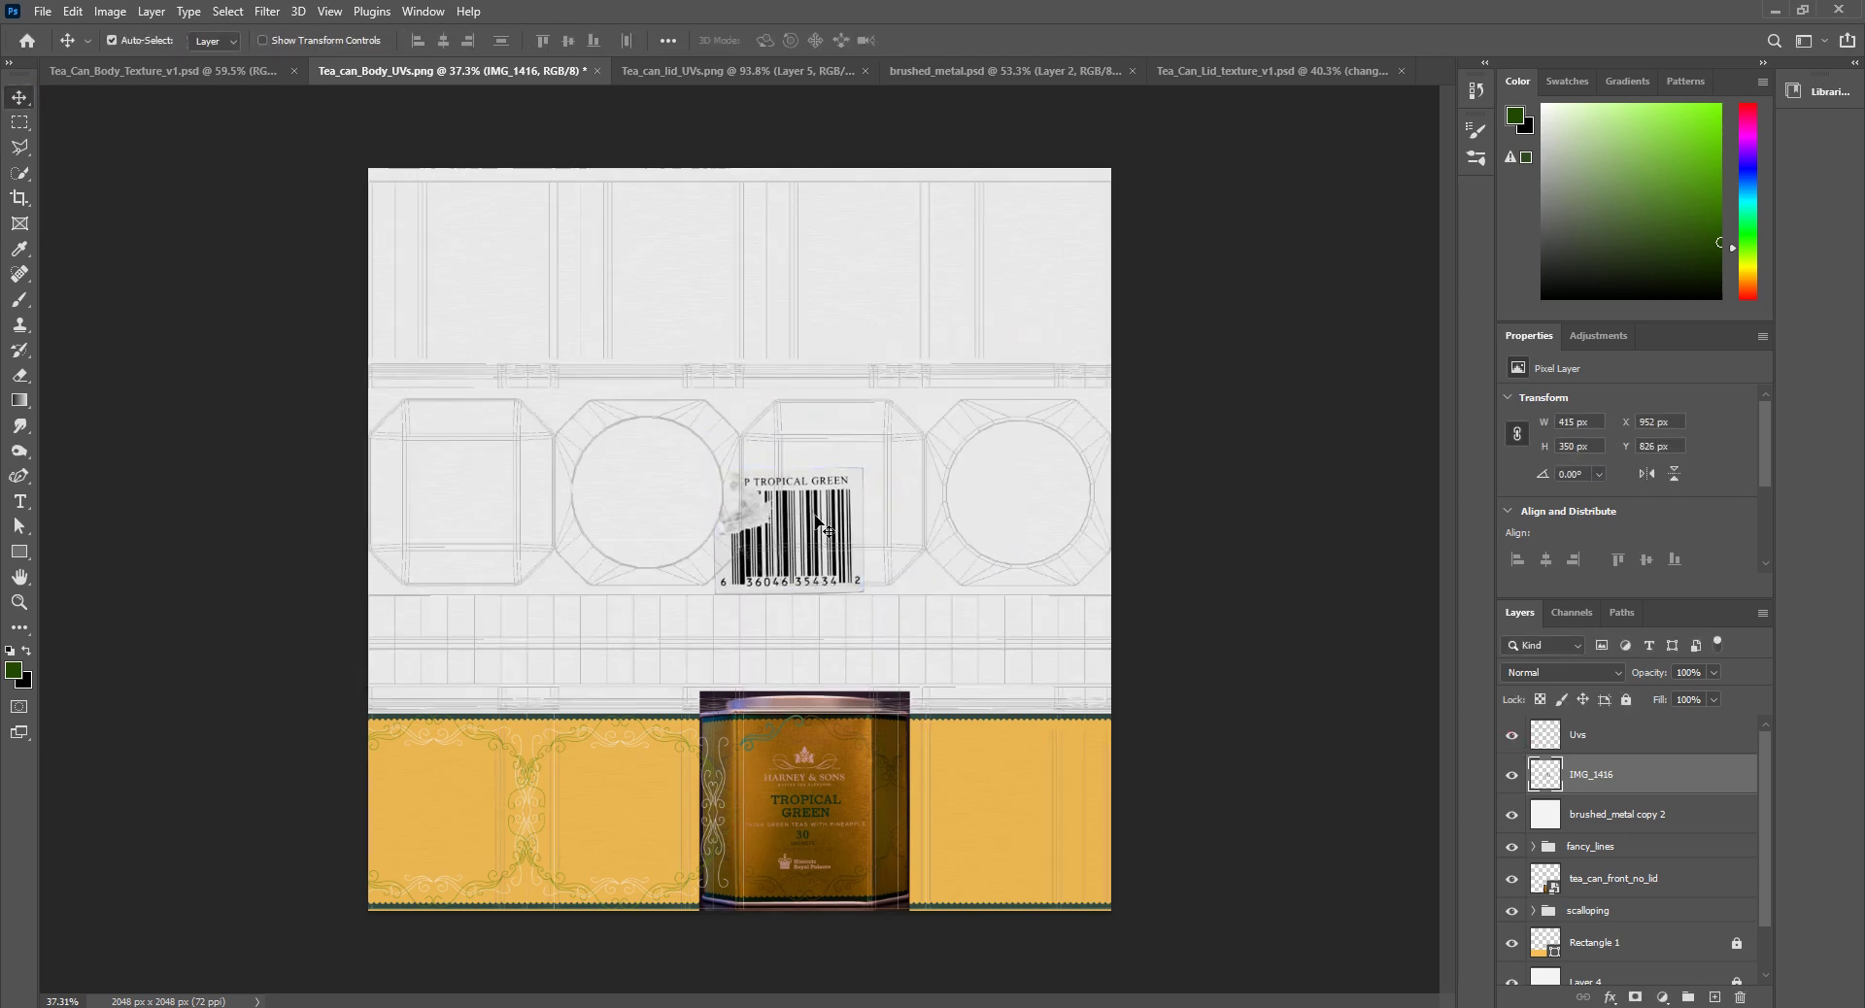
{"action": "left_click_drag", "start_coordinate": [822, 524], "coordinate": [861, 475]}
{"action": "key", "text": "ctrl+t"}
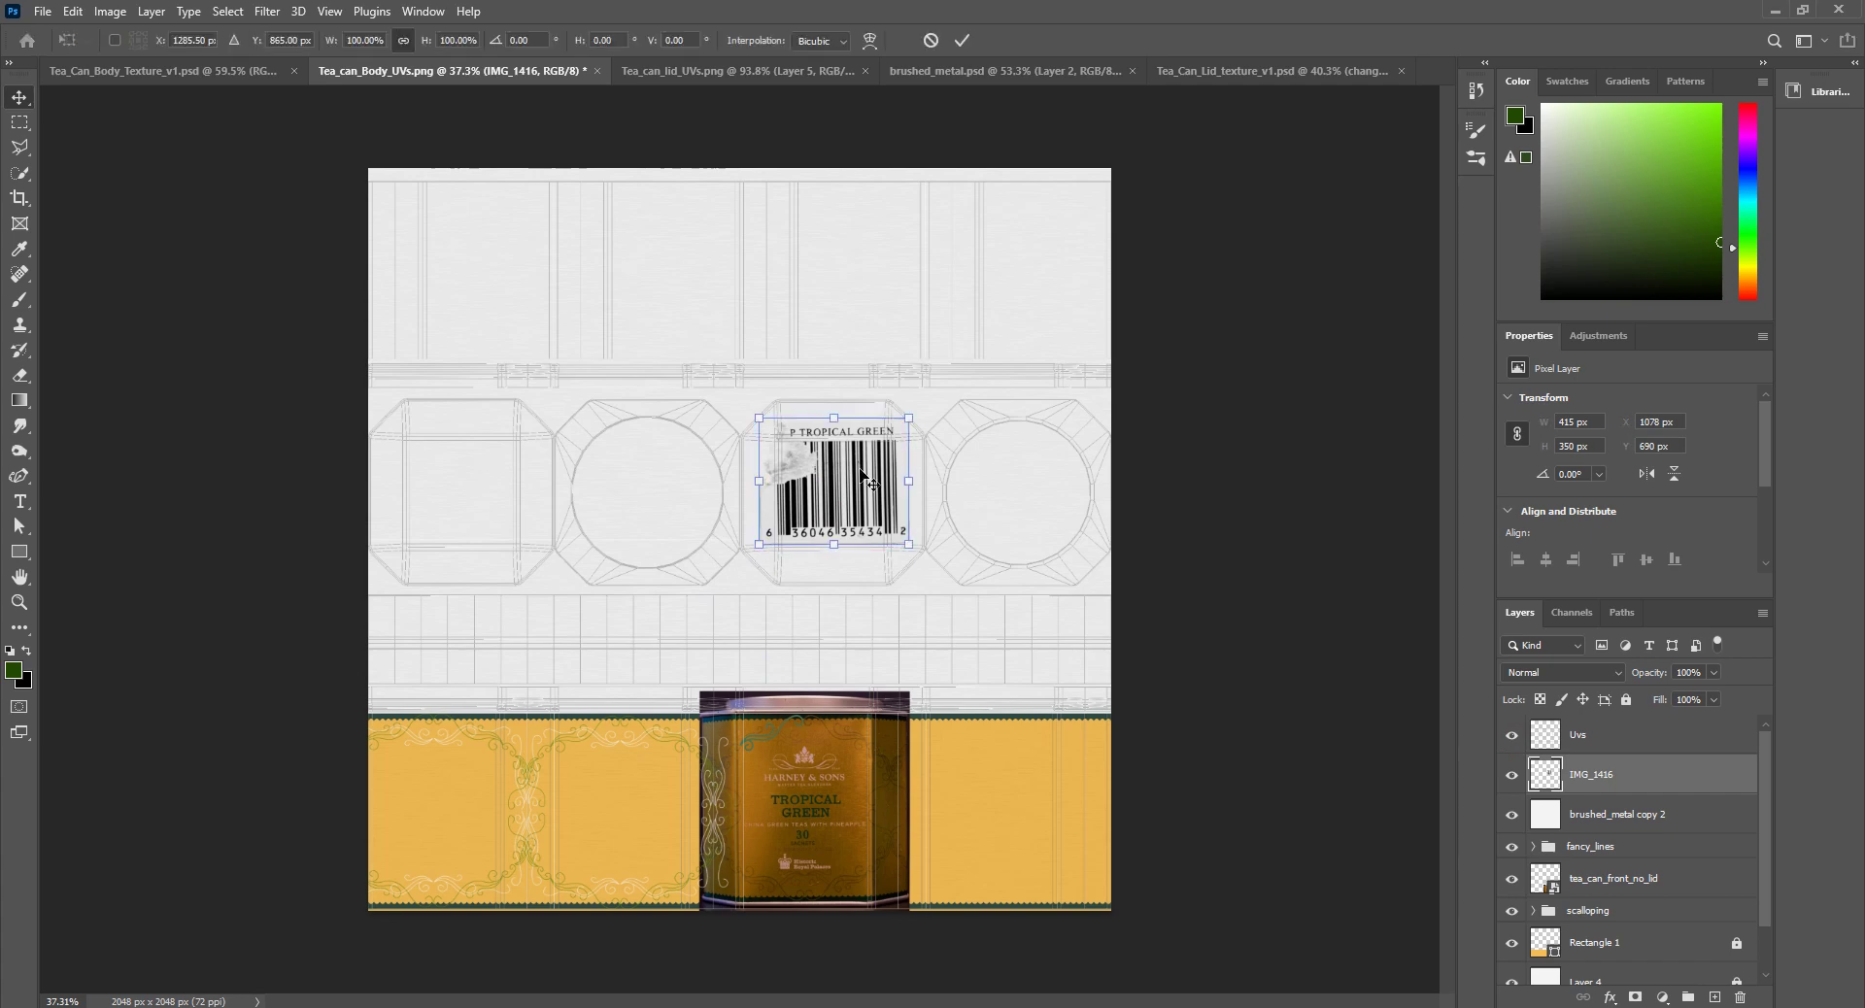
{"action": "scroll", "coordinate": [871, 473], "scroll_direction": "up", "scroll_amount": 4, "text": "alt"}
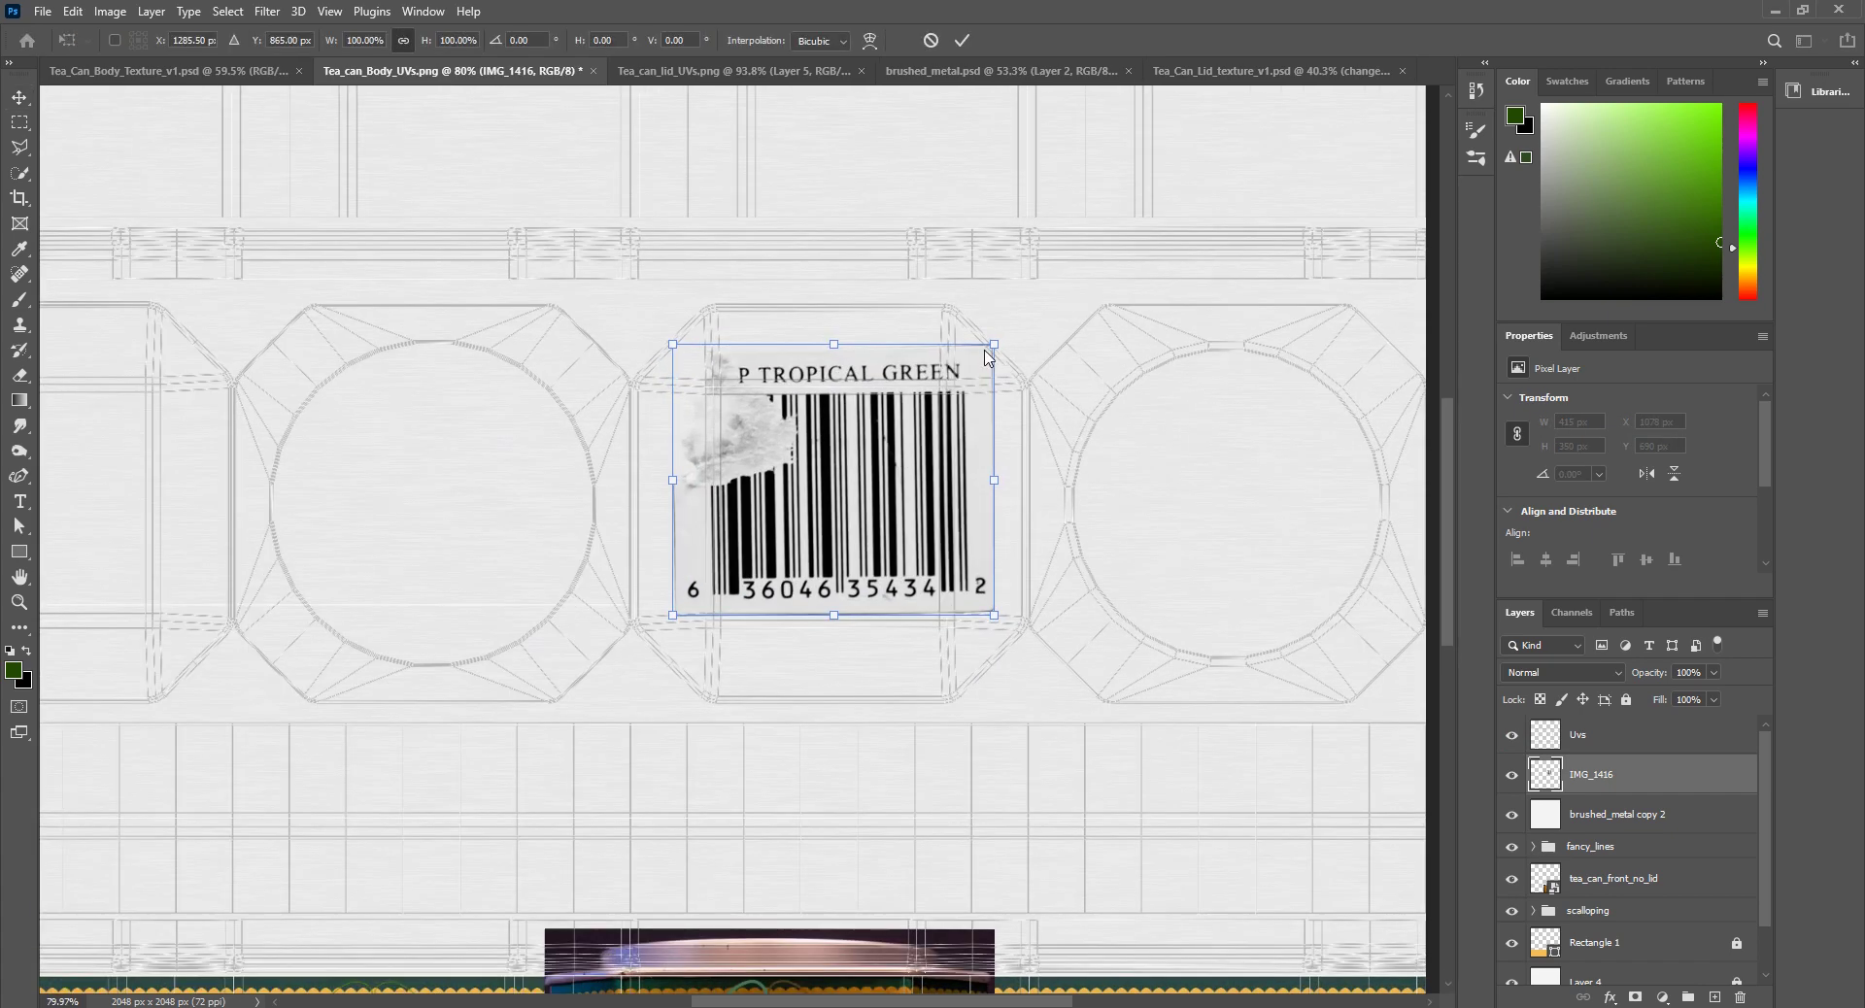
{"action": "left_click_drag", "start_coordinate": [995, 346], "coordinate": [836, 474]}
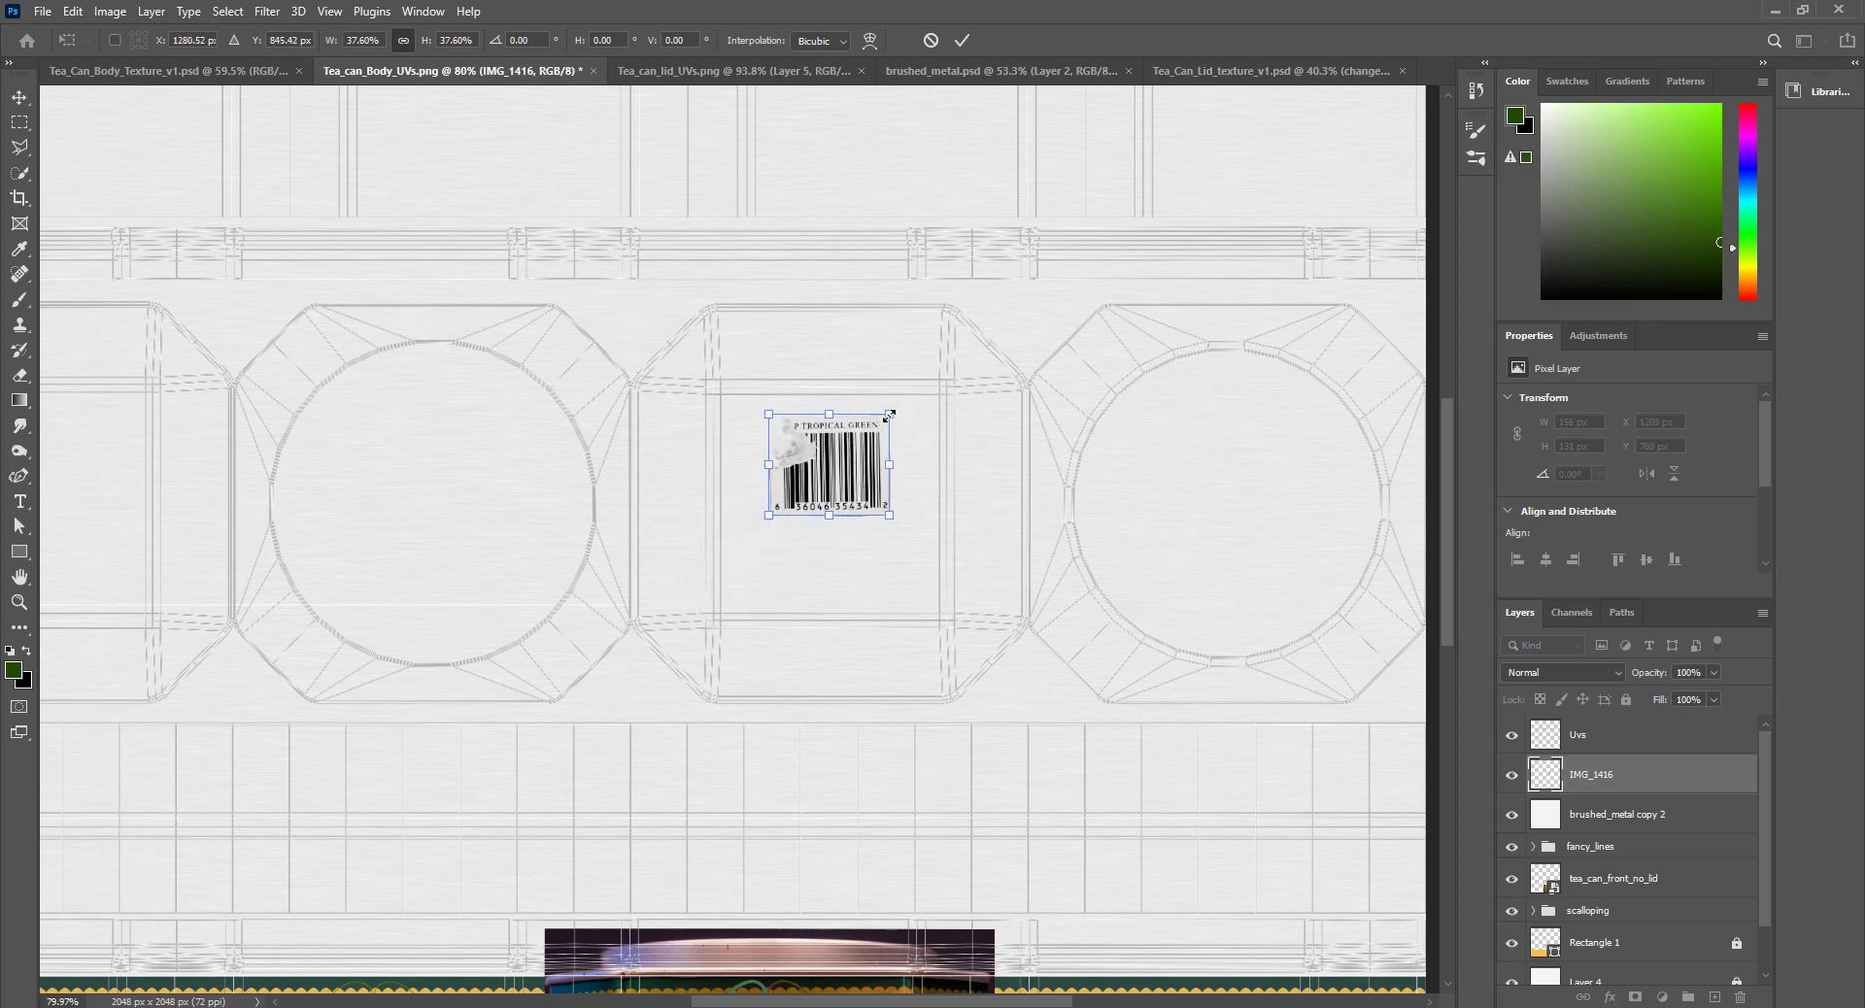
{"action": "left_click_drag", "start_coordinate": [882, 417], "coordinate": [861, 438]}
{"action": "left_click_drag", "start_coordinate": [825, 495], "coordinate": [839, 473]}
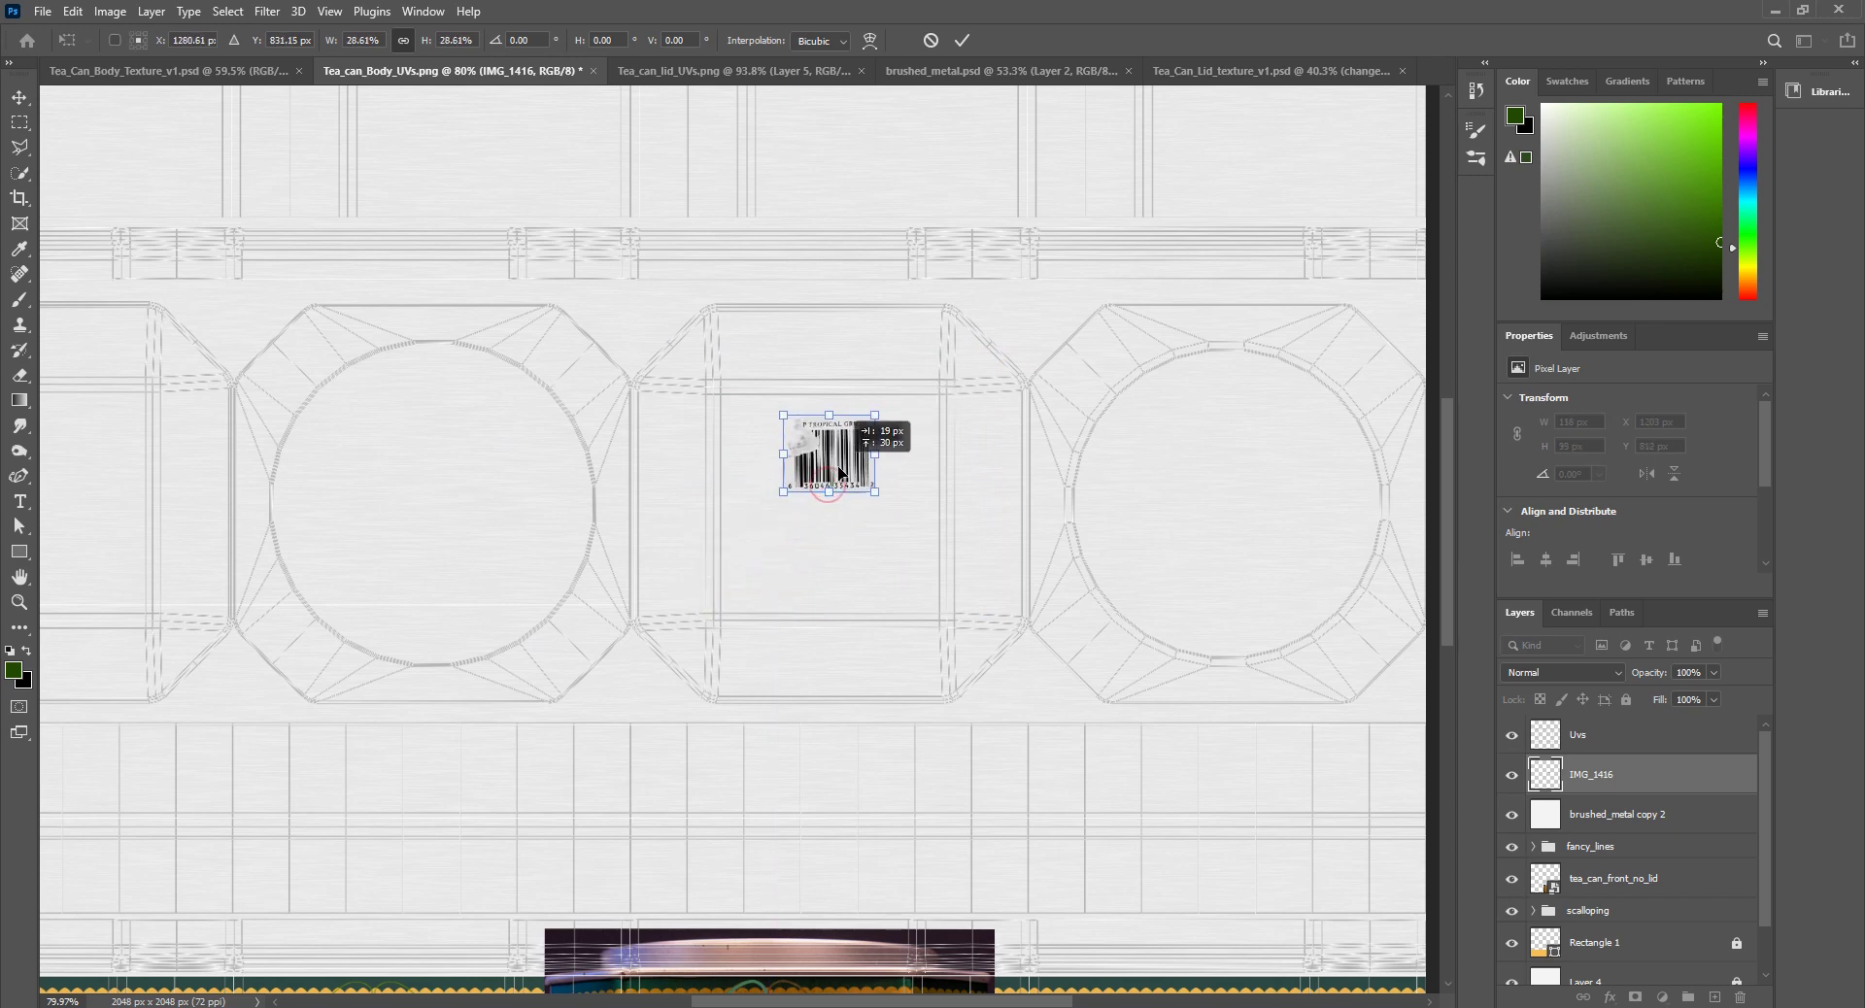
{"action": "left_click_drag", "start_coordinate": [875, 414], "coordinate": [874, 413]}
{"action": "key", "text": "Return"}
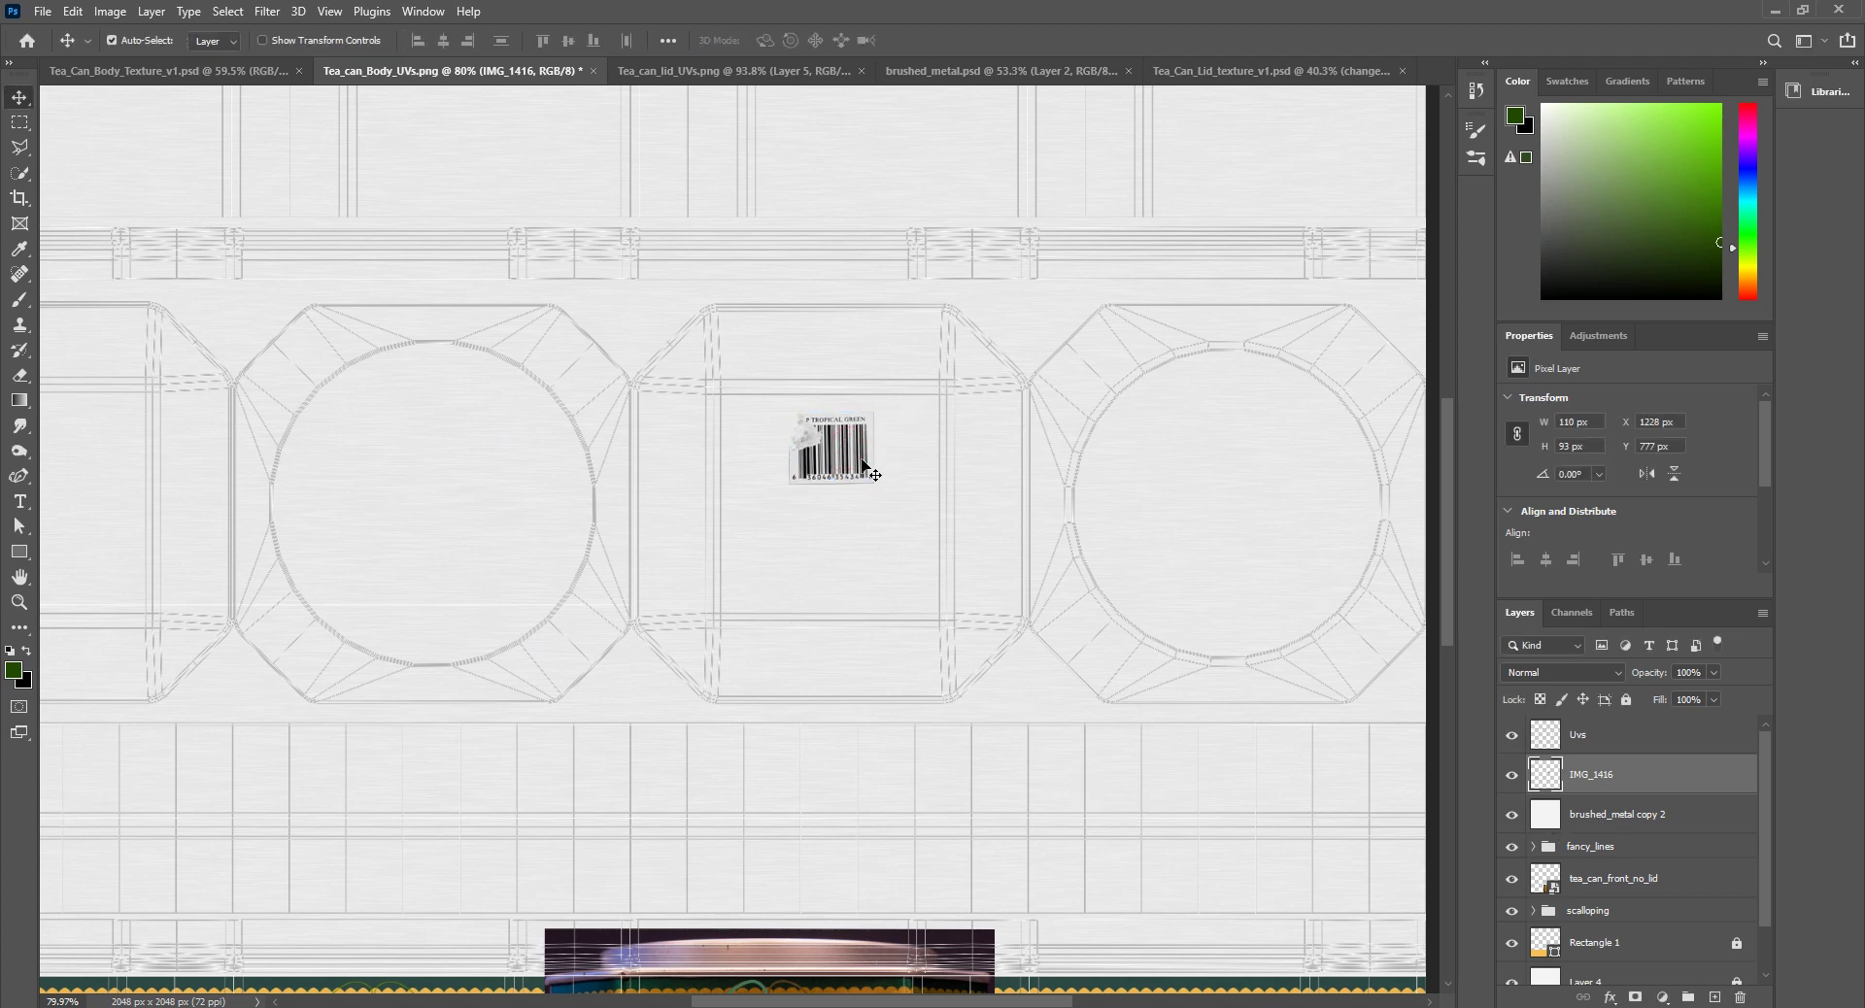
Step: Compare the placed label with the barcode and torn paper patch on the octagonal UV shell in Tea_Can_Body_Texture_v1.psd
{"action": "scroll", "coordinate": [831, 481], "scroll_direction": "down", "scroll_amount": 4, "text": "alt"}
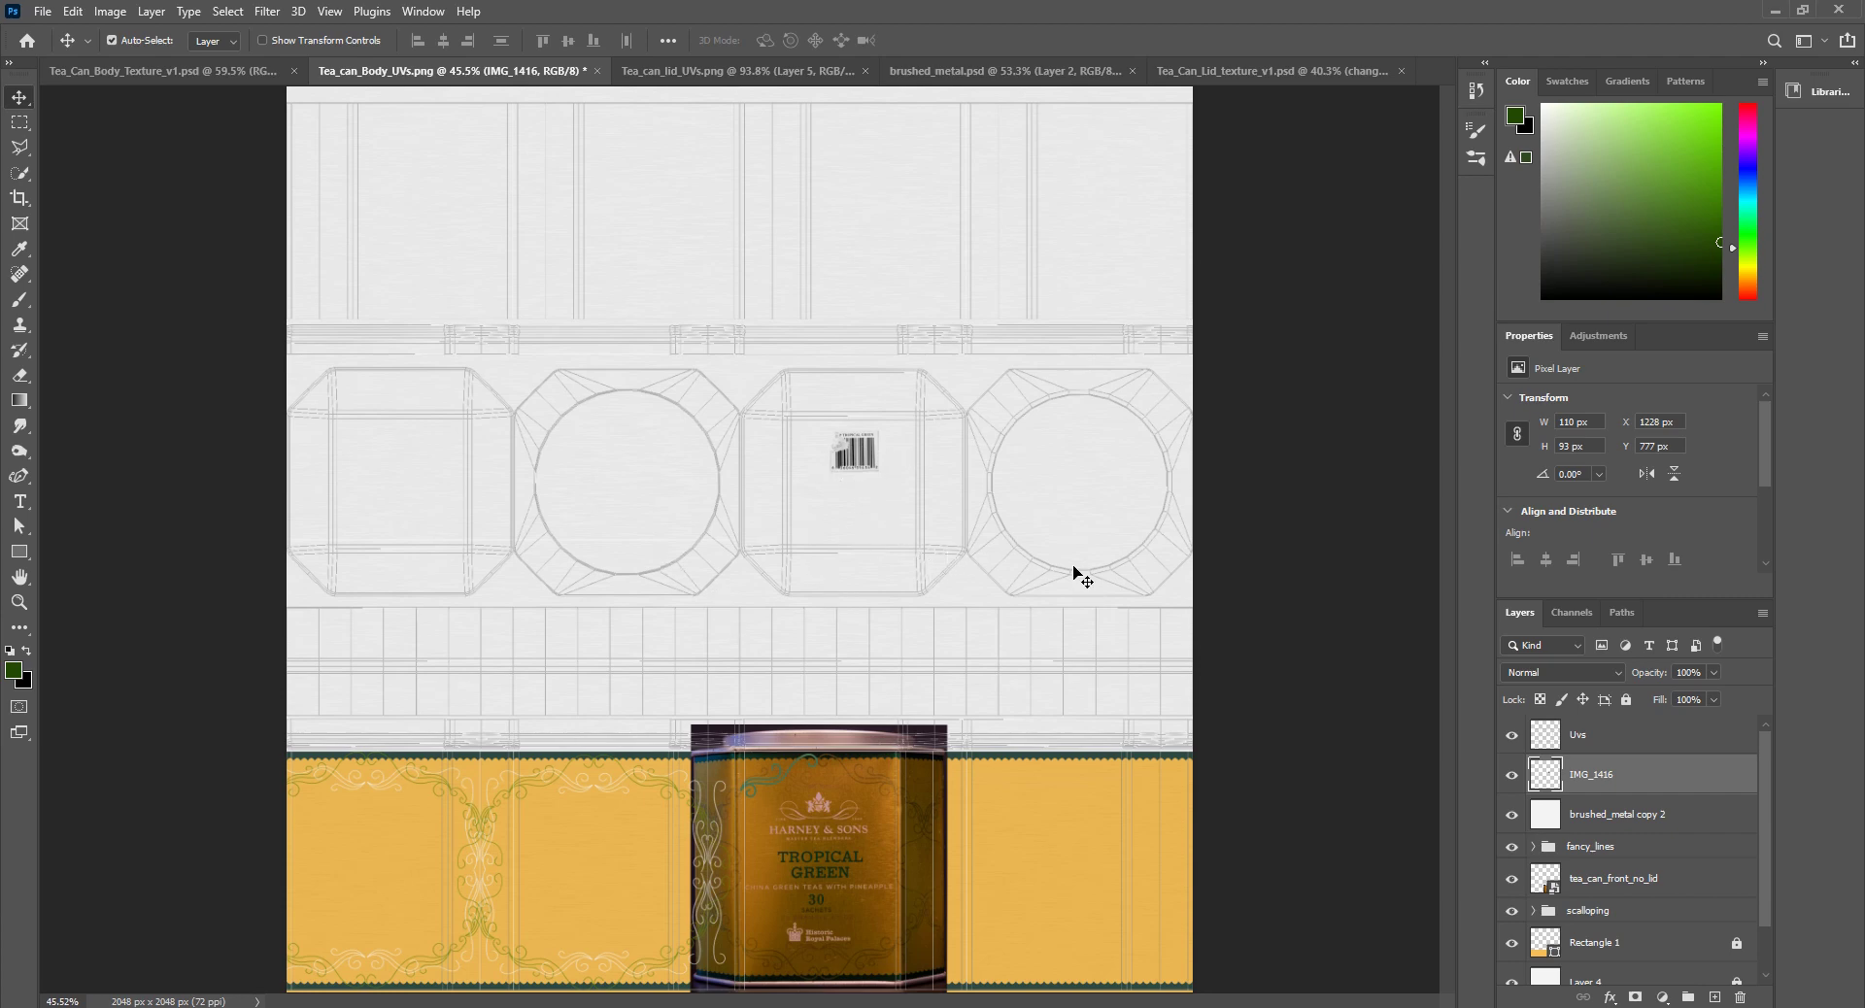
{"action": "scroll", "coordinate": [770, 727], "scroll_direction": "down", "scroll_amount": 2, "text": "alt"}
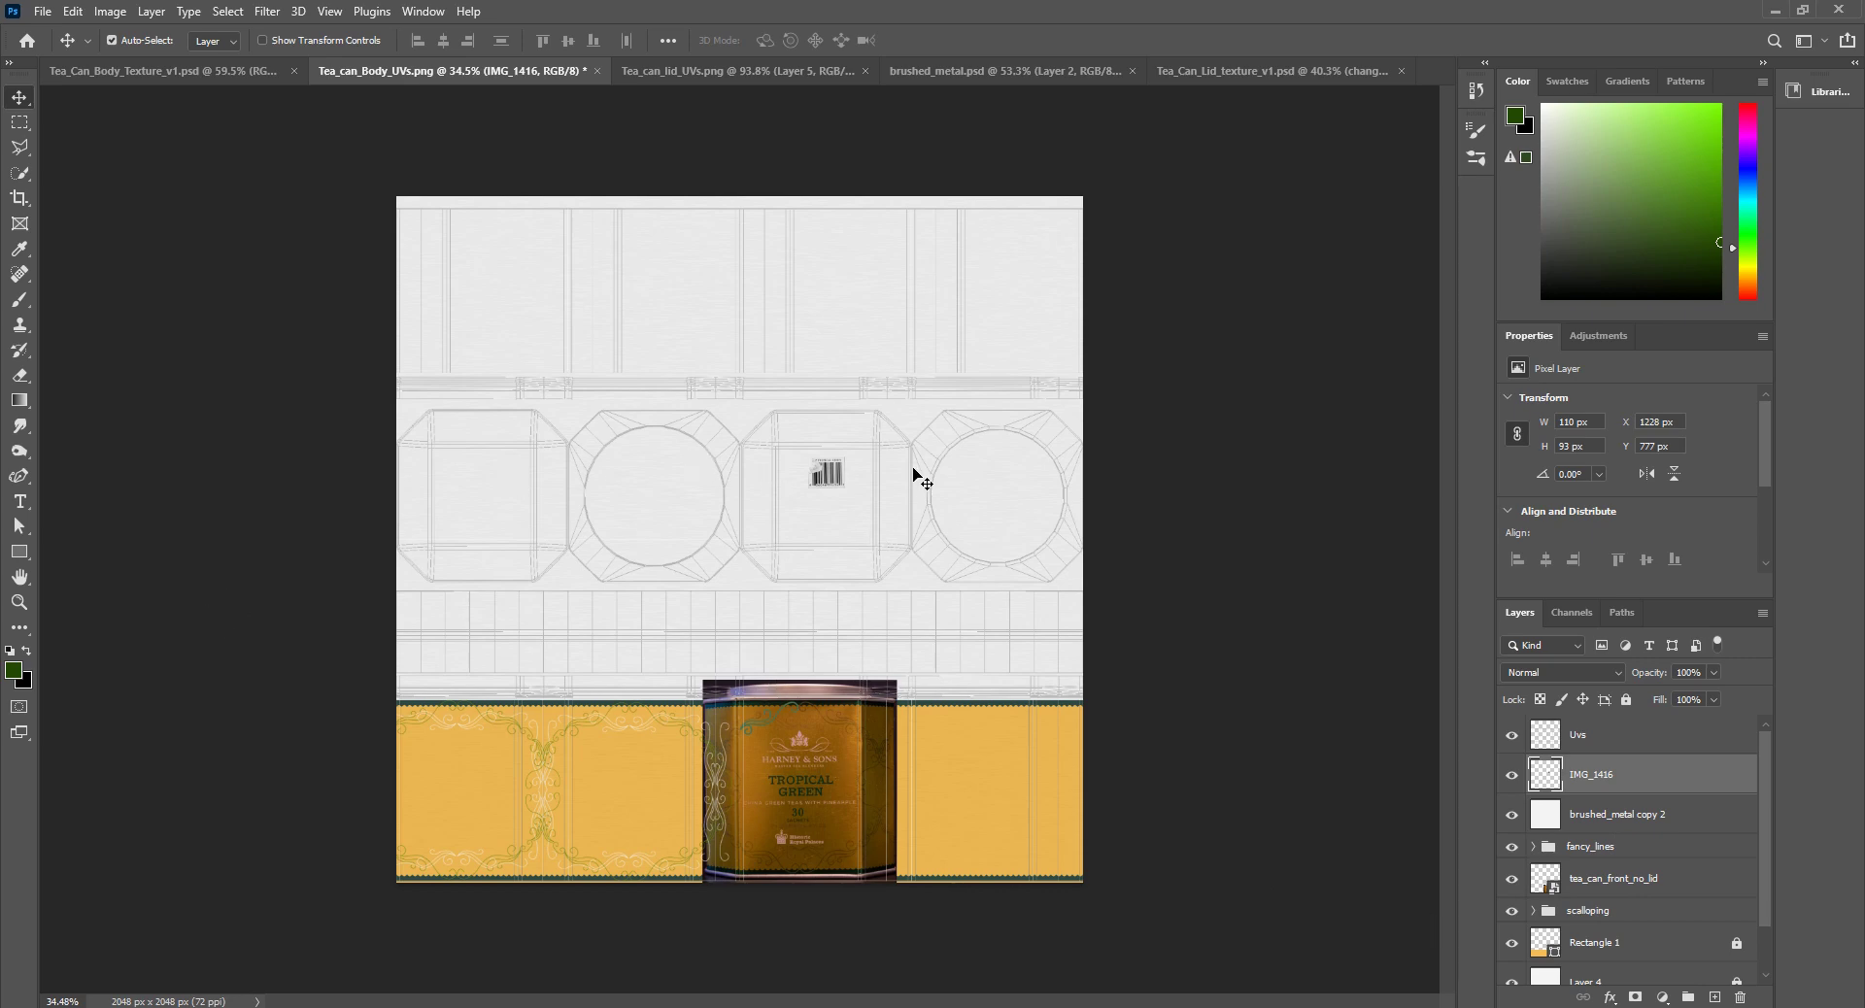
{"action": "scroll", "coordinate": [802, 624], "scroll_direction": "up", "scroll_amount": 3, "text": "alt"}
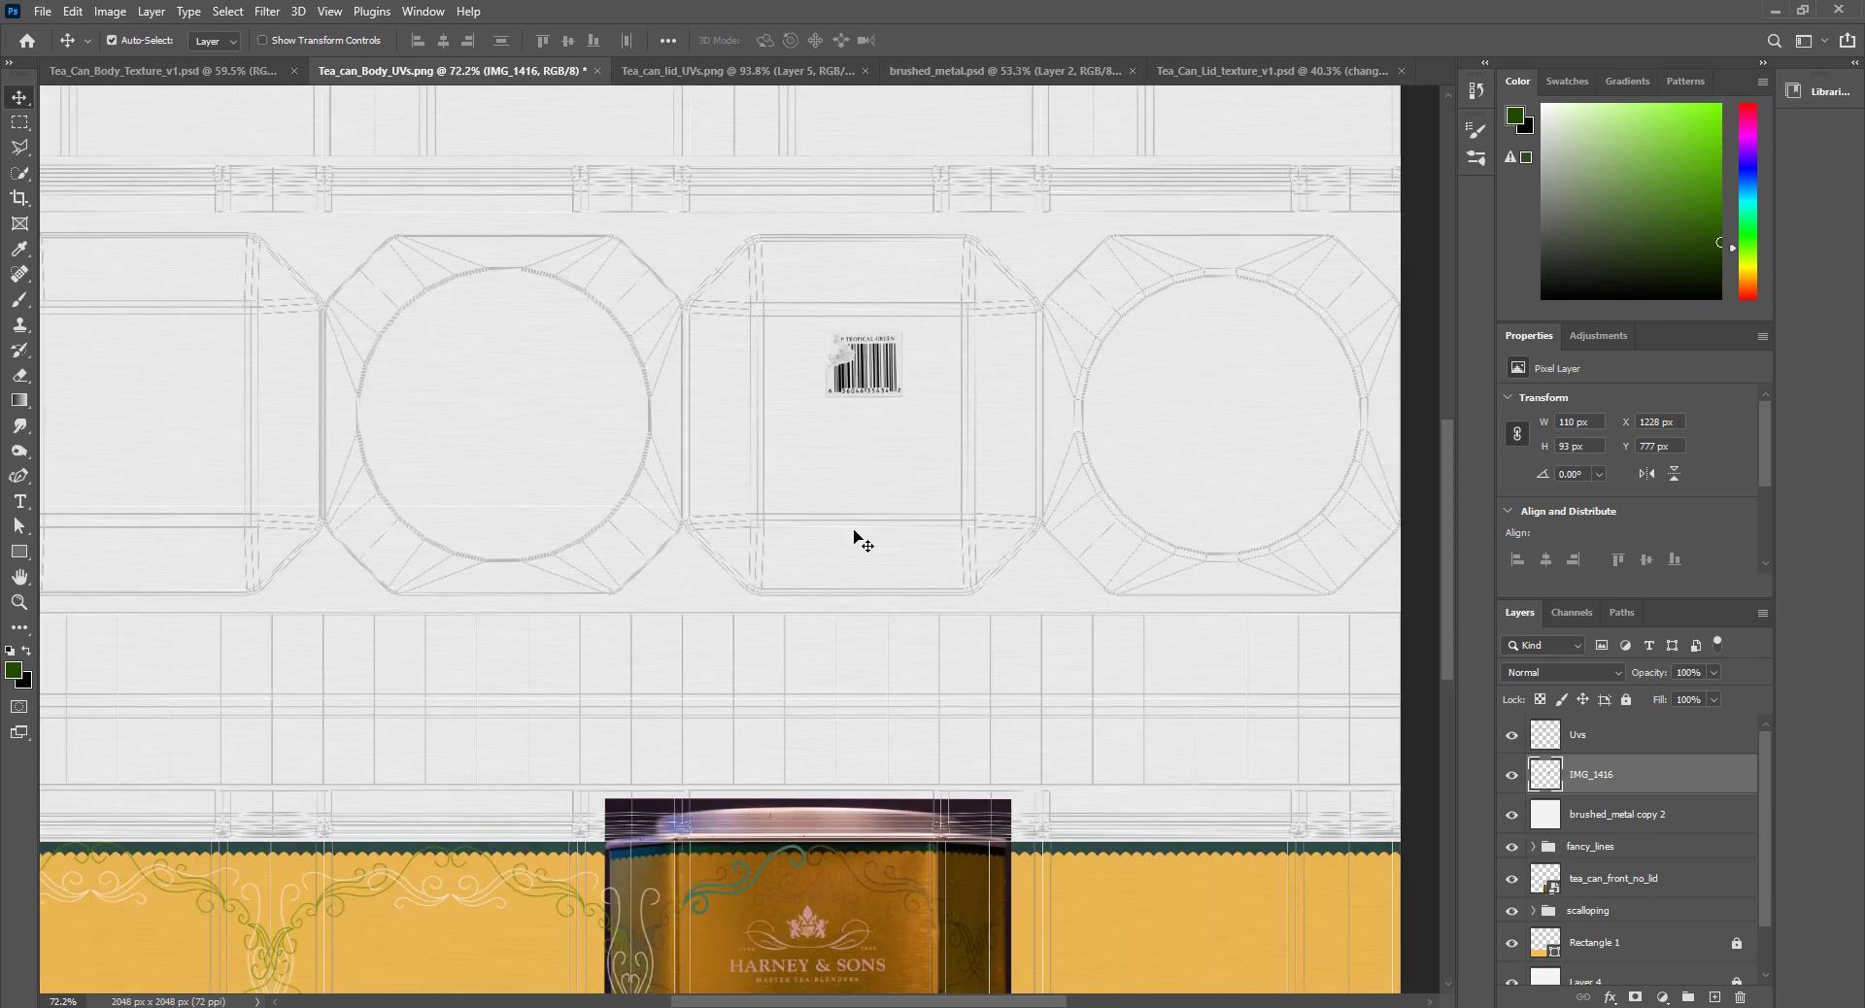
{"action": "left_click", "coordinate": [292, 73]}
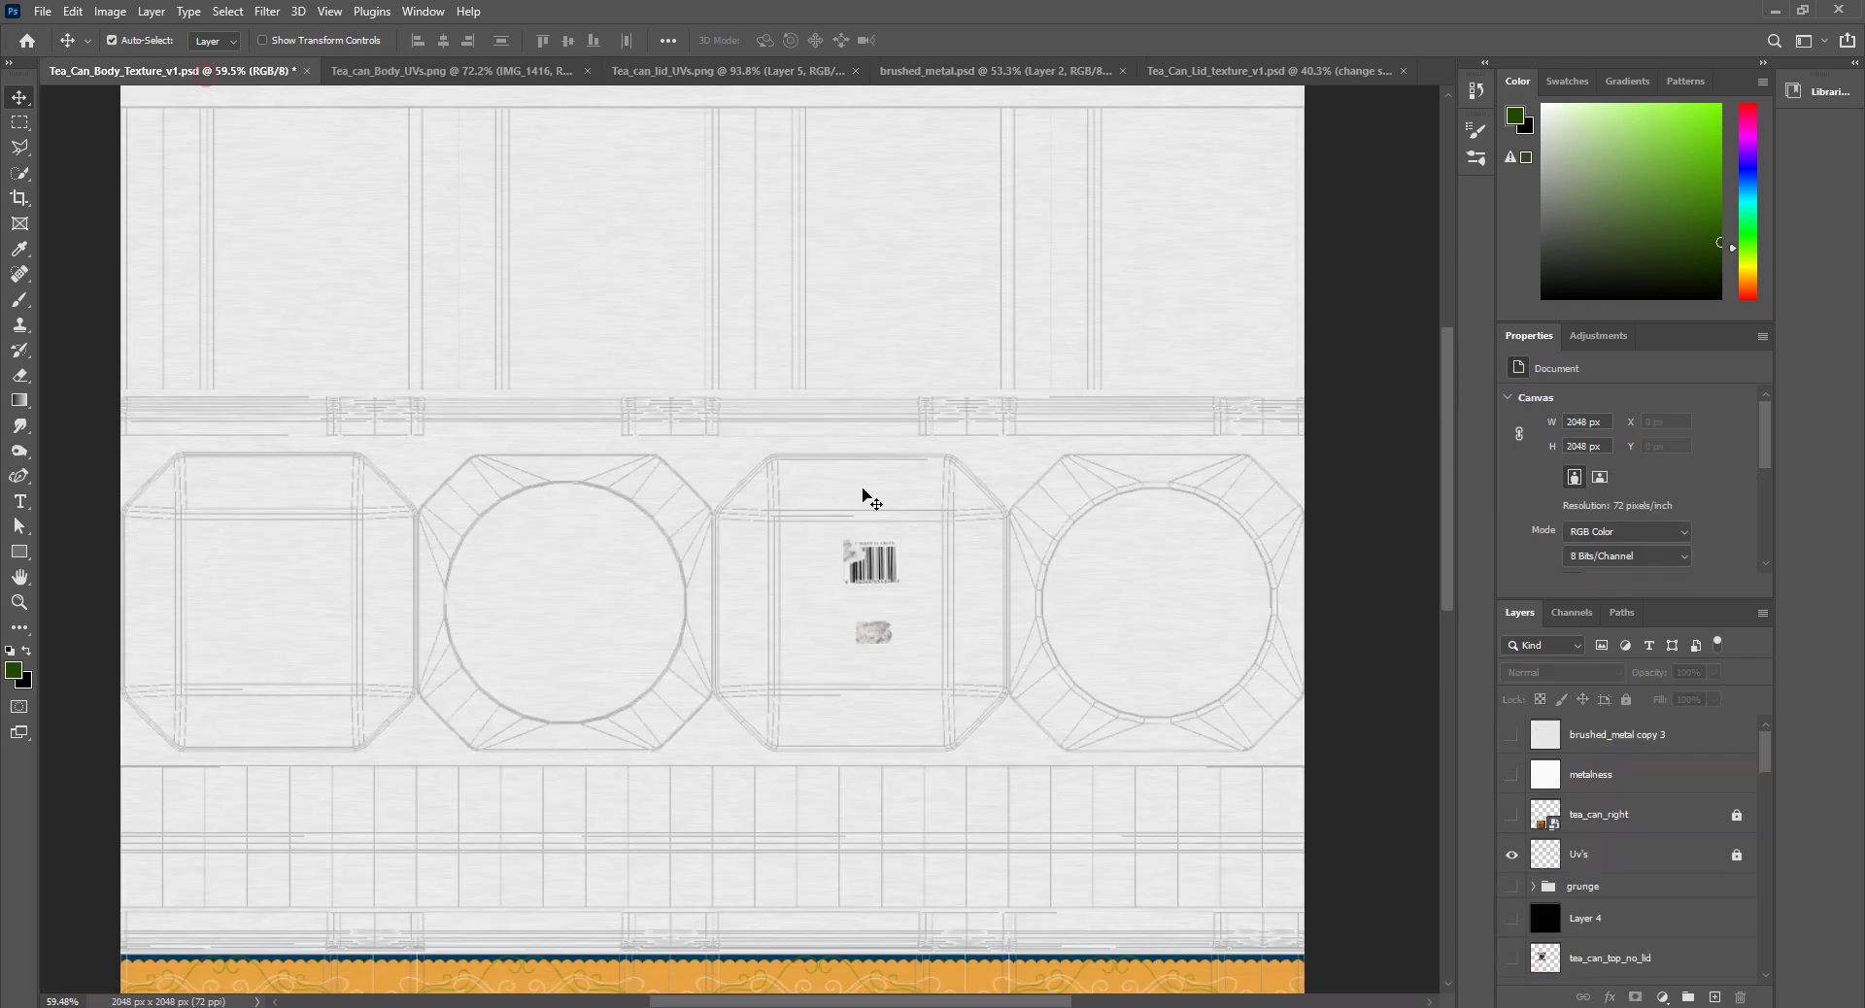
{"action": "scroll", "coordinate": [896, 716], "scroll_direction": "up", "scroll_amount": 10, "text": "alt"}
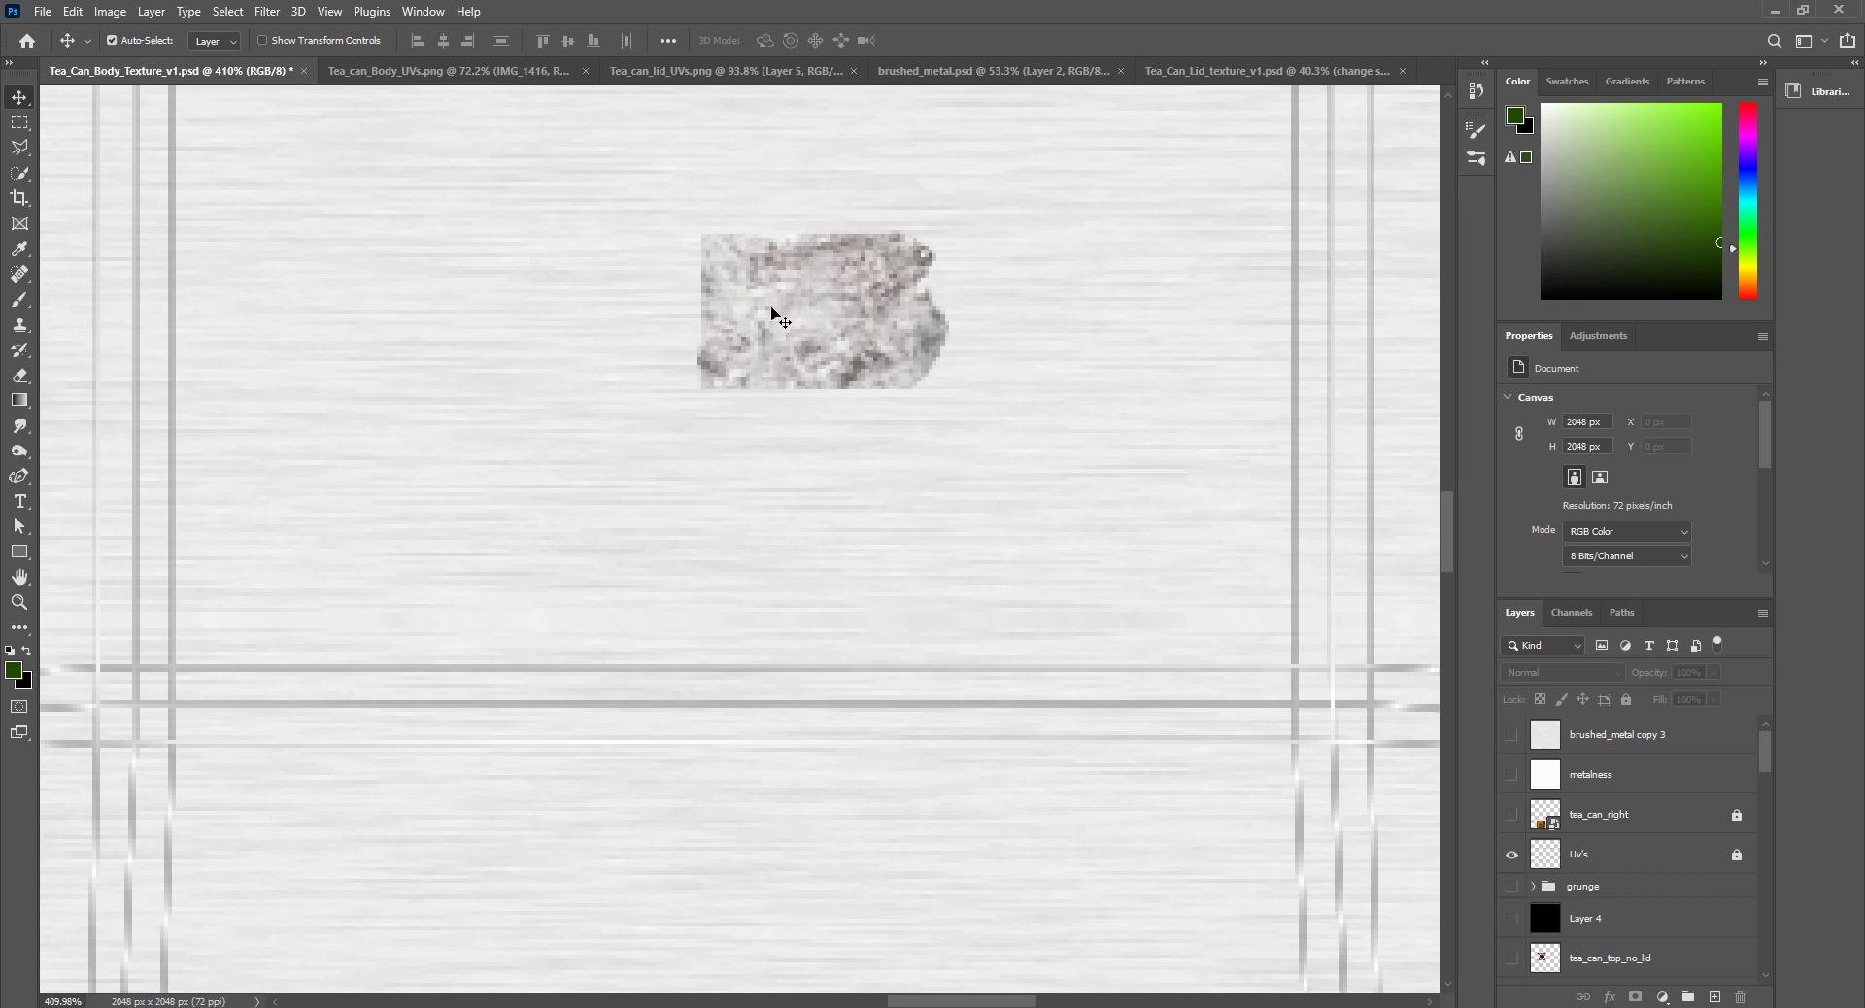
{"action": "scroll", "coordinate": [817, 320], "scroll_direction": "down", "scroll_amount": 2, "text": "alt"}
{"action": "scroll", "coordinate": [792, 305], "scroll_direction": "down", "scroll_amount": 2, "text": "alt"}
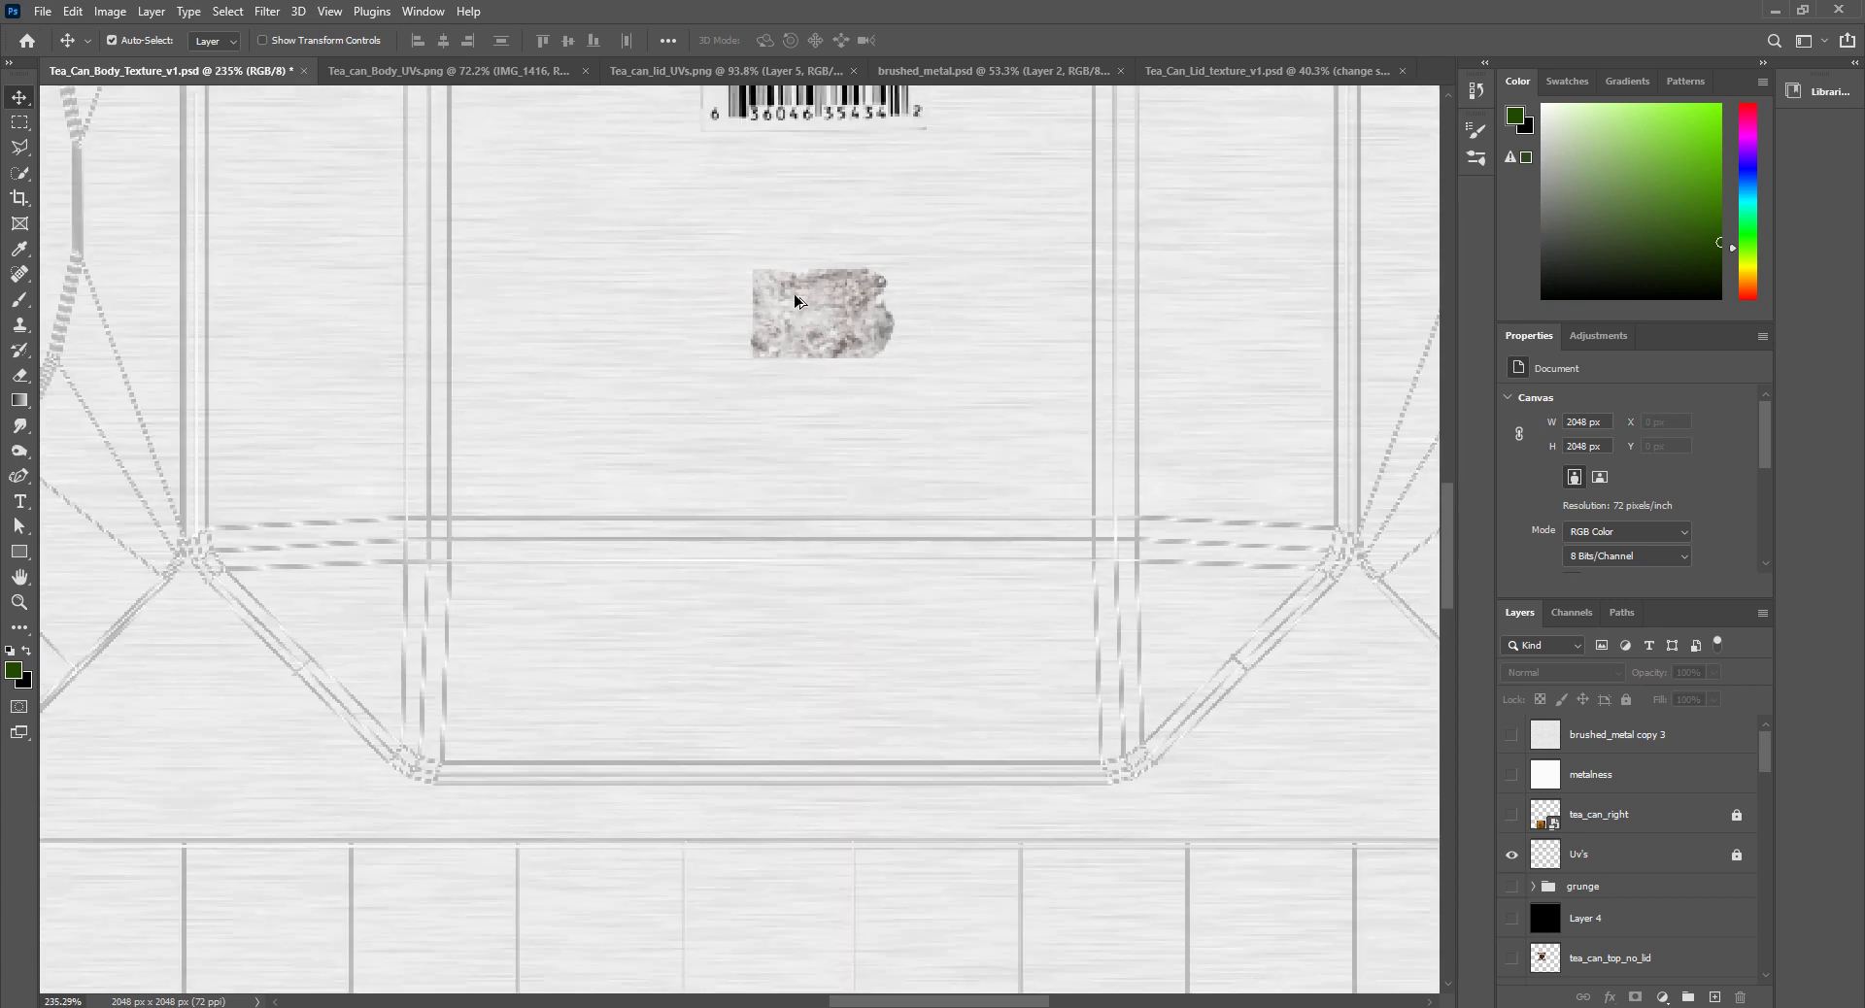
{"action": "scroll", "coordinate": [803, 312], "scroll_direction": "up", "scroll_amount": 1}
{"action": "scroll", "coordinate": [814, 372], "scroll_direction": "down", "scroll_amount": 4, "text": "alt"}
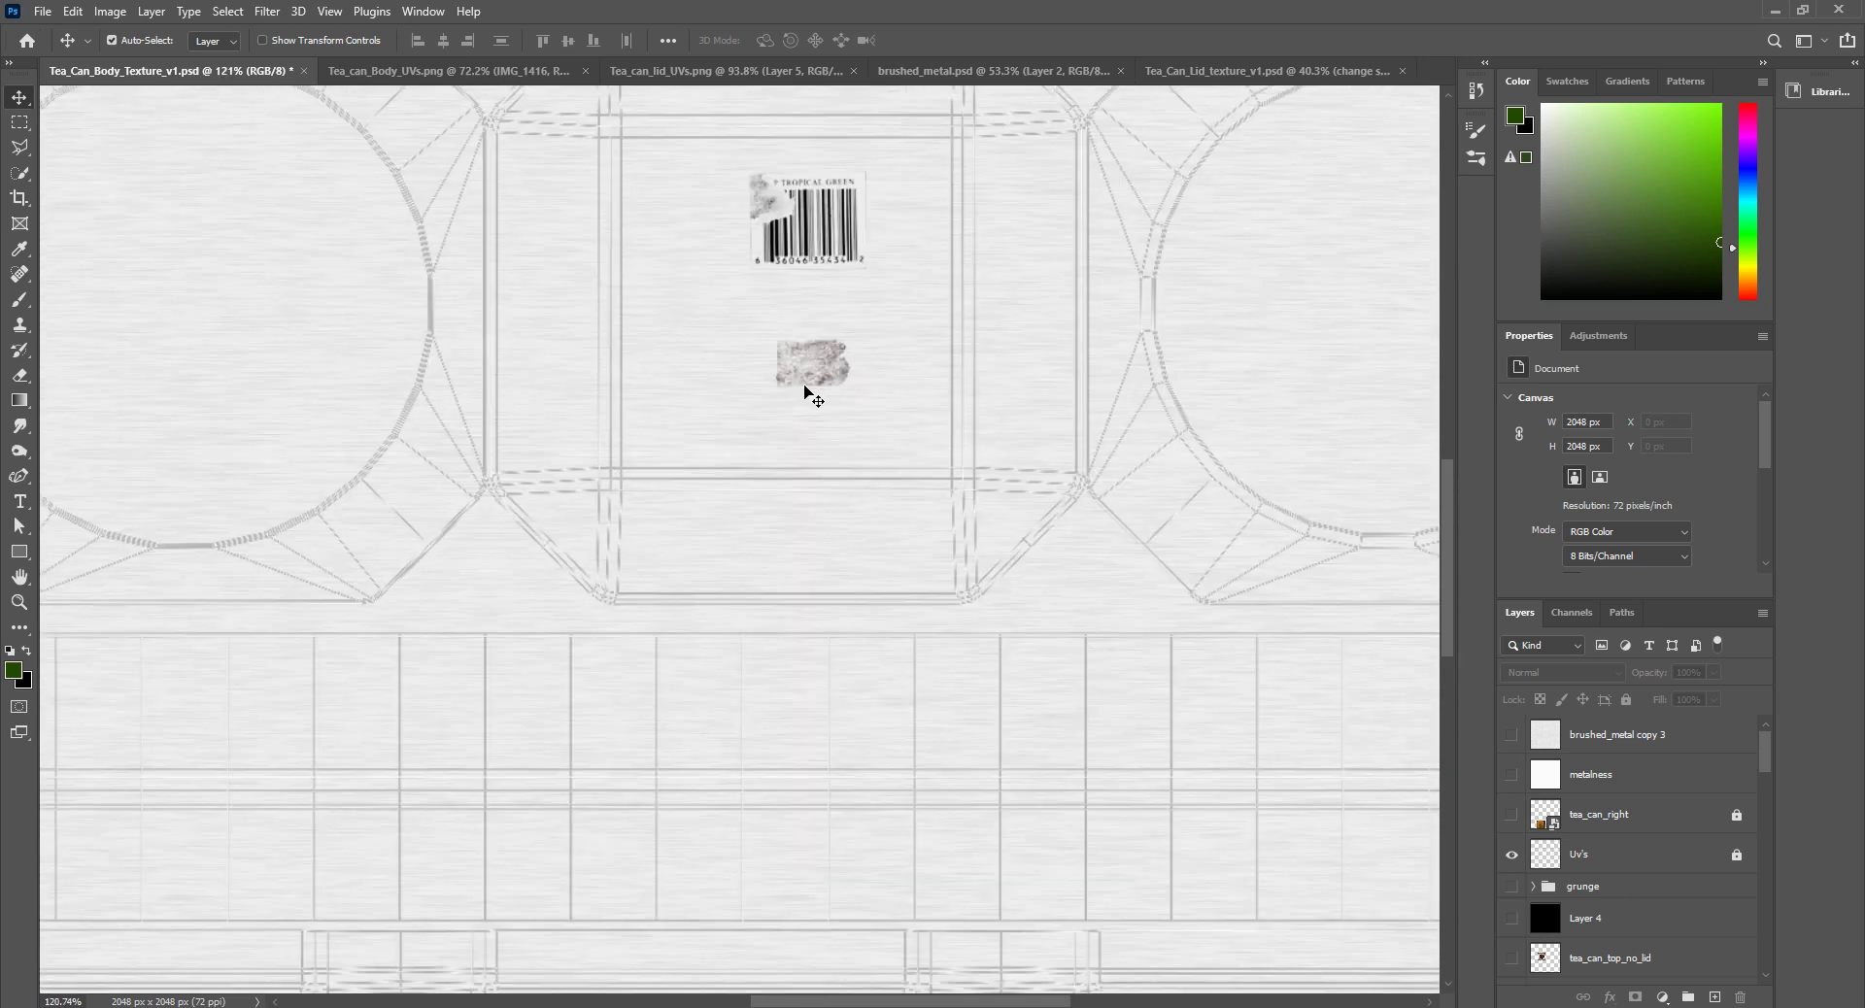
{"action": "scroll", "coordinate": [806, 394], "scroll_direction": "up", "scroll_amount": 2}
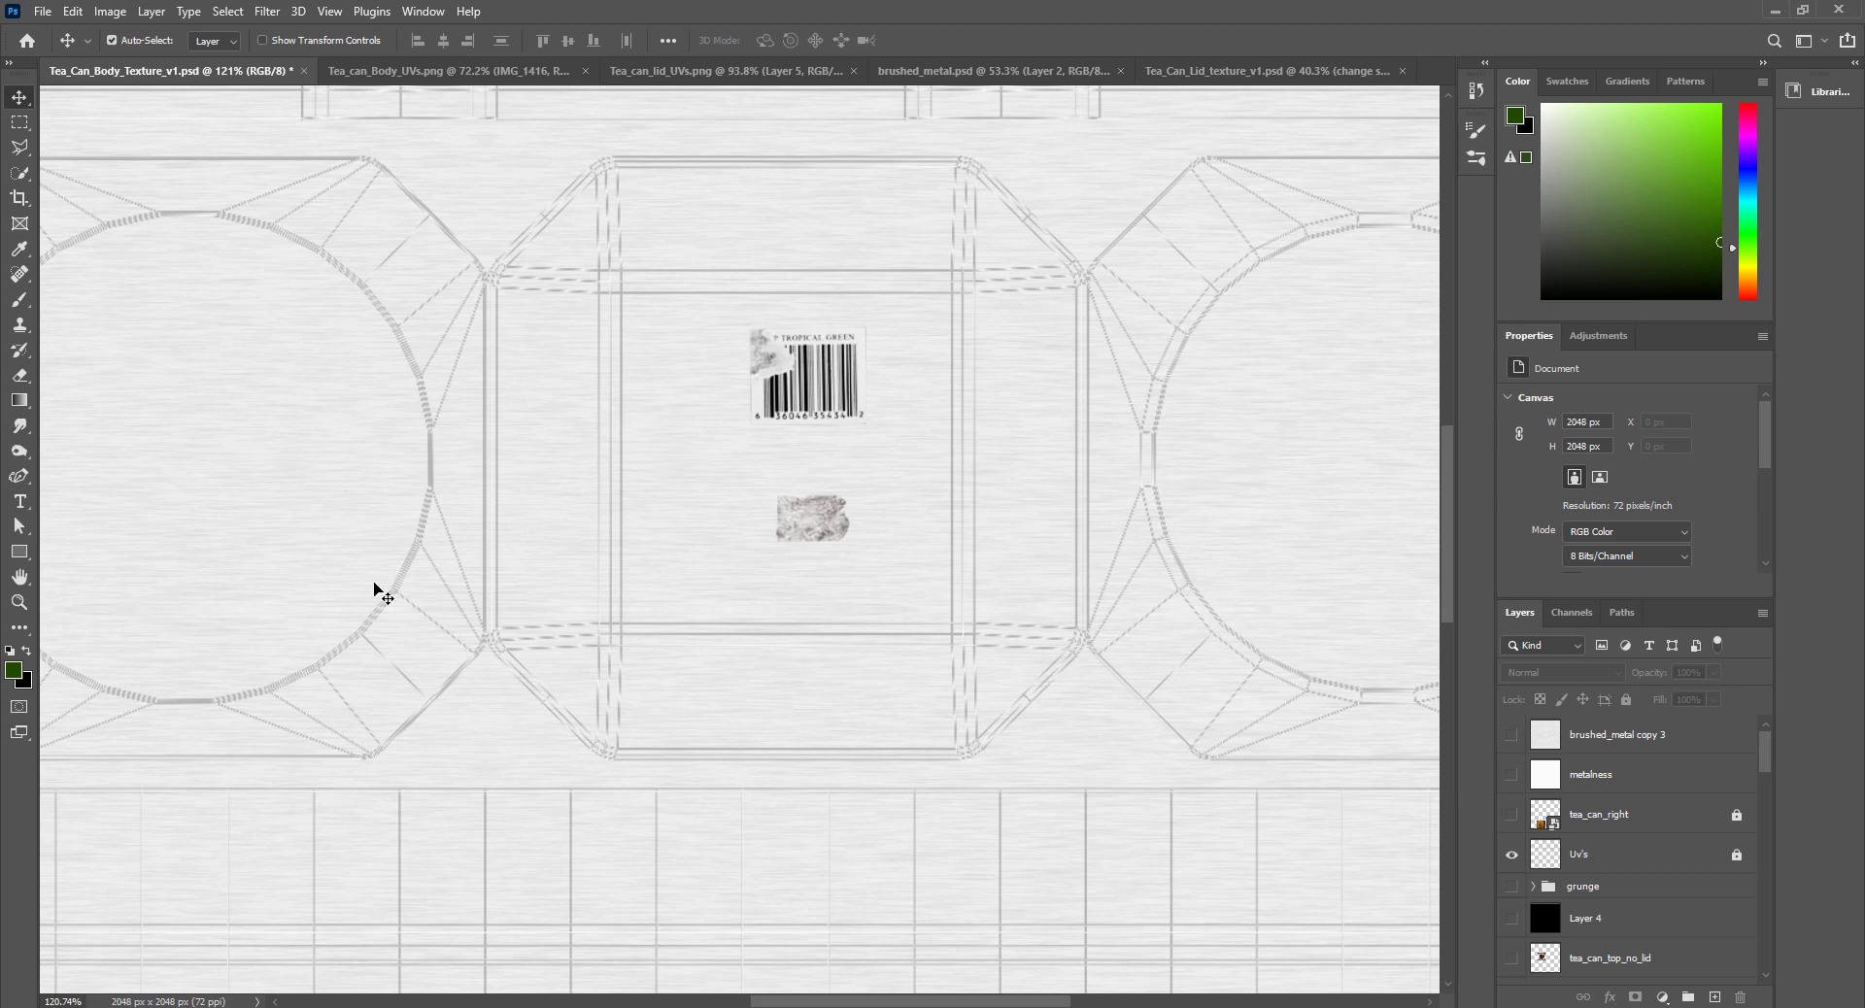
{"action": "scroll", "coordinate": [732, 529], "scroll_direction": "down", "scroll_amount": 5, "text": "alt"}
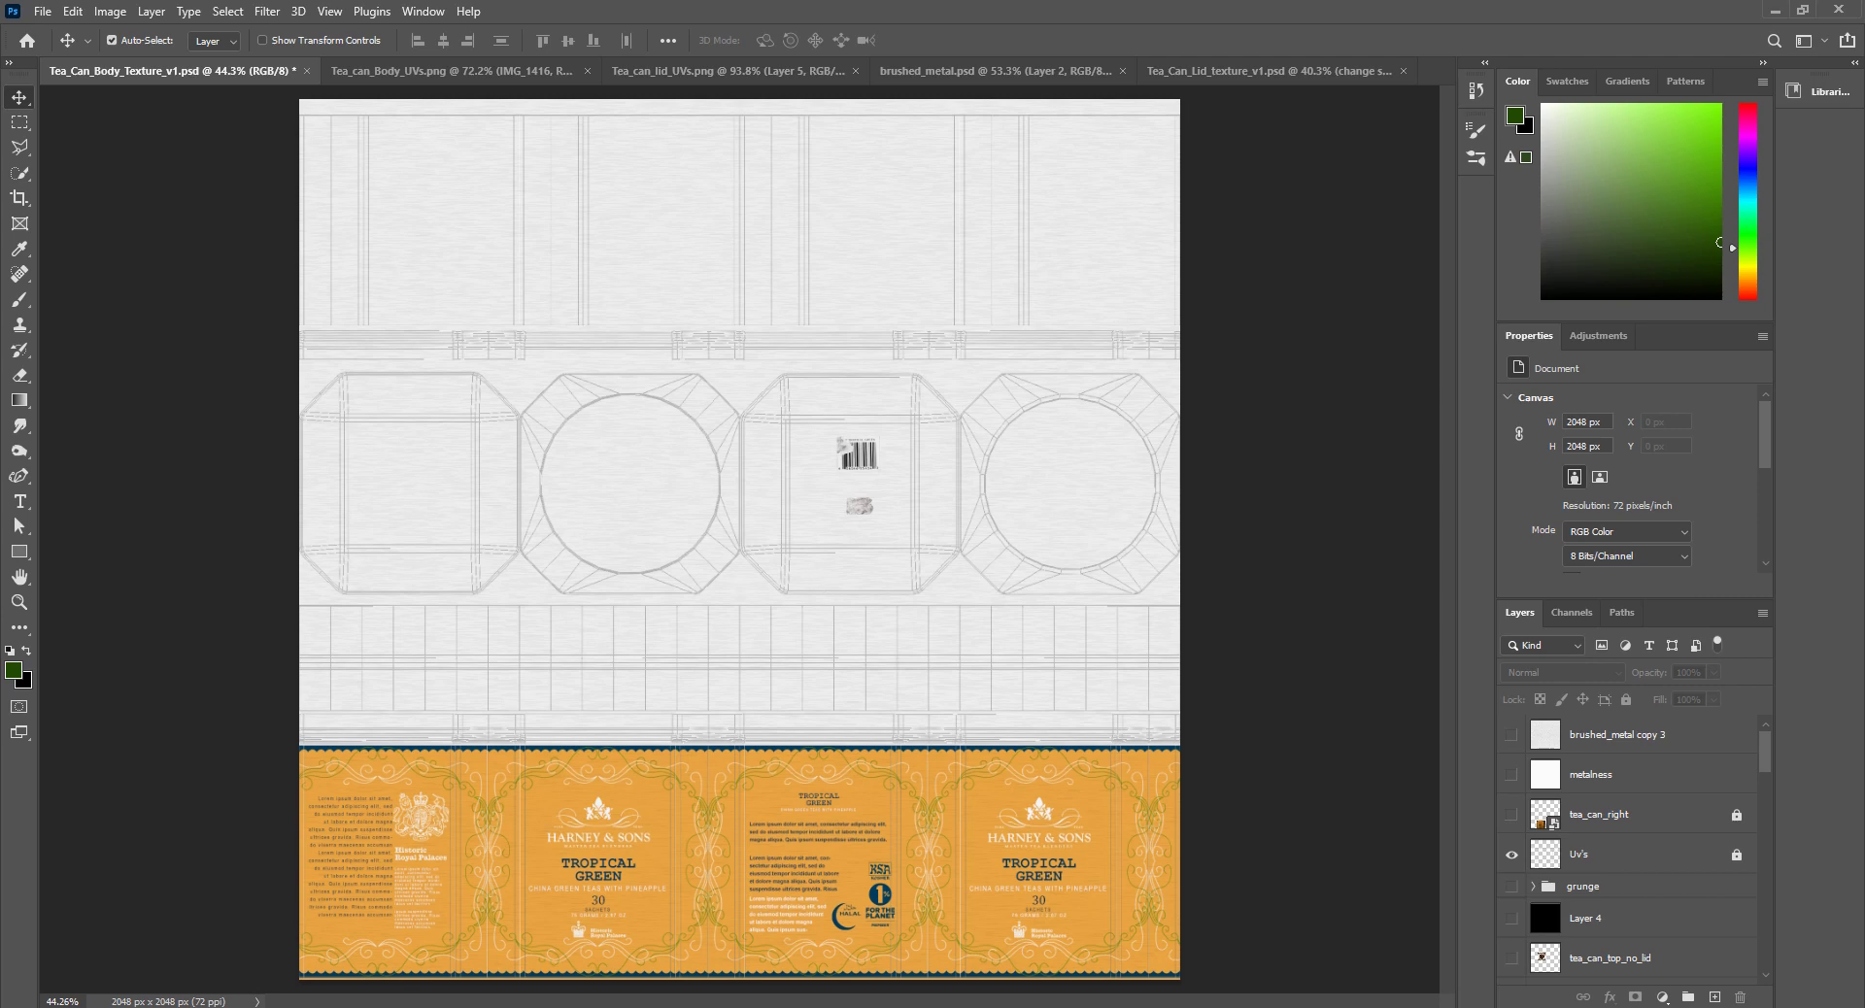
Step: Check the diffuse-only render, switch to Maya and frame the complete aiCanBody and aiCanLid shader networks in the Hypershade
{"action": "left_click_drag", "start_coordinate": [0, 252], "coordinate": [812, 131]}
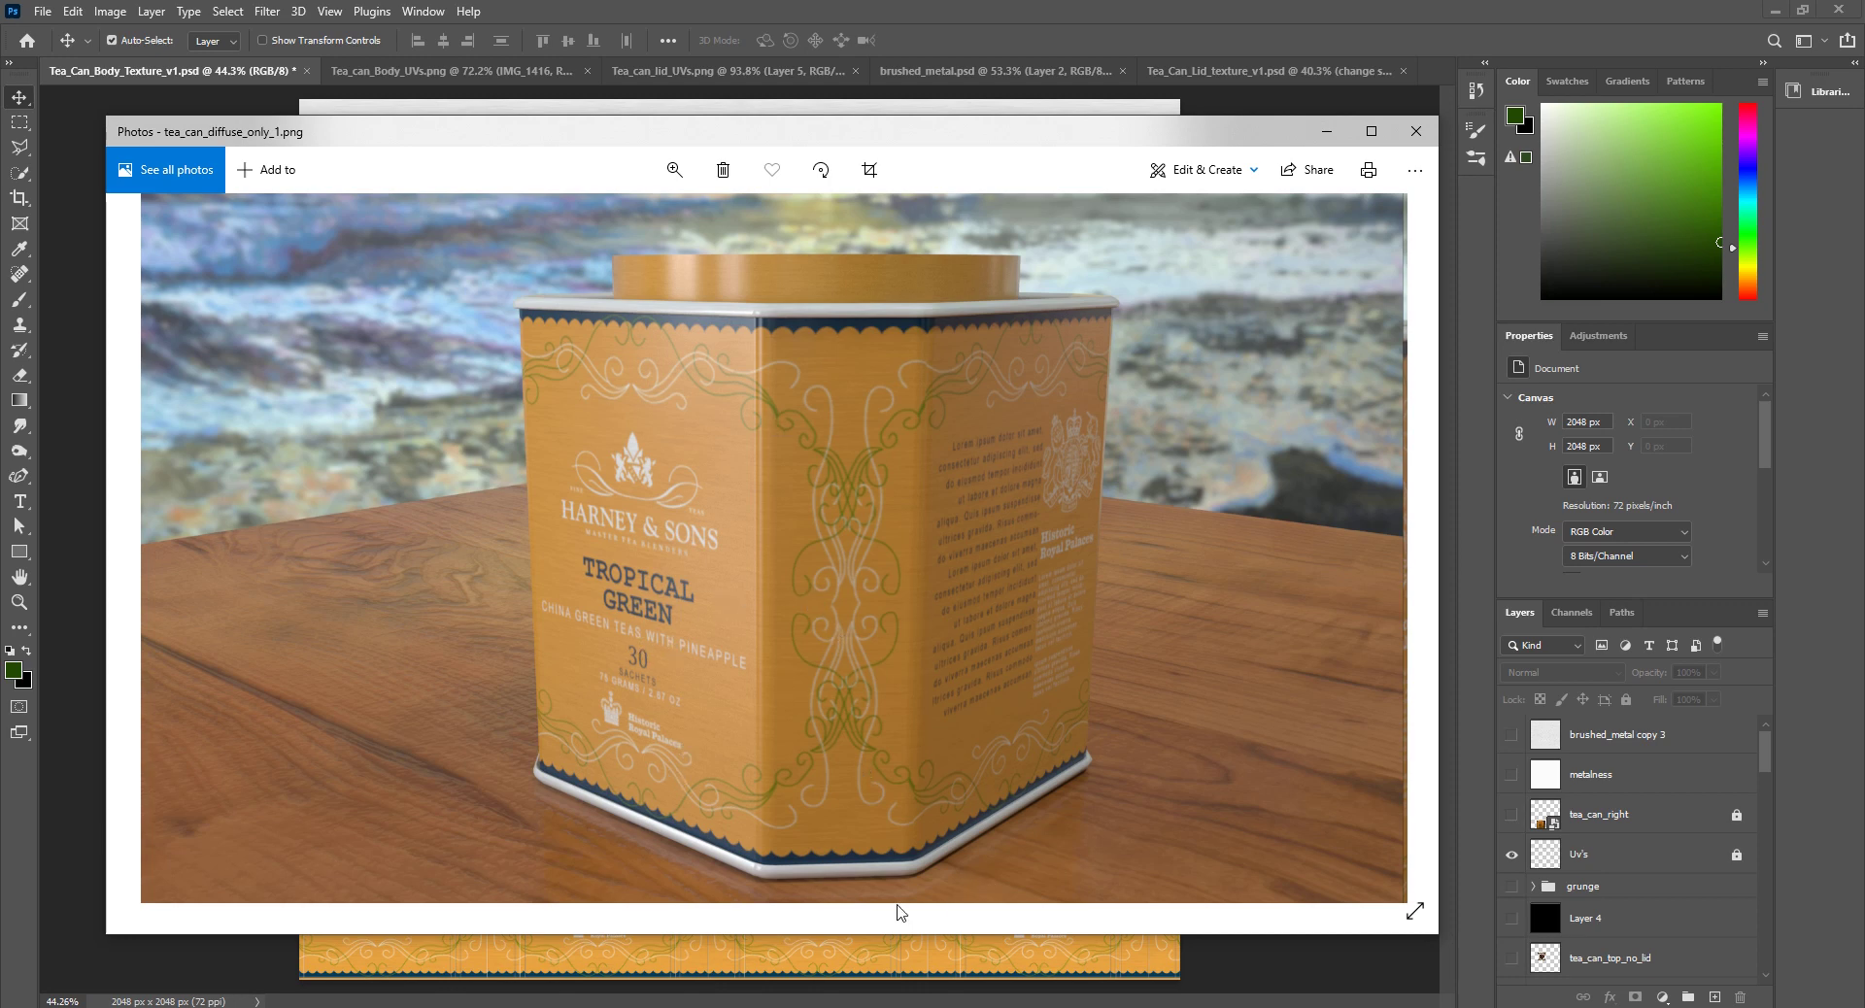
{"action": "mouse_move", "coordinate": [845, 1000]}
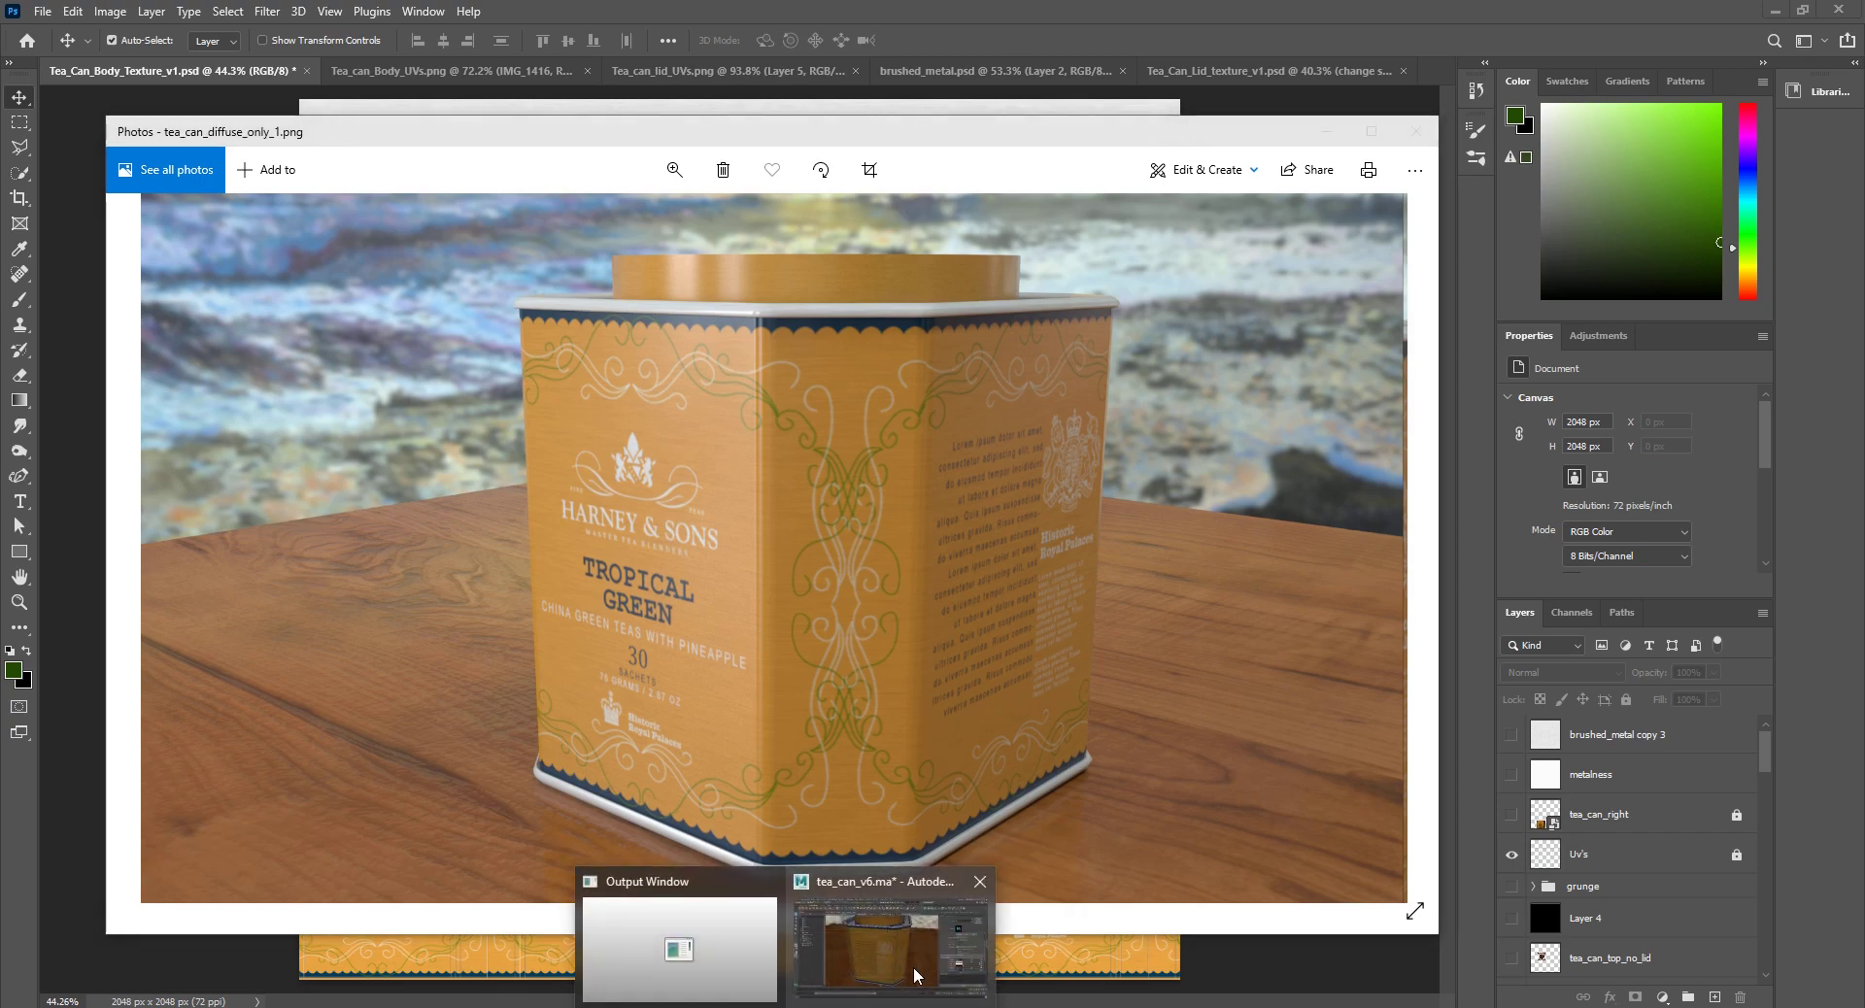
{"action": "left_click", "coordinate": [925, 969]}
{"action": "left_click_drag", "start_coordinate": [832, 814], "coordinate": [698, 121]}
{"action": "left_click", "coordinate": [967, 491]}
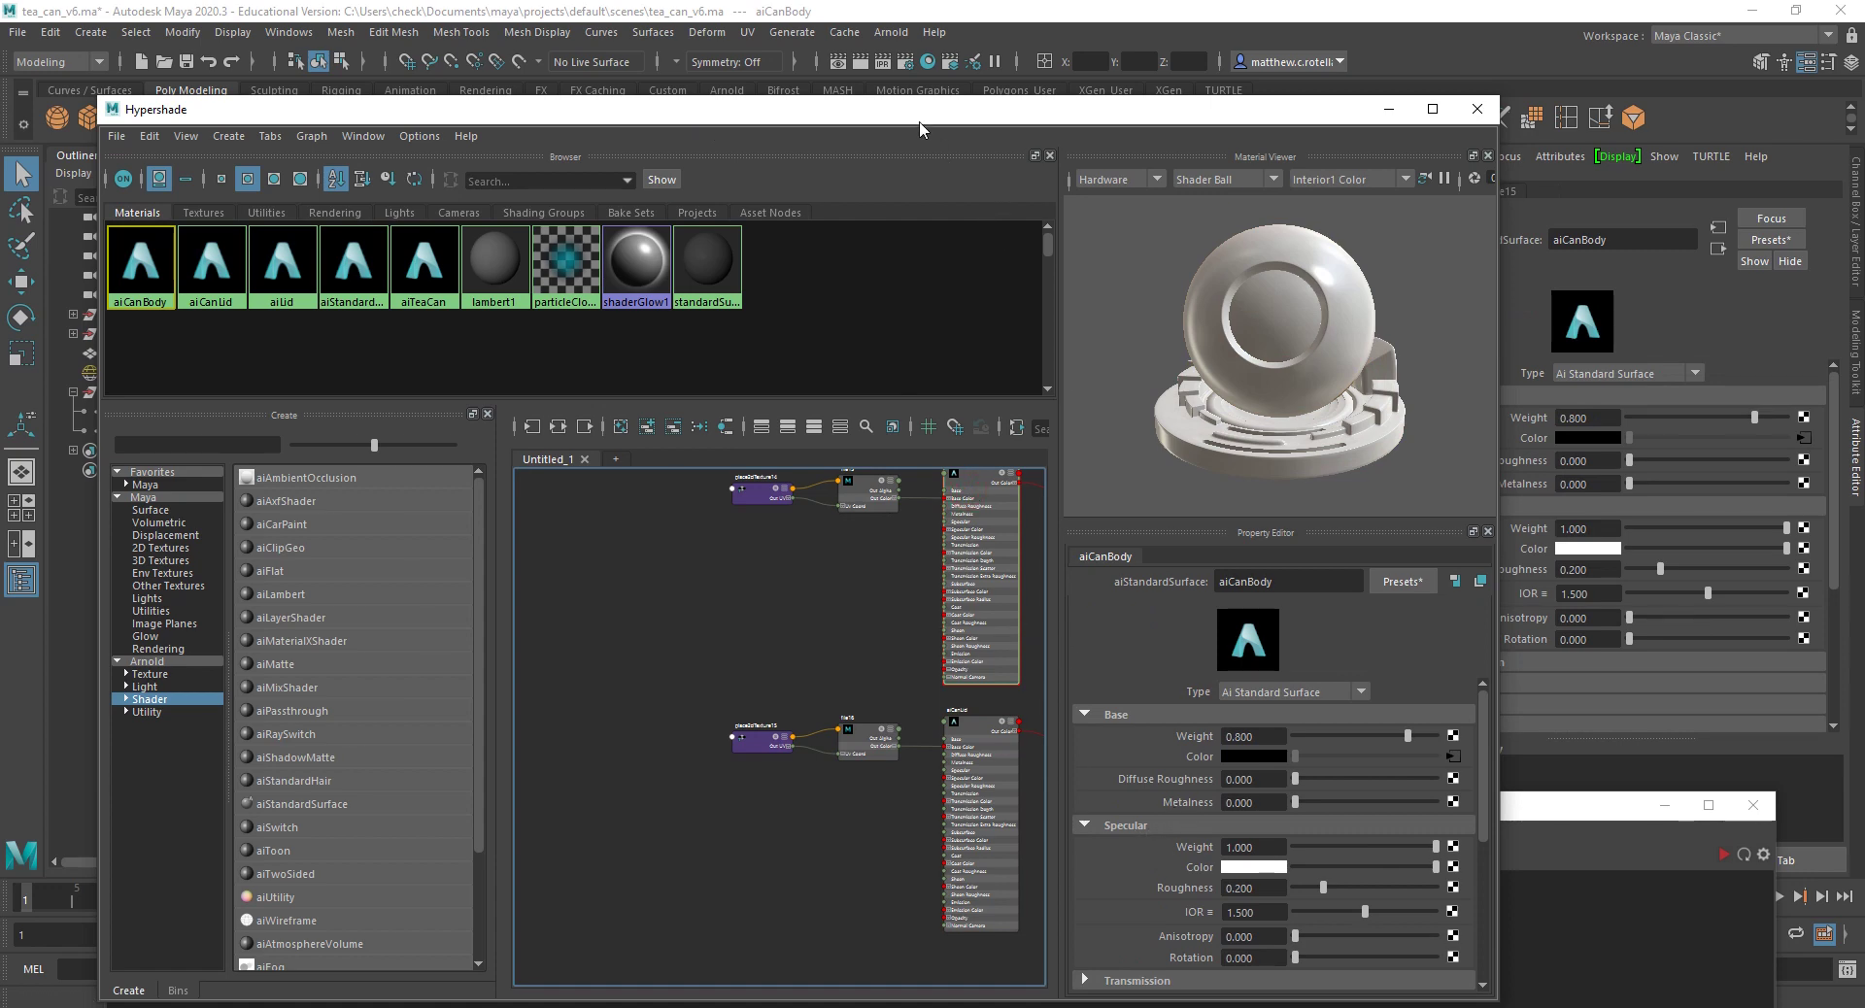
{"action": "left_click_drag", "start_coordinate": [909, 118], "coordinate": [880, 54]}
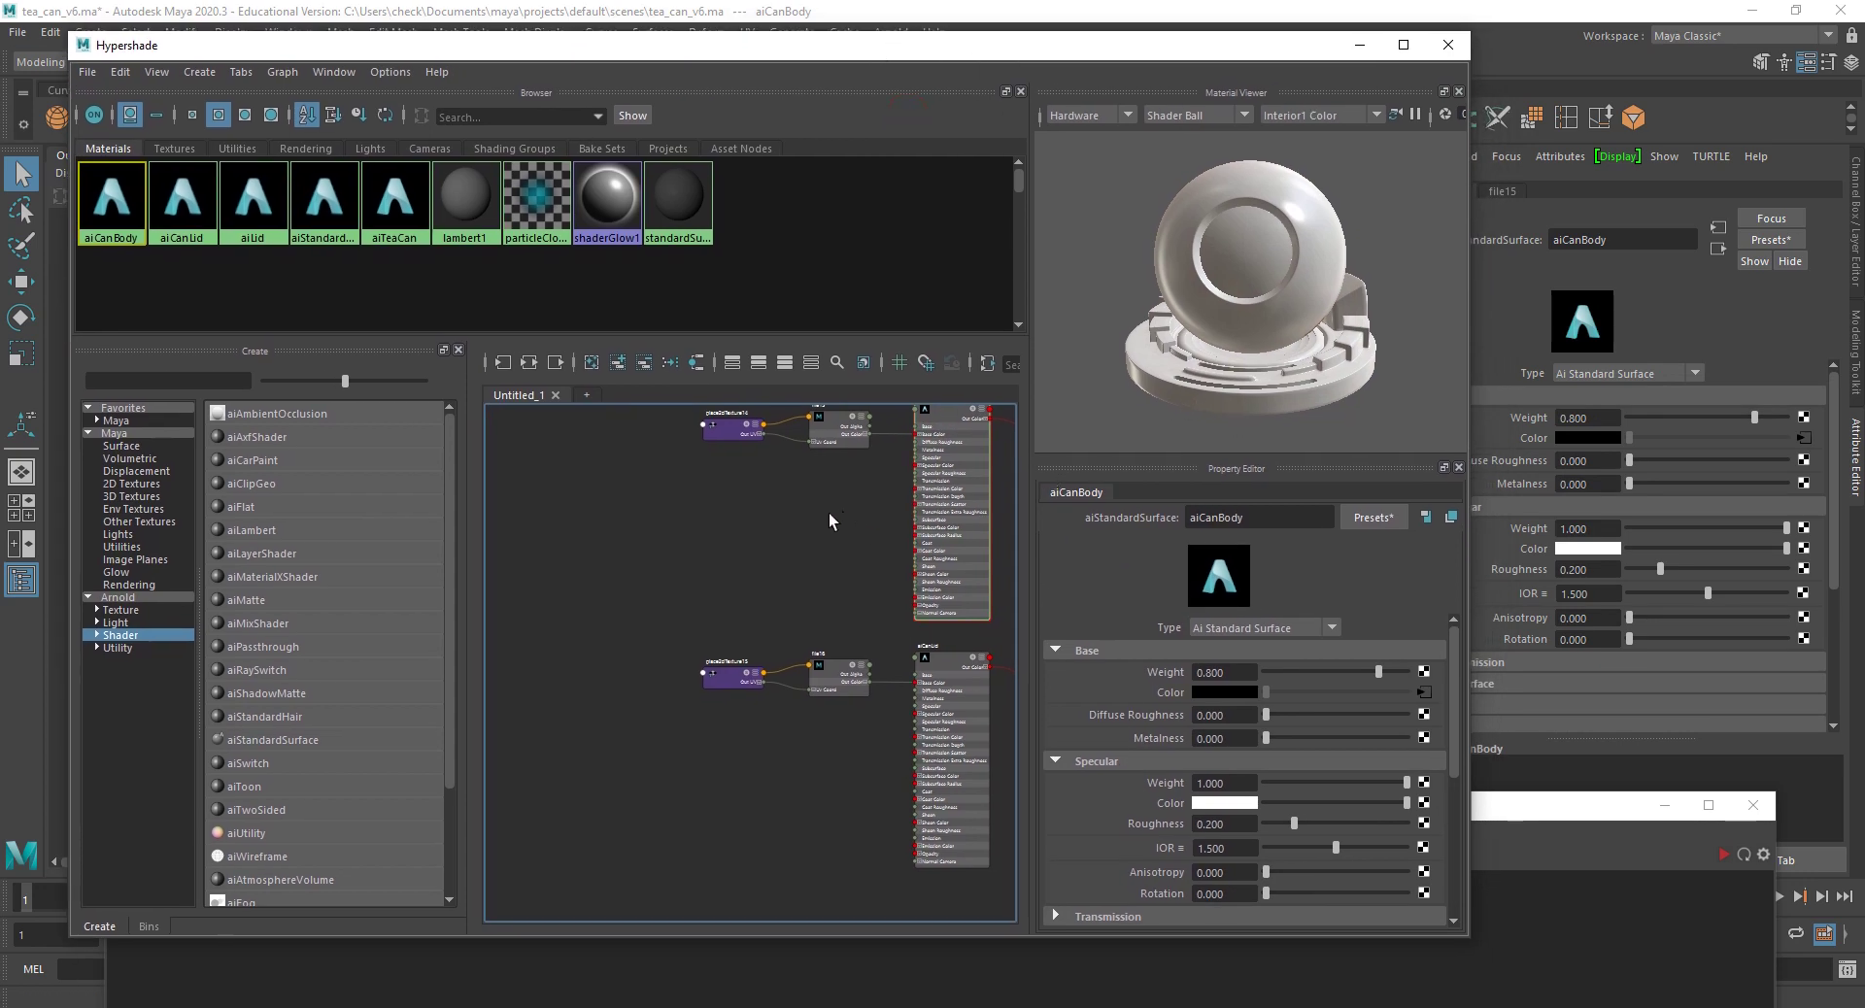
{"action": "key", "text": "a"}
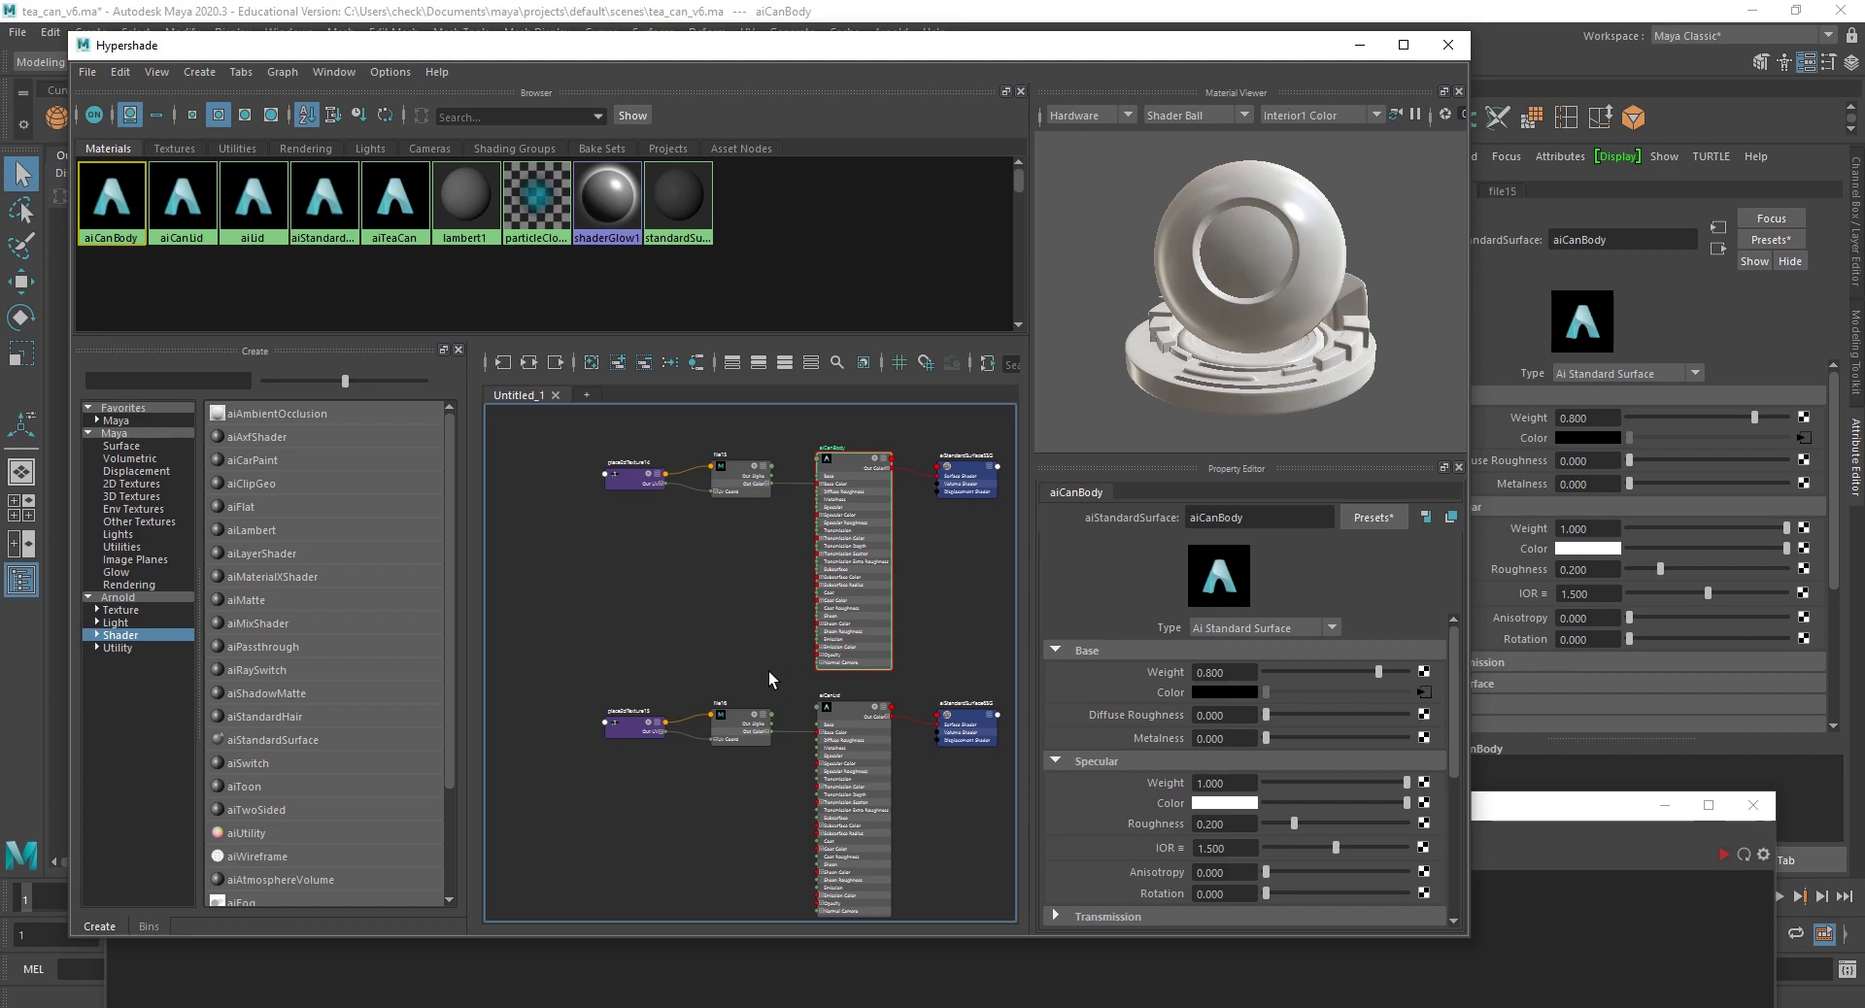
Step: Switch to Photoshop, hide the Uvs layer in the body texture, and reorder the Tea_Can_Lid_texture_v1.psd document to sit directly beside it
{"action": "key", "text": "alt+Tab"}
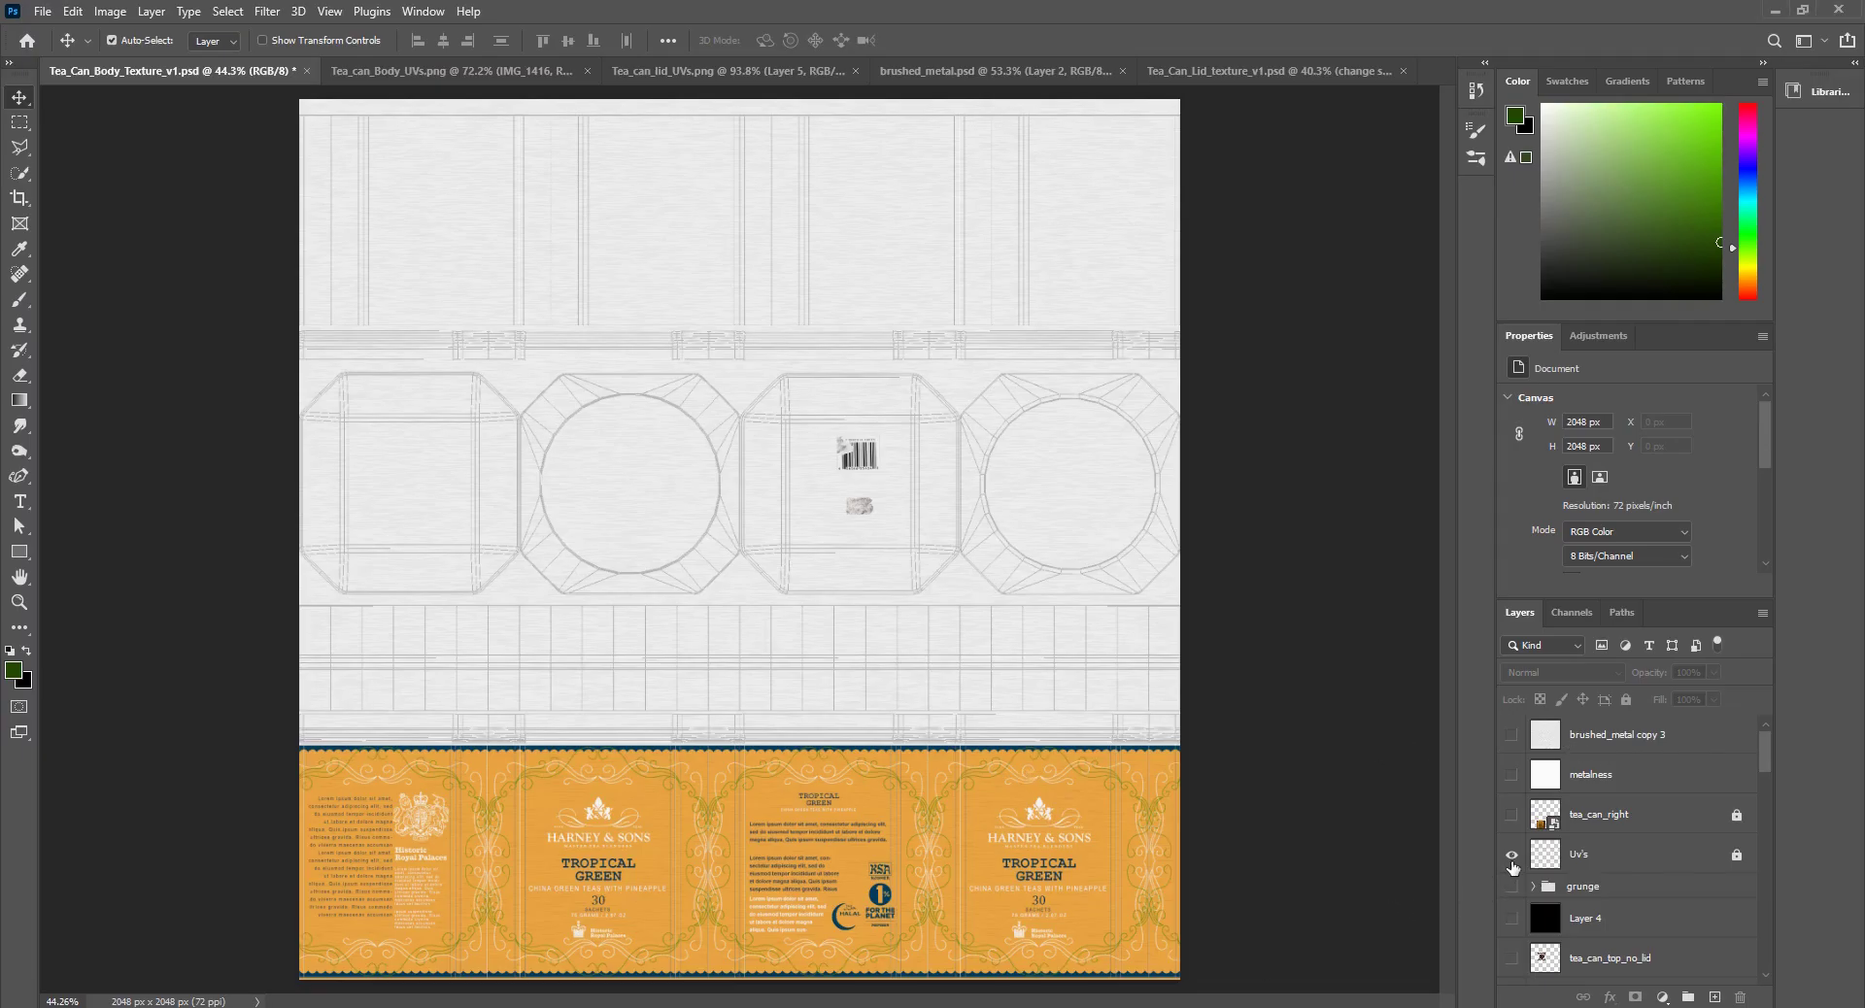
{"action": "left_click", "coordinate": [1511, 856]}
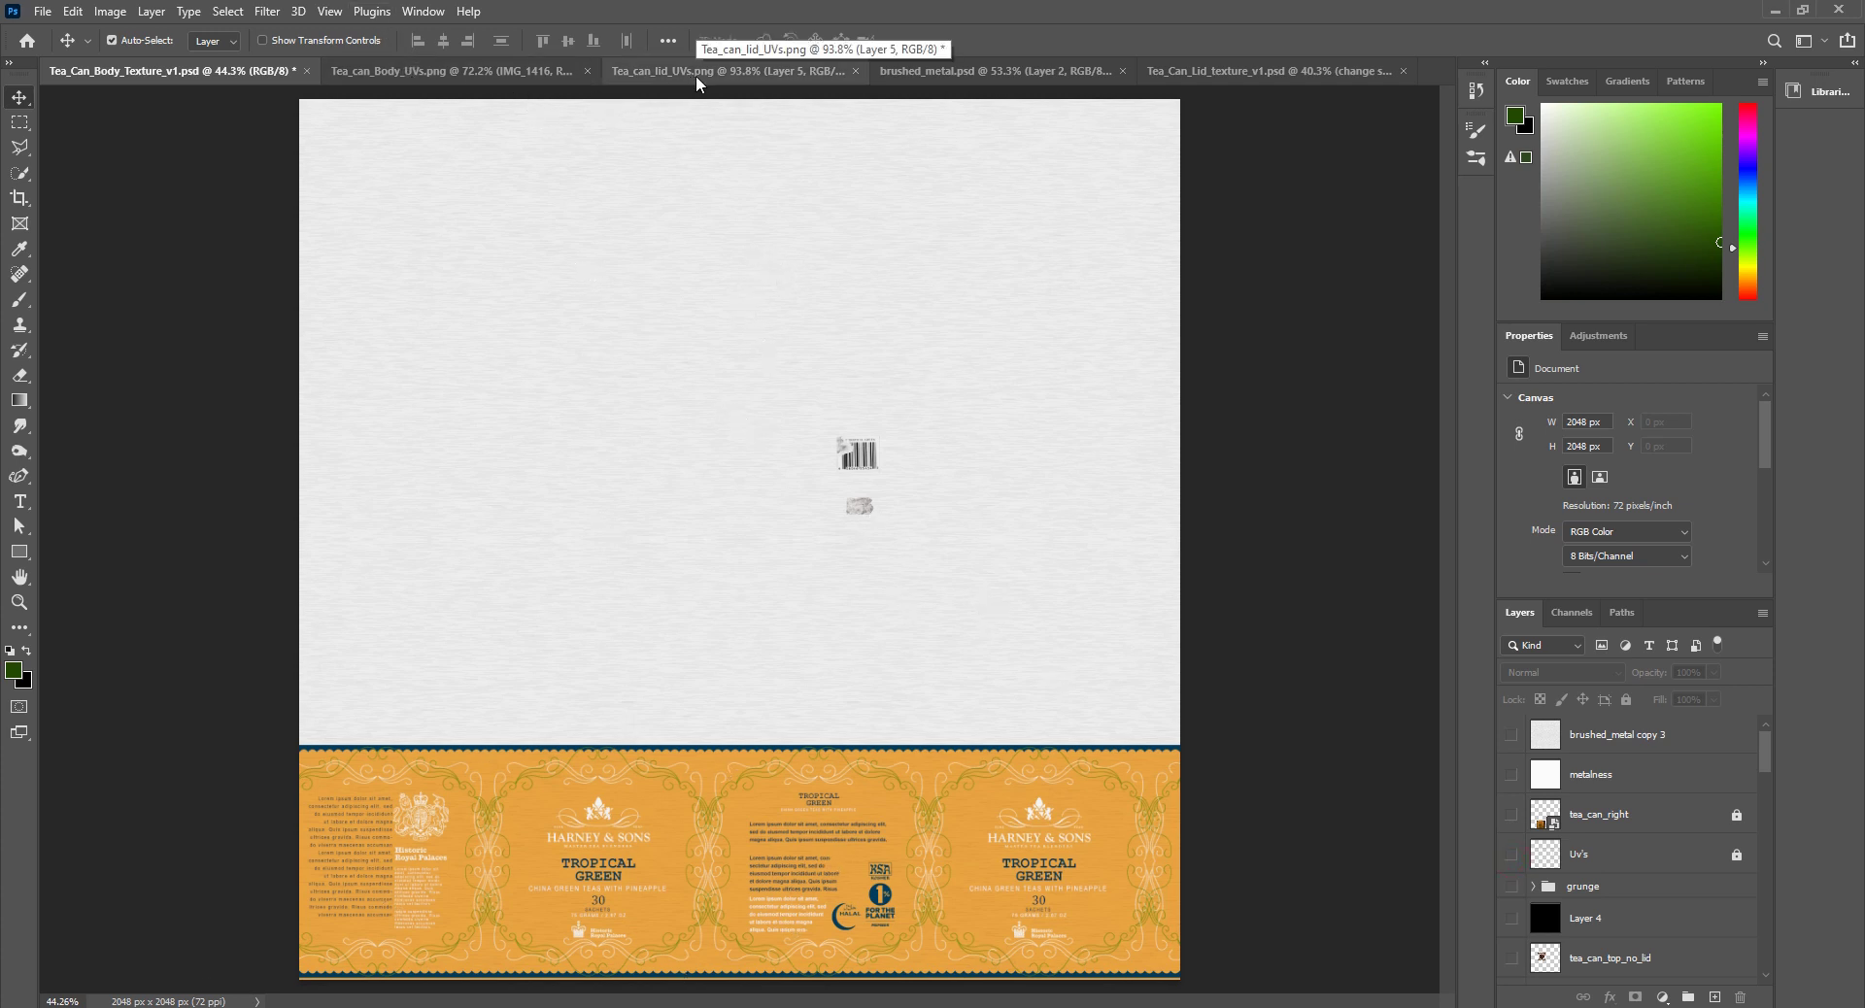
{"action": "left_click", "coordinate": [1227, 72]}
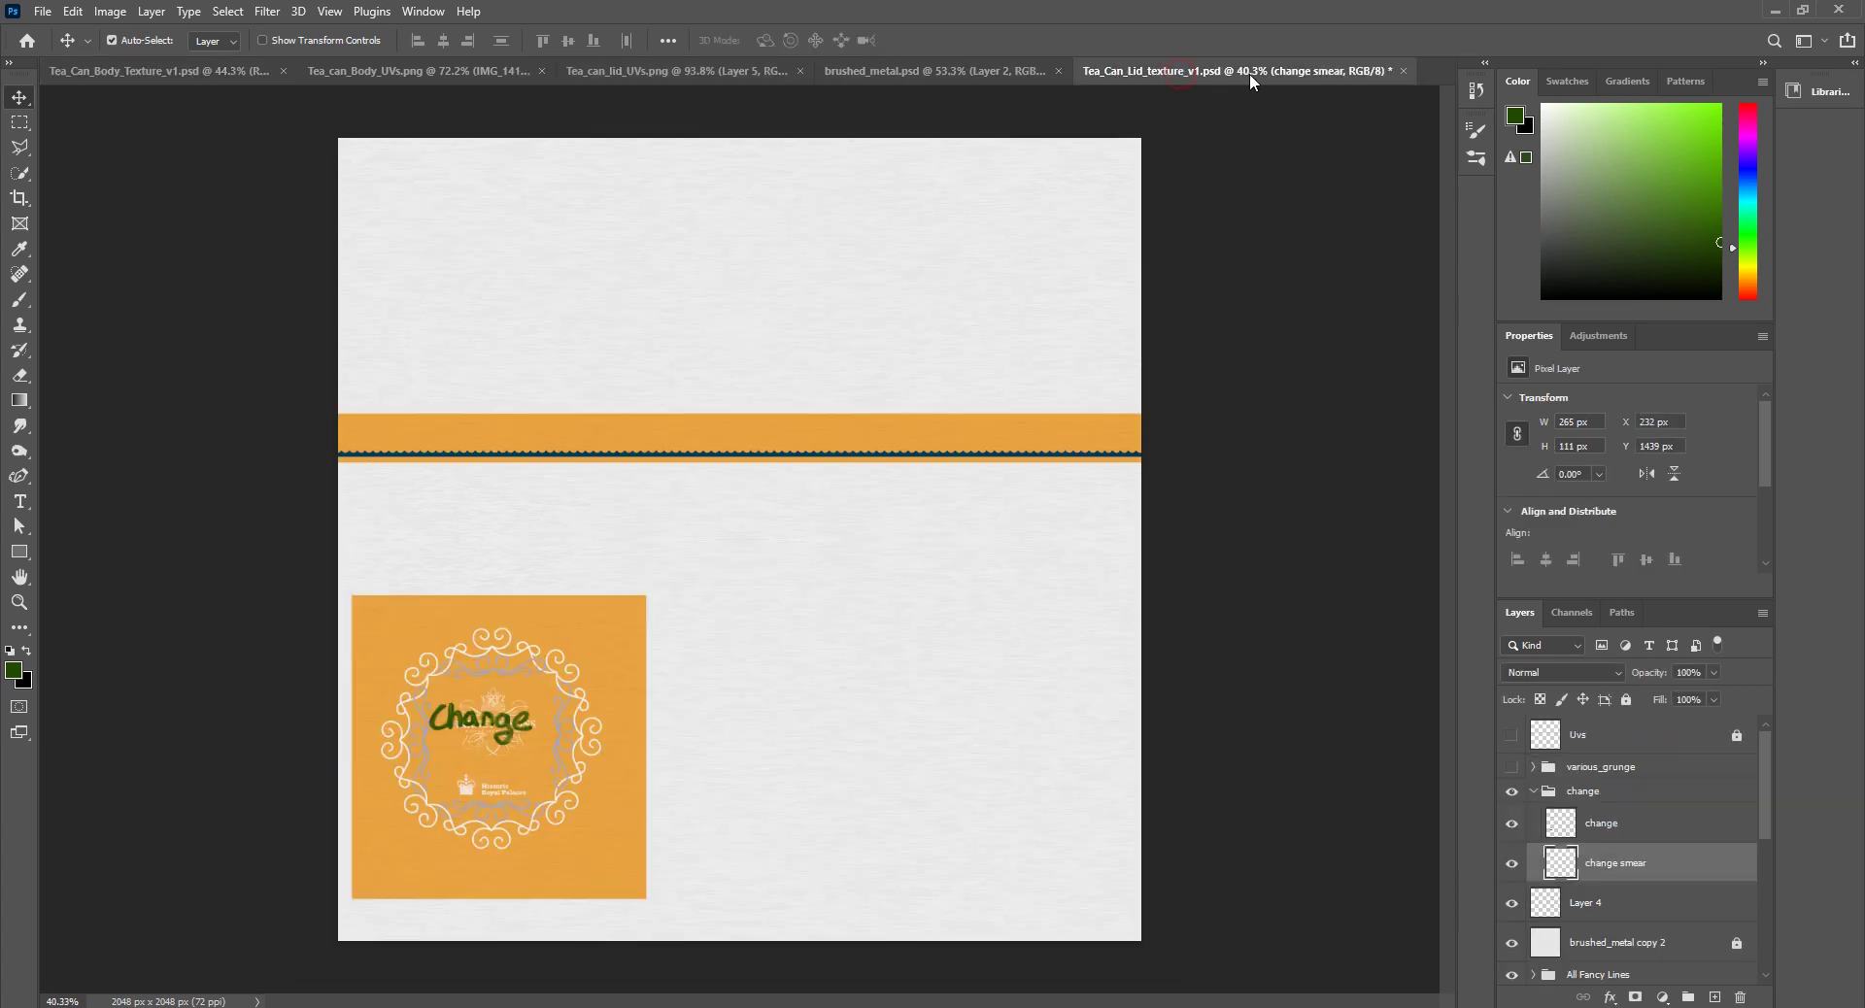
{"action": "left_click_drag", "start_coordinate": [1249, 73], "coordinate": [406, 72]}
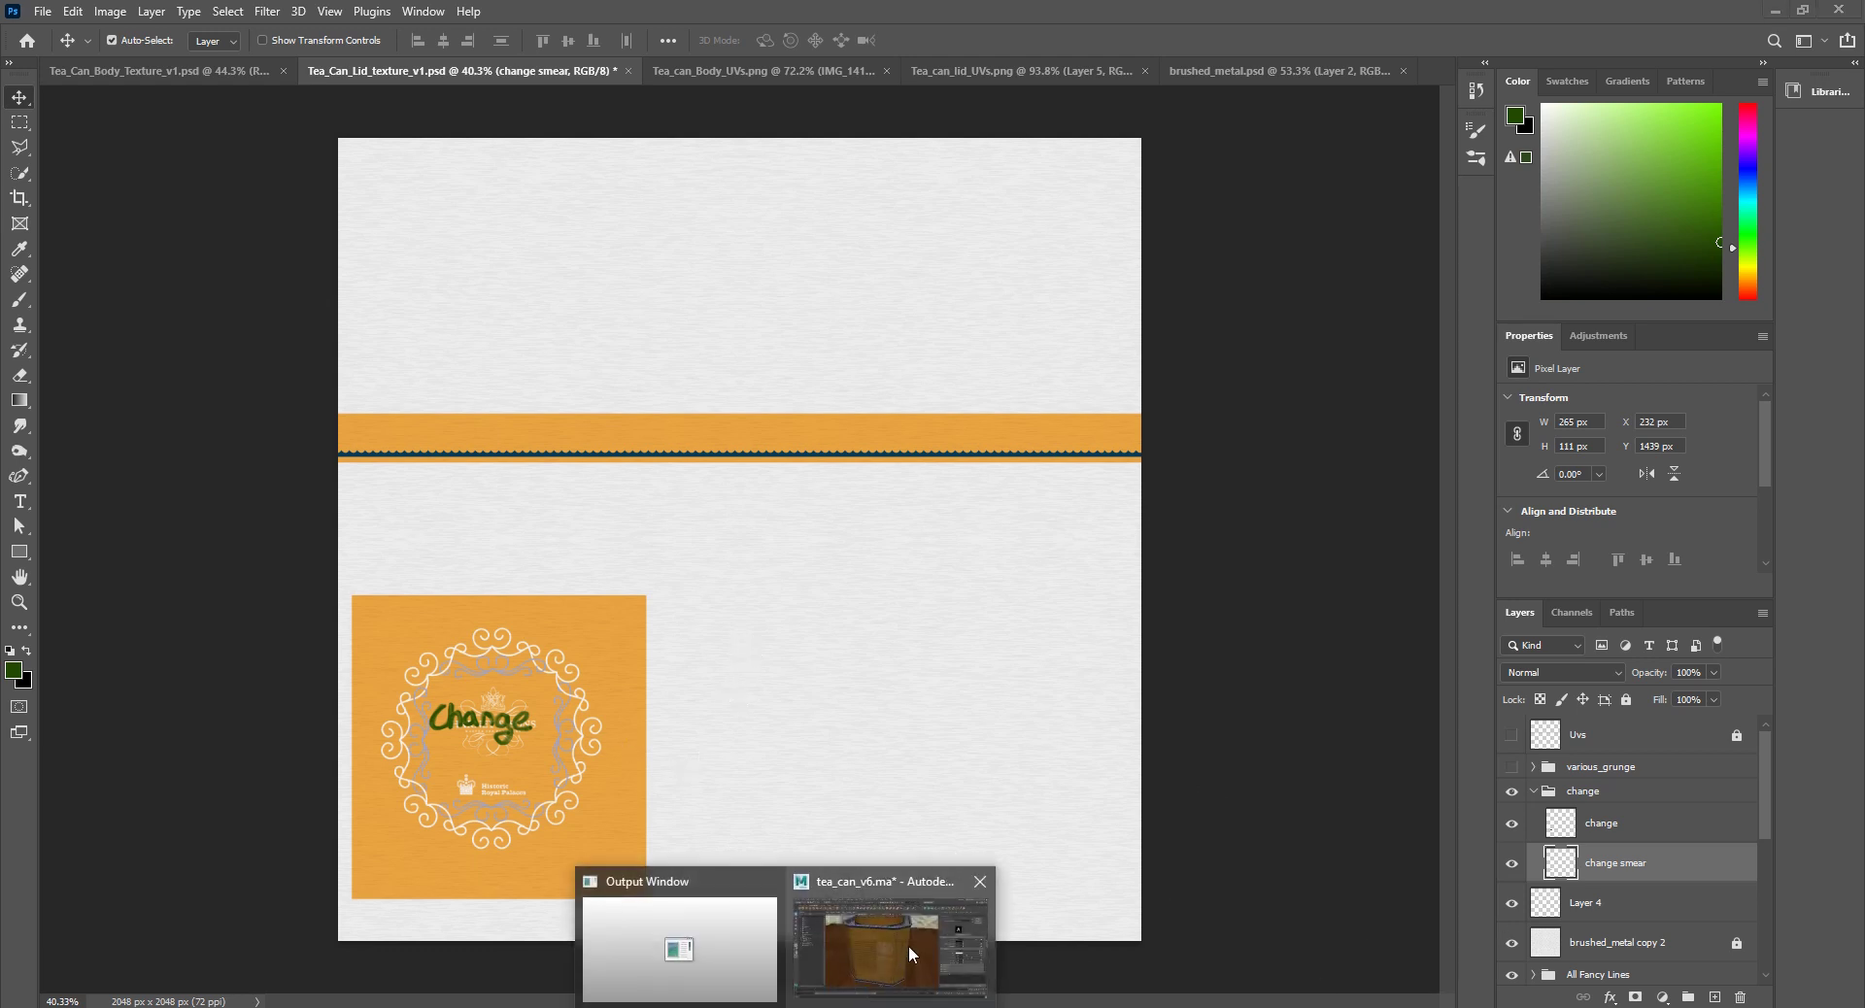
Step: Switch to Maya and set Metalness to 1.000 on both the aiCanBody and aiCanLid shaders
{"action": "left_click", "coordinate": [907, 946]}
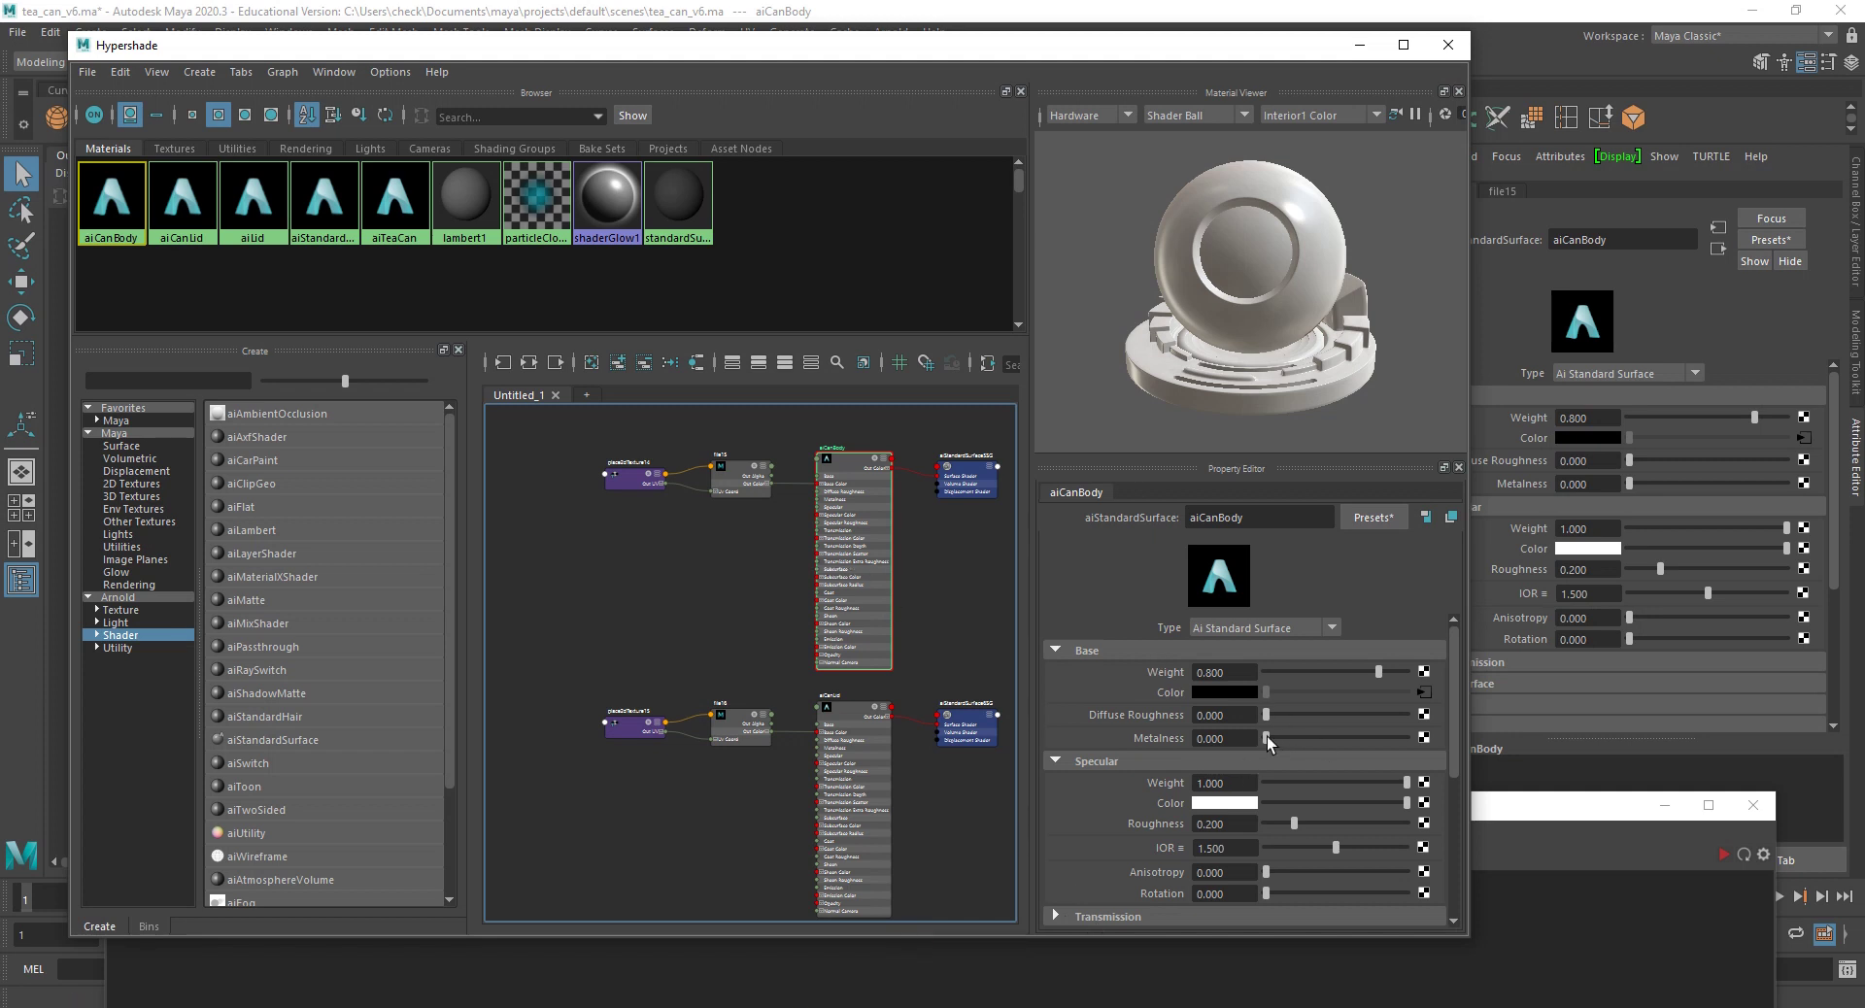
{"action": "left_click_drag", "start_coordinate": [1267, 736], "coordinate": [1567, 725]}
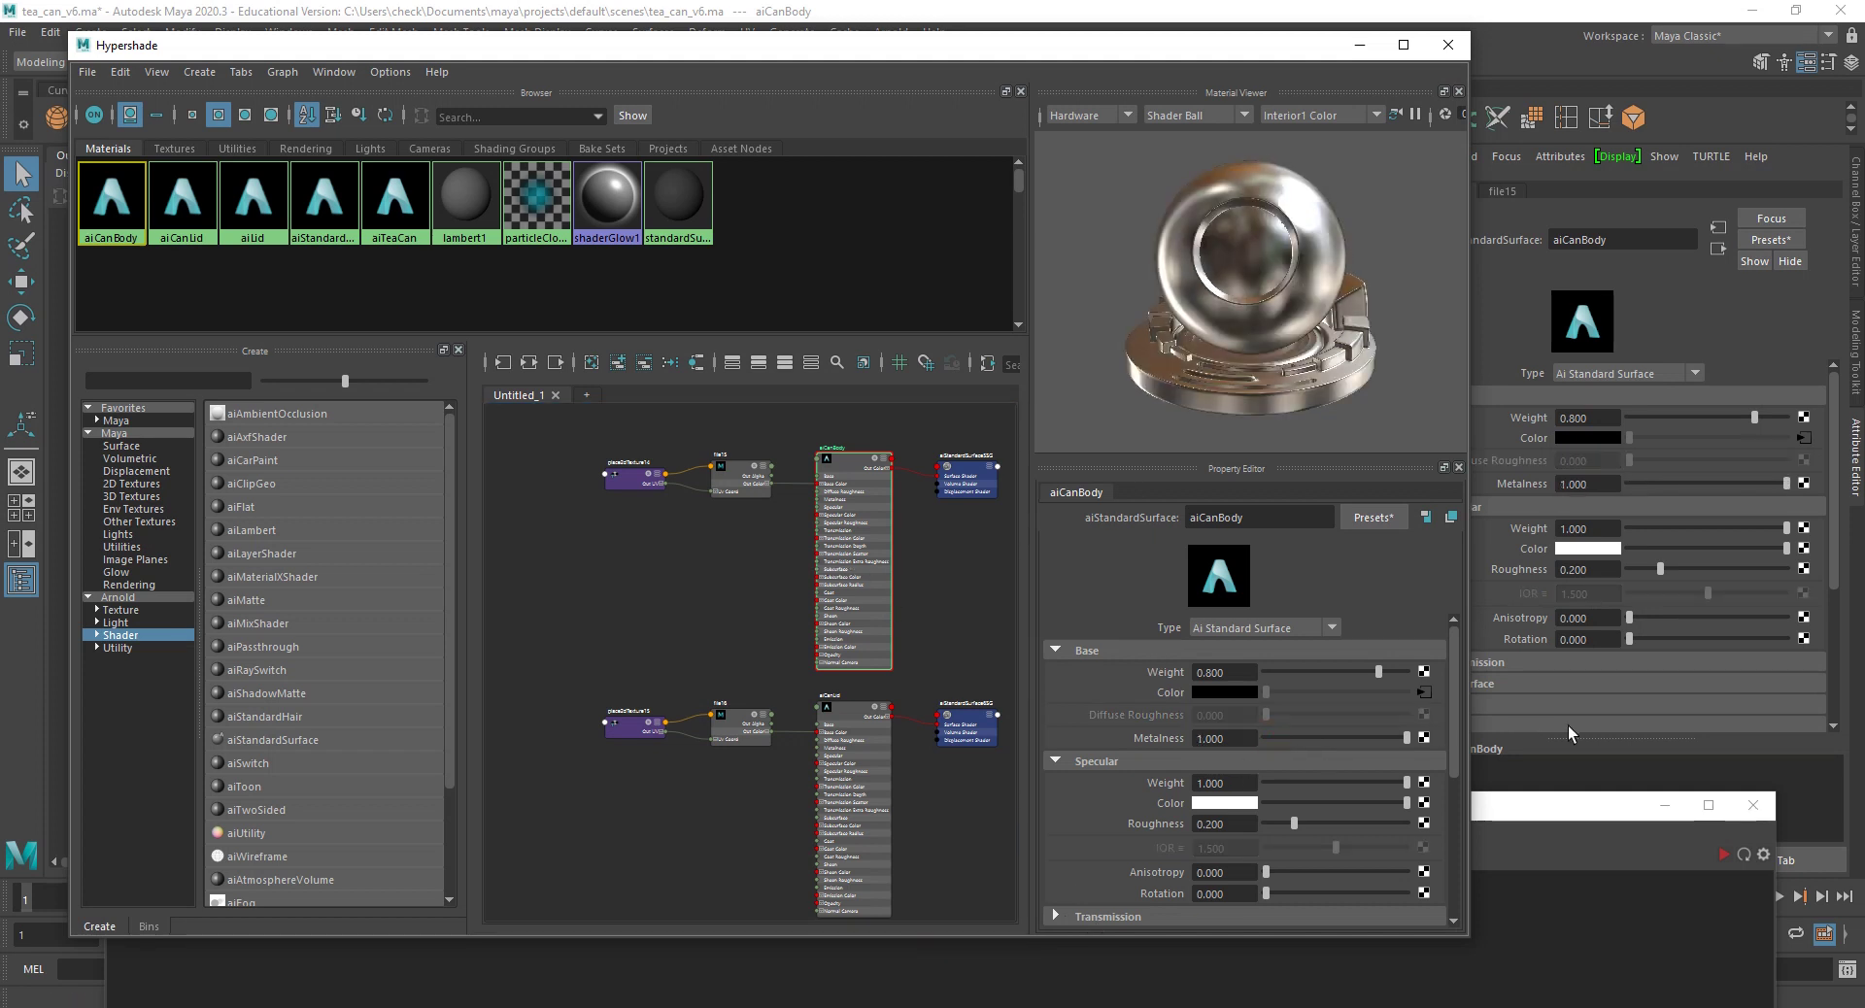
{"action": "left_click", "coordinate": [853, 715]}
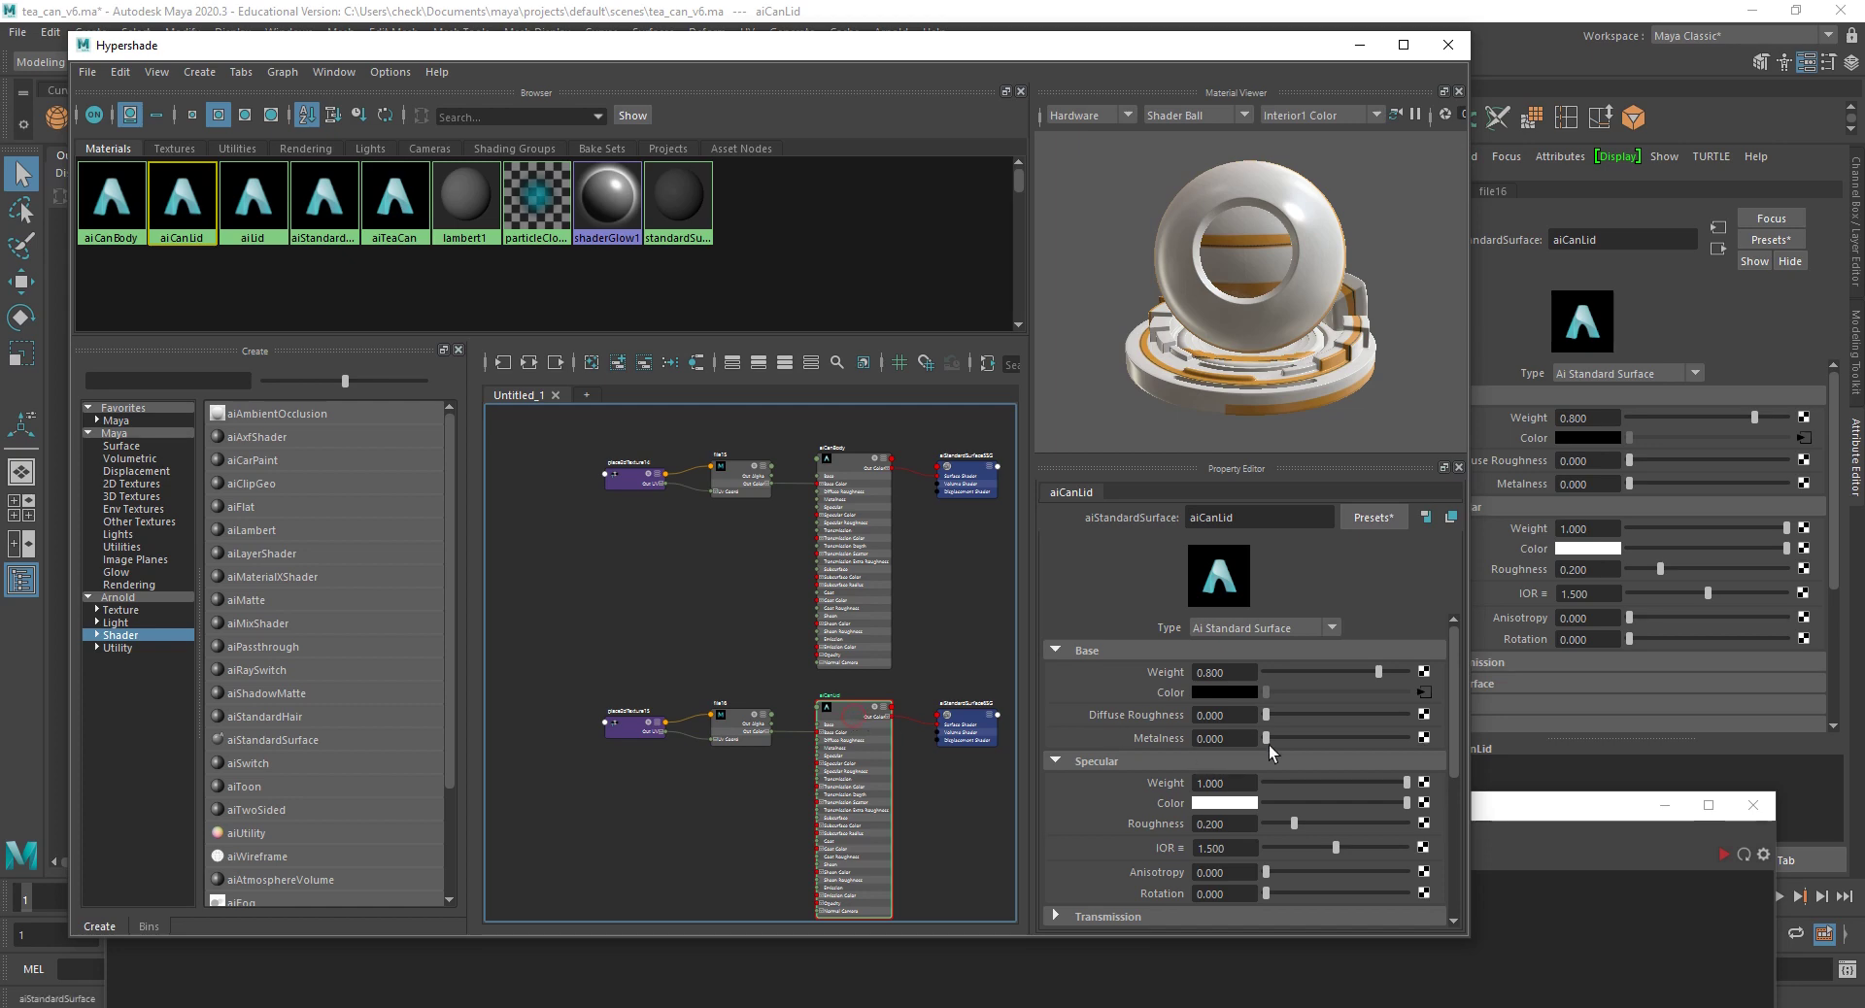
{"action": "left_click_drag", "start_coordinate": [1280, 736], "coordinate": [1715, 758]}
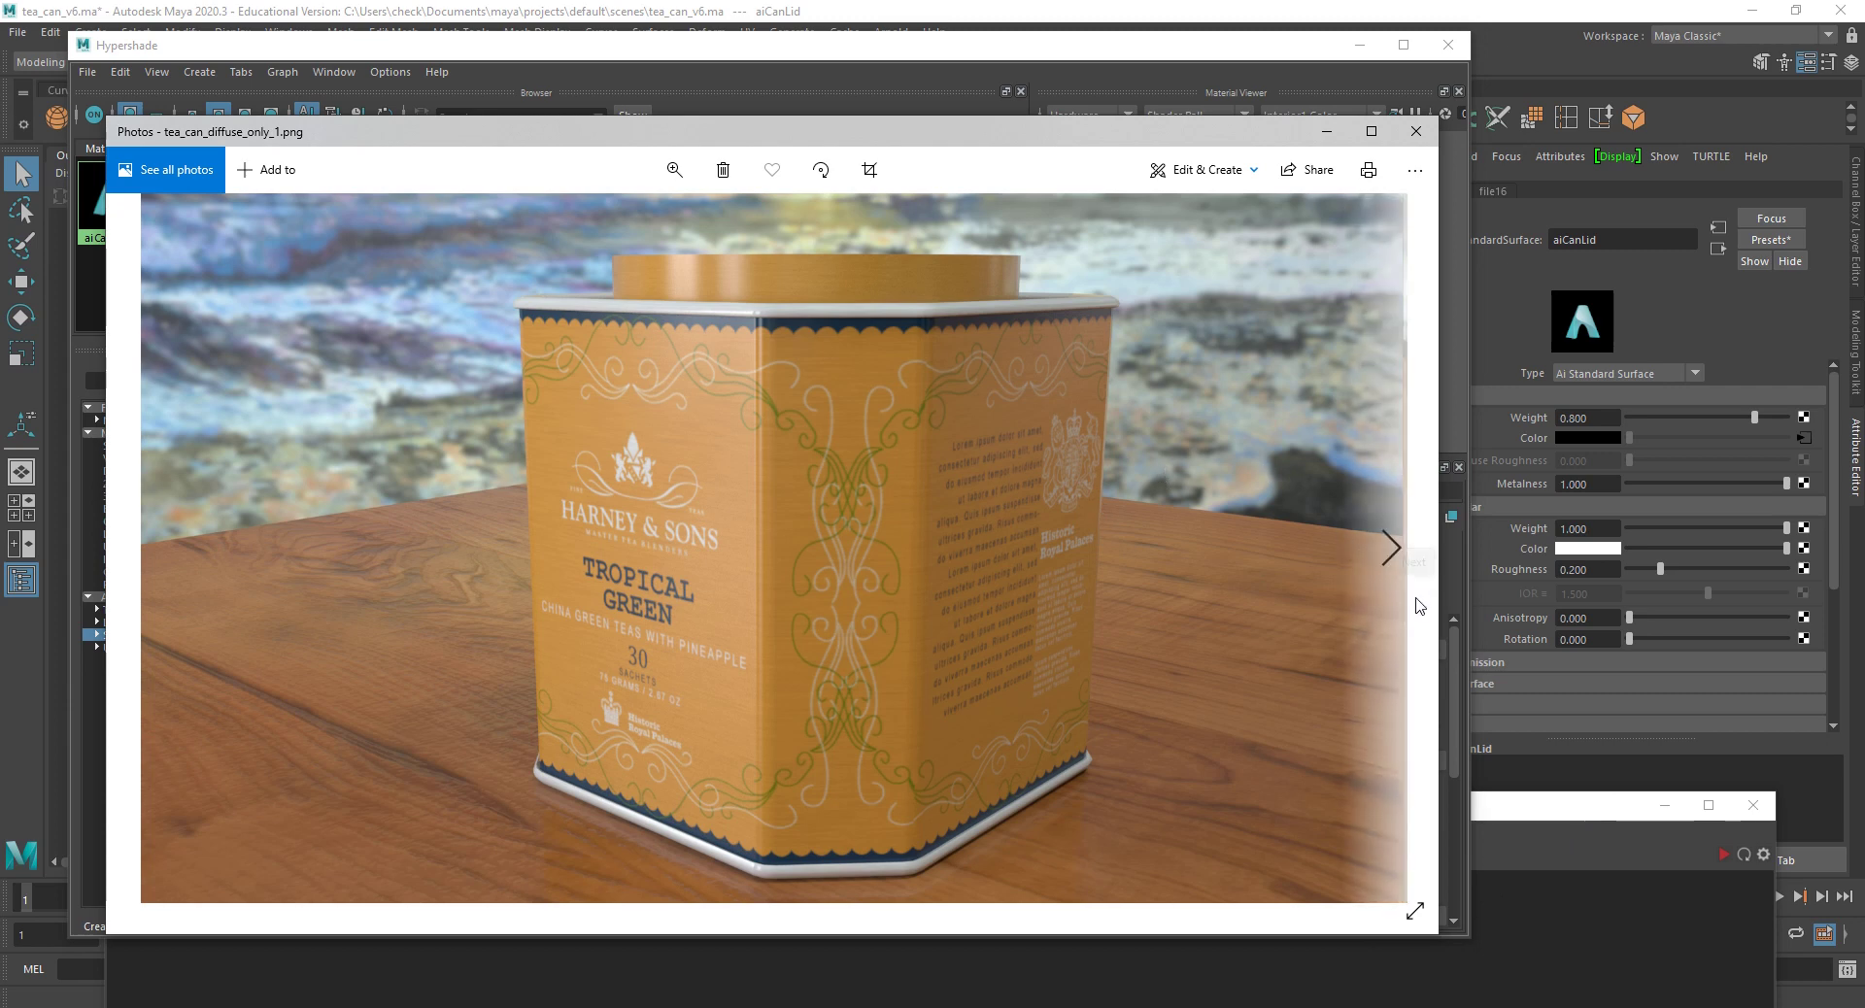
Step: Browse the saved renders to tea_can_metalness_2.png, enlarge the photo viewer and show the image full screen
{"action": "left_click", "coordinate": [1415, 600]}
{"action": "left_click", "coordinate": [1415, 600]}
{"action": "left_click", "coordinate": [1415, 600]}
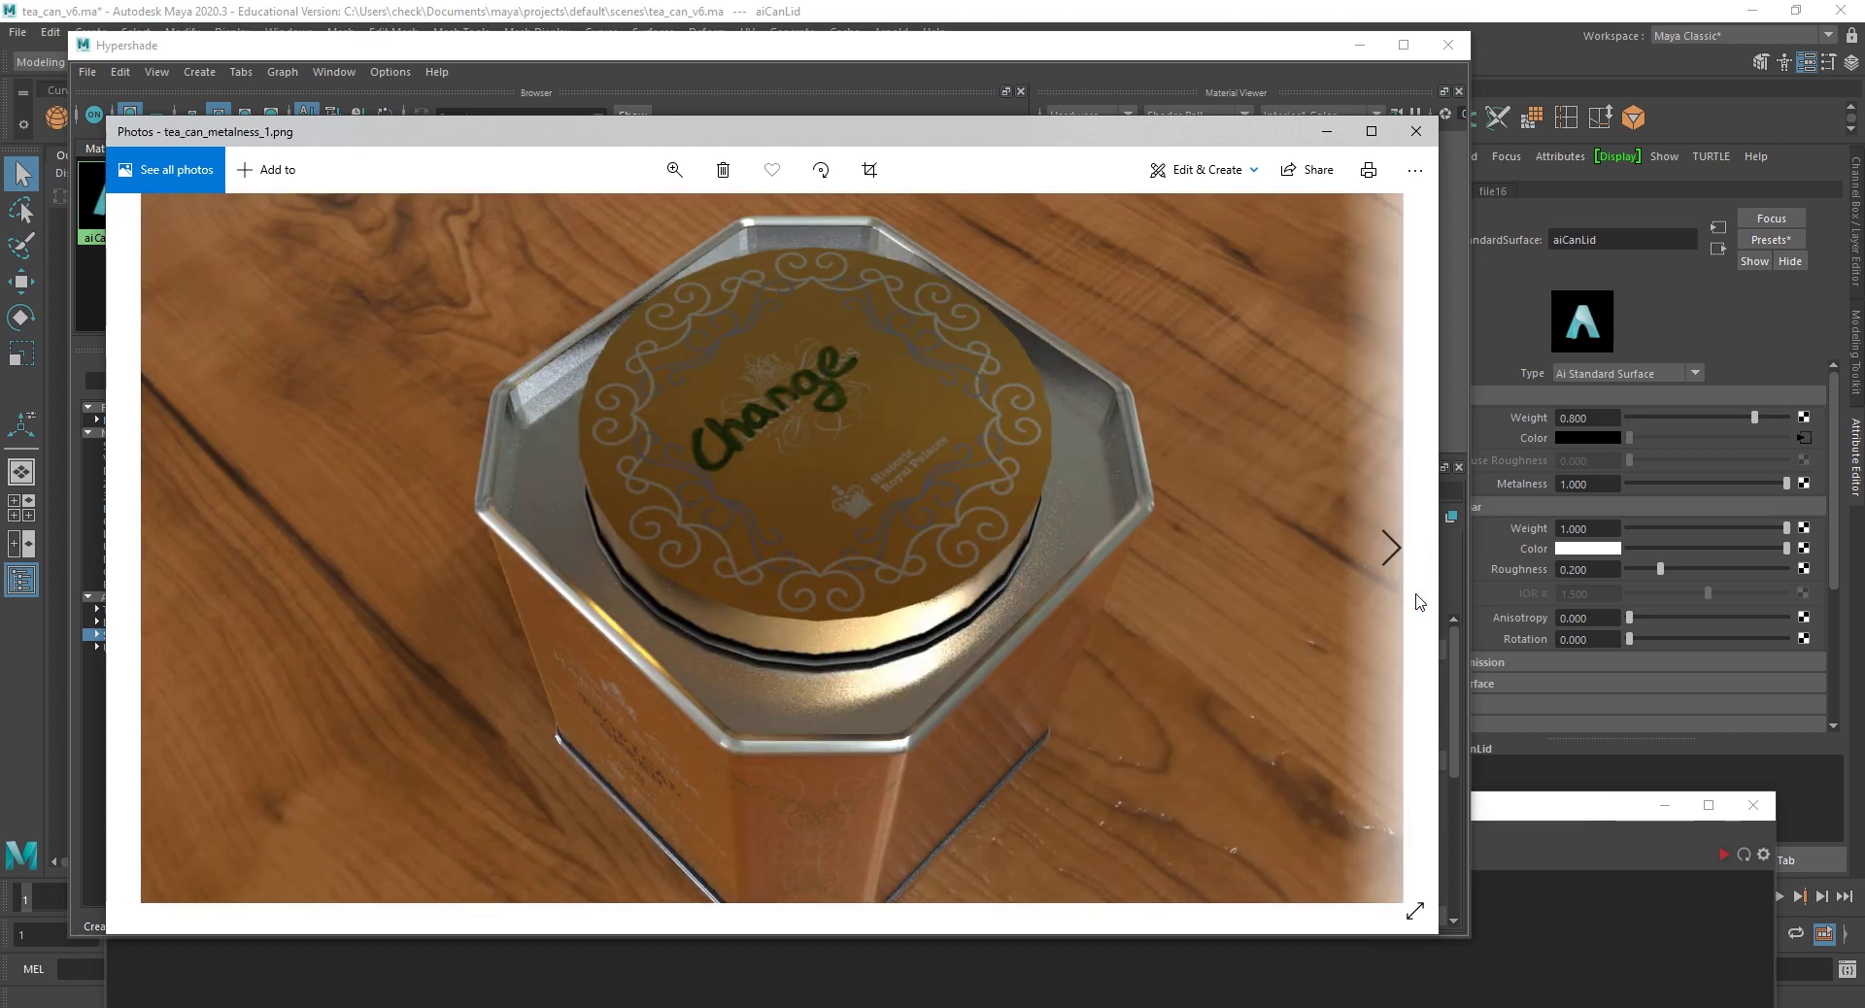
{"action": "left_click", "coordinate": [1415, 600]}
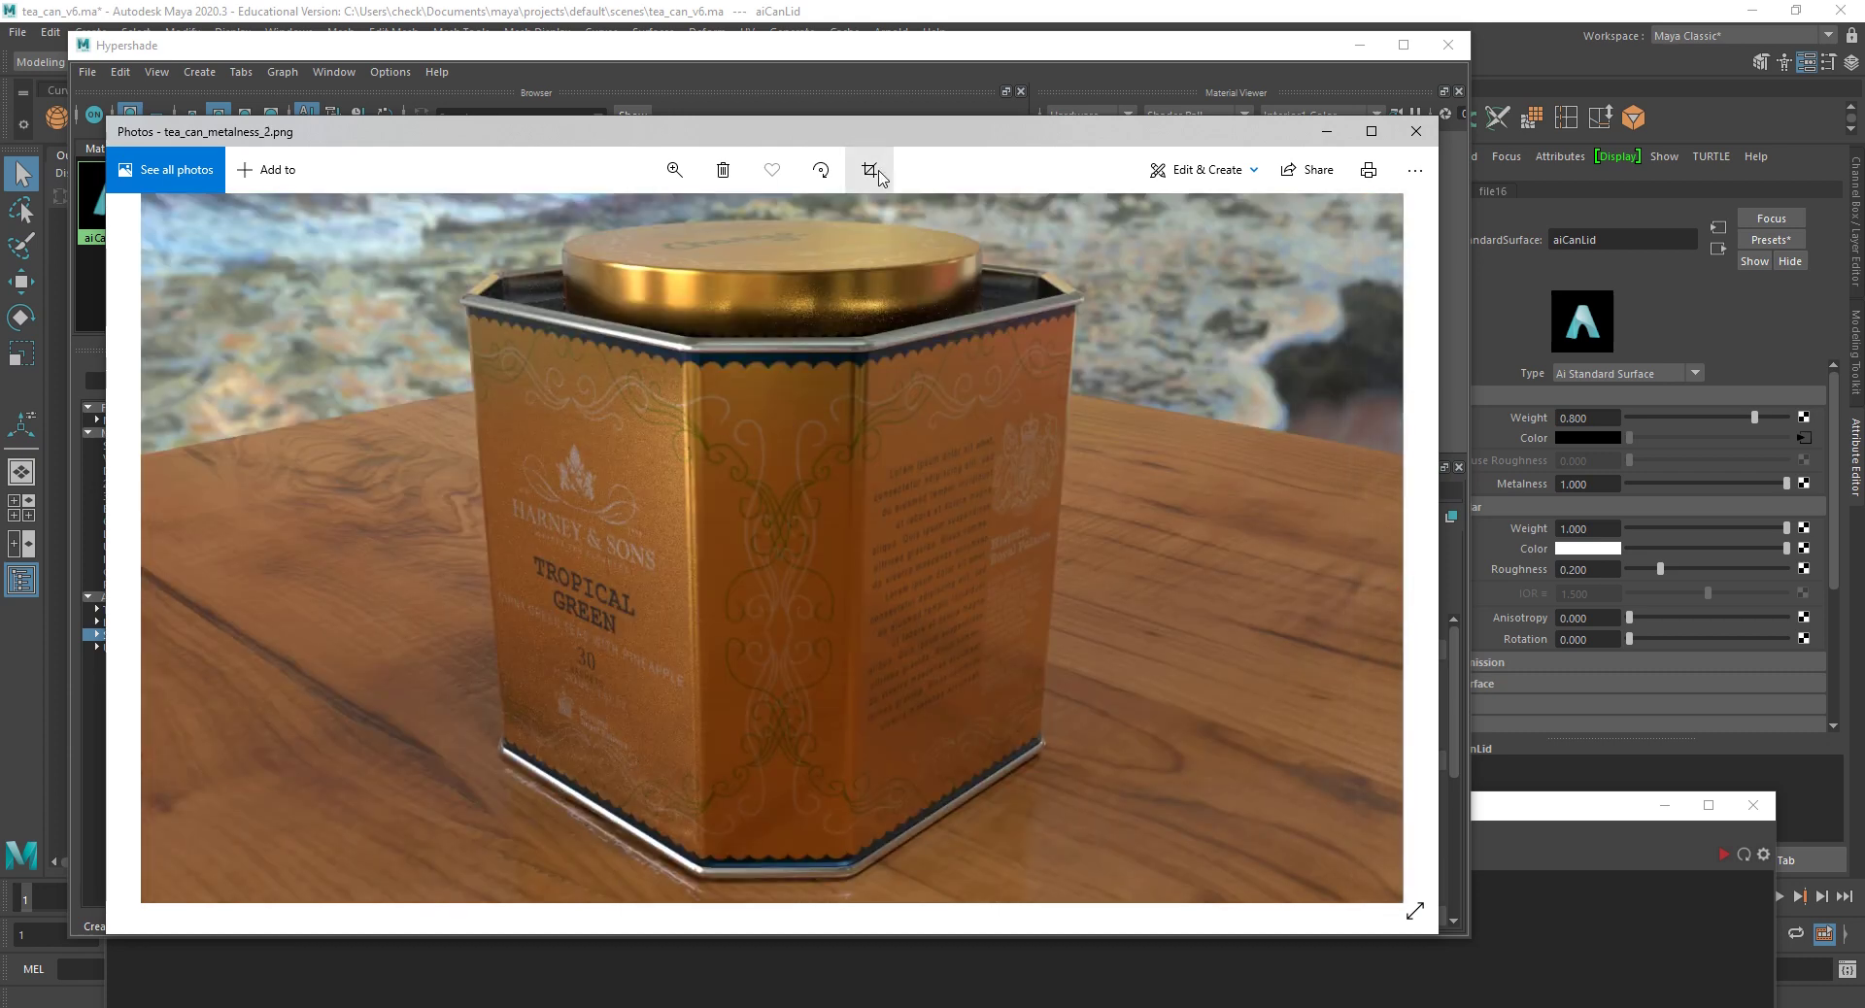
{"action": "left_click_drag", "start_coordinate": [856, 144], "coordinate": [871, 77]}
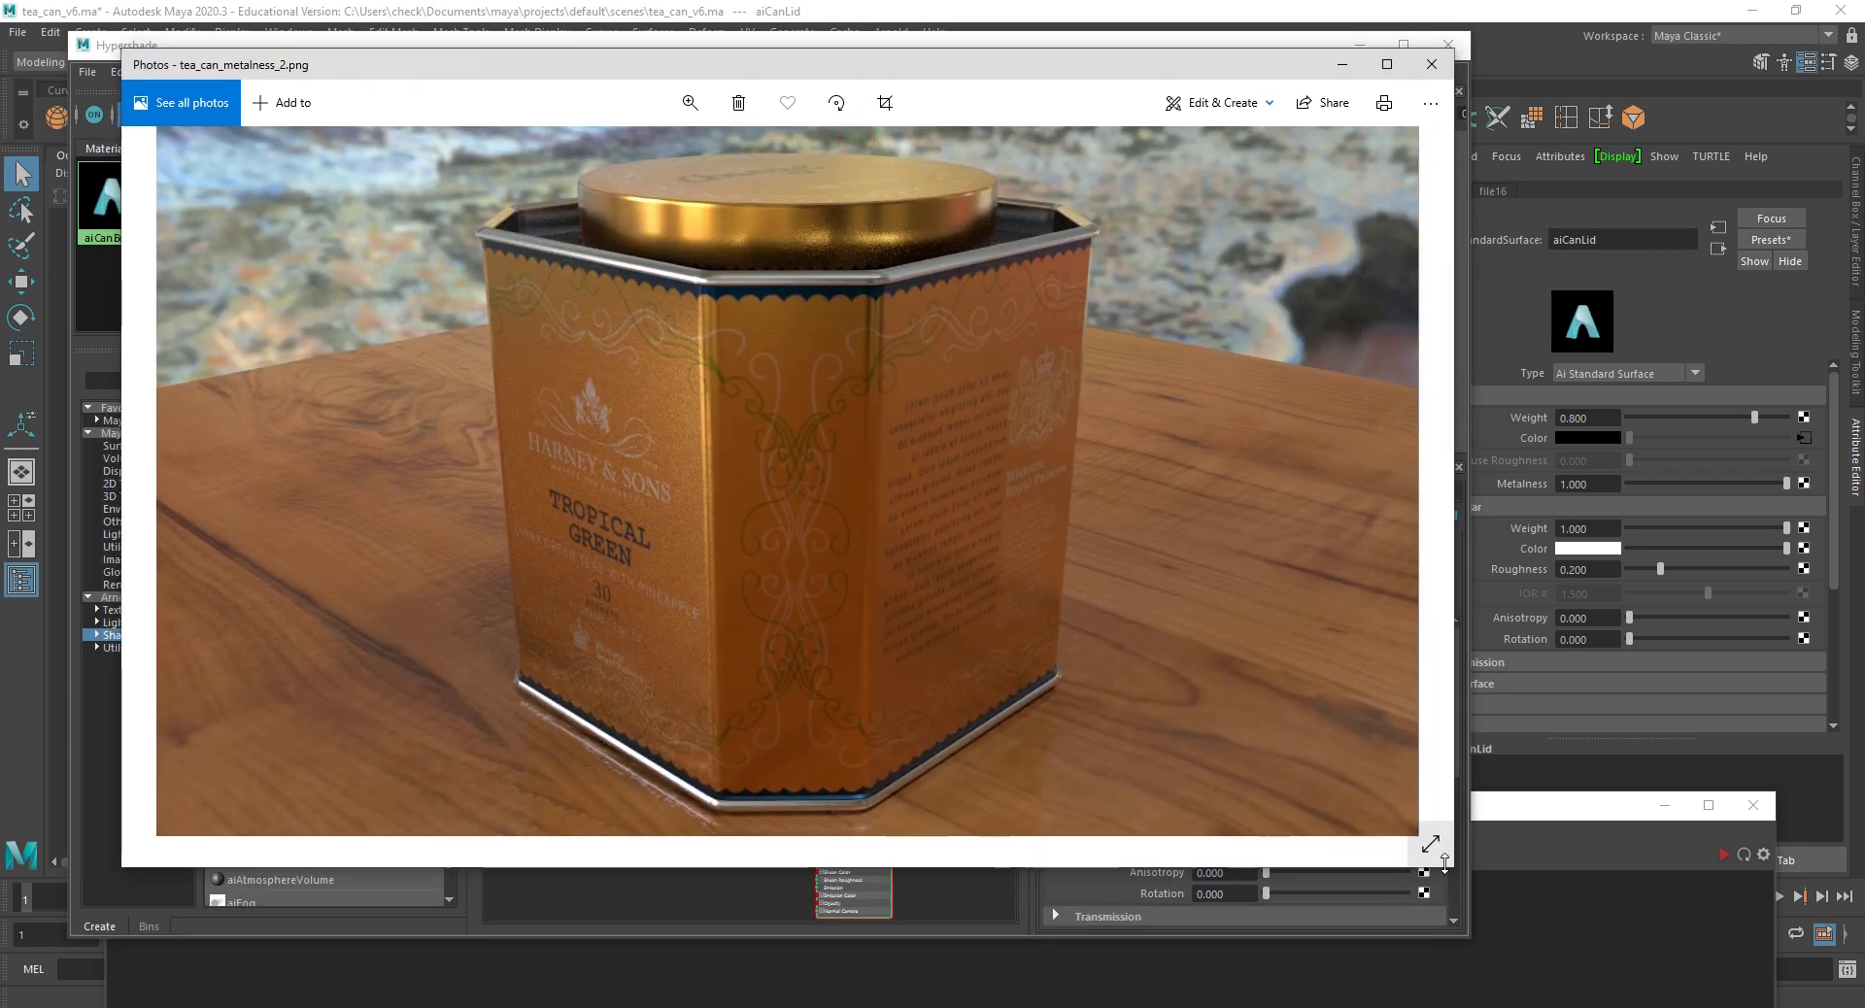
{"action": "left_click_drag", "start_coordinate": [1548, 961], "coordinate": [1602, 972]}
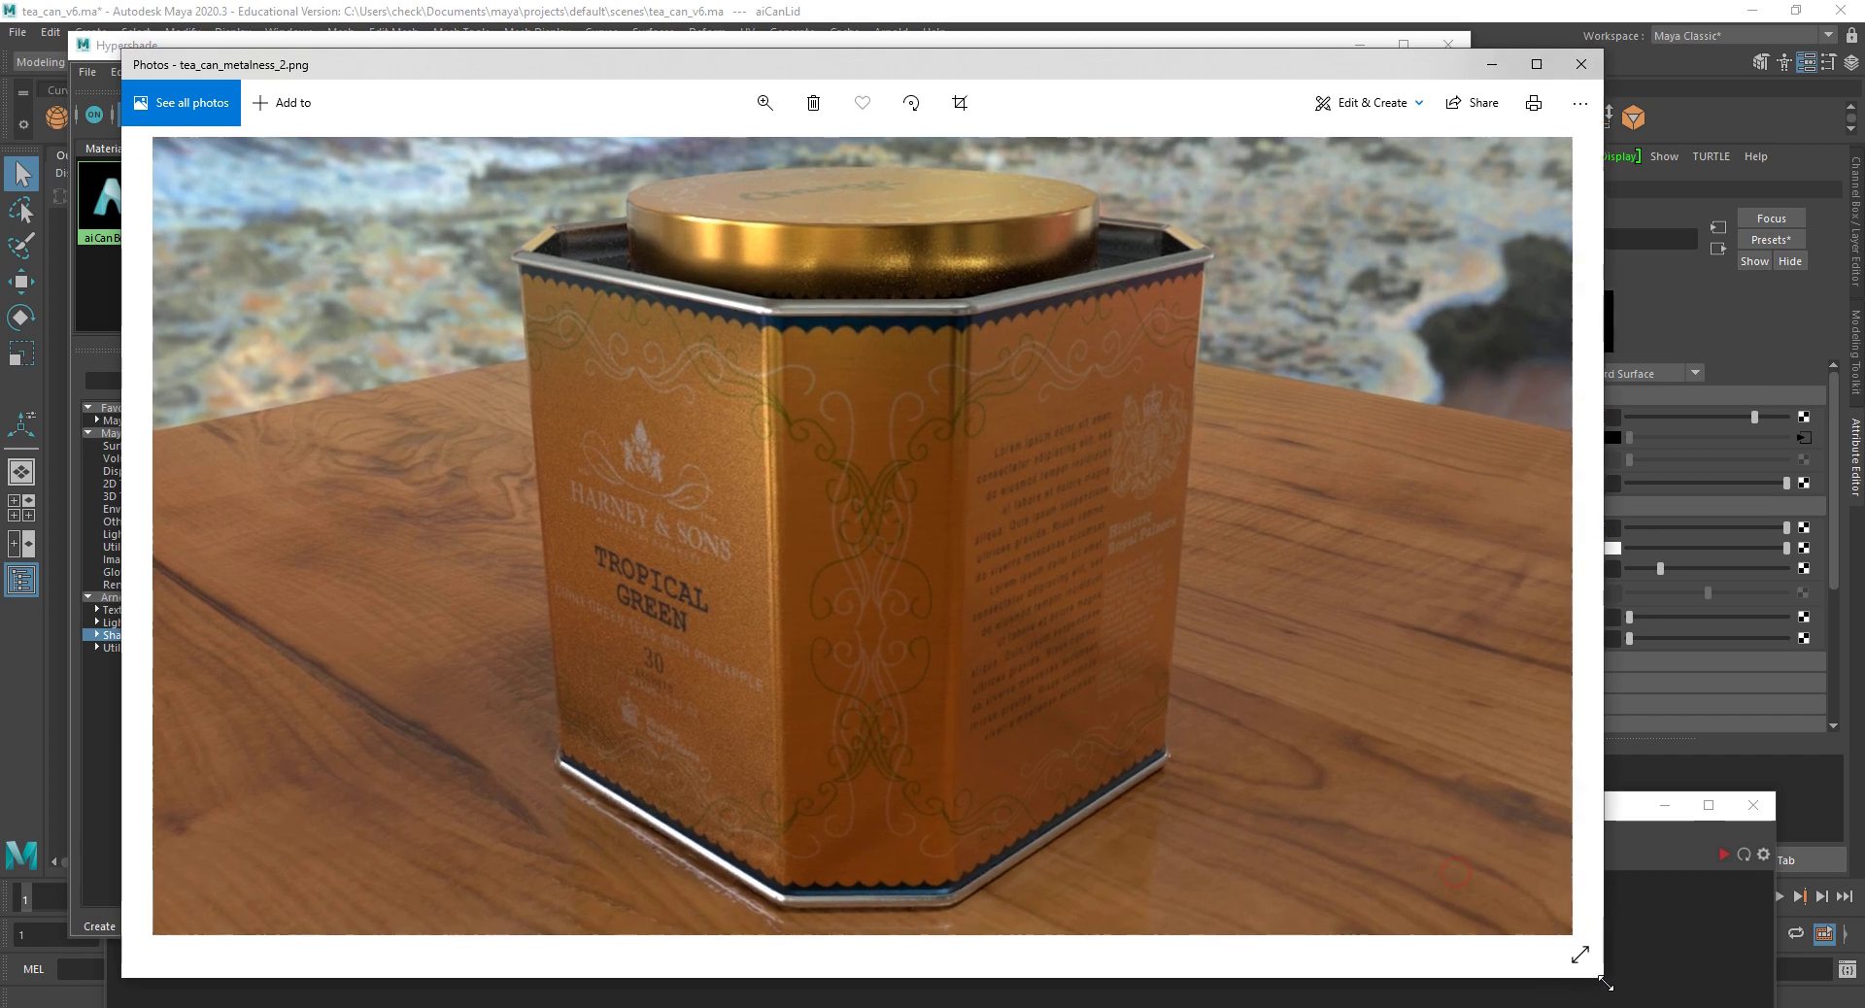
{"action": "left_click", "coordinate": [1576, 949]}
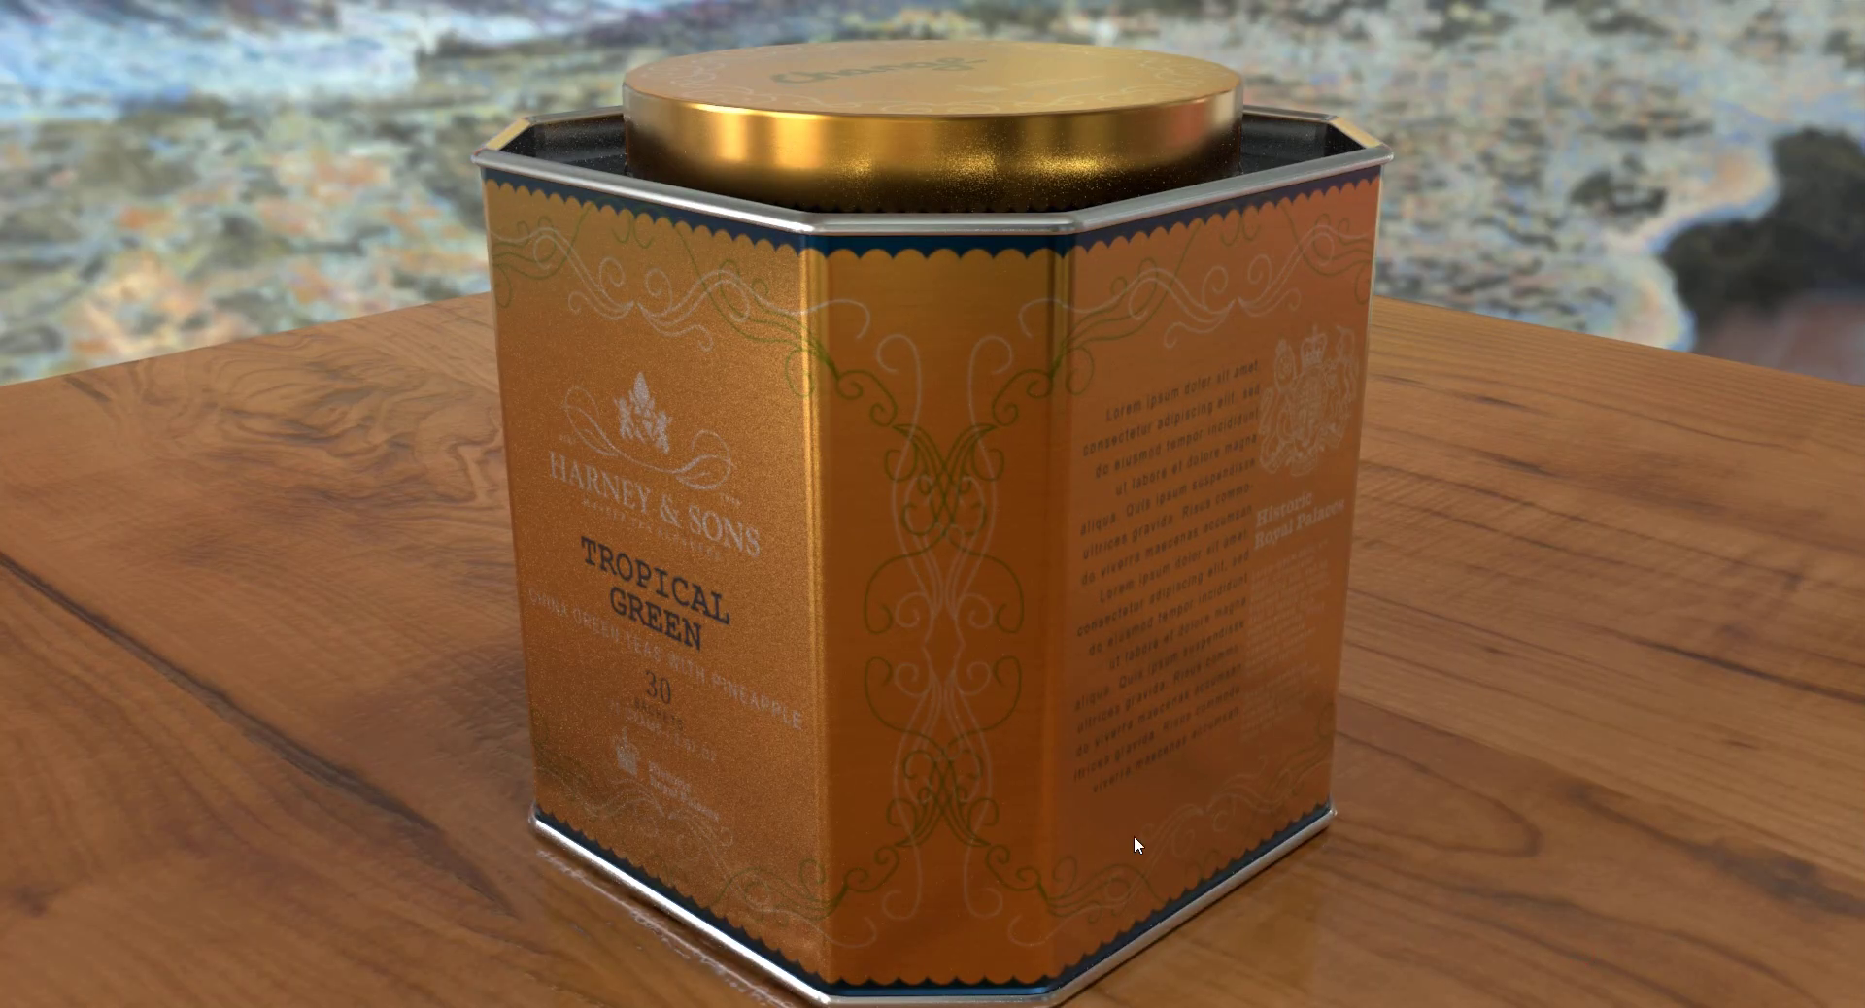
Step: Compare the metalness renders of the lid and body with tea_can_metalness_spec_color_1.png, and minimize the photo viewer
{"action": "left_click", "coordinate": [47, 448]}
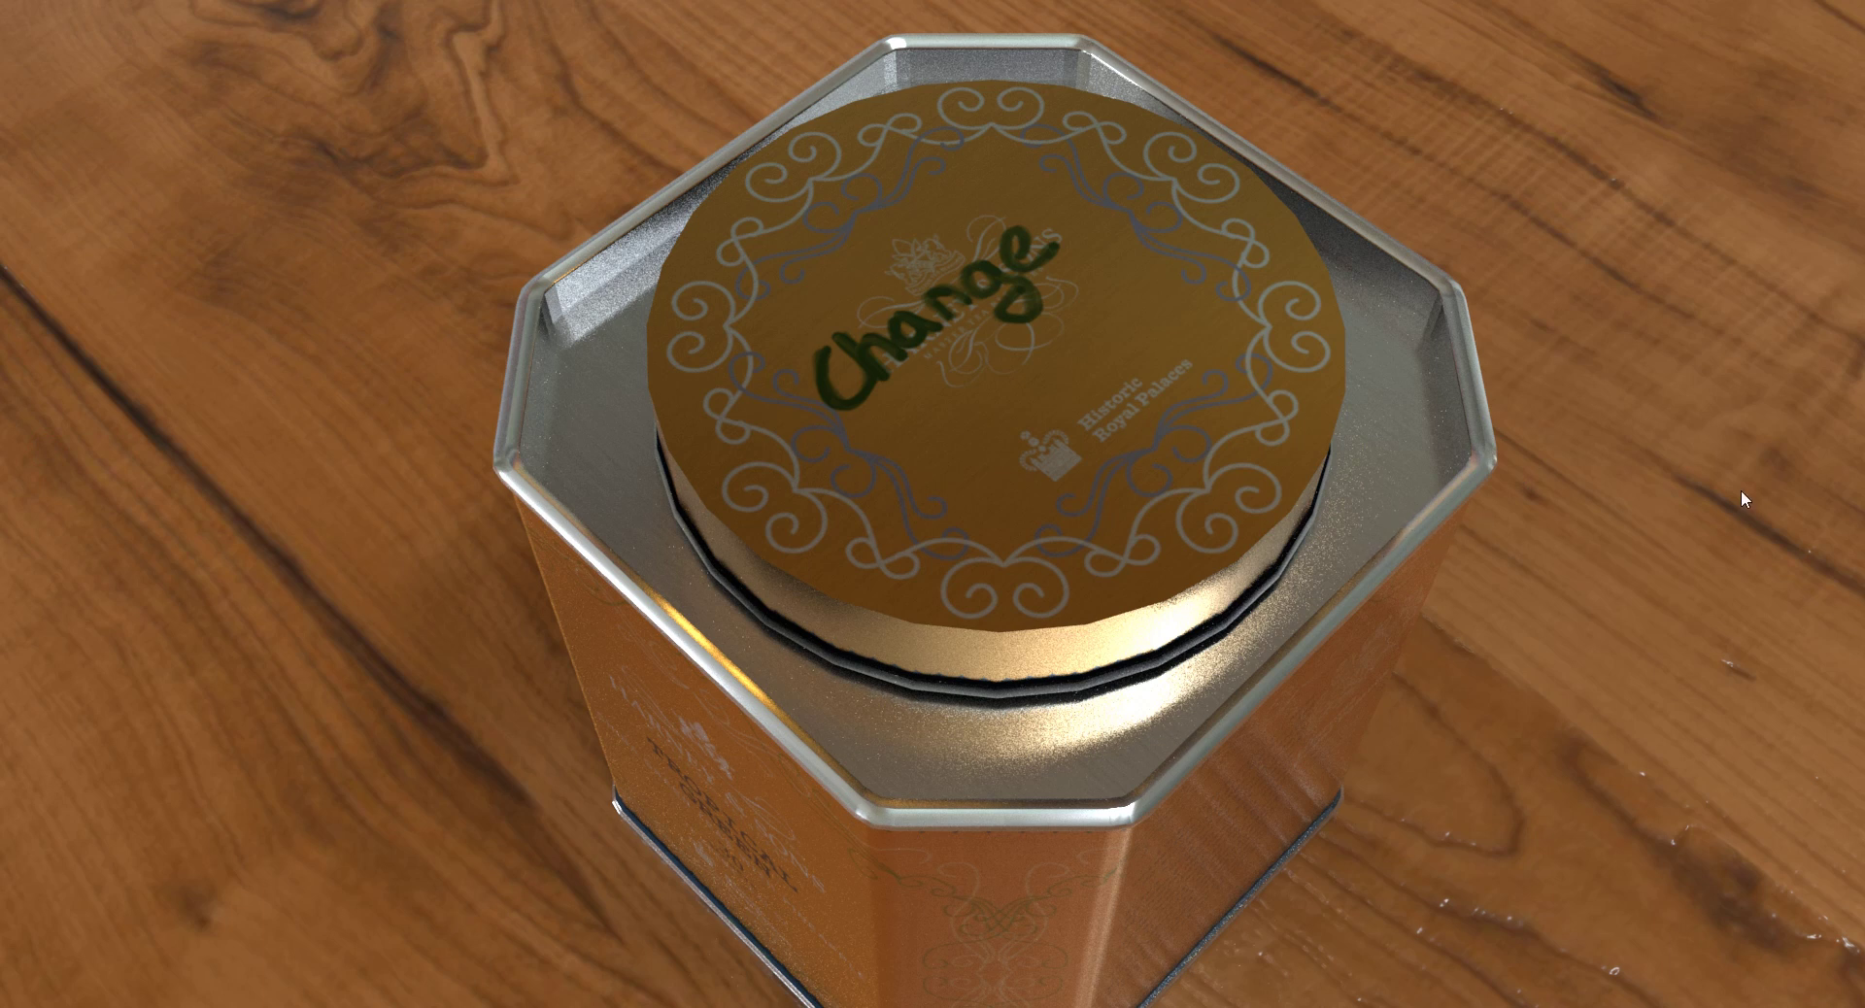
{"action": "left_click", "coordinate": [1821, 478]}
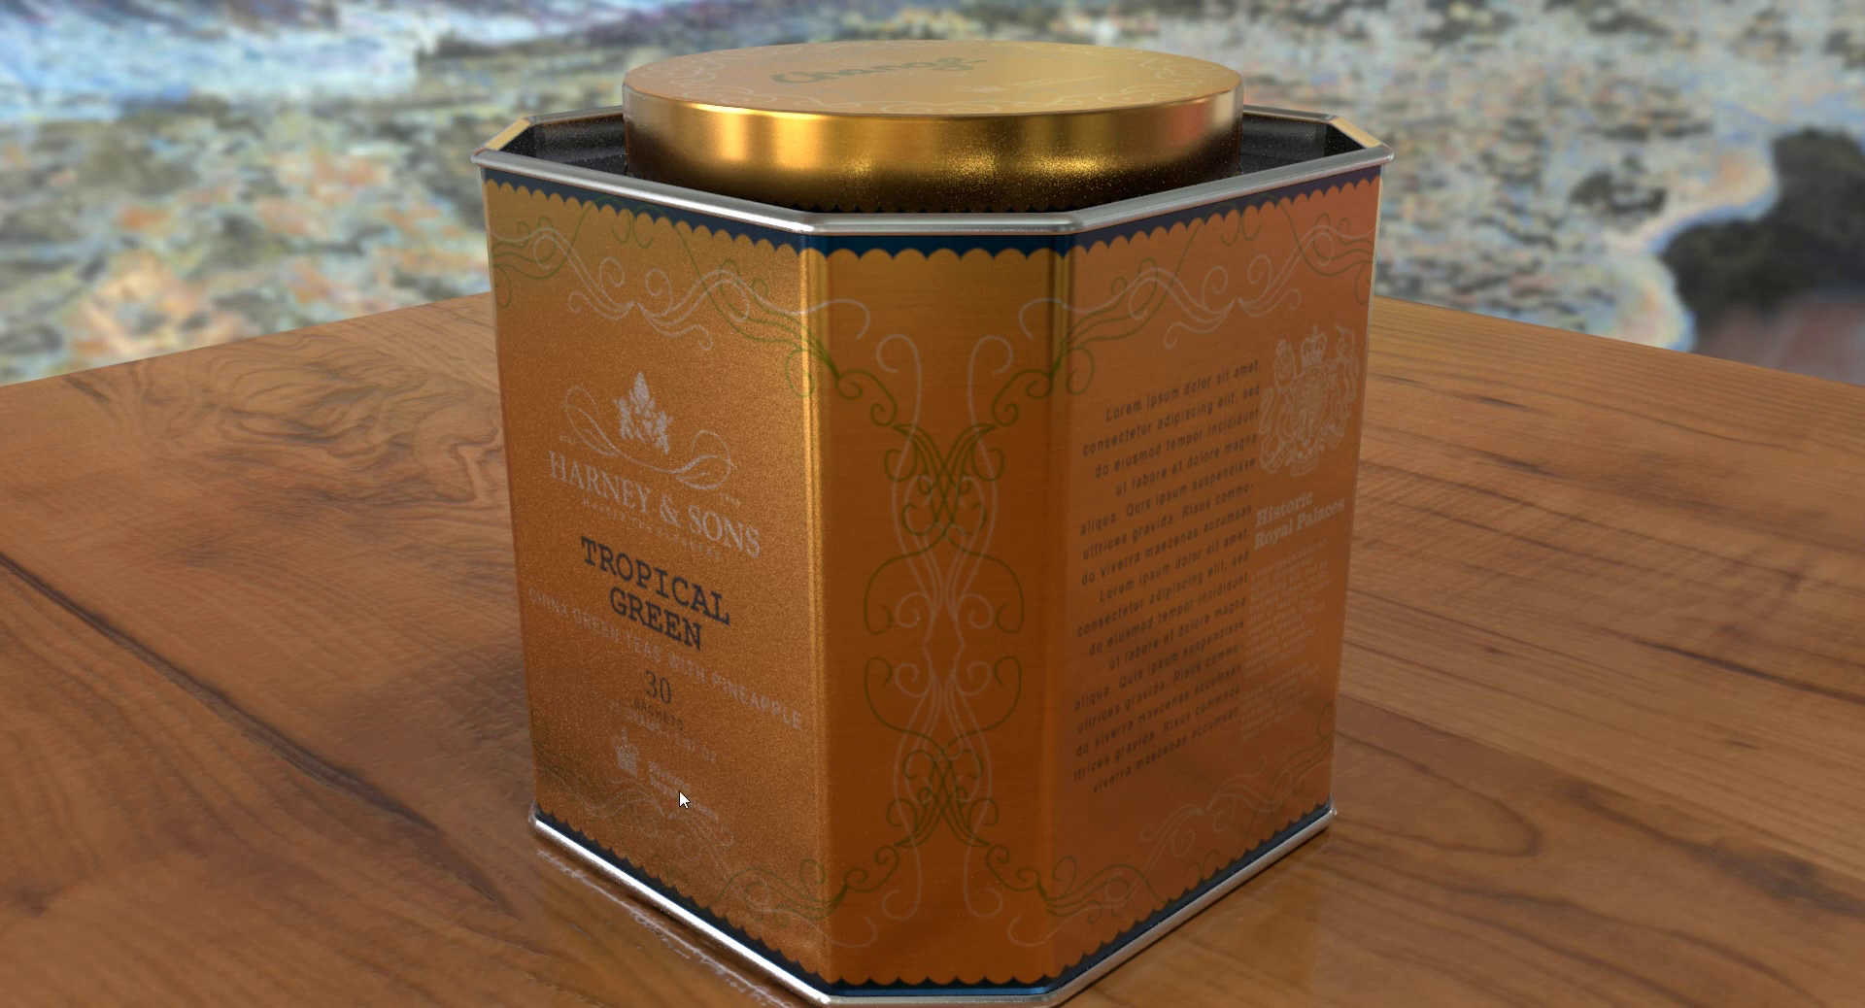
{"action": "mouse_move", "coordinate": [1792, 571]}
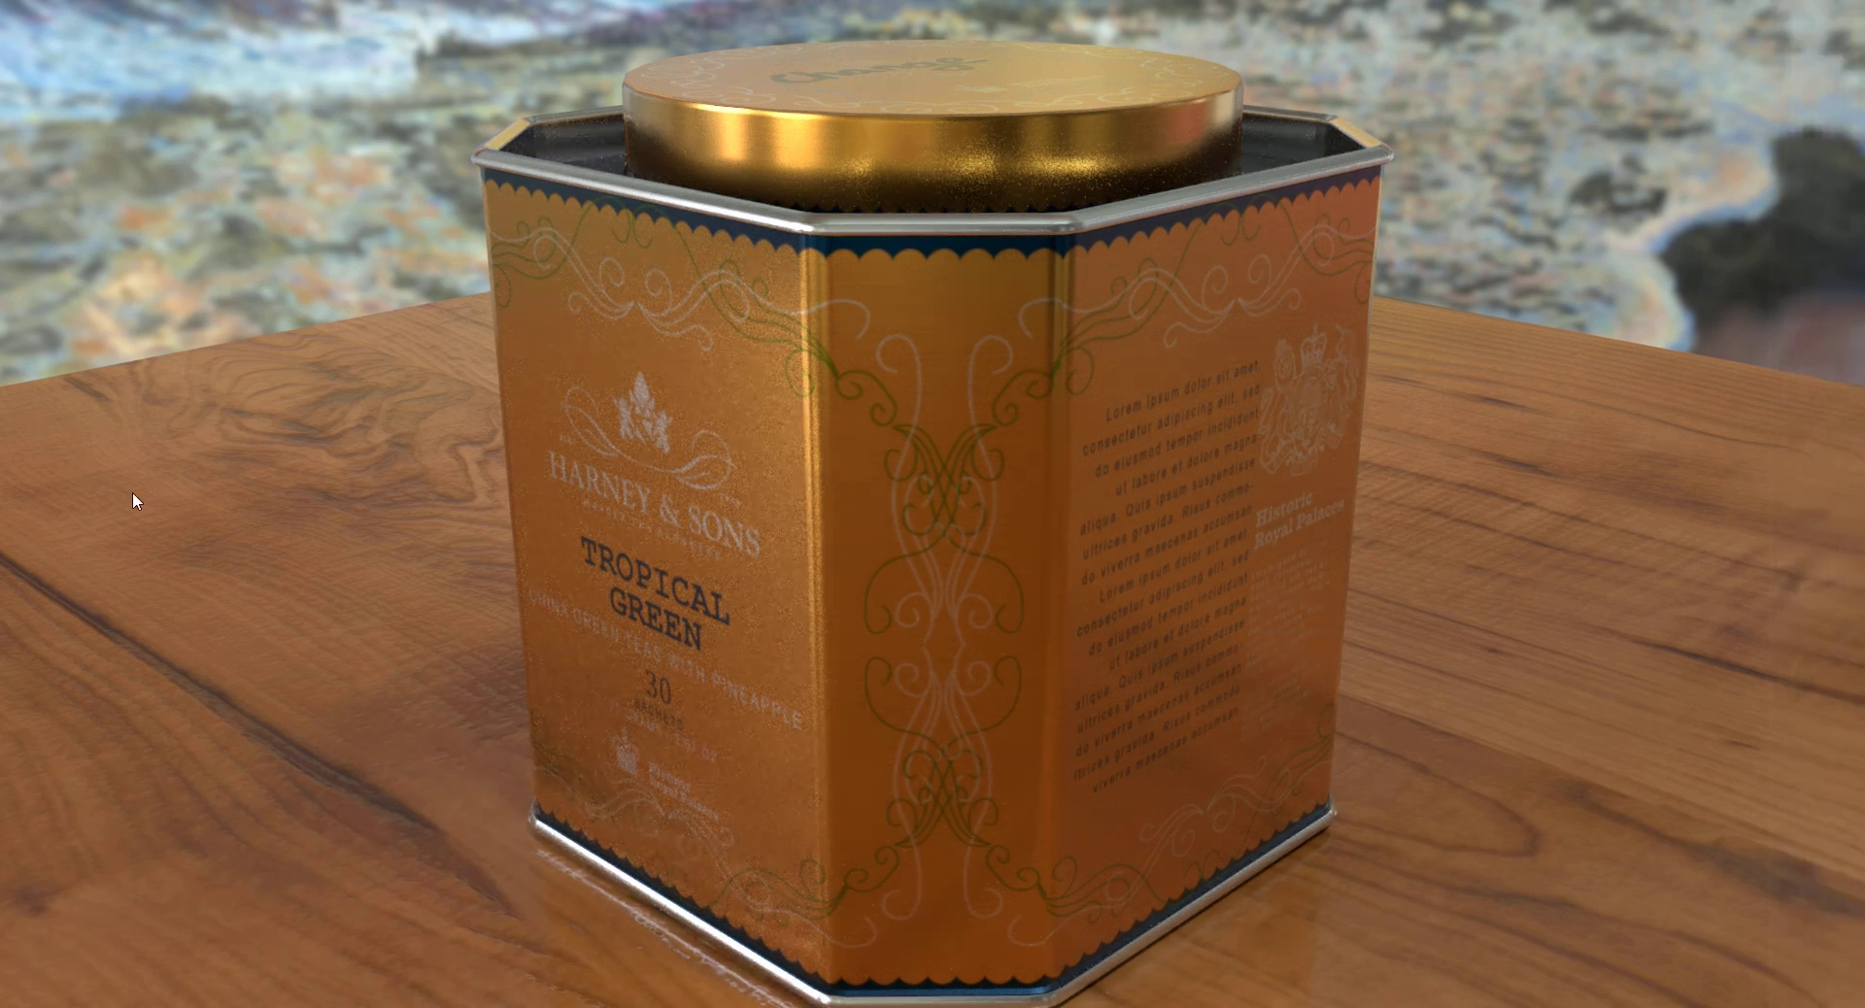
{"action": "key", "text": "Escape"}
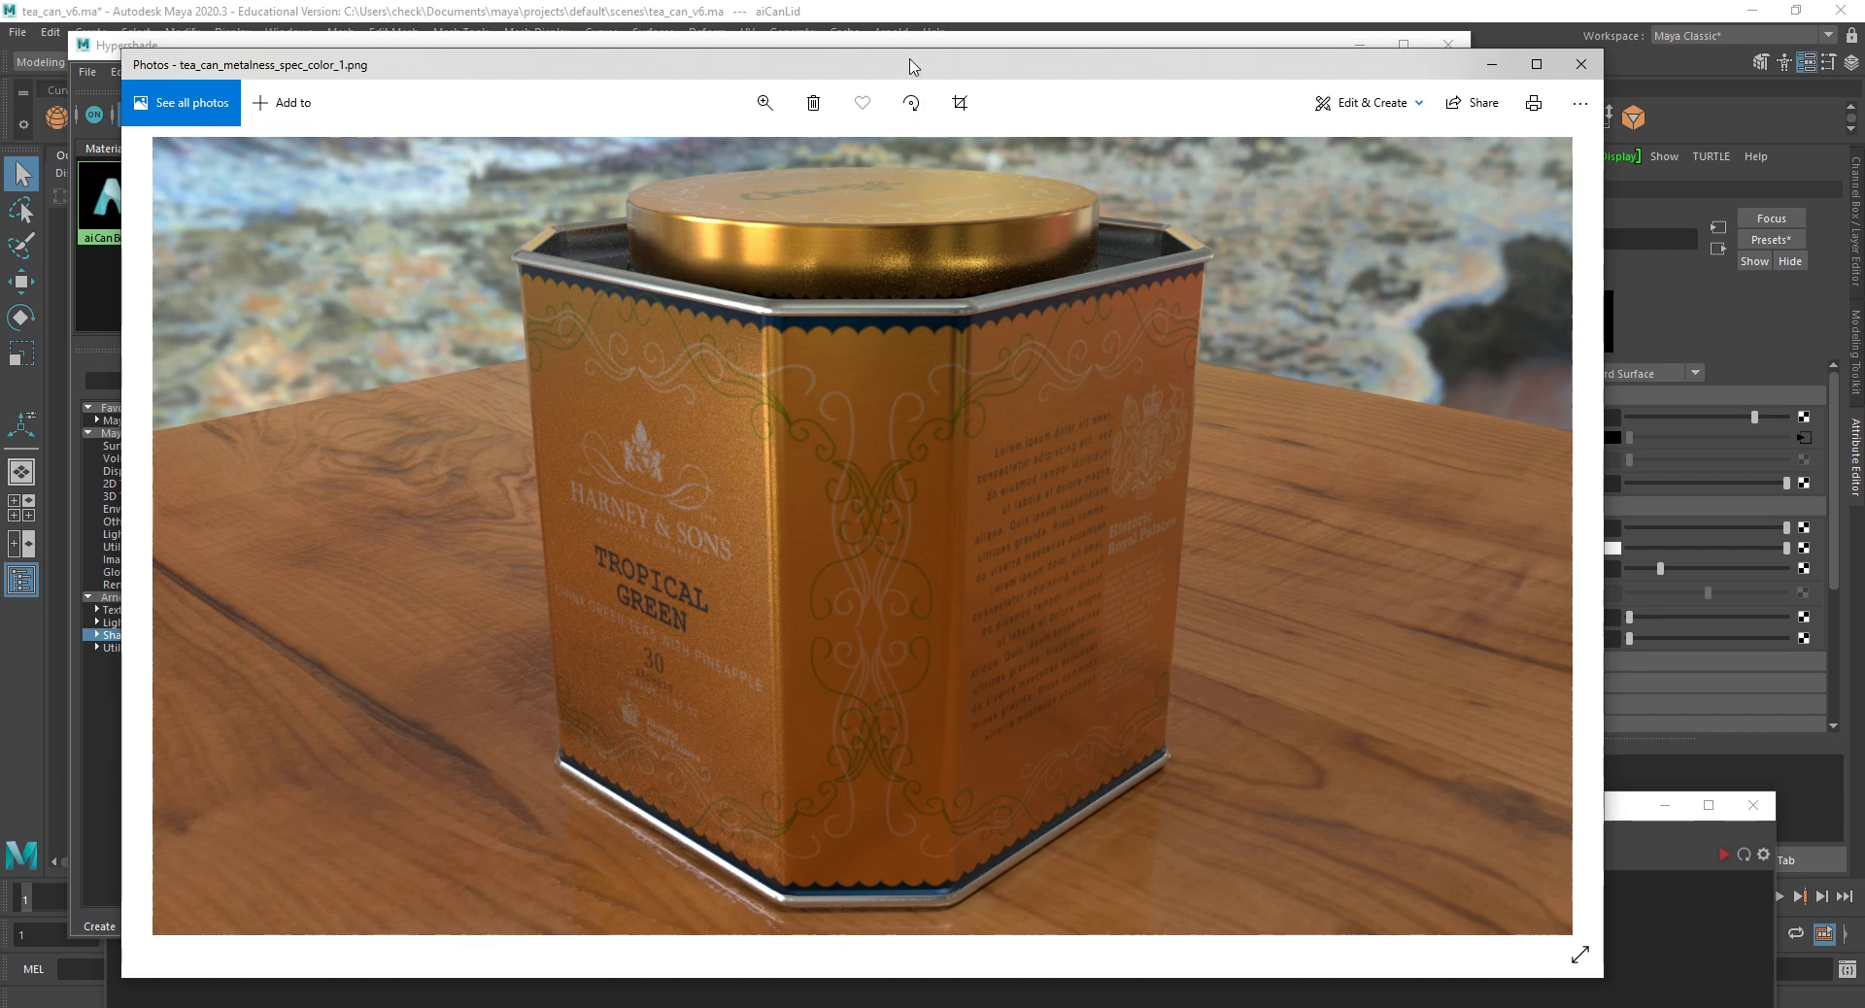
{"action": "key", "text": "super+Down"}
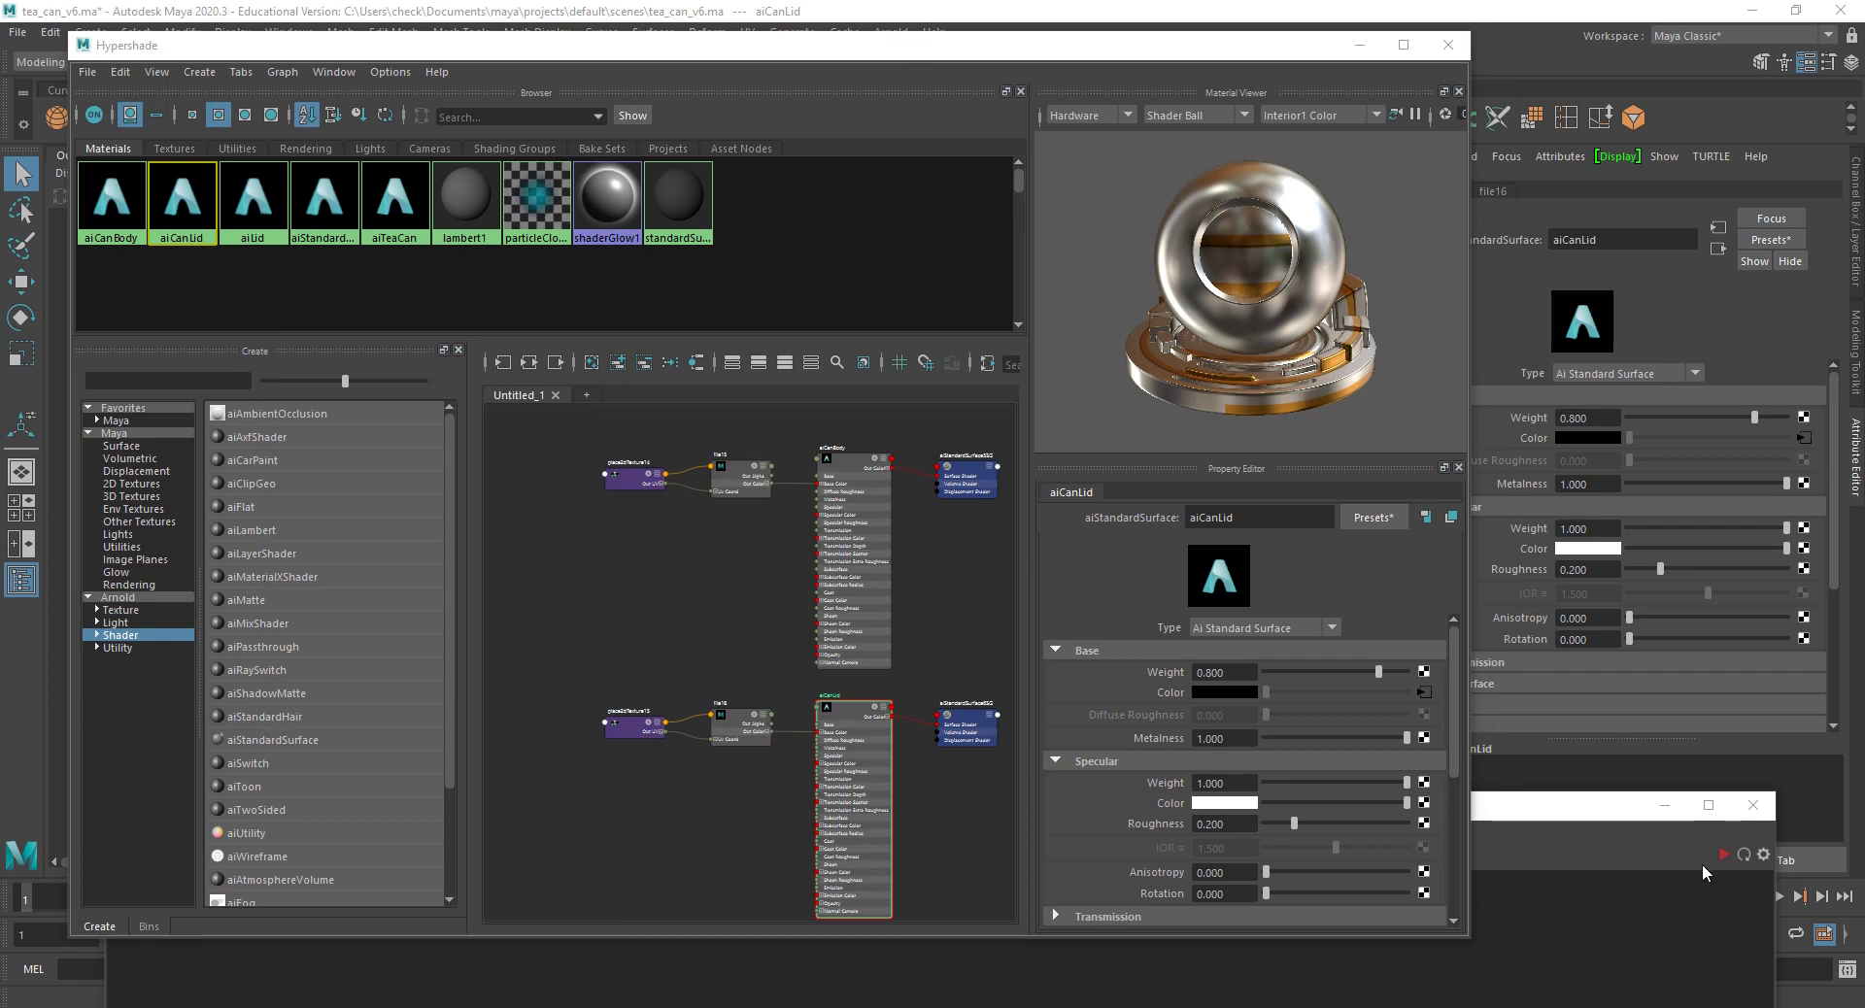
Step: Bring the Arnold RenderView forward and close it
{"action": "left_click", "coordinate": [1501, 815]}
{"action": "left_click_drag", "start_coordinate": [1500, 819], "coordinate": [1449, 126]}
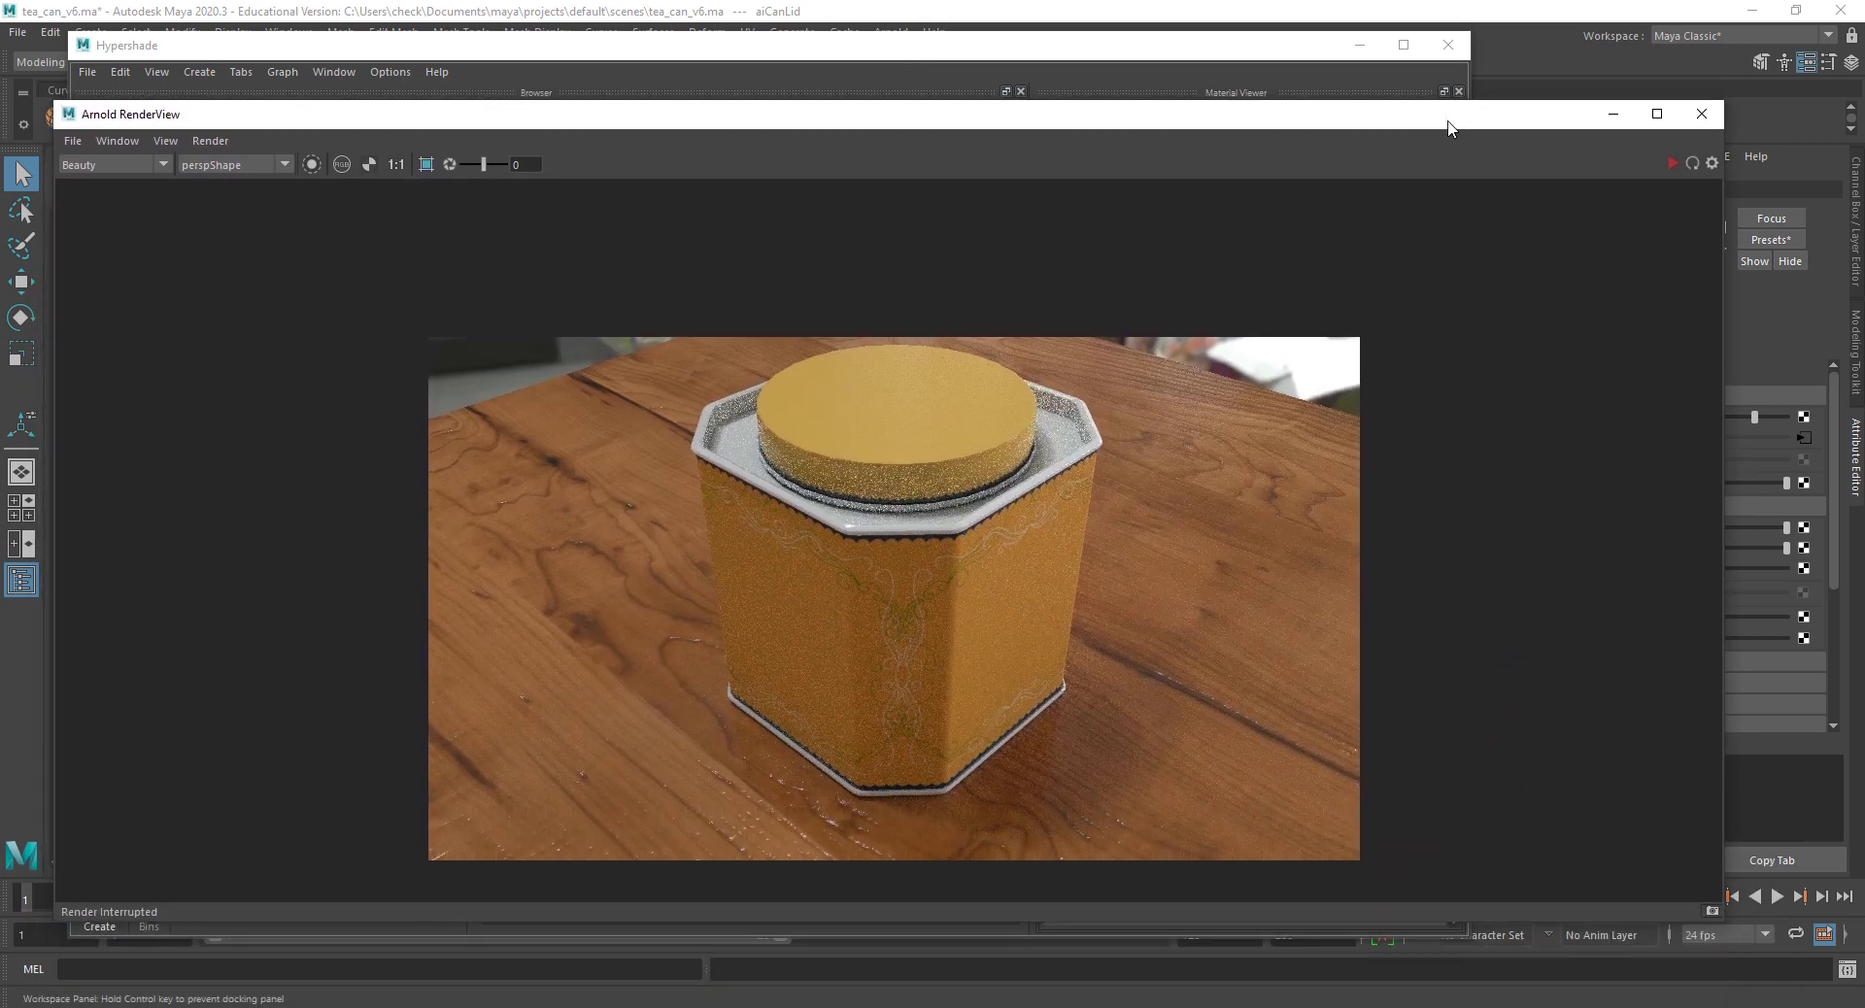
{"action": "left_click", "coordinate": [1701, 115]}
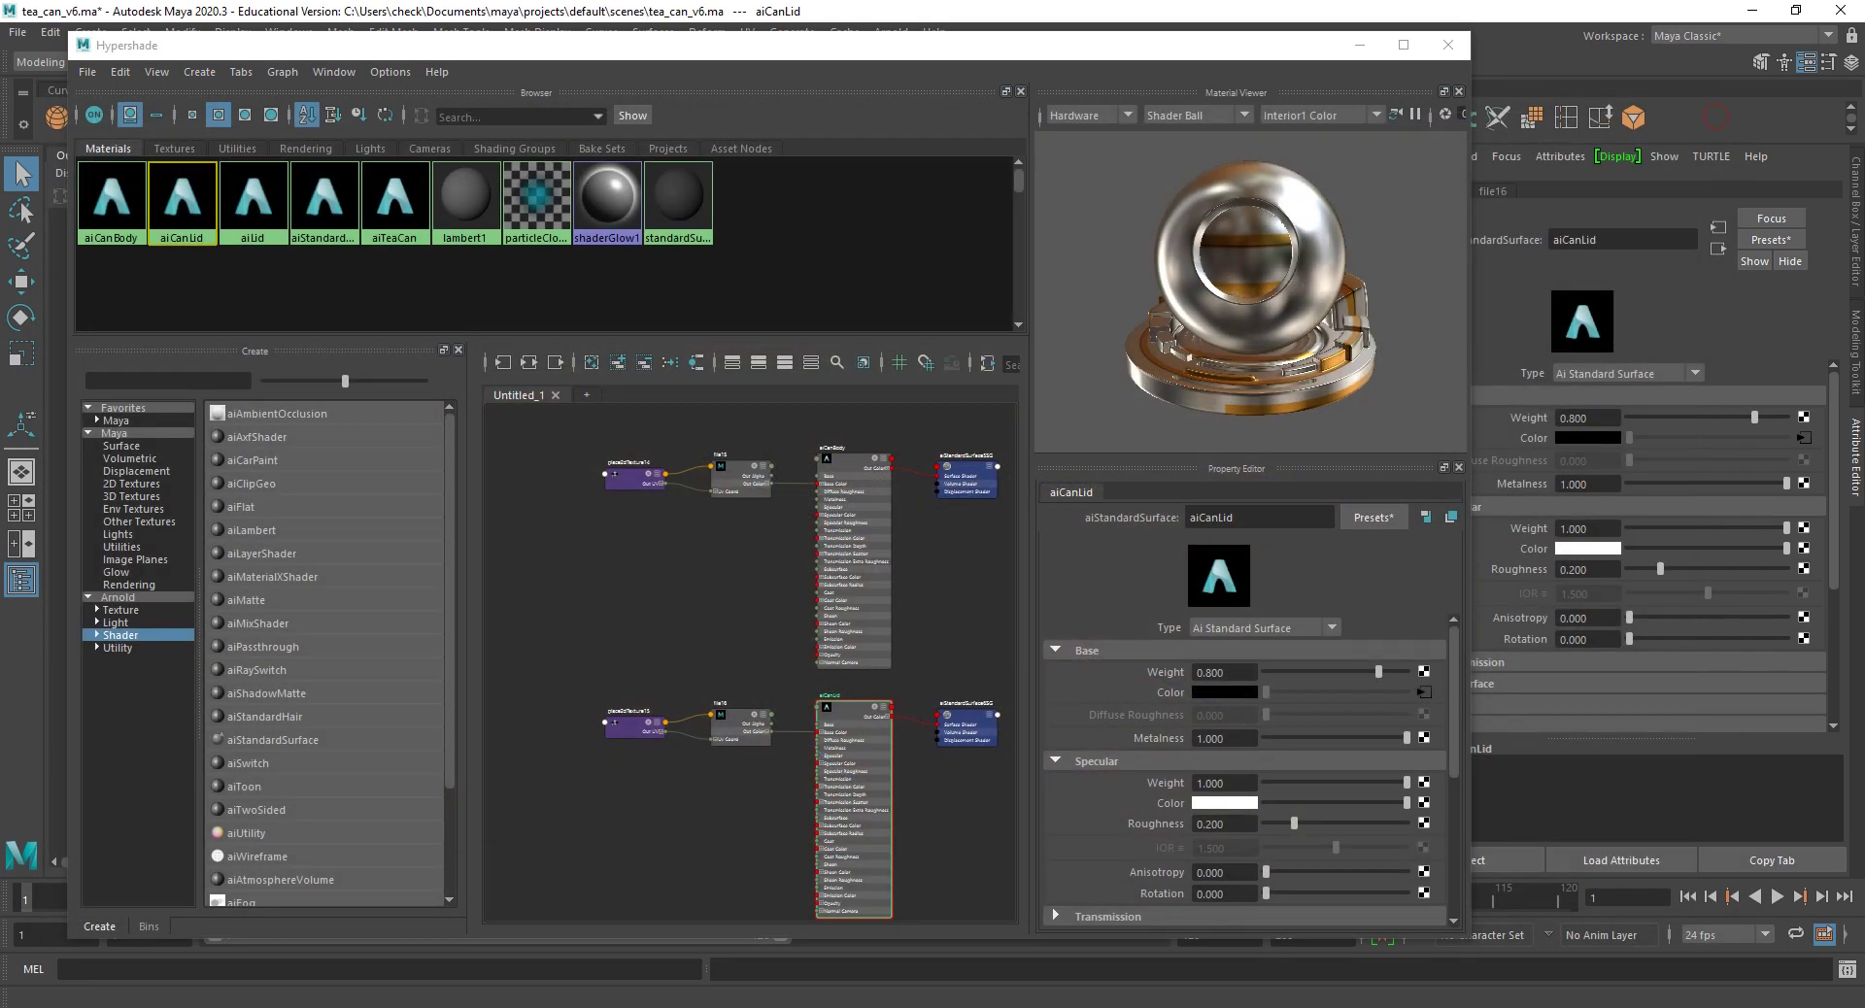
Step: Switch to the Arnold documentation in the browser and examine the Metalness section, including aluminium's base and specular color values
{"action": "key", "text": "alt+Tab"}
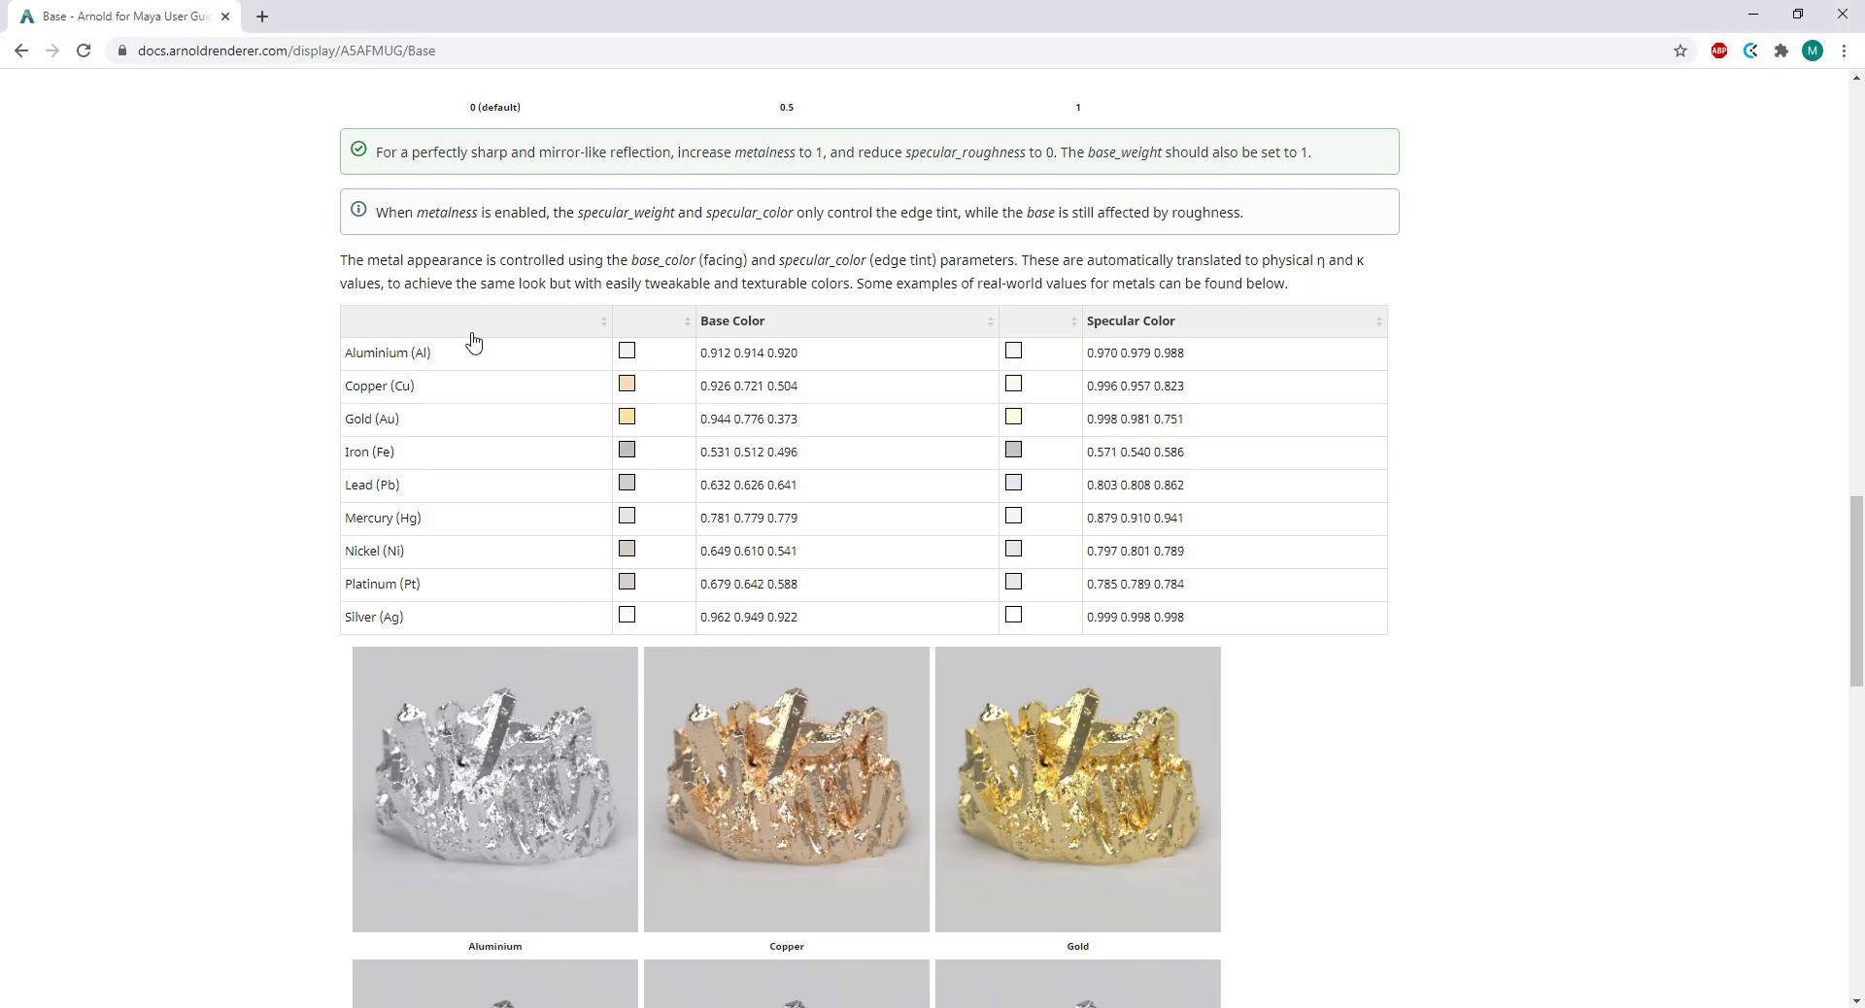
{"action": "scroll", "coordinate": [668, 348], "scroll_direction": "up", "scroll_amount": 1}
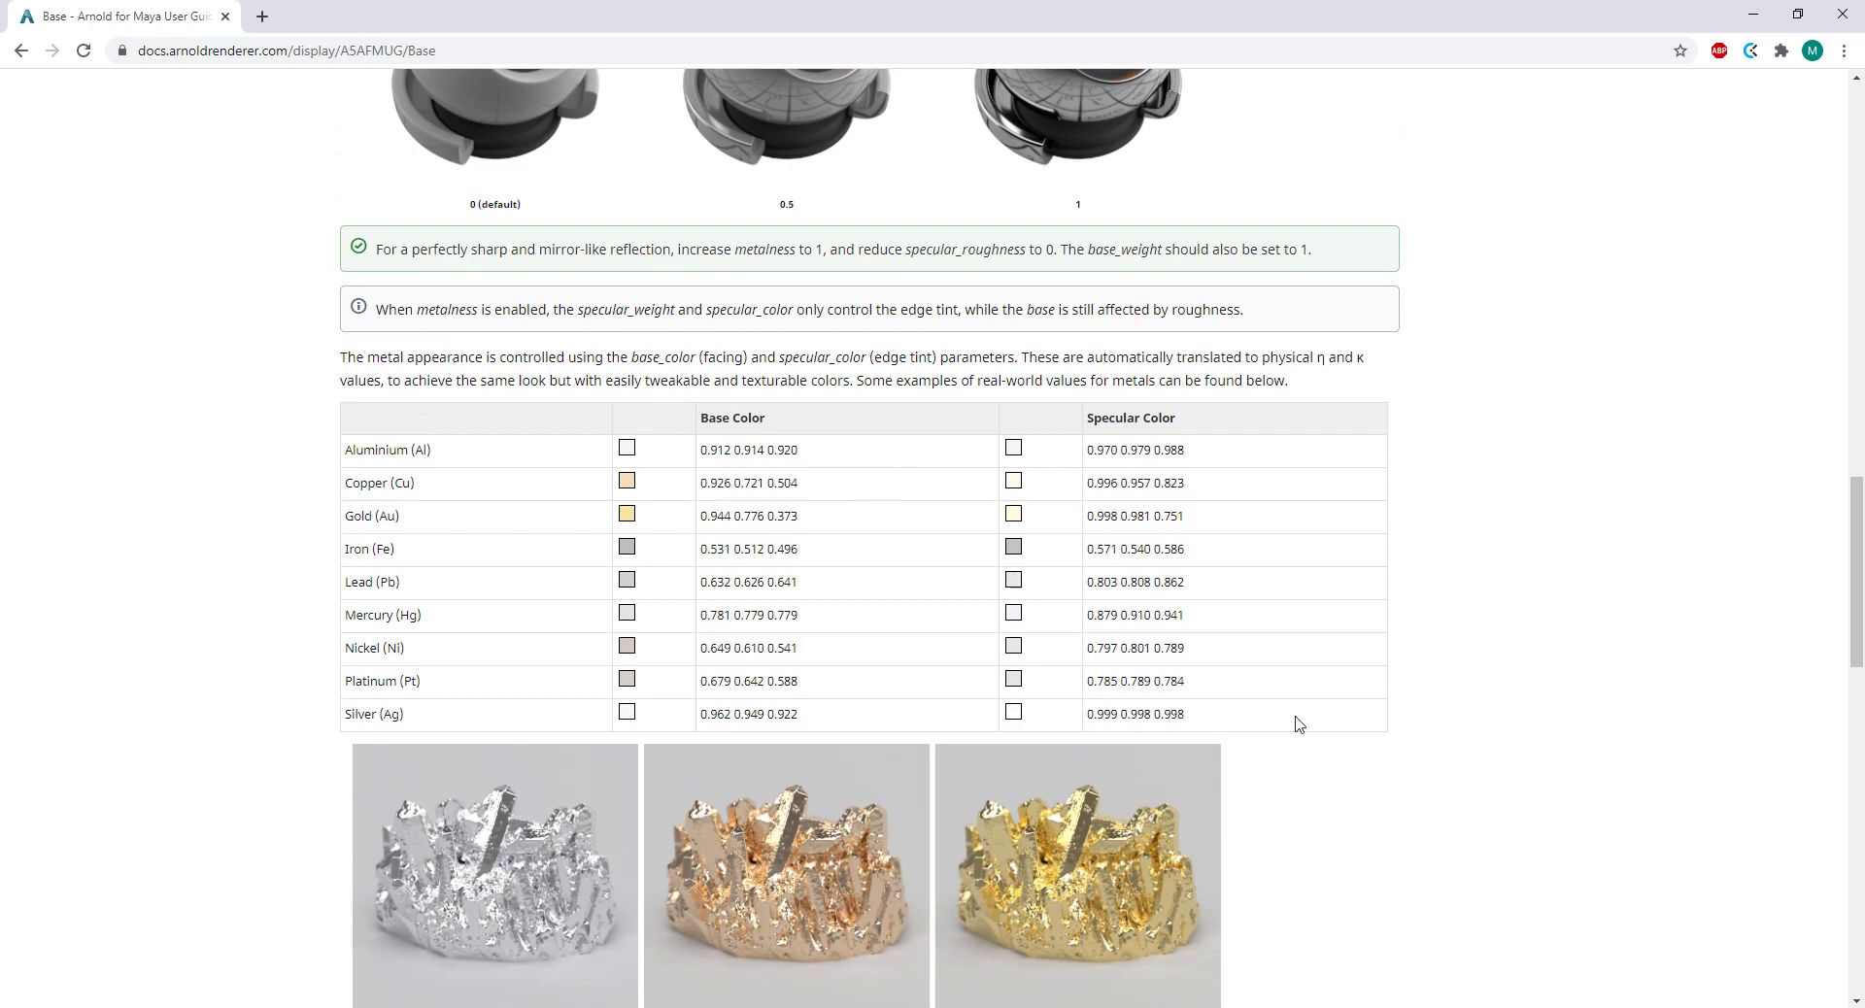
{"action": "scroll", "coordinate": [1440, 432], "scroll_direction": "up", "scroll_amount": 4}
{"action": "scroll", "coordinate": [958, 806], "scroll_direction": "down", "scroll_amount": 1}
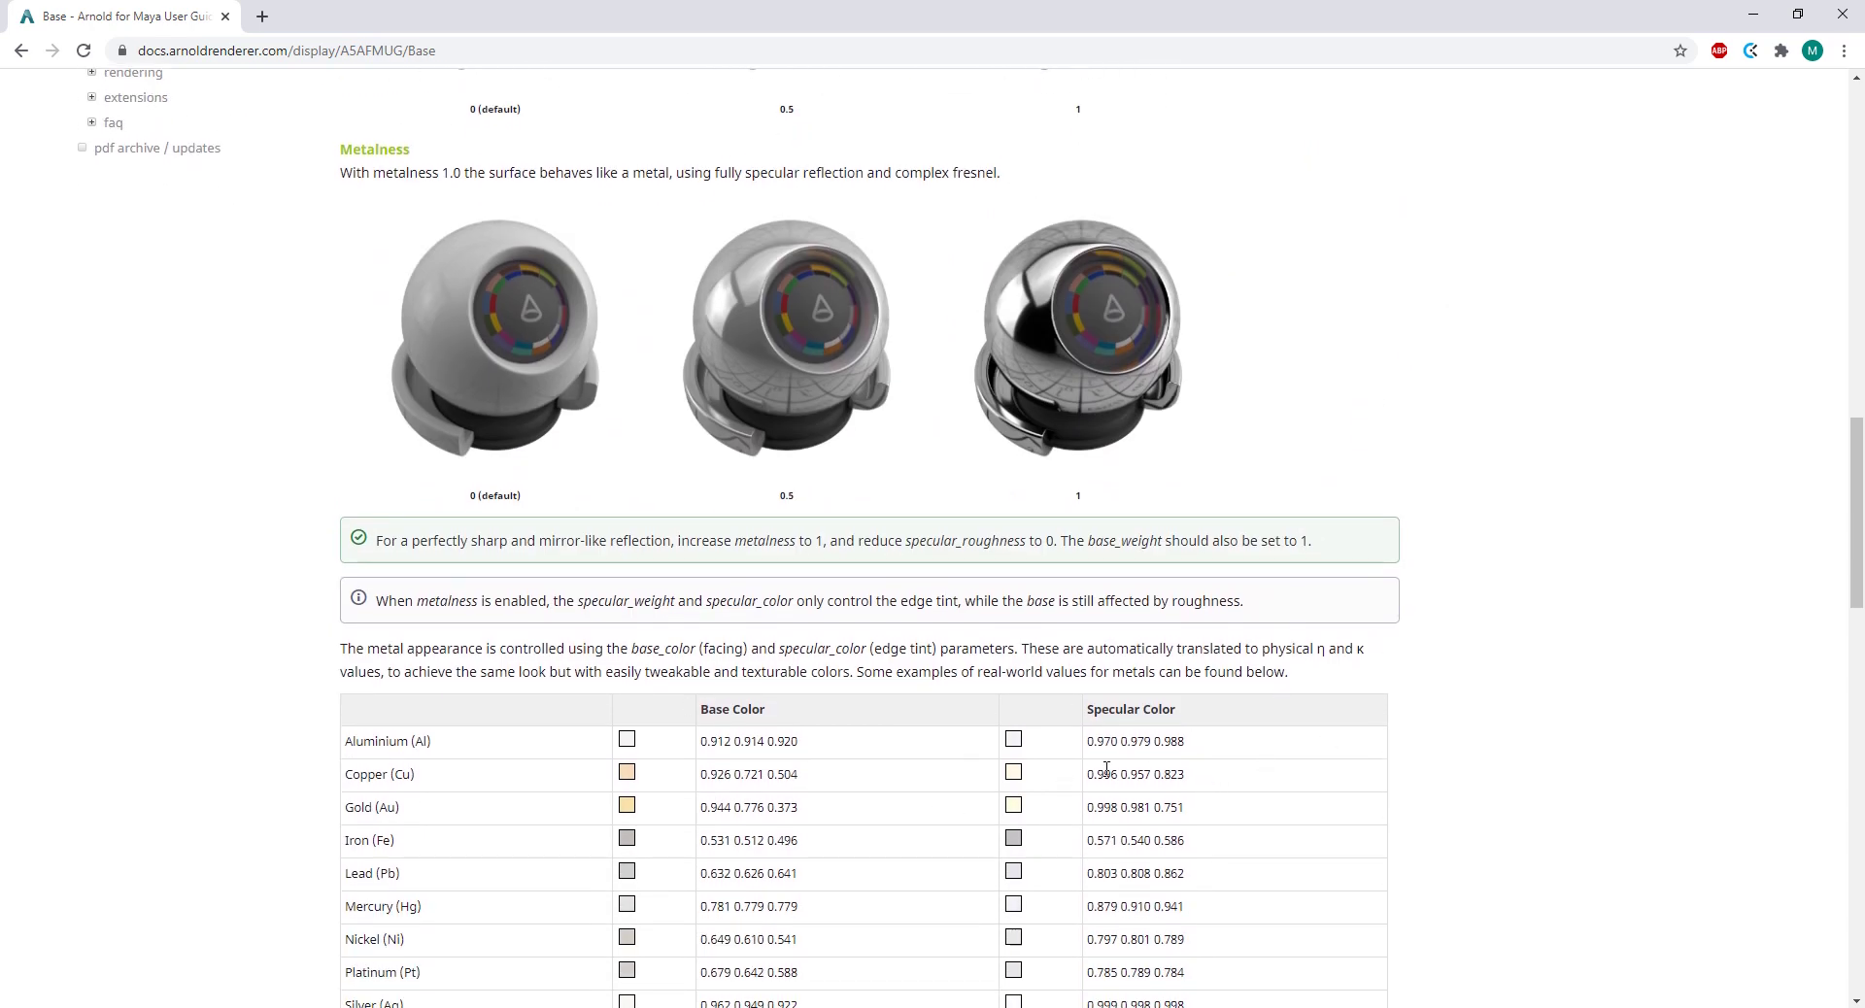
{"action": "scroll", "coordinate": [1087, 767], "scroll_direction": "down", "scroll_amount": 2}
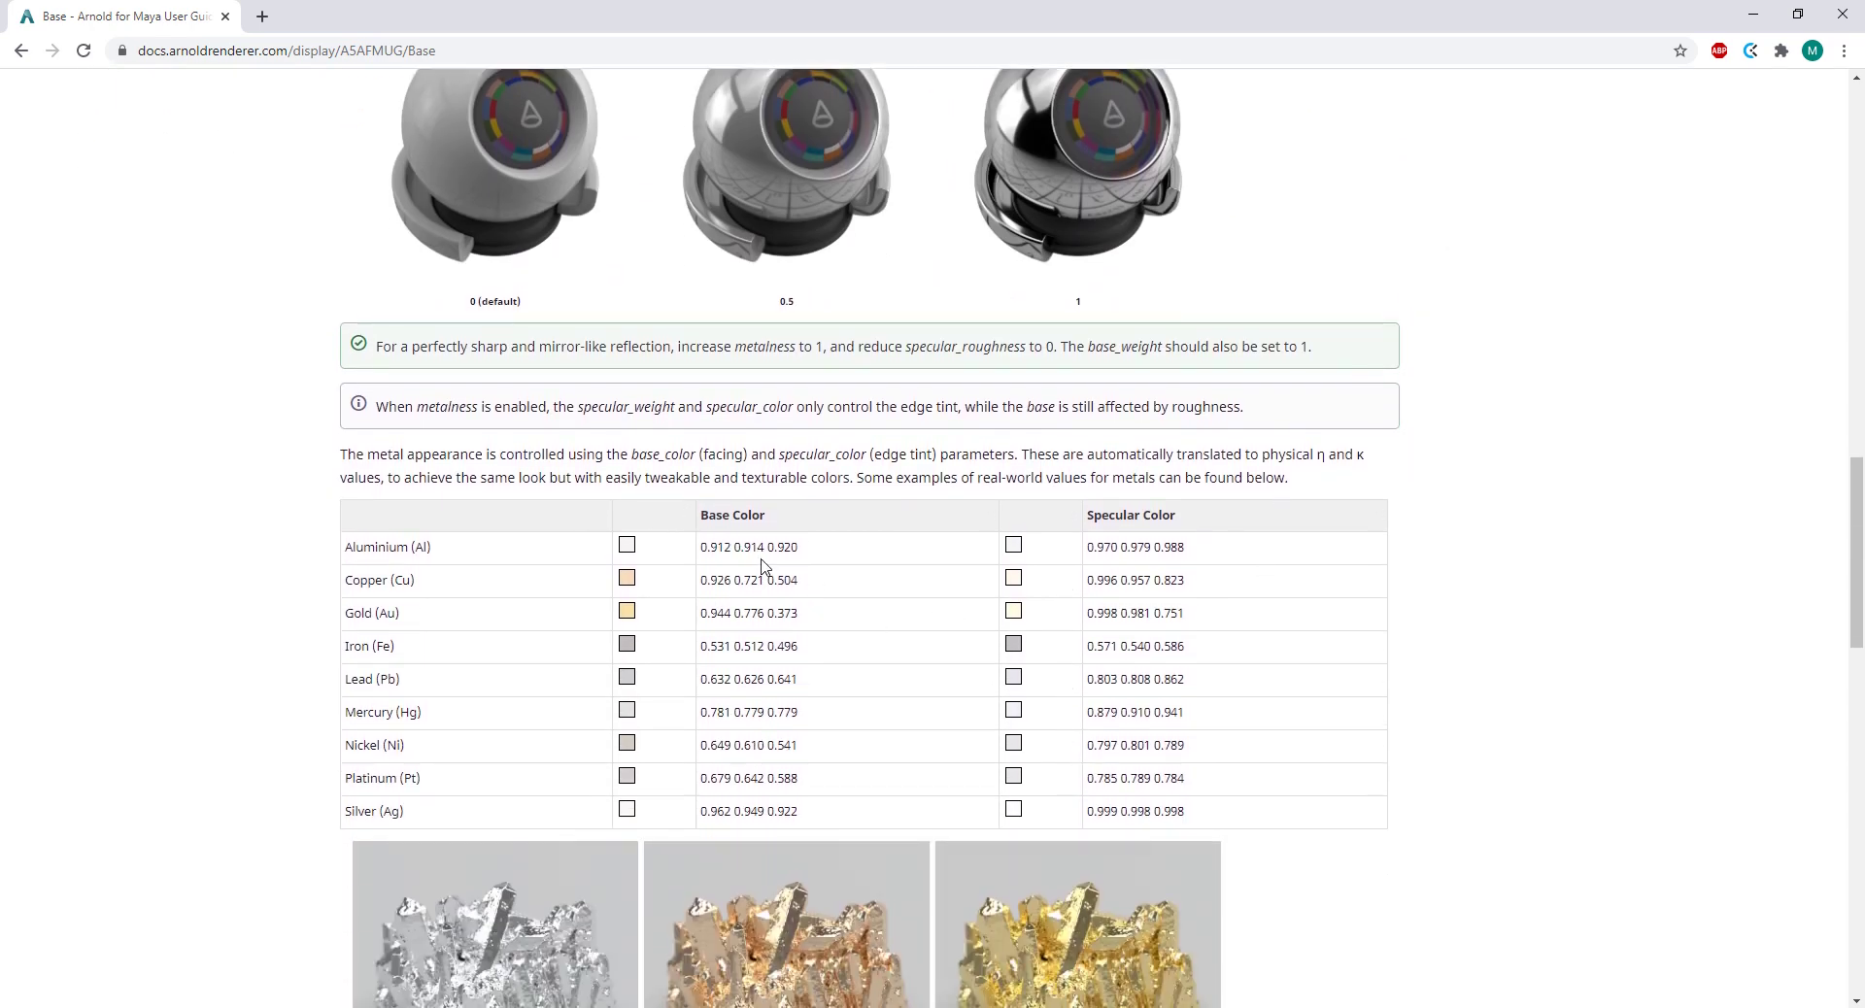
{"action": "left_click_drag", "start_coordinate": [708, 547], "coordinate": [816, 546]}
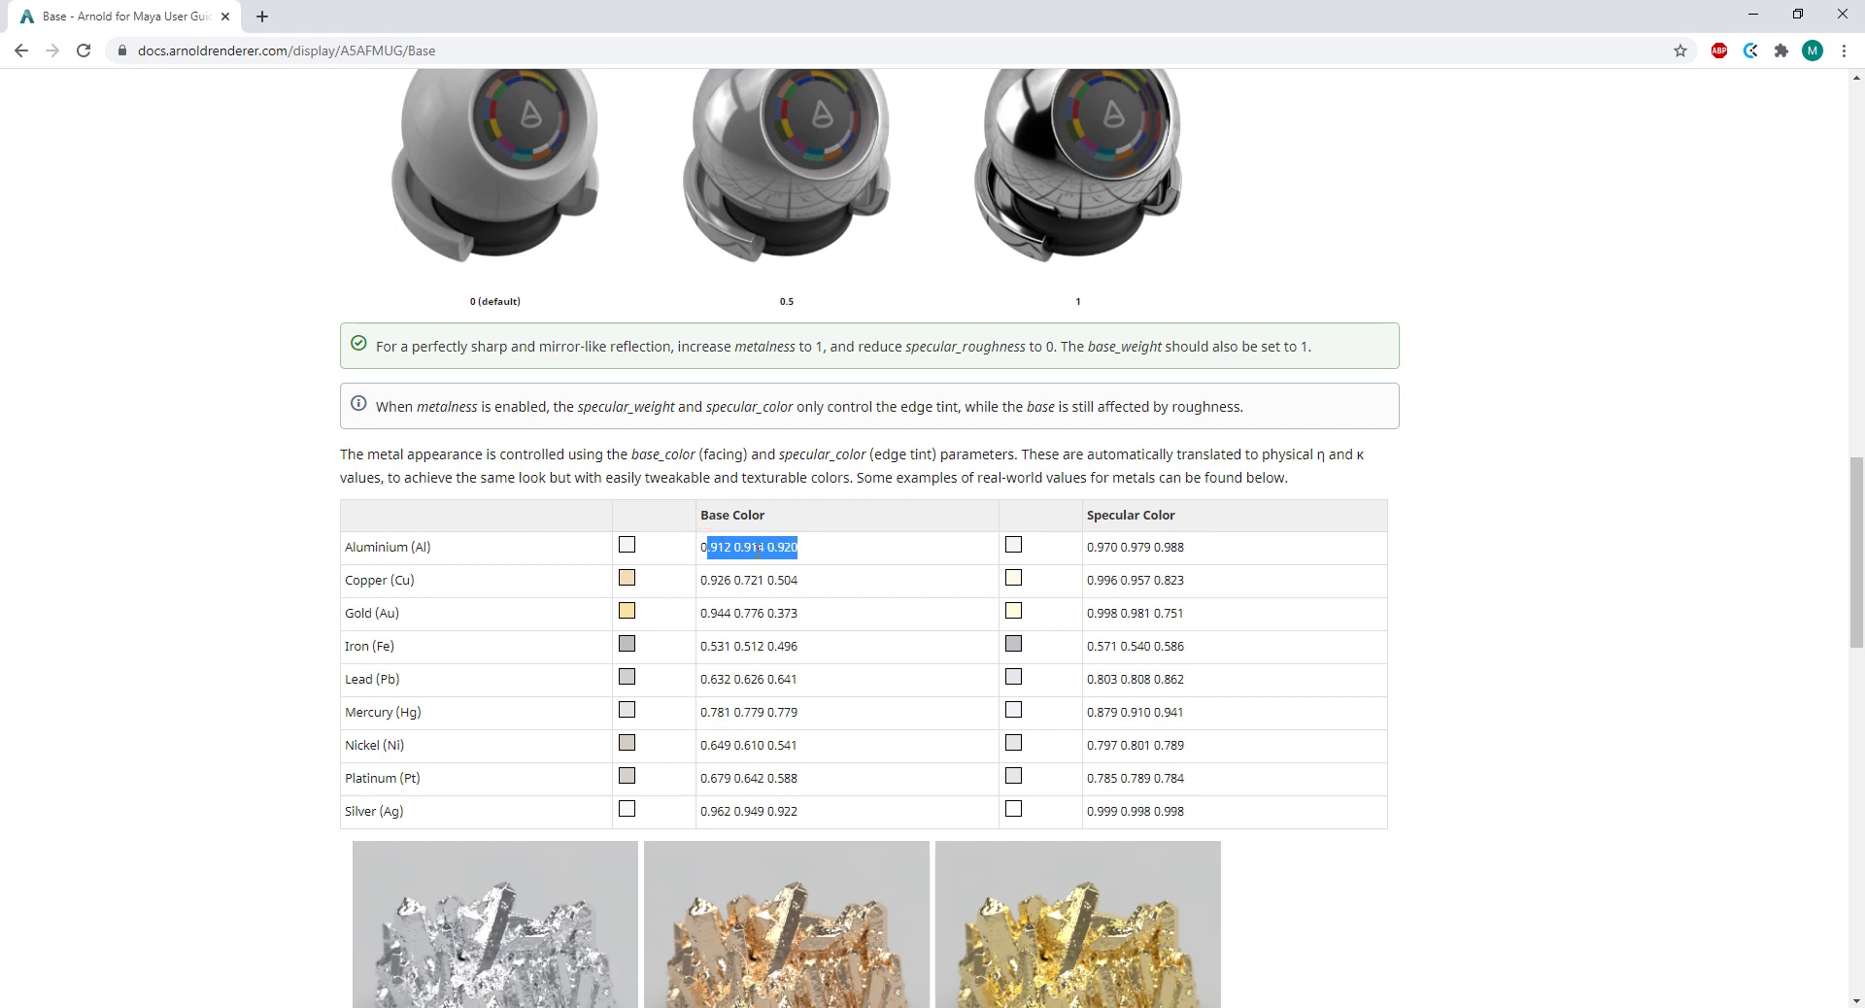
{"action": "left_click_drag", "start_coordinate": [1090, 547], "coordinate": [1240, 545]}
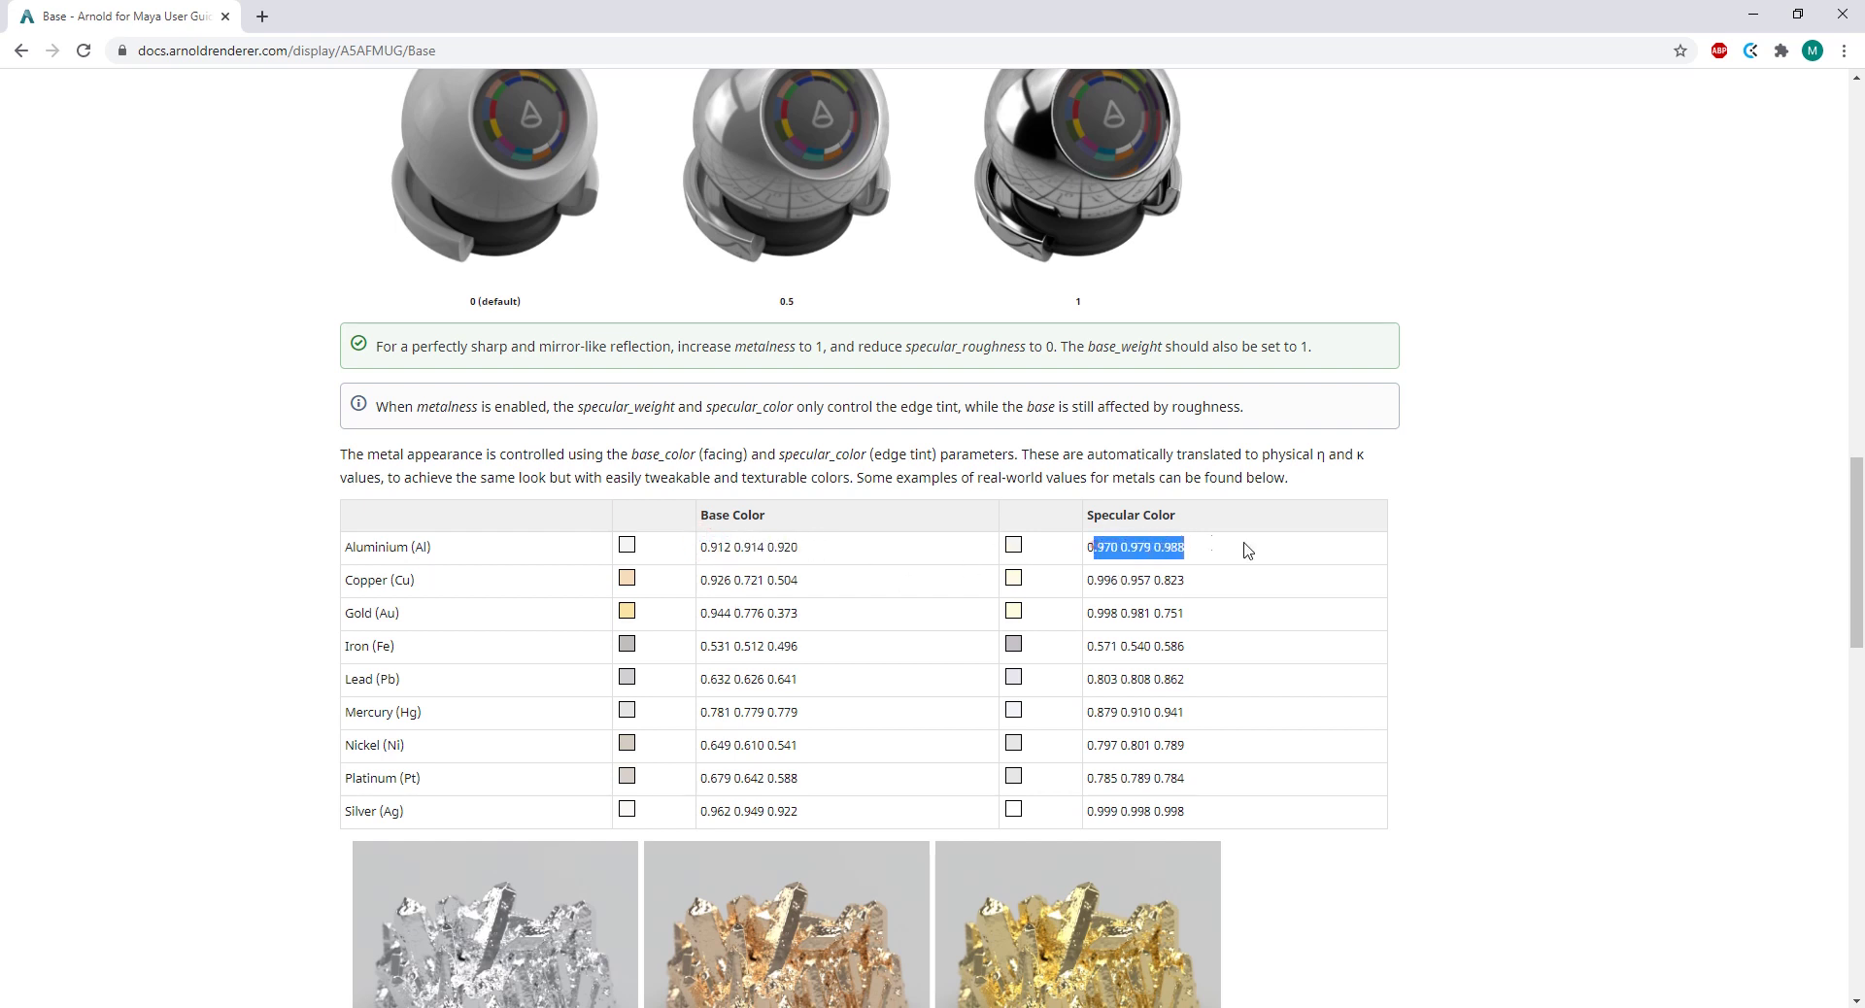
{"action": "left_click", "coordinate": [1257, 549]}
{"action": "scroll", "coordinate": [1458, 579], "scroll_direction": "down", "scroll_amount": 2}
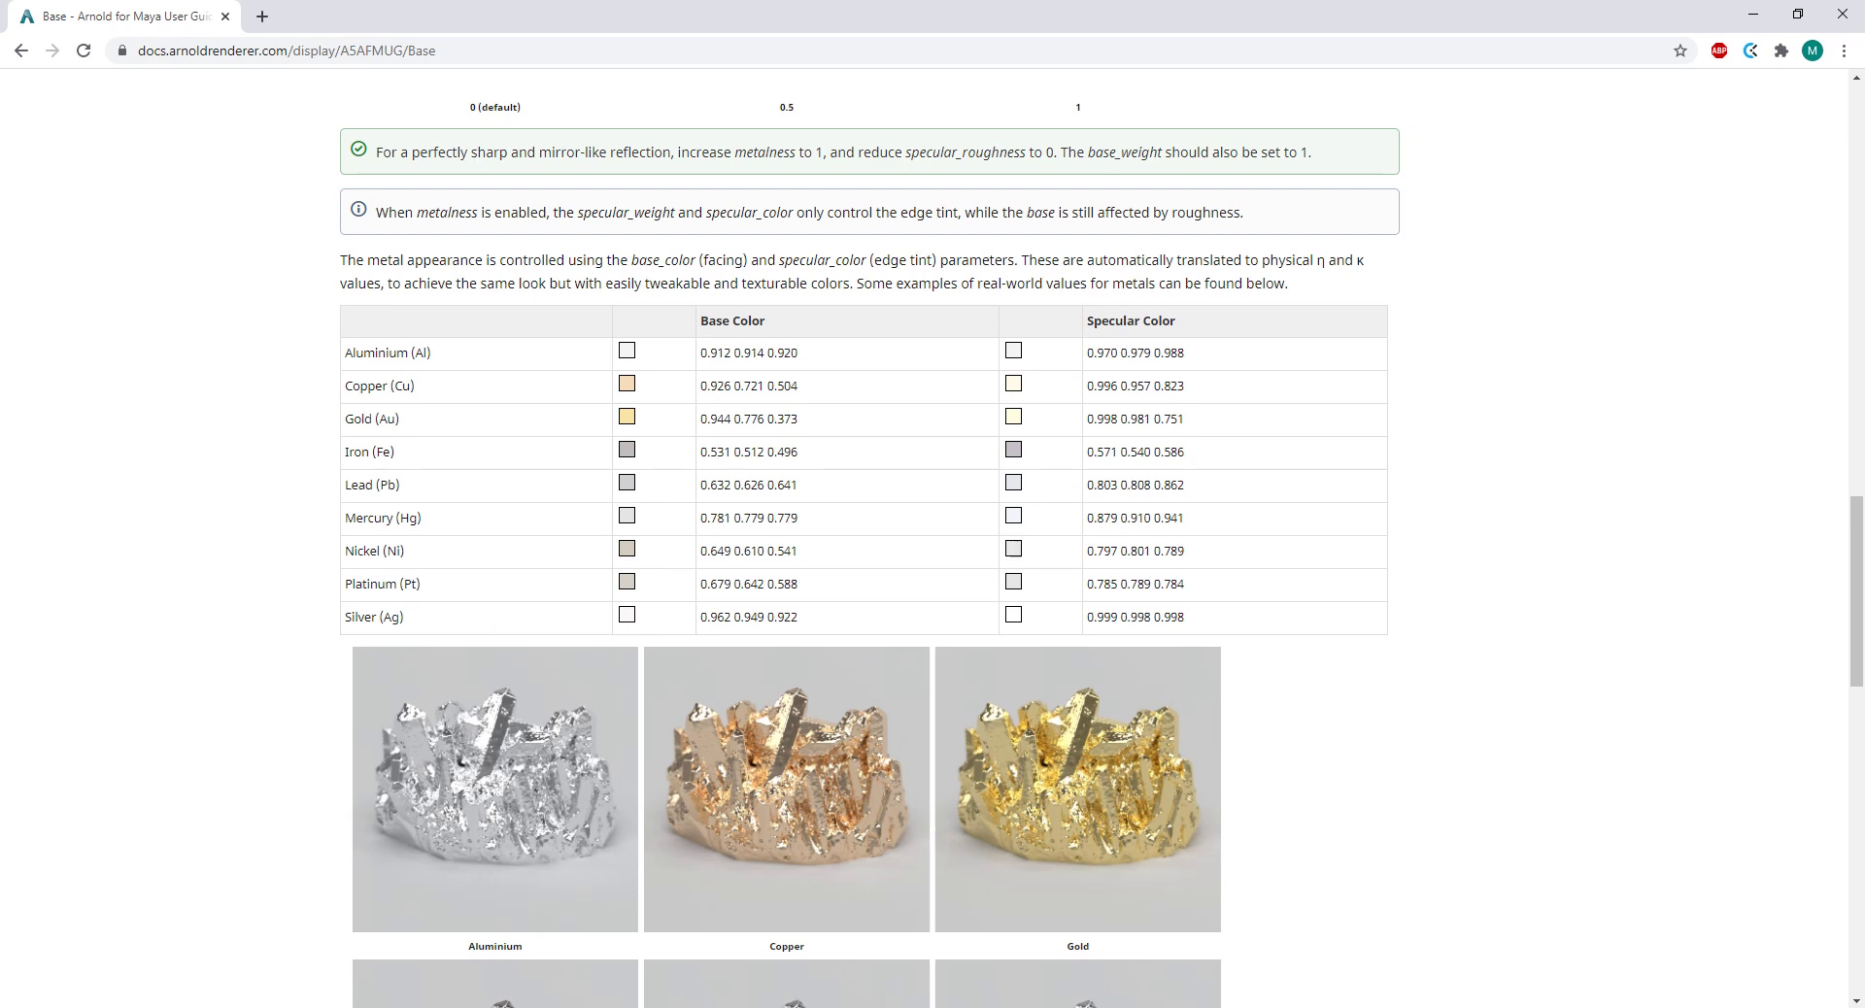
Step: Return to the tea_can_v6.ma scene in Maya and close the Hypershade
{"action": "mouse_move", "coordinate": [785, 1007]}
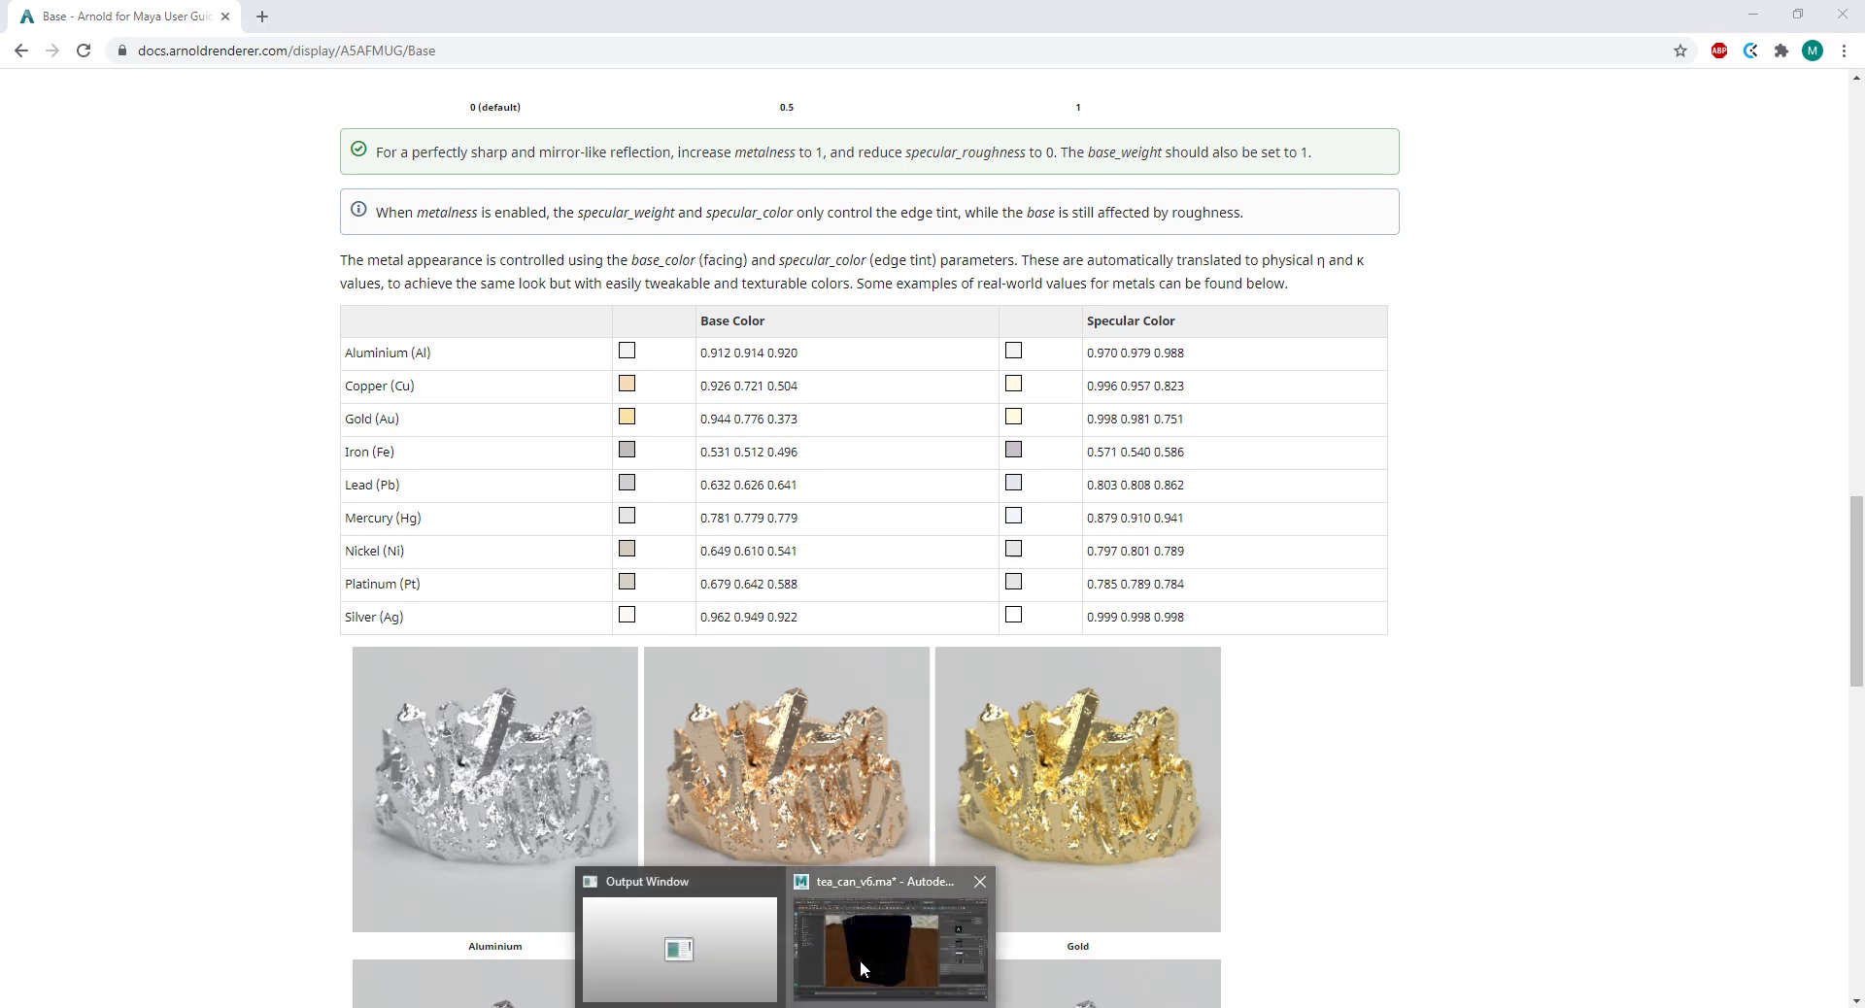
{"action": "left_click", "coordinate": [891, 937]}
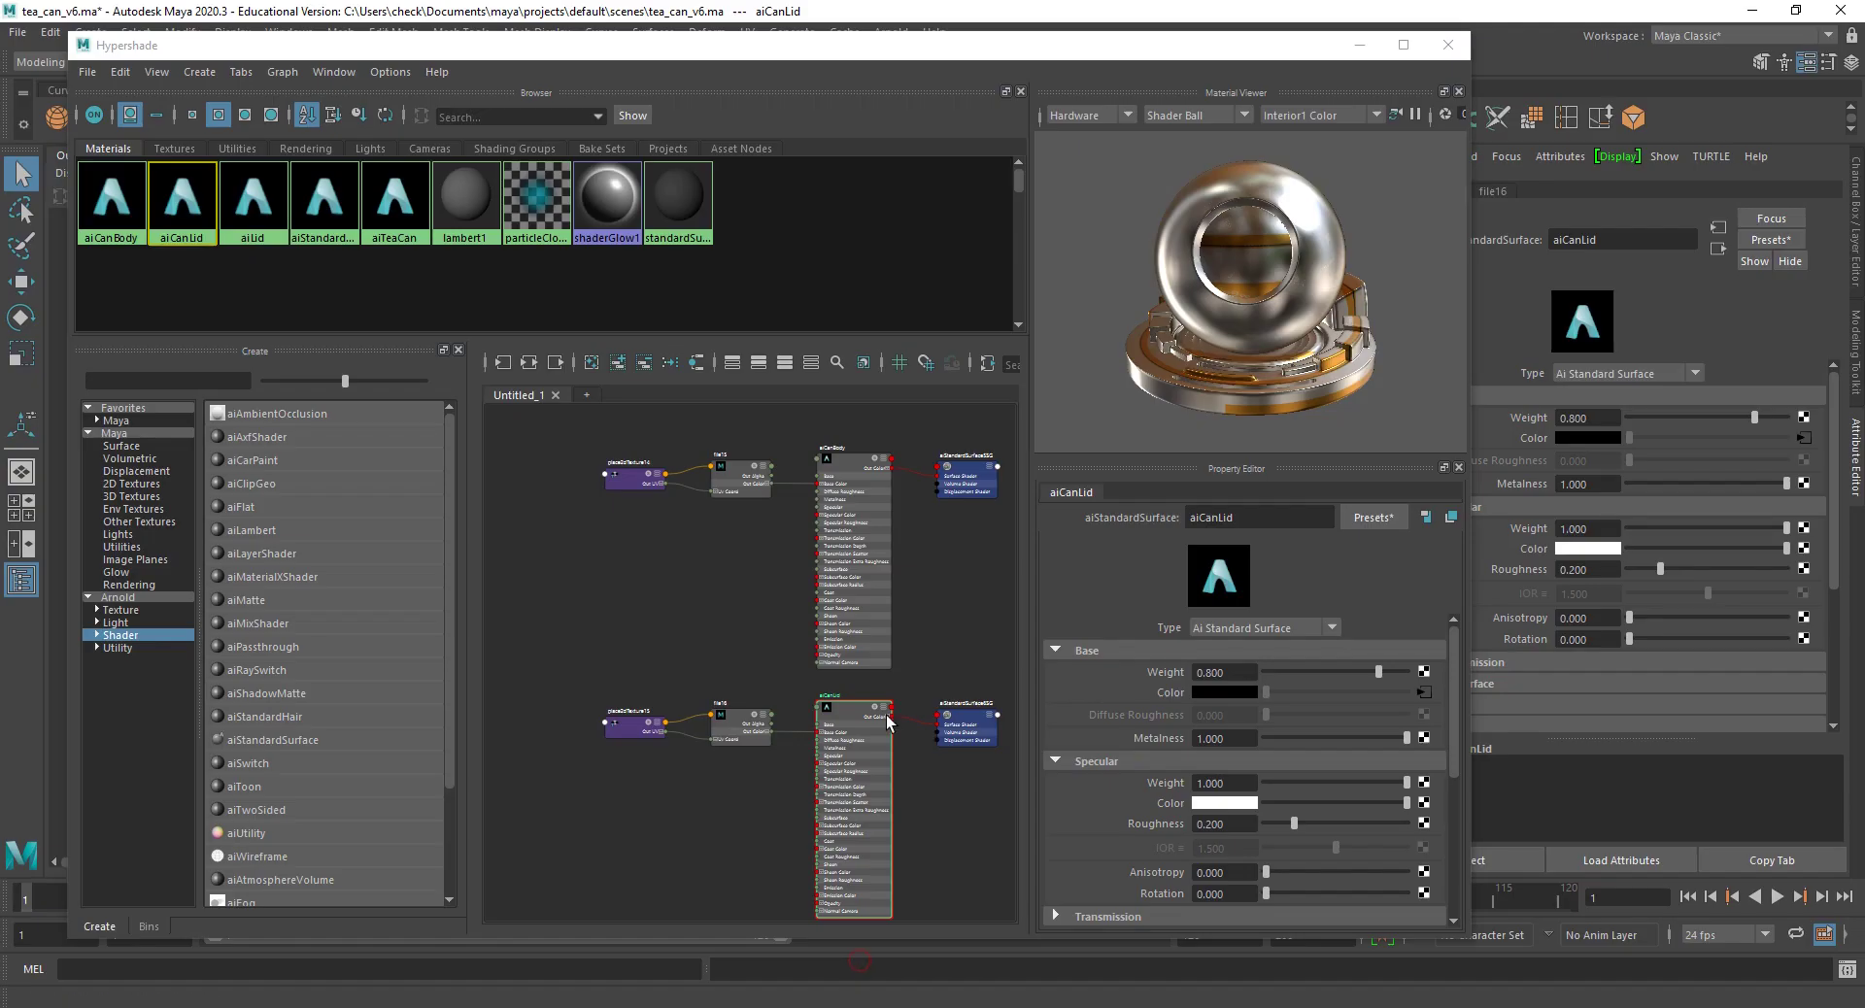
{"action": "left_click", "coordinate": [1460, 51]}
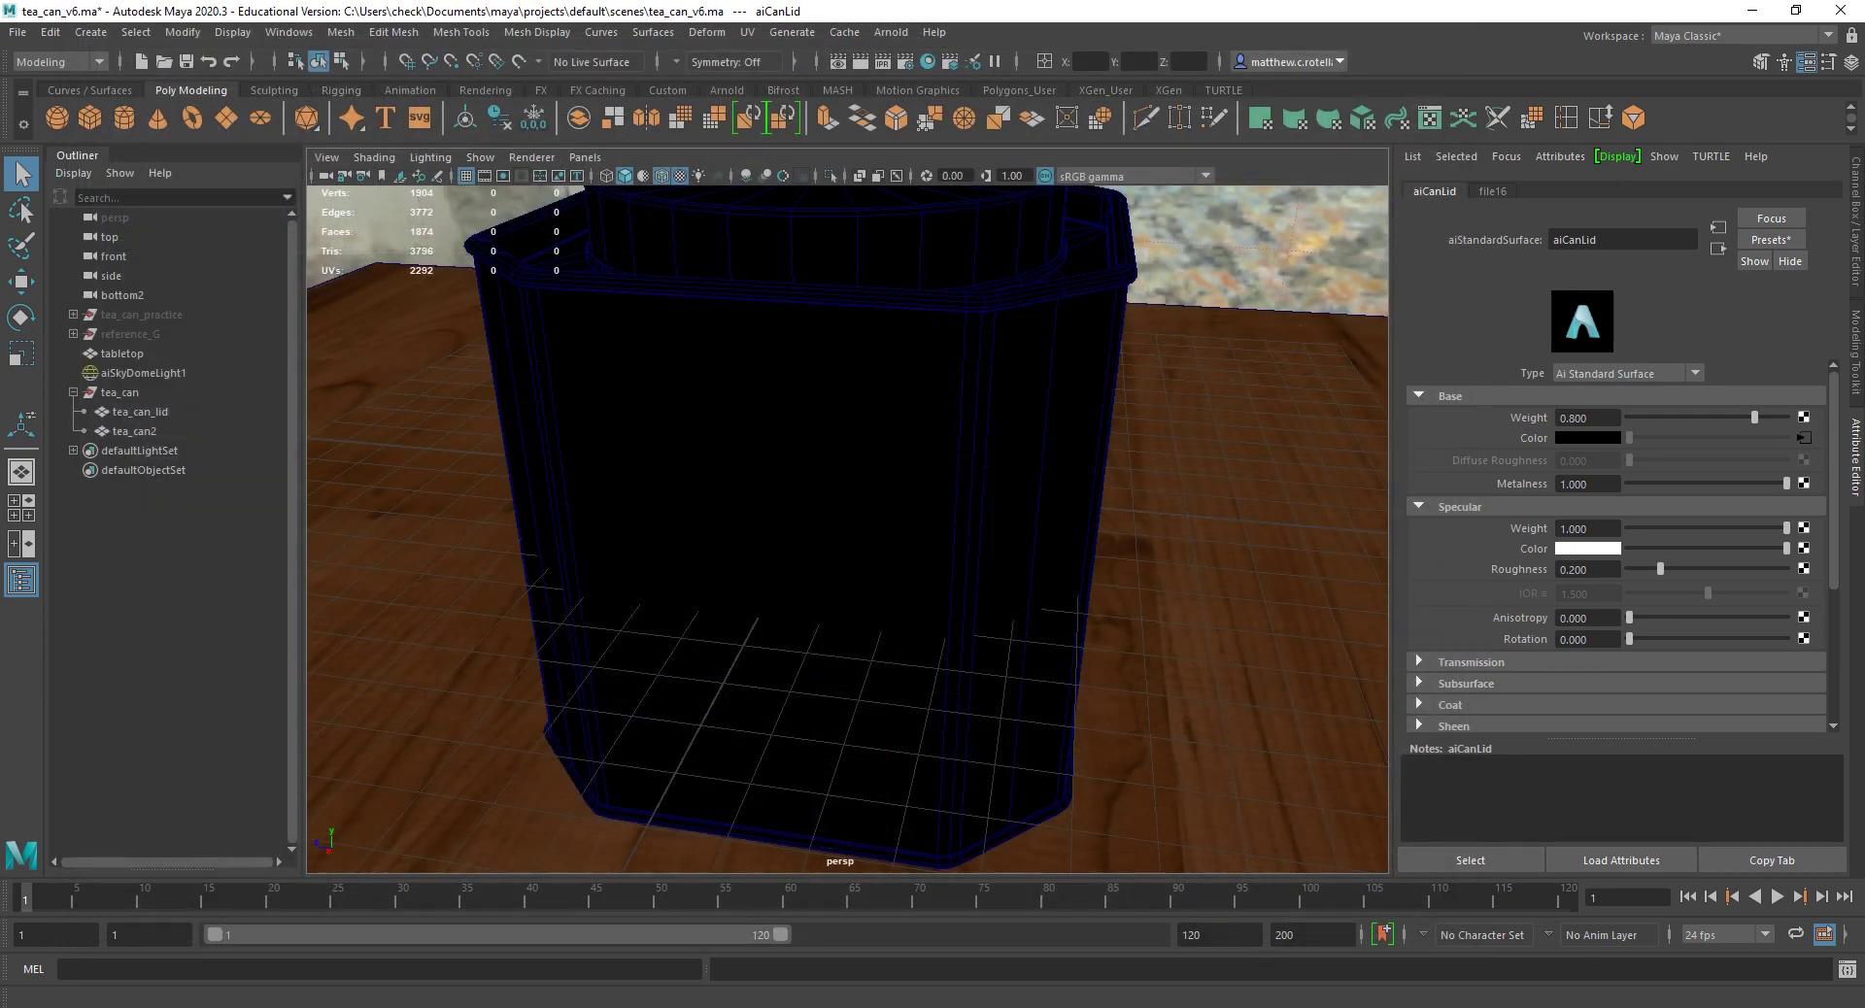
Step: Switch to Photoshop and open Tea_Can_Body_specular_color_adj.psd from the tea_can source images folder
{"action": "left_click", "coordinate": [1321, 1003]}
{"action": "left_click", "coordinate": [43, 11]}
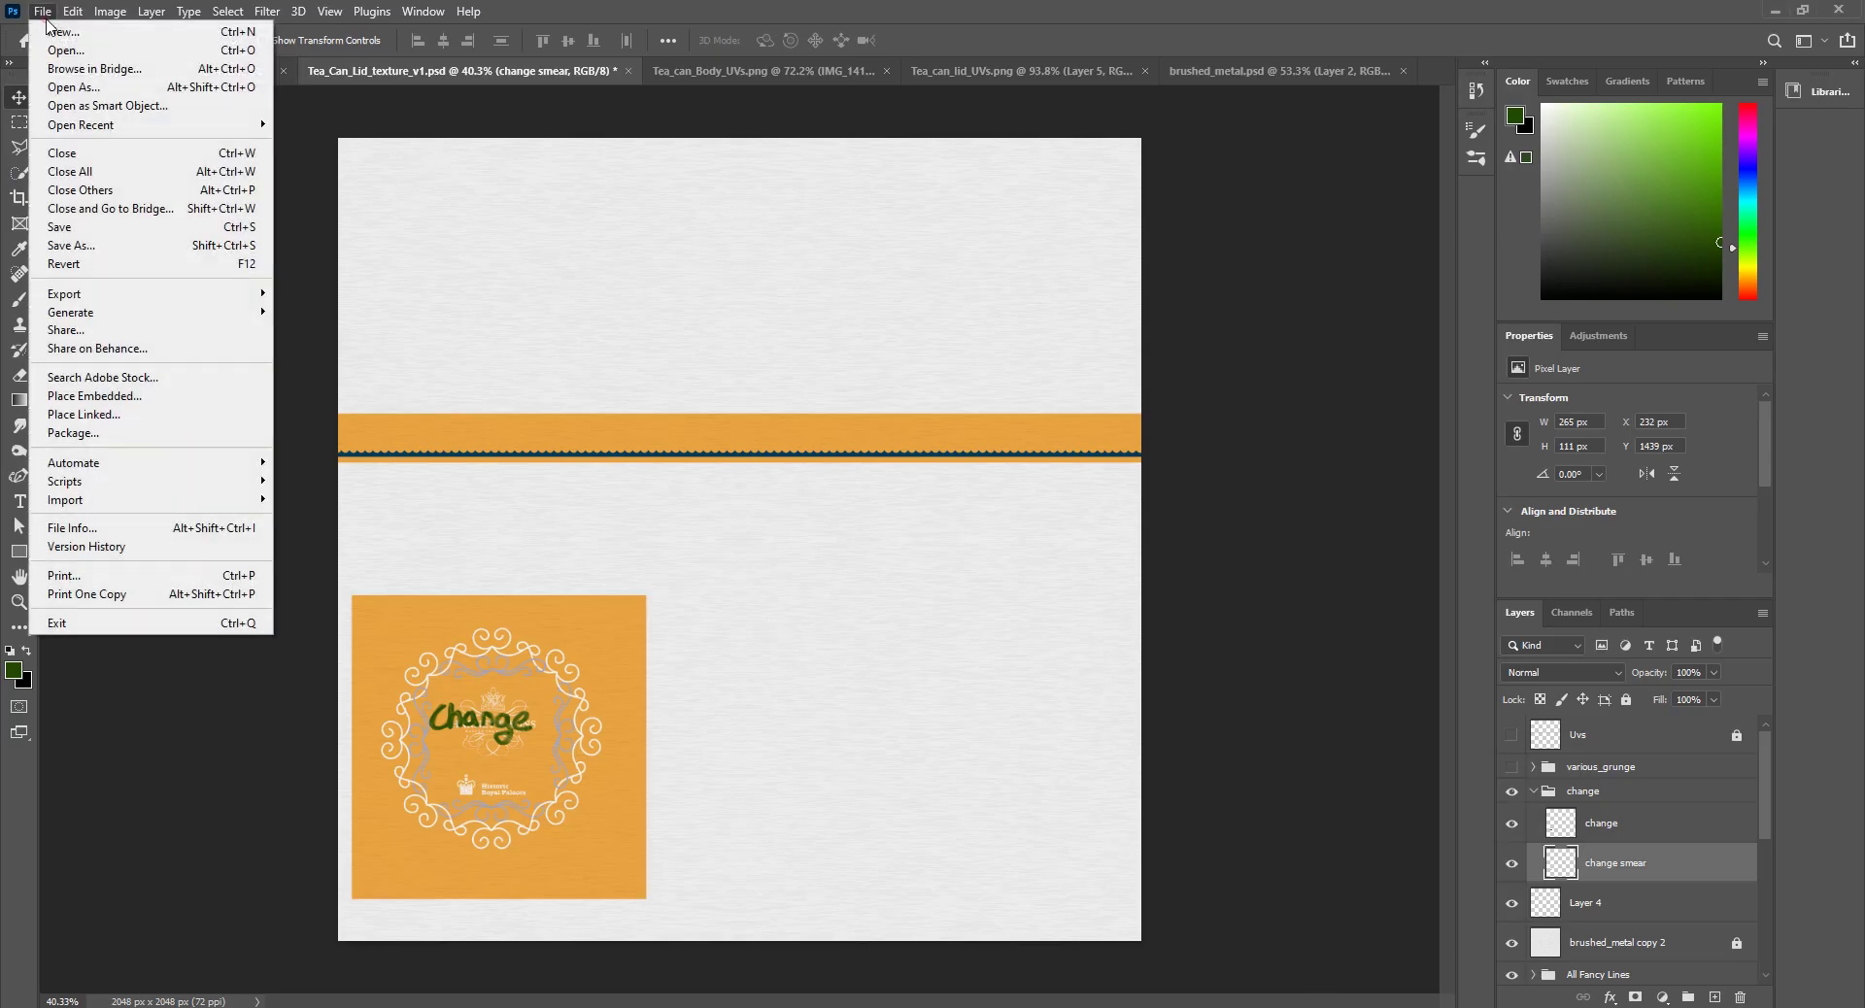
{"action": "left_click", "coordinate": [66, 50]}
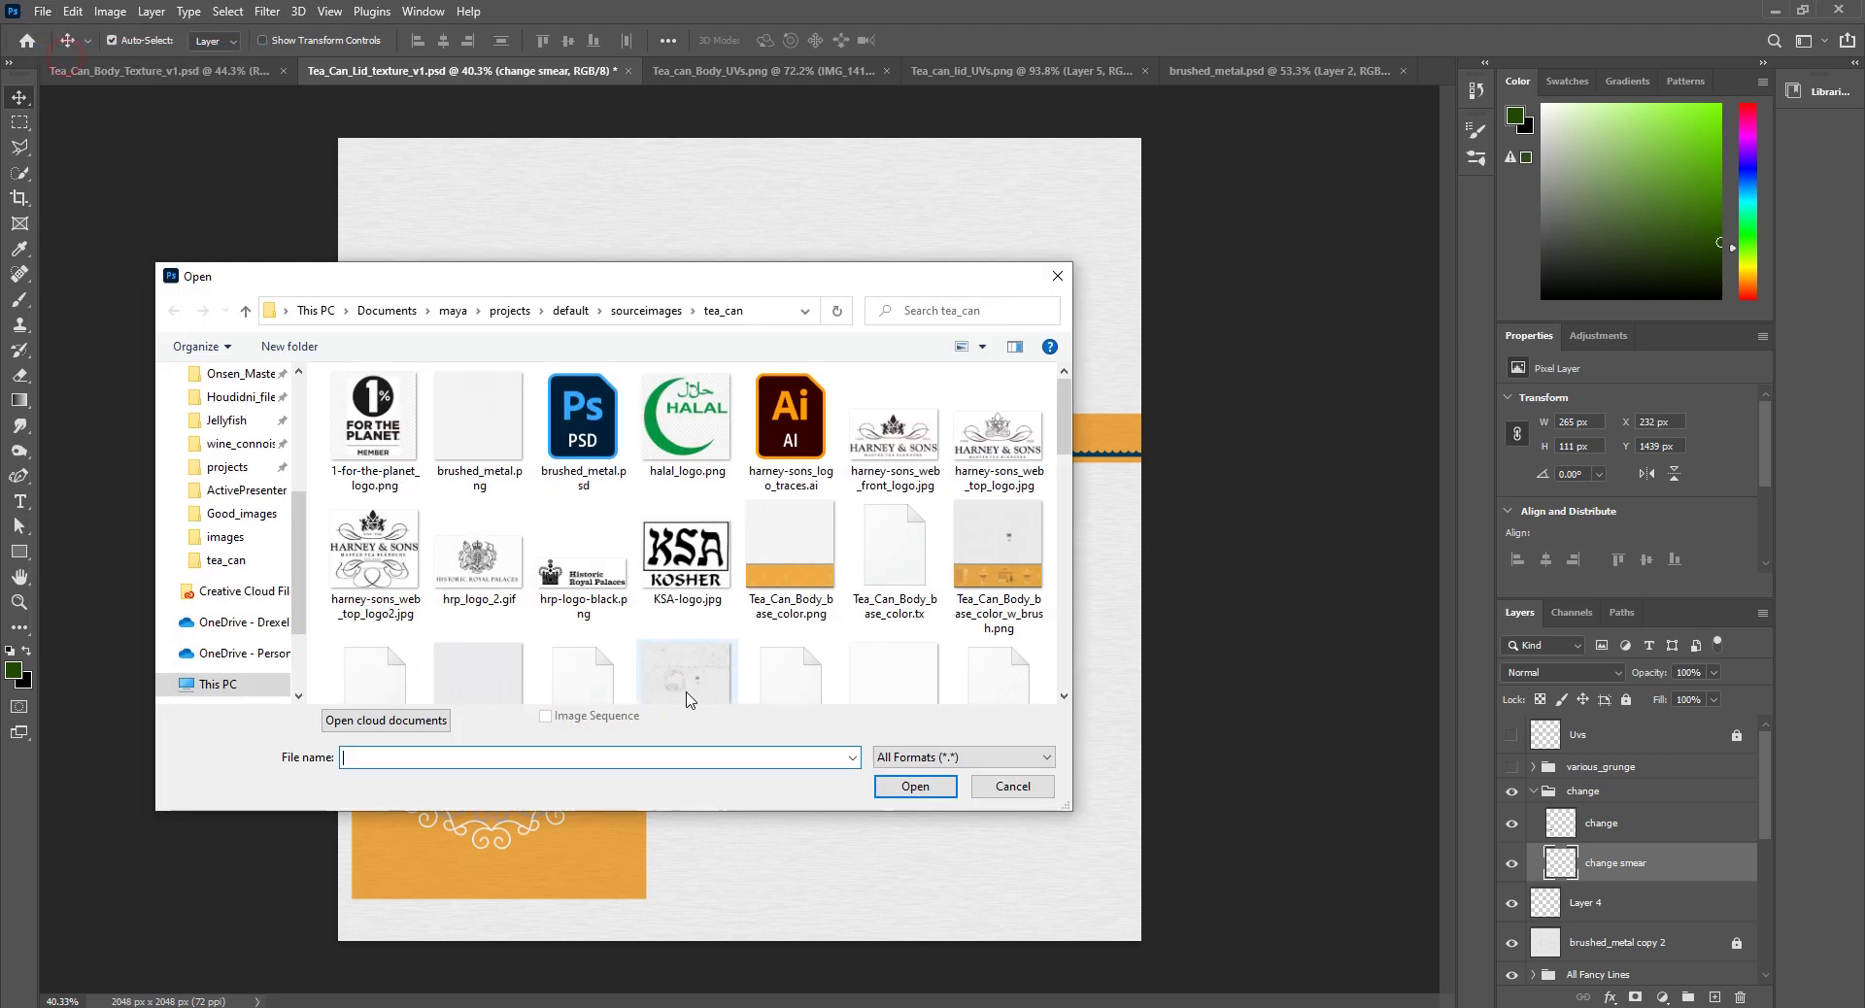
{"action": "scroll", "coordinate": [546, 560], "scroll_direction": "down", "scroll_amount": 3}
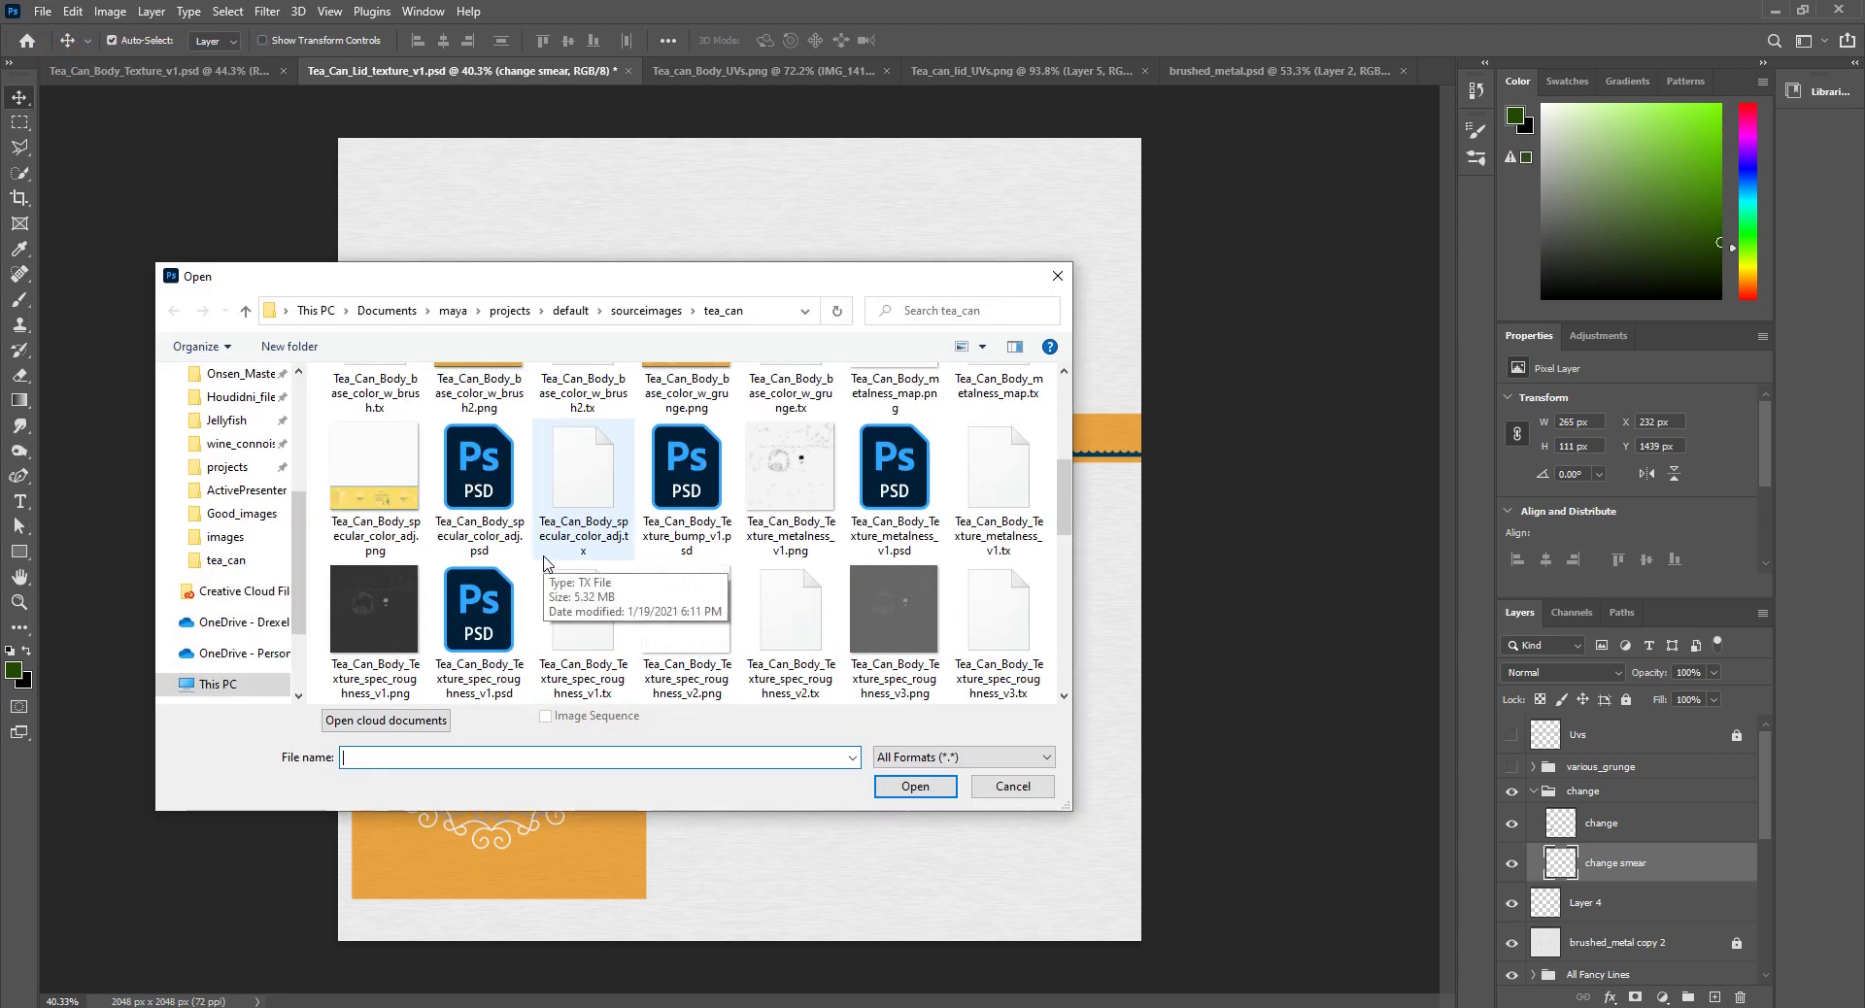
{"action": "left_click", "coordinate": [479, 480]}
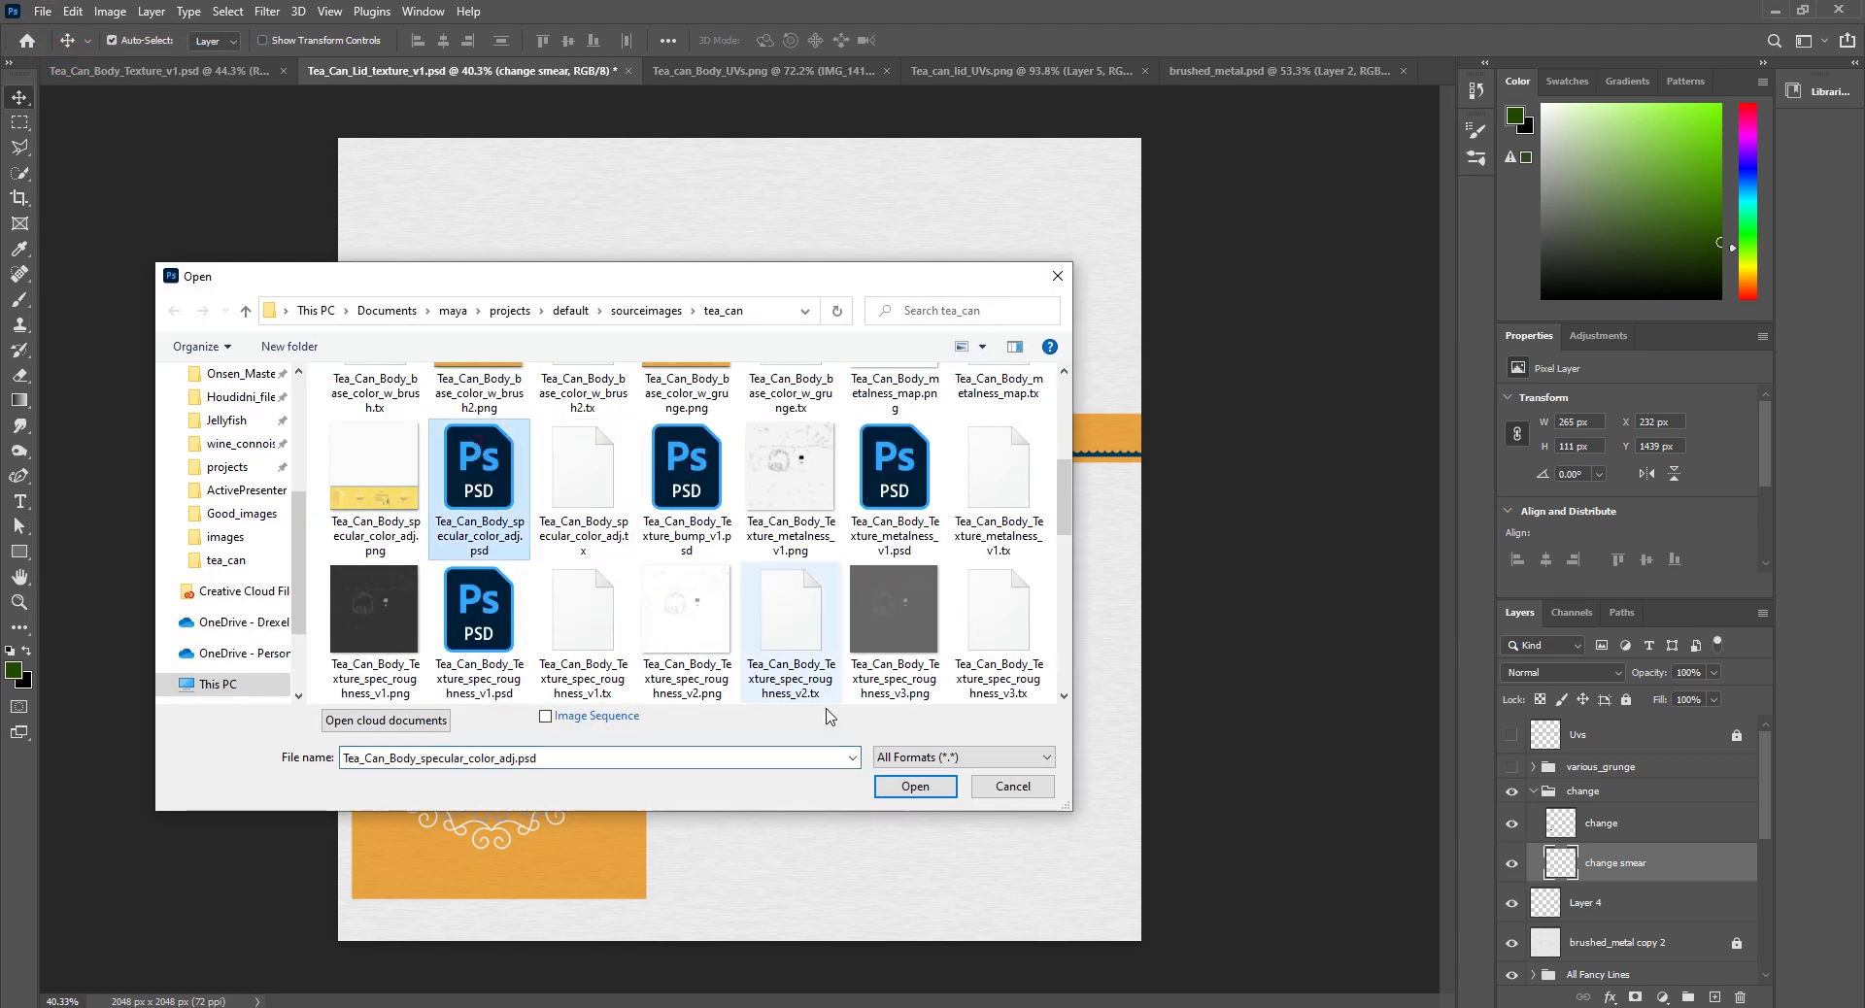
{"action": "left_click", "coordinate": [915, 787]}
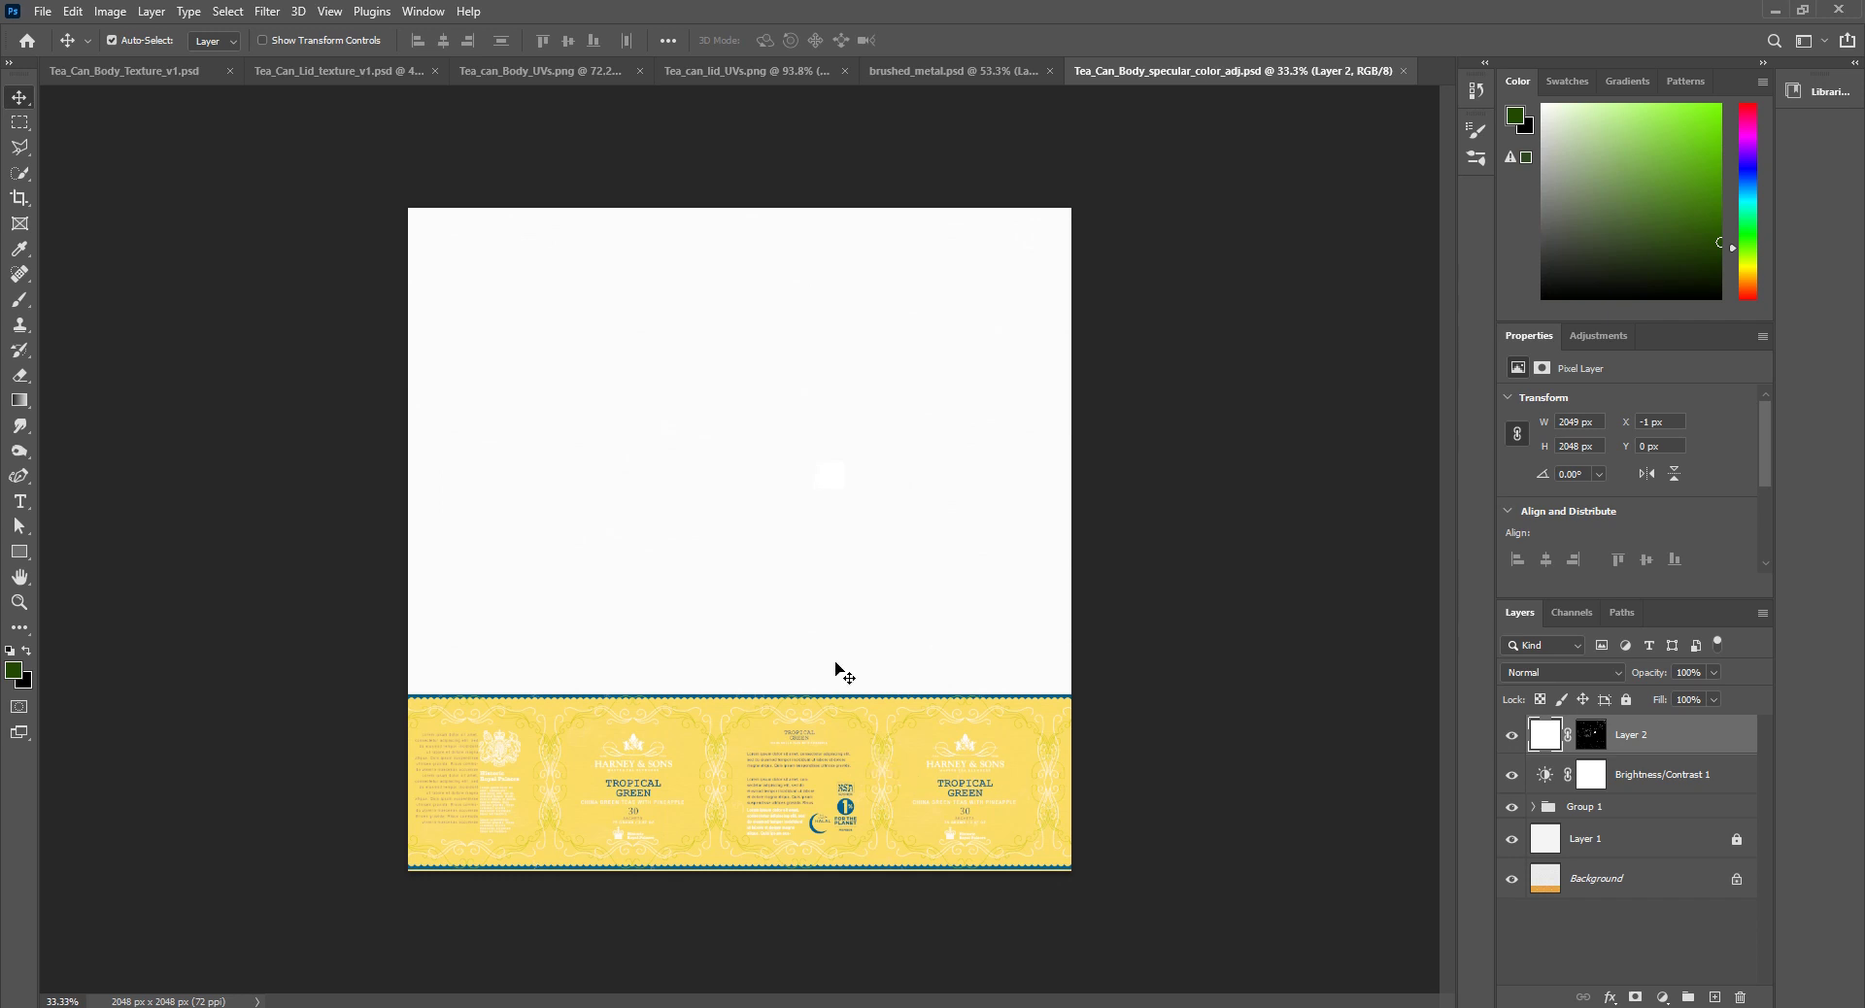
Step: Compare the specular color texture with and without the Brightness/Contrast 1 adjustment, inspect the adjustment's settings, and clear the layer selection
{"action": "scroll", "coordinate": [566, 775], "scroll_direction": "up", "scroll_amount": 3, "text": "alt"}
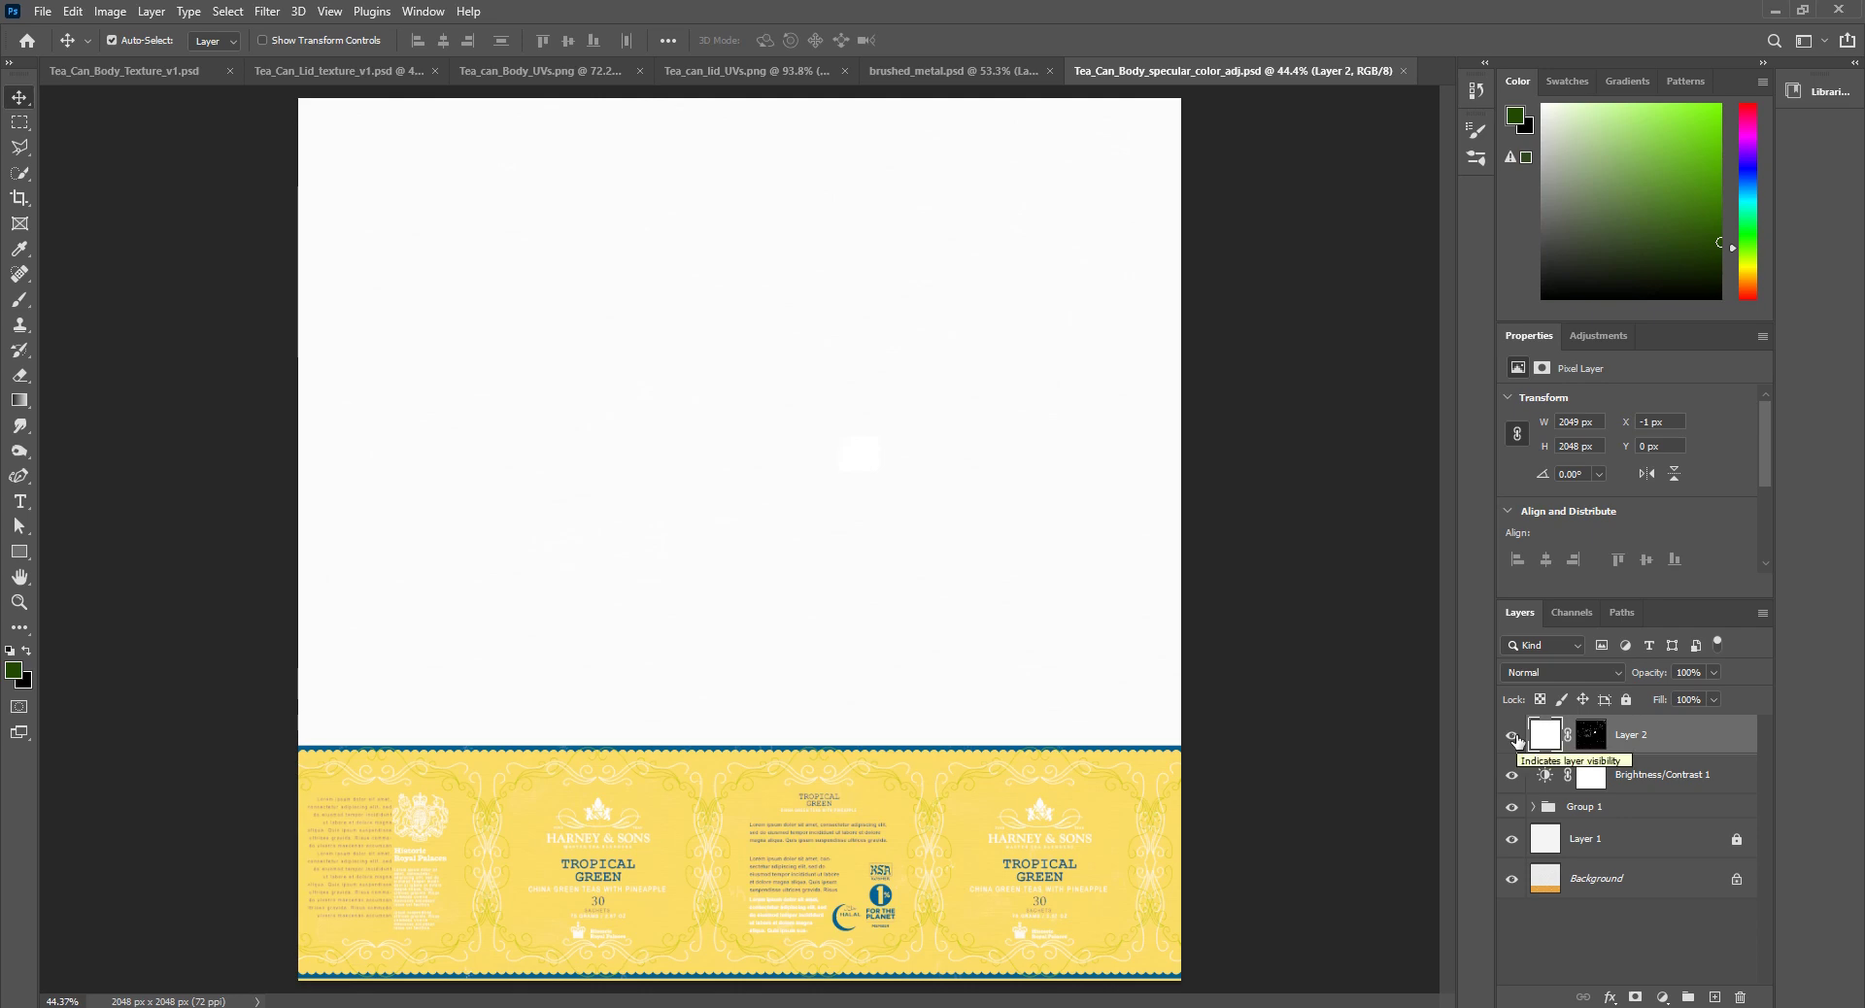
{"action": "scroll", "coordinate": [813, 617], "scroll_direction": "down", "scroll_amount": 2, "text": "alt"}
{"action": "scroll", "coordinate": [777, 658], "scroll_direction": "up", "scroll_amount": 2, "text": "alt"}
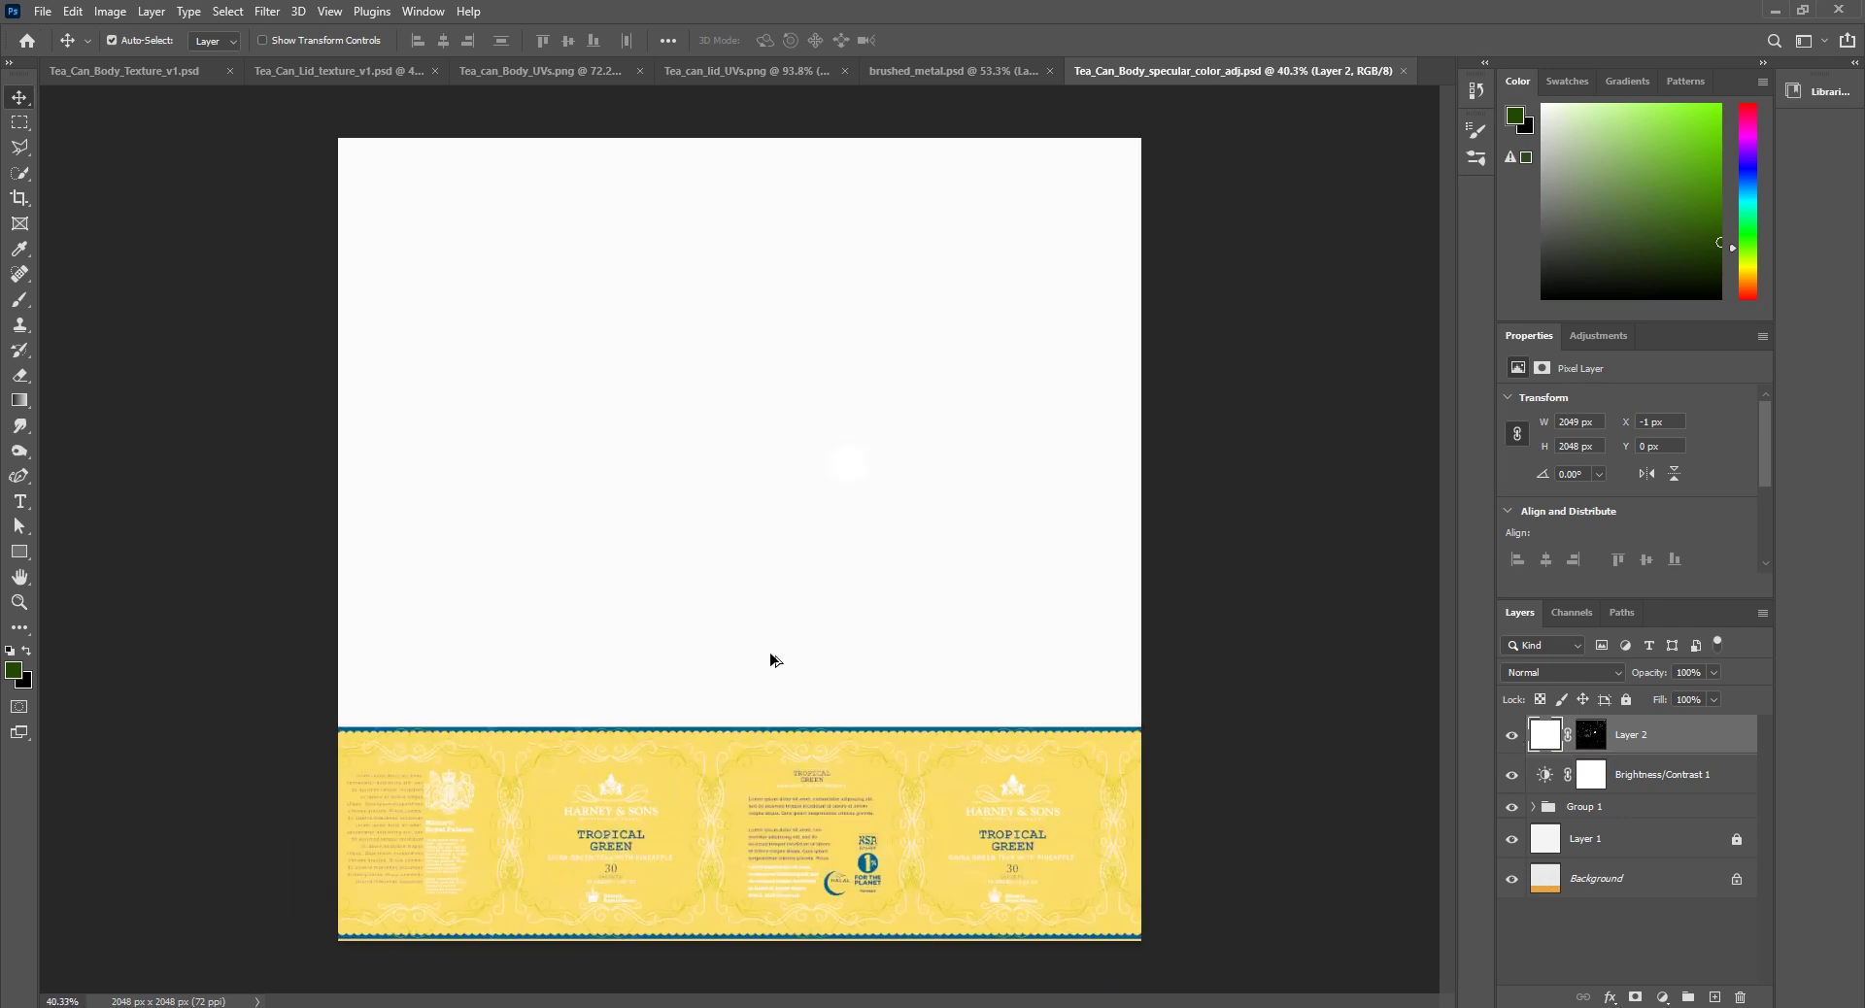
{"action": "scroll", "coordinate": [699, 889], "scroll_direction": "up", "scroll_amount": 2, "text": "alt"}
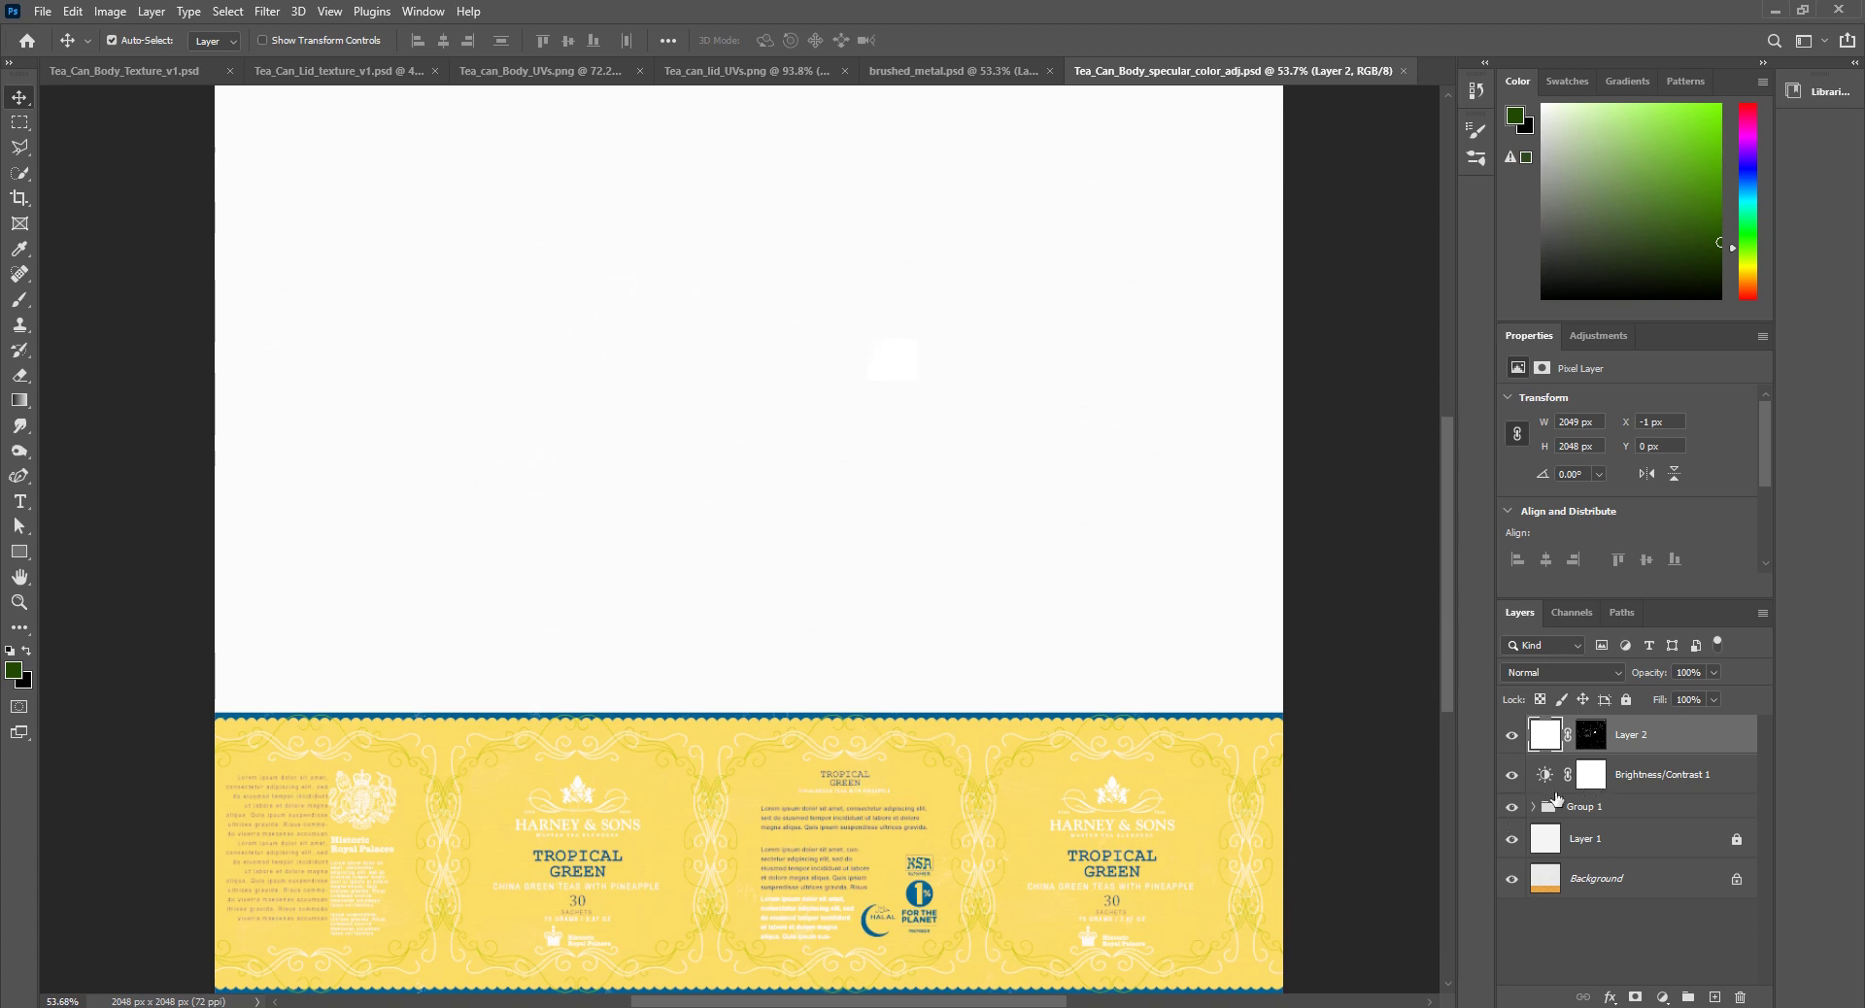
{"action": "left_click", "coordinate": [1511, 776]}
{"action": "left_click", "coordinate": [1511, 776]}
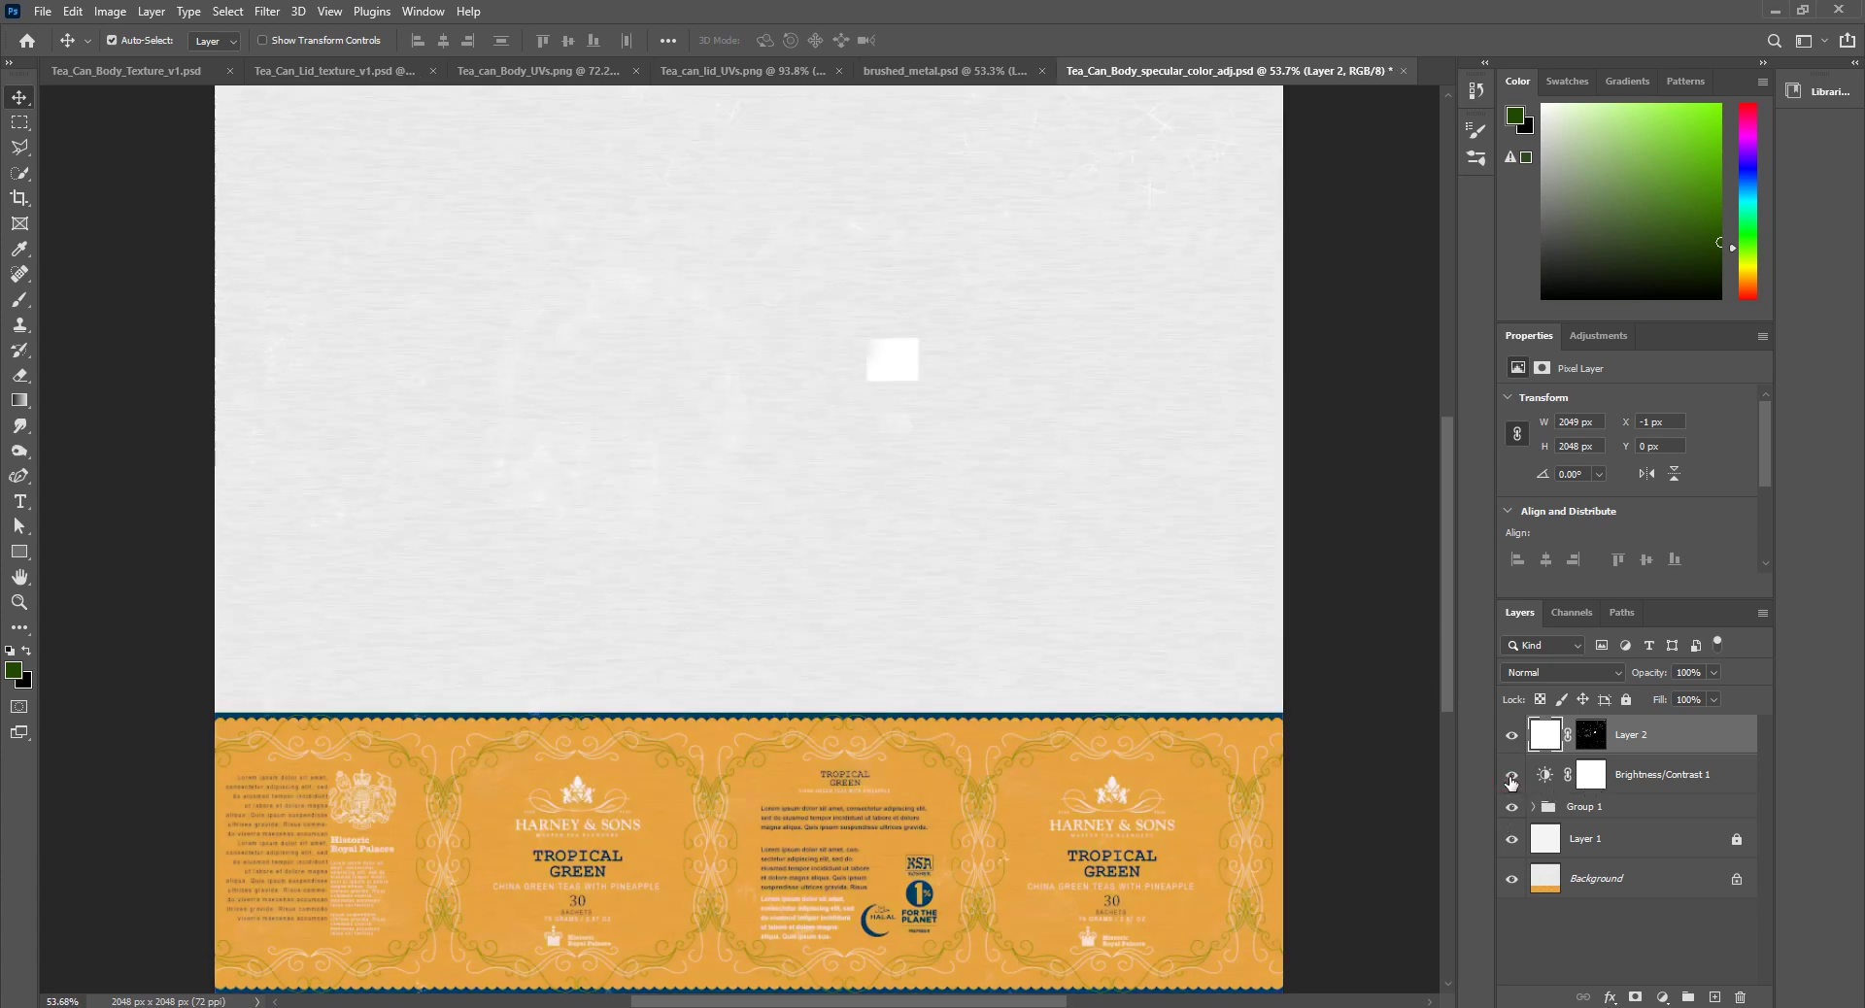
{"action": "left_click", "coordinate": [1511, 776]}
{"action": "left_click", "coordinate": [1544, 776]}
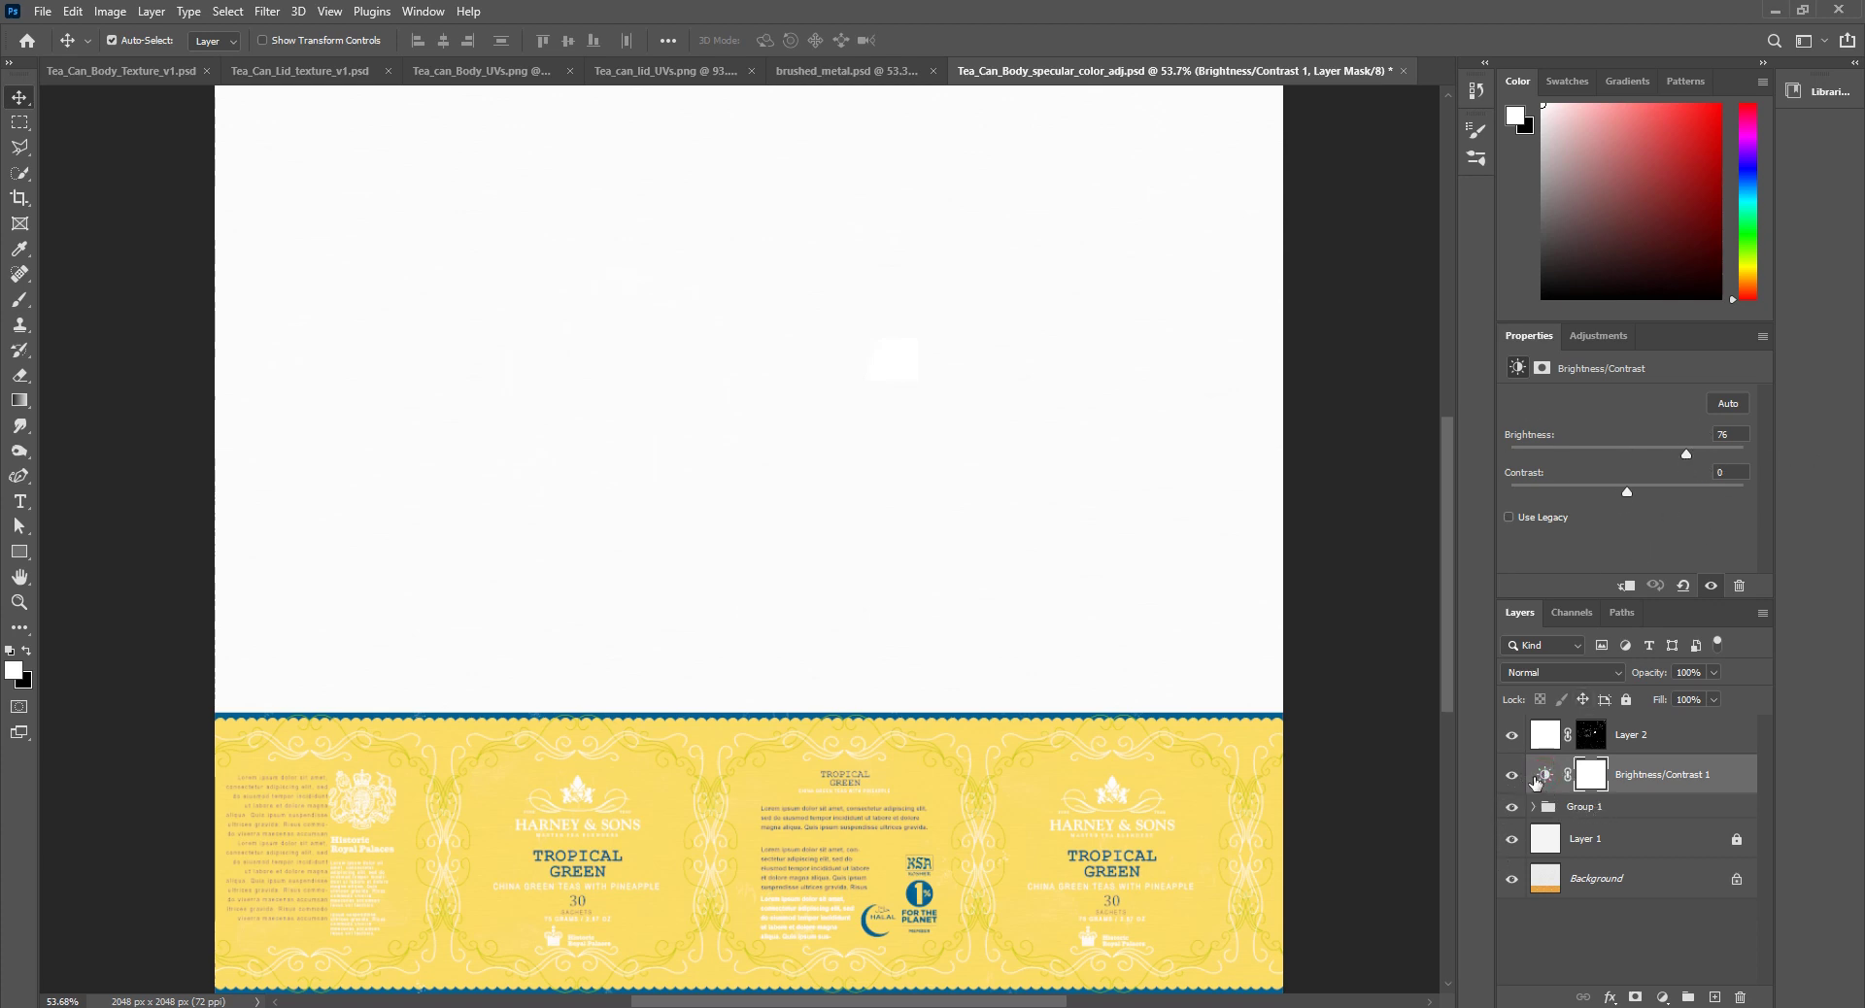
{"action": "left_click", "coordinate": [1603, 932]}
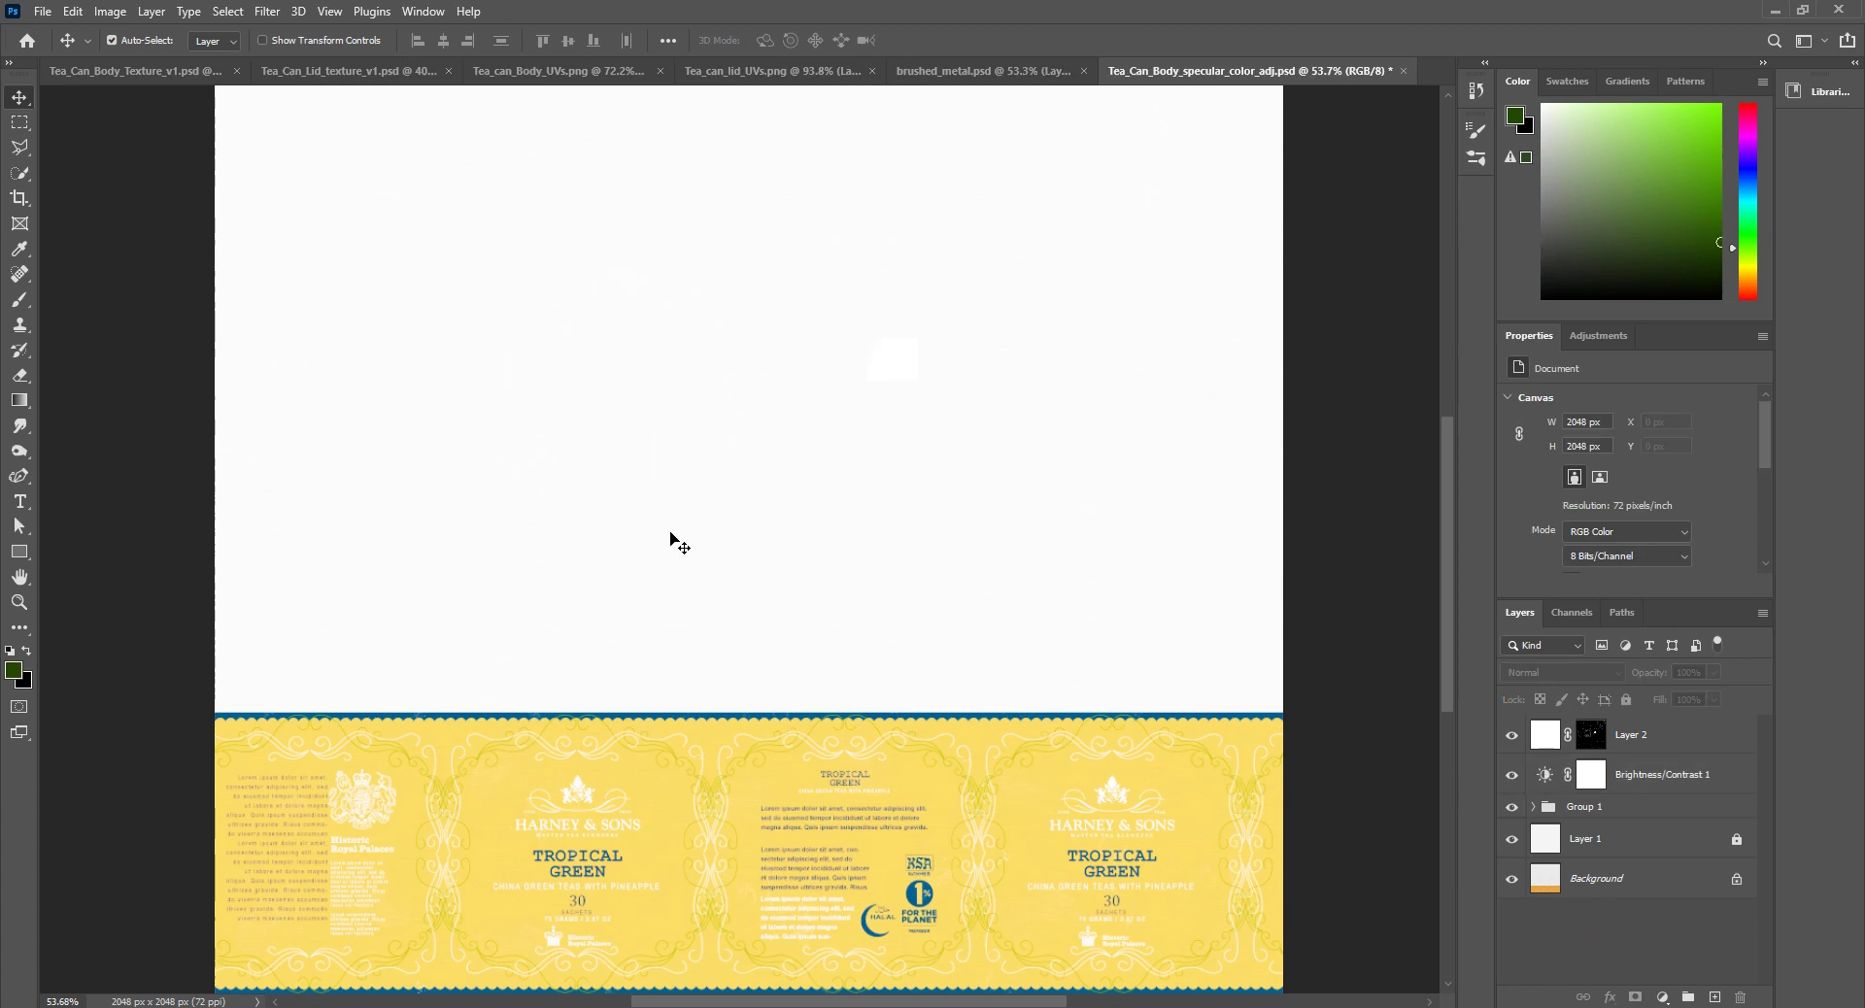
{"action": "key", "text": "ctrl+0"}
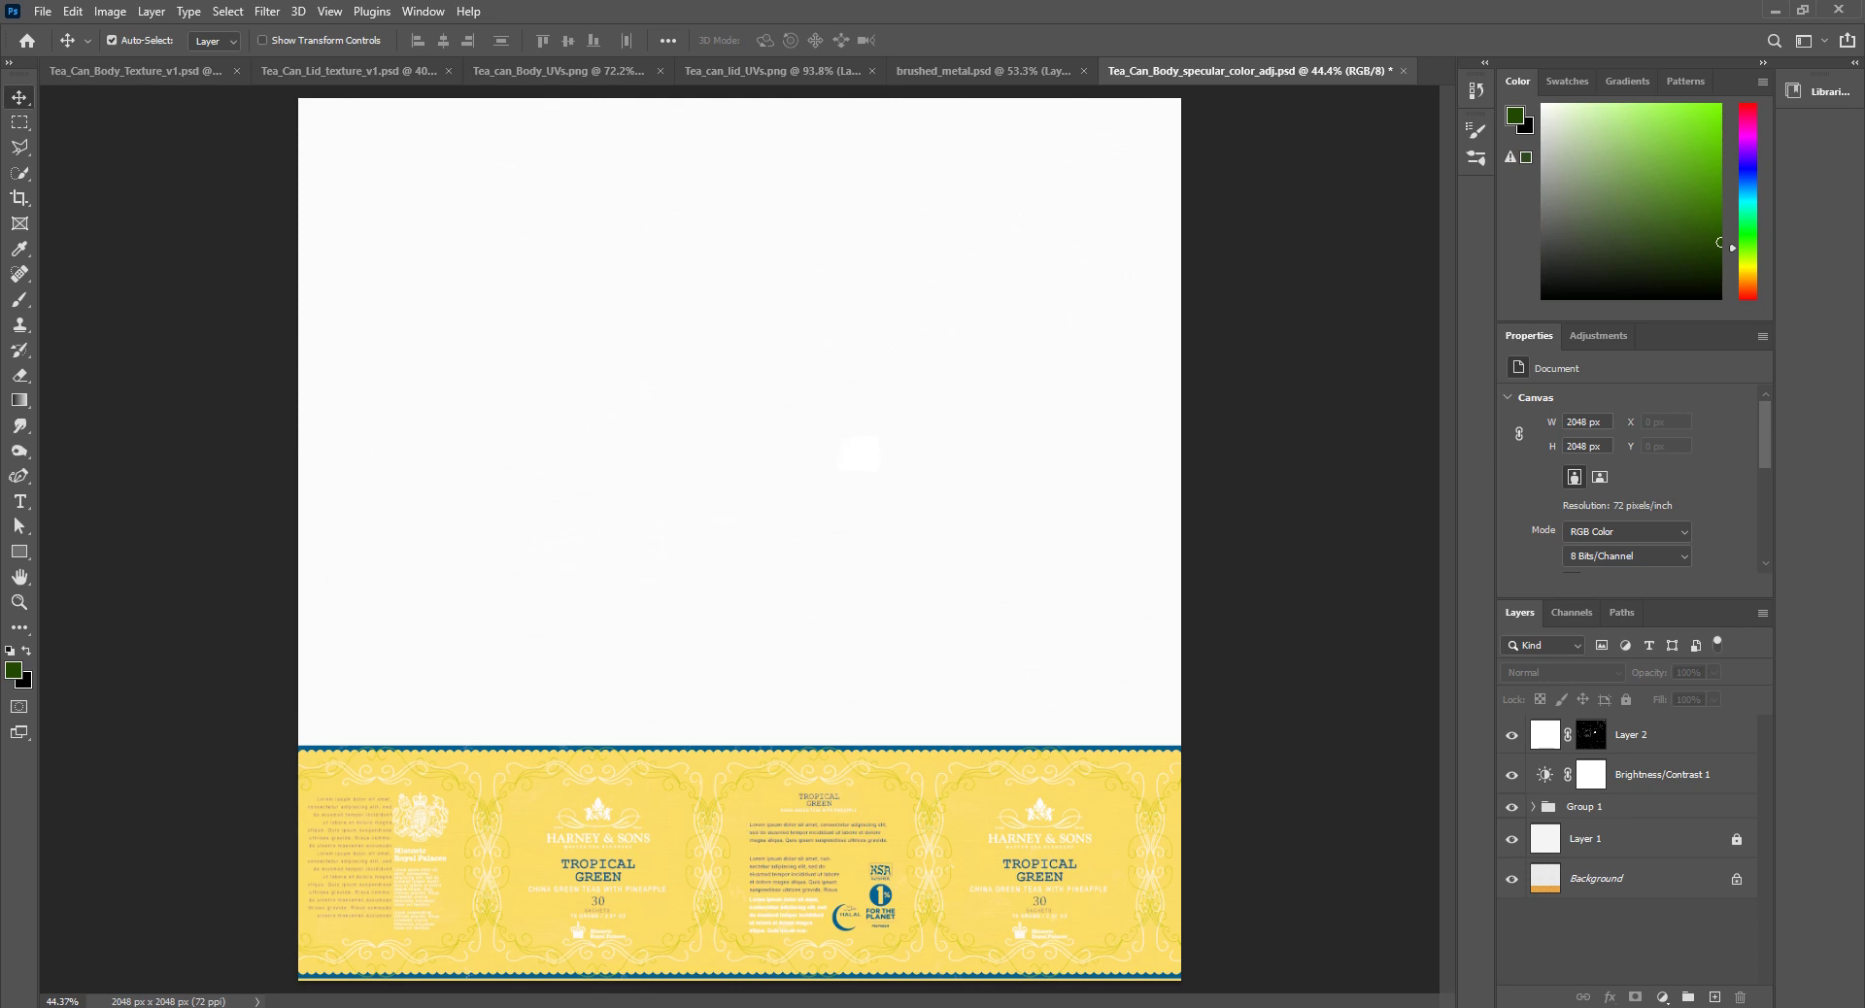
Step: Switch to the photo viewer and compare tea_can_metalness_2.png with the spec_color_1, spec_color_2 and spec_color_grunge_1 renders
{"action": "key", "text": "alt+Tab"}
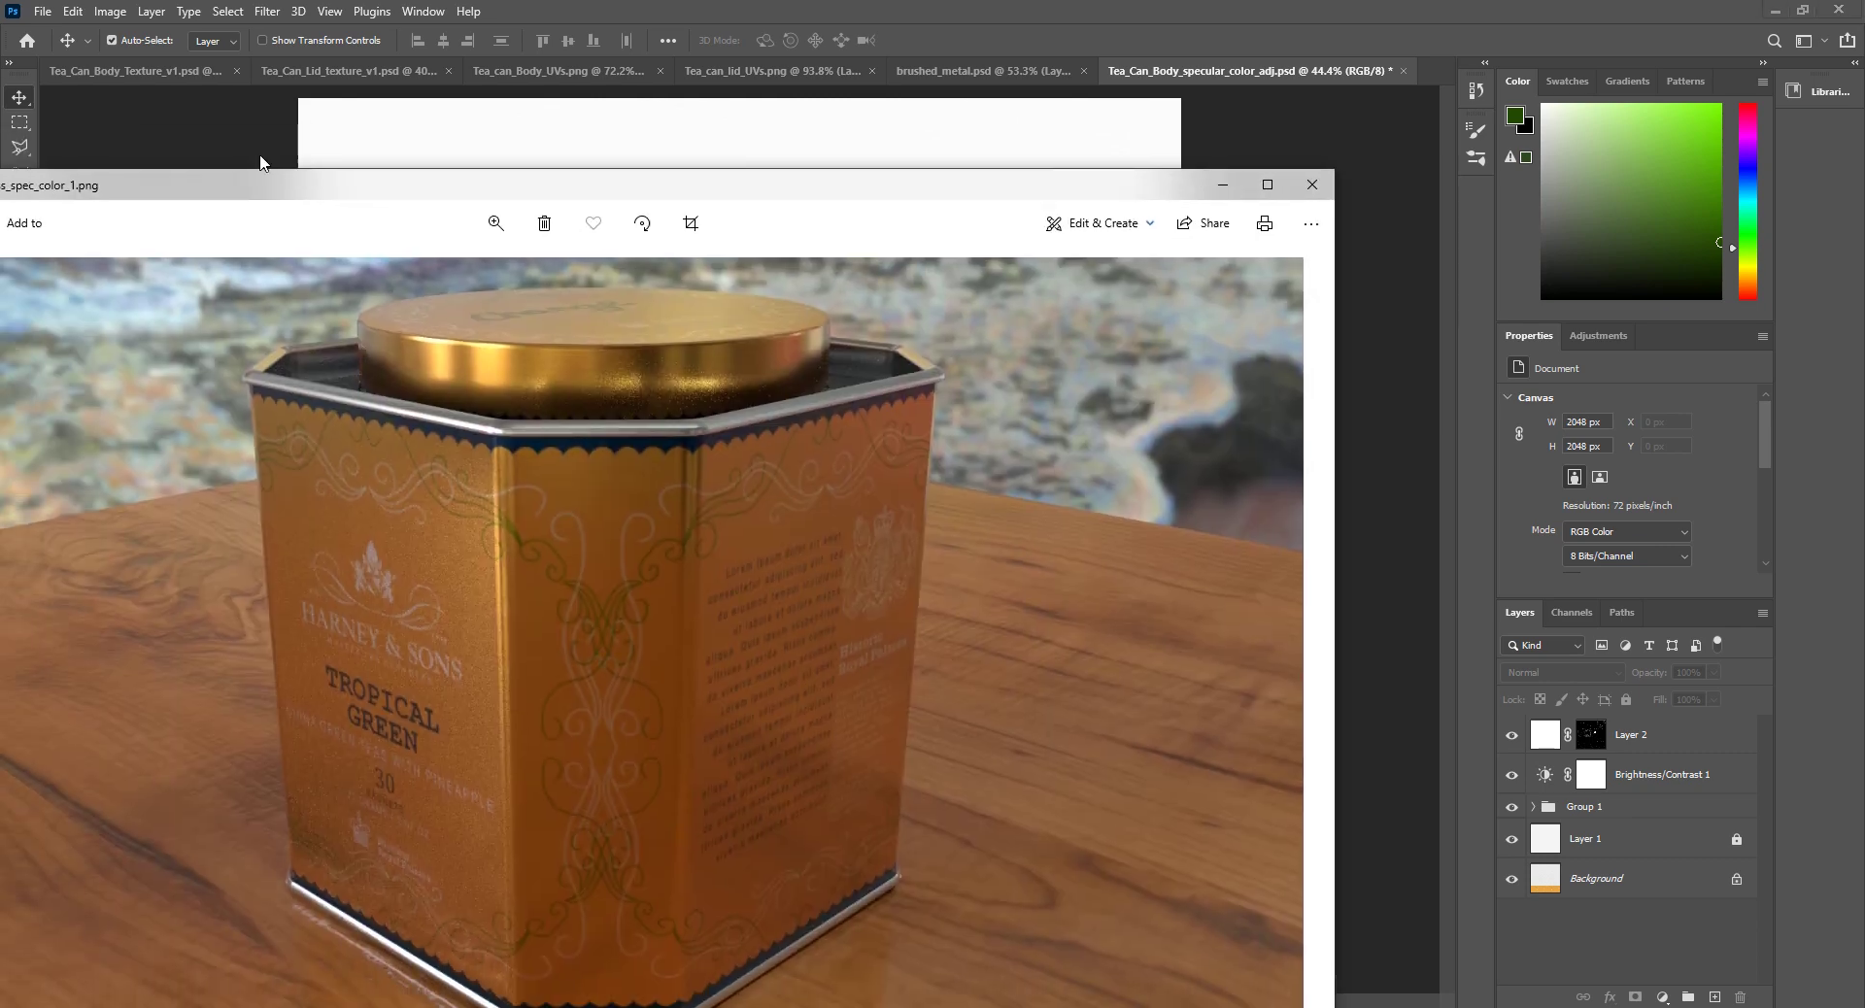
{"action": "left_click", "coordinate": [30, 530]}
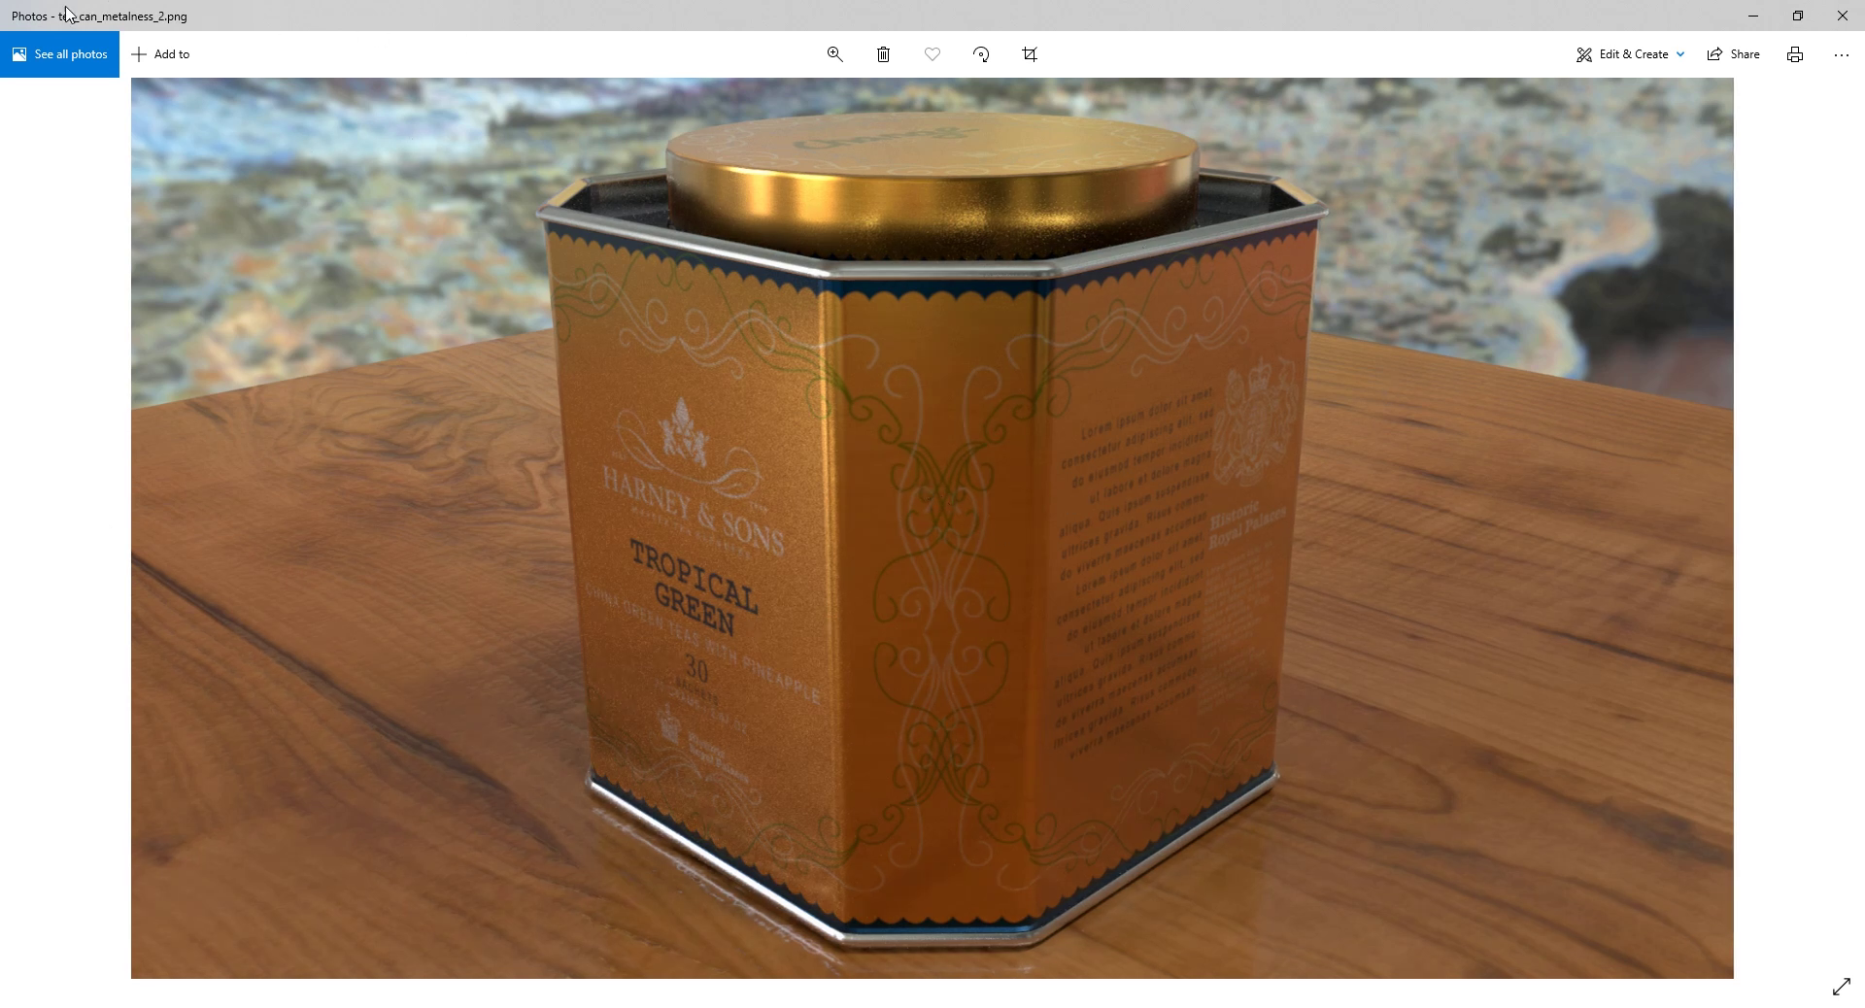
{"action": "left_click", "coordinate": [1831, 576]}
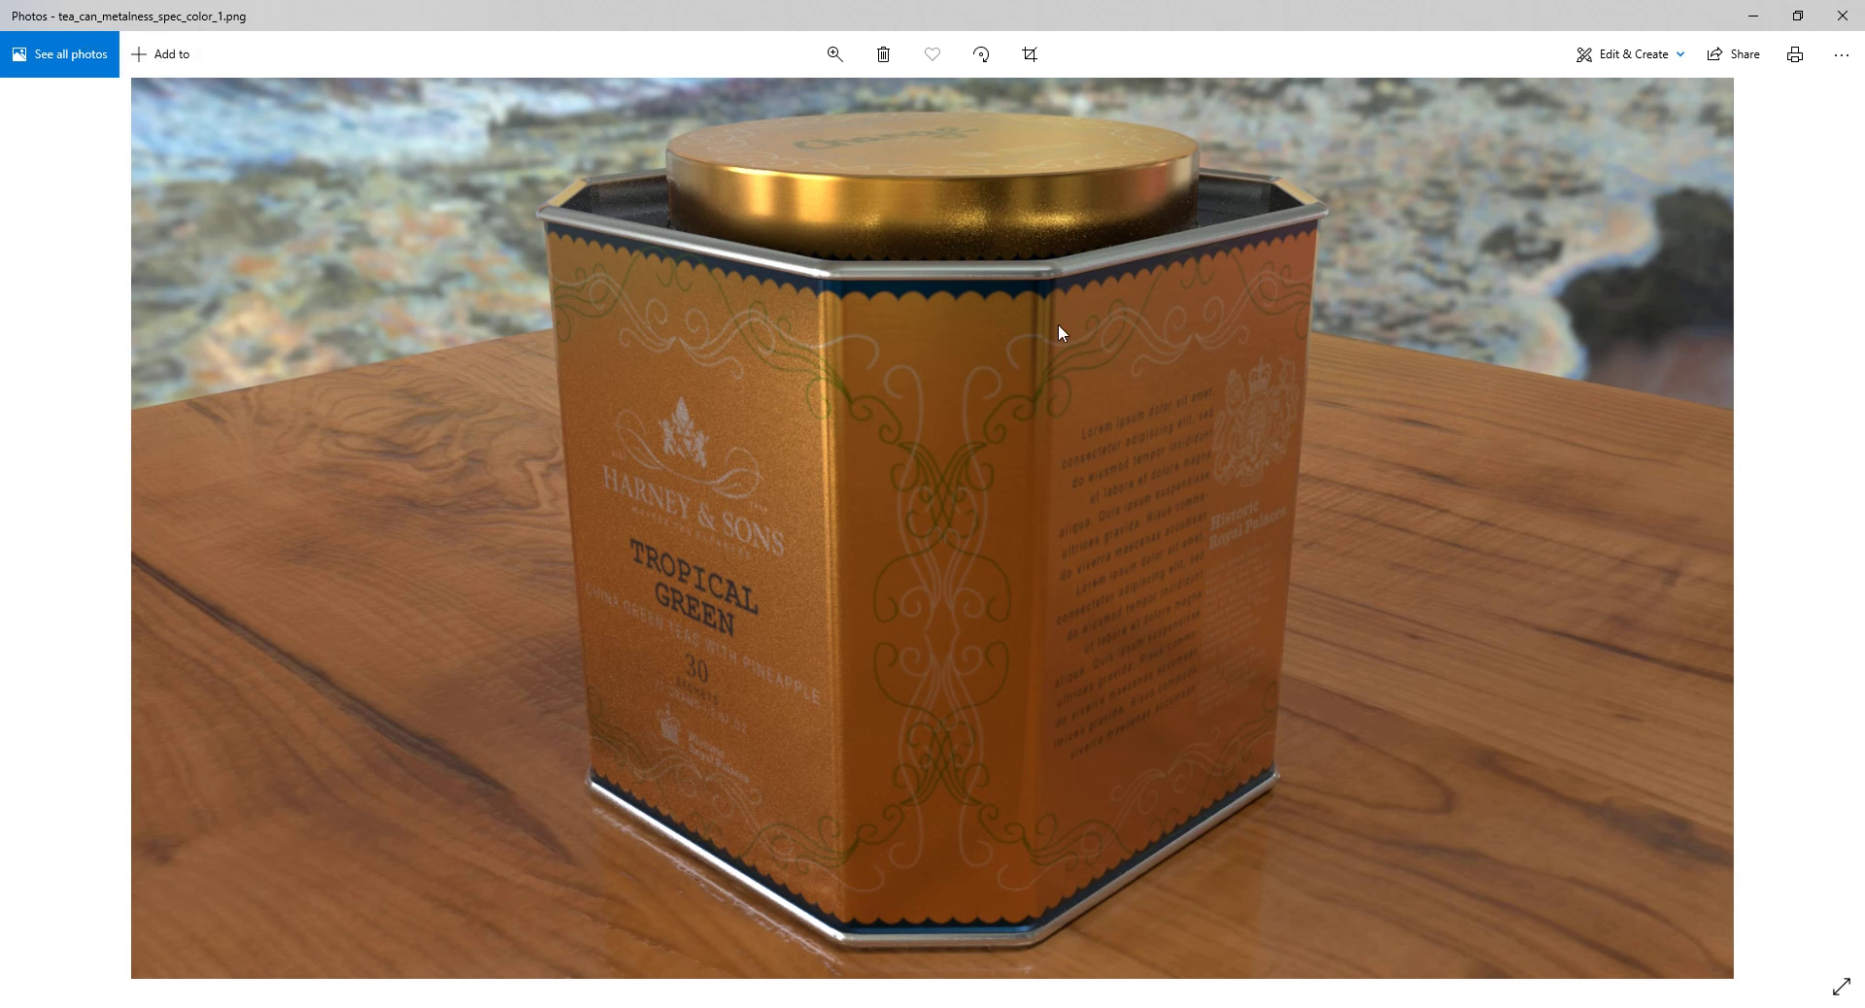
{"action": "left_click", "coordinate": [46, 532]}
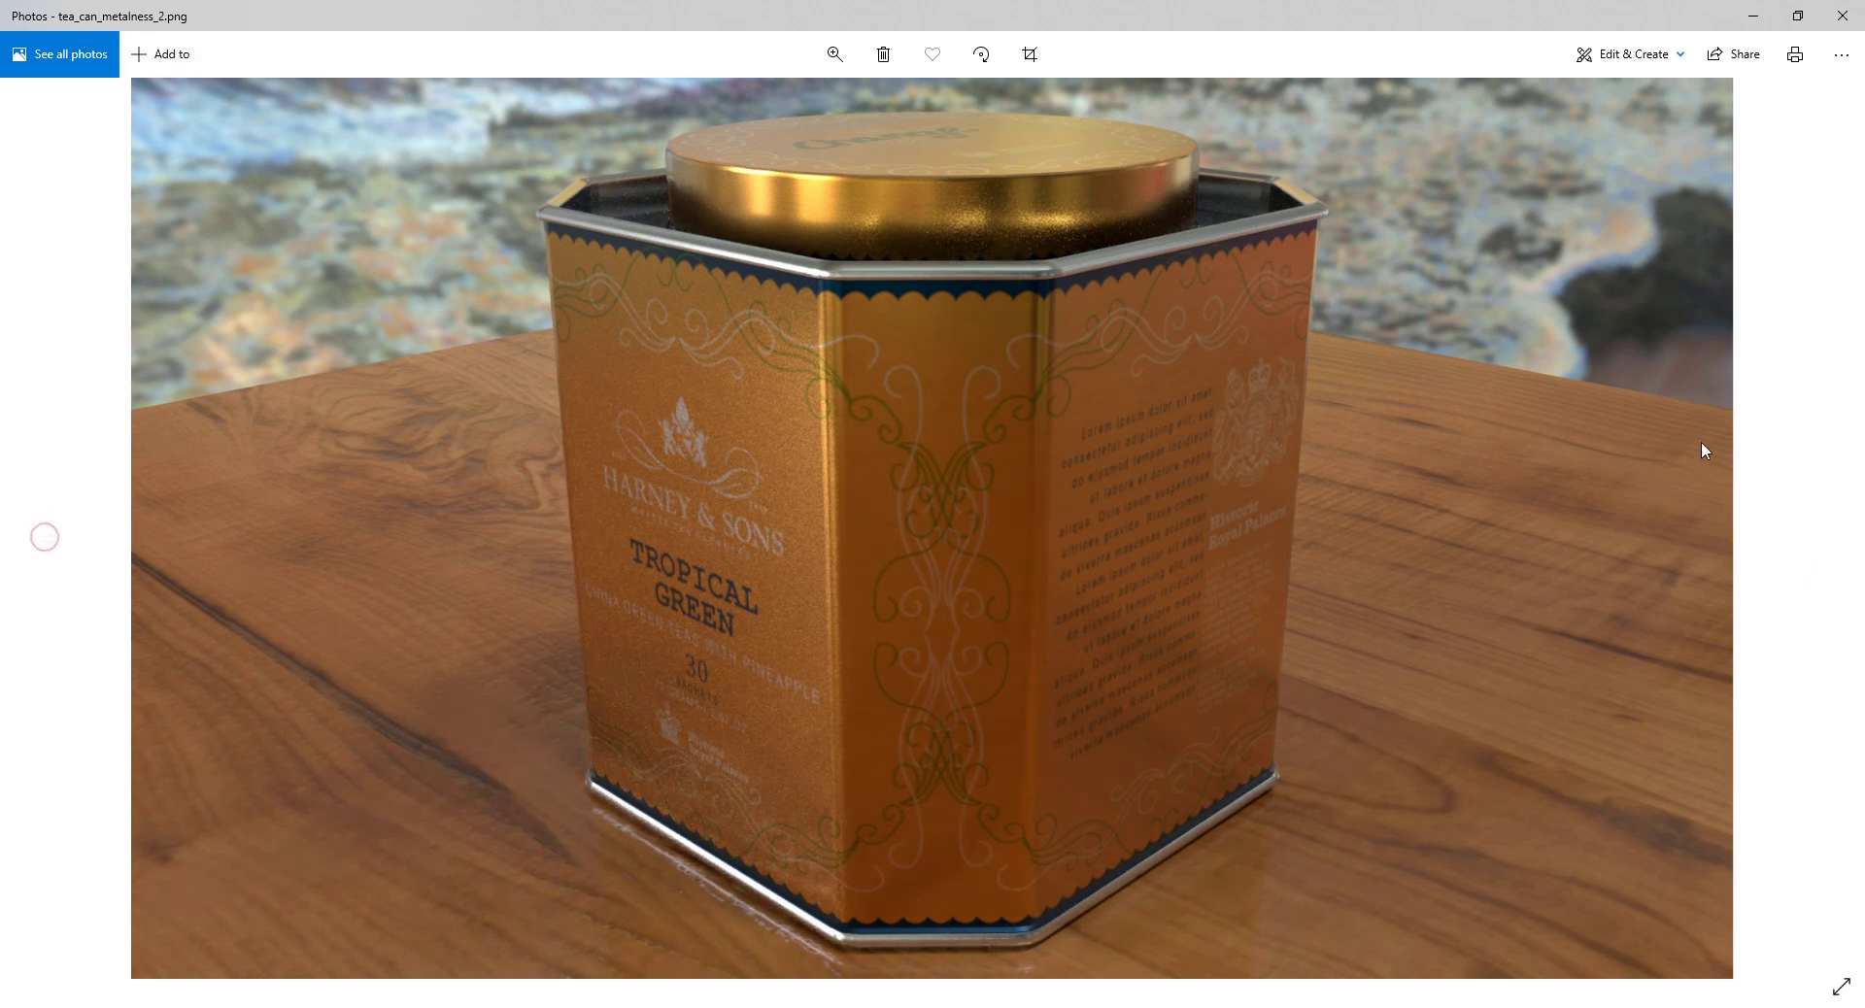
{"action": "left_click", "coordinate": [1848, 534]}
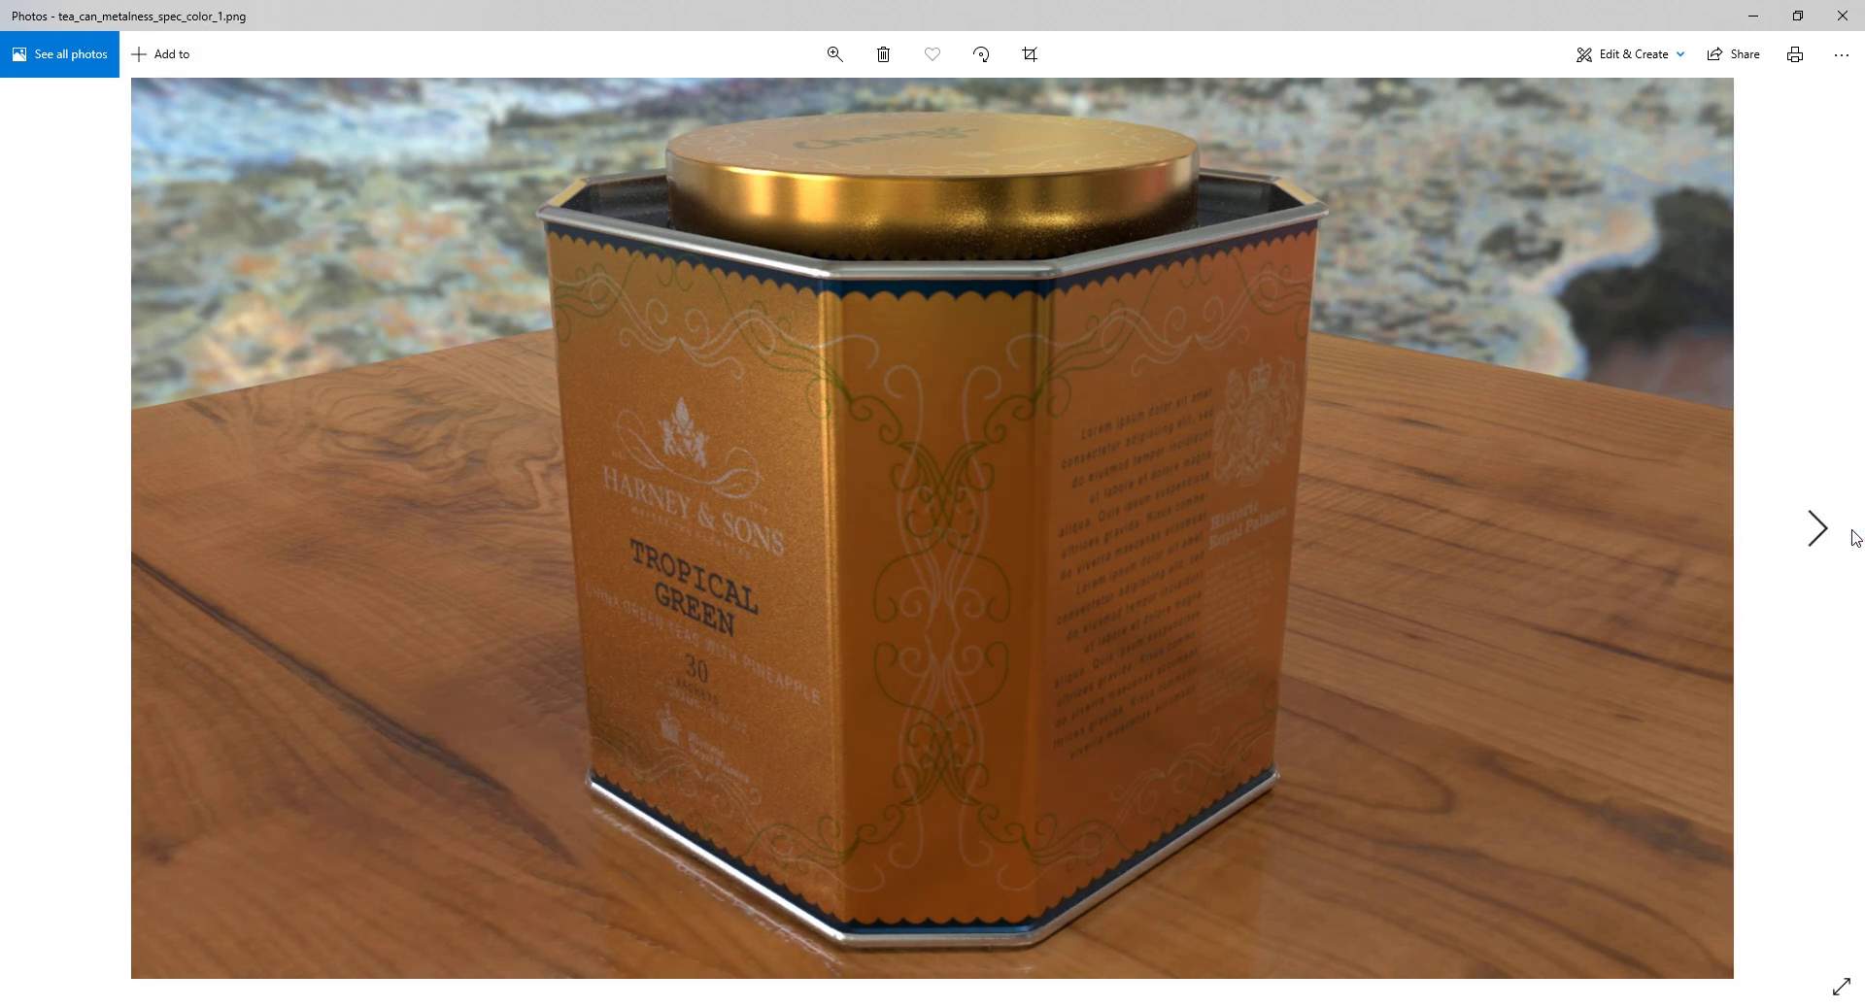
{"action": "left_click", "coordinate": [1855, 537]}
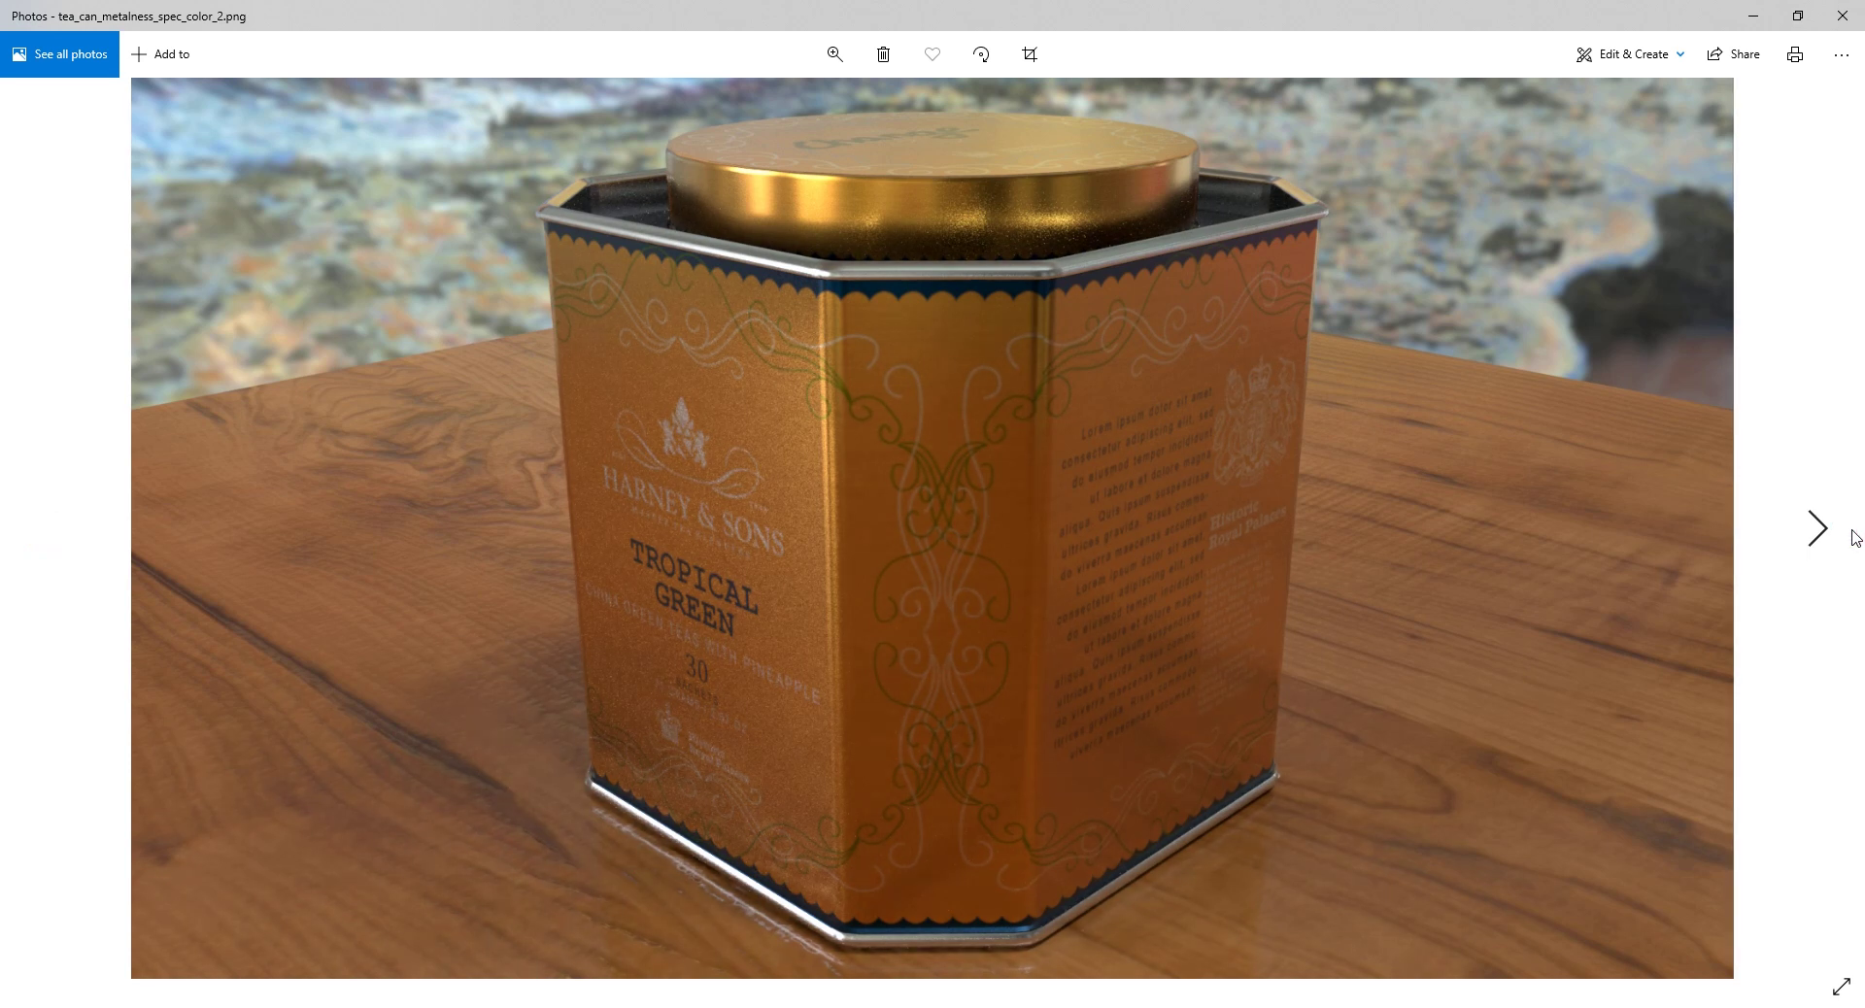
{"action": "left_click", "coordinate": [1854, 537]}
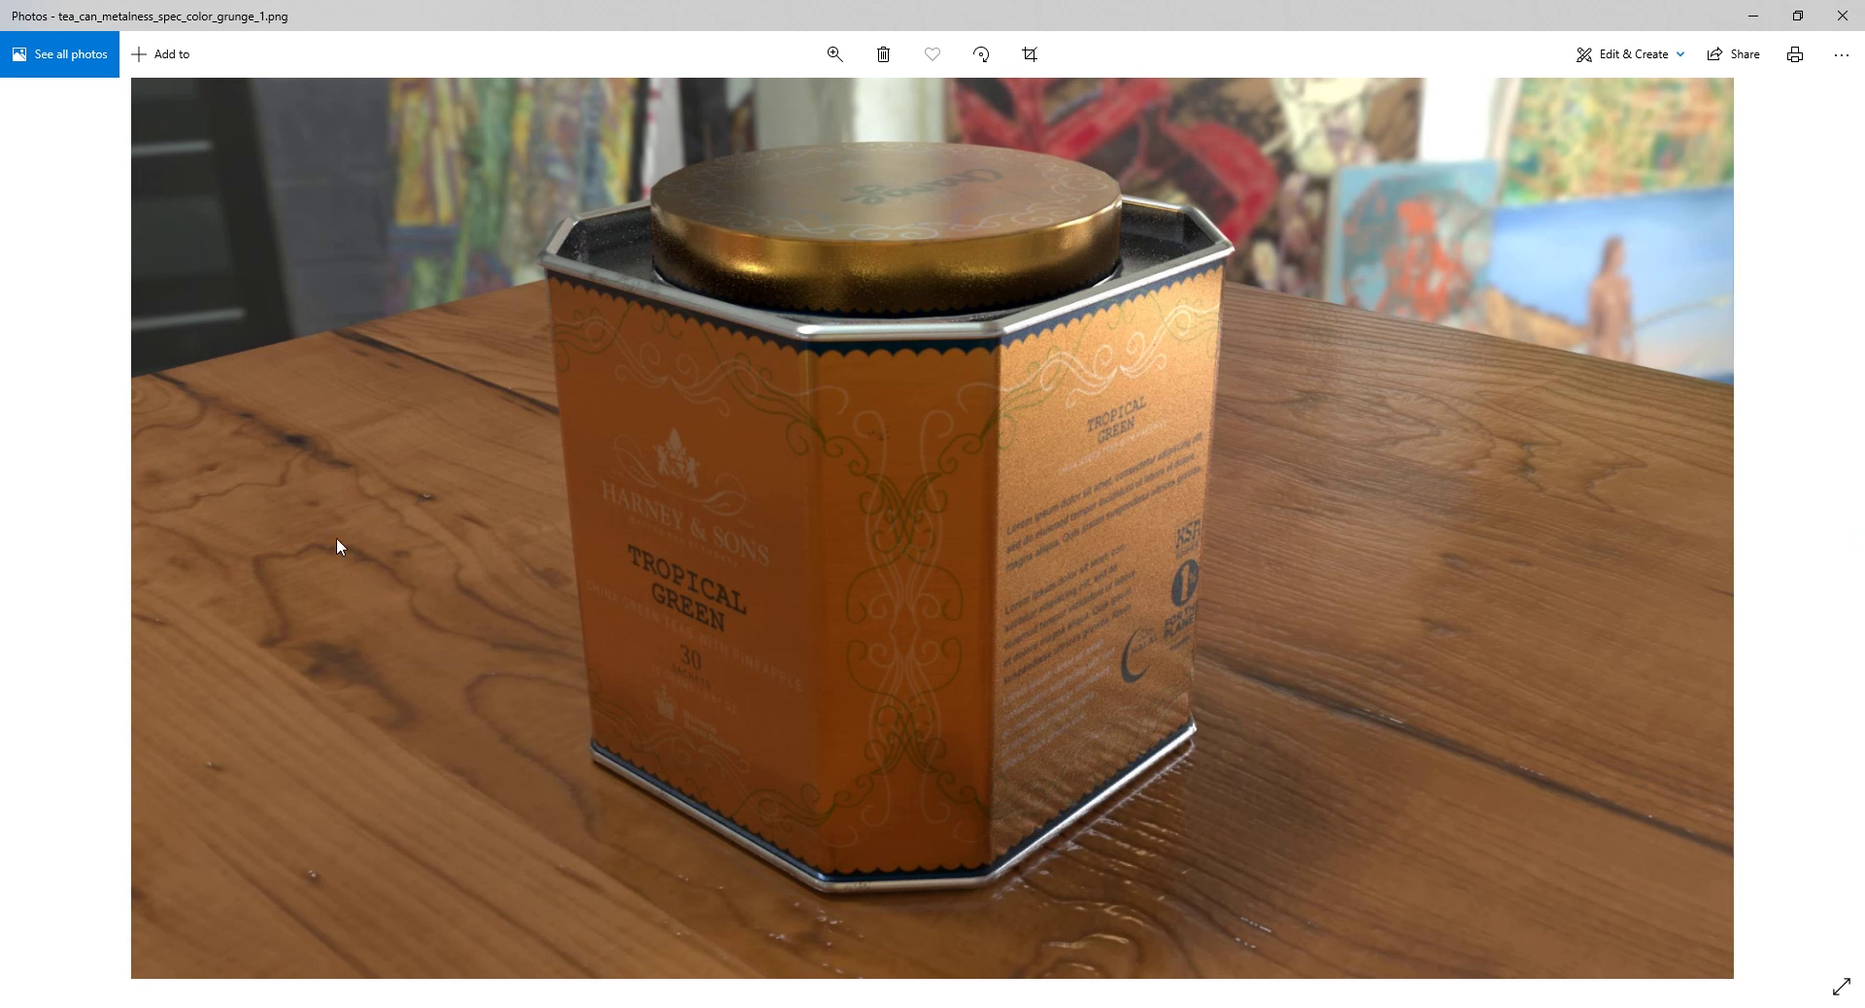
{"action": "left_click", "coordinate": [41, 519]}
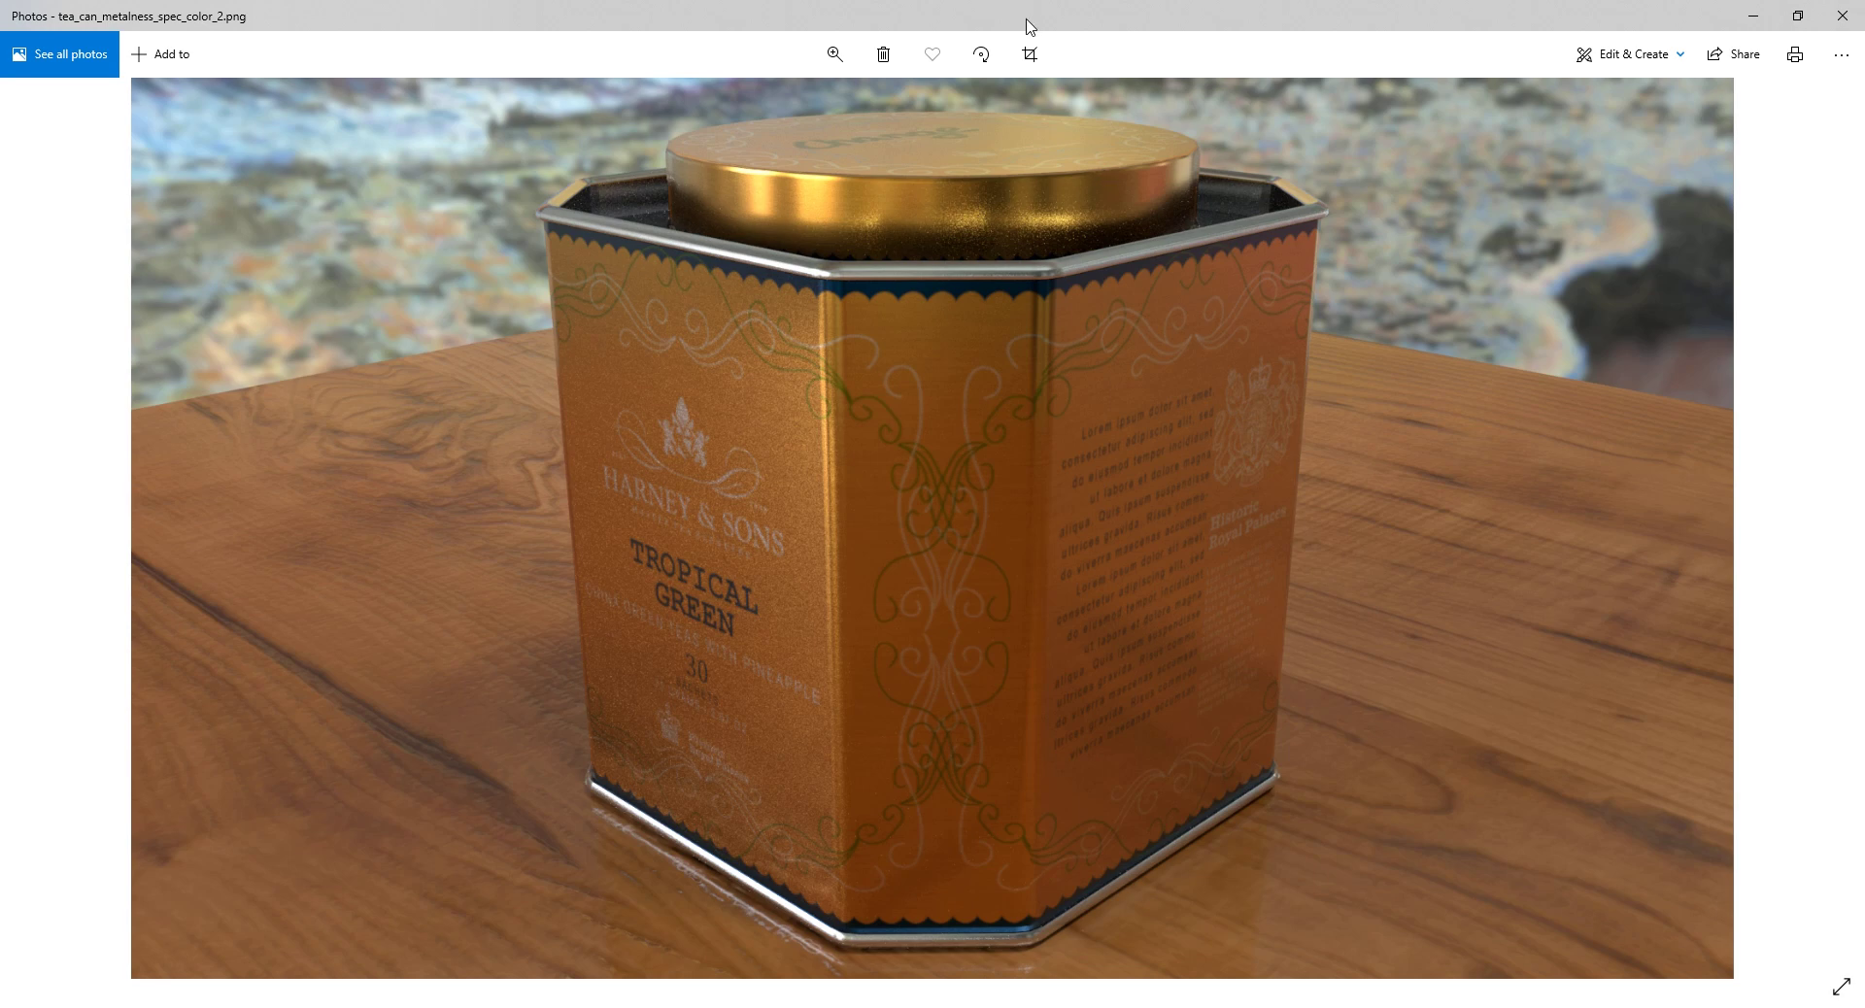
Step: Return to Photoshop, hide Layer 1, the Background and Group 1, and select the Background layer
{"action": "key", "text": "alt+Tab"}
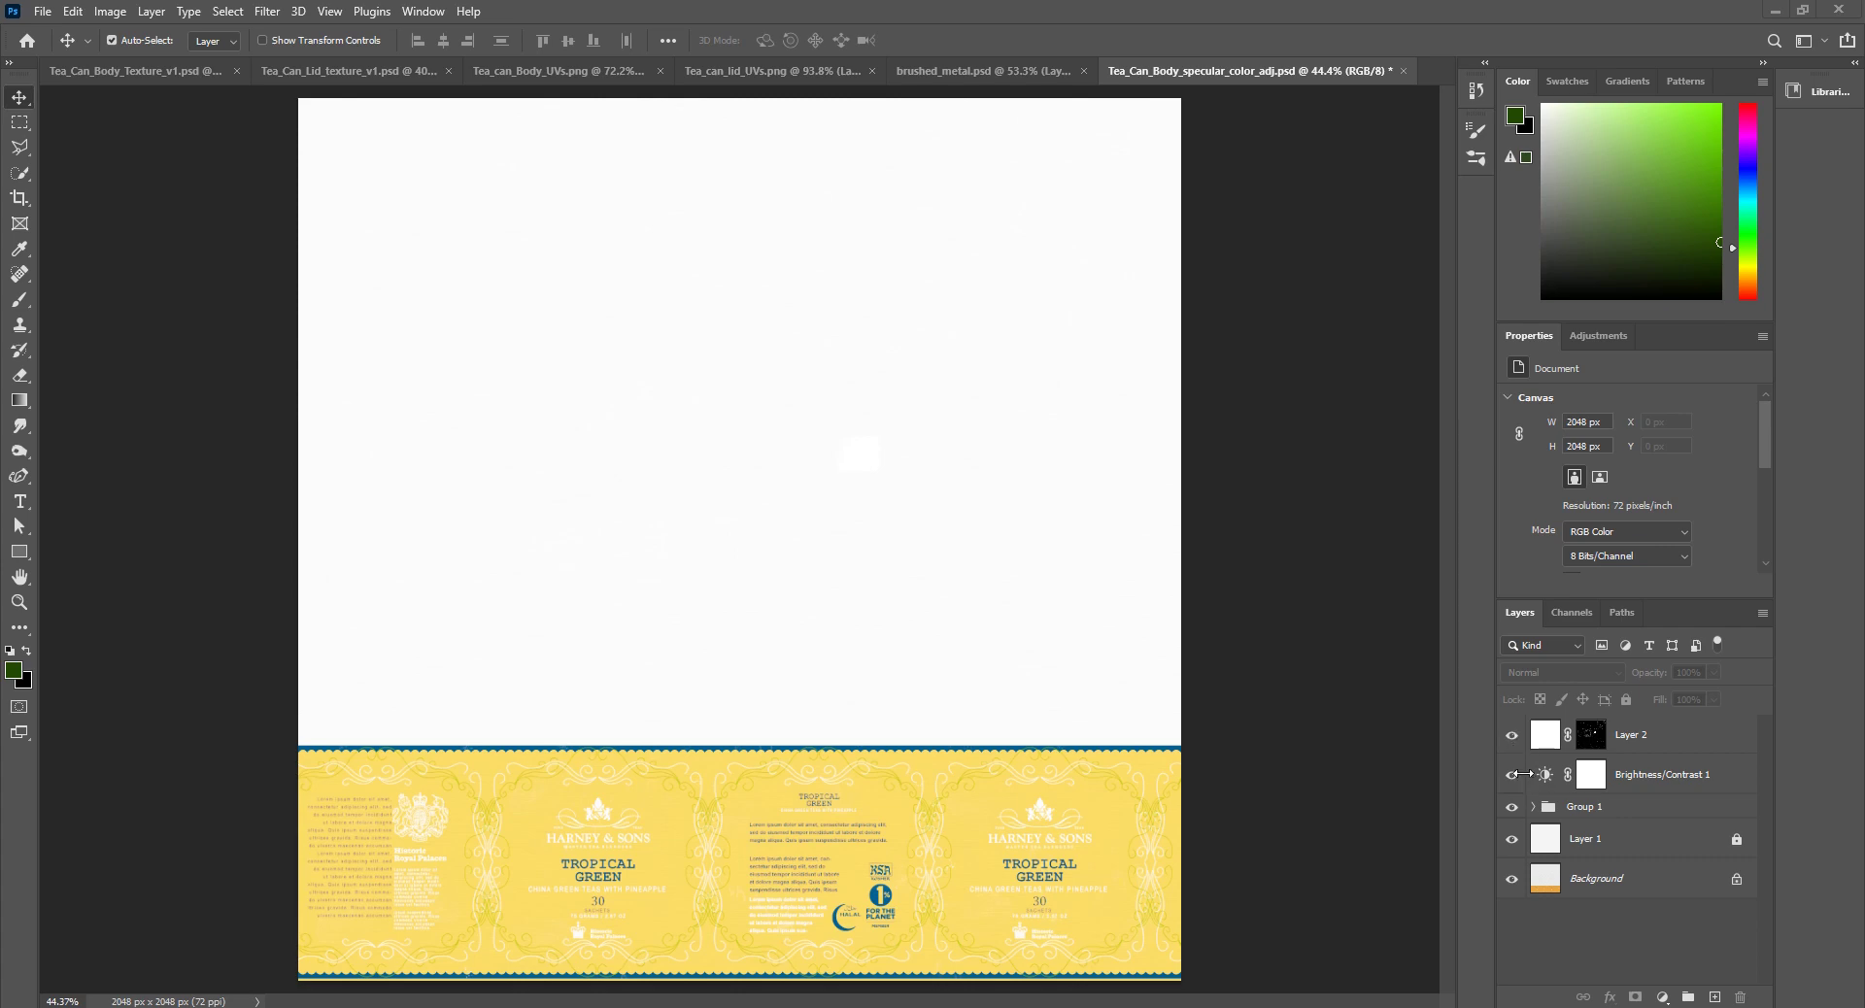
{"action": "left_click", "coordinate": [1510, 840]}
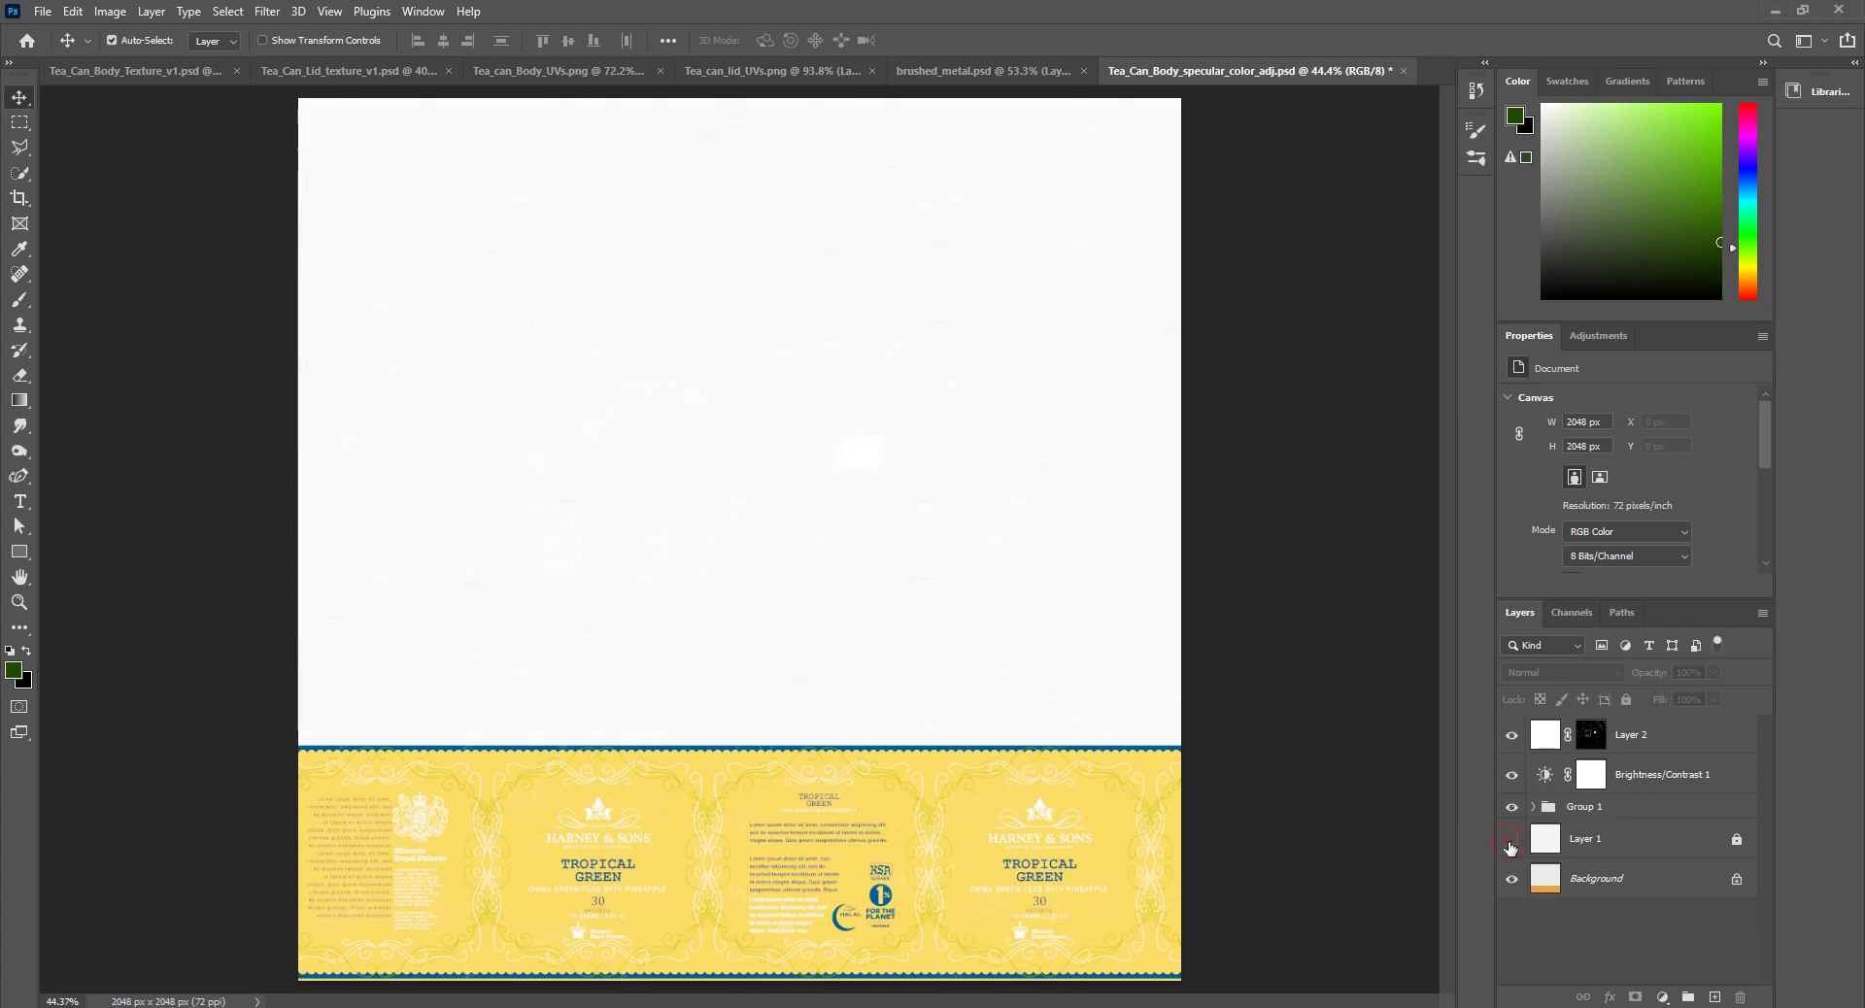
{"action": "left_click", "coordinate": [1511, 879]}
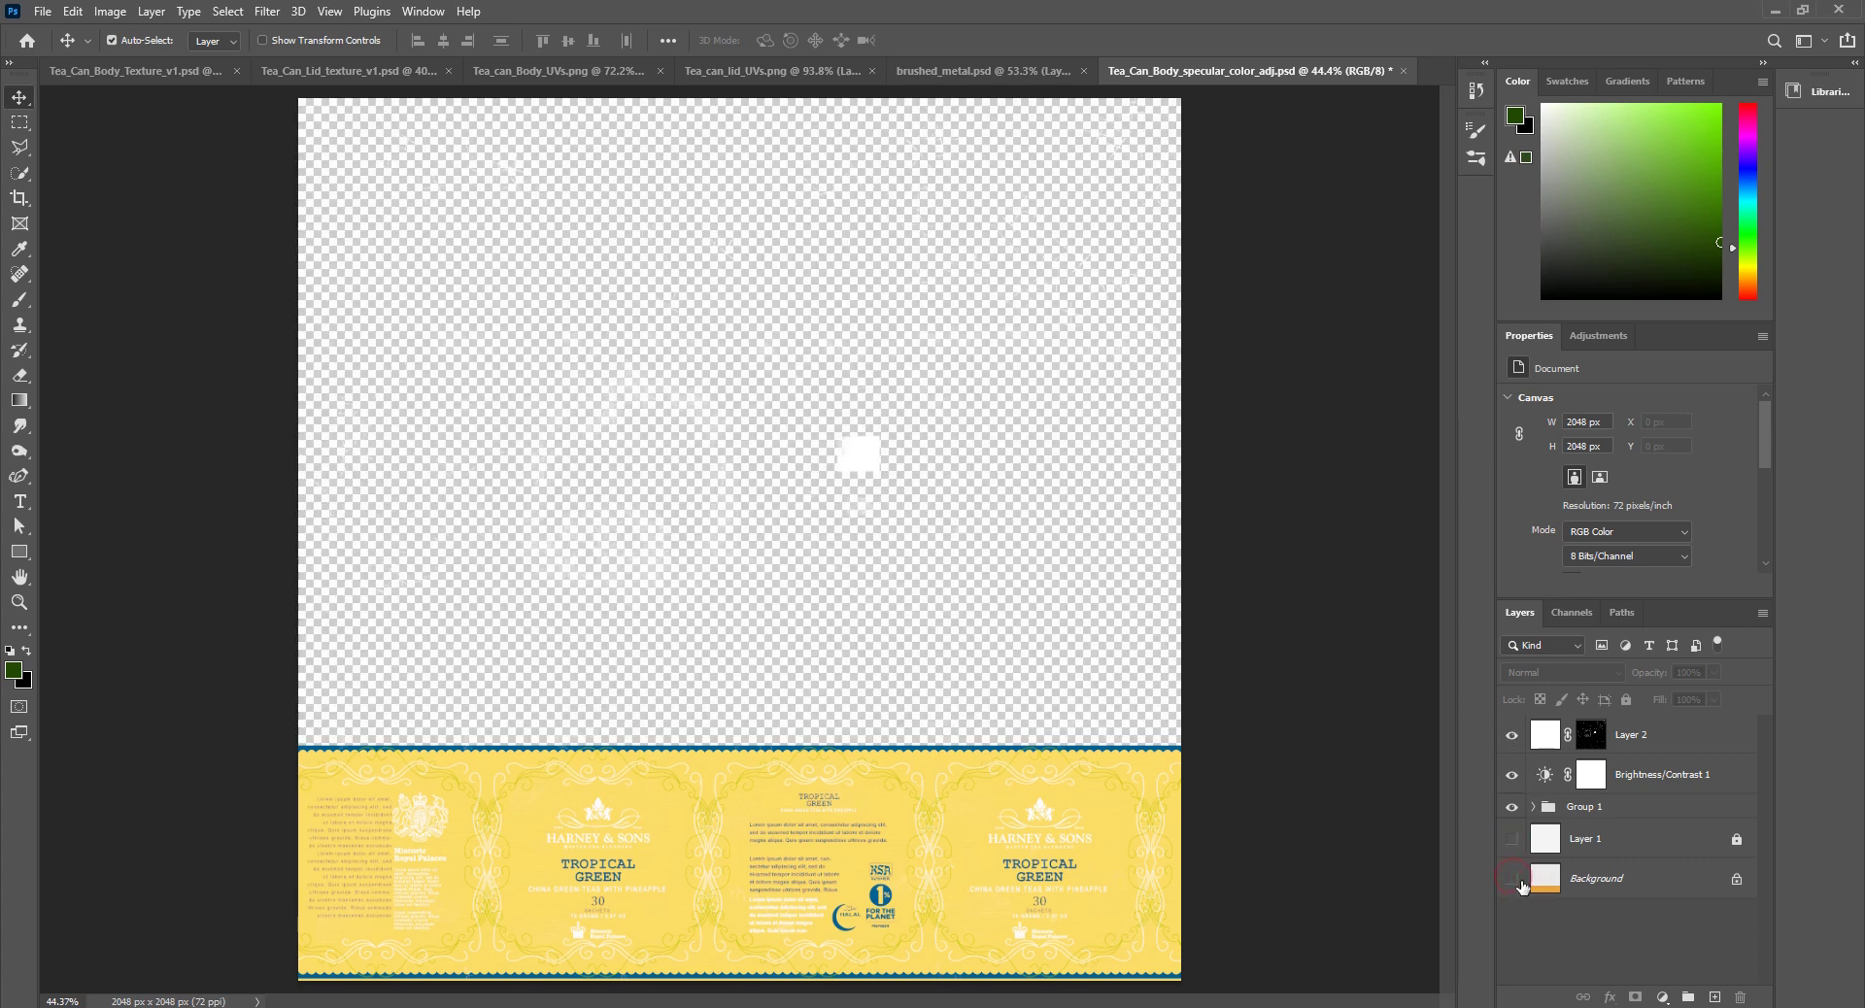
{"action": "left_click", "coordinate": [1594, 884]}
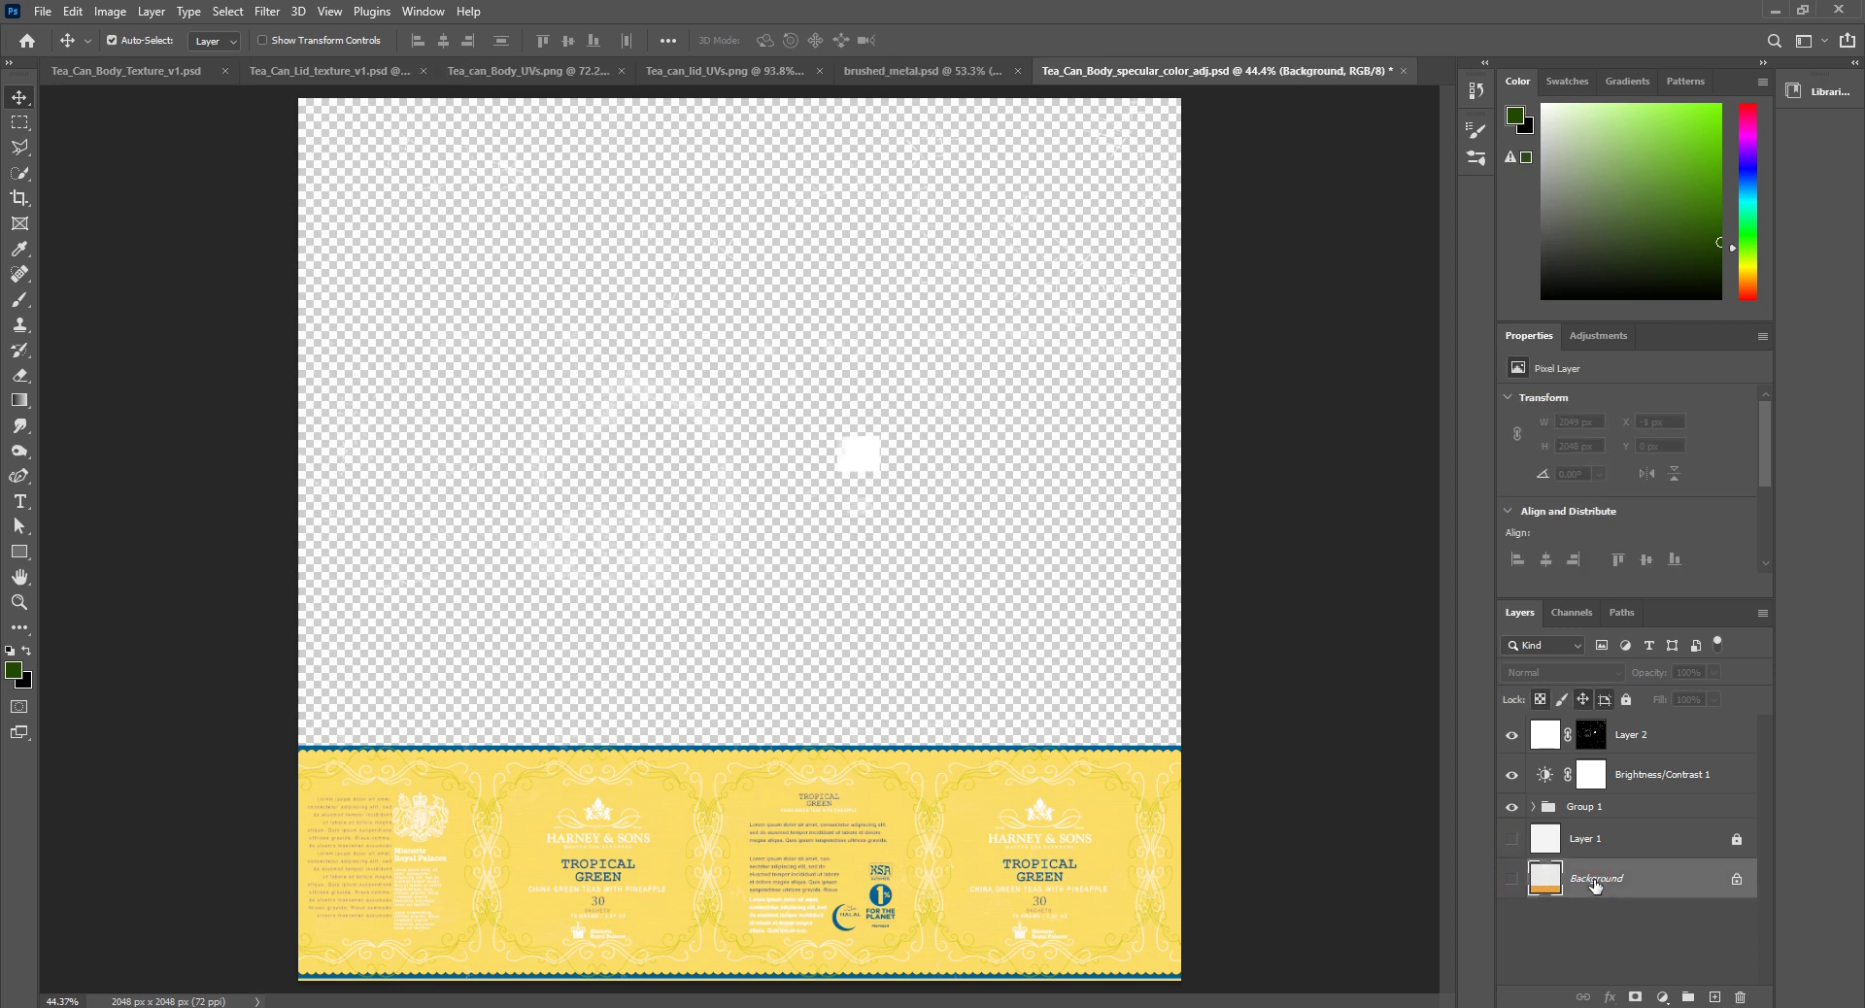
{"action": "left_click", "coordinate": [1513, 807]}
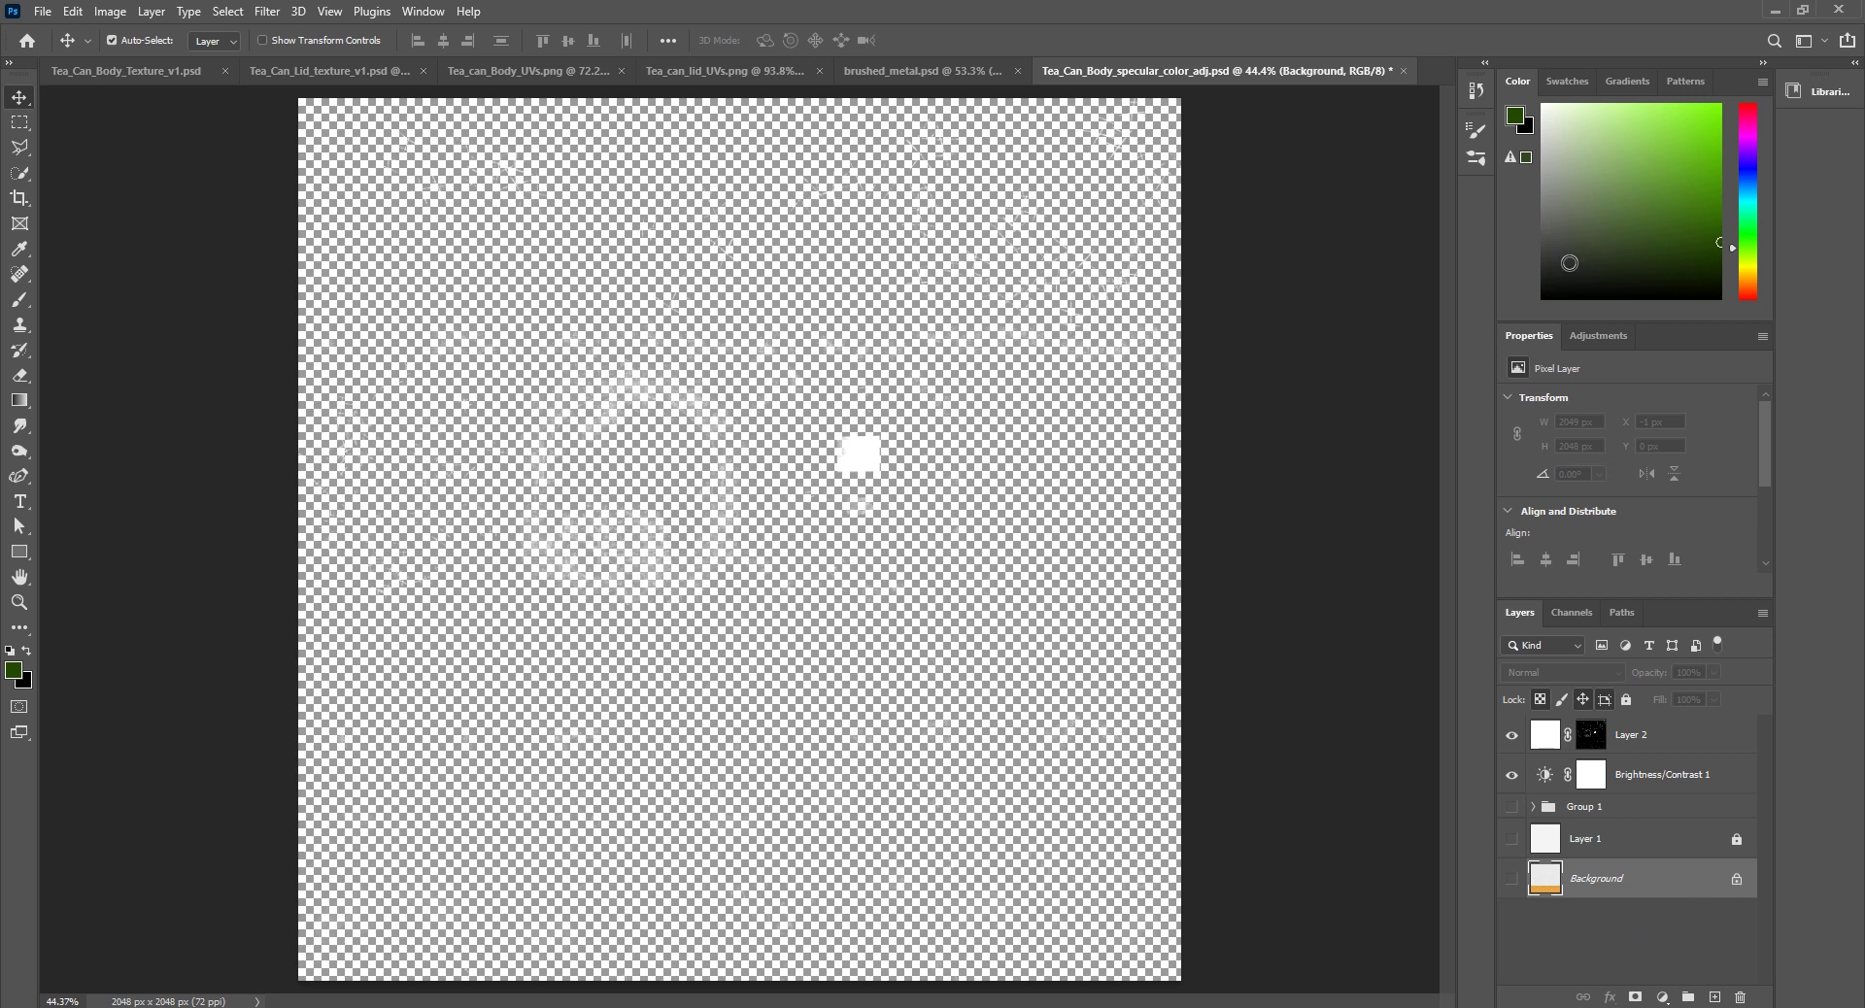
Step: Add a new layer above the Background and fill it with black
{"action": "left_click", "coordinate": [1543, 296]}
{"action": "left_click", "coordinate": [1714, 997]}
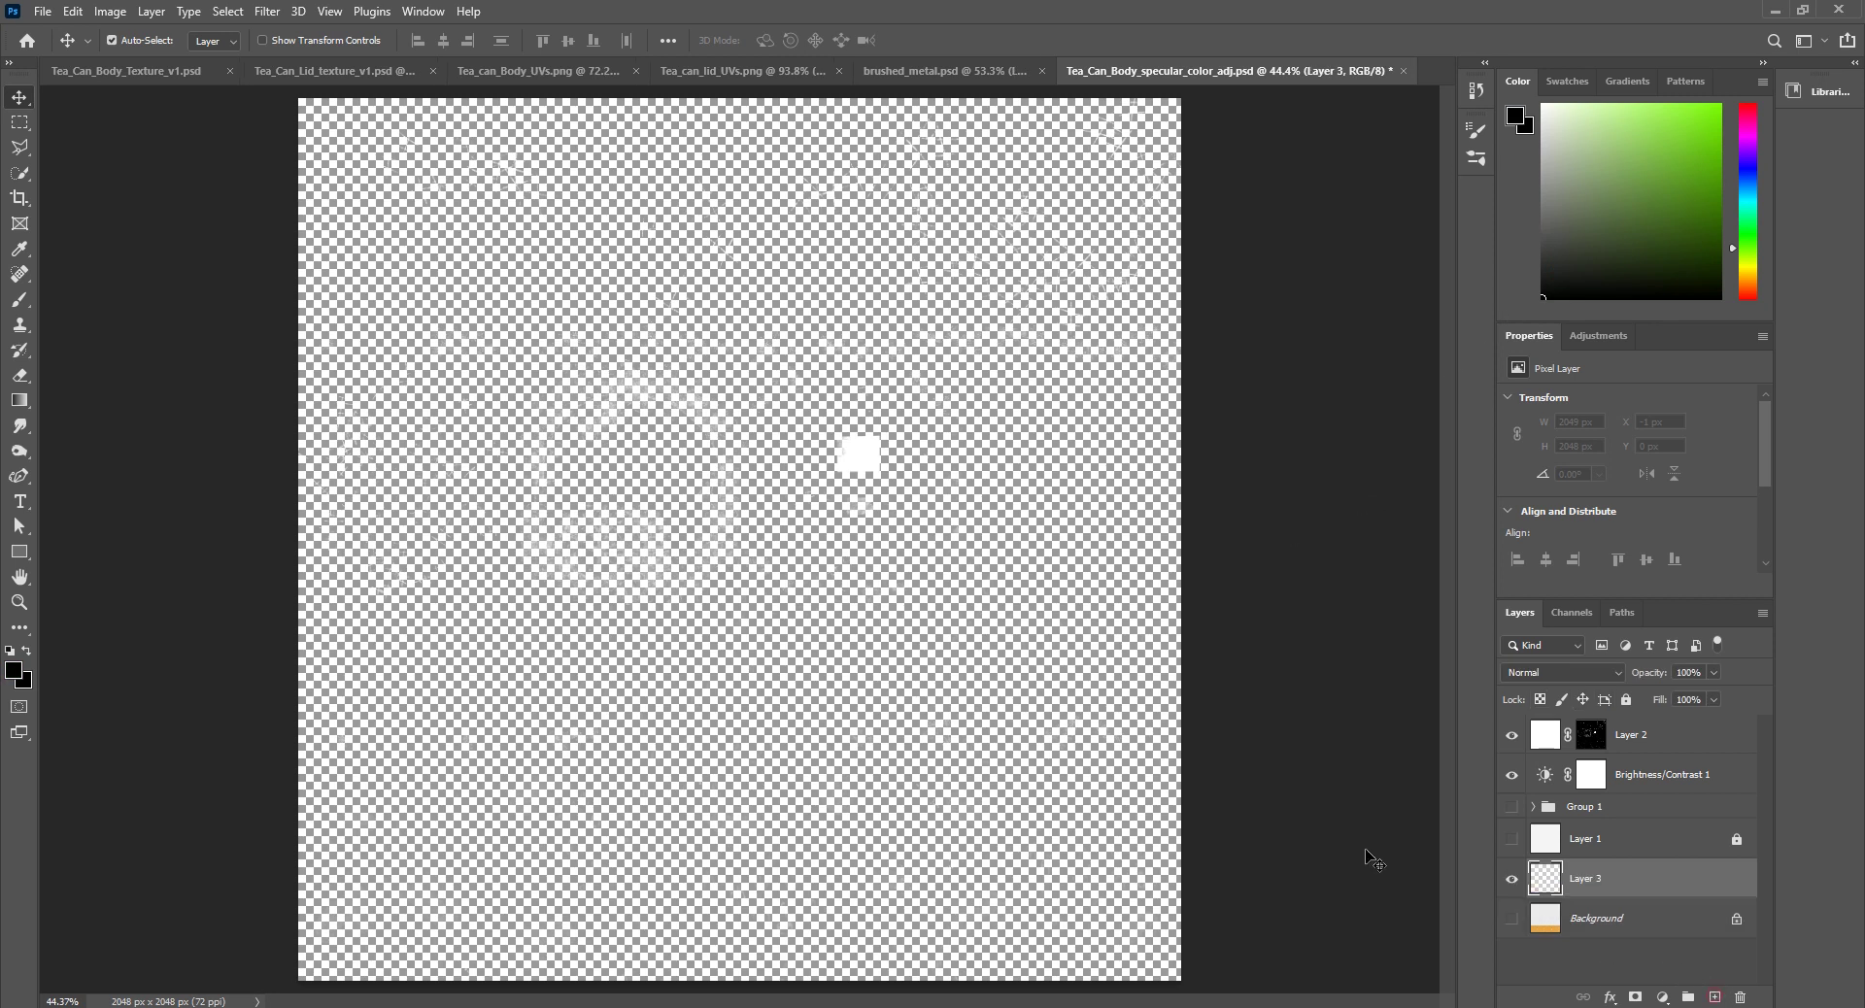
{"action": "key", "text": "alt+BackSpace"}
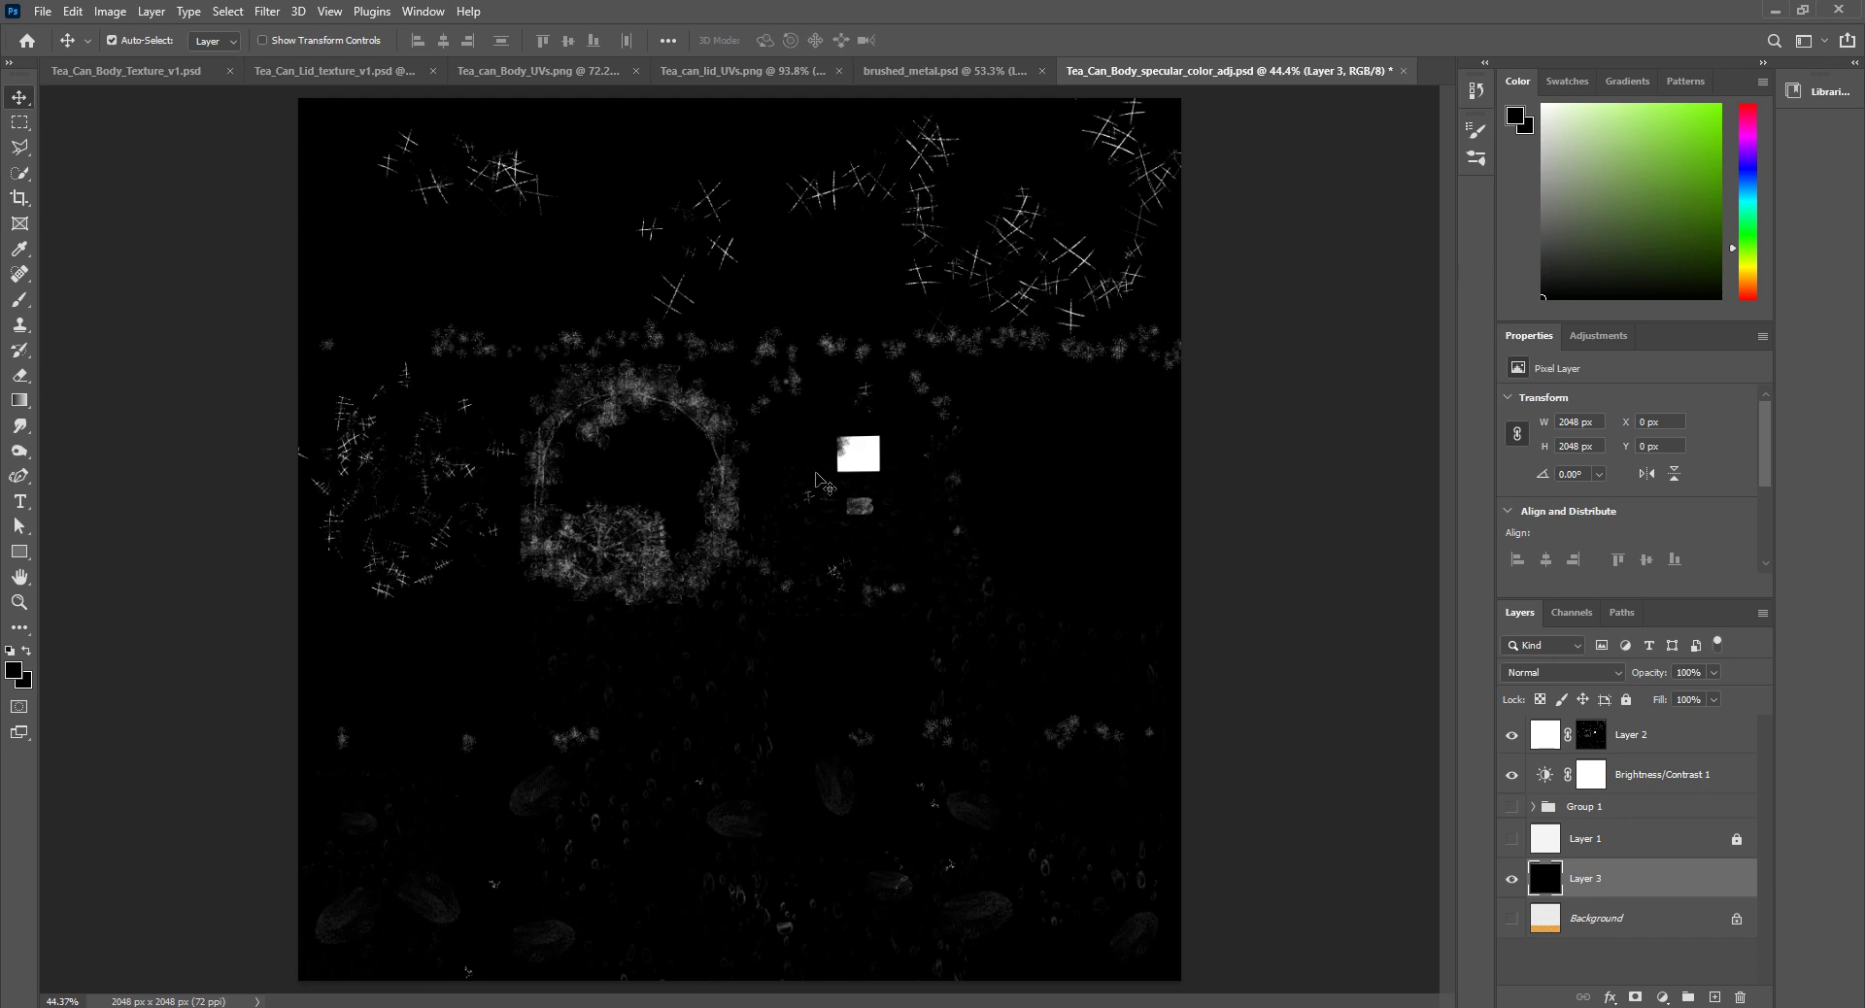
Step: Examine the white scratches and wear marks of Layer 2 against the black fill, including around the label rectangle
{"action": "scroll", "coordinate": [871, 492], "scroll_direction": "up", "scroll_amount": 3, "text": "alt"}
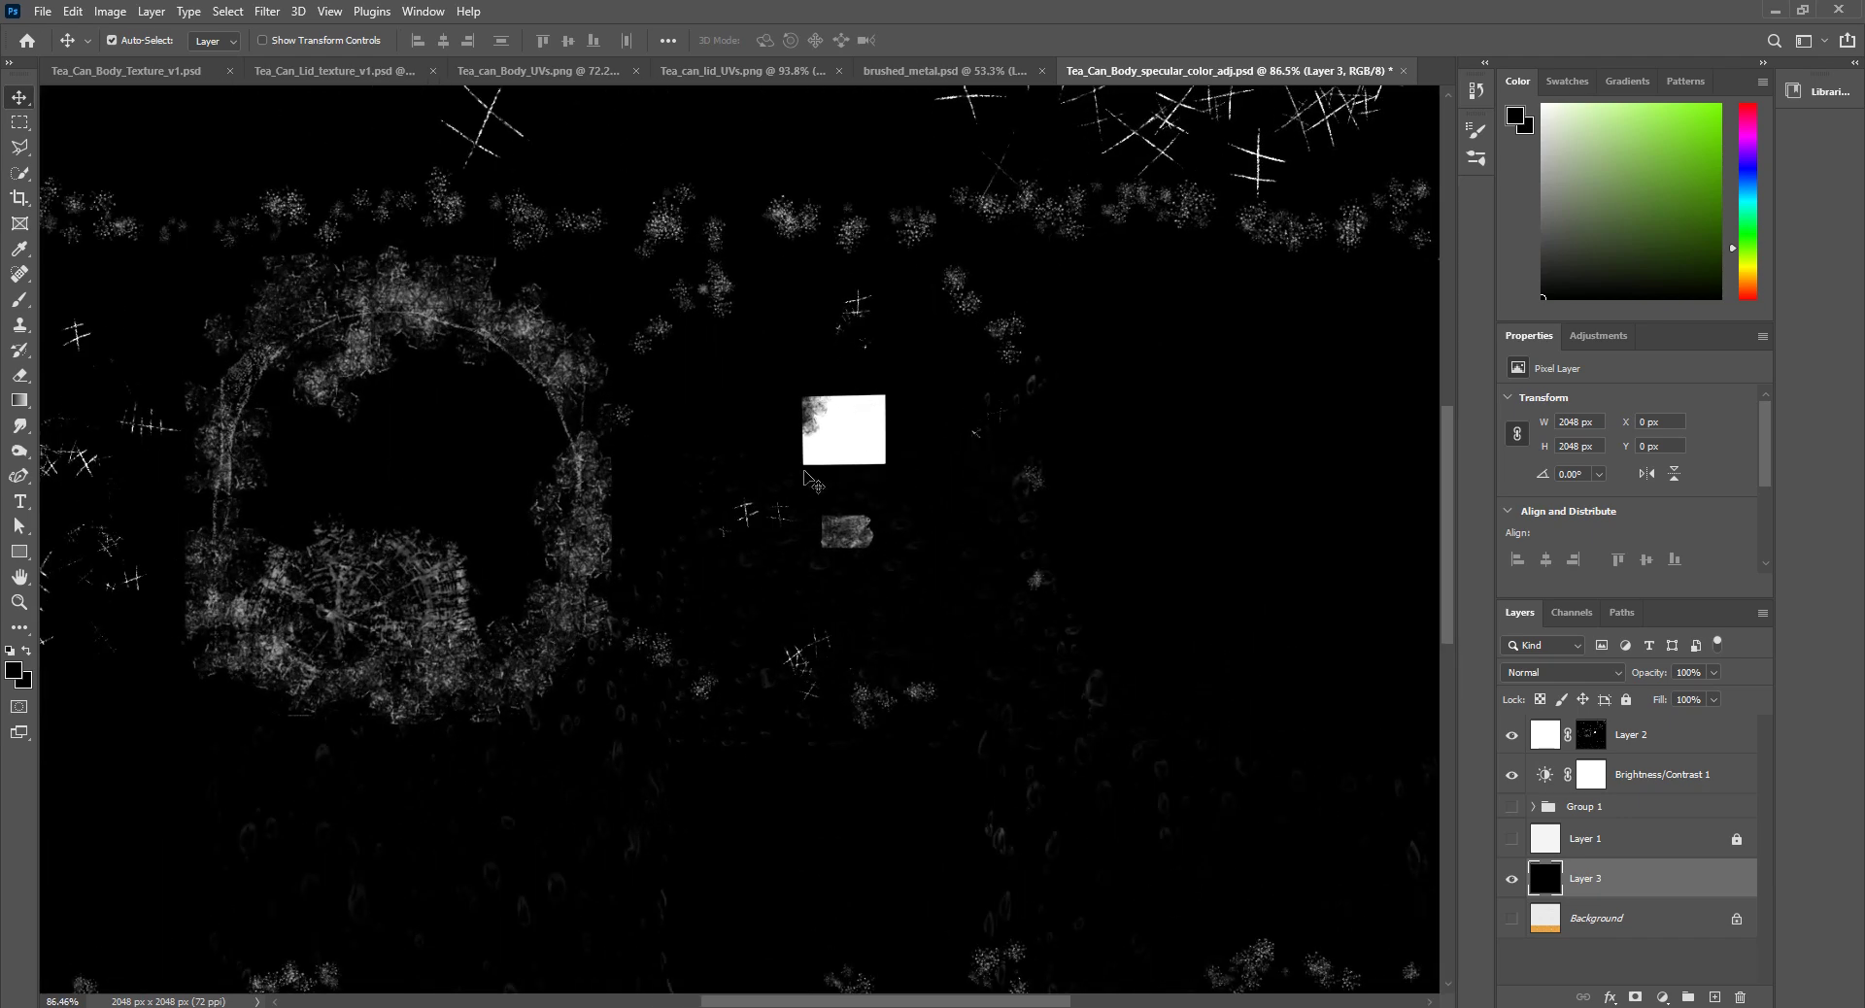
{"action": "scroll", "coordinate": [840, 476], "scroll_direction": "up", "scroll_amount": 5, "text": "alt"}
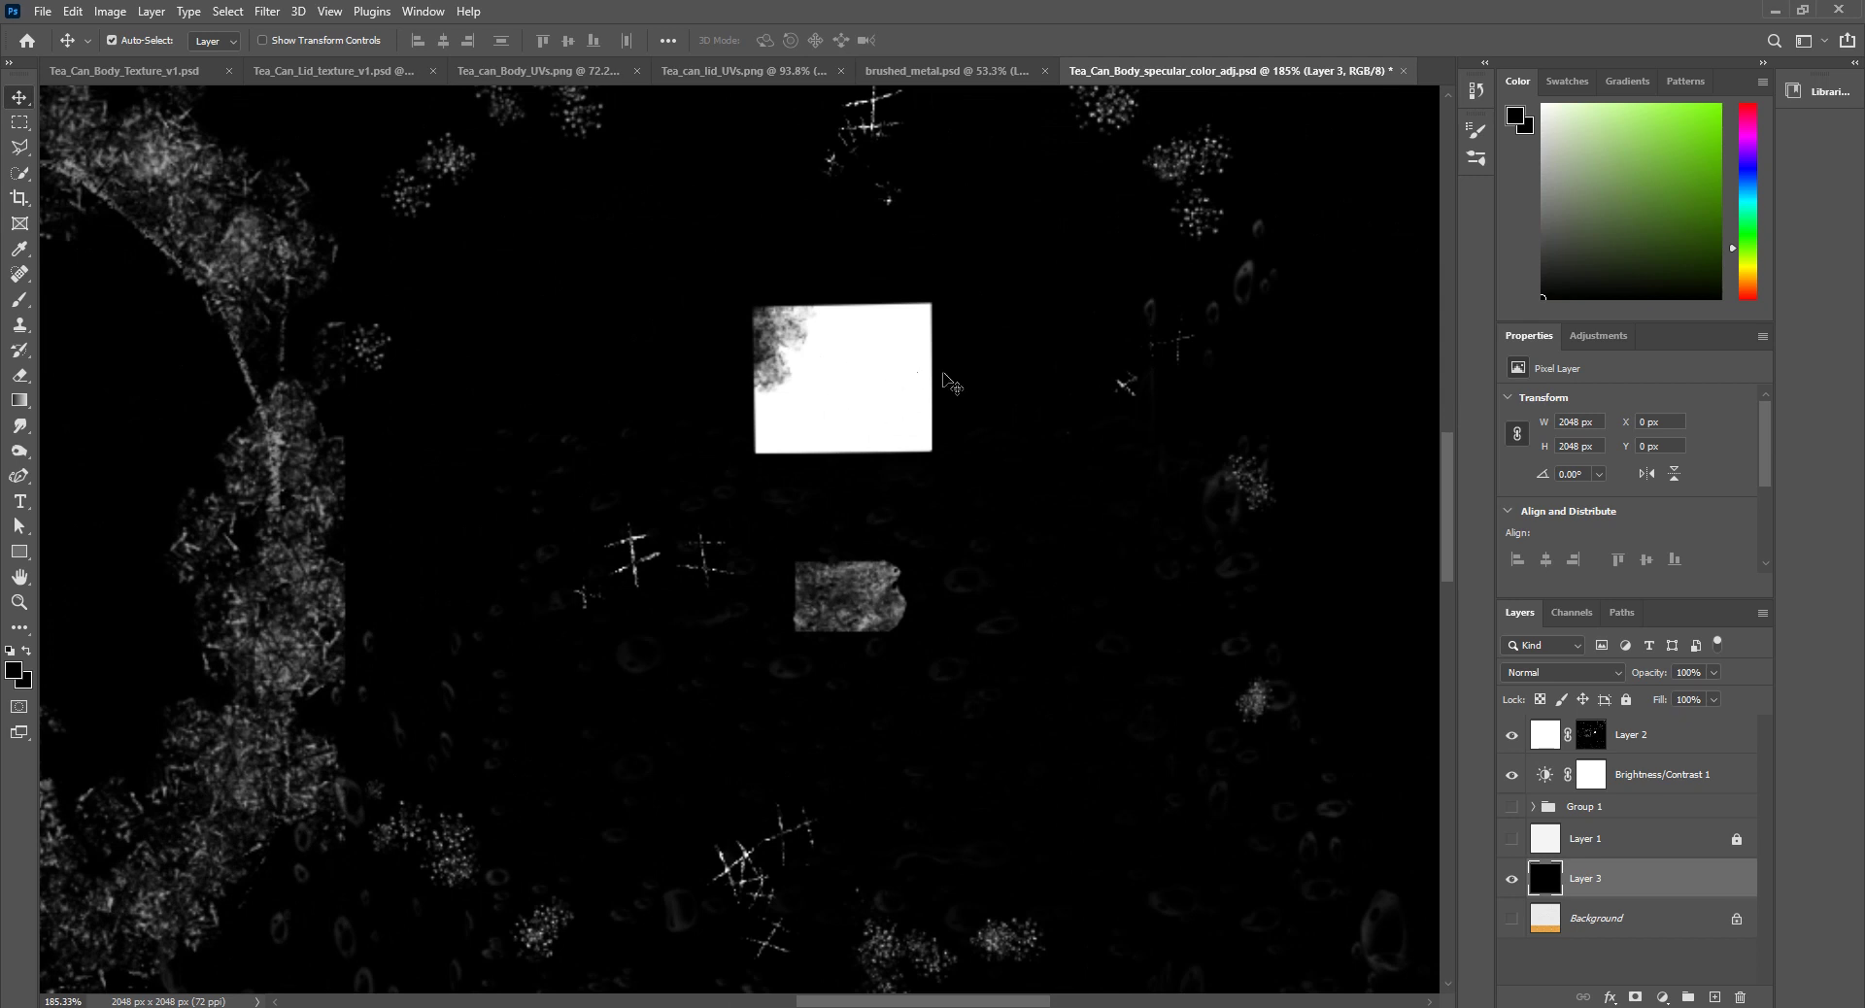
{"action": "scroll", "coordinate": [845, 416], "scroll_direction": "down", "scroll_amount": 5, "text": "alt"}
{"action": "scroll", "coordinate": [843, 418], "scroll_direction": "down", "scroll_amount": 5, "text": "alt"}
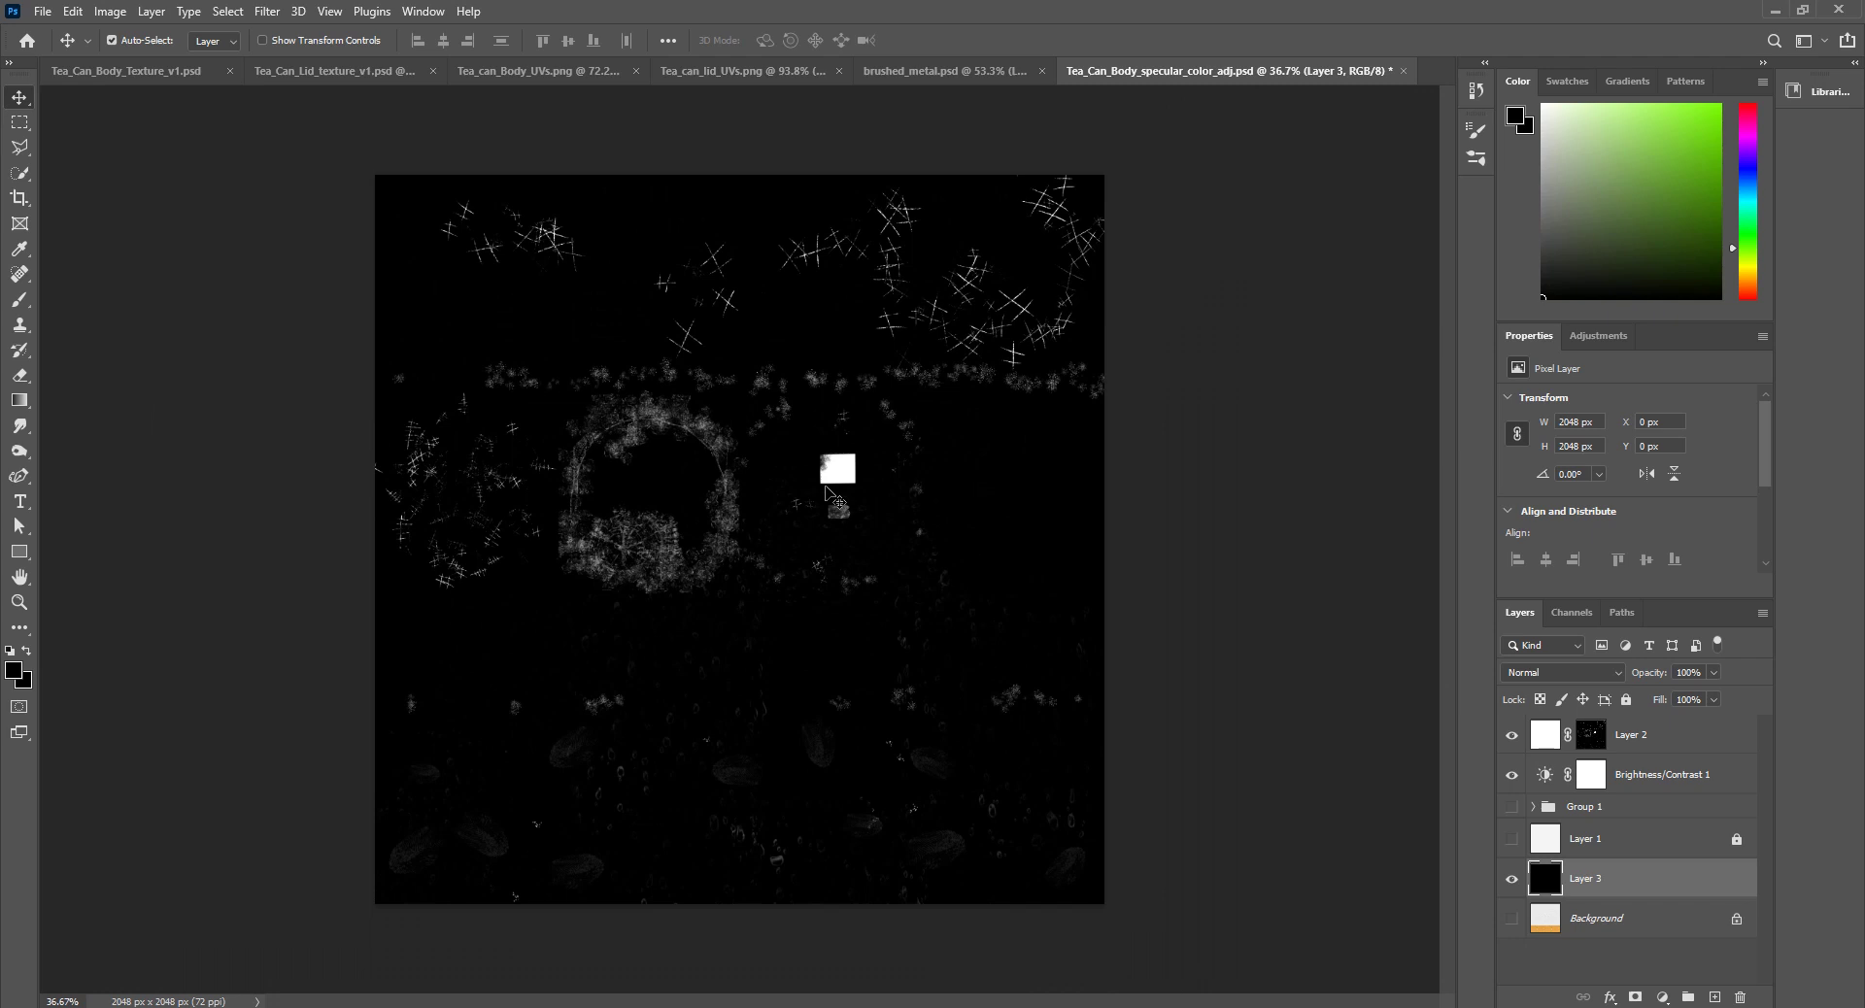
{"action": "scroll", "coordinate": [827, 490], "scroll_direction": "up", "scroll_amount": 4, "text": "alt"}
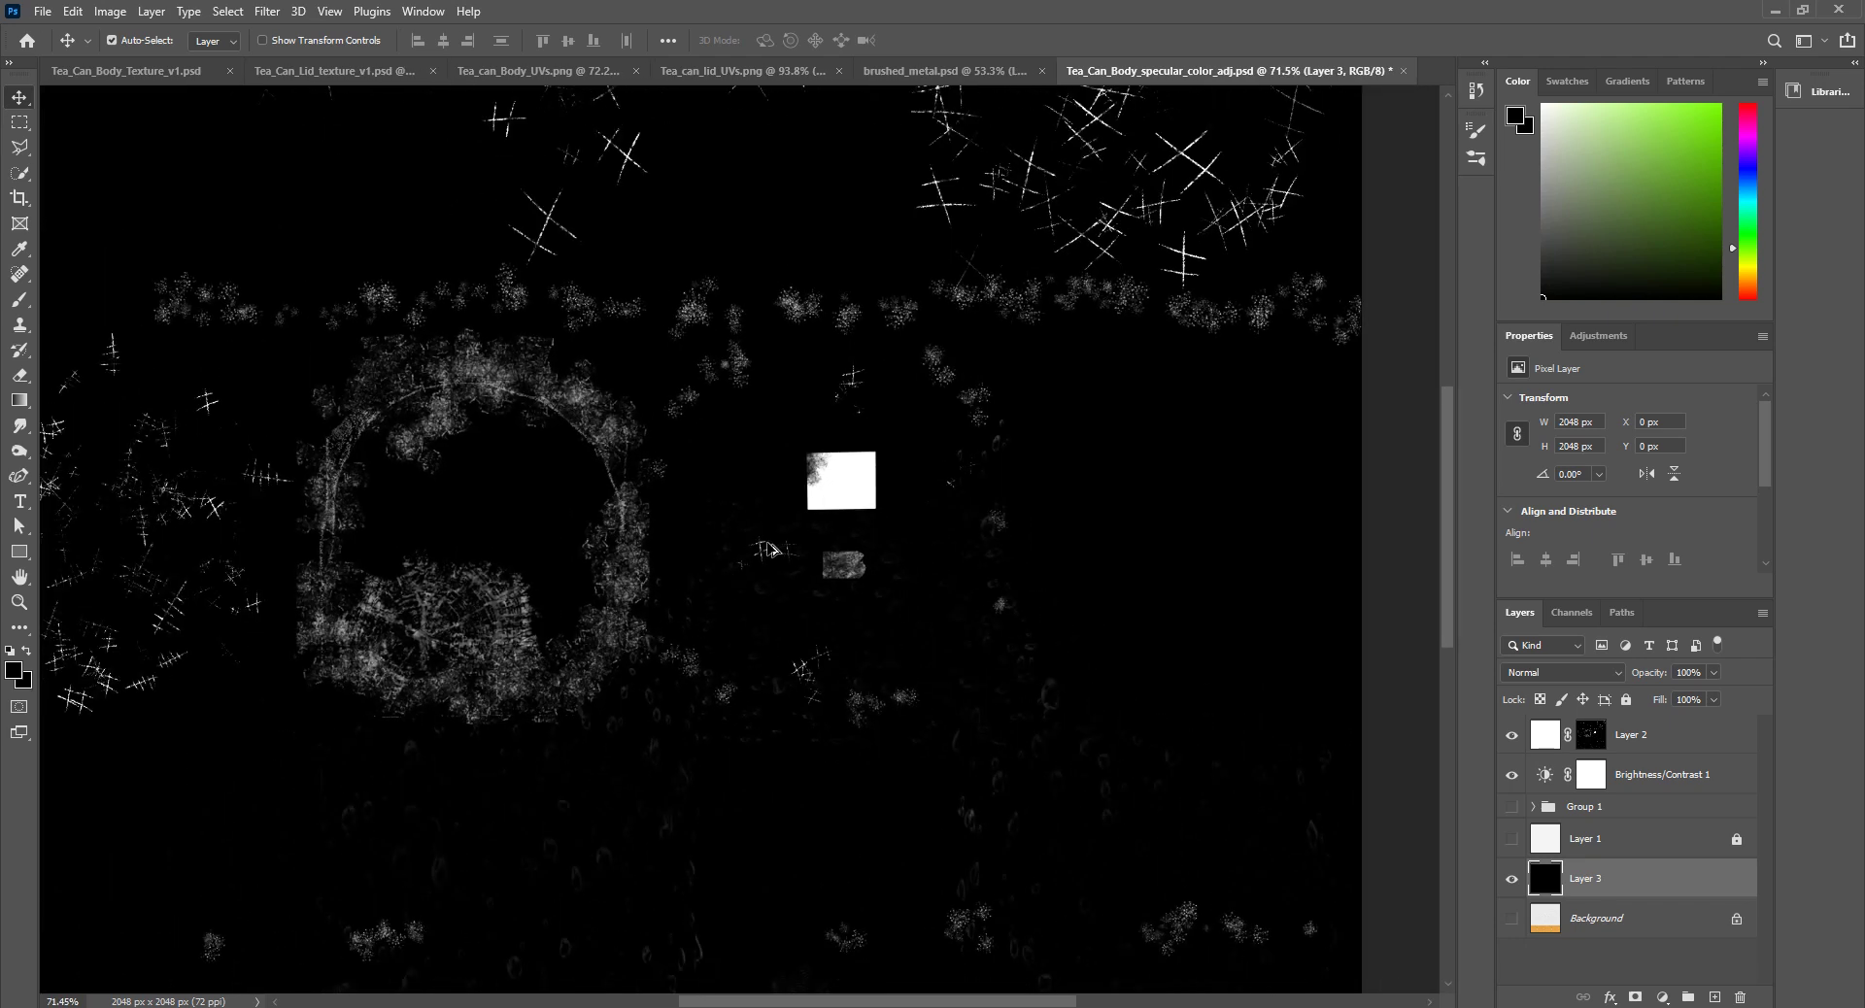
{"action": "scroll", "coordinate": [772, 548], "scroll_direction": "down", "scroll_amount": 2, "text": "alt"}
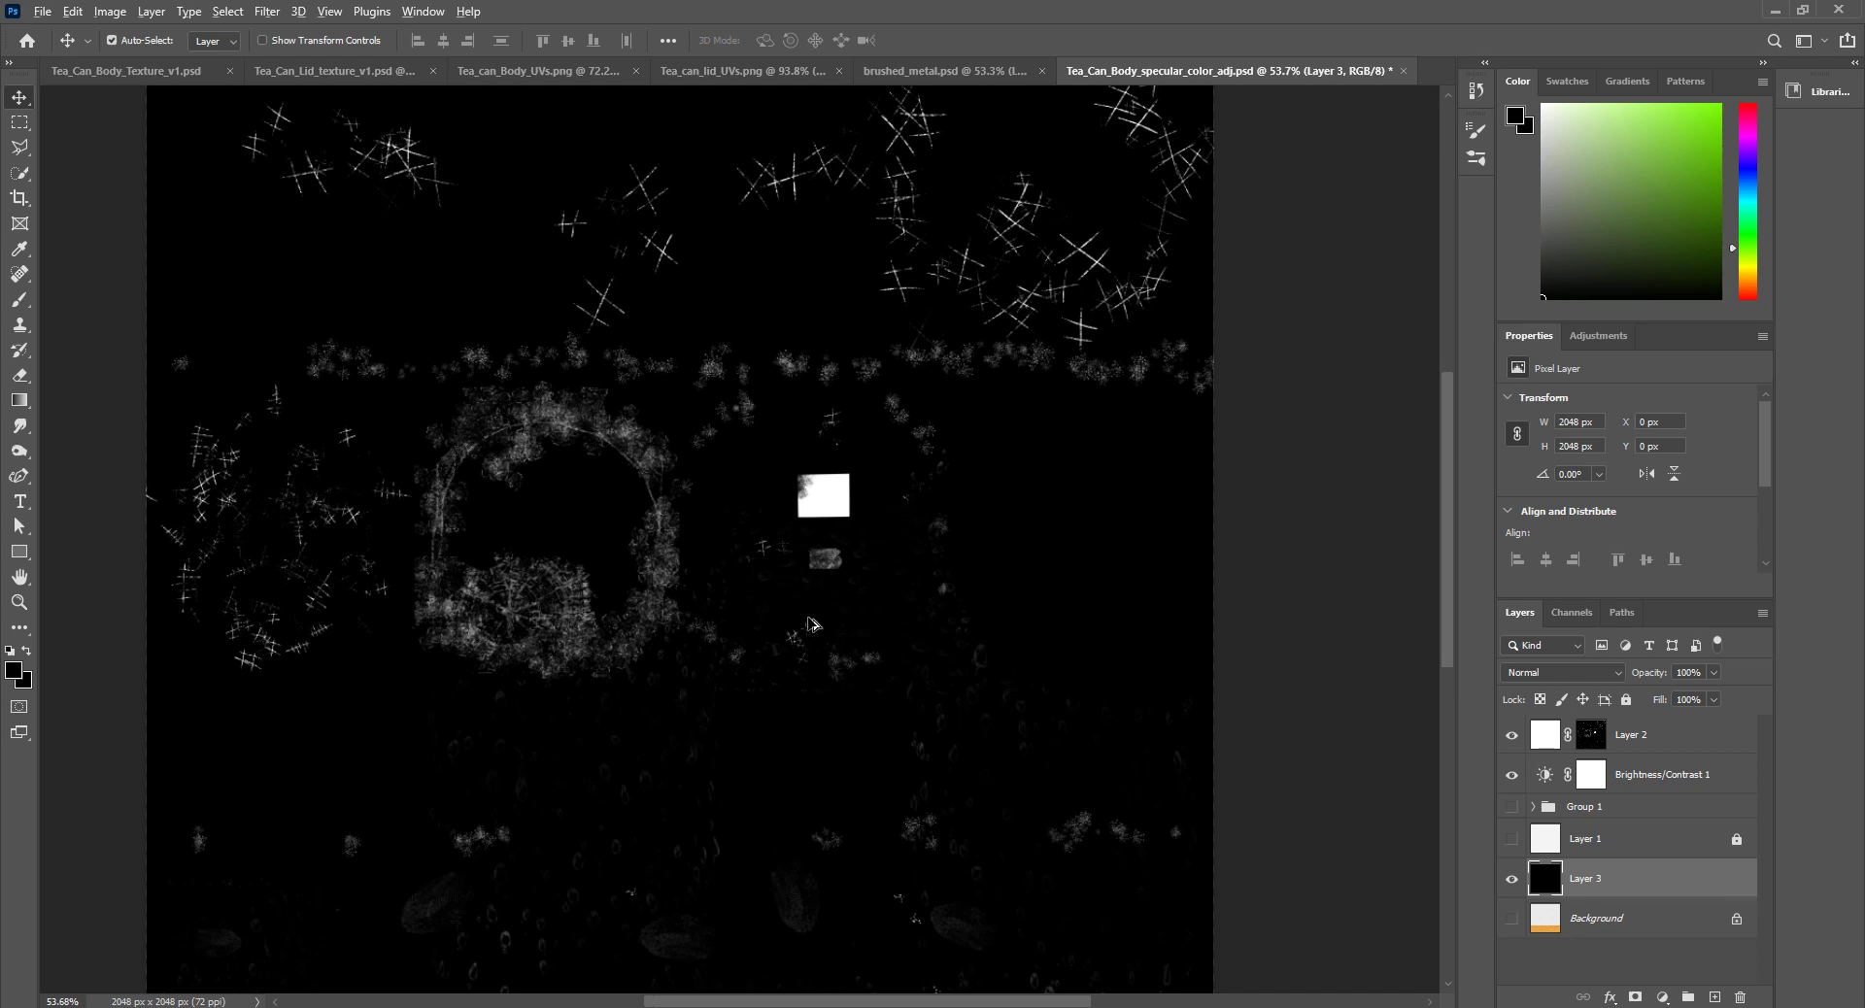
{"action": "scroll", "coordinate": [816, 561], "scroll_direction": "down", "scroll_amount": 2, "text": "alt"}
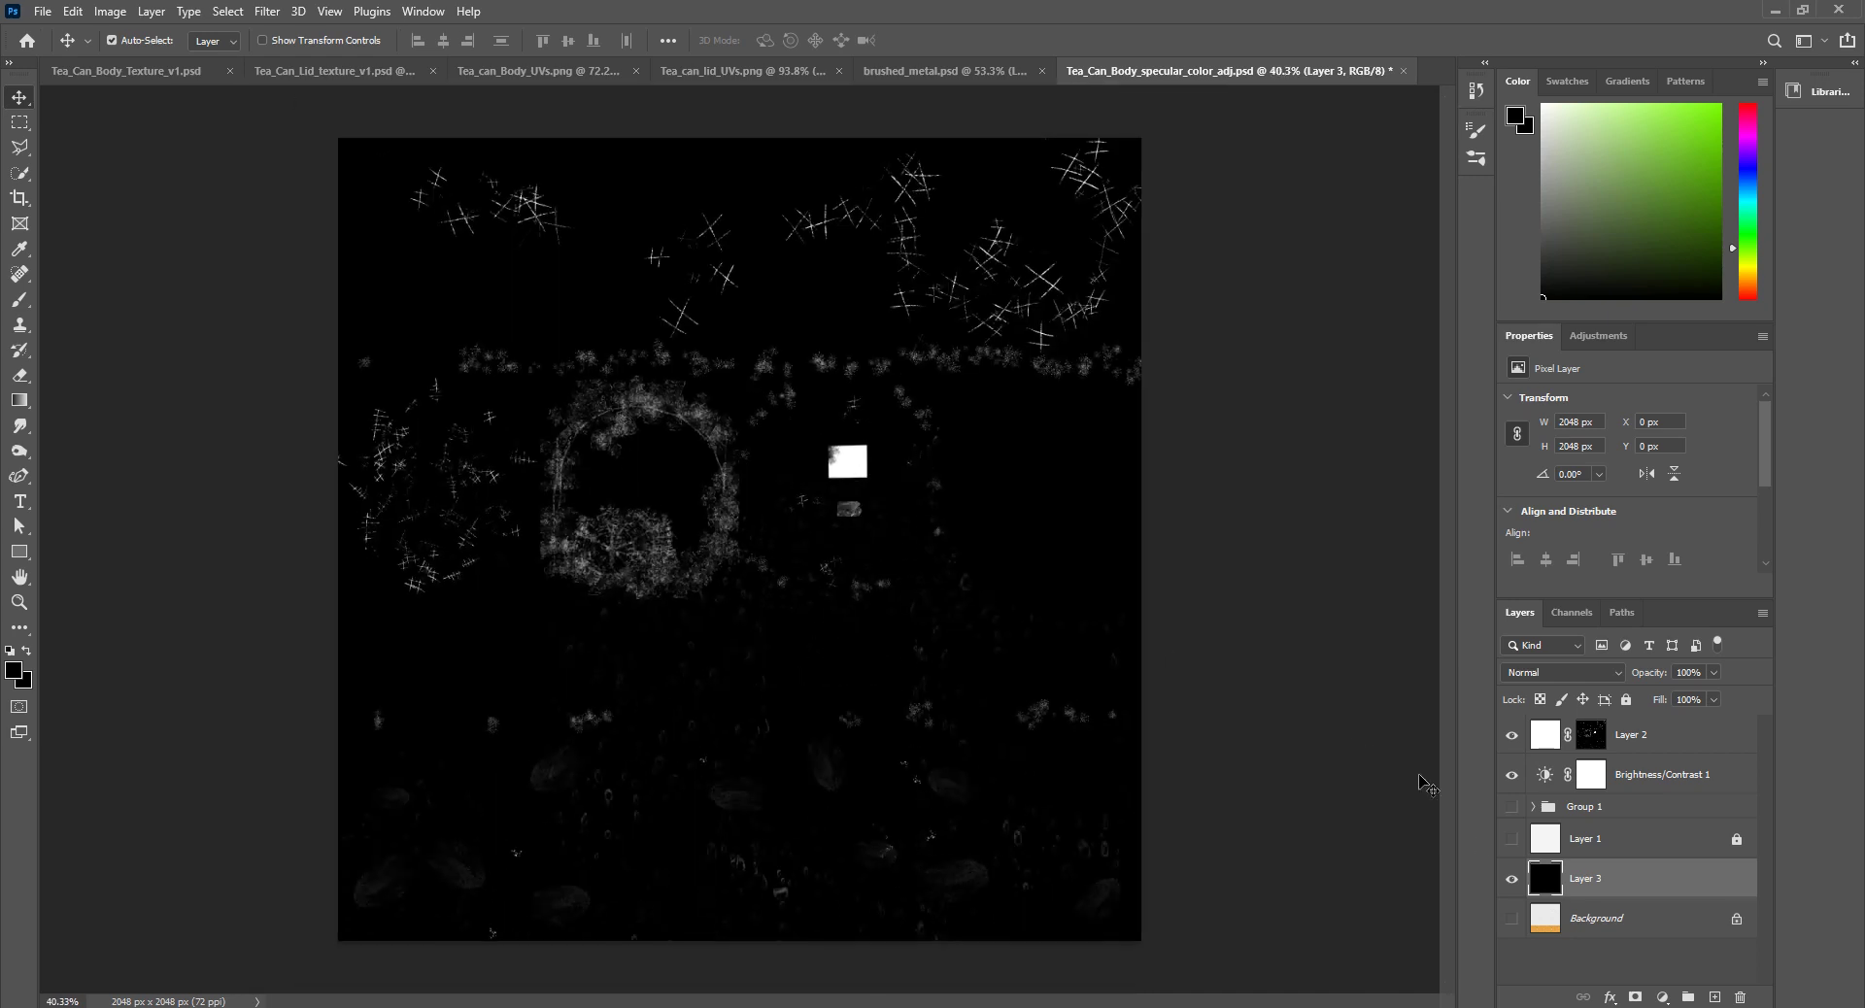
Step: Hide the black-filled layer and show Layer 1
{"action": "left_click", "coordinate": [1511, 879]}
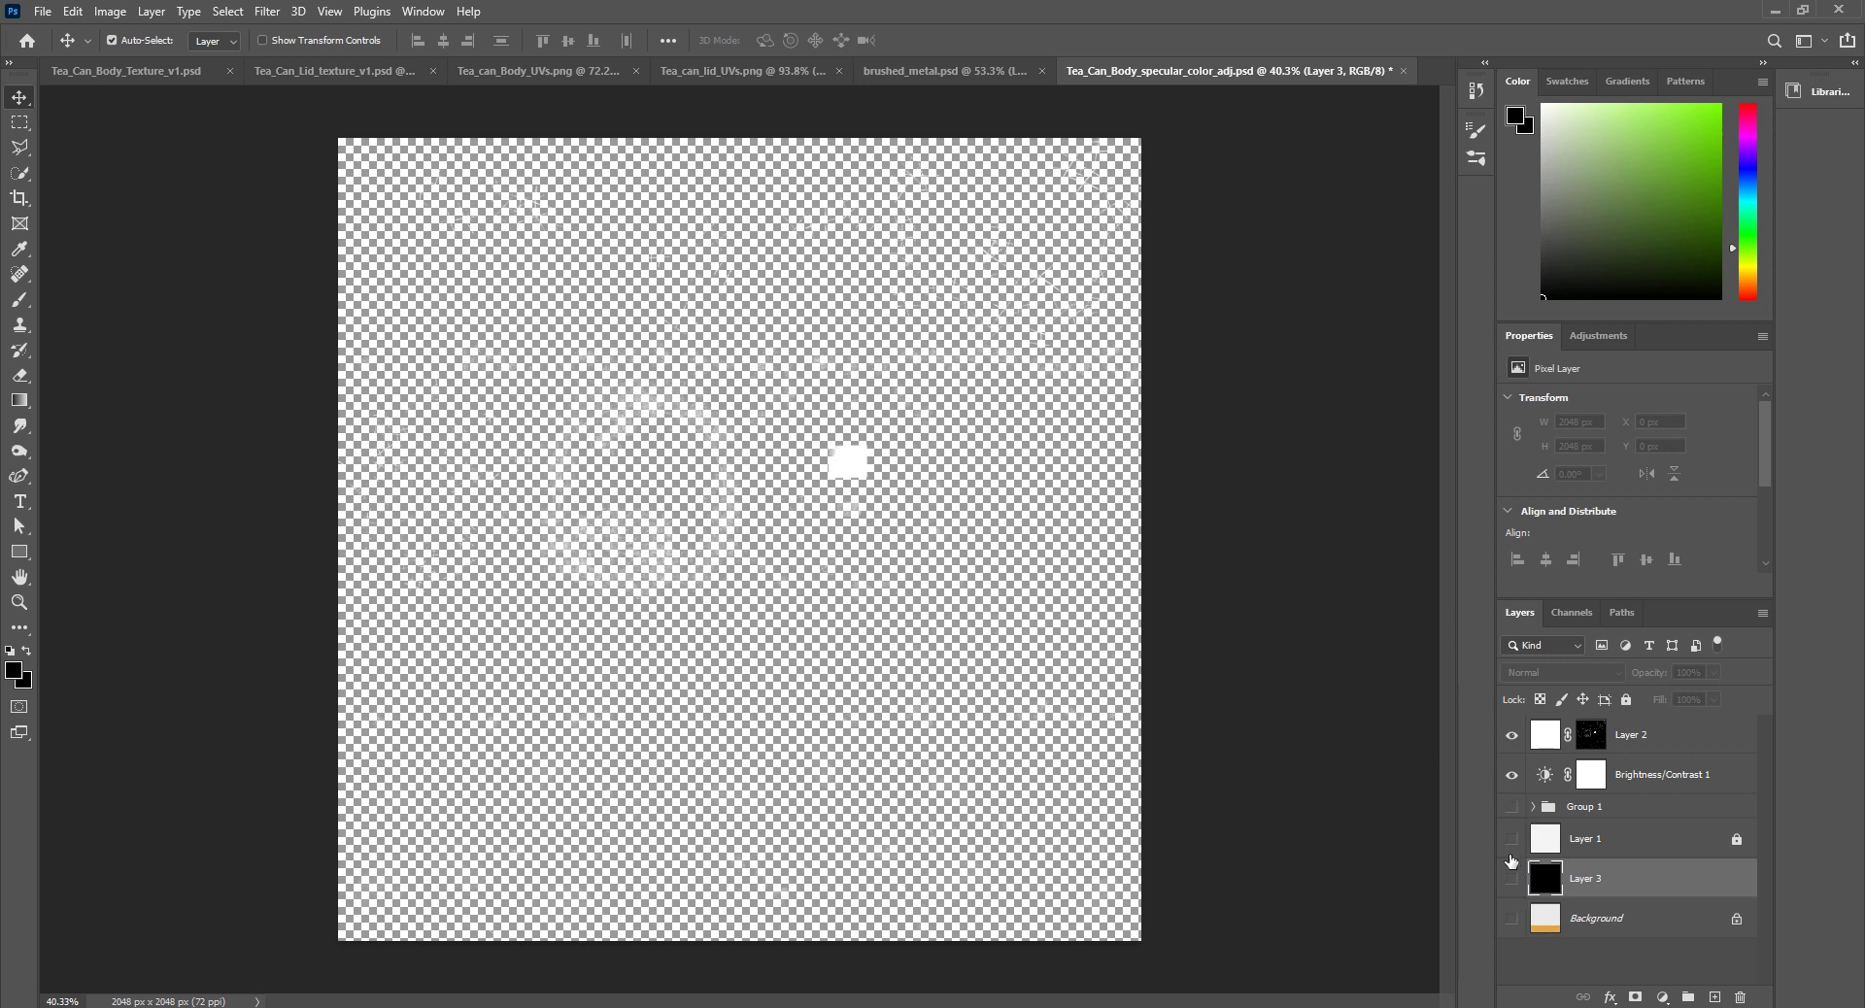
{"action": "left_click", "coordinate": [1511, 838]}
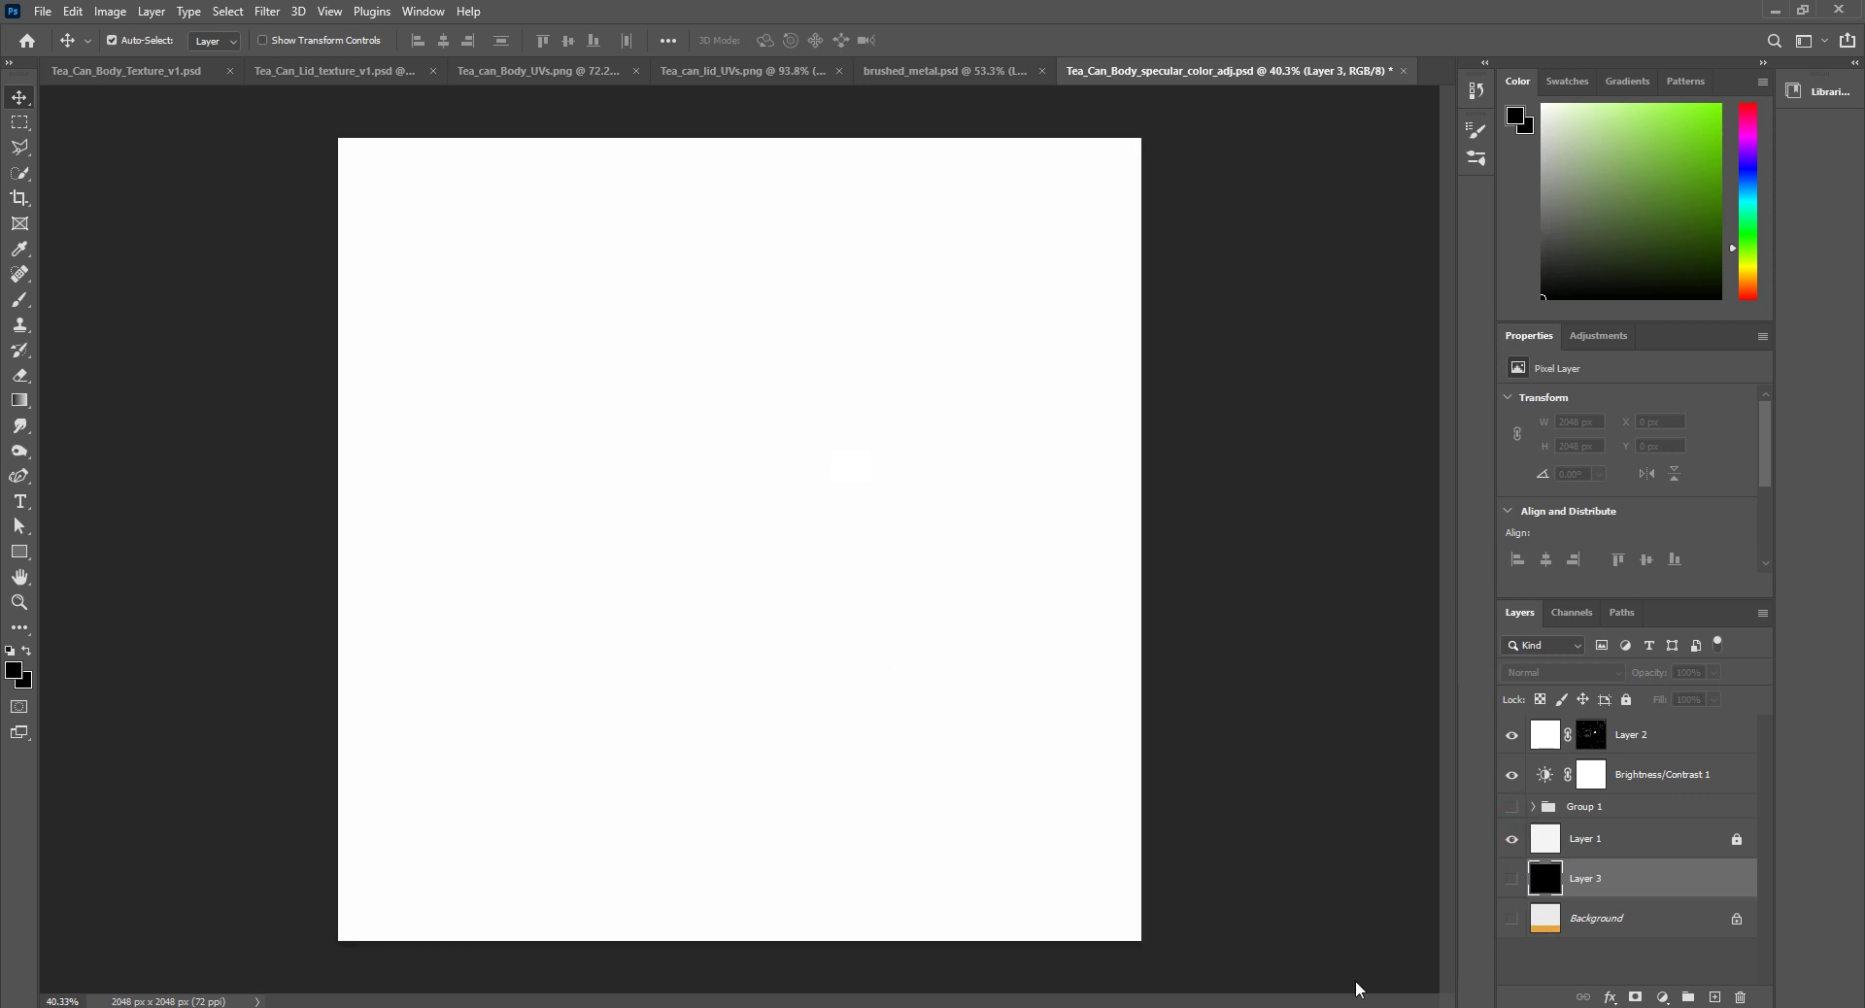
Step: Show the Background layer and Group 1 in the specular color document
{"action": "left_click", "coordinate": [1512, 919]}
{"action": "left_click", "coordinate": [1511, 807]}
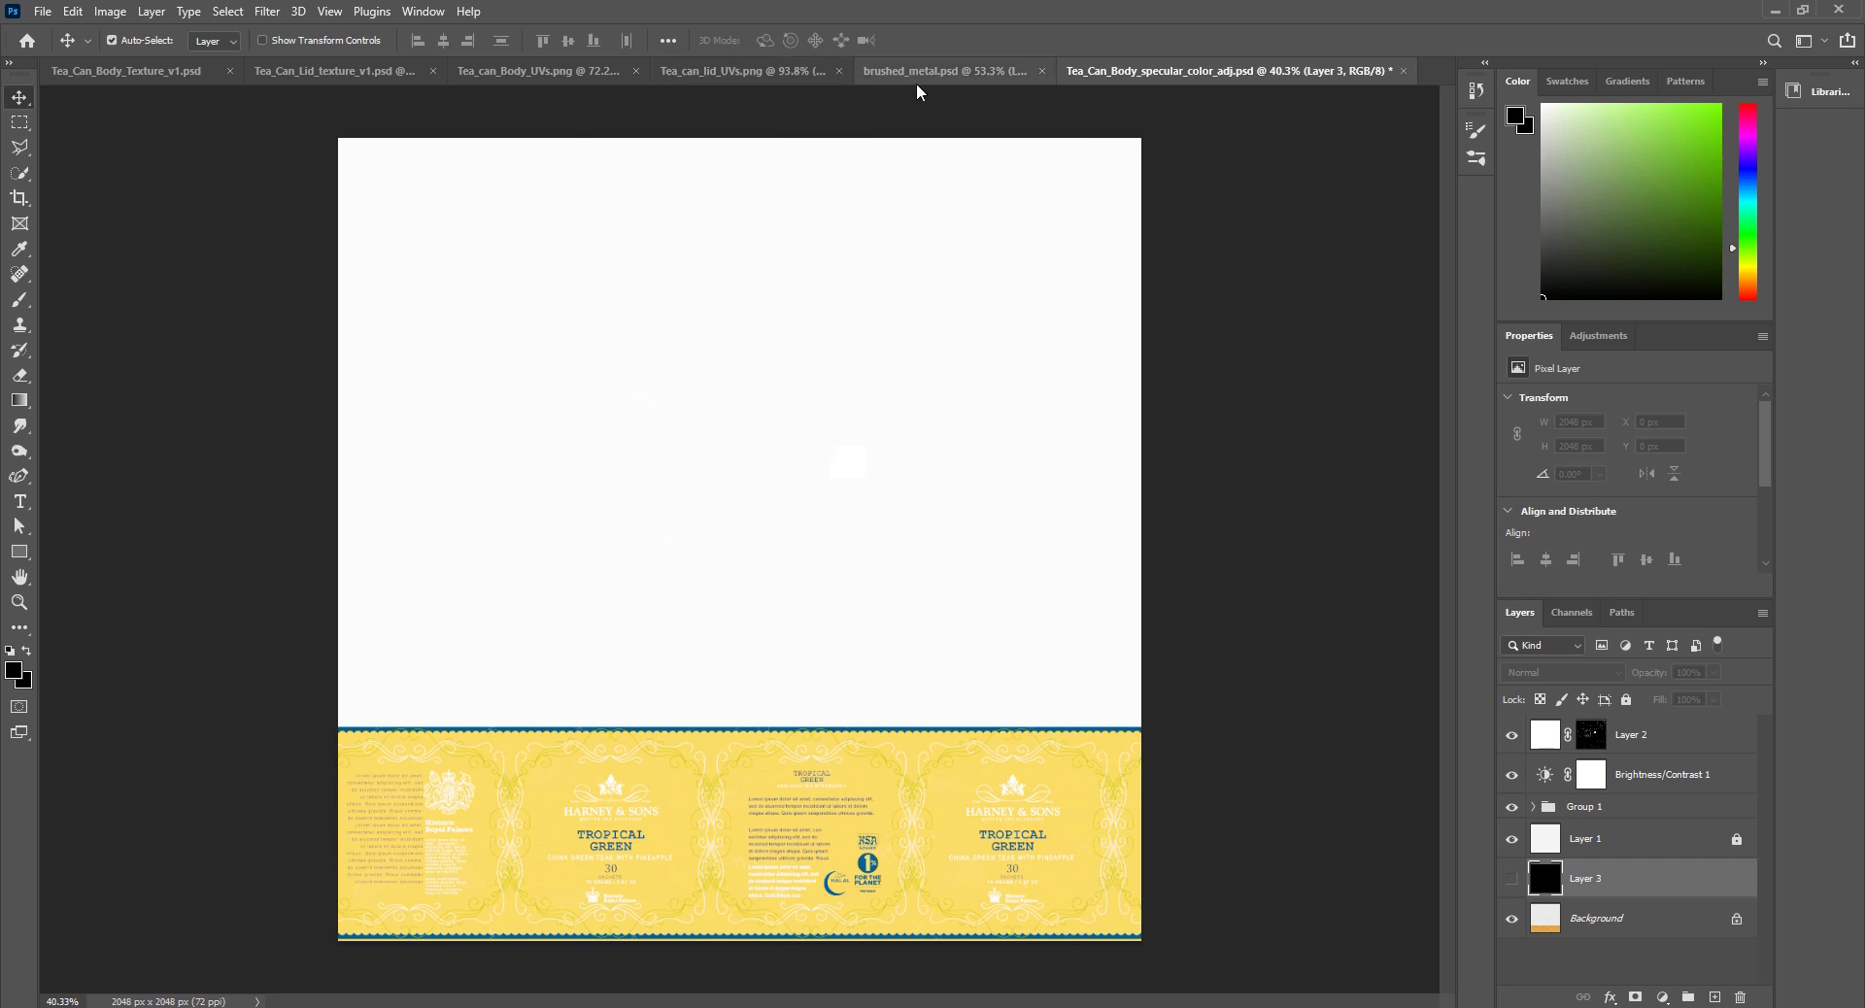
Step: Switch to the Tea_Can_Body_Texture_v1.psd document, show the grunge group, and check it against the metalness render
{"action": "left_click", "coordinate": [265, 68]}
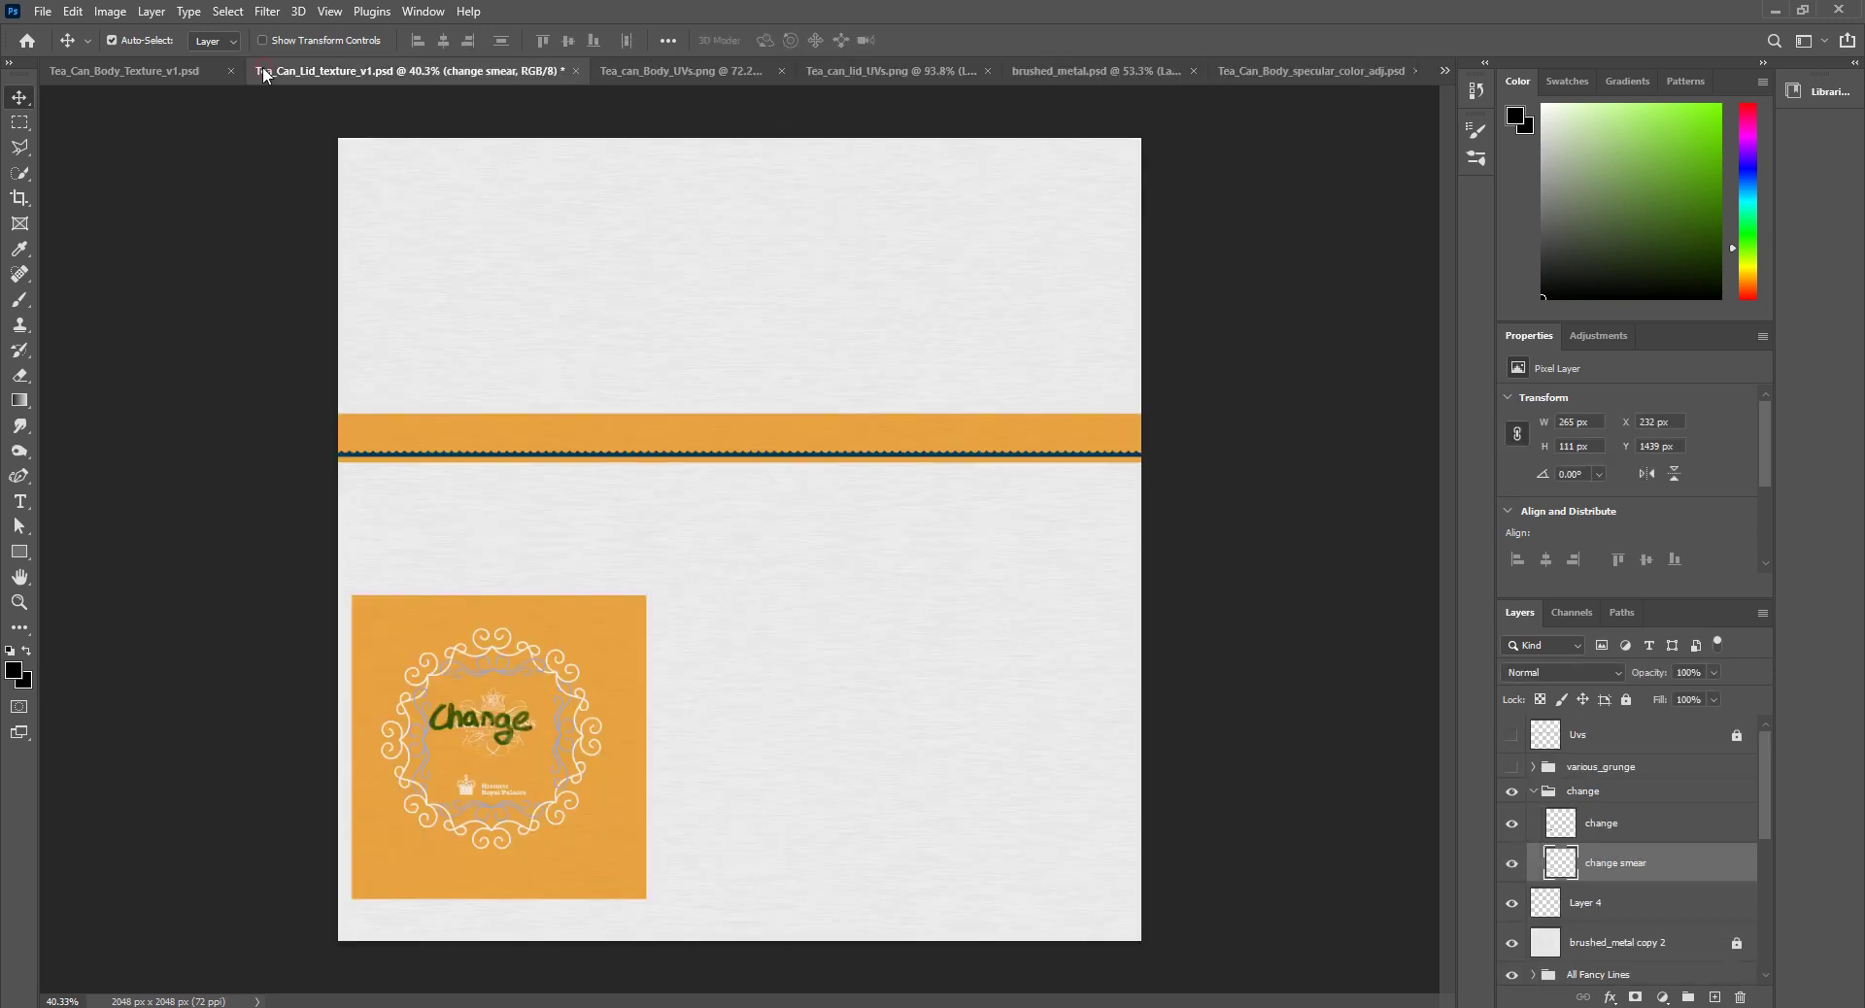
{"action": "left_click", "coordinate": [151, 71]}
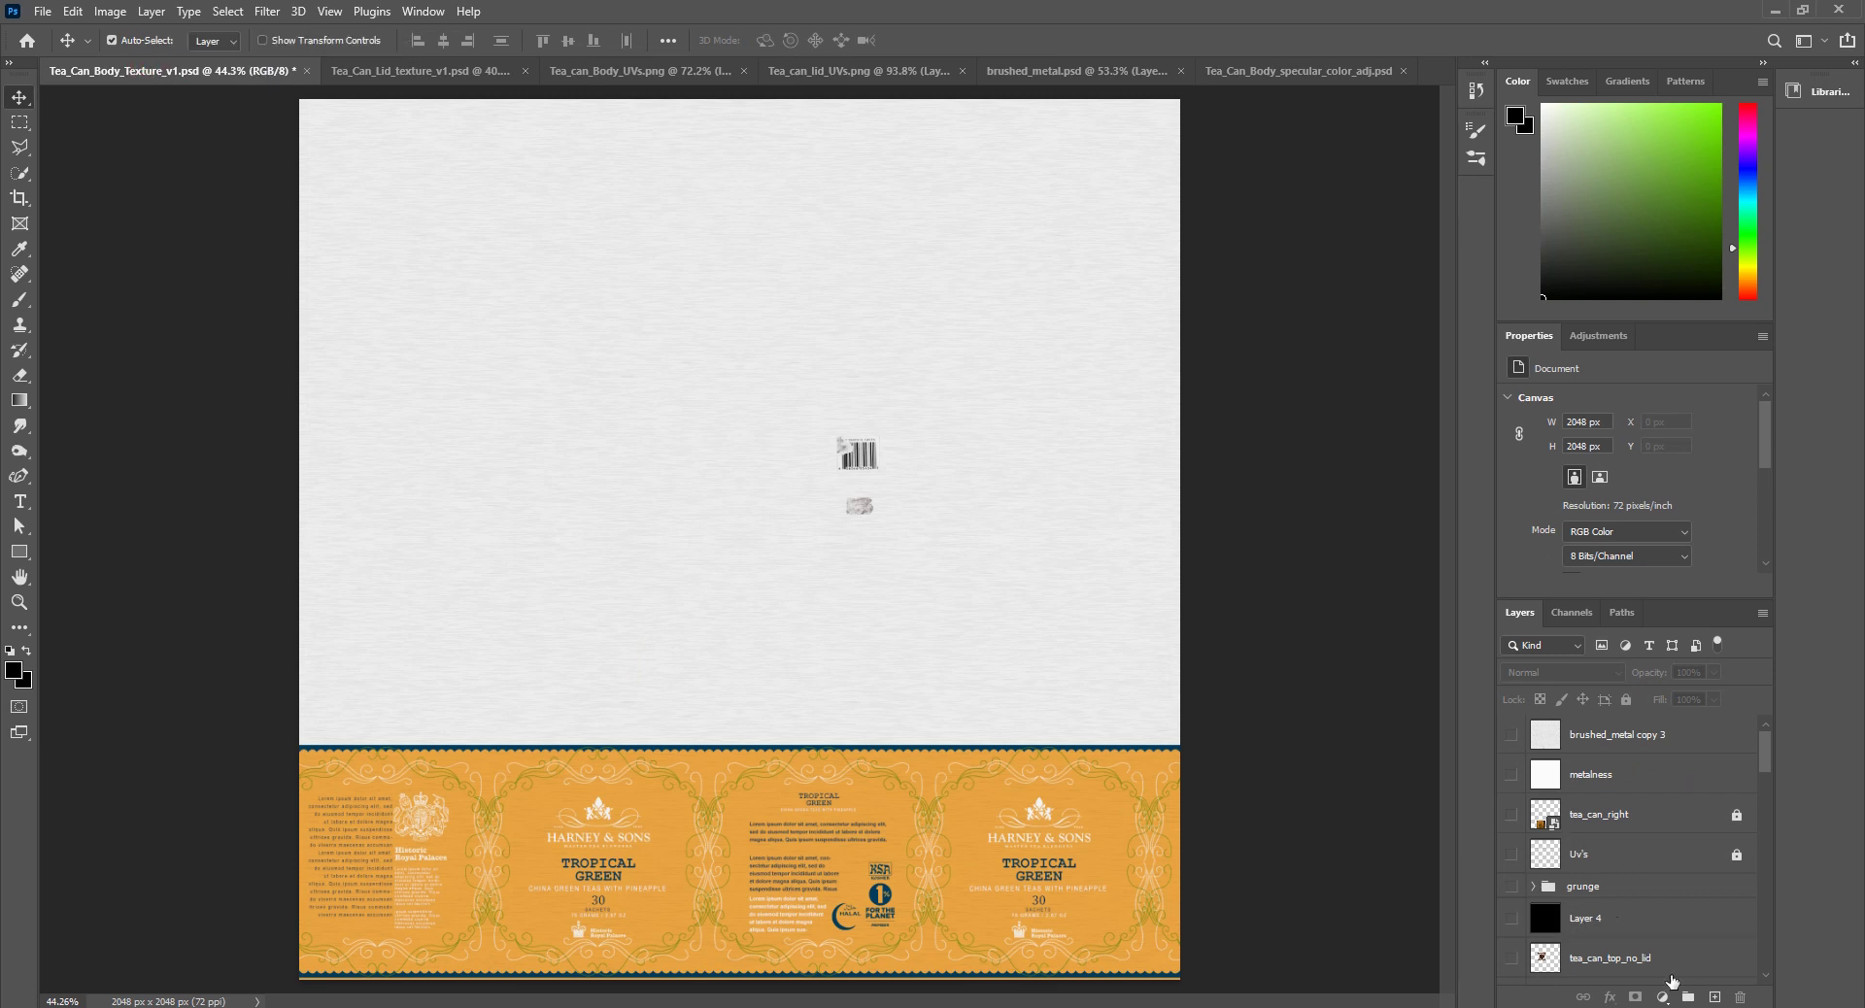
{"action": "left_click", "coordinate": [1512, 887]}
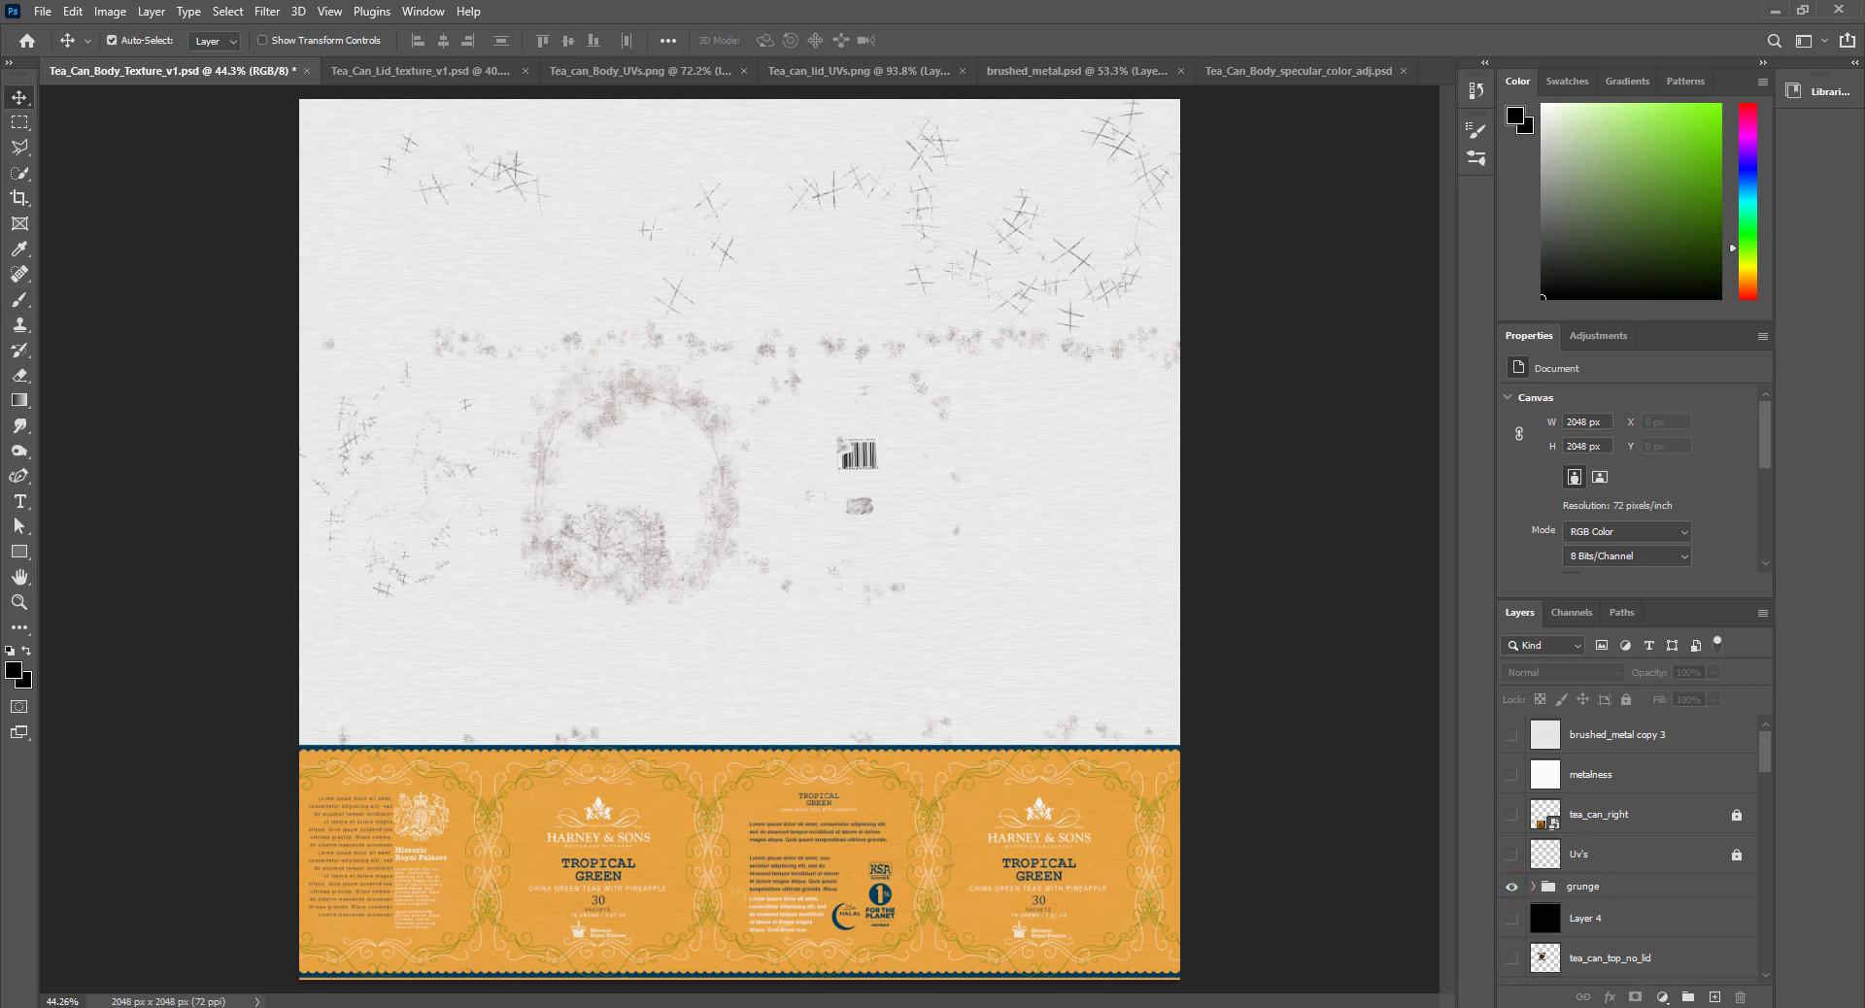
{"action": "key", "text": "alt+Tab"}
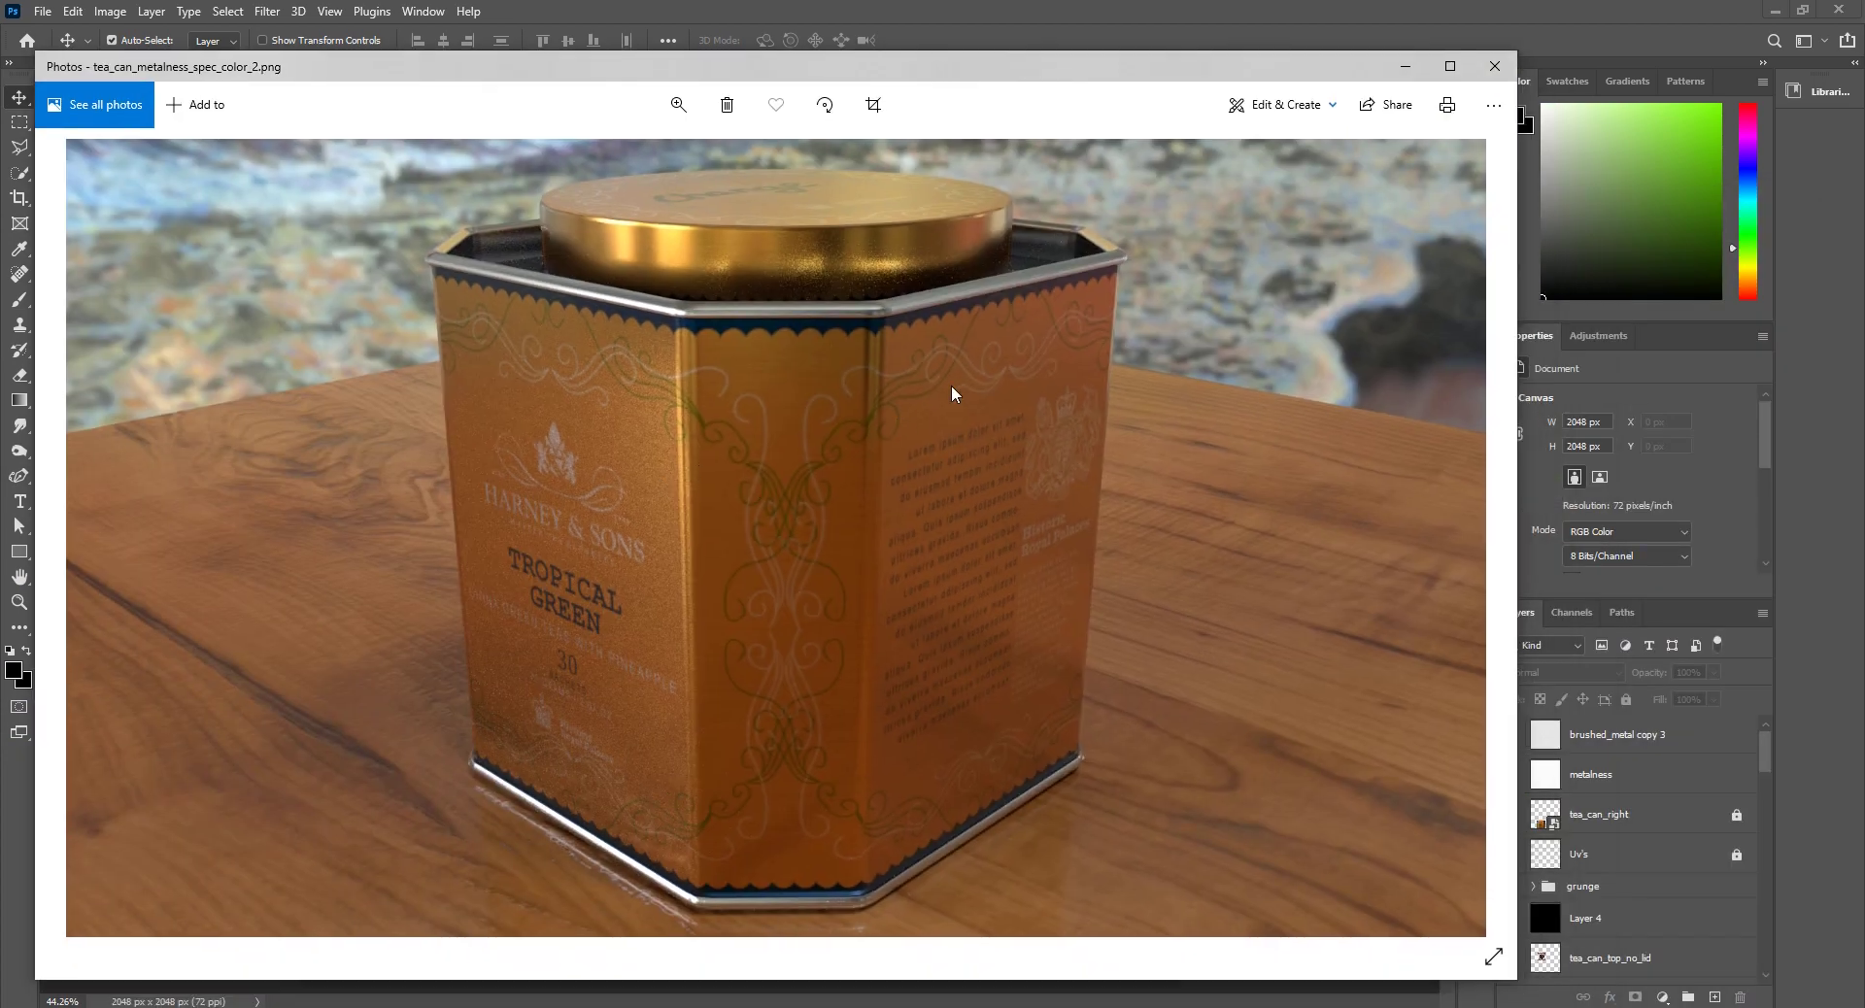
{"action": "key", "text": "alt+Tab"}
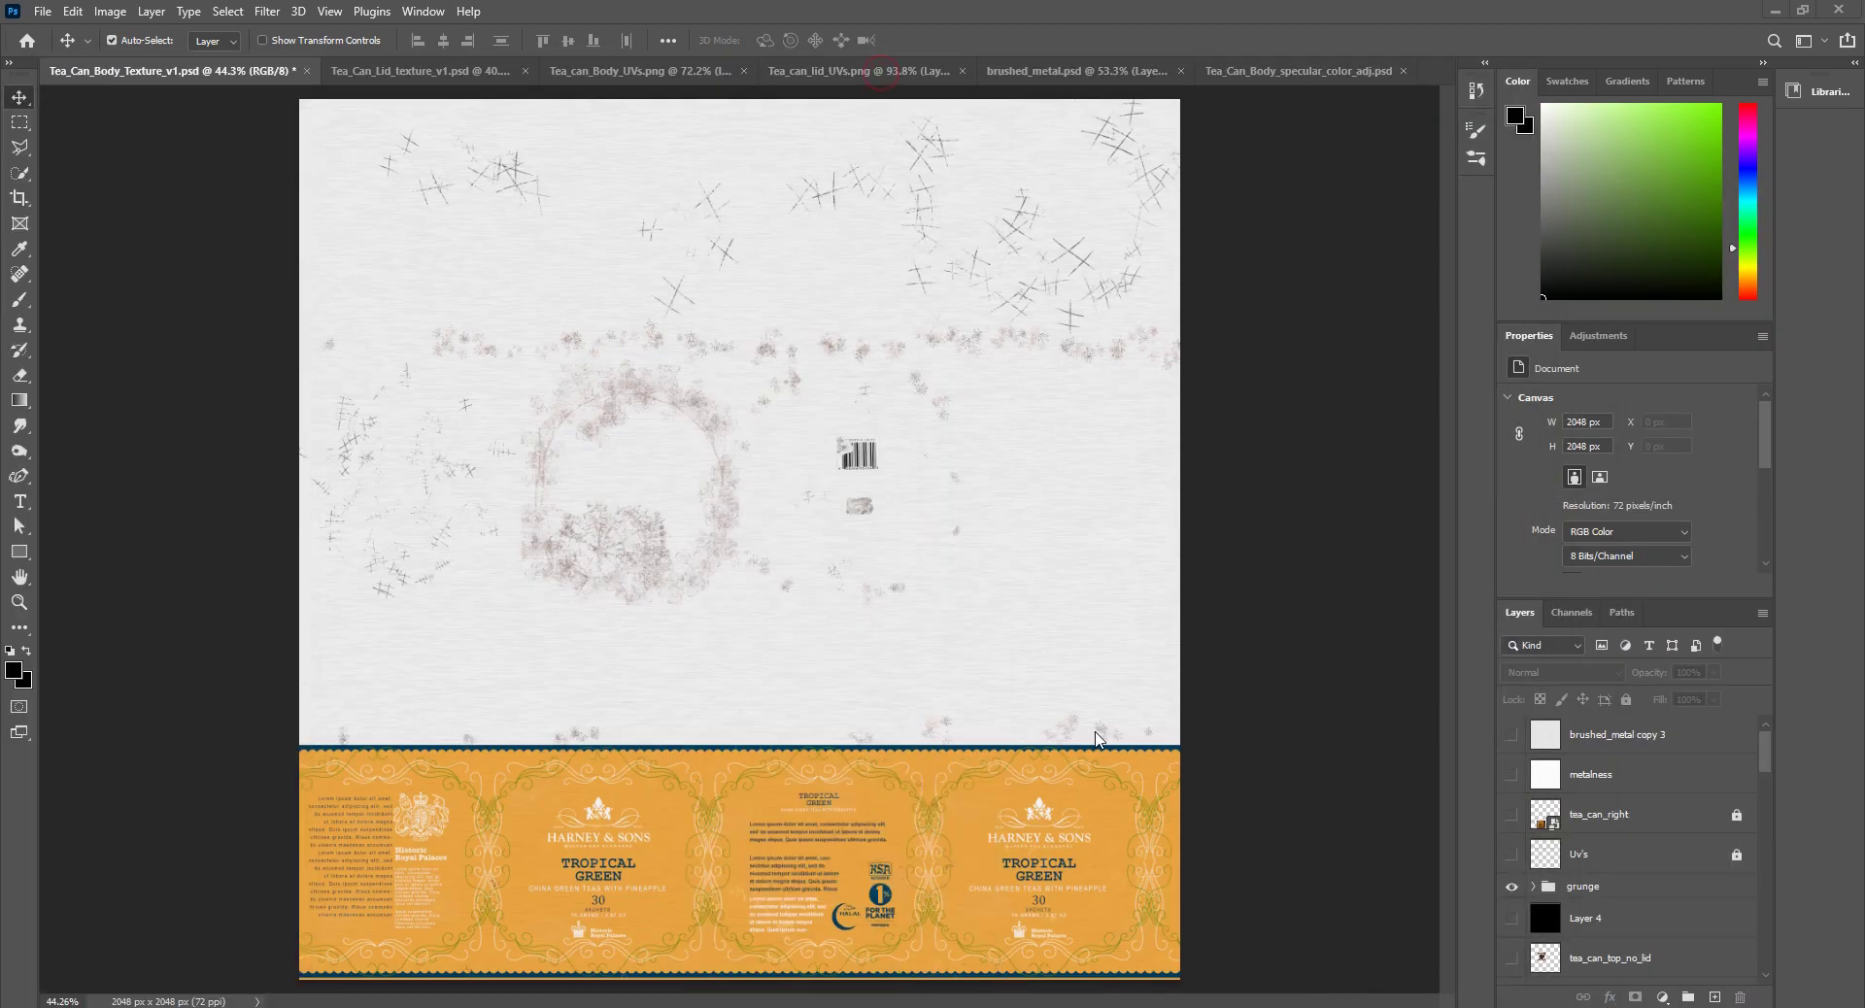
Step: Open IMG_1416.JPG from the Good_images folder and examine the barcode label and torn sticker residue through IMG_1417.JPG
{"action": "mouse_move", "coordinate": [548, 1006]}
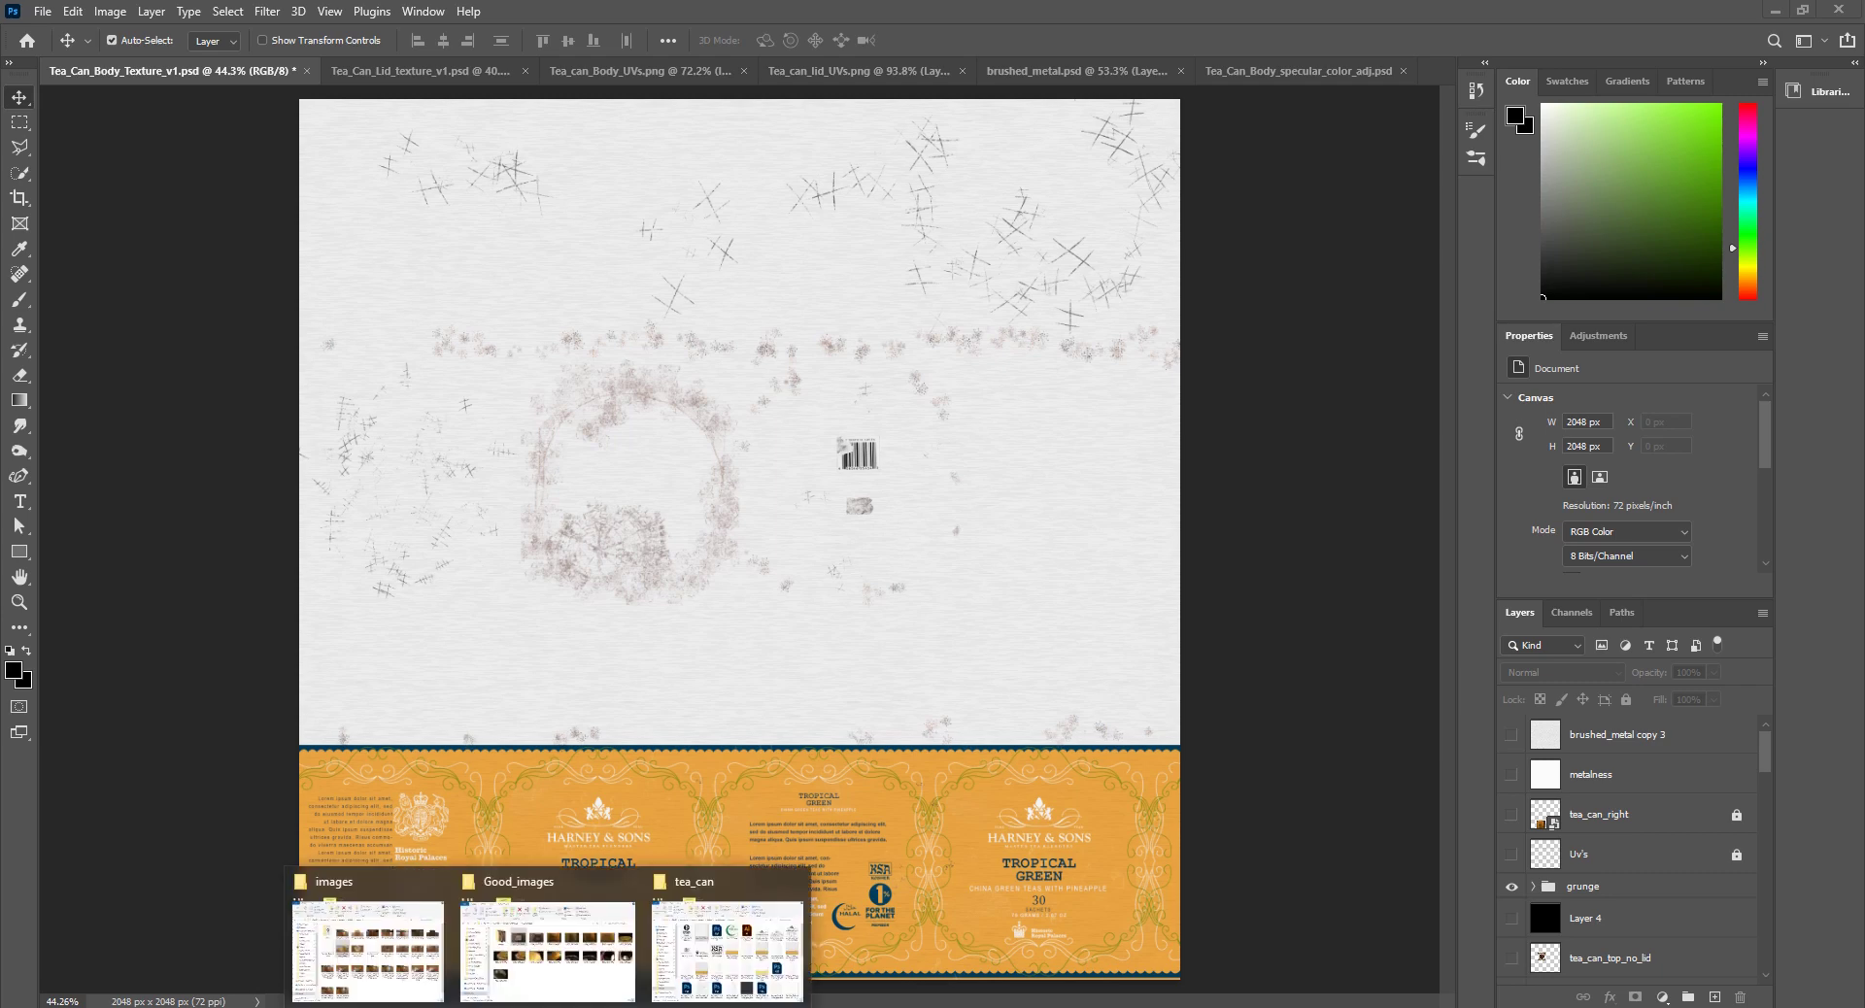
{"action": "left_click", "coordinate": [547, 947]}
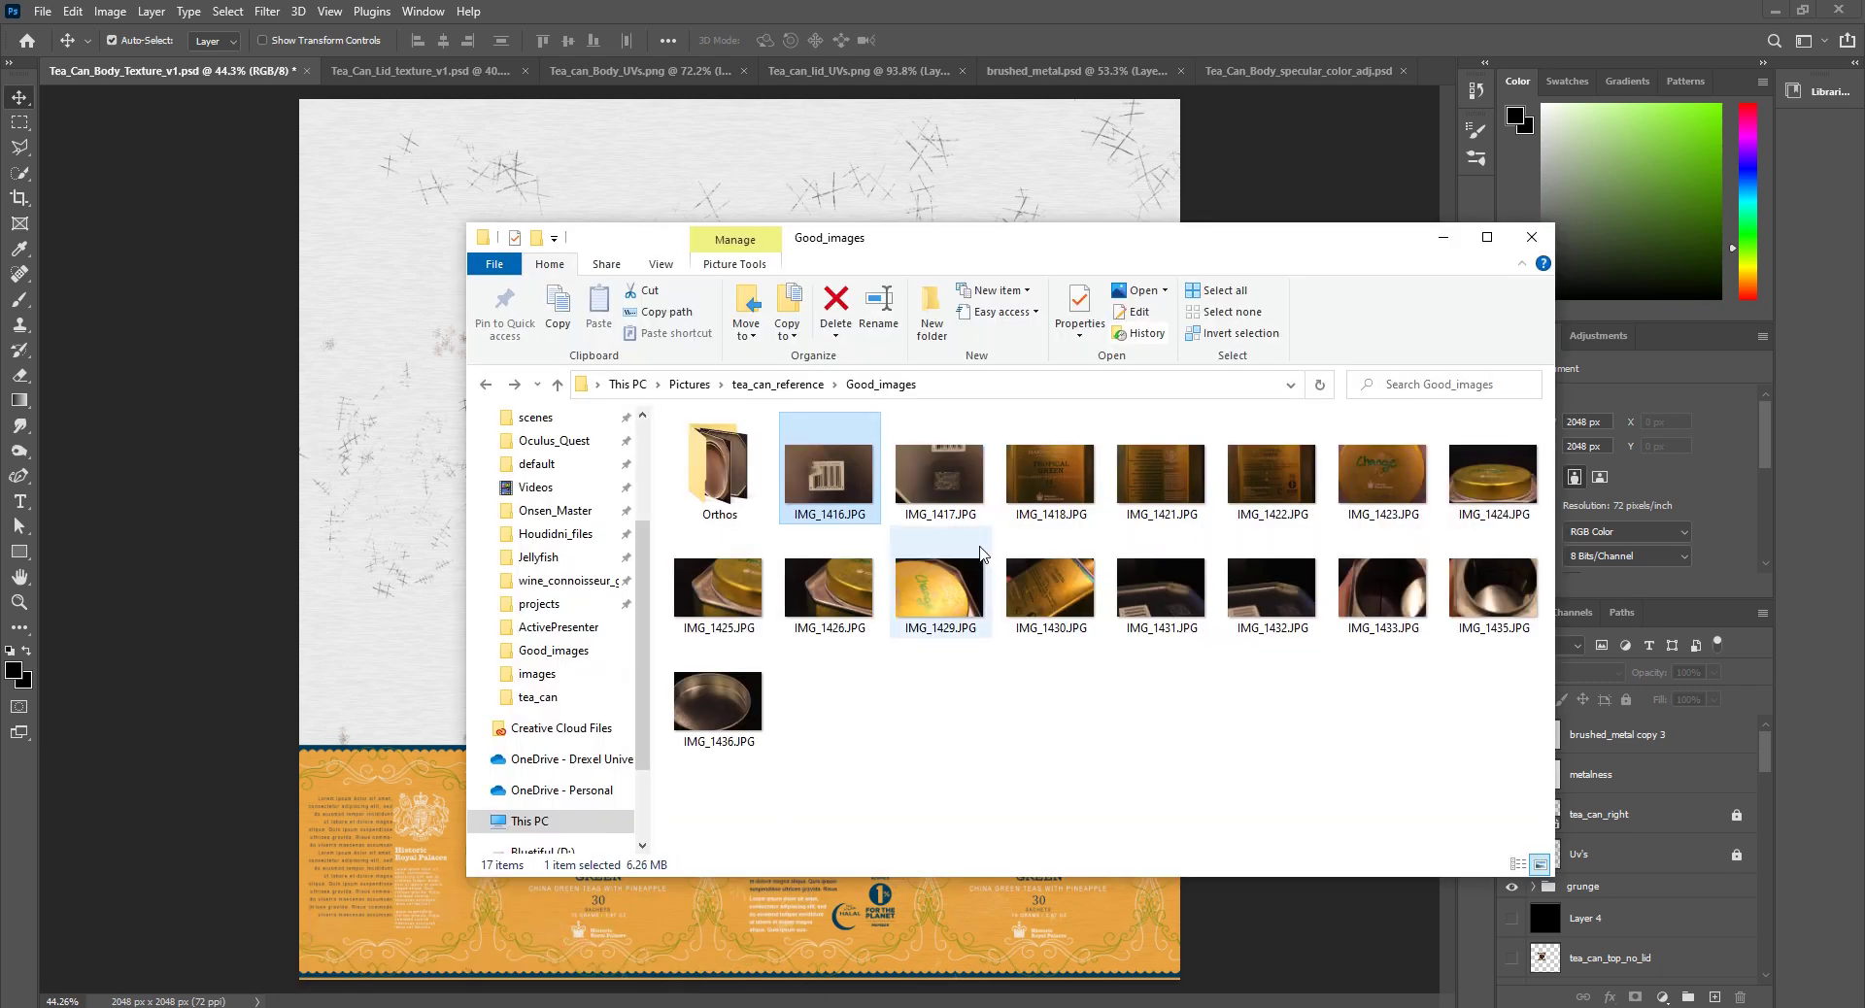
{"action": "double_click", "coordinate": [841, 489]}
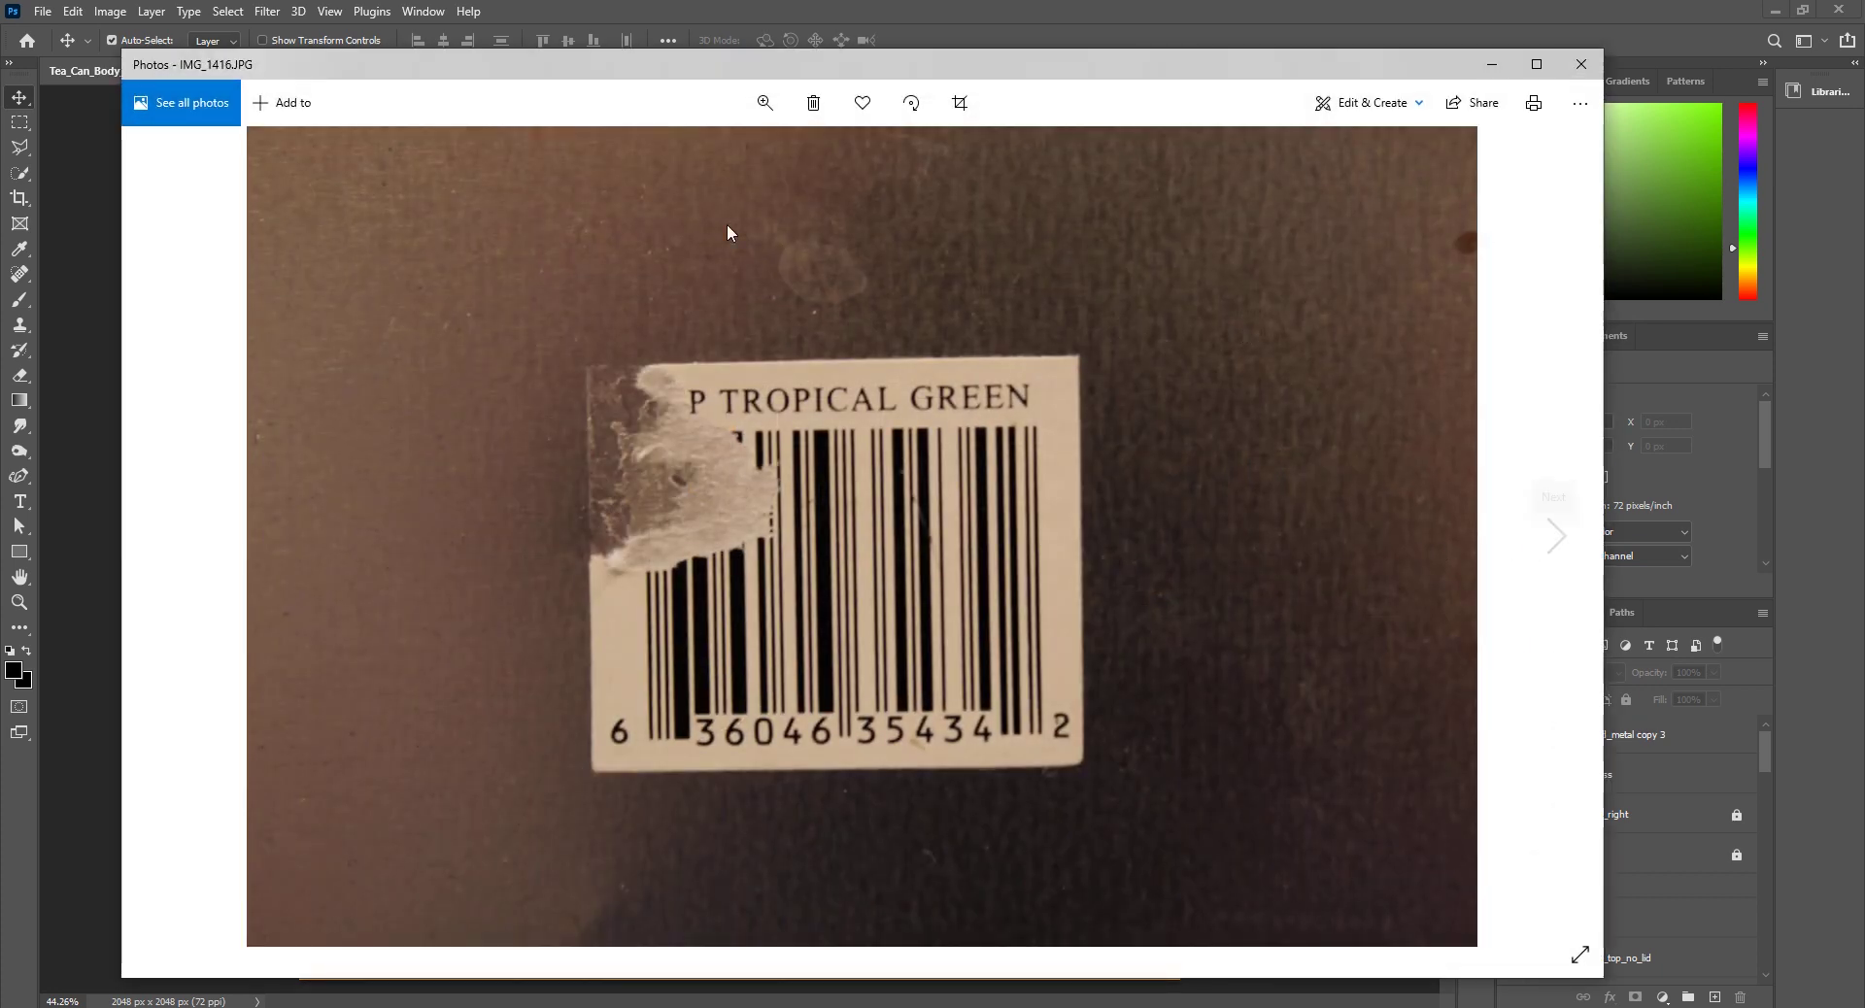
{"action": "left_click", "coordinate": [1555, 540]}
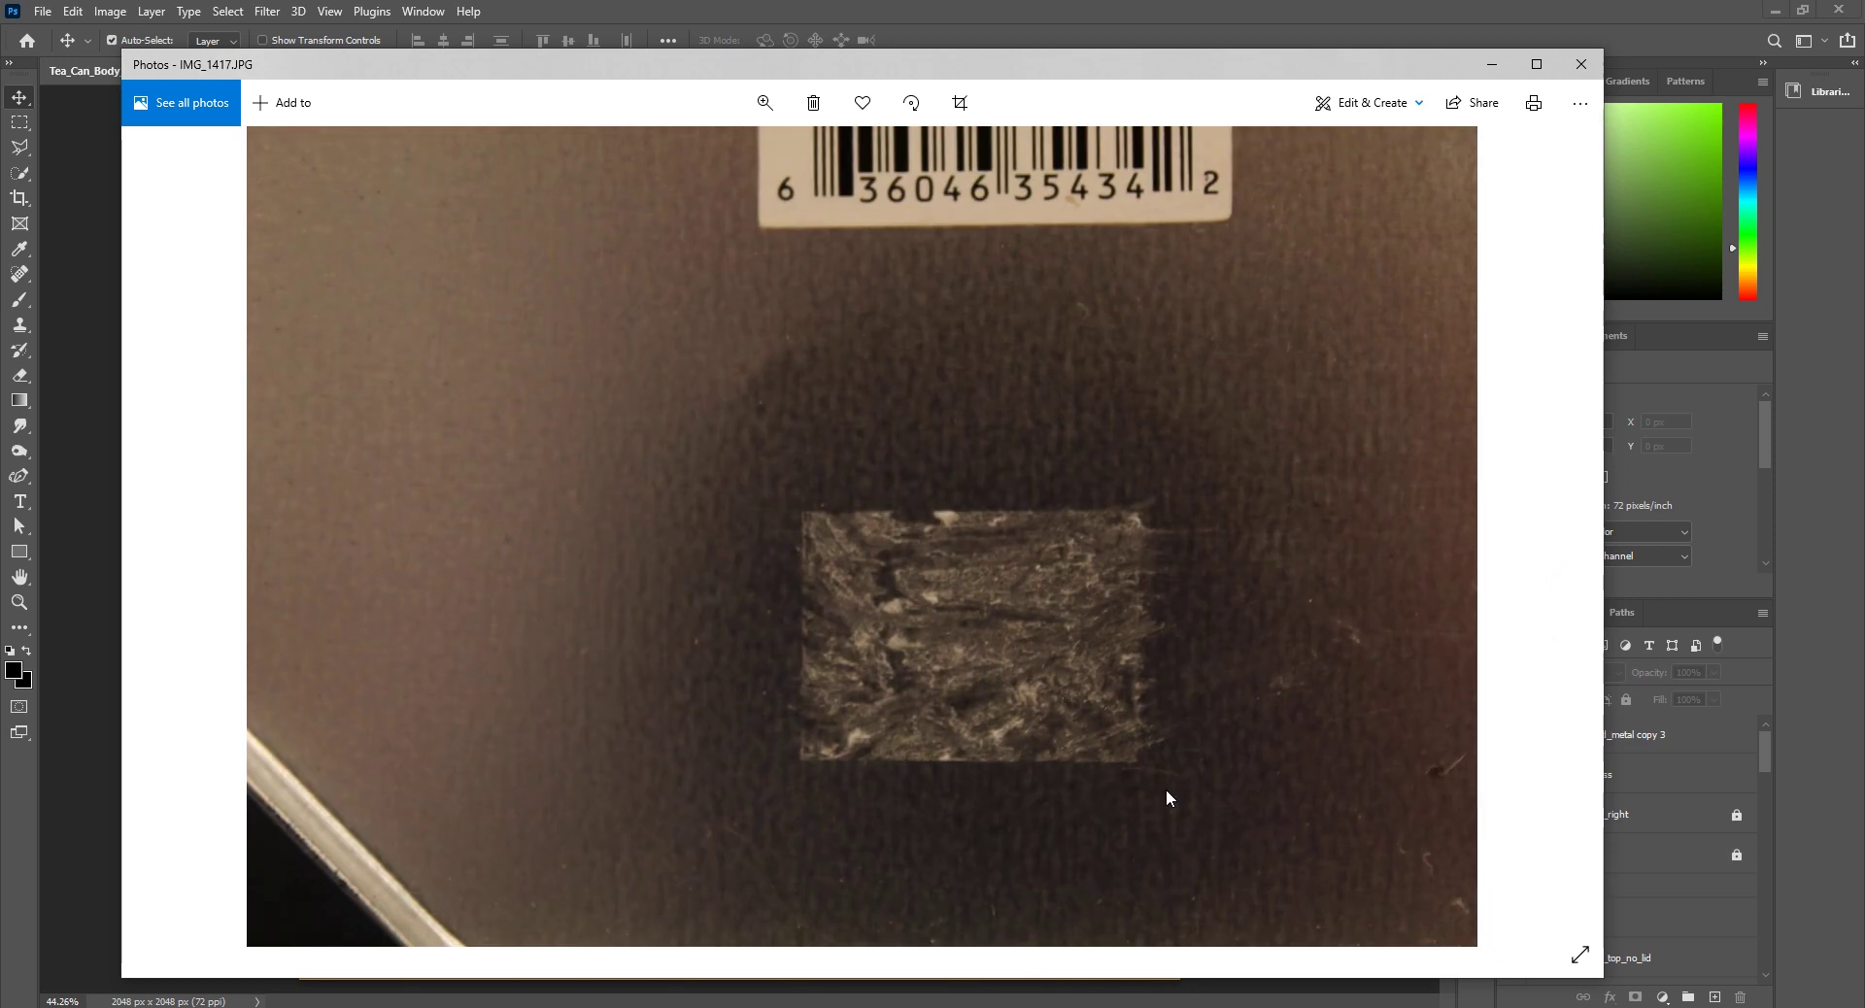
Step: View the reference photos of the can's printed side panels up to IMG_1422.JPG
{"action": "left_click", "coordinate": [1545, 559]}
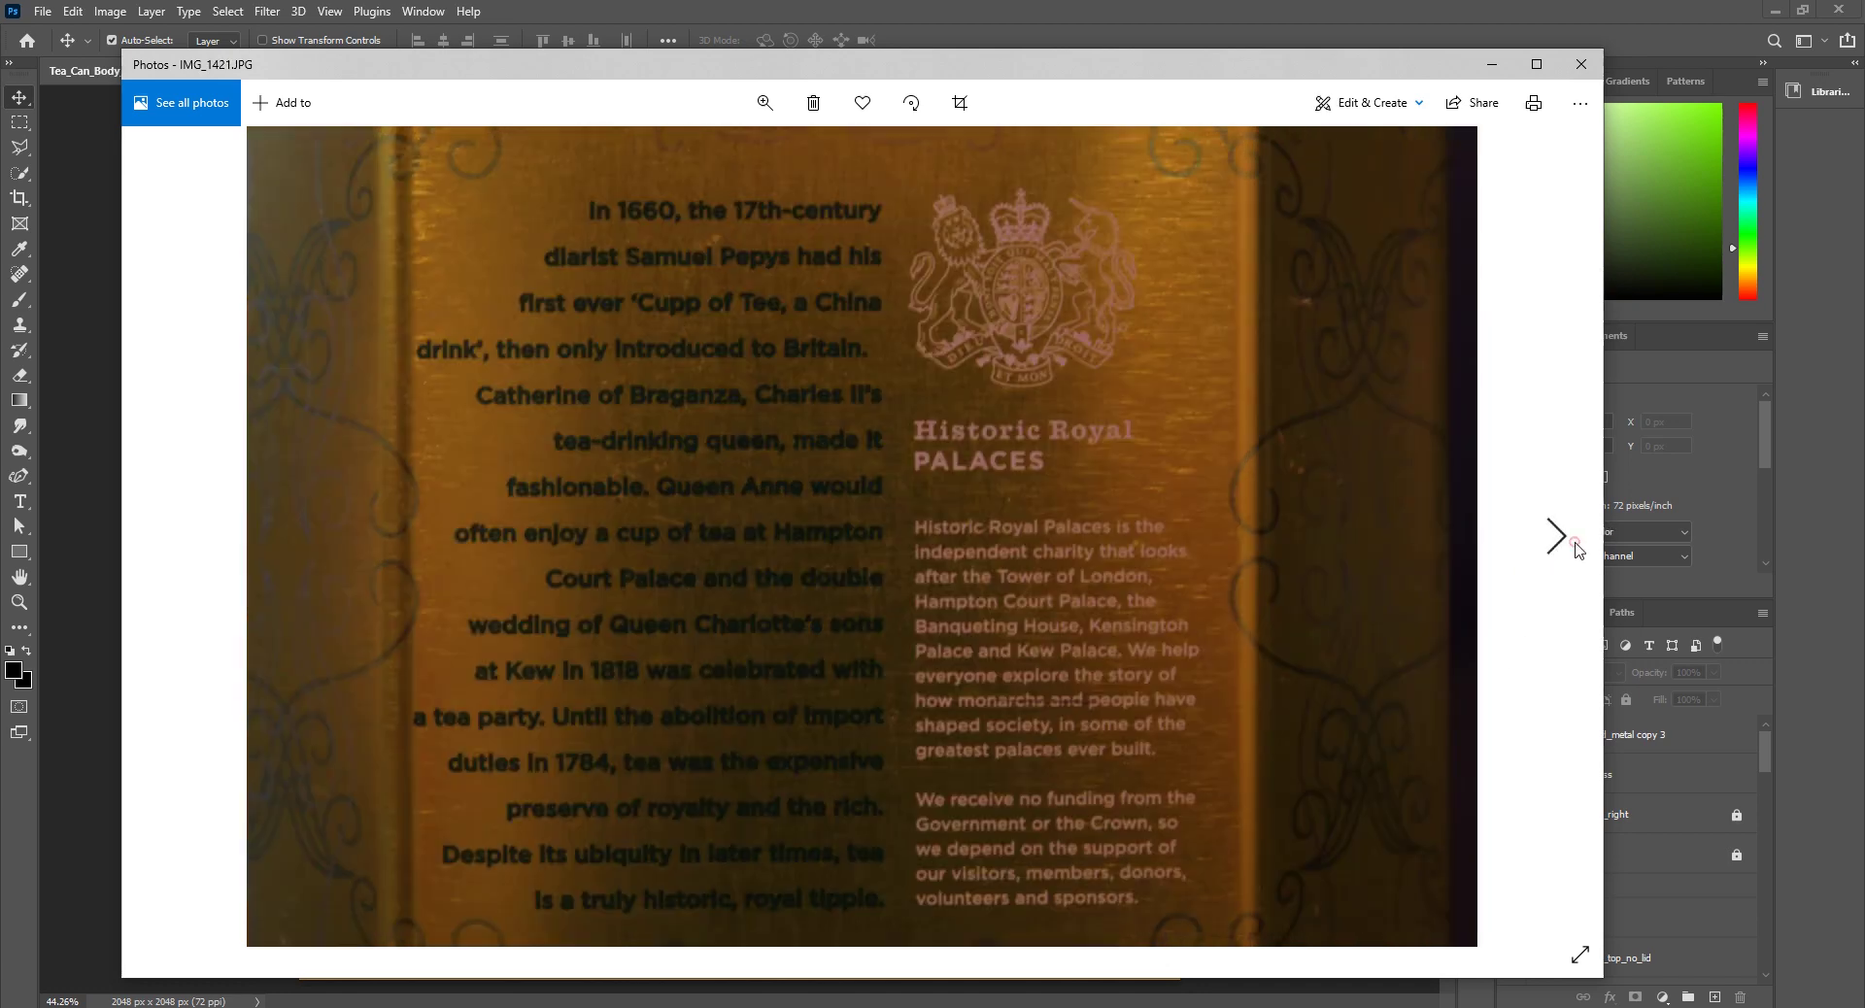
{"action": "left_click", "coordinate": [1566, 542]}
{"action": "left_click", "coordinate": [1567, 550]}
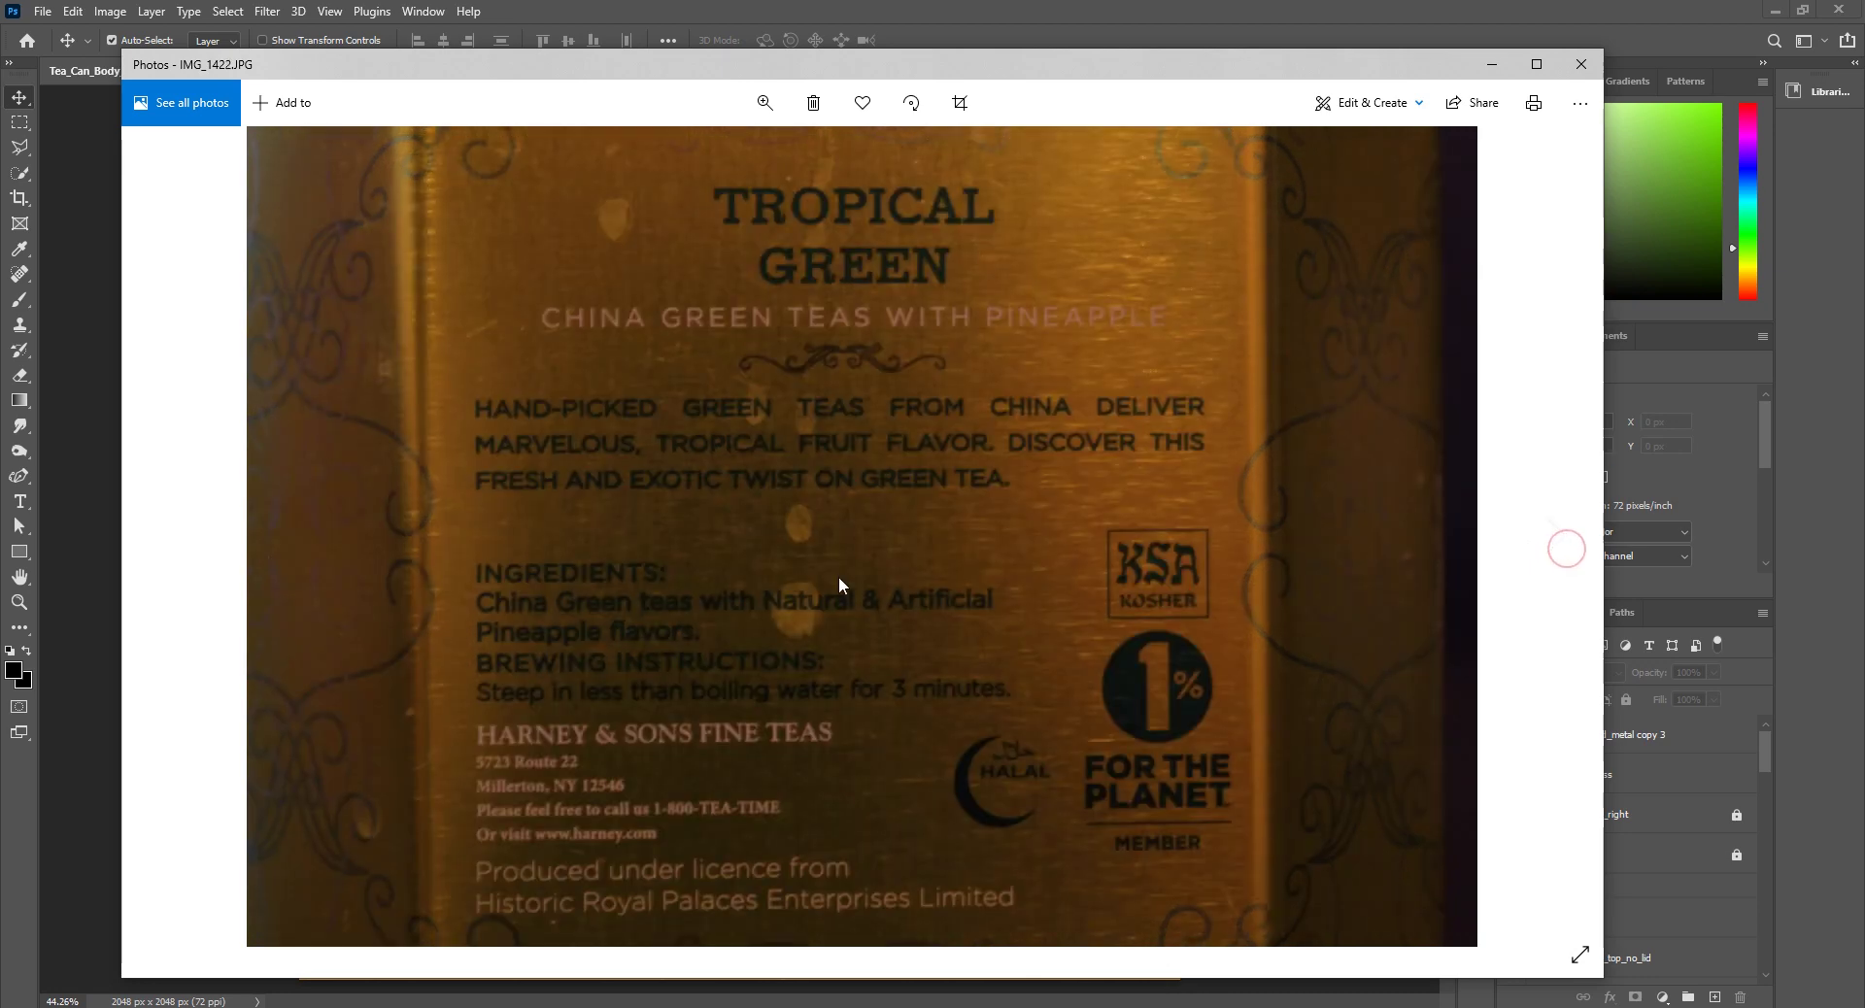
Step: Examine the lid, upper rim and angled side panel in reference photos IMG_1423.JPG to IMG_1430.JPG, comparing the last two
{"action": "left_click", "coordinate": [1561, 495]}
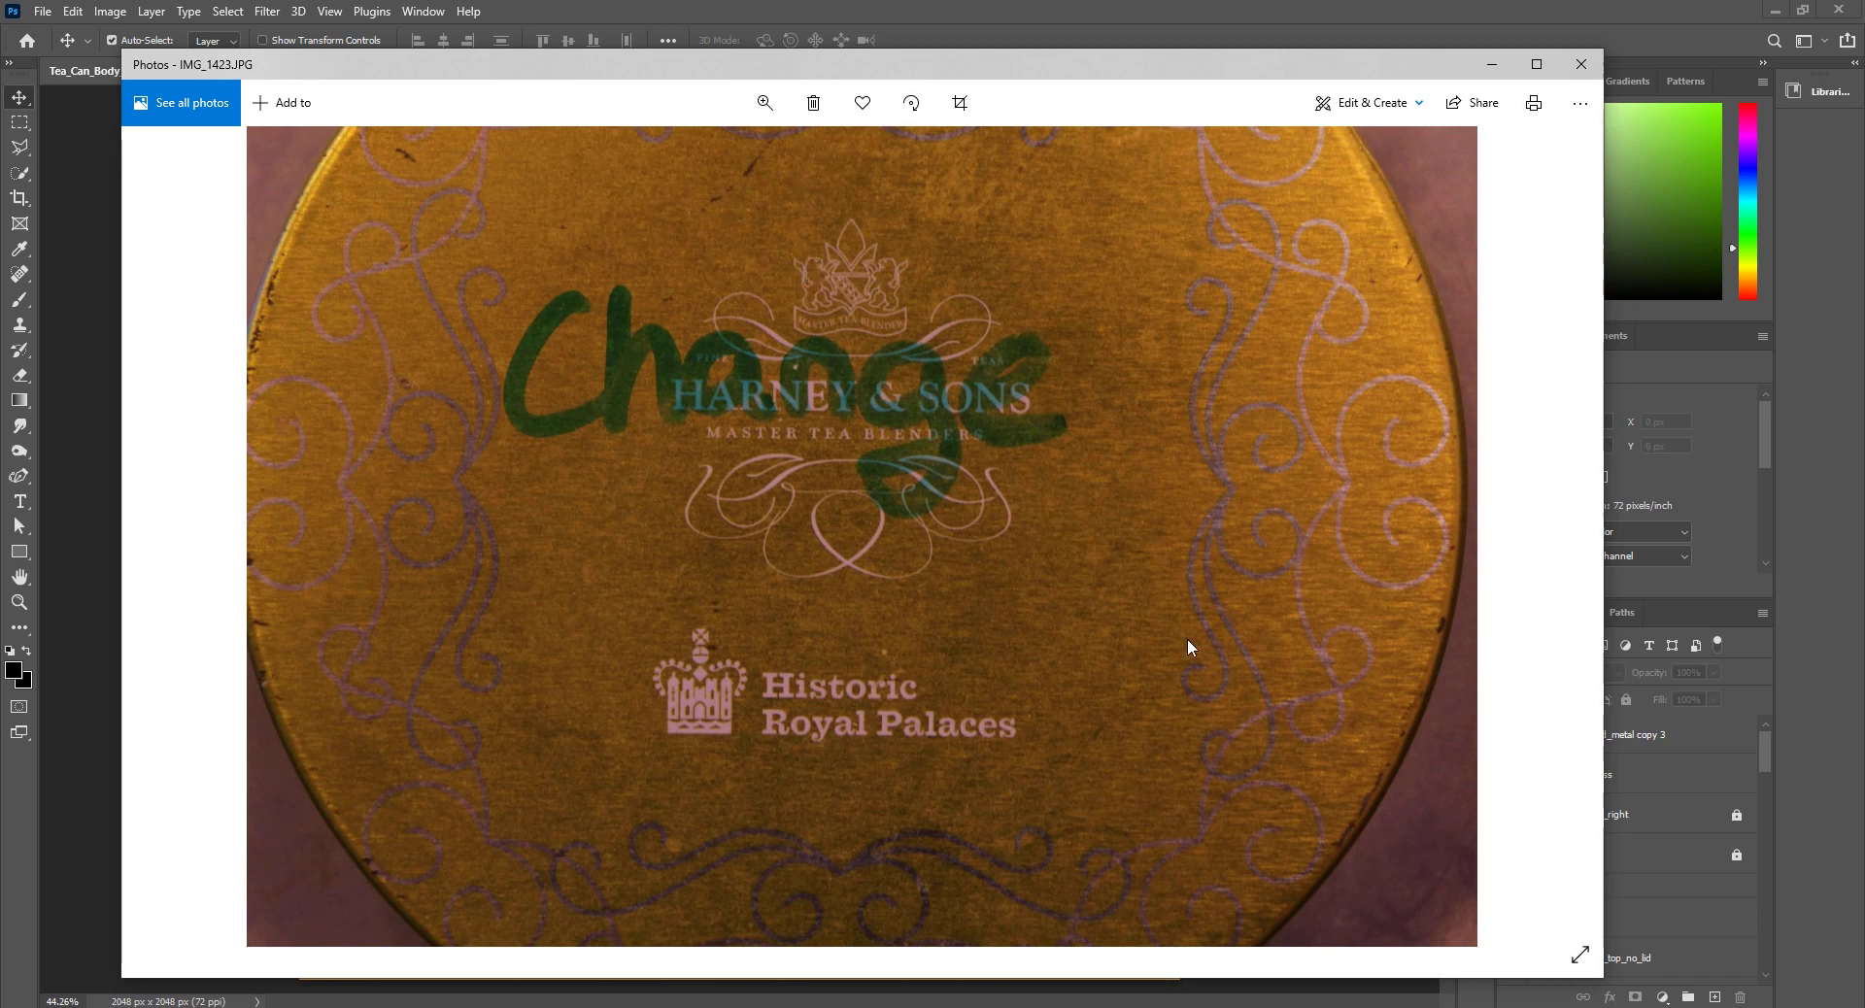
{"action": "left_click", "coordinate": [1557, 535]}
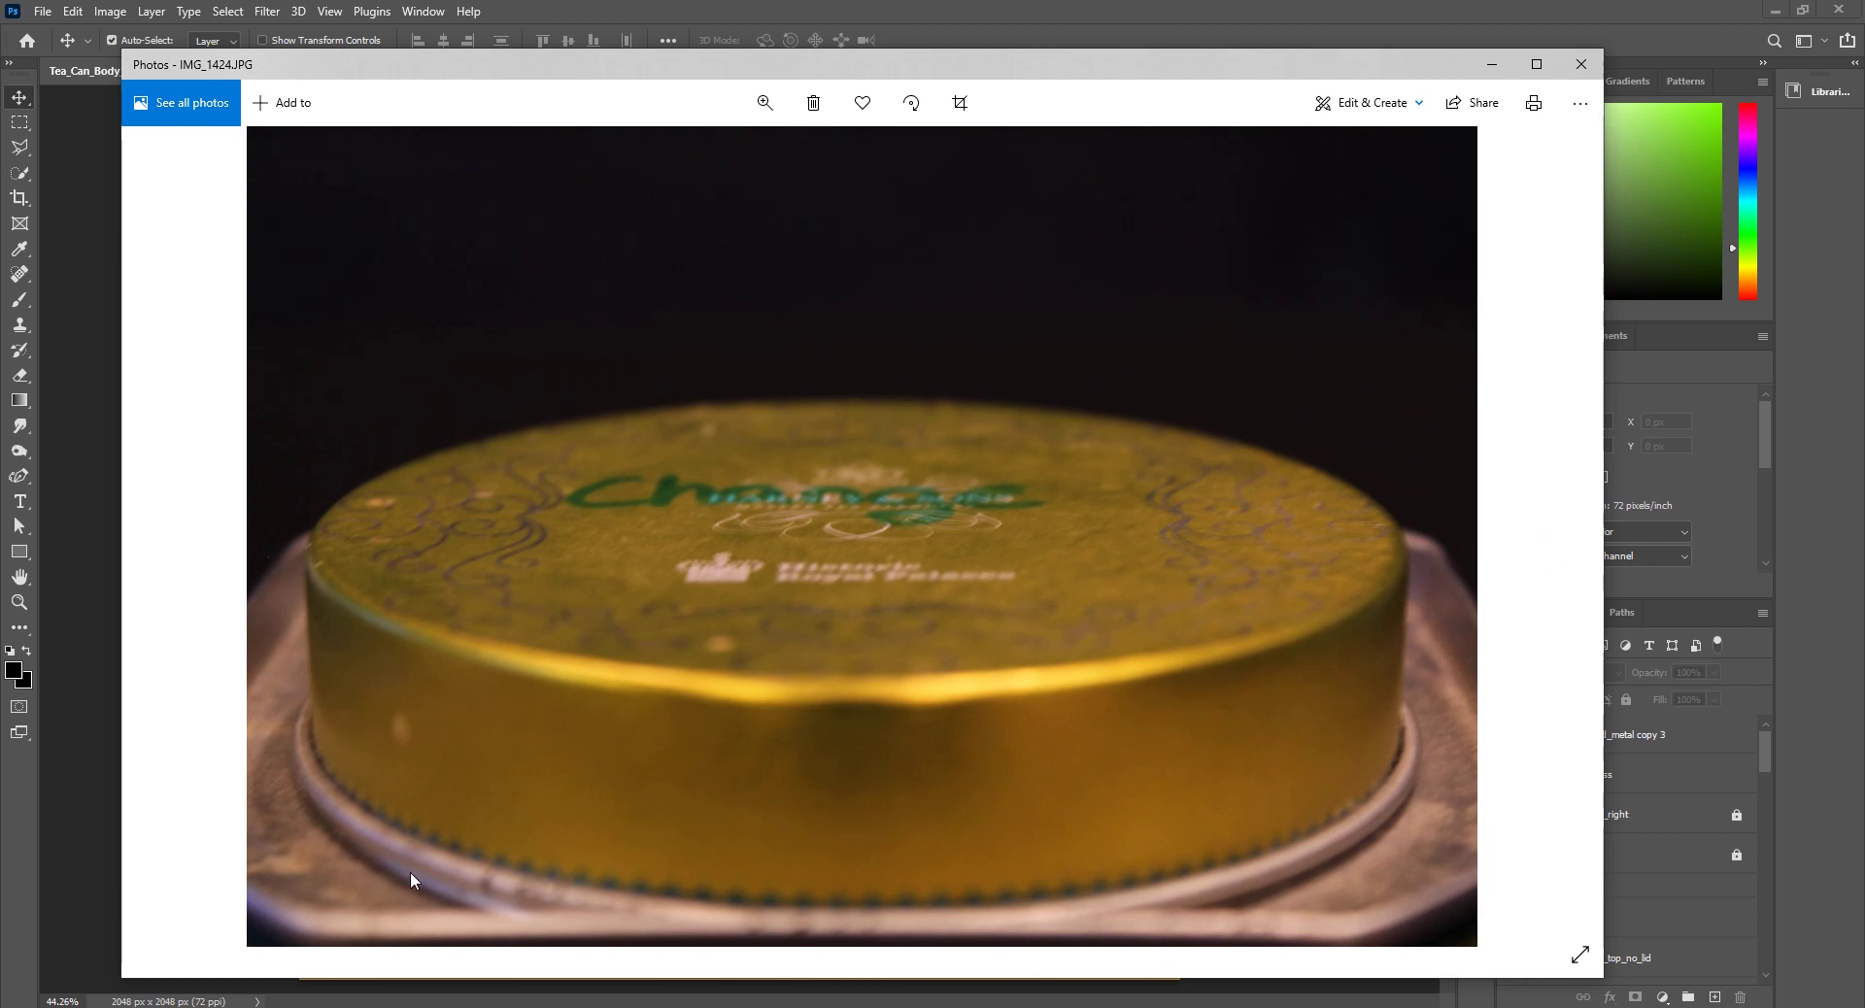
{"action": "left_click", "coordinate": [1523, 539]}
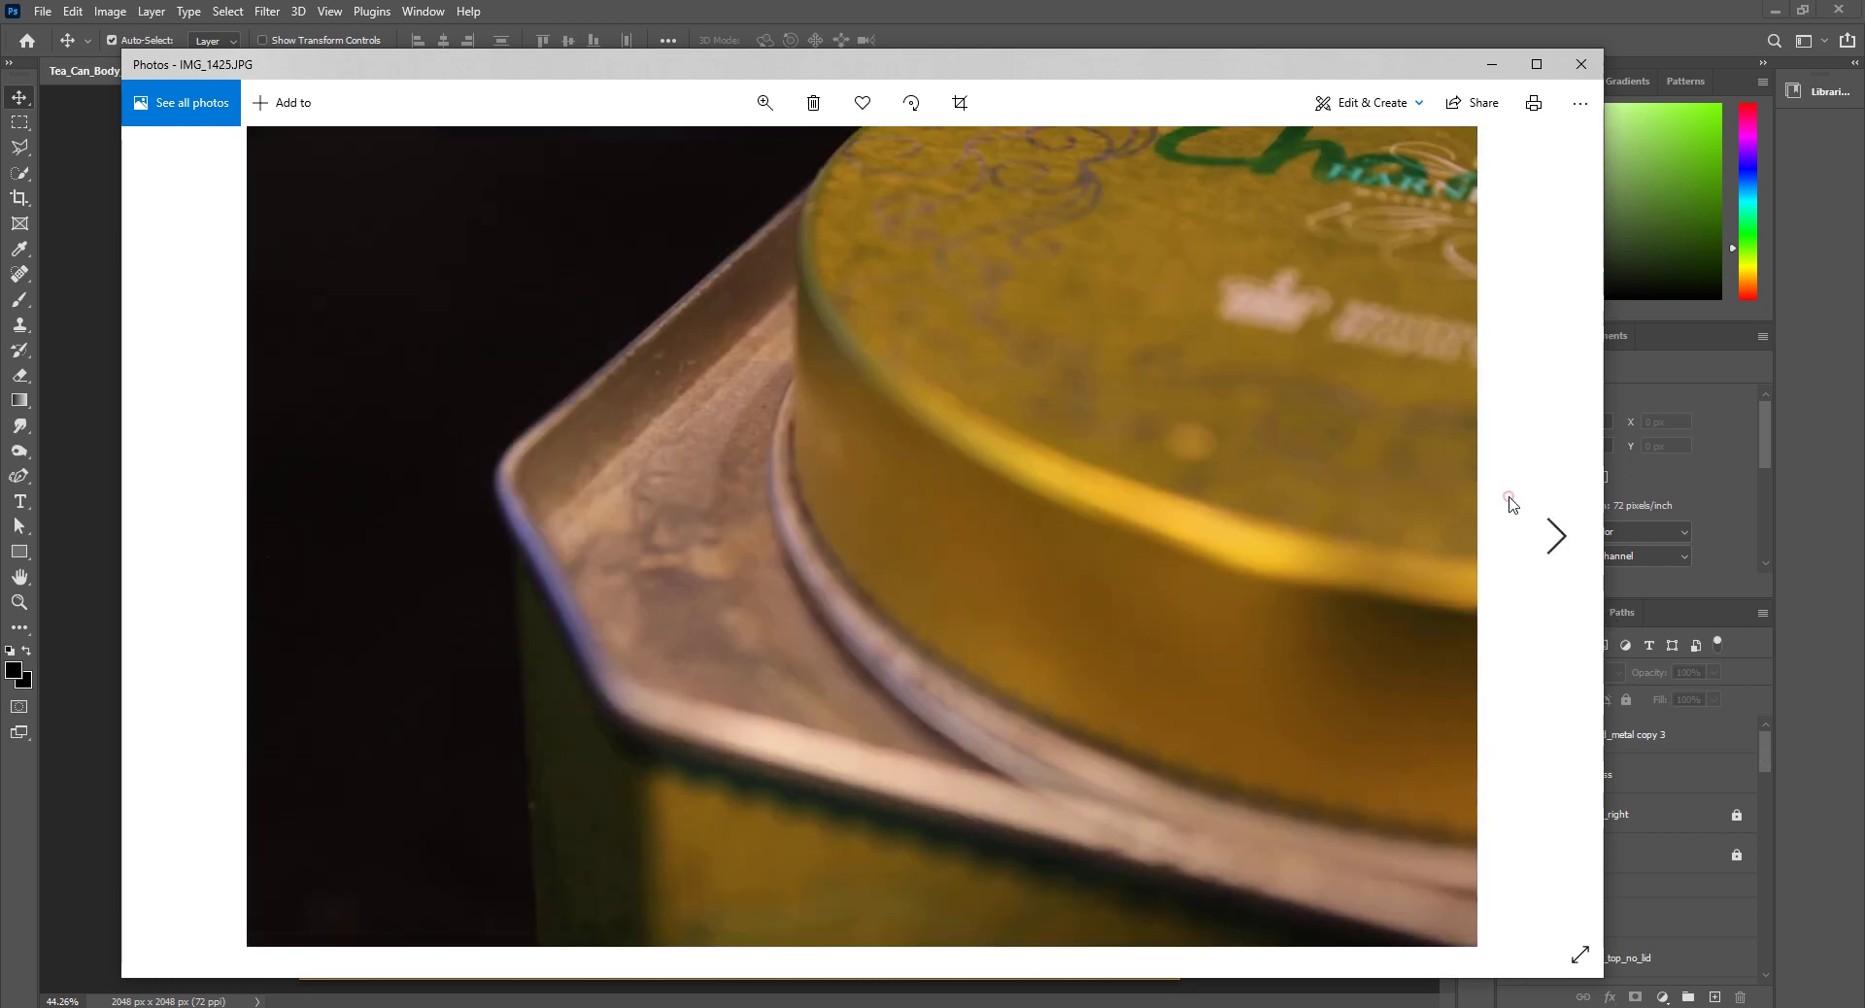
{"action": "left_click", "coordinate": [1557, 535]}
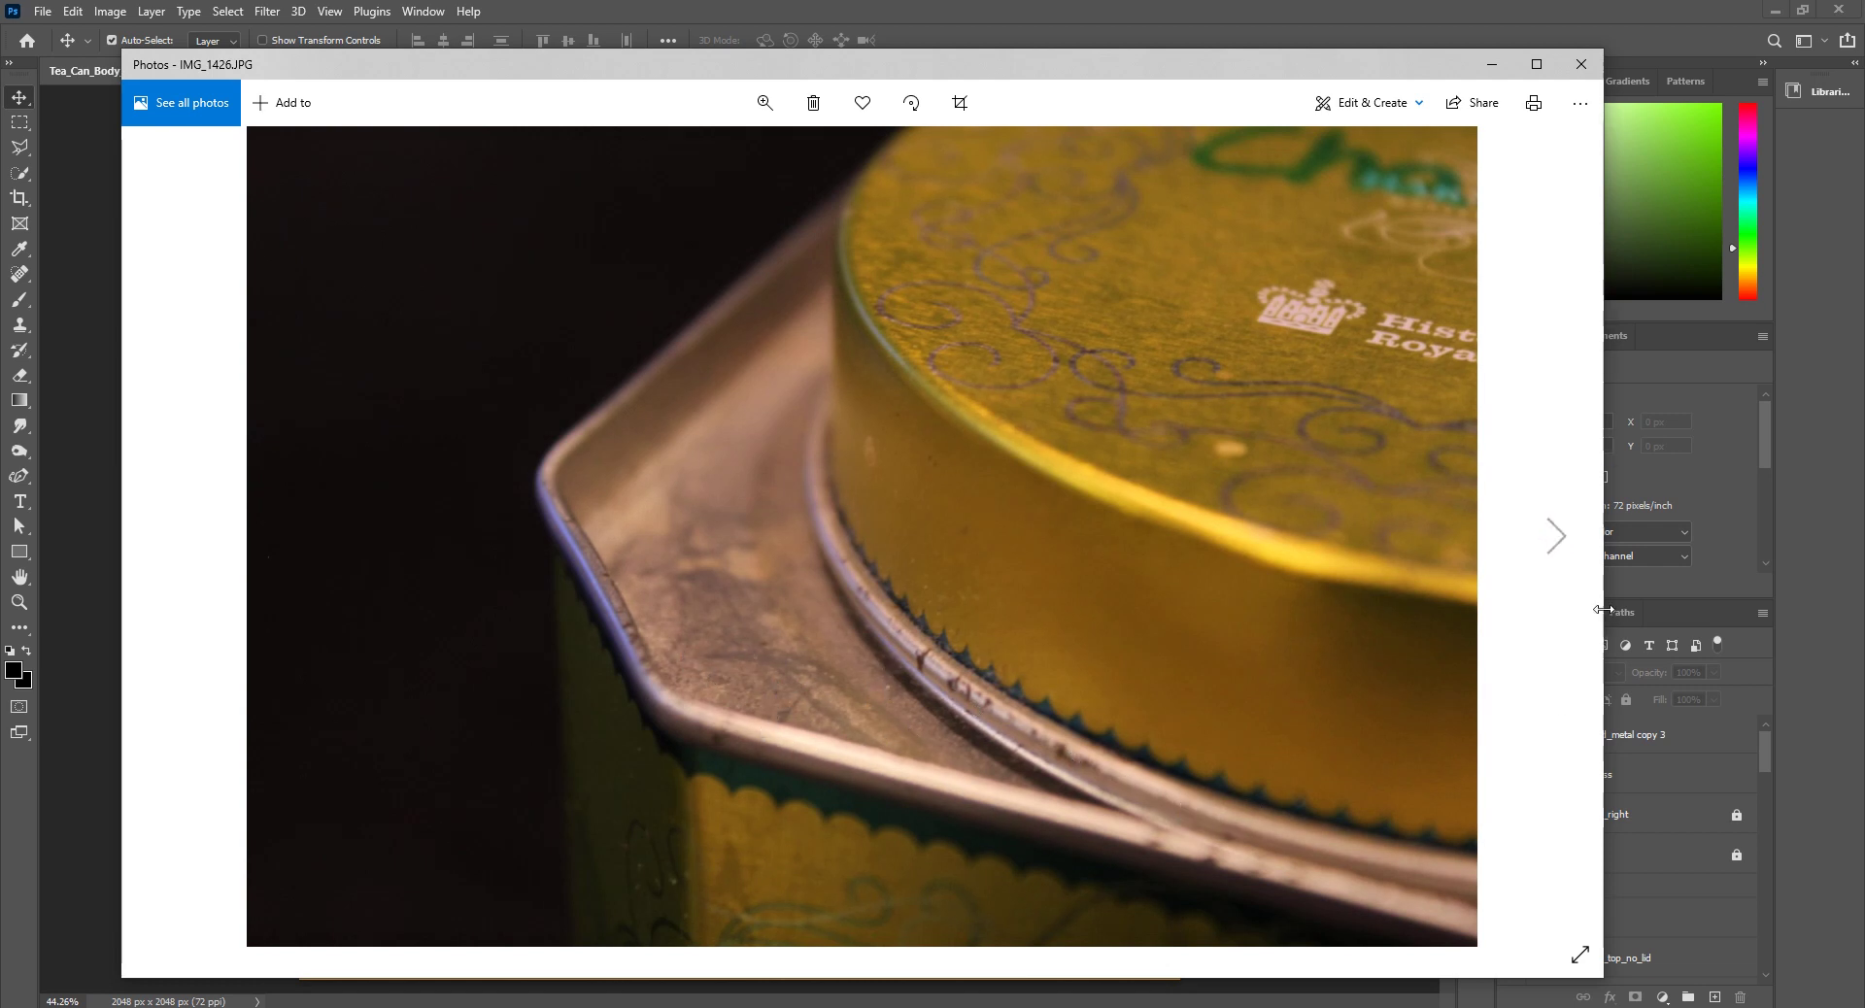
{"action": "left_click", "coordinate": [1557, 535]}
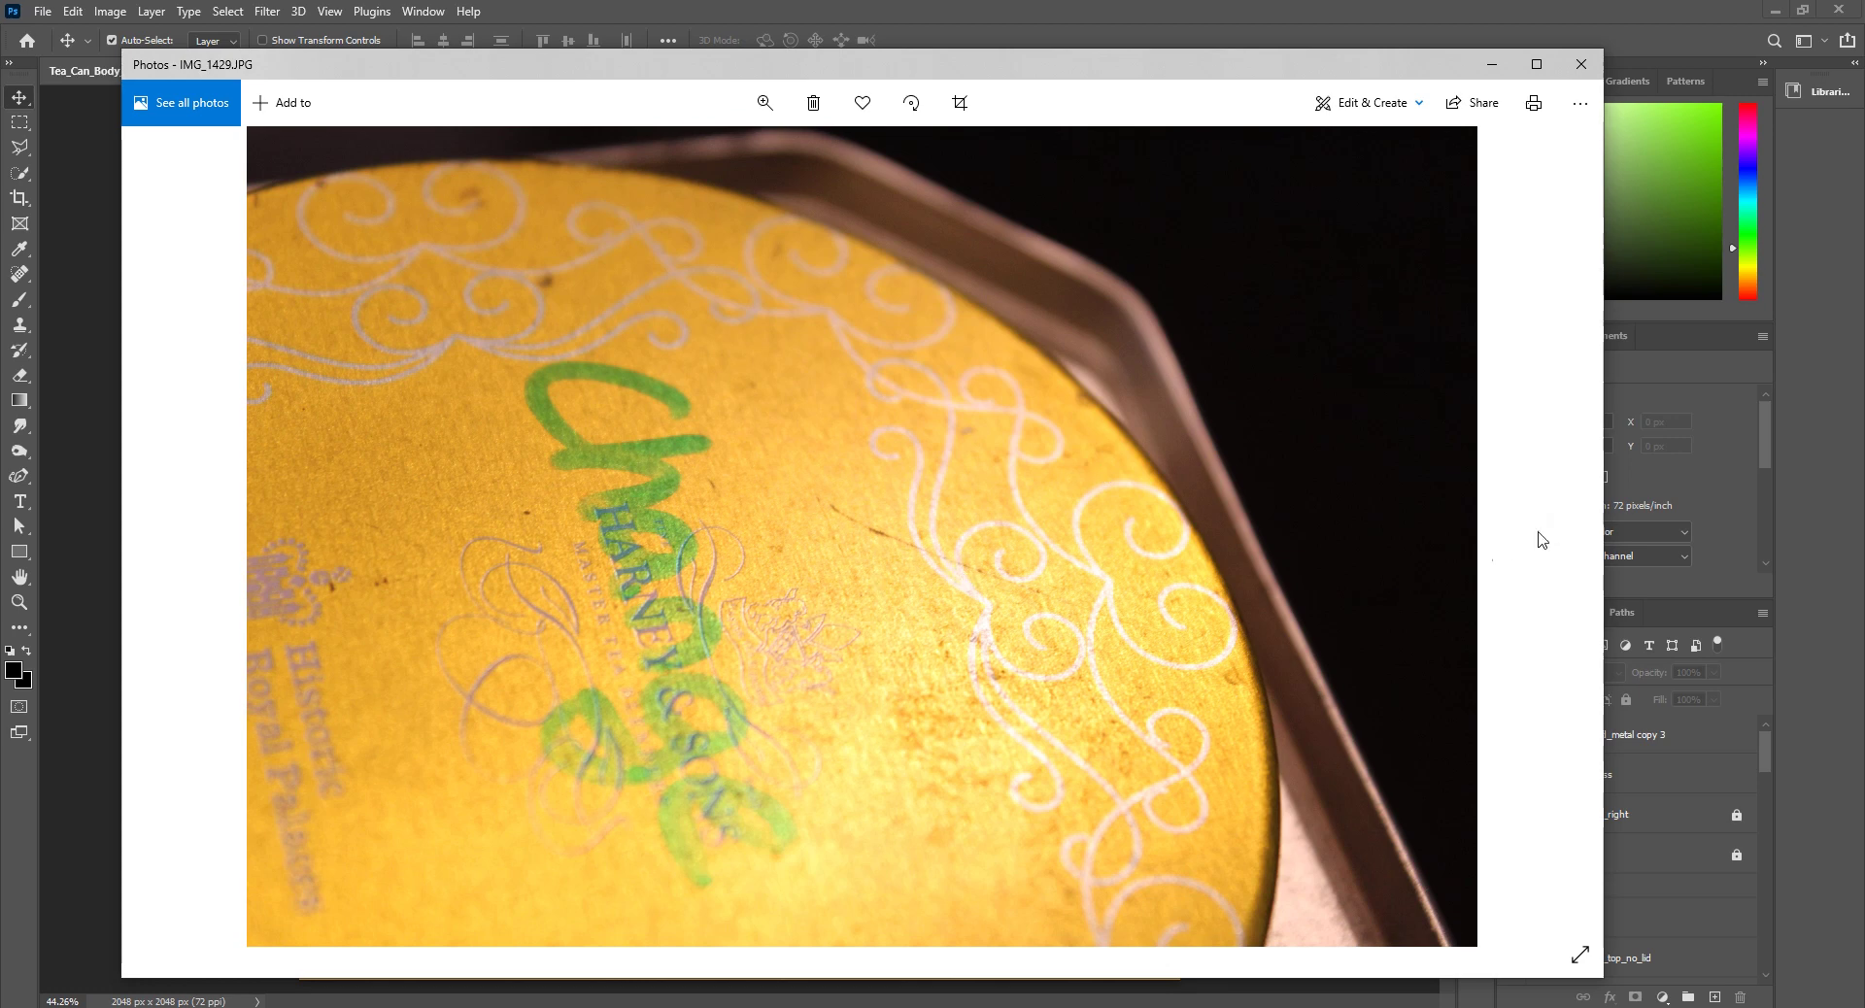
{"action": "left_click", "coordinate": [1552, 541]}
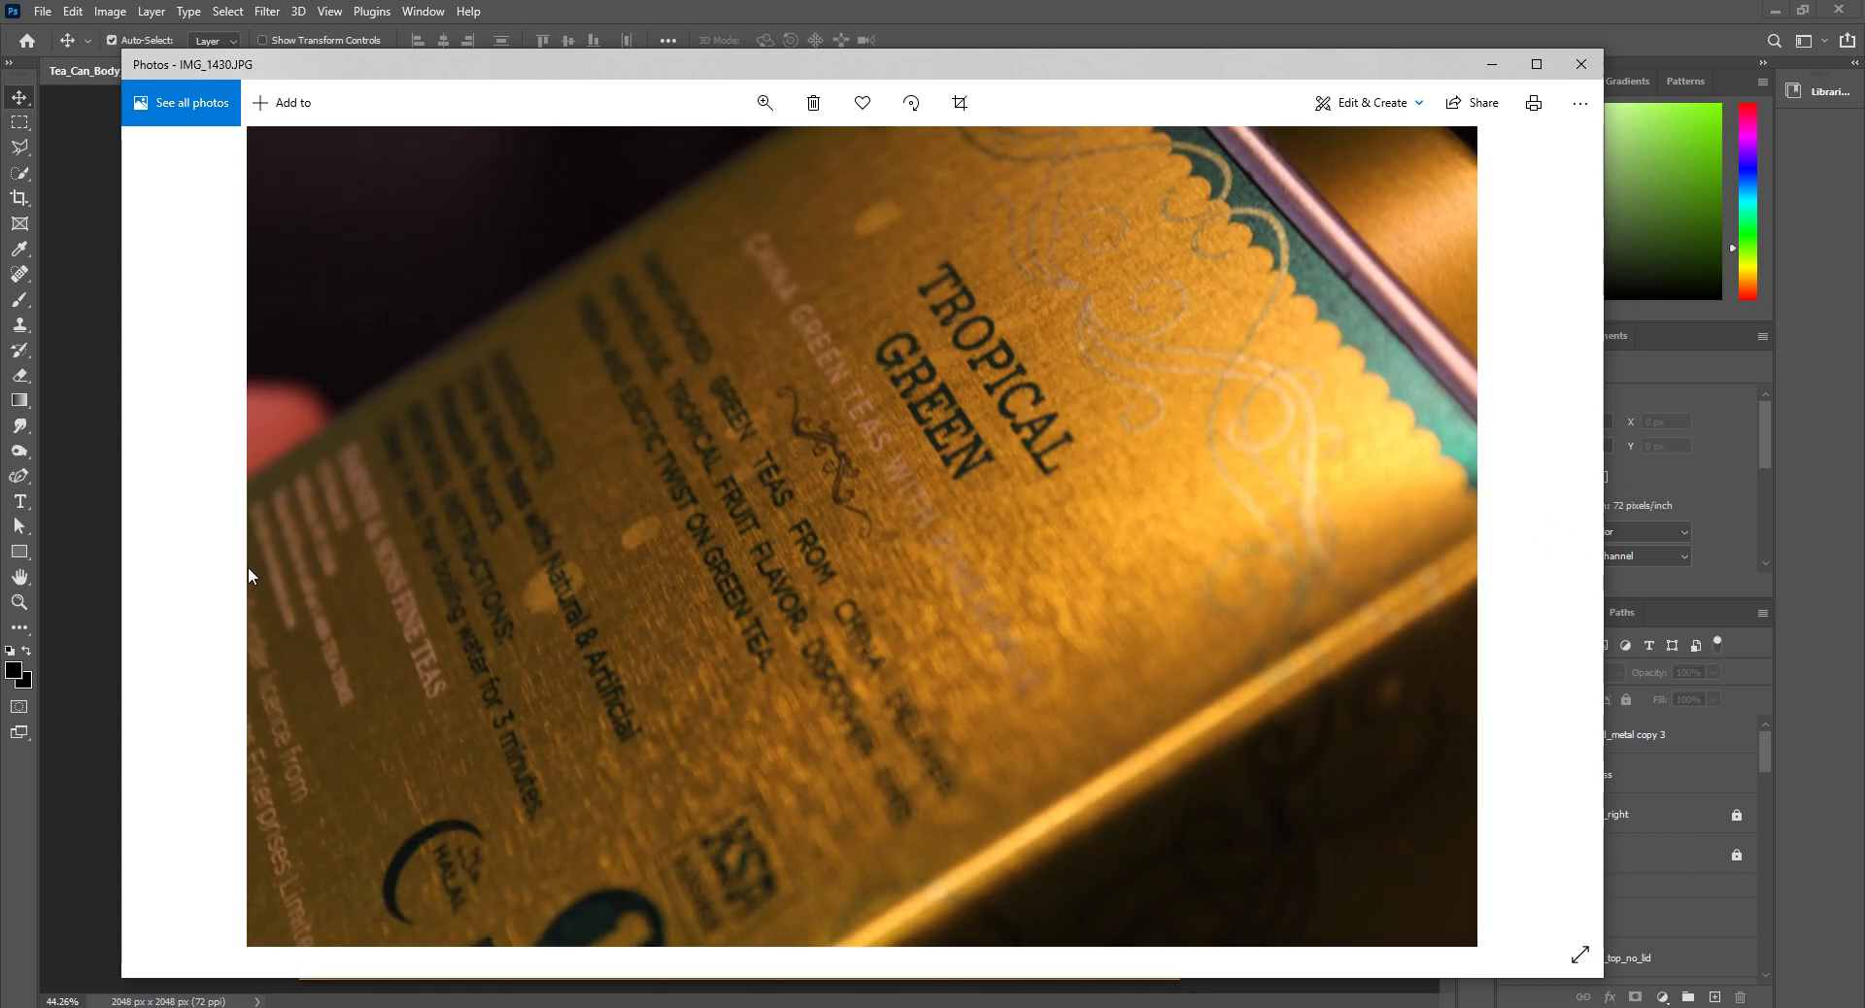
{"action": "left_click", "coordinate": [161, 581]}
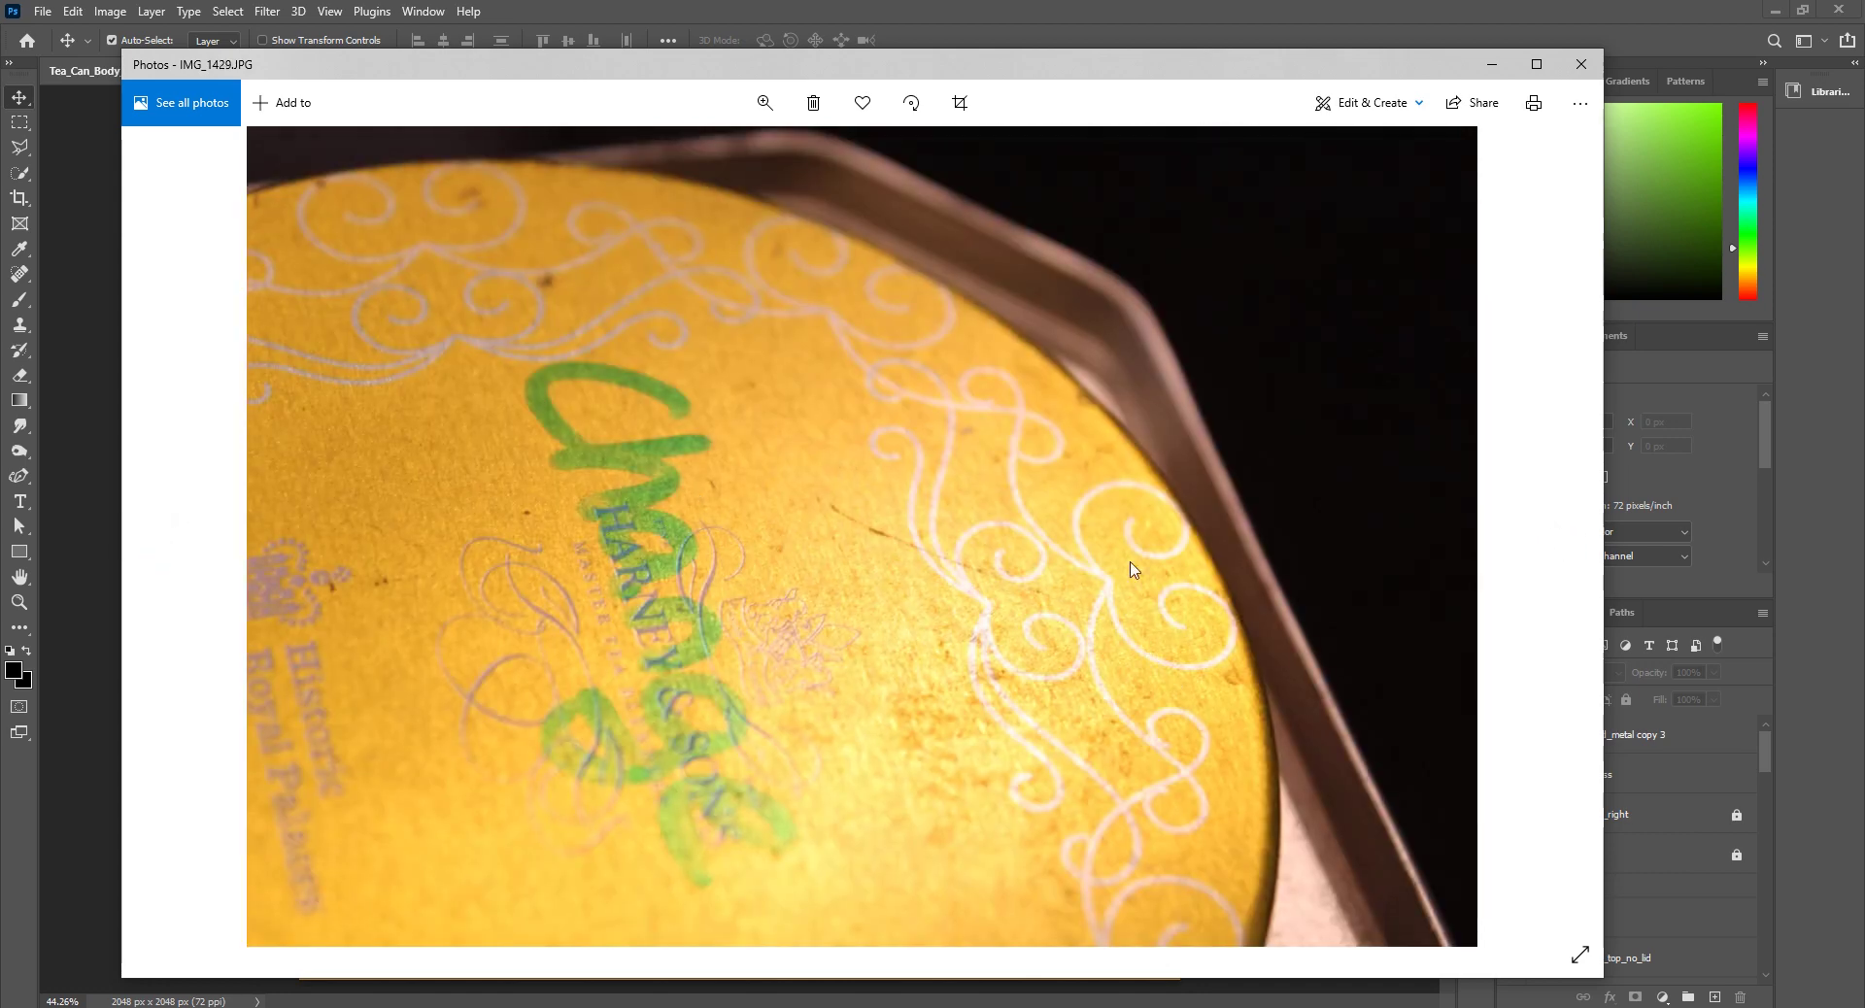
{"action": "left_click", "coordinate": [1582, 544]}
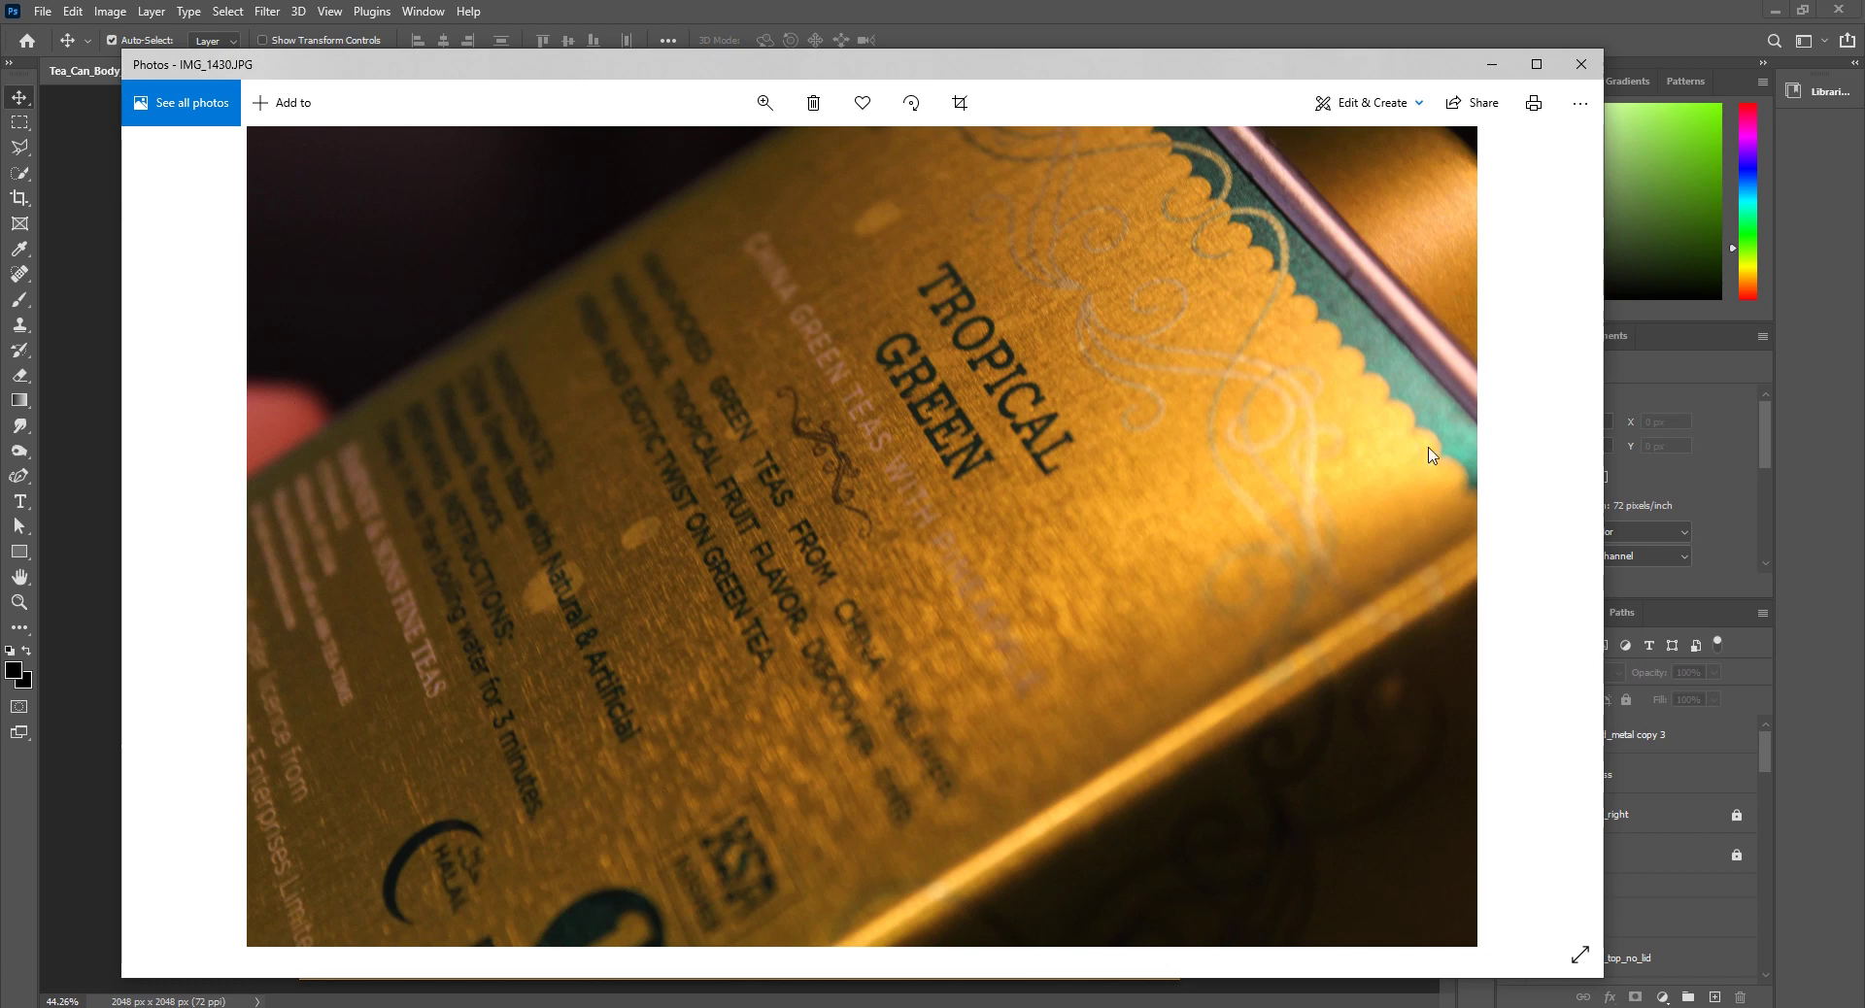
Step: Examine the bottom rim, can interior and inner lid in the photos up to IMG_1436.JPG, and close the photo viewer
{"action": "left_click", "coordinate": [1546, 511]}
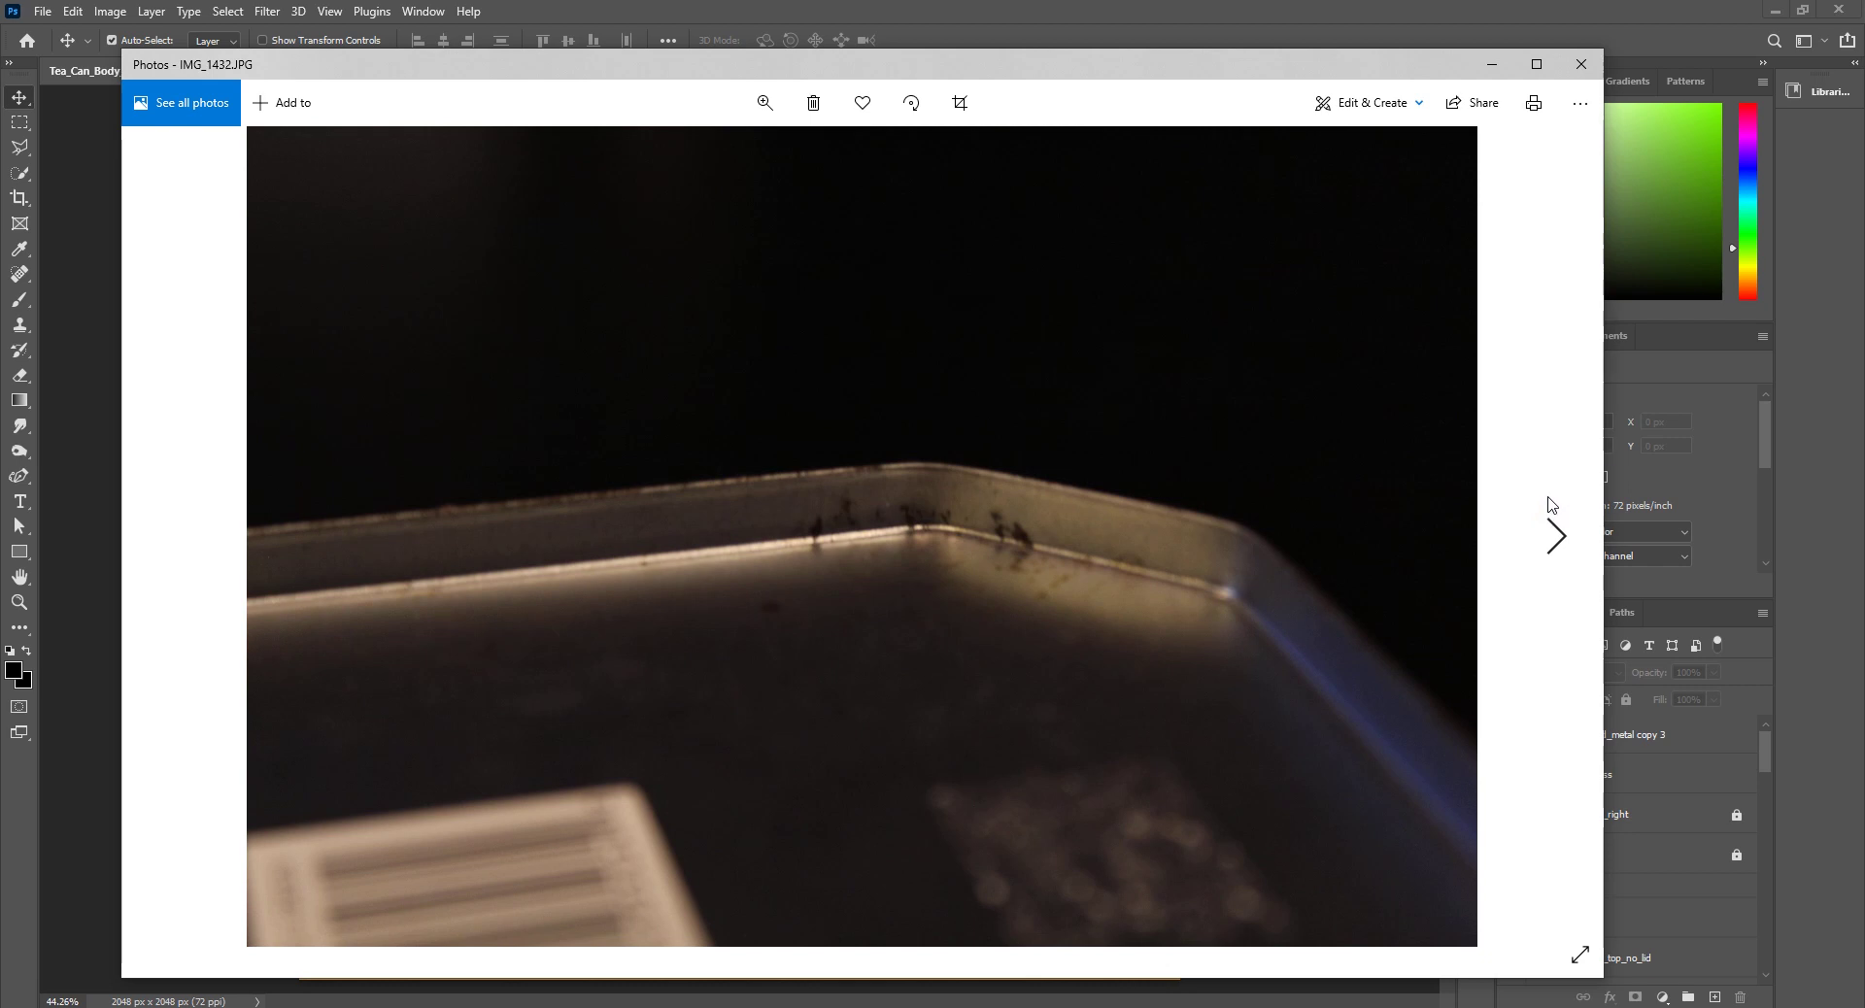
{"action": "left_click", "coordinate": [1551, 504]}
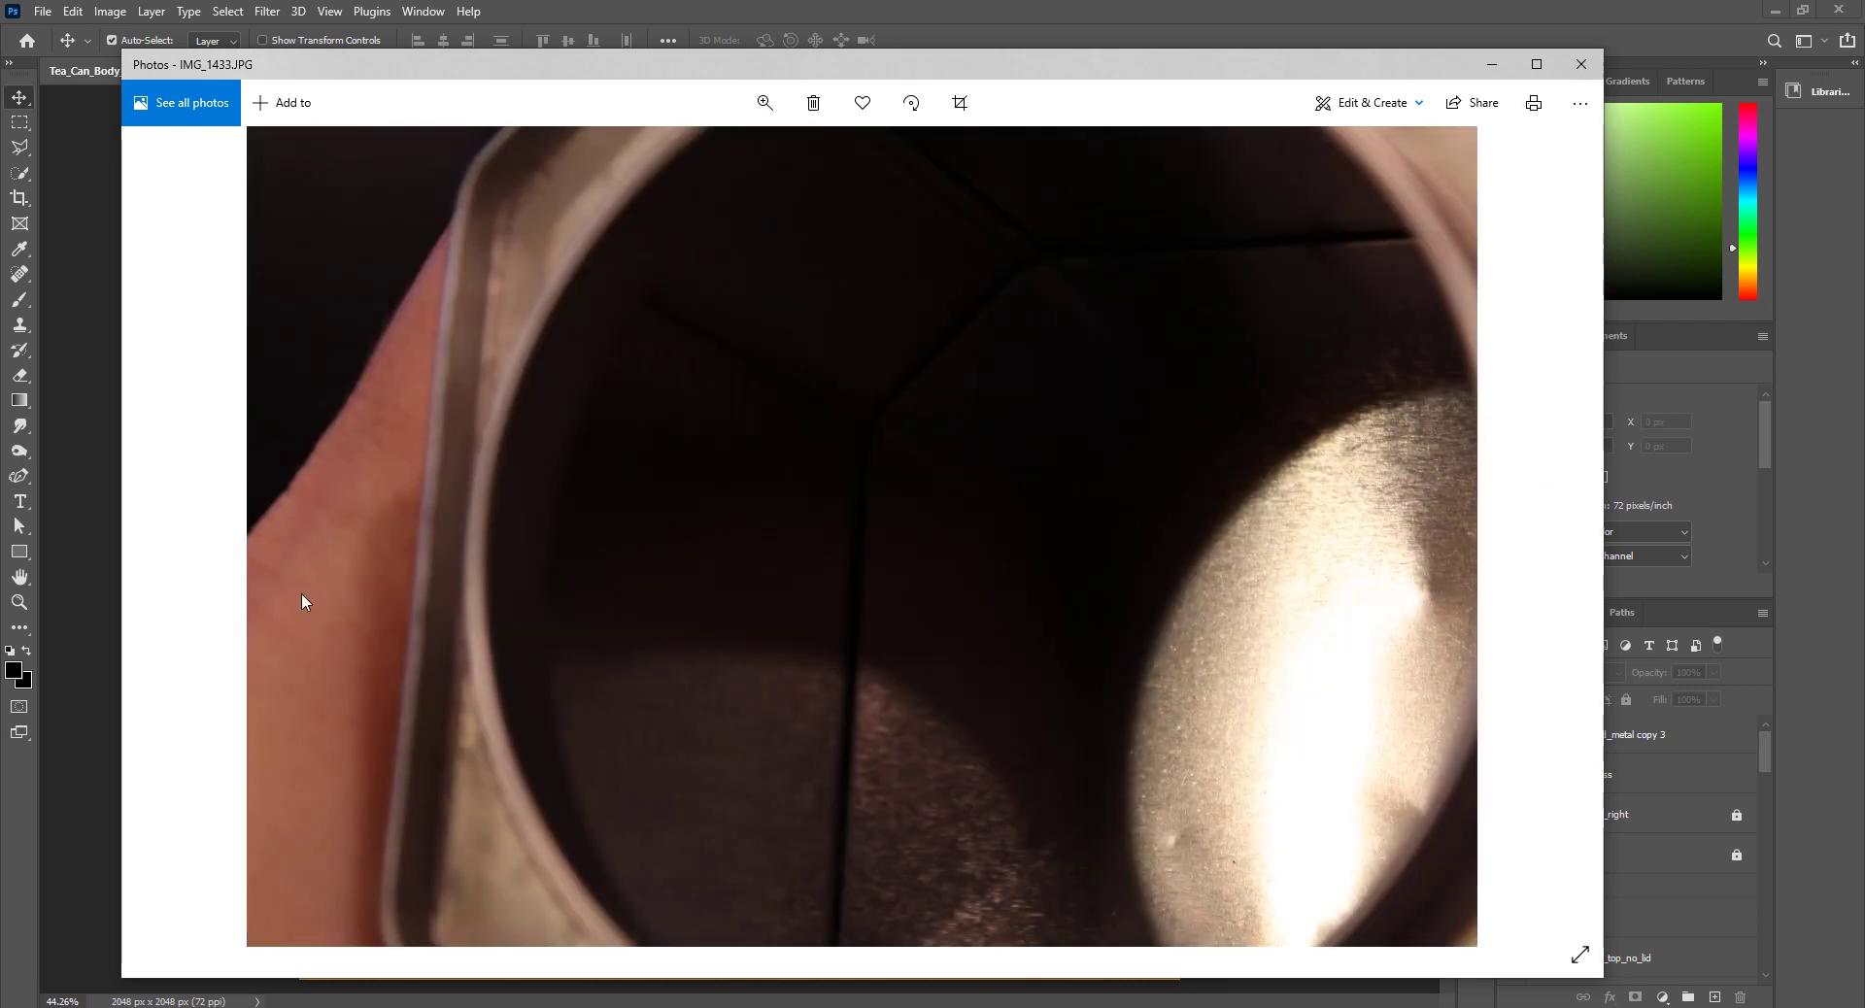
{"action": "left_click", "coordinate": [166, 532]}
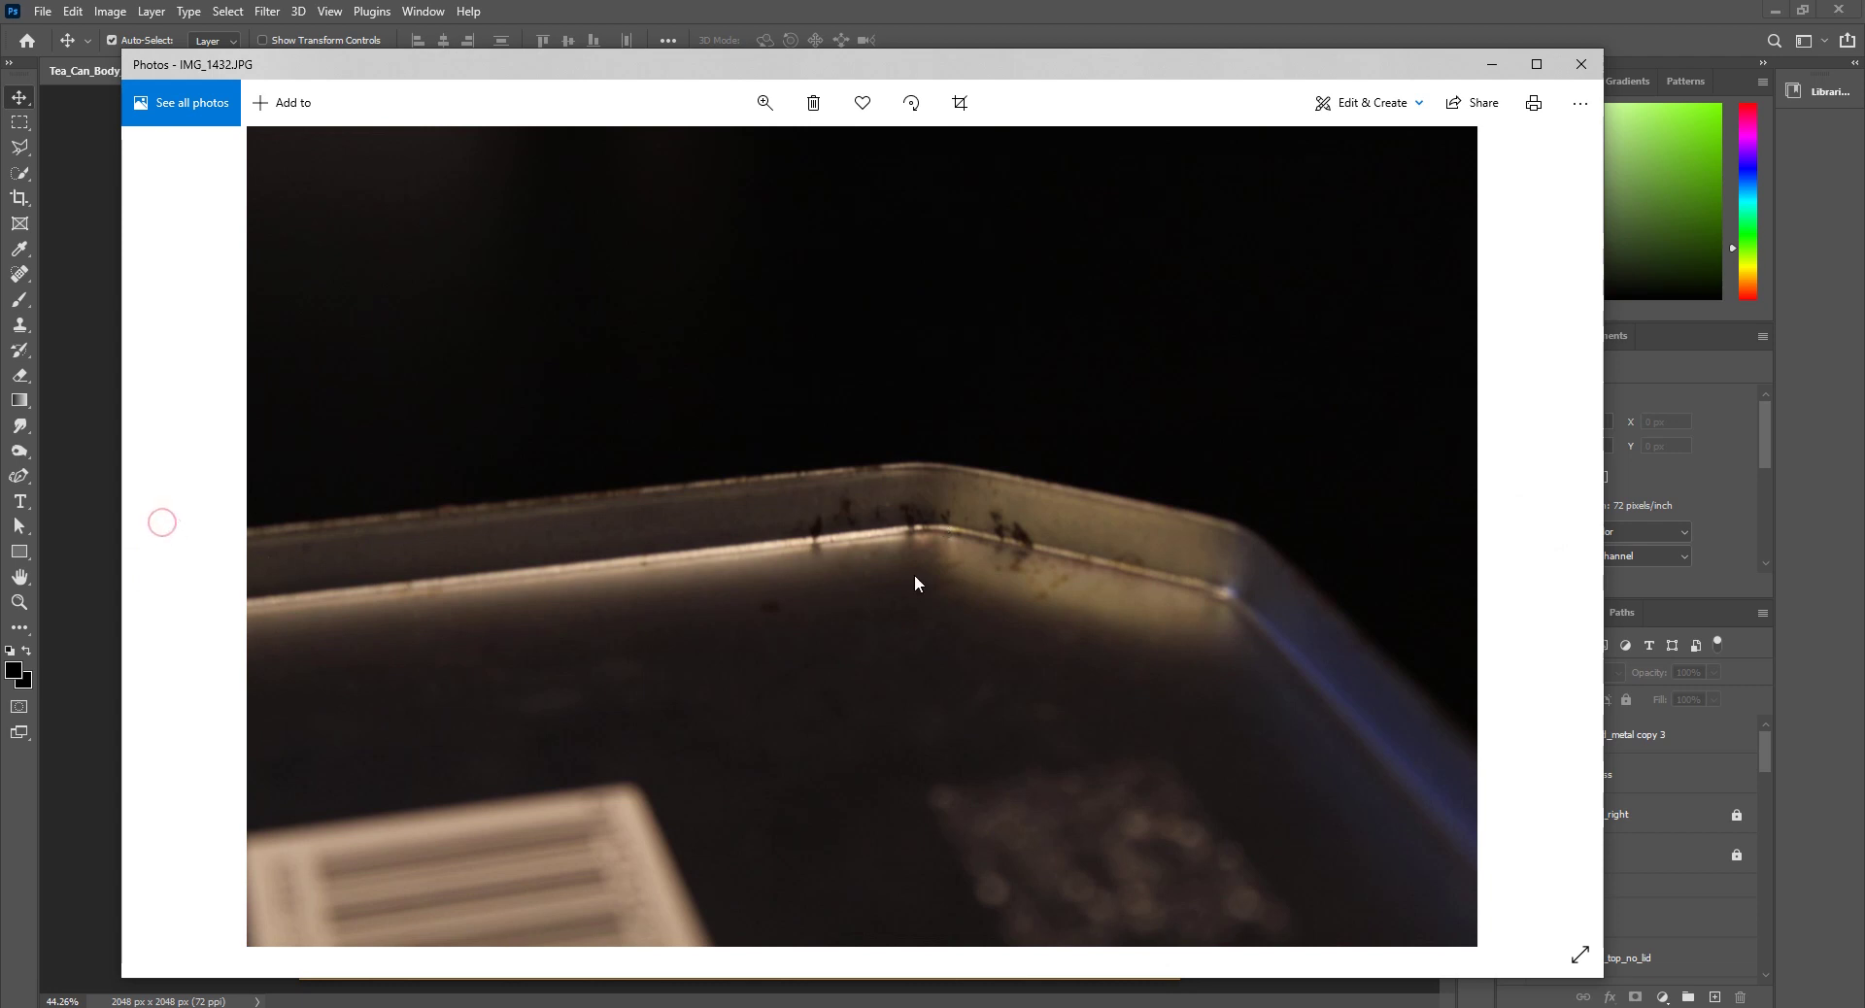
{"action": "left_click", "coordinate": [1544, 533]}
{"action": "left_click", "coordinate": [1544, 532]}
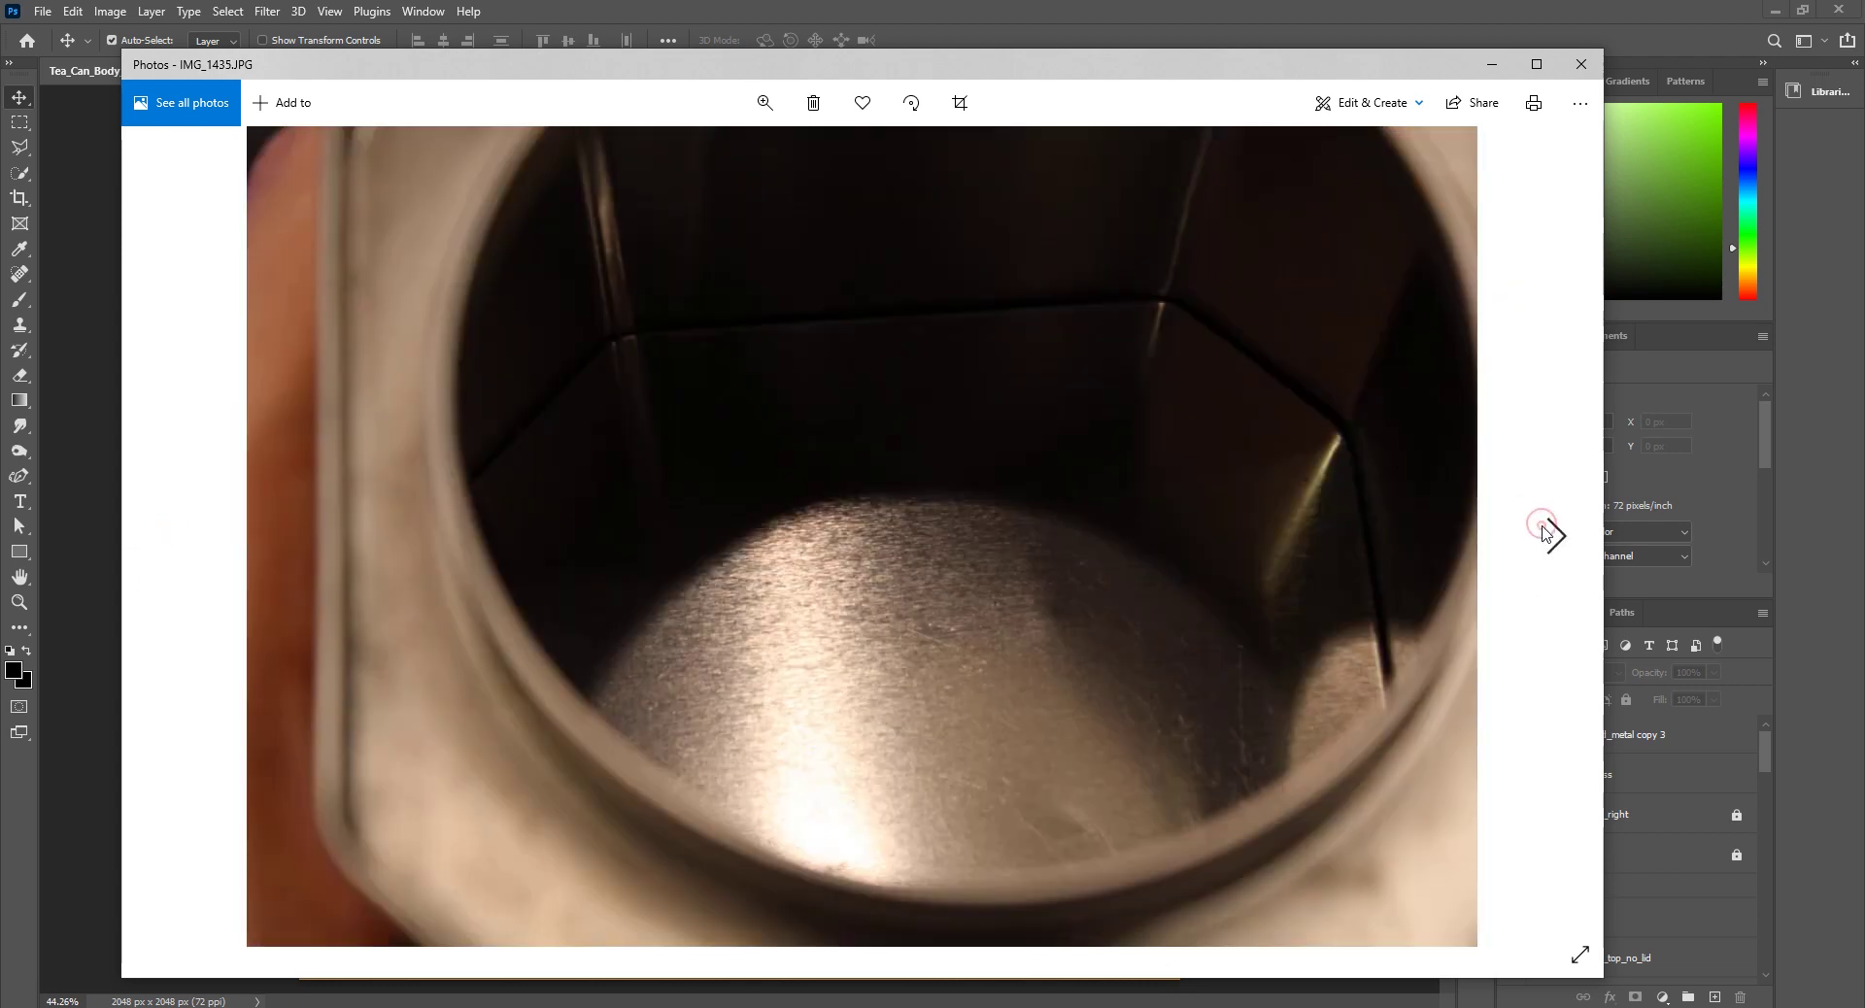
{"action": "left_click", "coordinate": [1544, 532]}
{"action": "left_click", "coordinate": [1544, 532]}
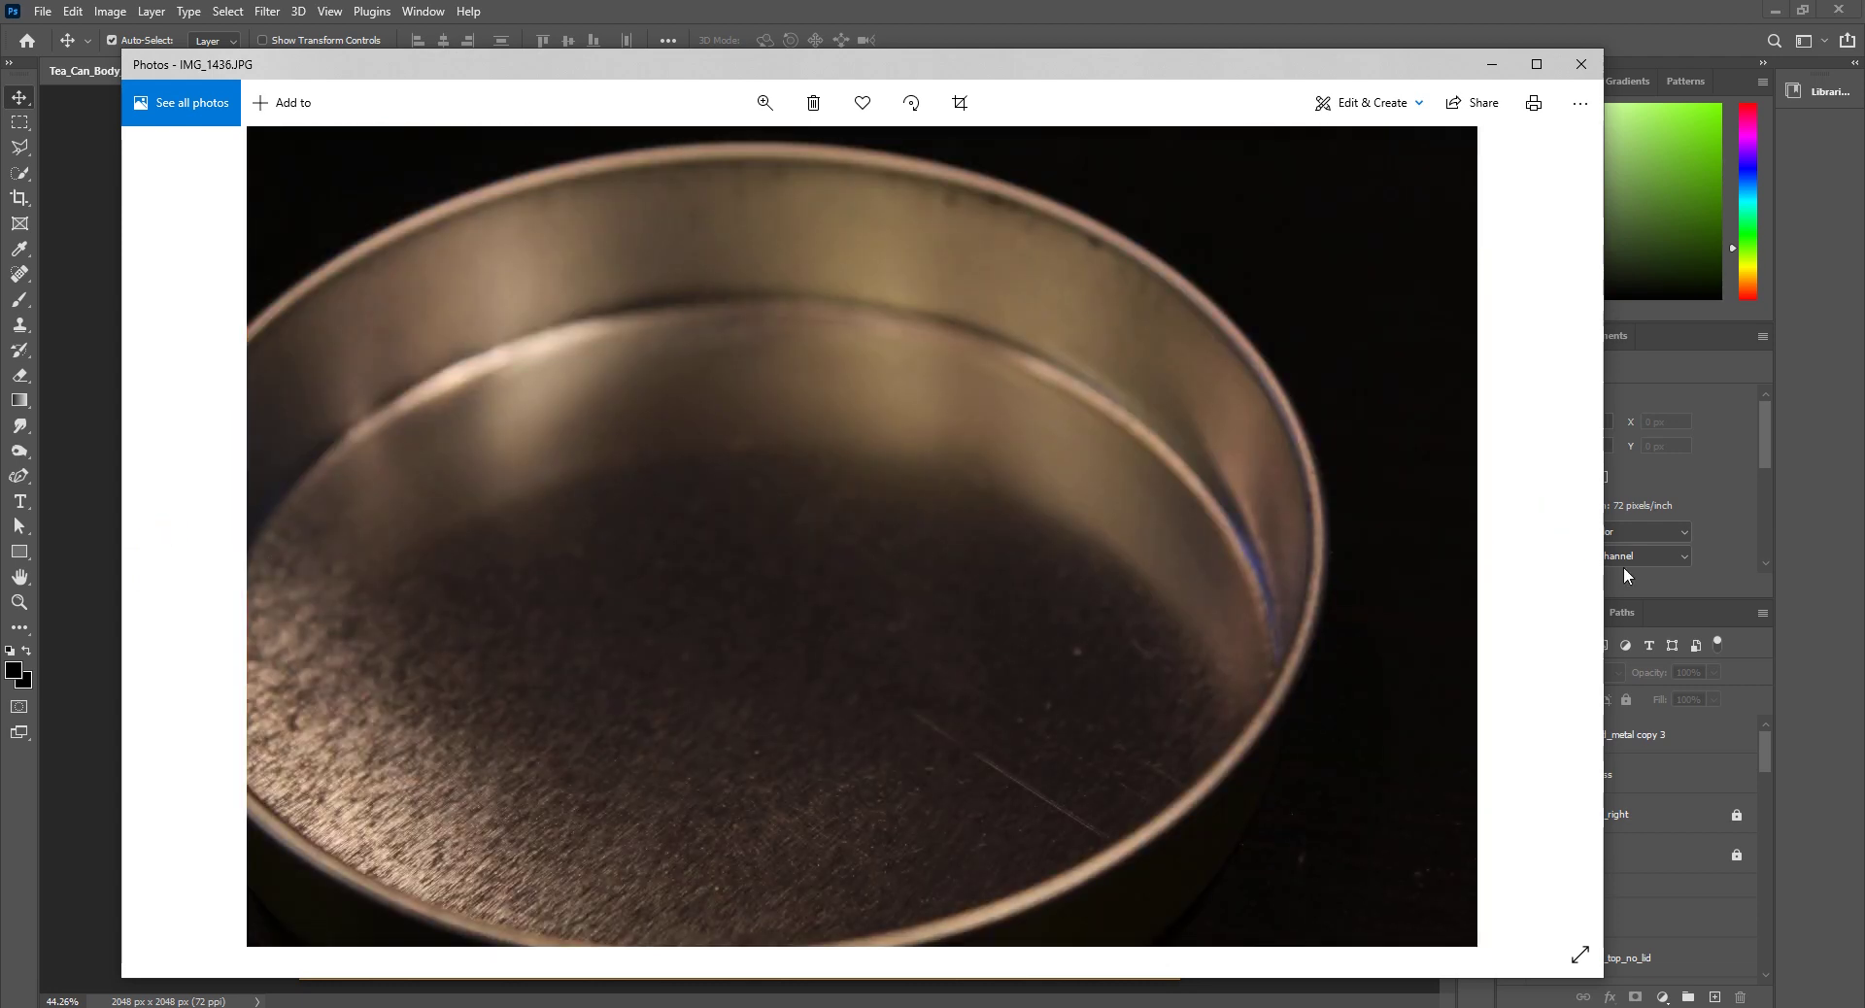
{"action": "left_click", "coordinate": [1581, 66]}
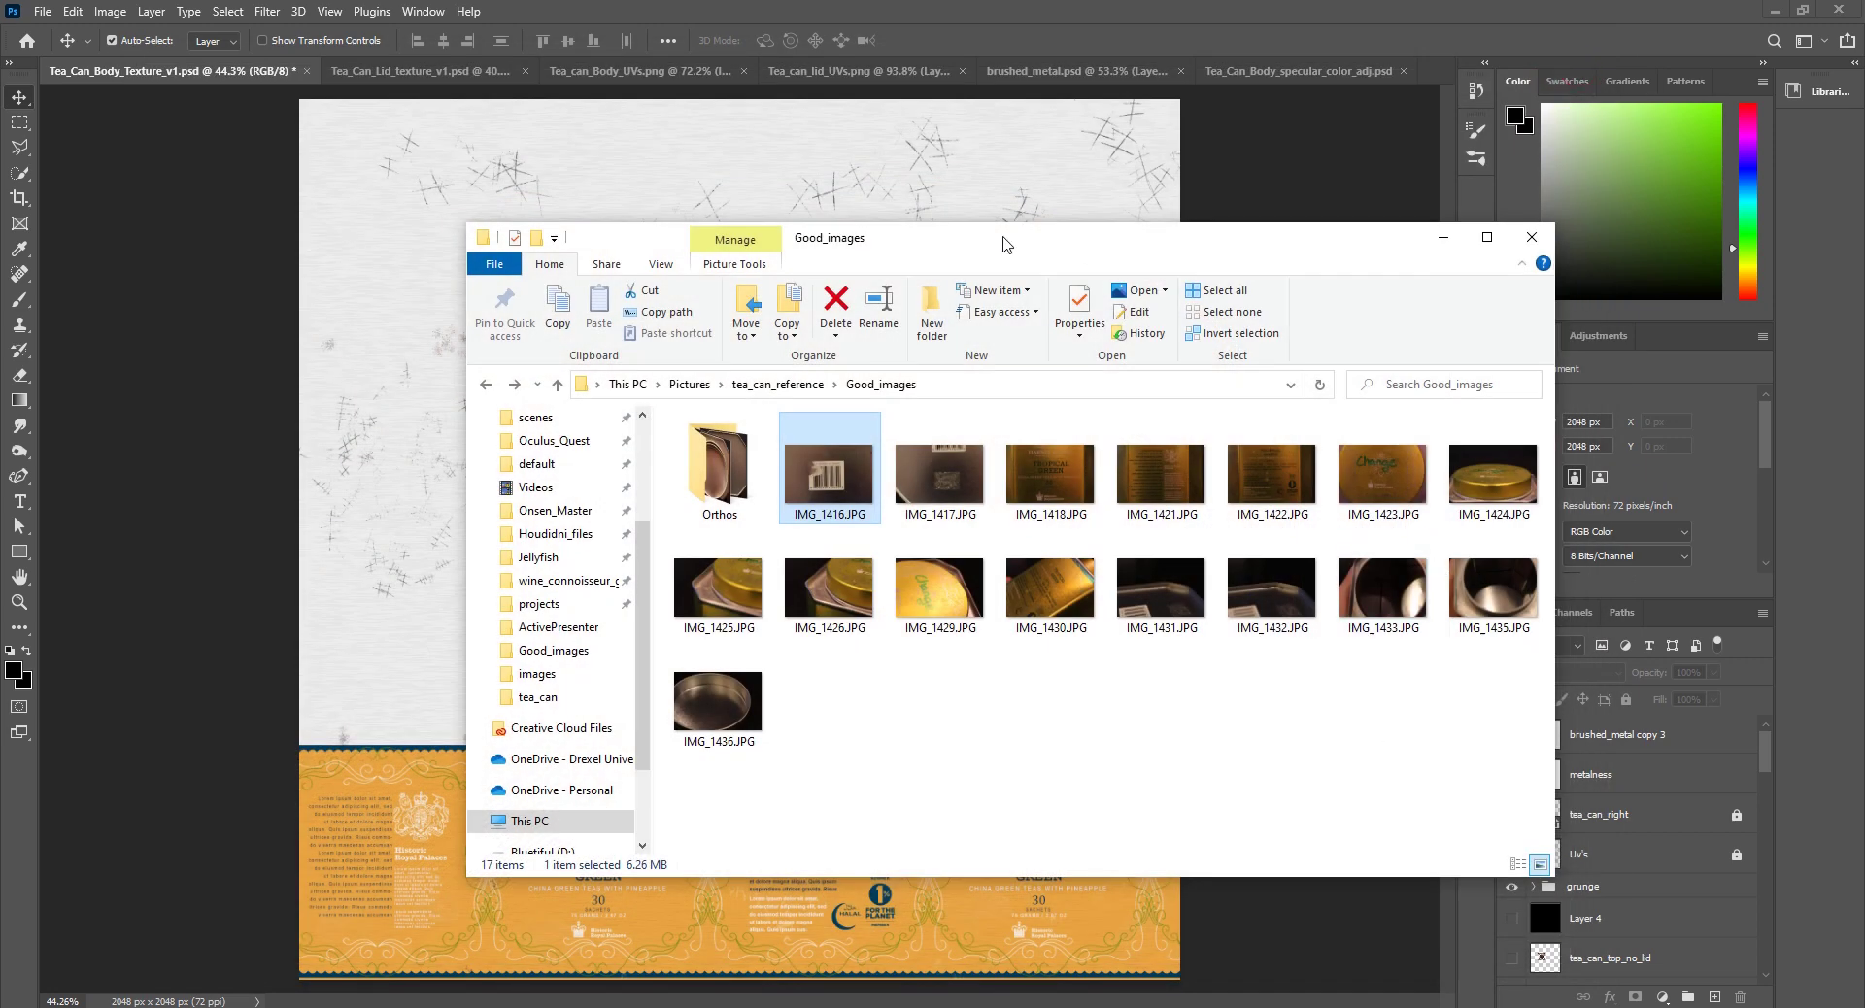
Step: Return to Photoshop and expand the grunge group and its top_grunge subgroup
{"action": "left_click_drag", "start_coordinate": [1005, 245], "coordinate": [732, 451]}
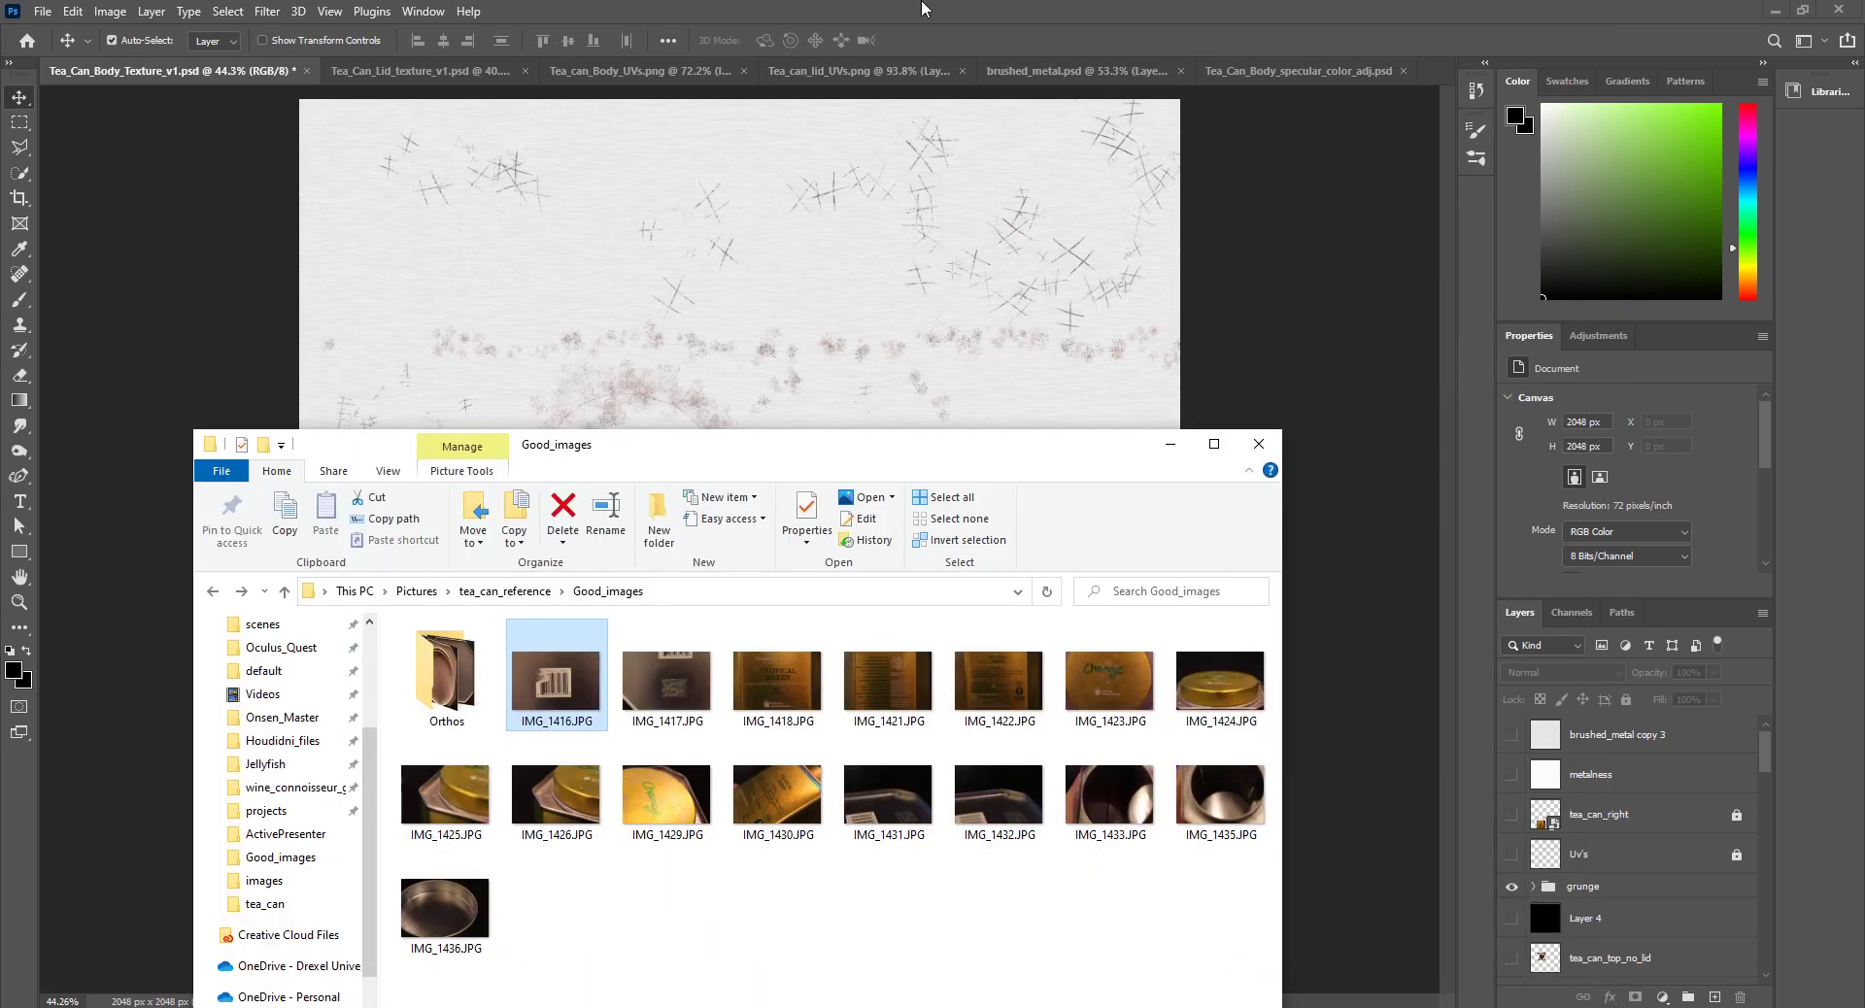
{"action": "left_click", "coordinate": [922, 8]}
{"action": "left_click", "coordinate": [1533, 889]}
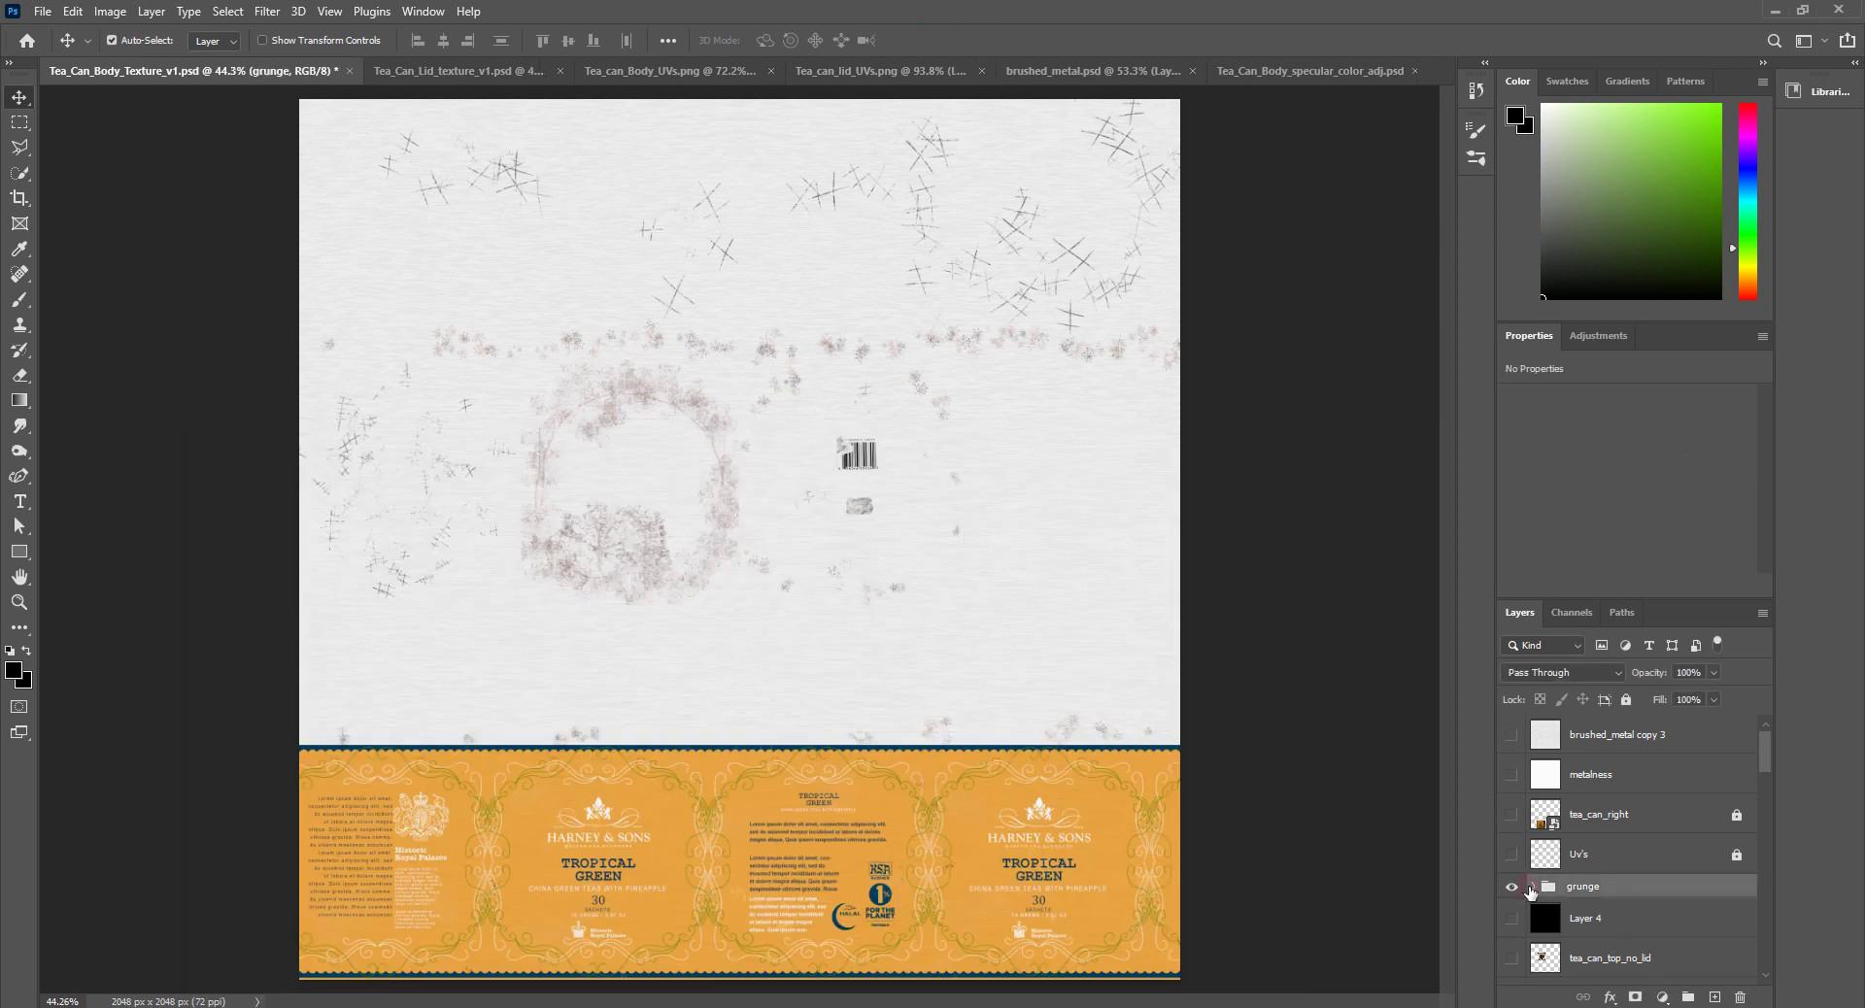
{"action": "left_click", "coordinate": [1535, 887]}
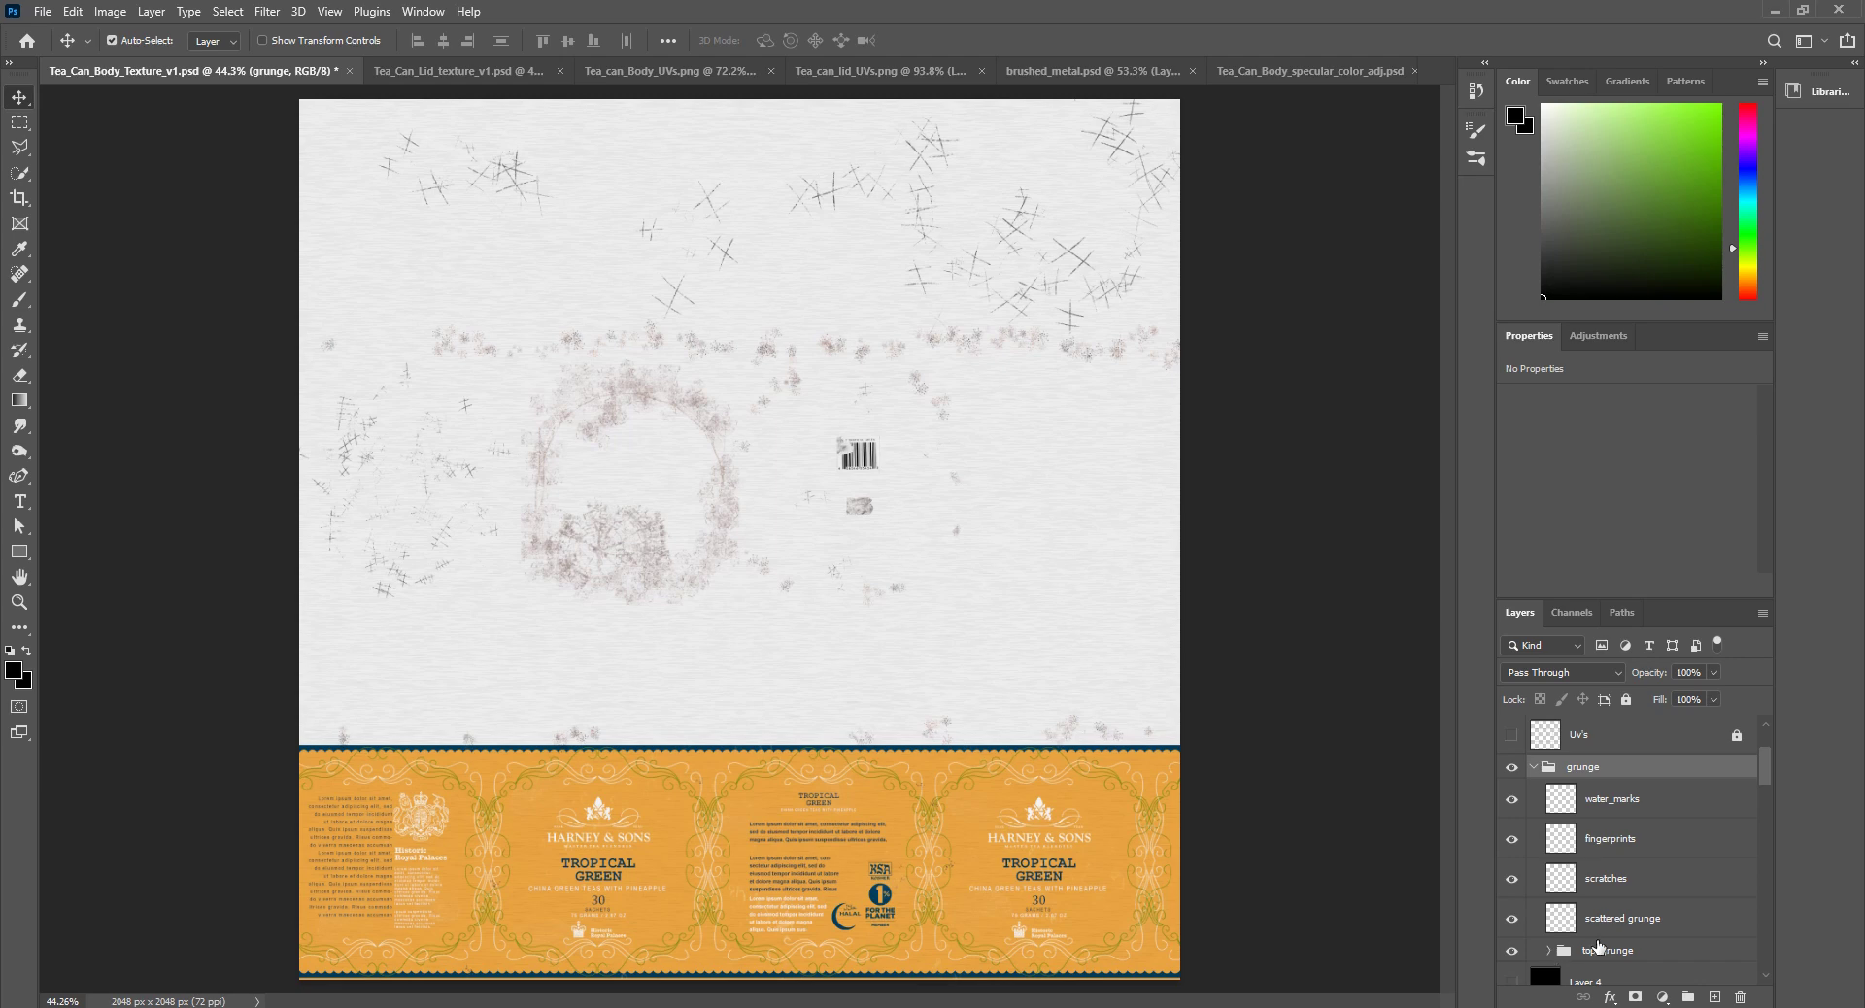
{"action": "left_click", "coordinate": [1541, 953]}
{"action": "scroll", "coordinate": [1543, 874], "scroll_direction": "down", "scroll_amount": 3}
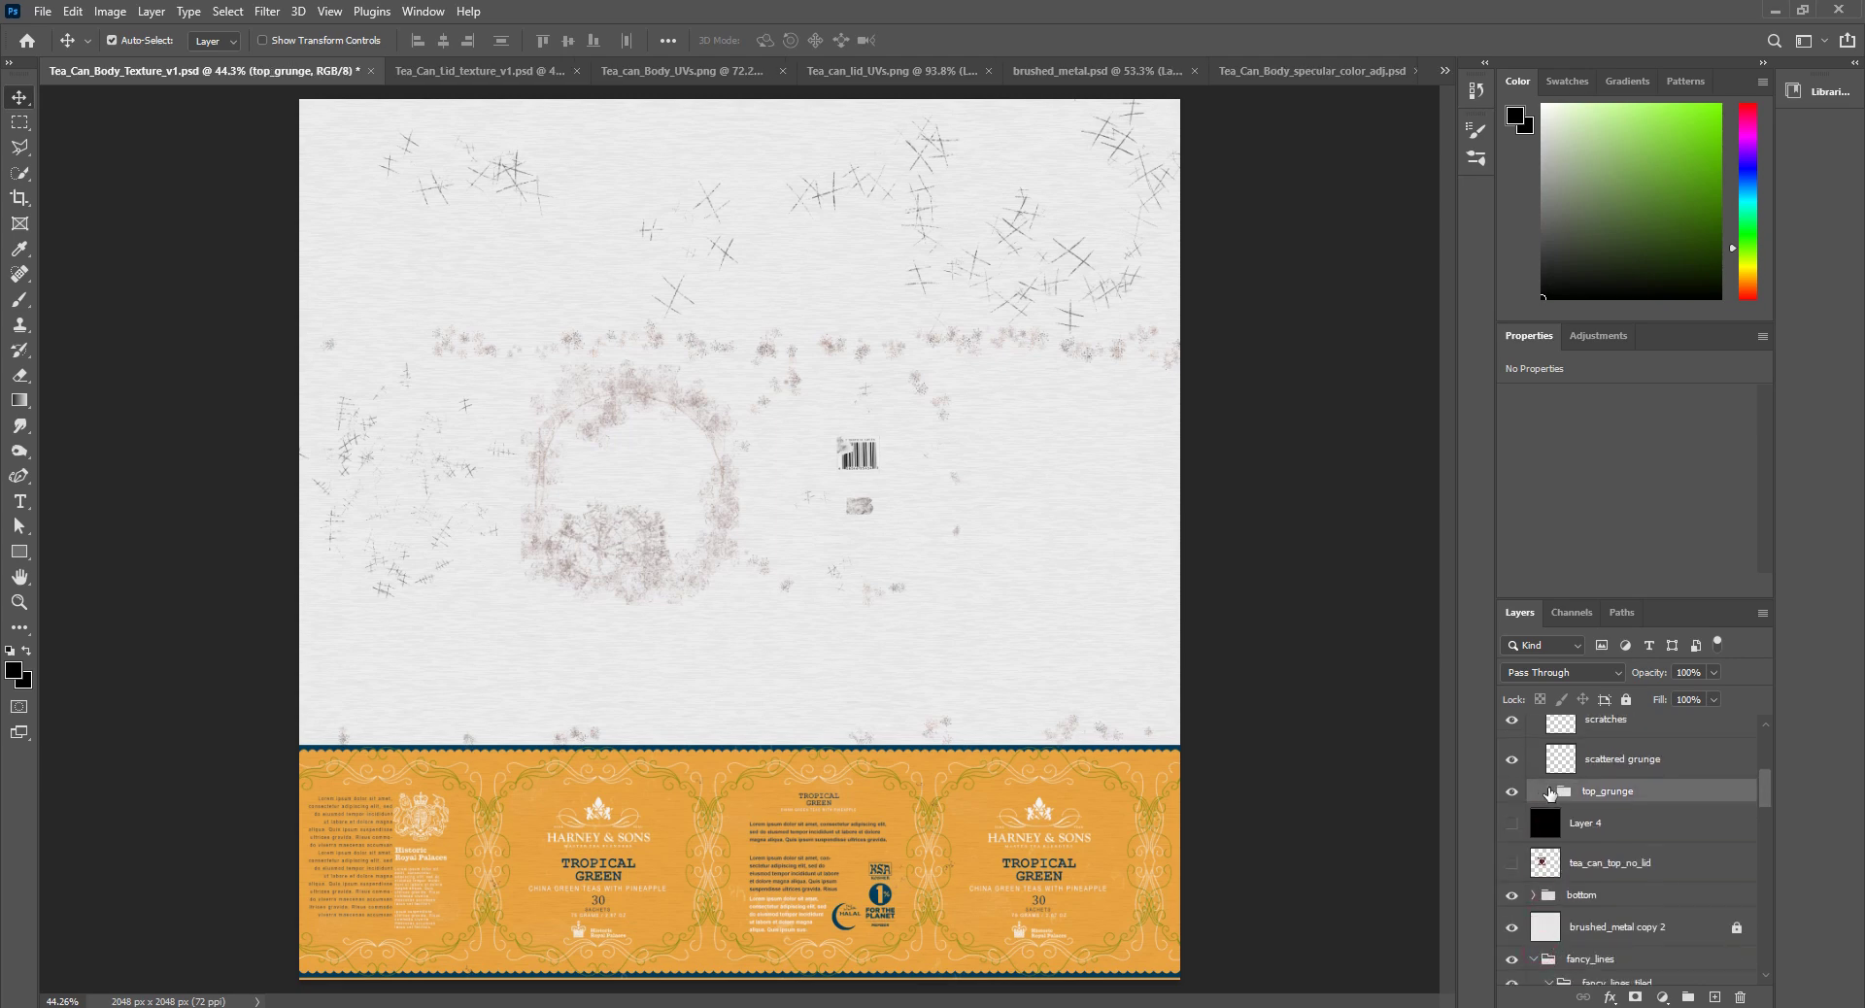
{"action": "left_click", "coordinate": [1548, 792]}
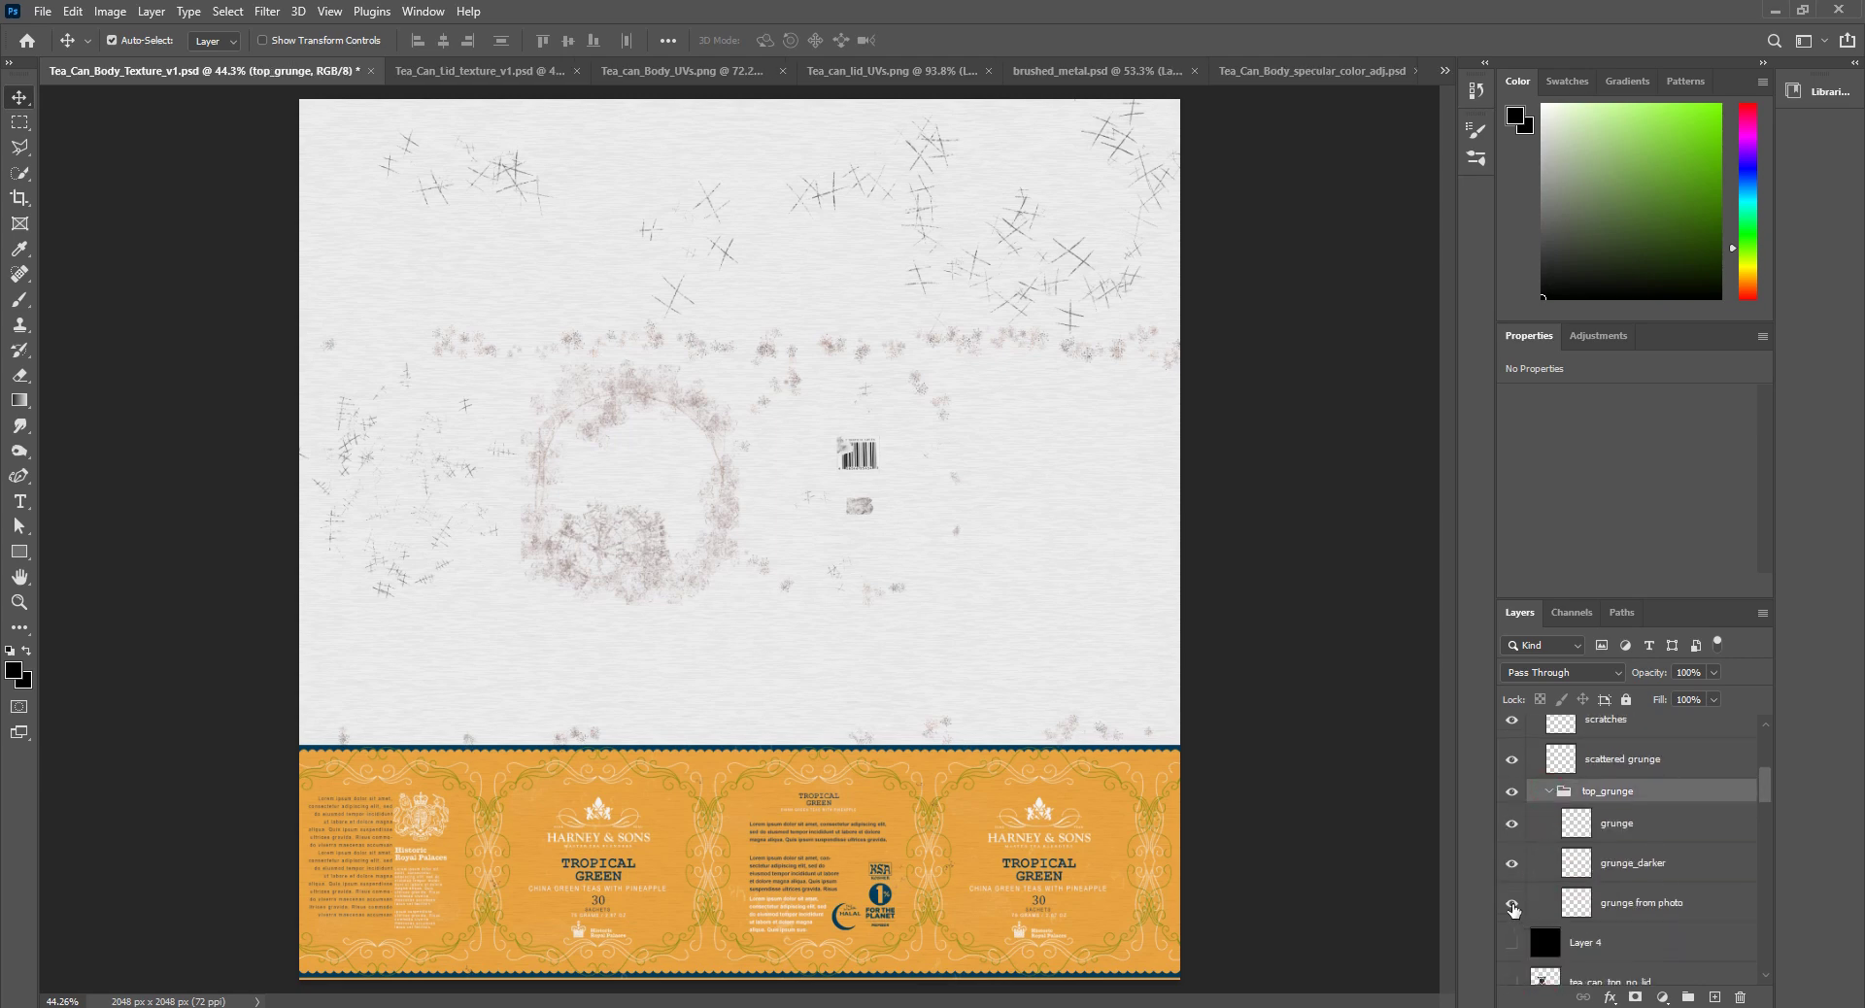
Step: Toggle the grunge from photo, grunge_darker and grunge layers to inspect what each contributes around the can's circular opening
{"action": "scroll", "coordinate": [584, 357], "scroll_direction": "up", "scroll_amount": 1, "text": "alt"}
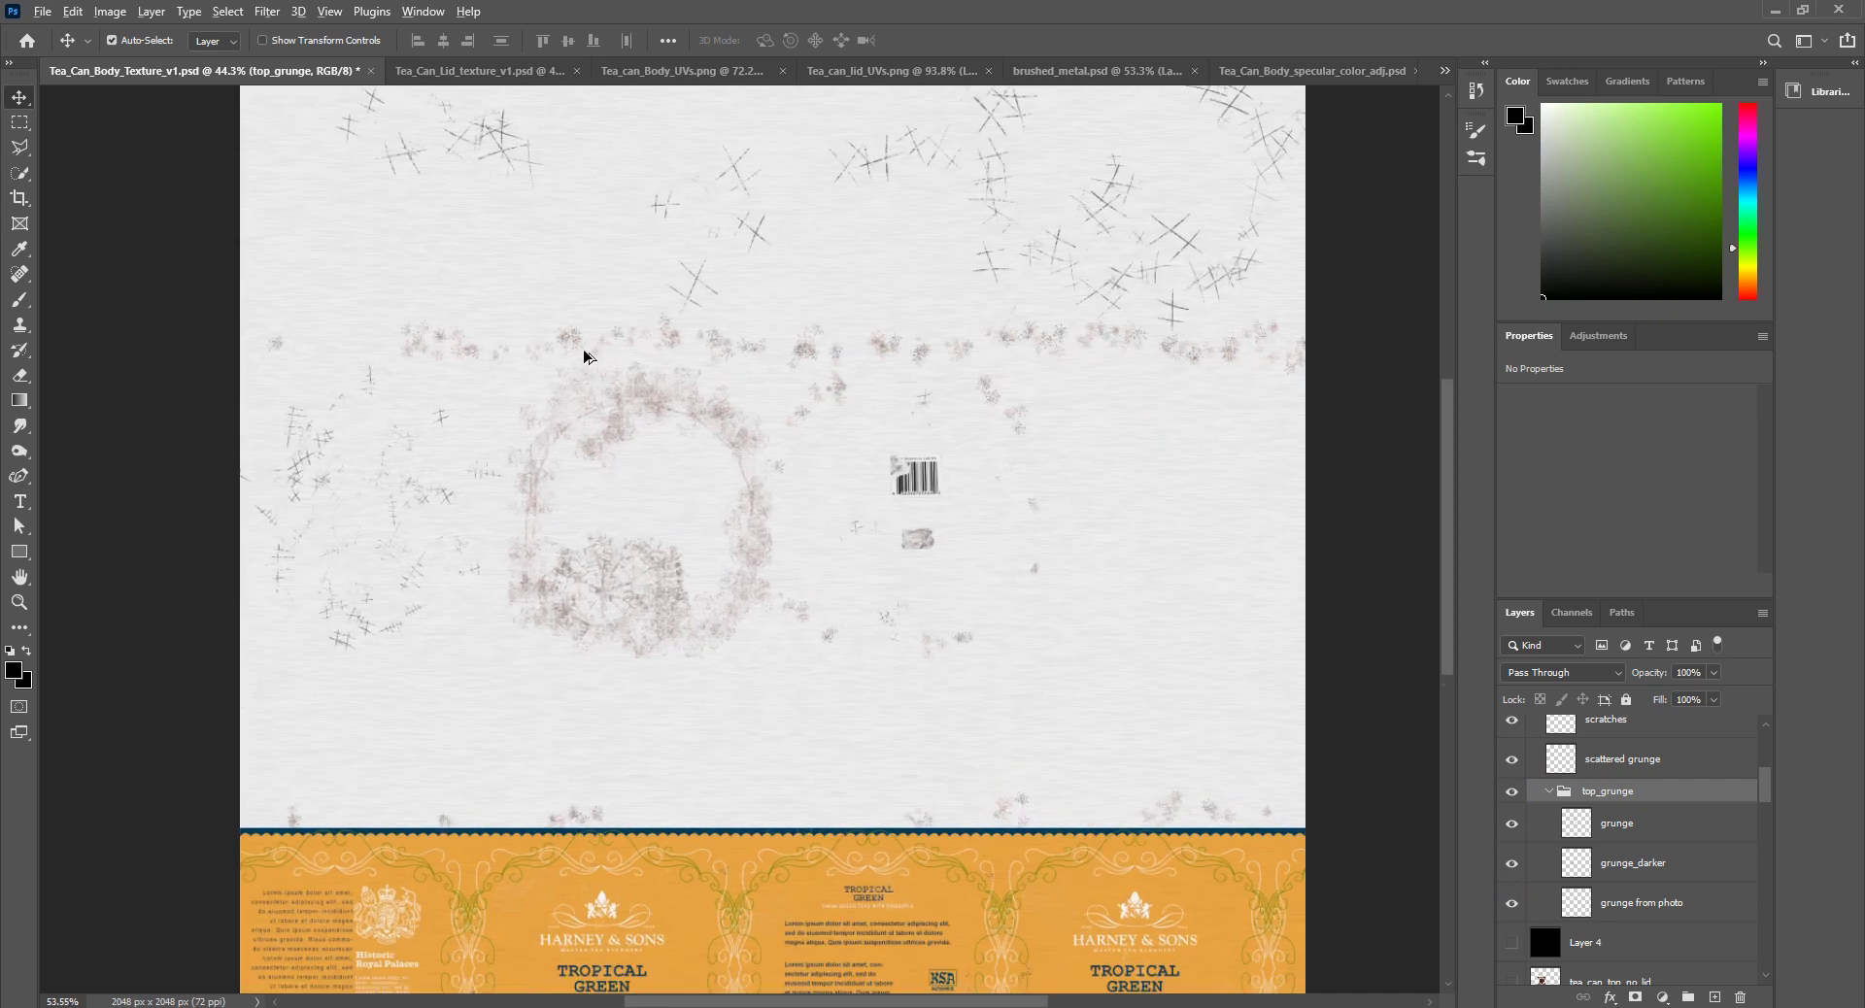
{"action": "scroll", "coordinate": [583, 356], "scroll_direction": "up", "scroll_amount": 4, "text": "alt"}
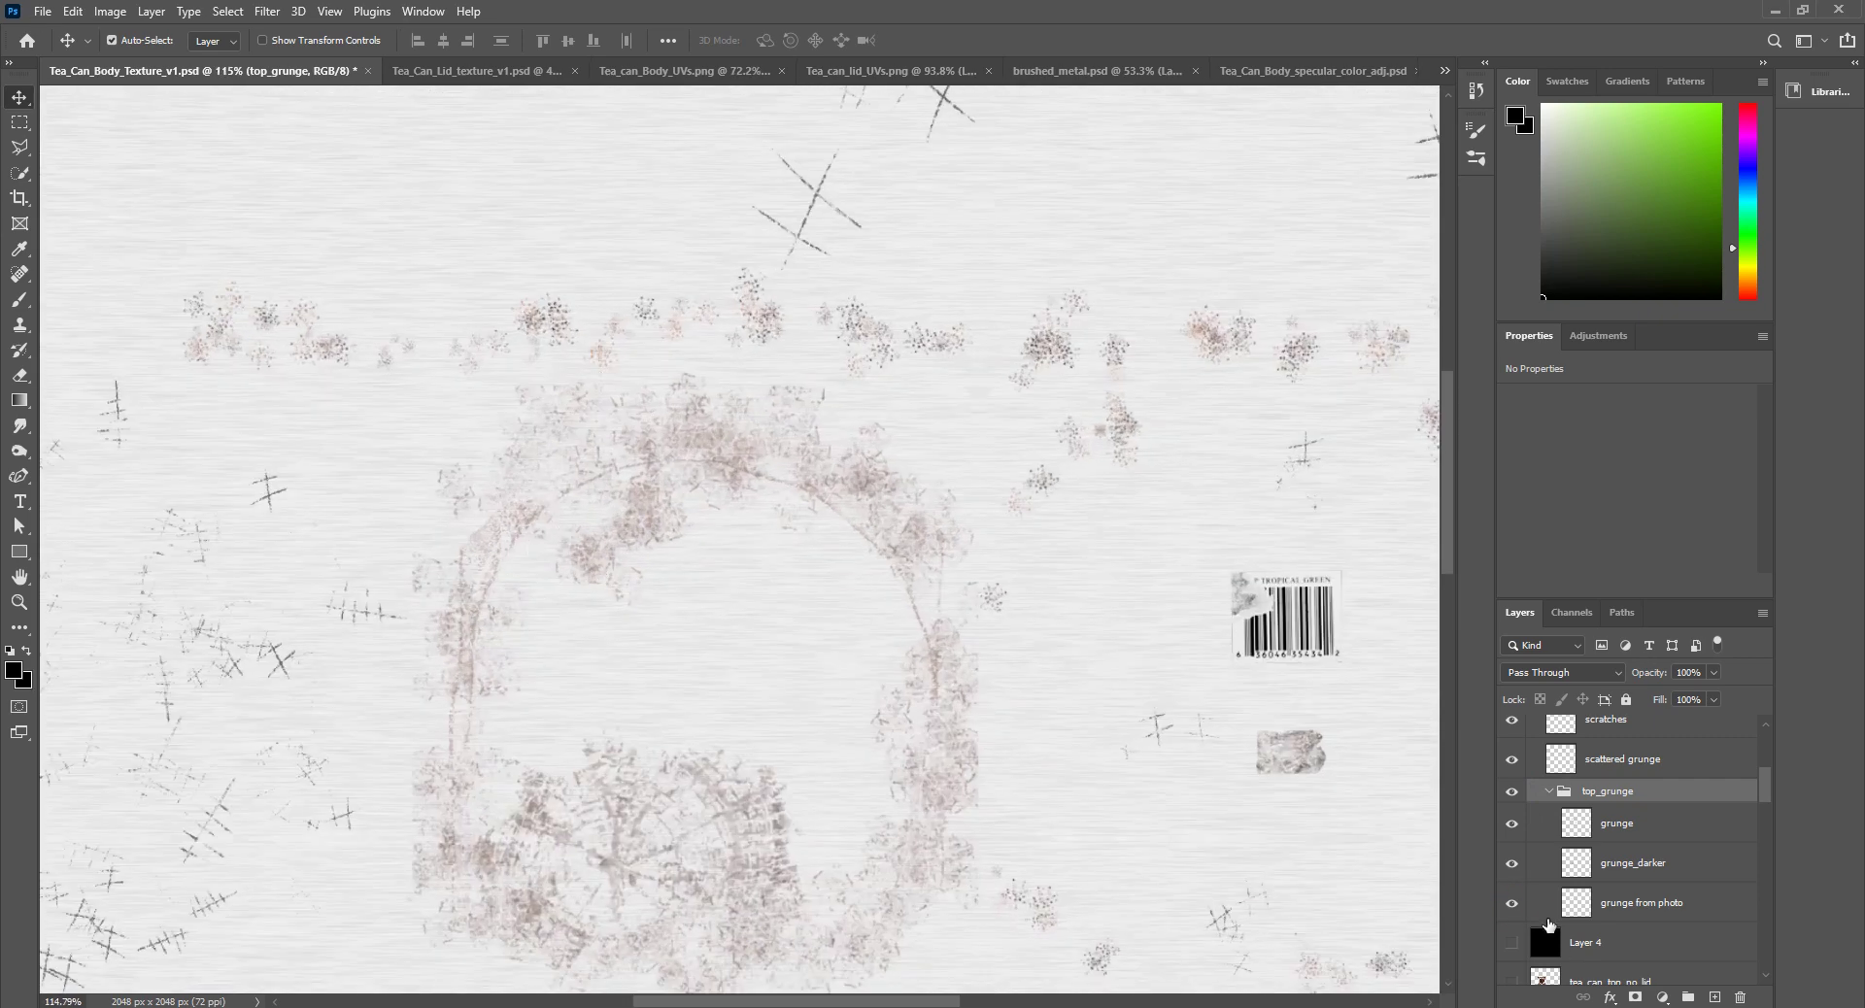
{"action": "left_click", "coordinate": [1511, 904]}
{"action": "left_click", "coordinate": [1511, 904]}
{"action": "left_click", "coordinate": [1512, 867]}
{"action": "left_click", "coordinate": [1512, 828]}
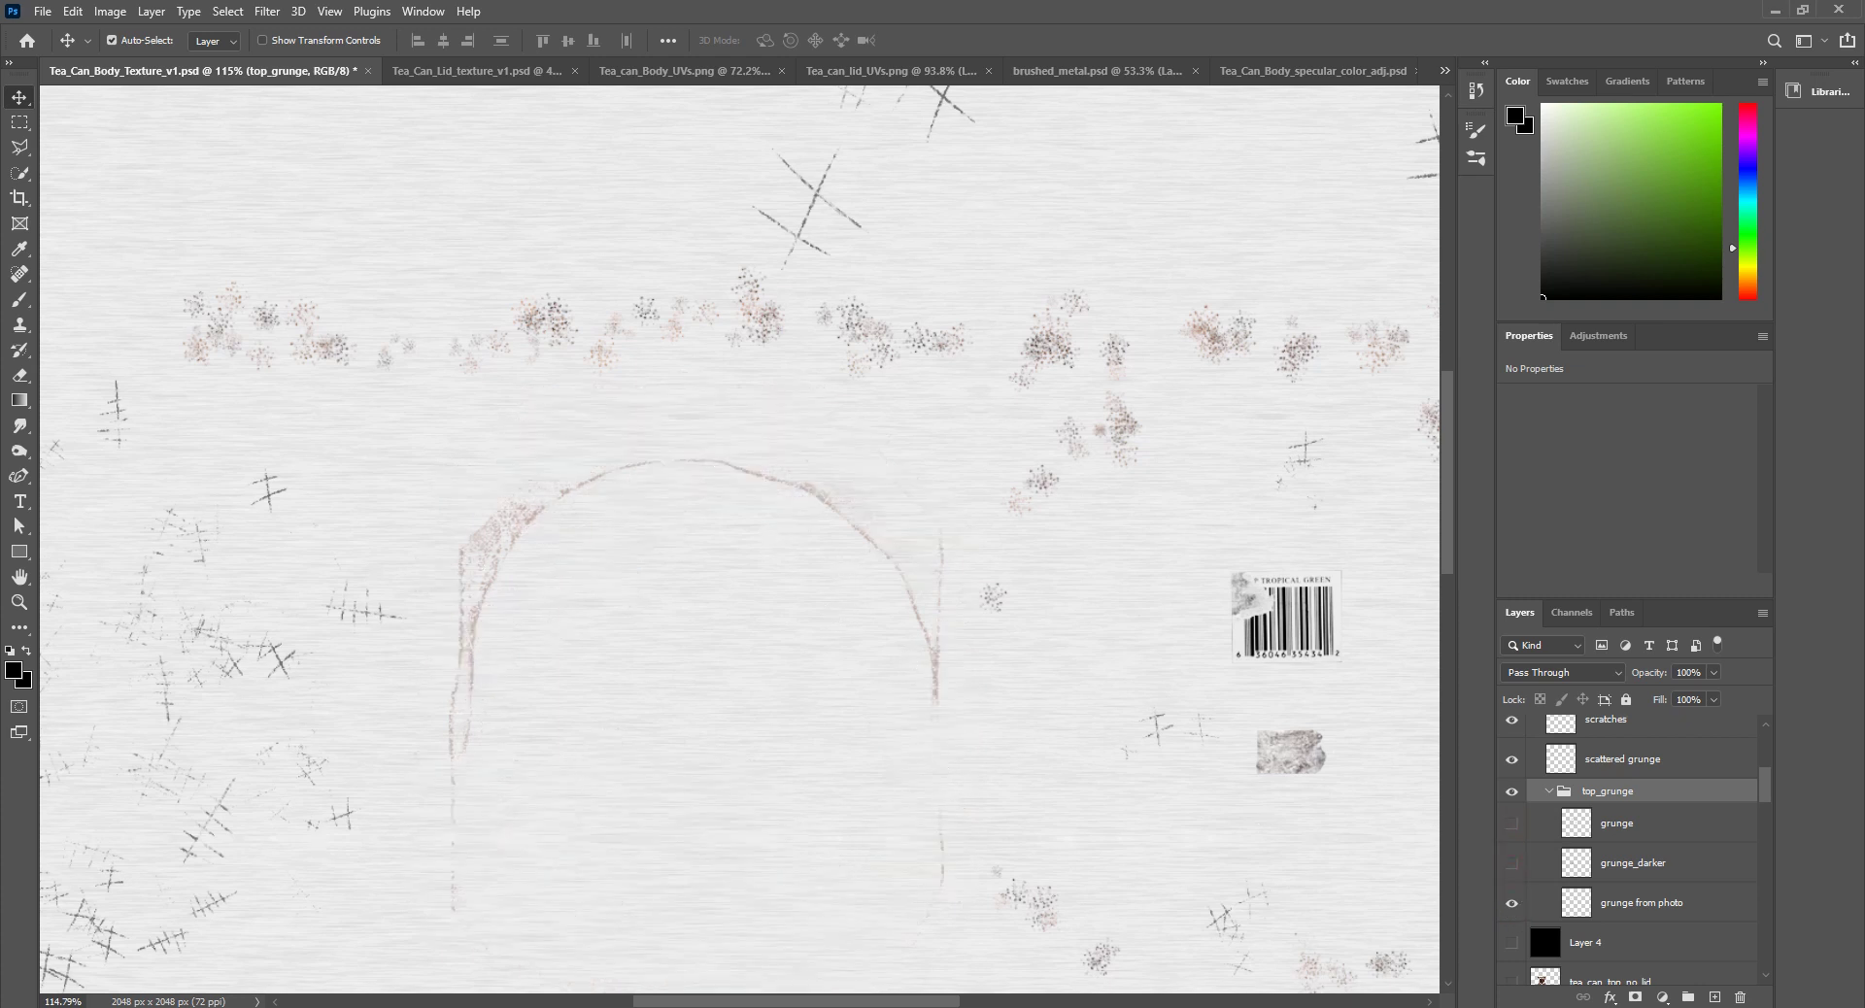
{"action": "left_click", "coordinate": [1511, 823]}
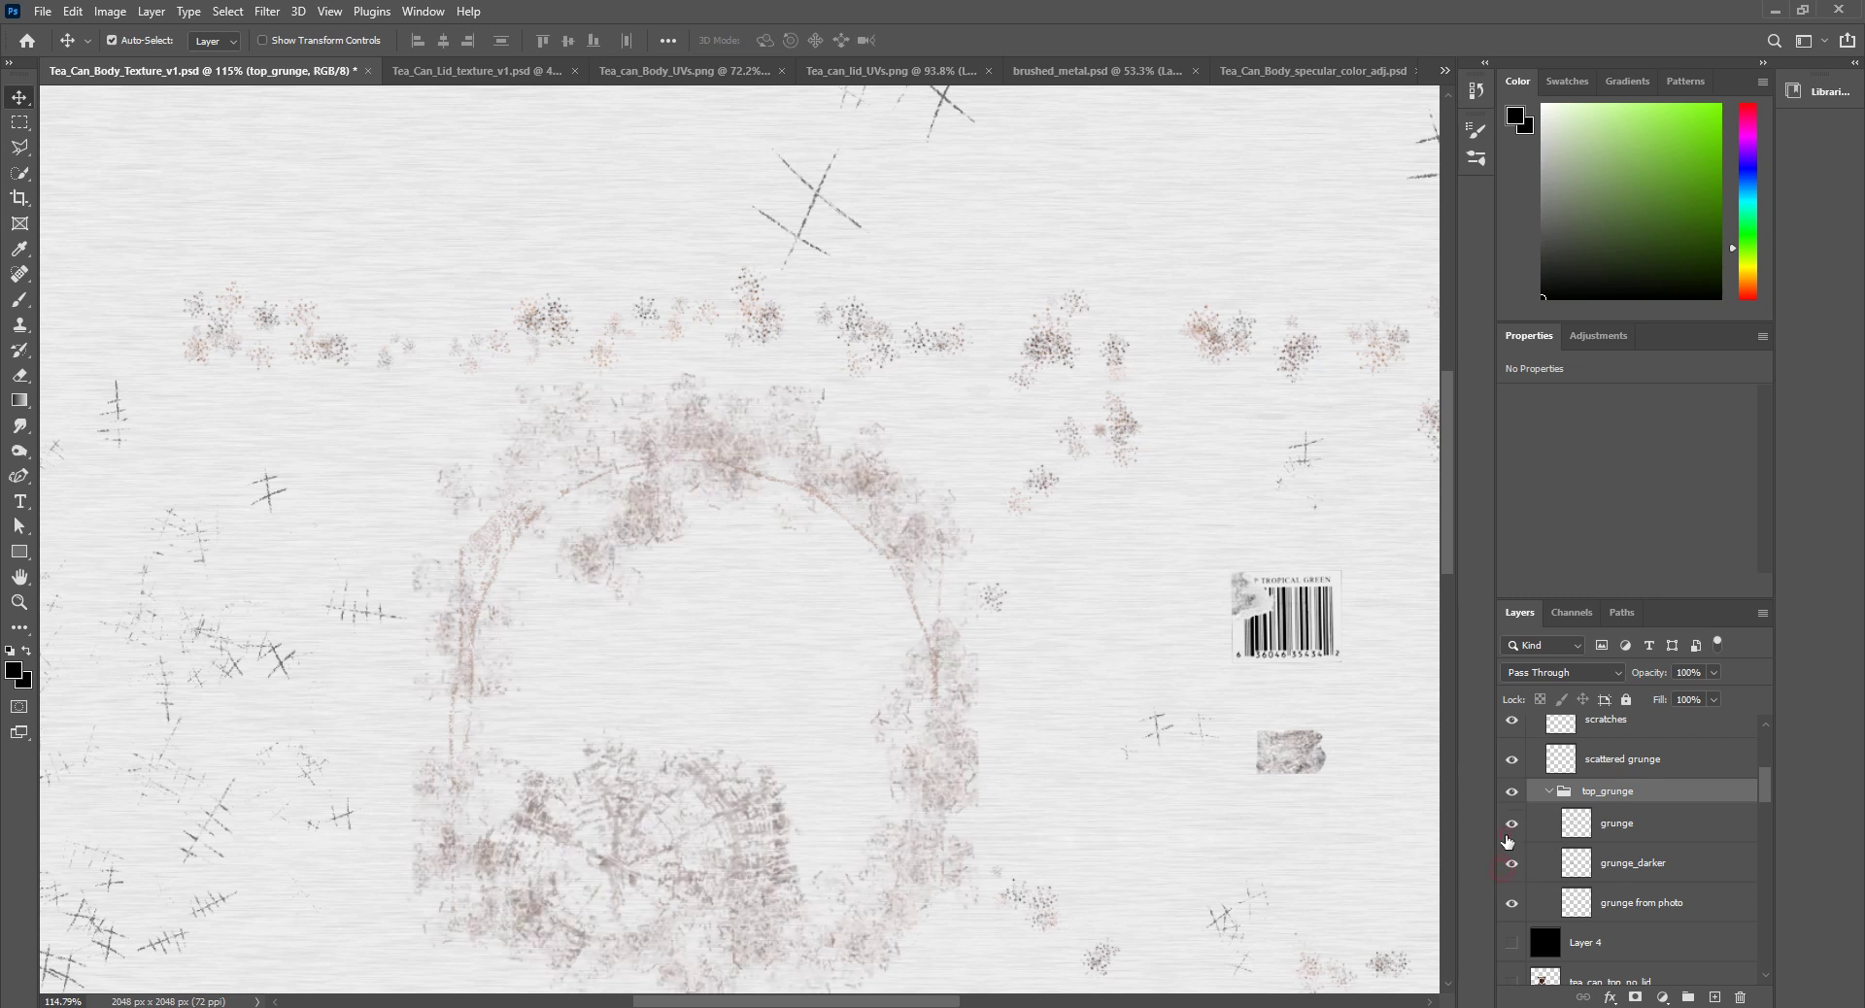
Step: Switch from the body texture to the Tea_can_Body_UVs.png document and show its UV layout around the circular openings
{"action": "key", "text": "ctrl+0"}
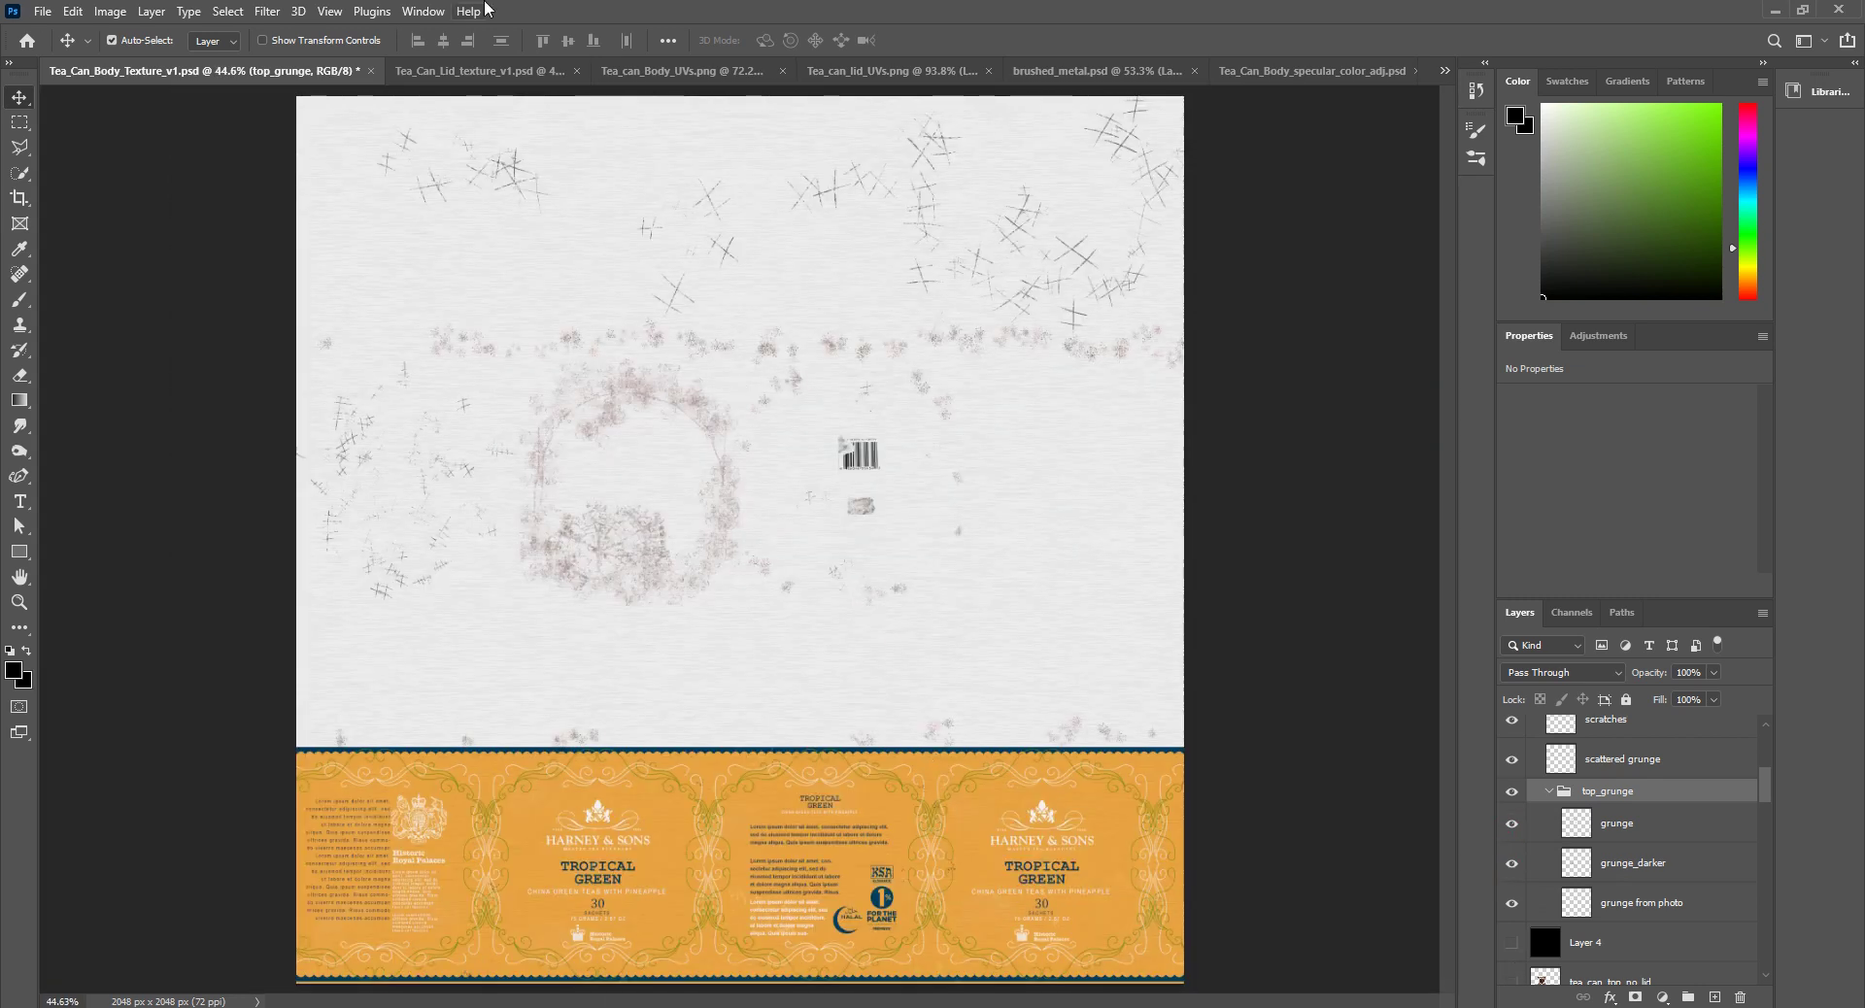
{"action": "left_click", "coordinate": [890, 80]}
{"action": "scroll", "coordinate": [612, 758], "scroll_direction": "down", "scroll_amount": 3, "text": "alt"}
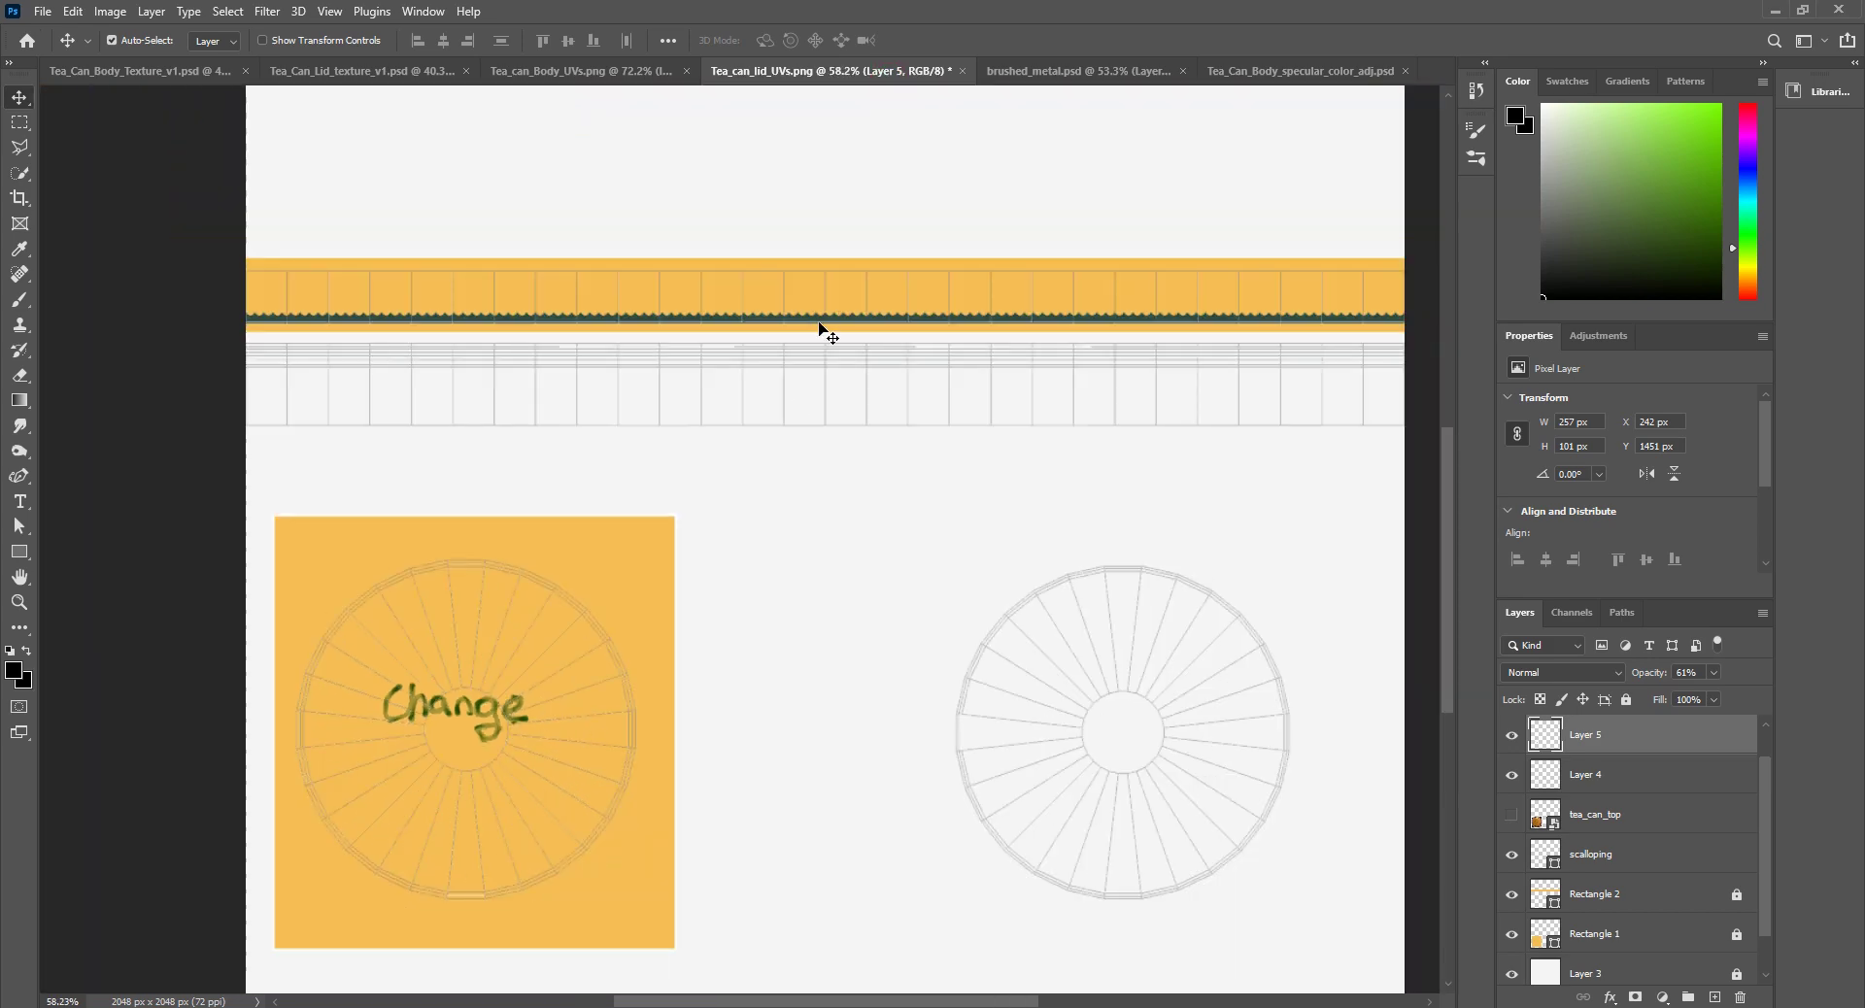
{"action": "left_click", "coordinate": [622, 84]}
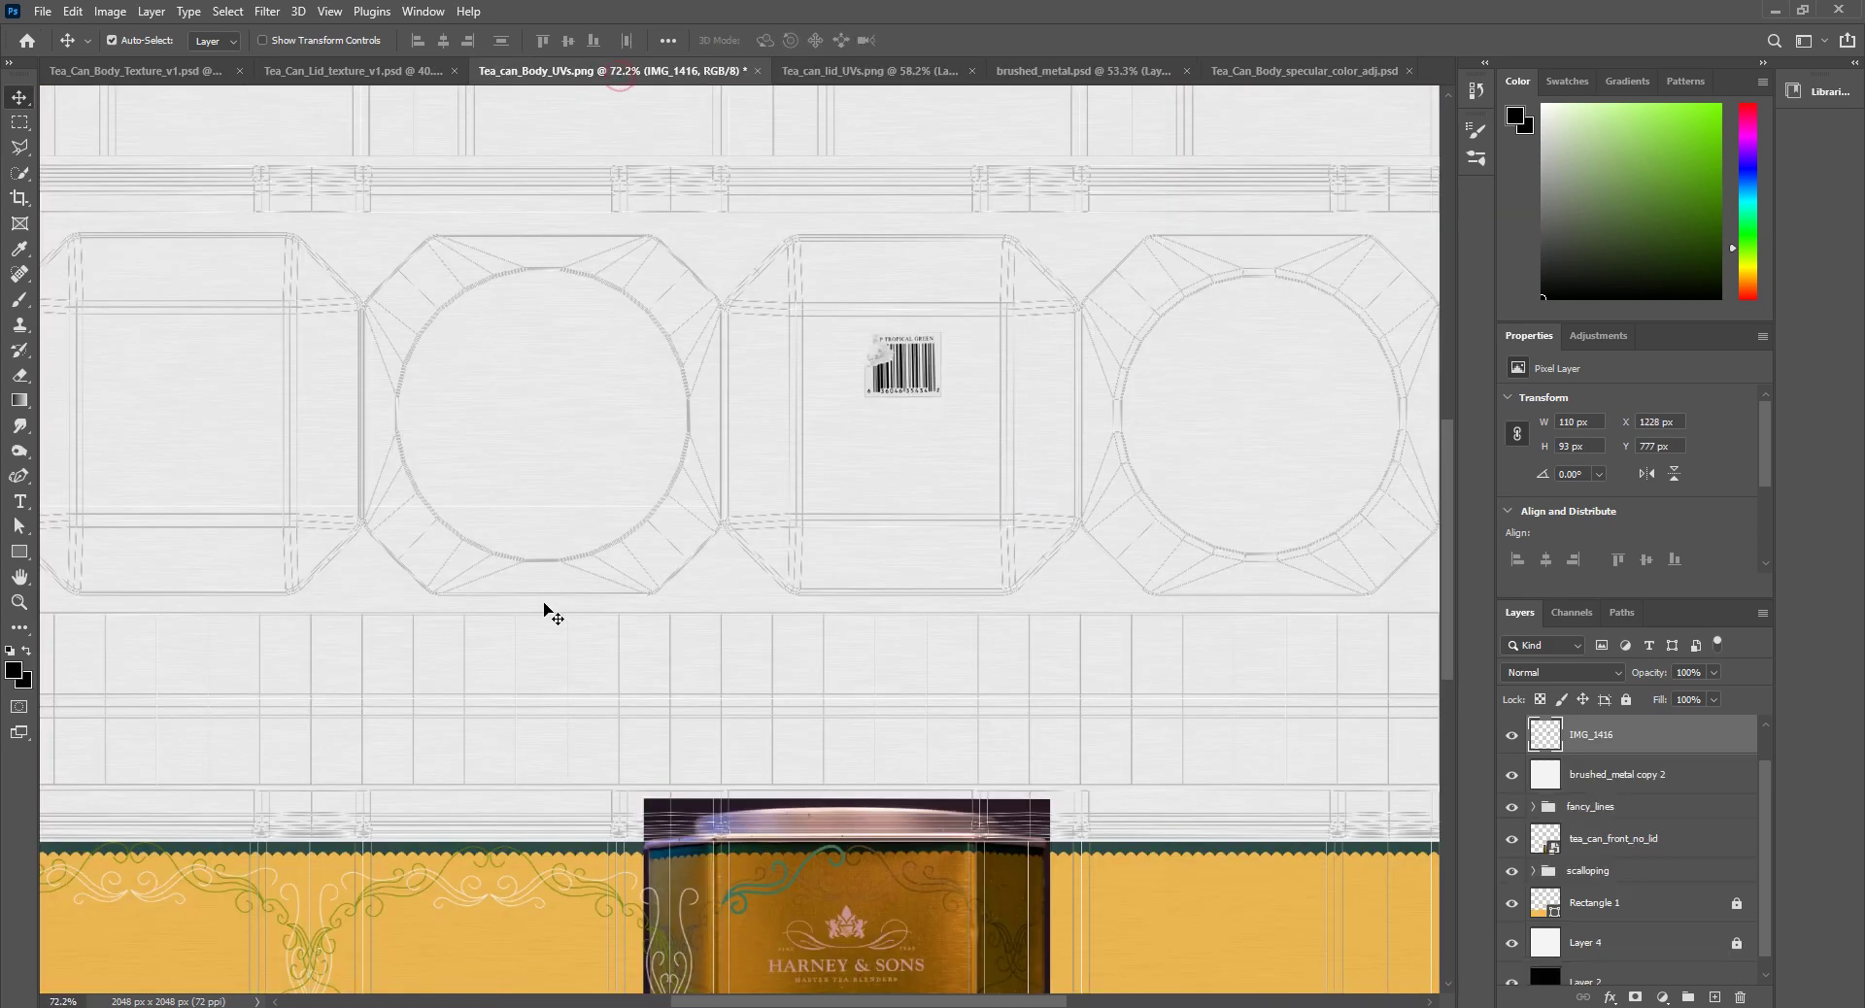
{"action": "scroll", "coordinate": [483, 562], "scroll_direction": "down", "scroll_amount": 2, "text": "alt"}
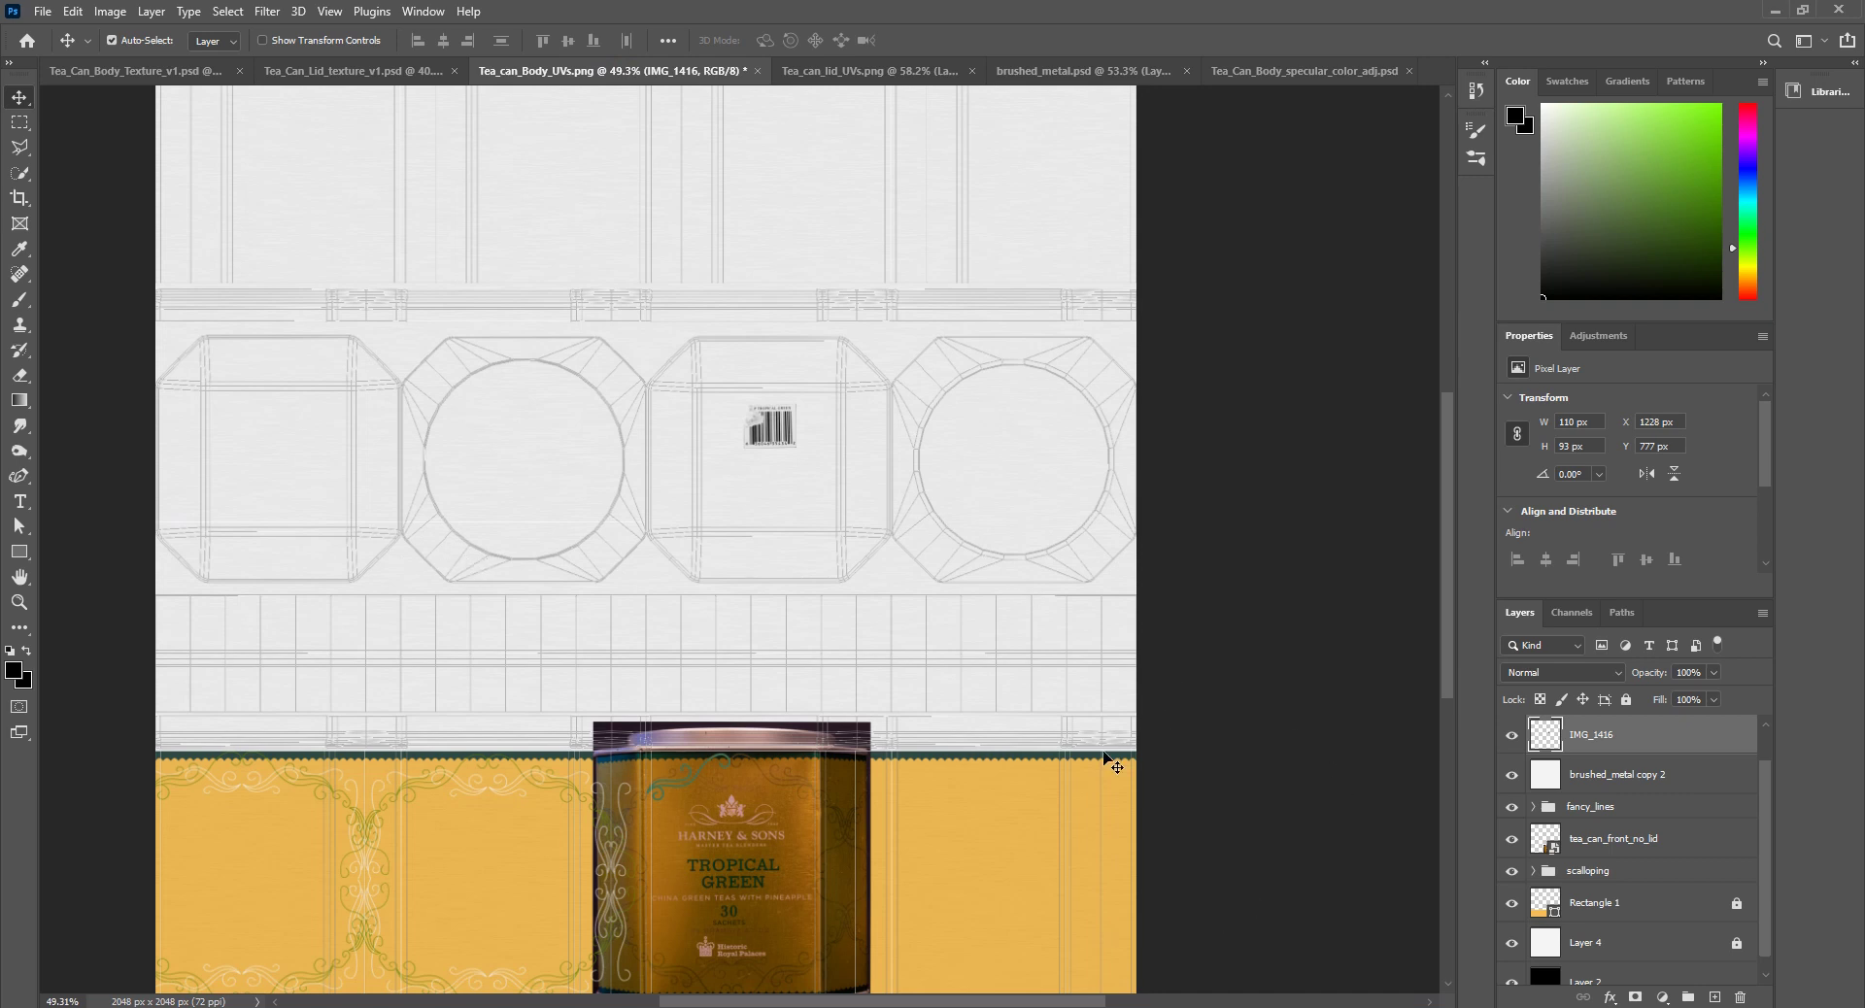
Step: Place tea_can_top_no_lid.png from the Orthos reference folder into the body UV document
{"action": "mouse_move", "coordinate": [499, 1007]}
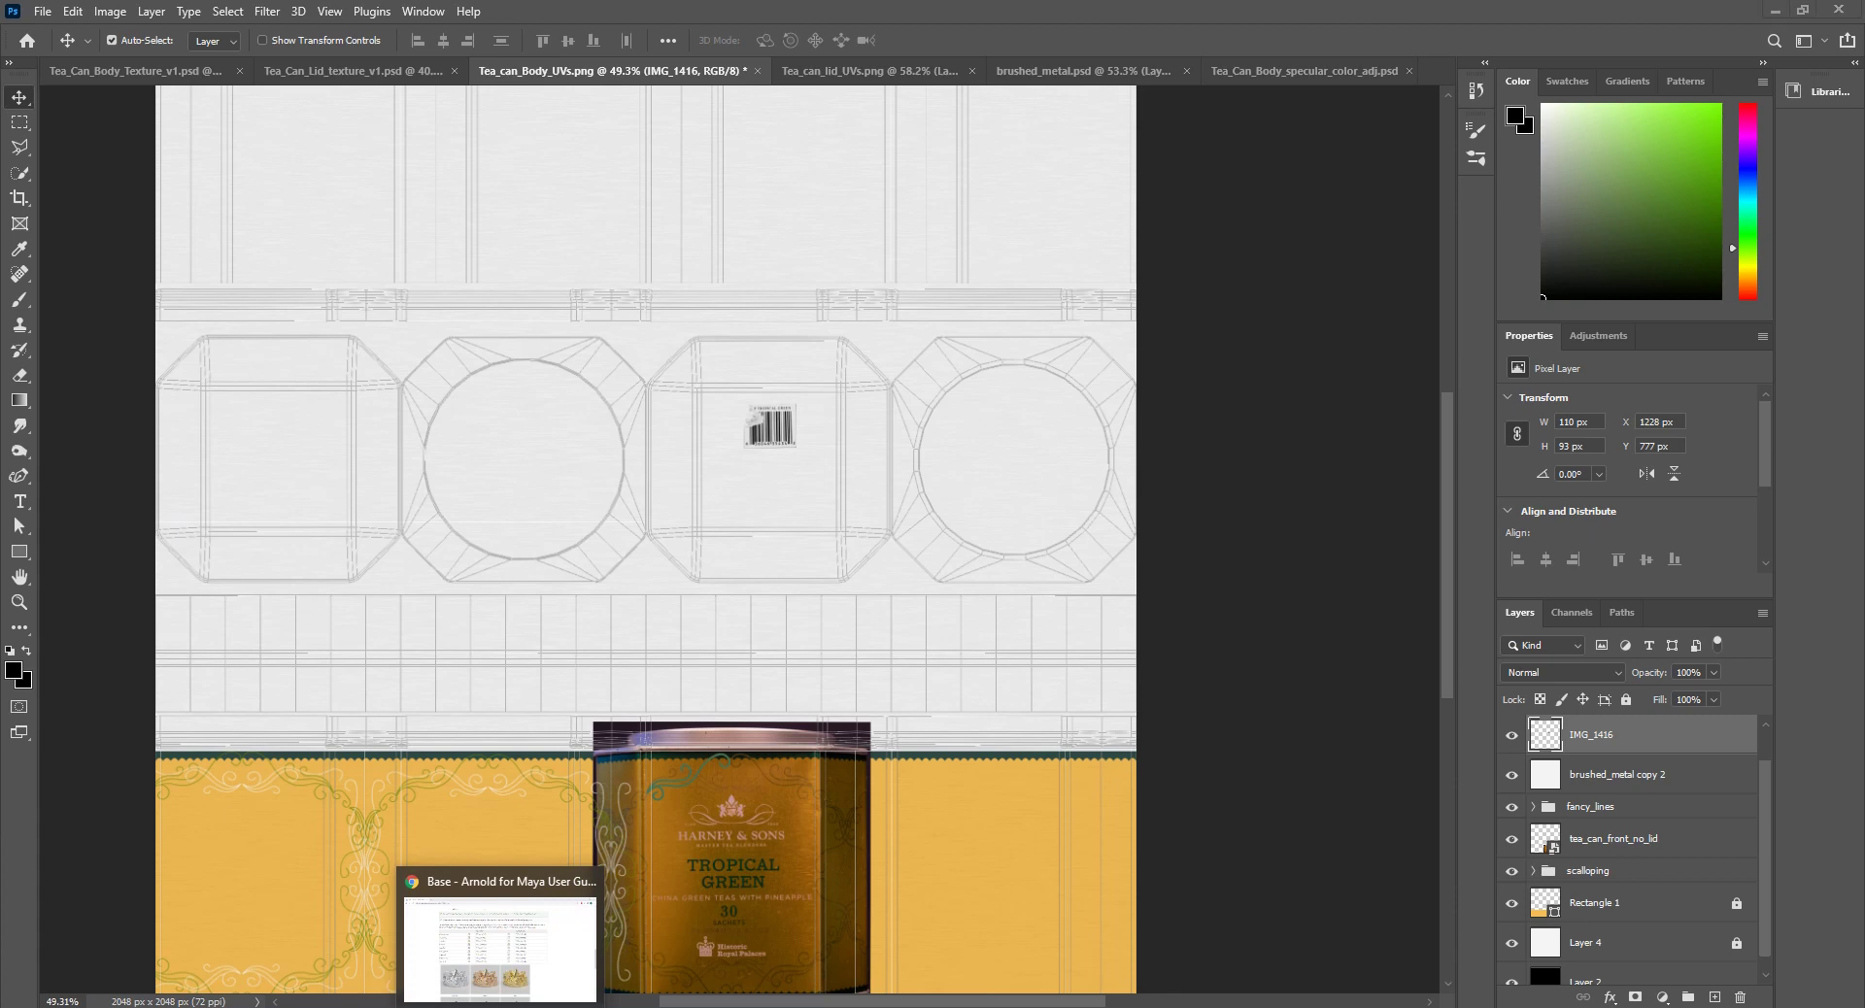
{"action": "left_click", "coordinate": [545, 967]}
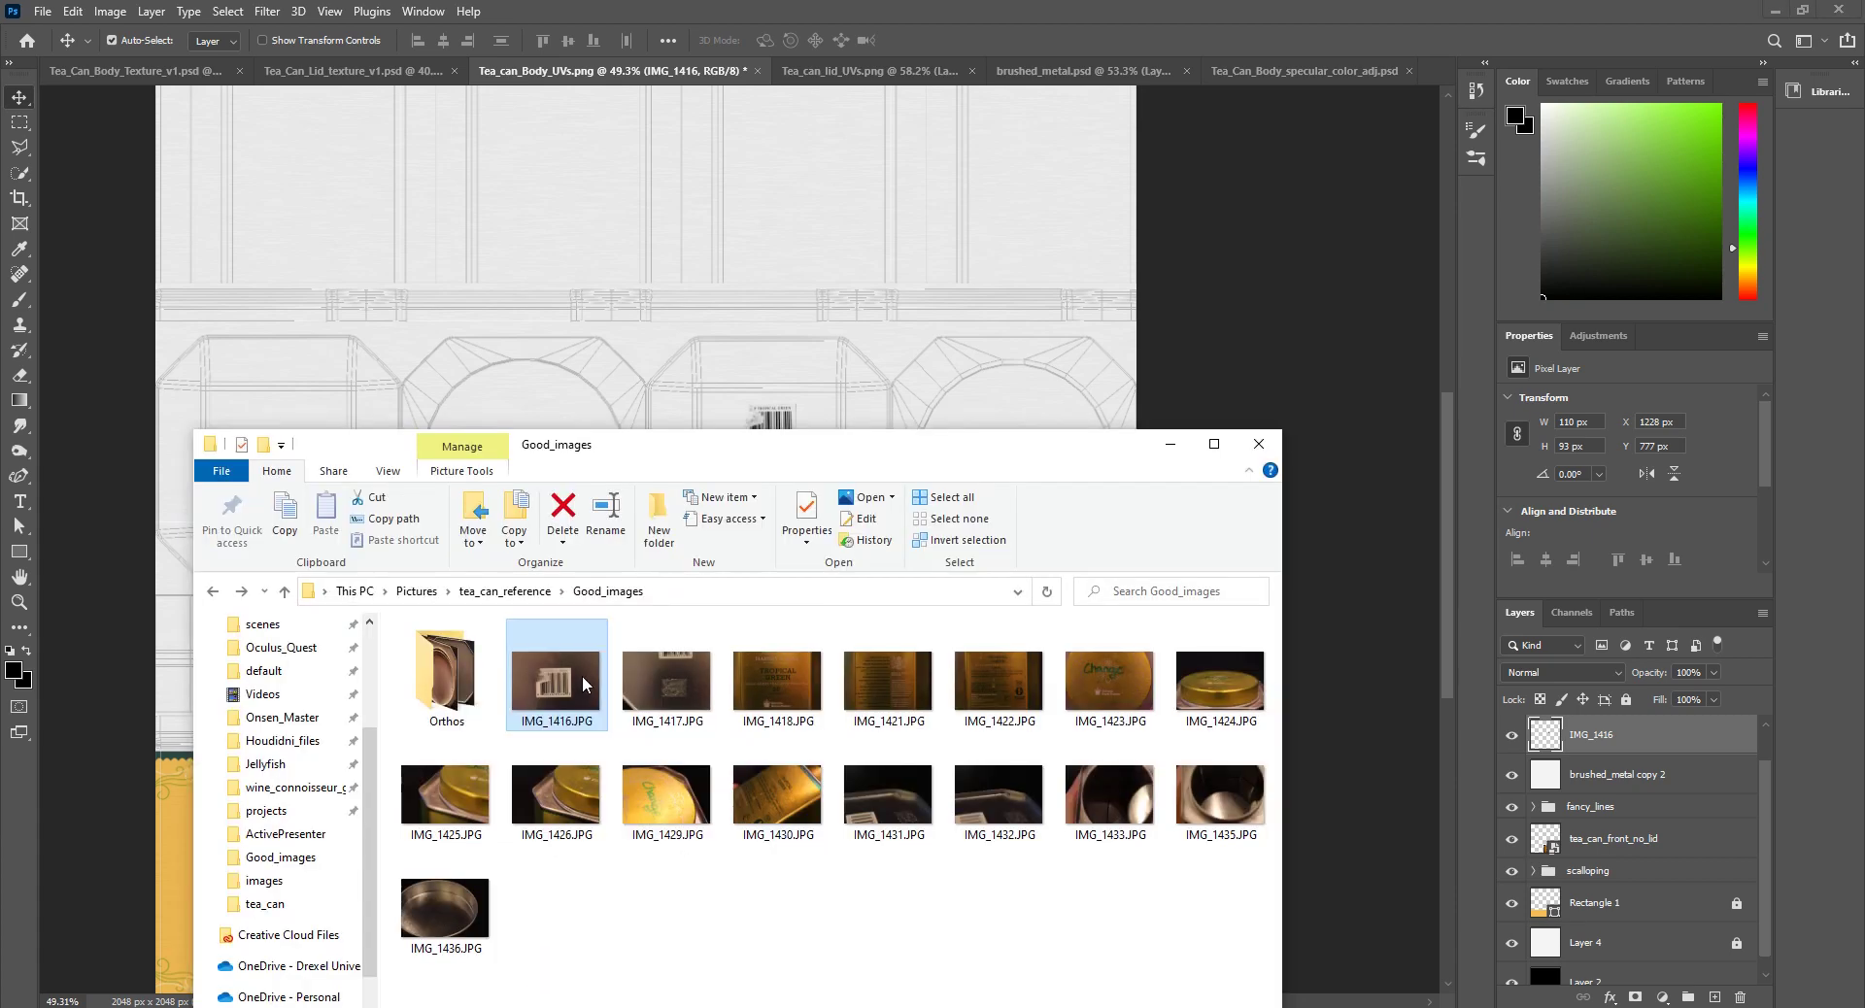
{"action": "double_click", "coordinate": [445, 680]}
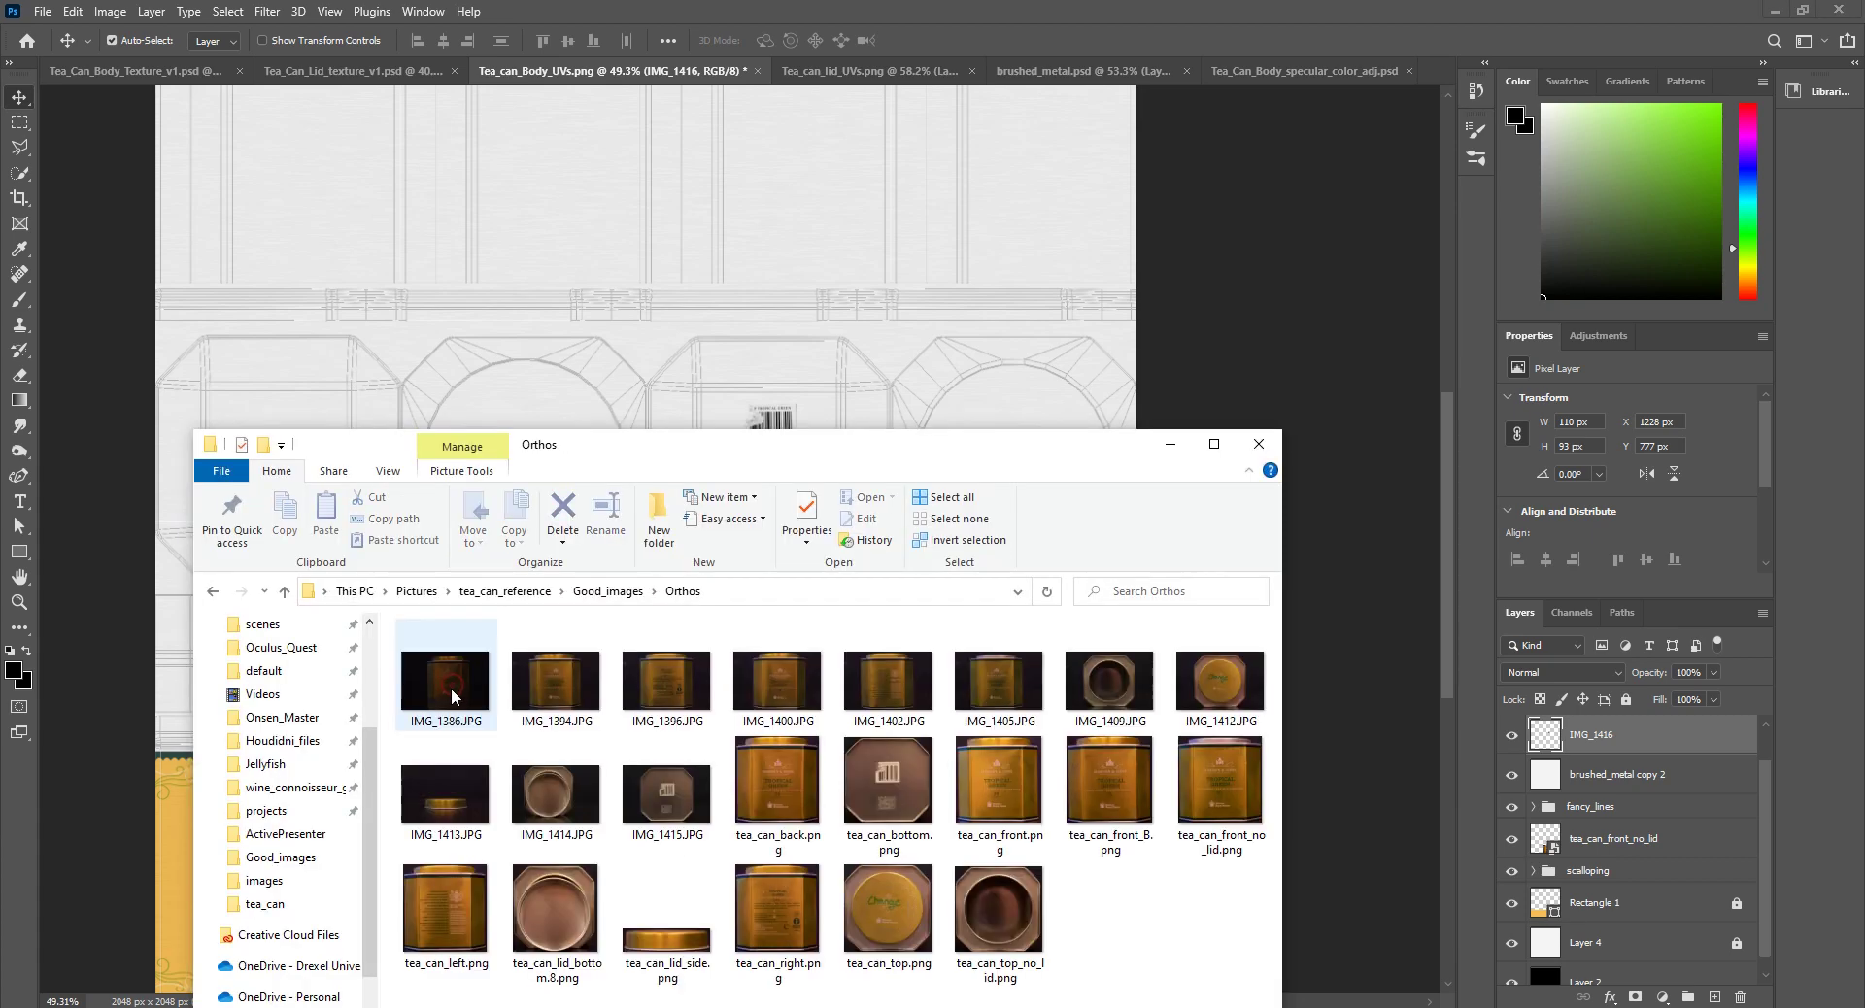
{"action": "left_click", "coordinate": [1030, 944]}
{"action": "left_click_drag", "start_coordinate": [981, 928], "coordinate": [486, 325]}
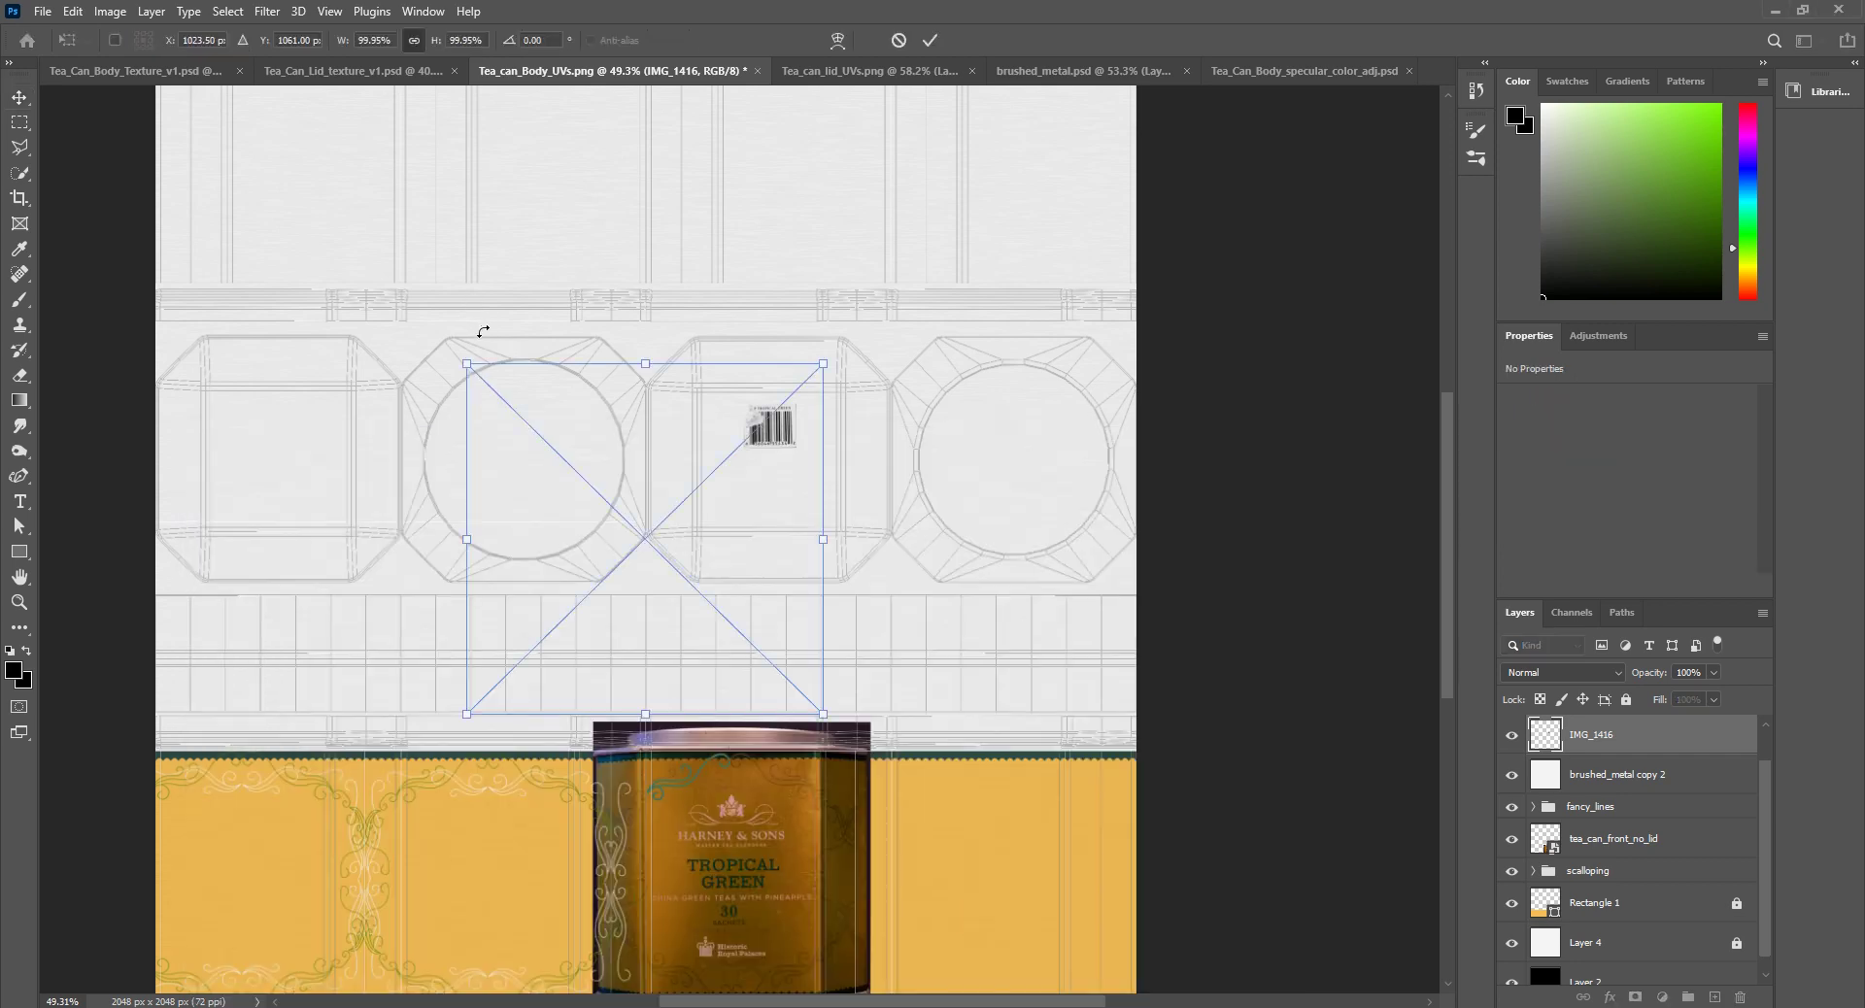
Step: Scale the placed tea_can_top_no_lid photo to about 73.4% and align it over the left octagonal UV shell with the circular opening
{"action": "left_click_drag", "start_coordinate": [632, 488], "coordinate": [505, 397]}
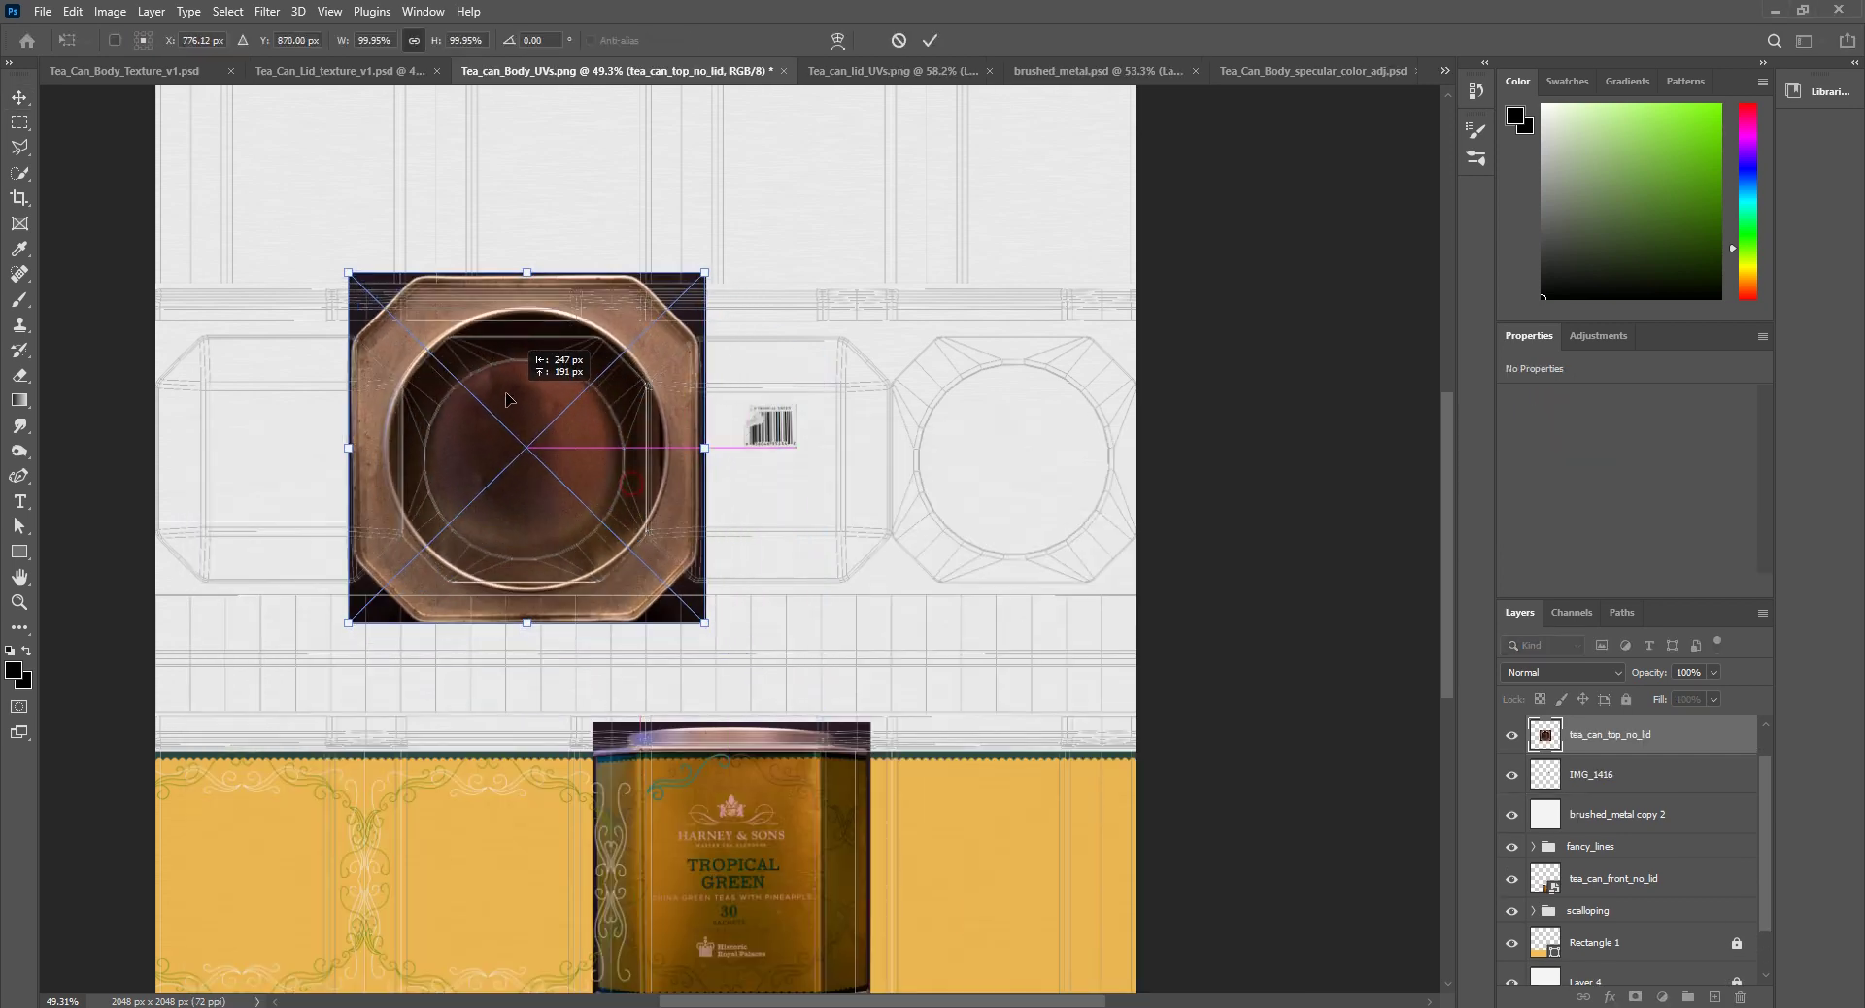
{"action": "left_click_drag", "start_coordinate": [683, 268], "coordinate": [600, 361]}
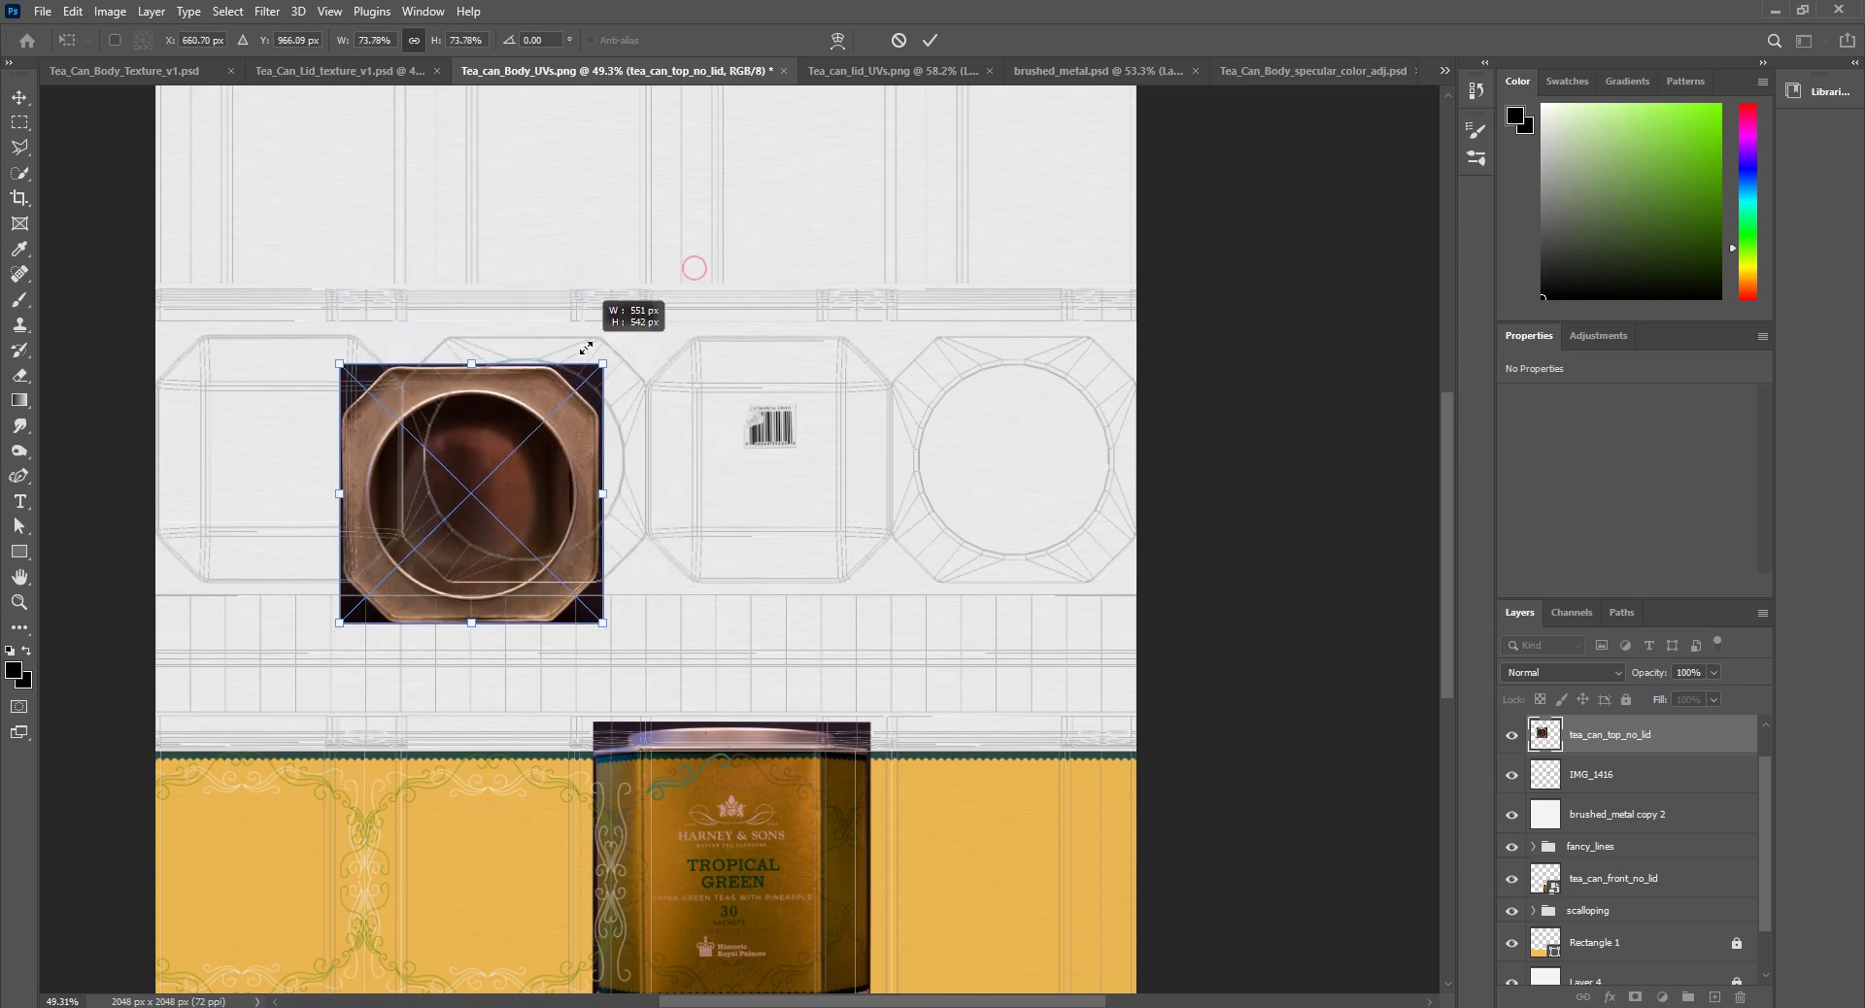
{"action": "left_click_drag", "start_coordinate": [548, 489], "coordinate": [596, 455]}
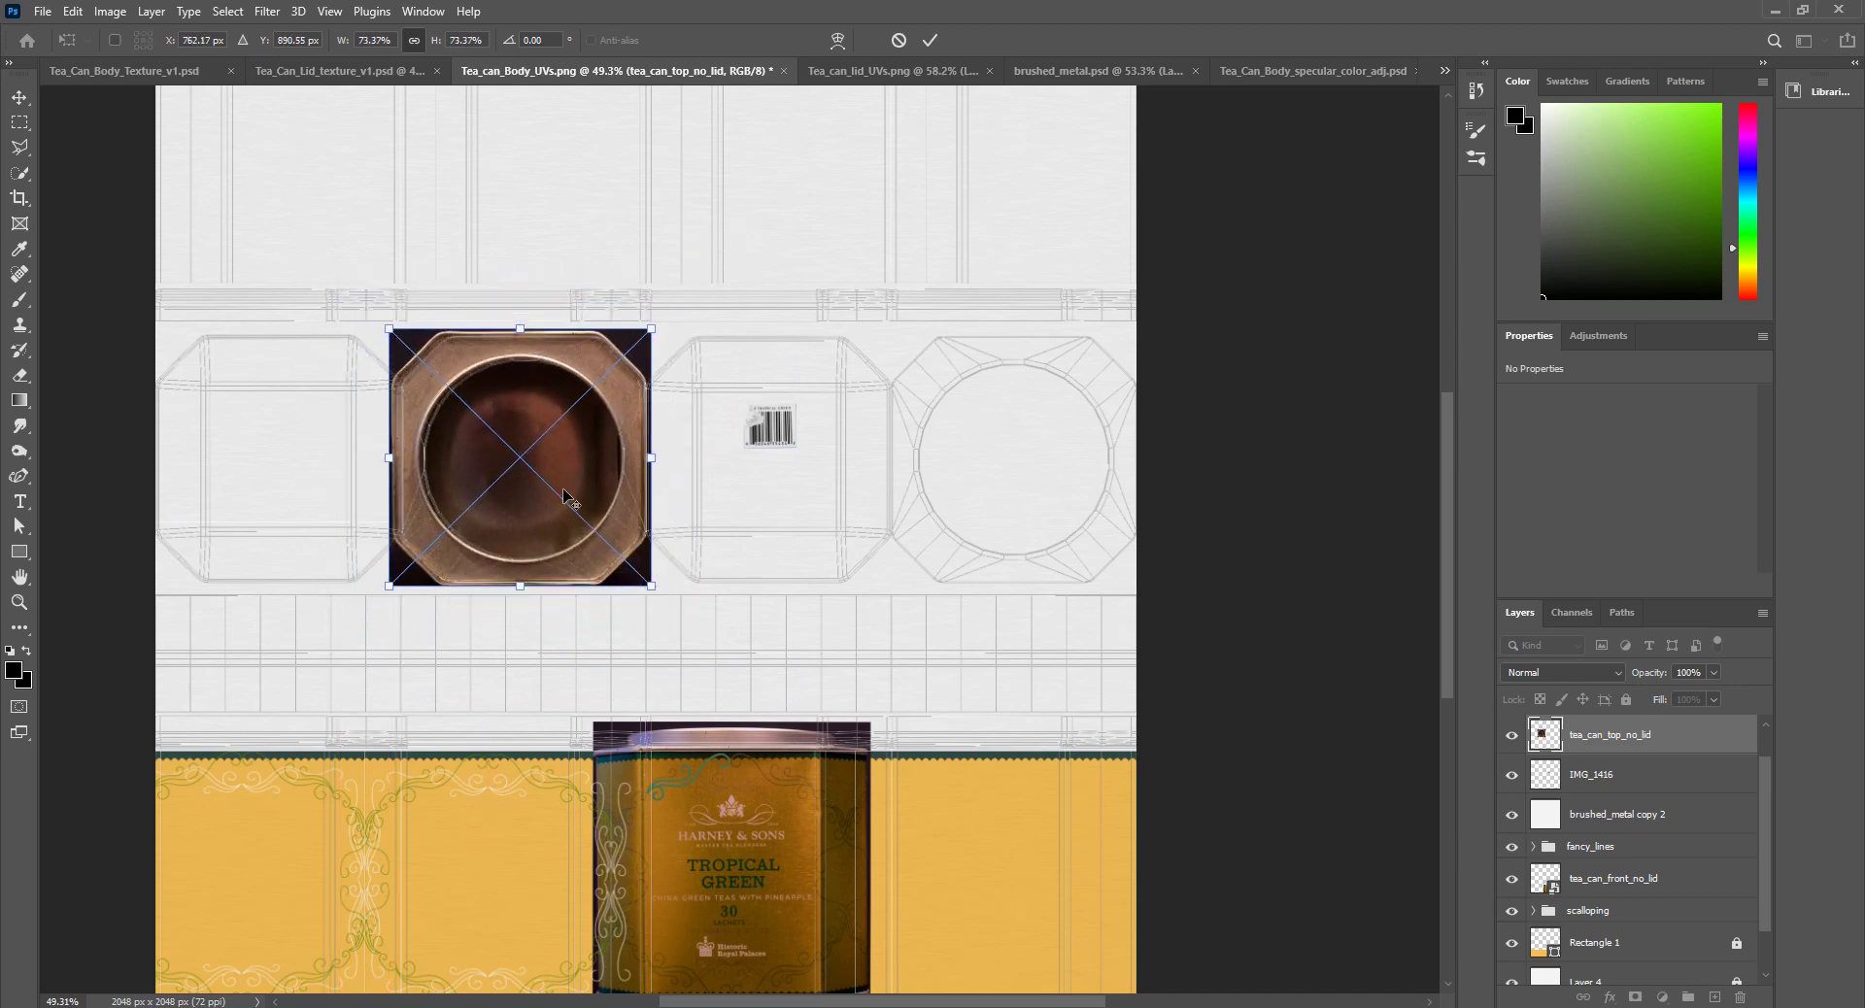
{"action": "scroll", "coordinate": [563, 500], "scroll_direction": "up", "scroll_amount": 4, "text": "alt"}
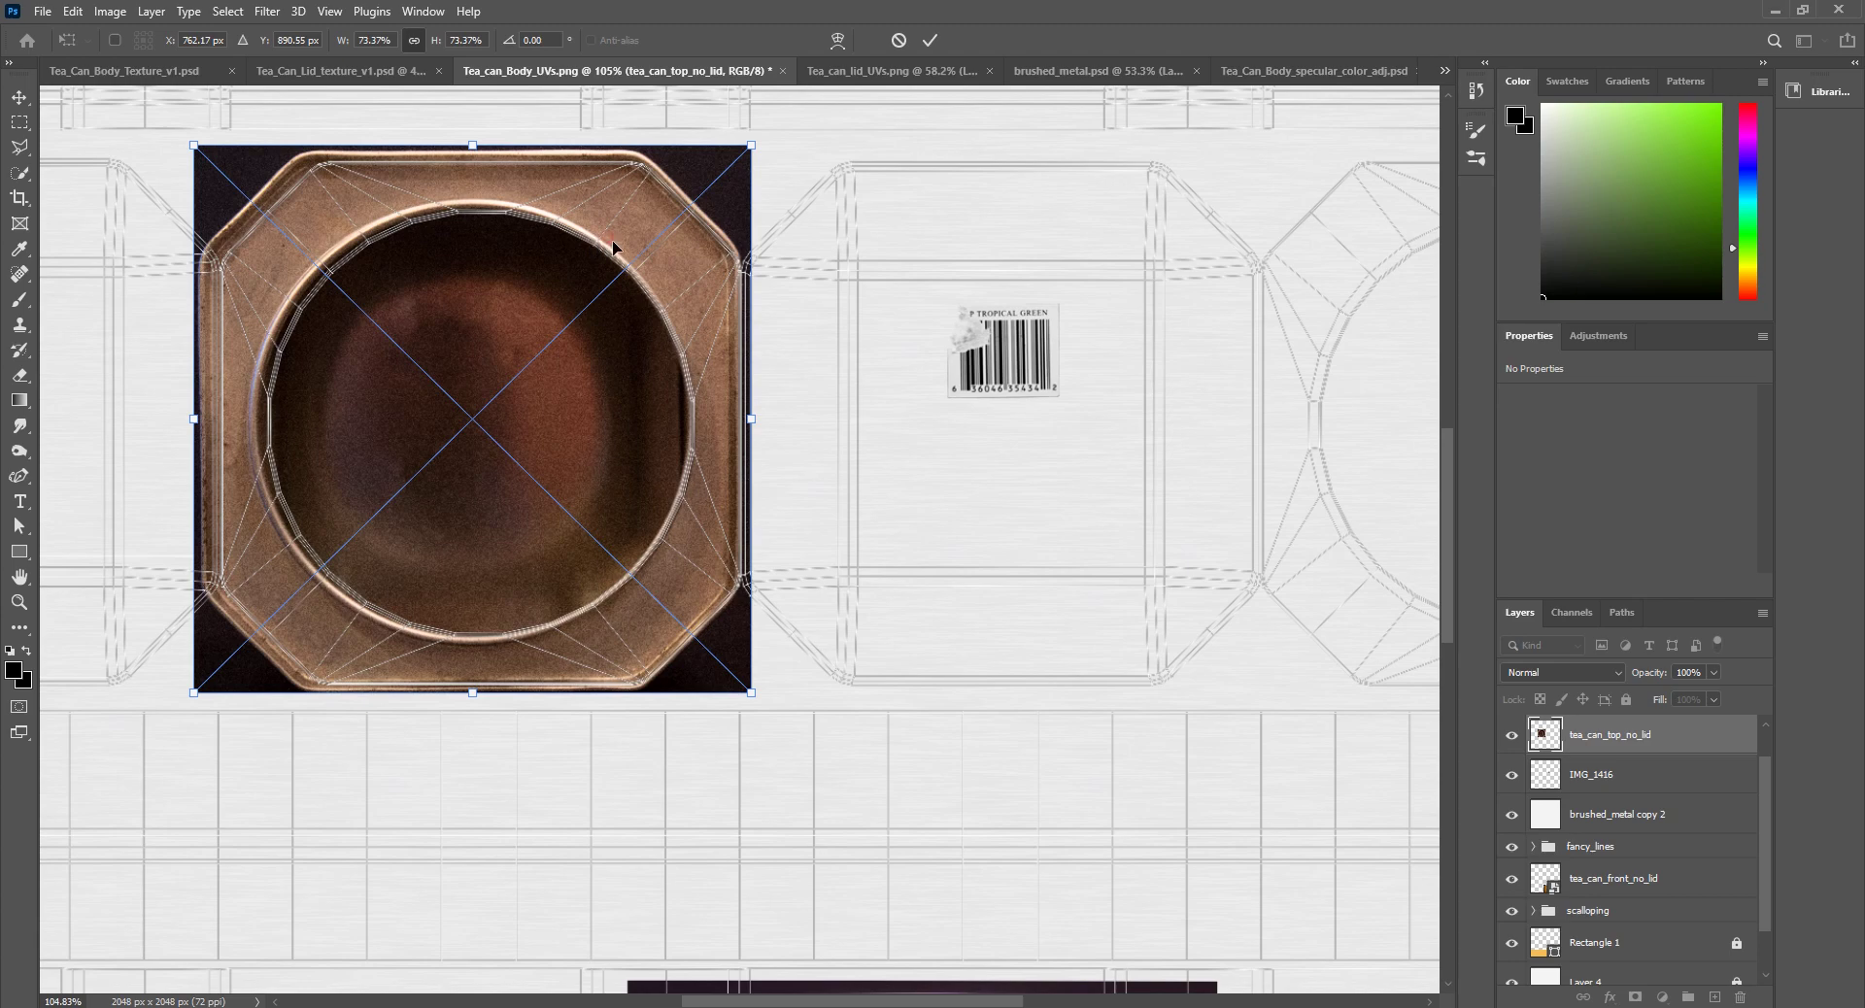
{"action": "left_click_drag", "start_coordinate": [669, 167], "coordinate": [671, 172]}
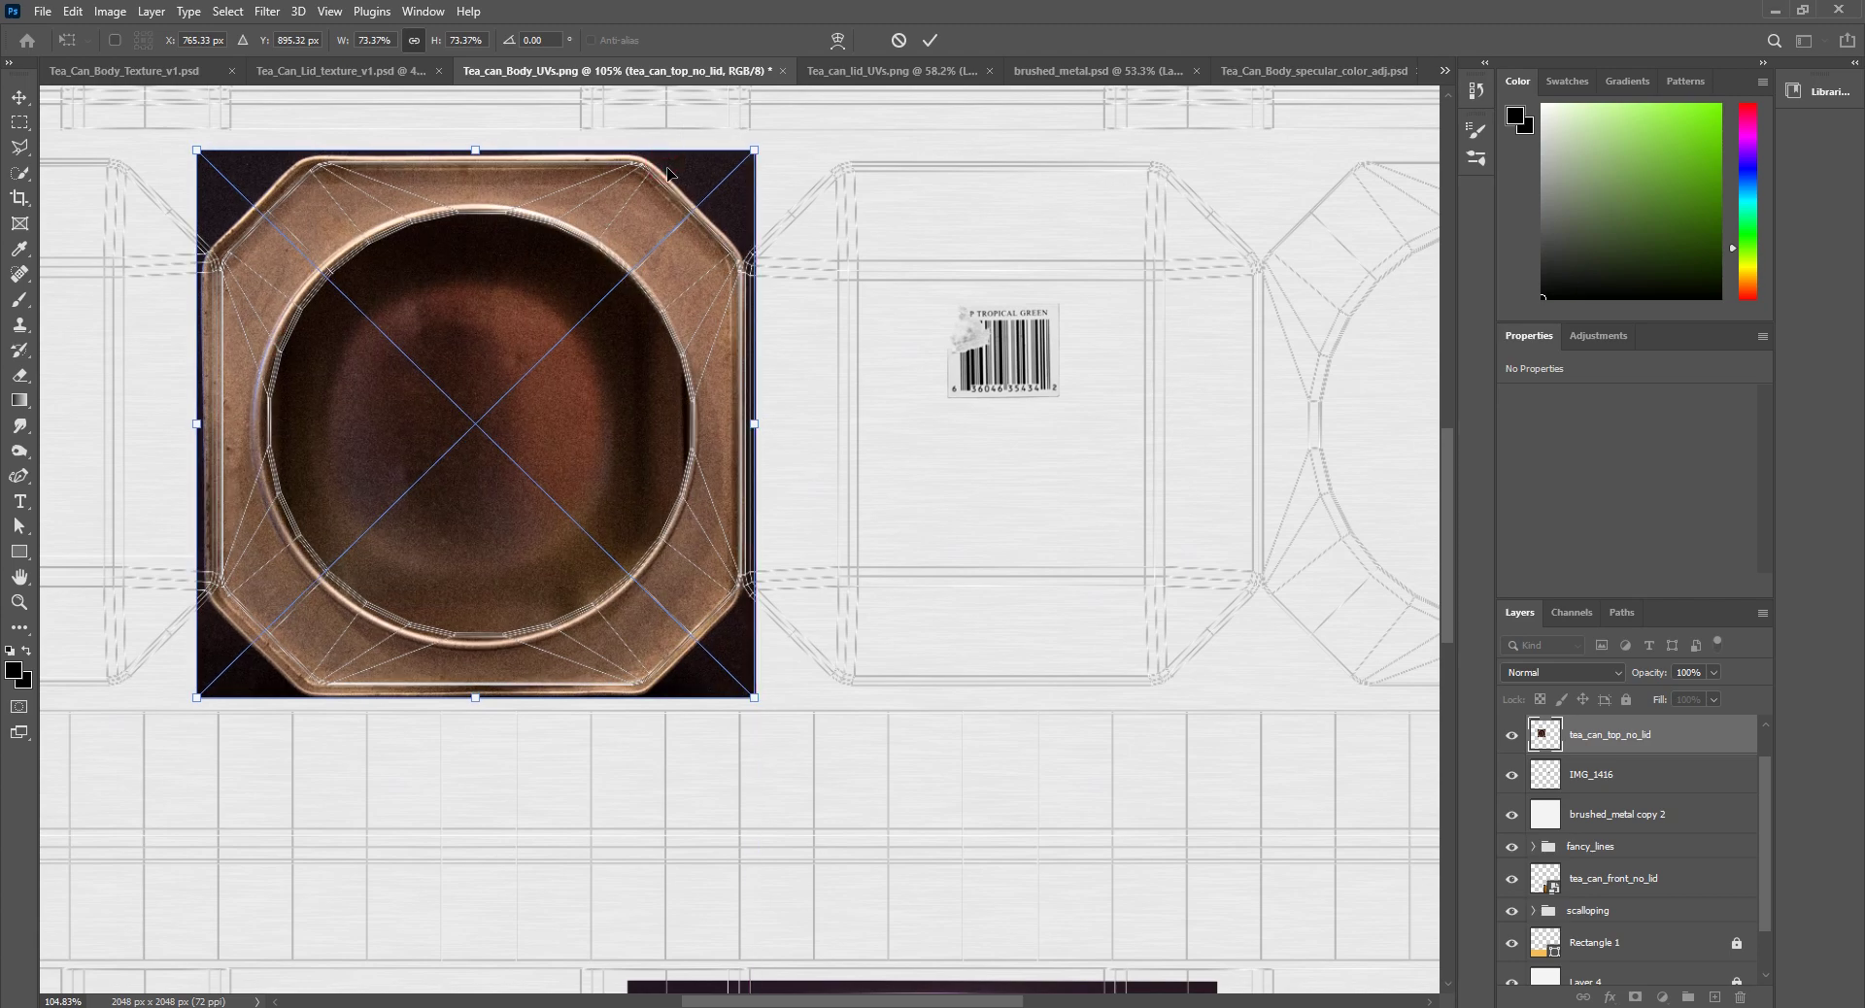
{"action": "key", "text": "Return"}
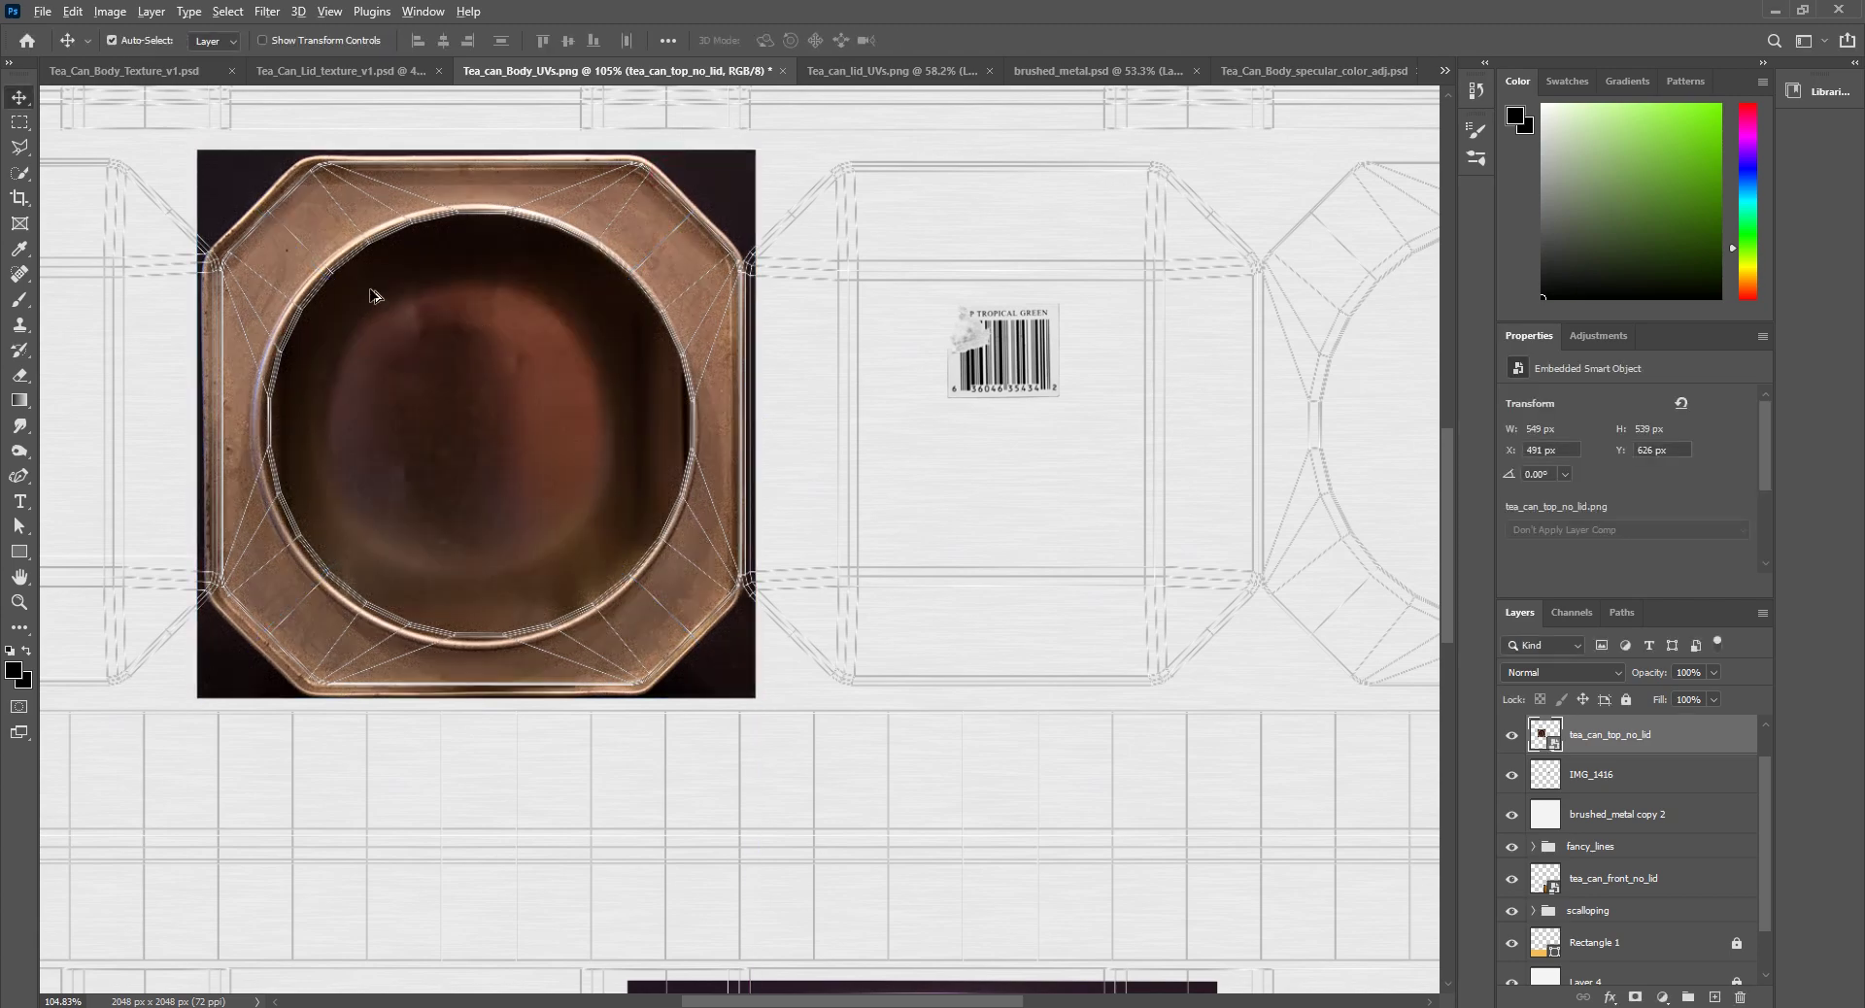
Step: Start choosing a selection command for the placed tea_can_top_no_lid photo
{"action": "scroll", "coordinate": [370, 295], "scroll_direction": "up", "scroll_amount": 5, "text": "alt"}
{"action": "scroll", "coordinate": [224, 394], "scroll_direction": "down", "scroll_amount": 2, "text": "alt"}
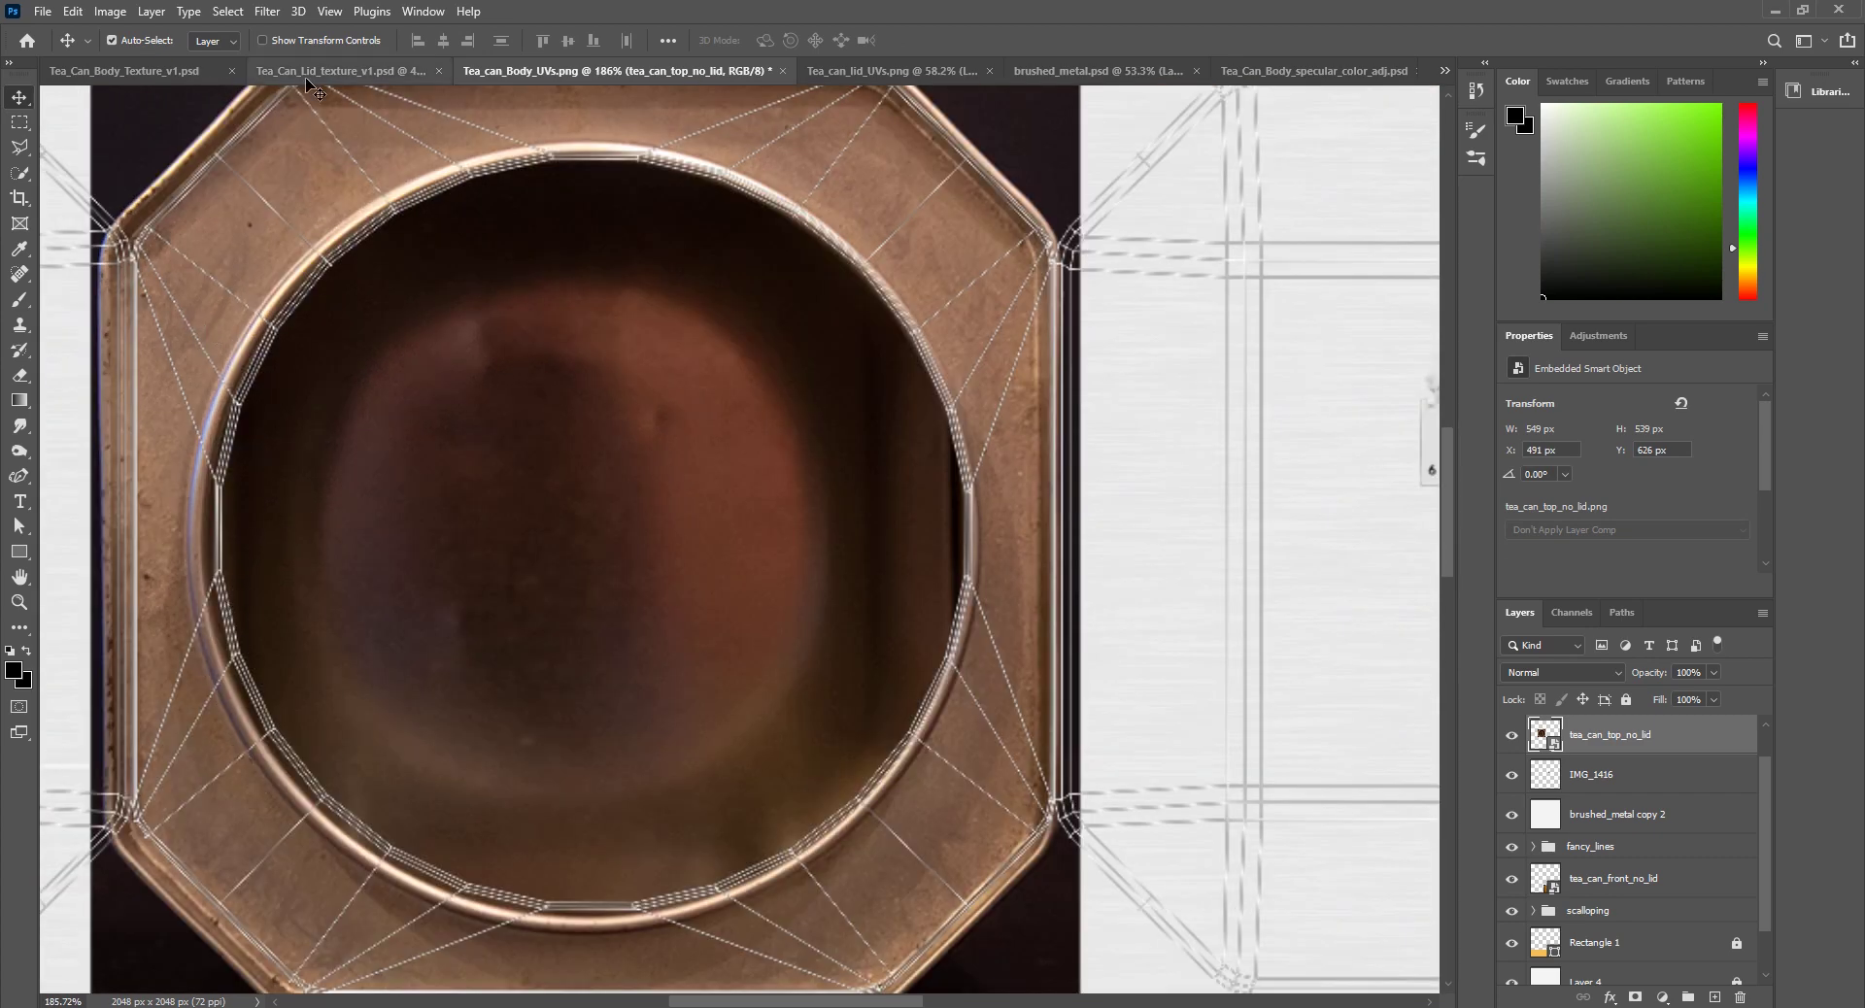
{"action": "left_click", "coordinate": [216, 12]}
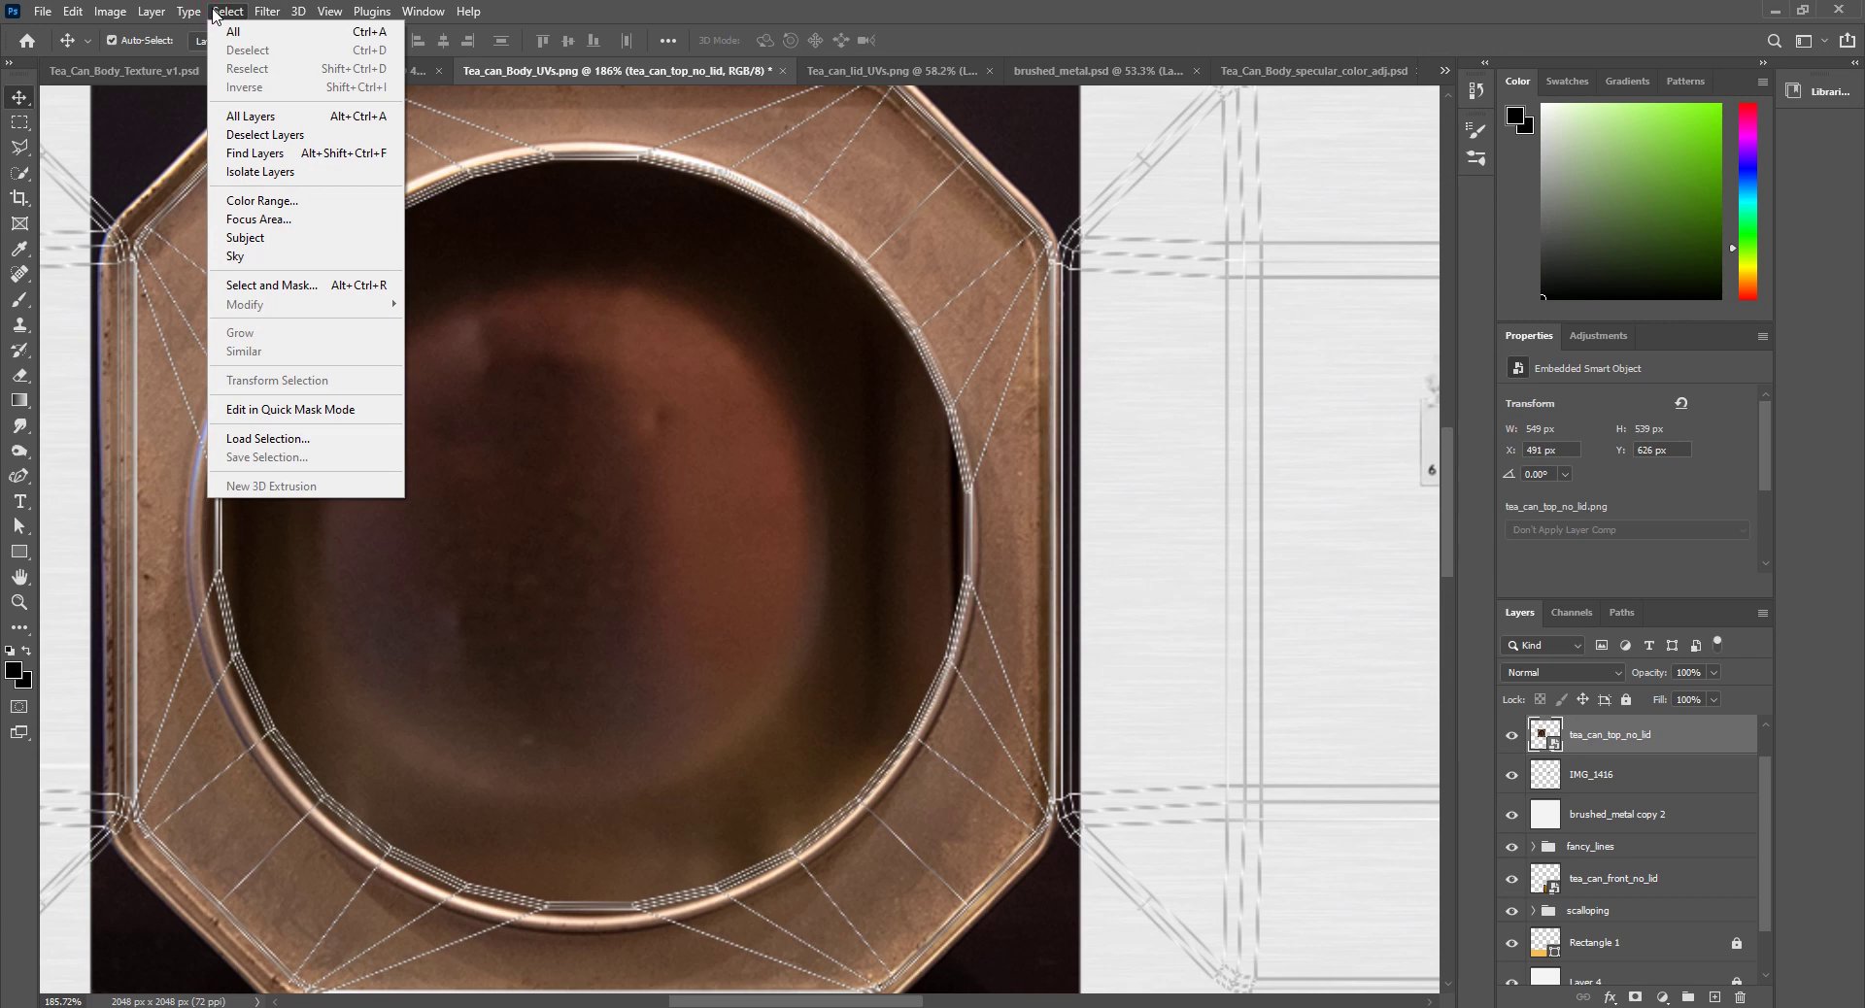
Step: Rasterize the tea_can_top_no_lid smart object into a regular pixel layer
{"action": "mouse_move", "coordinate": [150, 11]}
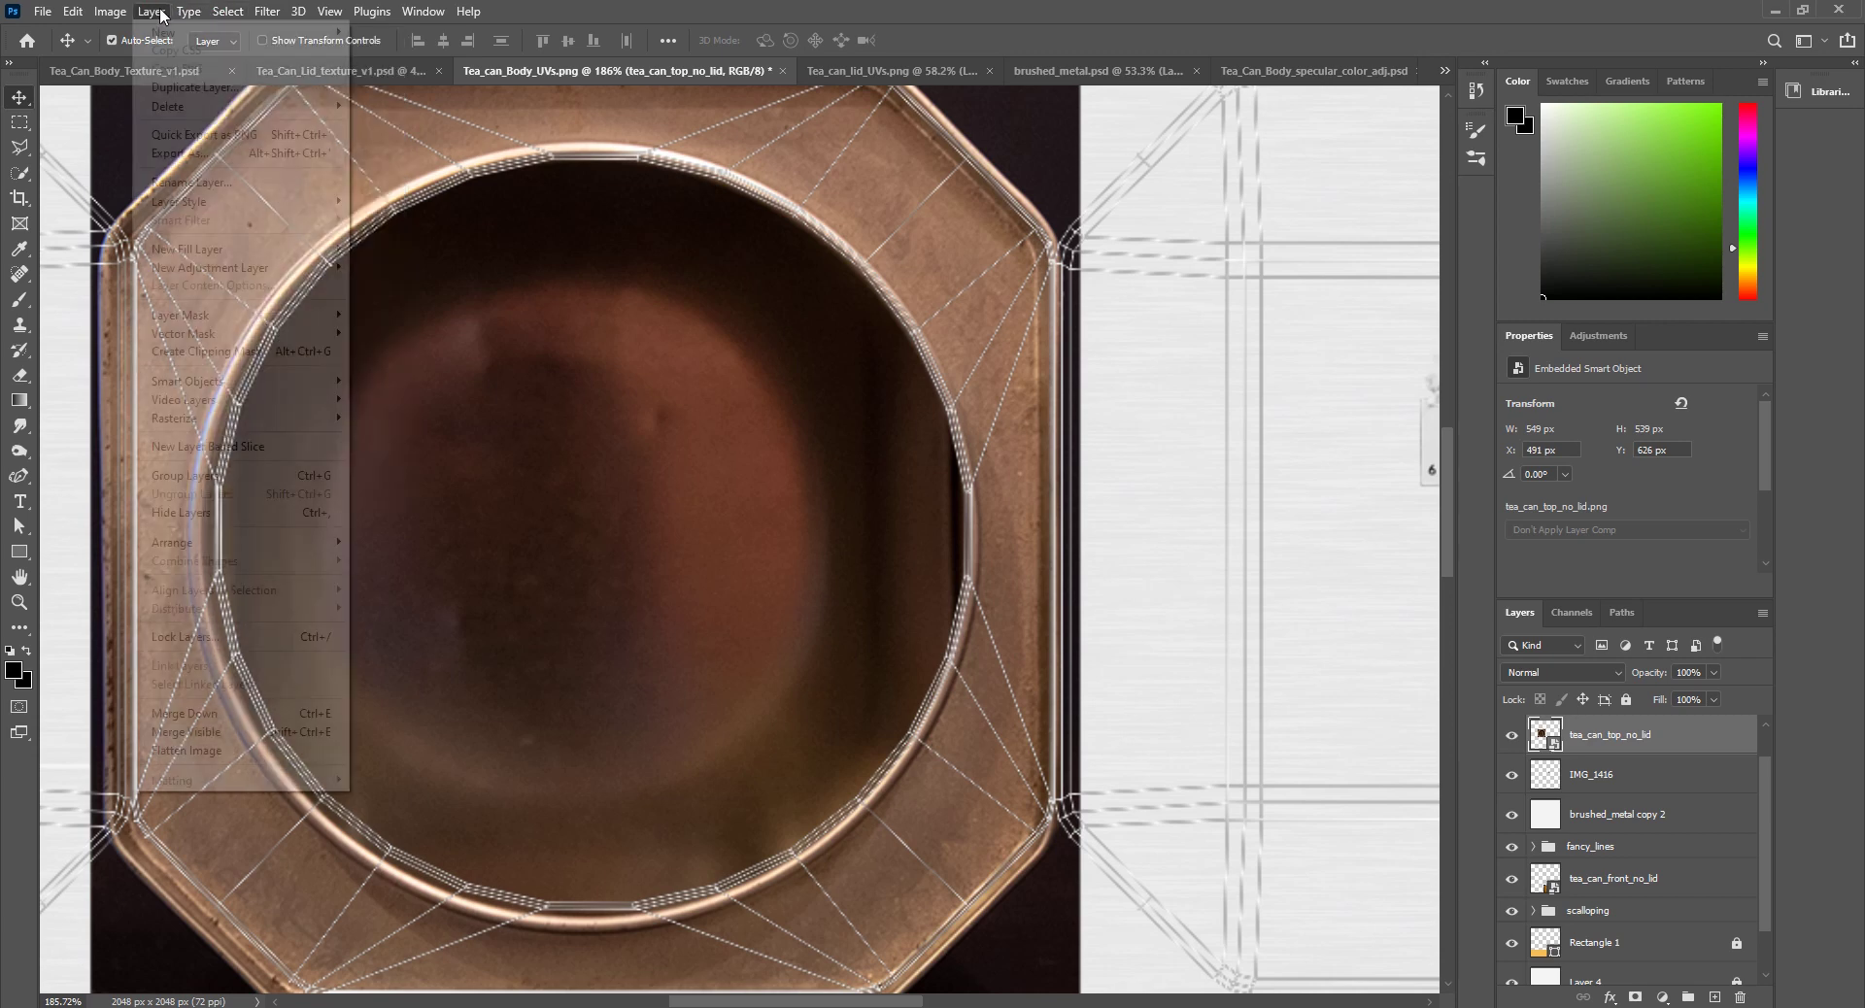
{"action": "mouse_move", "coordinate": [241, 419]}
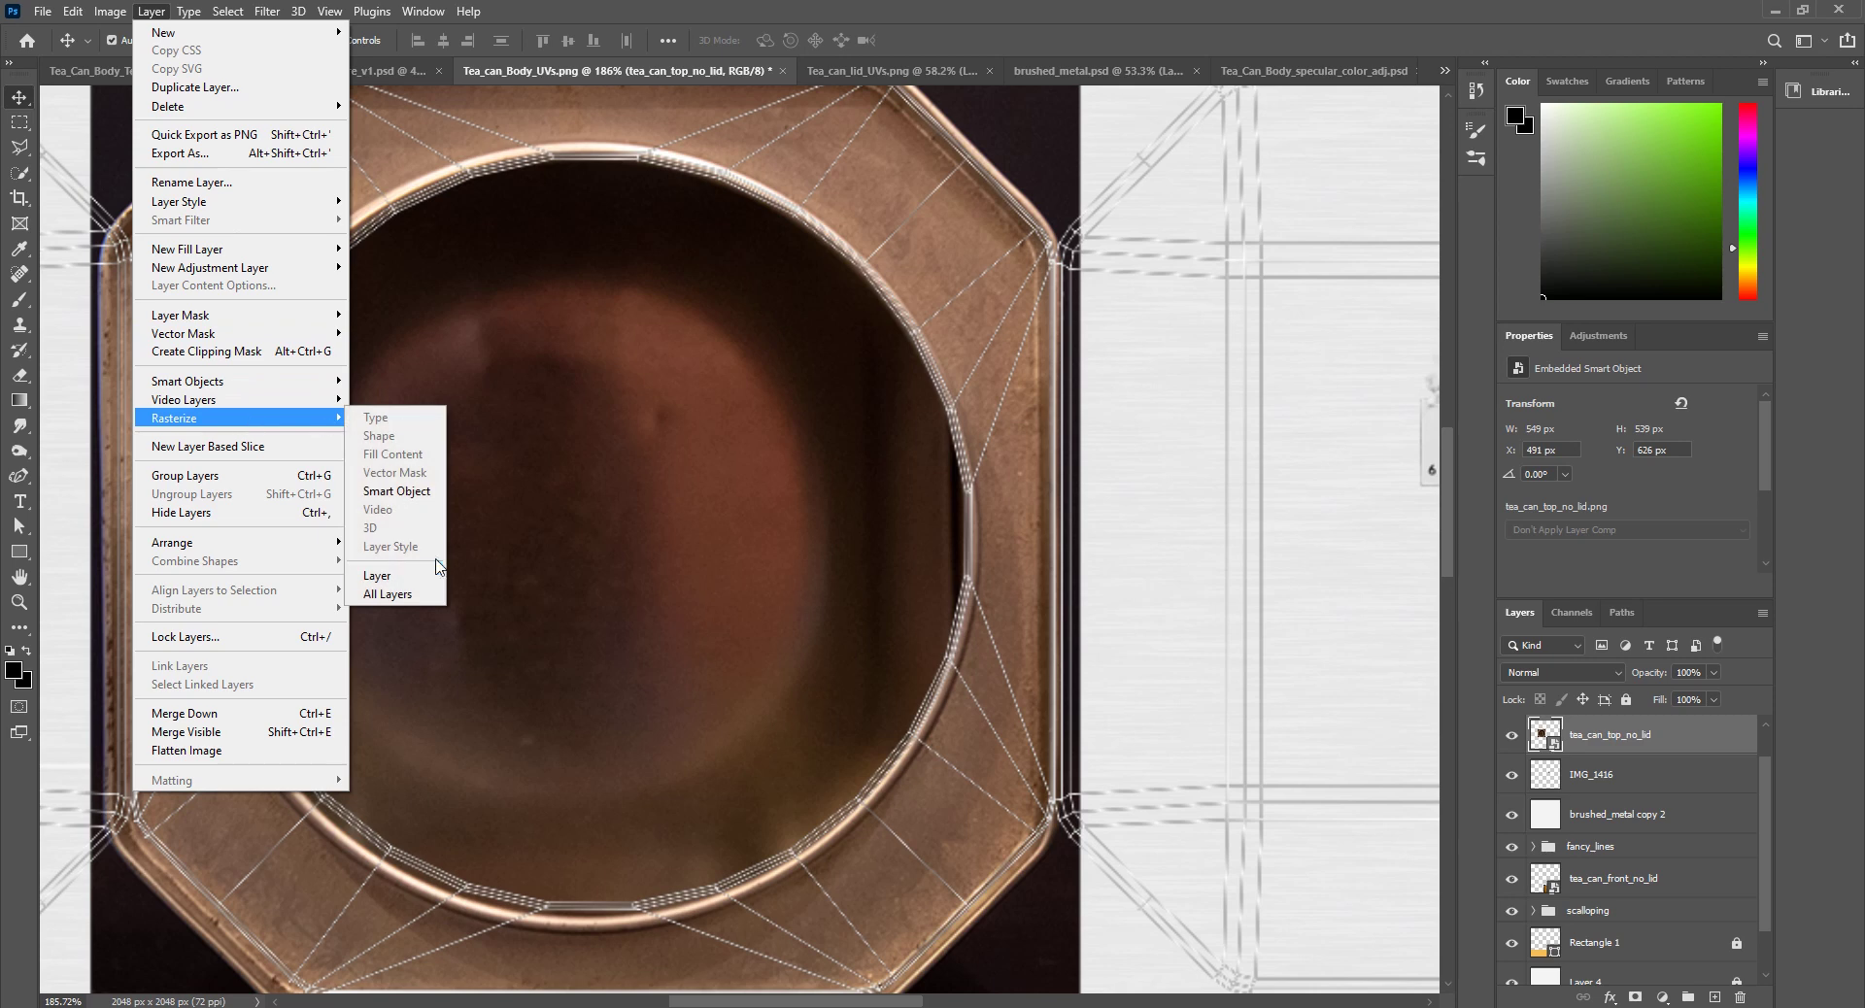
{"action": "left_click", "coordinate": [397, 491]}
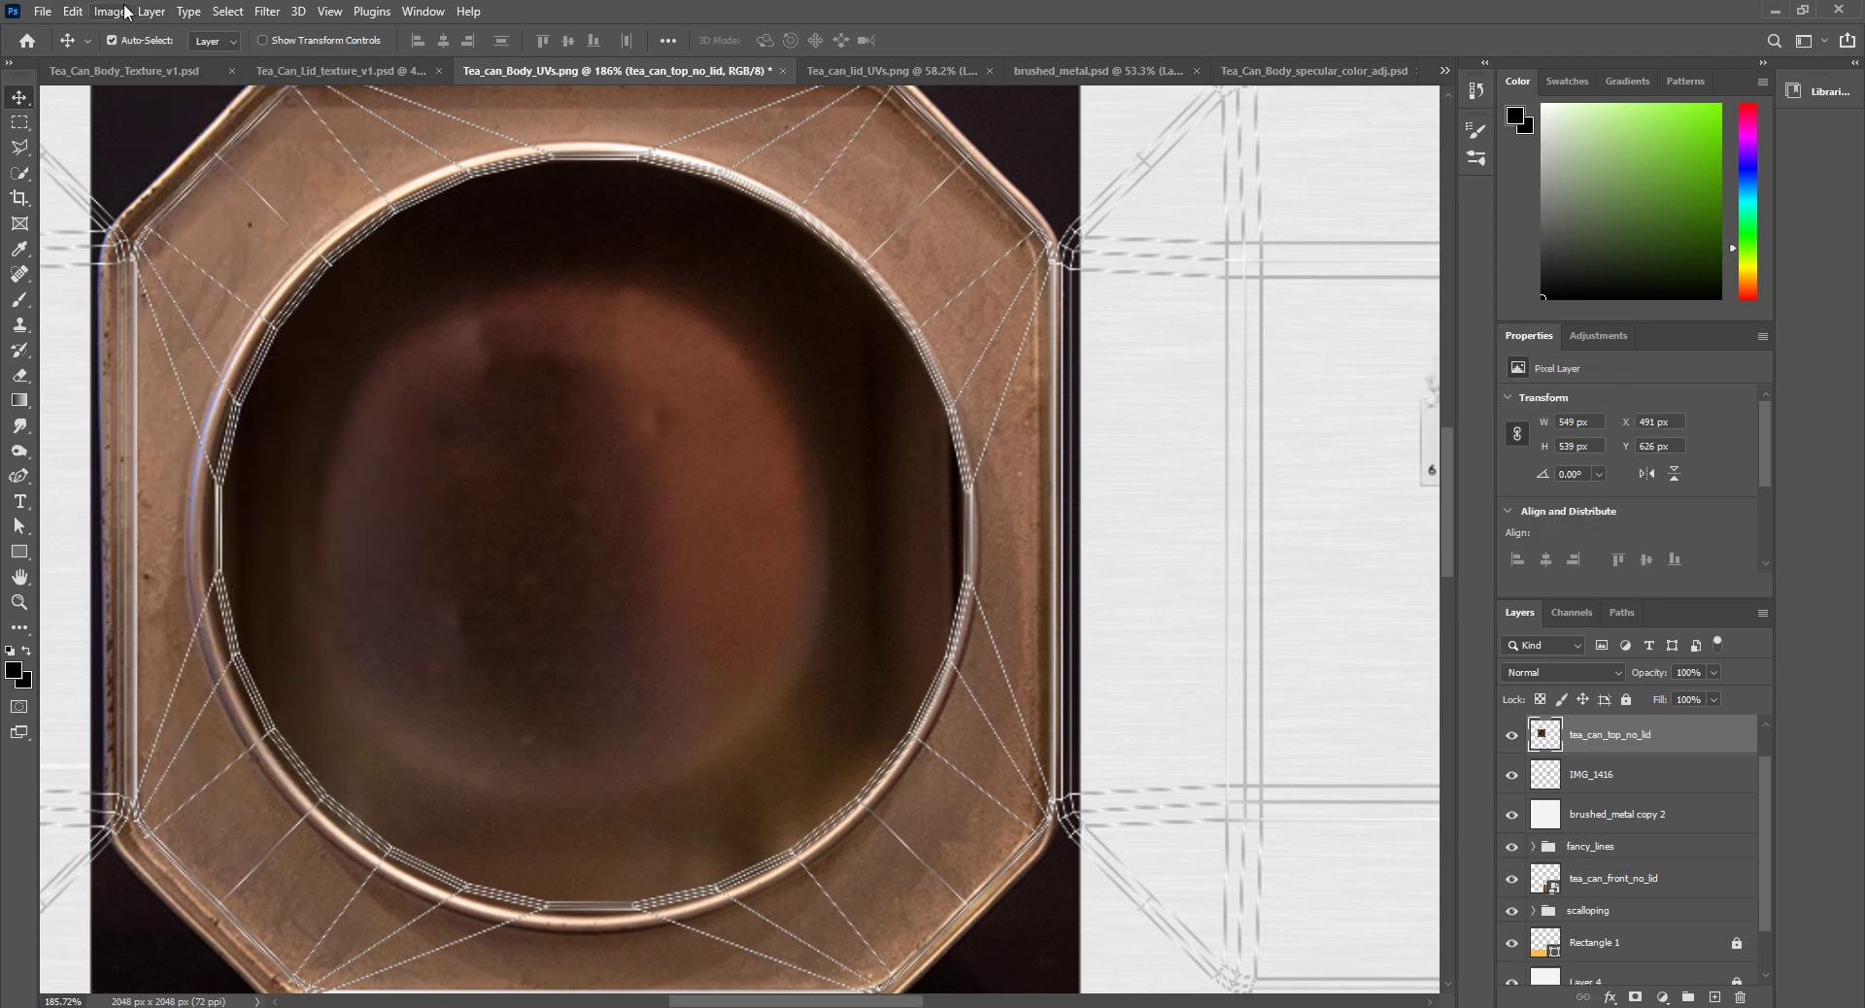
Step: Select the copper-brown tones of the can rim using Color Range with a sampled rim color and a fuzziness of 11
{"action": "left_click", "coordinate": [228, 12]}
{"action": "left_click", "coordinate": [296, 202]}
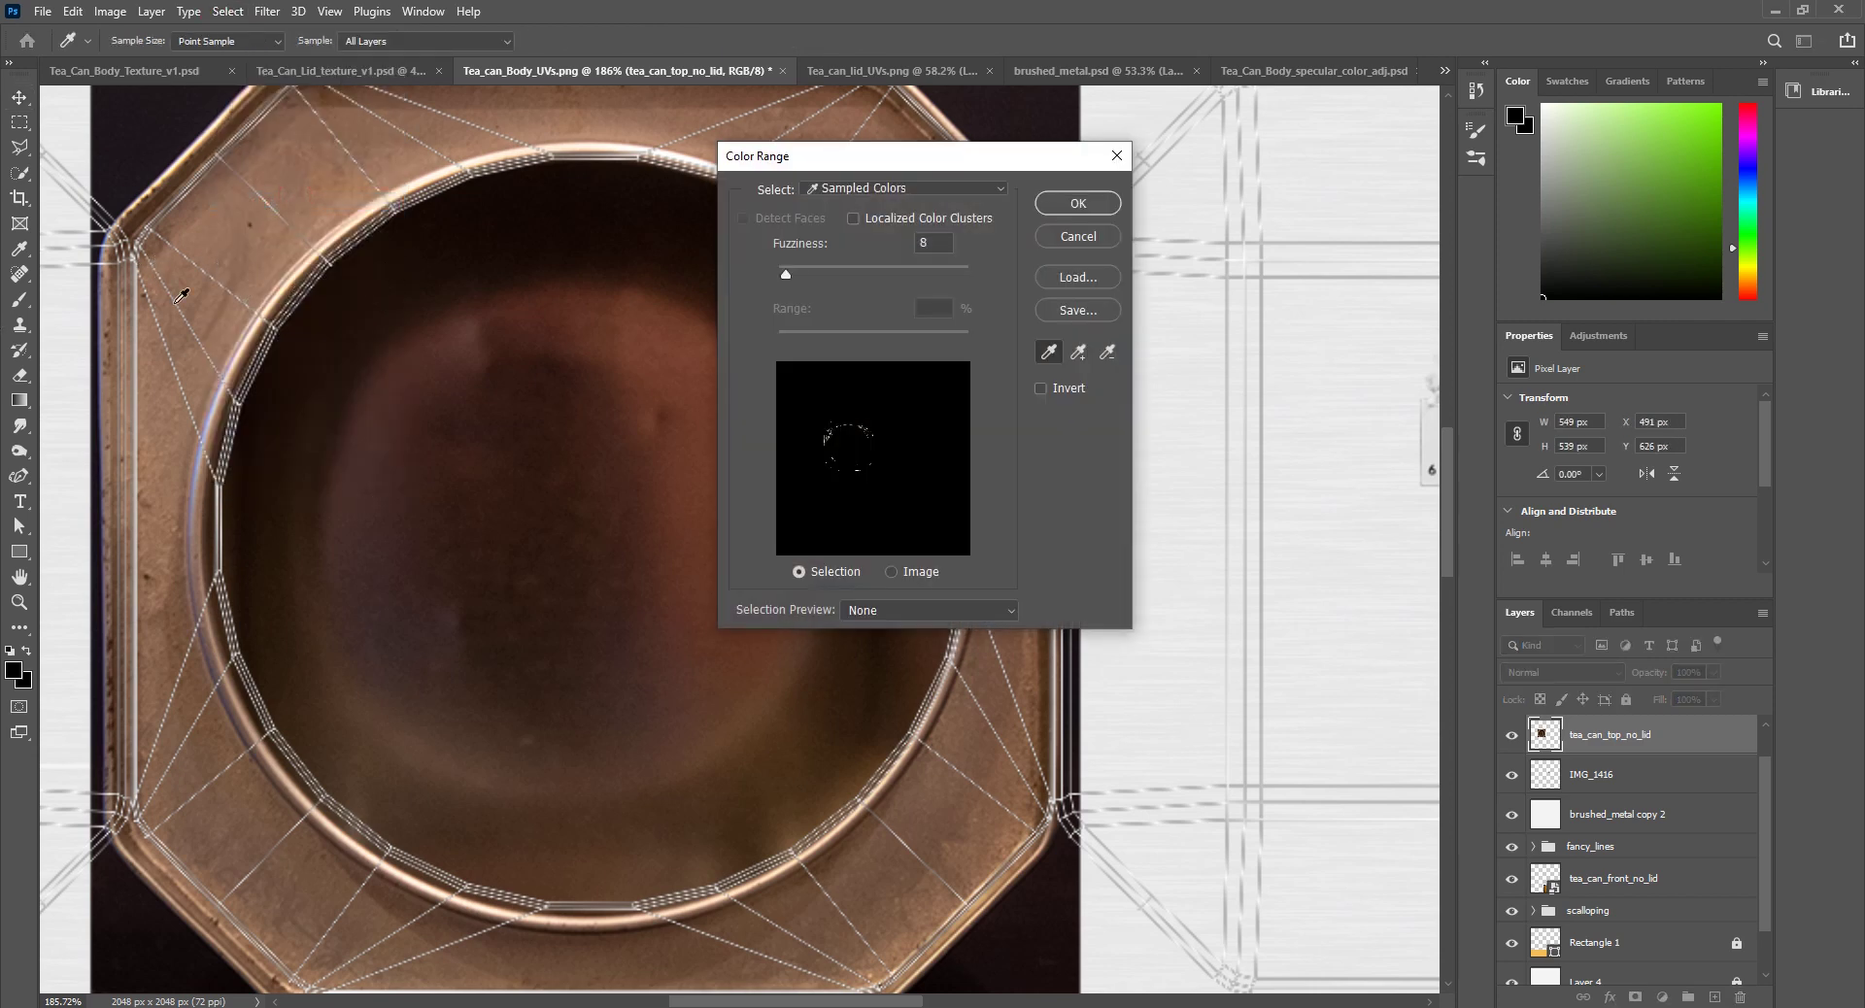
{"action": "scroll", "coordinate": [160, 394], "scroll_direction": "up", "scroll_amount": 5, "text": "alt"}
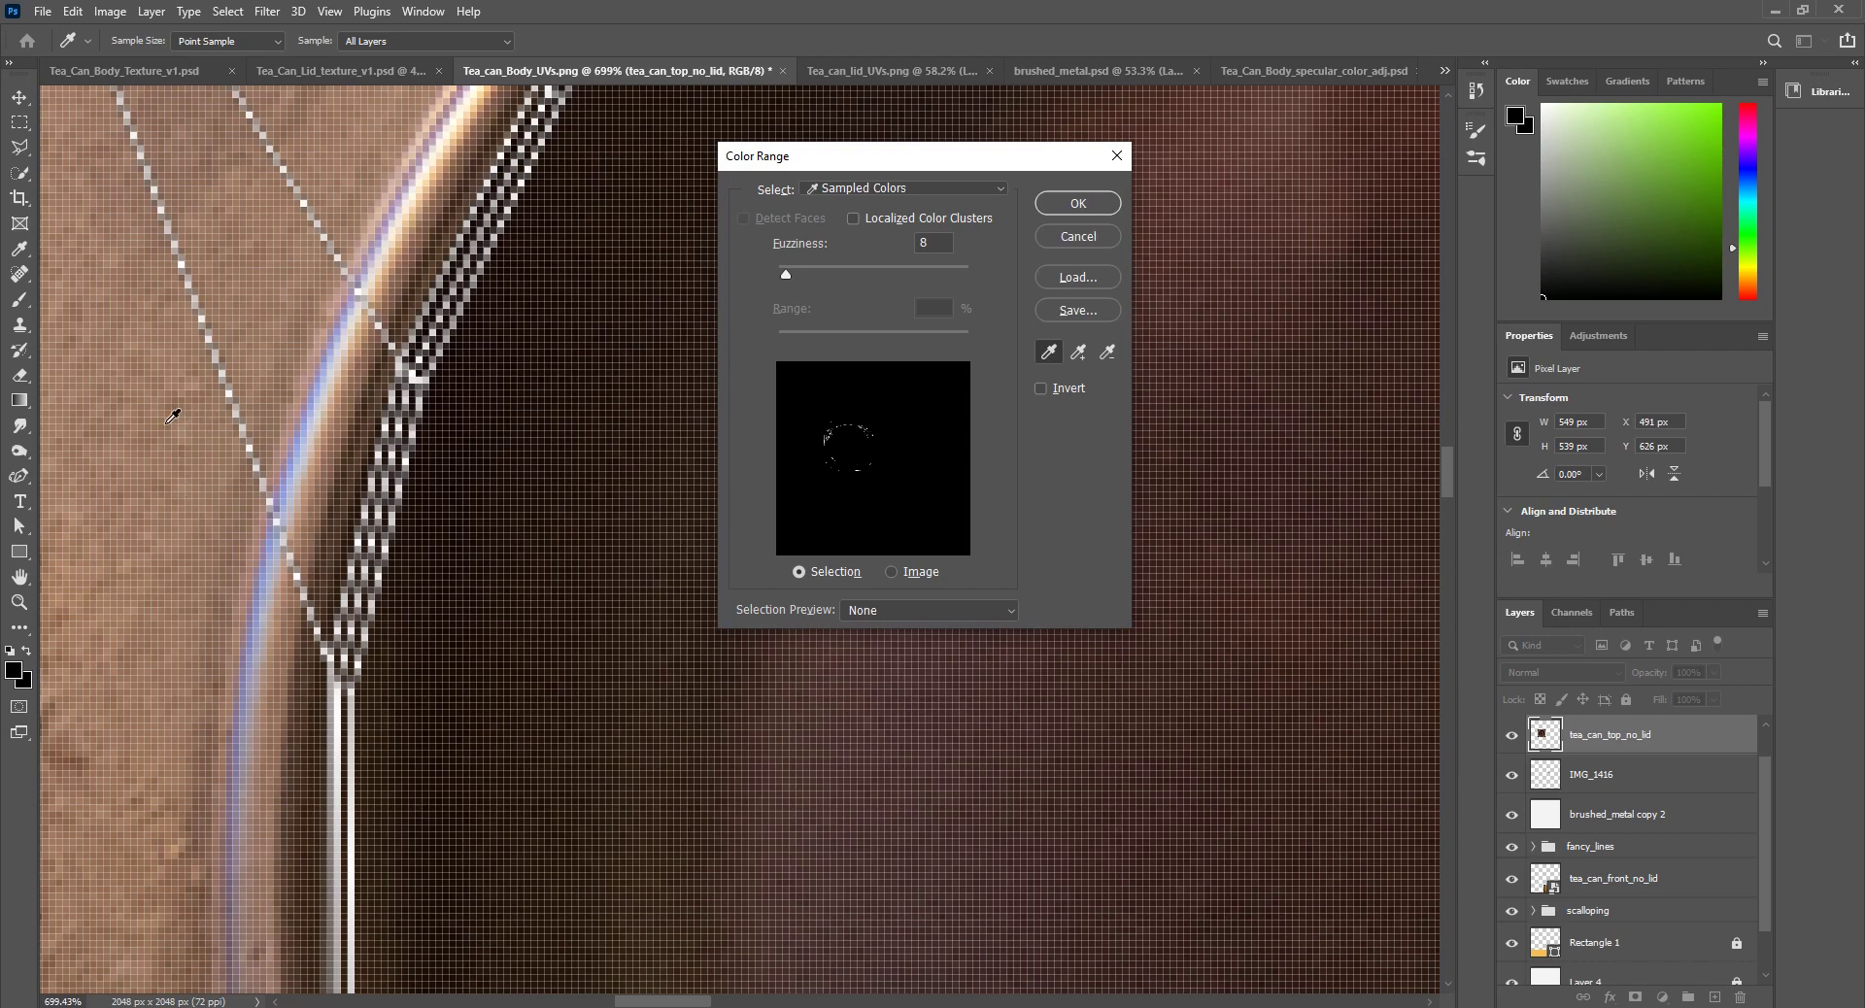
{"action": "left_click", "coordinate": [162, 427]}
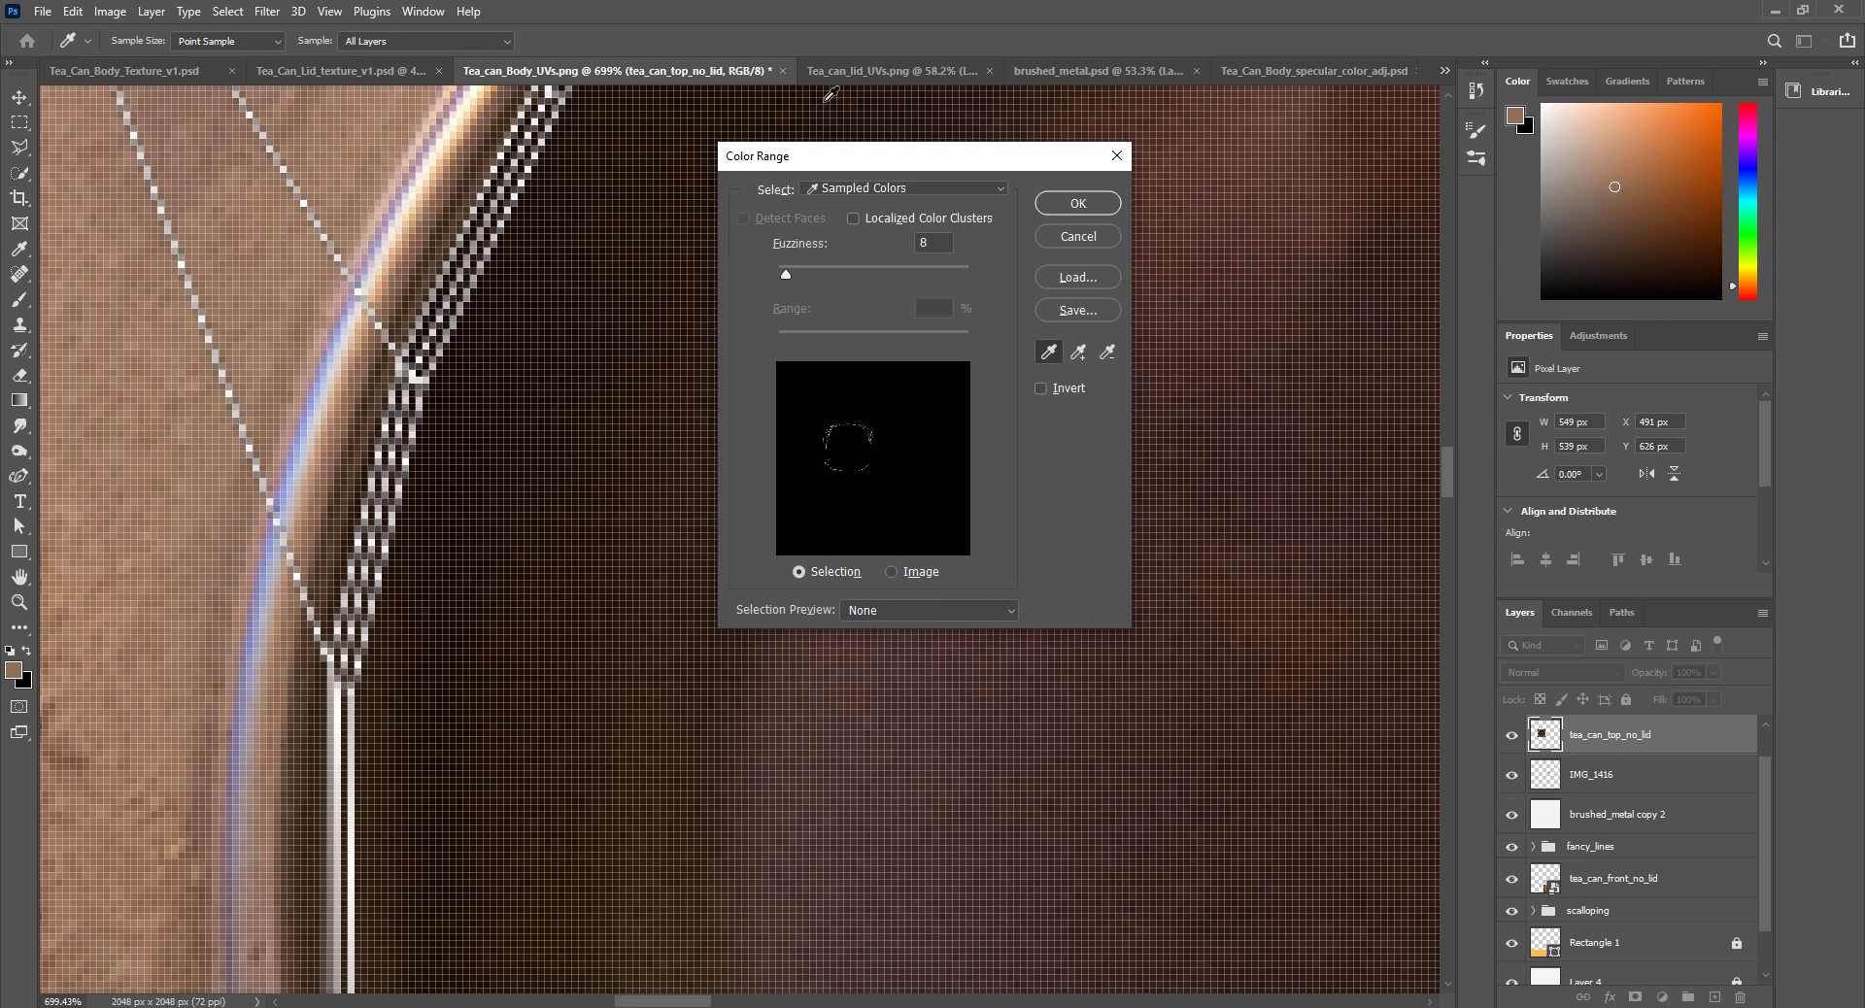
{"action": "left_click", "coordinate": [830, 281]}
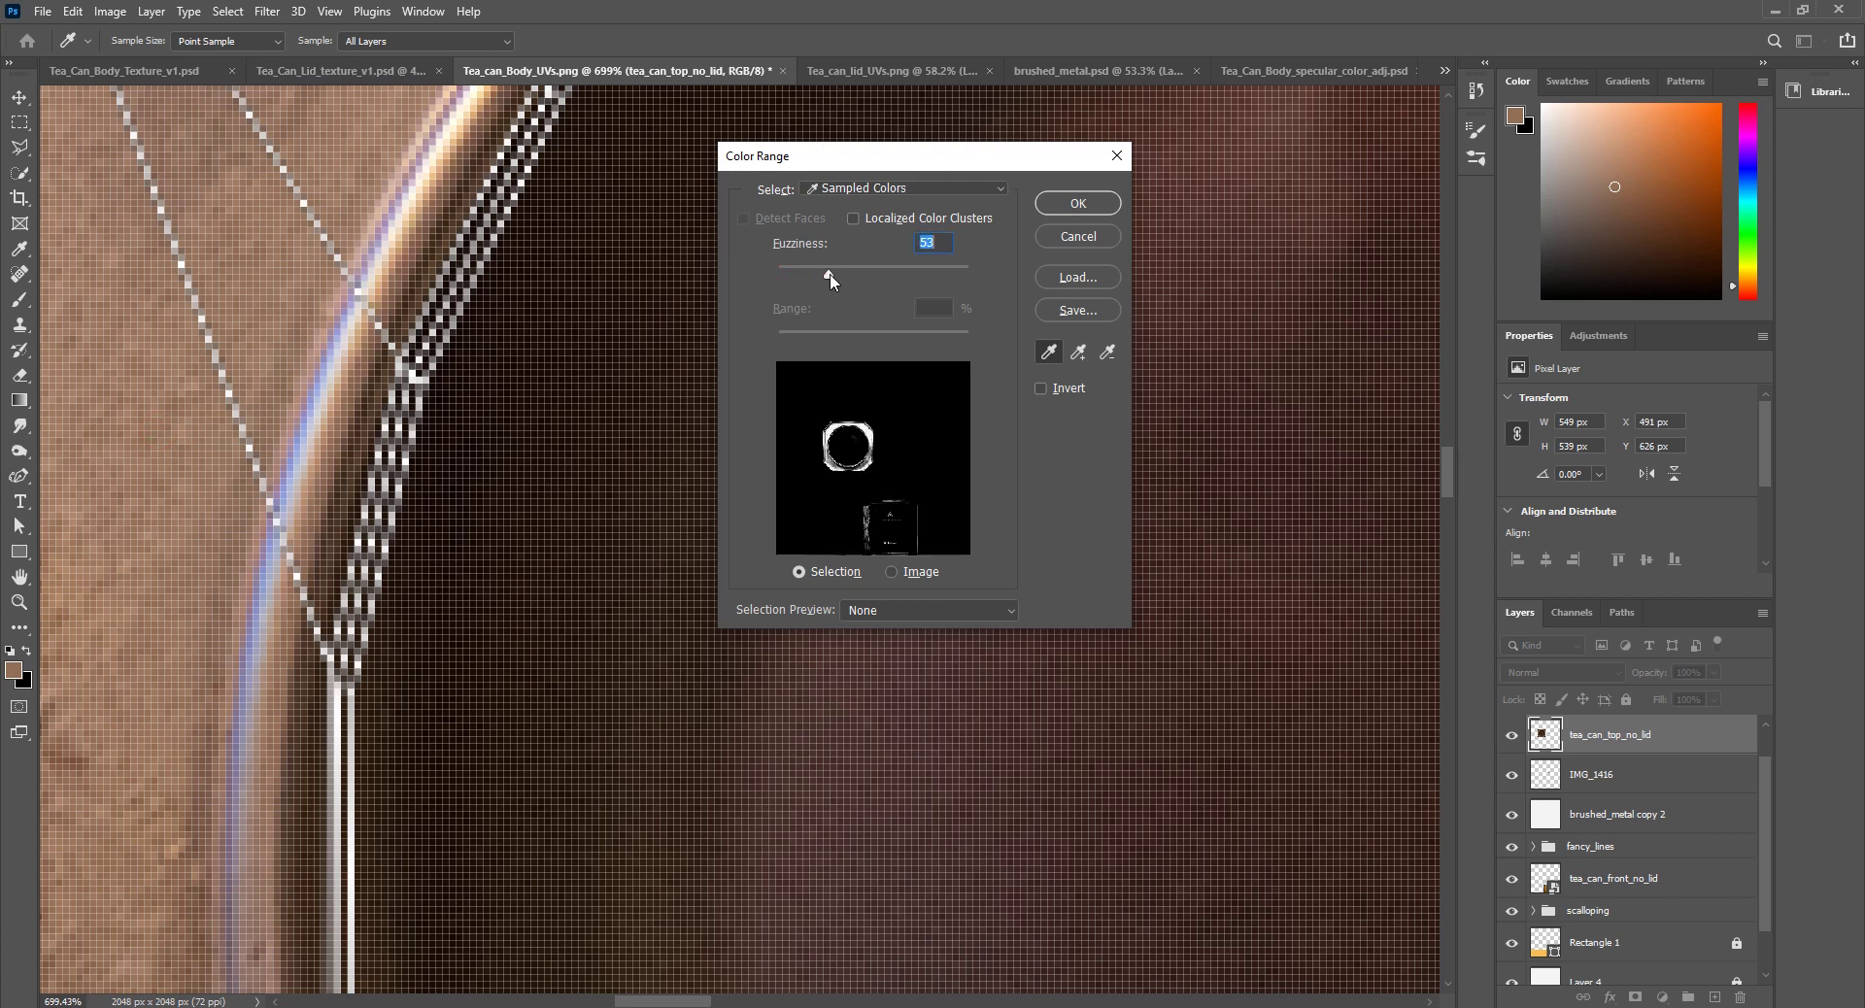
{"action": "left_click_drag", "start_coordinate": [800, 281], "coordinate": [794, 281]}
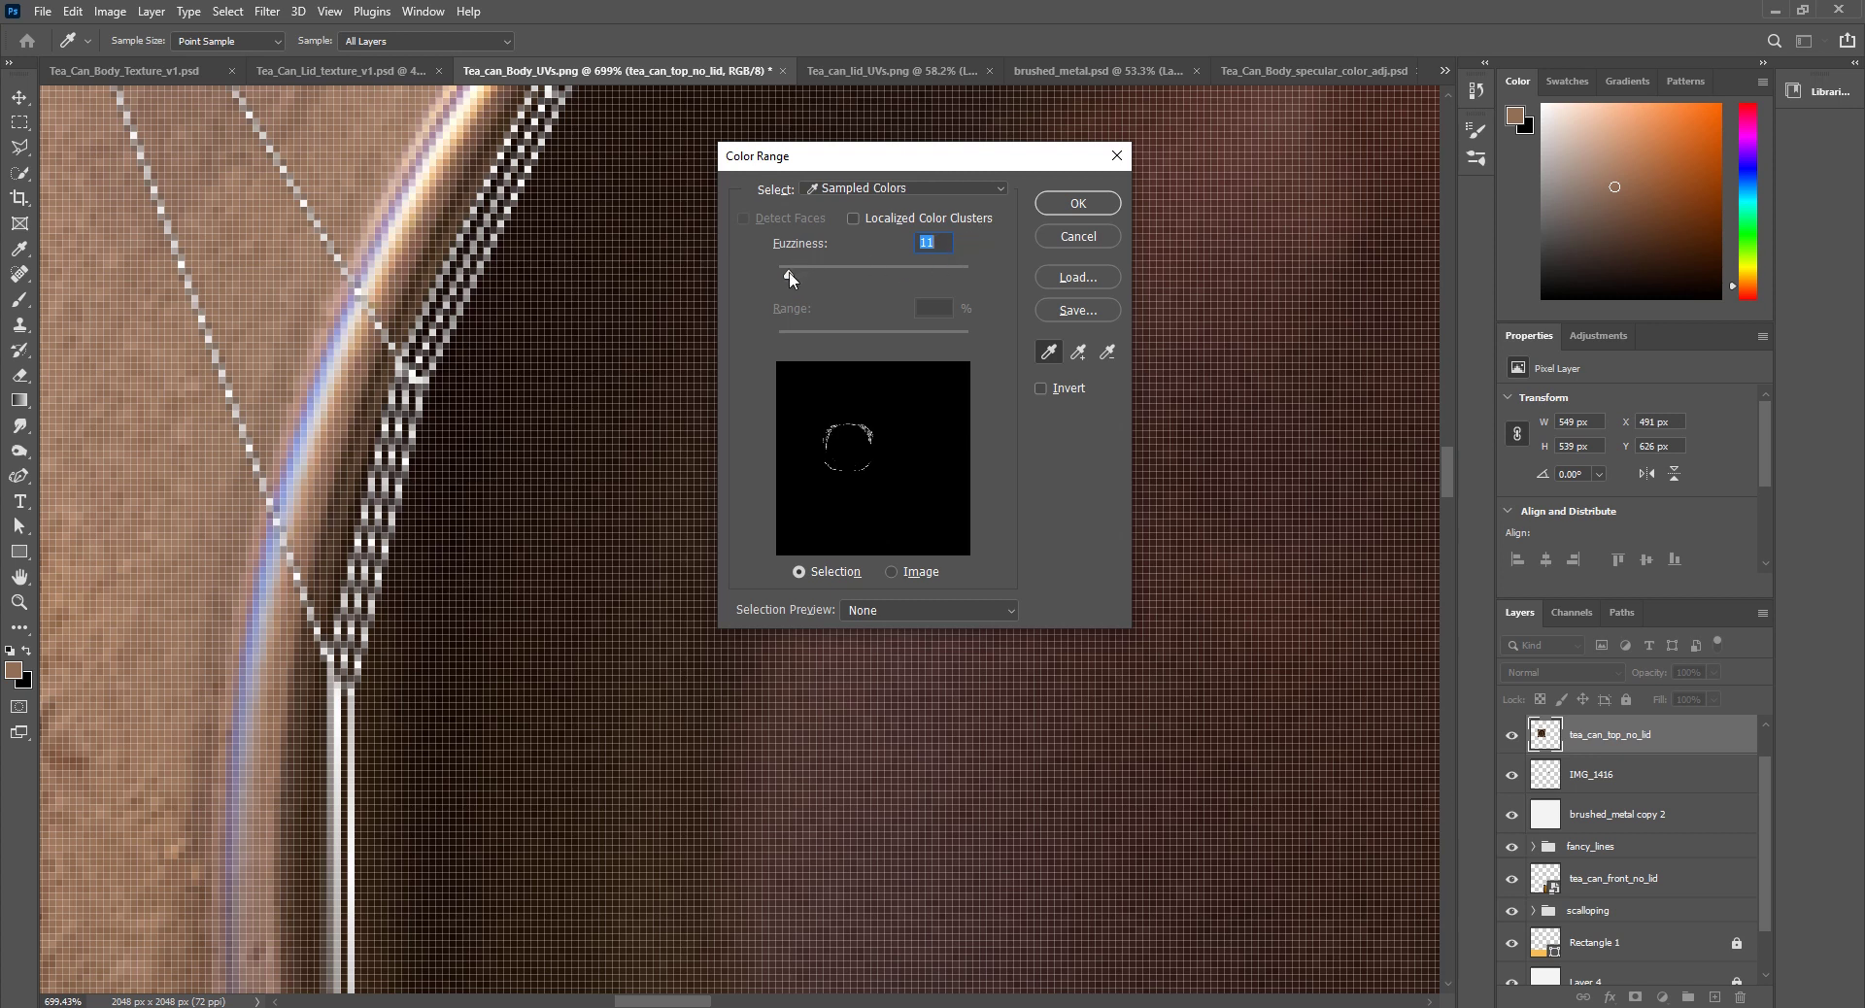
{"action": "left_click", "coordinate": [1084, 201]}
Step: Copy the selected rim tones from tea_can_top_no_lid onto a new layer
{"action": "key", "text": "v"}
{"action": "scroll", "coordinate": [1028, 316], "scroll_direction": "down", "scroll_amount": 5, "text": "alt"}
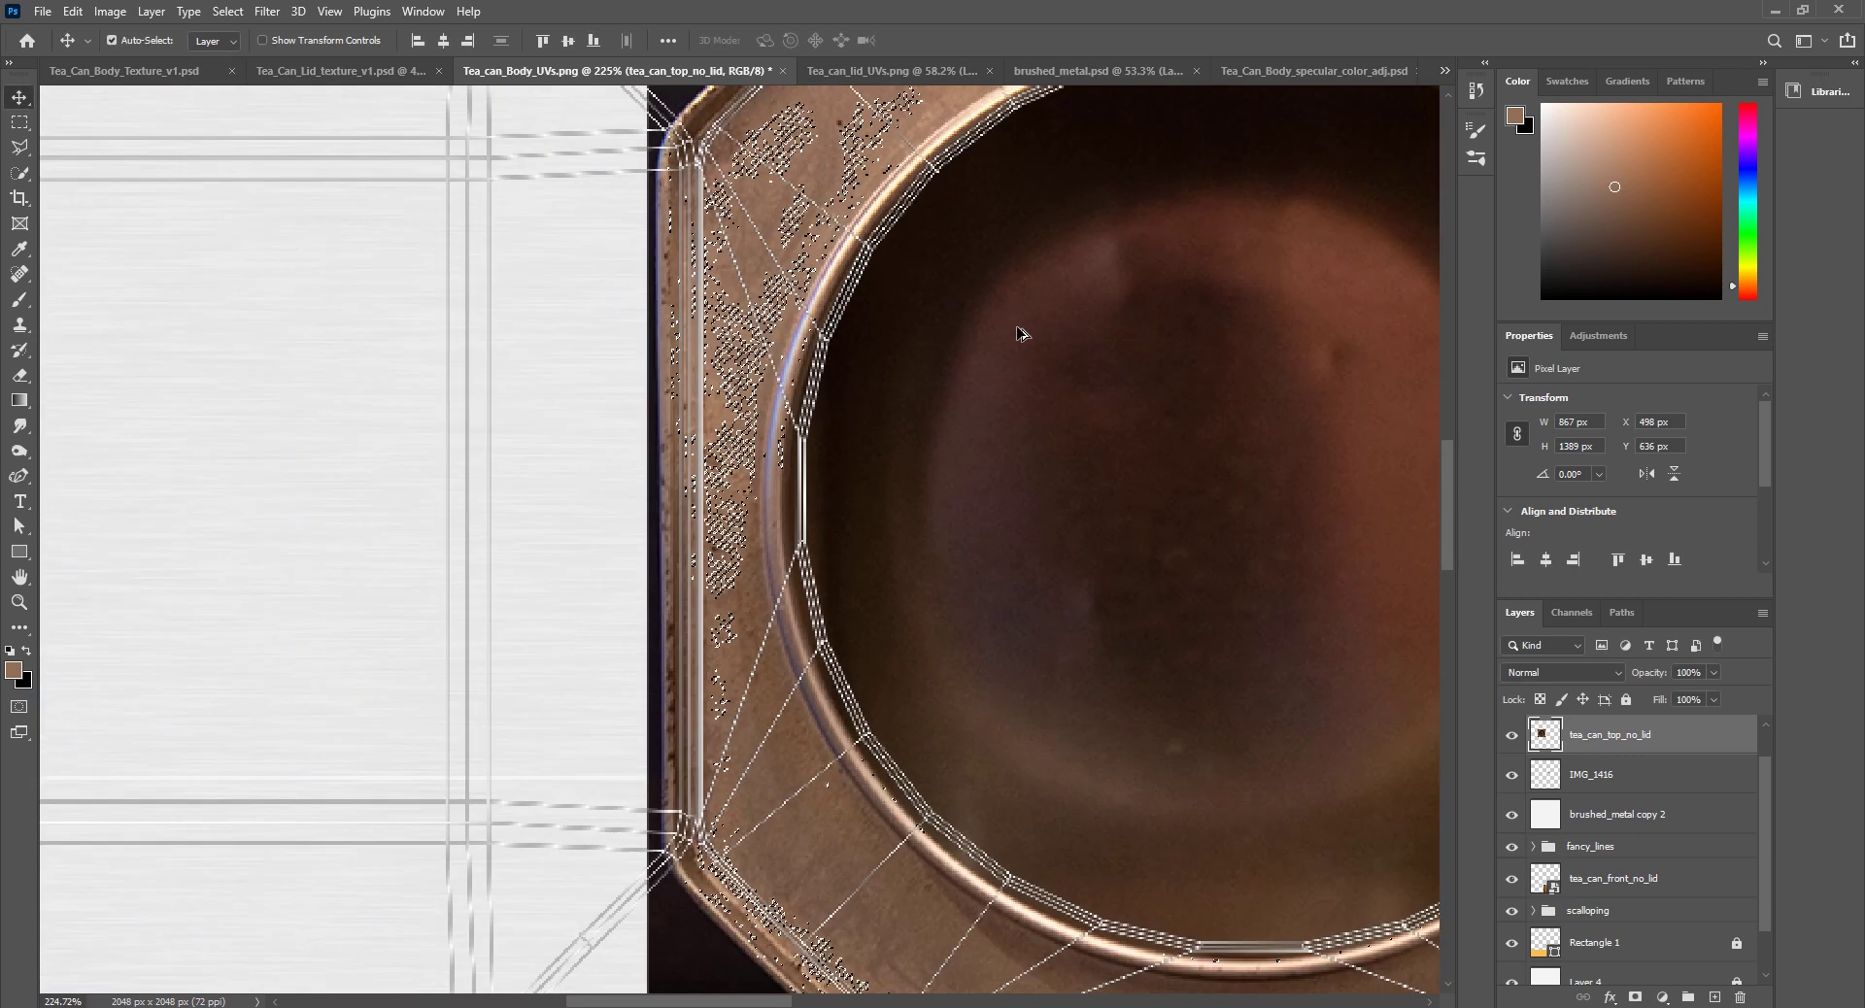
{"action": "scroll", "coordinate": [1020, 333], "scroll_direction": "down", "scroll_amount": 3, "text": "alt"}
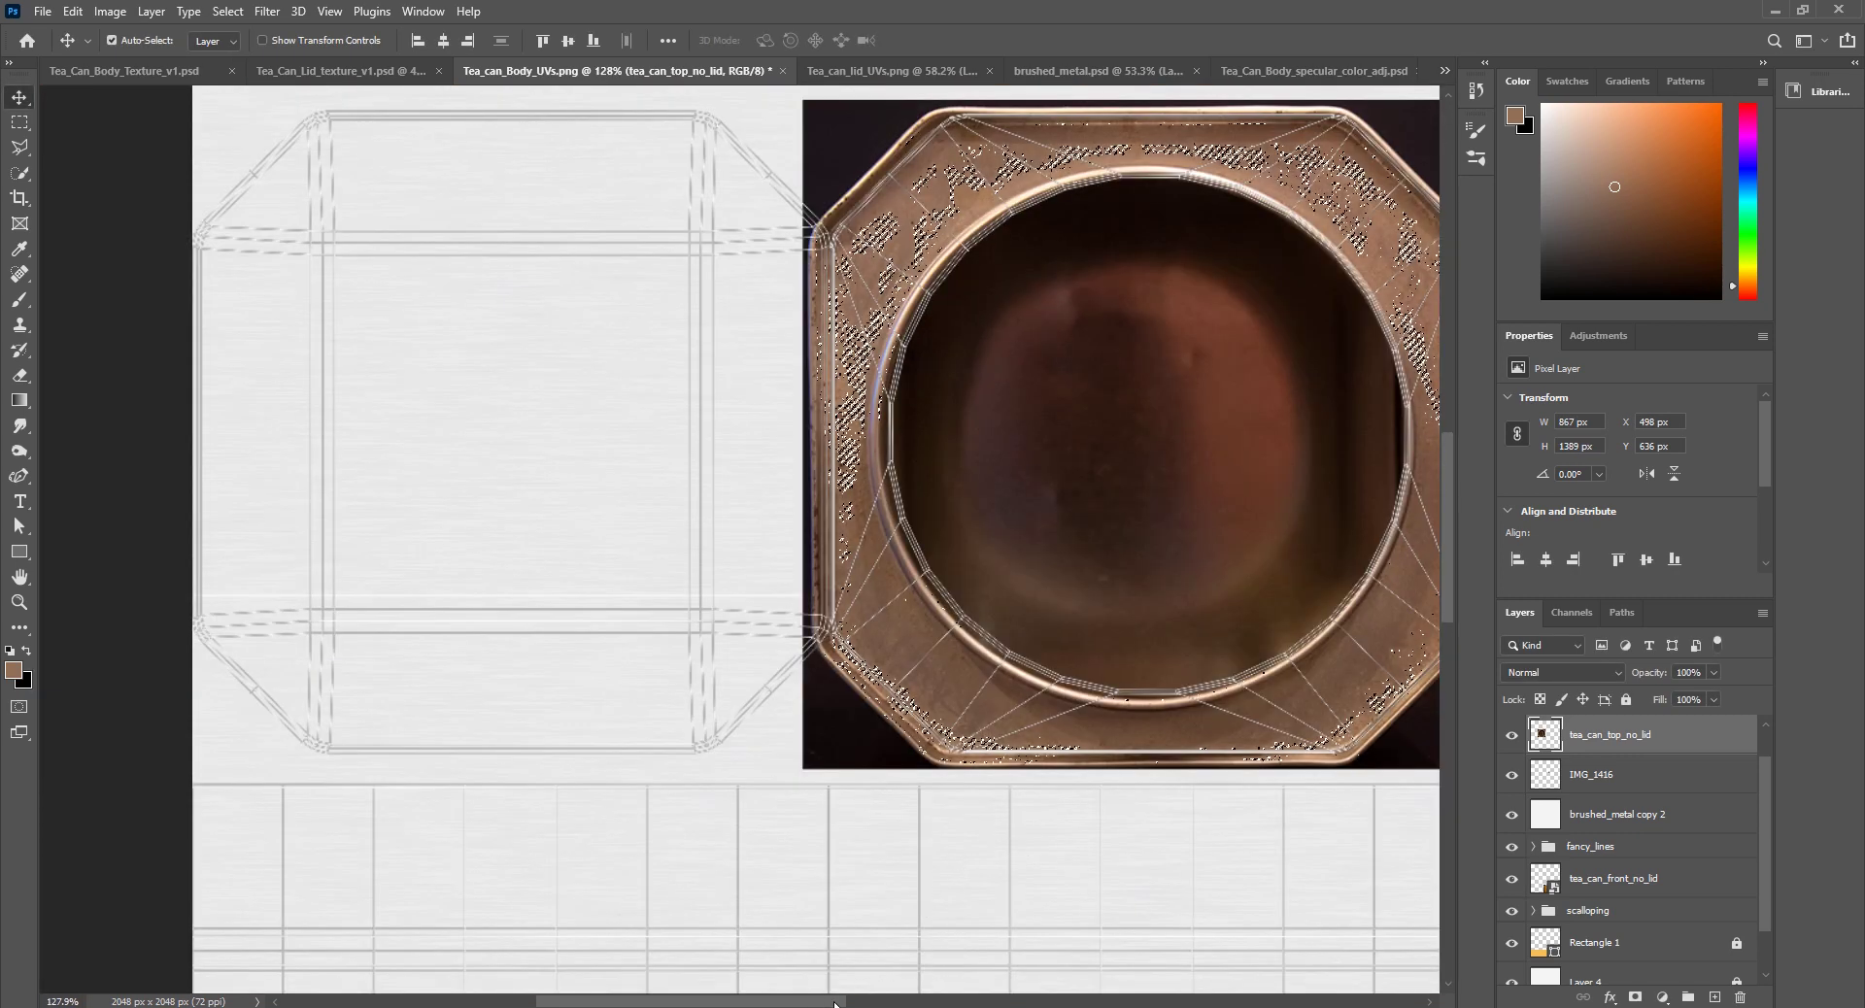
{"action": "left_click_drag", "start_coordinate": [836, 1003], "coordinate": [882, 1004]}
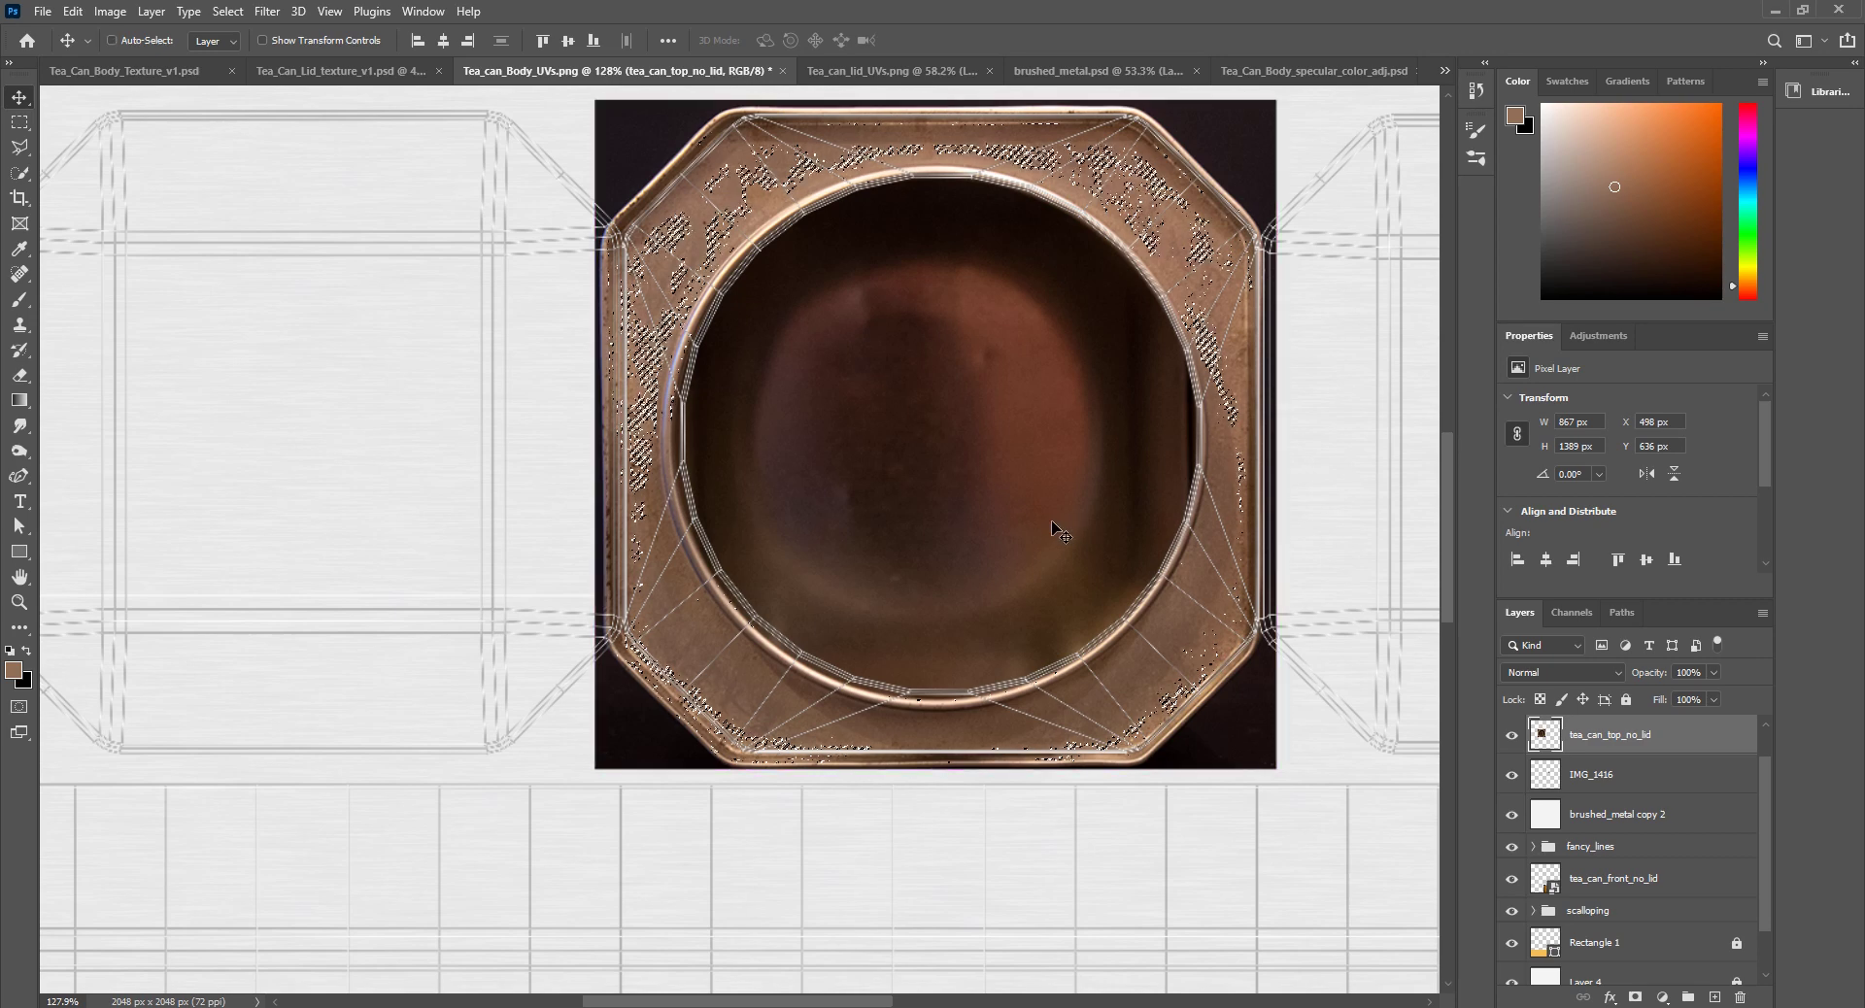
{"action": "key", "text": "ctrl+j"}
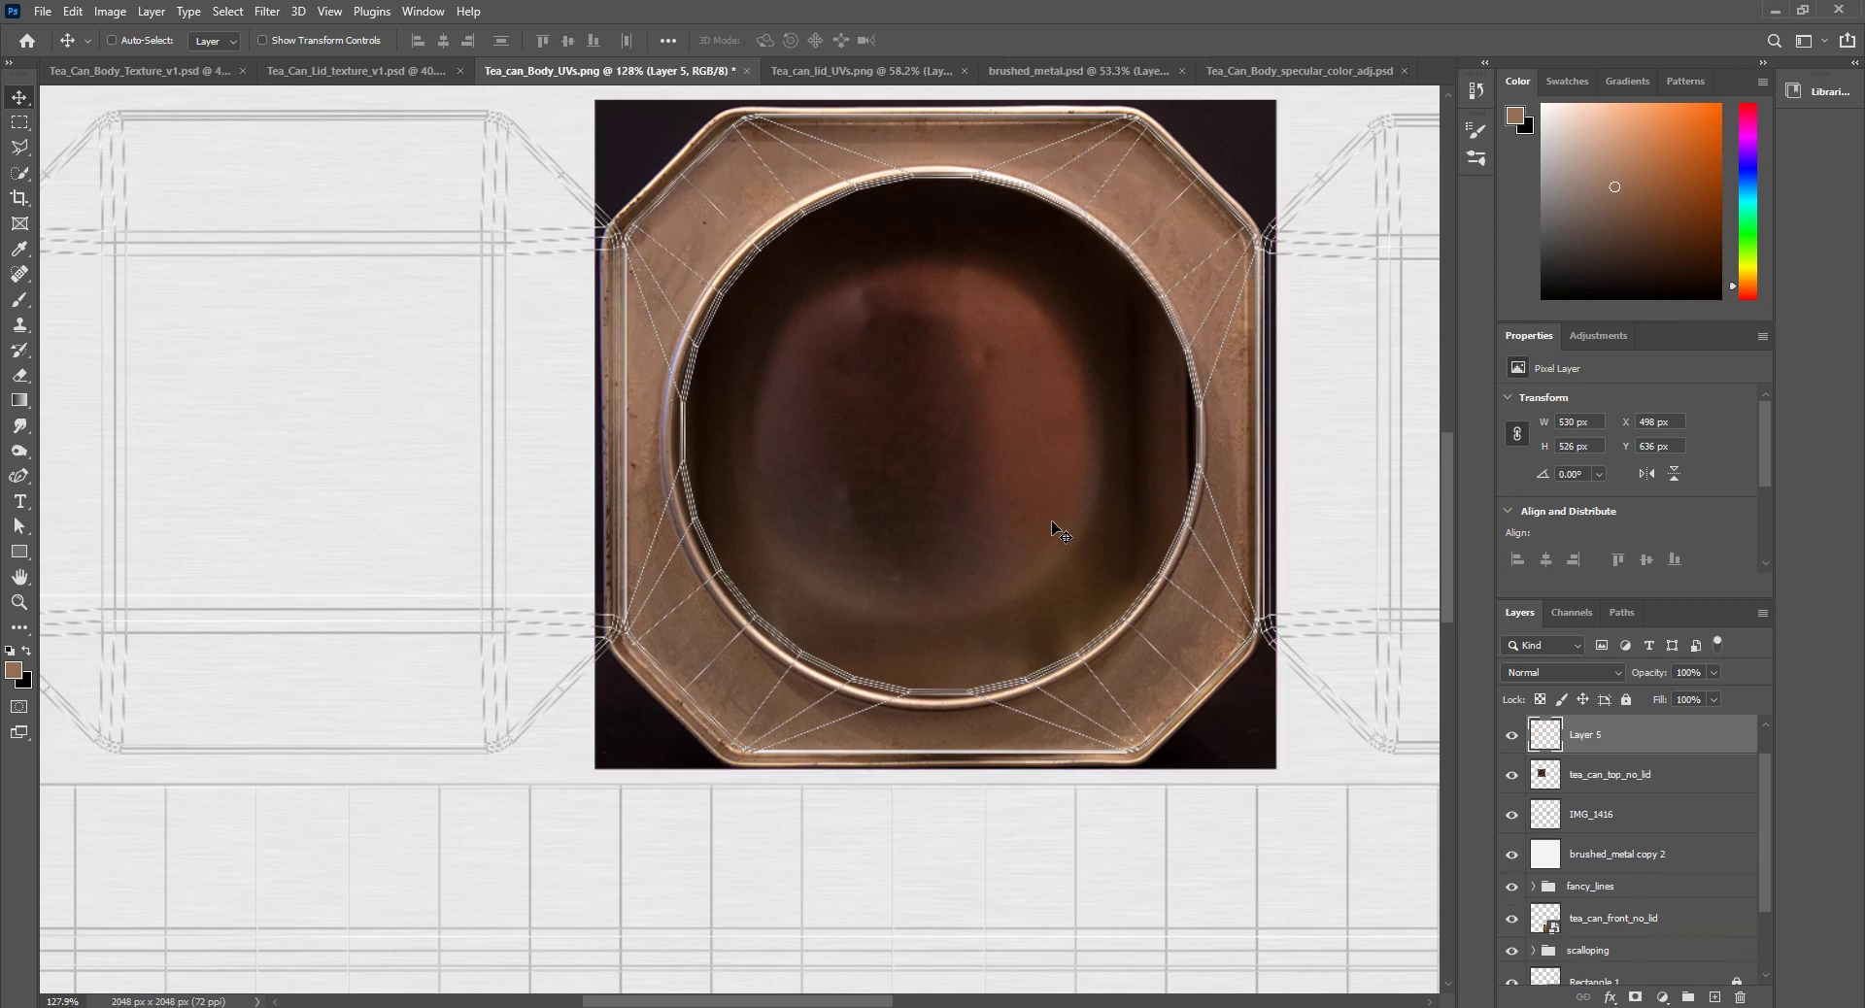
Step: Hide the tea_can_top_no_lid layer and move the copied rust patches to about X 510, Y 624 px
{"action": "left_click", "coordinate": [1511, 775]}
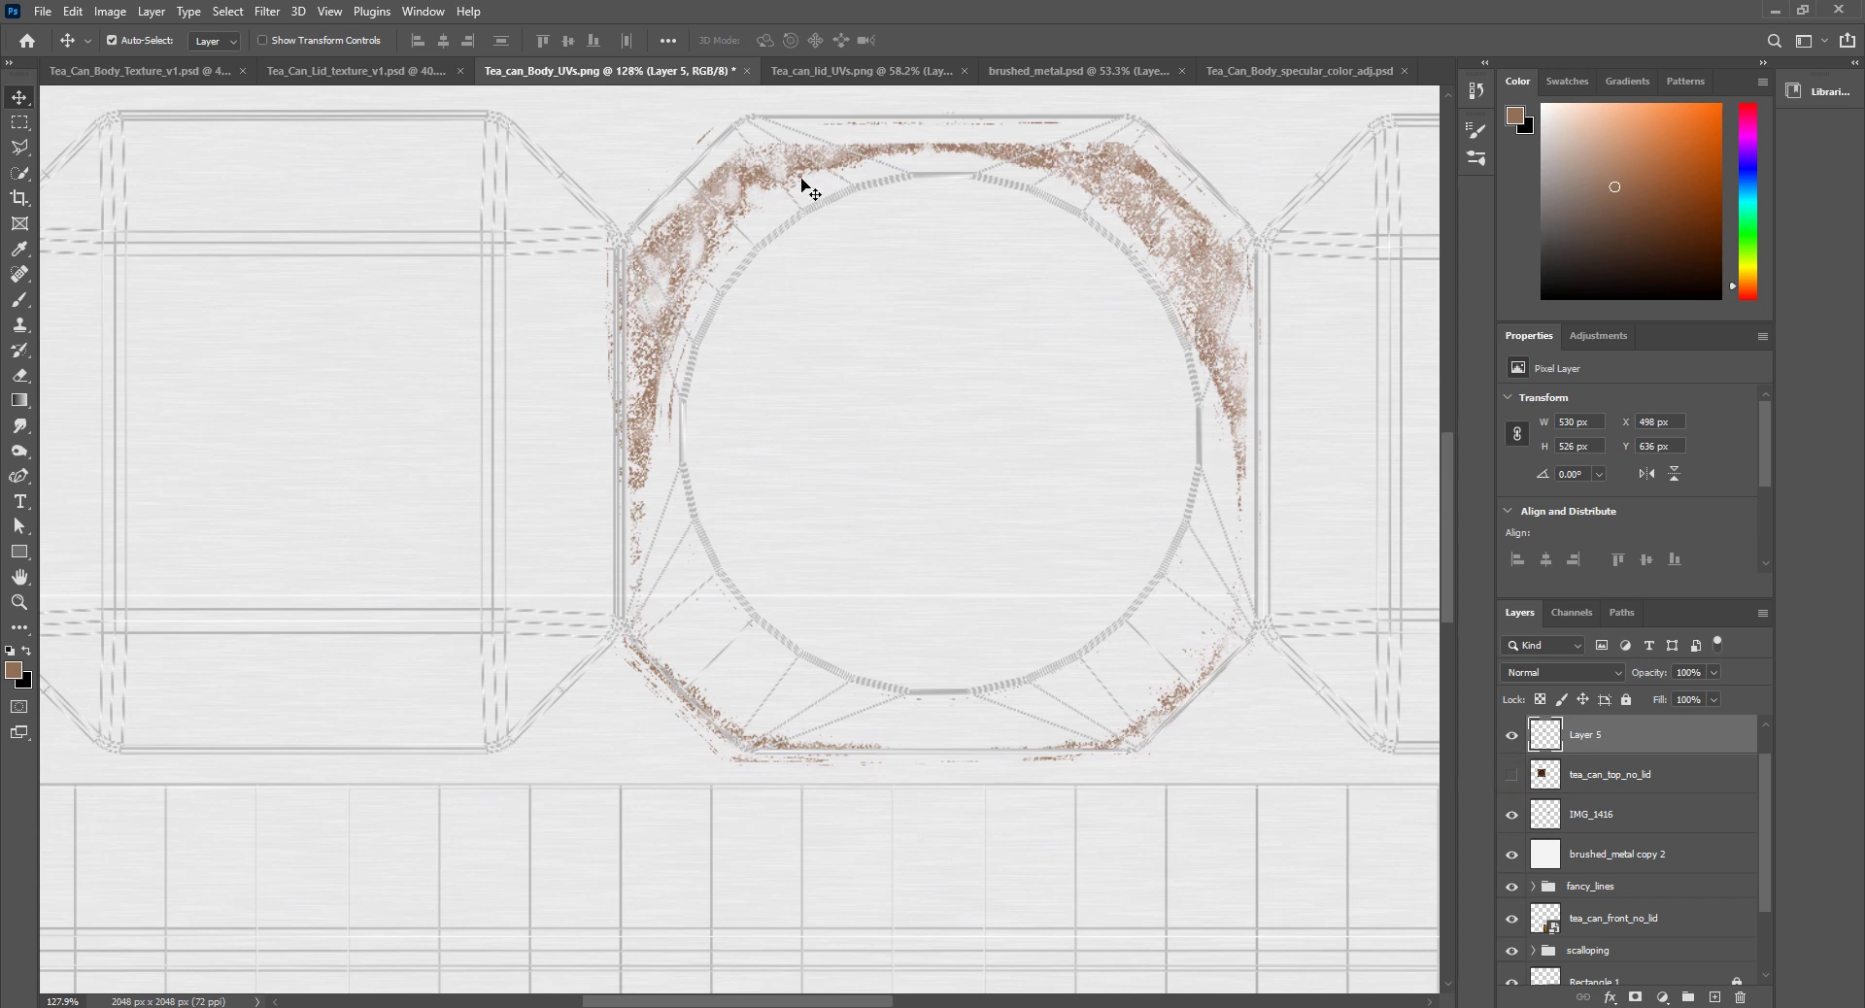
{"action": "left_click_drag", "start_coordinate": [751, 178], "coordinate": [763, 164]}
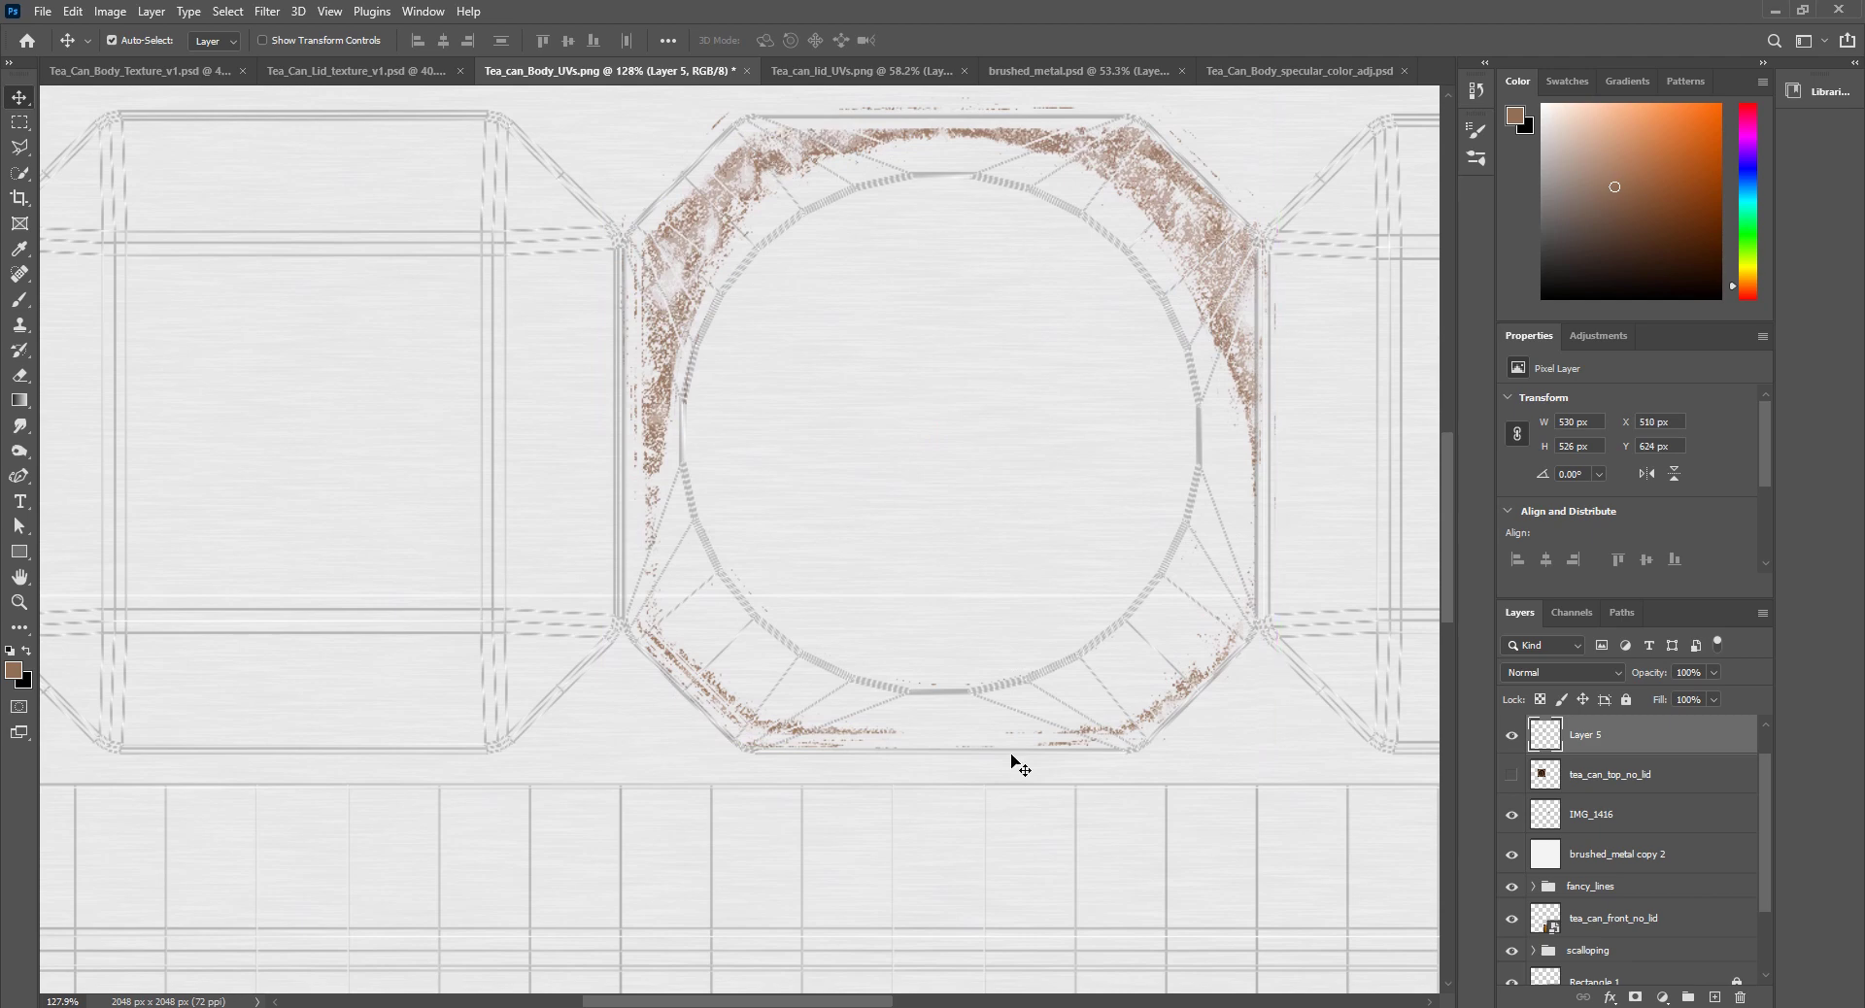
Step: Erase the stray rust specks just outside the octagon's right edge on Layer 5 with a 70 px hard round eraser
{"action": "left_click_drag", "start_coordinate": [860, 996], "coordinate": [916, 997]}
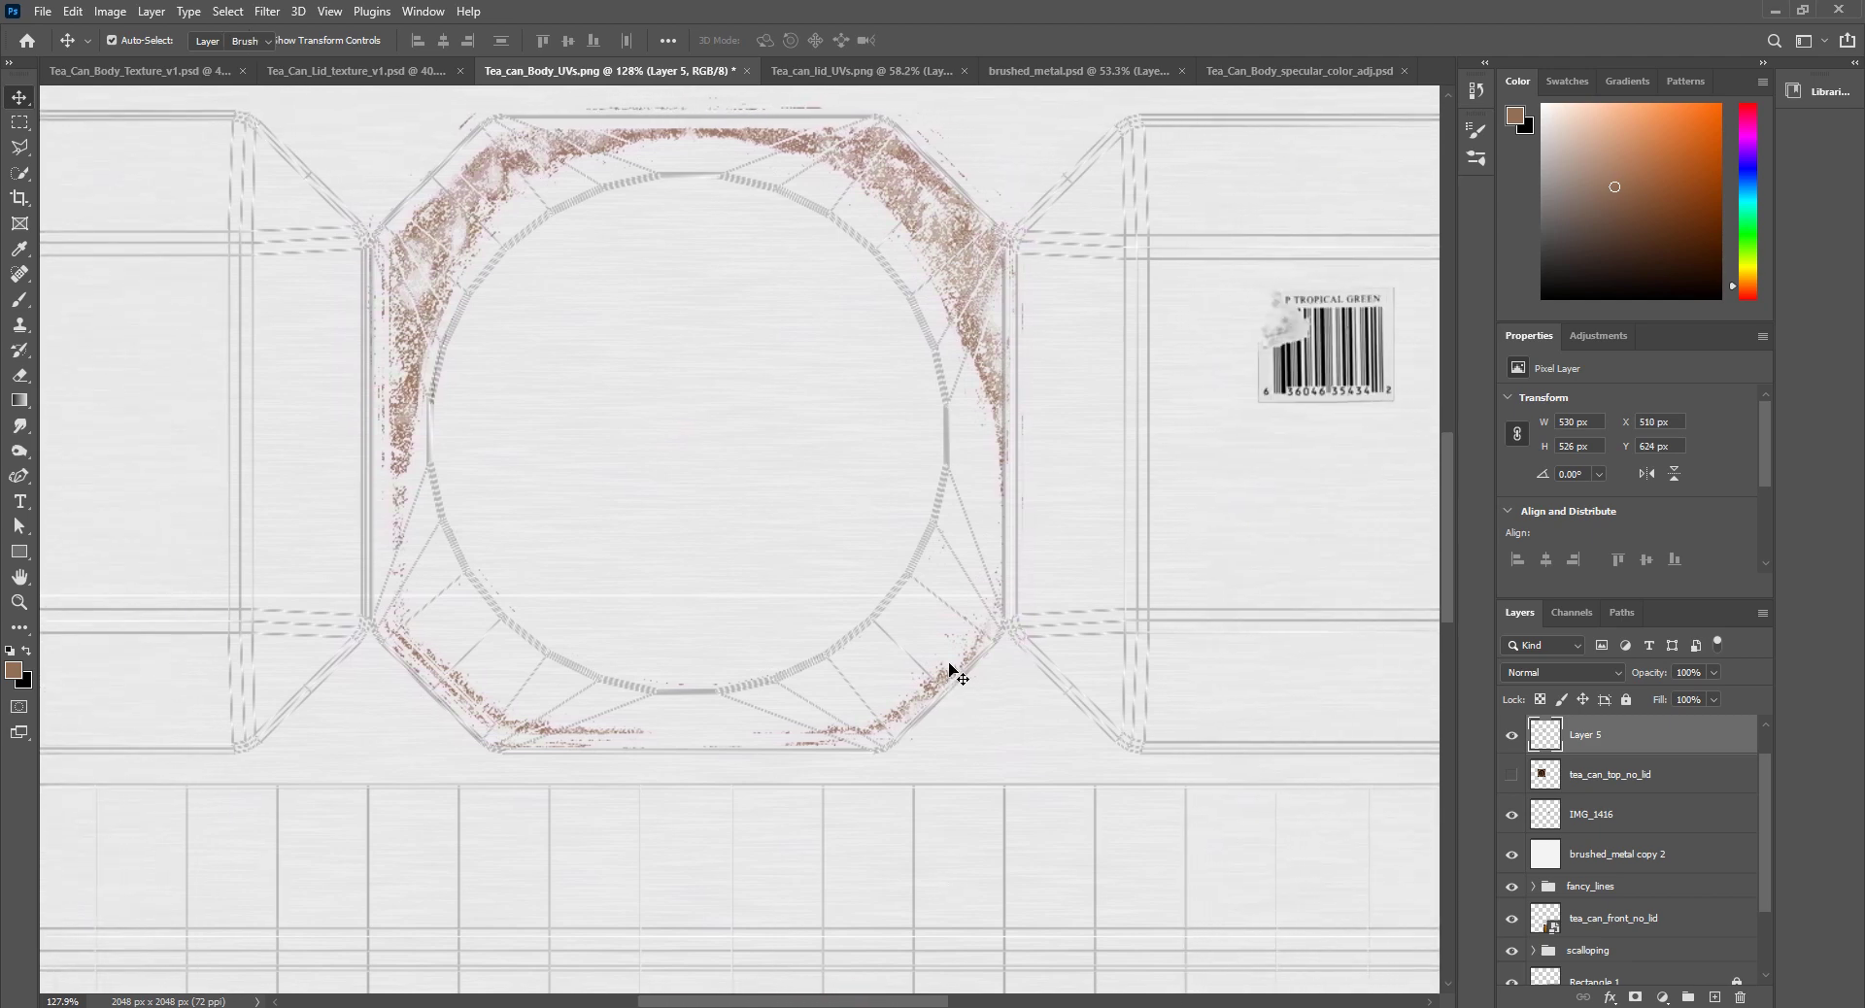
{"action": "key", "text": "e"}
{"action": "left_click", "coordinate": [143, 40]}
{"action": "left_click", "coordinate": [40, 220]}
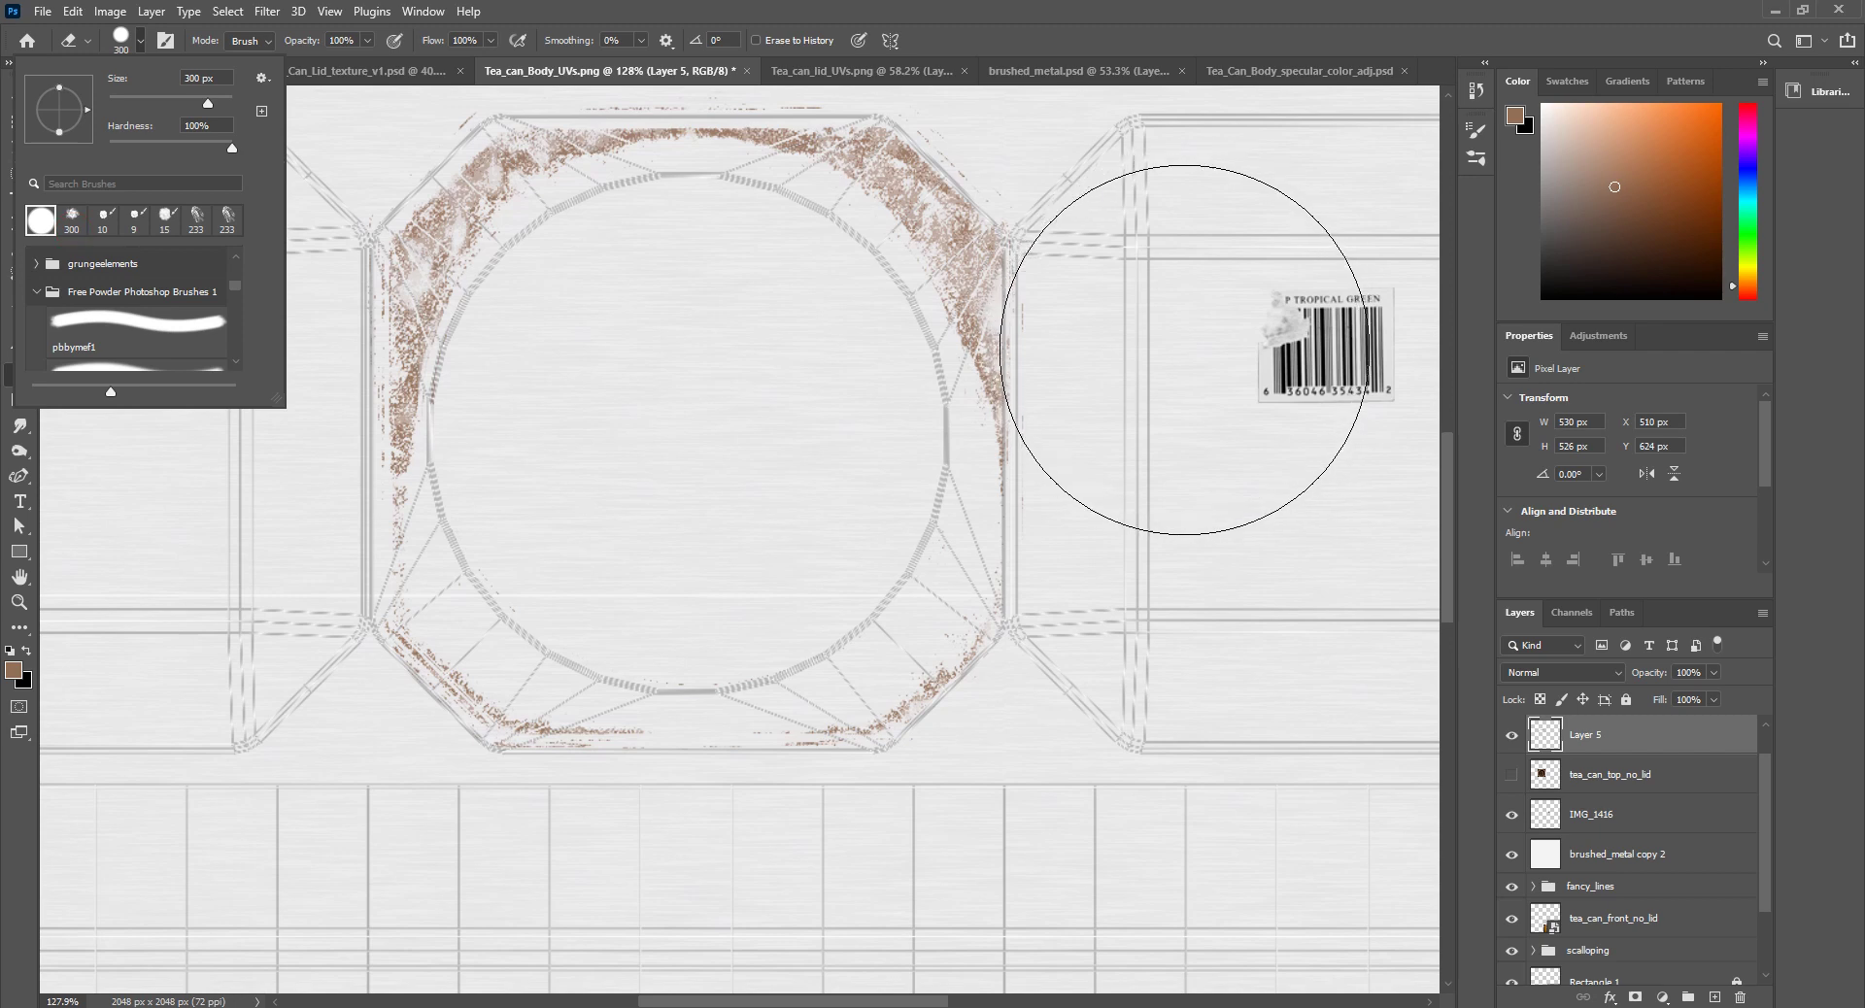
{"action": "left_click", "coordinate": [1132, 320]}
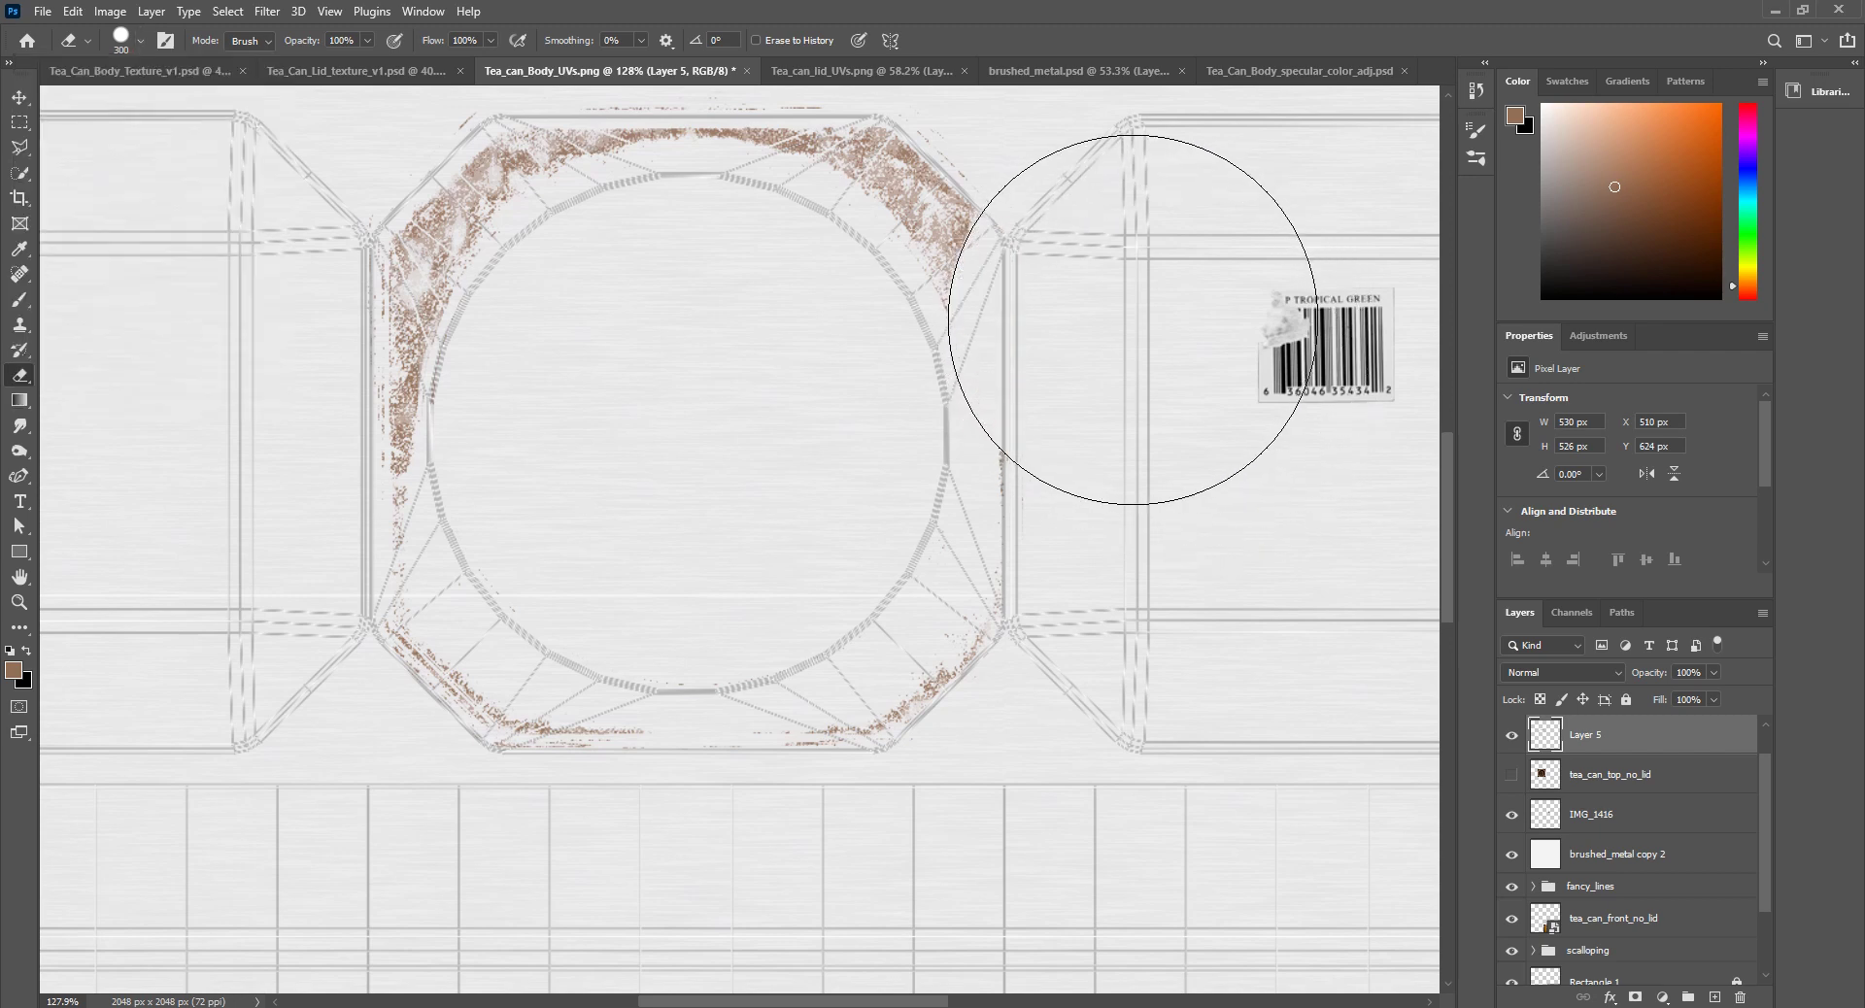
{"action": "key", "text": "ctrl+z"}
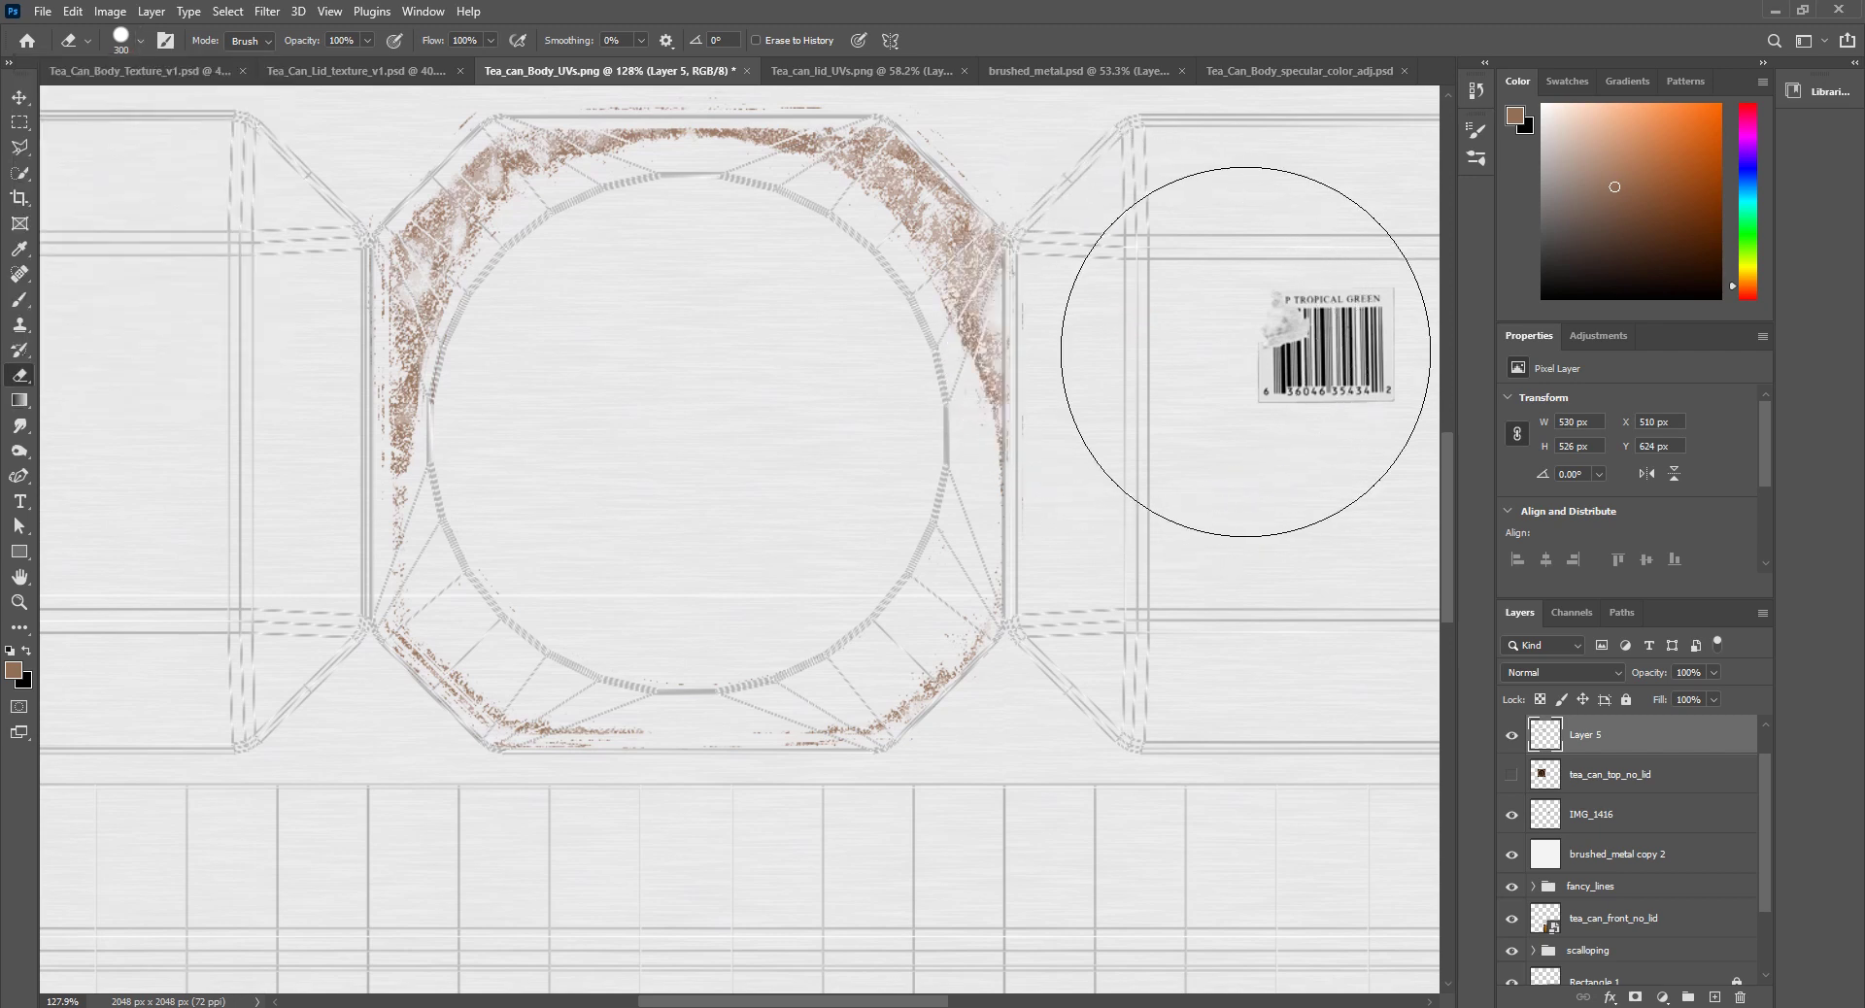
{"action": "key", "text": "bracketleft"}
{"action": "key", "text": "bracketleft"}
{"action": "key", "text": "bracketleft"}
{"action": "key", "text": "bracketleft"}
{"action": "key", "text": "bracketleft"}
{"action": "key", "text": "bracketleft"}
{"action": "key", "text": "bracketleft"}
{"action": "key", "text": "bracketleft"}
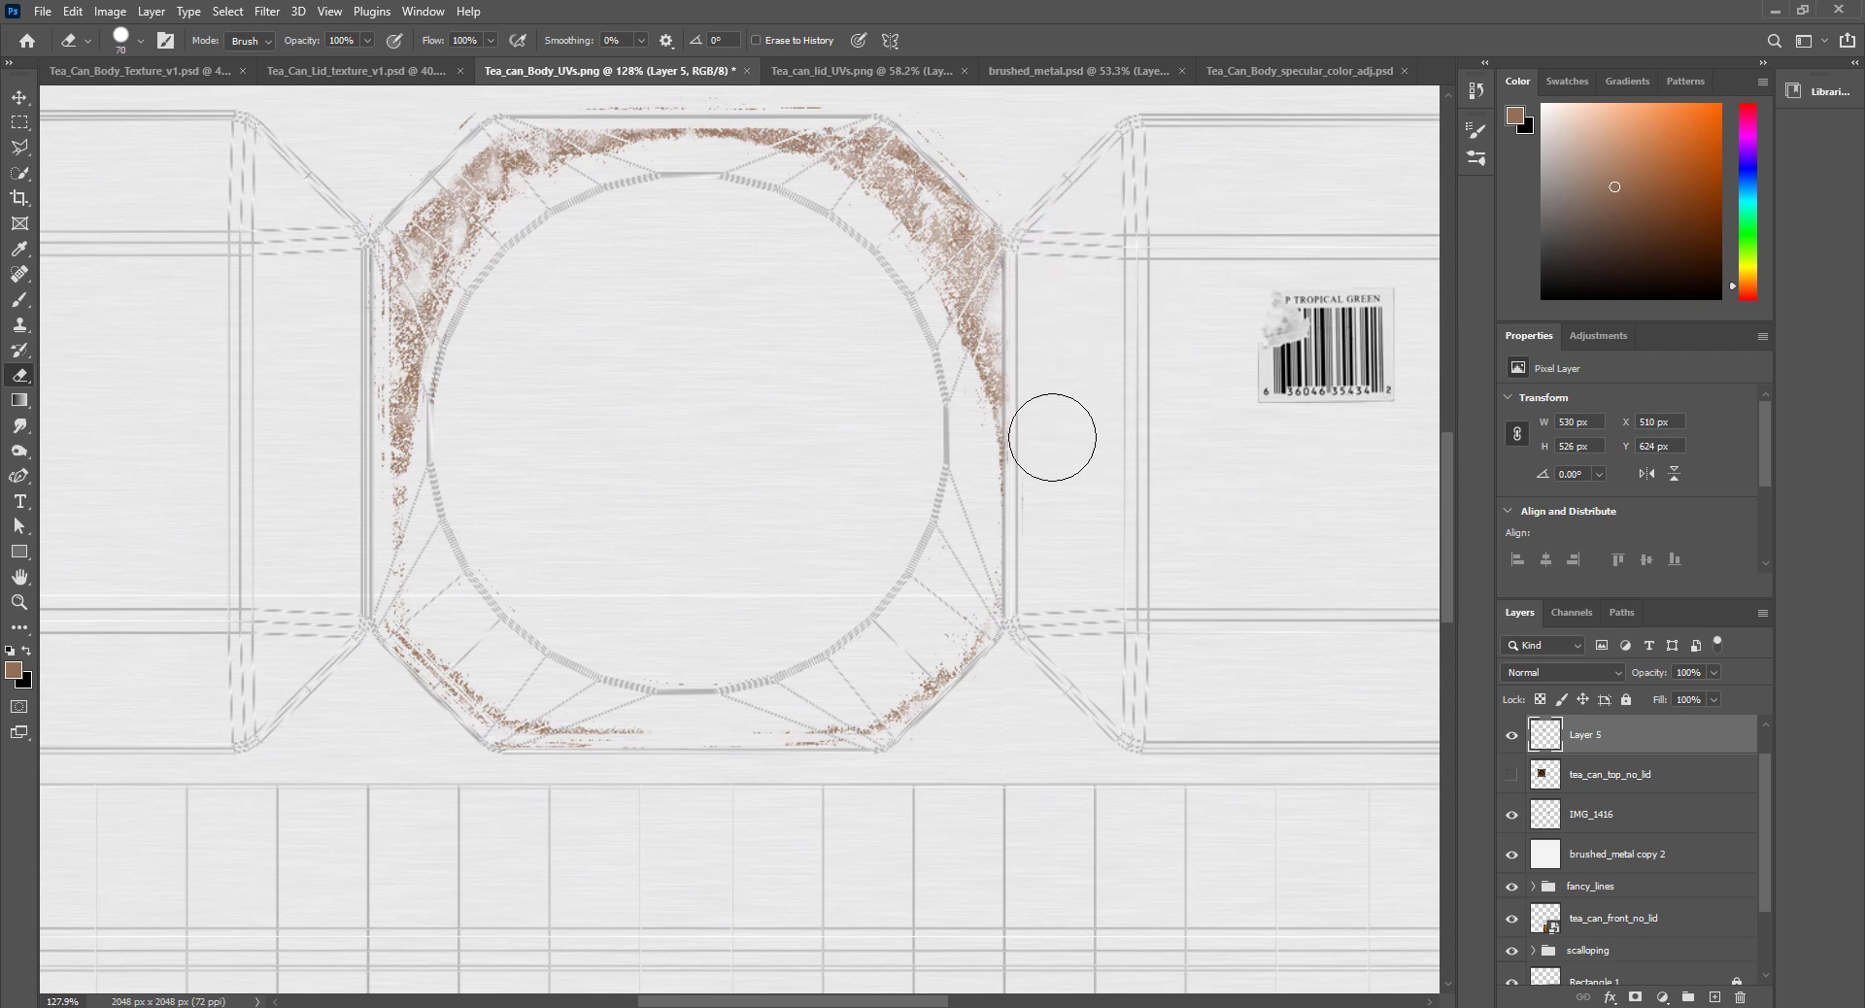
{"action": "left_click_drag", "start_coordinate": [1054, 589], "coordinate": [1040, 679]}
Step: Add a new empty layer directly above Layer 5
{"action": "scroll", "coordinate": [695, 570], "scroll_direction": "down", "scroll_amount": 5, "text": "alt"}
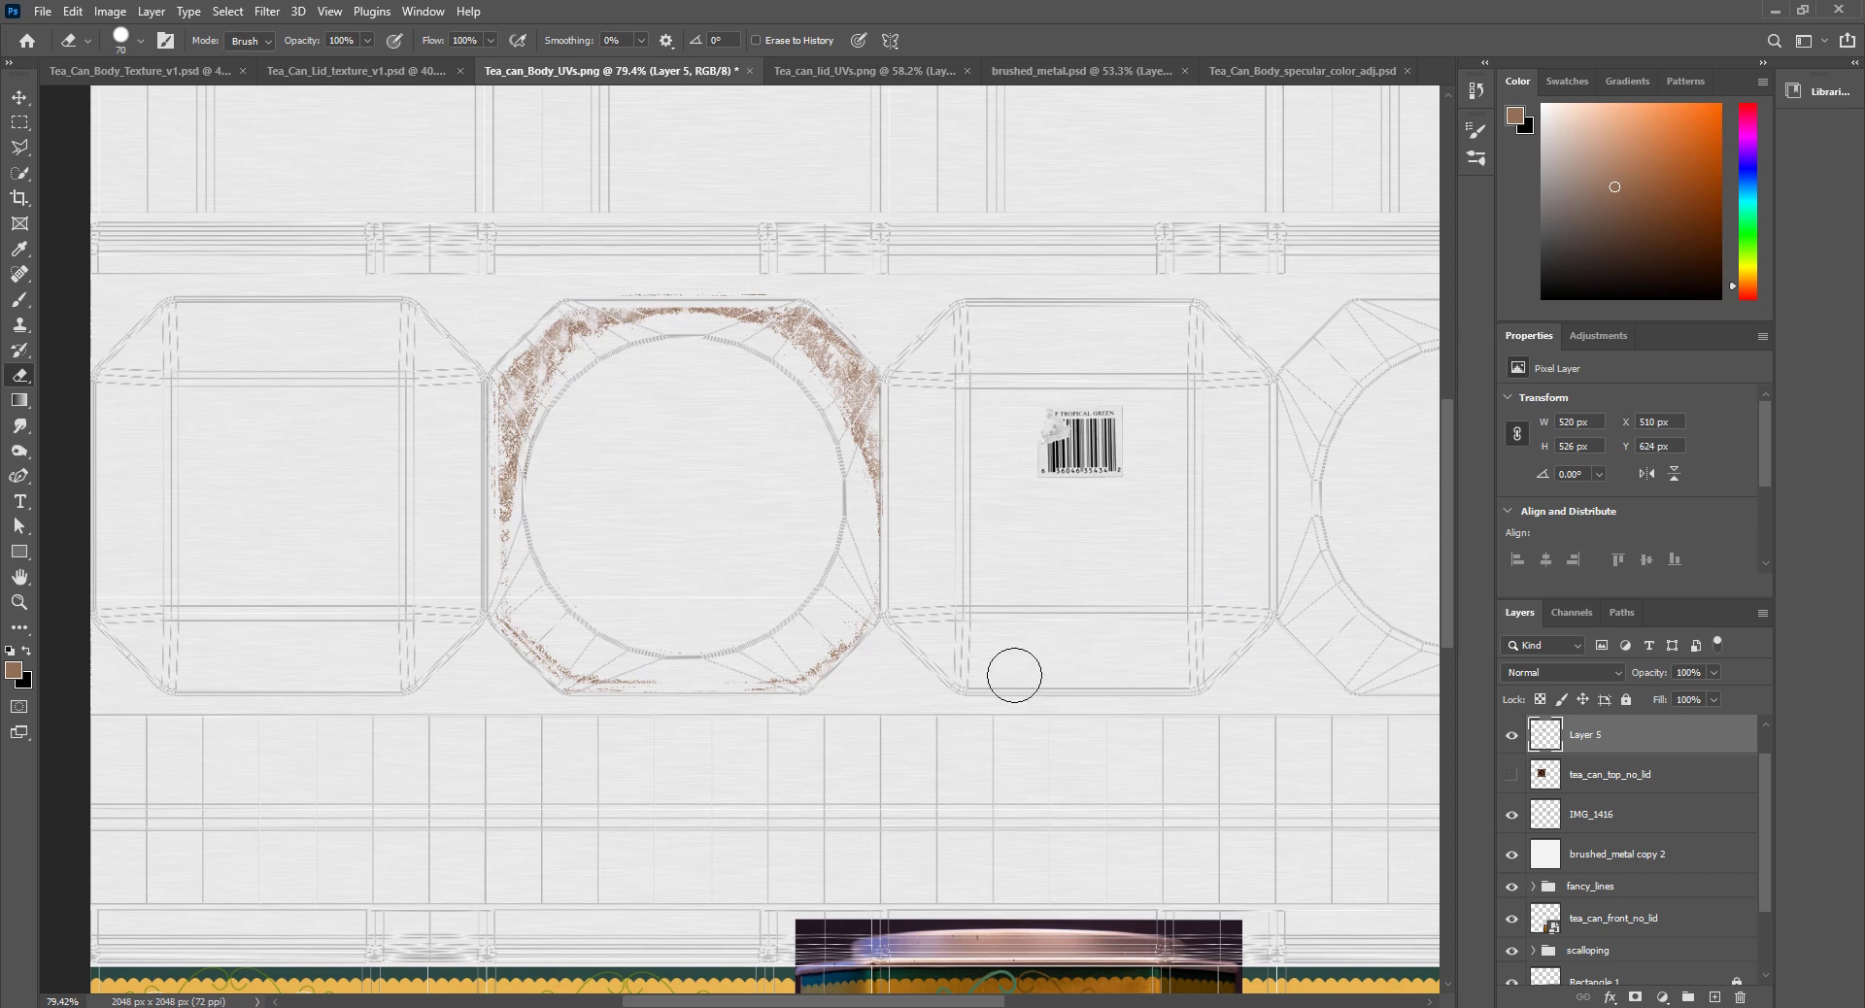
{"action": "left_click", "coordinate": [1714, 998]}
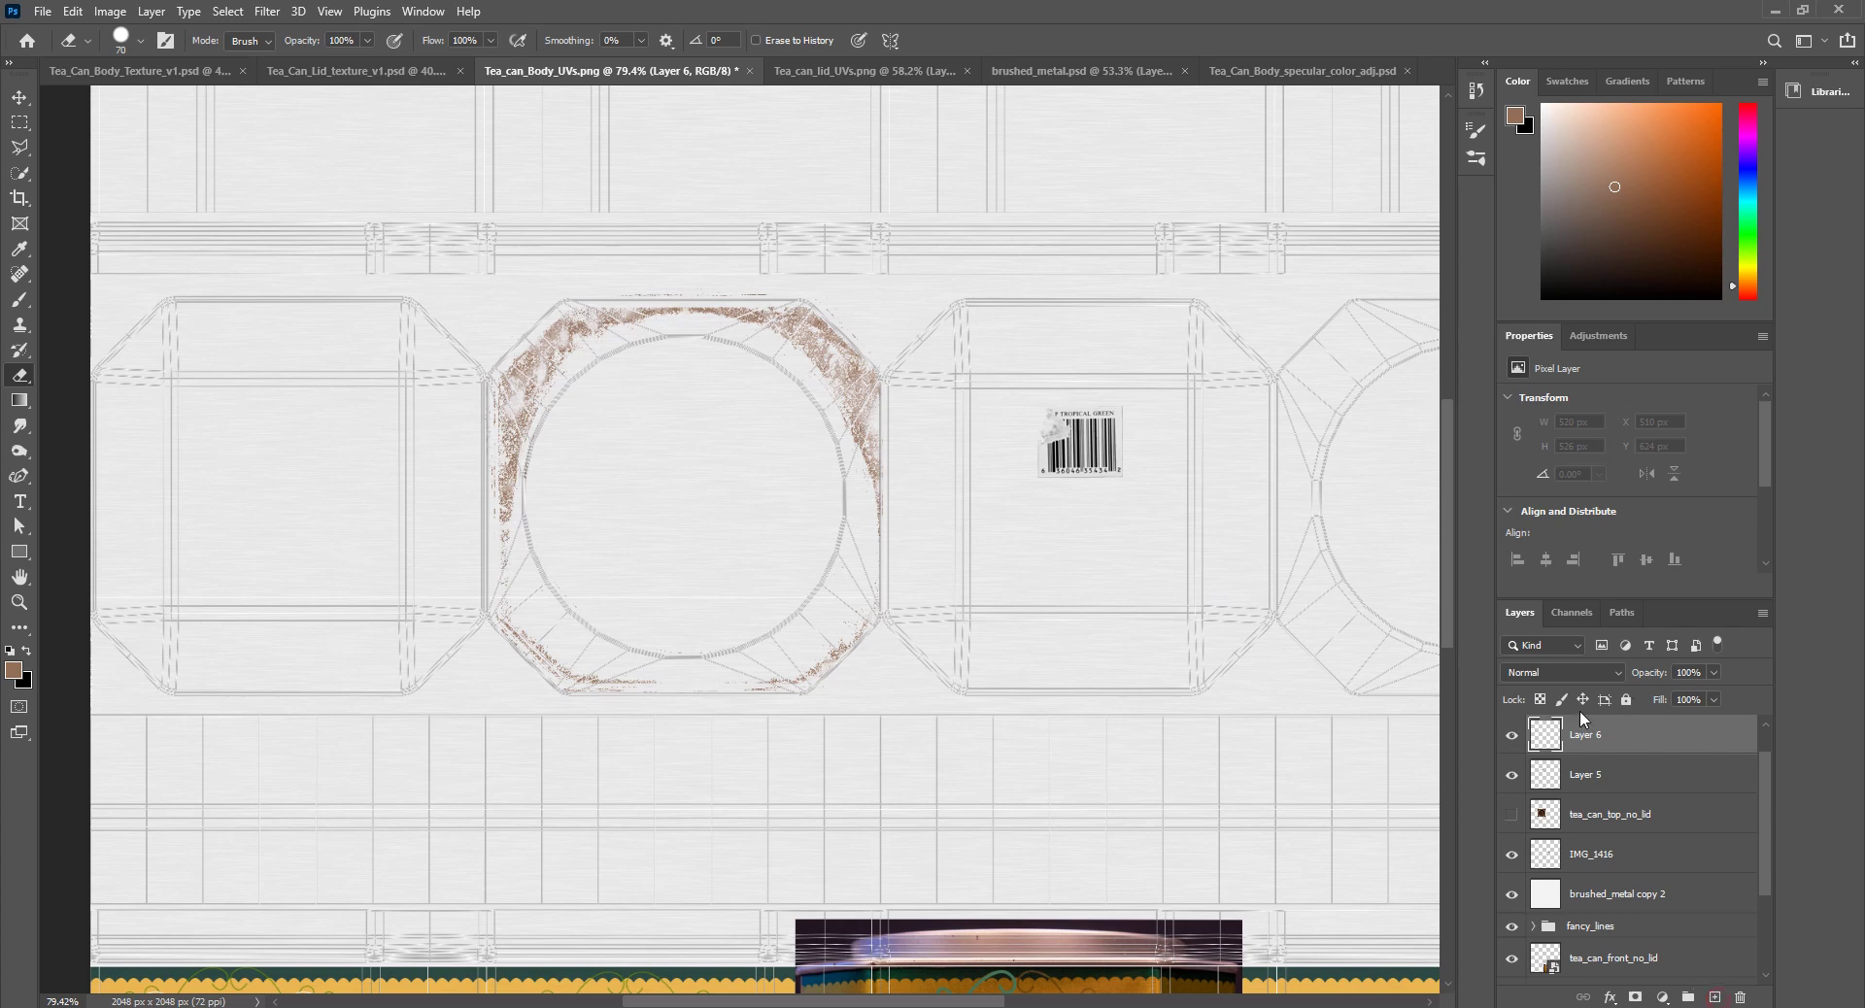
{"action": "scroll", "coordinate": [1593, 777], "scroll_direction": "up", "scroll_amount": 2}
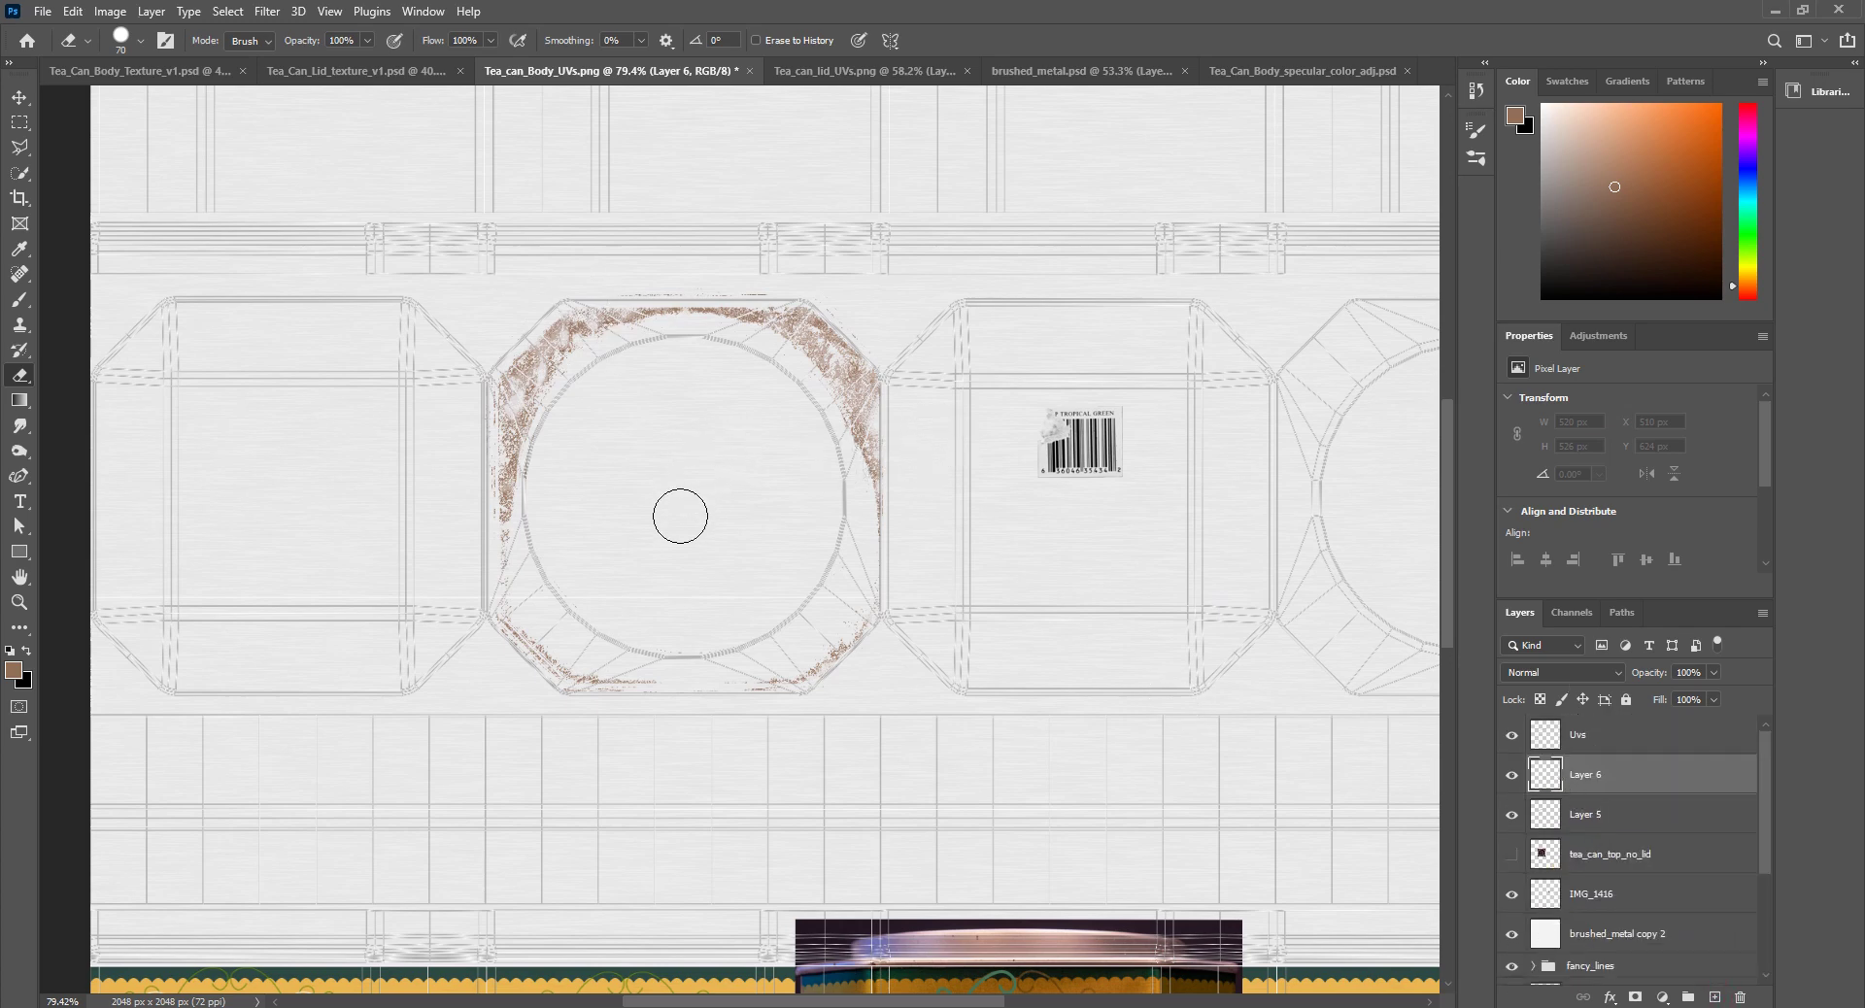
{"action": "scroll", "coordinate": [694, 501], "scroll_direction": "down", "scroll_amount": 3, "text": "alt"}
{"action": "scroll", "coordinate": [700, 500], "scroll_direction": "up", "scroll_amount": 3, "text": "alt"}
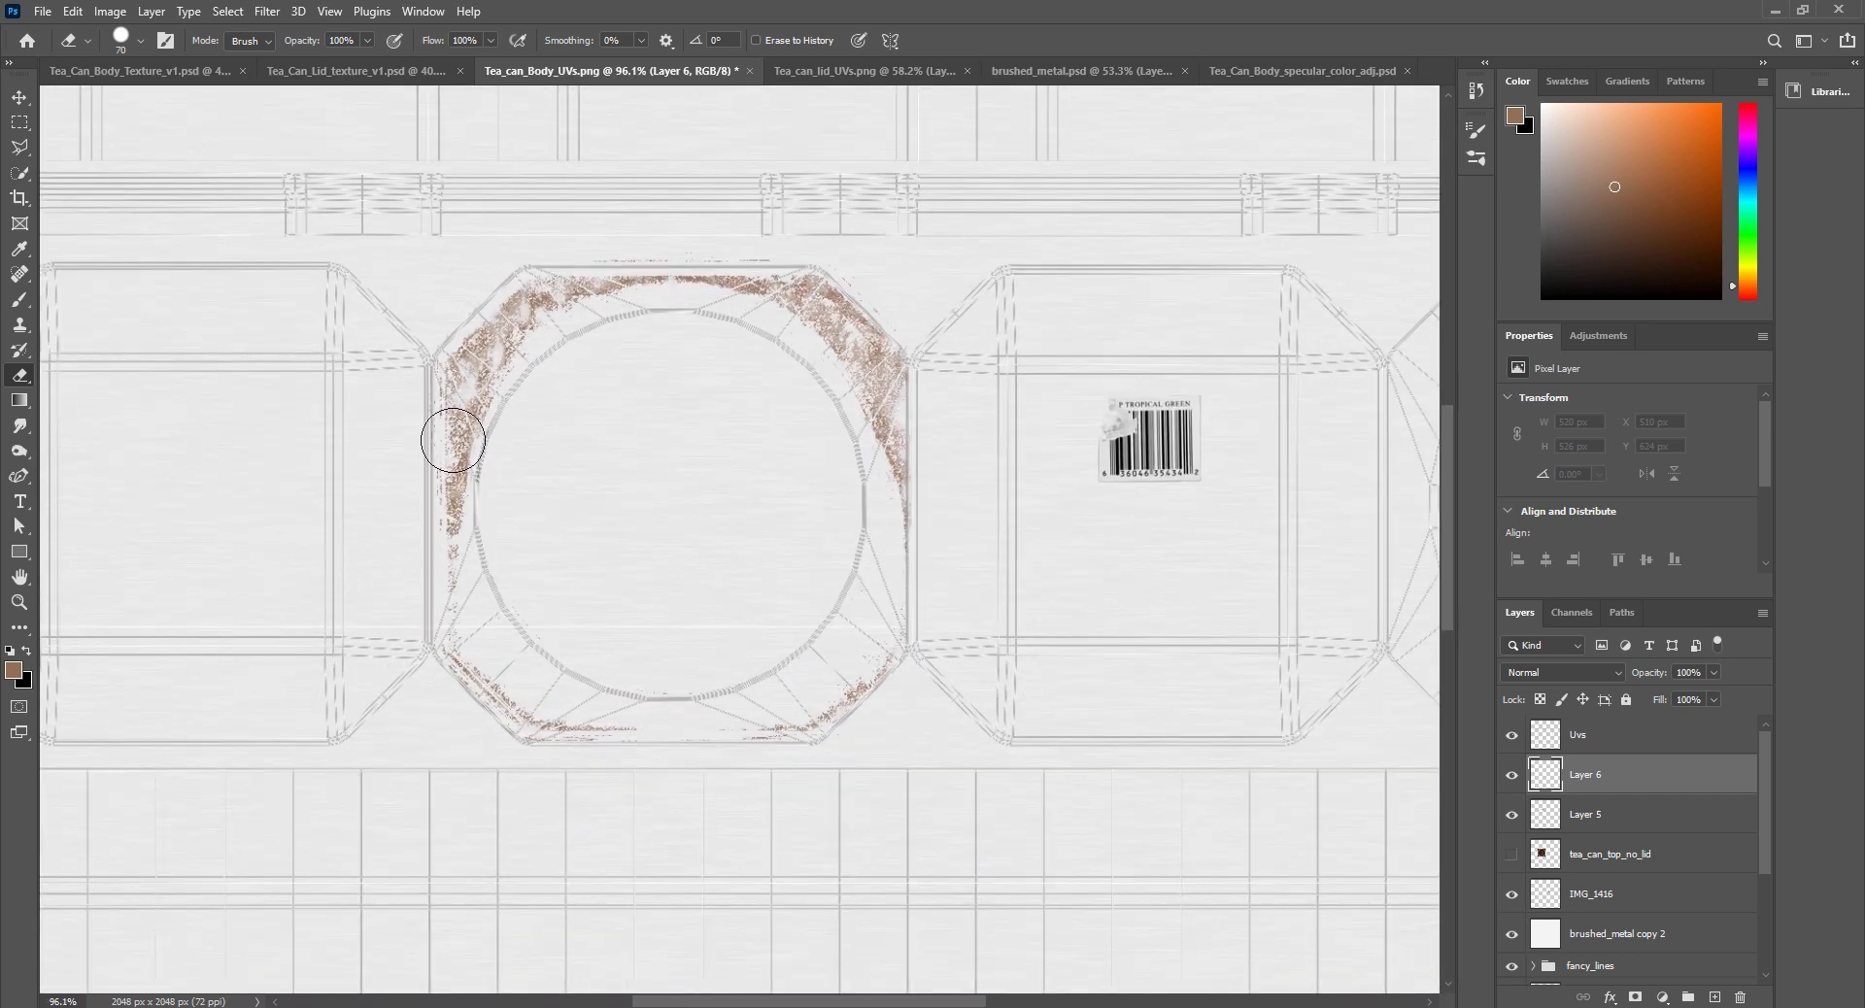
Step: Load the pbbymef1 tip from Free Powder Photoshop Brushes 1 for the Eraser and reduce its size to 1300 px
{"action": "left_click", "coordinate": [140, 42]}
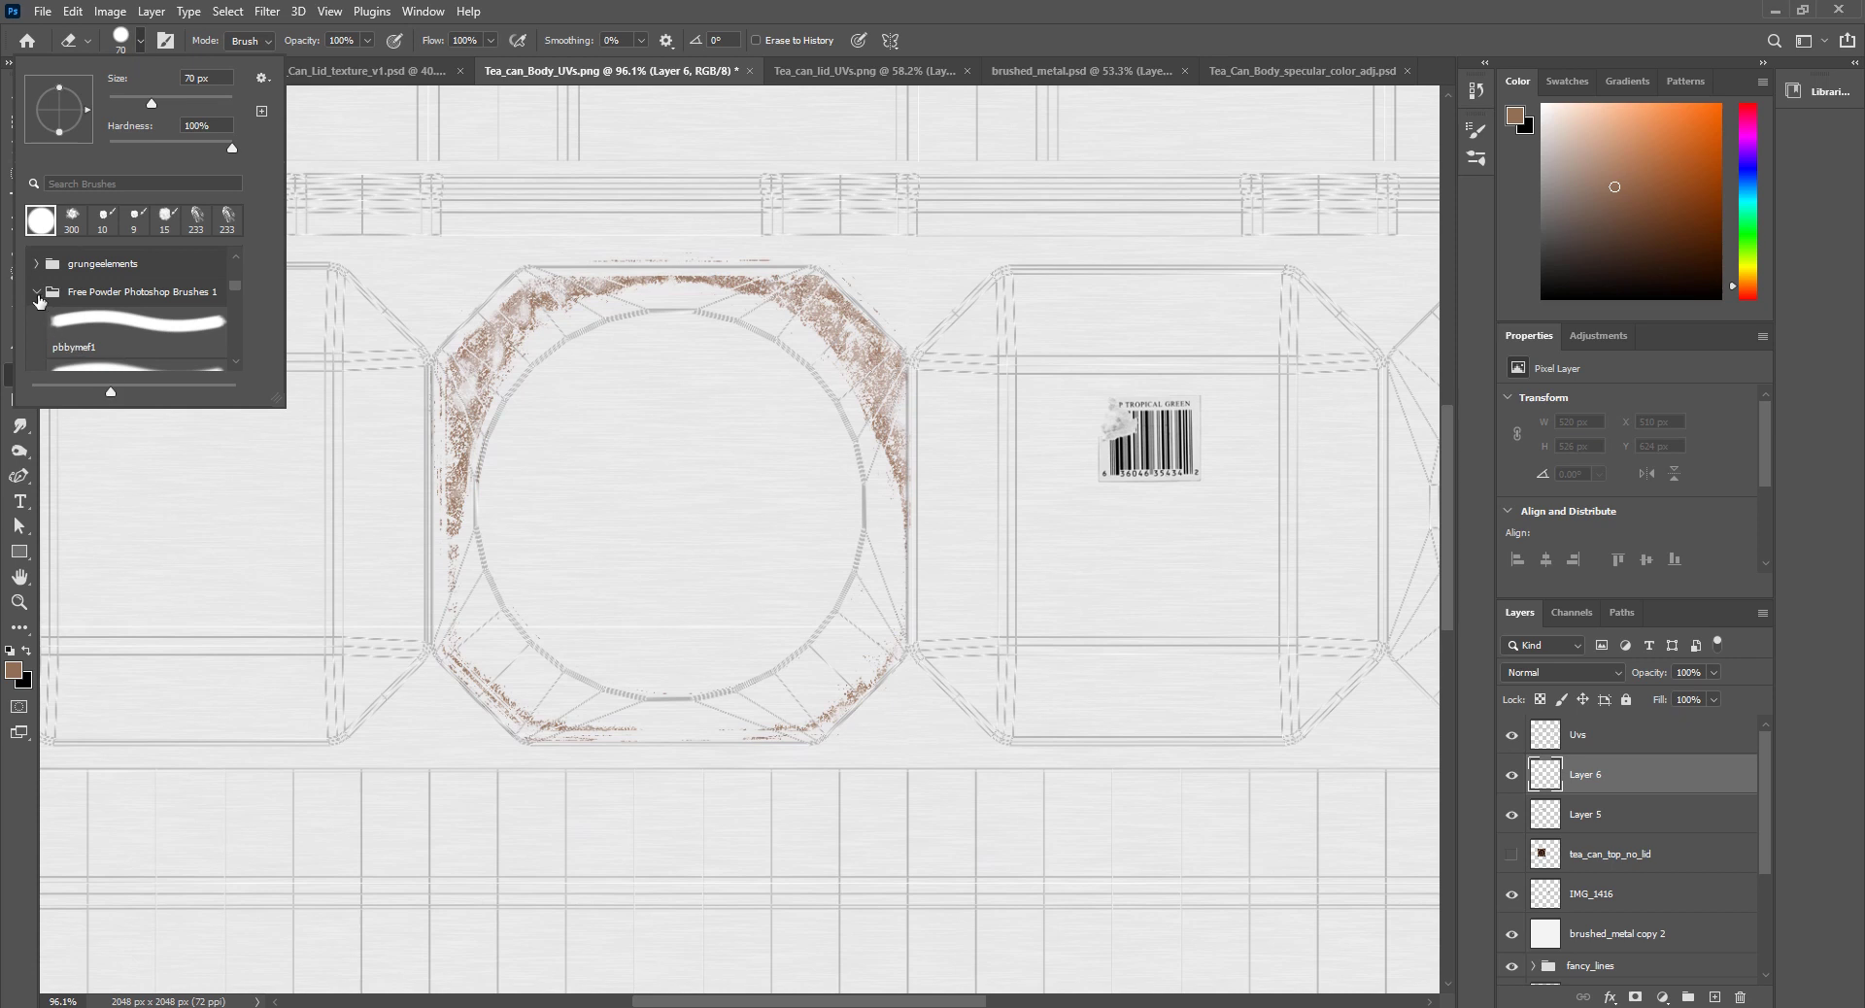
{"action": "left_click", "coordinate": [134, 347]}
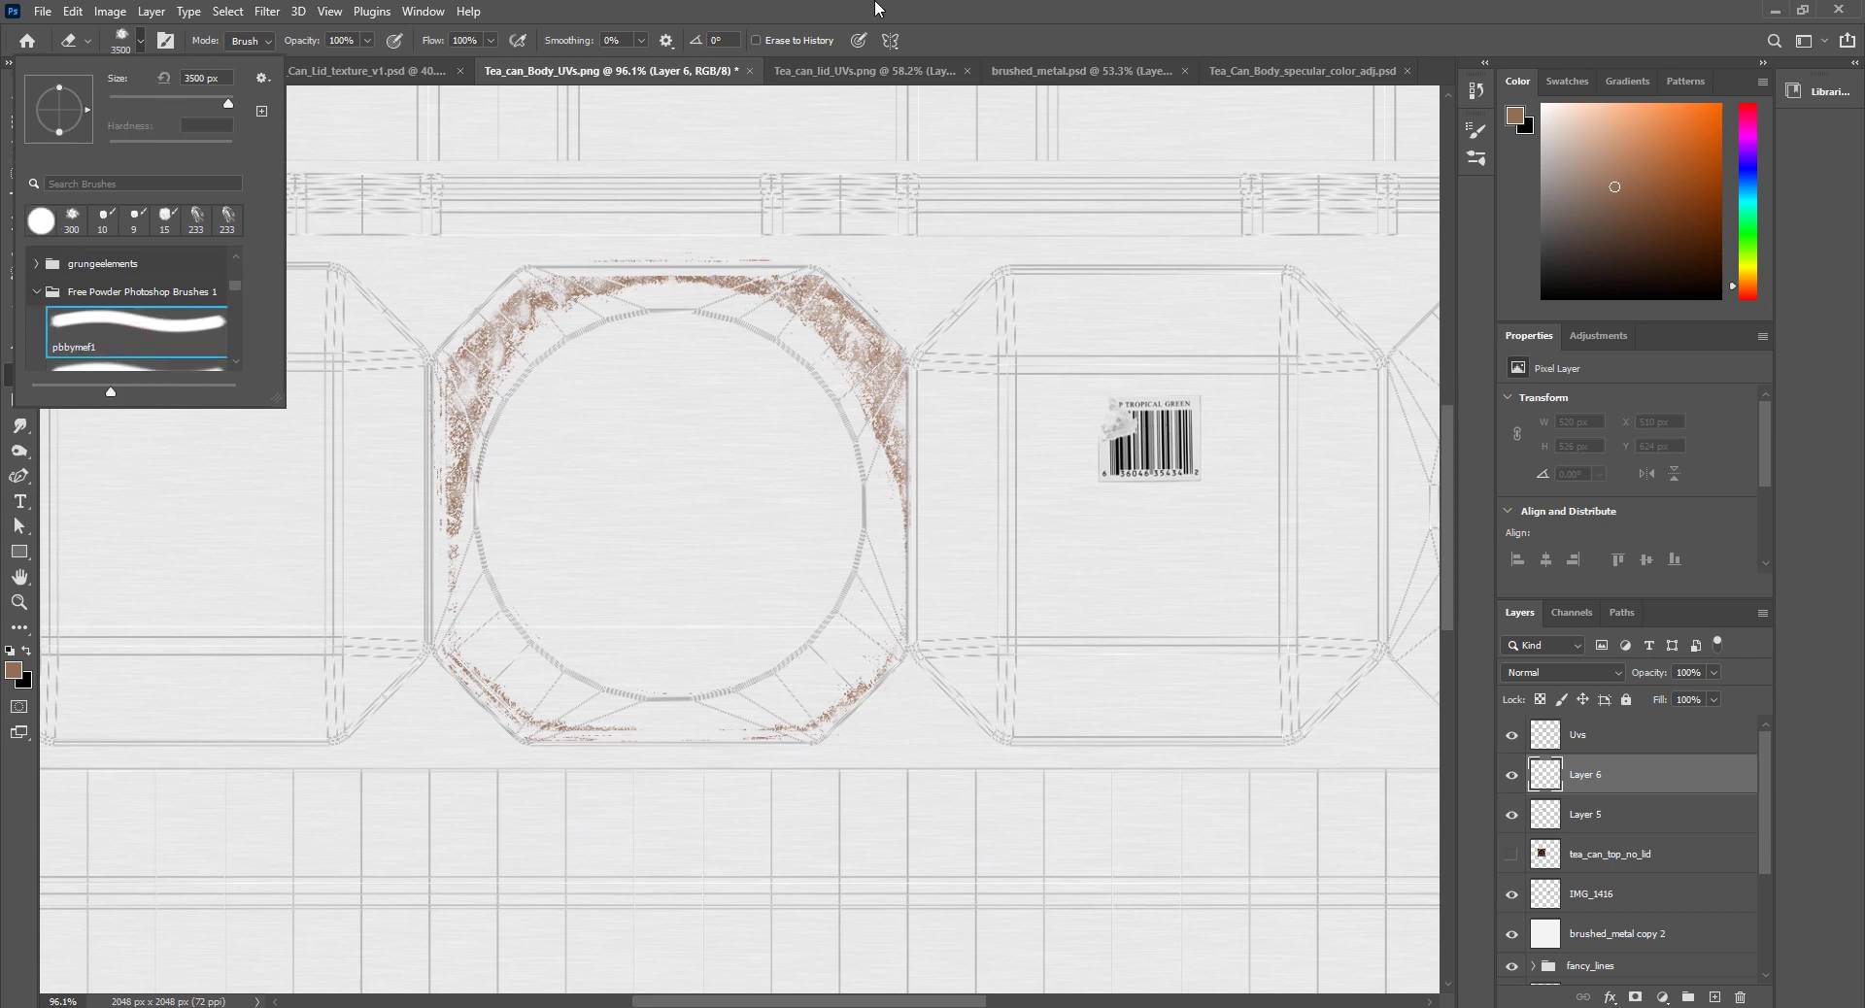
{"action": "left_click", "coordinate": [1003, 48]}
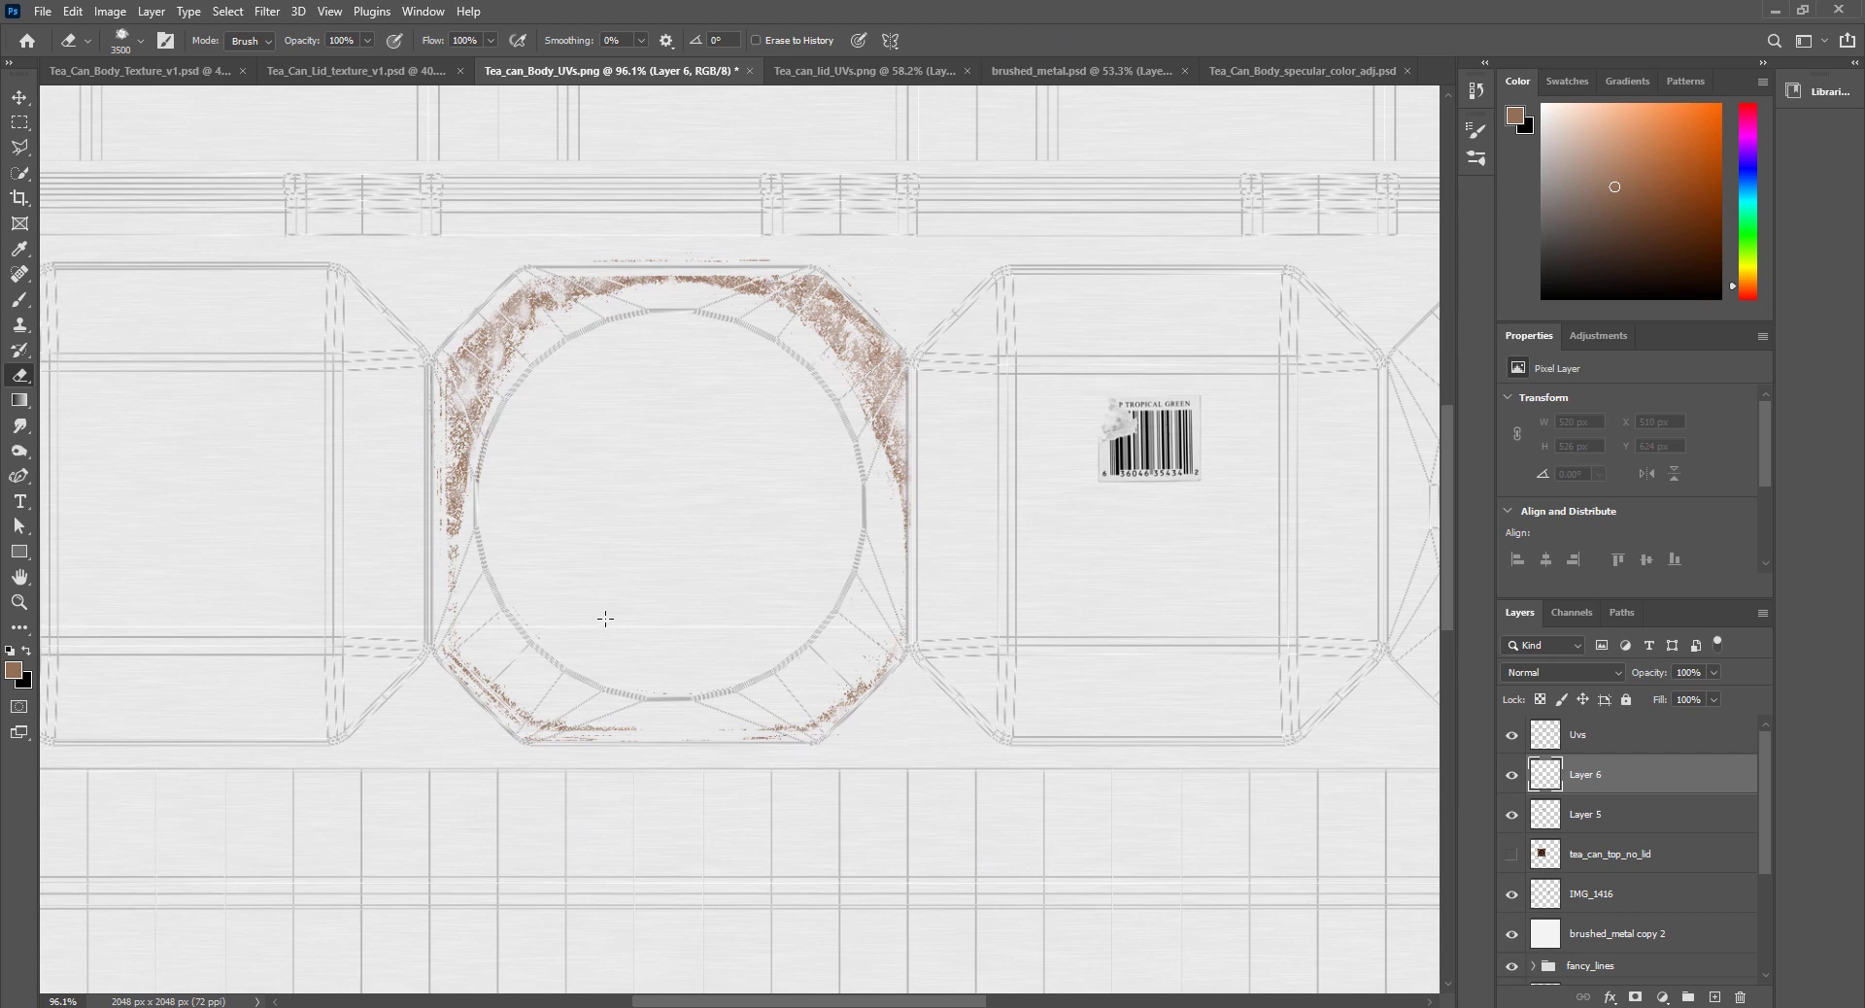
{"action": "key", "text": "bracketleft"}
{"action": "key", "text": "bracketleft"}
{"action": "key", "text": "bracketleft"}
{"action": "key", "text": "bracketleft"}
{"action": "key", "text": "bracketleft"}
{"action": "key", "text": "bracketleft"}
{"action": "key", "text": "bracketleft"}
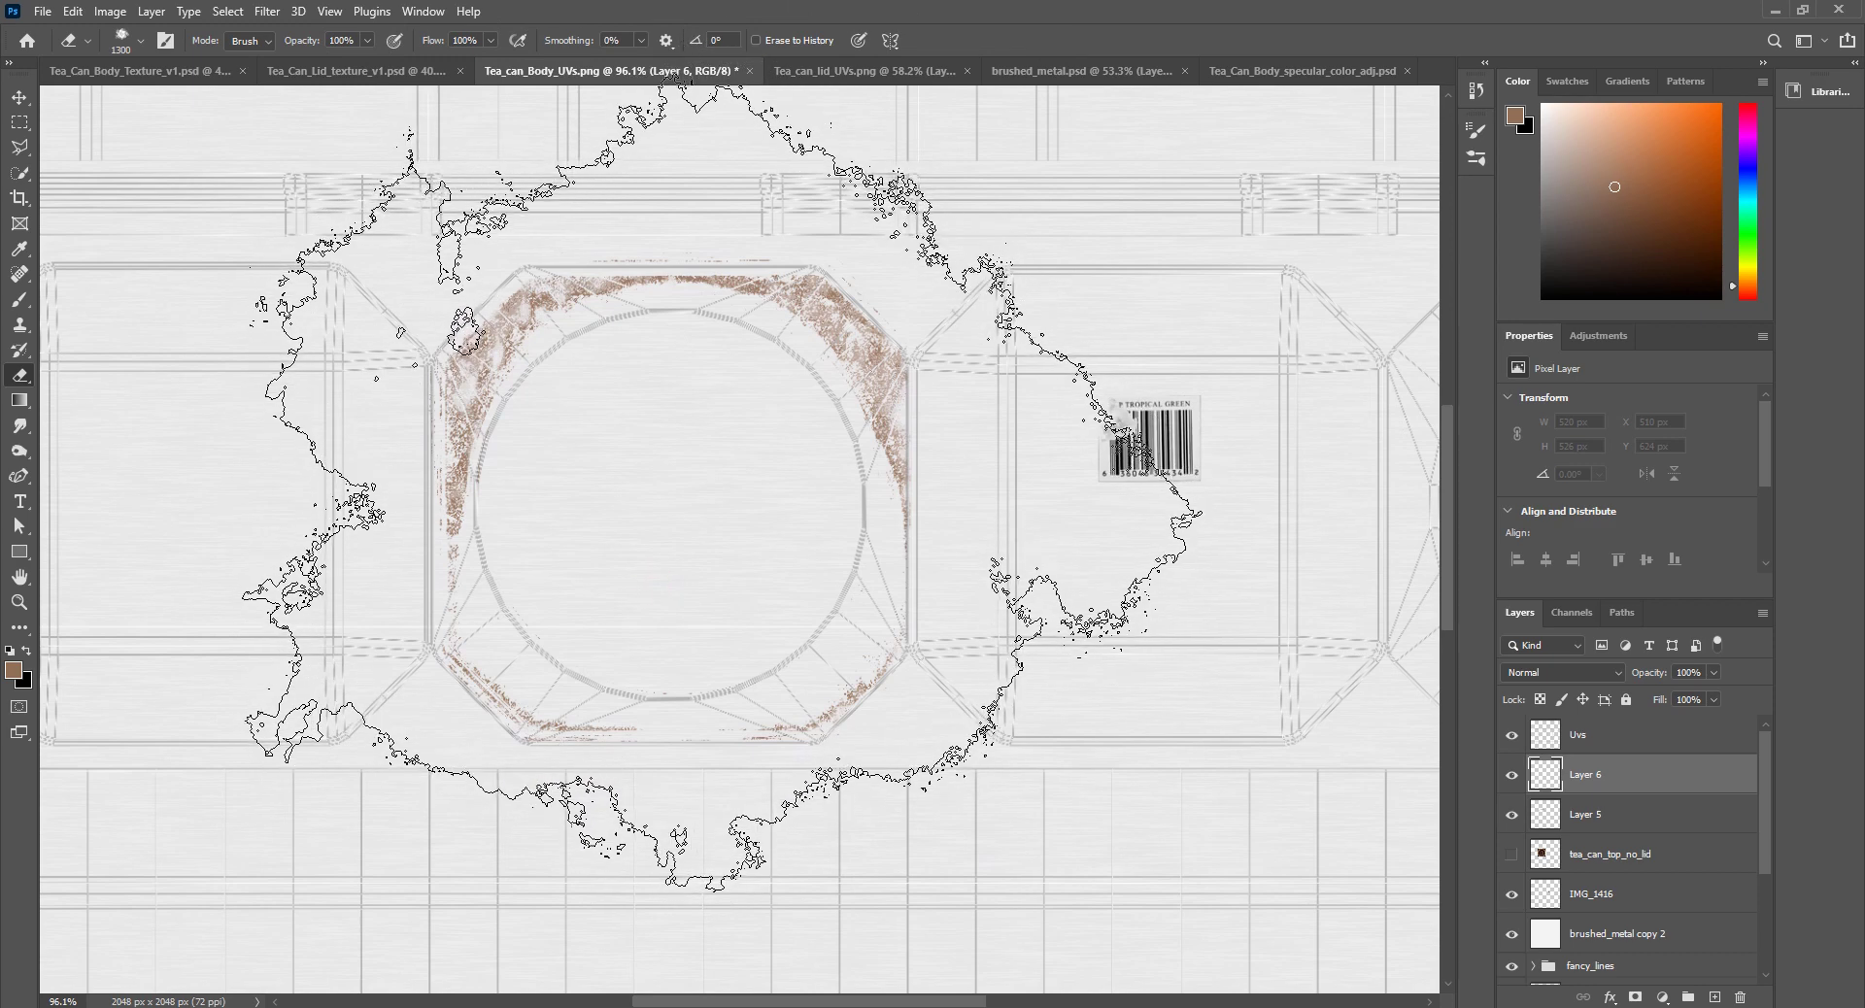
Step: Stamp brown powder texture over the octagonal can top on Layer 6 with the 1300 px powder brush
{"action": "key", "text": "b"}
{"action": "left_click", "coordinate": [141, 40]}
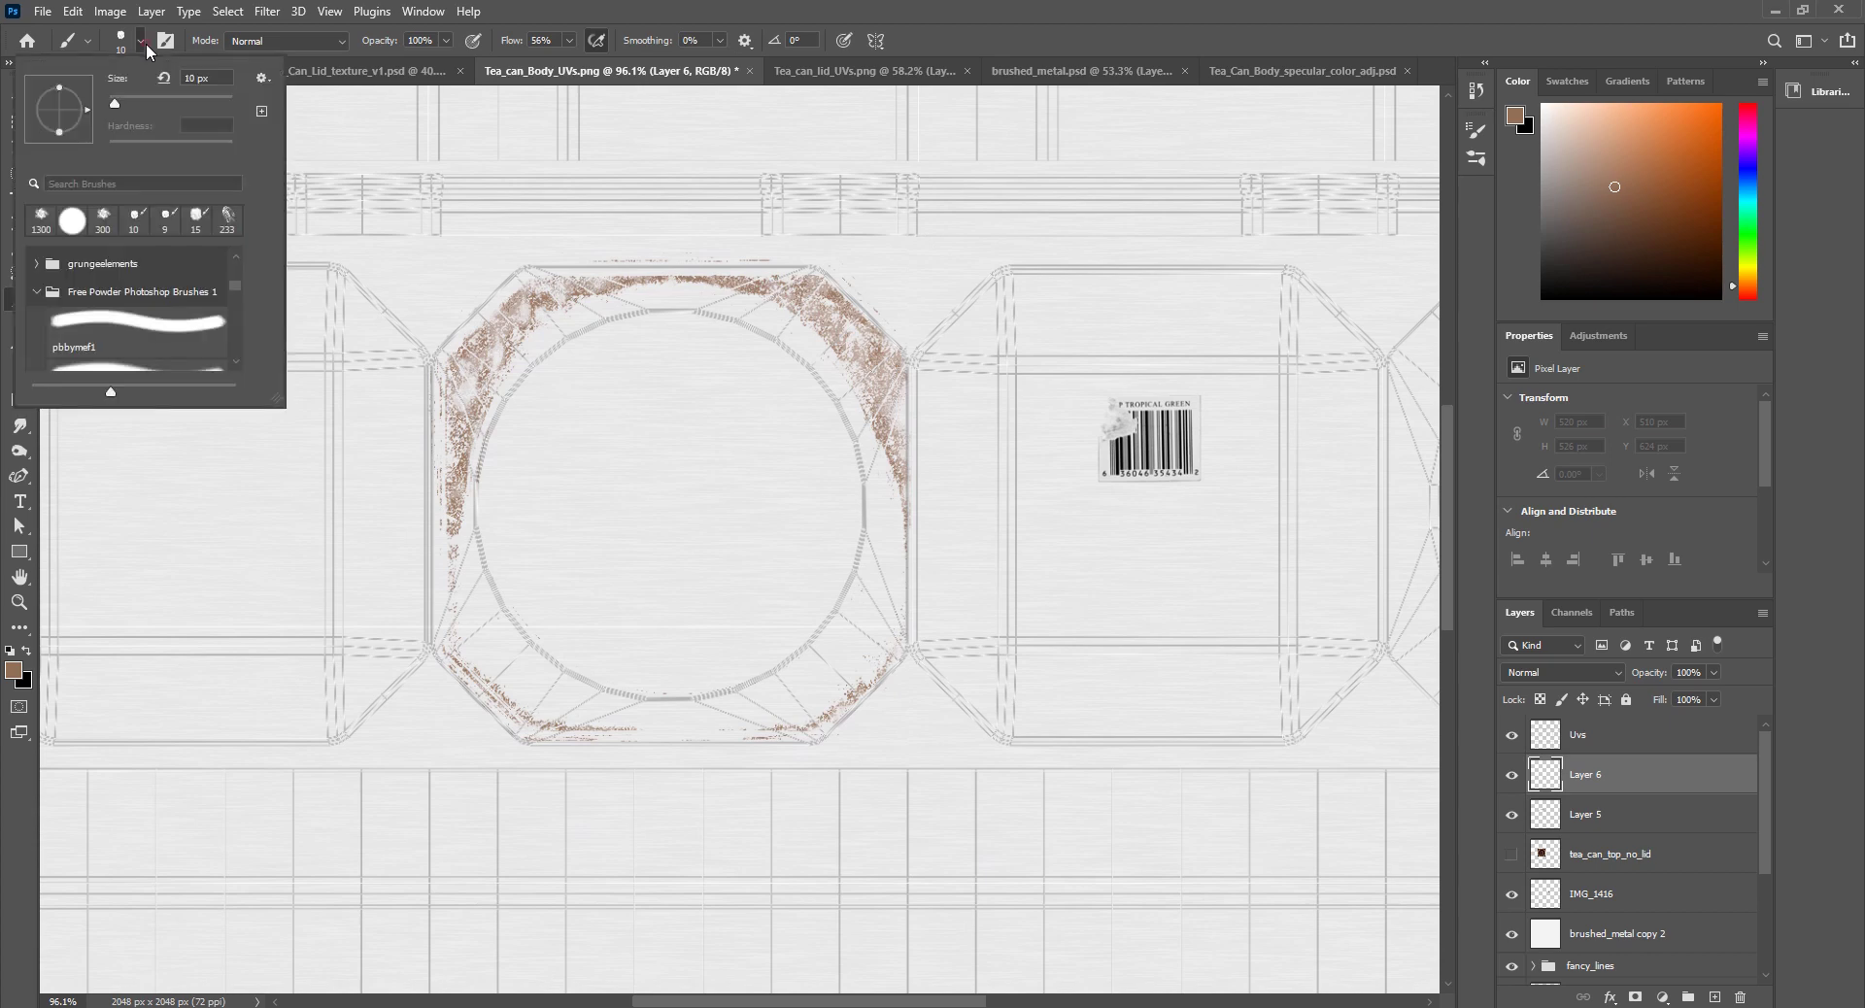
{"action": "left_click", "coordinate": [32, 231]}
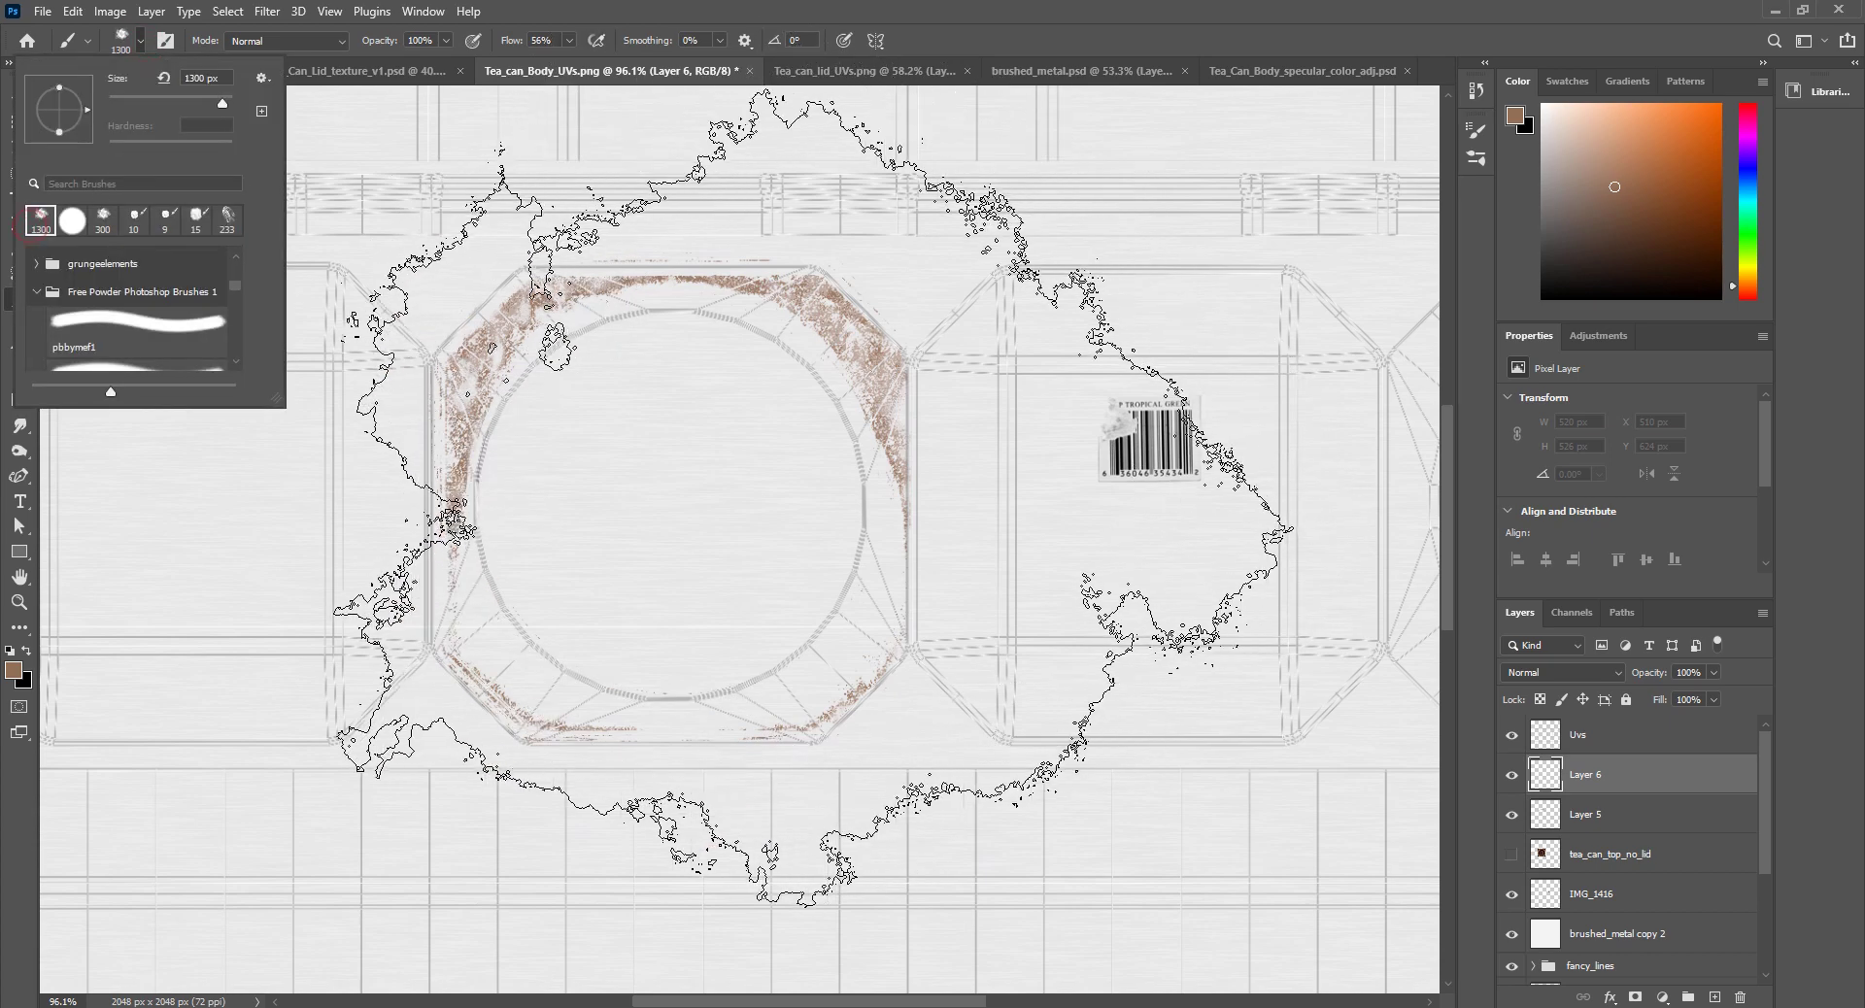
{"action": "left_click", "coordinate": [680, 566]}
{"action": "left_click", "coordinate": [651, 558]}
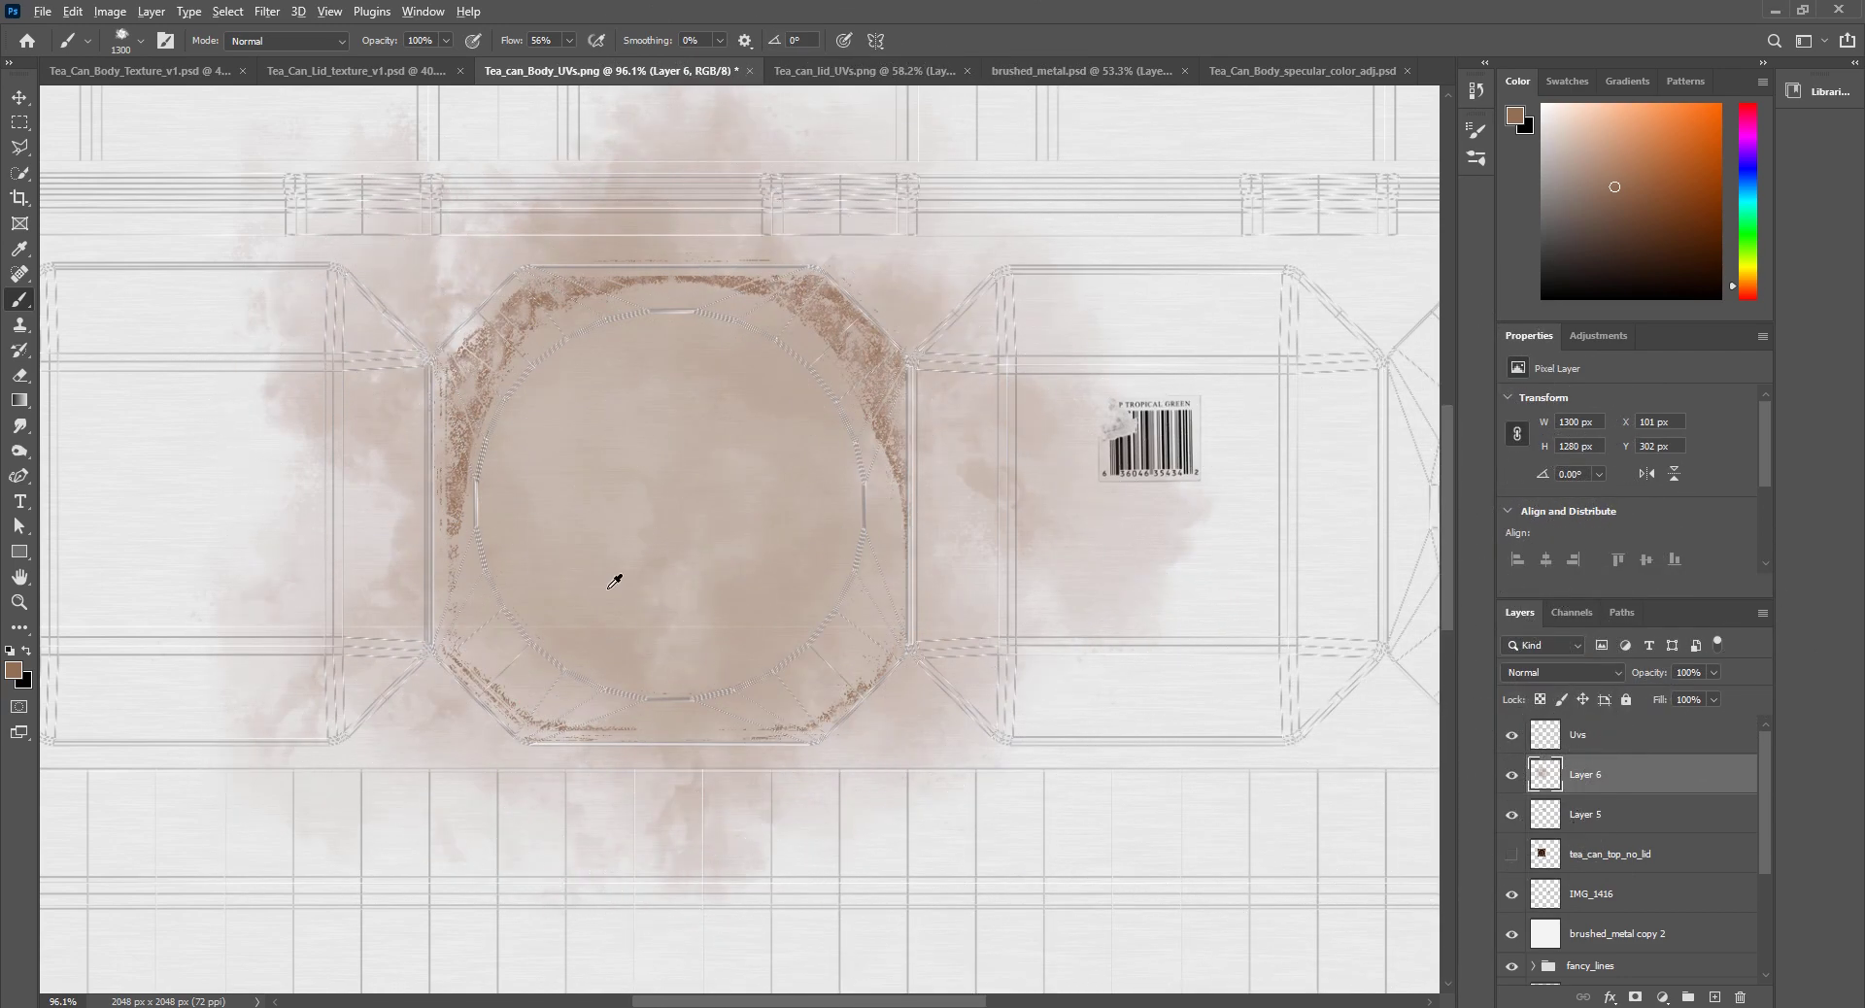
Step: Erase the brown powder spilling well beyond the octagonal can top on Layer 6 with a 400 px hard round eraser
{"action": "scroll", "coordinate": [616, 578], "scroll_direction": "up", "scroll_amount": 2, "text": "alt"}
{"action": "scroll", "coordinate": [666, 570], "scroll_direction": "down", "scroll_amount": 3, "text": "alt"}
{"action": "scroll", "coordinate": [713, 401], "scroll_direction": "down", "scroll_amount": 3, "text": "alt"}
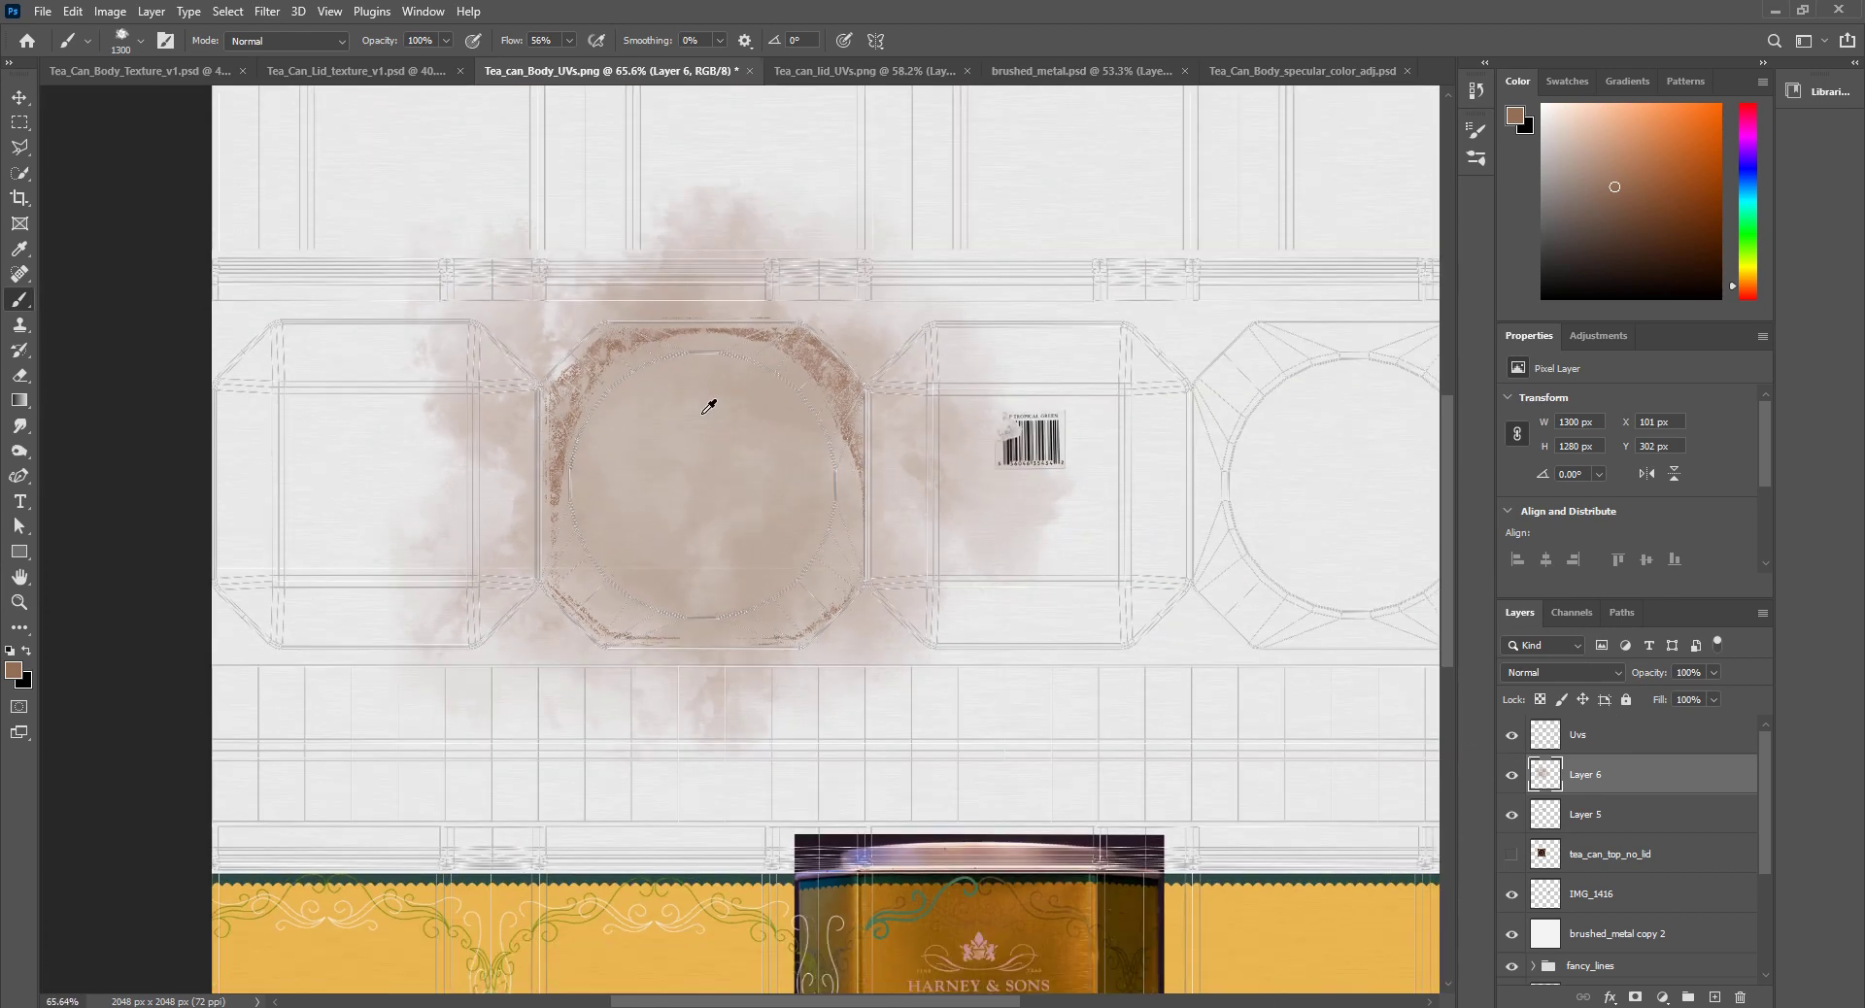
{"action": "key", "text": "e"}
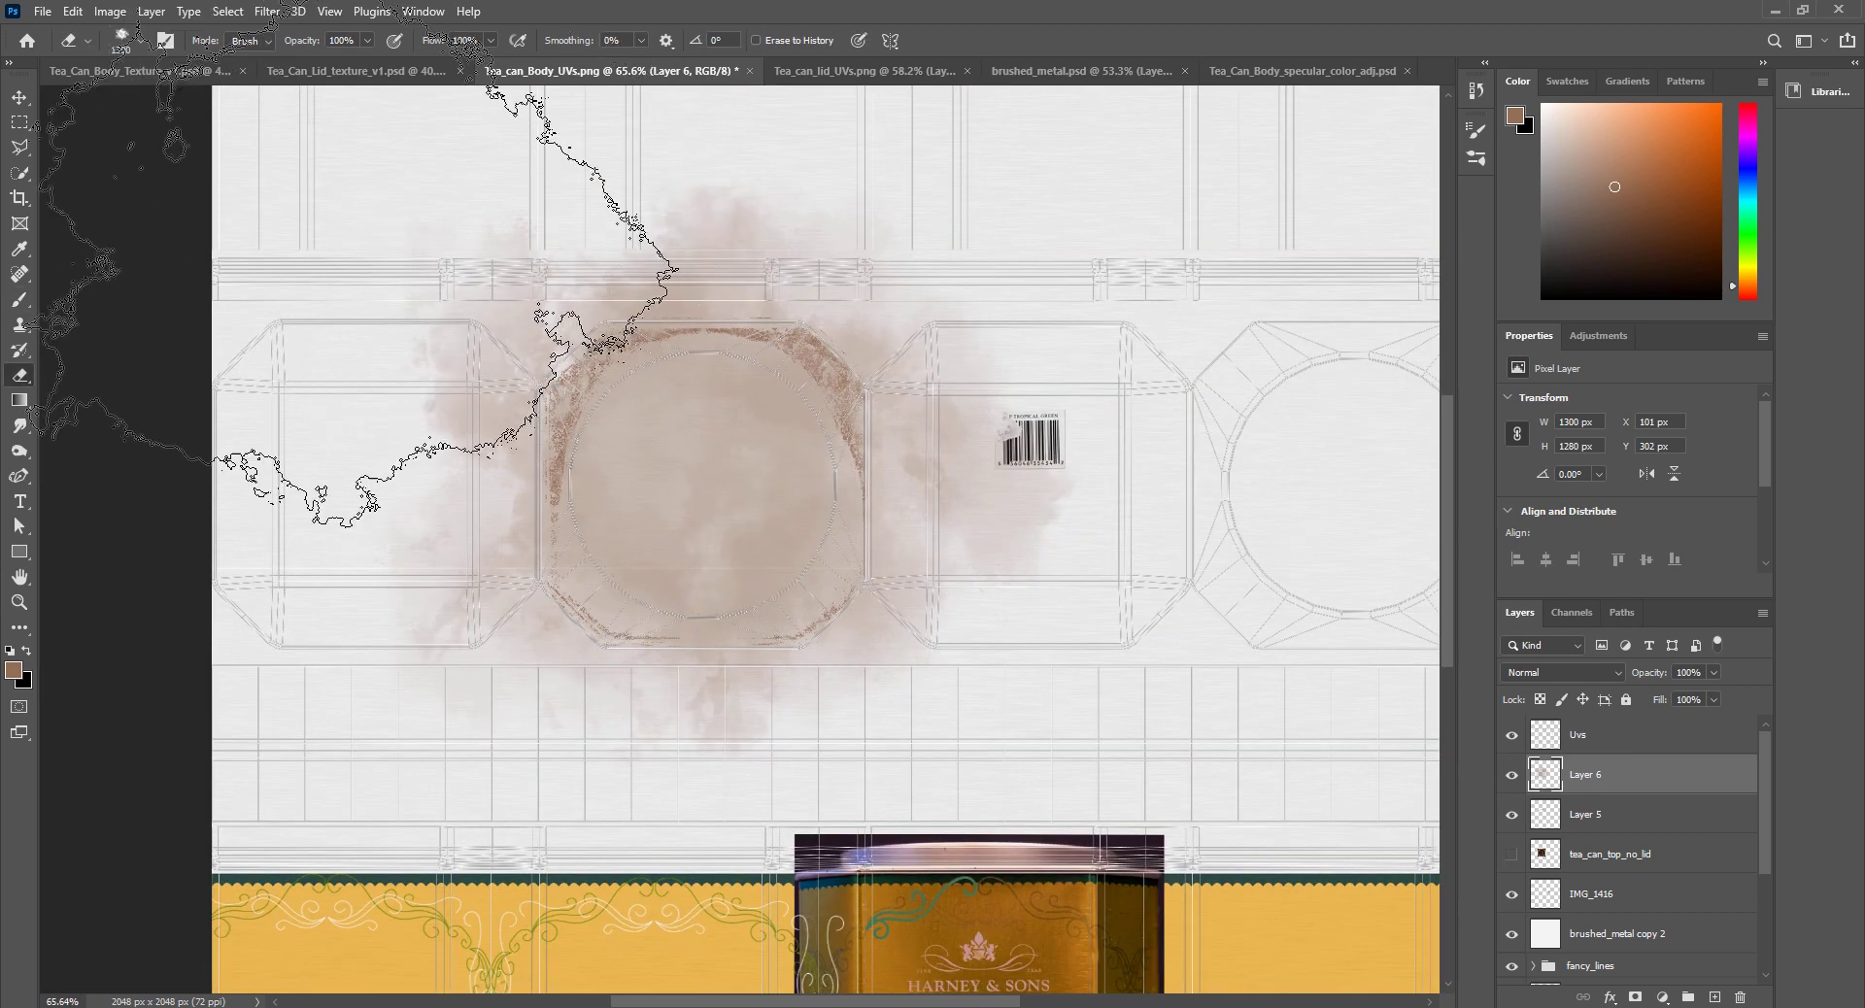
{"action": "left_click", "coordinate": [143, 41]}
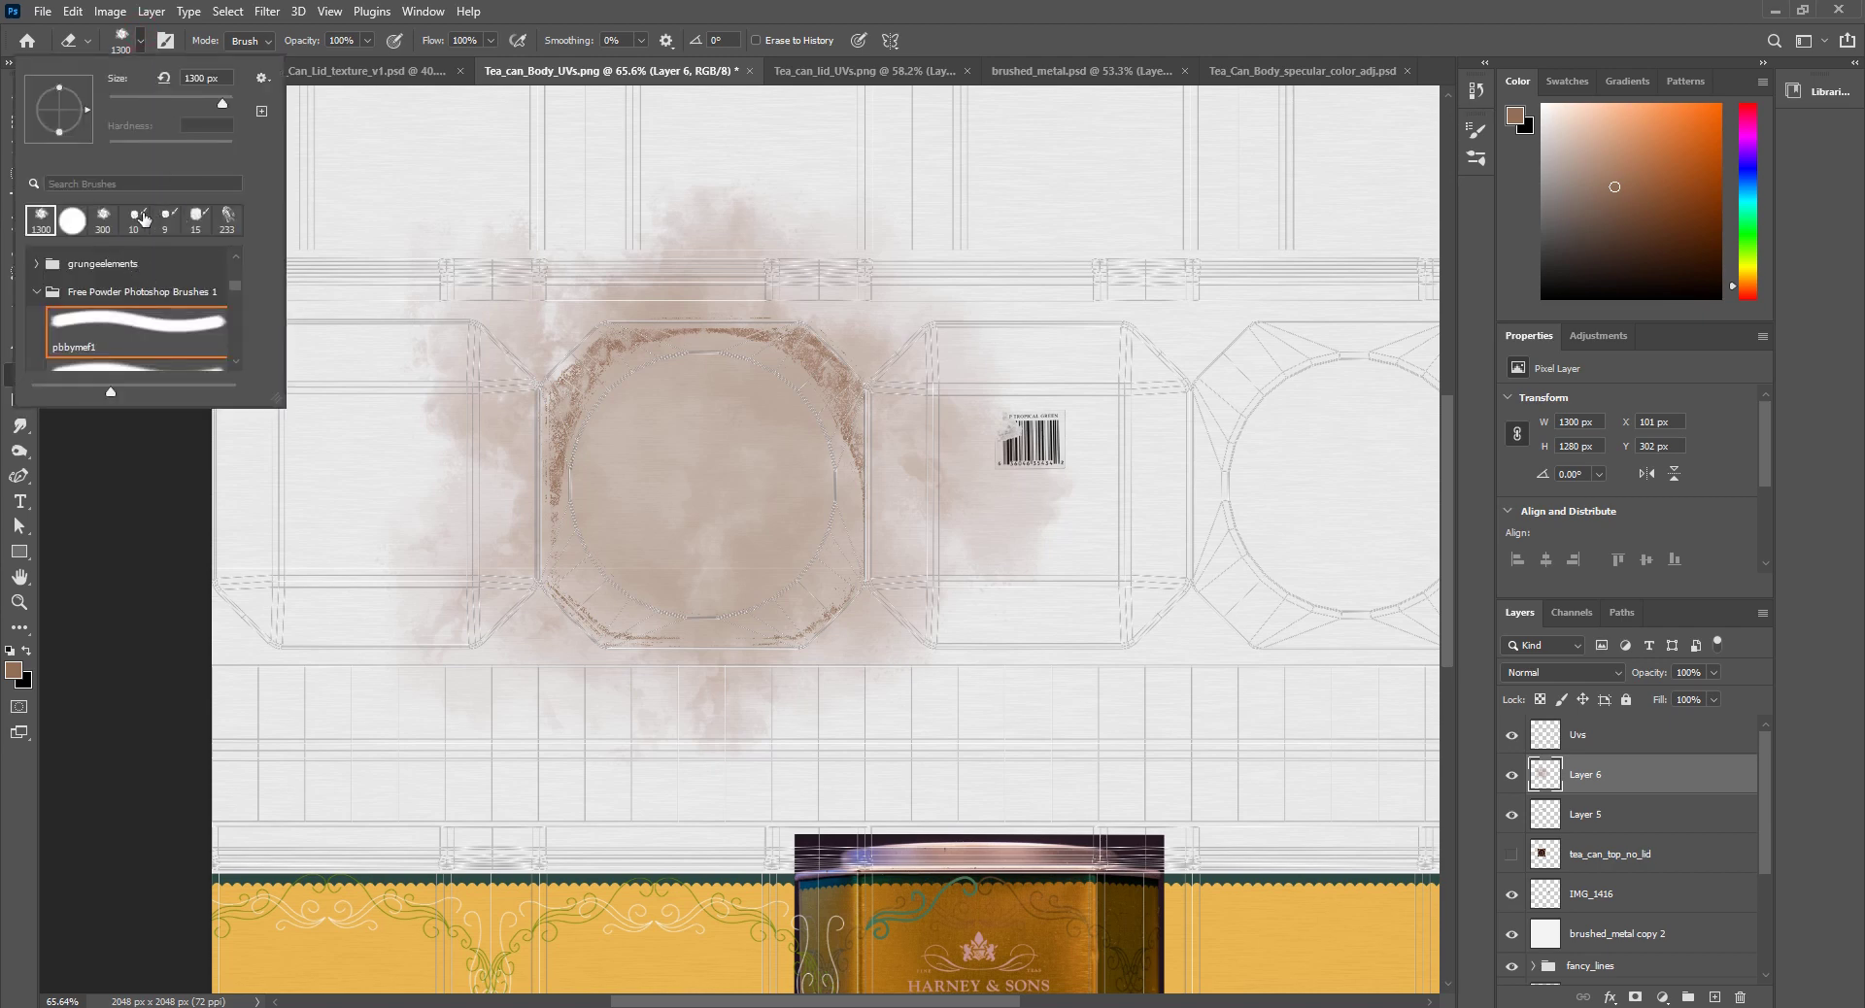
{"action": "left_click", "coordinate": [72, 221]}
{"action": "left_click", "coordinate": [989, 13]}
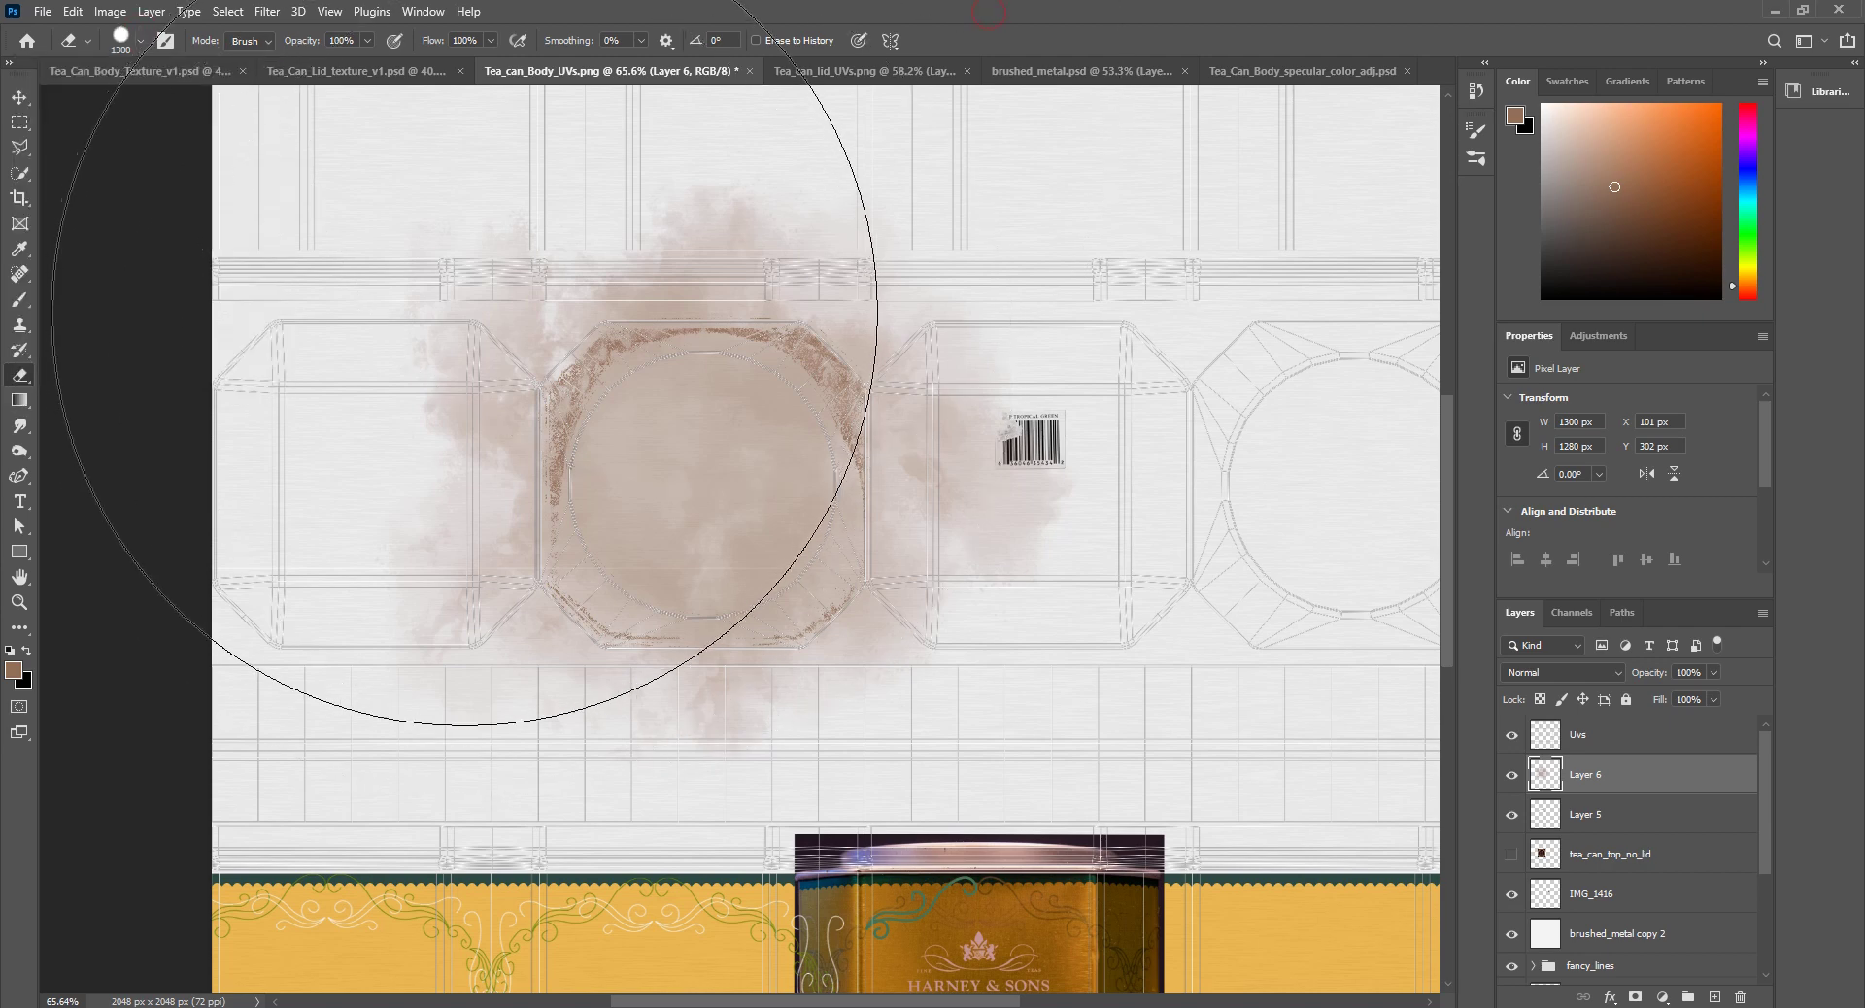
{"action": "key", "text": "bracketleft"}
{"action": "key", "text": "bracketleft"}
{"action": "key", "text": "bracketleft"}
{"action": "key", "text": "bracketleft"}
{"action": "key", "text": "bracketleft"}
{"action": "key", "text": "bracketleft"}
{"action": "key", "text": "bracketleft"}
{"action": "key", "text": "bracketleft"}
{"action": "key", "text": "bracketleft"}
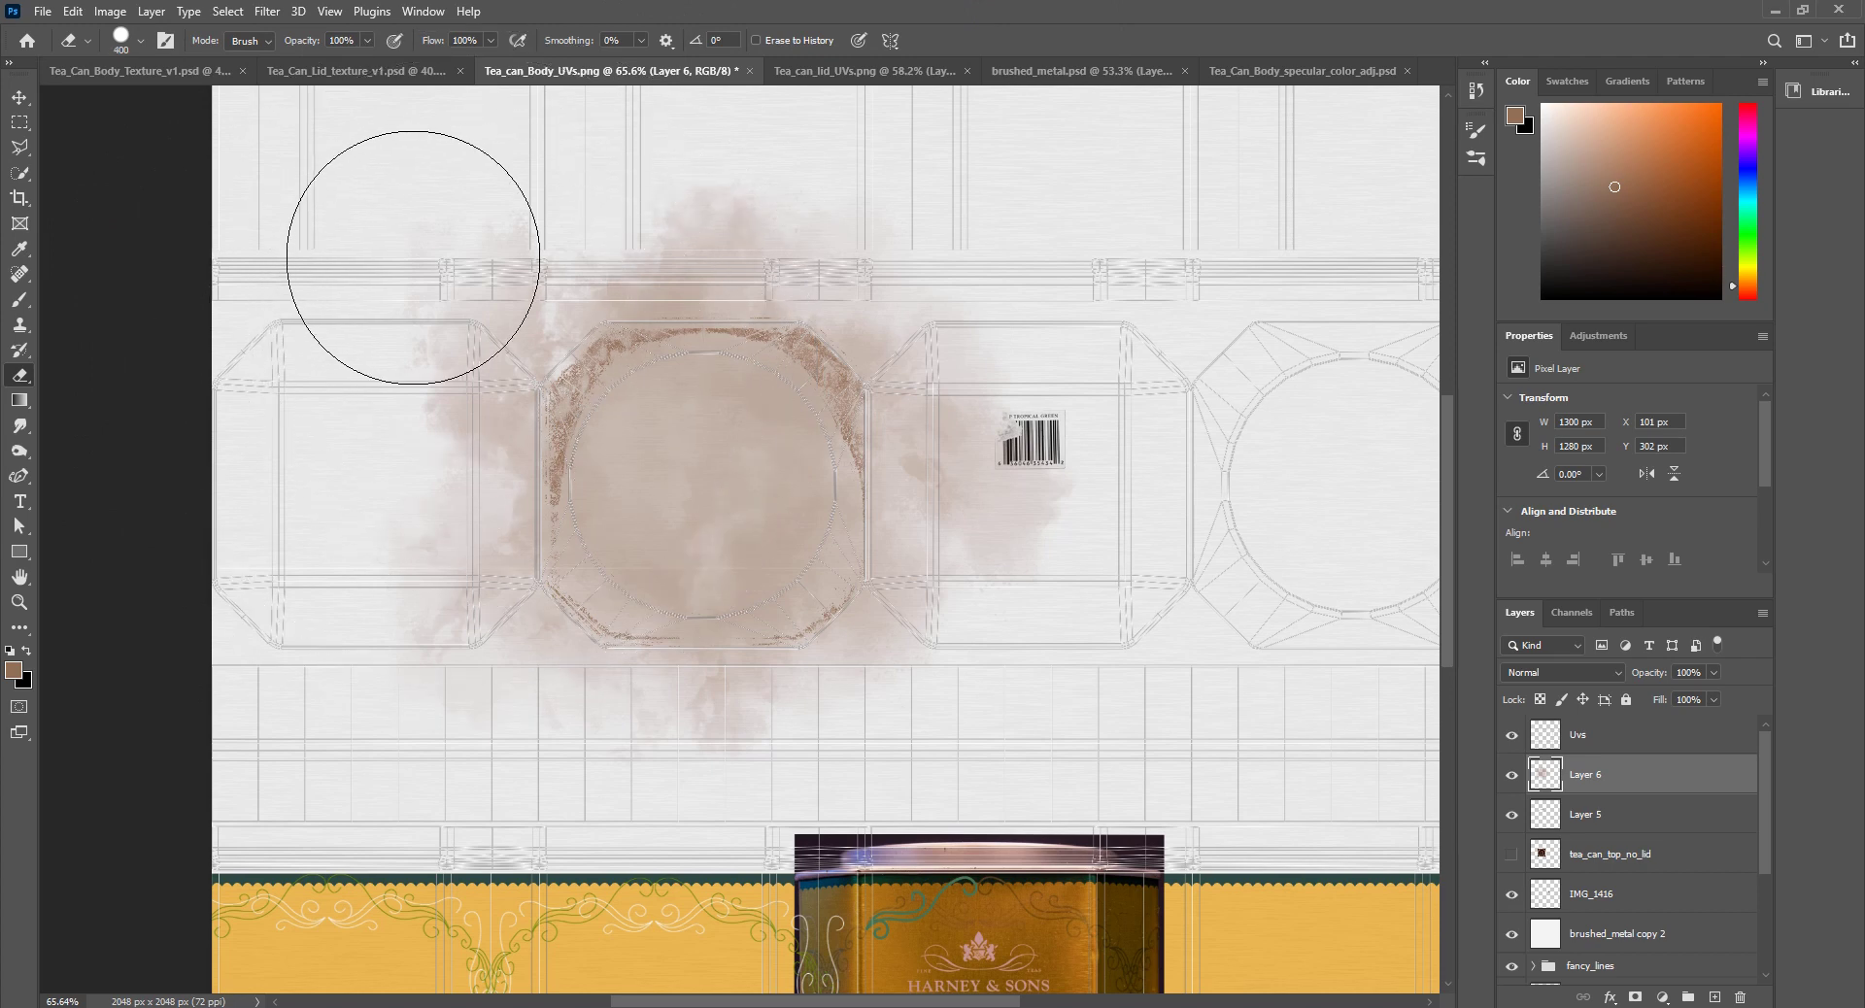
{"action": "mouse_move", "coordinate": [413, 257]}
{"action": "left_mouse_down"}
{"action": "mouse_move", "coordinate": [381, 463]}
{"action": "mouse_move", "coordinate": [385, 650]}
{"action": "mouse_move", "coordinate": [418, 725]}
{"action": "mouse_move", "coordinate": [638, 795]}
{"action": "mouse_move", "coordinate": [997, 806]}
{"action": "mouse_move", "coordinate": [1052, 388]}
{"action": "mouse_move", "coordinate": [1038, 269]}
{"action": "mouse_move", "coordinate": [926, 203]}
{"action": "mouse_move", "coordinate": [381, 156]}
{"action": "left_mouse_up"}
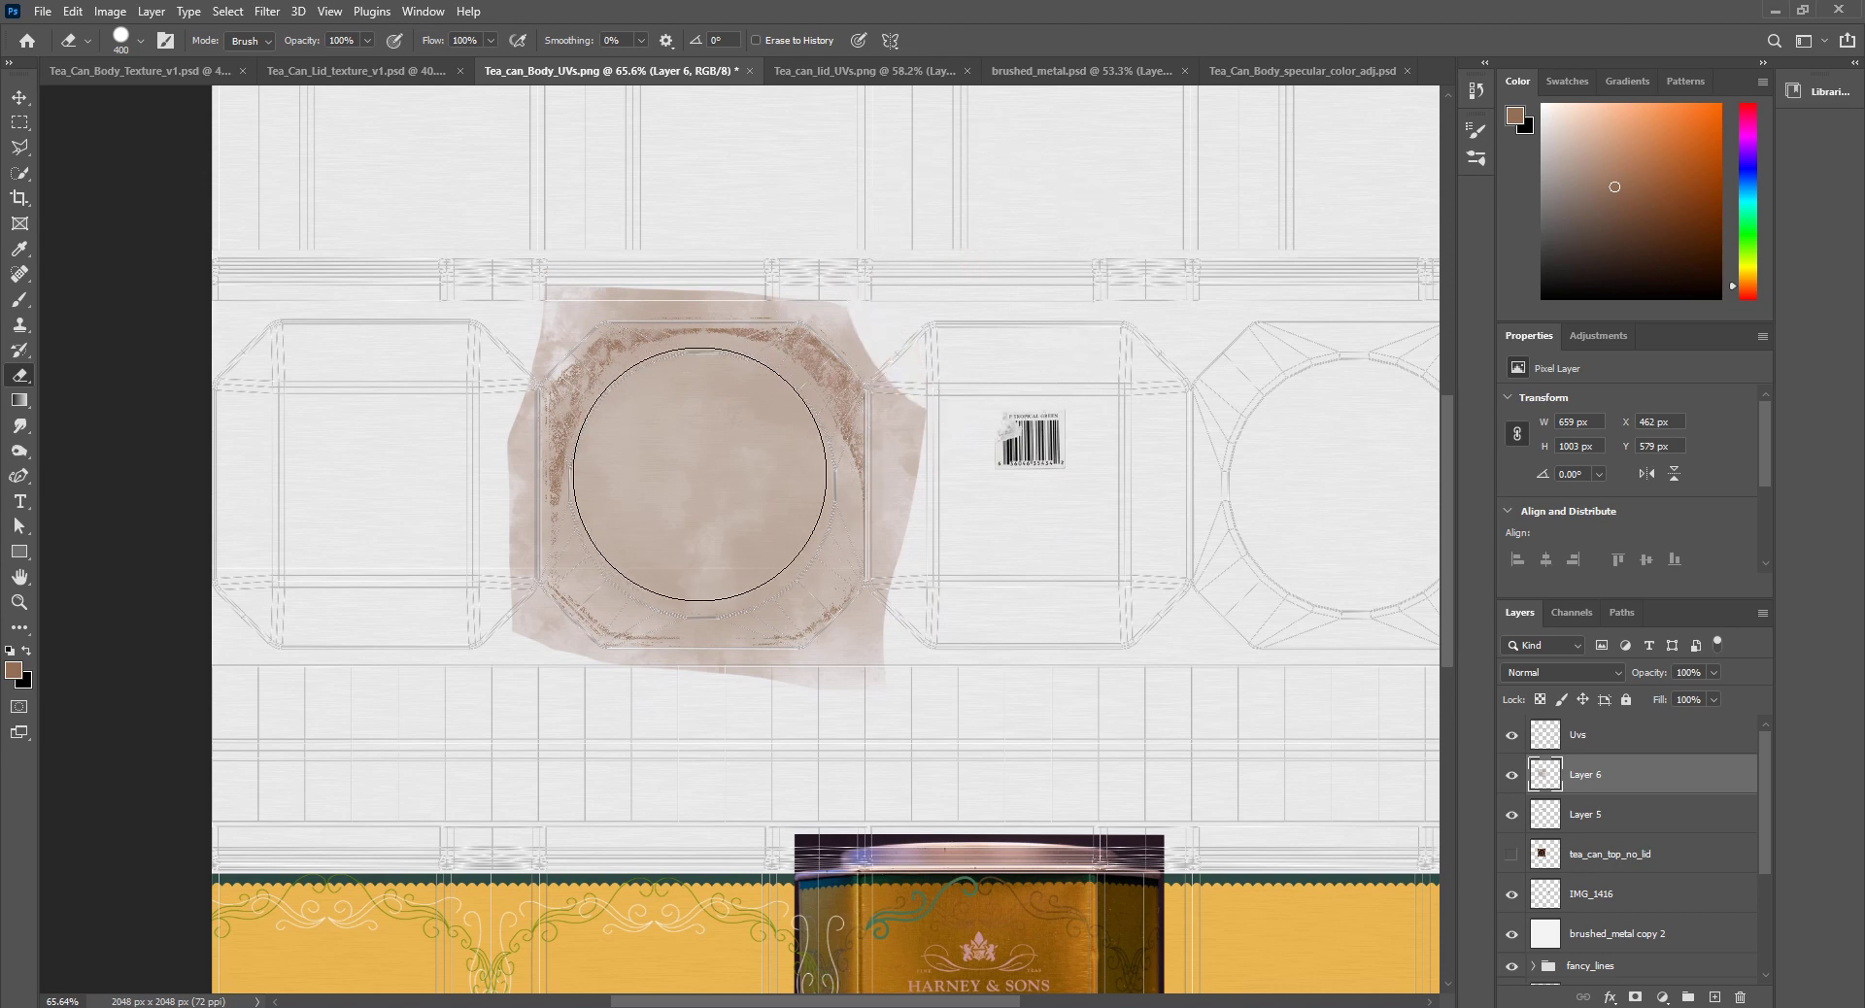
Step: Try to cut the can top's central opening out of the powder with one 400 px hard round eraser stamp
{"action": "left_click", "coordinate": [699, 474]}
{"action": "scroll", "coordinate": [839, 327], "scroll_direction": "up", "scroll_amount": 3, "text": "alt"}
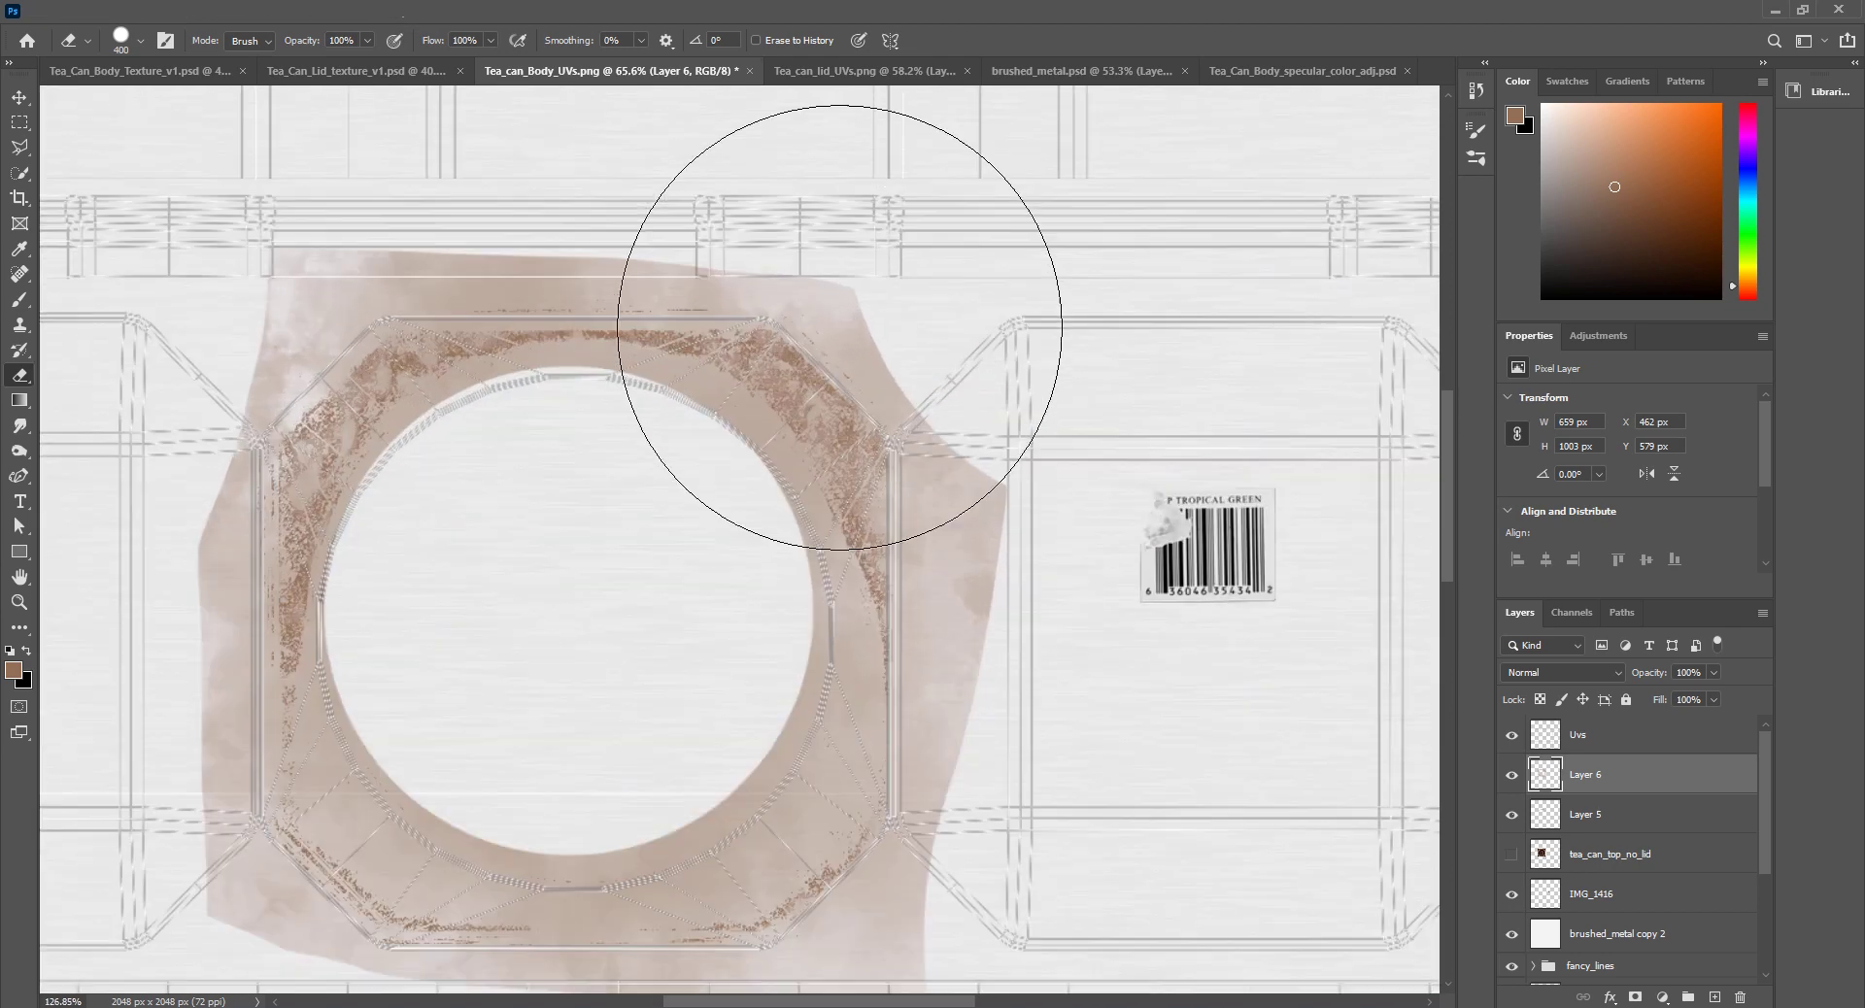
{"action": "scroll", "coordinate": [977, 470], "scroll_direction": "up", "scroll_amount": 2, "text": "alt"}
{"action": "key", "text": "ctrl+z"}
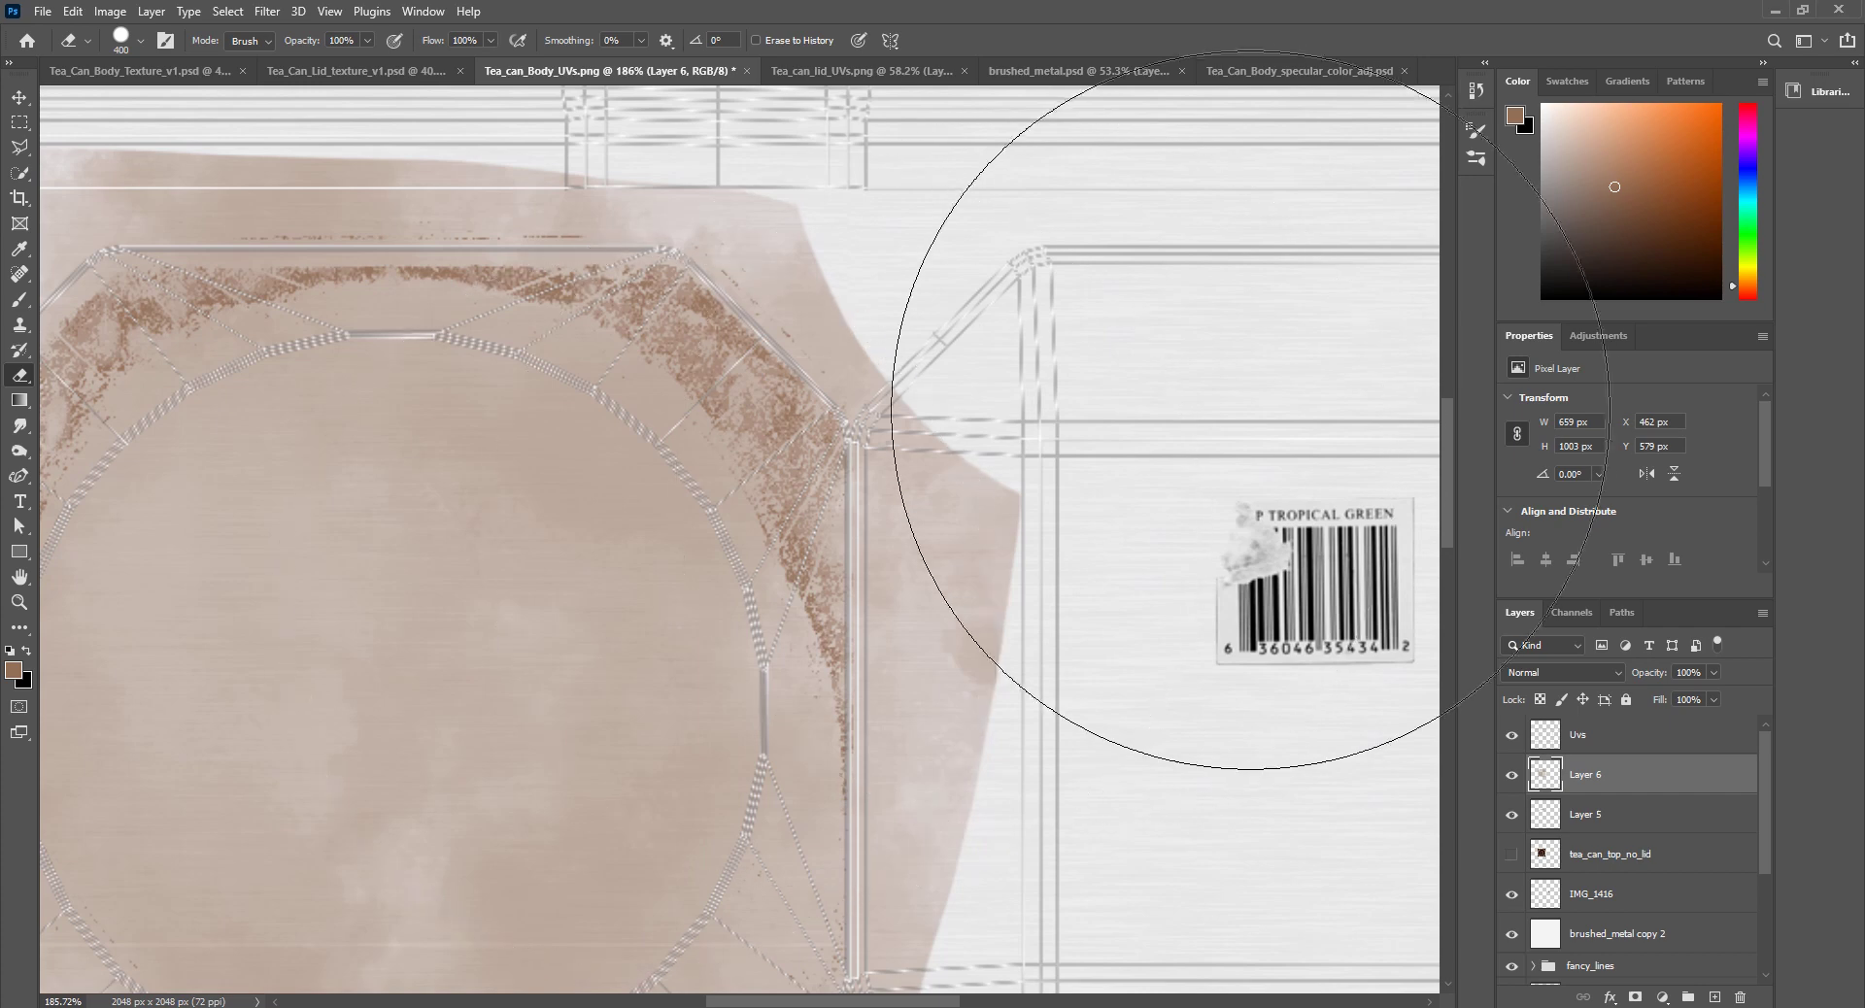
Step: Erase a round hole in the powder at the centre of the can top with one 300 px hard round stamp
{"action": "scroll", "coordinate": [1252, 413], "scroll_direction": "down", "scroll_amount": 2, "text": "alt"}
{"action": "key", "text": "bracketleft"}
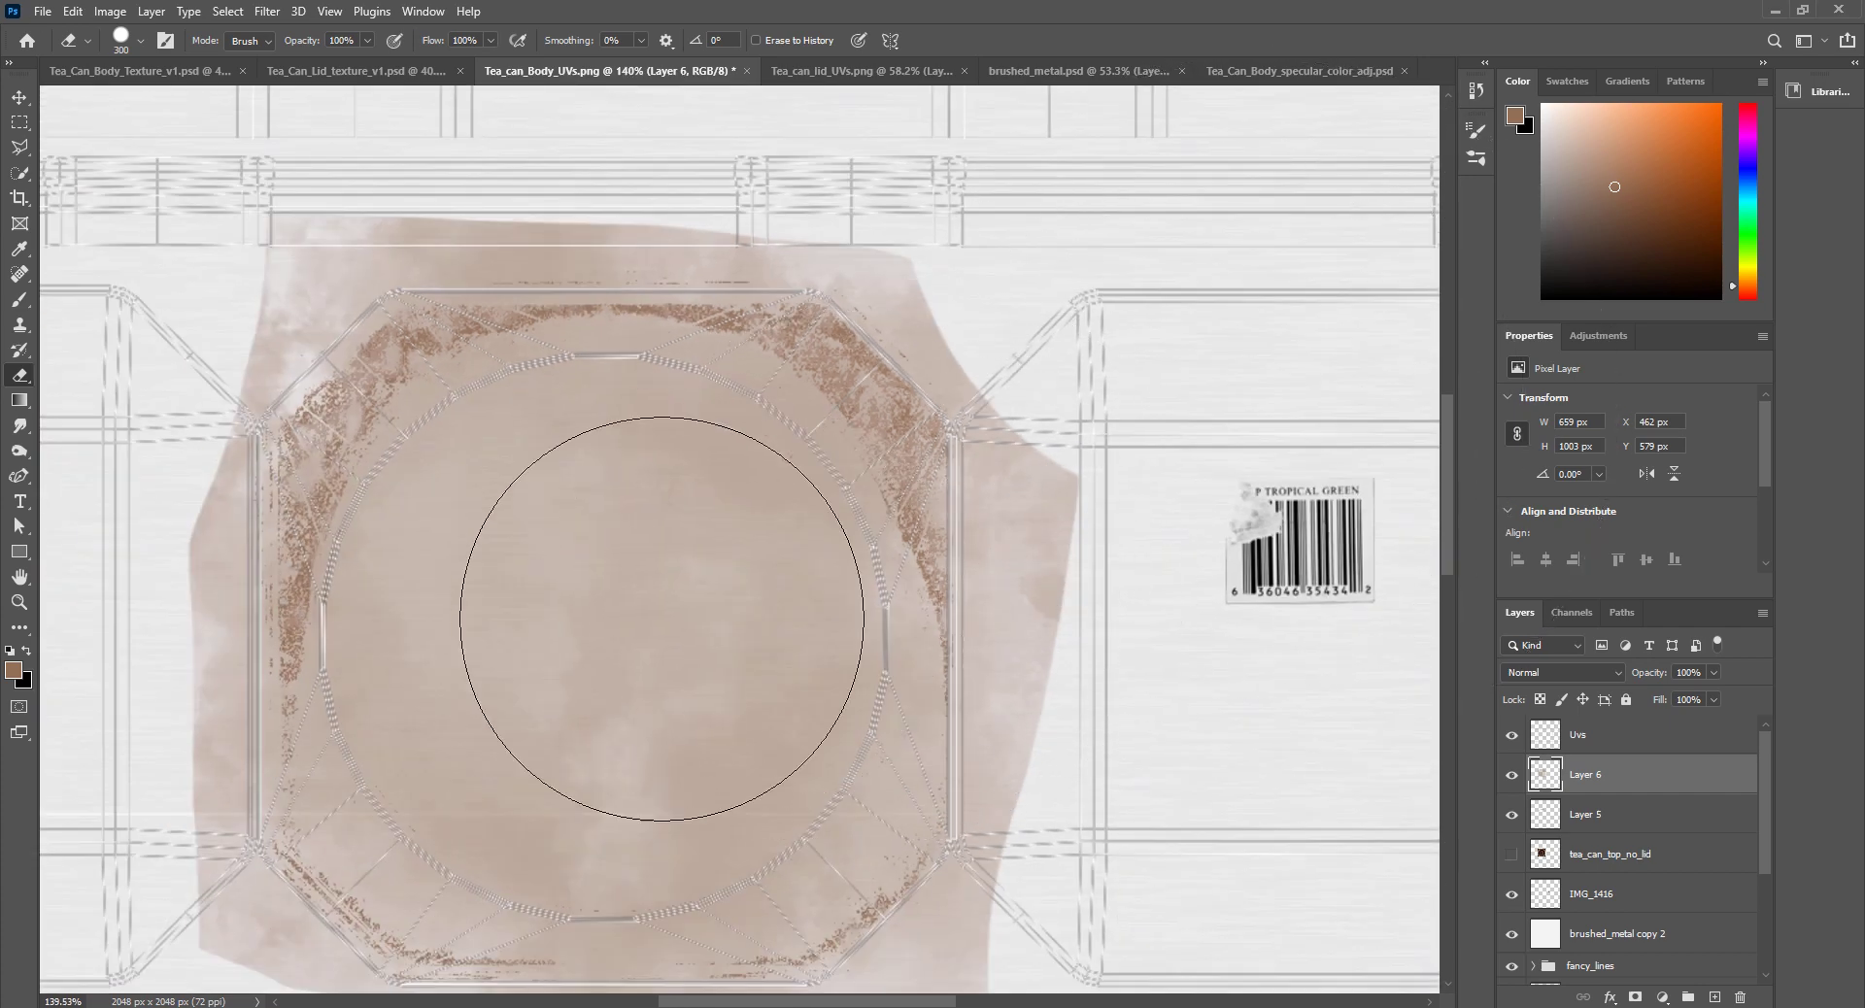
{"action": "mouse_move", "coordinate": [613, 633]}
{"action": "right_mouse_down", "text": "alt"}
{"action": "mouse_move", "coordinate": [589, 633]}
{"action": "mouse_move", "coordinate": [681, 633]}
{"action": "right_mouse_up", "text": "alt"}
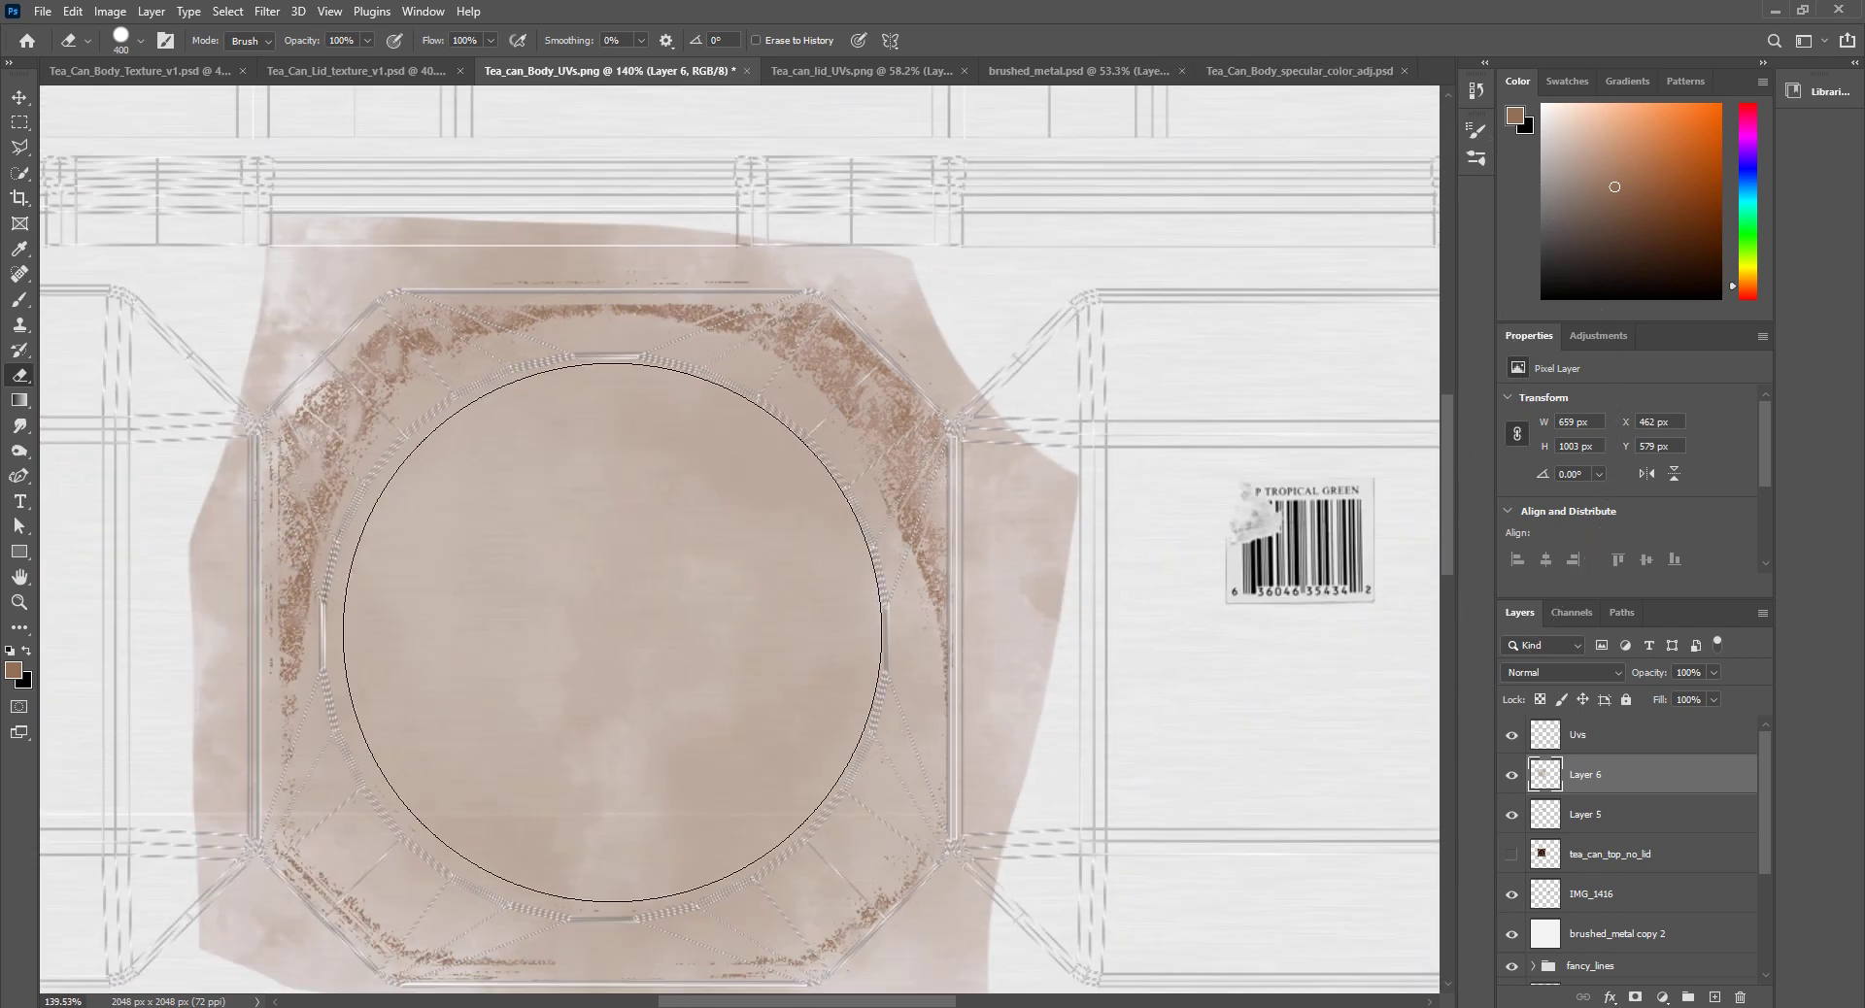
{"action": "key", "text": "bracketleft"}
{"action": "left_click", "coordinate": [594, 633]}
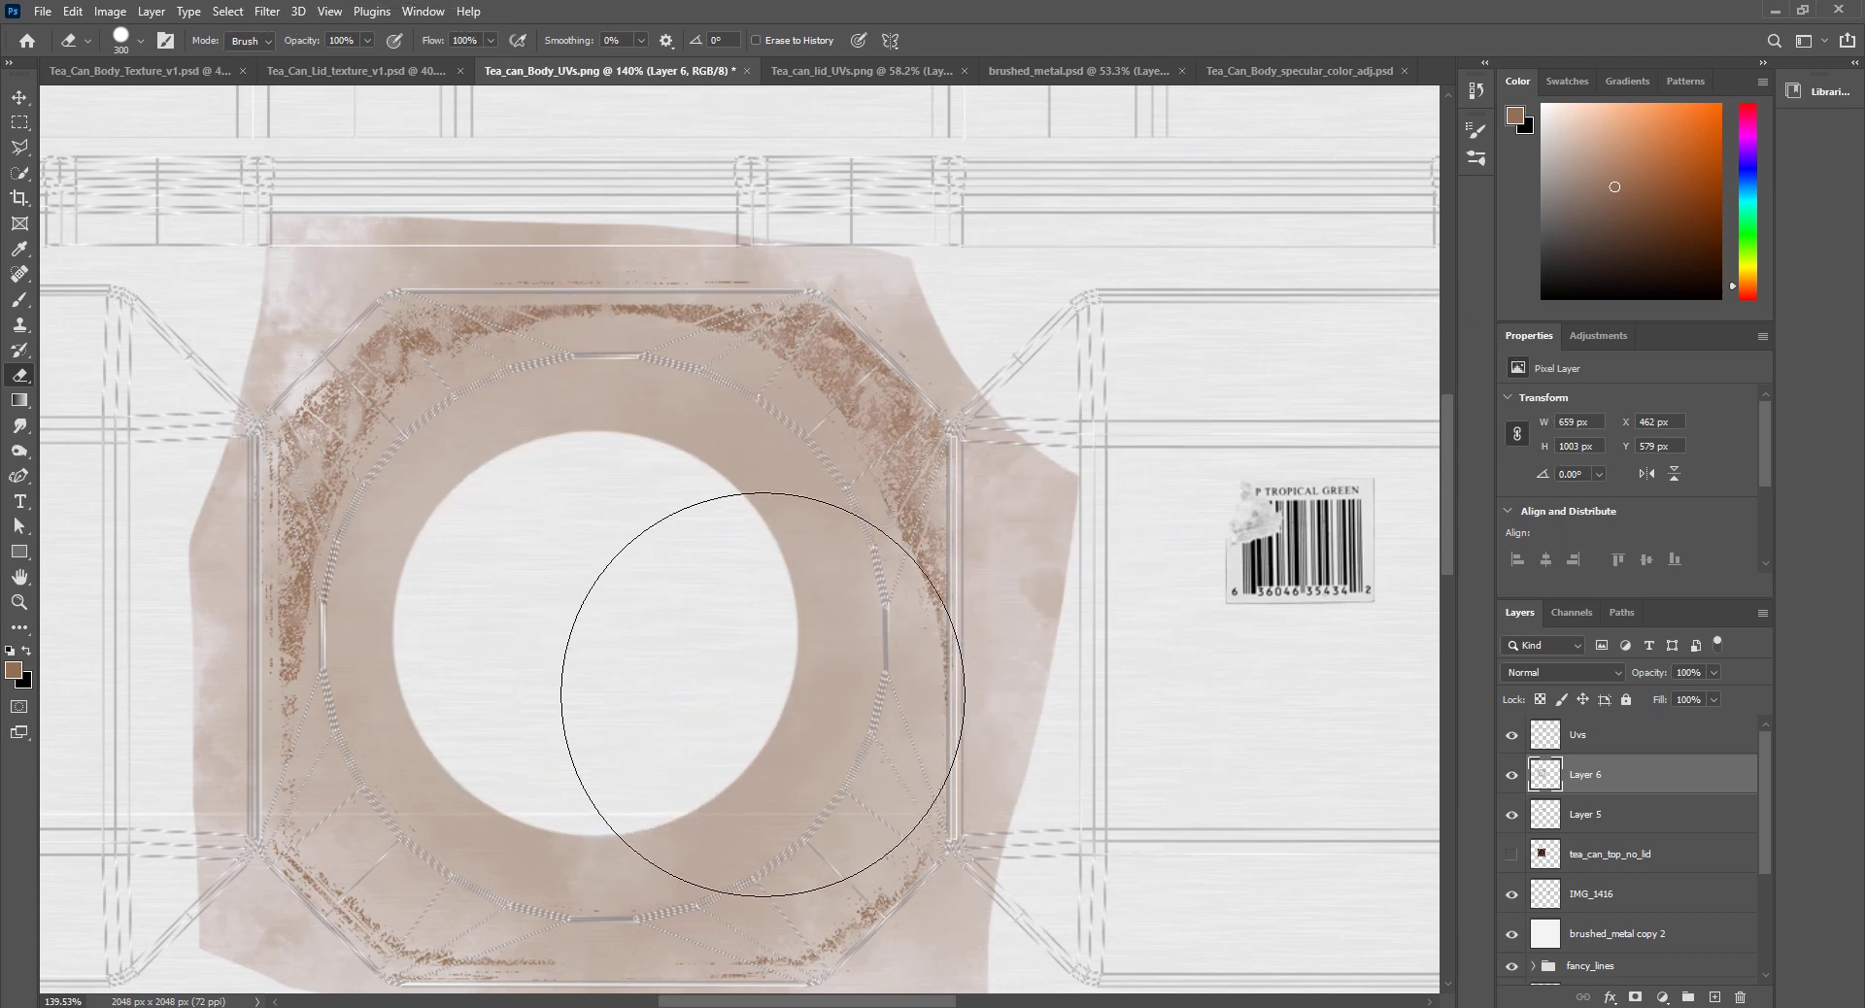
{"action": "scroll", "coordinate": [537, 666], "scroll_direction": "down", "scroll_amount": 2, "text": "alt"}
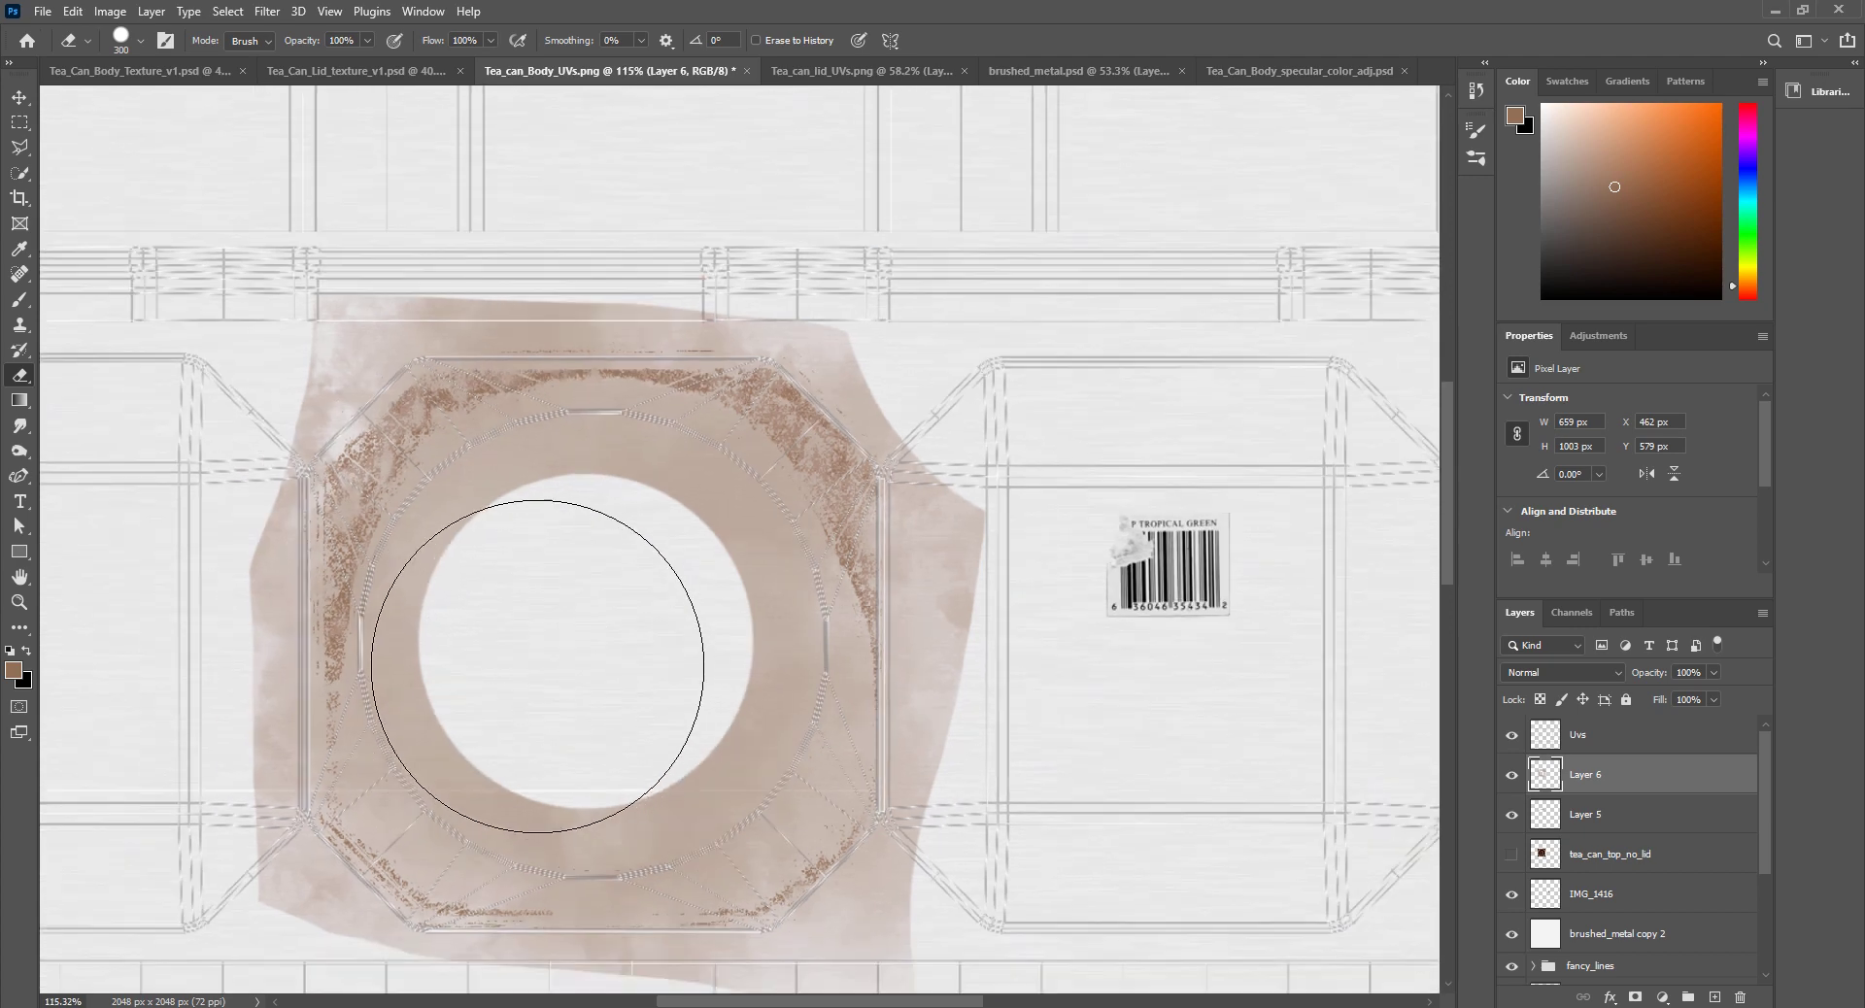
{"action": "left_click", "coordinate": [23, 351]}
{"action": "left_click", "coordinate": [142, 41]}
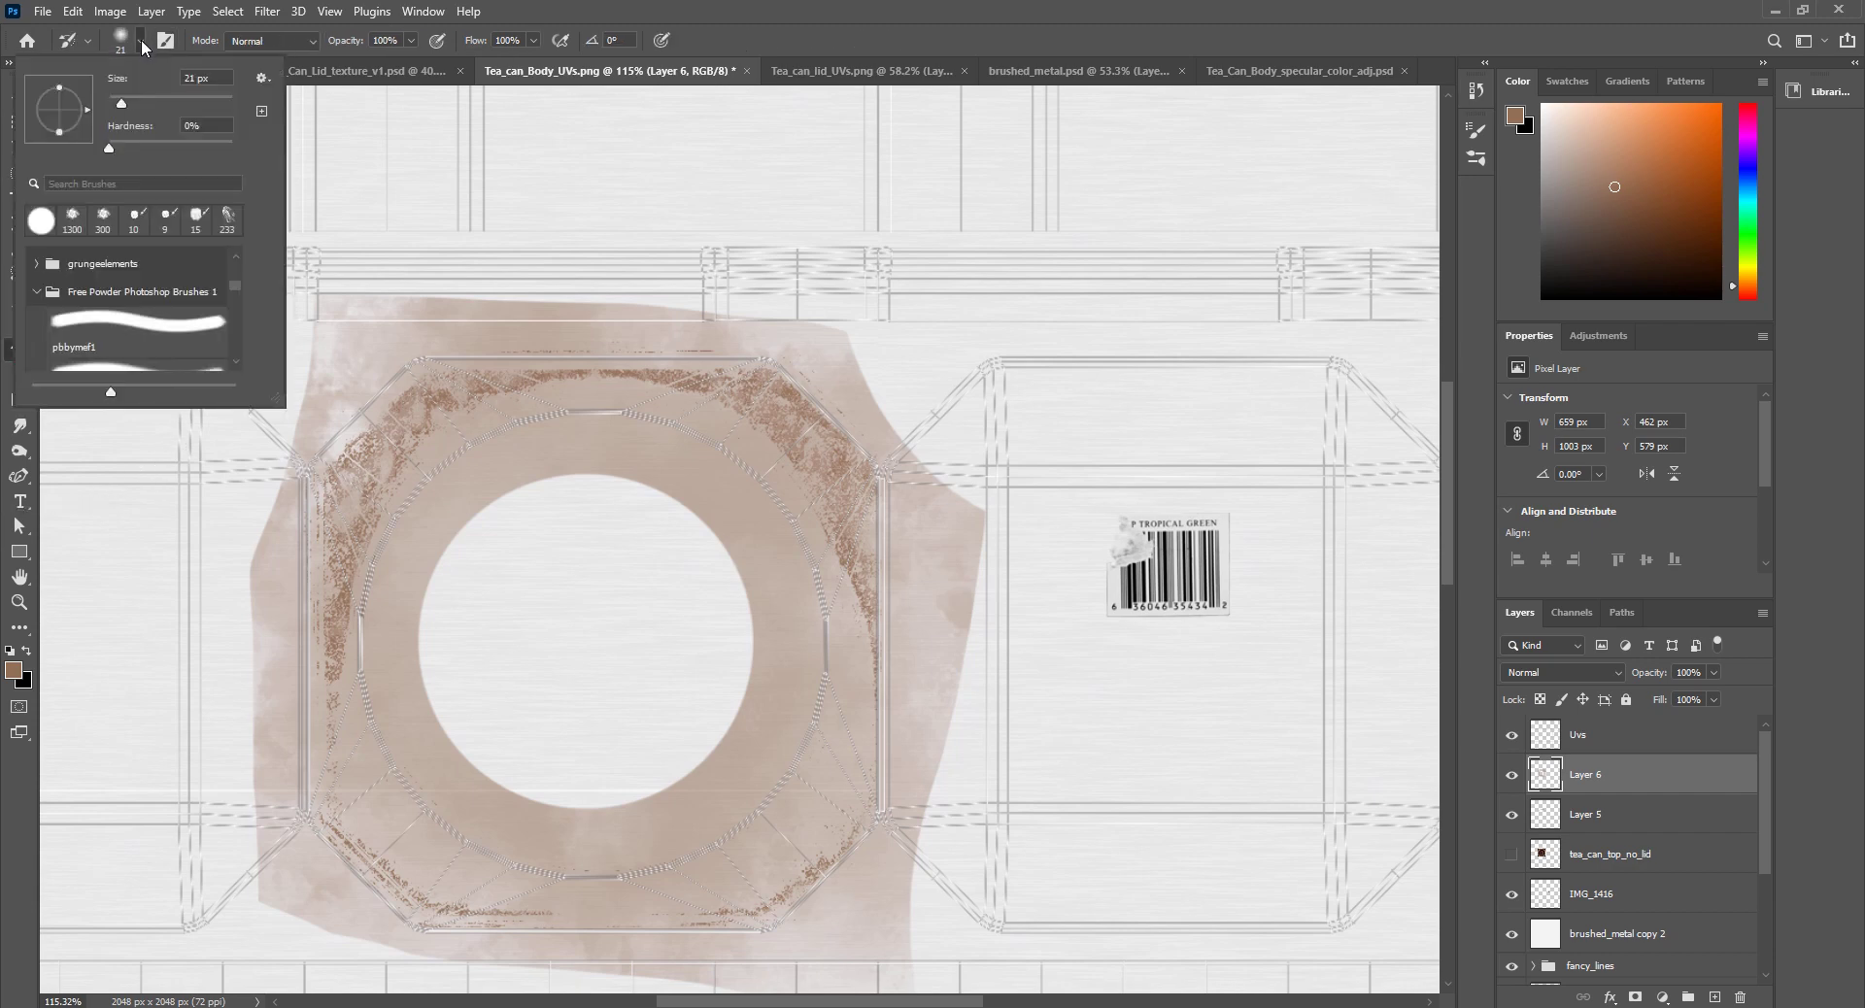
{"action": "left_click", "coordinate": [263, 77]}
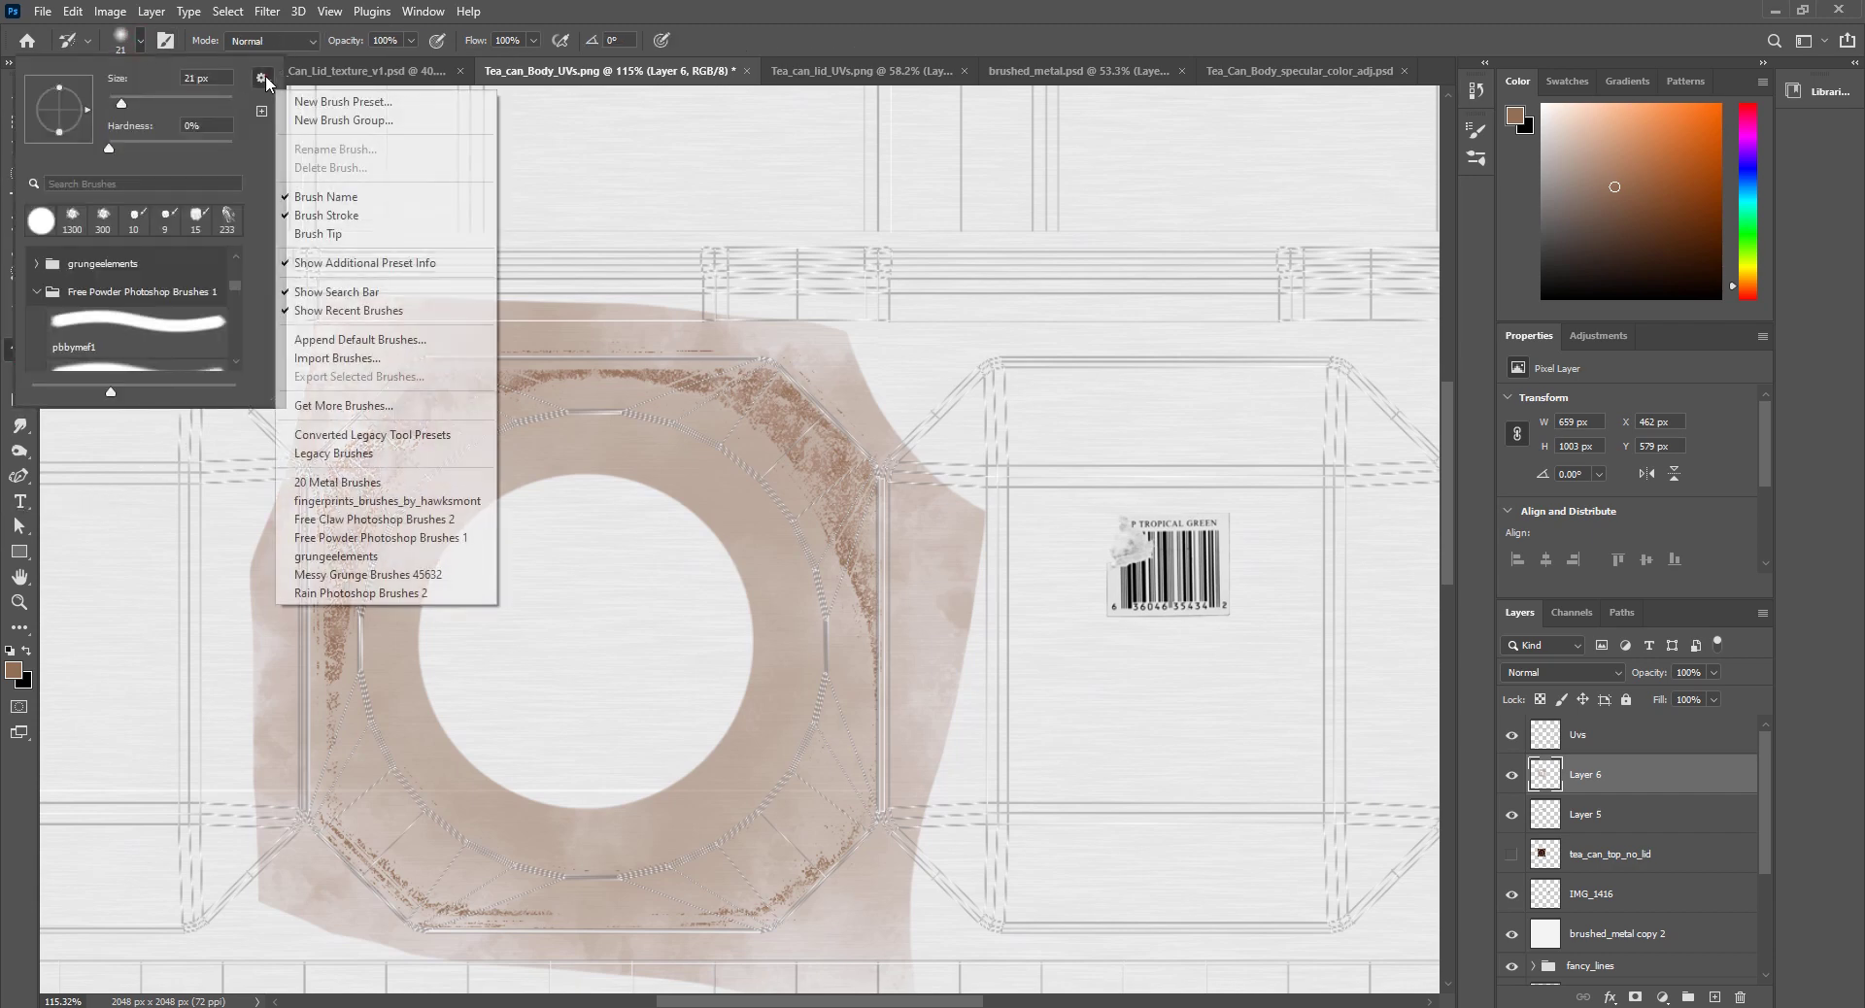
{"action": "left_click", "coordinate": [332, 361]}
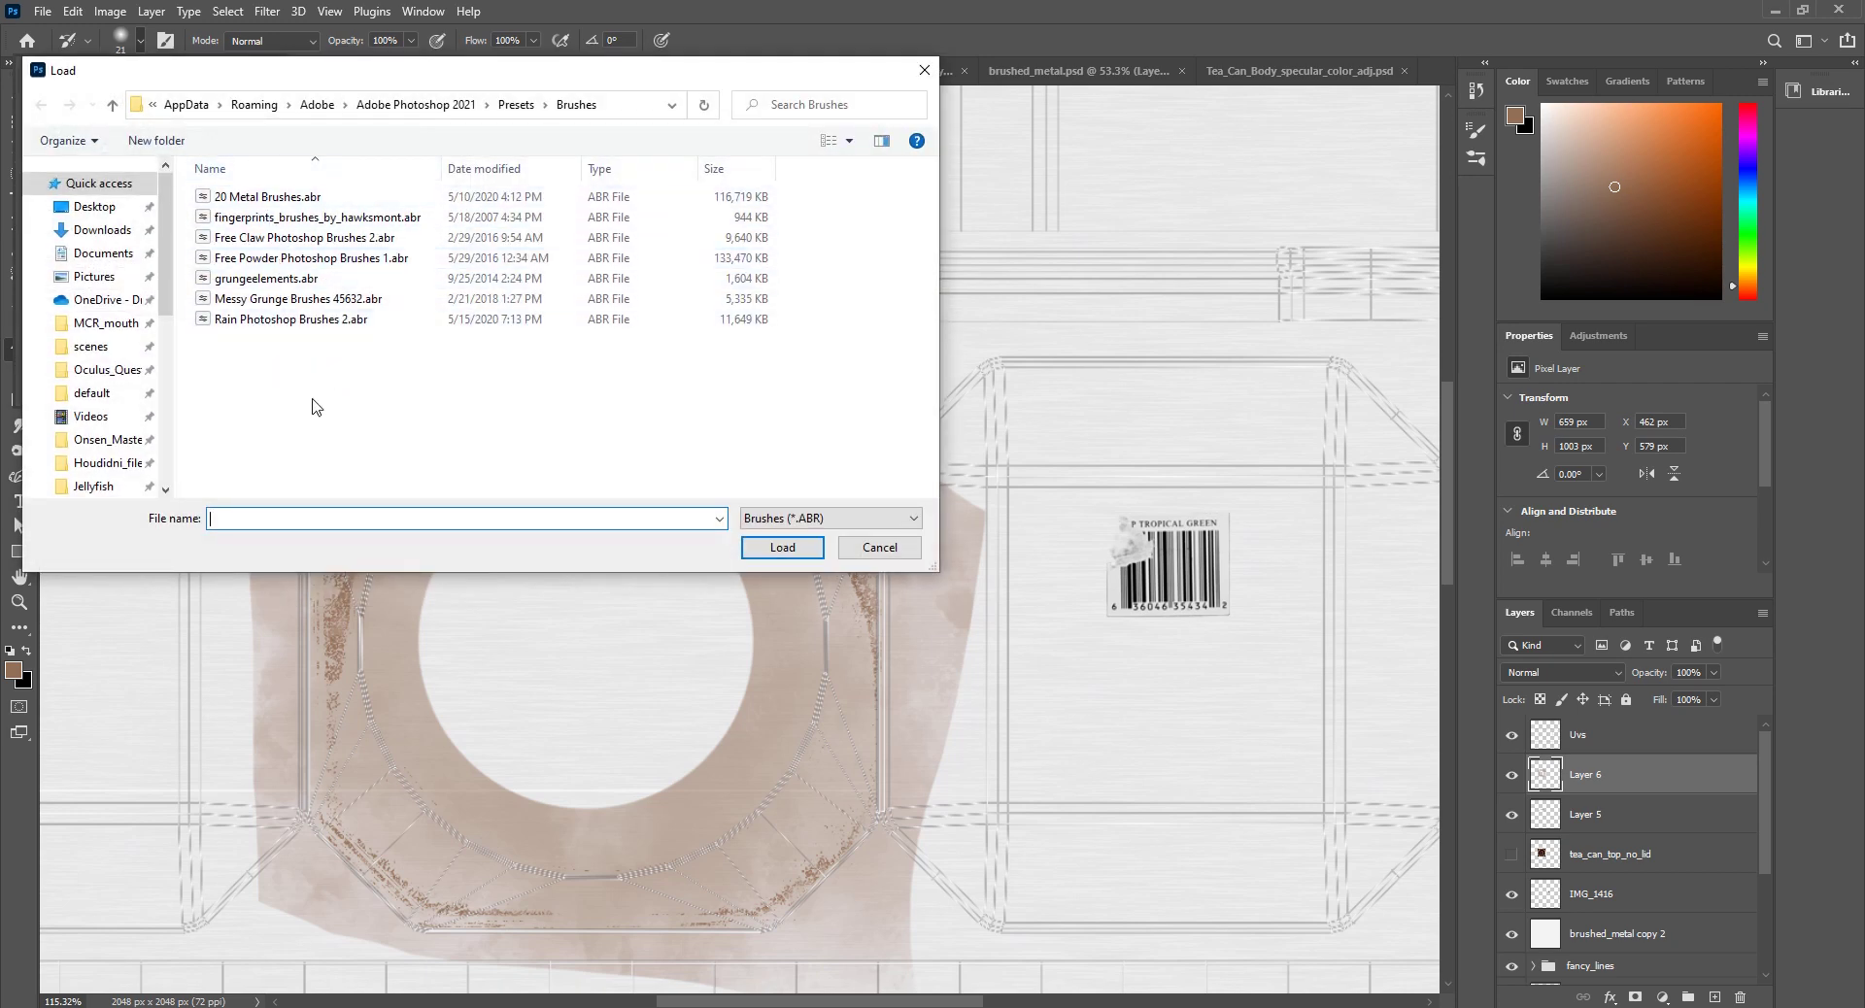
{"action": "left_click", "coordinate": [924, 70]}
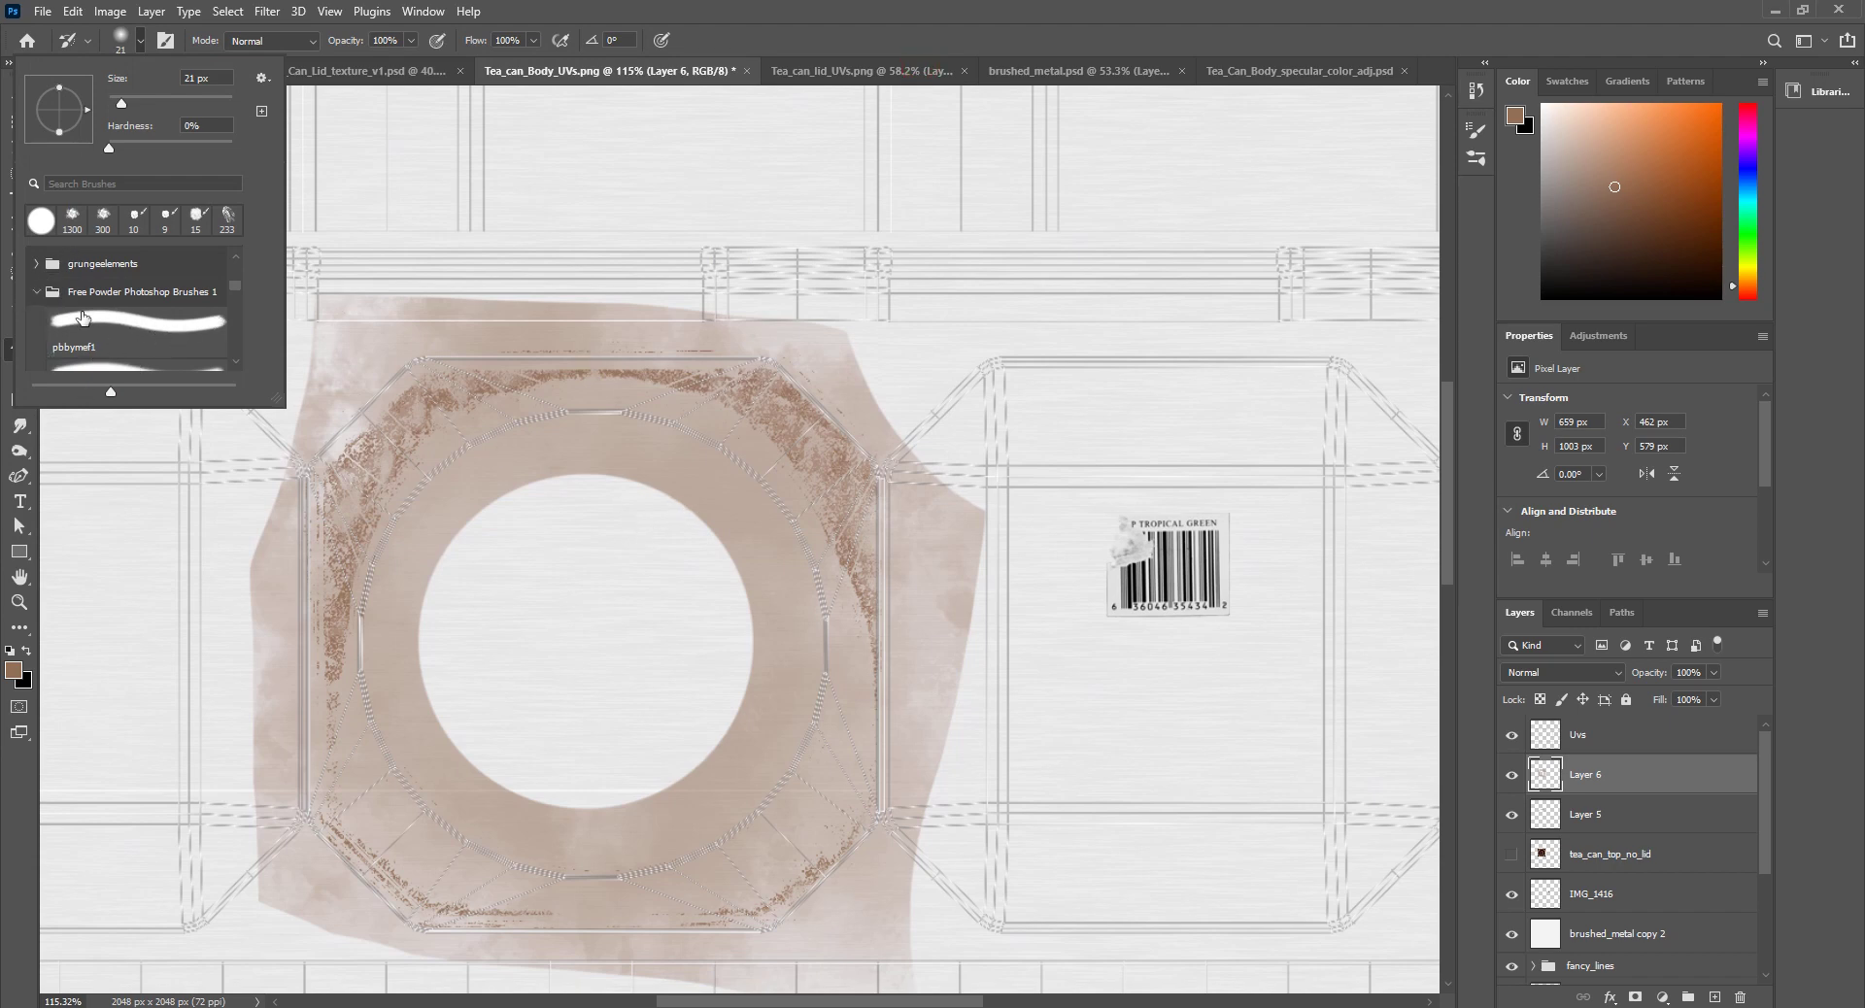
Step: Load tip 1 from Free Claw Photoshop Brushes 2 for the History Brush
{"action": "left_click", "coordinate": [36, 291]}
{"action": "scroll", "coordinate": [58, 340], "scroll_direction": "down", "scroll_amount": 1}
{"action": "left_click", "coordinate": [33, 332]}
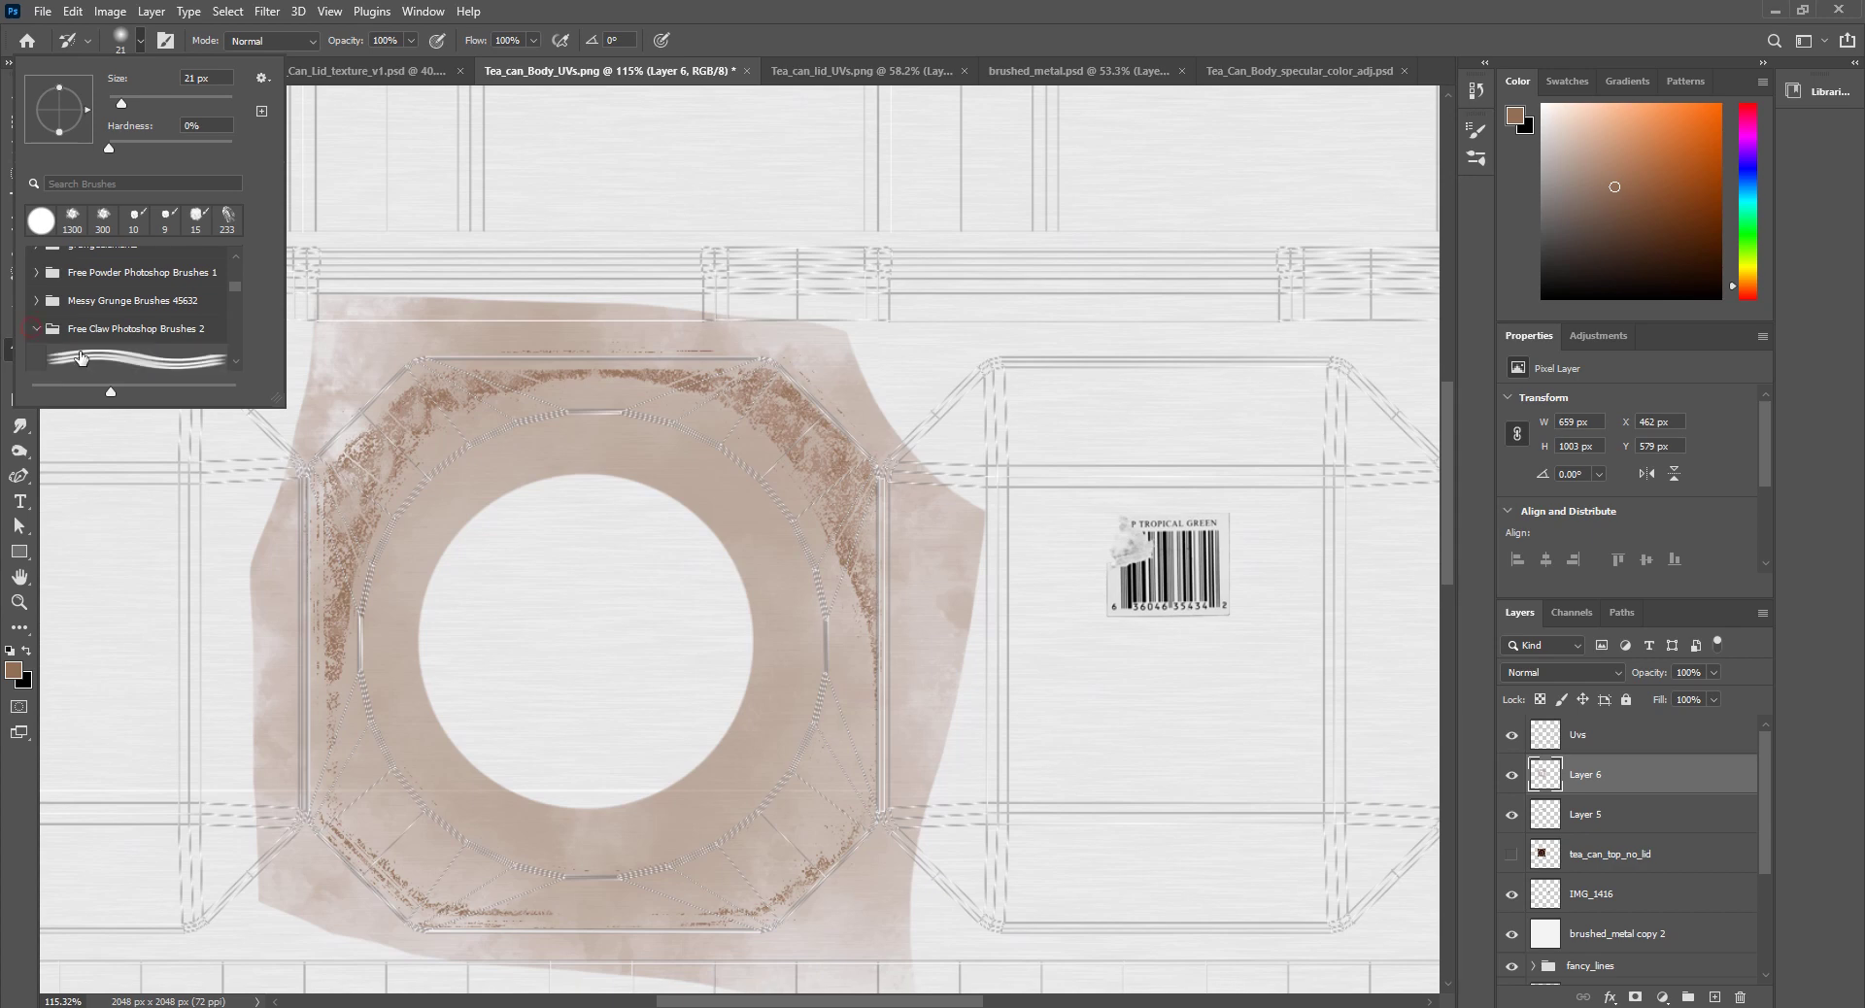
{"action": "scroll", "coordinate": [126, 335], "scroll_direction": "down", "scroll_amount": 1}
{"action": "left_click", "coordinate": [126, 332]}
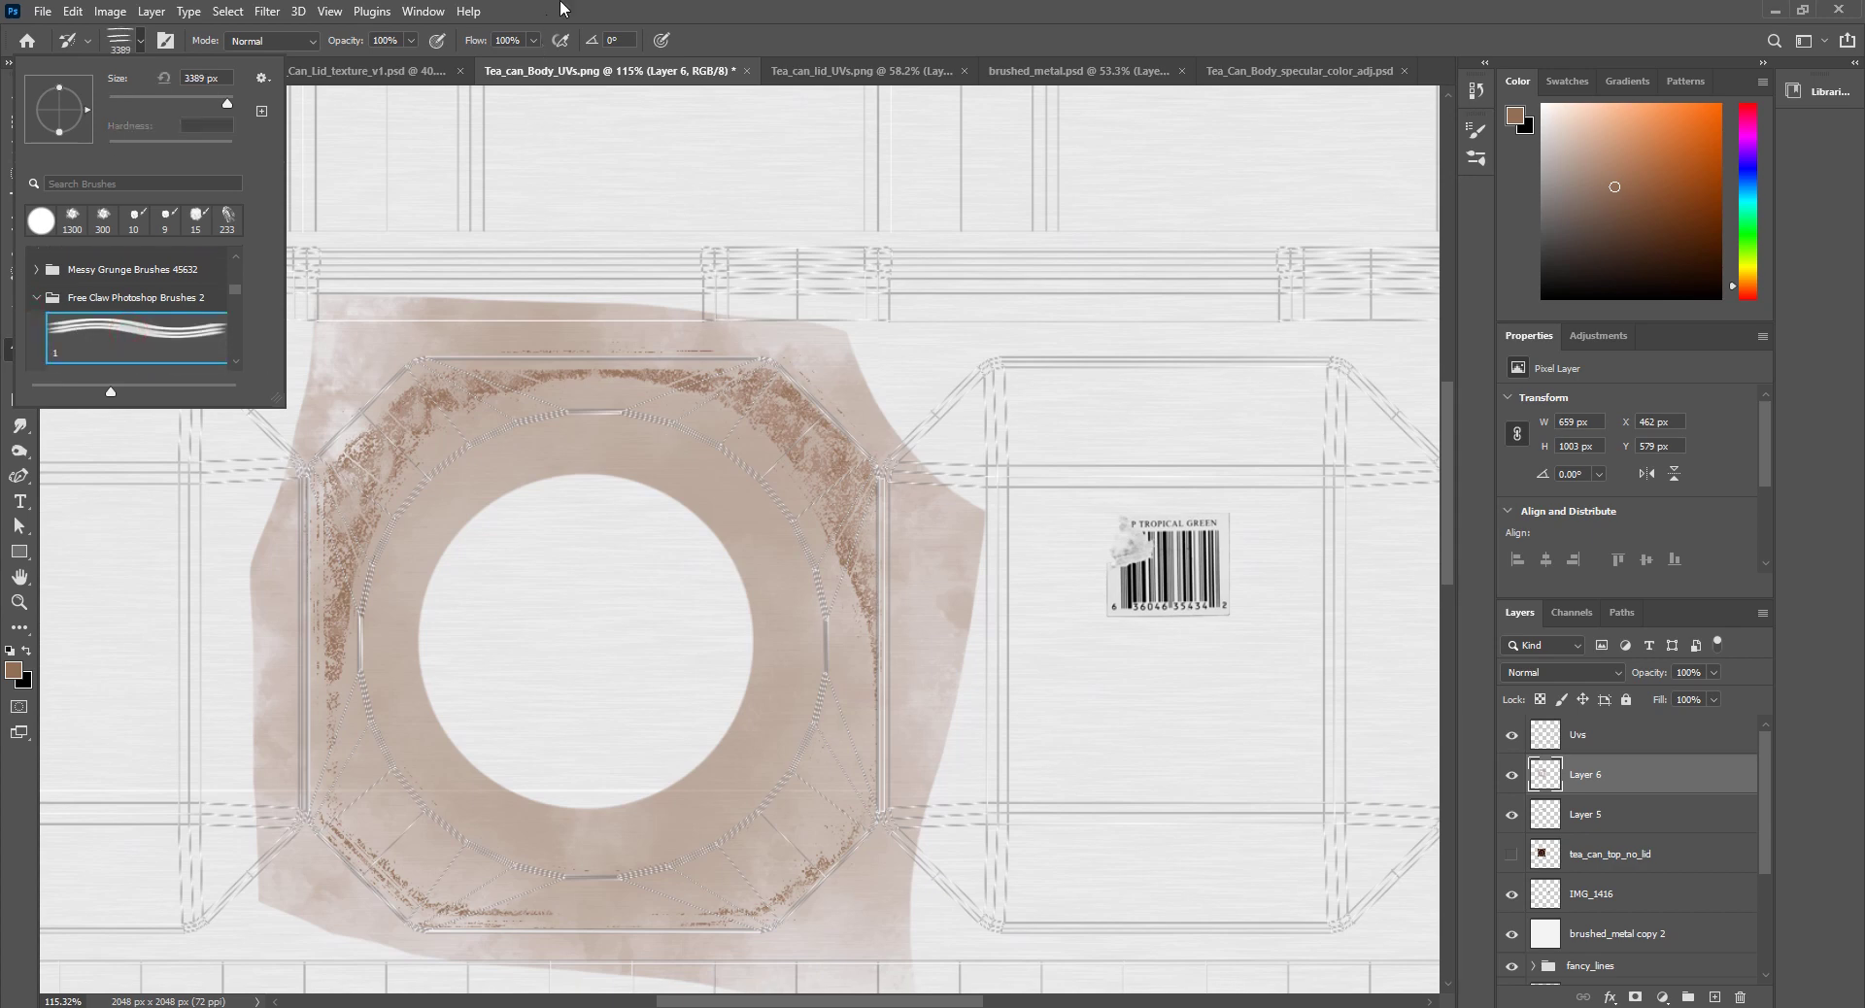
{"action": "left_click", "coordinate": [721, 19]}
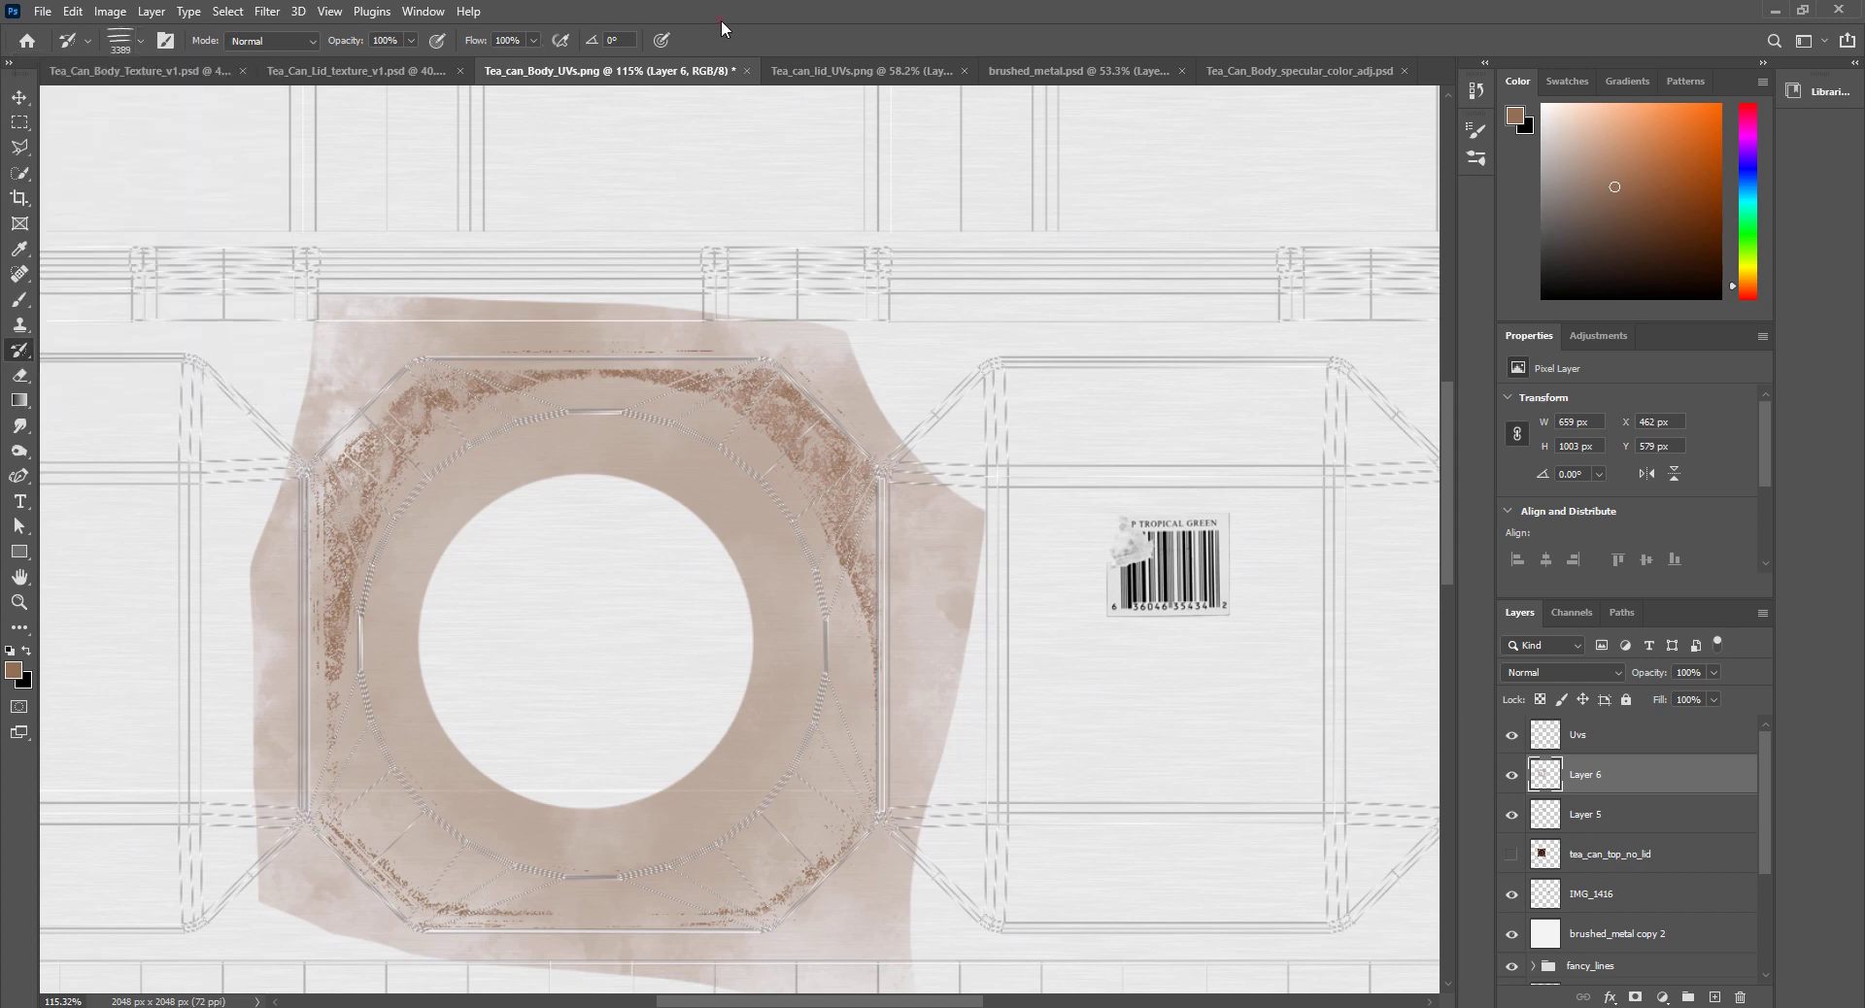
Step: Open the Brush Settings as a floating panel and choose the 3173 px scratch tip for the History Brush
{"action": "left_click", "coordinate": [1476, 141]}
{"action": "left_click", "coordinate": [1445, 124]}
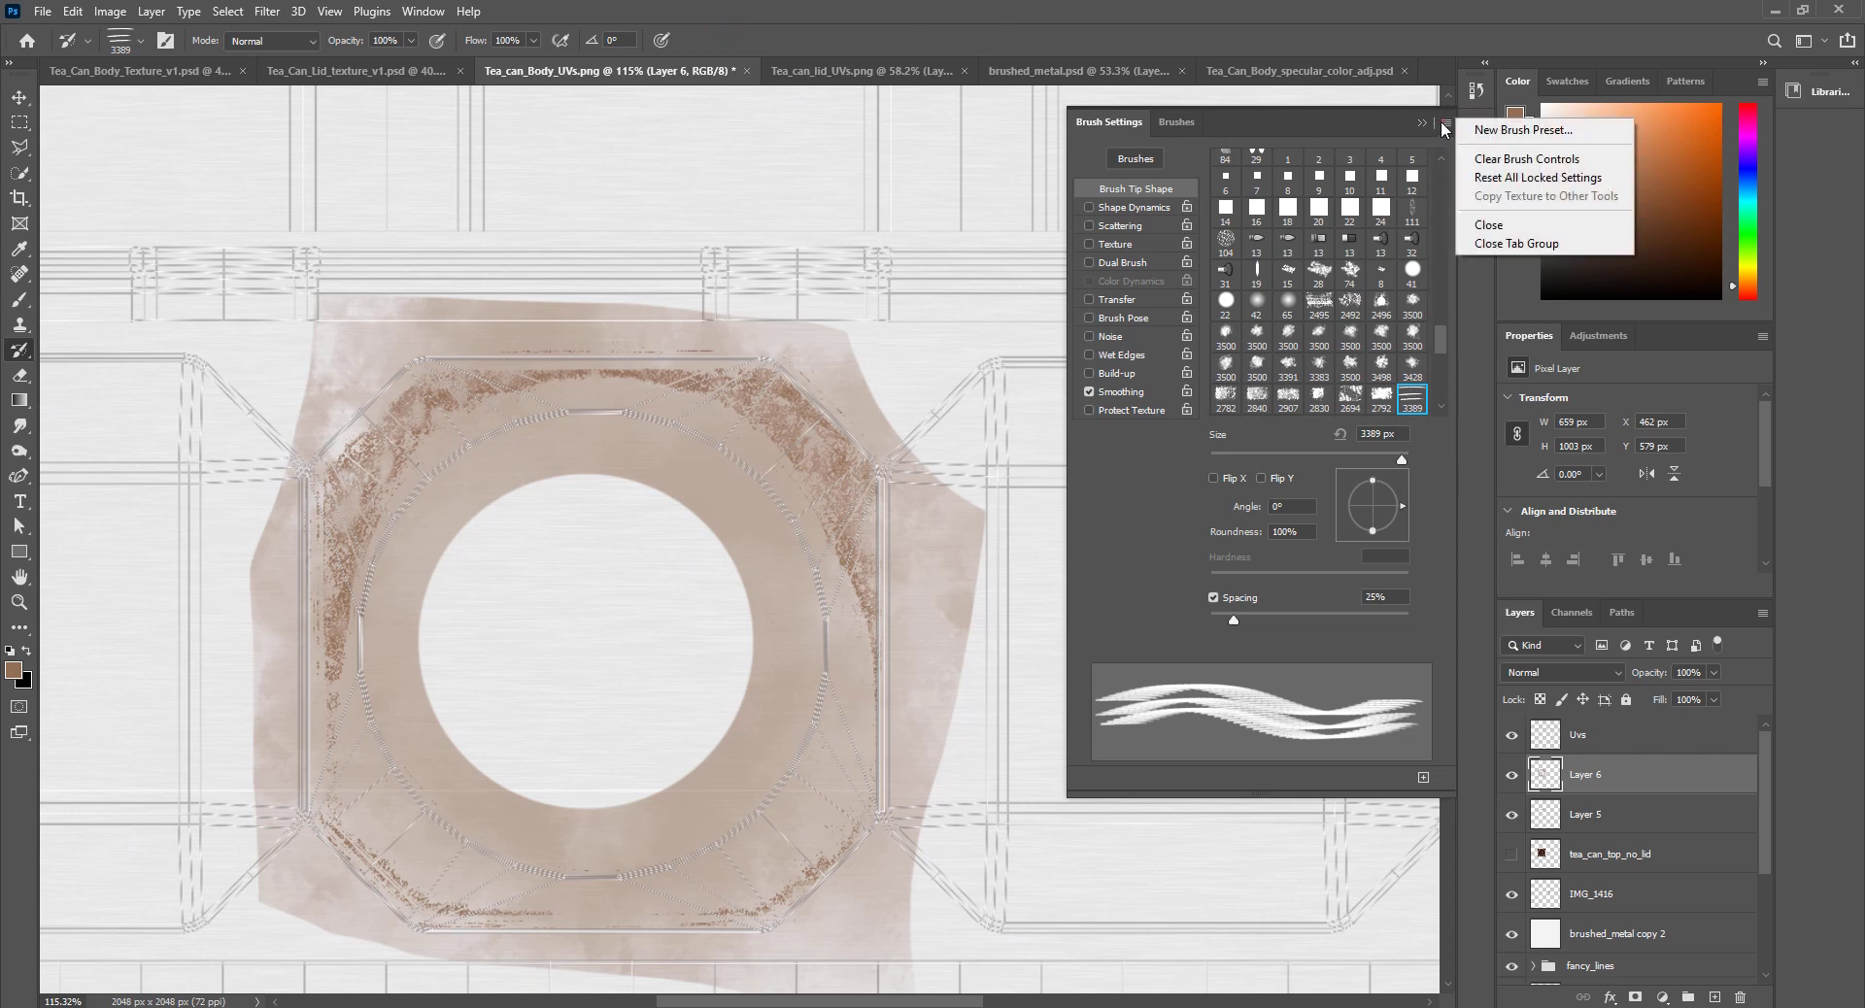
{"action": "left_click", "coordinate": [1363, 123]}
{"action": "left_click_drag", "start_coordinate": [1329, 113], "coordinate": [1198, 155]}
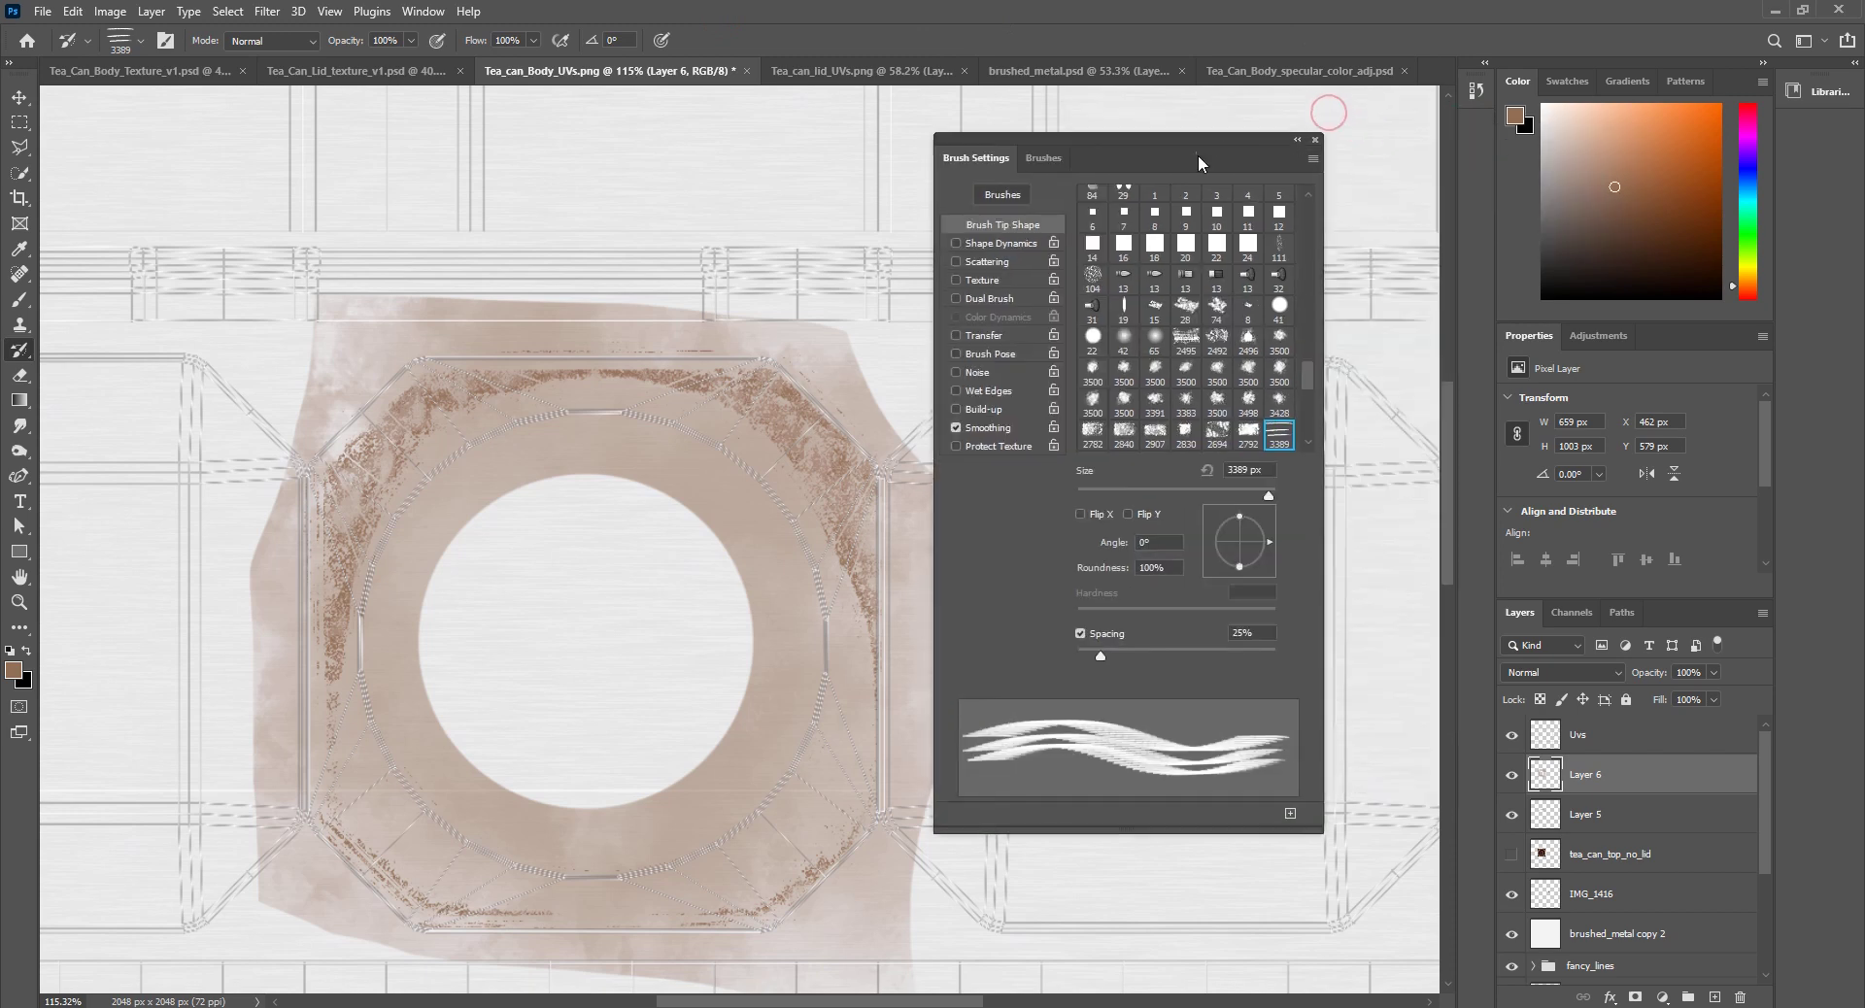
{"action": "scroll", "coordinate": [1243, 399], "scroll_direction": "down", "scroll_amount": 3}
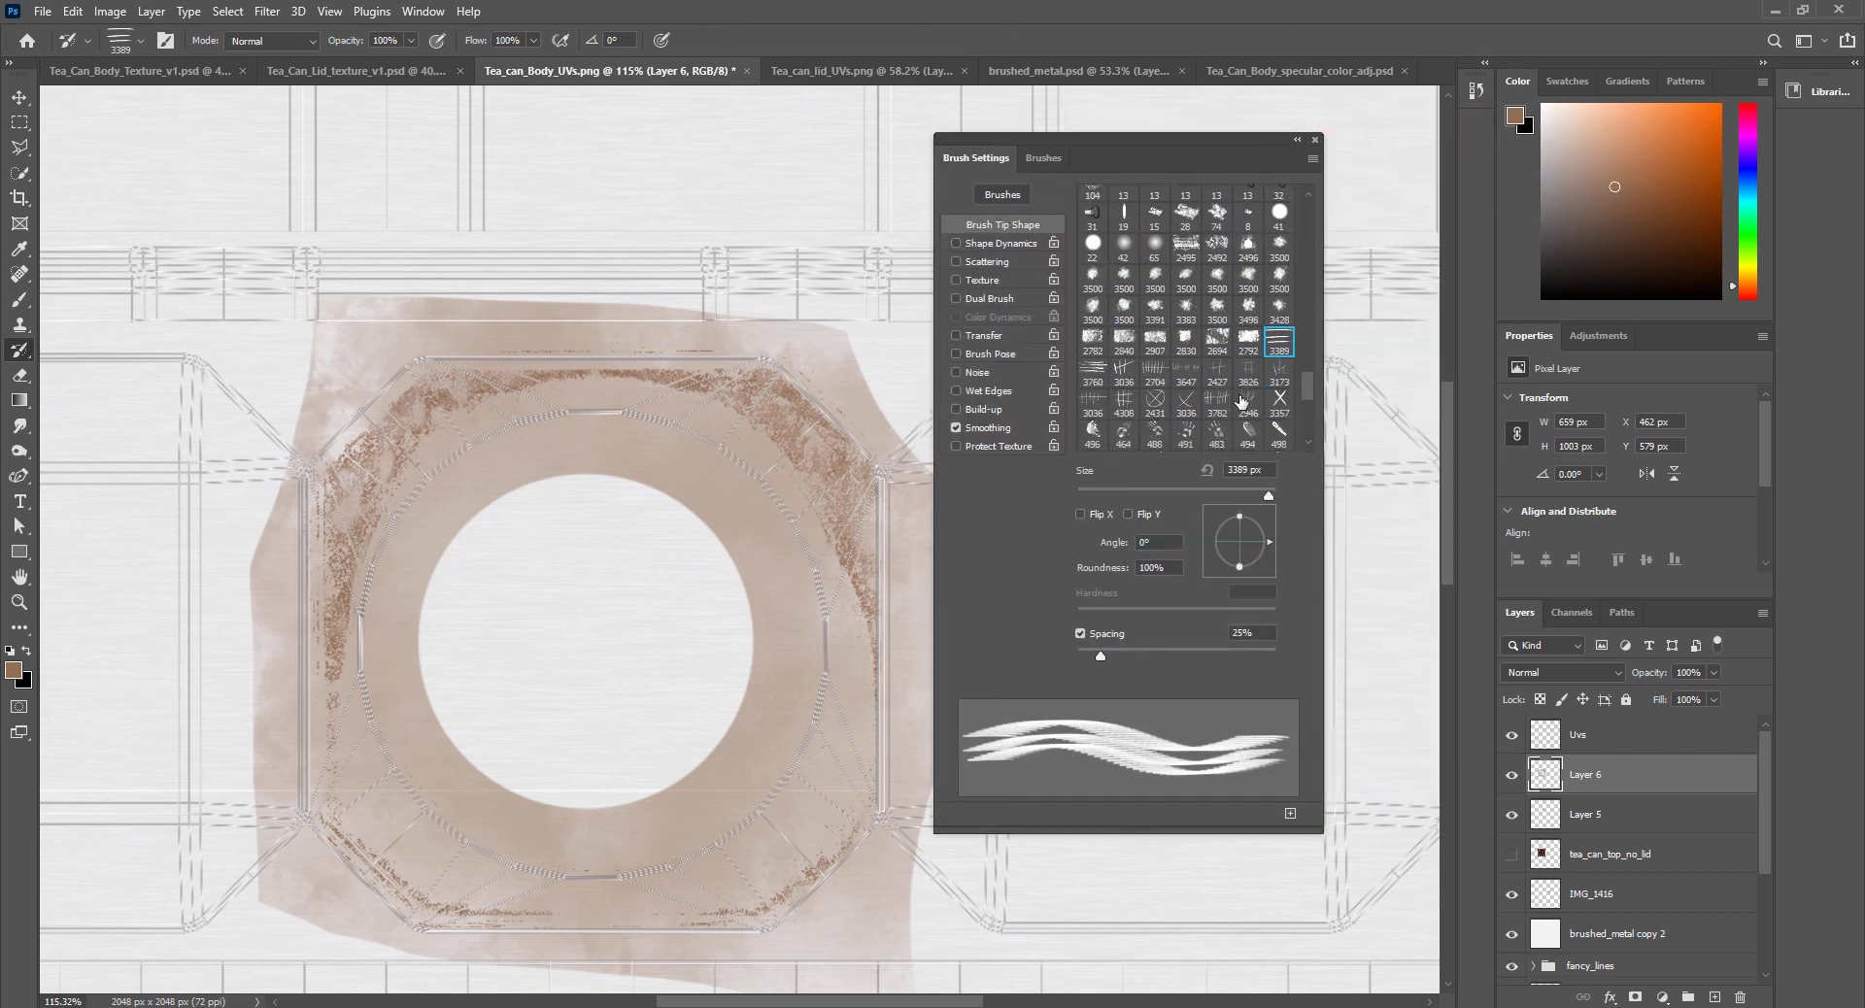
{"action": "scroll", "coordinate": [1239, 402], "scroll_direction": "down", "scroll_amount": 1}
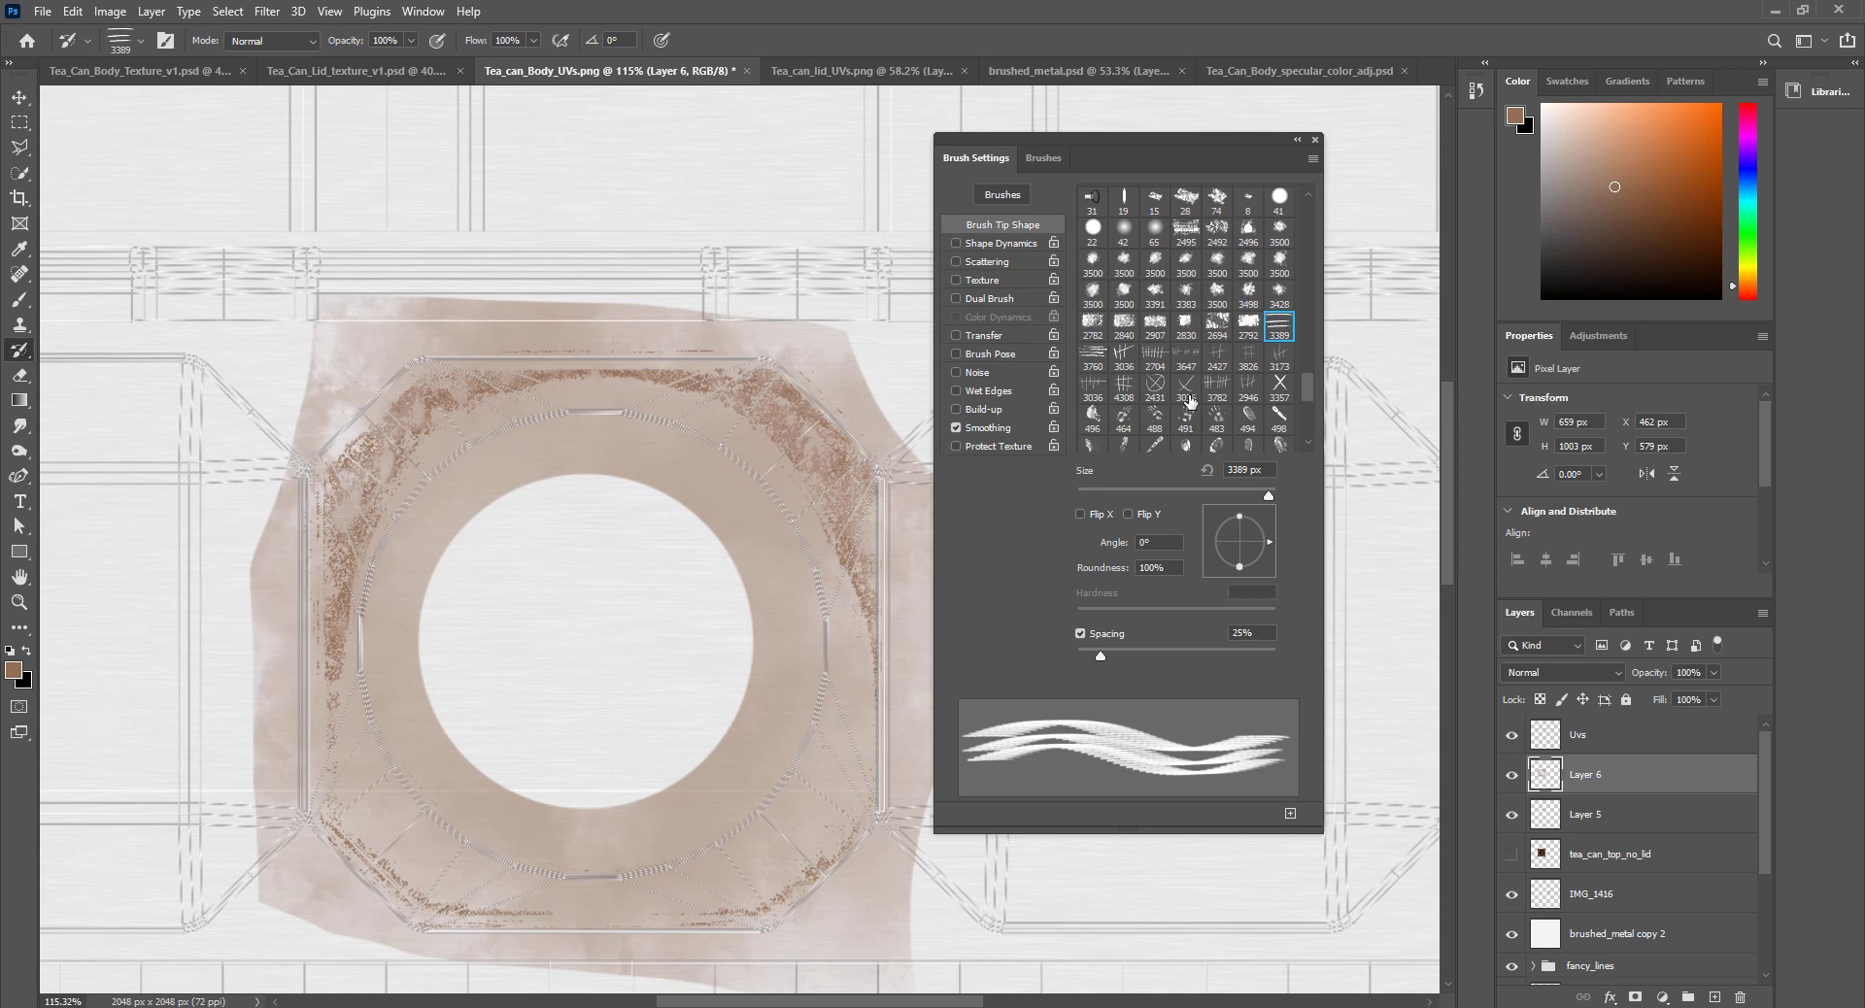
{"action": "left_click", "coordinate": [1278, 359]}
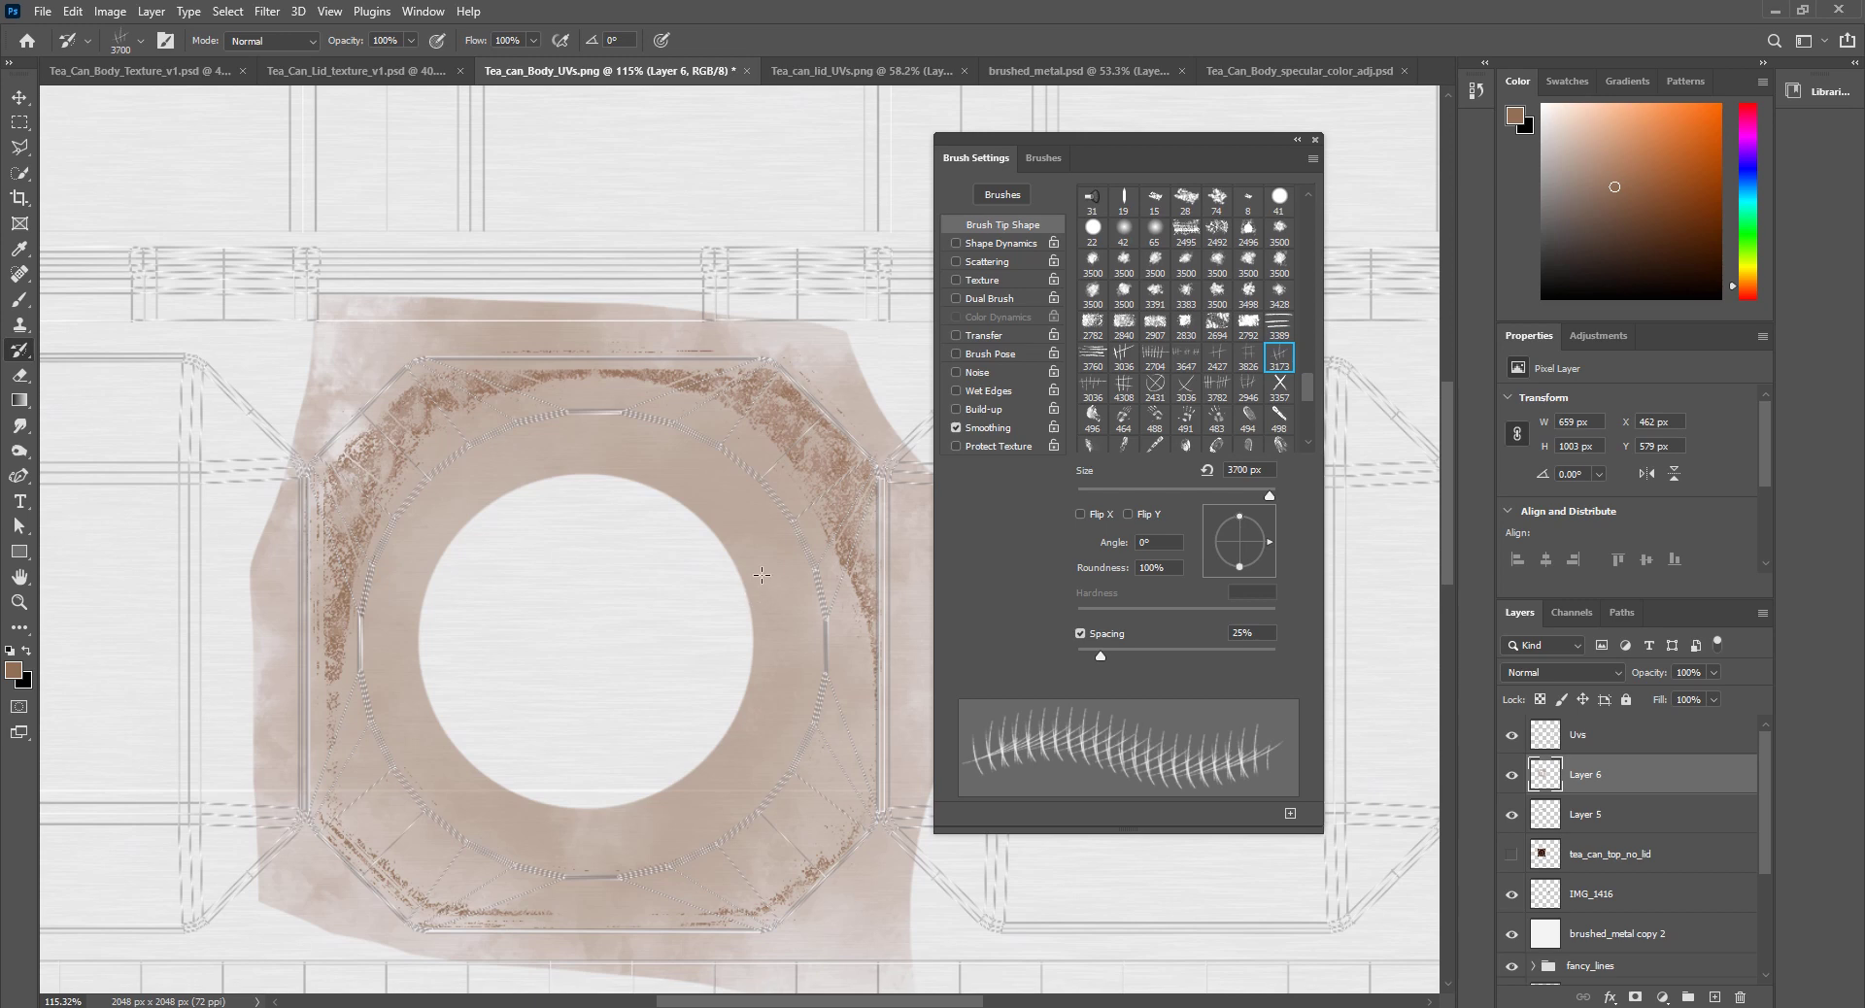
Step: Switch to the Eraser and give it the 3173 px scratch tip
{"action": "key", "text": "e"}
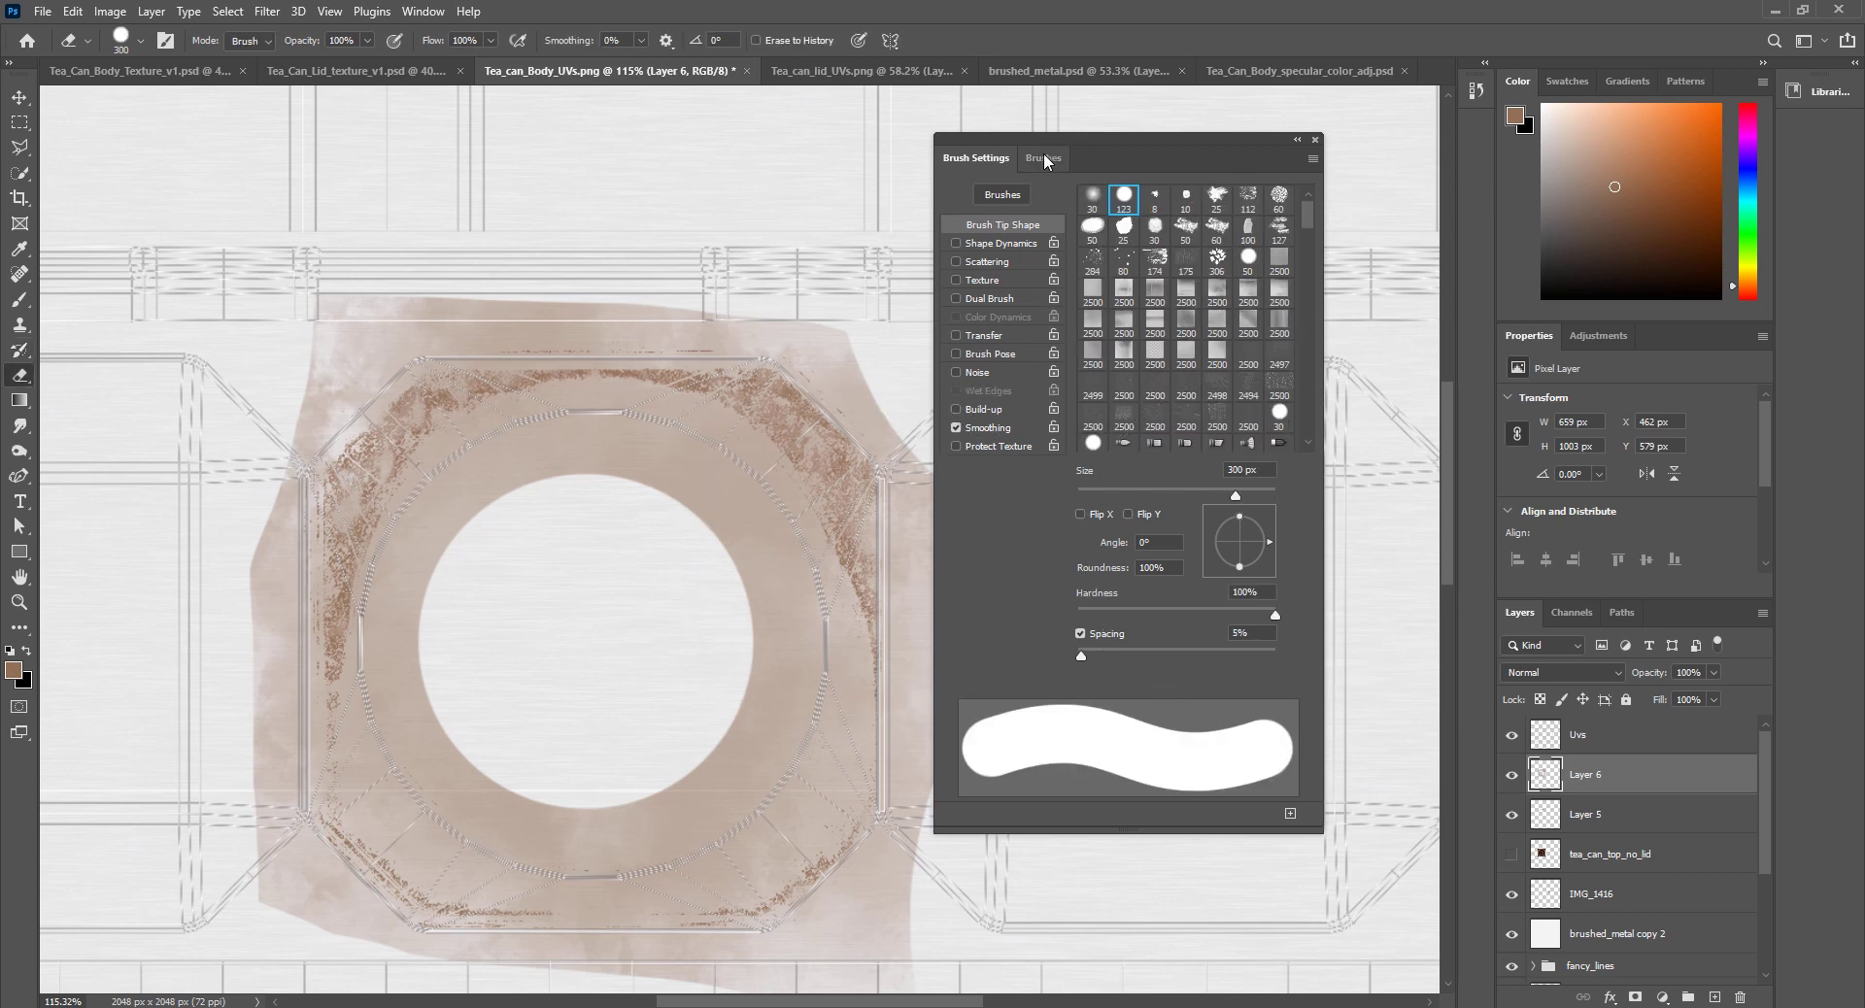
{"action": "scroll", "coordinate": [1226, 350], "scroll_direction": "down", "scroll_amount": 5}
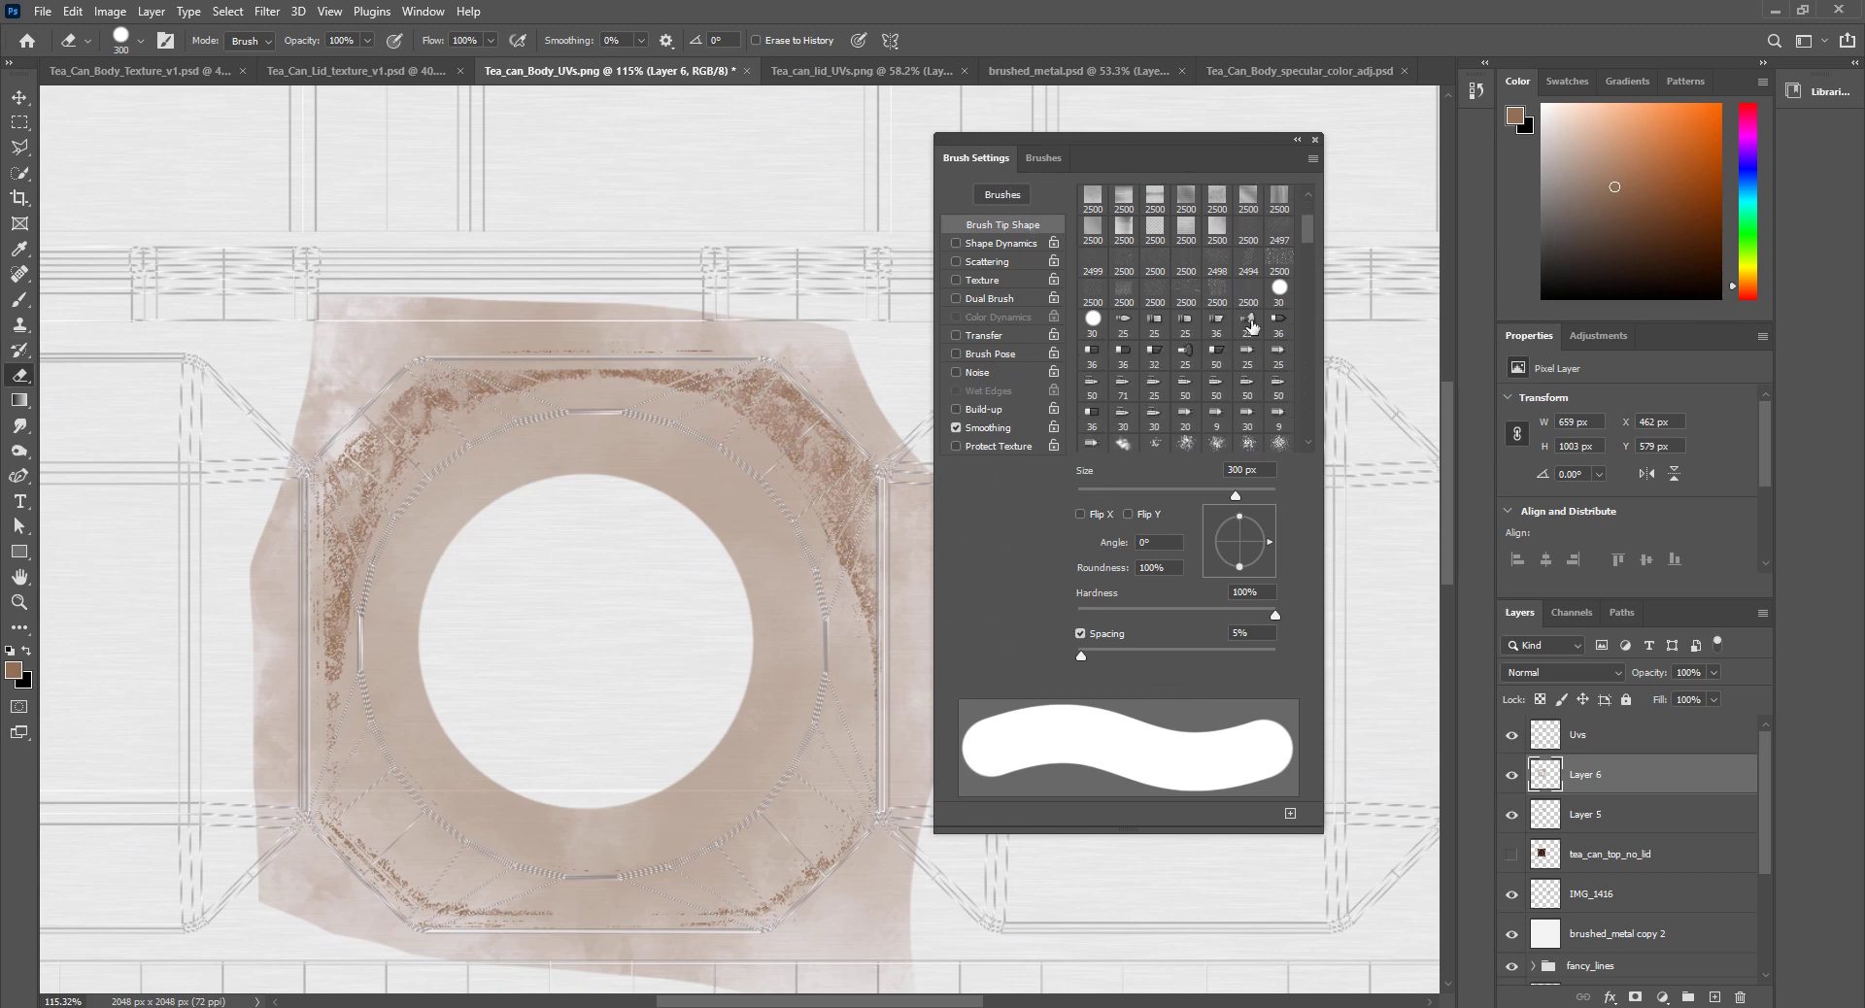
{"action": "mouse_move", "coordinate": [1304, 239]}
{"action": "left_mouse_down"}
{"action": "mouse_move", "coordinate": [1311, 363]}
{"action": "mouse_move", "coordinate": [1296, 196]}
{"action": "mouse_move", "coordinate": [1295, 406]}
{"action": "left_mouse_up"}
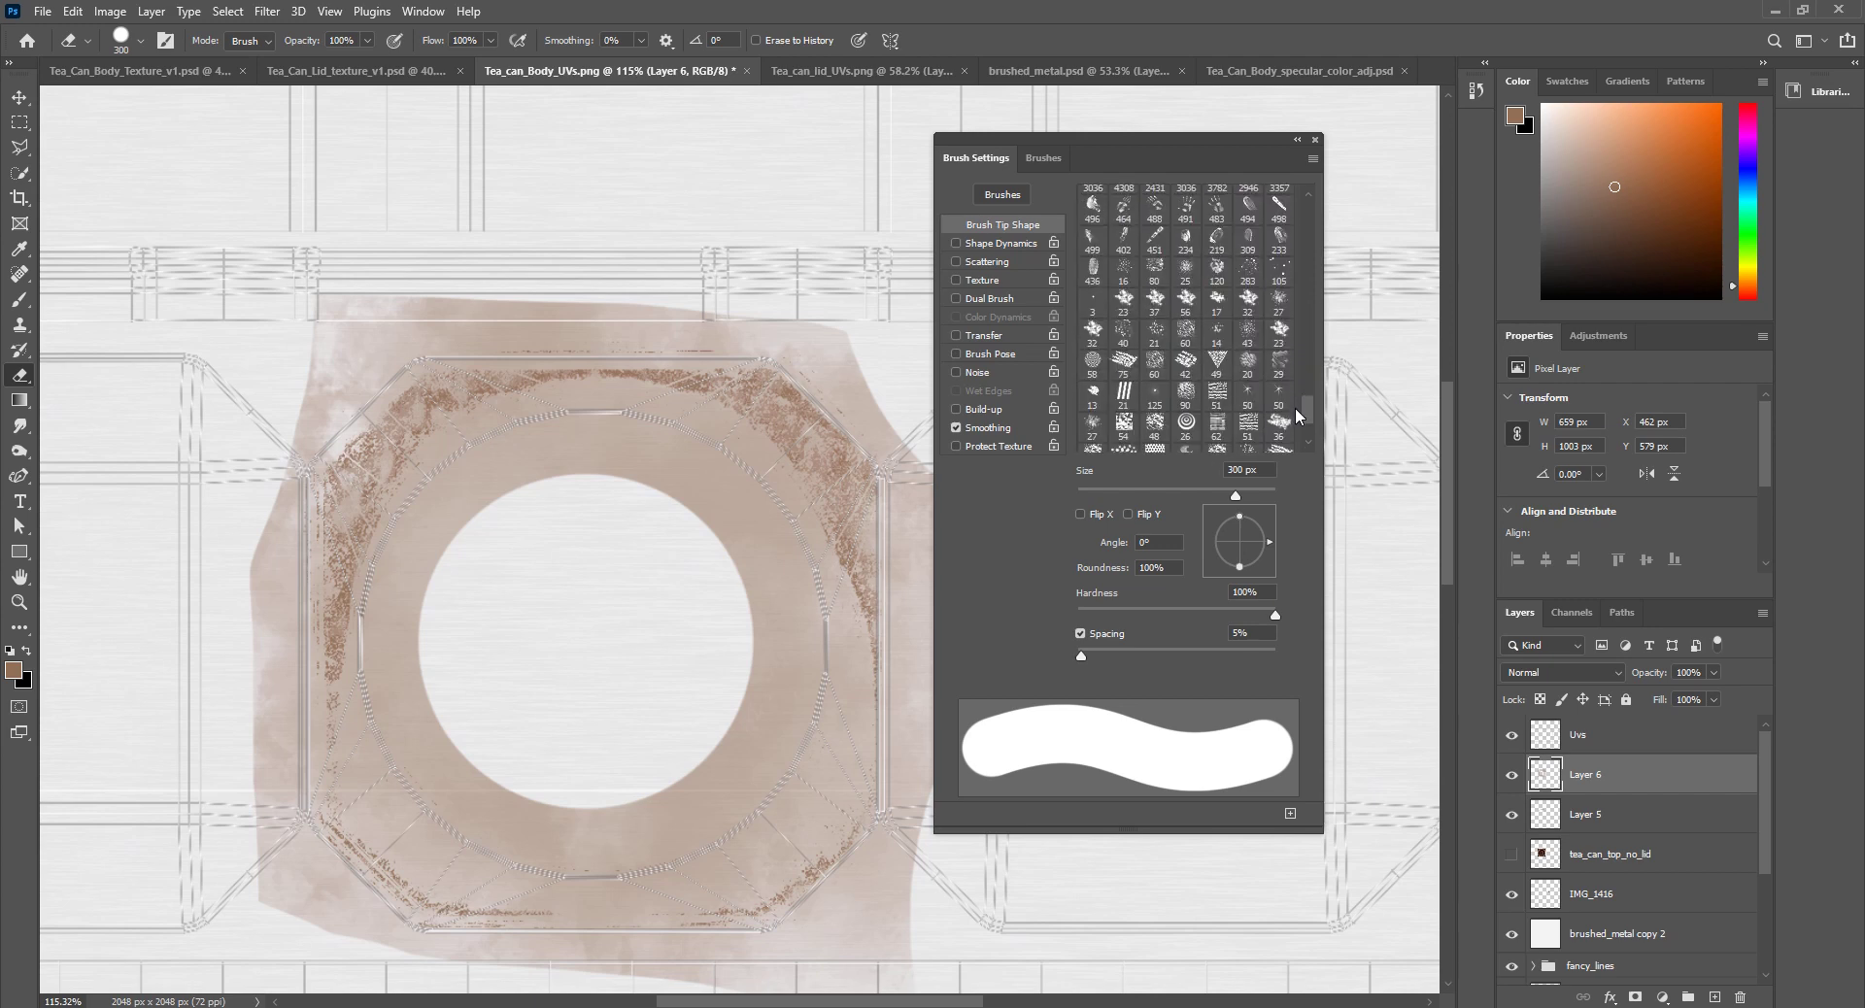
{"action": "scroll", "coordinate": [1295, 400], "scroll_direction": "up", "scroll_amount": 4}
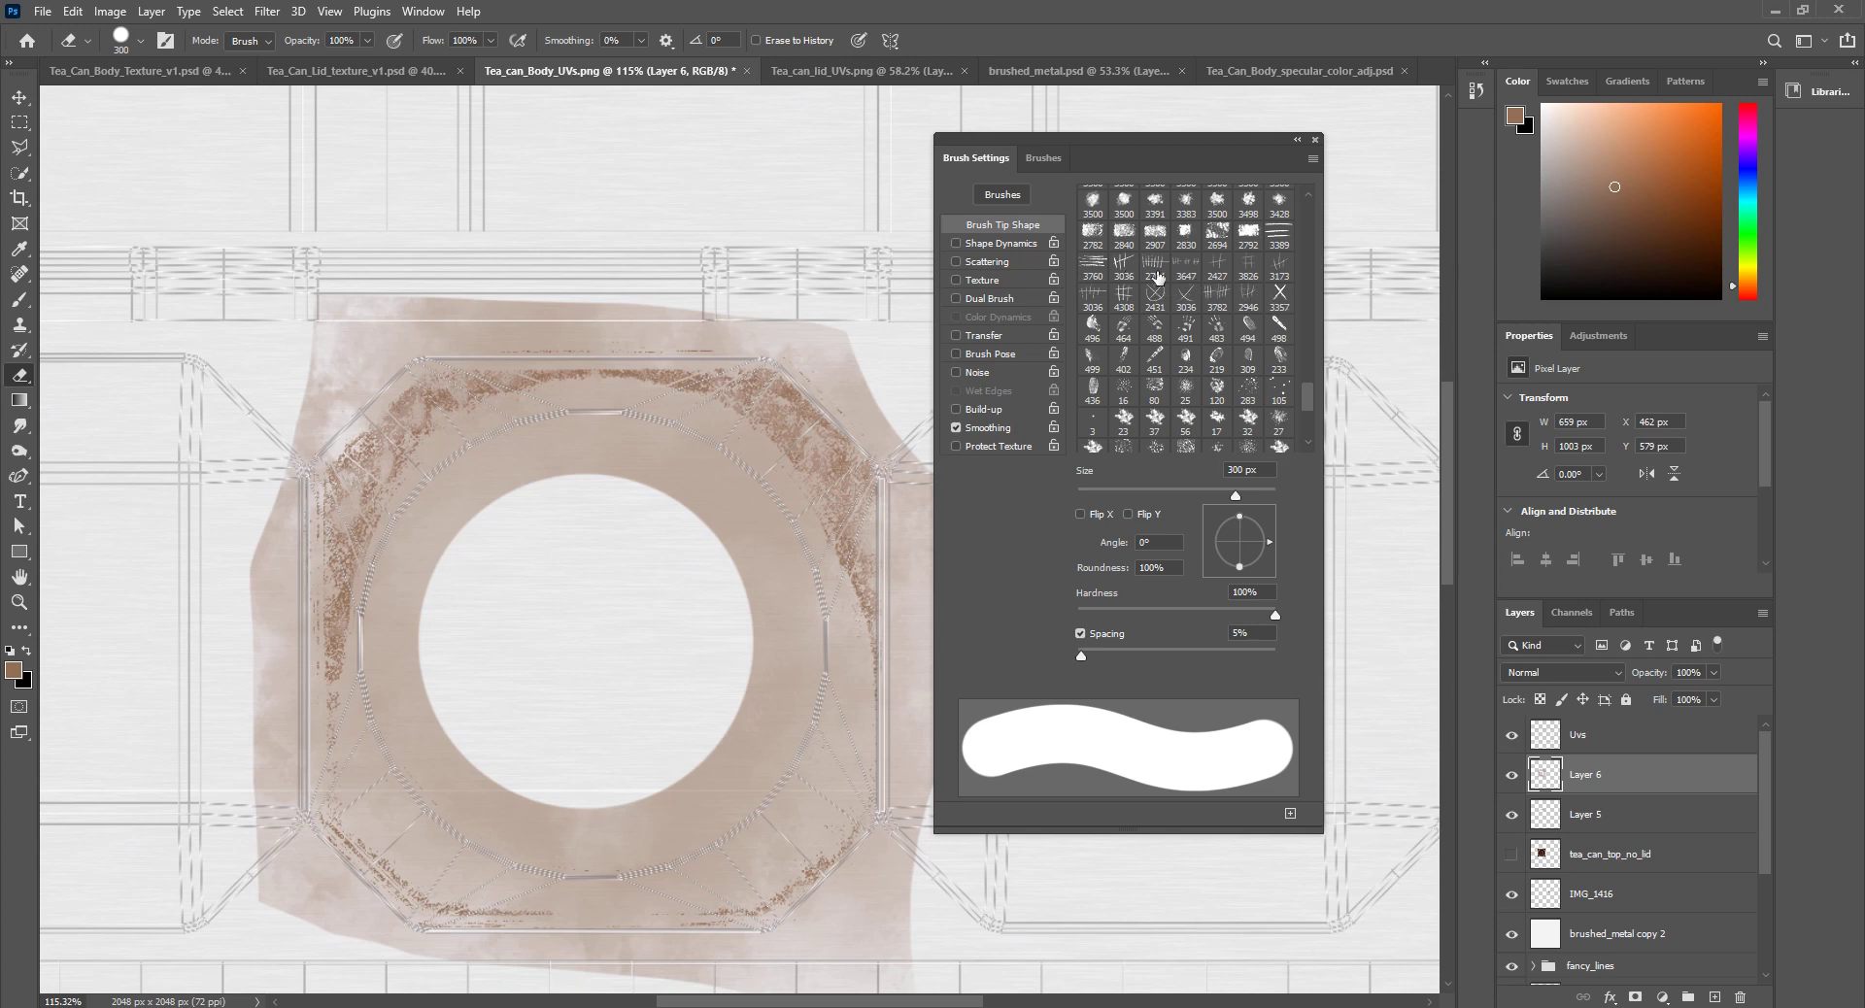
{"action": "left_click", "coordinate": [1279, 272]}
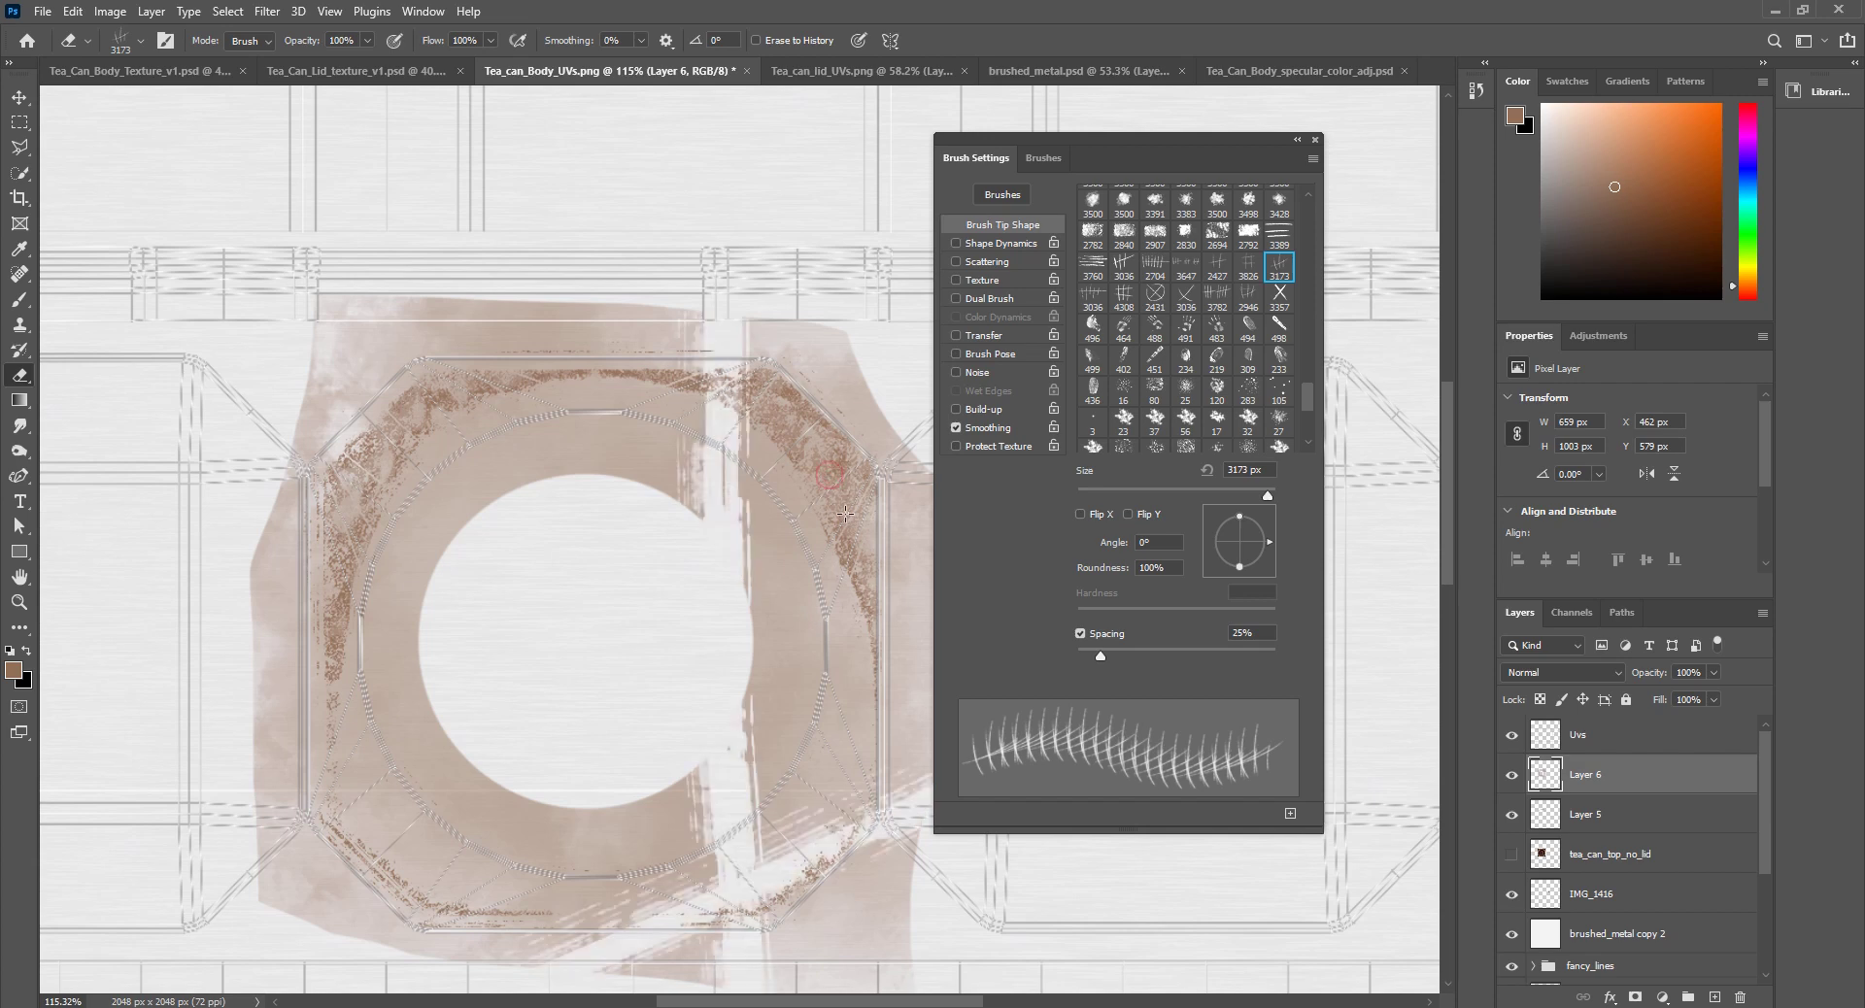
Step: Set the scratch eraser's size to 50 px and its tip spacing to 95%
{"action": "left_click", "coordinate": [1043, 157]}
{"action": "left_click_drag", "start_coordinate": [1010, 214], "coordinate": [979, 208]}
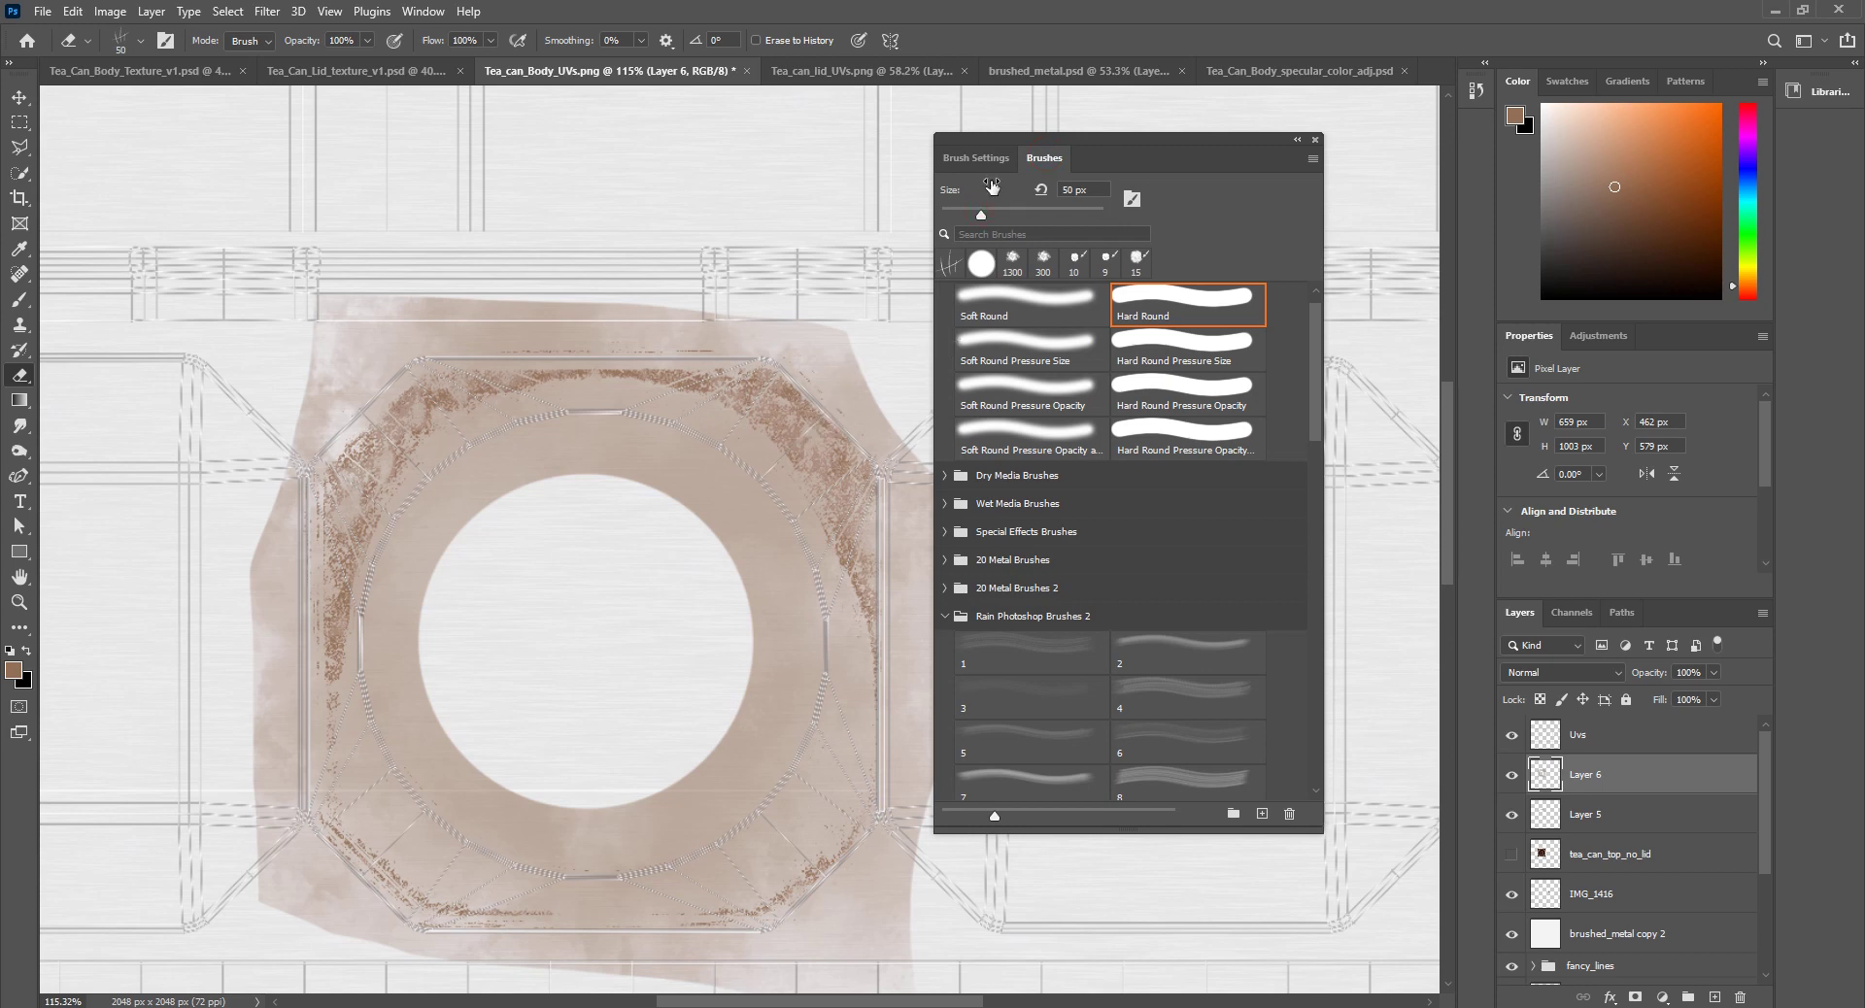
{"action": "left_click", "coordinate": [974, 157]}
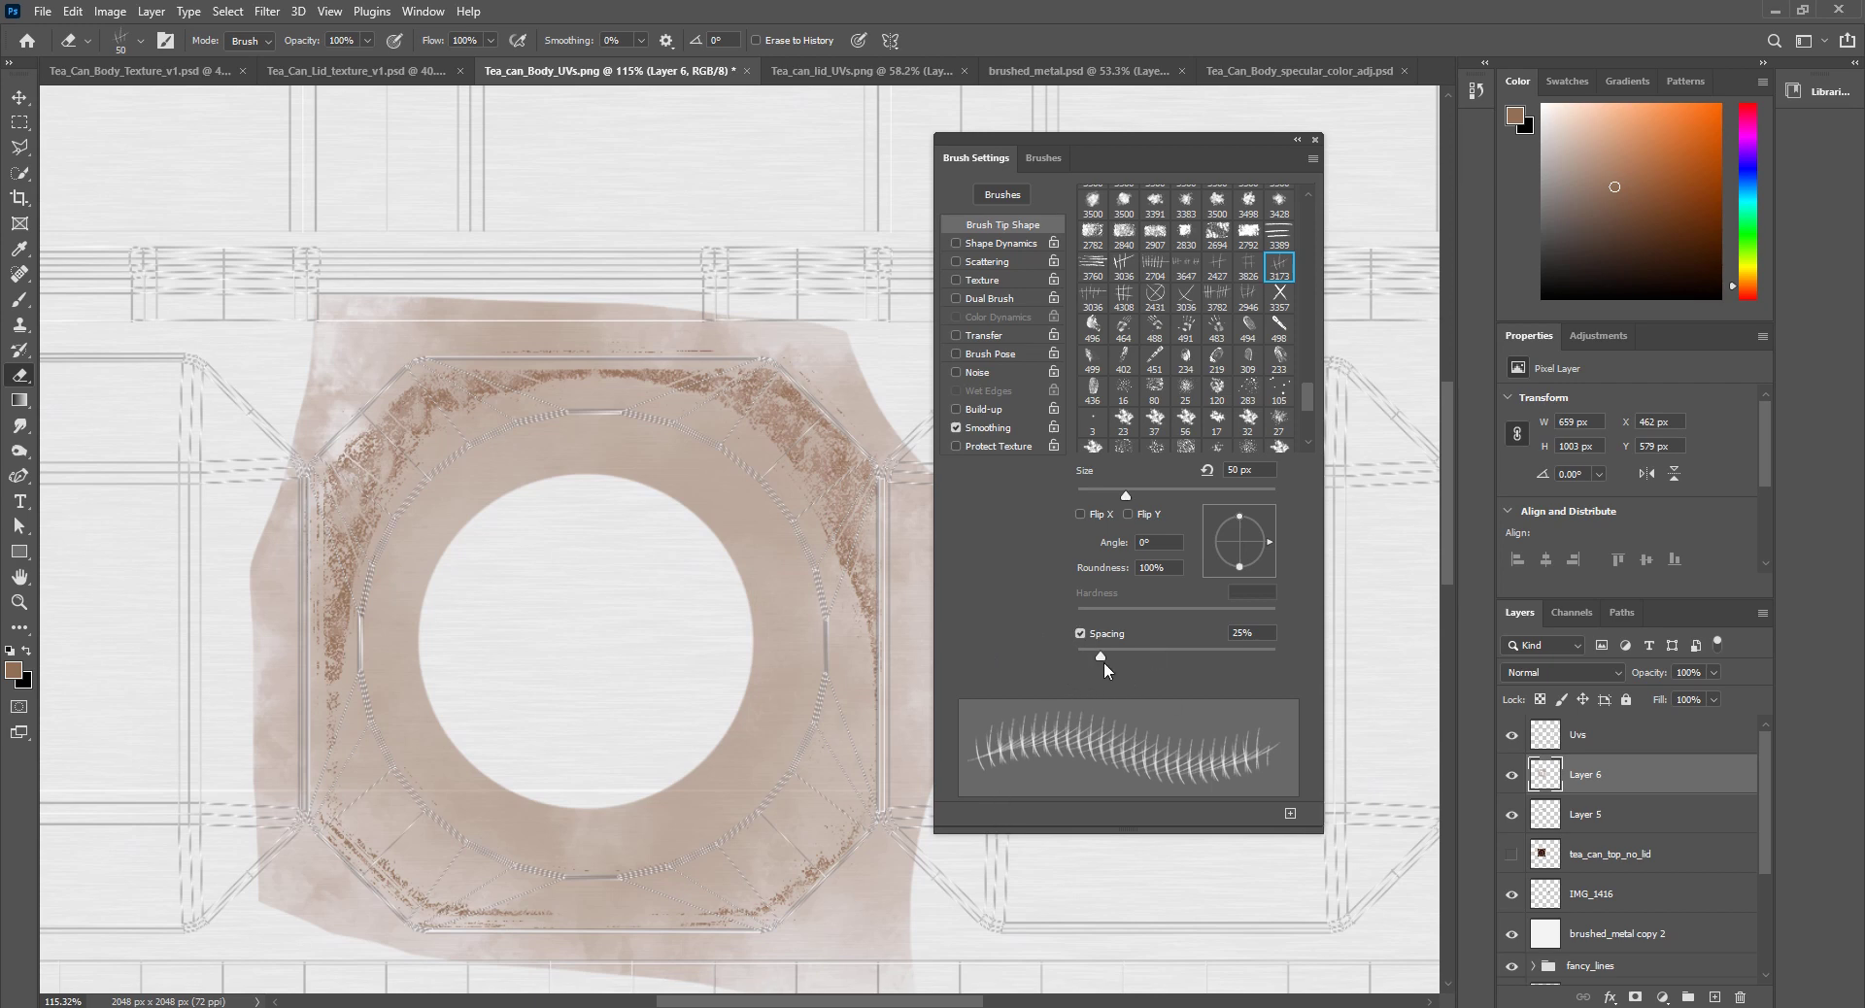
{"action": "left_click_drag", "start_coordinate": [1101, 663], "coordinate": [1162, 665]}
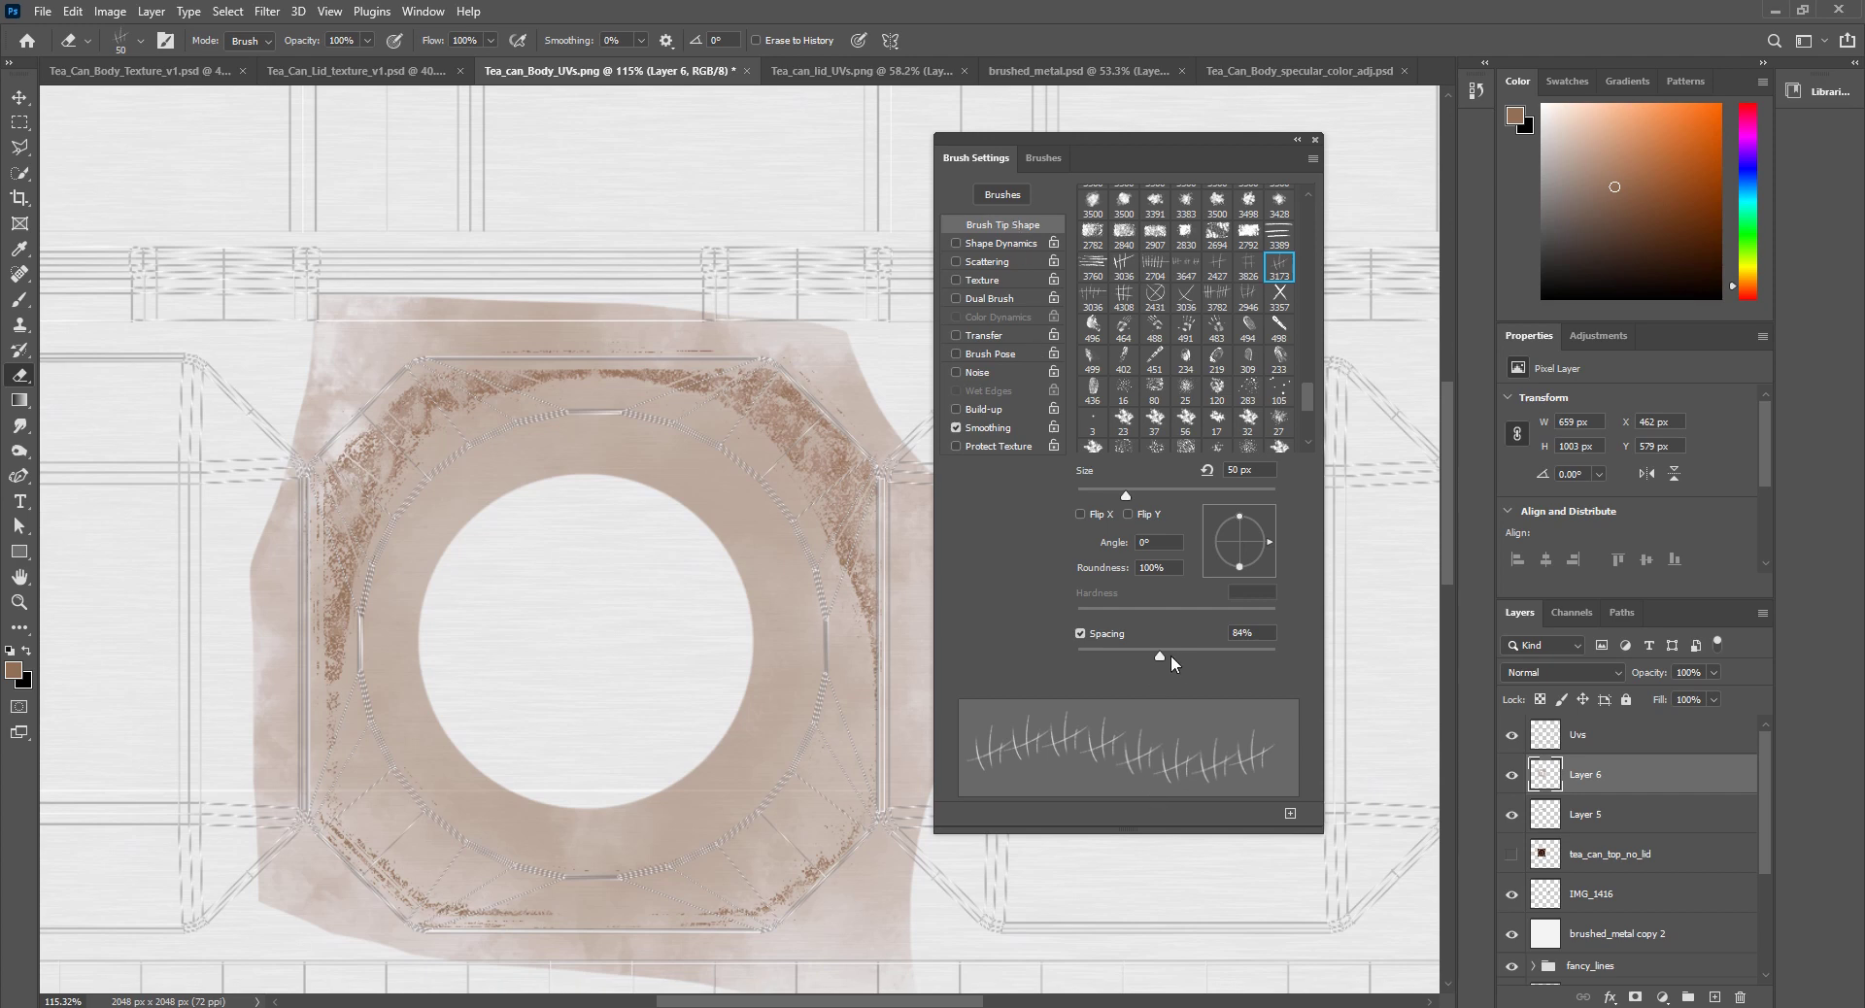
{"action": "left_click_drag", "start_coordinate": [1172, 656], "coordinate": [1171, 654]}
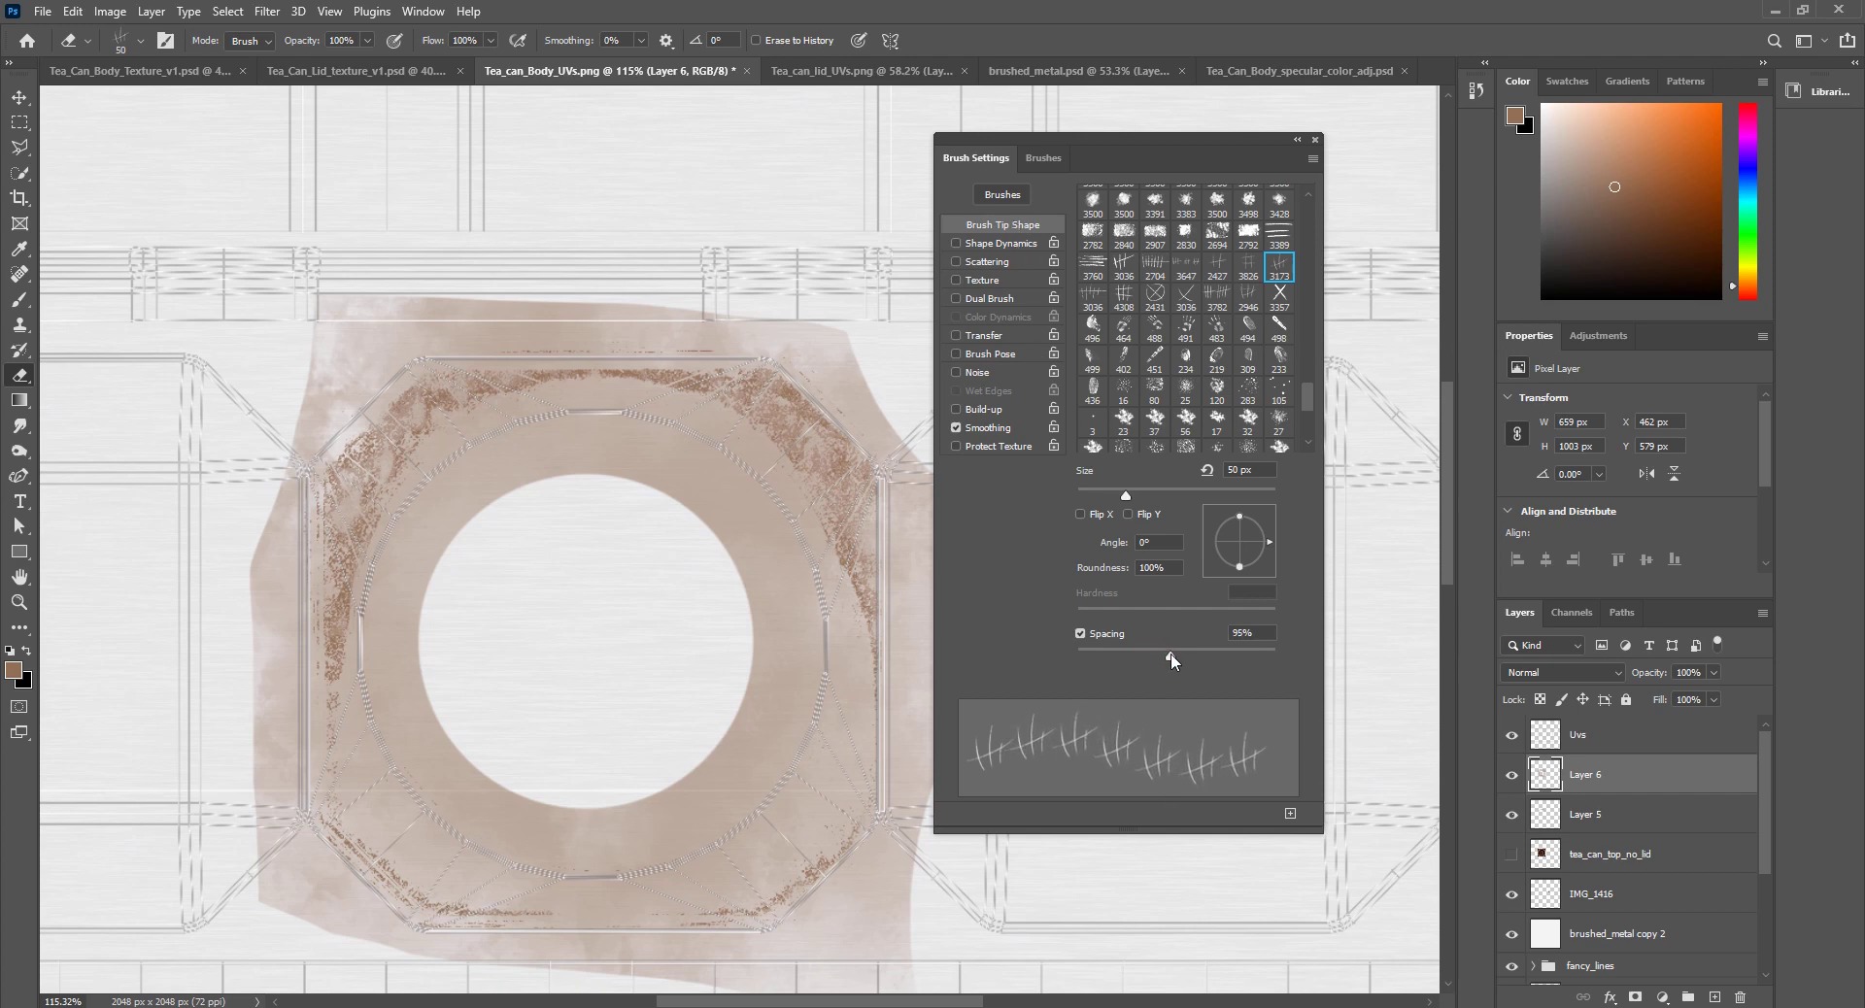
Step: Turn on Shape Dynamics for the scratch eraser with a size jitter of 100%
{"action": "left_click", "coordinate": [996, 244]}
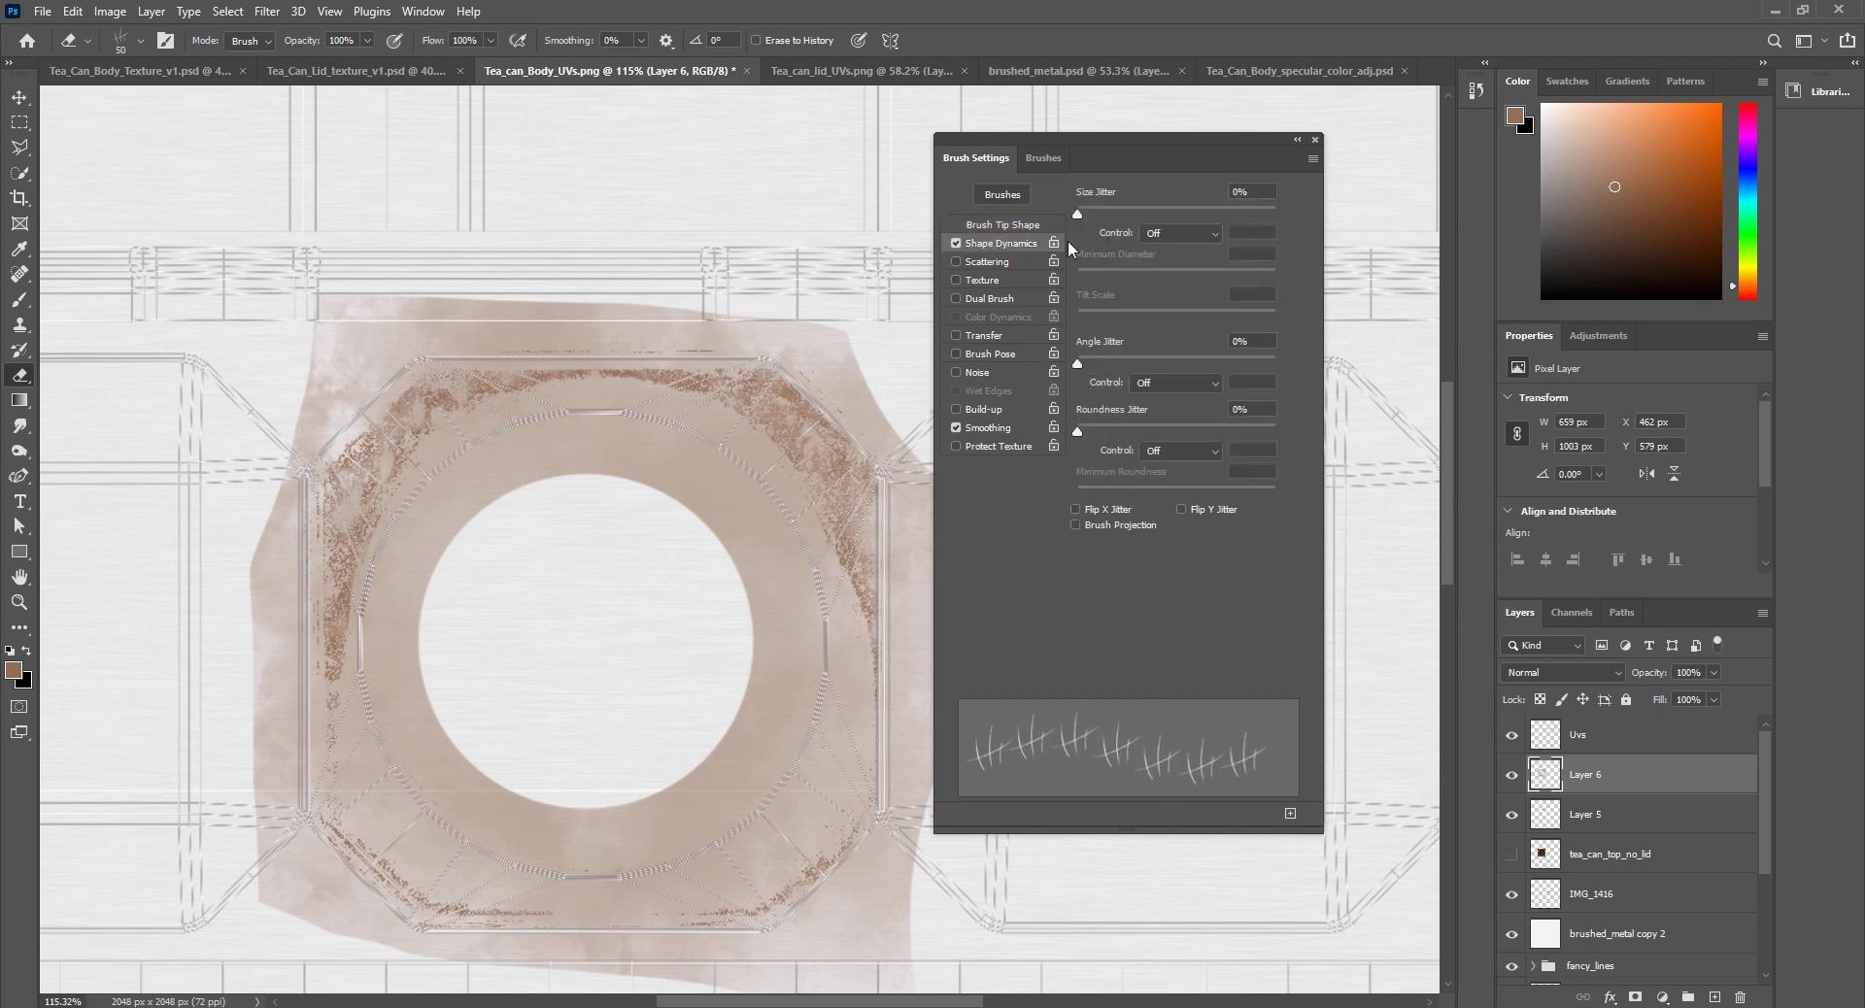
{"action": "left_click_drag", "start_coordinate": [1086, 212], "coordinate": [1317, 209]}
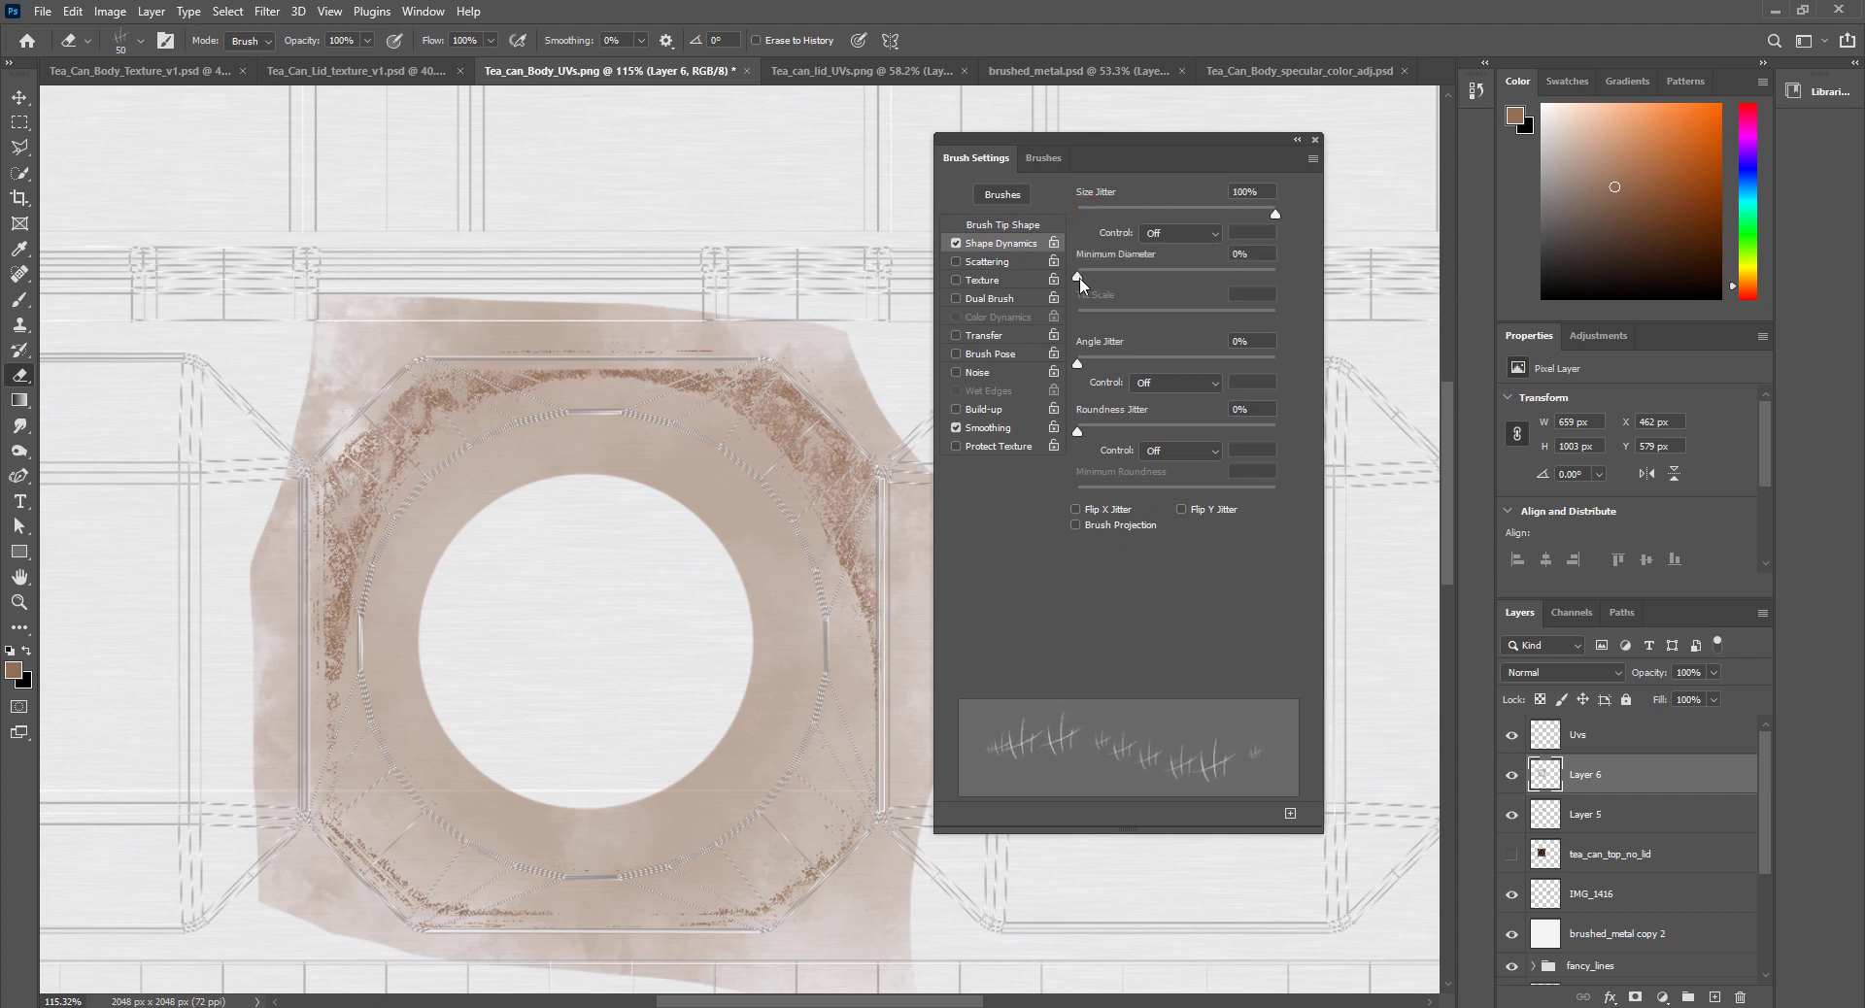
Step: Set the scratch eraser's angle jitter to 100% and turn on both Flip X Jitter and Flip Y Jitter
{"action": "left_click_drag", "start_coordinate": [1086, 360], "coordinate": [1420, 371]}
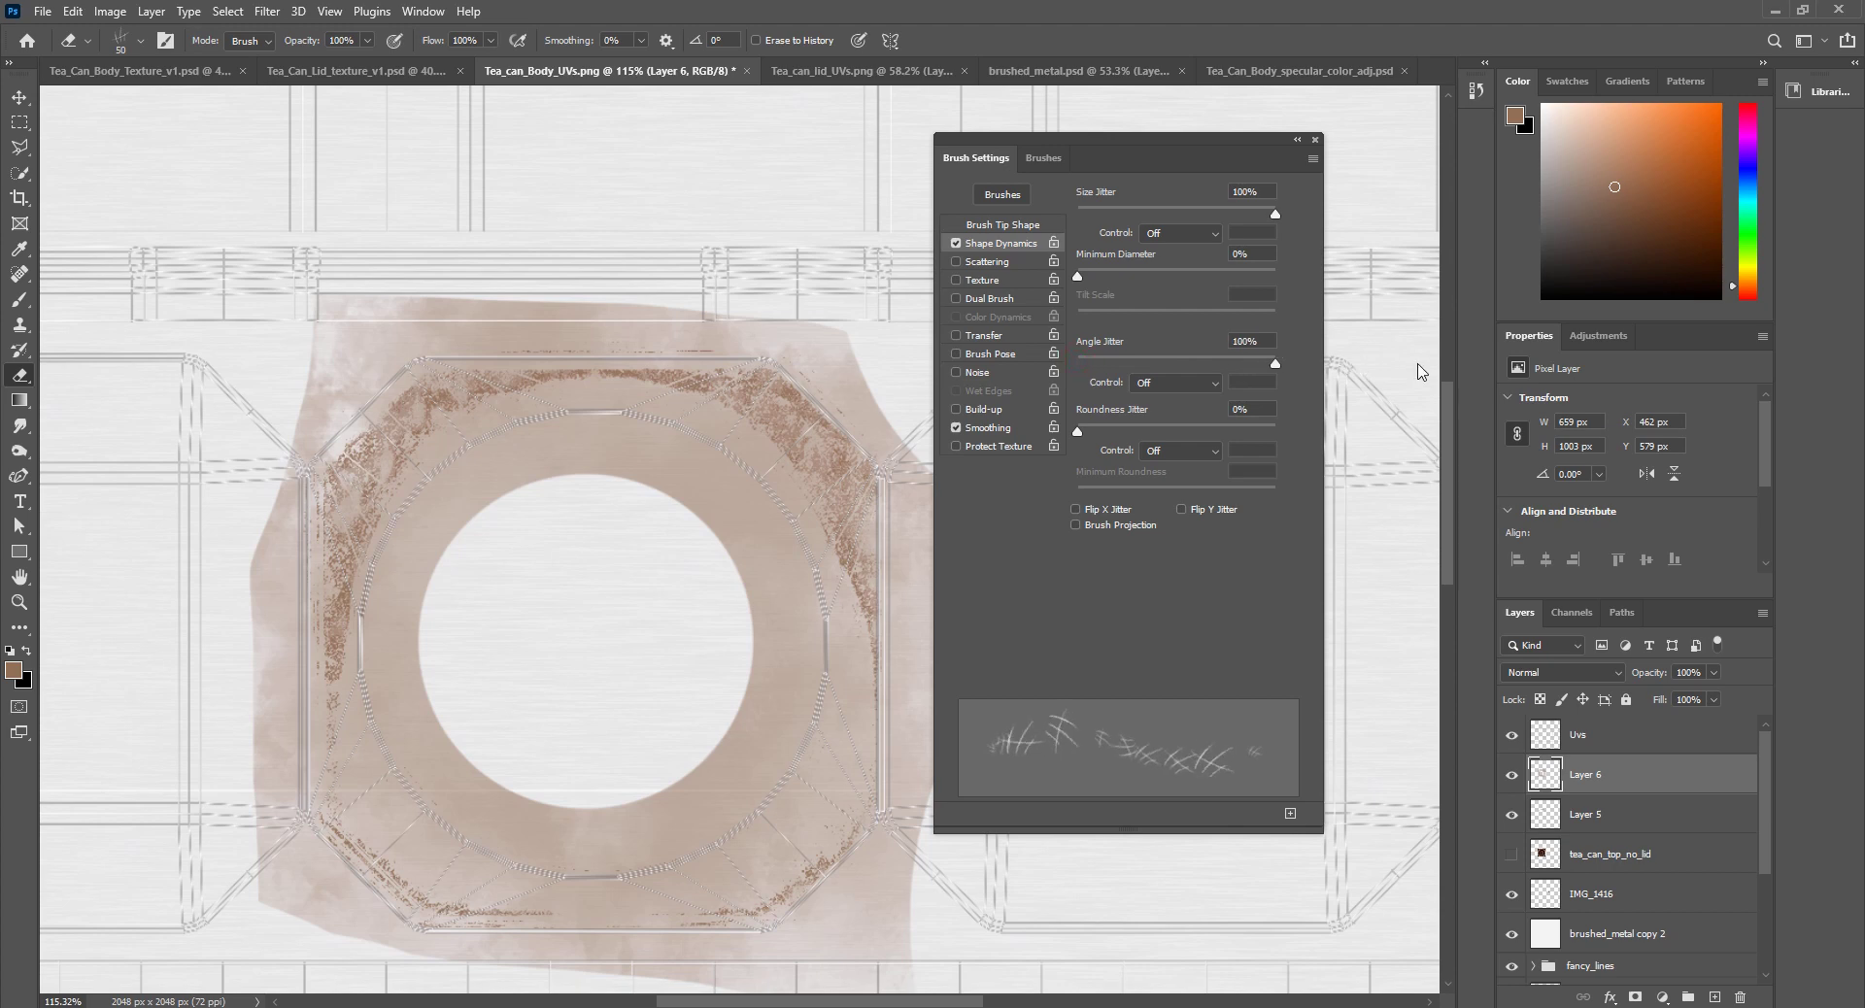
{"action": "left_click", "coordinate": [1110, 513]}
{"action": "left_click", "coordinate": [1194, 508]}
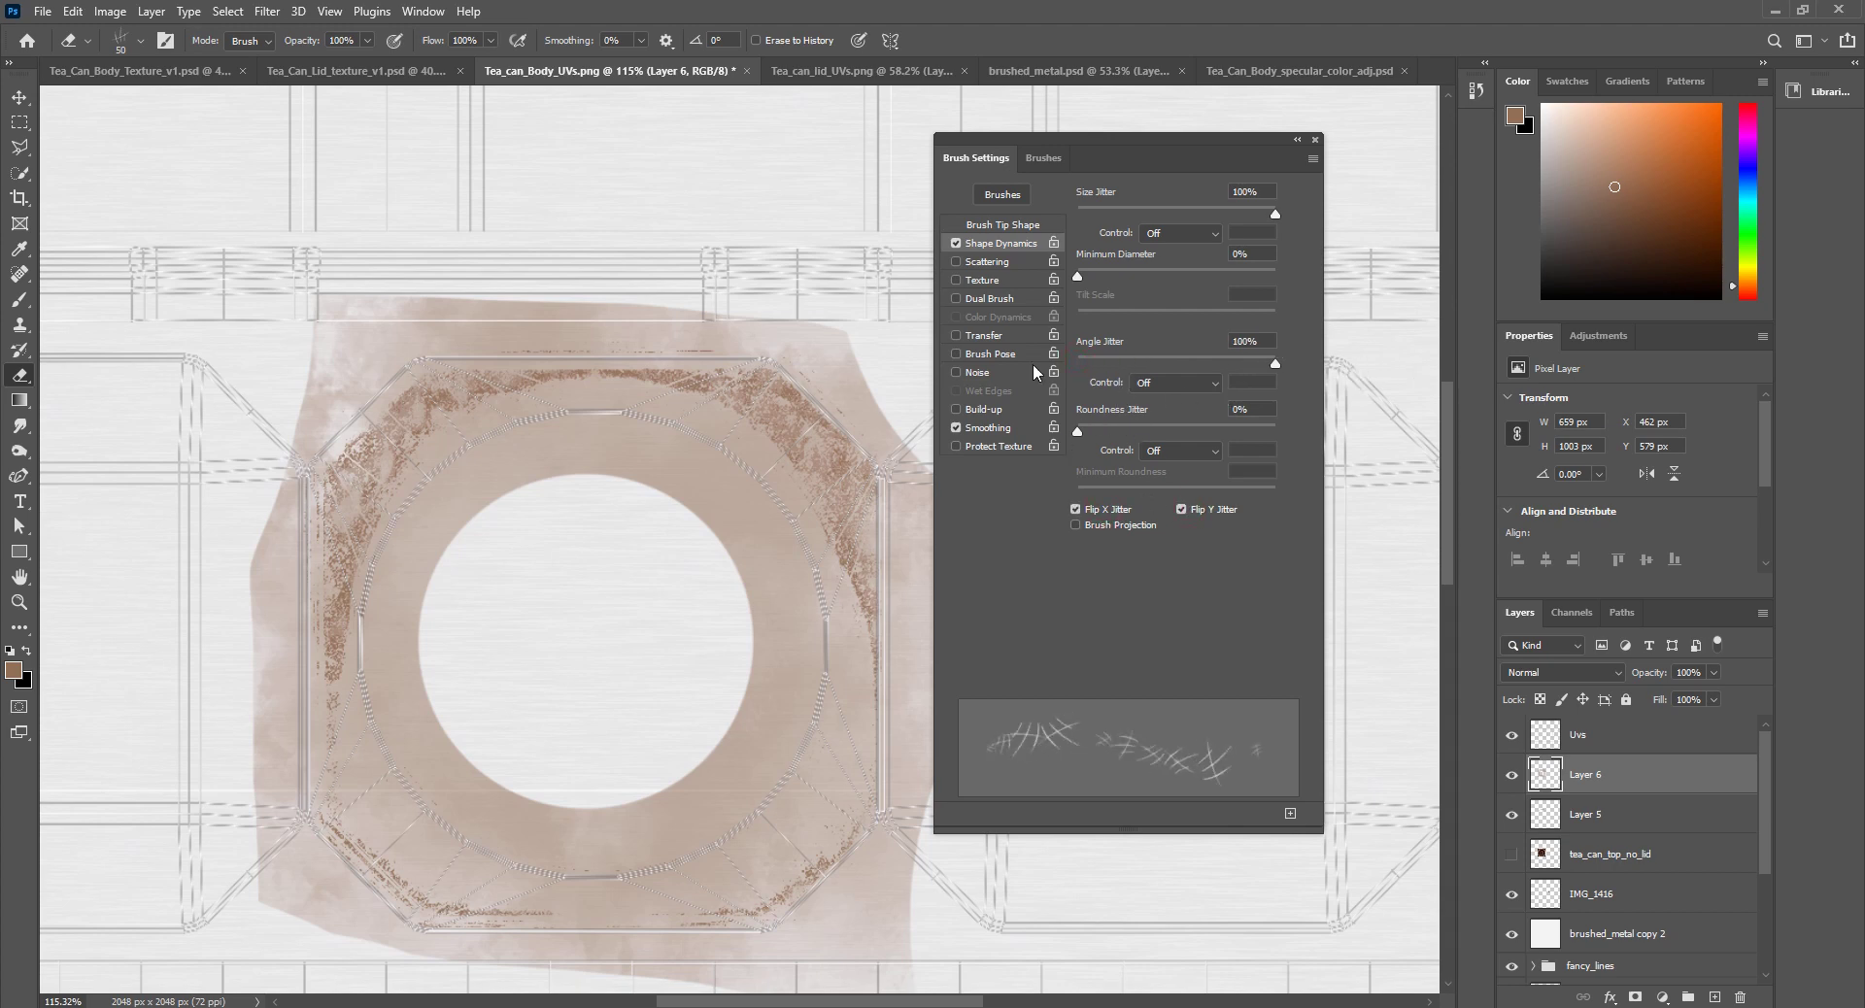
Step: Enable Scattering for the scratch eraser with scatter 260%, count 3 and count jitter 100%, leaving Brush Pose off
{"action": "left_click", "coordinate": [994, 258]}
{"action": "mouse_move", "coordinate": [1079, 210]}
{"action": "left_mouse_down"}
{"action": "mouse_move", "coordinate": [1151, 207]}
{"action": "mouse_move", "coordinate": [1128, 210]}
{"action": "left_mouse_up"}
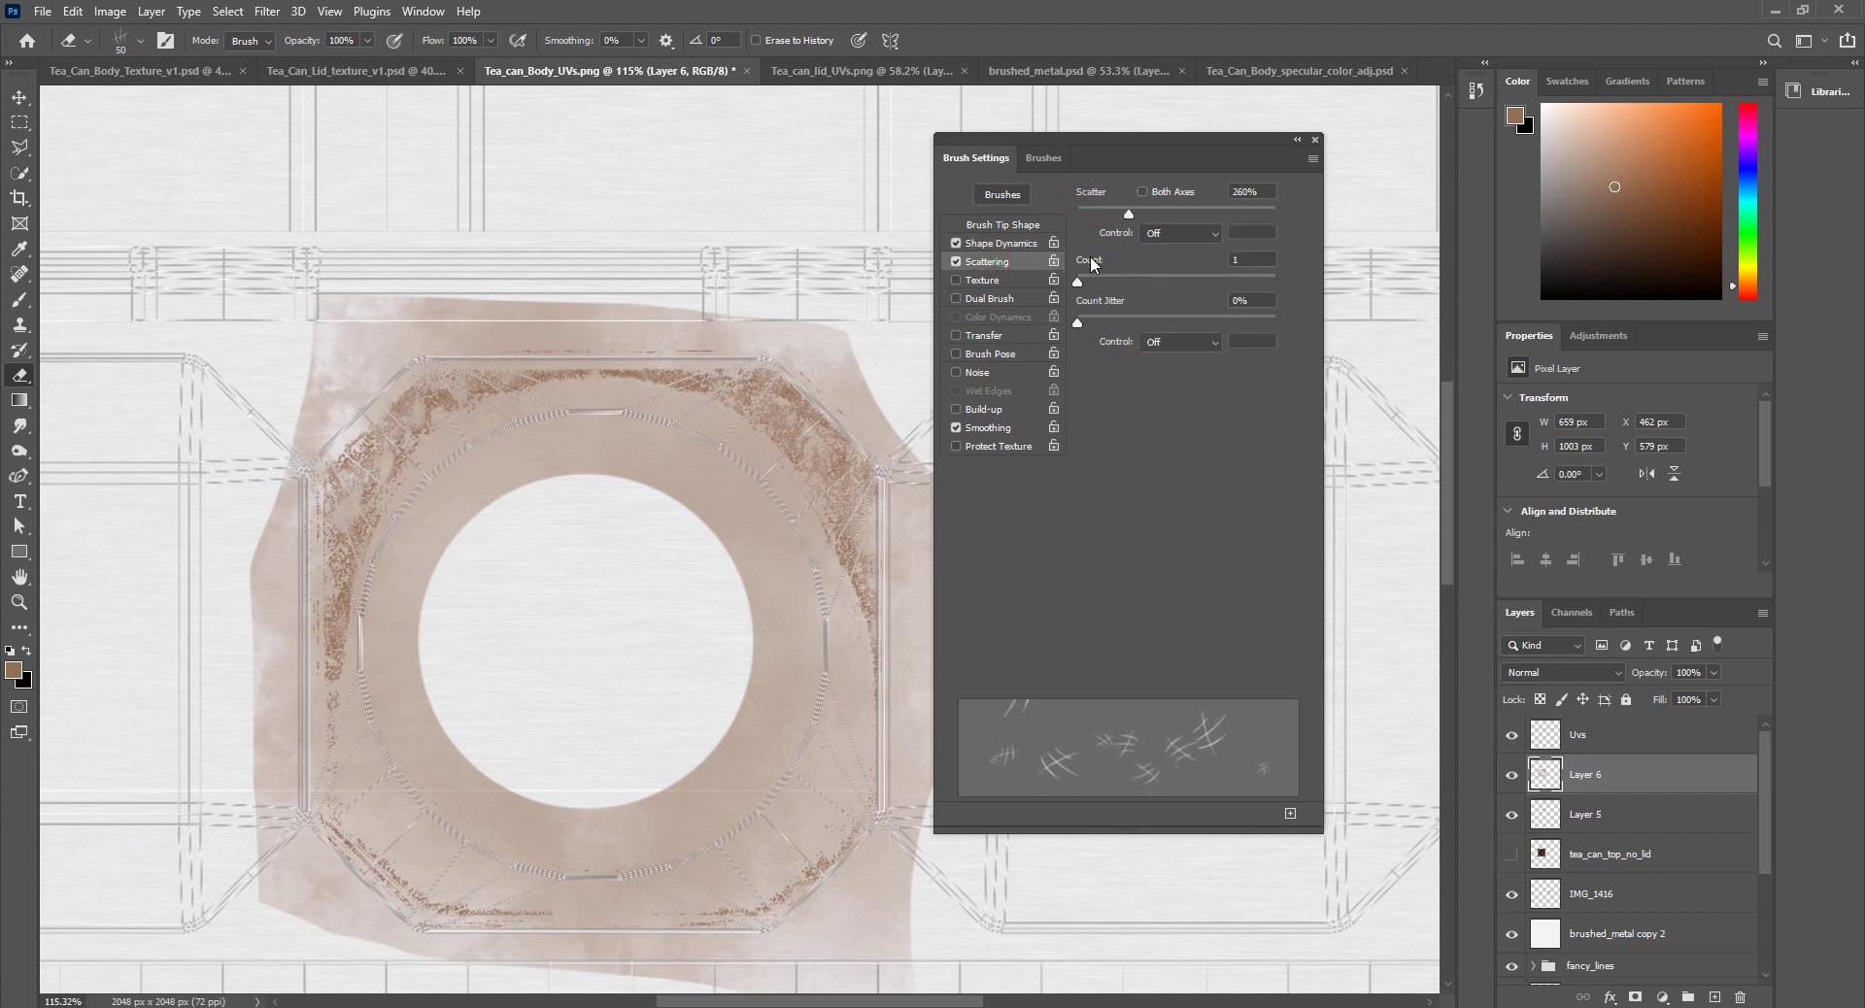
{"action": "left_click_drag", "start_coordinate": [1078, 281], "coordinate": [1282, 324]}
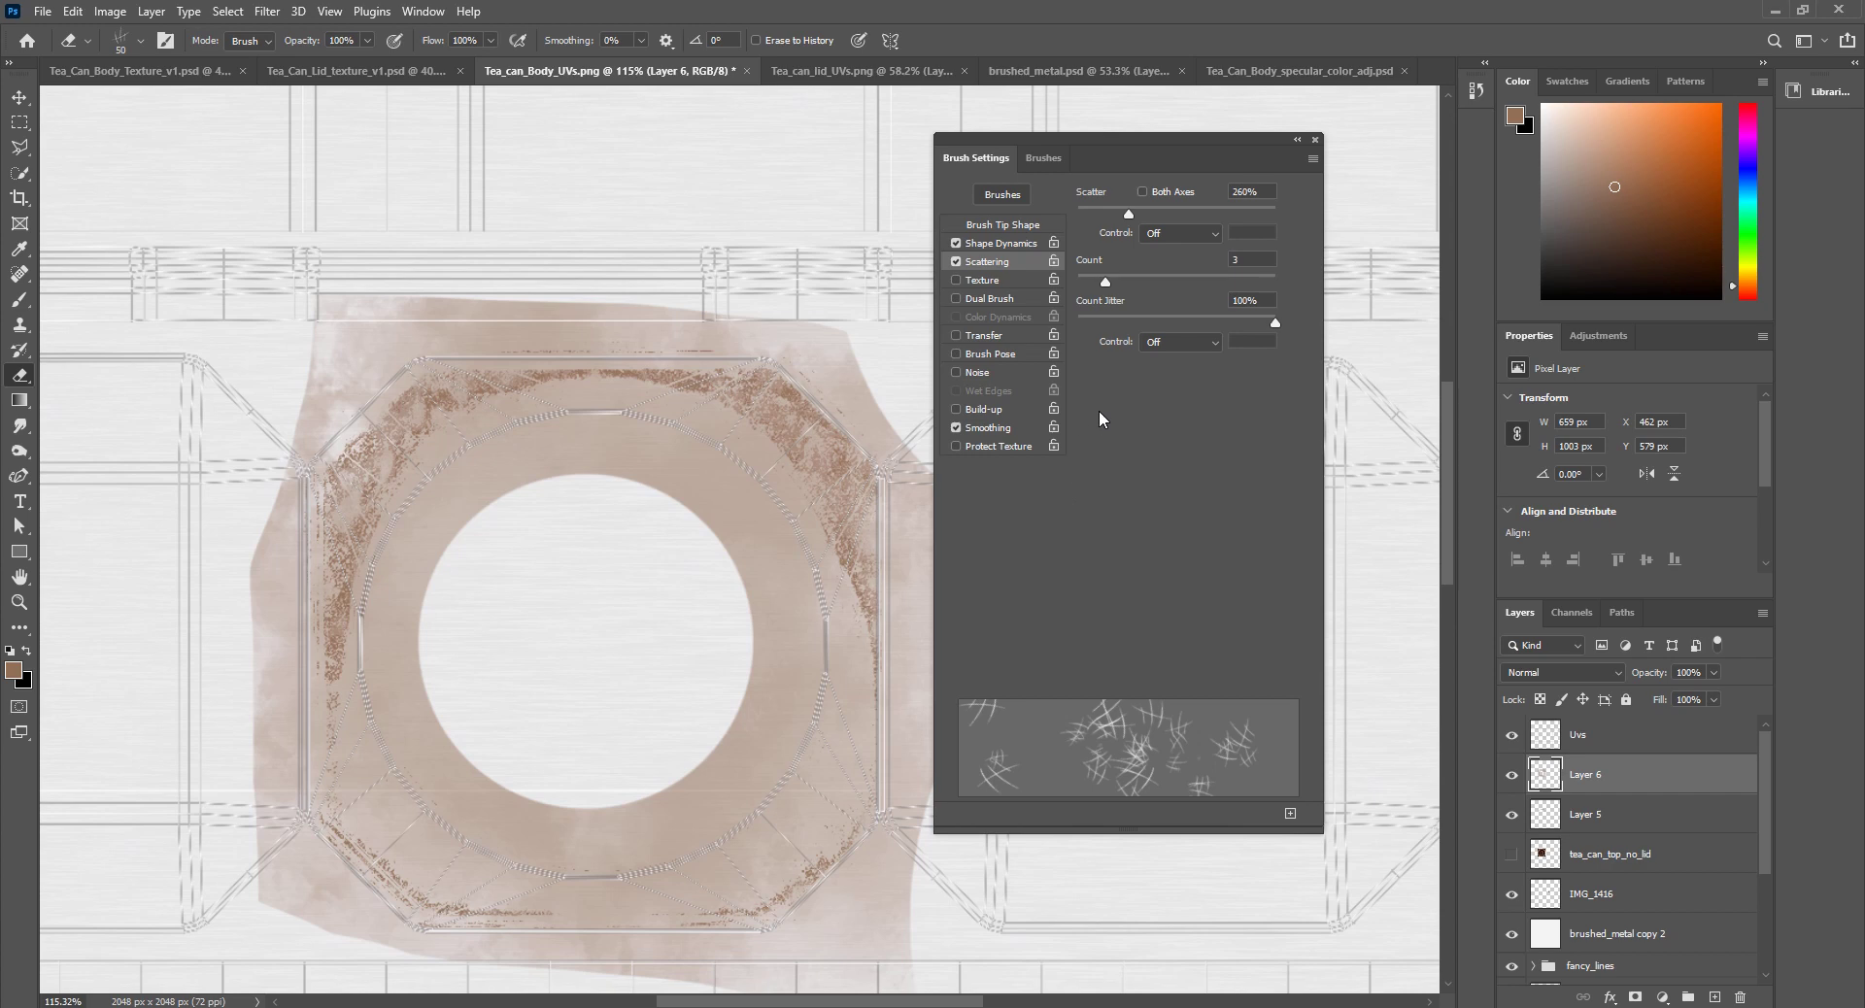
{"action": "left_click", "coordinate": [1001, 353]}
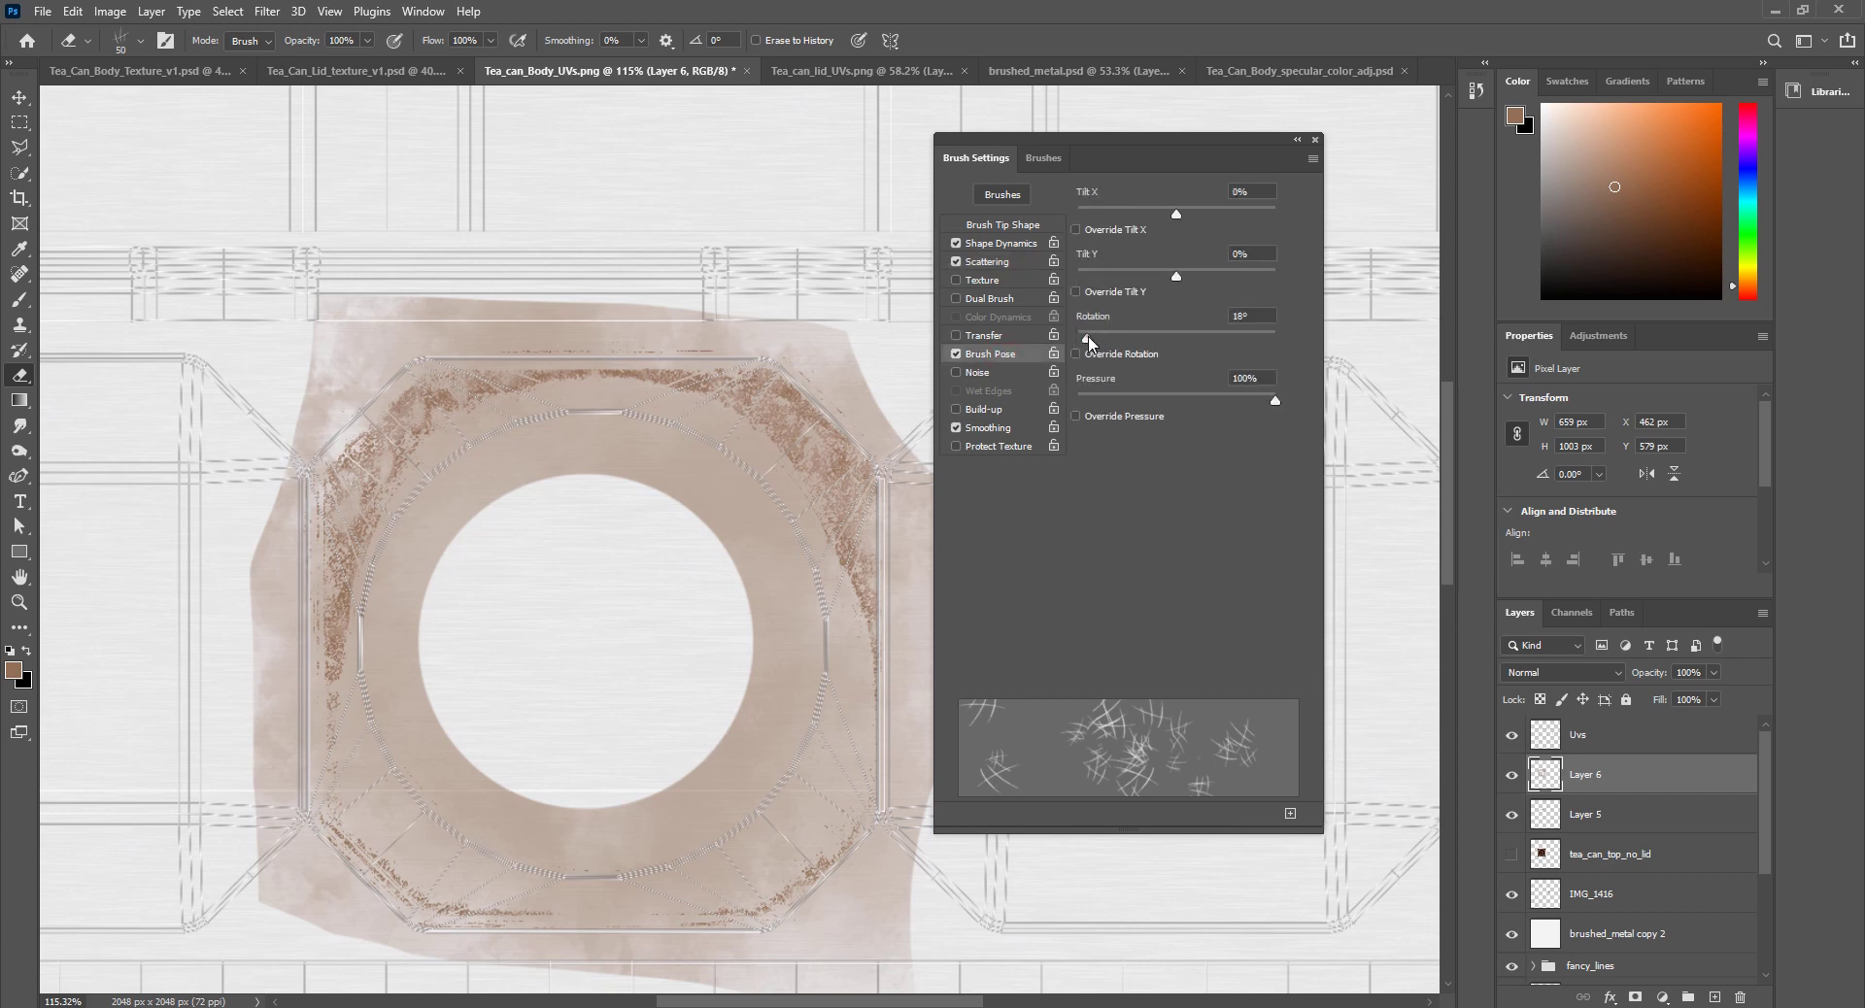
{"action": "left_click", "coordinate": [955, 355]}
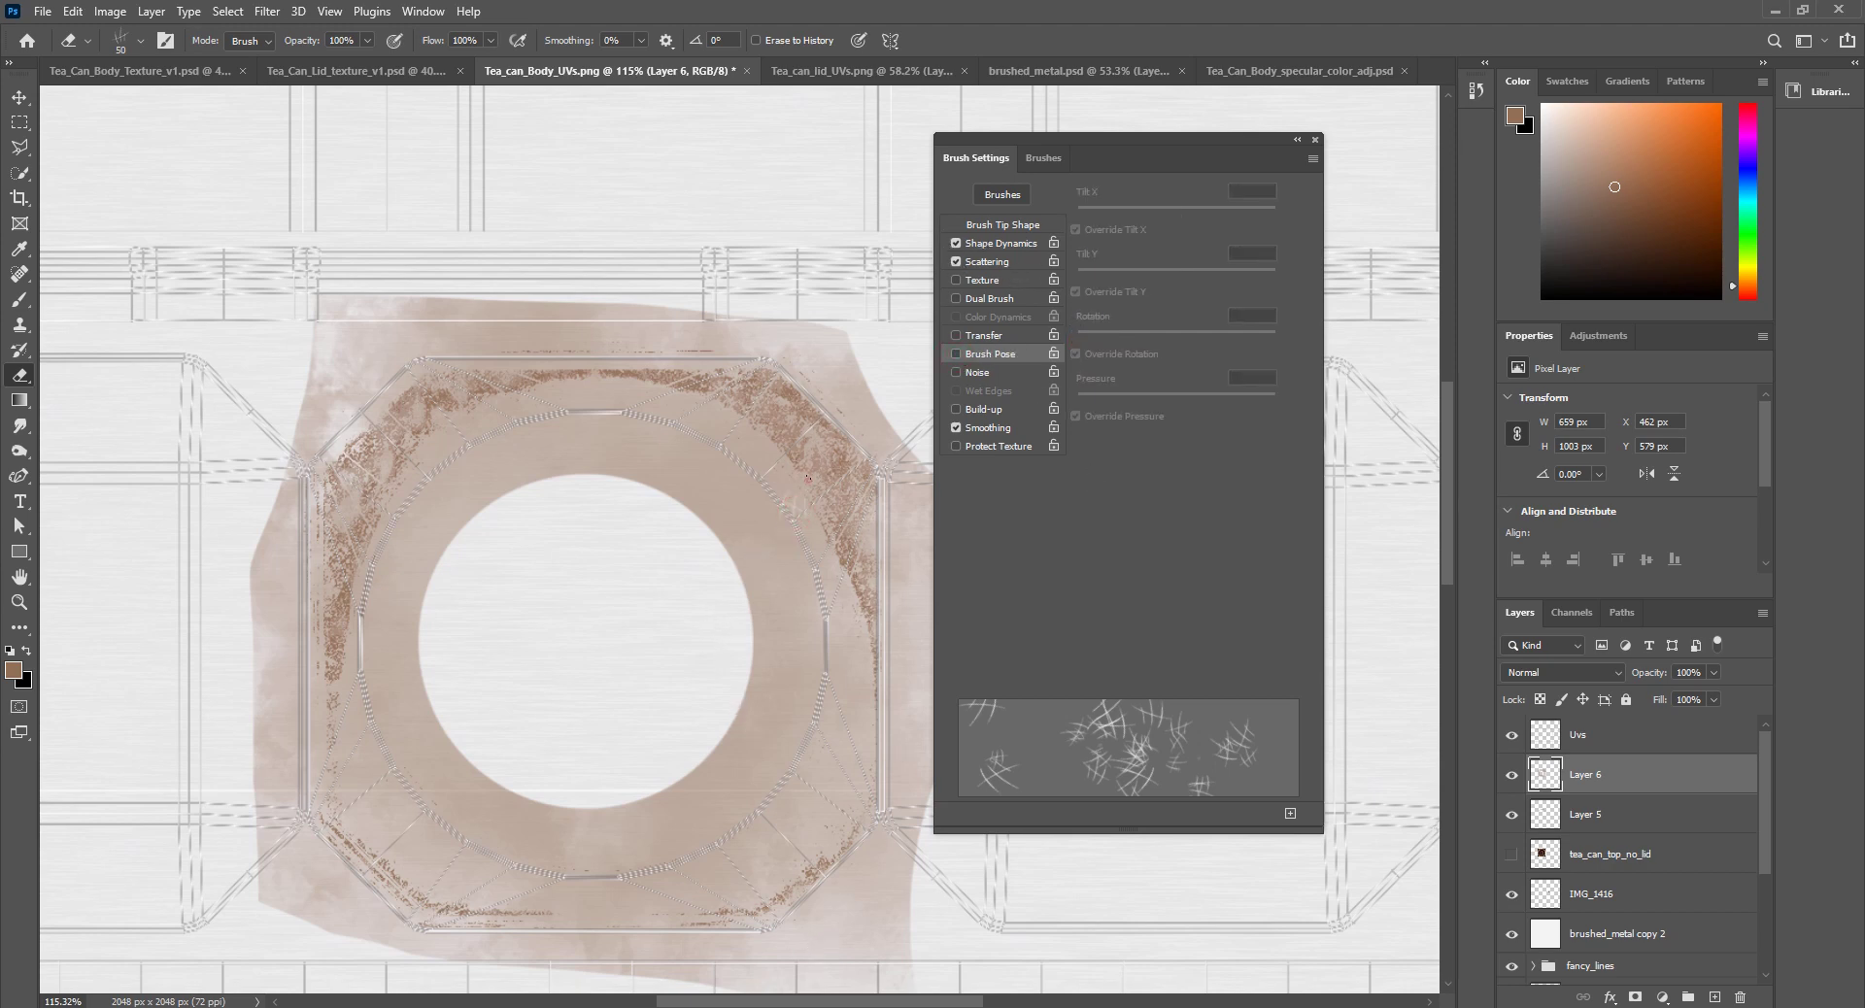
Step: Erase scattered scratch marks all around the brown ring and octagonal rim of the can's top on Layer 6
{"action": "left_click", "coordinate": [807, 477]}
{"action": "left_click", "coordinate": [807, 478]}
{"action": "left_click", "coordinate": [854, 567]}
{"action": "left_click", "coordinate": [787, 673]}
{"action": "left_click", "coordinate": [633, 890]}
{"action": "left_click", "coordinate": [563, 893]}
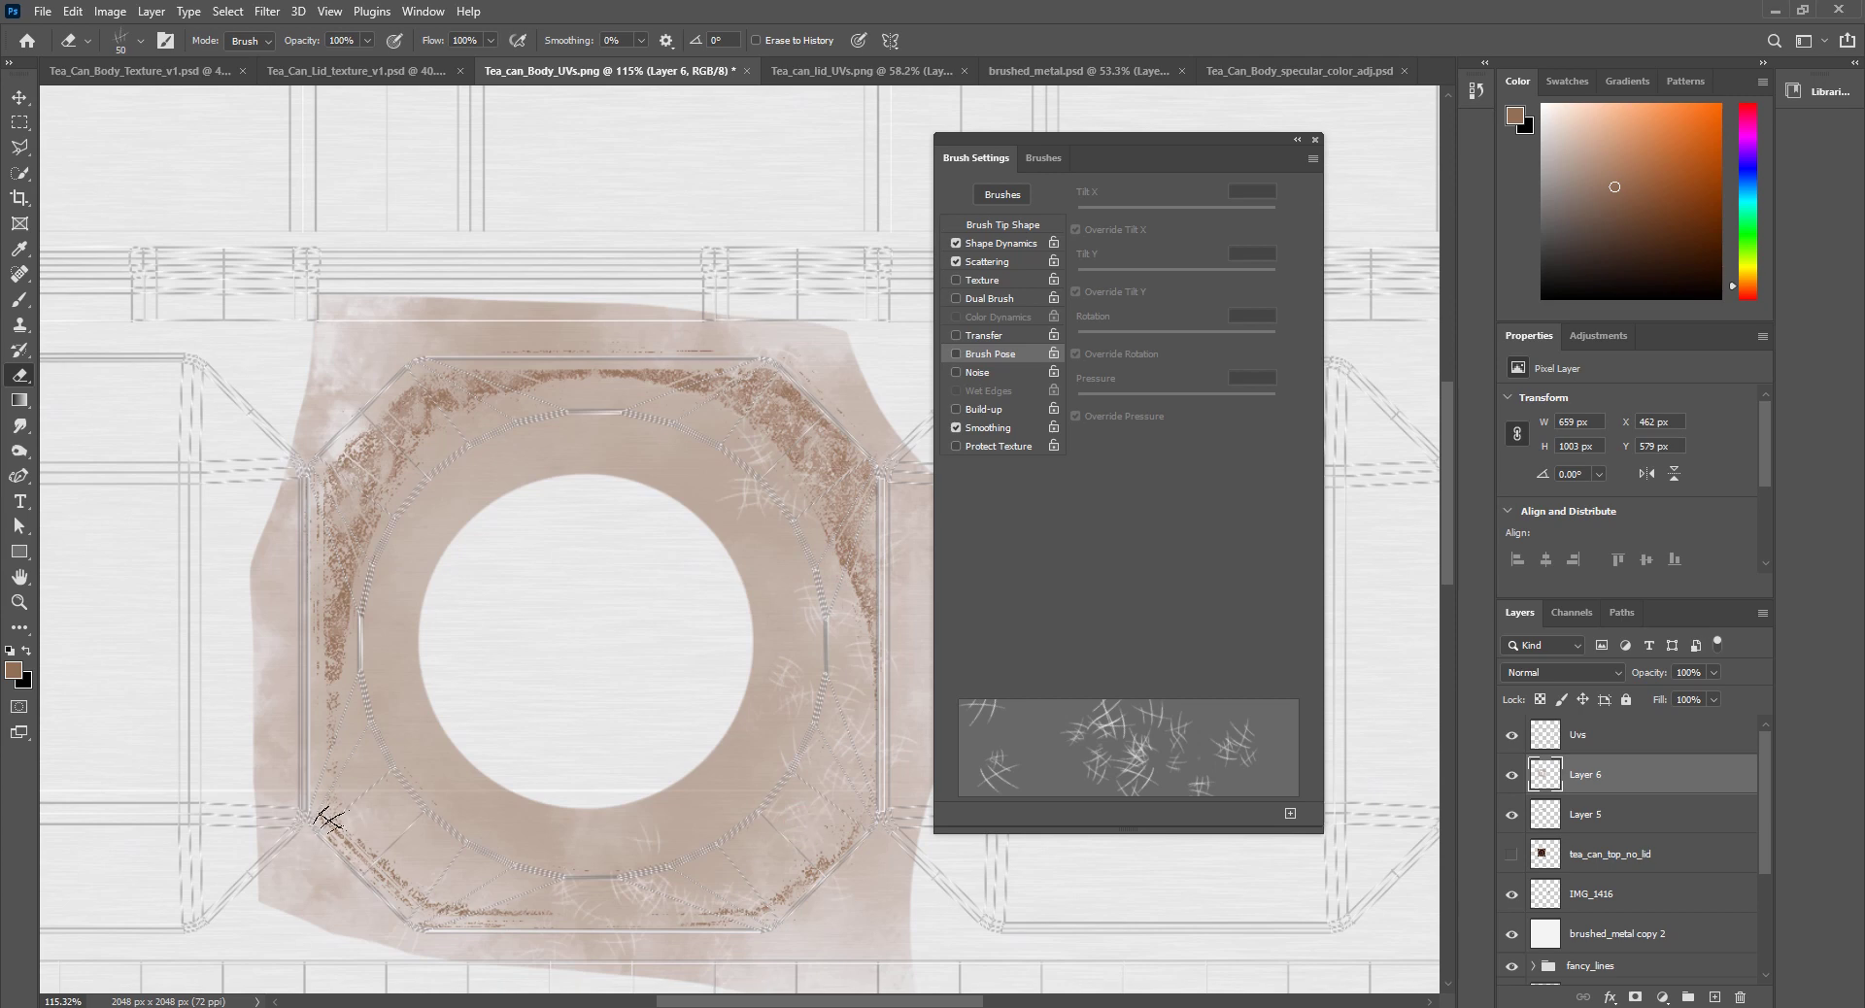
{"action": "left_click", "coordinate": [464, 882]}
{"action": "left_click", "coordinate": [413, 860]}
{"action": "left_click", "coordinate": [418, 782]}
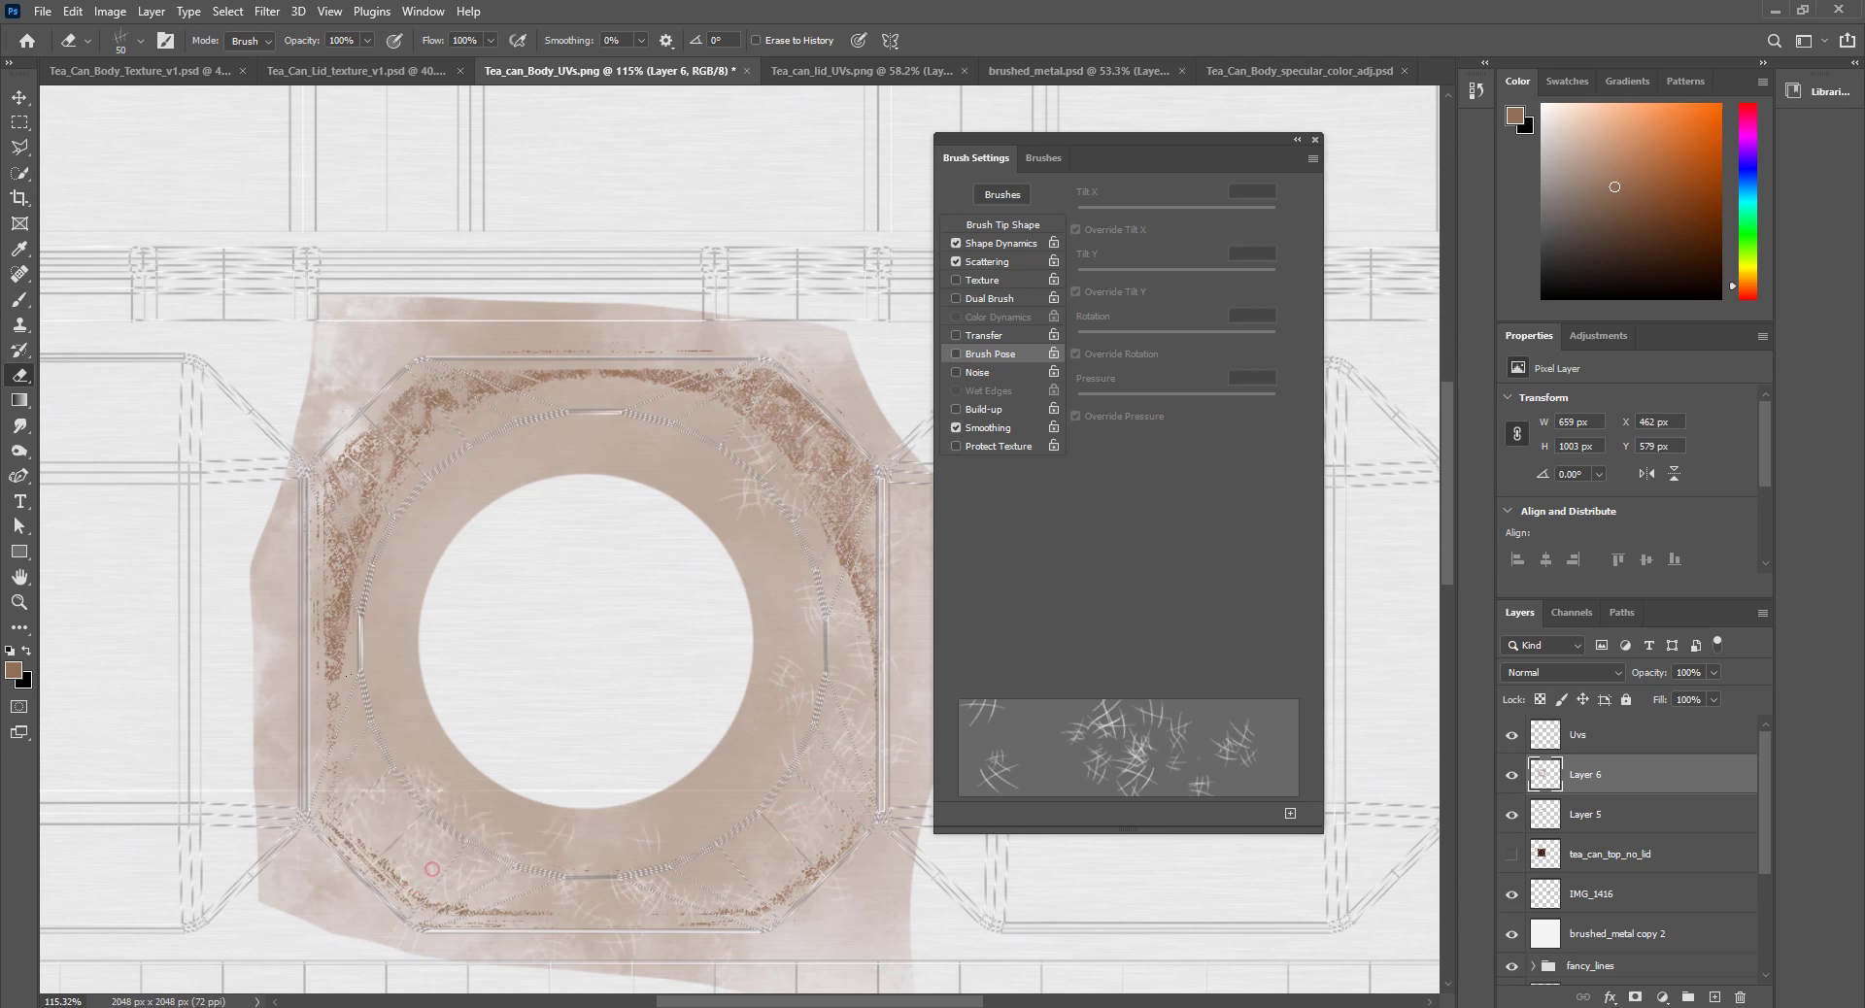
{"action": "left_click", "coordinate": [432, 870]}
{"action": "left_click", "coordinate": [369, 607]}
{"action": "left_click", "coordinate": [447, 413]}
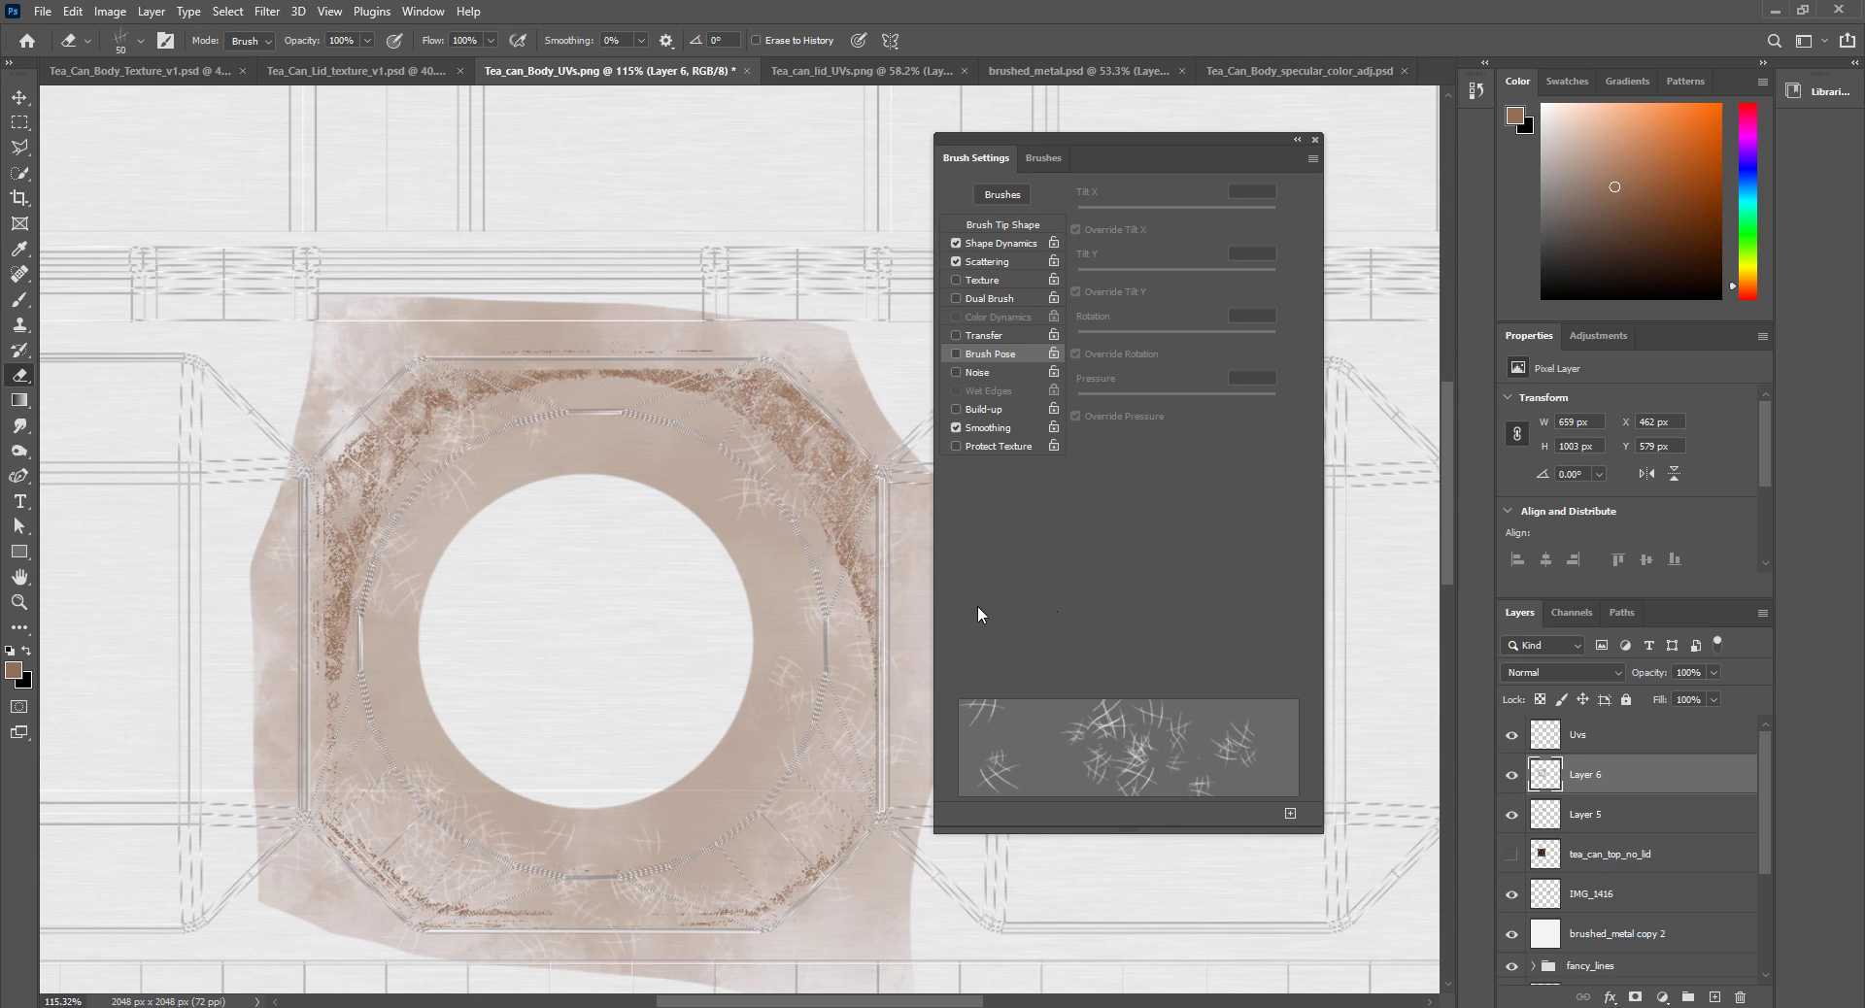
{"action": "left_click", "coordinate": [736, 372]}
{"action": "left_click", "coordinate": [685, 388]}
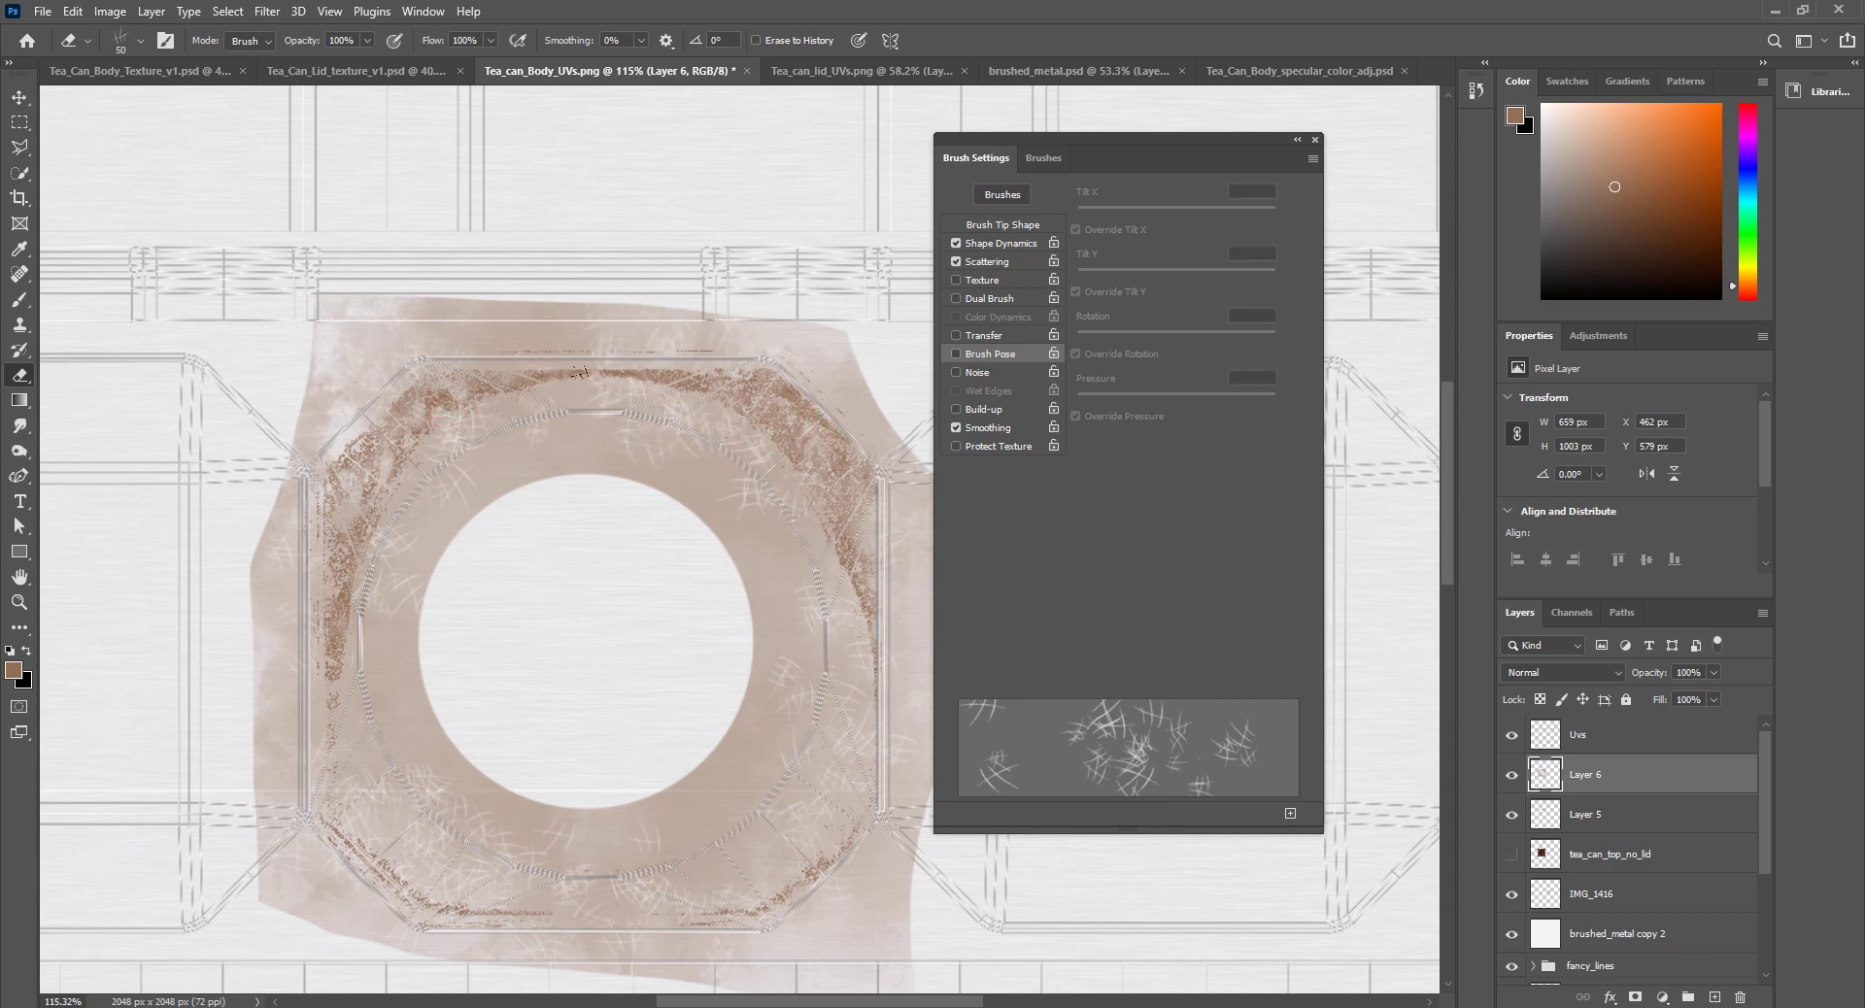
{"action": "left_click", "coordinate": [843, 699]}
{"action": "left_click", "coordinate": [855, 806]}
{"action": "left_click", "coordinate": [721, 863]}
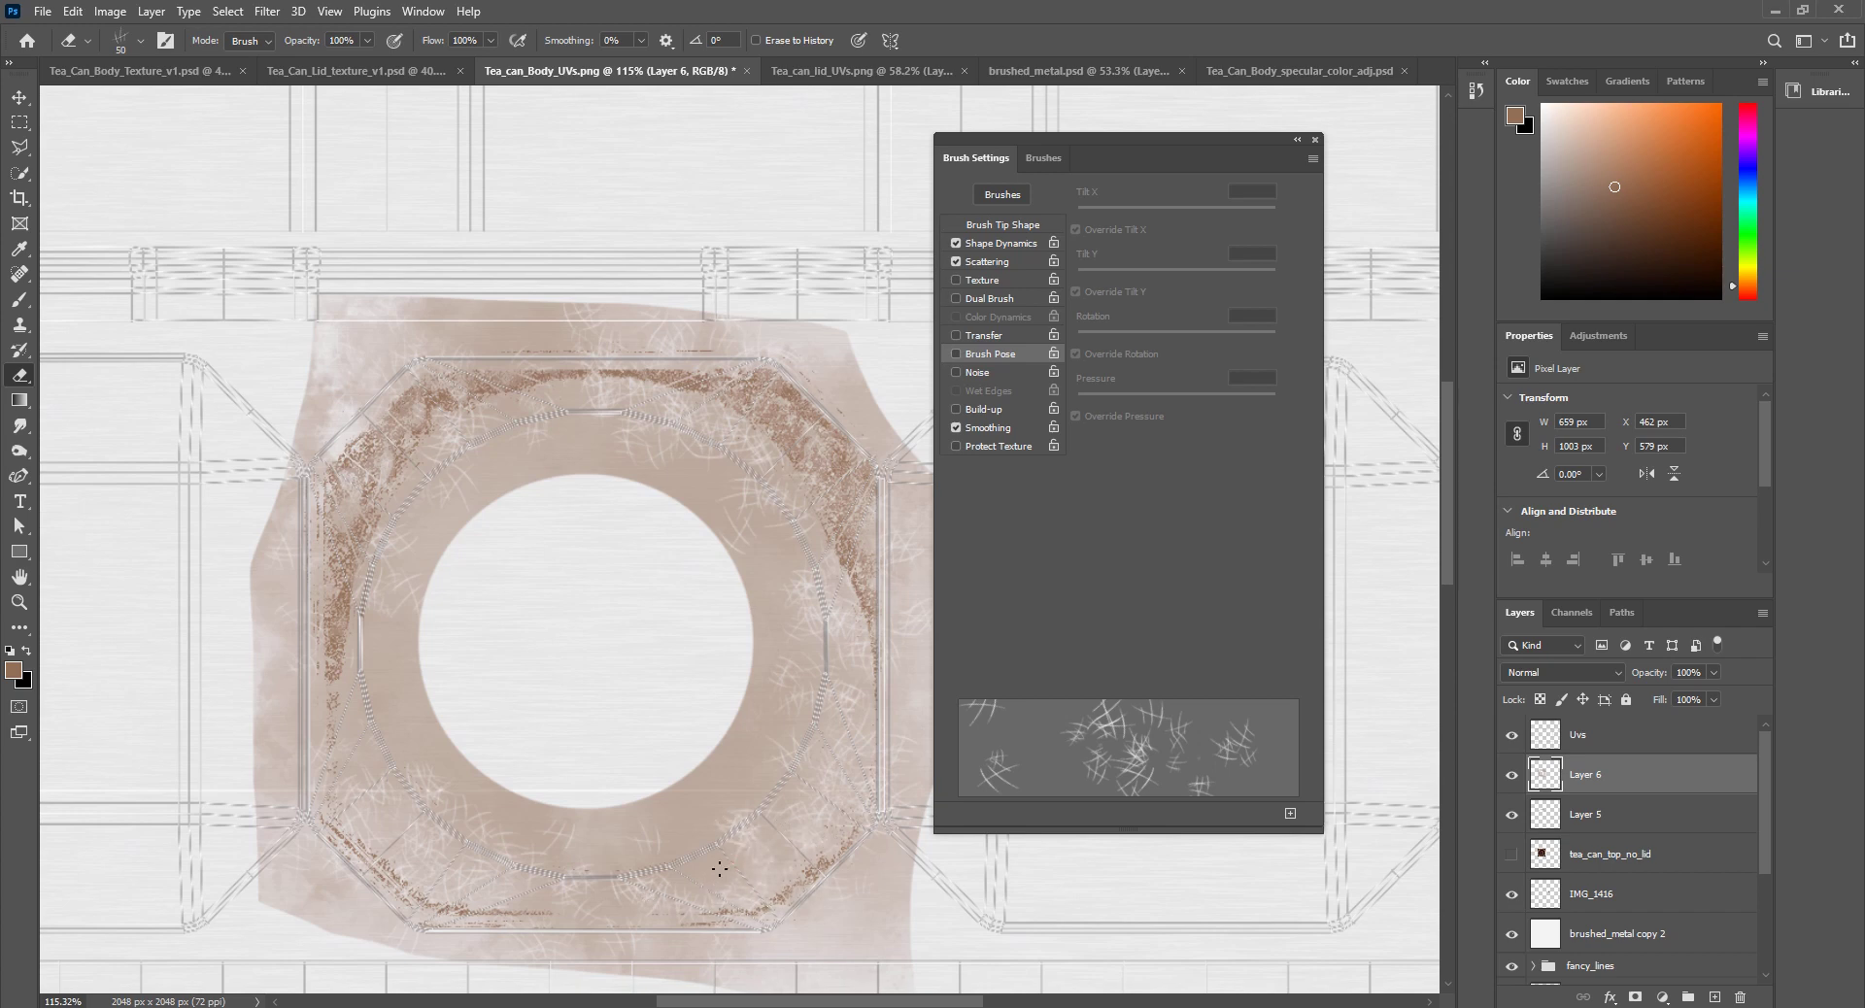
{"action": "left_click", "coordinate": [680, 916]}
{"action": "left_click", "coordinate": [355, 660]}
Step: Erase scratch marks into the rust along the upper rim of the can's top on Layer 5
{"action": "left_click", "coordinate": [1605, 808]}
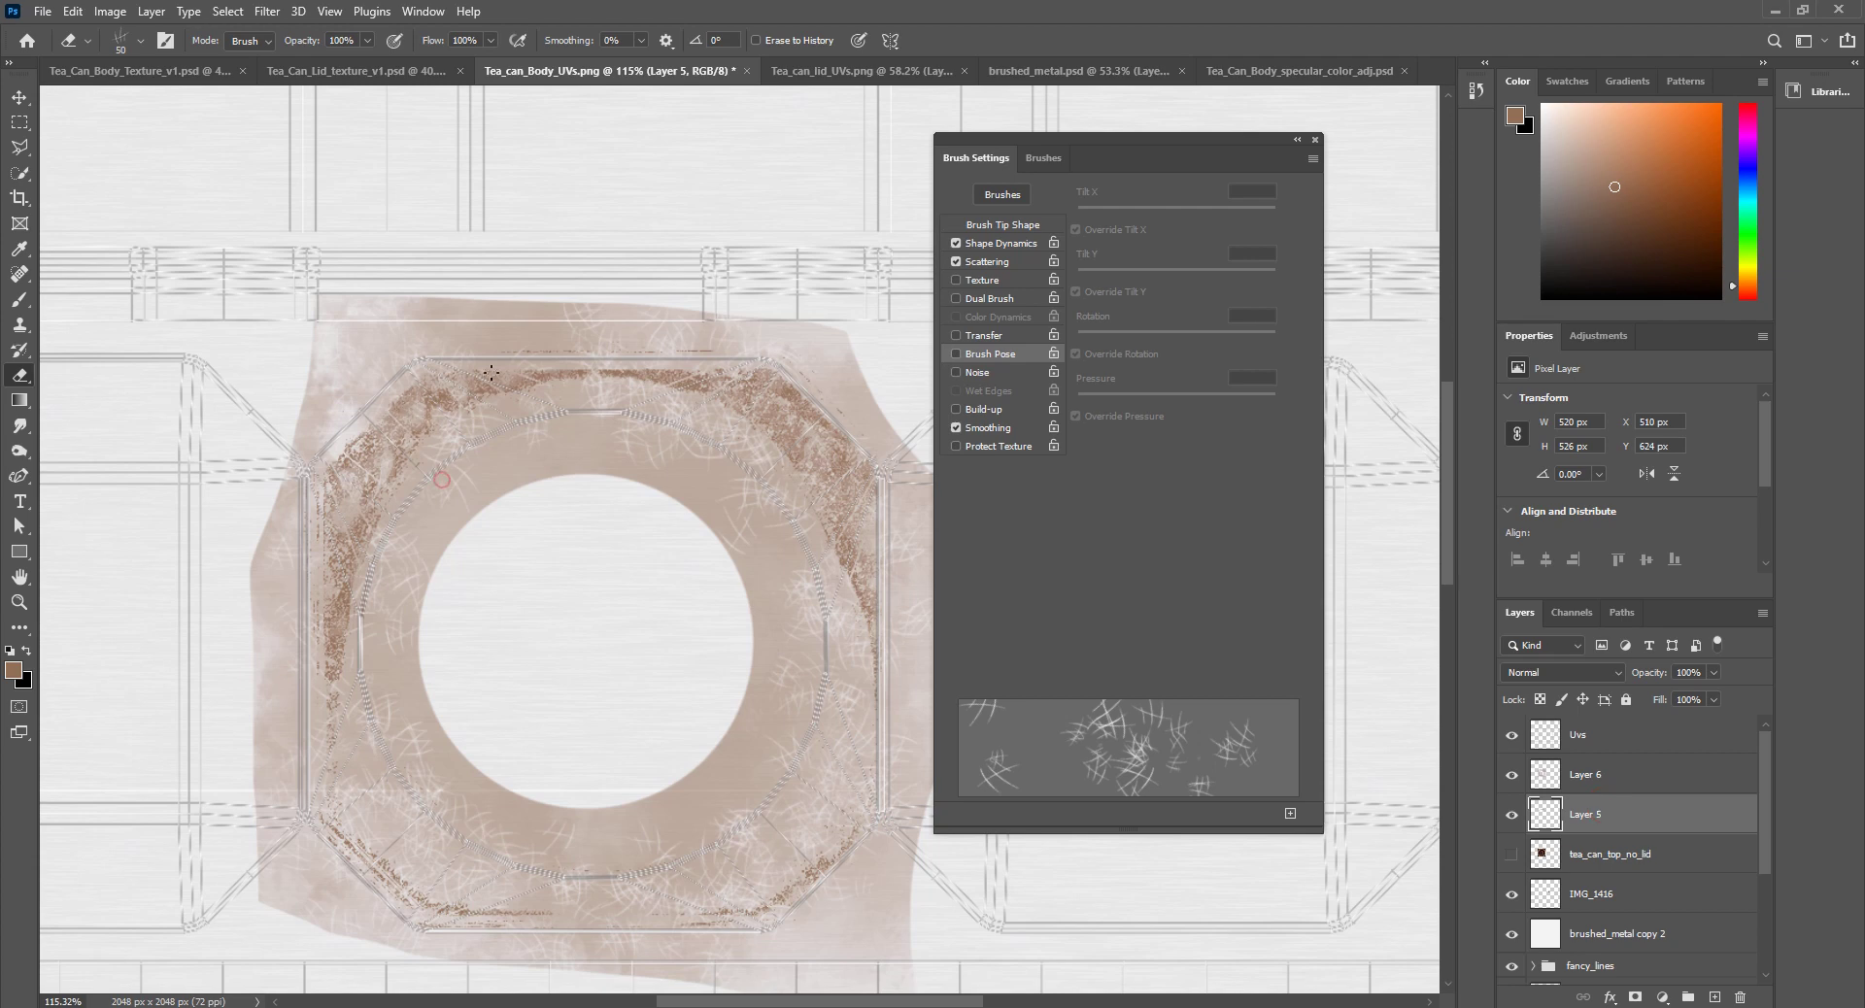
{"action": "left_click", "coordinate": [712, 365]}
{"action": "scroll", "coordinate": [649, 704], "scroll_direction": "down", "scroll_amount": 3, "text": "alt"}
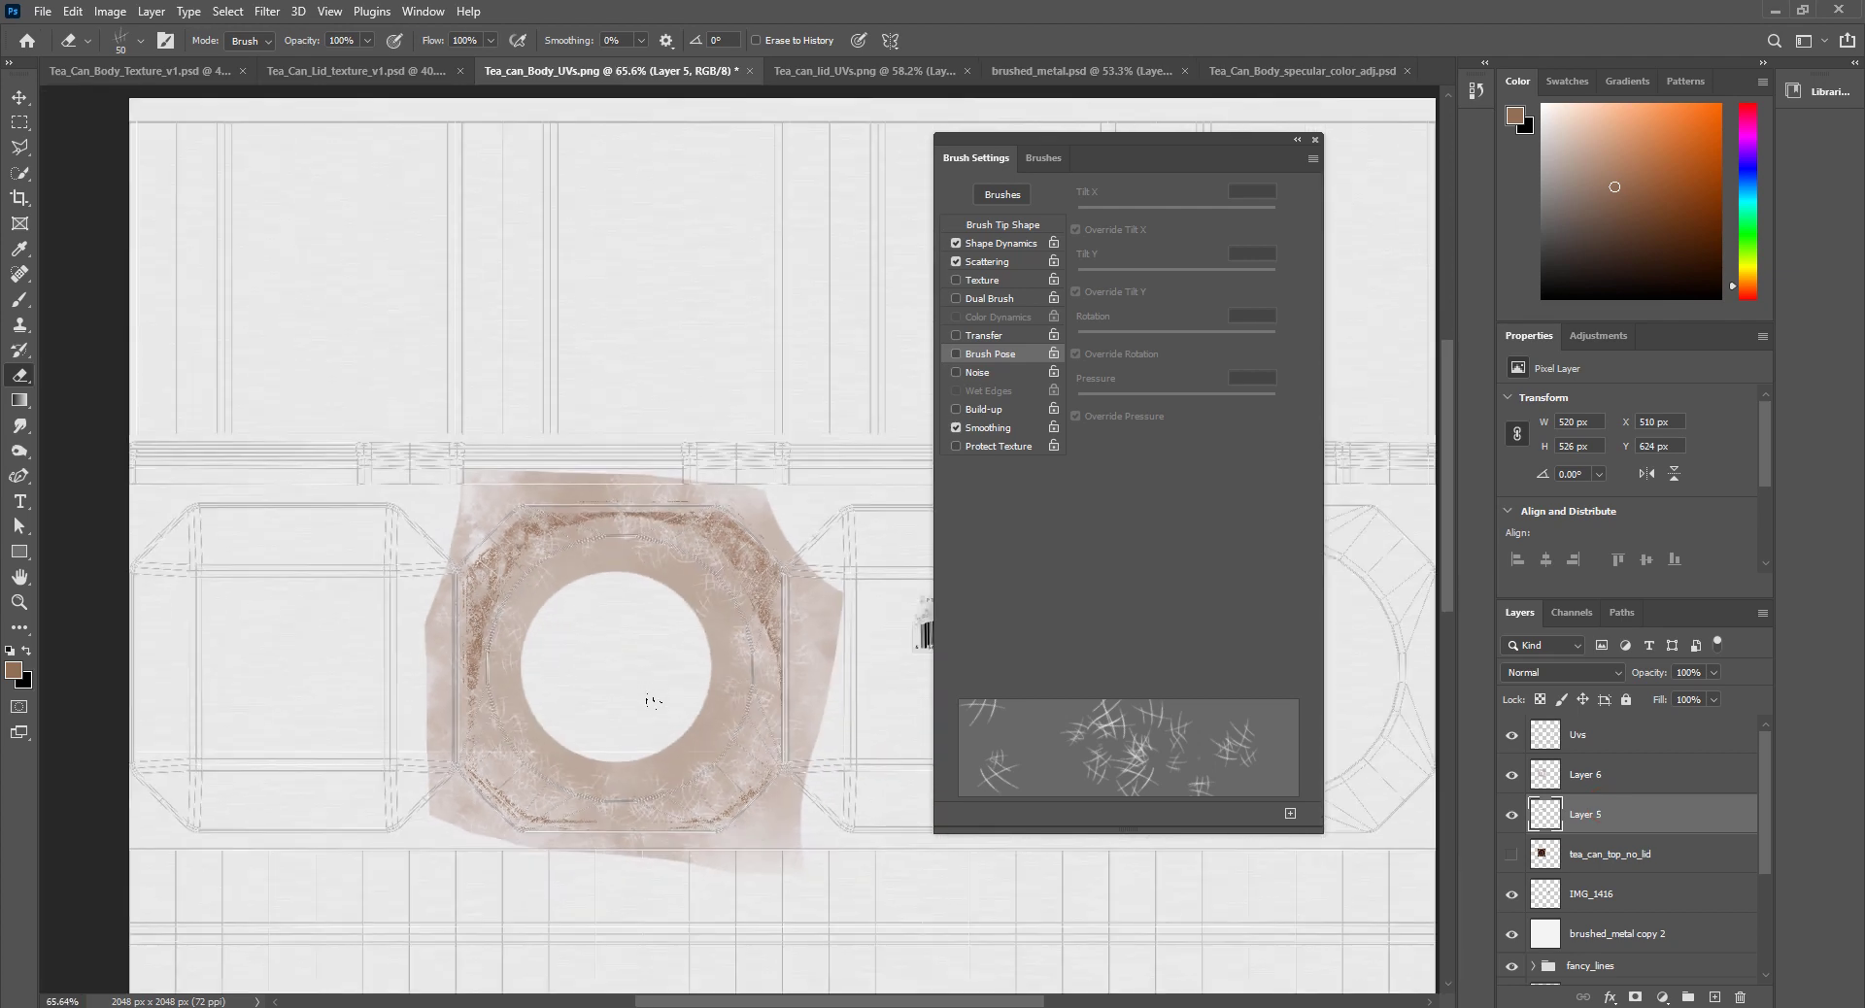
{"action": "scroll", "coordinate": [648, 701], "scroll_direction": "up", "scroll_amount": 4, "text": "alt"}
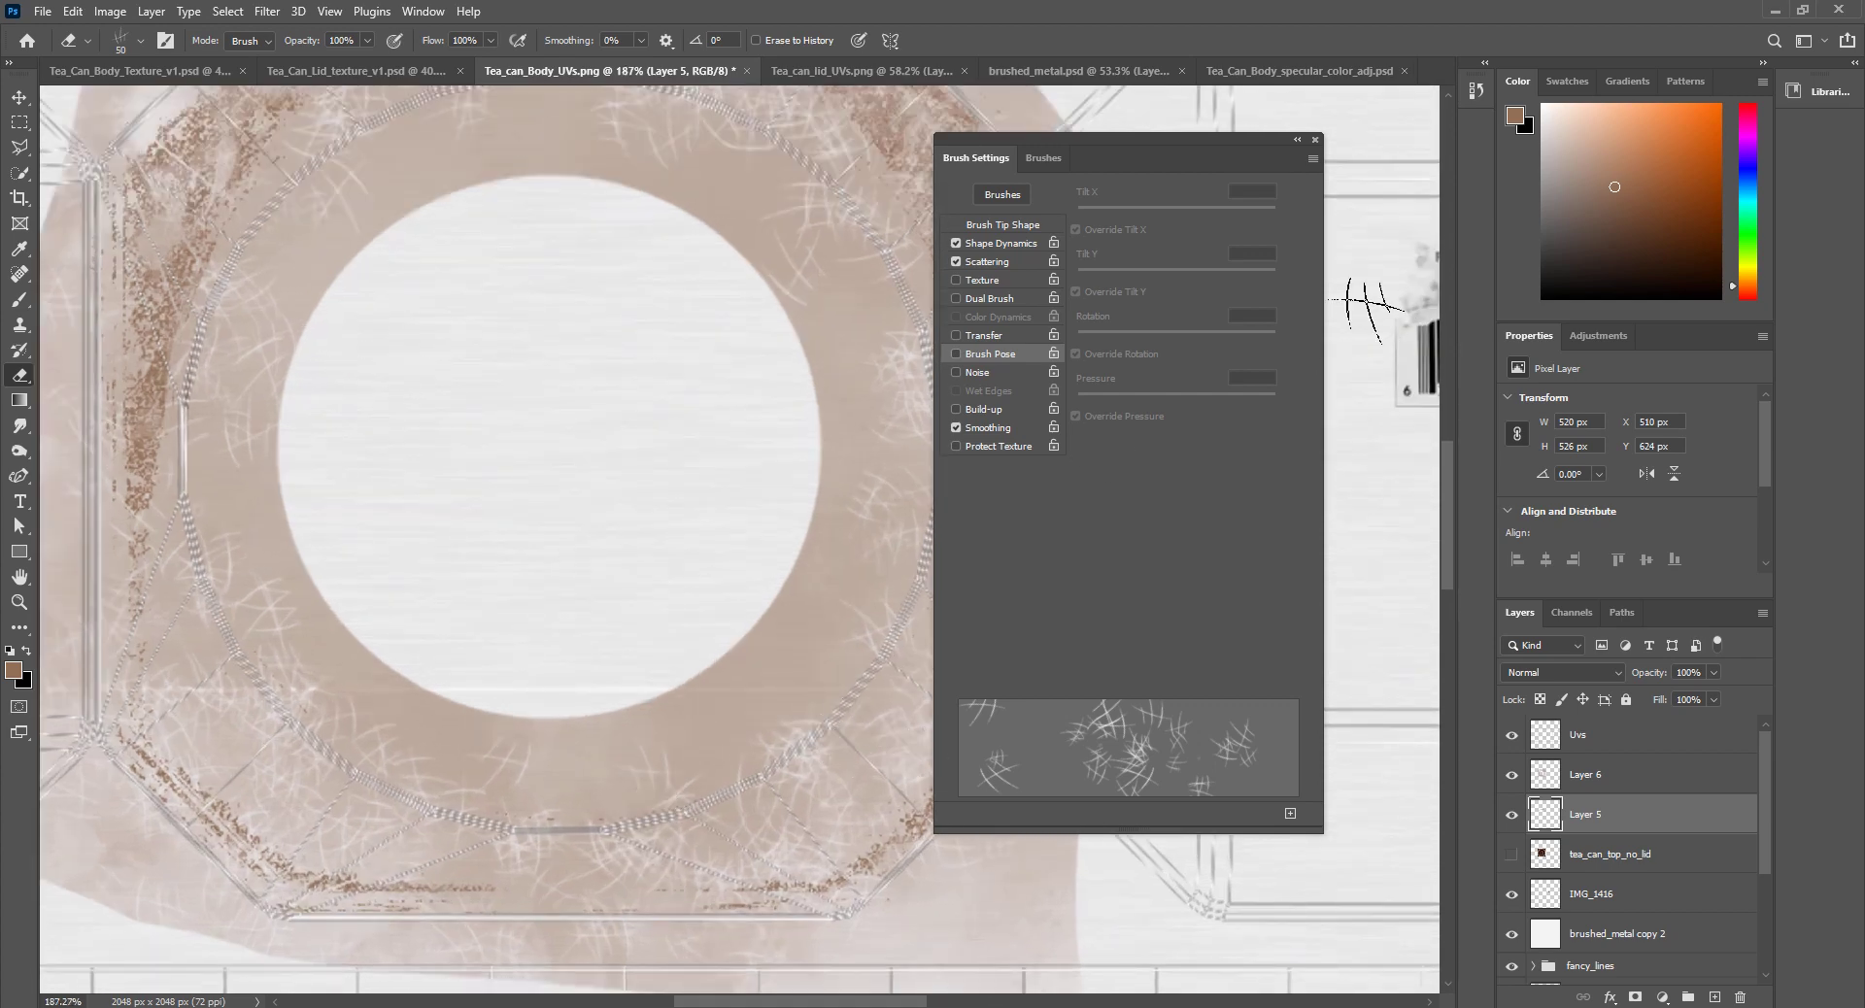
Step: Show the brush presets, make Layer 6 active again and collapse the Rain Photoshop Brushes 2 group
{"action": "left_click", "coordinate": [1045, 160]}
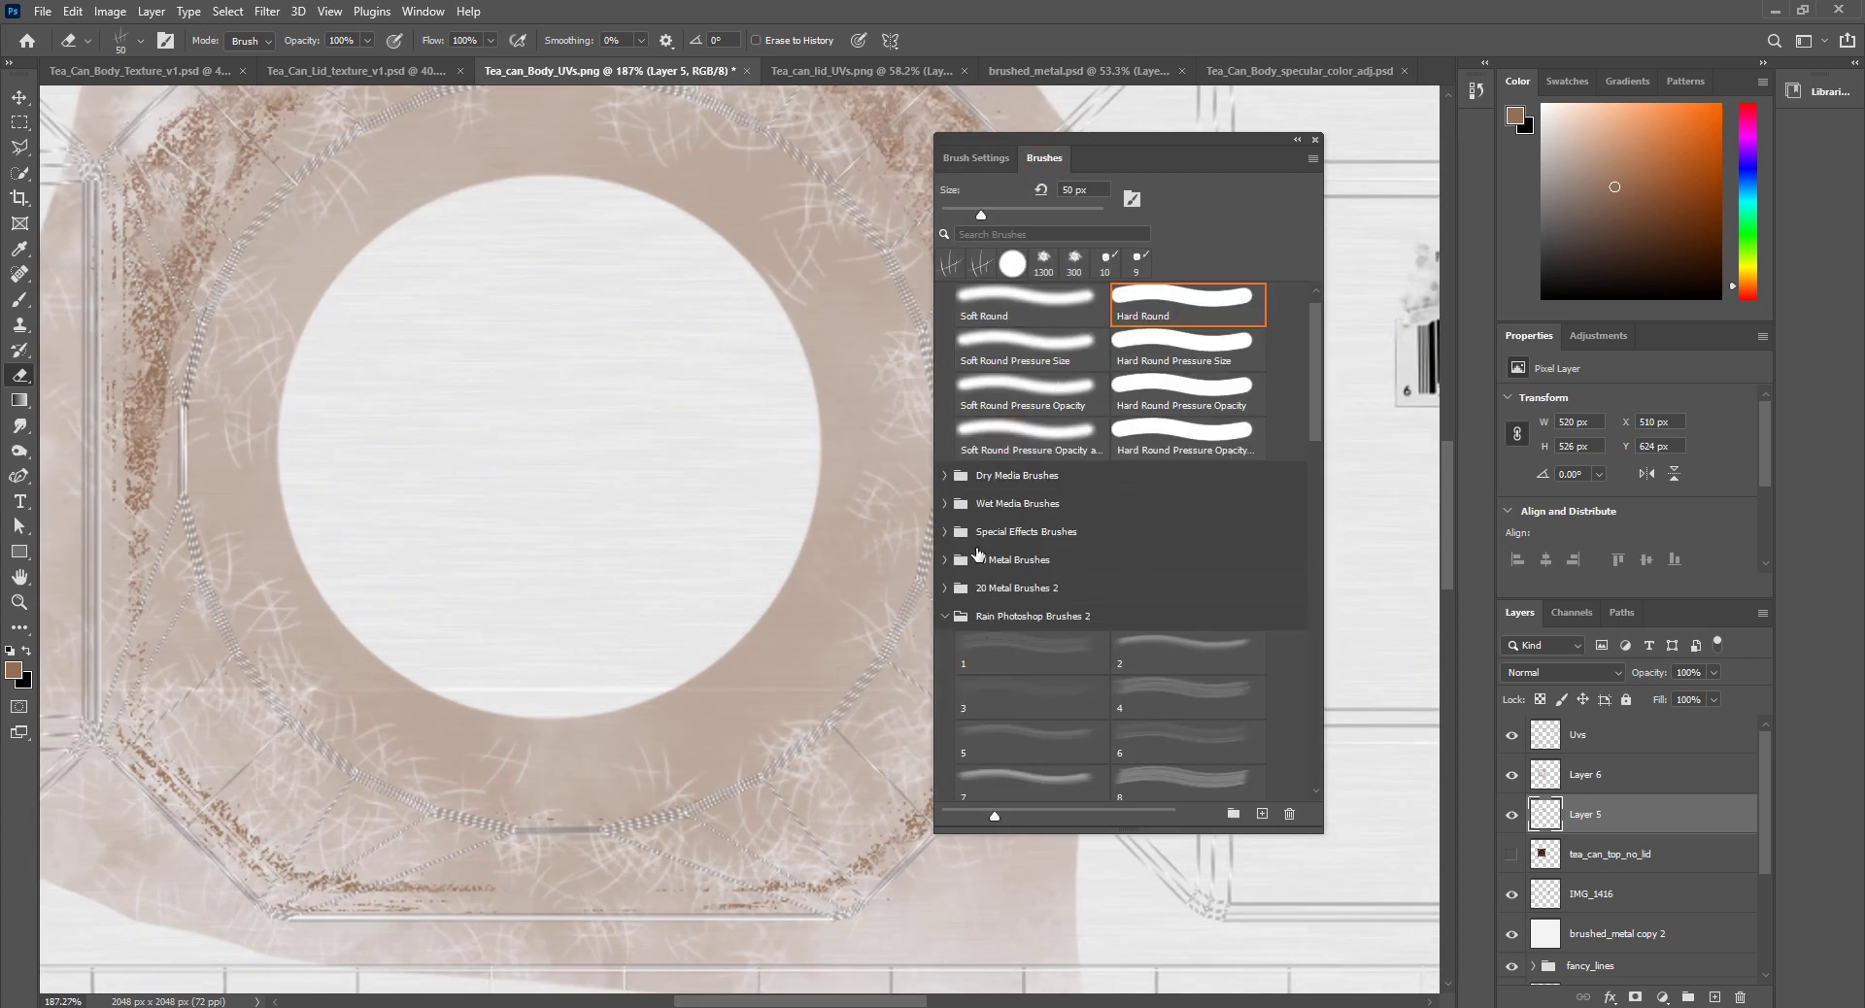
{"action": "left_click", "coordinate": [1602, 777]}
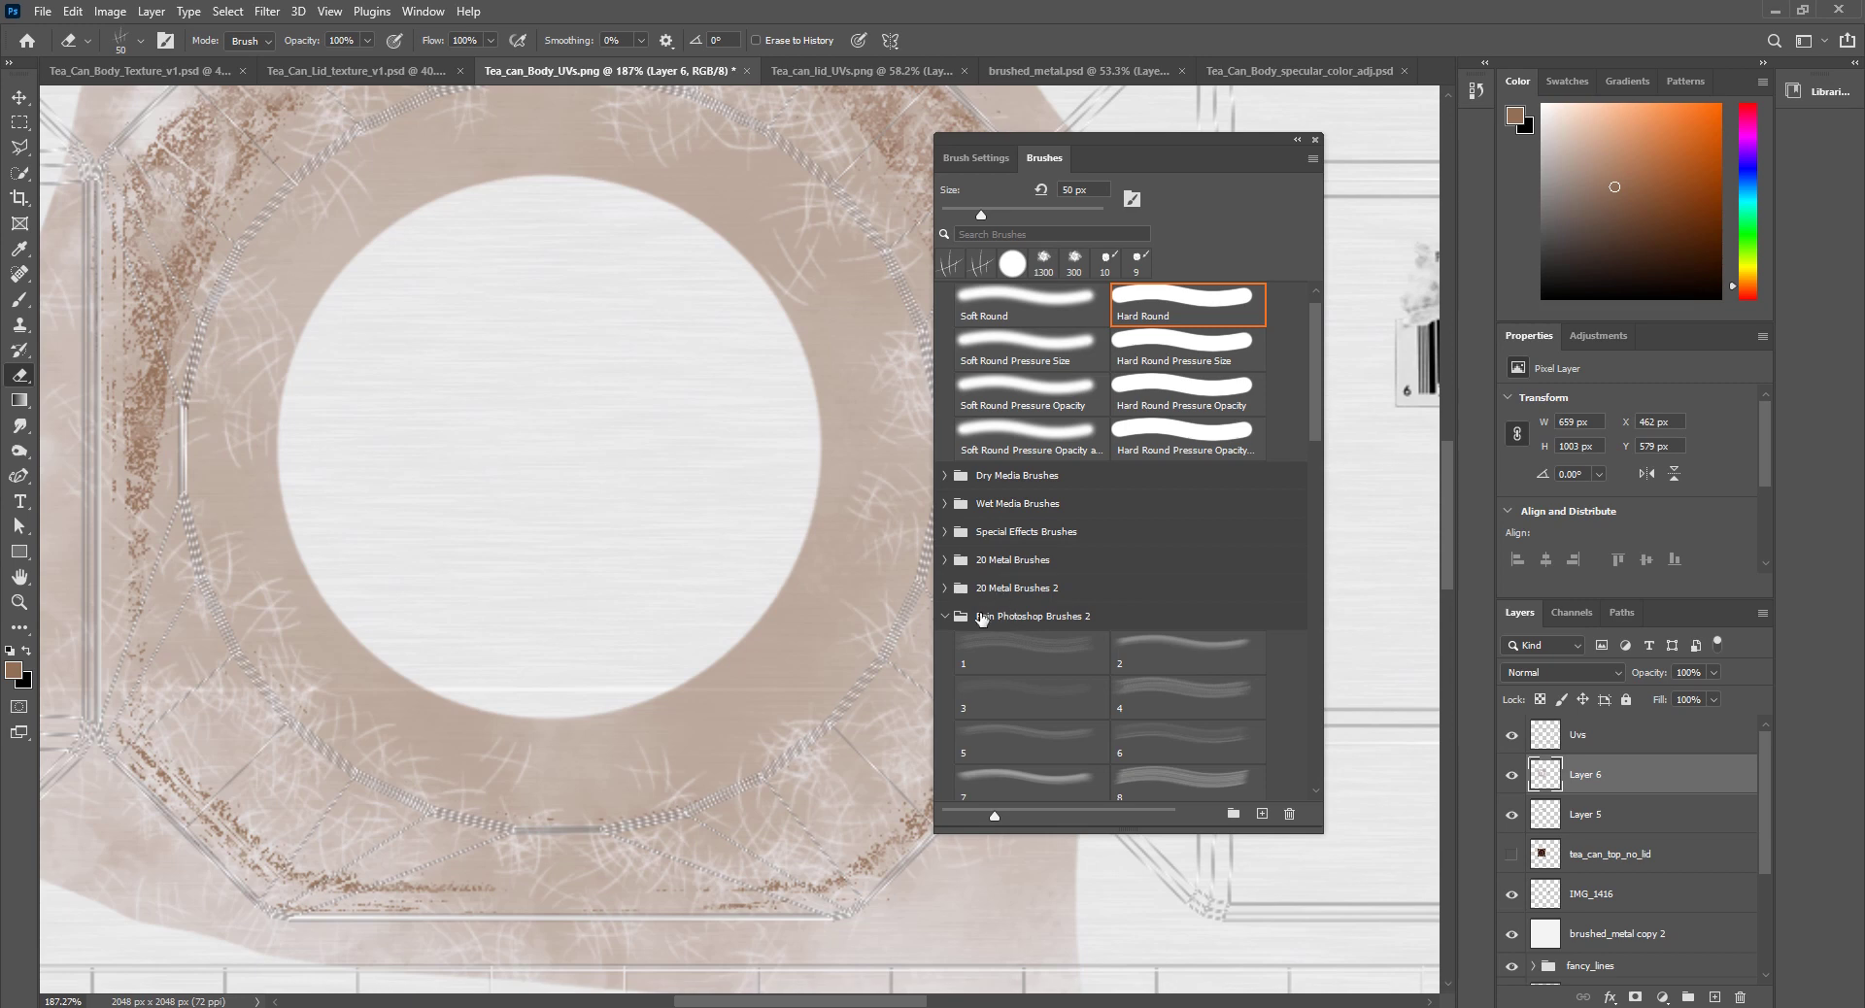
{"action": "scroll", "coordinate": [962, 626], "scroll_direction": "down", "scroll_amount": 3}
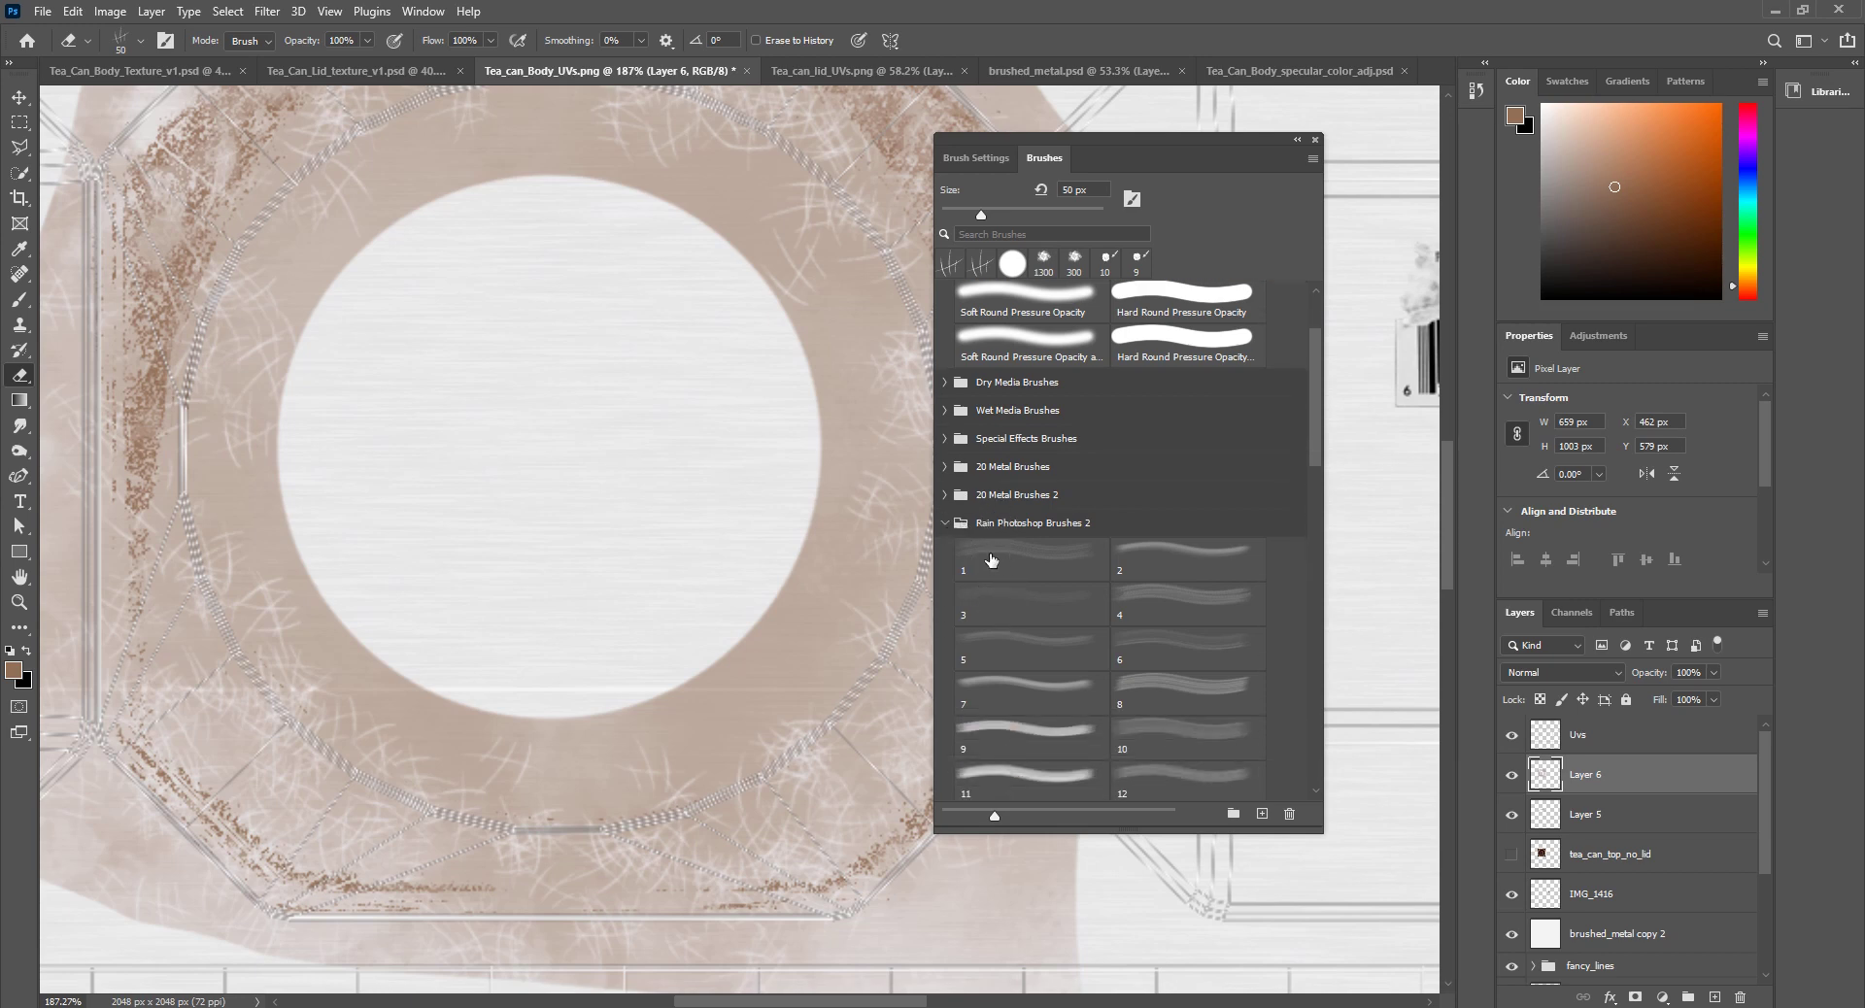
{"action": "left_click", "coordinate": [950, 524]}
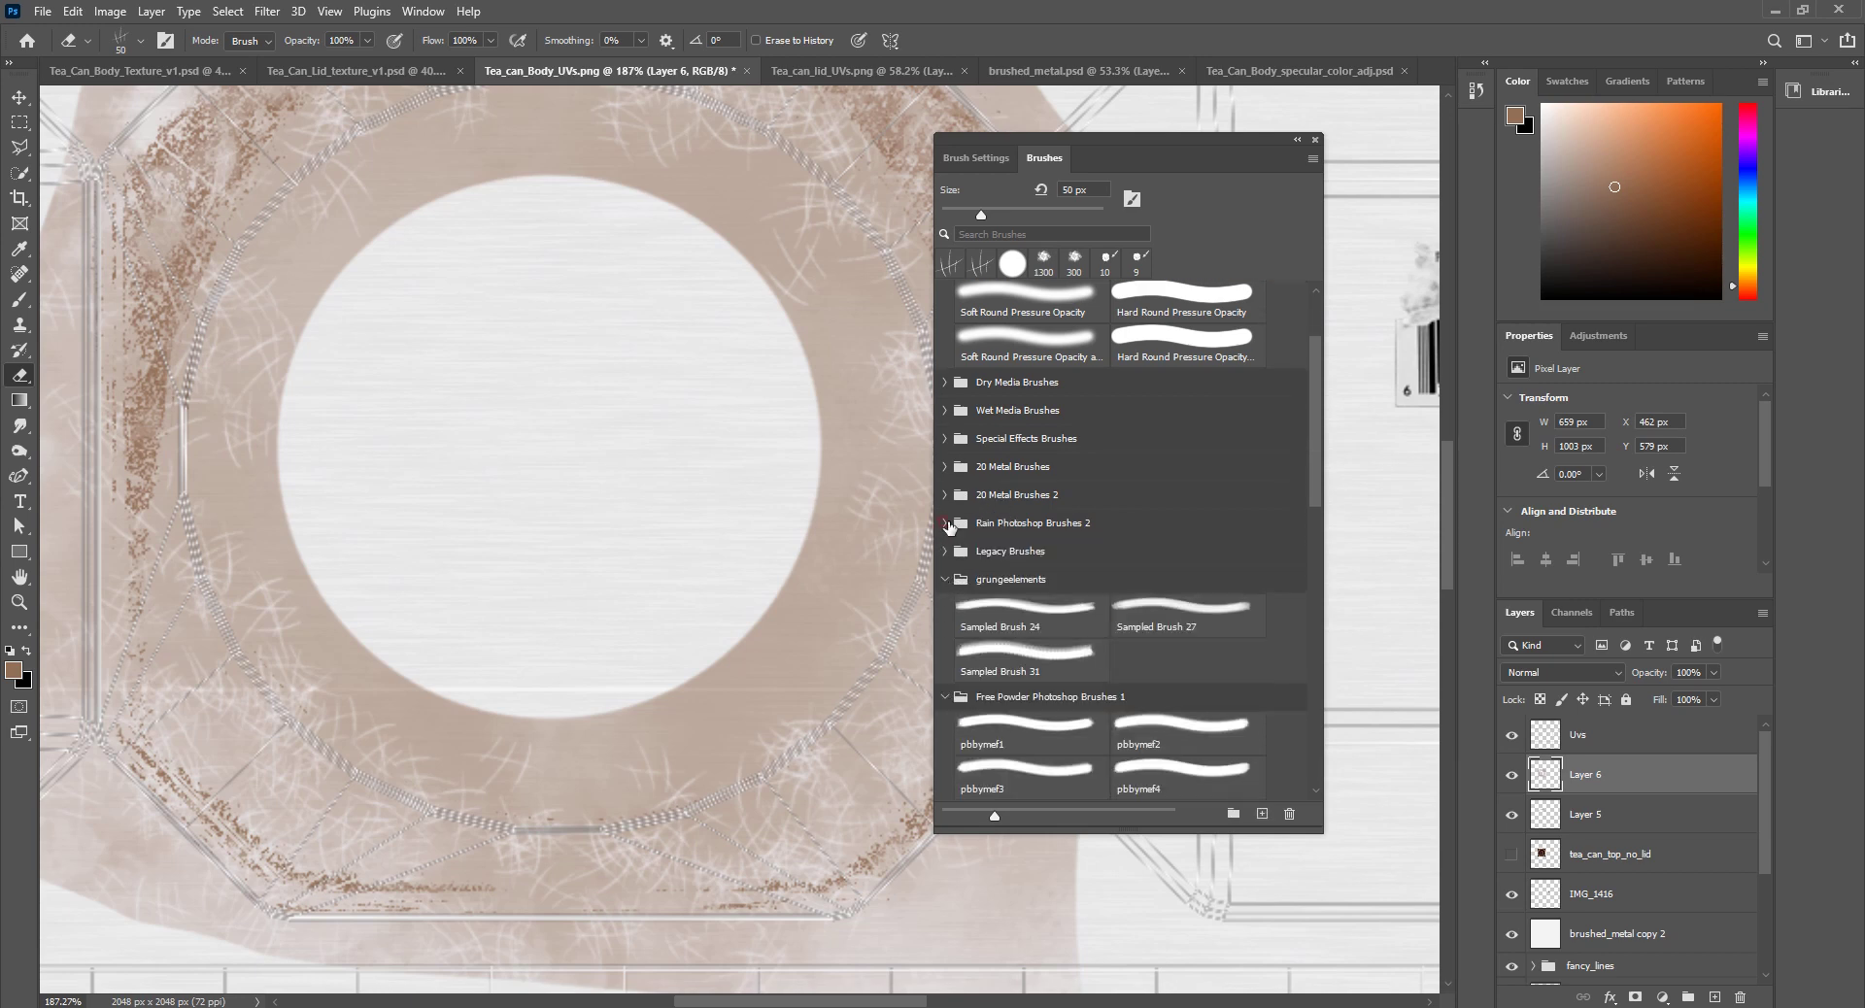
Step: Choose Sampled Brush 24 from the grungeelements group for the eraser and reduce its size to 1200 px
{"action": "left_click", "coordinate": [1029, 612]}
{"action": "scroll", "coordinate": [580, 595], "scroll_direction": "down", "scroll_amount": 5, "text": "alt"}
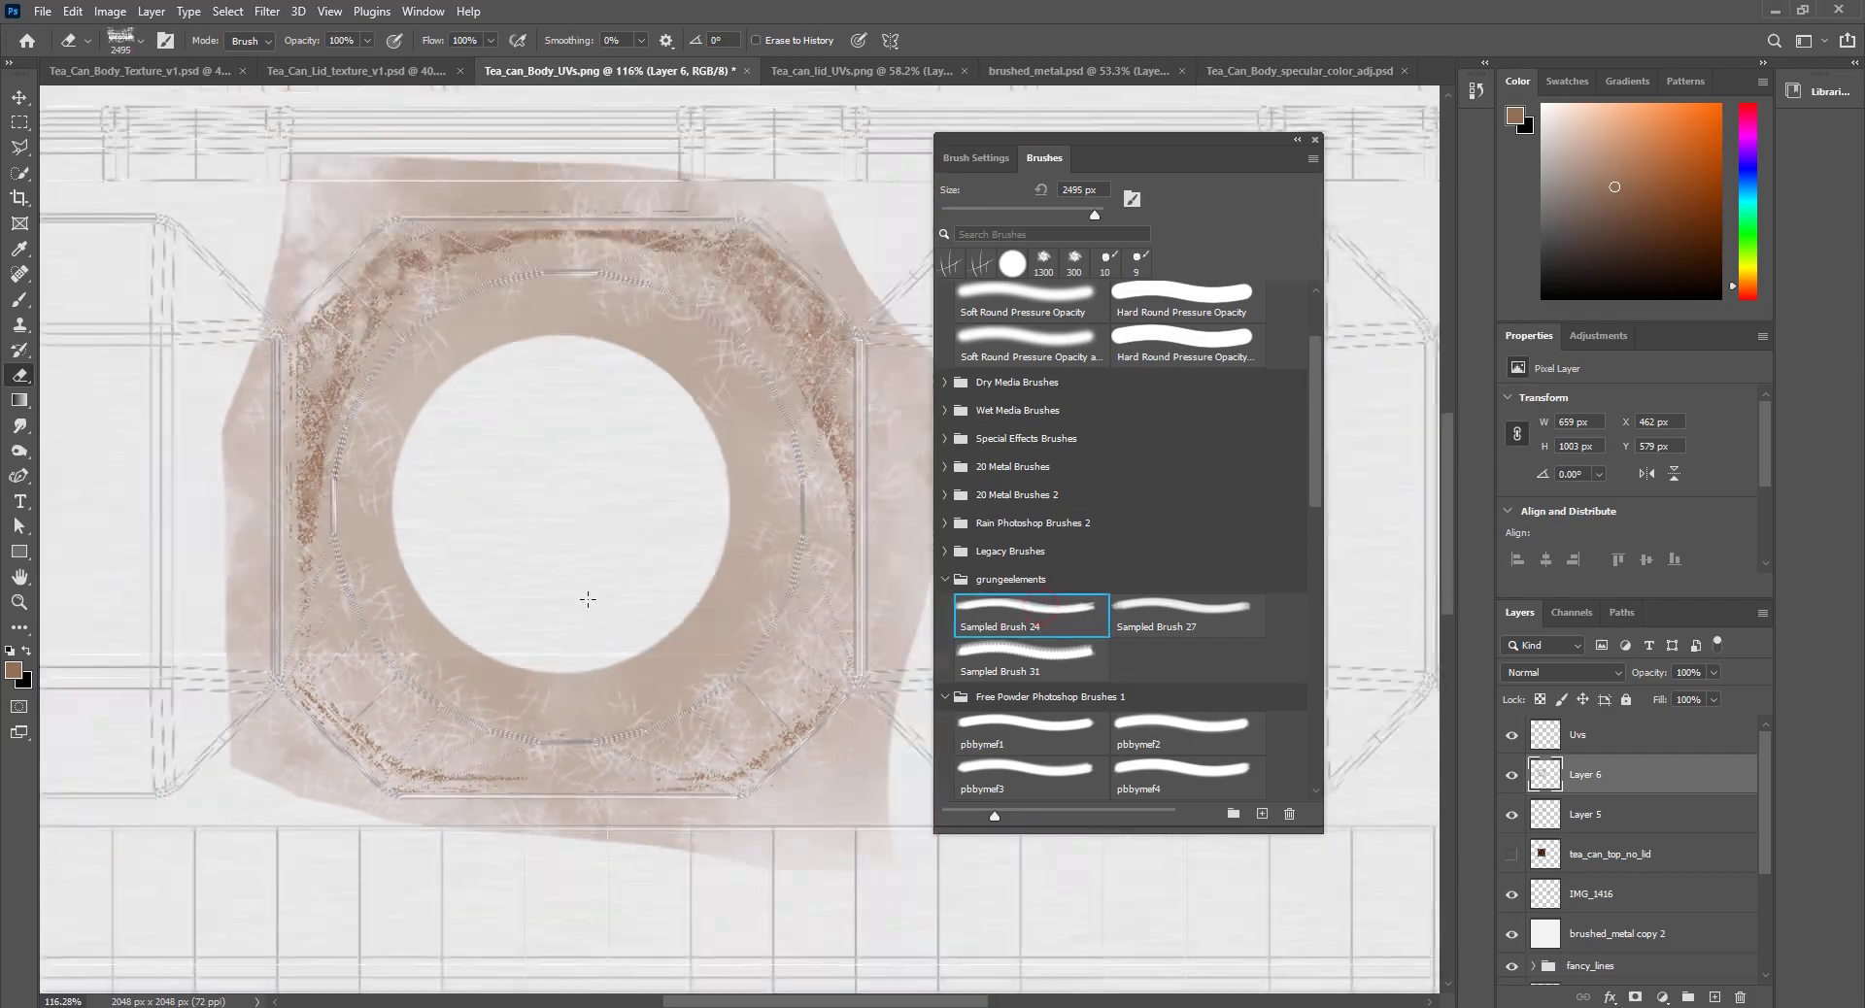
{"action": "scroll", "coordinate": [925, 495], "scroll_direction": "down", "scroll_amount": 3, "text": "alt"}
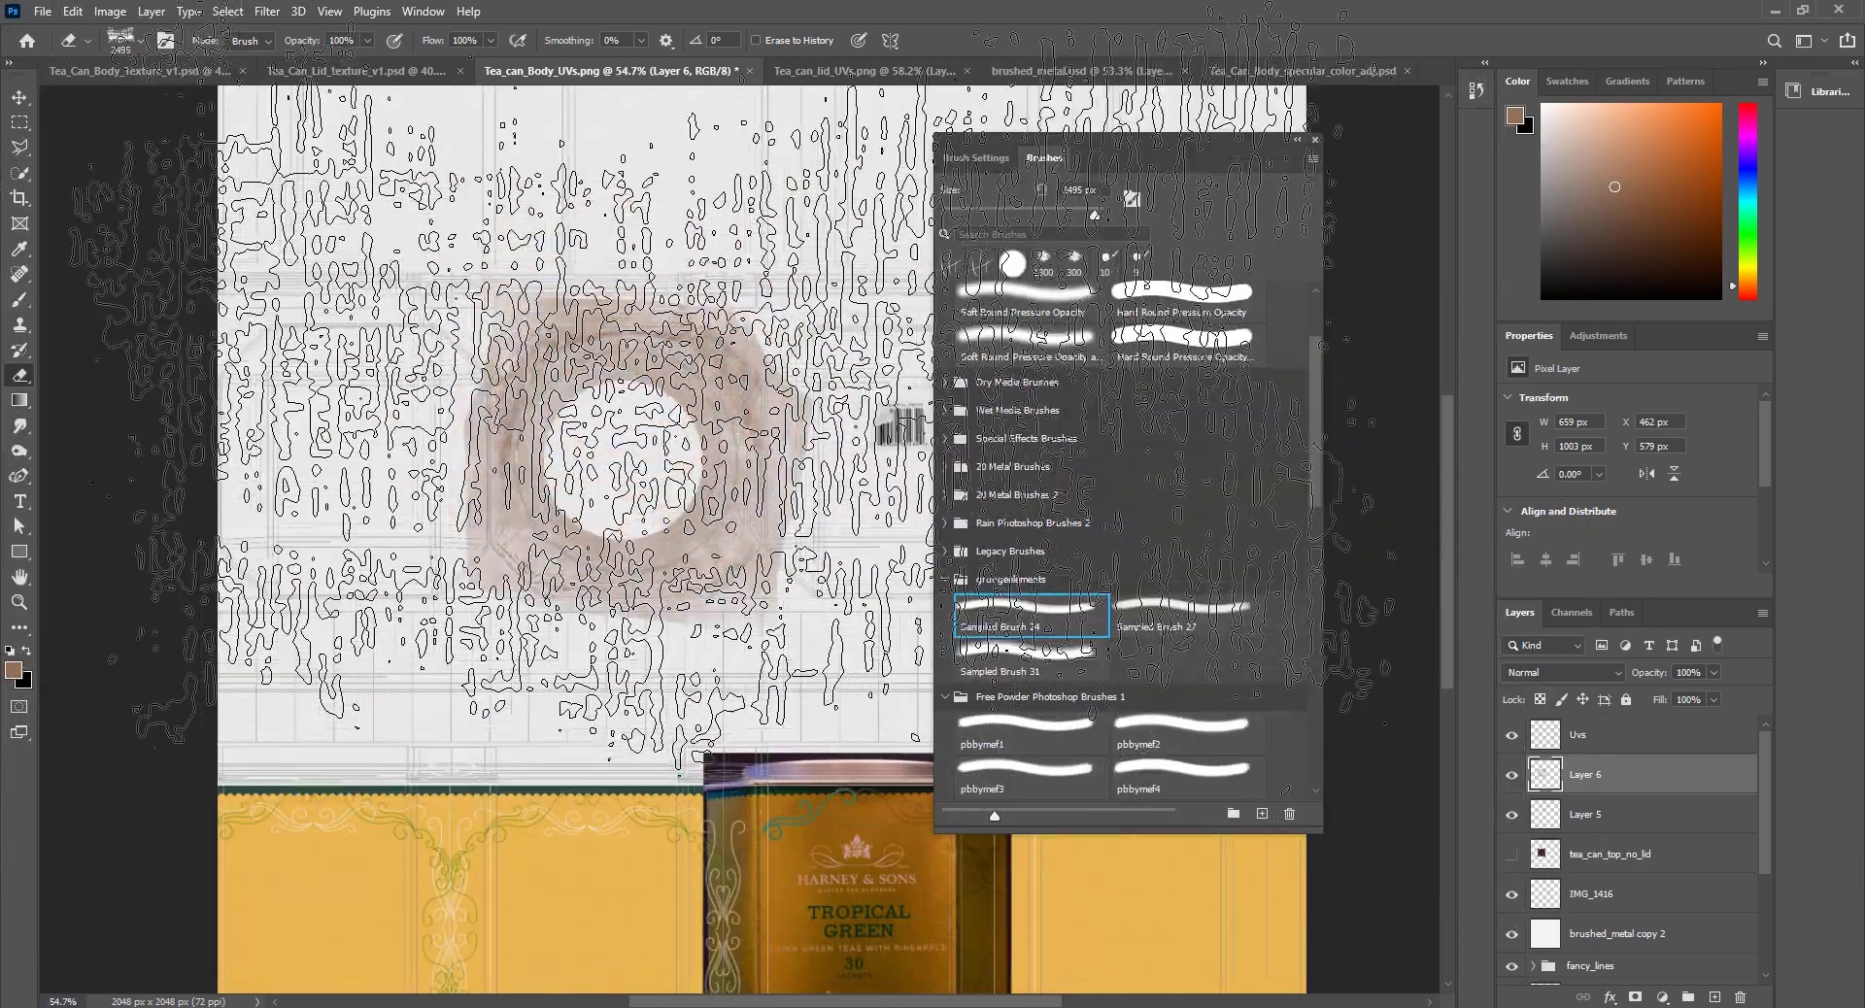
{"action": "key", "text": "bracketleft"}
{"action": "key", "text": "bracketleft"}
{"action": "key", "text": "bracketleft"}
{"action": "key", "text": "bracketleft"}
{"action": "key", "text": "bracketleft"}
{"action": "key", "text": "bracketleft"}
{"action": "key", "text": "bracketleft"}
{"action": "key", "text": "bracketleft"}
{"action": "key", "text": "bracketleft"}
{"action": "key", "text": "bracketleft"}
{"action": "key", "text": "bracketleft"}
{"action": "key", "text": "bracketleft"}
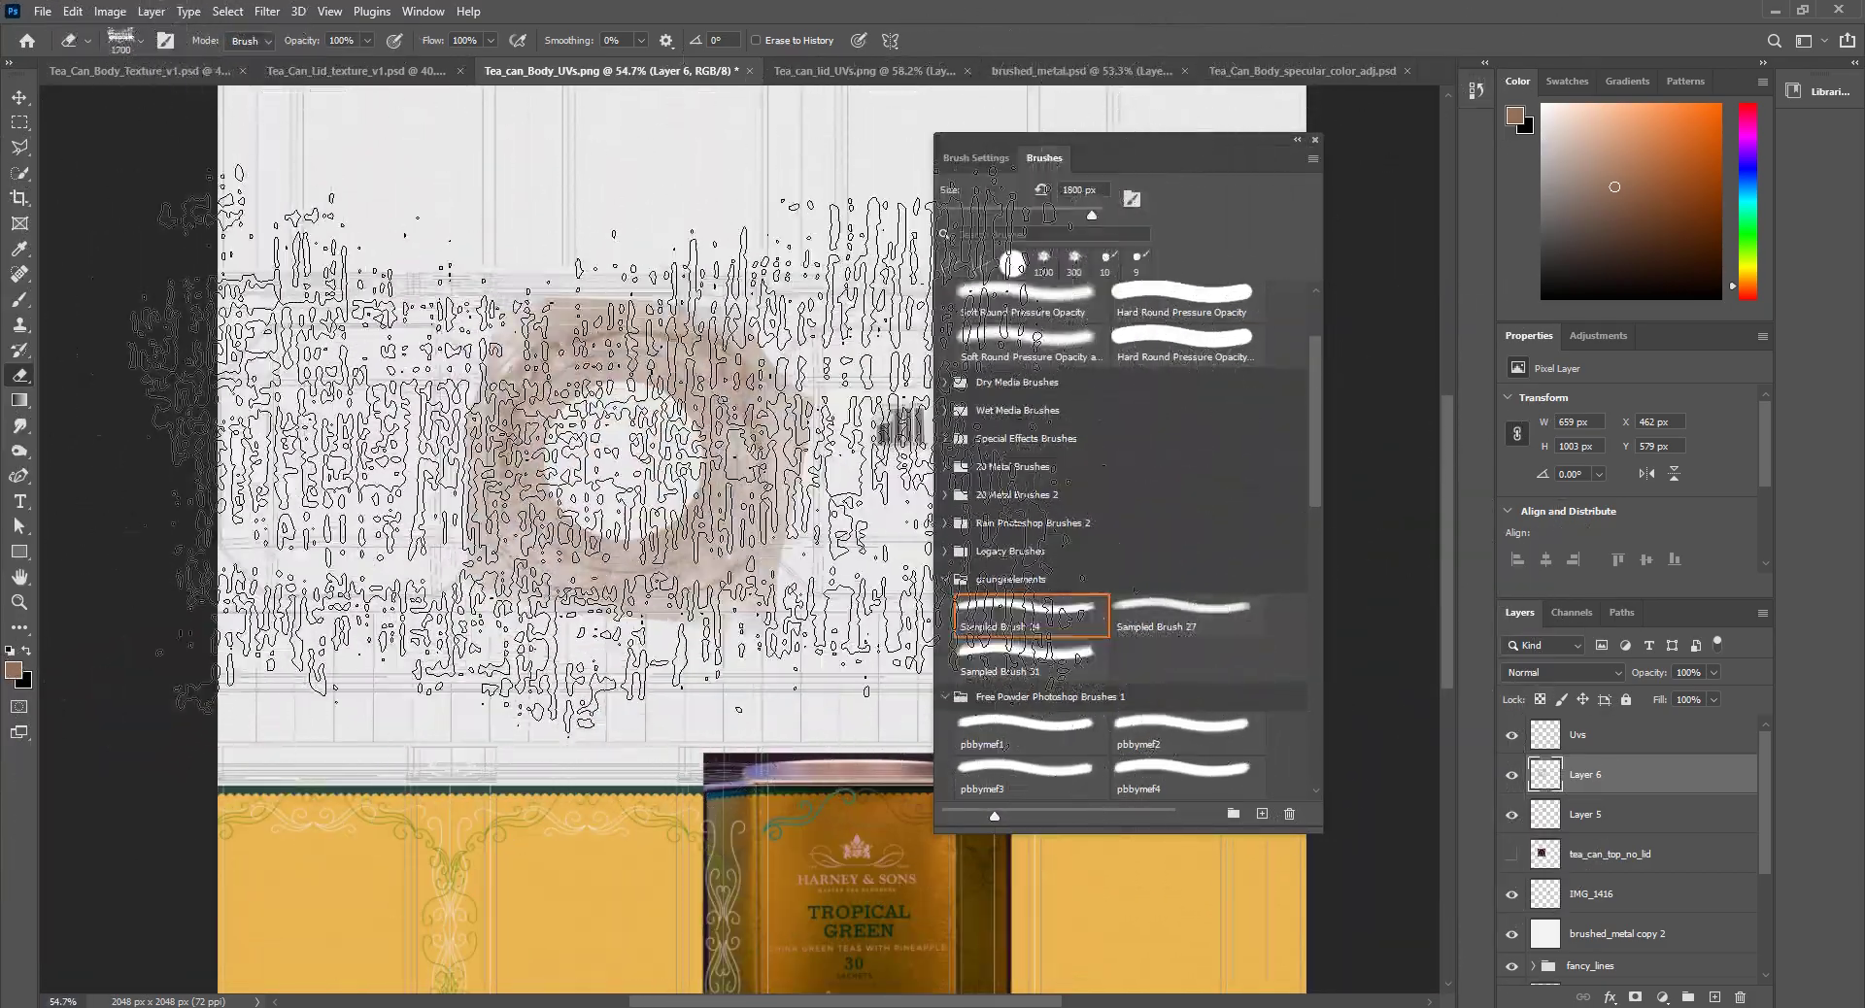
Step: Try erasing the brown ring on Layer 6 with the Sampled Brush 24 tip, and undo the erasing
{"action": "left_click", "coordinate": [604, 453]}
{"action": "key", "text": "bracketleft"}
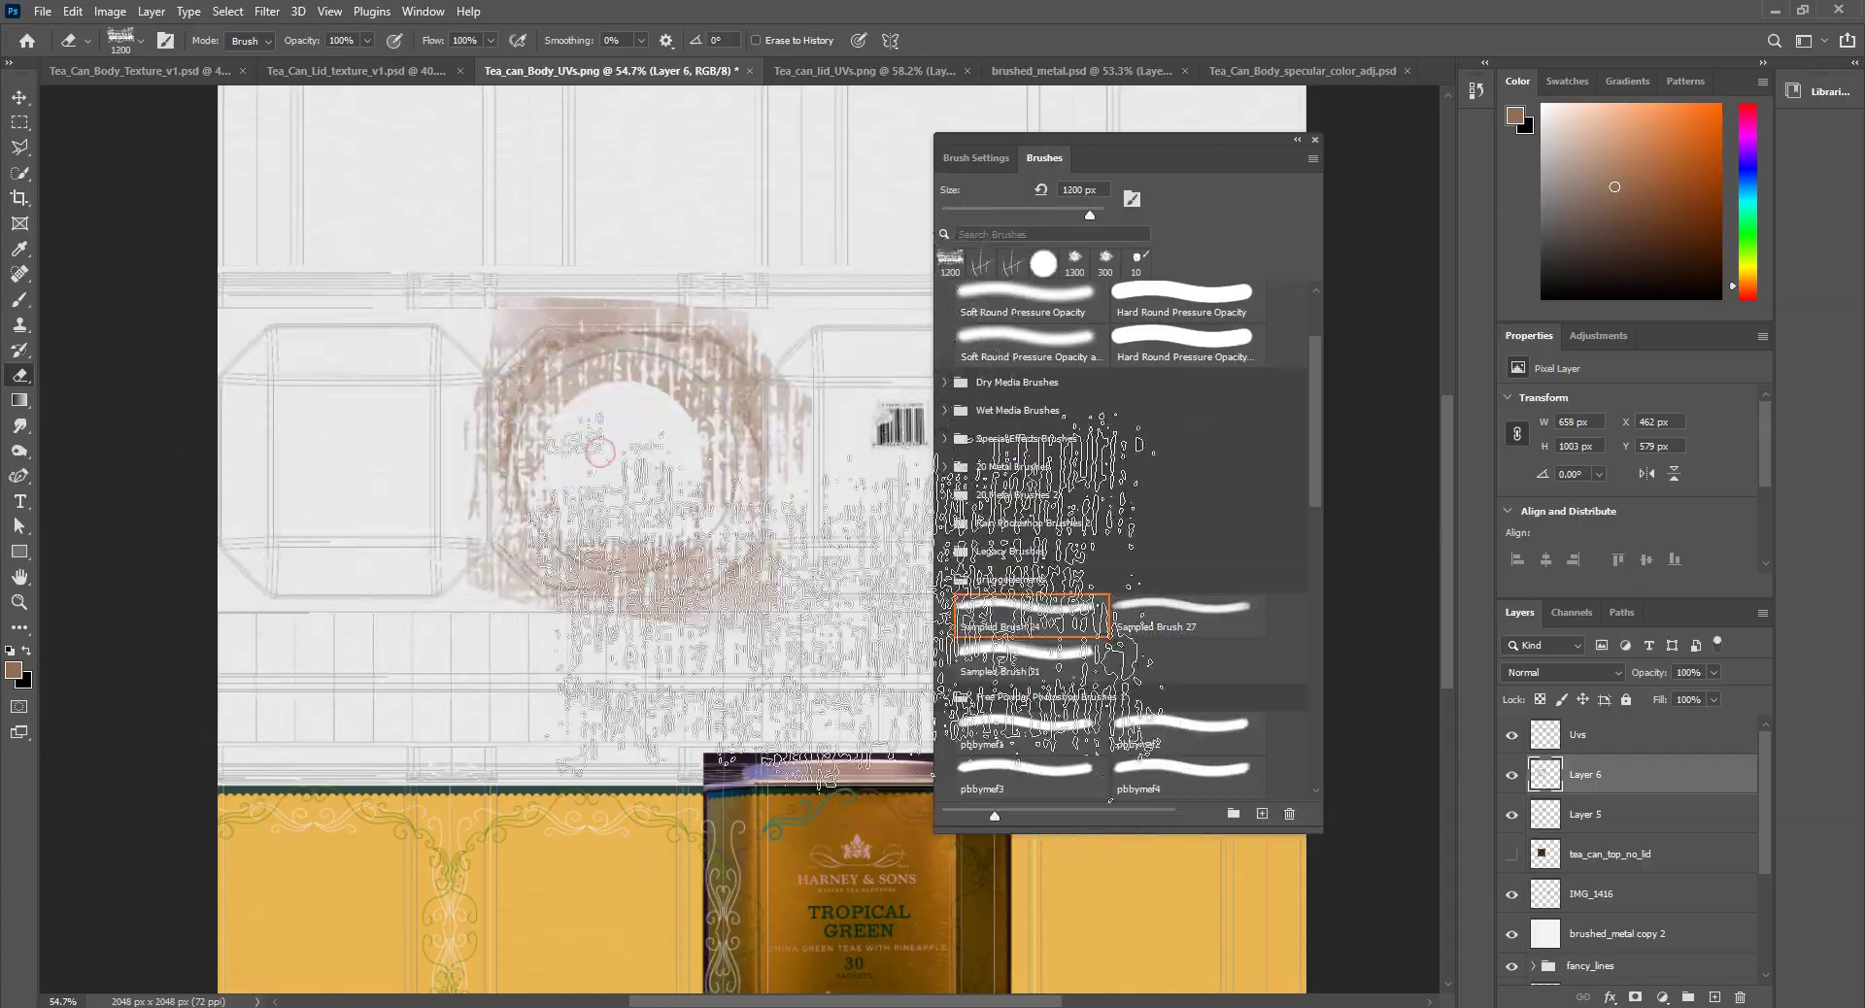
{"action": "scroll", "coordinate": [816, 597], "scroll_direction": "up", "scroll_amount": 5, "text": "alt"}
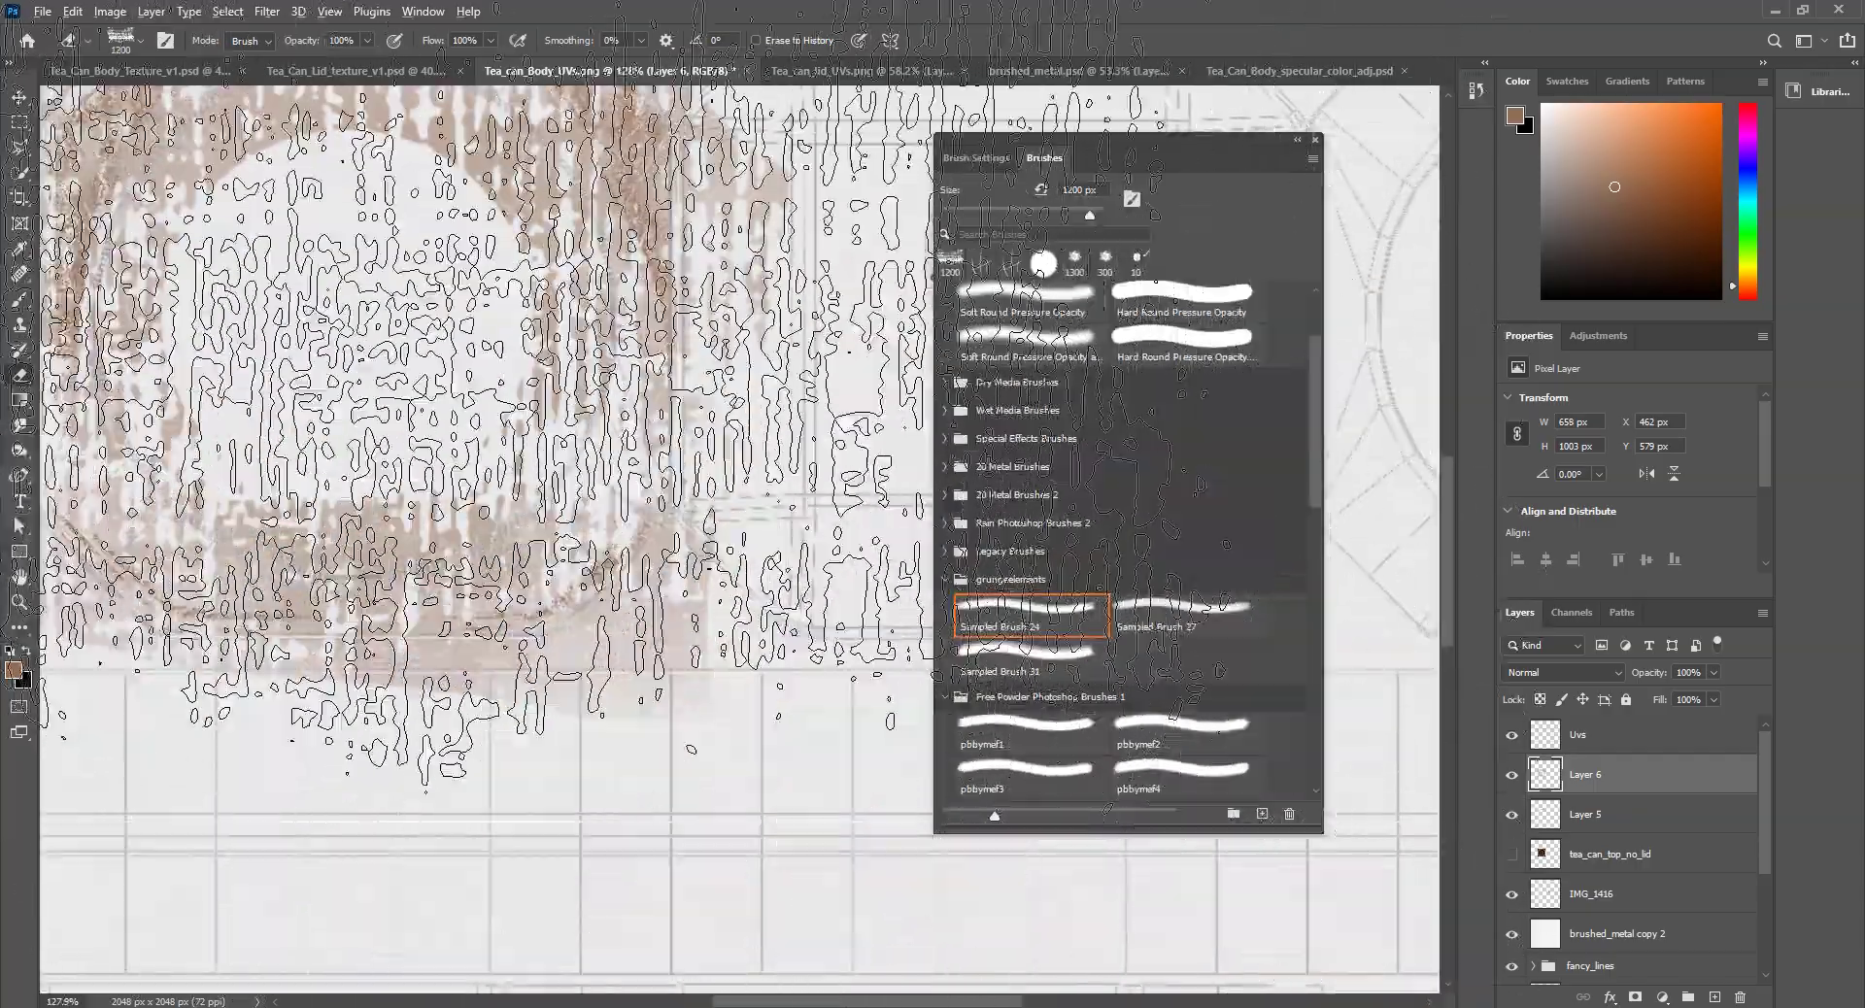
{"action": "scroll", "coordinate": [689, 680], "scroll_direction": "down", "scroll_amount": 3, "text": "alt"}
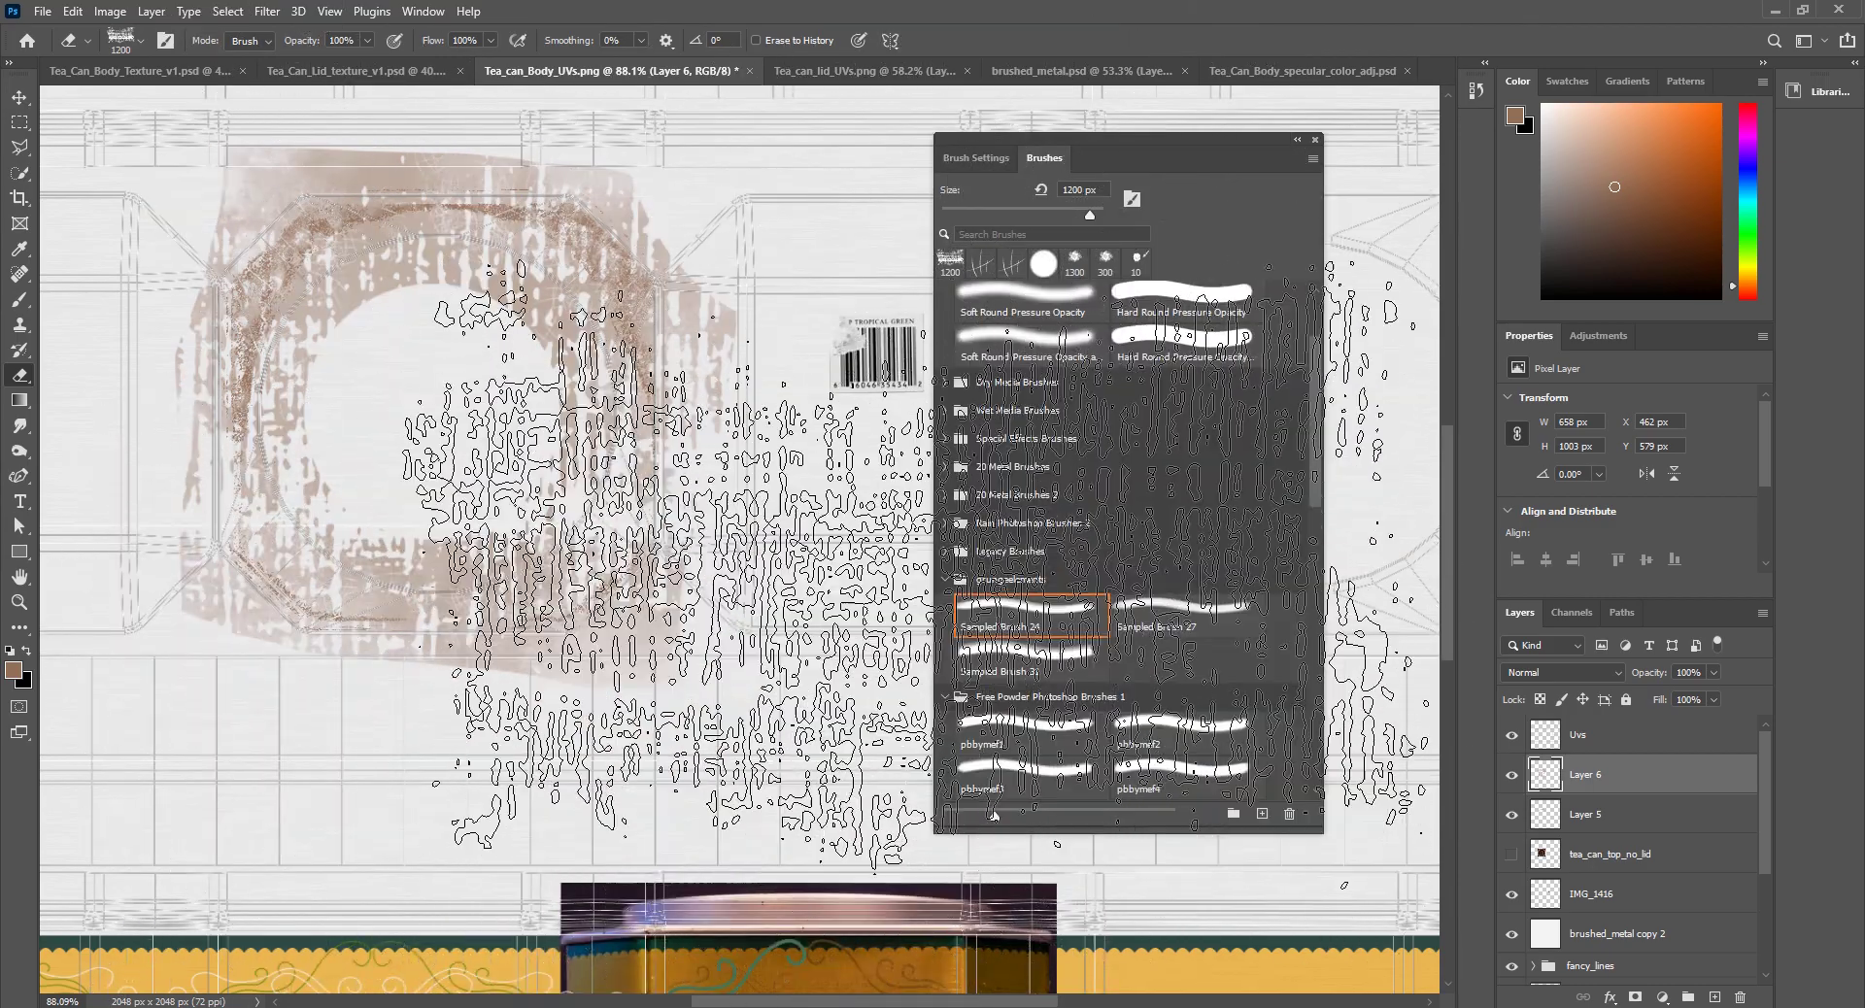
{"action": "key", "text": "ctrl+z"}
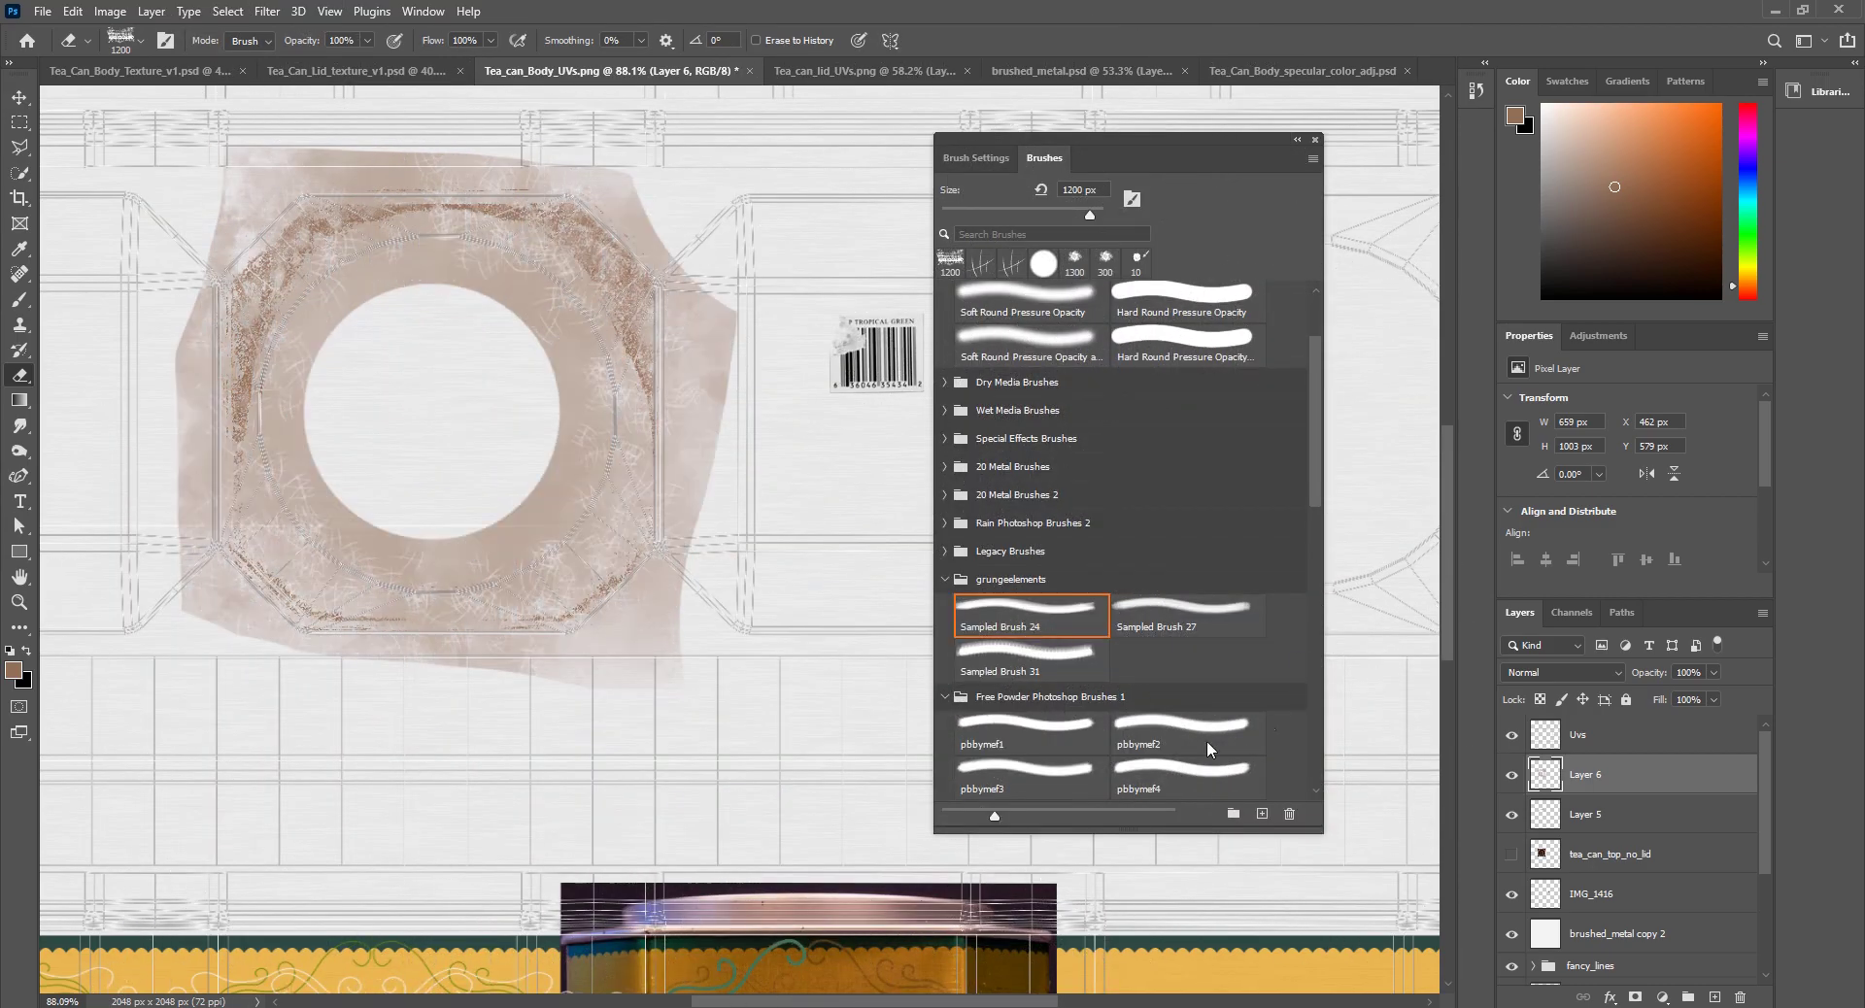
Step: Try erasing the ring on Layer 6 with Sampled Brush 31 at 2496 px, and undo it
{"action": "left_click", "coordinate": [1065, 666]}
{"action": "left_click", "coordinate": [423, 454]}
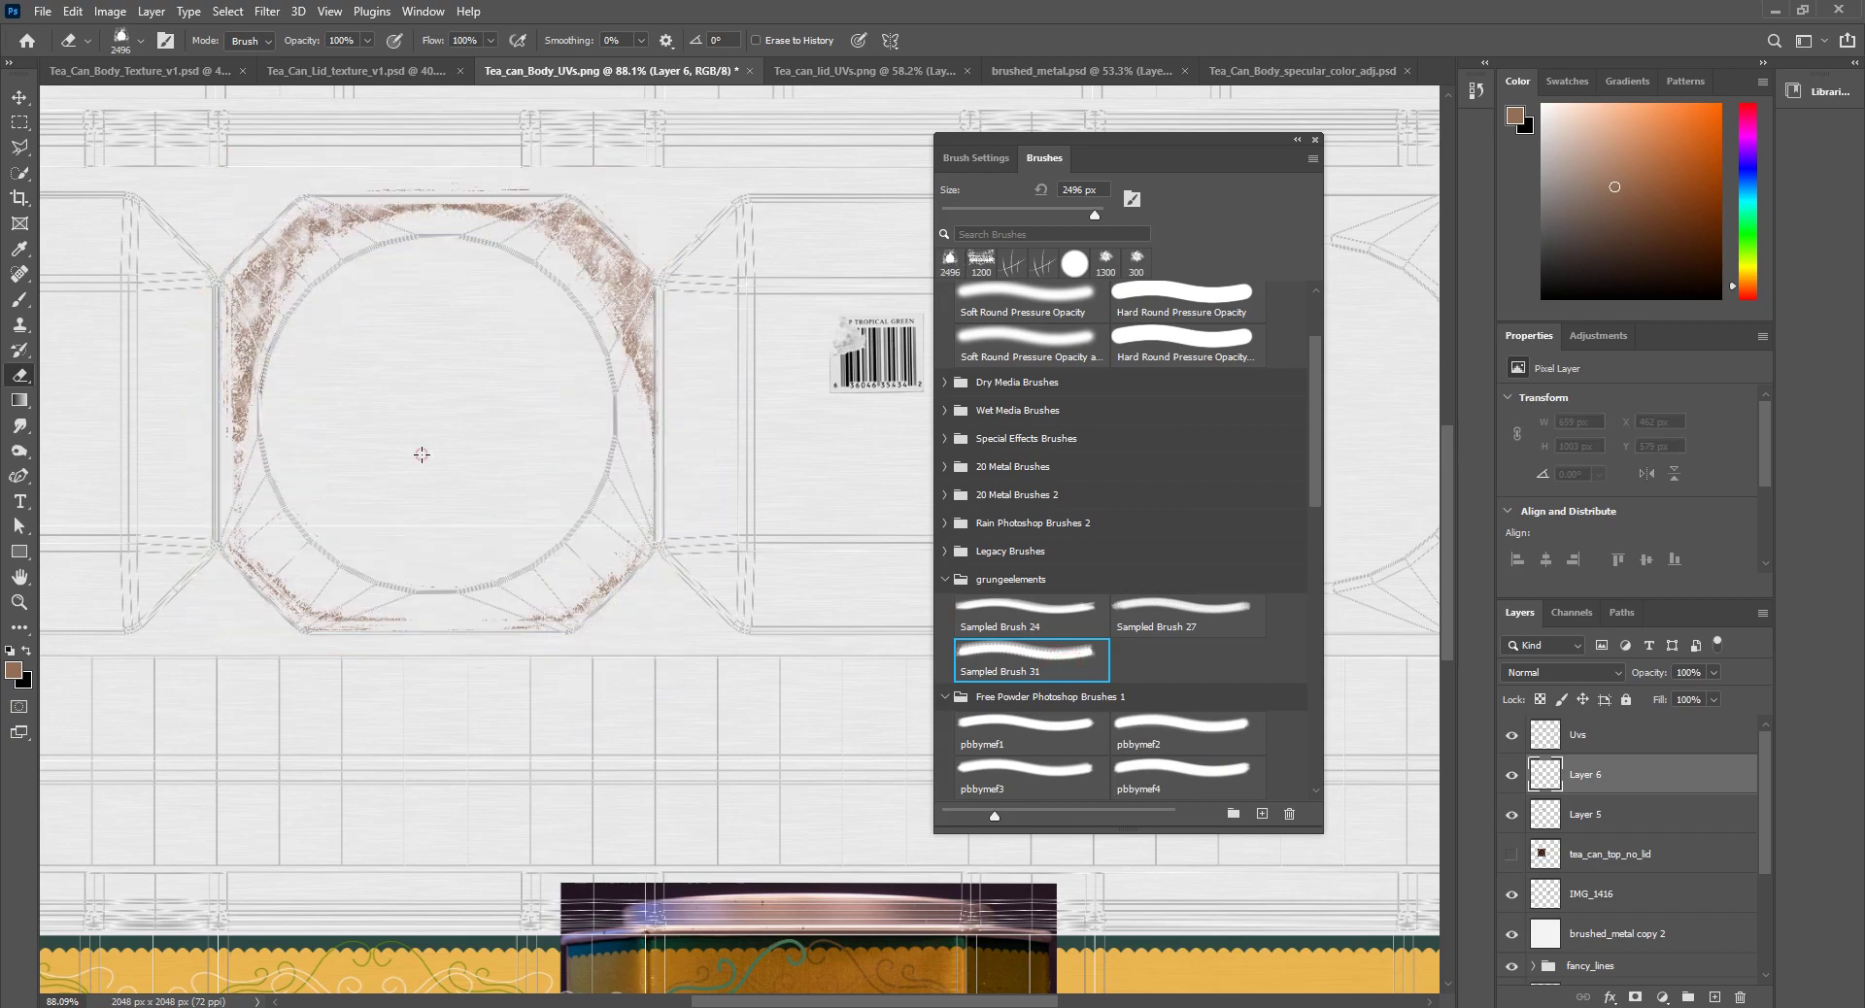
{"action": "key", "text": "ctrl+z"}
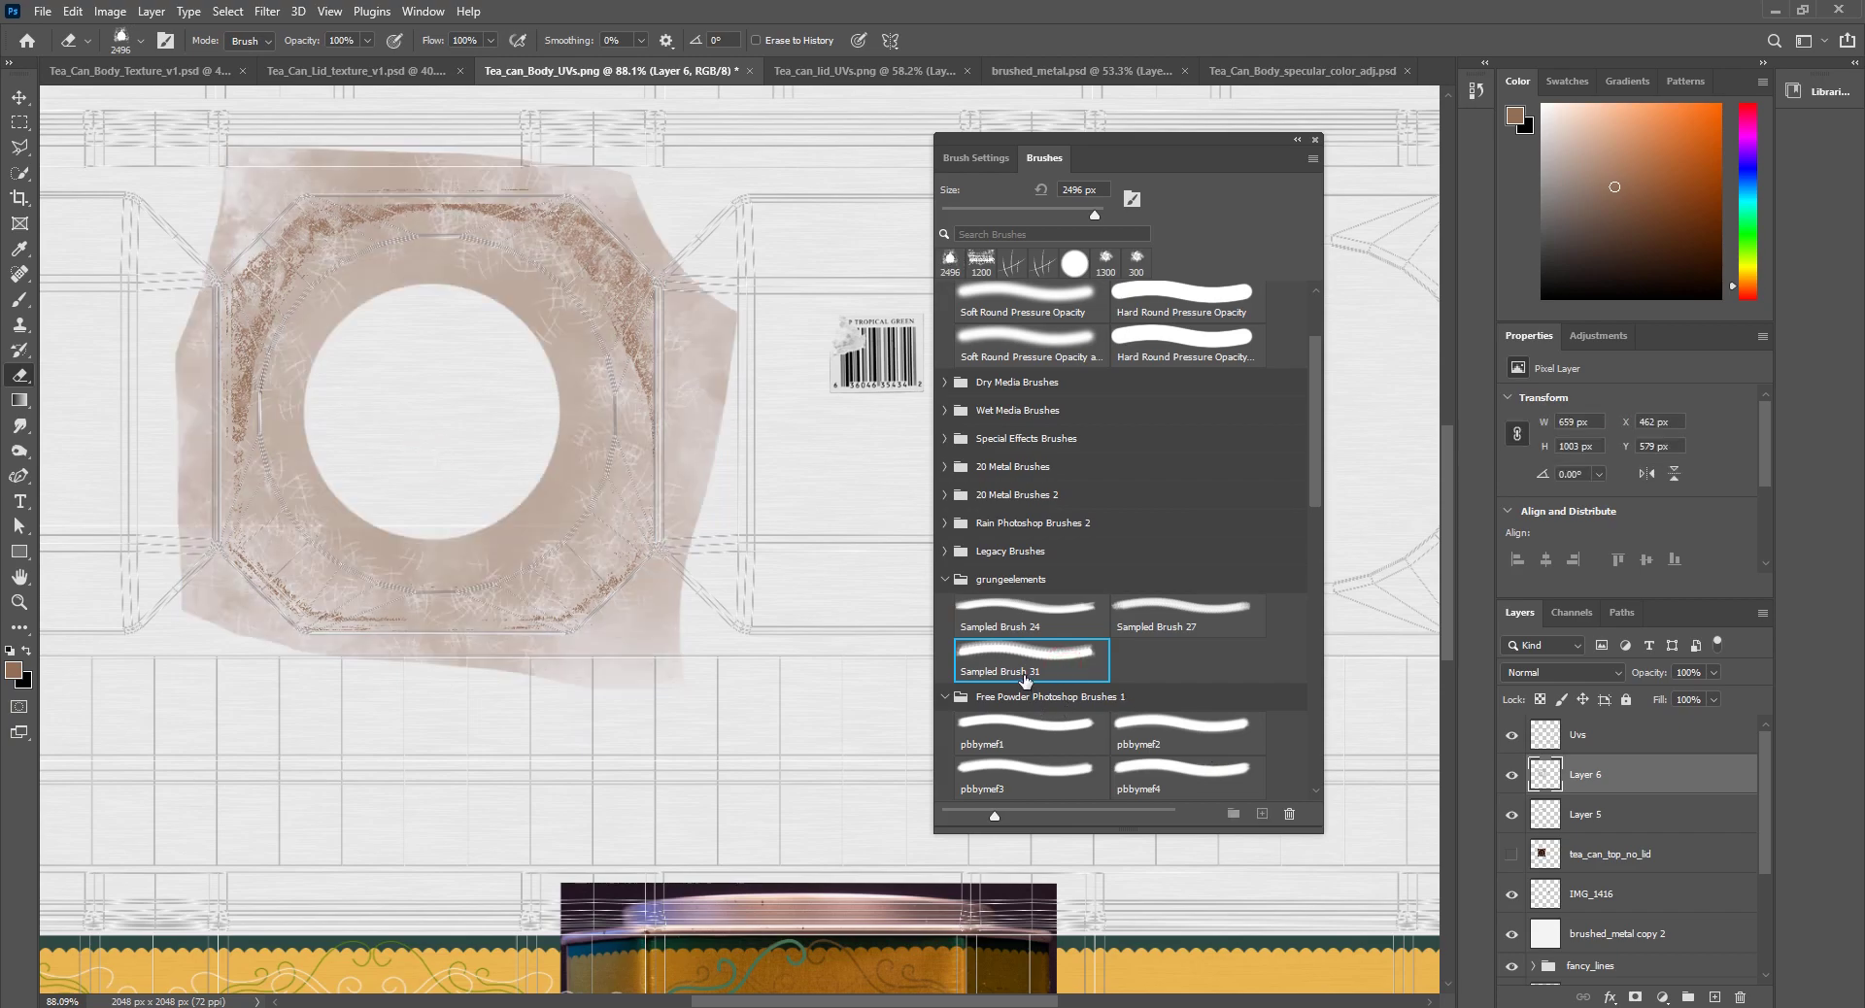
Step: Reduce Sampled Brush 31 to 300 px, try erasing the lower part of the ring on Layer 6, and undo it
{"action": "scroll", "coordinate": [632, 544], "scroll_direction": "down", "scroll_amount": 5, "text": "alt"}
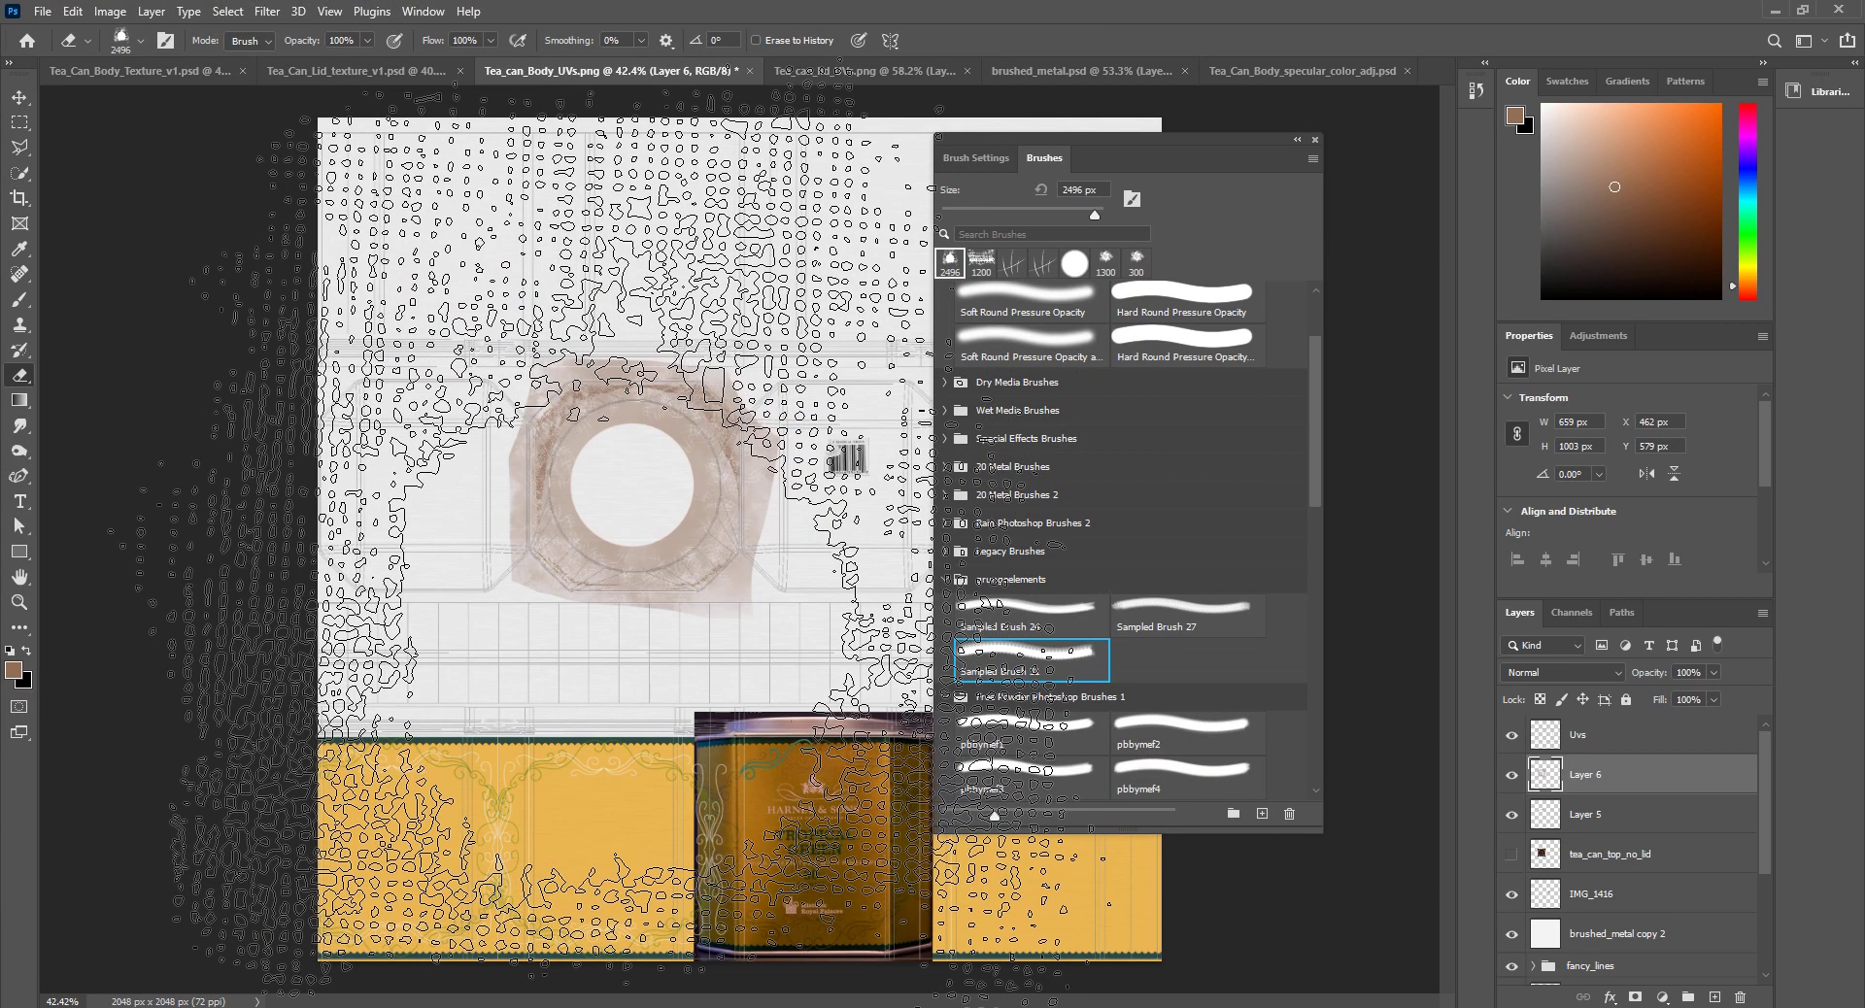
{"action": "key", "text": "bracketleft"}
{"action": "key", "text": "bracketleft"}
{"action": "key", "text": "bracketleft"}
{"action": "key", "text": "bracketleft"}
{"action": "key", "text": "bracketleft"}
{"action": "key", "text": "bracketleft"}
{"action": "key", "text": "bracketleft"}
{"action": "key", "text": "bracketleft"}
{"action": "key", "text": "bracketleft"}
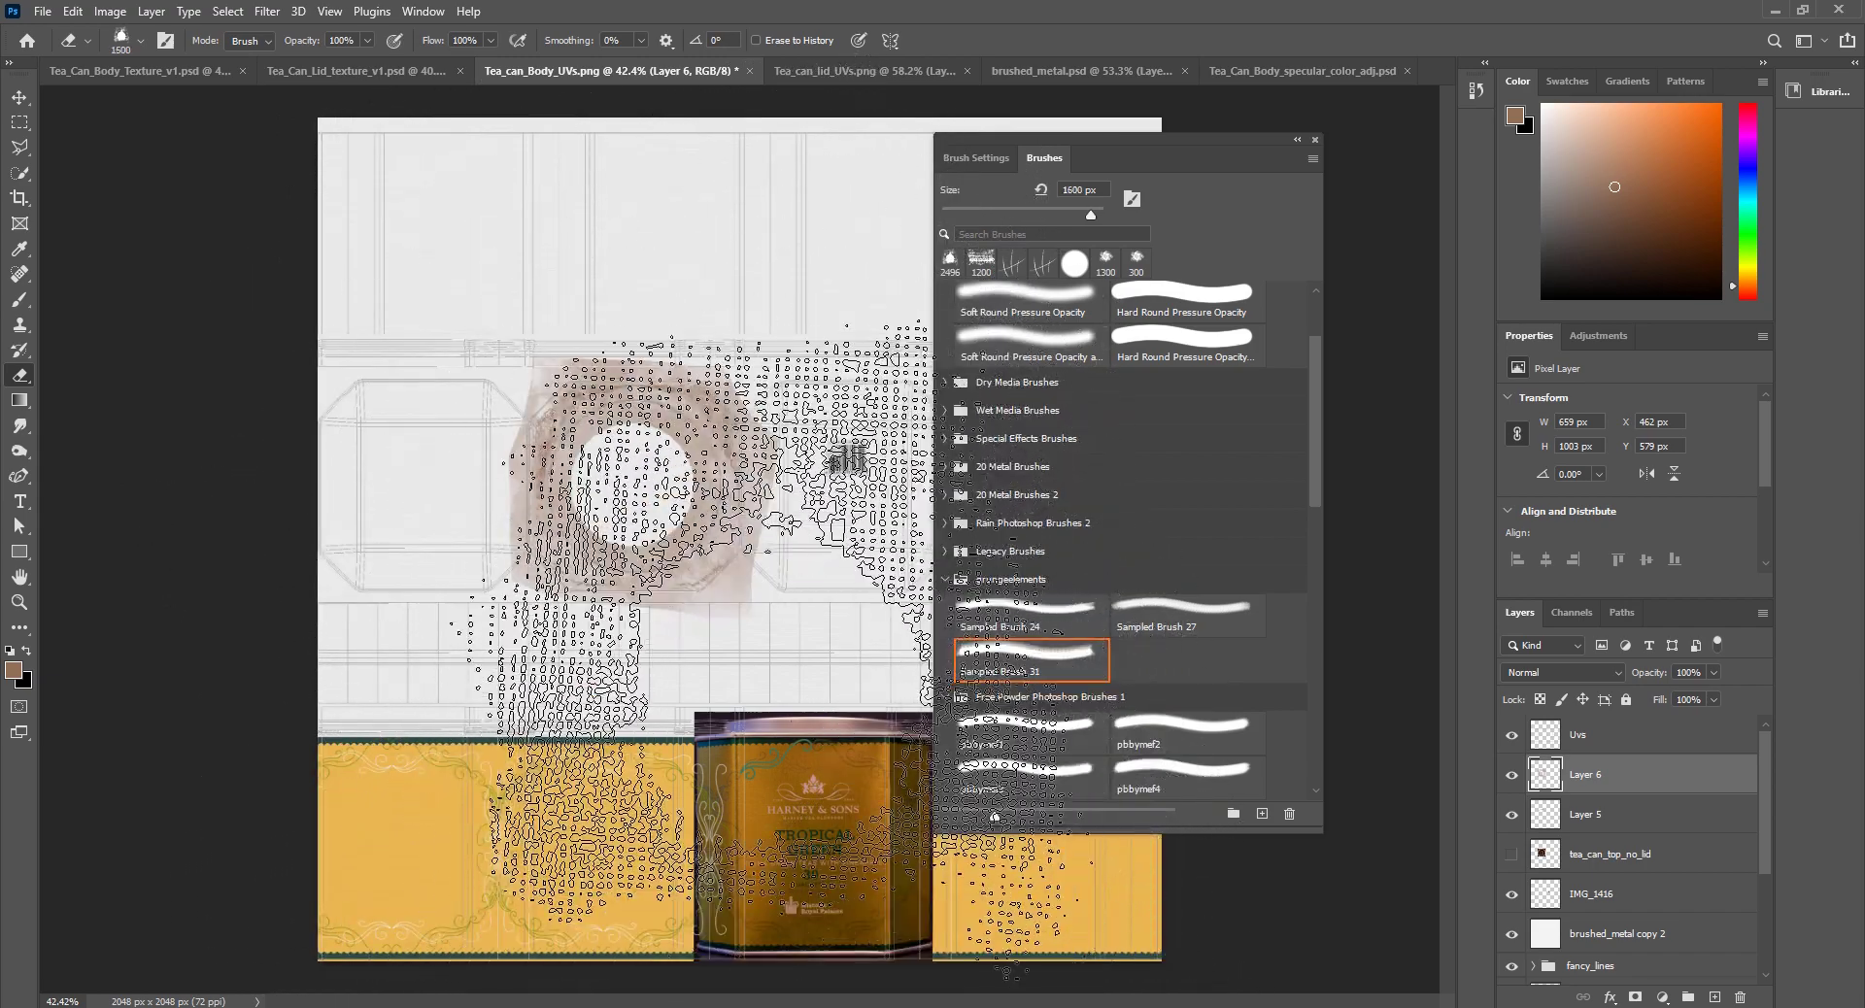
{"action": "key", "text": "bracketleft"}
{"action": "key", "text": "bracketleft"}
{"action": "key", "text": "bracketleft"}
{"action": "key", "text": "bracketleft"}
{"action": "key", "text": "bracketleft"}
{"action": "key", "text": "bracketleft"}
{"action": "key", "text": "bracketleft"}
{"action": "key", "text": "bracketleft"}
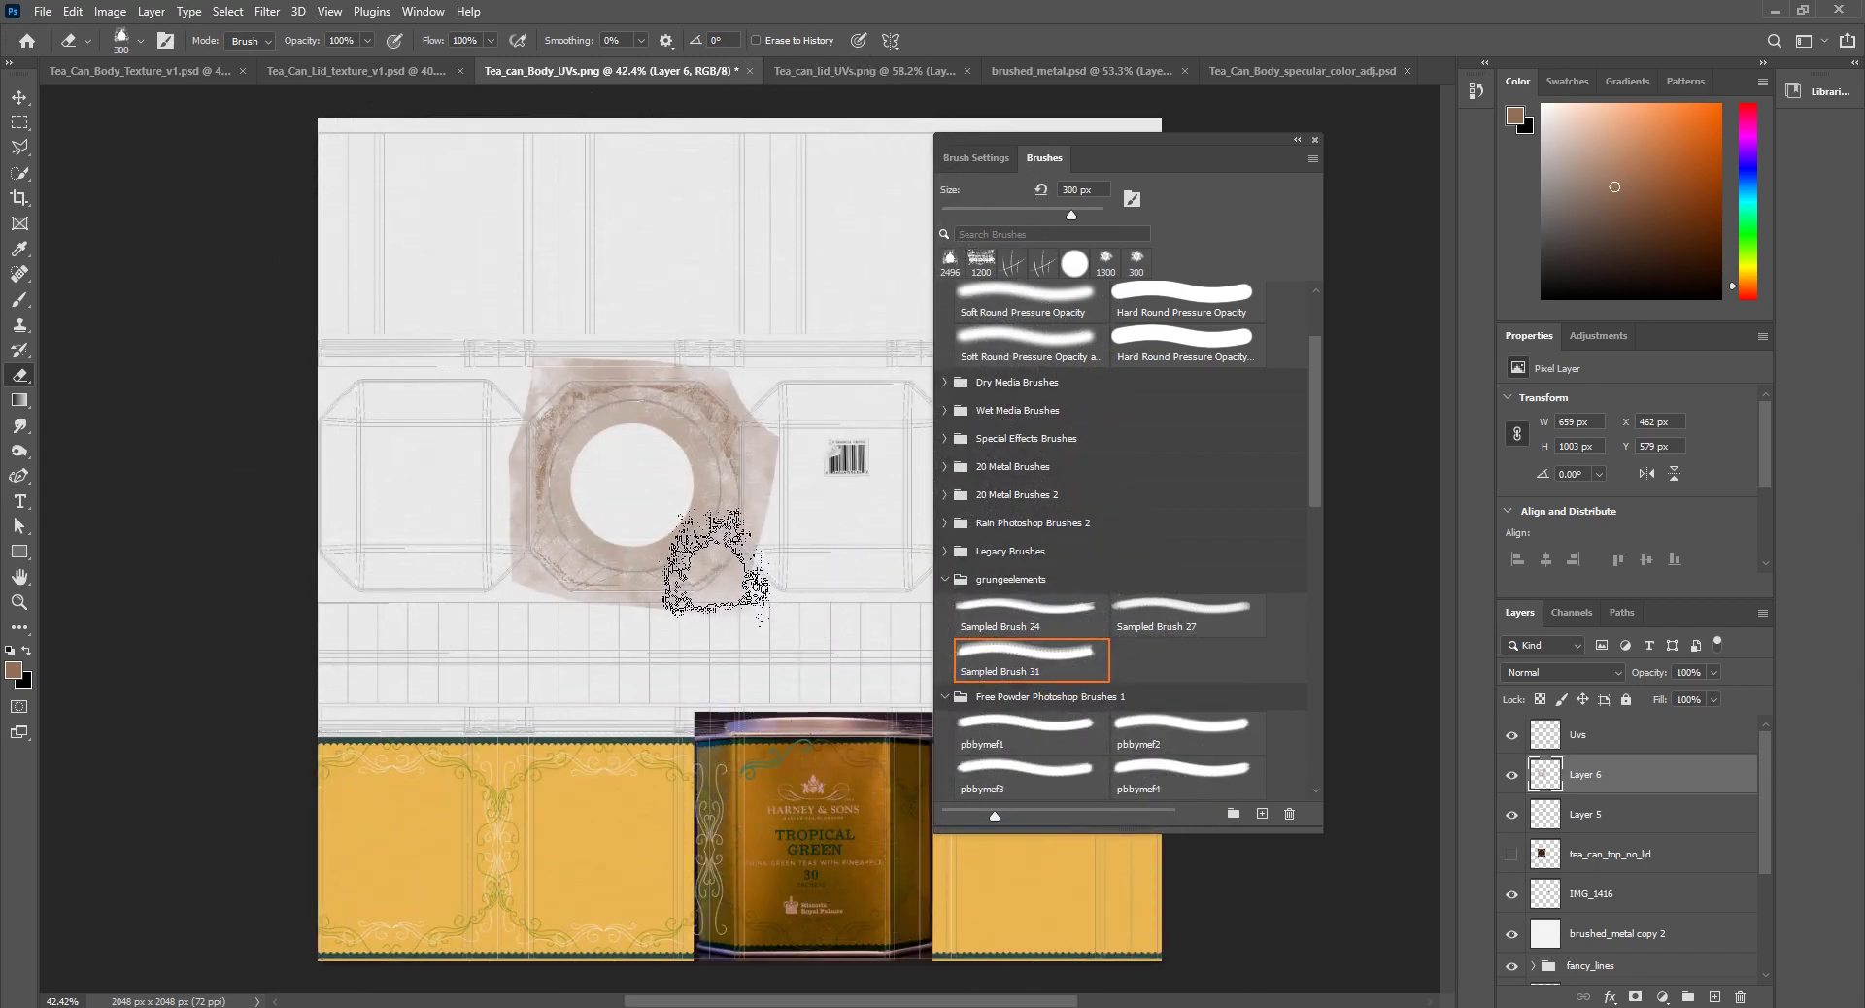
{"action": "scroll", "coordinate": [719, 583], "scroll_direction": "up", "scroll_amount": 7, "text": "alt"}
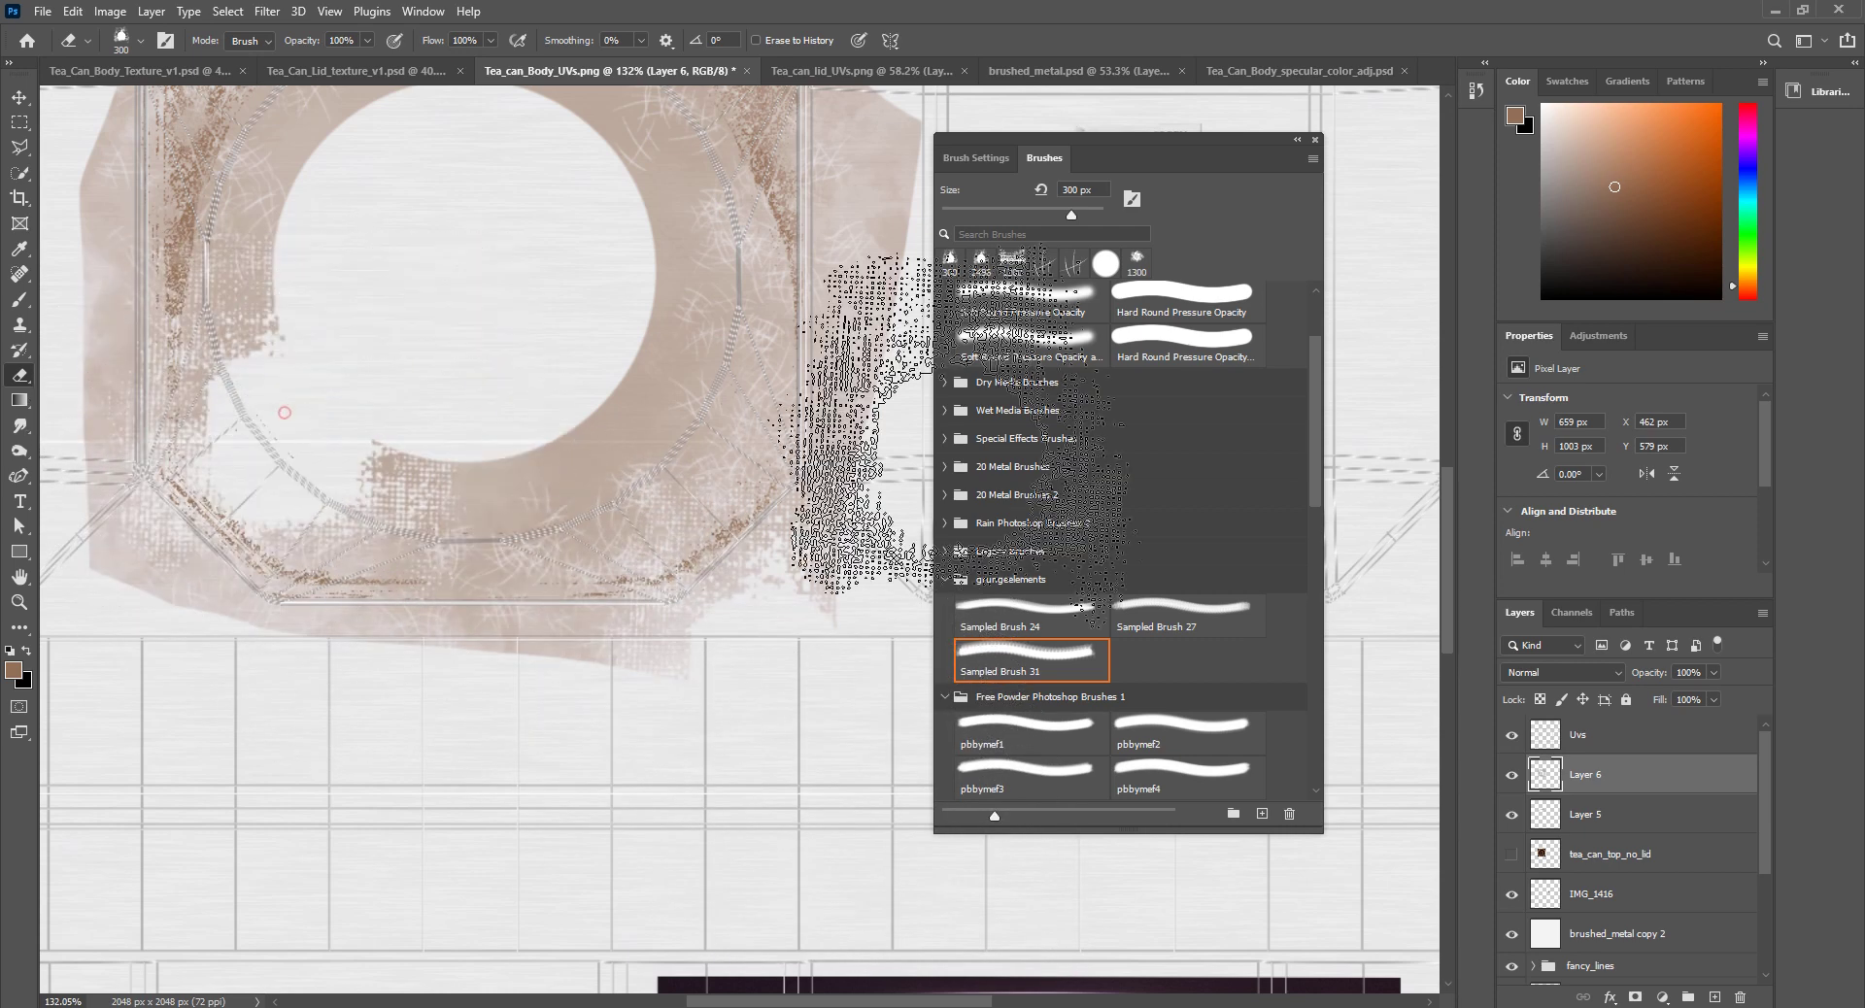
{"action": "key", "text": "ctrl+z"}
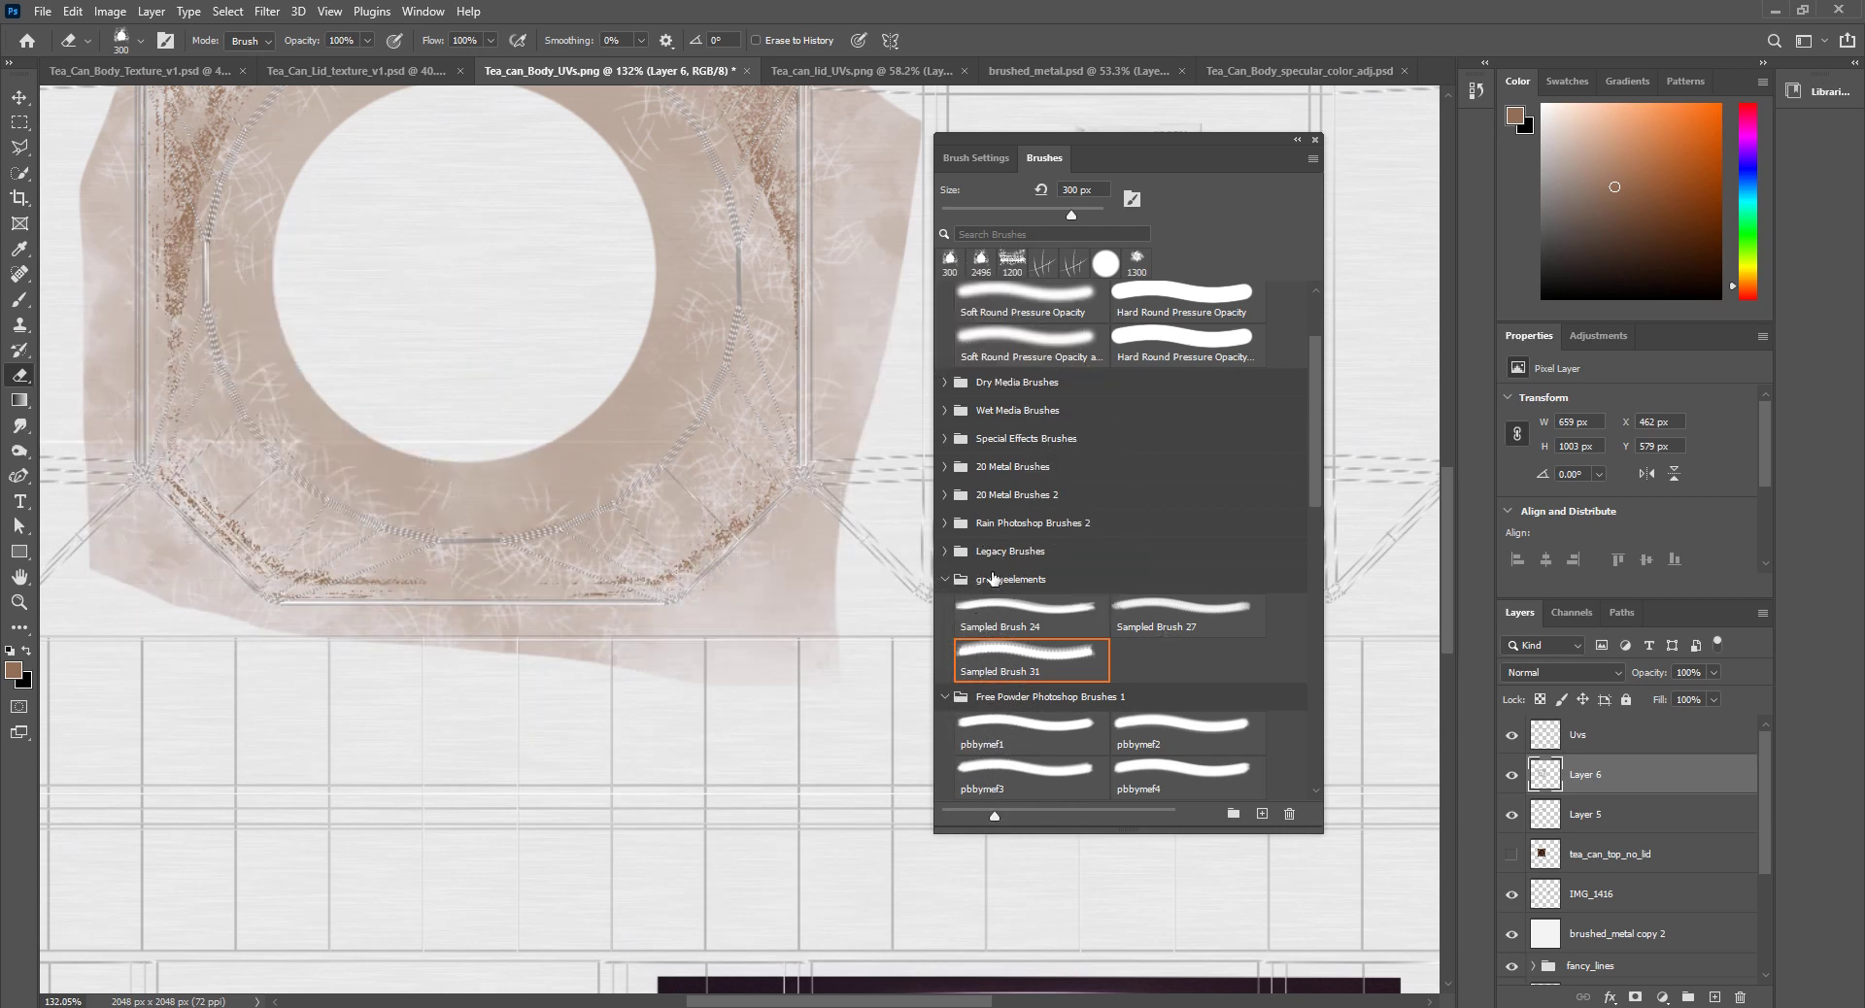
Step: Collapse the grungeelements and Free Powder Photoshop Brushes 1 groups and choose the Messy Grunge 5 brush for the eraser
{"action": "left_click", "coordinate": [946, 580]}
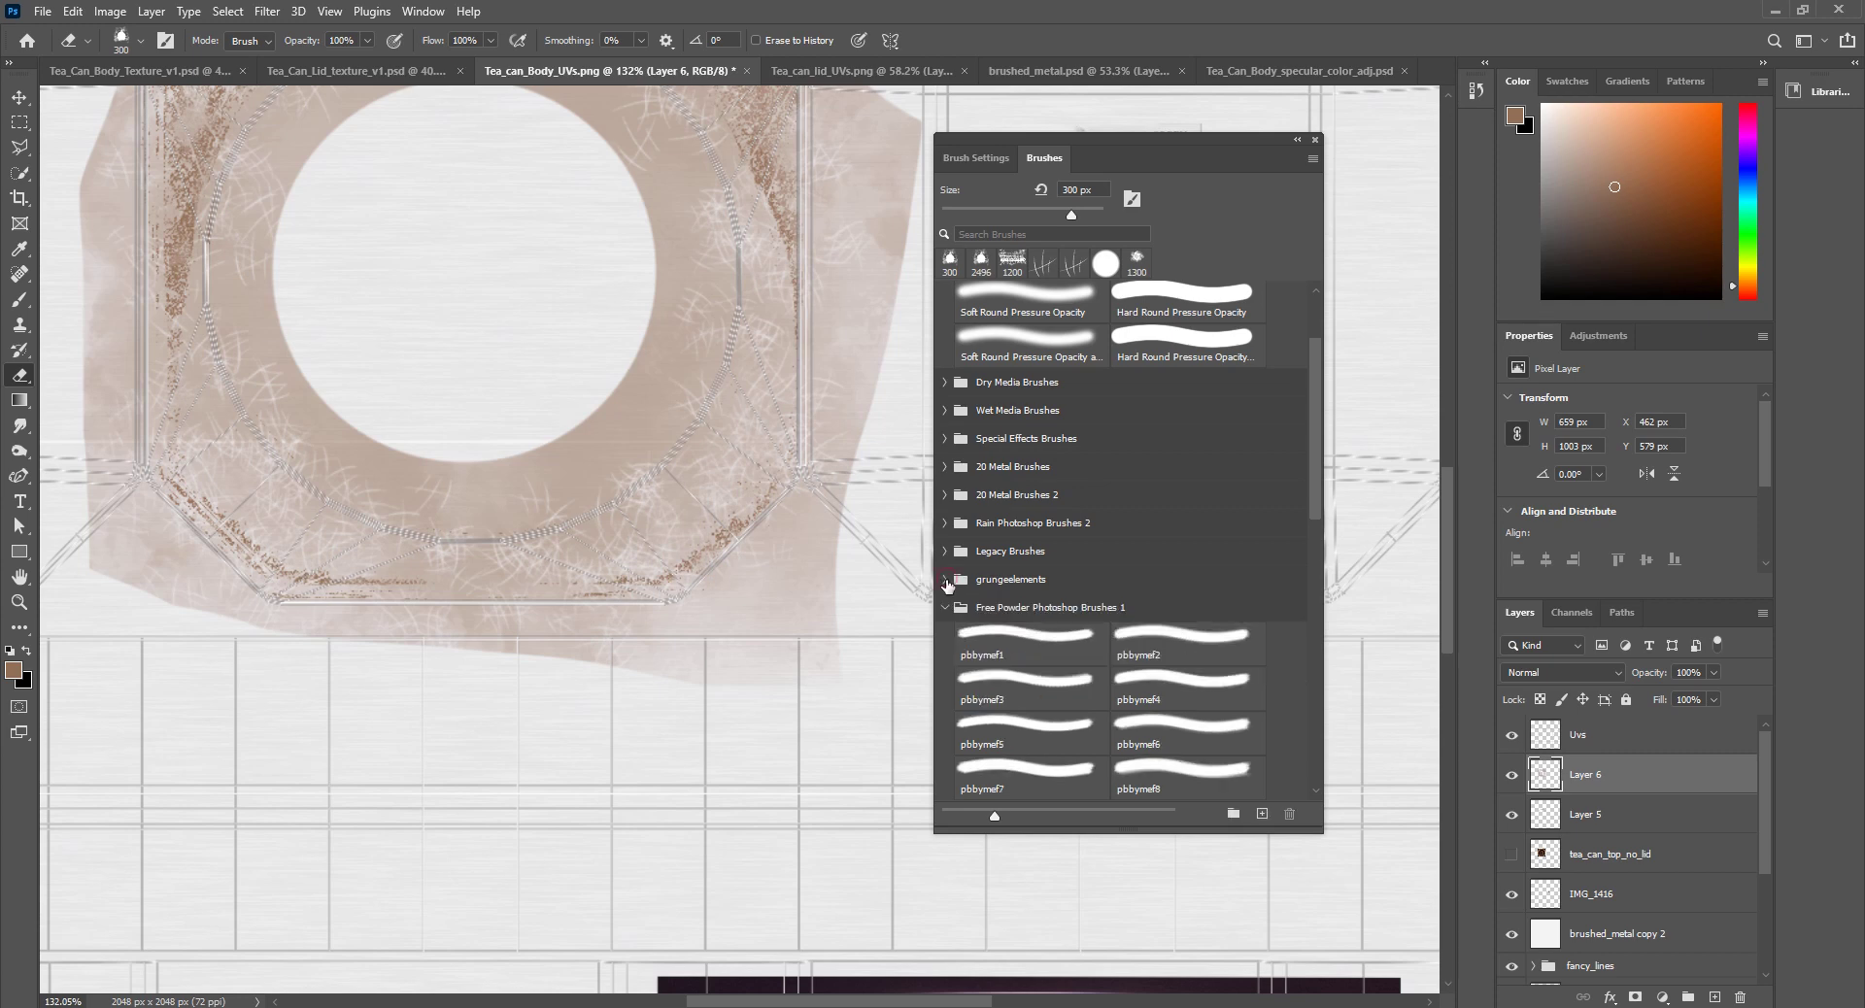
{"action": "scroll", "coordinate": [989, 664], "scroll_direction": "down", "scroll_amount": 3}
{"action": "left_click", "coordinate": [945, 496]}
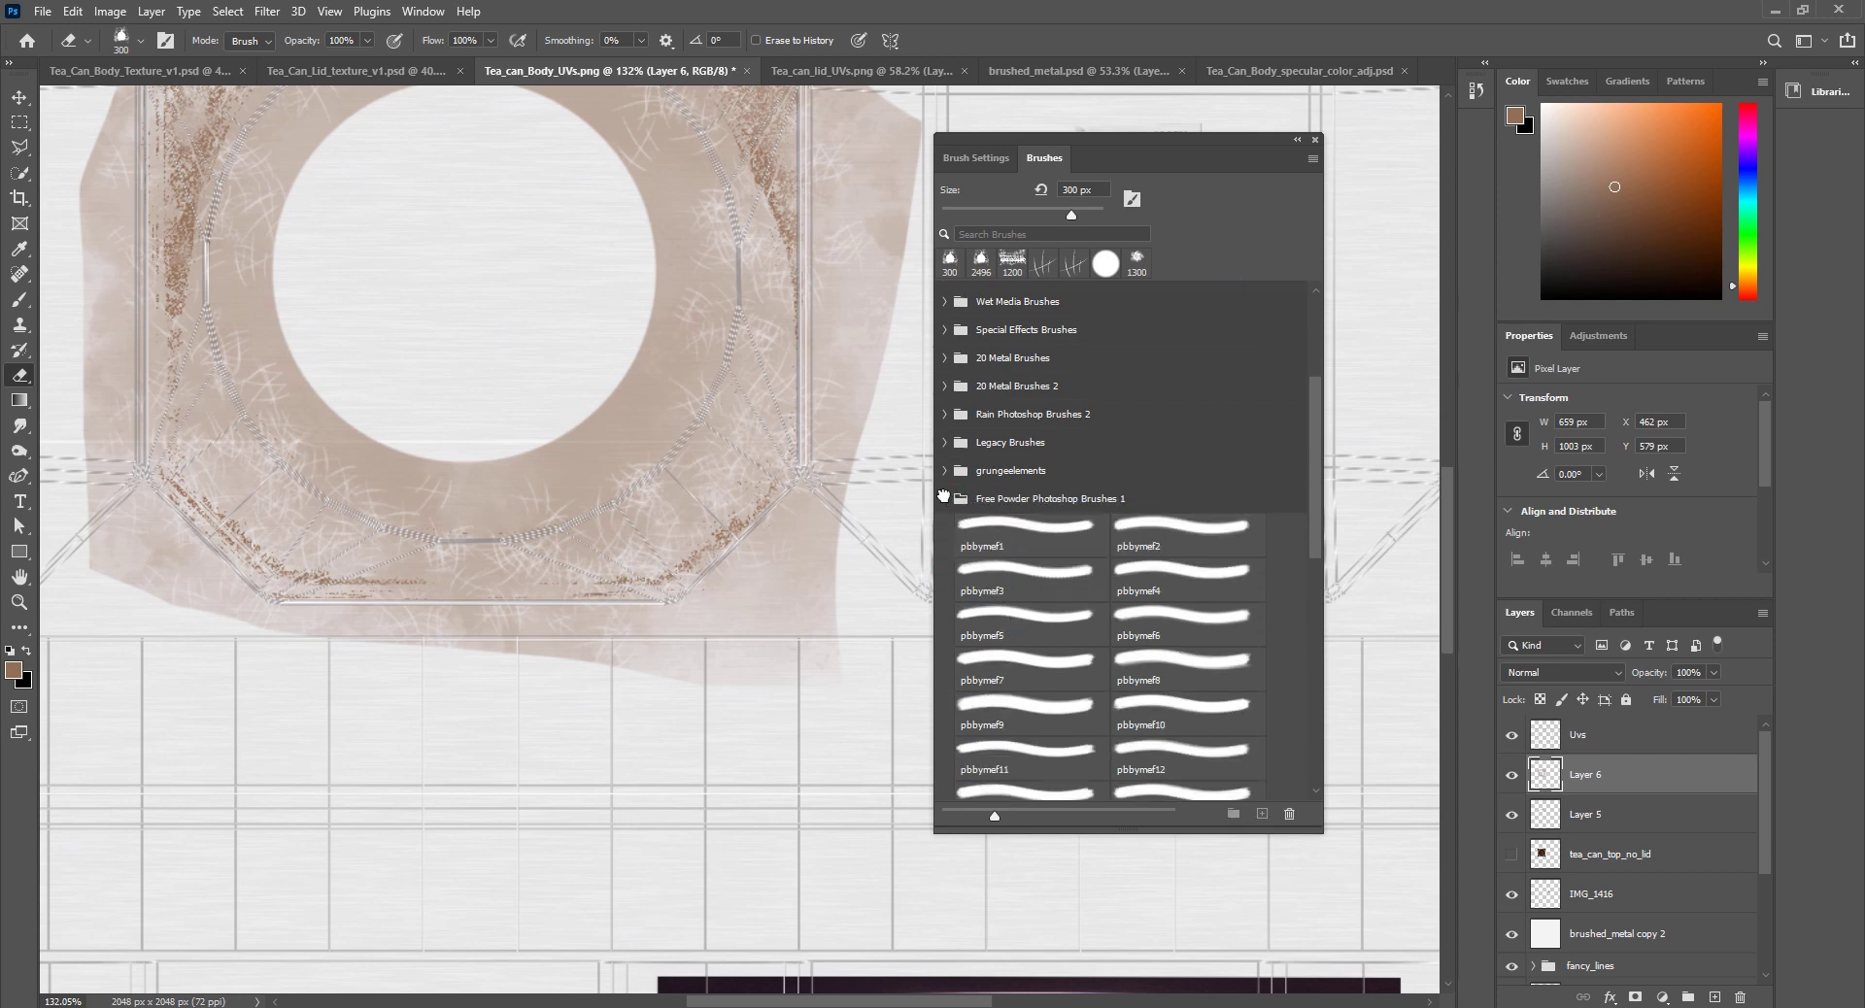
{"action": "left_click", "coordinate": [1028, 575]}
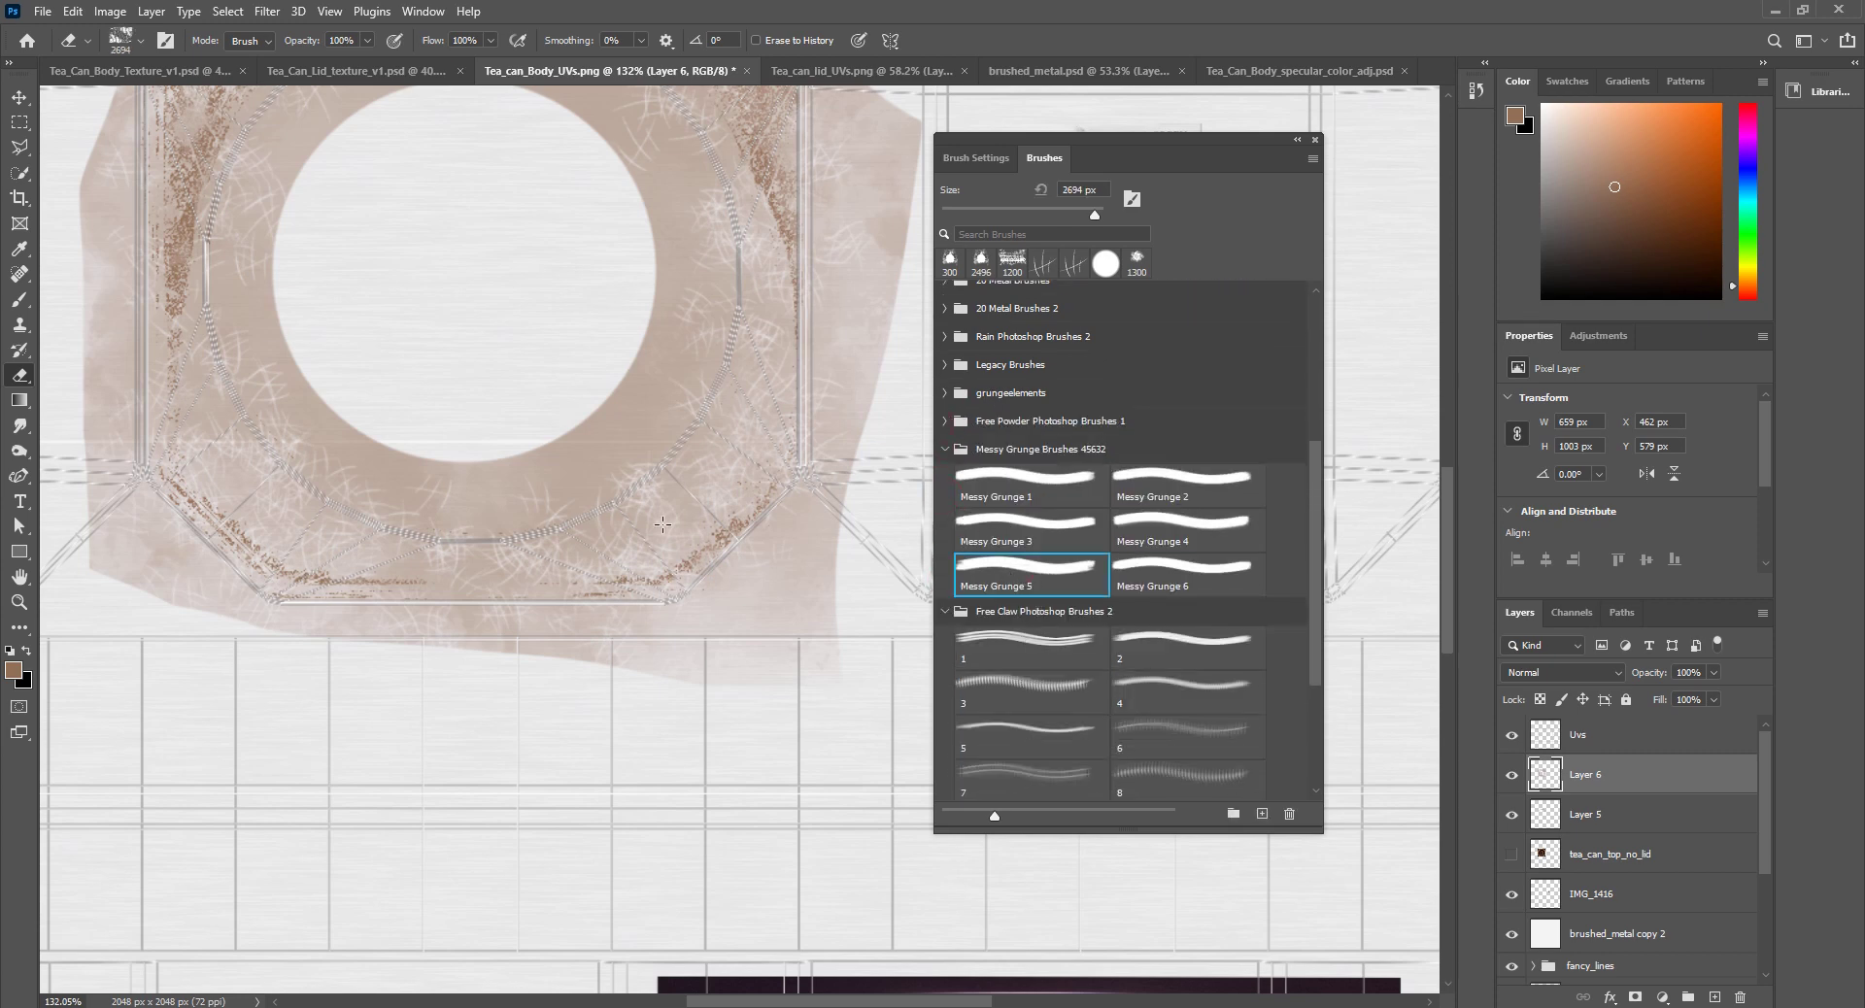
Step: Reduce the Messy Grunge 5 eraser to 900 px and wear away the lower-right part of the brown ring on Layer 6
{"action": "scroll", "coordinate": [620, 498], "scroll_direction": "down", "scroll_amount": 5, "text": "alt"}
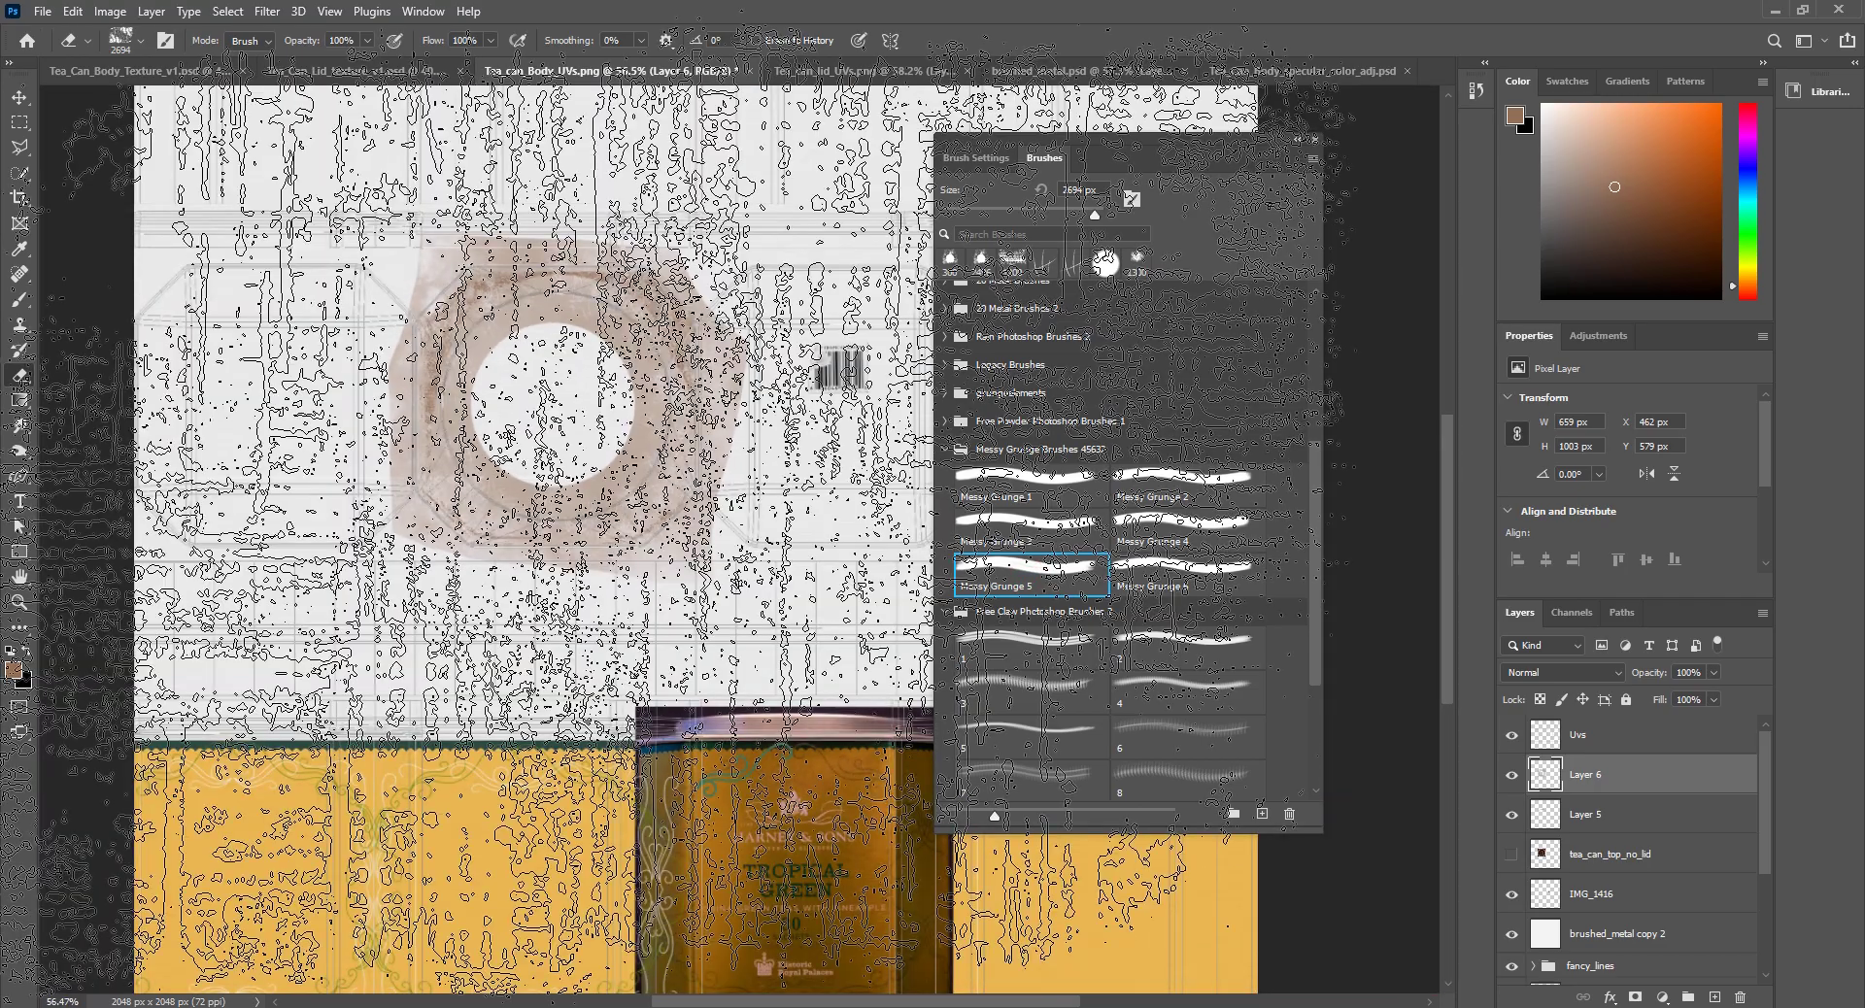
{"action": "key", "text": "bracketleft"}
{"action": "key", "text": "bracketleft"}
{"action": "key", "text": "bracketleft"}
{"action": "key", "text": "bracketleft"}
{"action": "key", "text": "bracketleft"}
{"action": "key", "text": "bracketleft"}
{"action": "key", "text": "bracketleft"}
{"action": "key", "text": "bracketleft"}
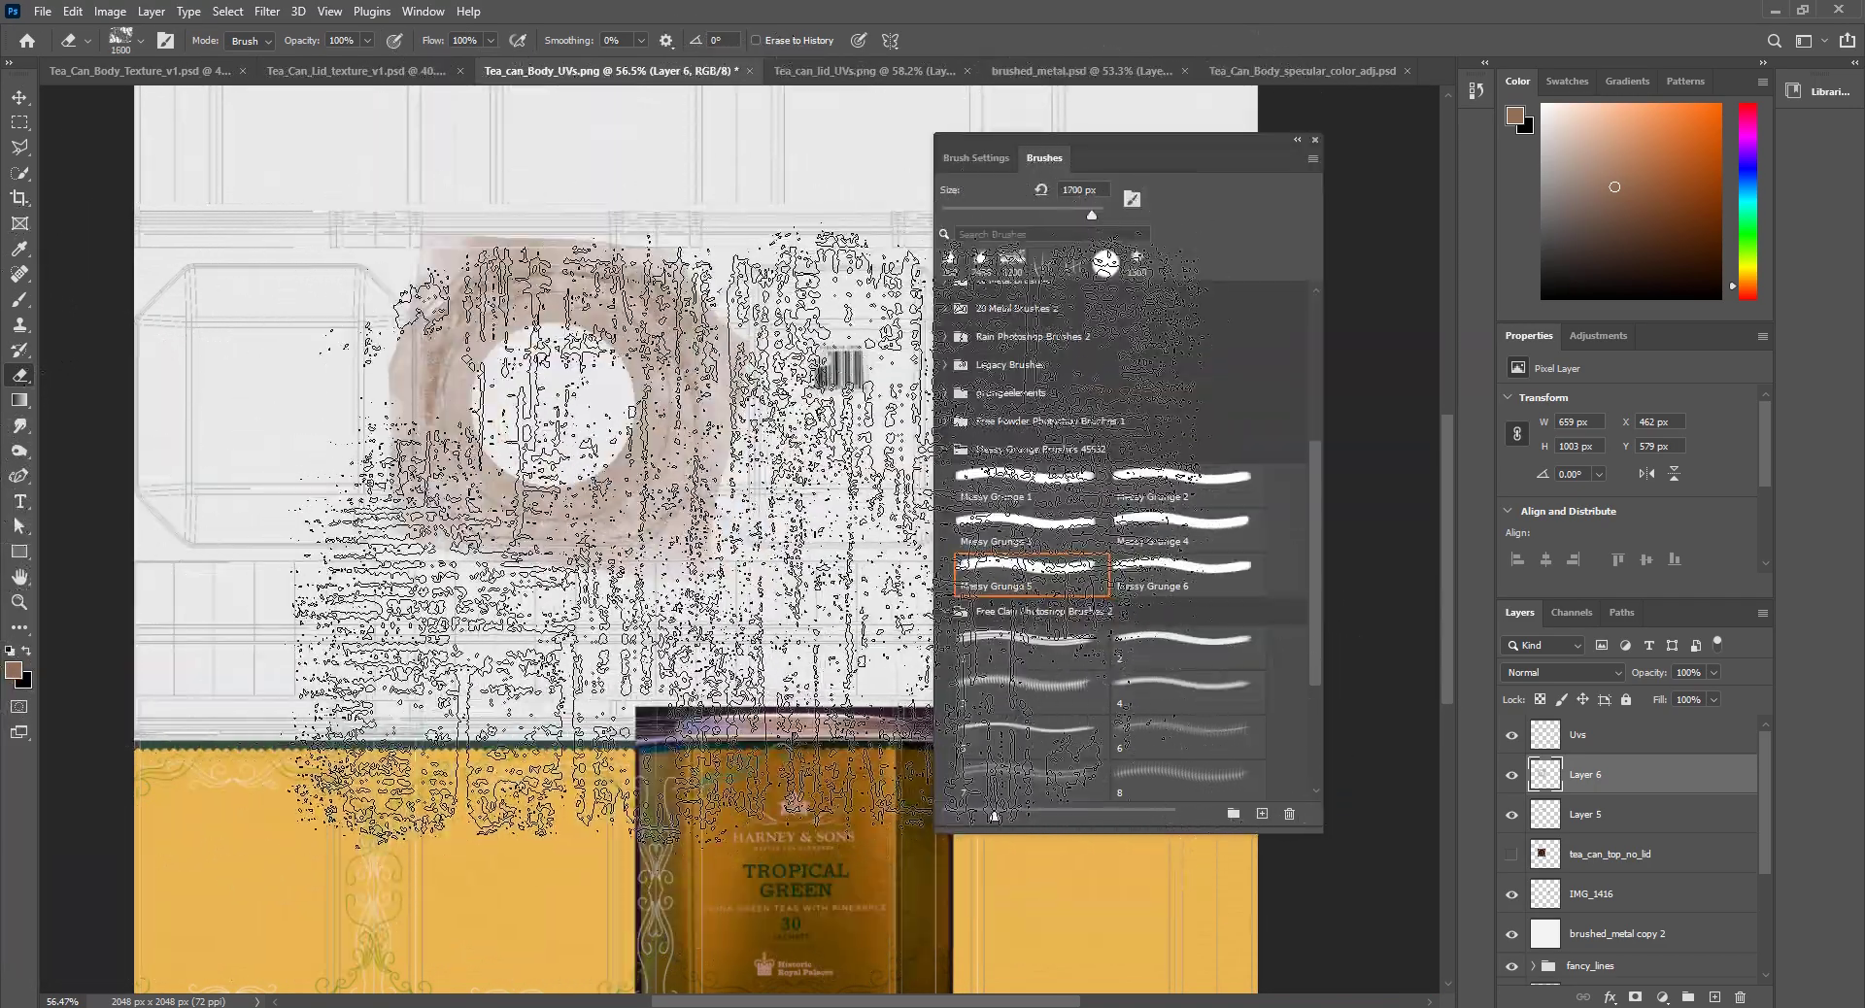
{"action": "key", "text": "bracketleft"}
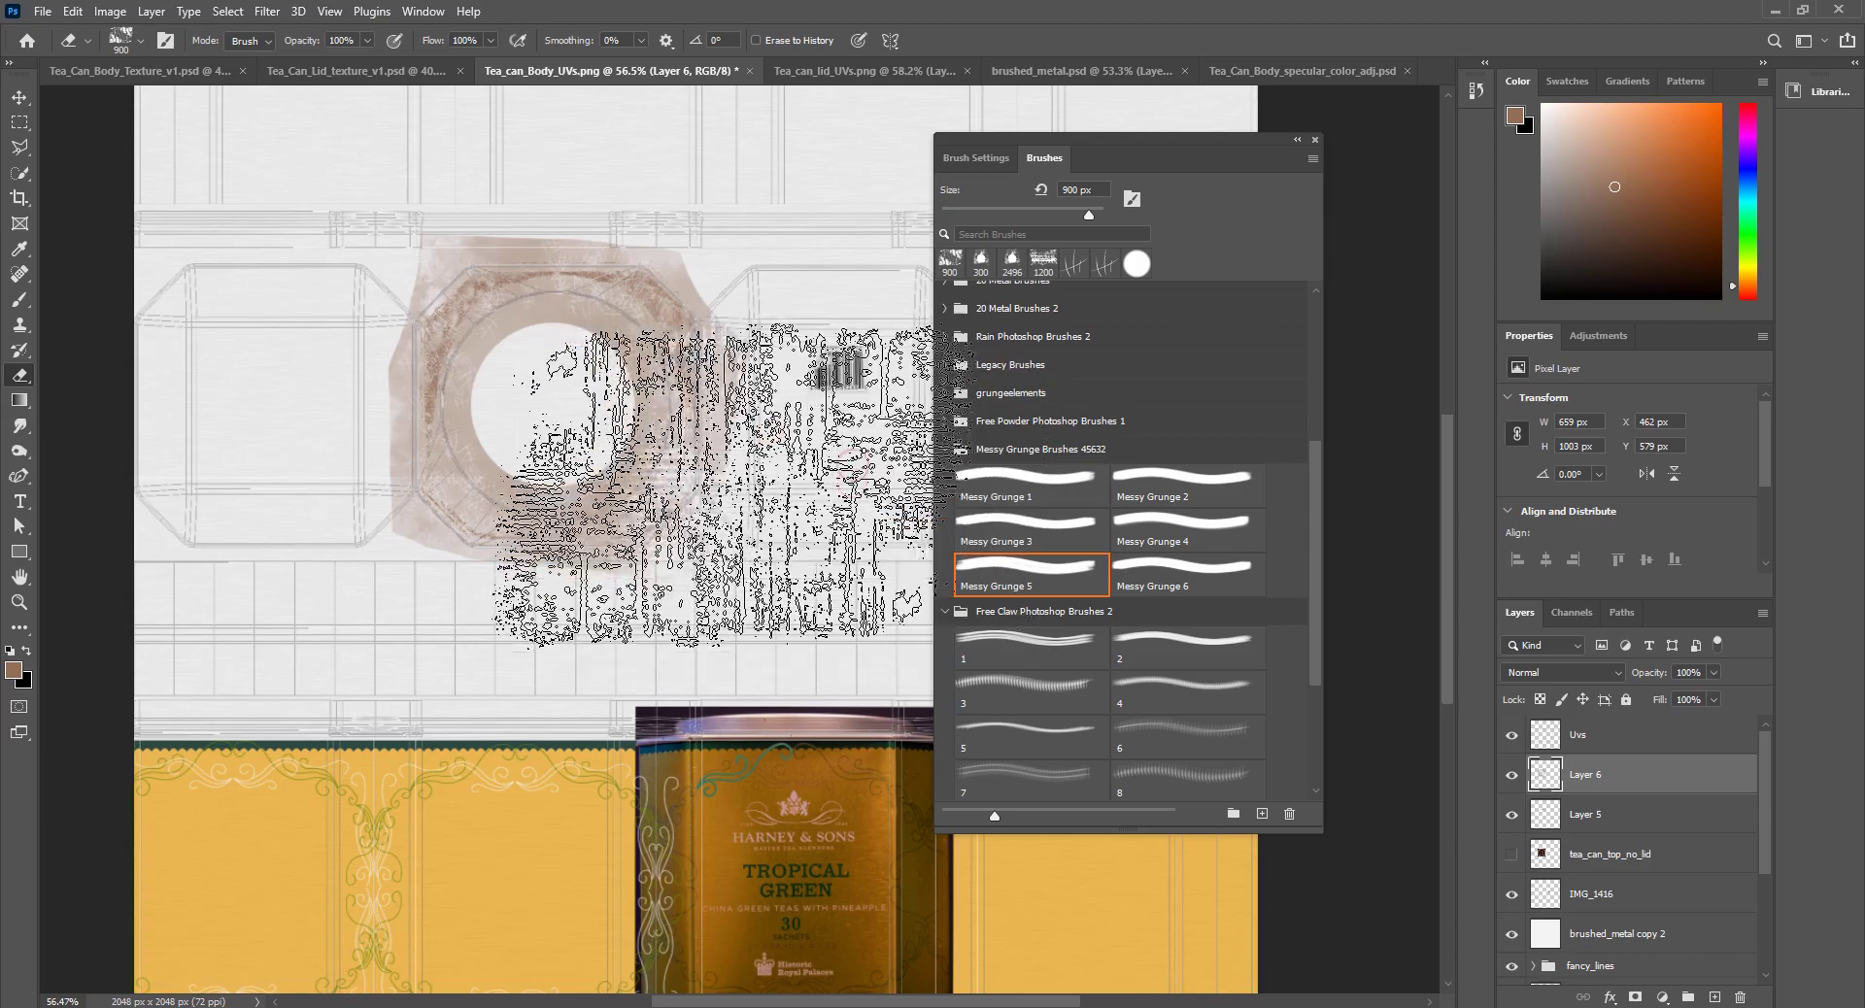
{"action": "scroll", "coordinate": [865, 699], "scroll_direction": "up", "scroll_amount": 2, "text": "alt"}
{"action": "scroll", "coordinate": [677, 634], "scroll_direction": "up", "scroll_amount": 7, "text": "alt"}
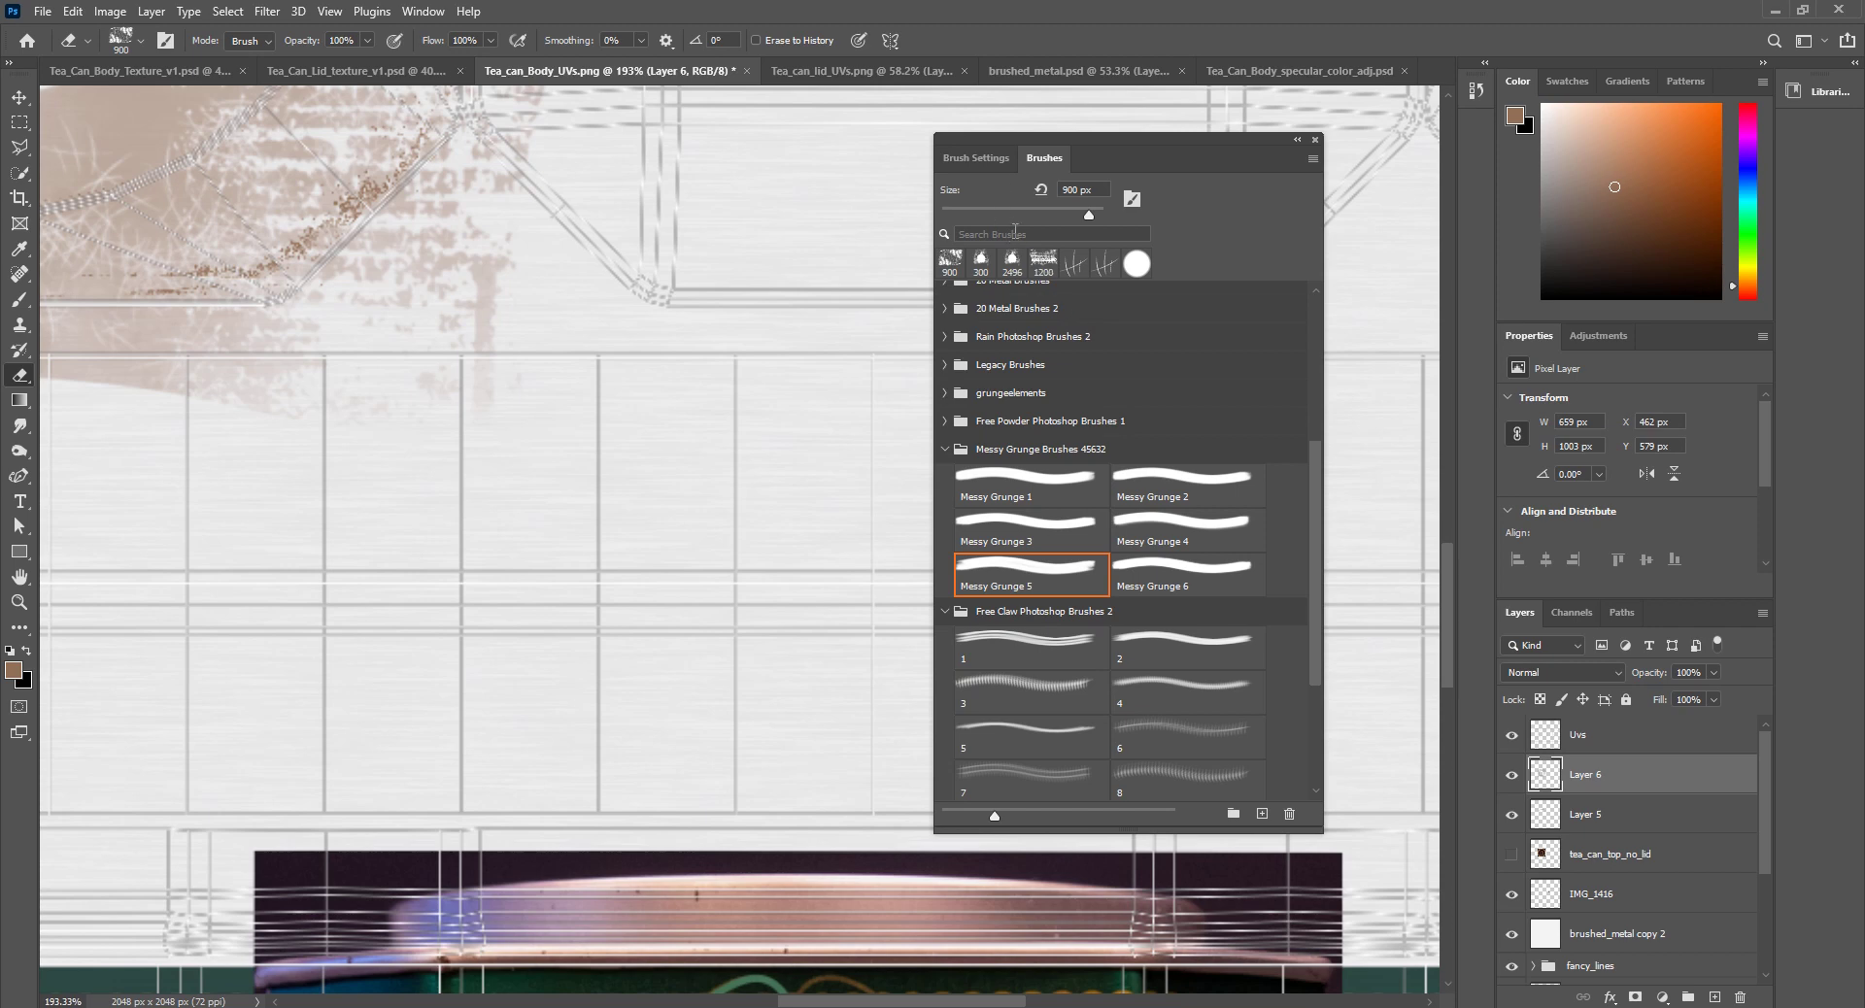
Step: Switch the eraser to the Hard Round brush
{"action": "left_click", "coordinate": [1136, 264]}
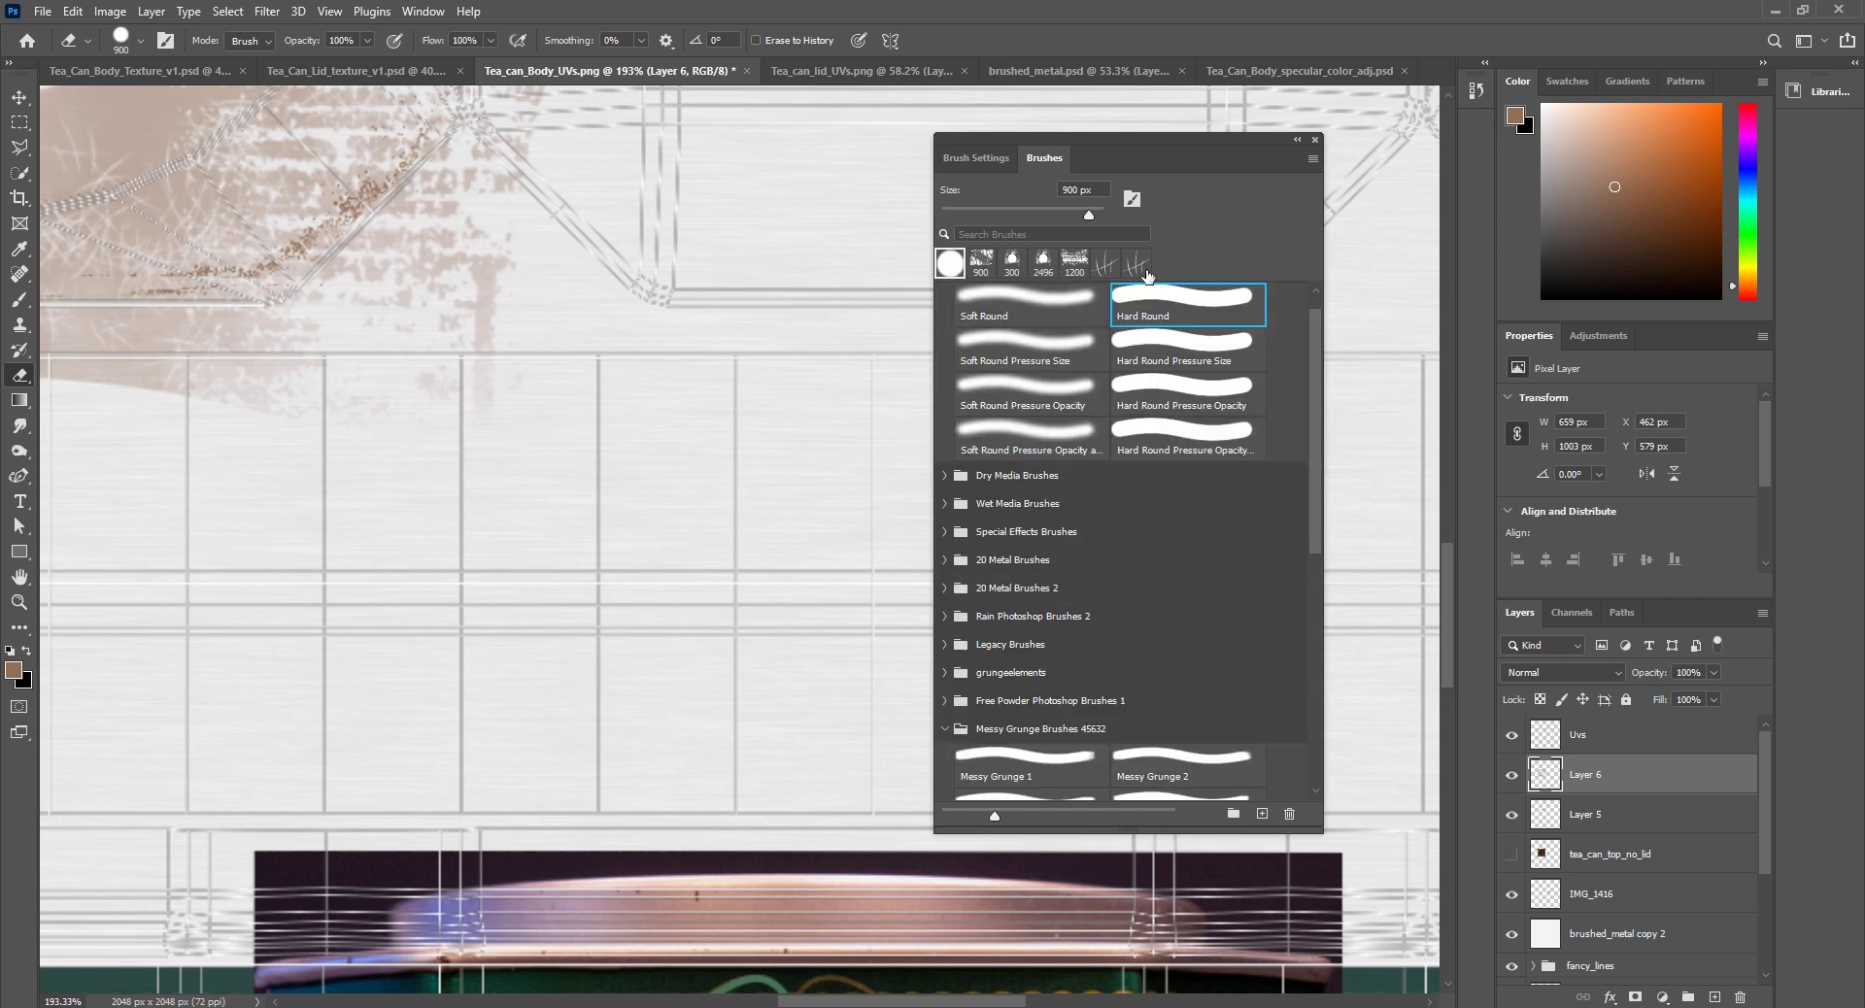
{"action": "scroll", "coordinate": [624, 399], "scroll_direction": "up", "scroll_amount": 1, "text": "alt"}
{"action": "scroll", "coordinate": [623, 399], "scroll_direction": "down", "scroll_amount": 5, "text": "alt"}
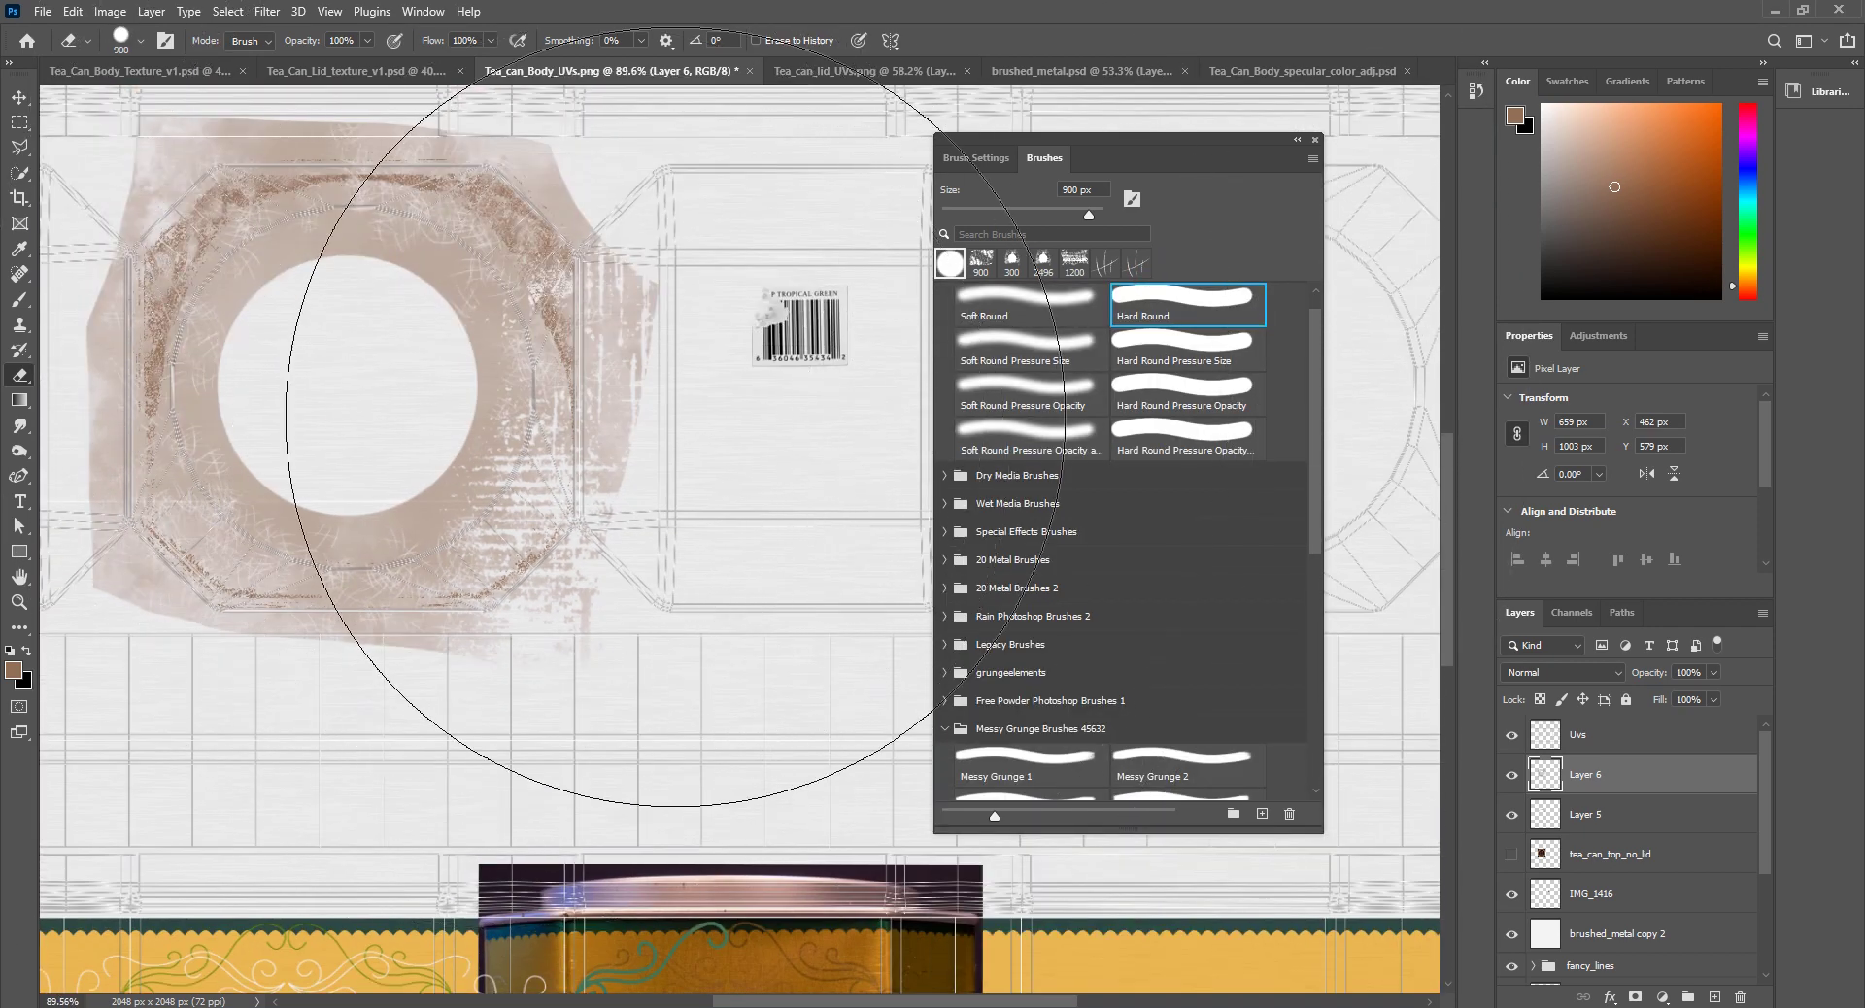
{"action": "scroll", "coordinate": [505, 544], "scroll_direction": "down", "scroll_amount": 2, "text": "alt"}
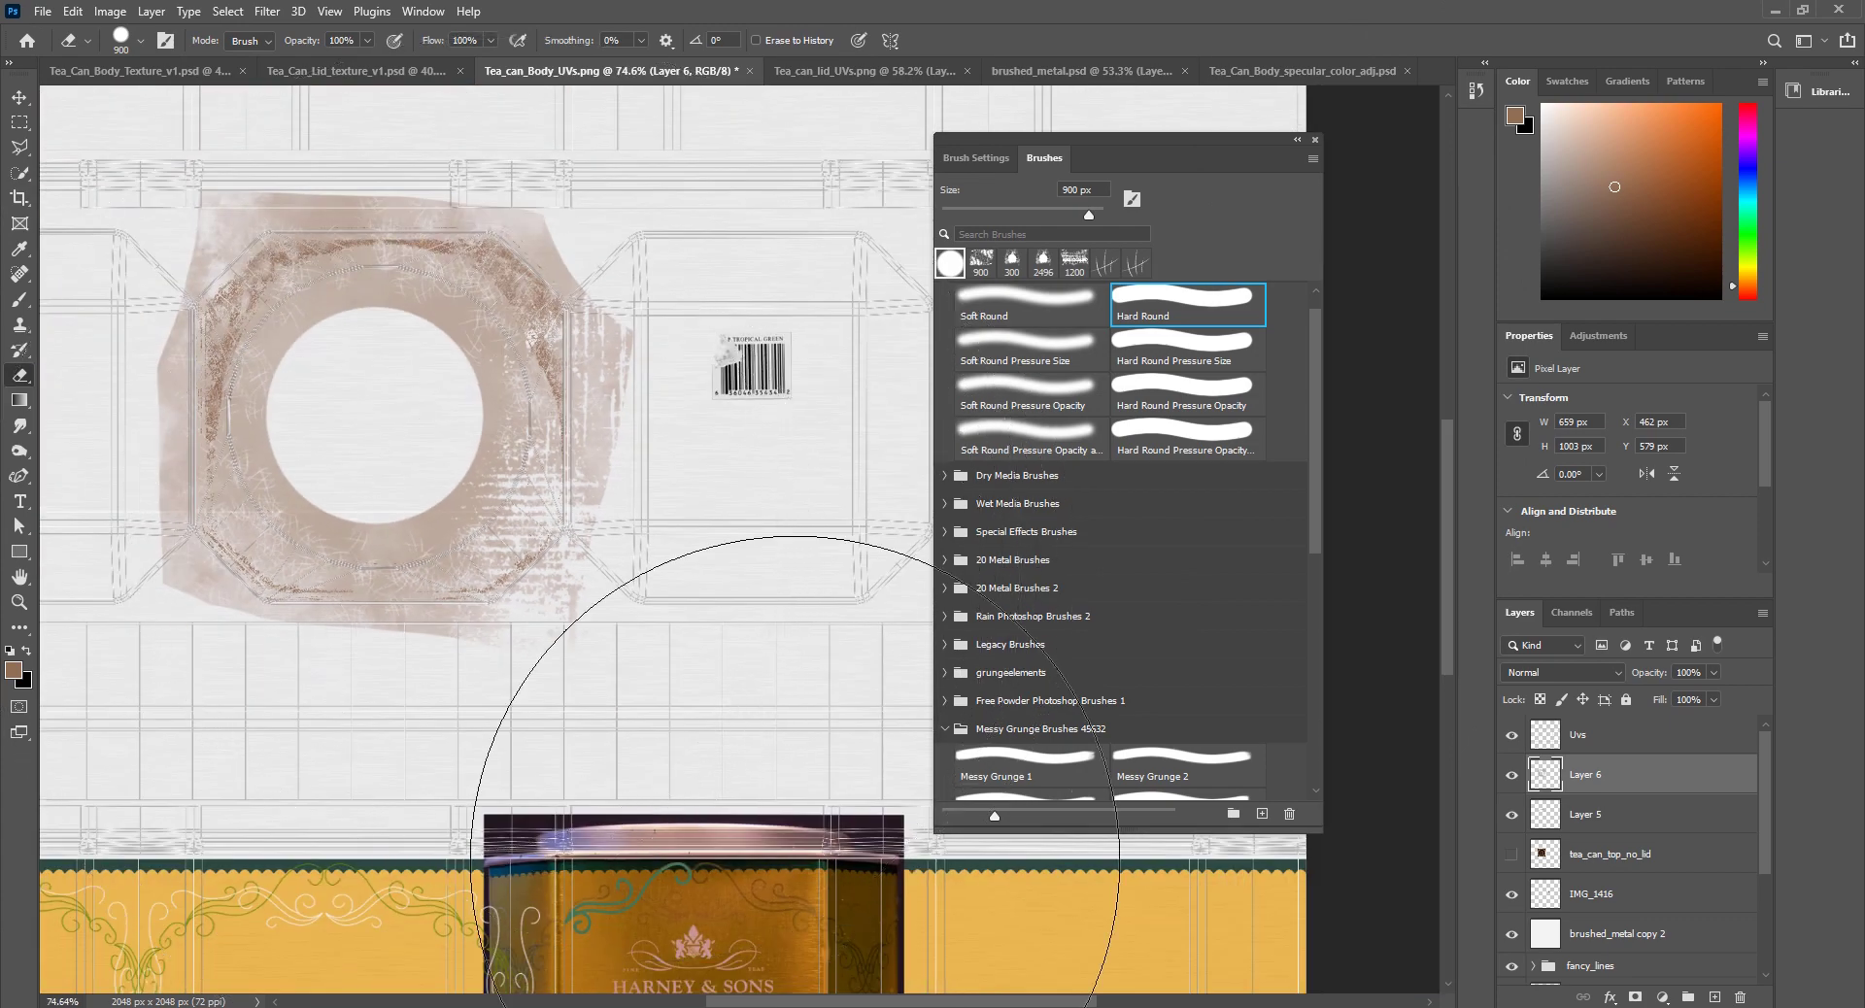
{"action": "scroll", "coordinate": [680, 544], "scroll_direction": "left", "scroll_amount": 3, "text": "ctrl"}
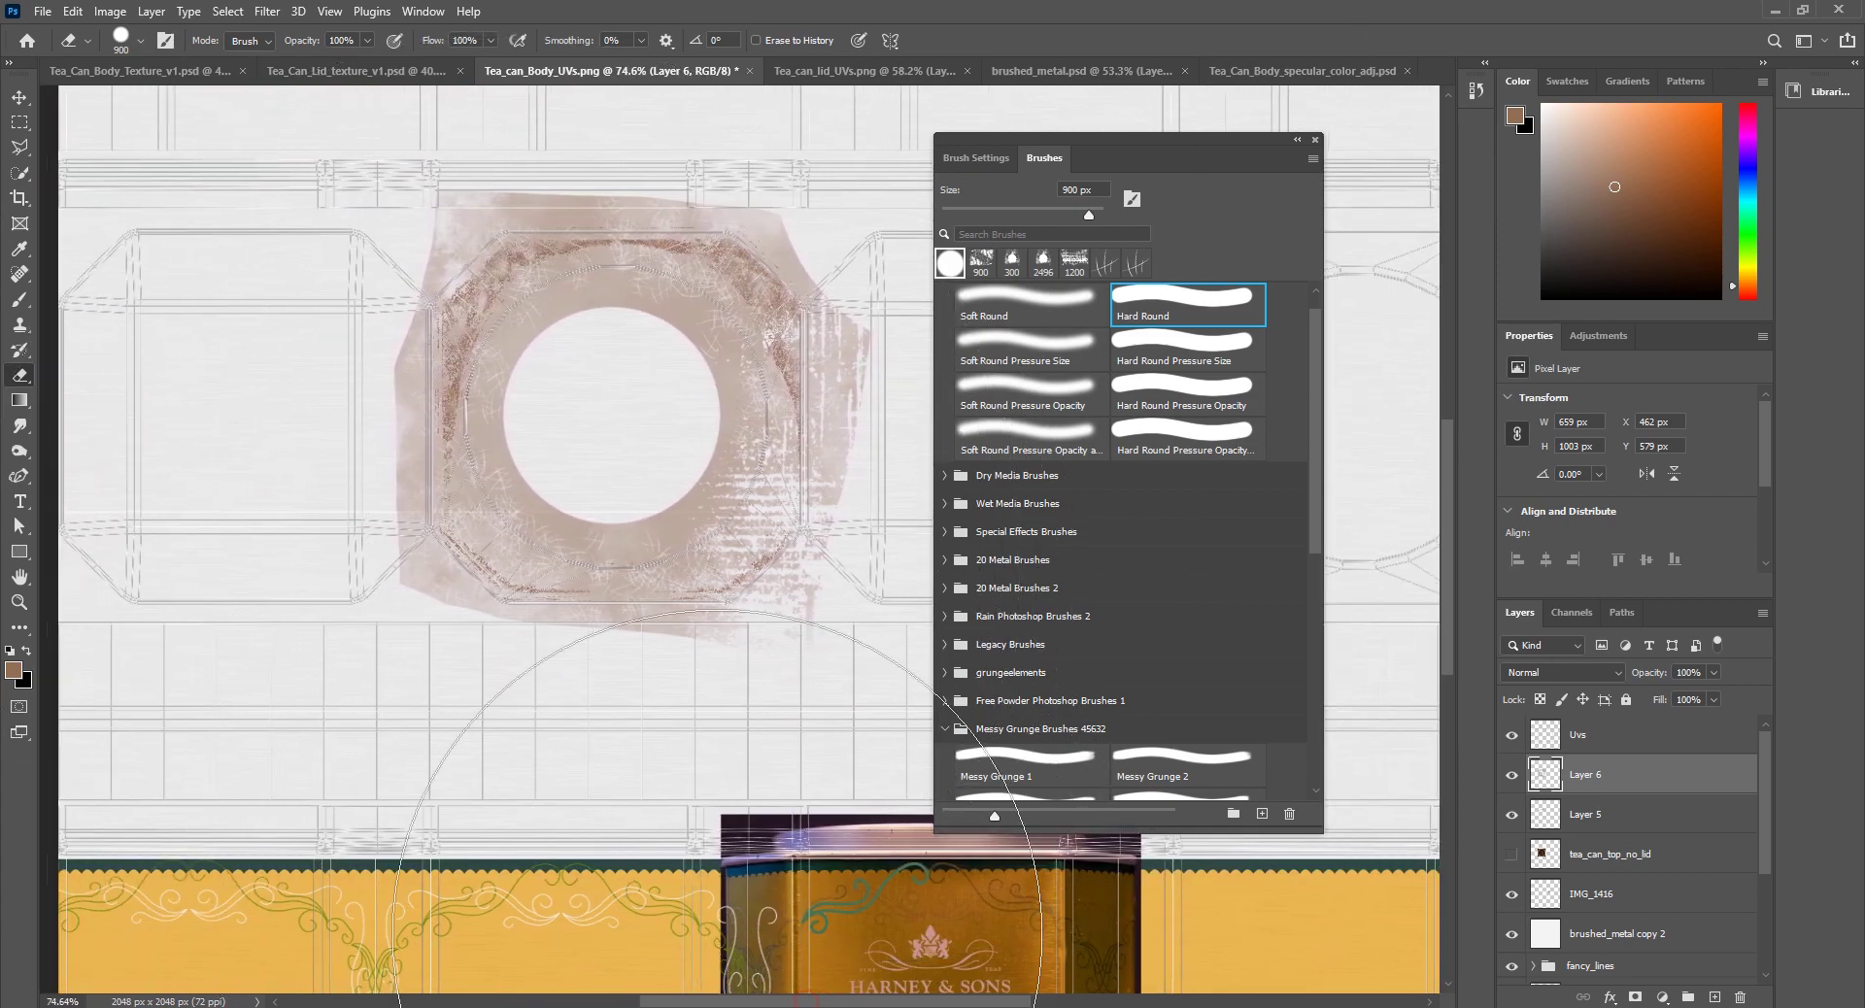
{"action": "scroll", "coordinate": [512, 579], "scroll_direction": "down", "scroll_amount": 6, "text": "alt"}
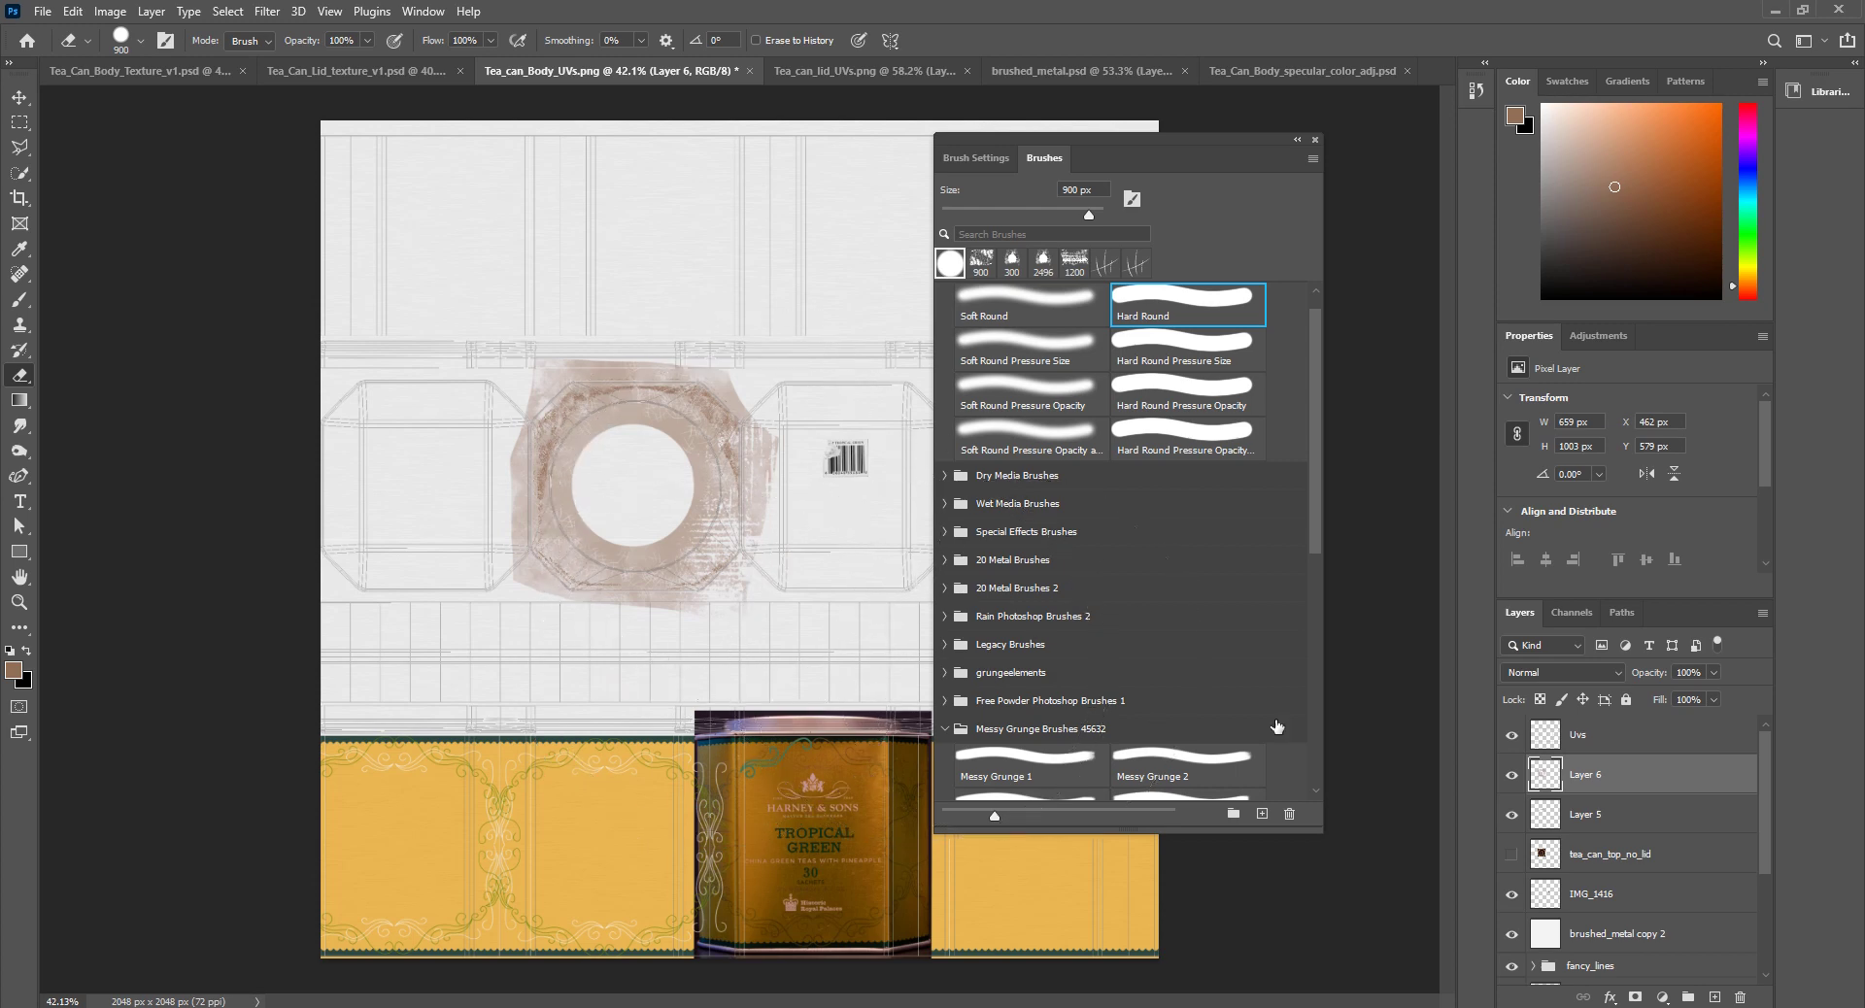
Step: Group Layer 5 and Layer 6 and name the group top_grunge
{"action": "left_click", "coordinate": [1592, 816], "text": "ctrl"}
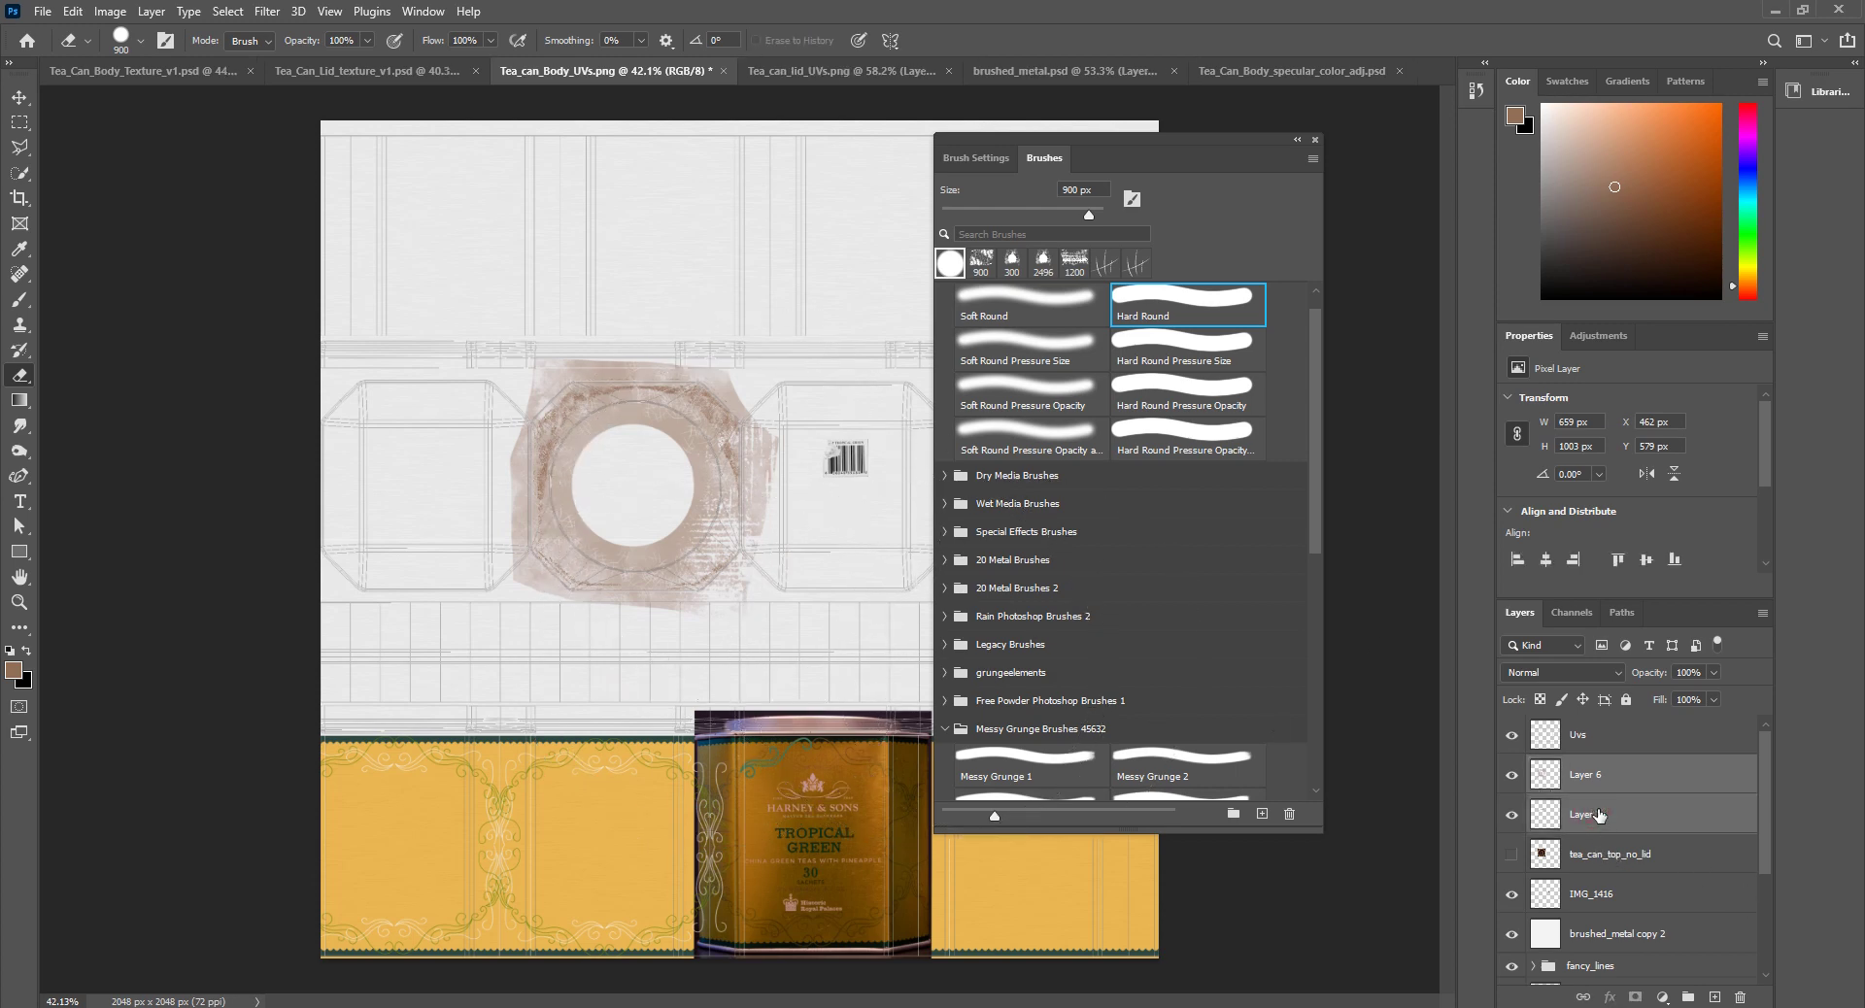
{"action": "key", "text": "ctrl+g"}
{"action": "double_click", "coordinate": [1585, 766]}
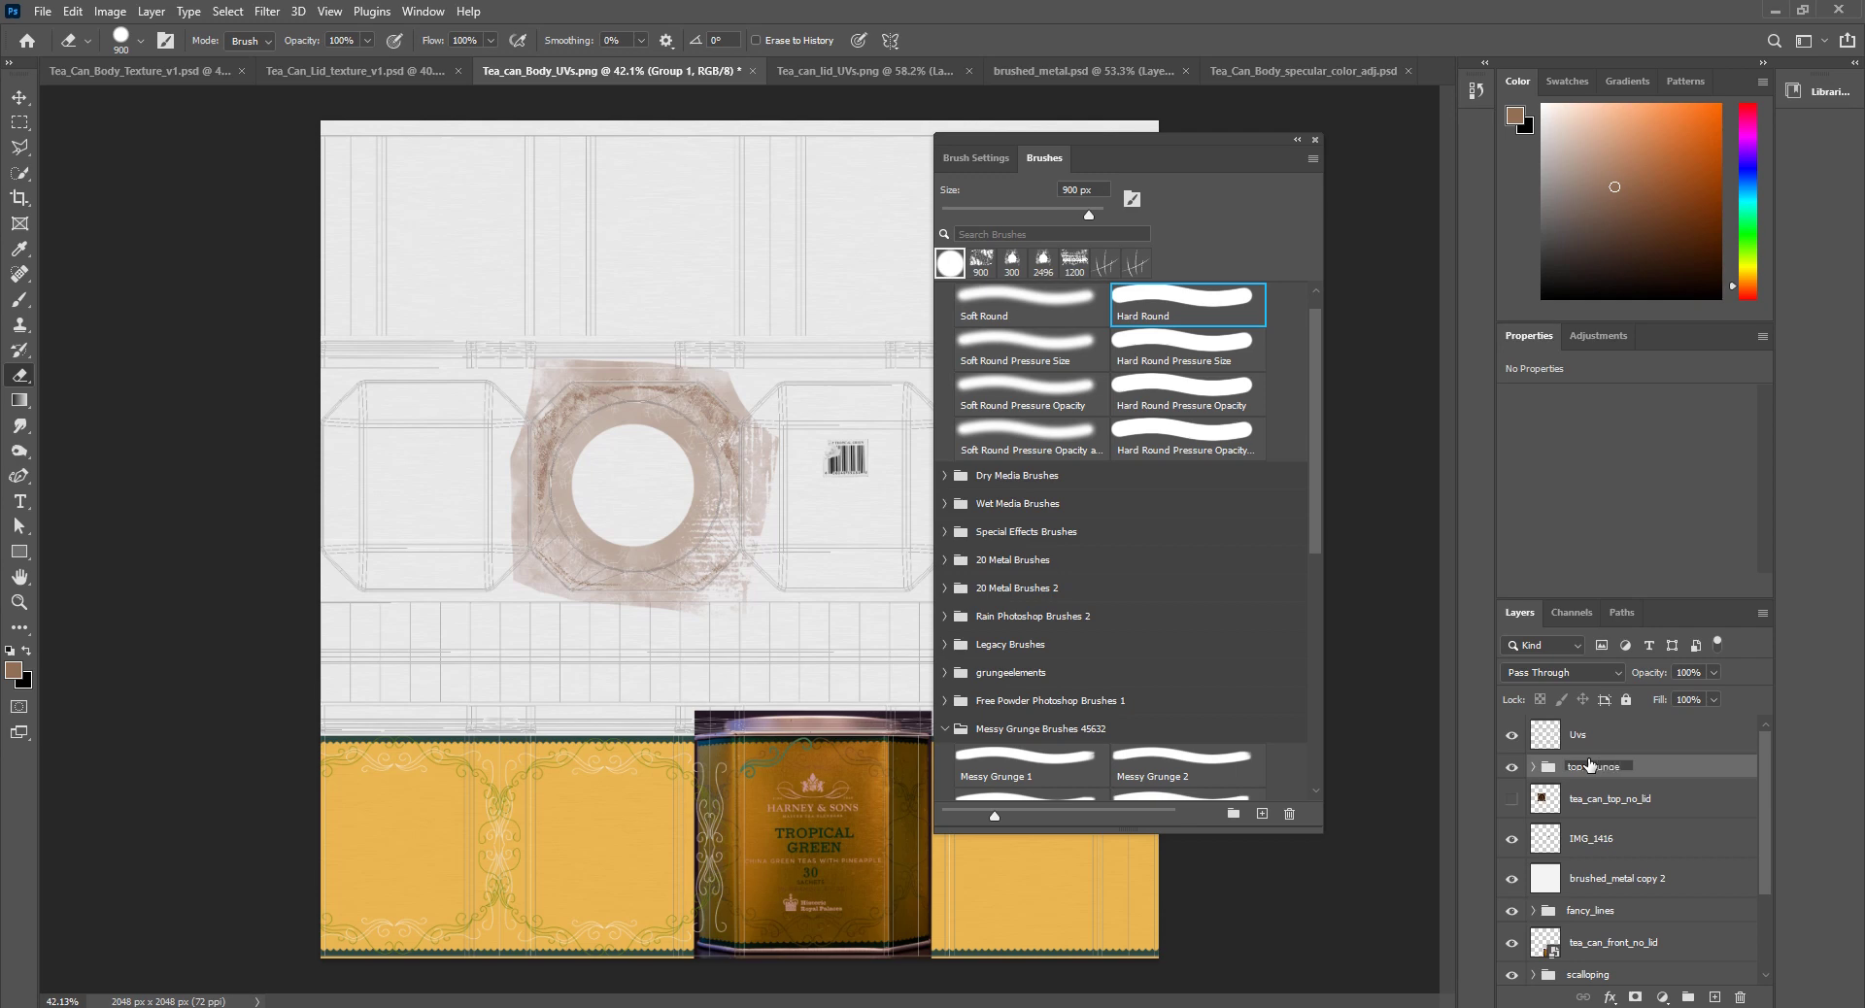
{"action": "key", "text": "Return"}
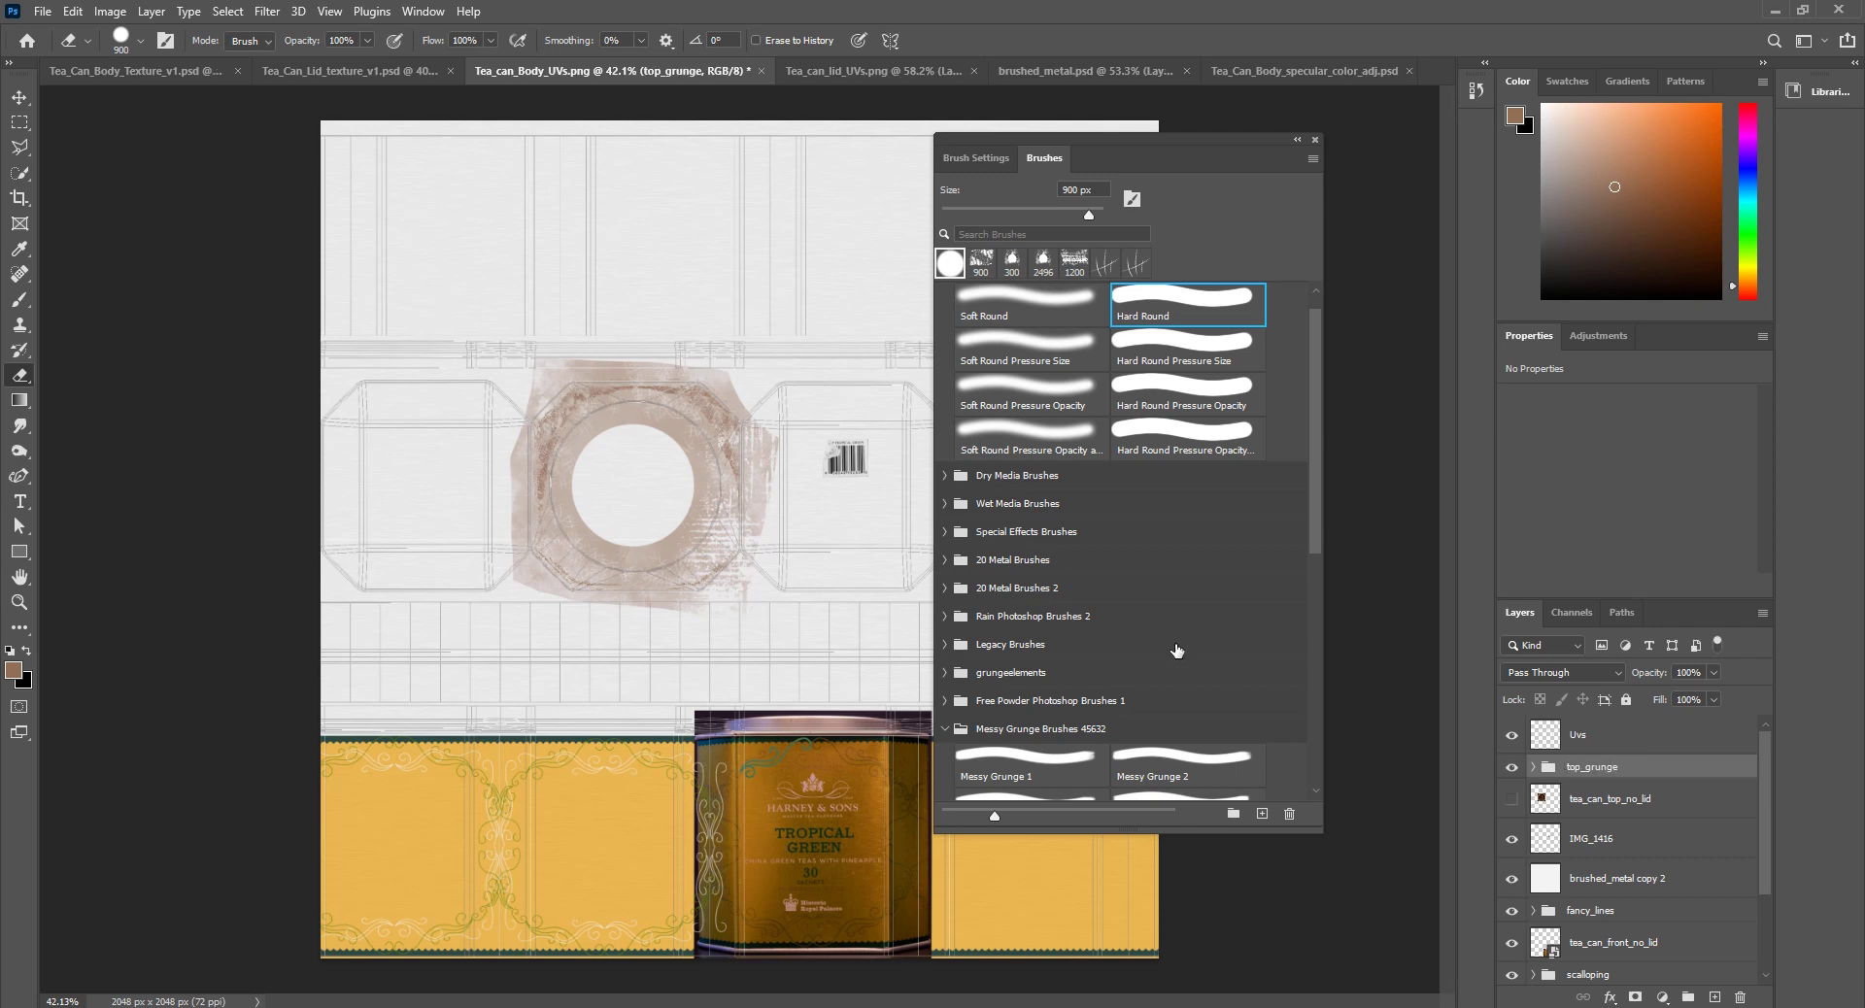
Step: Move the floating Brushes window off the UV layout and add a new layer above the top_grunge group
{"action": "left_click_drag", "start_coordinate": [1111, 160], "coordinate": [1259, 182]}
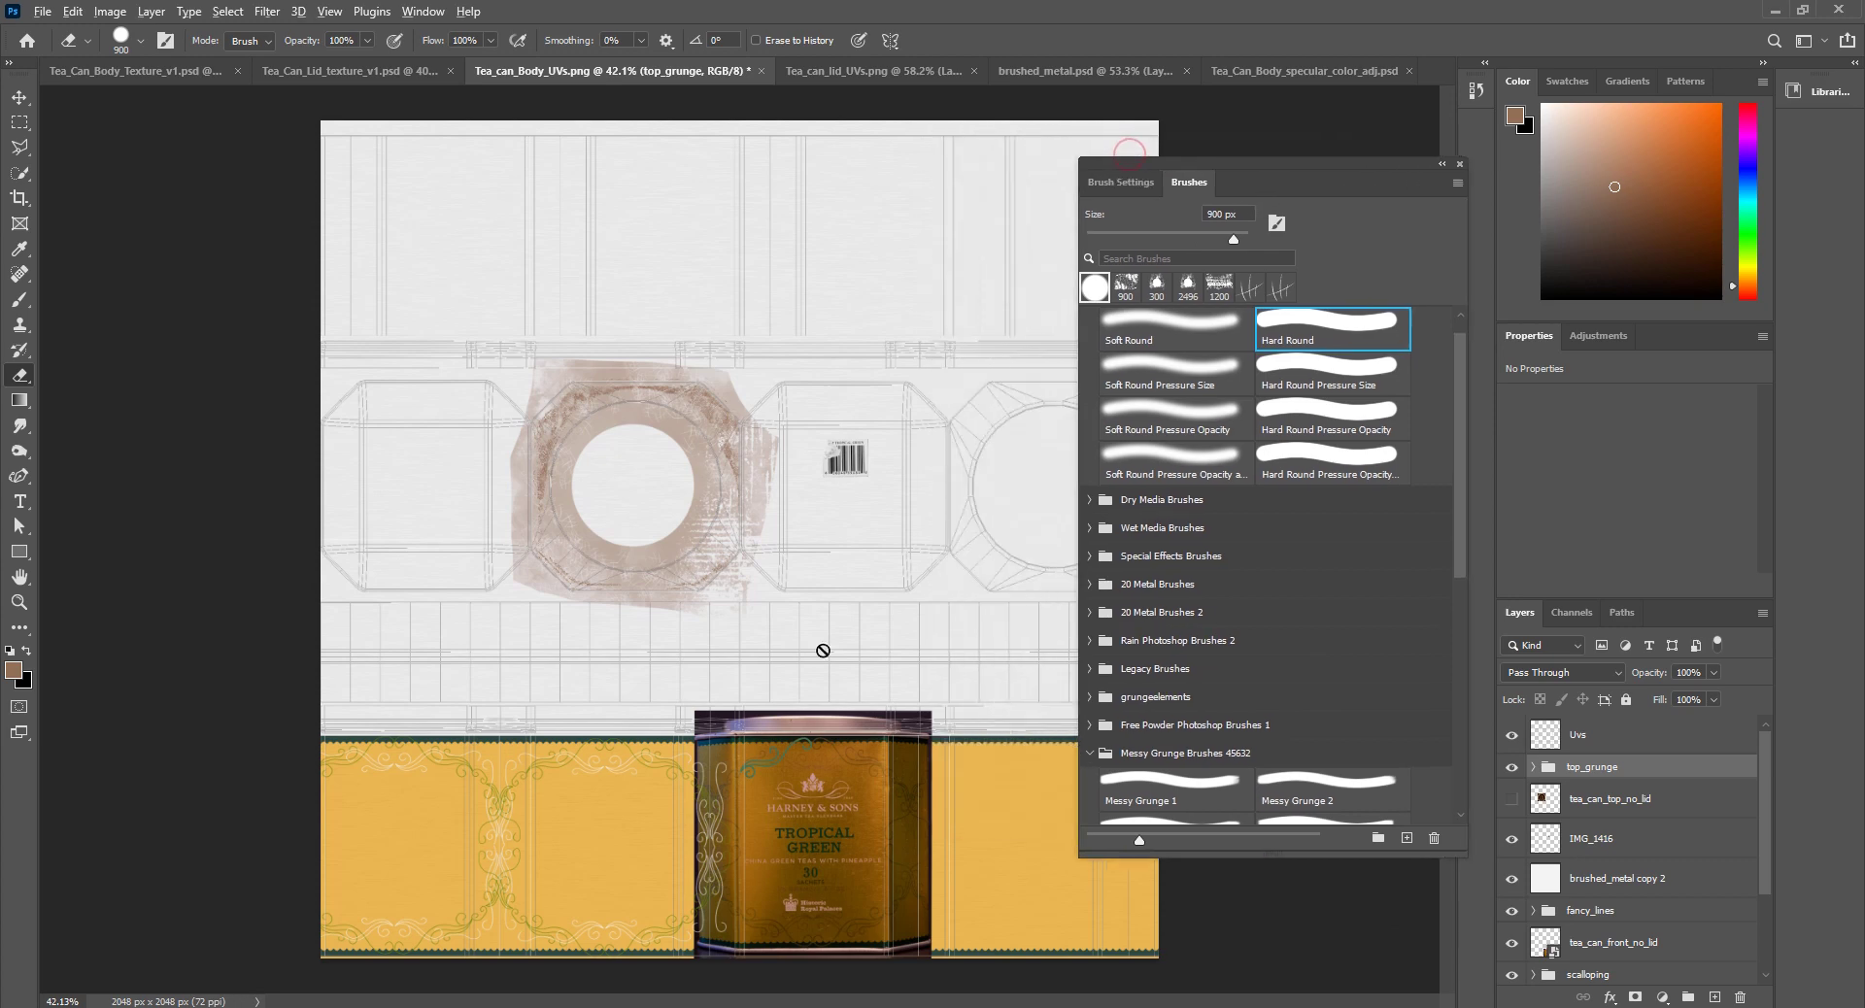
{"action": "scroll", "coordinate": [748, 603], "scroll_direction": "up", "scroll_amount": 2, "text": "alt"}
{"action": "scroll", "coordinate": [728, 653], "scroll_direction": "up", "scroll_amount": 2, "text": "alt"}
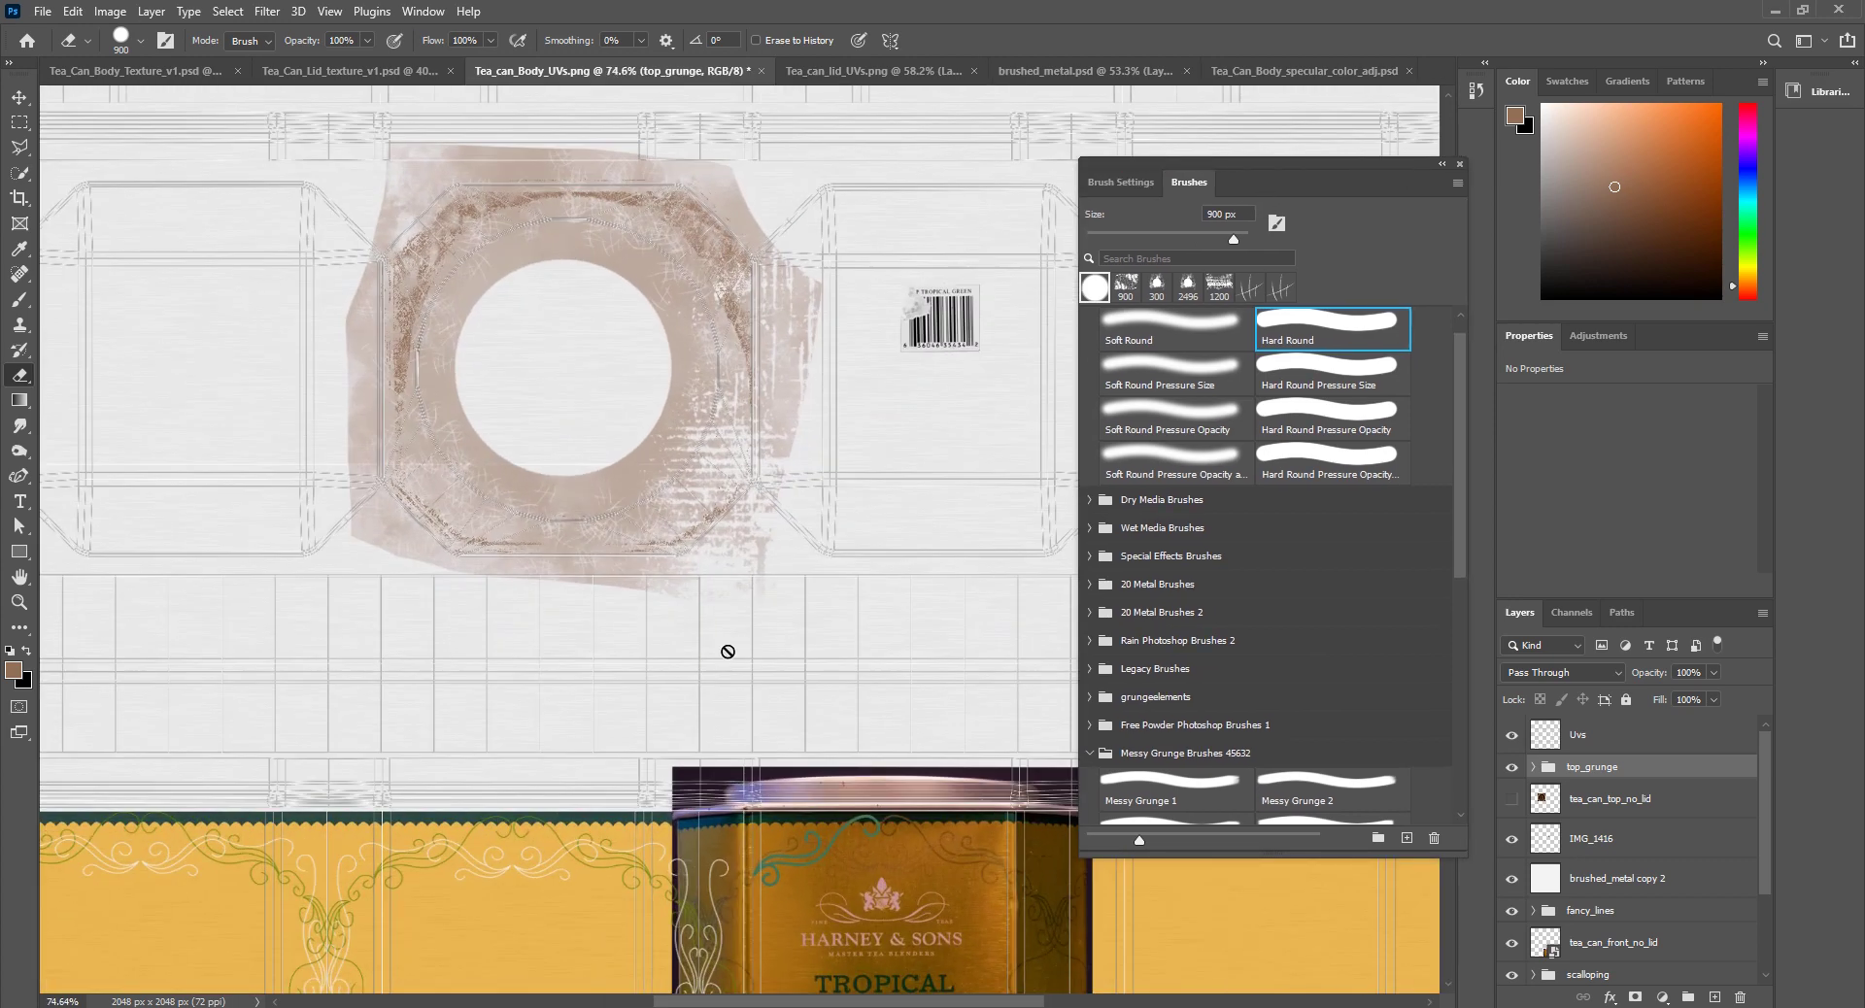
{"action": "scroll", "coordinate": [729, 652], "scroll_direction": "down", "scroll_amount": 3, "text": "alt"}
{"action": "scroll", "coordinate": [675, 744], "scroll_direction": "up", "scroll_amount": 2, "text": "alt"}
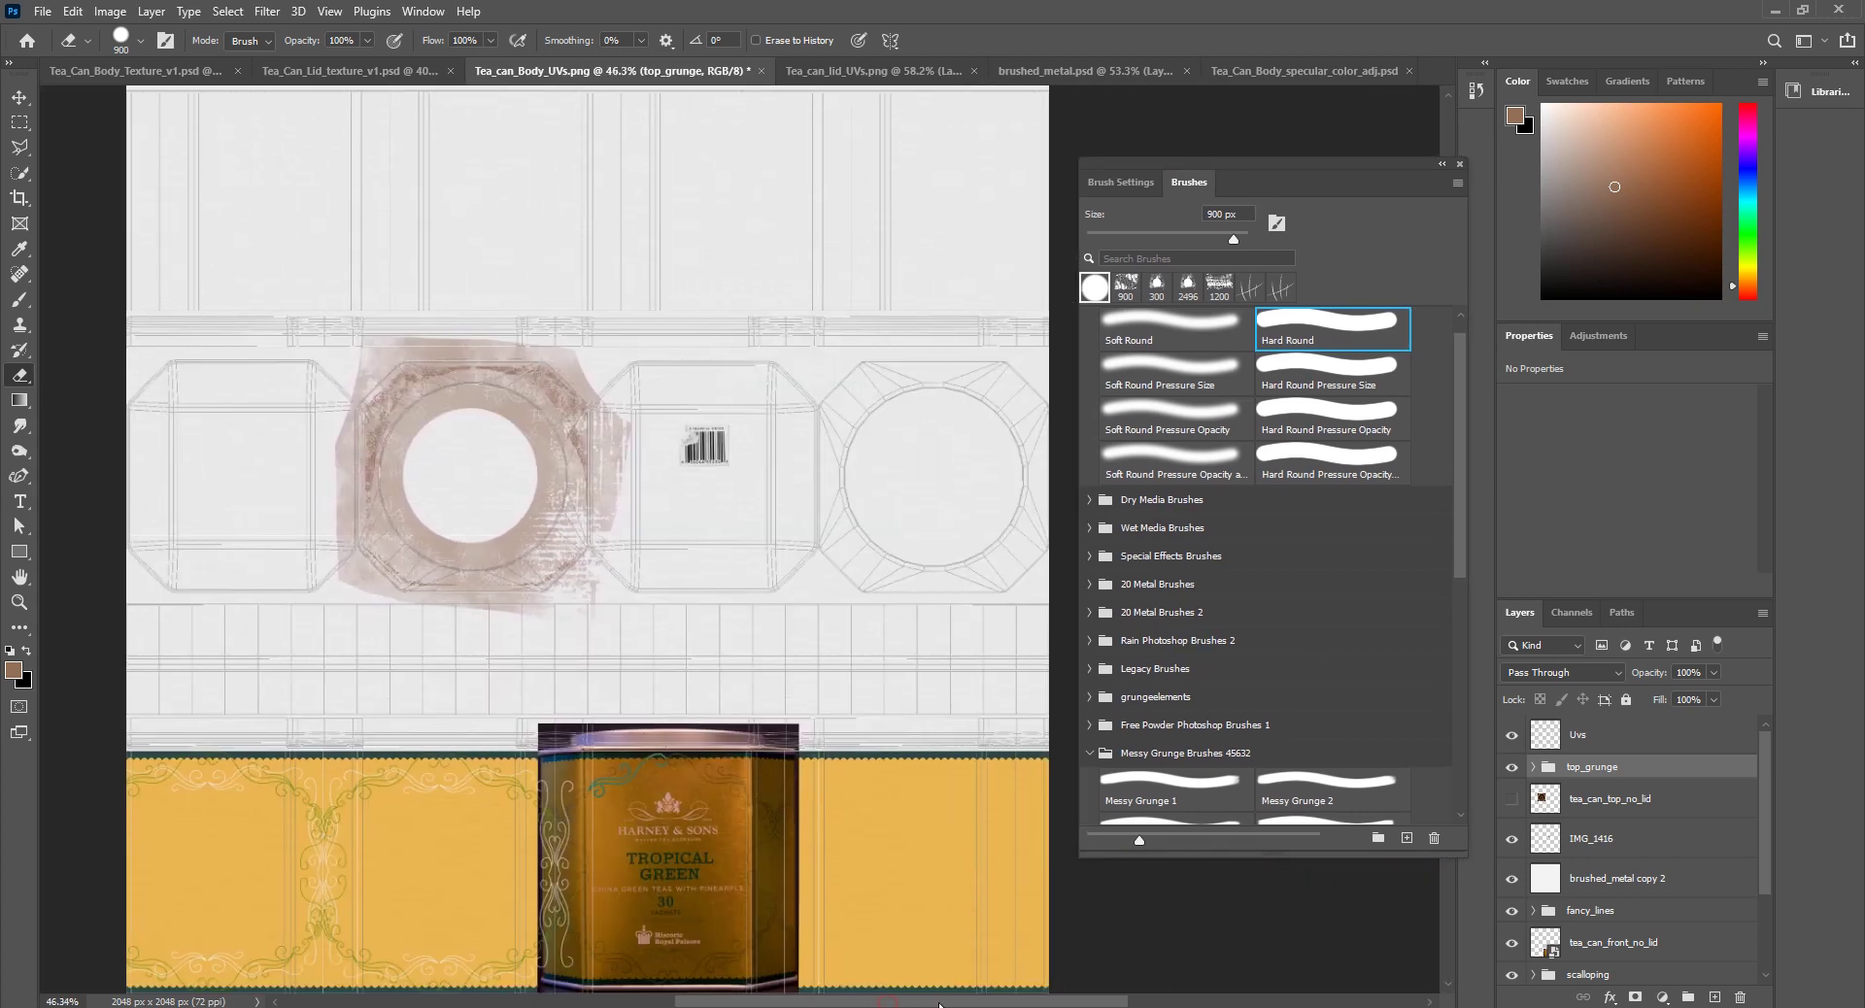
{"action": "scroll", "coordinate": [467, 546], "scroll_direction": "down", "scroll_amount": 2, "text": "alt"}
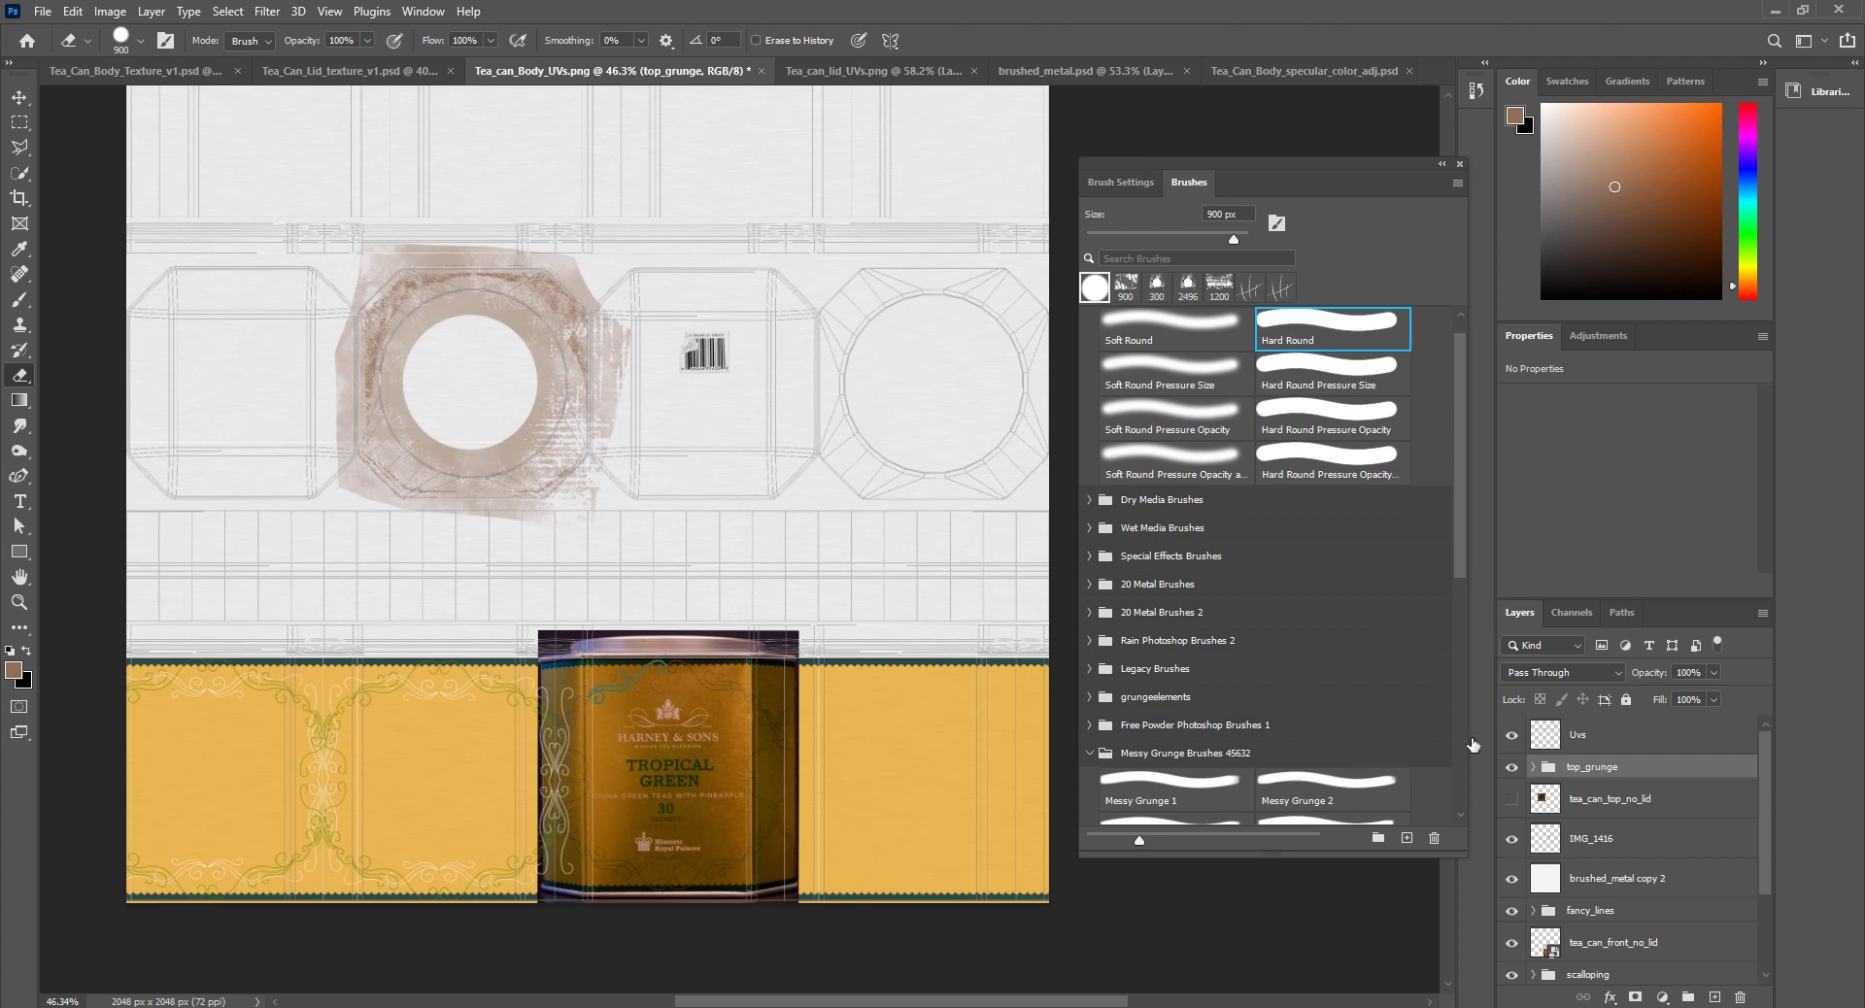
{"action": "left_click", "coordinate": [1713, 996]}
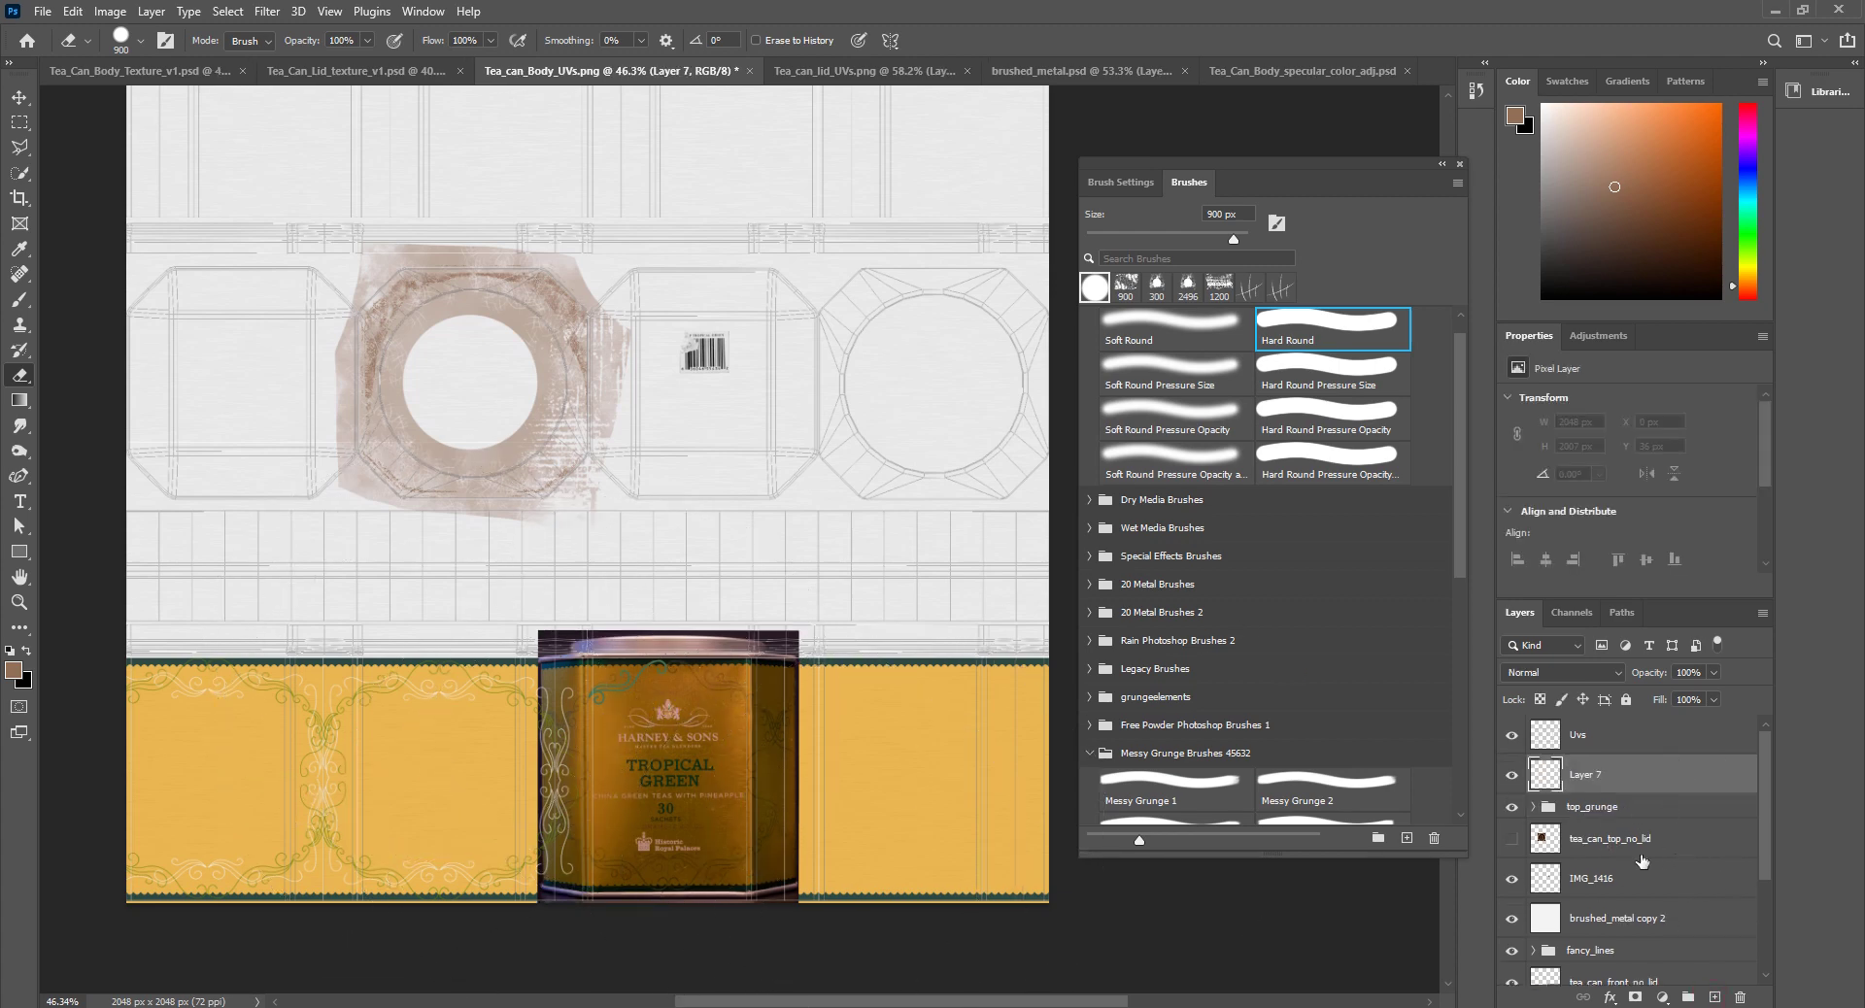
Step: Expand the fingerprints_brushes_by_hawksmont brush group and choose the Print13 brush for the eraser
{"action": "scroll", "coordinate": [1204, 679], "scroll_direction": "down", "scroll_amount": 2}
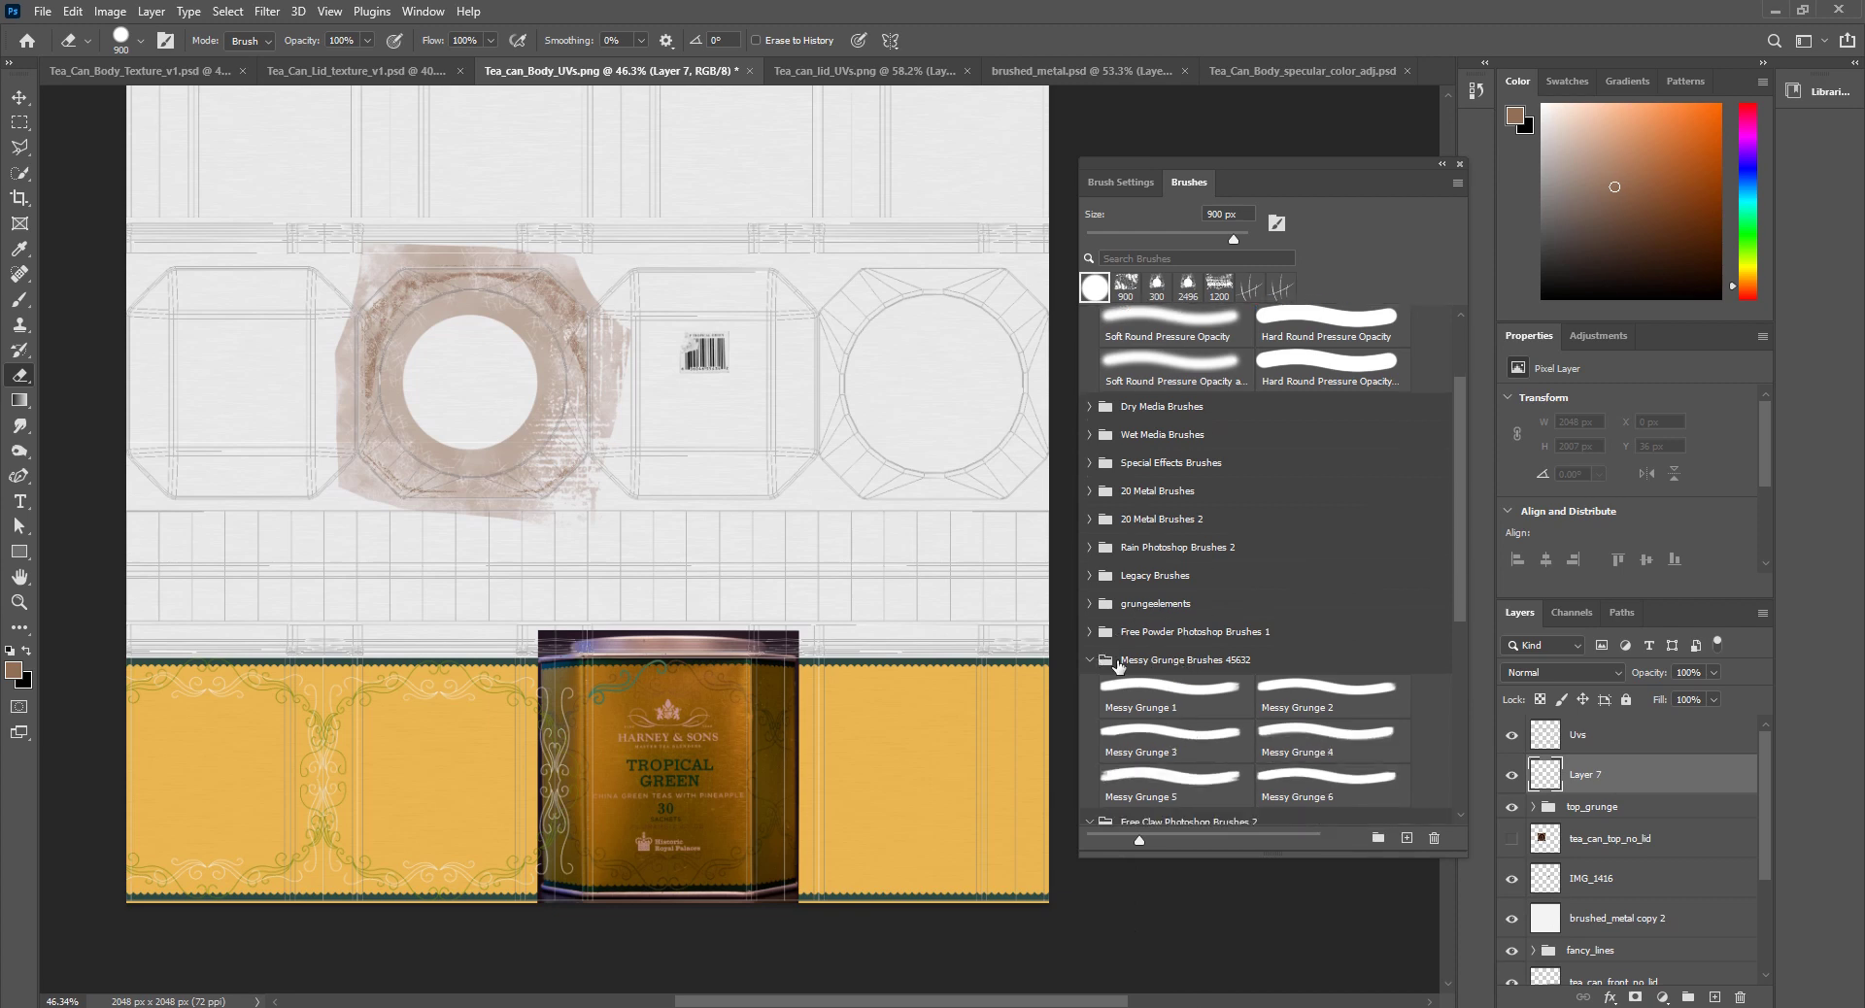
{"action": "scroll", "coordinate": [1136, 684], "scroll_direction": "down", "scroll_amount": 8}
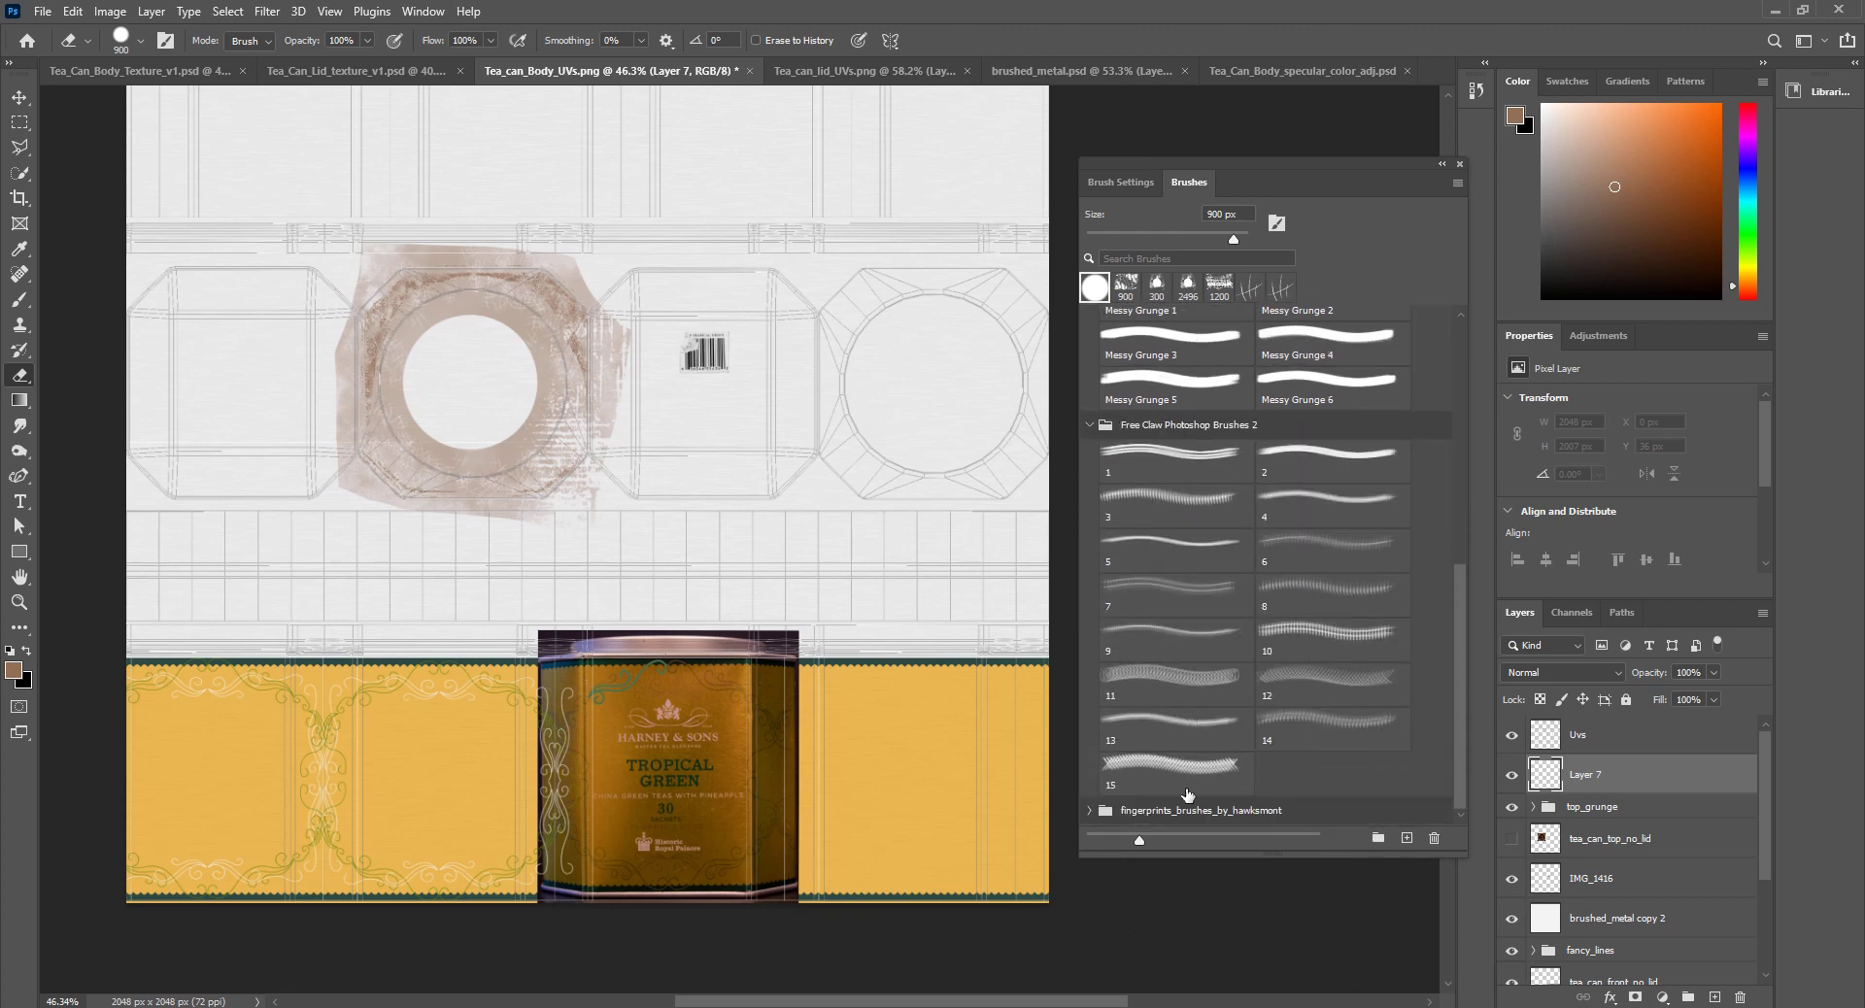
{"action": "left_click", "coordinate": [1091, 810]}
{"action": "scroll", "coordinate": [1199, 791], "scroll_direction": "down", "scroll_amount": 7}
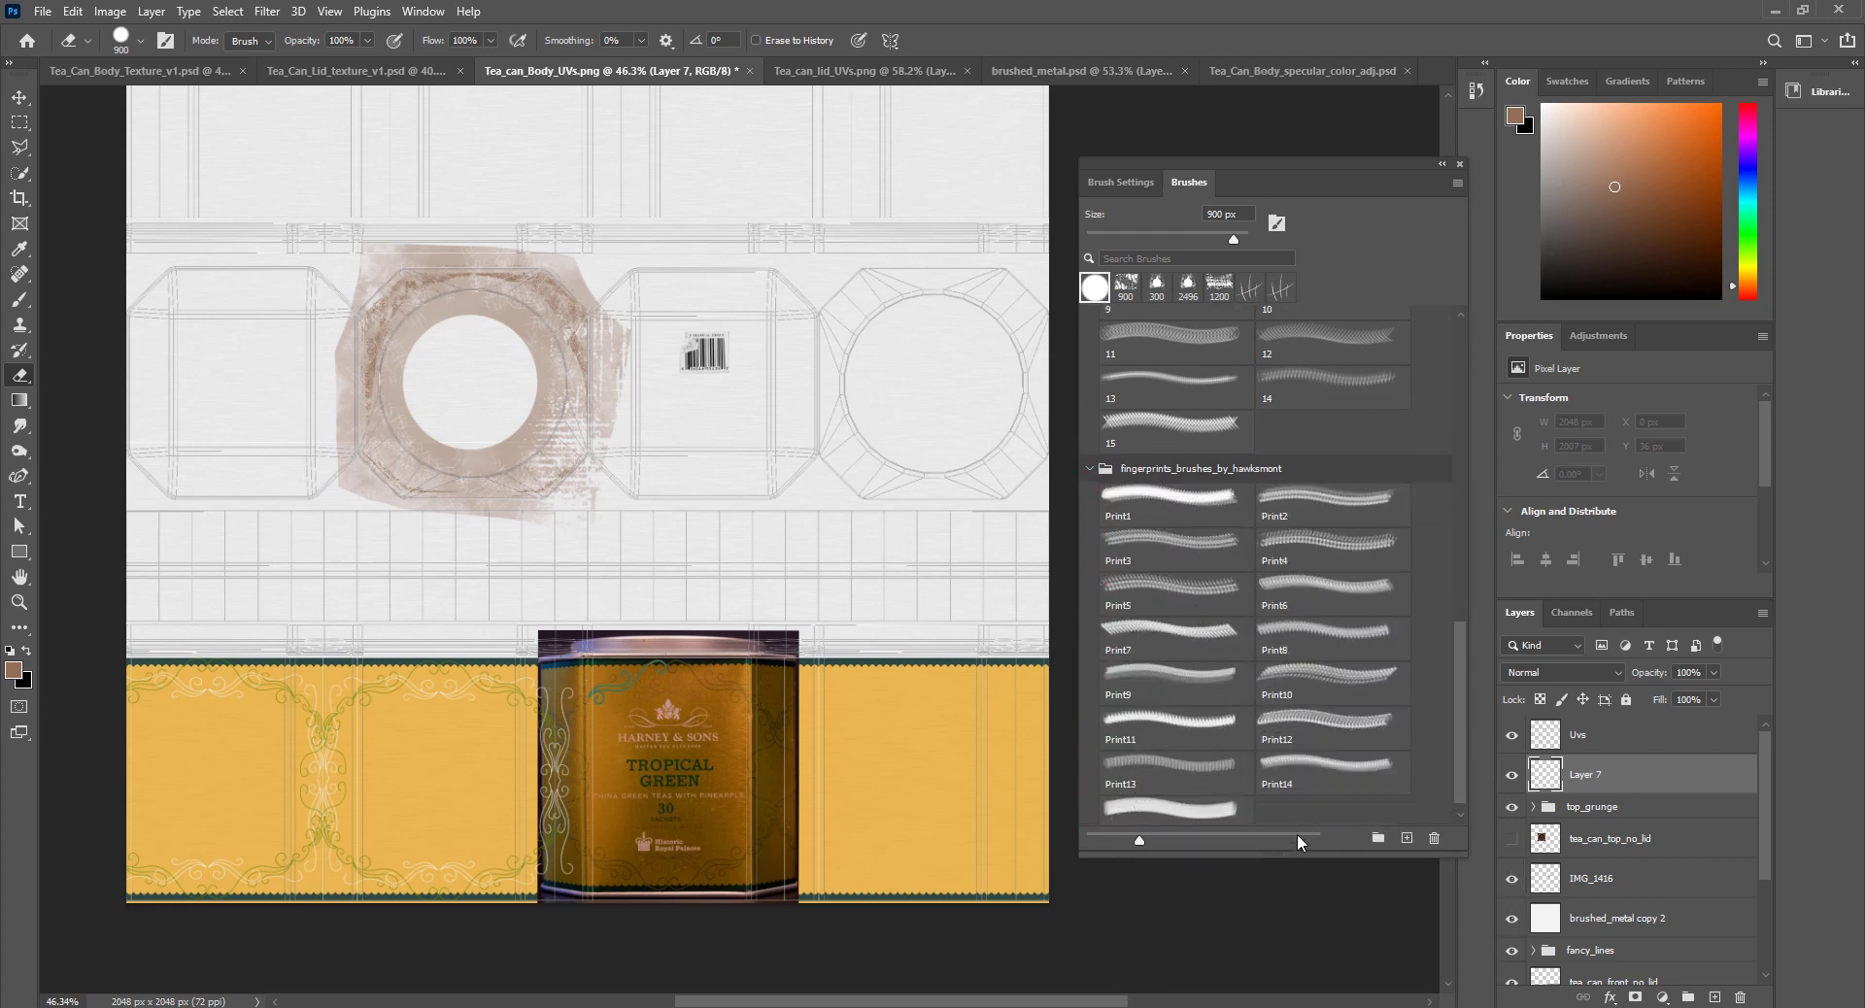
{"action": "left_click", "coordinate": [1128, 181]}
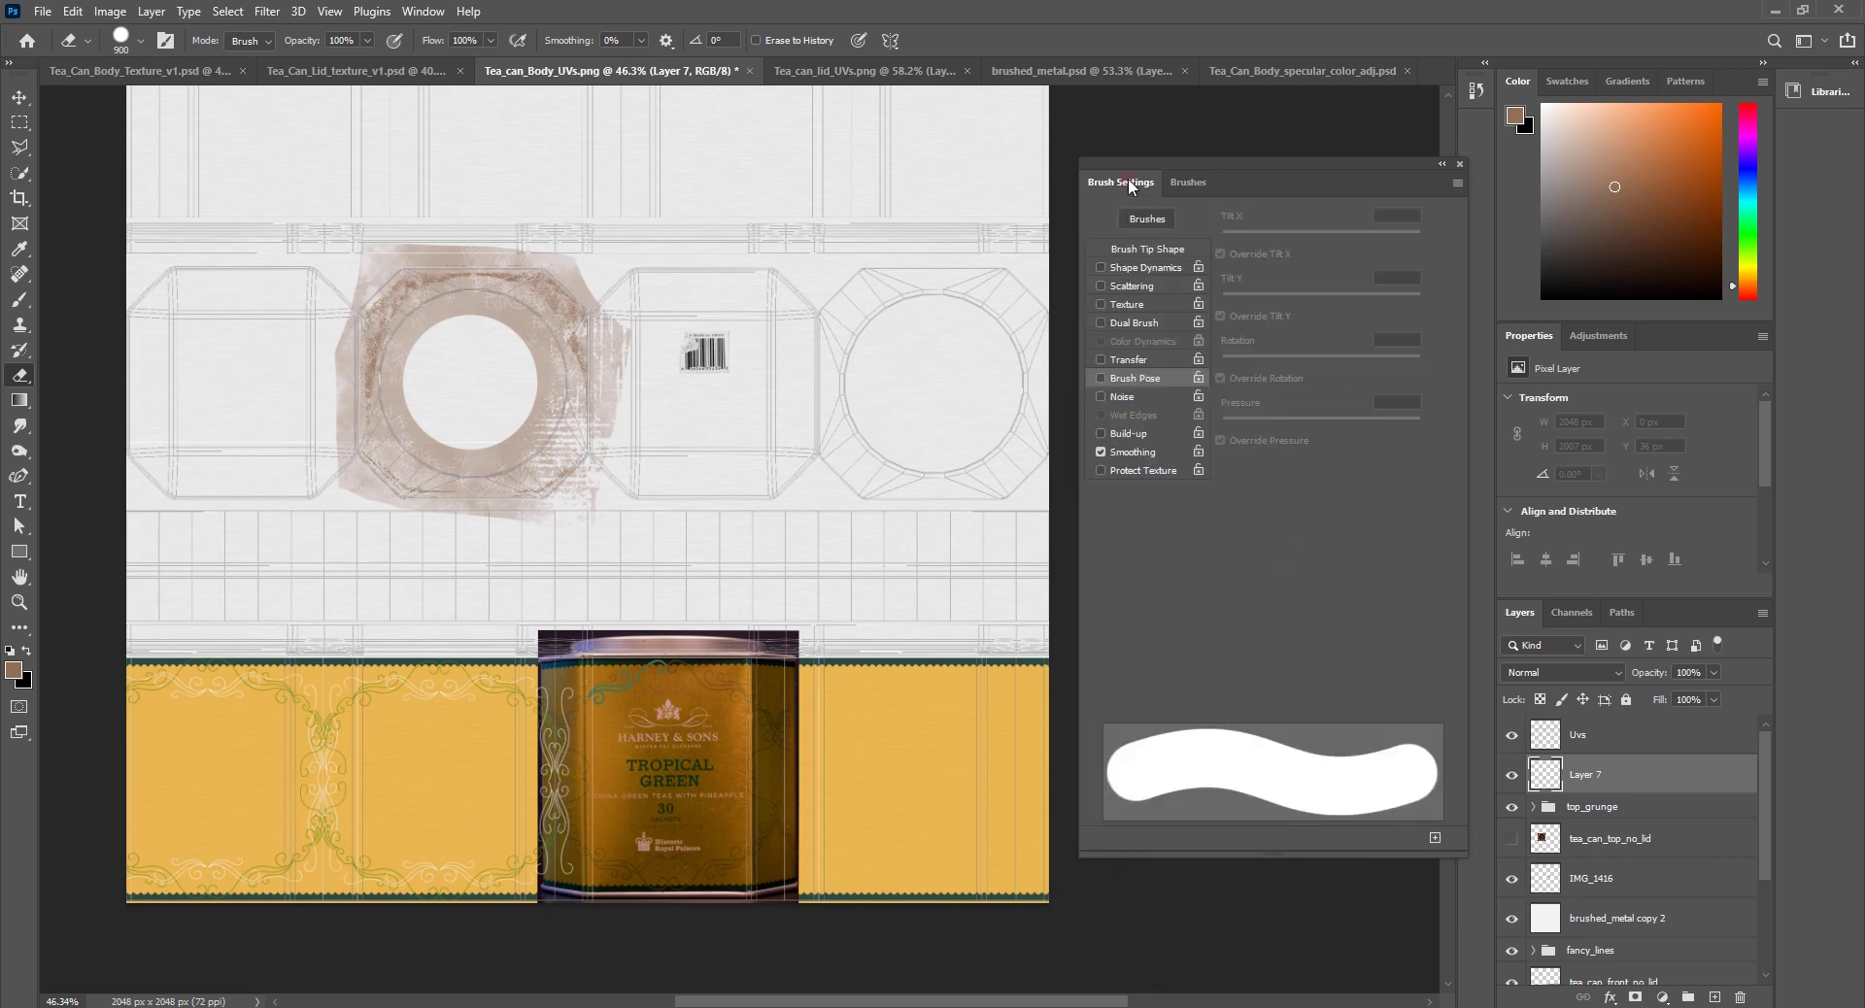
{"action": "left_click", "coordinate": [1175, 181]}
{"action": "scroll", "coordinate": [1173, 717], "scroll_direction": "down", "scroll_amount": 1}
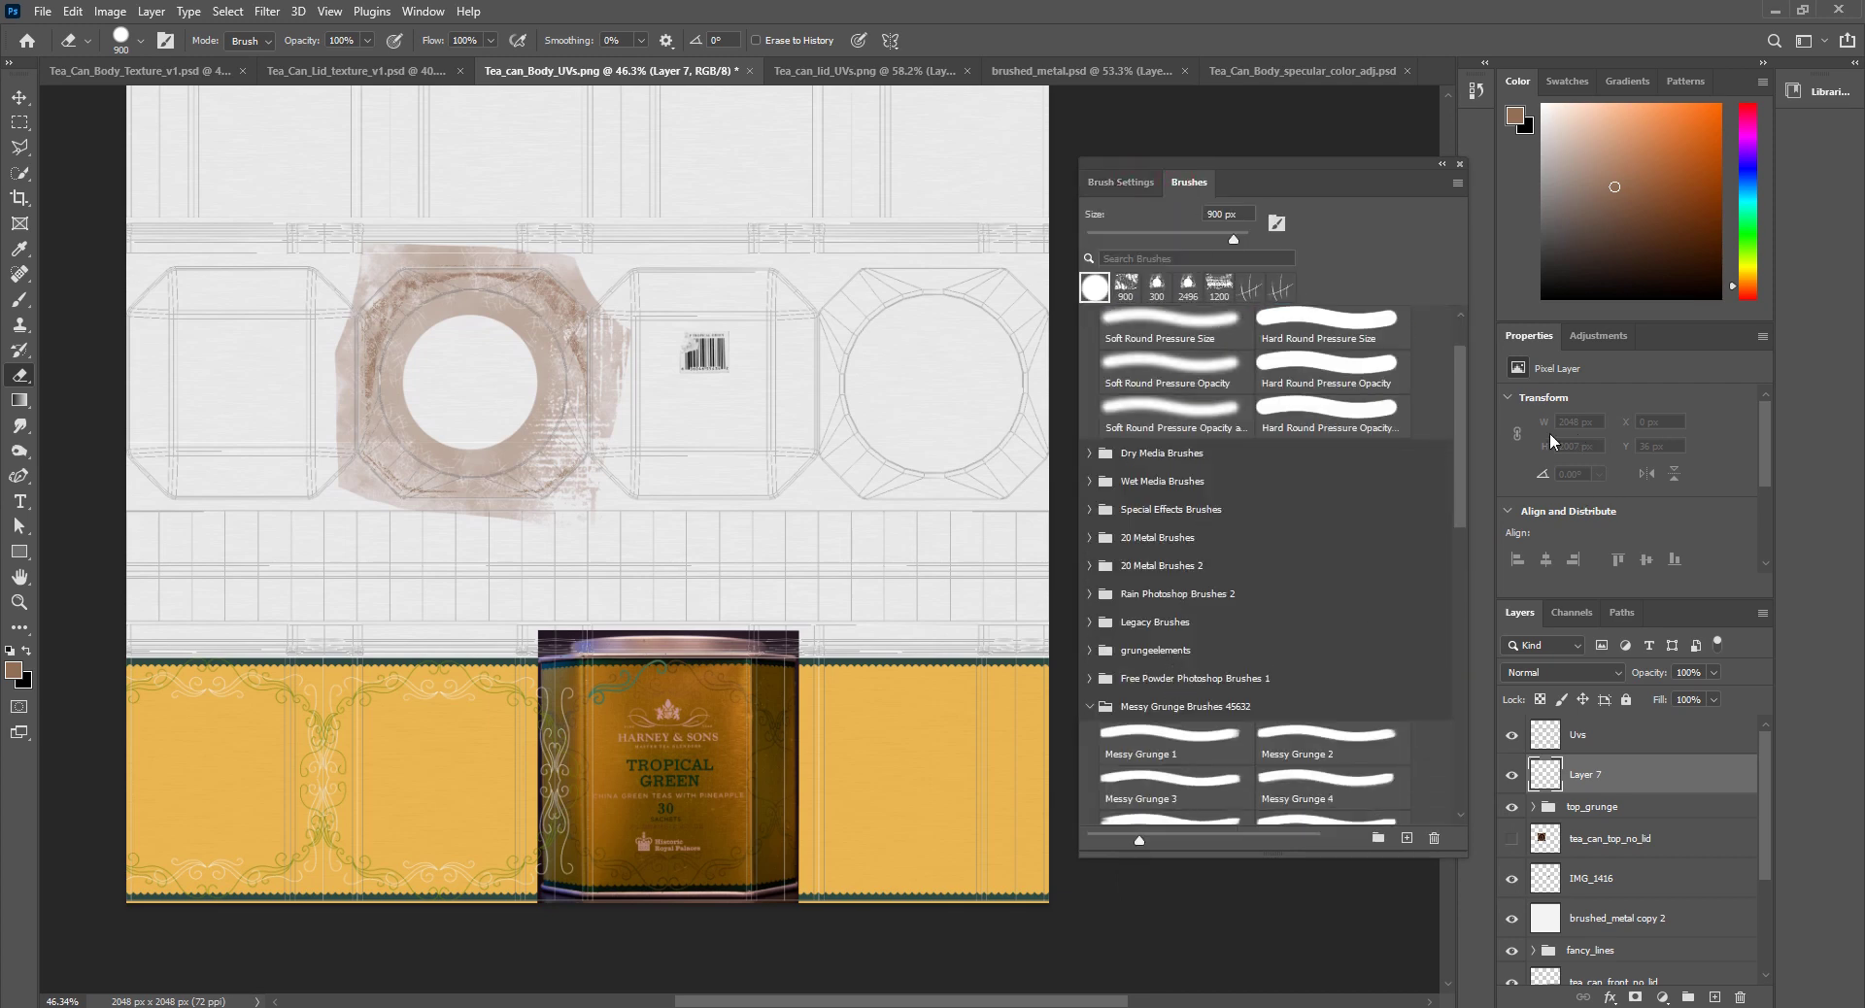
{"action": "left_click_drag", "start_coordinate": [1460, 468], "coordinate": [1445, 777]}
{"action": "left_click", "coordinate": [1164, 770]}
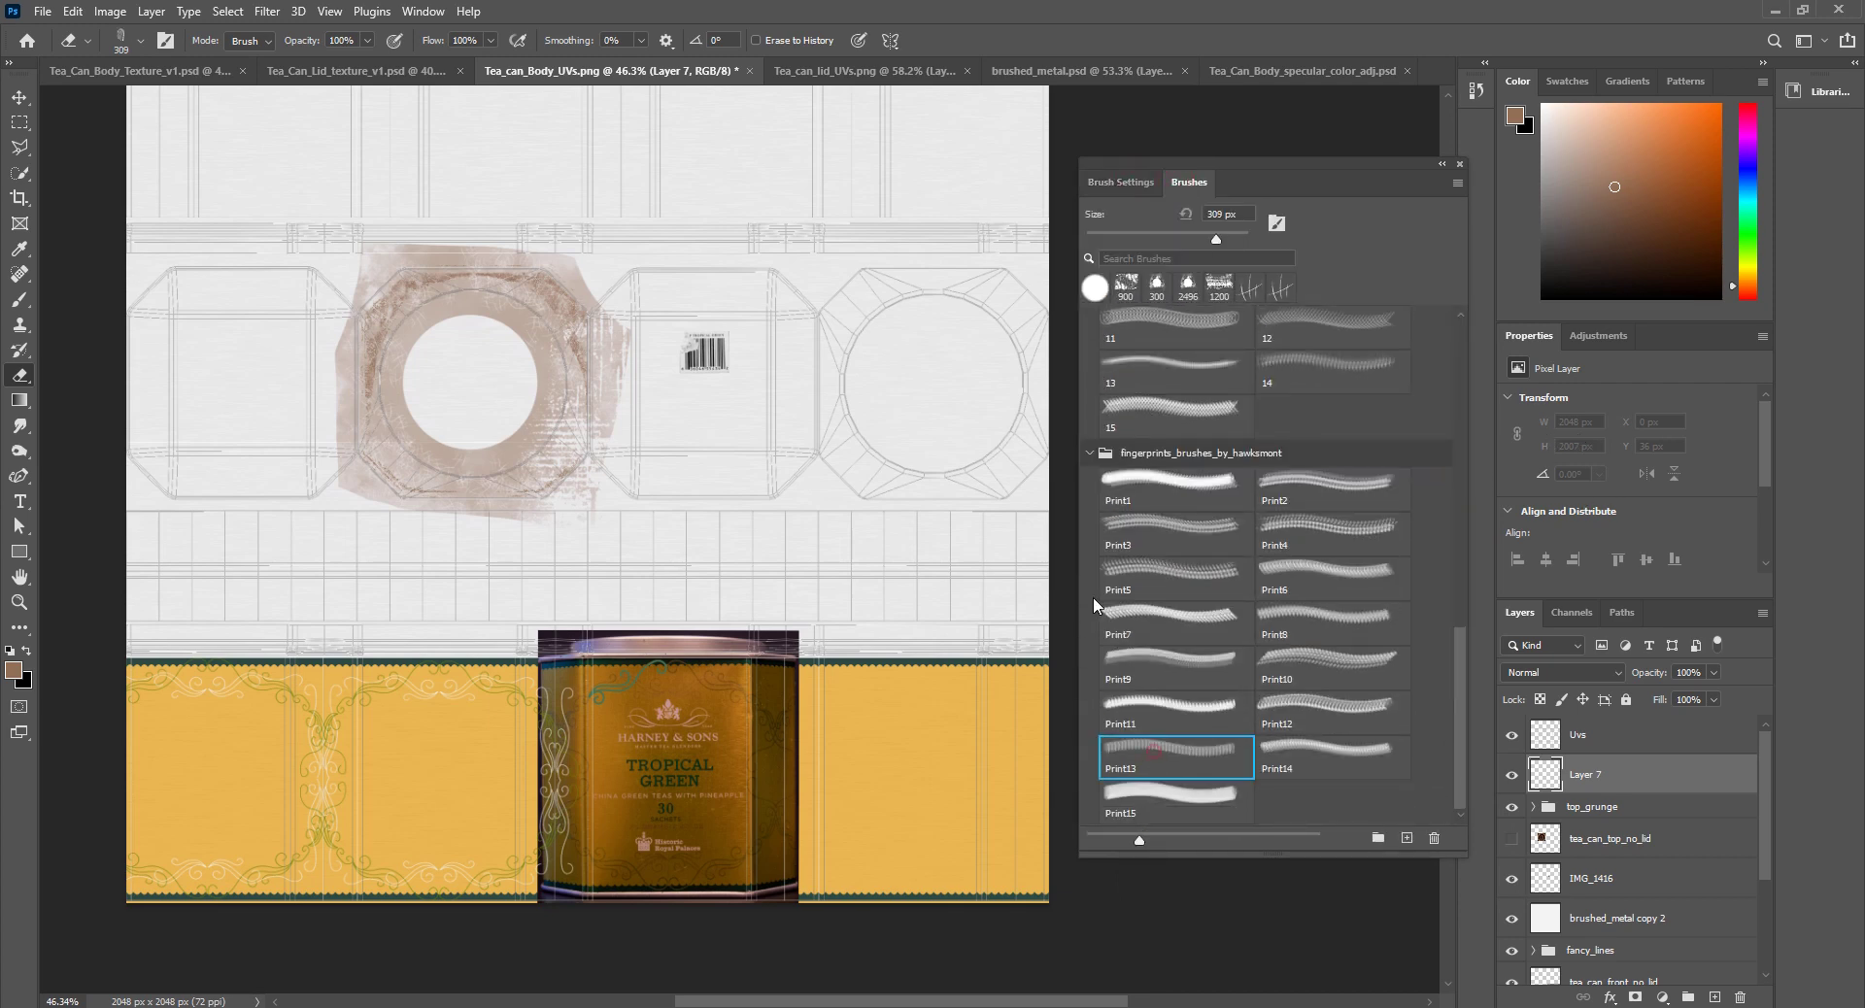
Step: Switch to the Brush tool with the 309 px fingerprint tip and set the foreground colour to a near-white grey
{"action": "left_click", "coordinate": [1122, 183]}
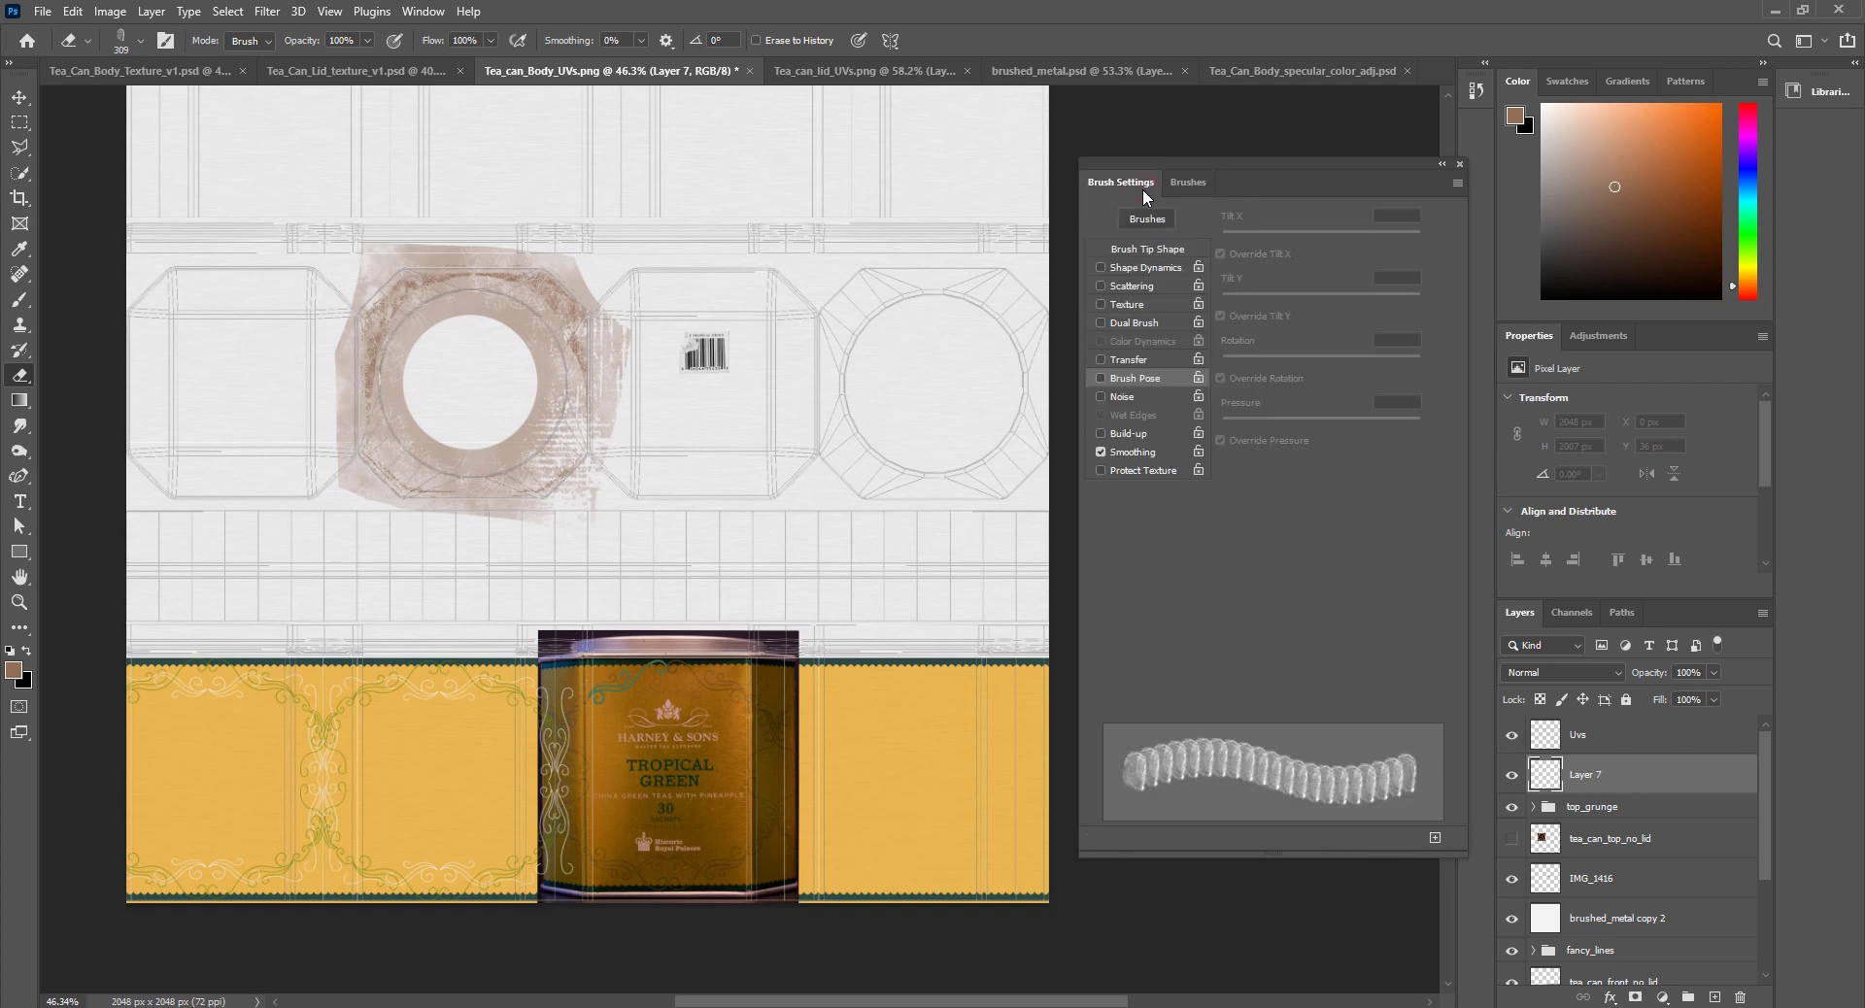
{"action": "left_click", "coordinate": [1146, 250]}
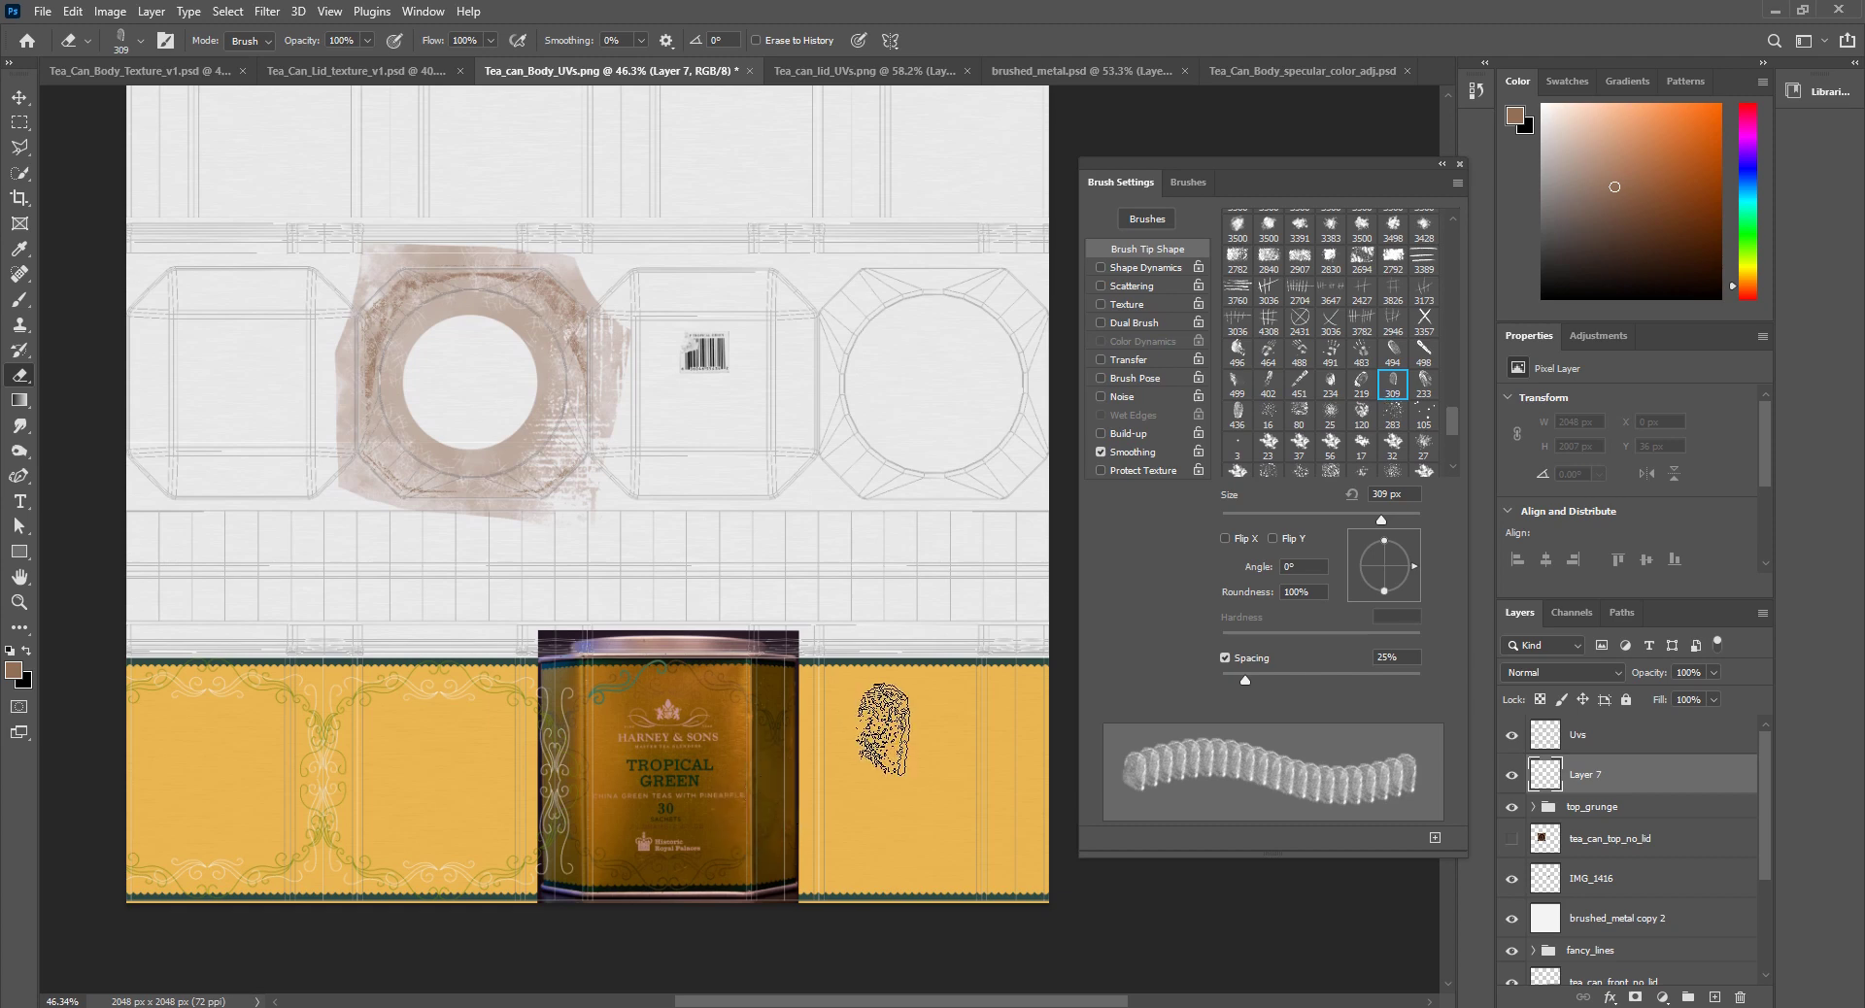
{"action": "left_click_drag", "start_coordinate": [1566, 176], "coordinate": [1542, 138]}
{"action": "key", "text": "b"}
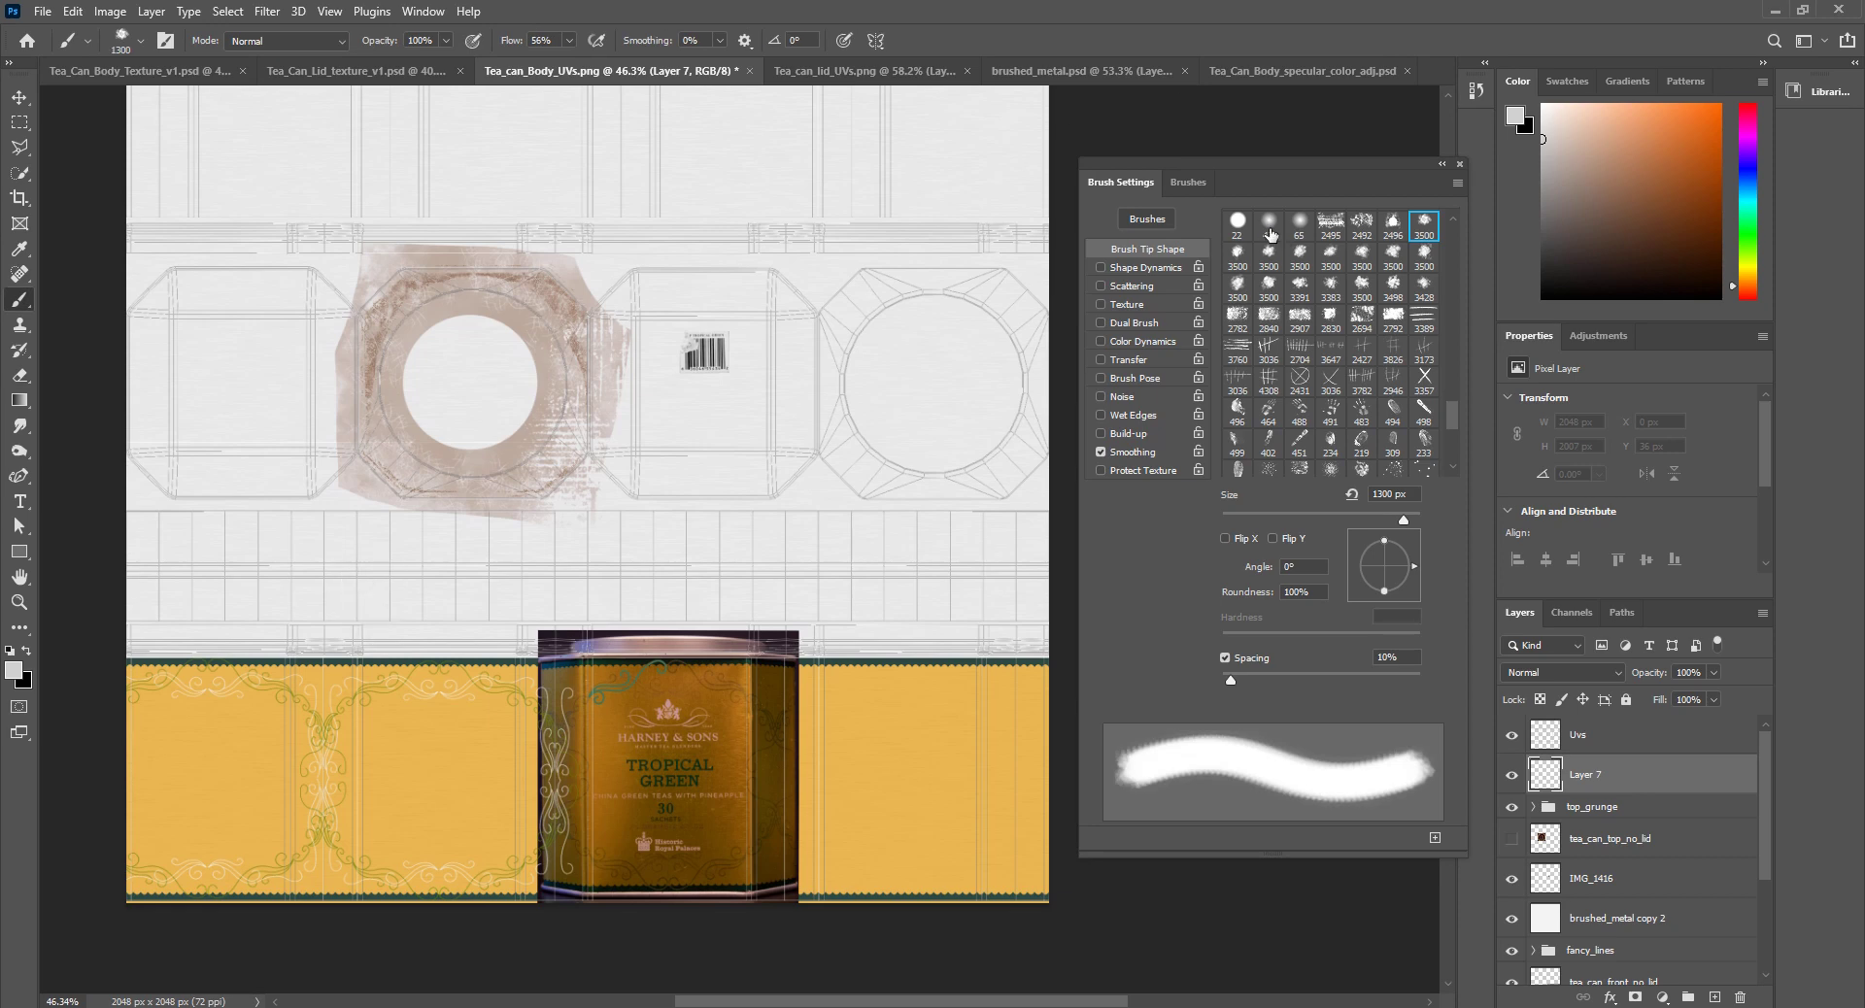
{"action": "left_click", "coordinate": [1198, 190]}
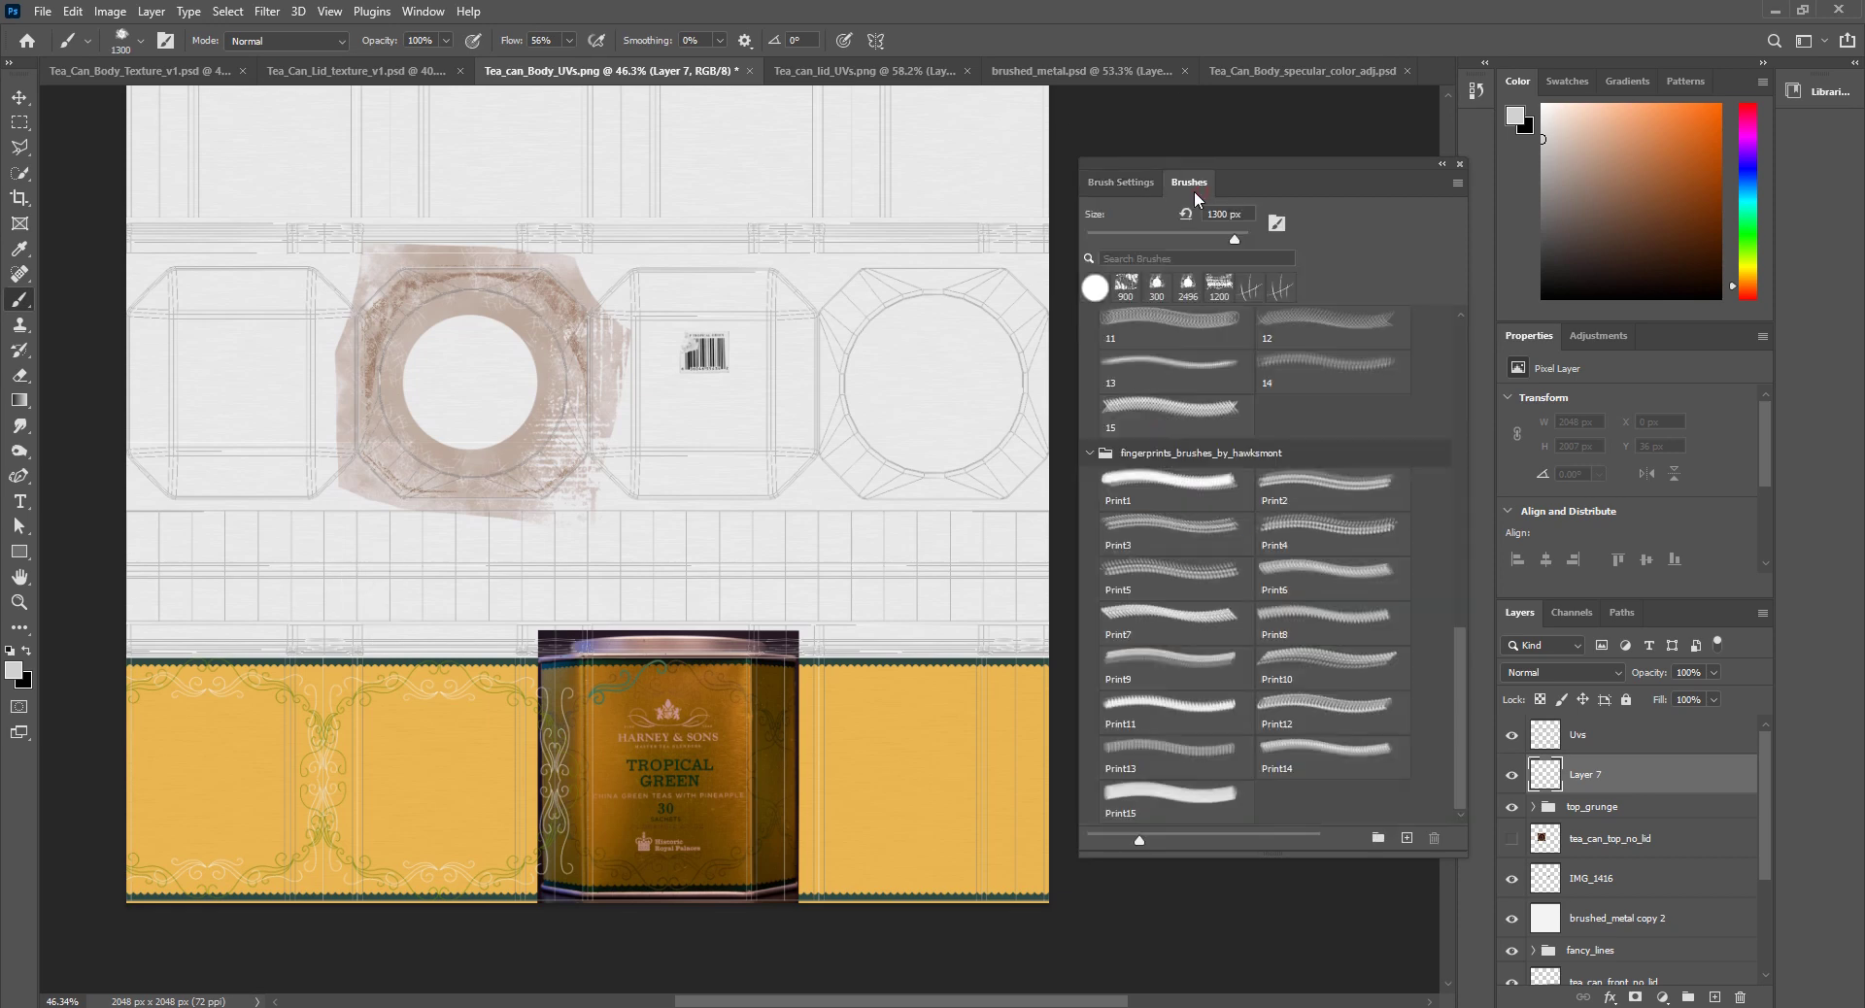
{"action": "left_click", "coordinate": [1136, 182]}
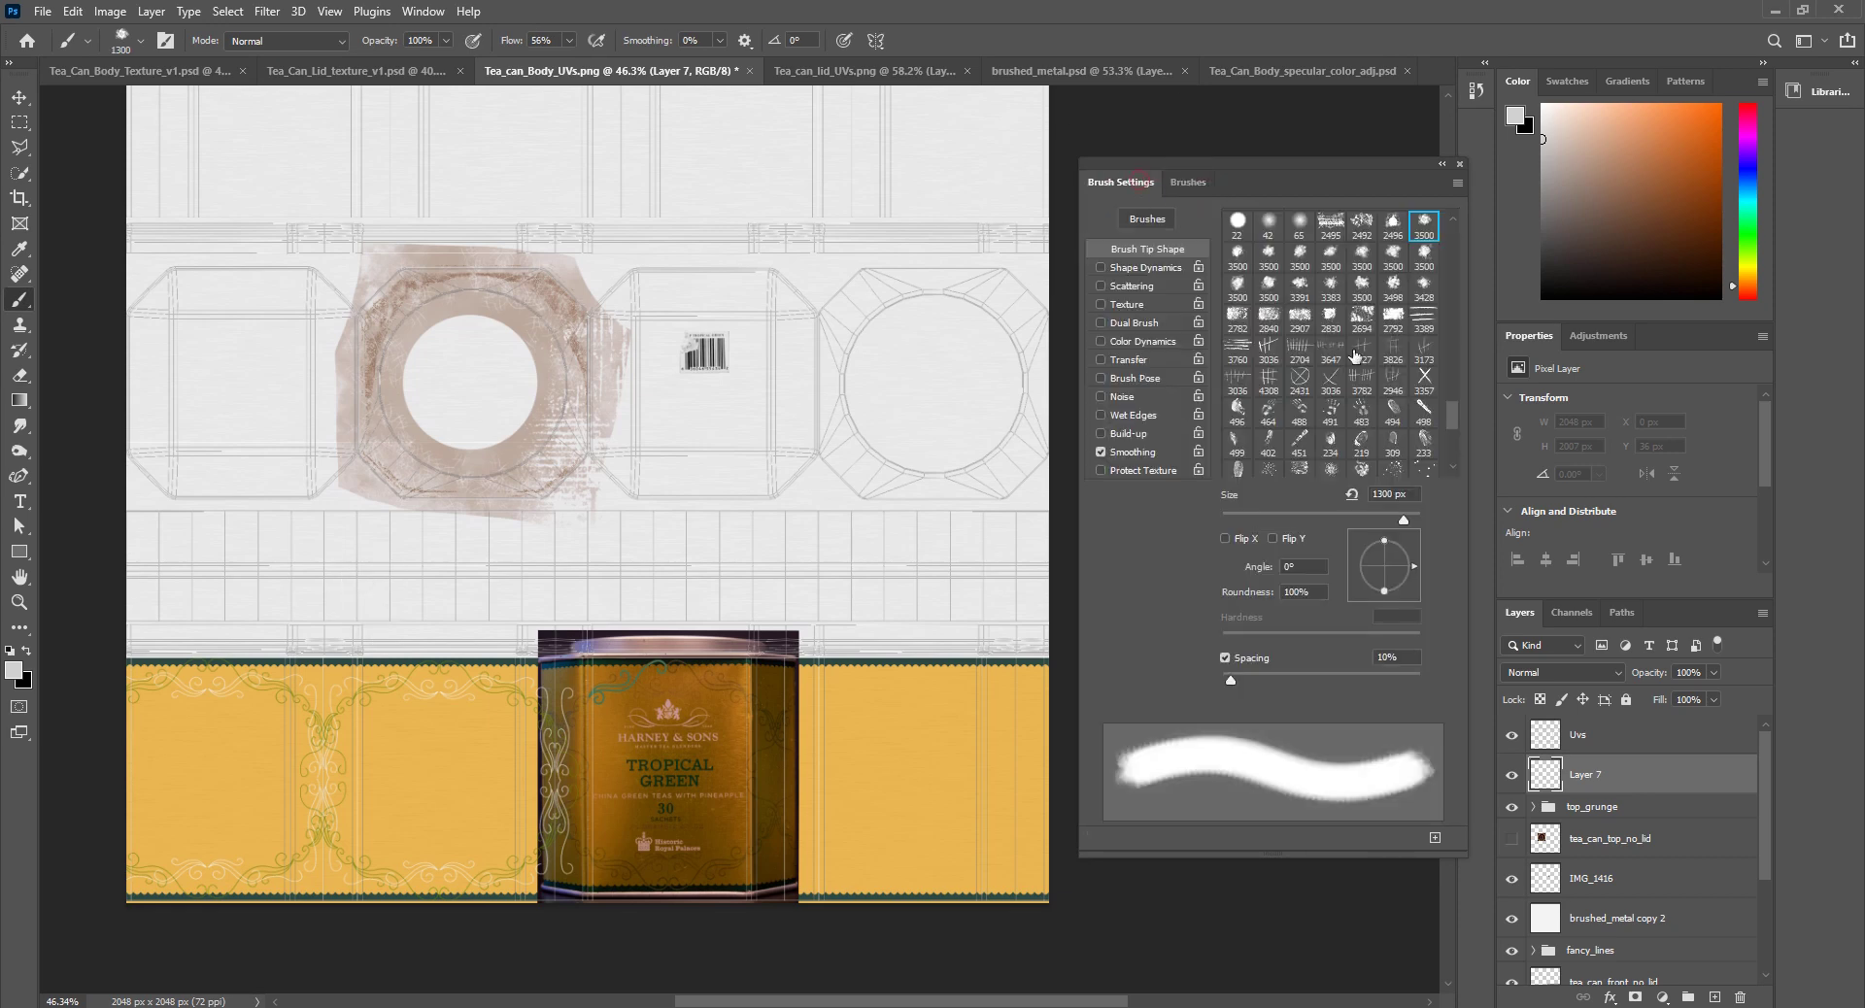
{"action": "left_click", "coordinate": [1395, 445]}
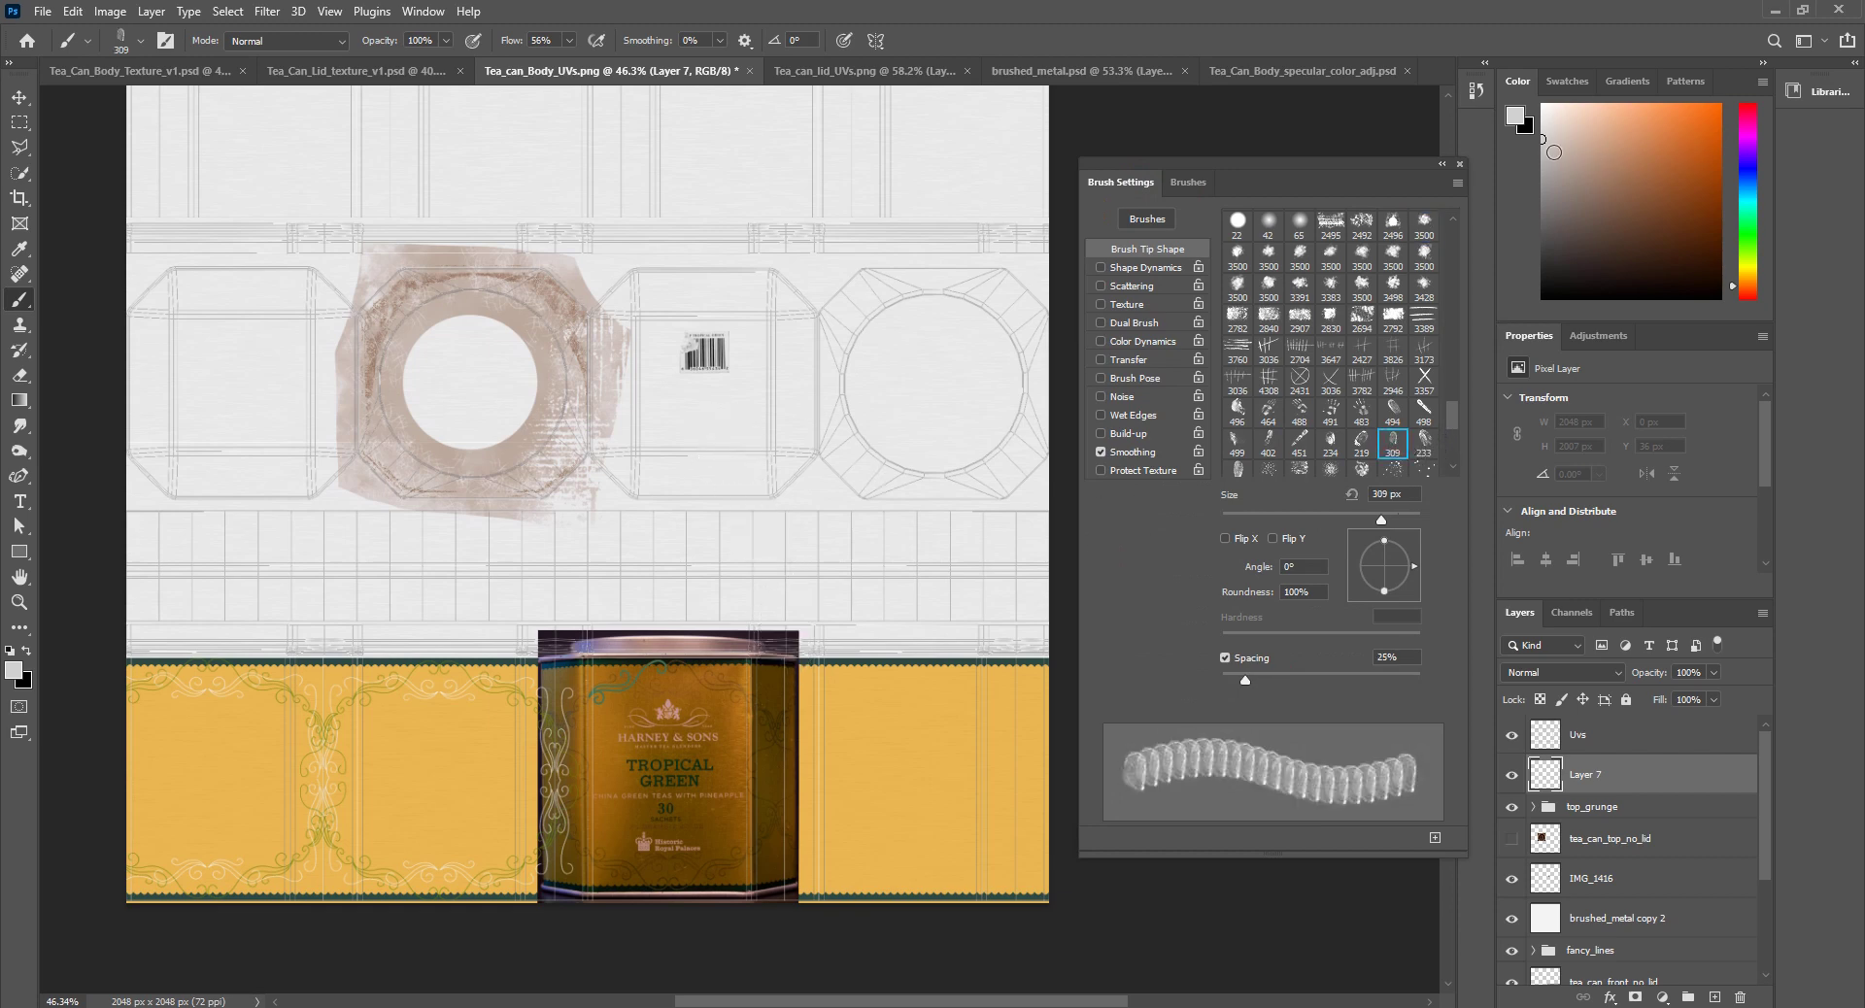
{"action": "left_click_drag", "start_coordinate": [1548, 141], "coordinate": [1547, 117]}
Step: Rename the new layer above top_grunge as fingerprint
{"action": "double_click", "coordinate": [1585, 774]}
{"action": "type", "text": "fingerprint"}
{"action": "key", "text": "Return"}
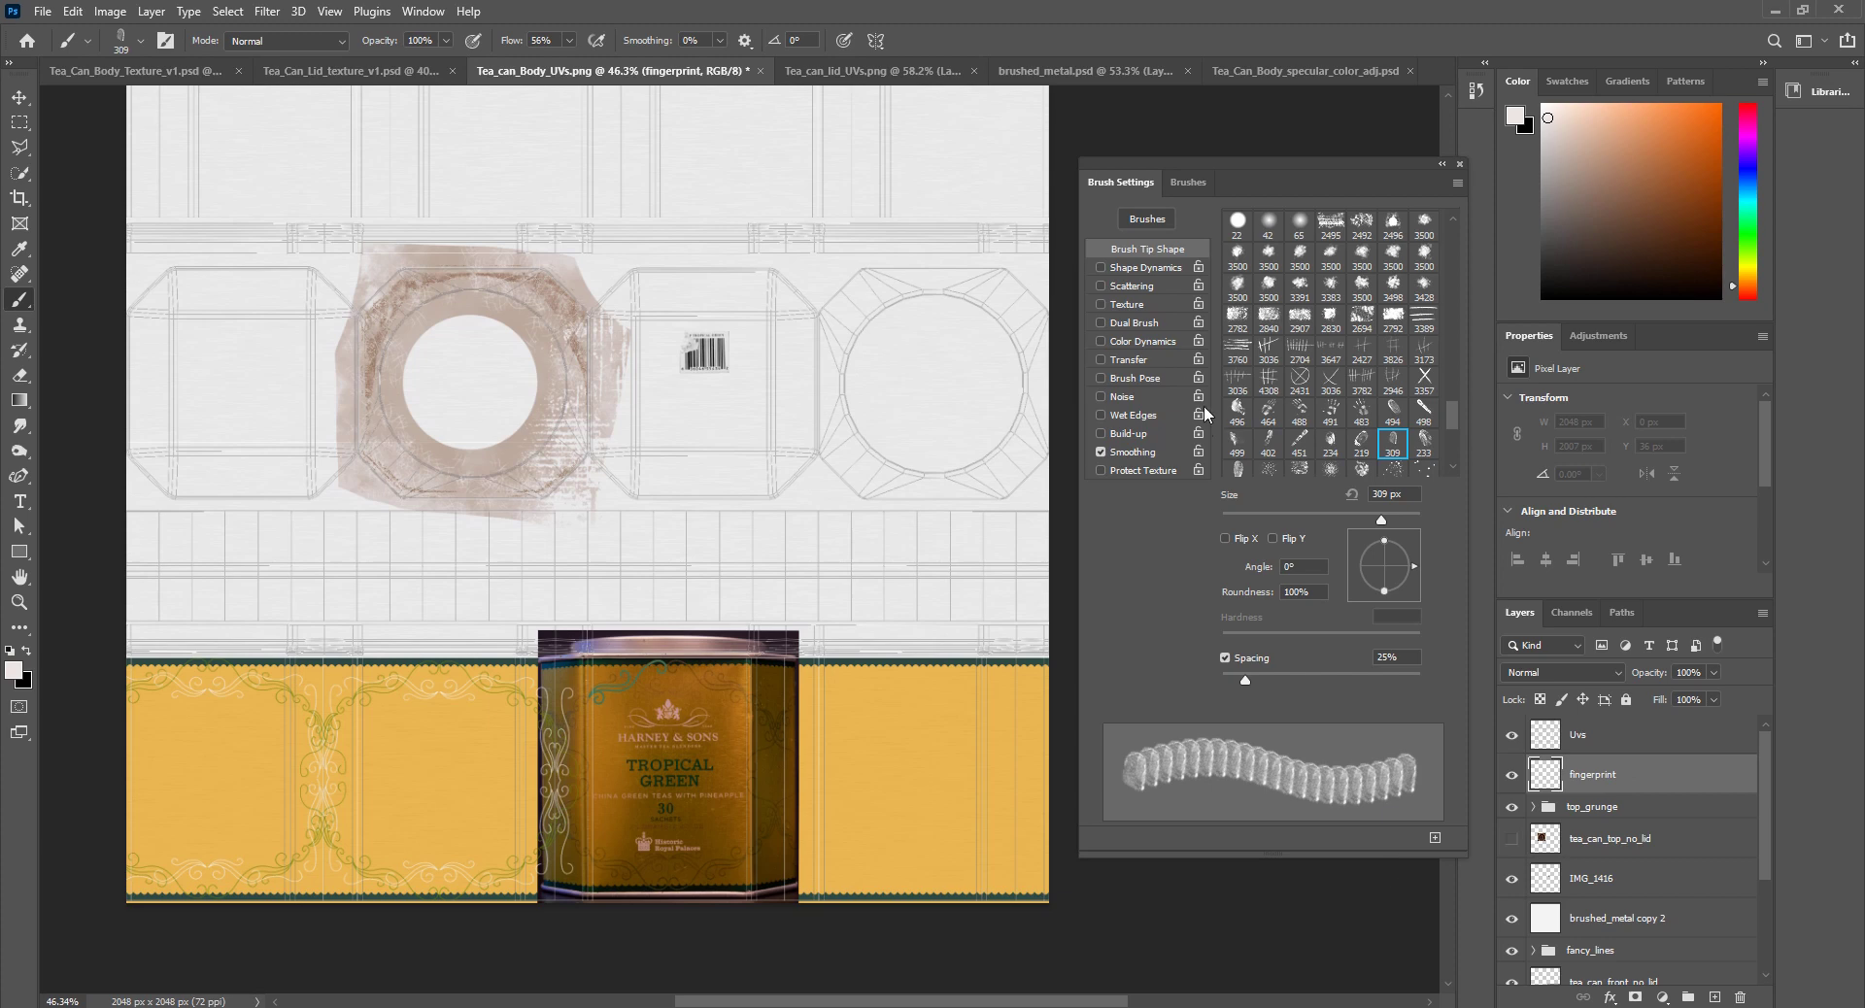
Step: Enable Shape Dynamics for the fingerprint brush and set its tip spacing to 86%
{"action": "left_click", "coordinate": [1133, 270]}
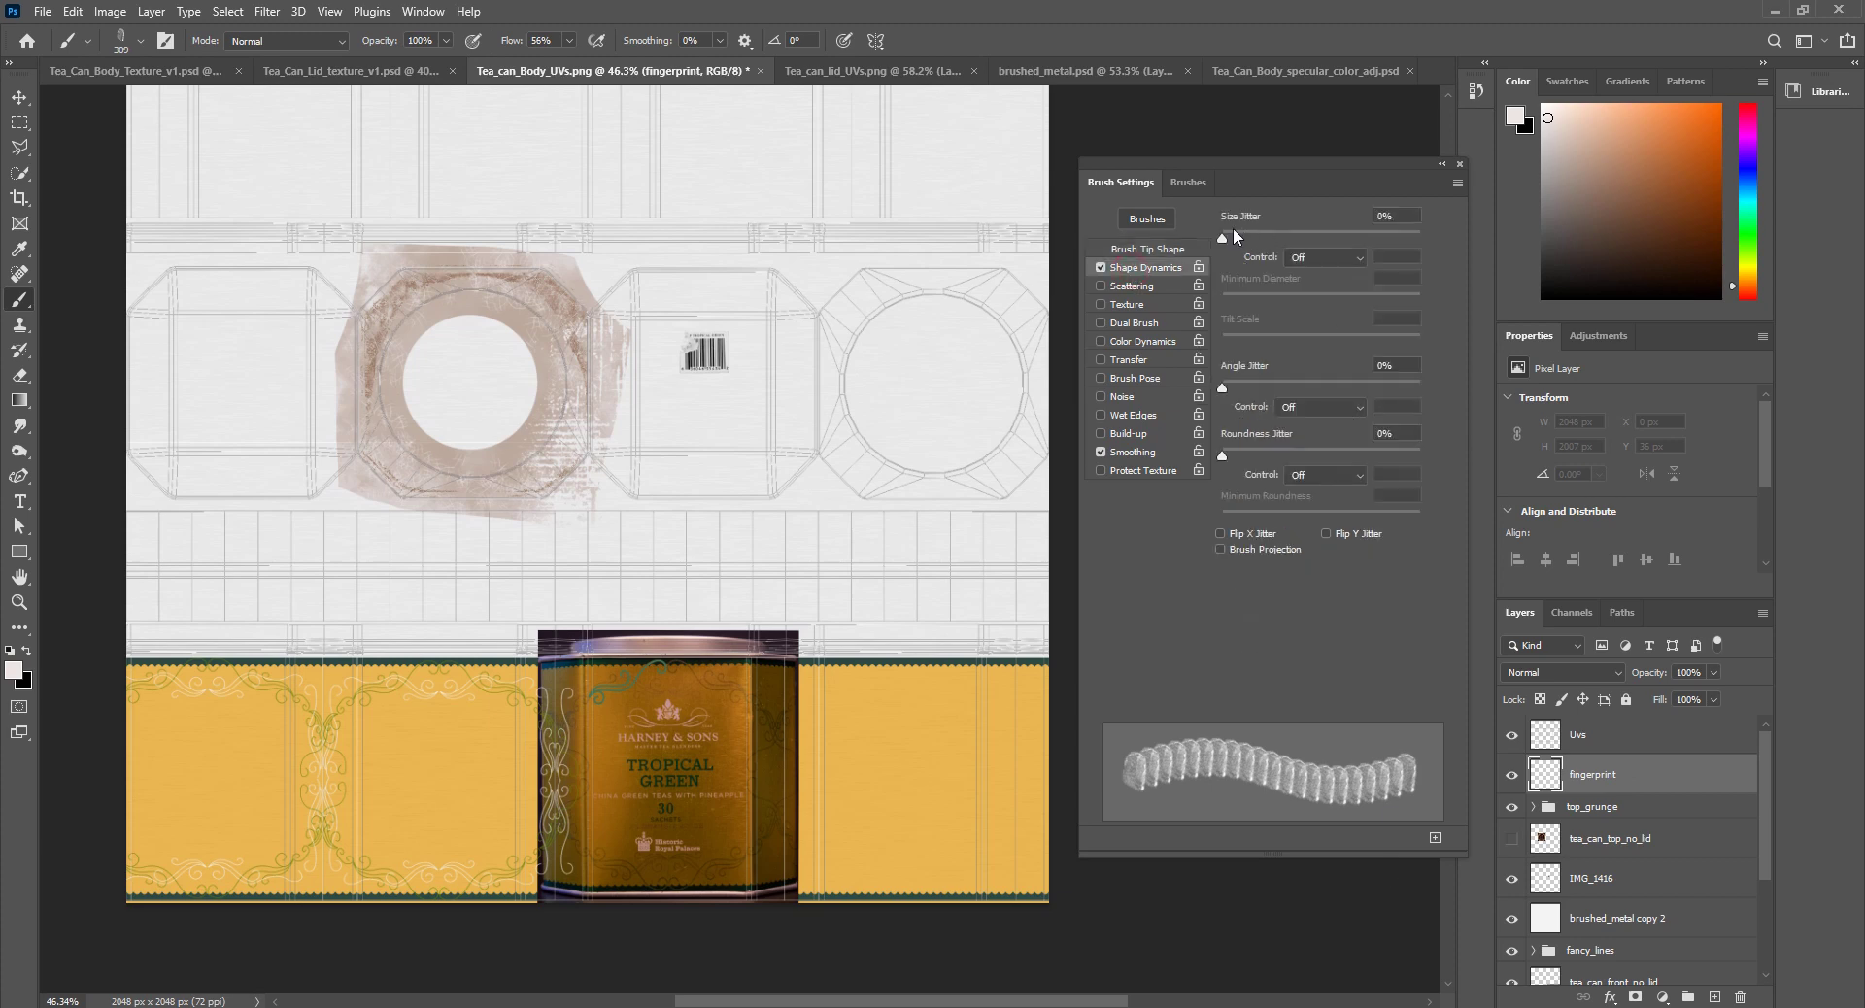
{"action": "left_click_drag", "start_coordinate": [1234, 231], "coordinate": [1239, 231]}
{"action": "left_click", "coordinate": [1165, 248]}
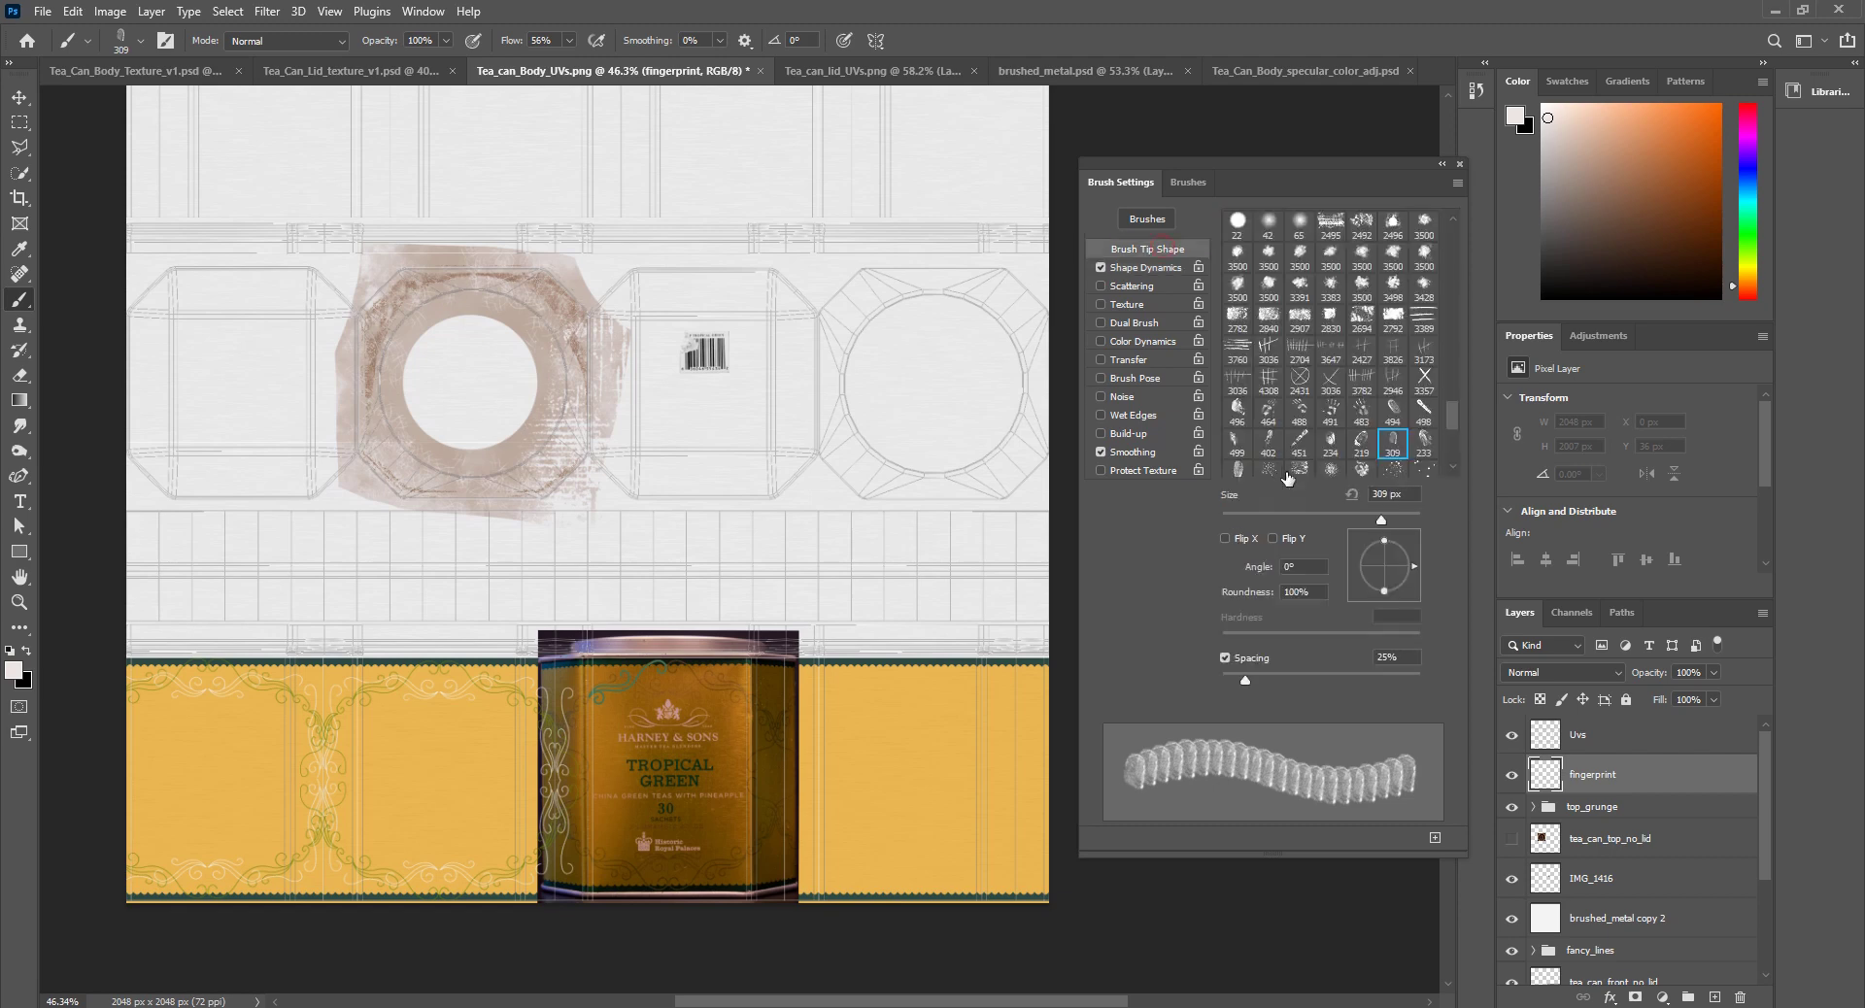
{"action": "left_click_drag", "start_coordinate": [1263, 673], "coordinate": [1308, 682]}
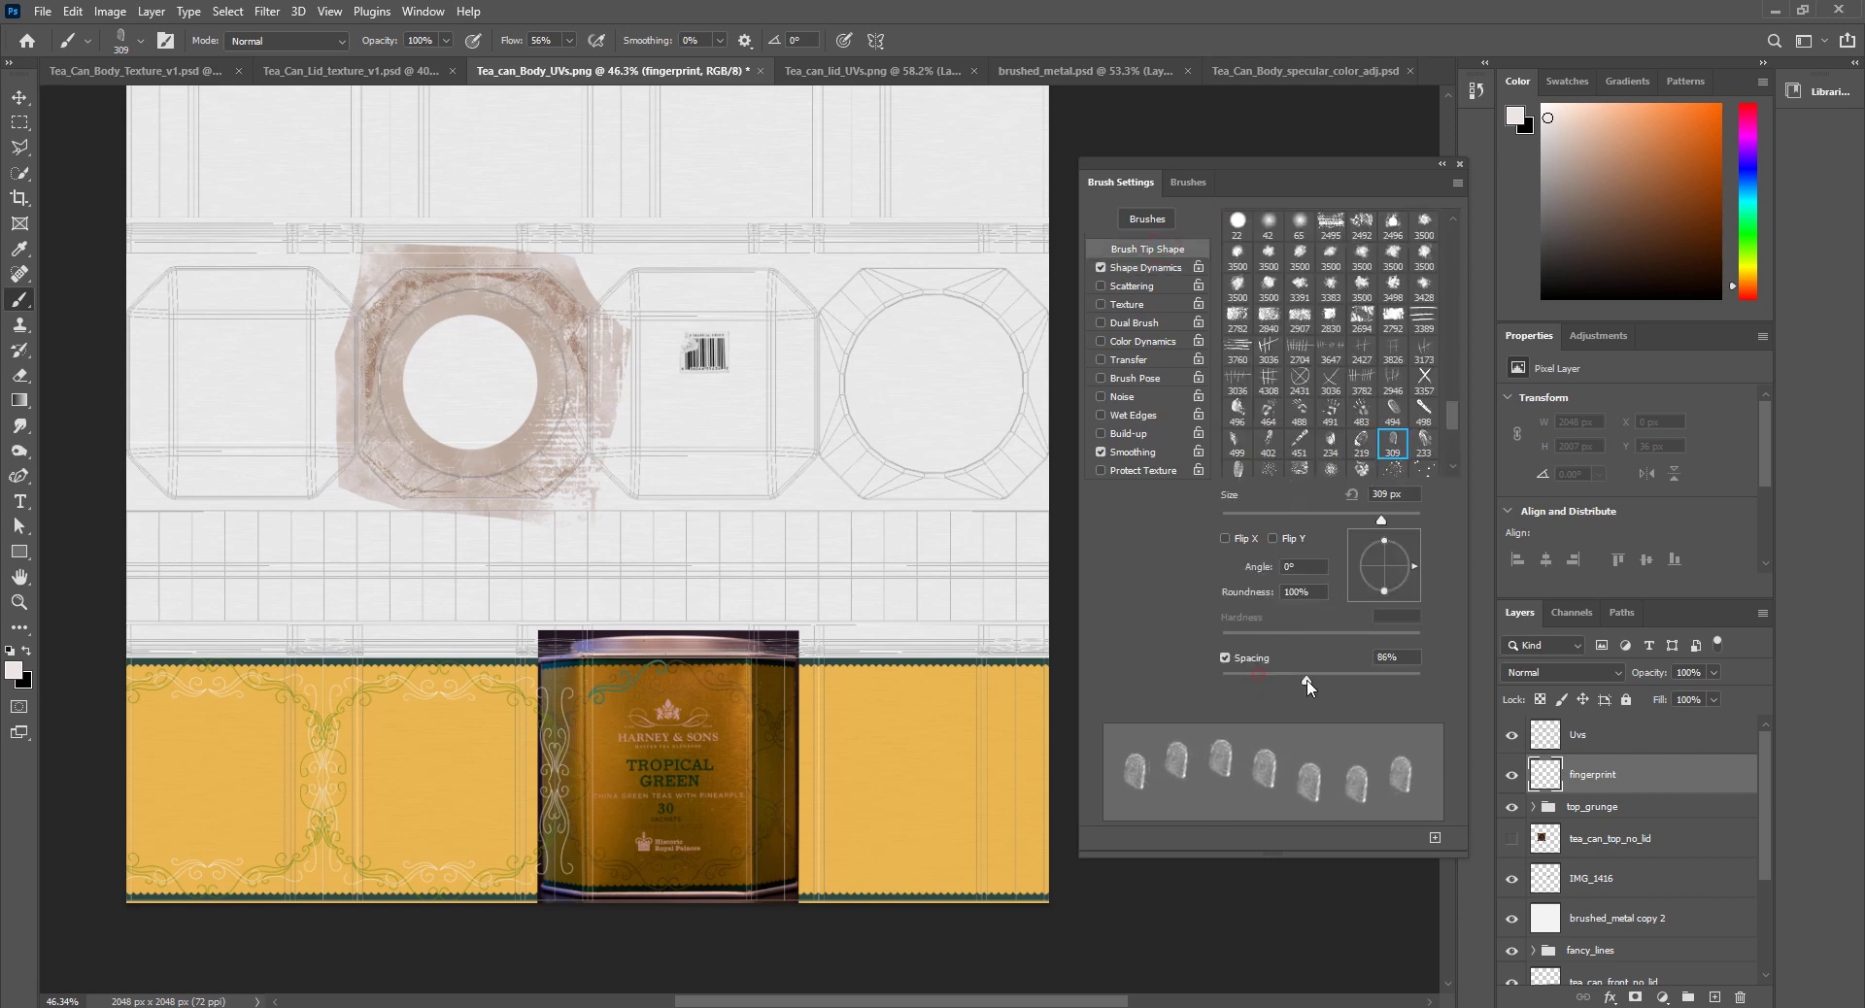
Step: Set the fingerprint brush's size jitter to 28% and its angle jitter to 100%
{"action": "left_click", "coordinate": [1151, 269]}
{"action": "mouse_move", "coordinate": [1241, 237]}
{"action": "left_mouse_down"}
{"action": "mouse_move", "coordinate": [1336, 232]}
{"action": "mouse_move", "coordinate": [1278, 233]}
{"action": "left_mouse_up"}
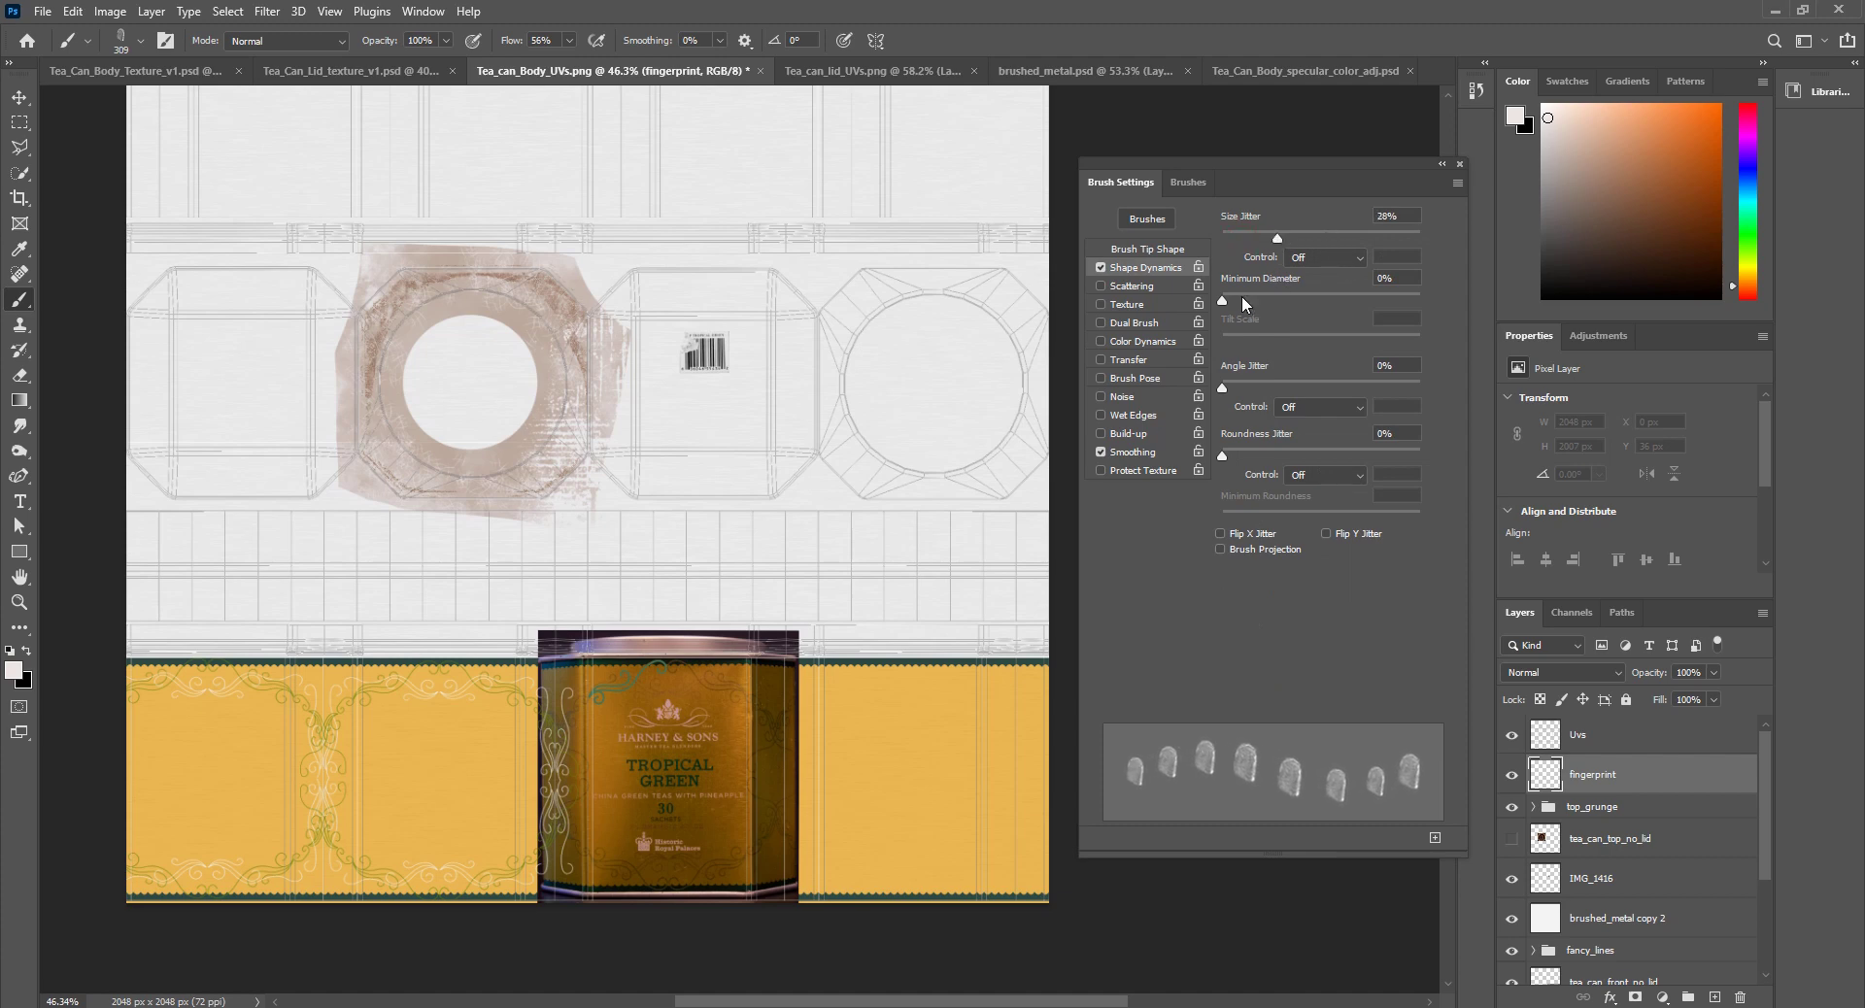
{"action": "left_click_drag", "start_coordinate": [1229, 379], "coordinate": [1526, 394]}
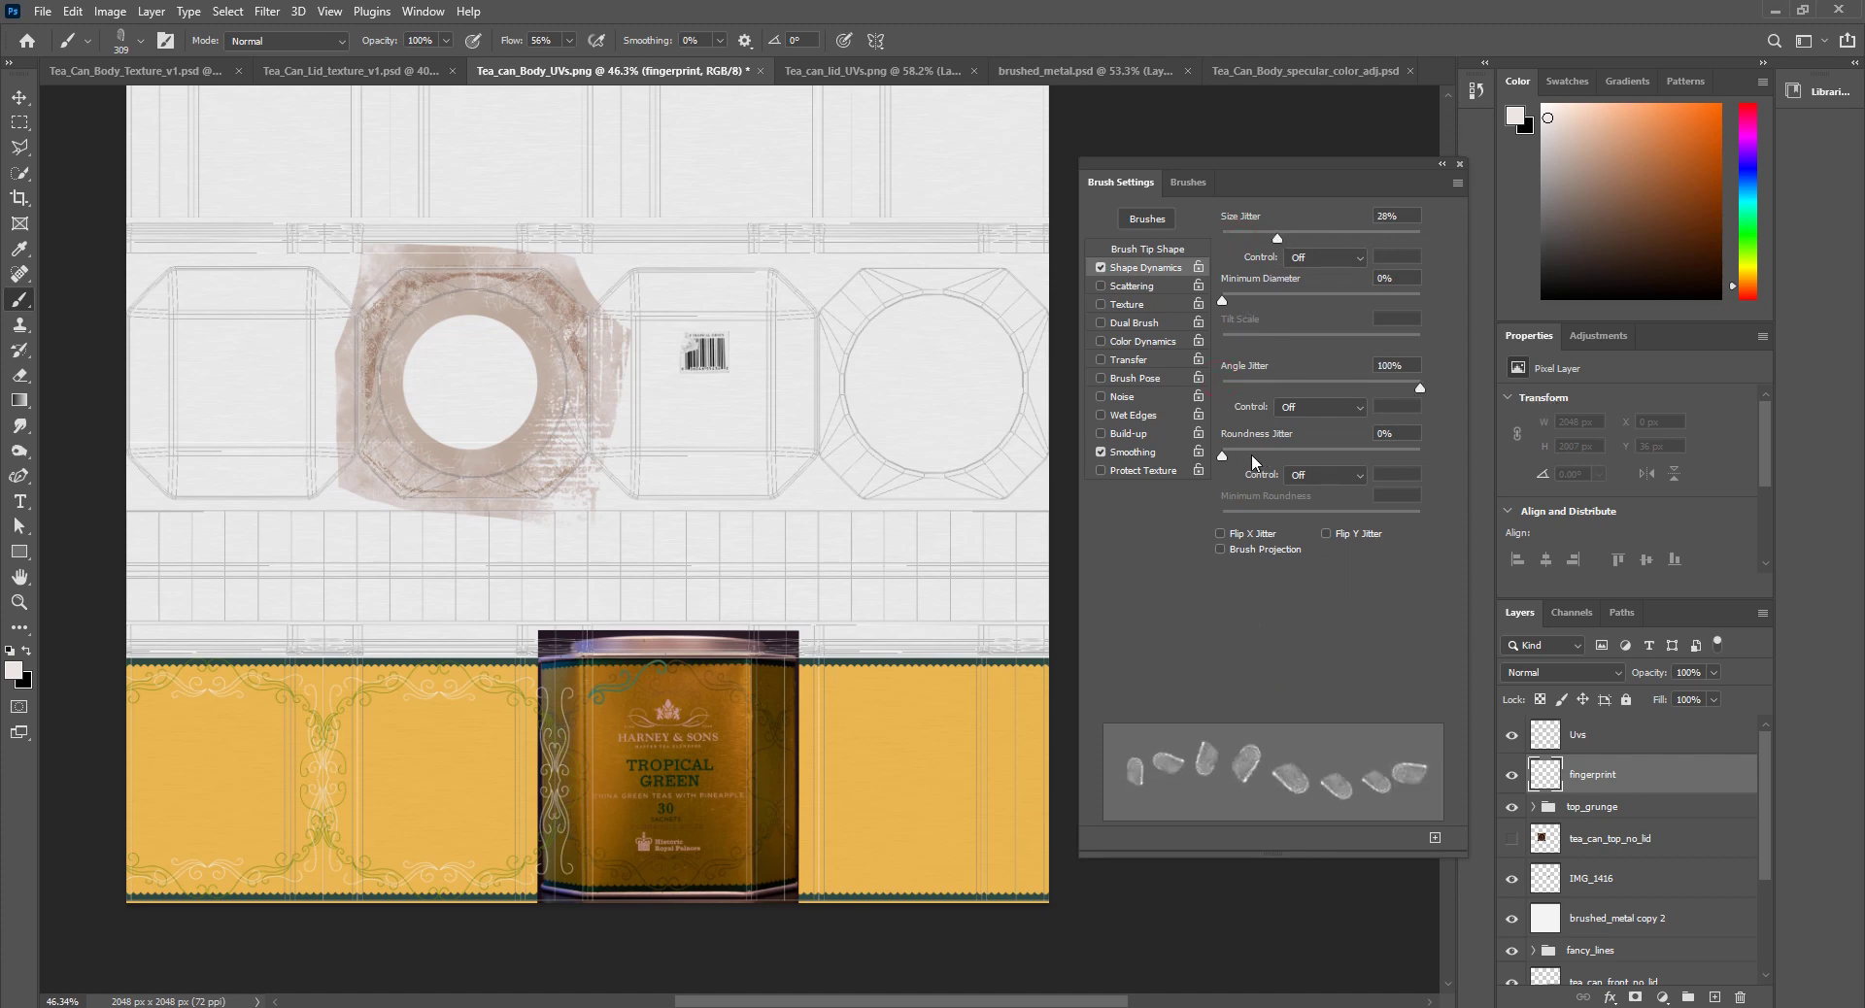
Step: Enable Flip X Jitter, Flip Y Jitter and Scattering for the fingerprint brush, and stamp one print on the yellow band beside the tin photo
{"action": "left_click", "coordinate": [1237, 536]}
{"action": "left_click", "coordinate": [1337, 532]}
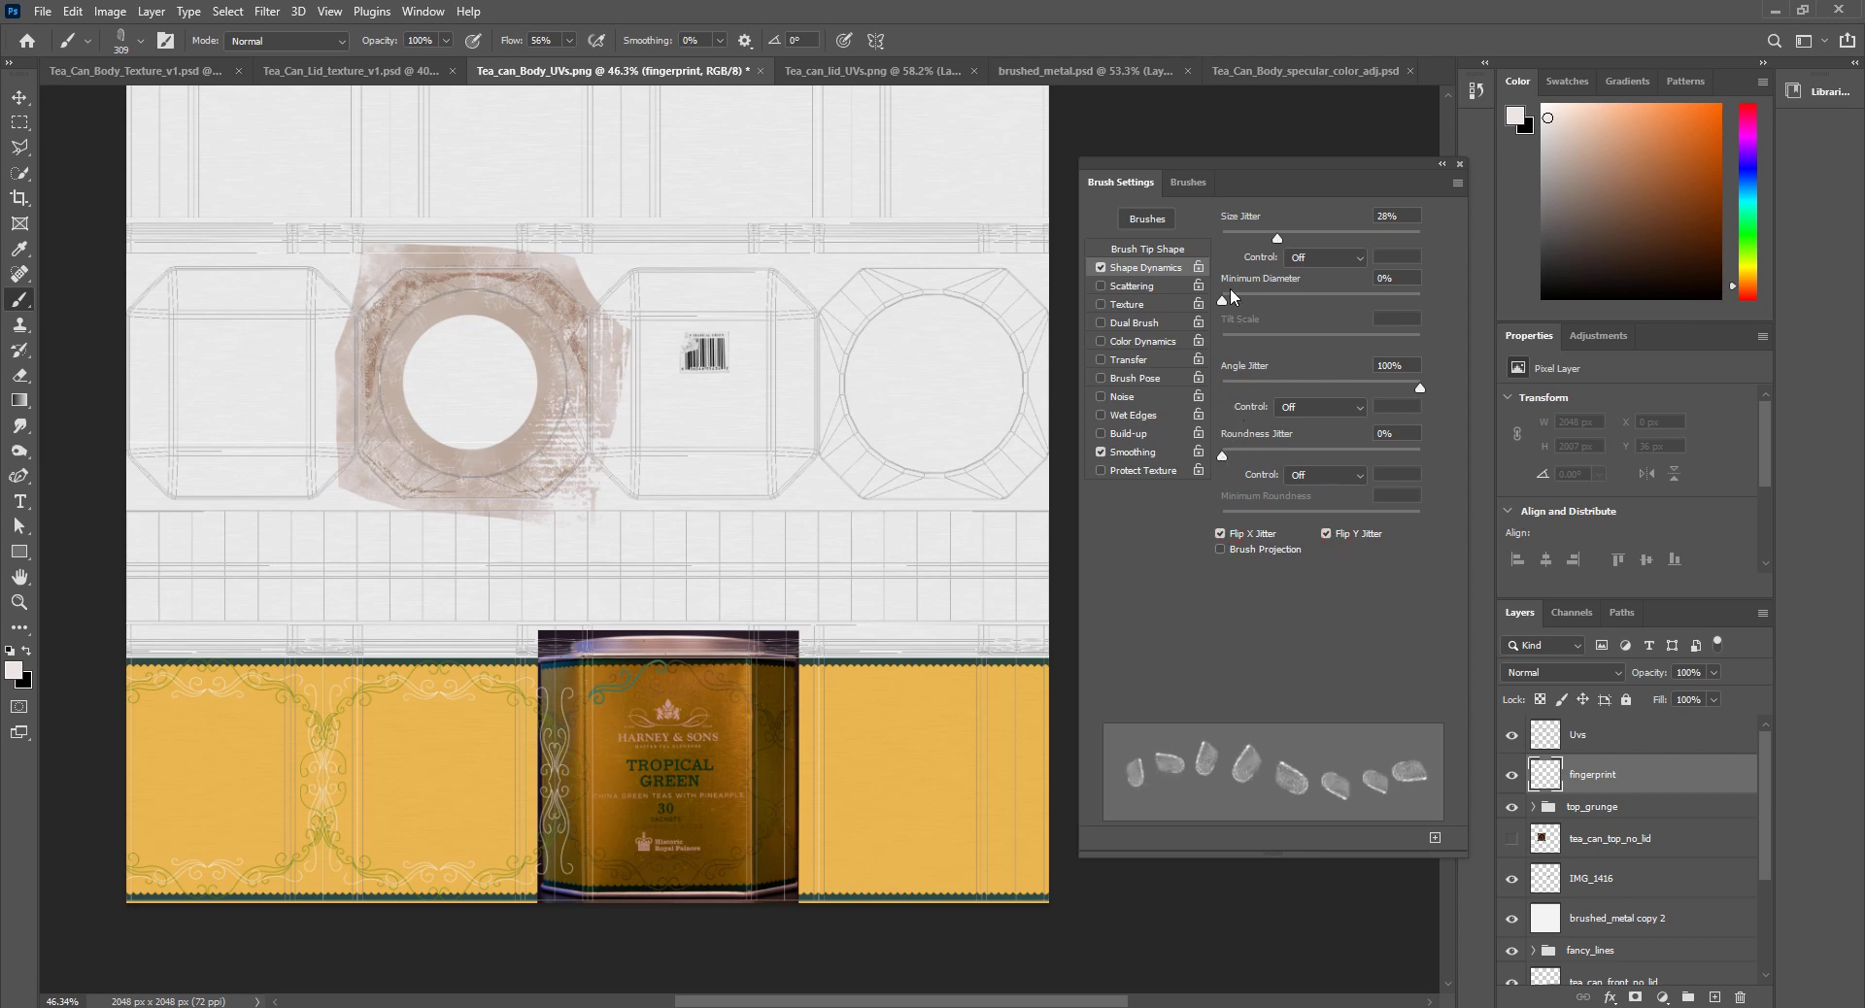
{"action": "left_click", "coordinate": [1129, 286]}
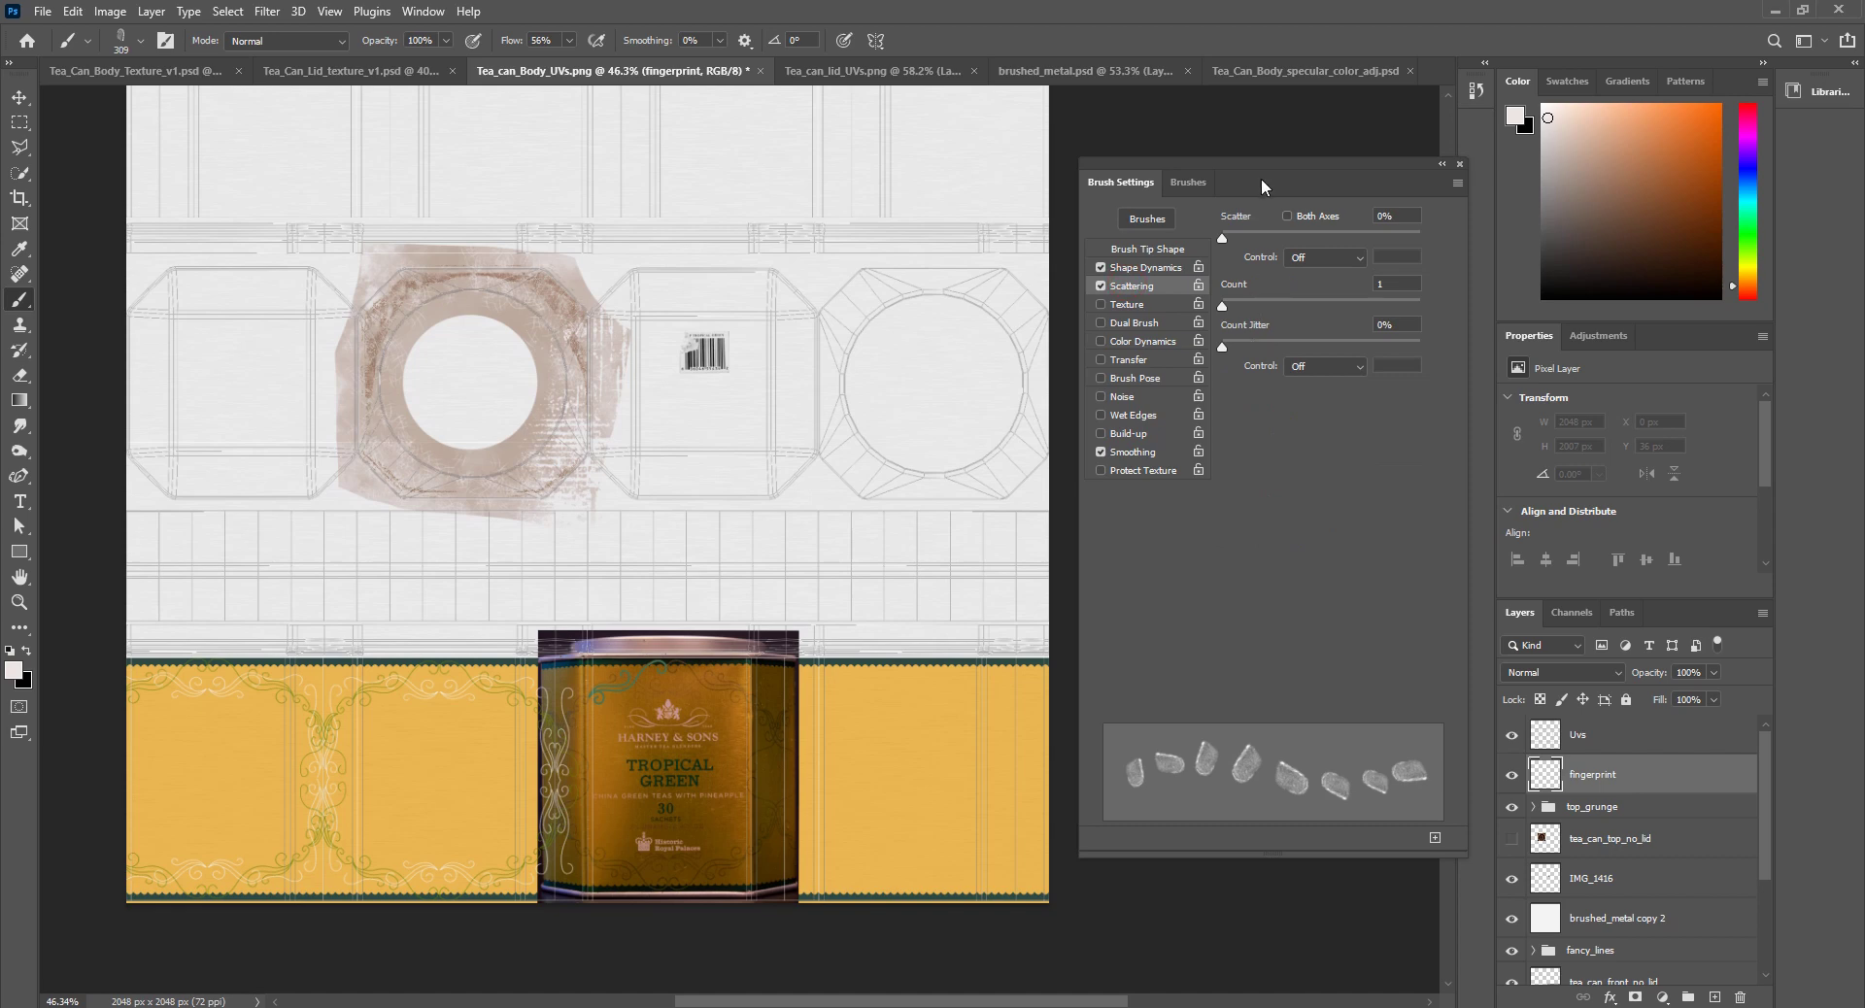
{"action": "left_click", "coordinate": [860, 740]}
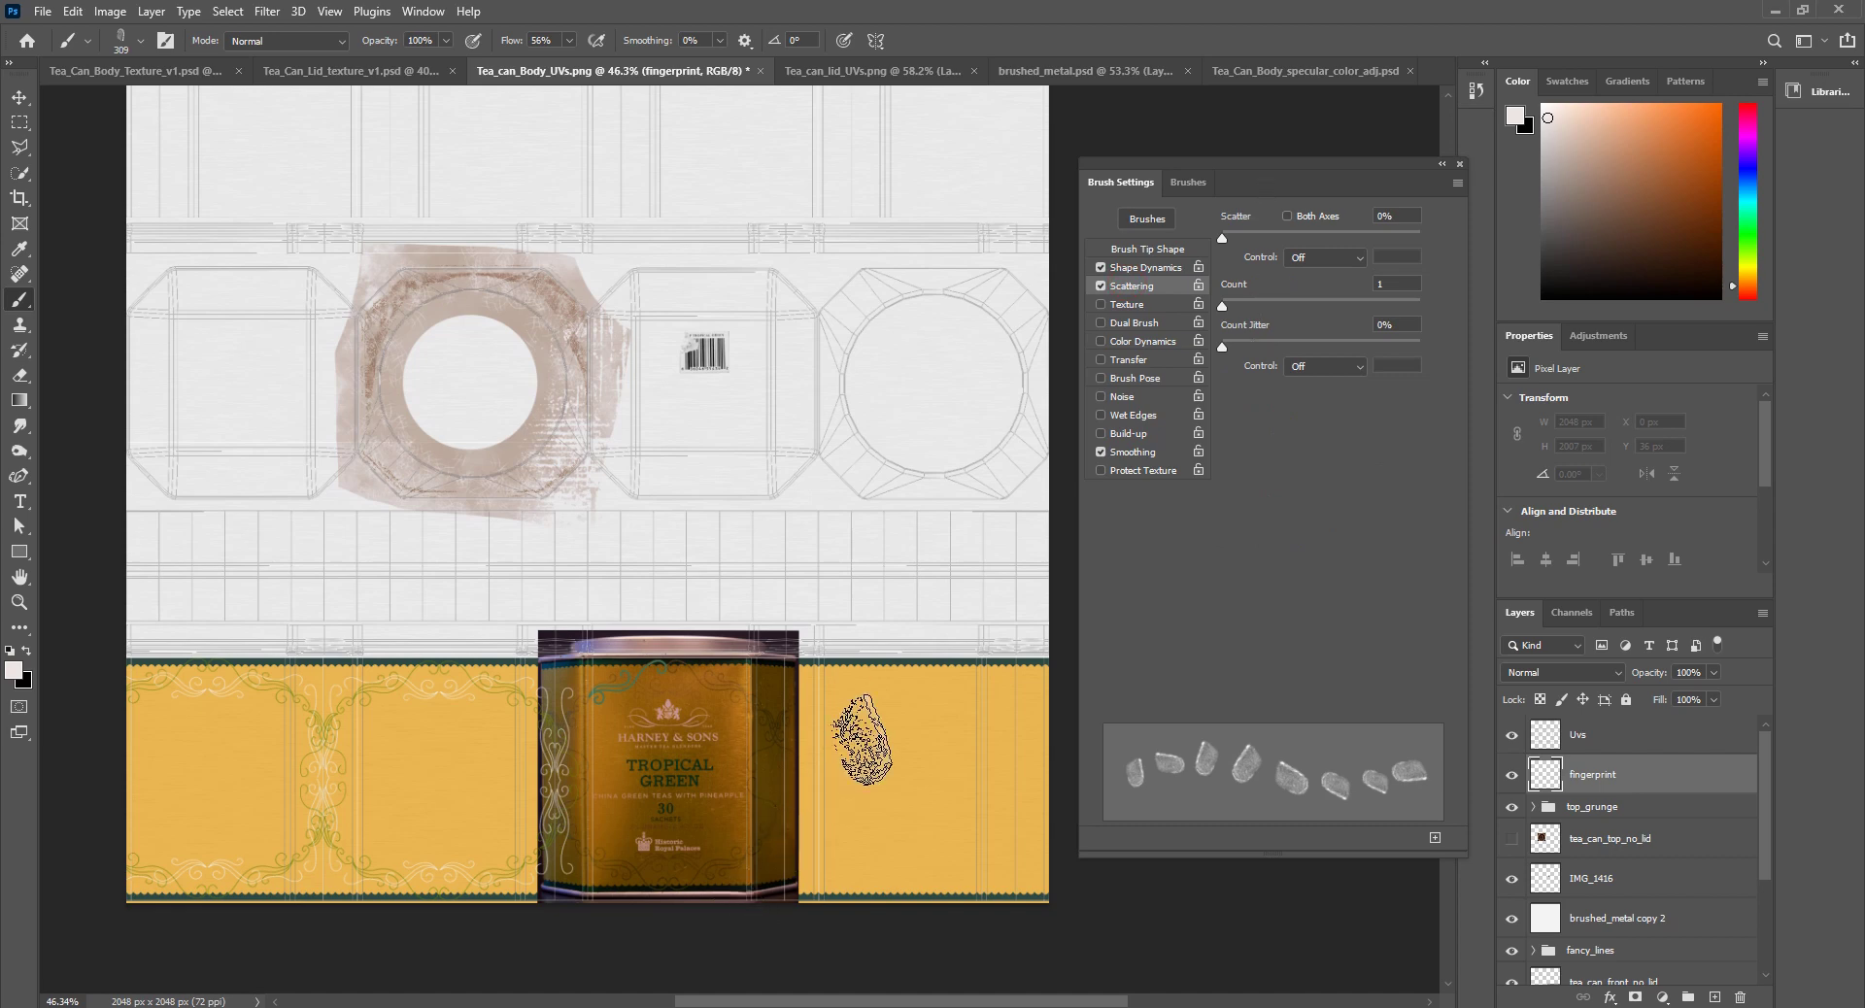
{"action": "scroll", "coordinate": [453, 789], "scroll_direction": "up", "scroll_amount": 2, "text": "alt"}
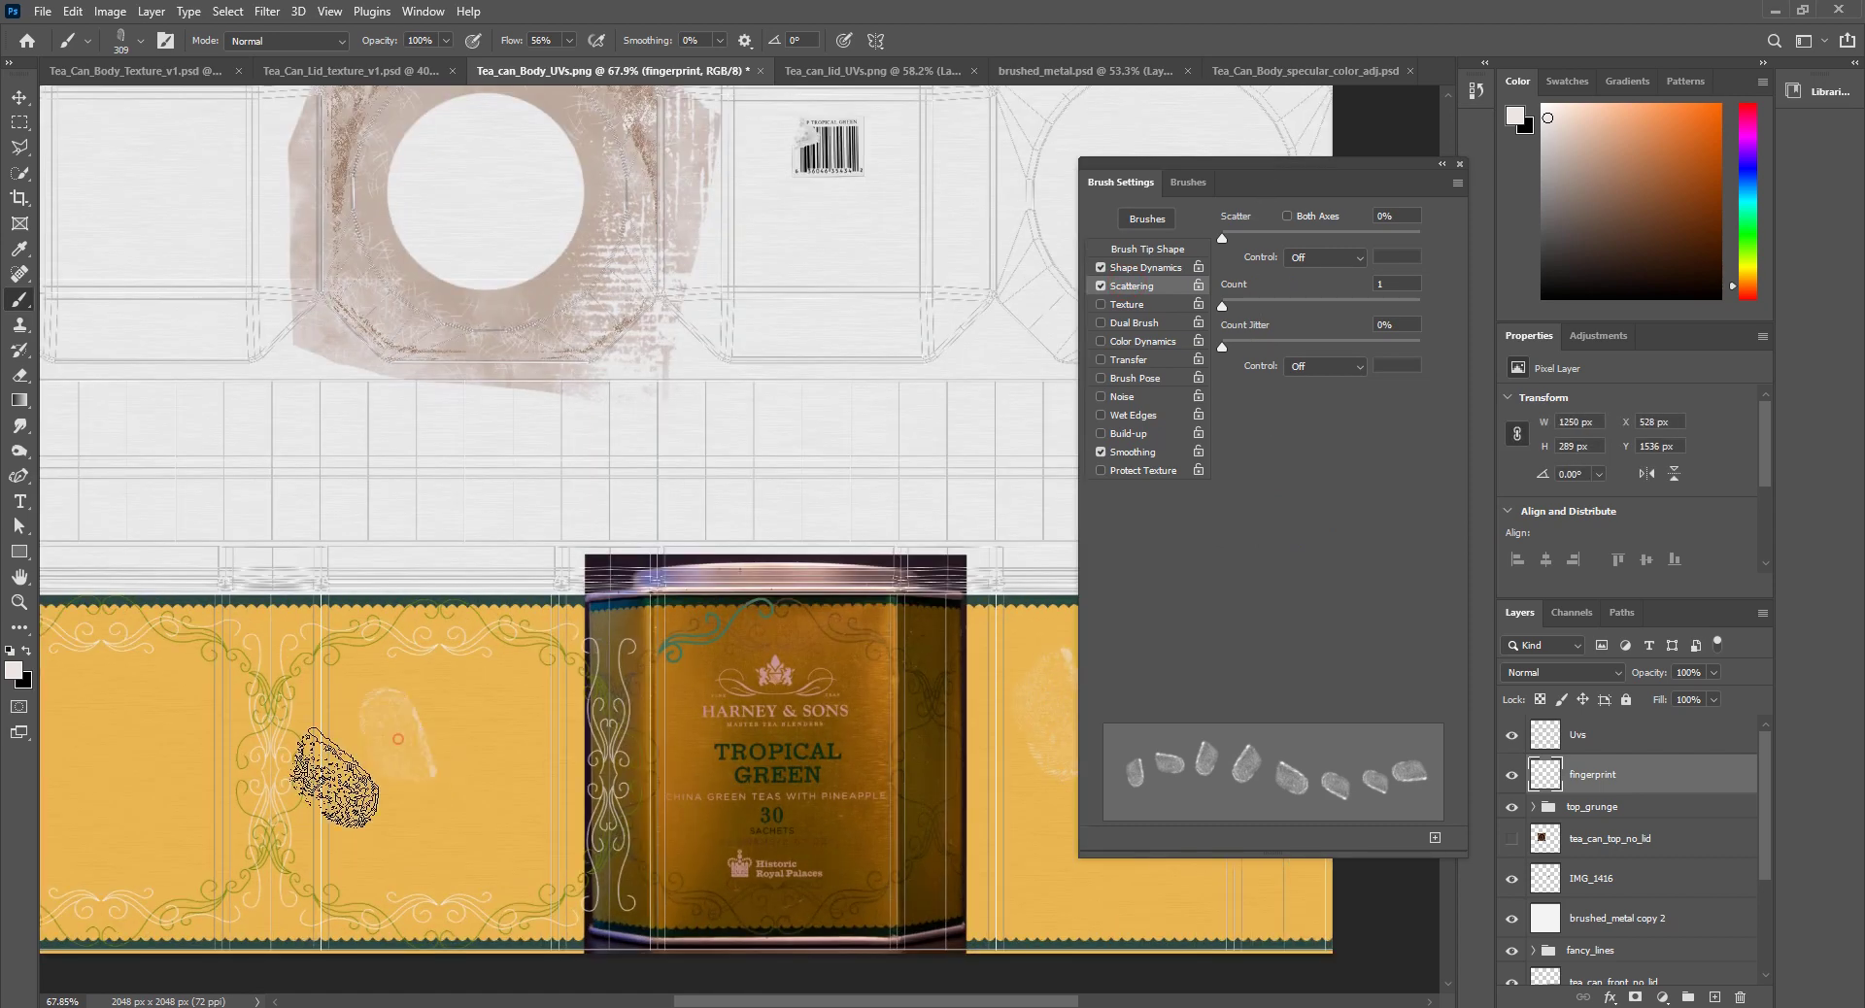
{"action": "left_click", "coordinate": [222, 804]}
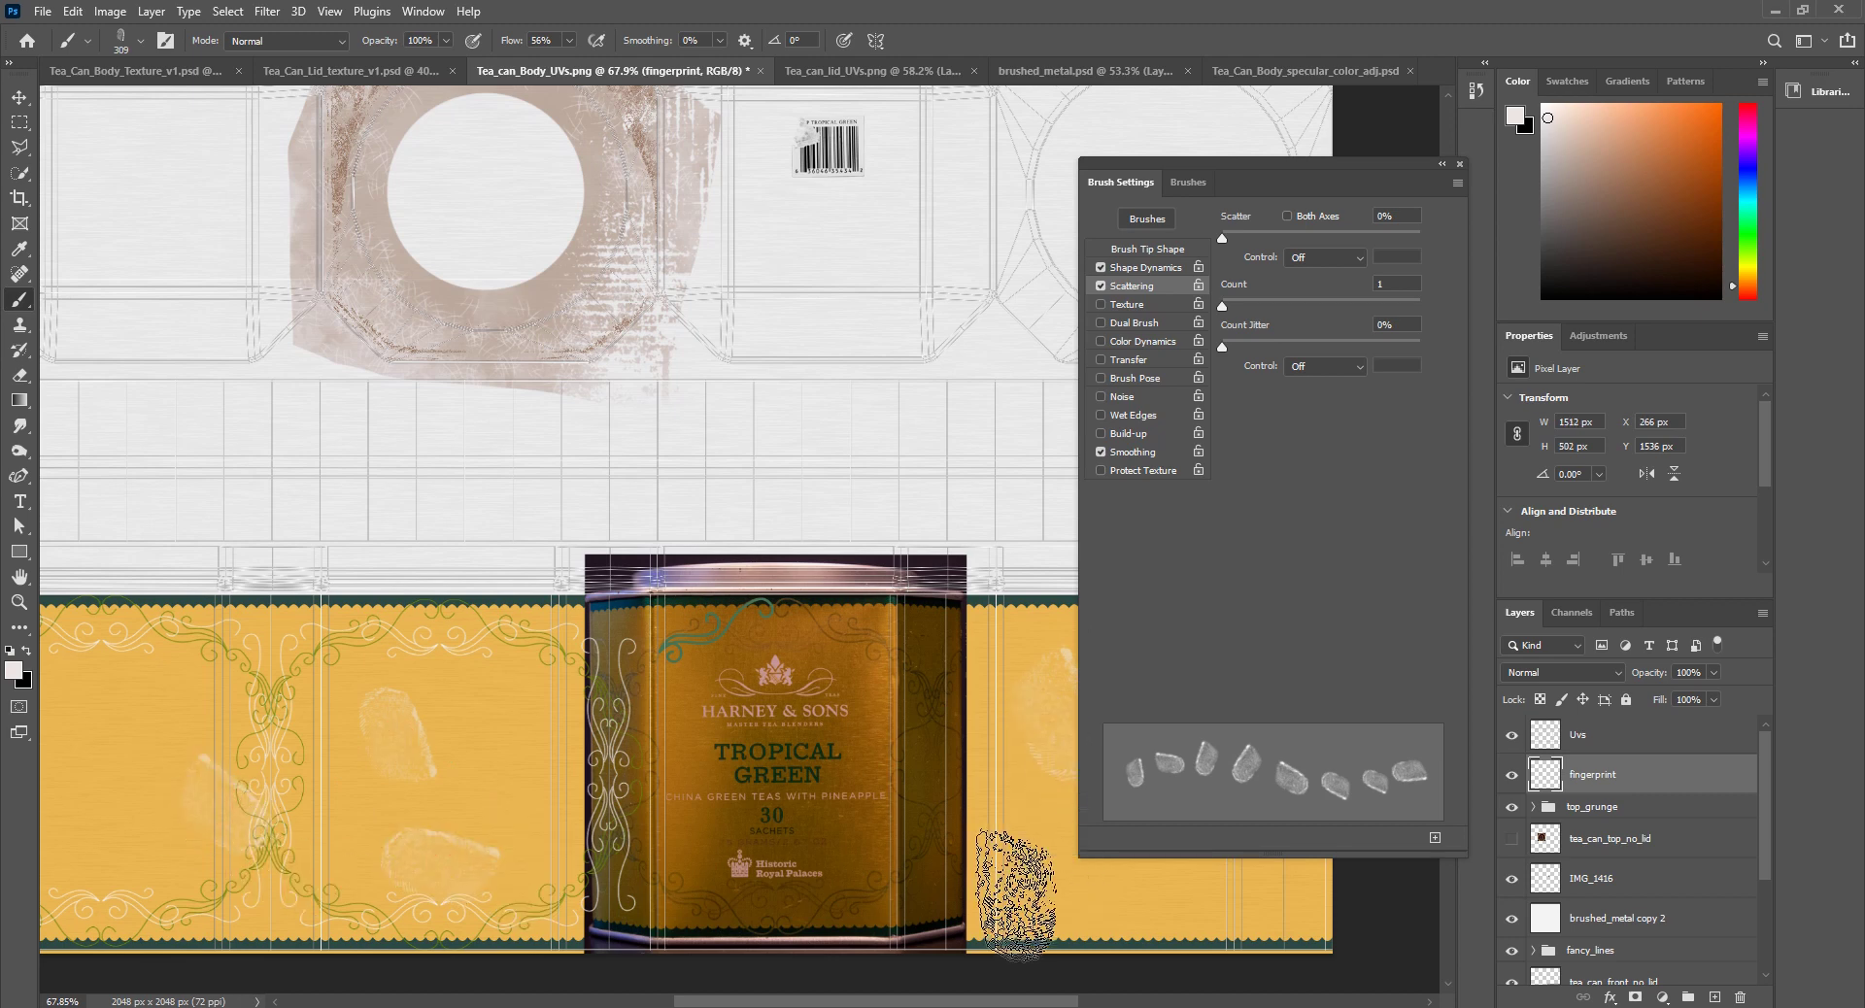
{"action": "key", "text": "ctrl+z"}
{"action": "key", "text": "ctrl+z"}
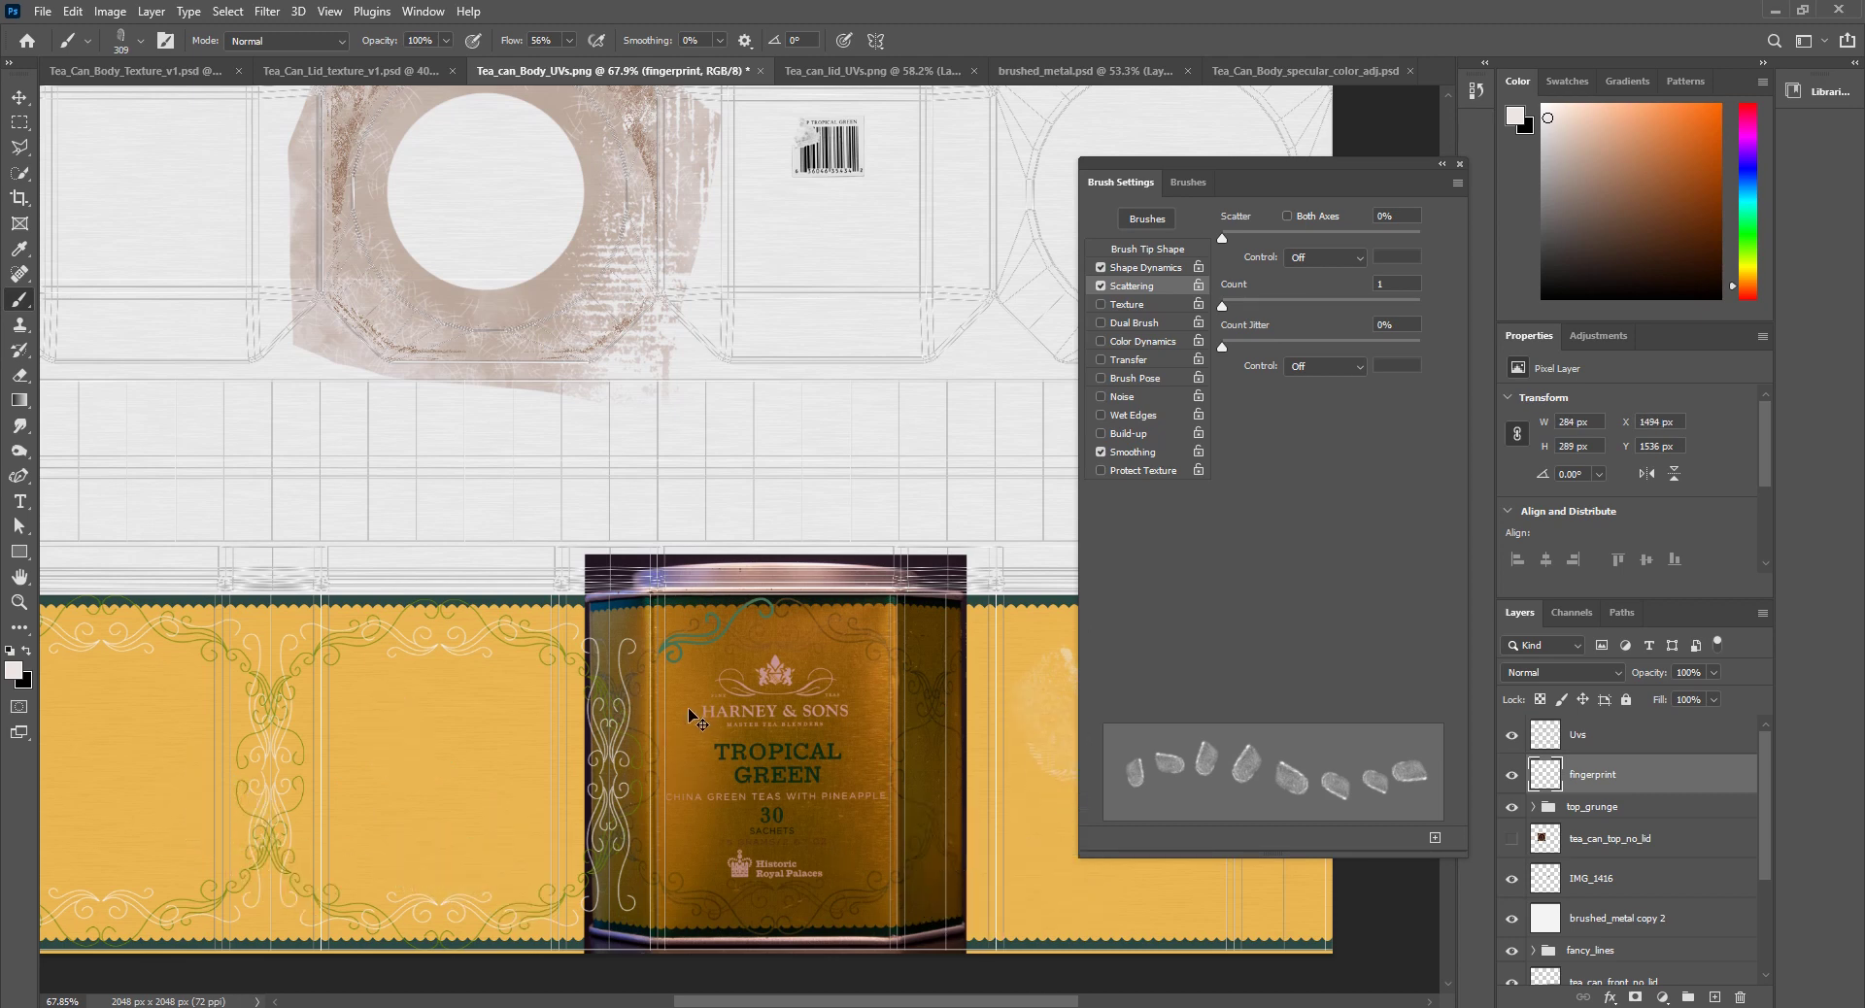
Step: Set the fingerprint brush's size jitter to 100% in Shape Dynamics
{"action": "scroll", "coordinate": [507, 670], "scroll_direction": "down", "scroll_amount": 2, "text": "alt"}
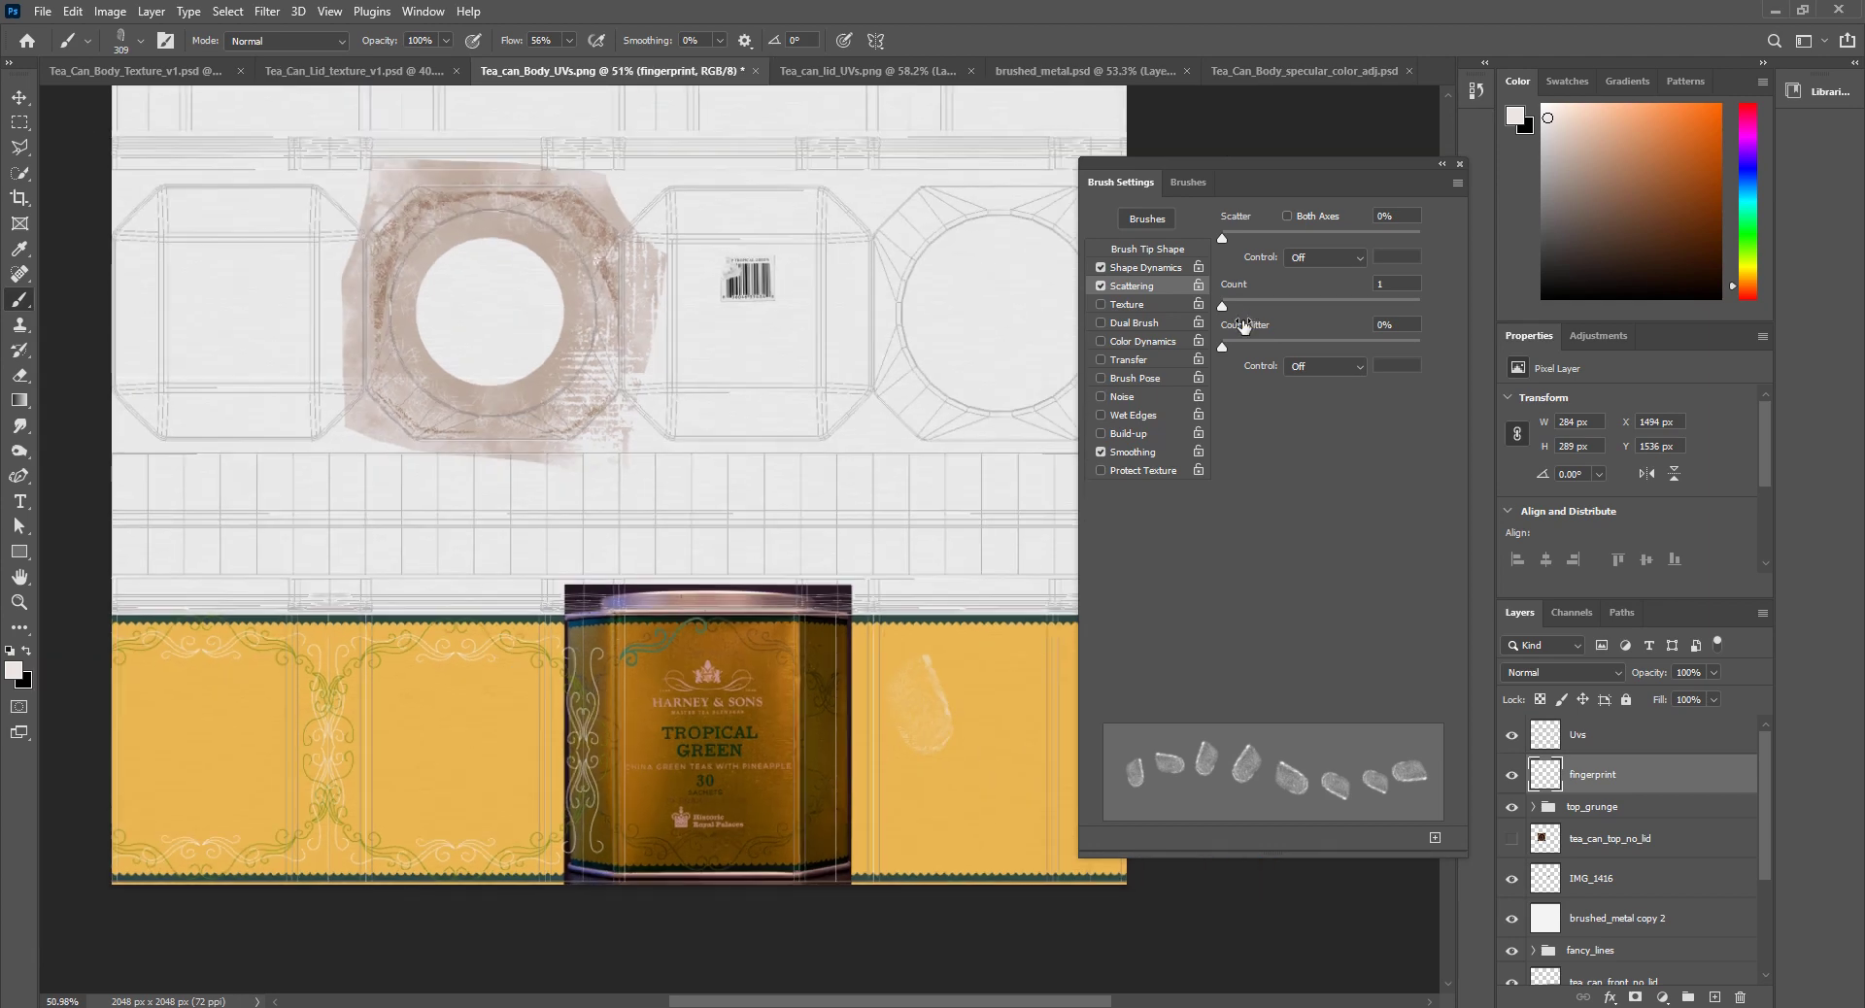
{"action": "left_click", "coordinate": [1148, 268]}
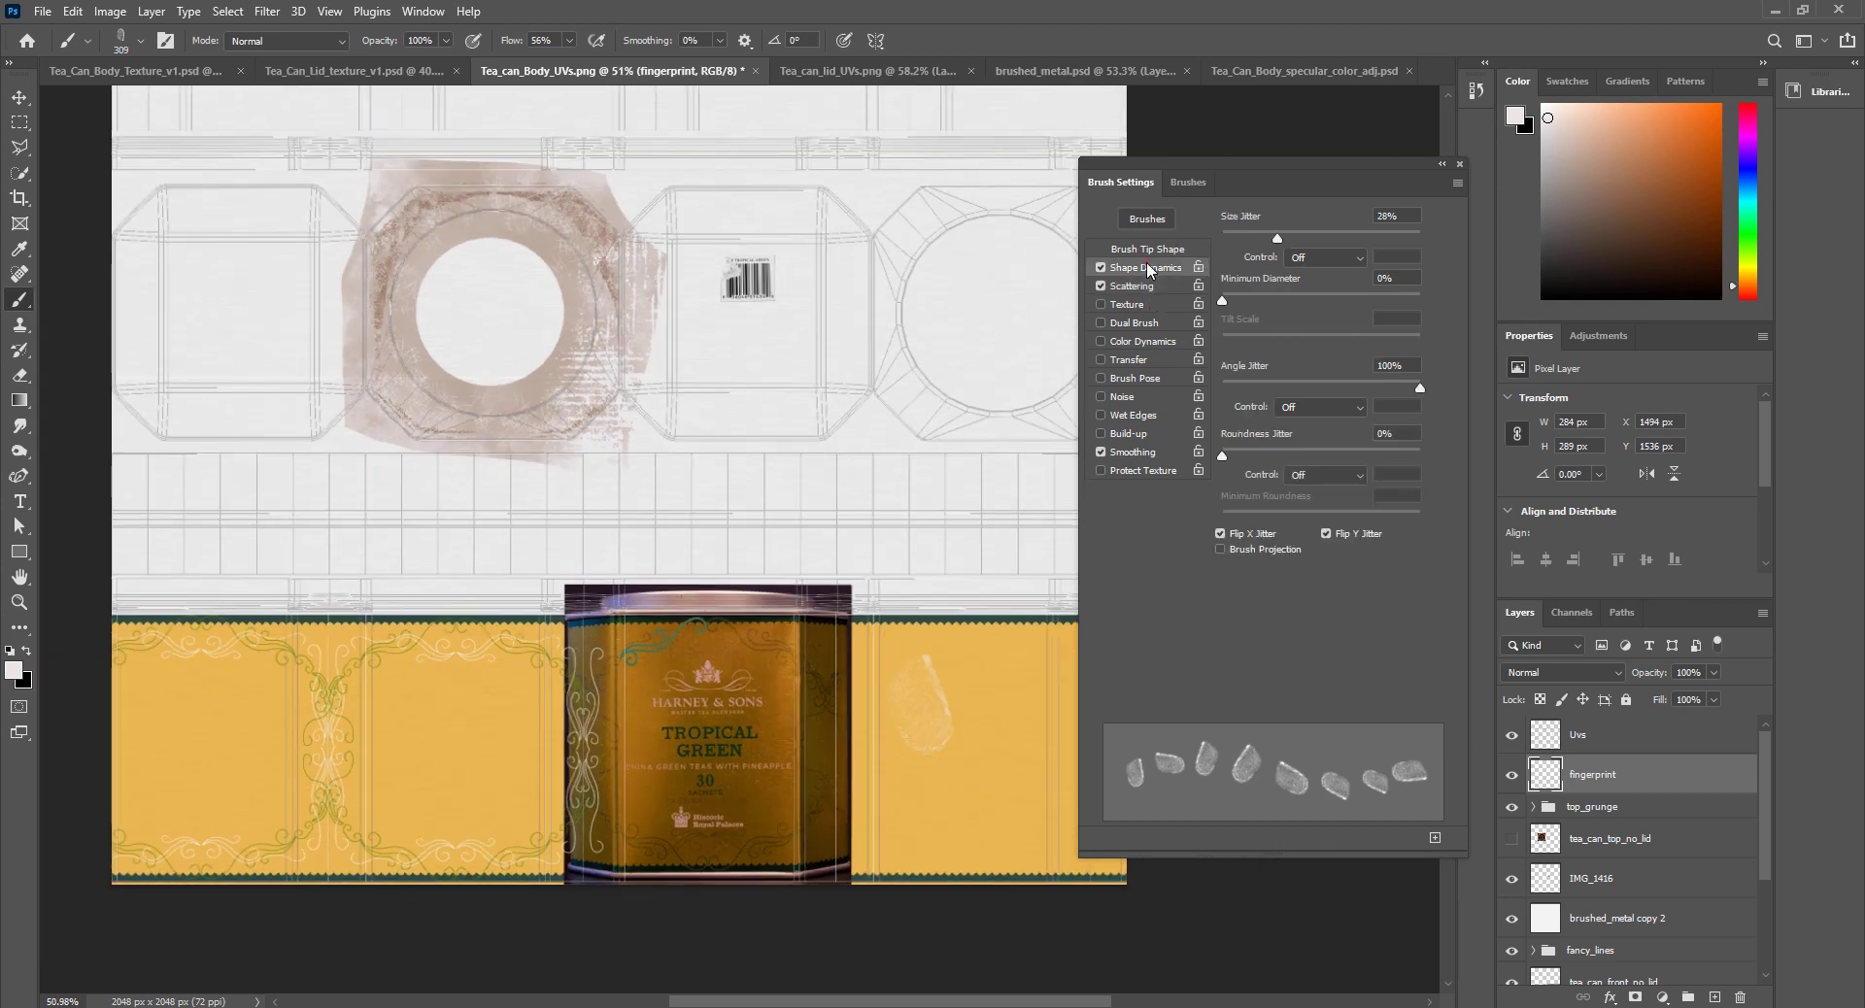
{"action": "left_click_drag", "start_coordinate": [1277, 237], "coordinate": [1420, 234]}
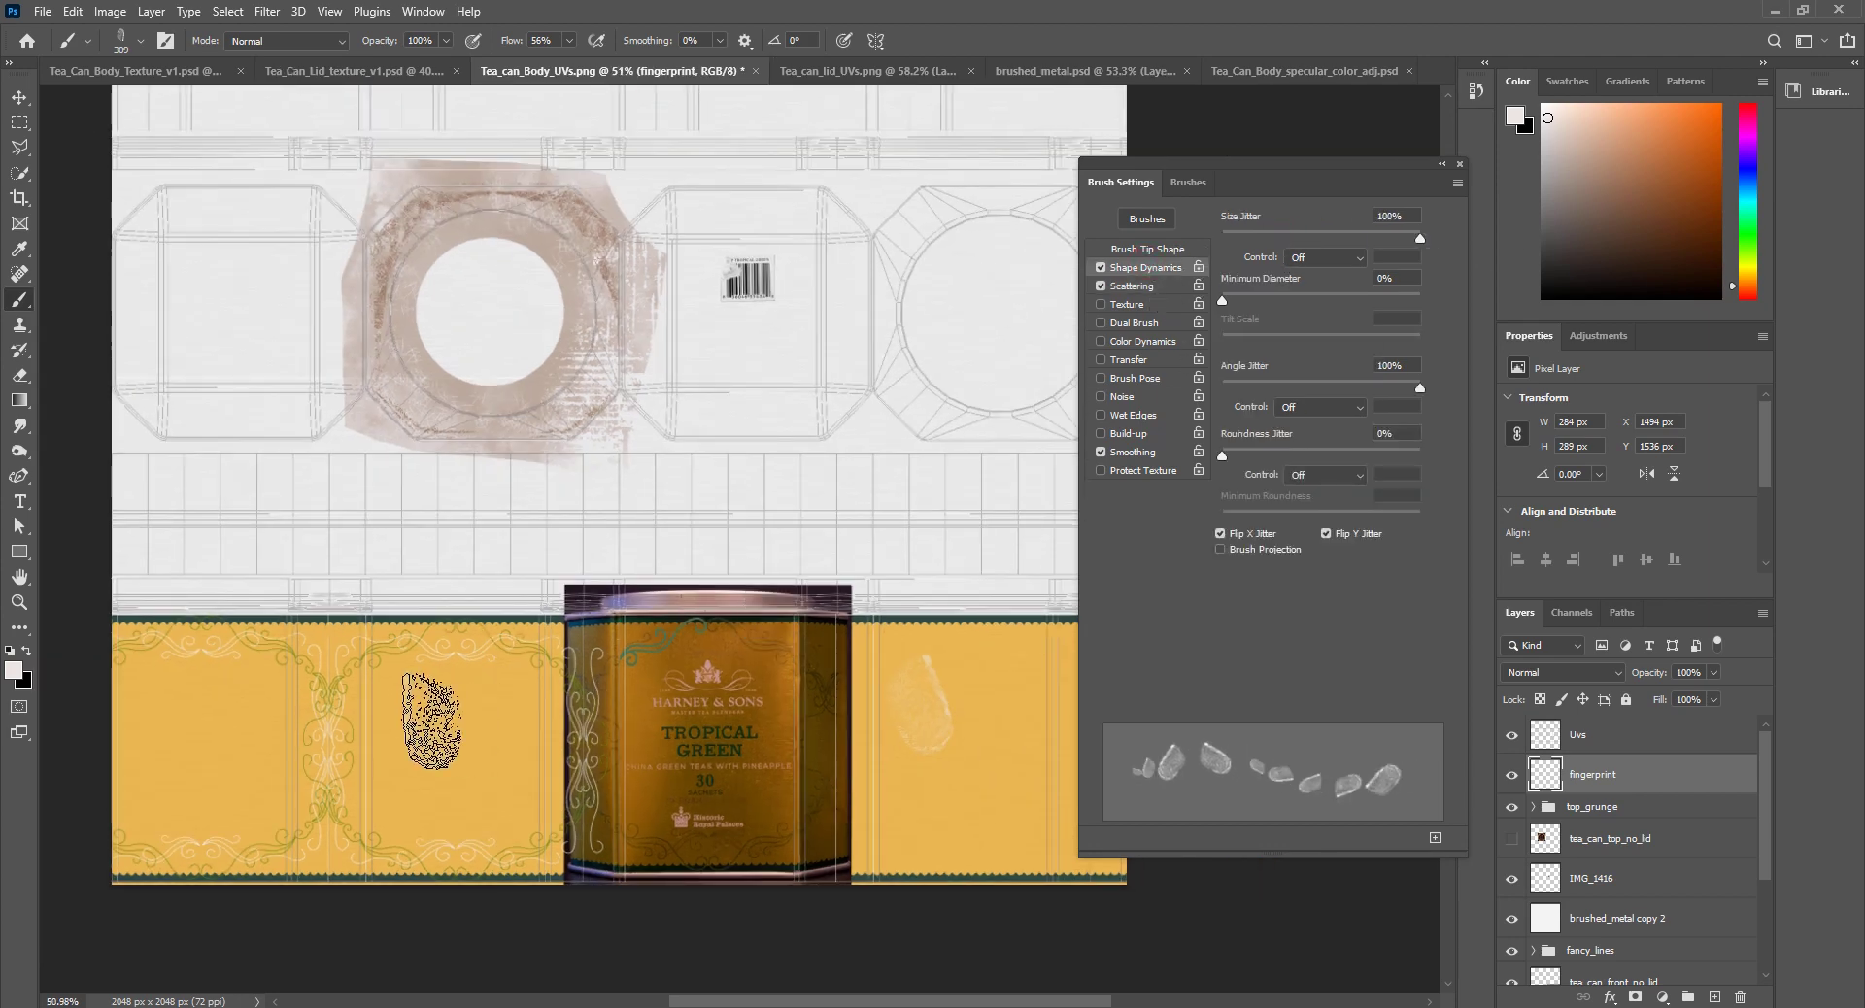
Step: Stamp scattered fingerprints of varying size over the yellow label band on both sides of the tin photo
{"action": "left_click", "coordinate": [488, 792]}
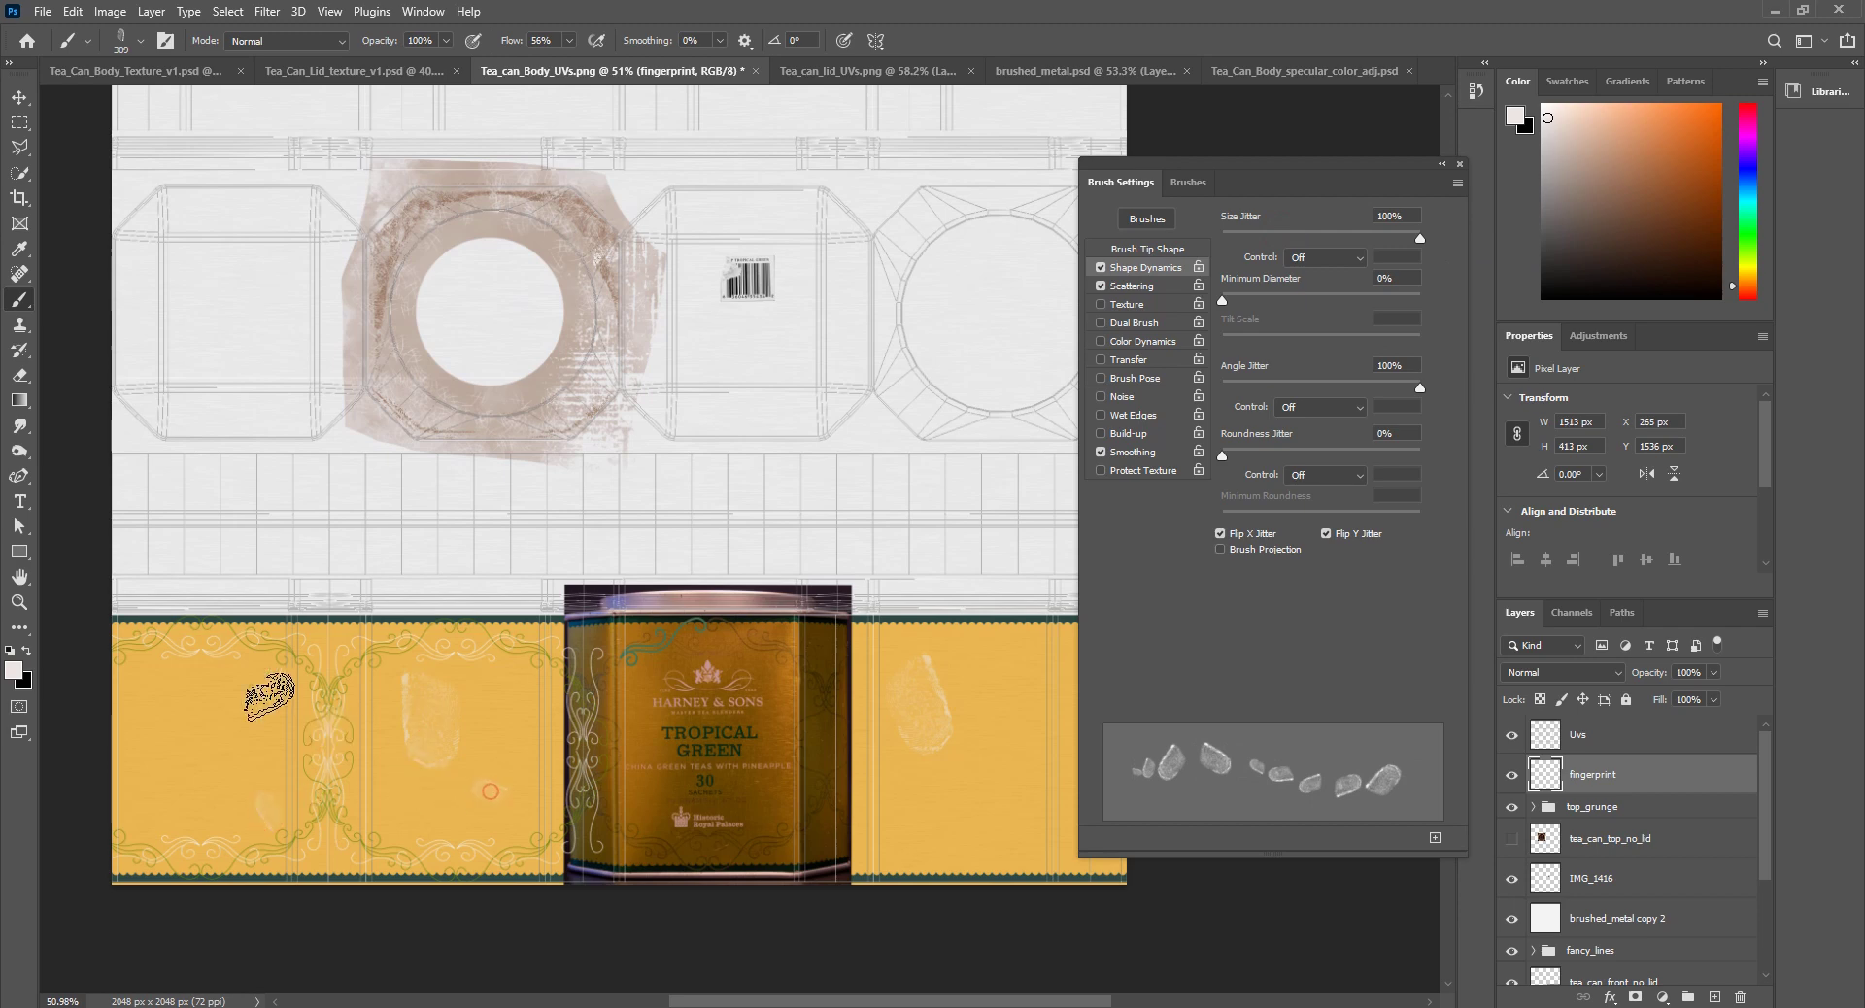
{"action": "left_click", "coordinate": [202, 675]}
{"action": "left_click_drag", "start_coordinate": [738, 1001], "coordinate": [845, 995]}
{"action": "left_click", "coordinate": [650, 821]}
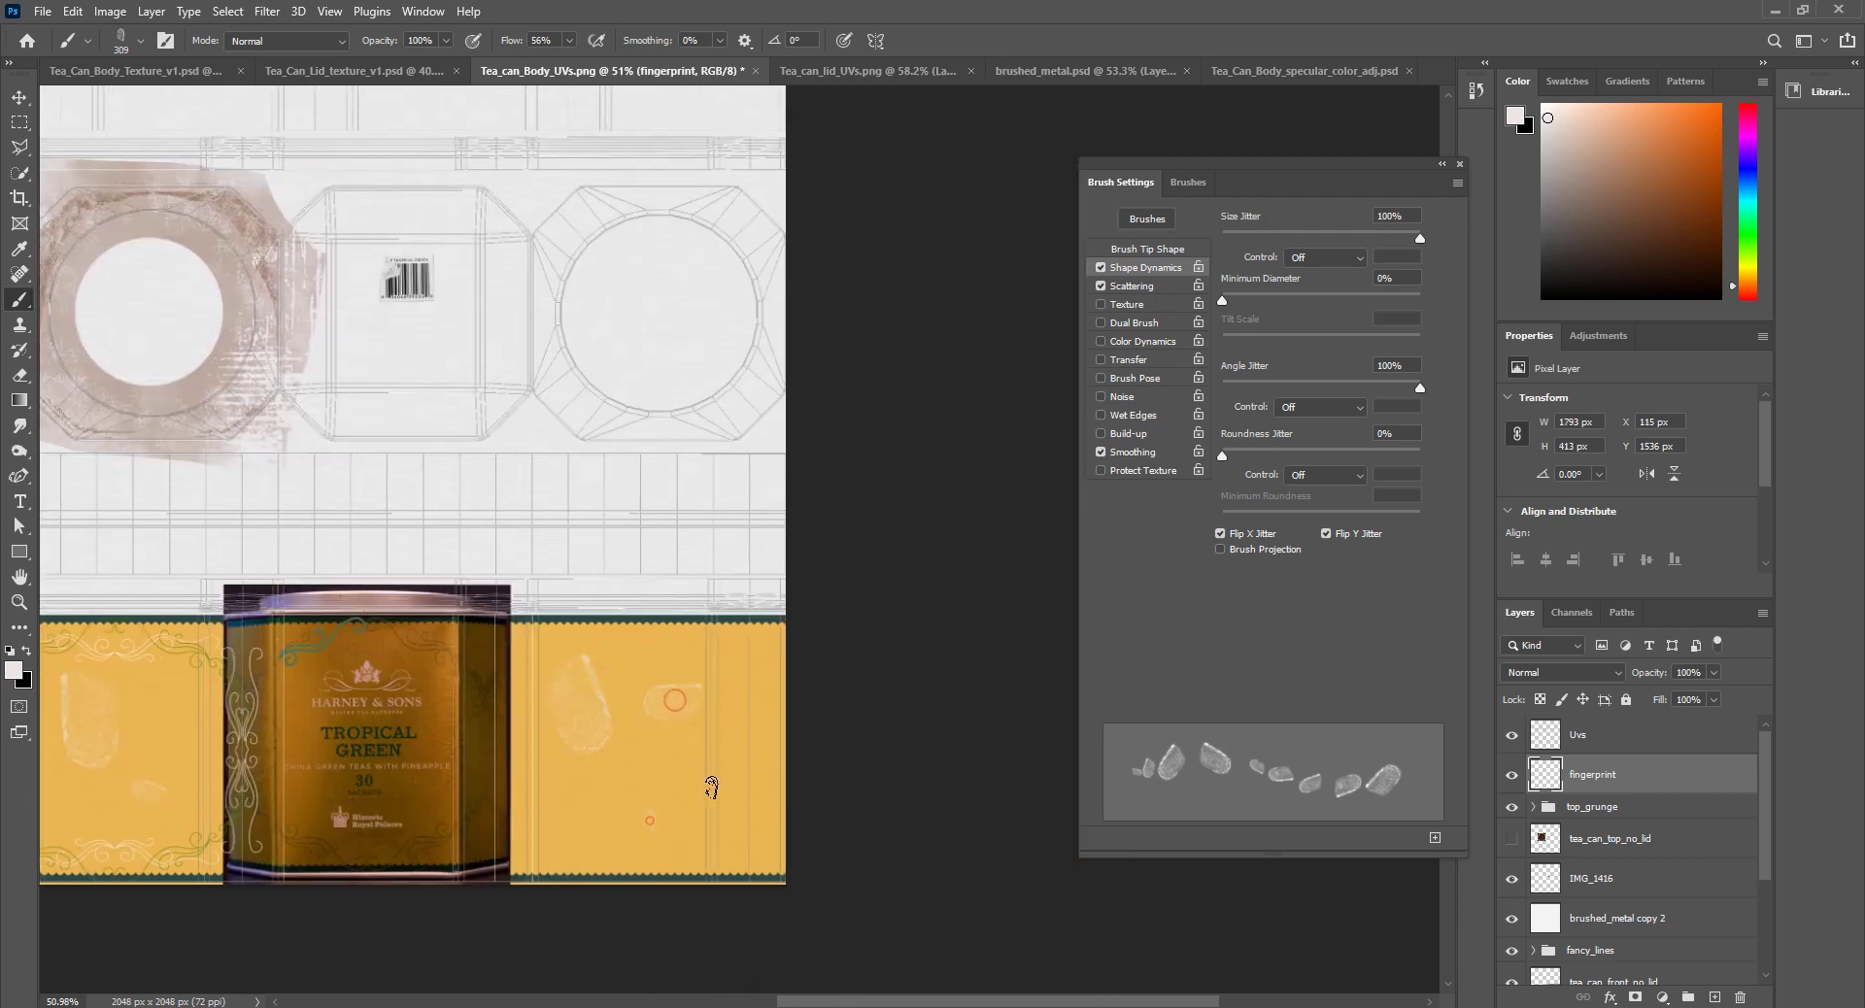
{"action": "left_click", "coordinate": [740, 757]}
Step: Lower the fingerprint layer's opacity to 10%
{"action": "left_click", "coordinate": [1715, 672]}
{"action": "left_click_drag", "start_coordinate": [1644, 702], "coordinate": [1640, 703]}
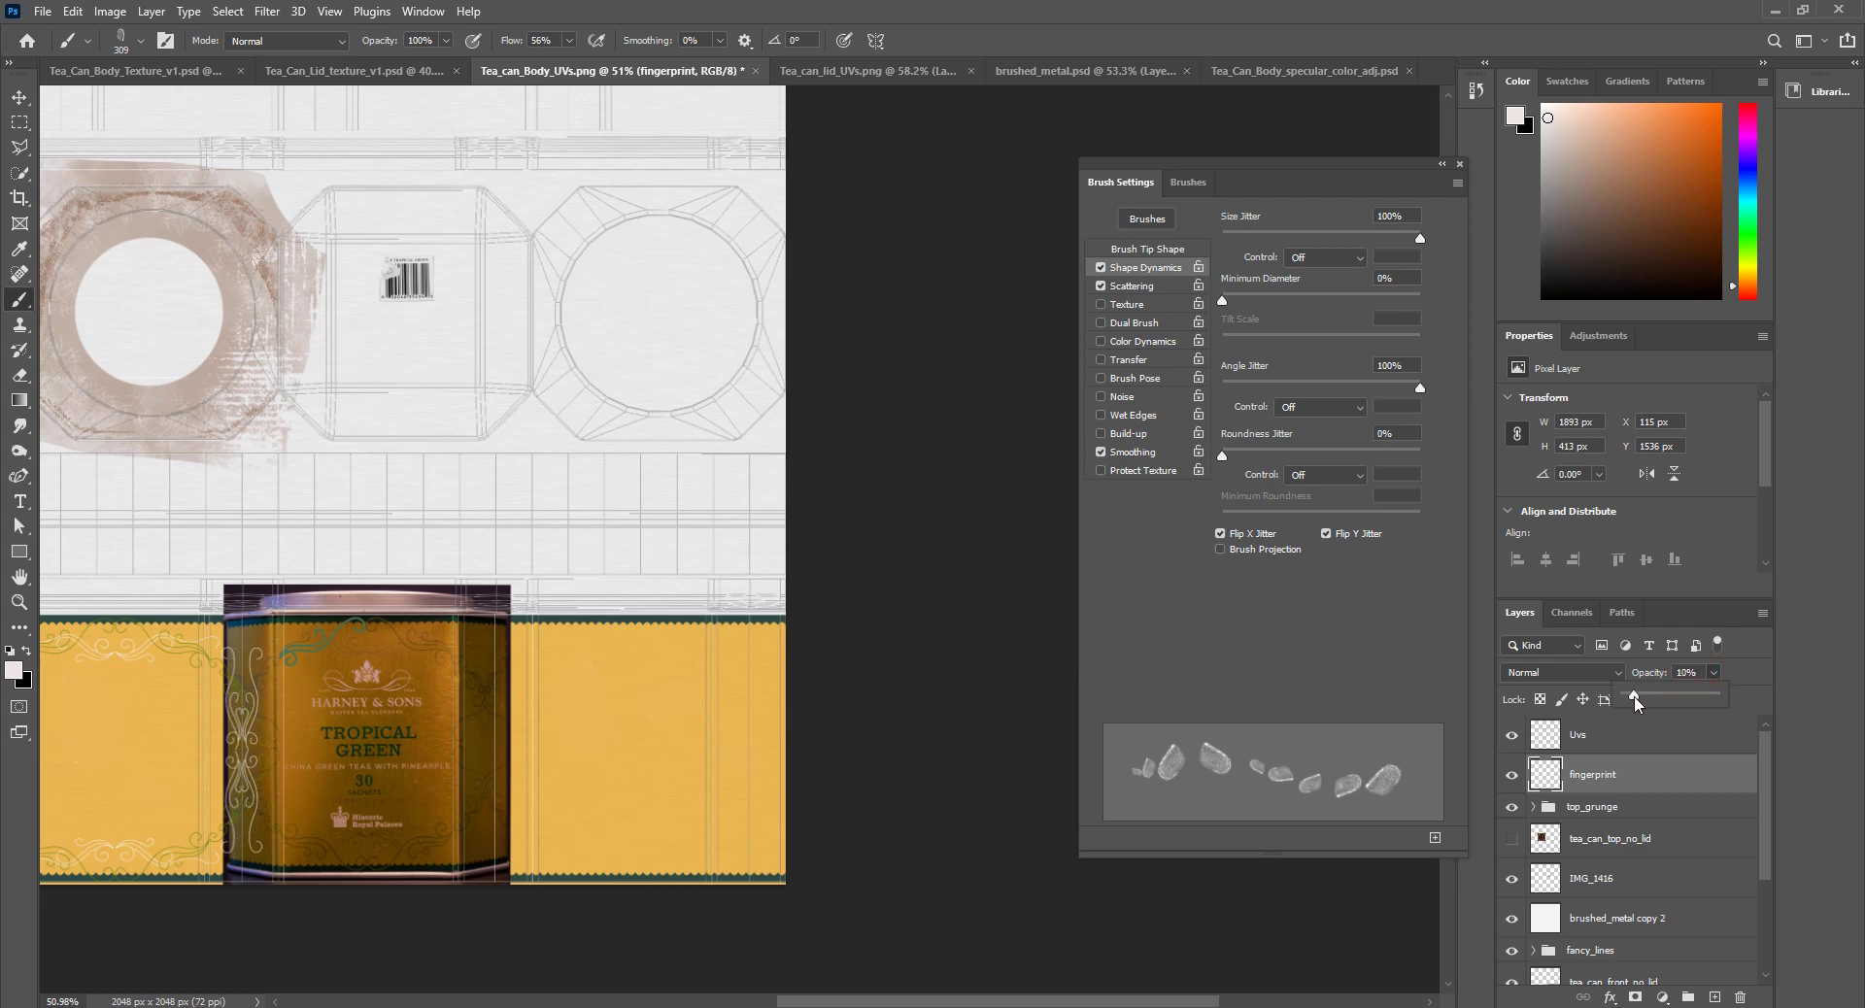
{"action": "left_click", "coordinate": [1753, 667]}
Step: Add a new layer above fingerprint and select brush 14 from the Rain Photoshop Brushes 2 set
{"action": "left_click", "coordinate": [1714, 997]}
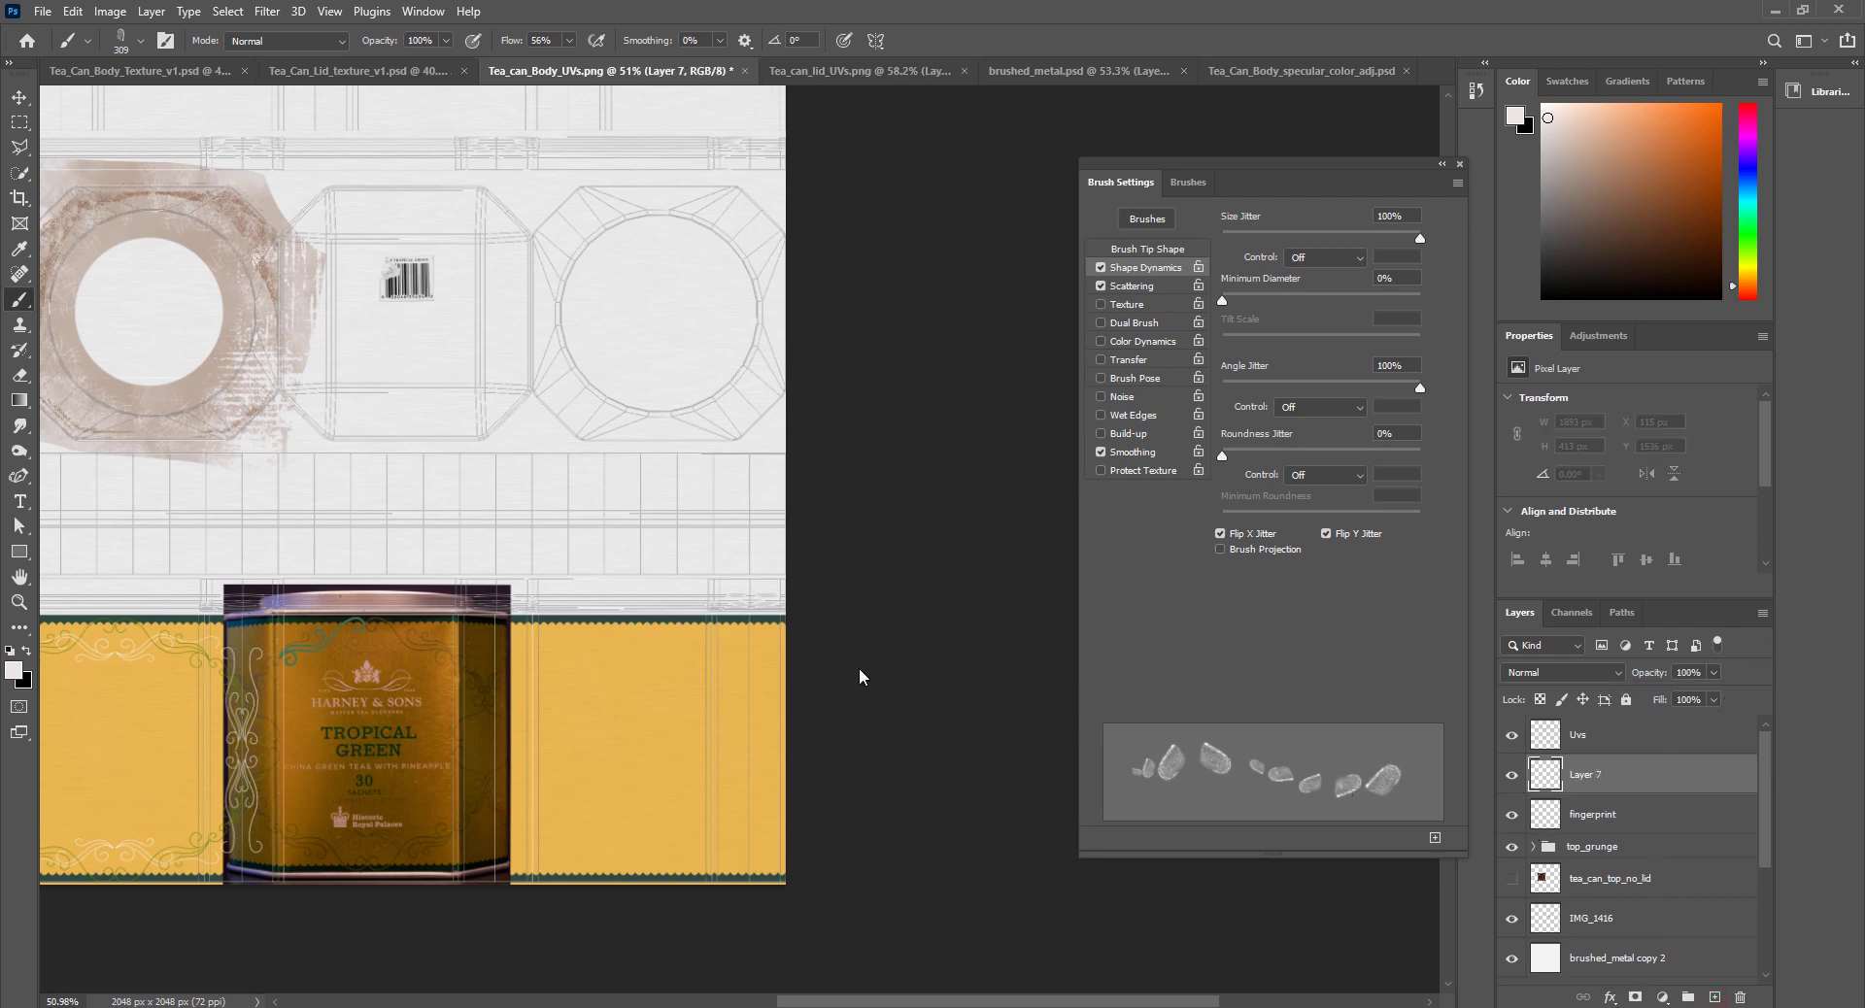
{"action": "scroll", "coordinate": [573, 510], "scroll_direction": "down", "scroll_amount": 2, "text": "alt"}
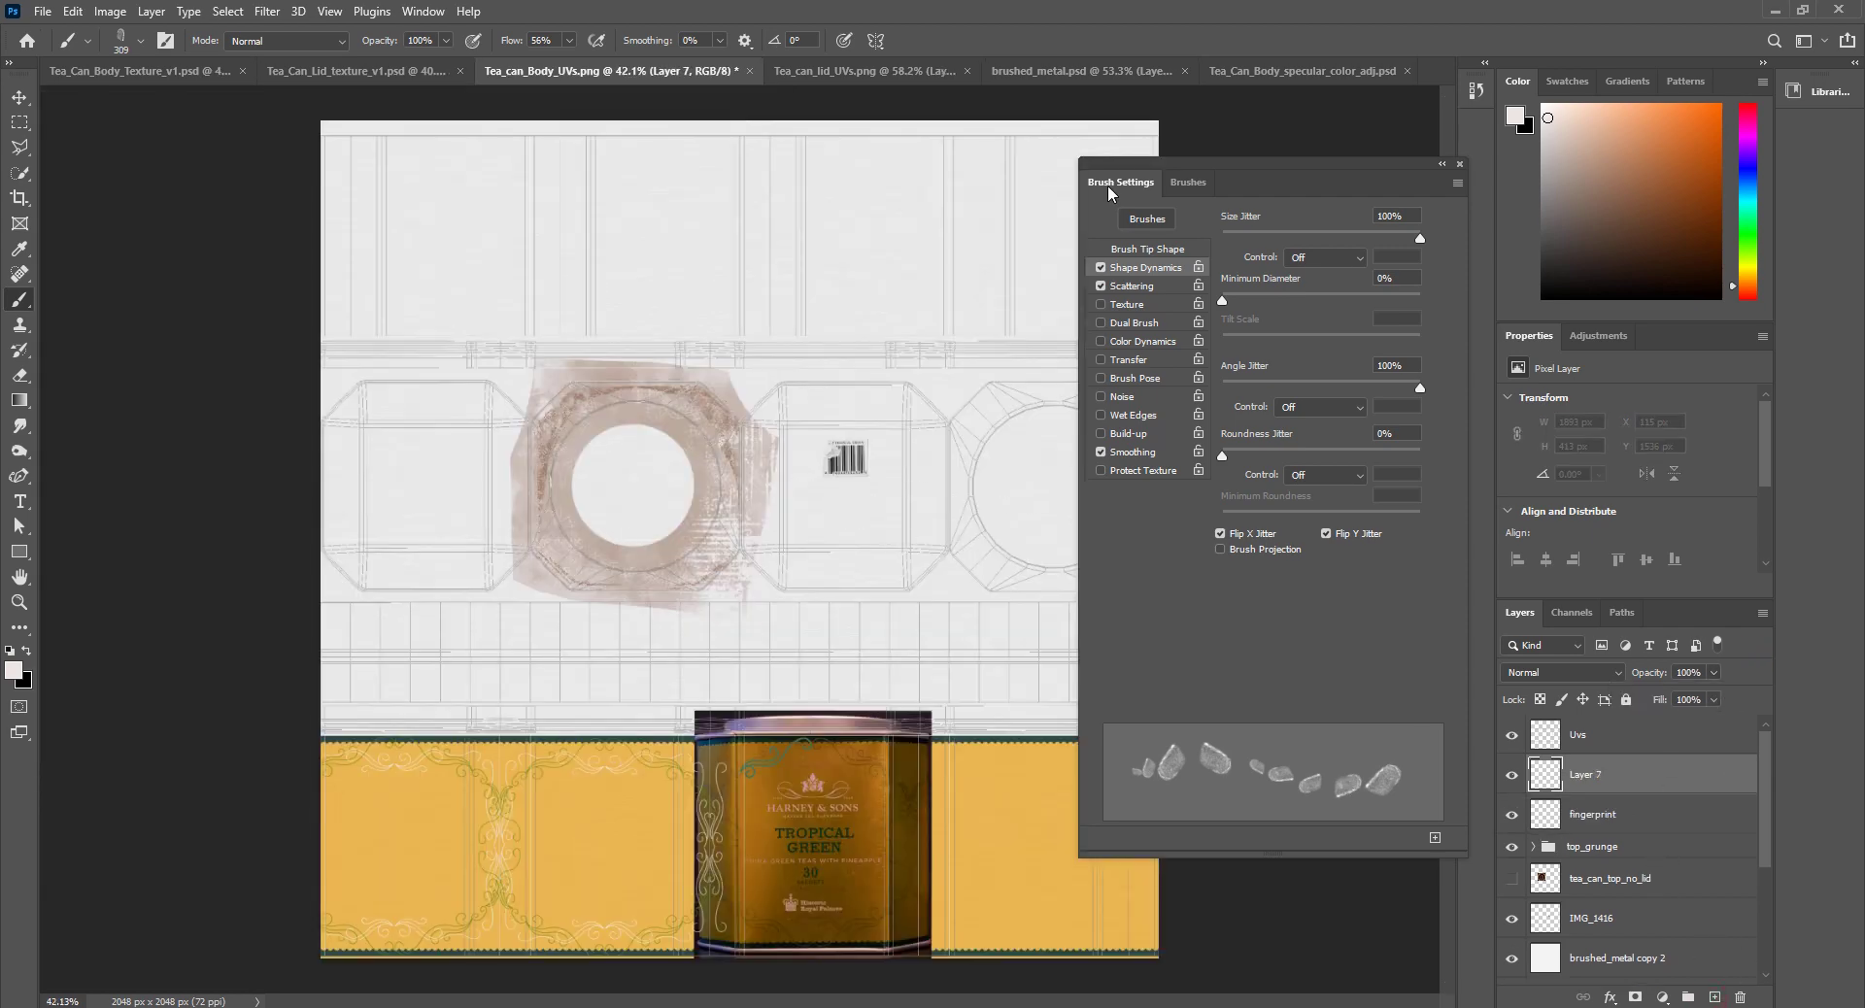
{"action": "left_click", "coordinate": [1175, 183]}
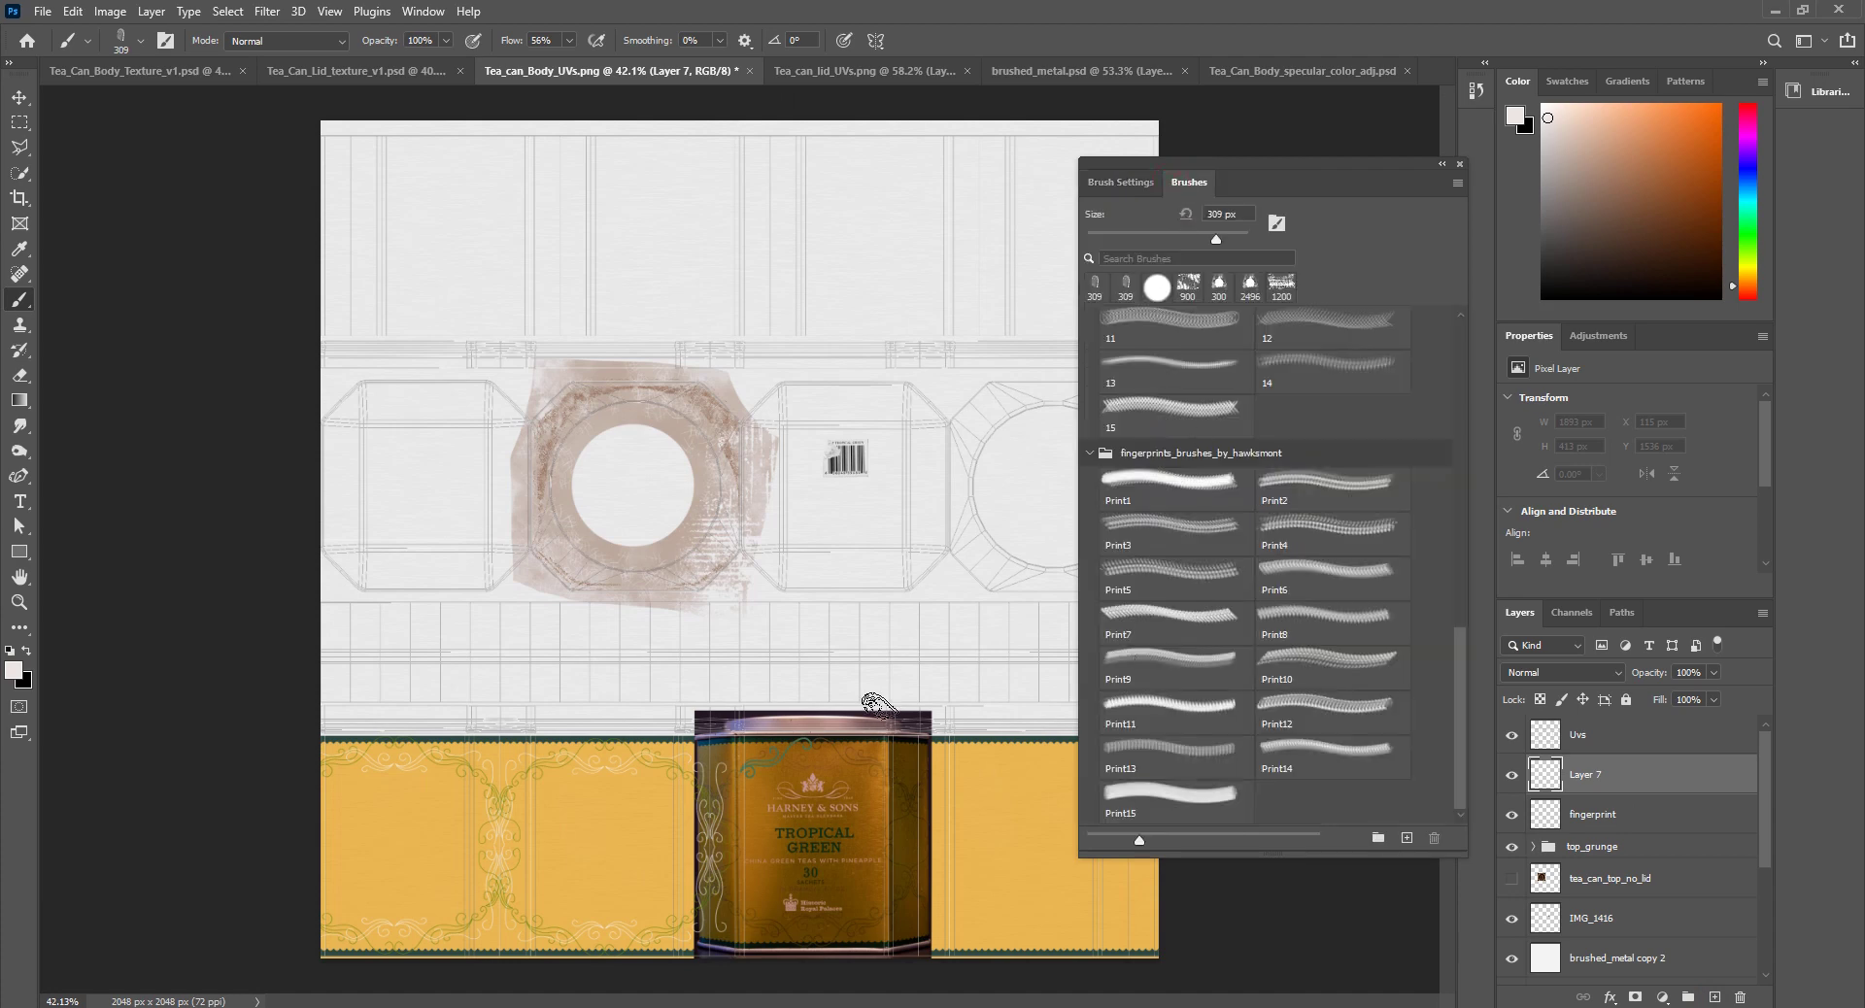
{"action": "left_click", "coordinate": [1127, 456]}
{"action": "left_click", "coordinate": [1097, 453]}
{"action": "scroll", "coordinate": [1178, 546], "scroll_direction": "up", "scroll_amount": 5}
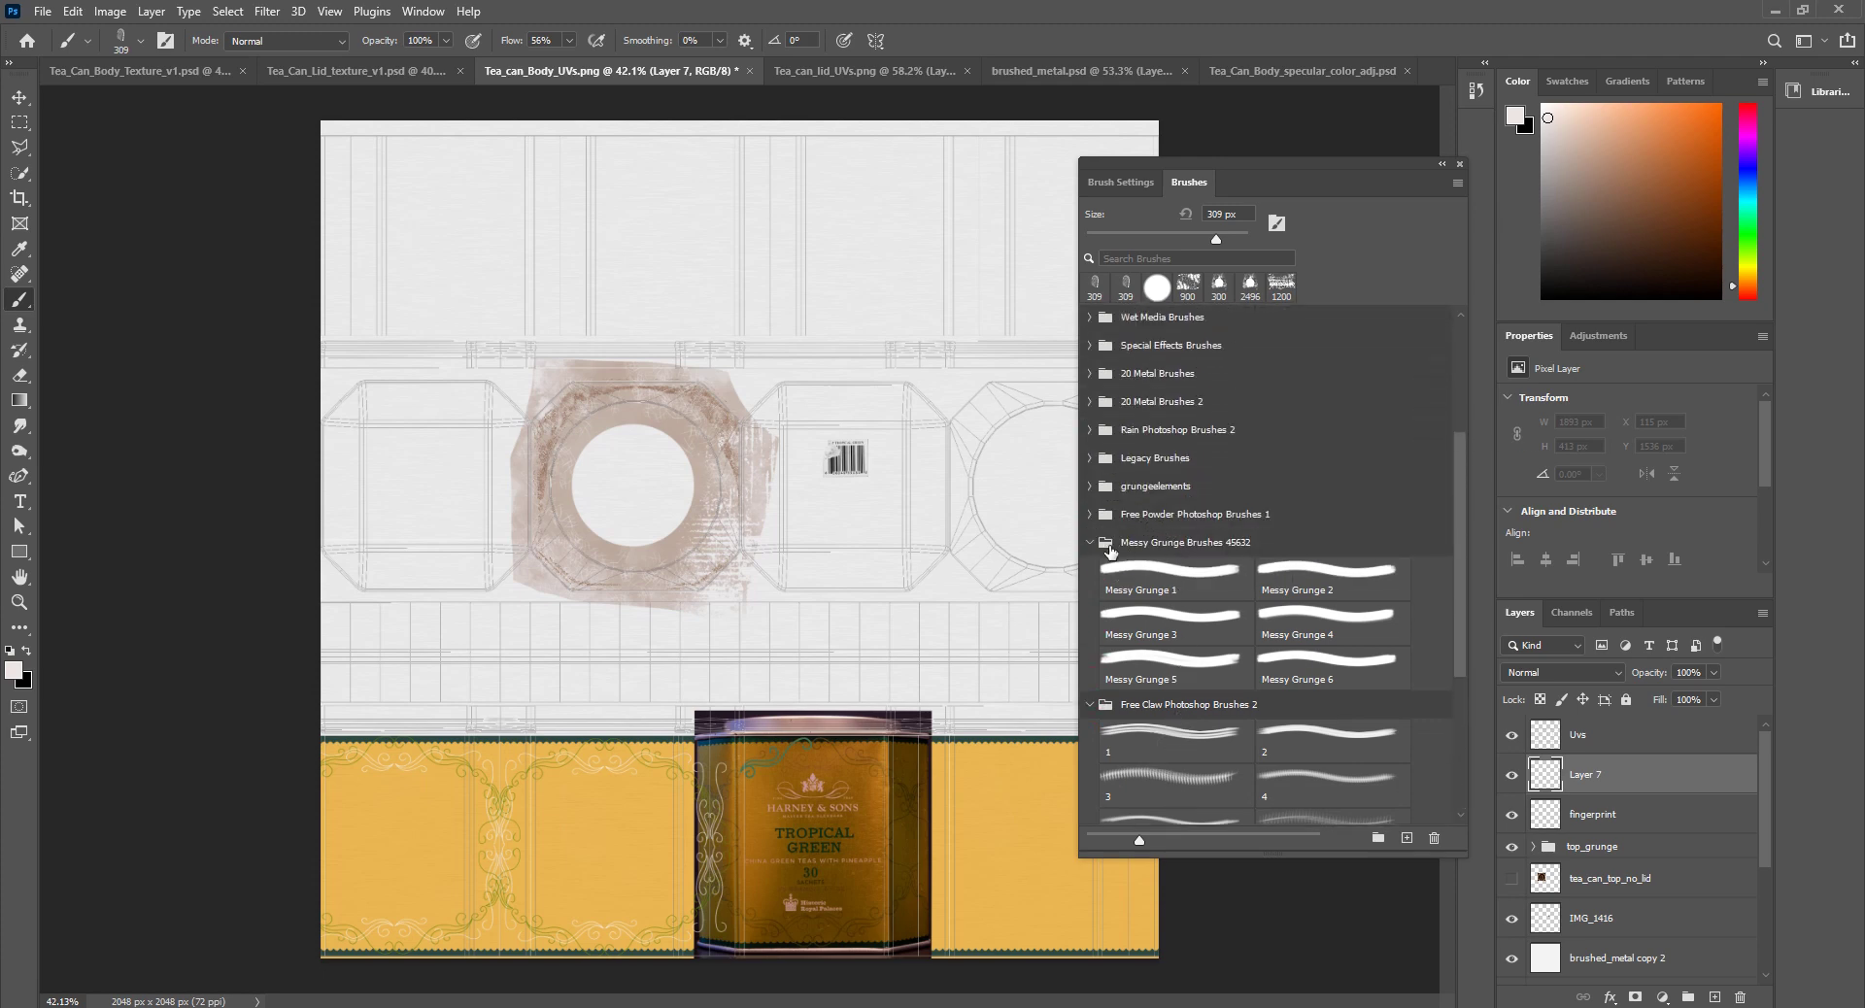
{"action": "left_click", "coordinate": [1090, 542]}
{"action": "left_click", "coordinate": [1090, 430]}
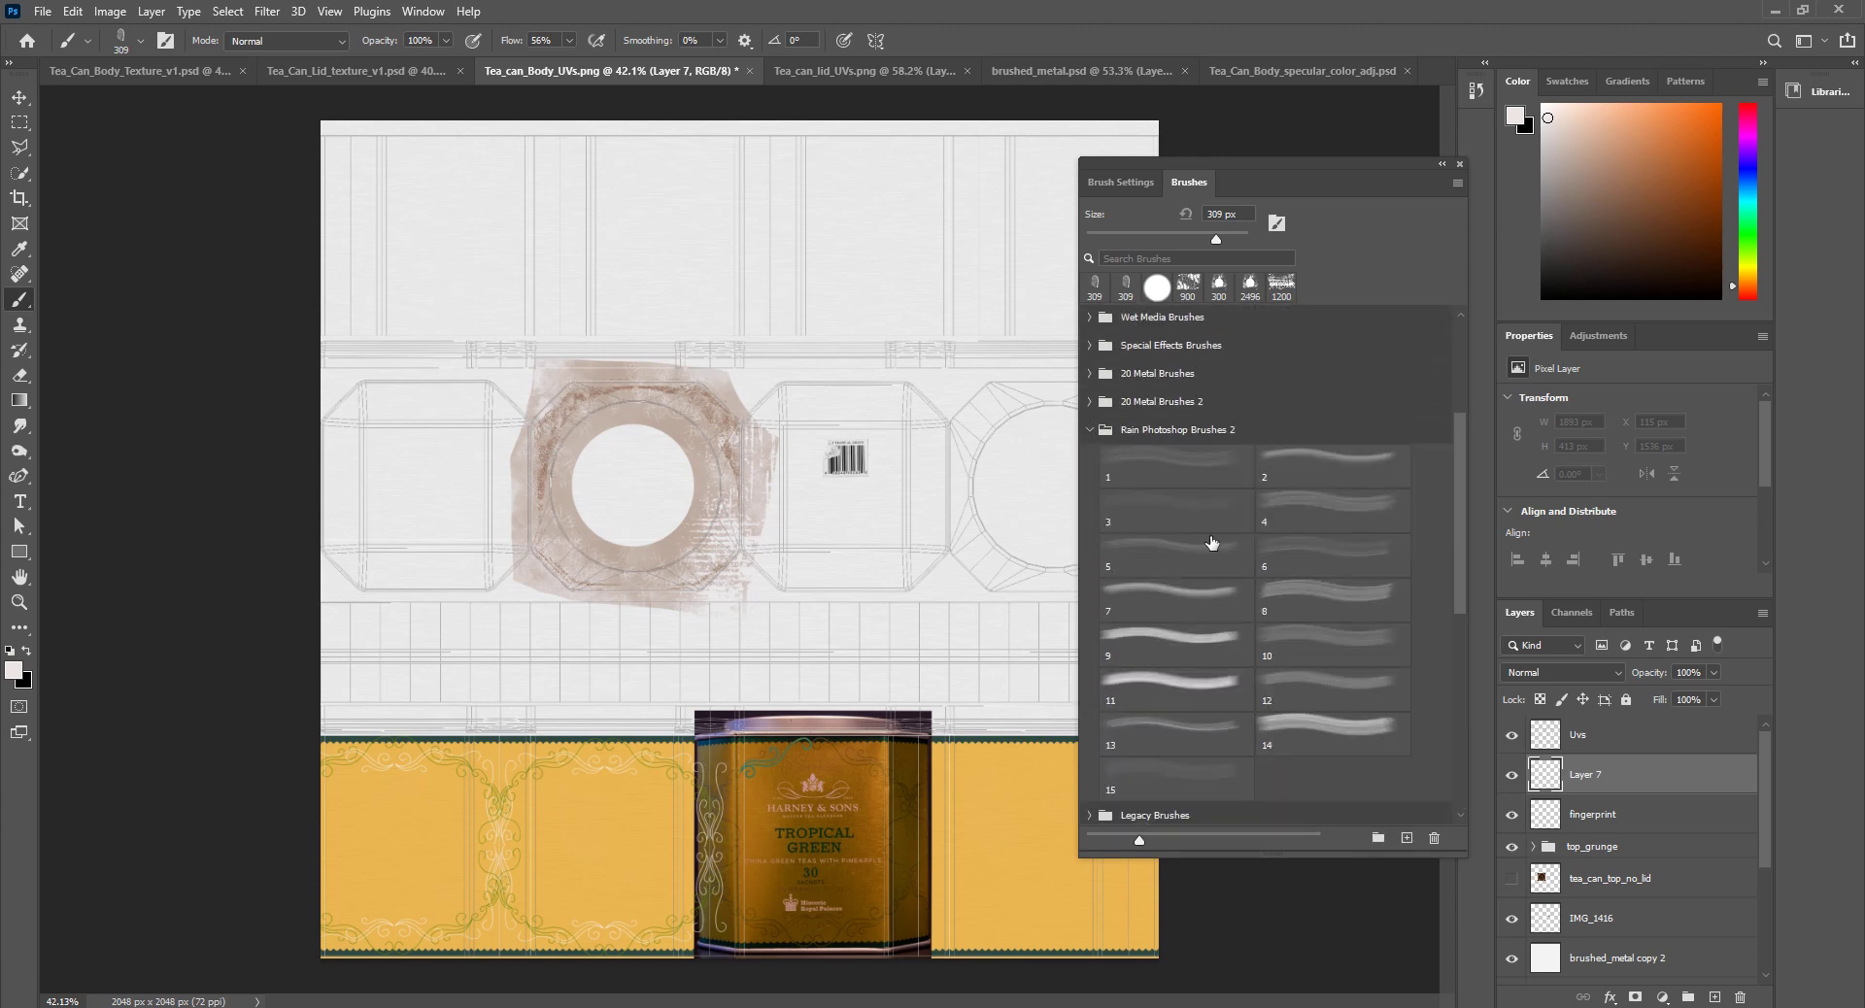
{"action": "left_click", "coordinate": [1321, 749]}
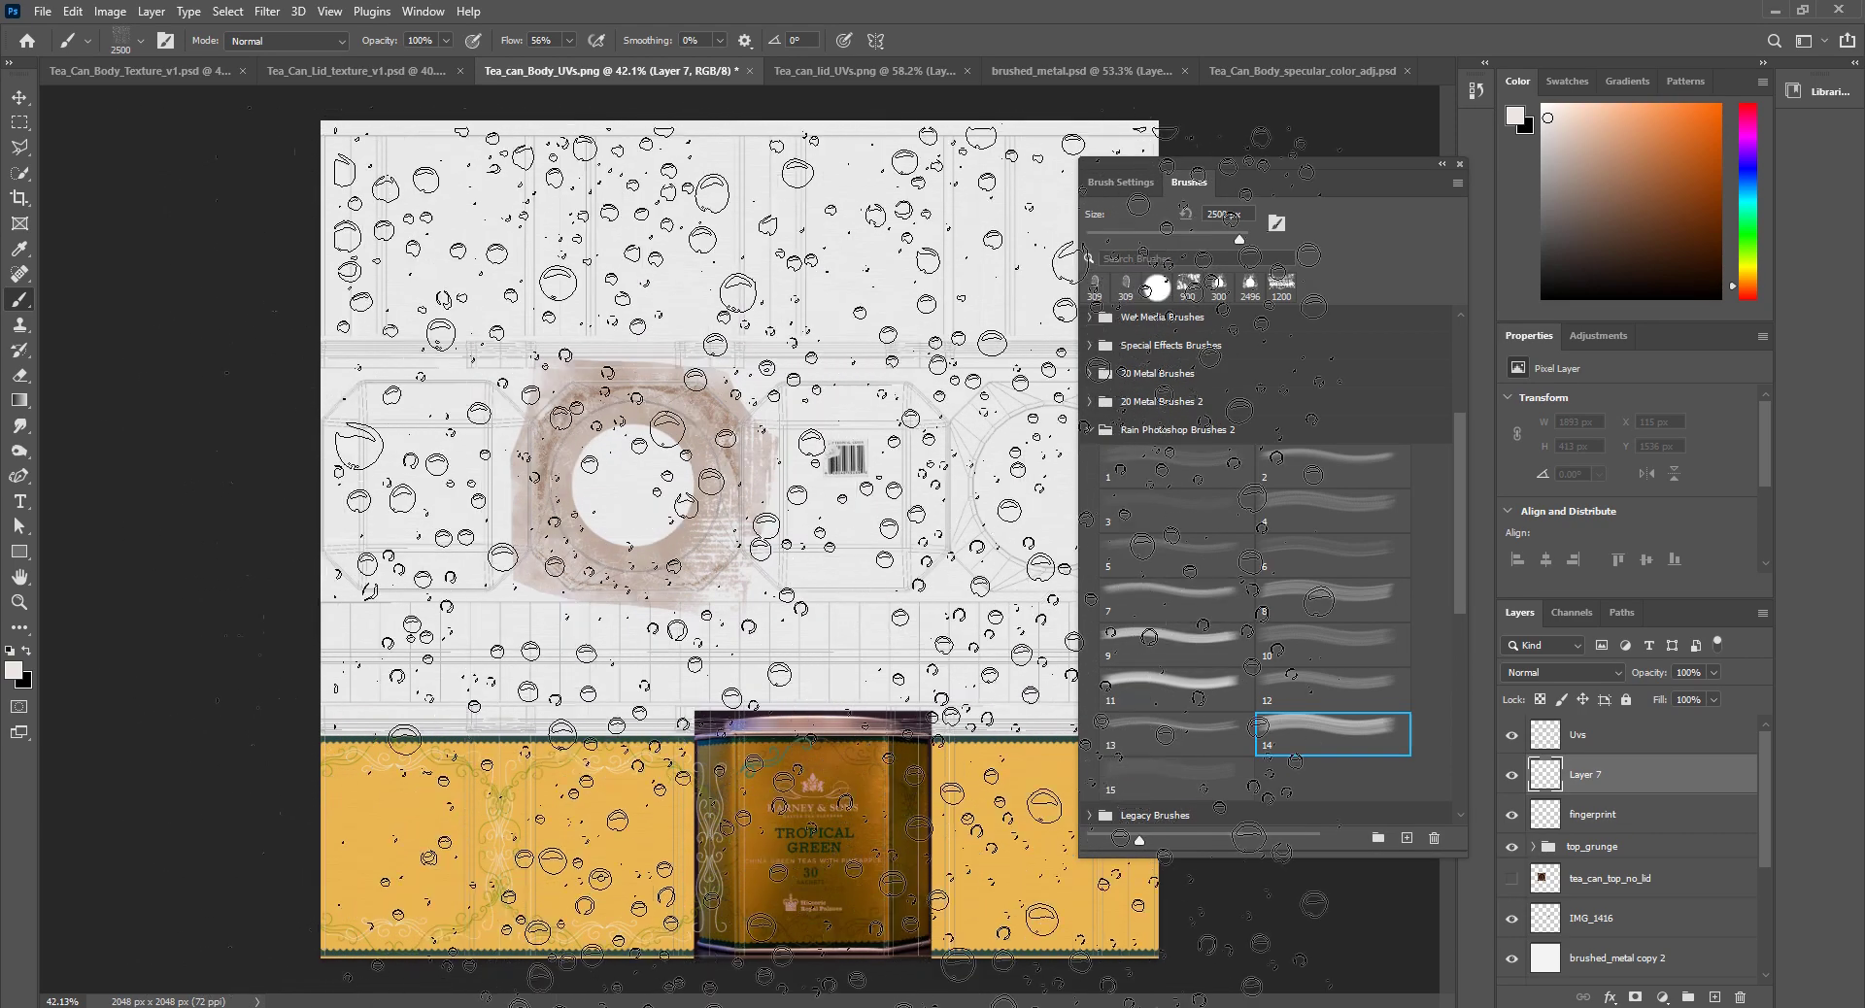
Step: Rename the new layer as watermarks
{"action": "double_click", "coordinate": [1583, 774]}
{"action": "type", "text": "watermar"}
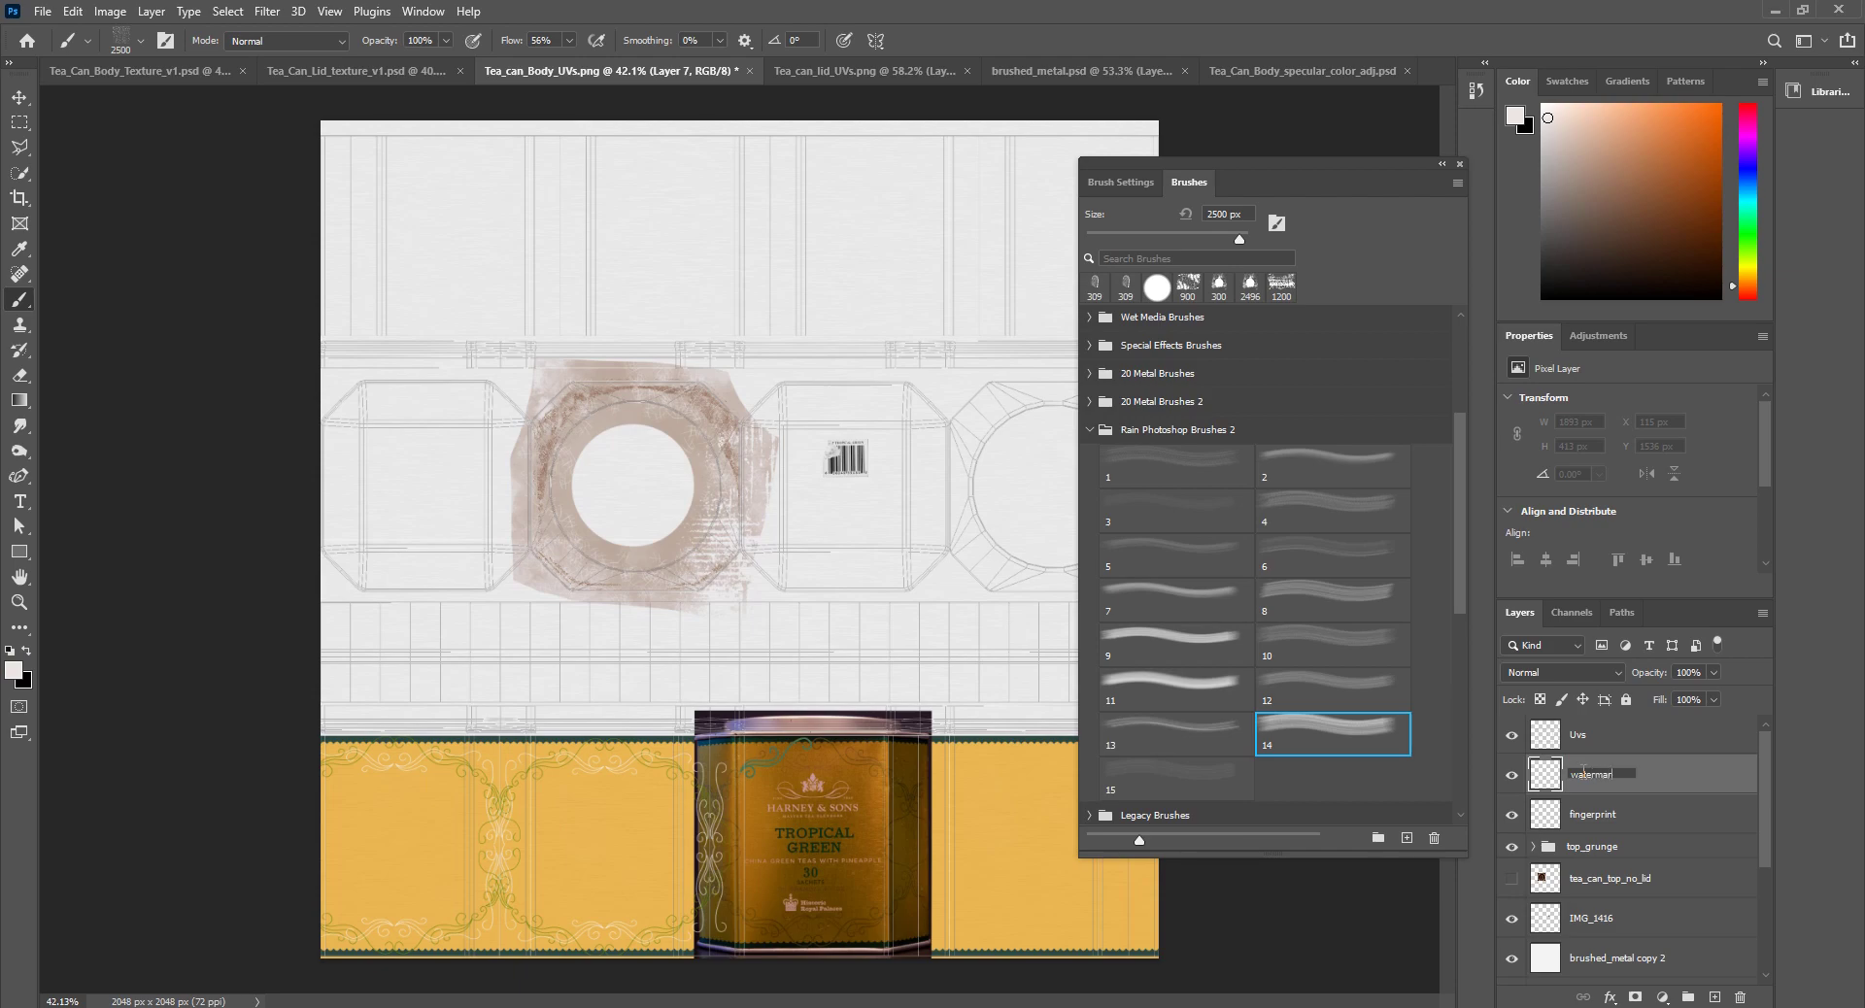
{"action": "type", "text": "ks"}
{"action": "key", "text": "Return"}
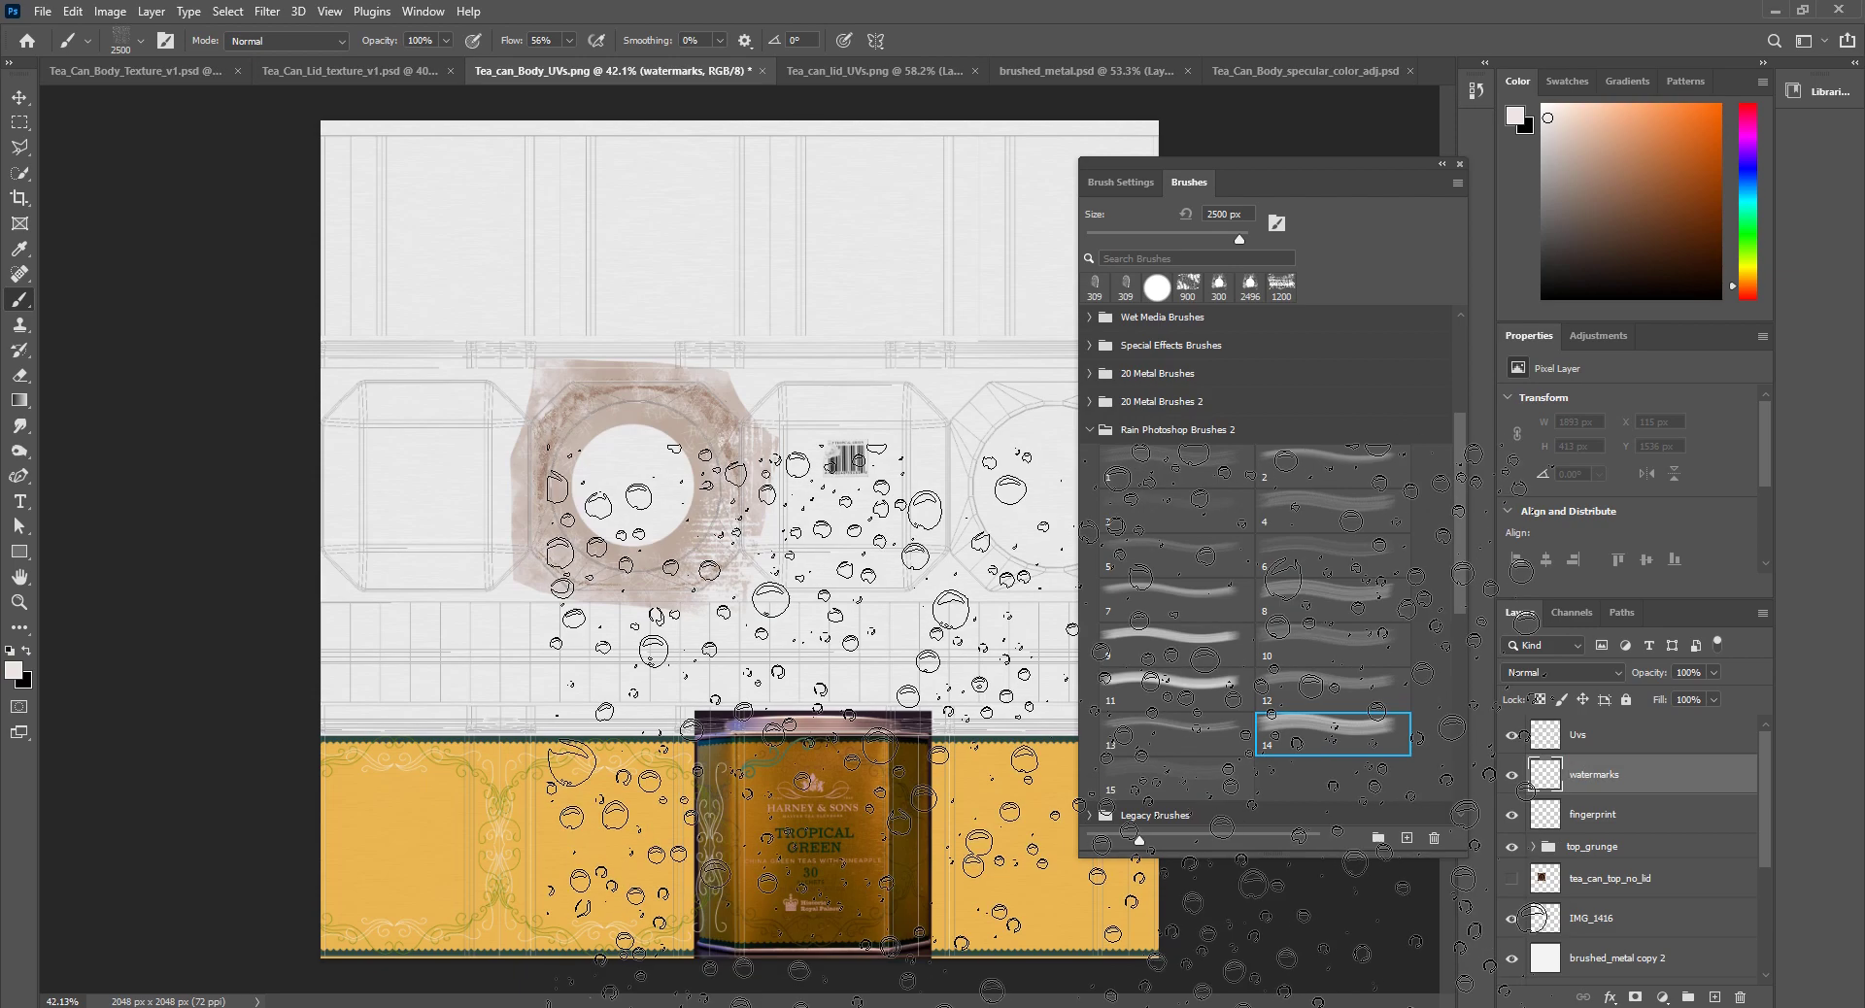
Step: Reduce the droplet brush to 900 px and stamp water drops over the yellow band to the left of the tin photo
{"action": "scroll", "coordinate": [739, 539], "scroll_direction": "down", "scroll_amount": 3, "text": "alt"}
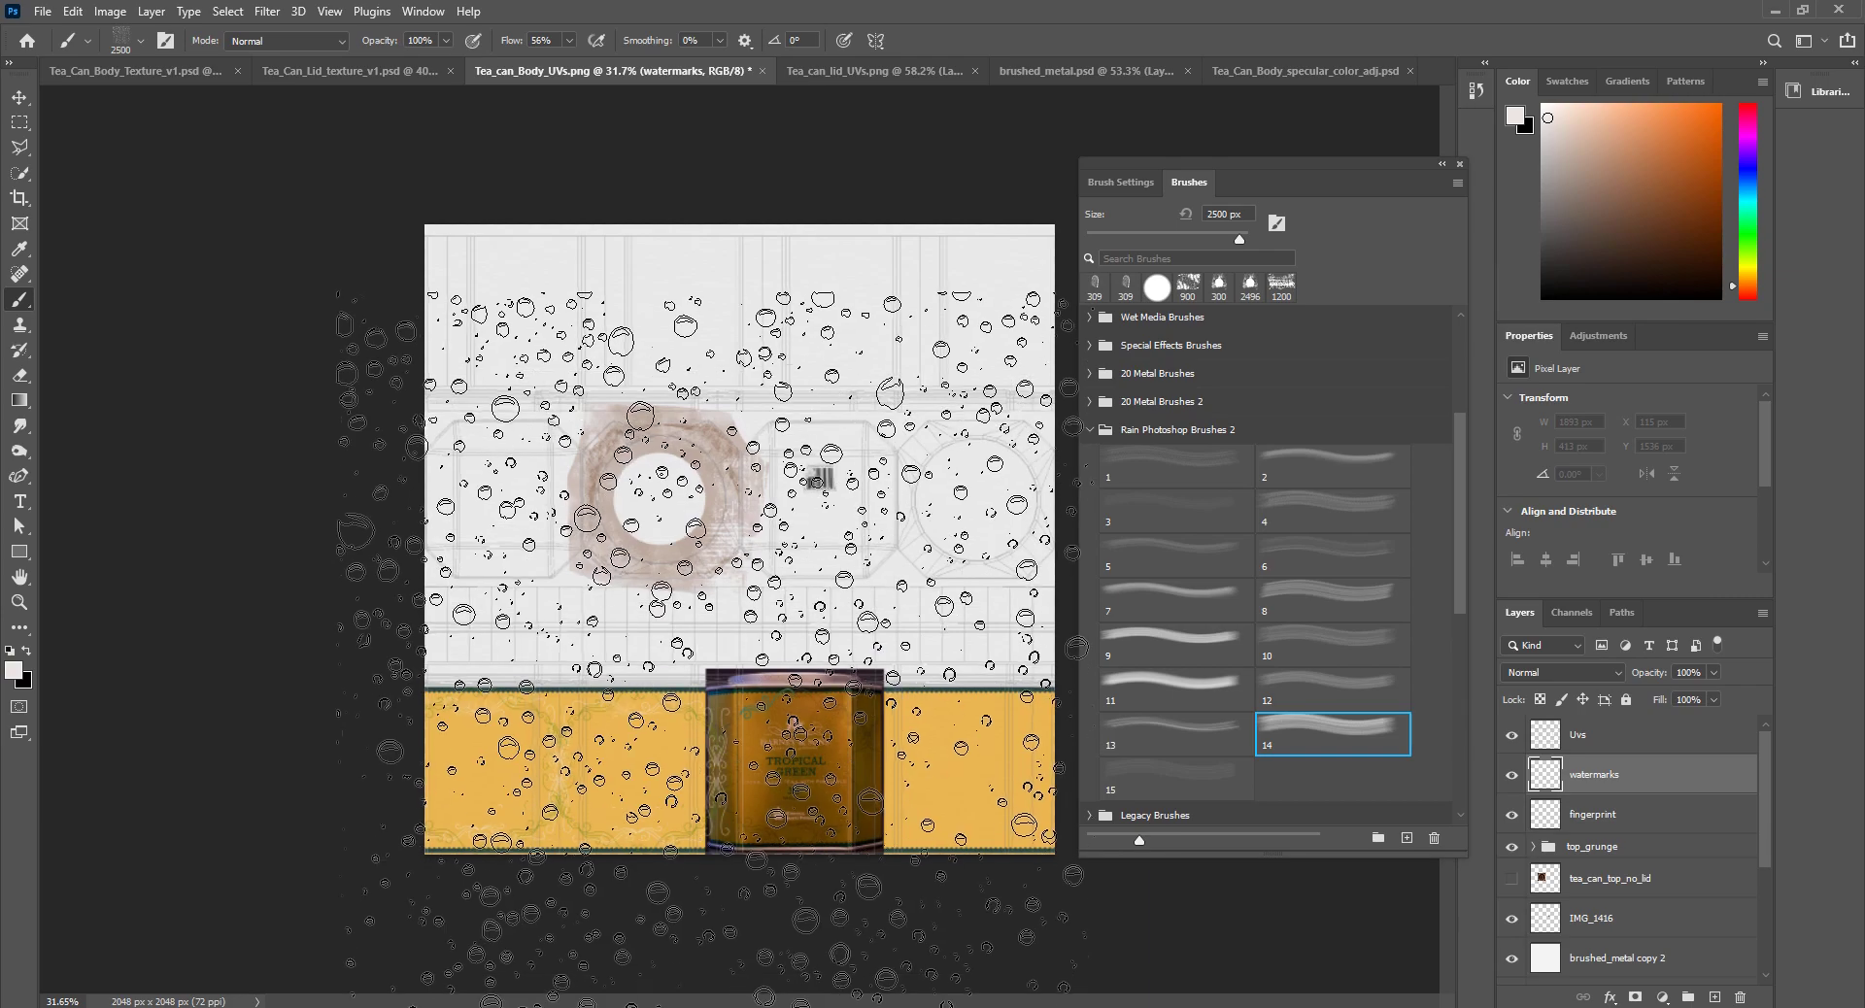
{"action": "key", "text": "bracketleft"}
{"action": "key", "text": "bracketleft"}
{"action": "key", "text": "bracketleft"}
{"action": "key", "text": "bracketleft"}
{"action": "key", "text": "bracketleft"}
{"action": "key", "text": "bracketleft"}
{"action": "key", "text": "bracketleft"}
{"action": "key", "text": "bracketleft"}
{"action": "key", "text": "bracketleft"}
{"action": "key", "text": "bracketleft"}
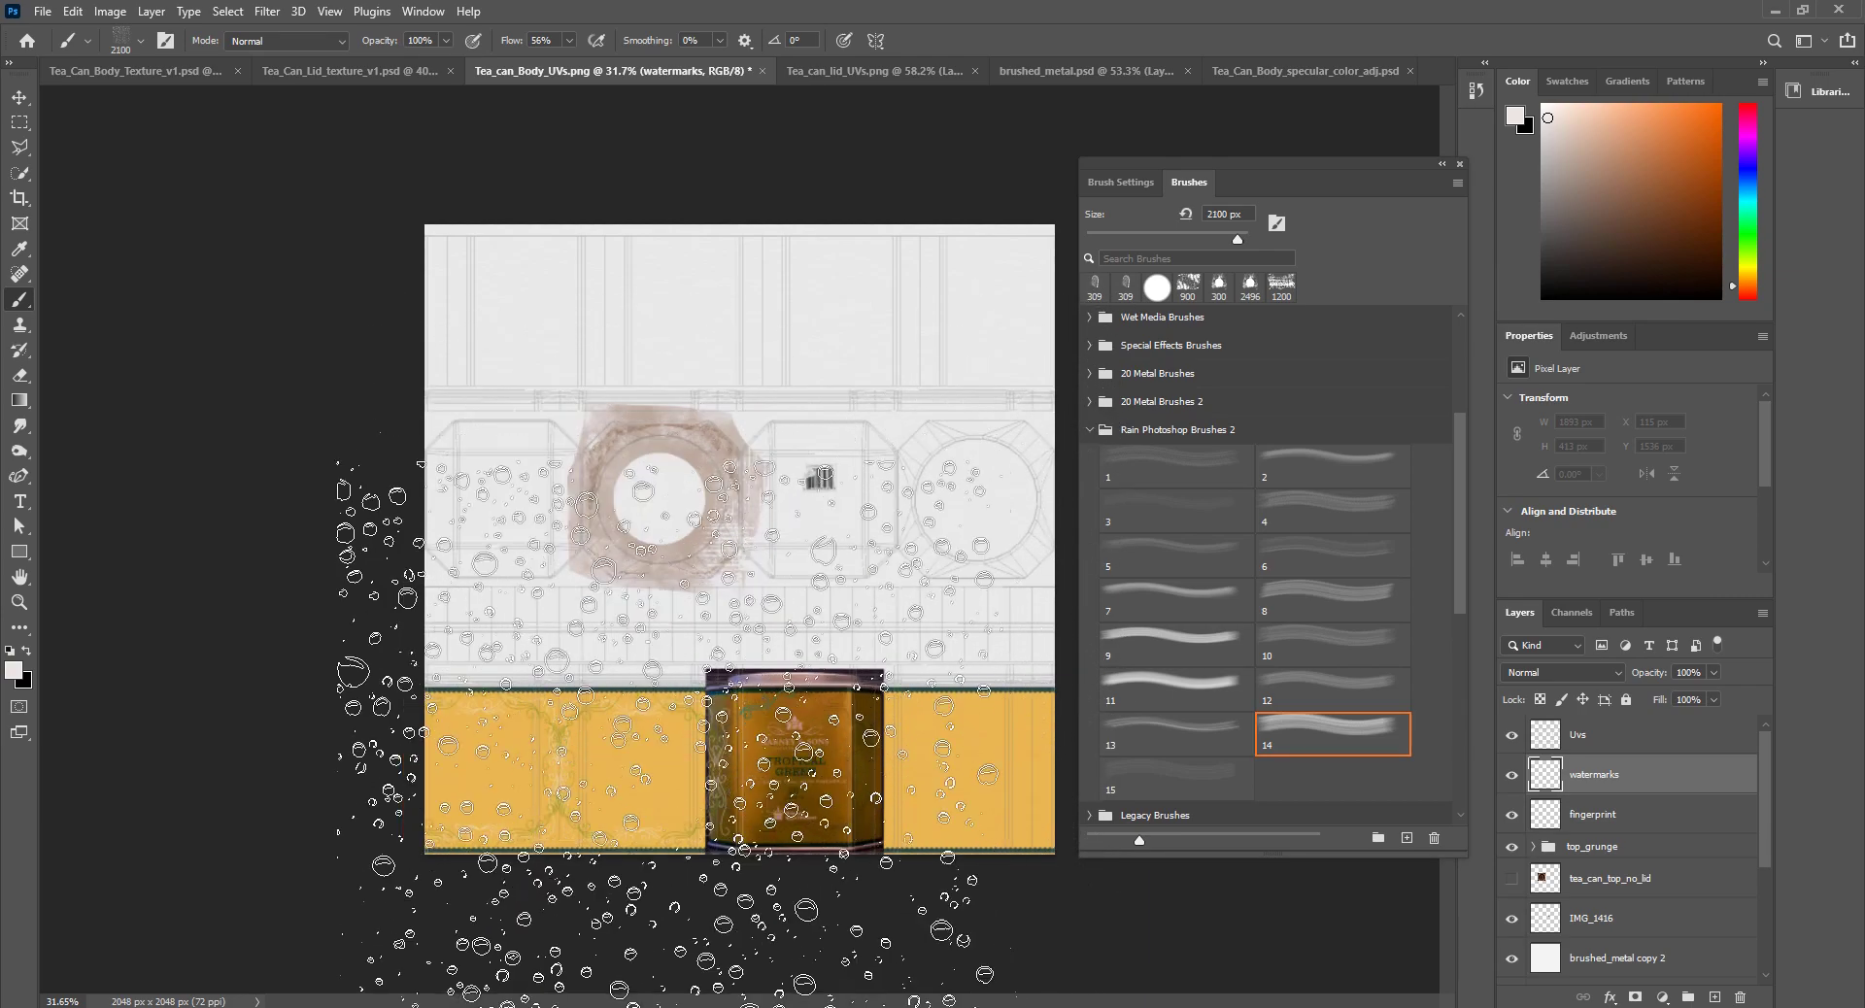
{"action": "key", "text": "bracketleft"}
{"action": "key", "text": "bracketleft"}
{"action": "key", "text": "bracketleft"}
{"action": "key", "text": "bracketleft"}
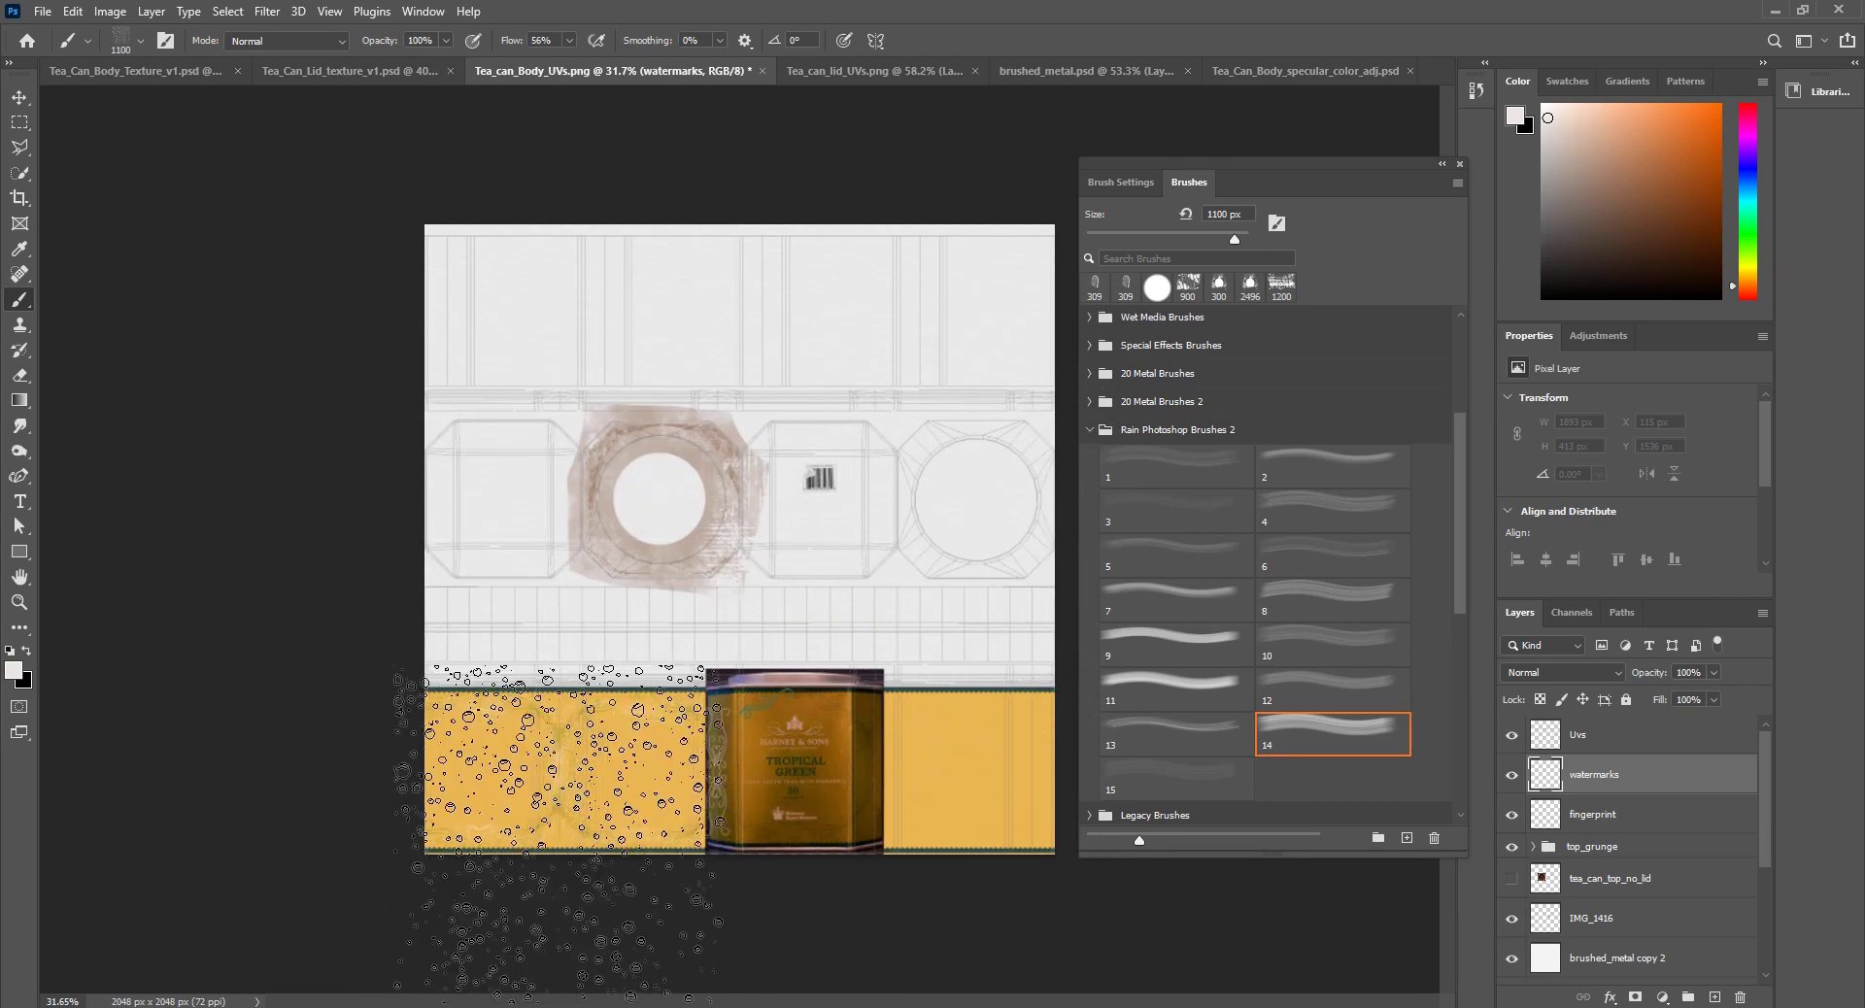
{"action": "left_click", "coordinate": [561, 833]}
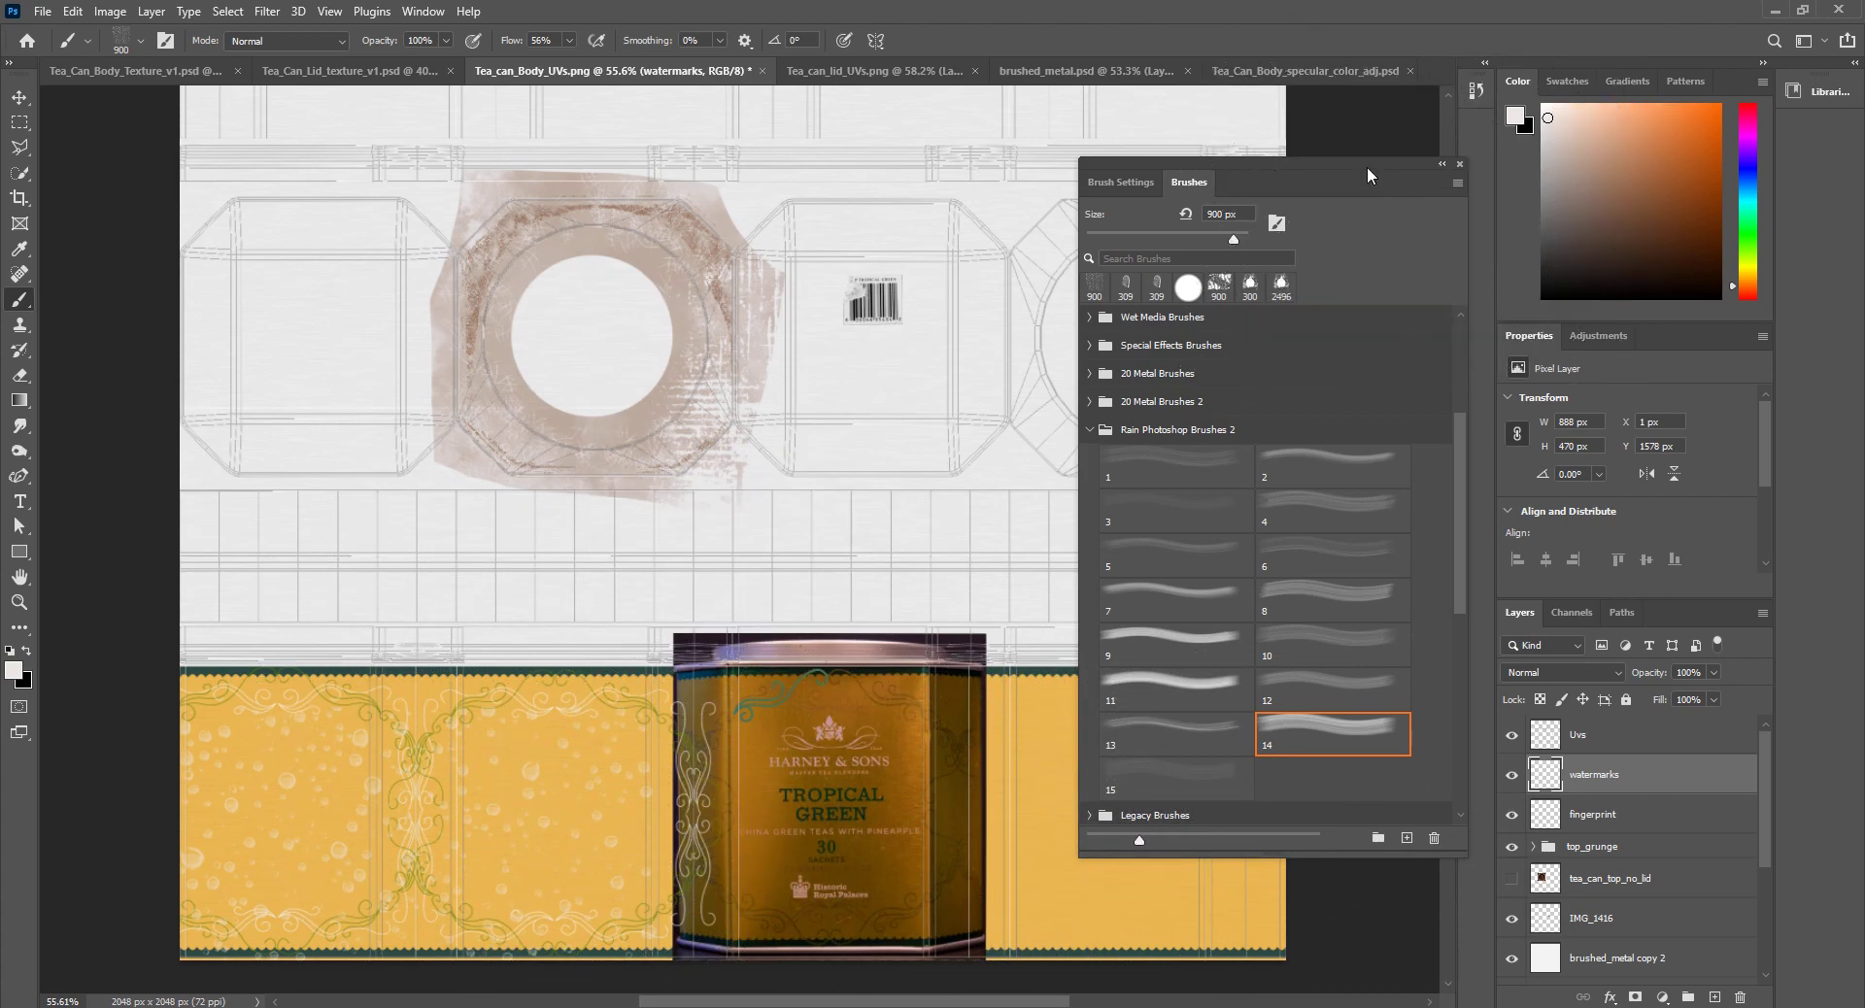
Step: Switch to the Eraser tool and select the pbbymef10 tip from the Free Powder Photoshop Brushes 1 set
{"action": "left_click_drag", "start_coordinate": [1299, 176], "coordinate": [1451, 170]}
{"action": "scroll", "coordinate": [530, 809], "scroll_direction": "down", "scroll_amount": 3, "text": "alt"}
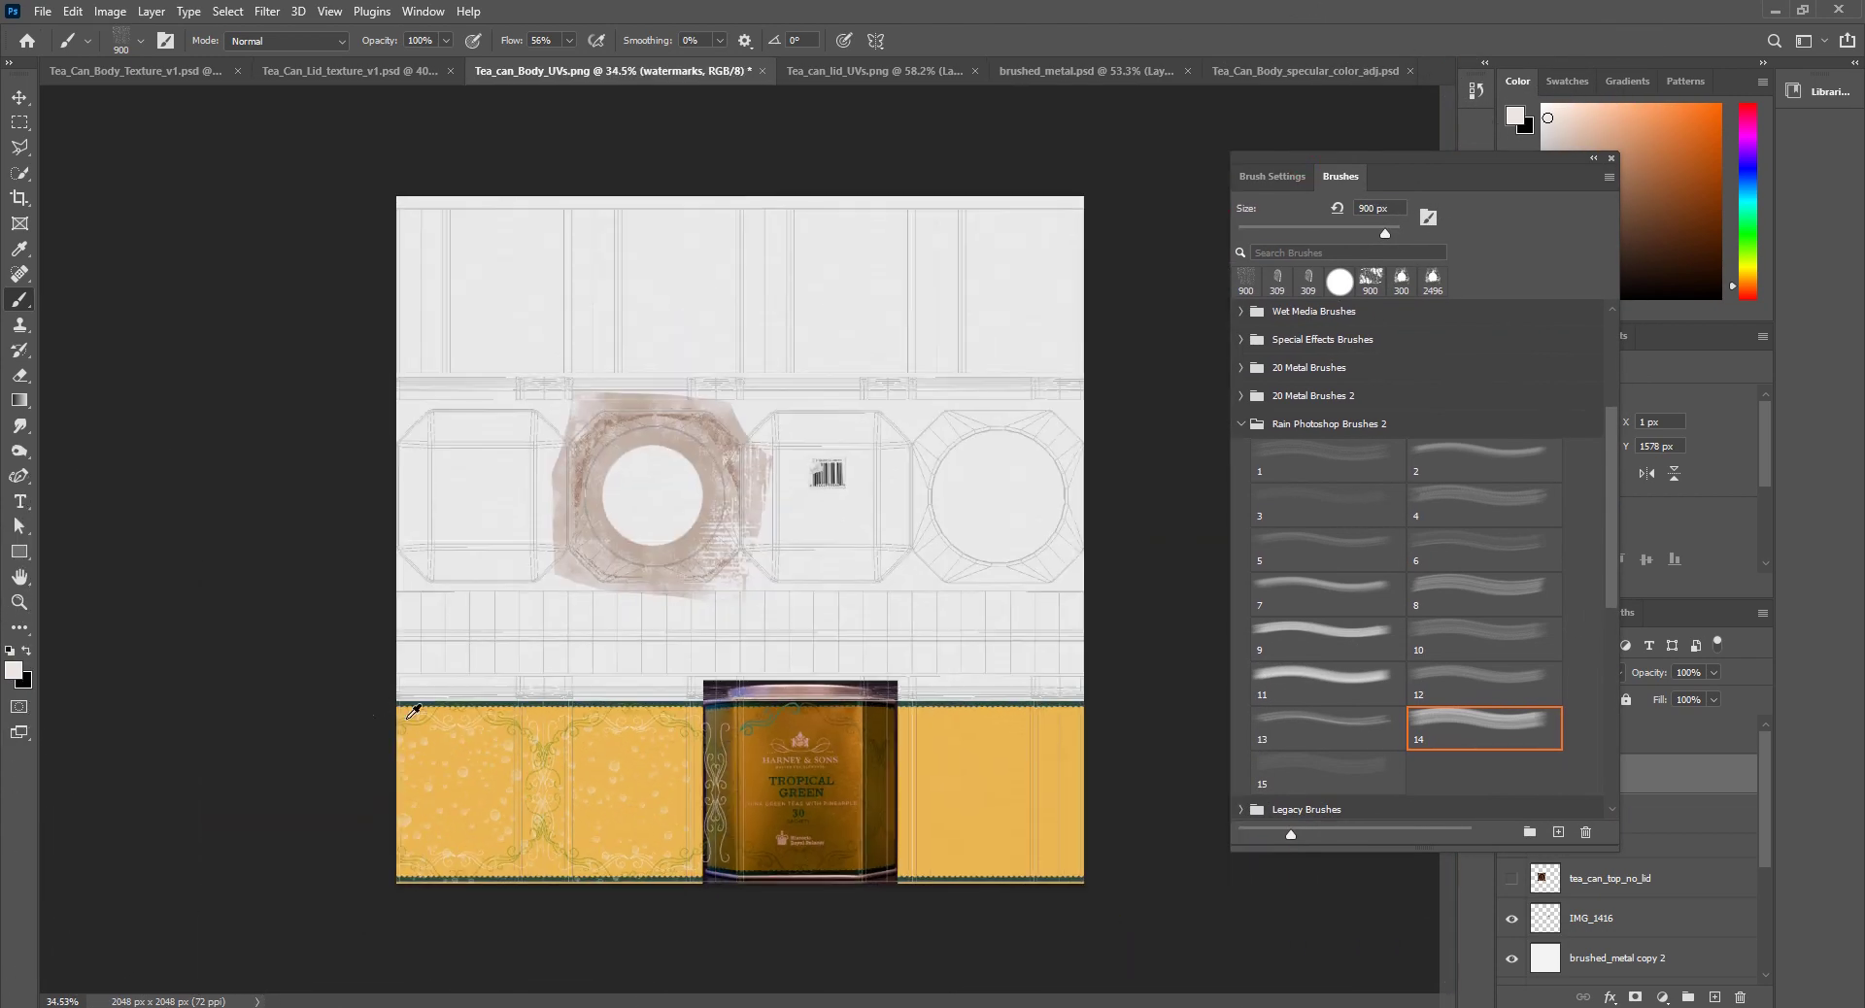
{"action": "scroll", "coordinate": [531, 809], "scroll_direction": "up", "scroll_amount": 3, "text": "alt"}
{"action": "scroll", "coordinate": [531, 809], "scroll_direction": "up", "scroll_amount": 3, "text": "alt"}
{"action": "key", "text": "e"}
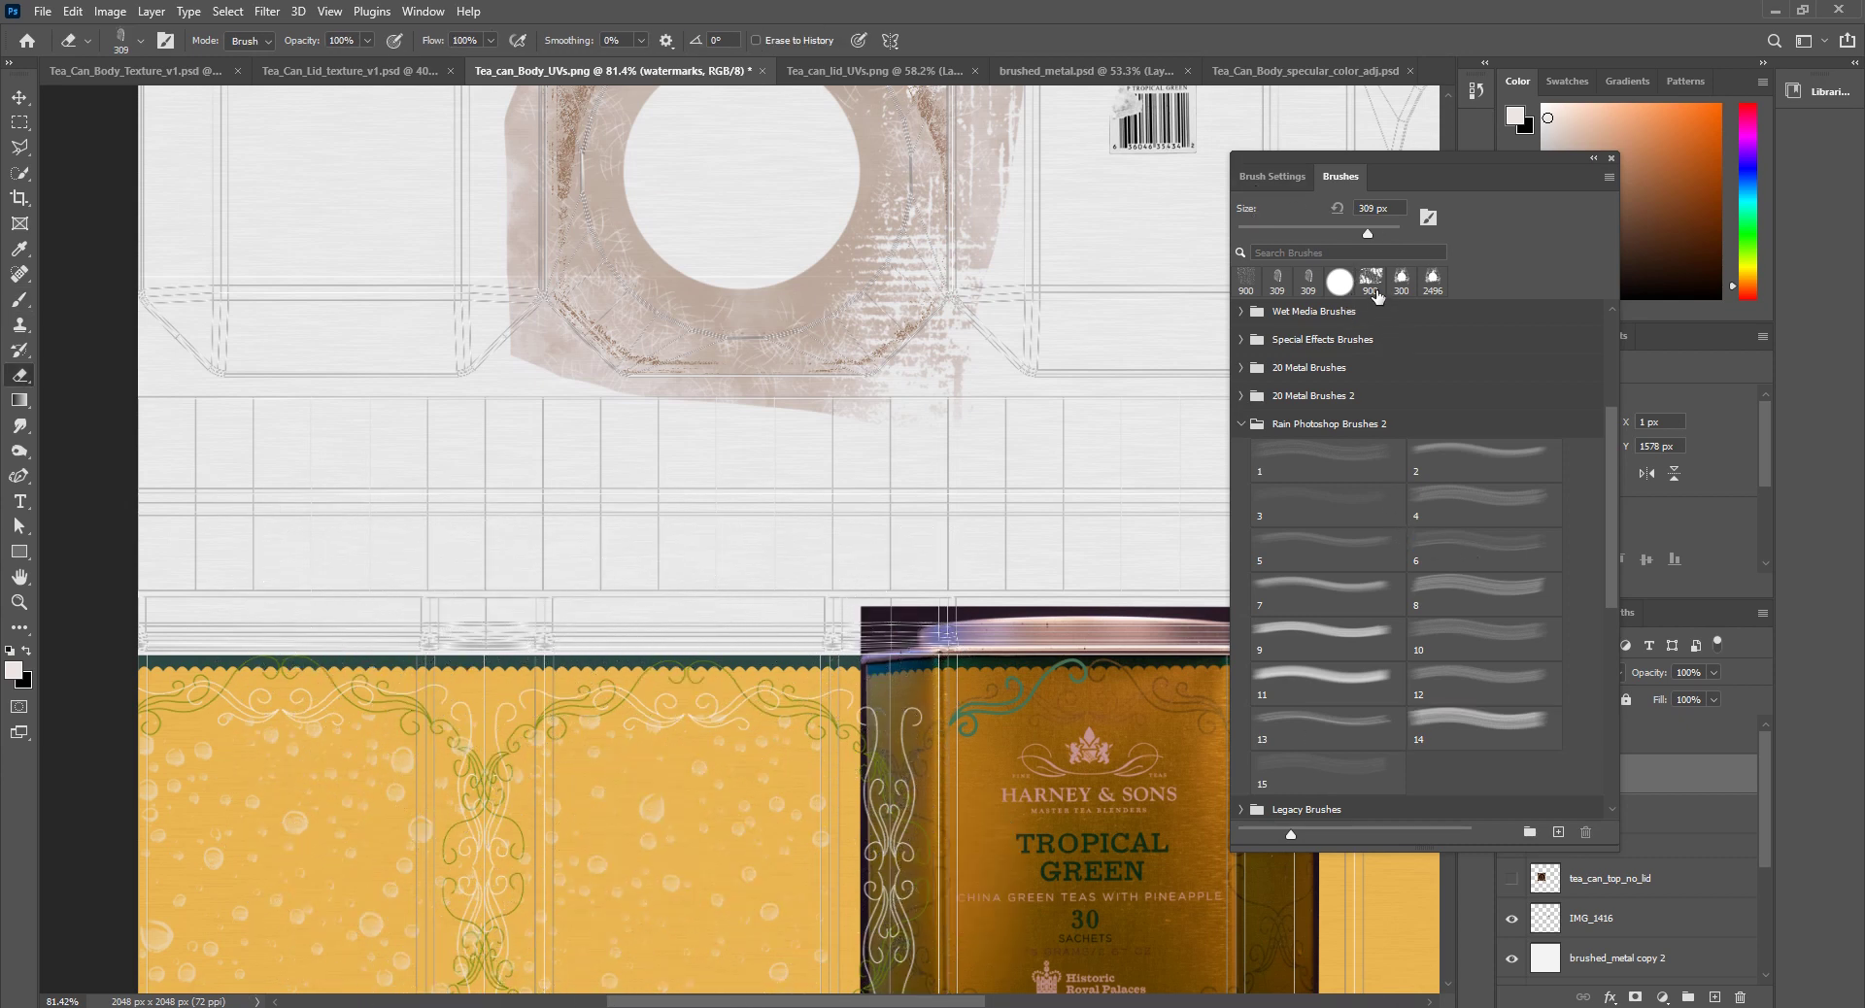
{"action": "left_click", "coordinate": [1433, 281]}
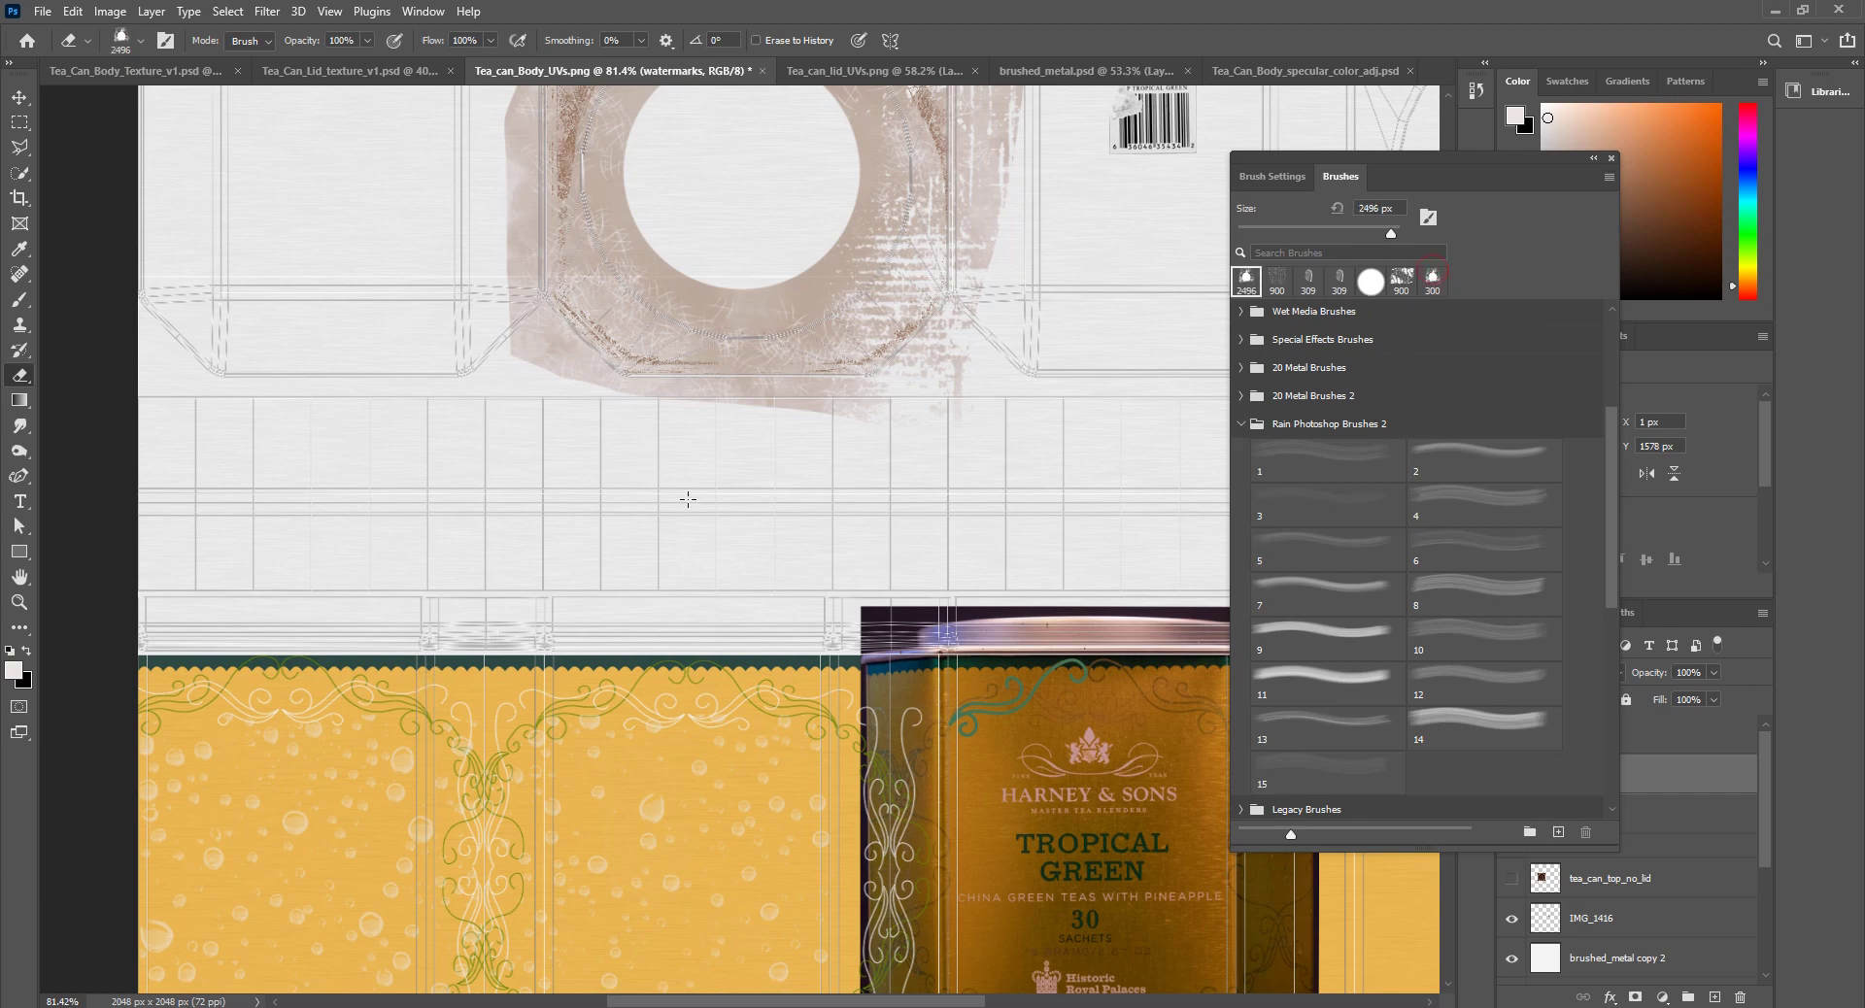
{"action": "scroll", "coordinate": [707, 733], "scroll_direction": "down", "scroll_amount": 3, "text": "alt"}
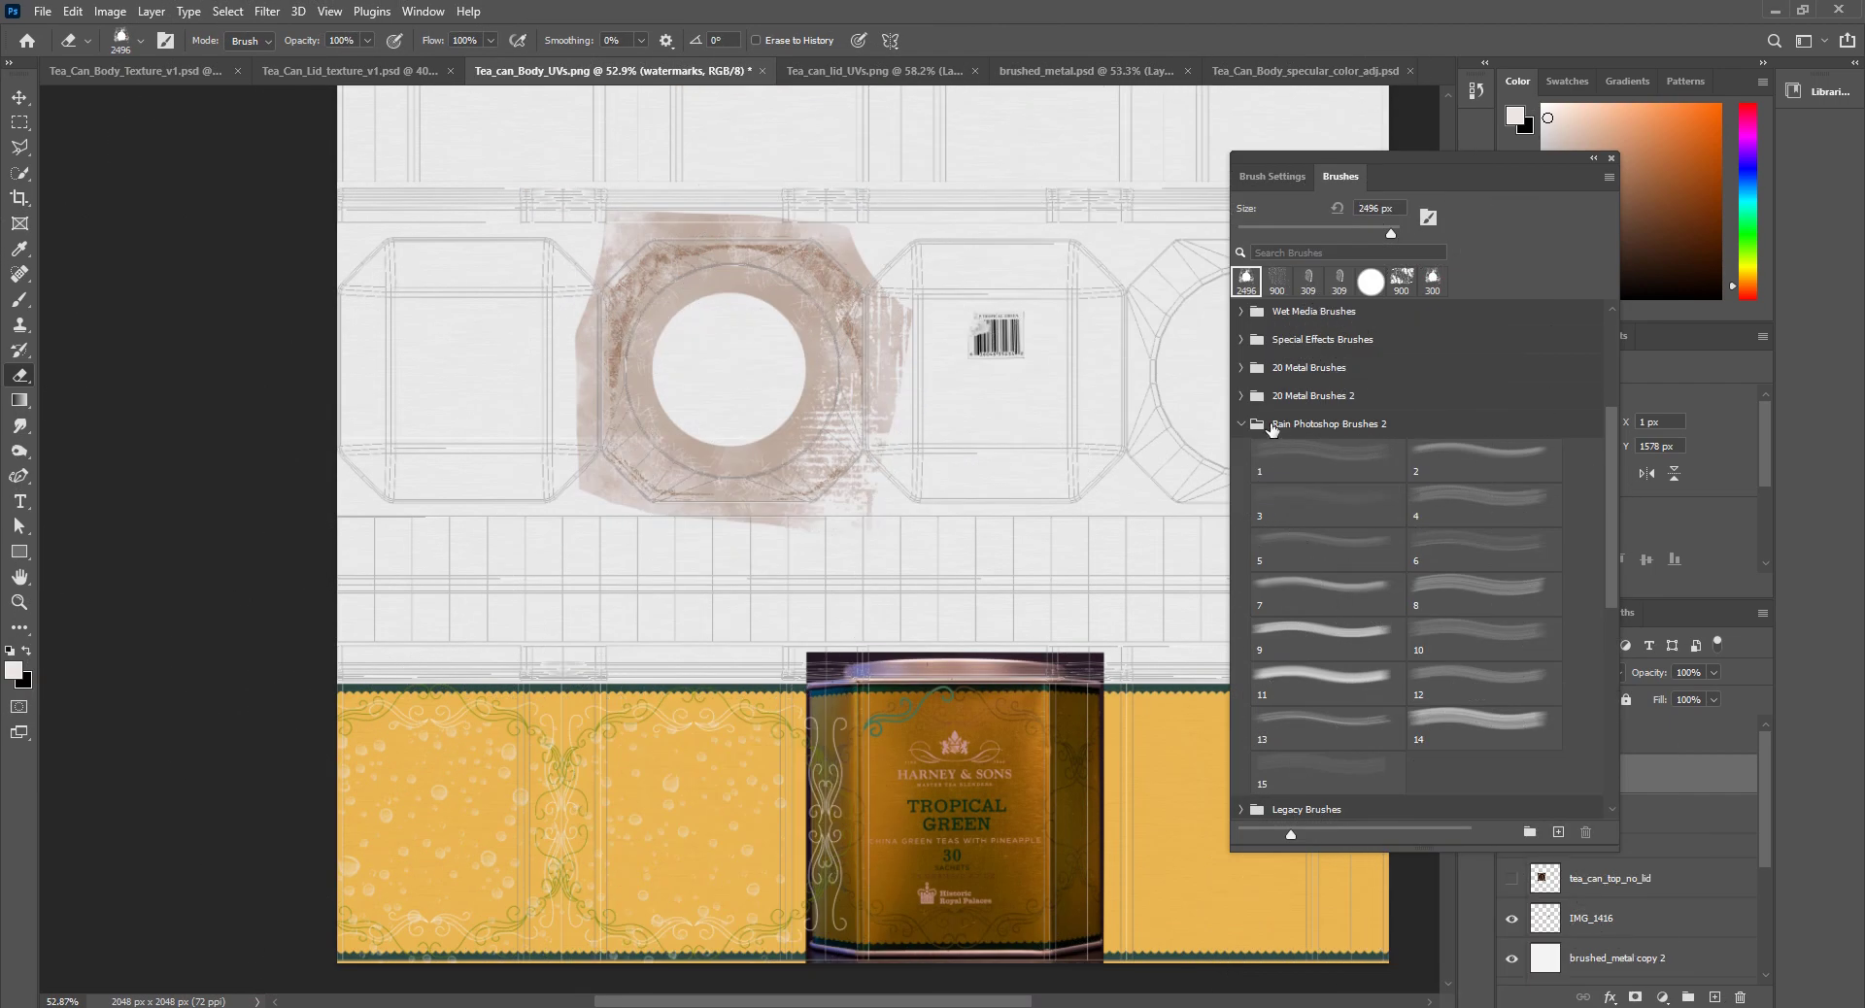
{"action": "scroll", "coordinate": [1357, 470], "scroll_direction": "up", "scroll_amount": 2}
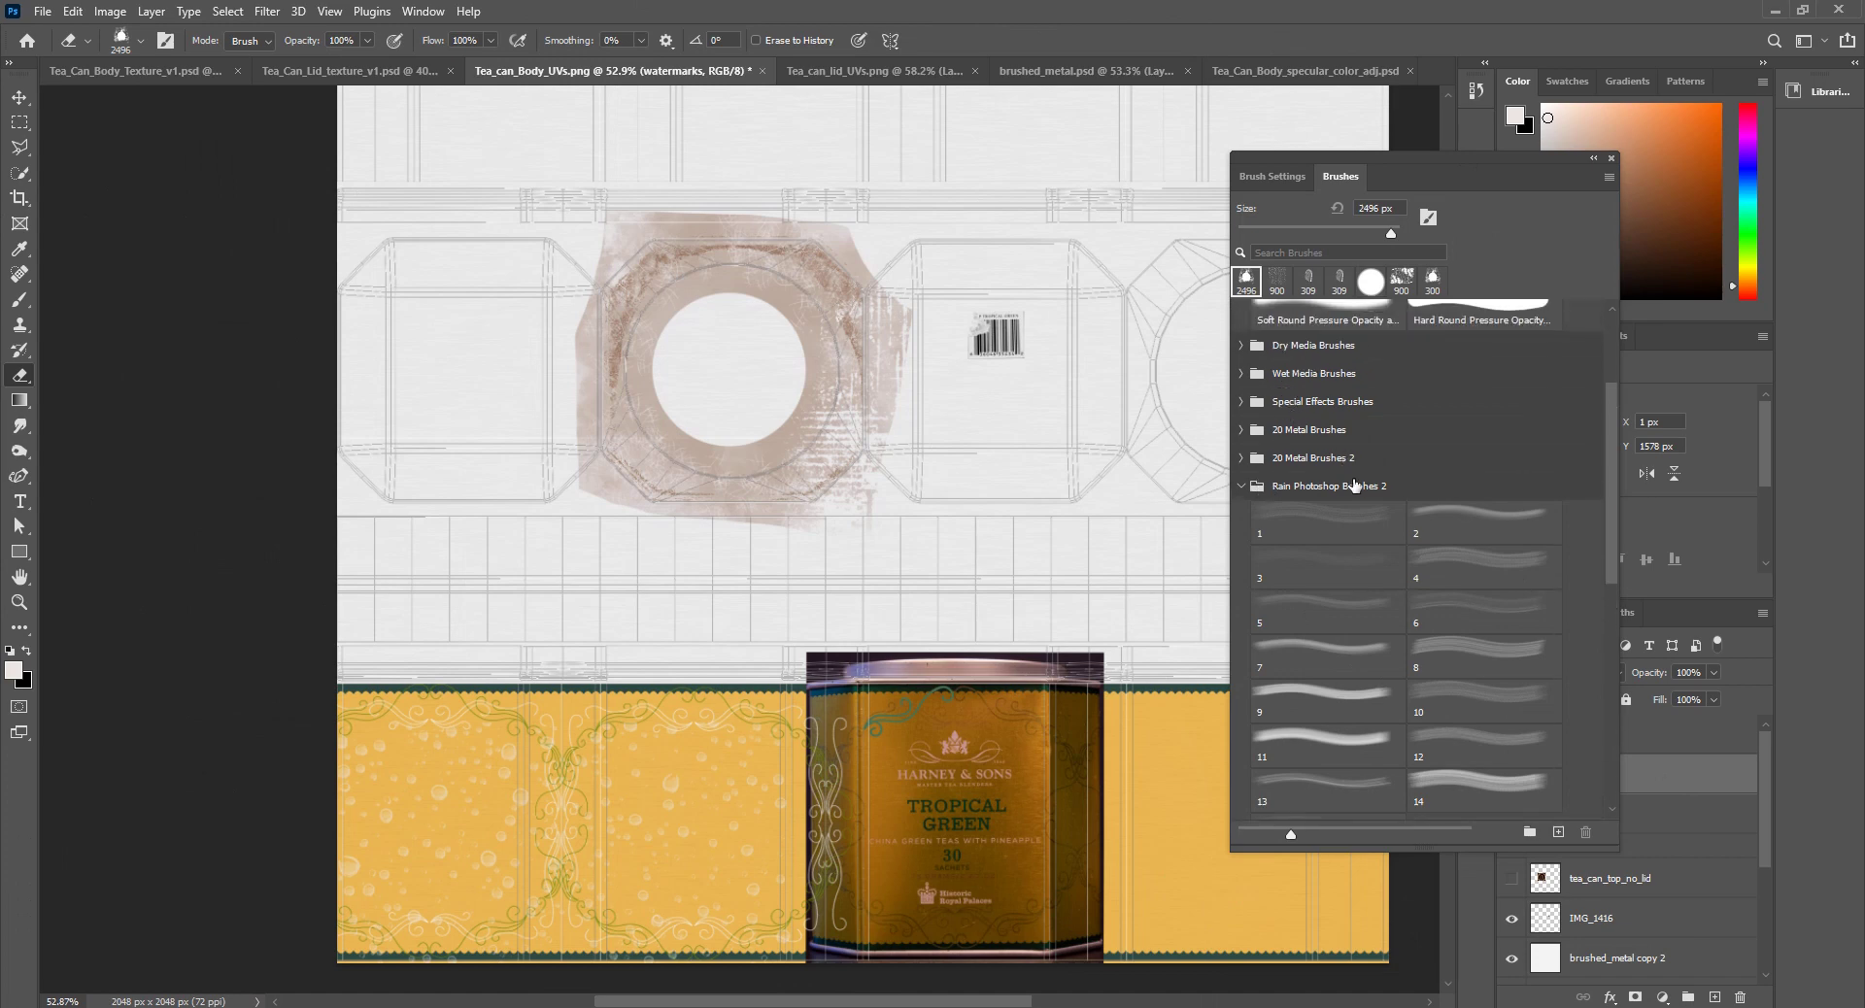
{"action": "scroll", "coordinate": [1268, 475], "scroll_direction": "up", "scroll_amount": 1}
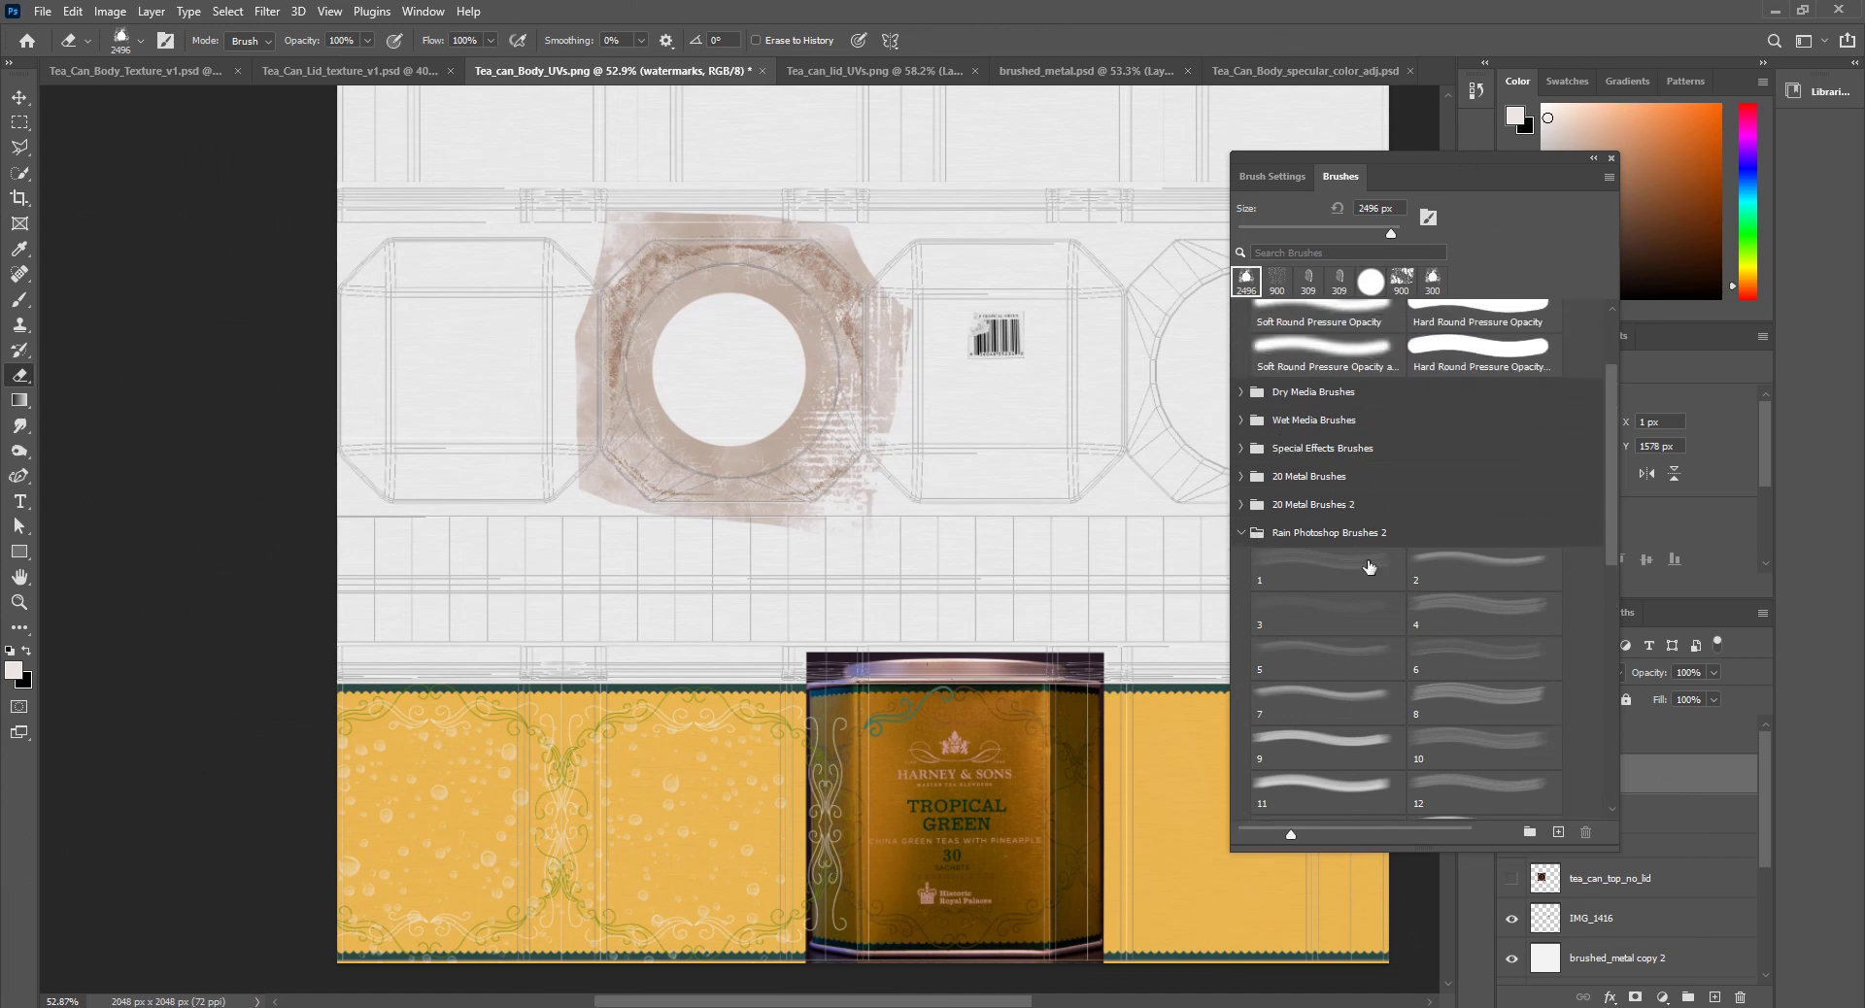
{"action": "scroll", "coordinate": [1291, 537], "scroll_direction": "down", "scroll_amount": 10}
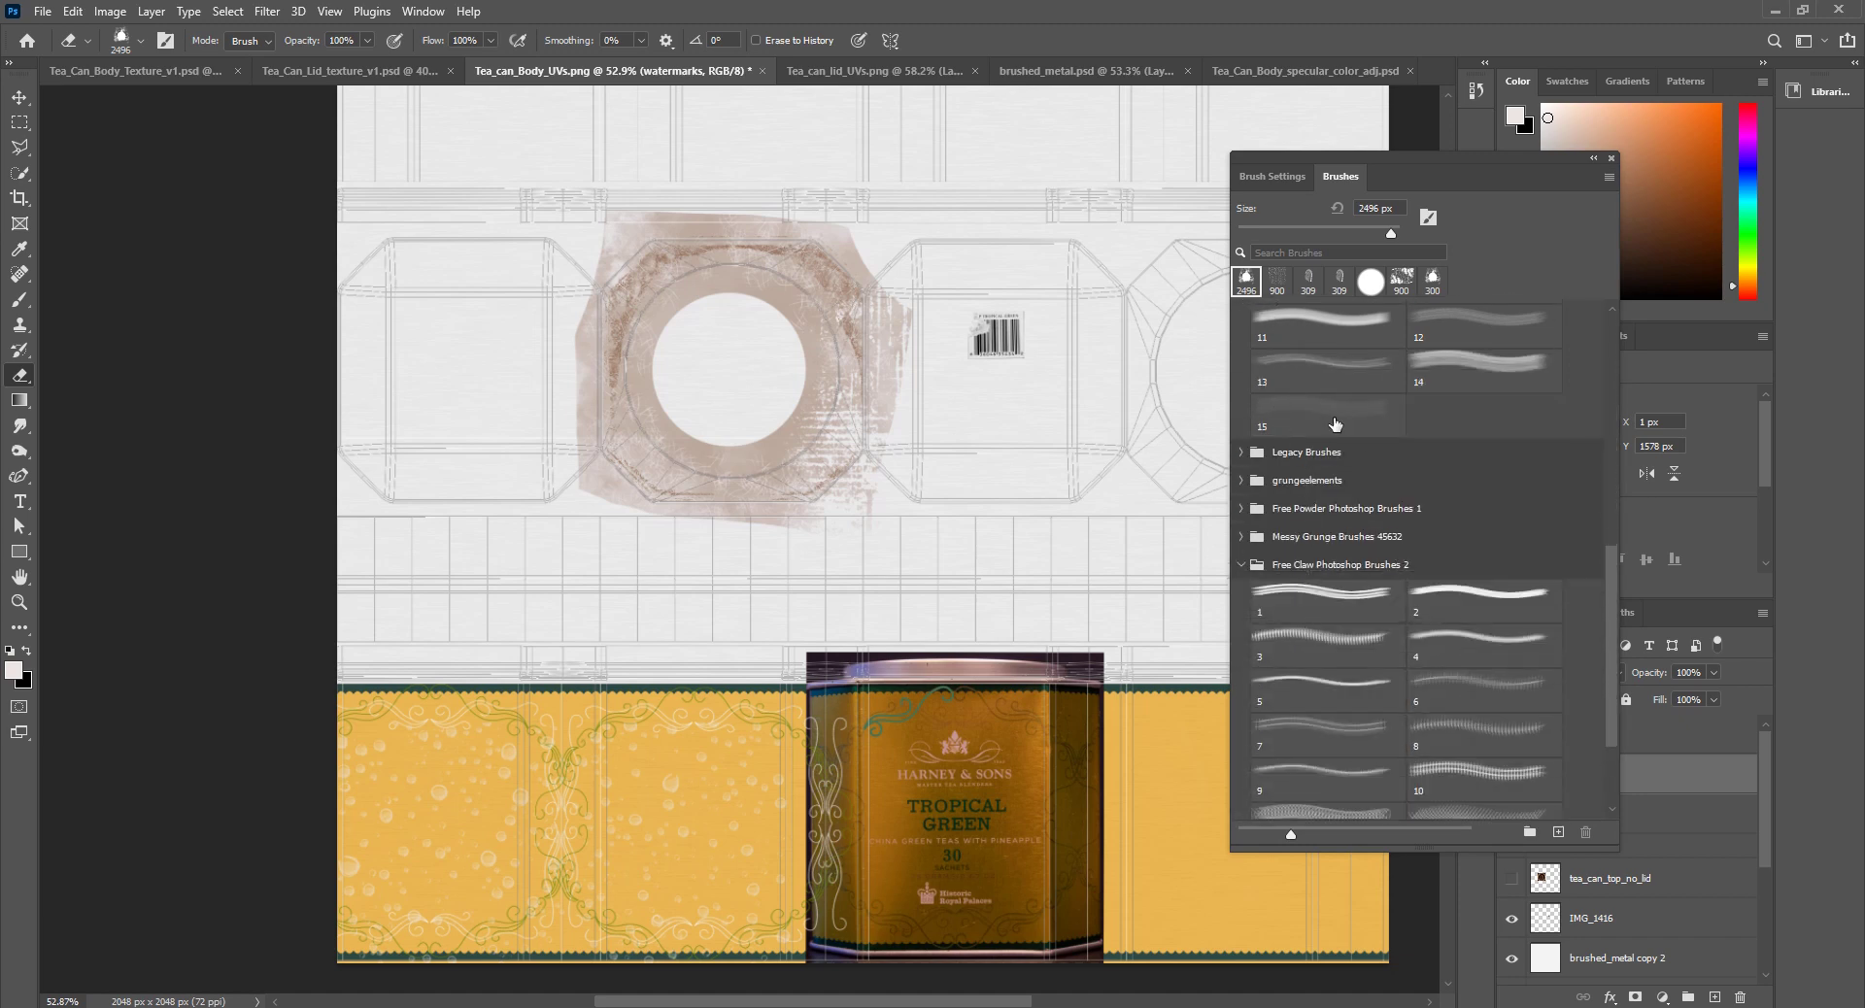
{"action": "left_click", "coordinate": [1256, 516]}
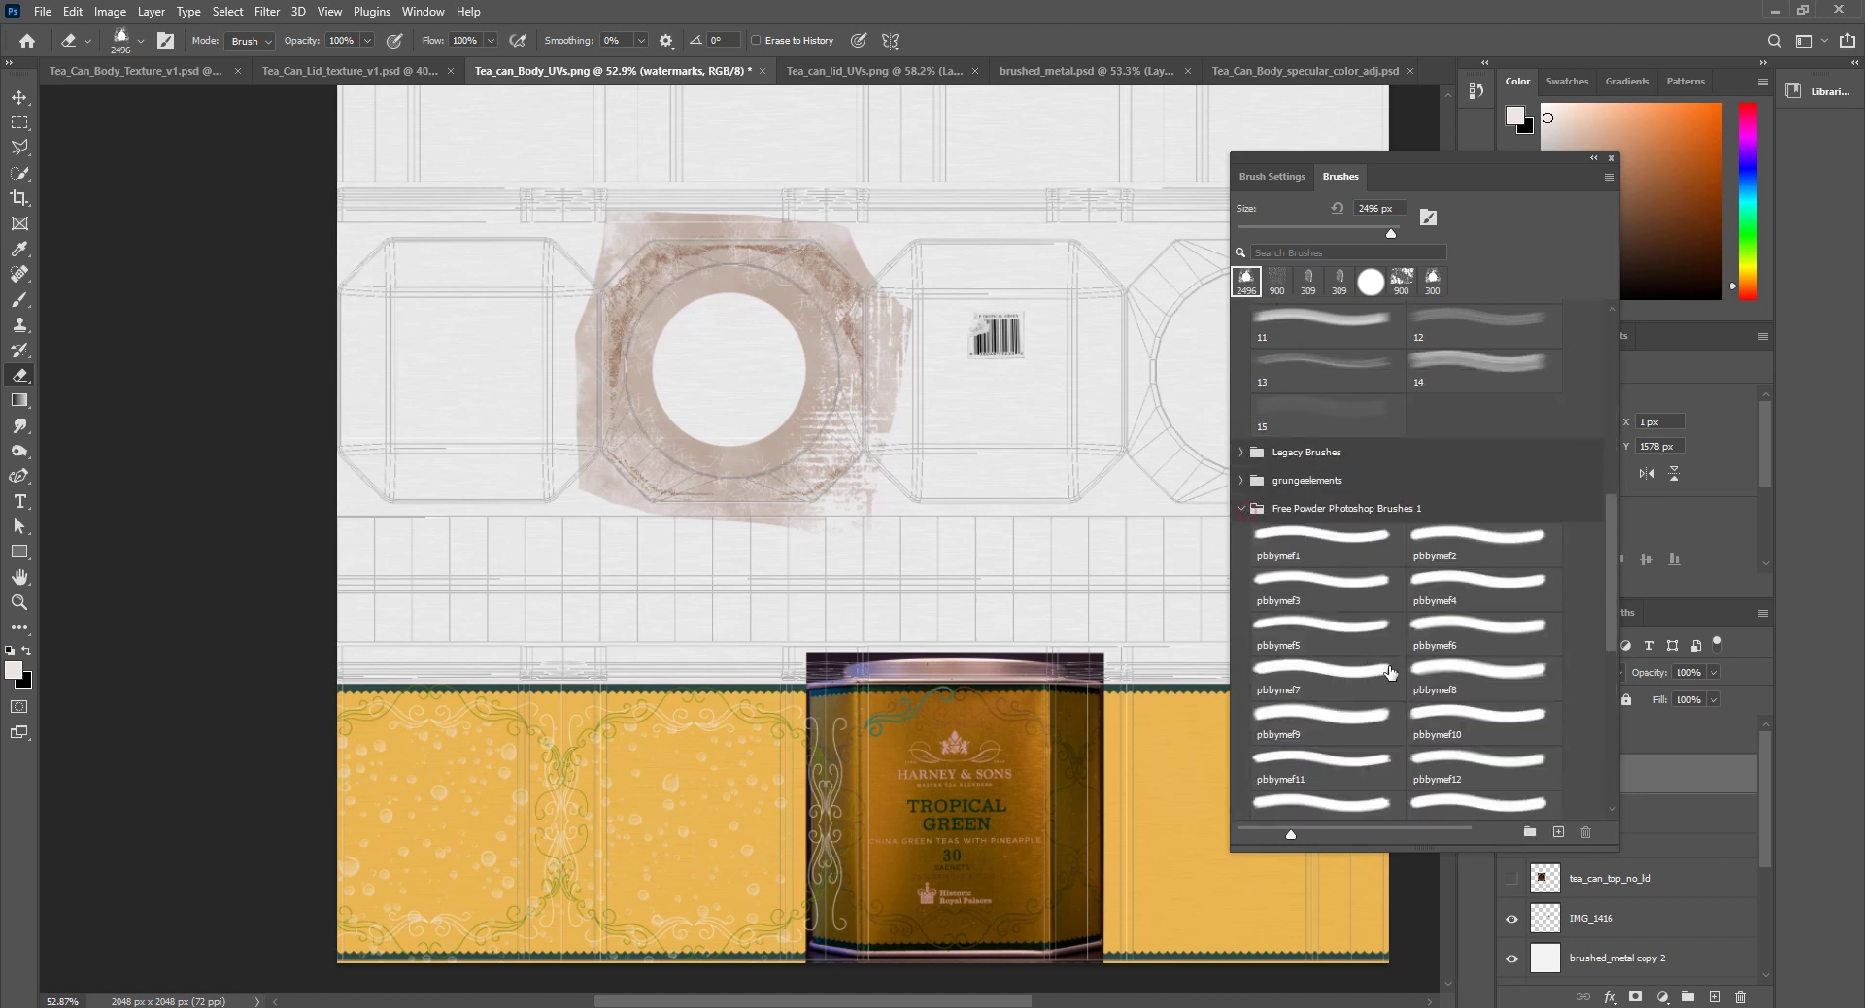
{"action": "left_click", "coordinate": [1473, 713]}
Step: Size the powder eraser tip, ending at 600 px, and fade the water drops on the yellow panel next to the tin photo
{"action": "key", "text": "bracketleft"}
{"action": "key", "text": "bracketleft"}
{"action": "key", "text": "bracketleft"}
{"action": "key", "text": "bracketleft"}
{"action": "key", "text": "bracketleft"}
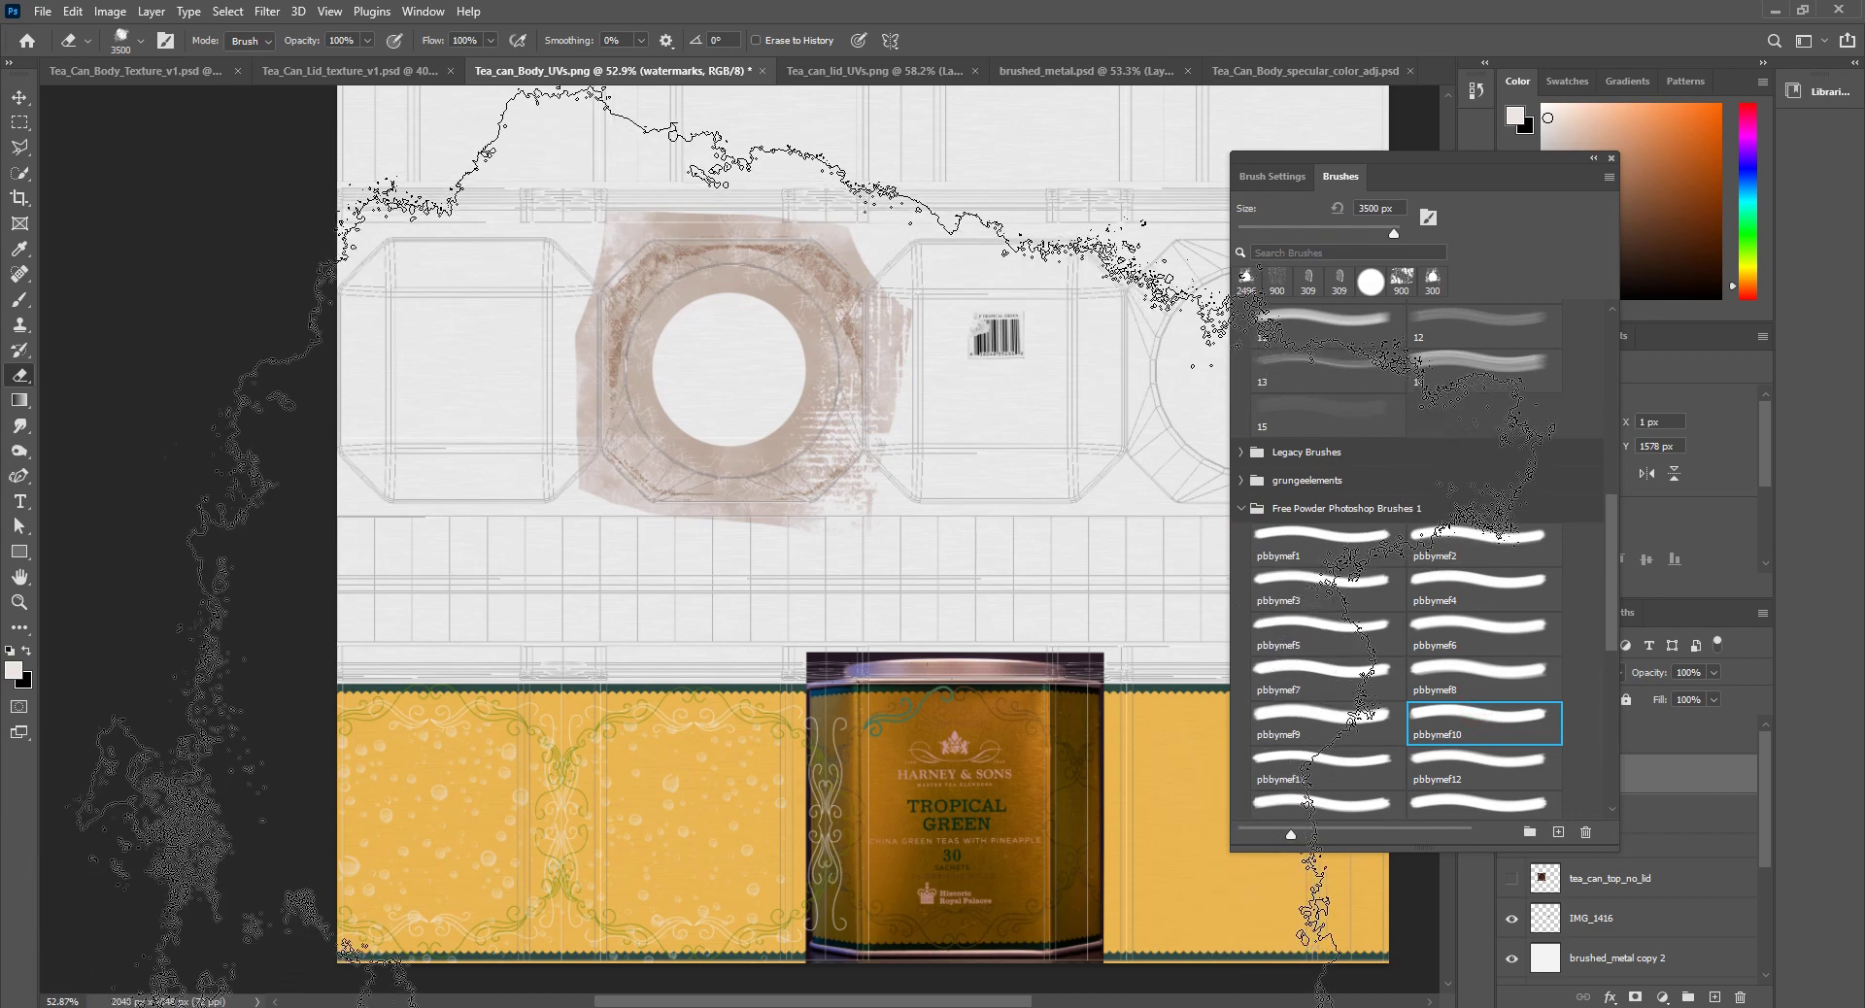
{"action": "key", "text": "bracketleft"}
{"action": "key", "text": "bracketleft"}
{"action": "key", "text": "bracketleft"}
{"action": "key", "text": "bracketleft"}
{"action": "key", "text": "bracketleft"}
{"action": "key", "text": "bracketleft"}
{"action": "key", "text": "bracketleft"}
{"action": "key", "text": "bracketleft"}
{"action": "key", "text": "bracketleft"}
{"action": "key", "text": "bracketleft"}
{"action": "key", "text": "bracketleft"}
{"action": "key", "text": "bracketleft"}
{"action": "key", "text": "bracketleft"}
{"action": "key", "text": "bracketleft"}
{"action": "key", "text": "bracketleft"}
{"action": "key", "text": "bracketleft"}
{"action": "key", "text": "bracketleft"}
{"action": "key", "text": "bracketleft"}
{"action": "key", "text": "bracketleft"}
{"action": "key", "text": "bracketleft"}
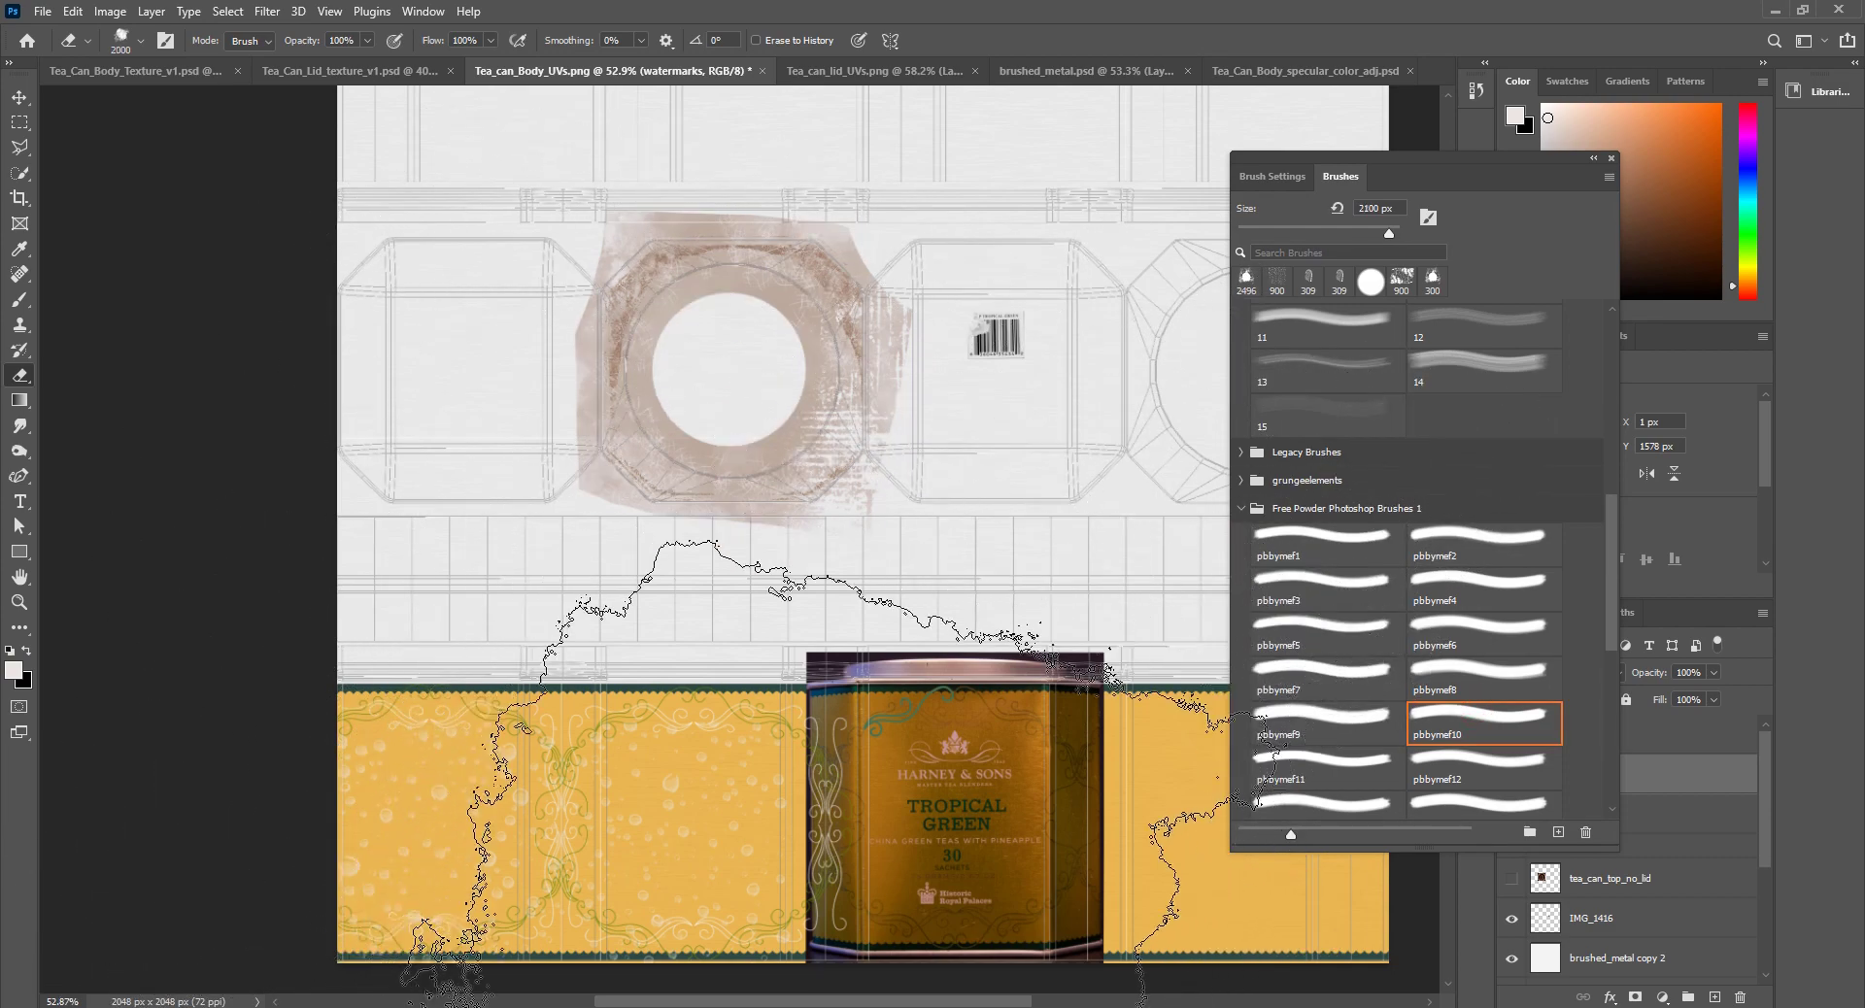
{"action": "key", "text": "bracketleft"}
{"action": "key", "text": "bracketleft"}
{"action": "key", "text": "bracketleft"}
{"action": "key", "text": "bracketleft"}
{"action": "key", "text": "bracketleft"}
{"action": "key", "text": "bracketleft"}
{"action": "key", "text": "bracketleft"}
{"action": "key", "text": "bracketleft"}
{"action": "key", "text": "bracketleft"}
{"action": "key", "text": "bracketleft"}
{"action": "key", "text": "bracketleft"}
{"action": "key", "text": "bracketleft"}
{"action": "key", "text": "bracketleft"}
{"action": "key", "text": "bracketleft"}
{"action": "key", "text": "bracketleft"}
{"action": "key", "text": "bracketleft"}
{"action": "key", "text": "bracketleft"}
{"action": "key", "text": "bracketleft"}
{"action": "key", "text": "bracketleft"}
{"action": "key", "text": "bracketleft"}
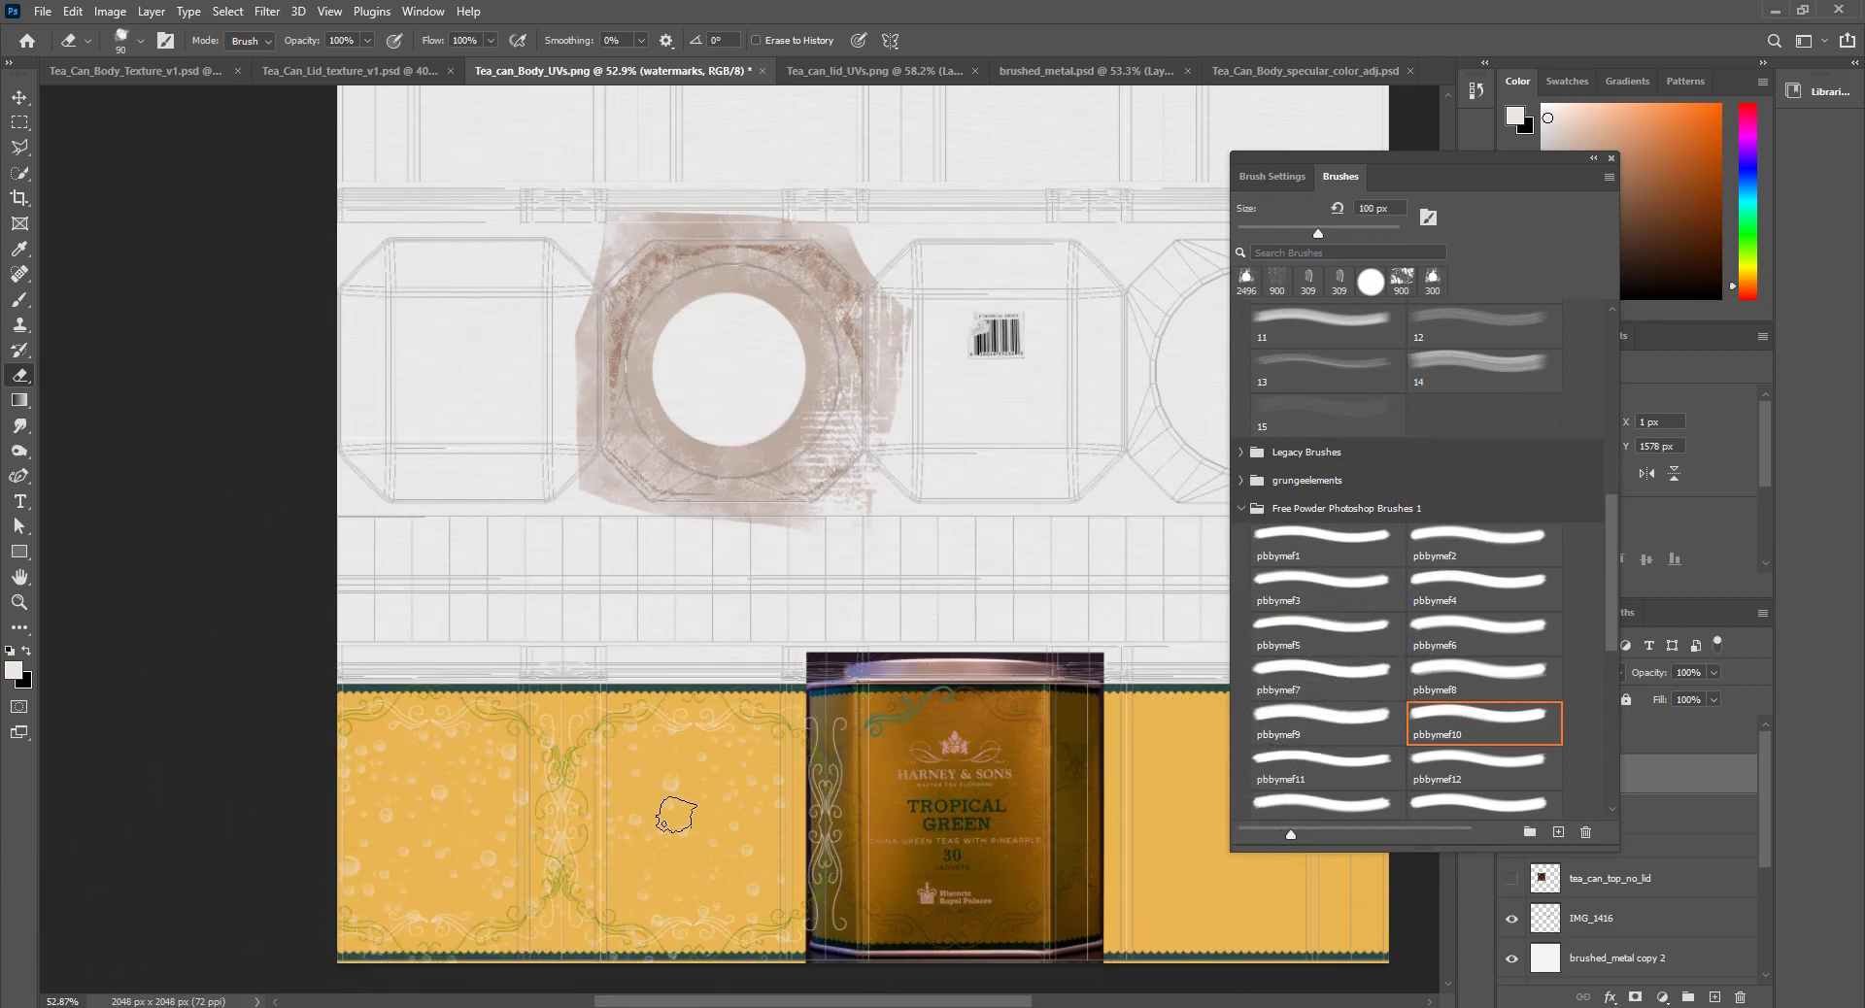
{"action": "key", "text": "bracketright"}
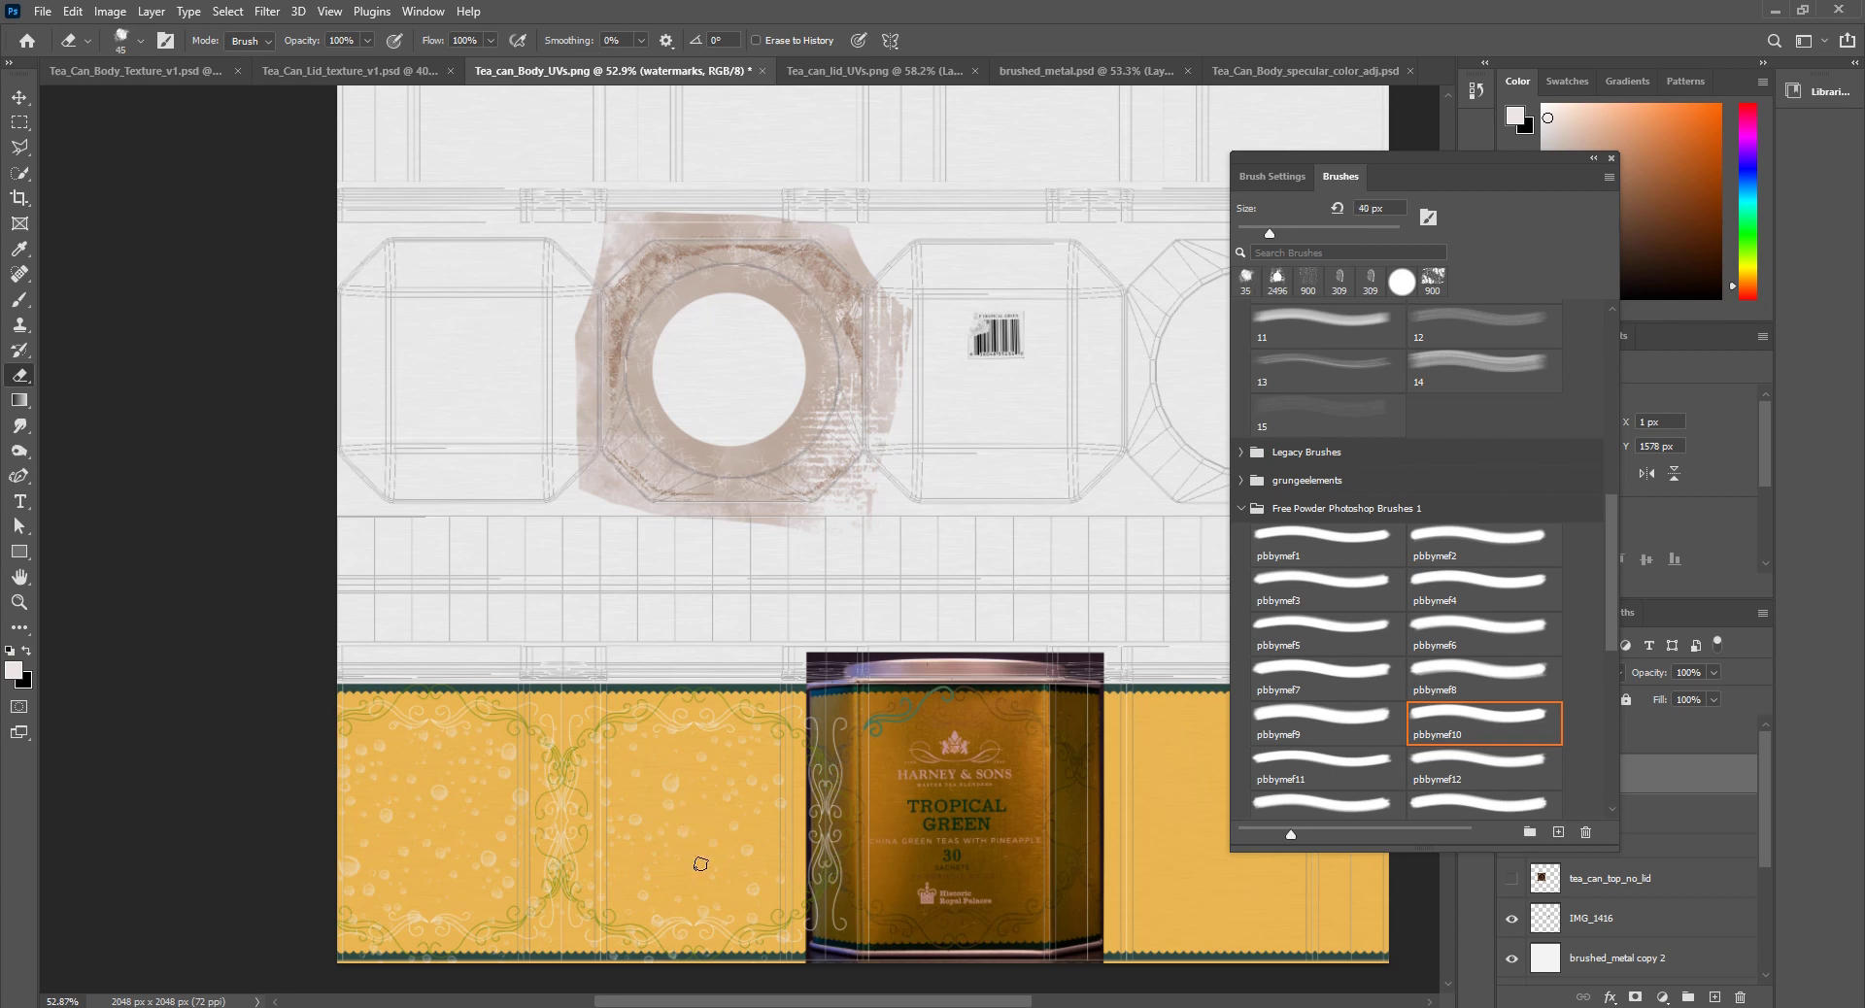
{"action": "key", "text": "bracketright"}
{"action": "key", "text": "bracketright"}
{"action": "key", "text": "bracketright"}
{"action": "key", "text": "bracketright"}
{"action": "key", "text": "bracketright"}
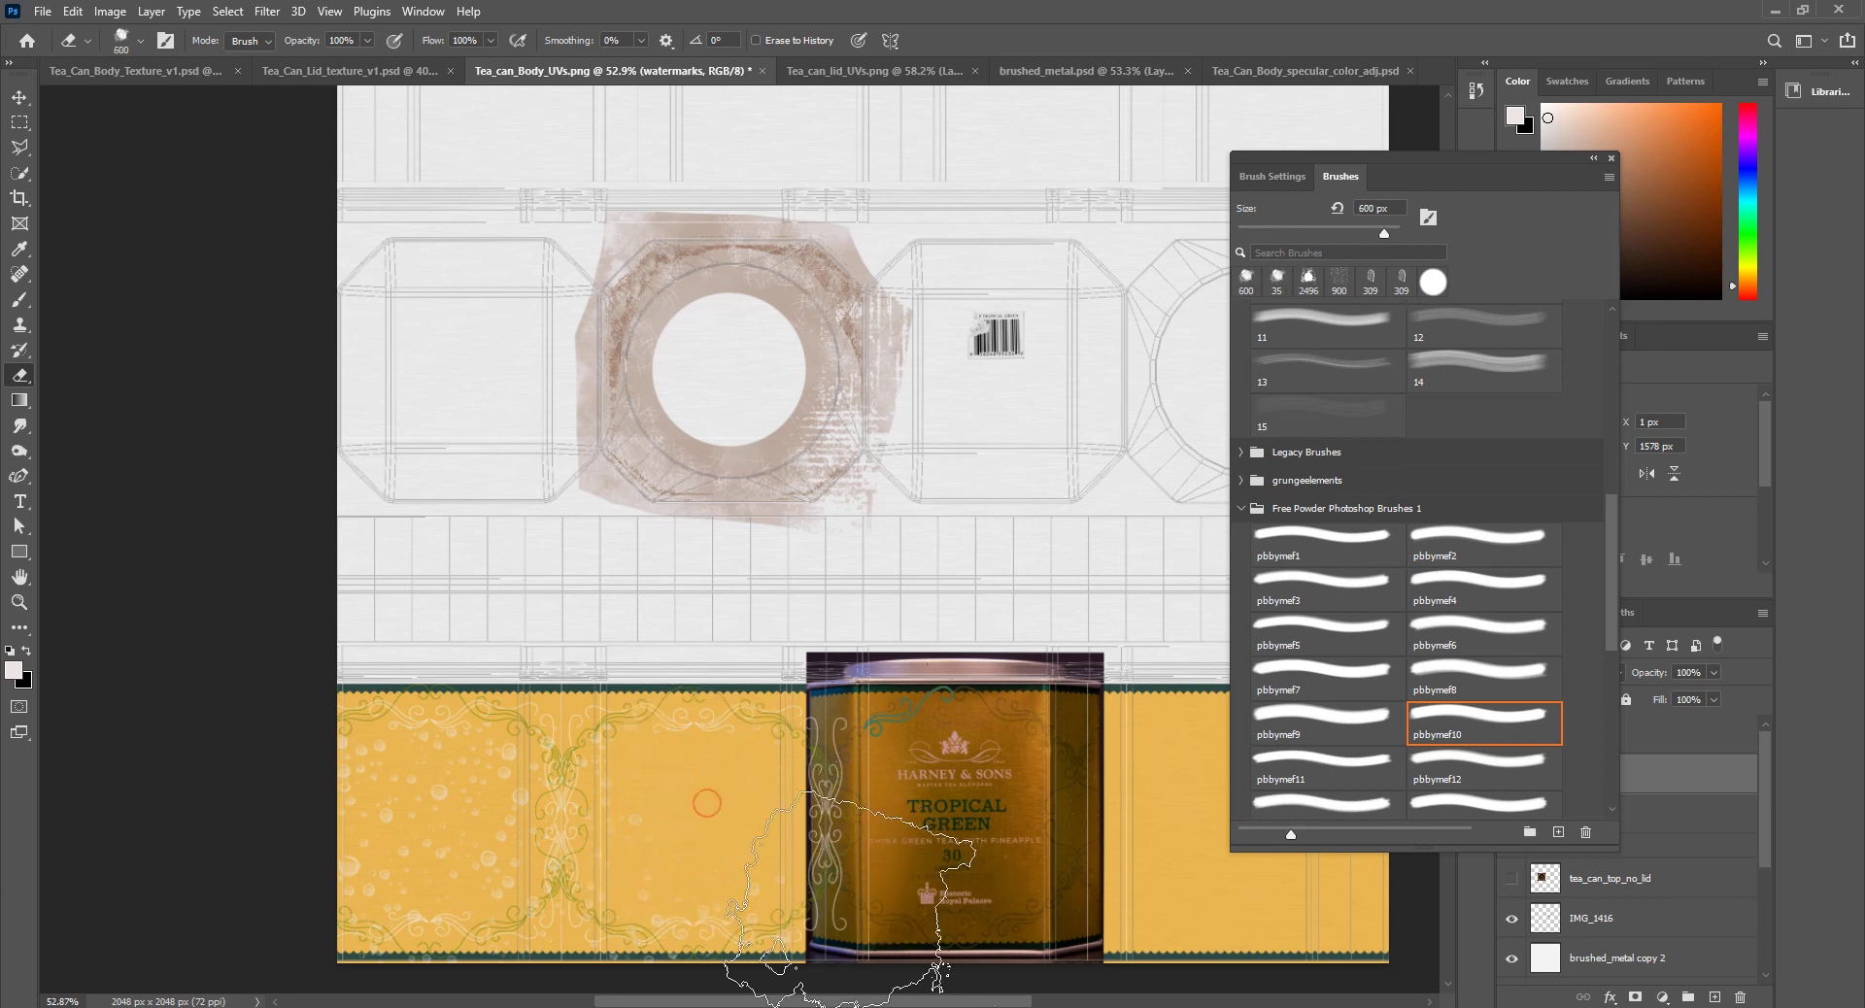
{"action": "scroll", "coordinate": [785, 886], "scroll_direction": "up", "scroll_amount": 5, "text": "alt"}
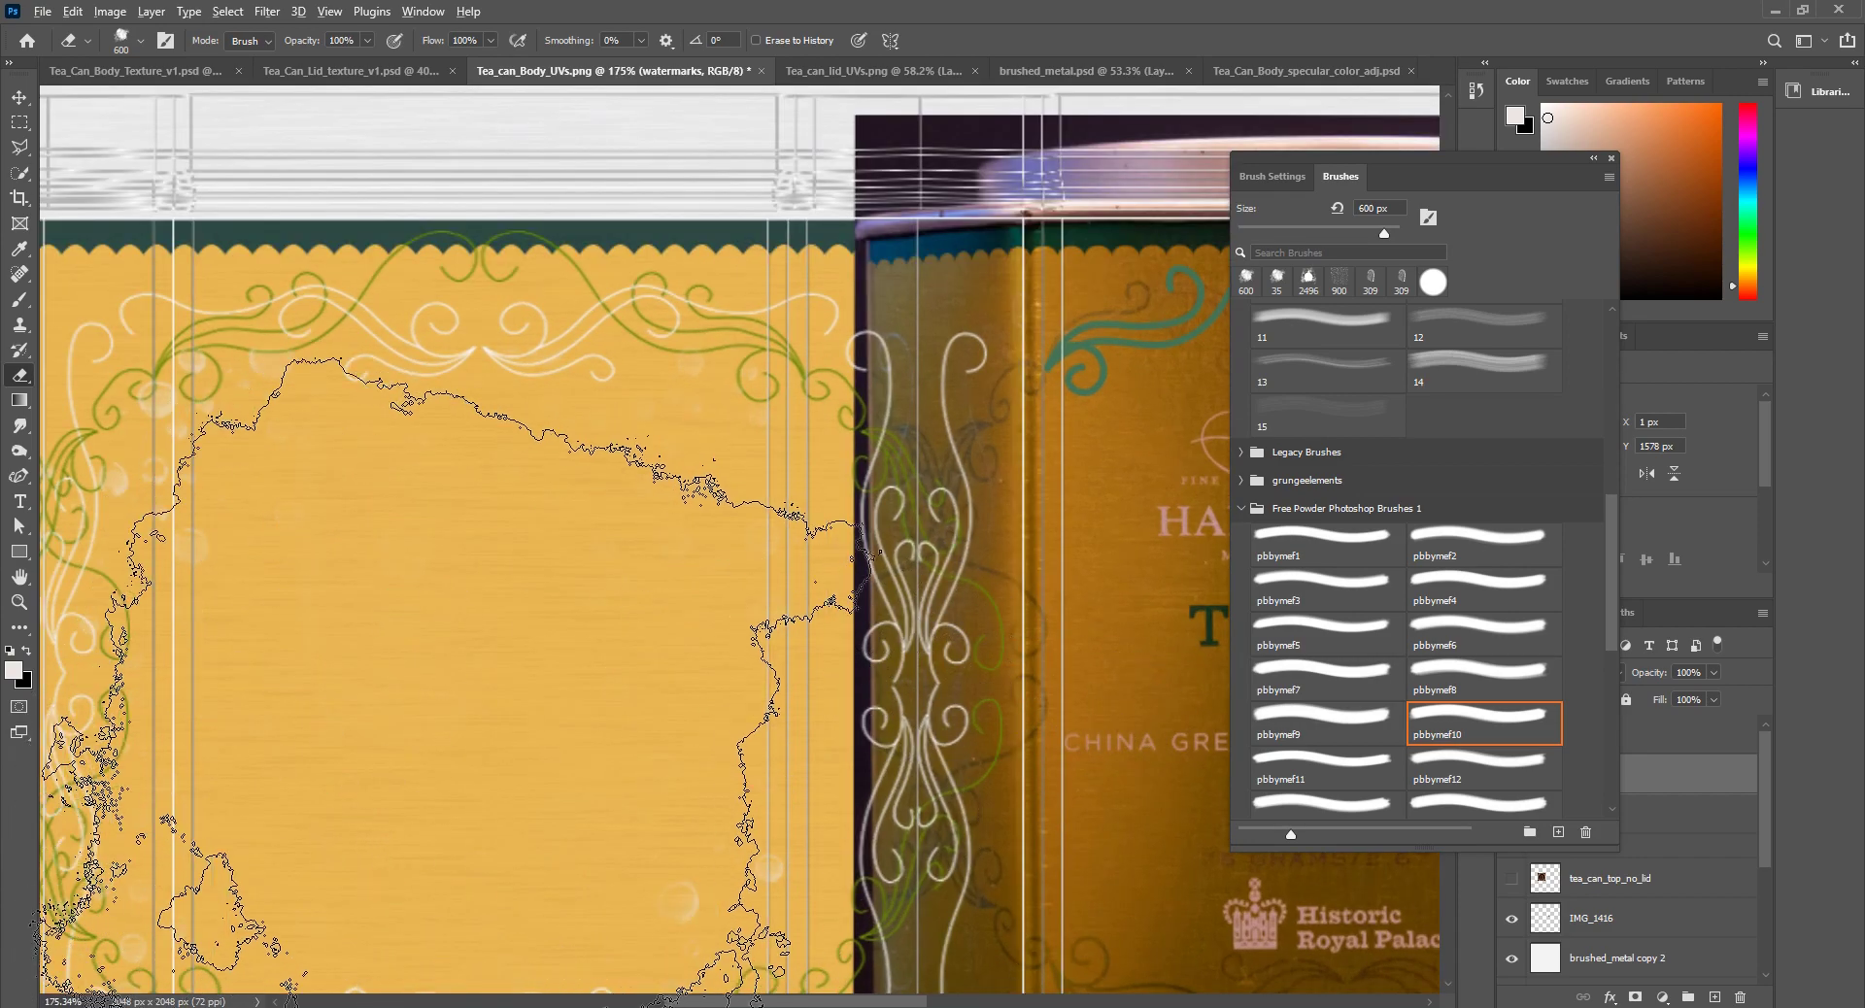
{"action": "scroll", "coordinate": [439, 769], "scroll_direction": "up", "scroll_amount": 2, "text": "alt"}
Step: Add a new layer directly beneath watermarks, reset the colours to default and fill the layer with black
{"action": "mouse_move", "coordinate": [1501, 165]}
{"action": "left_mouse_down"}
{"action": "mouse_move", "coordinate": [1406, 661]}
{"action": "mouse_move", "coordinate": [1329, 230]}
{"action": "left_mouse_up"}
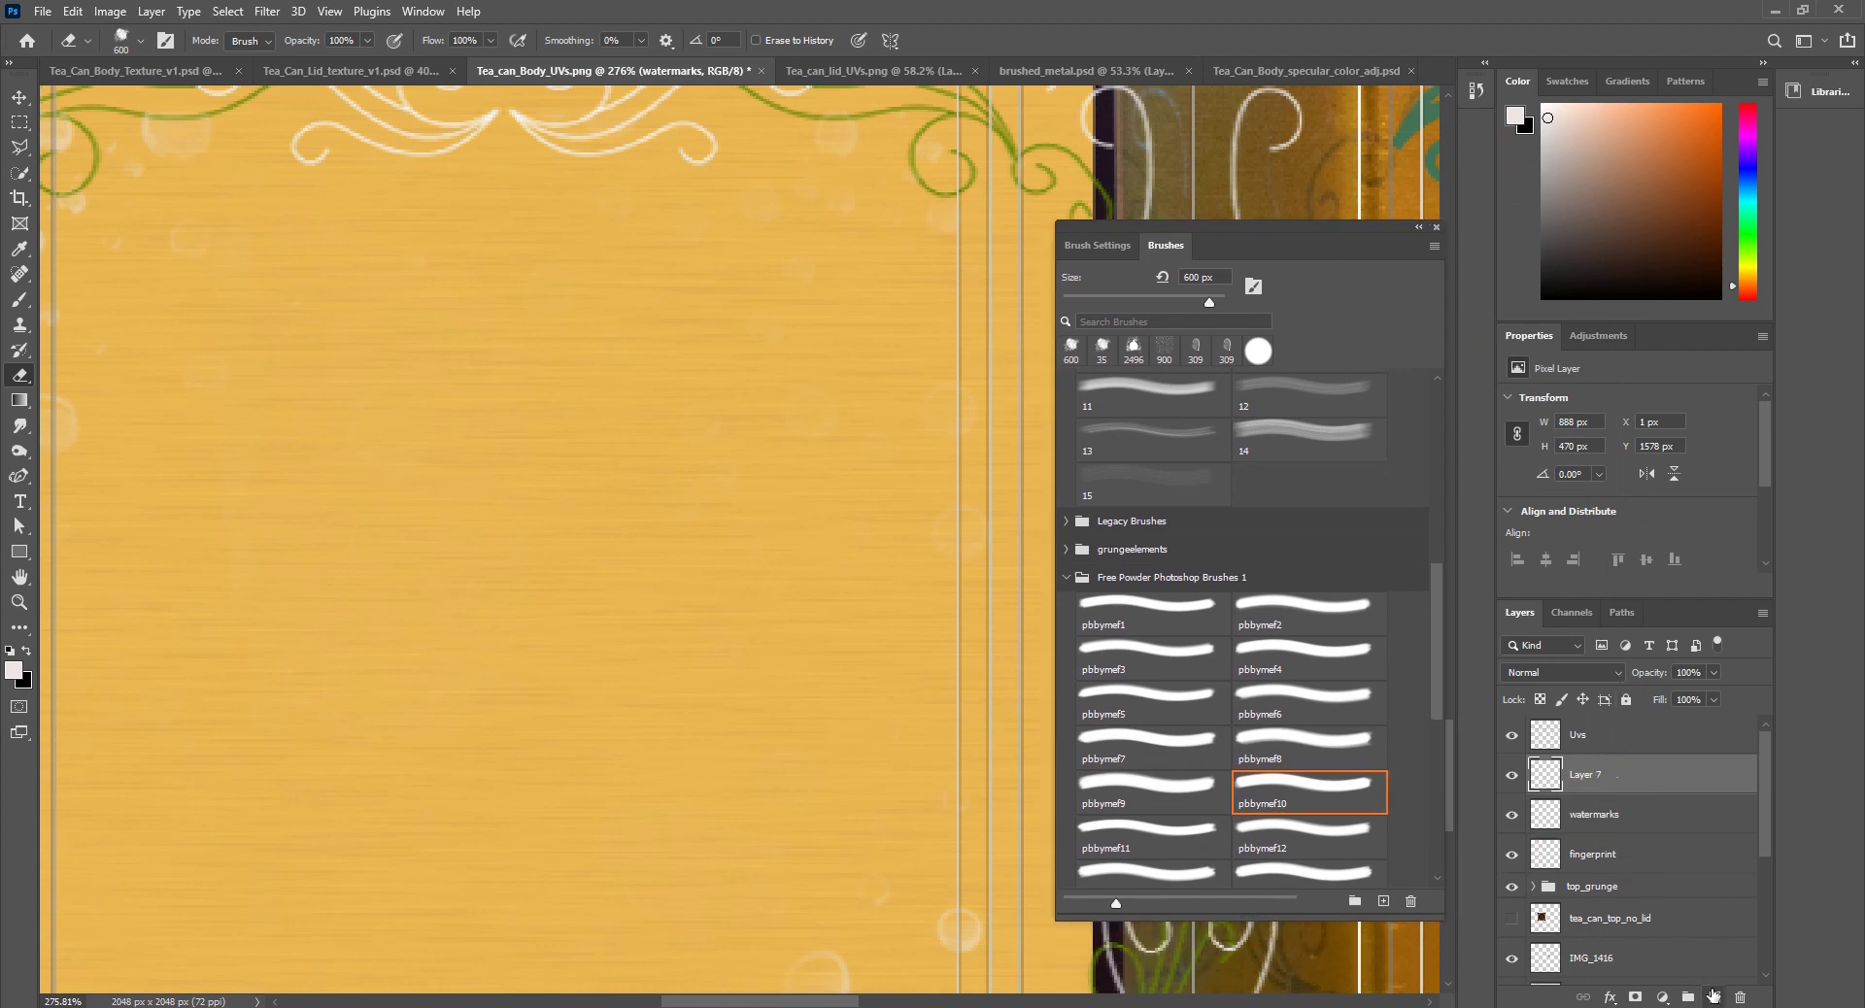
{"action": "left_click", "coordinate": [1714, 998]}
{"action": "left_click_drag", "start_coordinate": [1548, 774], "coordinate": [1597, 833]}
{"action": "key", "text": "d"}
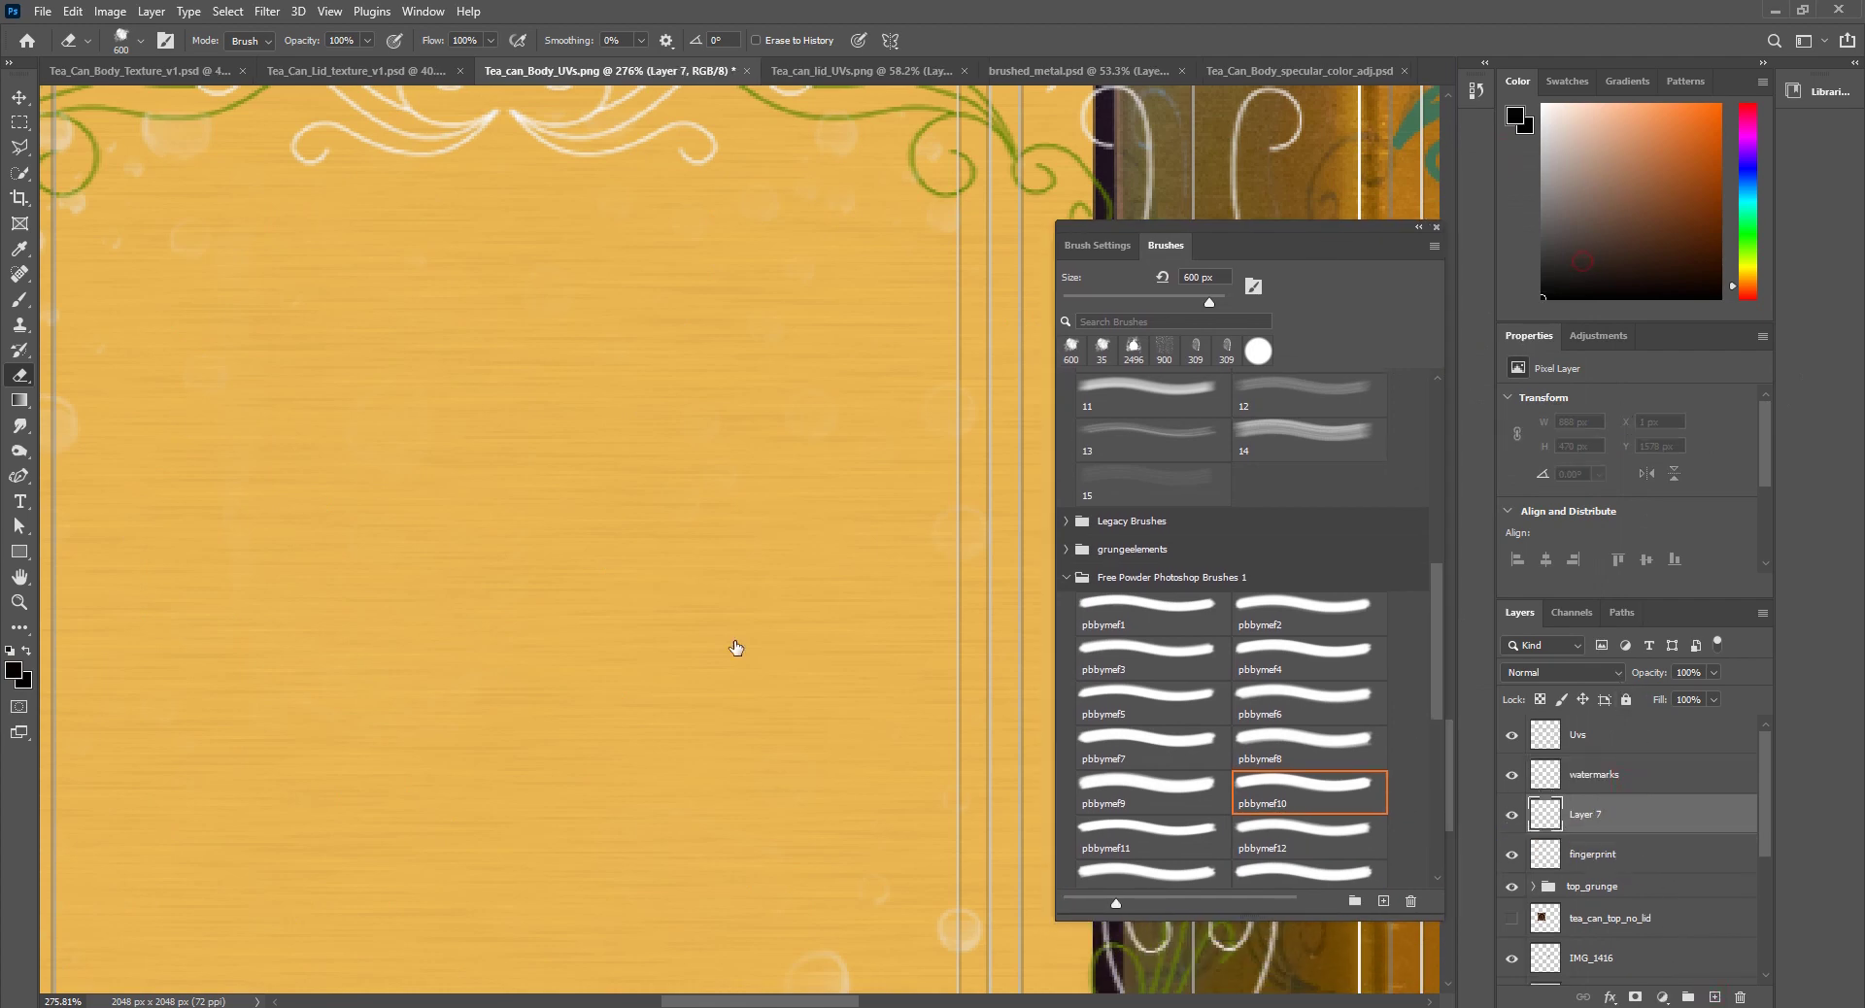
{"action": "key", "text": "alt+BackSpace"}
{"action": "scroll", "coordinate": [738, 544], "scroll_direction": "down", "scroll_amount": 3, "text": "alt"}
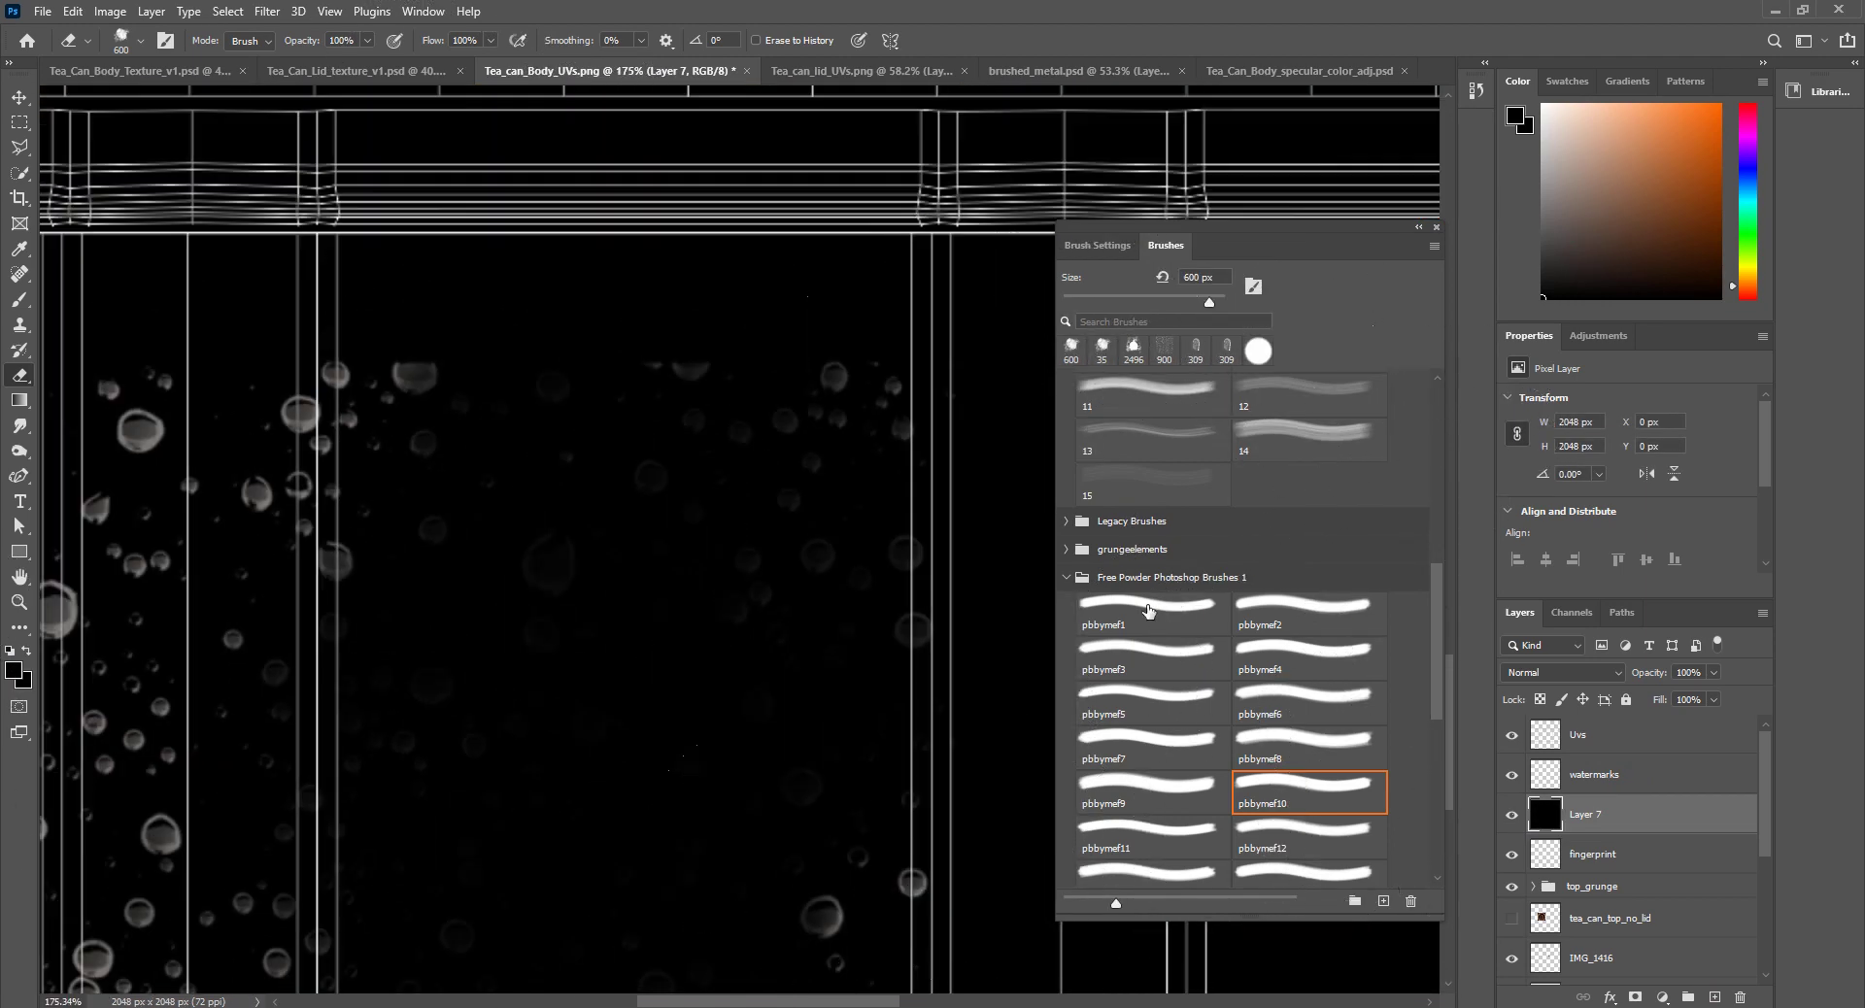
{"action": "scroll", "coordinate": [1244, 622], "scroll_direction": "down", "scroll_amount": 1}
{"action": "key", "text": "ctrl+z"}
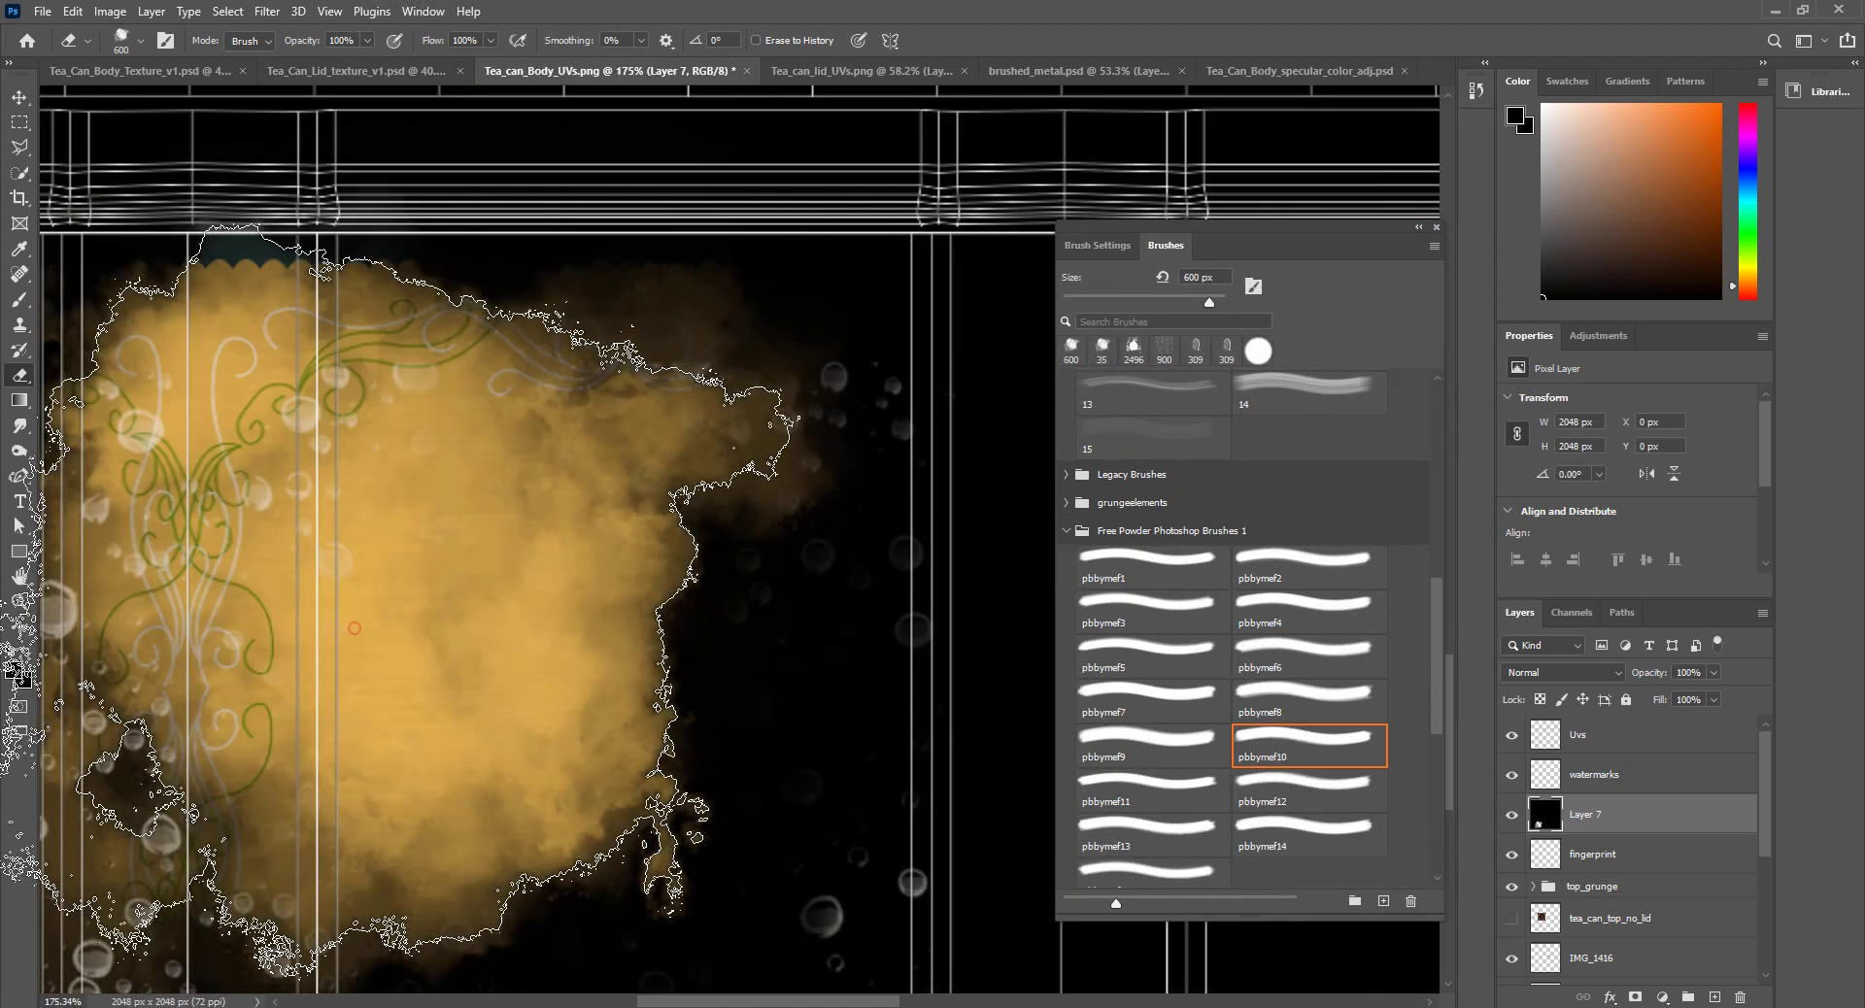
{"action": "key", "text": "ctrl+d"}
{"action": "key", "text": "alt+BackSpace"}
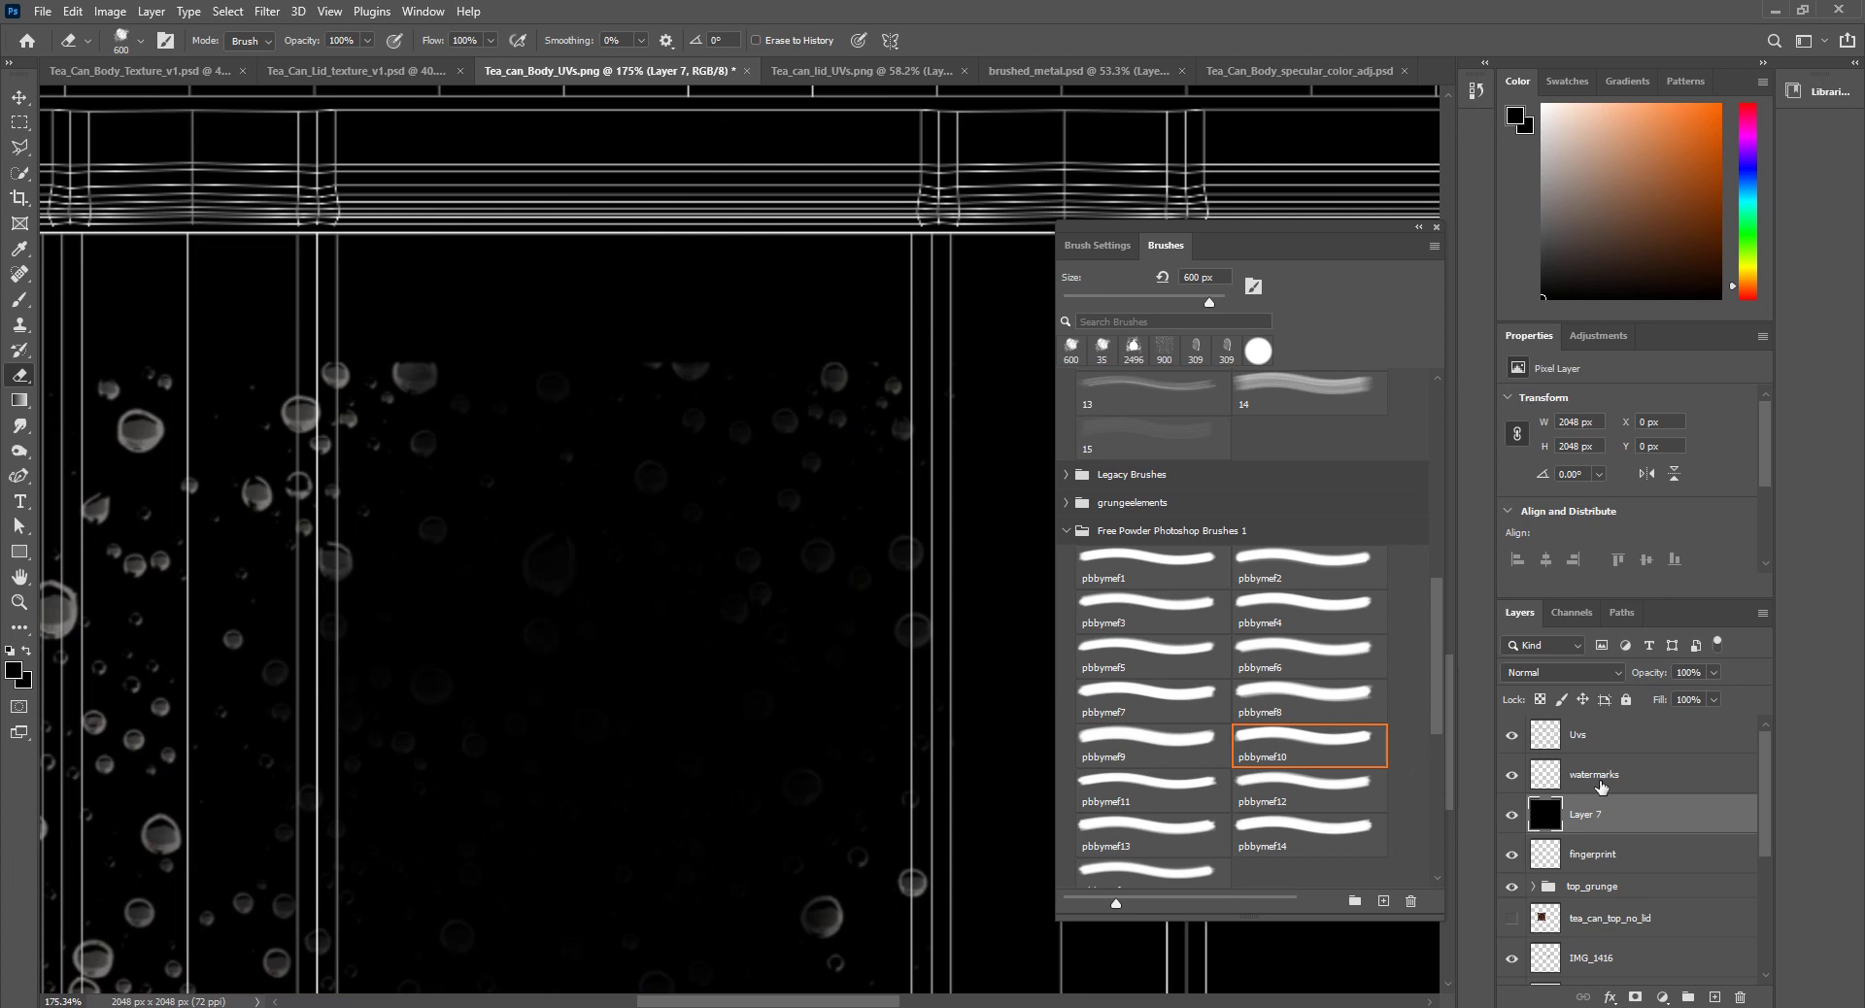
Step: Select the watermarks layer and fade its drops further with the 600 px powder eraser
{"action": "left_click", "coordinate": [1600, 787], "text": "ctrl"}
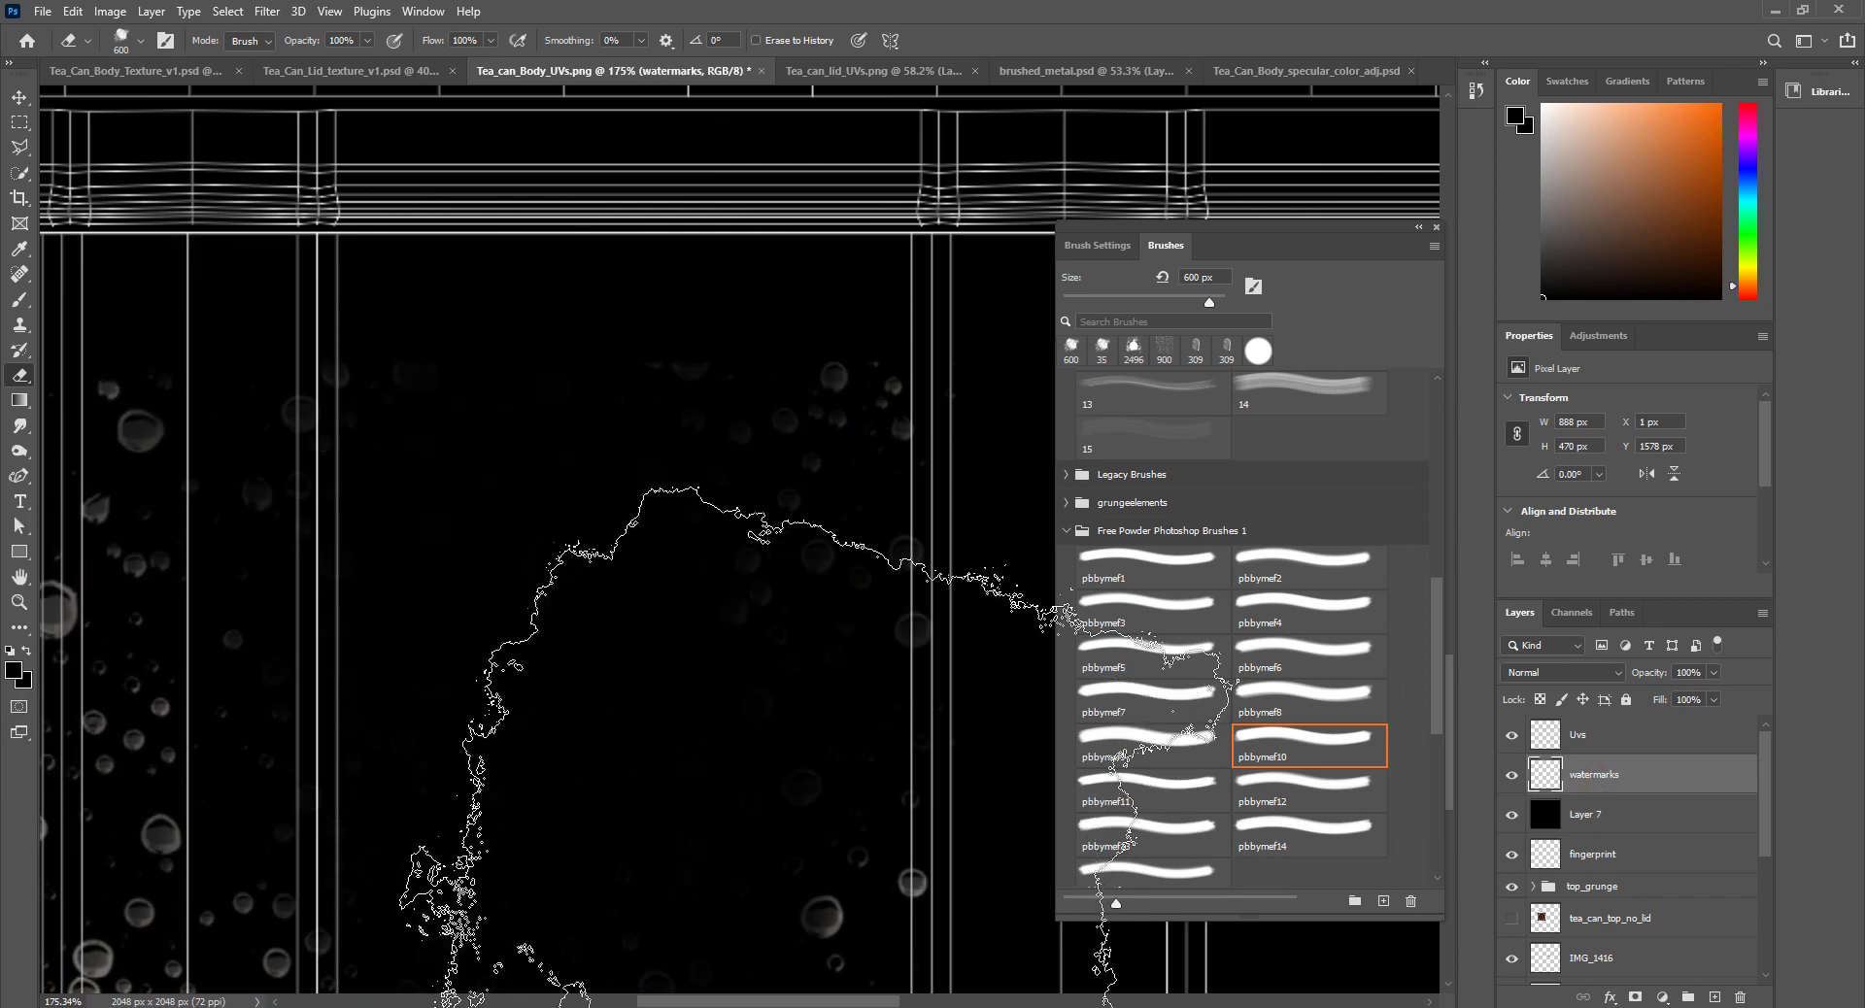
{"action": "scroll", "coordinate": [923, 664], "scroll_direction": "up", "scroll_amount": 3, "text": "alt"}
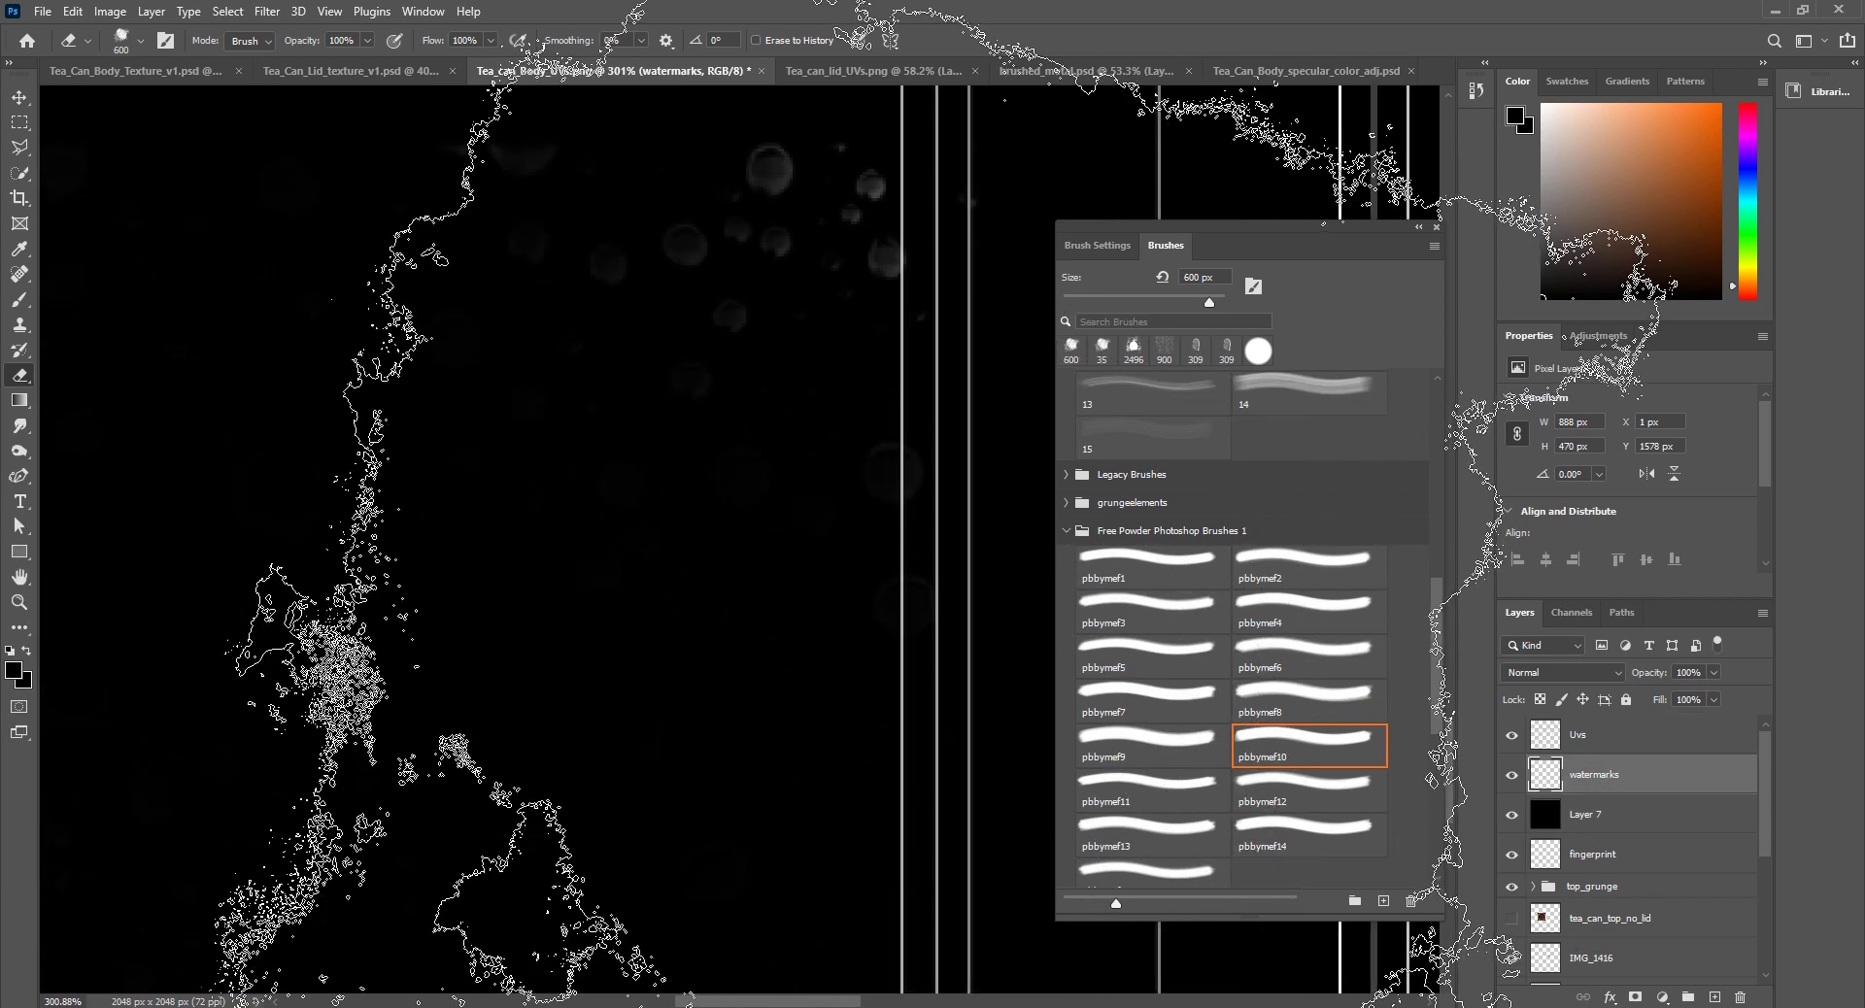
{"action": "key", "text": "ctrl+d"}
{"action": "key", "text": "ctrl+shift+d"}
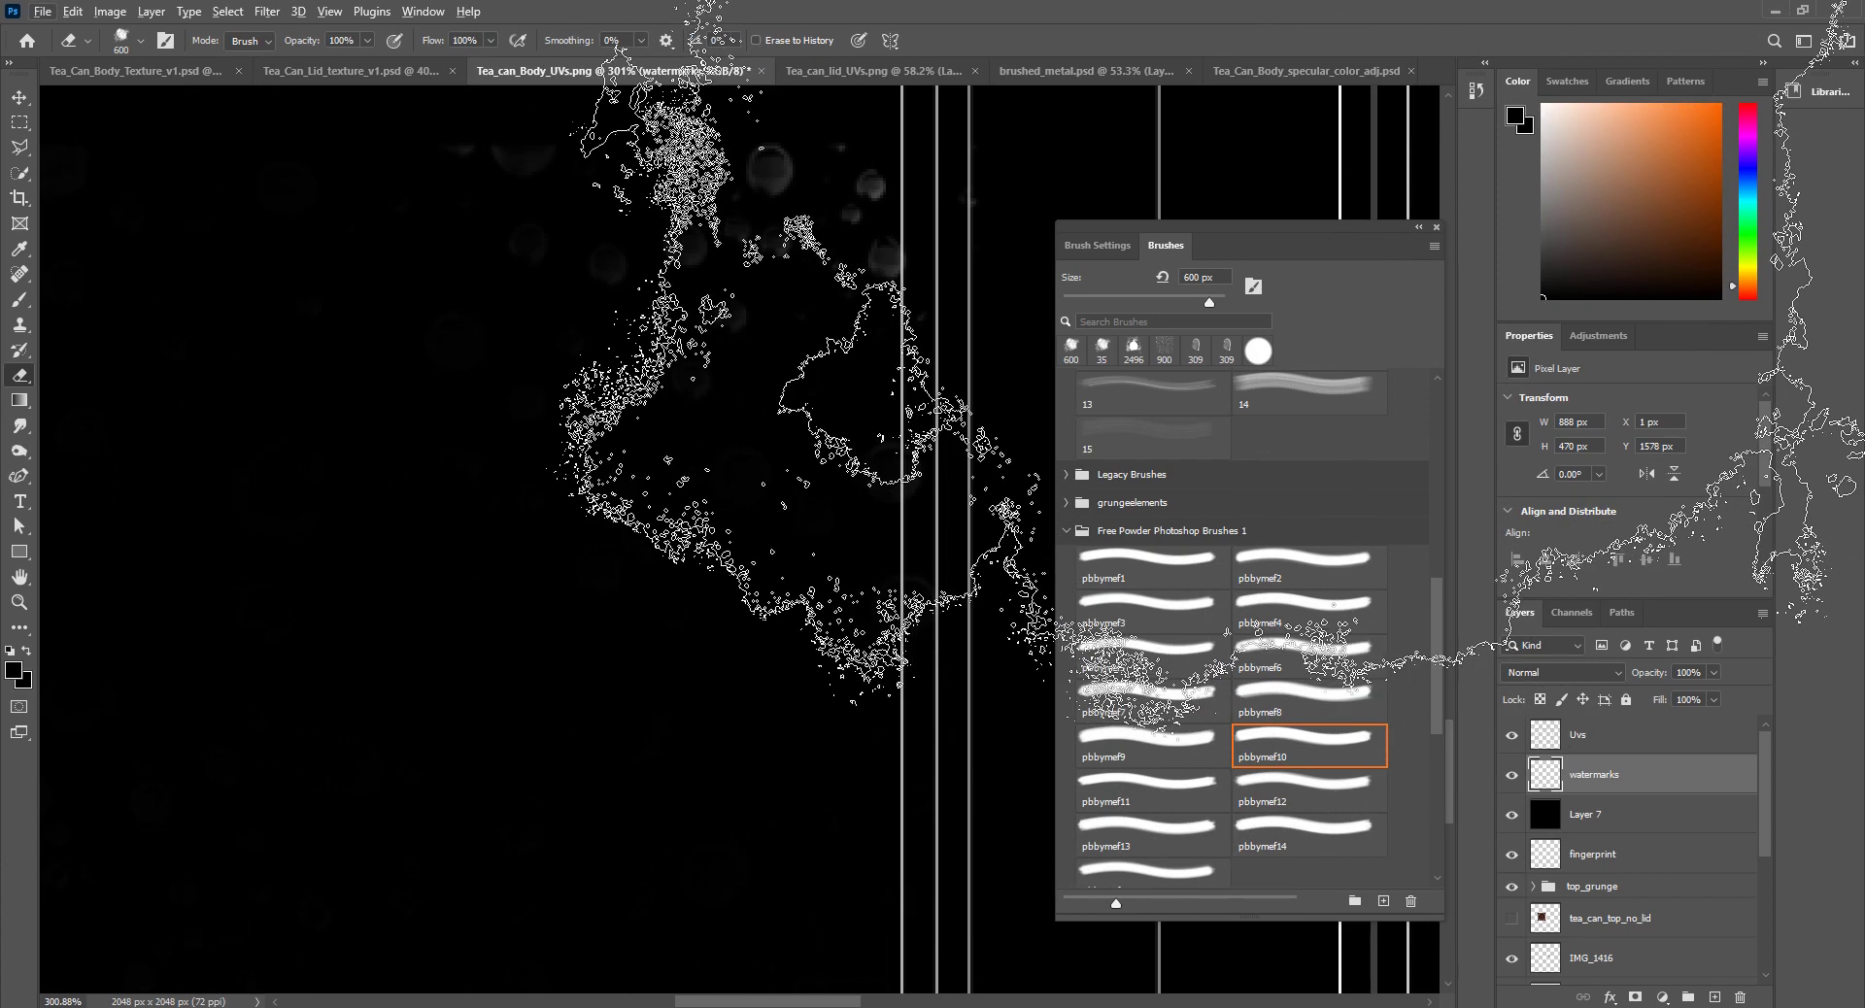
{"action": "key", "text": "ctrl+d"}
{"action": "key", "text": "ctrl+shift+d"}
{"action": "key", "text": "ctrl+d"}
{"action": "key", "text": "ctrl+shift+d"}
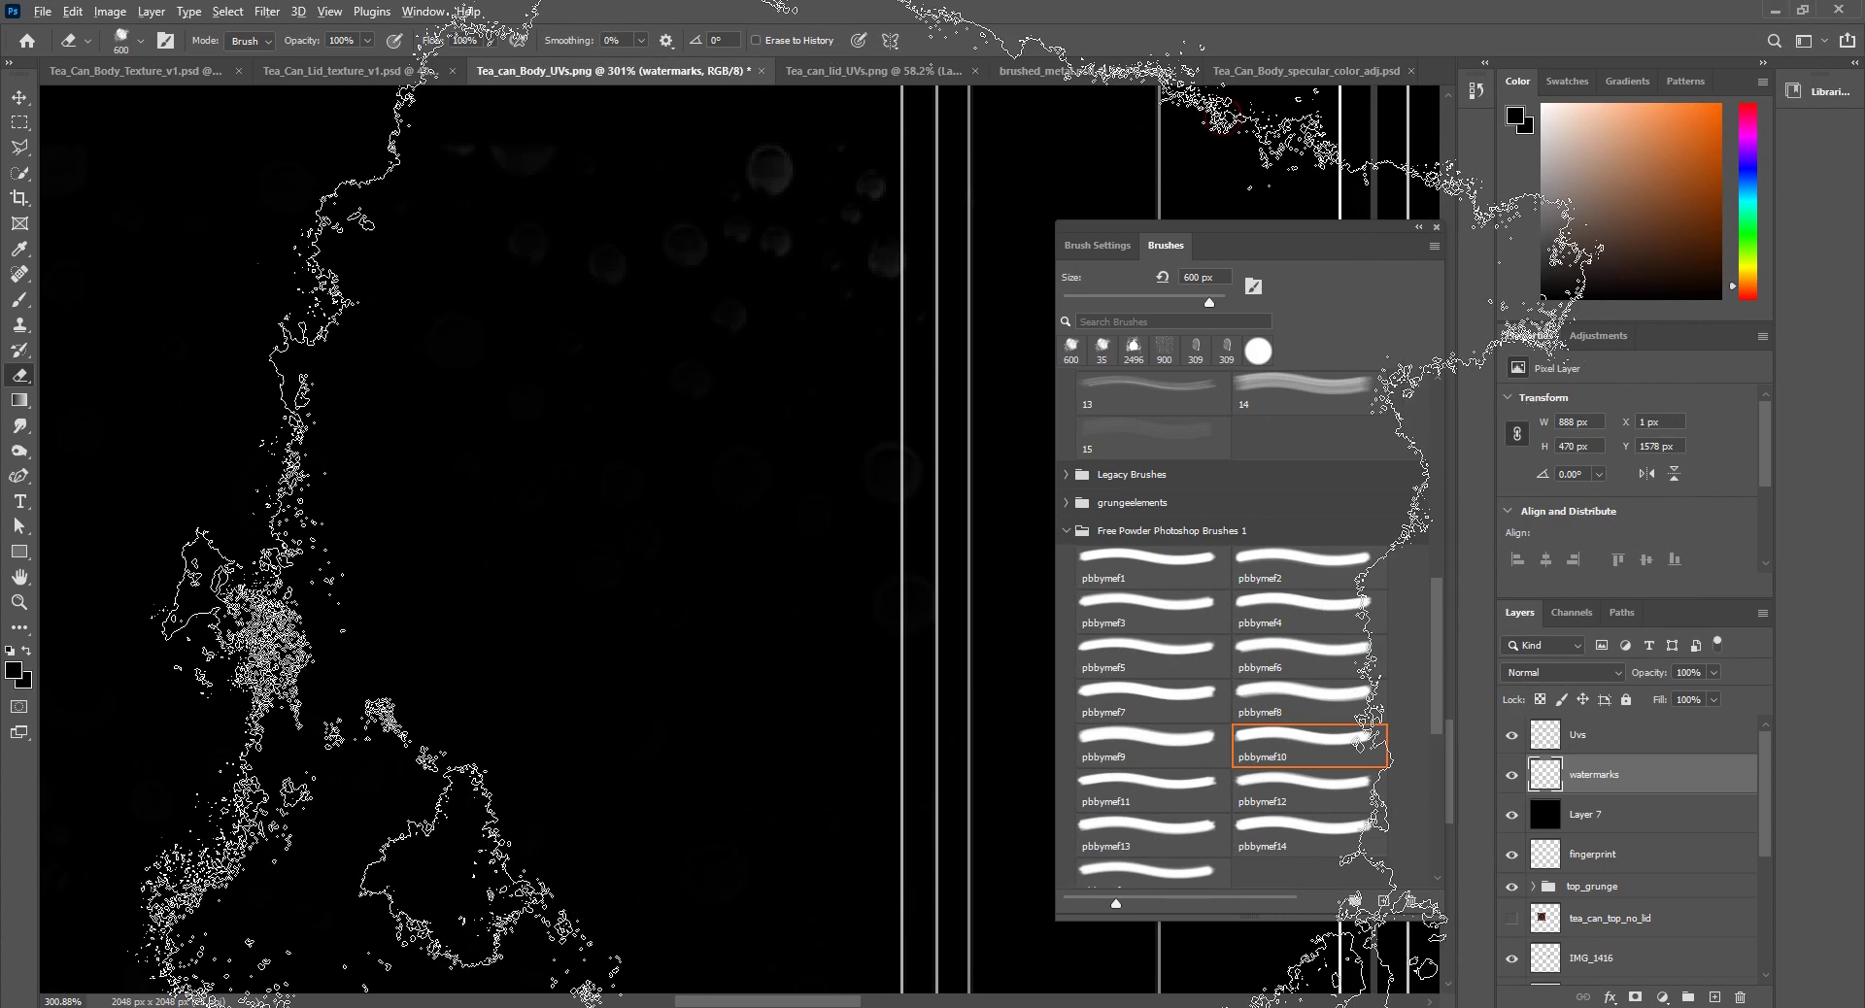
{"action": "scroll", "coordinate": [794, 583], "scroll_direction": "down", "scroll_amount": 6, "text": "alt"}
{"action": "scroll", "coordinate": [422, 687], "scroll_direction": "down", "scroll_amount": 5, "text": "alt"}
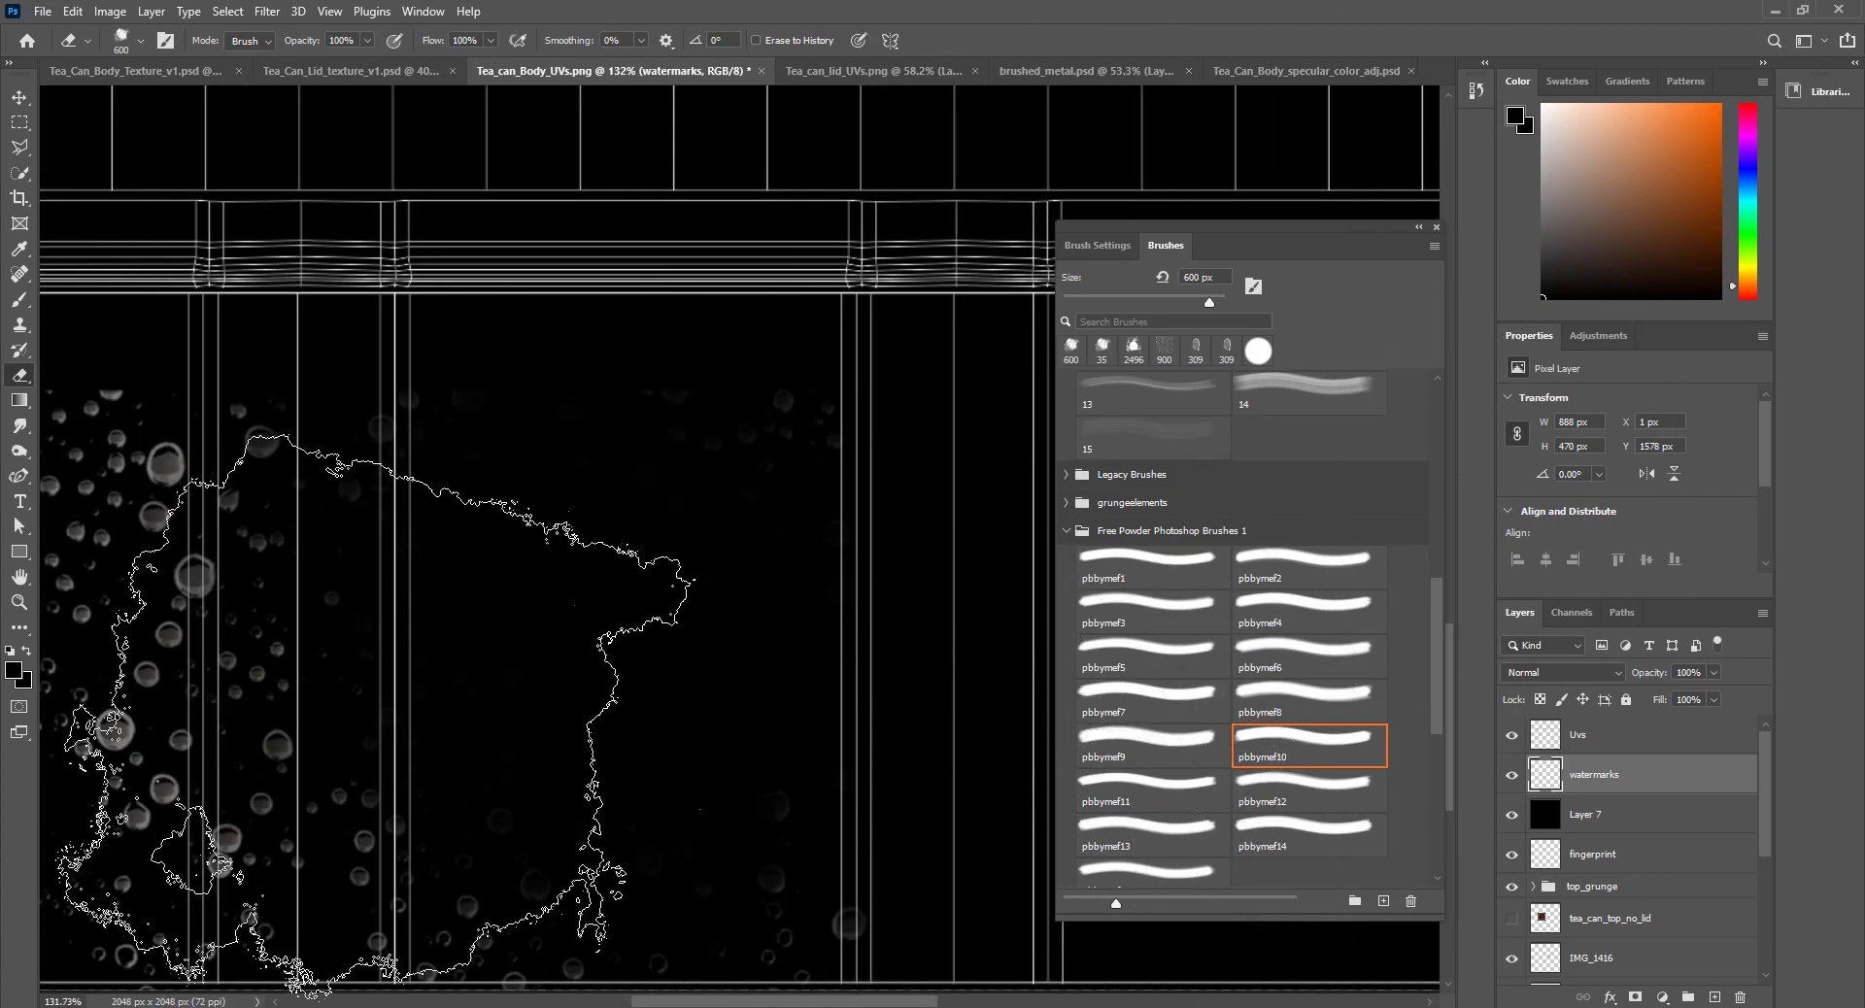
{"action": "left_click_drag", "start_coordinate": [423, 686], "coordinate": [5, 358]}
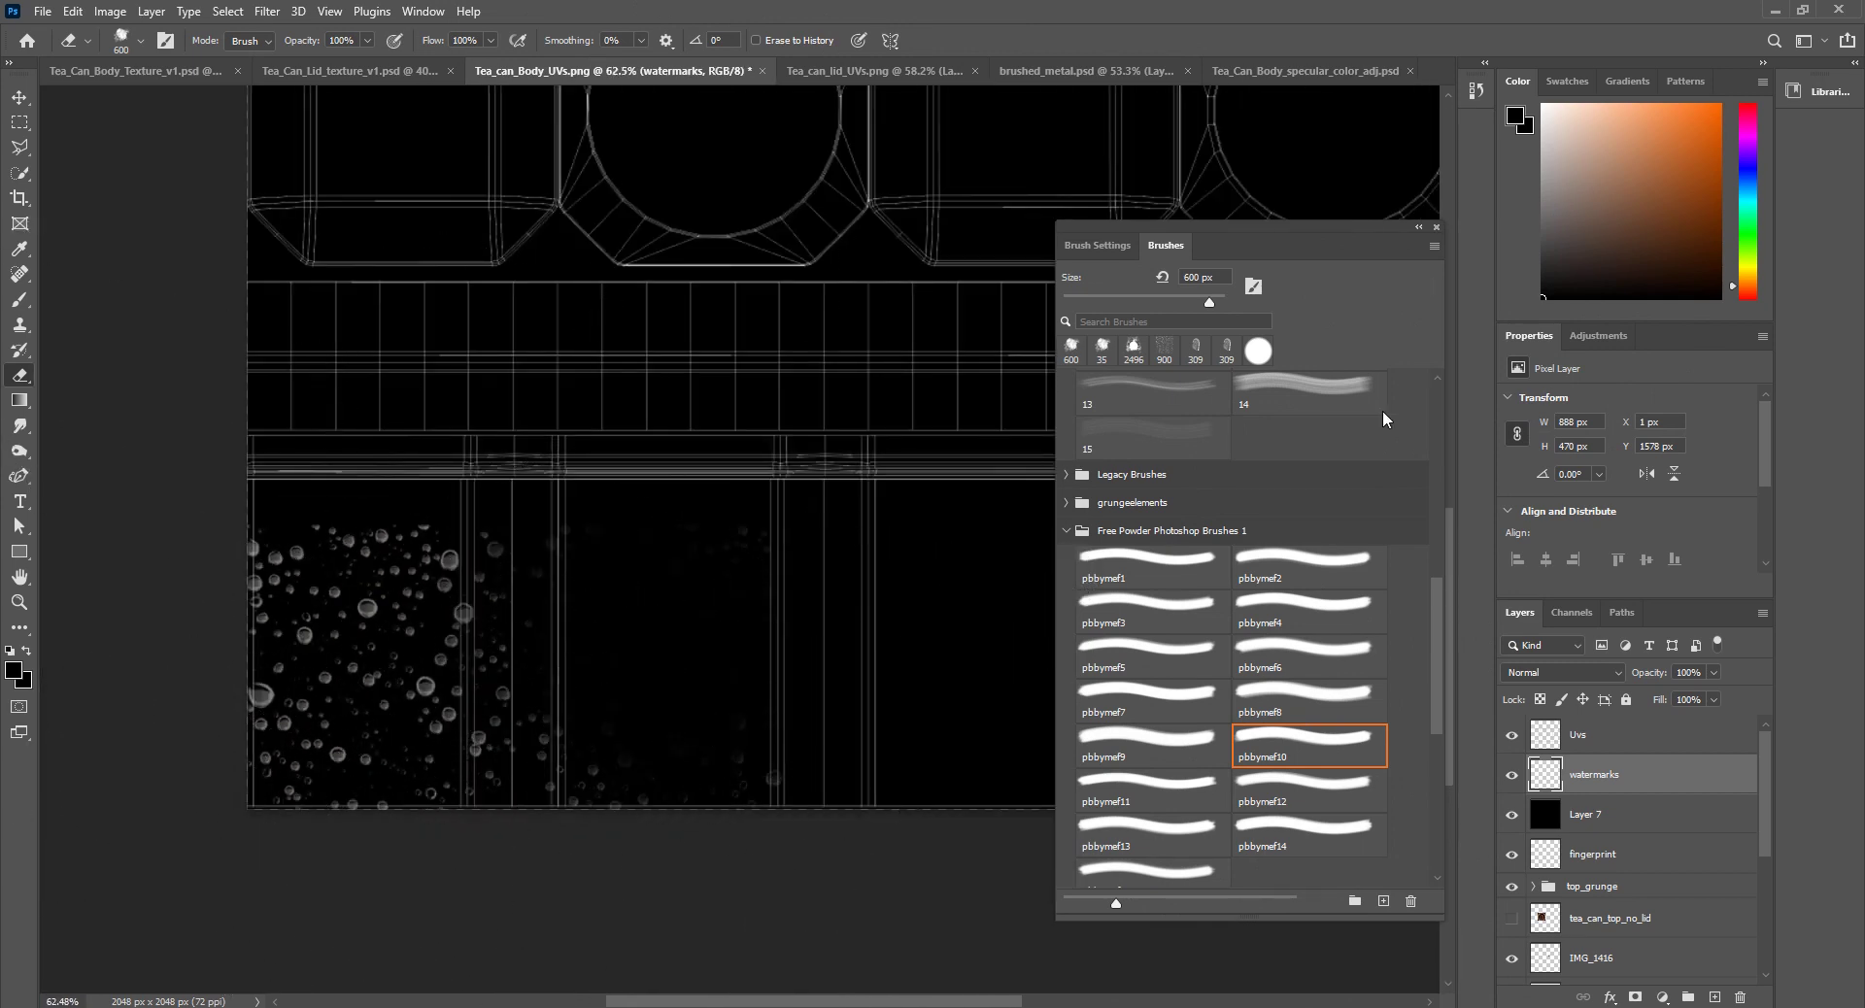
Step: Erase the drops on the leftmost panel with a 600 px Hard Round eraser and hide the black layer
{"action": "left_click", "coordinate": [1257, 351]}
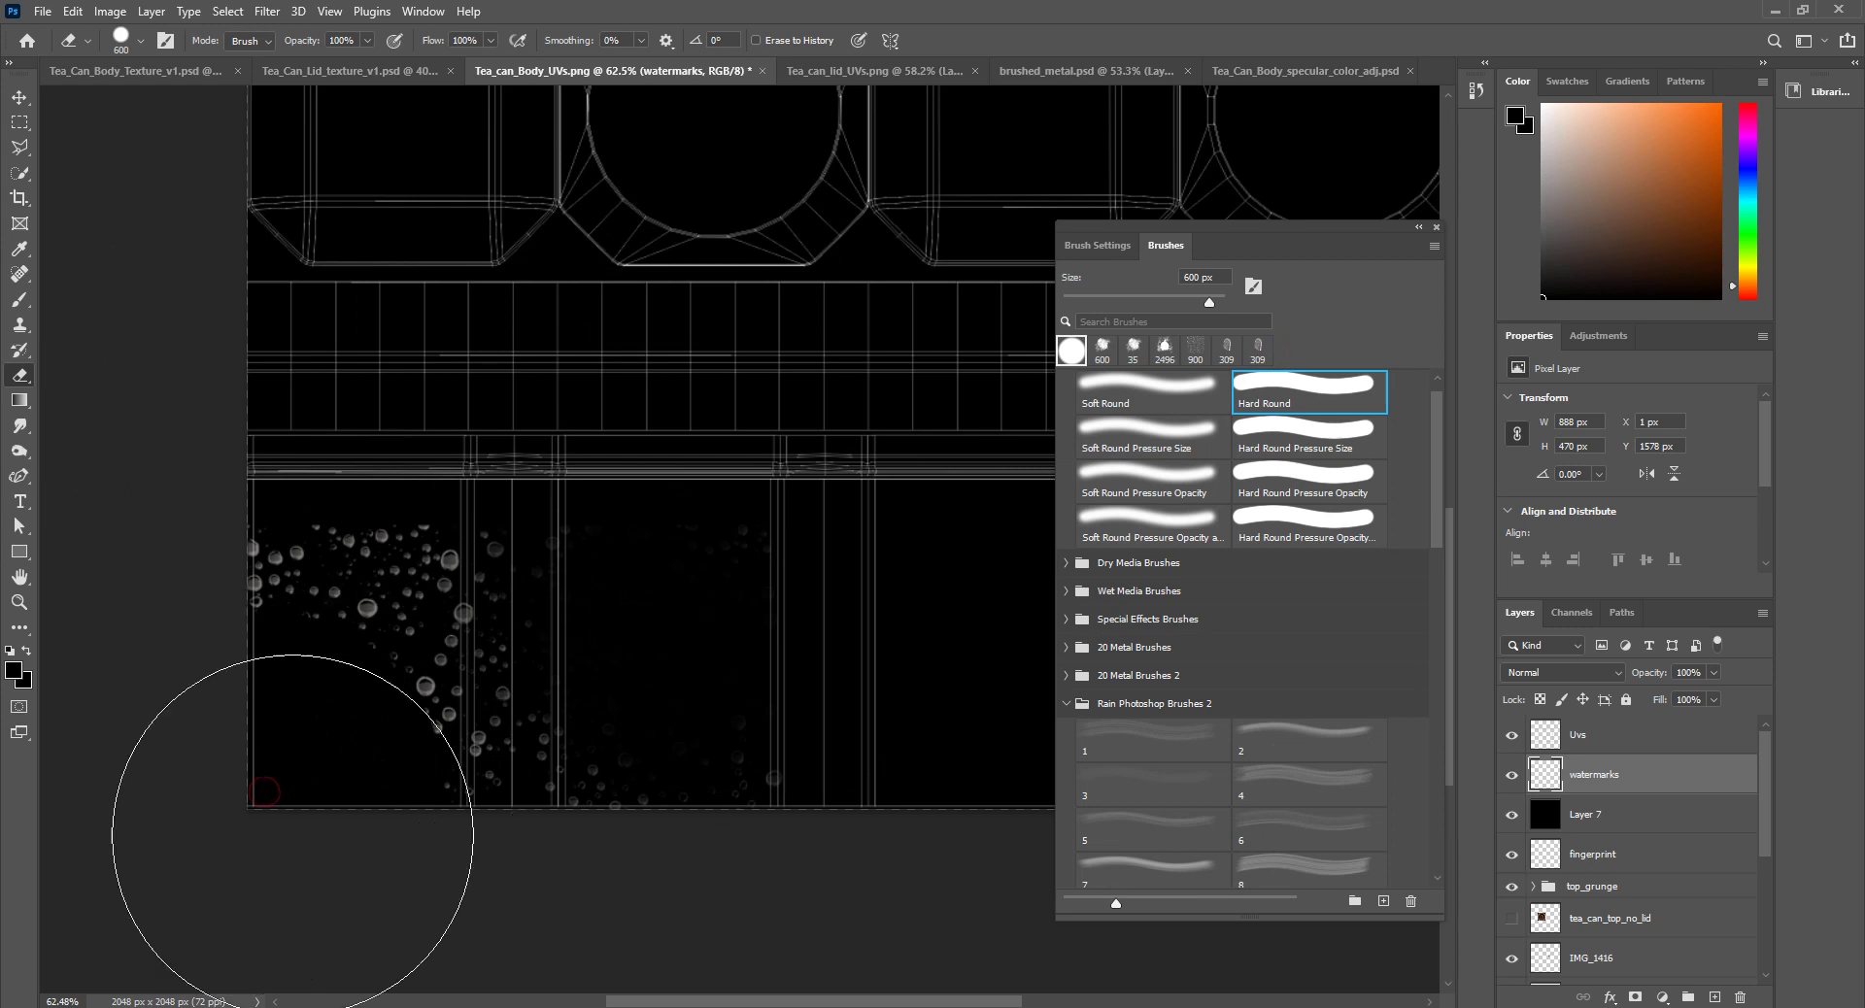
{"action": "left_click_drag", "start_coordinate": [311, 582], "coordinate": [490, 515]}
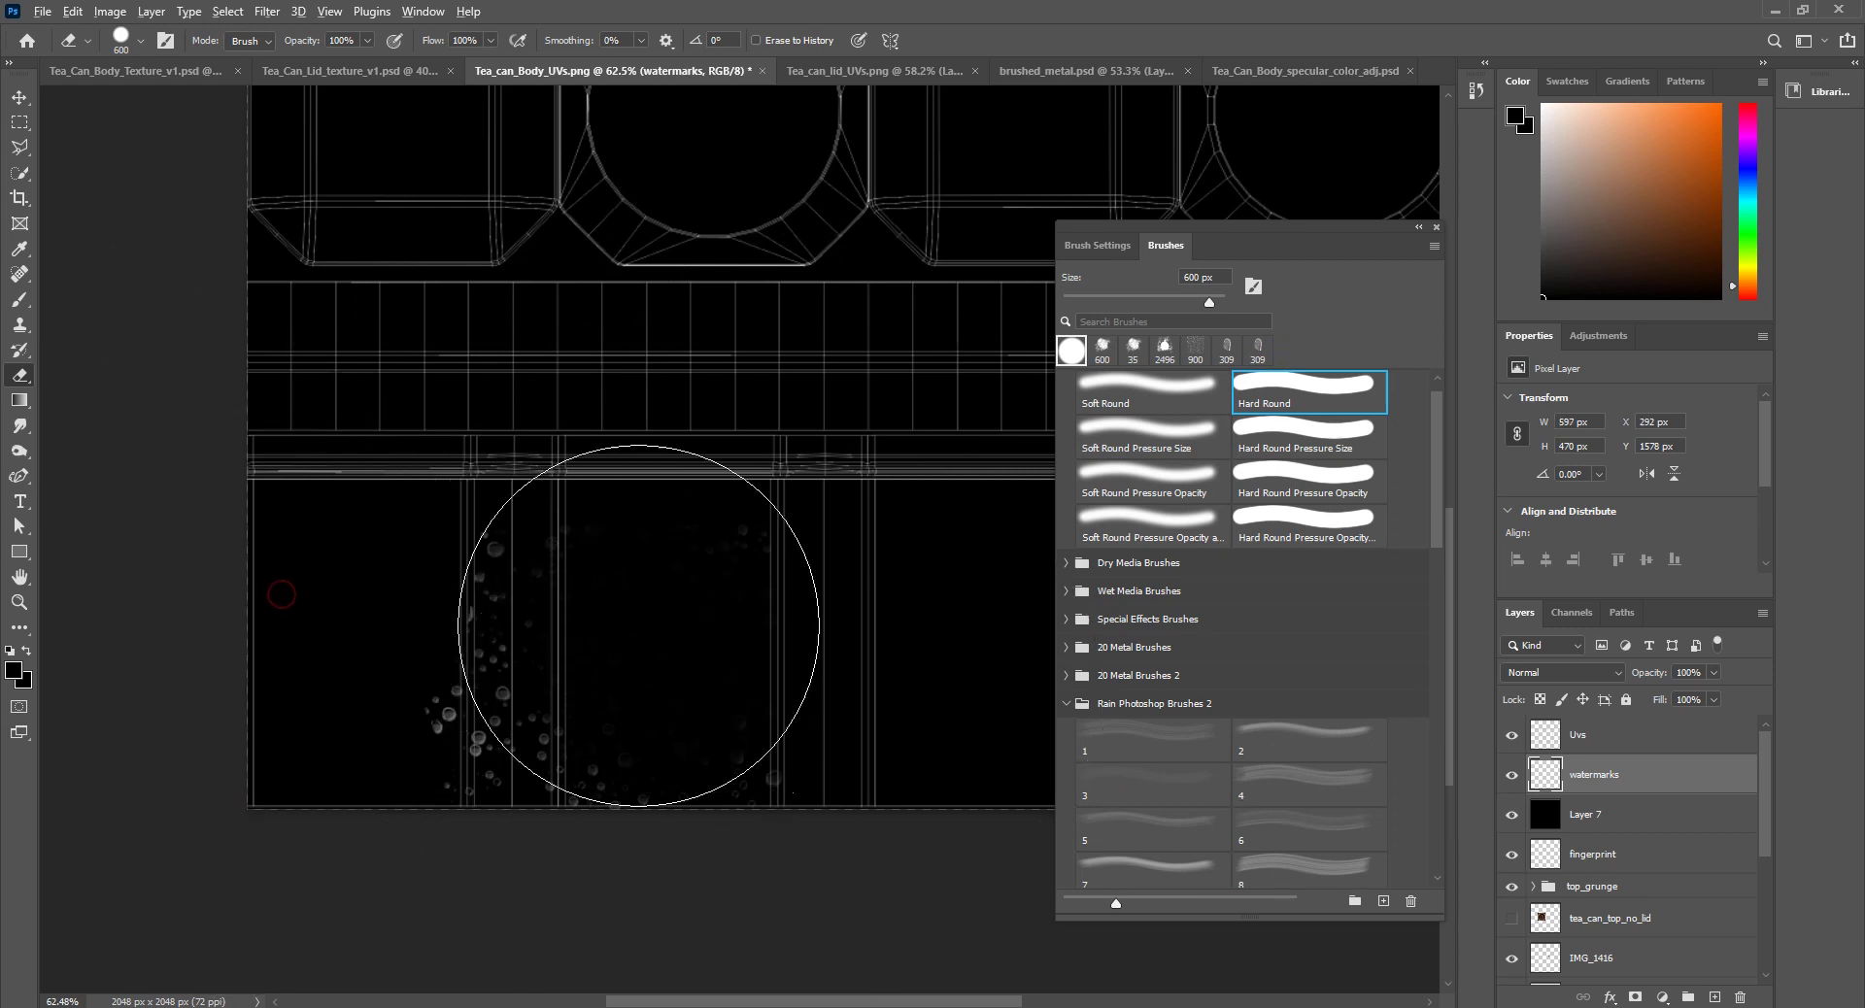
{"action": "scroll", "coordinate": [631, 632], "scroll_direction": "down", "scroll_amount": 3, "text": "alt"}
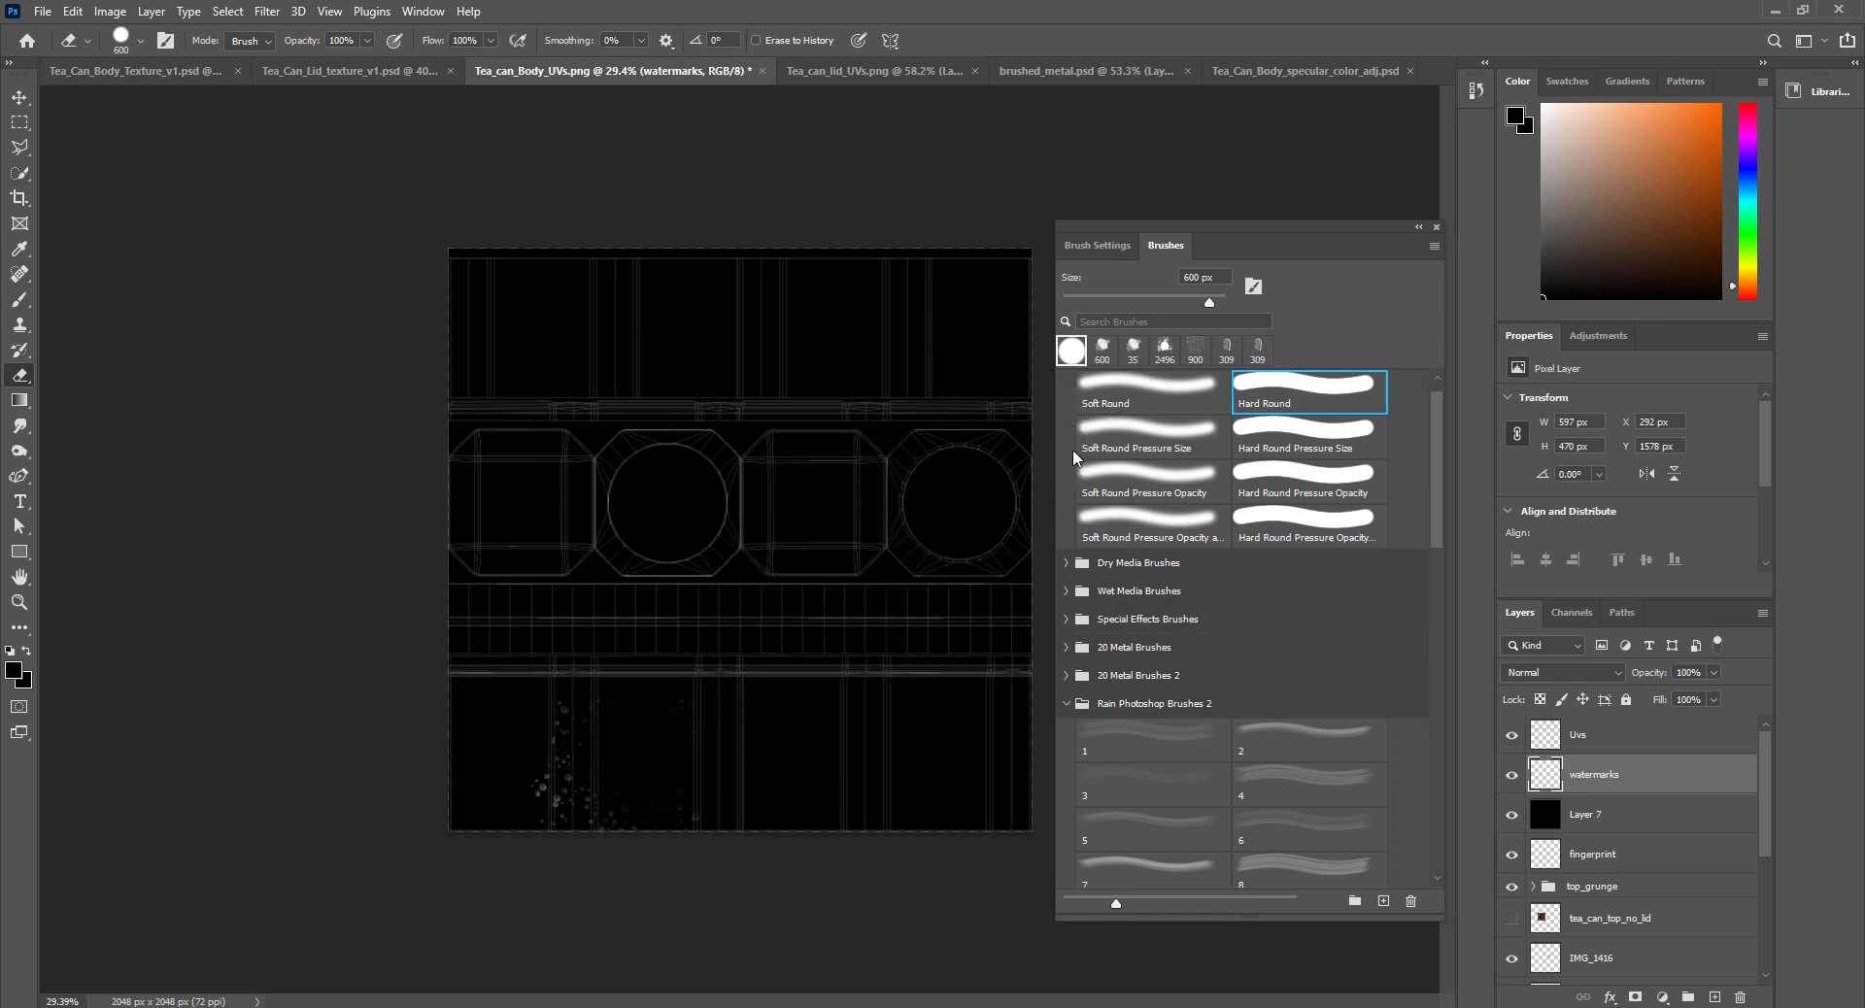
{"action": "scroll", "coordinate": [1227, 613], "scroll_direction": "up", "scroll_amount": 2}
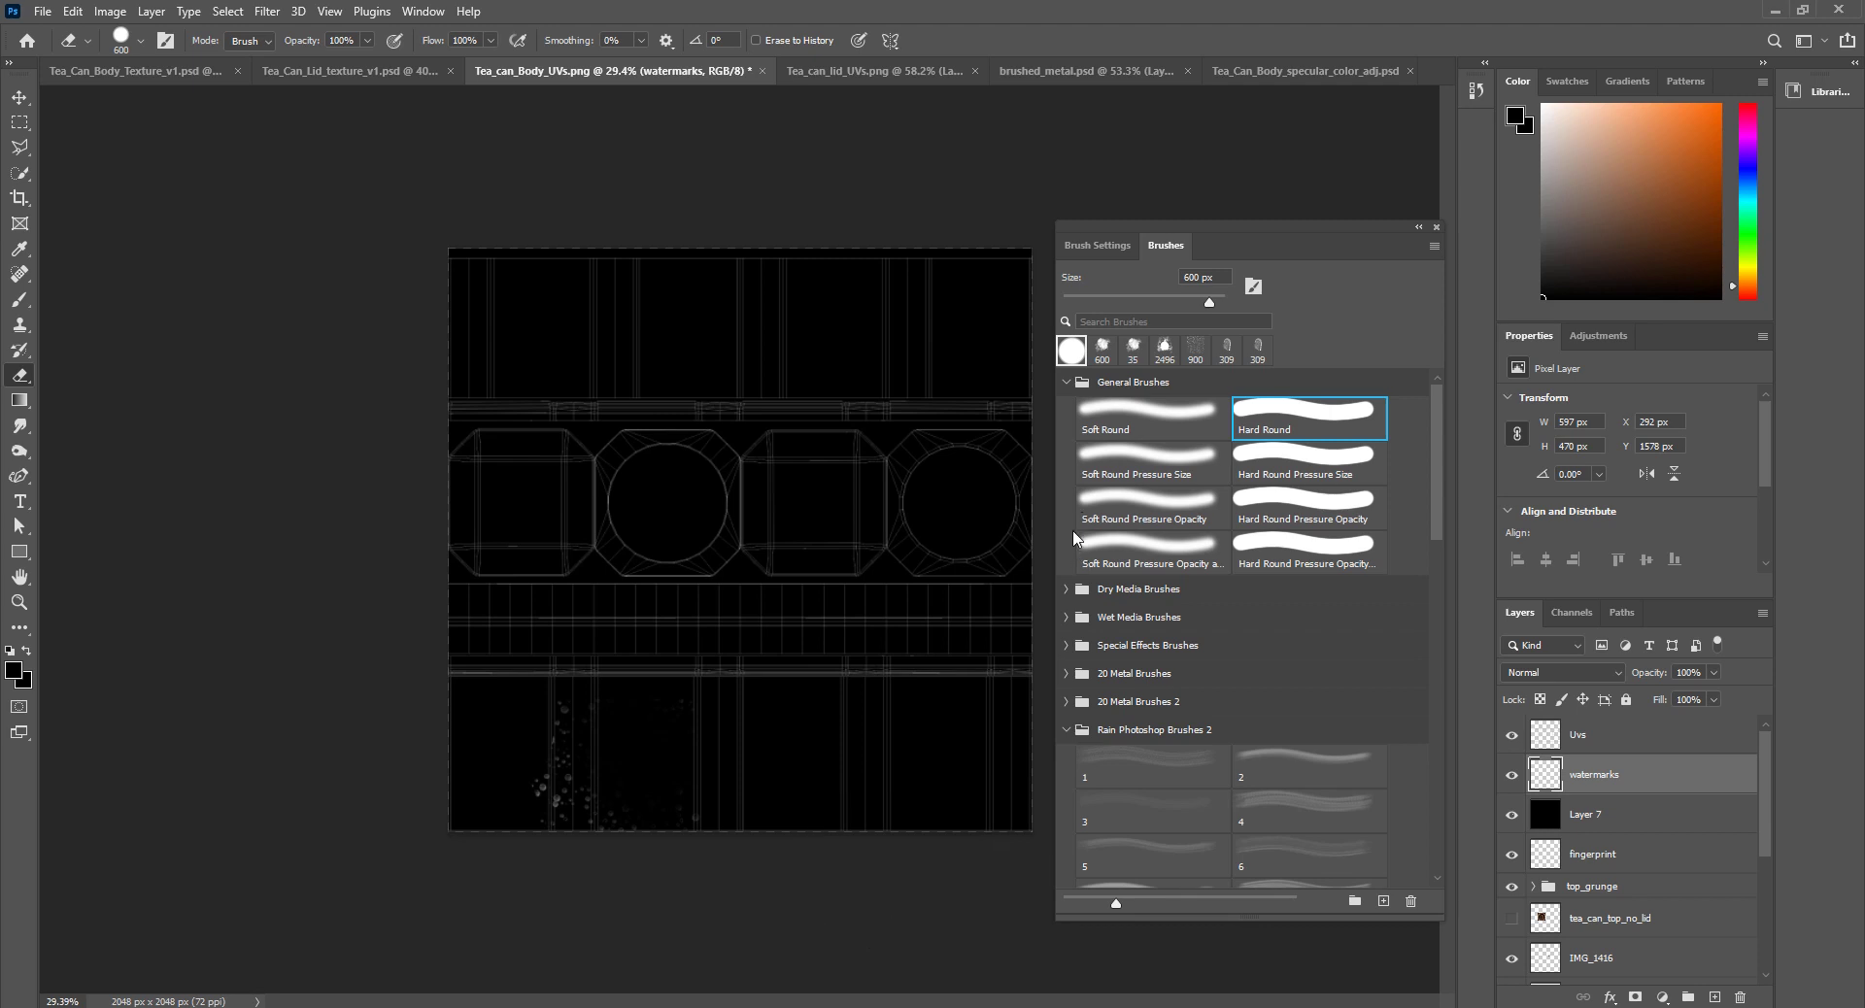
{"action": "left_click", "coordinate": [1512, 814]}
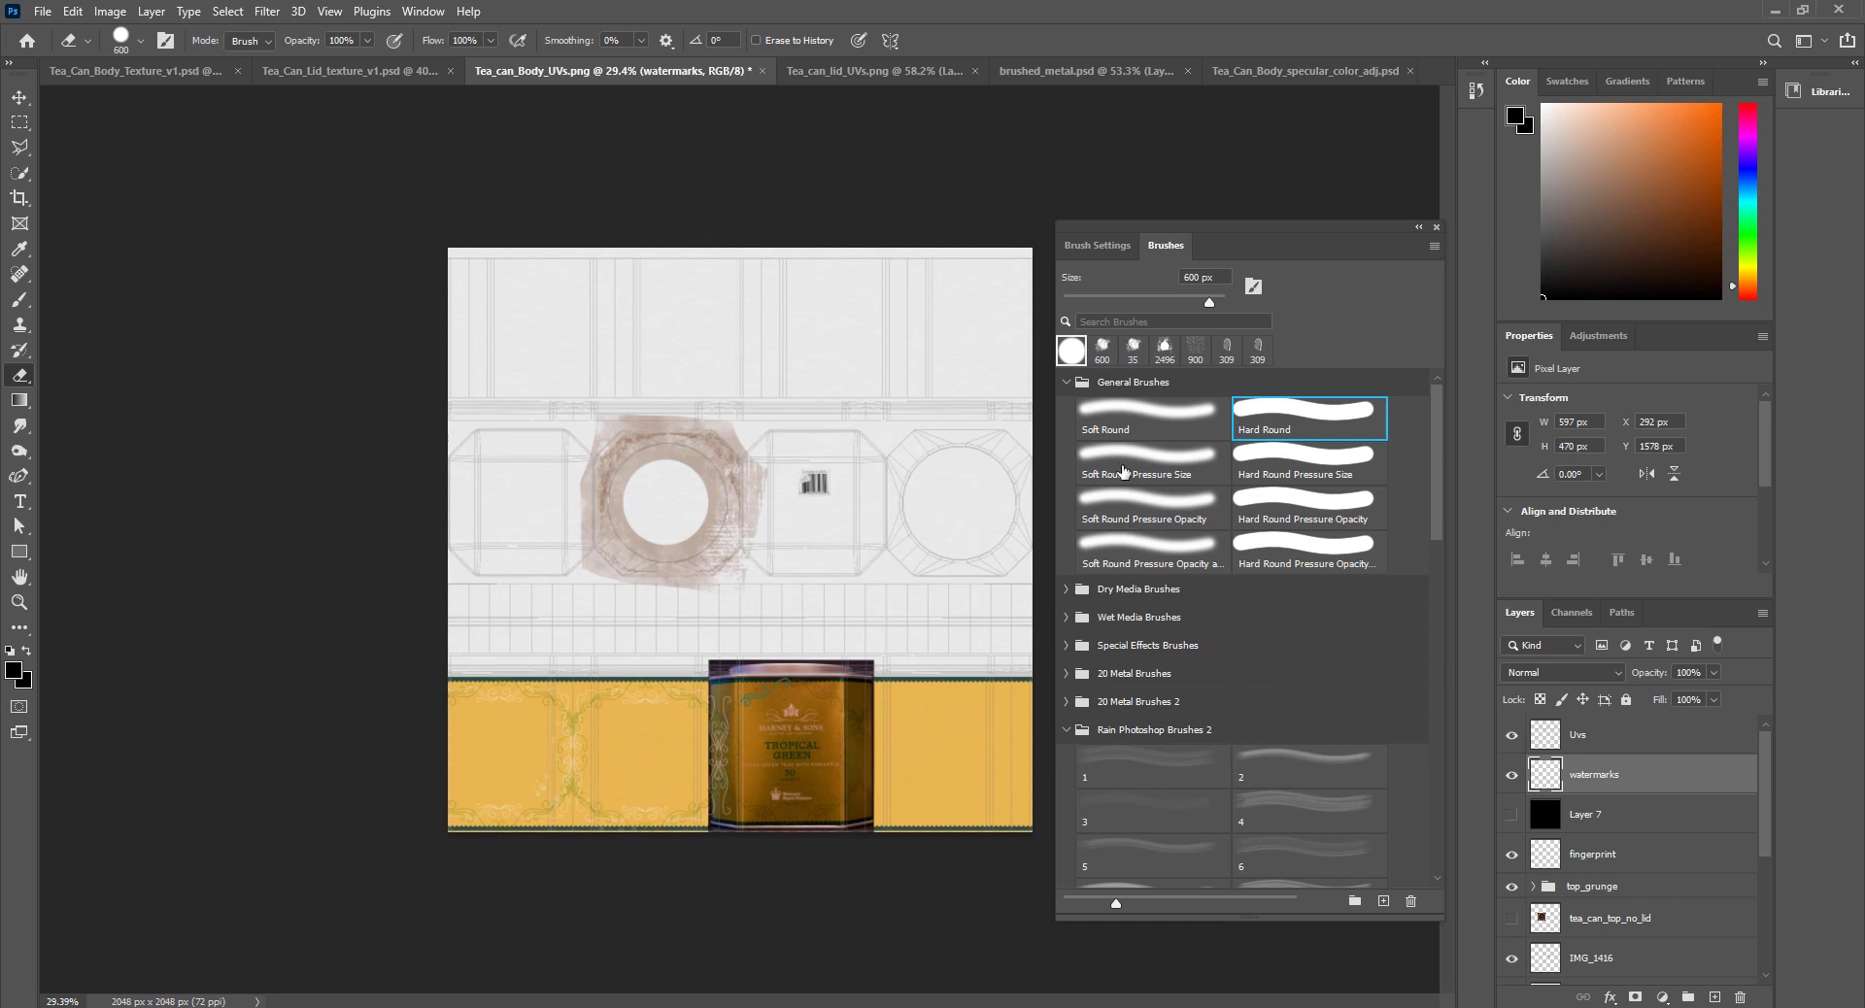
Step: Choose the speckled 14 px tip from the brush tip shapes for the eraser and enlarge it to 30 px
{"action": "left_click", "coordinate": [1132, 246]}
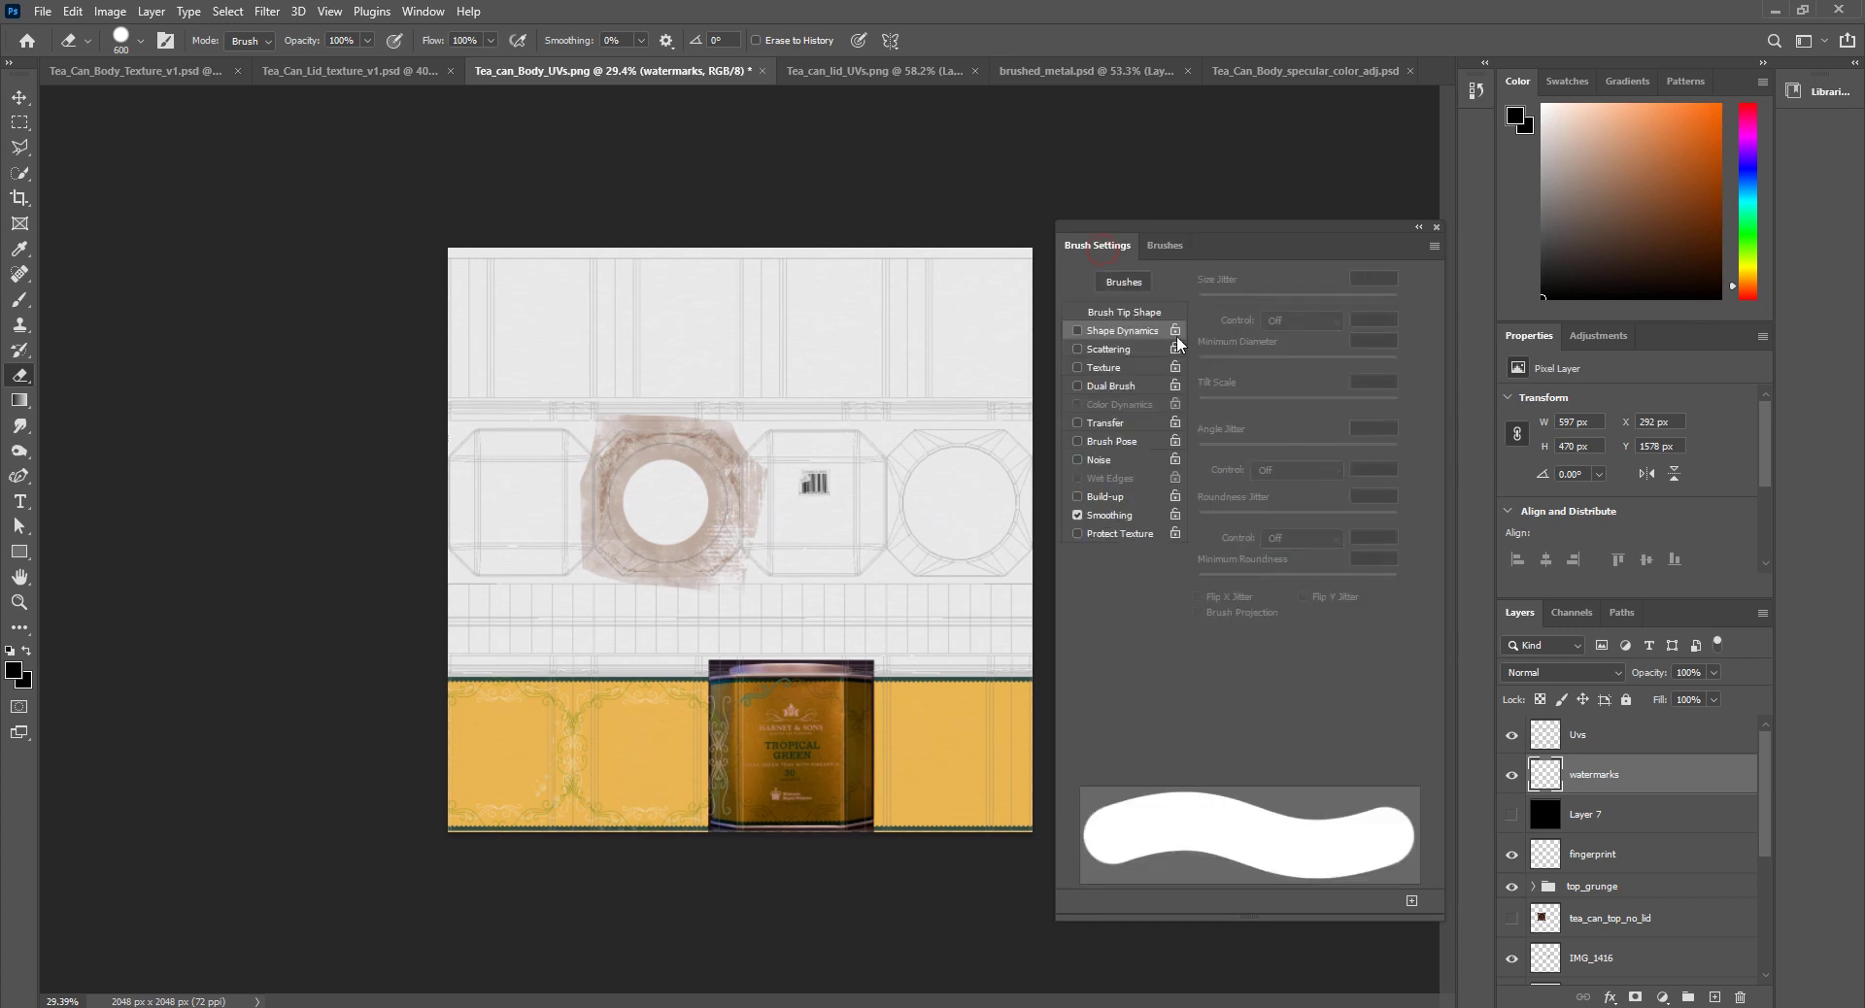
{"action": "left_click", "coordinate": [1109, 309]}
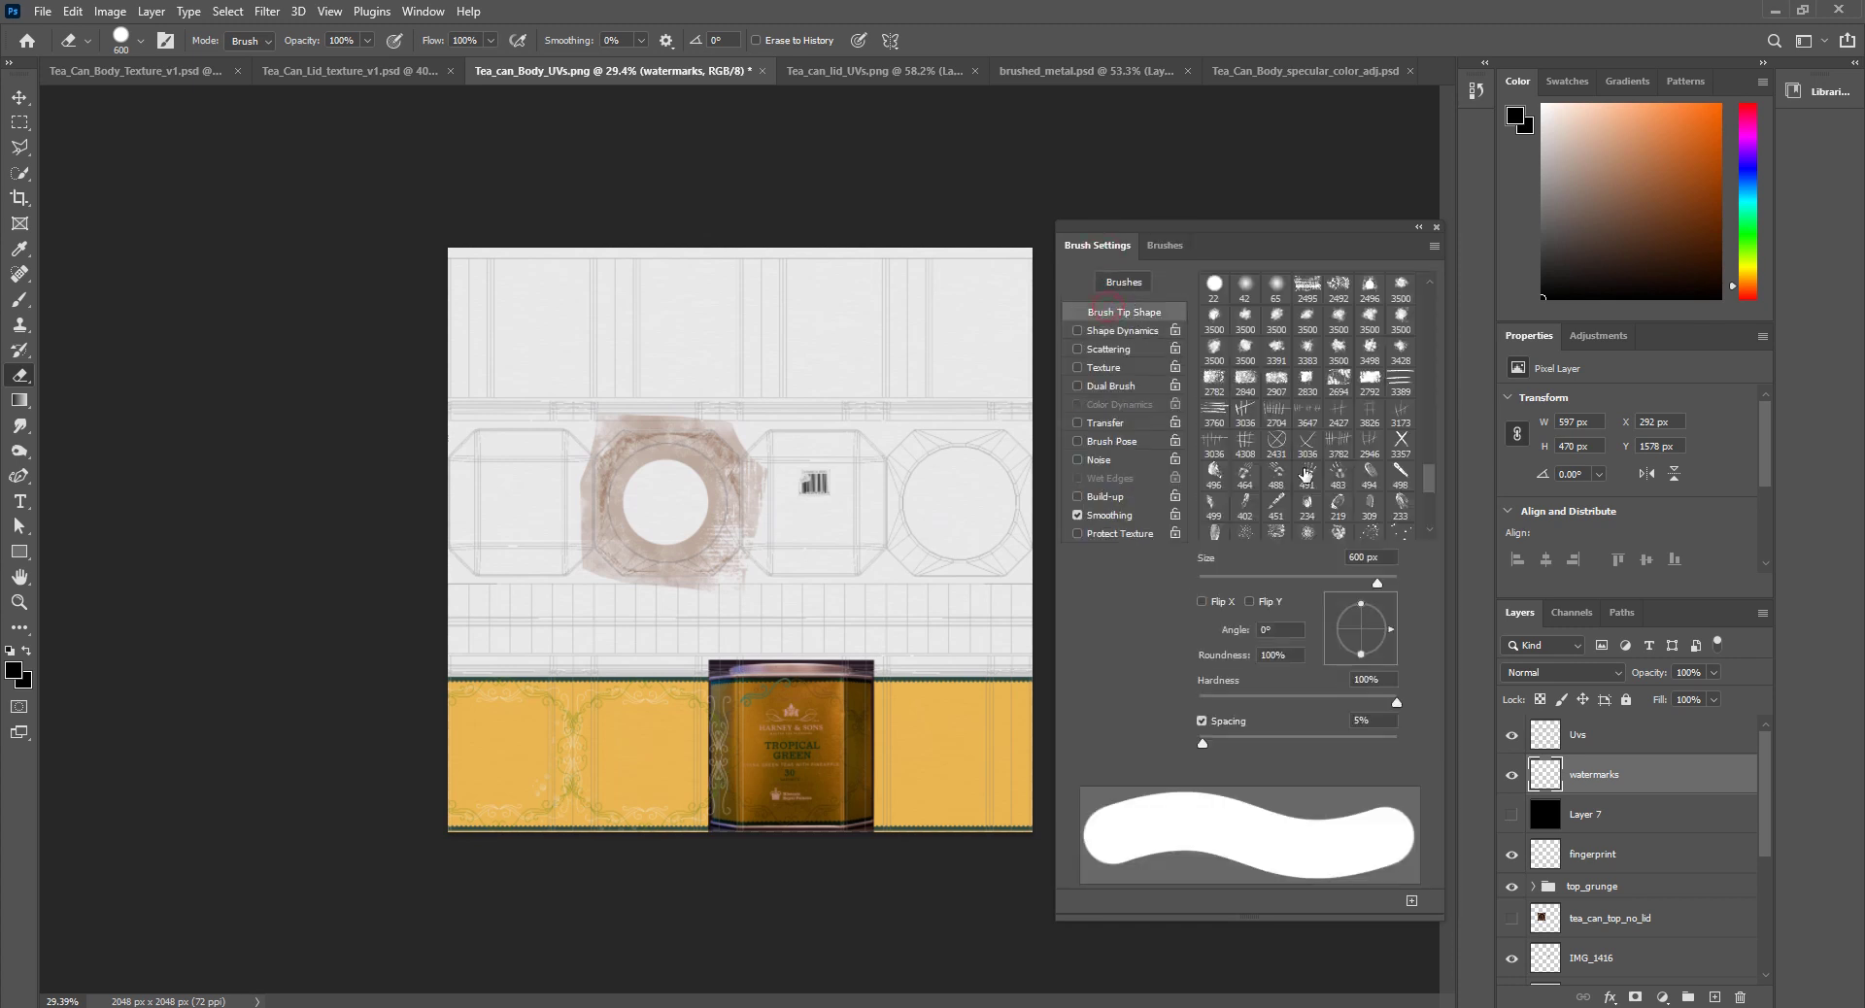
{"action": "mouse_move", "coordinate": [1426, 488]}
{"action": "left_mouse_down"}
{"action": "mouse_move", "coordinate": [1430, 515]}
{"action": "mouse_move", "coordinate": [1426, 298]}
{"action": "mouse_move", "coordinate": [1420, 346]}
{"action": "left_mouse_up"}
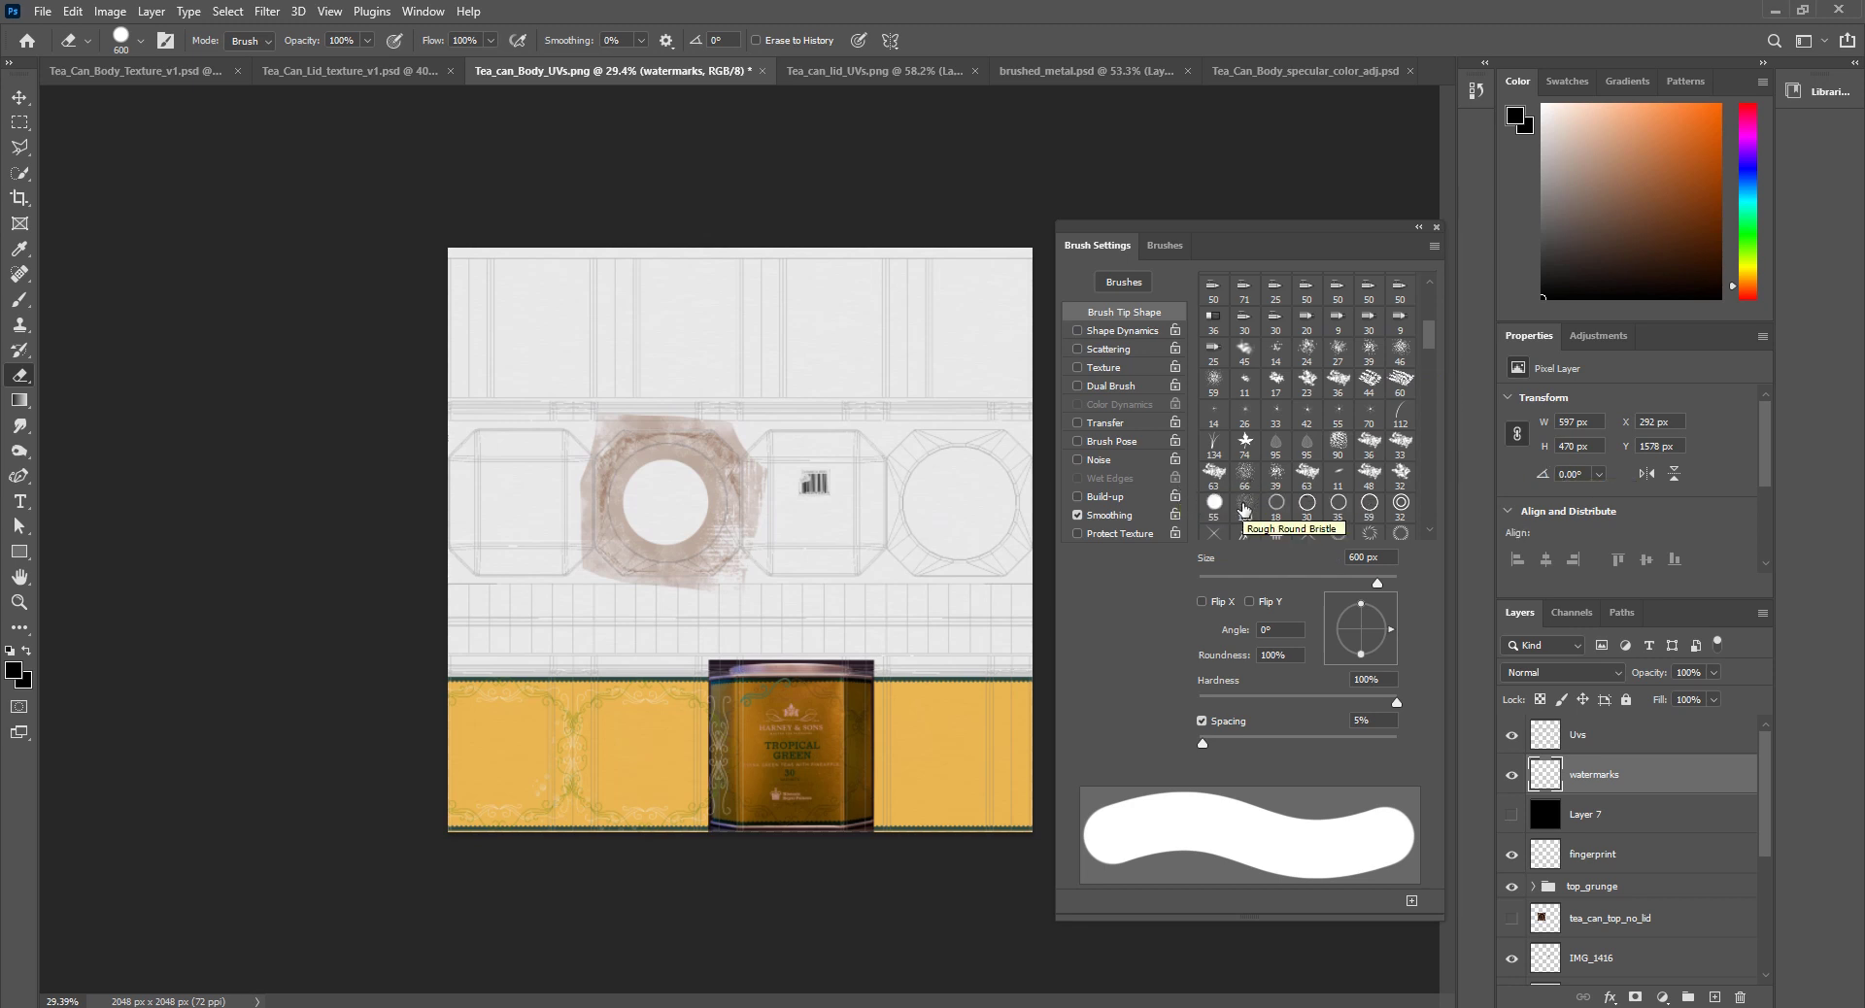
{"action": "left_click_drag", "start_coordinate": [1433, 338], "coordinate": [1432, 434]}
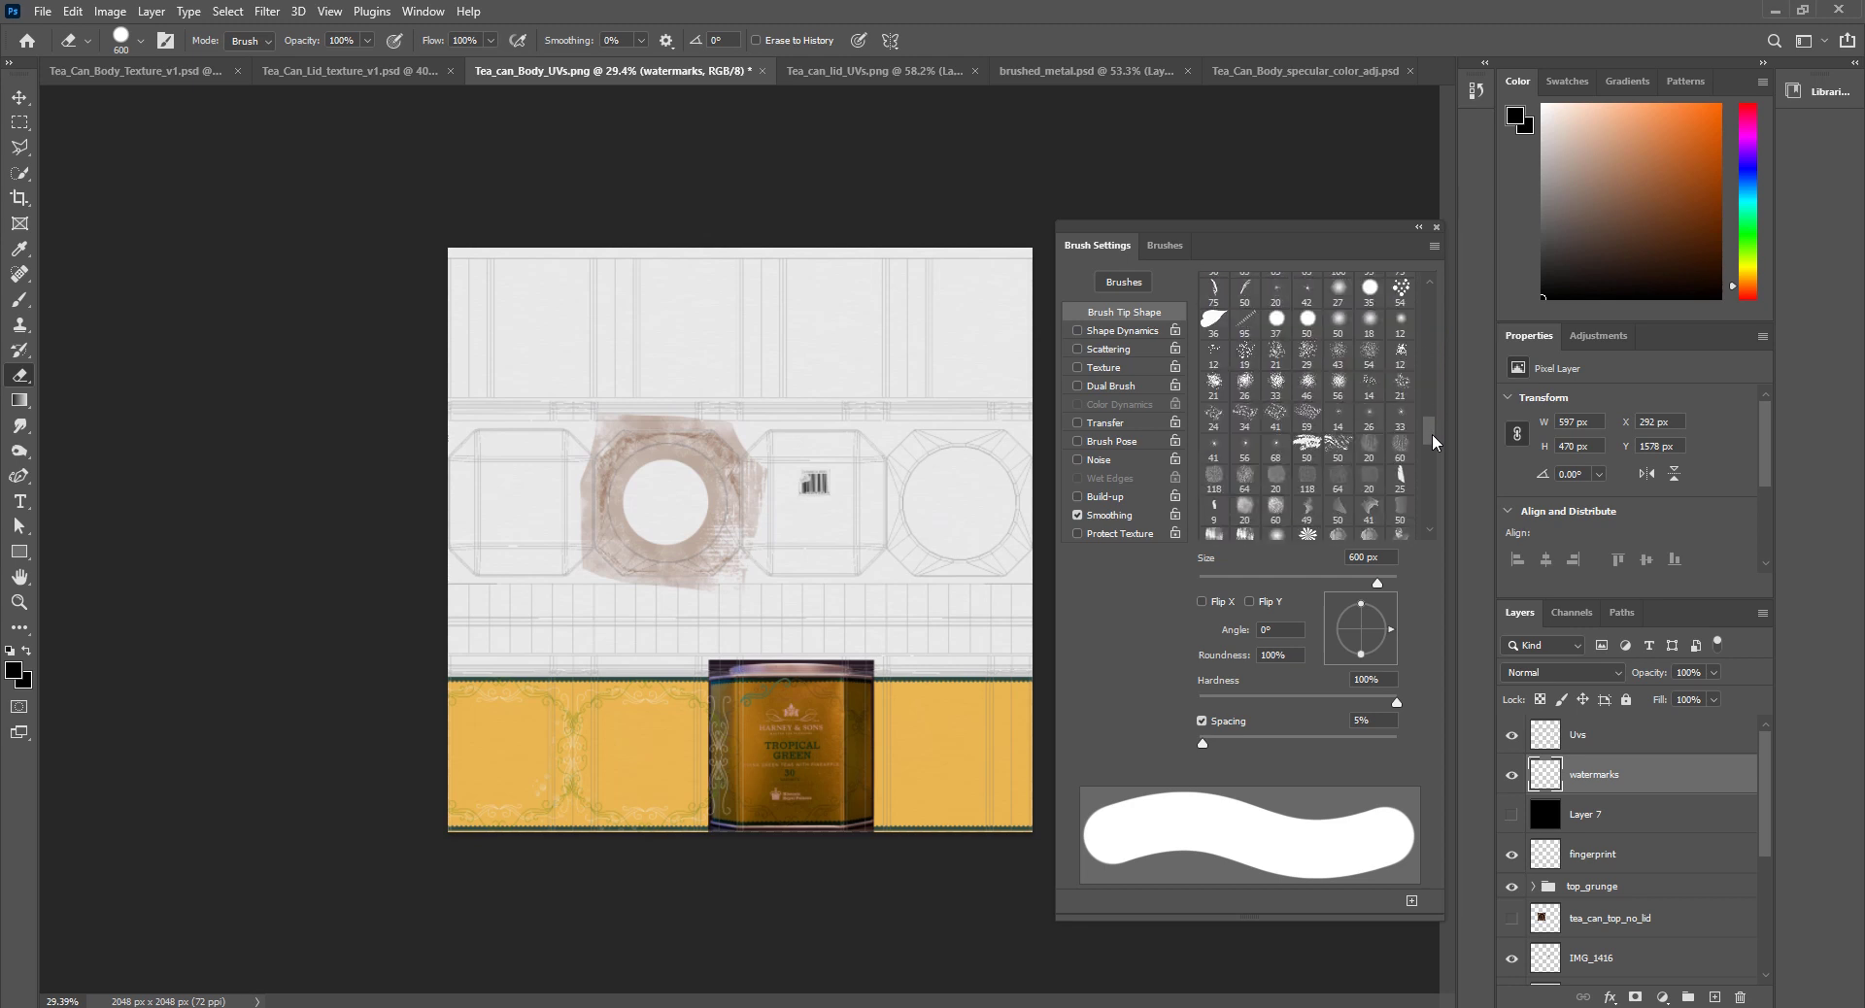
{"action": "left_click", "coordinate": [1368, 389]}
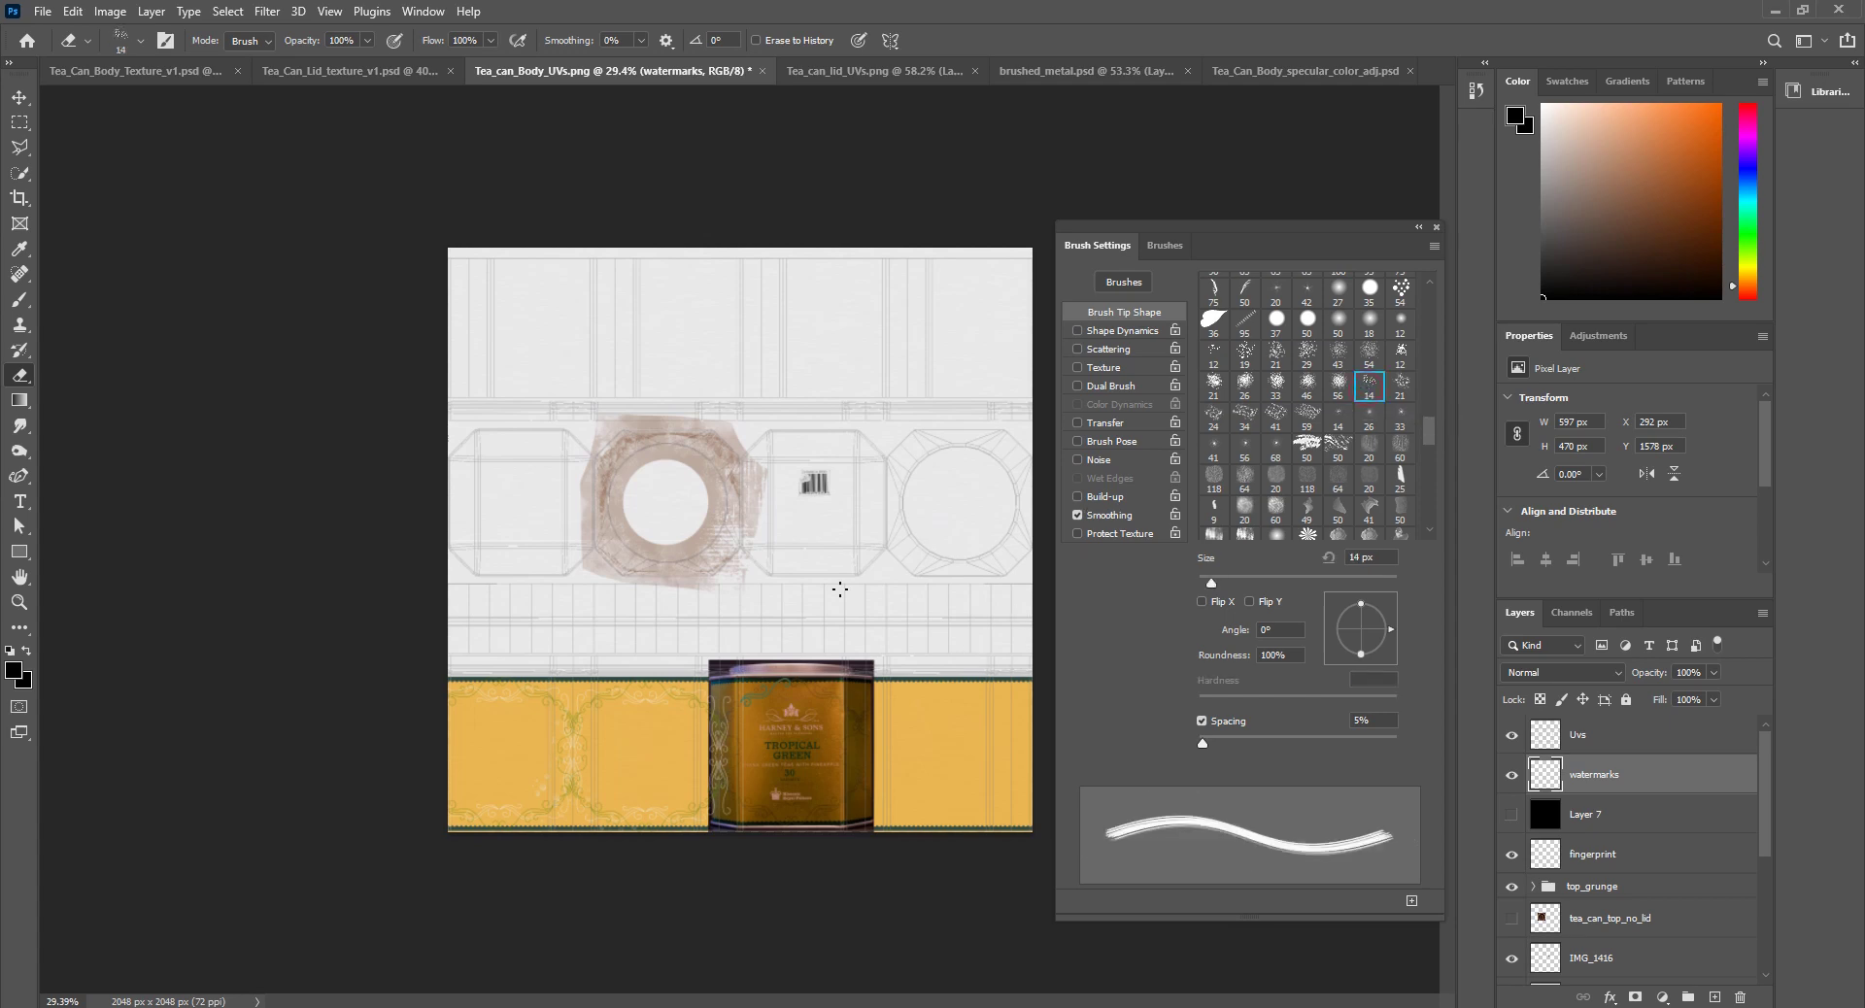
{"action": "scroll", "coordinate": [825, 563], "scroll_direction": "up", "scroll_amount": 5, "text": "alt"}
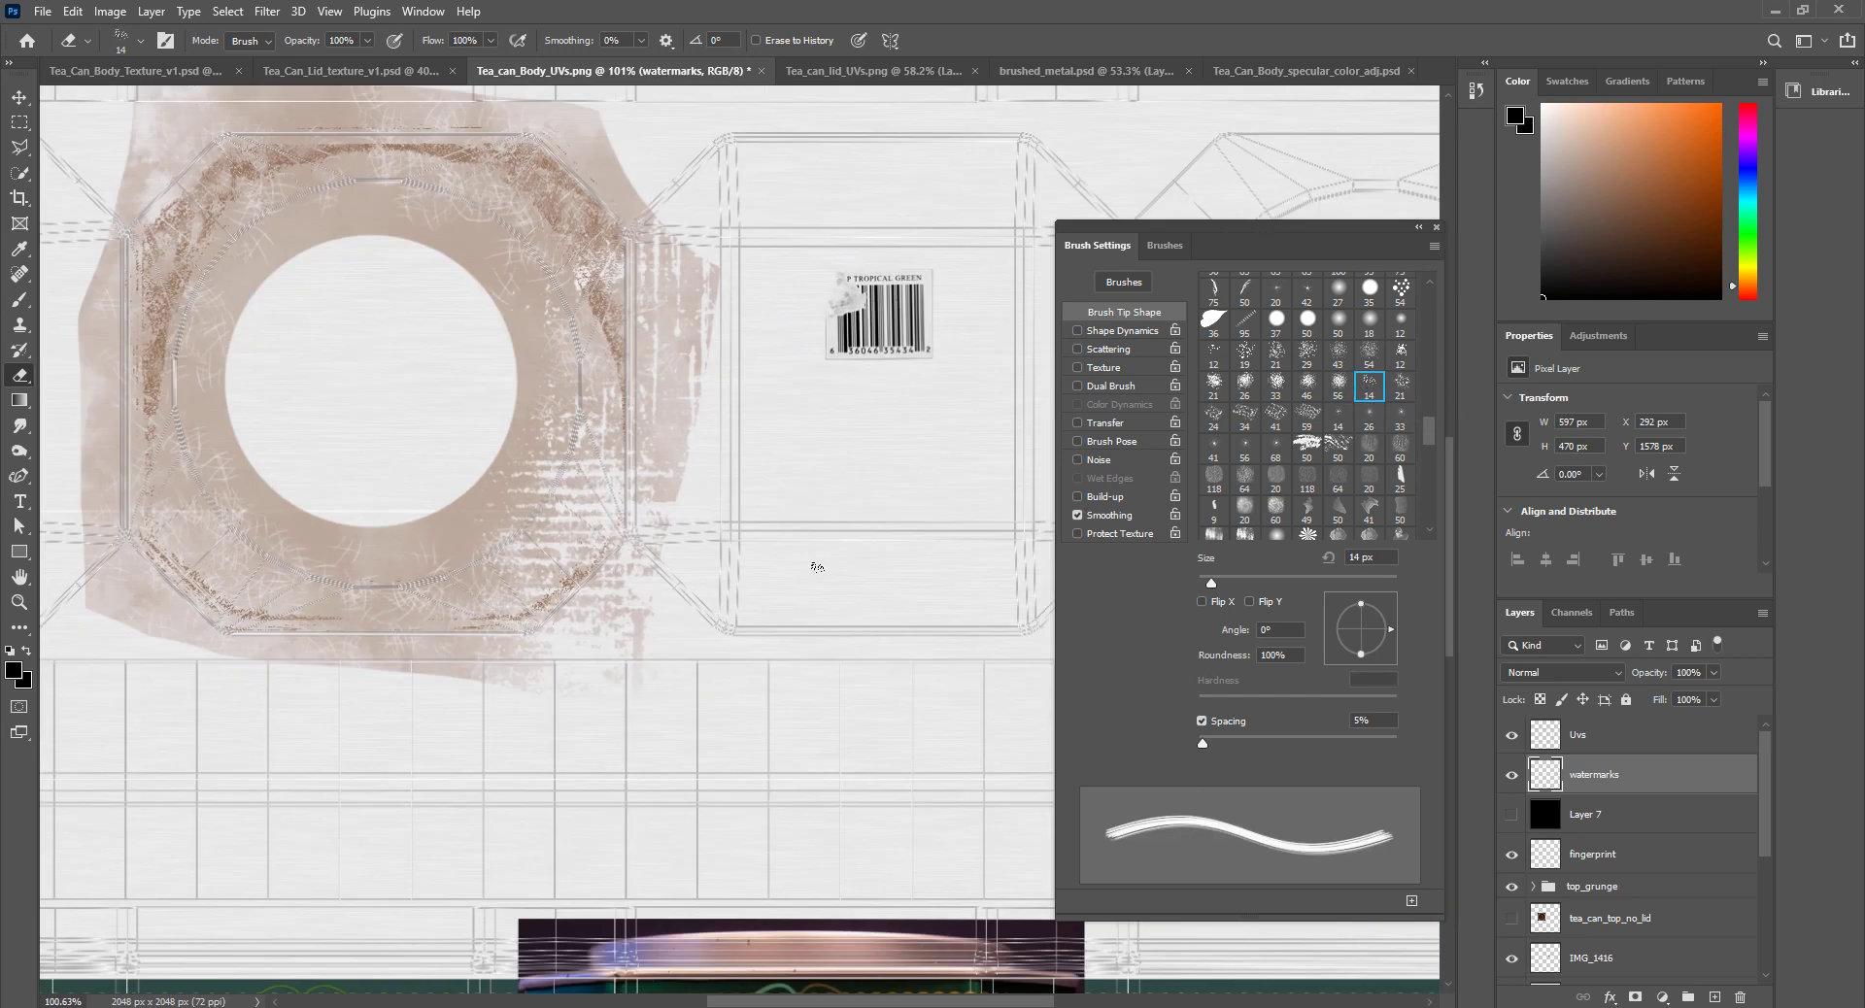
{"action": "key", "text": "bracketright"}
{"action": "key", "text": "bracketright"}
Step: Pick a brown foreground colour and switch to the Brush tool with the same speckled tip
{"action": "left_click_drag", "start_coordinate": [1564, 183], "coordinate": [1621, 213]}
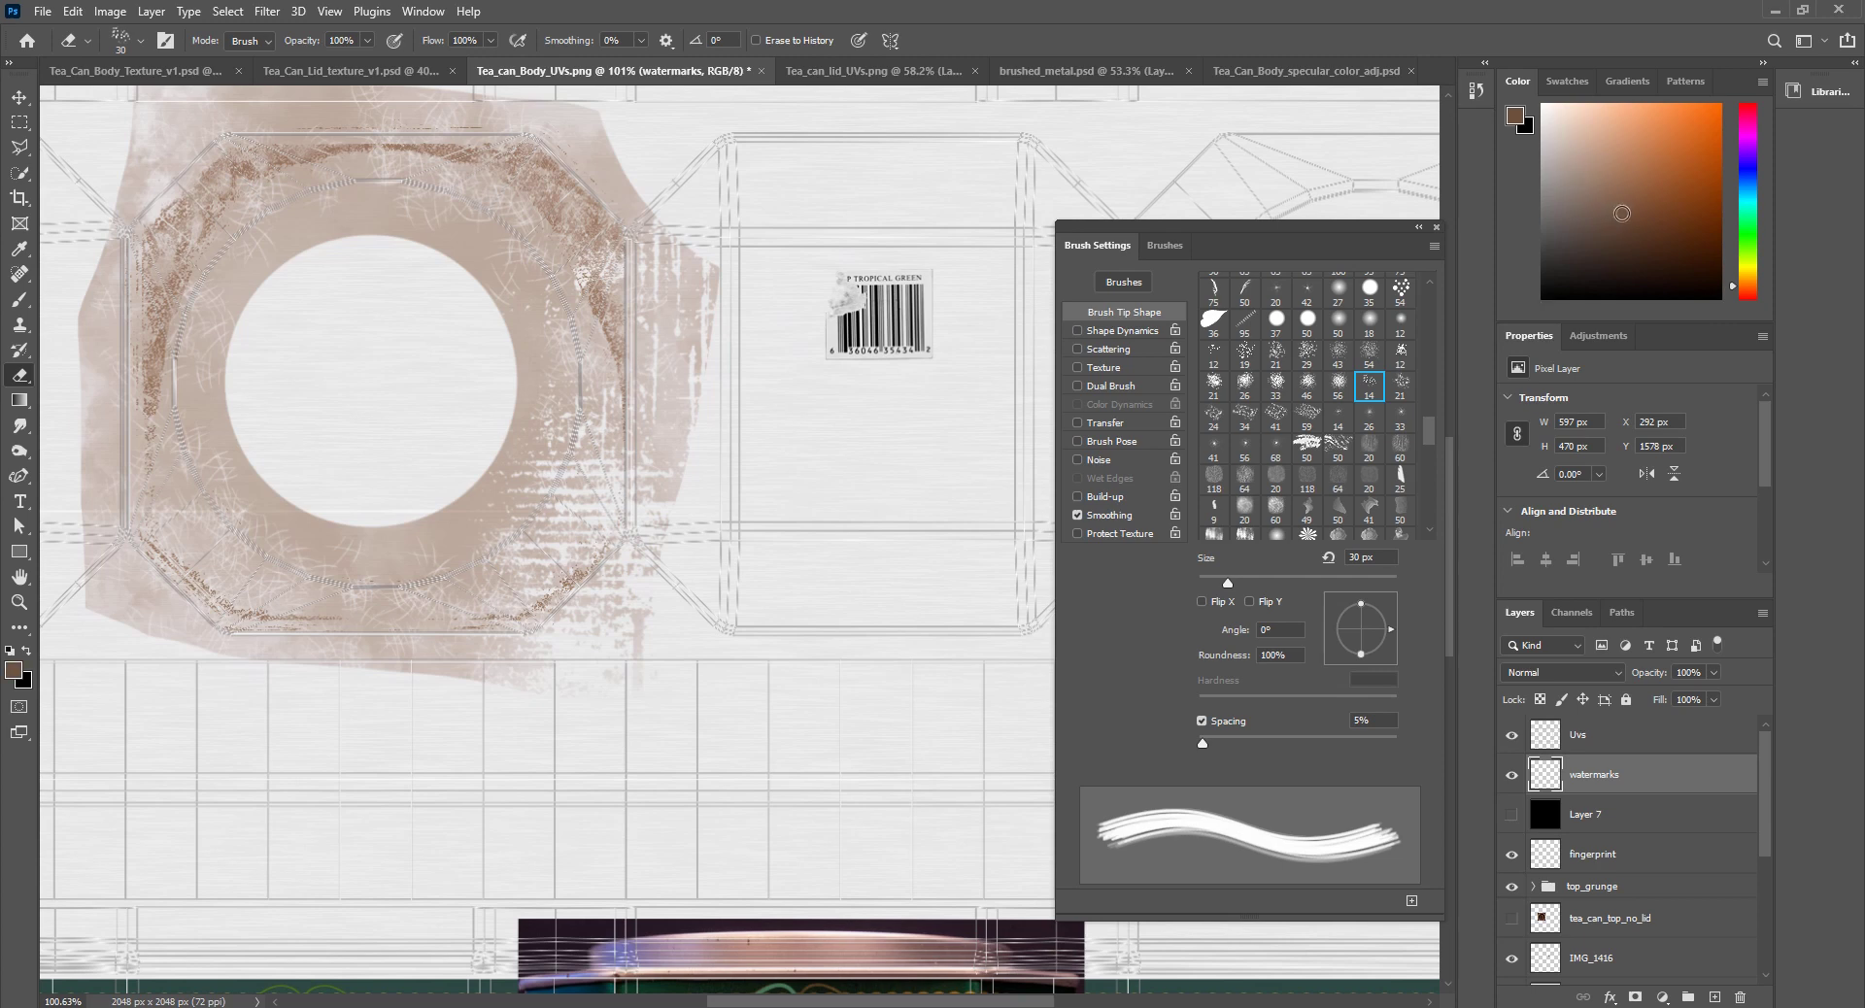
{"action": "left_click", "coordinate": [837, 553]}
{"action": "key", "text": "b"}
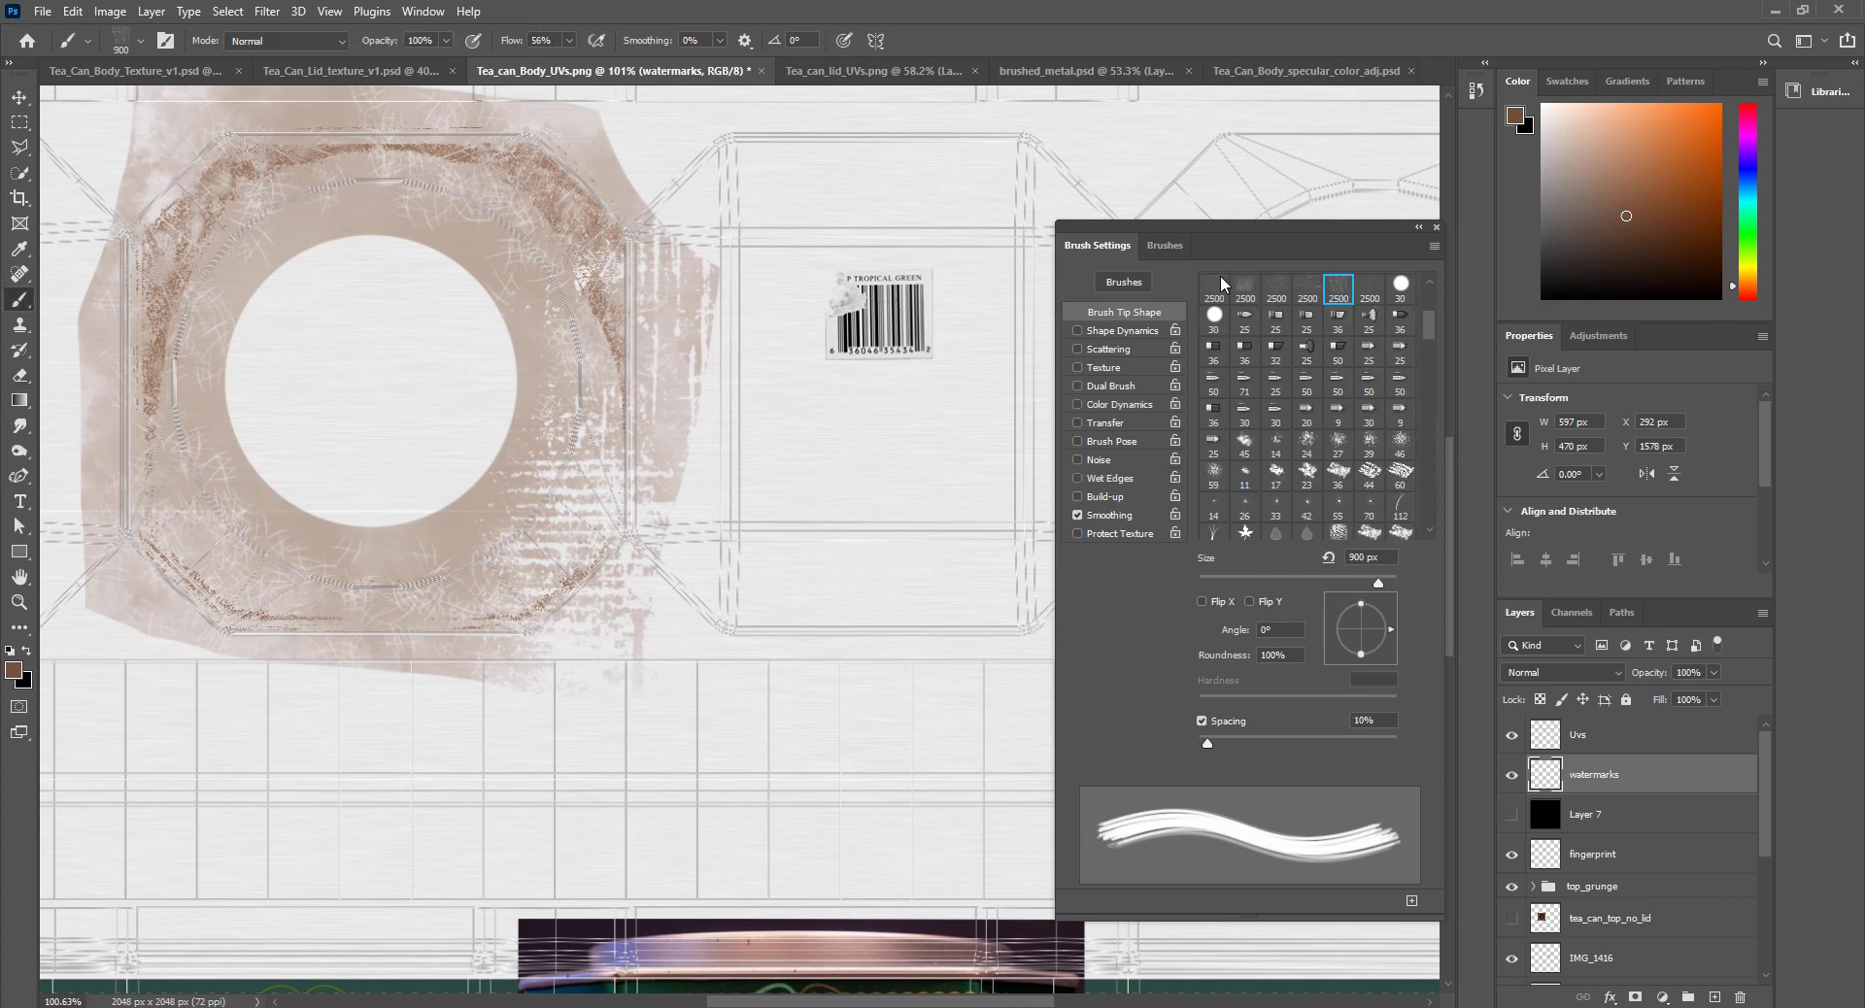
{"action": "left_click", "coordinate": [1165, 245]}
{"action": "left_click", "coordinate": [1070, 349]}
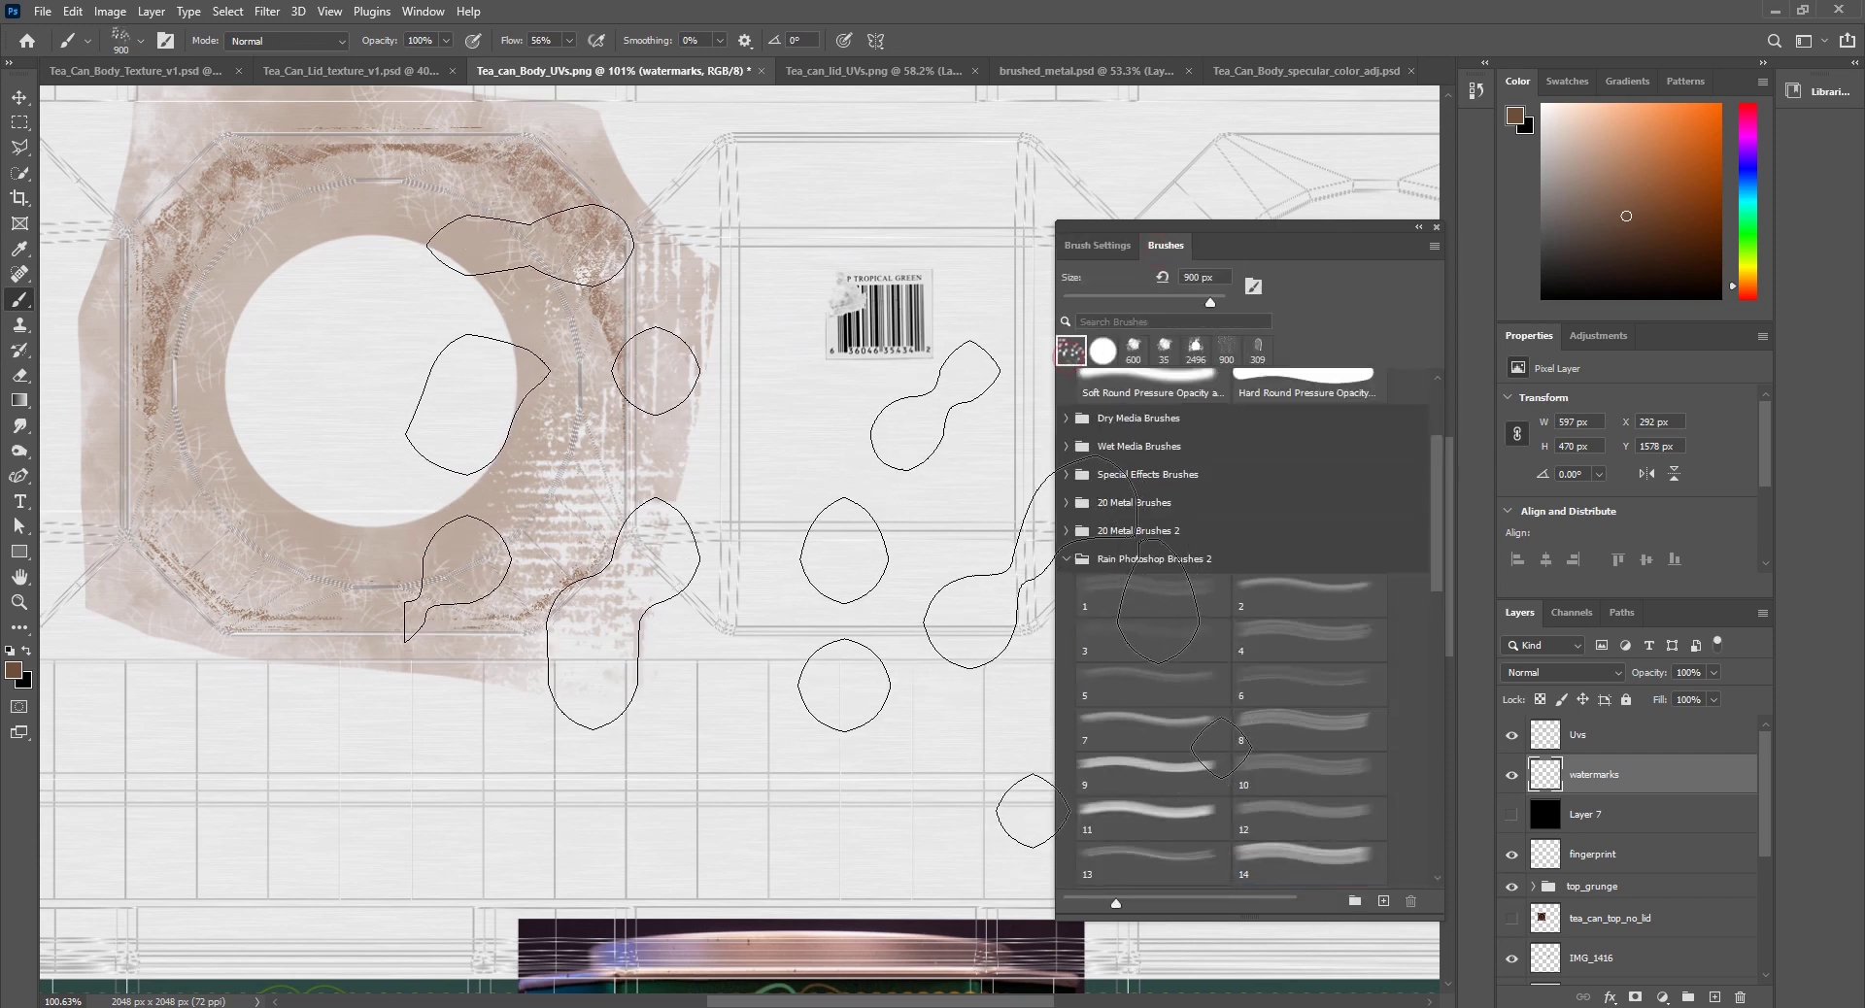
Step: Reduce the brush to 50 px and try stamping brown specks on the panel below the barcode
{"action": "key", "text": "bracketleft"}
{"action": "key", "text": "bracketleft"}
{"action": "key", "text": "bracketleft"}
{"action": "key", "text": "bracketleft"}
{"action": "key", "text": "bracketleft"}
{"action": "key", "text": "bracketleft"}
{"action": "key", "text": "bracketleft"}
{"action": "key", "text": "bracketleft"}
{"action": "key", "text": "bracketleft"}
{"action": "key", "text": "bracketleft"}
{"action": "key", "text": "bracketleft"}
{"action": "key", "text": "bracketleft"}
{"action": "key", "text": "bracketleft"}
{"action": "key", "text": "bracketleft"}
{"action": "key", "text": "bracketleft"}
{"action": "key", "text": "bracketleft"}
{"action": "key", "text": "bracketleft"}
{"action": "key", "text": "bracketleft"}
{"action": "key", "text": "bracketleft"}
{"action": "key", "text": "bracketleft"}
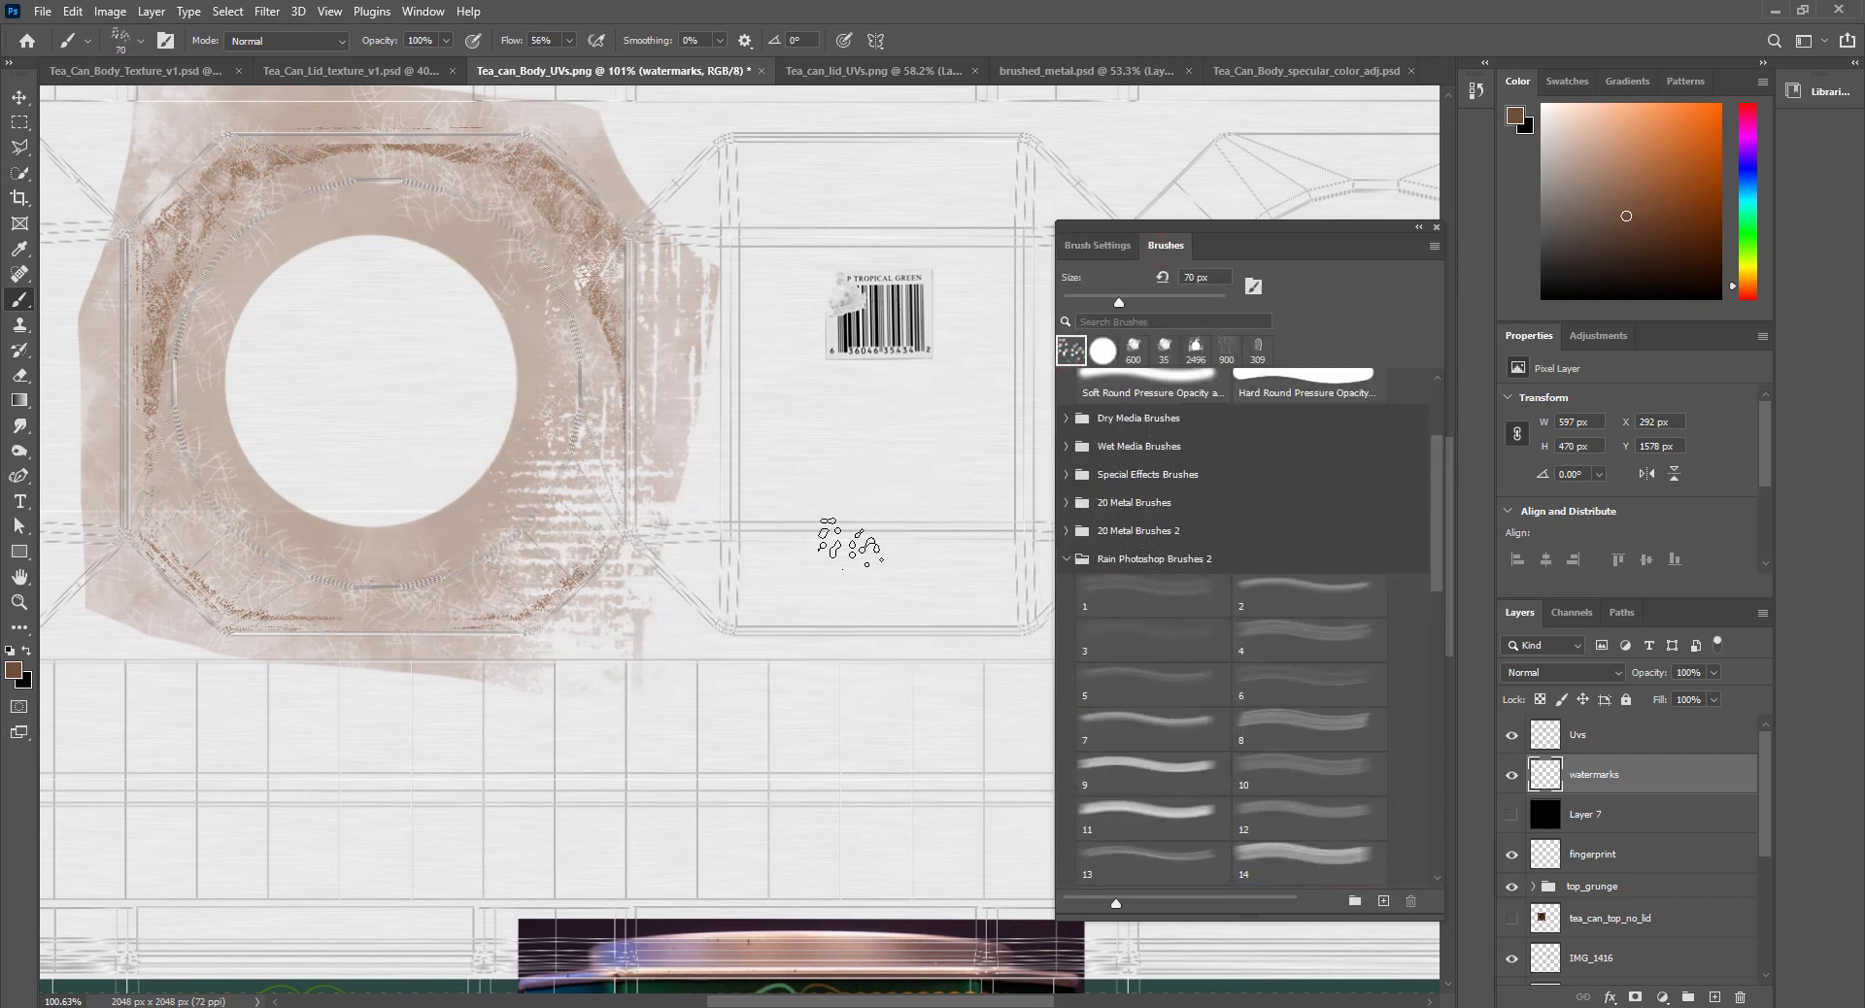
{"action": "key", "text": "bracketleft"}
{"action": "left_click", "coordinate": [871, 474]}
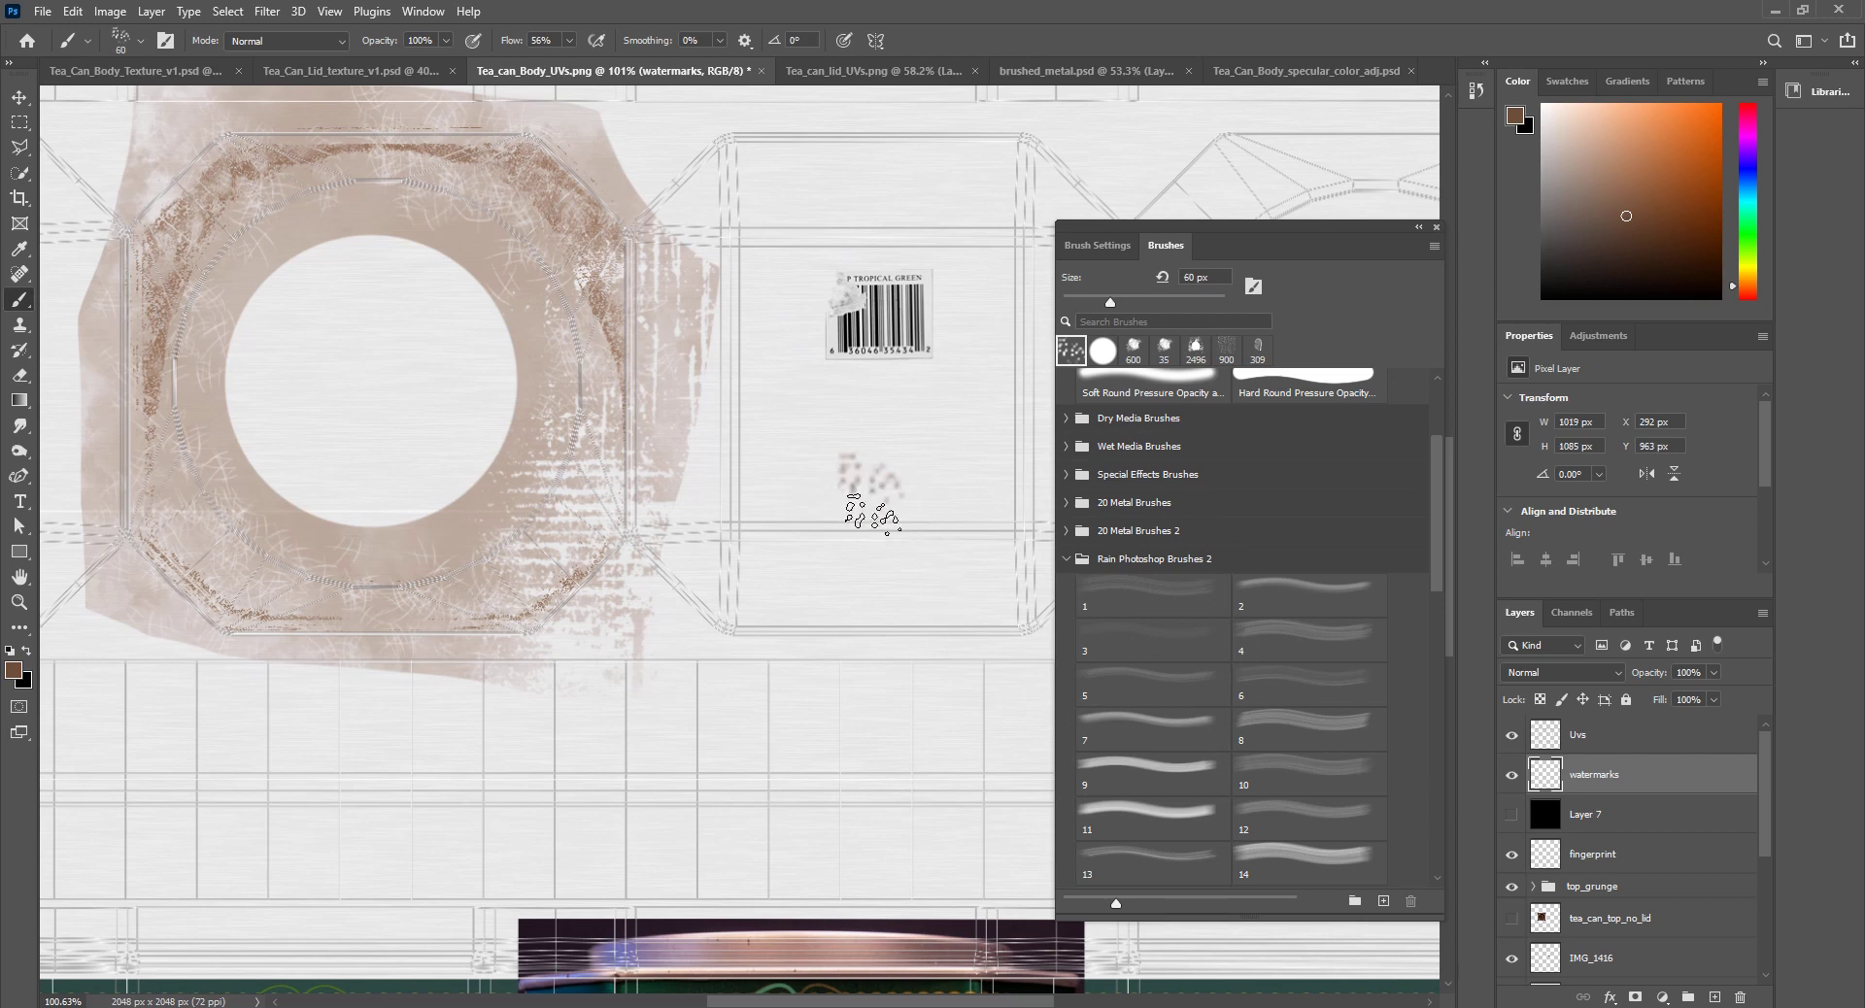
{"action": "key", "text": "bracketleft"}
{"action": "left_click", "coordinate": [801, 476]}
{"action": "key", "text": "ctrl+z"}
{"action": "key", "text": "ctrl+z"}
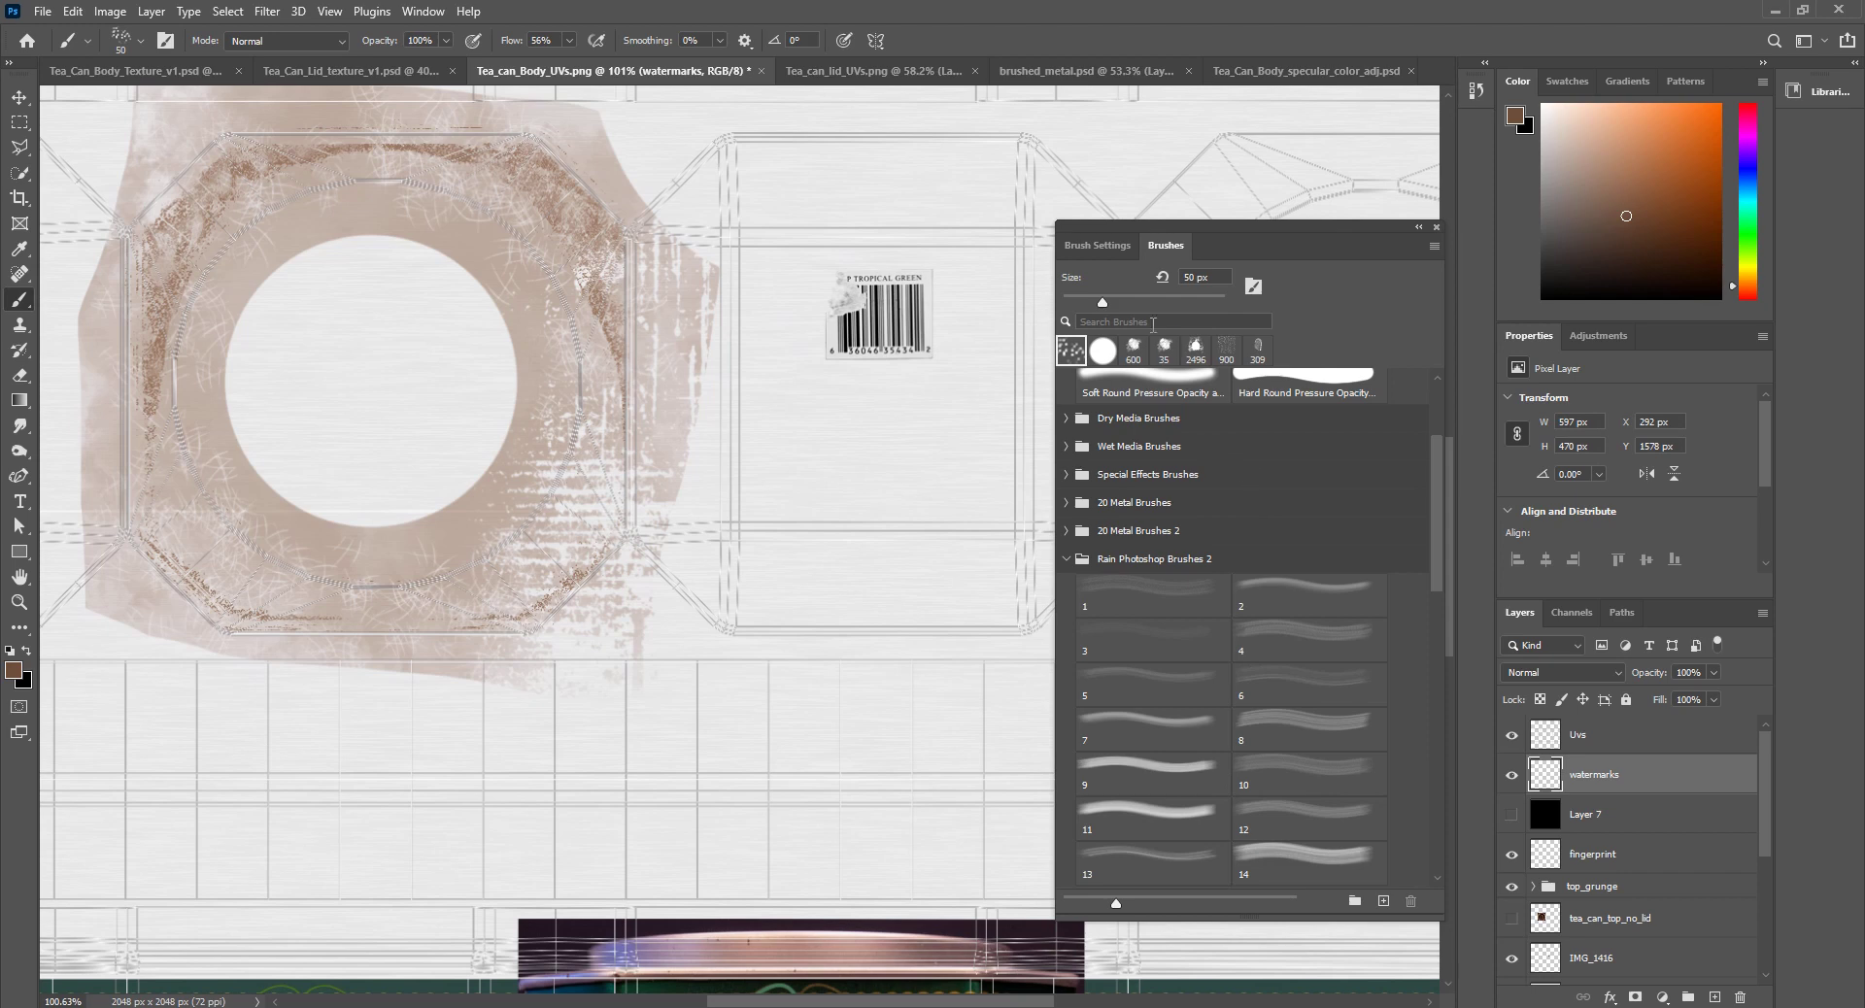
Step: Try the speckled 12 px brush tip with a stamp on the panel below the barcode
{"action": "left_click", "coordinate": [1097, 248]}
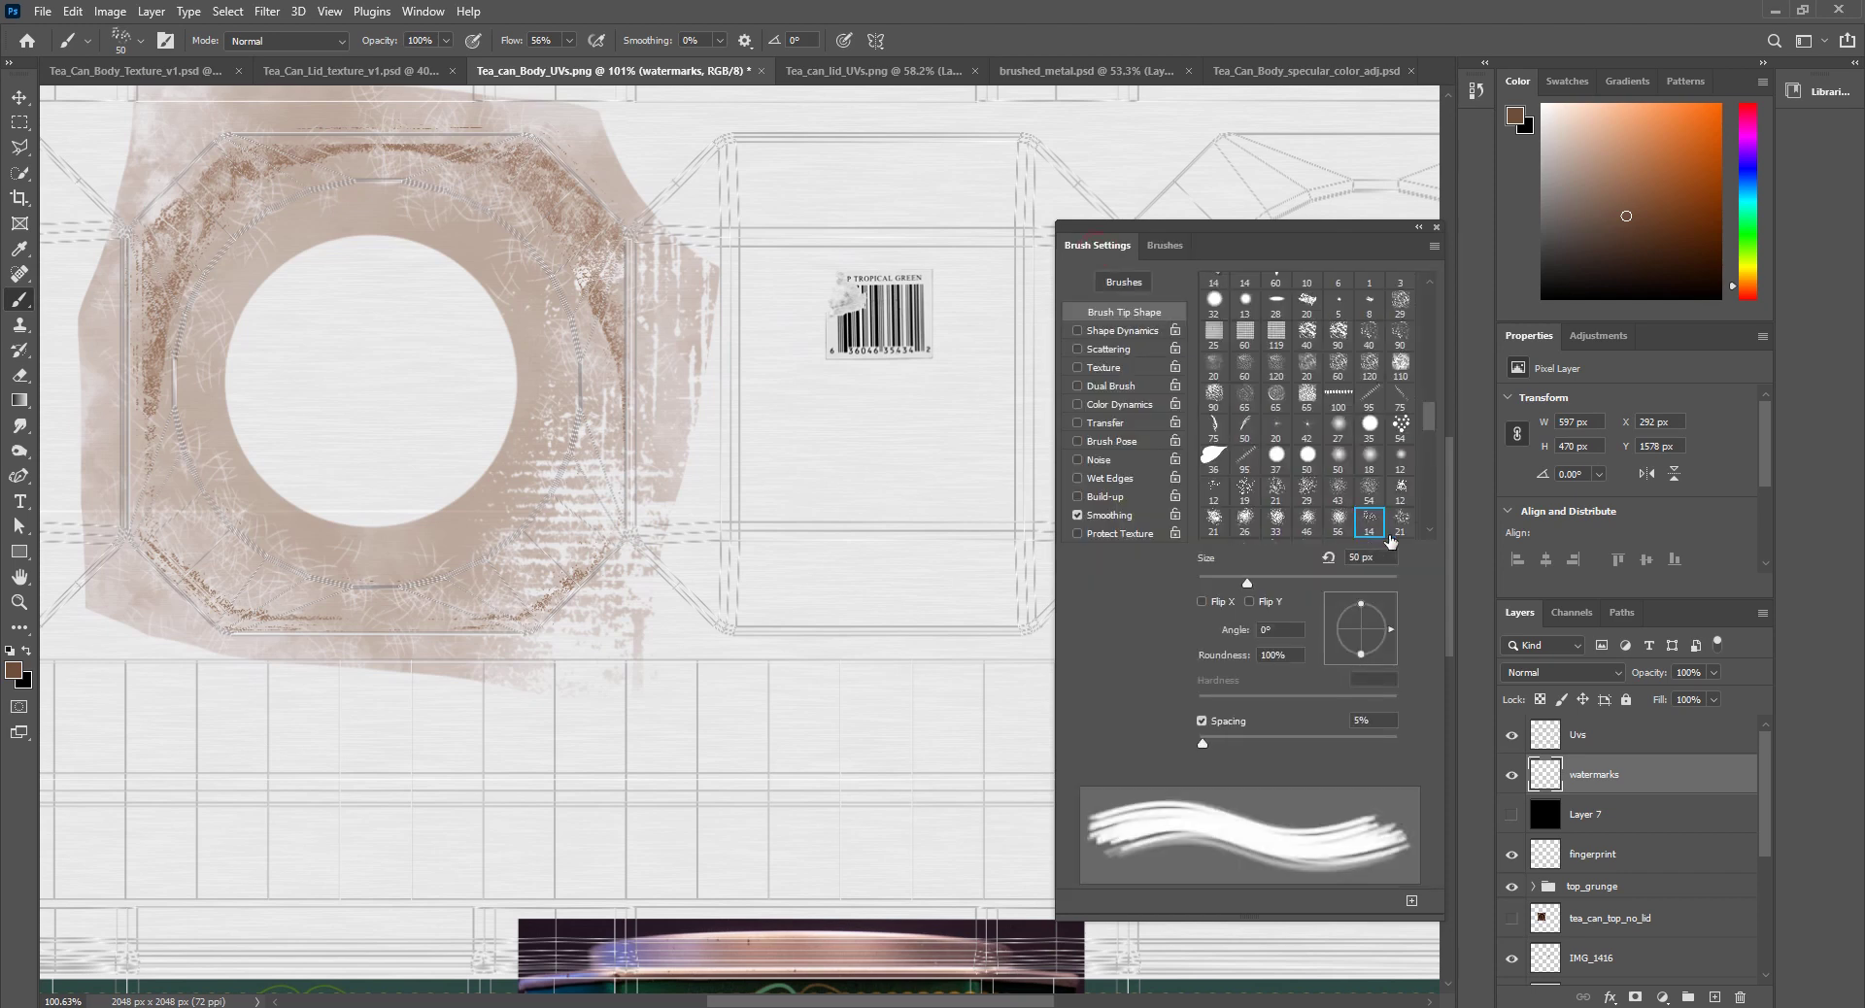
{"action": "scroll", "coordinate": [1345, 502], "scroll_direction": "down", "scroll_amount": 2}
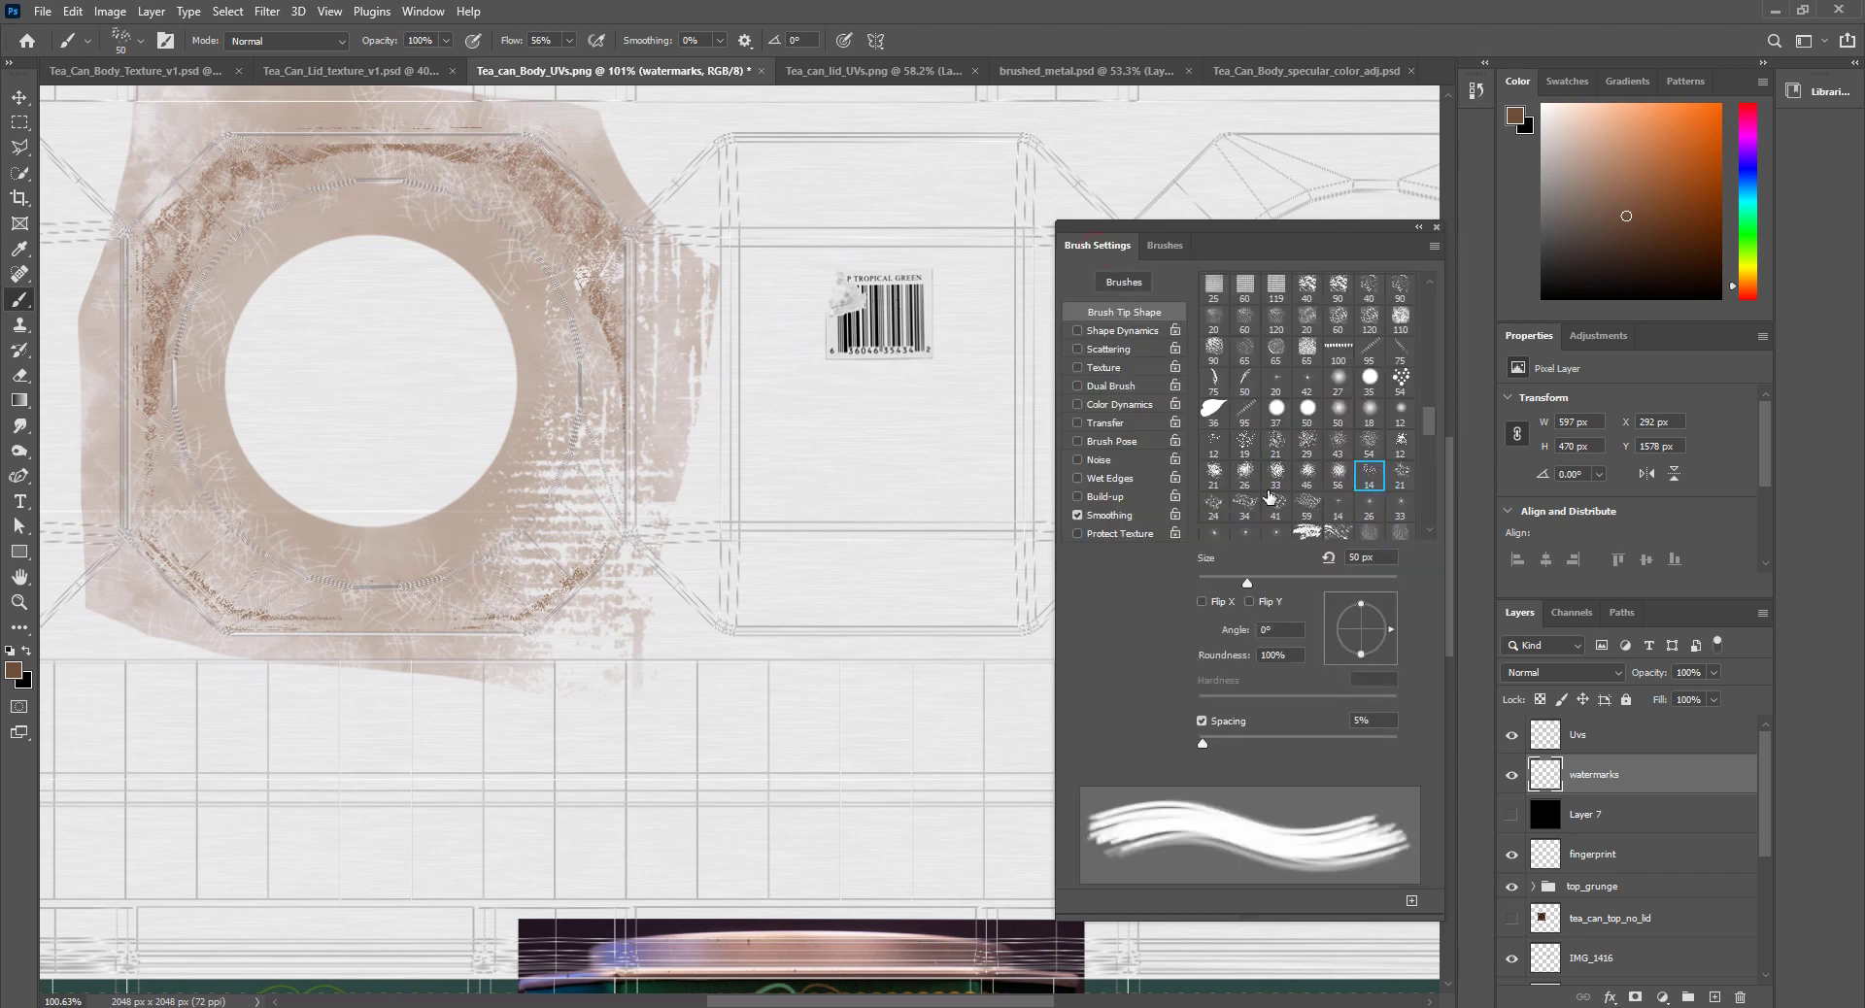
{"action": "left_click", "coordinate": [1214, 446]}
{"action": "left_click", "coordinate": [906, 498]}
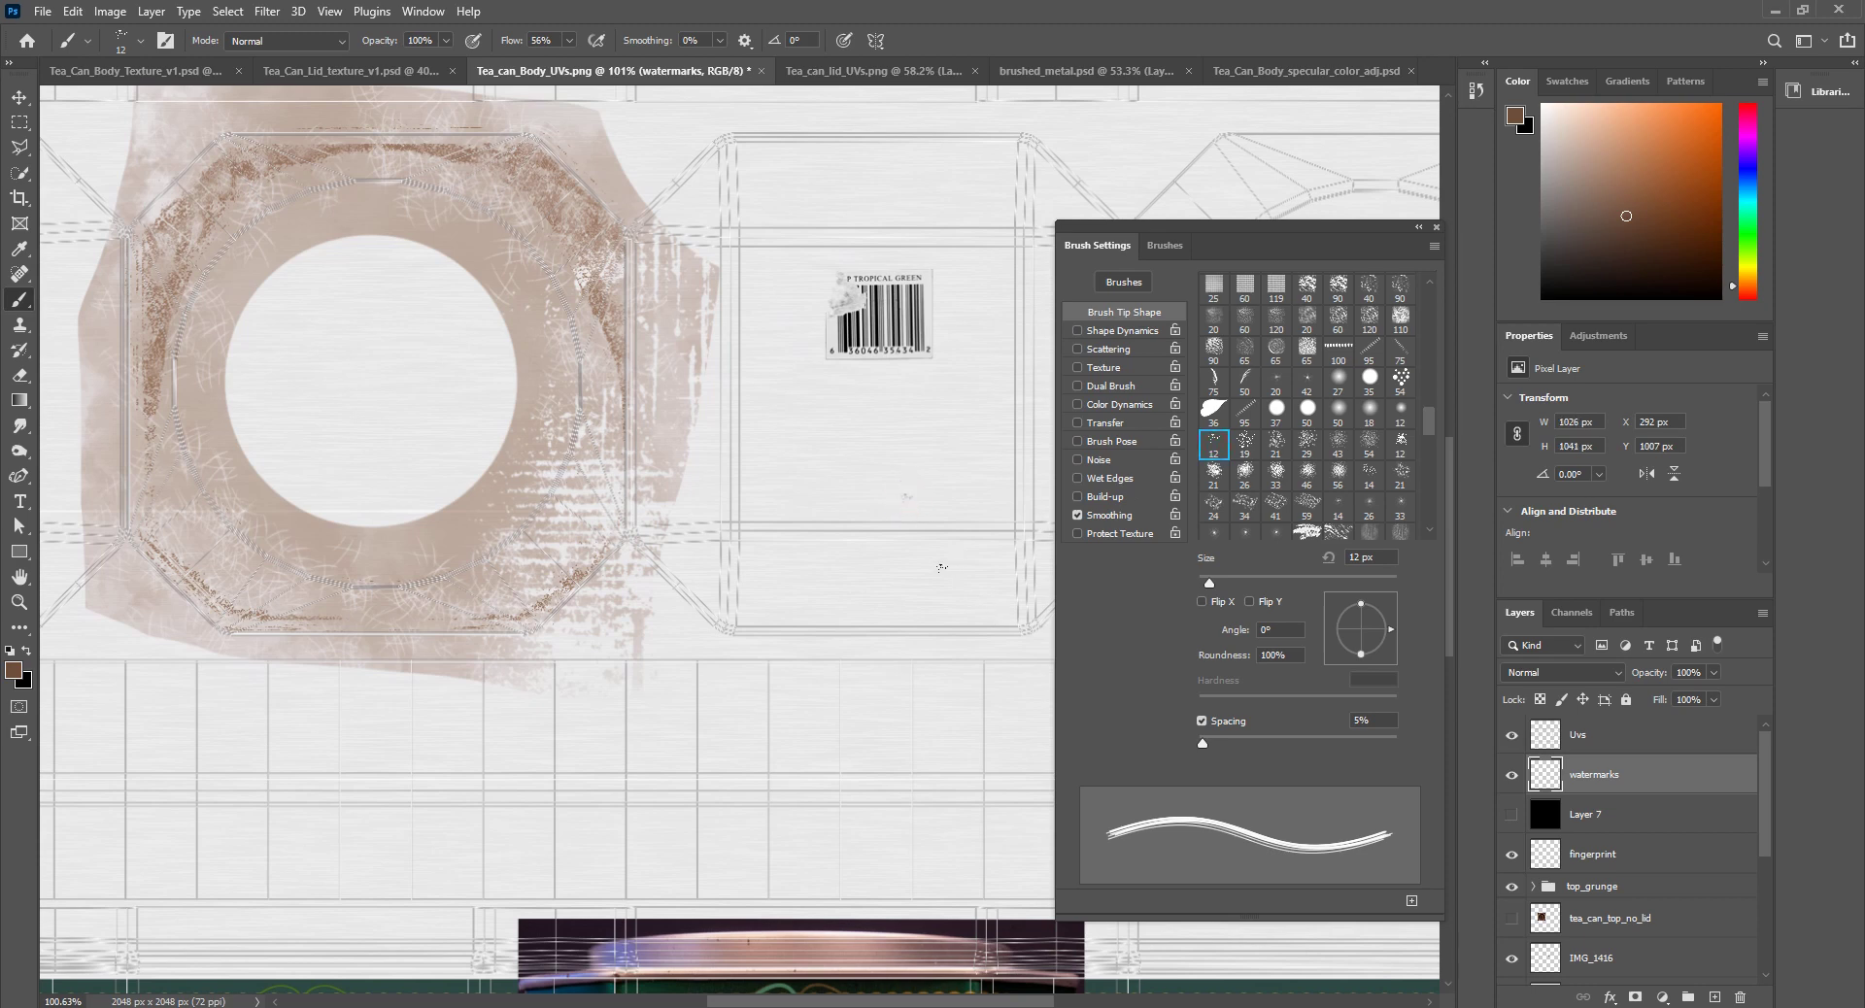
{"action": "key", "text": "ctrl+z"}
Step: Choose the speckled 19 px brush tip, enlarge it to 30 px and try a stamp below the barcode
{"action": "left_click", "coordinate": [1243, 451]}
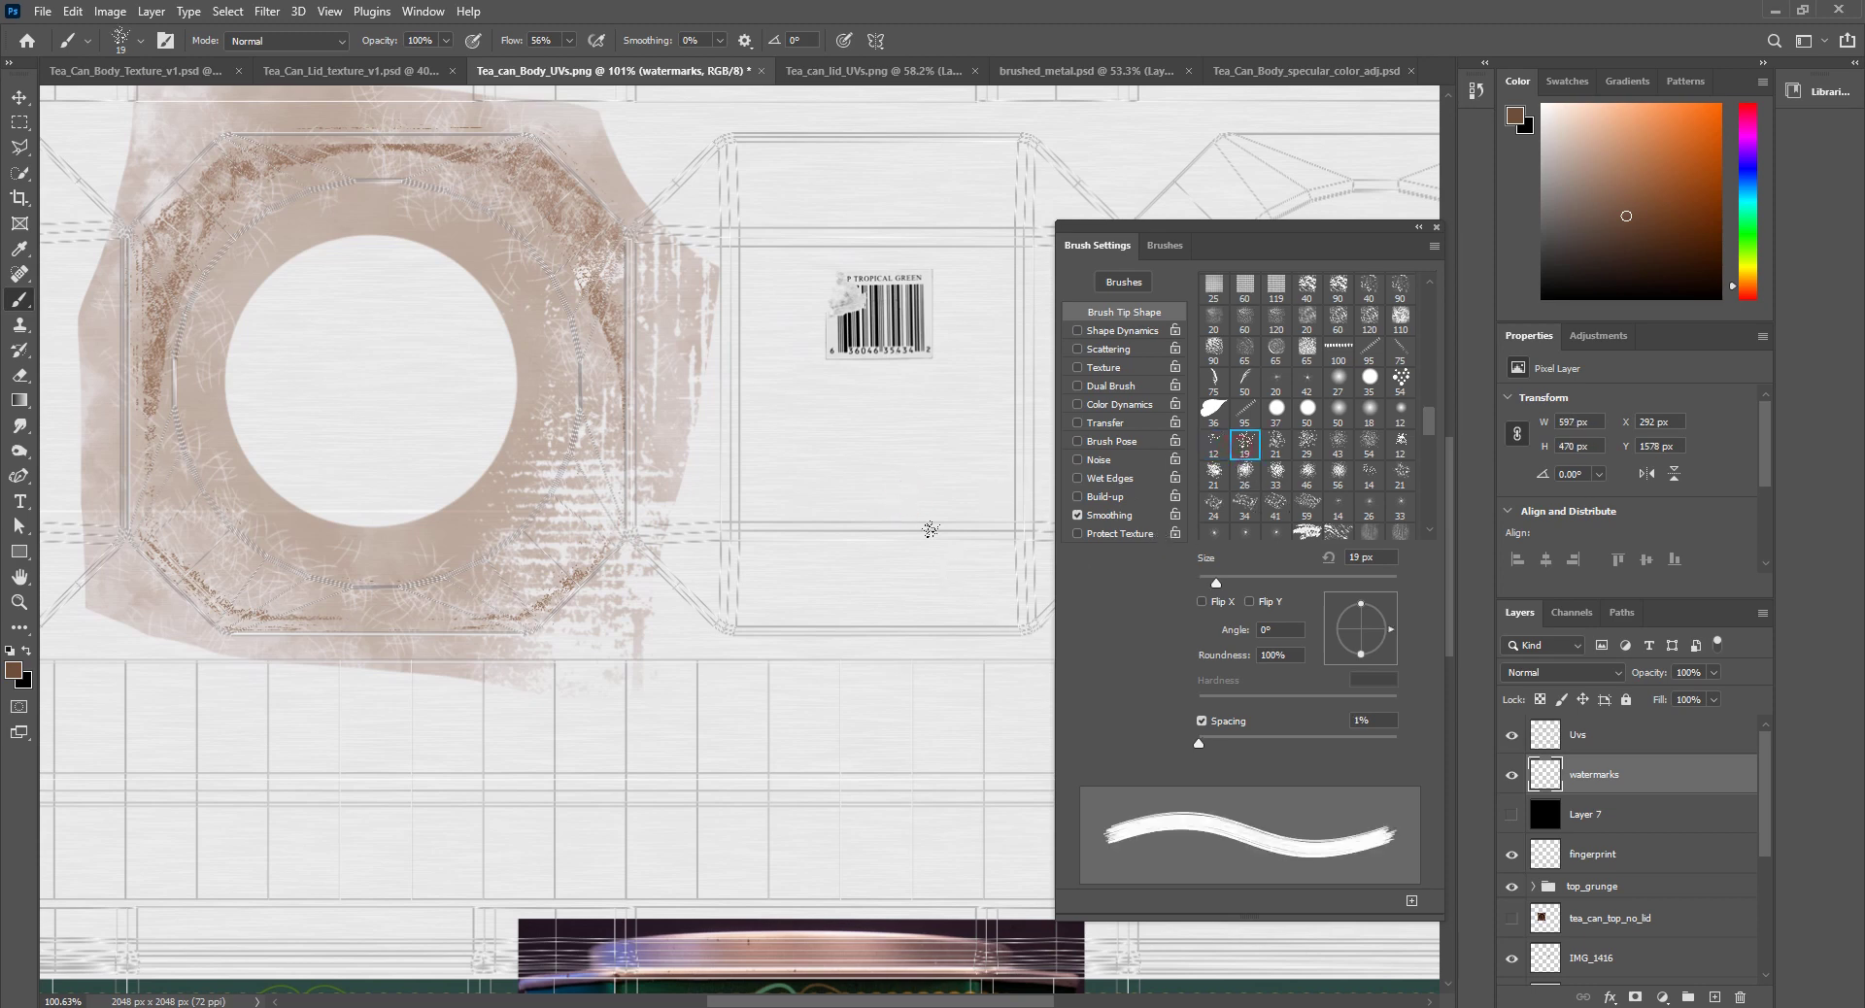
{"action": "key", "text": "bracketright"}
{"action": "left_click", "coordinate": [836, 557]}
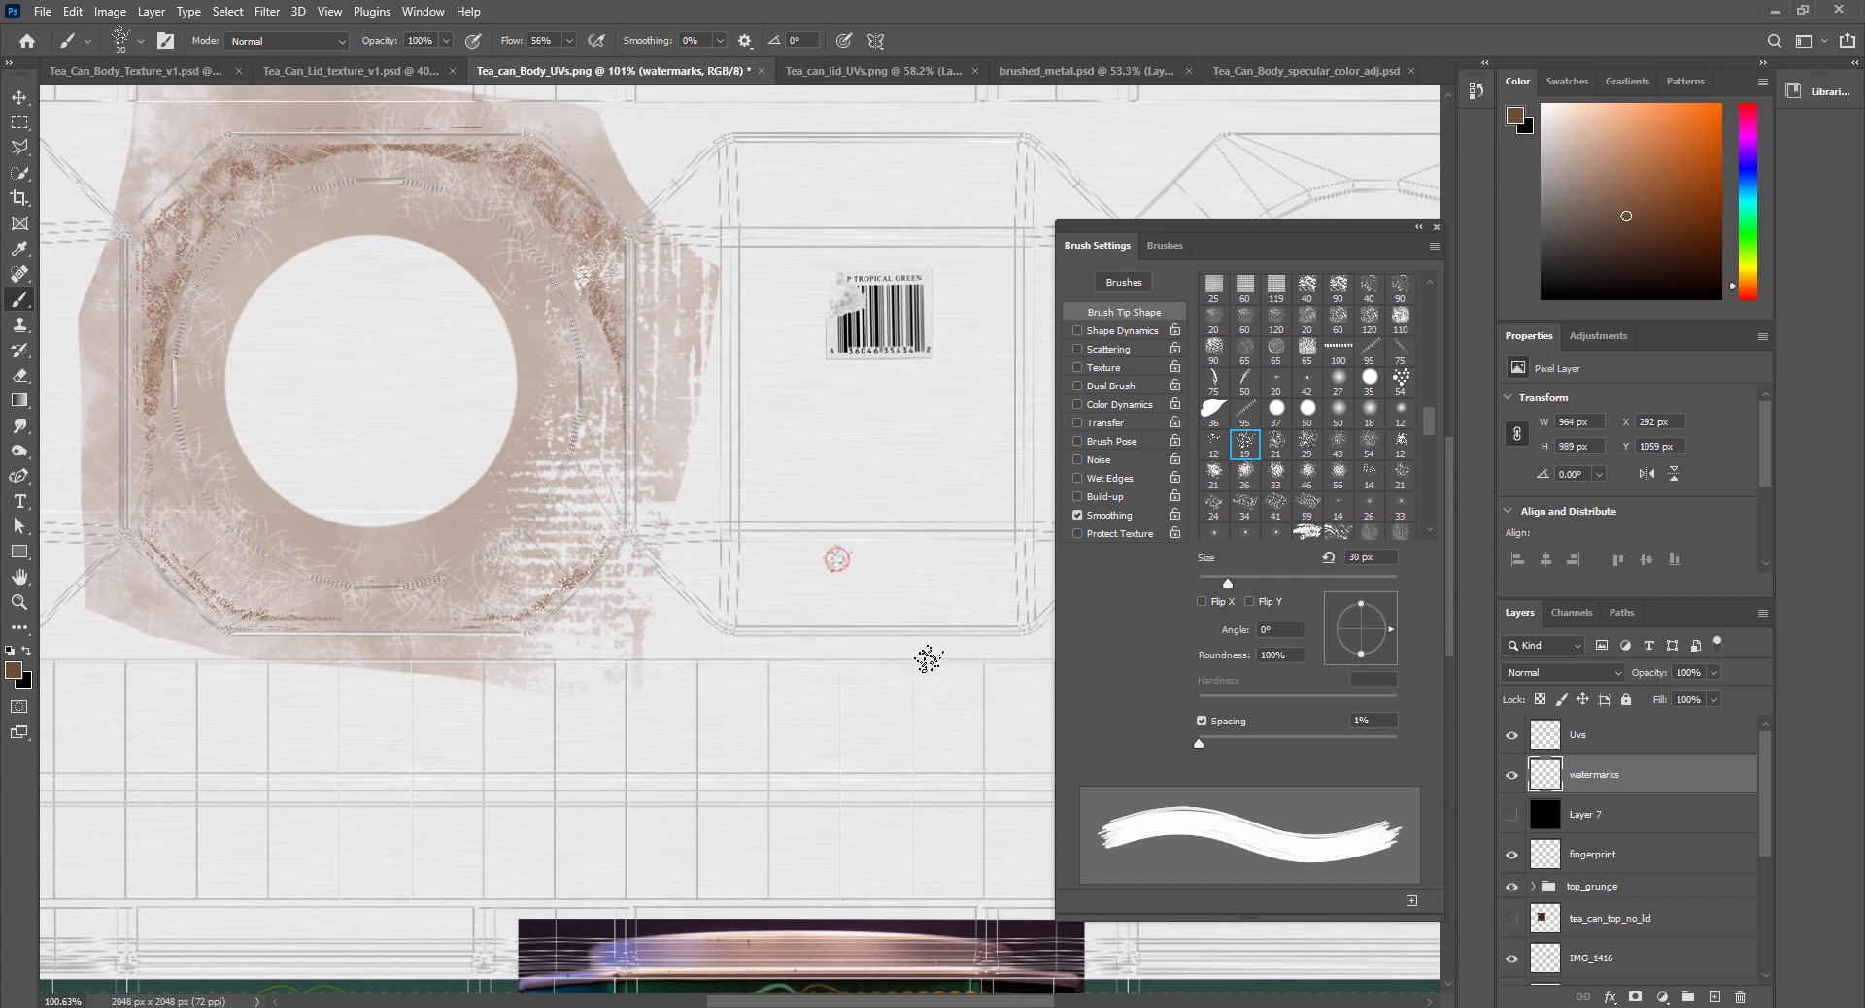
{"action": "key", "text": "ctrl+z"}
Step: Open IMG_1430.JPG from the Good_images reference folder and view the photos that follow it
{"action": "mouse_move", "coordinate": [547, 1006]}
{"action": "key", "text": "alt+Tab"}
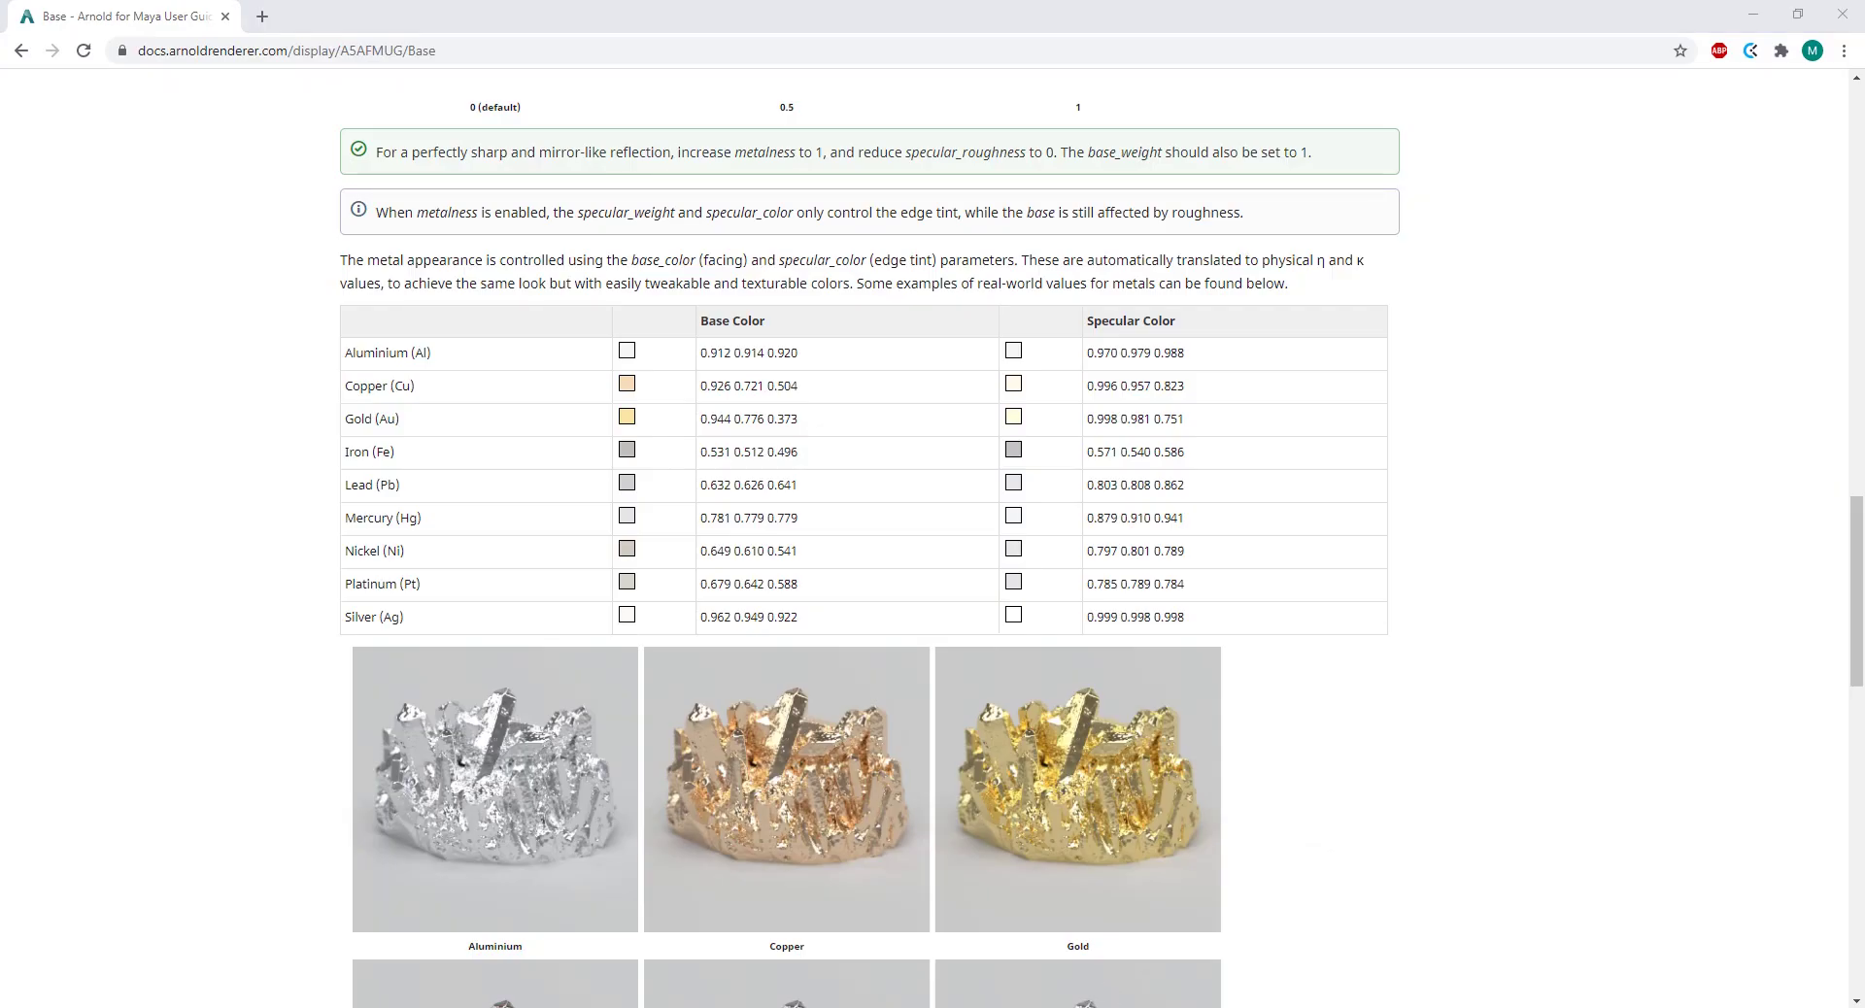
{"action": "left_click", "coordinate": [591, 918]}
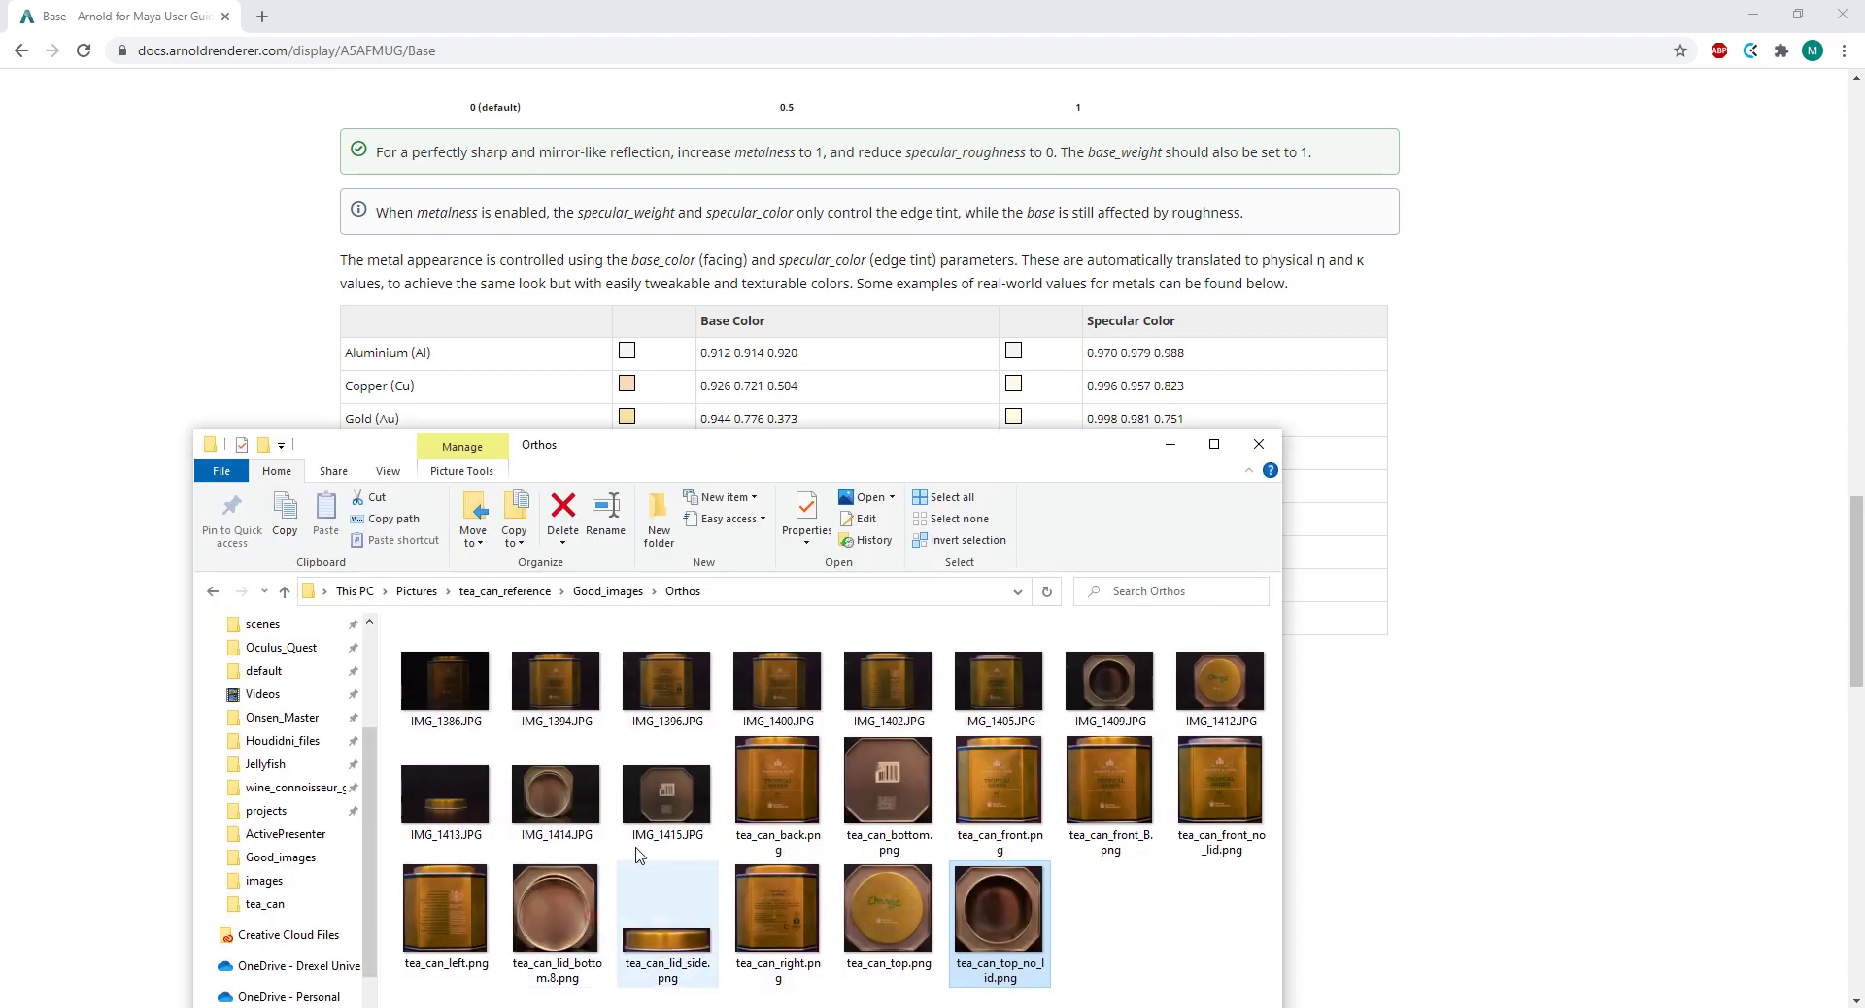
{"action": "left_click", "coordinate": [602, 590]}
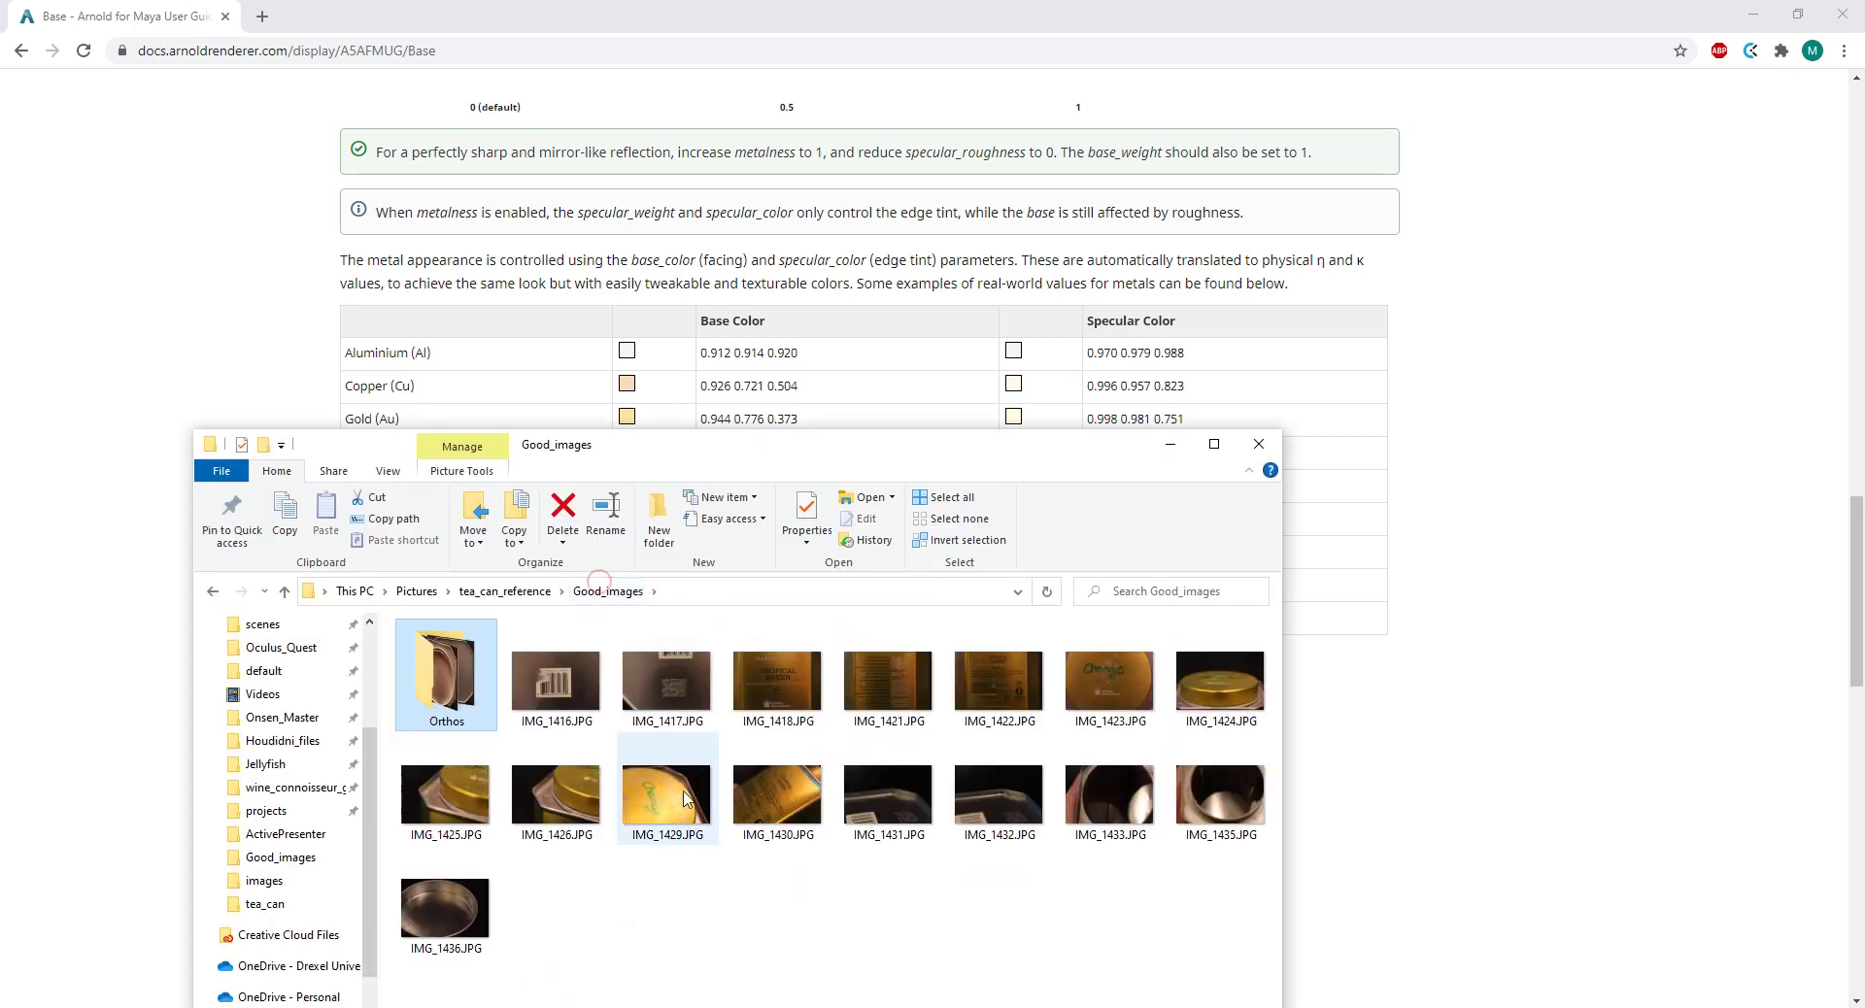
{"action": "double_click", "coordinate": [777, 789]}
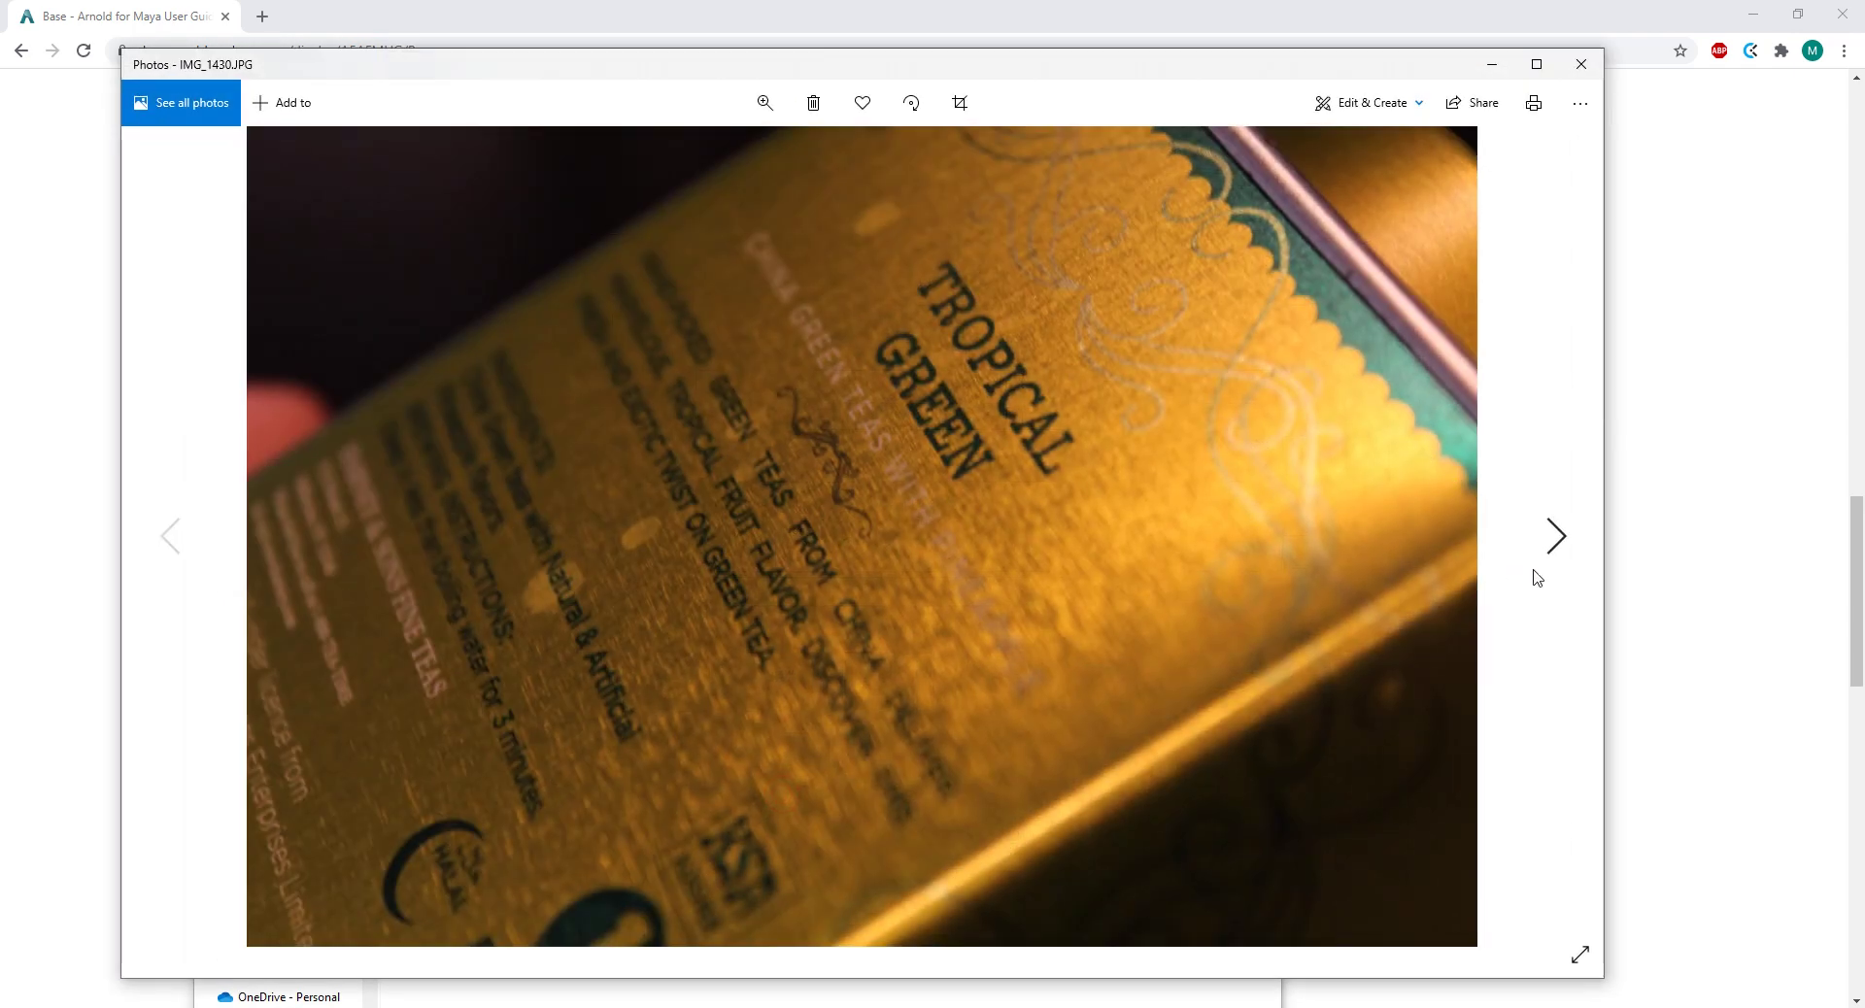
{"action": "left_click", "coordinate": [1549, 536]}
{"action": "left_click", "coordinate": [1549, 536]}
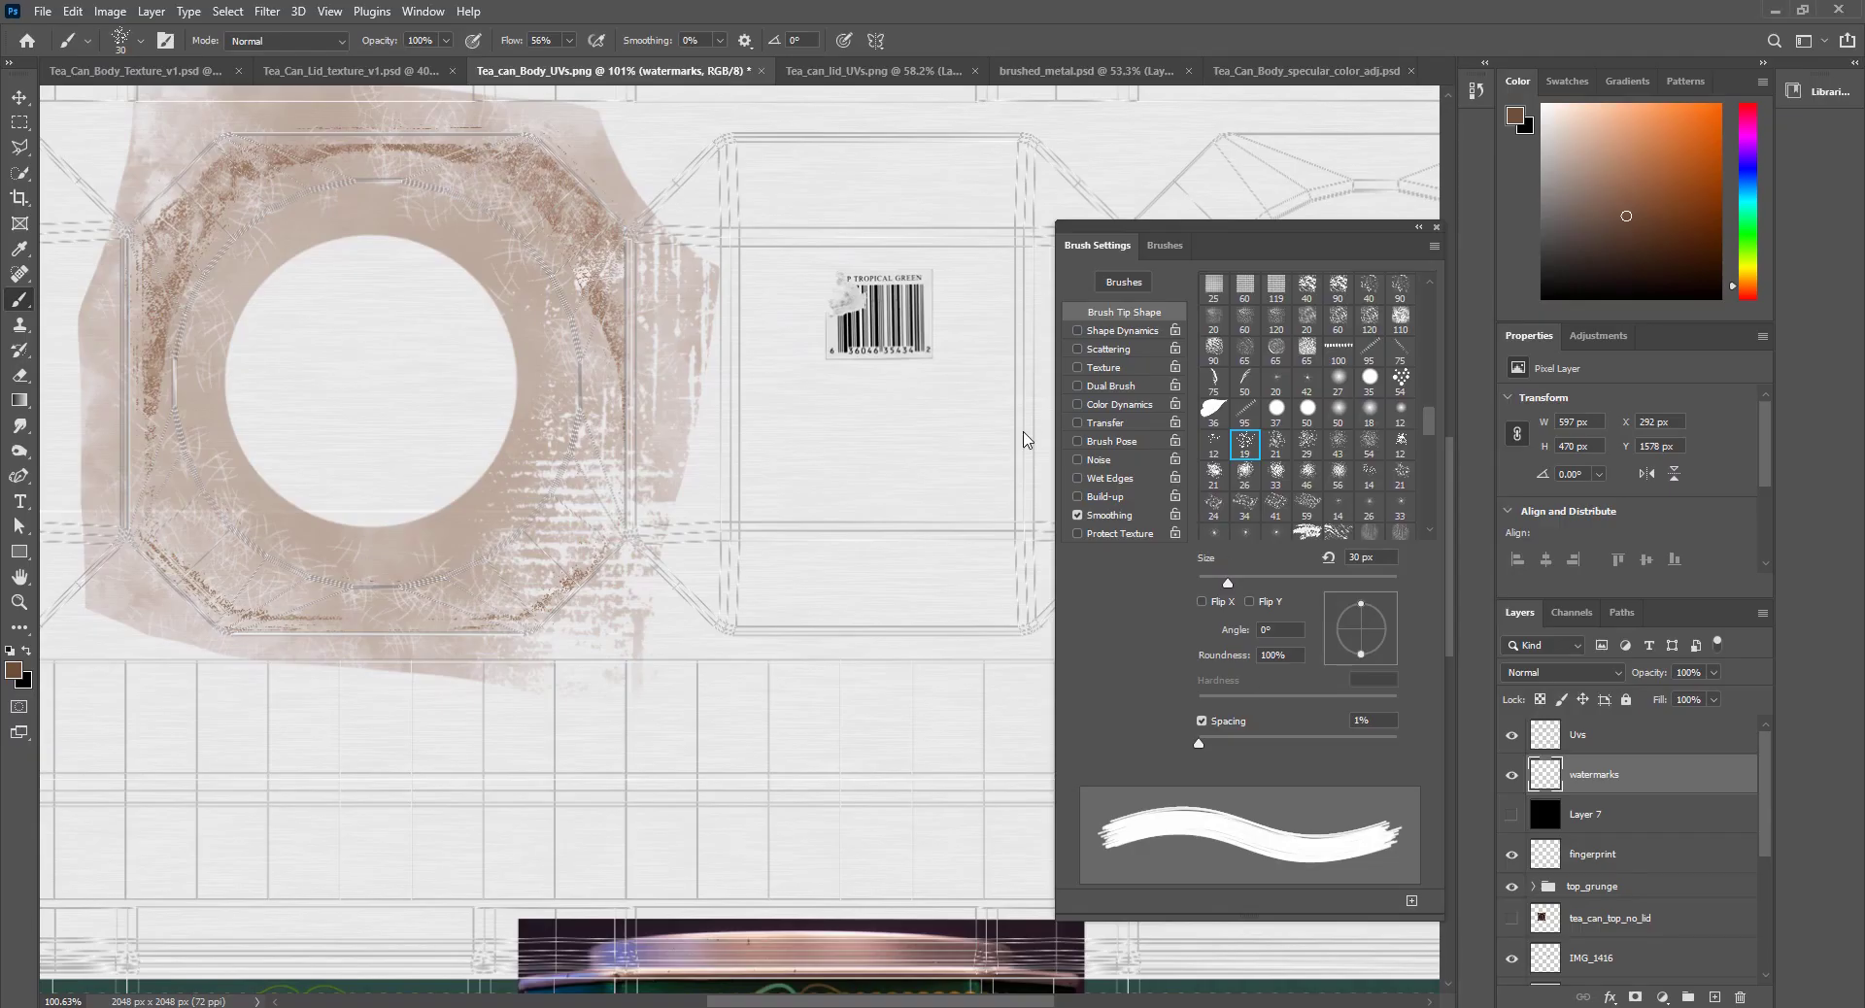
Step: Reduce the speckled brush to 20 px and try a stamp on the upper right corner of the barcode panel
{"action": "scroll", "coordinate": [899, 233], "scroll_direction": "up", "scroll_amount": 3, "text": "alt"}
{"action": "scroll", "coordinate": [932, 291], "scroll_direction": "down", "scroll_amount": 1}
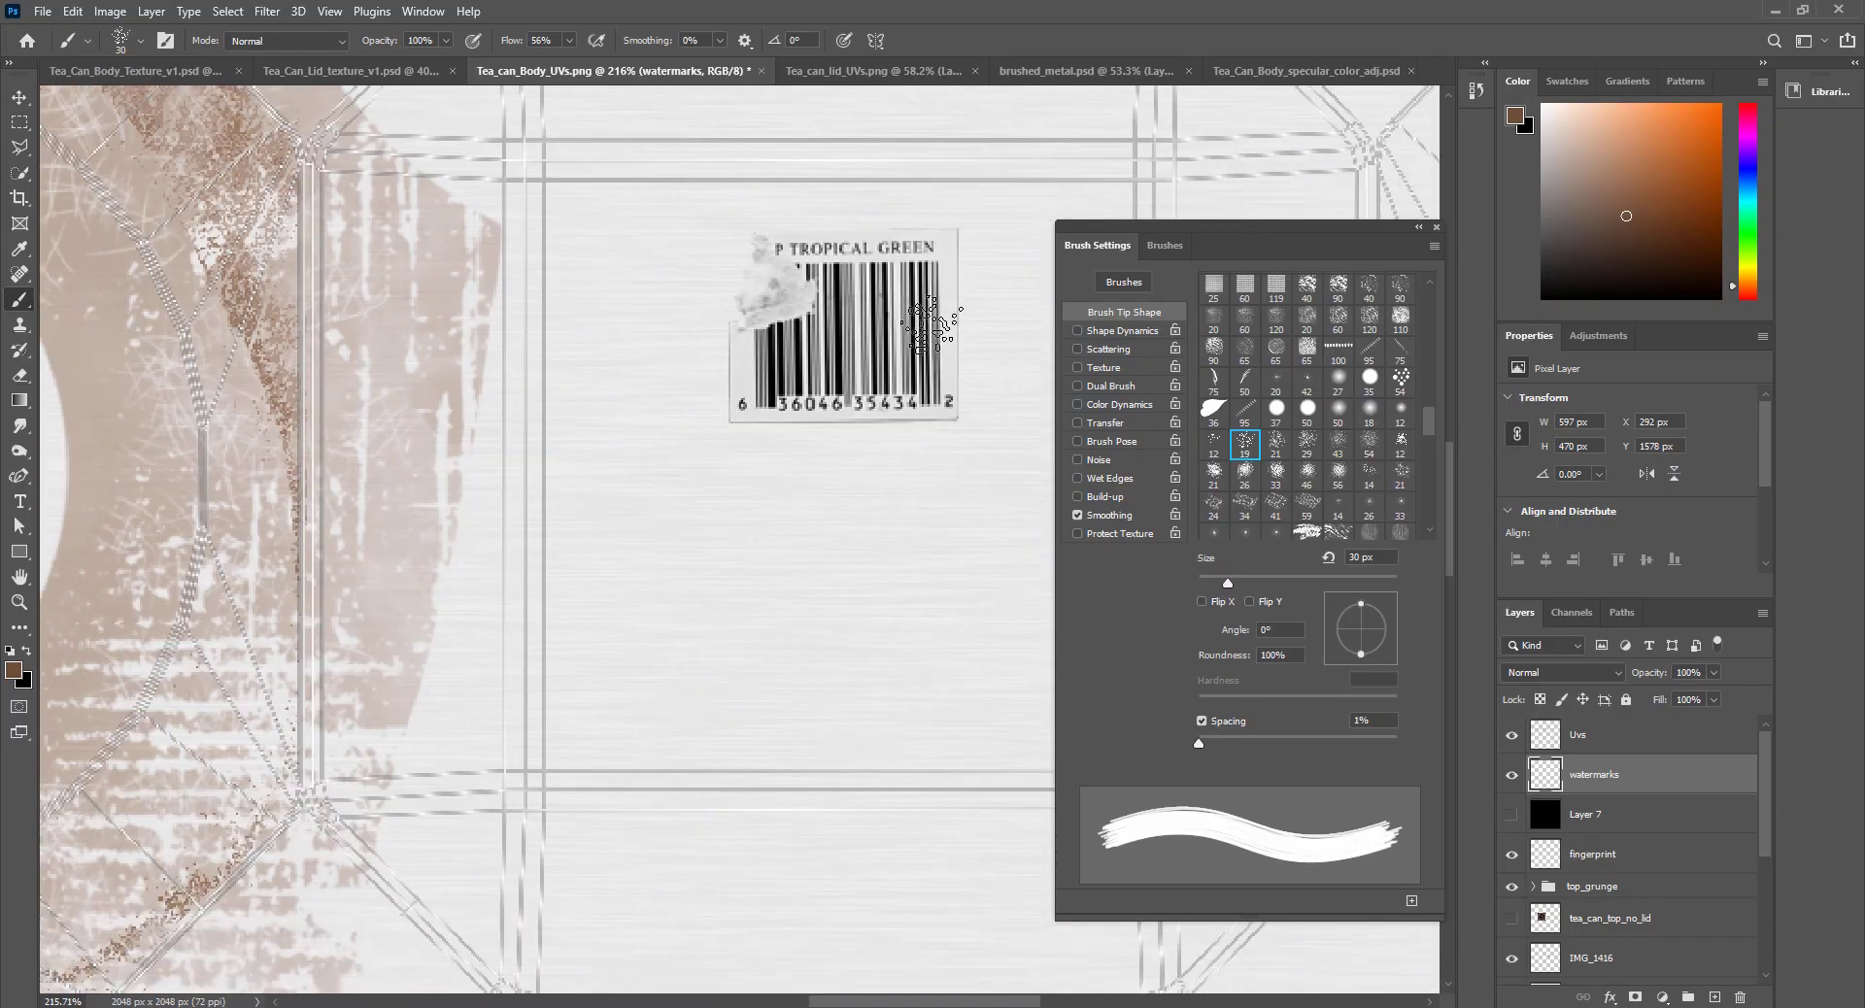
{"action": "scroll", "coordinate": [933, 311], "scroll_direction": "up", "scroll_amount": 4}
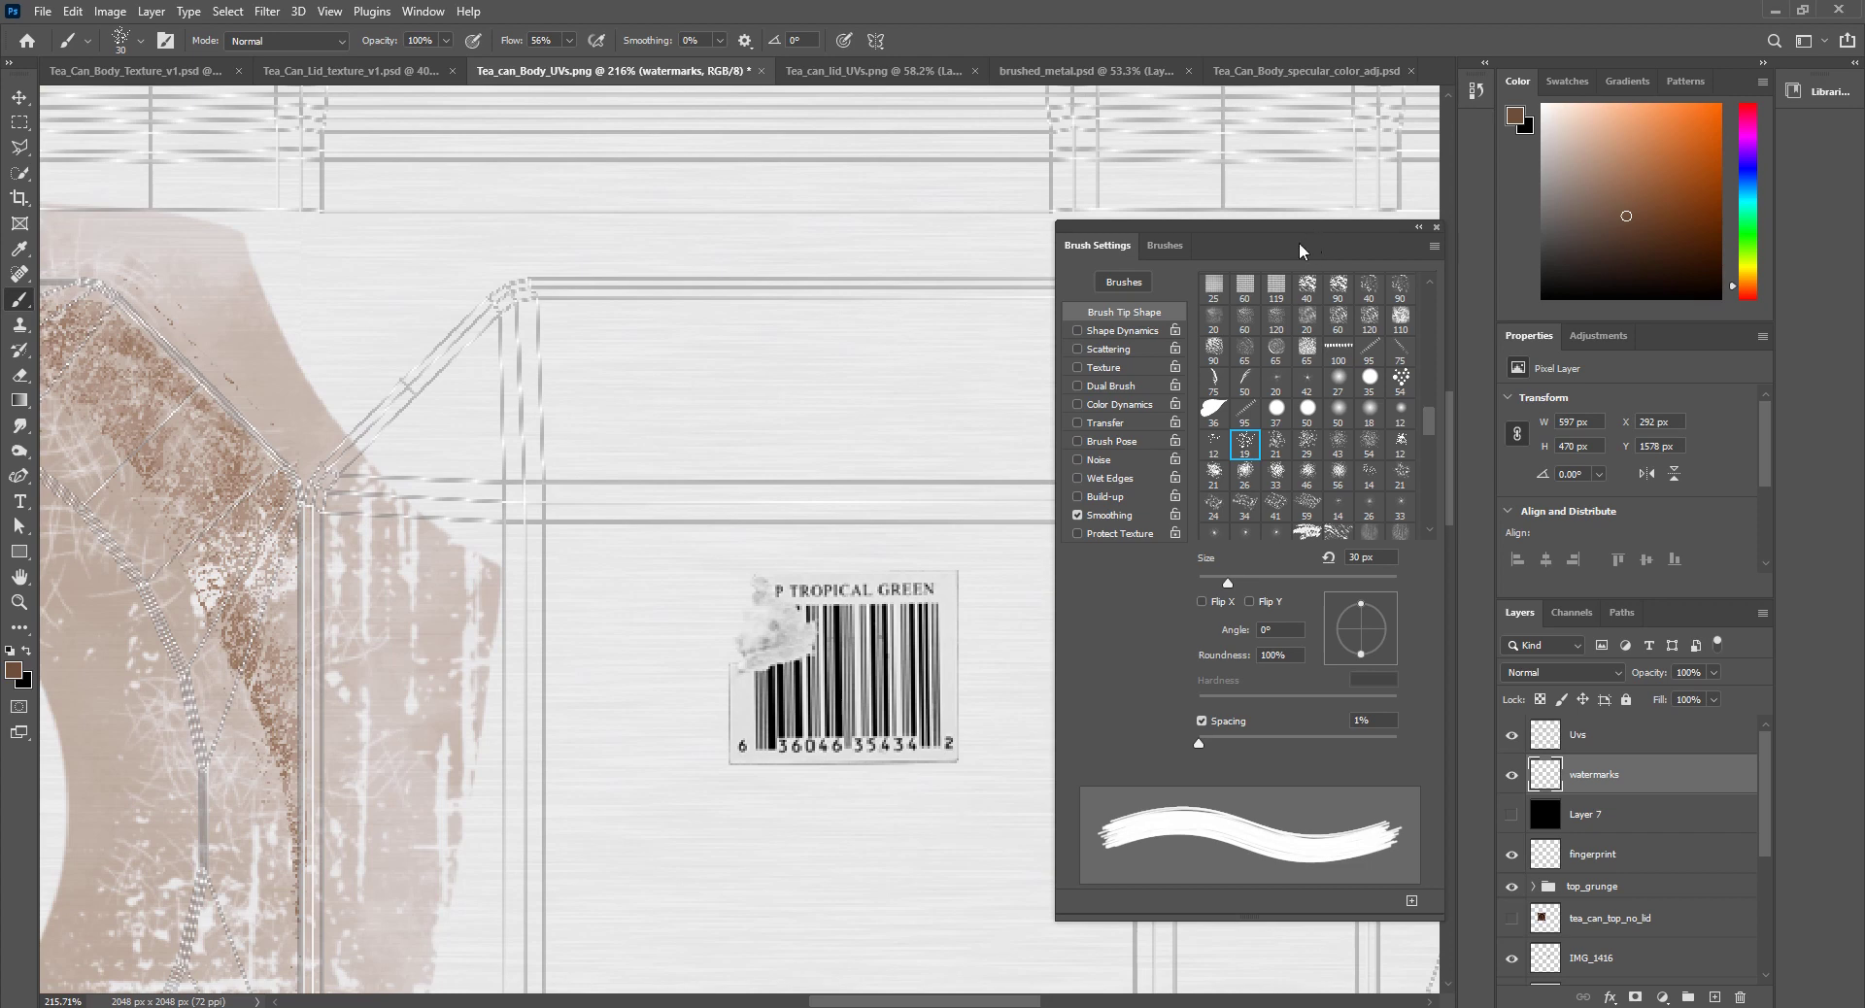
{"action": "left_click_drag", "start_coordinate": [845, 1000], "coordinate": [922, 1001]}
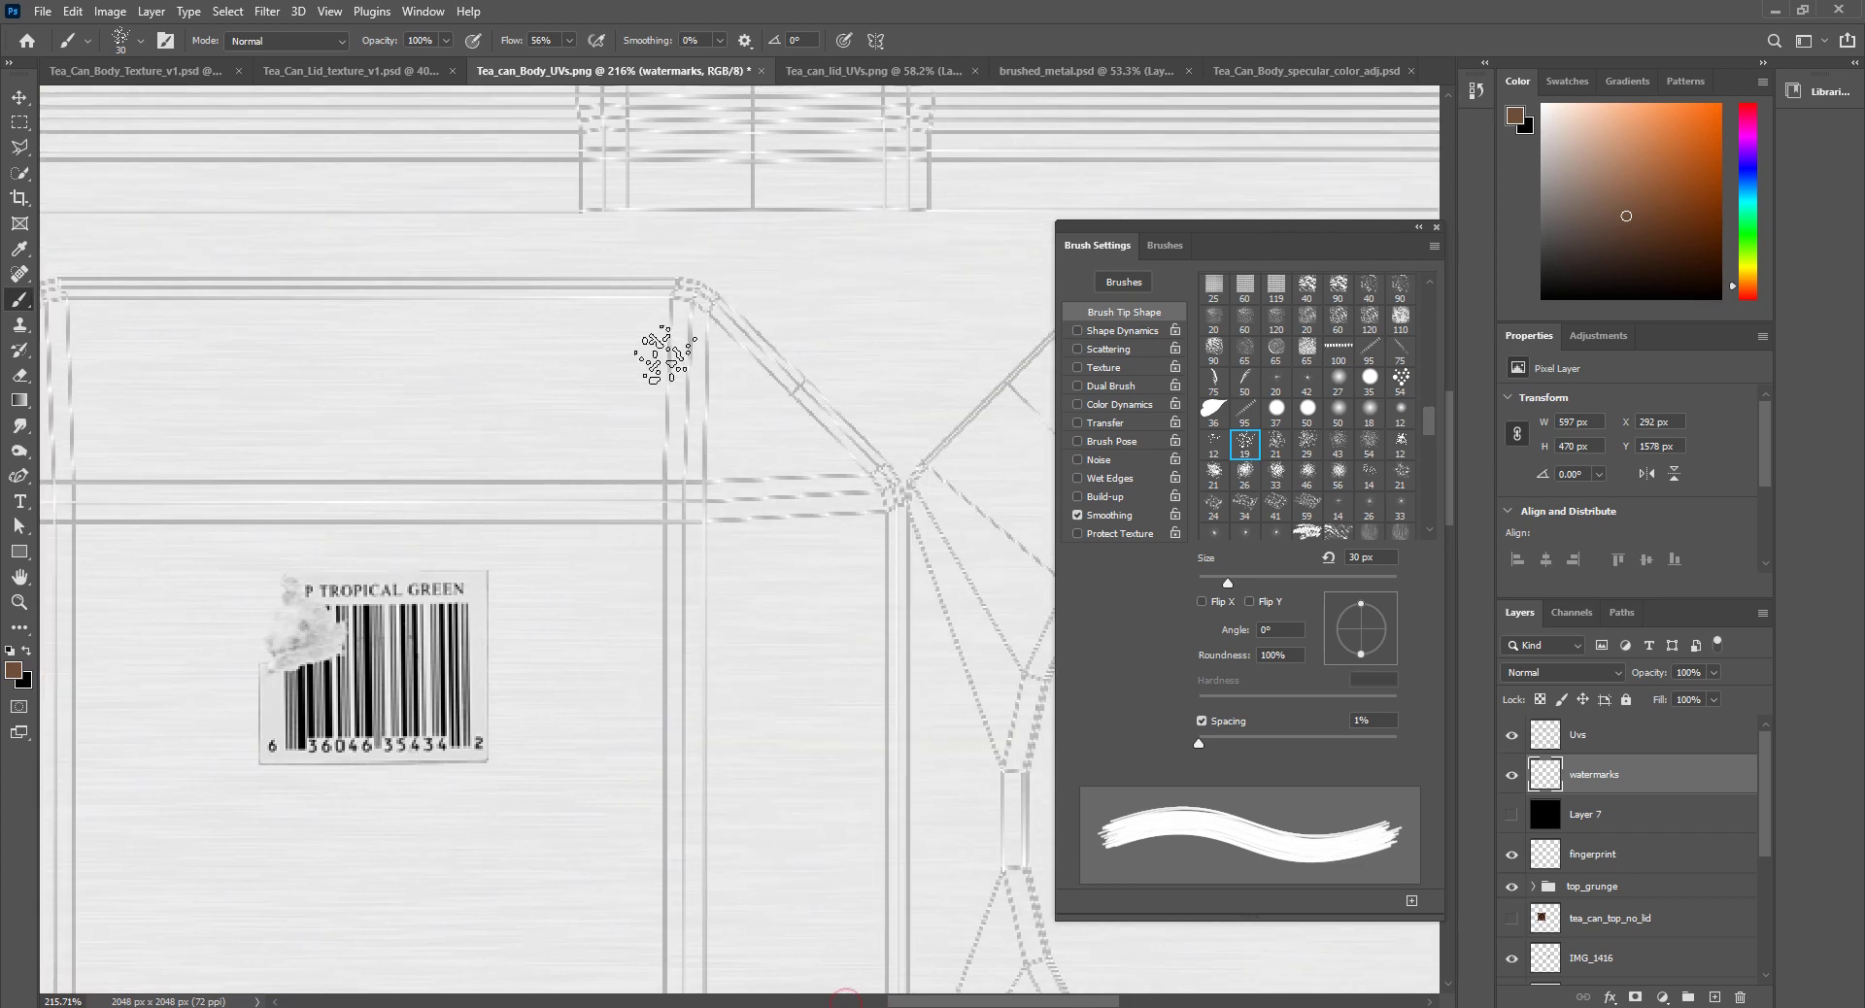
{"action": "key", "text": "bracketleft"}
{"action": "left_click", "coordinate": [673, 311]}
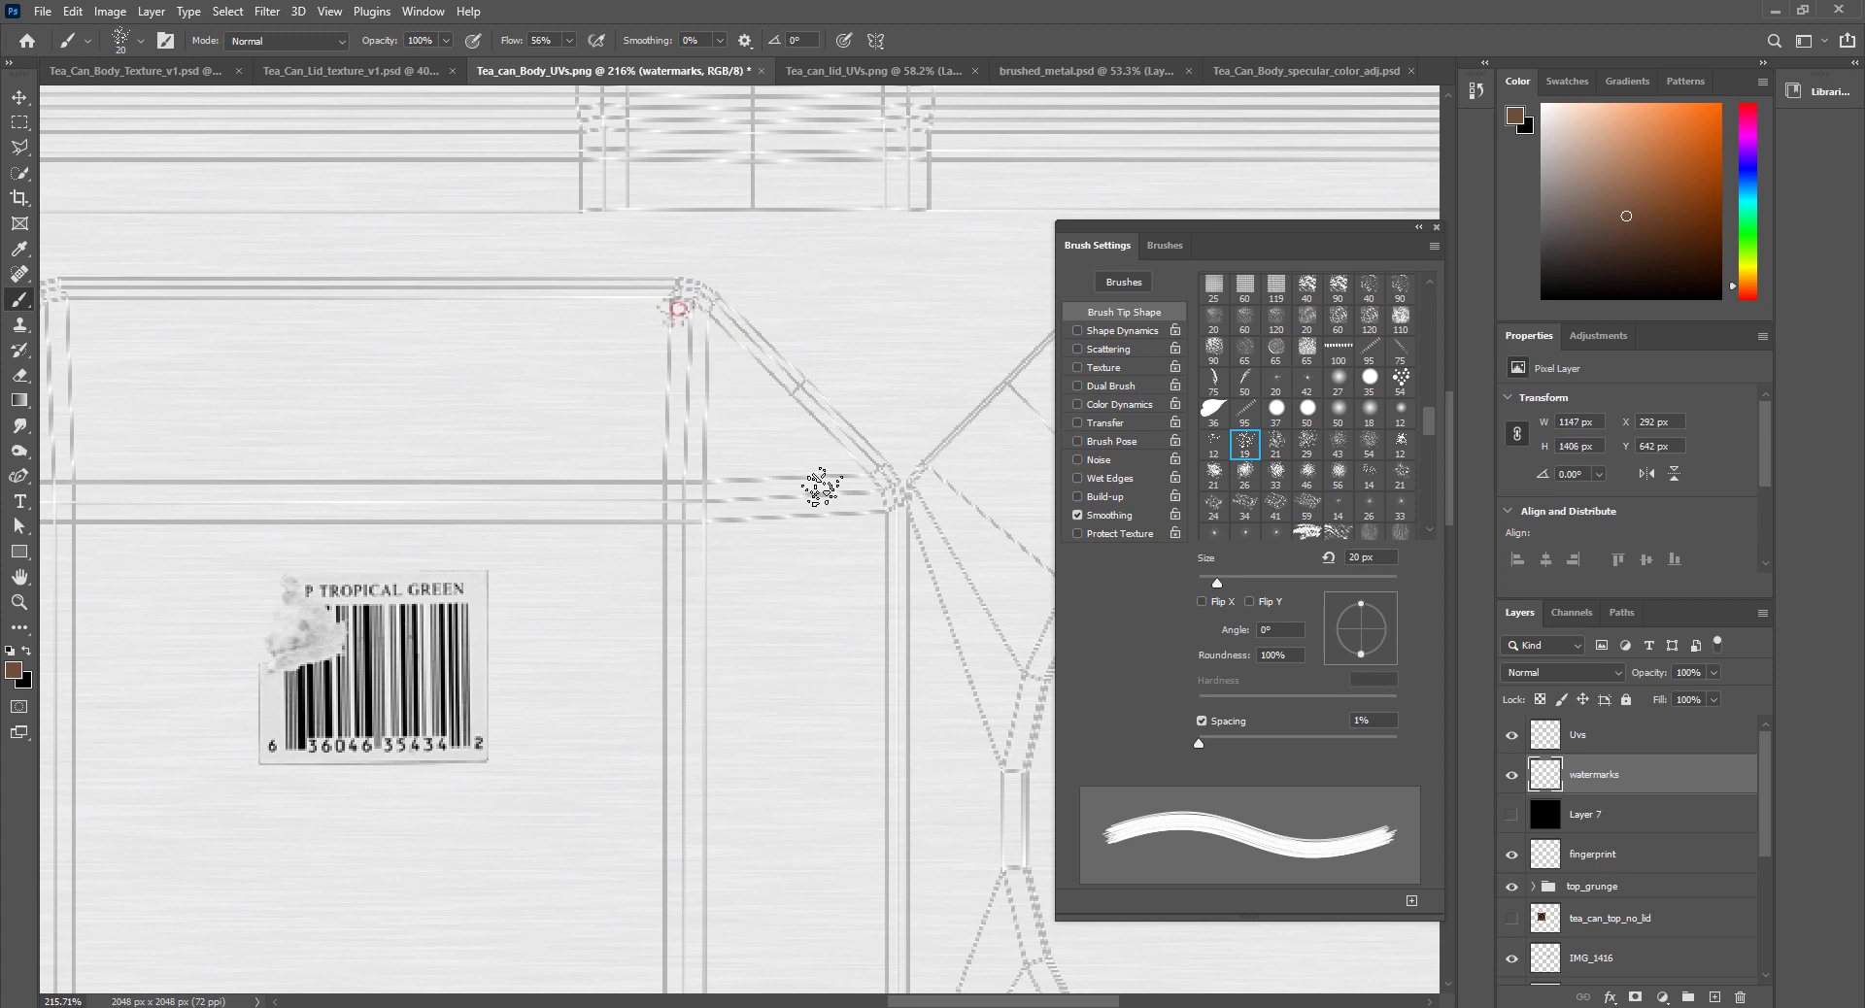
{"action": "key", "text": "ctrl+z"}
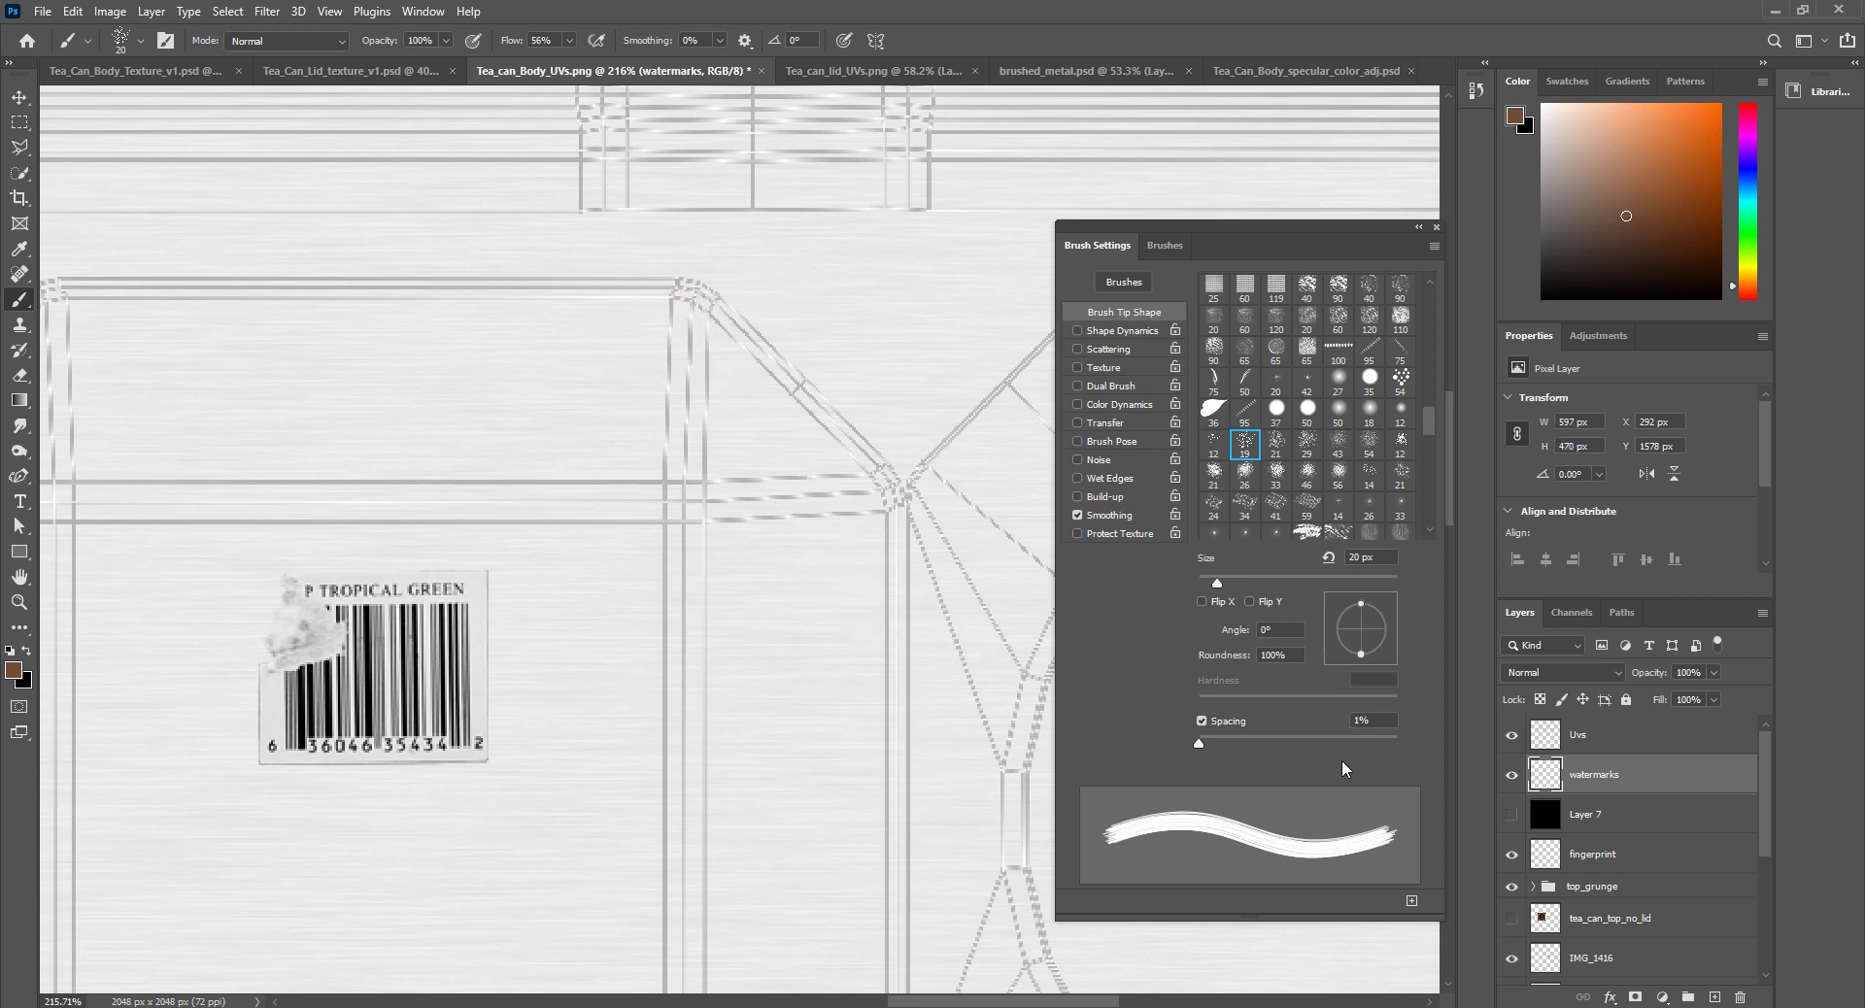
Step: Add a new layer above watermarks and set the brush to 165% spacing, 564% scatter and a count of 2
{"action": "left_click", "coordinate": [1715, 996]}
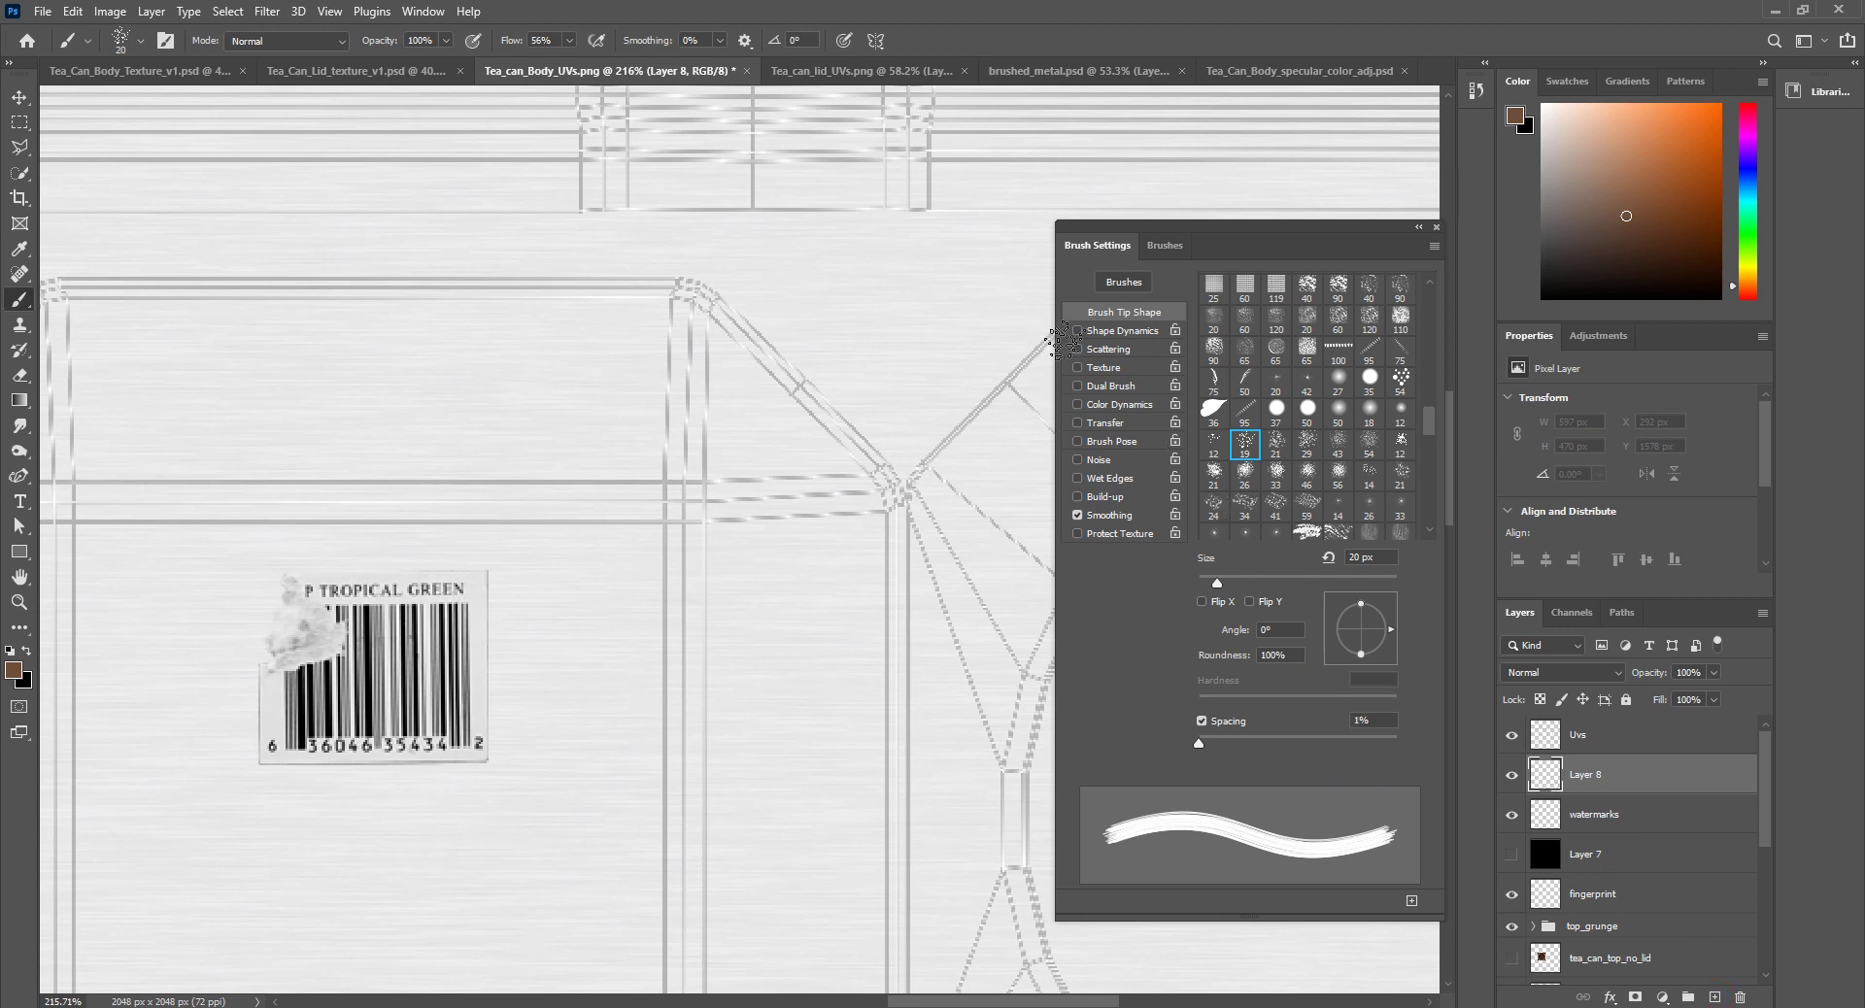
{"action": "left_click_drag", "start_coordinate": [1216, 746], "coordinate": [1330, 746]}
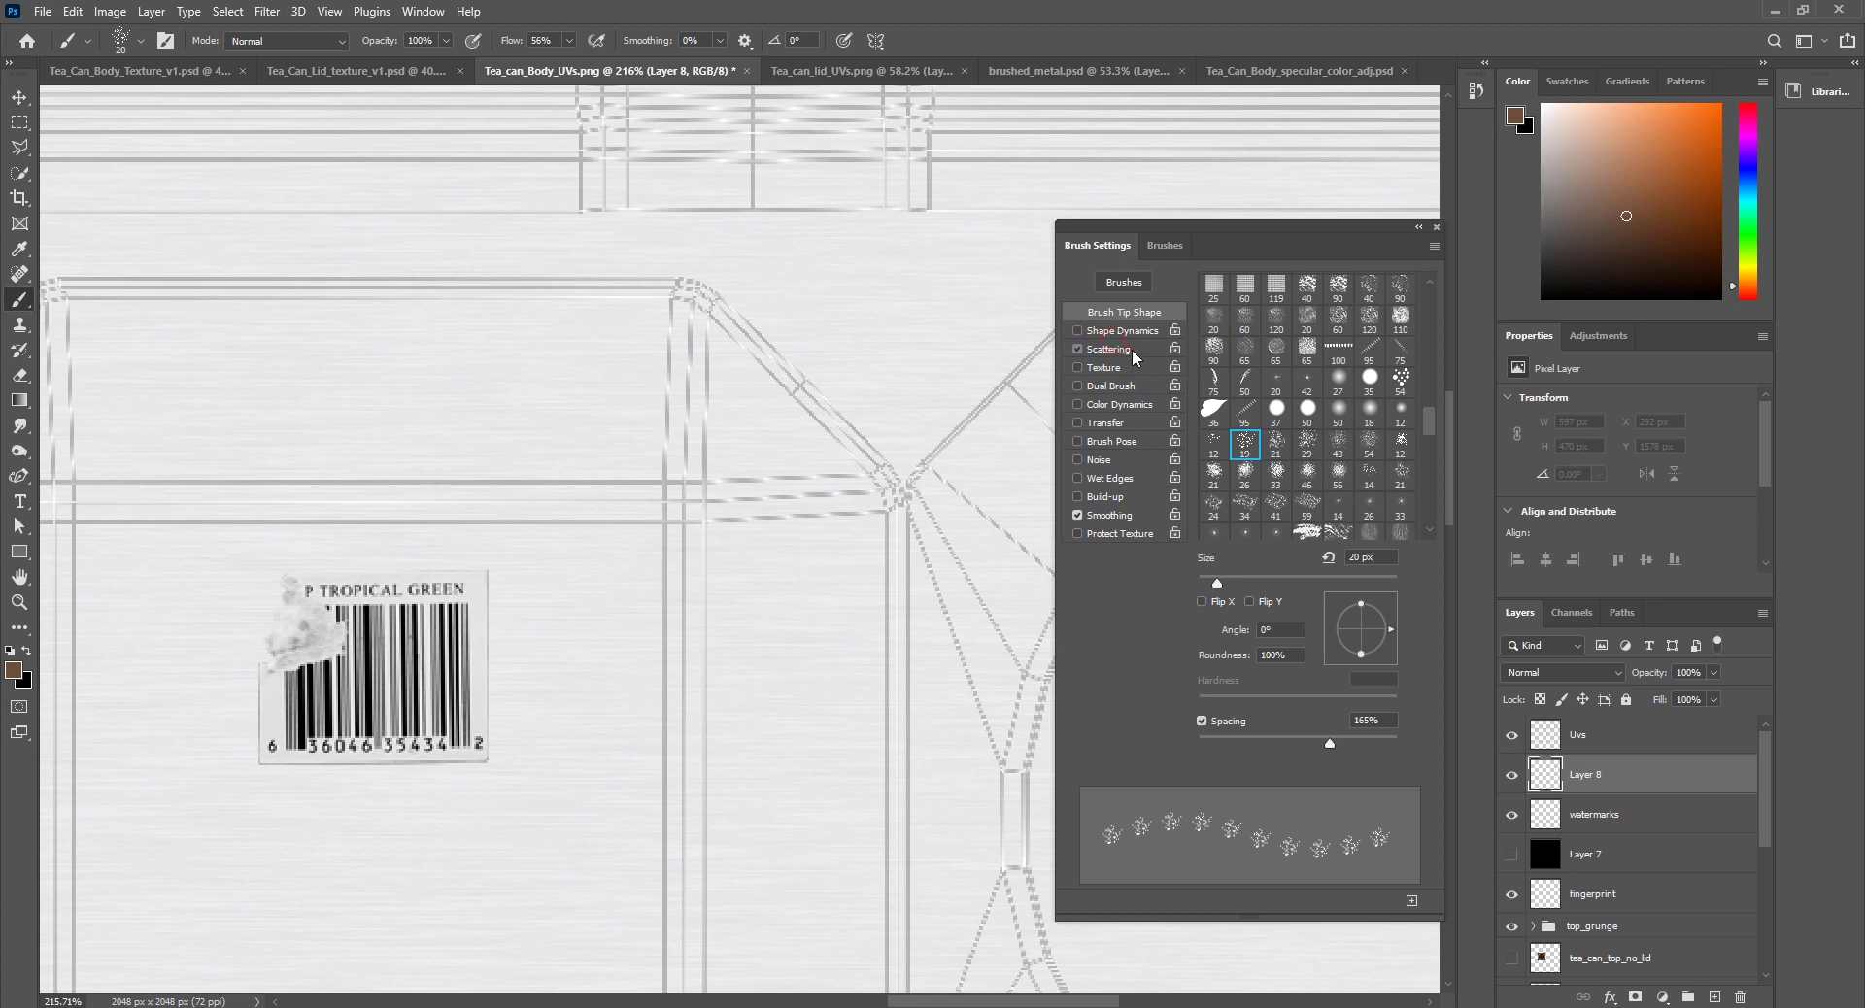
{"action": "left_click", "coordinate": [1134, 351]}
{"action": "left_click_drag", "start_coordinate": [1222, 304], "coordinate": [1311, 305]}
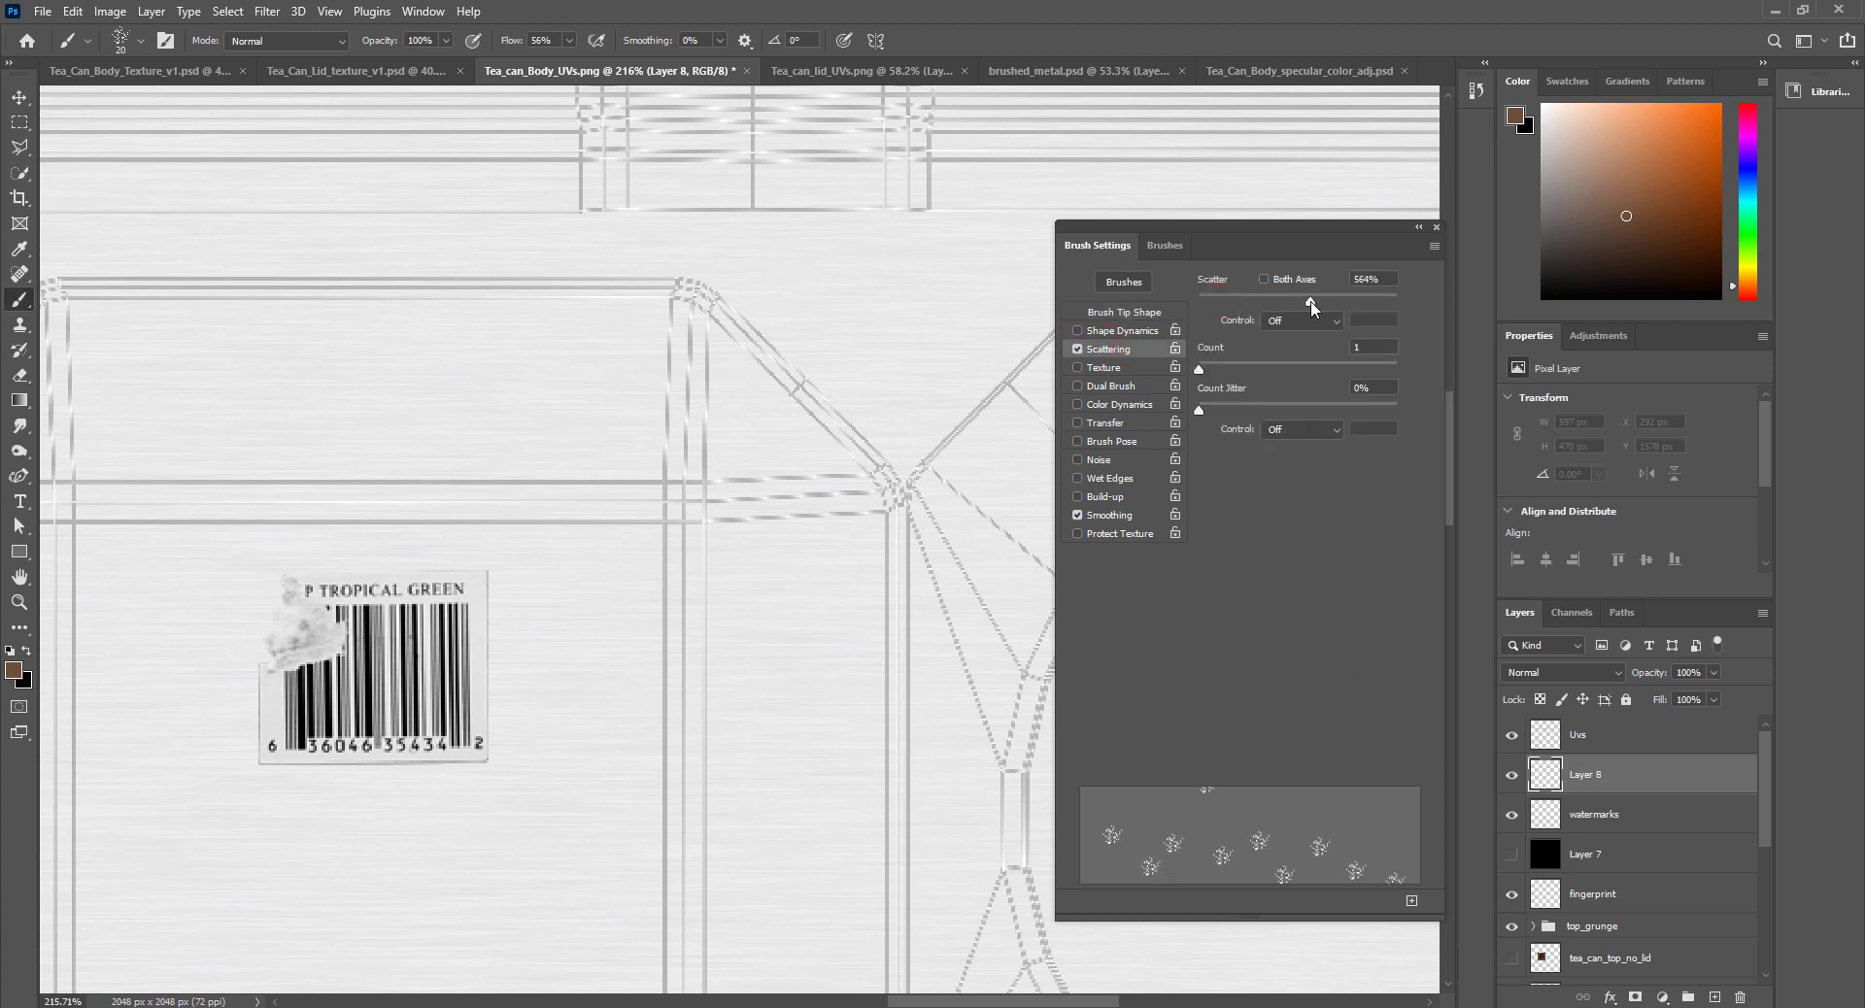
{"action": "left_click_drag", "start_coordinate": [1220, 369], "coordinate": [1214, 370]}
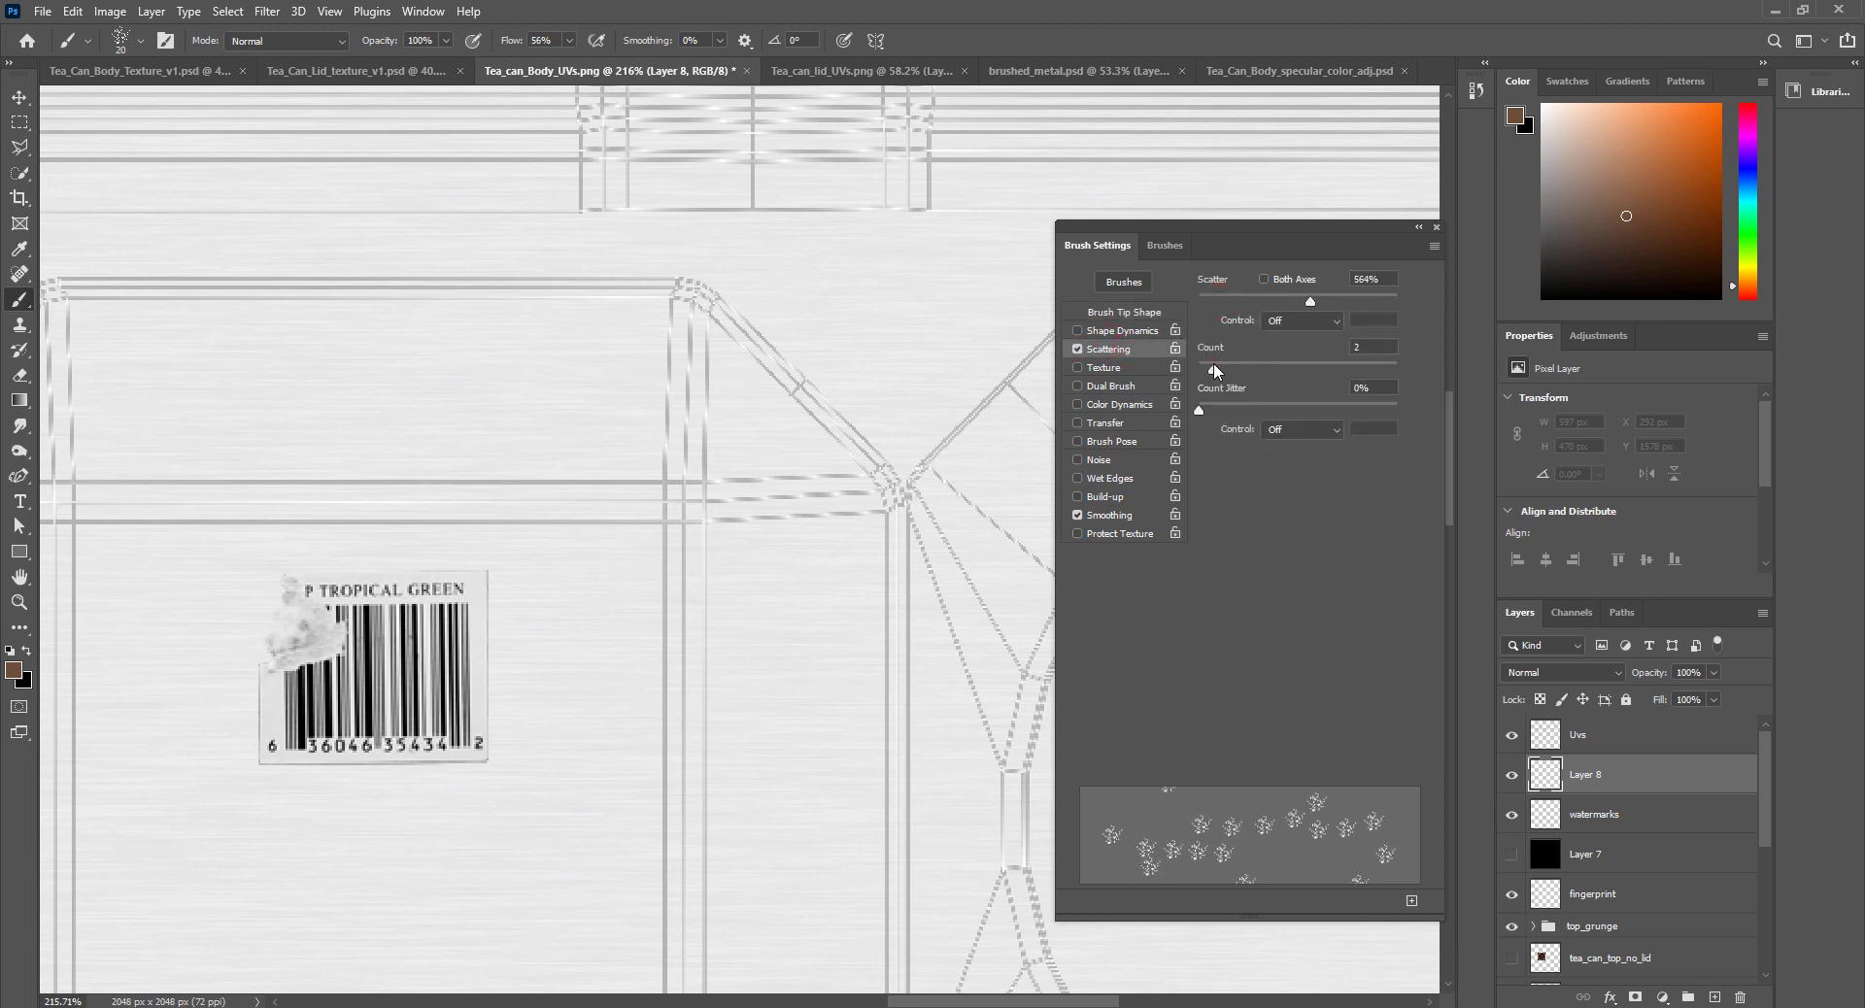
Step: Set 100% size and angle jitter with both flip jitters, and enable Color Dynamics with 34% foreground/background, 4% hue, 9% saturation and 39% brightness jitter
{"action": "left_click", "coordinate": [1113, 332]}
{"action": "left_click_drag", "start_coordinate": [1213, 297], "coordinate": [1400, 302]}
{"action": "left_click_drag", "start_coordinate": [1205, 449], "coordinate": [1513, 467]}
{"action": "left_click", "coordinate": [1214, 599]}
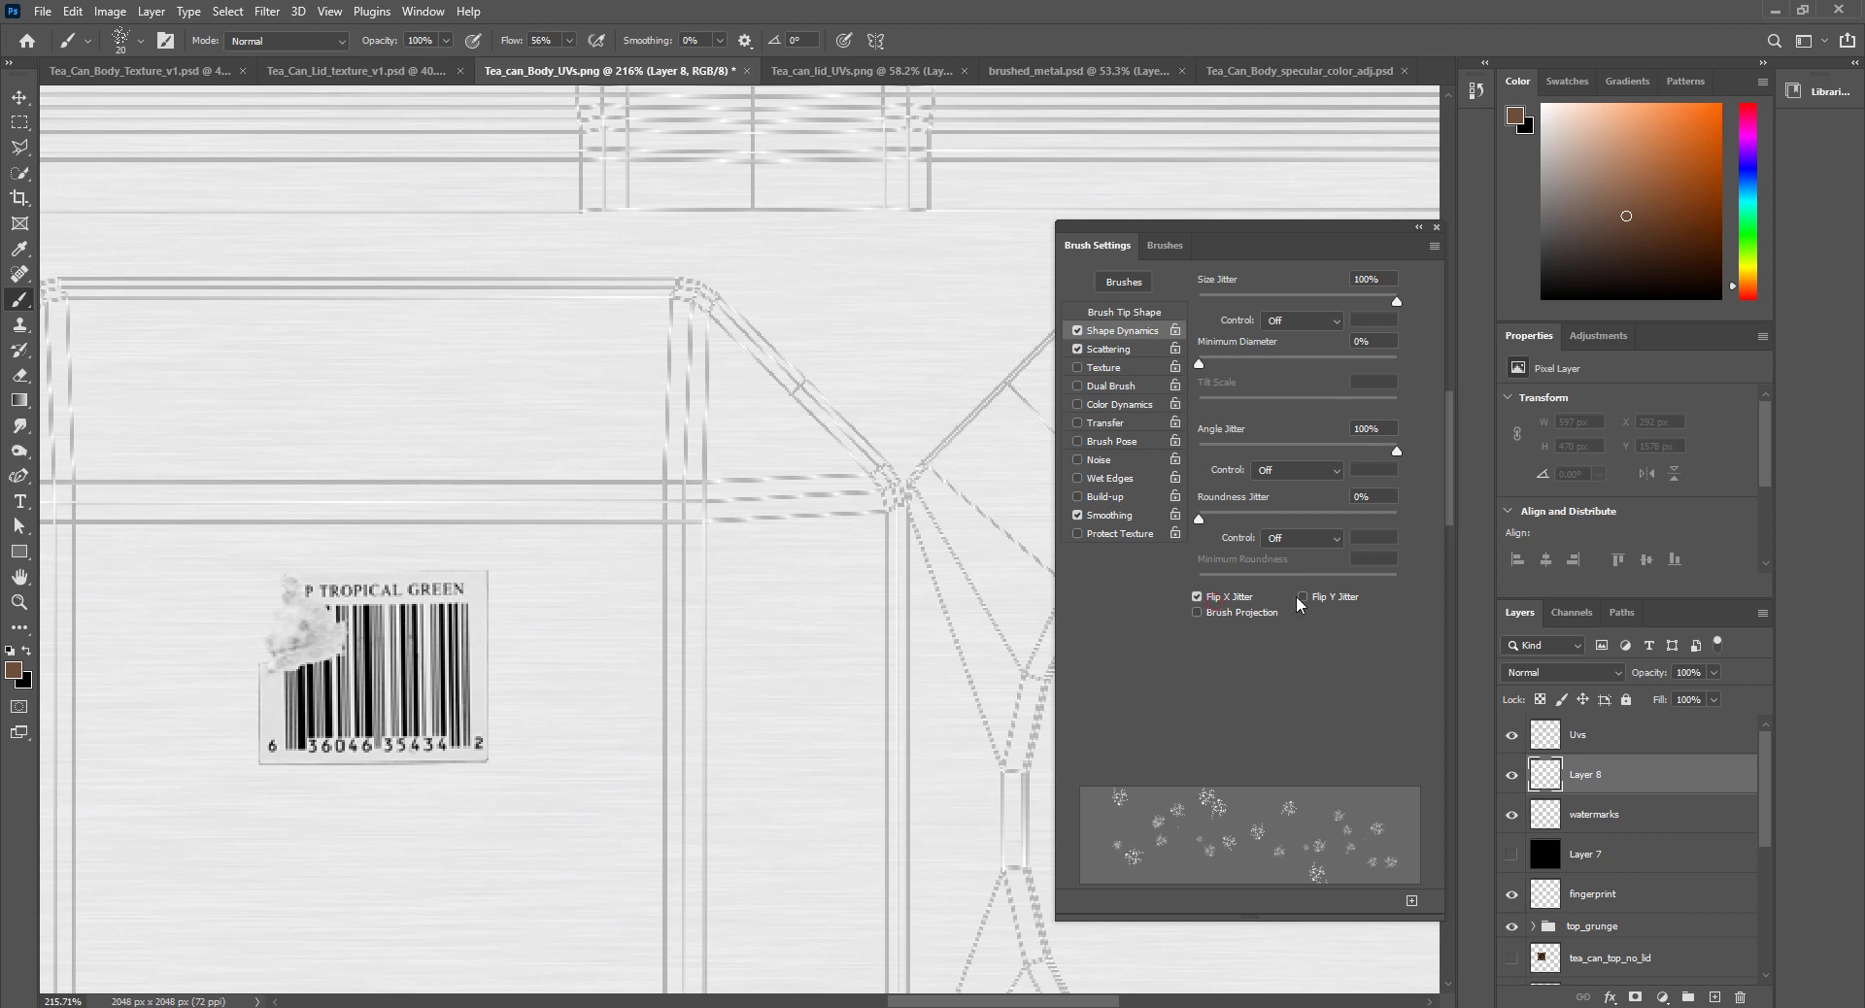
{"action": "left_click", "coordinate": [1303, 597]}
{"action": "left_click", "coordinate": [1119, 406]}
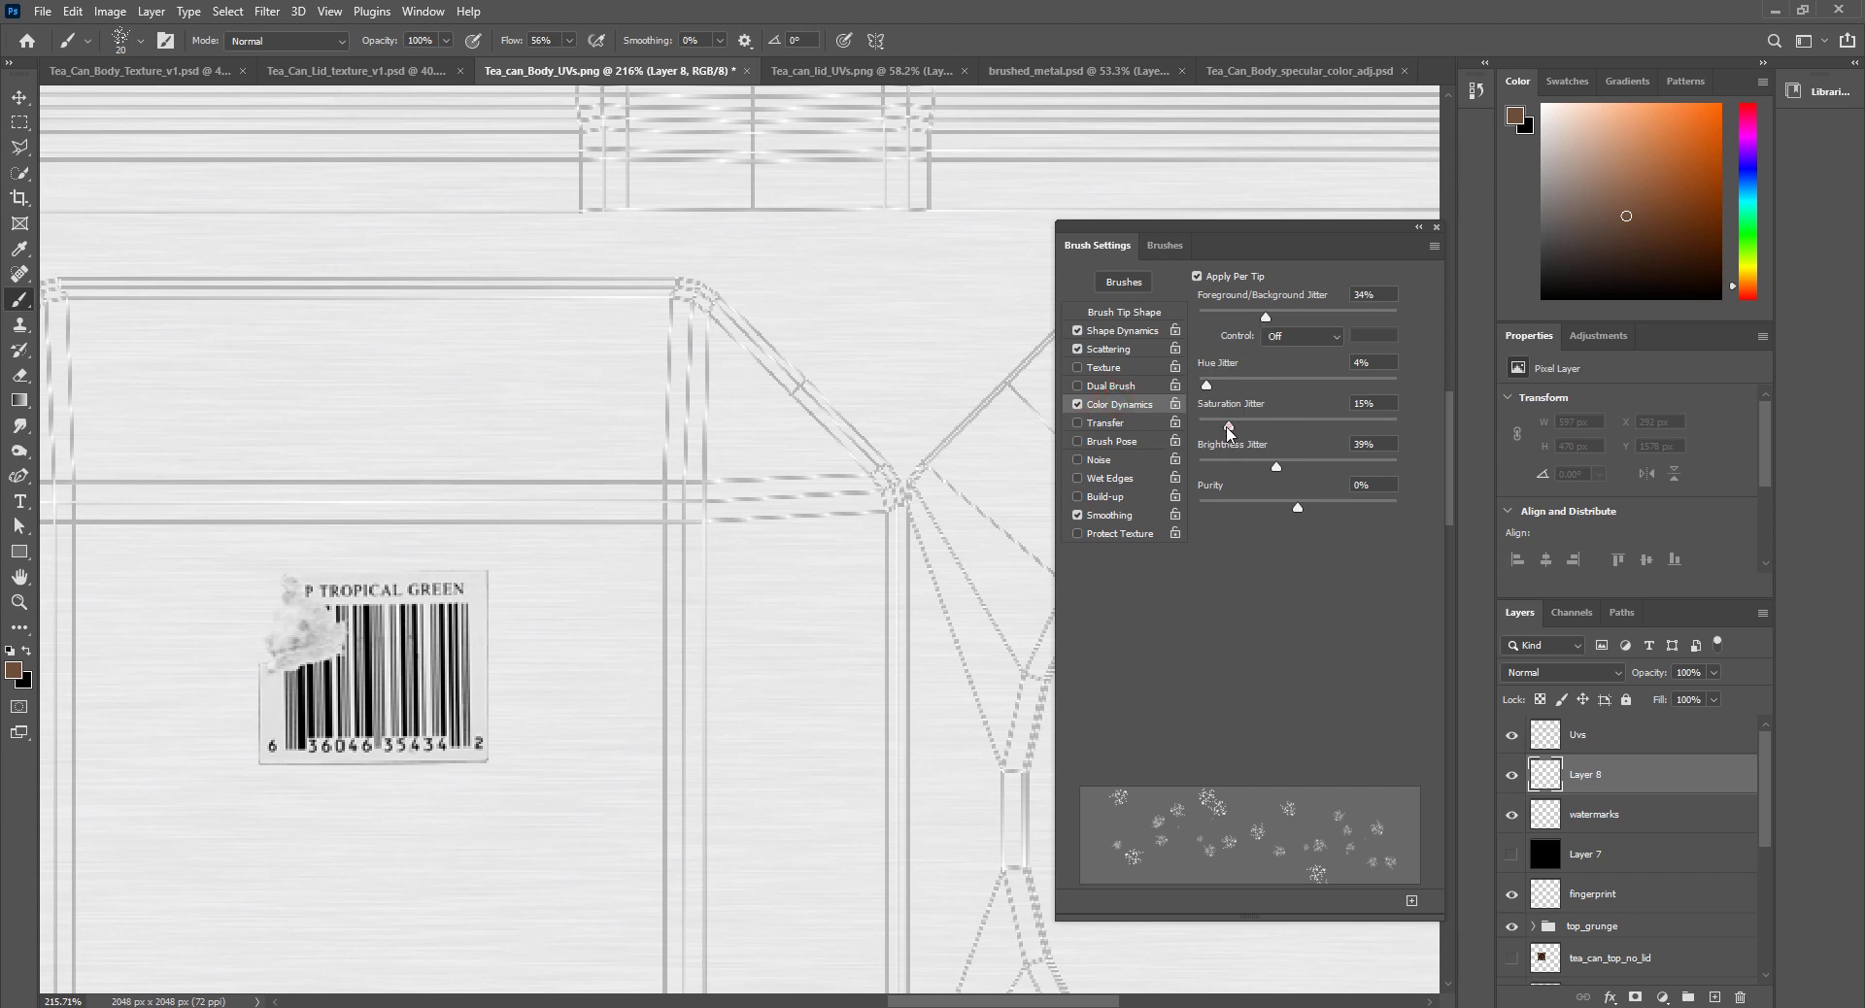
{"action": "left_click_drag", "start_coordinate": [1226, 426], "coordinate": [1215, 426]}
Step: Try painting widely scattered speckles around the barcode panel's upper right corner with the 20 px brush
{"action": "mouse_move", "coordinate": [716, 375]}
{"action": "left_mouse_down"}
{"action": "mouse_move", "coordinate": [818, 438]}
{"action": "mouse_move", "coordinate": [780, 462]}
{"action": "mouse_move", "coordinate": [704, 399]}
{"action": "mouse_move", "coordinate": [838, 485]}
{"action": "mouse_move", "coordinate": [674, 326]}
{"action": "mouse_move", "coordinate": [758, 373]}
{"action": "mouse_move", "coordinate": [728, 386]}
{"action": "mouse_move", "coordinate": [733, 333]}
{"action": "mouse_move", "coordinate": [817, 481]}
{"action": "mouse_move", "coordinate": [685, 355]}
{"action": "left_mouse_up"}
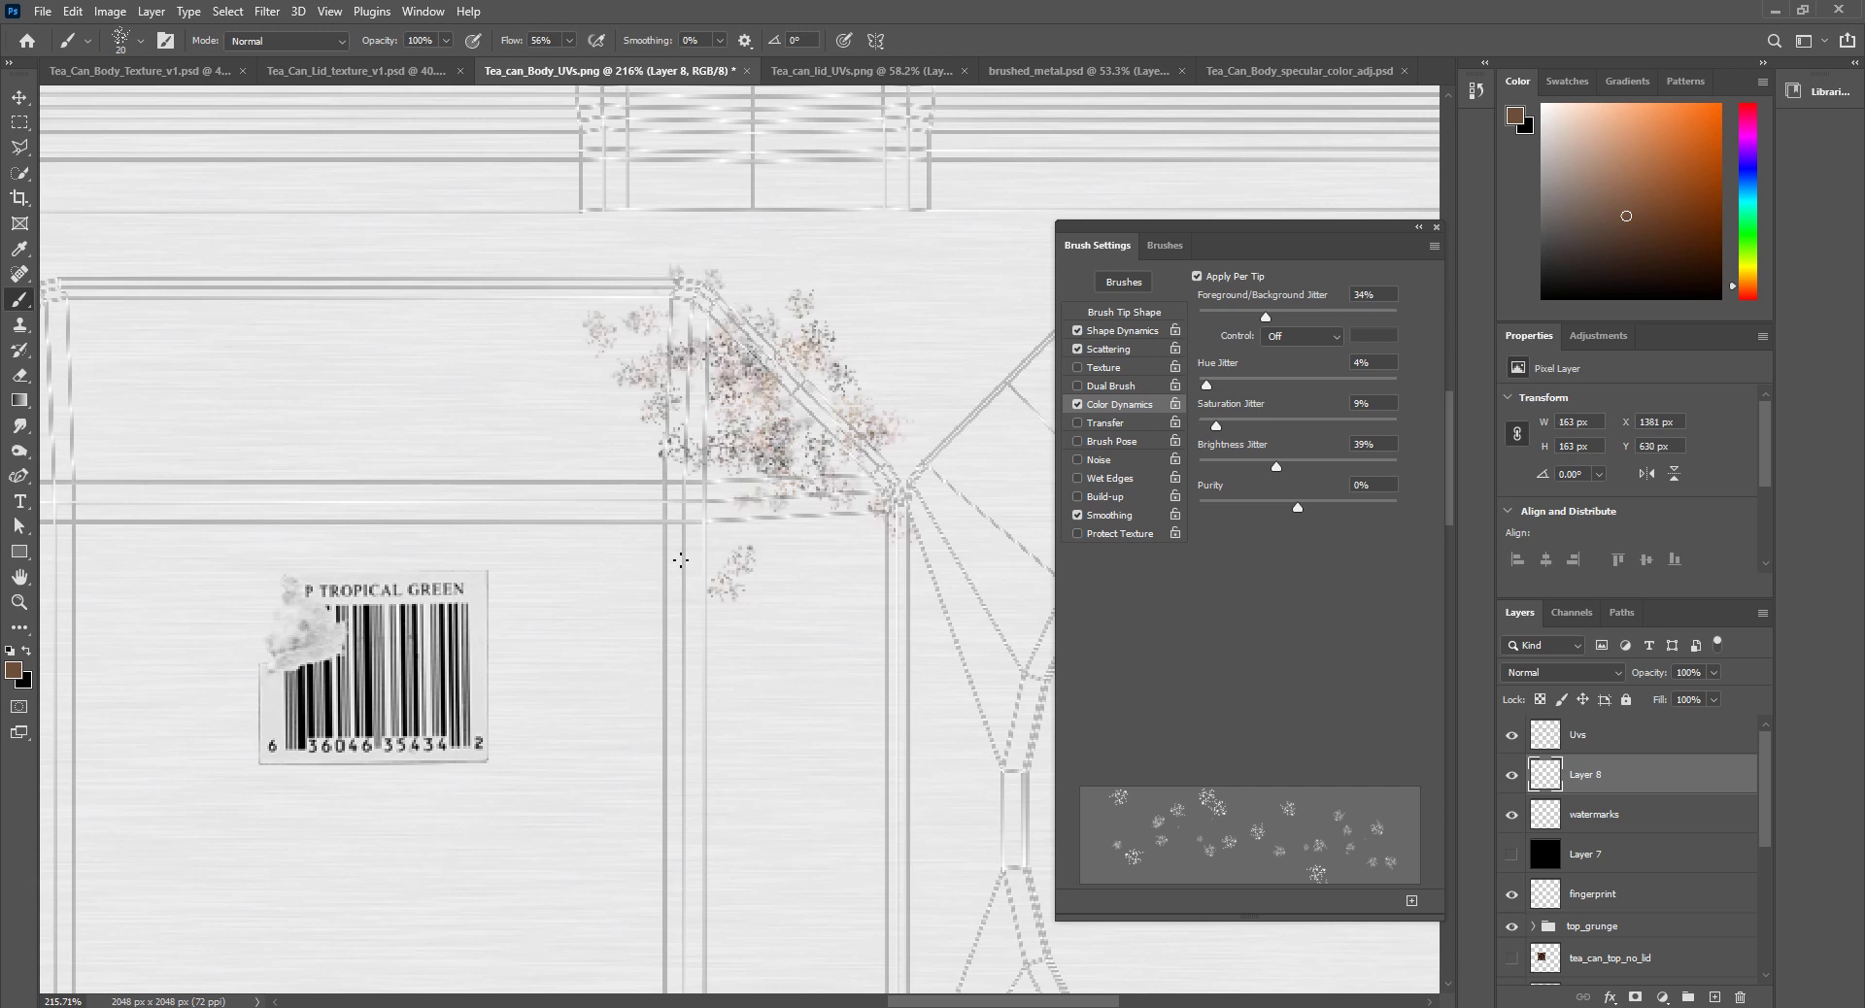
{"action": "key", "text": "ctrl+z"}
{"action": "key", "text": "ctrl+z"}
{"action": "key", "text": "ctrl+z"}
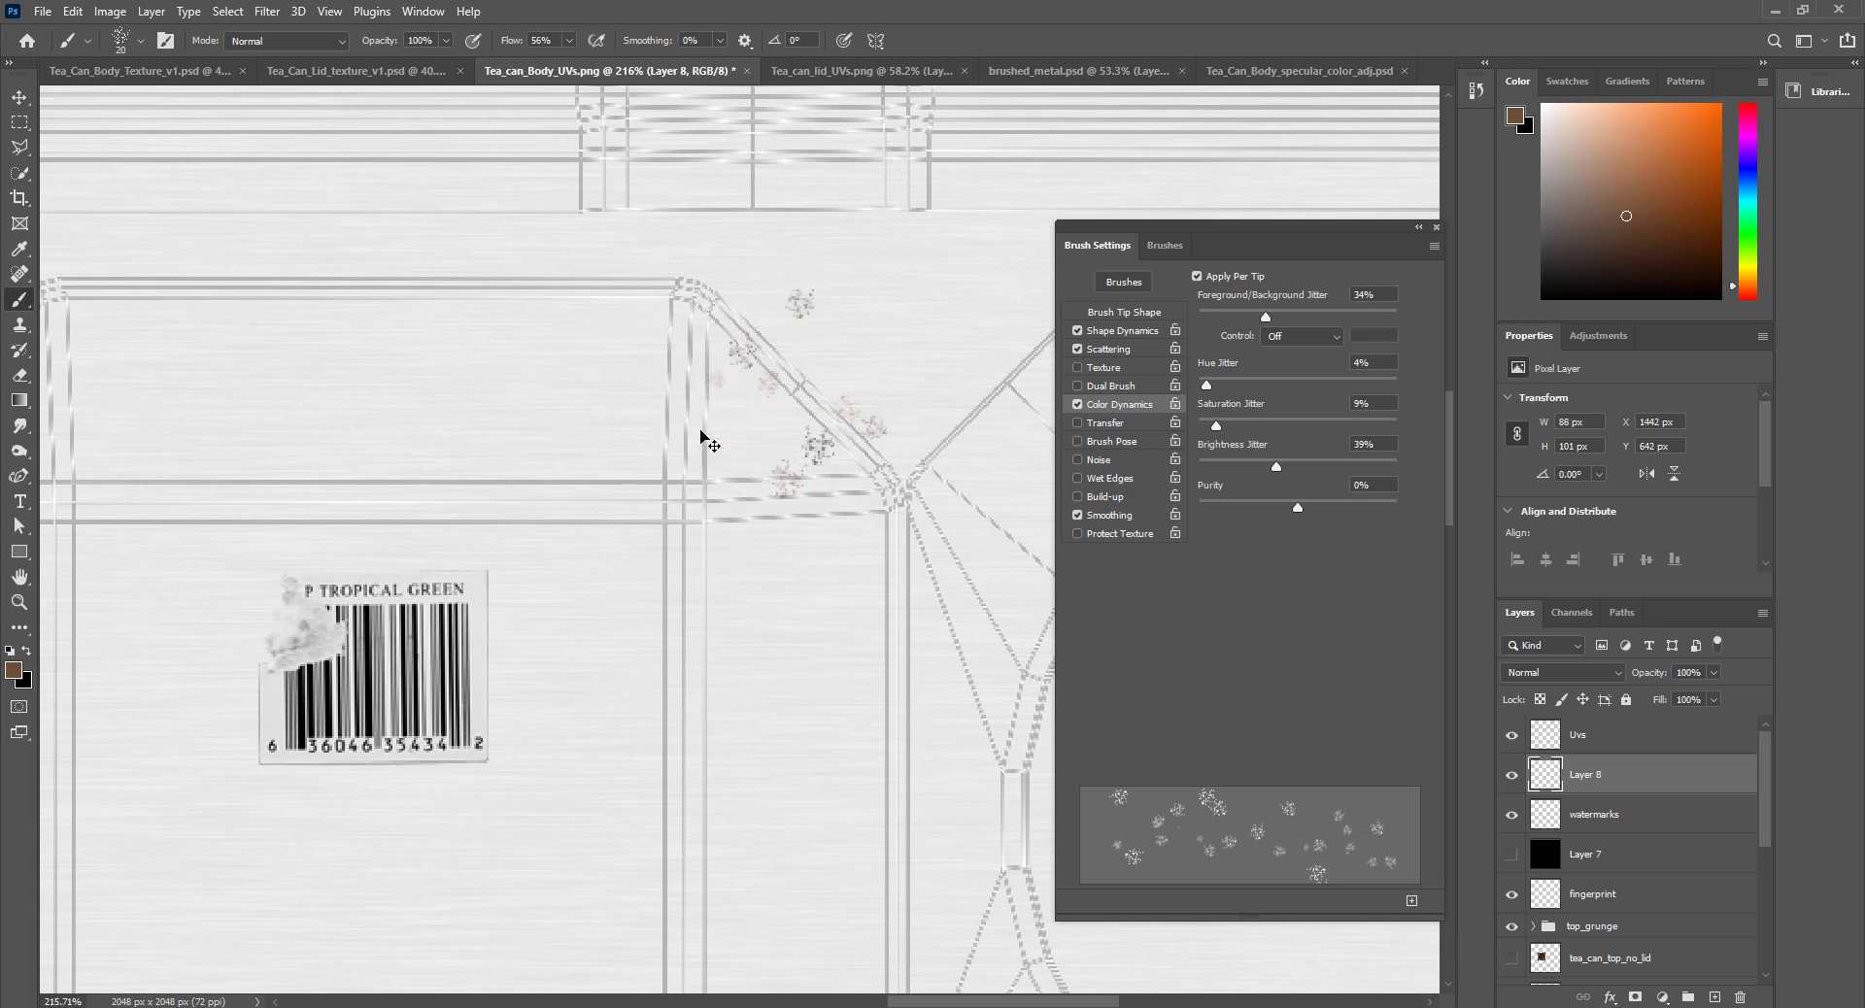
{"action": "key", "text": "bracketleft"}
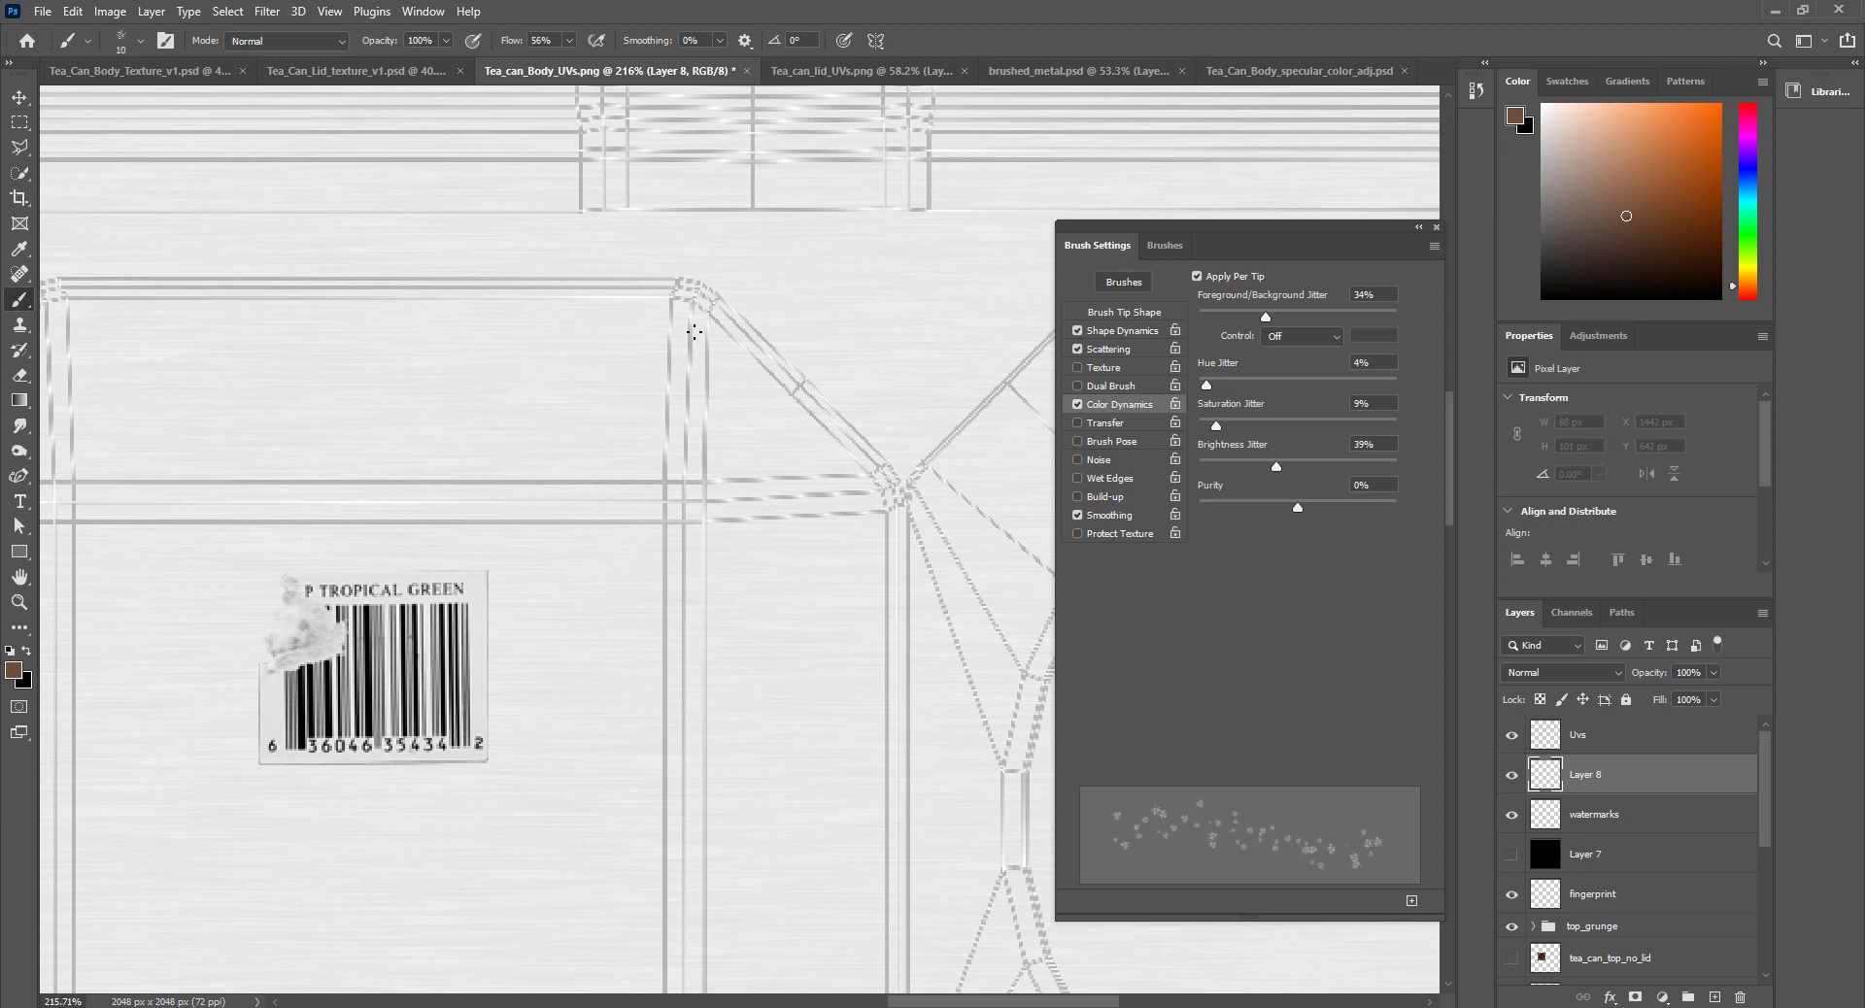
{"action": "key", "text": "bracketright"}
{"action": "mouse_move", "coordinate": [689, 319]}
{"action": "left_mouse_down"}
{"action": "mouse_move", "coordinate": [680, 350]}
{"action": "mouse_move", "coordinate": [803, 259]}
{"action": "mouse_move", "coordinate": [816, 276]}
{"action": "left_mouse_up"}
{"action": "key", "text": "ctrl+z"}
Step: Set the brush scatter to 83% and paint speckles around the barcode panel's upper right corner and along its top edge
{"action": "left_click", "coordinate": [1106, 349]}
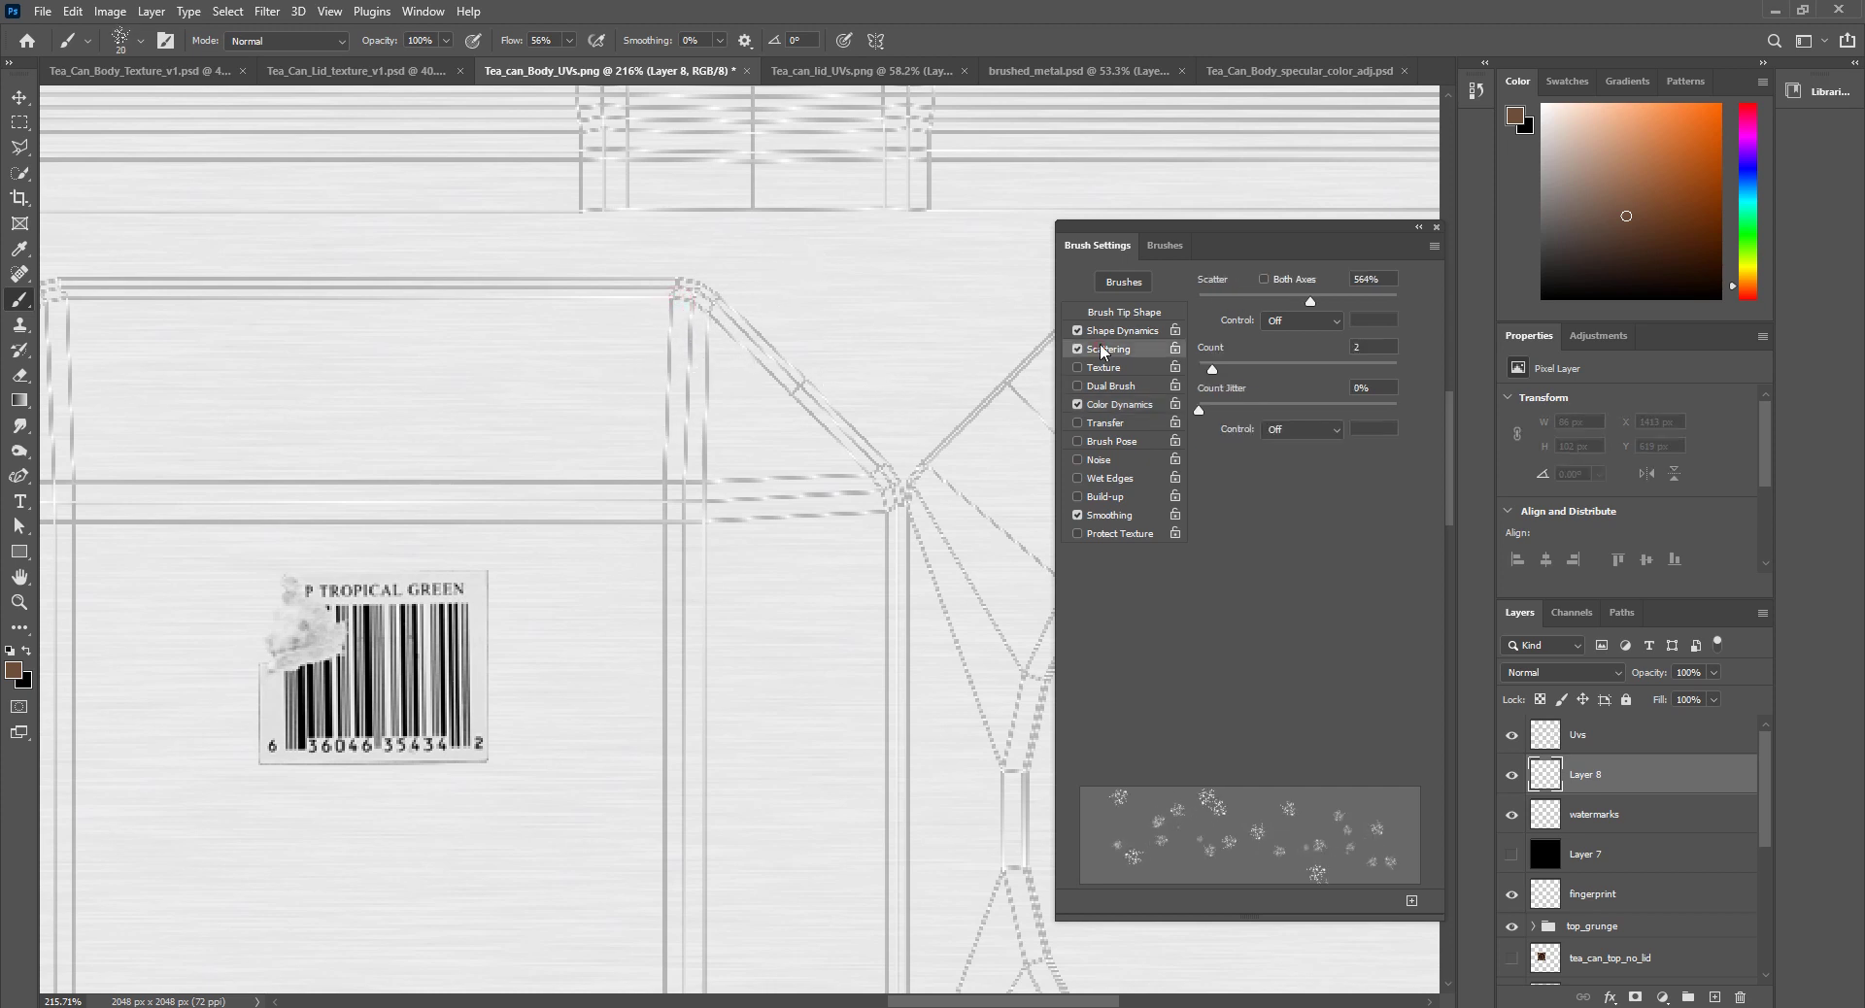
{"action": "left_click_drag", "start_coordinate": [1307, 301], "coordinate": [1217, 301]}
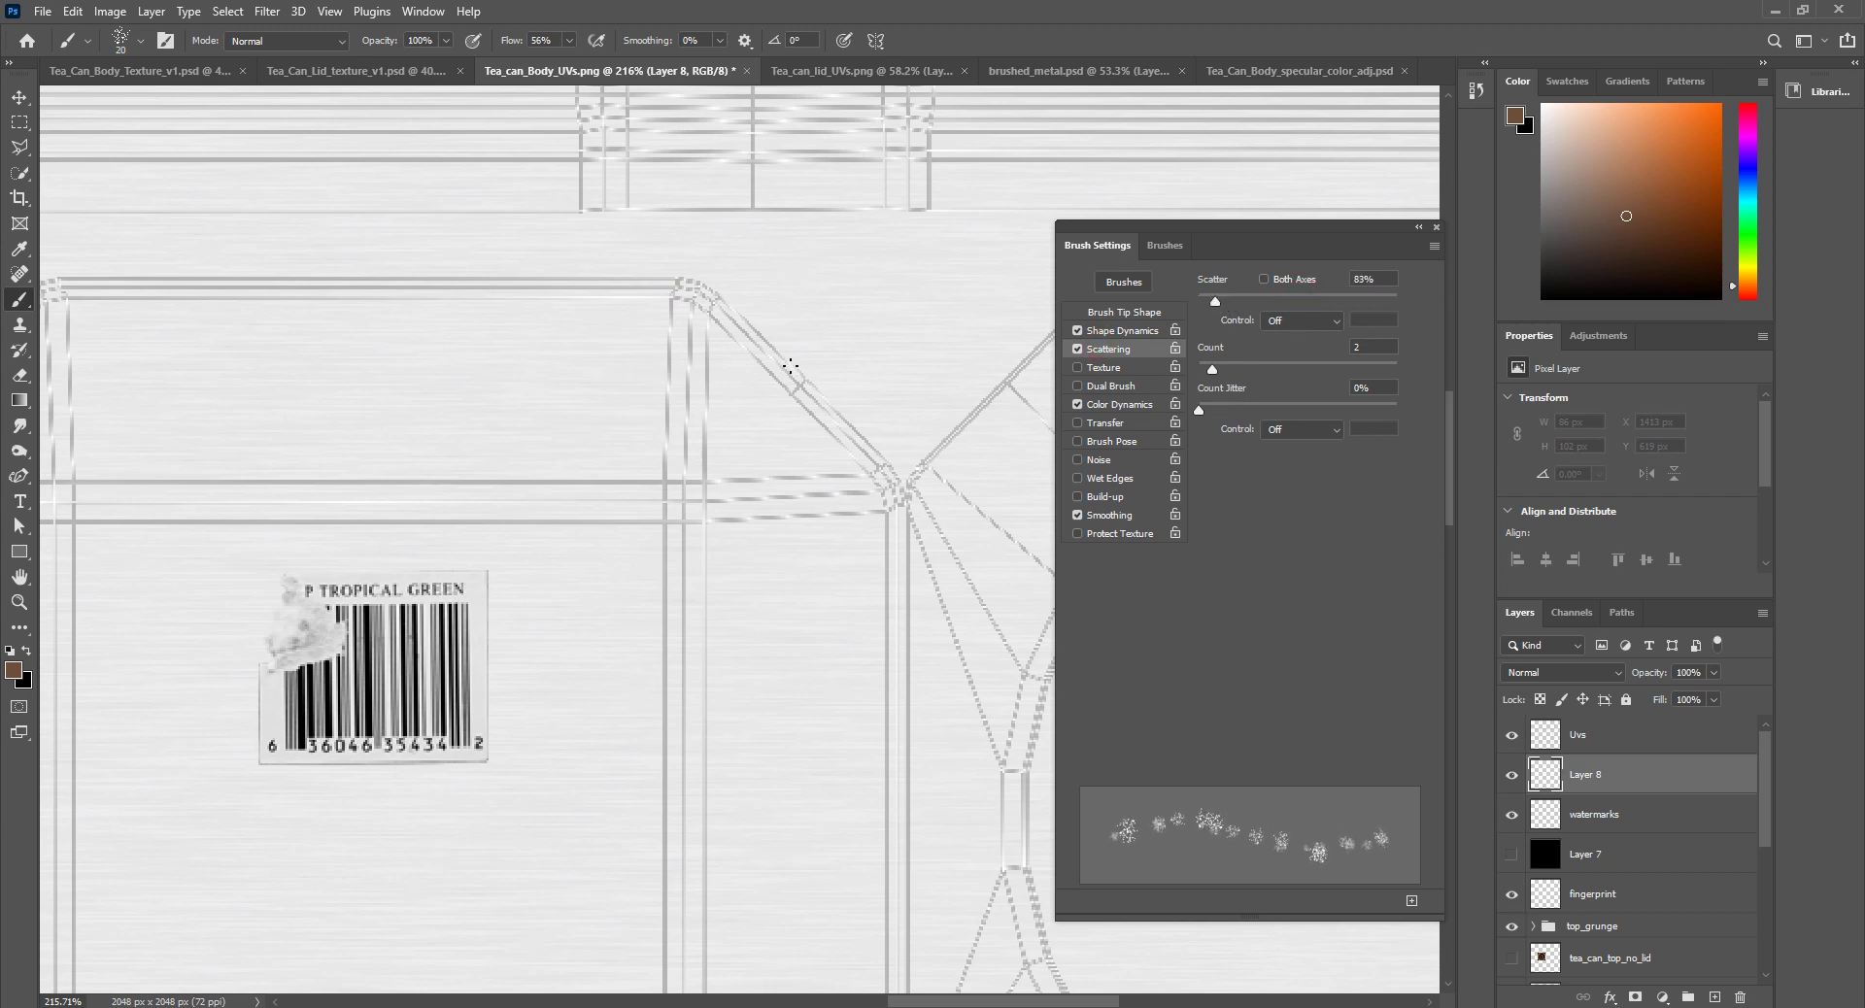
{"action": "mouse_move", "coordinate": [695, 324]}
{"action": "left_mouse_down"}
{"action": "mouse_move", "coordinate": [758, 367]}
{"action": "mouse_move", "coordinate": [779, 433]}
{"action": "mouse_move", "coordinate": [801, 442]}
{"action": "mouse_move", "coordinate": [704, 309]}
{"action": "mouse_move", "coordinate": [621, 313]}
{"action": "mouse_move", "coordinate": [531, 277]}
{"action": "left_mouse_up"}
{"action": "key", "text": "super"}
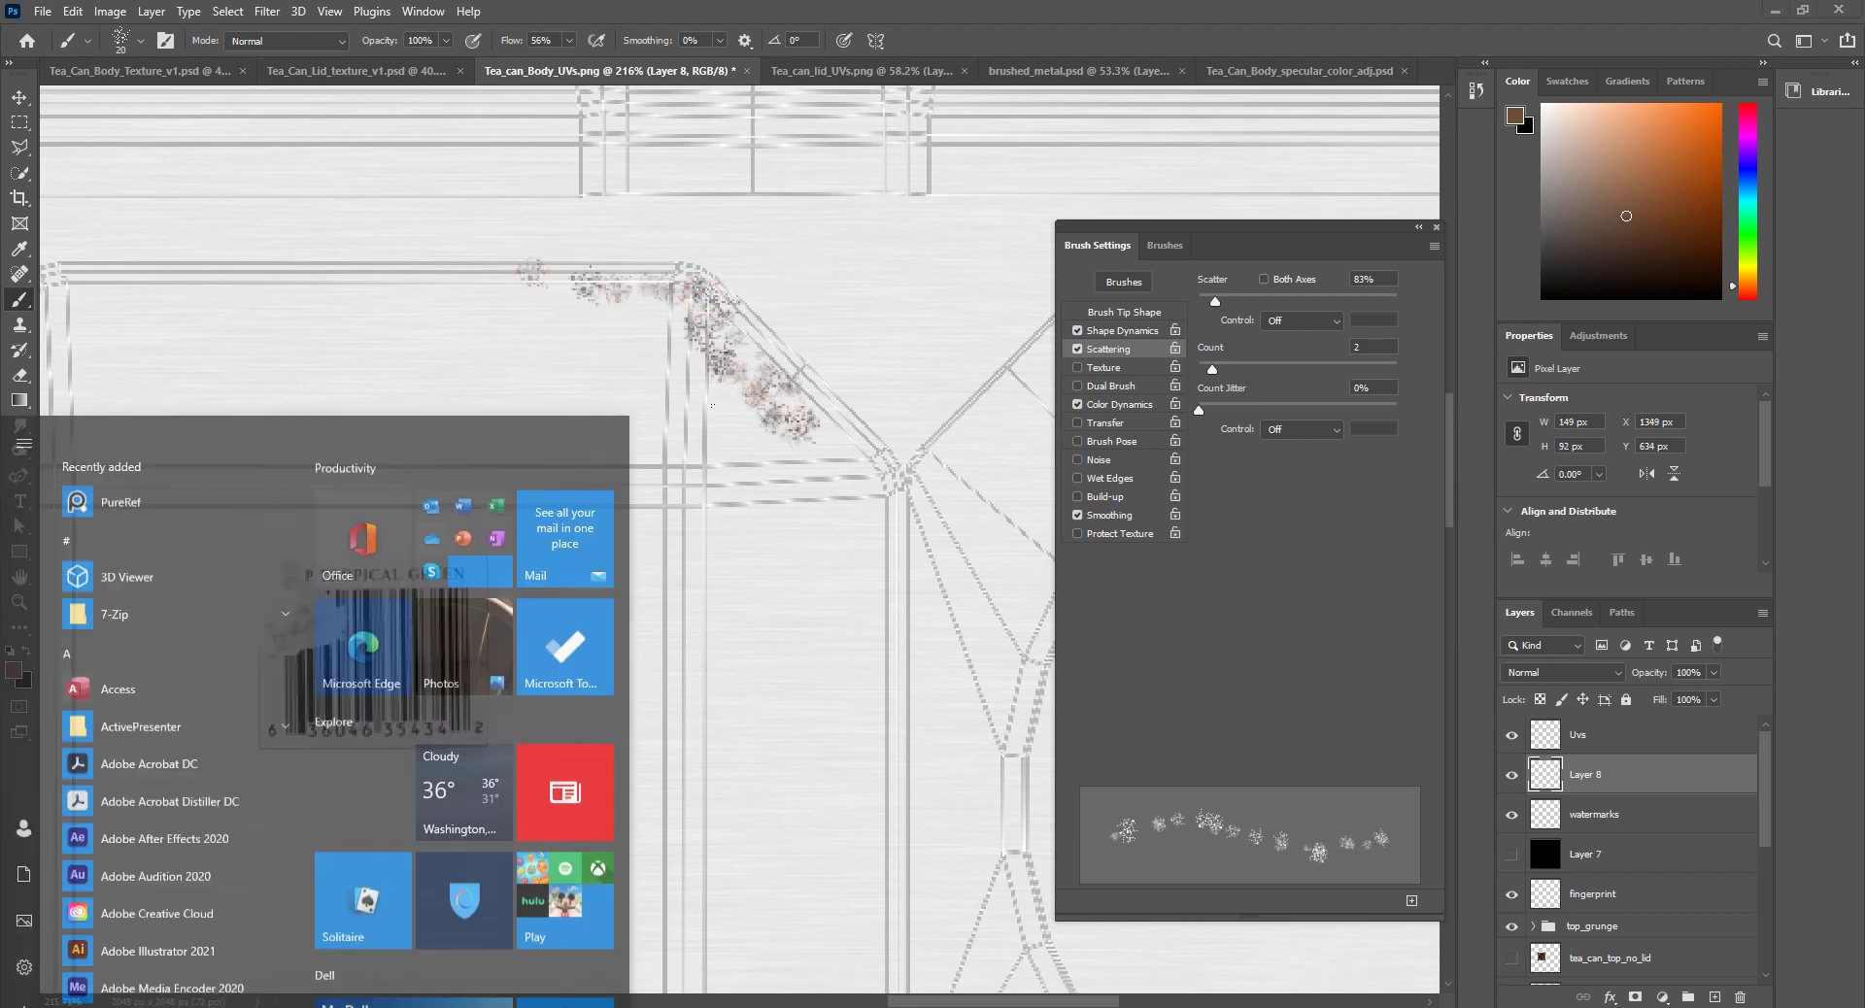
{"action": "key", "text": "Escape"}
Step: Raise the brush scatter to 201% and paint speckles along the narrow horizontal strip above the octagonal panels
{"action": "scroll", "coordinate": [714, 381], "scroll_direction": "down", "scroll_amount": 6, "text": "alt"}
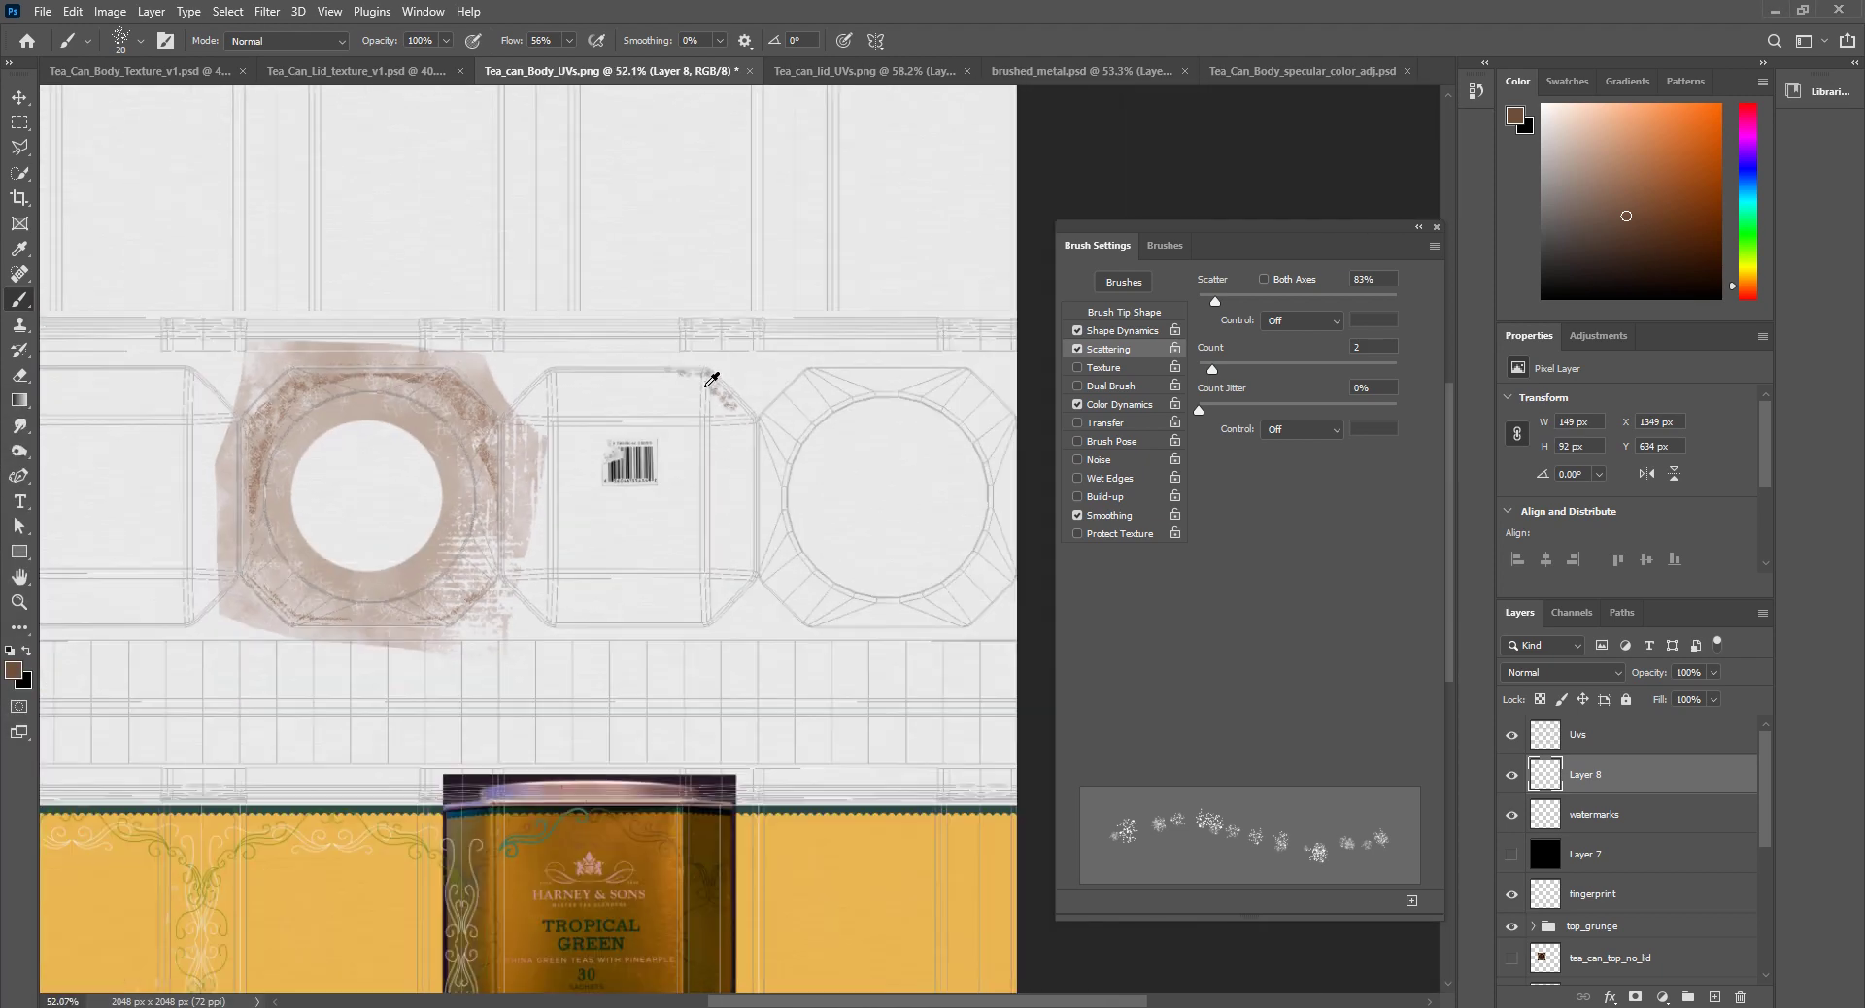
{"action": "scroll", "coordinate": [708, 388], "scroll_direction": "up", "scroll_amount": 3, "text": "alt"}
{"action": "scroll", "coordinate": [727, 339], "scroll_direction": "down", "scroll_amount": 3, "text": "alt"}
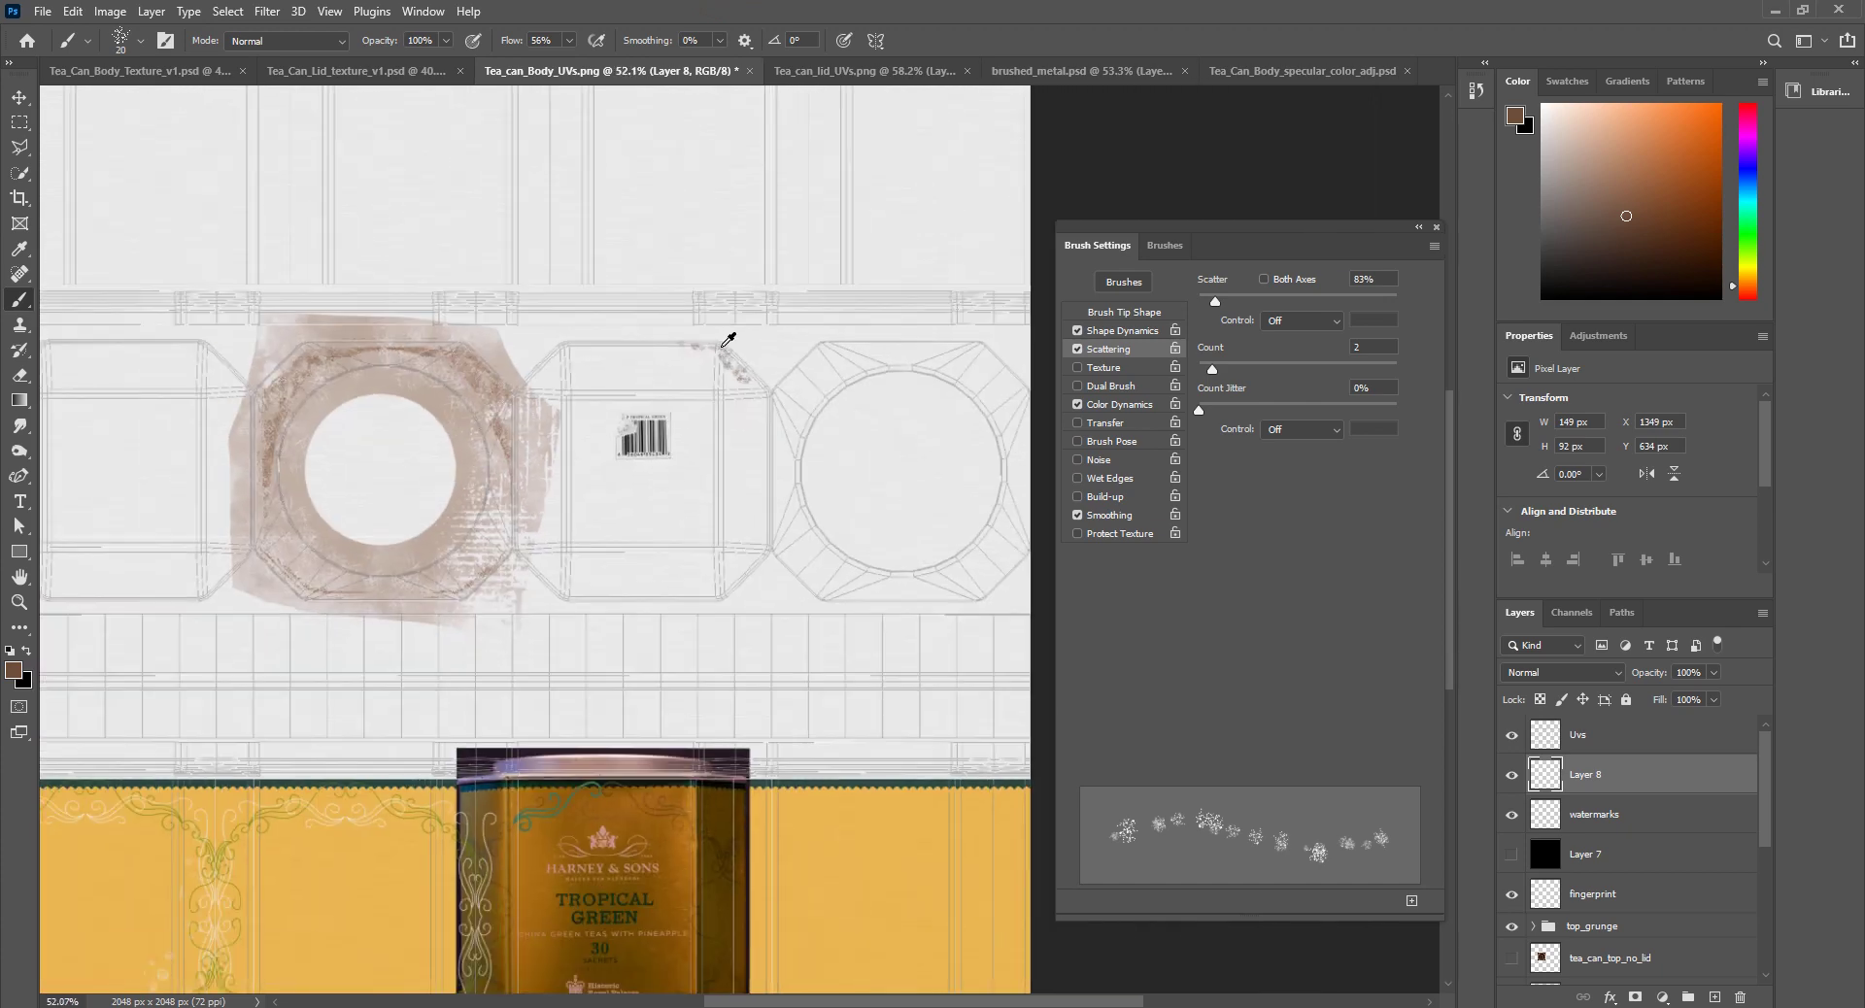
{"action": "left_click_drag", "start_coordinate": [589, 306], "coordinate": [840, 308]}
{"action": "key", "text": "ctrl+z"}
{"action": "left_click_drag", "start_coordinate": [1220, 309], "coordinate": [1240, 311]}
{"action": "left_click_drag", "start_coordinate": [935, 303], "coordinate": [677, 297]}
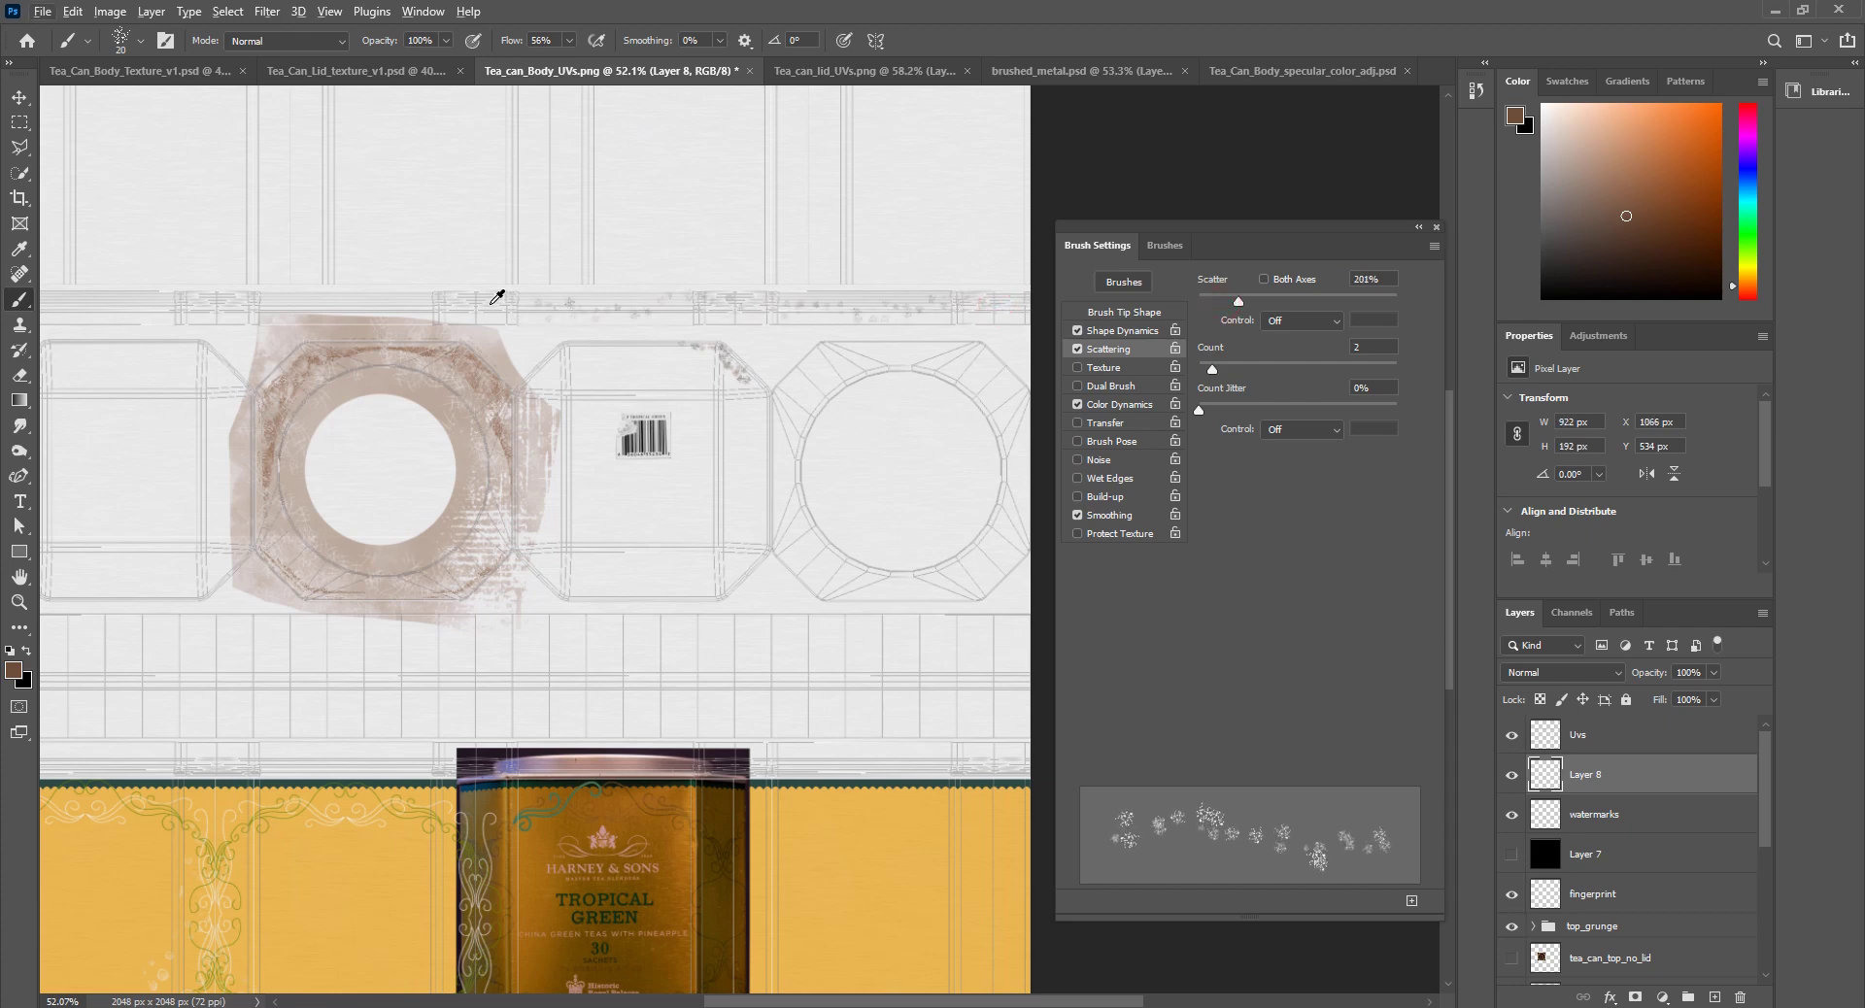
{"action": "left_click_drag", "start_coordinate": [424, 297], "coordinate": [349, 291]}
{"action": "scroll", "coordinate": [404, 290], "scroll_direction": "left", "scroll_amount": 5}
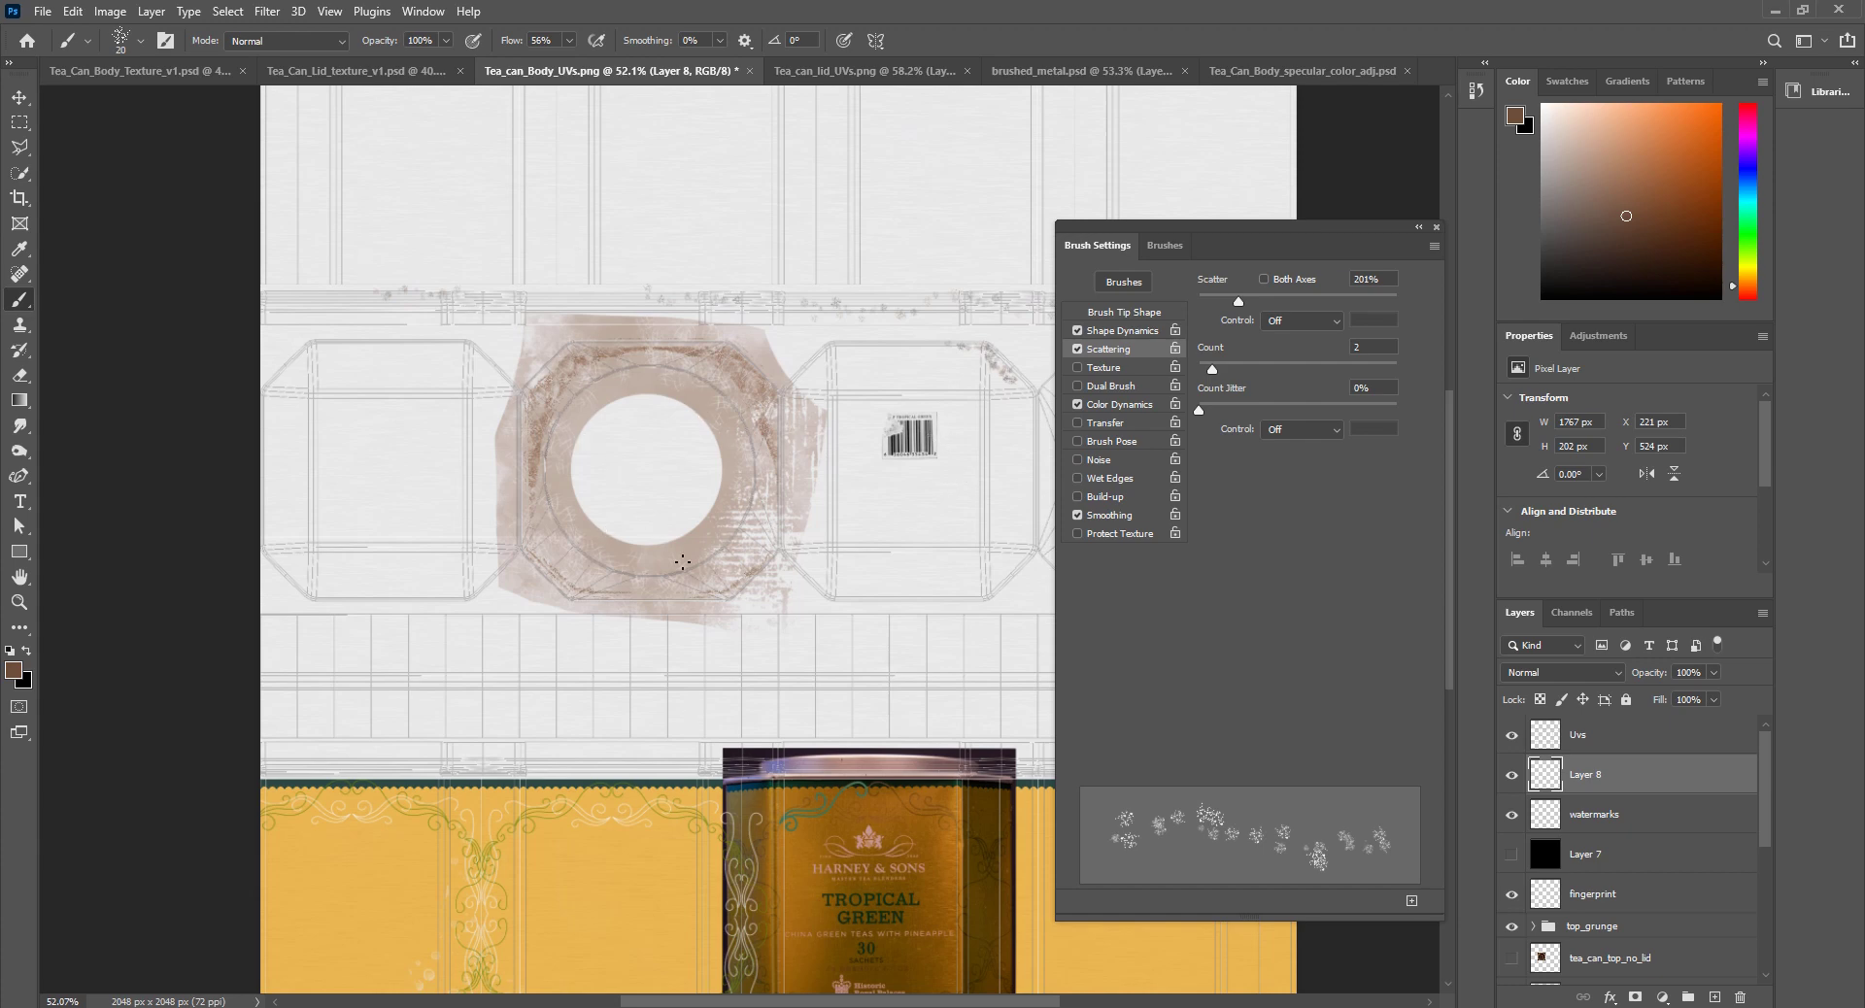
Step: Choose brush 6 from the Free Claw Photoshop Brushes 2 set as the scratch brush
{"action": "left_click", "coordinate": [1165, 254]}
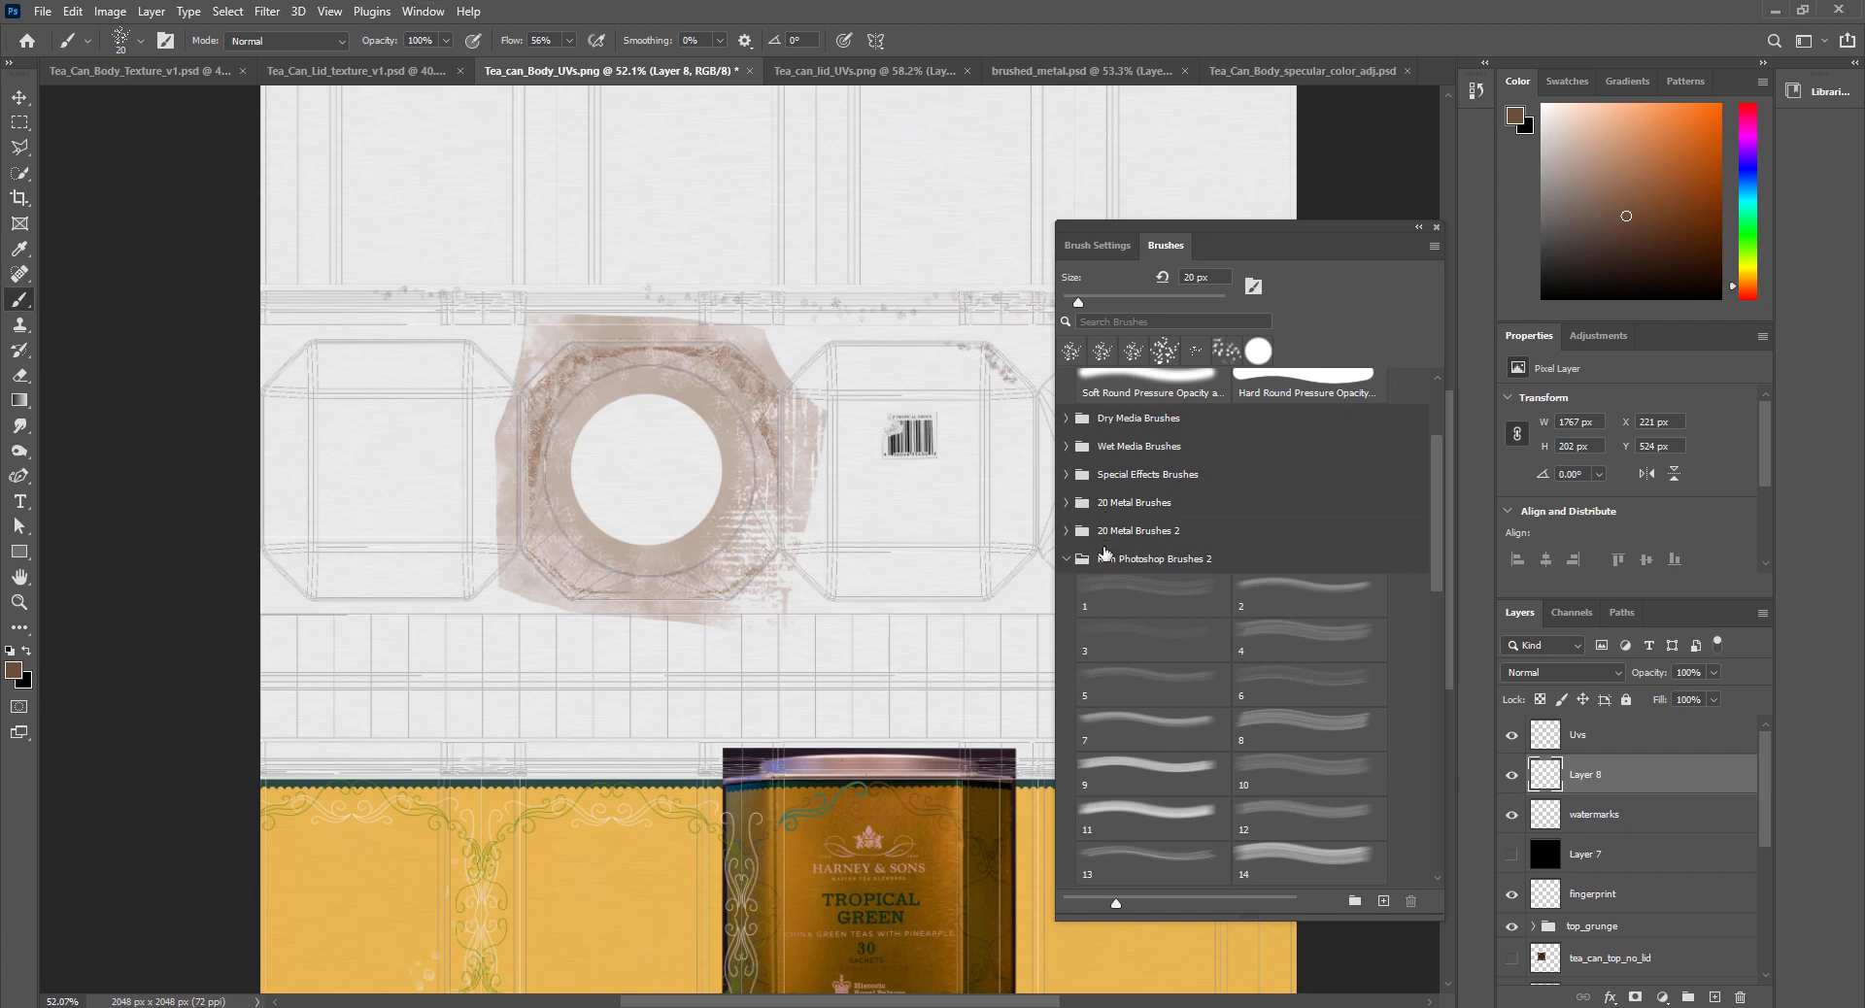
{"action": "scroll", "coordinate": [1104, 567], "scroll_direction": "up", "scroll_amount": 3}
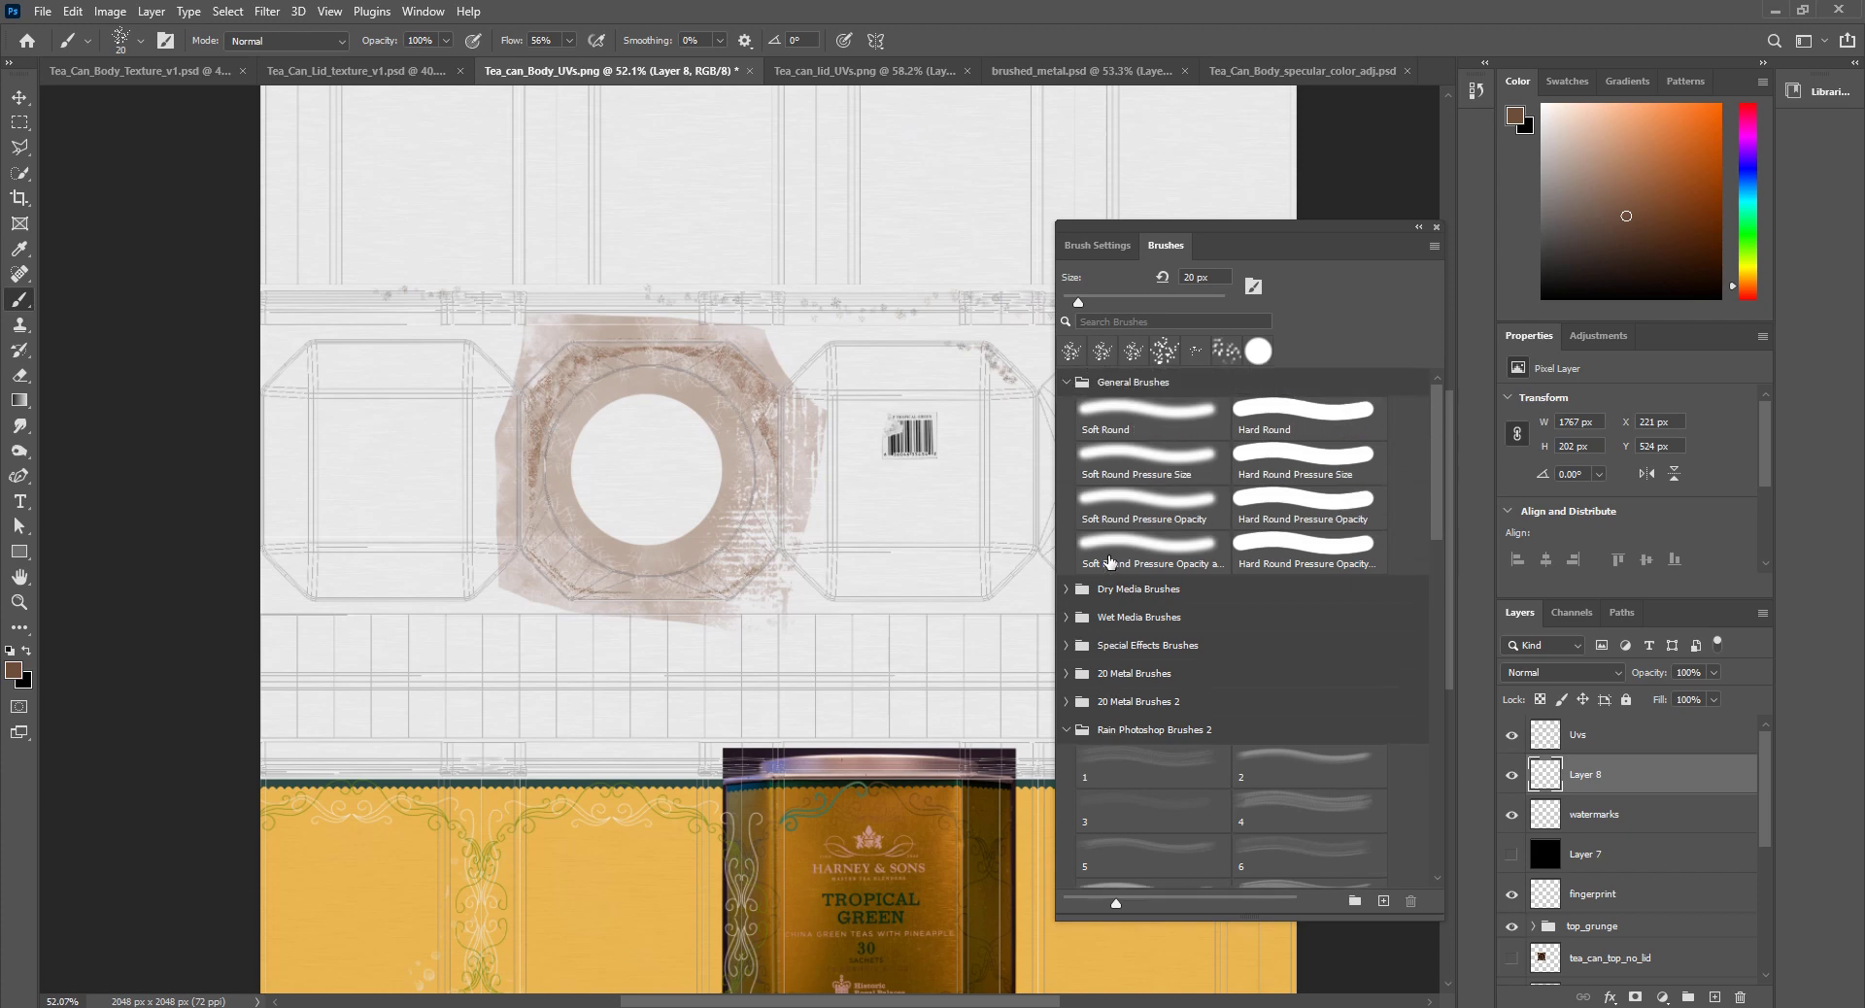
{"action": "scroll", "coordinate": [1168, 716], "scroll_direction": "down", "scroll_amount": 8}
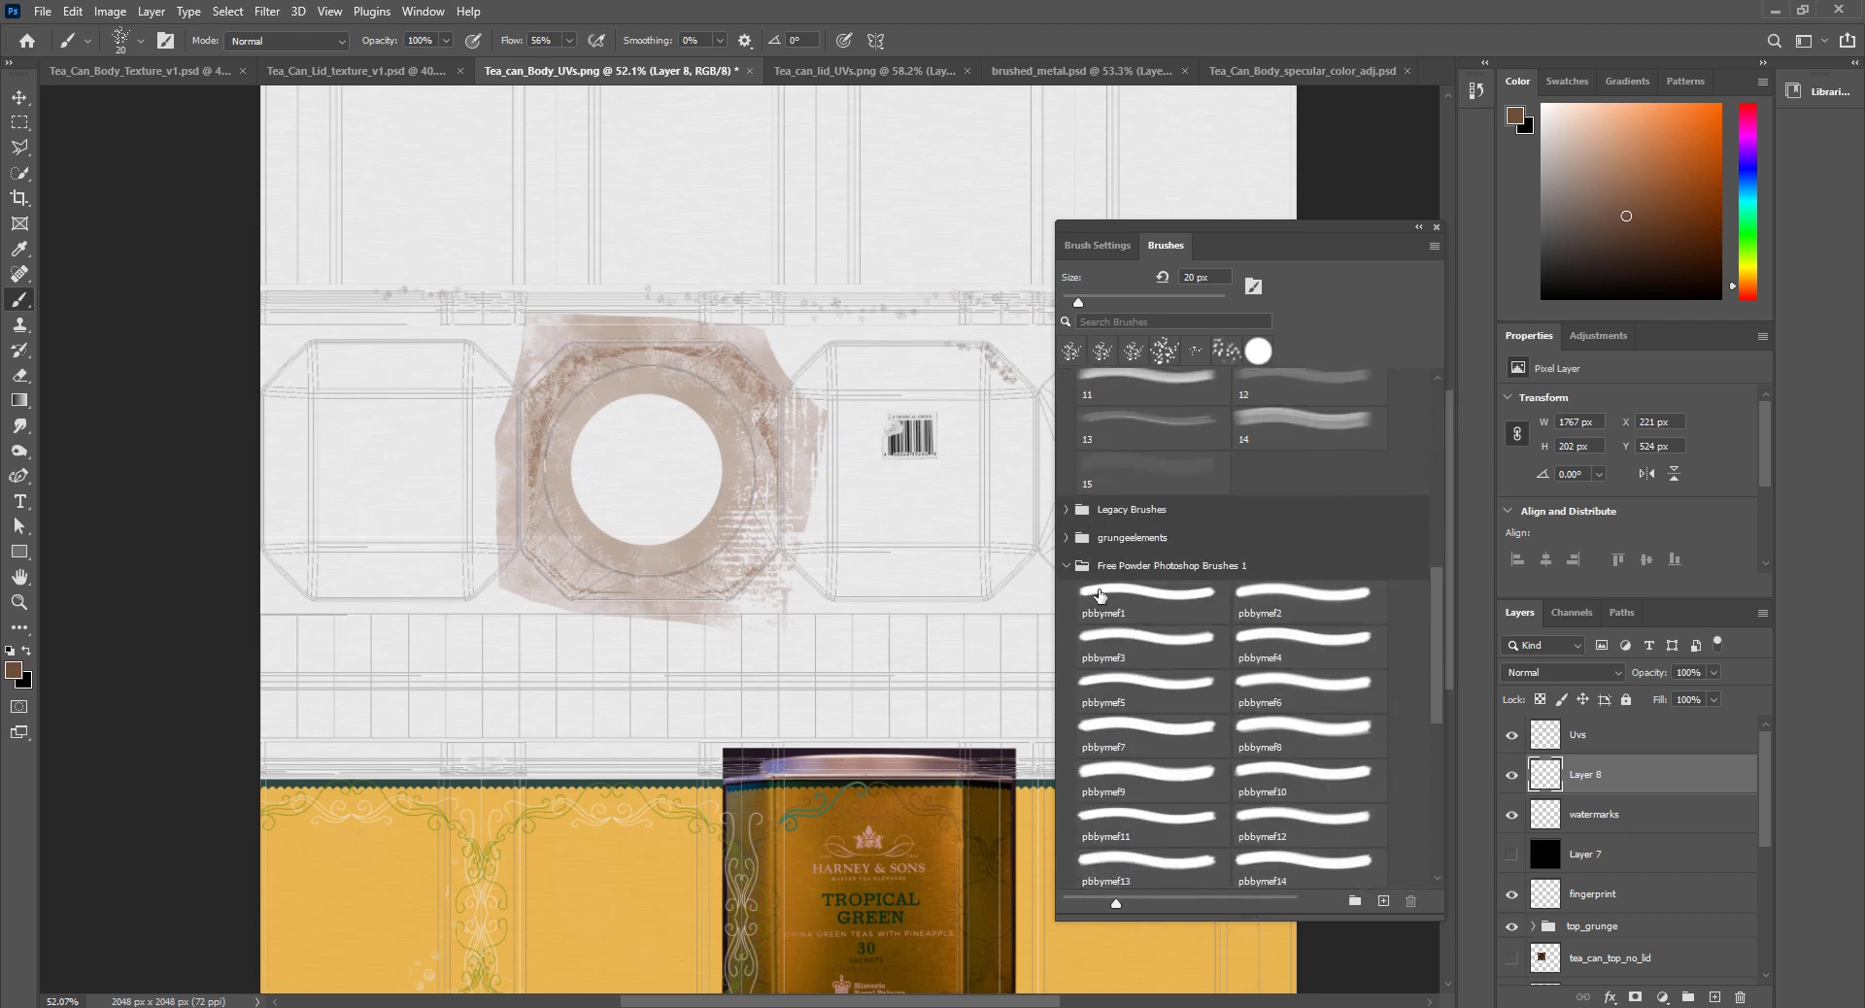
{"action": "scroll", "coordinate": [1108, 555], "scroll_direction": "down", "scroll_amount": 5}
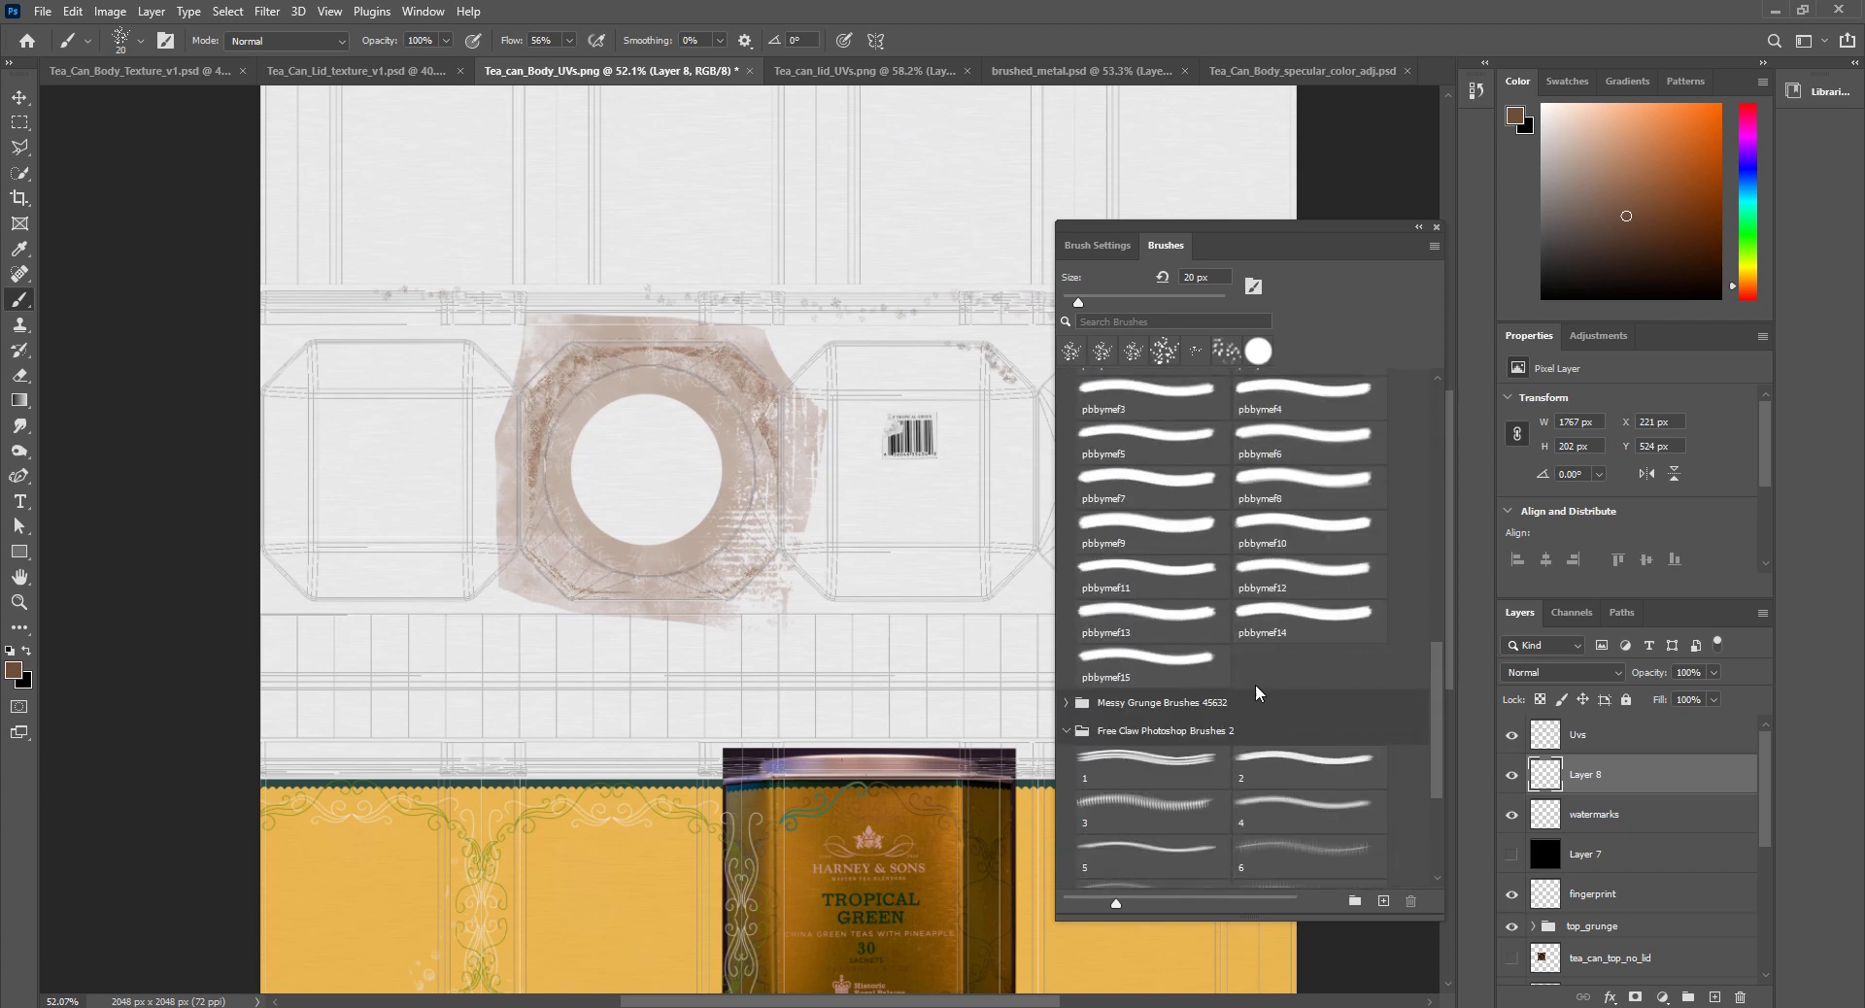
{"action": "scroll", "coordinate": [1101, 735], "scroll_direction": "down", "scroll_amount": 2}
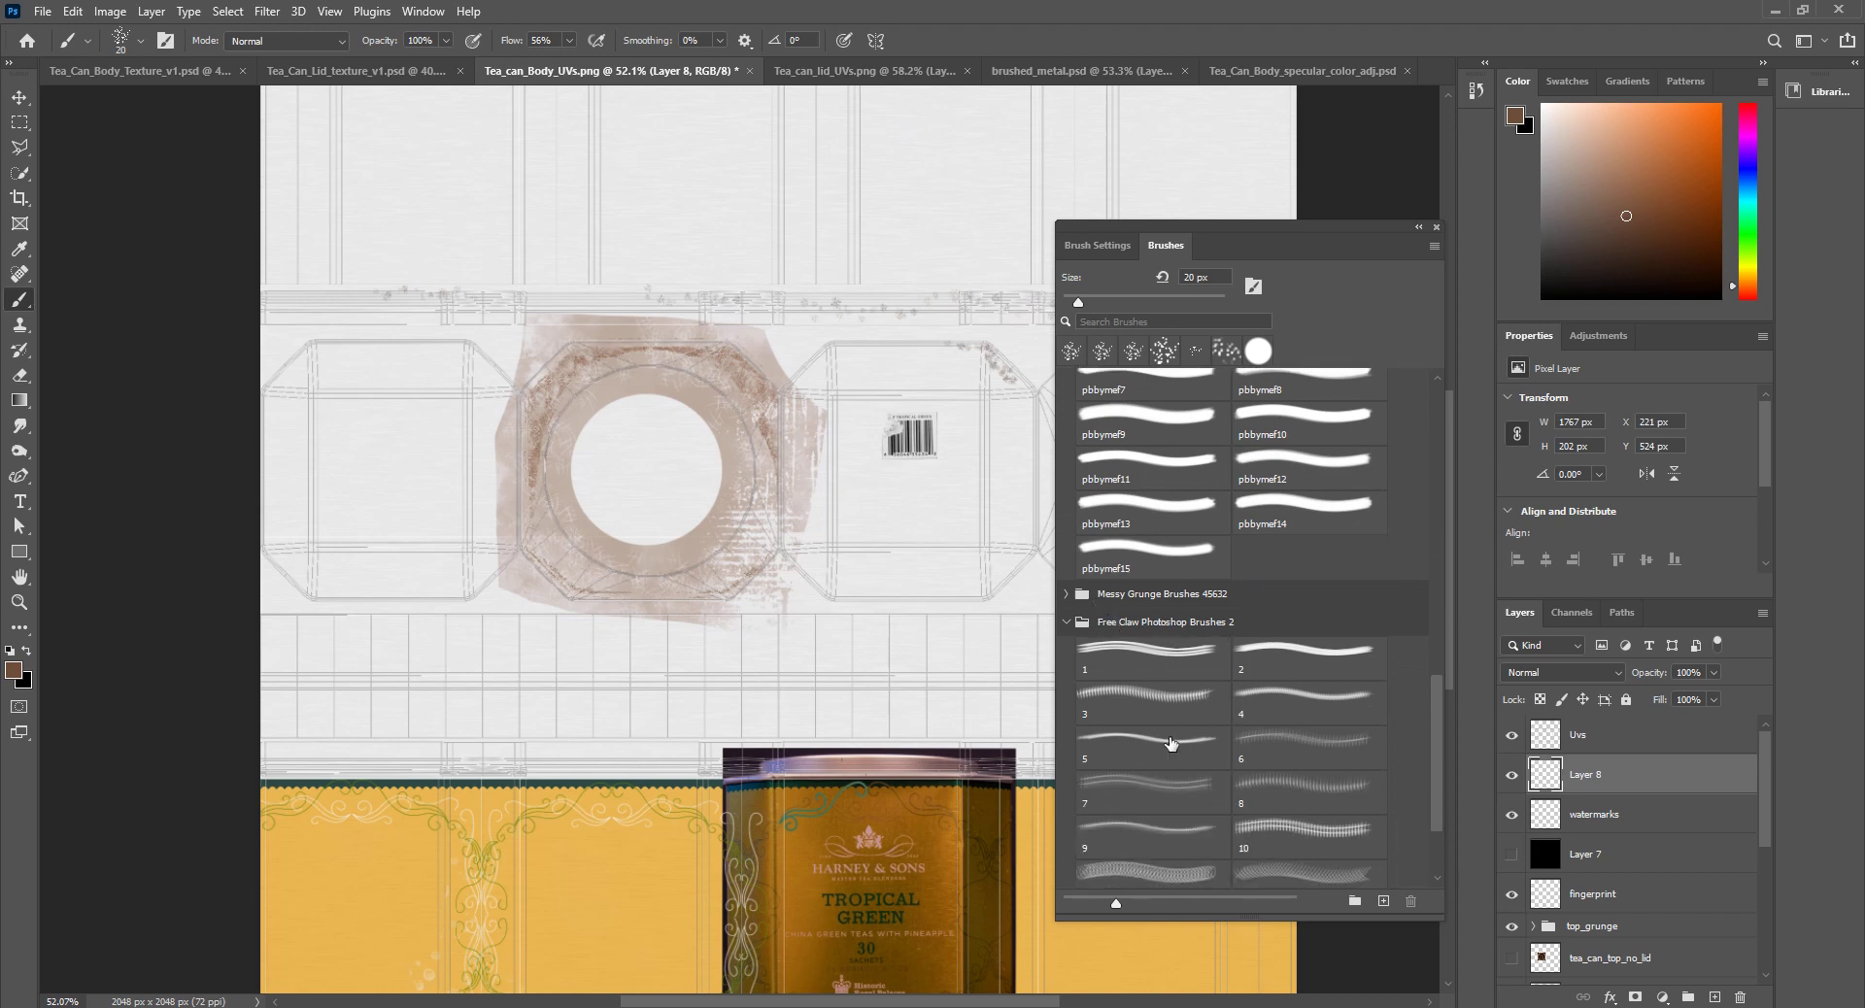
{"action": "left_click", "coordinate": [1274, 759]}
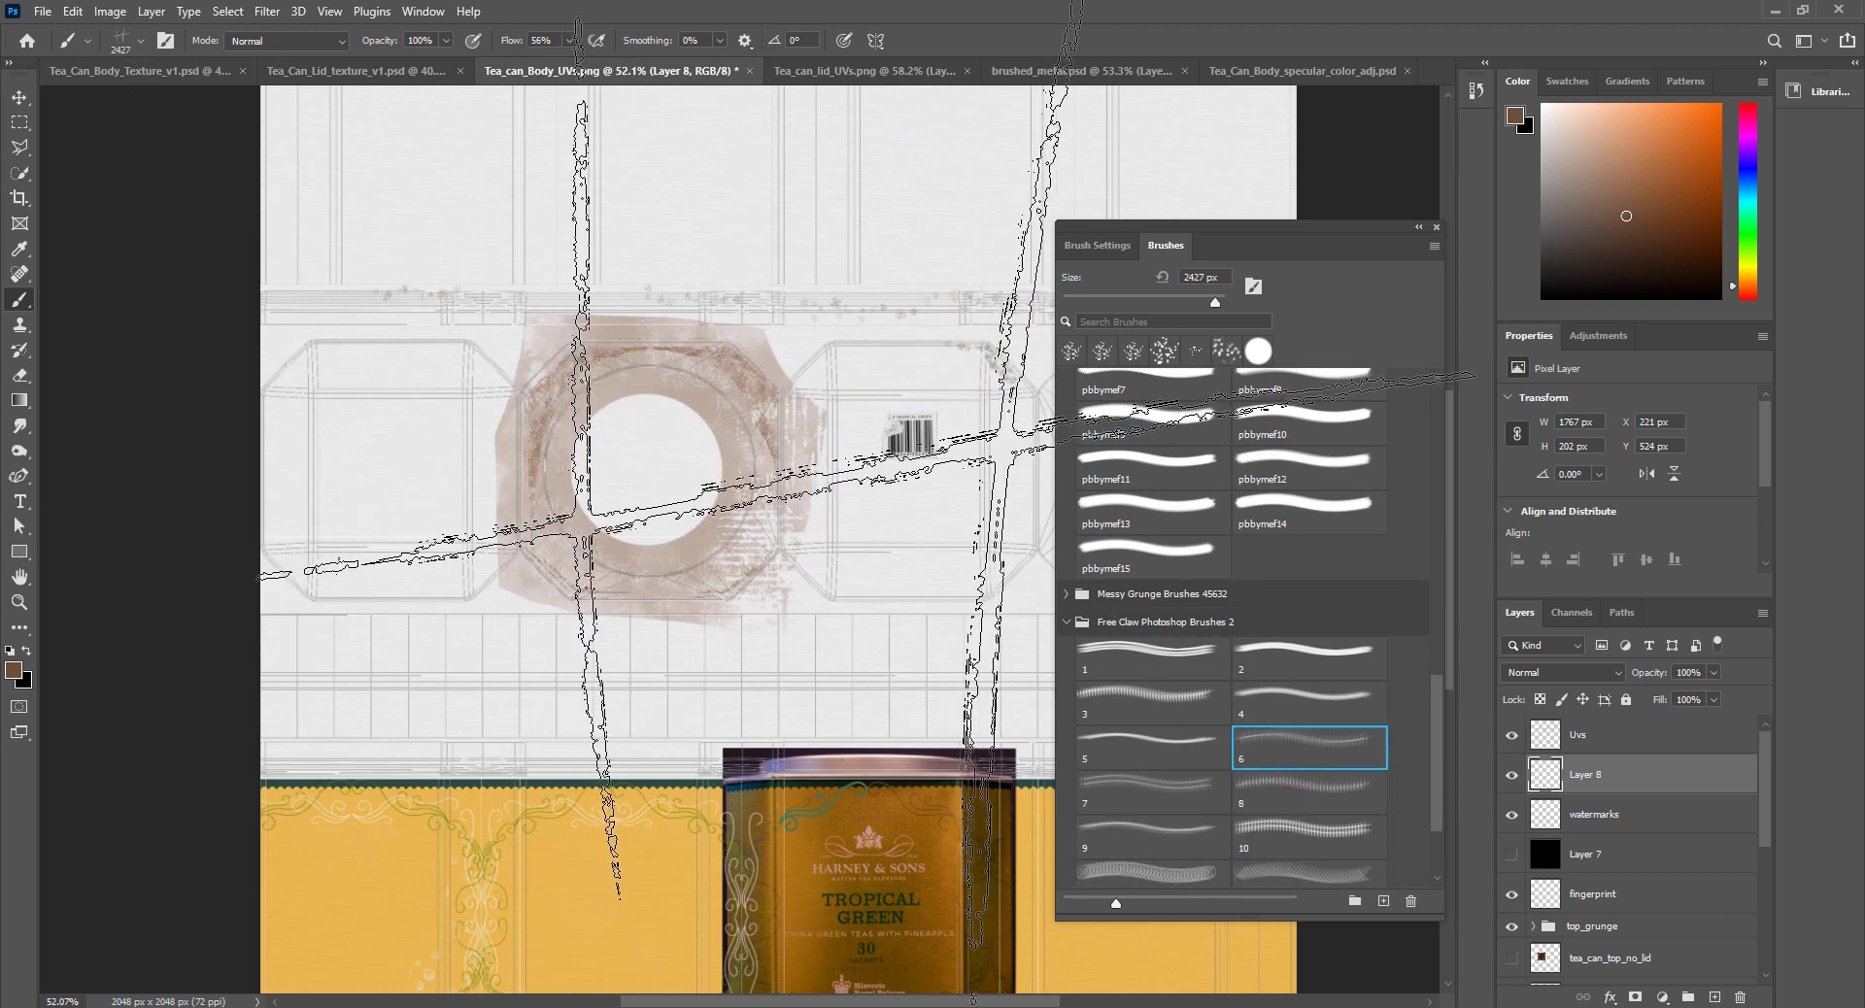
Step: Stamp one dark grey scratch mark inside the octagonal panel left of the worn ring at 125 px, and reduce the brush to 100 px
{"action": "key", "text": "bracketleft"}
{"action": "key", "text": "bracketleft"}
{"action": "key", "text": "bracketleft"}
{"action": "key", "text": "bracketleft"}
{"action": "key", "text": "bracketleft"}
{"action": "key", "text": "bracketleft"}
{"action": "key", "text": "bracketleft"}
{"action": "key", "text": "bracketleft"}
{"action": "key", "text": "bracketleft"}
{"action": "key", "text": "bracketleft"}
{"action": "key", "text": "bracketleft"}
{"action": "key", "text": "bracketleft"}
{"action": "key", "text": "bracketleft"}
{"action": "key", "text": "bracketleft"}
{"action": "key", "text": "bracketleft"}
{"action": "key", "text": "bracketleft"}
{"action": "key", "text": "bracketleft"}
{"action": "key", "text": "bracketleft"}
{"action": "key", "text": "bracketleft"}
{"action": "key", "text": "bracketleft"}
{"action": "key", "text": "bracketleft"}
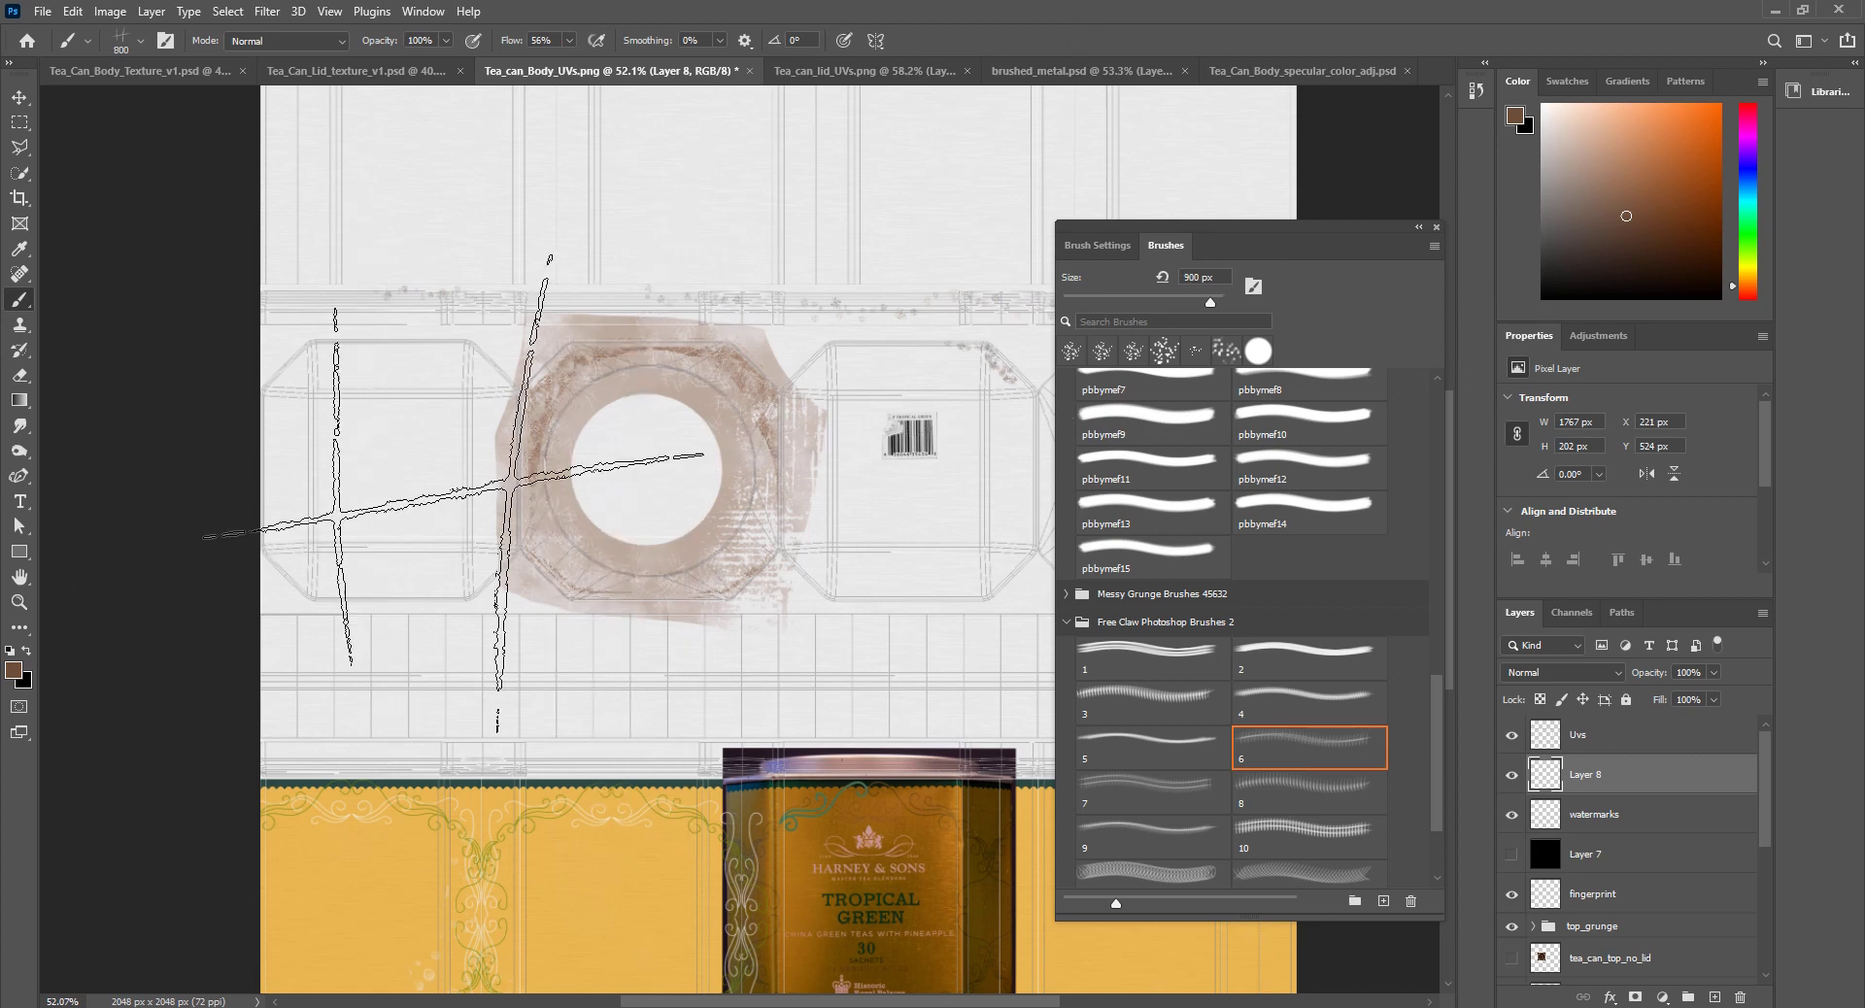
{"action": "key", "text": "bracketright"}
{"action": "key", "text": "bracketright"}
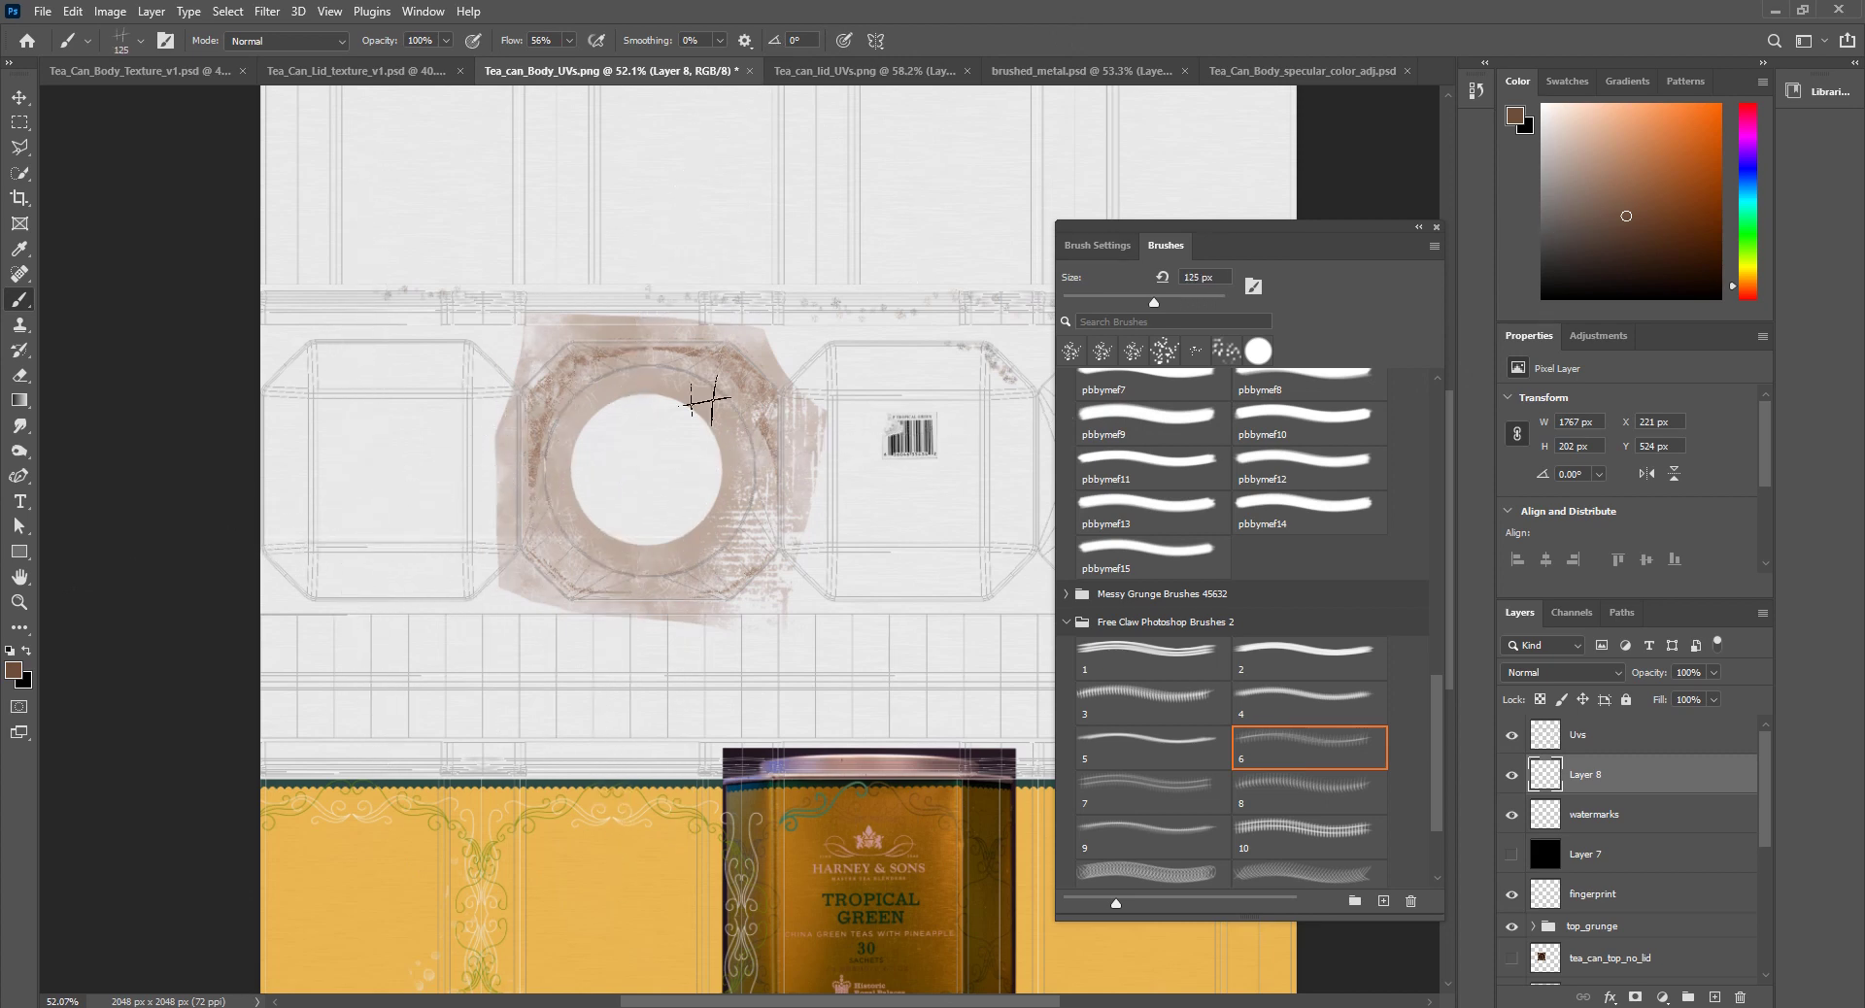
{"action": "left_click", "coordinate": [1553, 231]}
{"action": "left_click_drag", "start_coordinate": [1553, 231], "coordinate": [1540, 236]}
{"action": "left_click", "coordinate": [387, 437]}
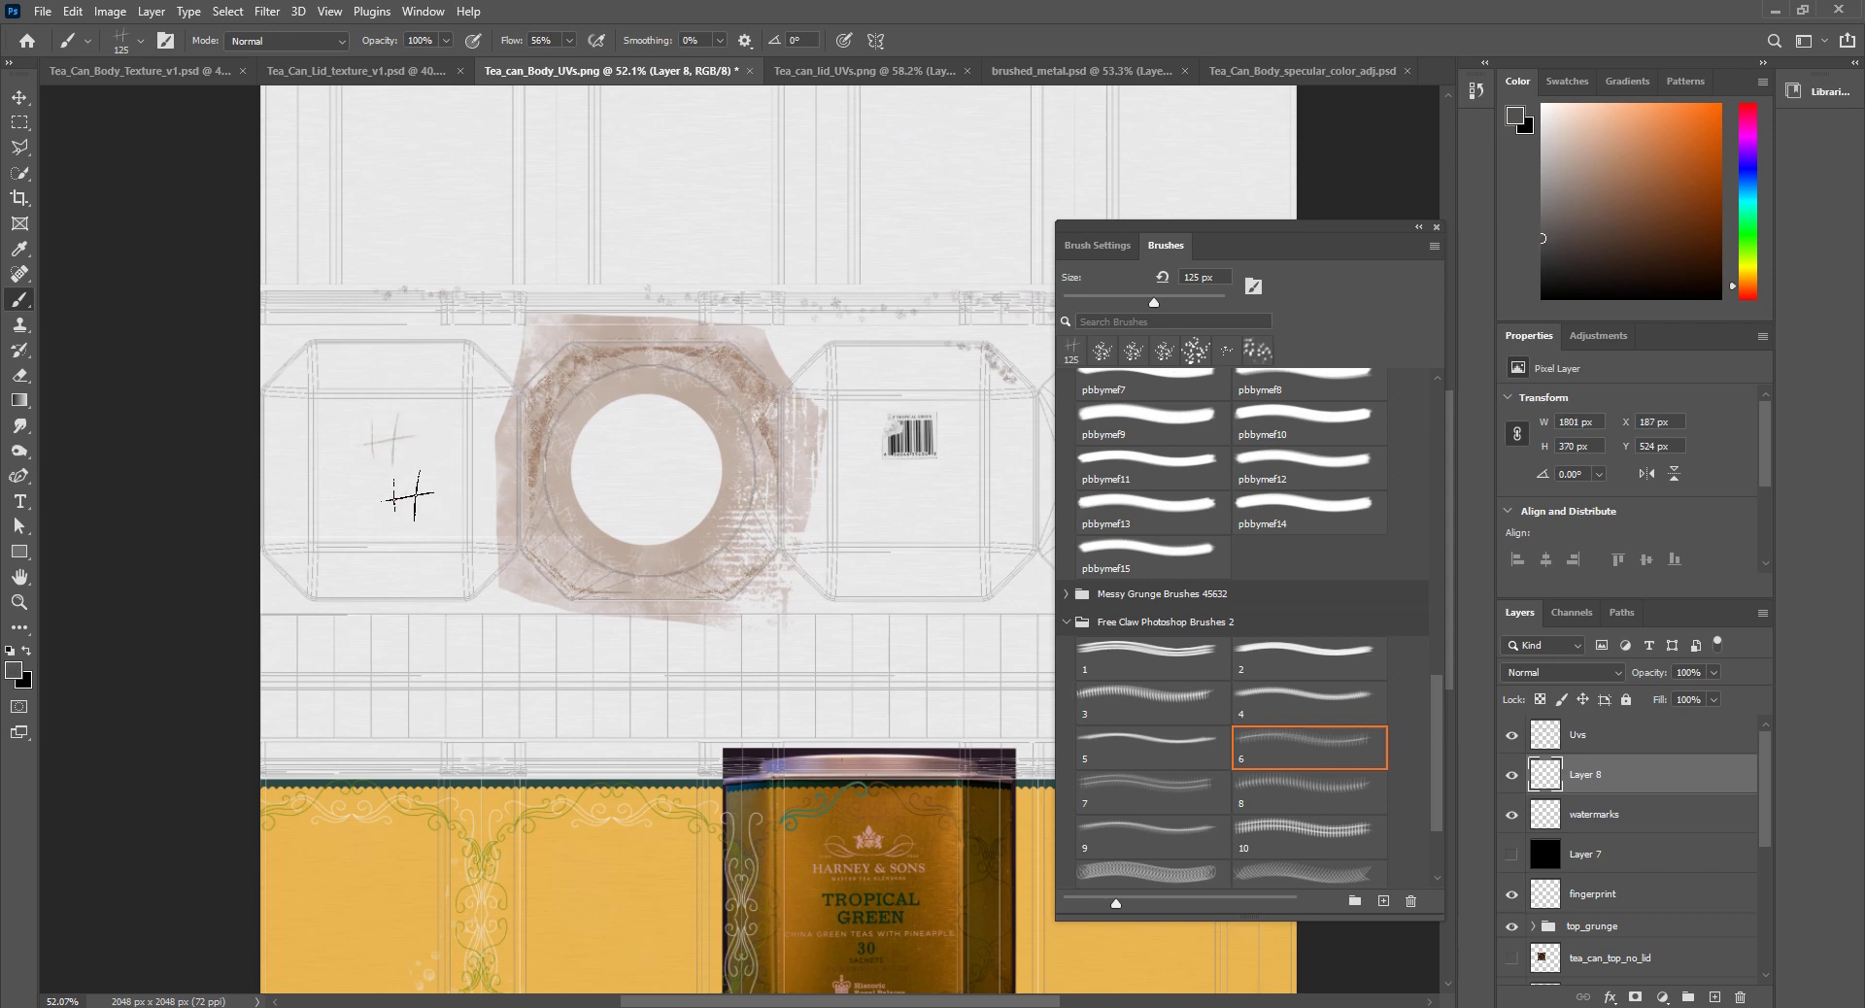
{"action": "key", "text": "bracketleft"}
Step: Switch to Tea_Can_Body_Texture_v1.psd, show the UV's layer and examine how its scratches and grunge sit across the panels and rims
{"action": "left_click", "coordinate": [165, 71]}
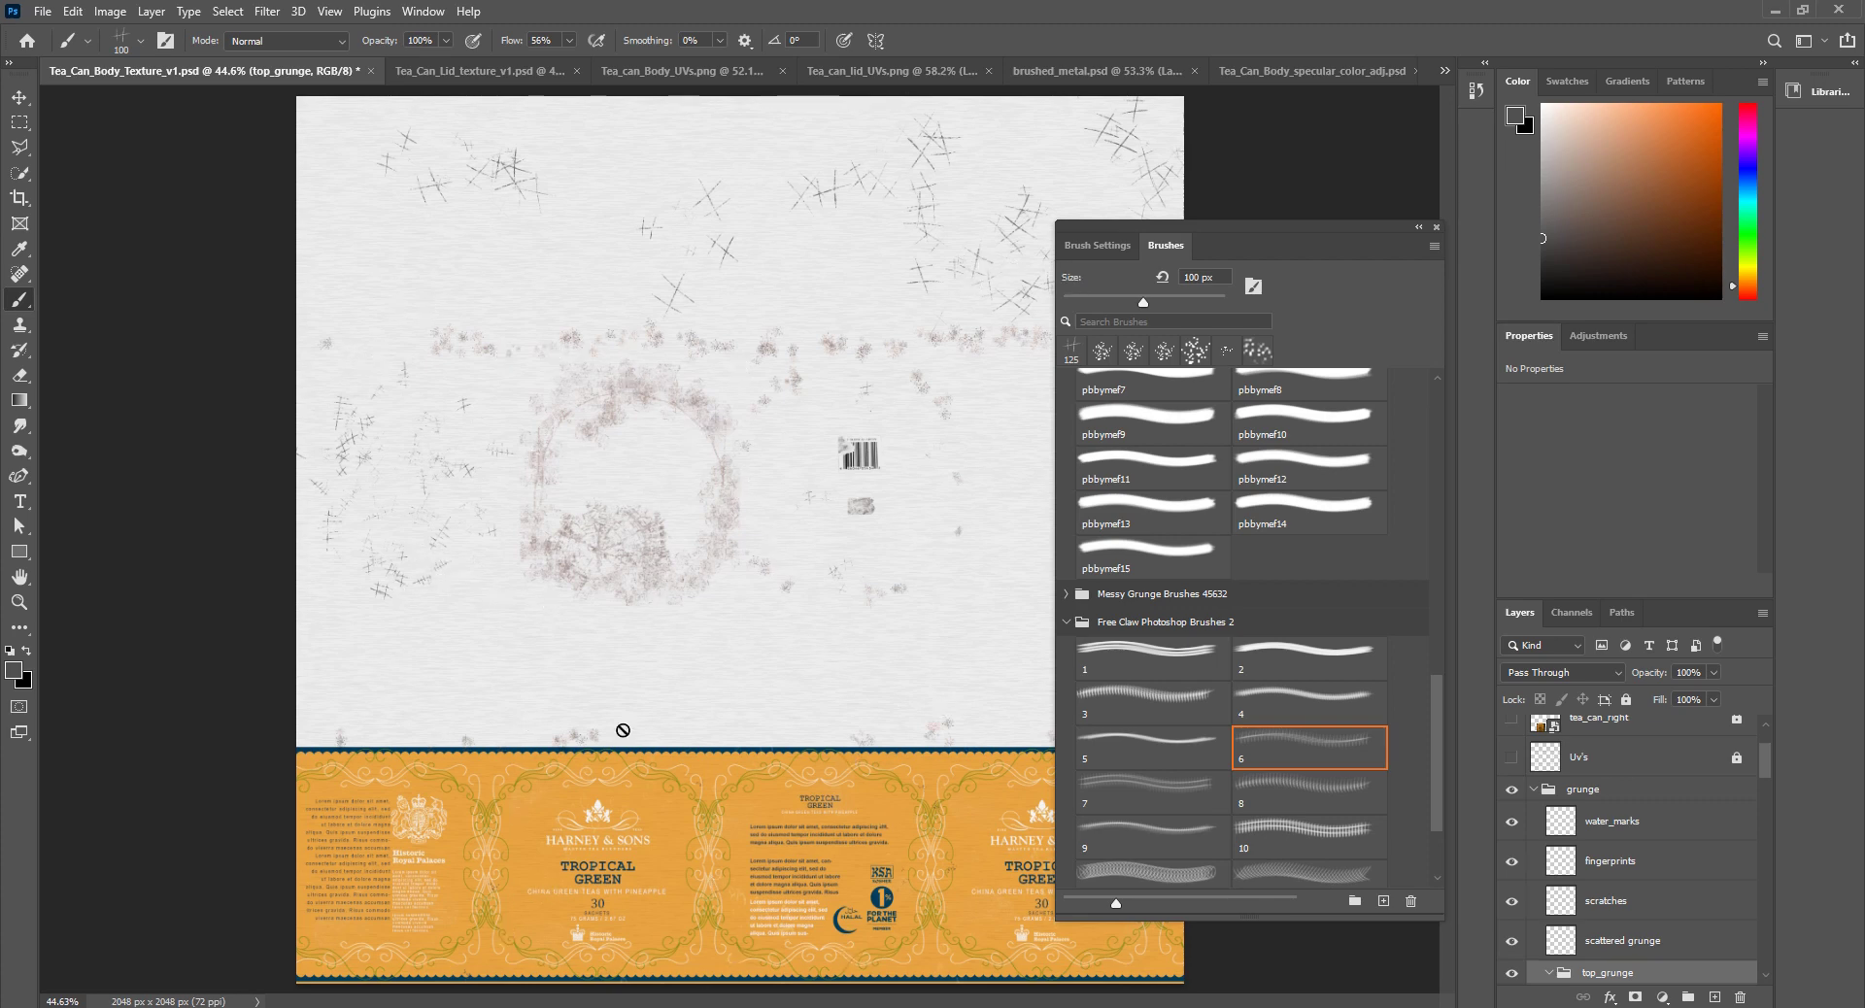
{"action": "scroll", "coordinate": [562, 810], "scroll_direction": "up", "scroll_amount": 3, "text": "alt"}
{"action": "scroll", "coordinate": [562, 810], "scroll_direction": "up", "scroll_amount": 2, "text": "alt"}
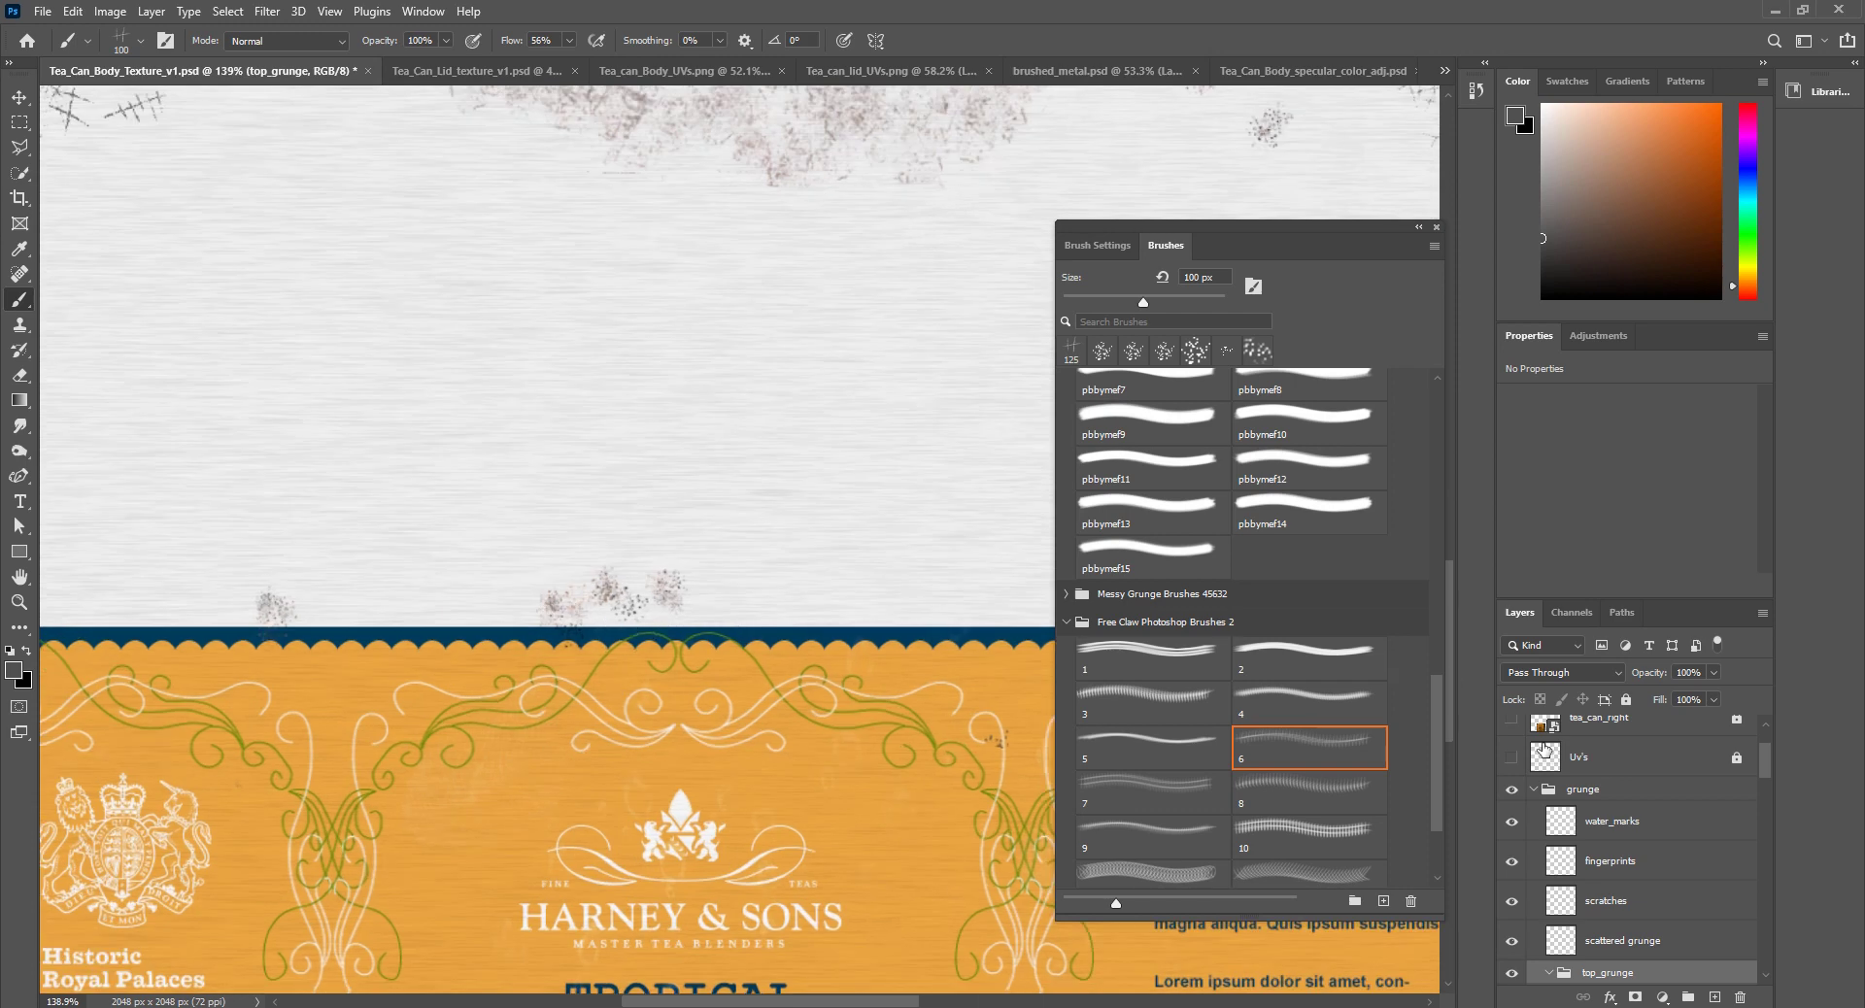
{"action": "left_click", "coordinate": [1511, 757]}
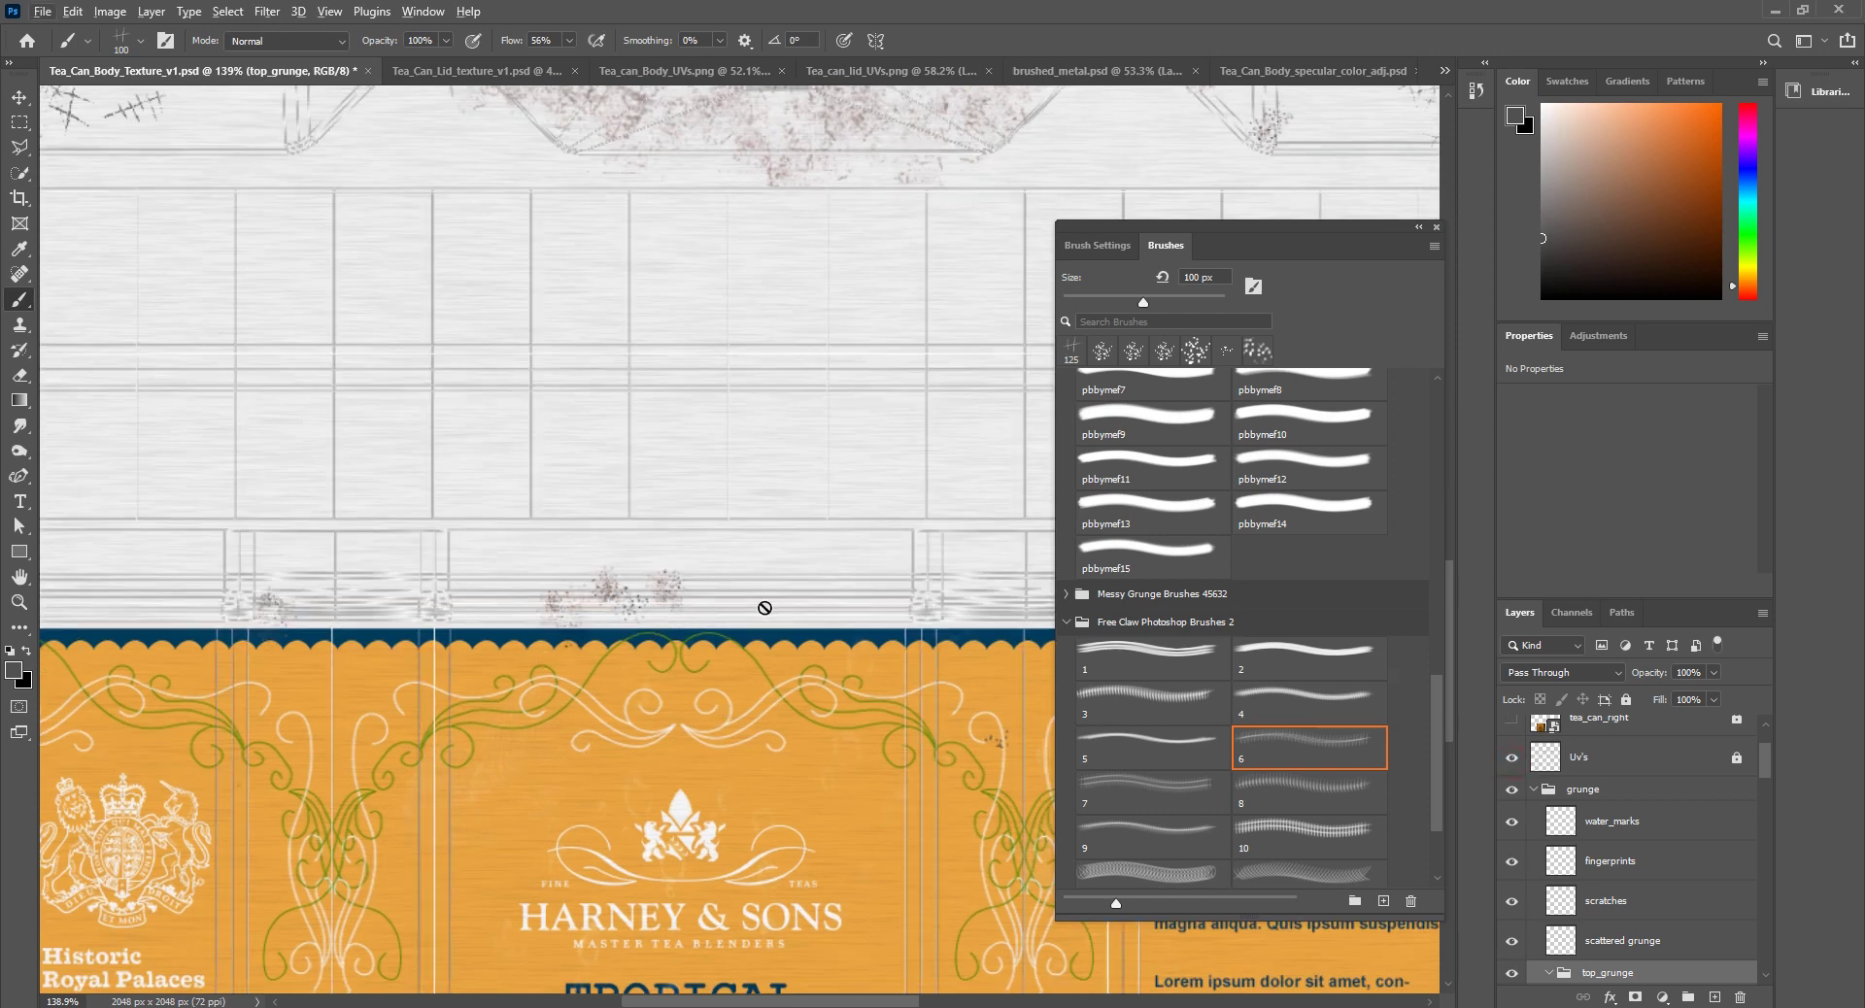
{"action": "scroll", "coordinate": [810, 617], "scroll_direction": "down", "scroll_amount": 1, "text": "alt"}
{"action": "scroll", "coordinate": [814, 612], "scroll_direction": "down", "scroll_amount": 1, "text": "alt"}
{"action": "scroll", "coordinate": [792, 756], "scroll_direction": "down", "scroll_amount": 3}
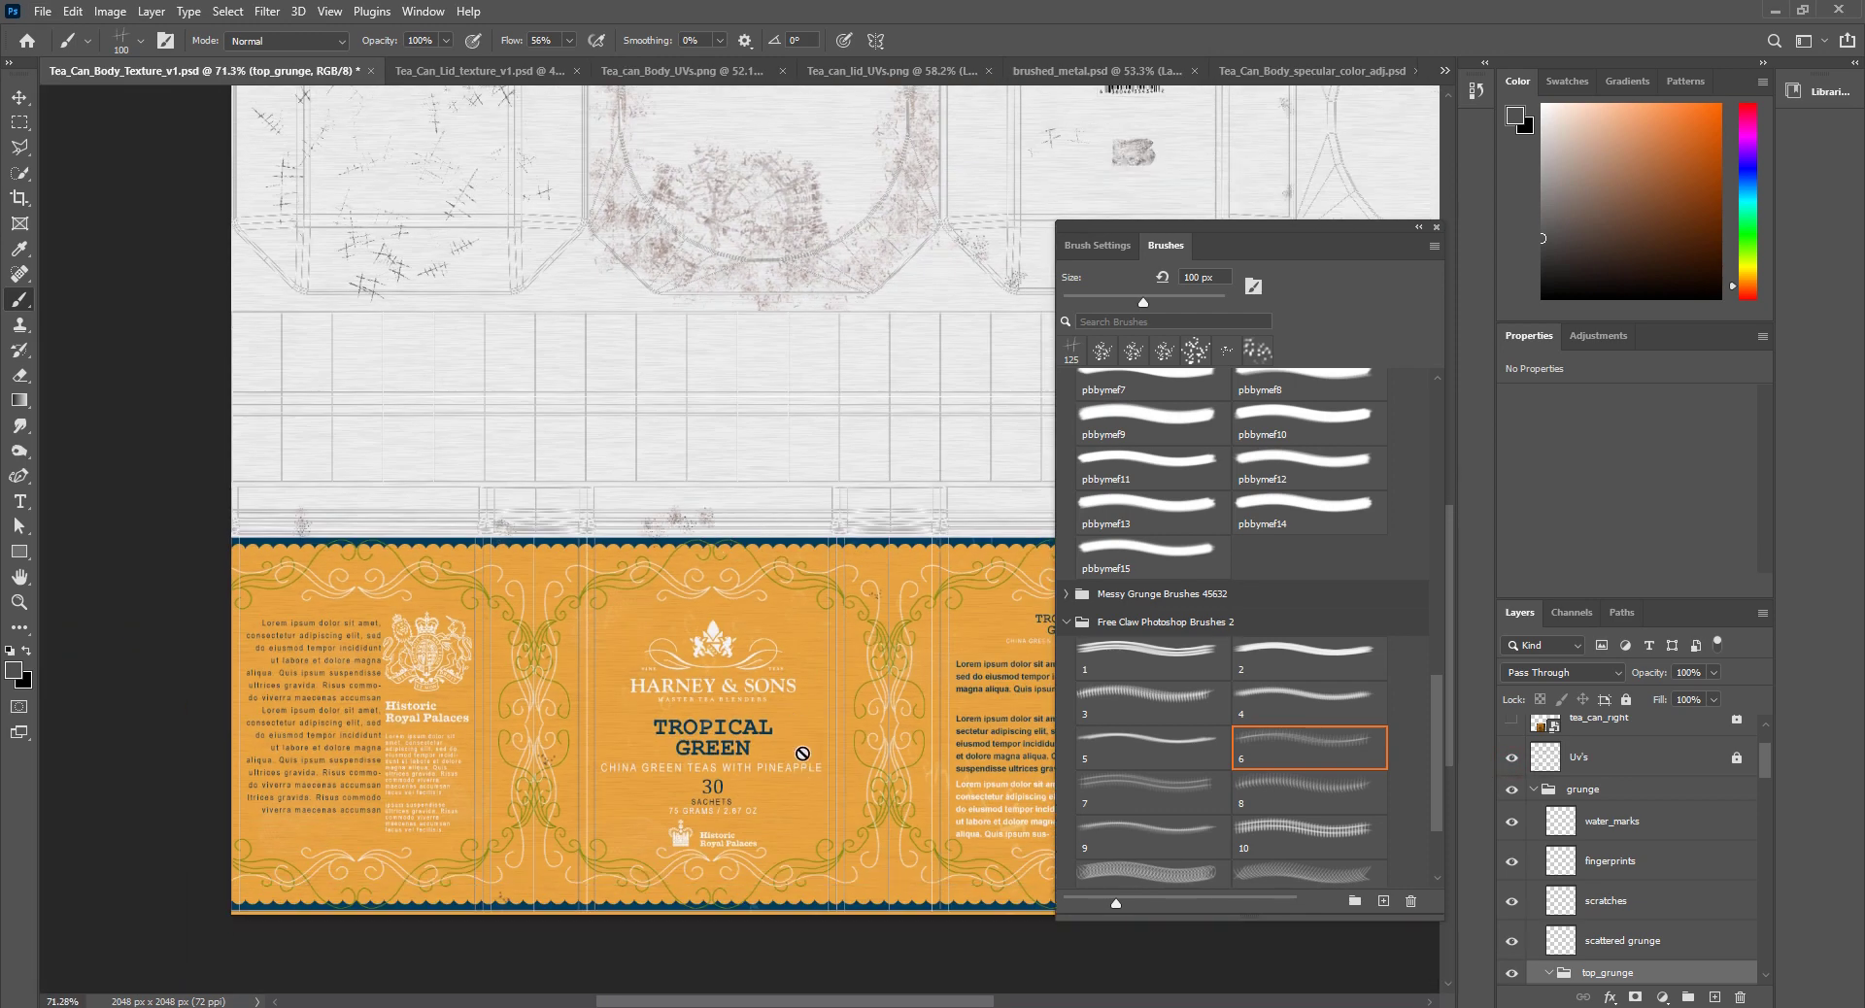
{"action": "scroll", "coordinate": [520, 408], "scroll_direction": "up", "scroll_amount": 4}
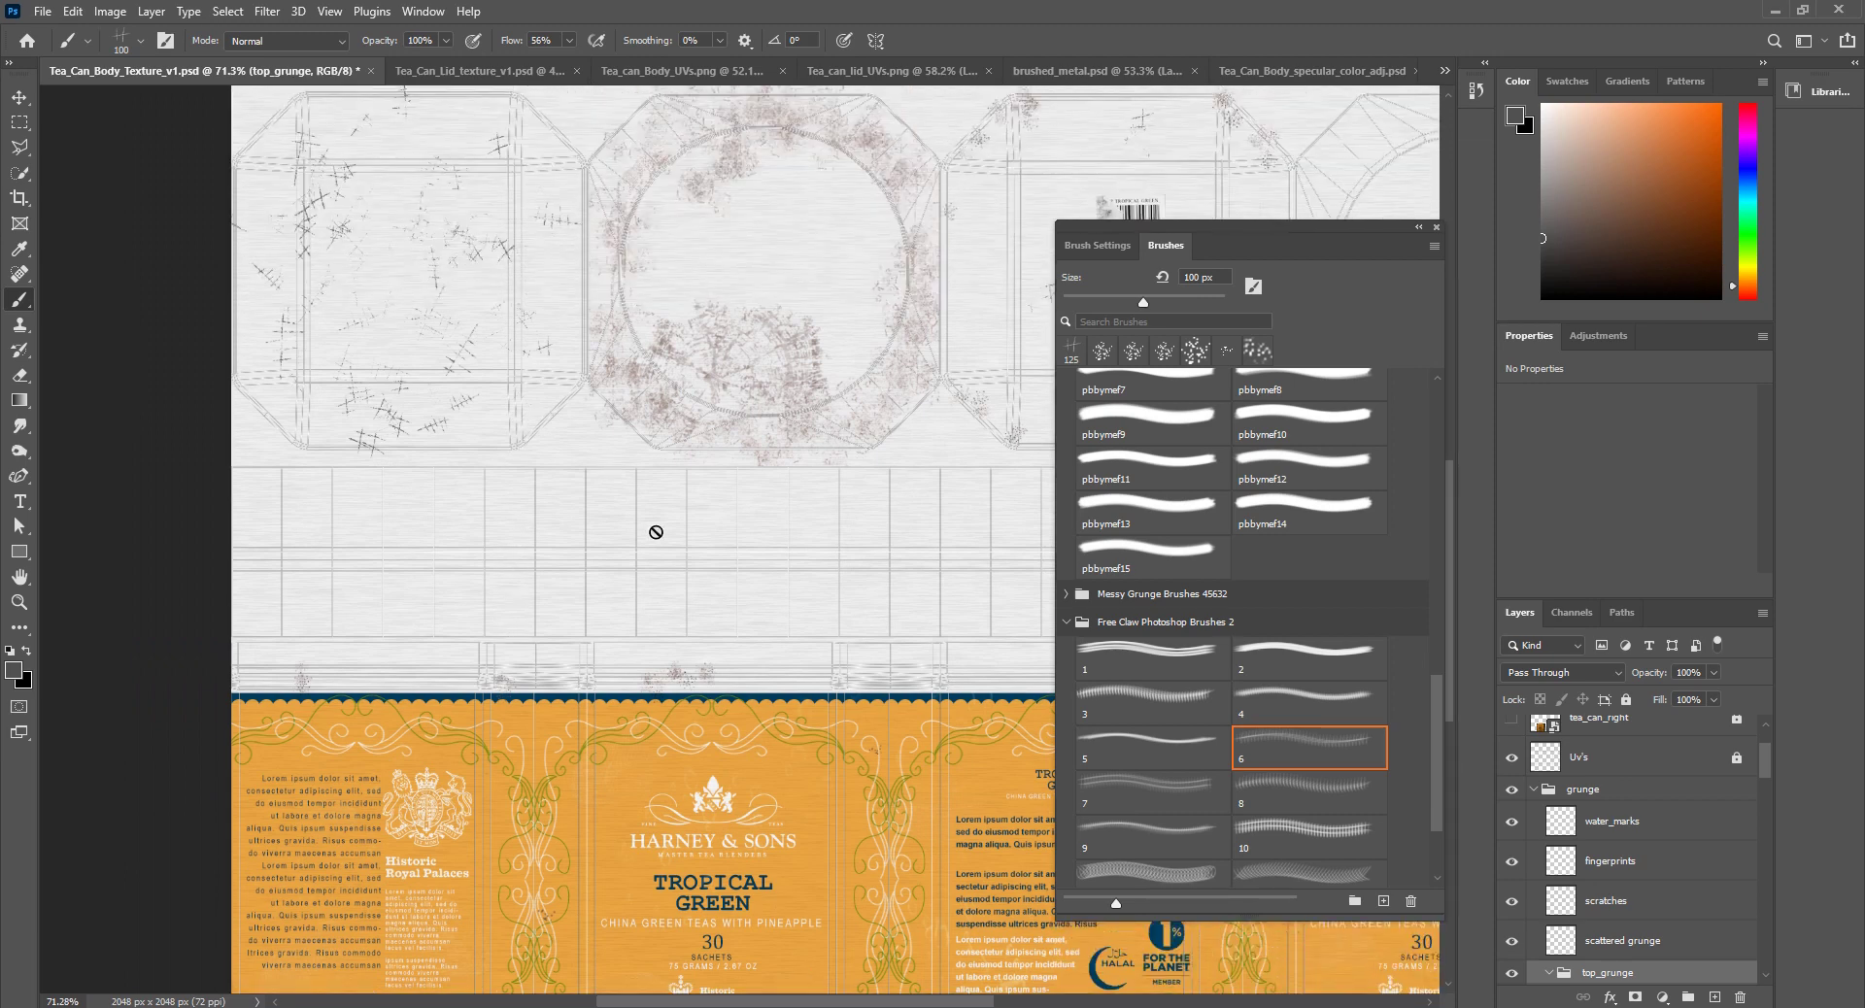
{"action": "scroll", "coordinate": [680, 699], "scroll_direction": "up", "scroll_amount": 3}
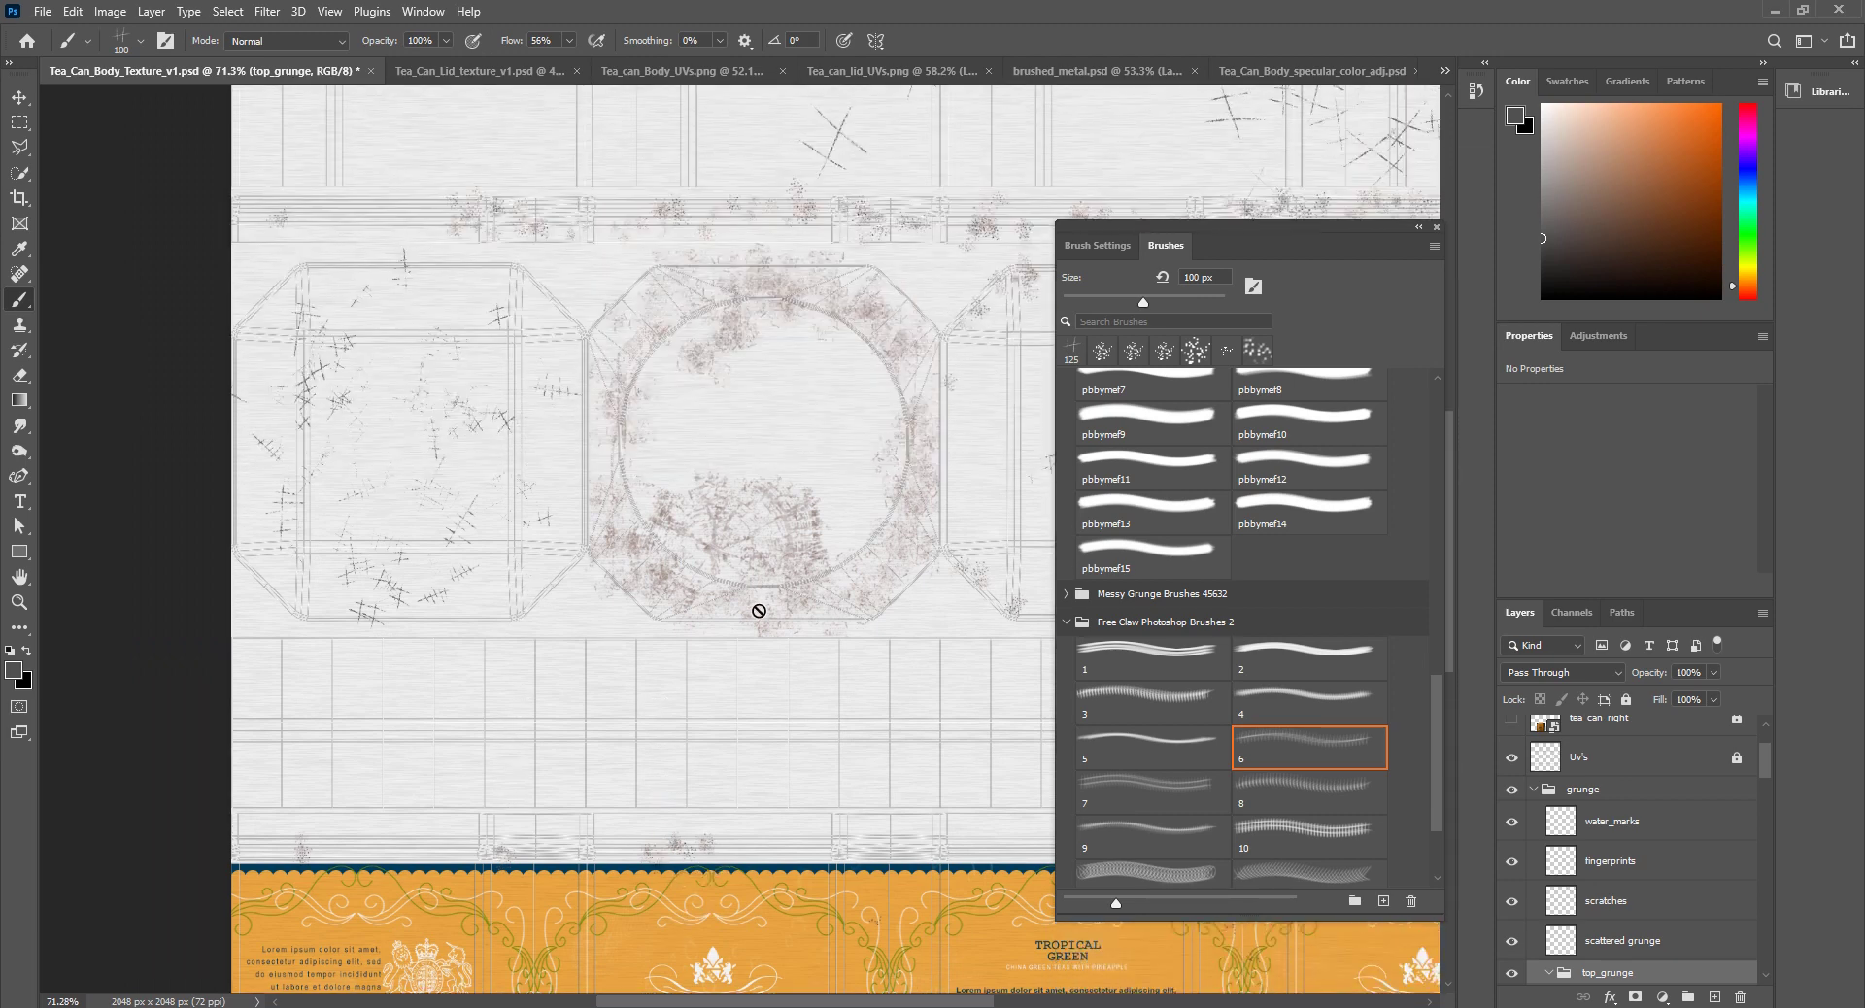
{"action": "scroll", "coordinate": [470, 556], "scroll_direction": "up", "scroll_amount": 1, "text": "alt"}
{"action": "scroll", "coordinate": [470, 556], "scroll_direction": "down", "scroll_amount": 2, "text": "alt"}
{"action": "scroll", "coordinate": [882, 366], "scroll_direction": "up", "scroll_amount": 3}
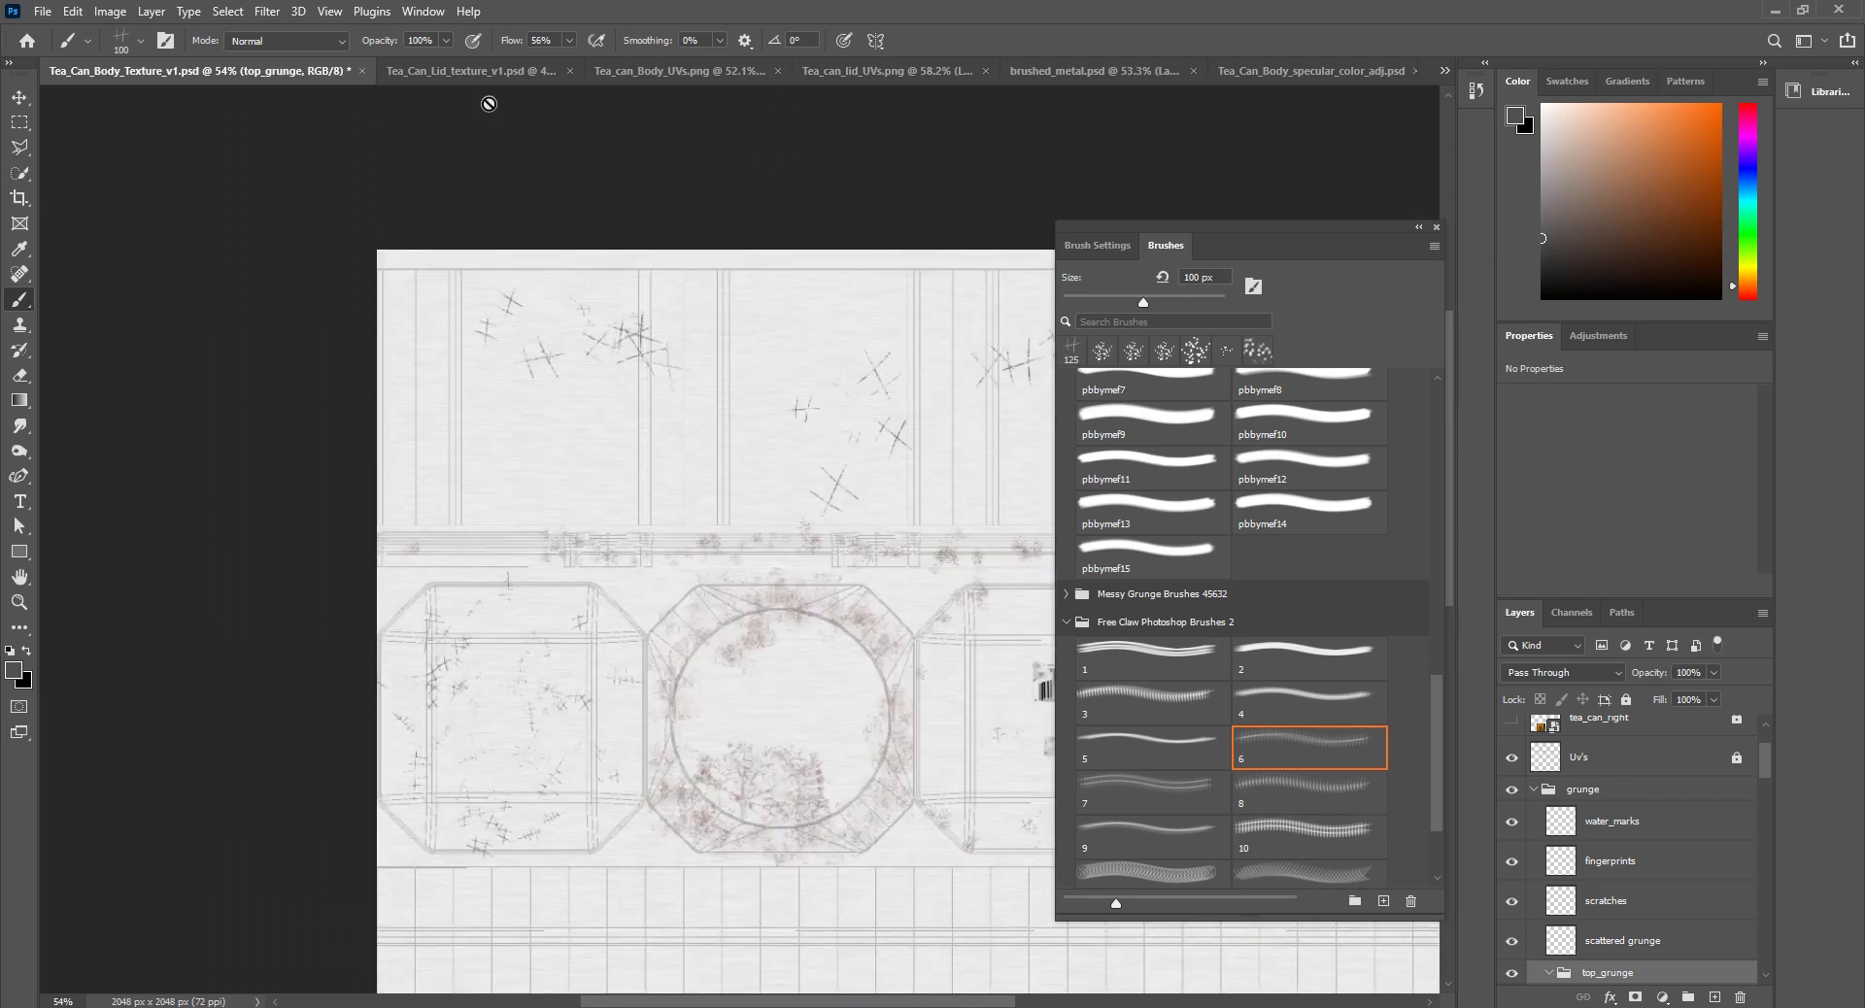
Step: In Tea_Can_Lid_texture_v1.psd, collapse the change group and show the various_grunge group to inspect the lid wear
{"action": "left_click", "coordinate": [465, 73]}
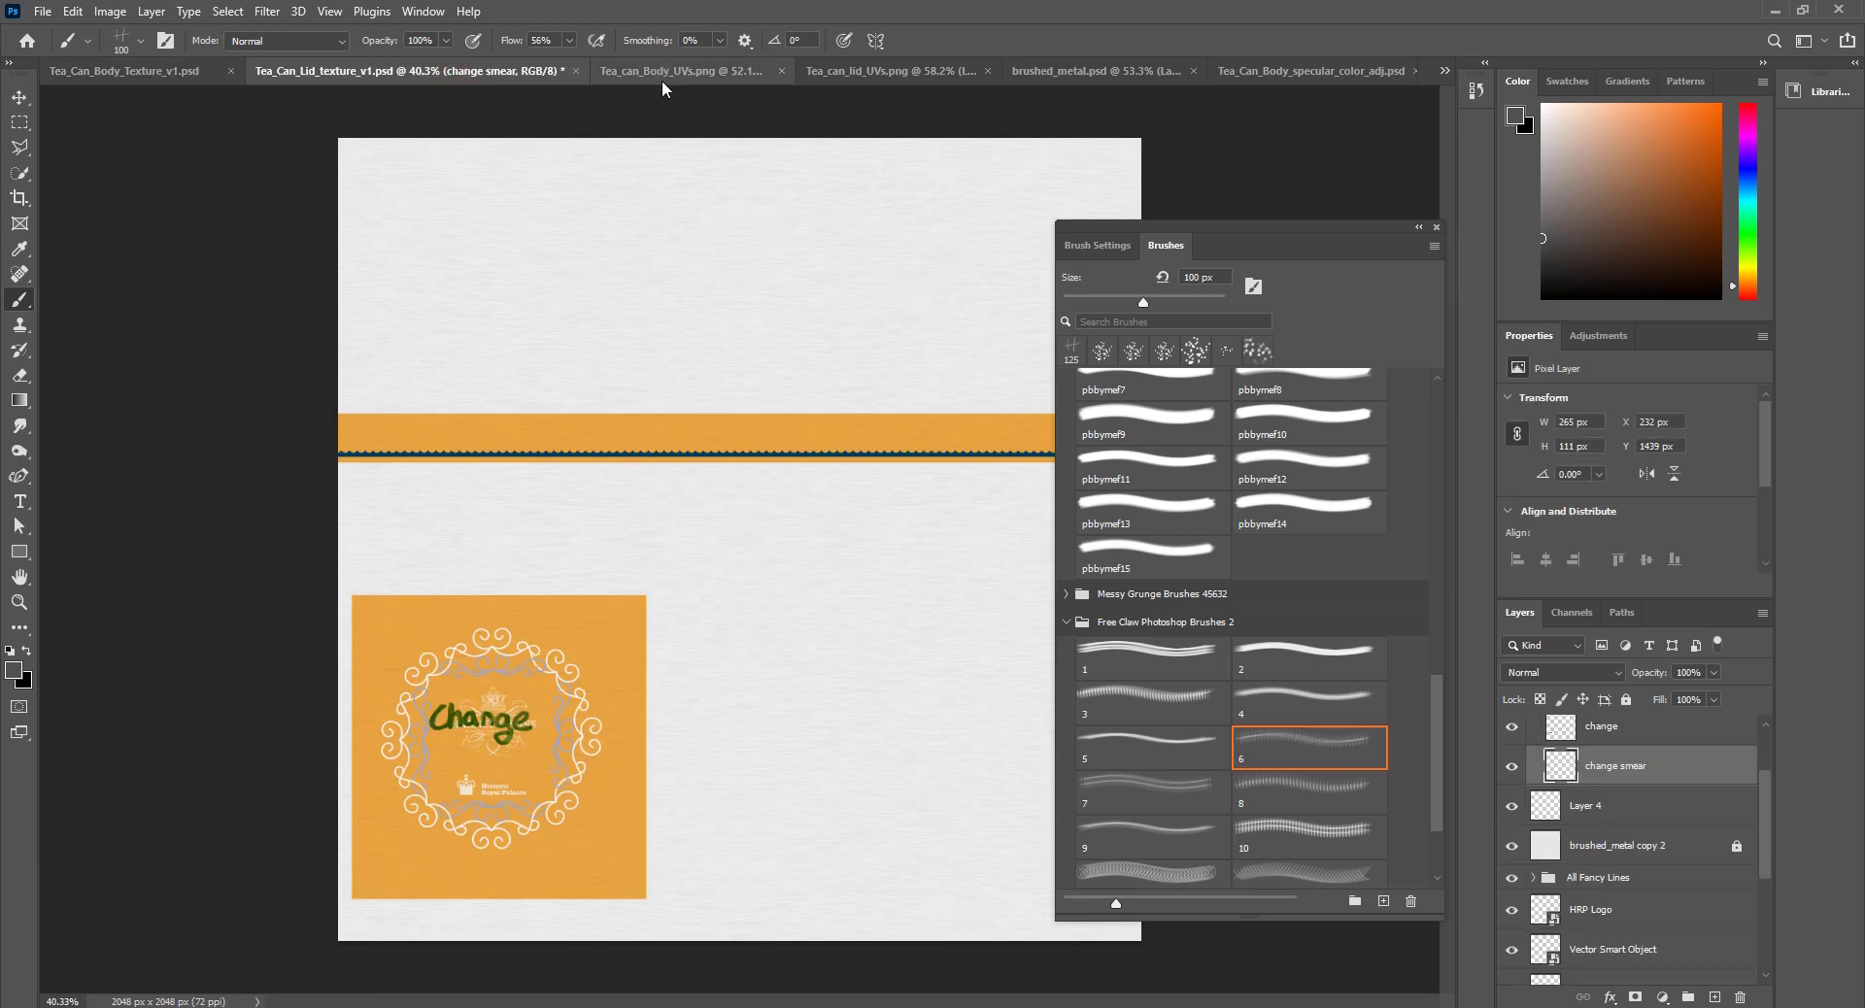
{"action": "scroll", "coordinate": [1545, 801], "scroll_direction": "up", "scroll_amount": 2}
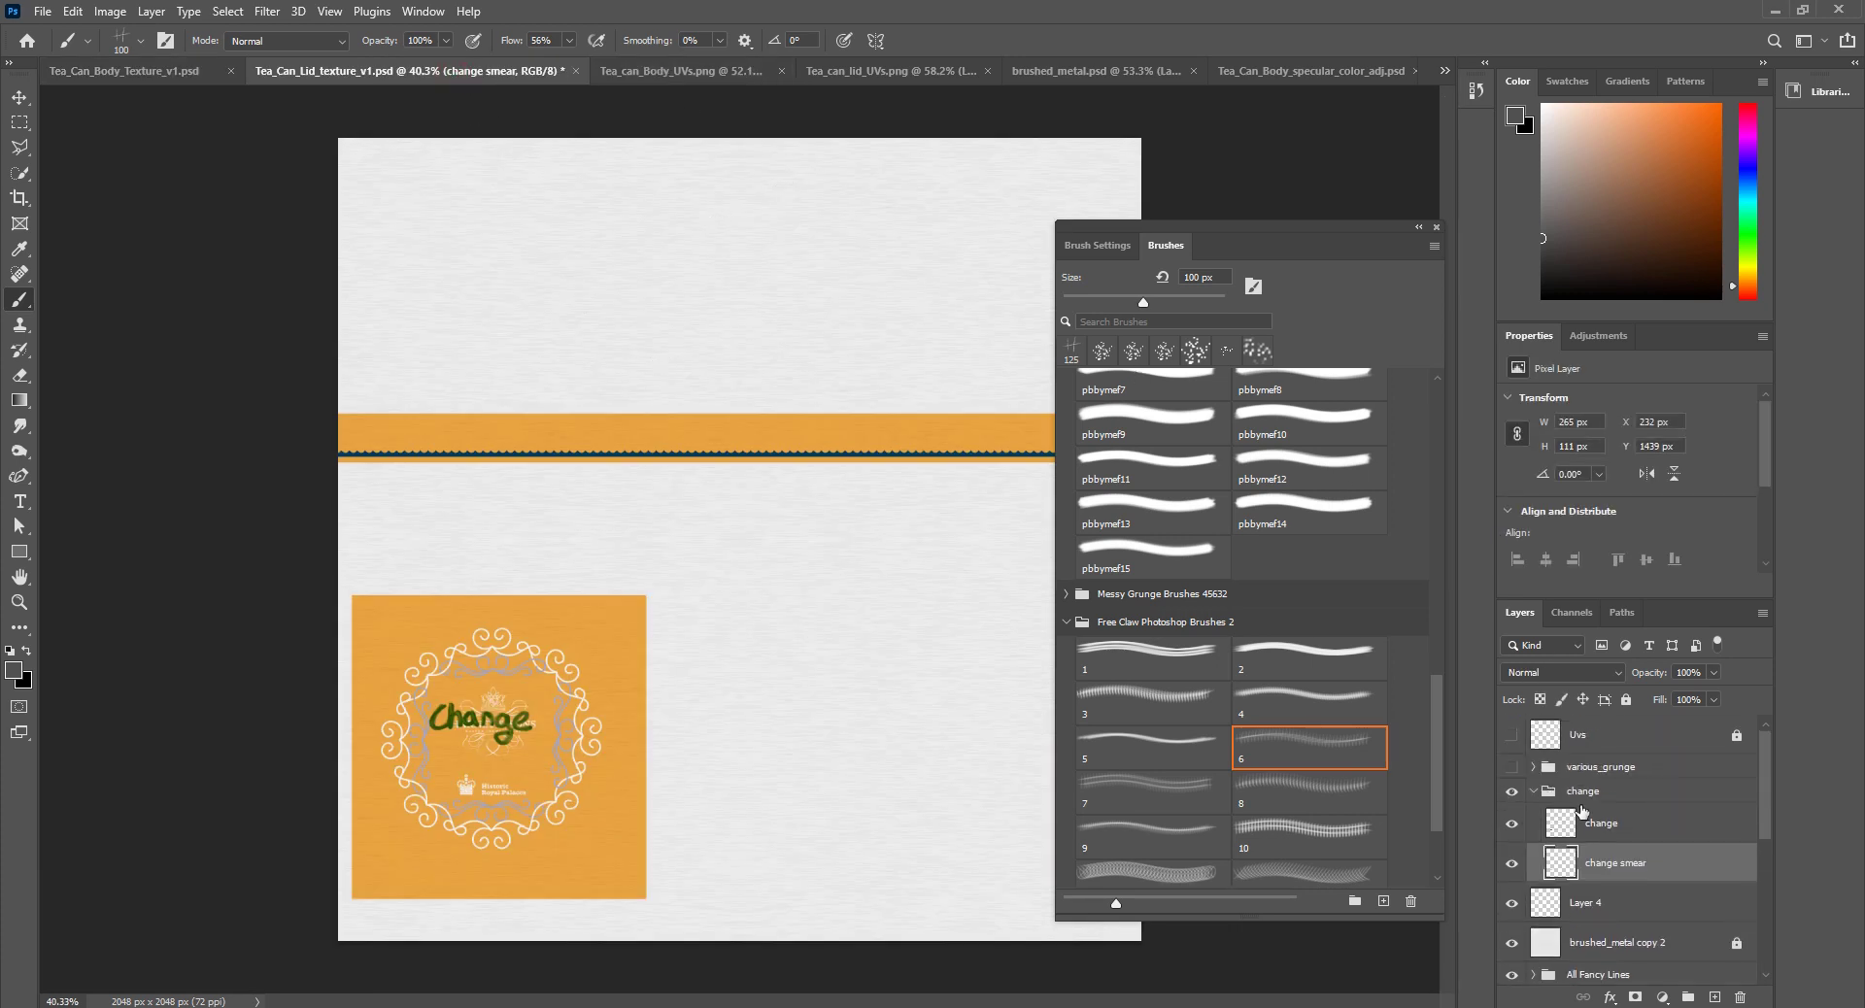
{"action": "left_click", "coordinate": [1535, 792]}
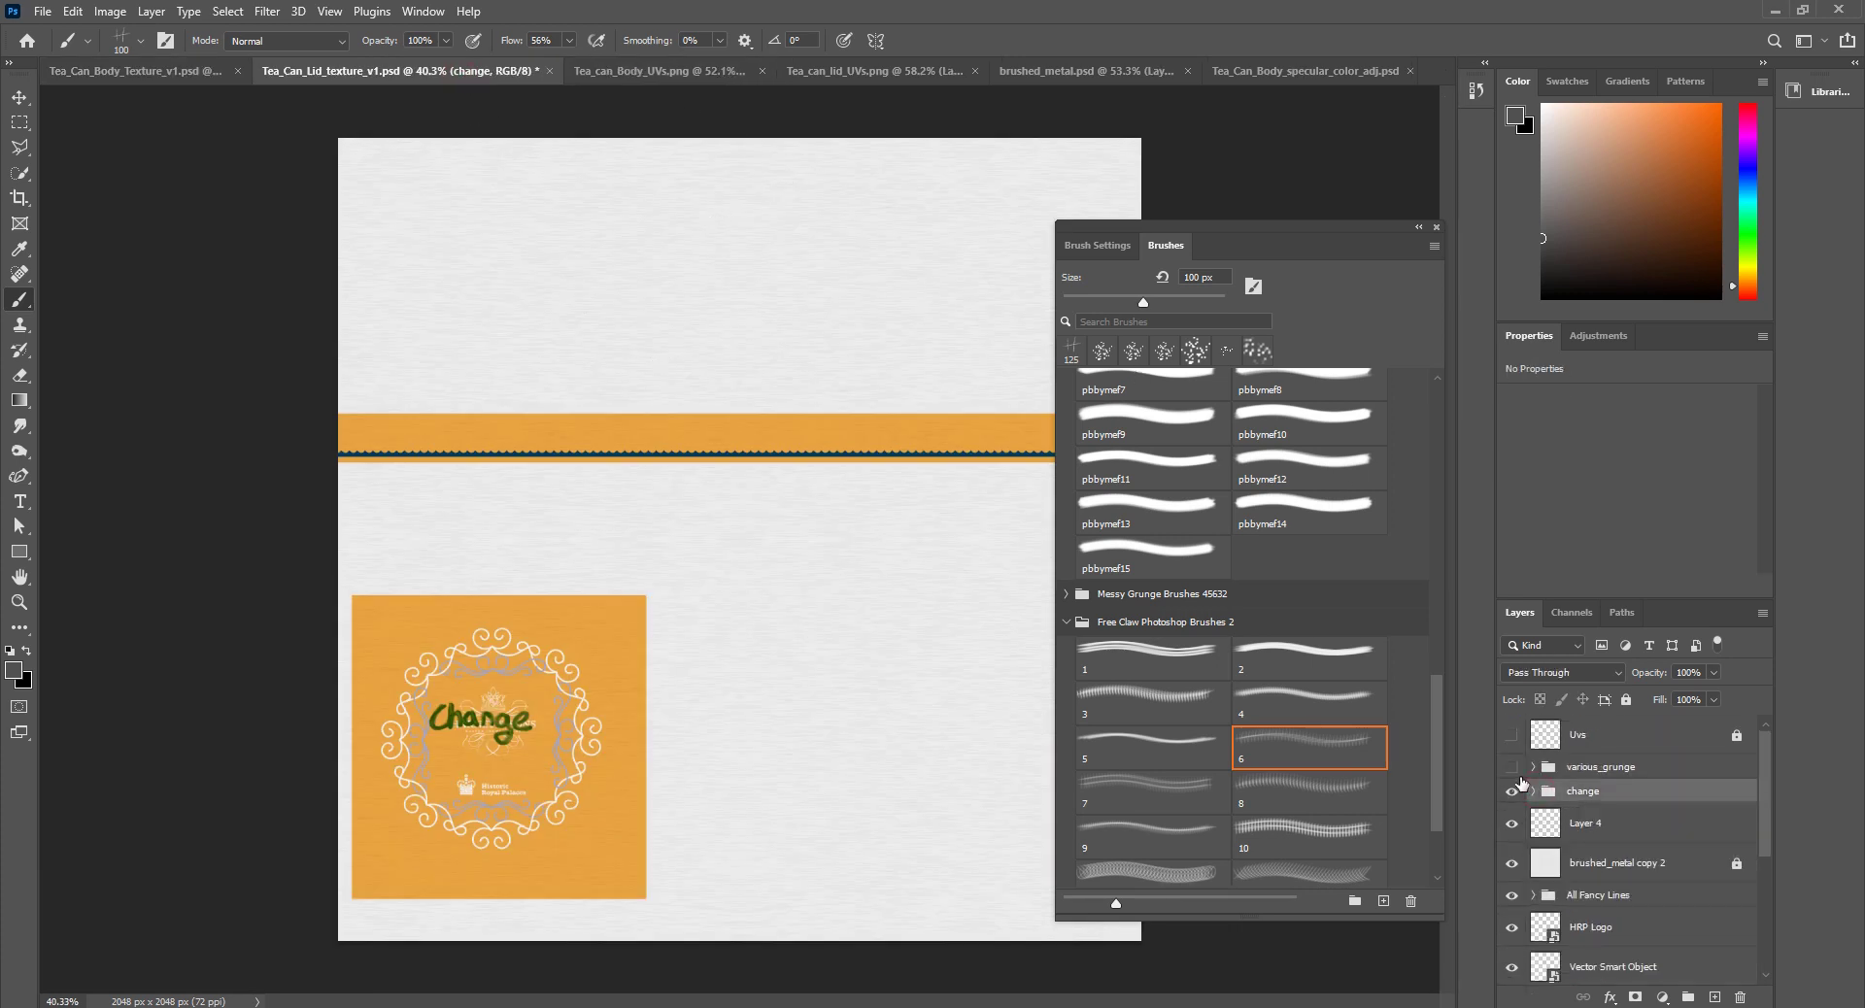
{"action": "left_click", "coordinate": [1511, 767]}
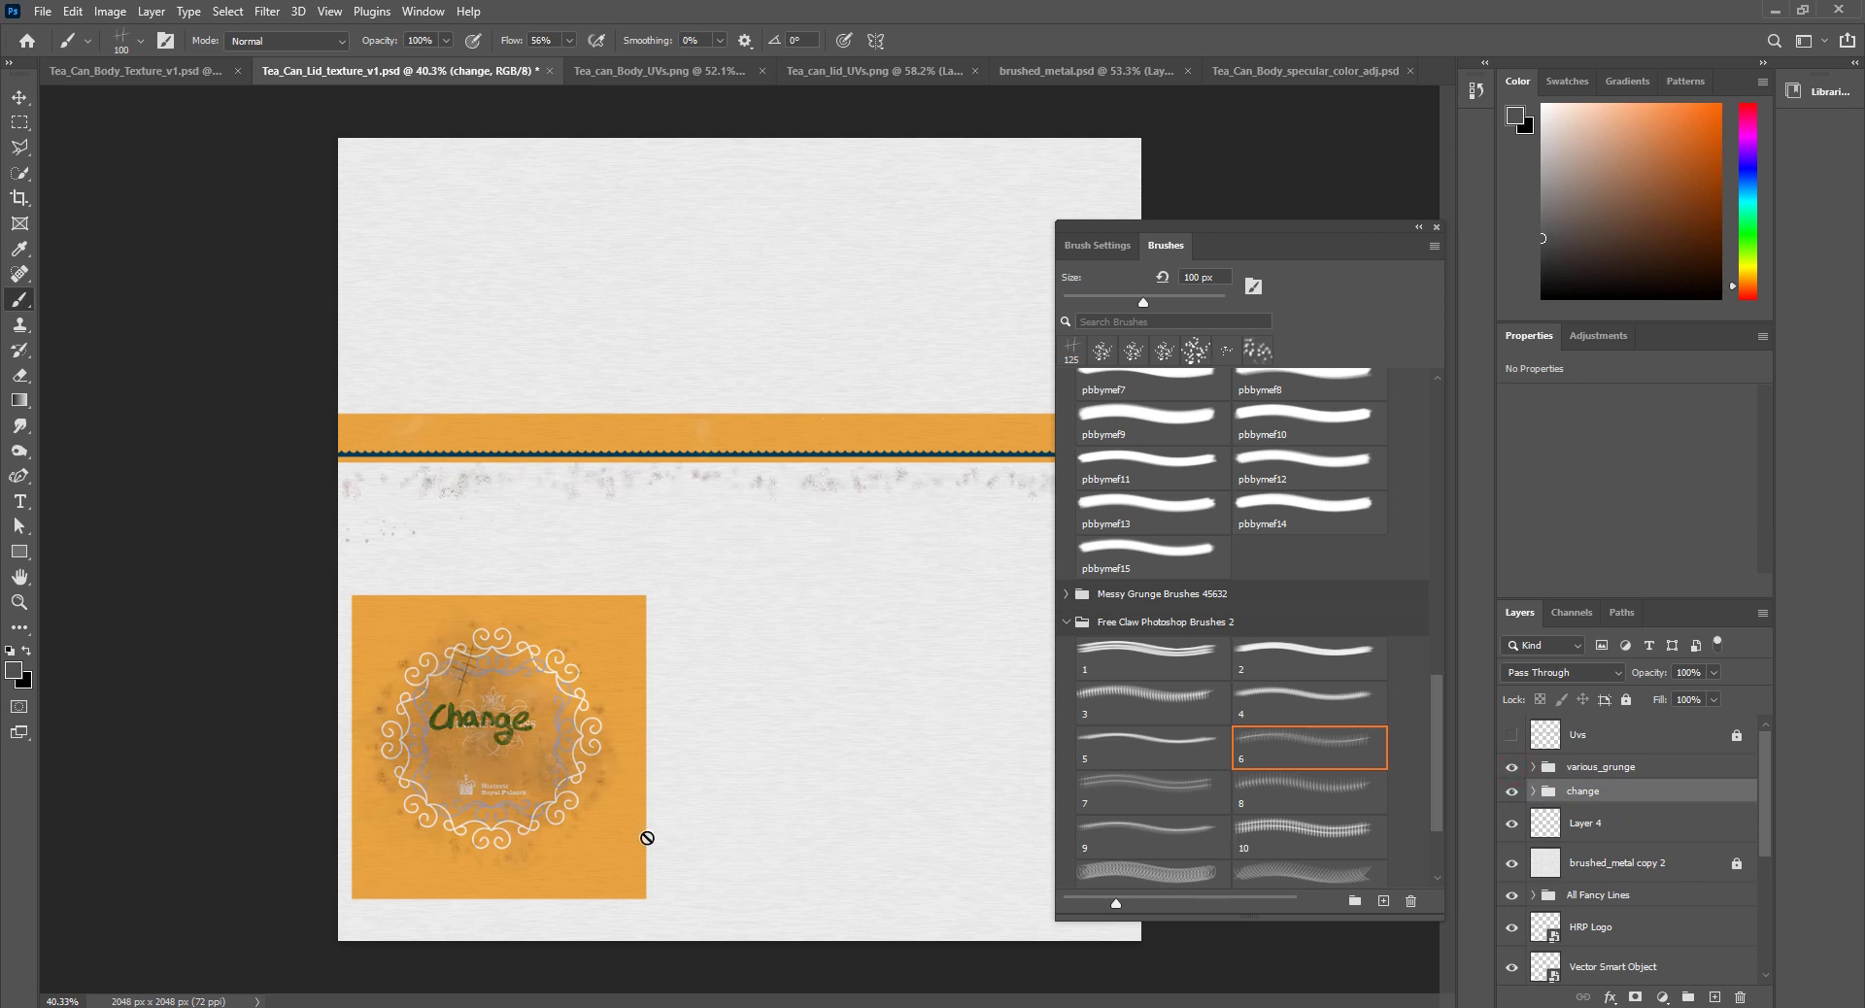
{"action": "scroll", "coordinate": [552, 911], "scroll_direction": "up", "scroll_amount": 5, "text": "alt"}
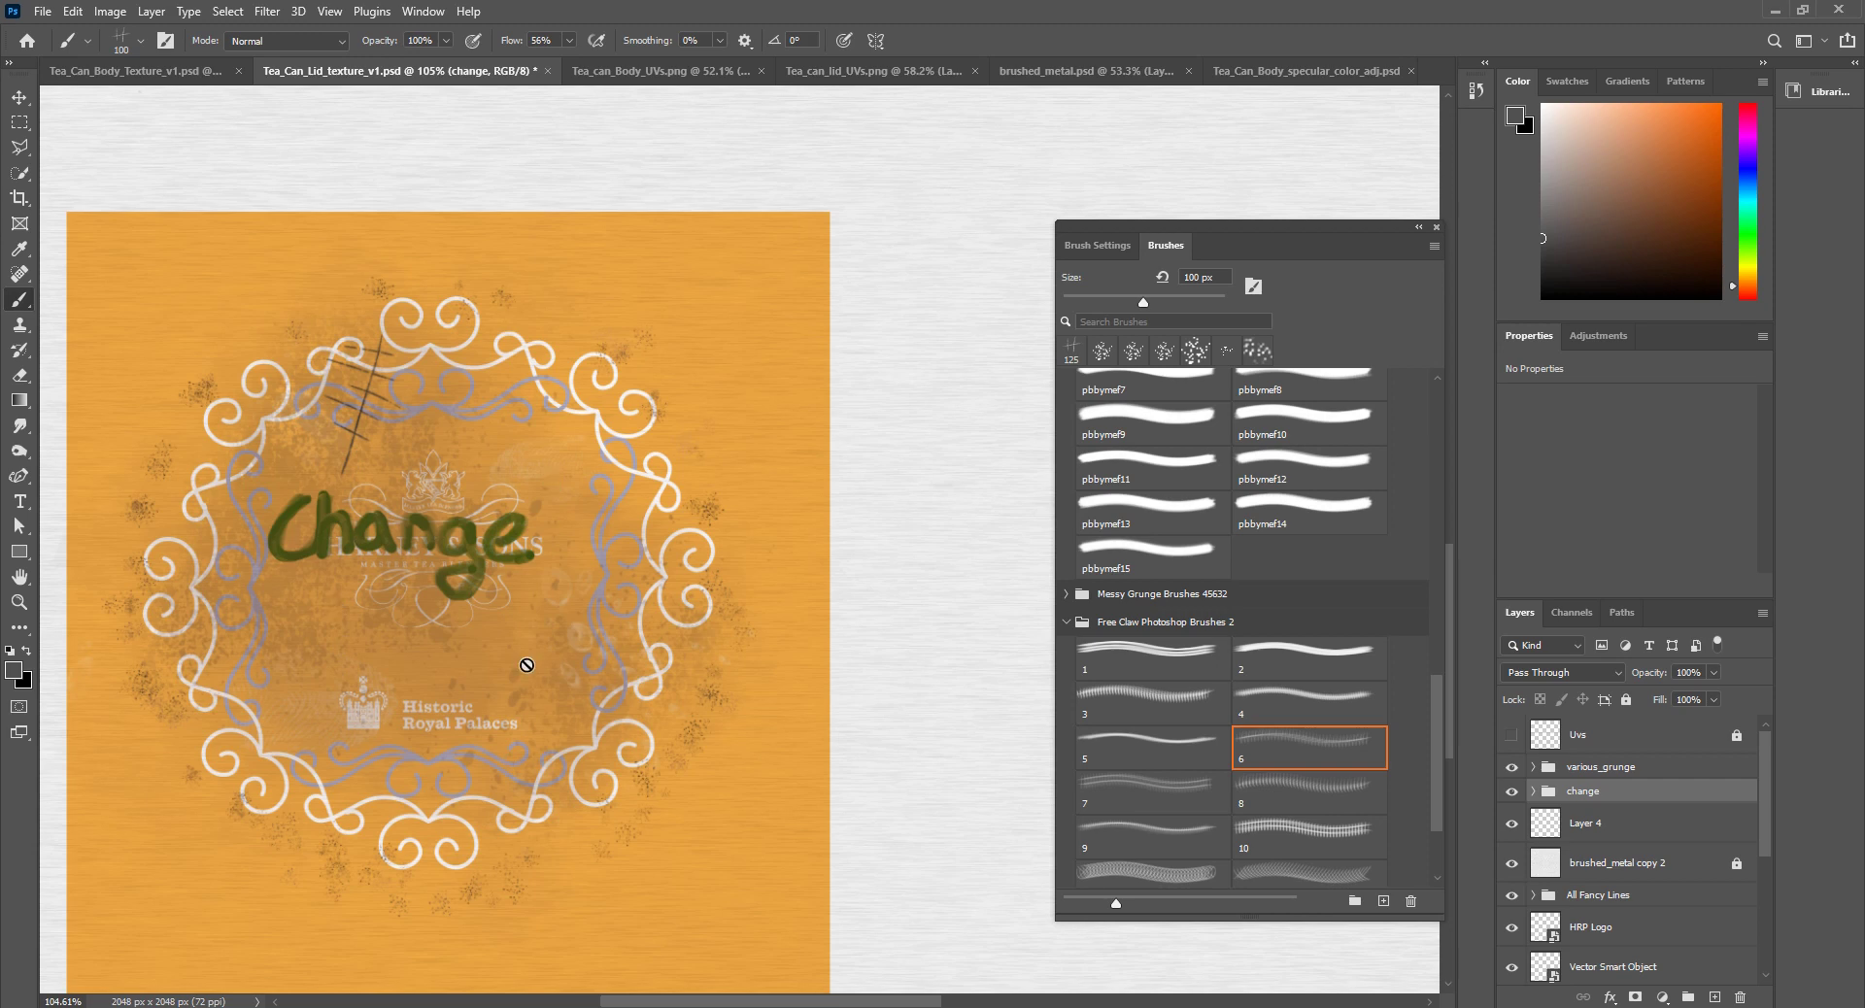
Step: Switch to the Photos viewer and review the reference photos from IMG_1432 back to IMG_1416 for rim, lid and barcode wear, closing the viewer
{"action": "mouse_move", "coordinate": [547, 1006]}
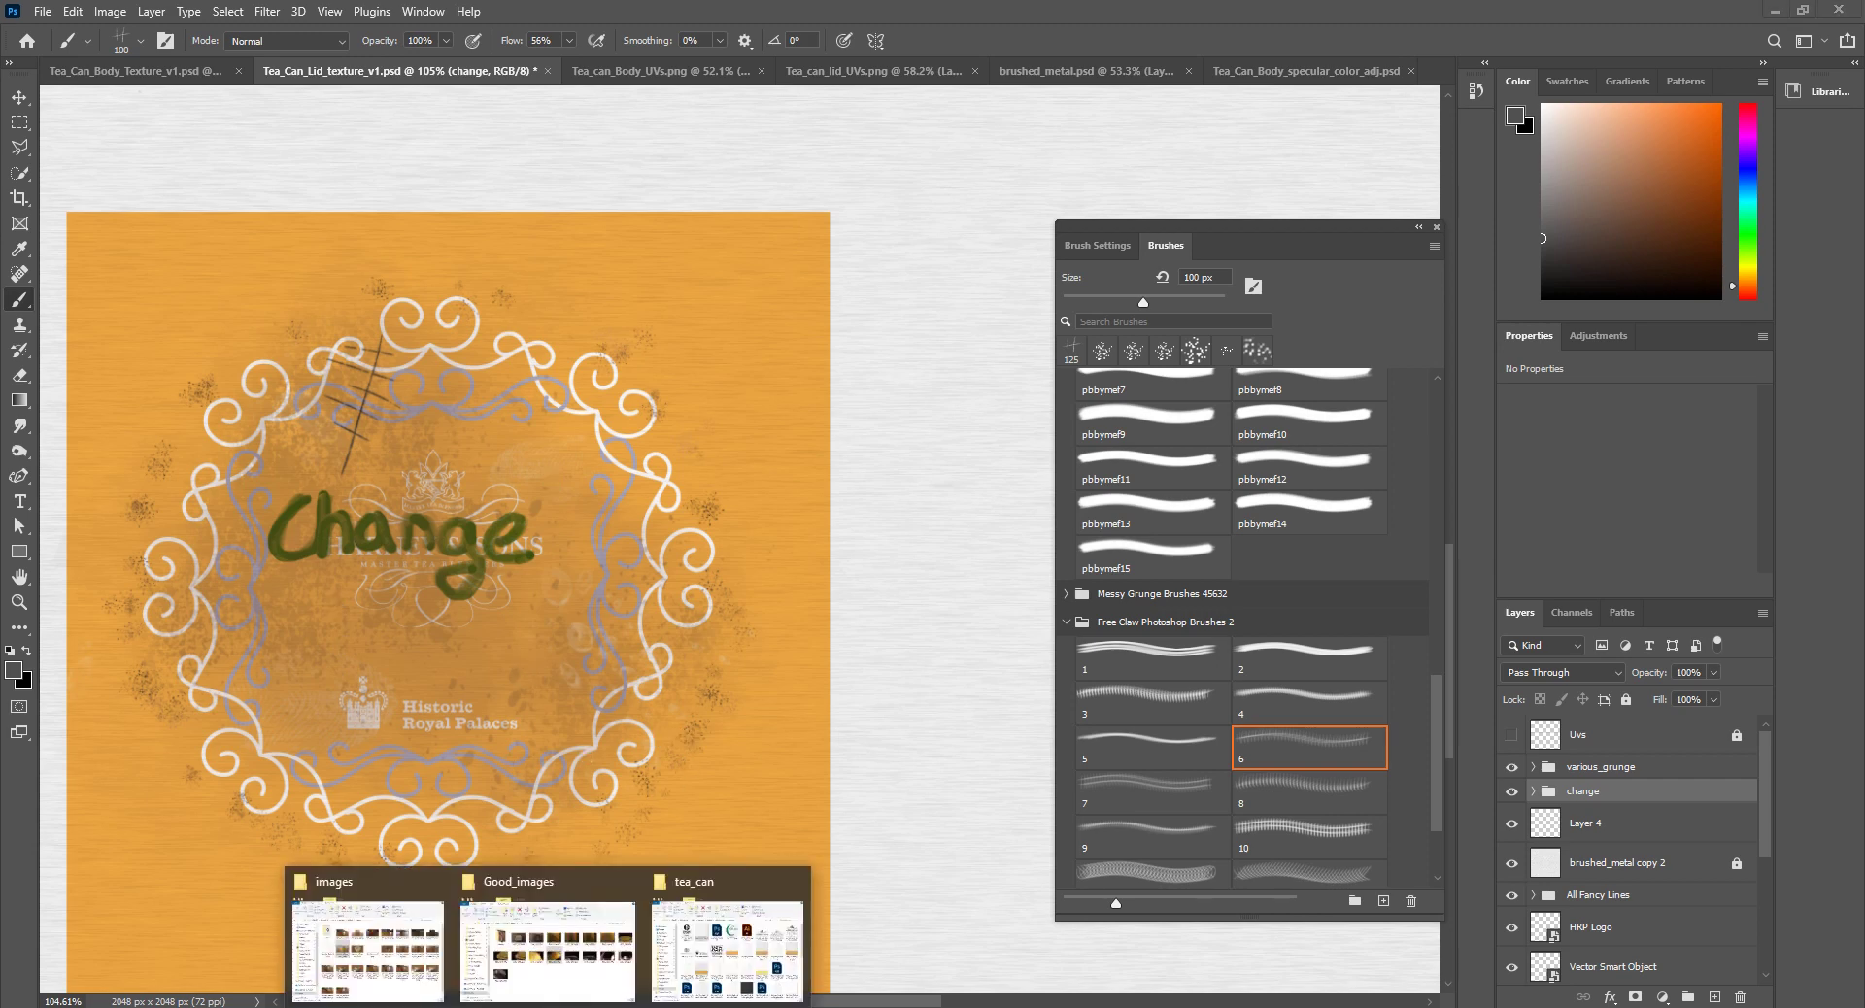
{"action": "mouse_move", "coordinate": [1356, 1006]}
{"action": "left_click", "coordinate": [1440, 913]}
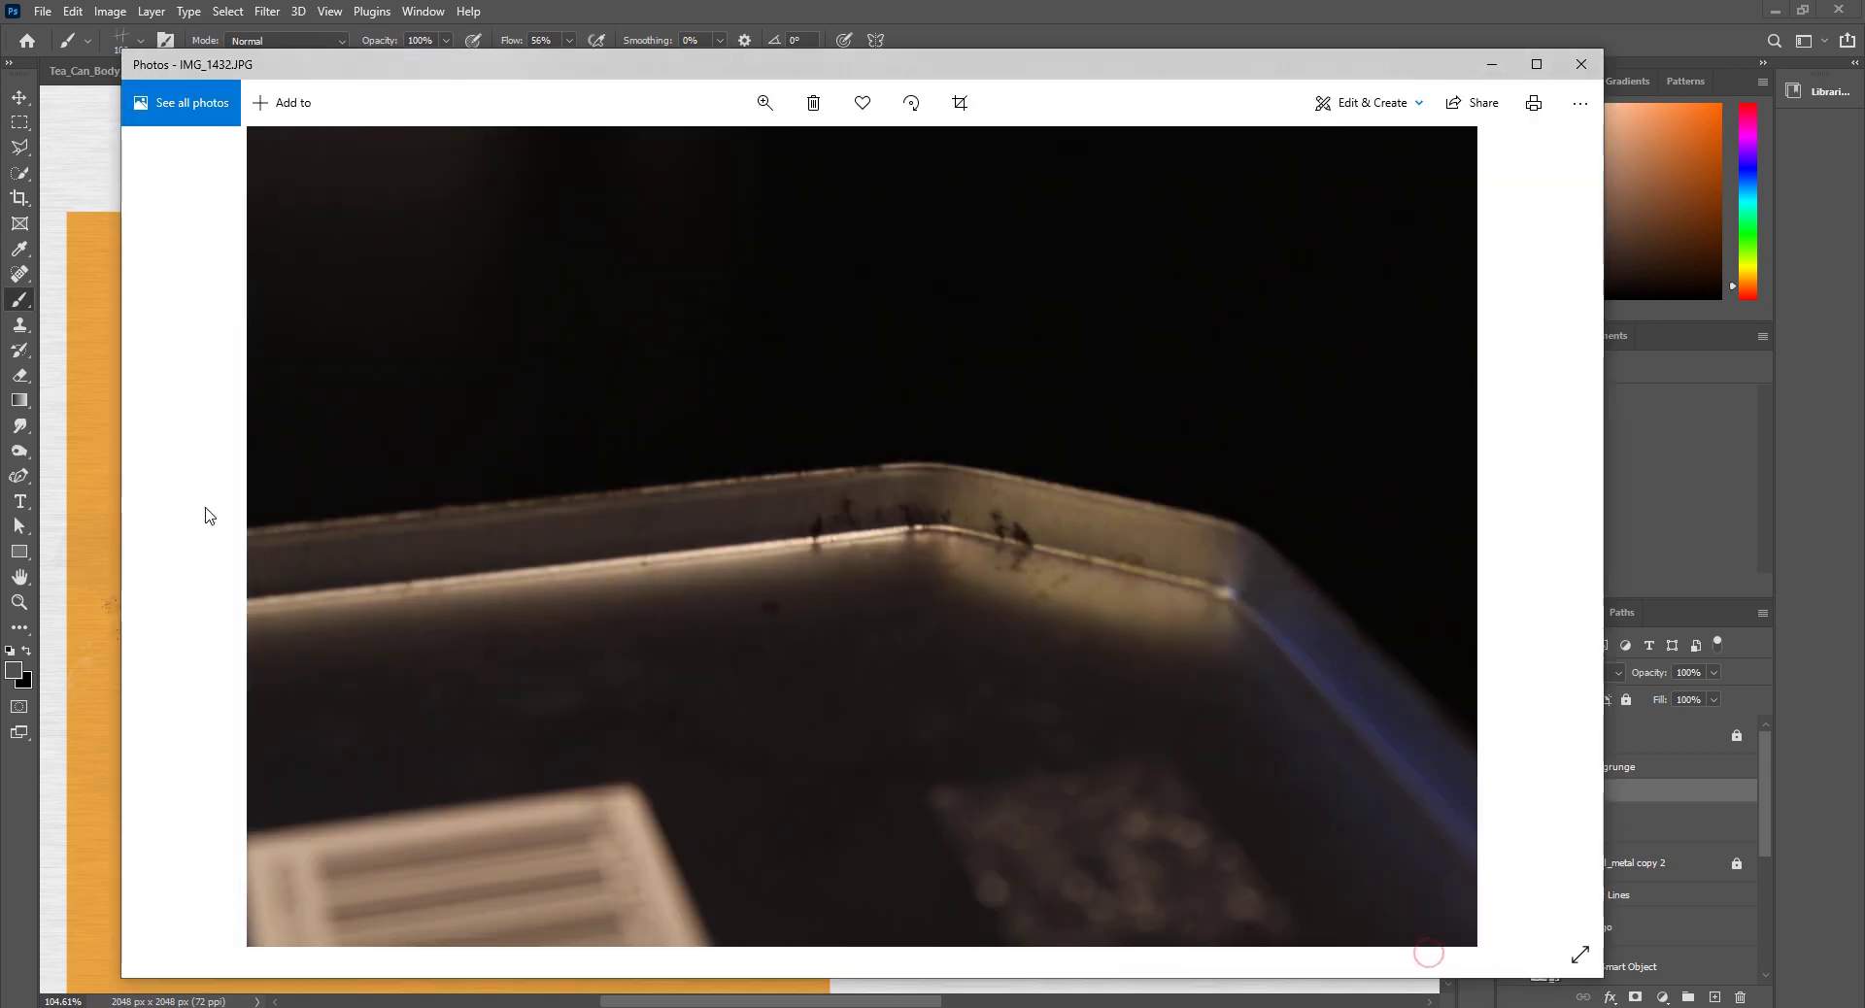
{"action": "left_click", "coordinate": [174, 526]}
{"action": "left_click", "coordinate": [184, 509]}
{"action": "left_click", "coordinate": [184, 509]}
{"action": "left_click", "coordinate": [185, 509]}
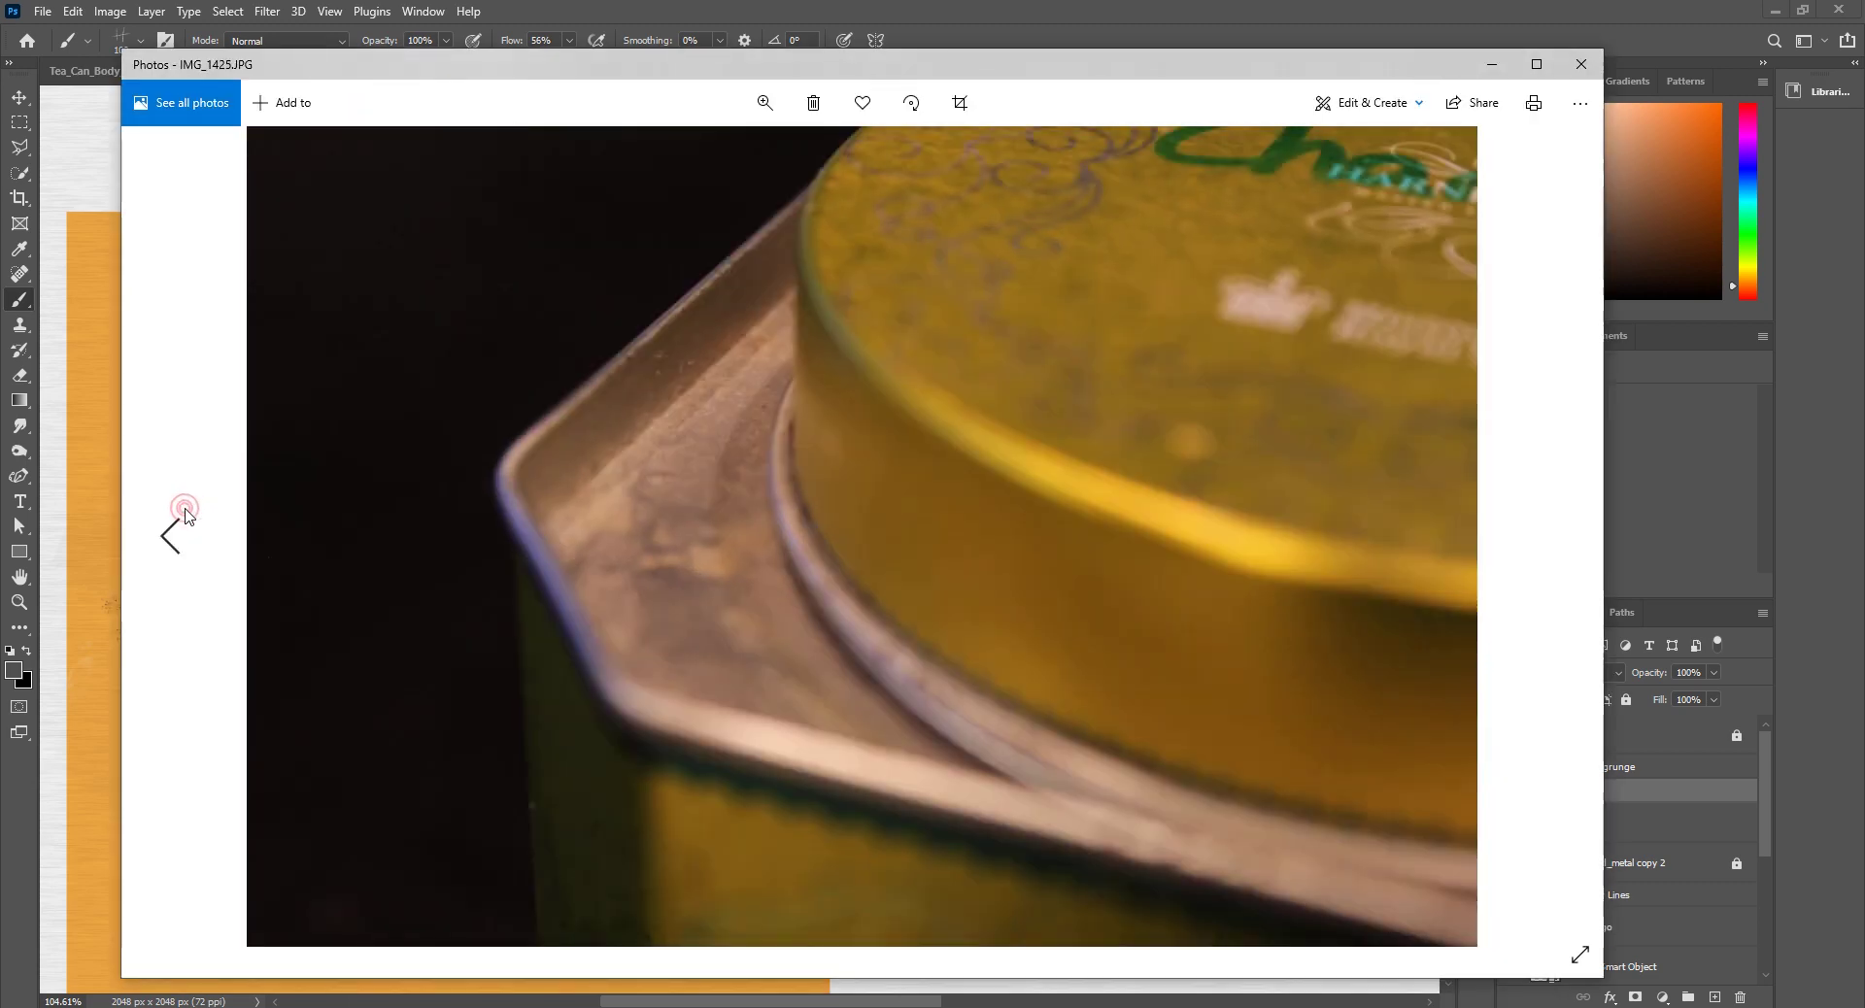
{"action": "left_click", "coordinate": [184, 509]}
{"action": "left_click", "coordinate": [185, 509]}
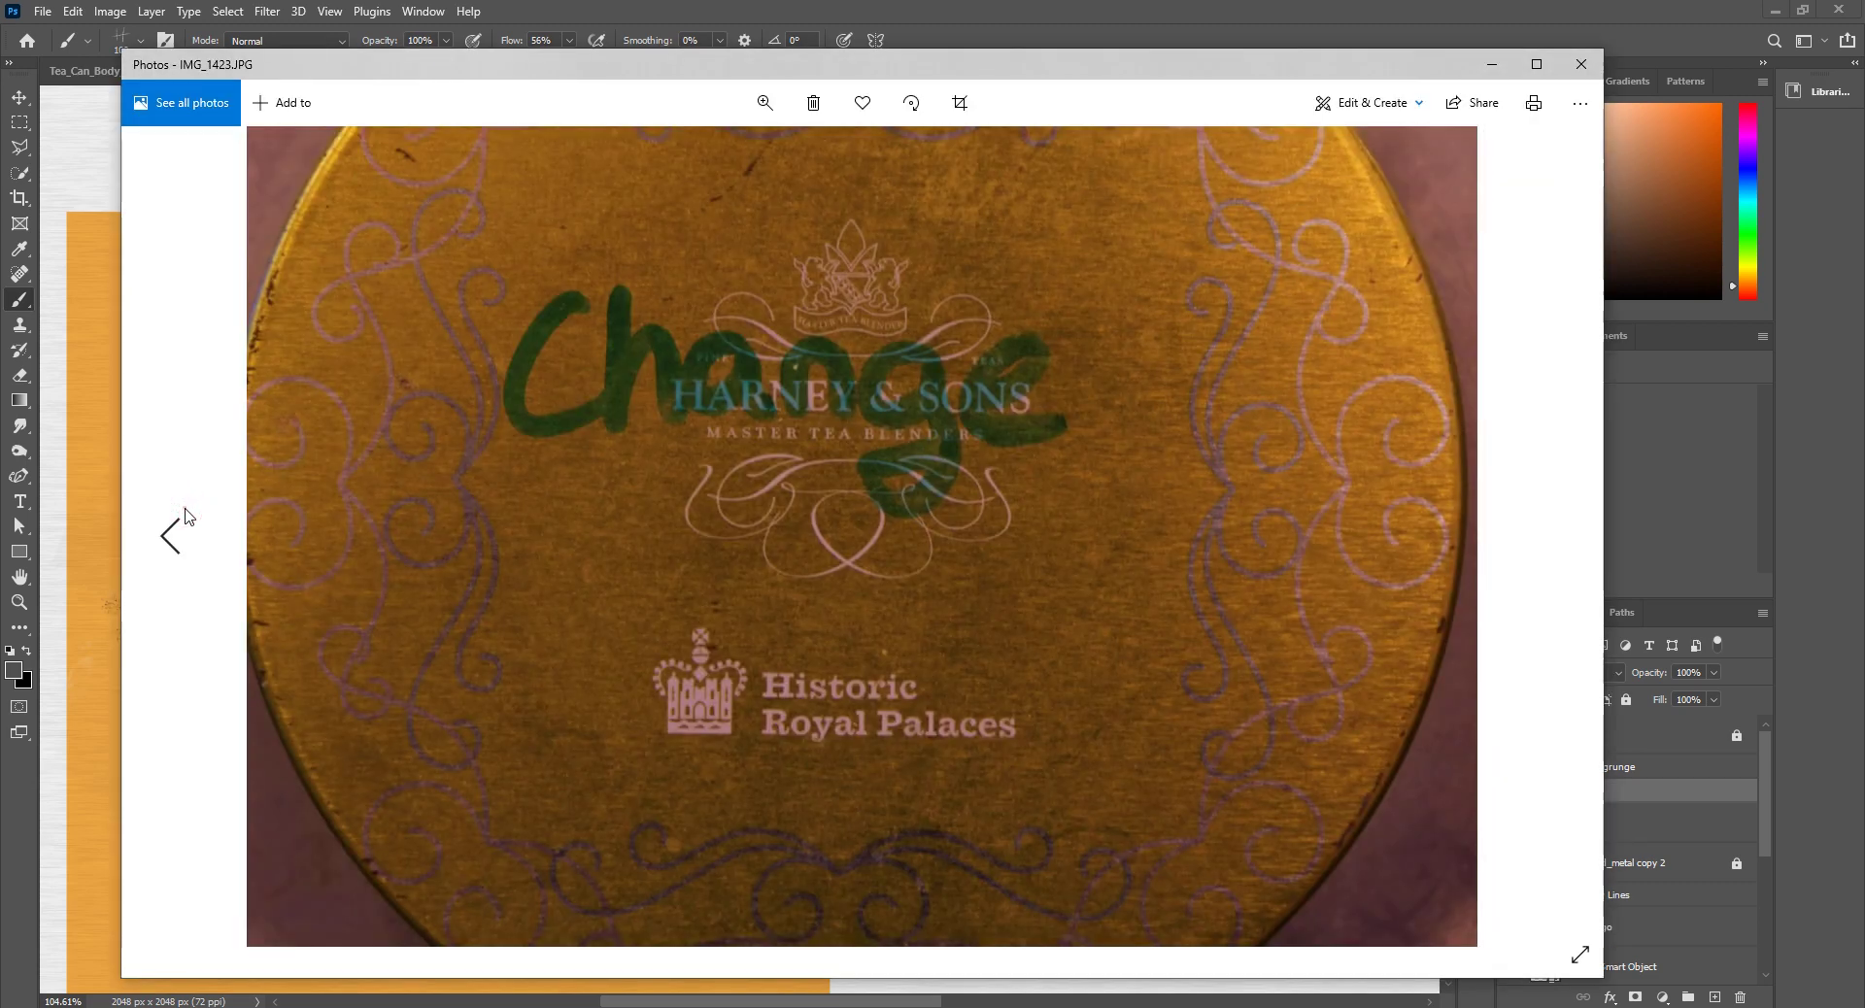
{"action": "left_click", "coordinate": [185, 509]}
{"action": "left_click", "coordinate": [185, 508]}
{"action": "left_click", "coordinate": [186, 513]}
{"action": "left_click", "coordinate": [183, 513]}
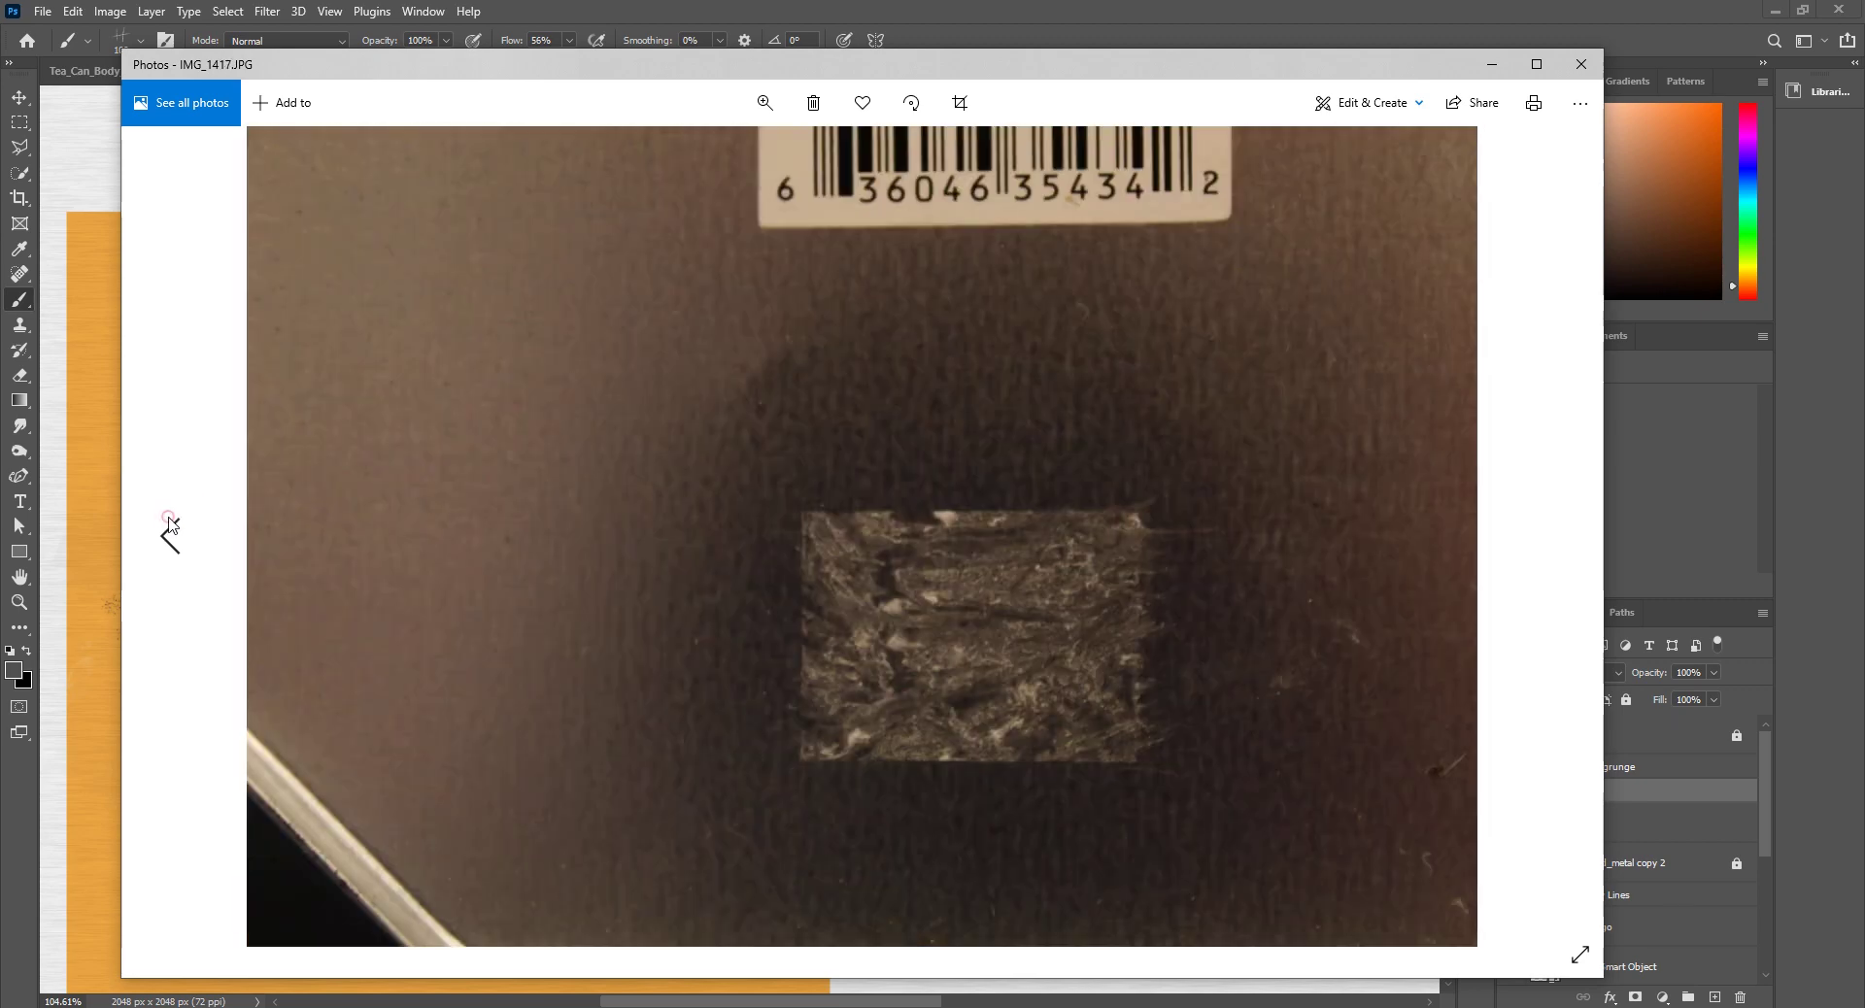
{"action": "left_click", "coordinate": [171, 520]}
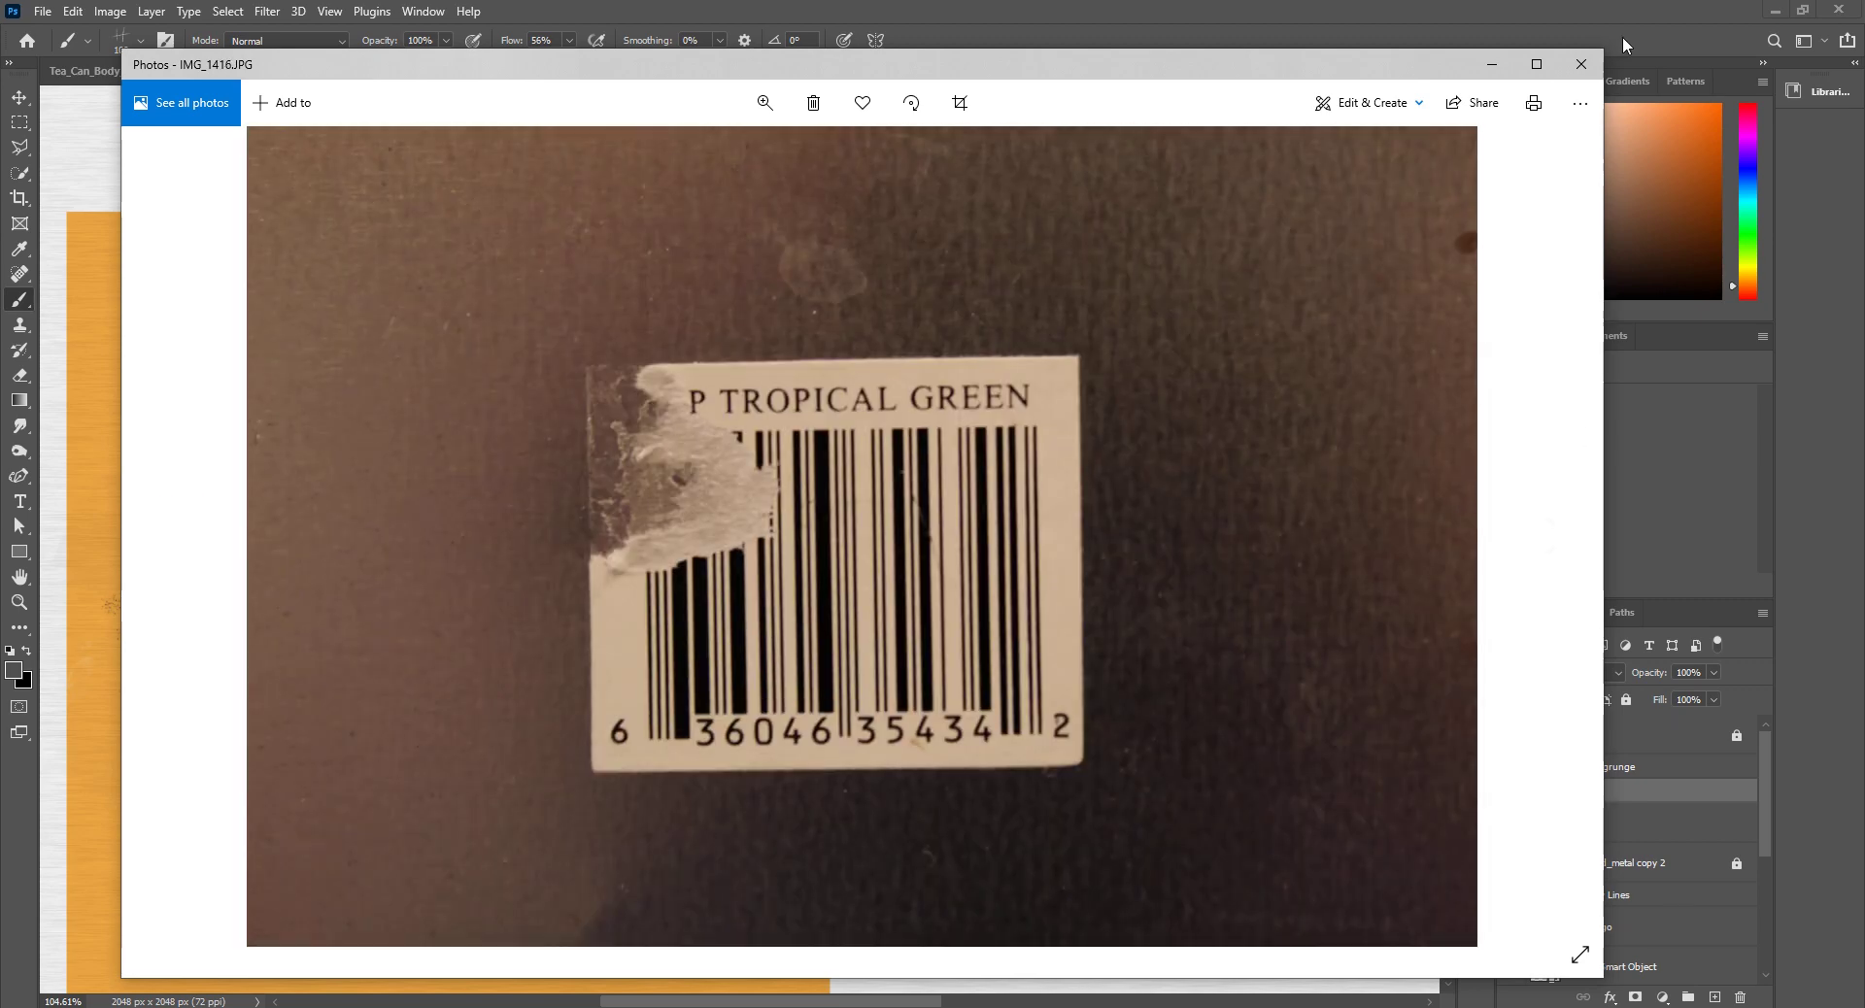
{"action": "left_click", "coordinate": [1583, 61]}
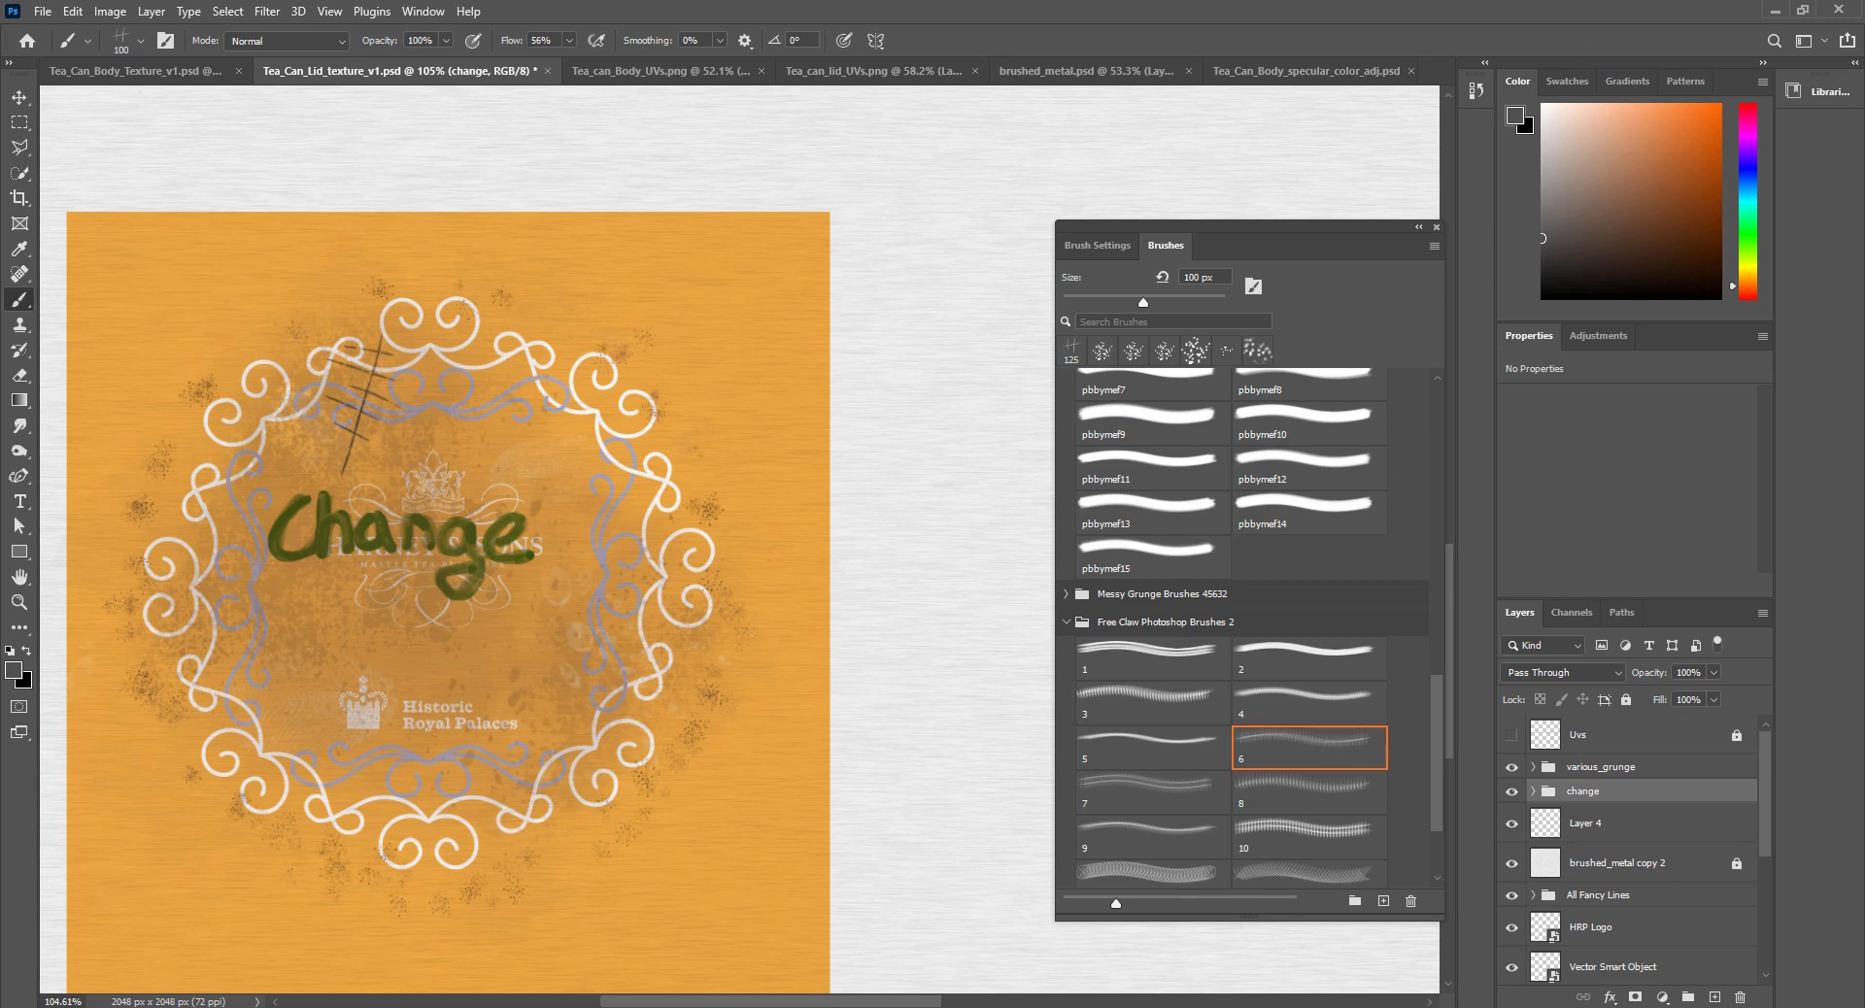
Step: Switch to the rendered tea can images in Photos and compare tea_can_metalness_spec_color_2 with the three spec_color_grunge renders
{"action": "key", "text": "alt+Tab"}
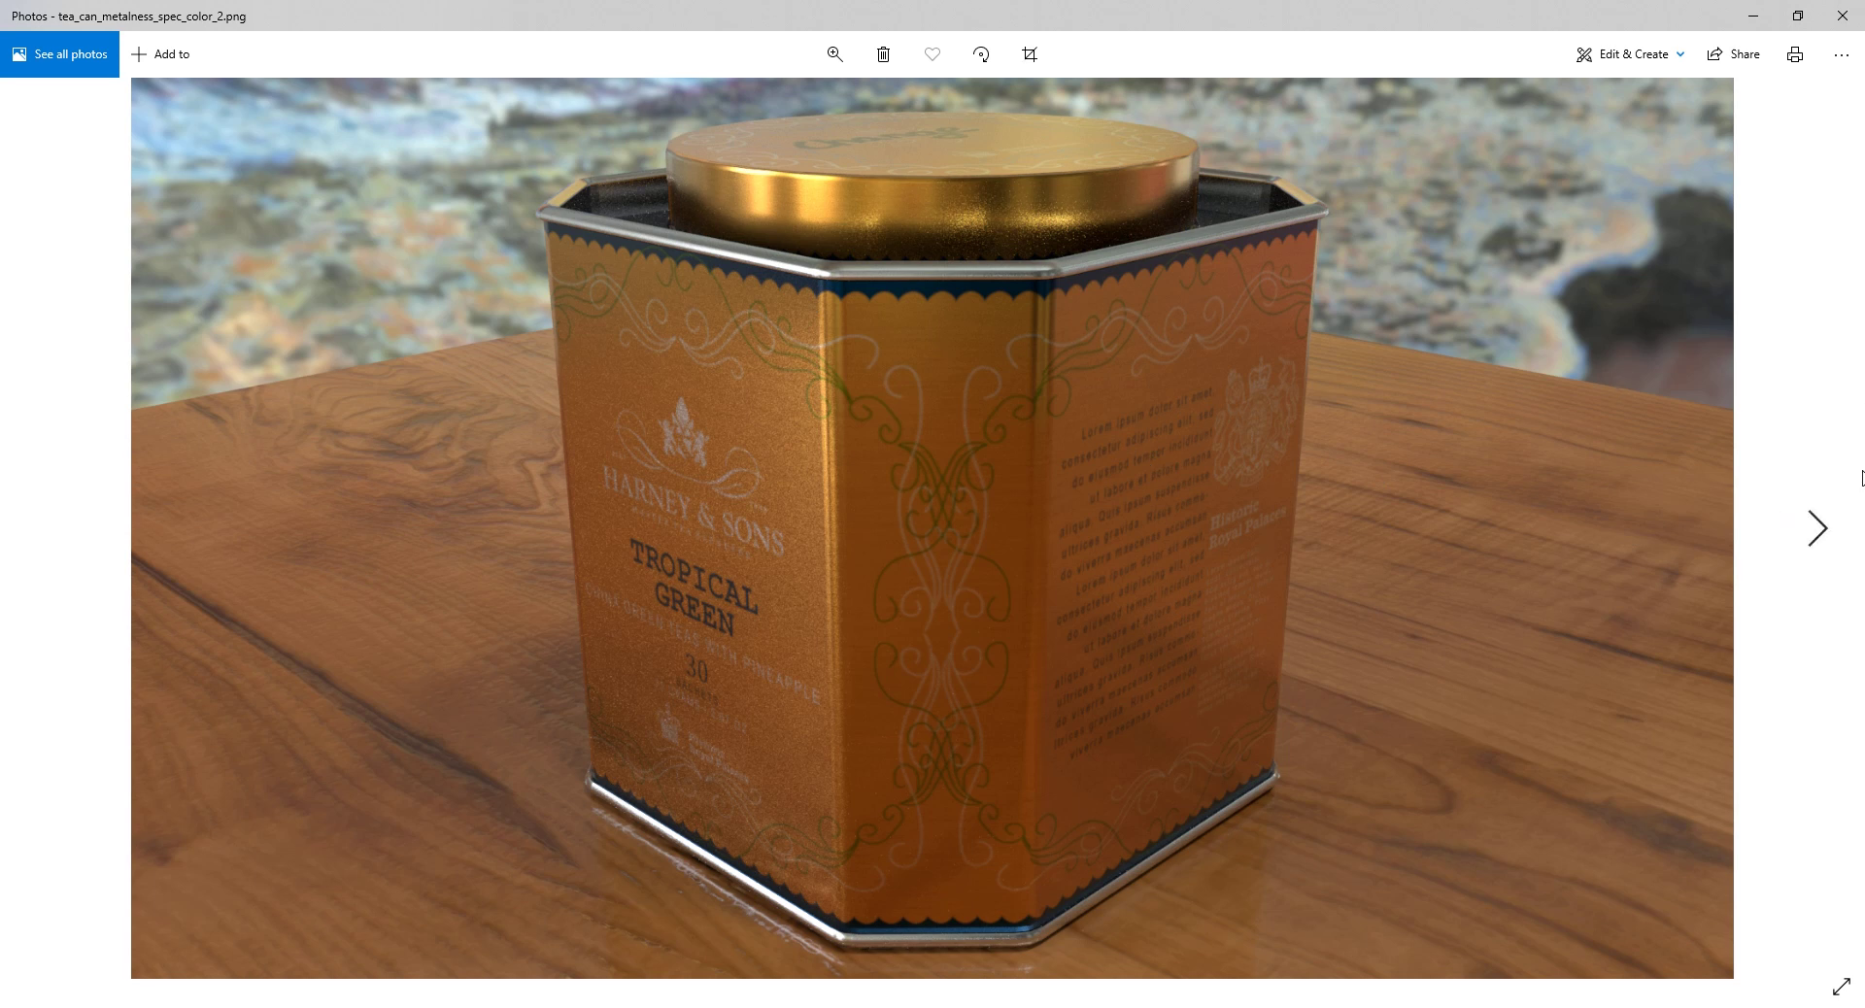
{"action": "left_click", "coordinate": [1812, 525]}
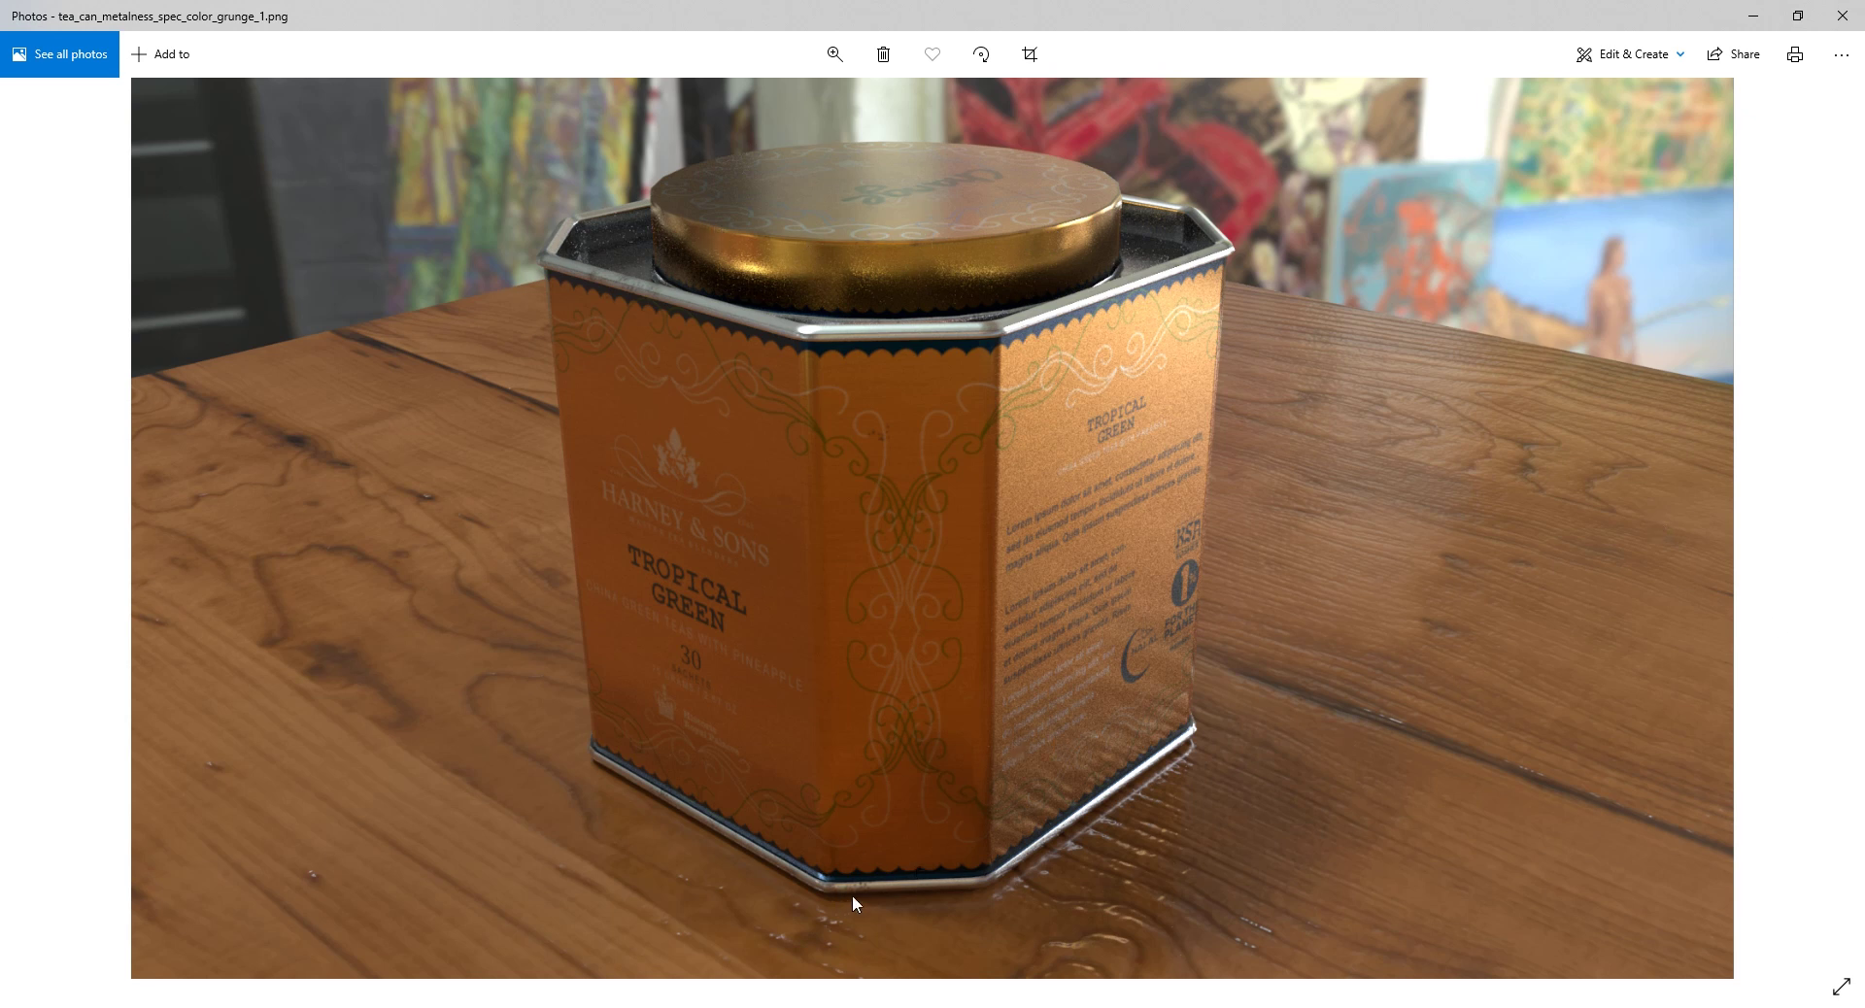
{"action": "left_click", "coordinate": [1840, 986]}
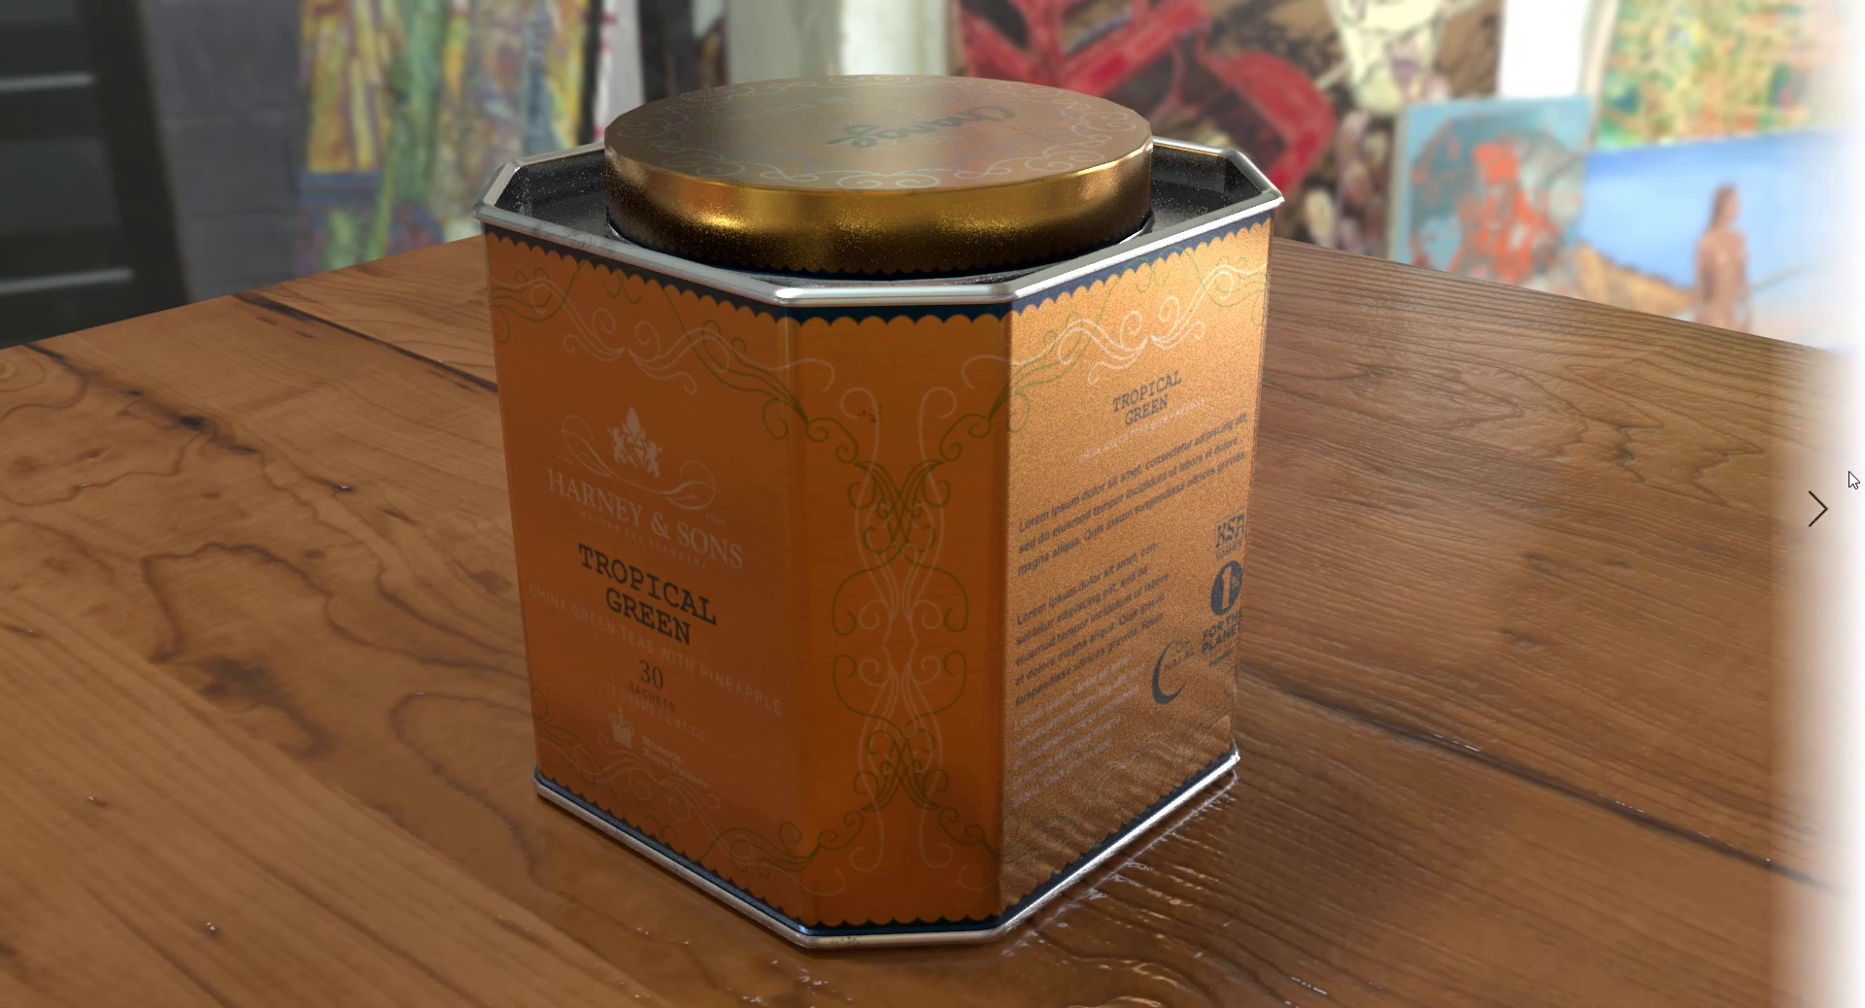
{"action": "left_click", "coordinate": [1831, 497]}
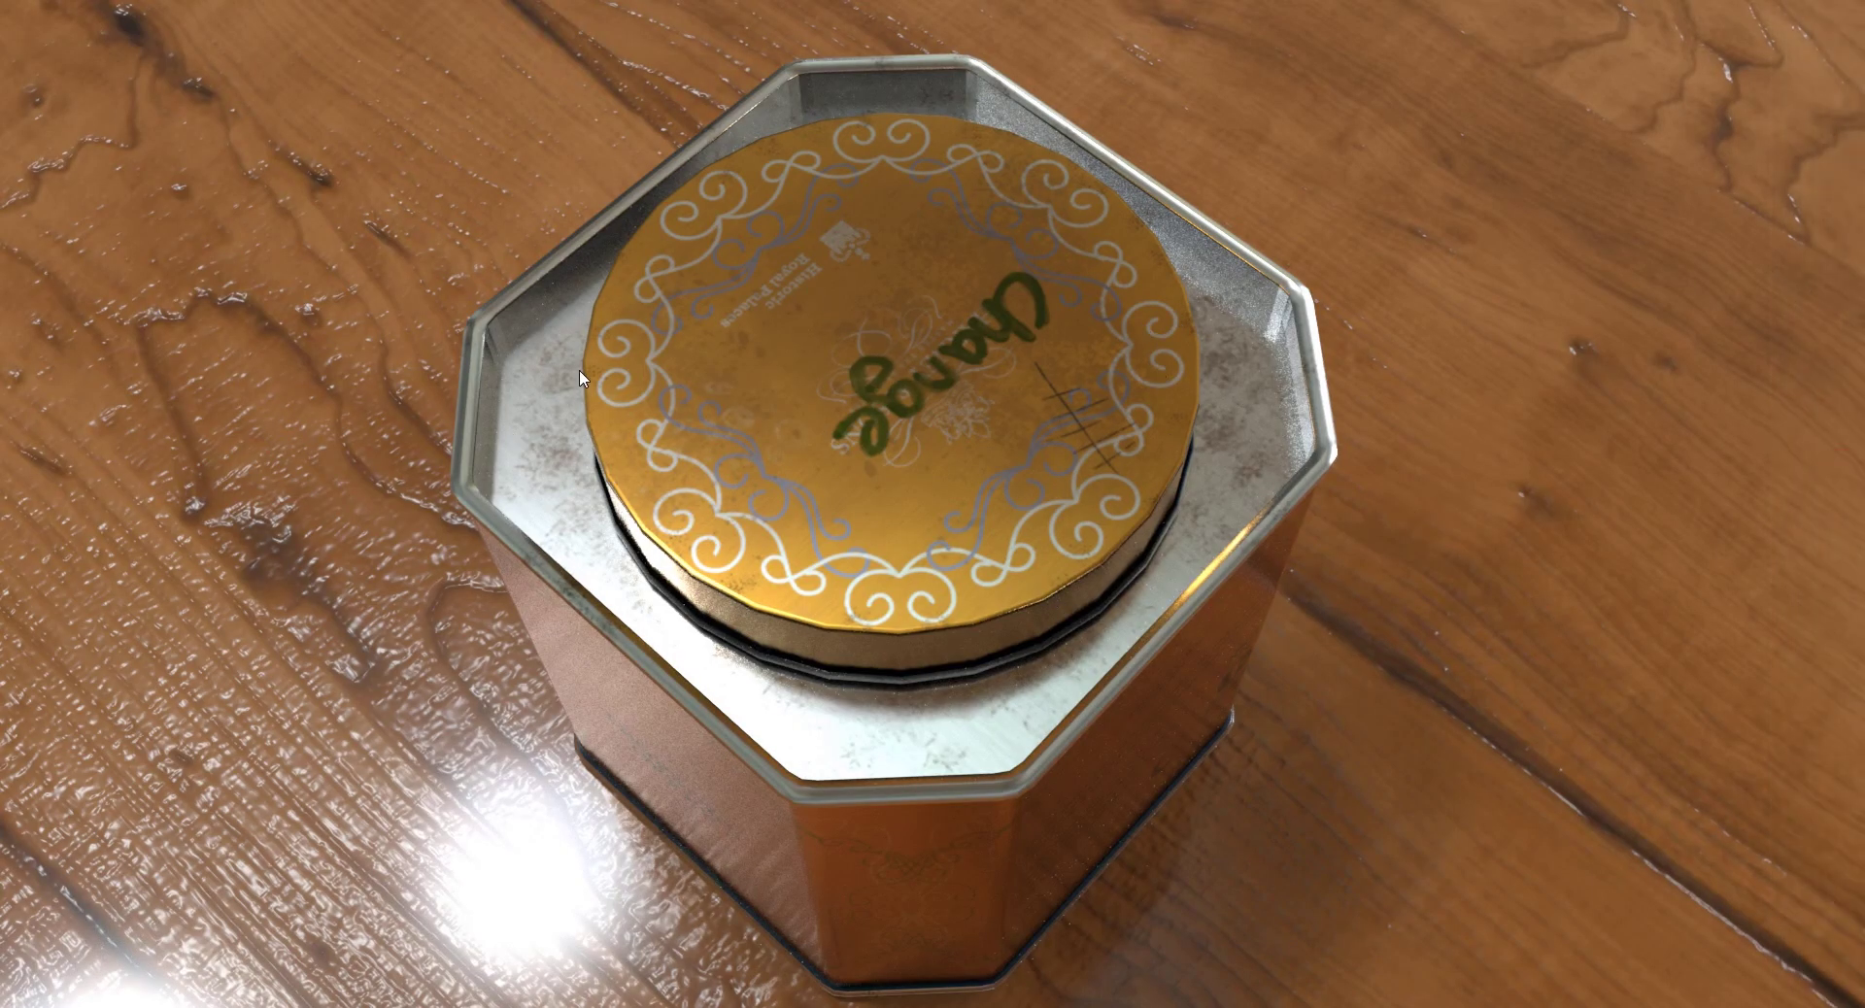
{"action": "key", "text": "Escape"}
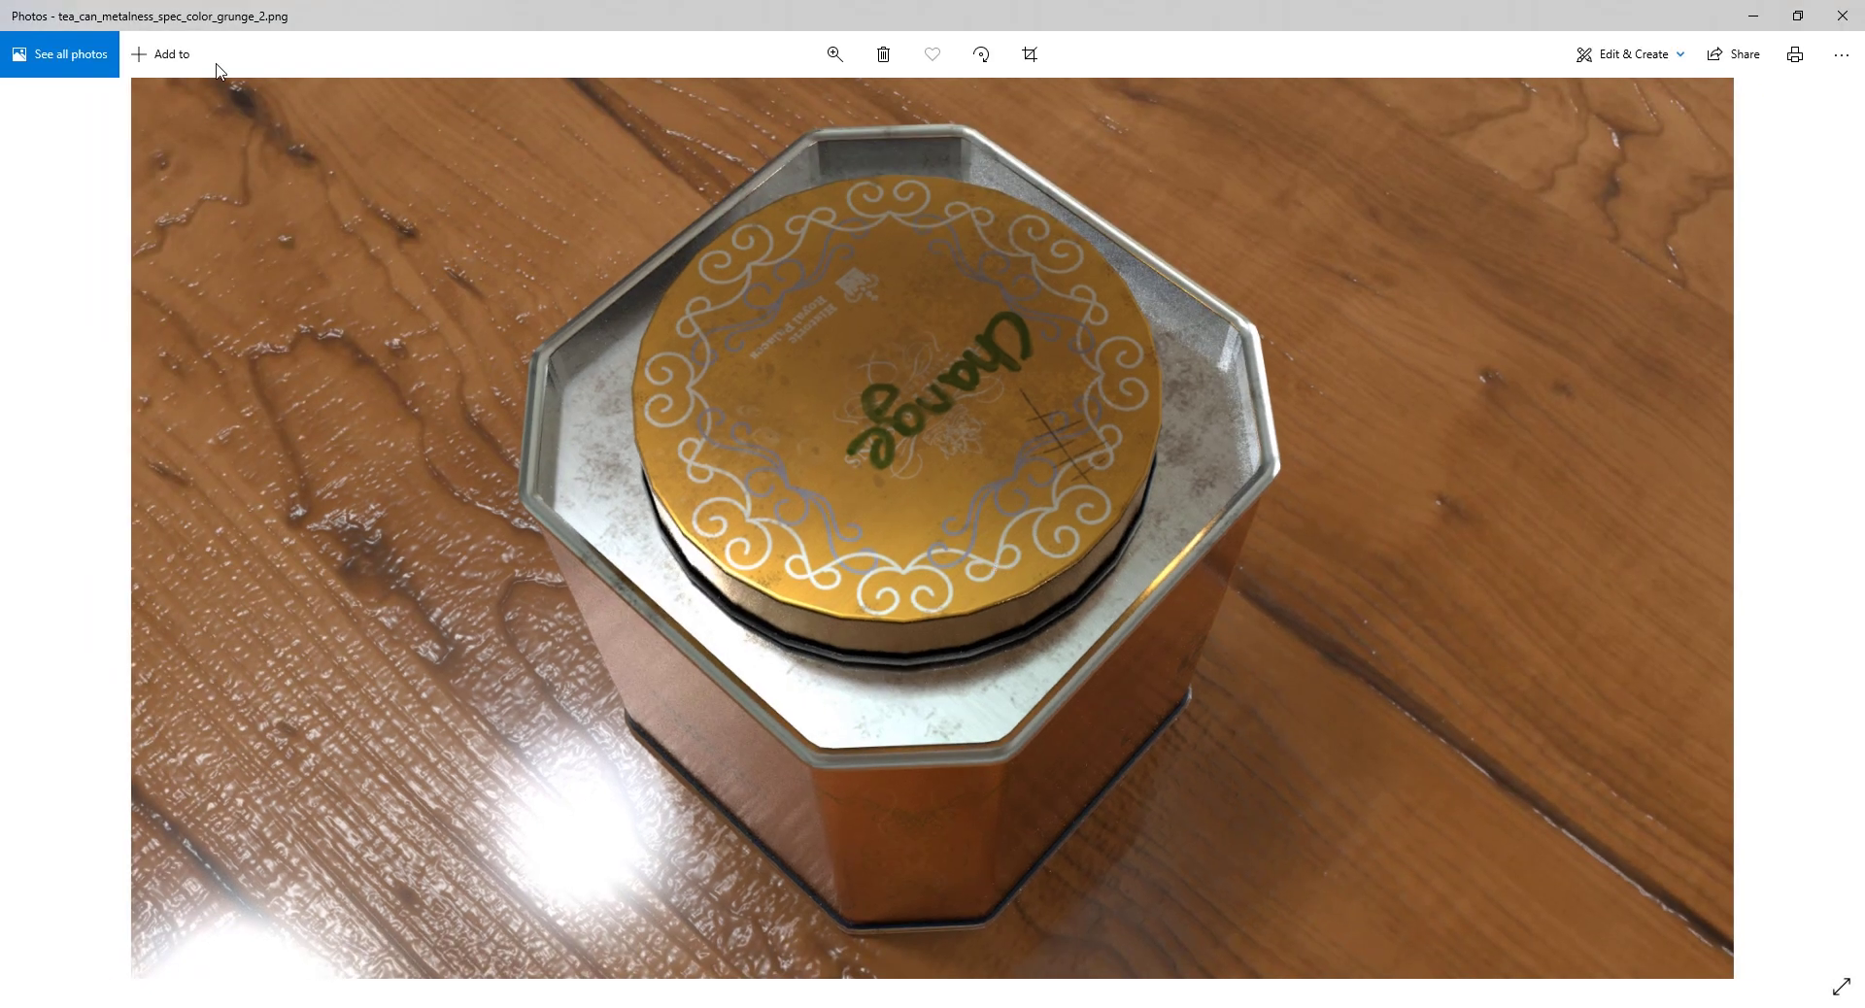
{"action": "left_click", "coordinate": [1830, 587]}
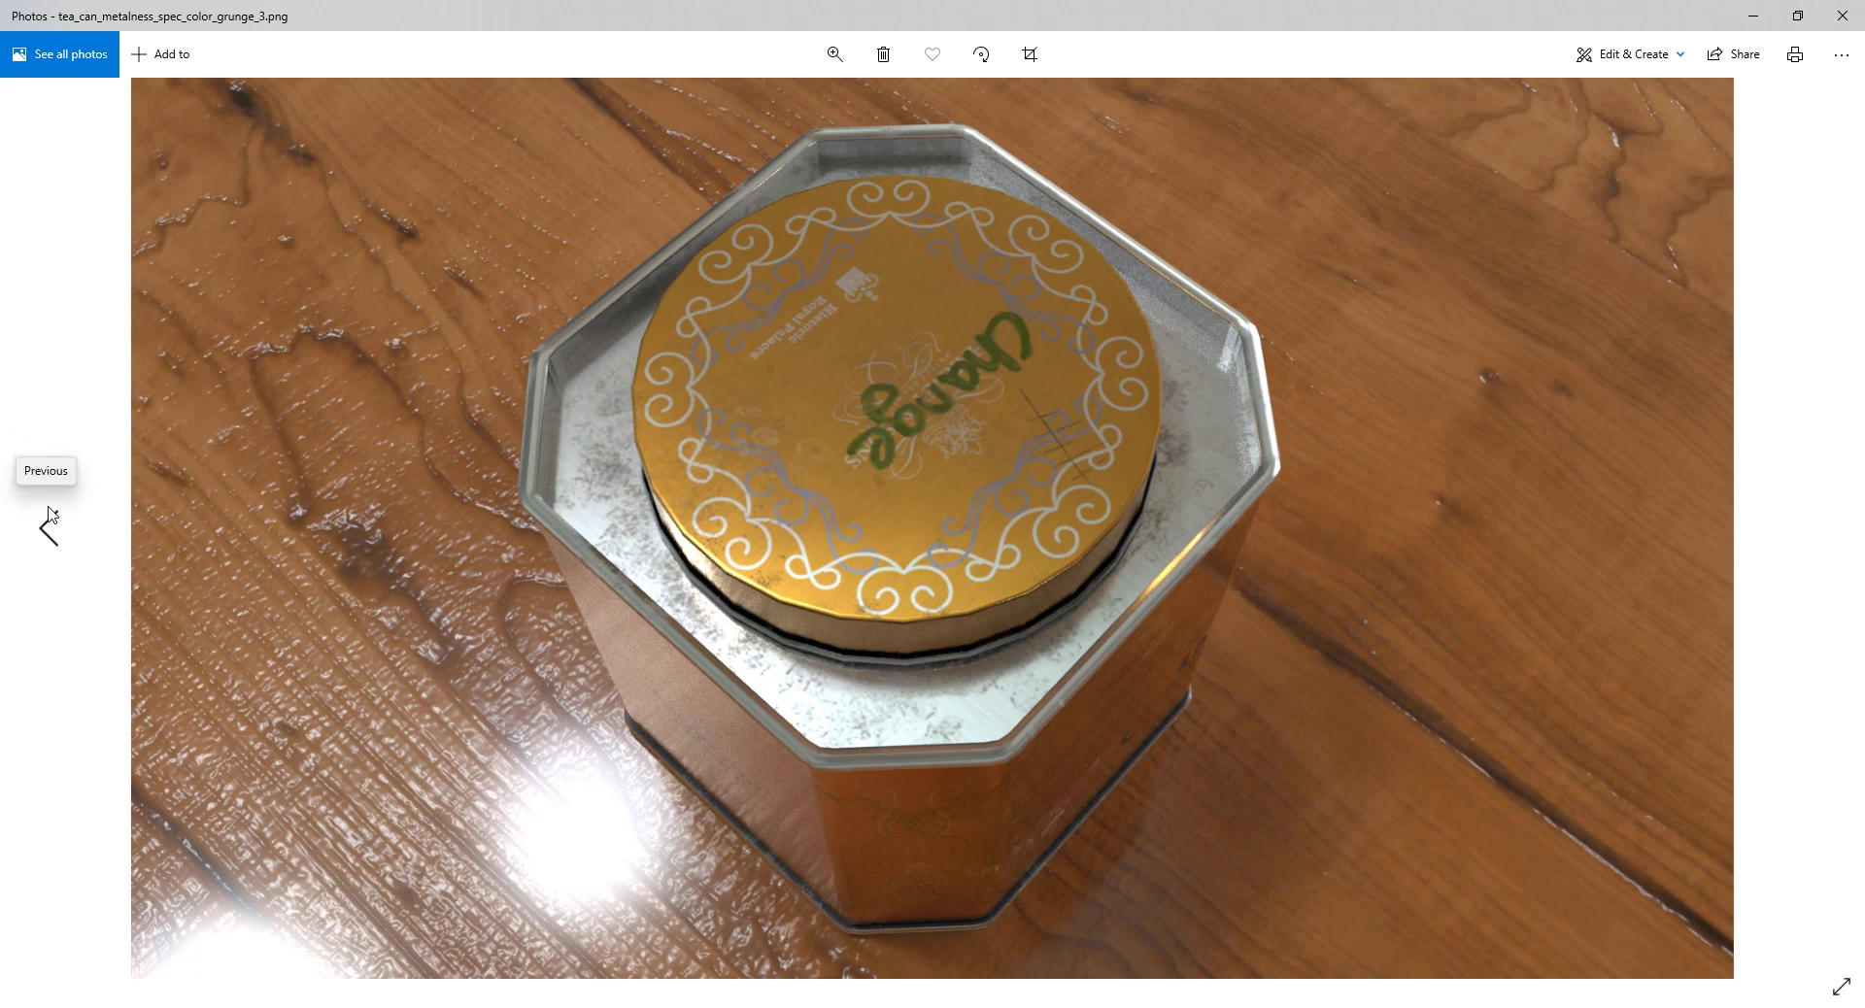
{"action": "left_click", "coordinate": [48, 524]}
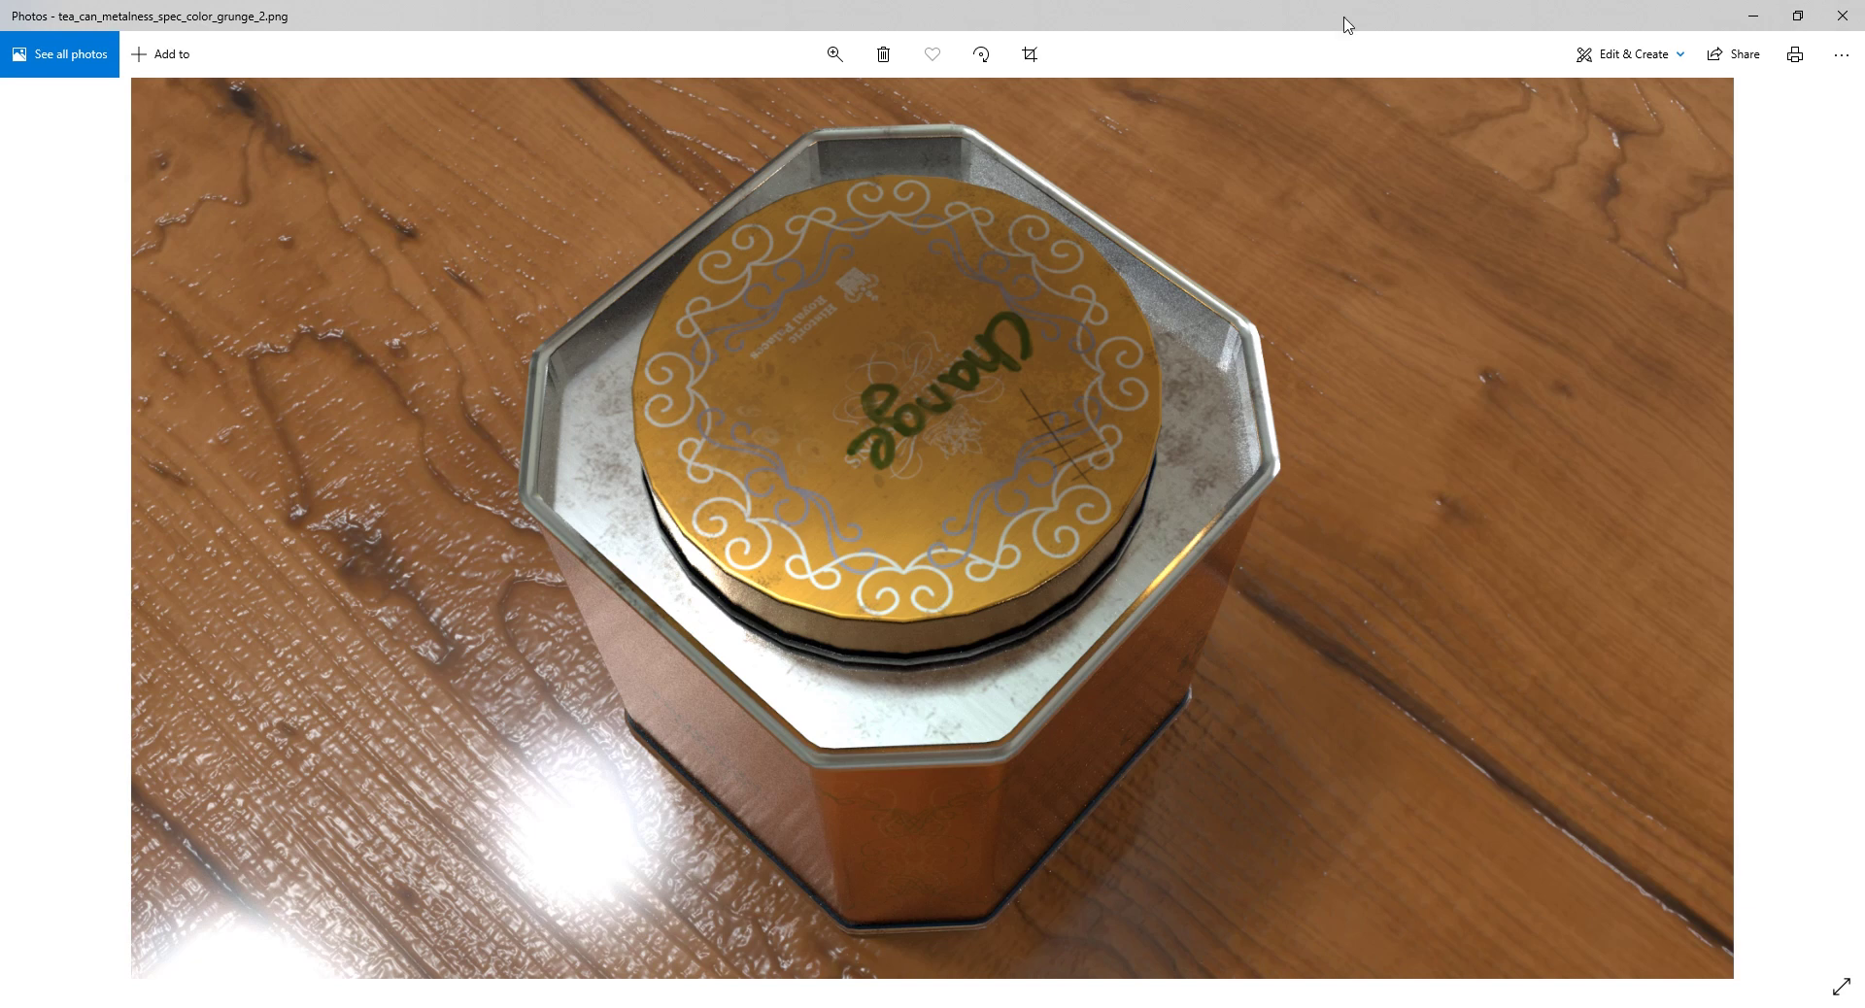
Step: Switch to Photoshop's Tea_Can_Body_specular_color_adj.psd, collapse the floating brush panel clear of the canvas, show black Layer 3 and hide Layer 1
{"action": "key", "text": "super+Down"}
{"action": "key", "text": "super+Down"}
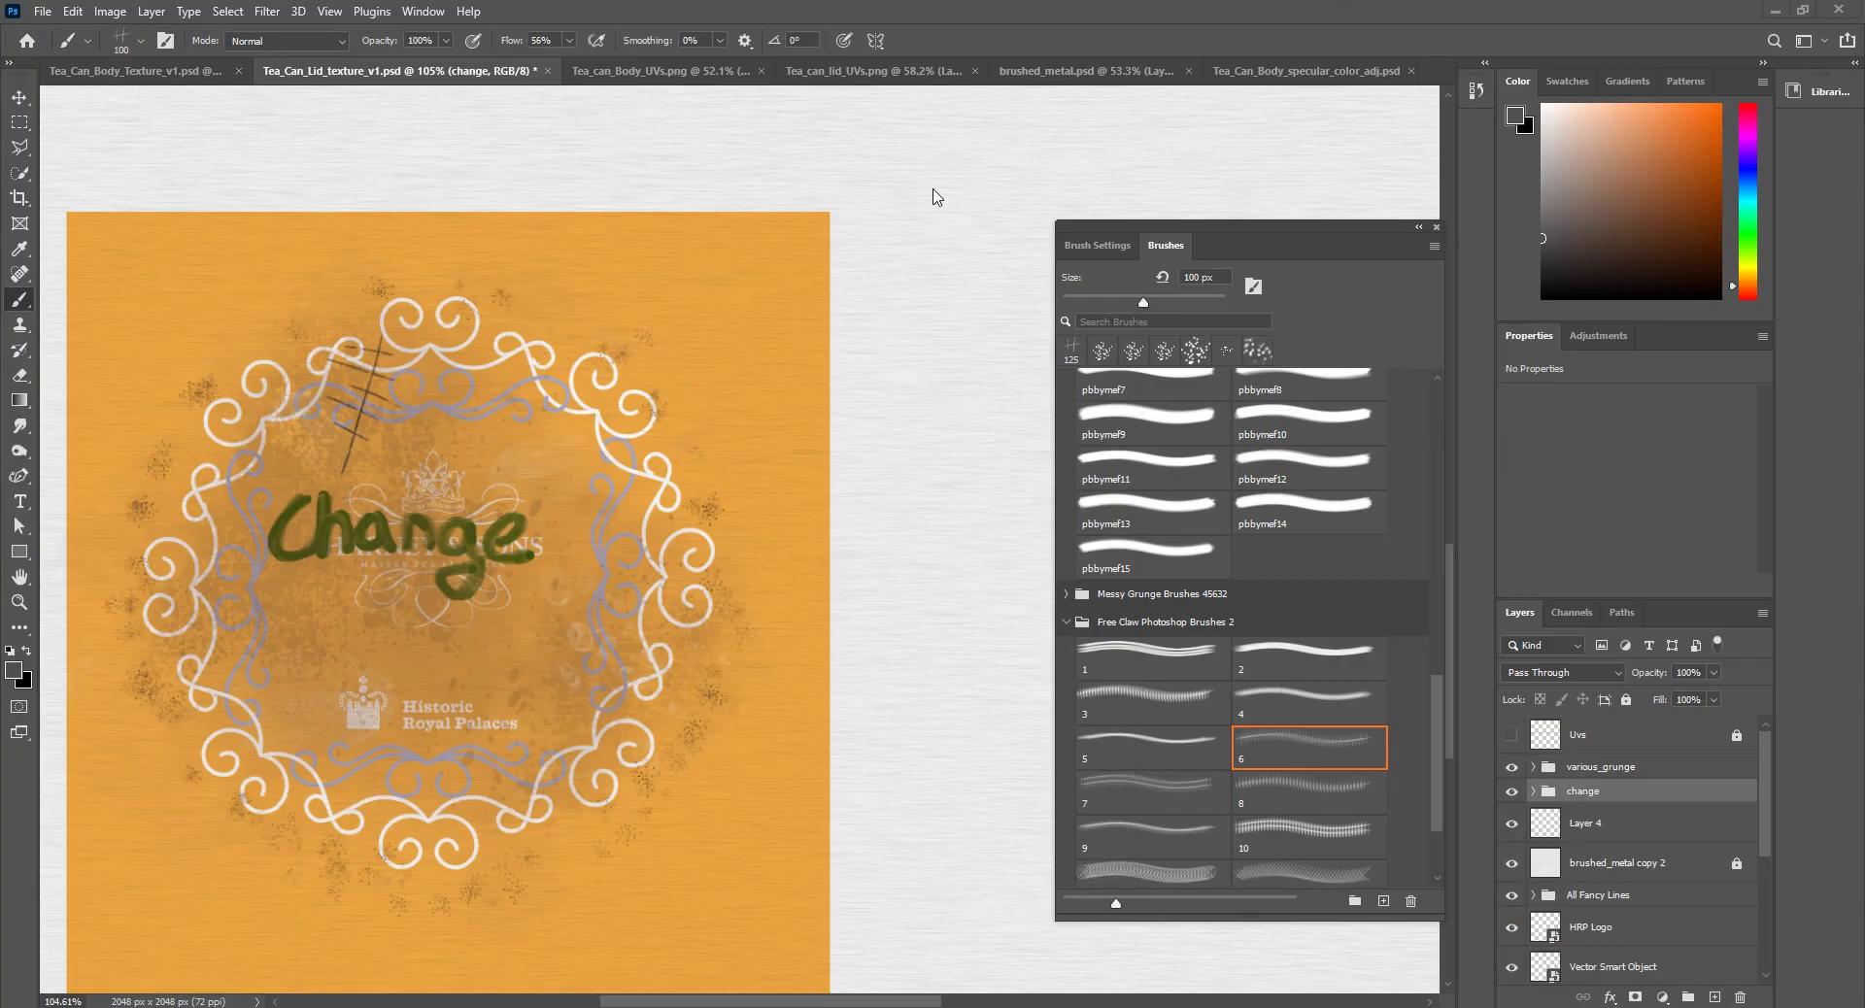
{"action": "left_click", "coordinate": [1306, 70]}
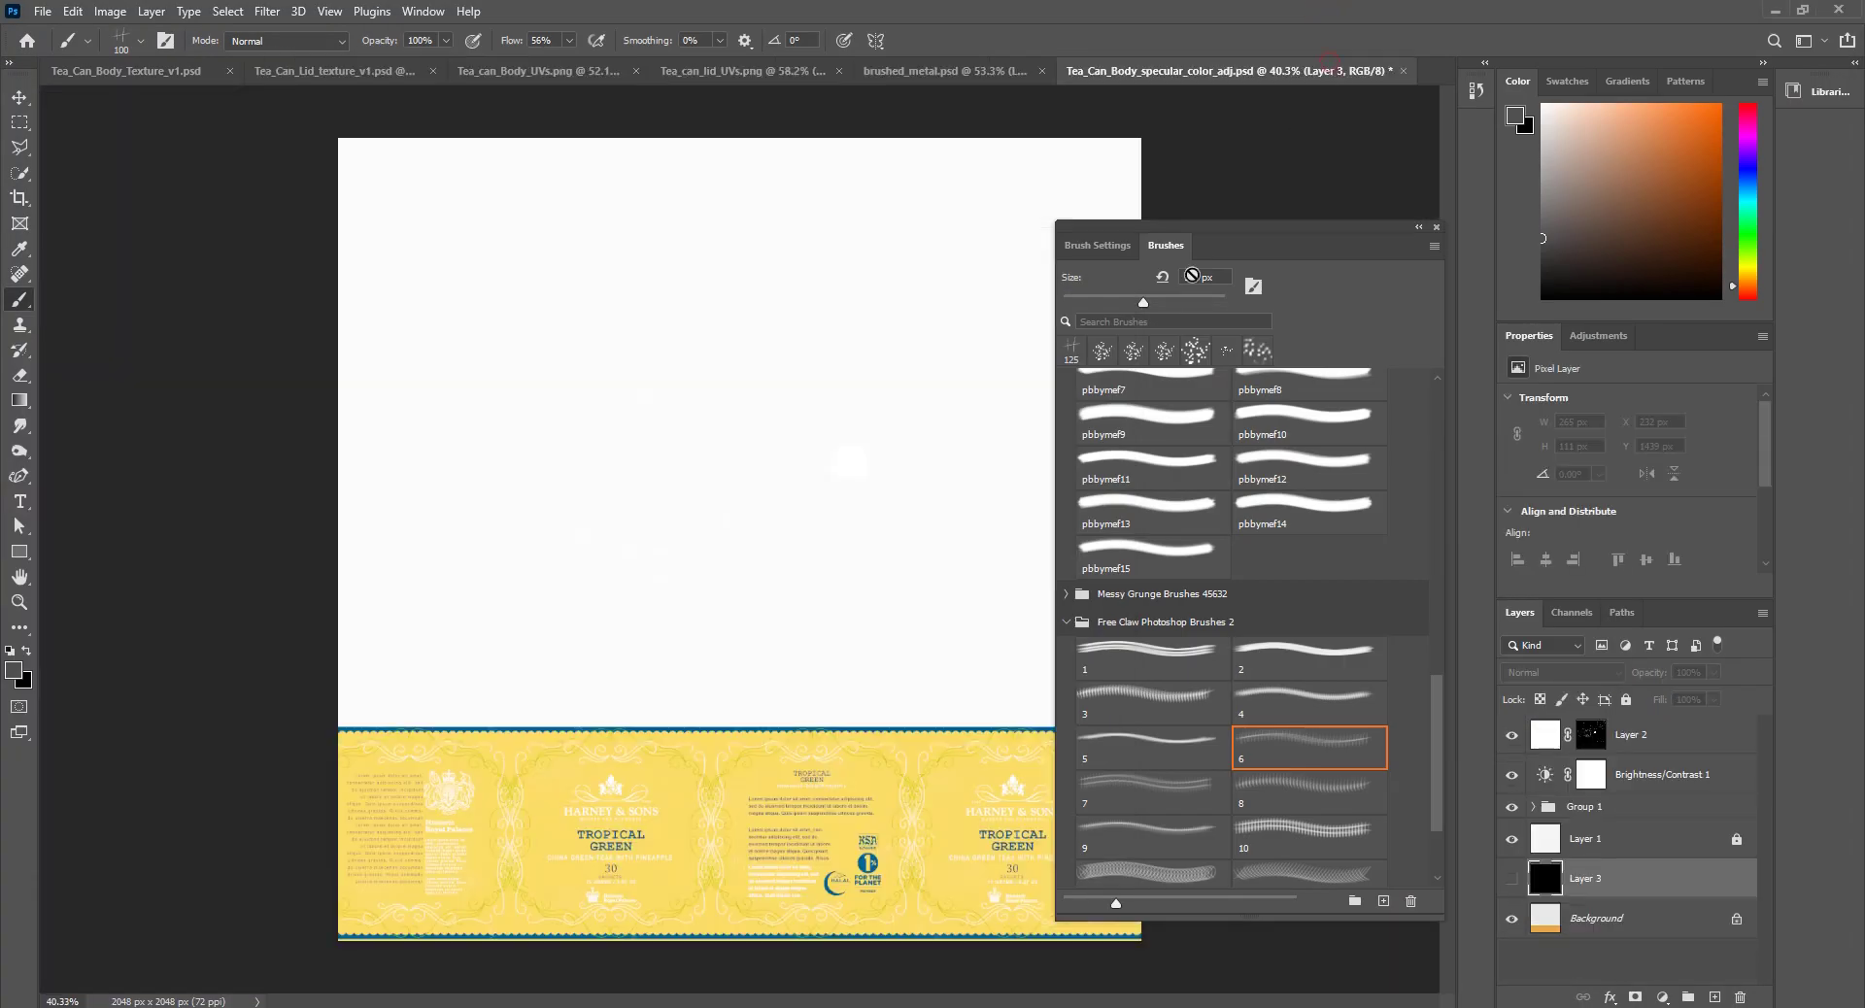
{"action": "left_click", "coordinate": [1416, 227]}
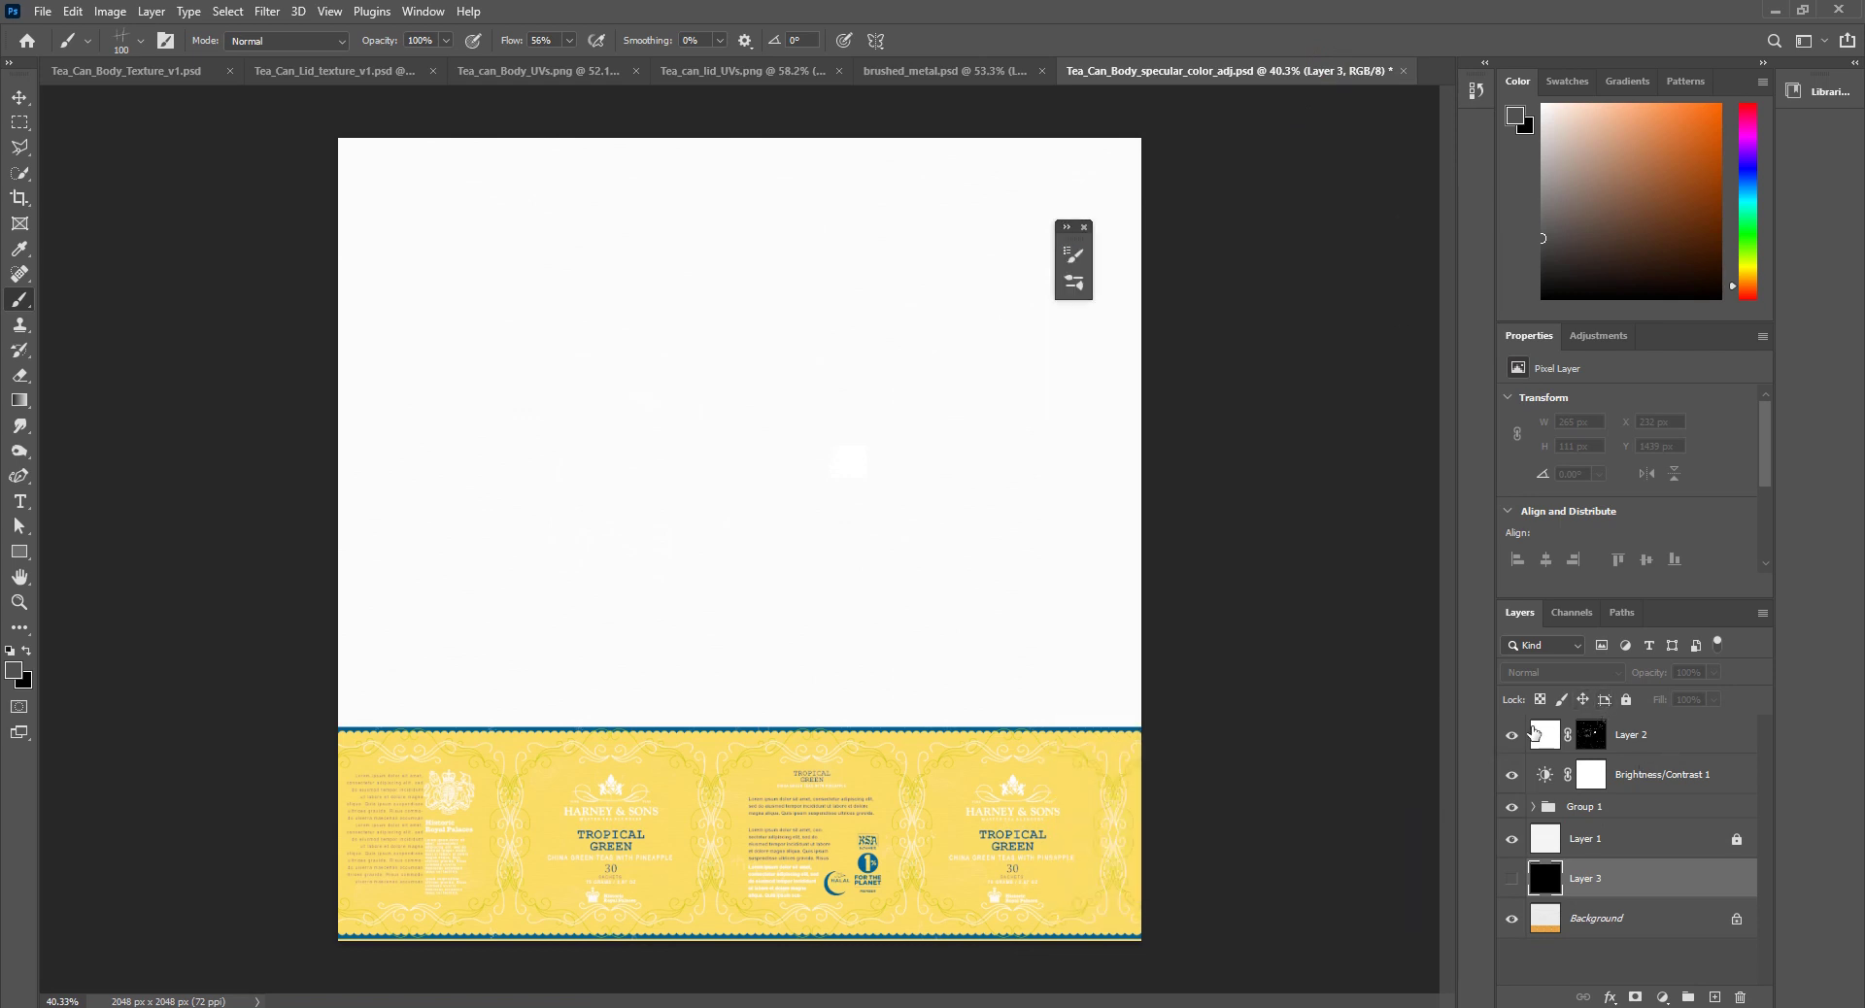
{"action": "left_click", "coordinate": [1511, 878]}
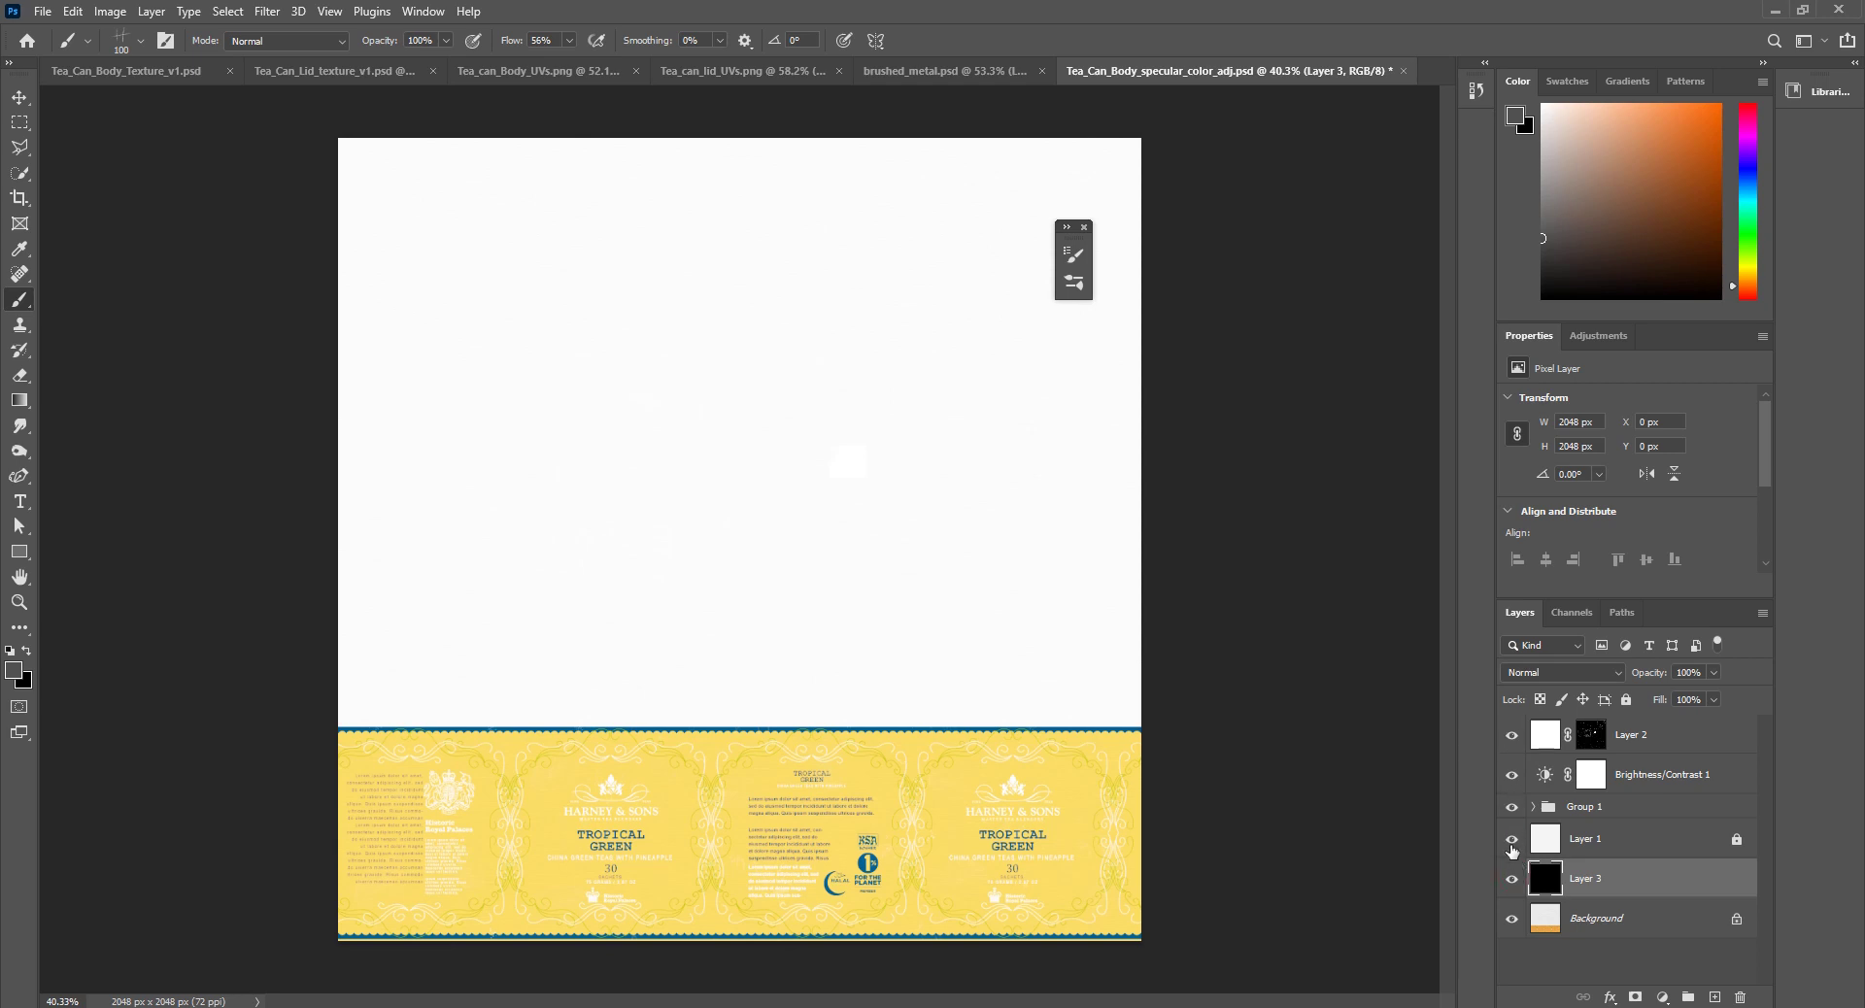
{"action": "left_click", "coordinate": [1511, 839]}
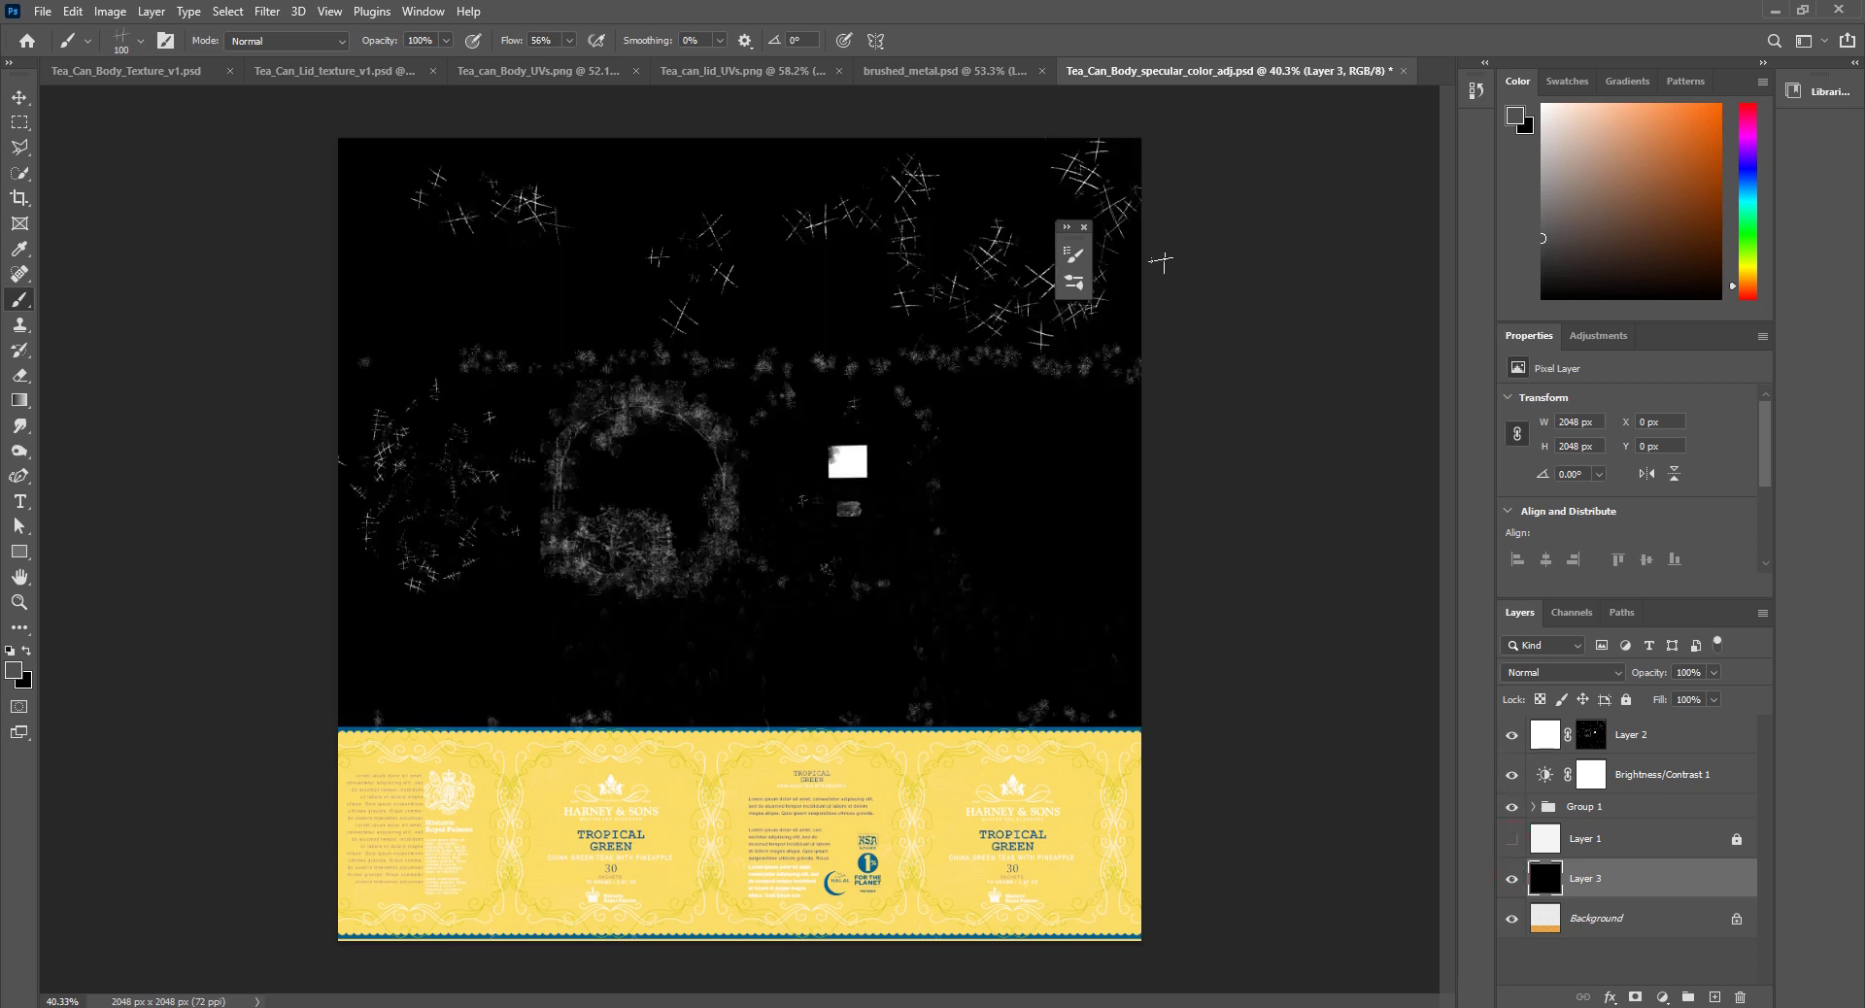
{"action": "left_click_drag", "start_coordinate": [1083, 249], "coordinate": [1383, 165]}
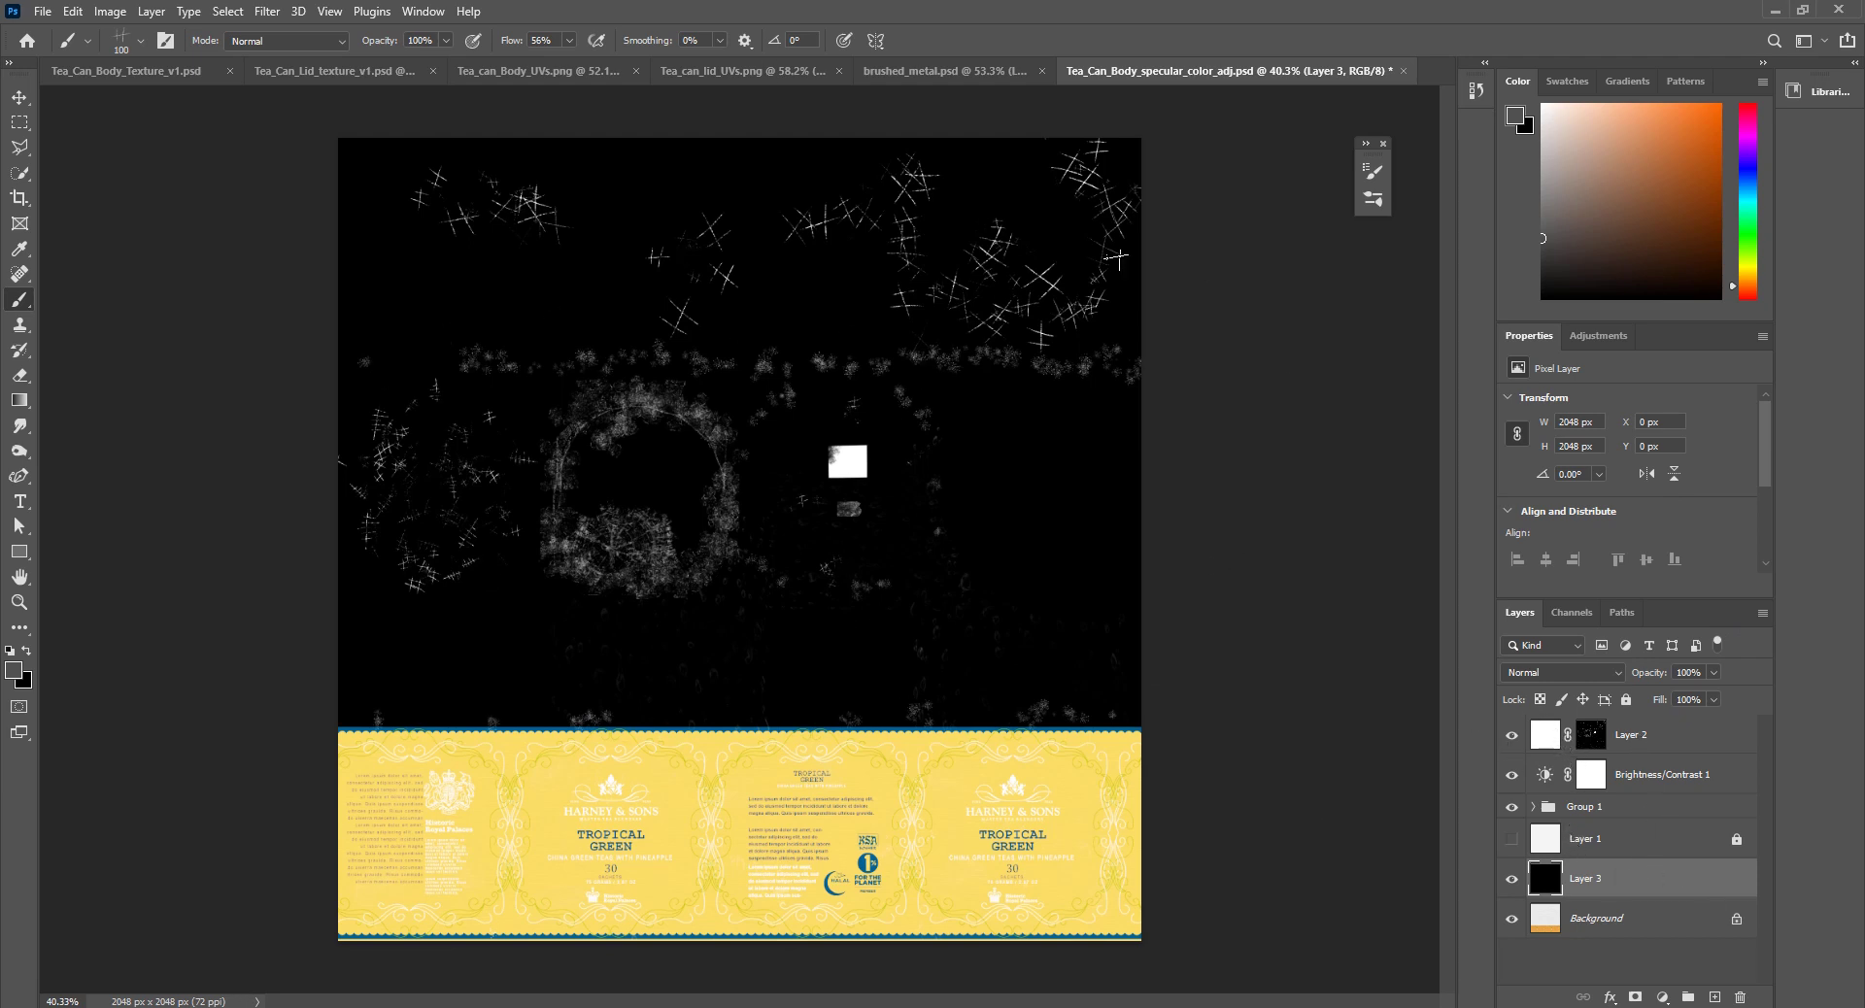
Step: Hide Layer 2, add a new layer above Brightness/Contrast 1, and place this document beside the lid texture document
{"action": "left_click", "coordinate": [1513, 736]}
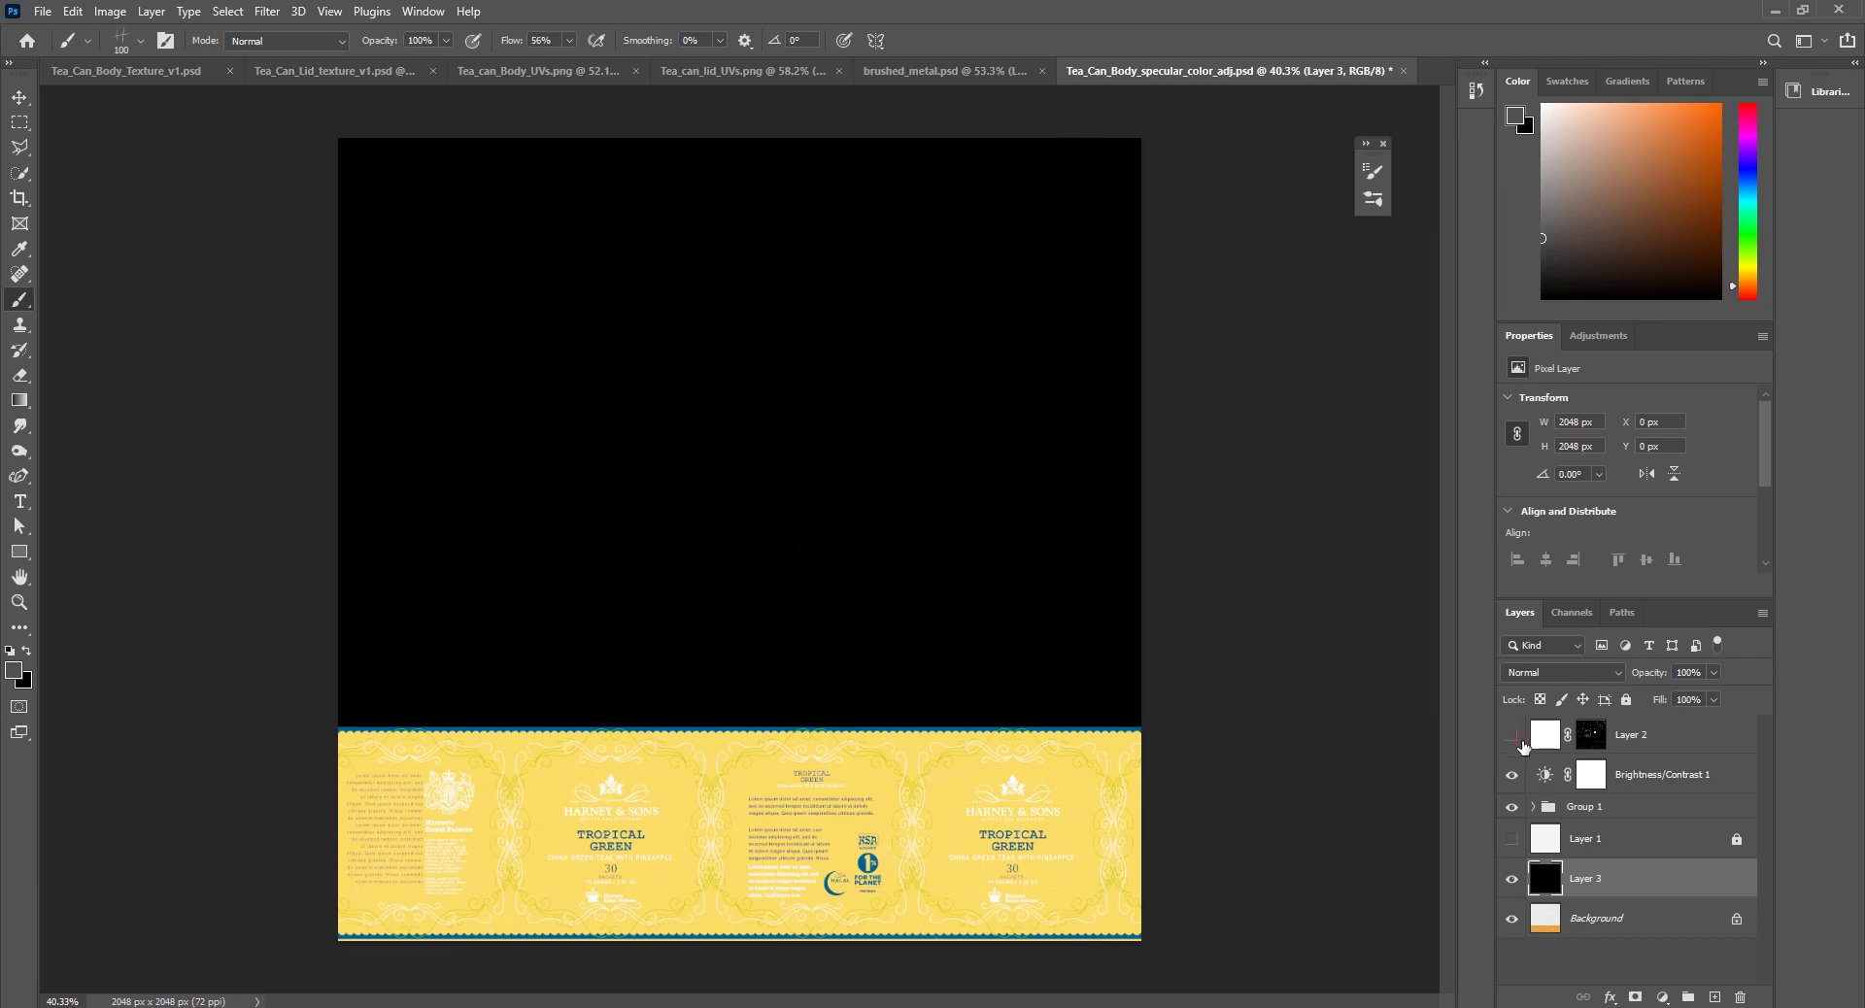
{"action": "left_click", "coordinate": [1681, 777]}
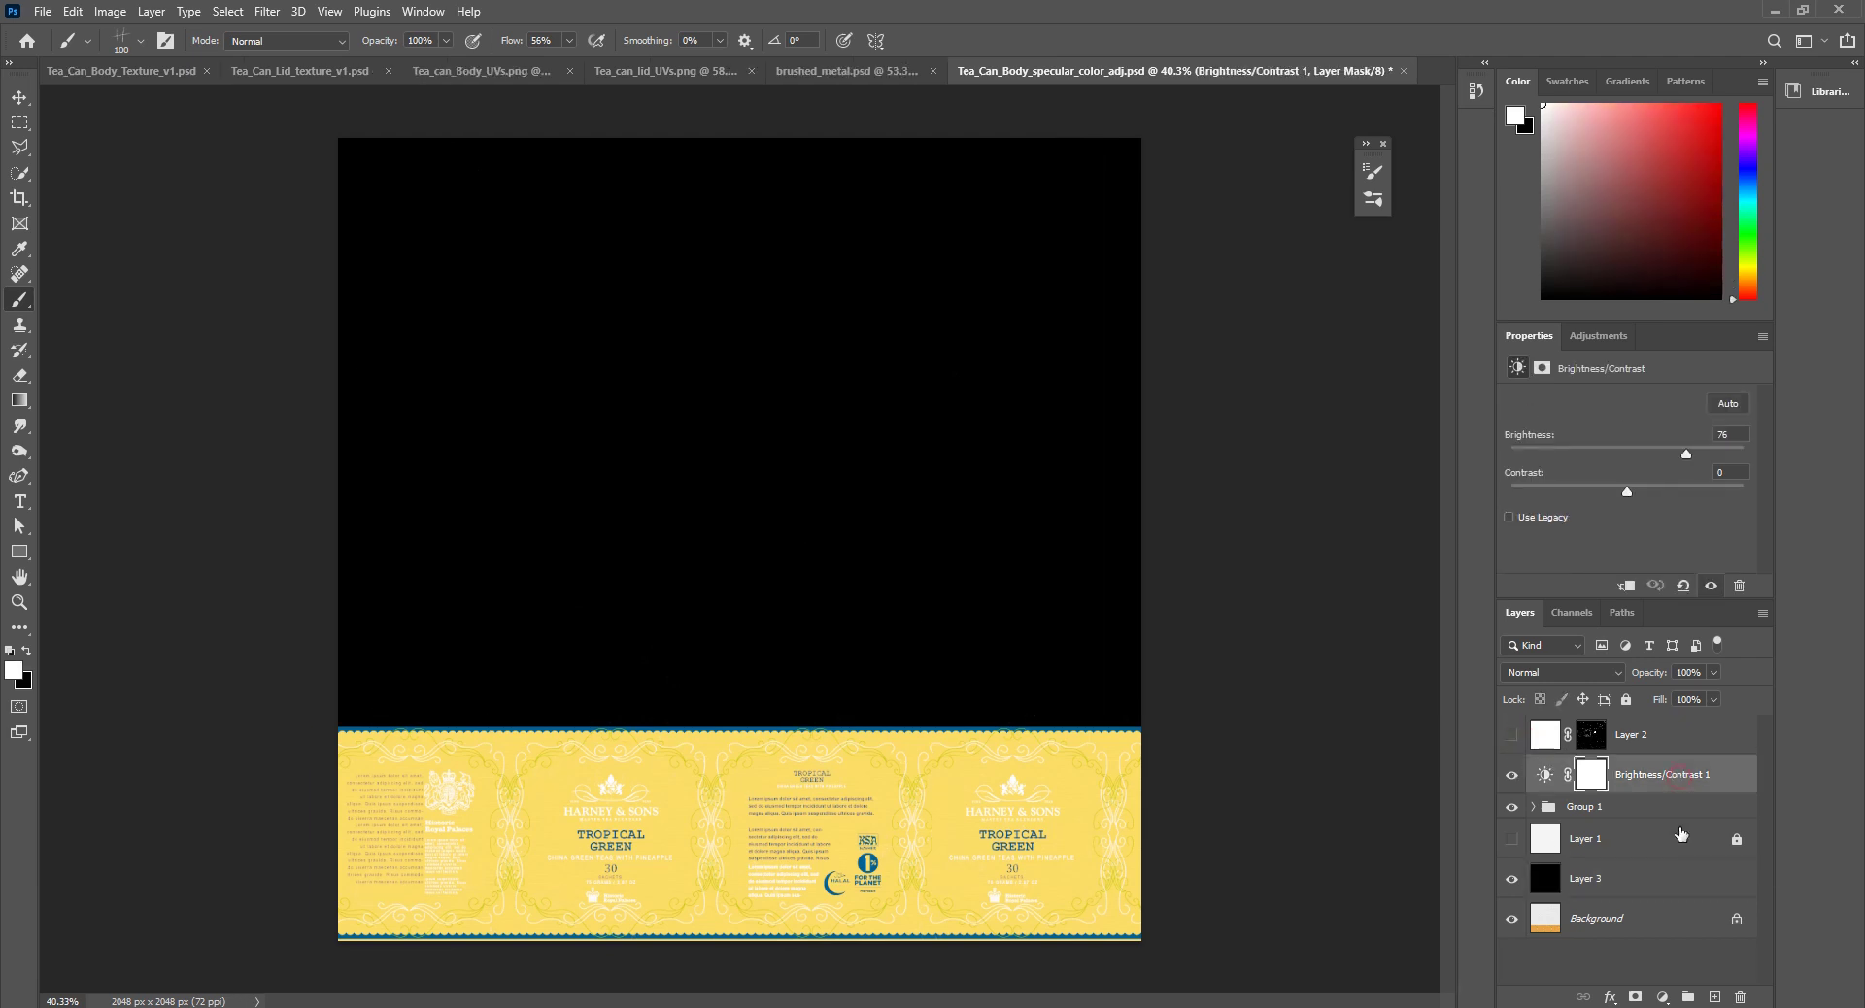
{"action": "left_click", "coordinate": [1714, 1000]}
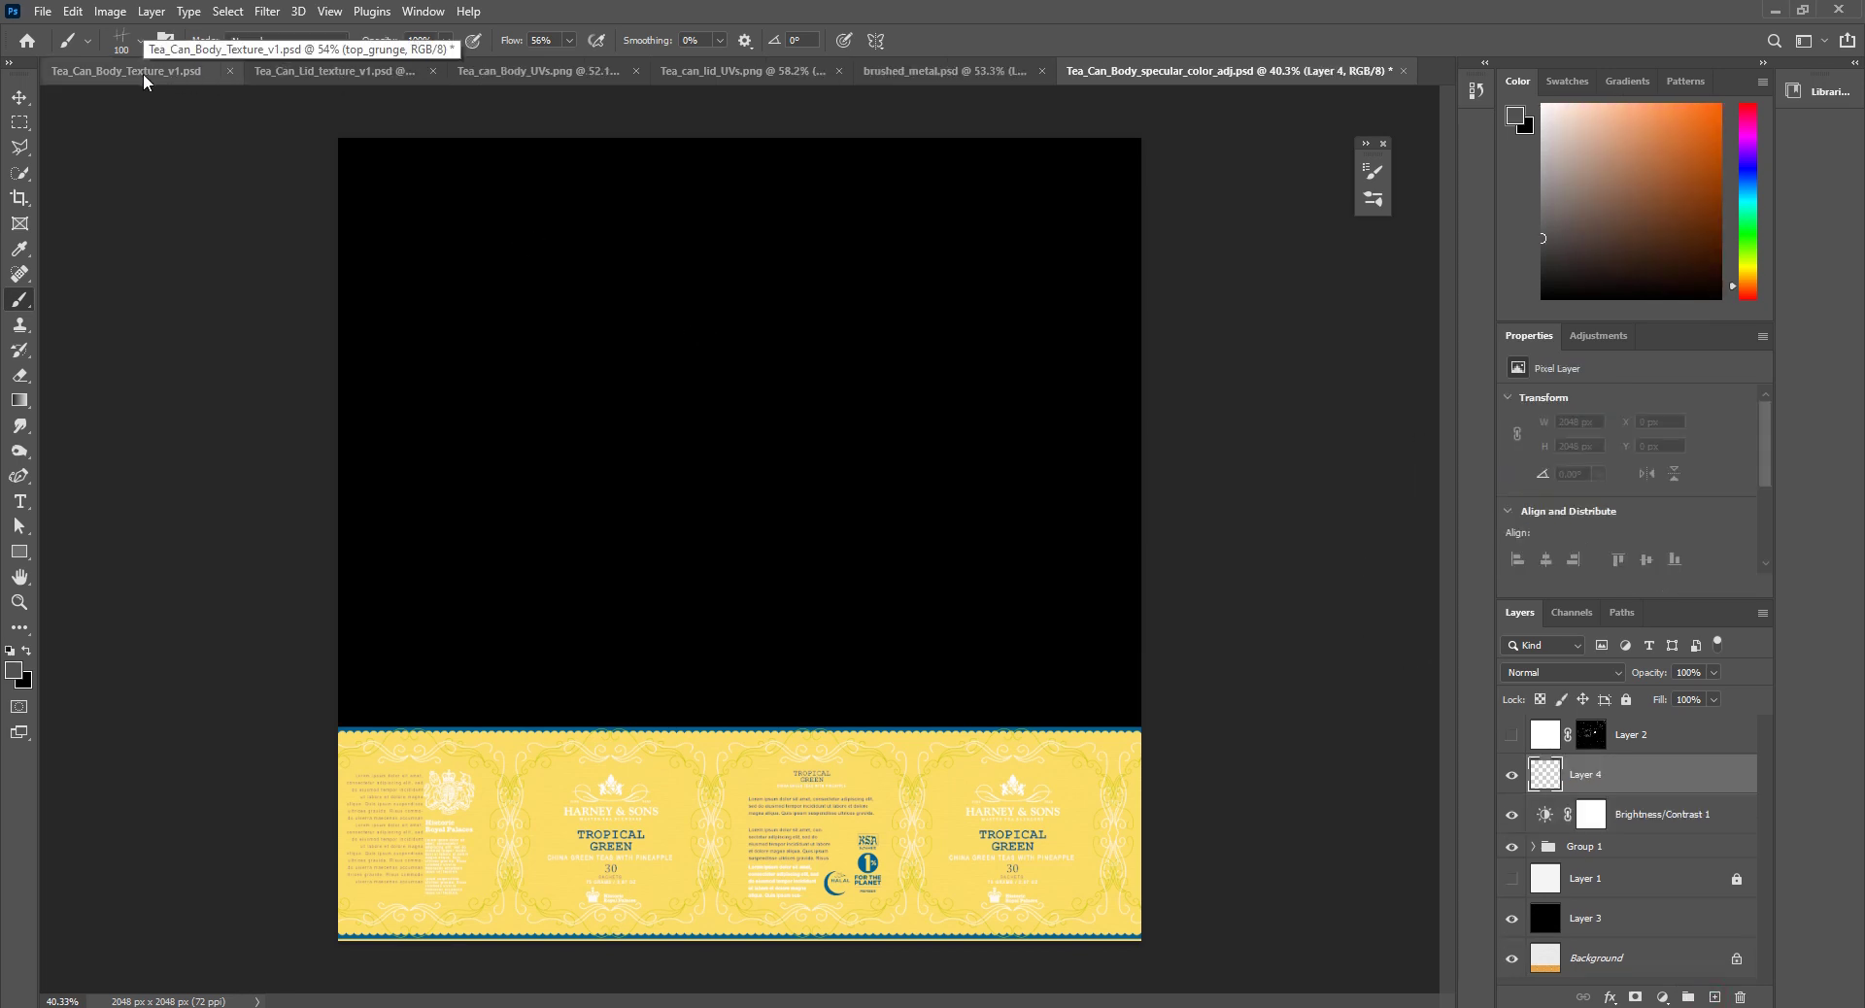
{"action": "left_click_drag", "start_coordinate": [1195, 71], "coordinate": [556, 92]}
Step: Copy the collapsed grunge group from Tea_Can_Body_Texture_v1.psd and paste it above Layer 4 in Tea_Can_Body_specular_color_adj.psd
{"action": "left_click", "coordinate": [177, 72]}
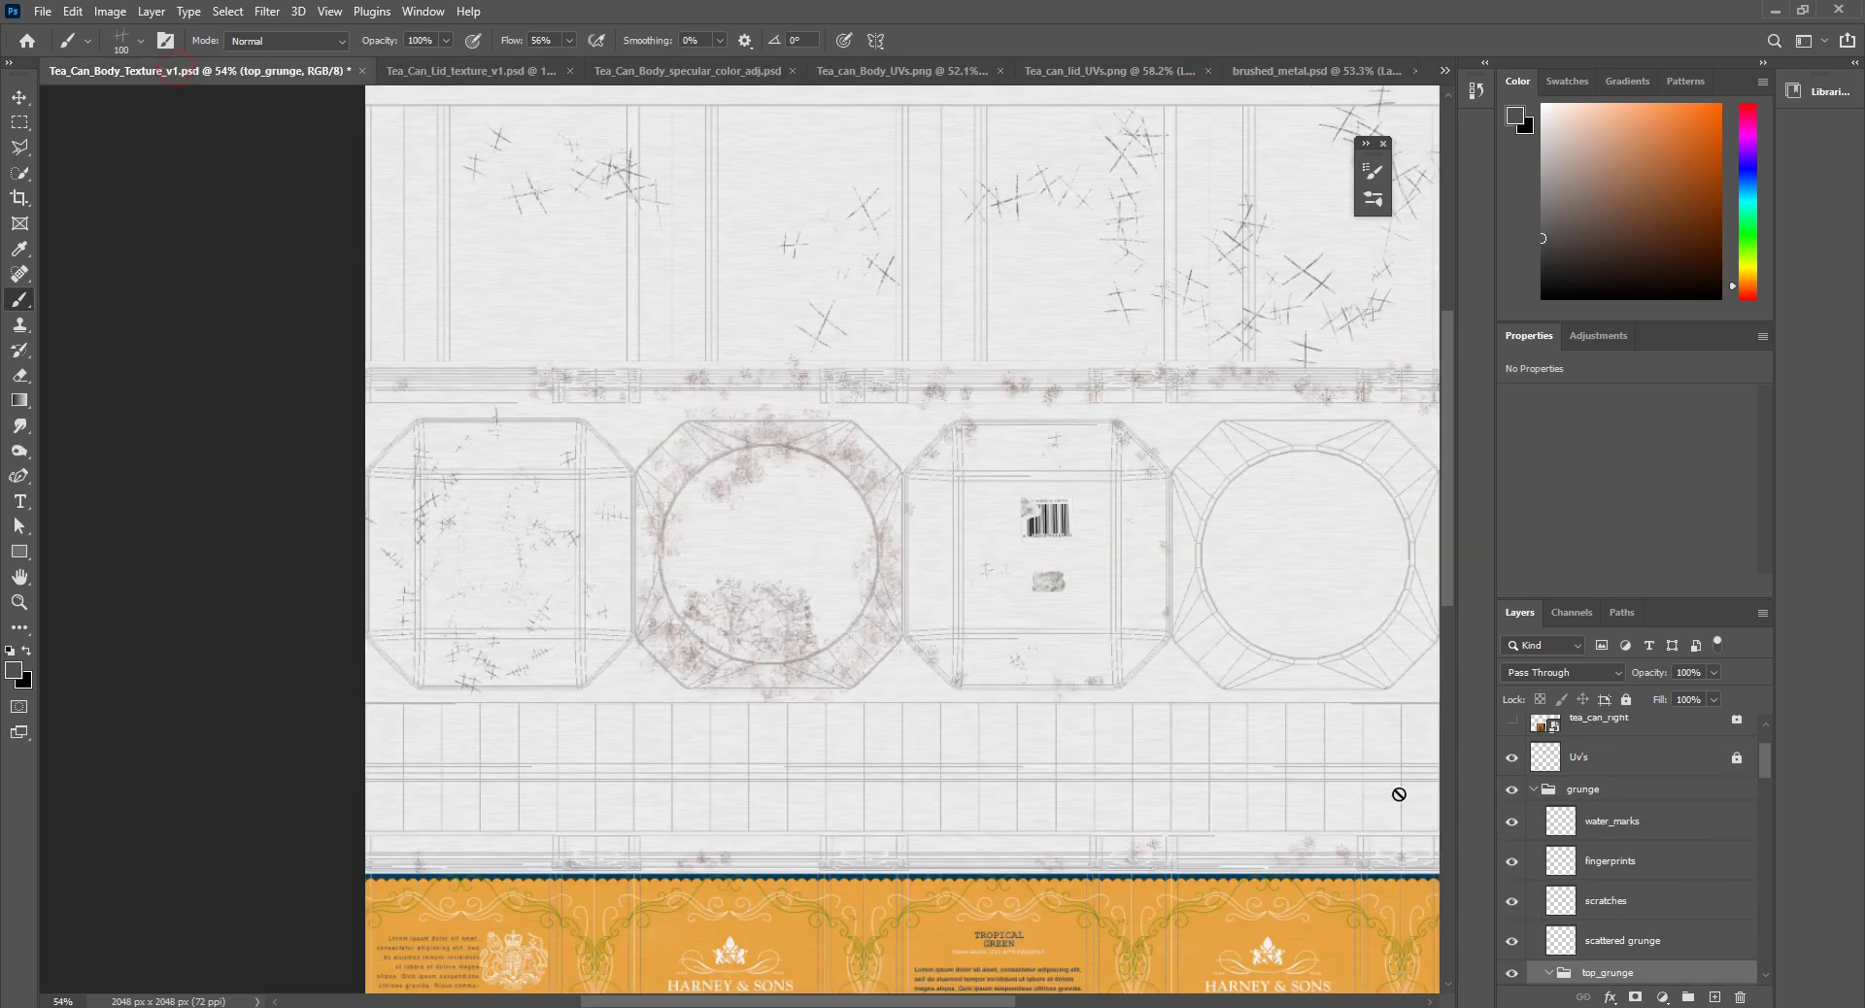
{"action": "left_click", "coordinate": [1540, 790]}
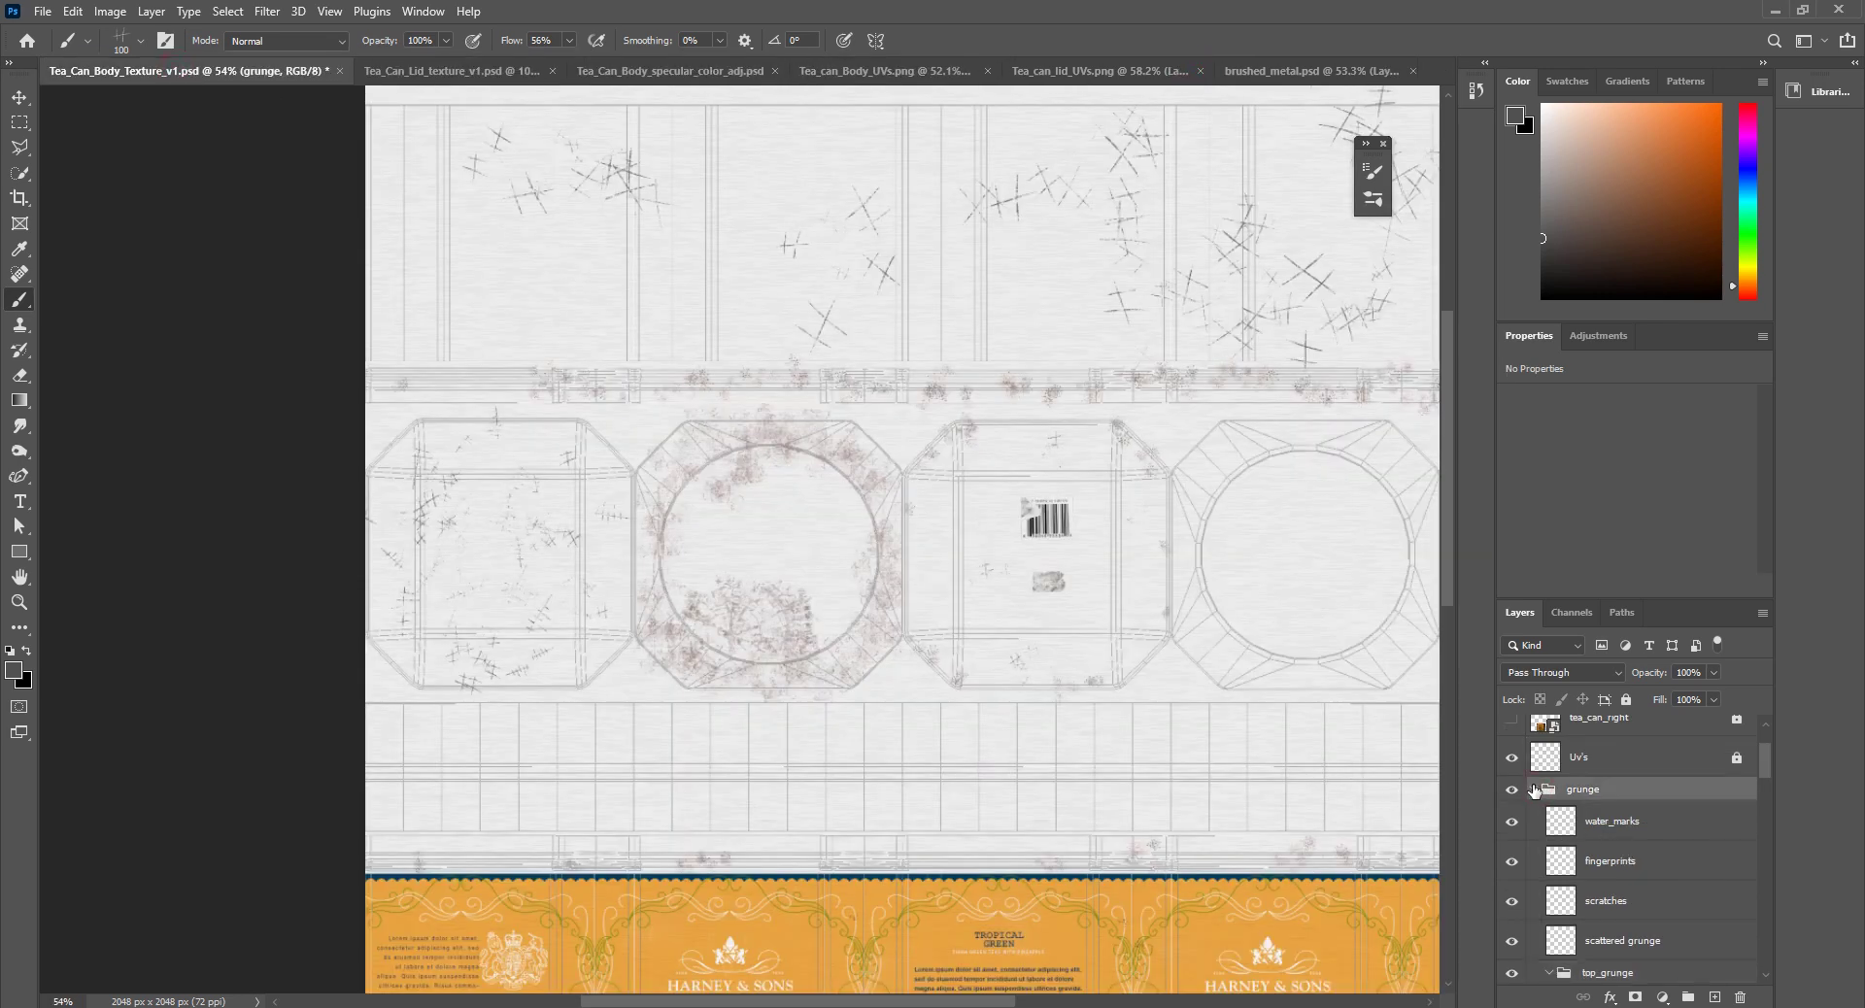
{"action": "left_click", "coordinate": [1534, 790]}
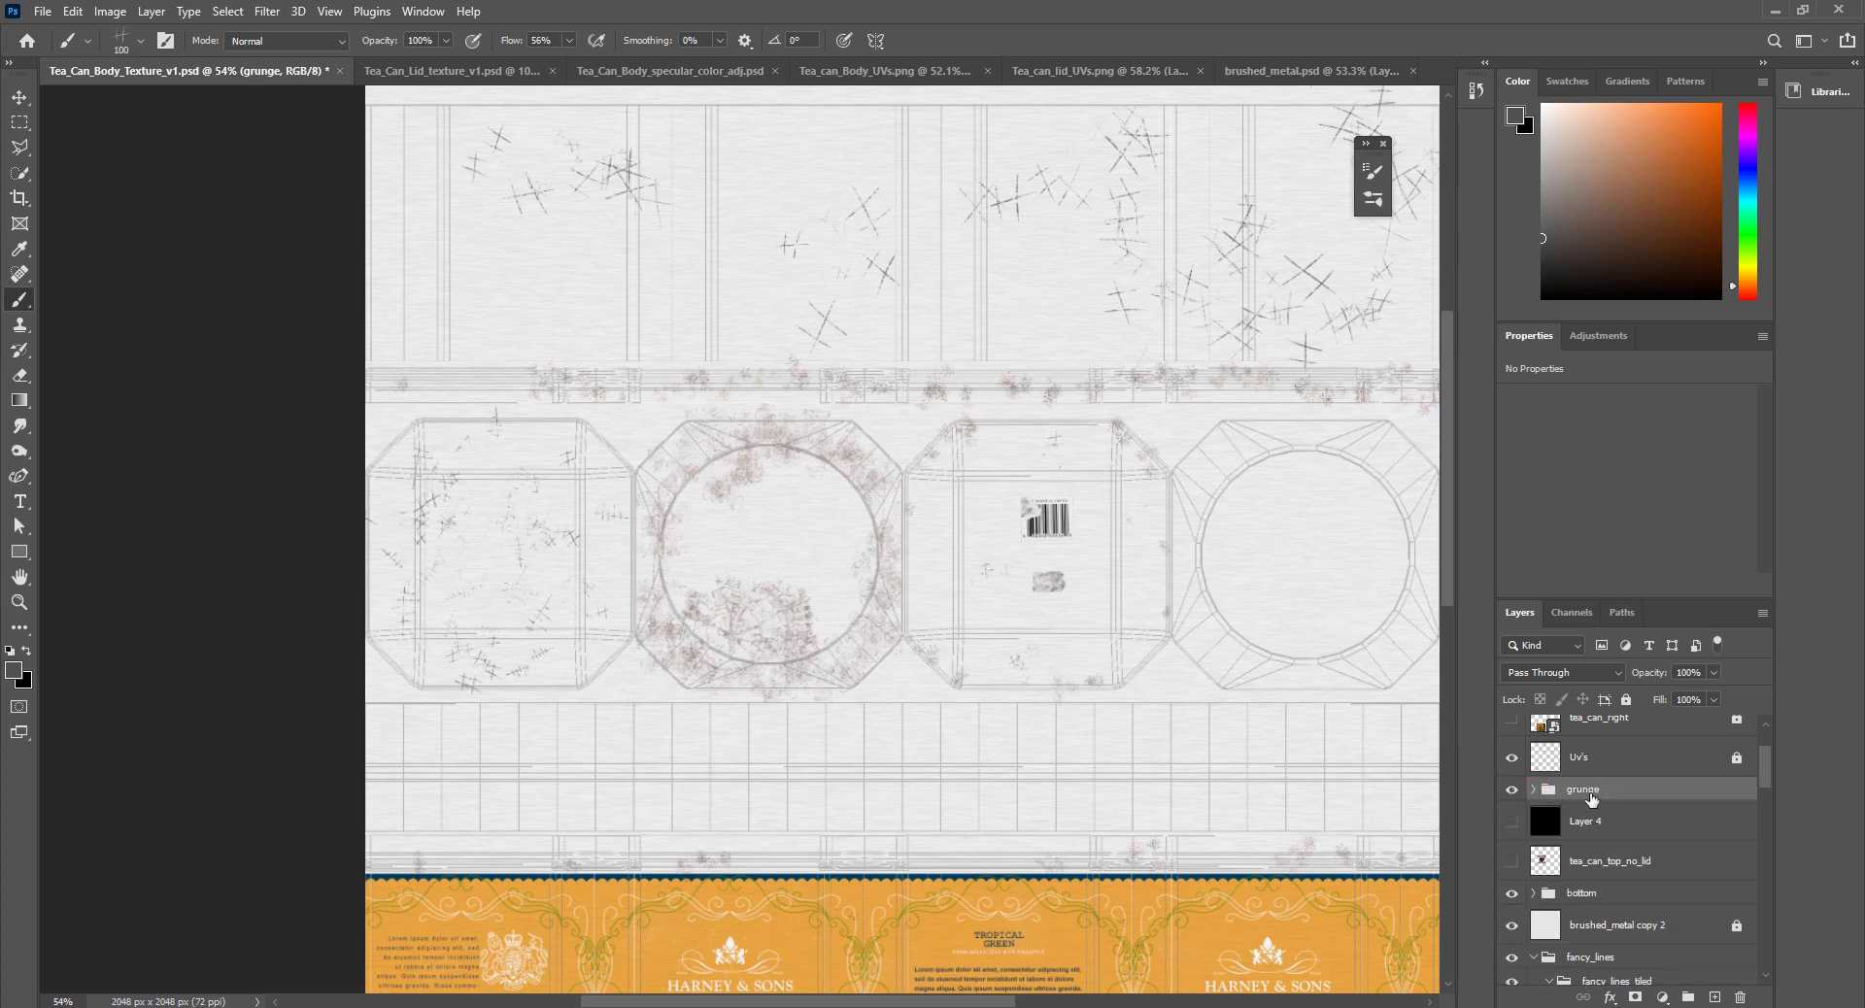
{"action": "left_click", "coordinate": [1577, 794]}
{"action": "left_click", "coordinate": [420, 74]}
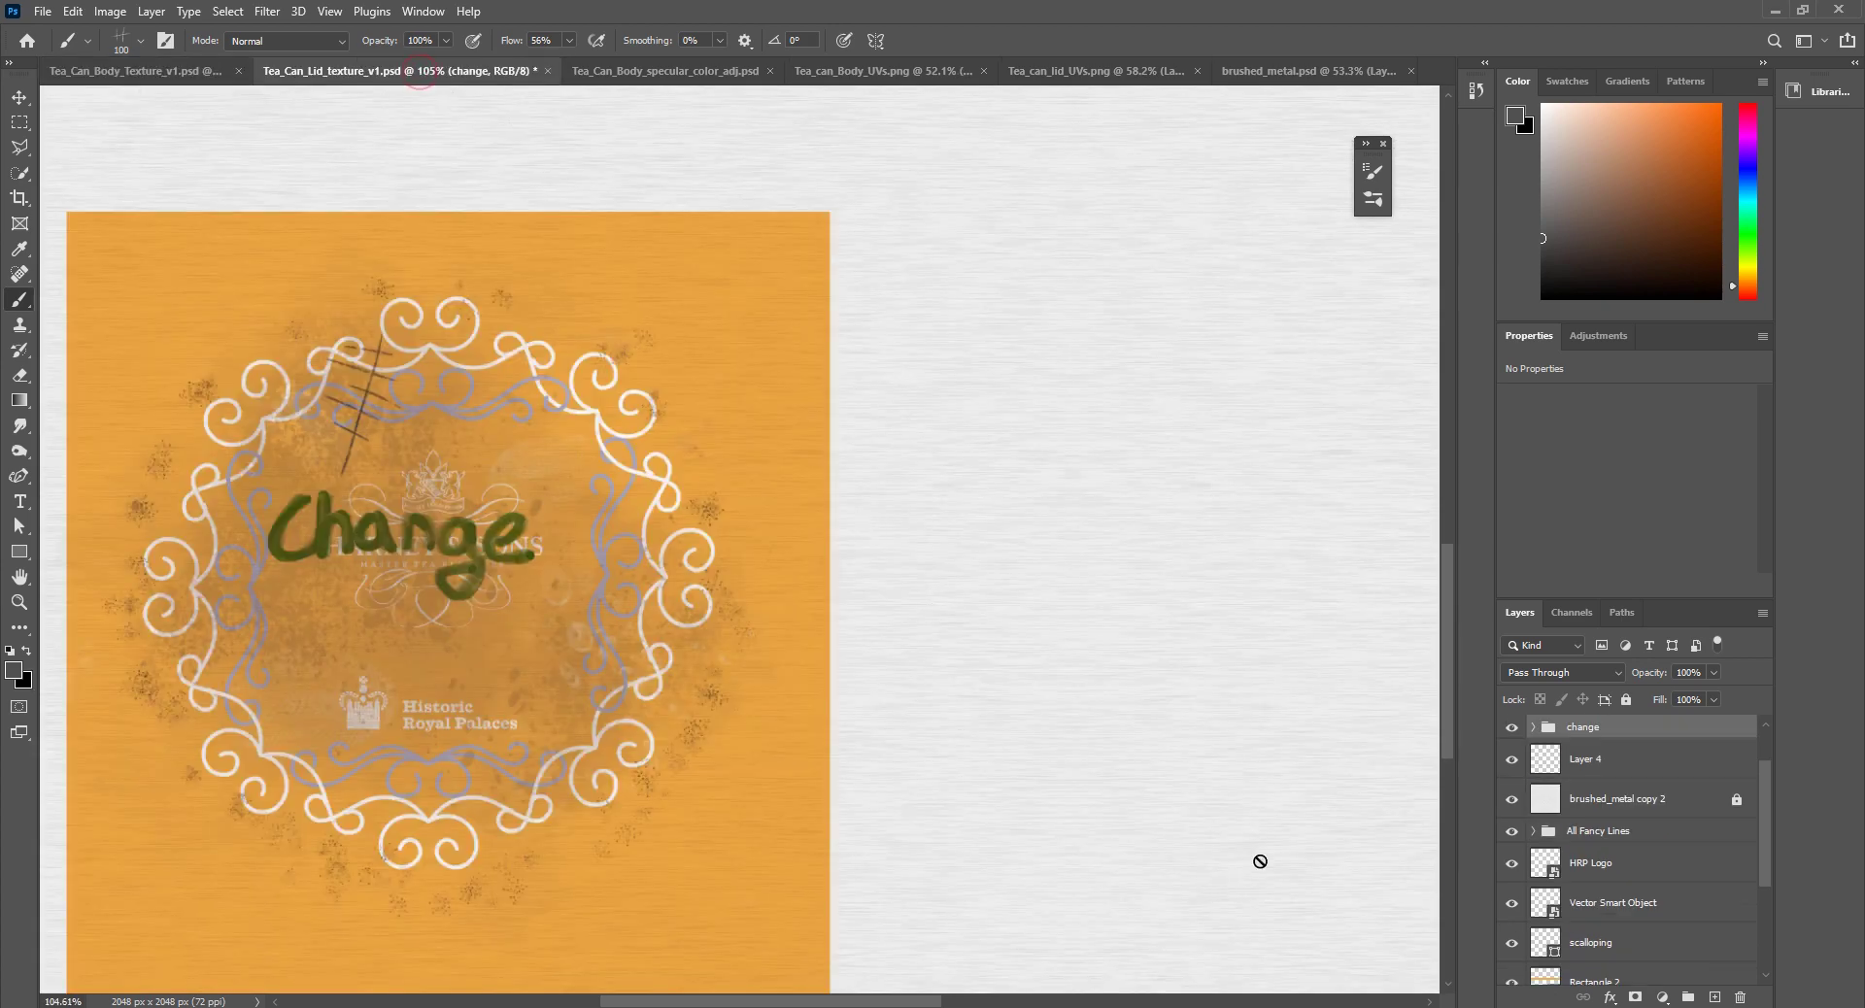
{"action": "left_click", "coordinate": [1583, 762]}
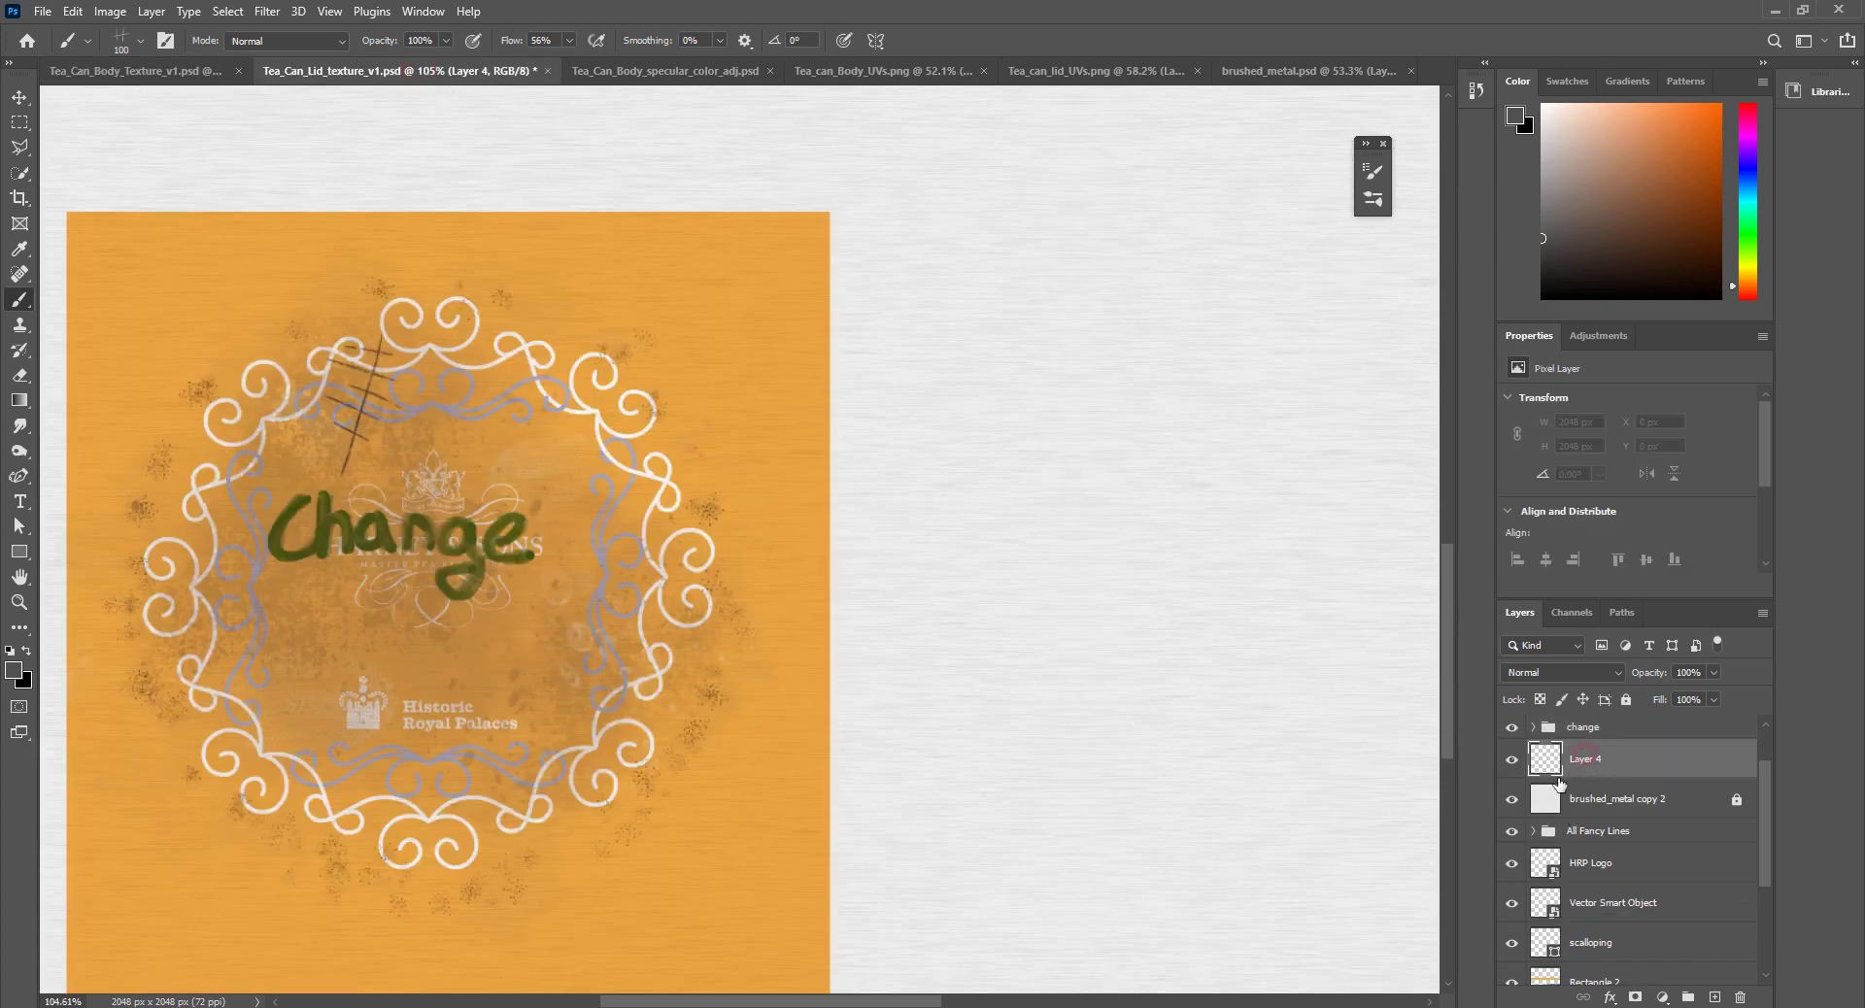
{"action": "left_click", "coordinate": [612, 72]}
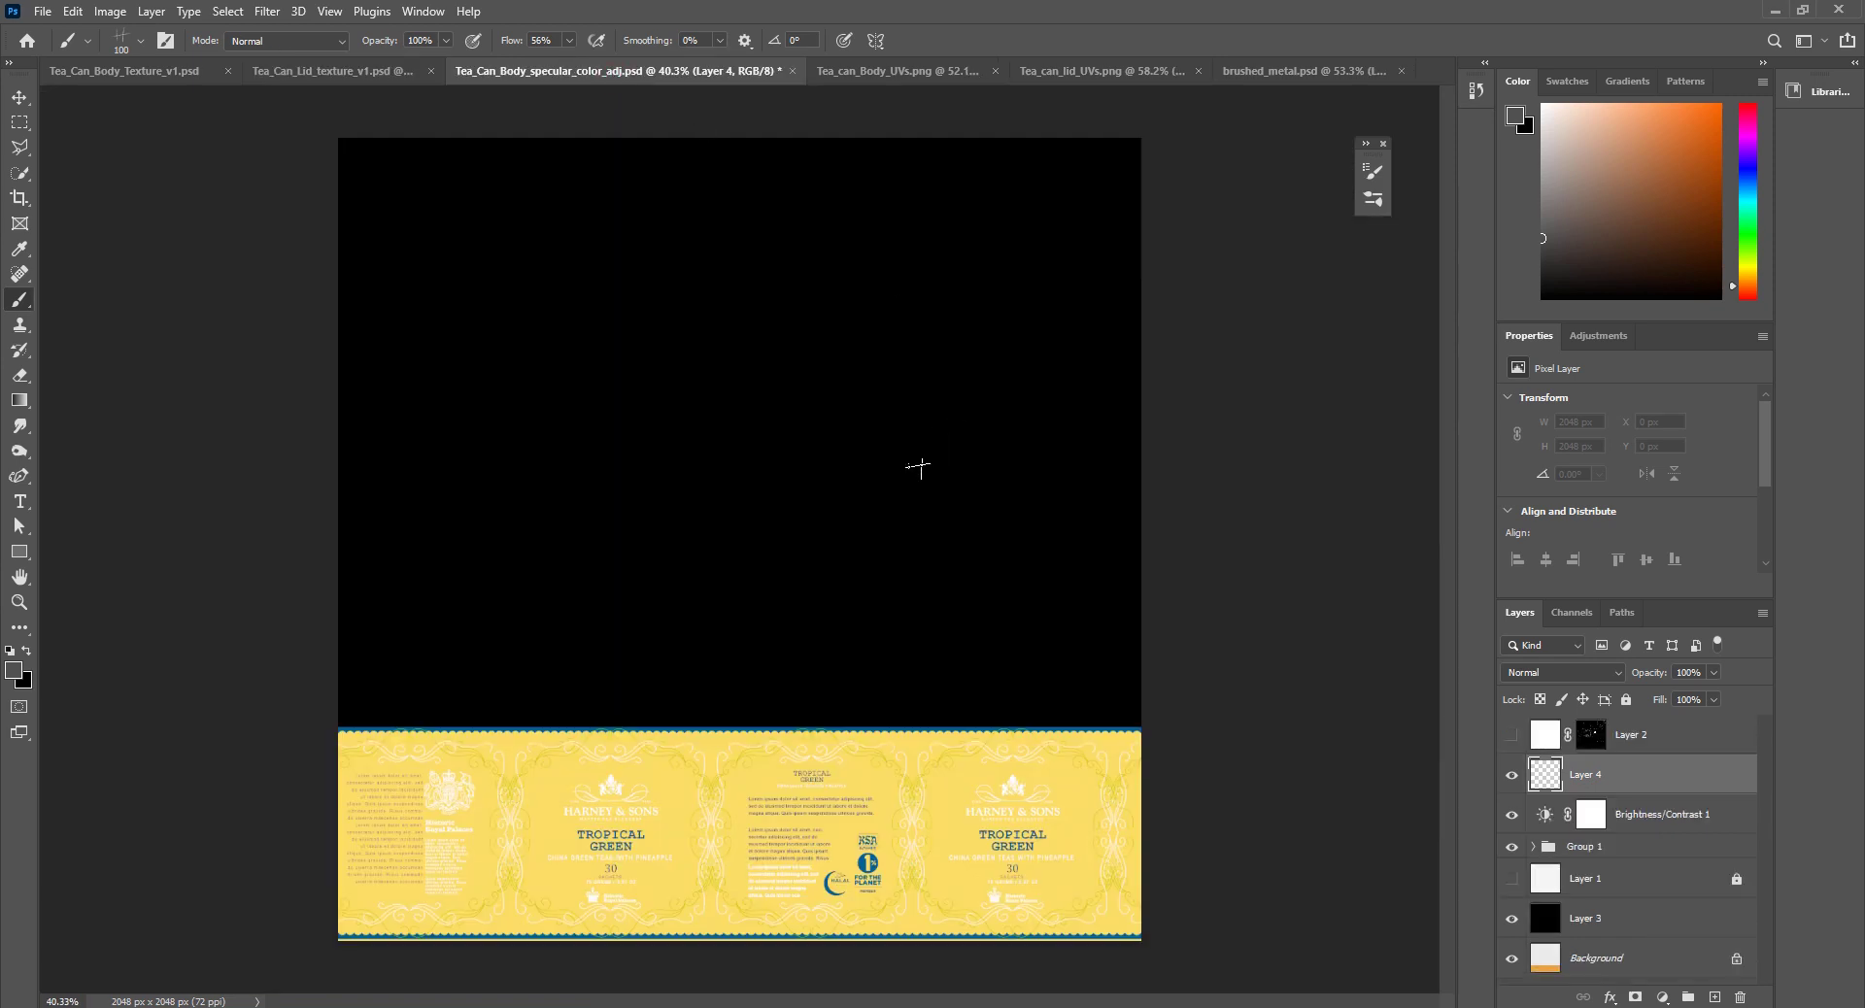
{"action": "key", "text": "ctrl+v"}
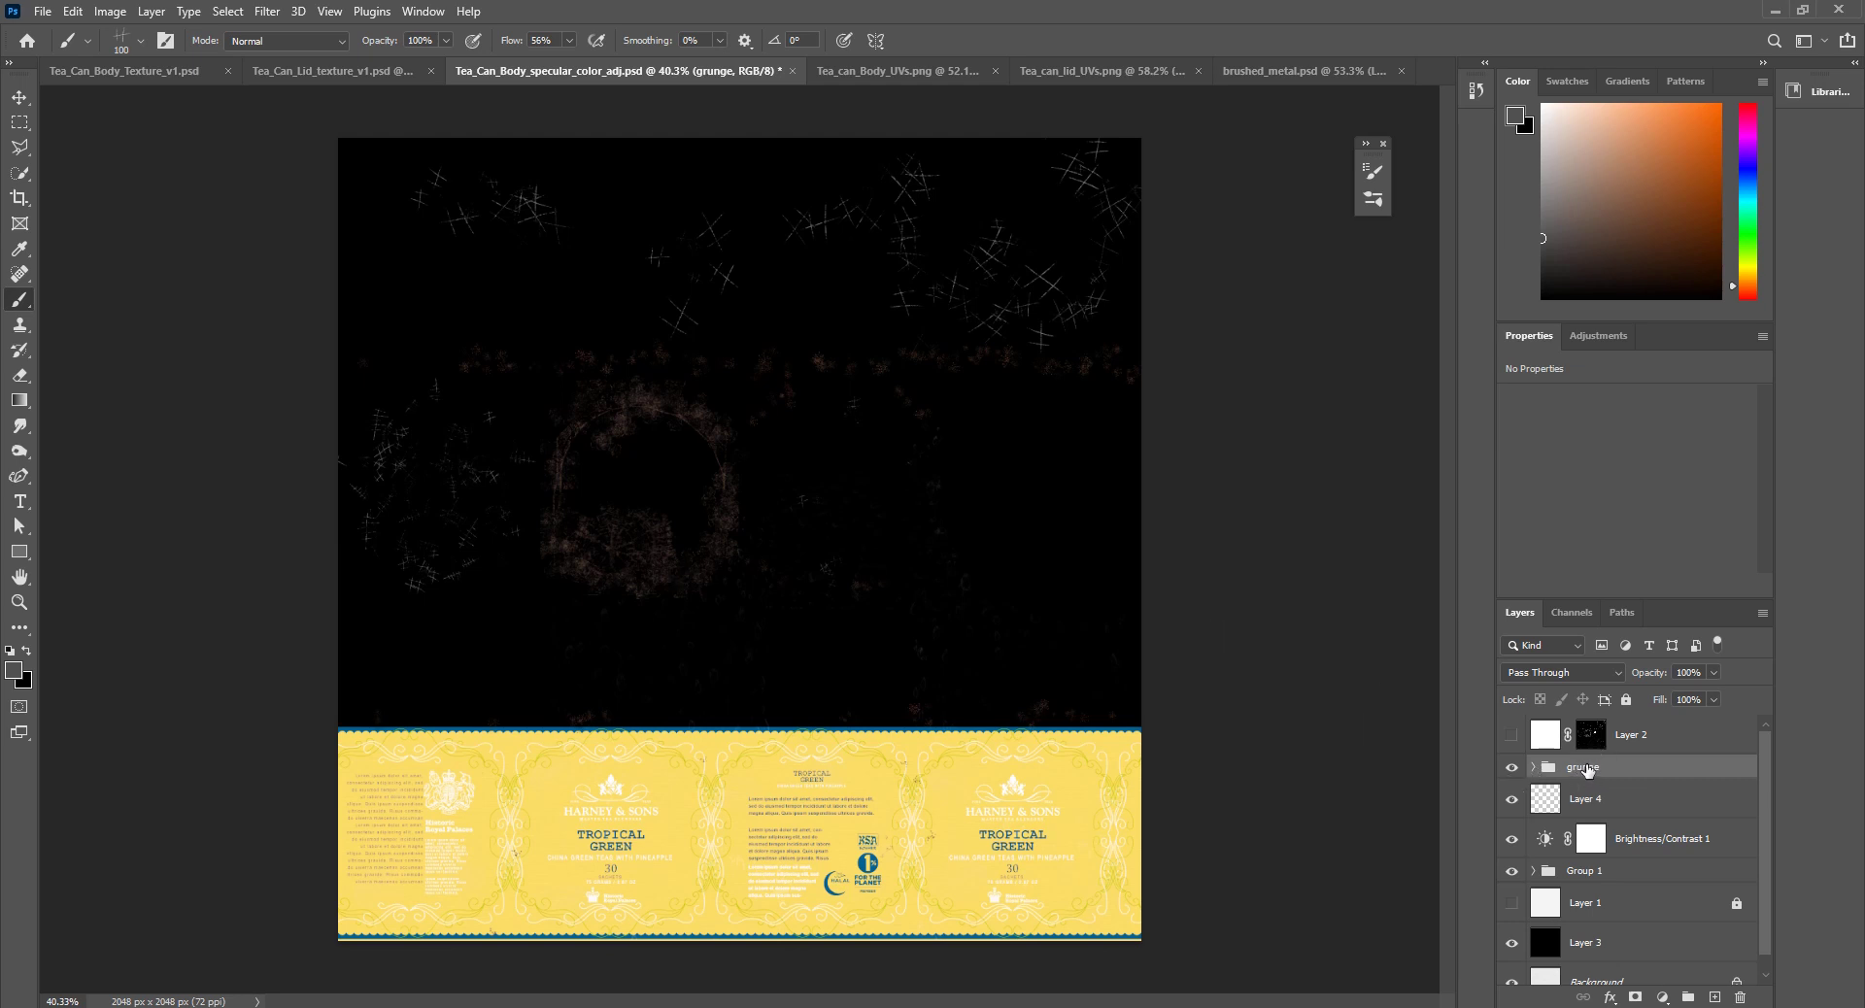
Step: Check the contents of Group 1, collapse it again, and merge the pasted grunge group into a single layer
{"action": "left_click", "coordinate": [1533, 870]}
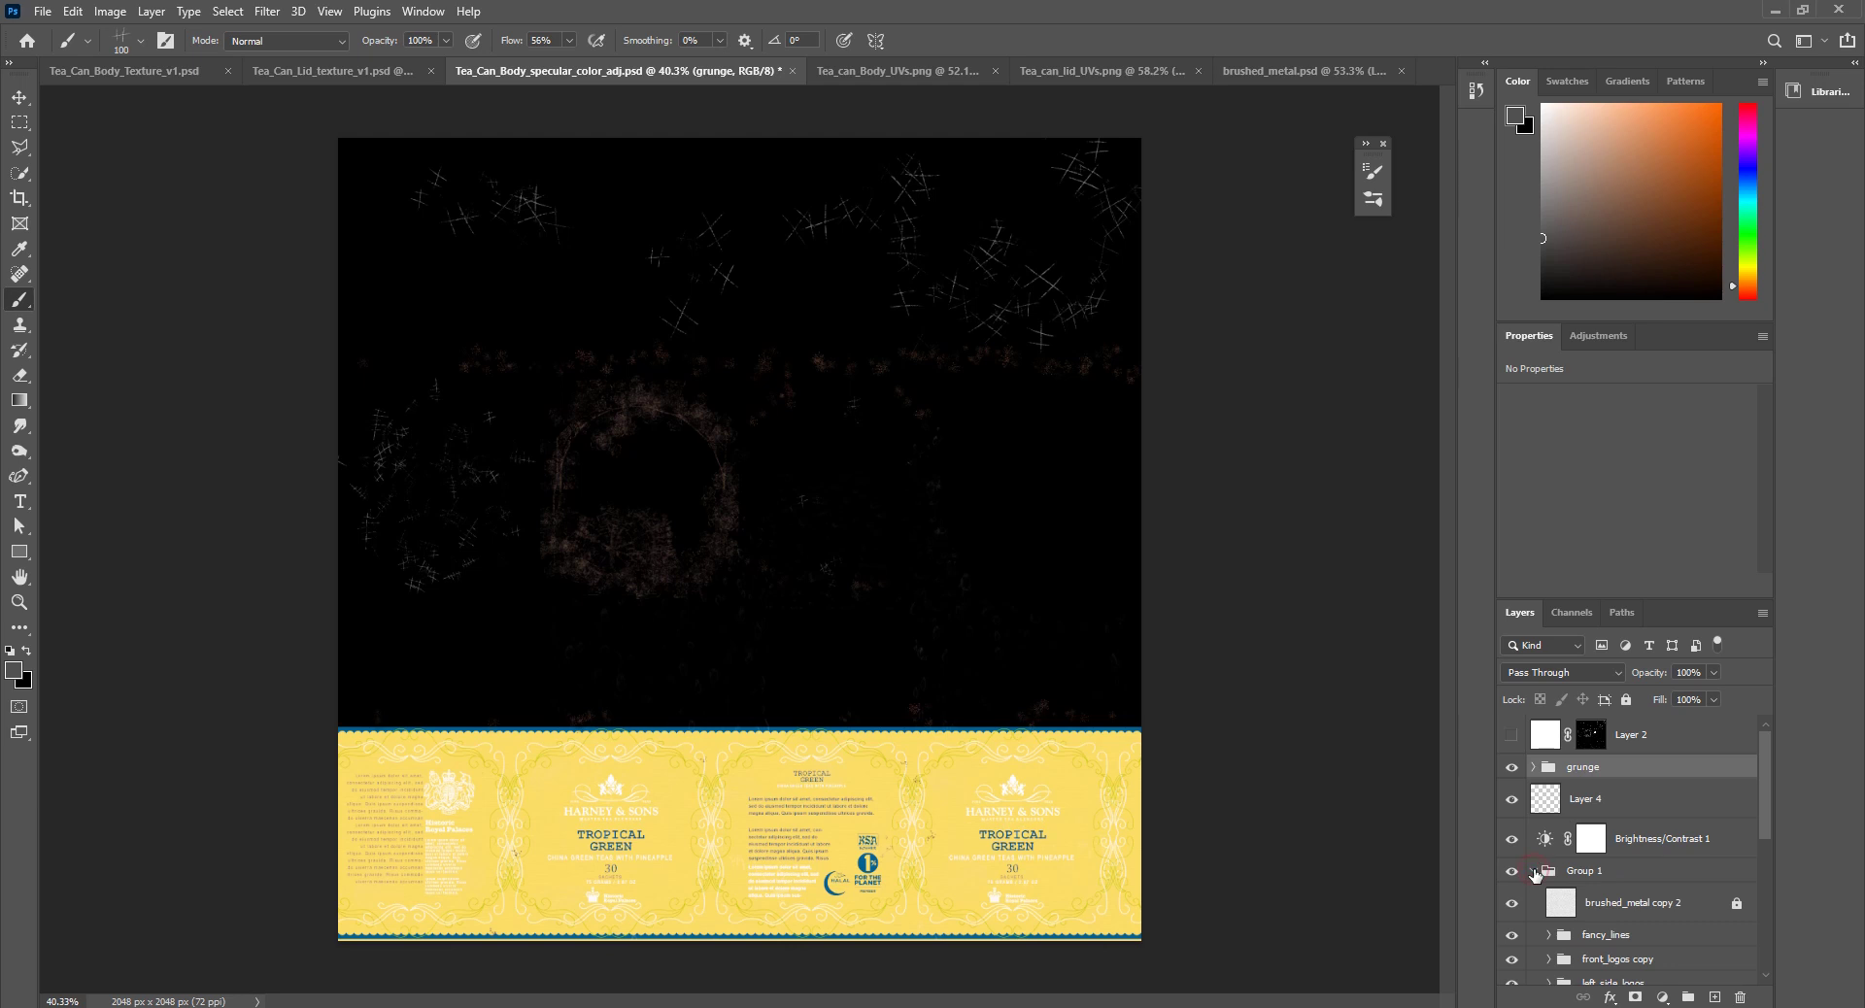
{"action": "left_click", "coordinate": [1534, 873]}
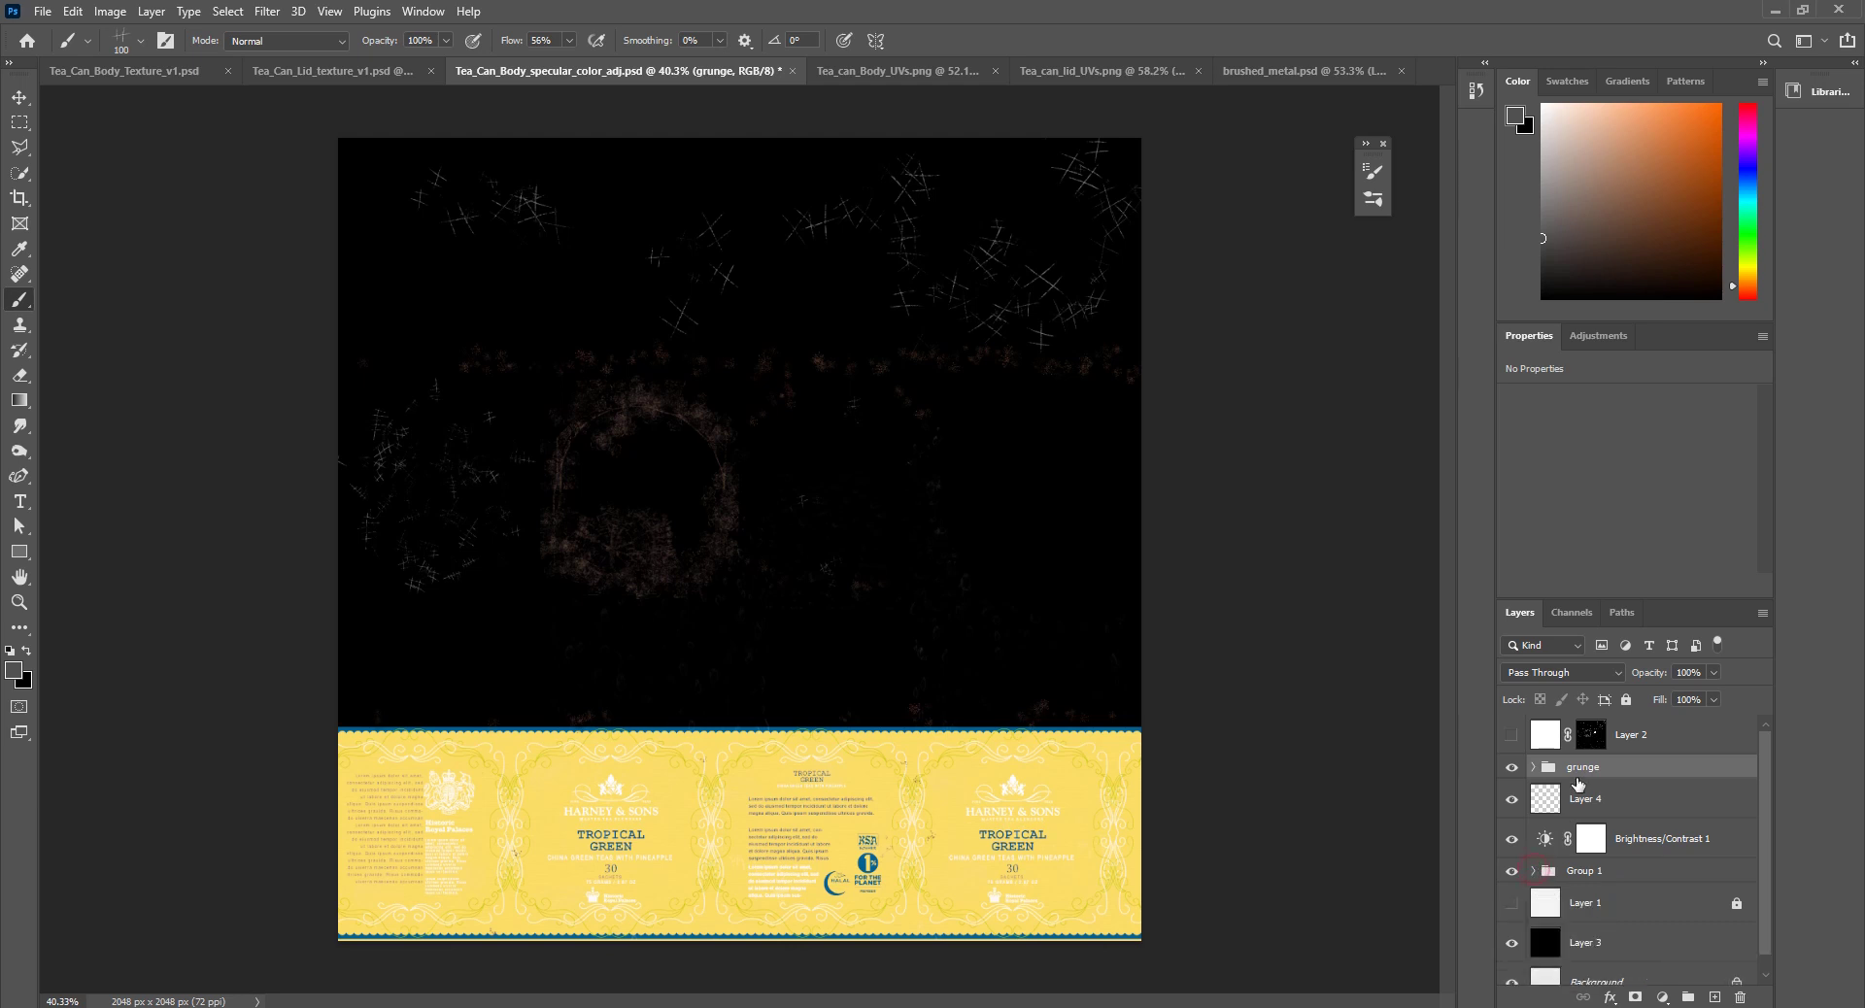
{"action": "scroll", "coordinate": [1647, 824], "scroll_direction": "down", "scroll_amount": 1}
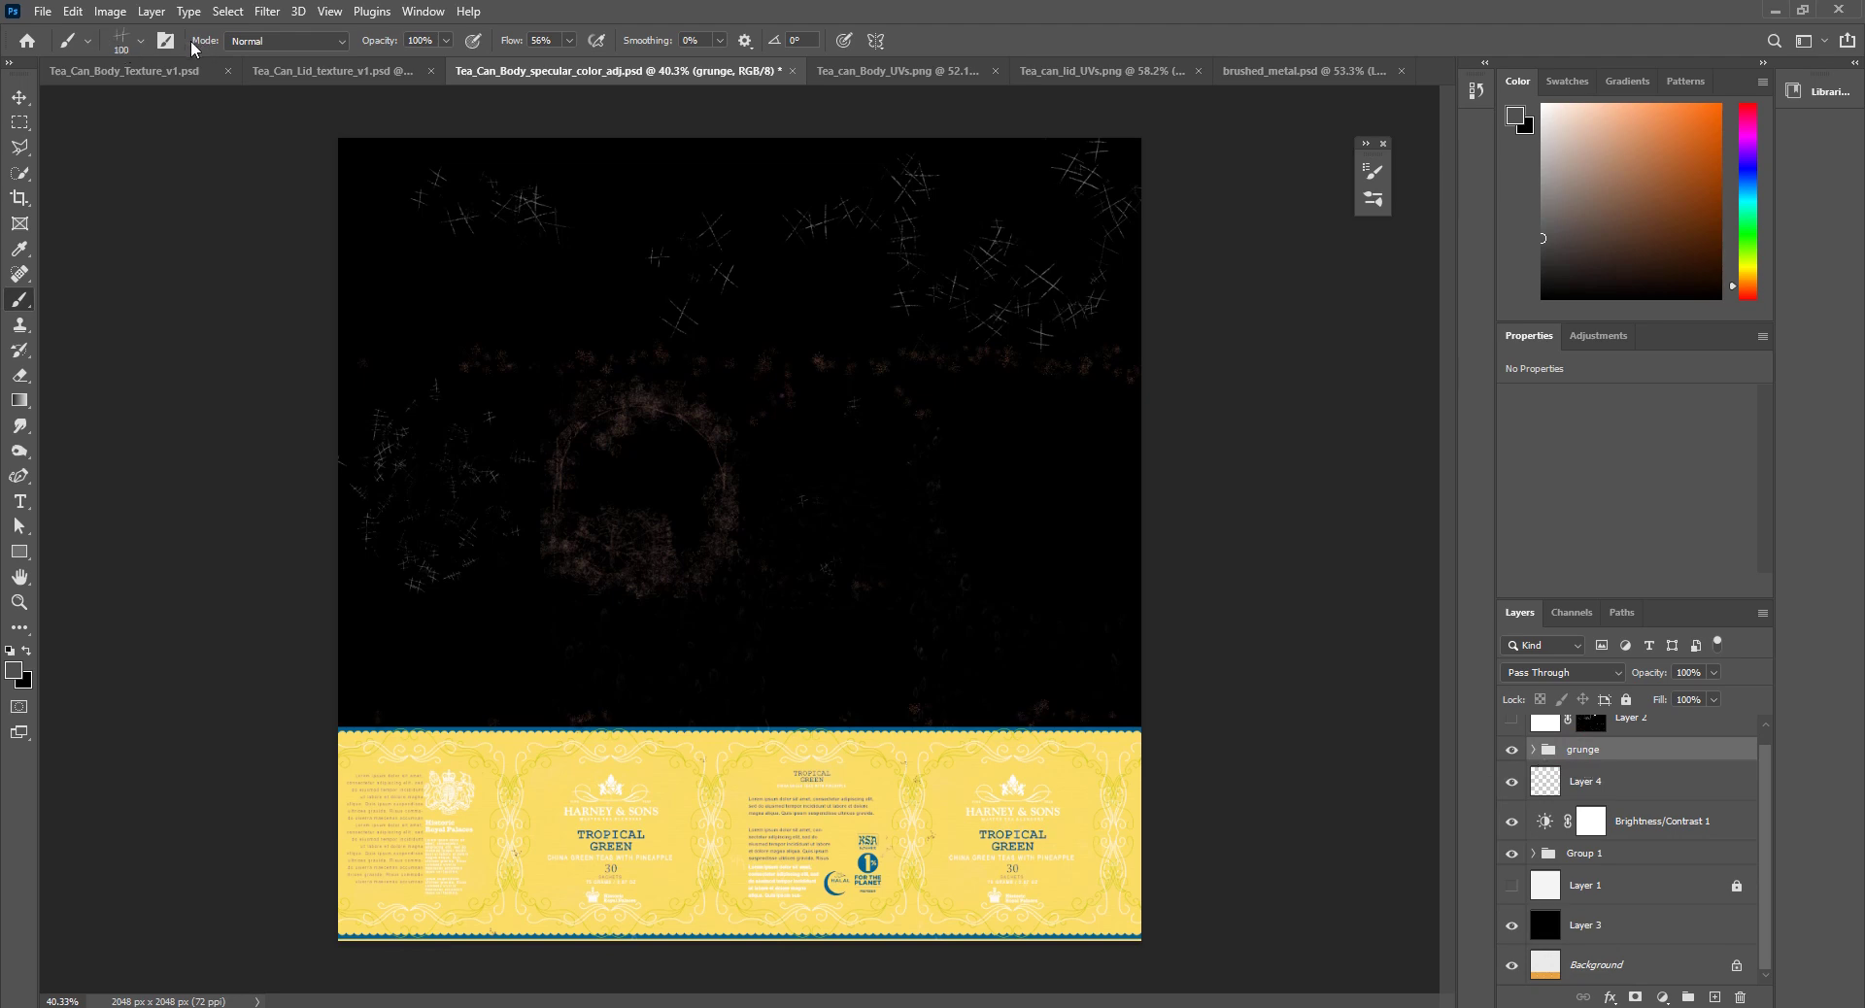
{"action": "right_click", "coordinate": [1583, 756]}
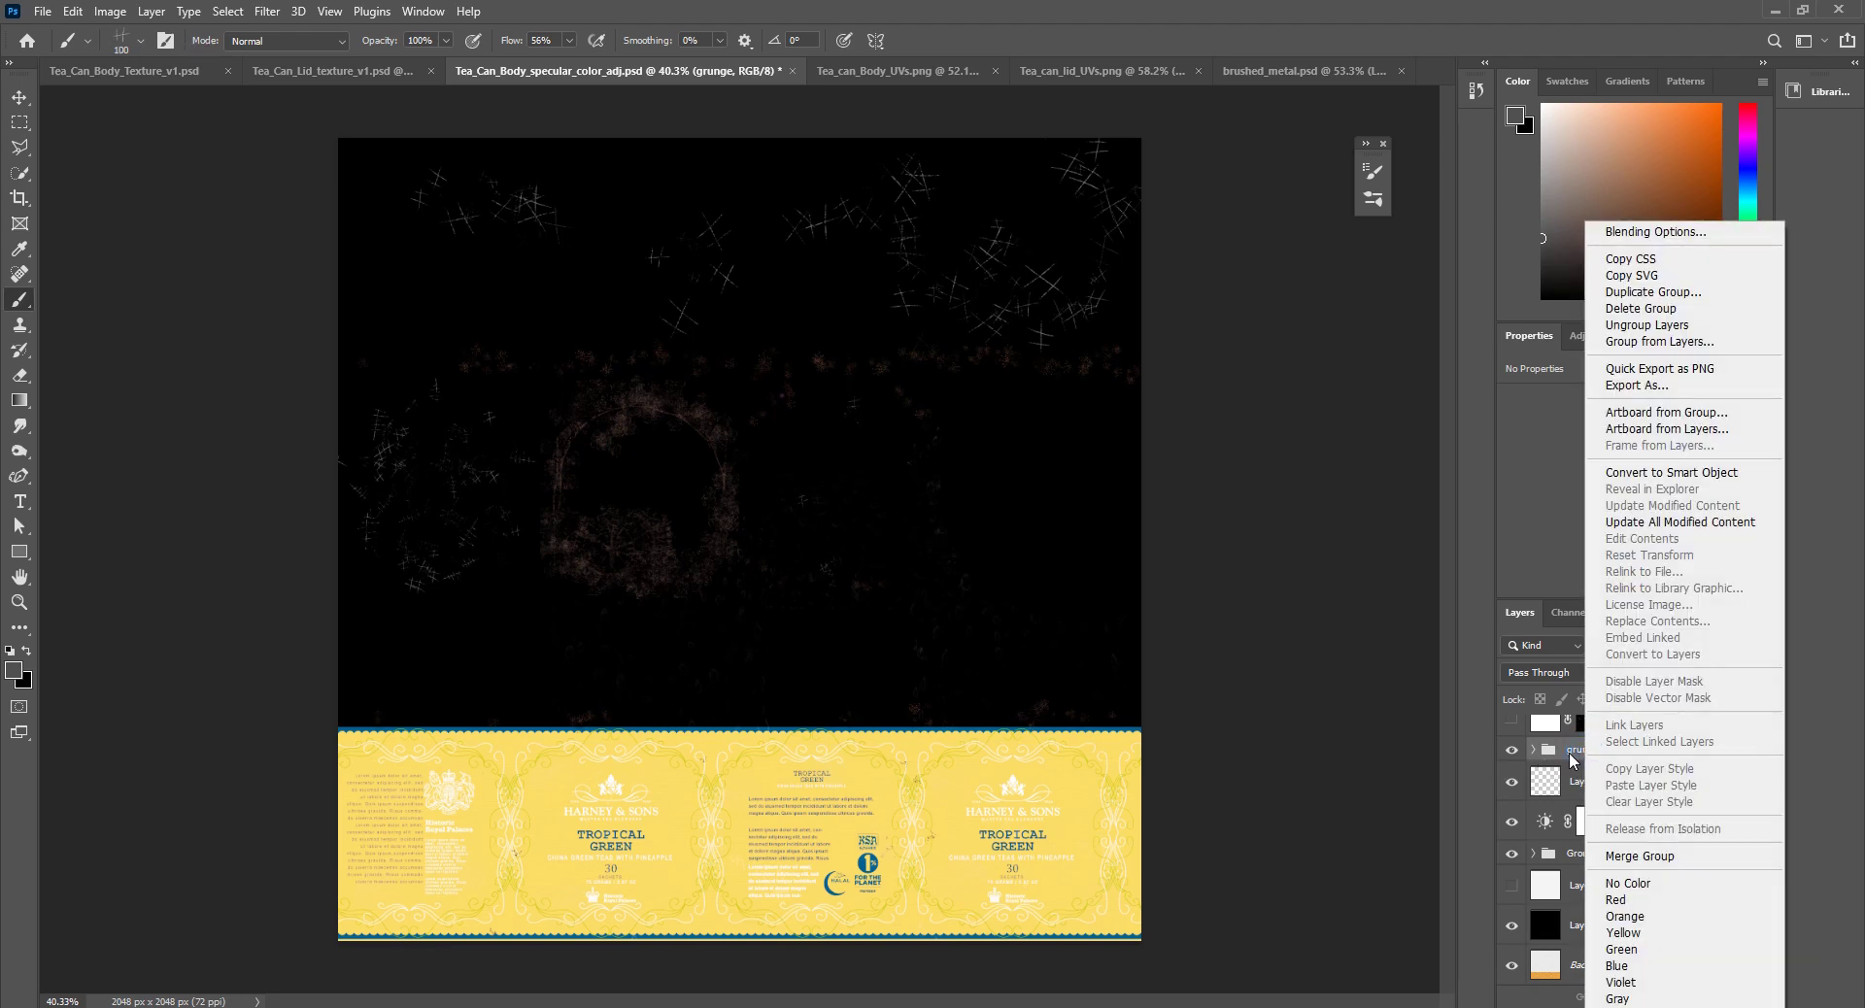
{"action": "left_click", "coordinate": [1644, 856]}
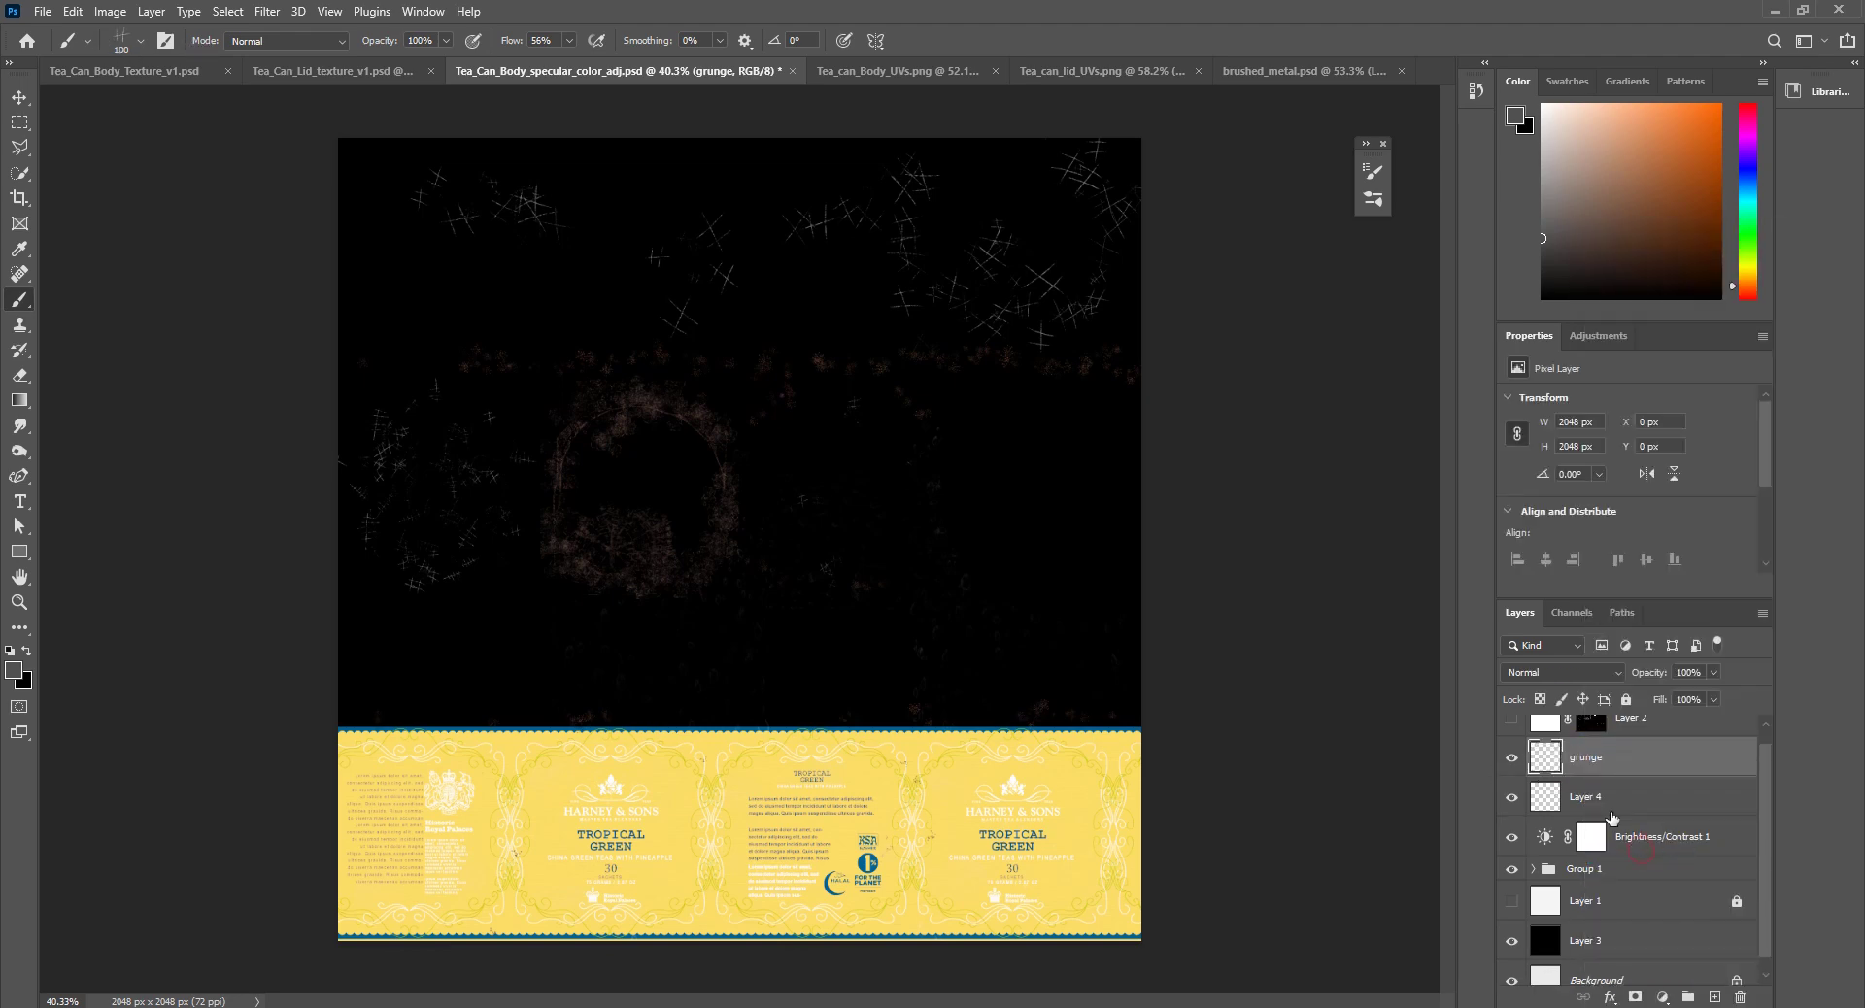
Step: Delete the empty Layer 4 beneath the merged grunge layer
{"action": "left_click", "coordinate": [1511, 798]}
{"action": "left_click", "coordinate": [1554, 796]}
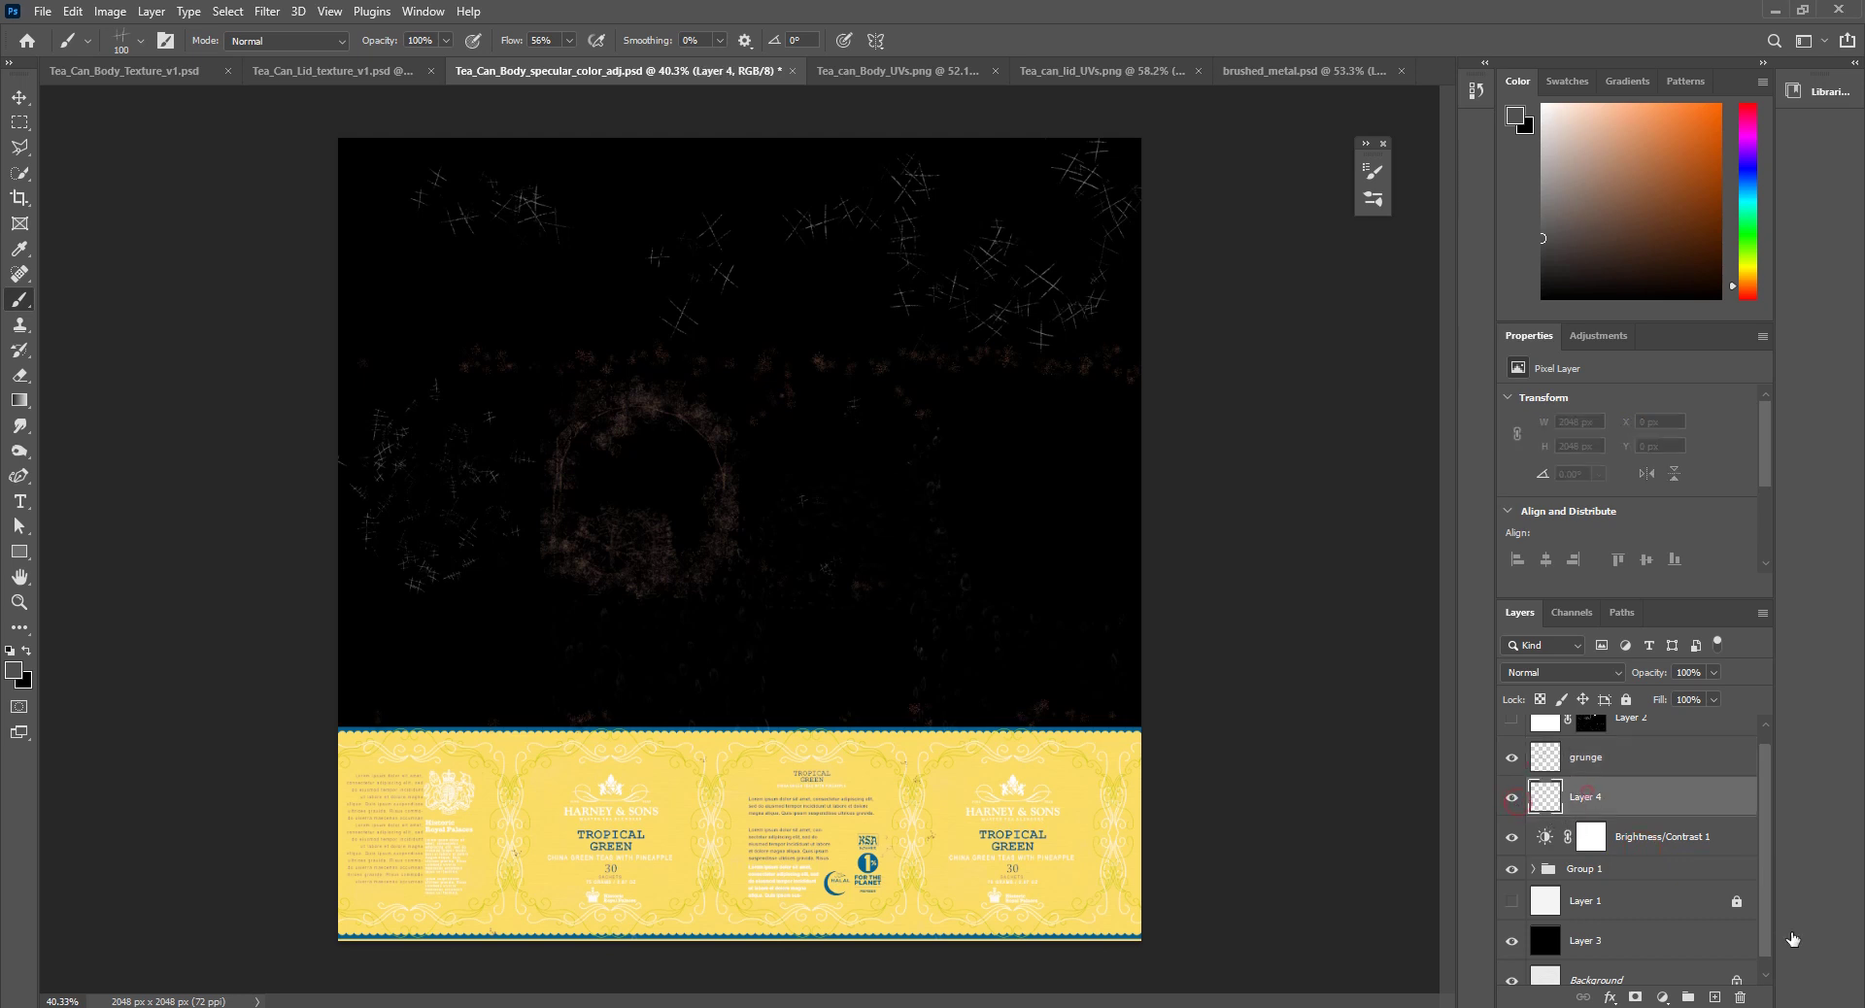
{"action": "left_click", "coordinate": [1741, 998]}
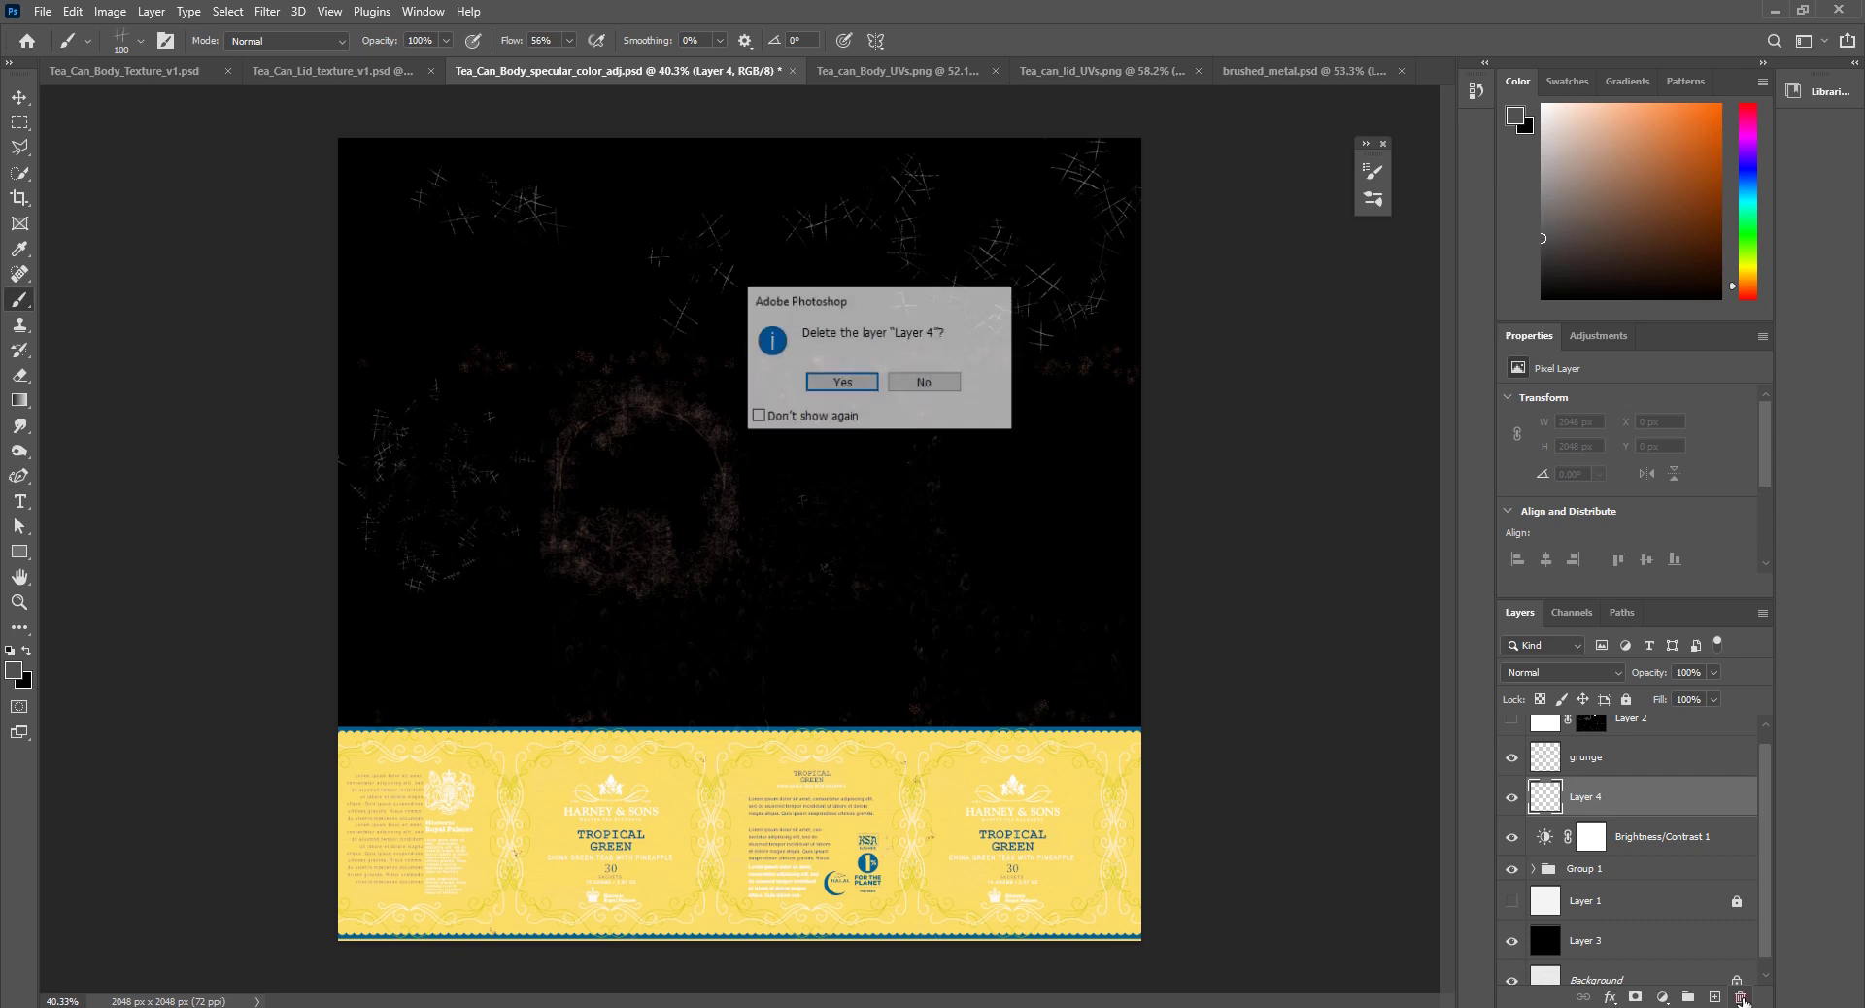
{"action": "left_click", "coordinate": [841, 383]}
Step: Add a new empty layer above the grunge layer and give it a white layer mask
{"action": "left_click", "coordinate": [1587, 776]}
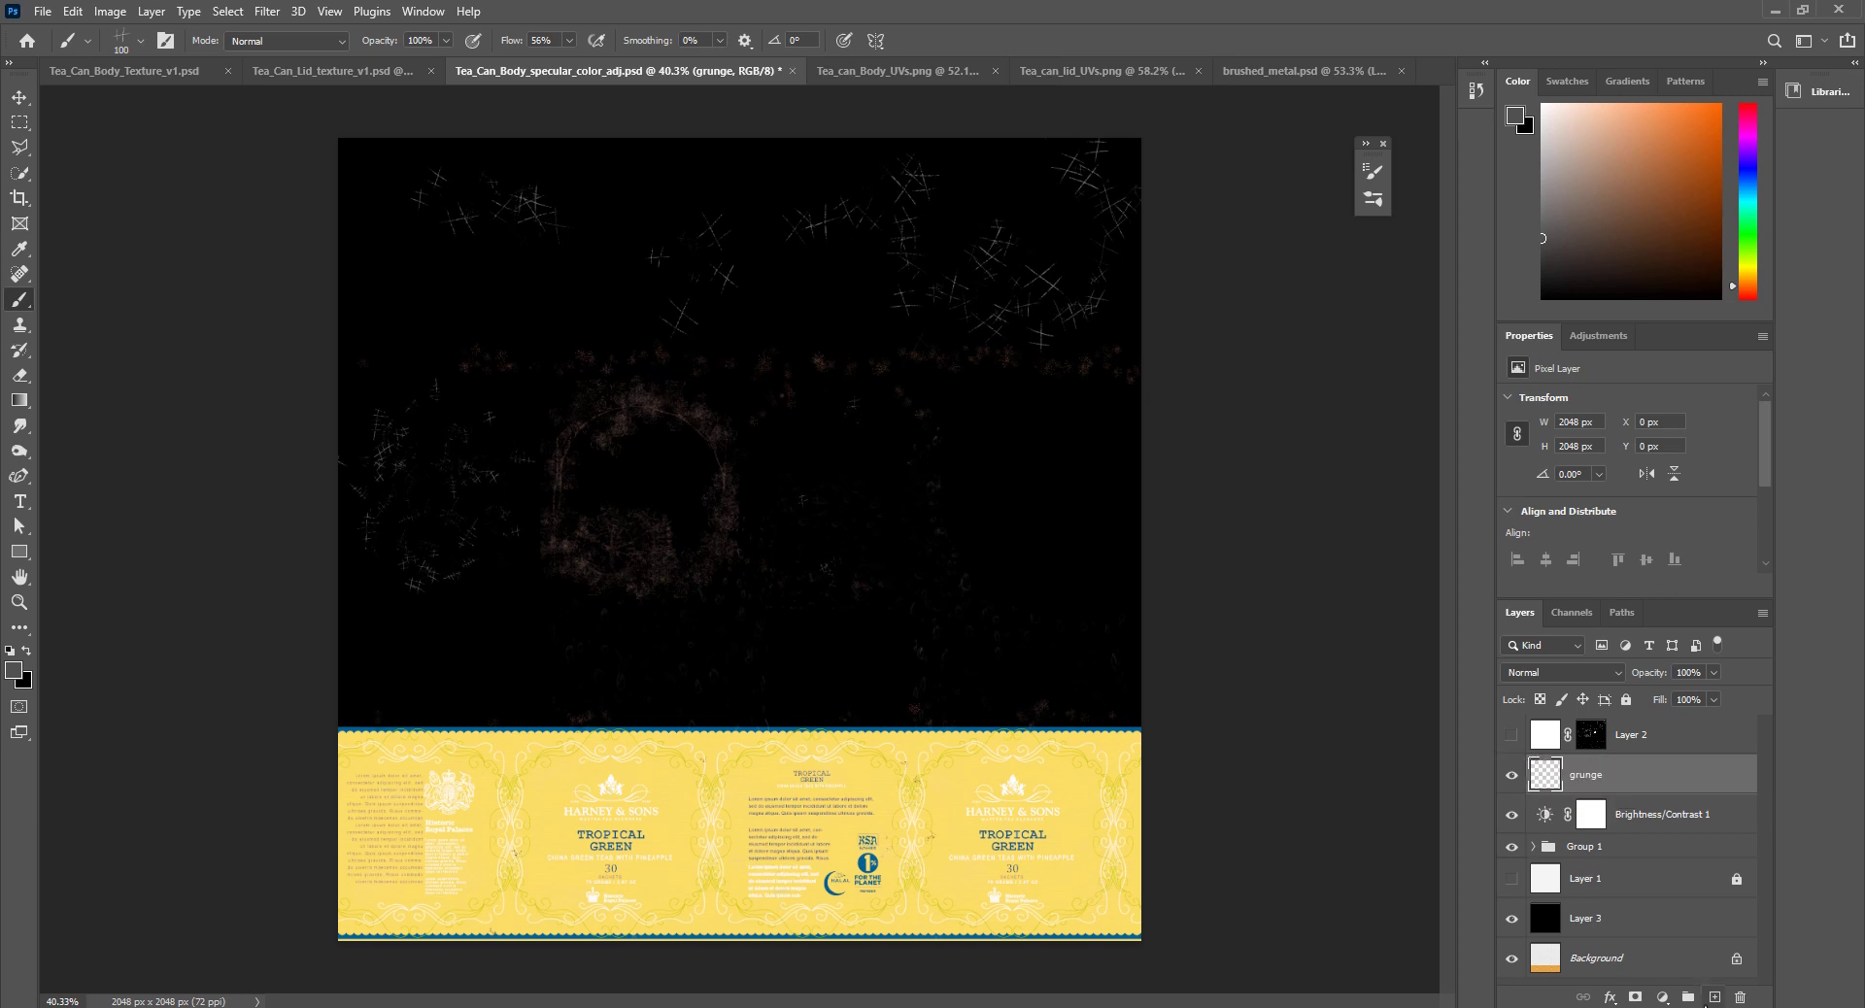
{"action": "left_click", "coordinate": [1712, 997]}
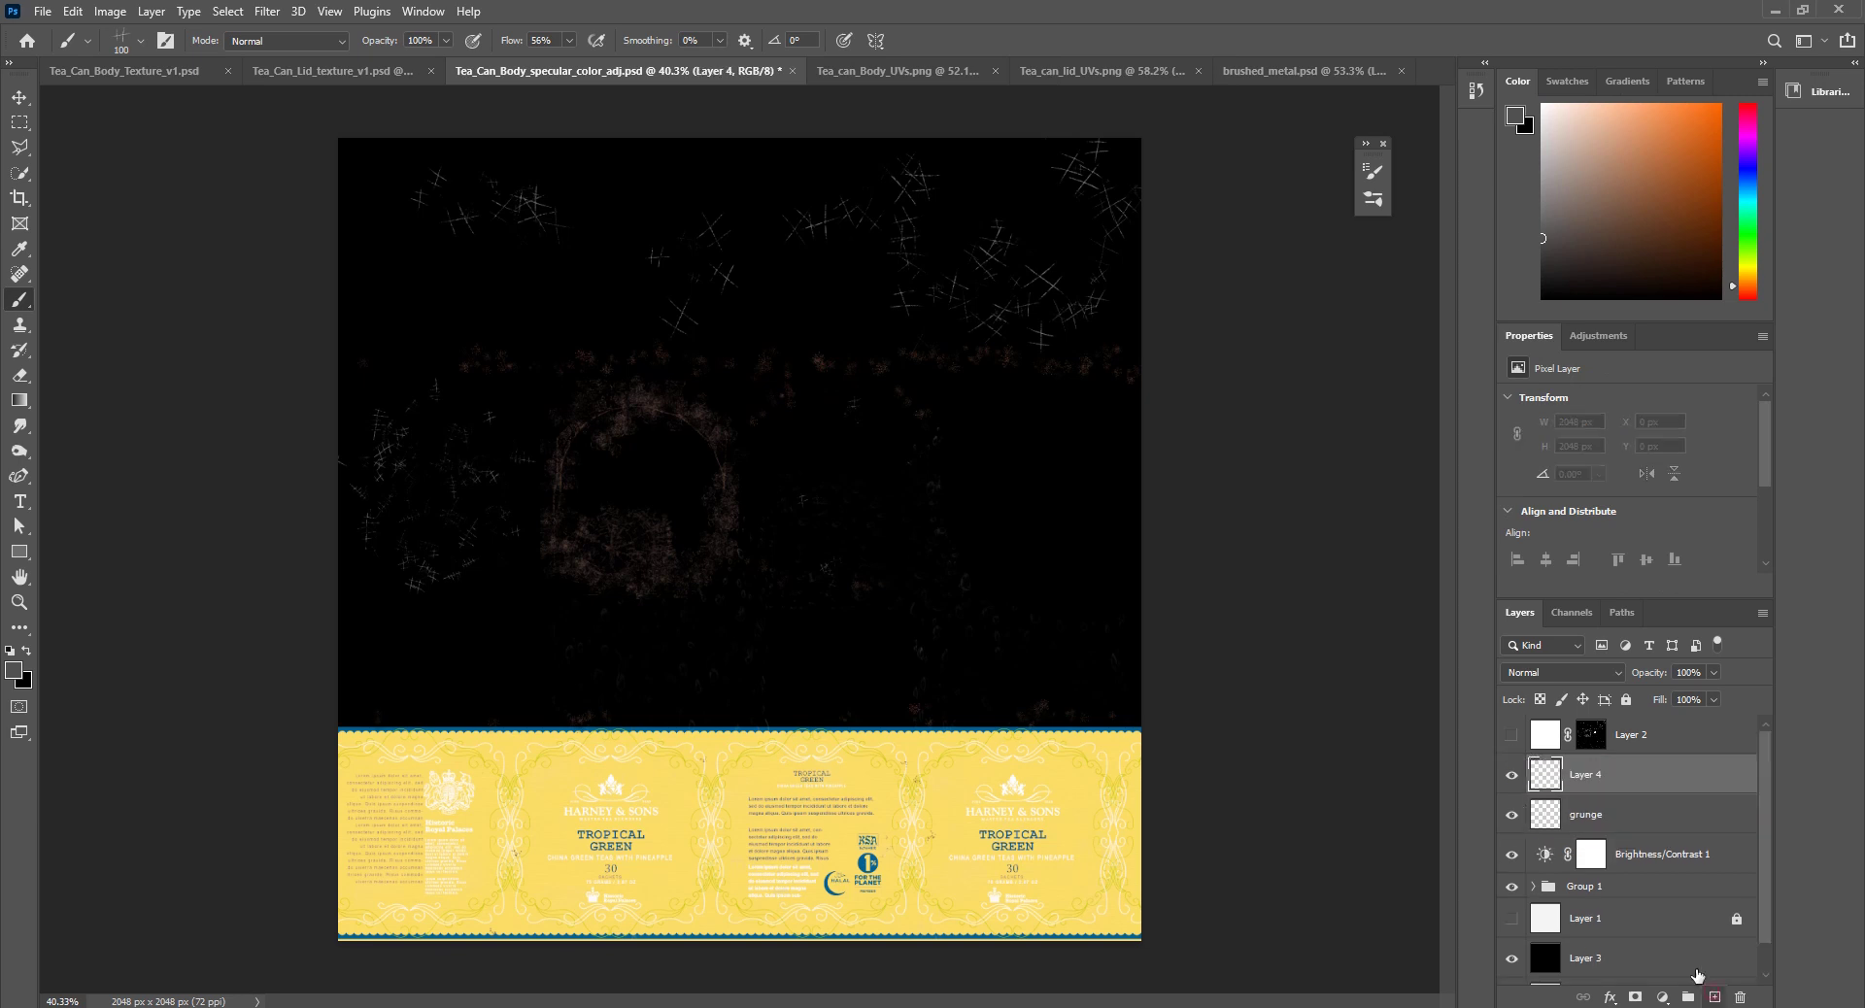
{"action": "left_click", "coordinate": [1635, 998]}
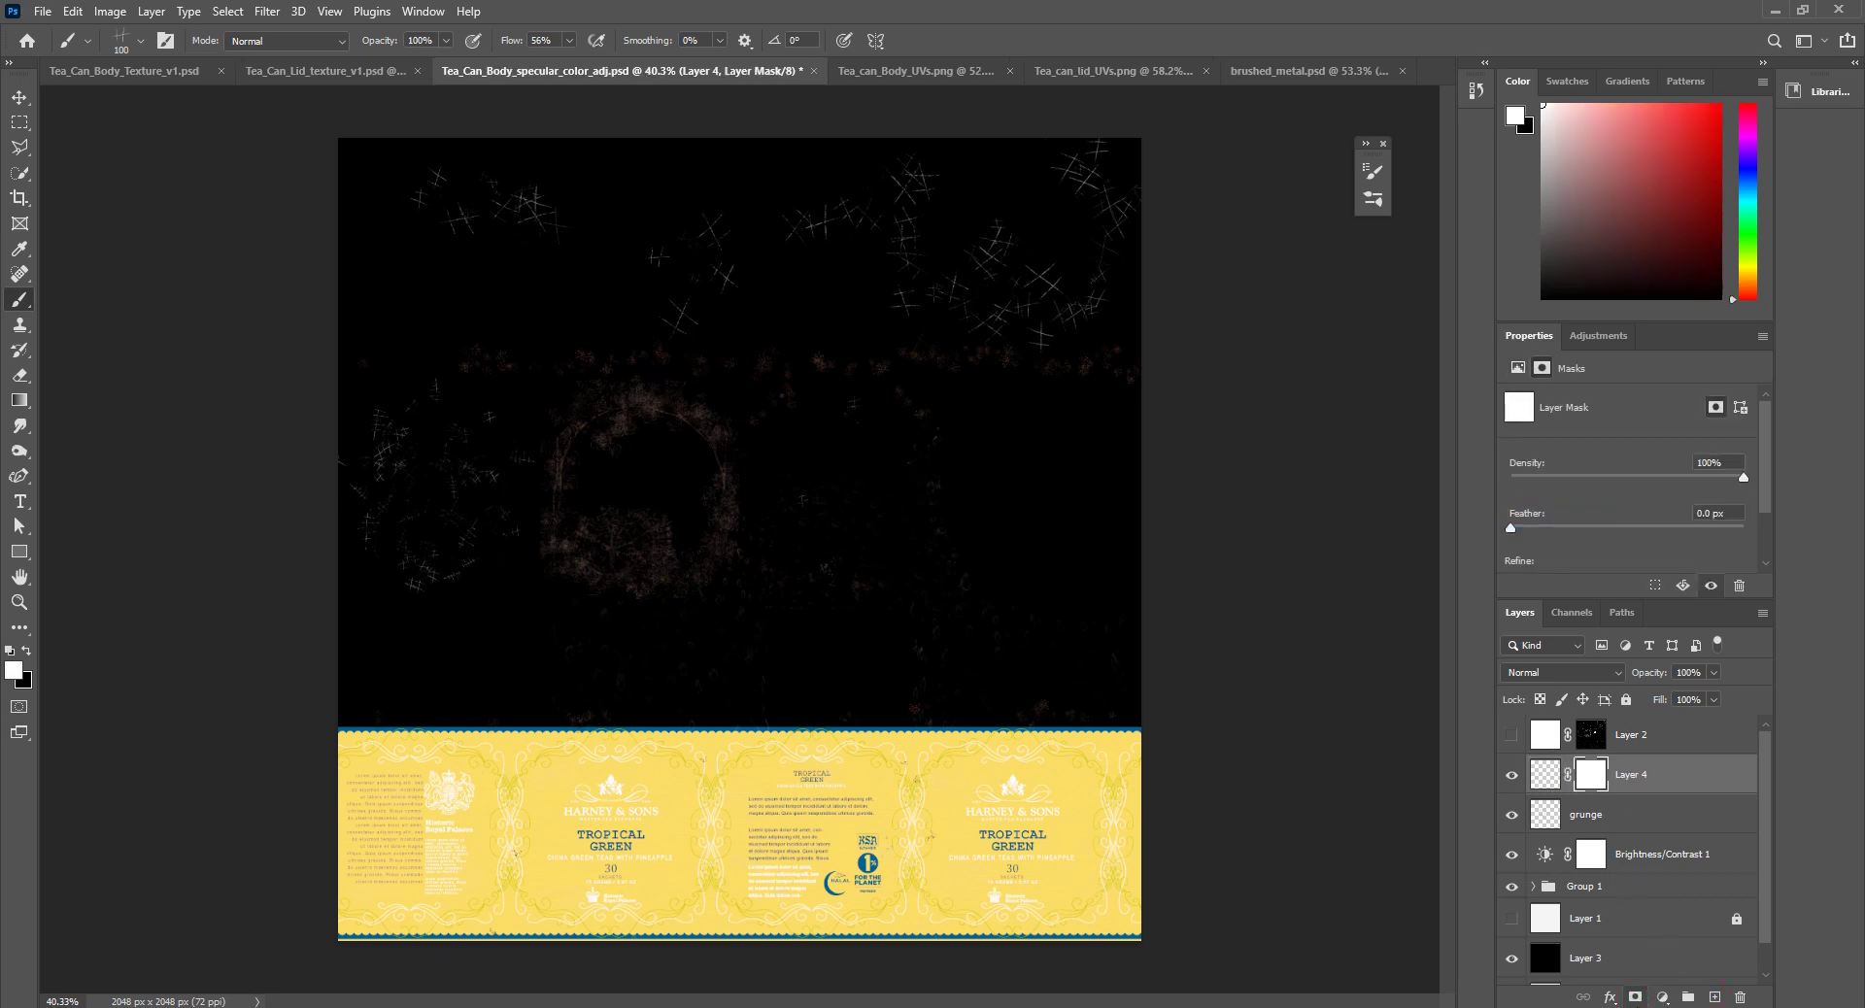
Step: Desaturate the grunge layer with a Hue/Saturation adjustment, setting Saturation to -100
{"action": "left_click", "coordinate": [1583, 822]}
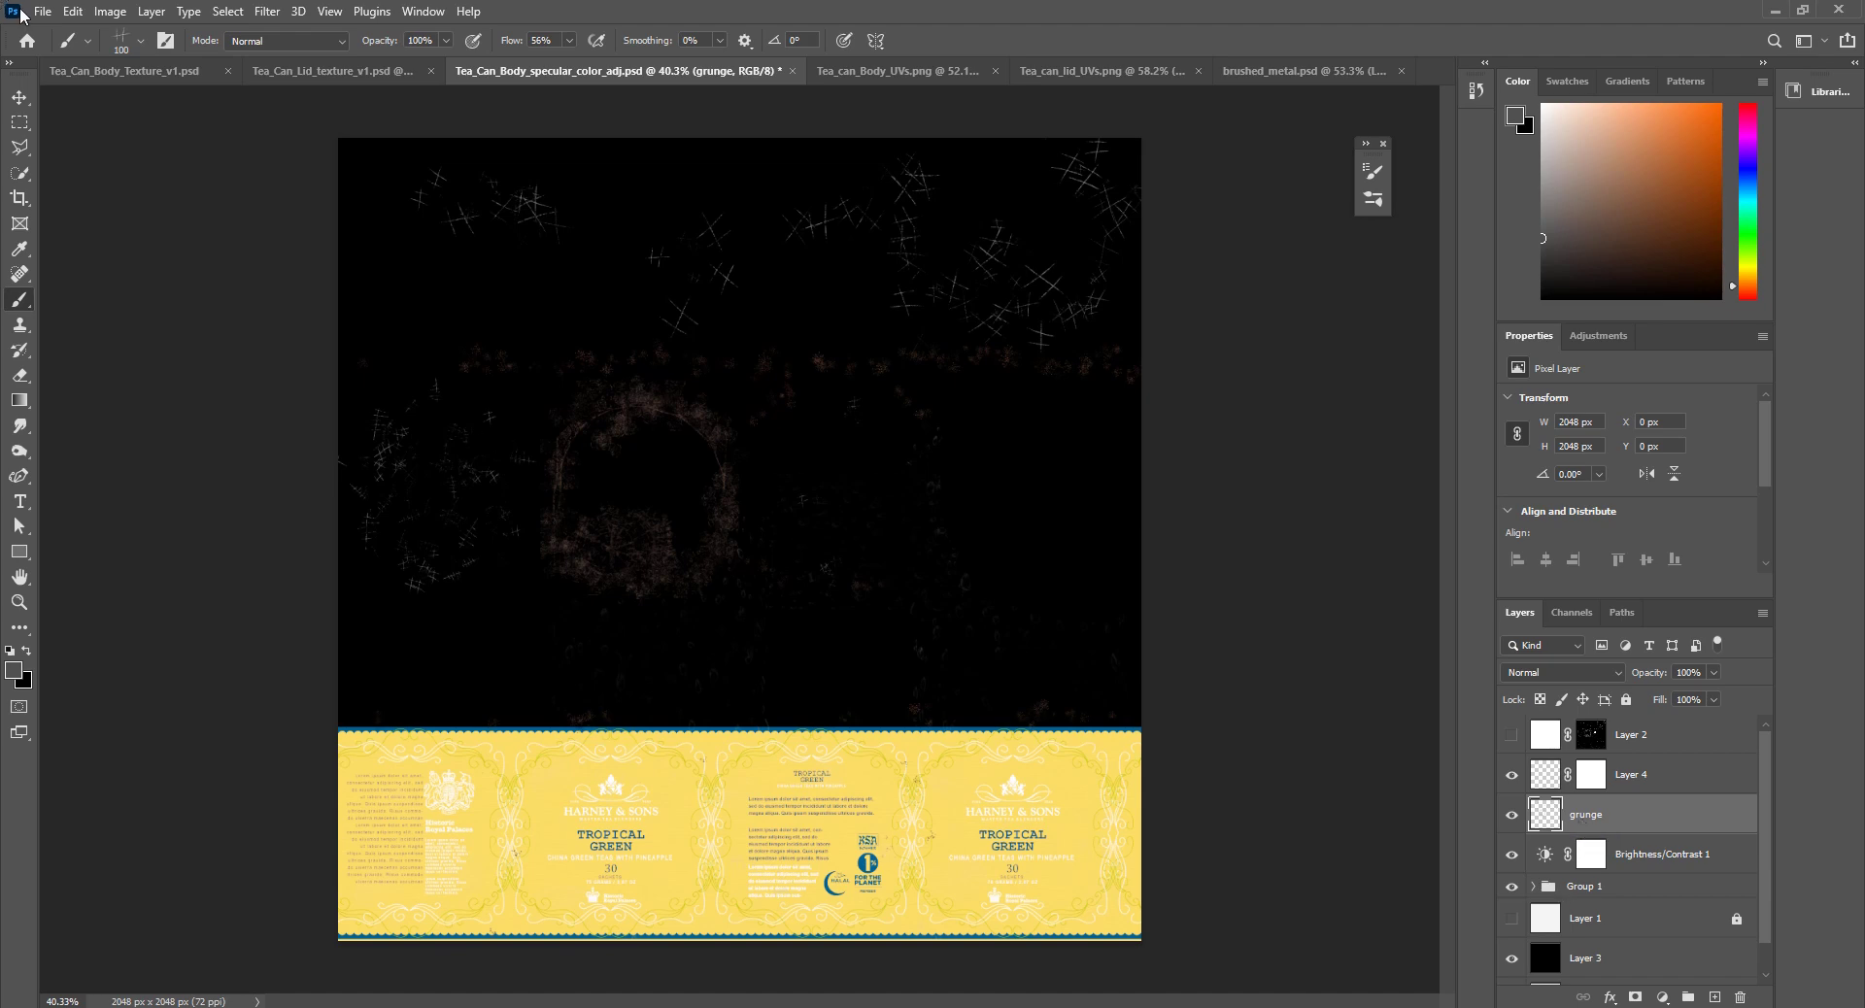
{"action": "left_click", "coordinate": [118, 19]}
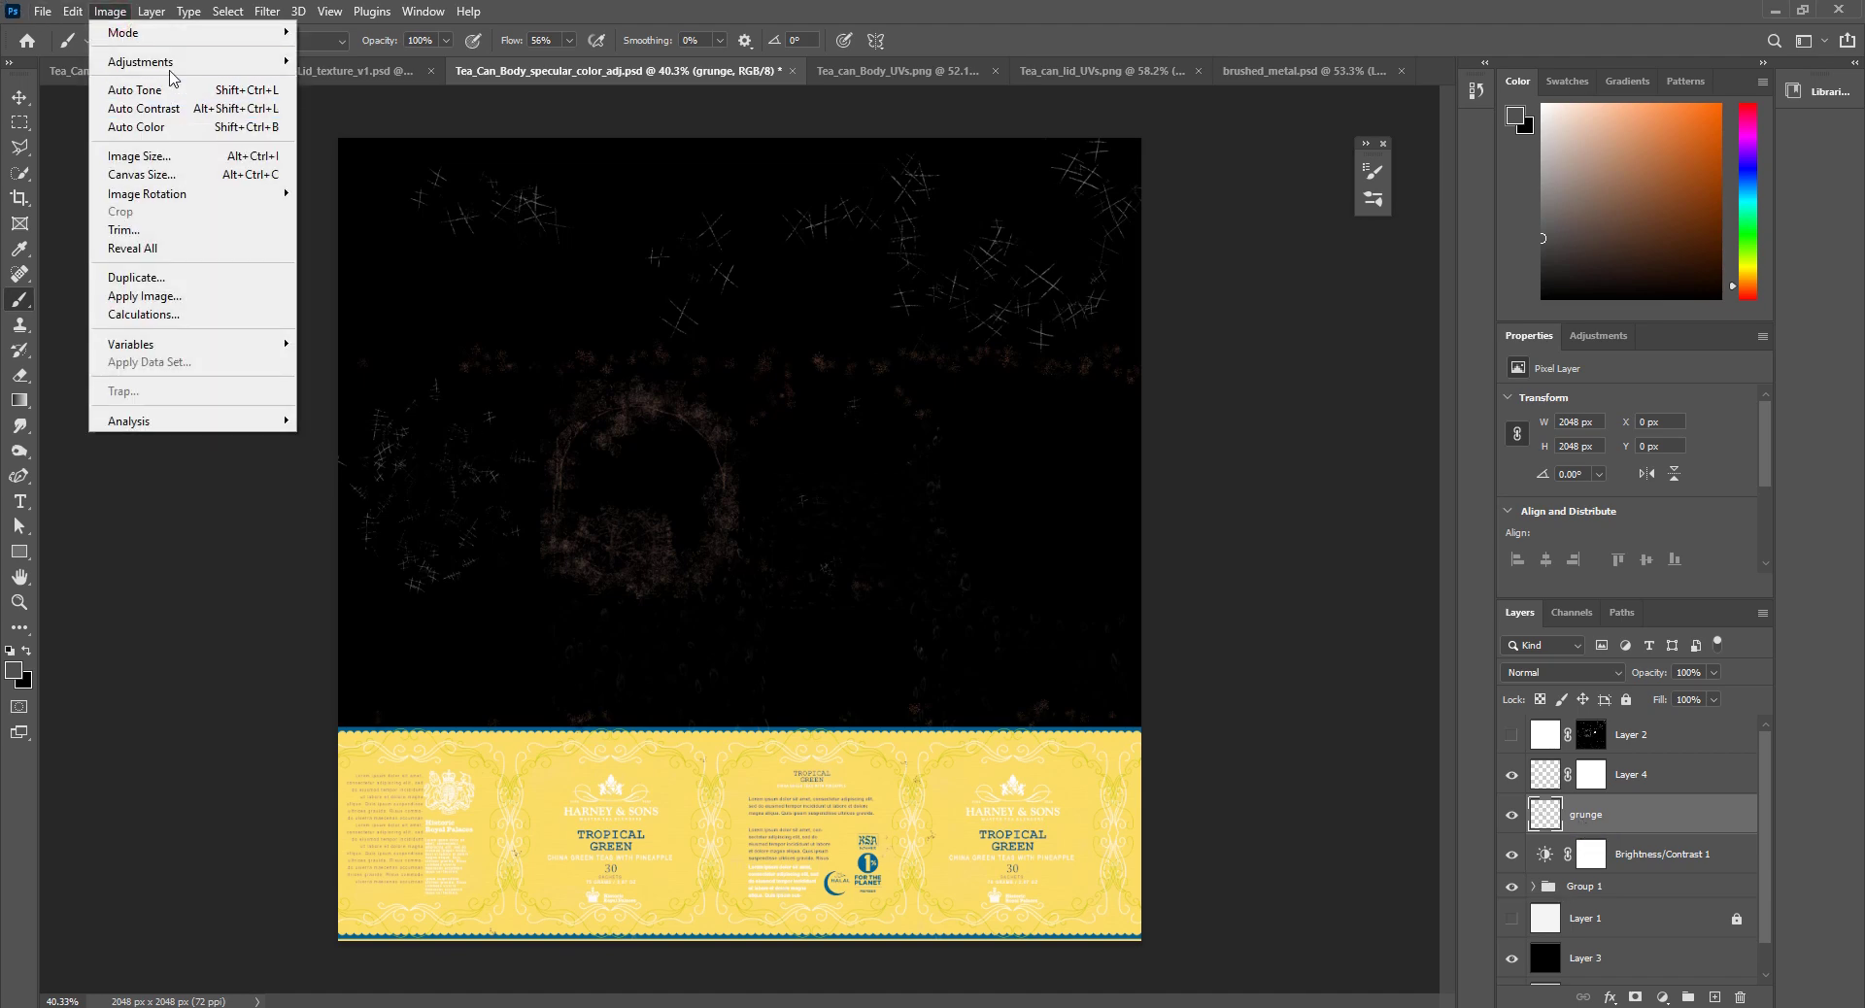
{"action": "mouse_move", "coordinate": [223, 62]}
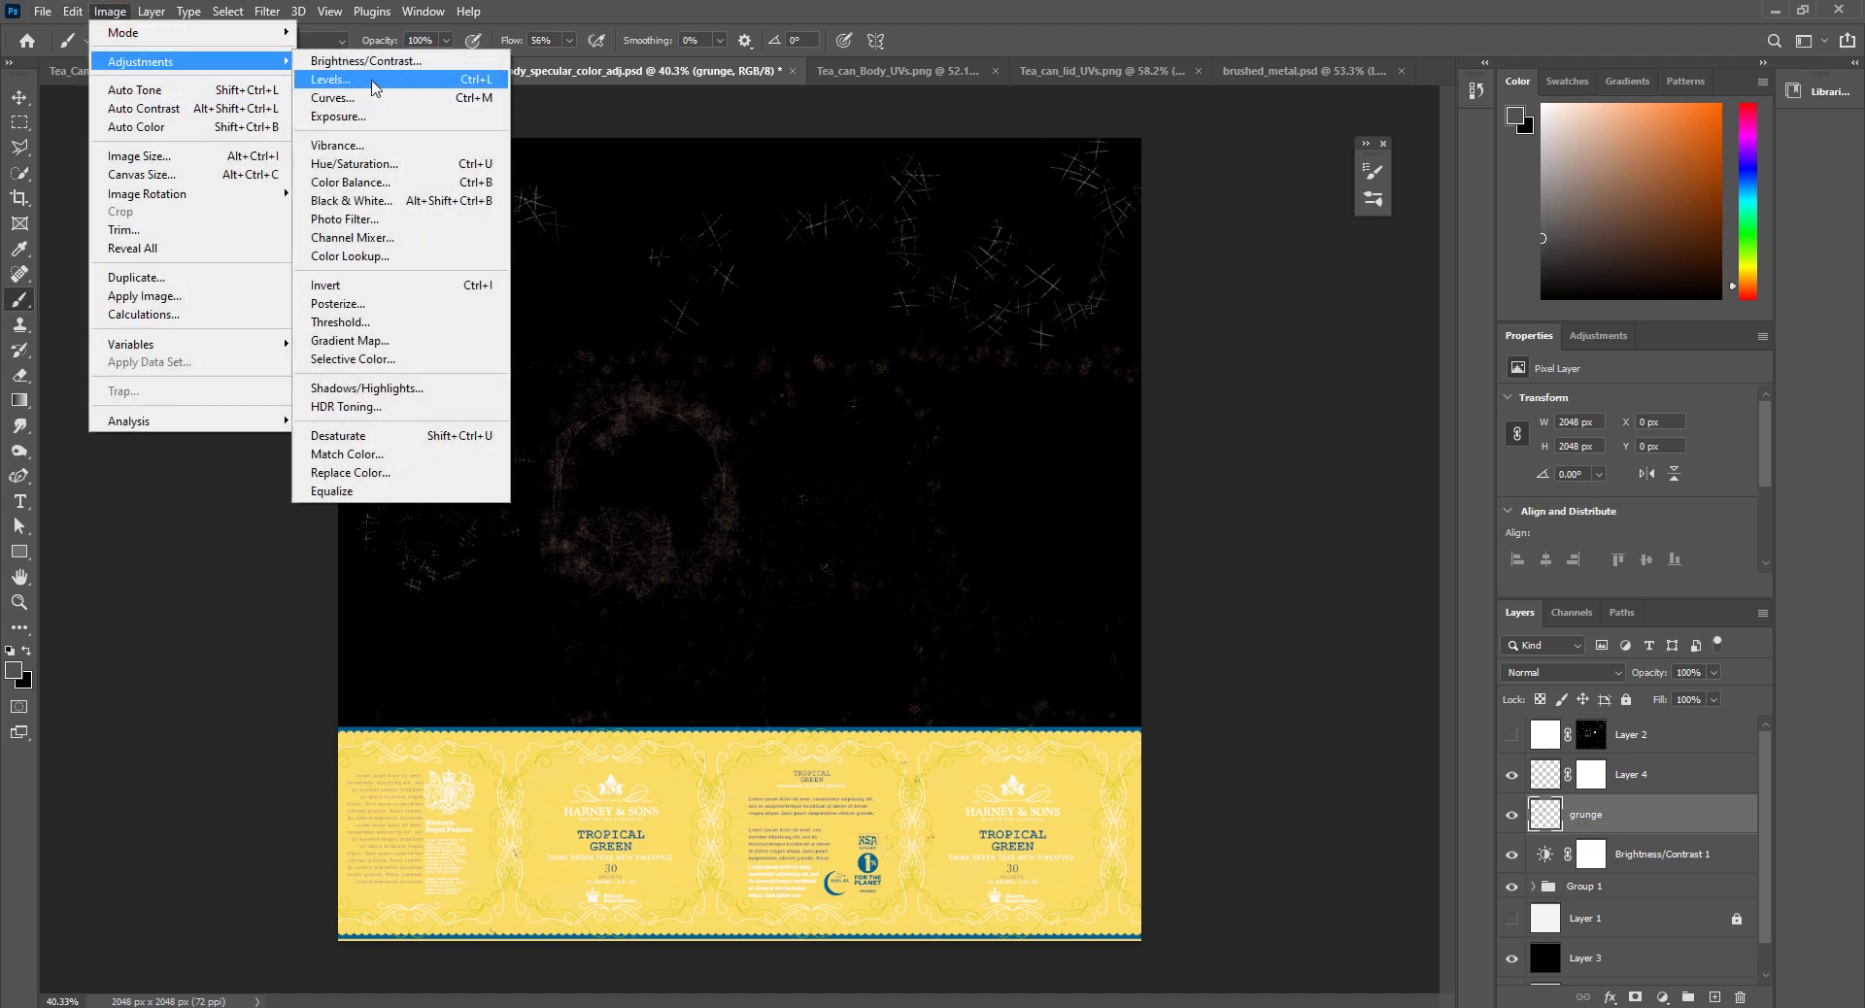
{"action": "left_click", "coordinate": [360, 163]}
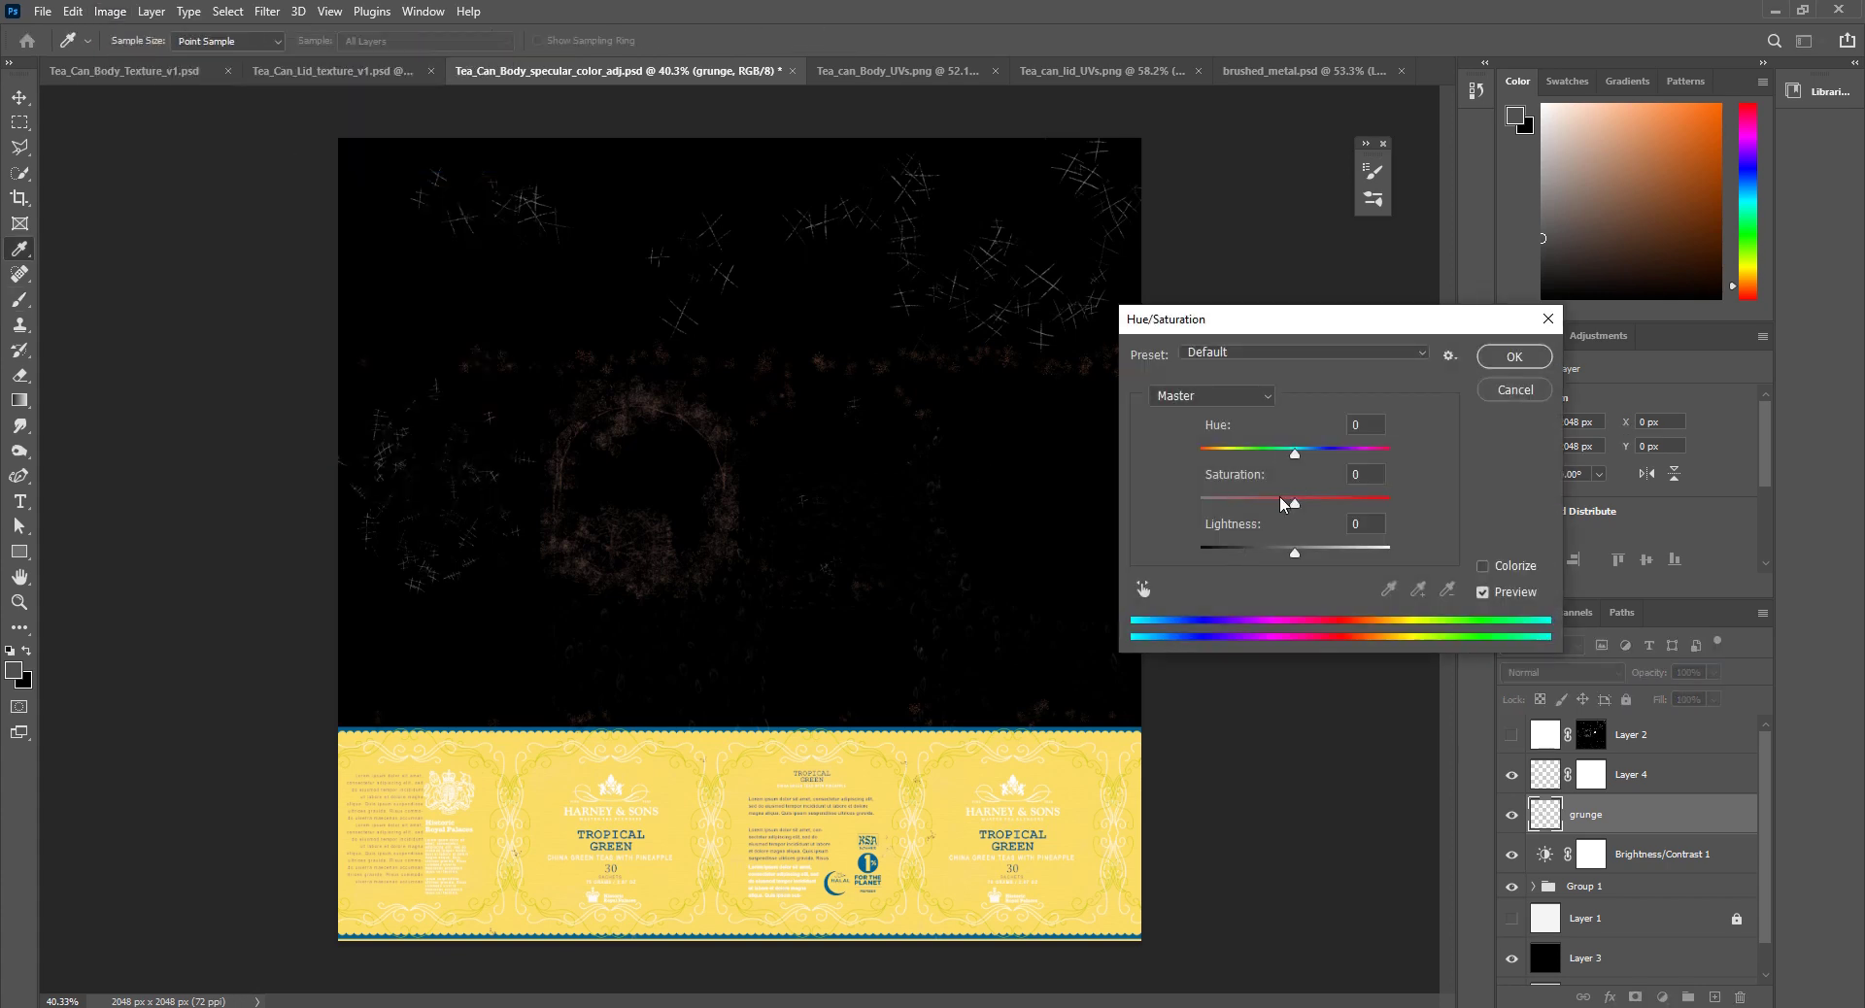
{"action": "left_click_drag", "start_coordinate": [1282, 503], "coordinate": [1130, 512]}
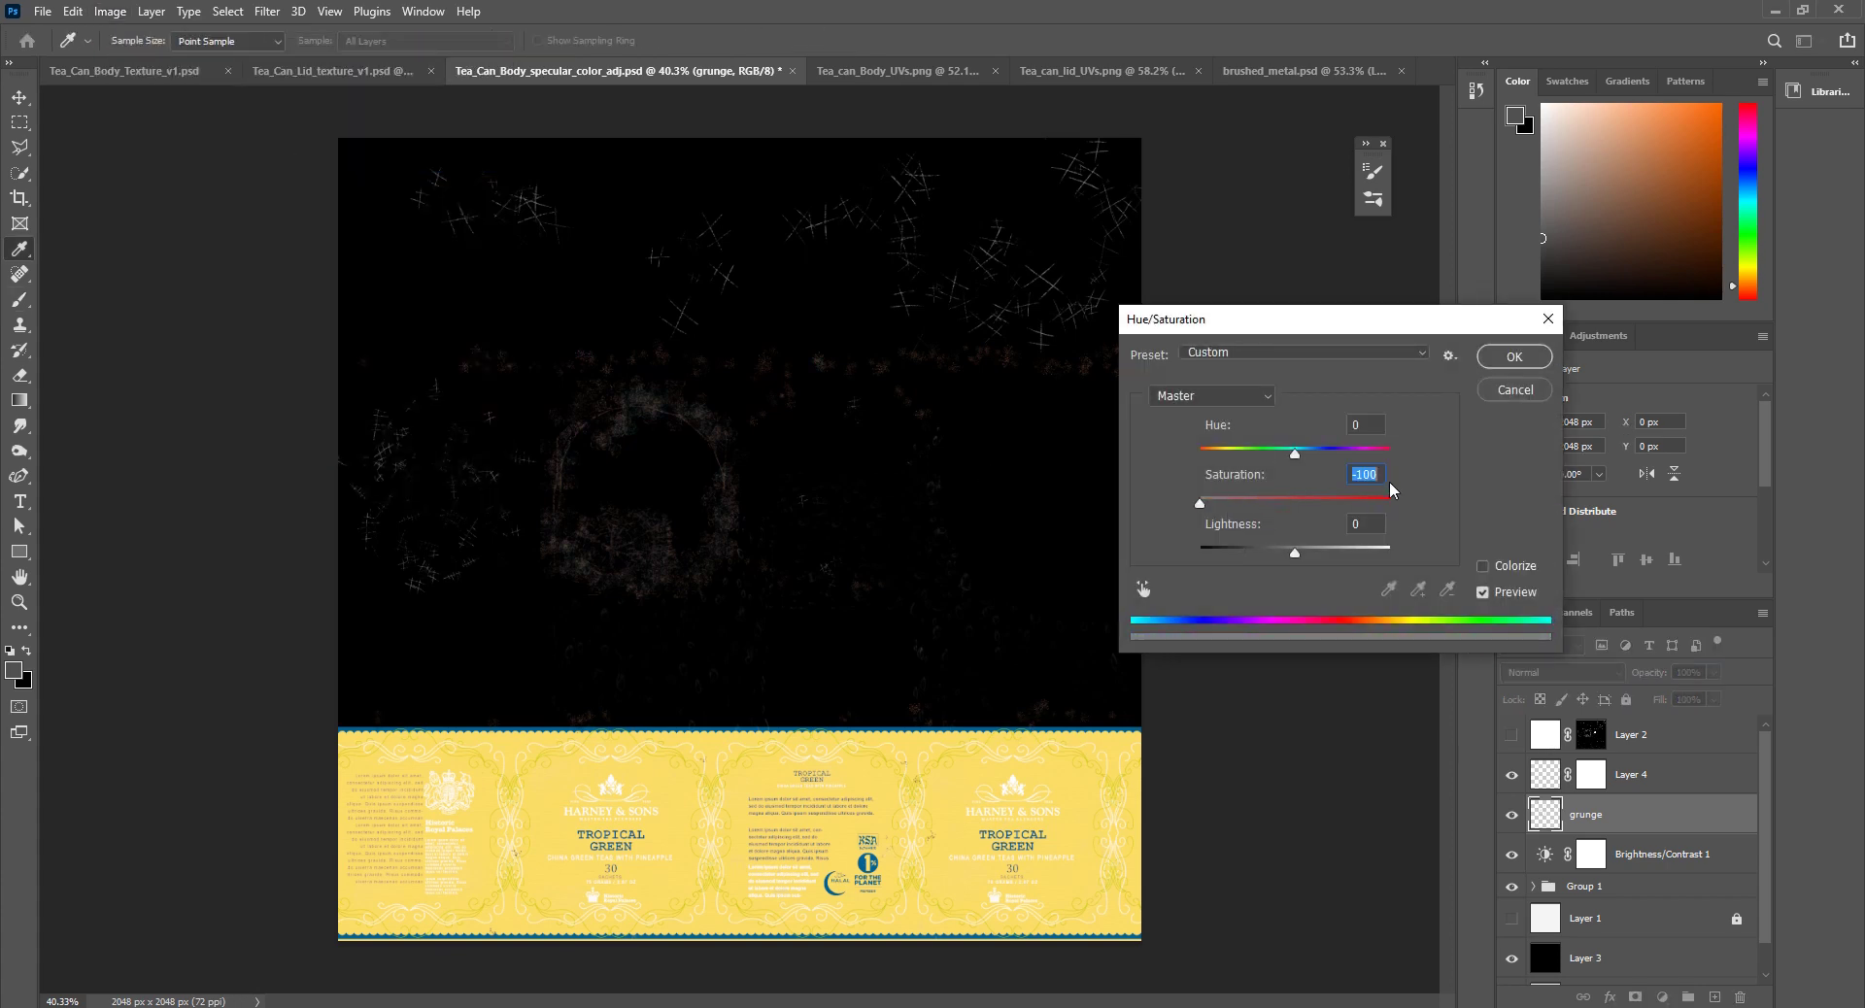
{"action": "left_click", "coordinate": [1514, 357]}
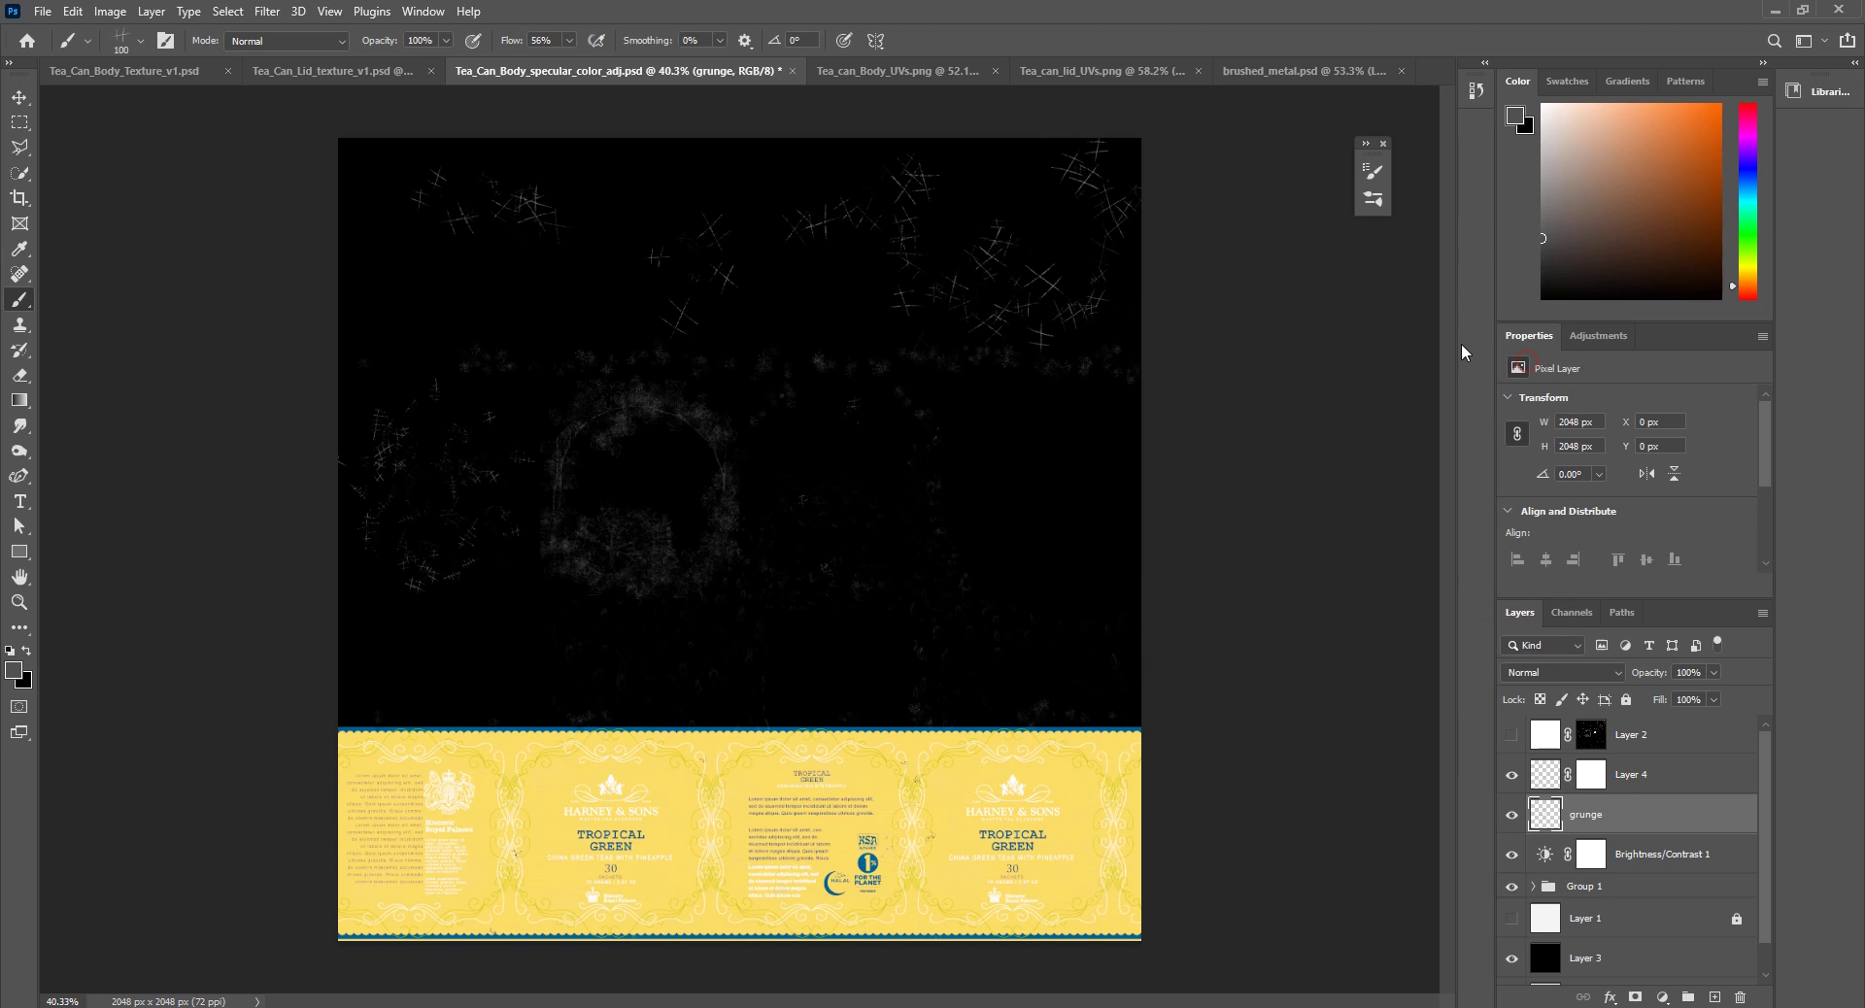
Step: Show Layer 4's mask on its own and invert it to solid black
{"action": "left_click", "coordinate": [1591, 774], "text": "alt"}
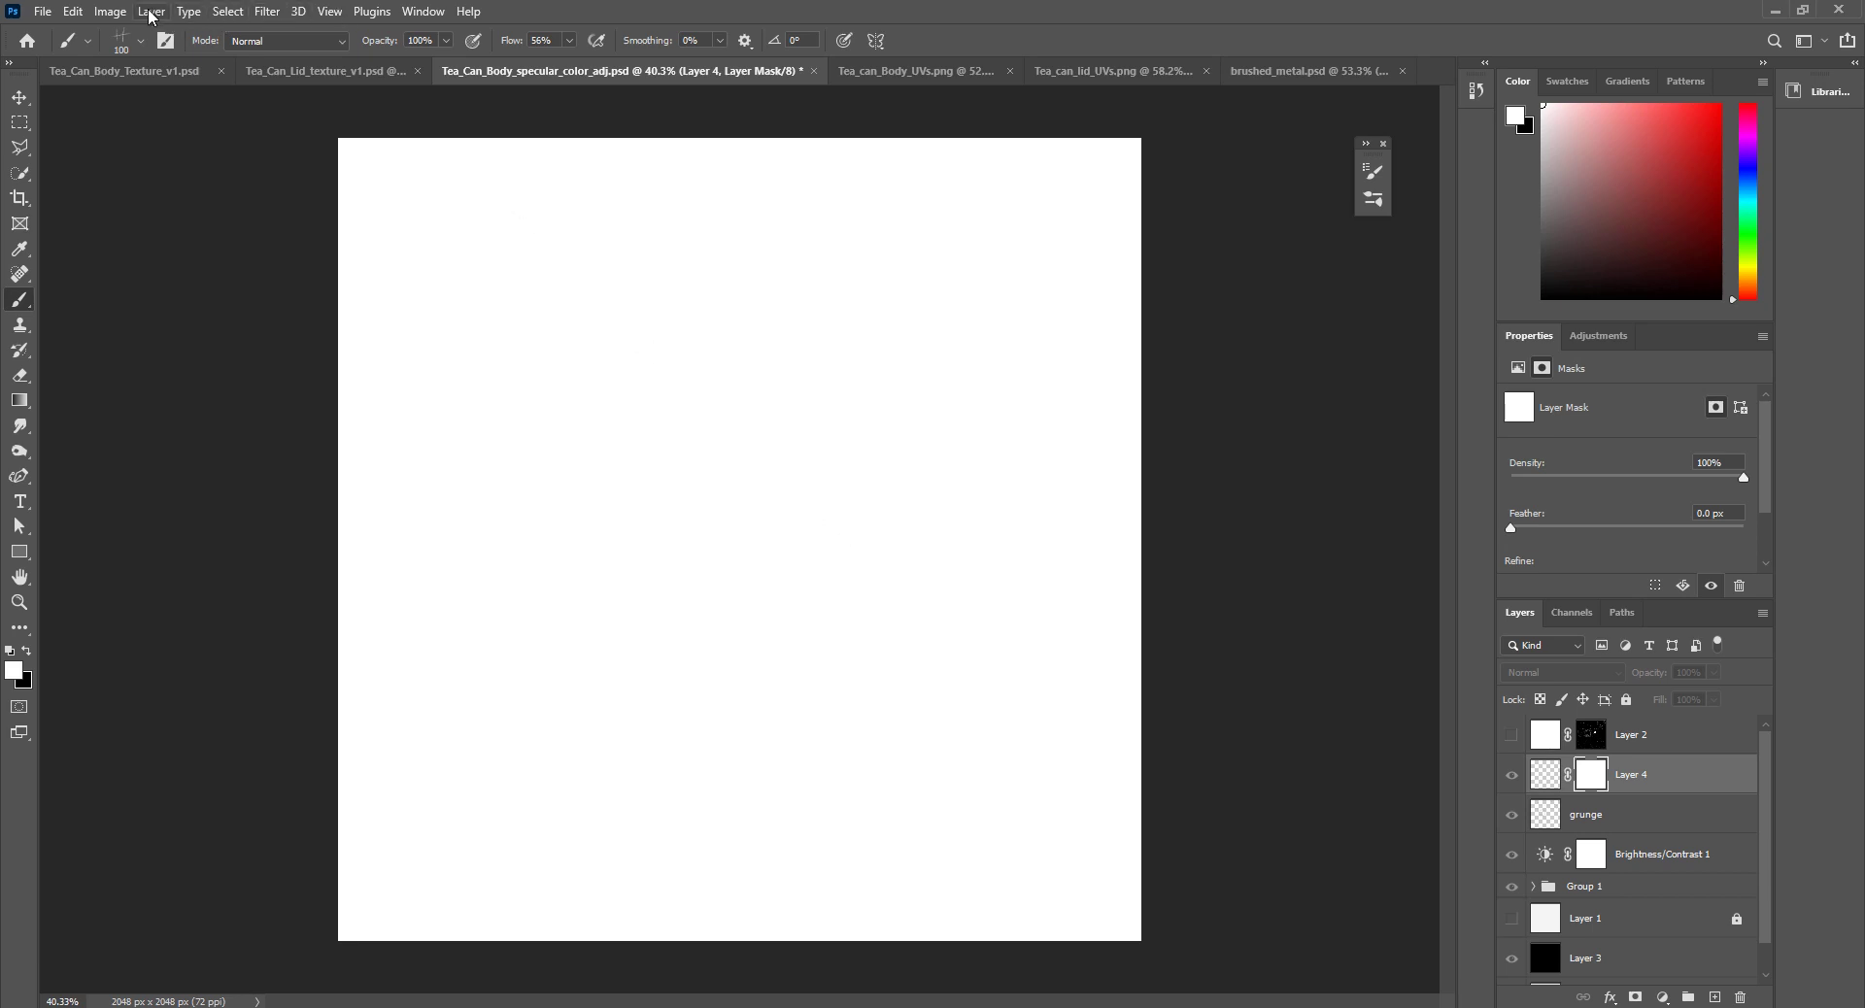
{"action": "left_click", "coordinate": [103, 13]}
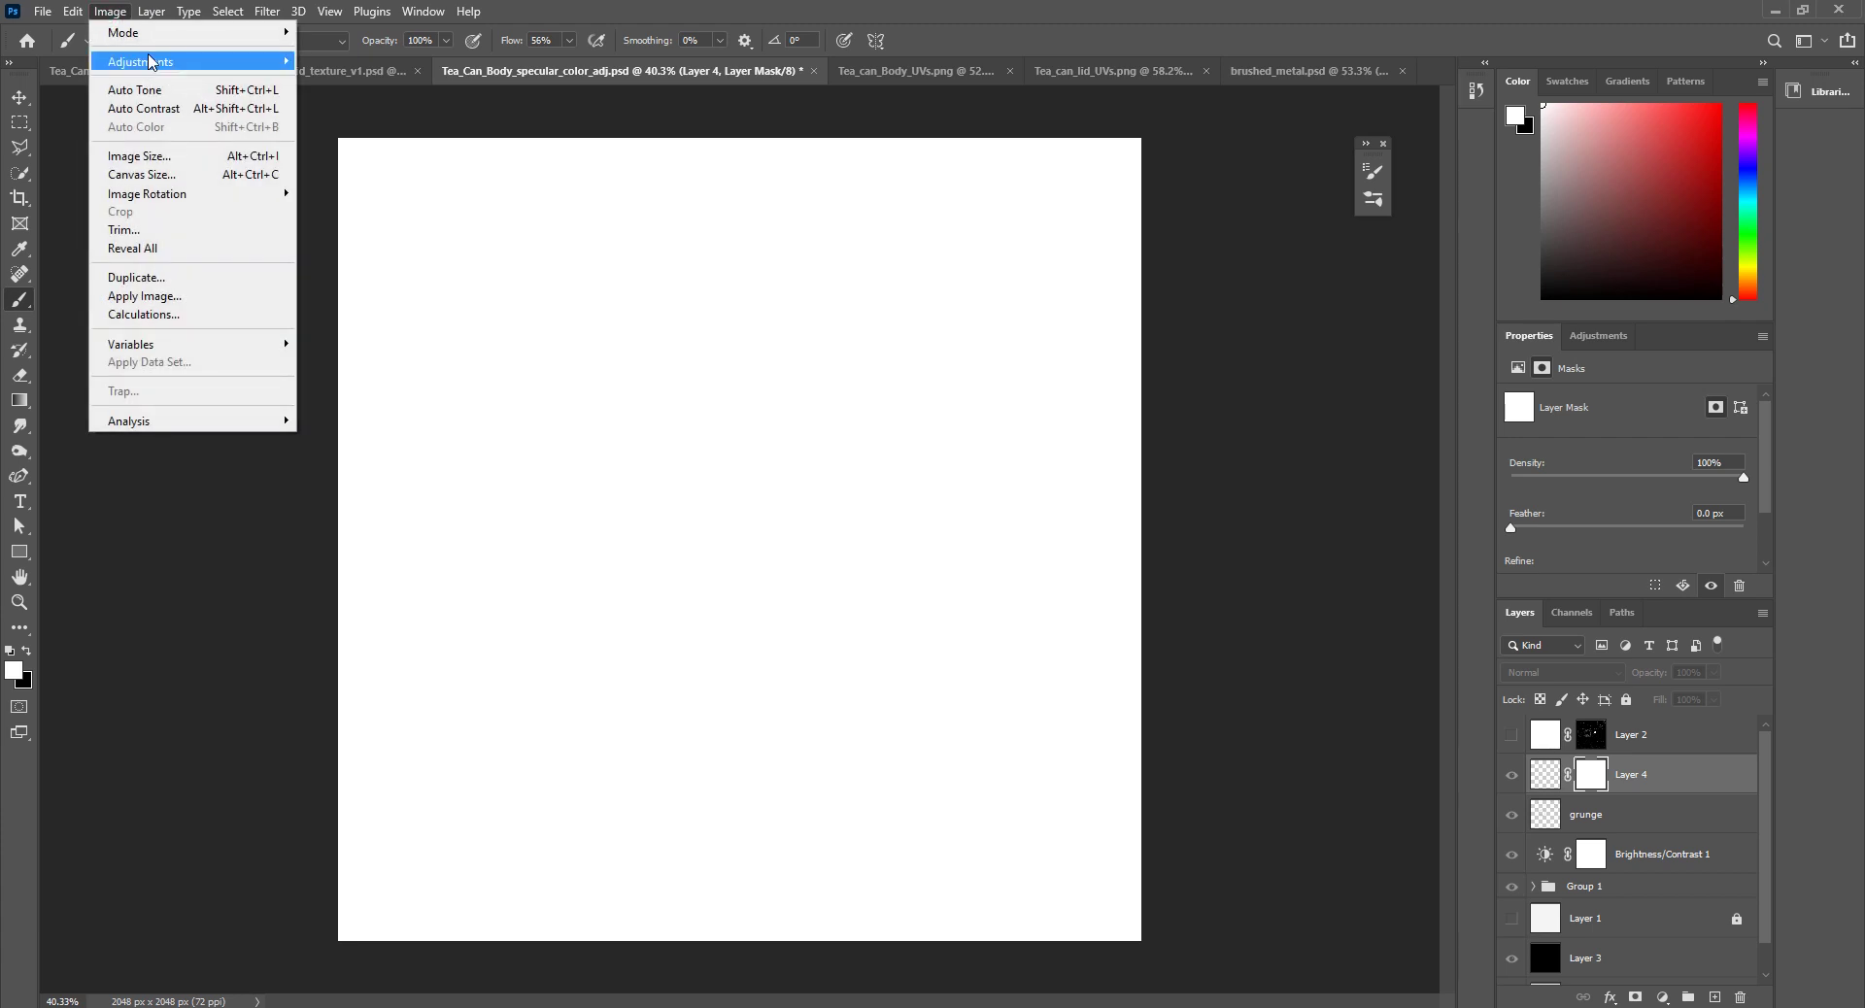
{"action": "mouse_move", "coordinate": [150, 62]}
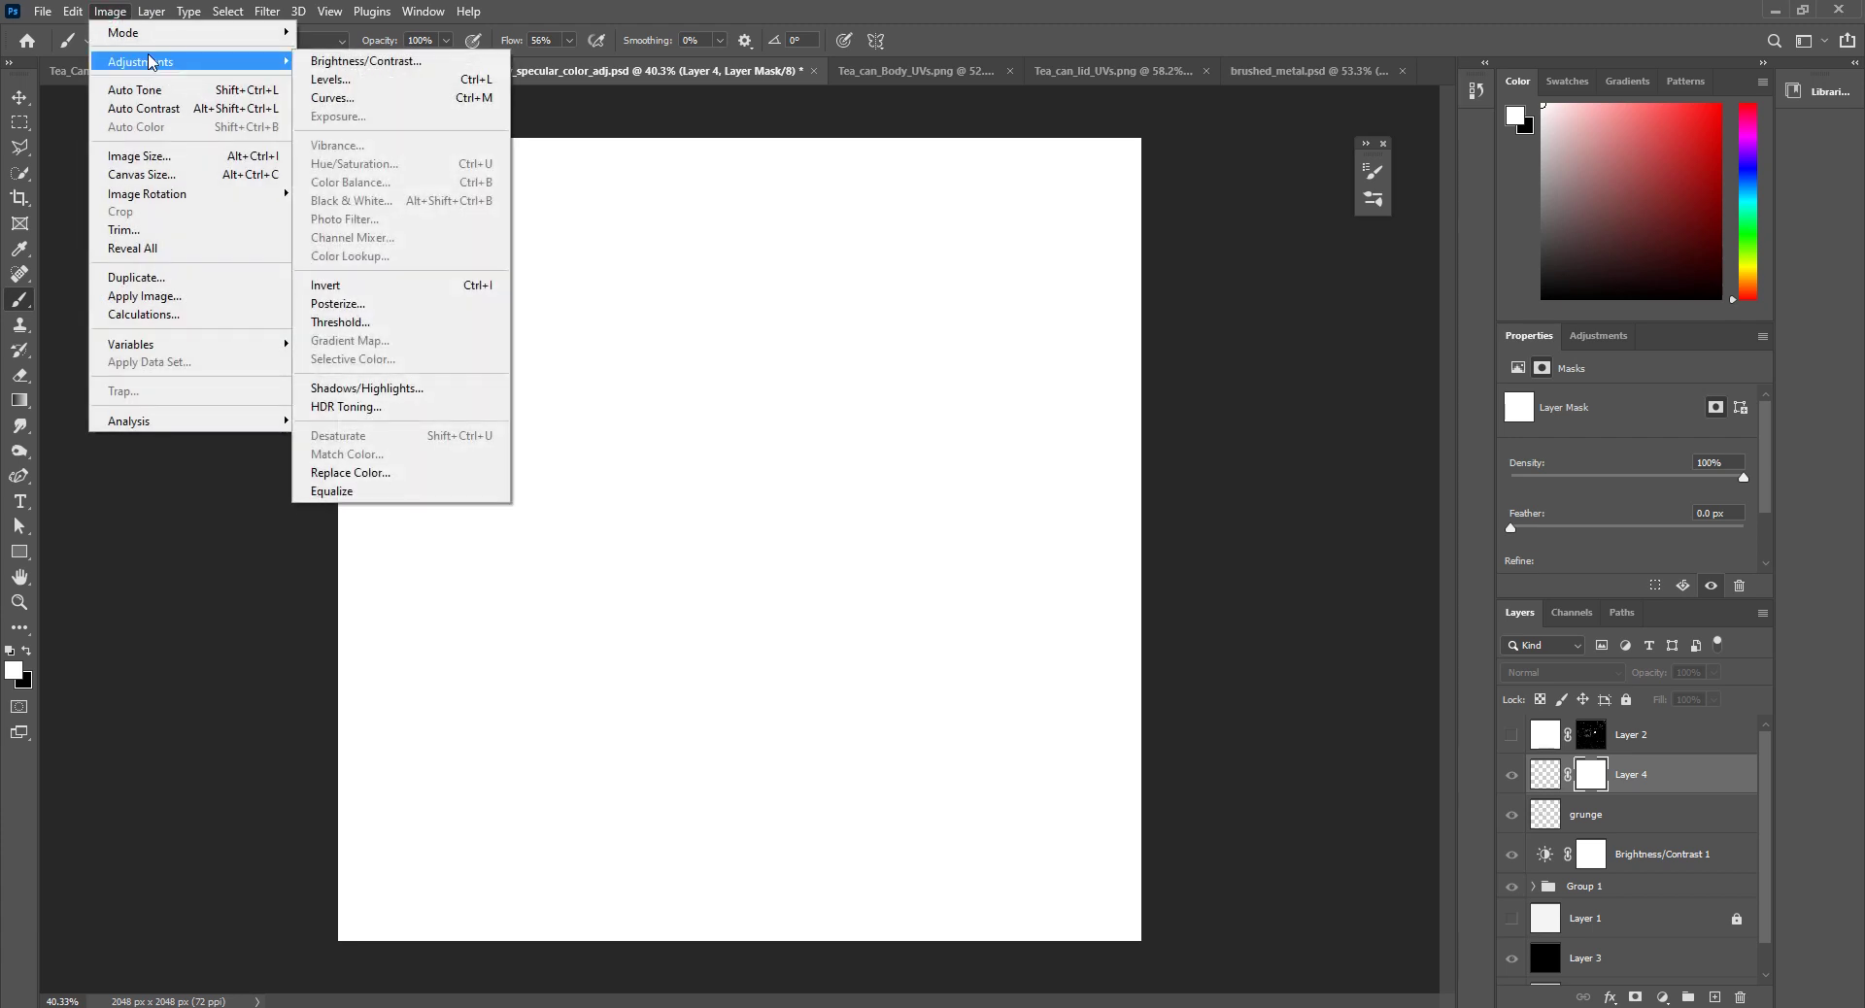
{"action": "left_click", "coordinate": [351, 284]}
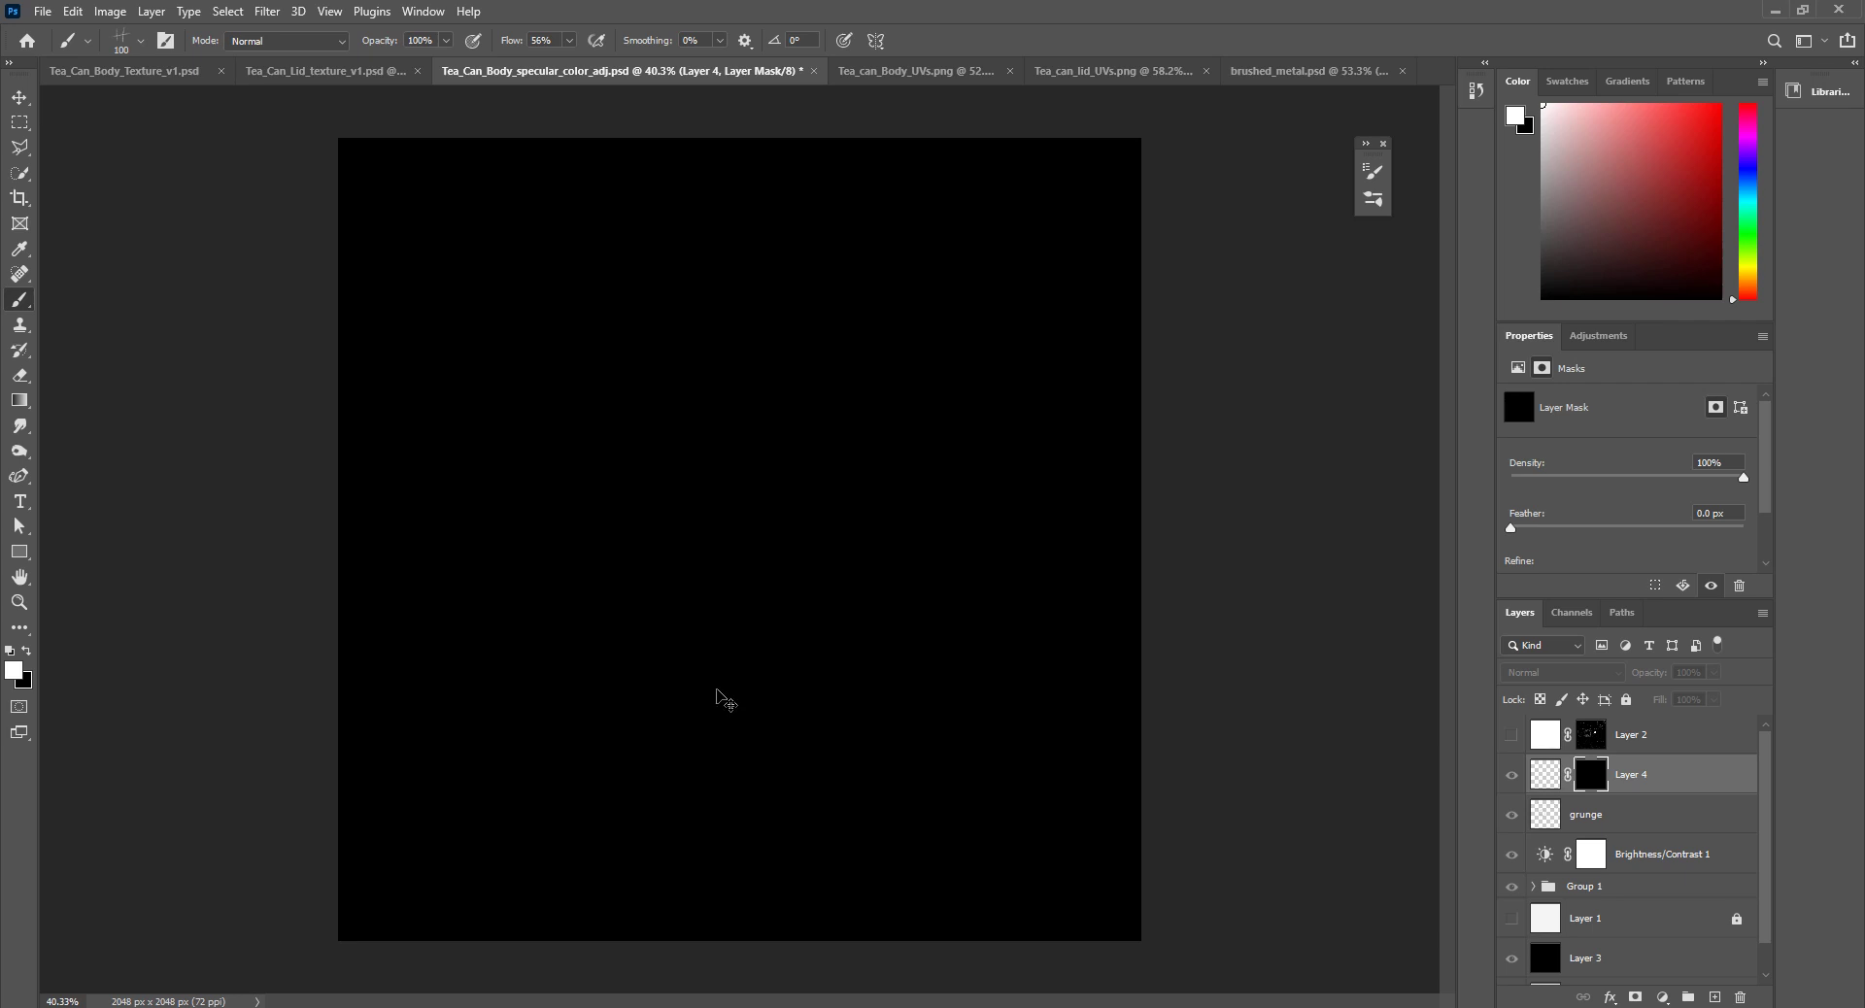
Step: Copy the entire grunge layer and paste it into Layer 4's mask
{"action": "left_click", "coordinate": [1593, 815]}
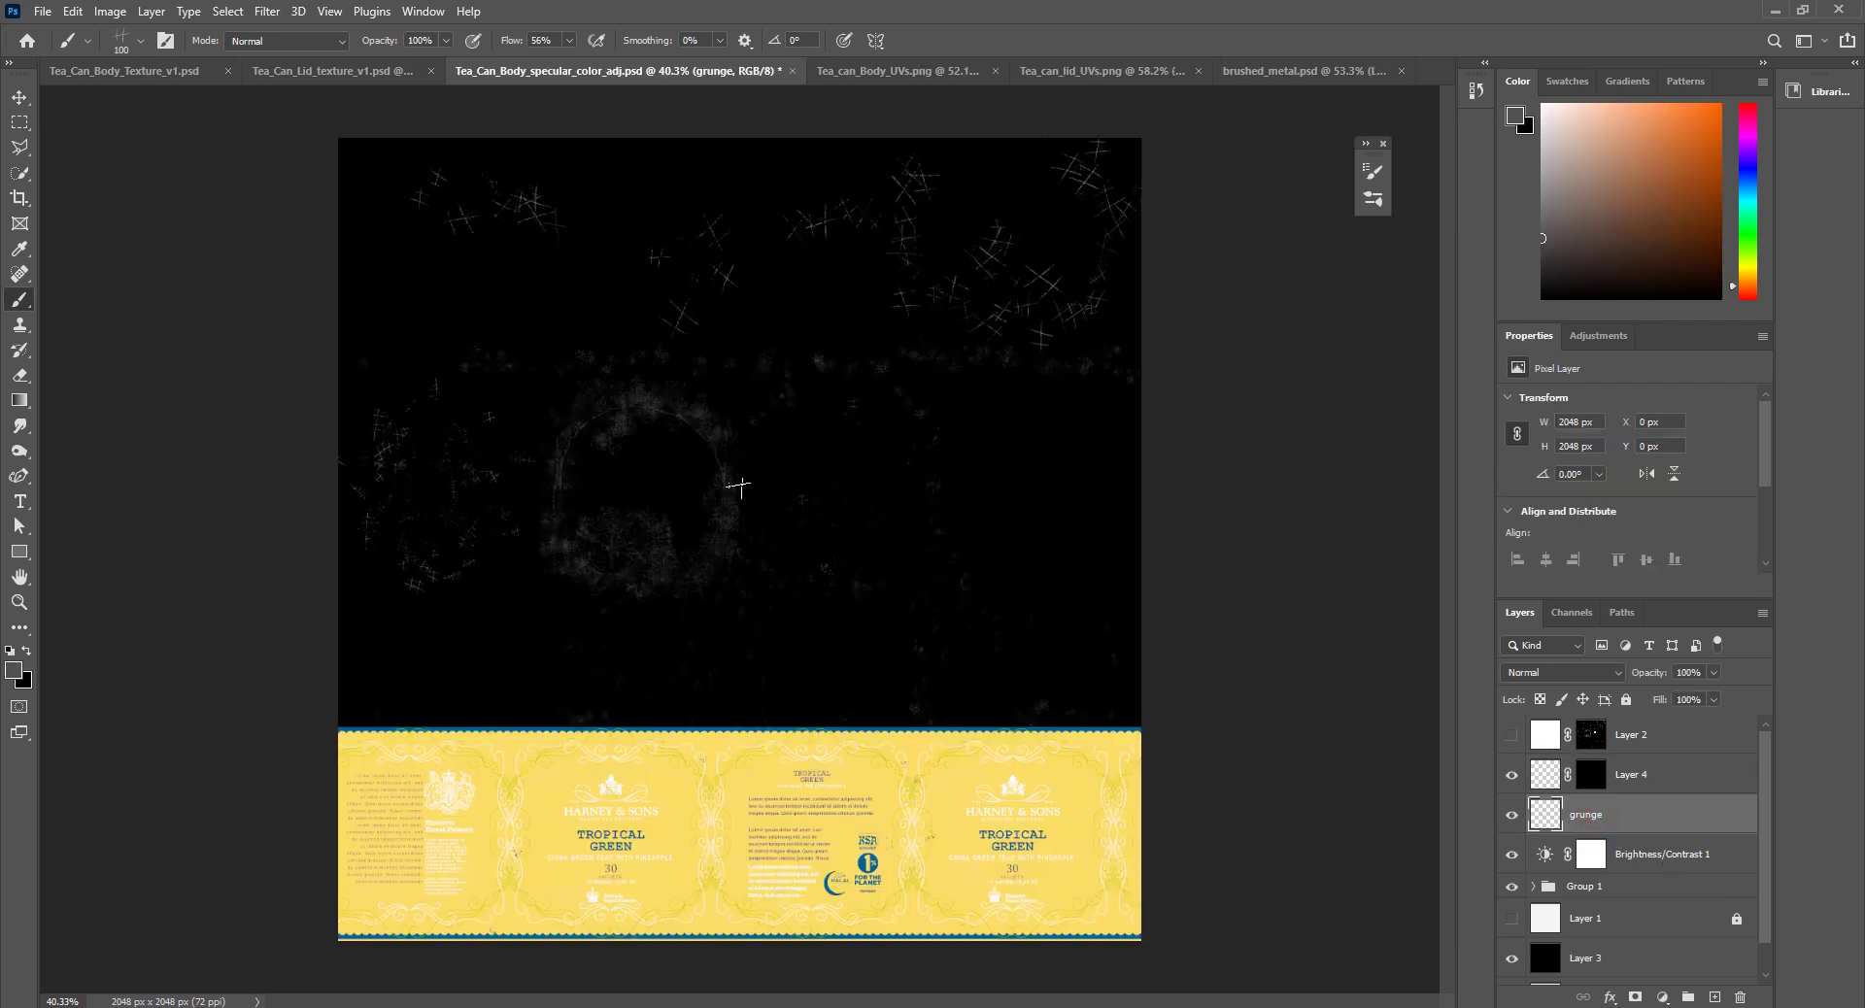
{"action": "key", "text": "ctrl+a"}
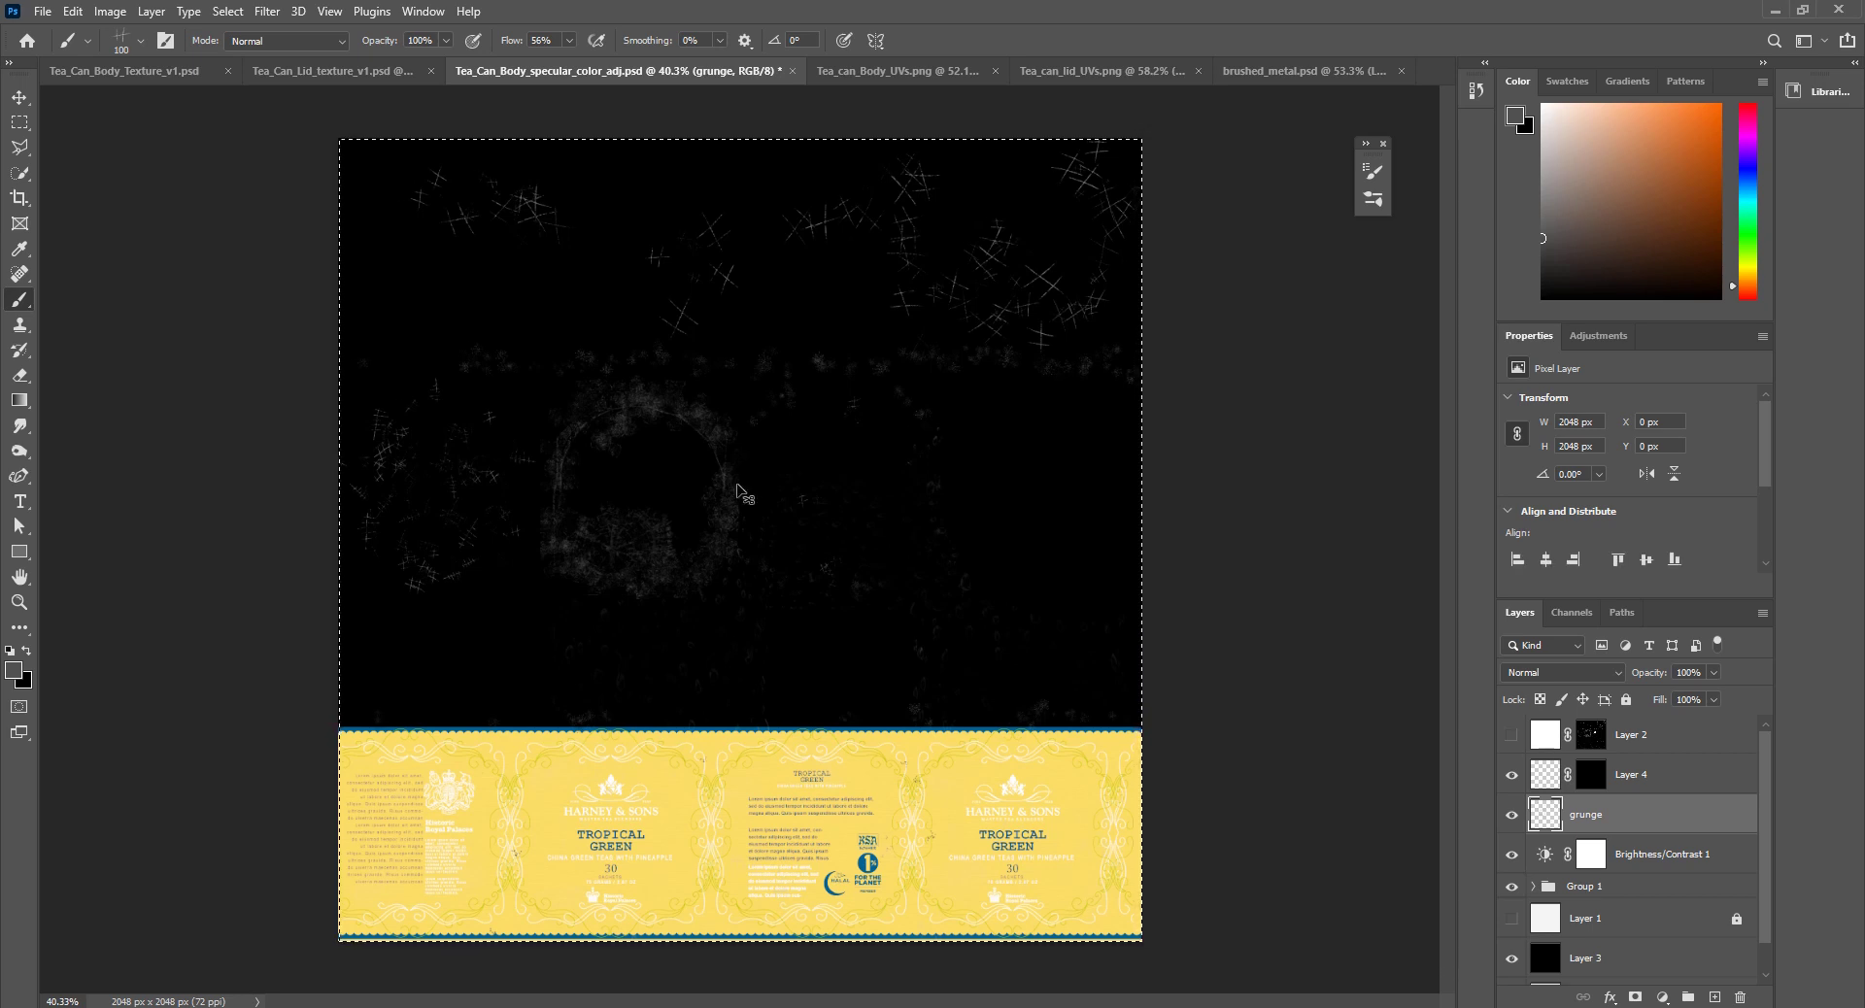
{"action": "left_click", "coordinate": [1590, 782], "text": "alt"}
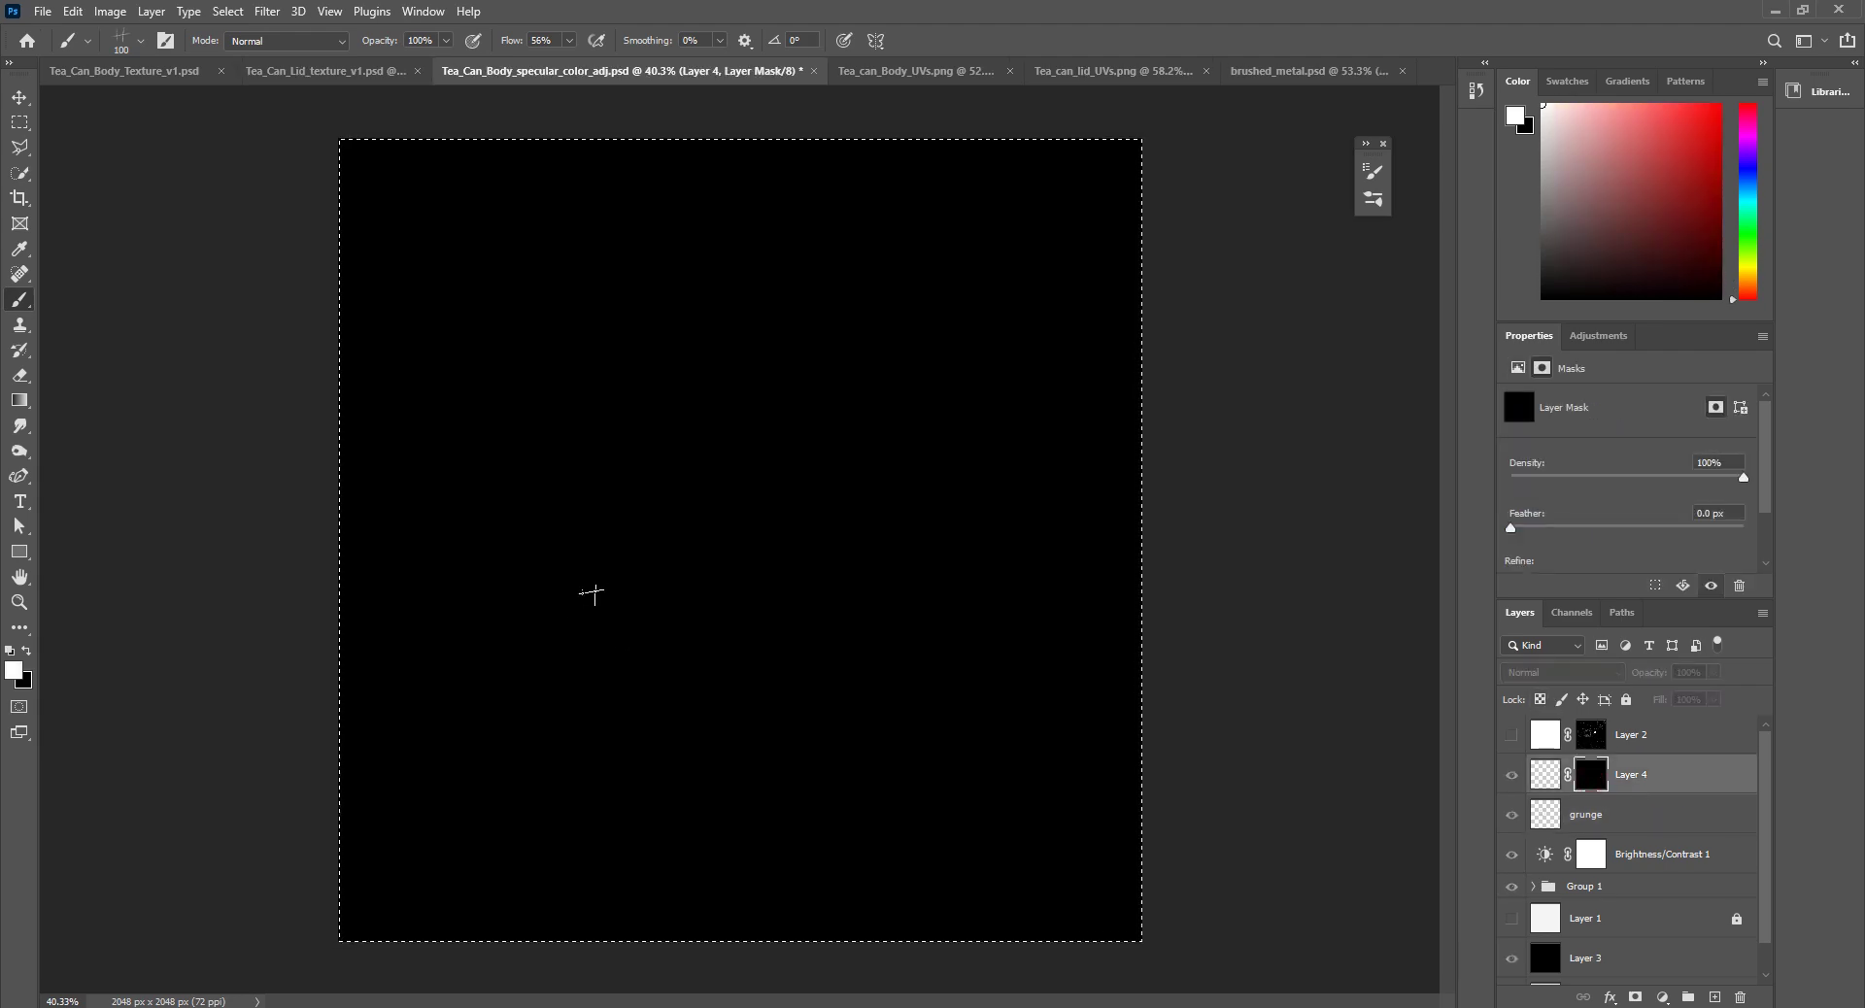
{"action": "key", "text": "ctrl+v"}
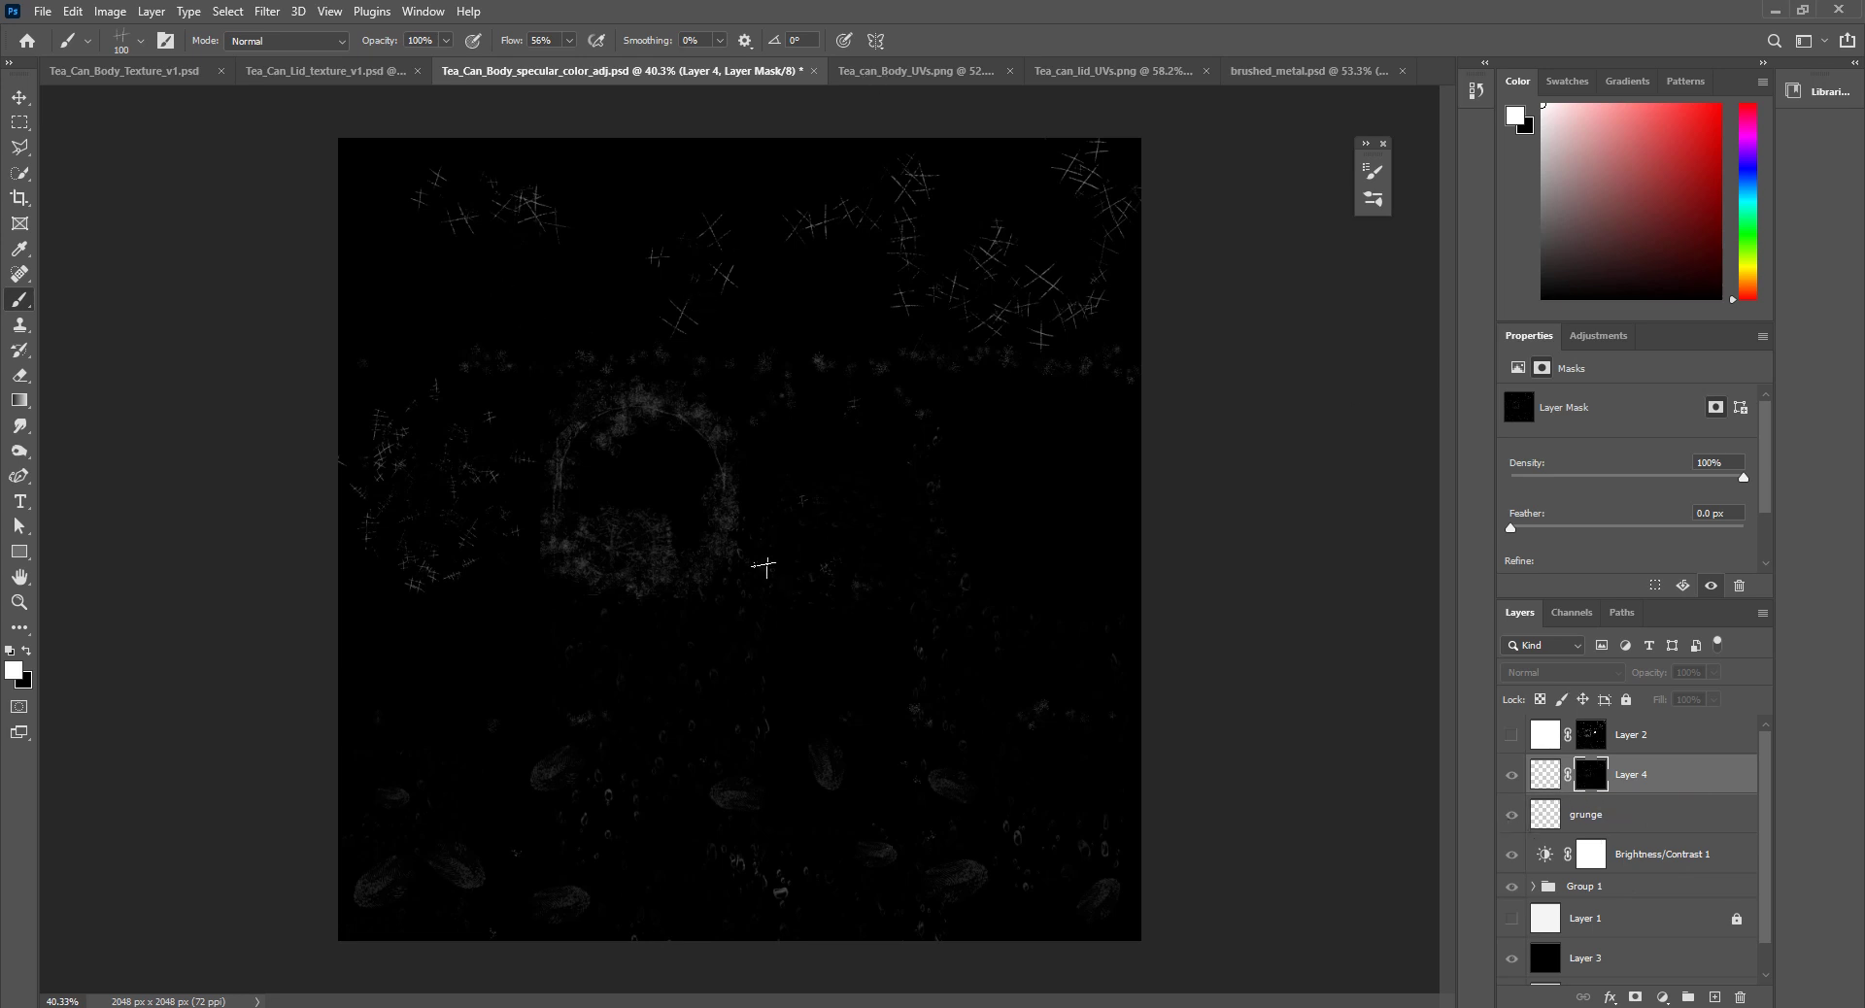
Step: Hide the grunge layer and fill Layer 4 itself with white so its mask drives the grunge
{"action": "left_click", "coordinate": [1546, 783]}
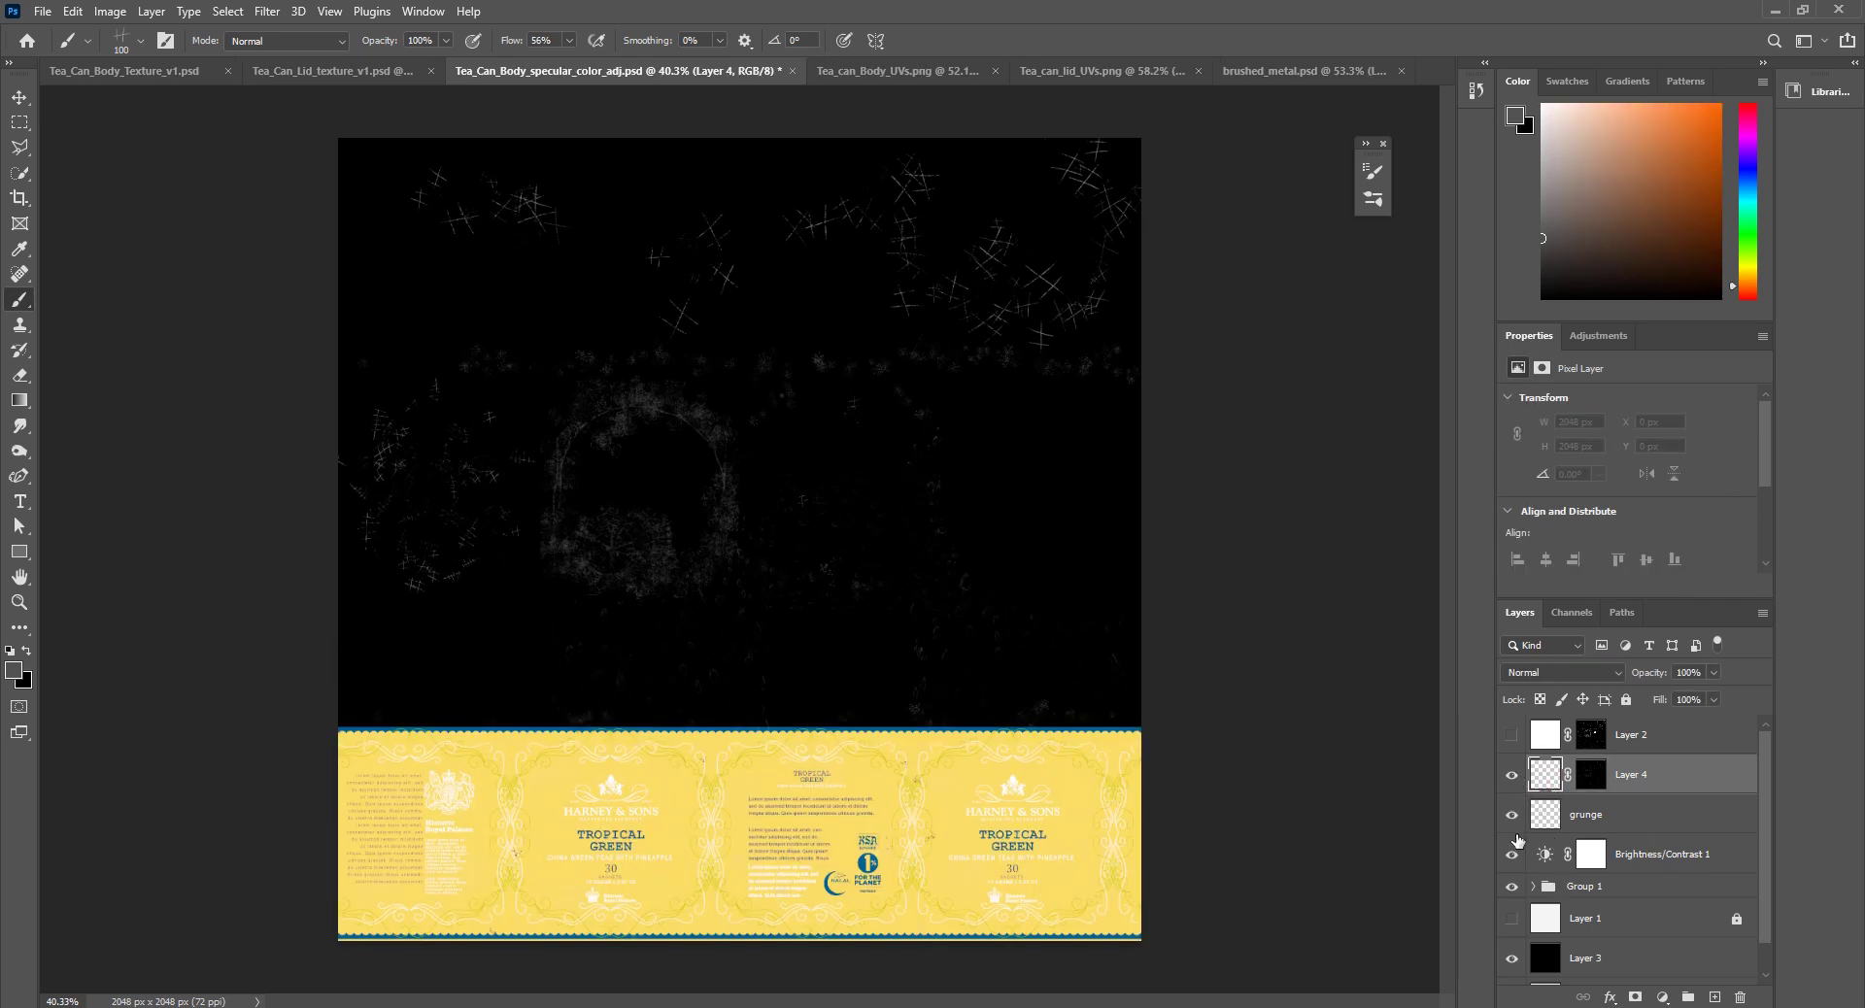
{"action": "left_click", "coordinate": [1512, 815]}
{"action": "left_click", "coordinate": [1537, 184]}
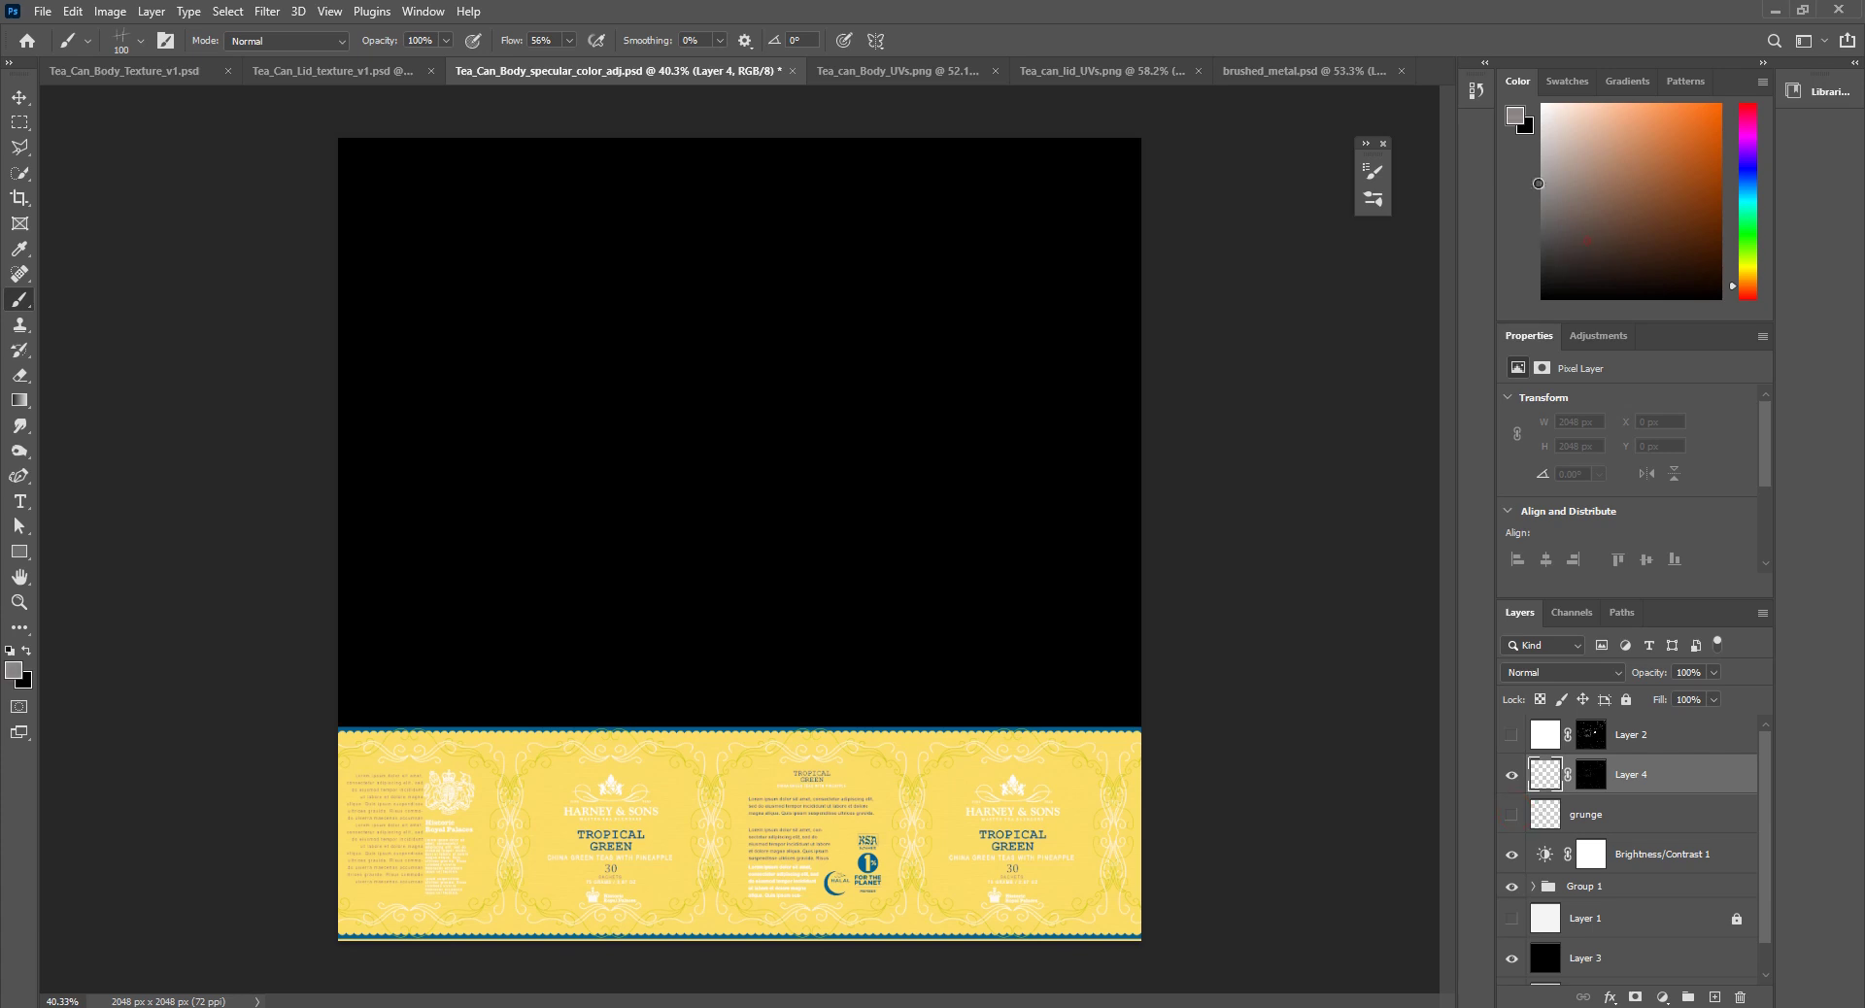
{"action": "left_click", "coordinate": [1542, 103]}
{"action": "key", "text": "alt+BackSpace"}
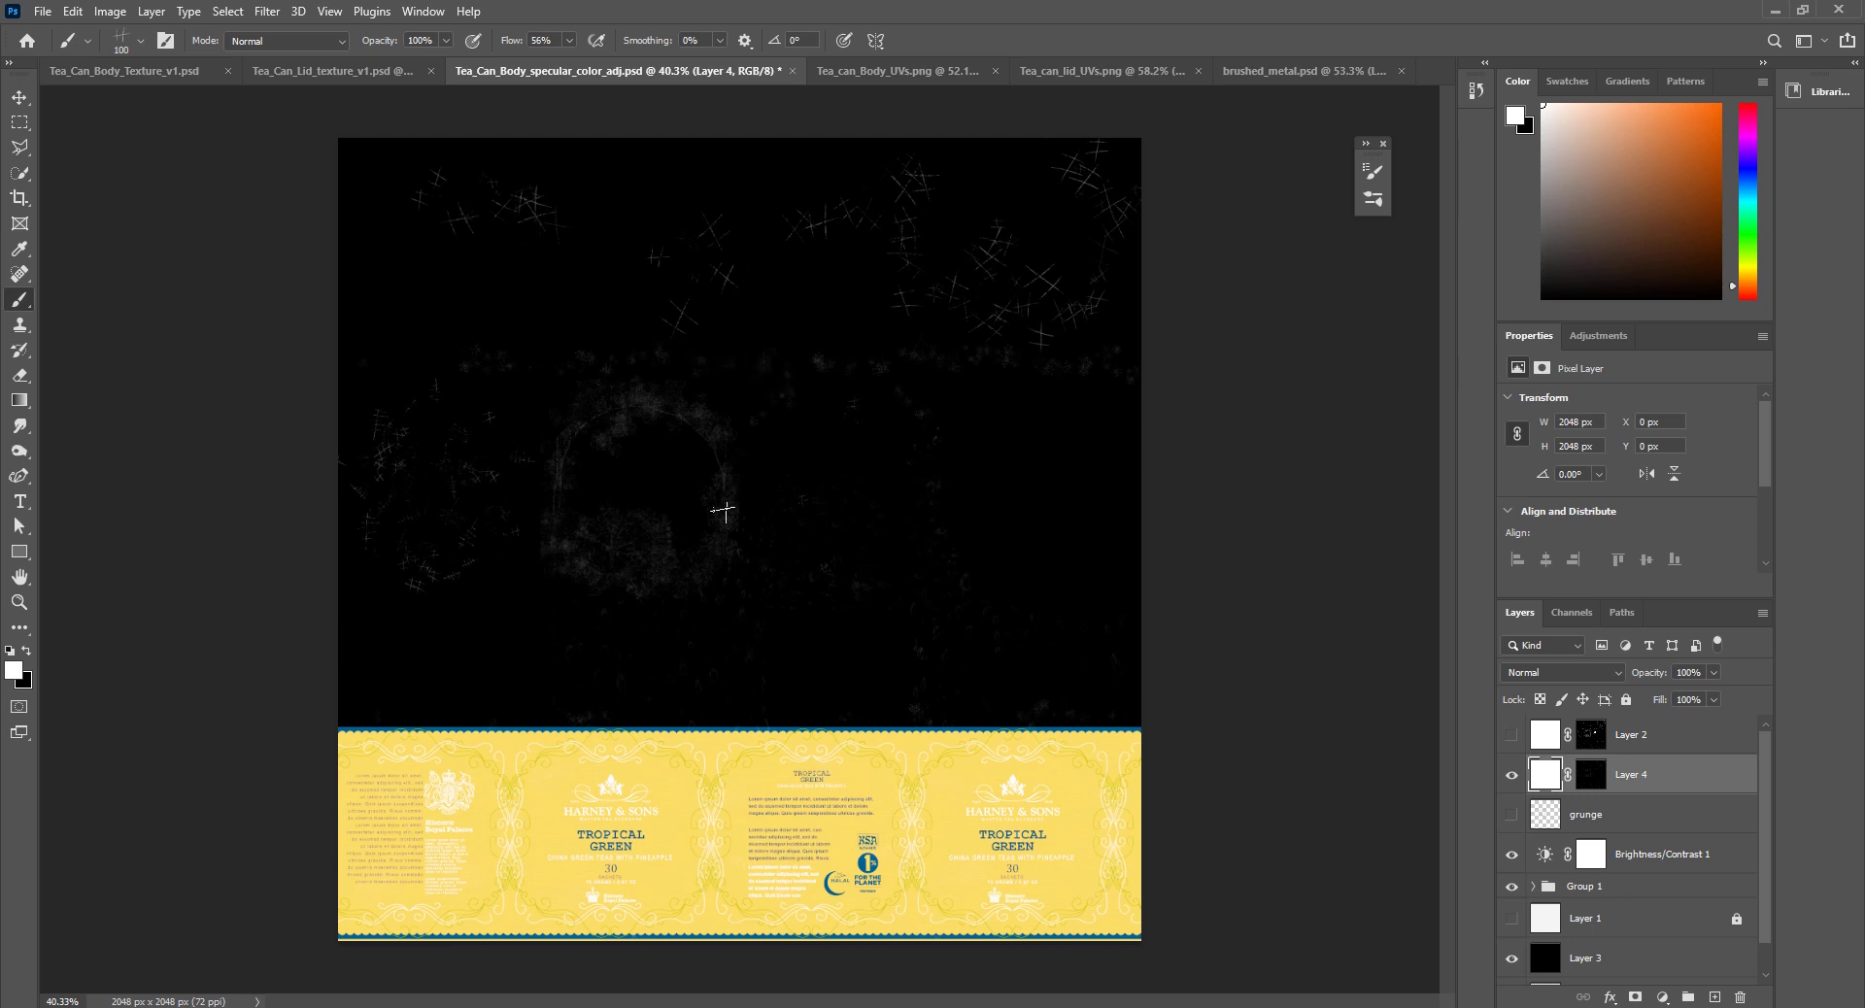
Step: View Layer 2's mask on its own to examine its contrast and details
{"action": "left_click", "coordinate": [1593, 748]}
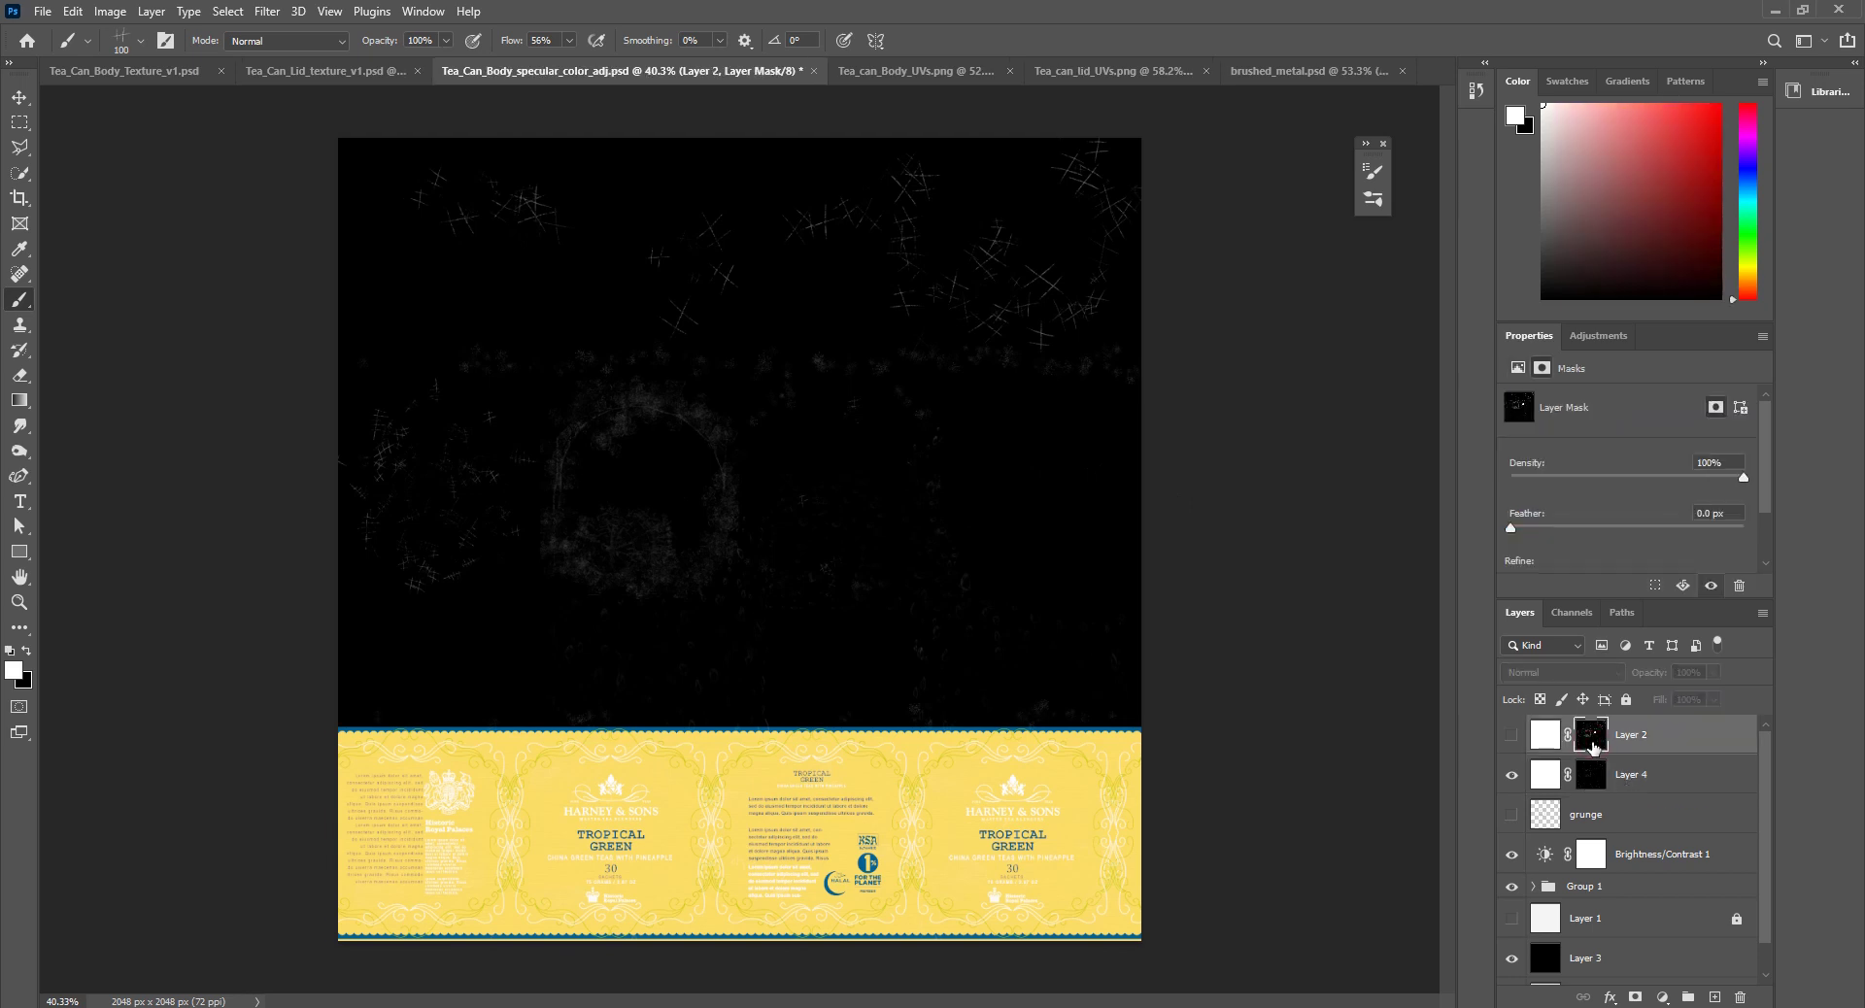
{"action": "left_click", "coordinate": [1593, 748], "text": "alt"}
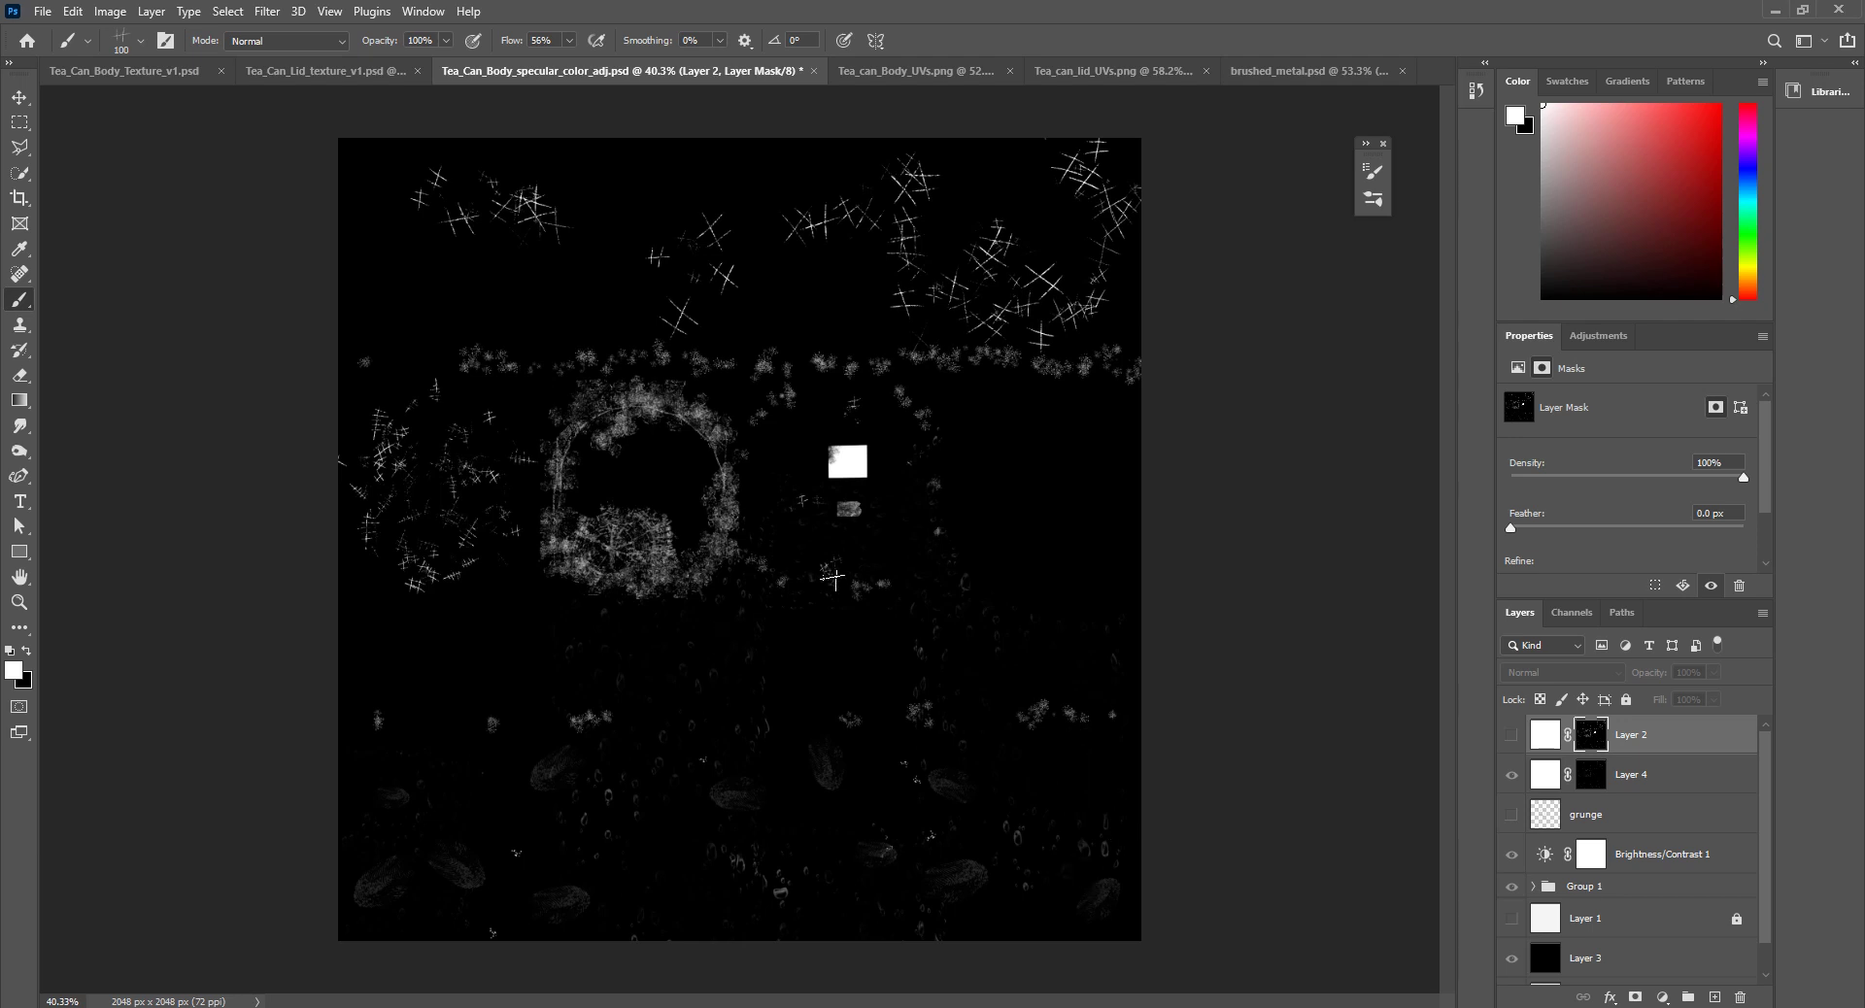
Step: Open Tea_Can_Body_Texture_metalness_v1.psd from the tea_can folder and look through its layer stack
{"action": "left_click", "coordinate": [42, 11]}
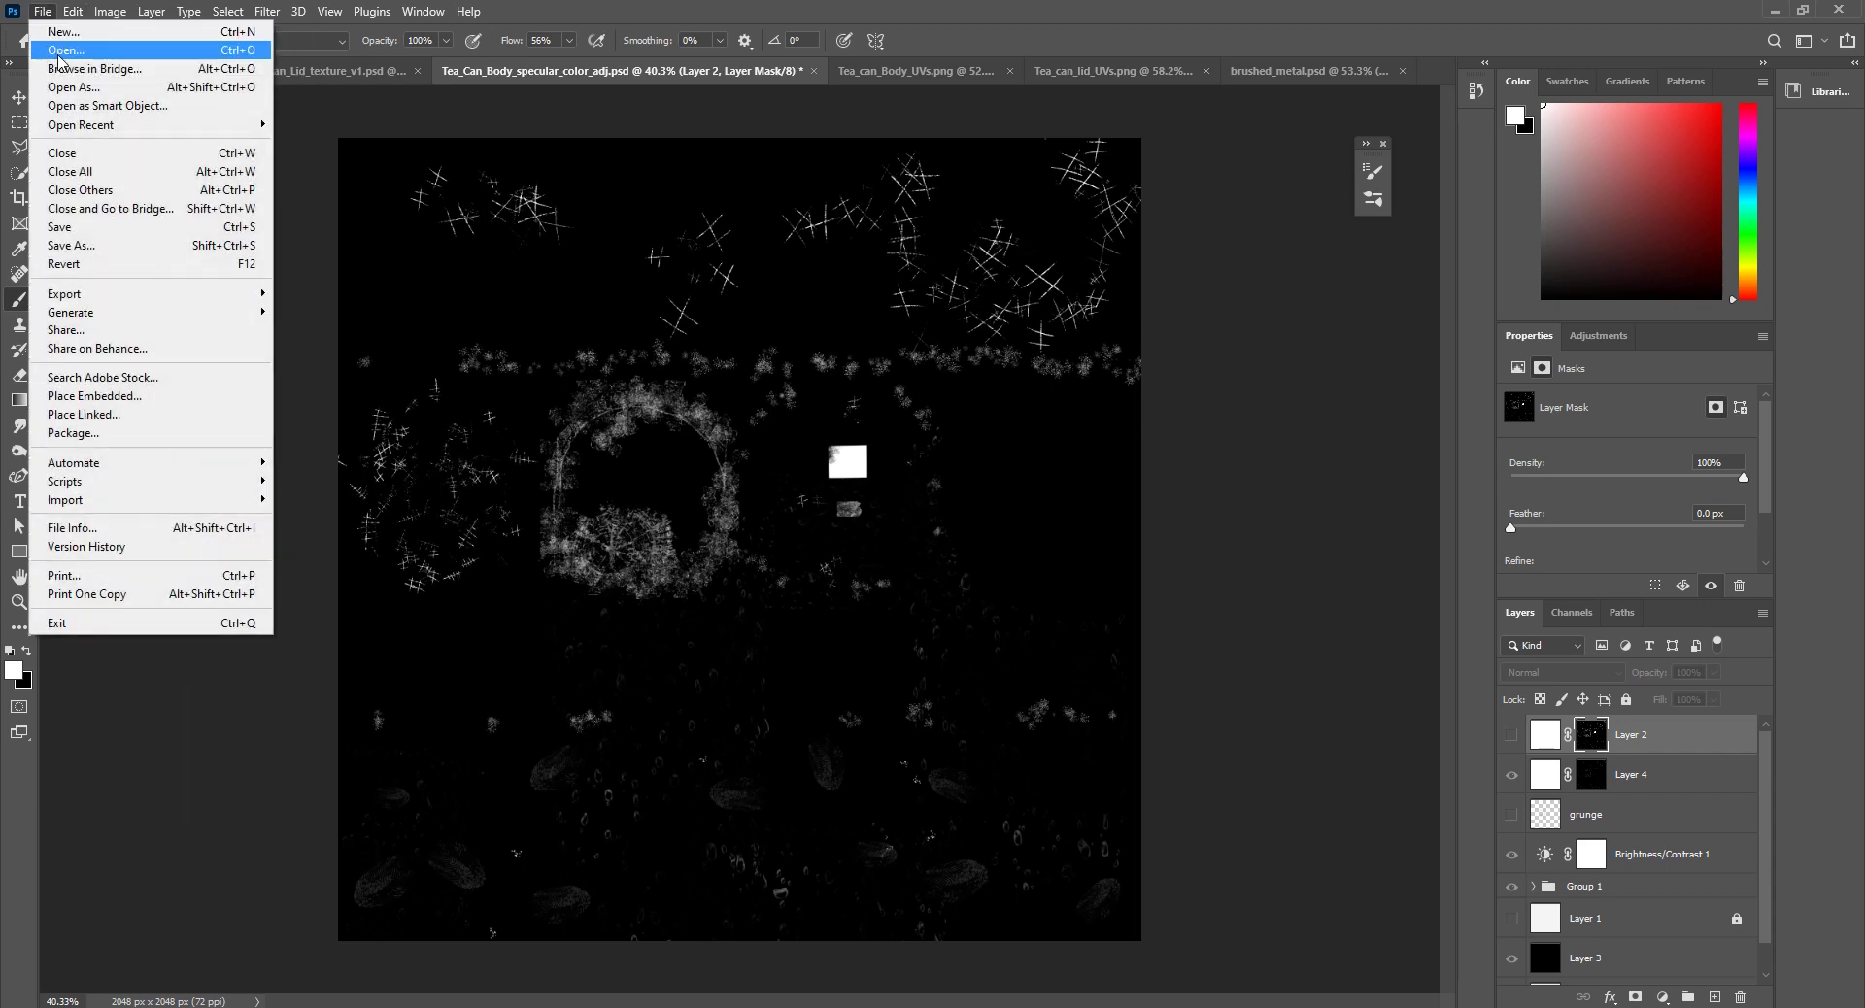
{"action": "left_click", "coordinate": [59, 51]}
{"action": "scroll", "coordinate": [594, 328], "scroll_direction": "down", "scroll_amount": 3}
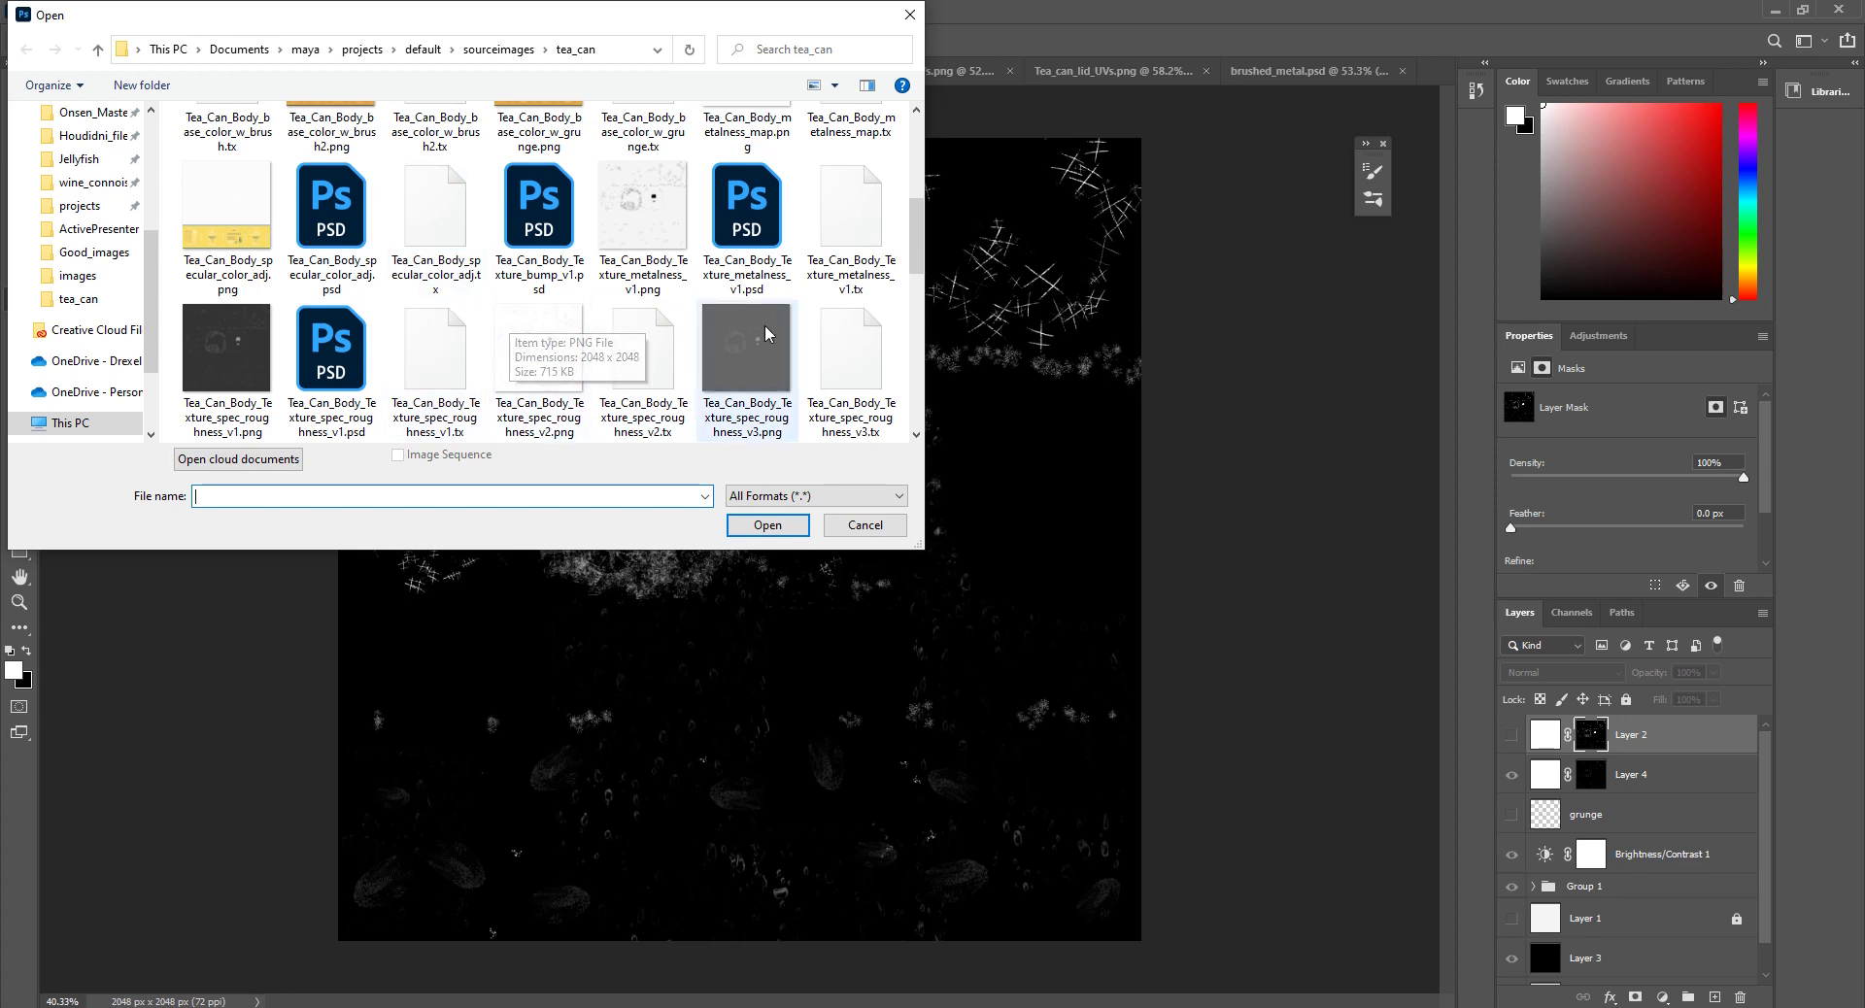
{"action": "left_click", "coordinate": [746, 219]}
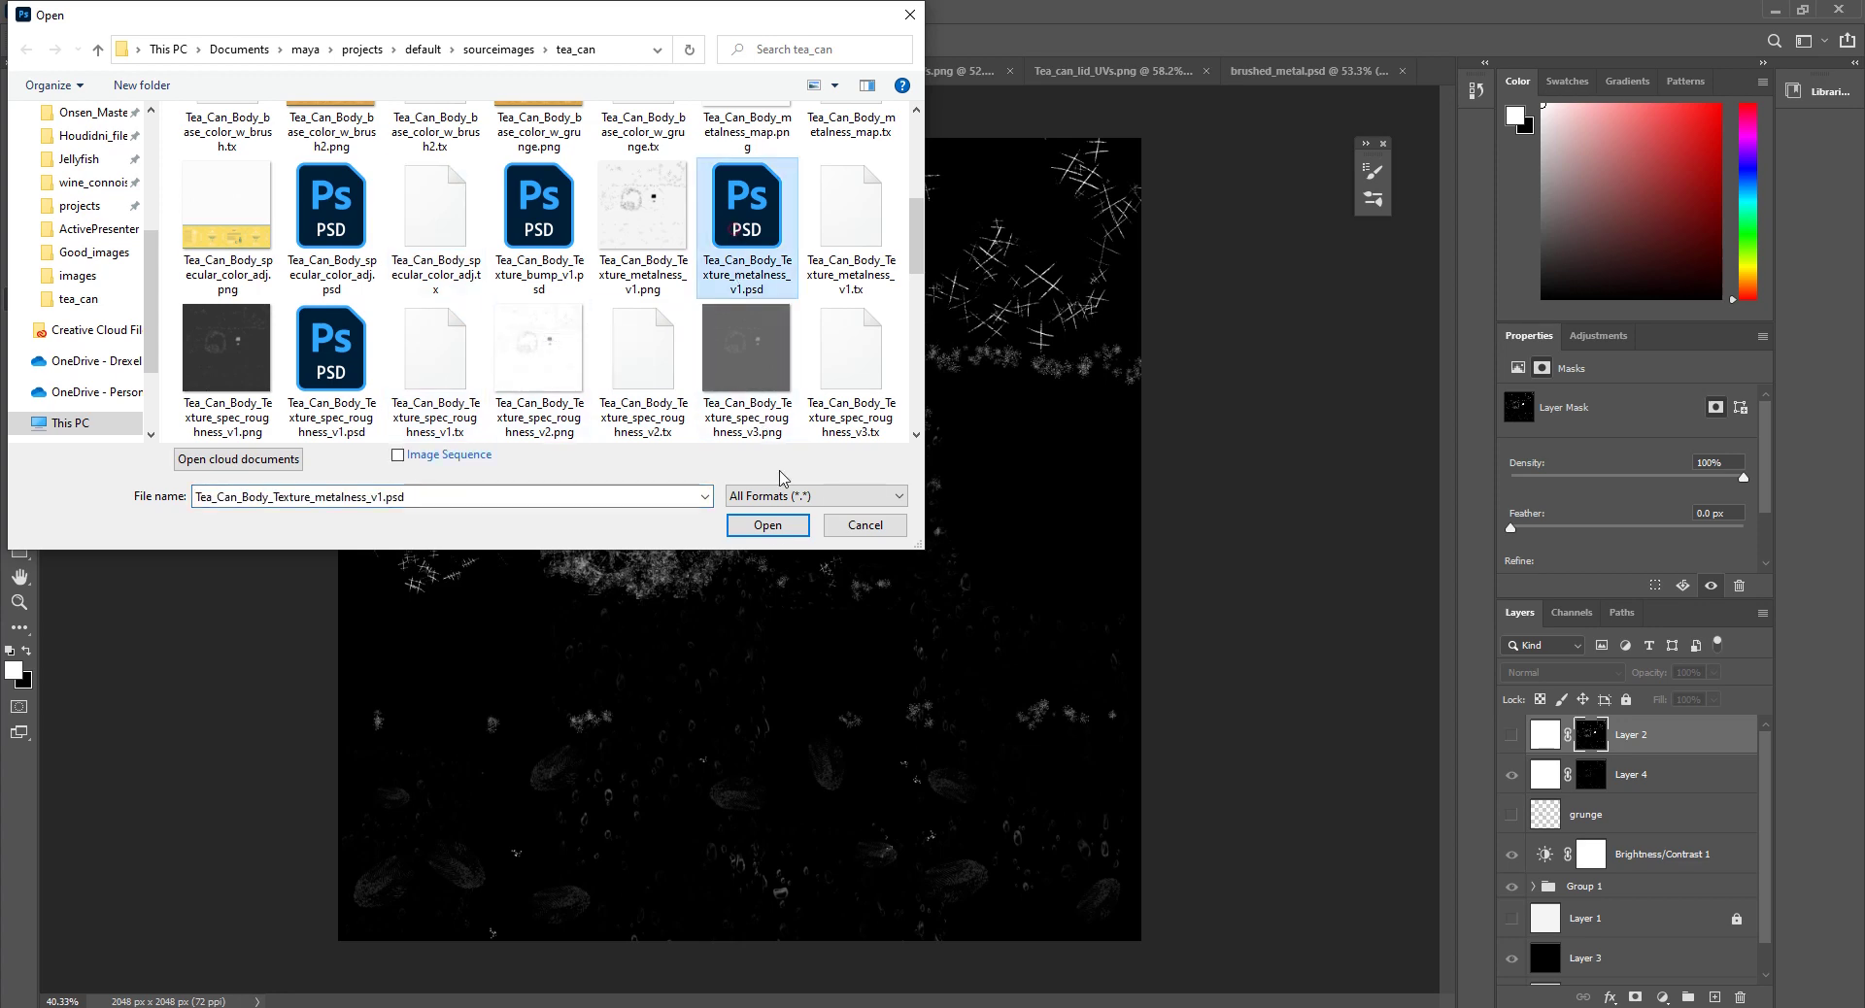
{"action": "left_click", "coordinate": [755, 521]}
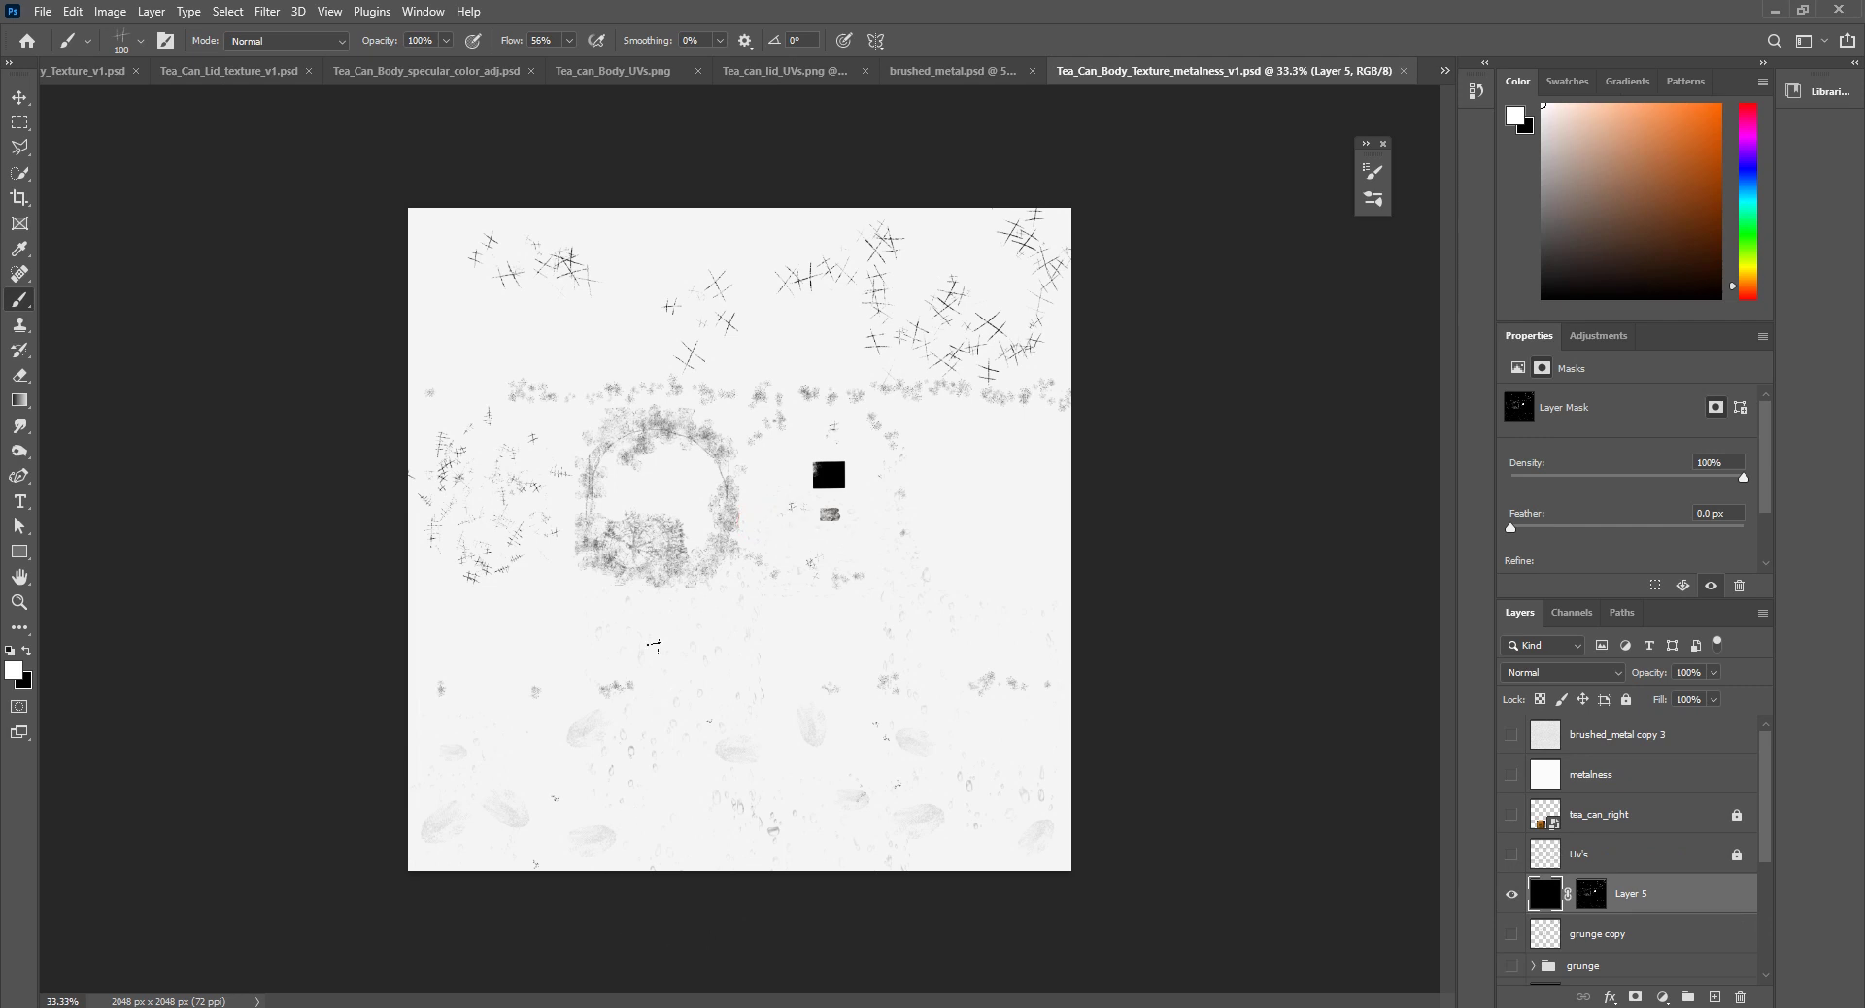
{"action": "scroll", "coordinate": [1629, 860], "scroll_direction": "down", "scroll_amount": 3}
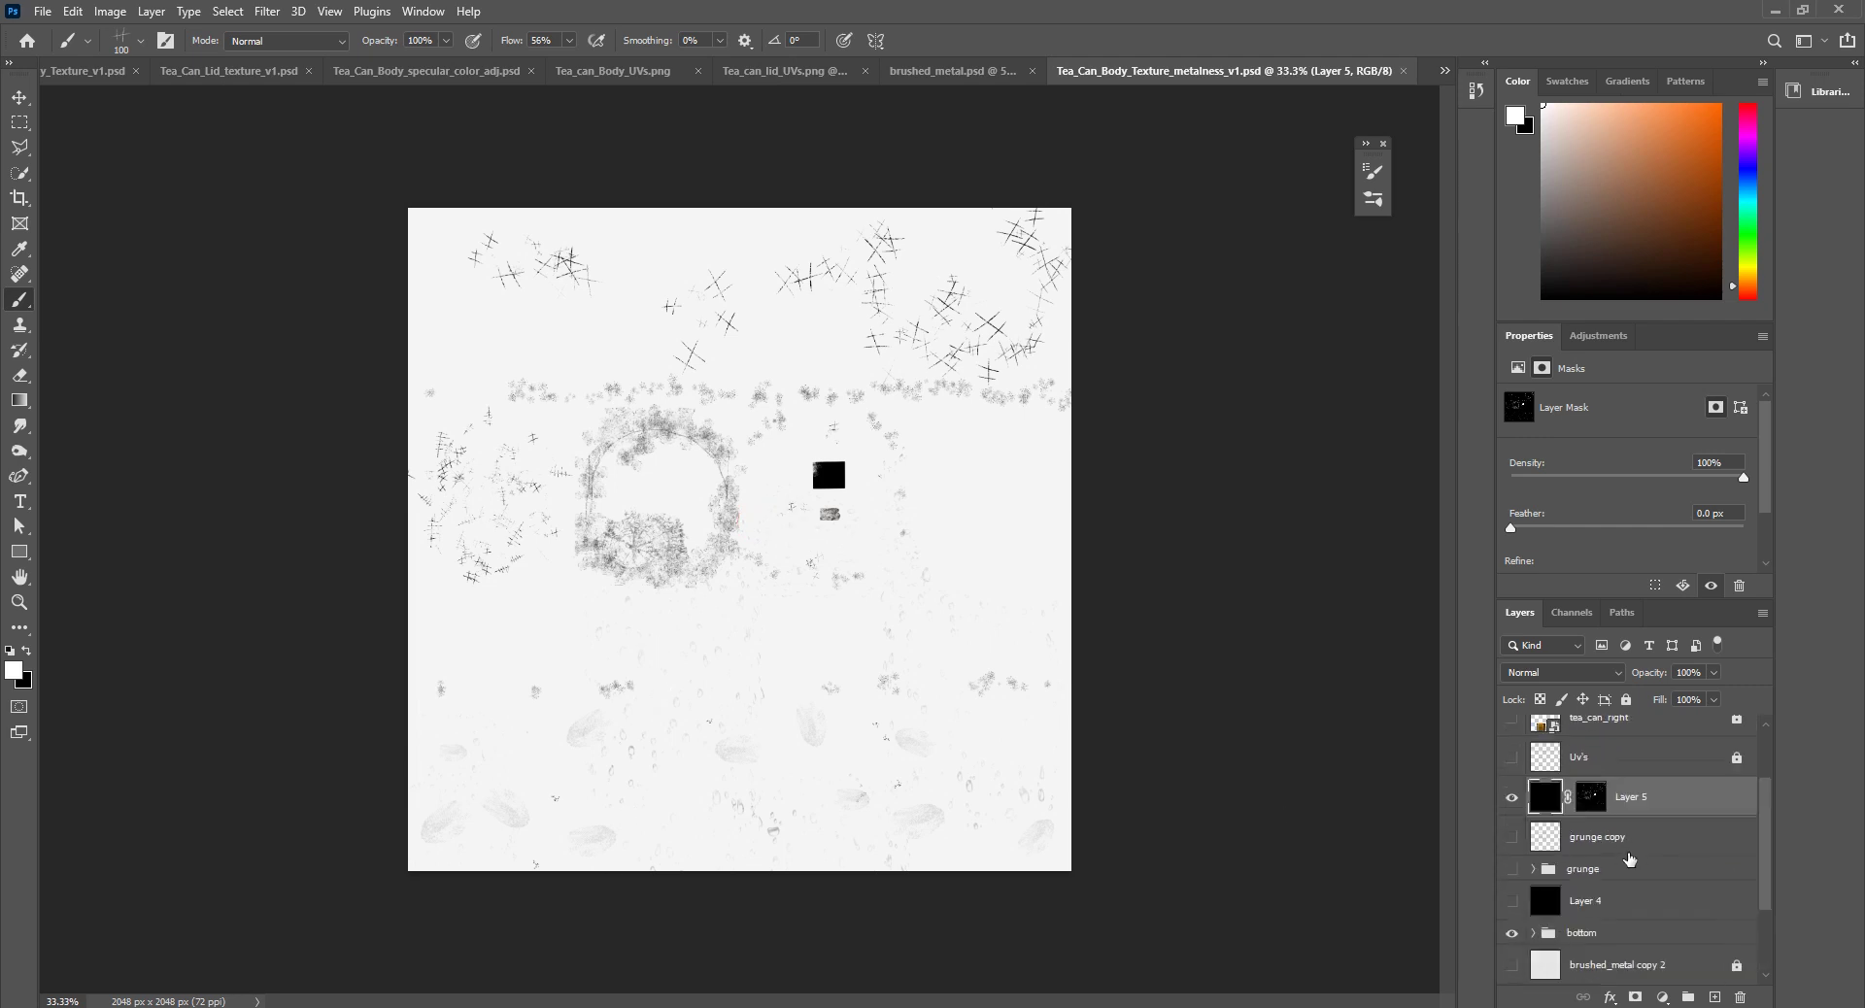
{"action": "scroll", "coordinate": [1630, 860], "scroll_direction": "up", "scroll_amount": 3}
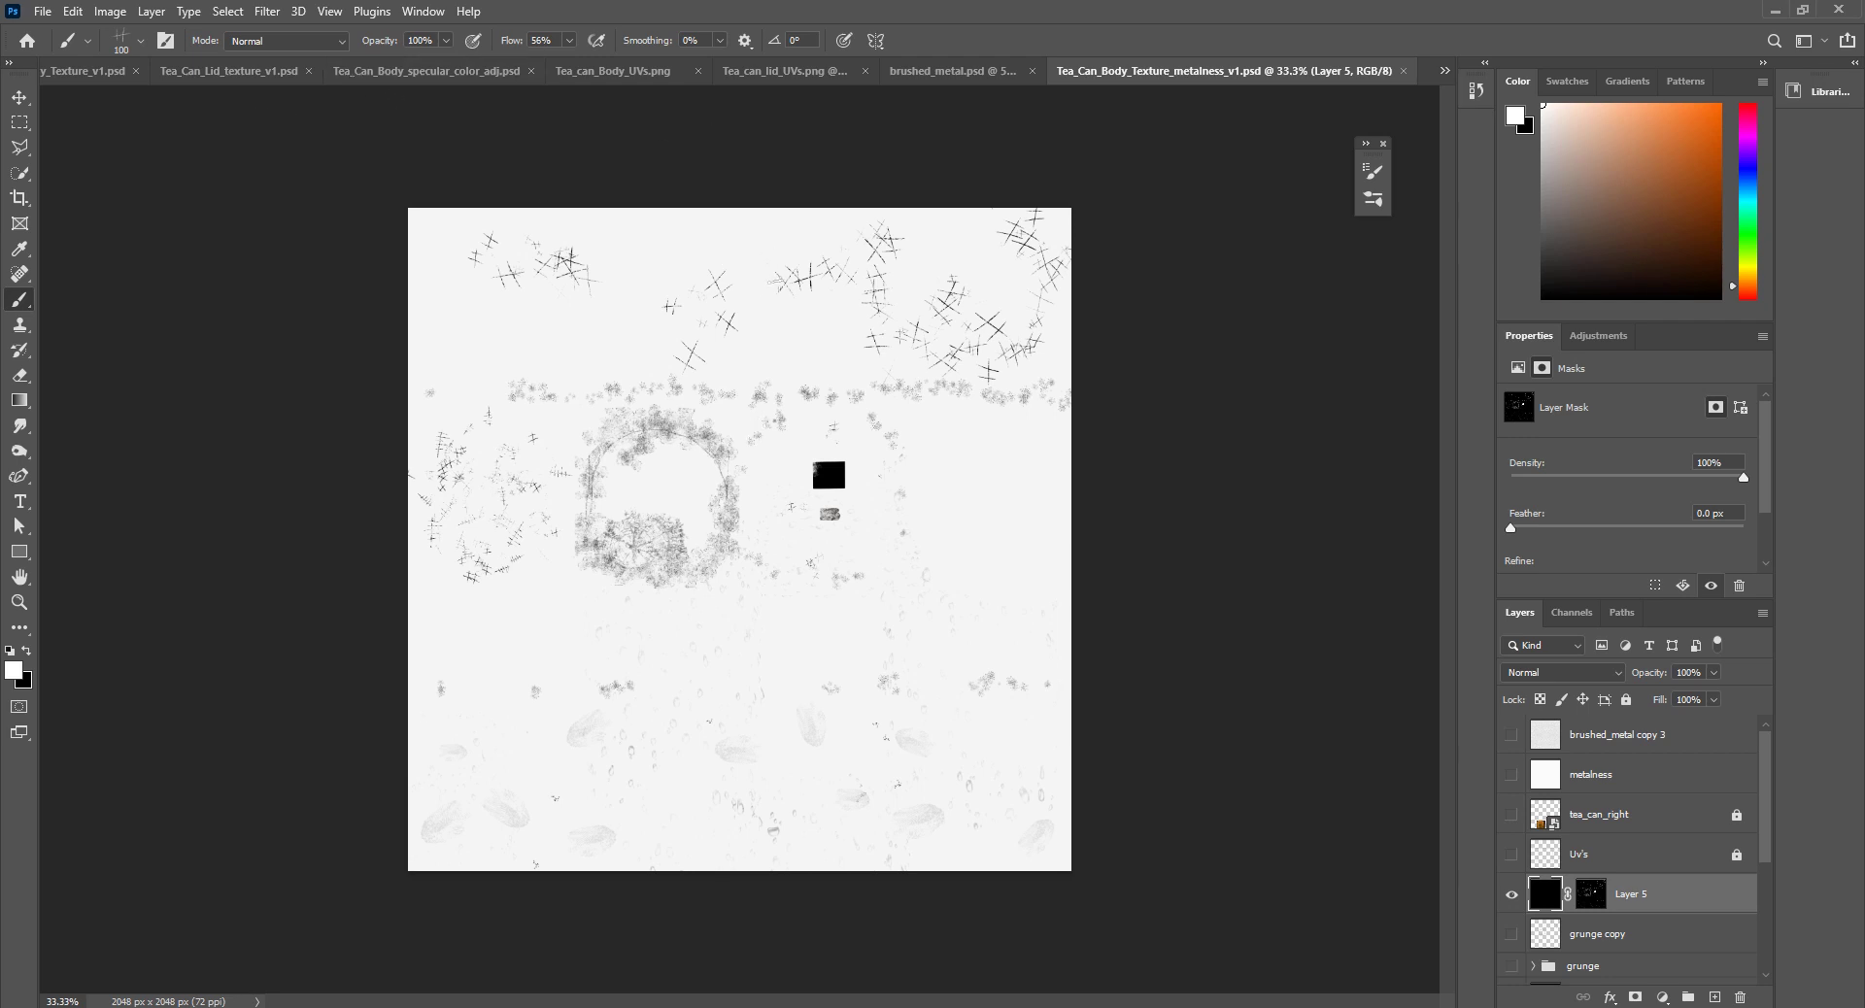
Step: Compare the grunge in Tea_Can_Body_Texture_v1.psd with the metalness map, returning to the metalness document for a closer look
{"action": "left_click", "coordinate": [85, 71]}
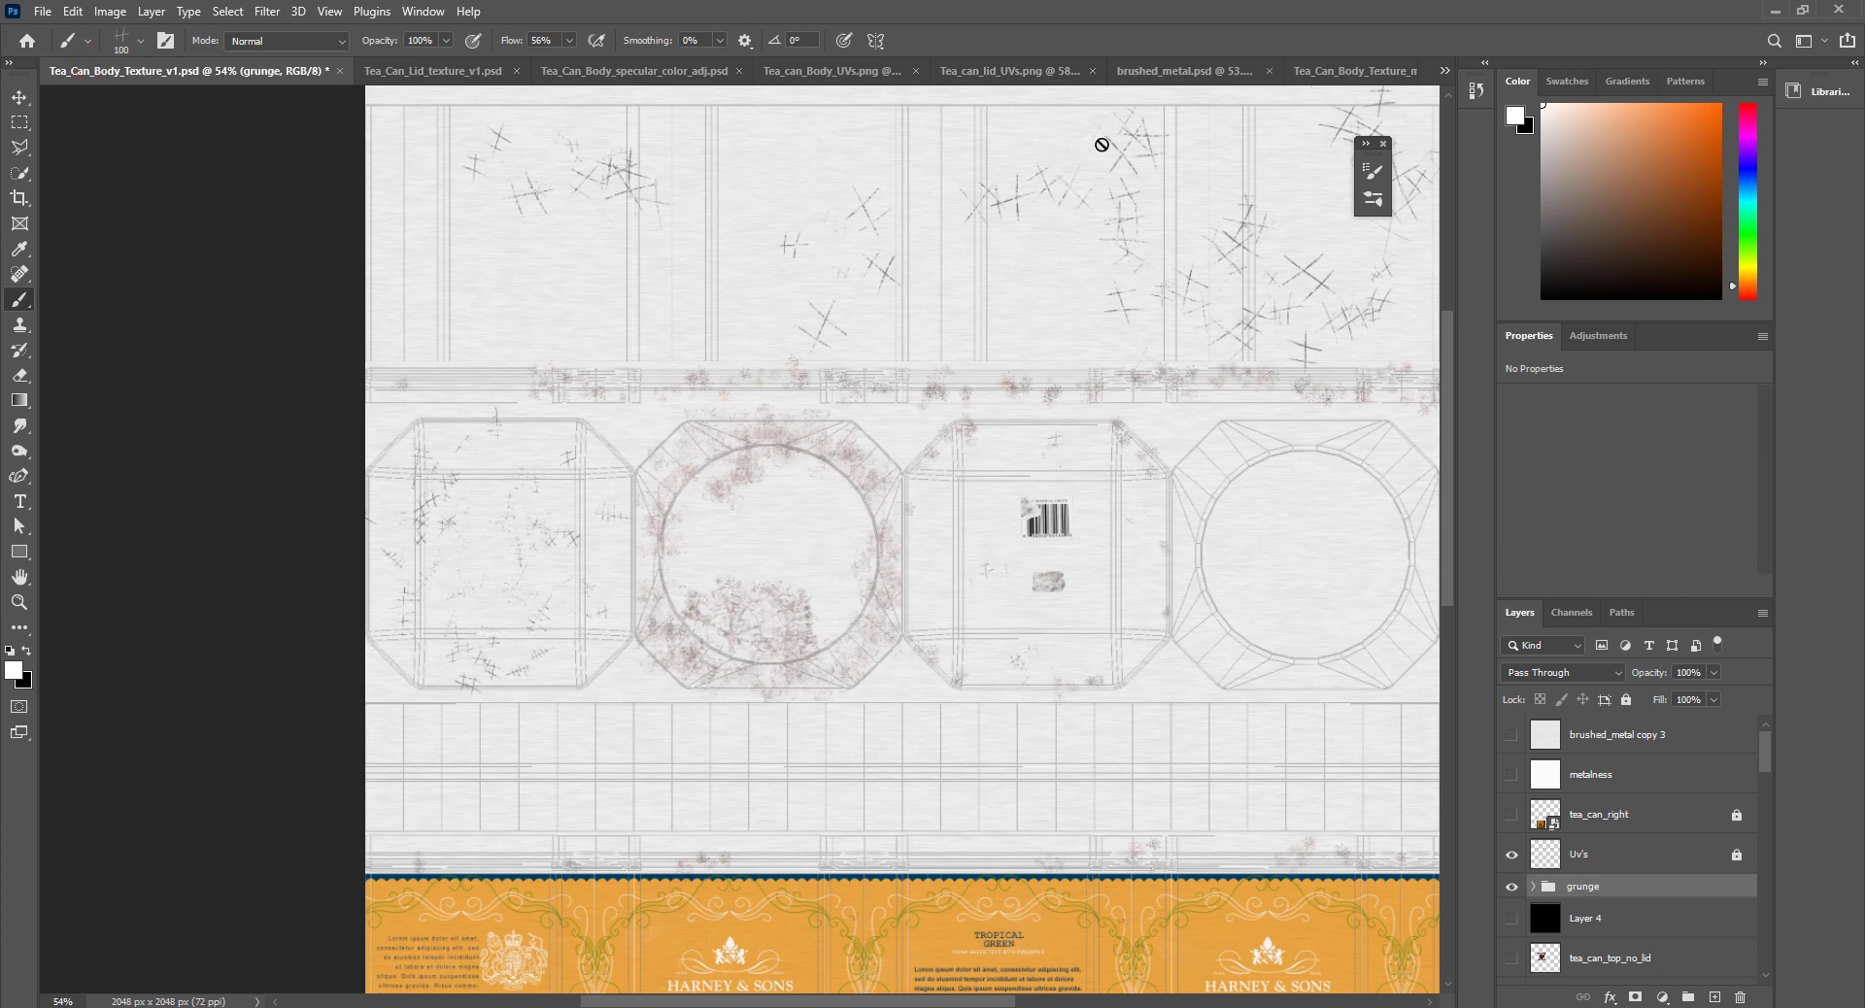
{"action": "left_click", "coordinate": [1447, 72]}
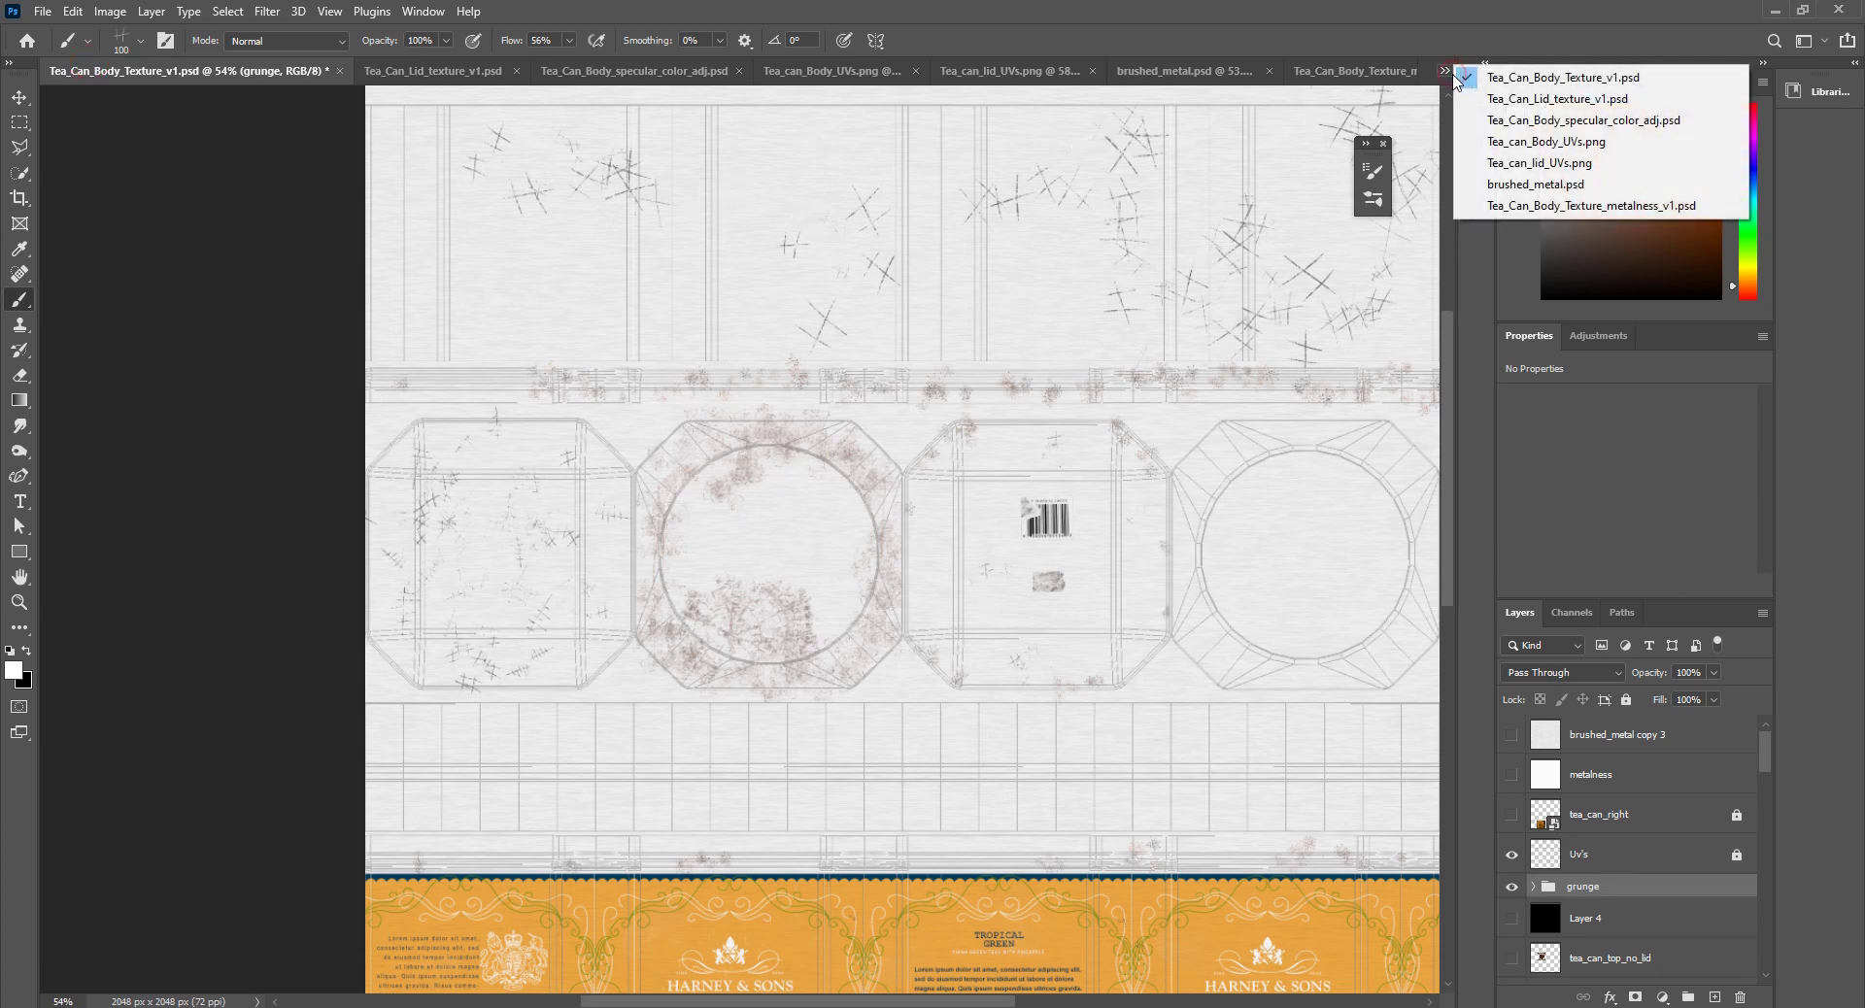
{"action": "left_click", "coordinate": [1535, 205]}
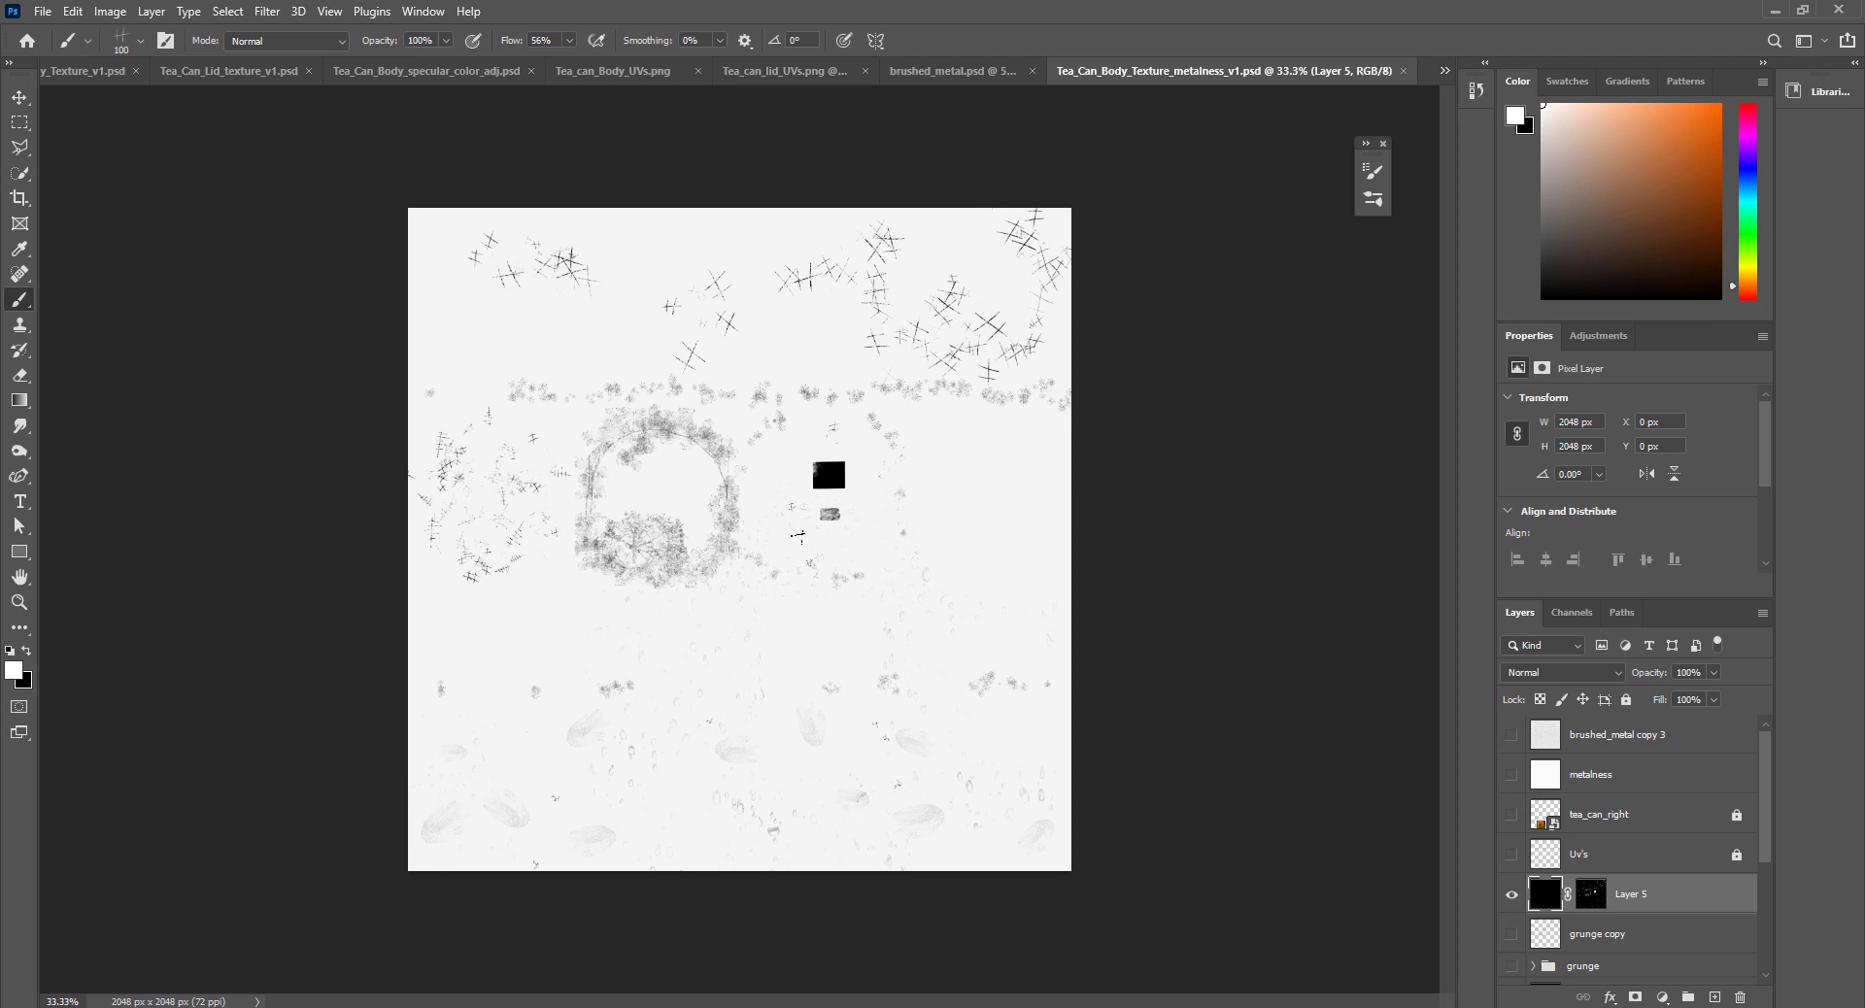
{"action": "scroll", "coordinate": [772, 552], "scroll_direction": "up", "scroll_amount": 3, "text": "alt"}
{"action": "scroll", "coordinate": [761, 562], "scroll_direction": "down", "scroll_amount": 3, "text": "alt"}
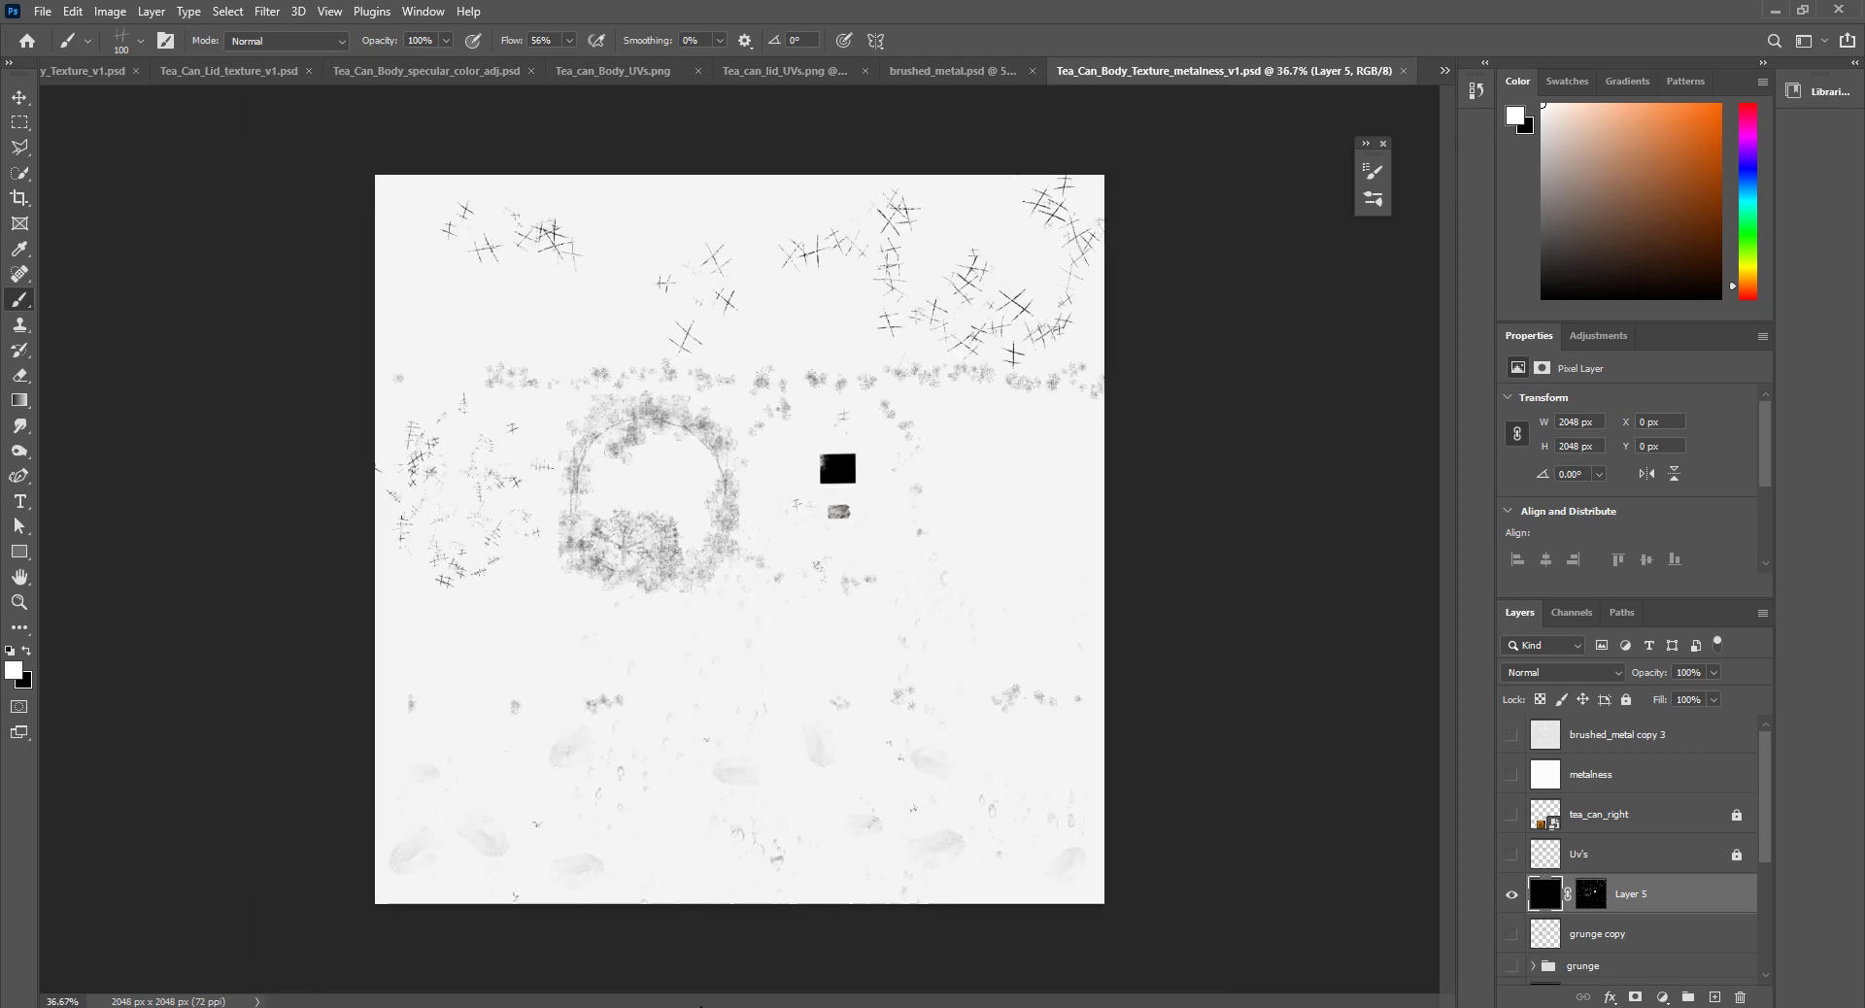
Step: Switch to Maya, open the Hypershade, and select the aiCanBody material in the node graph
{"action": "mouse_move", "coordinate": [806, 999]}
{"action": "left_click", "coordinate": [870, 958]}
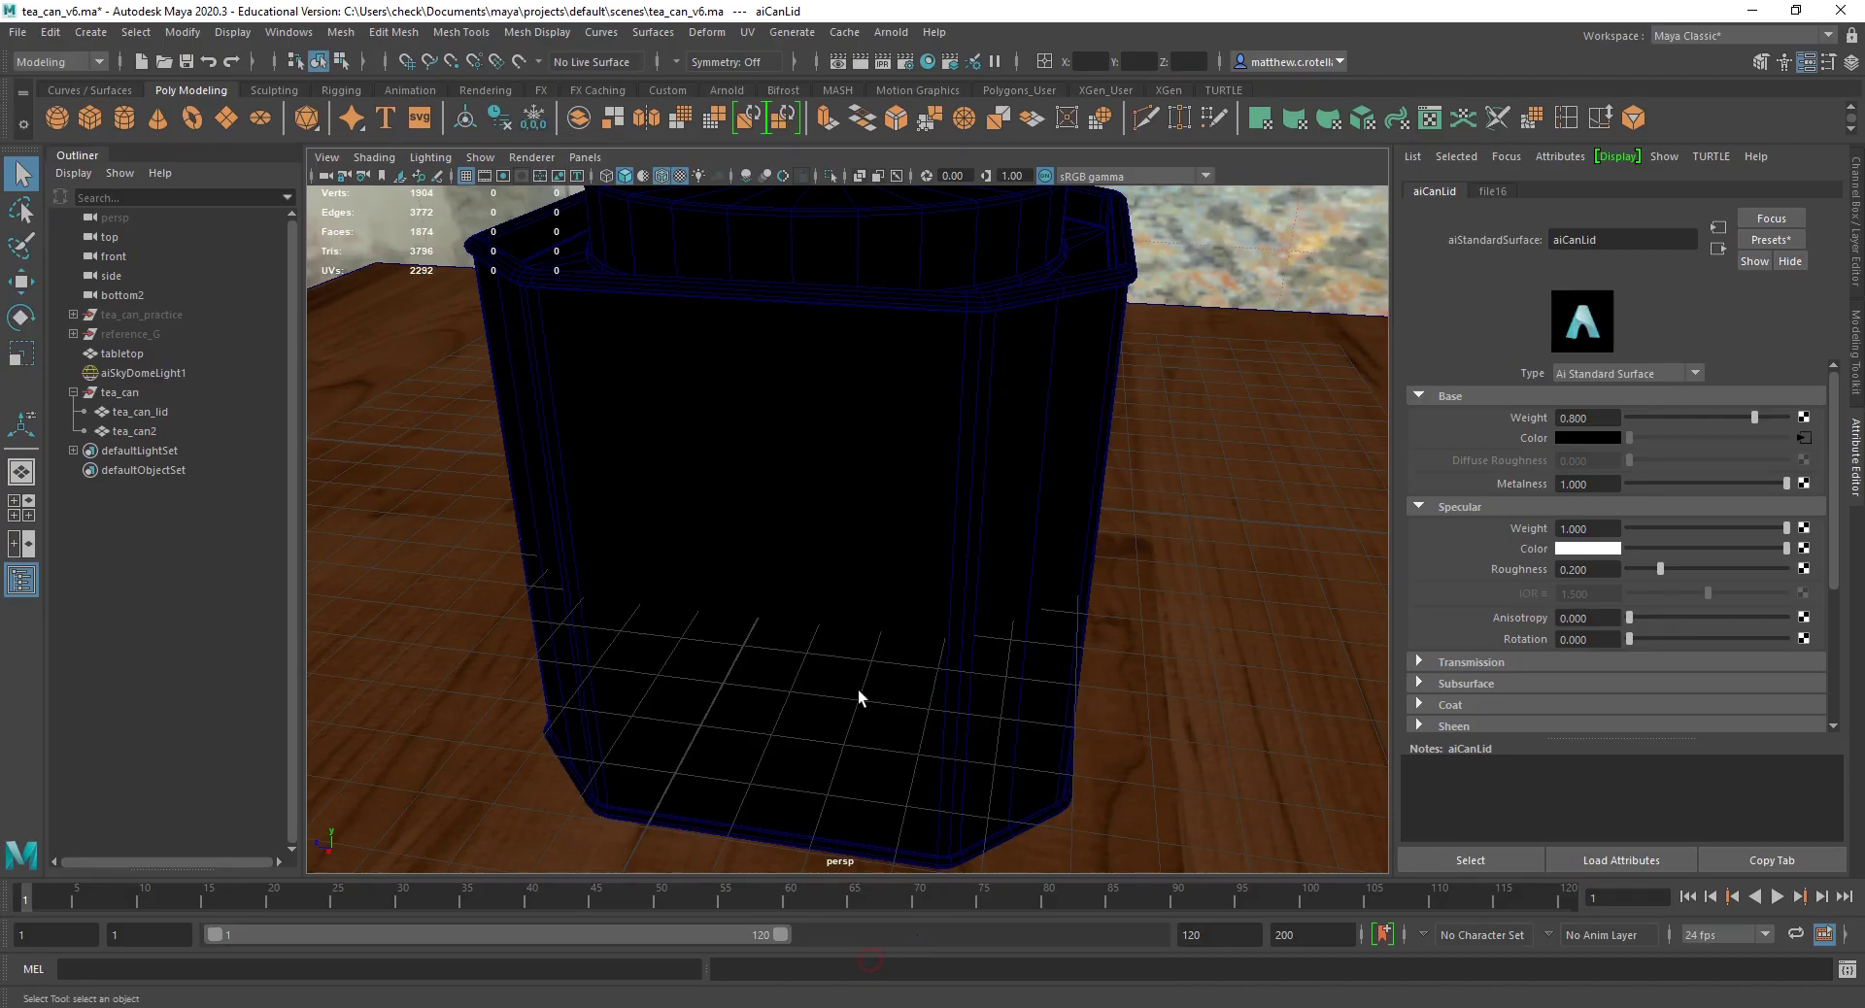
{"action": "left_click", "coordinate": [923, 66]}
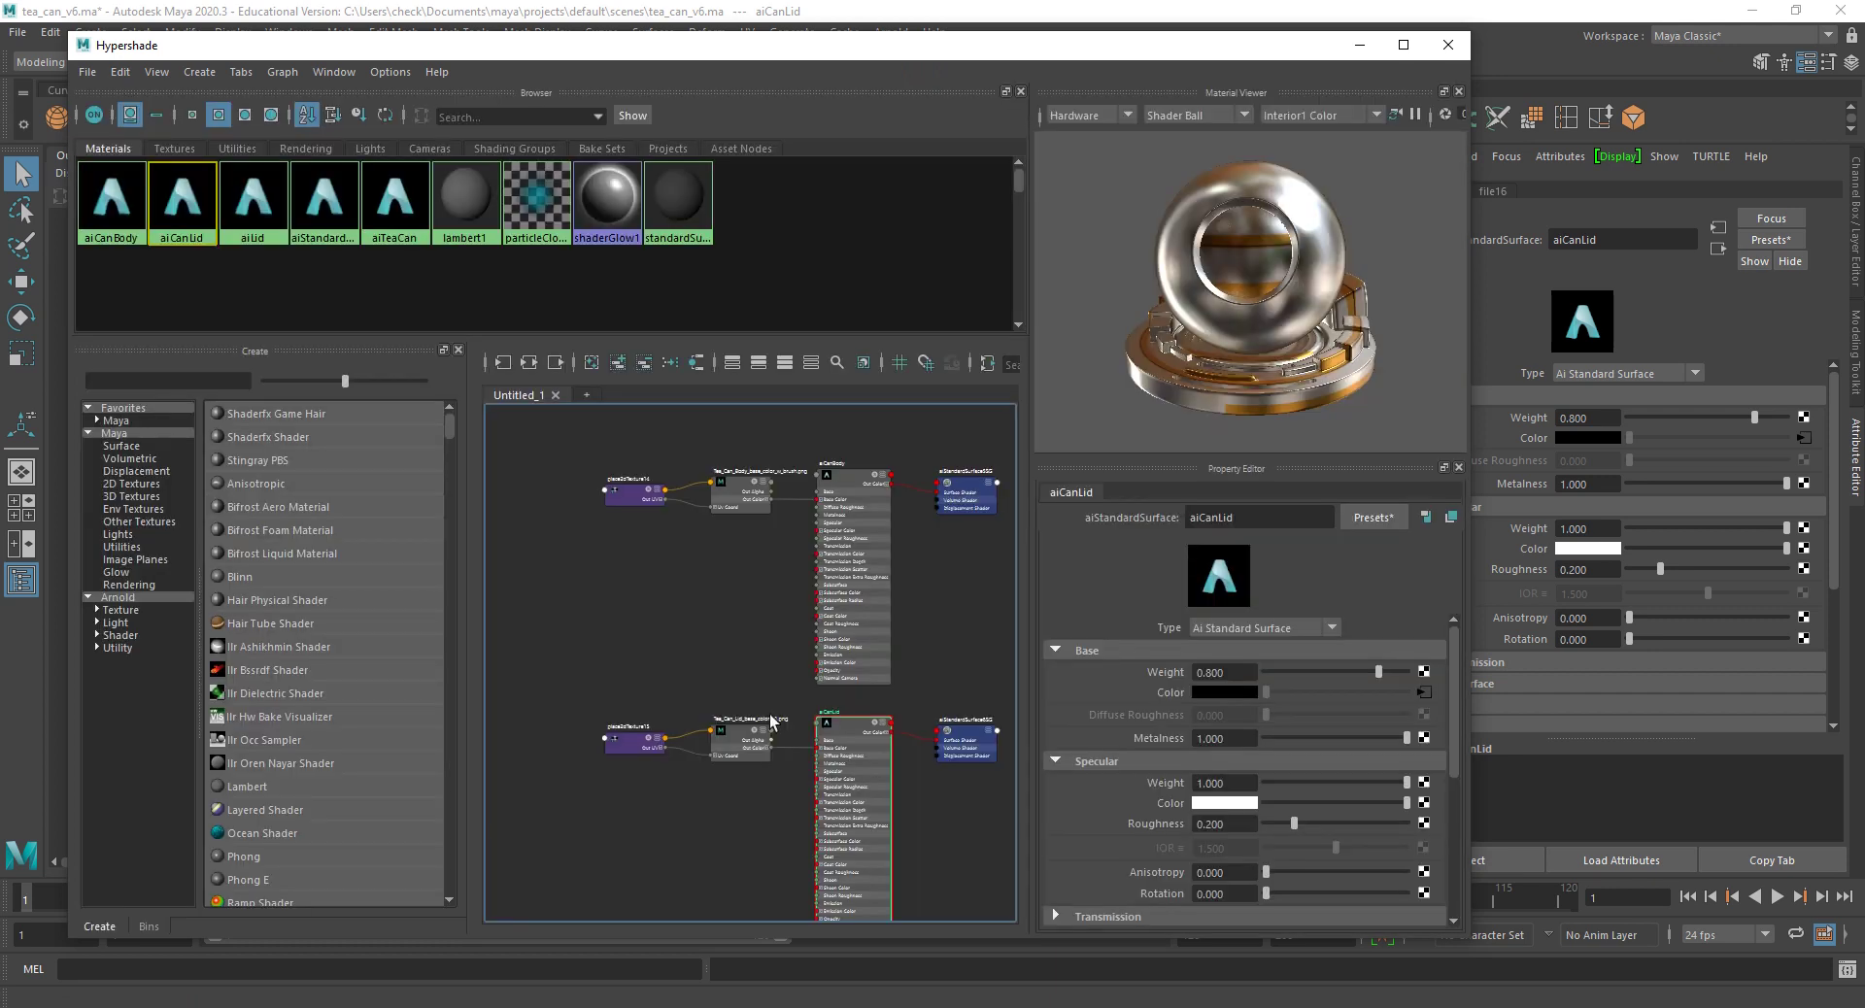
{"action": "left_click", "coordinate": [853, 486]}
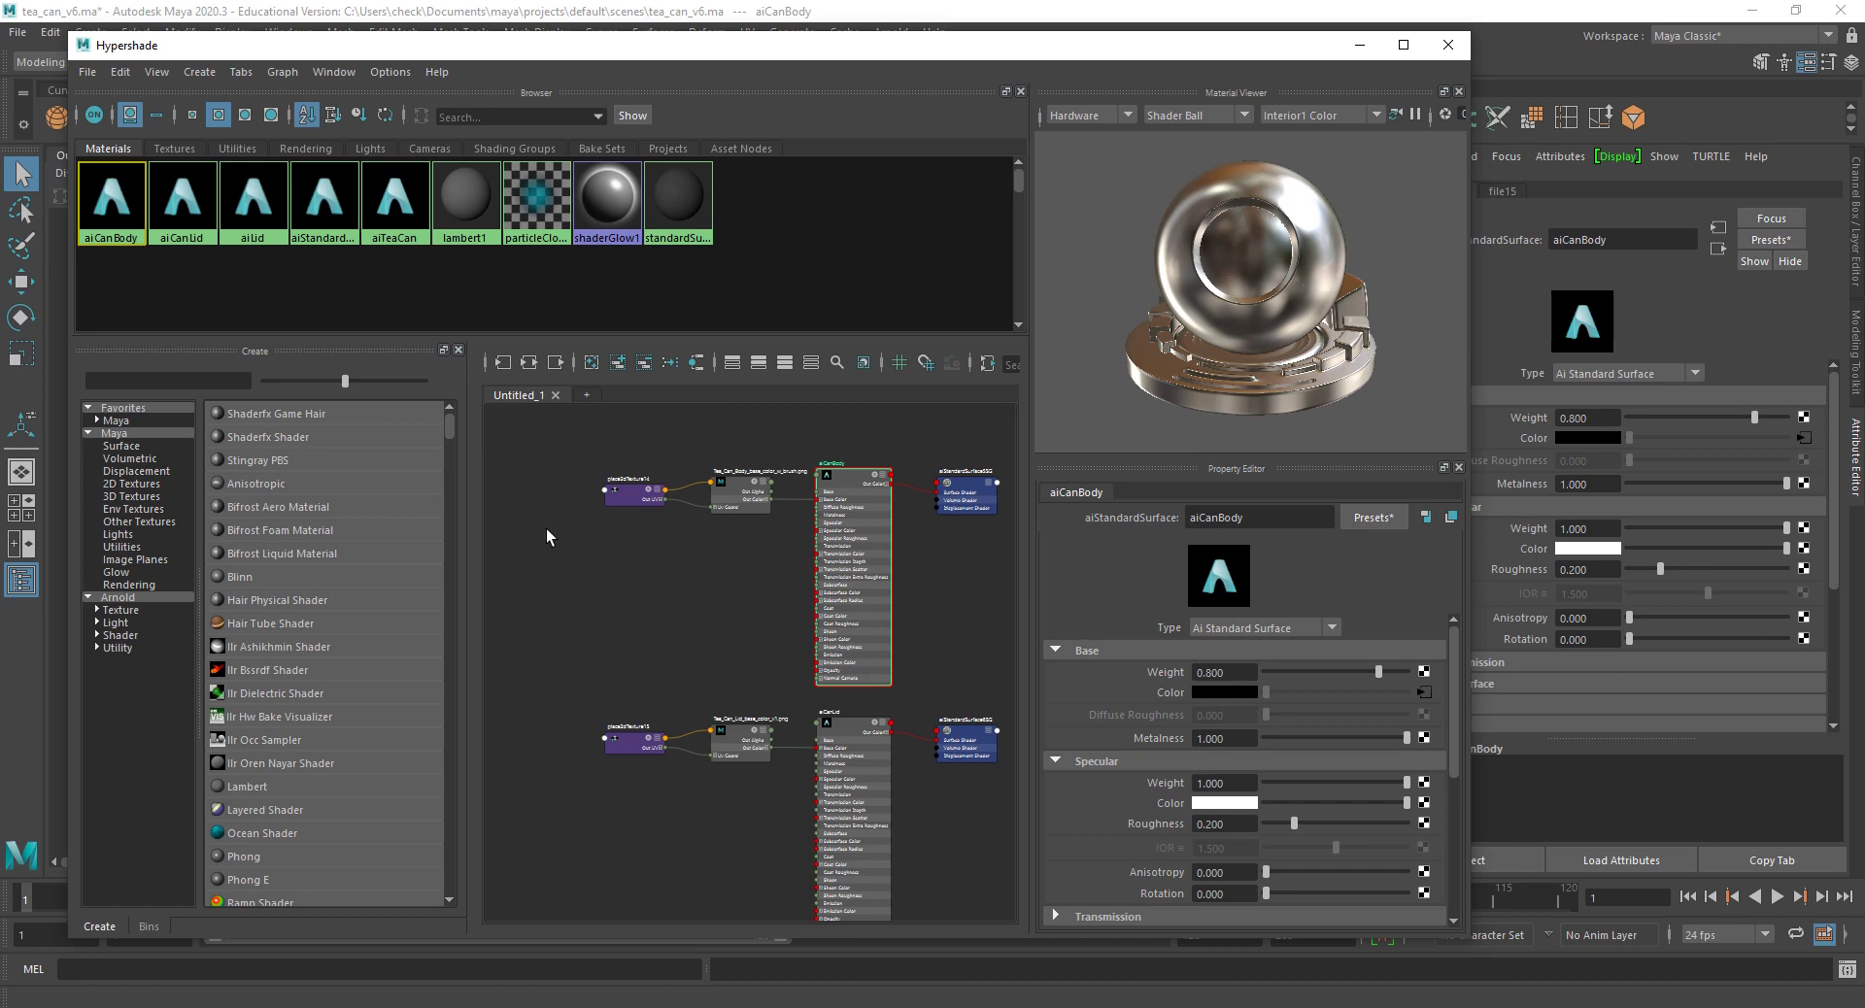
Step: Switch to the browser and examine the Arnold guide's metalness notes and table of base and specular colors for real metals
{"action": "key", "text": "alt+Tab"}
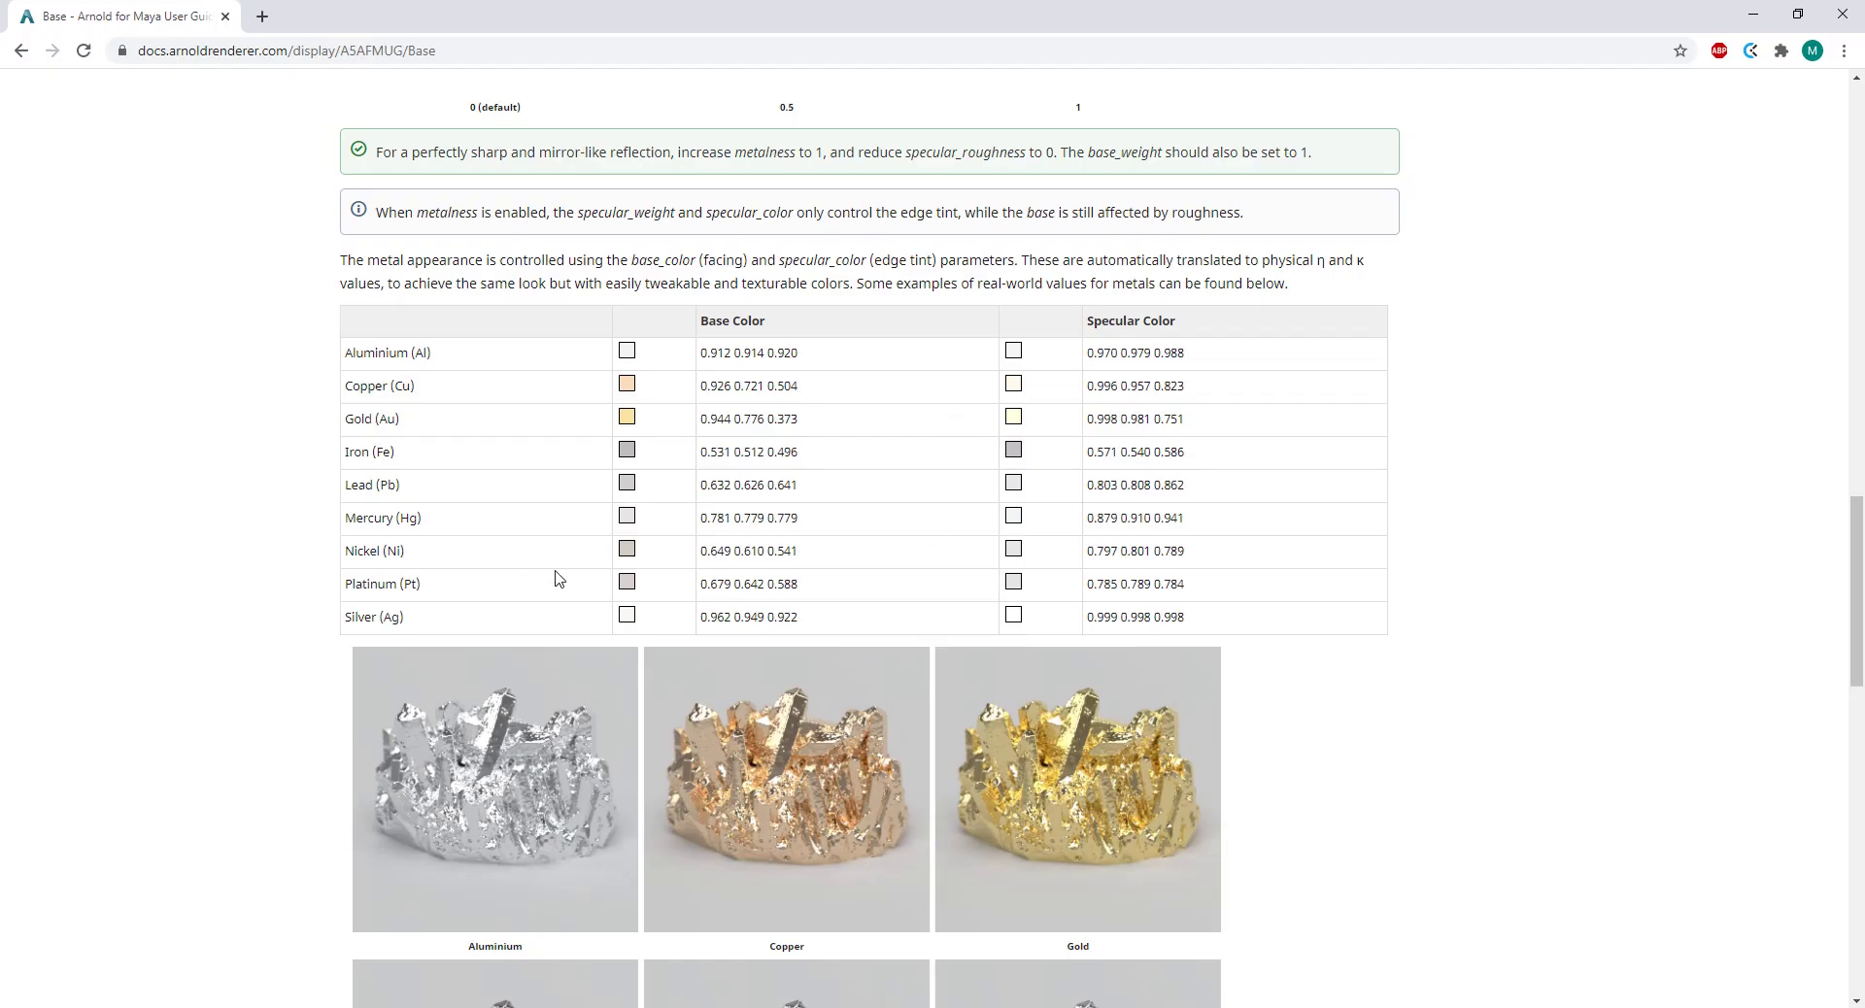
{"action": "scroll", "coordinate": [562, 575], "scroll_direction": "up", "scroll_amount": 3}
{"action": "scroll", "coordinate": [593, 690], "scroll_direction": "down", "scroll_amount": 3}
{"action": "scroll", "coordinate": [625, 550], "scroll_direction": "up", "scroll_amount": 3}
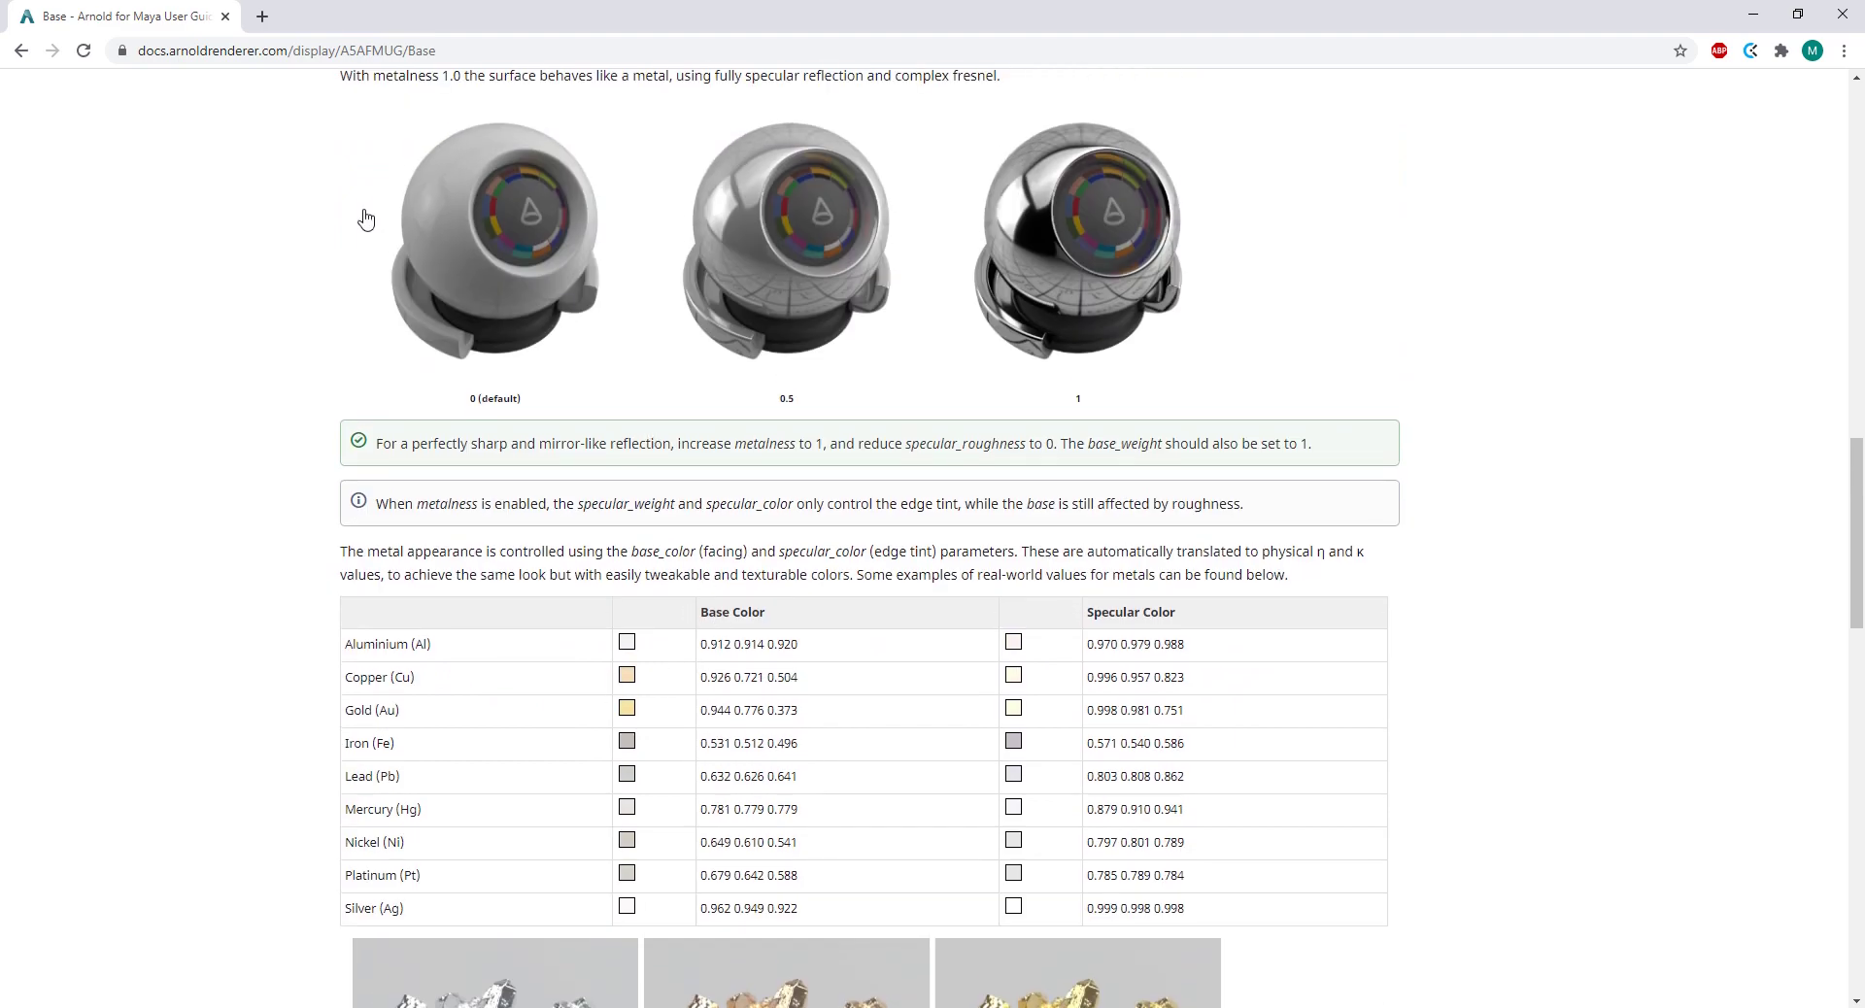
{"action": "scroll", "coordinate": [551, 483], "scroll_direction": "down", "scroll_amount": 10}
{"action": "scroll", "coordinate": [550, 483], "scroll_direction": "up", "scroll_amount": 8}
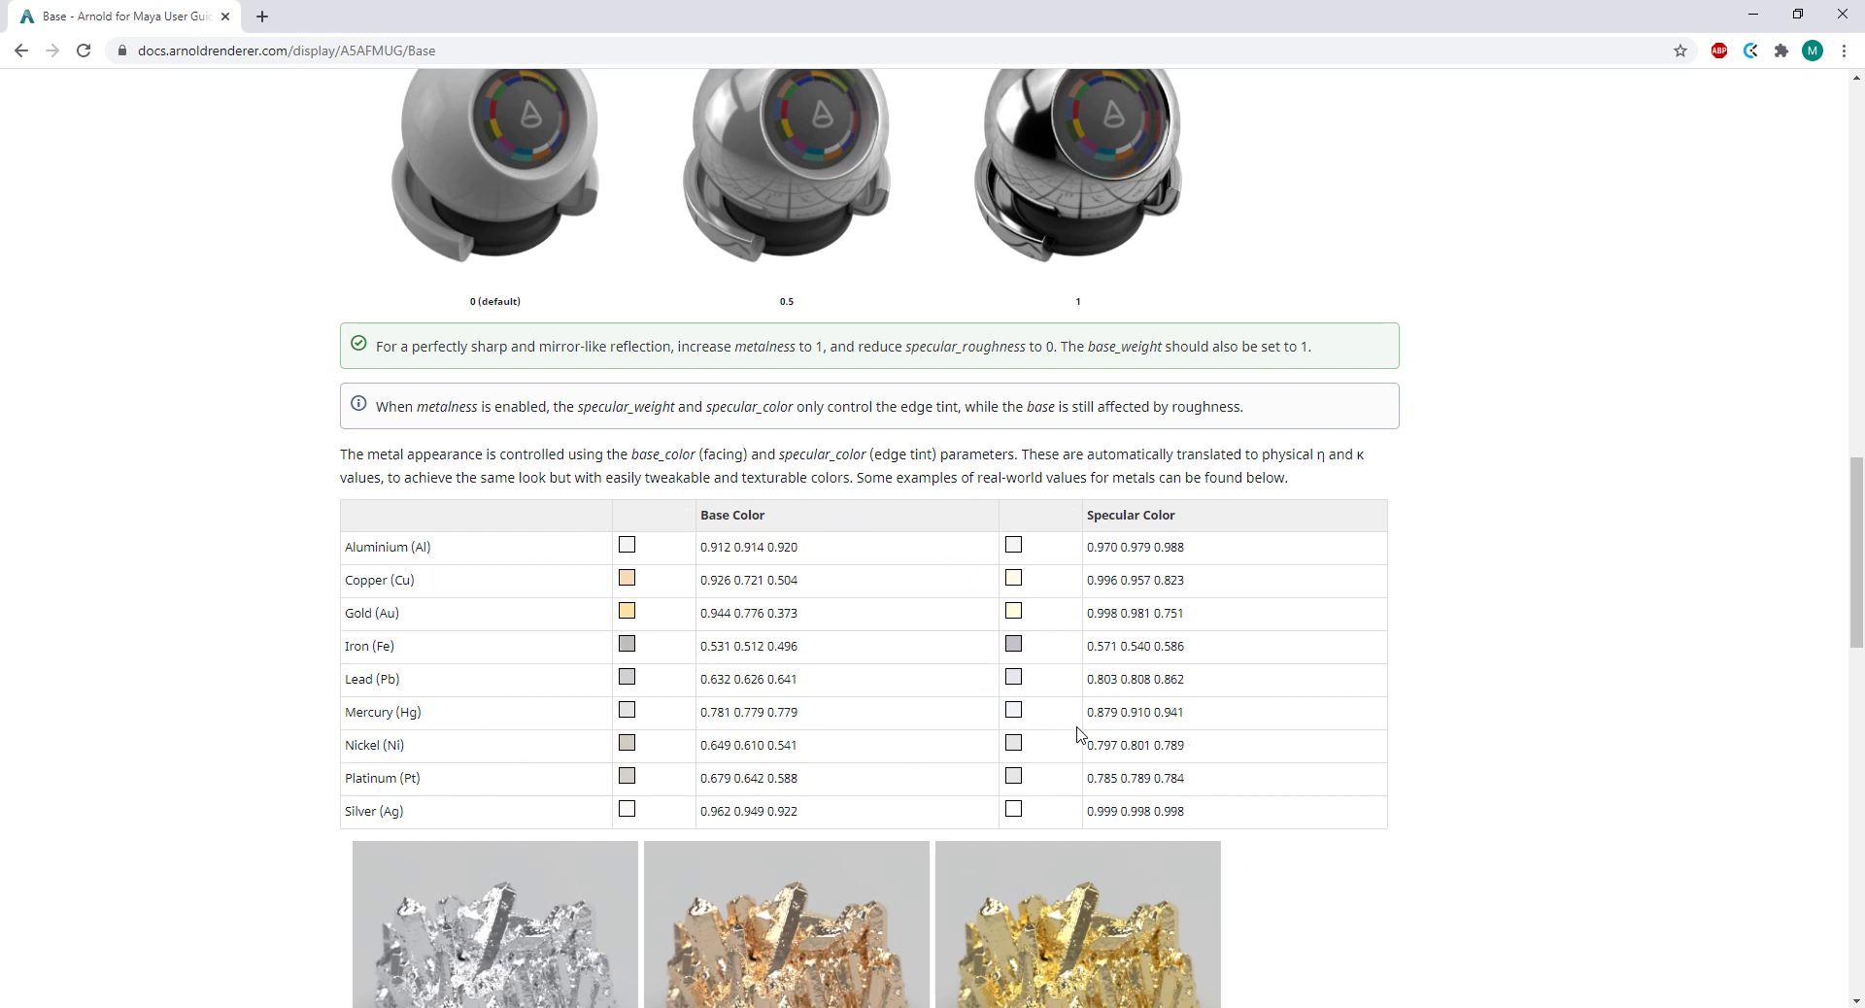
{"action": "scroll", "coordinate": [1076, 730], "scroll_direction": "down", "scroll_amount": 2}
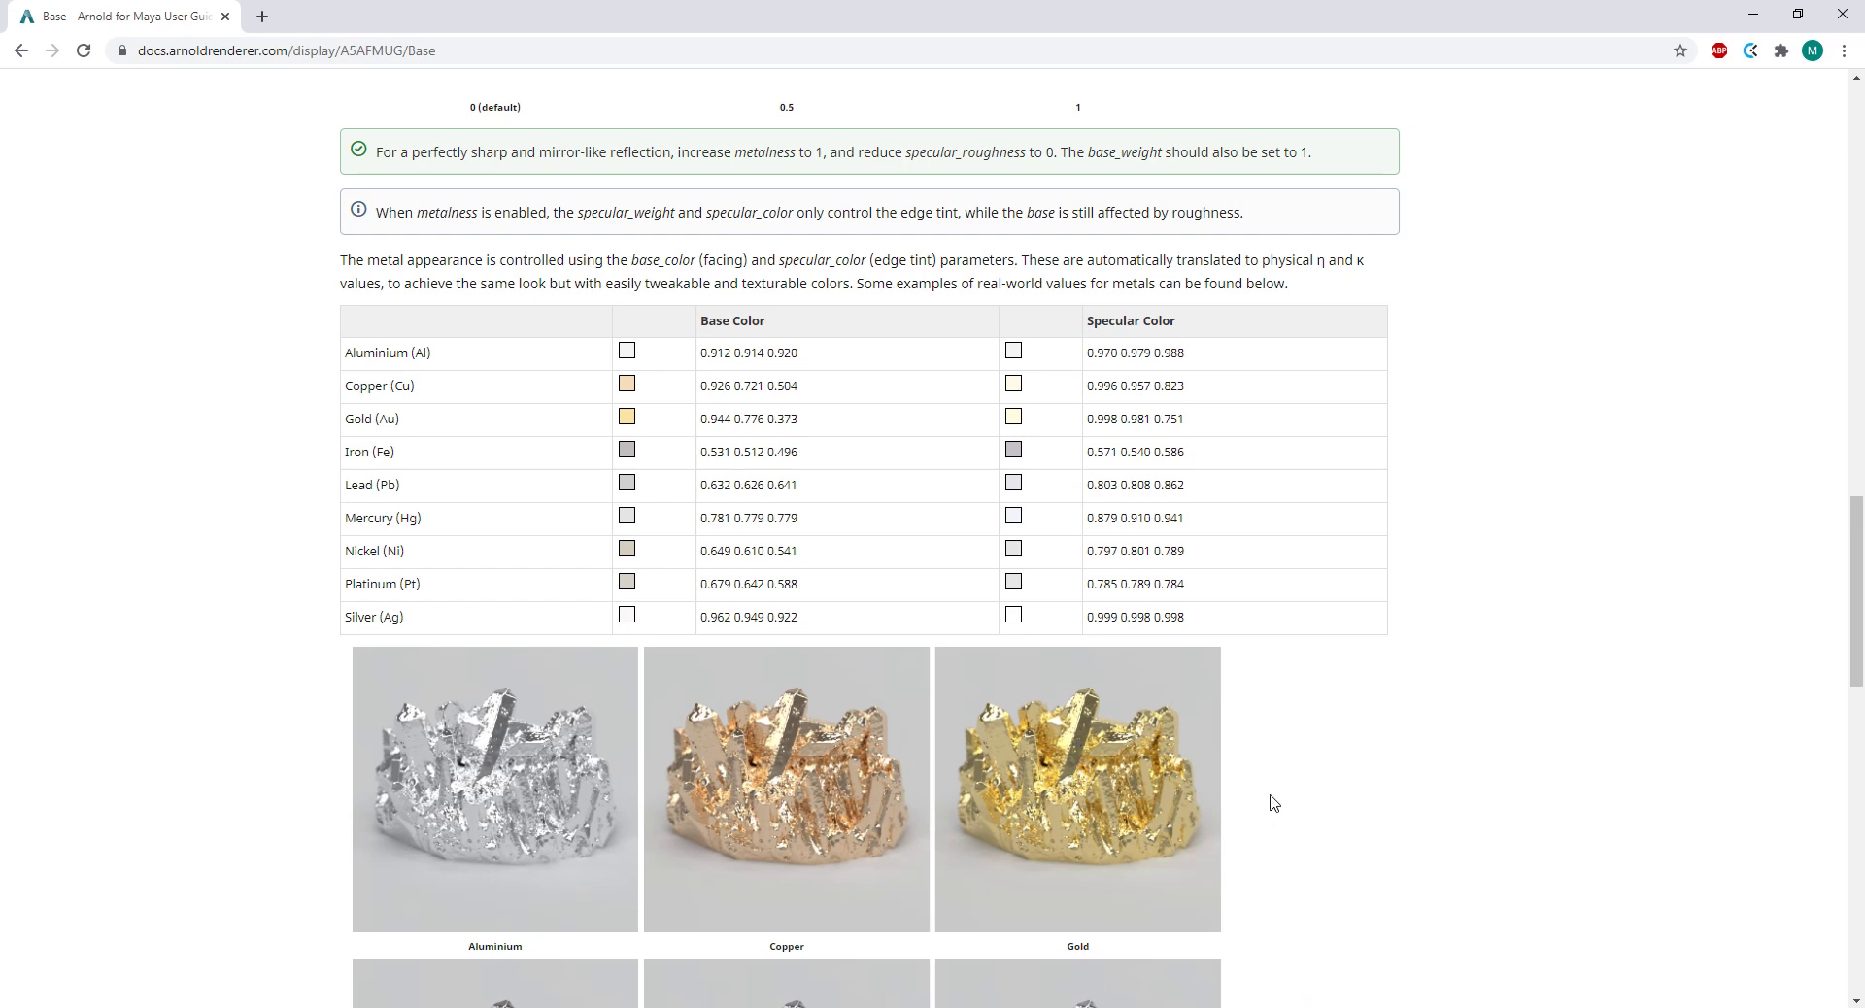
Step: Switch to Photoshop and view the Tea_Can_Body_Texture_metalness_v1.psd texture
{"action": "mouse_move", "coordinate": [1310, 1006]}
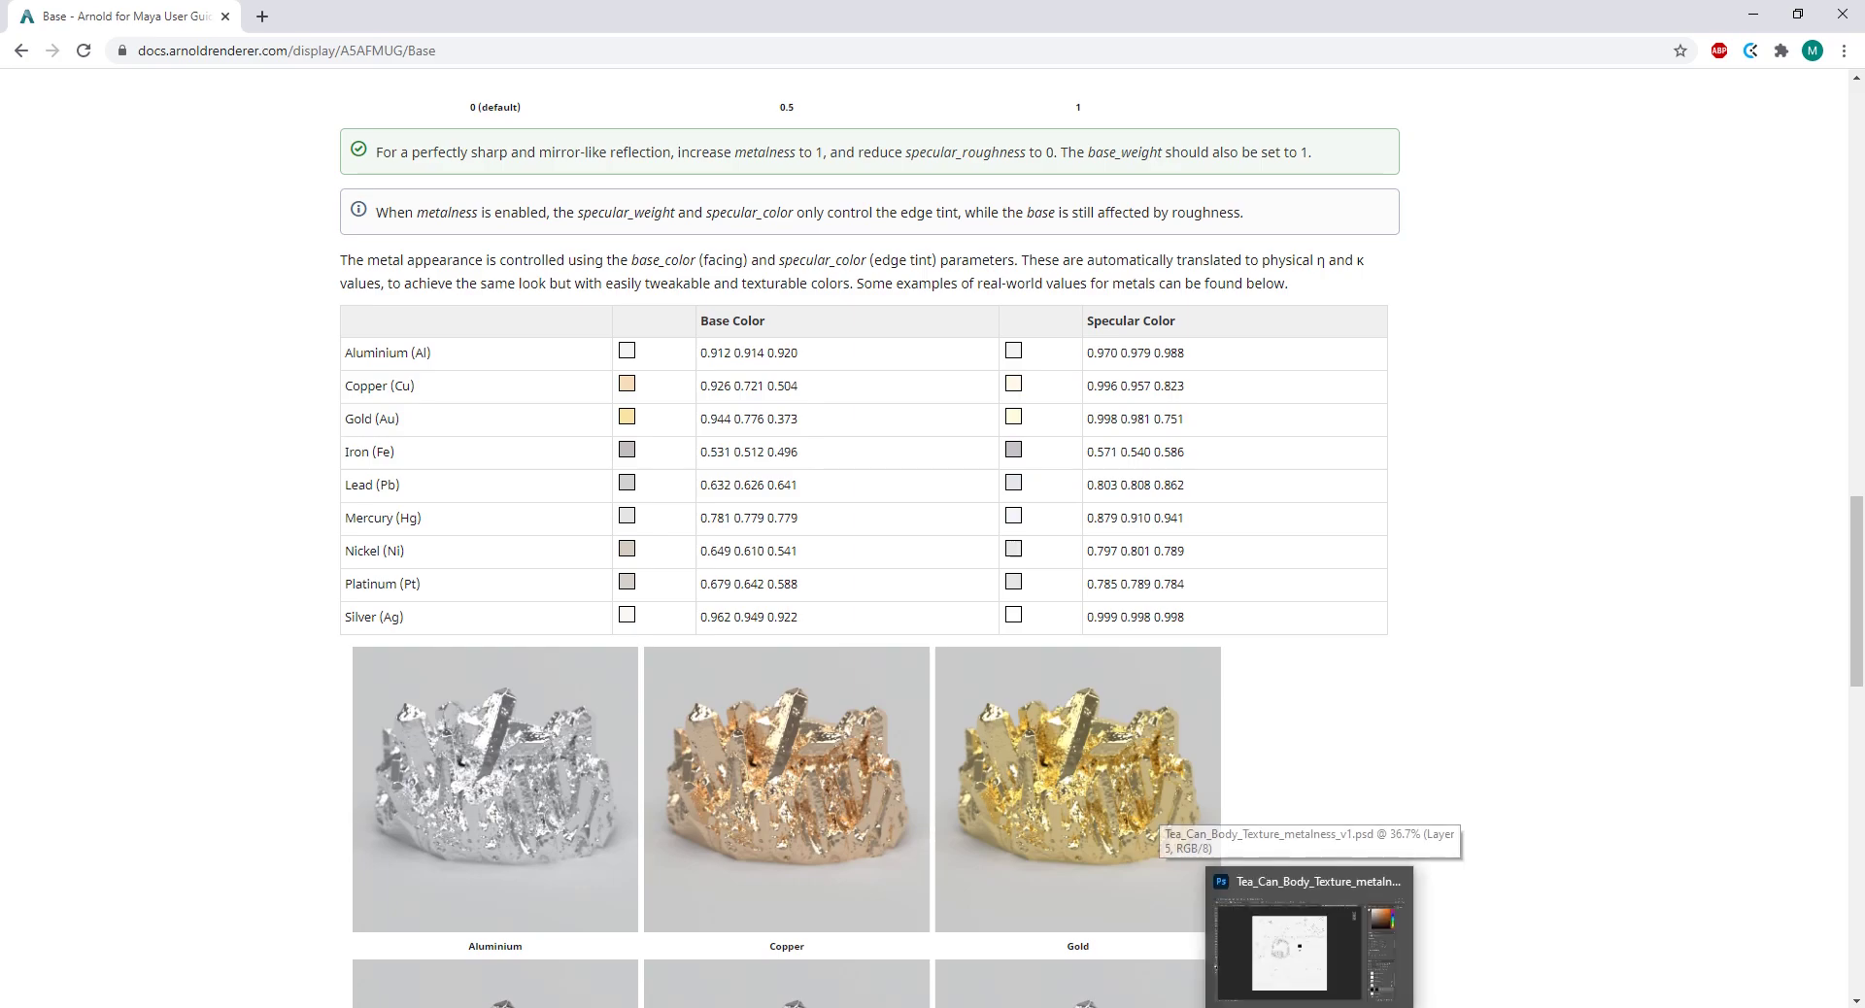
{"action": "left_click", "coordinate": [1302, 965]}
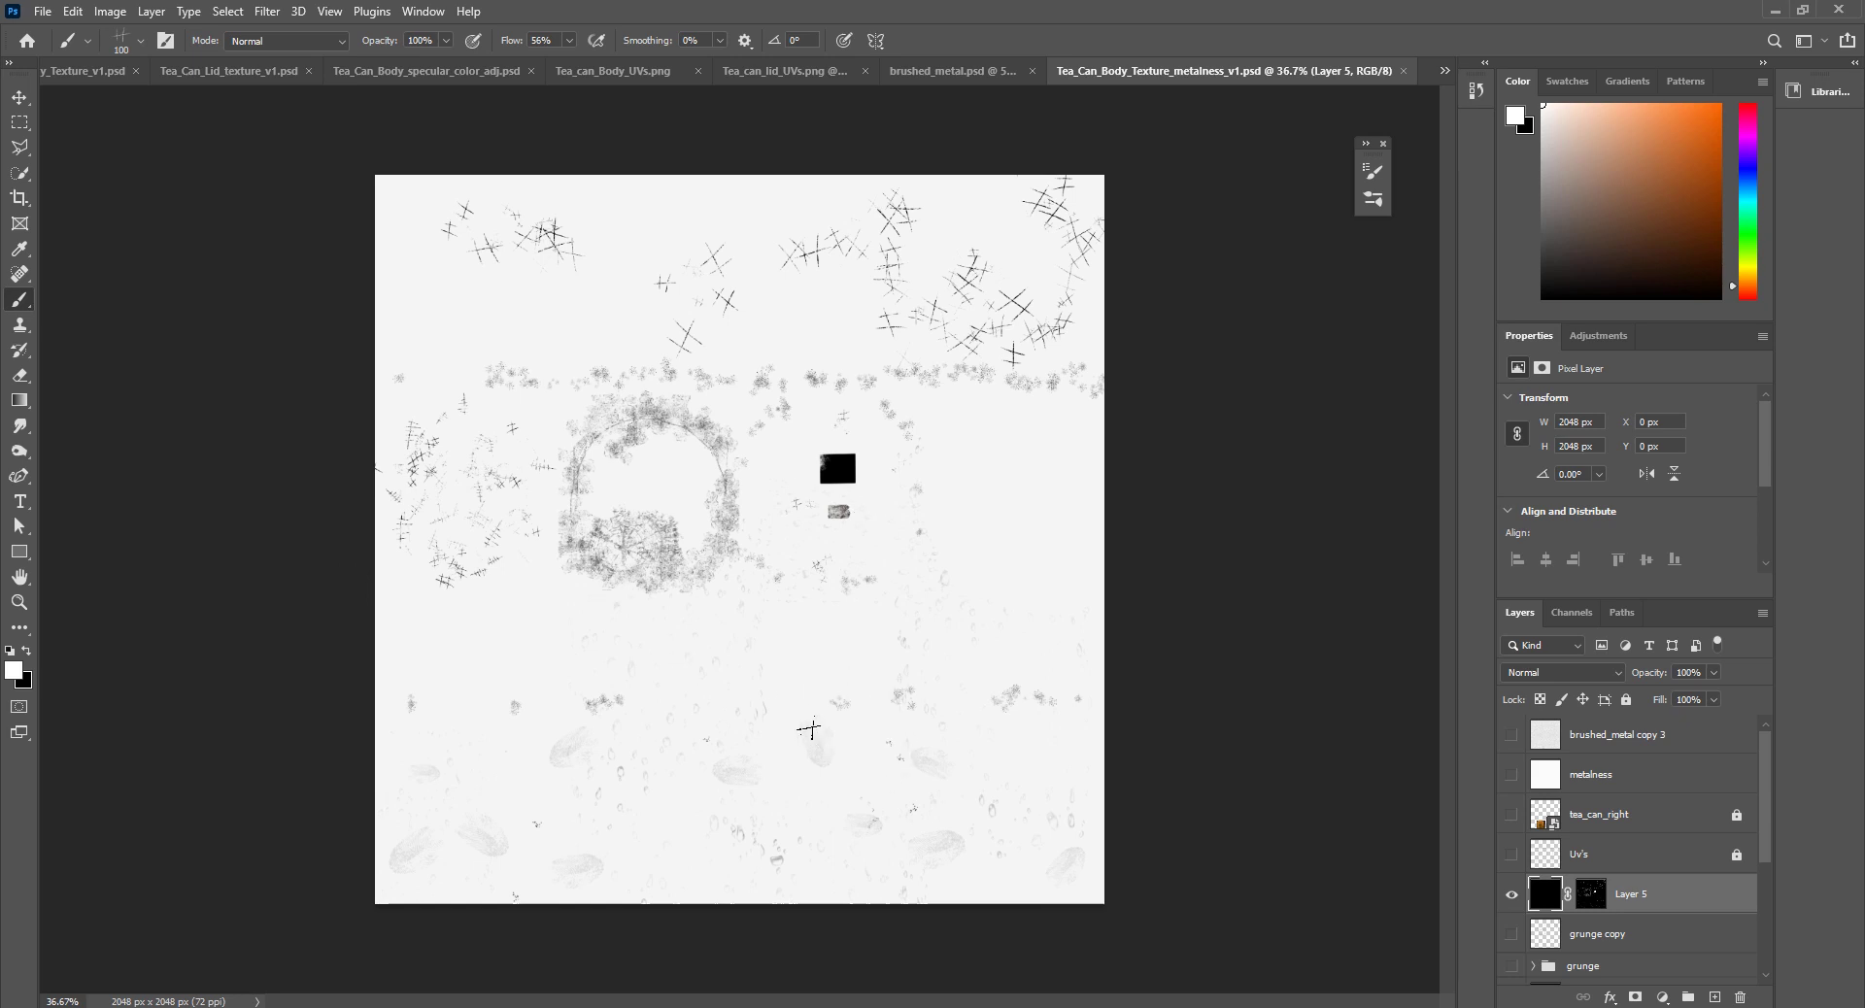
{"action": "scroll", "coordinate": [1700, 880], "scroll_direction": "up", "scroll_amount": 3}
{"action": "scroll", "coordinate": [1699, 881], "scroll_direction": "down", "scroll_amount": 3}
Step: Switch to Maya and compare the aiCanBody material's preview at metalness 0 and 1, leaving it at 1
{"action": "mouse_move", "coordinate": [836, 1000]}
{"action": "left_click", "coordinate": [868, 959]}
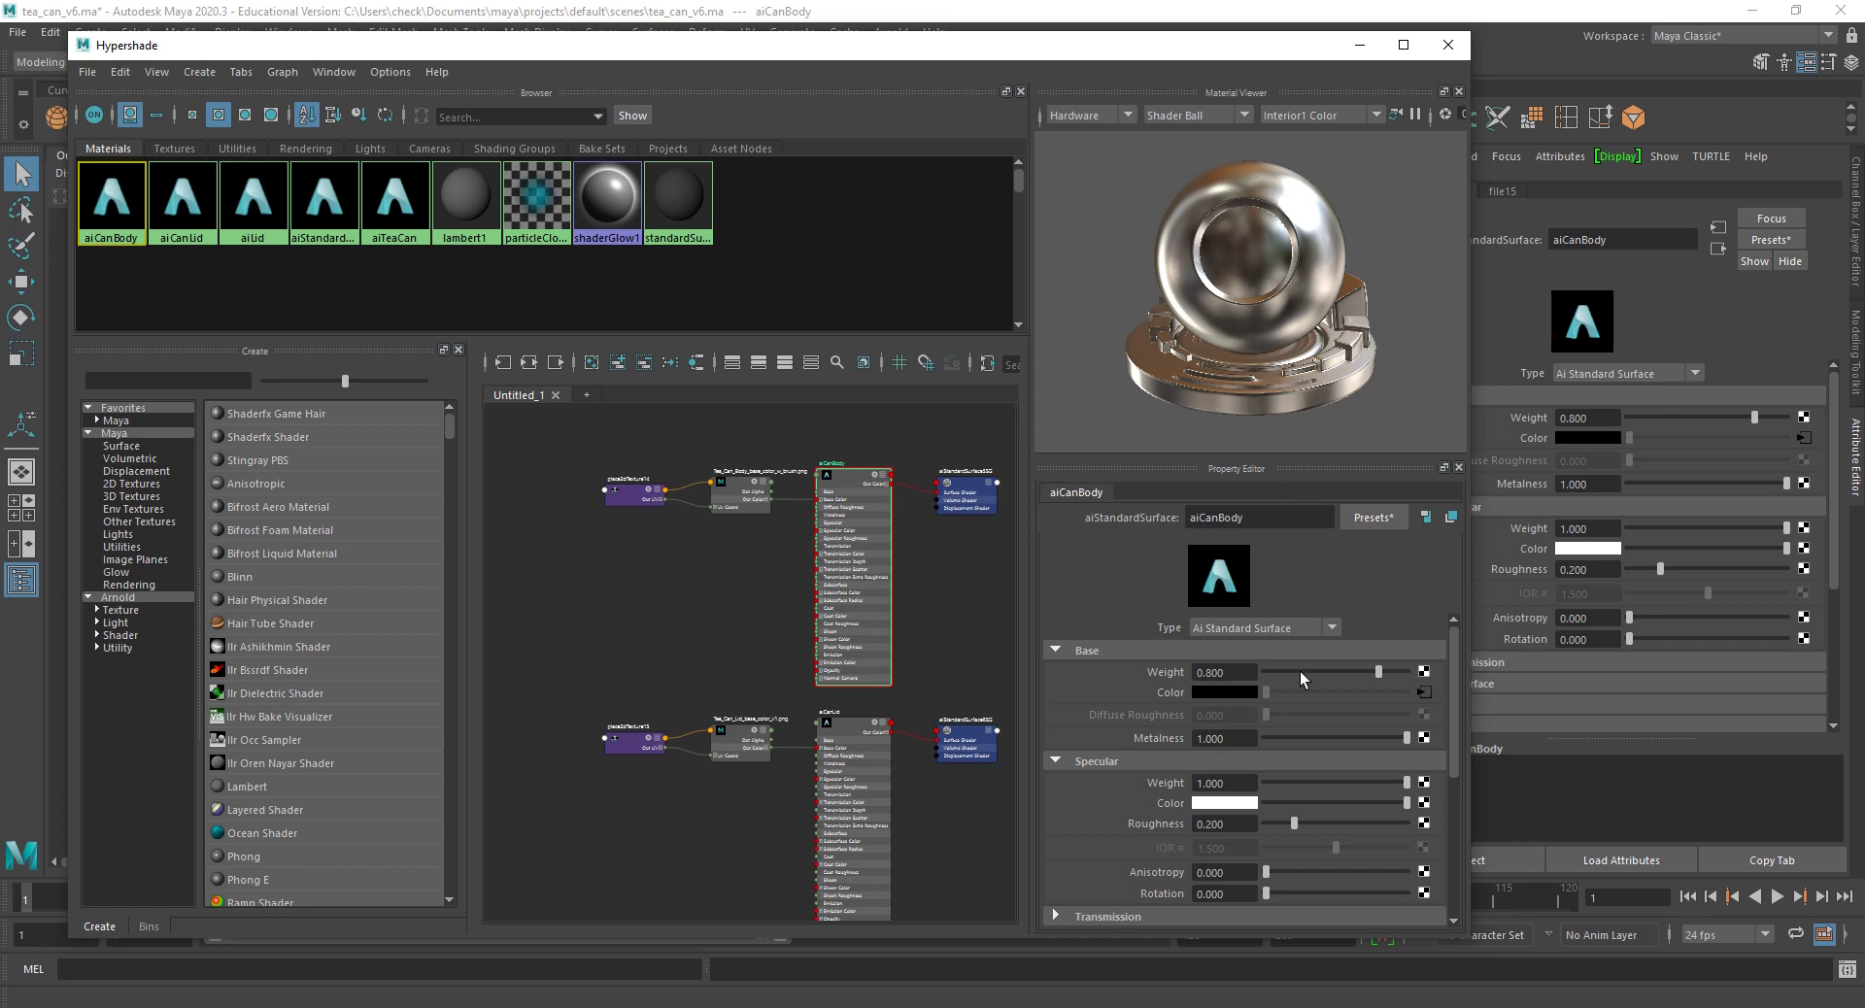
{"action": "left_click_drag", "start_coordinate": [1332, 735], "coordinate": [1054, 750]}
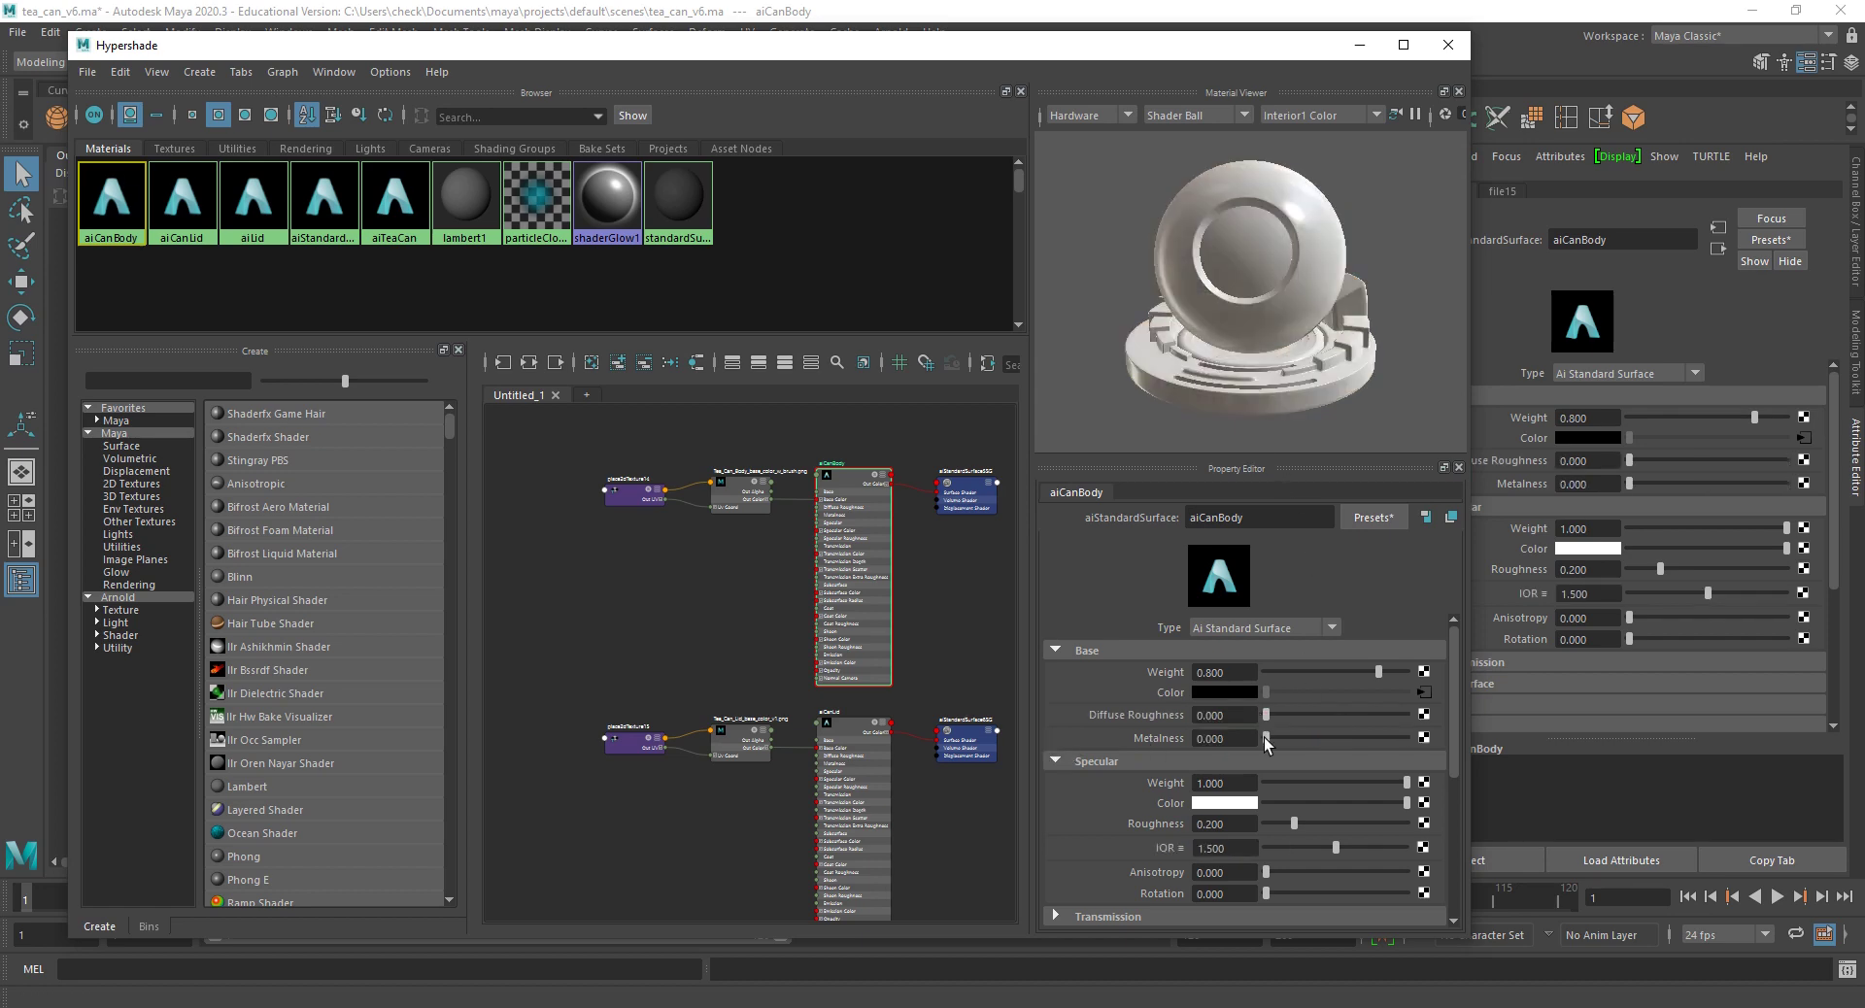
{"action": "left_click_drag", "start_coordinate": [1262, 737], "coordinate": [1517, 746]}
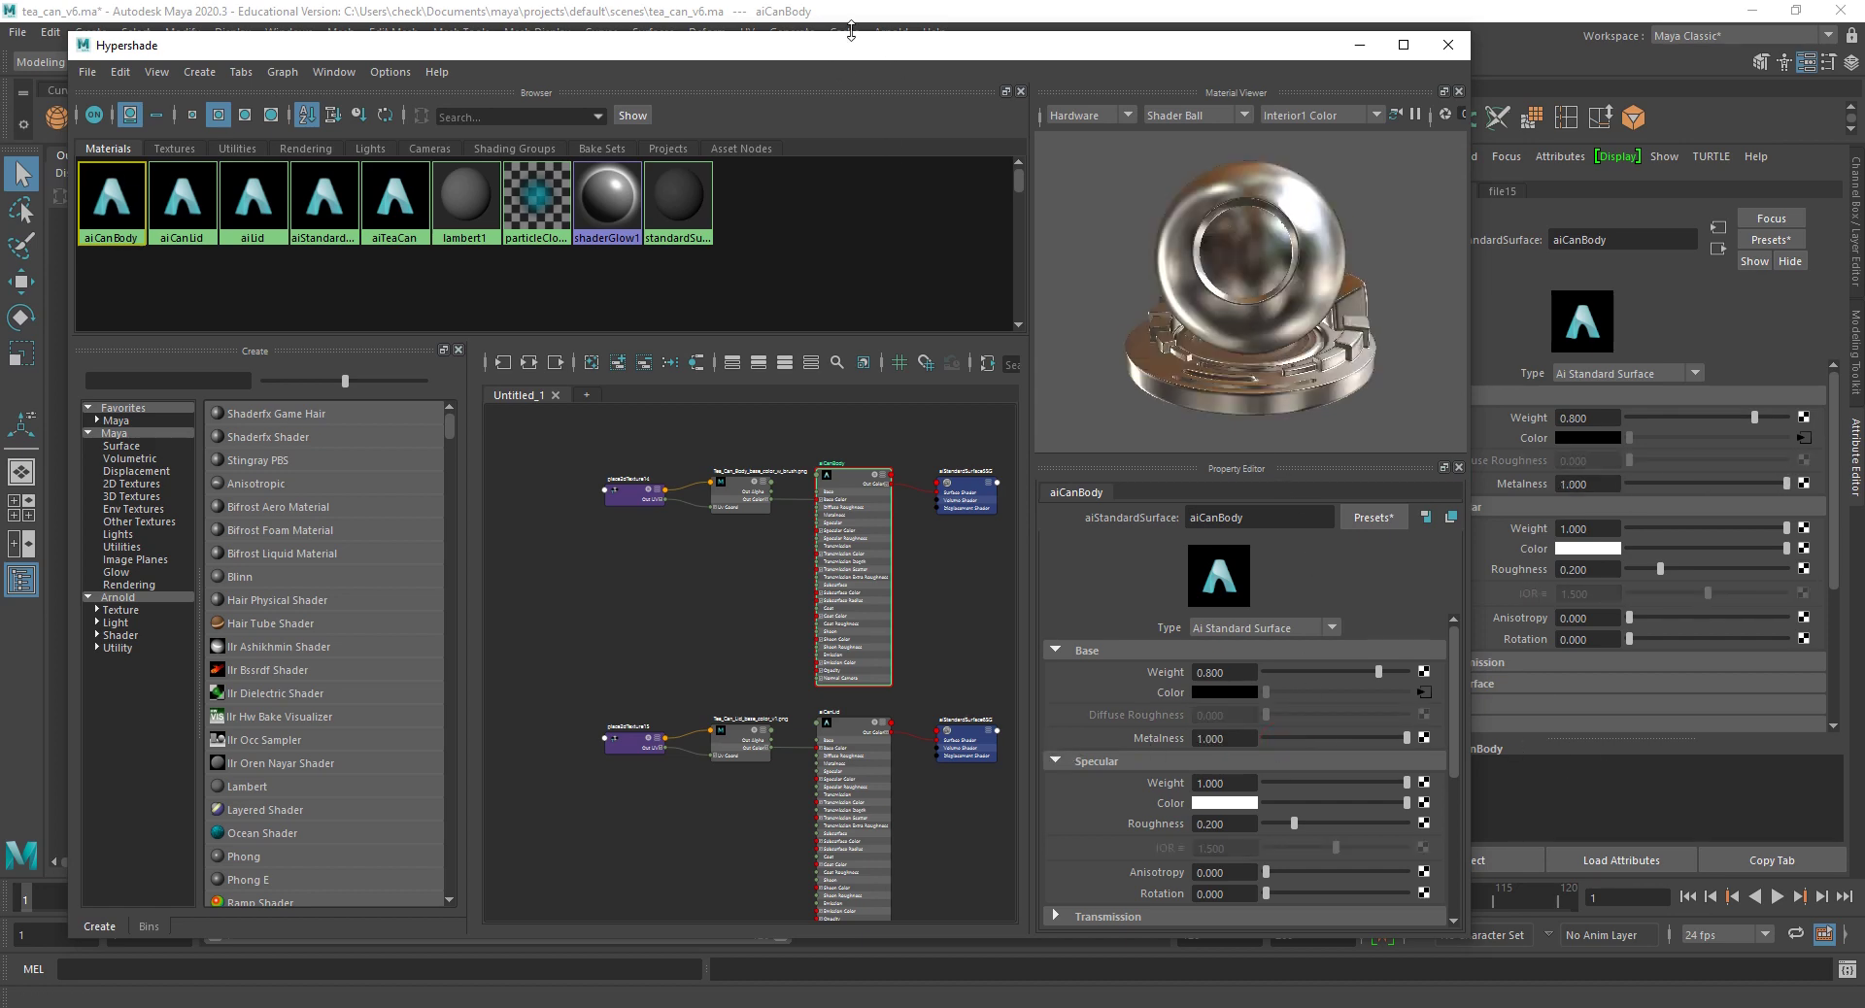
{"action": "left_click_drag", "start_coordinate": [853, 44], "coordinate": [904, 87]}
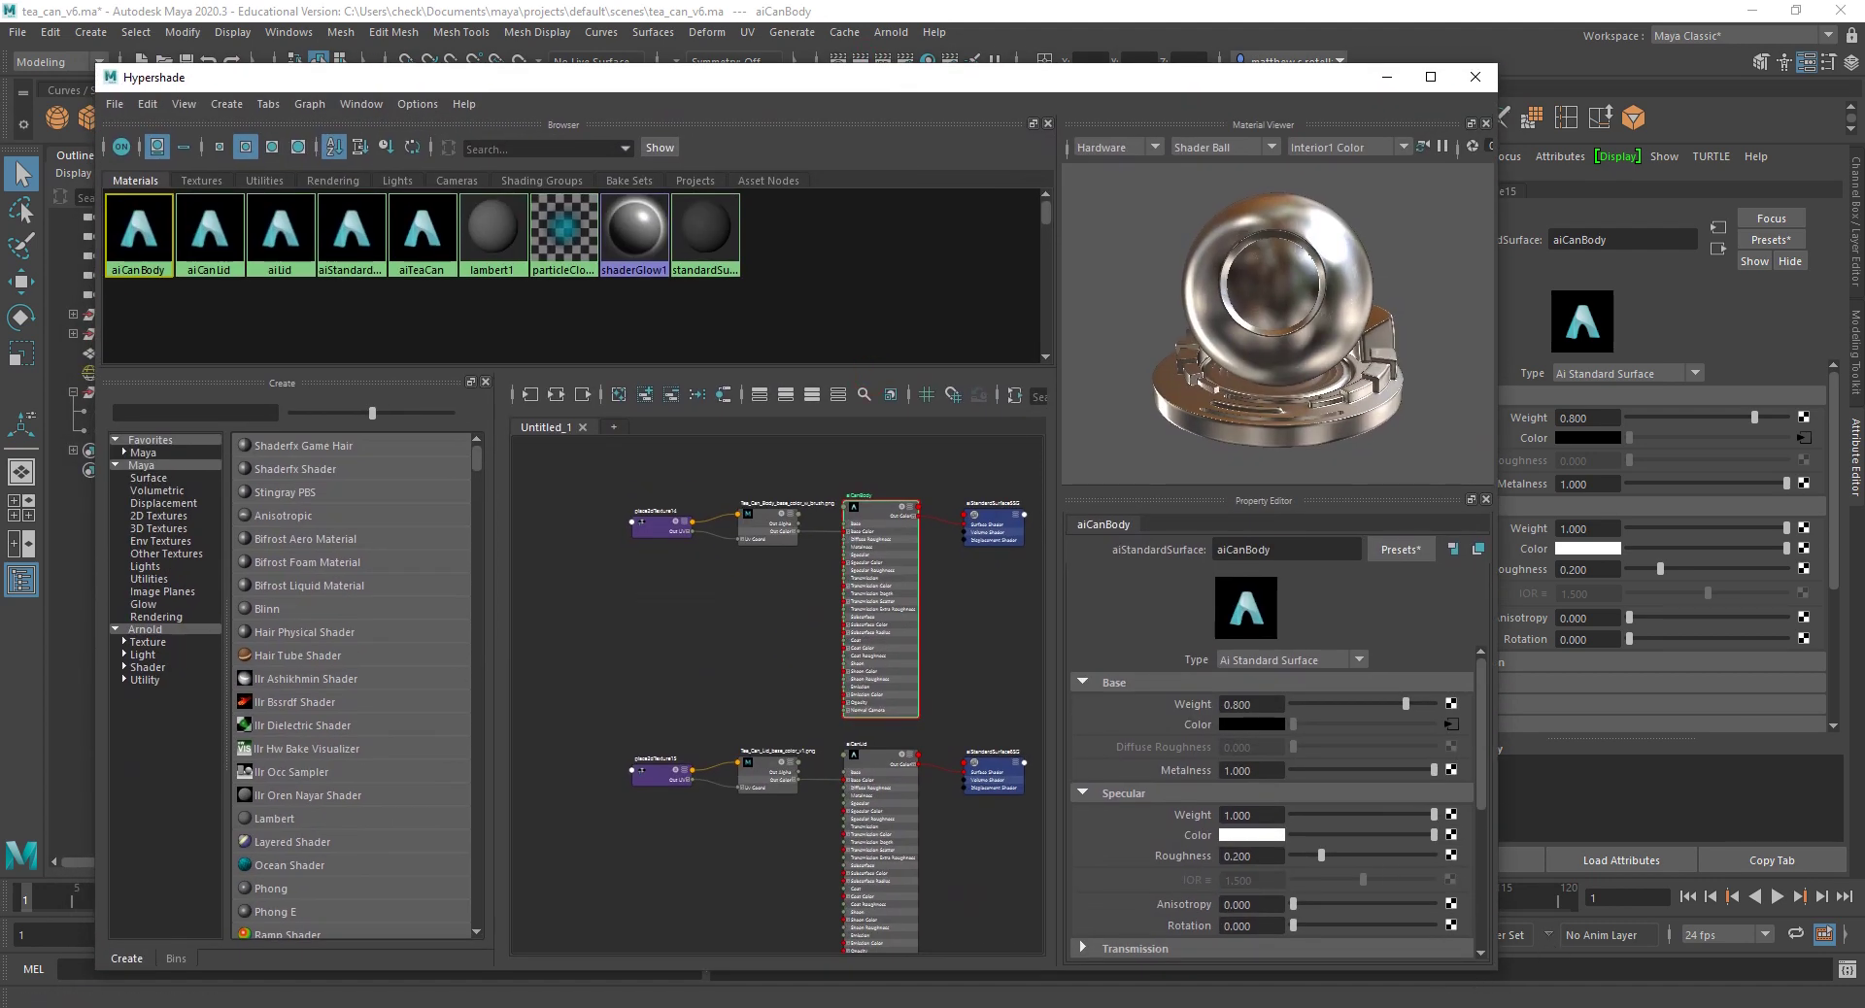
Step: Switch to Photoshop and examine the scratches, grunge and dark patches in the can body's metalness texture up close
{"action": "left_click", "coordinate": [1306, 959]}
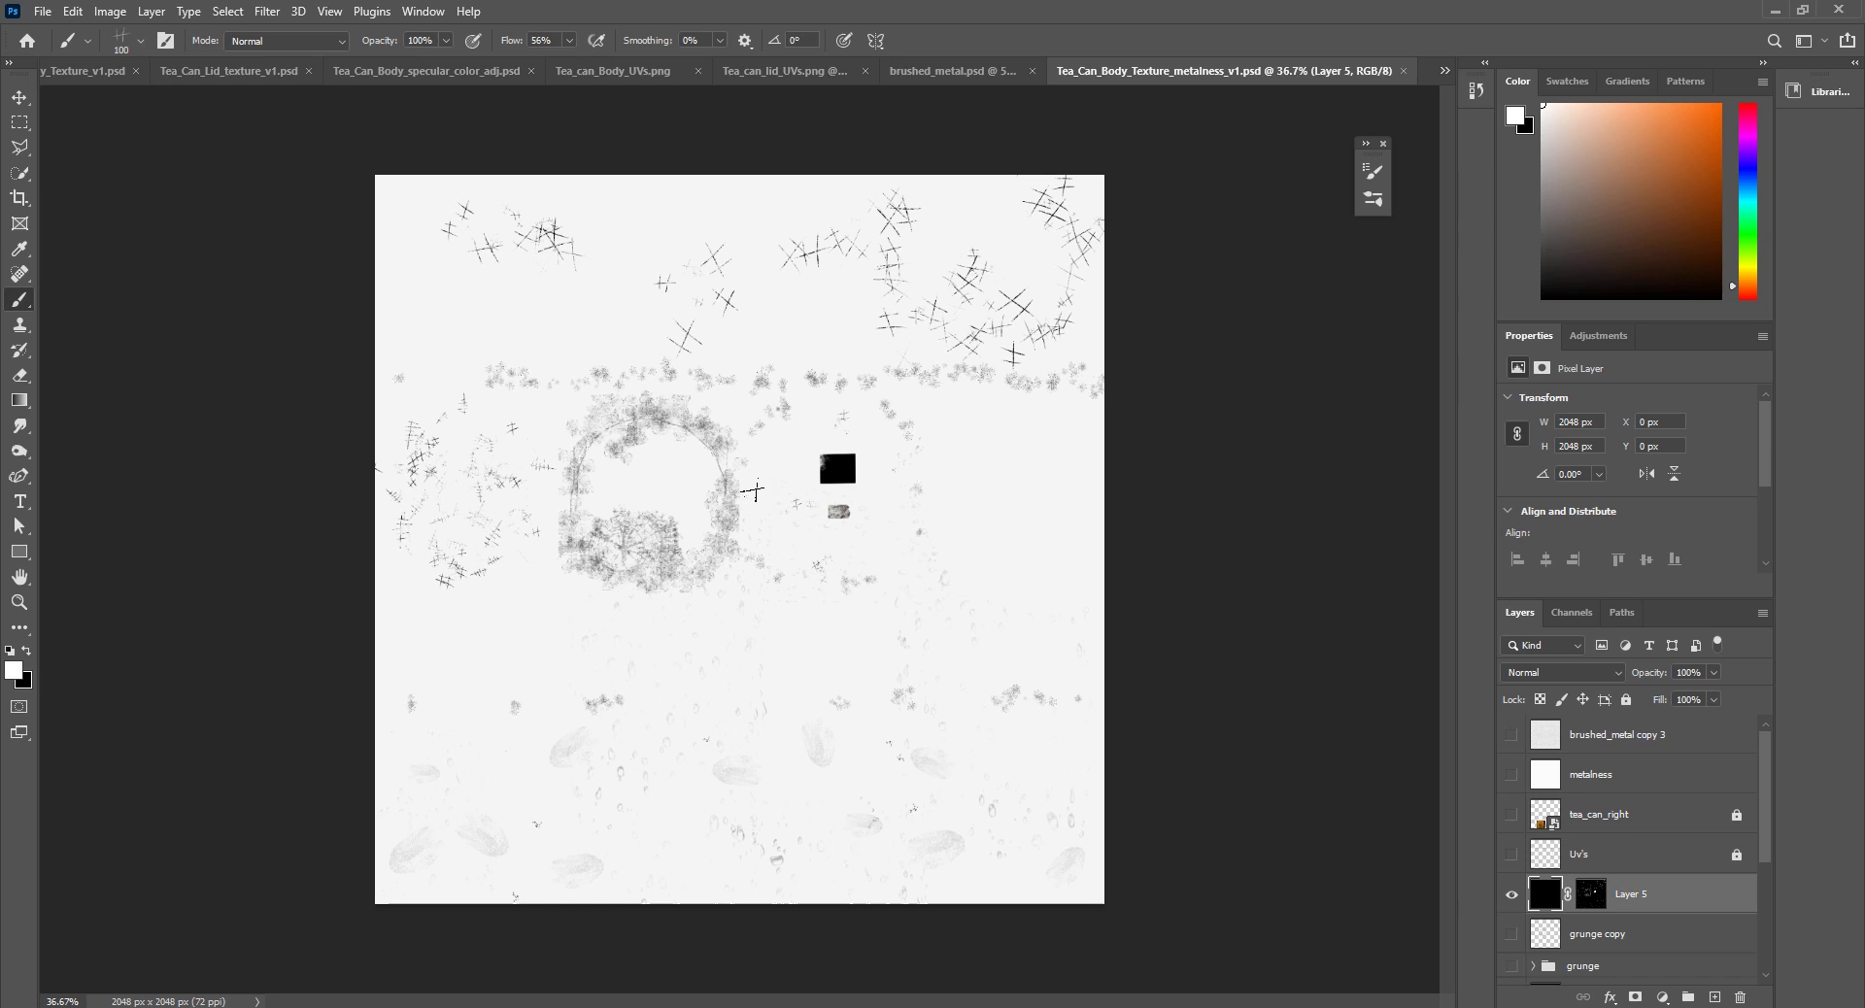
{"action": "scroll", "coordinate": [755, 492], "scroll_direction": "up", "scroll_amount": 5, "text": "alt"}
{"action": "left_click_drag", "start_coordinate": [889, 389], "coordinate": [914, 441]}
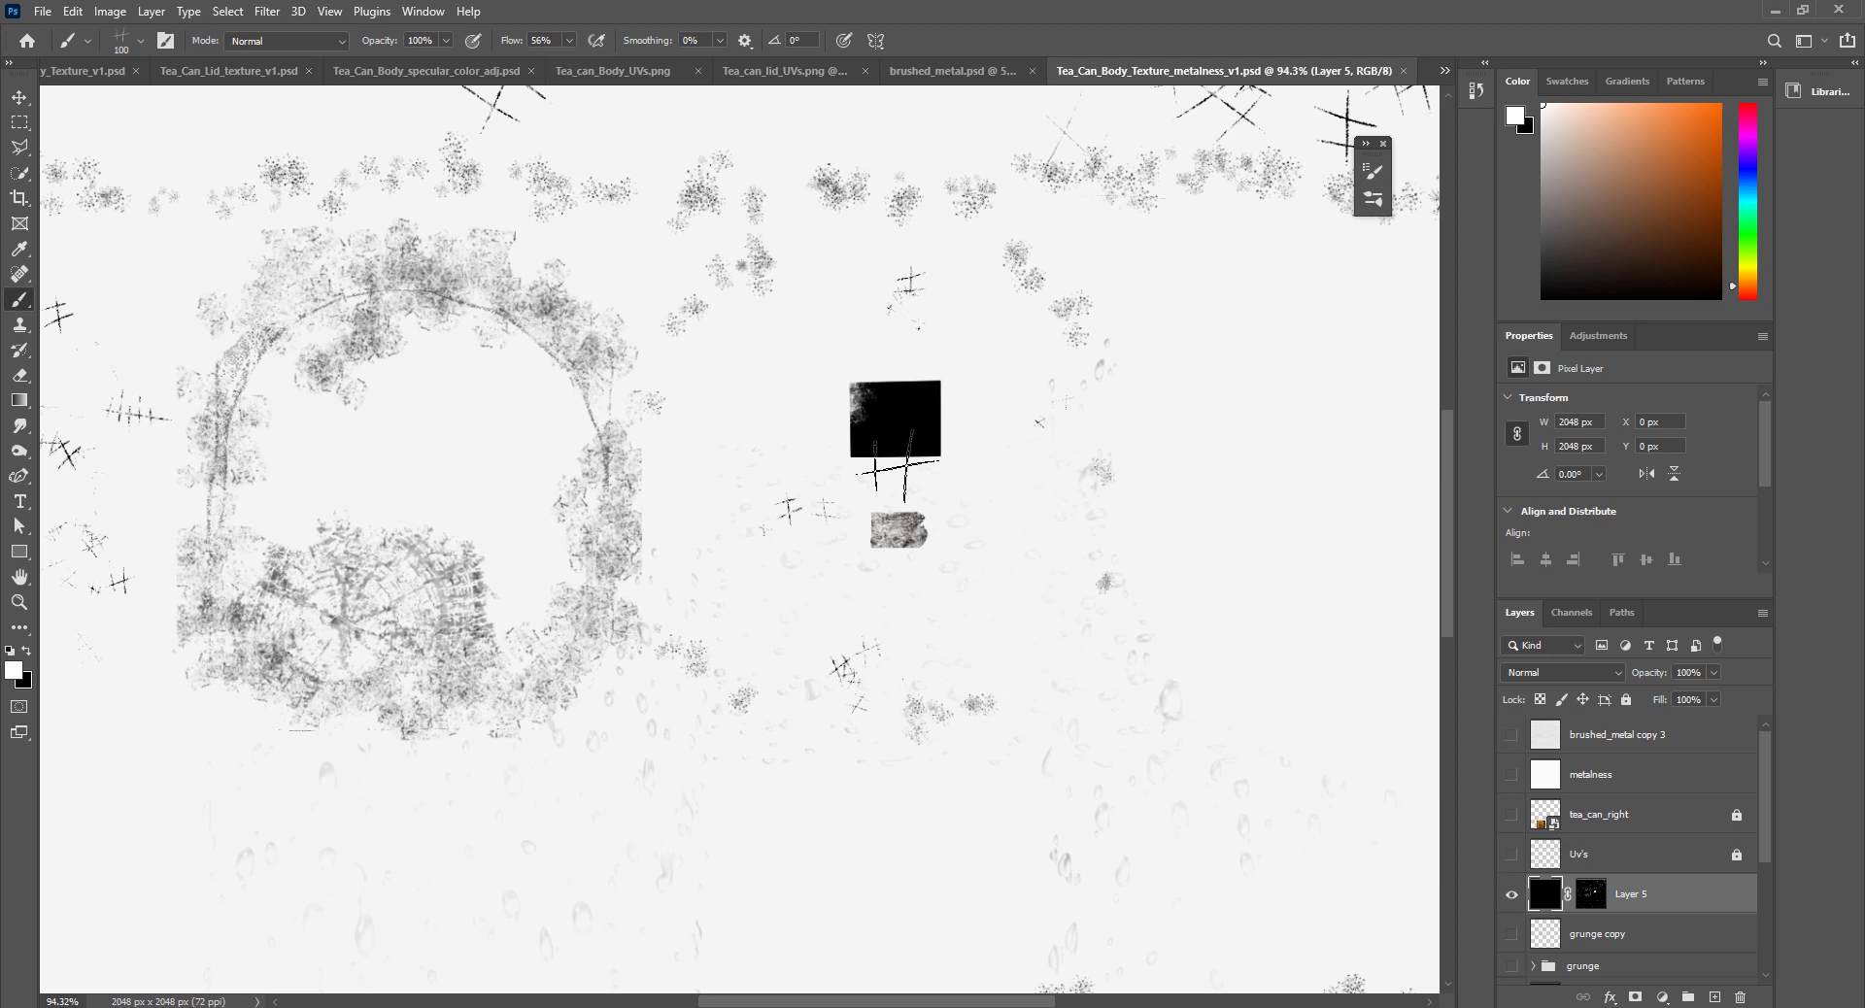
{"action": "scroll", "coordinate": [737, 504], "scroll_direction": "down", "scroll_amount": 5, "text": "alt"}
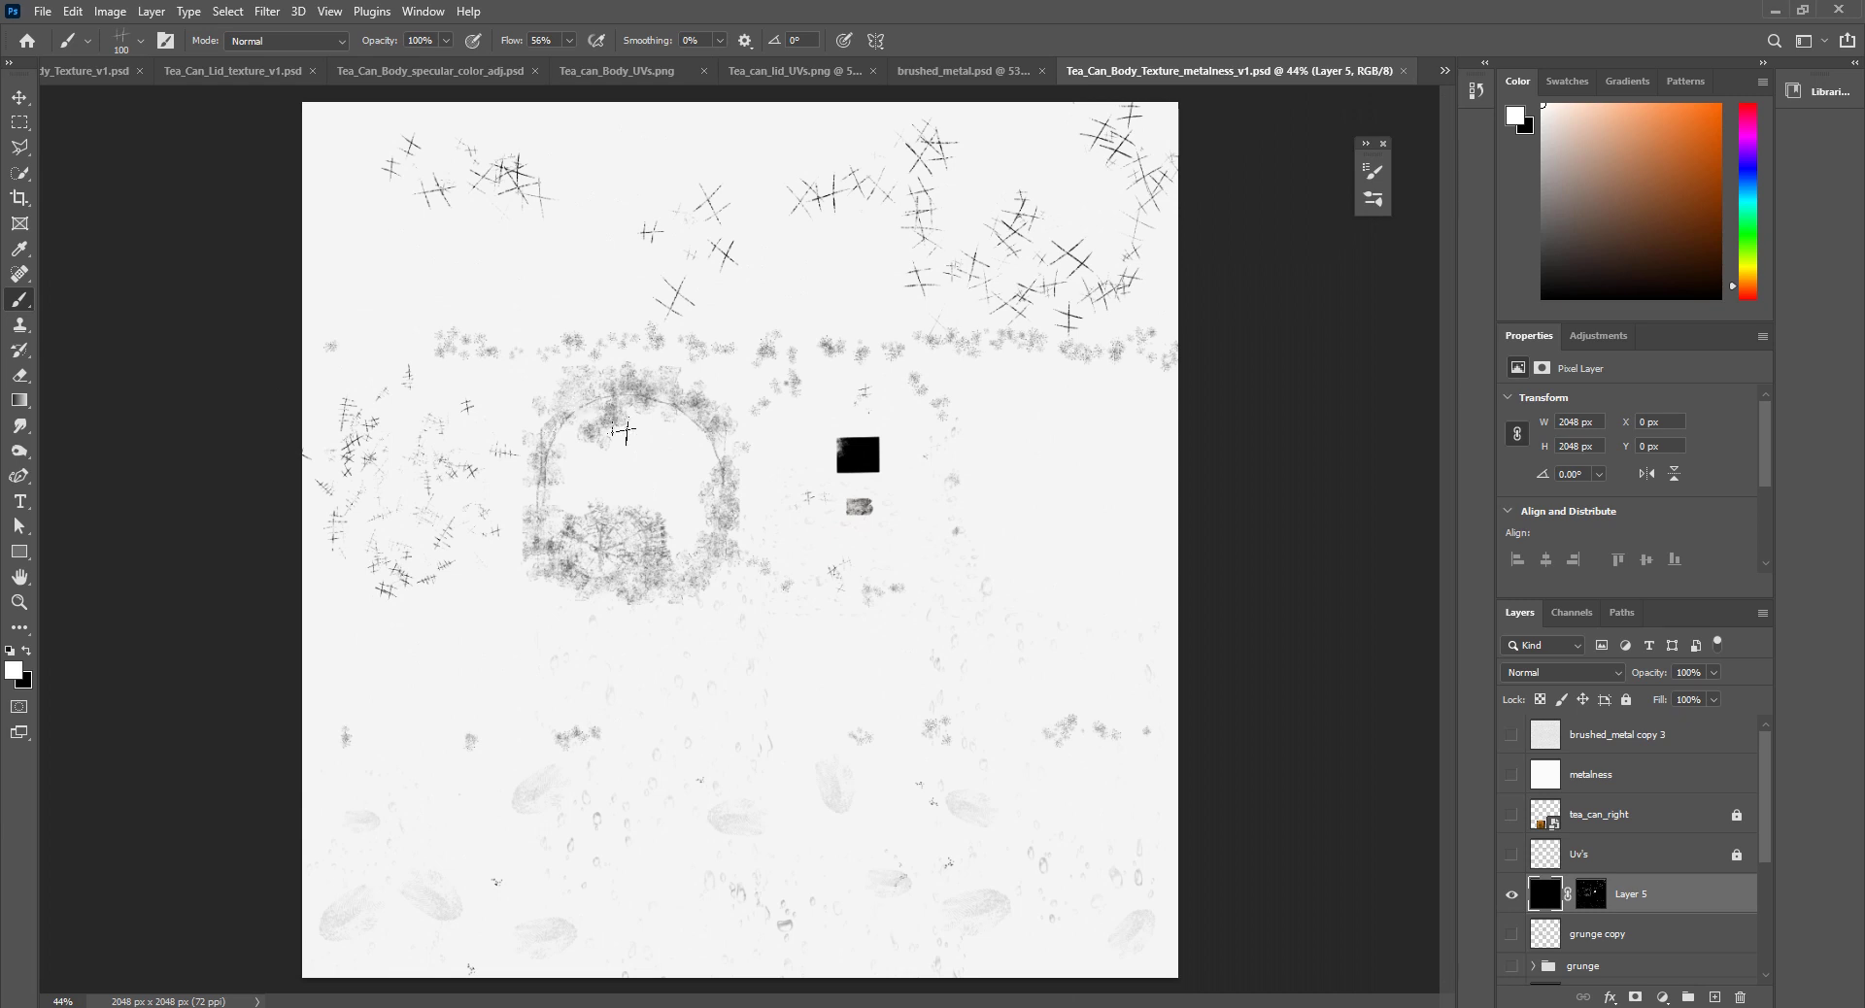
{"action": "scroll", "coordinate": [1593, 909], "scroll_direction": "down", "scroll_amount": 4}
{"action": "scroll", "coordinate": [1592, 864], "scroll_direction": "up", "scroll_amount": 2}
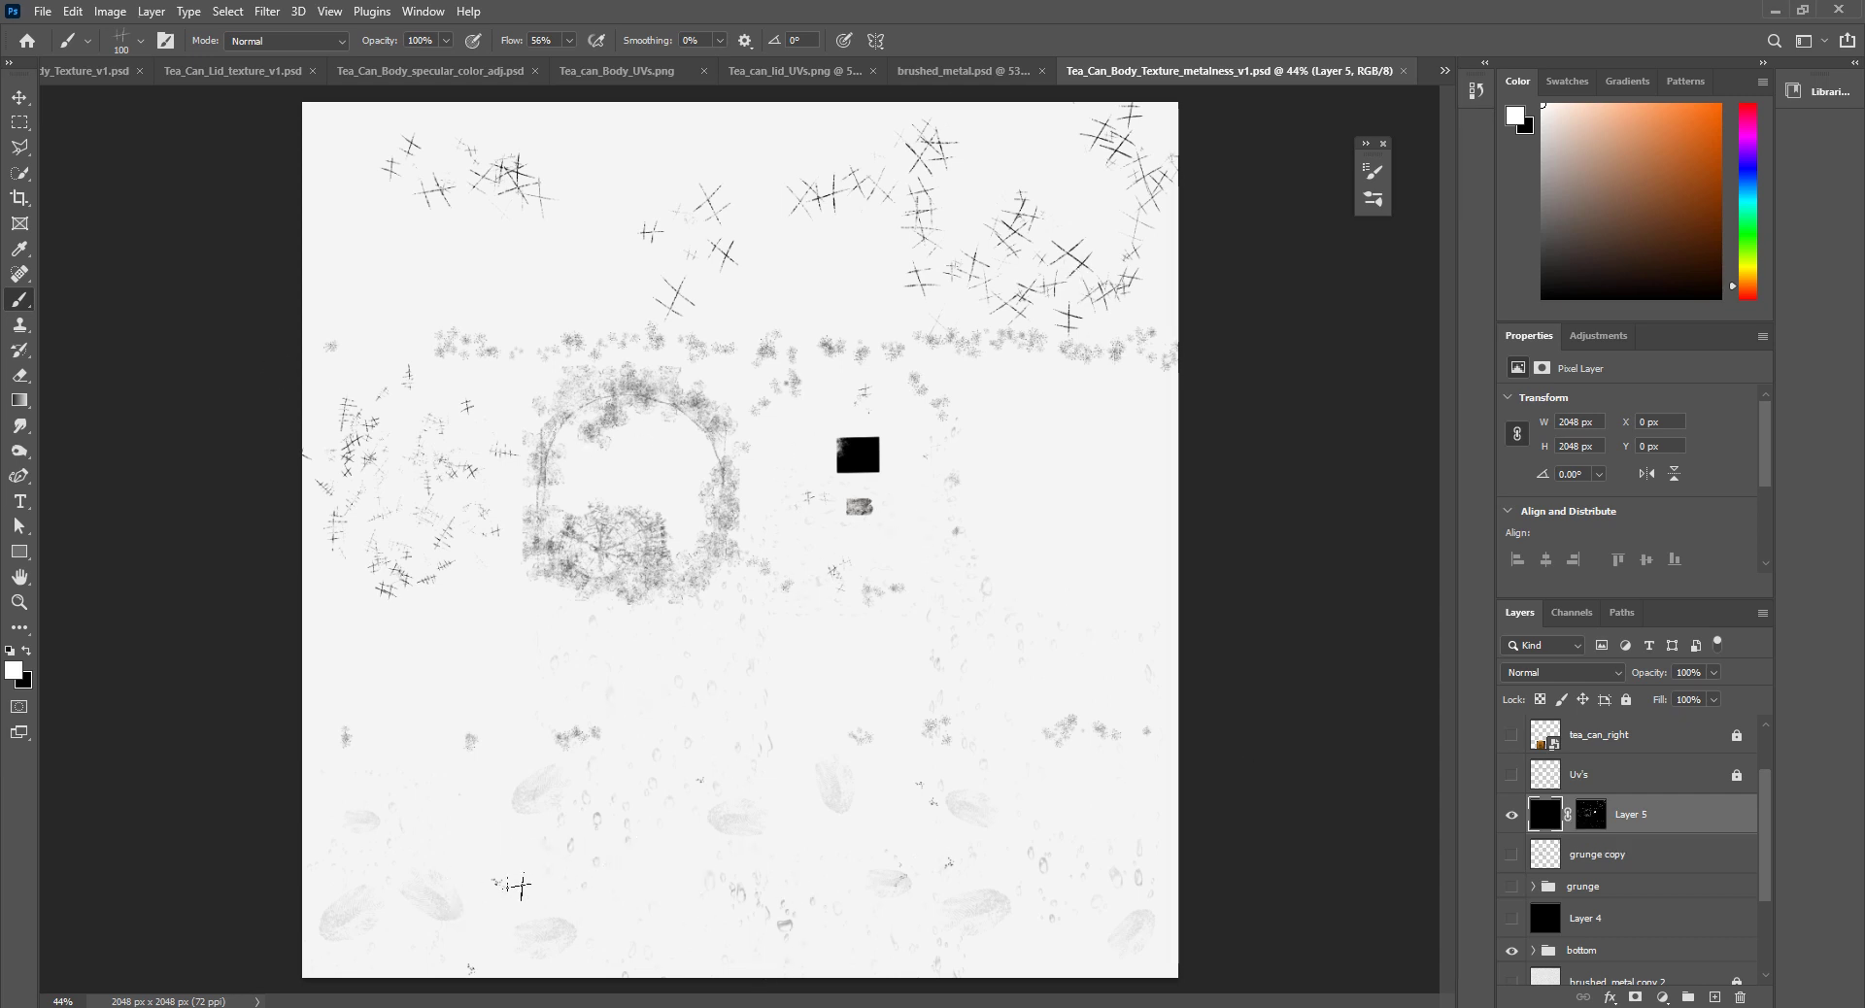
{"action": "scroll", "coordinate": [505, 886], "scroll_direction": "up", "scroll_amount": 3, "text": "alt"}
{"action": "scroll", "coordinate": [699, 783], "scroll_direction": "up", "scroll_amount": 3, "text": "alt"}
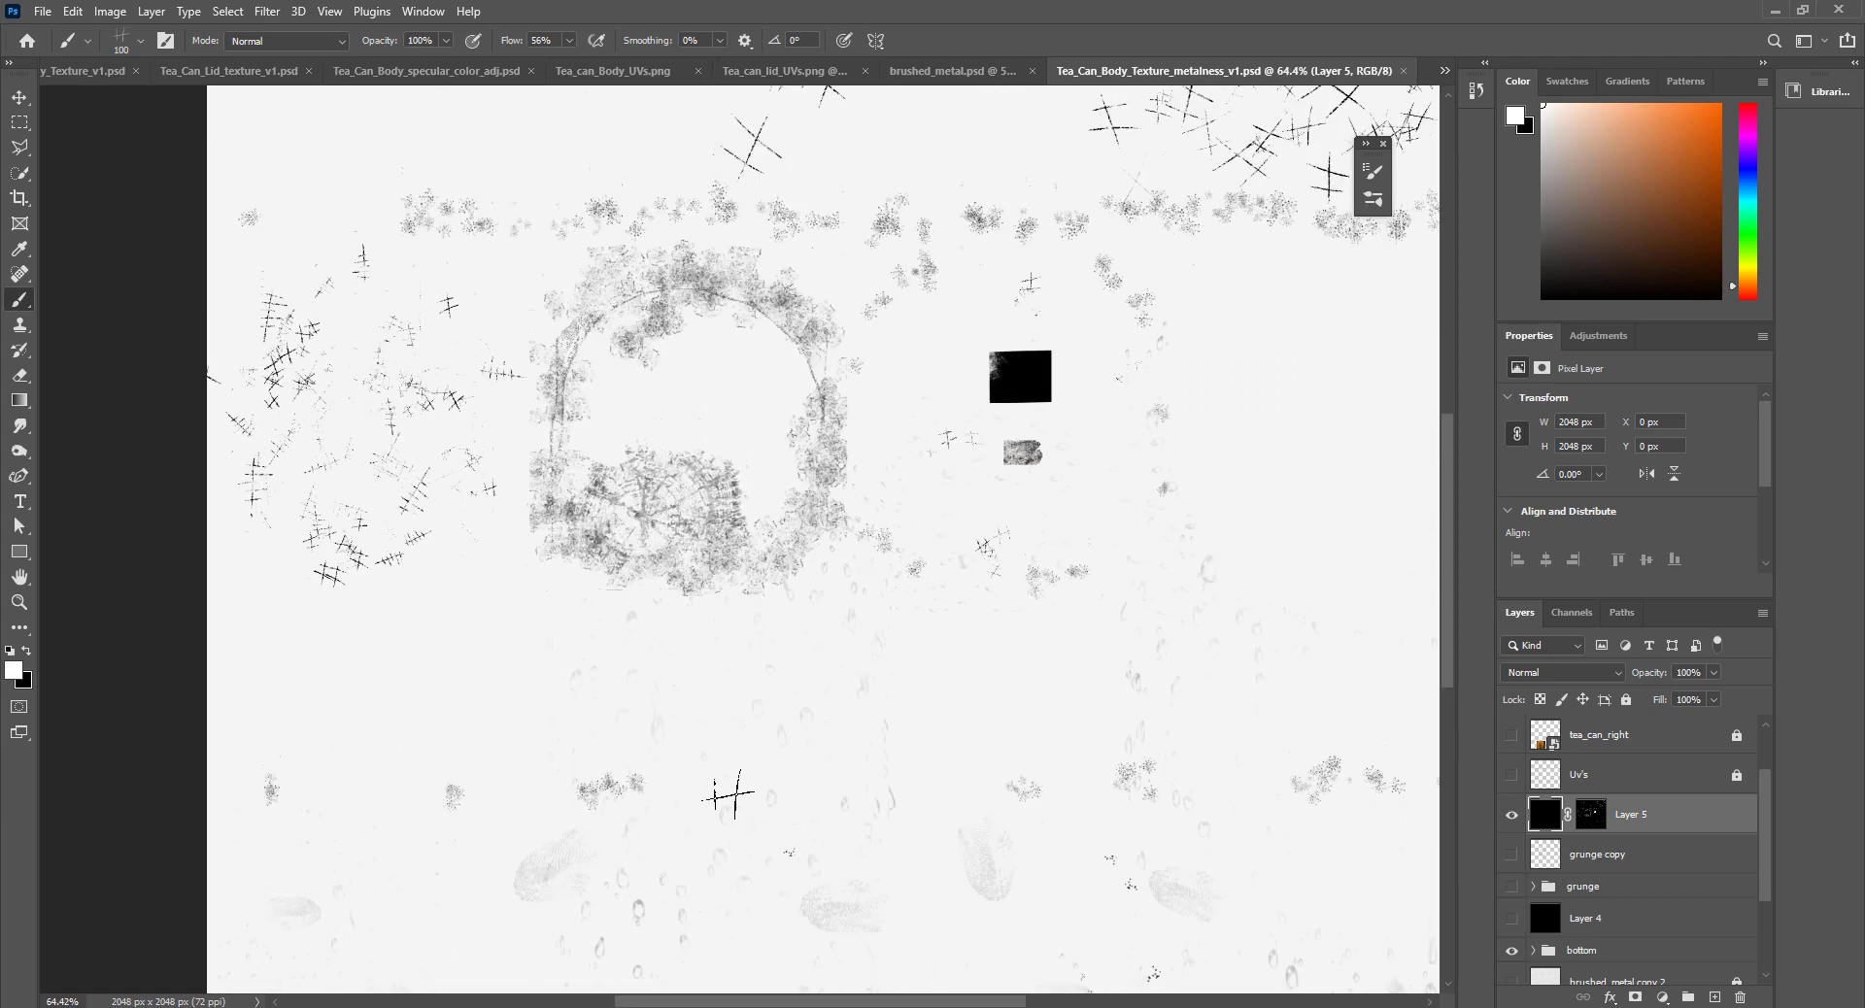
{"action": "scroll", "coordinate": [920, 375], "scroll_direction": "down", "scroll_amount": 3, "text": "alt"}
{"action": "scroll", "coordinate": [982, 504], "scroll_direction": "up", "scroll_amount": 2, "text": "alt"}
{"action": "scroll", "coordinate": [1028, 366], "scroll_direction": "down", "scroll_amount": 3, "text": "alt"}
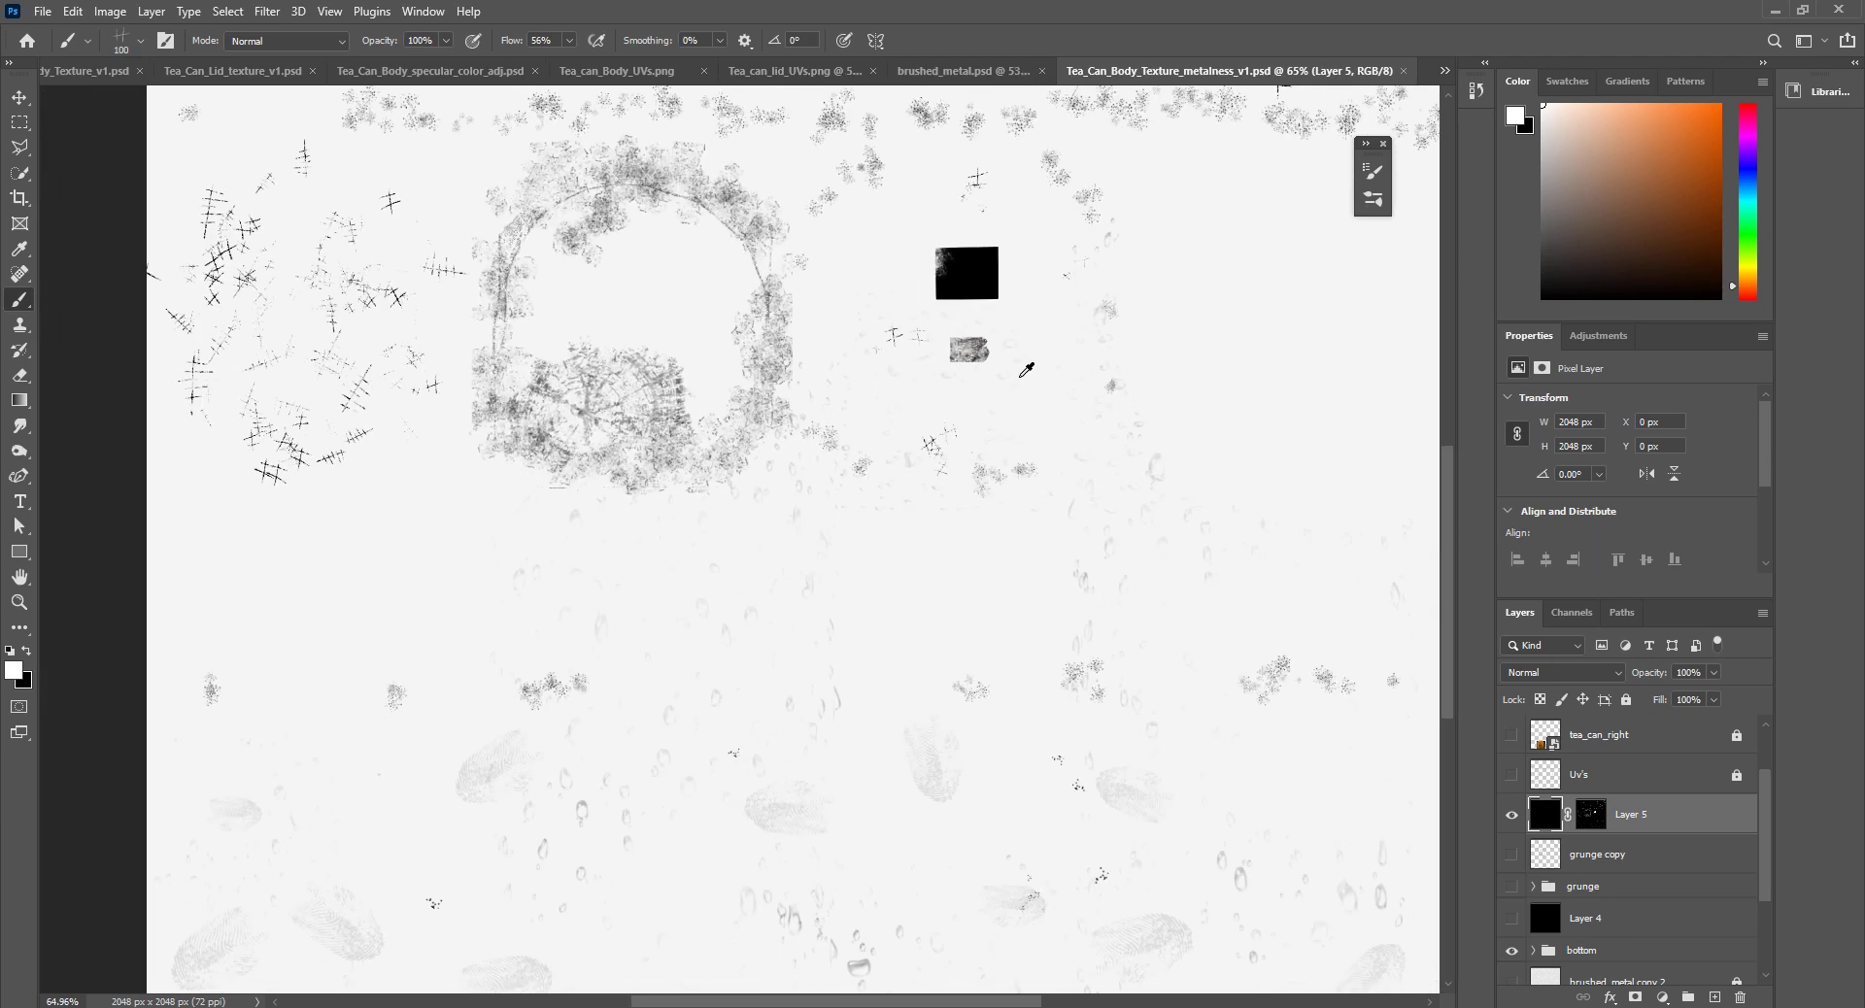
{"action": "scroll", "coordinate": [1017, 345], "scroll_direction": "down", "scroll_amount": 2, "text": "alt"}
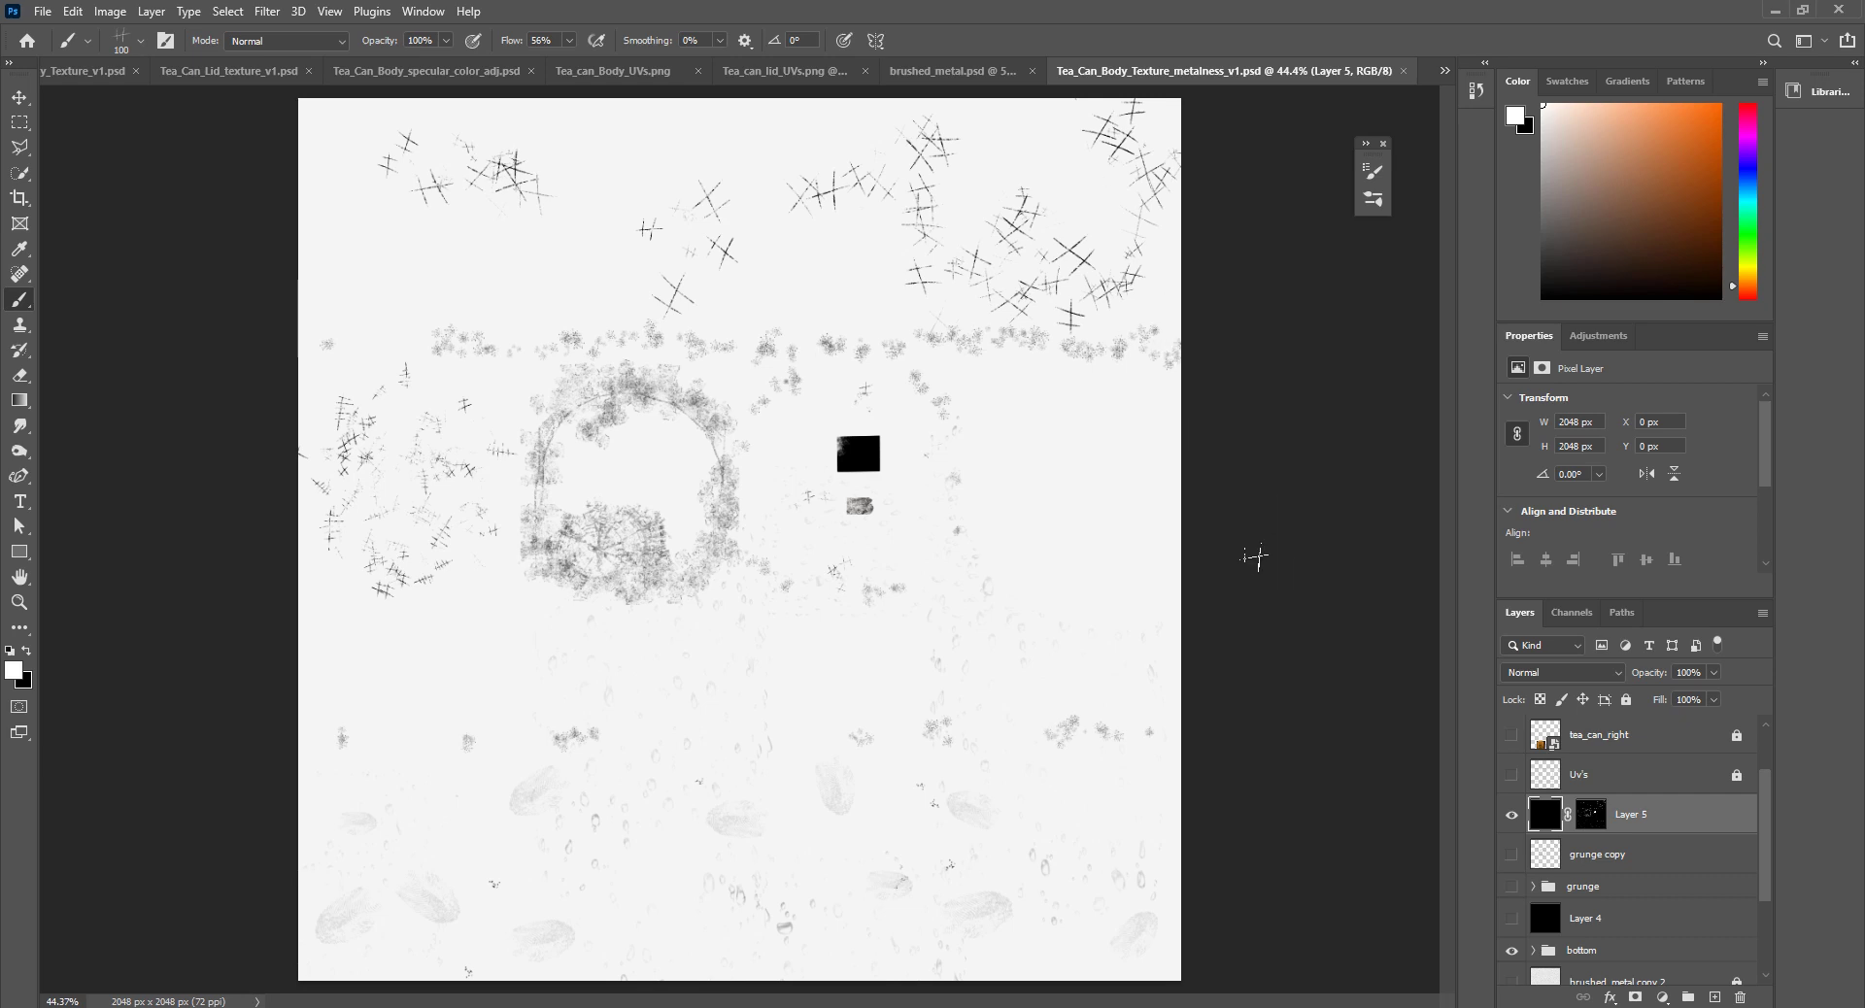
Step: Inspect Layer 5's mask and fill and the white base layer, and switch to Photos to view the tea can render
{"action": "left_click", "coordinate": [1595, 826]}
{"action": "left_click", "coordinate": [1594, 827], "text": "alt"}
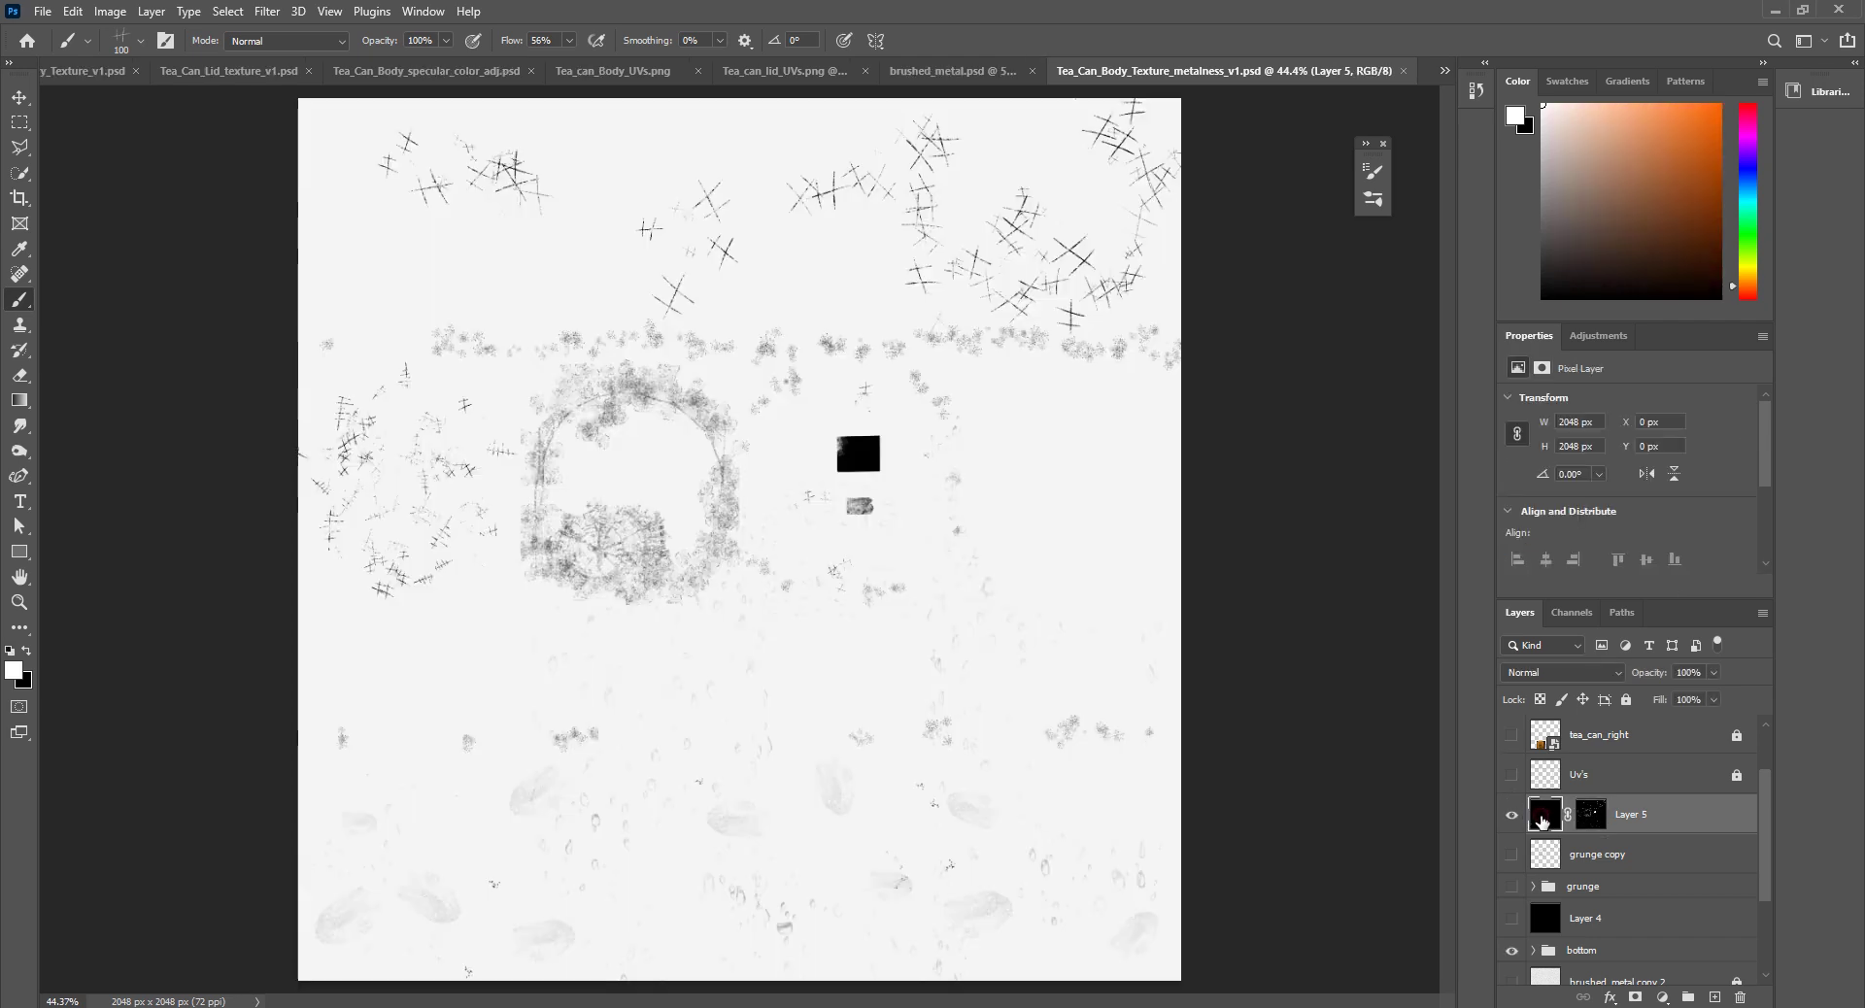
{"action": "left_click", "coordinate": [1544, 821]}
{"action": "scroll", "coordinate": [1554, 805], "scroll_direction": "down", "scroll_amount": 3}
{"action": "left_click", "coordinate": [1598, 891]}
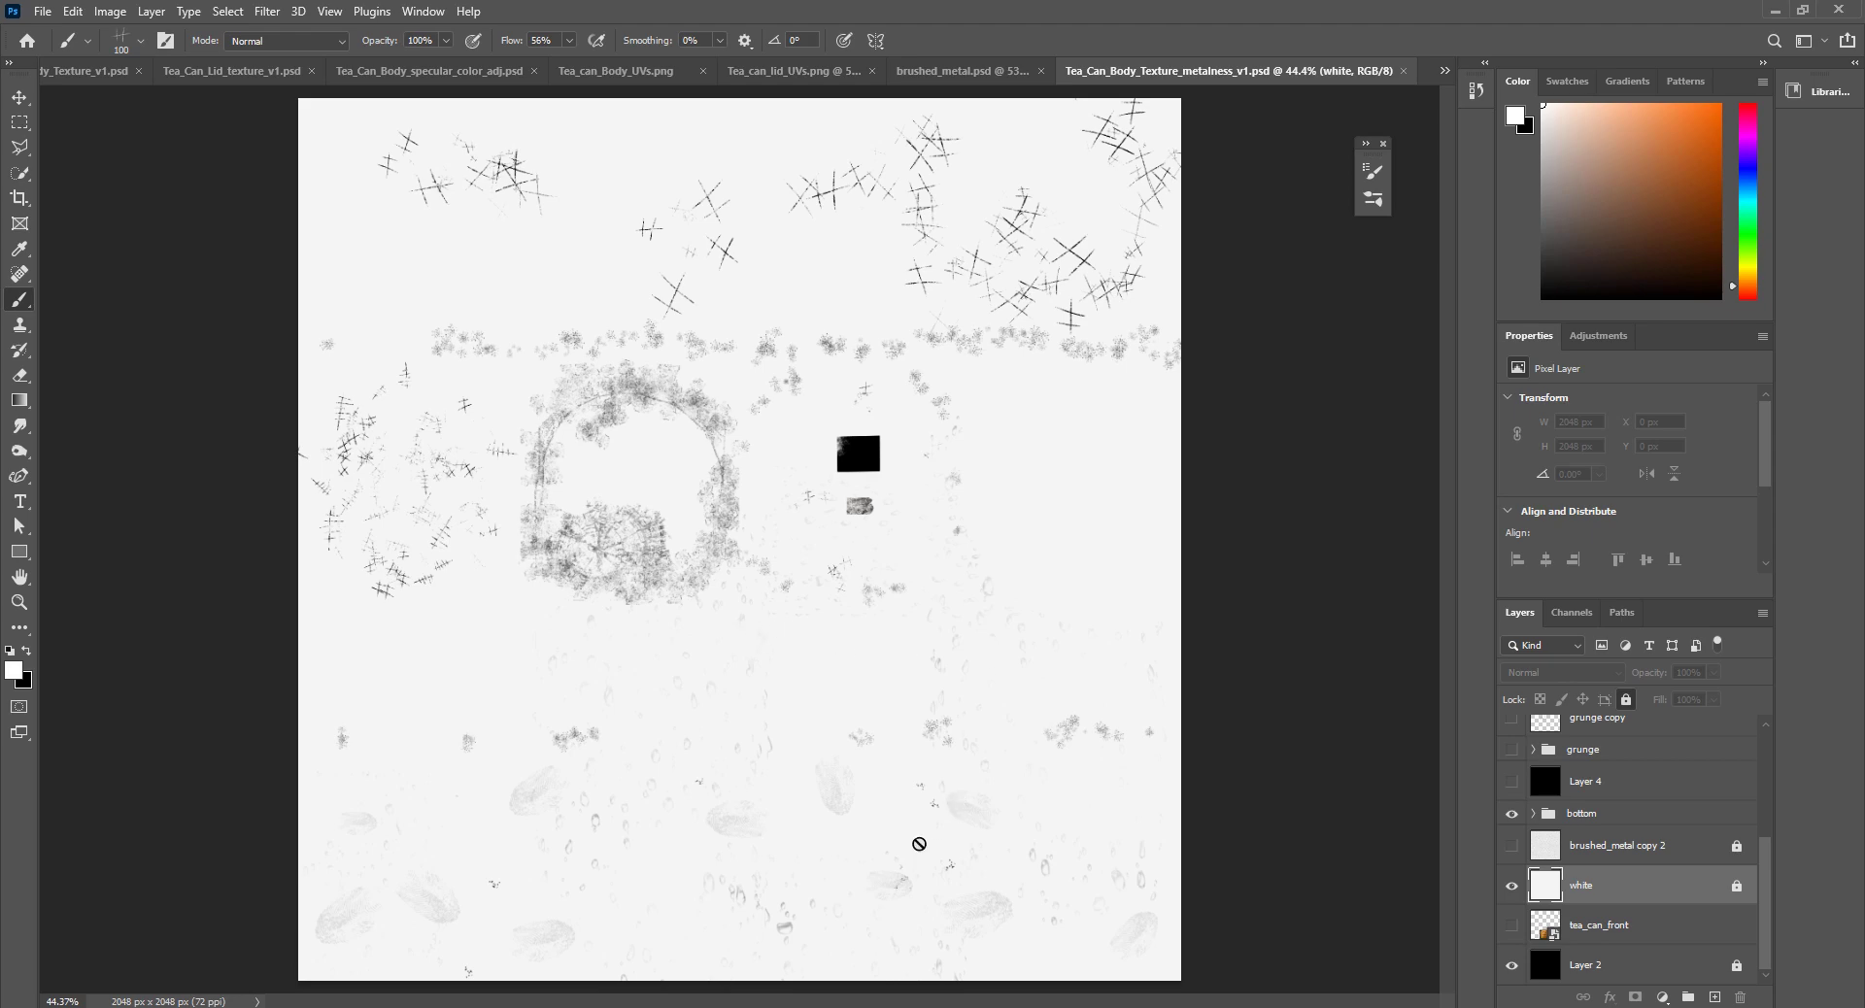
{"action": "left_click_drag", "start_coordinate": [812, 1006], "coordinate": [770, 3]}
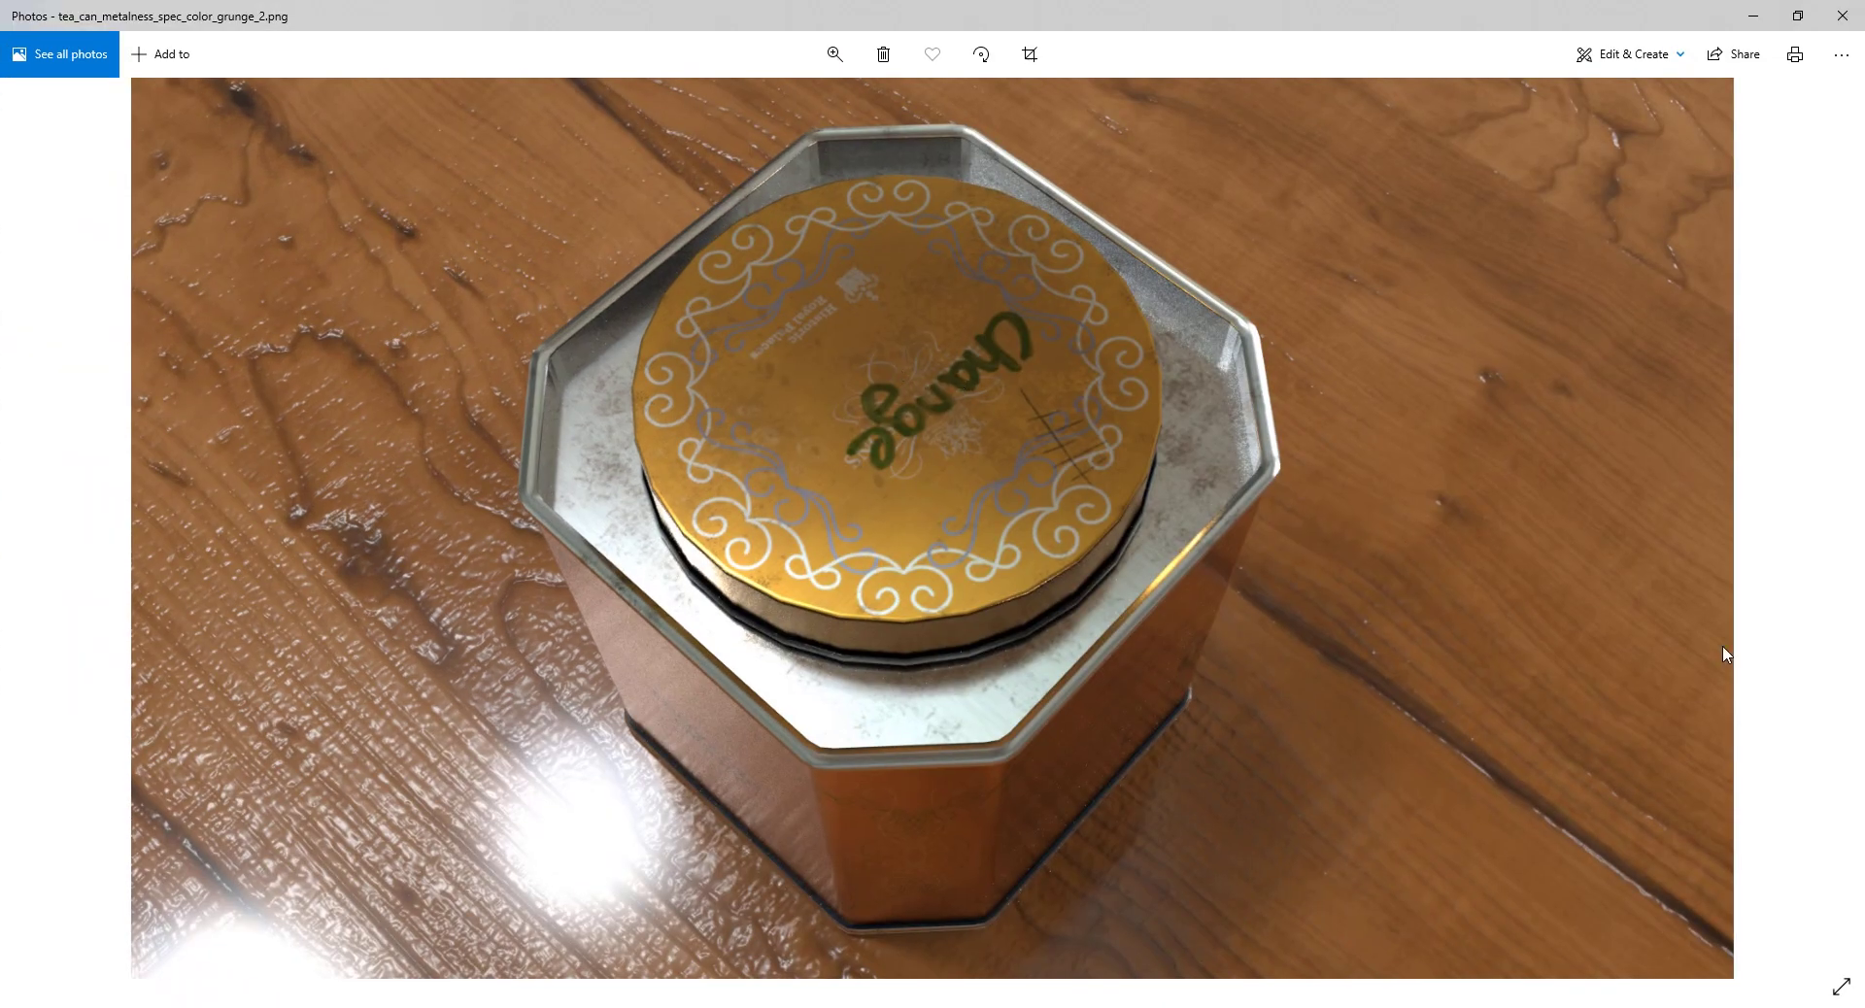
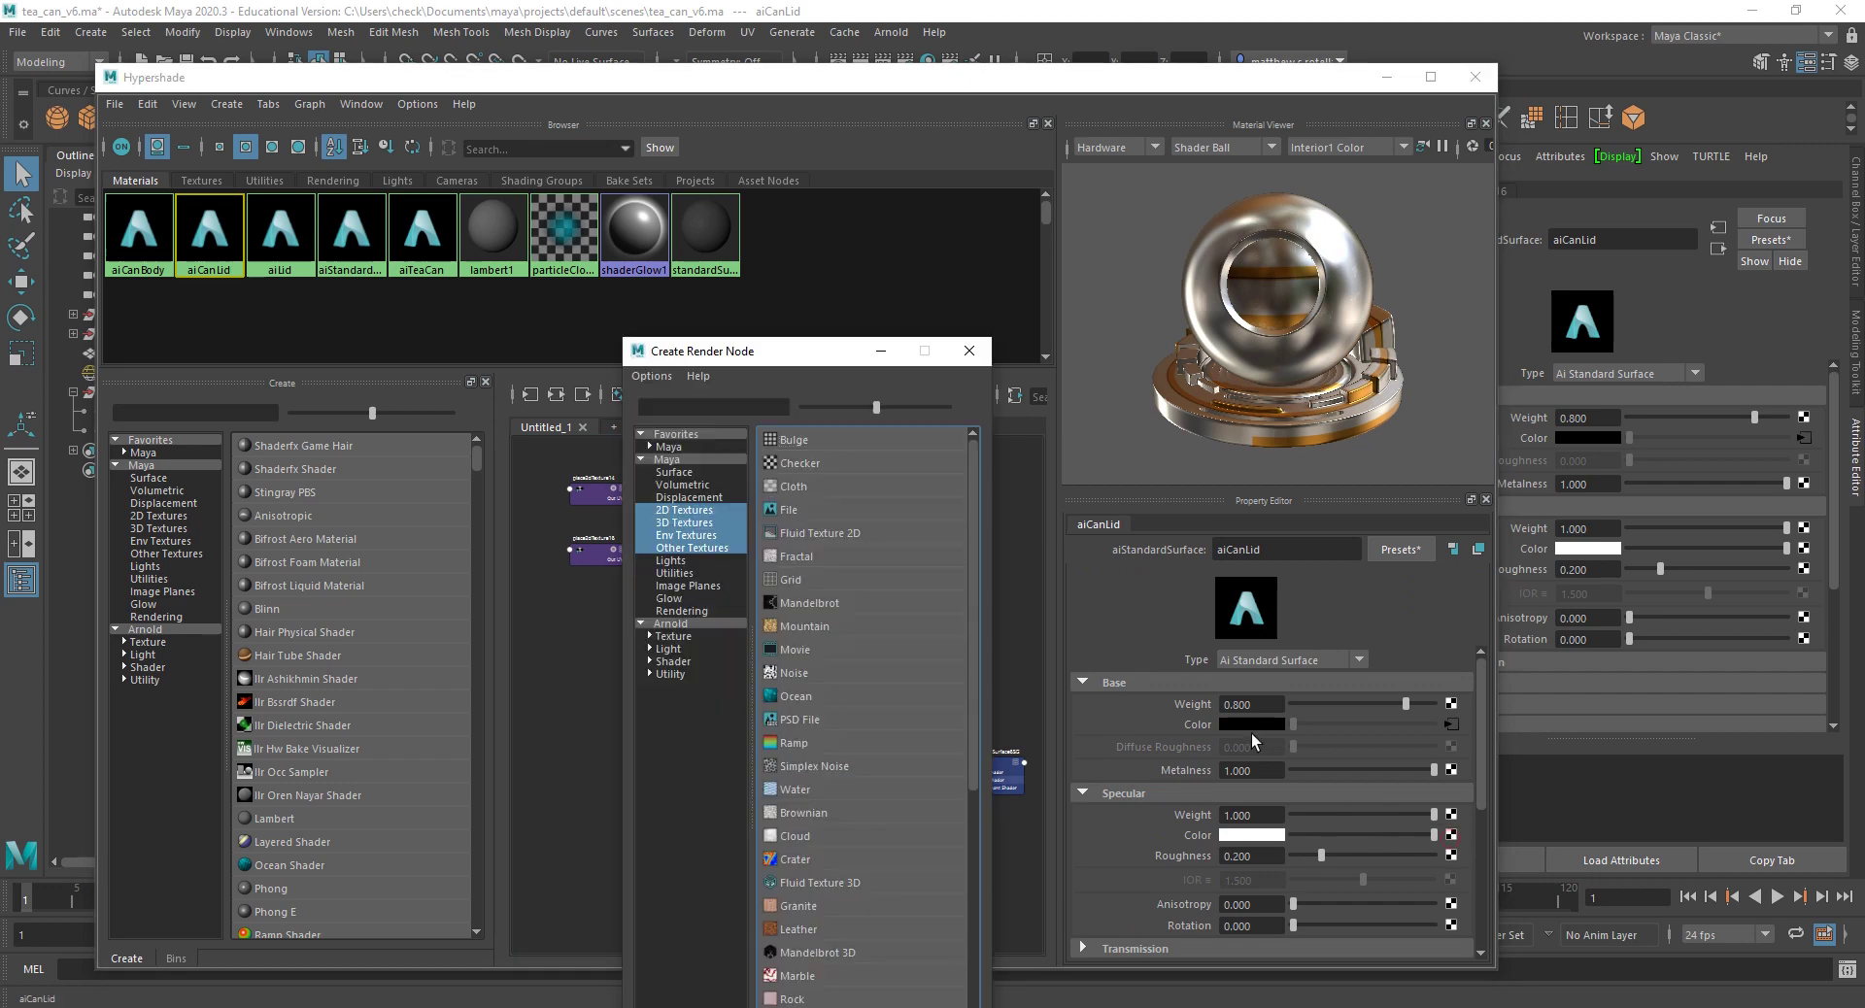
Step: Add a file texture to aiCanLid's specular color and load Tea_Can_lid_specular_color_adj.png into it
{"action": "left_click", "coordinate": [794, 529]}
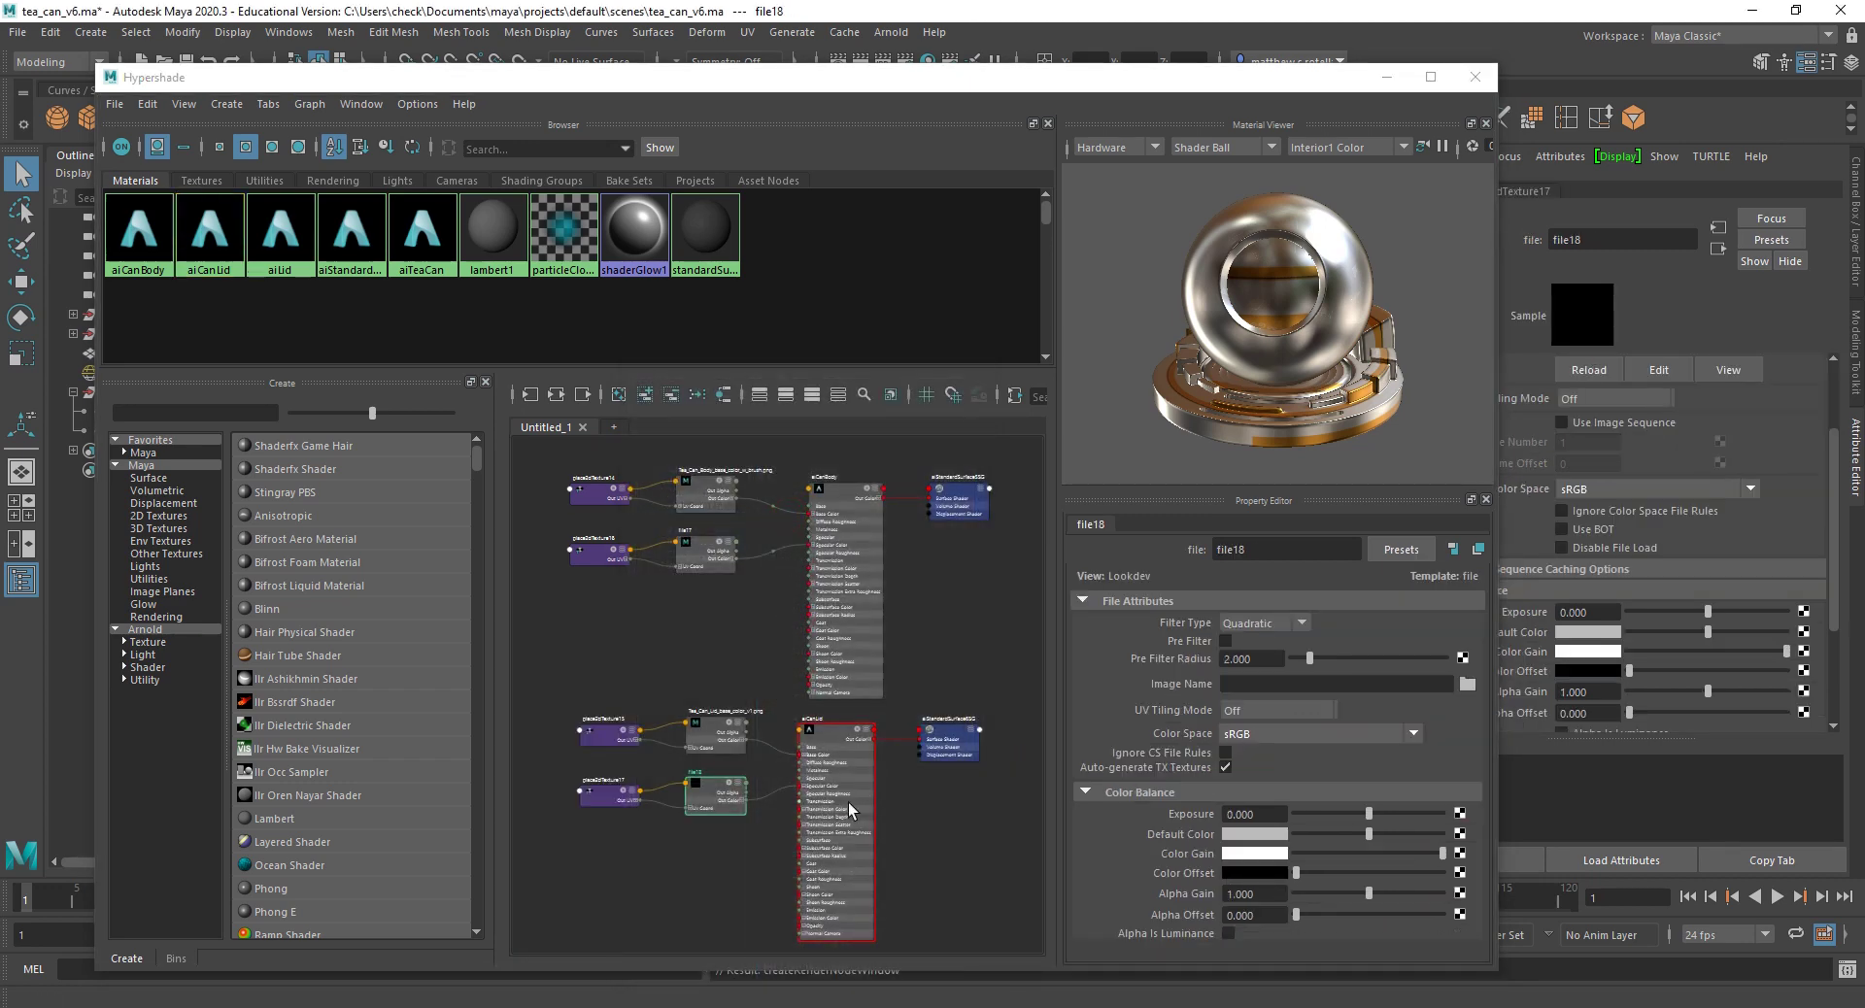
{"action": "left_click", "coordinate": [1466, 684]}
{"action": "scroll", "coordinate": [660, 583], "scroll_direction": "down", "scroll_amount": 5}
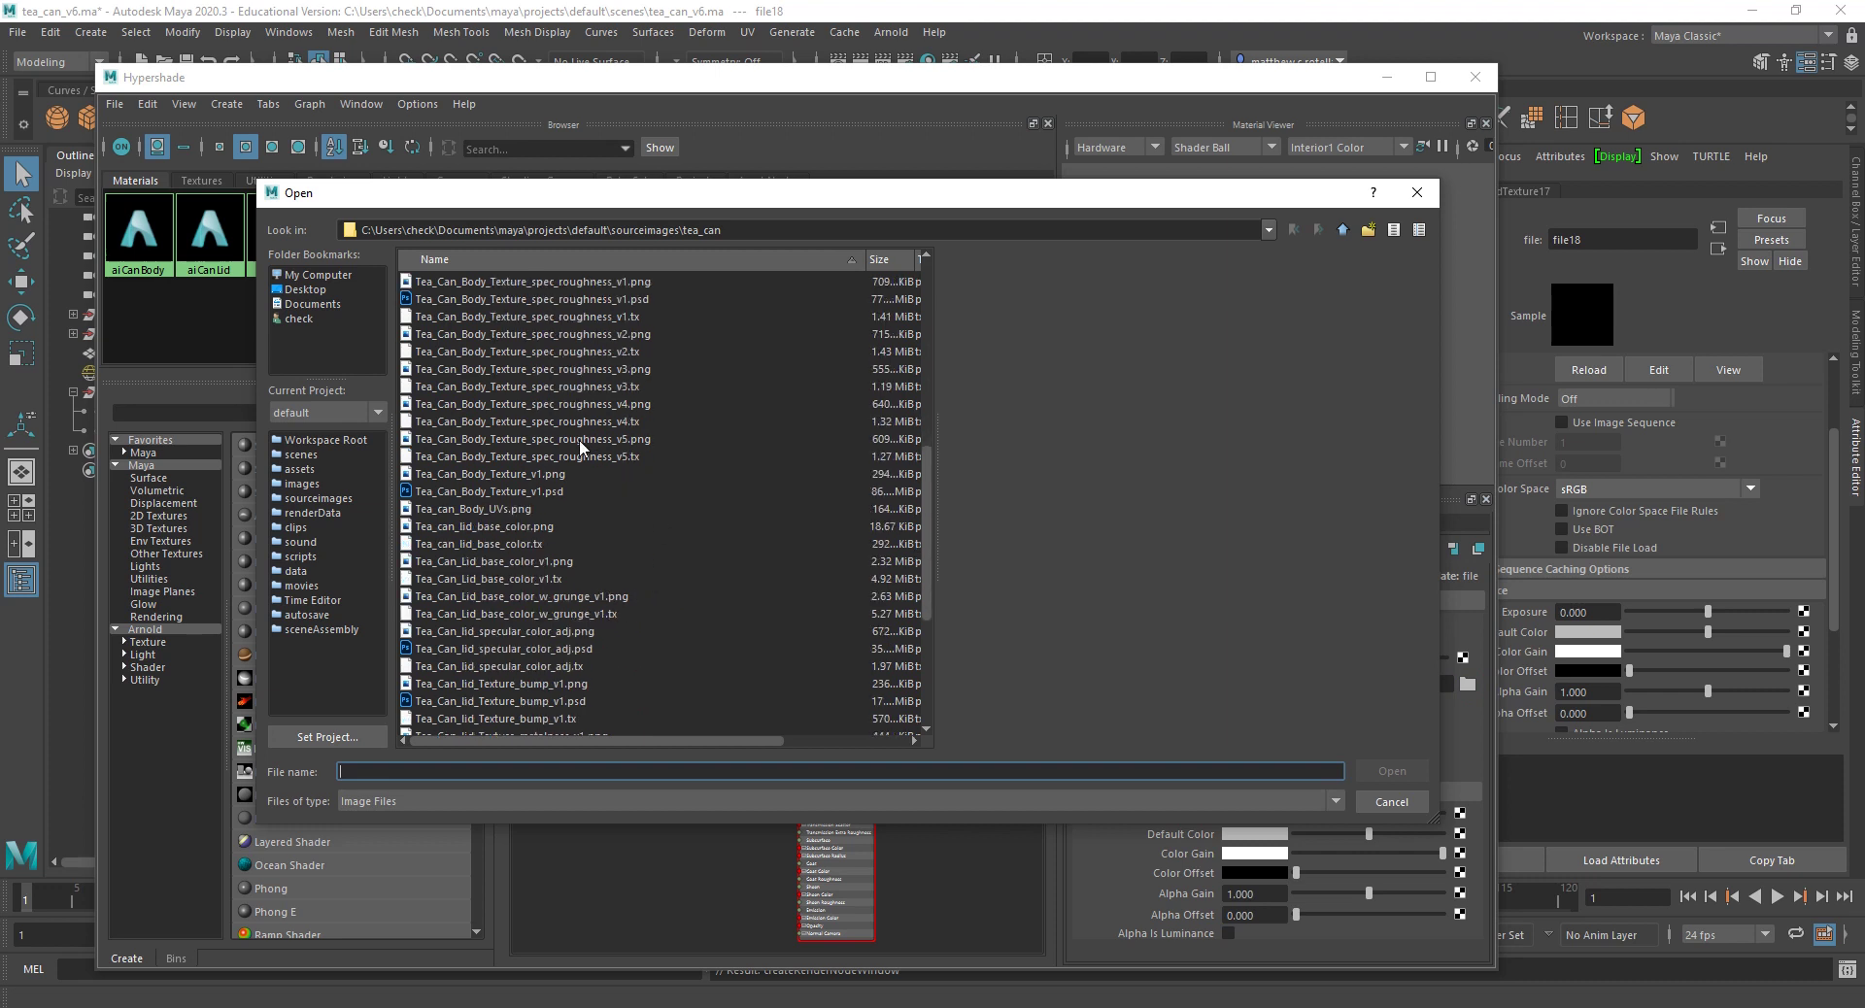
{"action": "scroll", "coordinate": [593, 544], "scroll_direction": "up", "scroll_amount": 4}
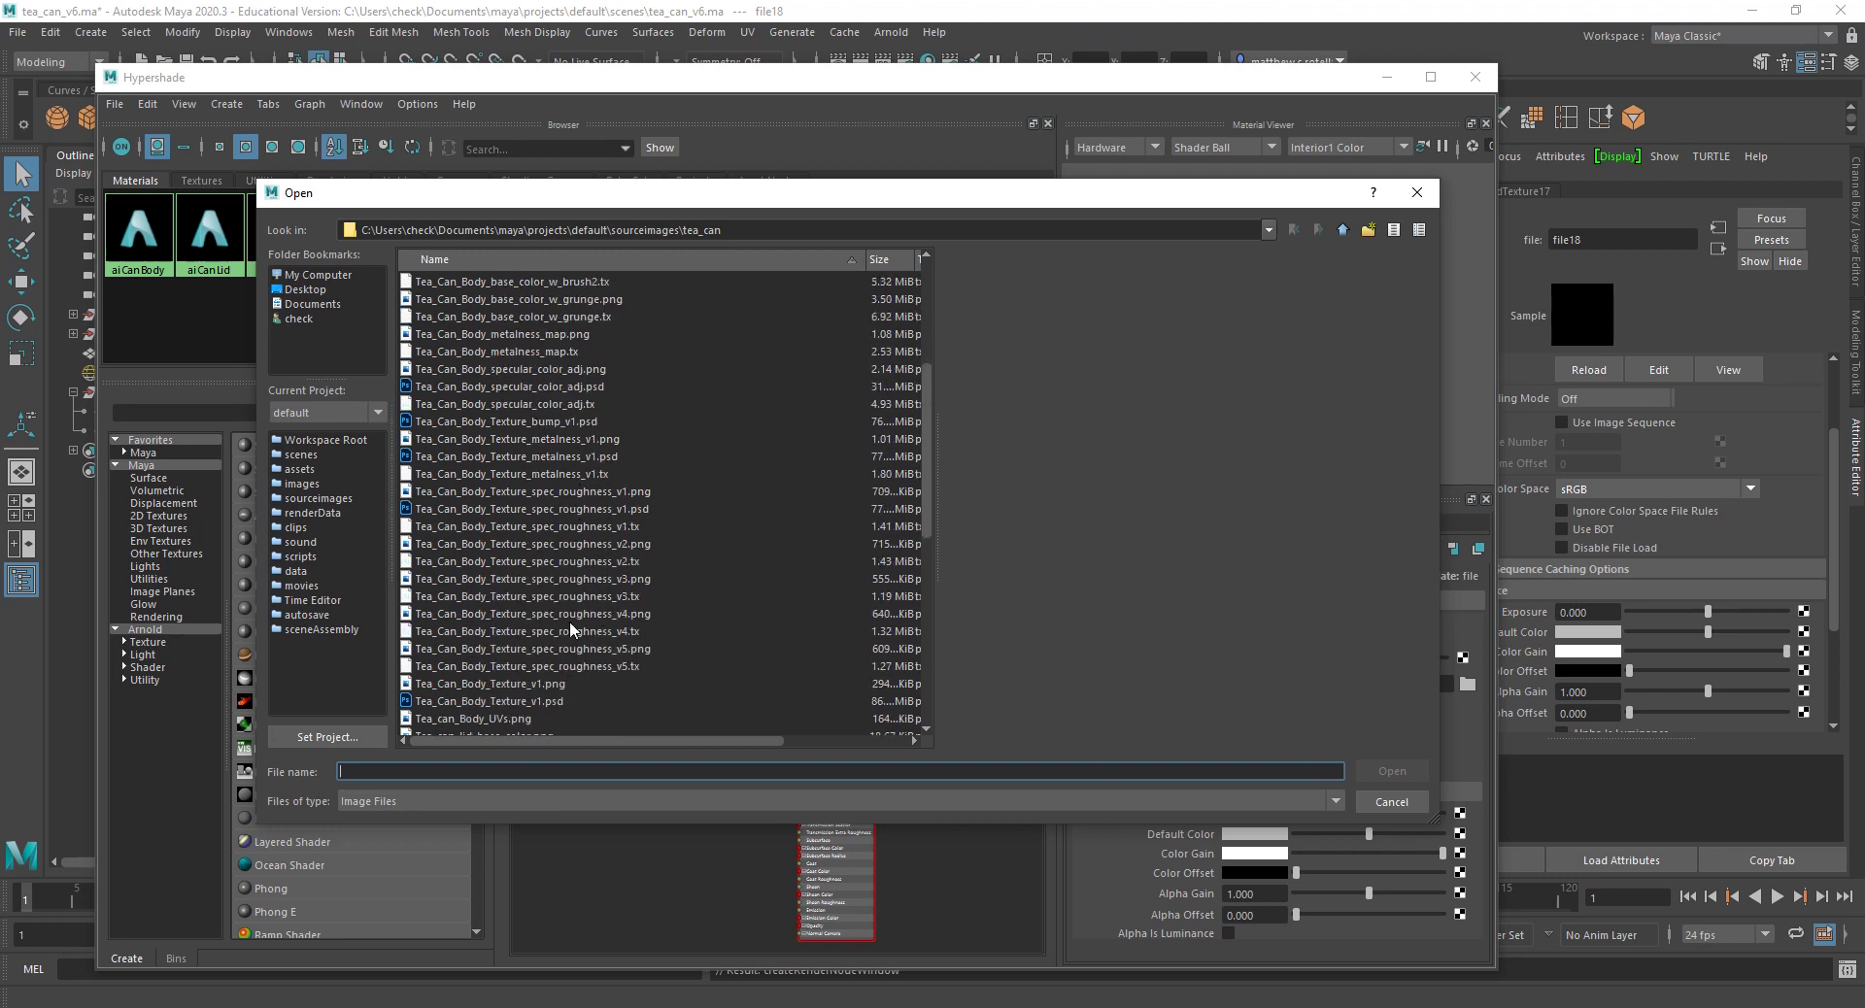
{"action": "scroll", "coordinate": [574, 641], "scroll_direction": "down", "scroll_amount": 6}
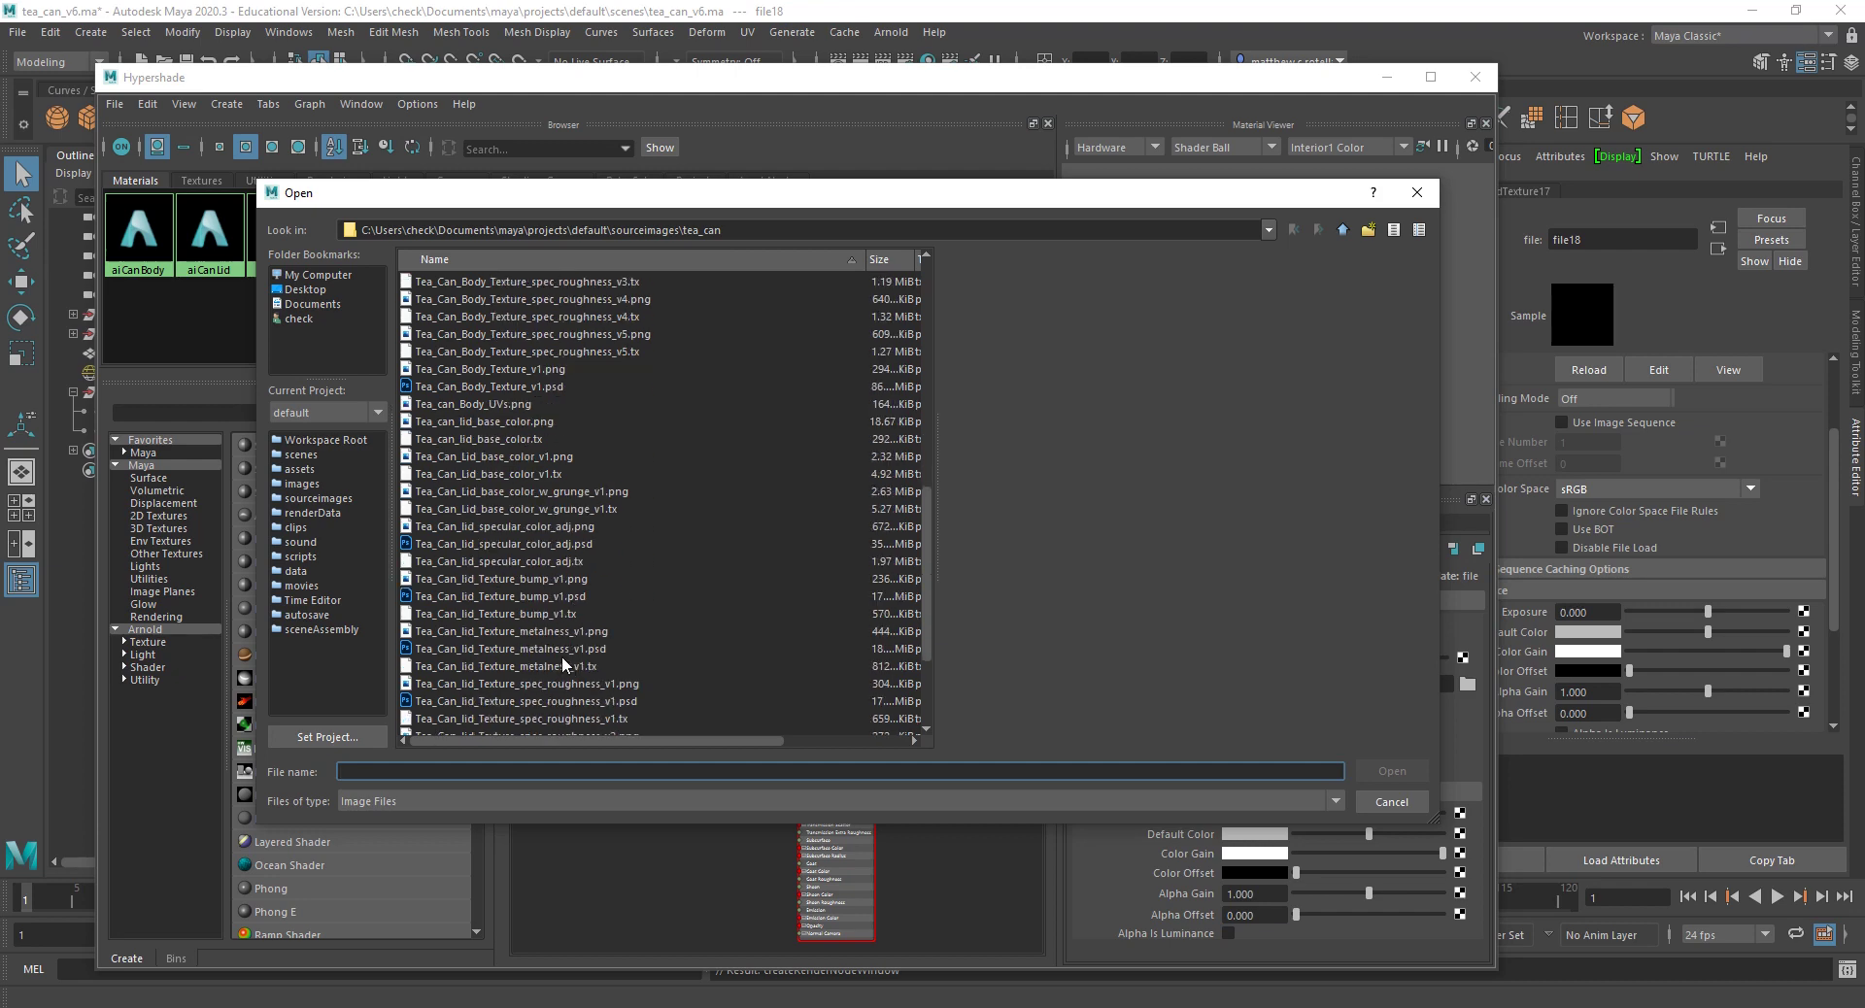
{"action": "left_click", "coordinate": [538, 526]}
{"action": "left_click", "coordinate": [1391, 771]}
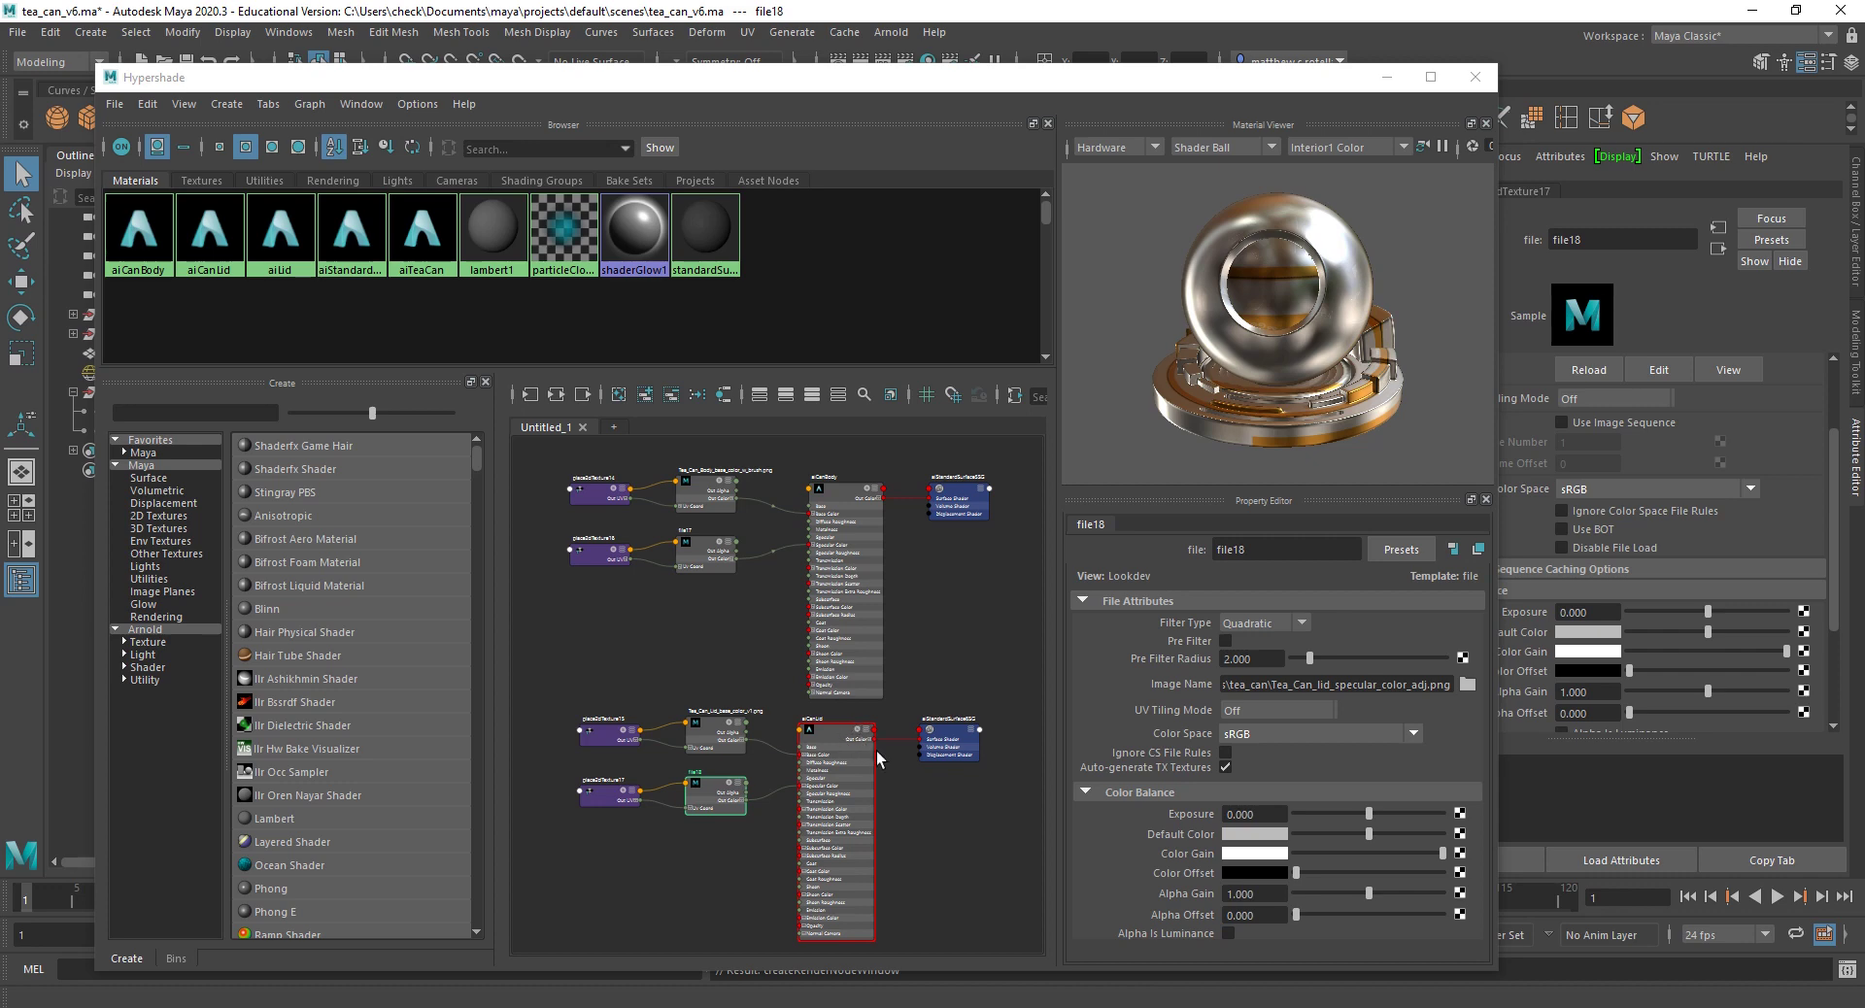
Step: Add a file texture to aiCanBody's metalness and load Tea_Can_Body_Texture_metalness_v1.png into it
{"action": "scroll", "coordinate": [901, 785], "scroll_direction": "up", "scroll_amount": 3}
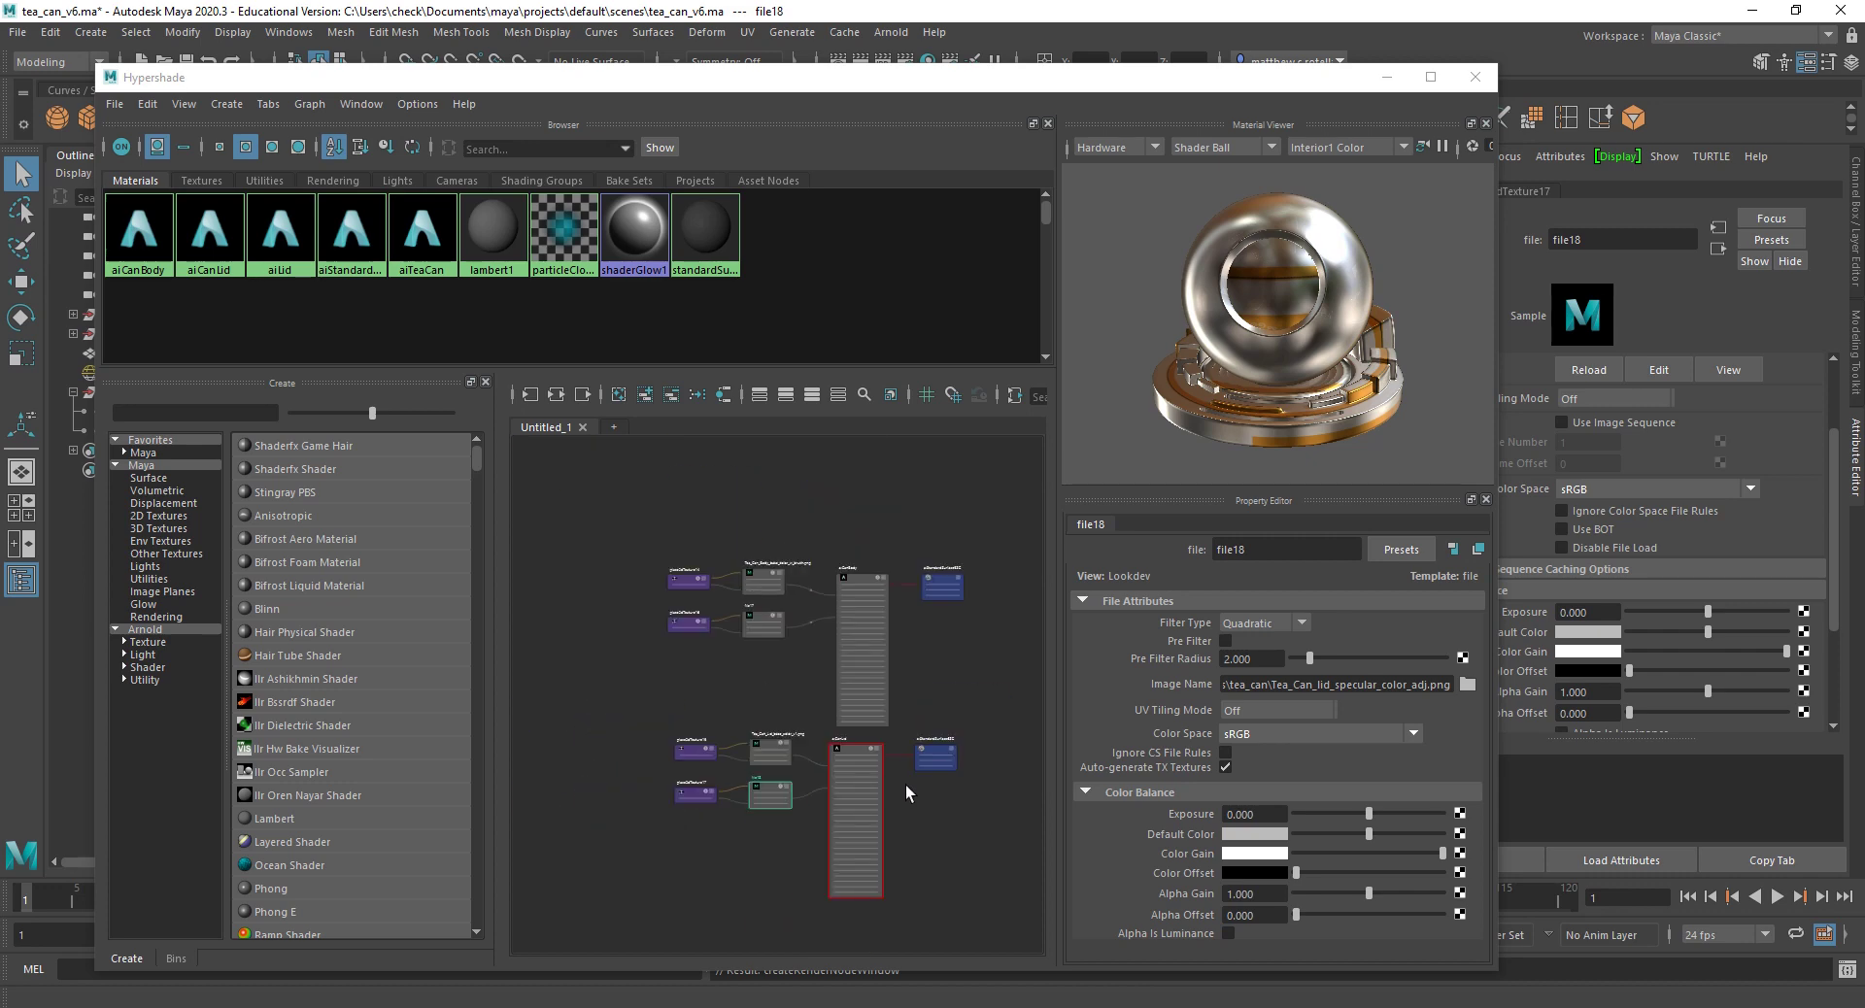
{"action": "scroll", "coordinate": [932, 627], "scroll_direction": "down", "scroll_amount": 3}
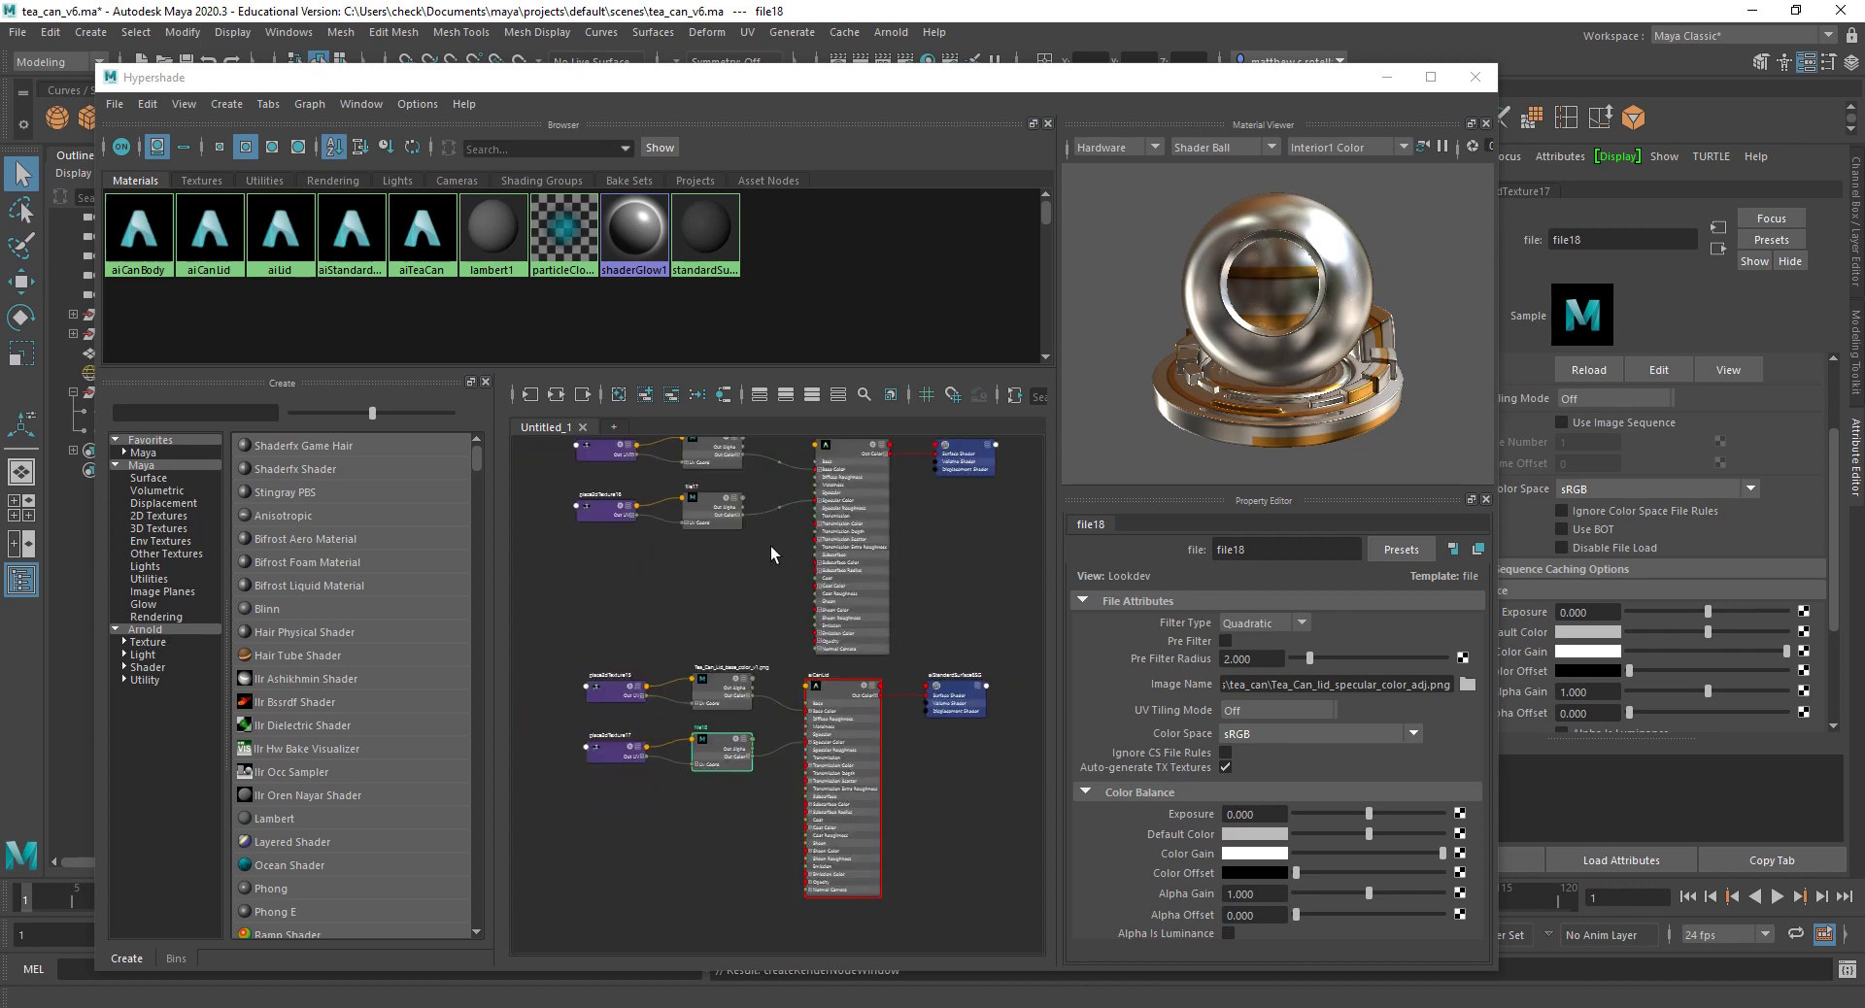
{"action": "left_click", "coordinate": [843, 476]}
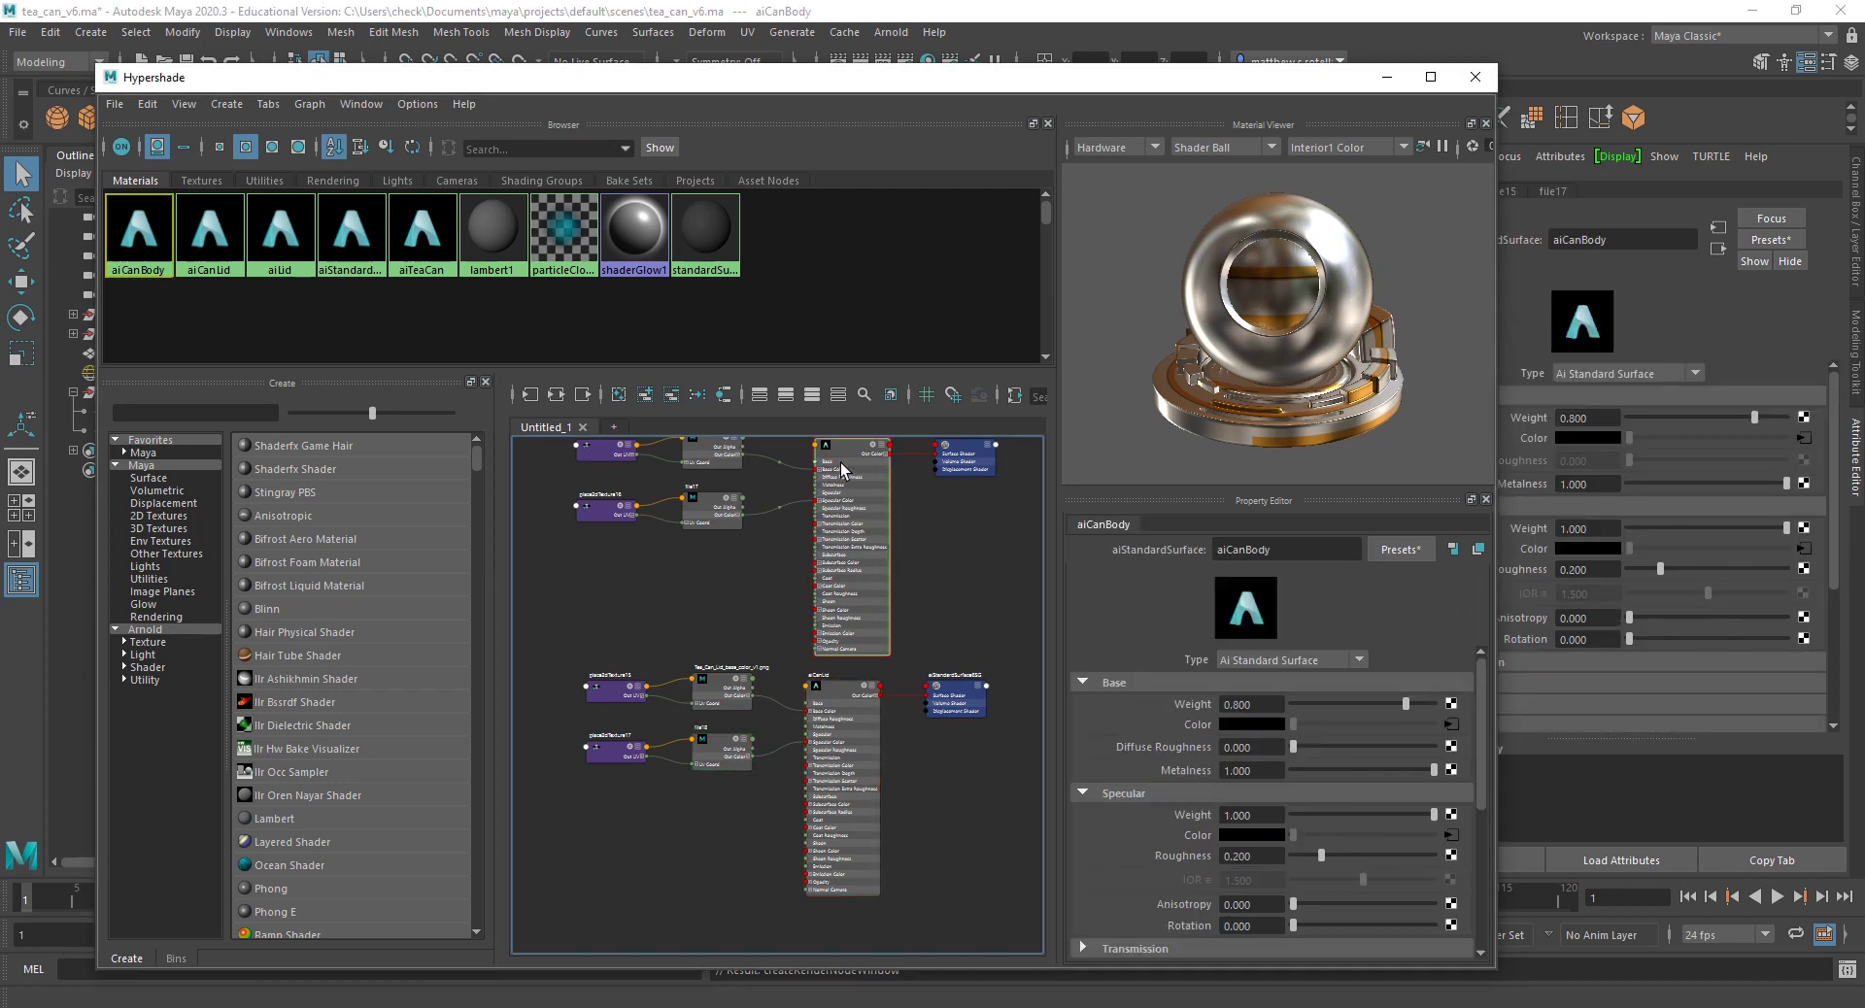
{"action": "left_click", "coordinate": [1450, 769]}
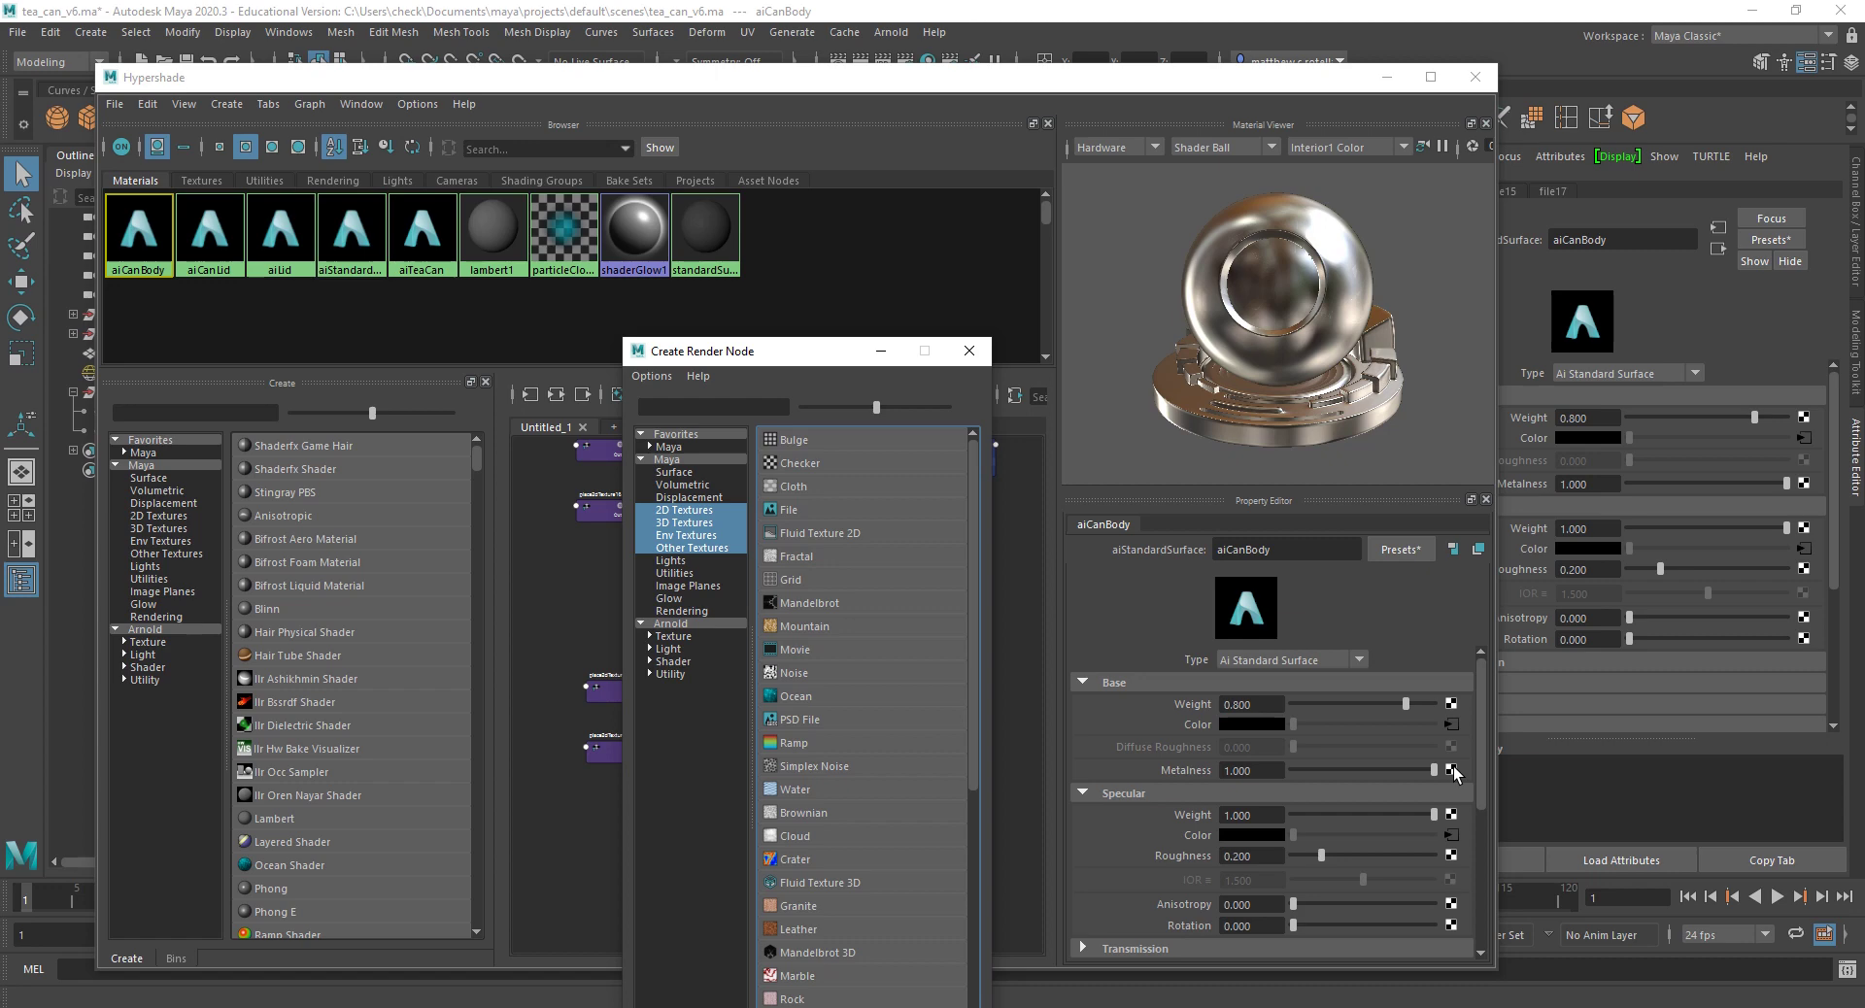
{"action": "left_click", "coordinate": [818, 510]}
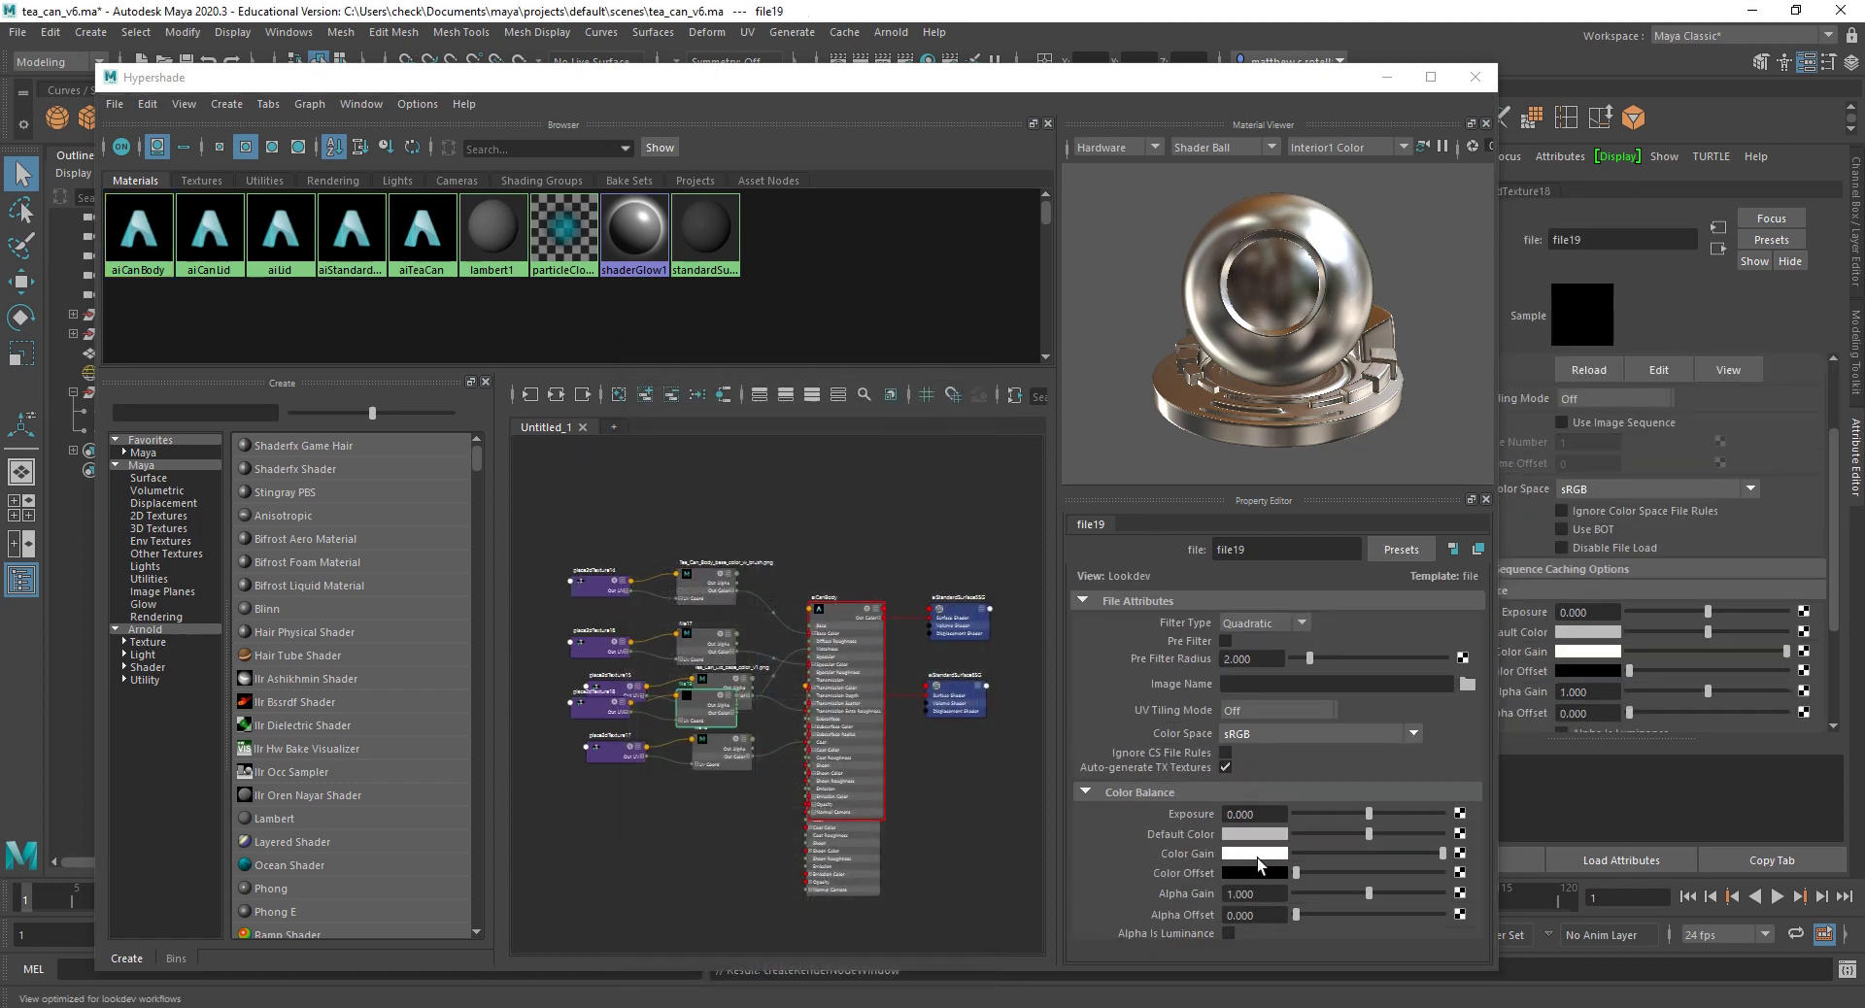
{"action": "left_click", "coordinate": [1467, 684]}
{"action": "scroll", "coordinate": [602, 596], "scroll_direction": "down", "scroll_amount": 8}
{"action": "scroll", "coordinate": [602, 596], "scroll_direction": "down", "scroll_amount": 6}
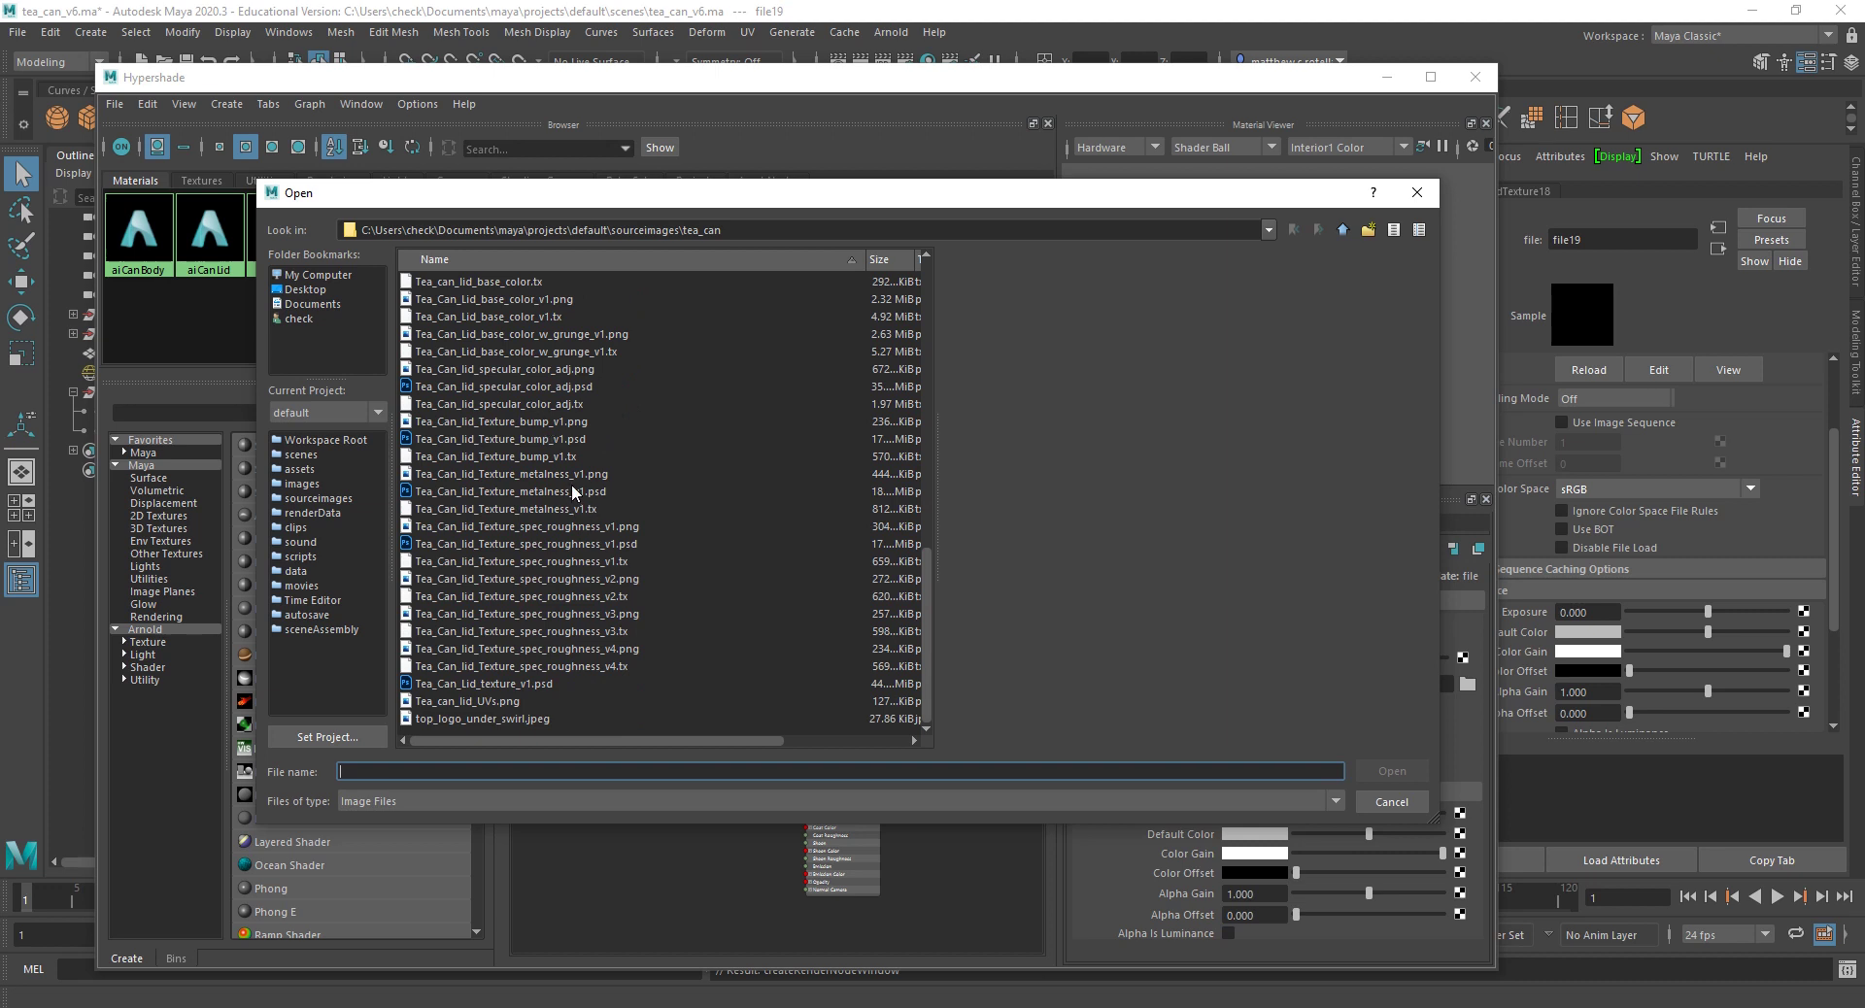
{"action": "scroll", "coordinate": [567, 476], "scroll_direction": "up", "scroll_amount": 7}
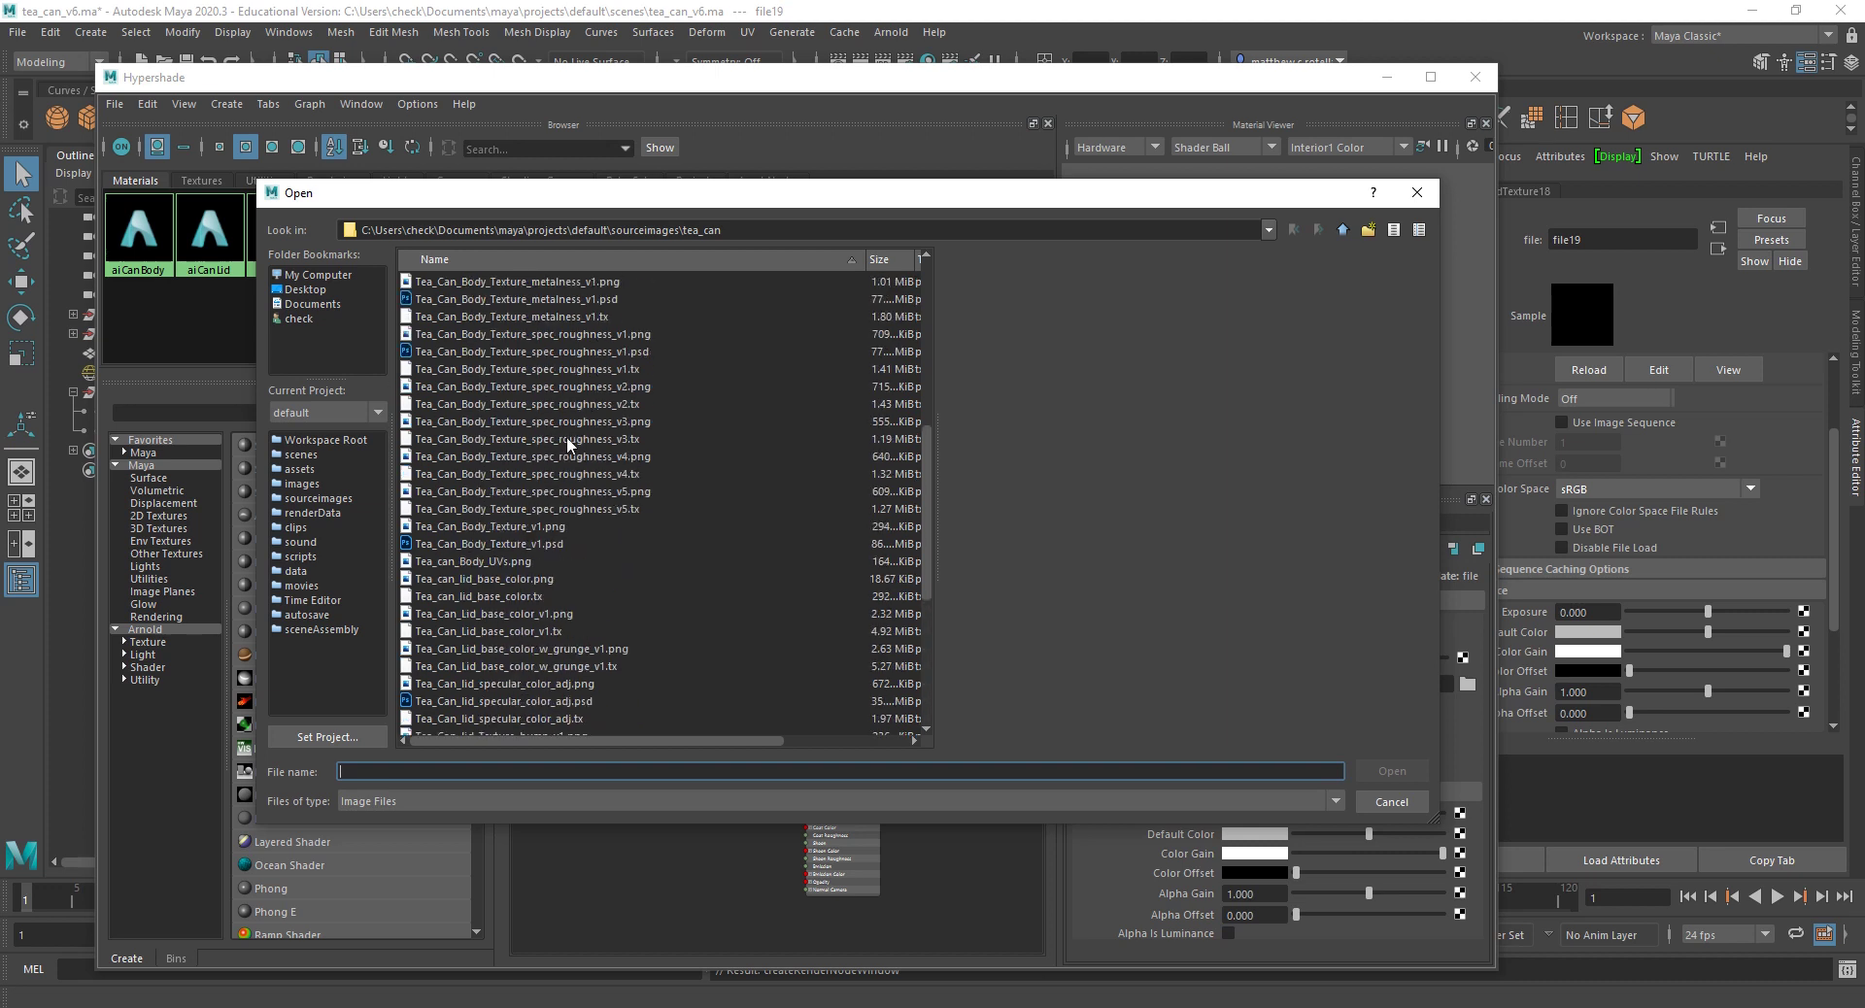
{"action": "left_click", "coordinate": [534, 333]}
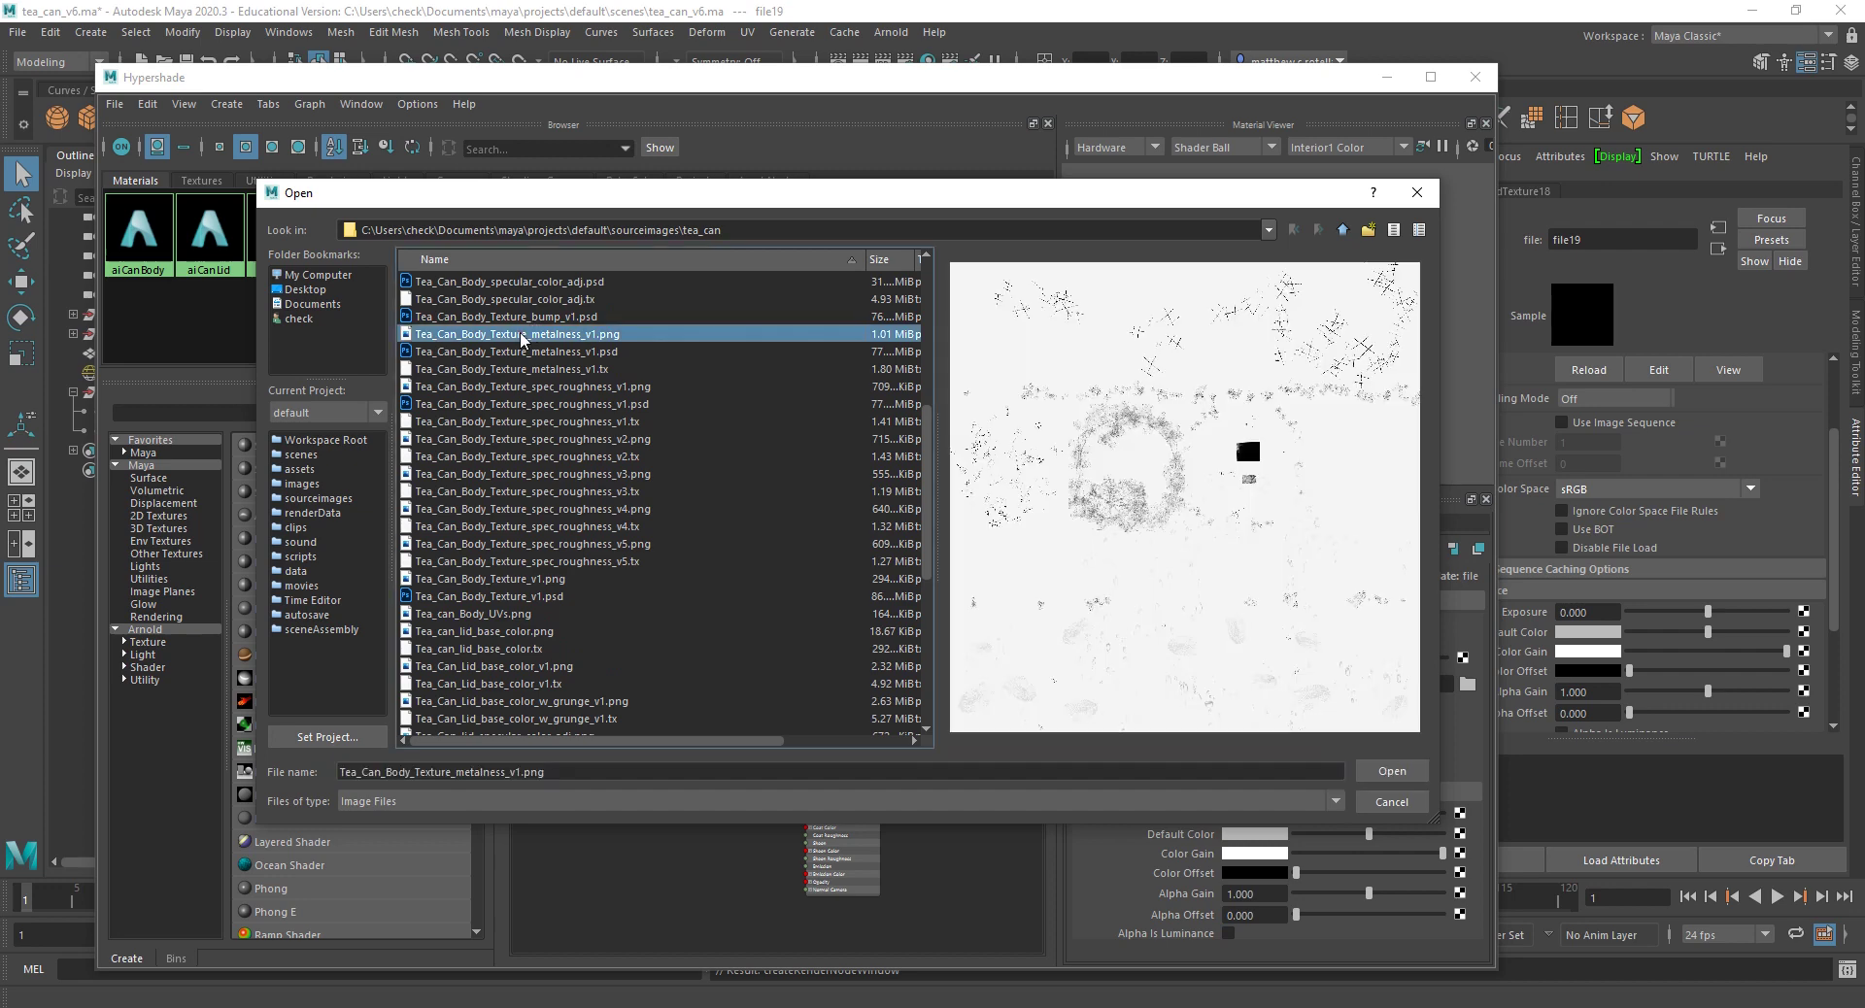
{"action": "left_click", "coordinate": [1389, 771]}
Step: Add a file texture to the metalness of the aiCanLid material
{"action": "left_click", "coordinate": [847, 866]}
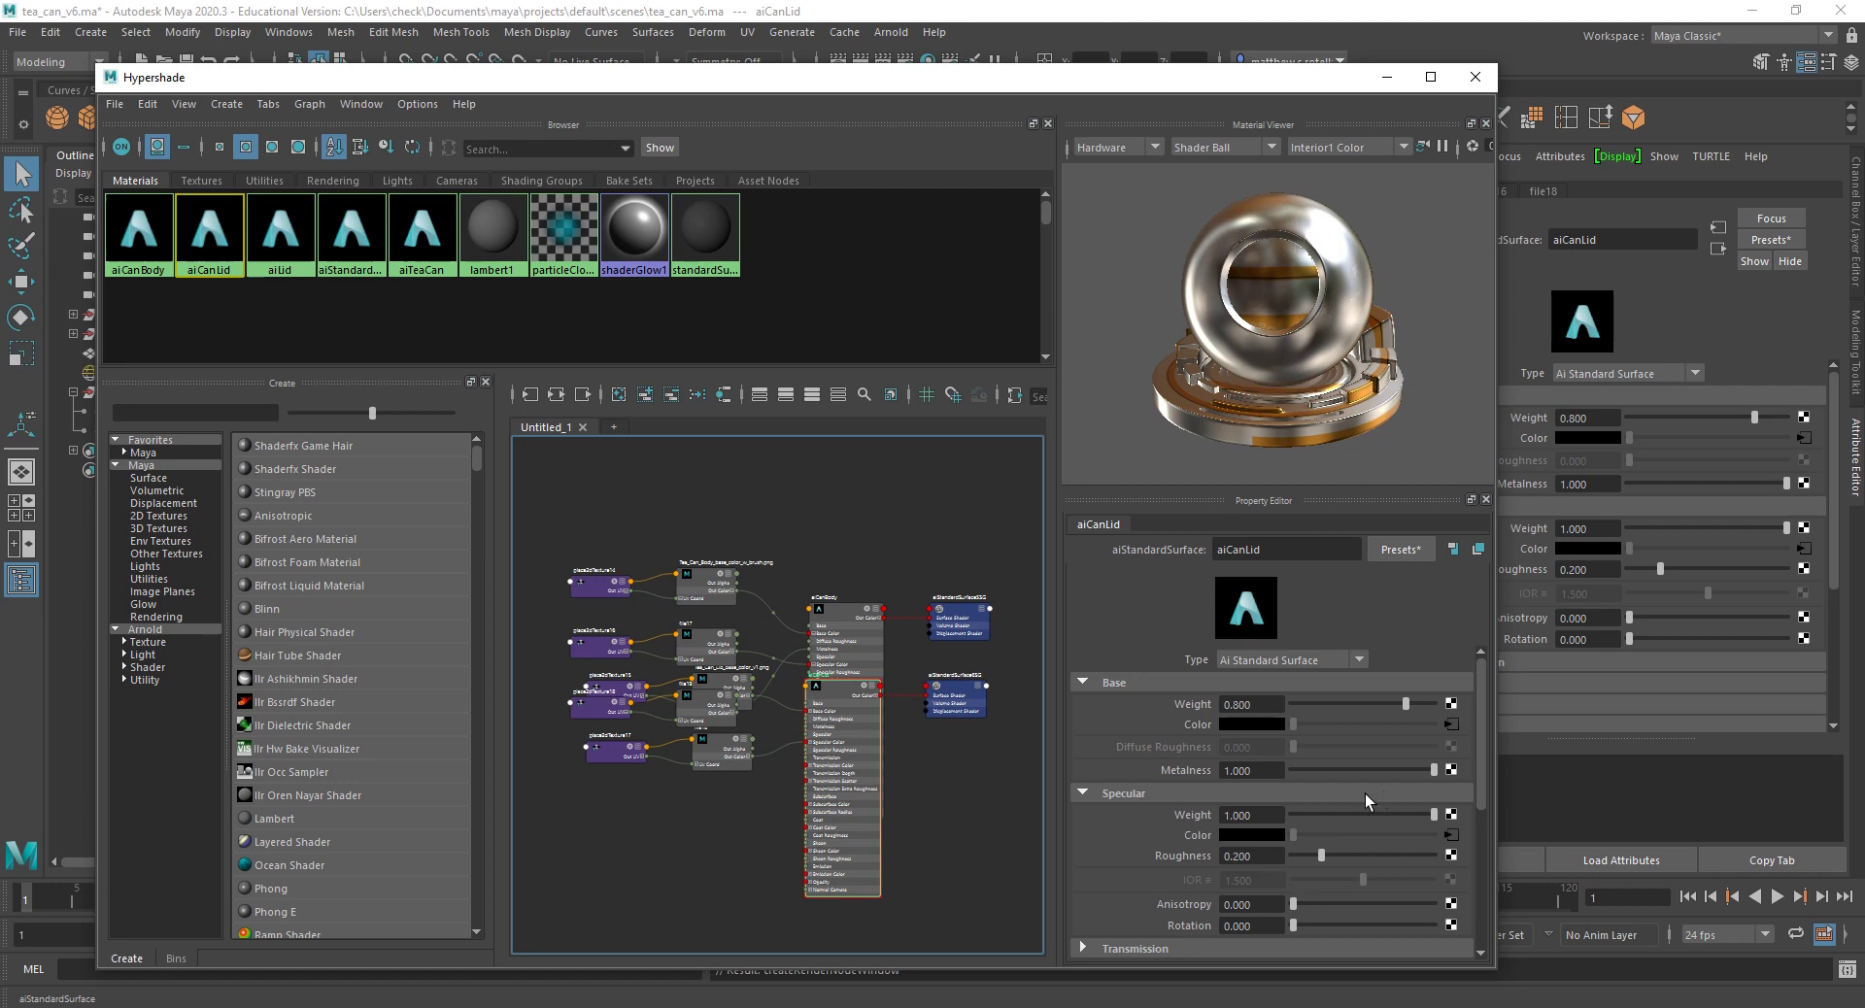
{"action": "left_click", "coordinate": [1451, 770]}
{"action": "left_click", "coordinate": [804, 509]}
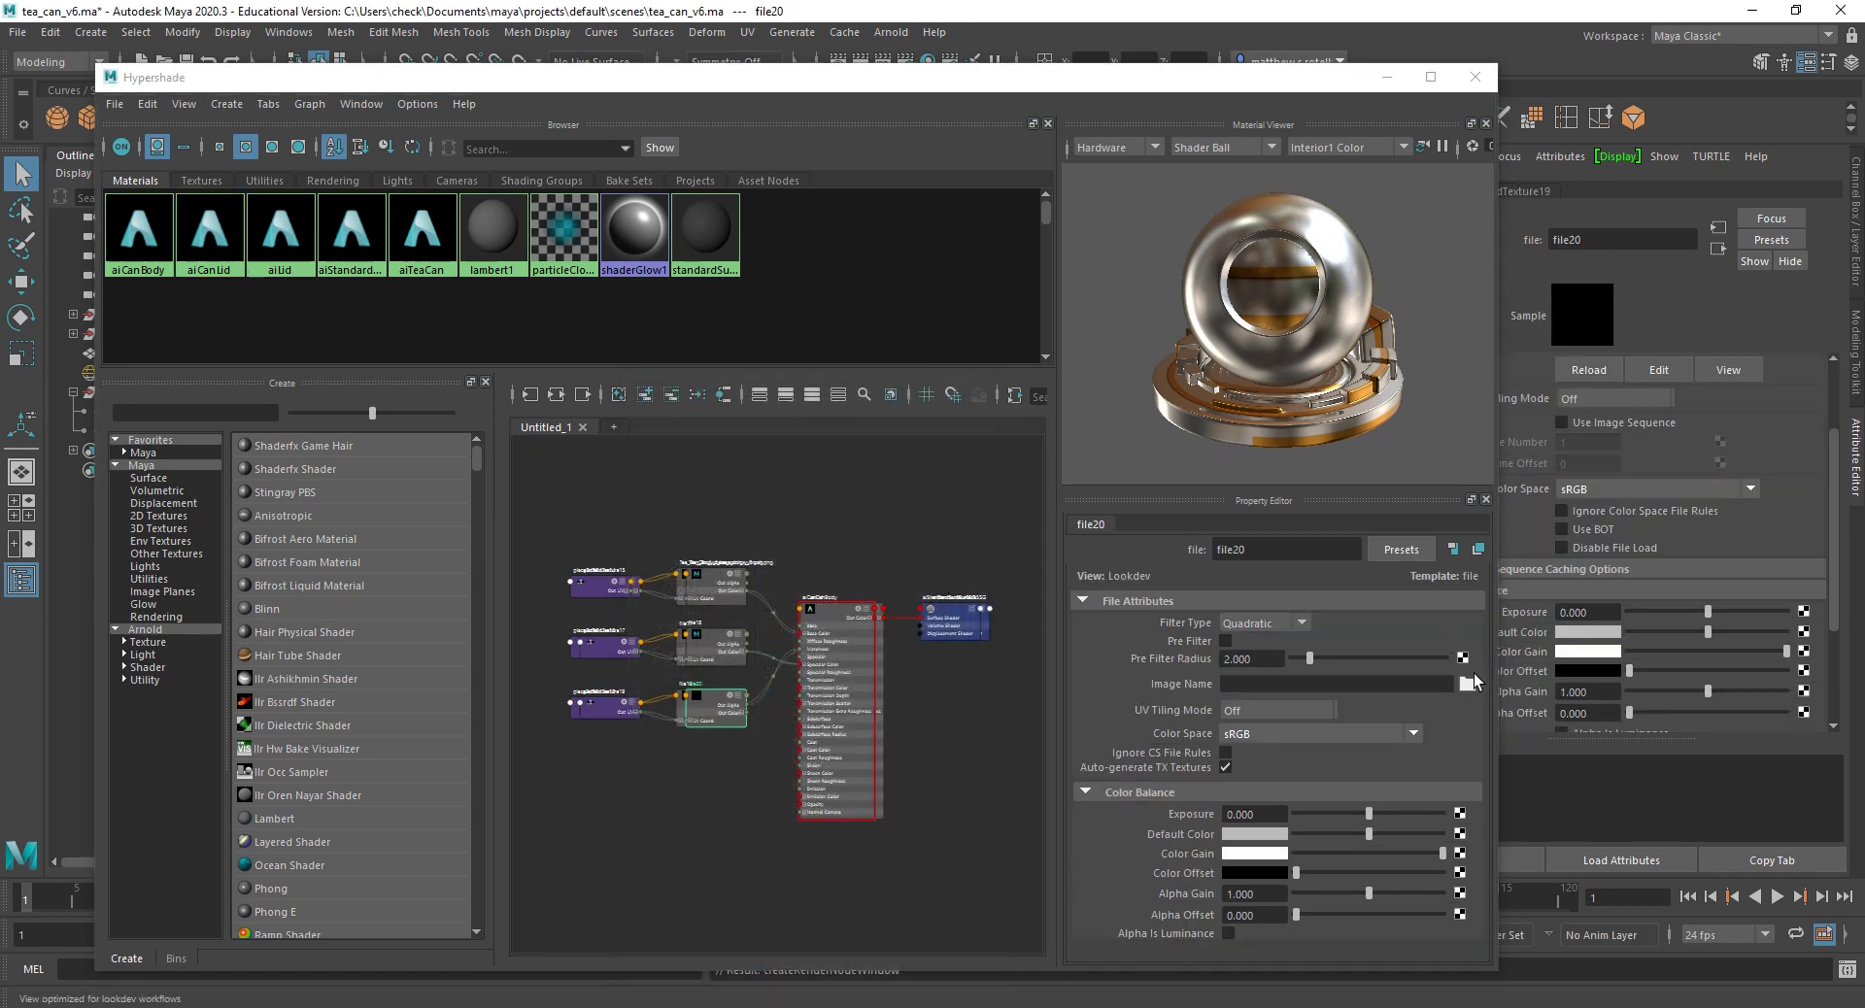
{"action": "left_click", "coordinate": [1468, 684]}
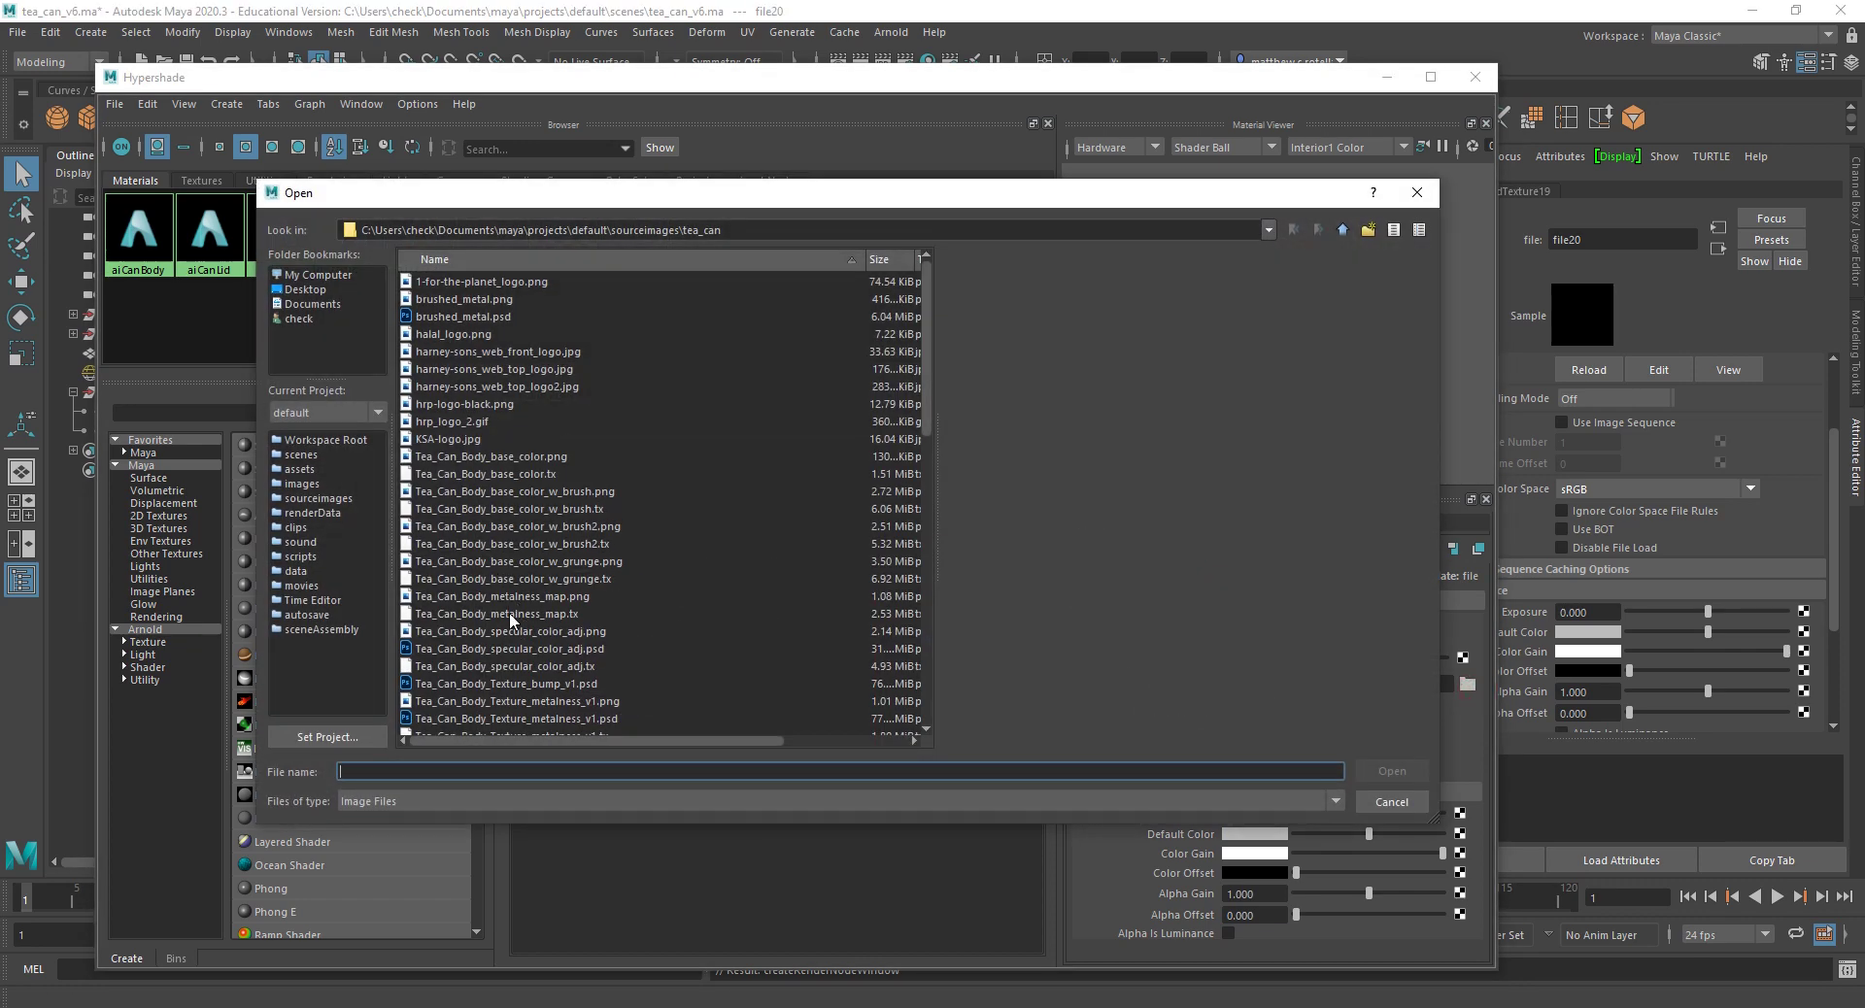
{"action": "left_click_drag", "start_coordinate": [741, 194], "coordinate": [776, 267]}
{"action": "left_click", "coordinate": [1424, 873]}
Step: Select all nodes of the can body and lid networks and rearrange the graph
{"action": "left_click_drag", "start_coordinate": [553, 492], "coordinate": [1031, 849]}
{"action": "left_click", "coordinate": [700, 396]}
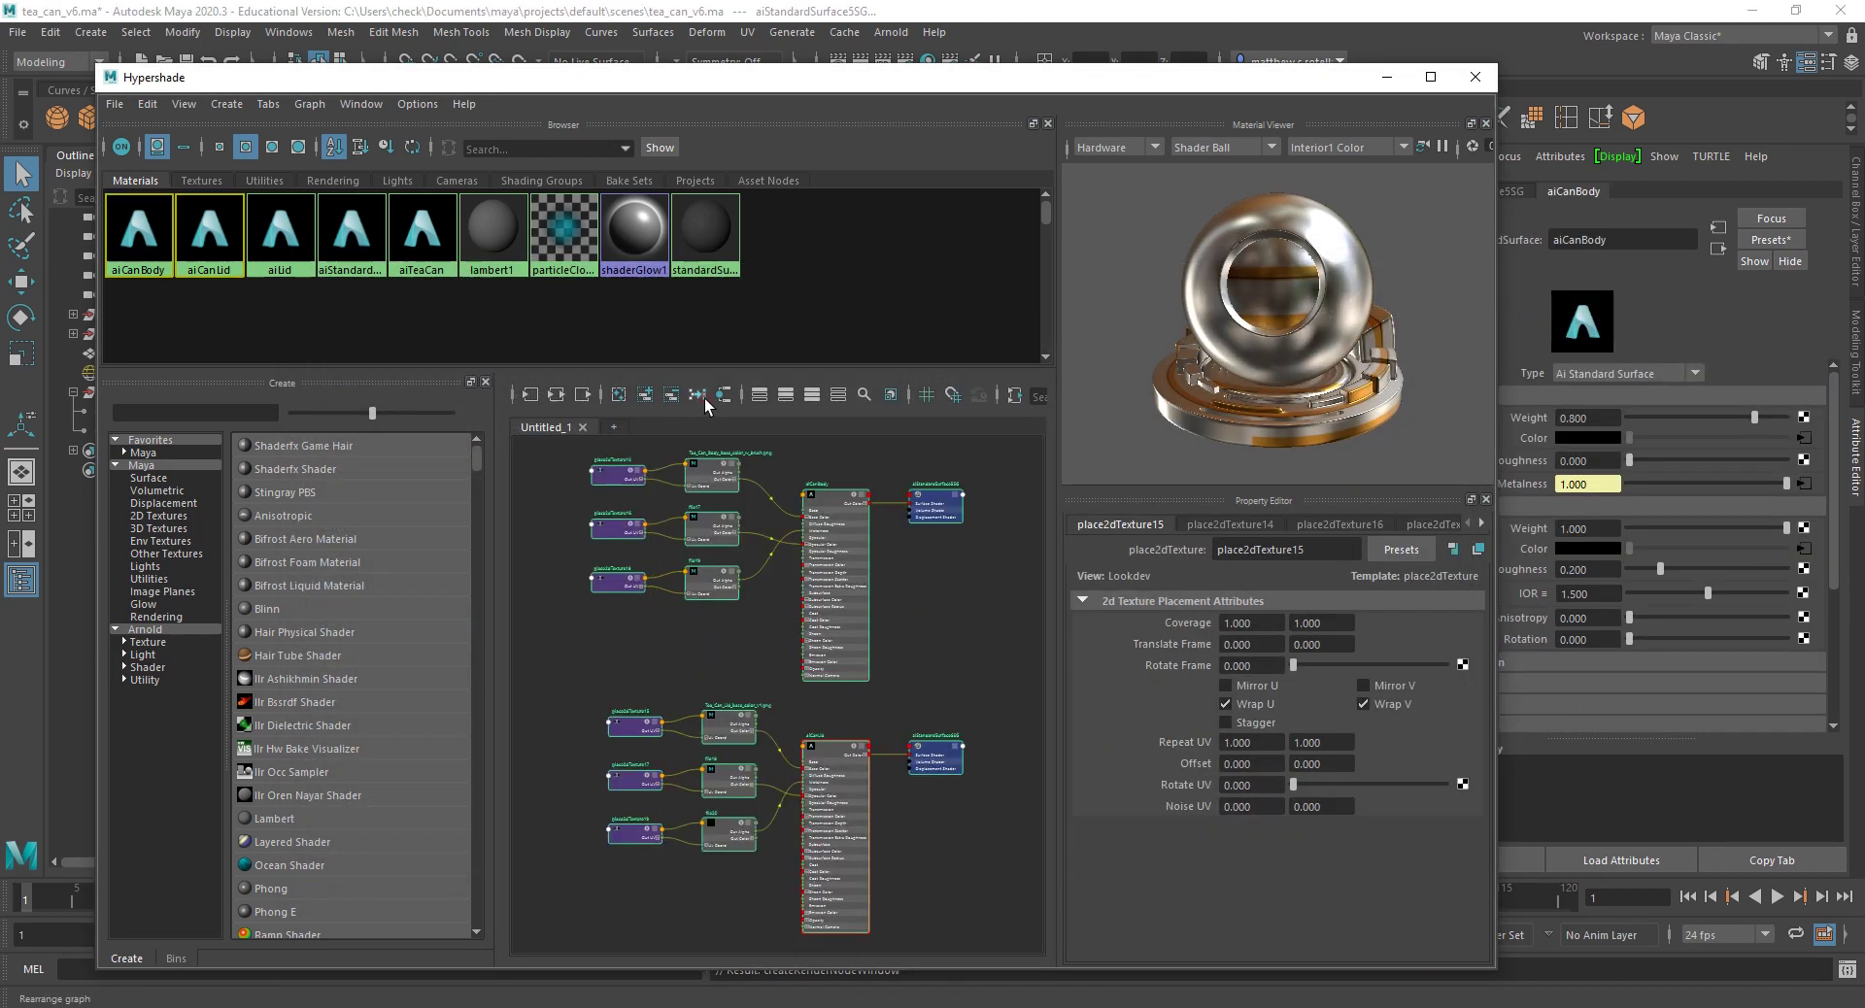
Step: Load Tea_Can_lid_Texture_metalness_v1.png into the file20 texture that feeds aiCanLid's metalness
{"action": "left_click", "coordinate": [841, 767]}
{"action": "scroll", "coordinate": [793, 835], "scroll_direction": "up", "scroll_amount": 5}
{"action": "left_click", "coordinate": [572, 804]}
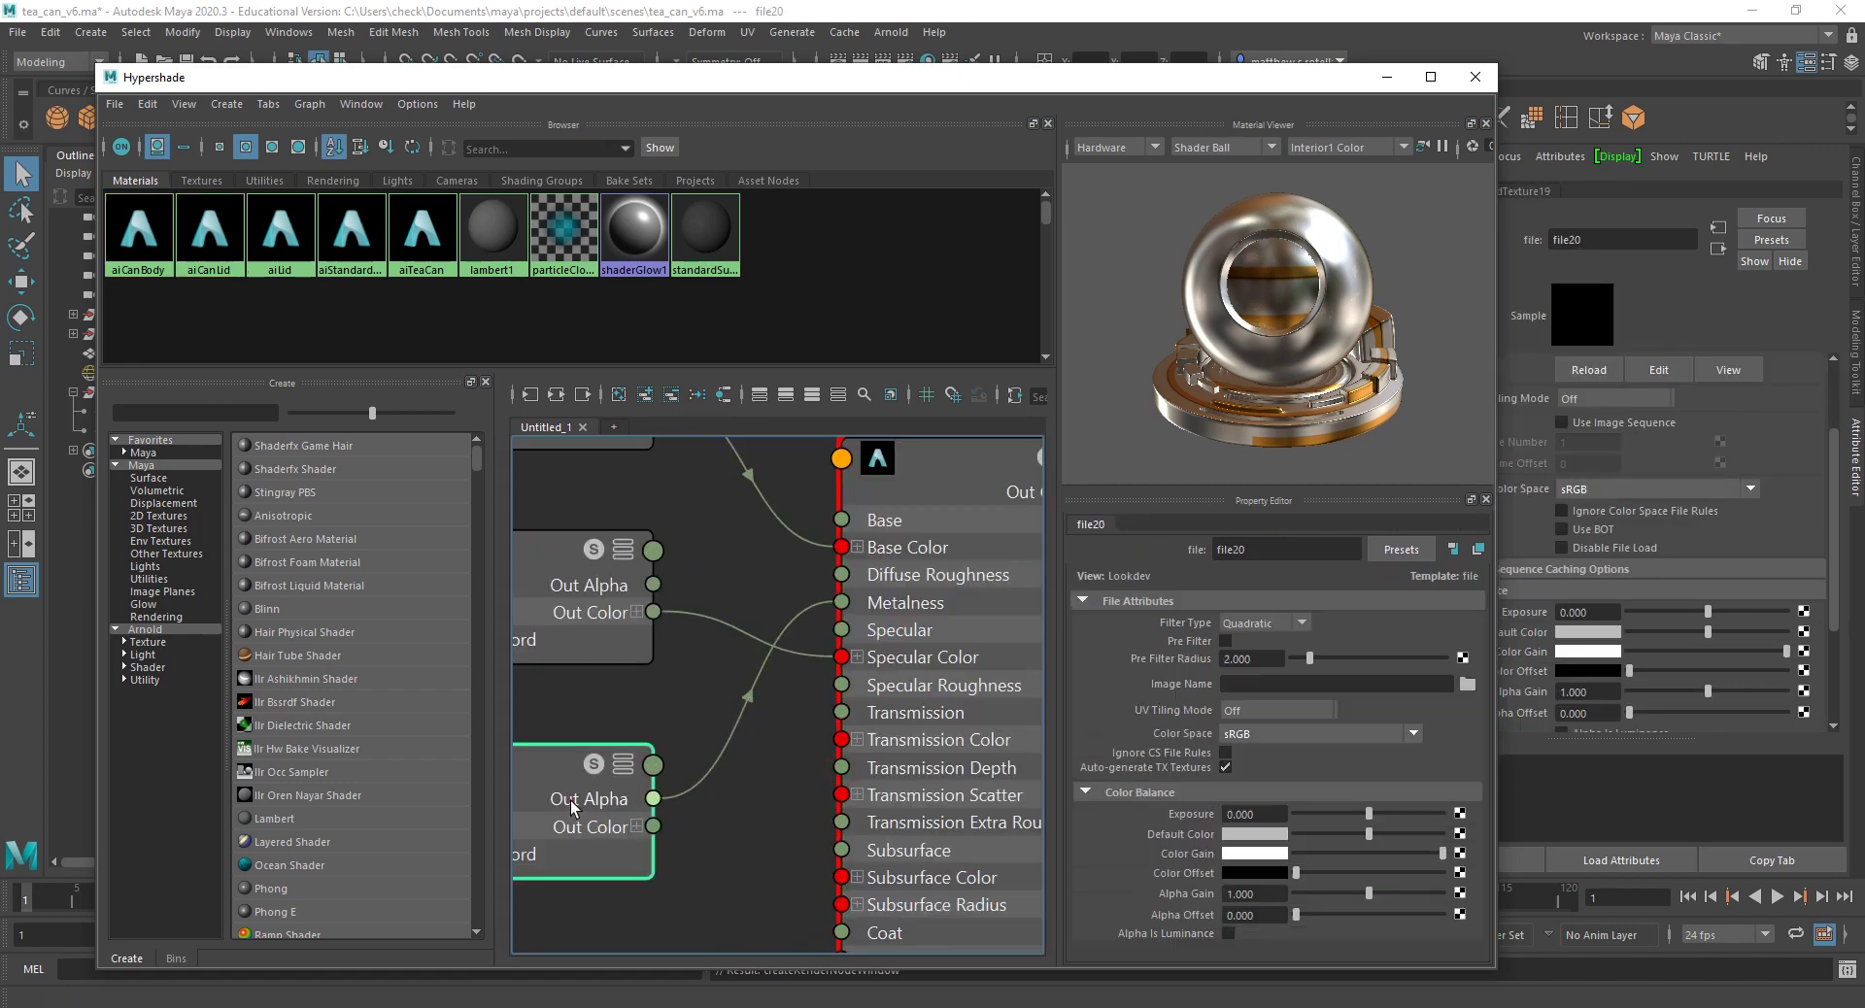
{"action": "left_click", "coordinate": [1463, 686]}
{"action": "scroll", "coordinate": [730, 581], "scroll_direction": "down", "scroll_amount": 8}
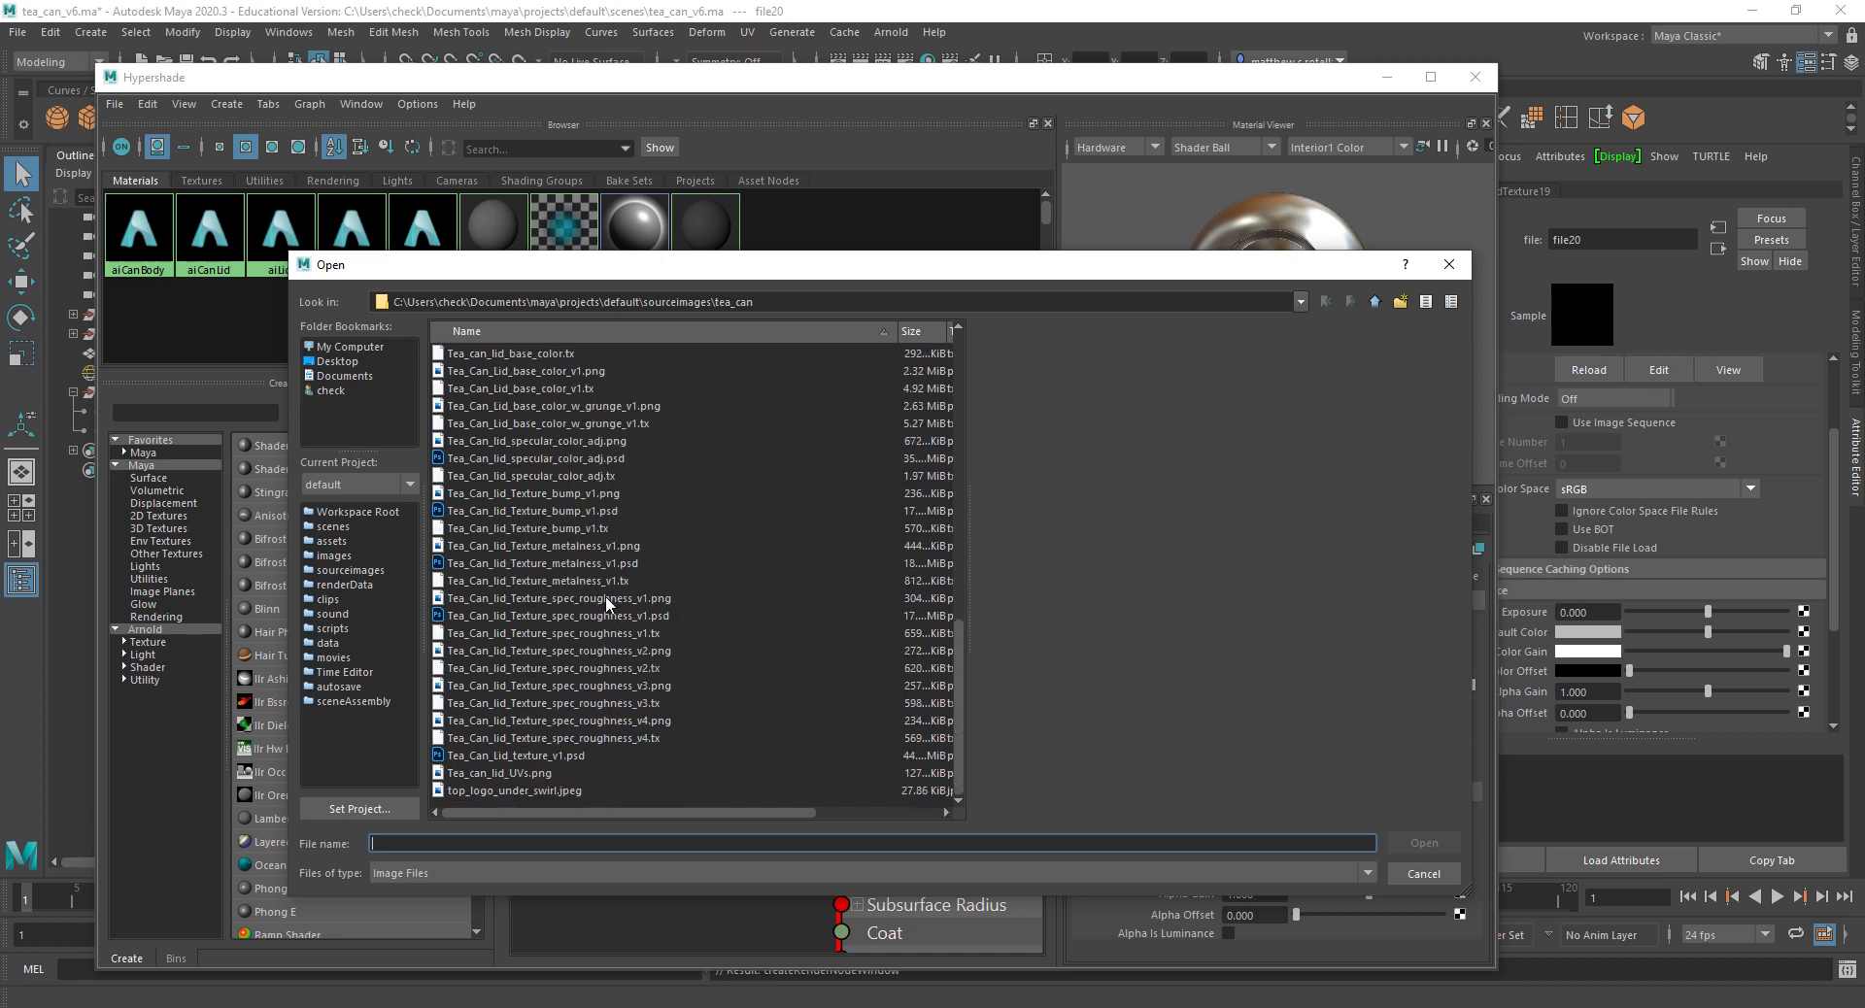
{"action": "left_click", "coordinate": [575, 547]}
{"action": "left_click", "coordinate": [1424, 843]}
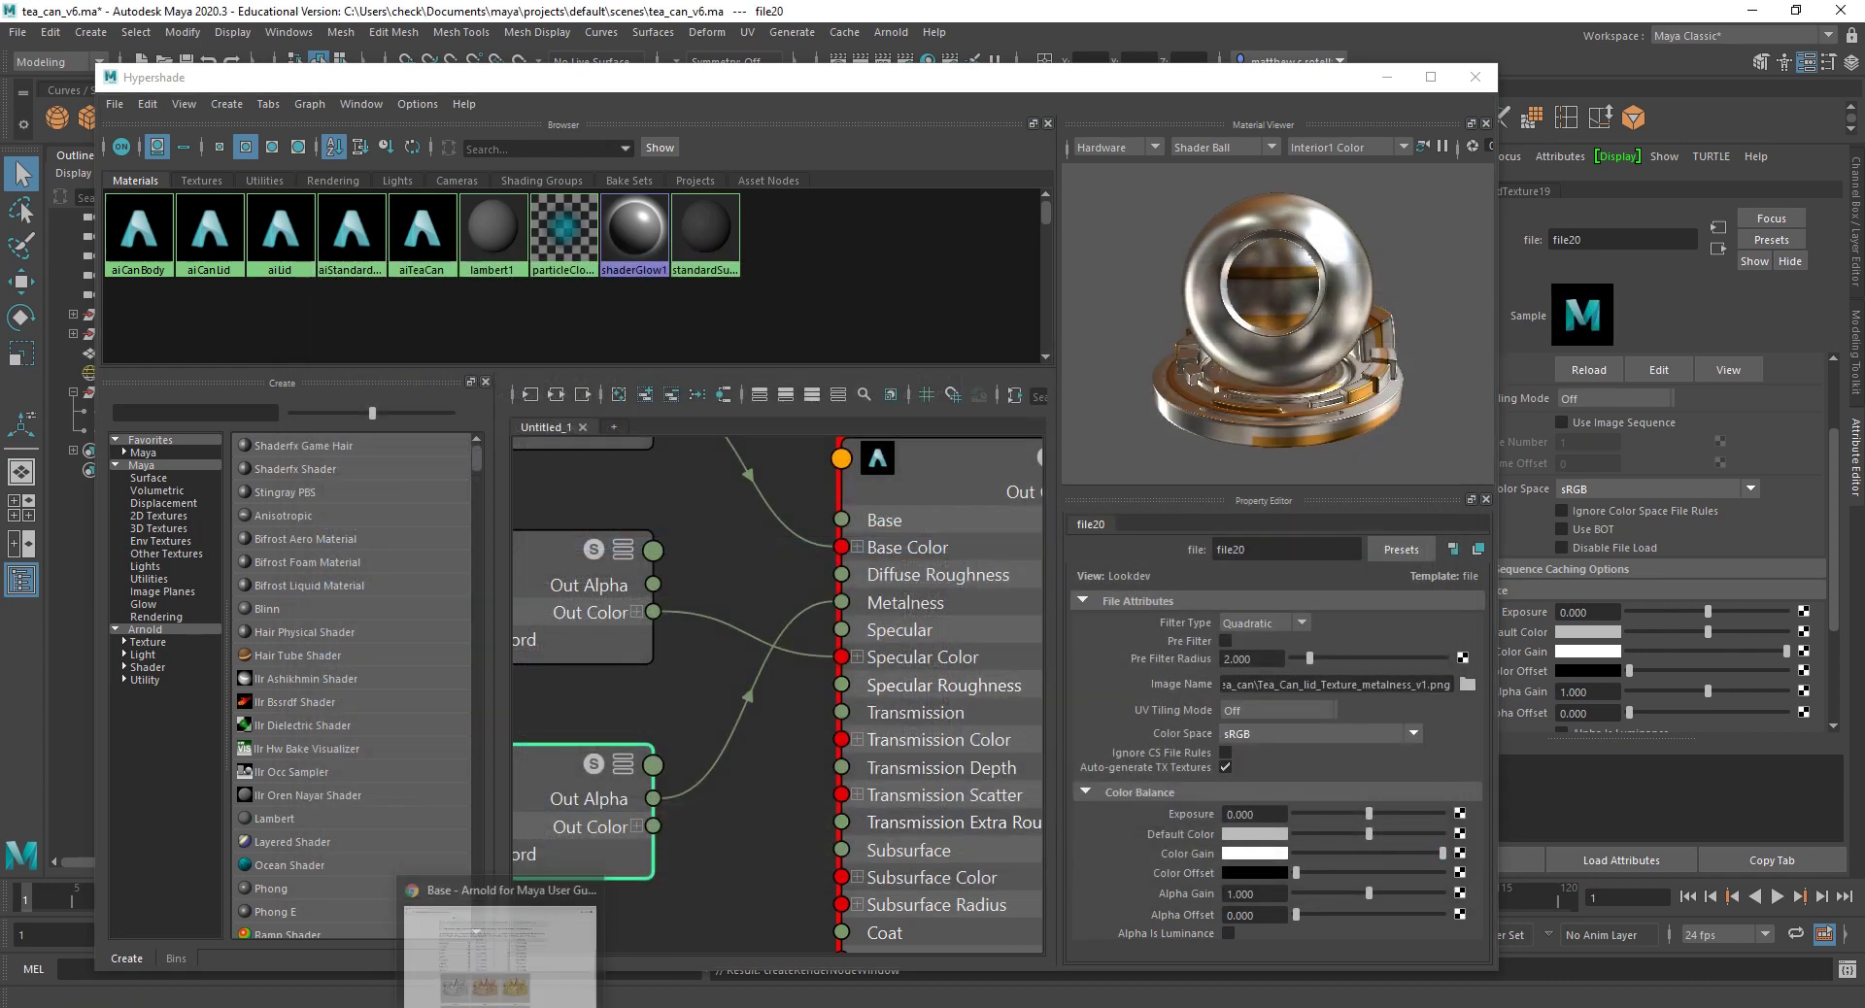
Step: Switch to the tea_can folder in File Explorer and open Tea_Can_lid_Texture_metalness_v1.png in Photos
{"action": "mouse_move", "coordinate": [549, 1006]}
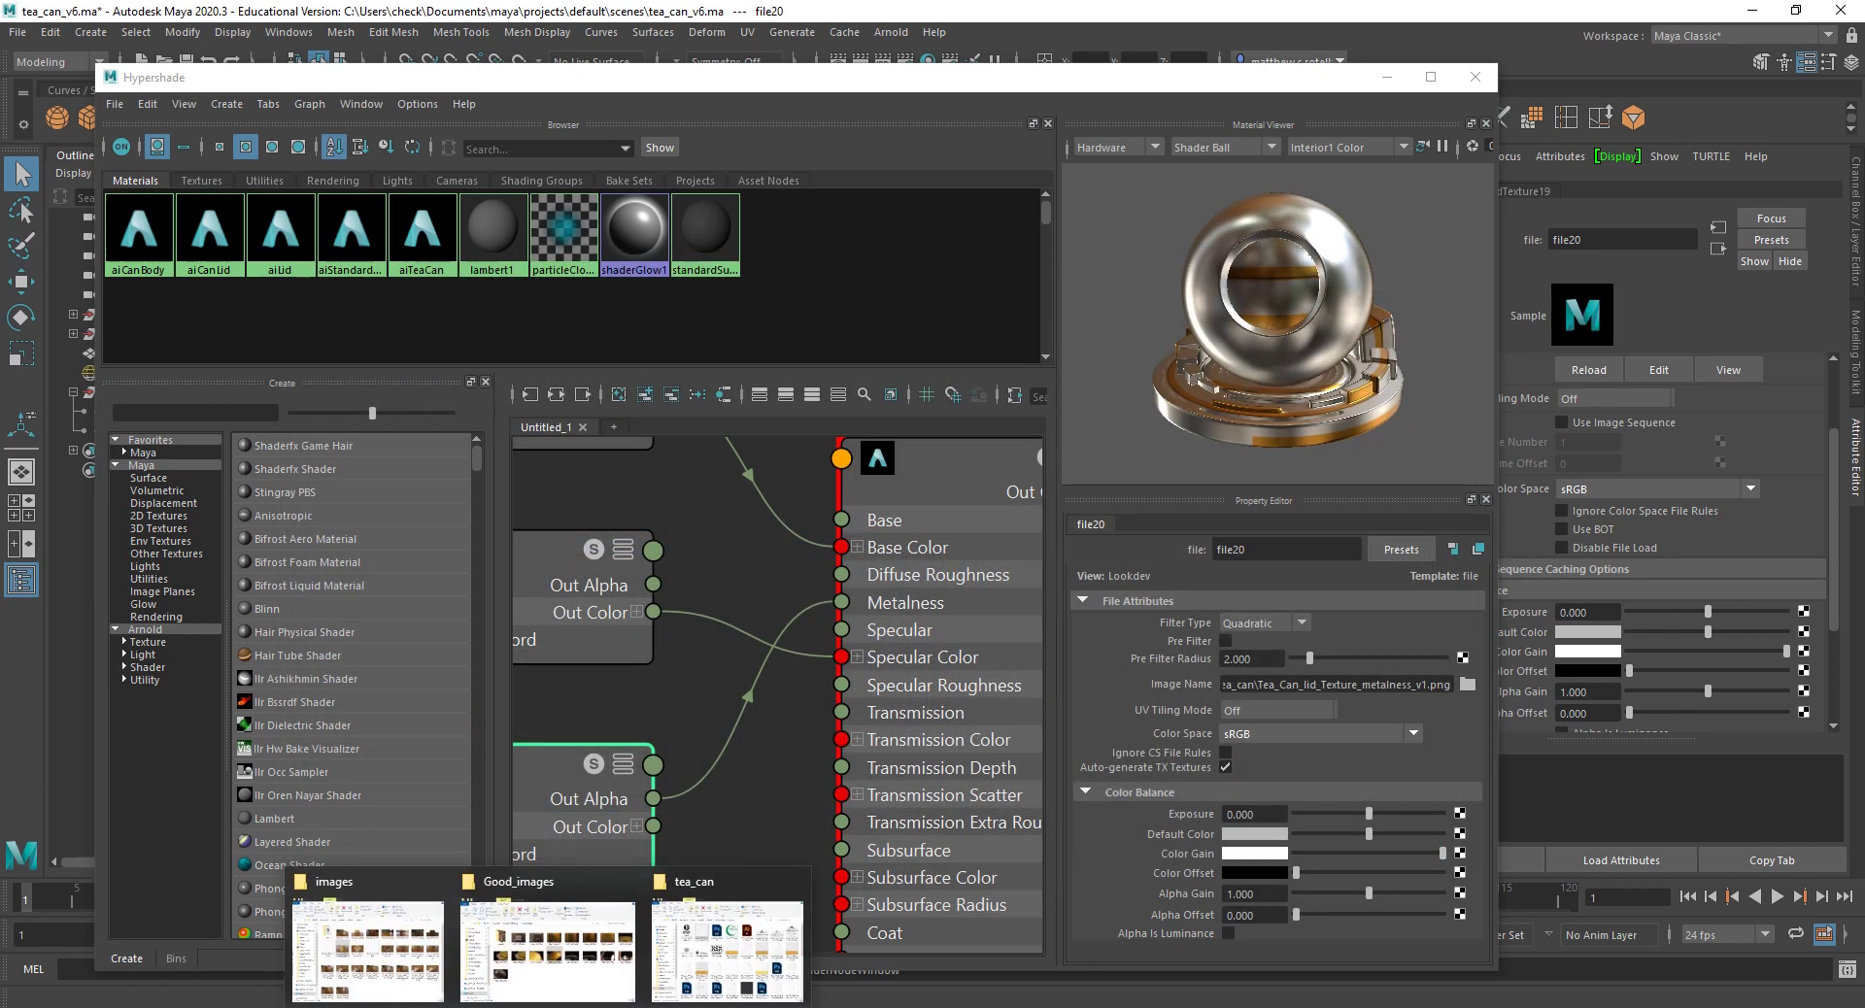
{"action": "left_click", "coordinate": [726, 950]}
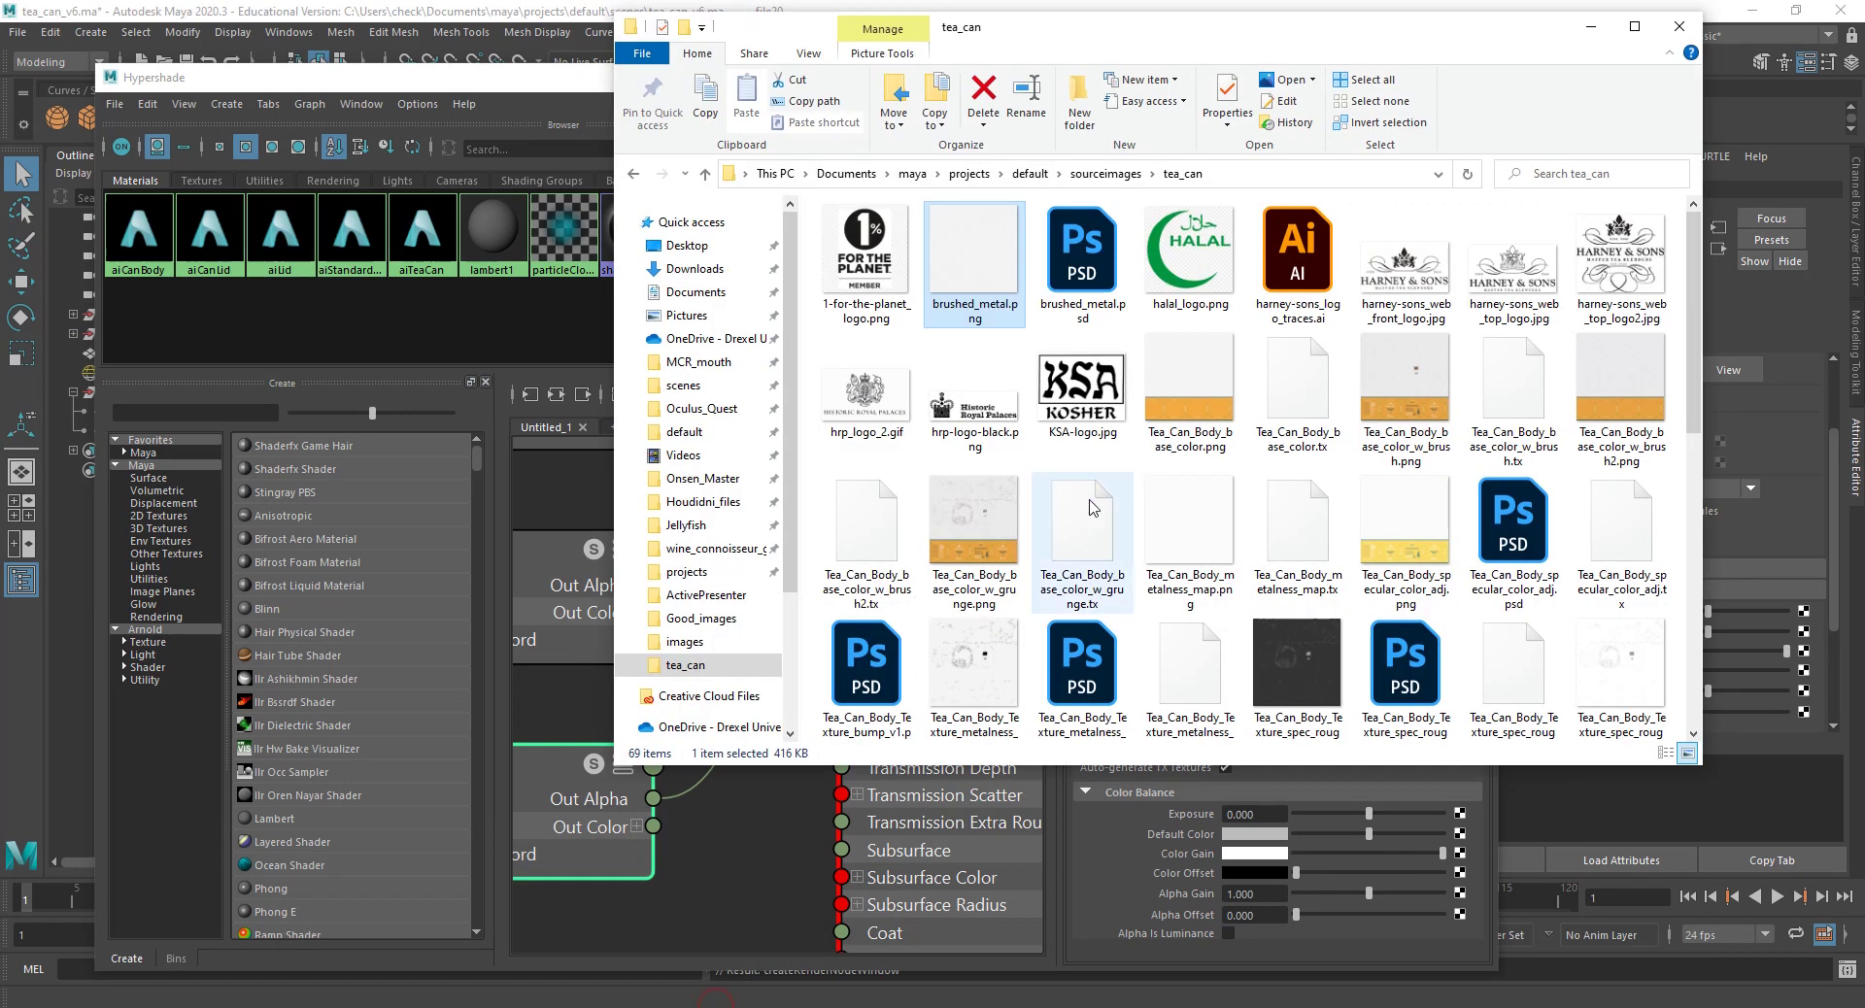
{"action": "scroll", "coordinate": [1103, 539], "scroll_direction": "down", "scroll_amount": 1}
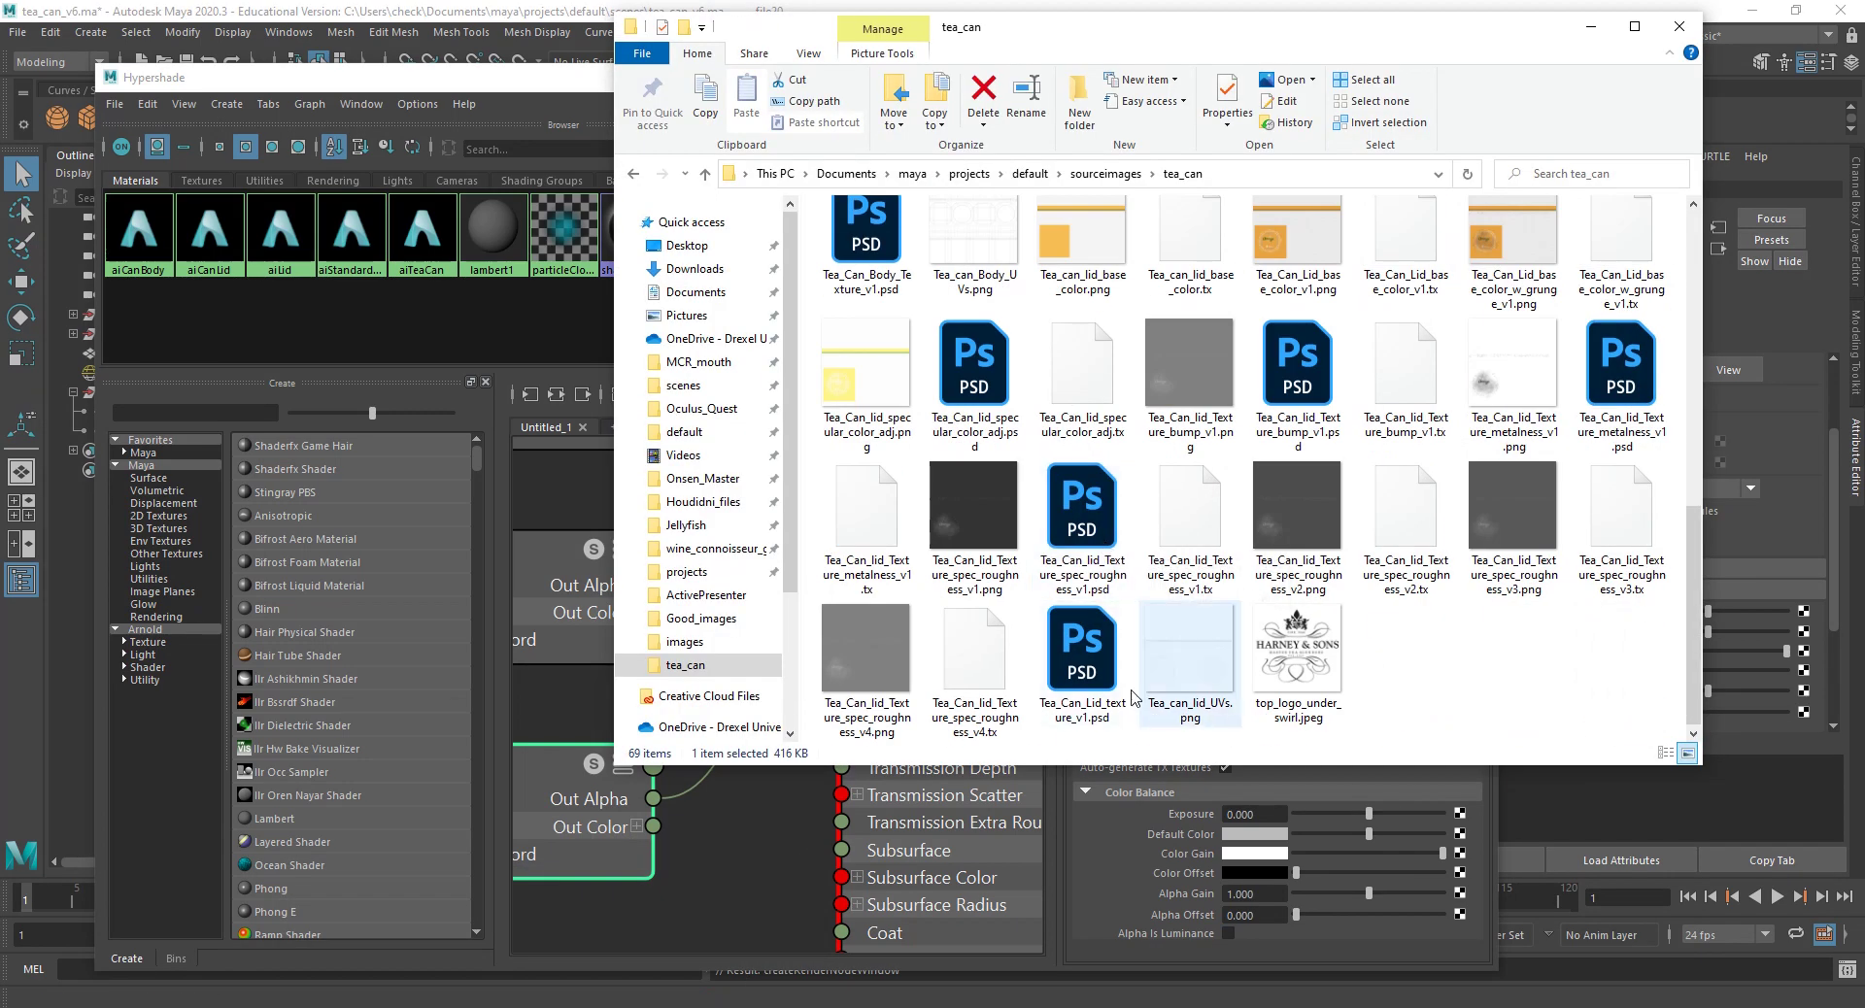
{"action": "double_click", "coordinate": [1496, 384]}
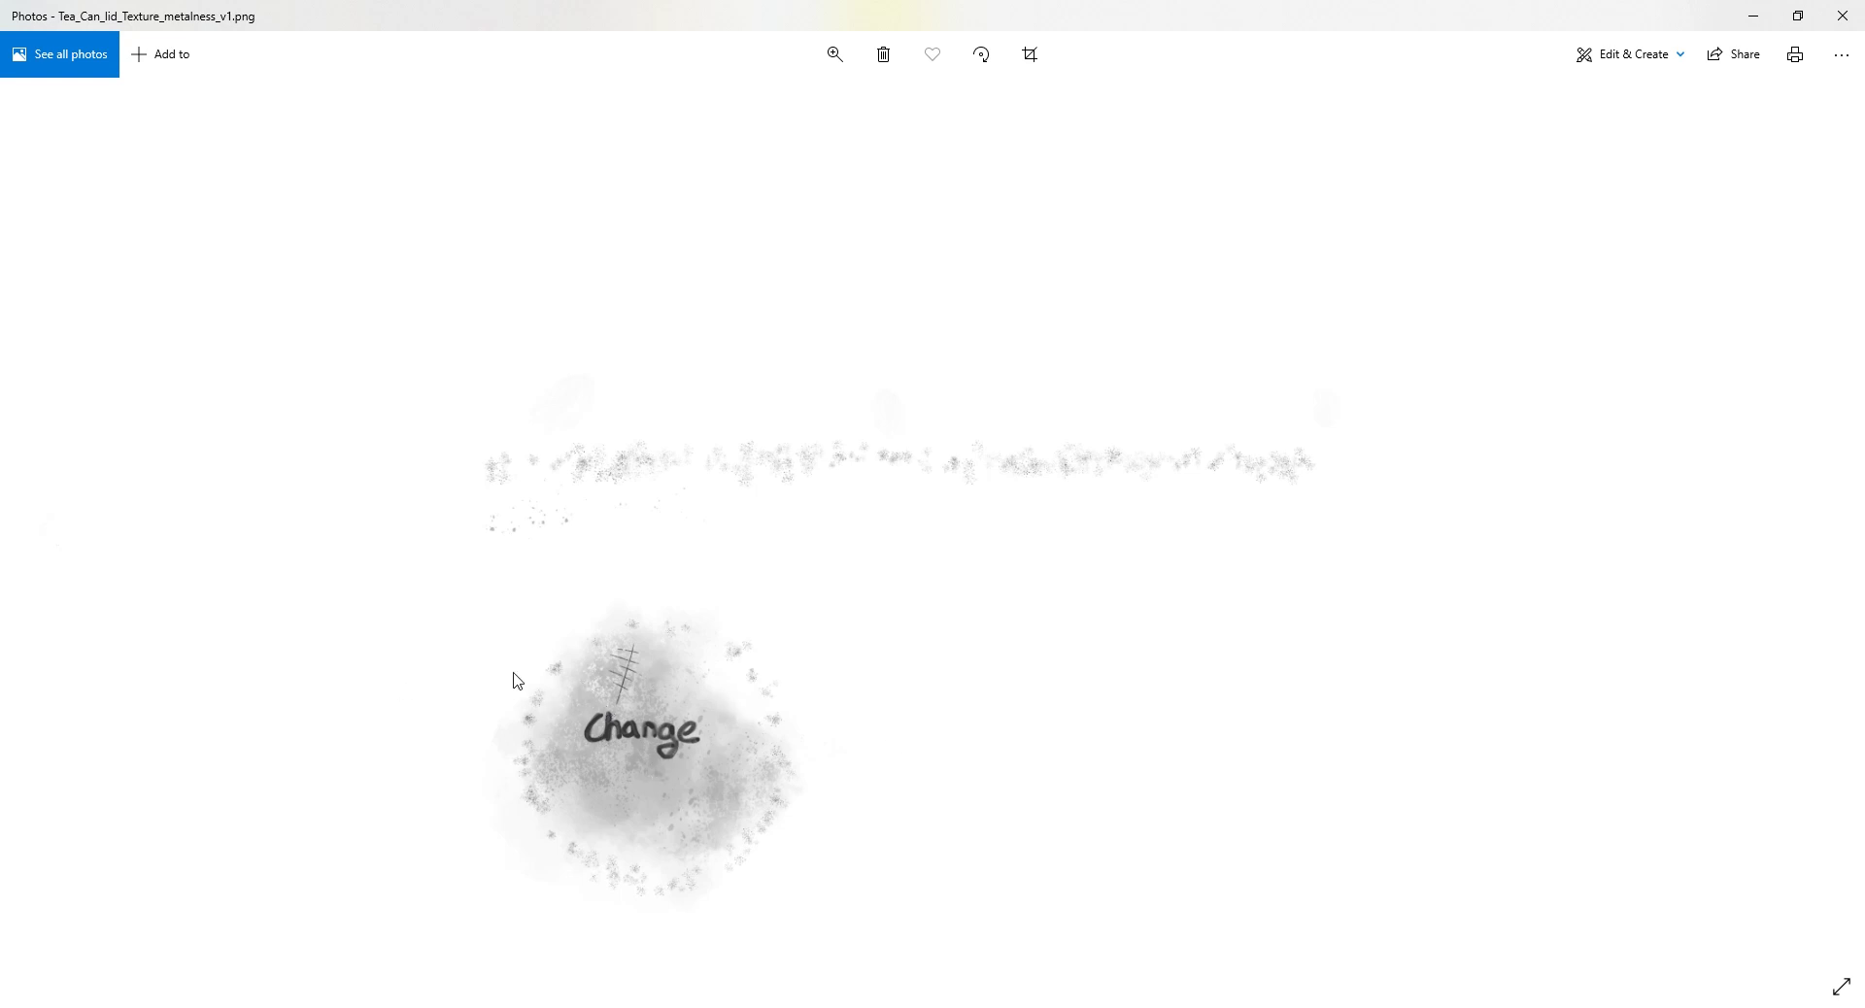
Step: Examine the grunge and dark markings of the lid's metalness texture up close, close Photos and return to Maya's Hypershade
{"action": "left_click", "coordinate": [832, 53]}
{"action": "left_click_drag", "start_coordinate": [744, 103], "coordinate": [806, 104]}
{"action": "left_click_drag", "start_coordinate": [680, 587], "coordinate": [966, 512]}
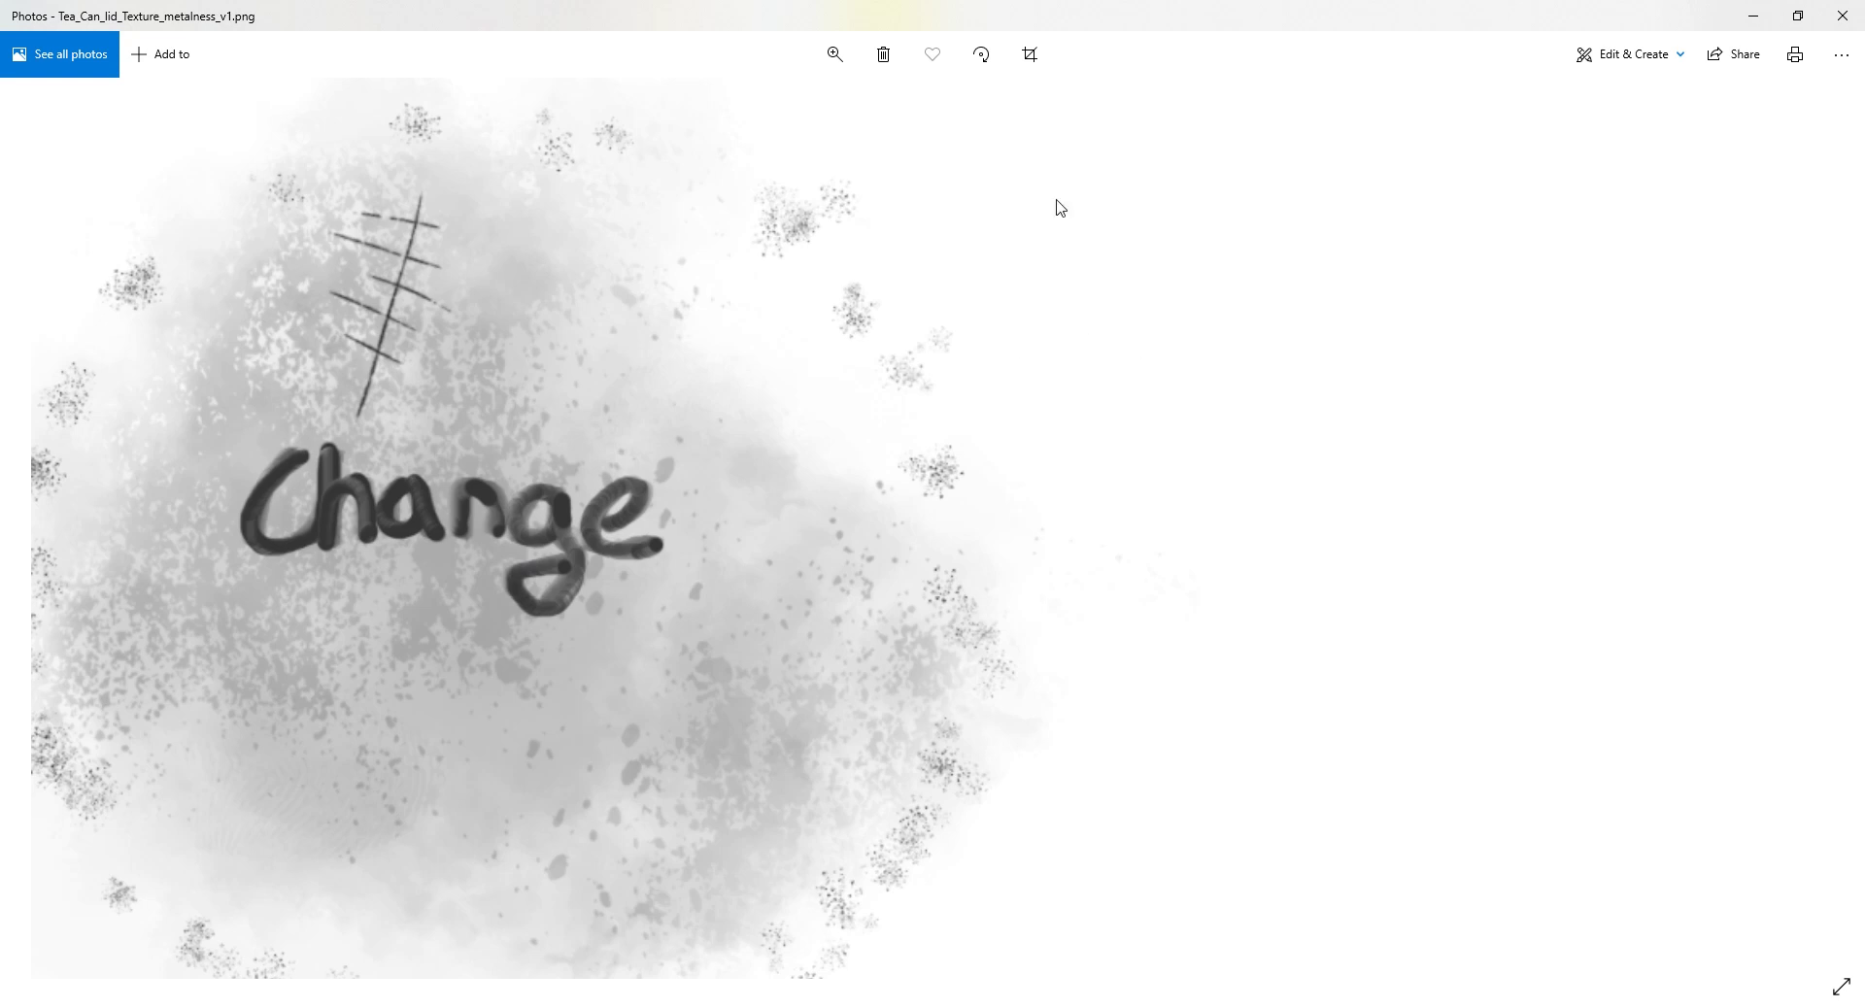
{"action": "left_click", "coordinate": [1842, 12]}
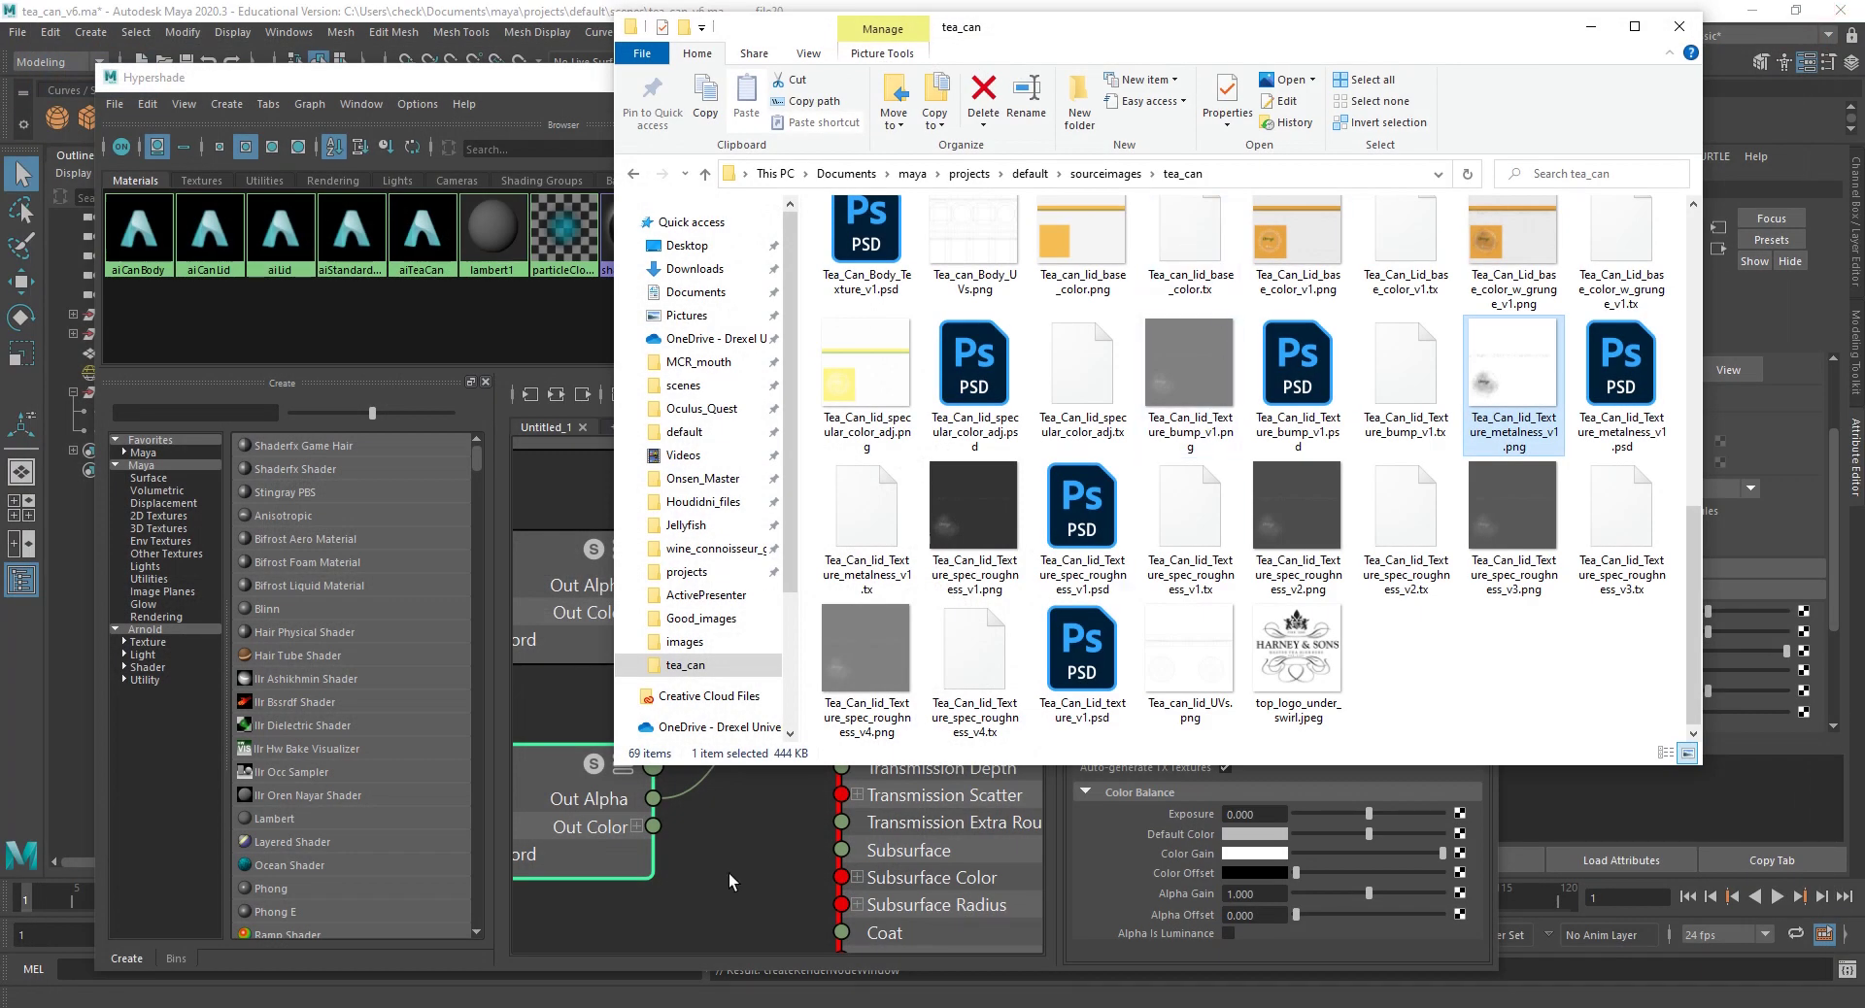
{"action": "left_click", "coordinate": [713, 935]}
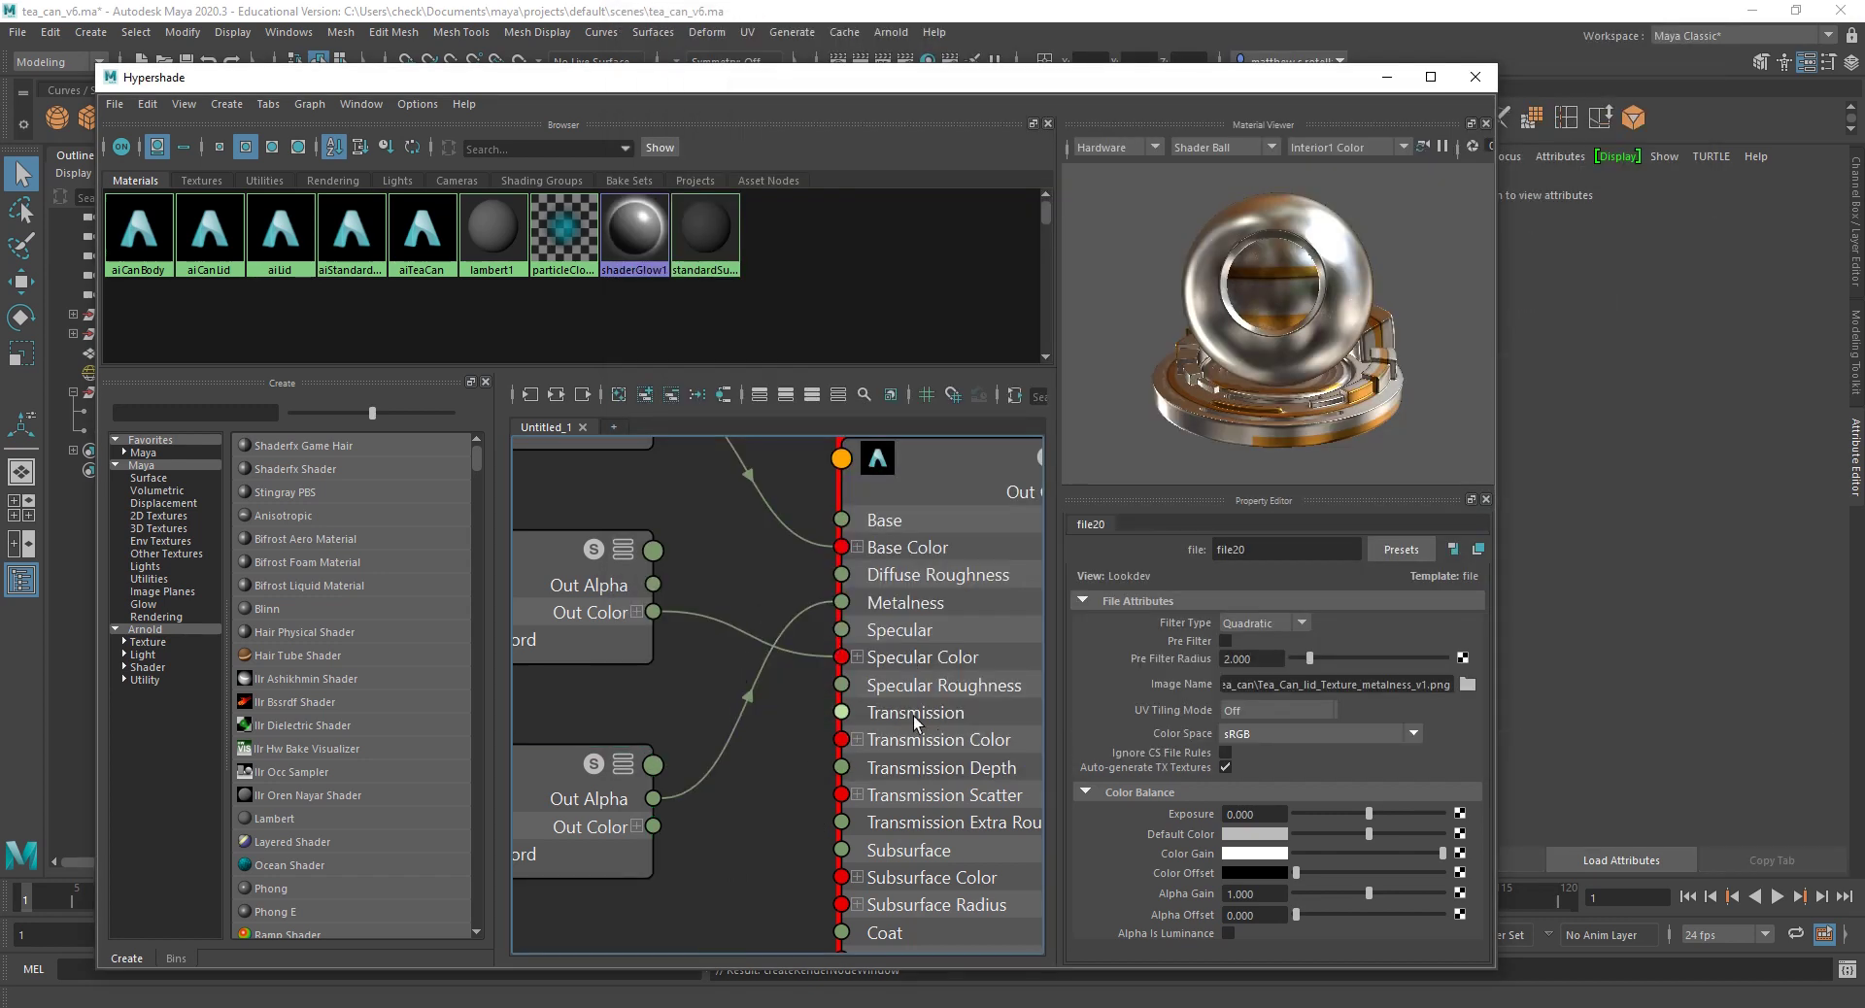
Step: Examine how file19's Out Alpha and file17's Out Color connect to aiCanBody's metalness and specular color
{"action": "scroll", "coordinate": [795, 680], "scroll_direction": "down", "scroll_amount": 5}
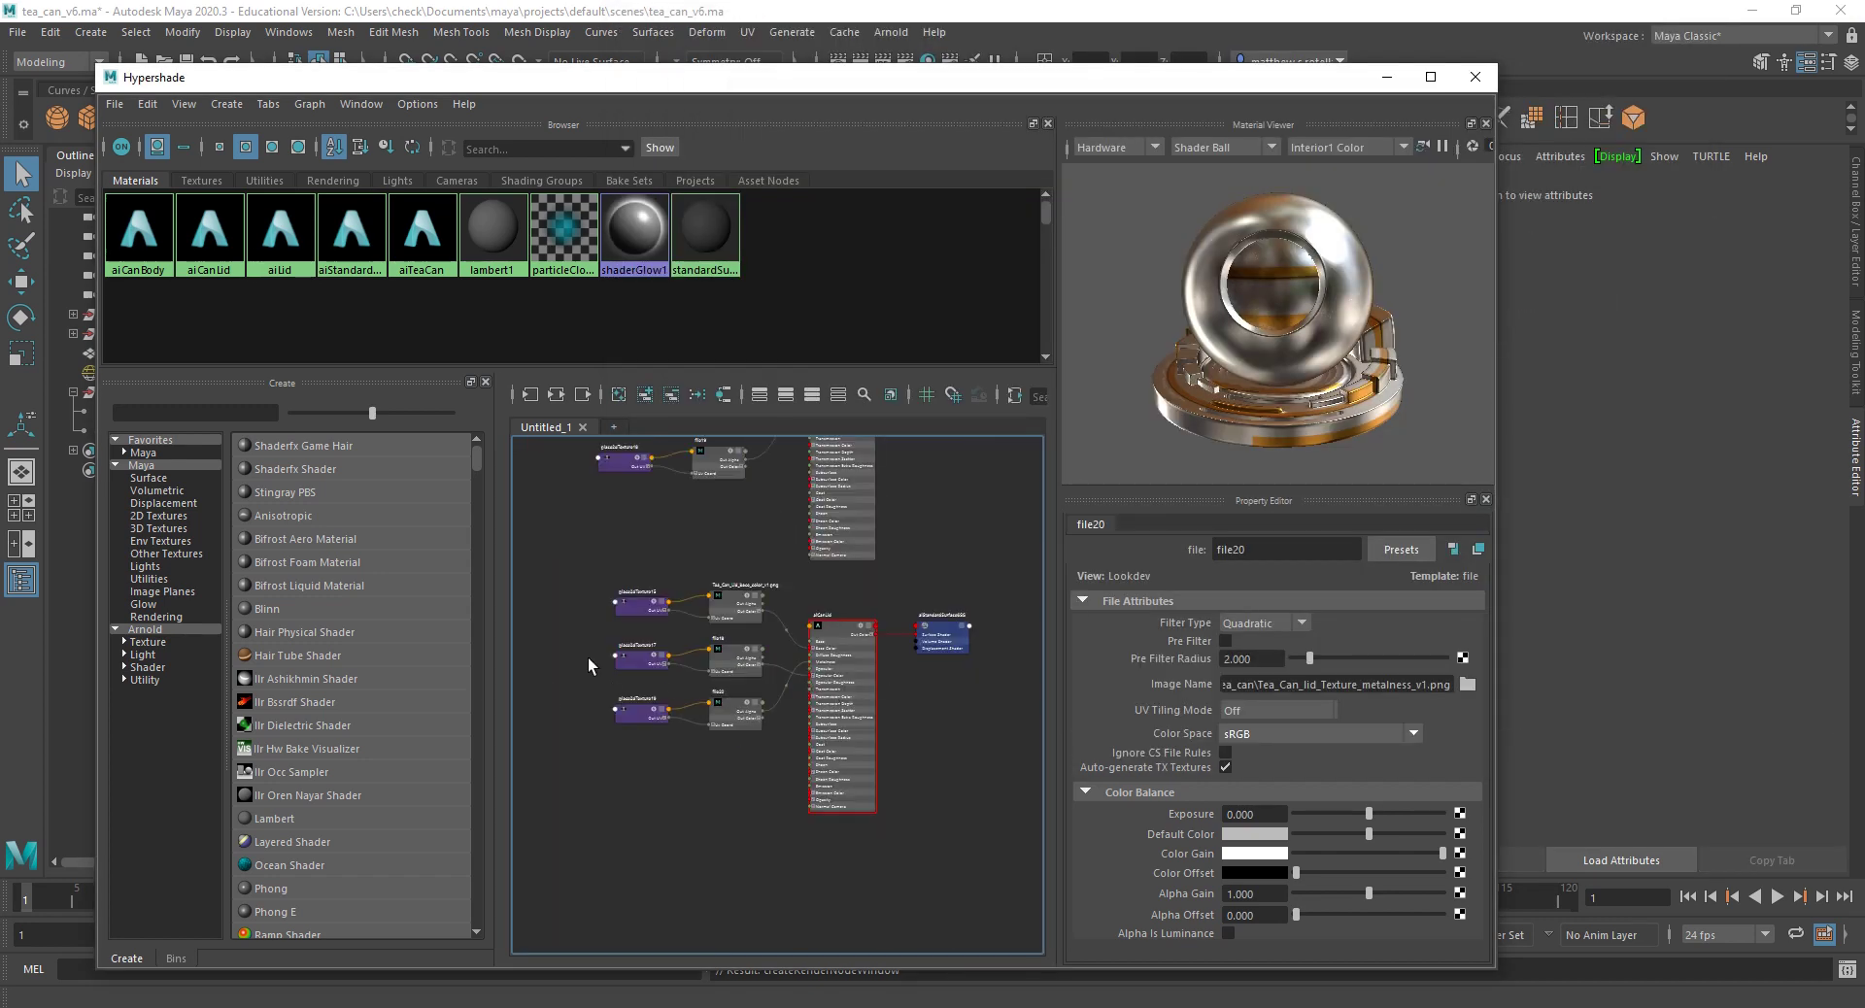
{"action": "scroll", "coordinate": [739, 725], "scroll_direction": "up", "scroll_amount": 5}
{"action": "middle_click_drag", "start_coordinate": [866, 520], "coordinate": [892, 834], "text": "alt"}
{"action": "scroll", "coordinate": [854, 672], "scroll_direction": "down", "scroll_amount": 5}
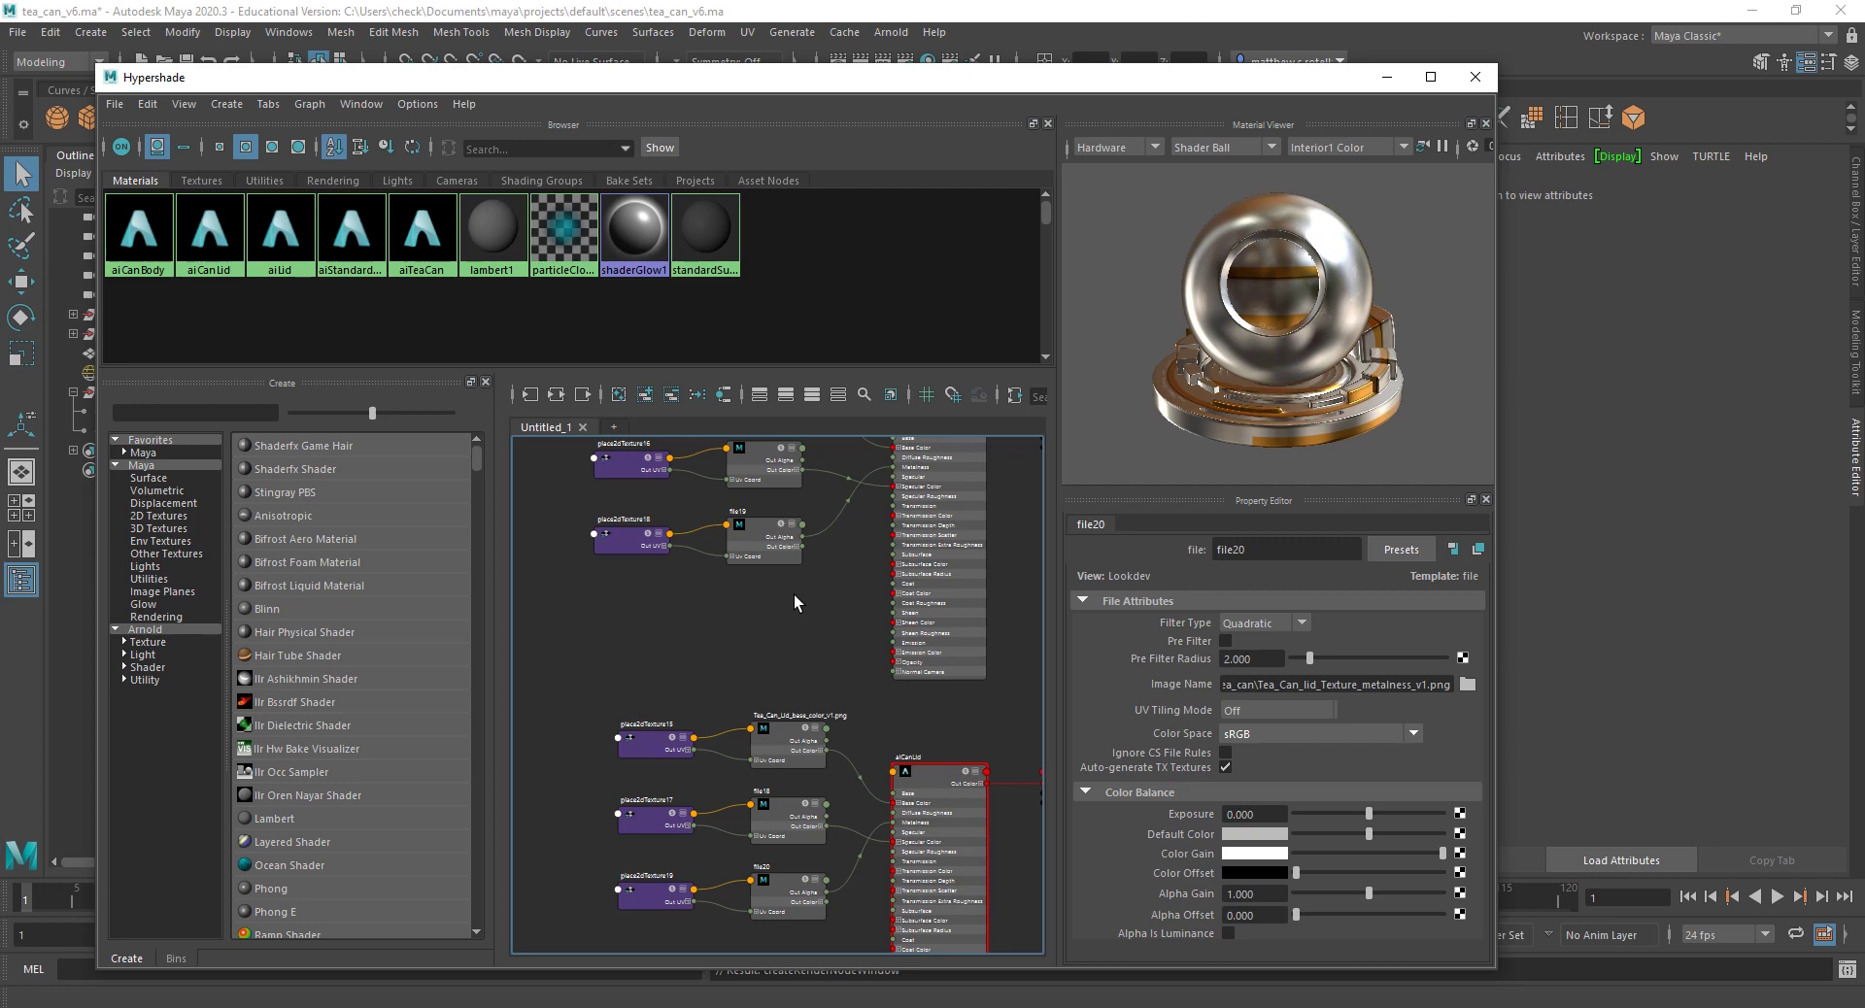
{"action": "scroll", "coordinate": [795, 595], "scroll_direction": "up", "scroll_amount": 5}
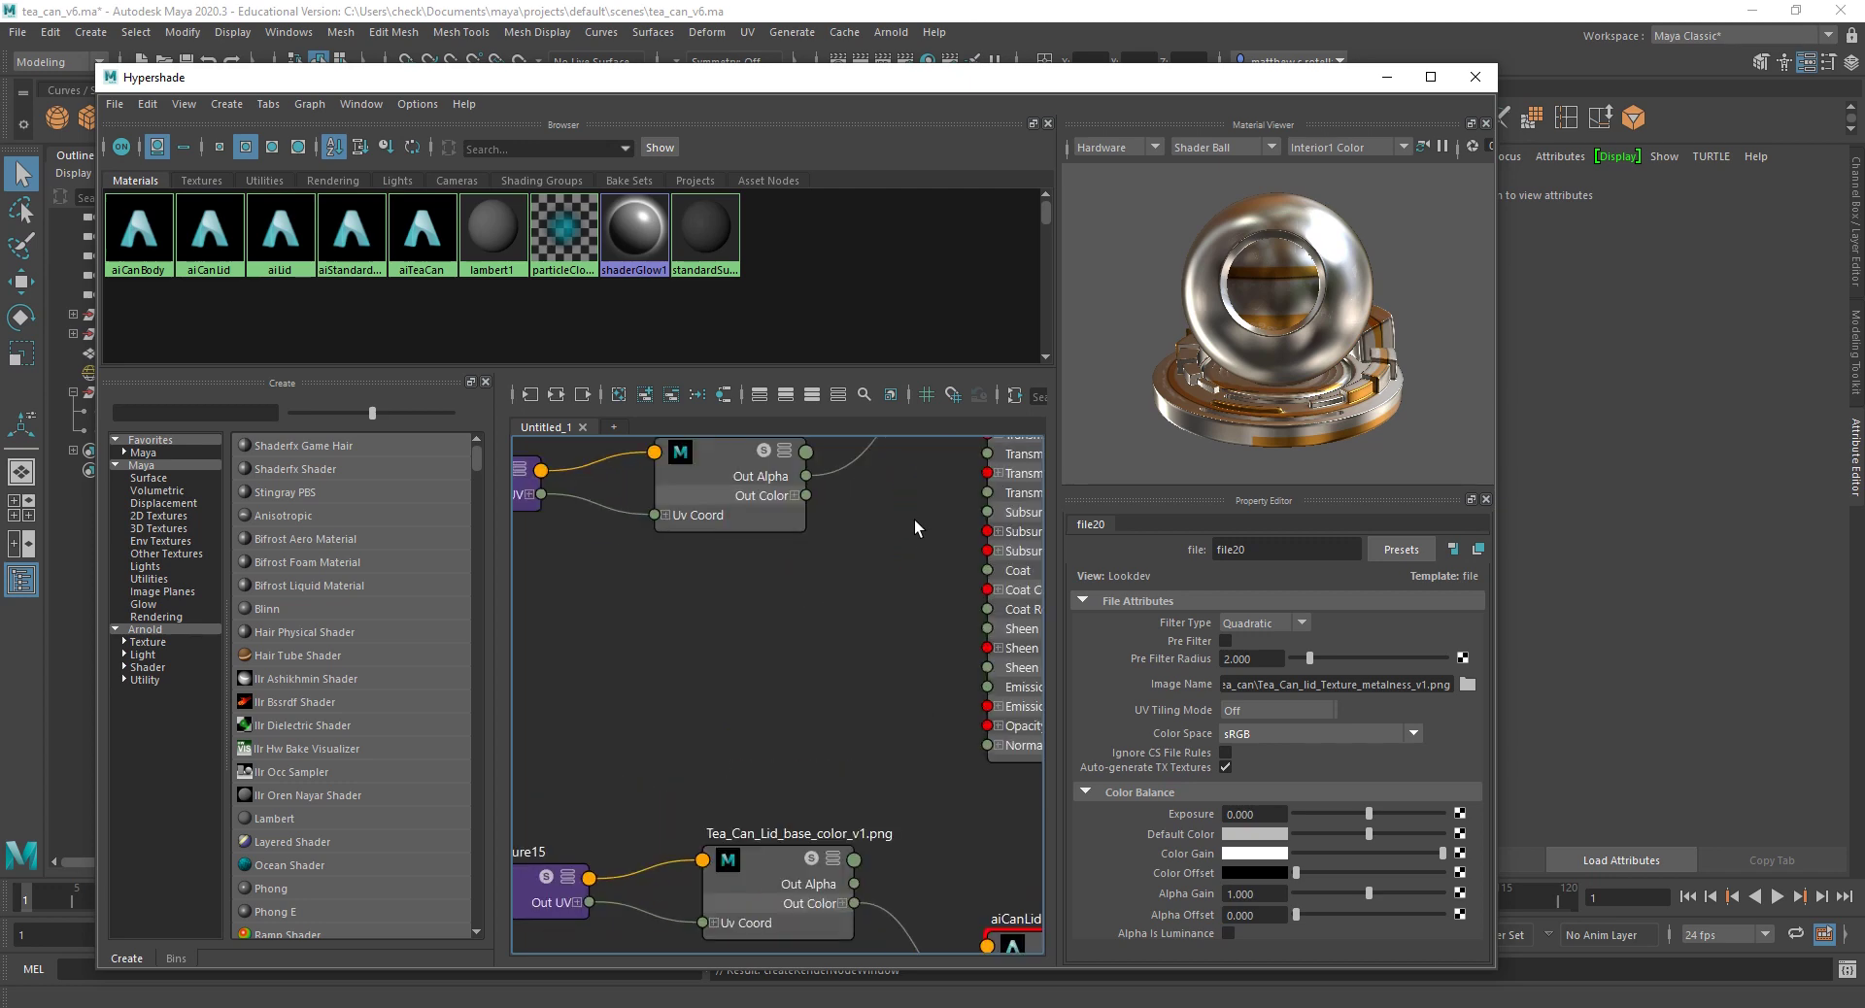
{"action": "middle_click_drag", "start_coordinate": [913, 525], "coordinate": [770, 704], "text": "alt"}
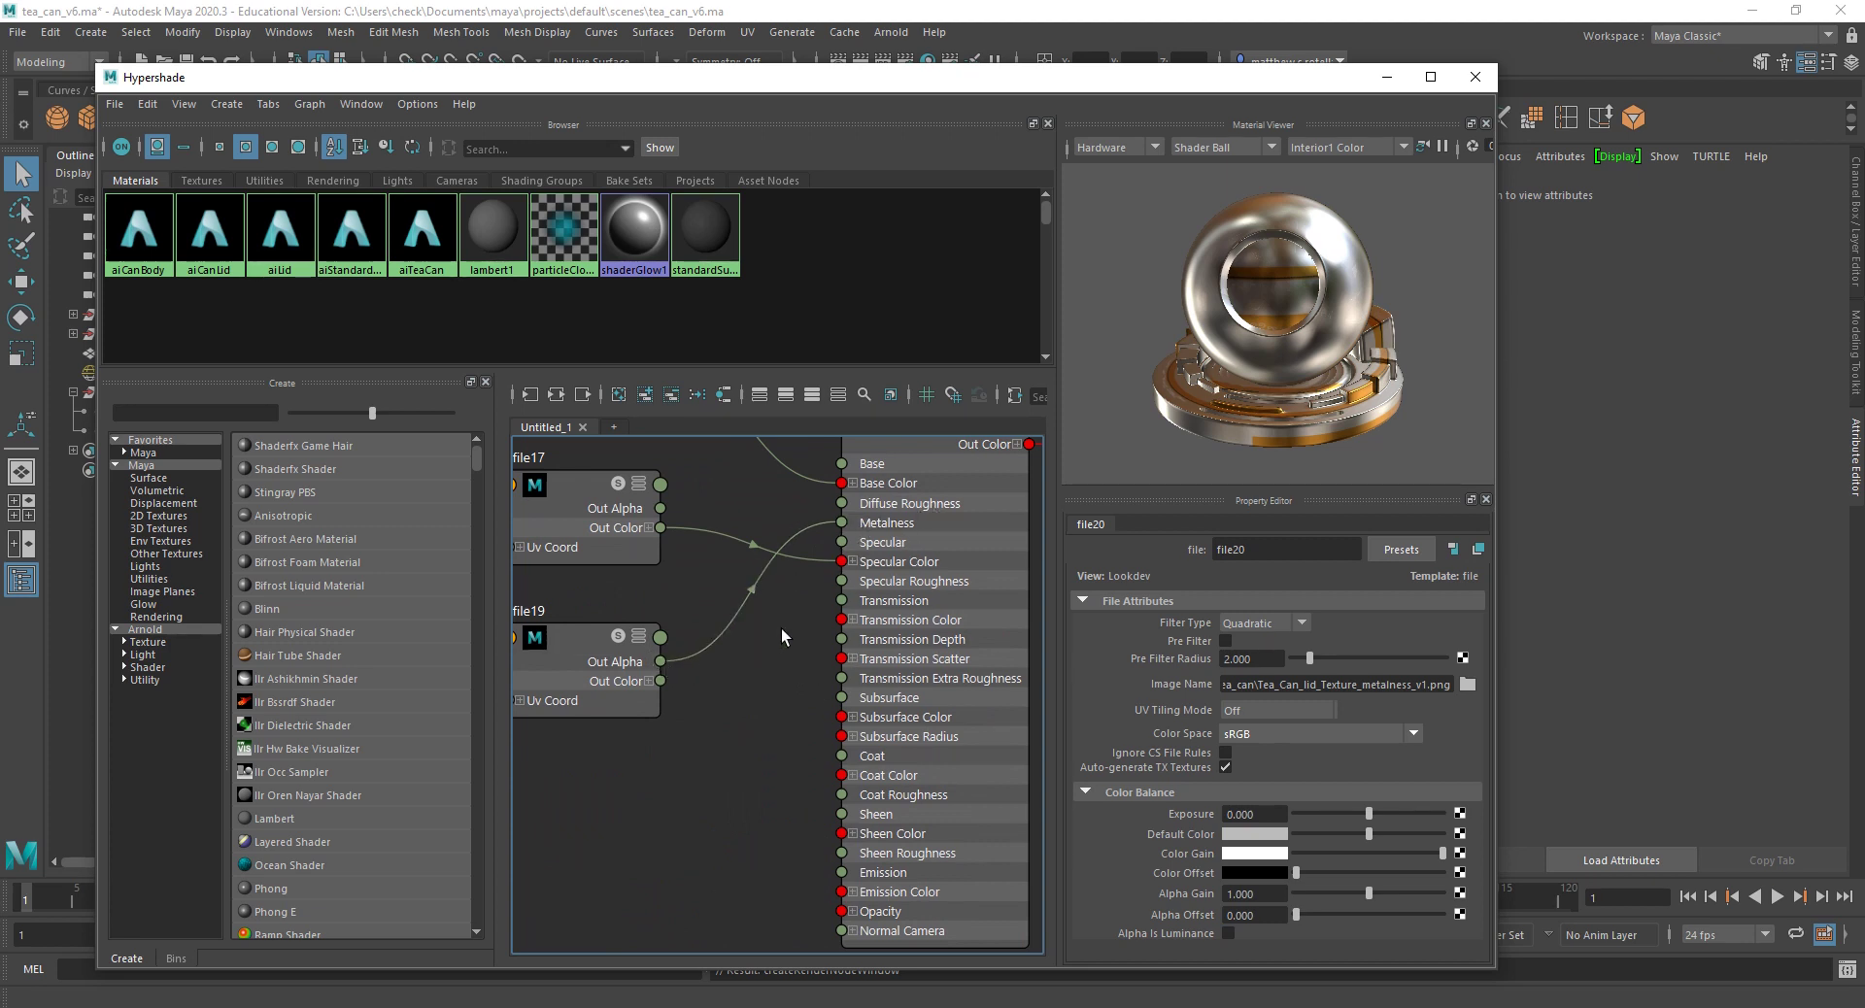
{"action": "middle_click_drag", "start_coordinate": [757, 638], "coordinate": [797, 637], "text": "alt"}
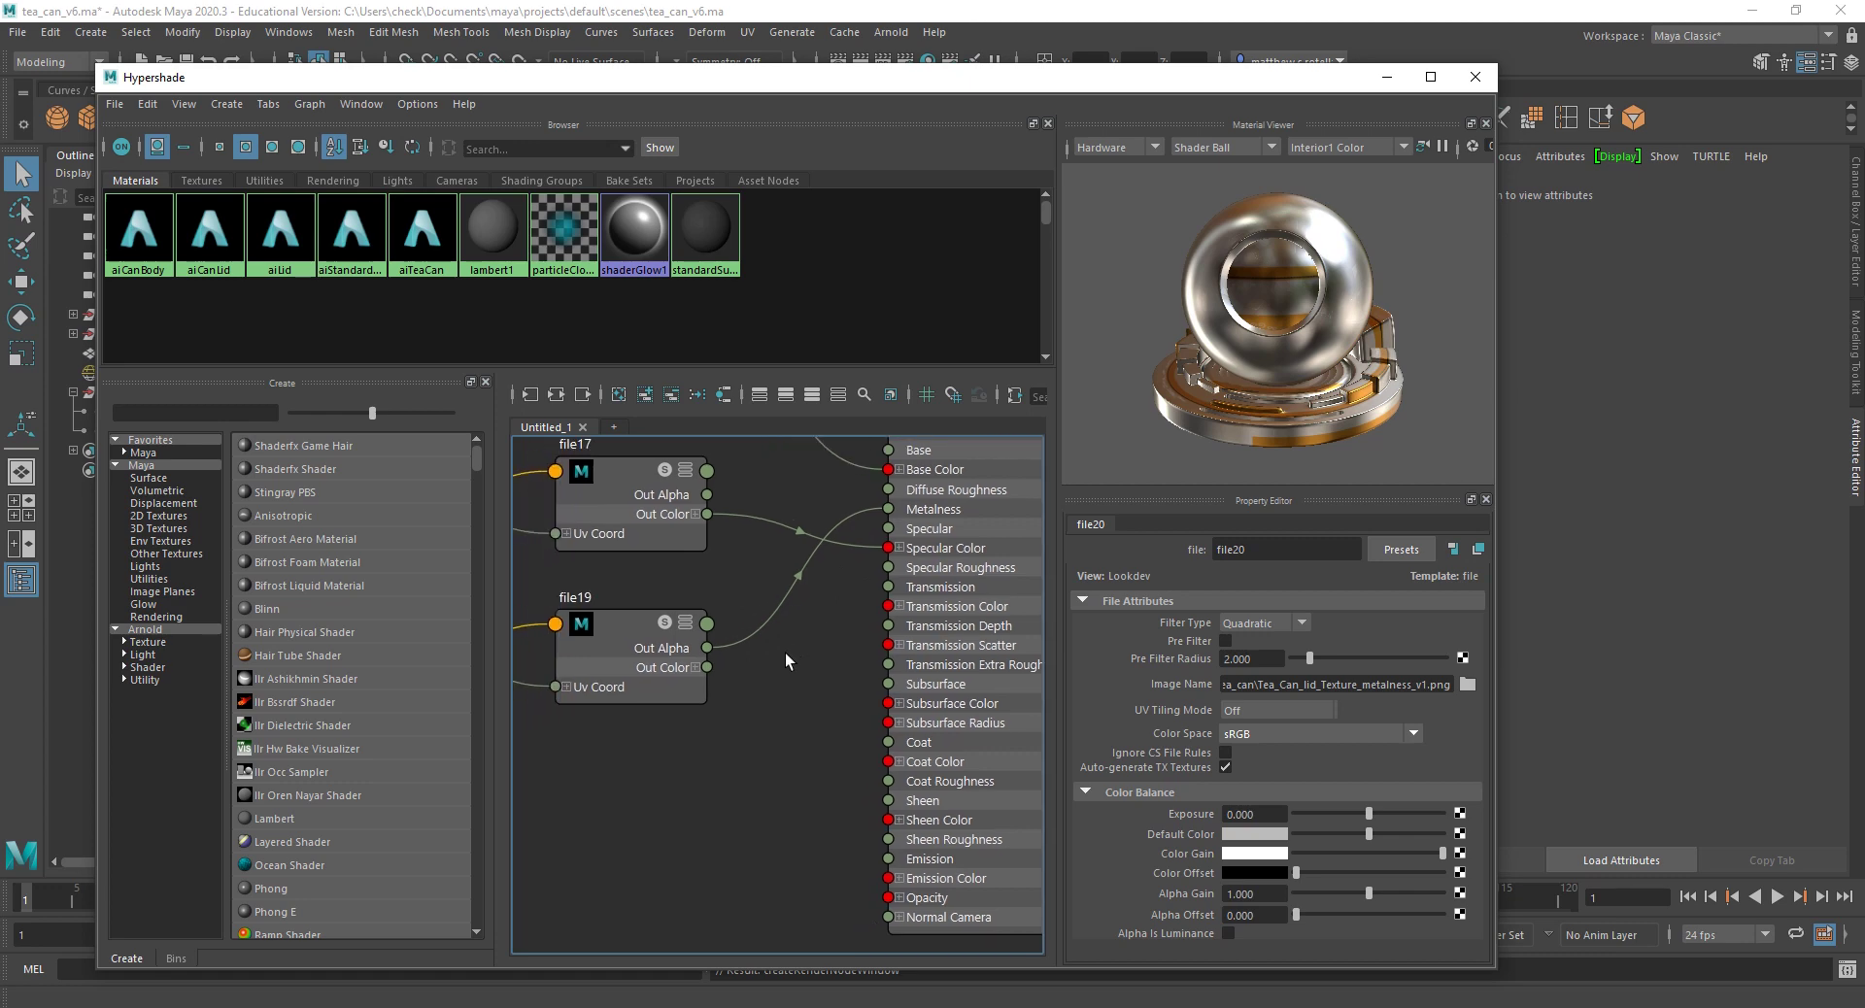
{"action": "scroll", "coordinate": [665, 655], "scroll_direction": "up", "scroll_amount": 5}
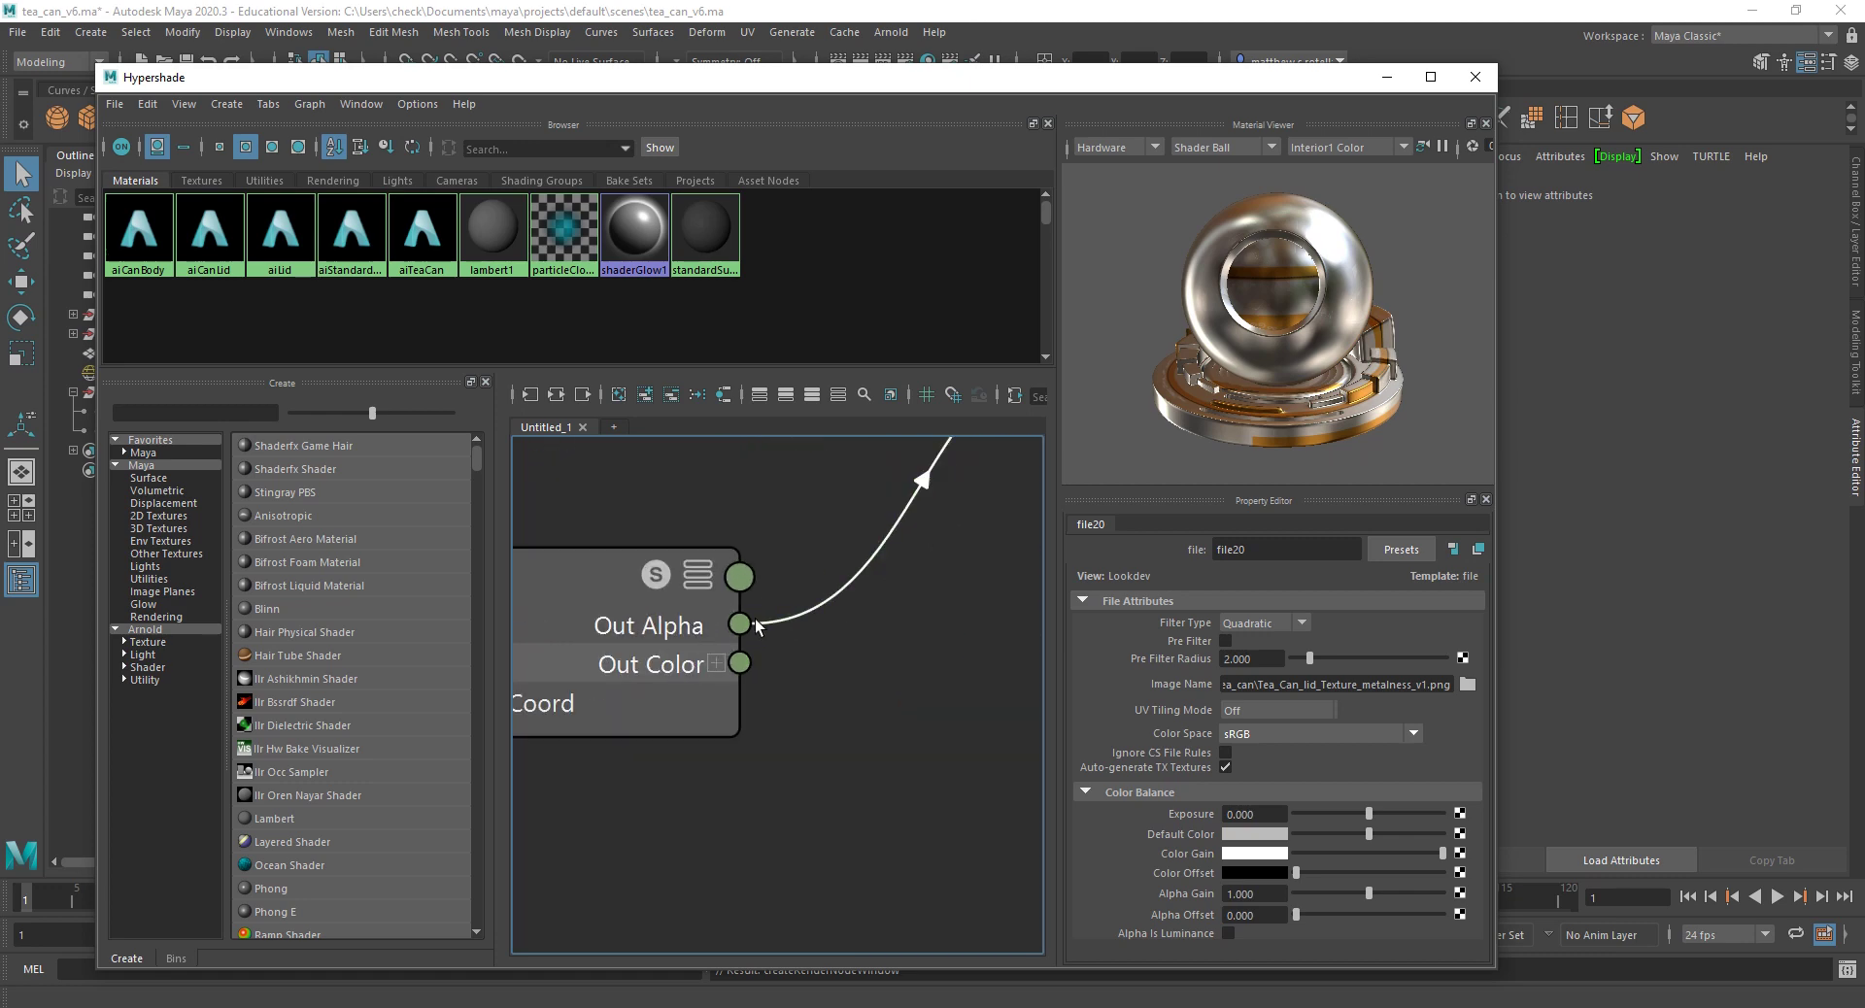
{"action": "scroll", "coordinate": [742, 627], "scroll_direction": "down", "scroll_amount": 5}
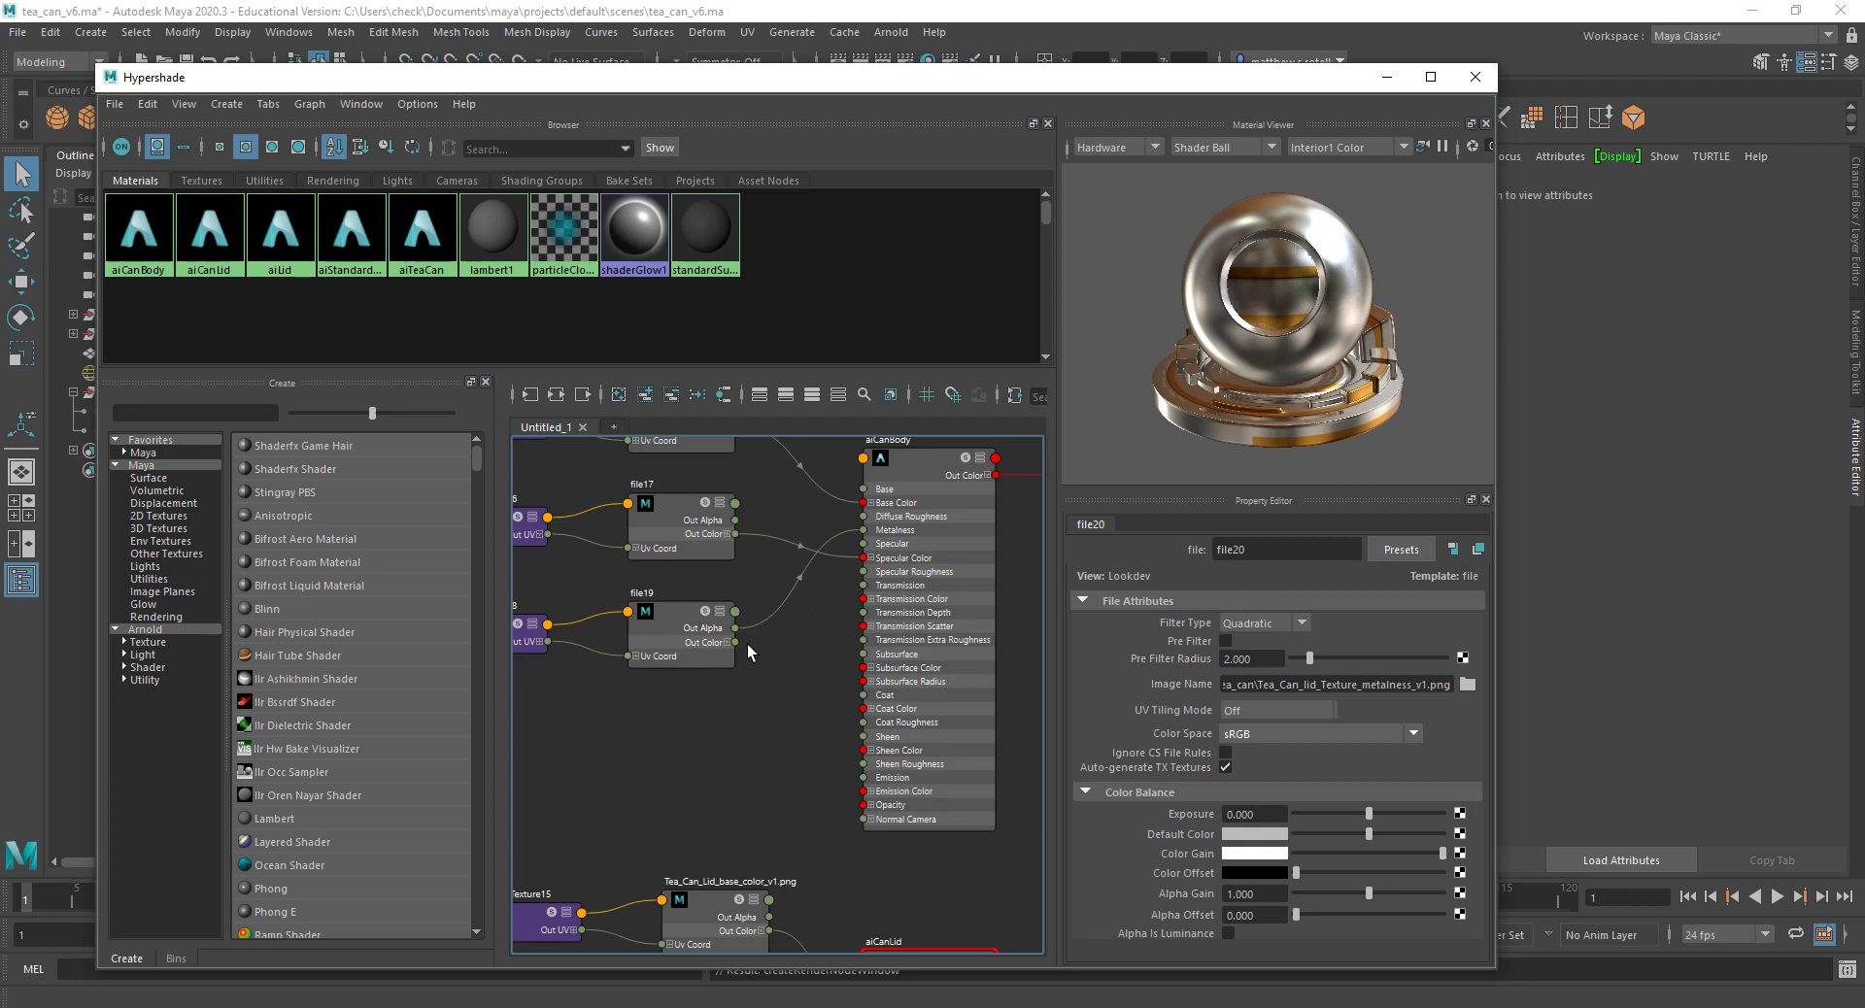
{"action": "scroll", "coordinate": [747, 644], "scroll_direction": "up", "scroll_amount": 3}
{"action": "scroll", "coordinate": [777, 637], "scroll_direction": "down", "scroll_amount": 2}
{"action": "middle_click_drag", "start_coordinate": [839, 604], "coordinate": [841, 649], "text": "alt"}
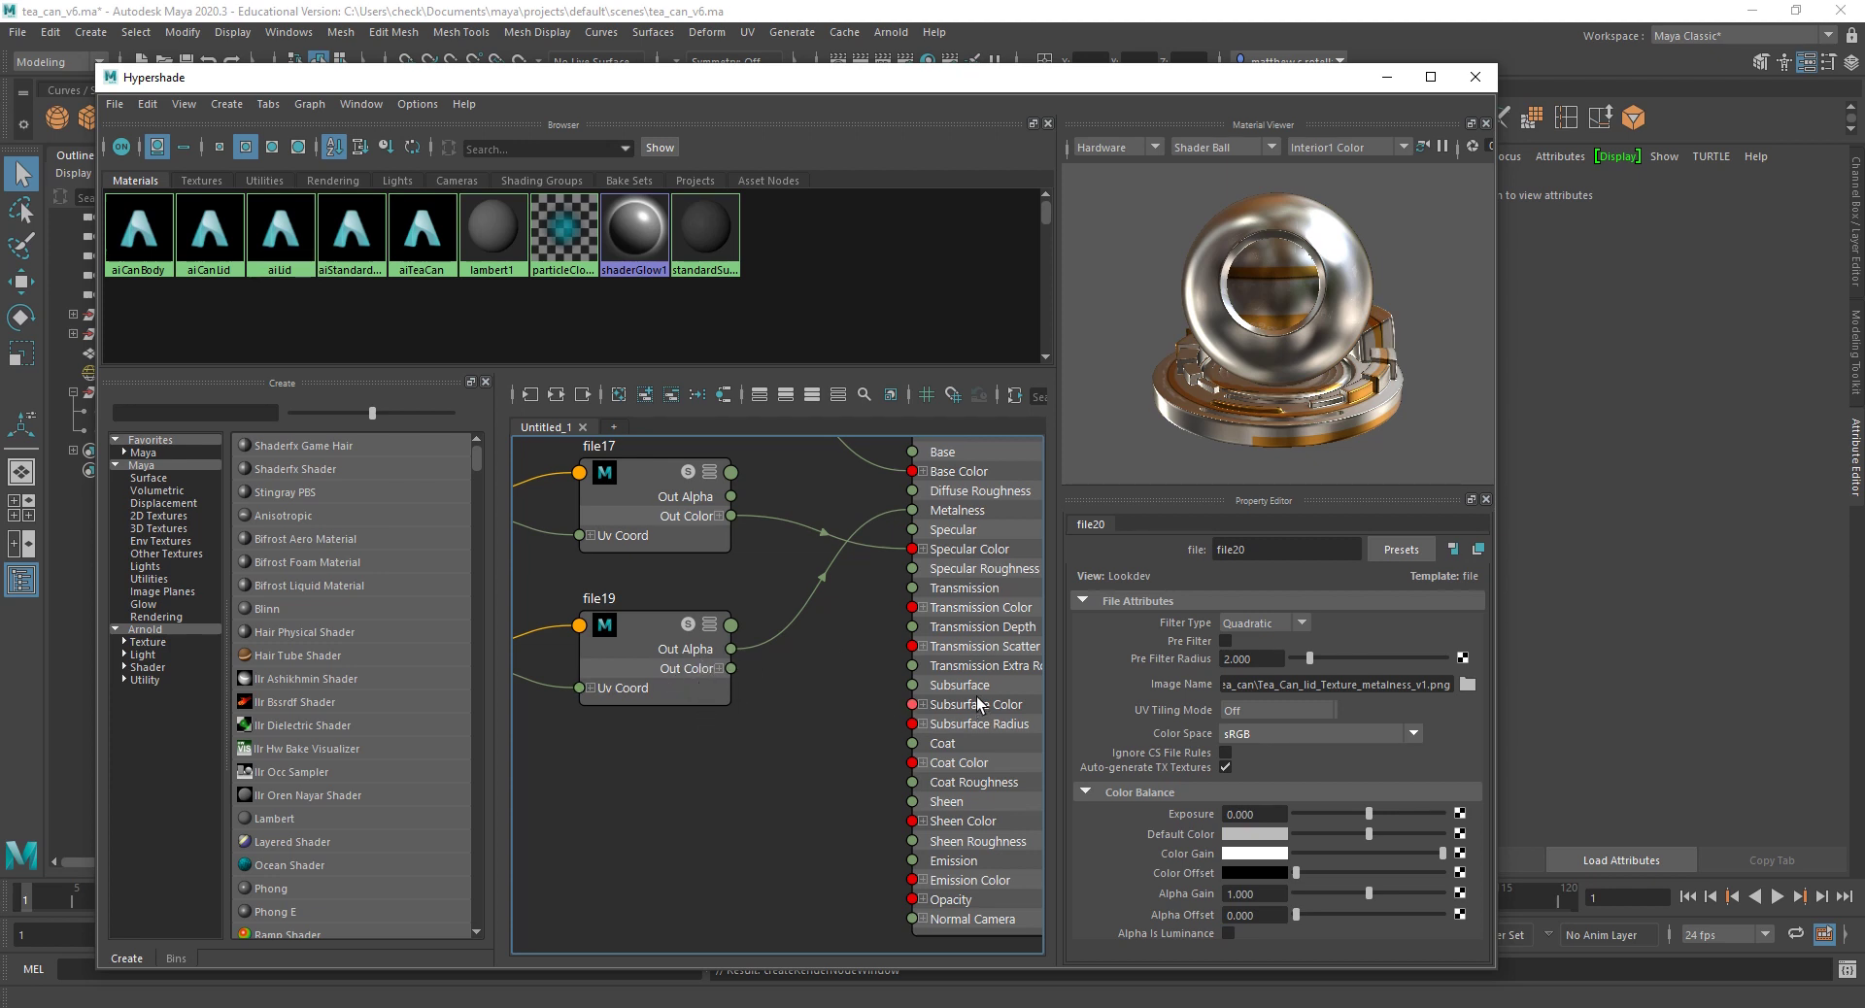
{"action": "scroll", "coordinate": [683, 770], "scroll_direction": "down", "scroll_amount": 2}
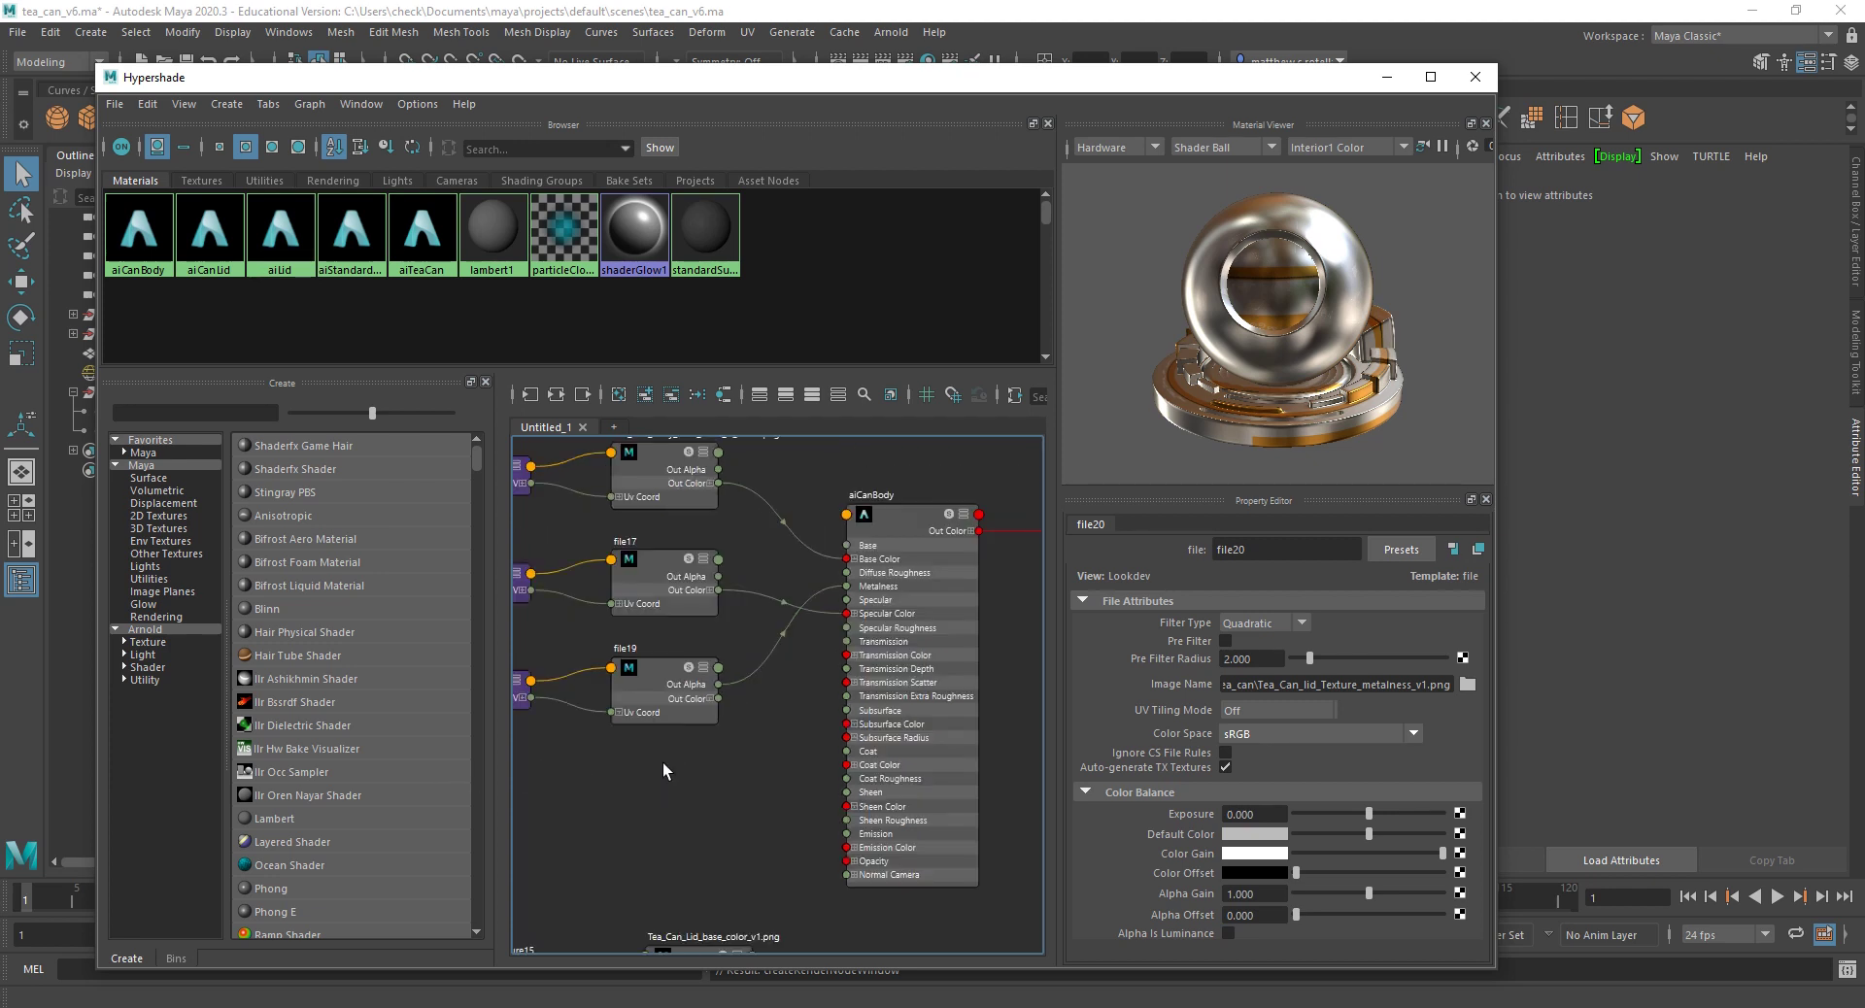
Step: Enable Alpha Is Luminance on the can body's metalness texture, file19
{"action": "left_click", "coordinate": [667, 674]}
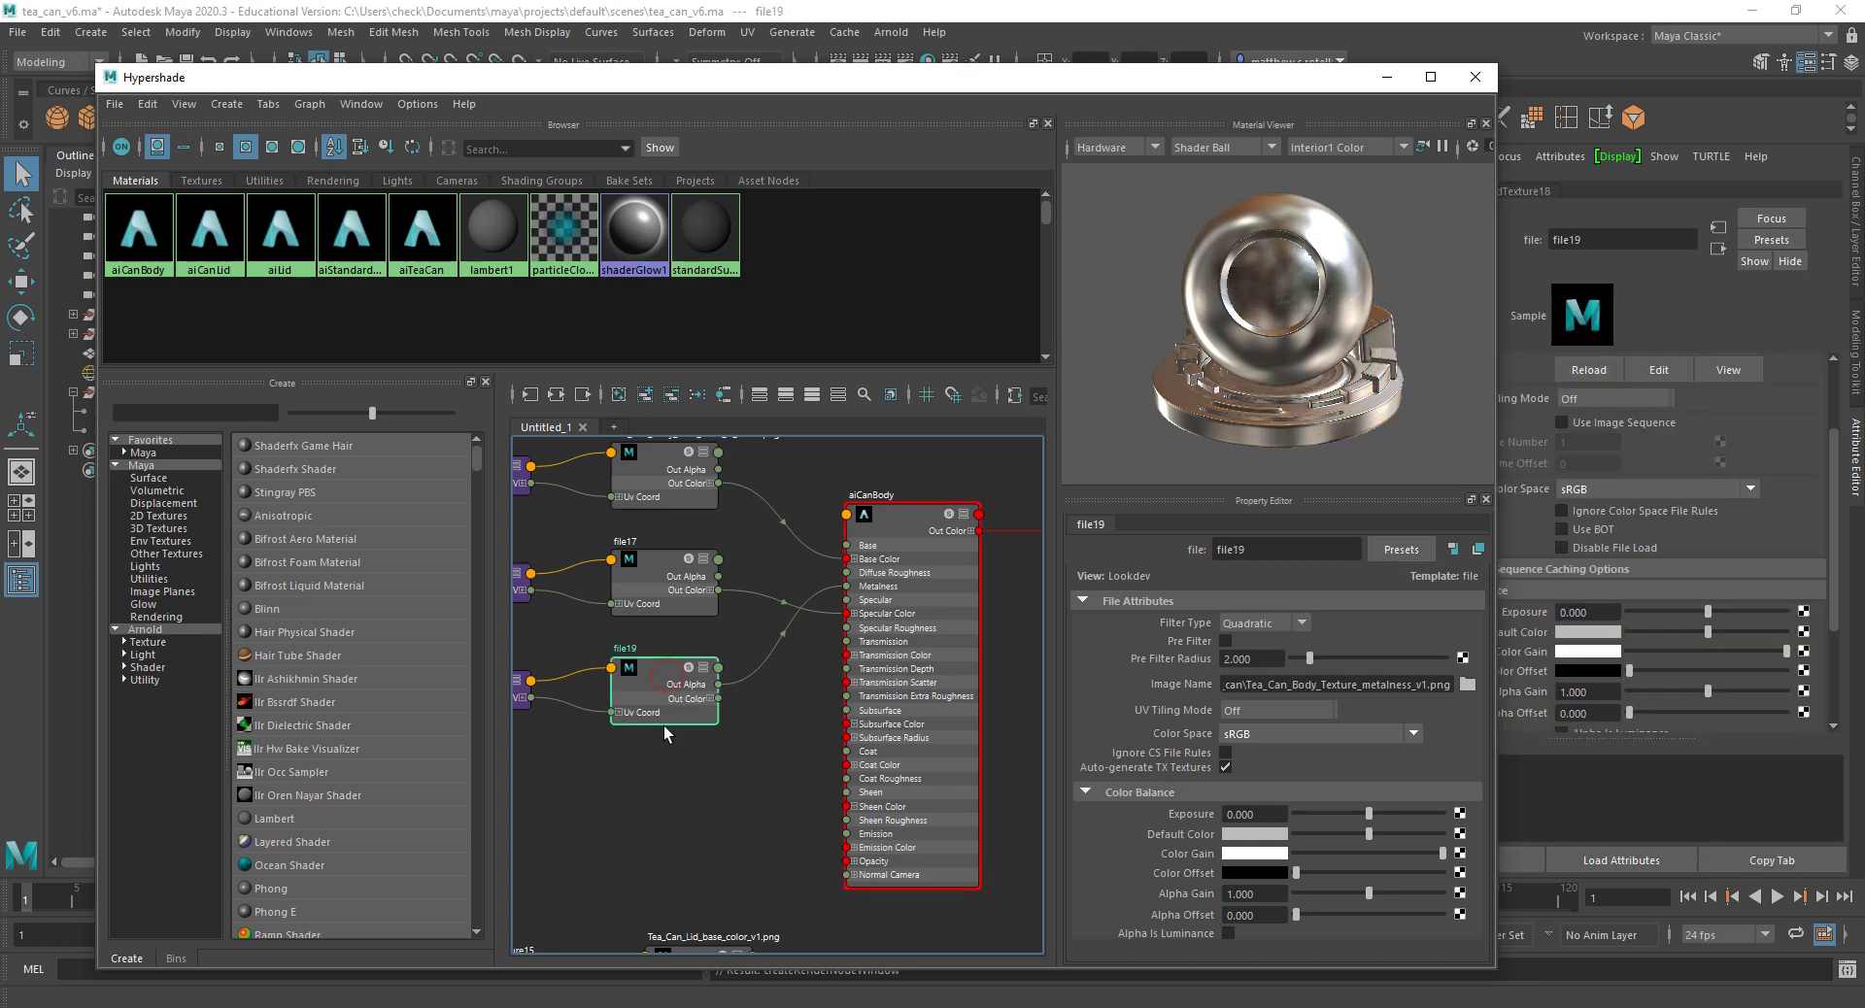
{"action": "left_click", "coordinate": [1228, 932]}
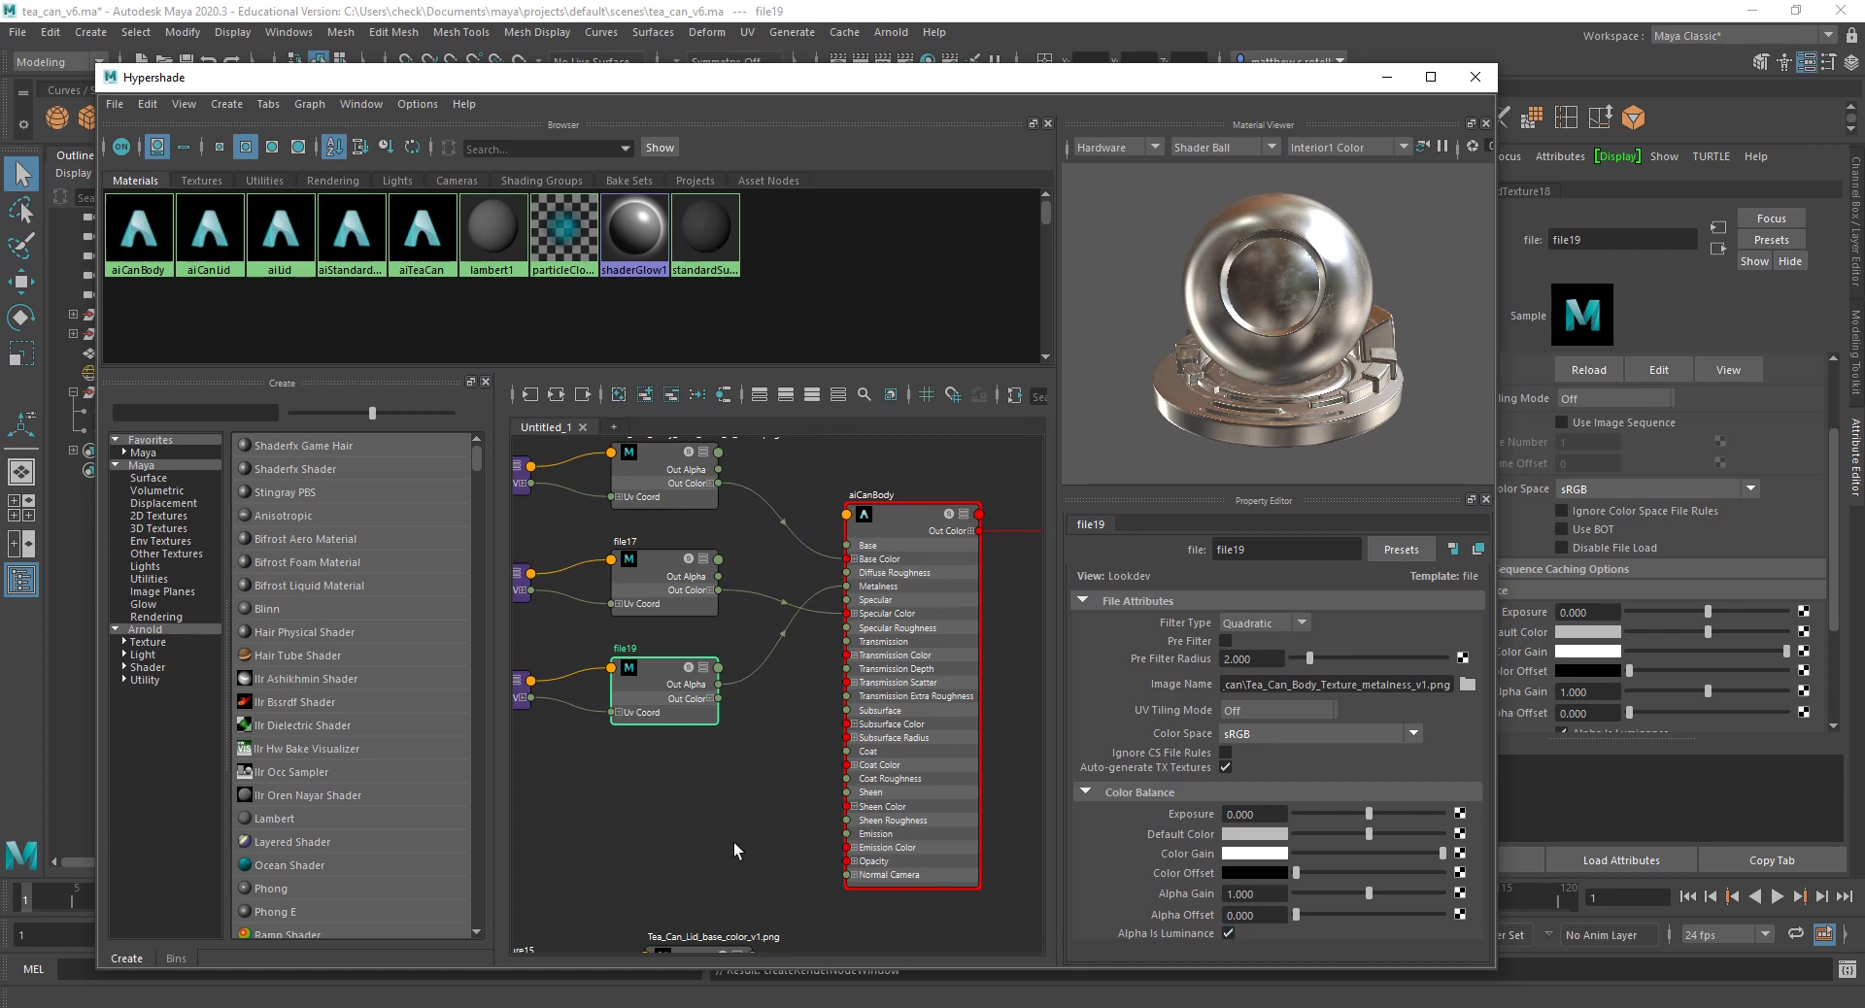
Step: Disconnect file20's Out Alpha from aiCanLid's metalness and connect its Out Color R to metalness instead
{"action": "middle_click_drag", "start_coordinate": [738, 837], "coordinate": [770, 732], "text": "alt"}
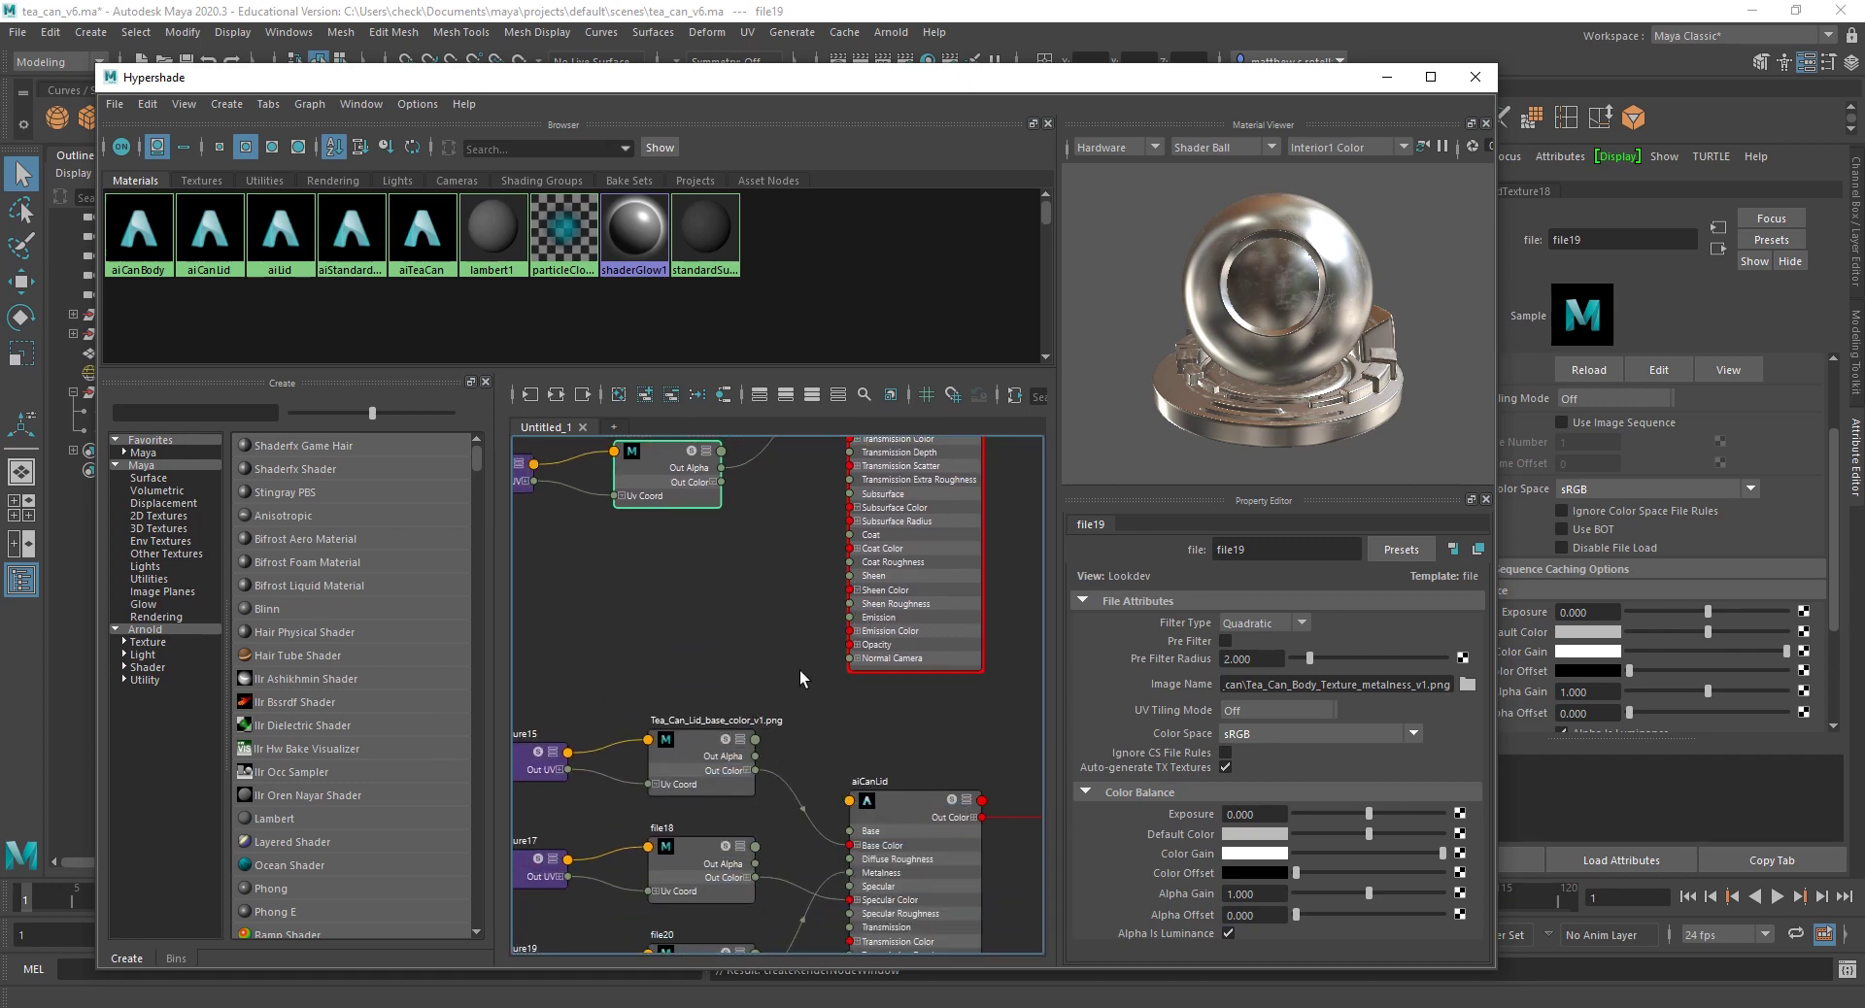
{"action": "scroll", "coordinate": [800, 670], "scroll_direction": "down", "scroll_amount": 2}
{"action": "middle_click_drag", "start_coordinate": [800, 670], "coordinate": [813, 522], "text": "alt"}
{"action": "scroll", "coordinate": [783, 754], "scroll_direction": "up", "scroll_amount": 3}
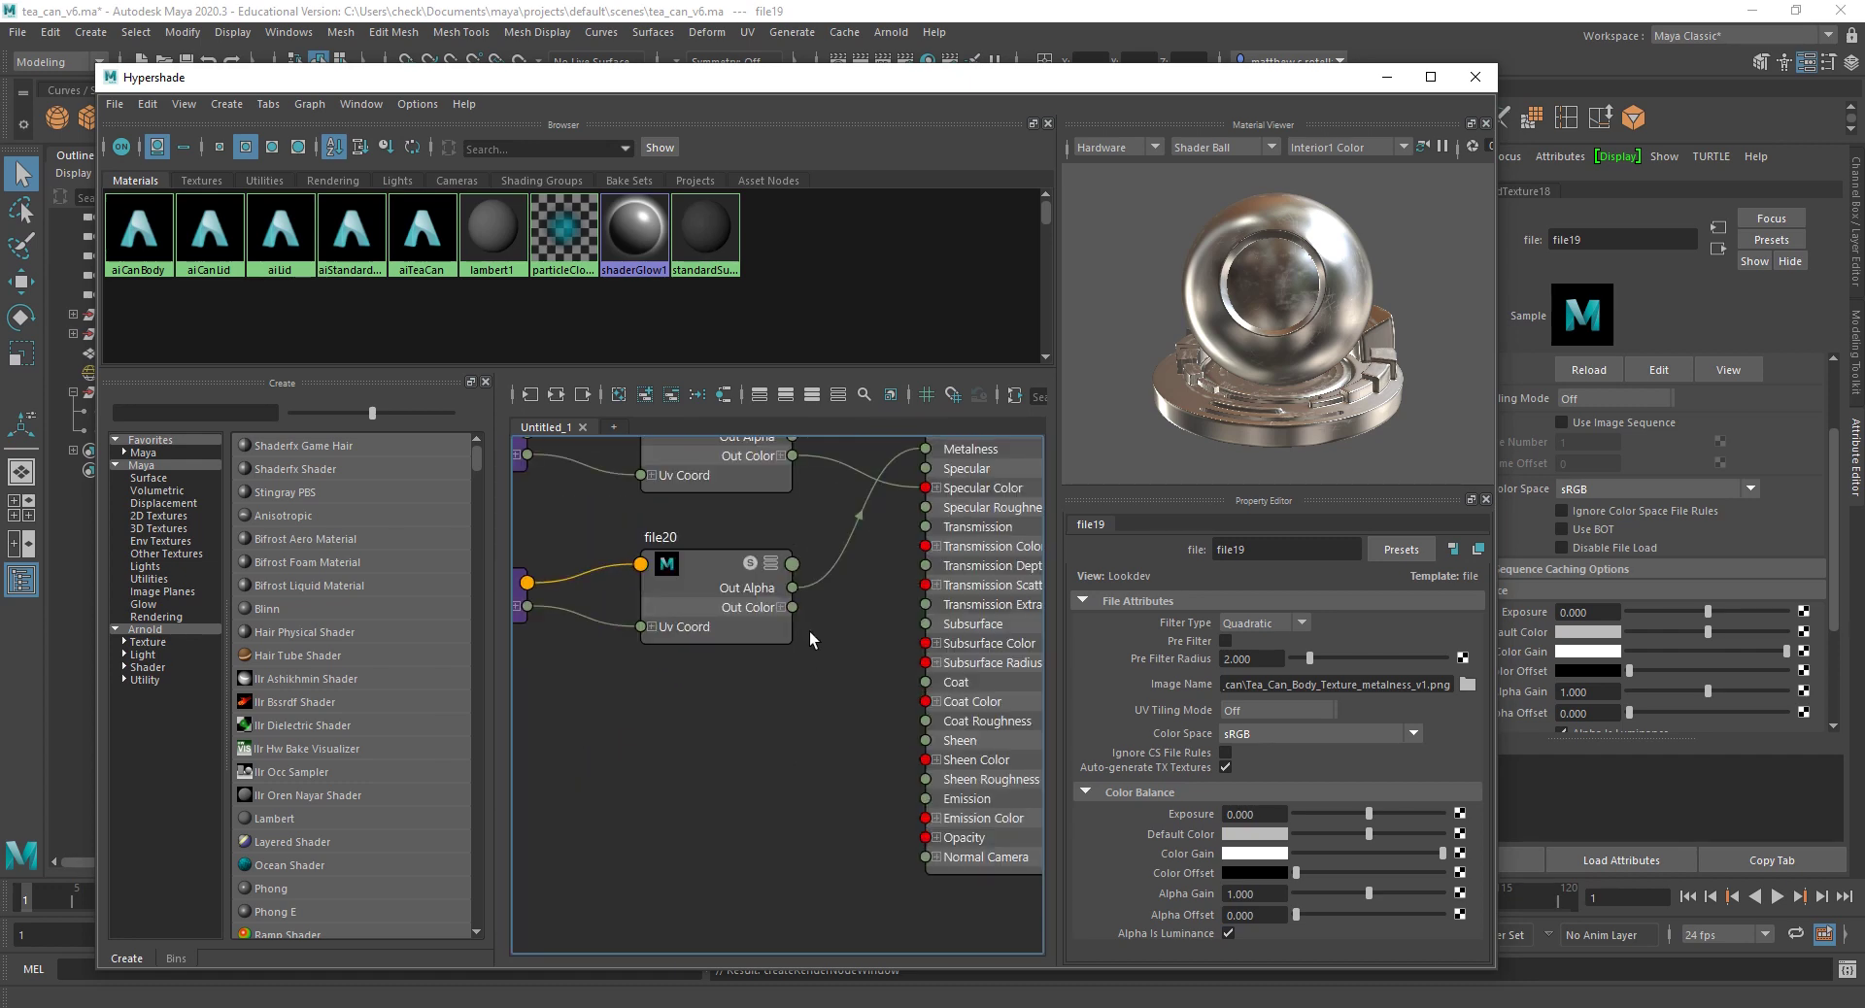
{"action": "middle_click_drag", "start_coordinate": [808, 638], "coordinate": [736, 701], "text": "alt"}
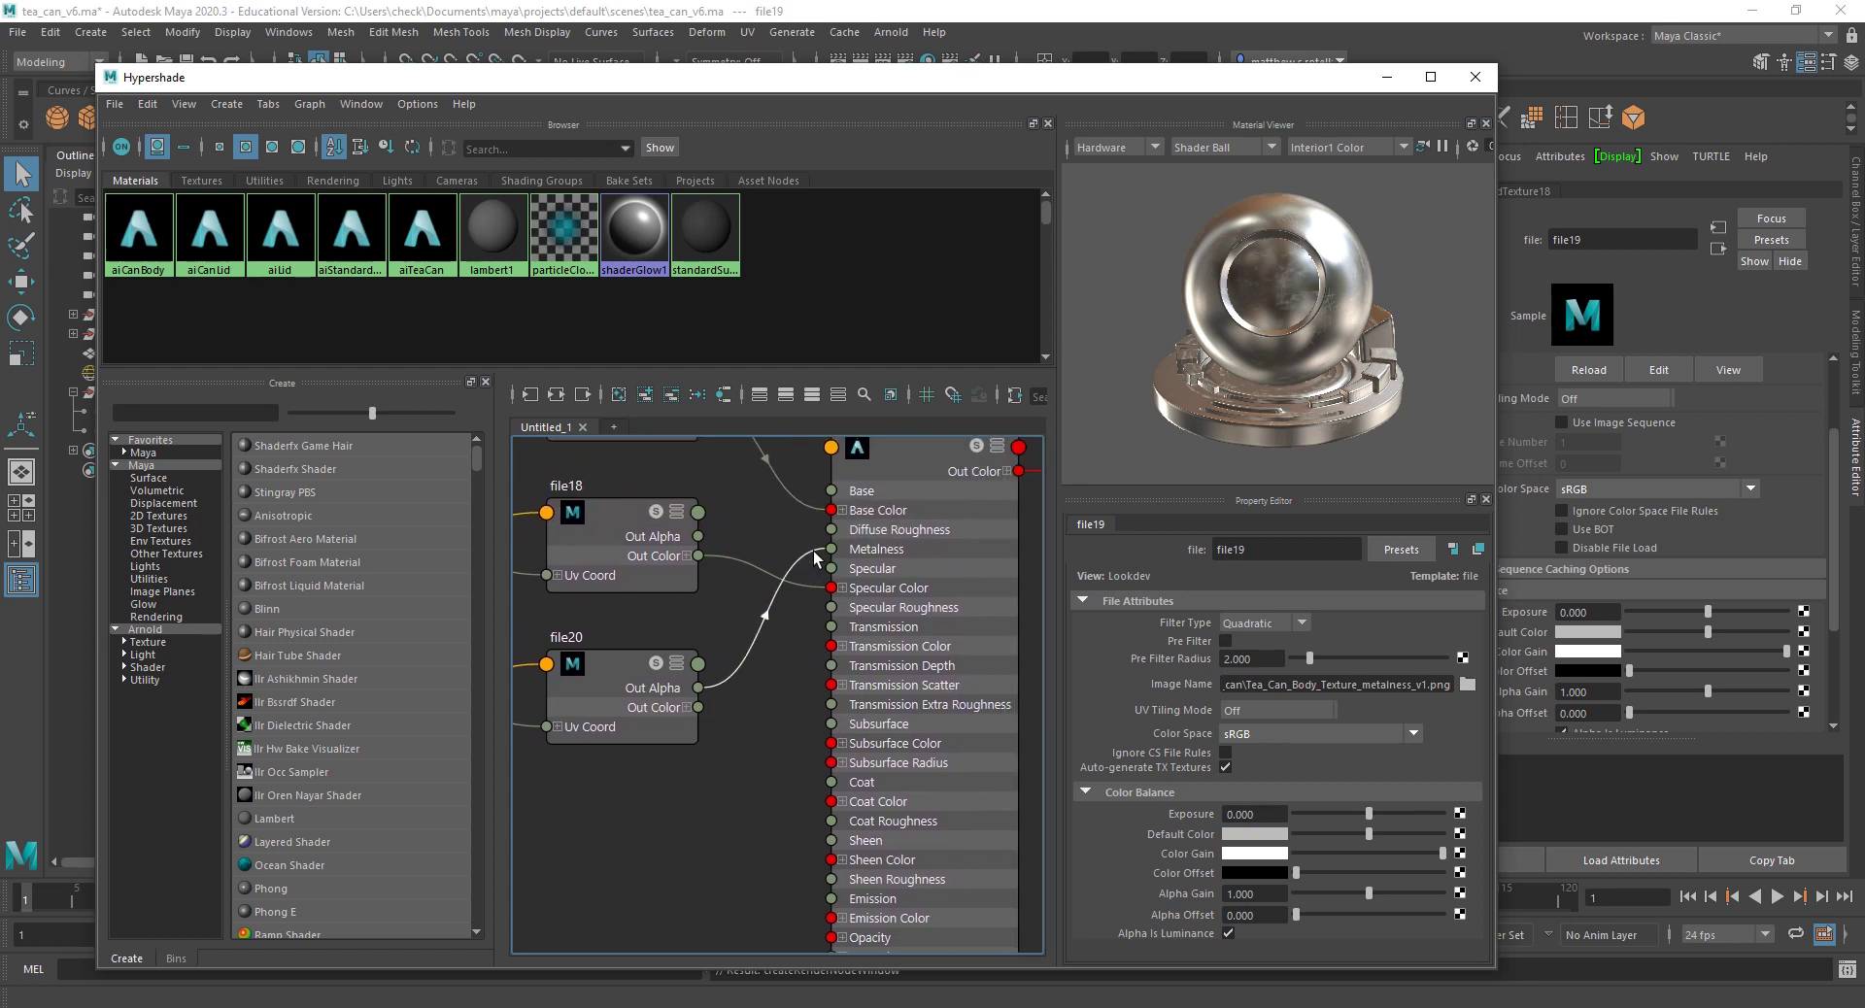
{"action": "left_click_drag", "start_coordinate": [814, 558], "coordinate": [771, 647]}
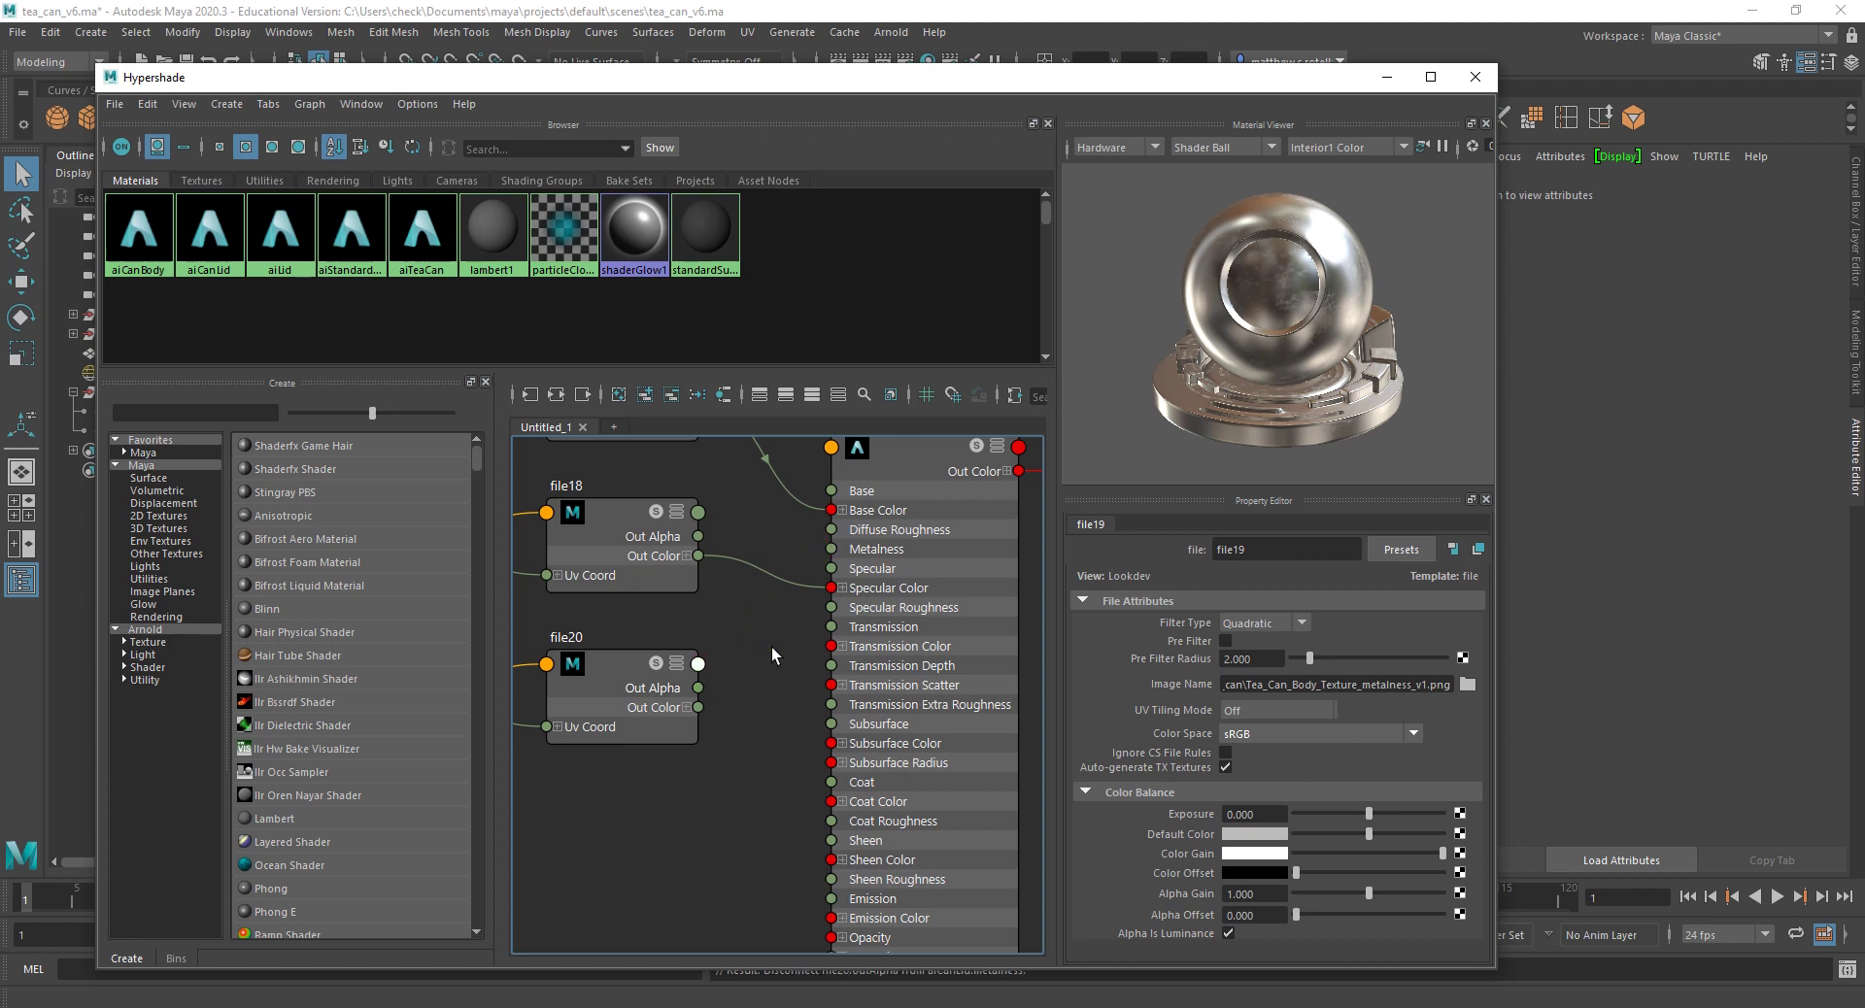
{"action": "left_click", "coordinate": [686, 708]}
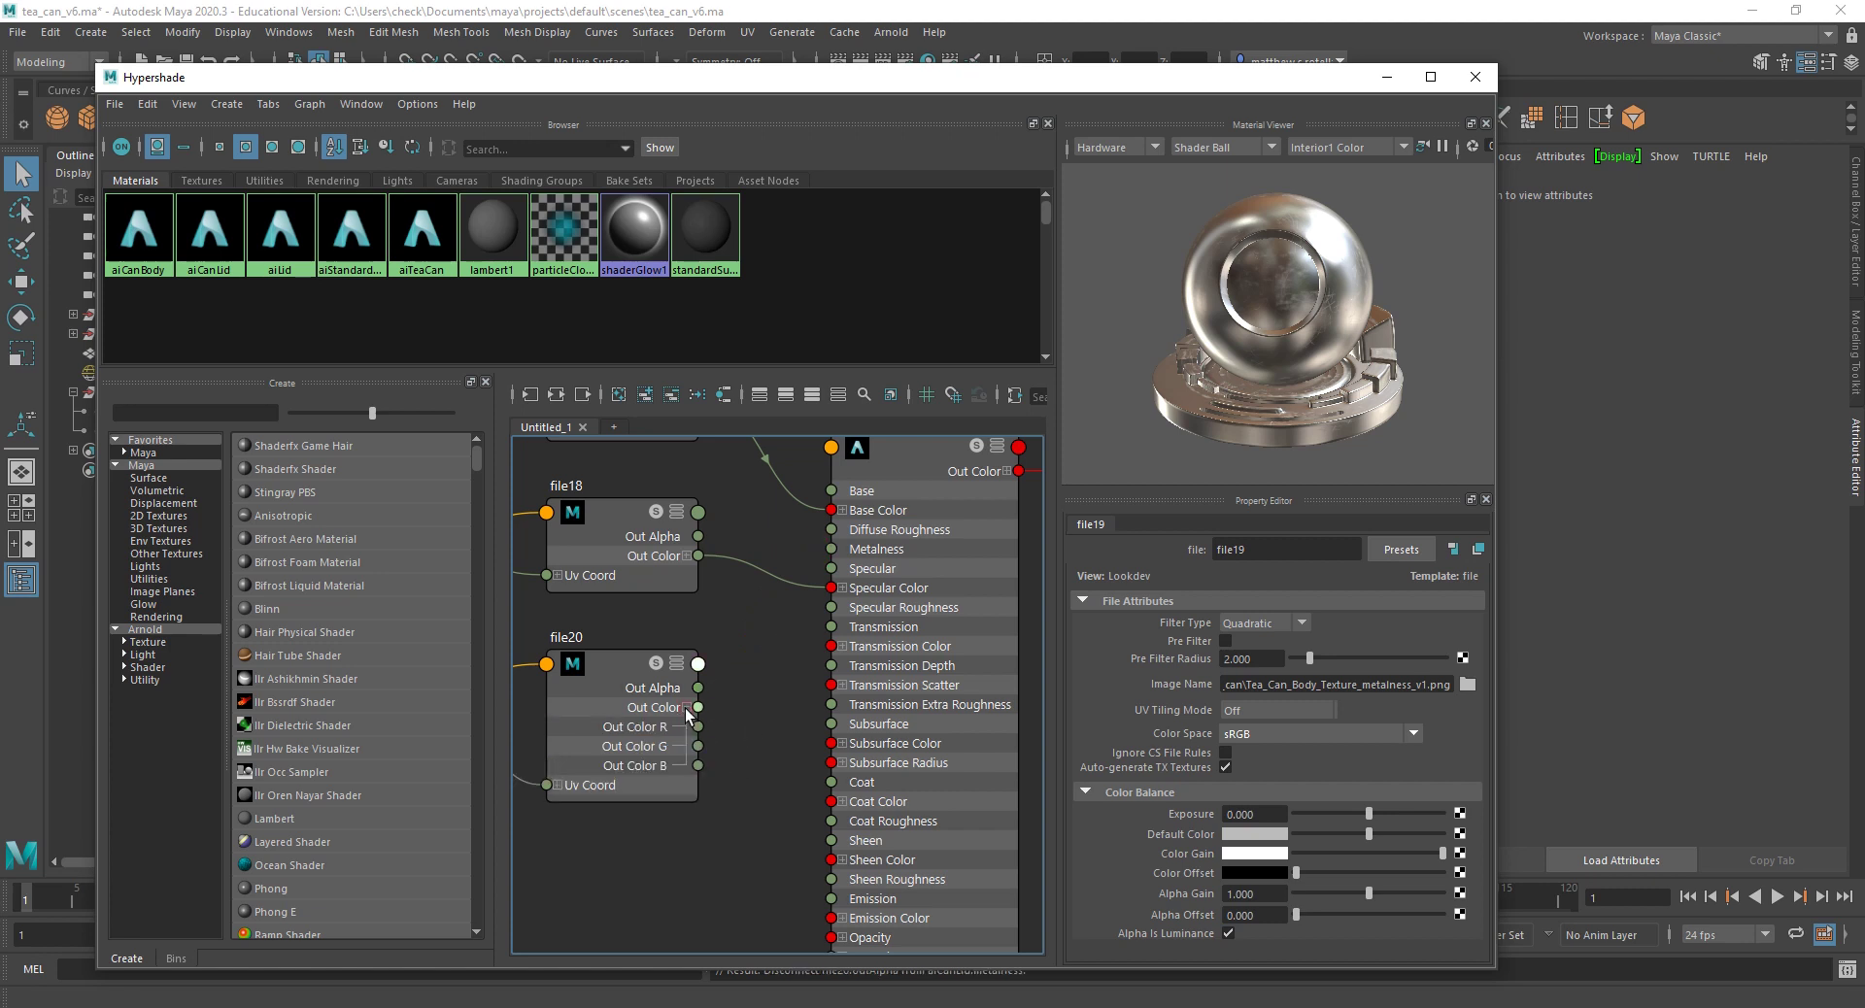
{"action": "left_click_drag", "start_coordinate": [697, 726], "coordinate": [828, 557]}
{"action": "left_click", "coordinate": [622, 705]}
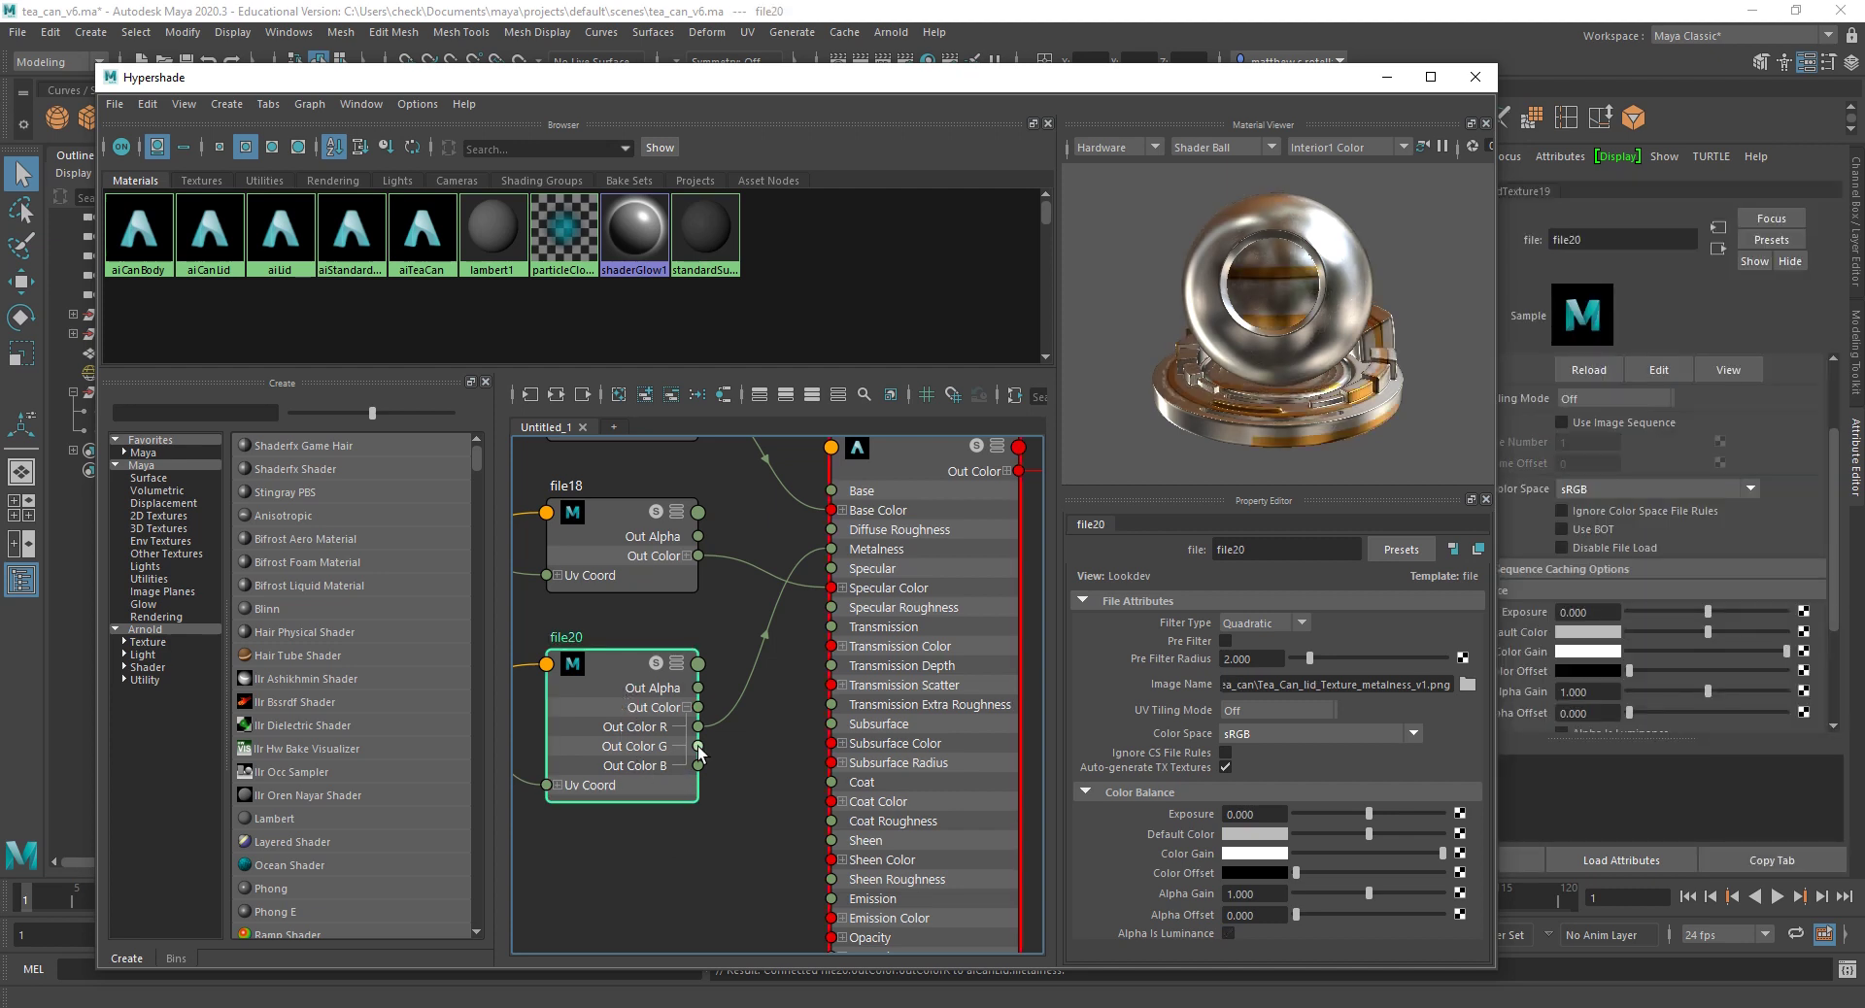
Step: Try file20's combined Out Color on aiCanLid's metalness, and connect Out Color G to metalness instead
{"action": "scroll", "coordinate": [699, 753], "scroll_direction": "down", "scroll_amount": 2}
{"action": "left_click_drag", "start_coordinate": [937, 94], "coordinate": [1036, 88]}
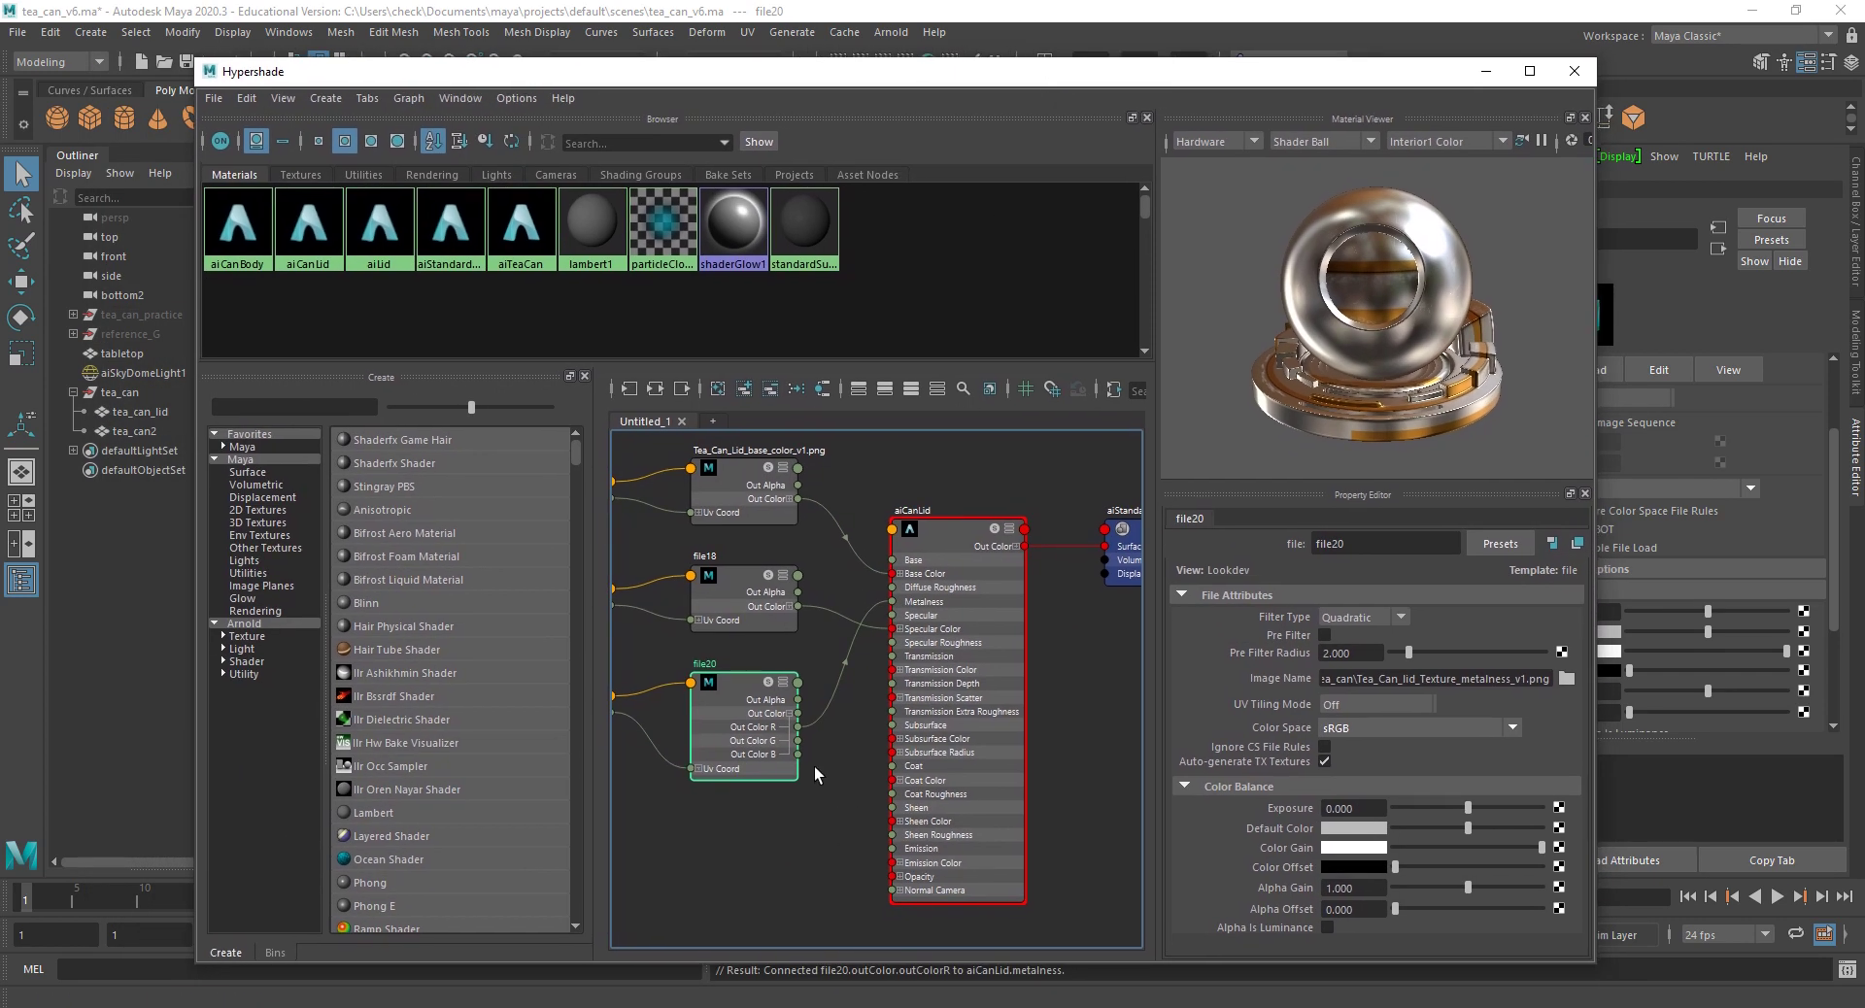
{"action": "scroll", "coordinate": [814, 767], "scroll_direction": "up", "scroll_amount": 3}
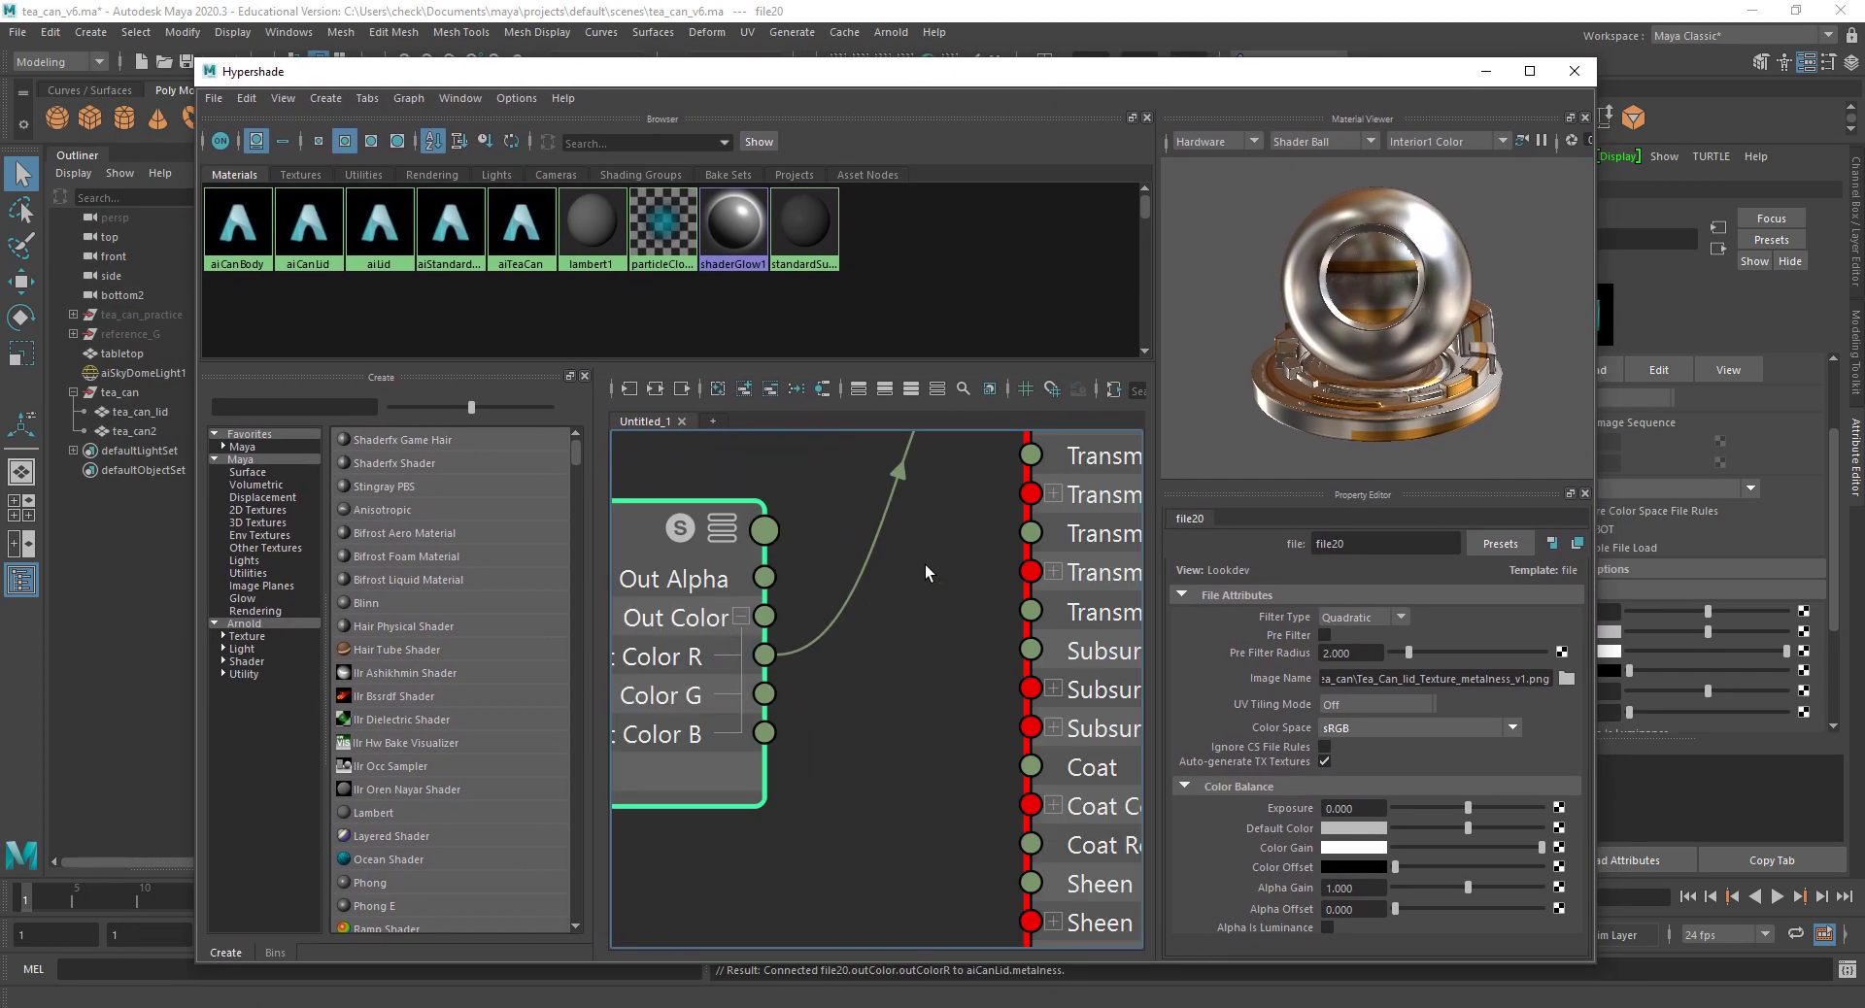
{"action": "middle_click_drag", "start_coordinate": [924, 564], "coordinate": [935, 719], "text": "alt"}
{"action": "scroll", "coordinate": [936, 718], "scroll_direction": "down", "scroll_amount": 2}
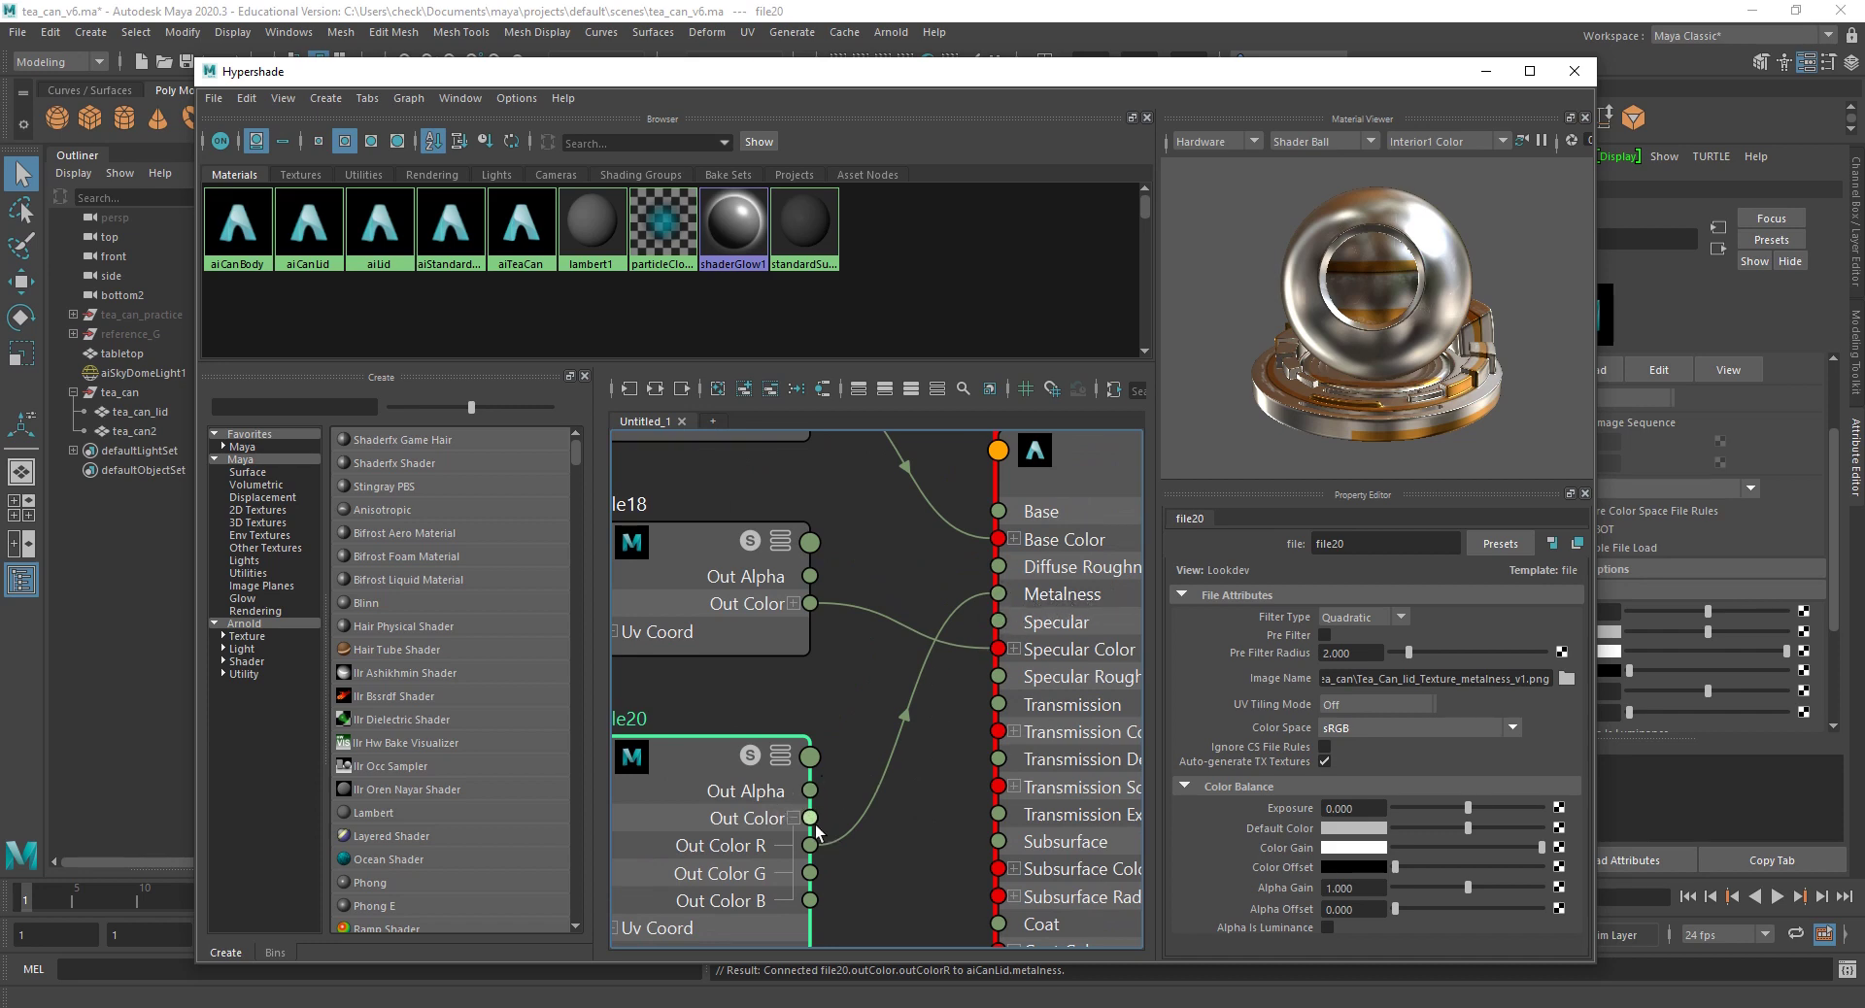
{"action": "left_click_drag", "start_coordinate": [811, 818], "coordinate": [1008, 593]}
{"action": "left_click_drag", "start_coordinate": [809, 872], "coordinate": [1000, 595]}
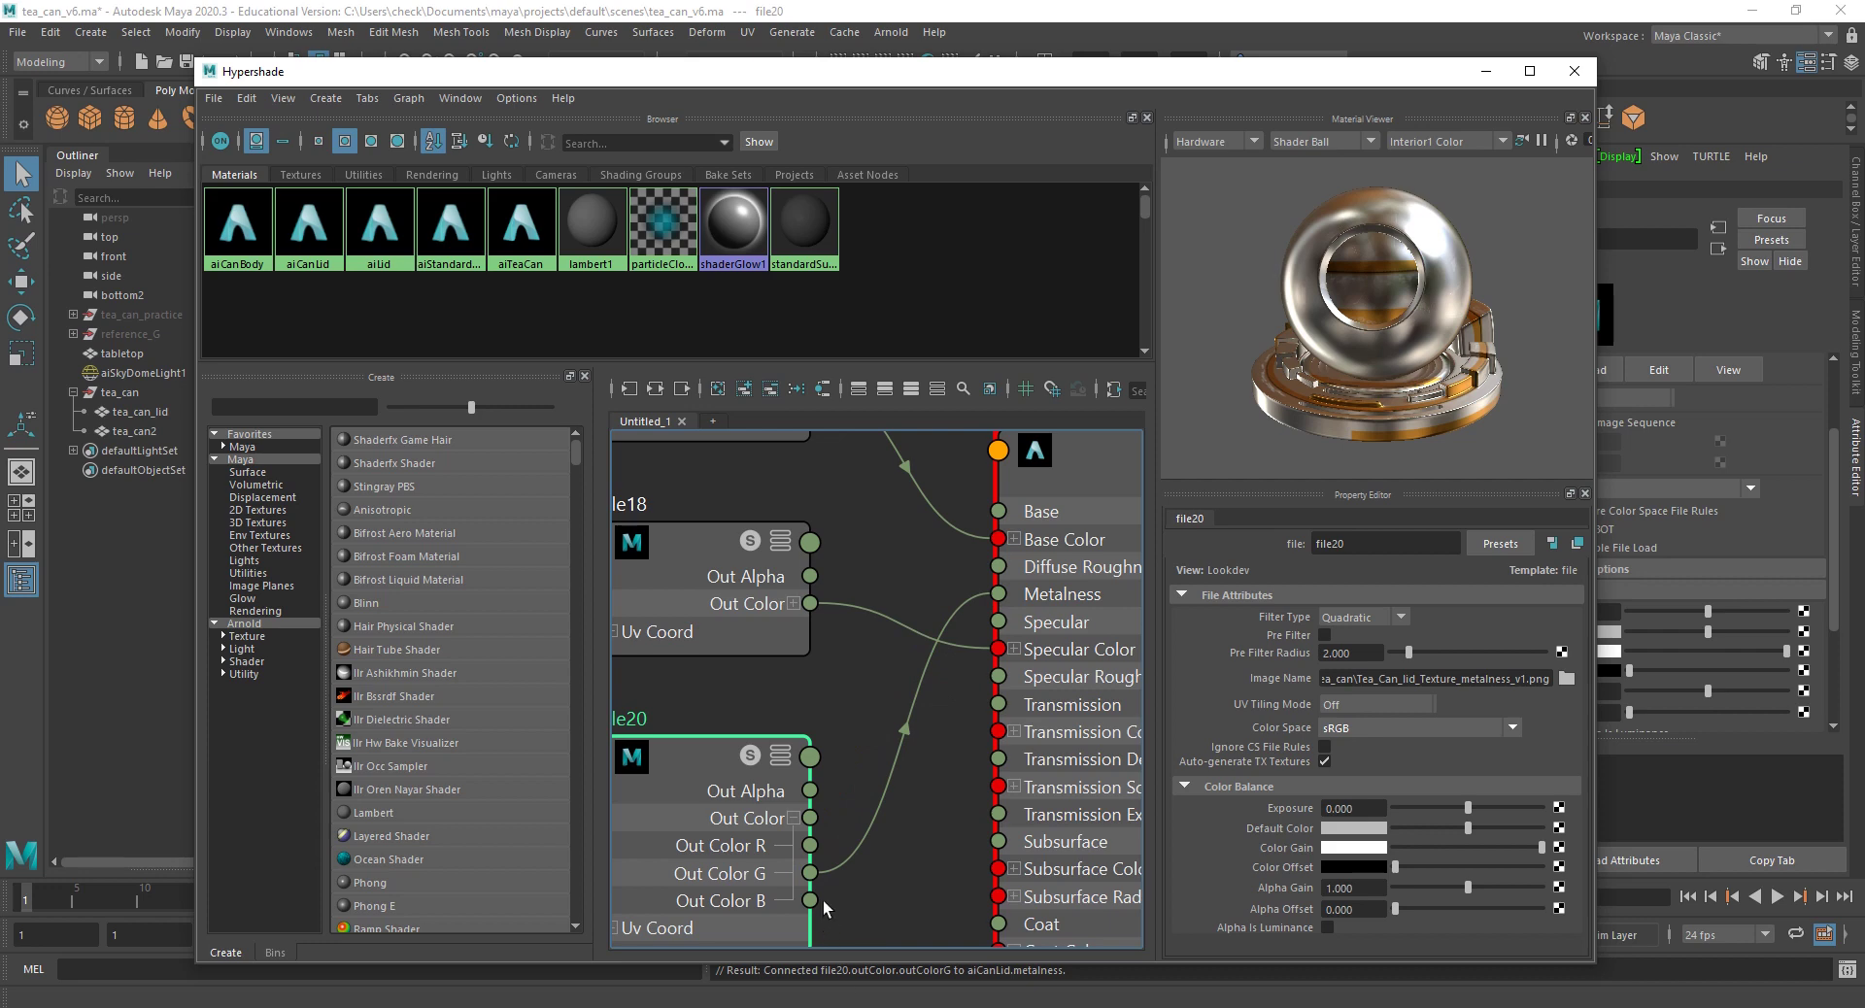
Step: Connect file20's Out Color R to aiCanLid's metalness and reposition the file20 node slightly up and to the right
{"action": "left_click_drag", "start_coordinate": [809, 845], "coordinate": [1018, 595]}
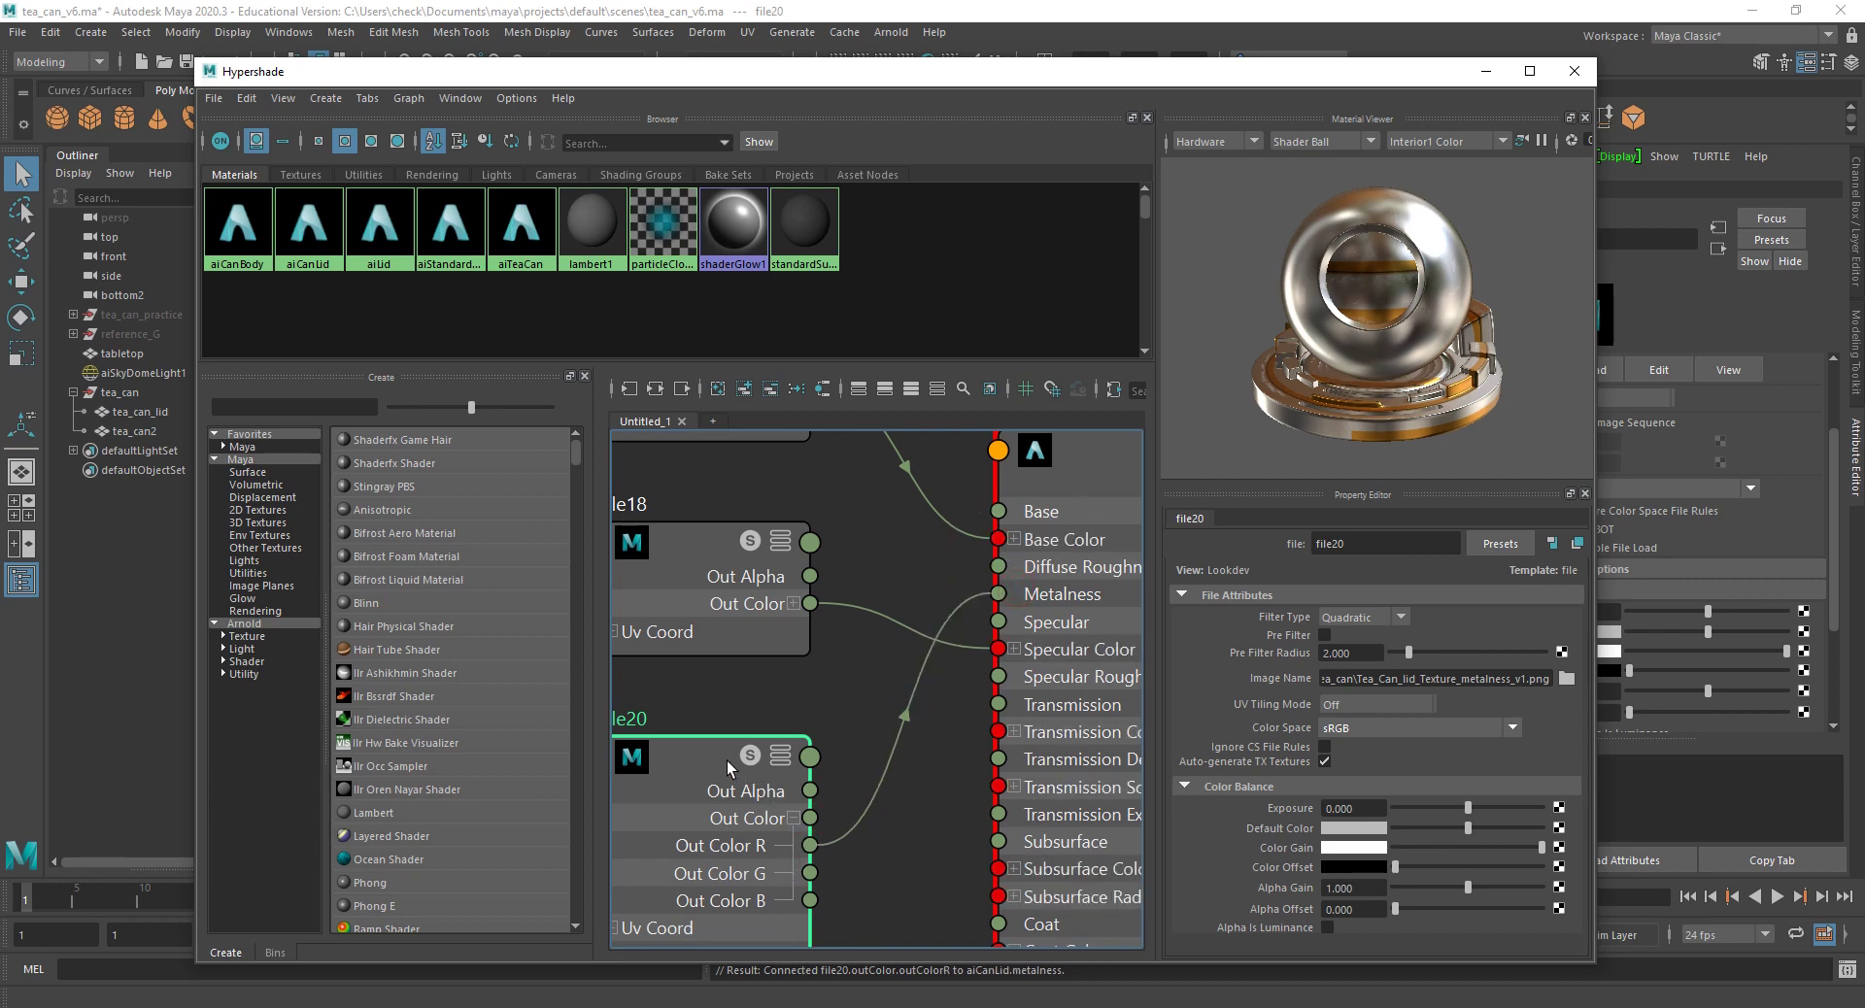
{"action": "left_click_drag", "start_coordinate": [727, 760], "coordinate": [744, 737]}
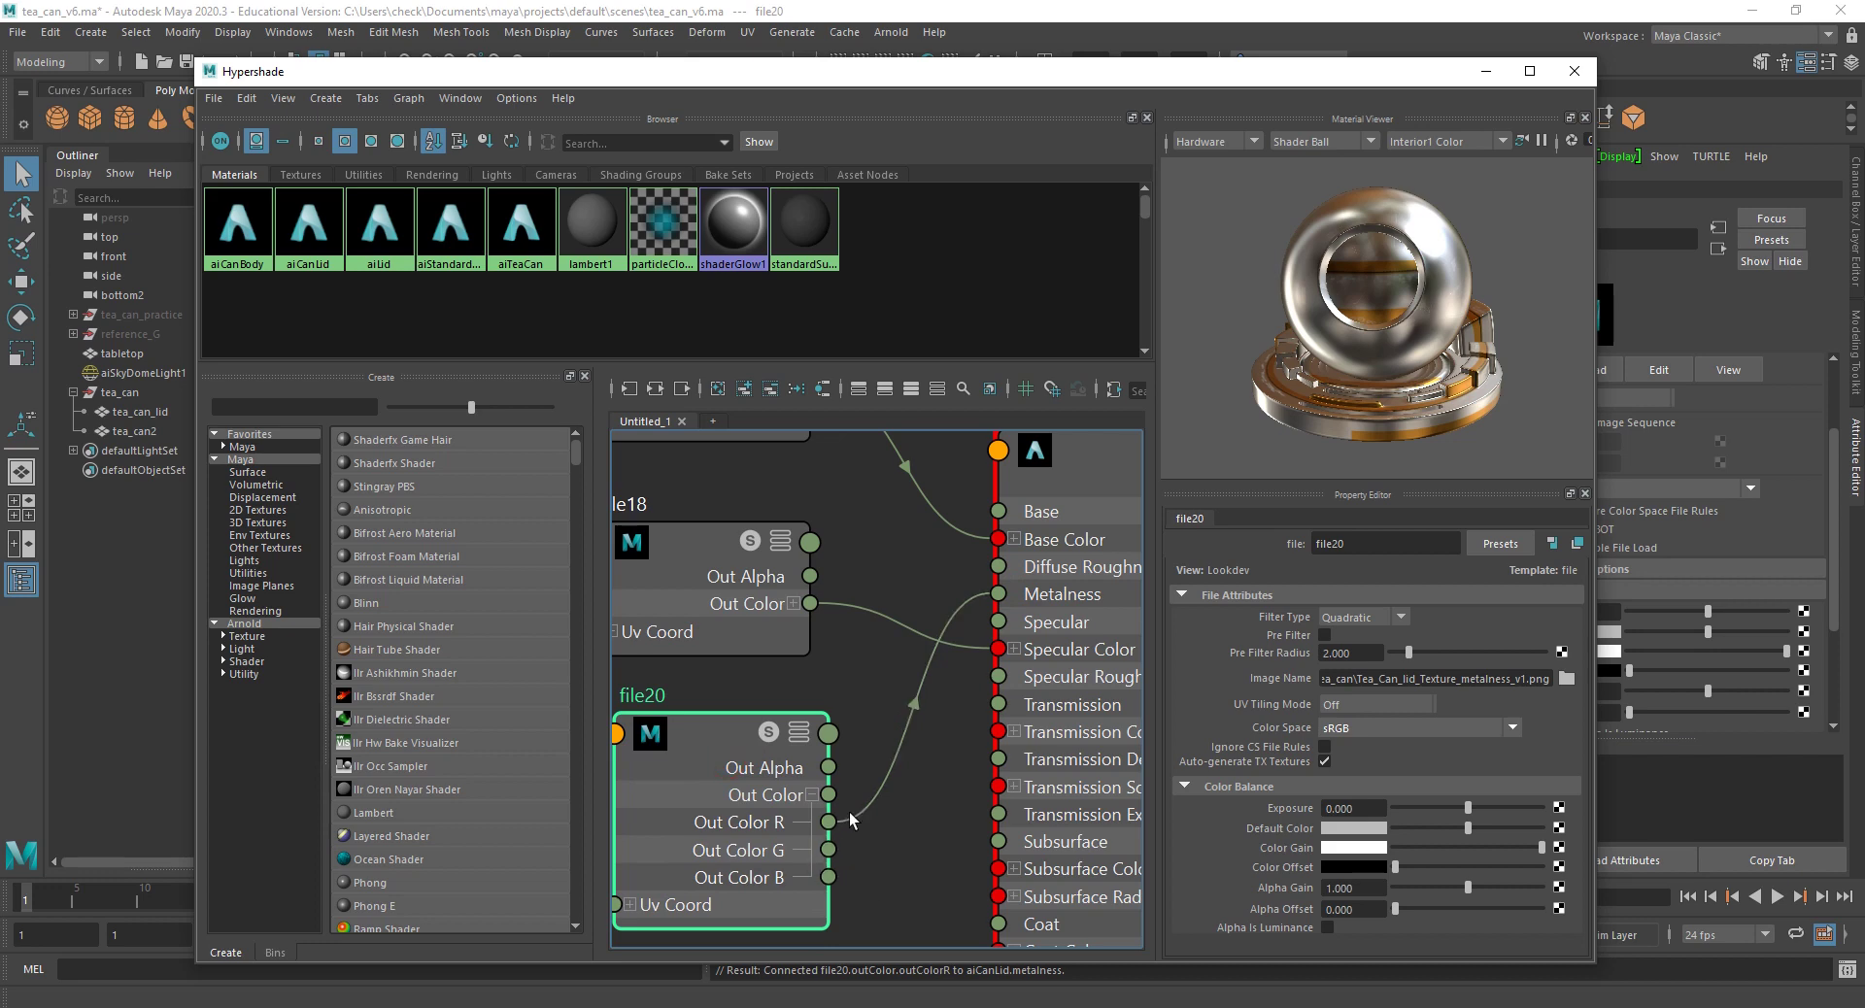
Step: Compare the metalness connections and Alpha Is Luminance settings of file19 for the can body and file20 for the lid
{"action": "scroll", "coordinate": [873, 843], "scroll_direction": "down", "scroll_amount": 5}
{"action": "left_click", "coordinate": [777, 497]}
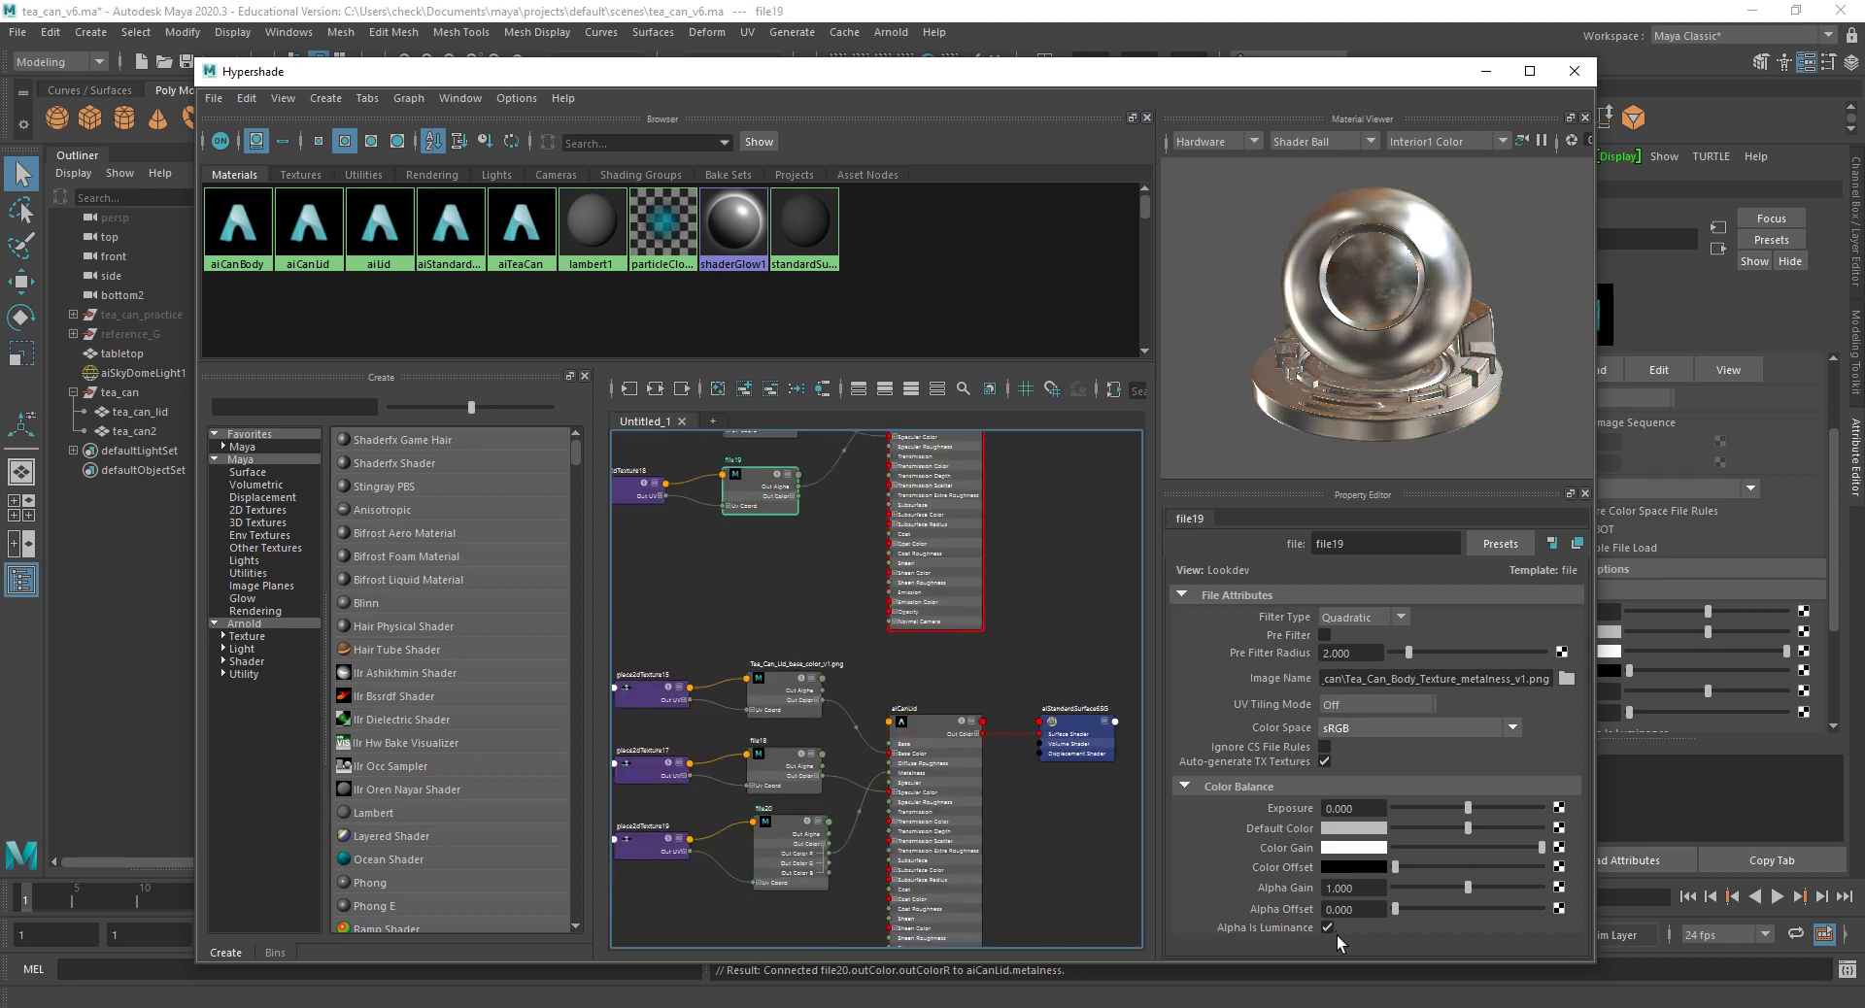
{"action": "left_click", "coordinate": [777, 847]}
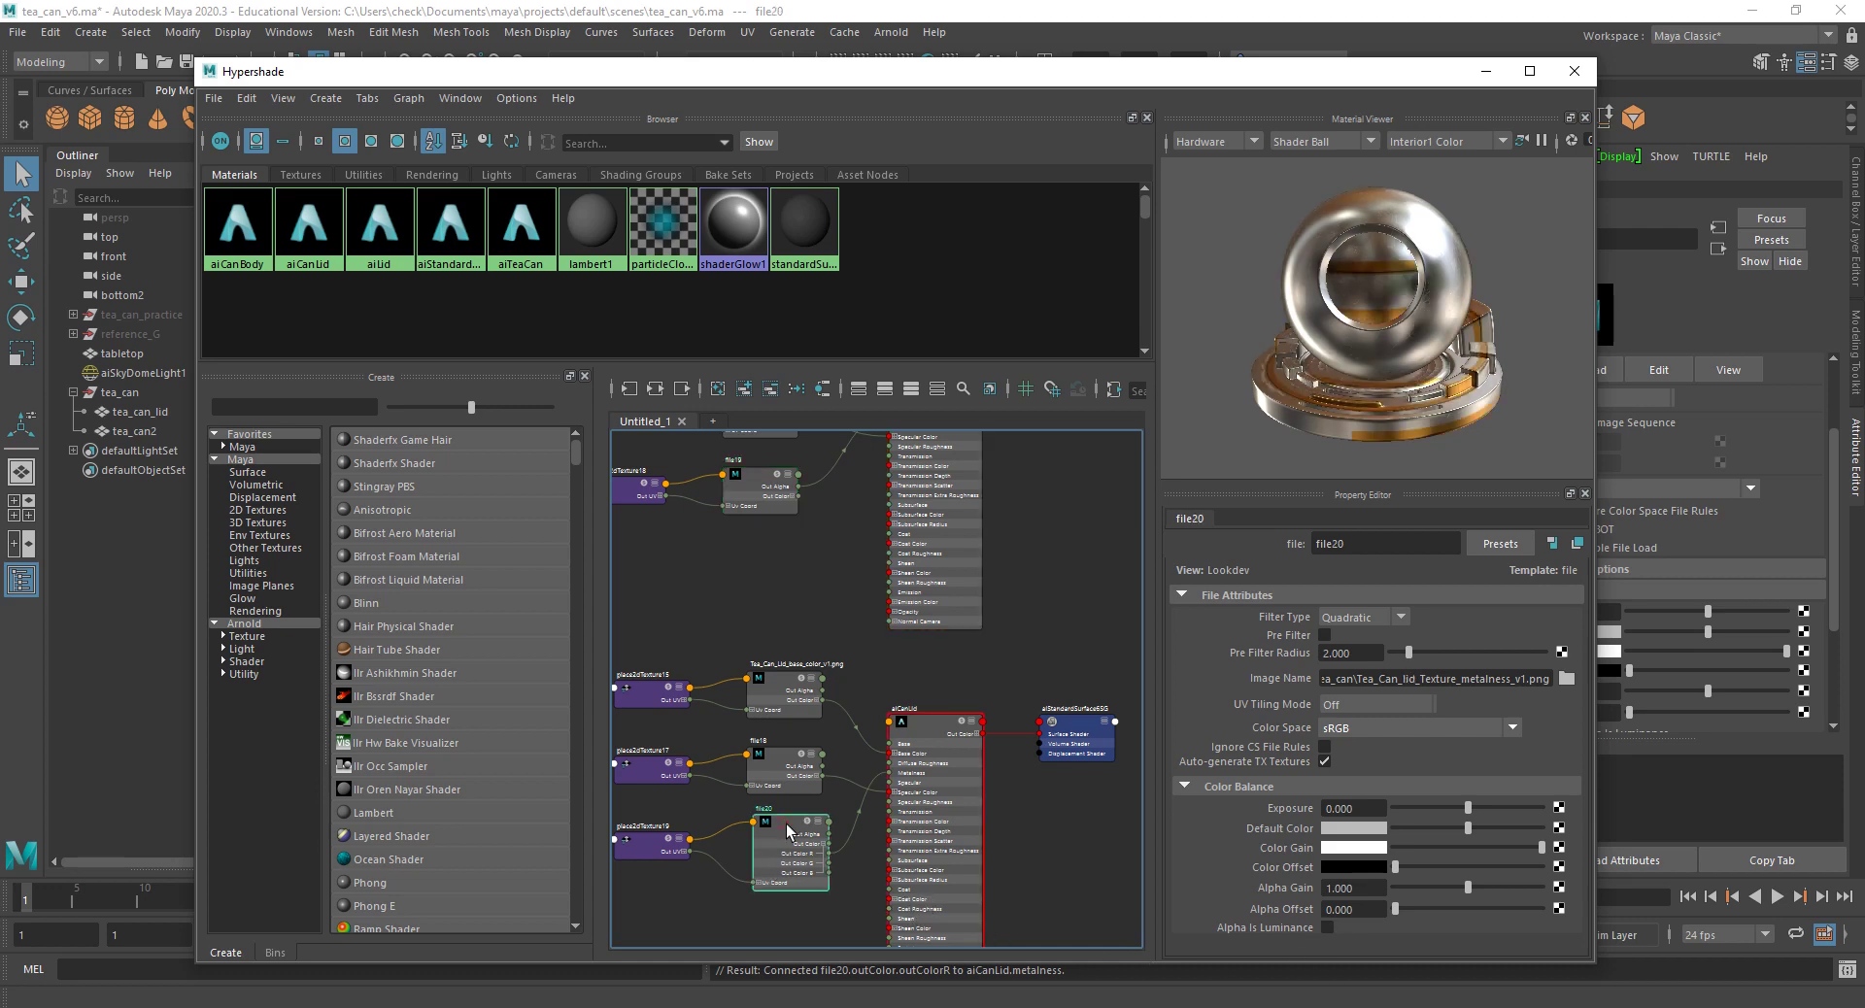
{"action": "scroll", "coordinate": [811, 835], "scroll_direction": "up", "scroll_amount": 4}
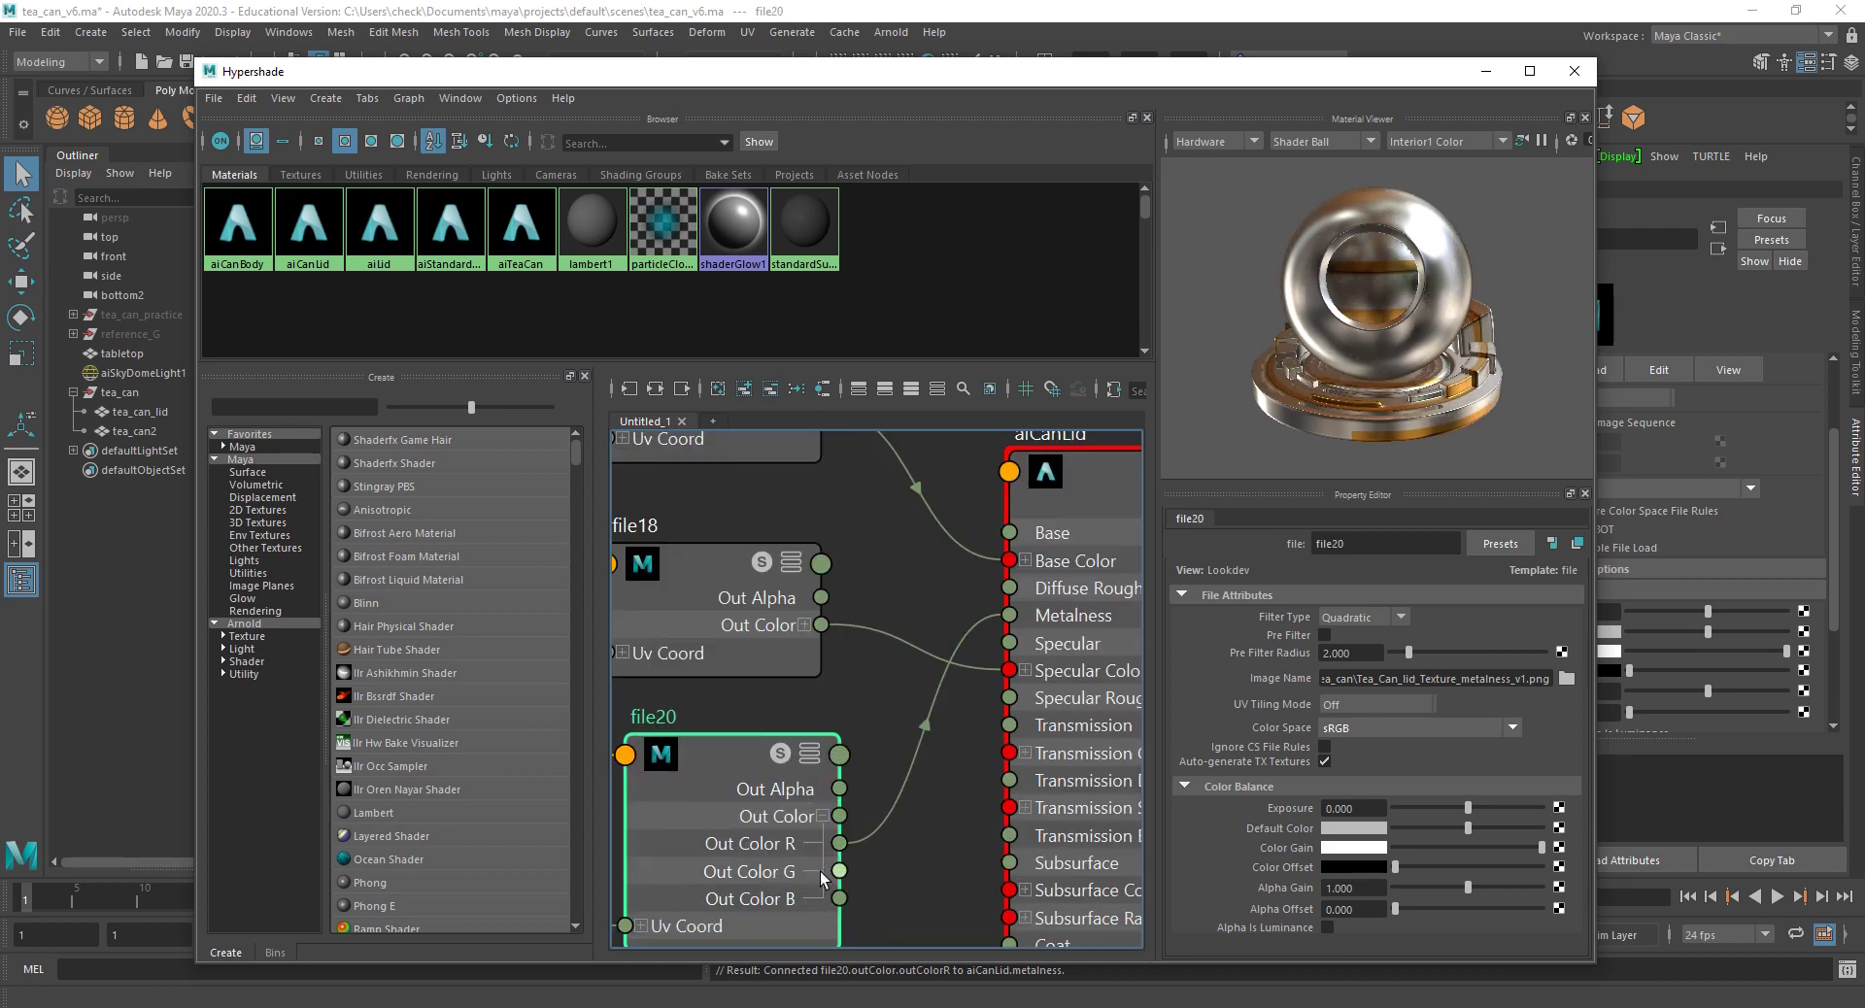
{"action": "scroll", "coordinate": [876, 672], "scroll_direction": "down", "scroll_amount": 5}
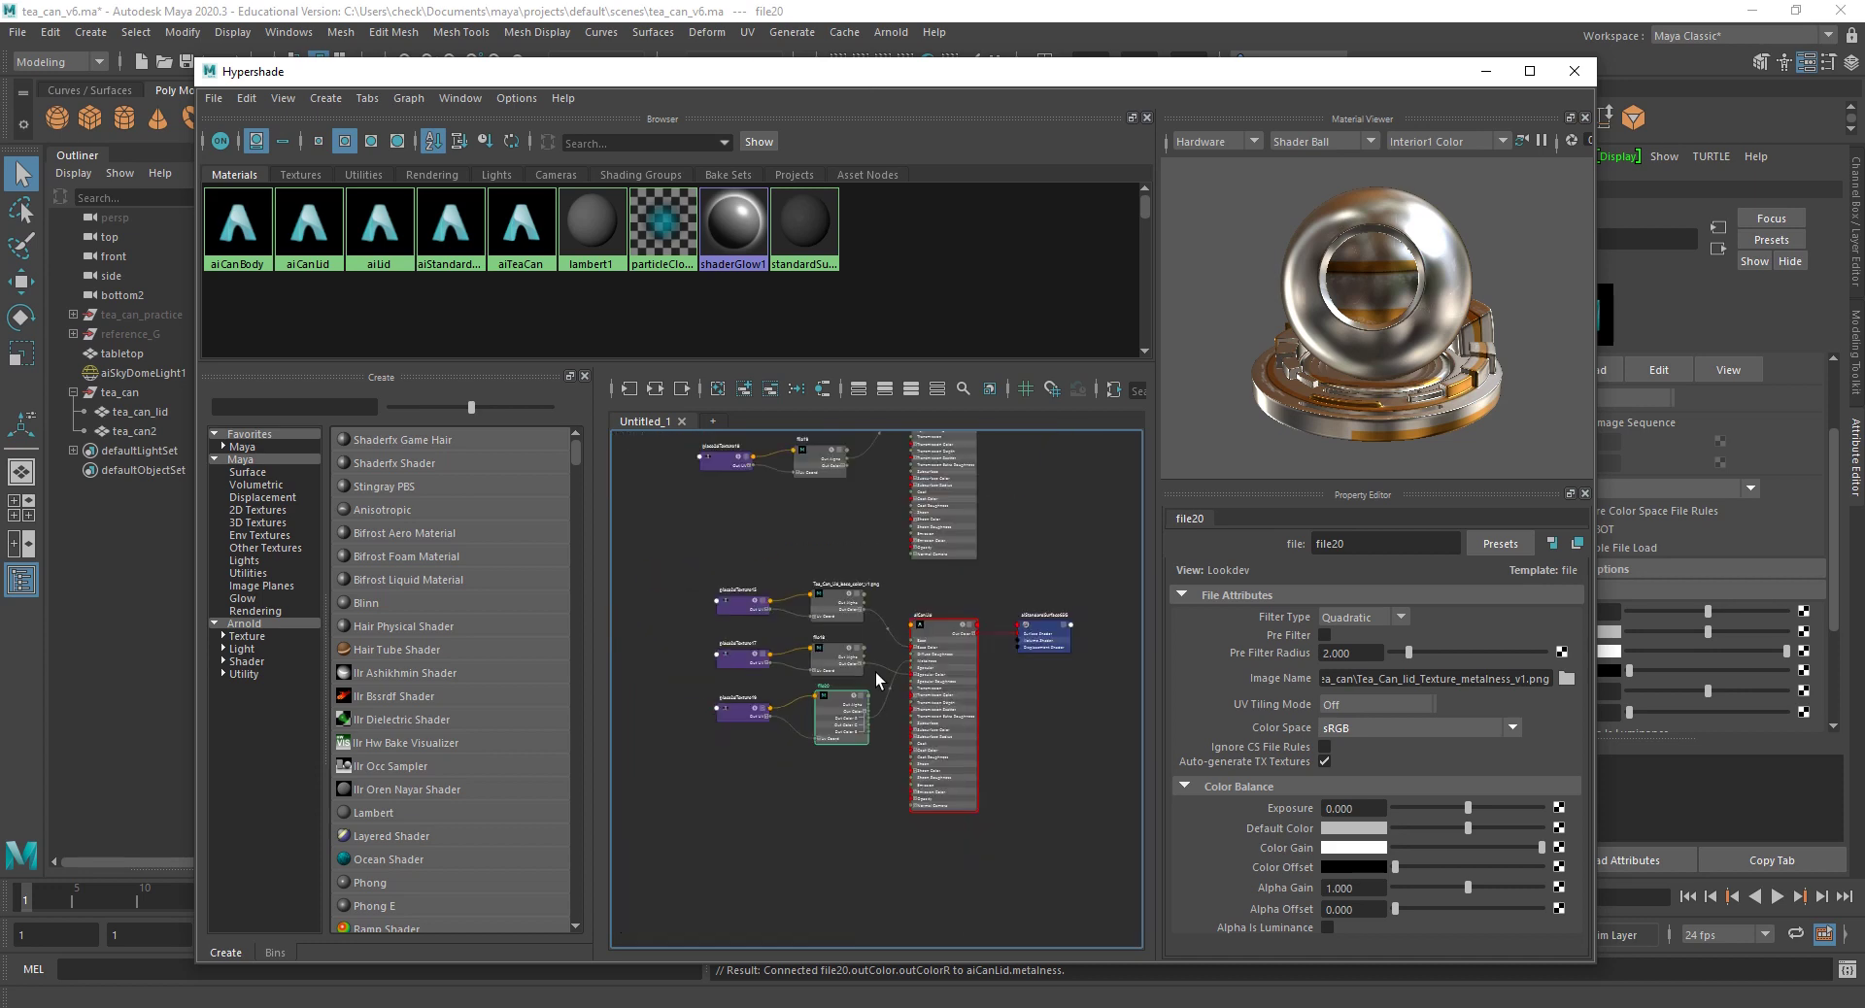
{"action": "scroll", "coordinate": [876, 679], "scroll_direction": "up", "scroll_amount": 5}
{"action": "scroll", "coordinate": [855, 635], "scroll_direction": "down", "scroll_amount": 2}
{"action": "scroll", "coordinate": [854, 635], "scroll_direction": "down", "scroll_amount": 4}
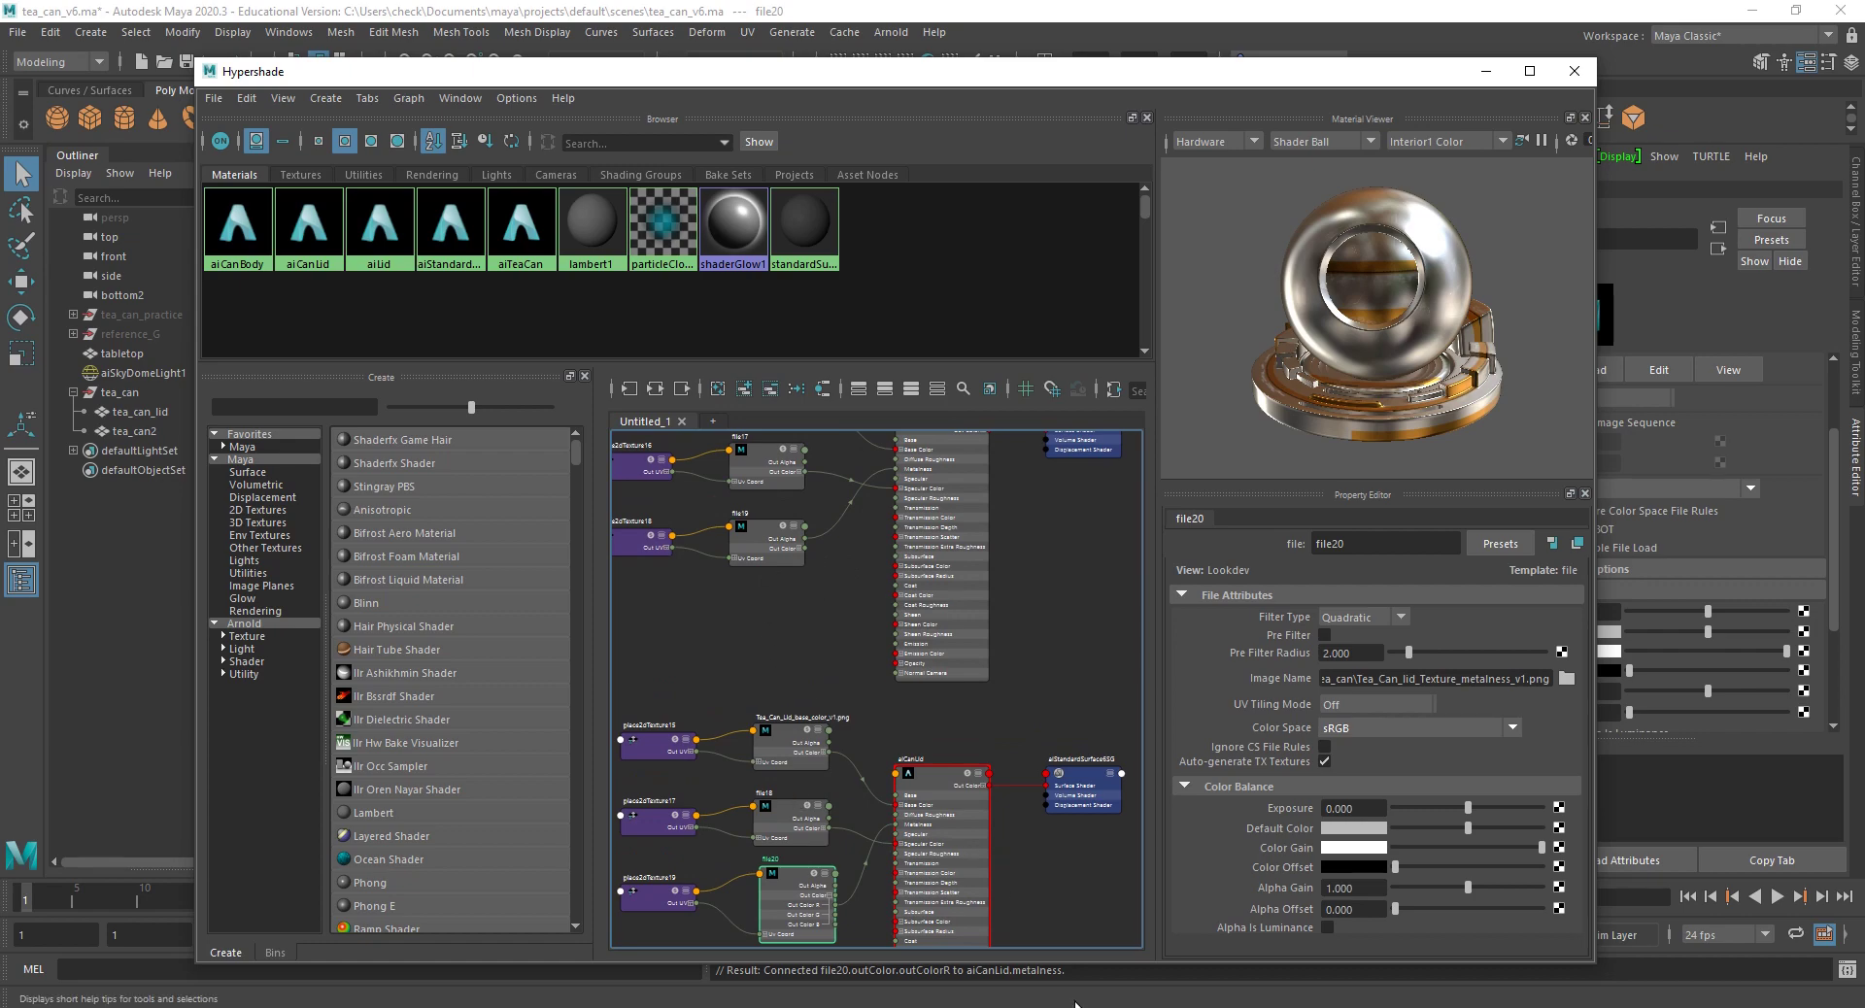
Step: Switch to the Arnold for Maya documentation in the browser and open the Standard Surface shader's Specular page
{"action": "key", "text": "alt+Tab"}
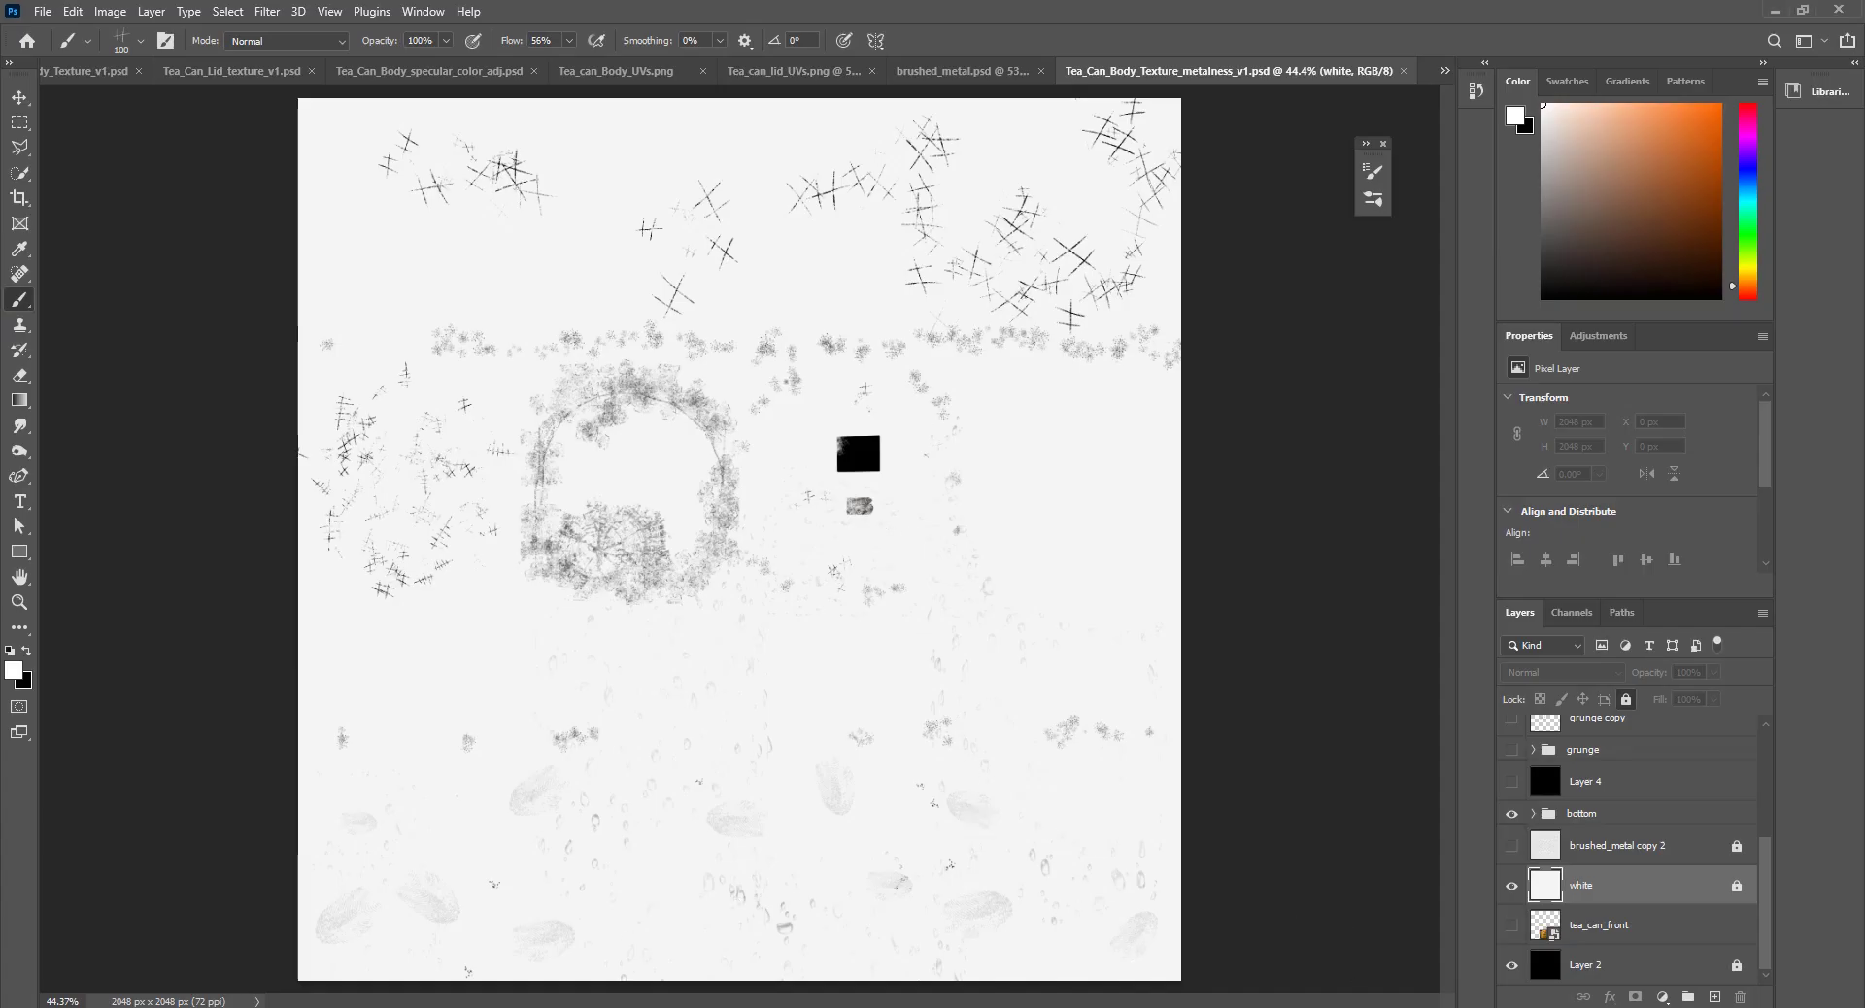
{"action": "mouse_move", "coordinate": [547, 1007]}
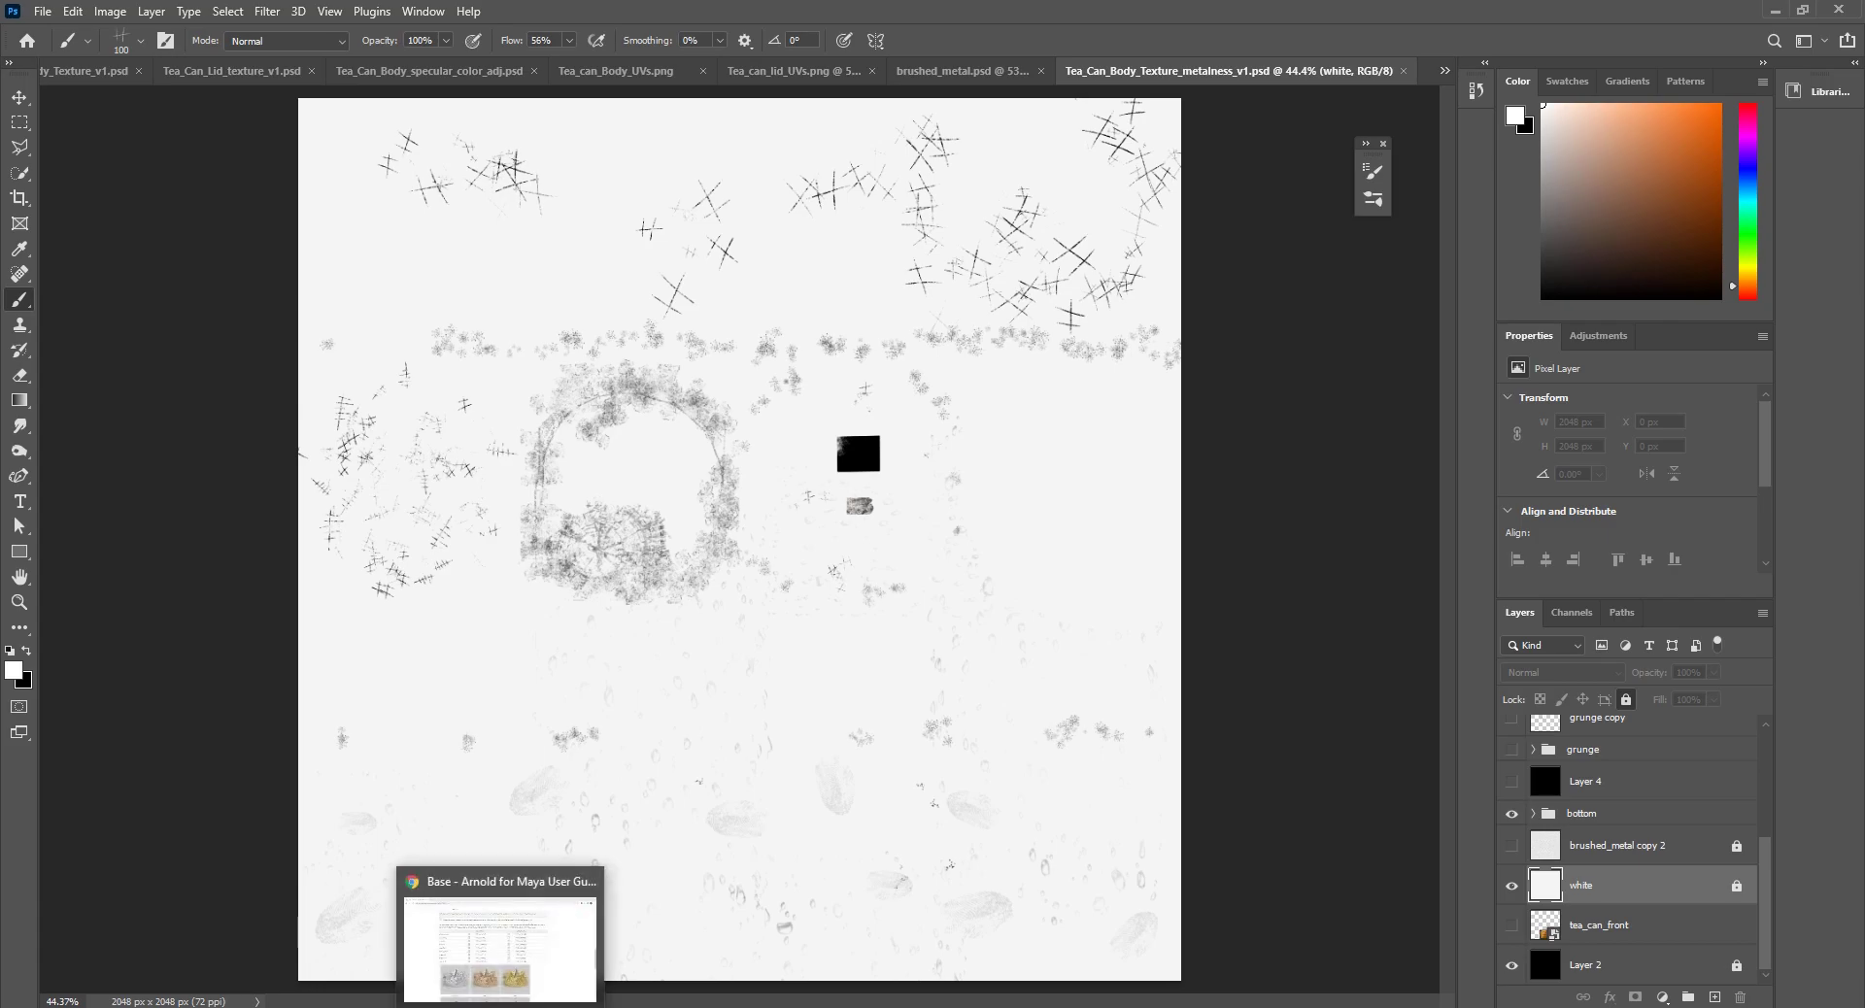
{"action": "left_click", "coordinate": [500, 971]}
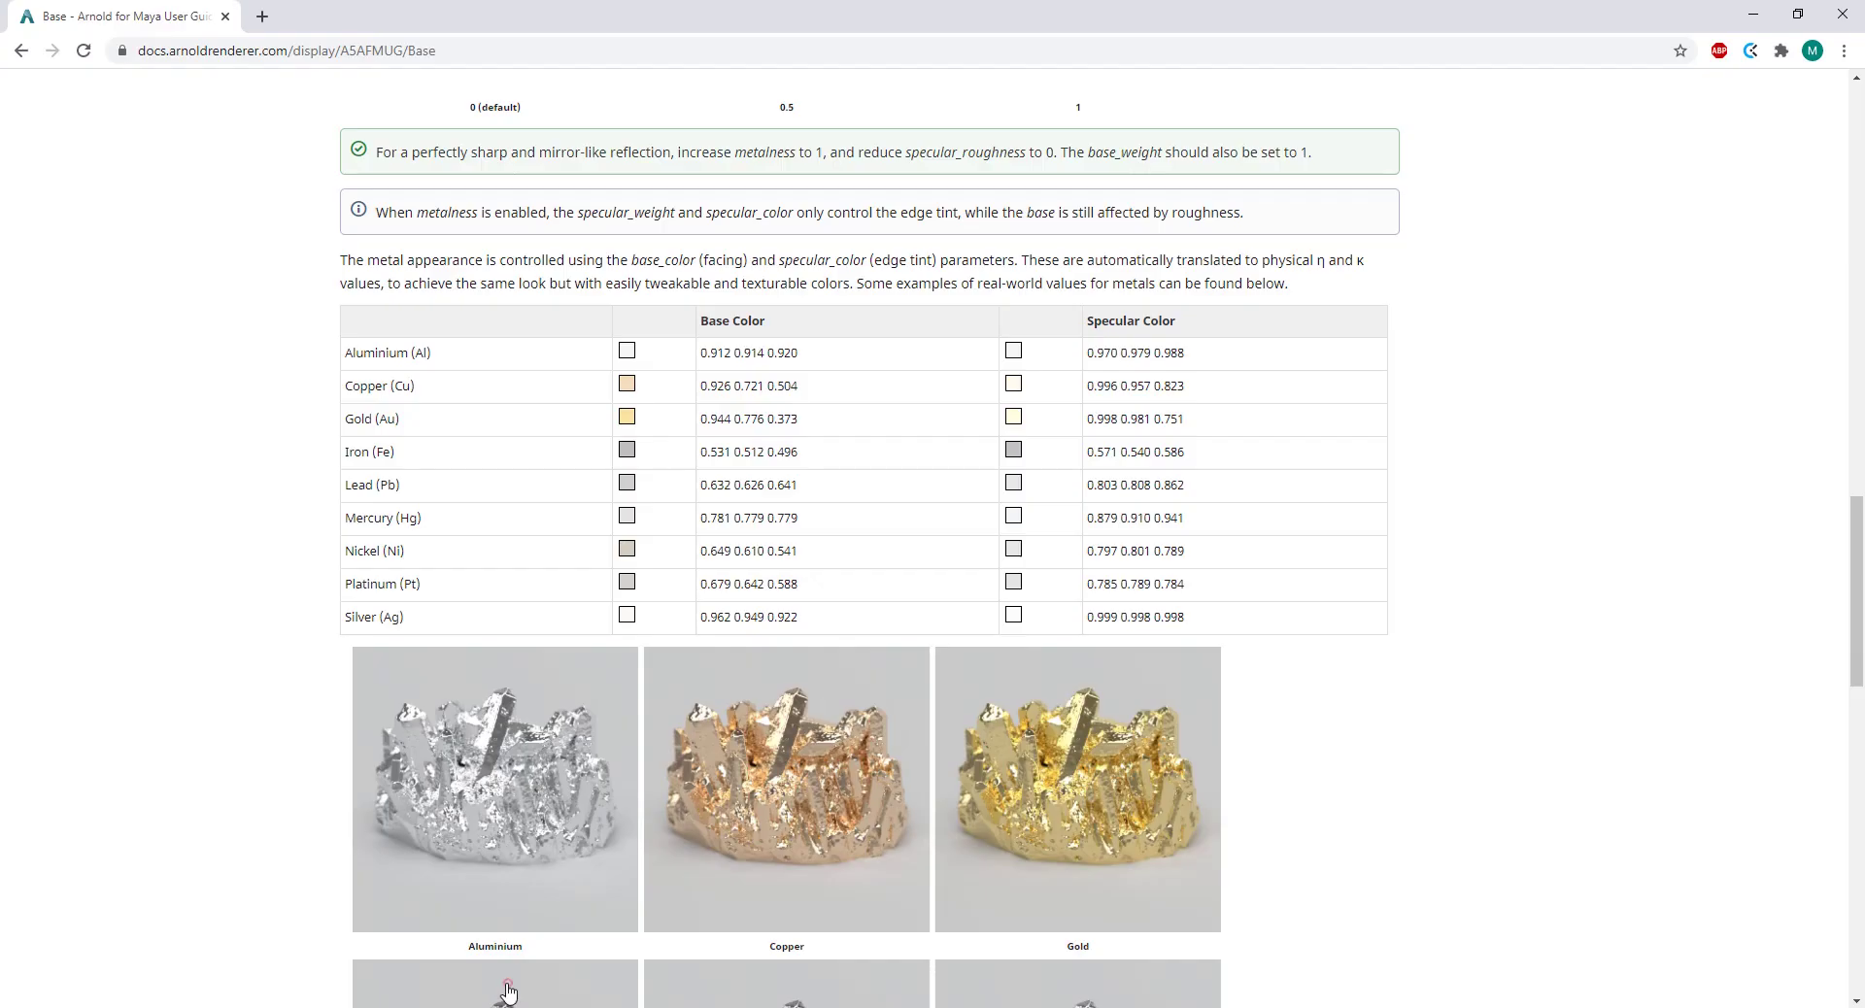
{"action": "left_click", "coordinate": [22, 52]}
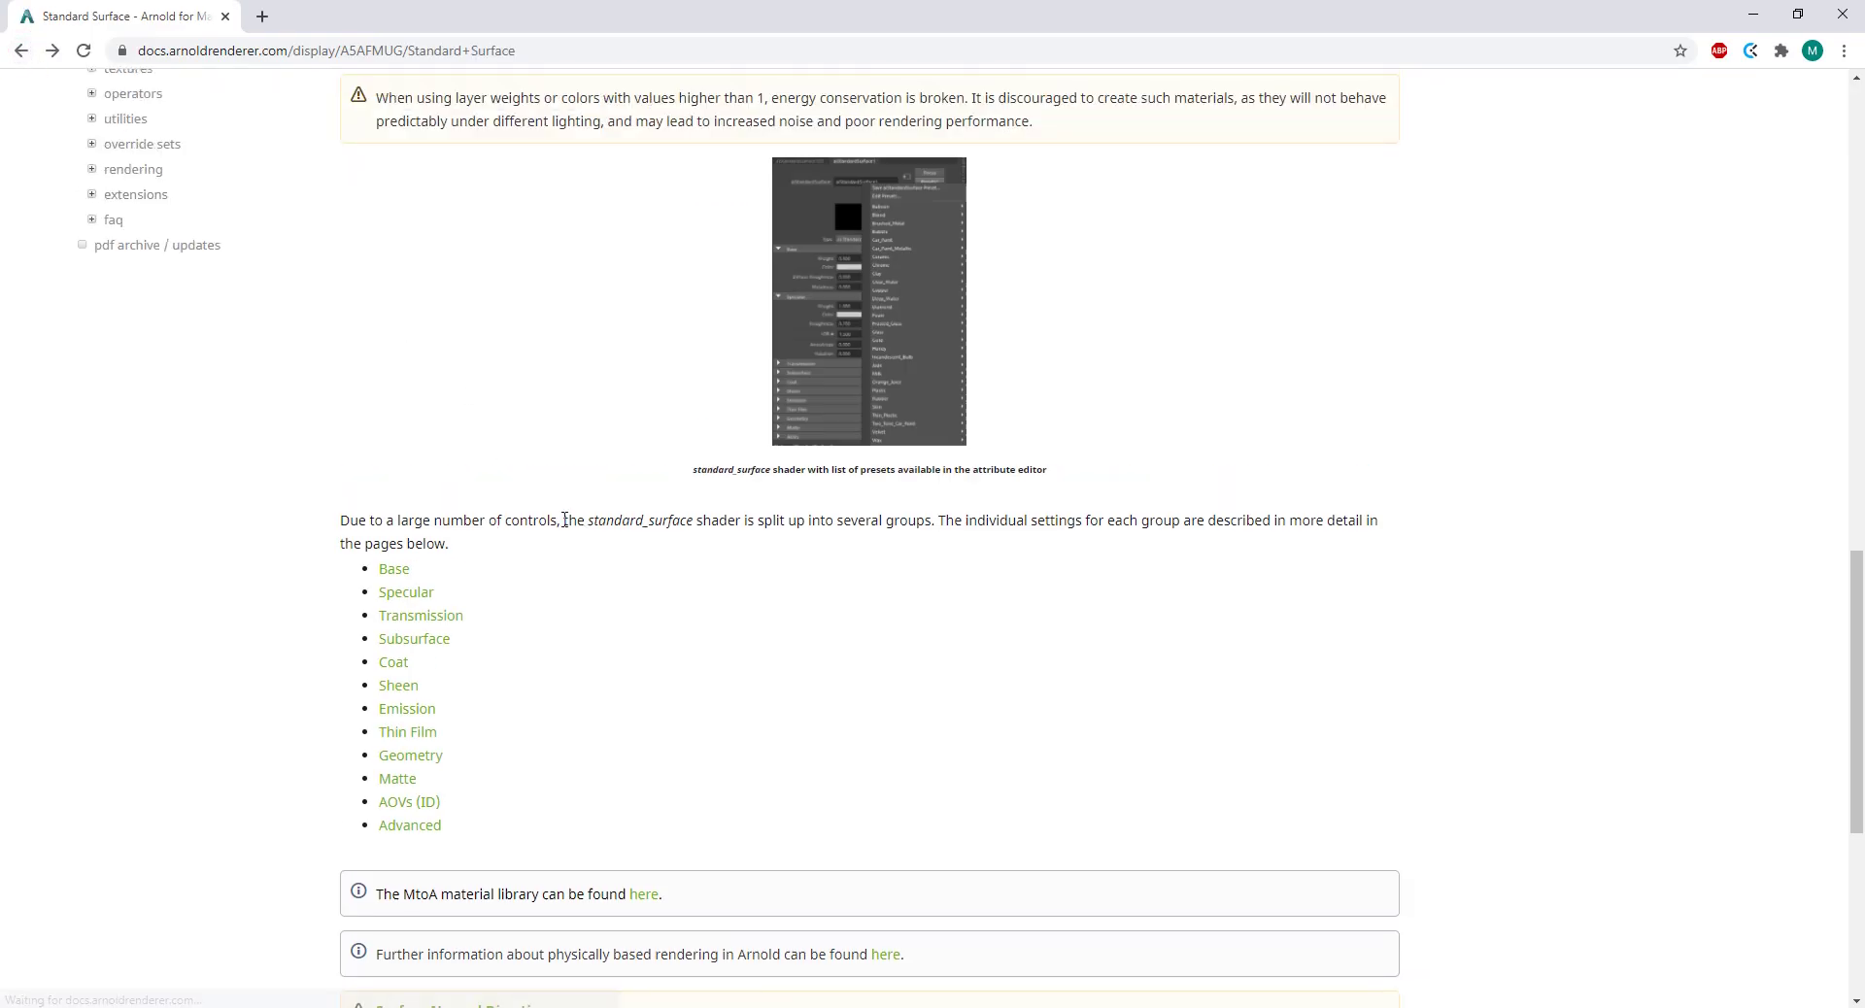
{"action": "left_click", "coordinate": [412, 592]}
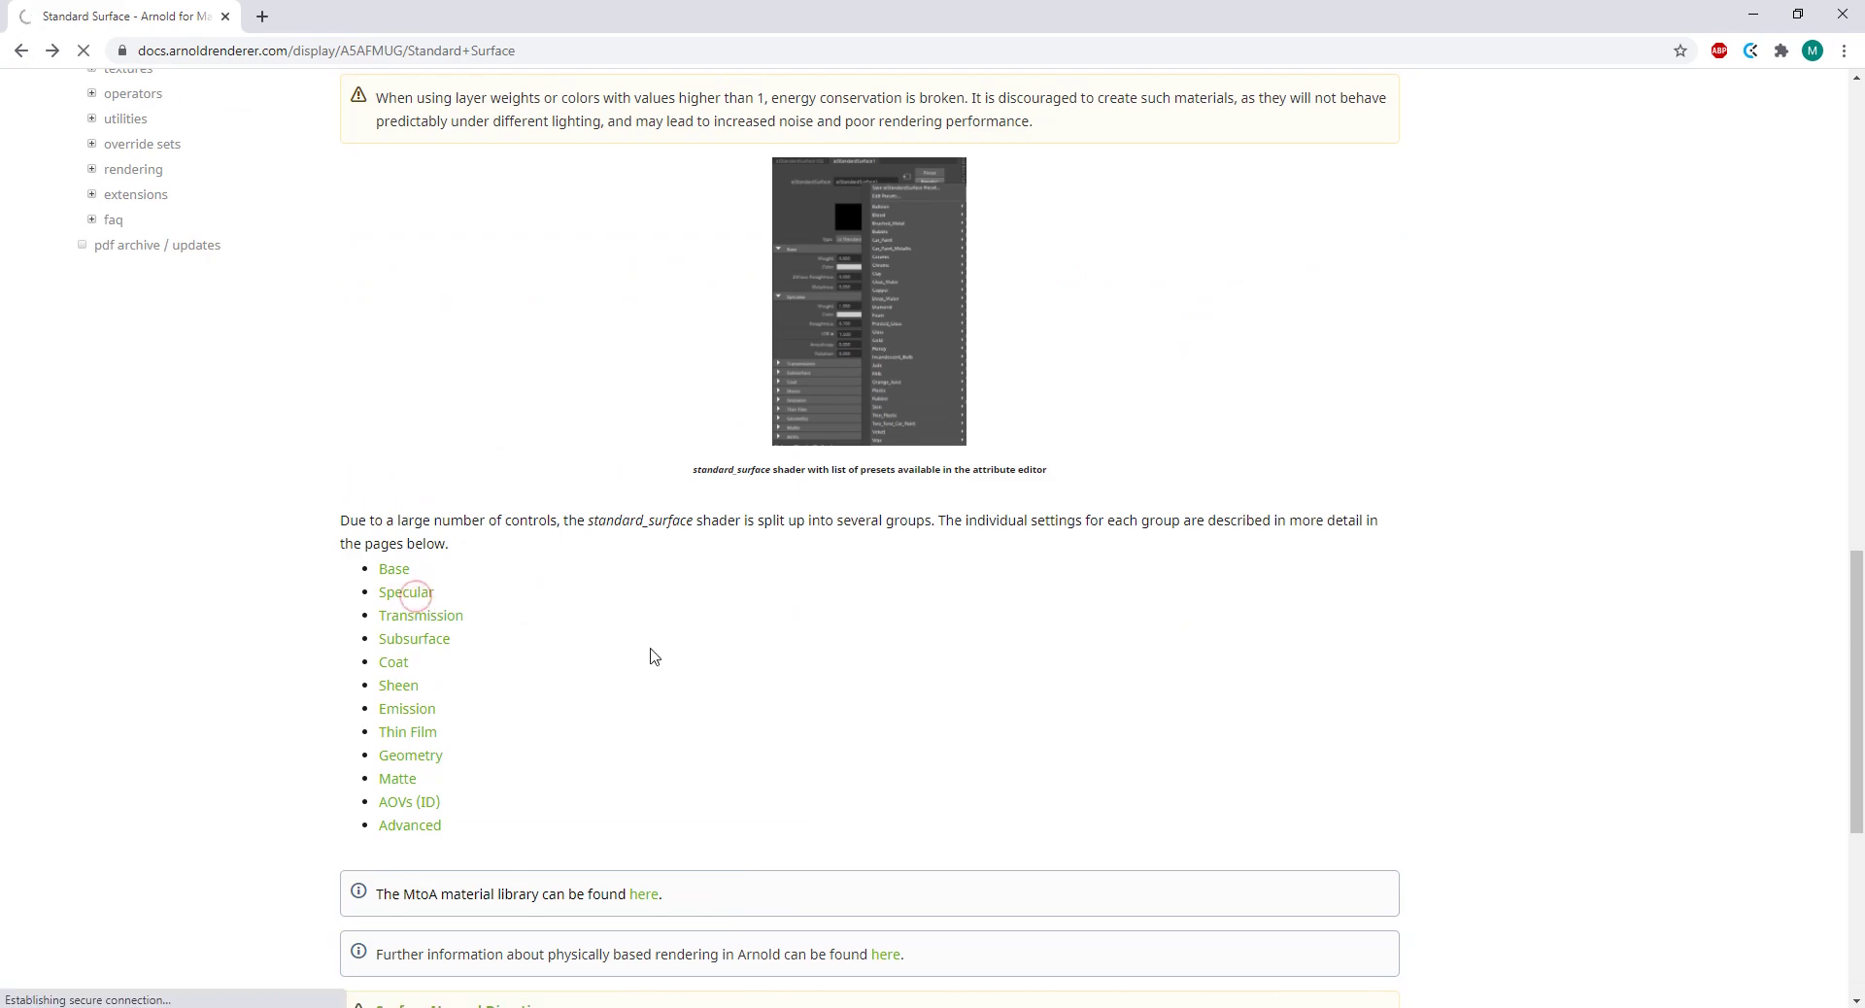
Step: Examine the Specular page's Roughness section, including the example spheres at 0.2, 0.4 and 0.6 and the microsurface explanation
{"action": "scroll", "coordinate": [679, 654], "scroll_direction": "down", "scroll_amount": 5}
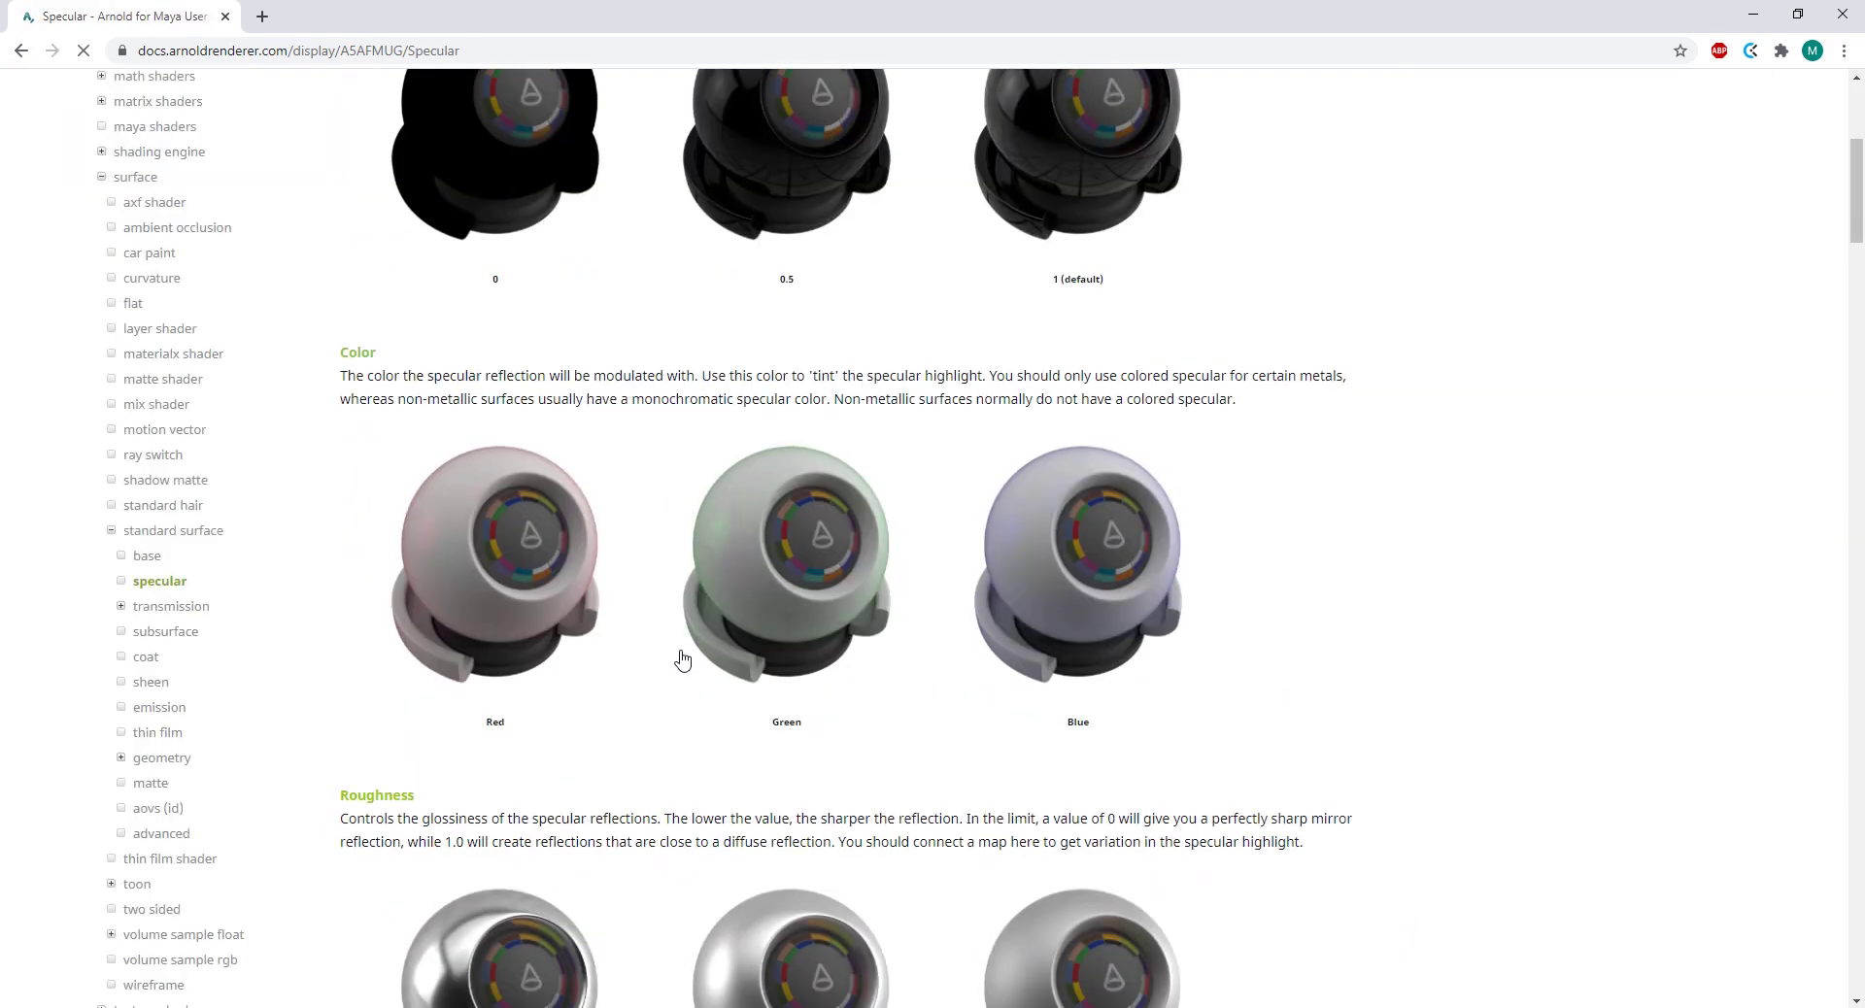
{"action": "scroll", "coordinate": [682, 661], "scroll_direction": "down", "scroll_amount": 7}
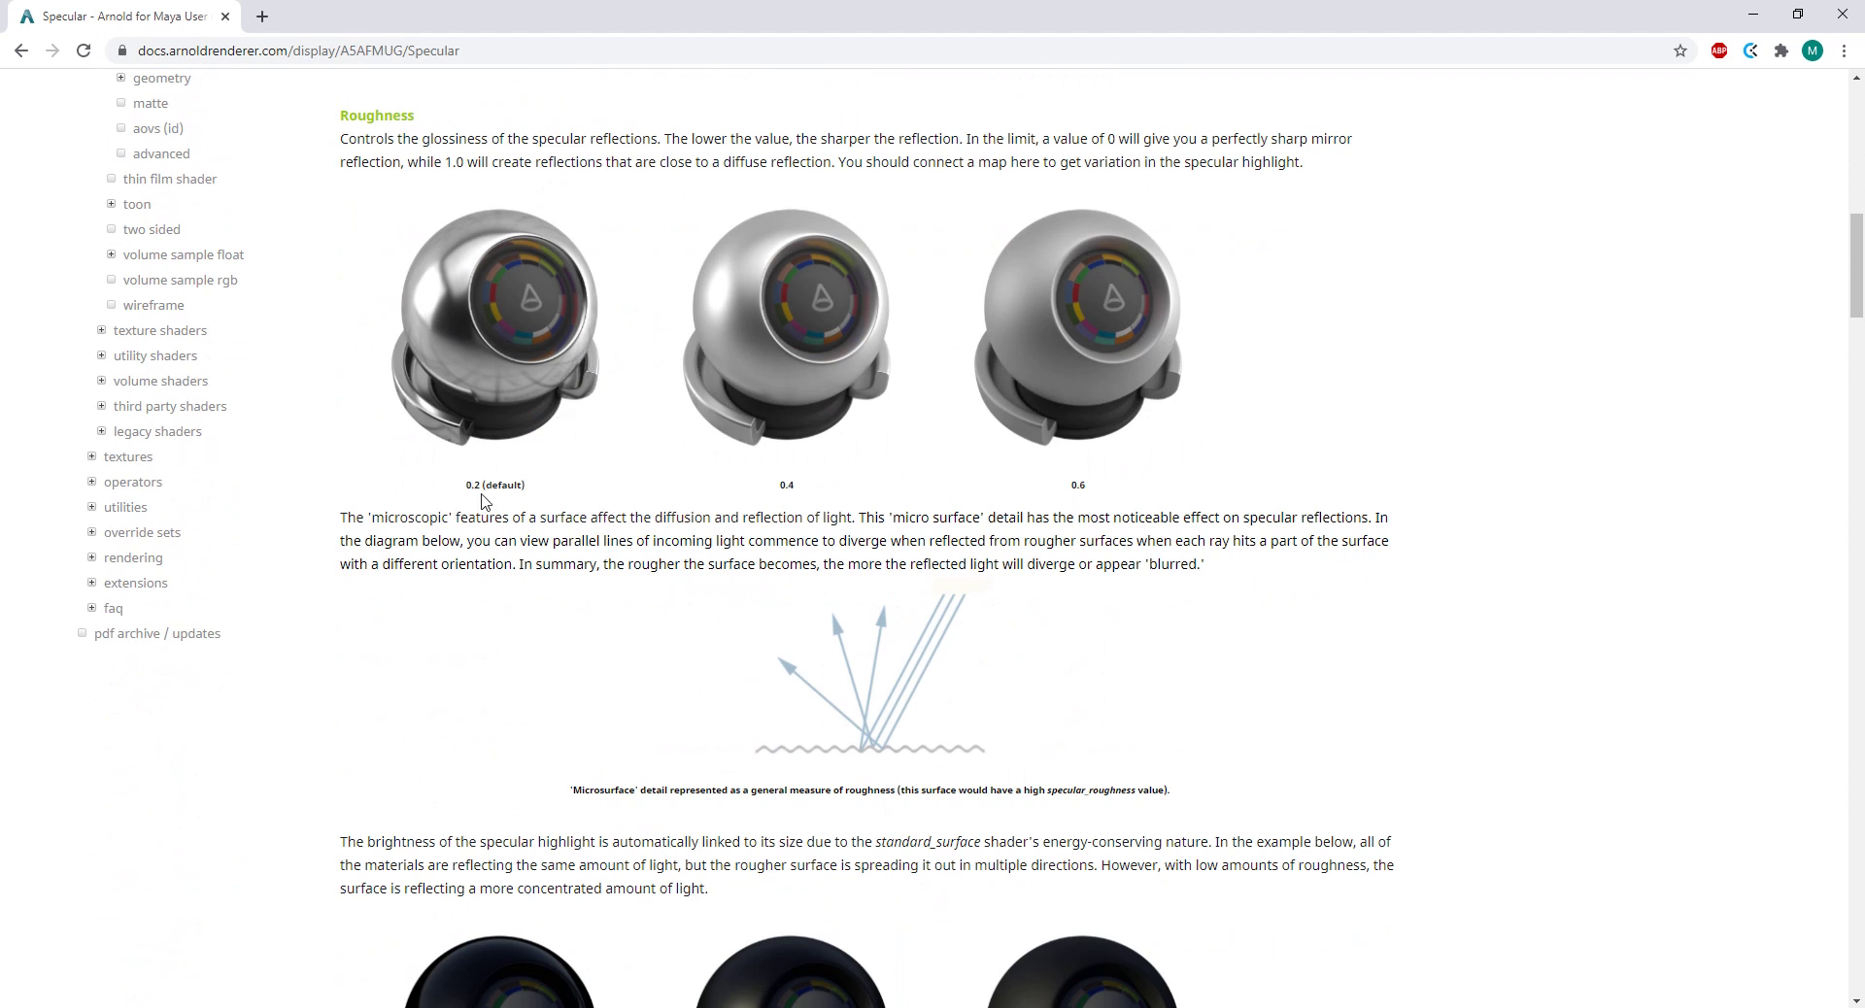
{"action": "left_click_drag", "start_coordinate": [521, 490], "coordinate": [458, 490]}
{"action": "left_click", "coordinate": [559, 505]}
{"action": "scroll", "coordinate": [1006, 432], "scroll_direction": "down", "scroll_amount": 2}
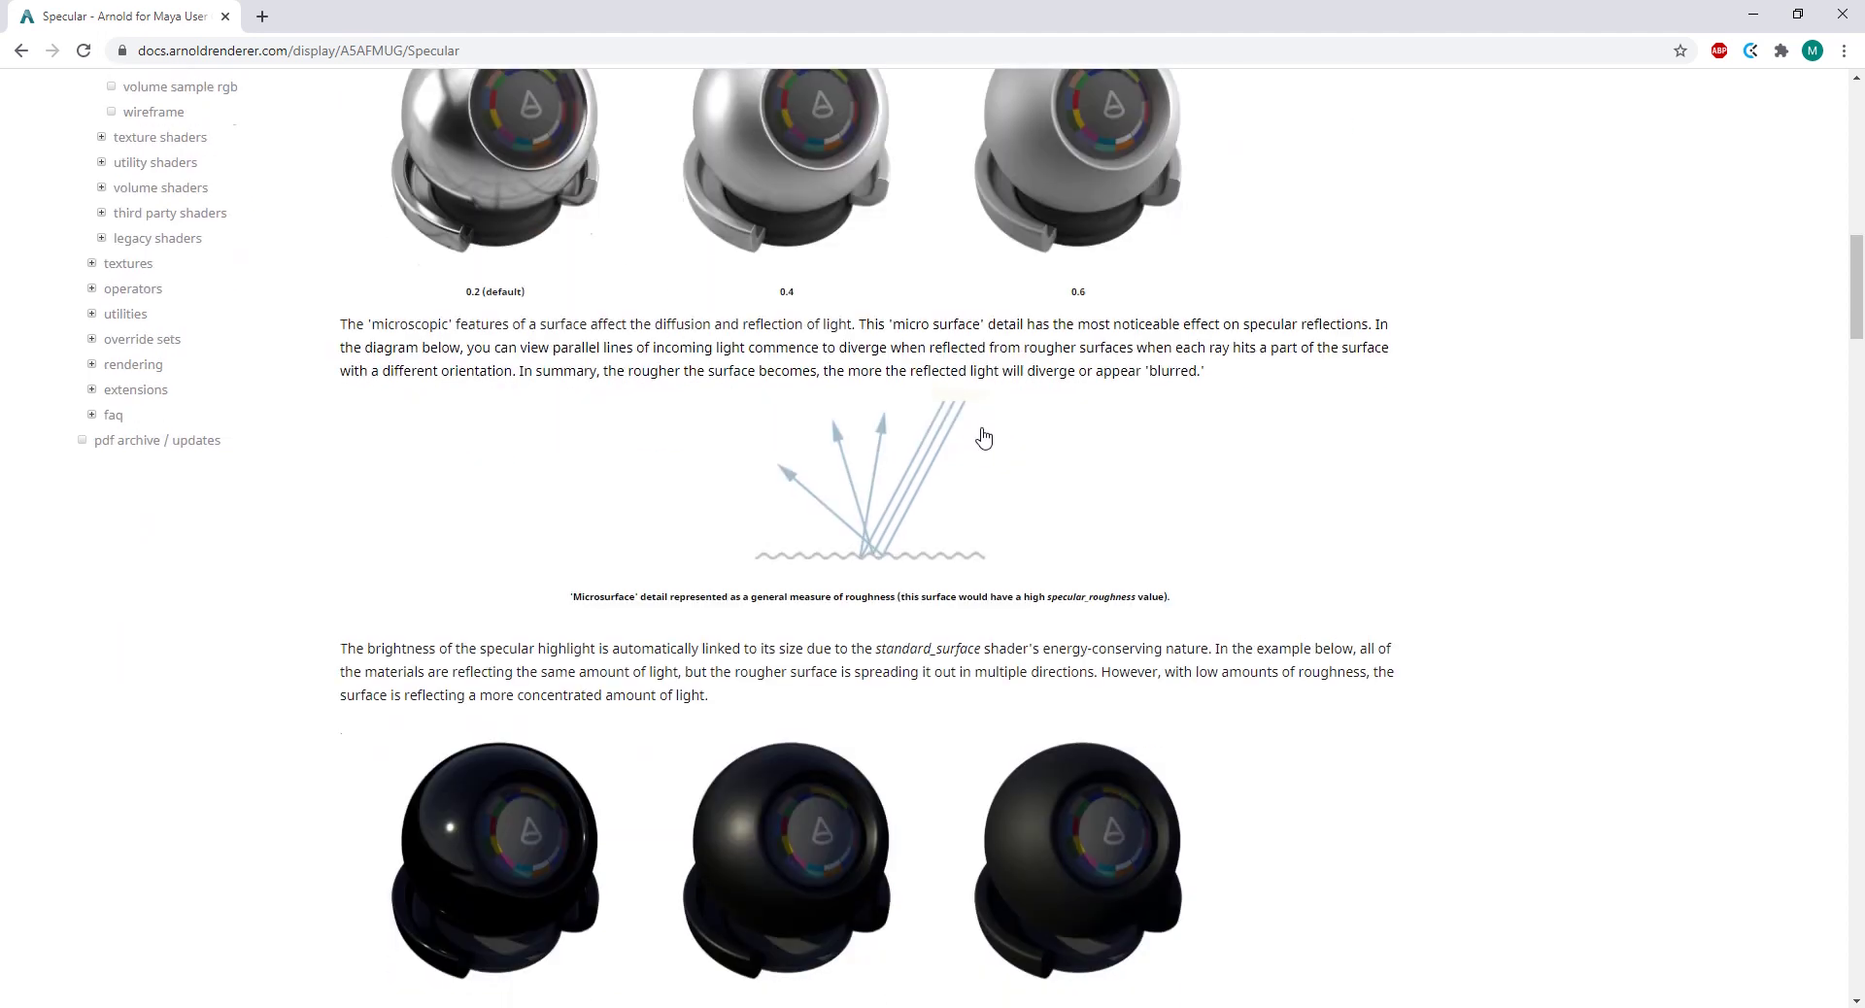
{"action": "scroll", "coordinate": [986, 434], "scroll_direction": "up", "scroll_amount": 2}
{"action": "scroll", "coordinate": [751, 461], "scroll_direction": "up", "scroll_amount": 2}
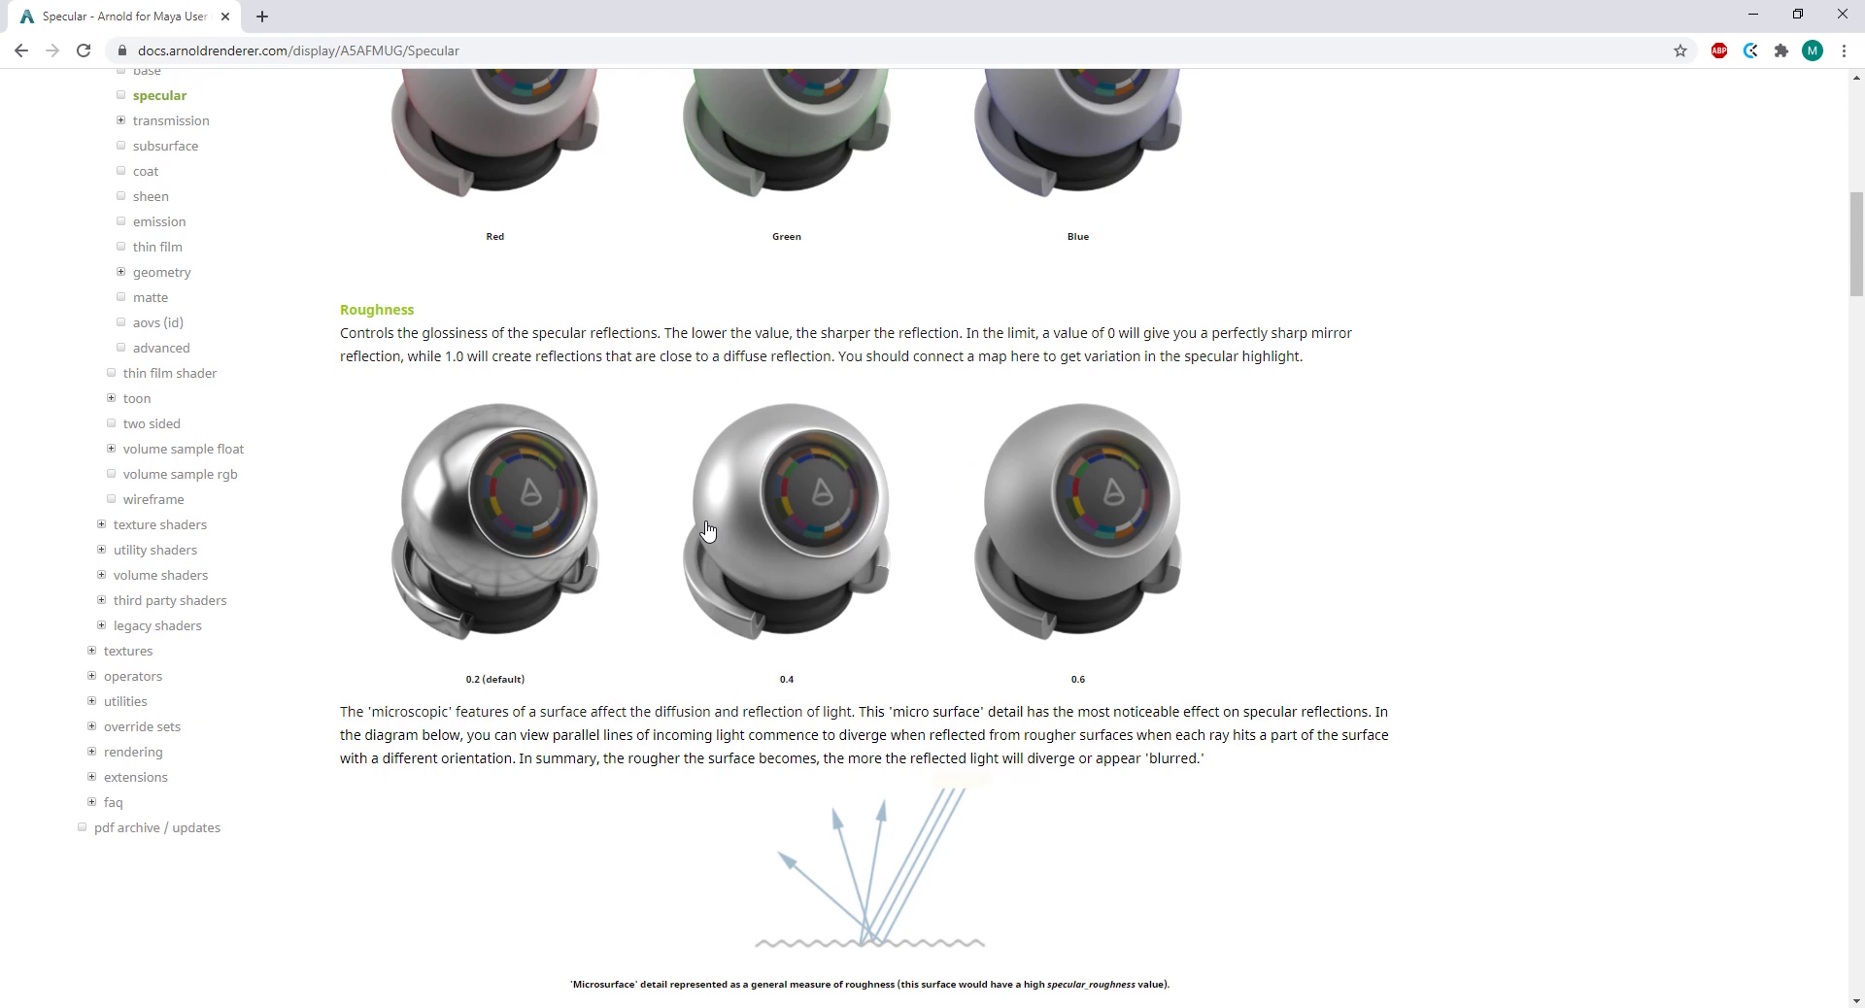
{"action": "scroll", "coordinate": [802, 511], "scroll_direction": "up", "scroll_amount": 2}
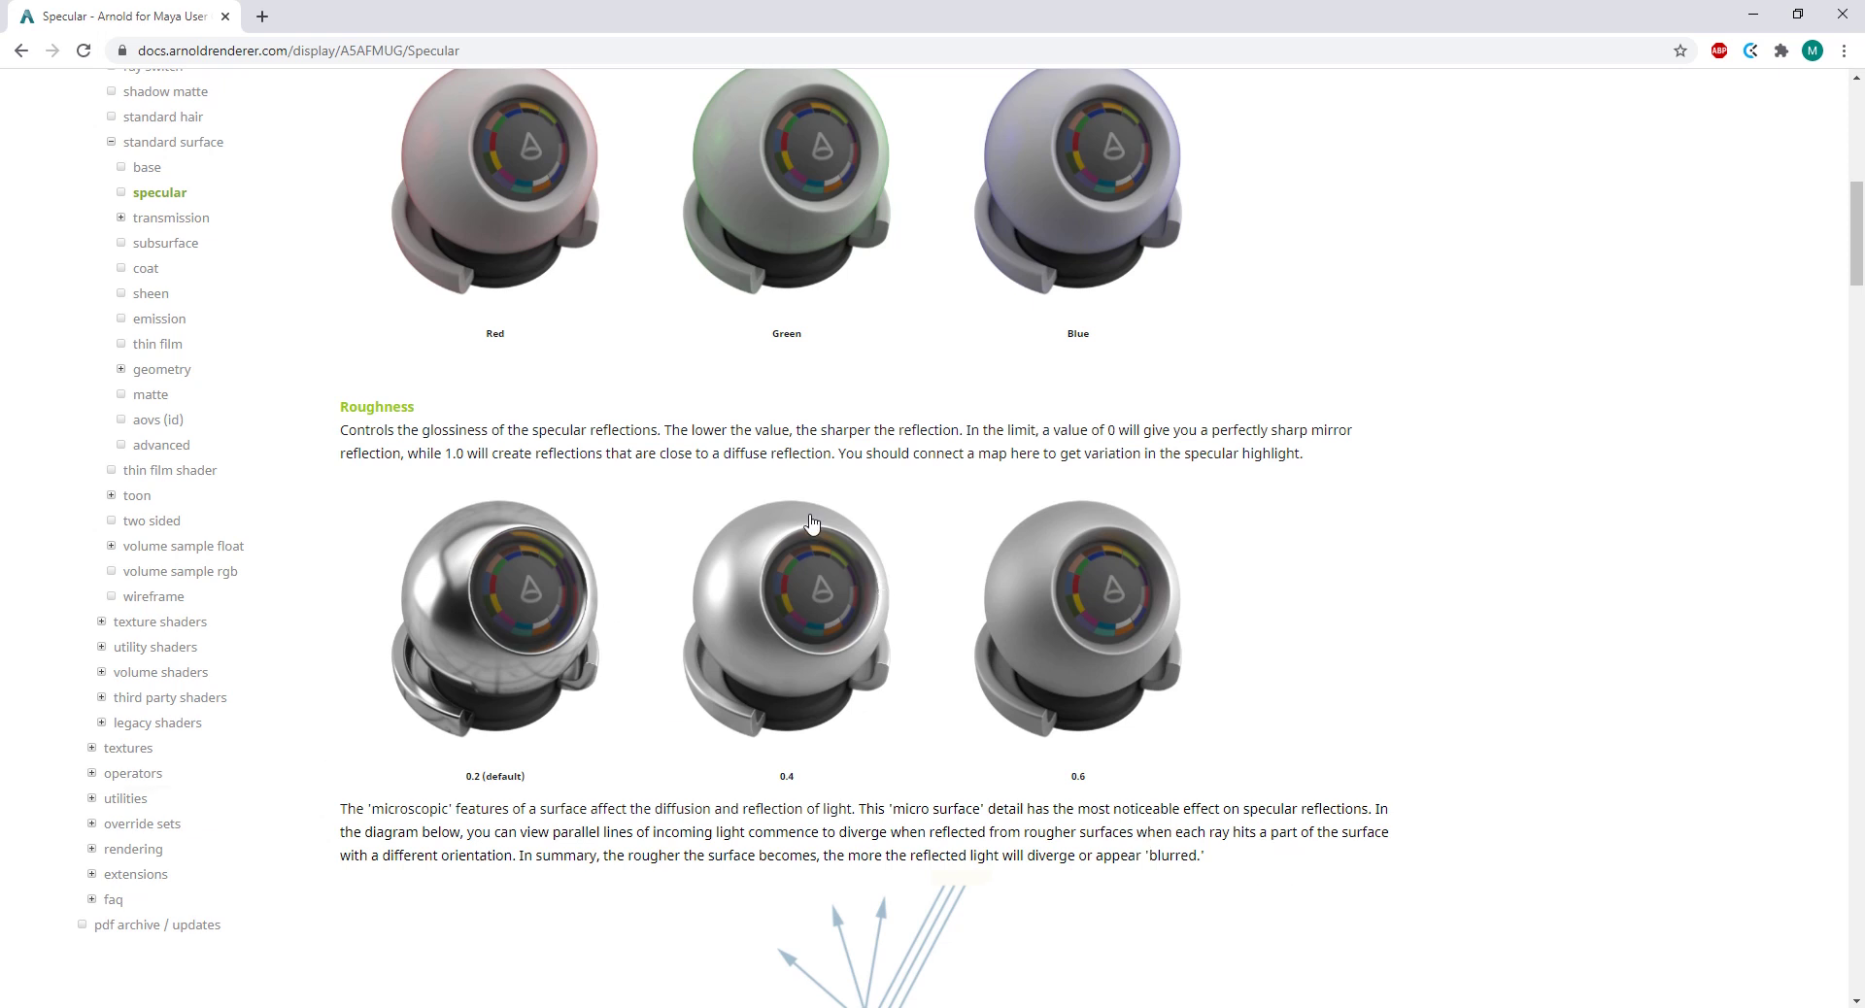
{"action": "scroll", "coordinate": [961, 719], "scroll_direction": "down", "scroll_amount": 2}
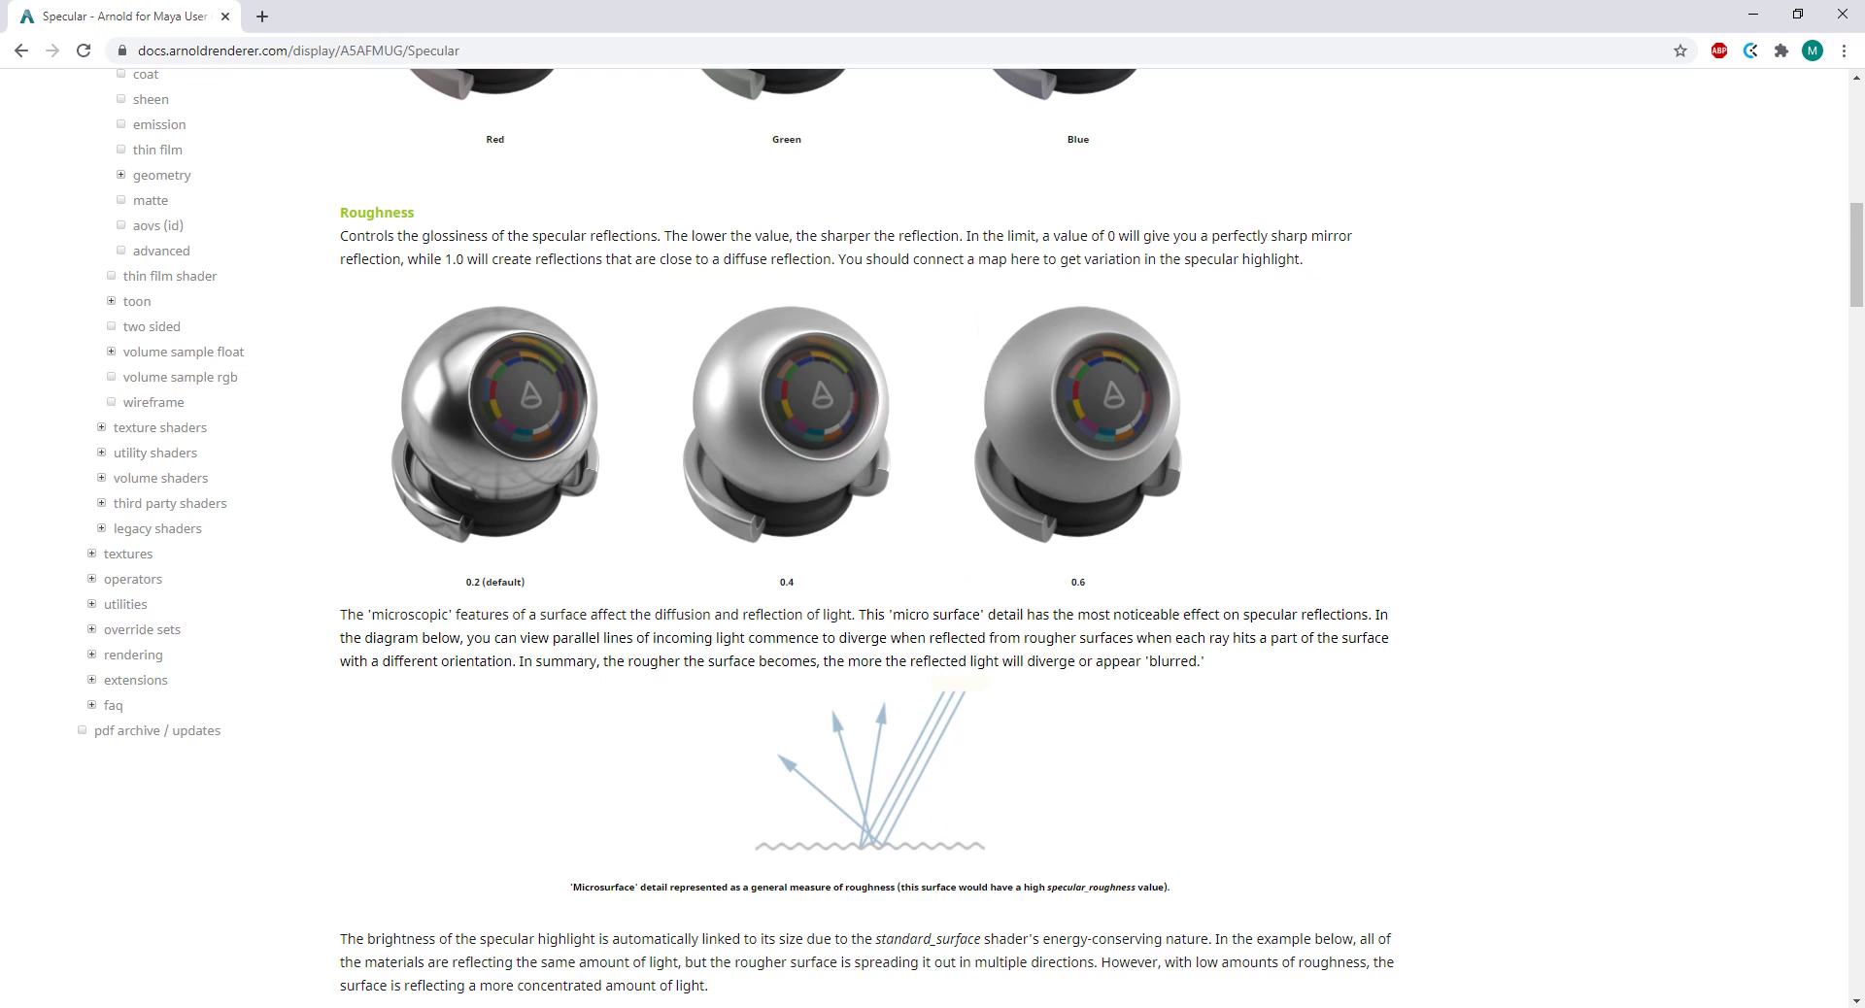
Step: Switch to the Photos viewer and compare the tea can's grunge render with the renders that add specular roughness
{"action": "mouse_move", "coordinate": [546, 1007]}
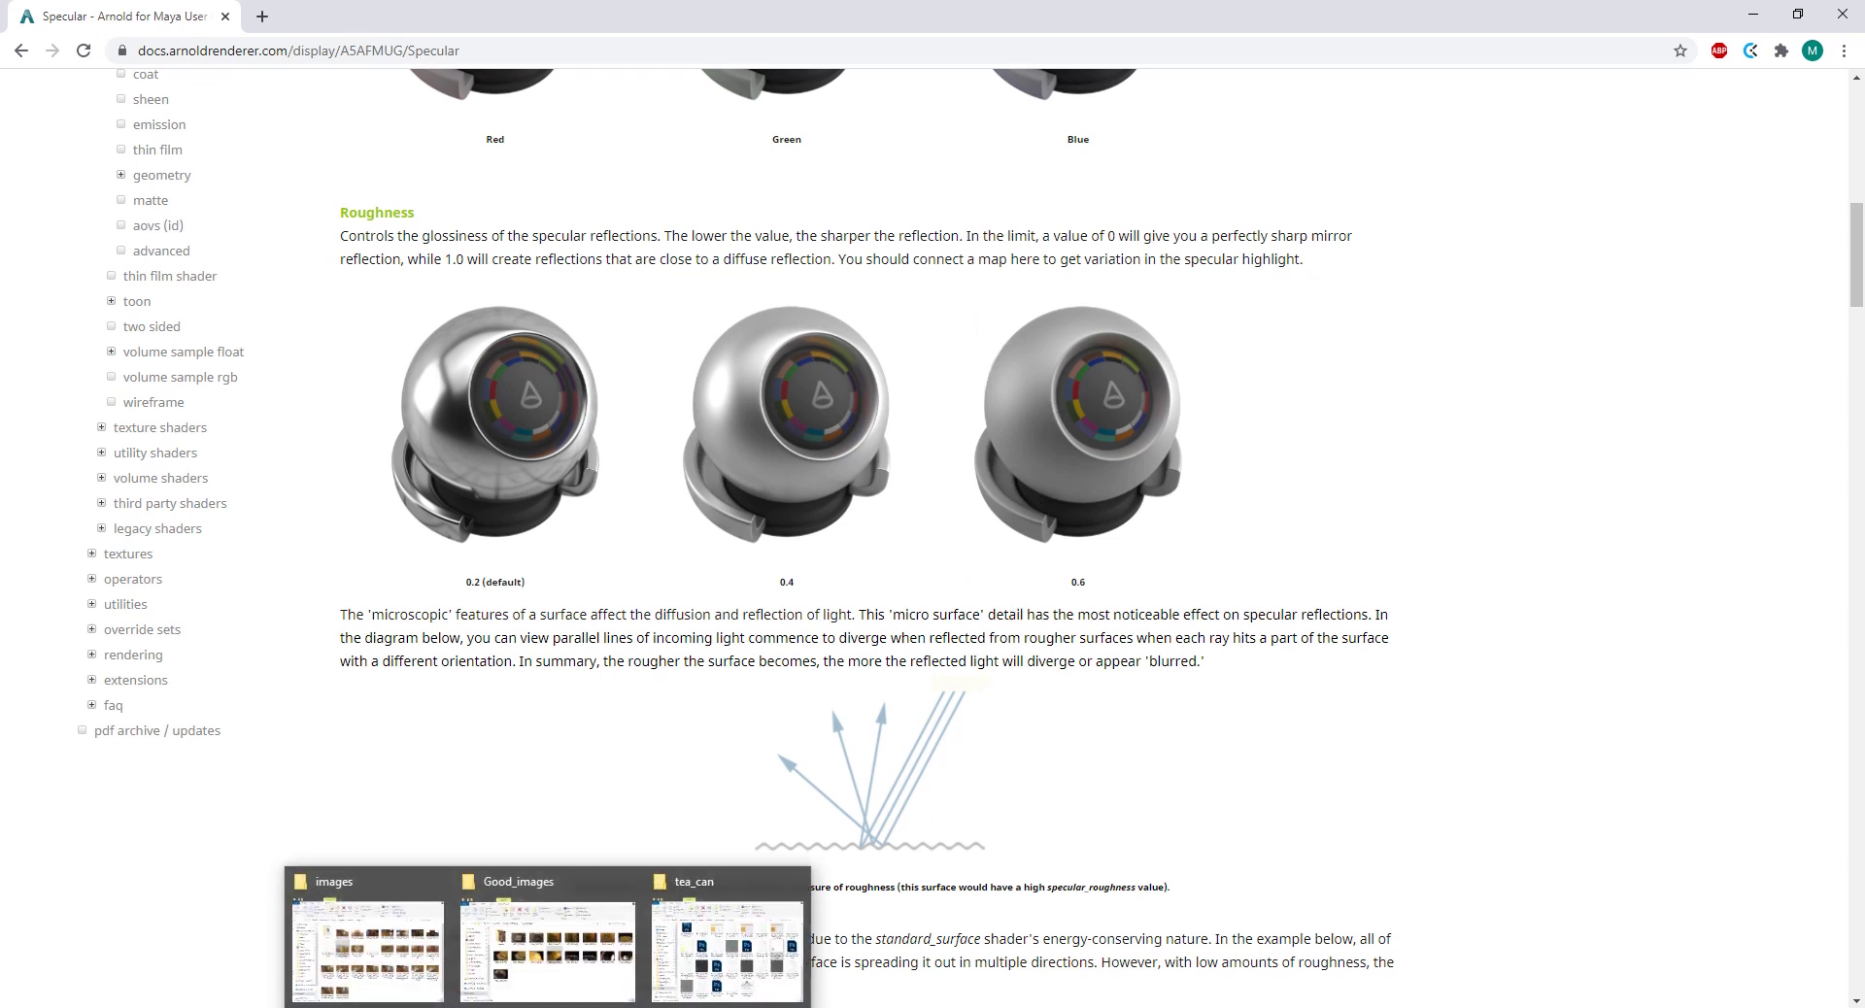
{"action": "mouse_move", "coordinate": [1316, 1005]}
{"action": "left_click", "coordinate": [1365, 927]}
{"action": "left_click", "coordinate": [1363, 928]}
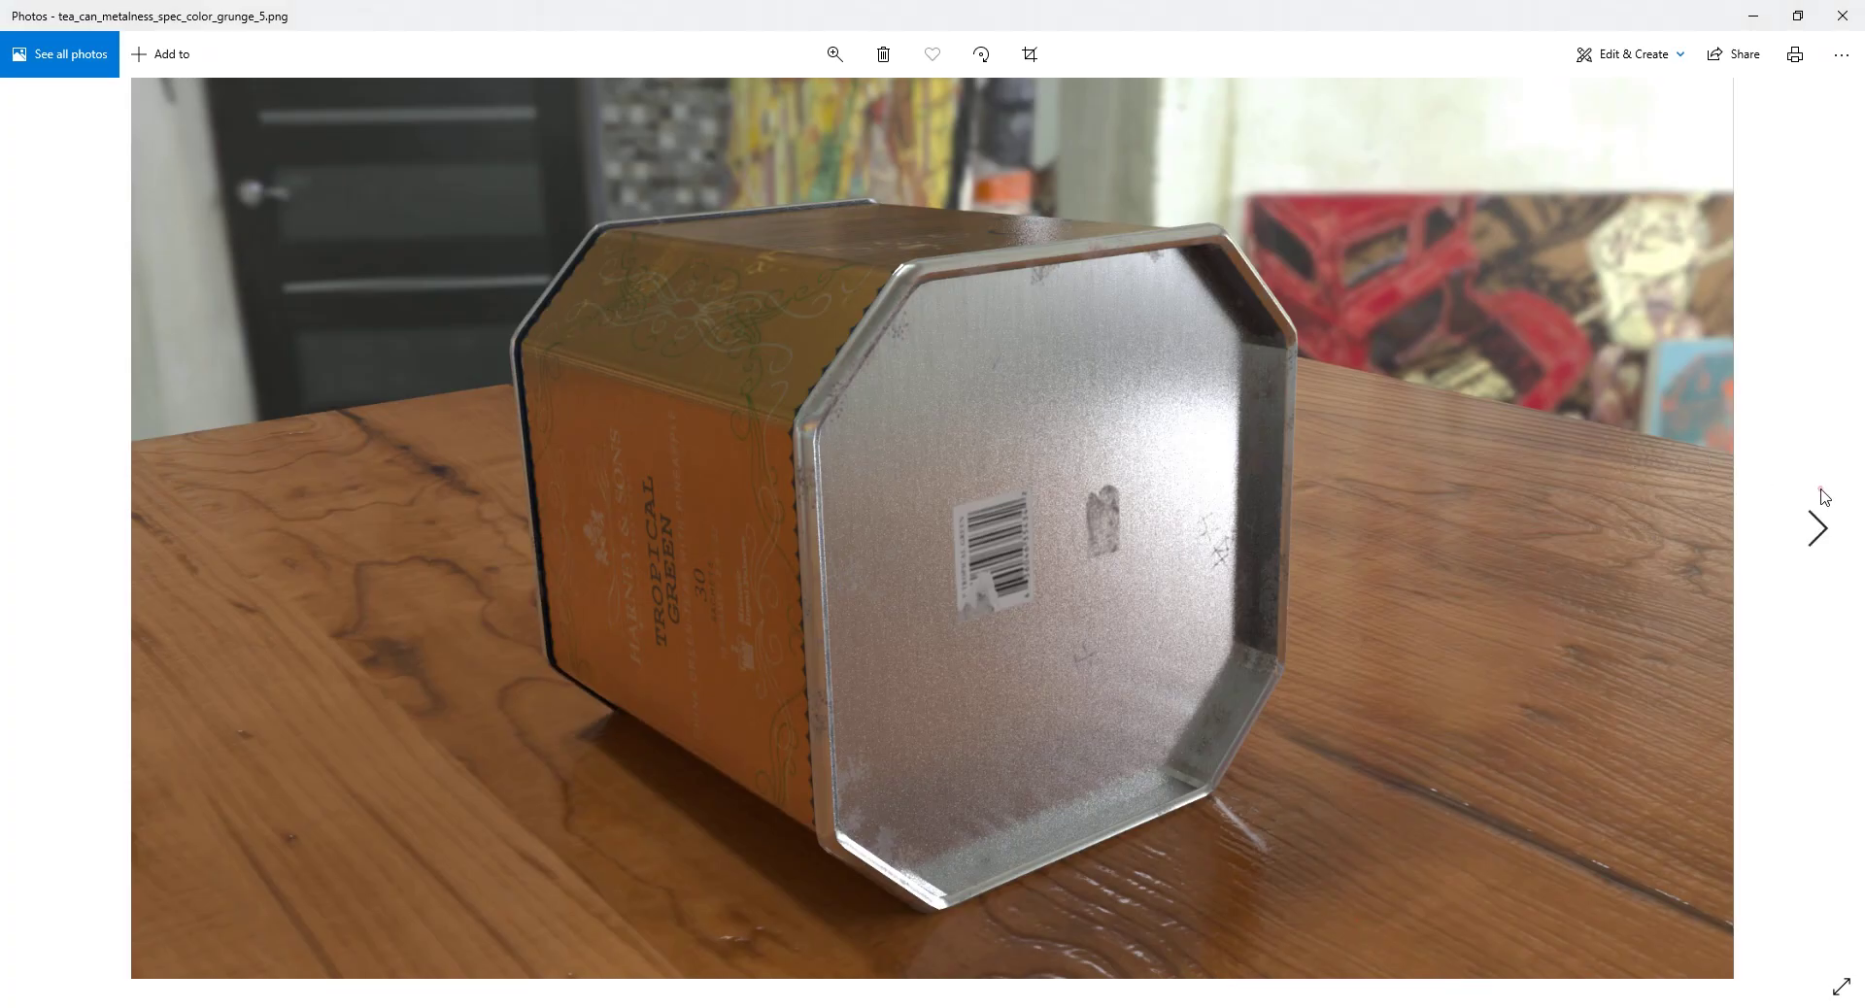
{"action": "left_click", "coordinate": [1822, 496]}
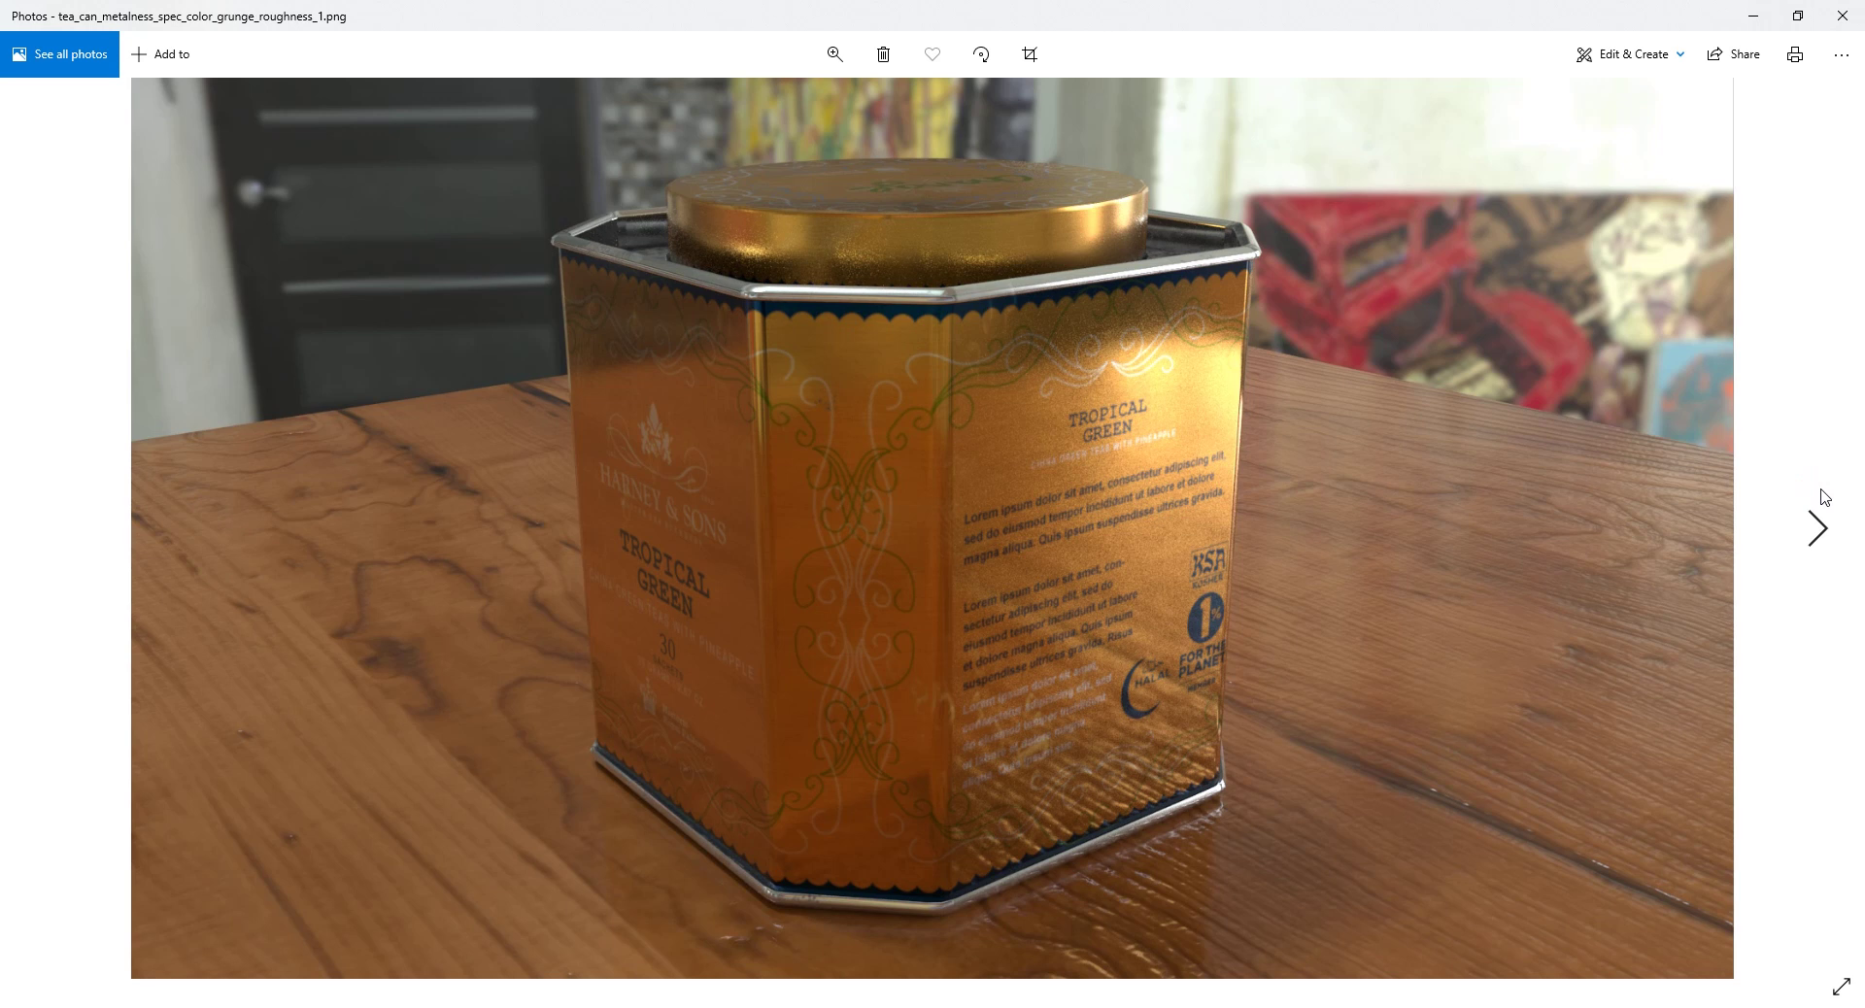
{"action": "left_click", "coordinate": [15, 515]}
{"action": "left_click", "coordinate": [18, 518]}
{"action": "left_click", "coordinate": [1837, 596]}
{"action": "left_click", "coordinate": [1839, 600]}
{"action": "left_click", "coordinate": [1790, 548]}
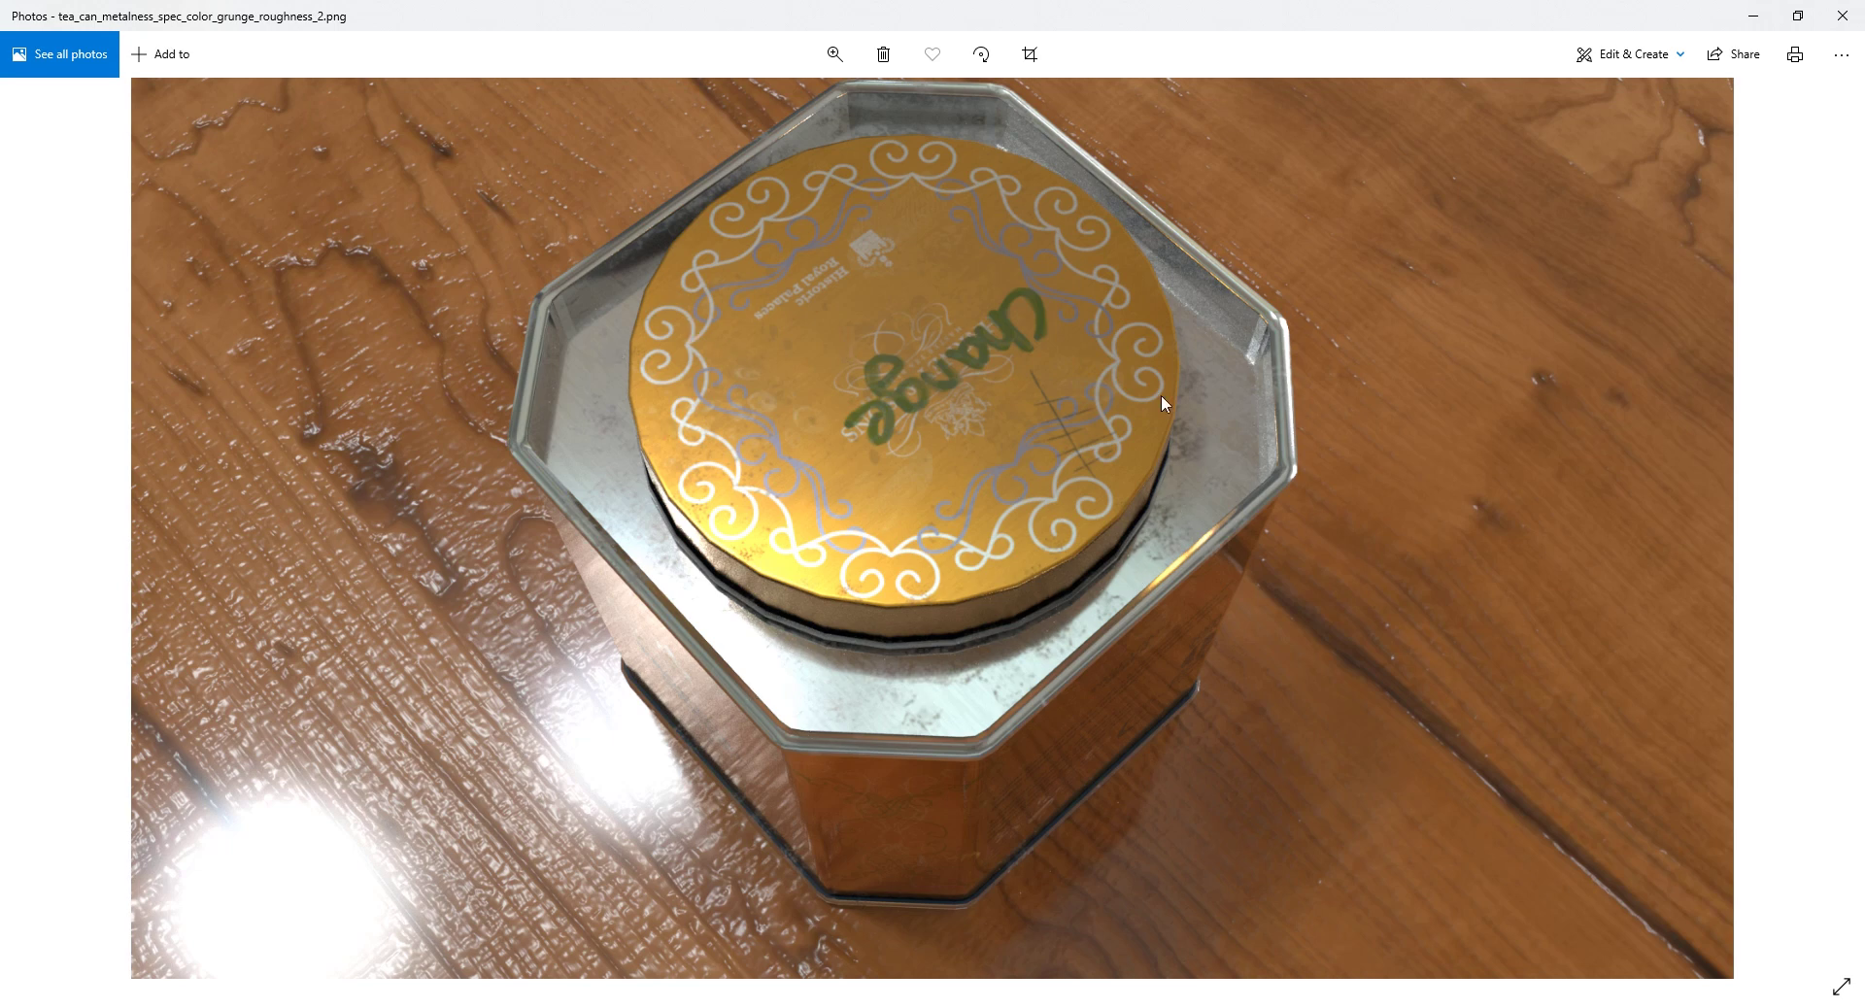
{"action": "left_click", "coordinate": [1819, 532]}
{"action": "left_click", "coordinate": [43, 530]}
{"action": "double_click", "coordinate": [946, 10]}
{"action": "left_click", "coordinate": [942, 17]}
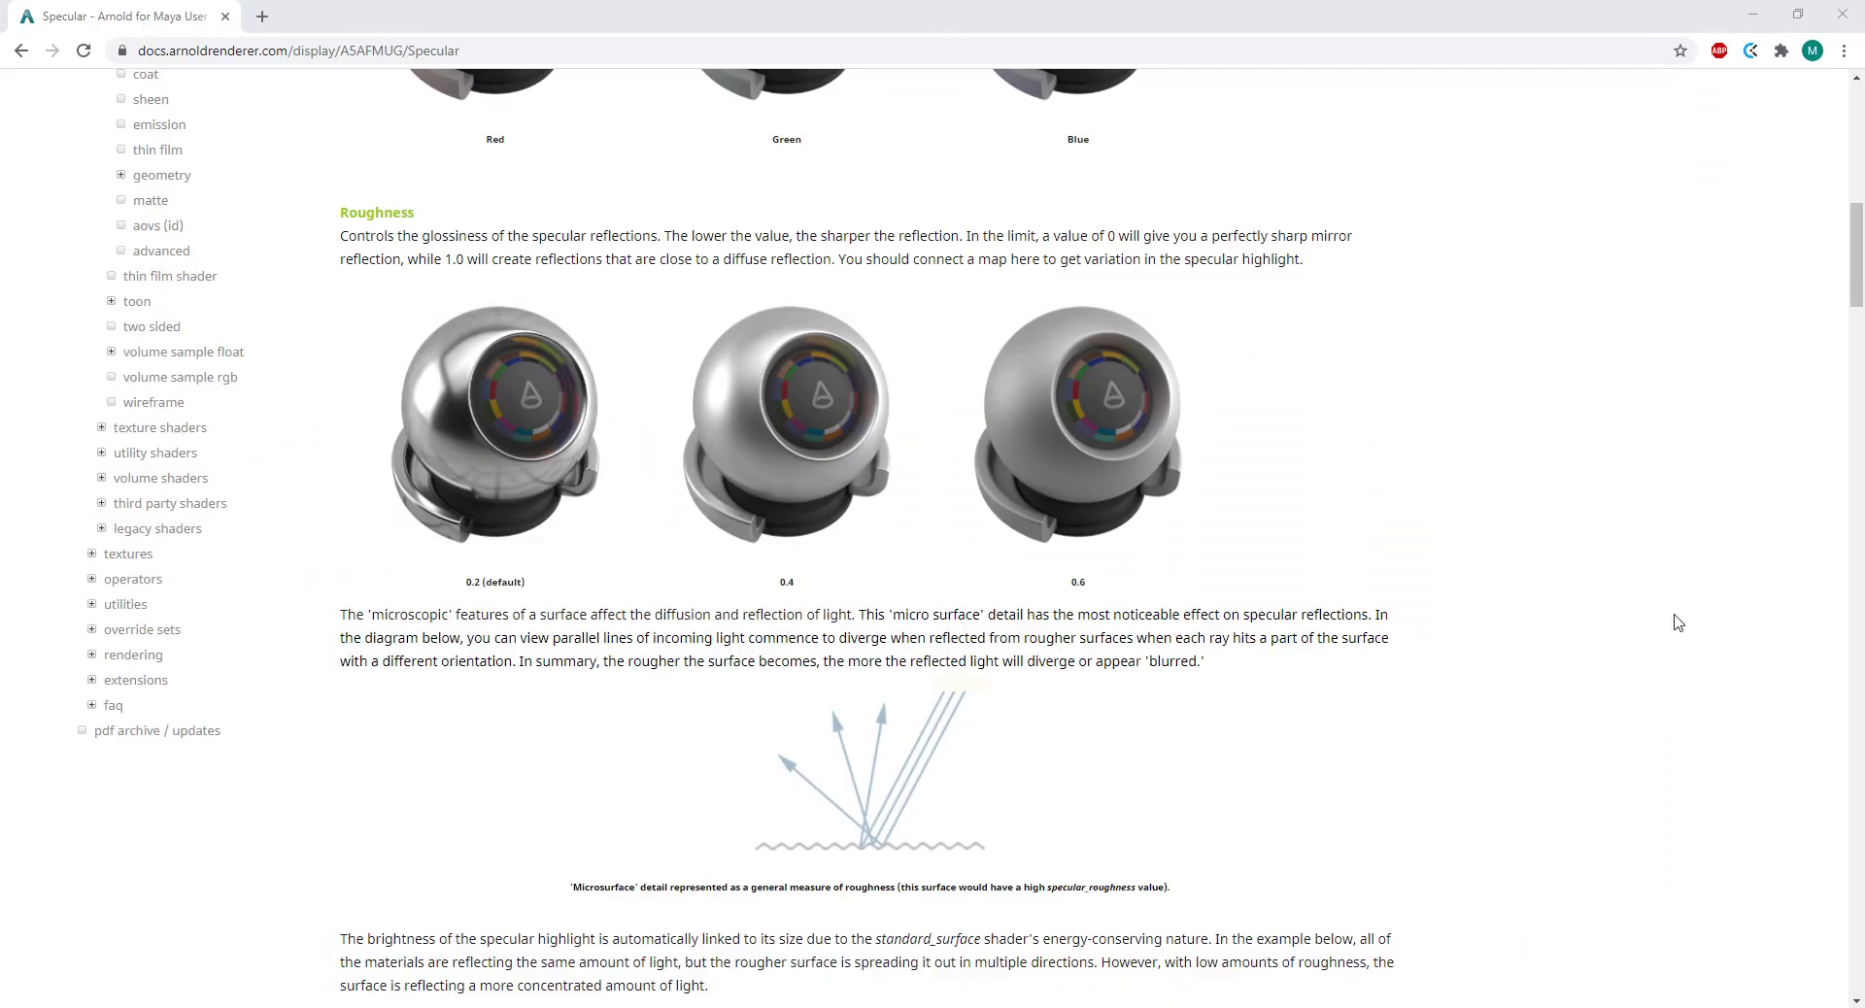
Step: Switch to Photoshop and open Tea_Can_Body_Texture_spec_roughness_v1.psd from the tea_can source images folder
{"action": "key", "text": "alt+Tab"}
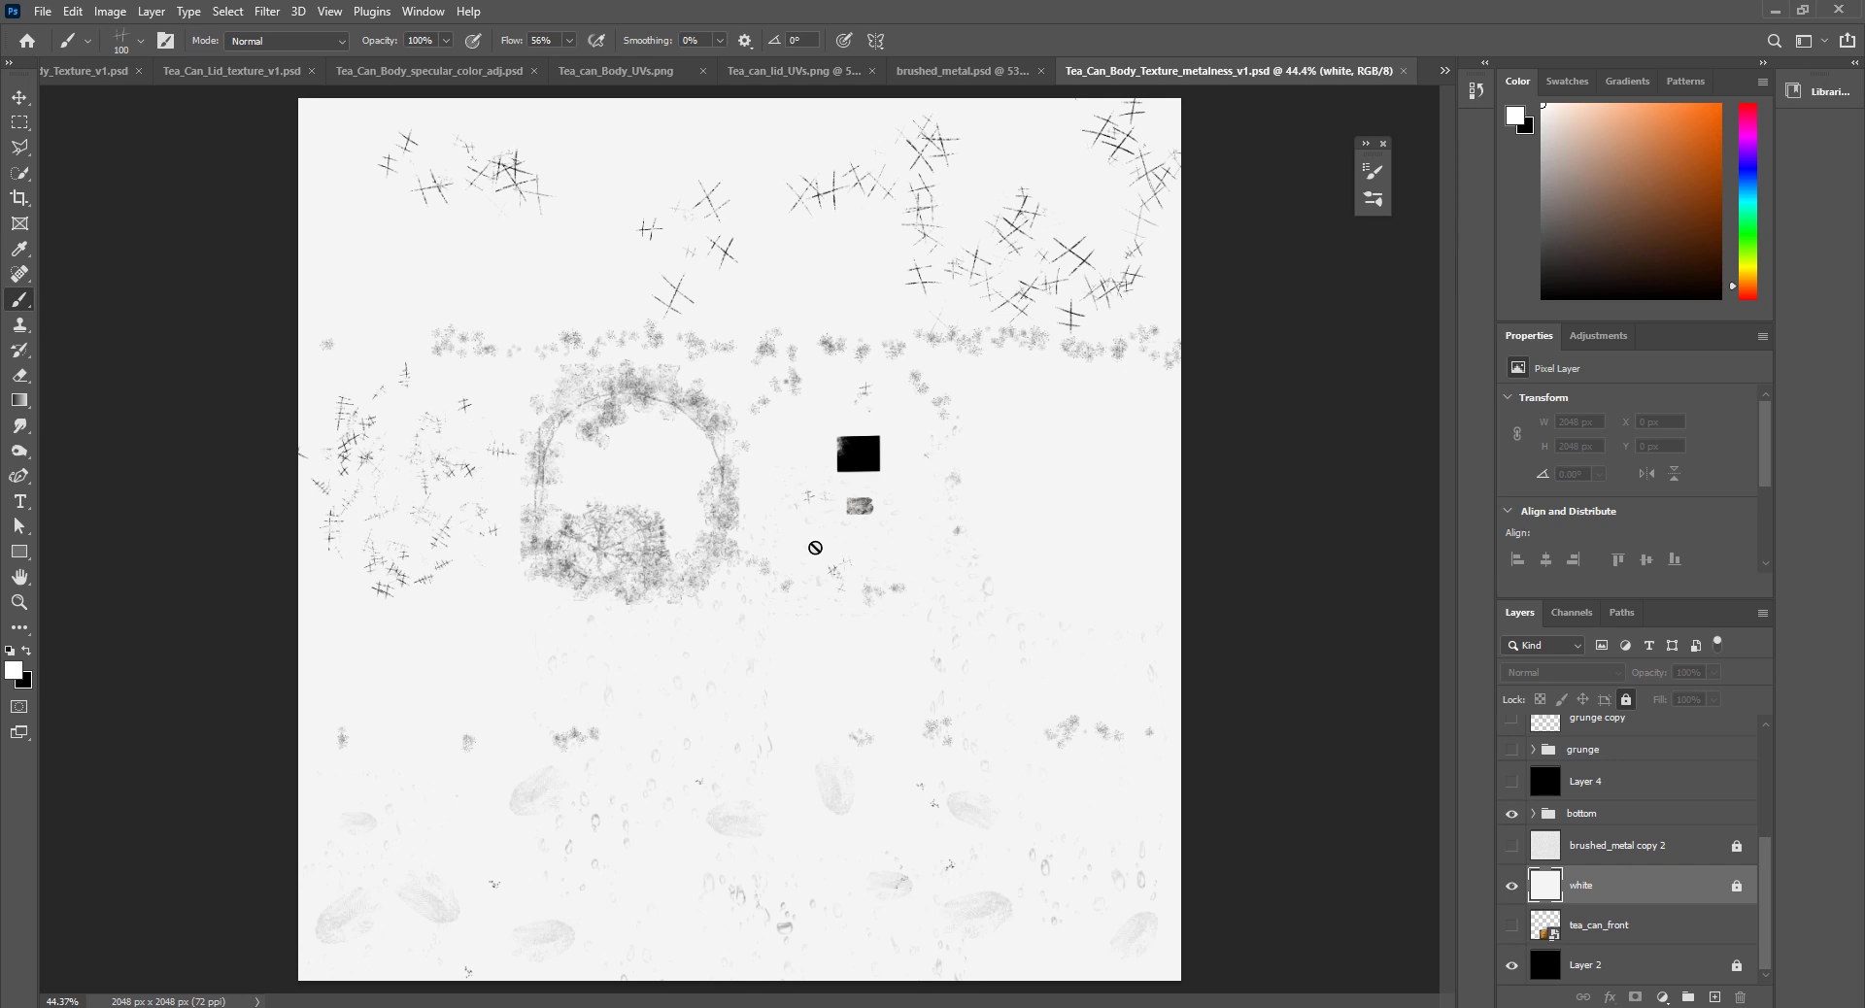
{"action": "left_click", "coordinate": [40, 11]}
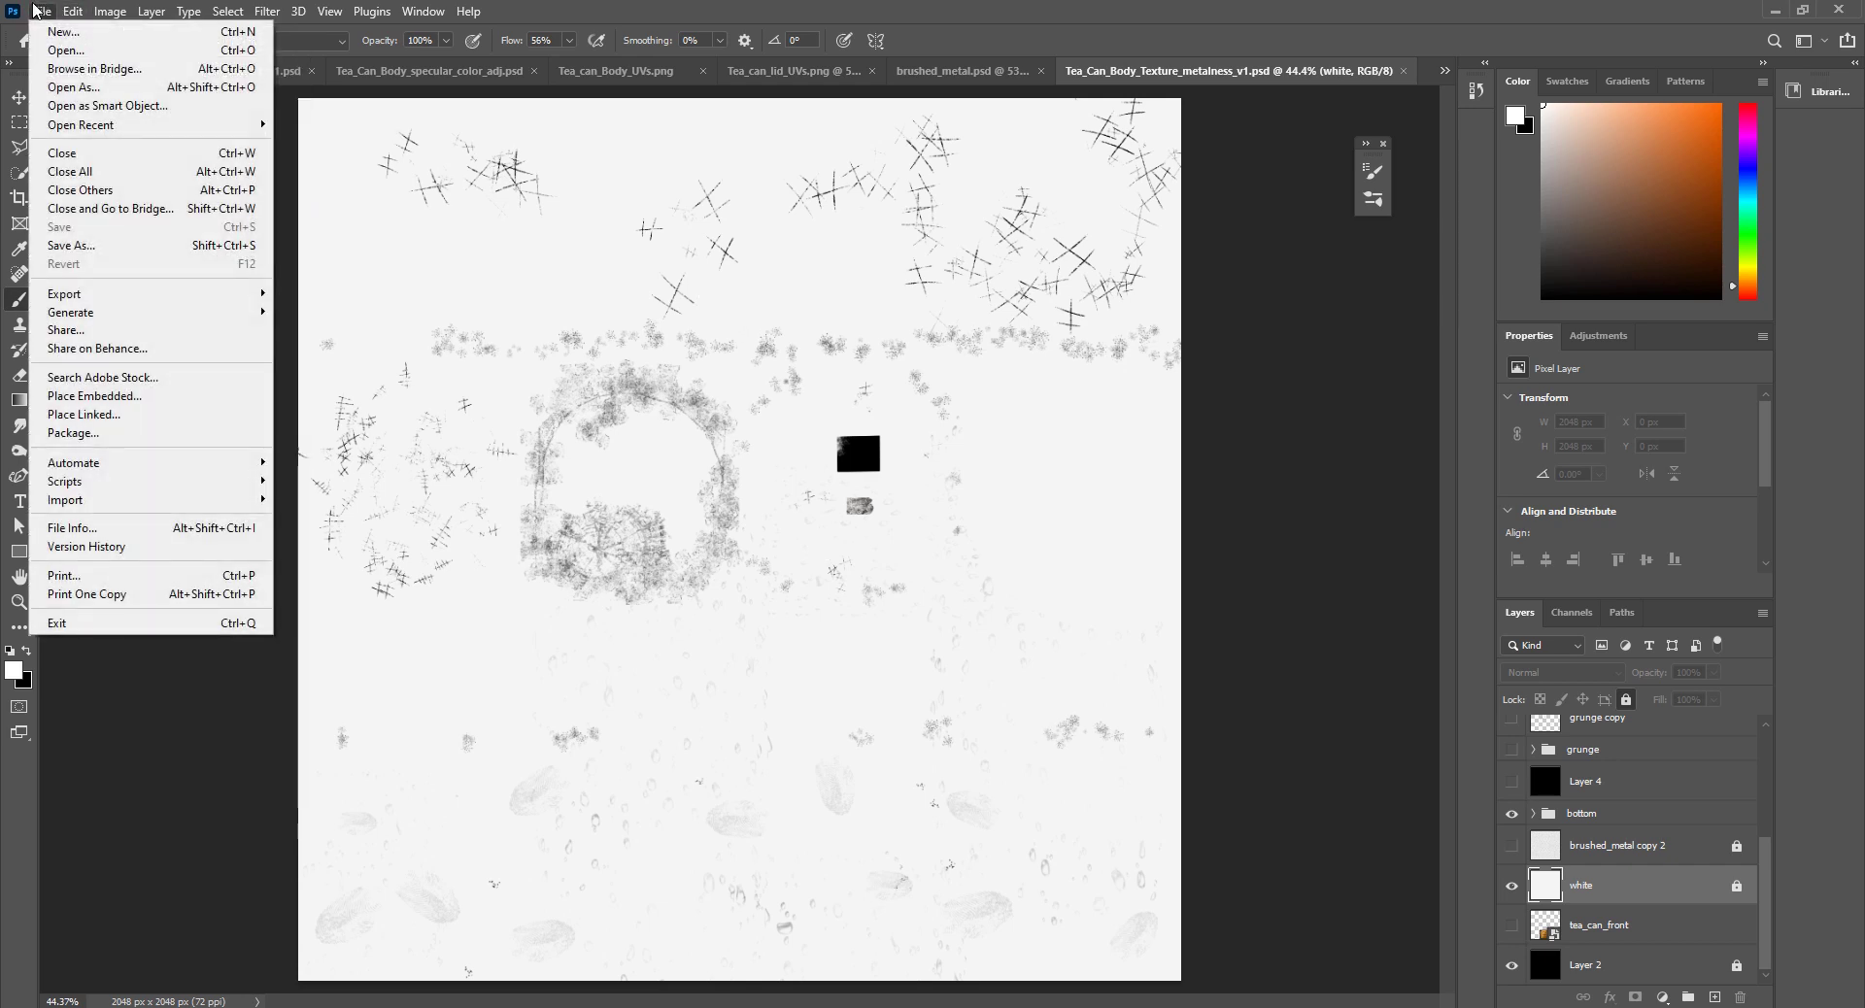
{"action": "left_click", "coordinate": [66, 49]}
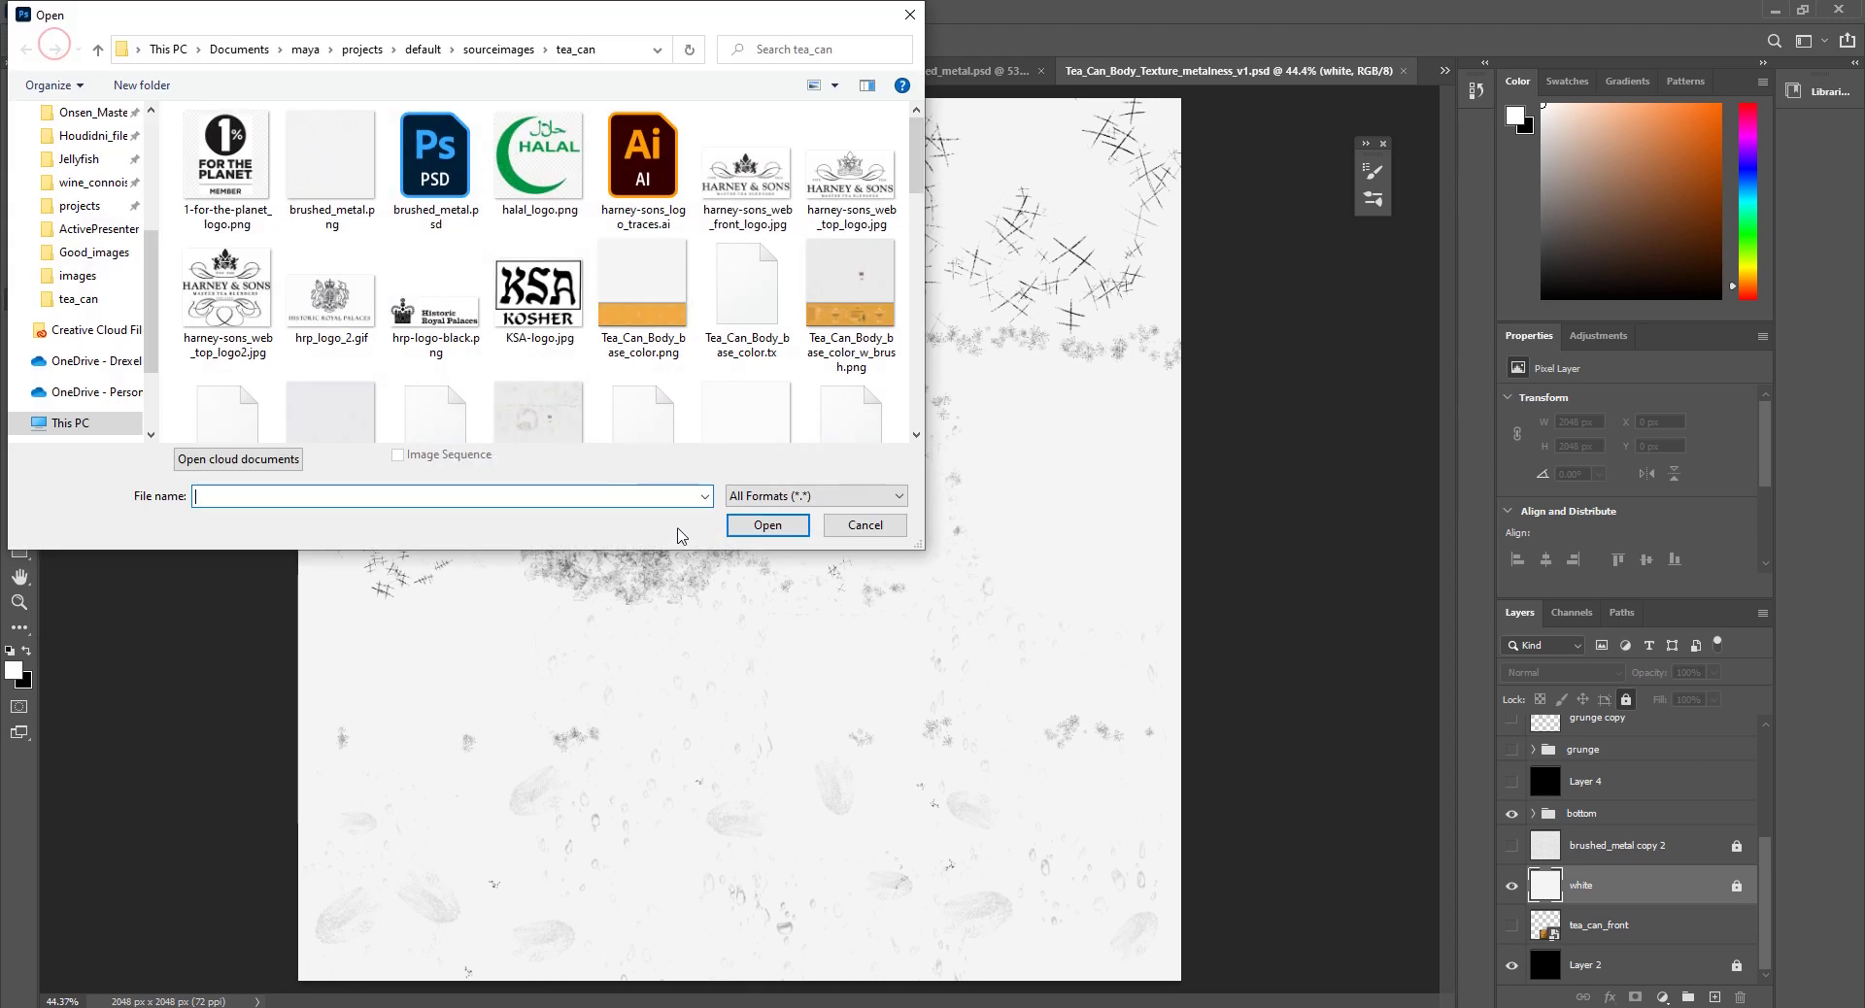
{"action": "scroll", "coordinate": [541, 307], "scroll_direction": "down", "scroll_amount": 1}
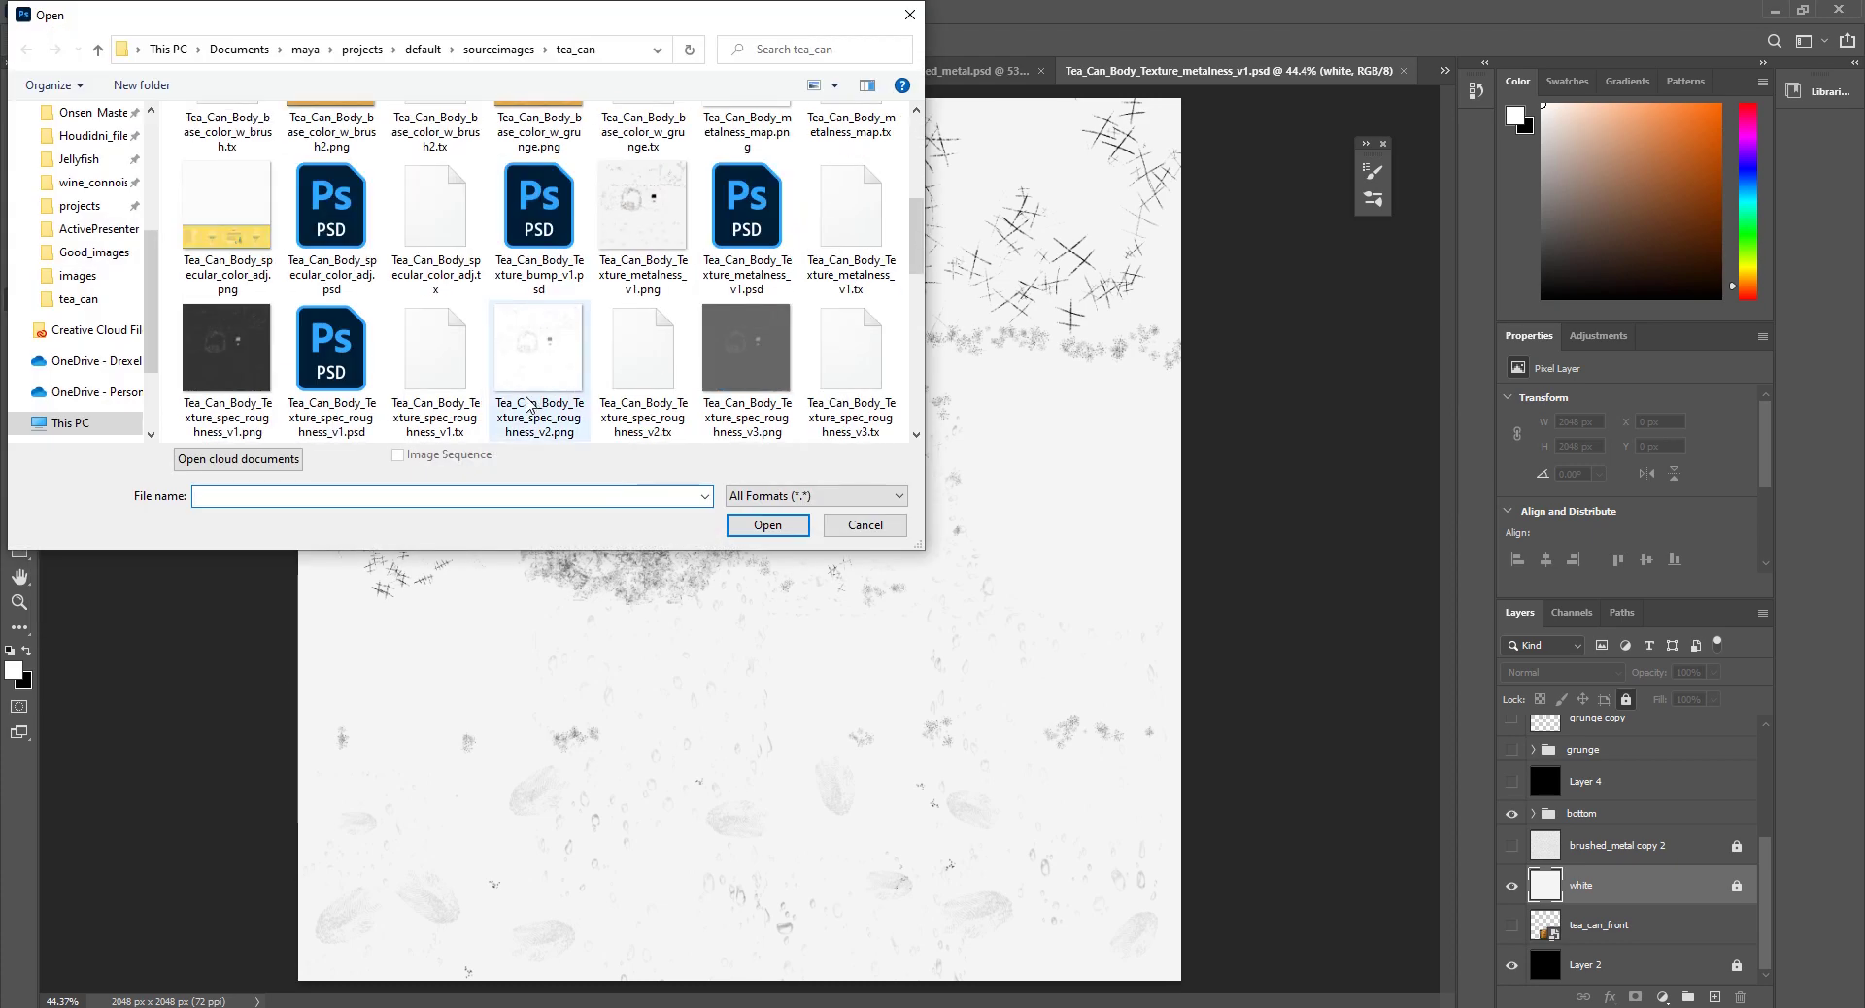
{"action": "left_click", "coordinate": [331, 364]}
{"action": "left_click", "coordinate": [768, 525]}
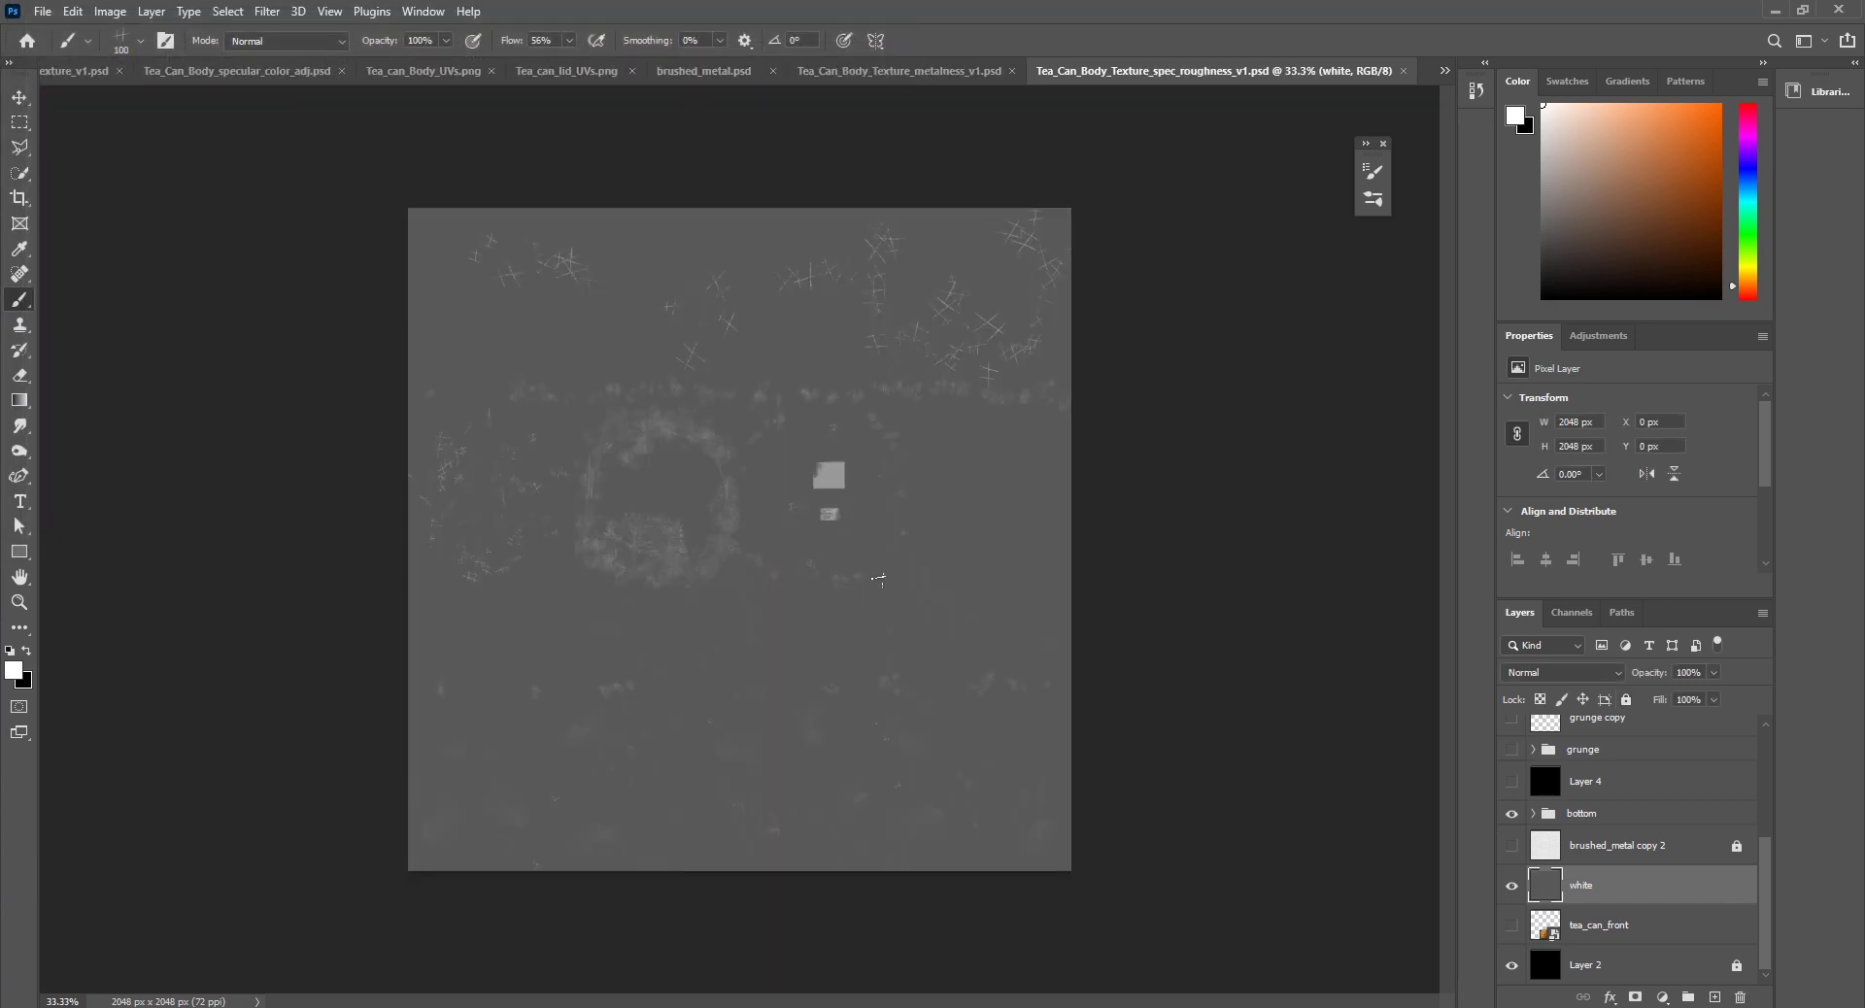
Step: Rename the specular roughness document's "white" layer to "grey"
{"action": "scroll", "coordinate": [721, 594], "scroll_direction": "up", "scroll_amount": 2, "text": "alt"}
{"action": "scroll", "coordinate": [725, 591], "scroll_direction": "down", "scroll_amount": 1, "text": "alt"}
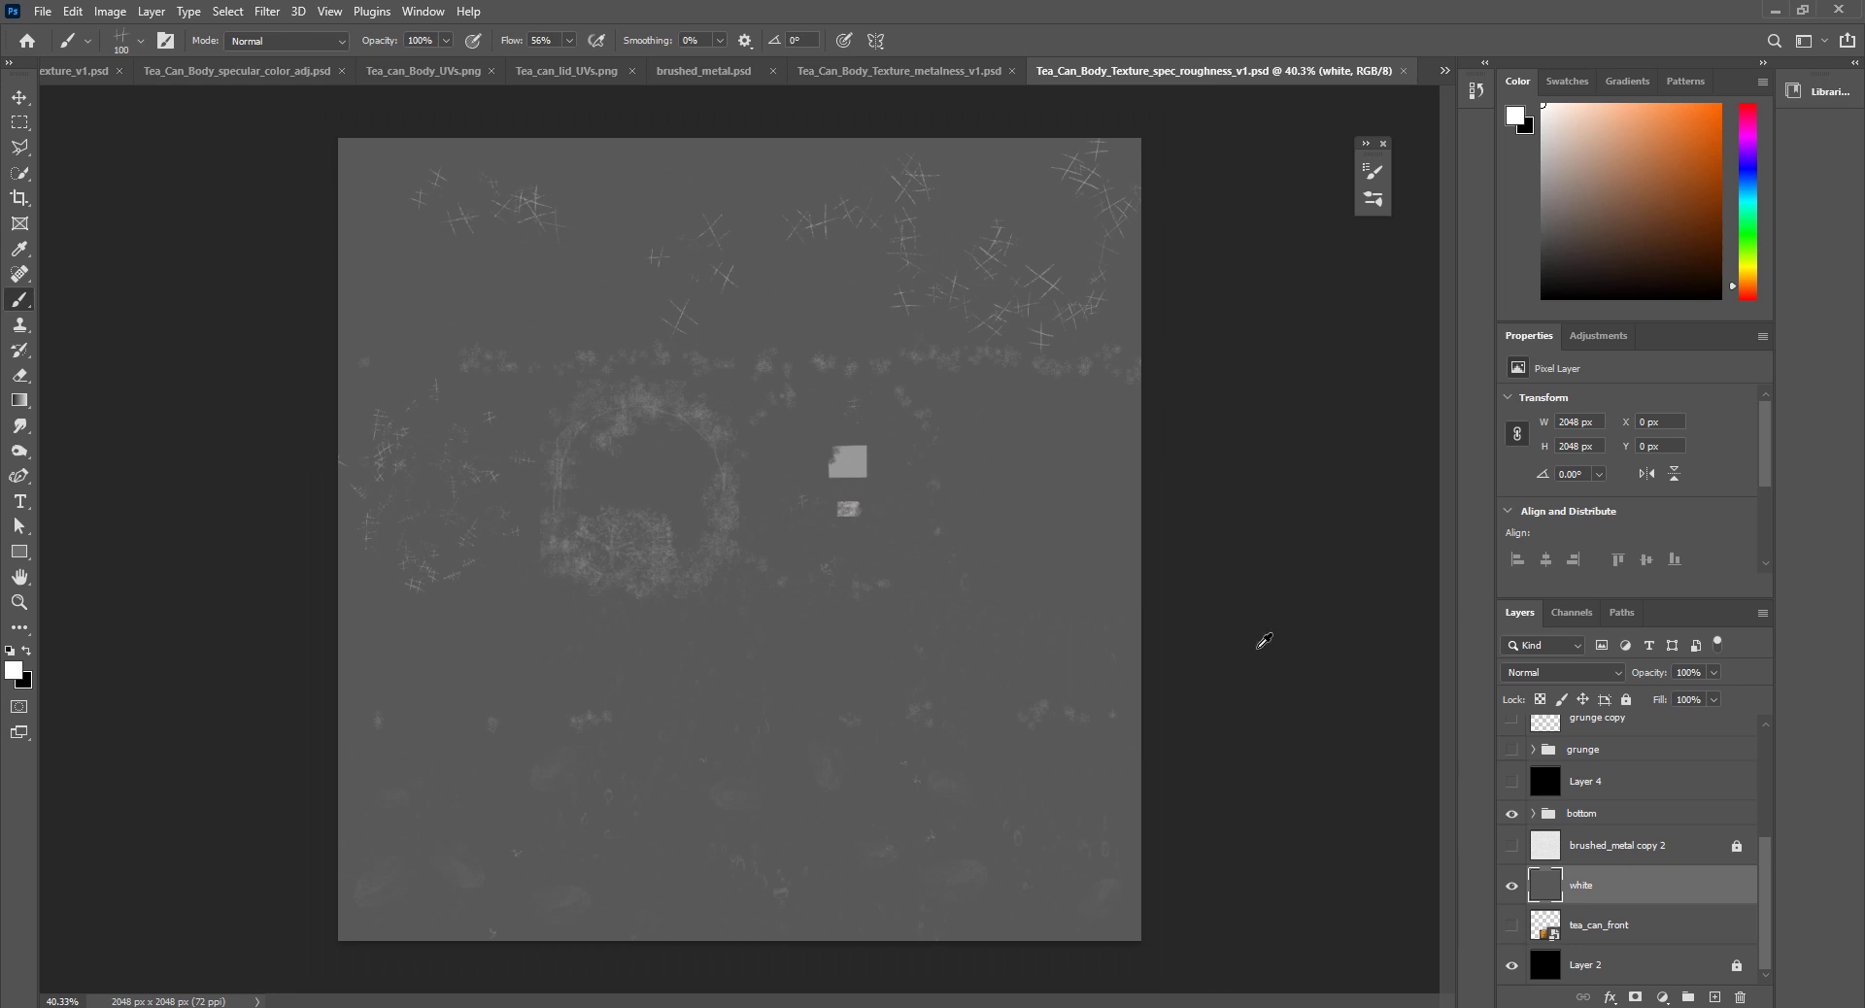
{"action": "double_click", "coordinate": [1580, 885]}
{"action": "type", "text": "gre"}
{"action": "key", "text": "Return"}
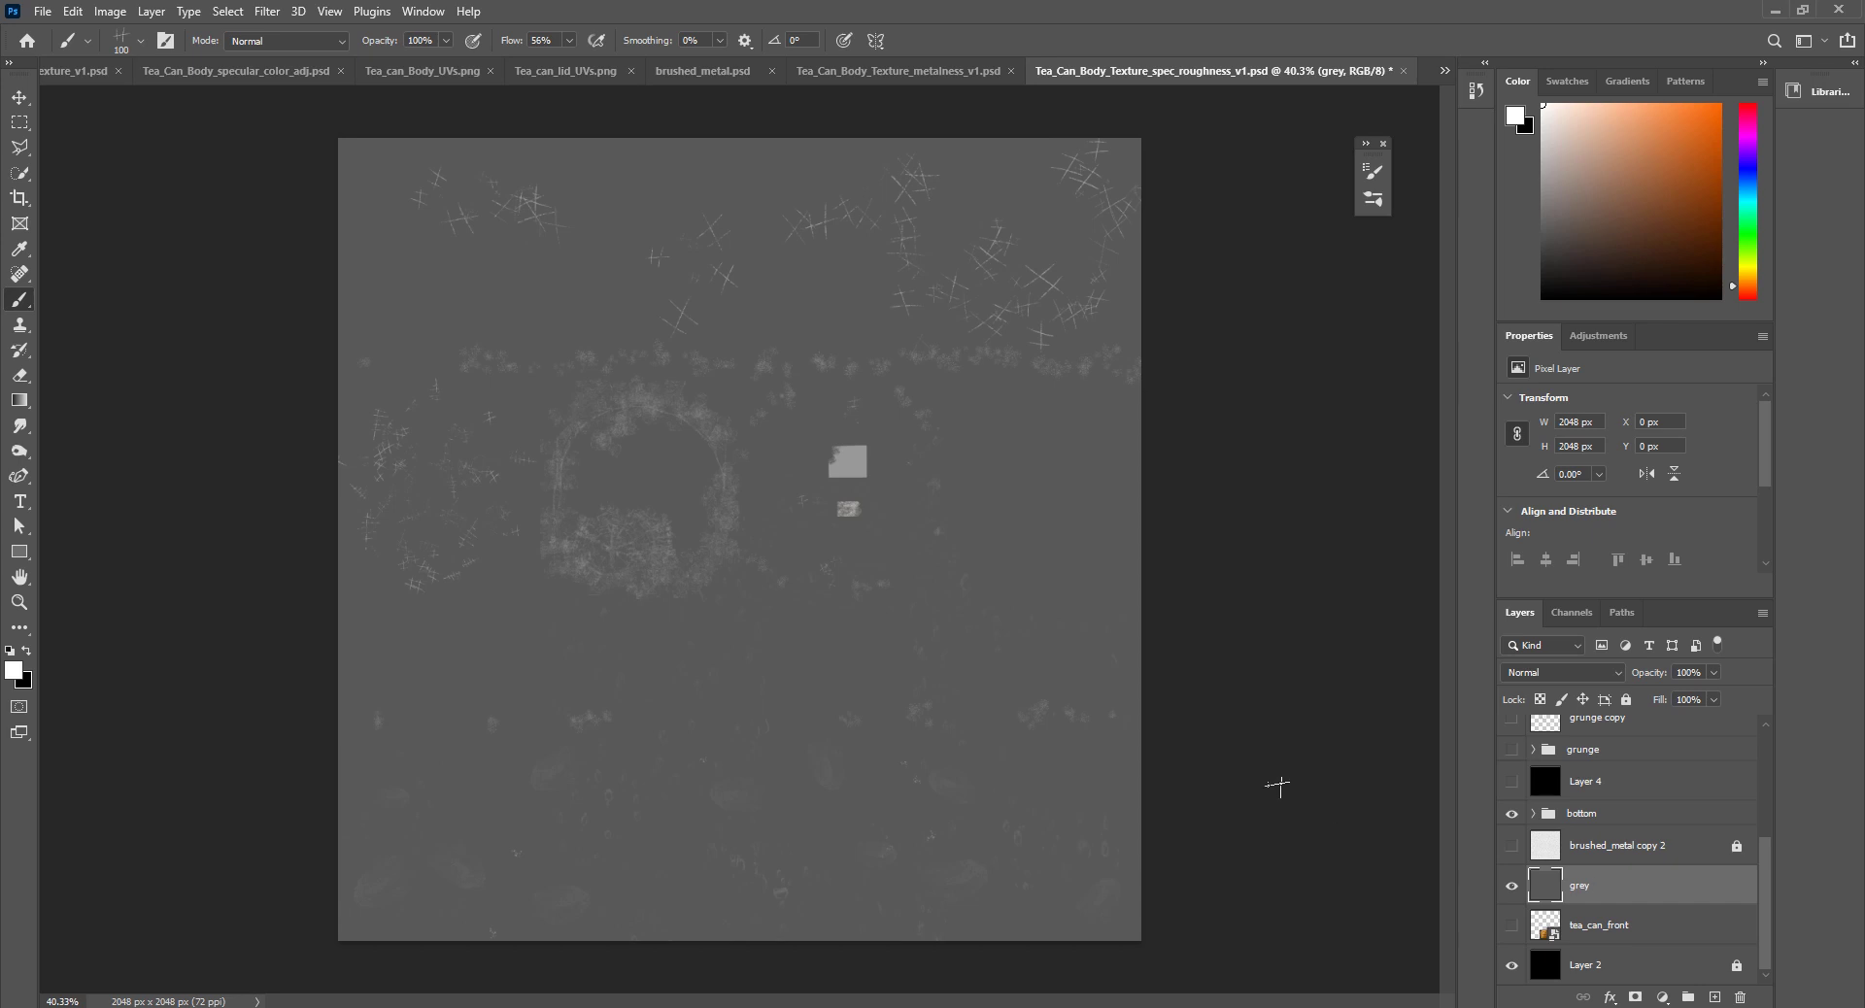
Step: Examine the foreground color's brightness (B) percentage in the Color Picker without changing the color
{"action": "left_click", "coordinate": [1515, 116]}
{"action": "left_click", "coordinate": [510, 528]}
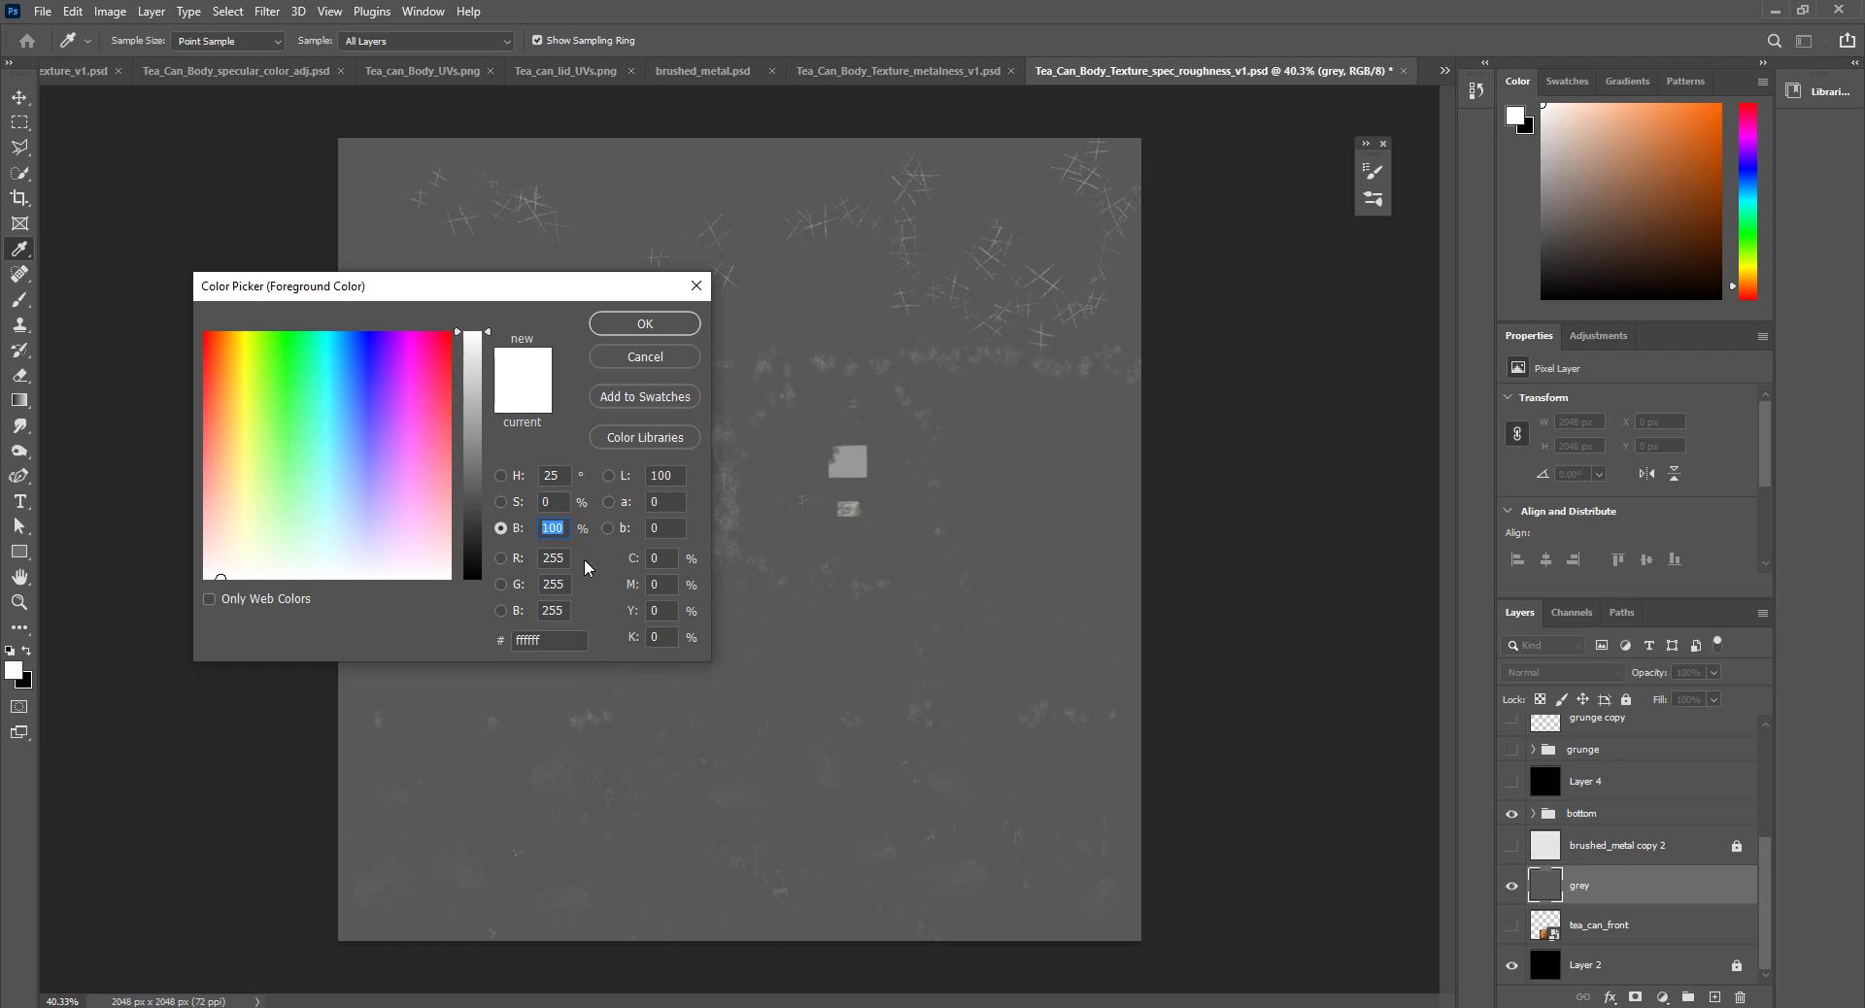
{"action": "left_click", "coordinate": [556, 532]}
{"action": "left_click", "coordinate": [642, 357]}
{"action": "key", "text": "b"}
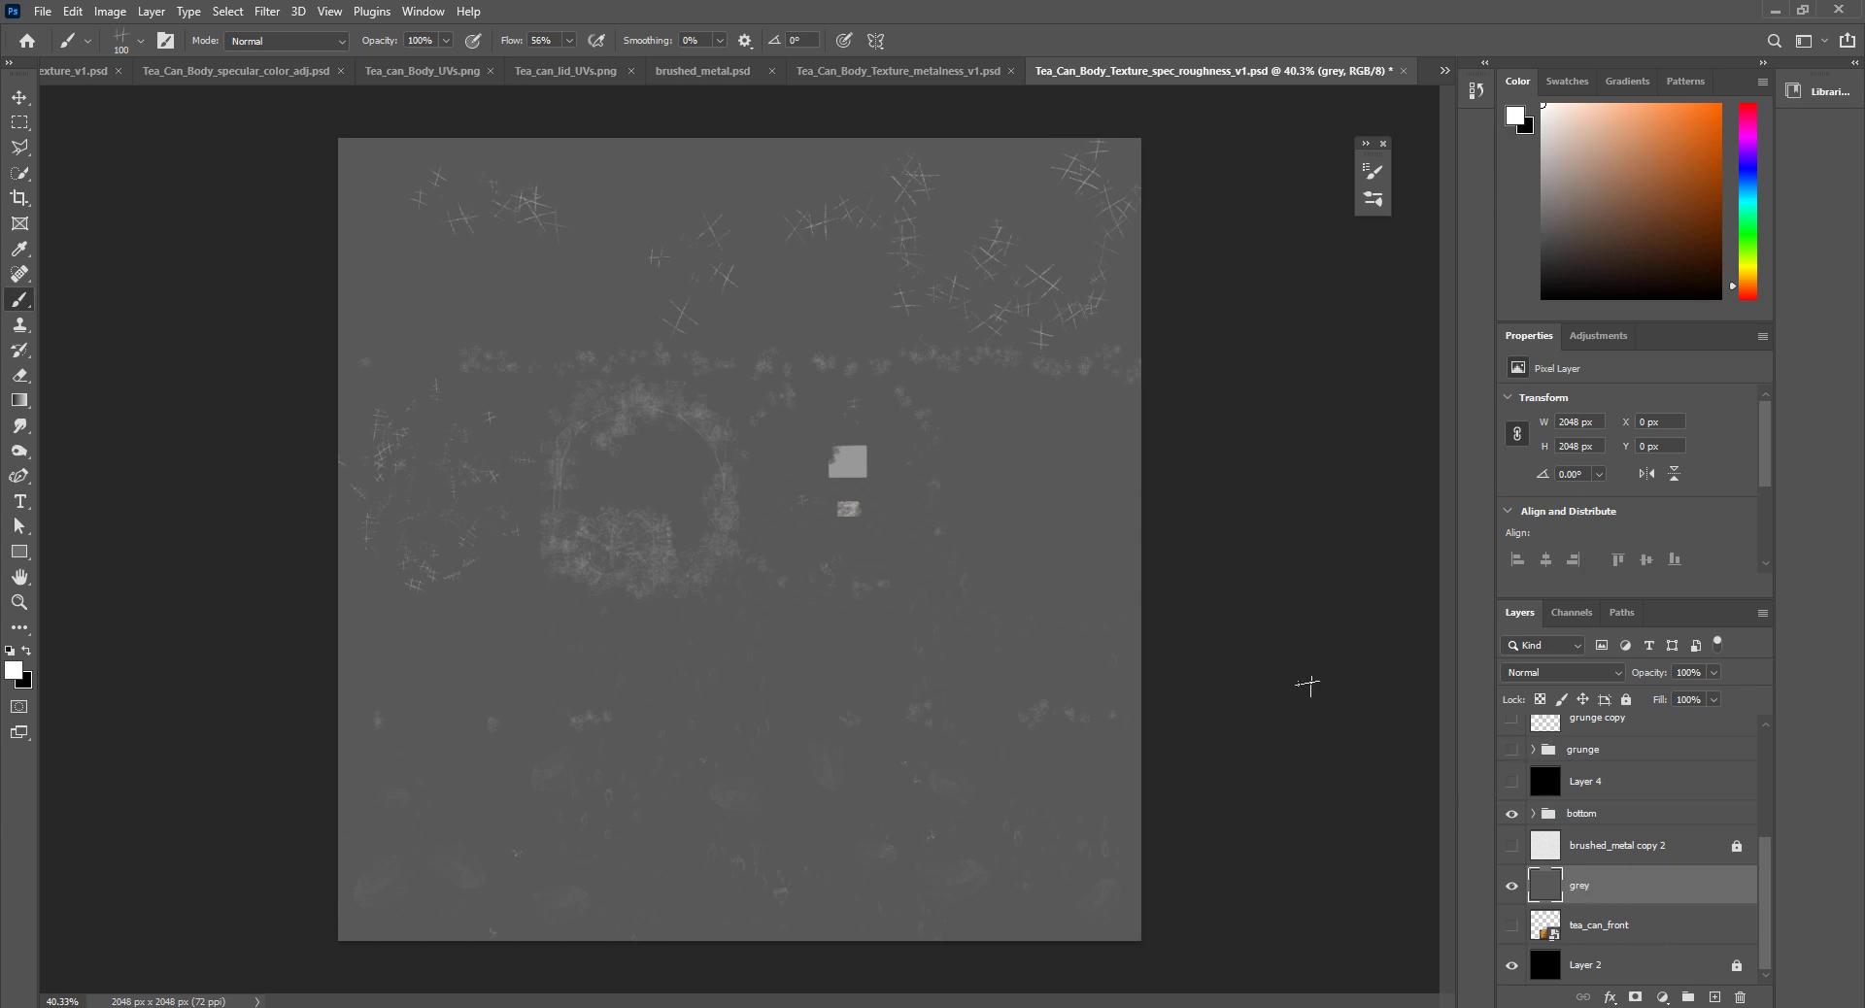
{"action": "left_click", "coordinate": [1514, 118]}
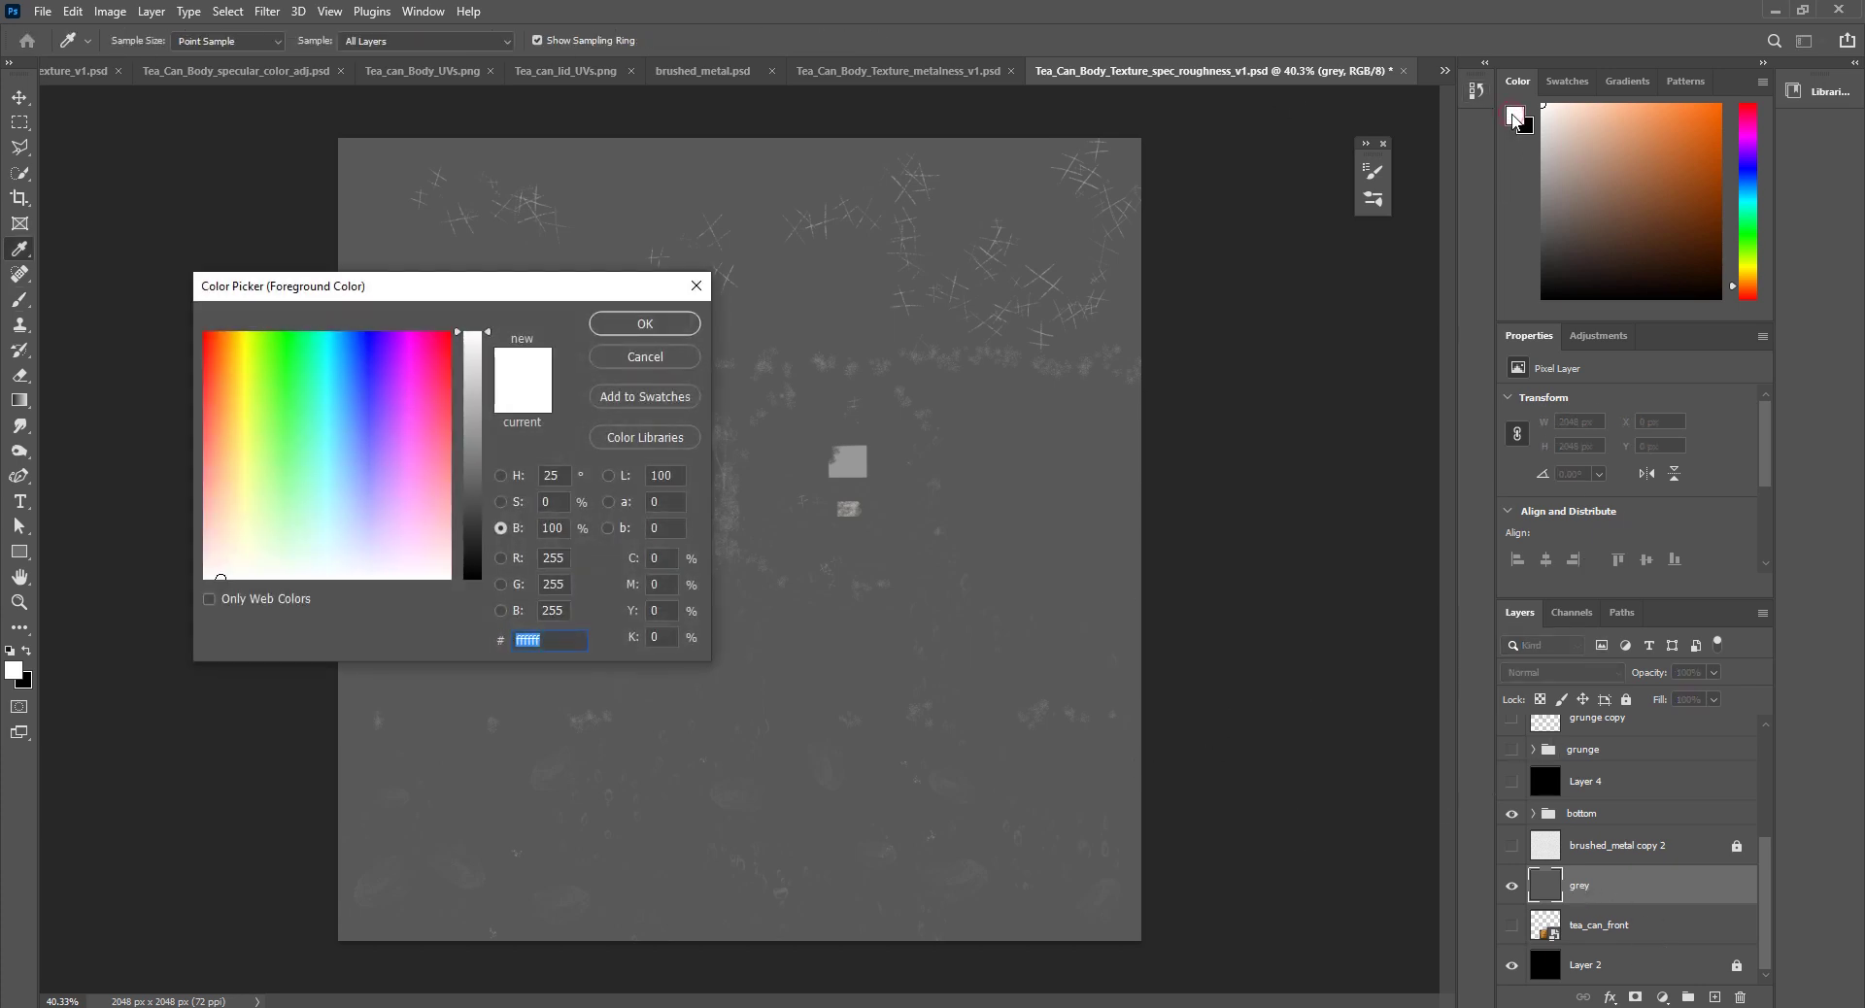
{"action": "left_click", "coordinate": [552, 528]}
{"action": "left_click", "coordinate": [696, 285]}
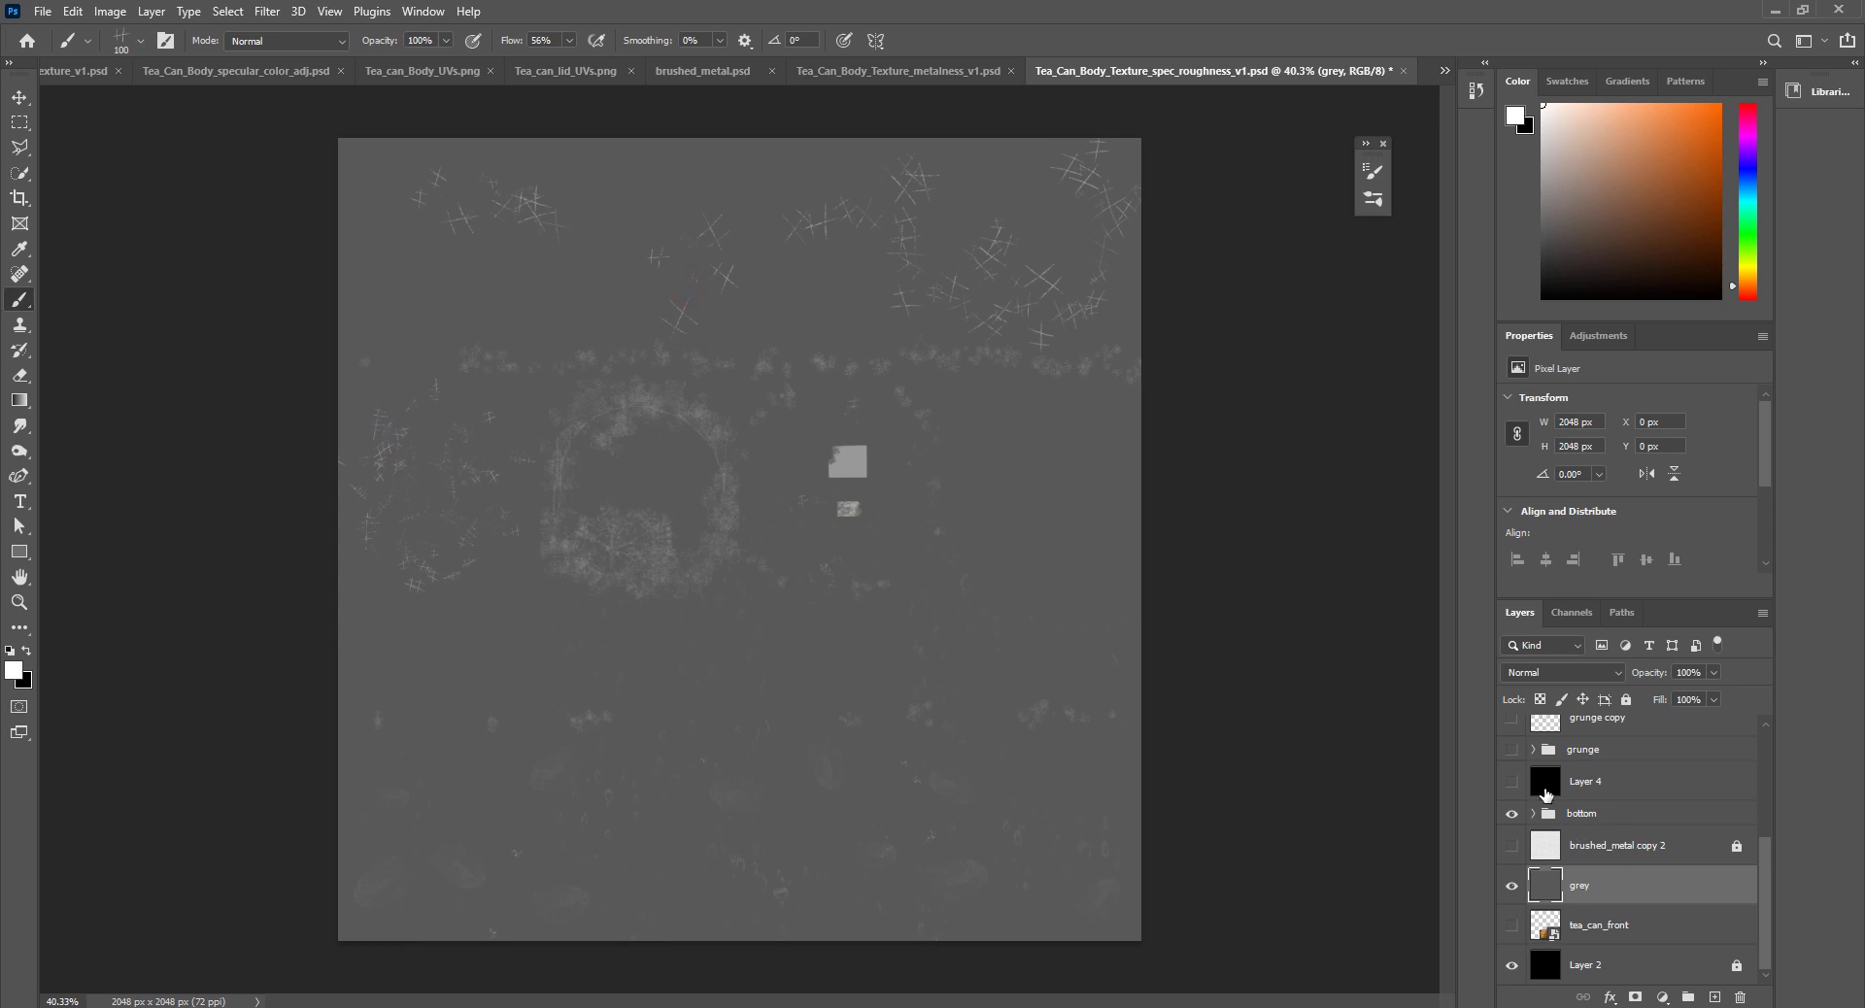
Step: Toggle Layer 5 to compare the map with and without it, leaving it hidden, and hide the "bottom" group
{"action": "scroll", "coordinate": [1554, 811], "scroll_direction": "up", "scroll_amount": 3}
{"action": "left_click", "coordinate": [1511, 838]}
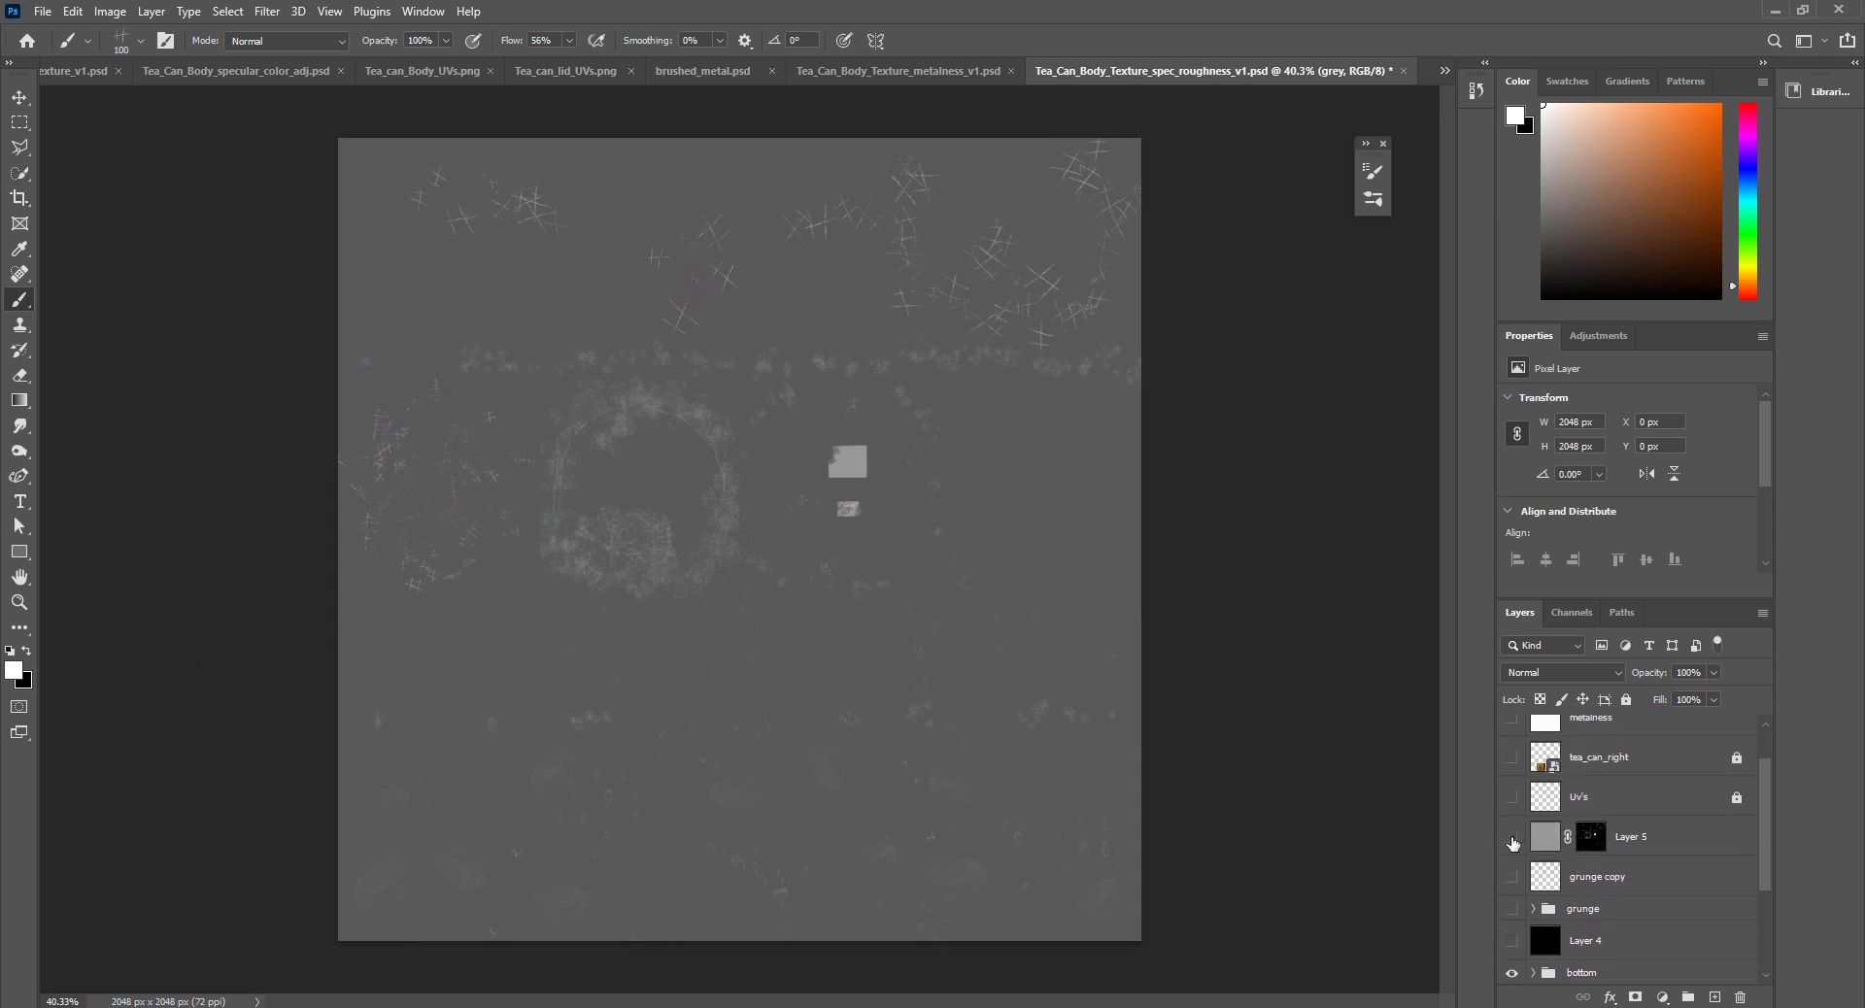
{"action": "left_click", "coordinate": [1512, 839]}
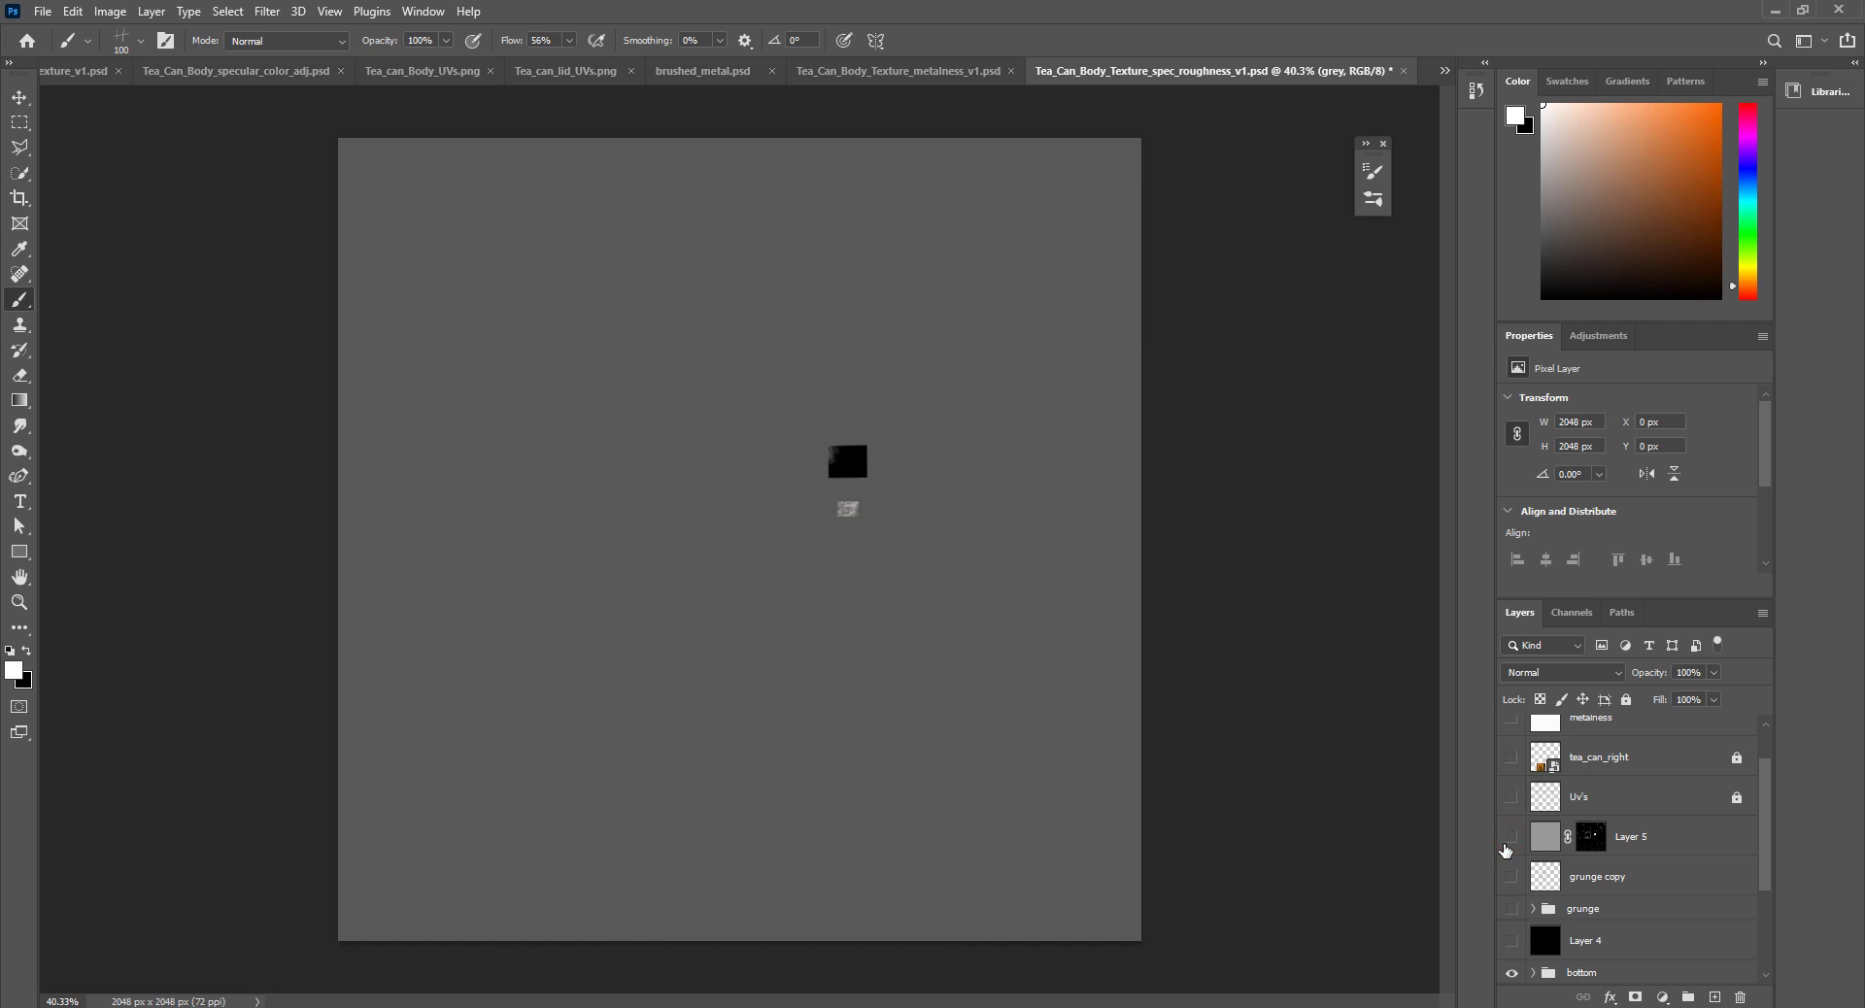
{"action": "left_click", "coordinate": [1511, 837]}
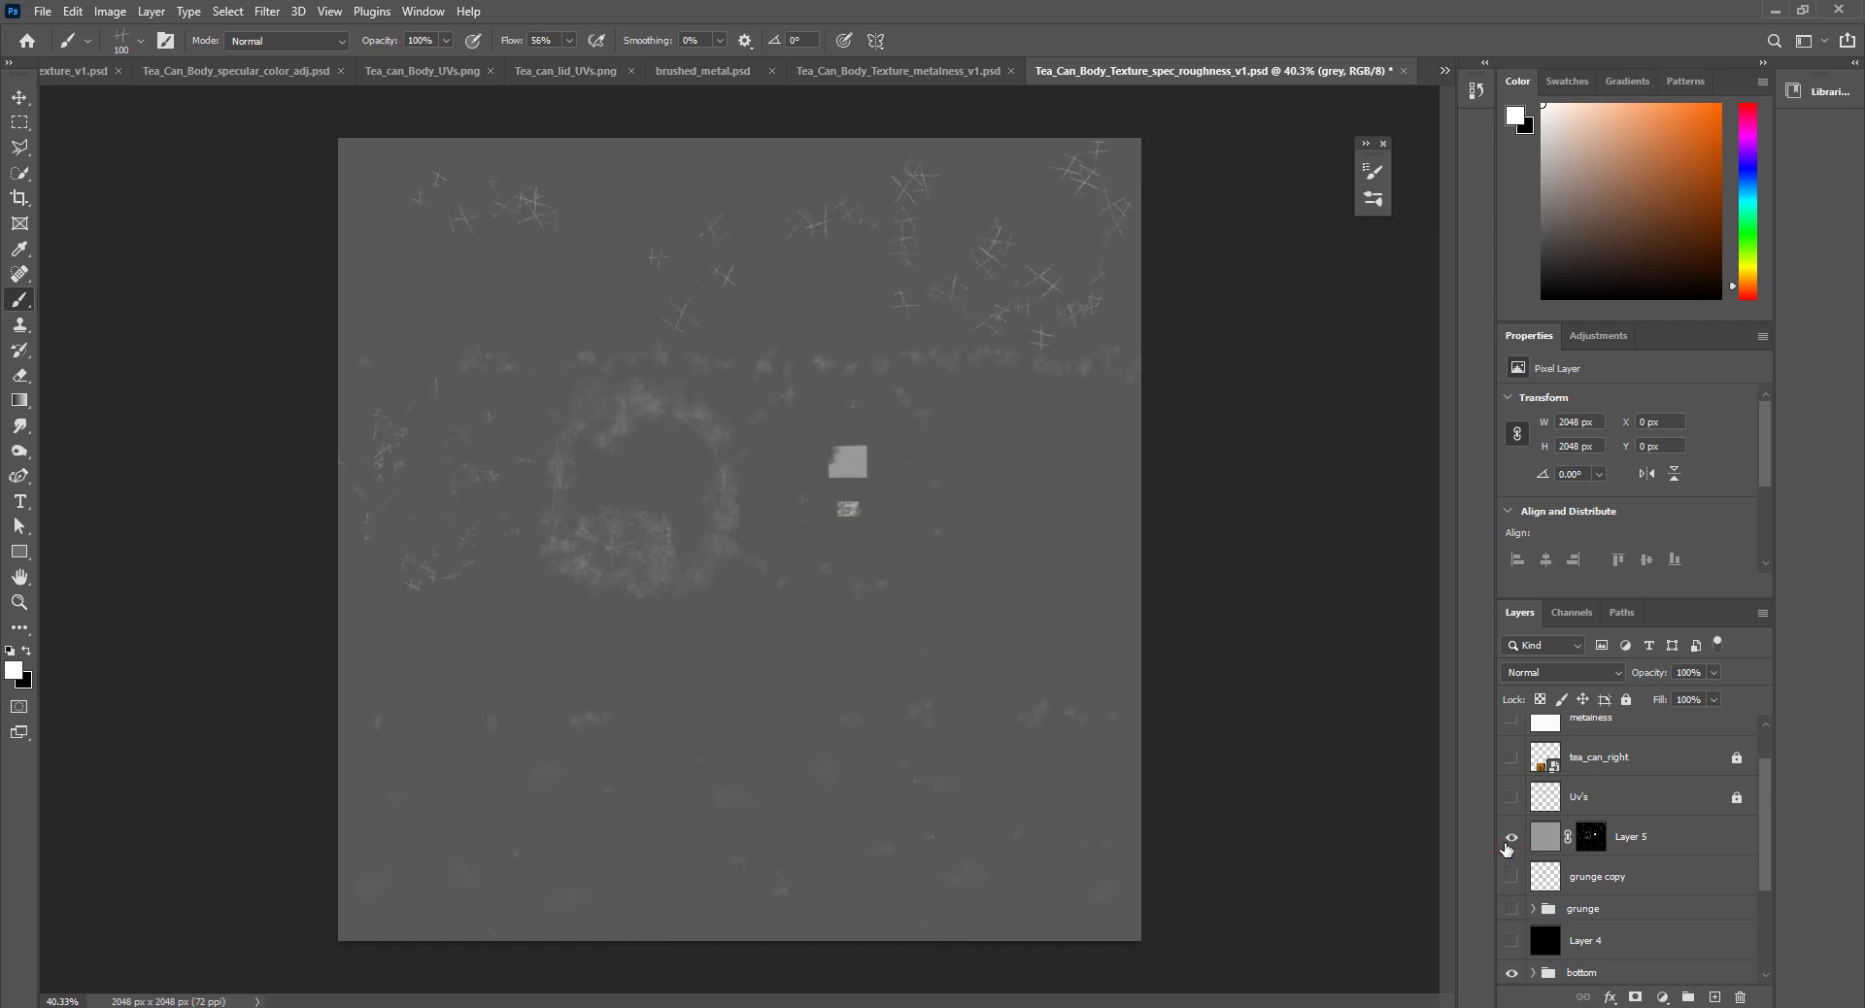
{"action": "left_click", "coordinate": [1511, 838]}
{"action": "scroll", "coordinate": [1530, 845], "scroll_direction": "down", "scroll_amount": 2}
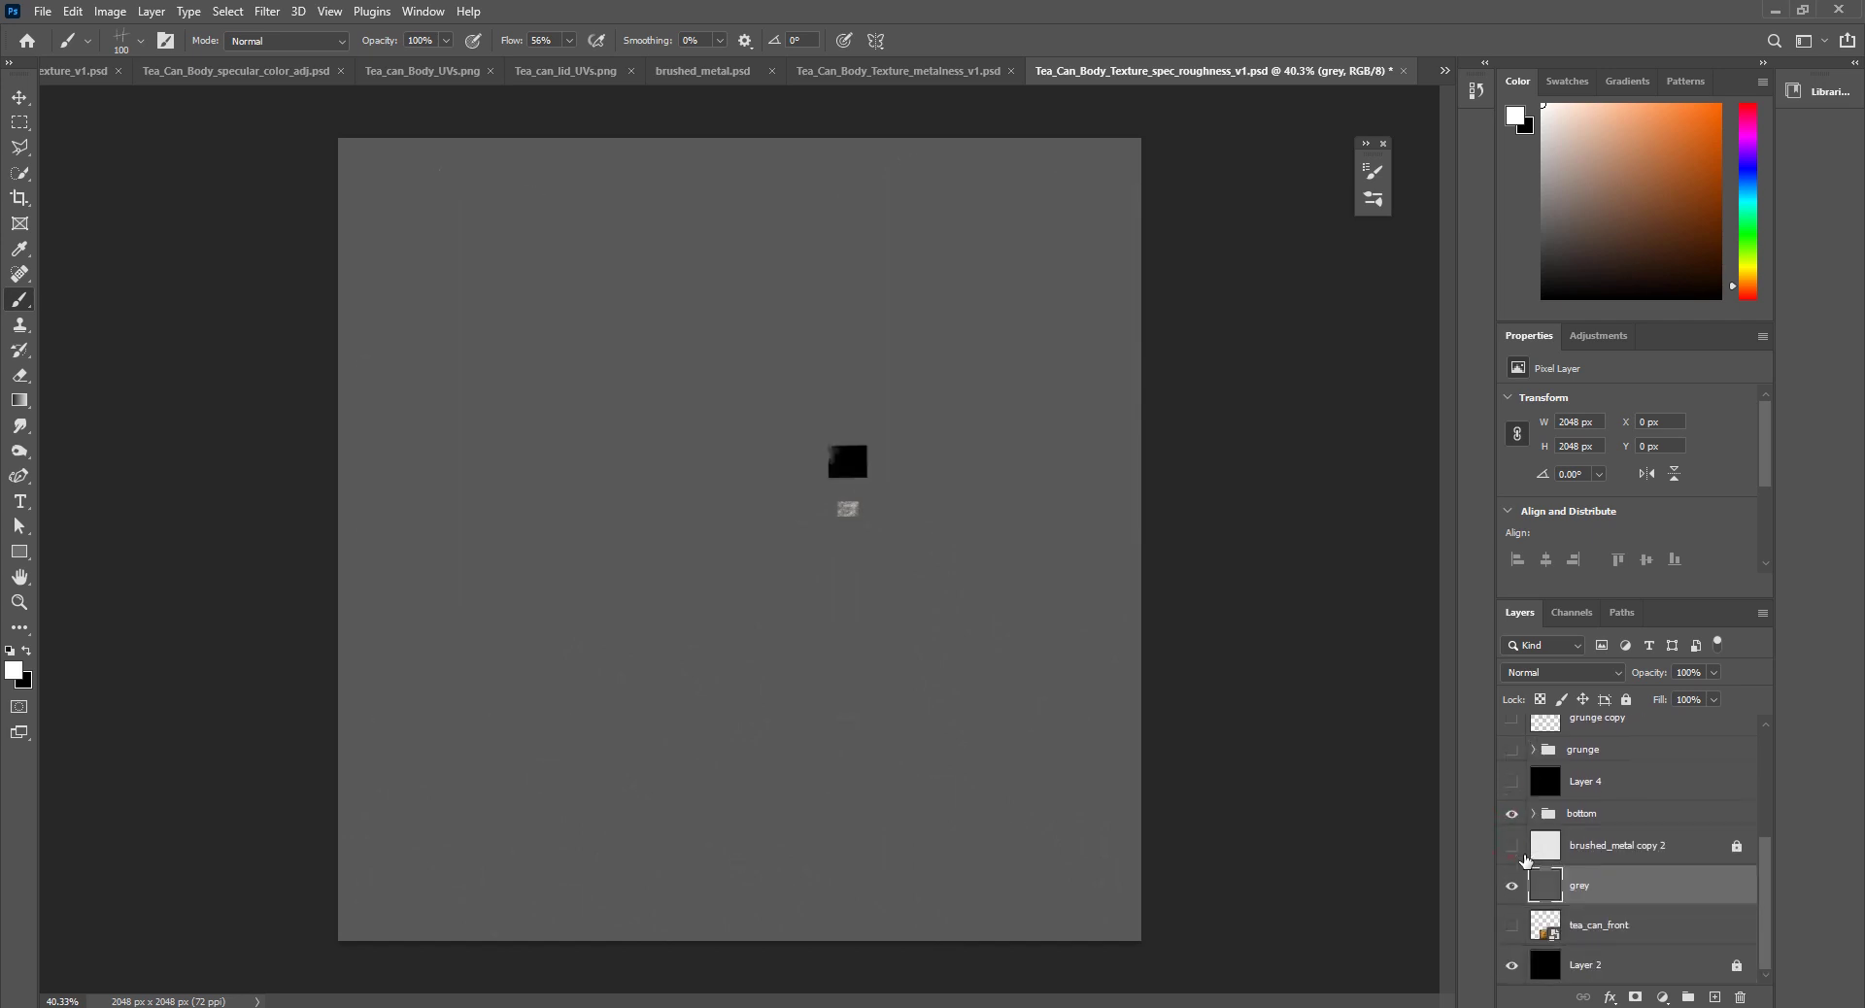
{"action": "scroll", "coordinate": [1522, 861], "scroll_direction": "up", "scroll_amount": 2}
{"action": "scroll", "coordinate": [1522, 855], "scroll_direction": "down", "scroll_amount": 2}
{"action": "left_click", "coordinate": [1511, 814]}
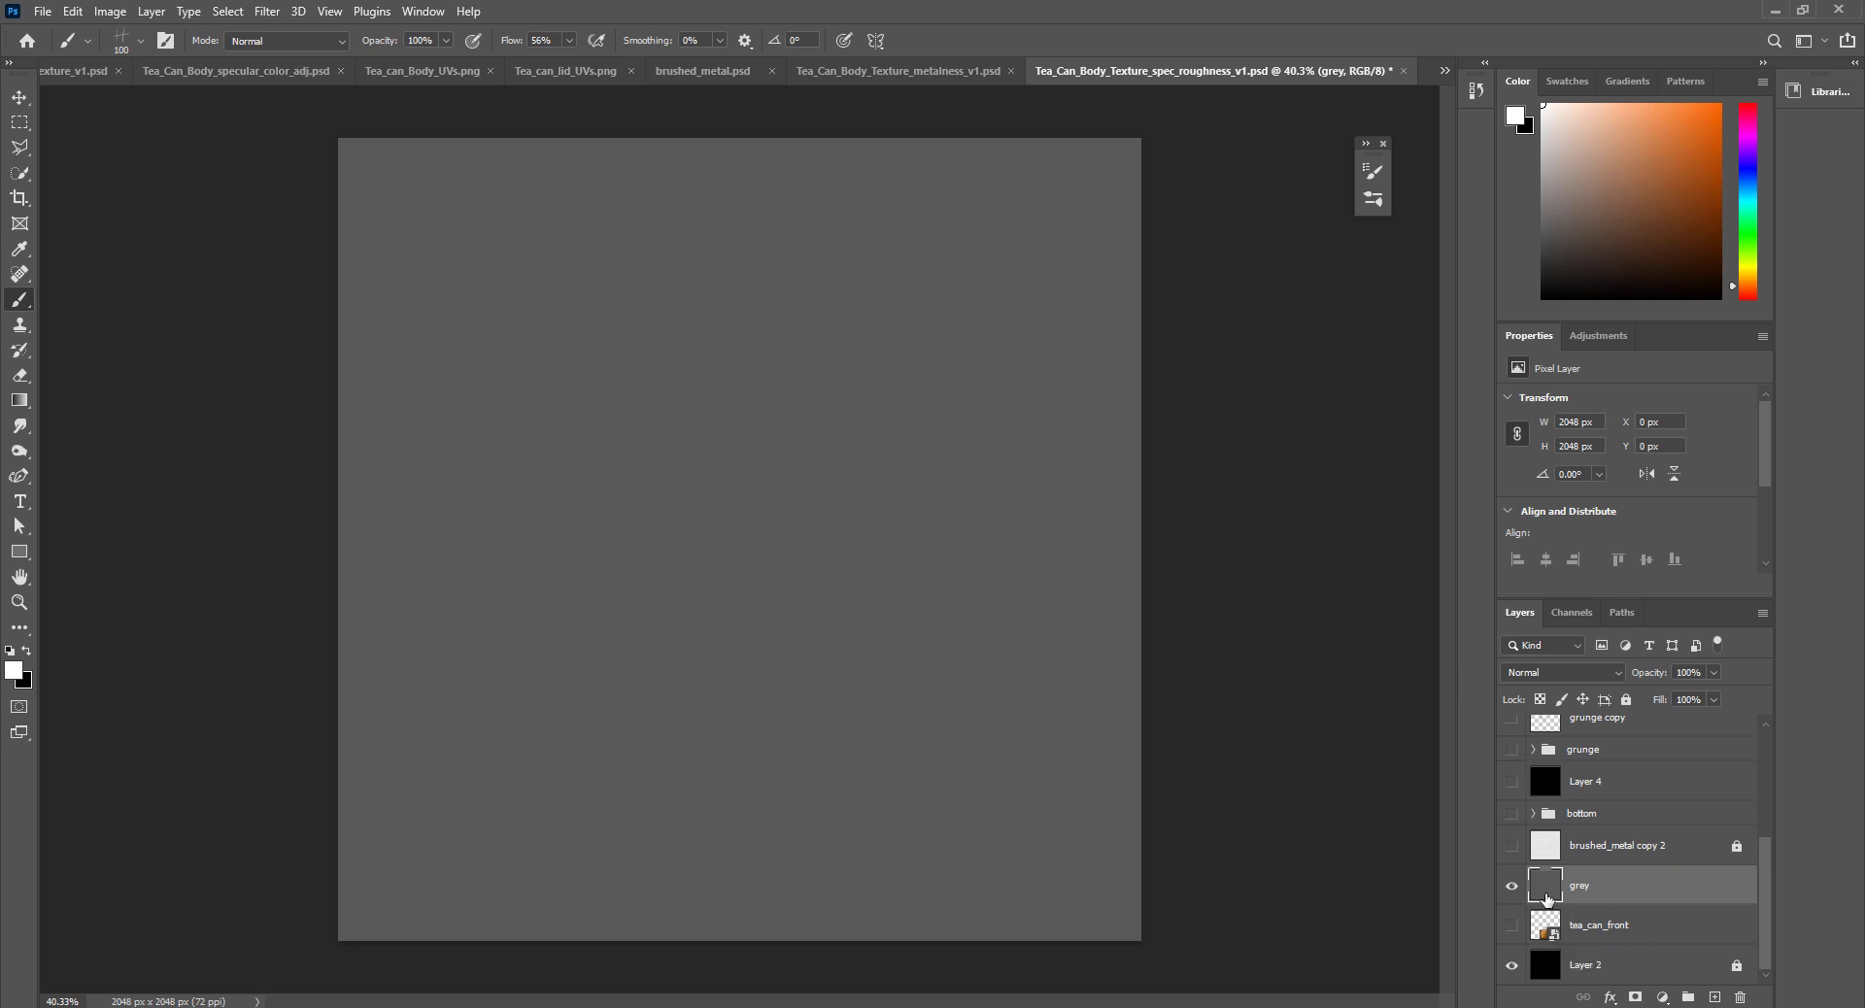
Step: Set the foreground color's brightness to 20% and fill the "grey" layer with it
{"action": "left_click", "coordinate": [1516, 117]}
{"action": "left_click_drag", "start_coordinate": [565, 529], "coordinate": [519, 528]}
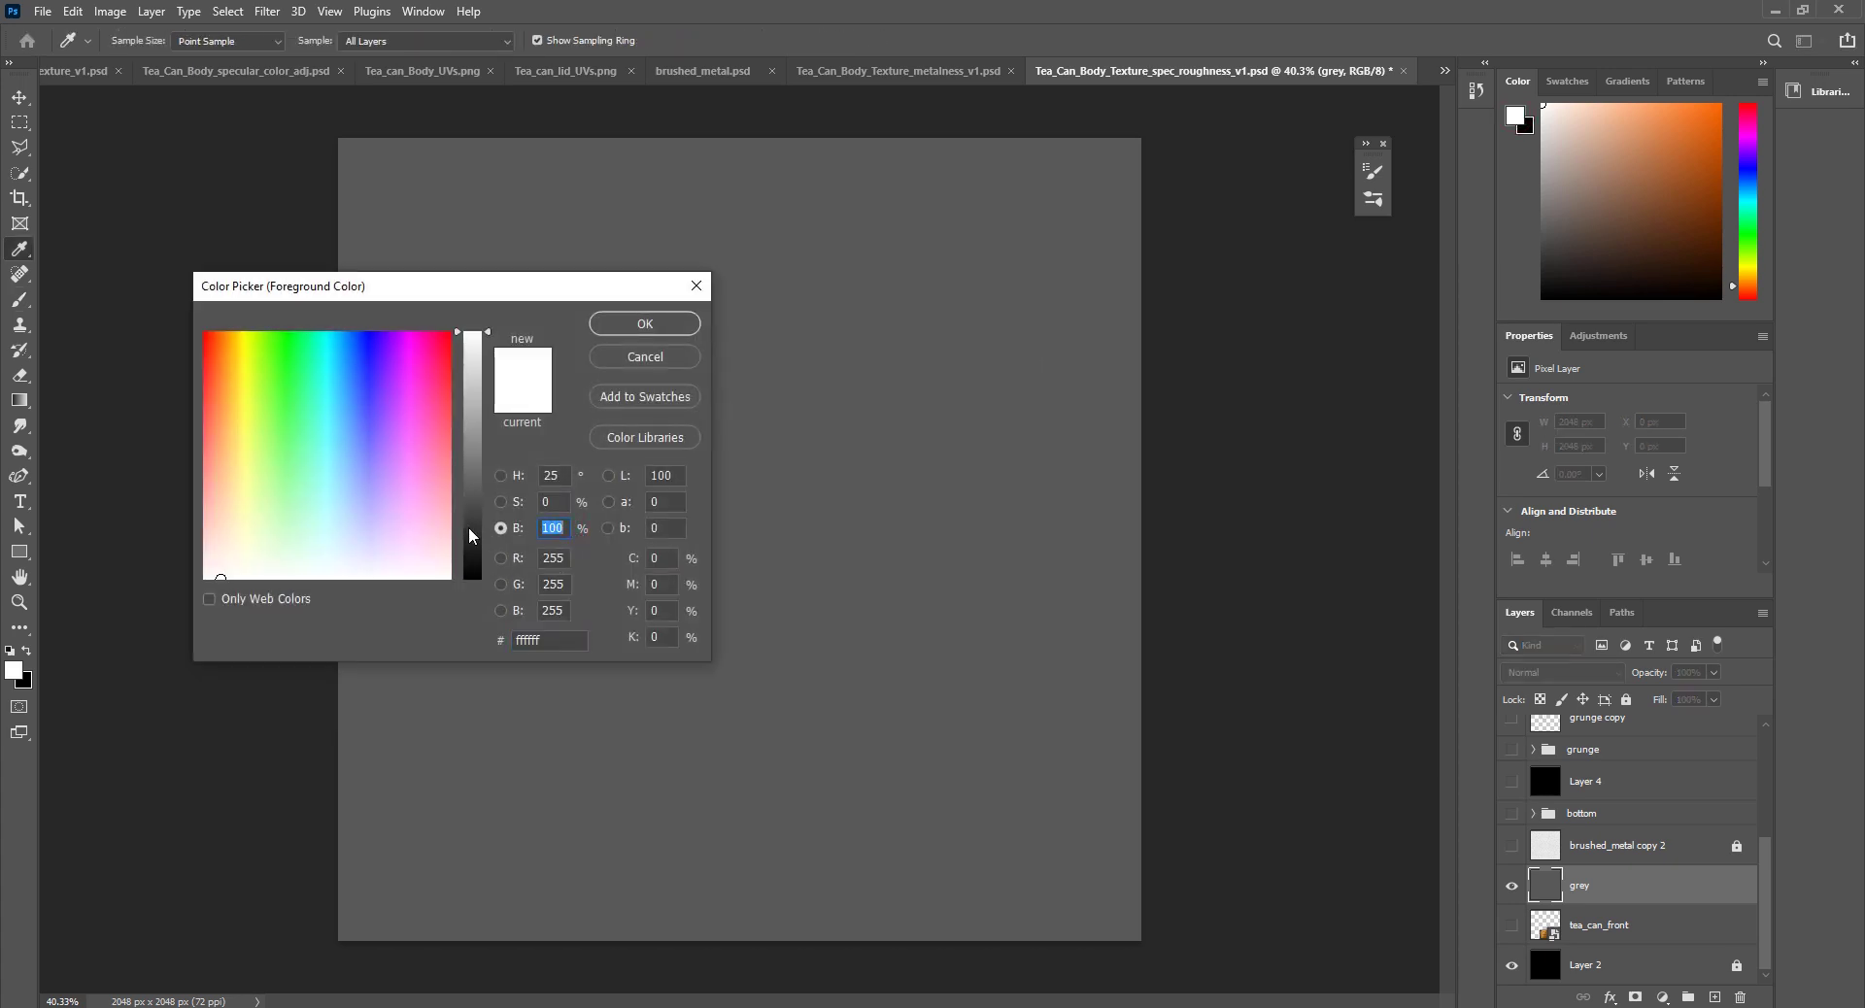
{"action": "type", "text": ".2"}
{"action": "type", "text": "20"}
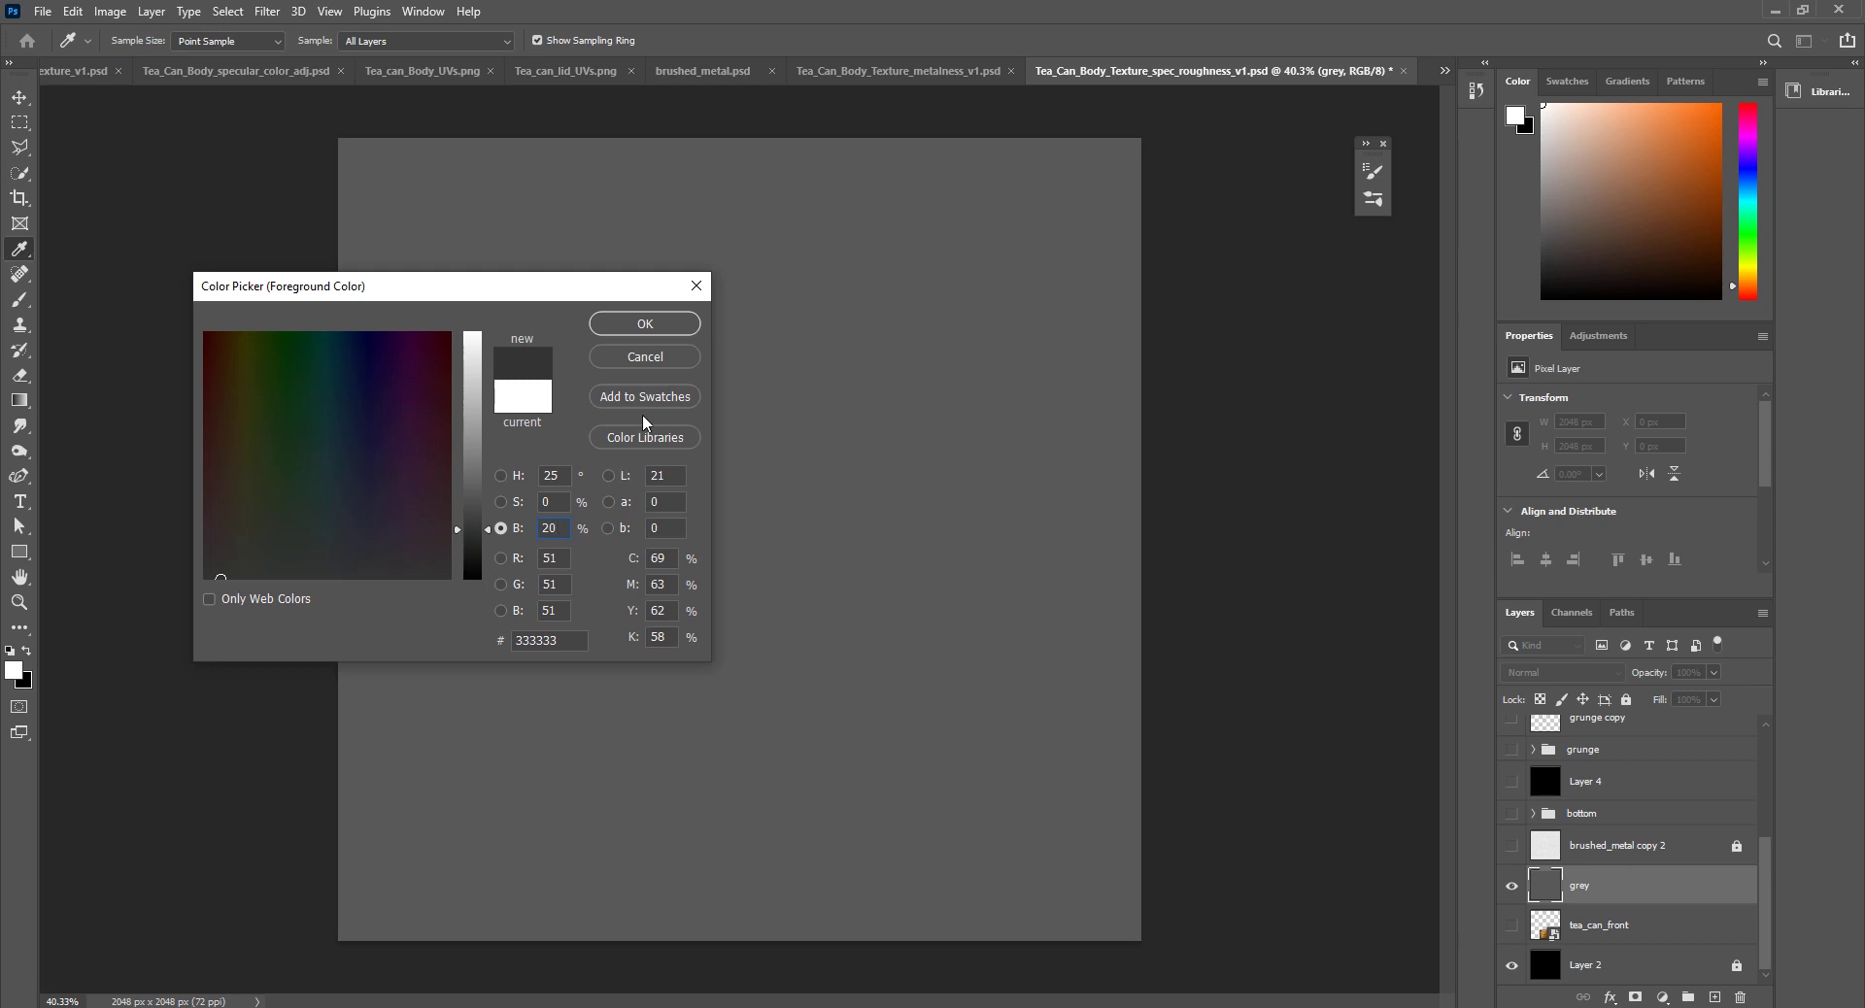
{"action": "left_click", "coordinate": [645, 326]}
{"action": "key", "text": "b"}
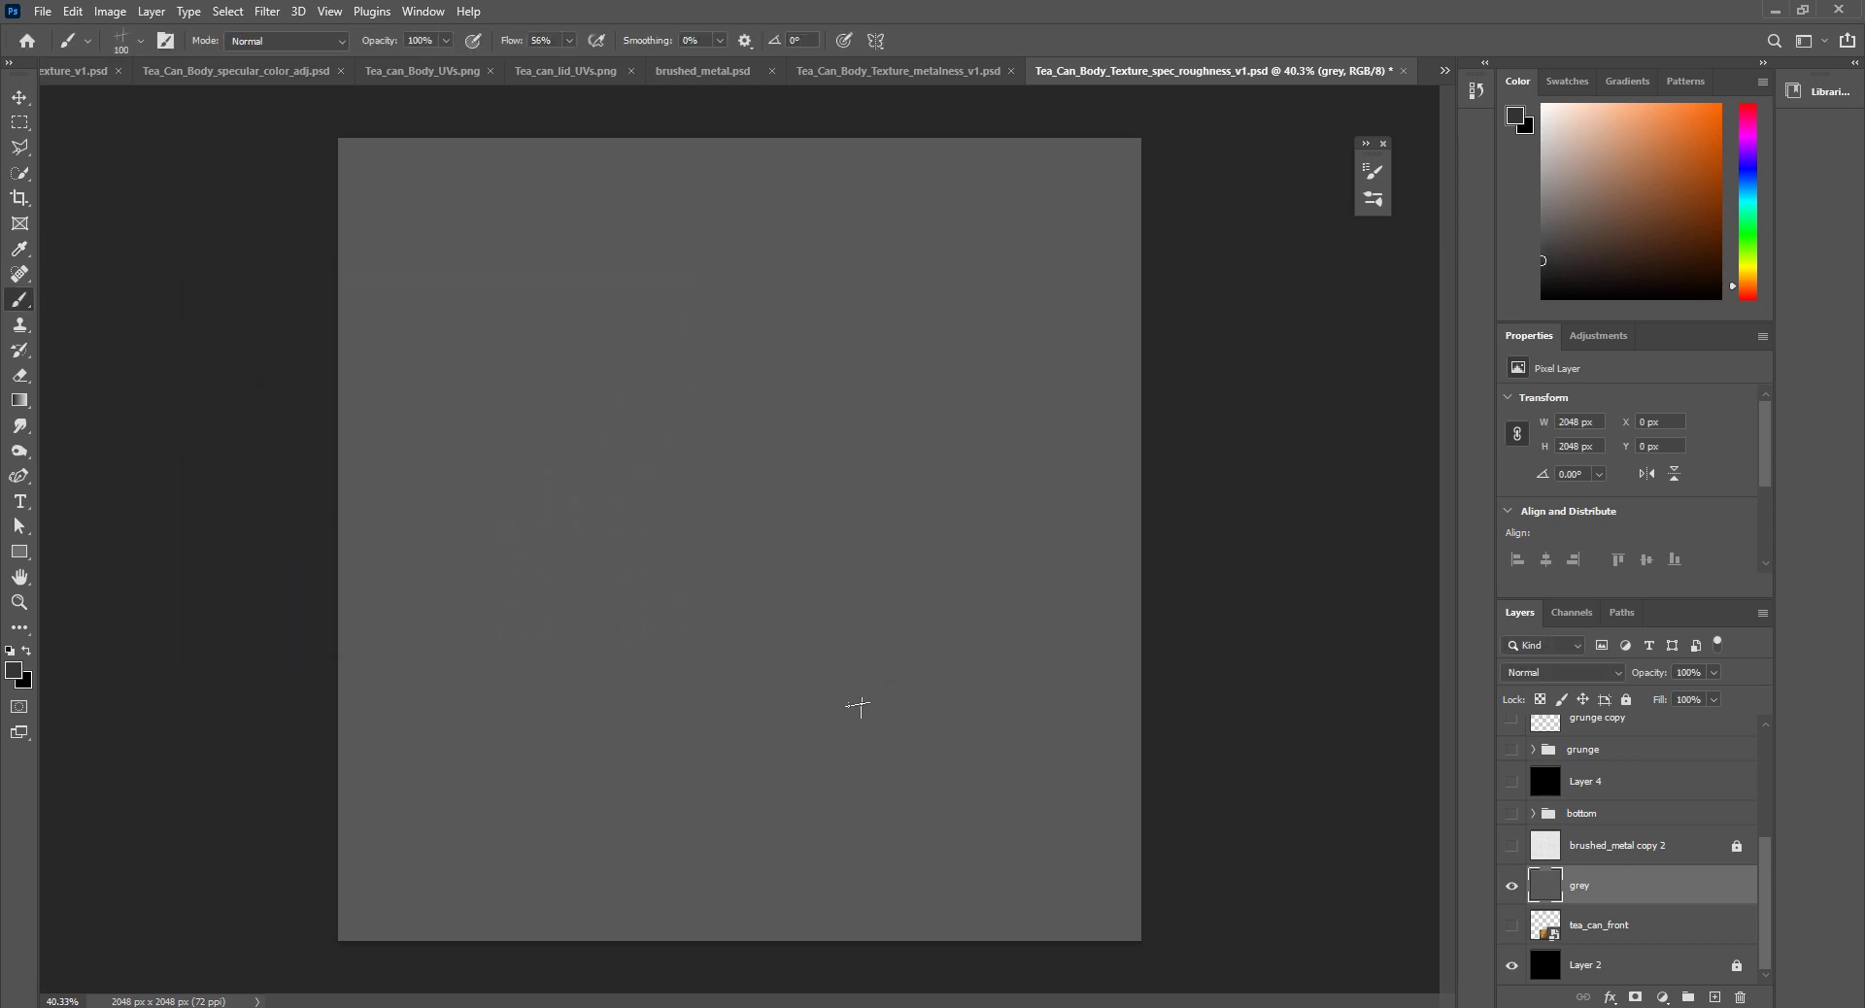
{"action": "key", "text": "alt+BackSpace"}
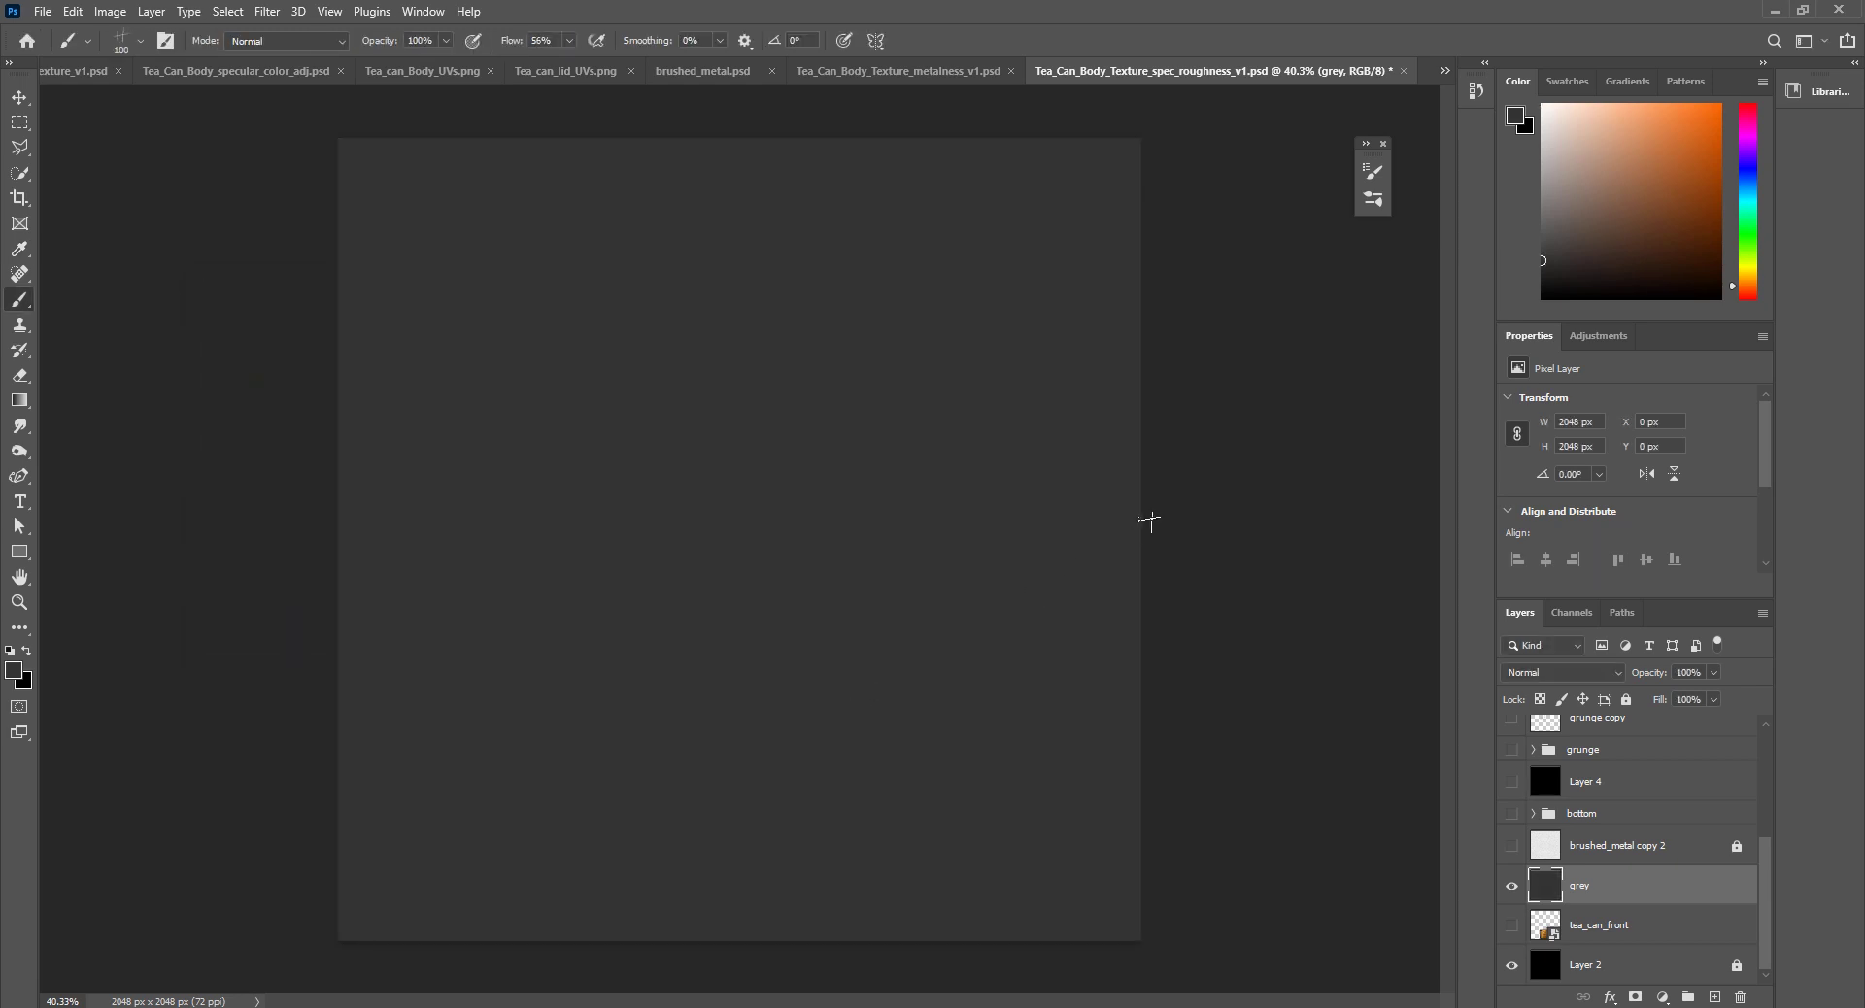
Step: Set the foreground color's brightness to 35% and refill the "grey" layer with it
{"action": "left_click", "coordinate": [1516, 116]}
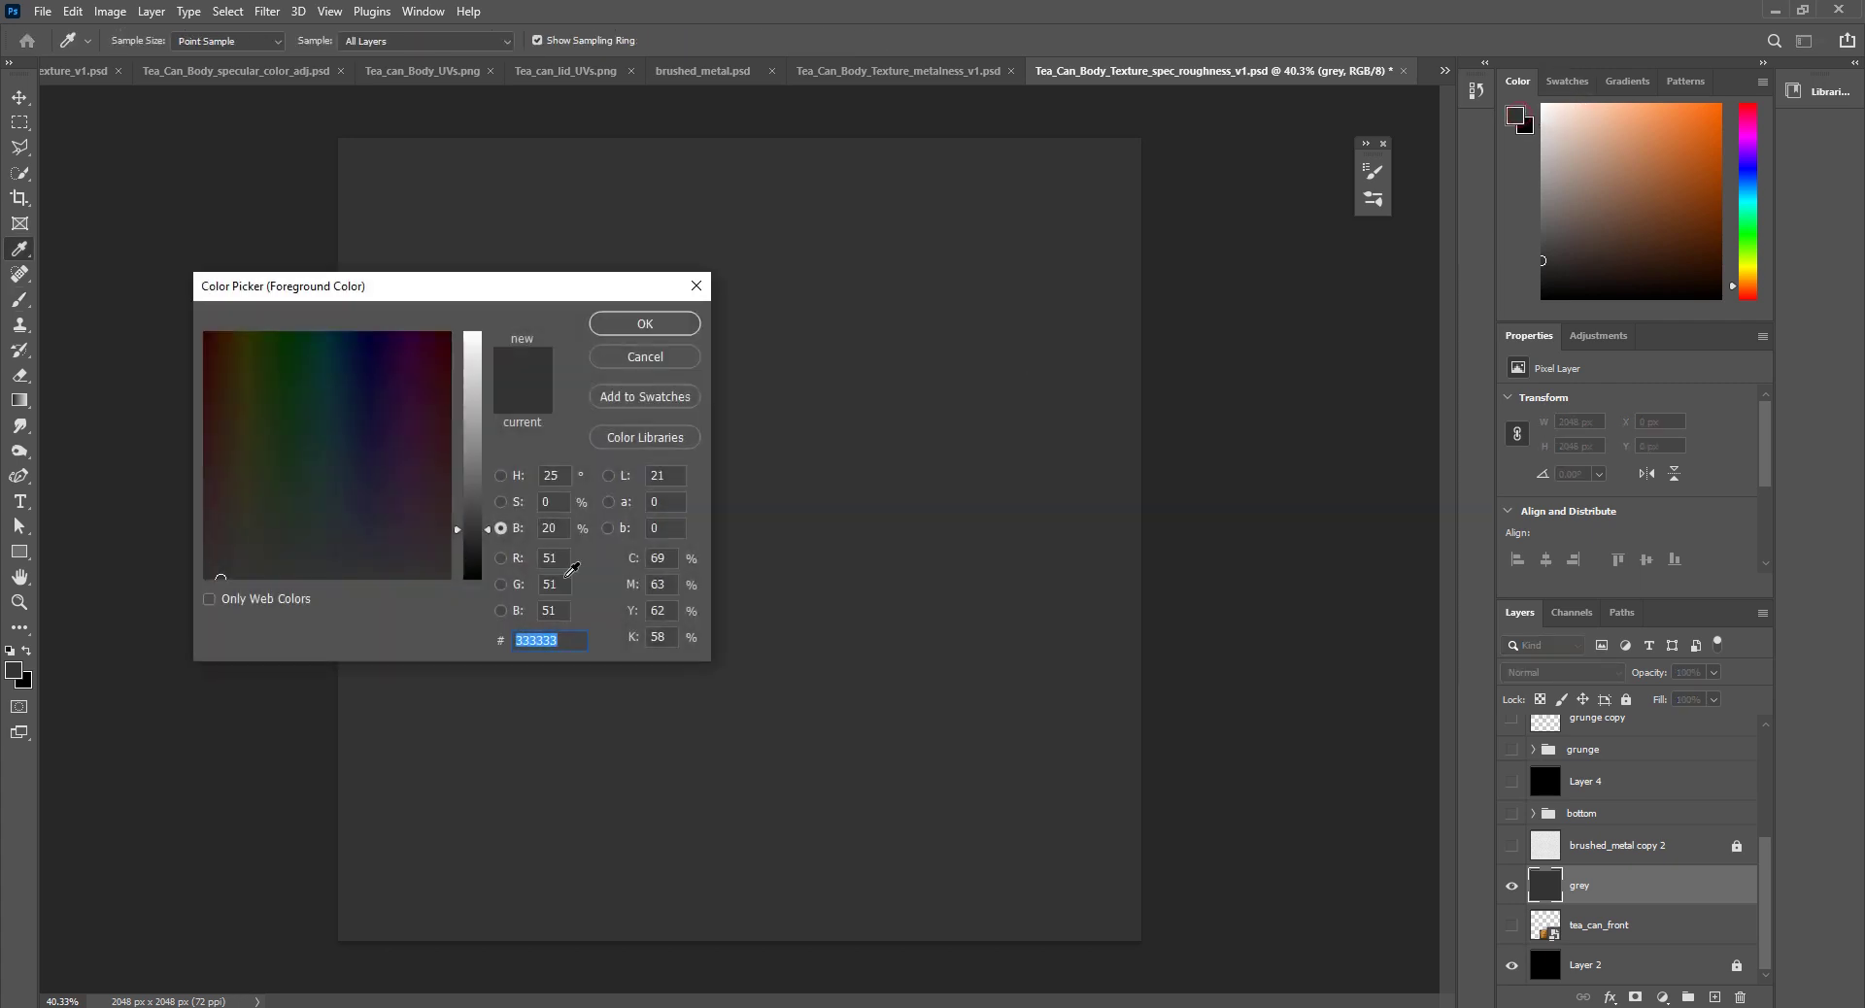
{"action": "left_click", "coordinate": [560, 530]}
{"action": "type", "text": "35"}
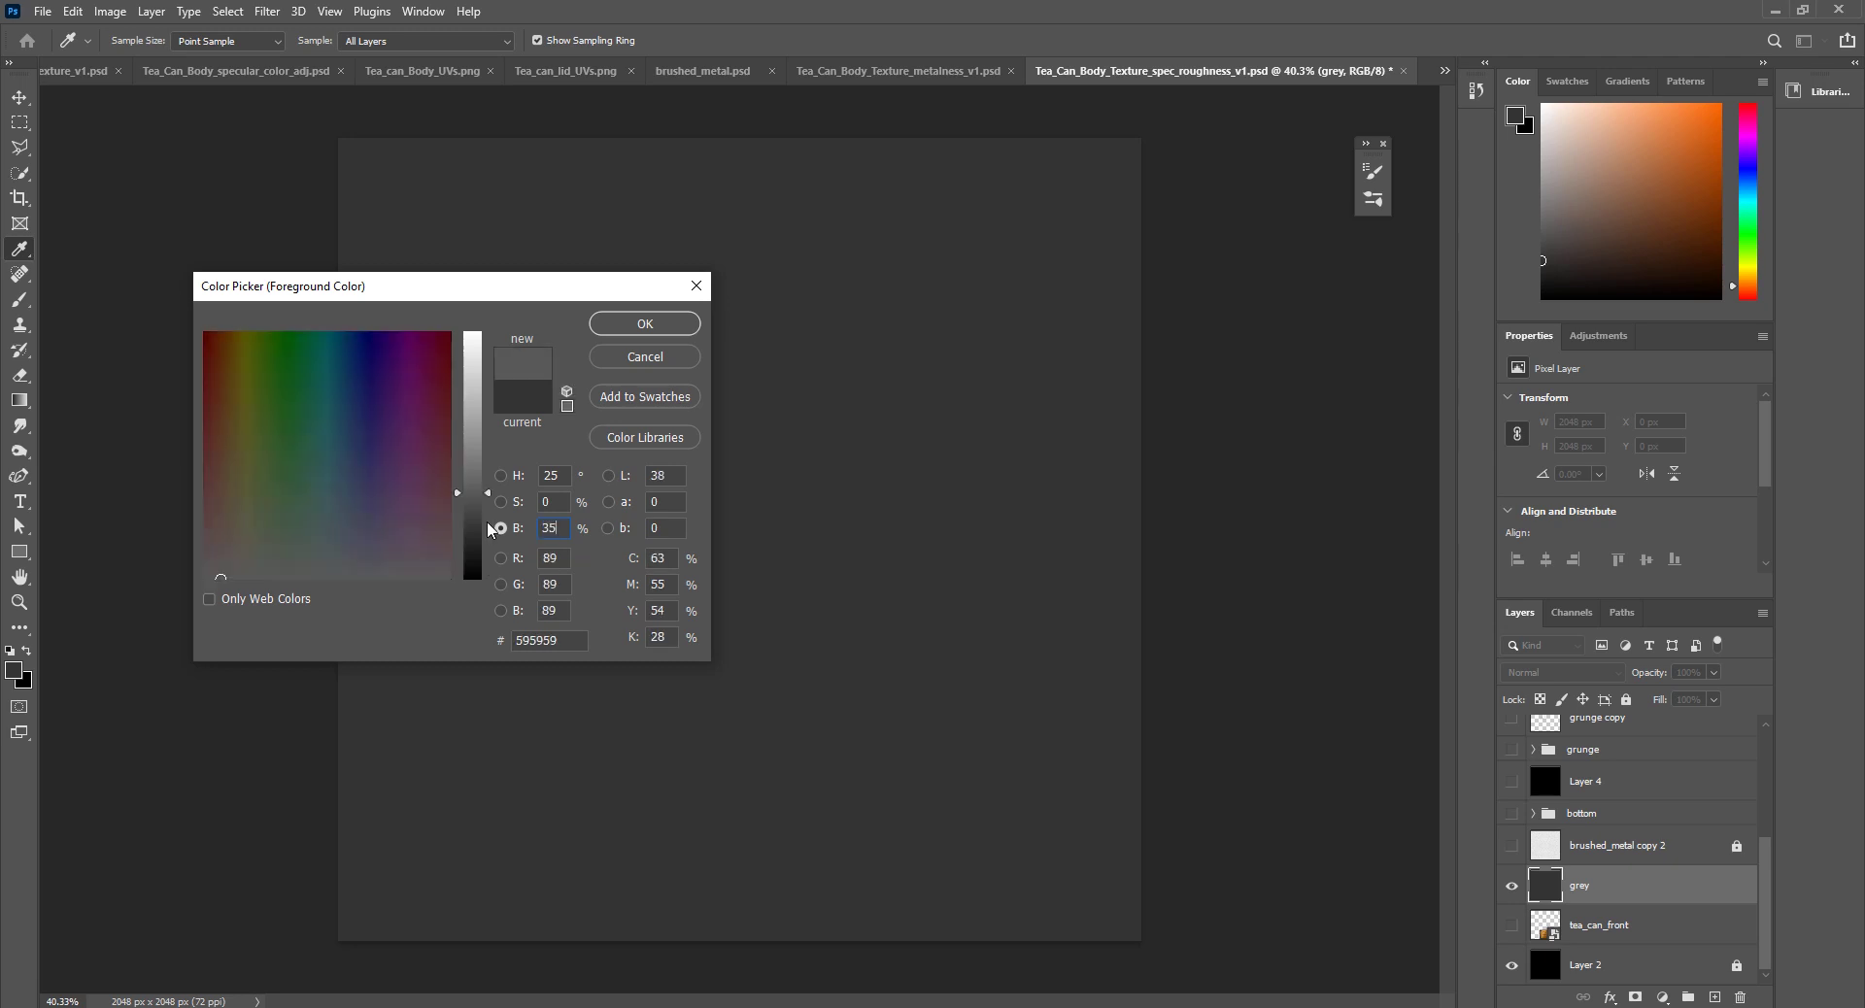
{"action": "left_click", "coordinate": [618, 331]}
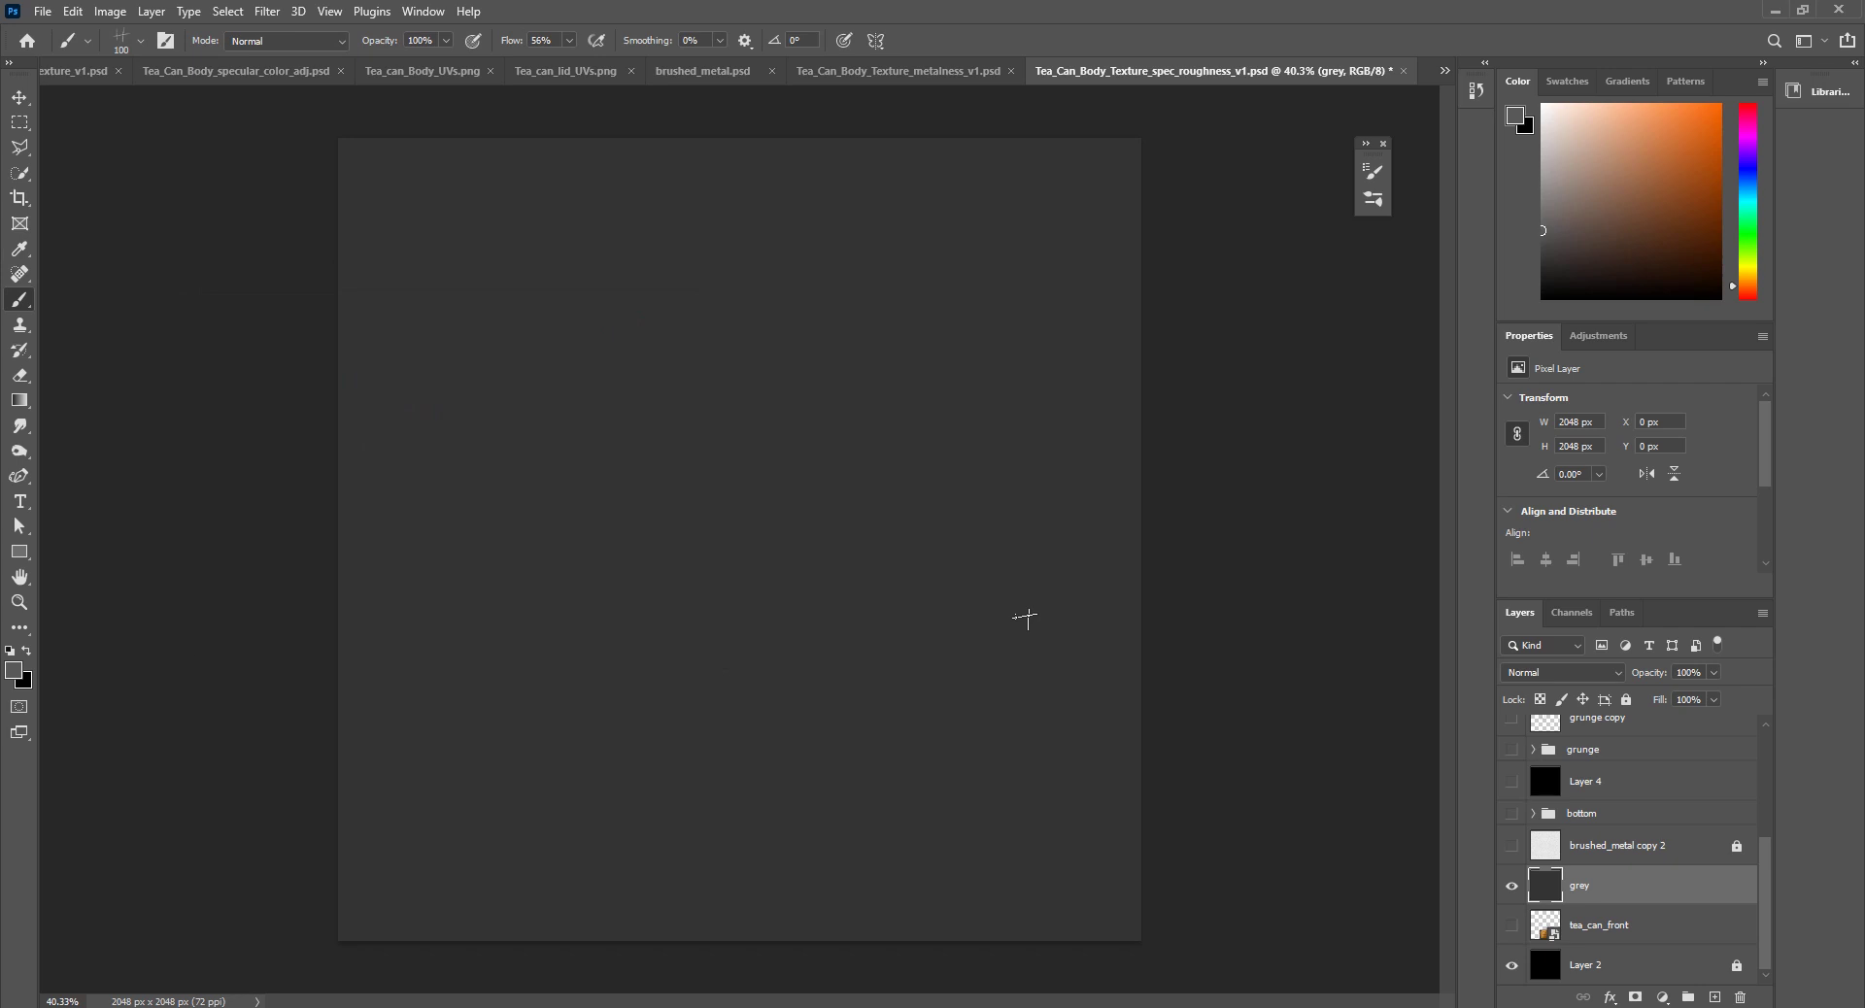
{"action": "key", "text": "alt+BackSpace"}
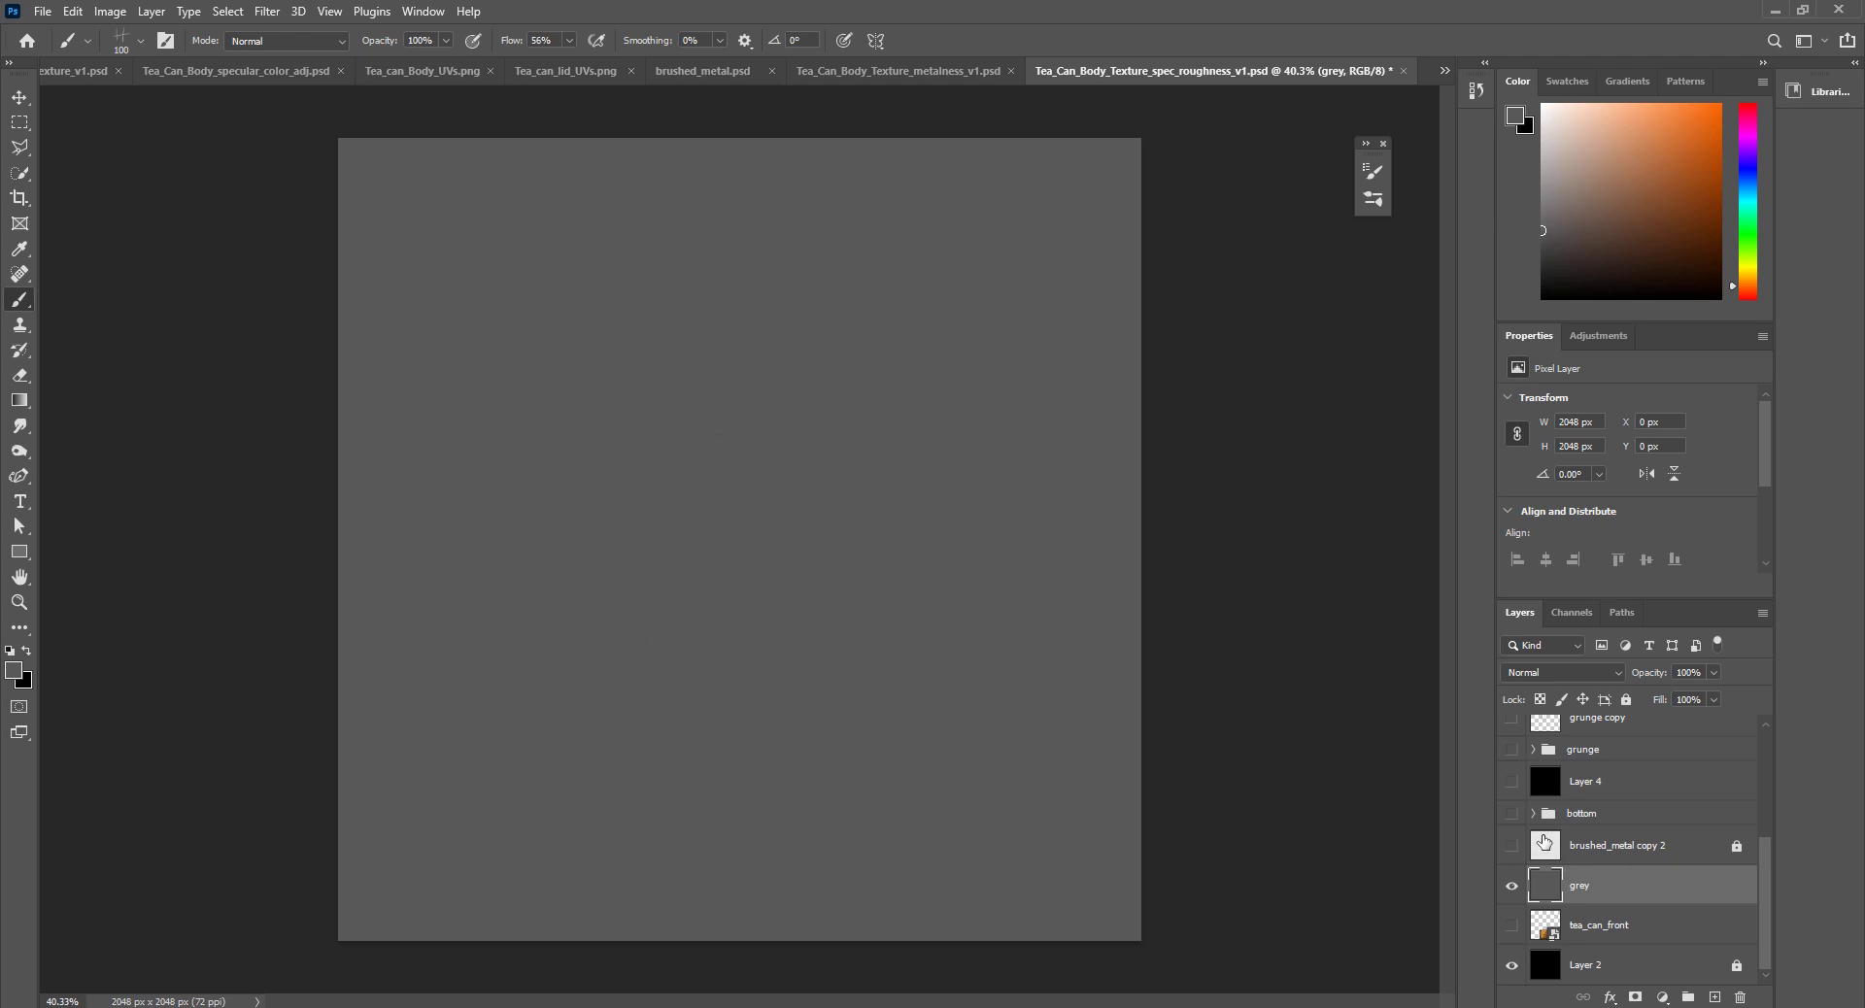
Step: Preview the "grunge copy" layer over the grey base, hide it again, and show Layer 5 instead
{"action": "scroll", "coordinate": [1626, 836], "scroll_direction": "up", "scroll_amount": 2}
{"action": "scroll", "coordinate": [1627, 835], "scroll_direction": "down", "scroll_amount": 2}
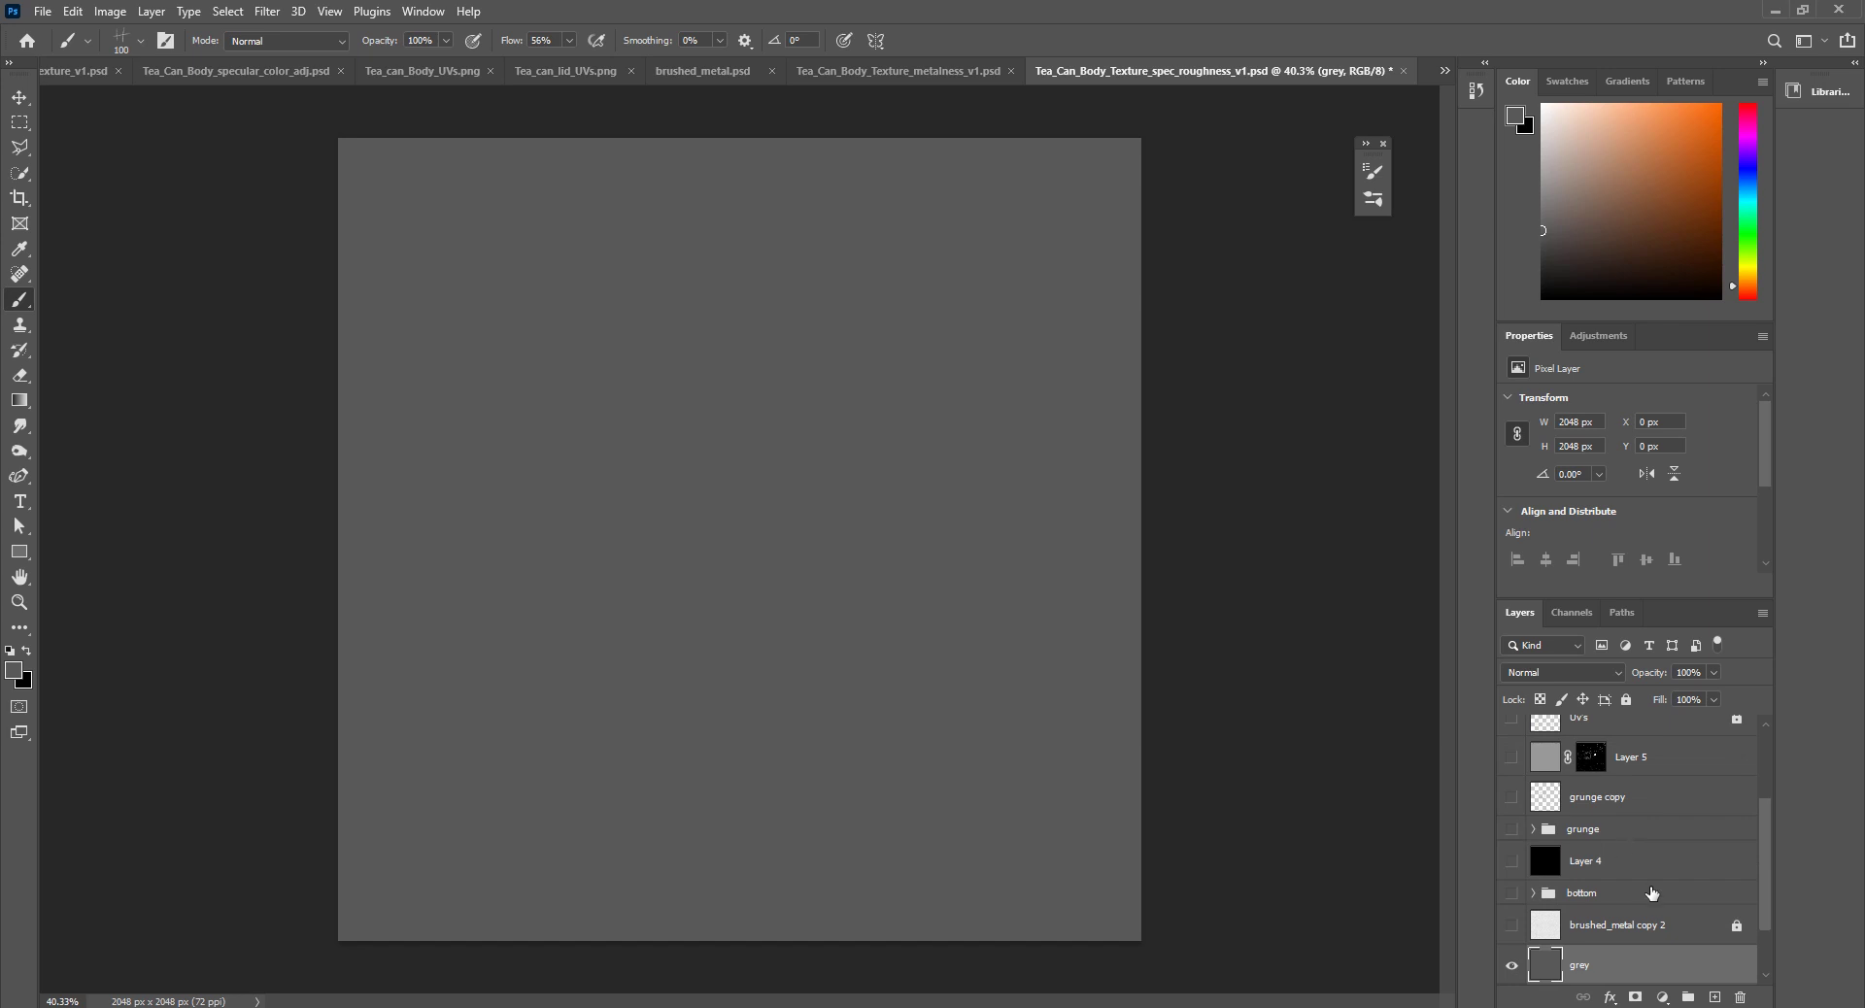
{"action": "left_click", "coordinate": [1513, 797]}
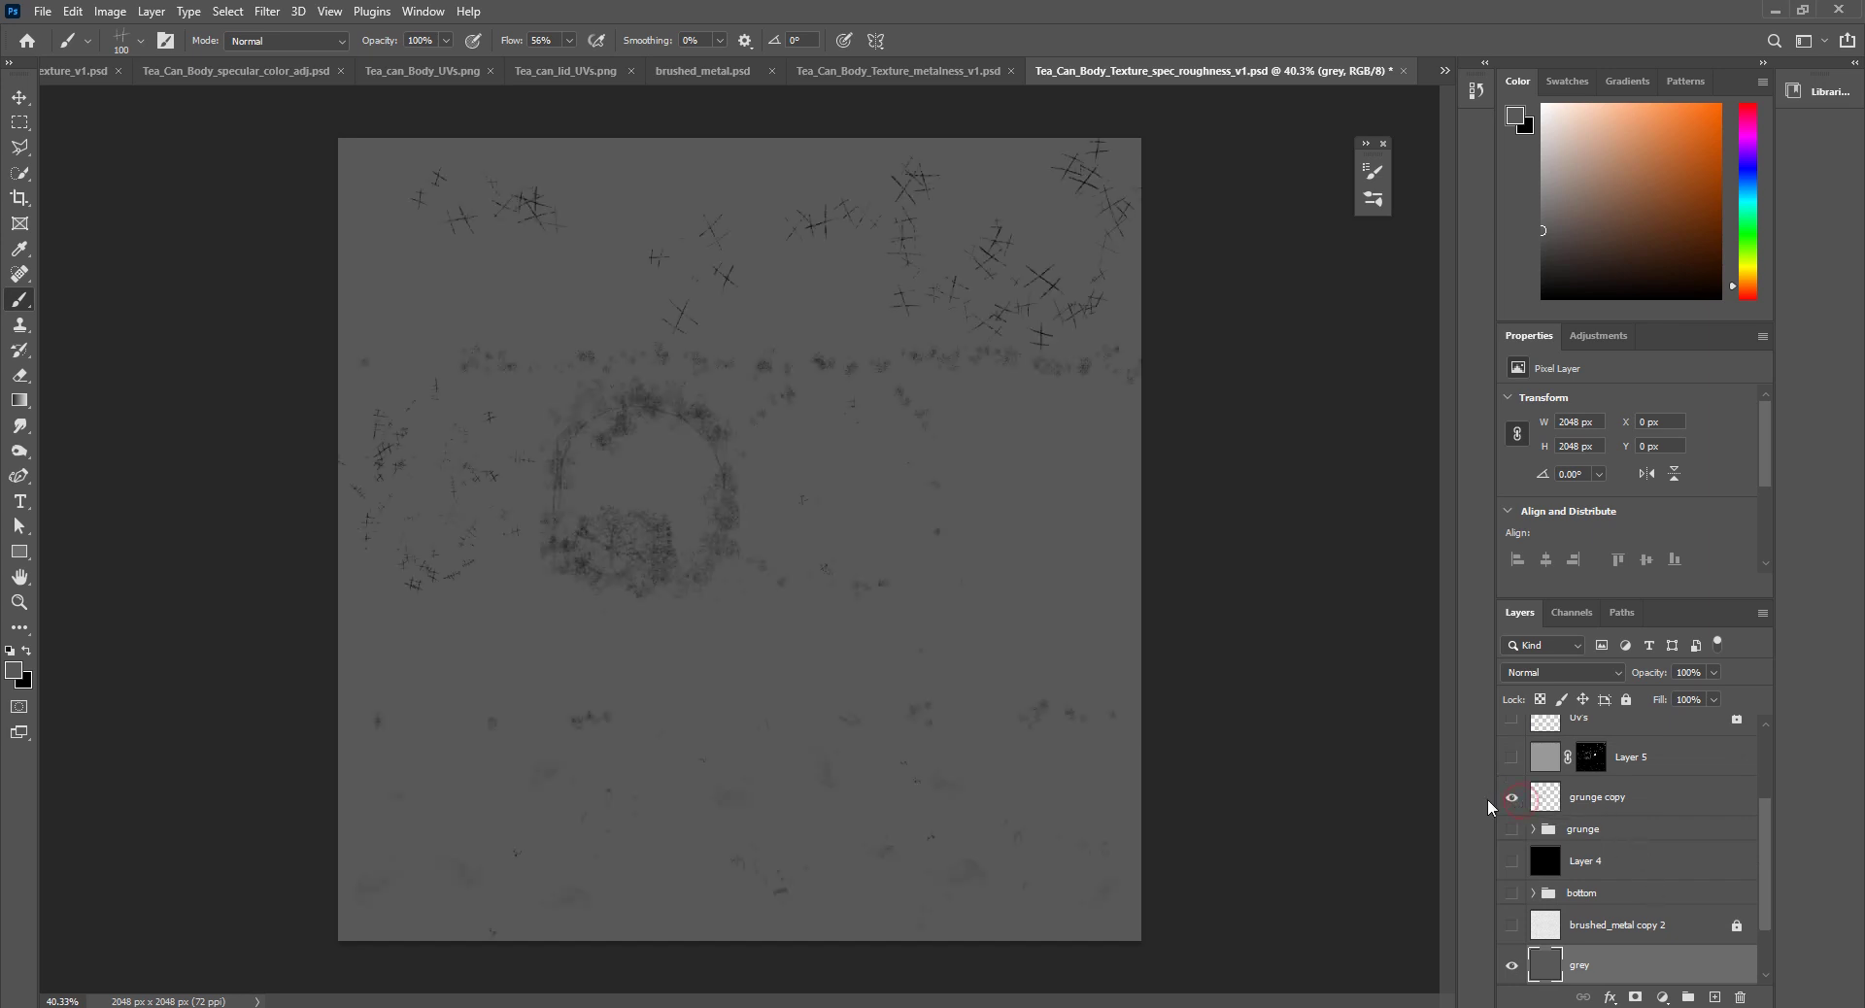
{"action": "left_click", "coordinate": [1516, 798]}
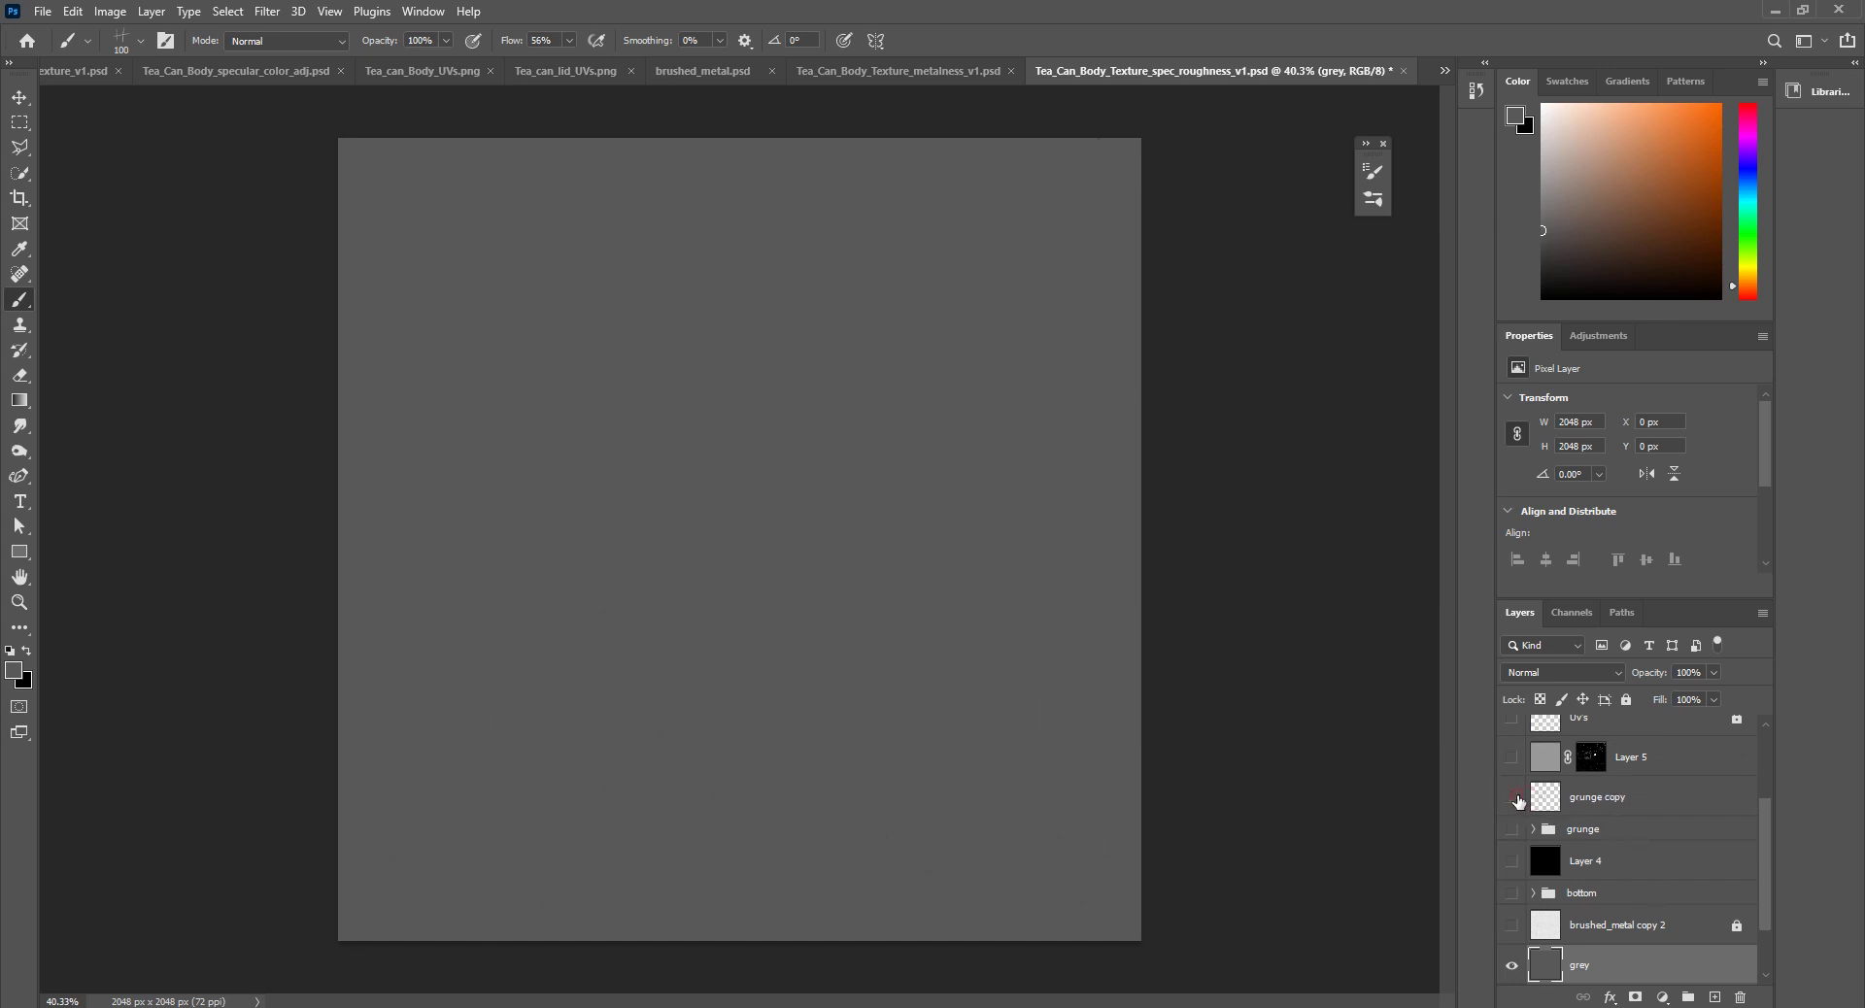
{"action": "scroll", "coordinate": [1635, 808], "scroll_direction": "up", "scroll_amount": 2}
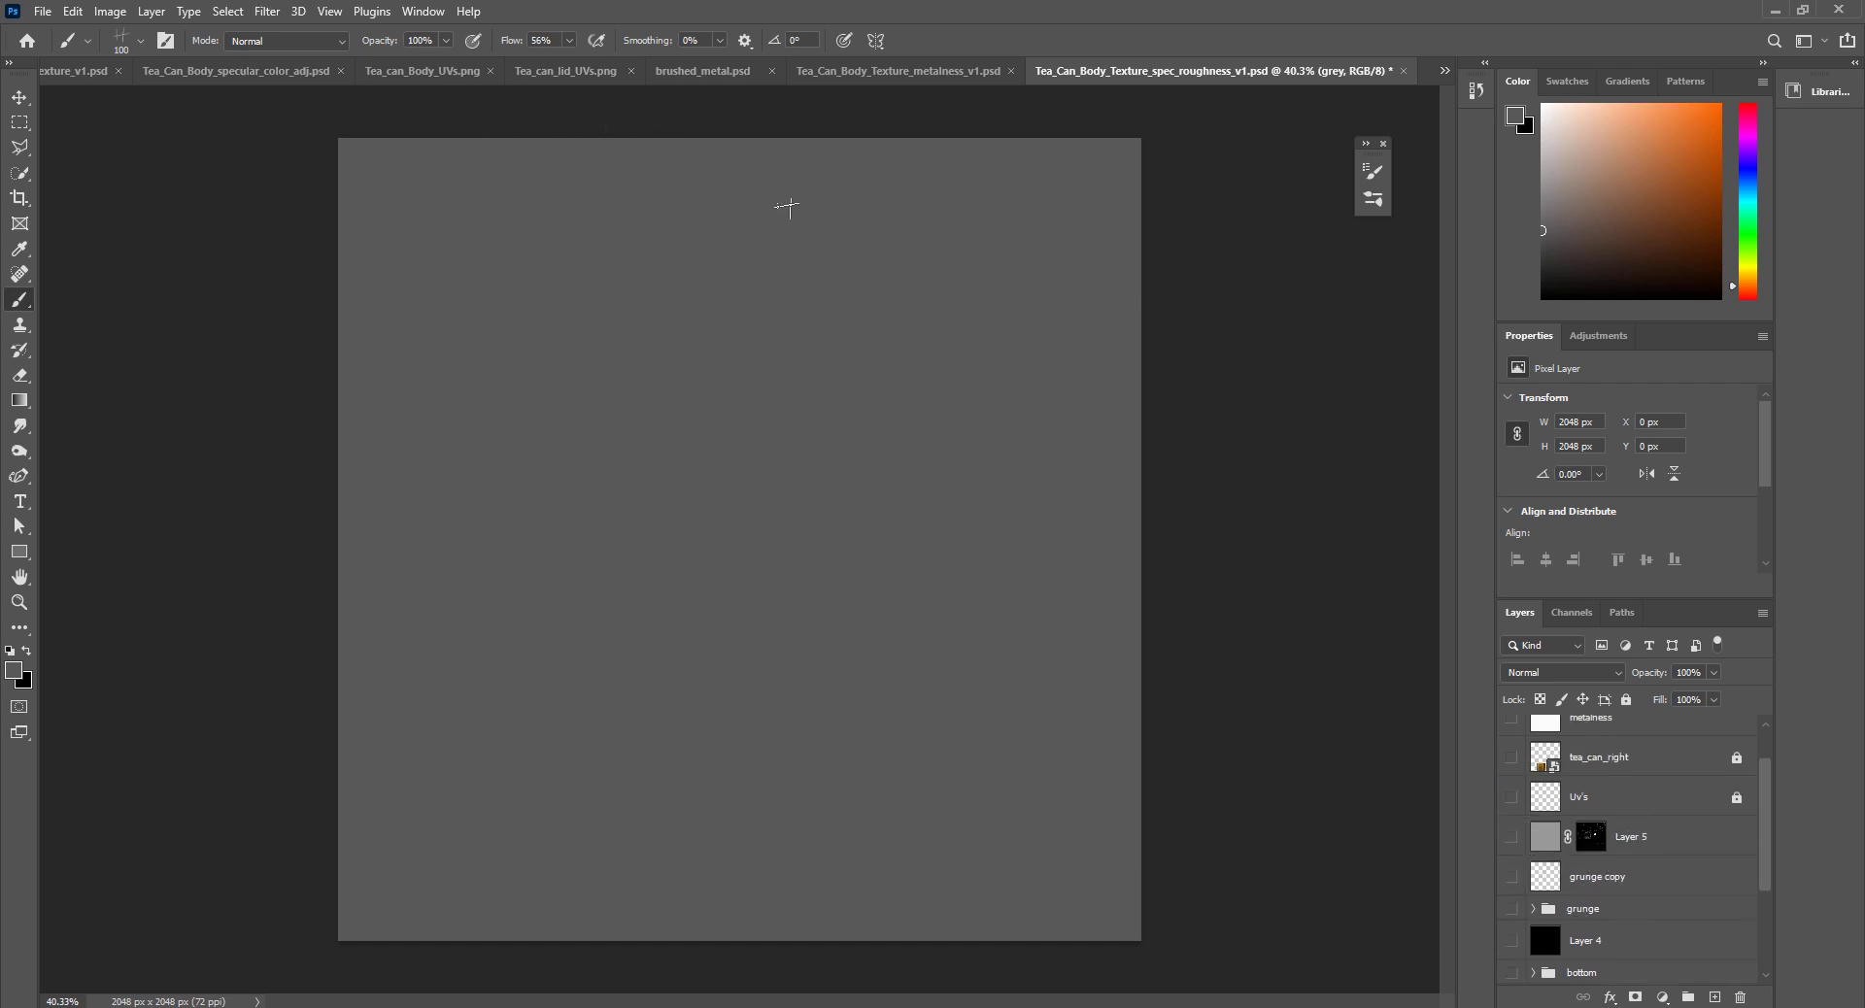
{"action": "left_click", "coordinate": [1510, 839]}
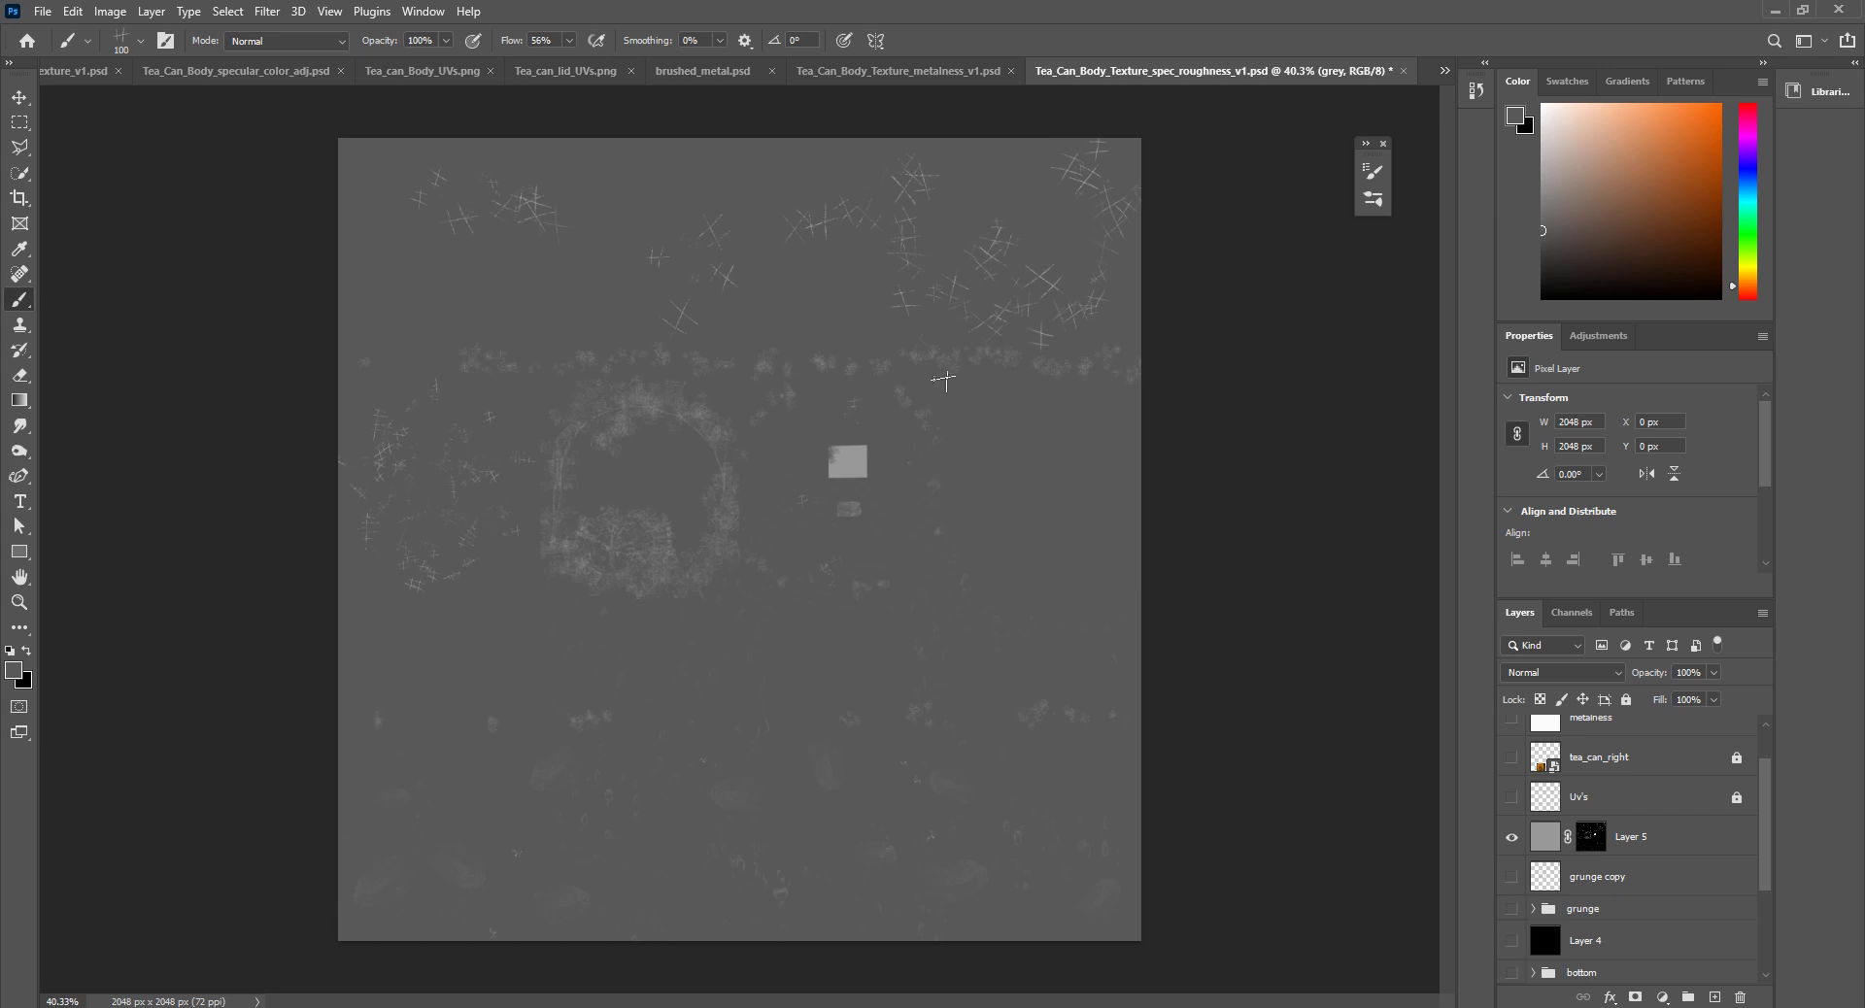
{"action": "double_click", "coordinate": [1554, 848]}
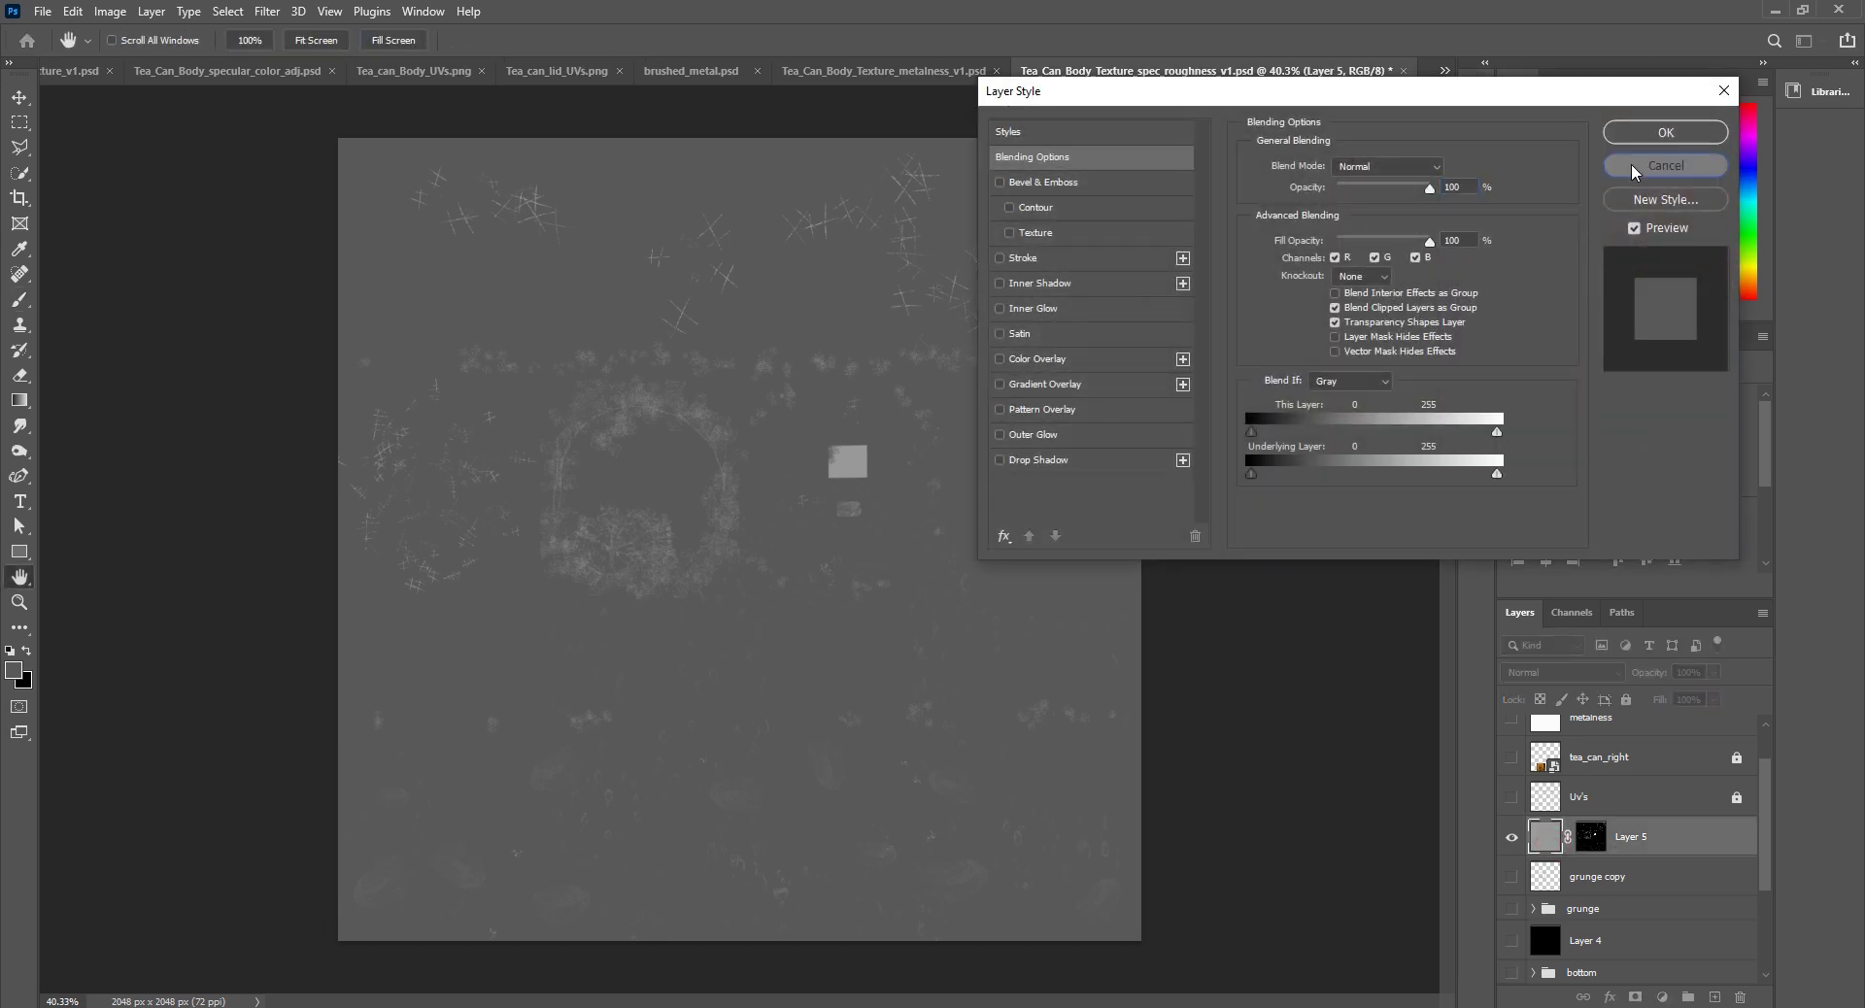
{"action": "left_click", "coordinate": [1635, 172]}
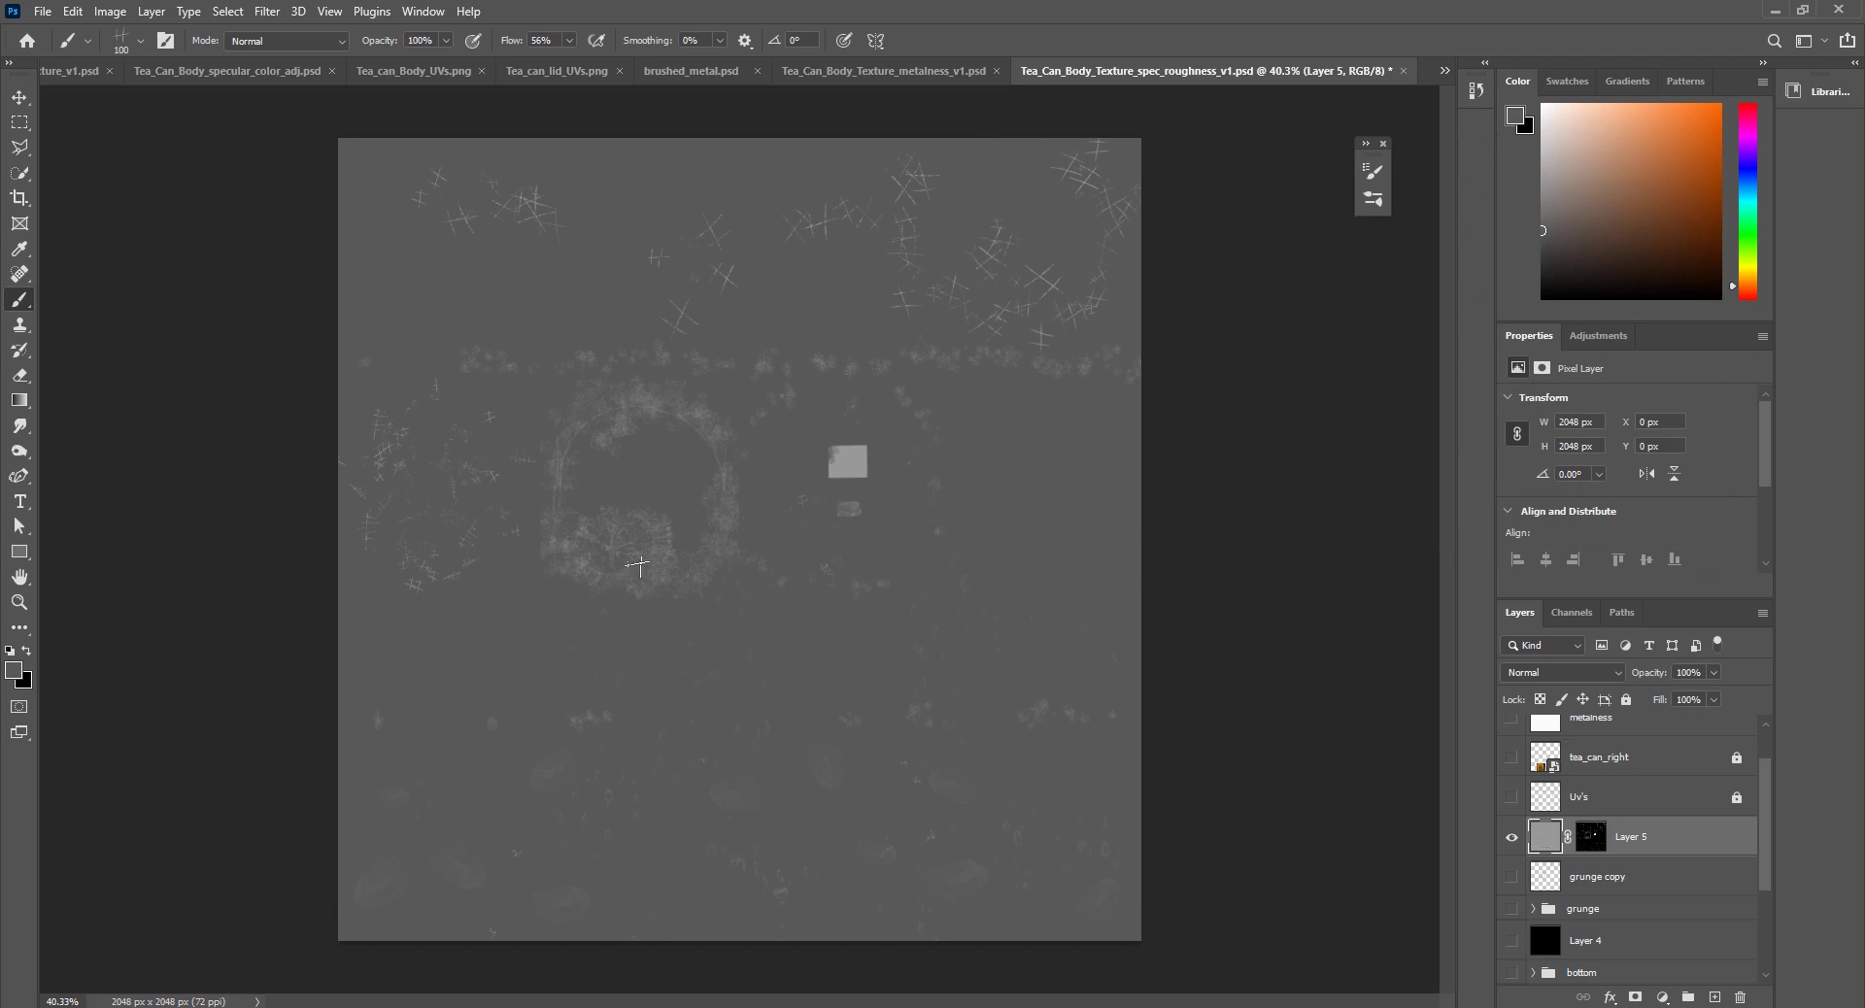
Step: Examine the scratches and smudges over the grey base and view Layer 5's mask on its own
{"action": "scroll", "coordinate": [1634, 949], "scroll_direction": "down", "scroll_amount": 3}
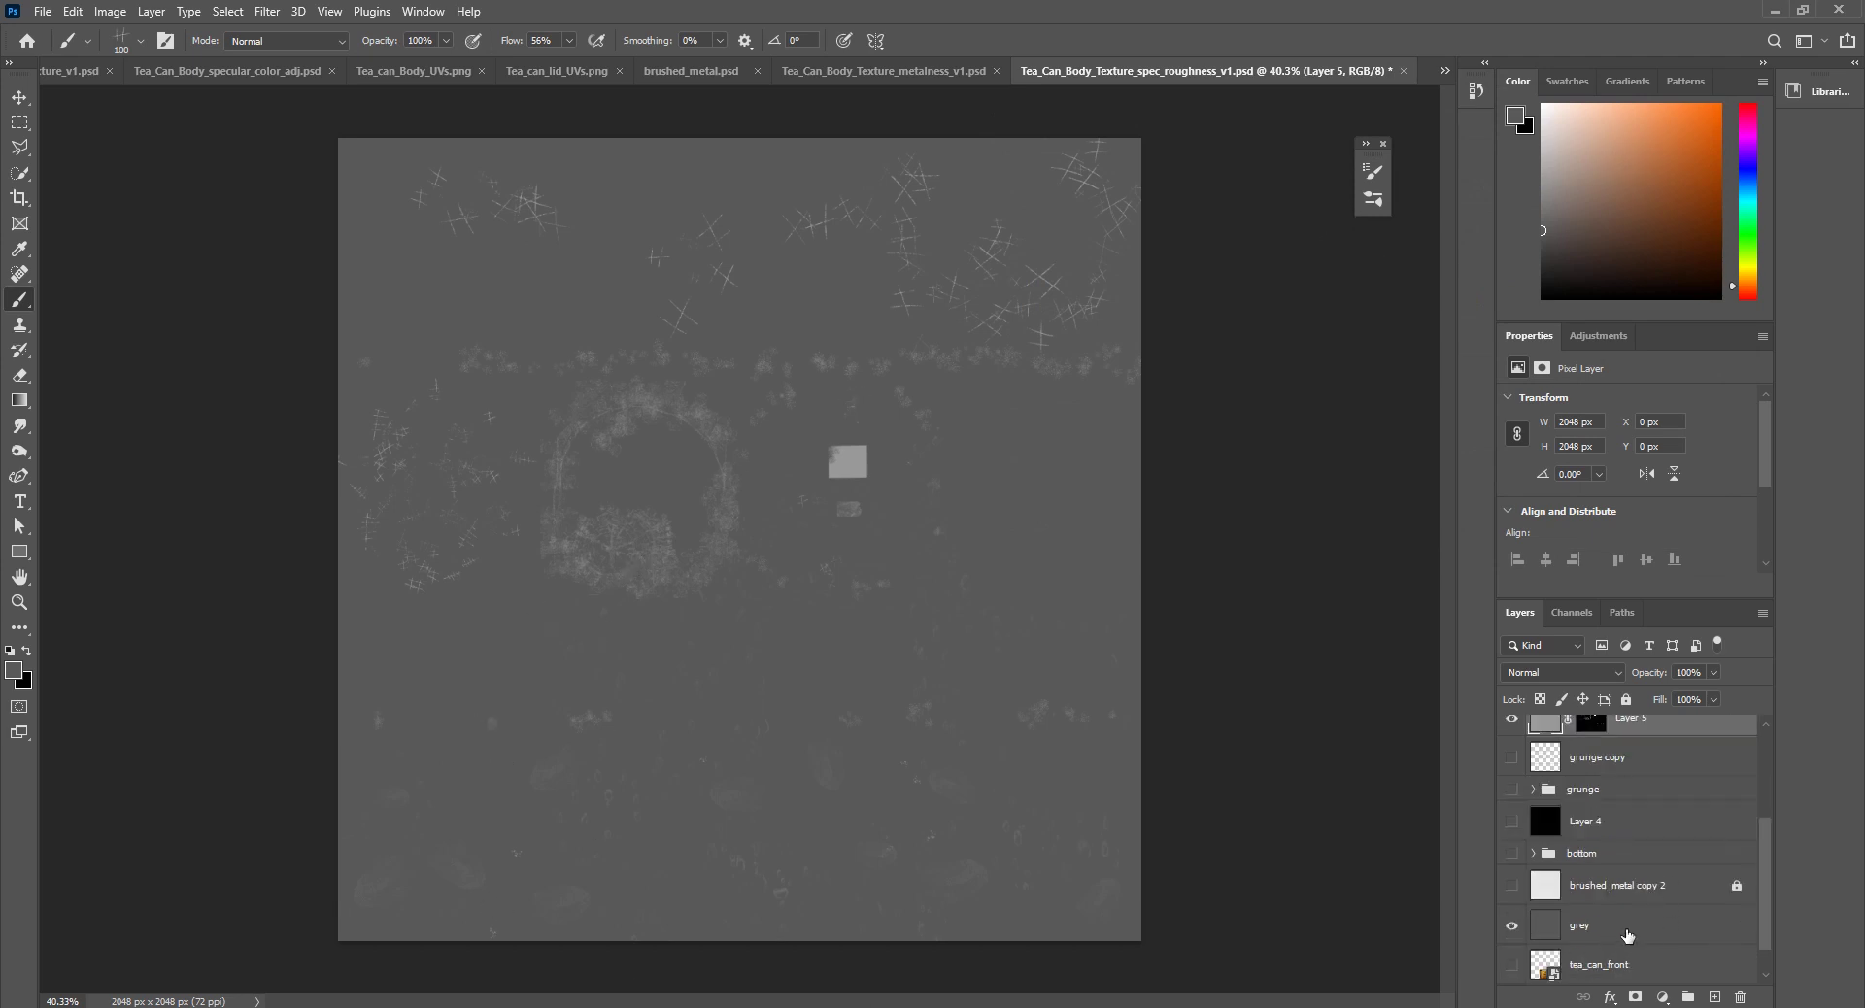
{"action": "left_click", "coordinate": [1624, 927]}
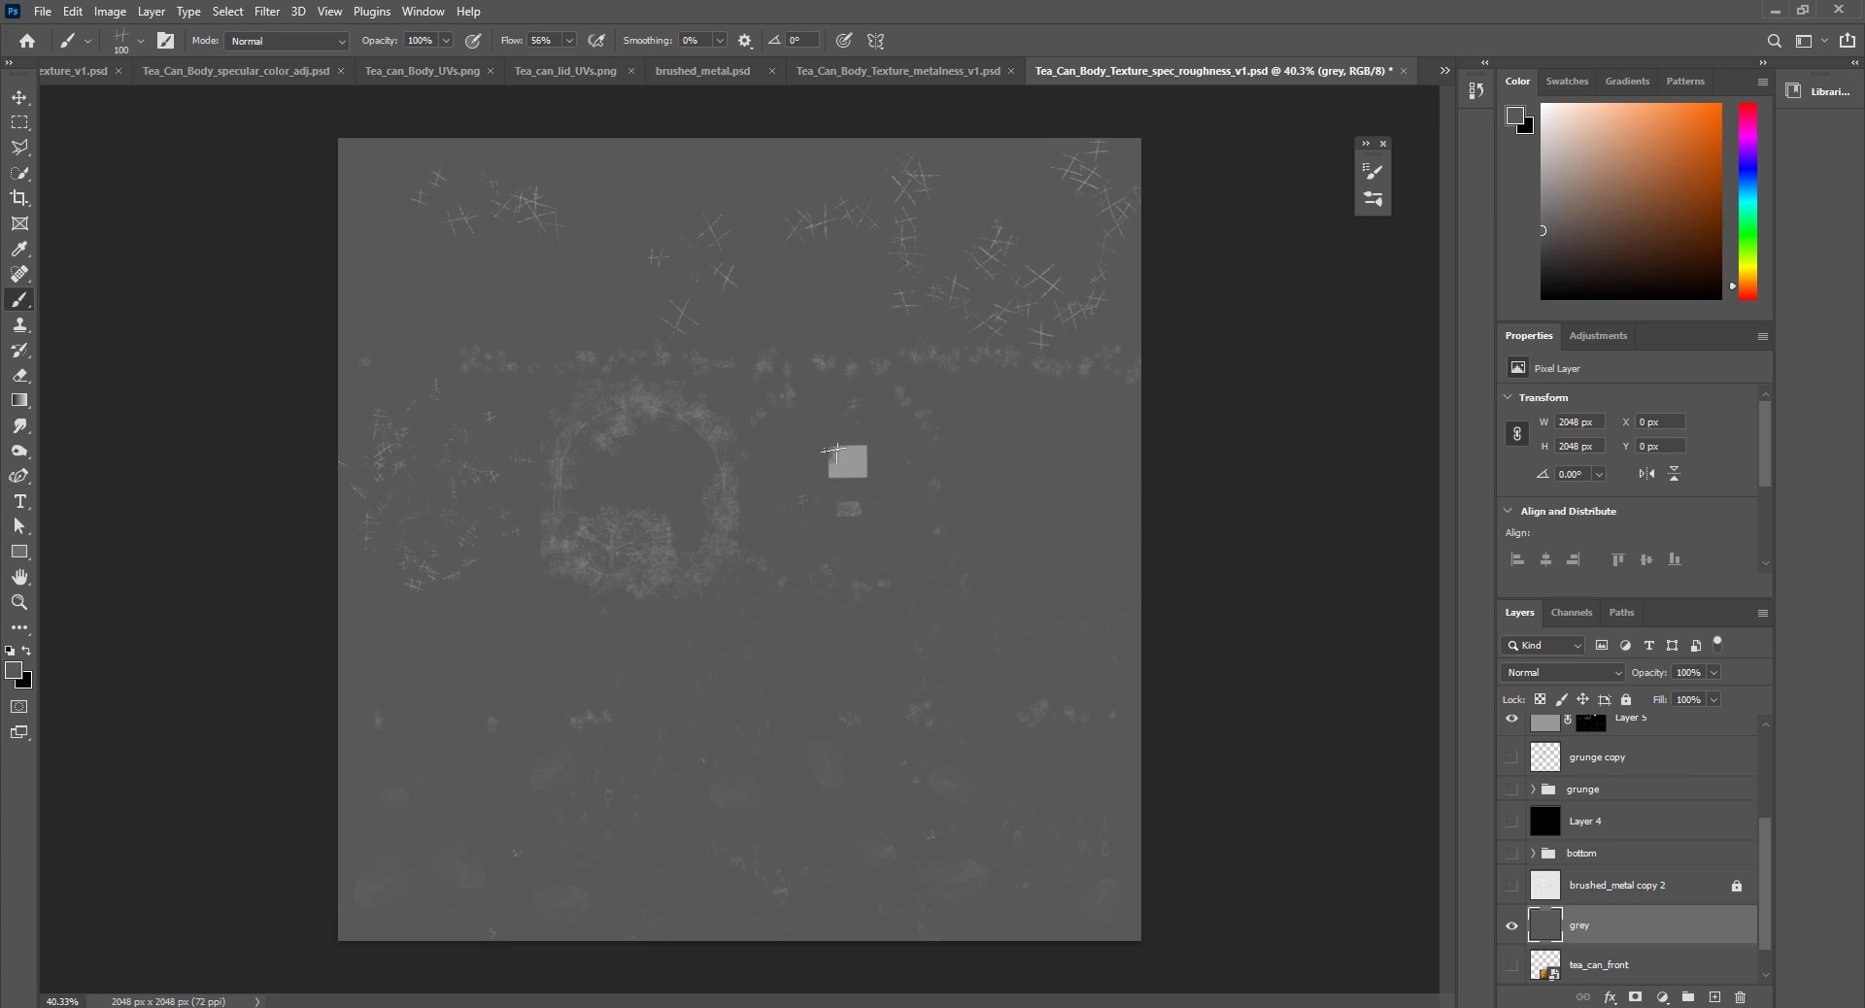
{"action": "scroll", "coordinate": [864, 509], "scroll_direction": "up", "scroll_amount": 1, "text": "alt"}
{"action": "scroll", "coordinate": [864, 509], "scroll_direction": "up", "scroll_amount": 1, "text": "alt"}
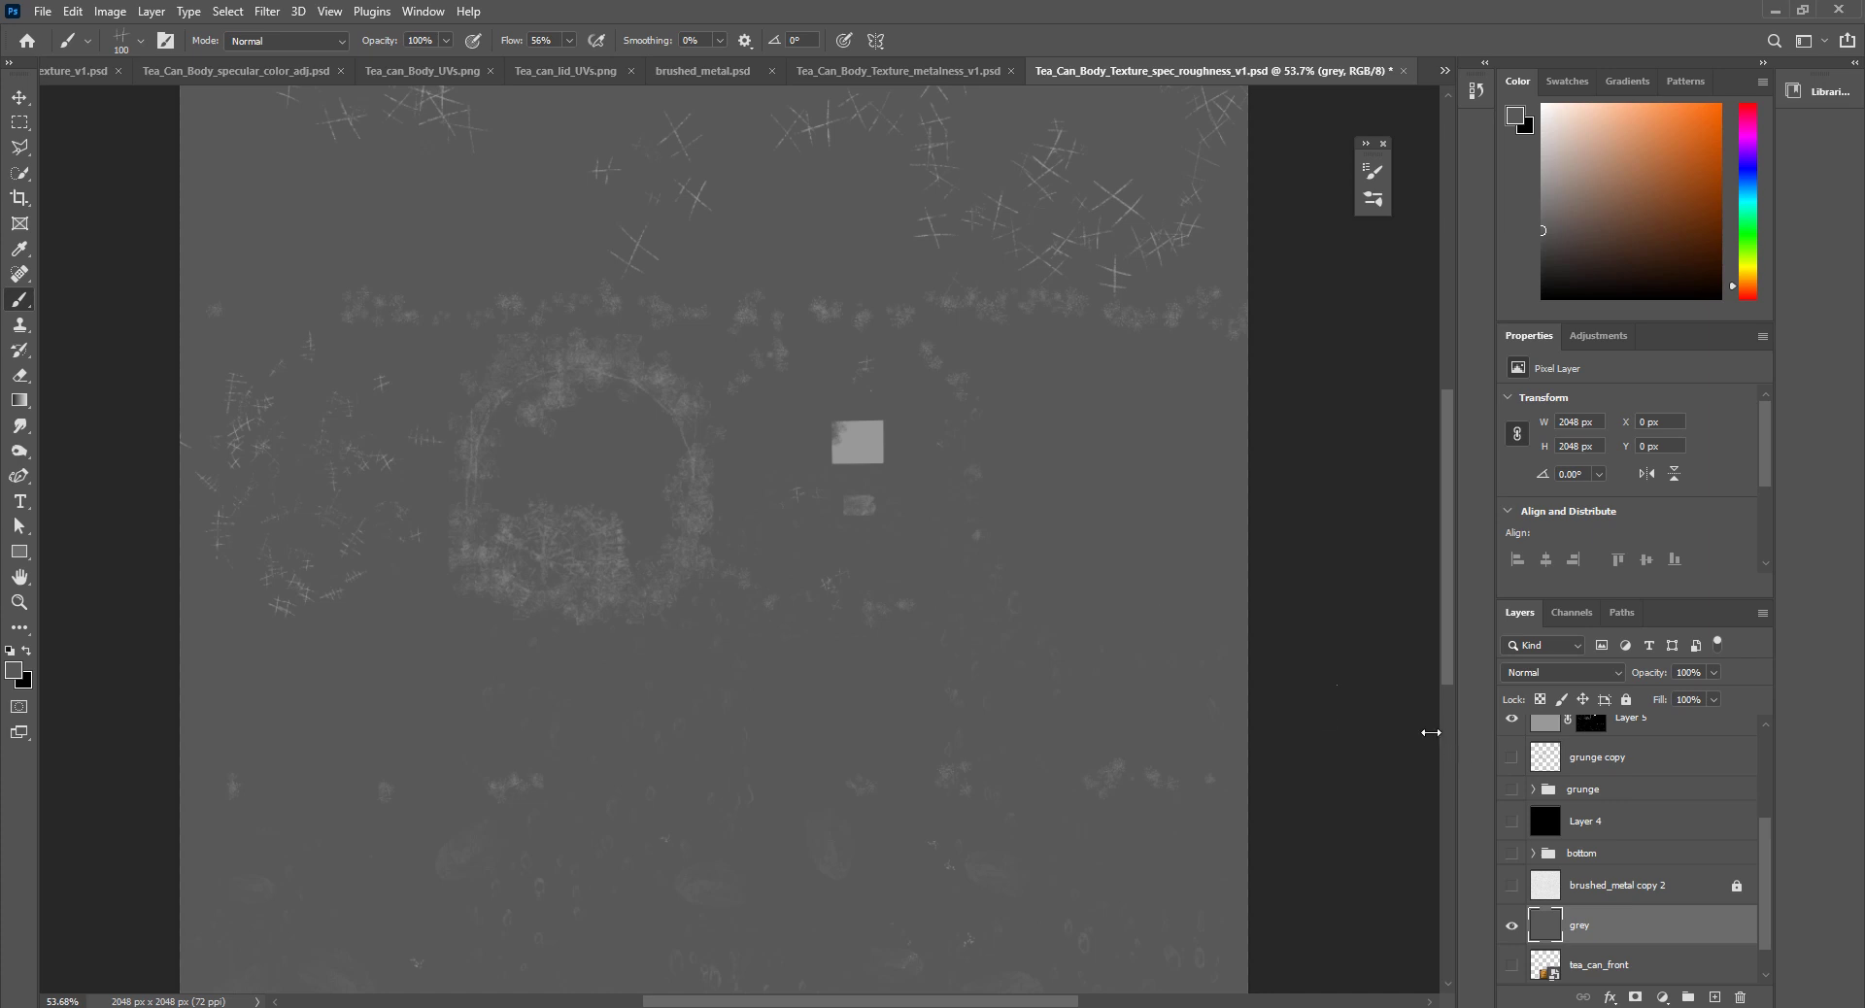
{"action": "scroll", "coordinate": [841, 520], "scroll_direction": "up", "scroll_amount": 1}
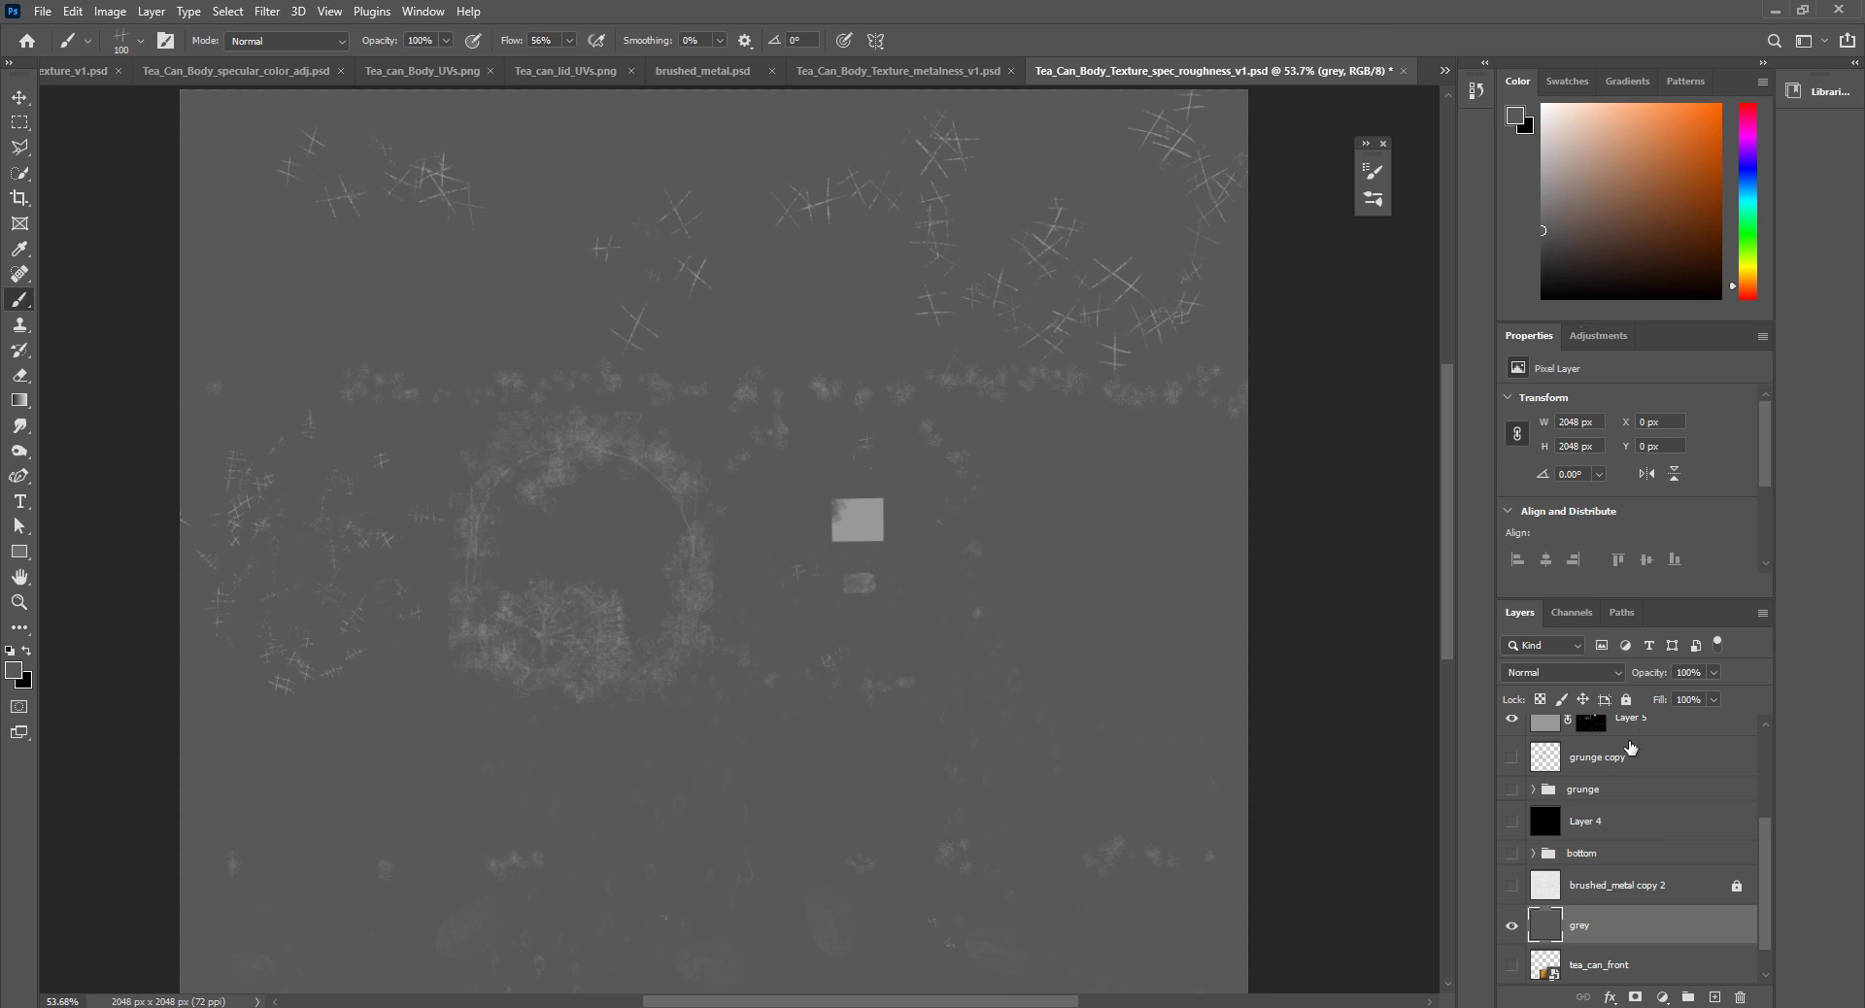
{"action": "left_click", "coordinate": [1545, 727]}
{"action": "scroll", "coordinate": [1612, 837], "scroll_direction": "up", "scroll_amount": 2}
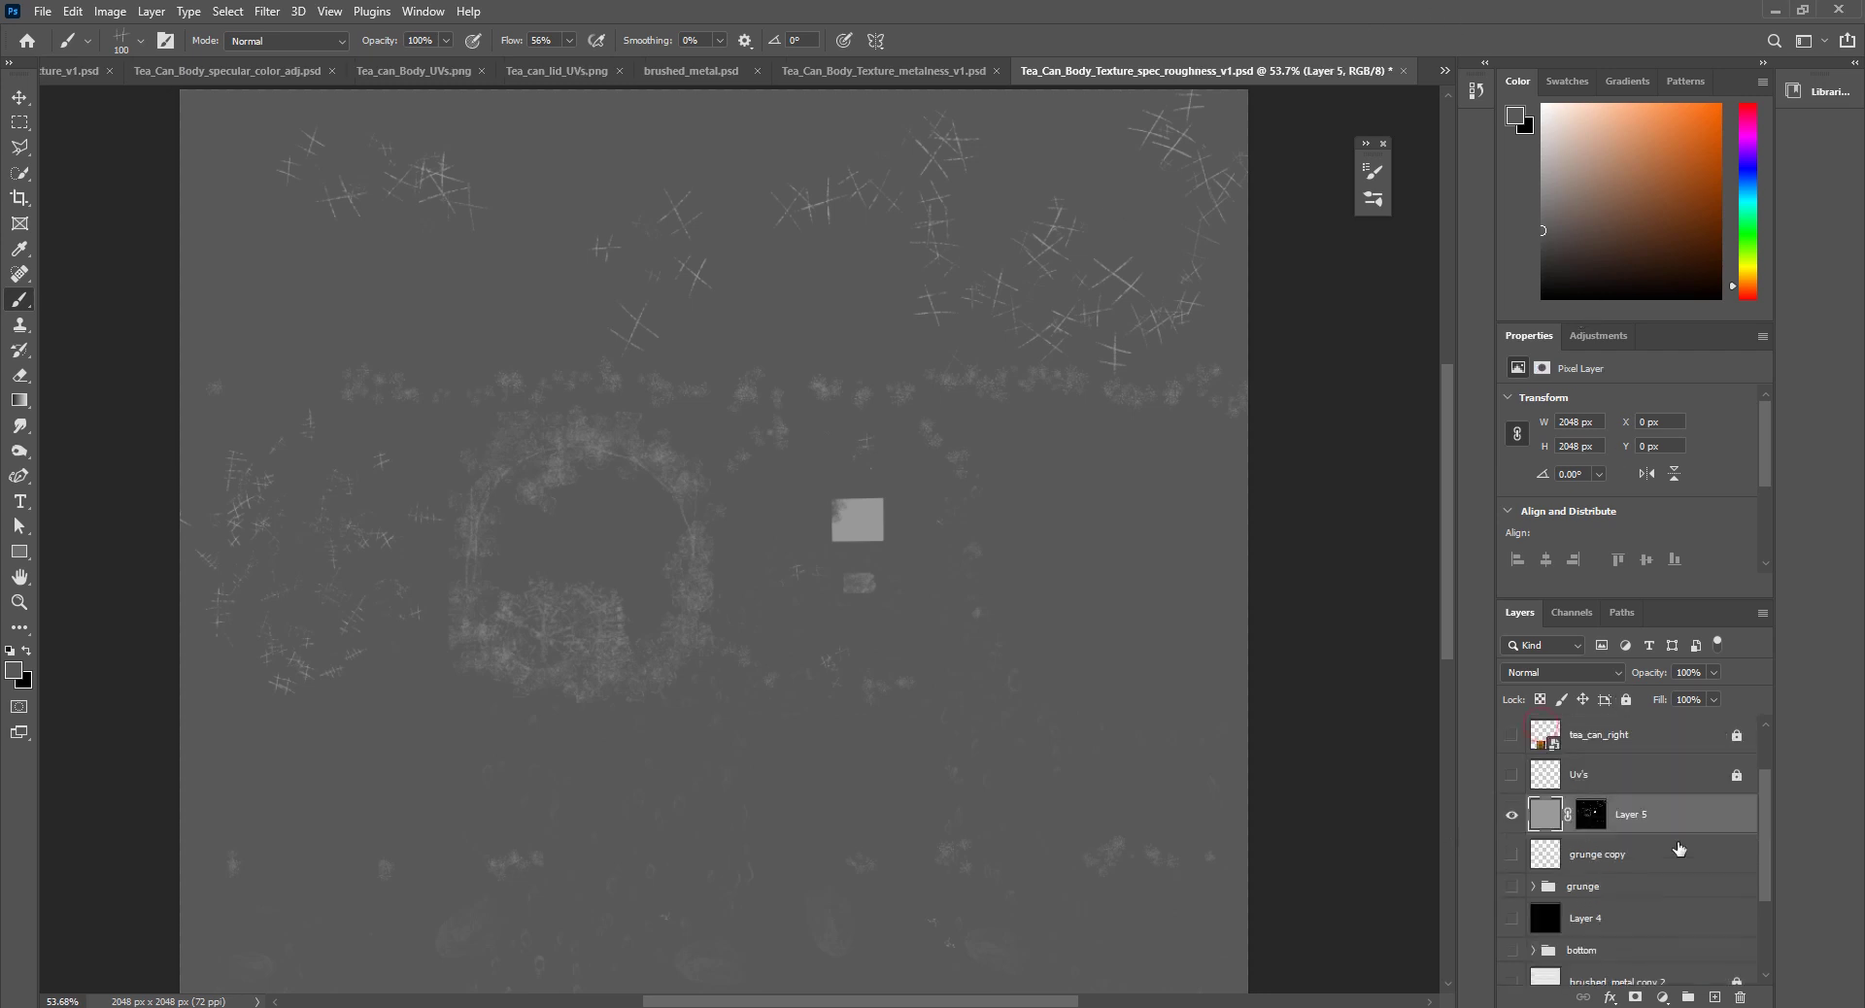
{"action": "left_click", "coordinate": [1591, 816], "text": "alt"}
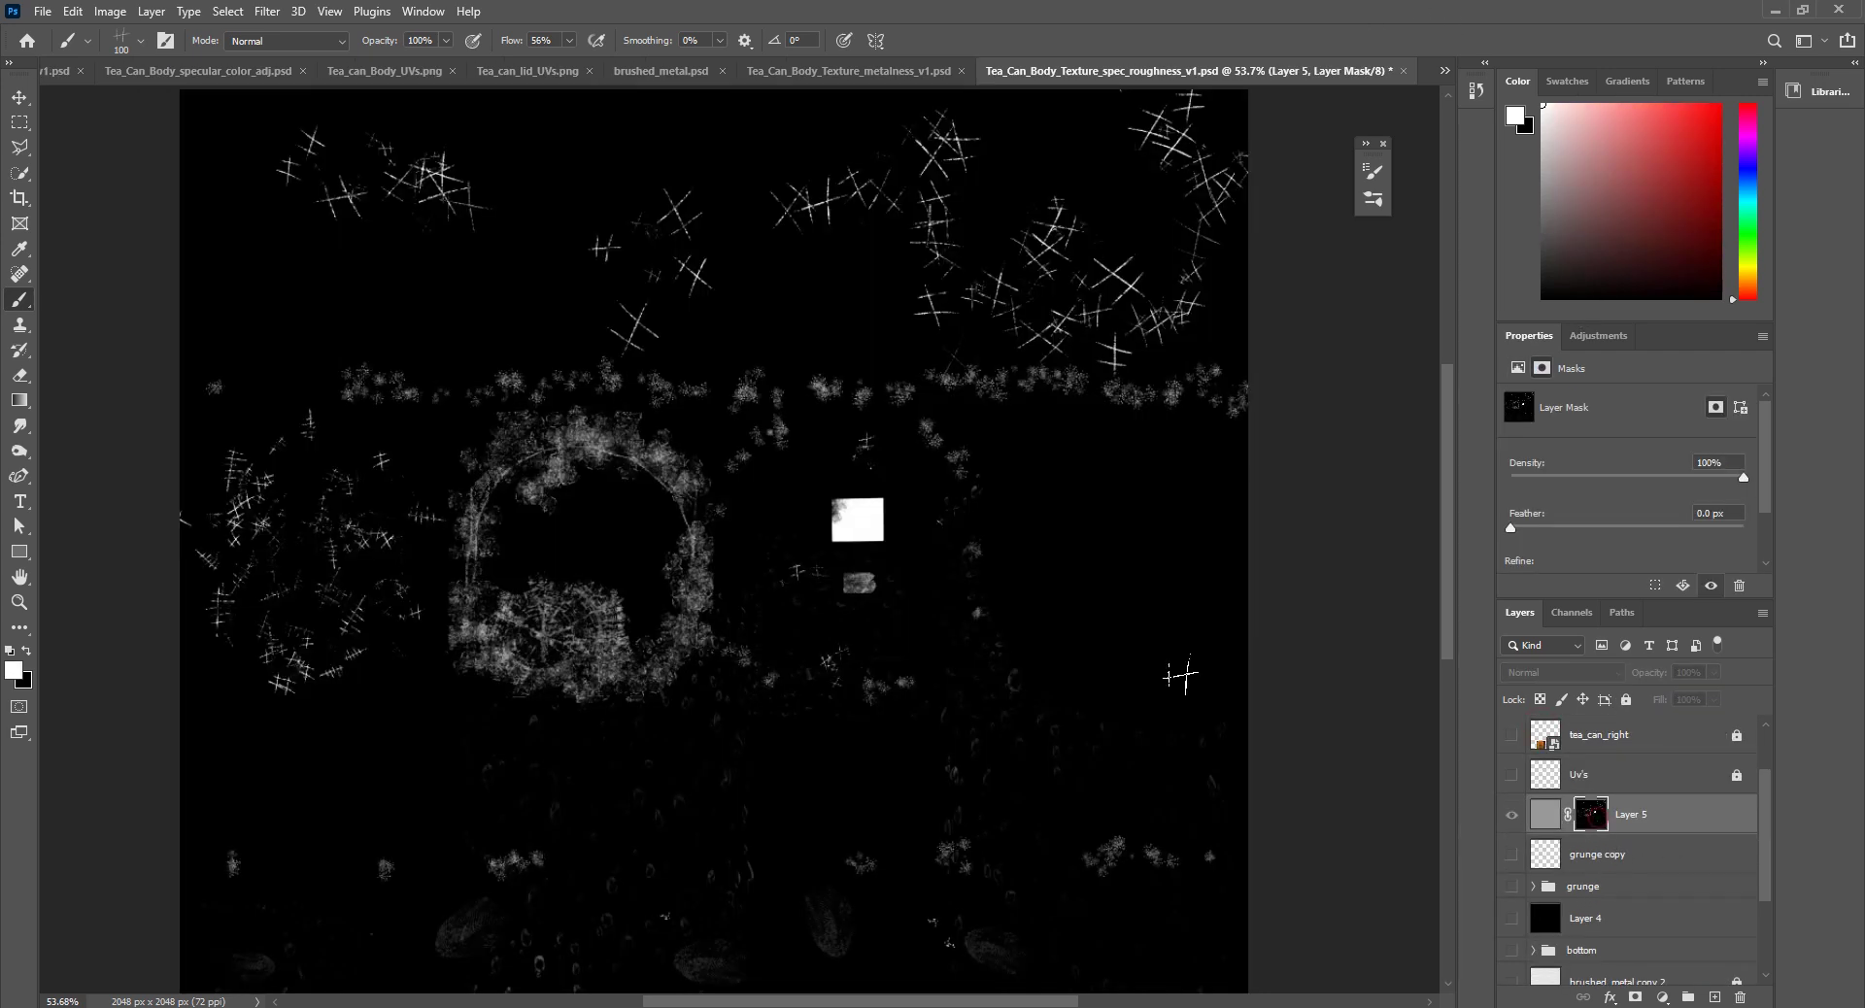
{"action": "left_click", "coordinate": [1547, 821]}
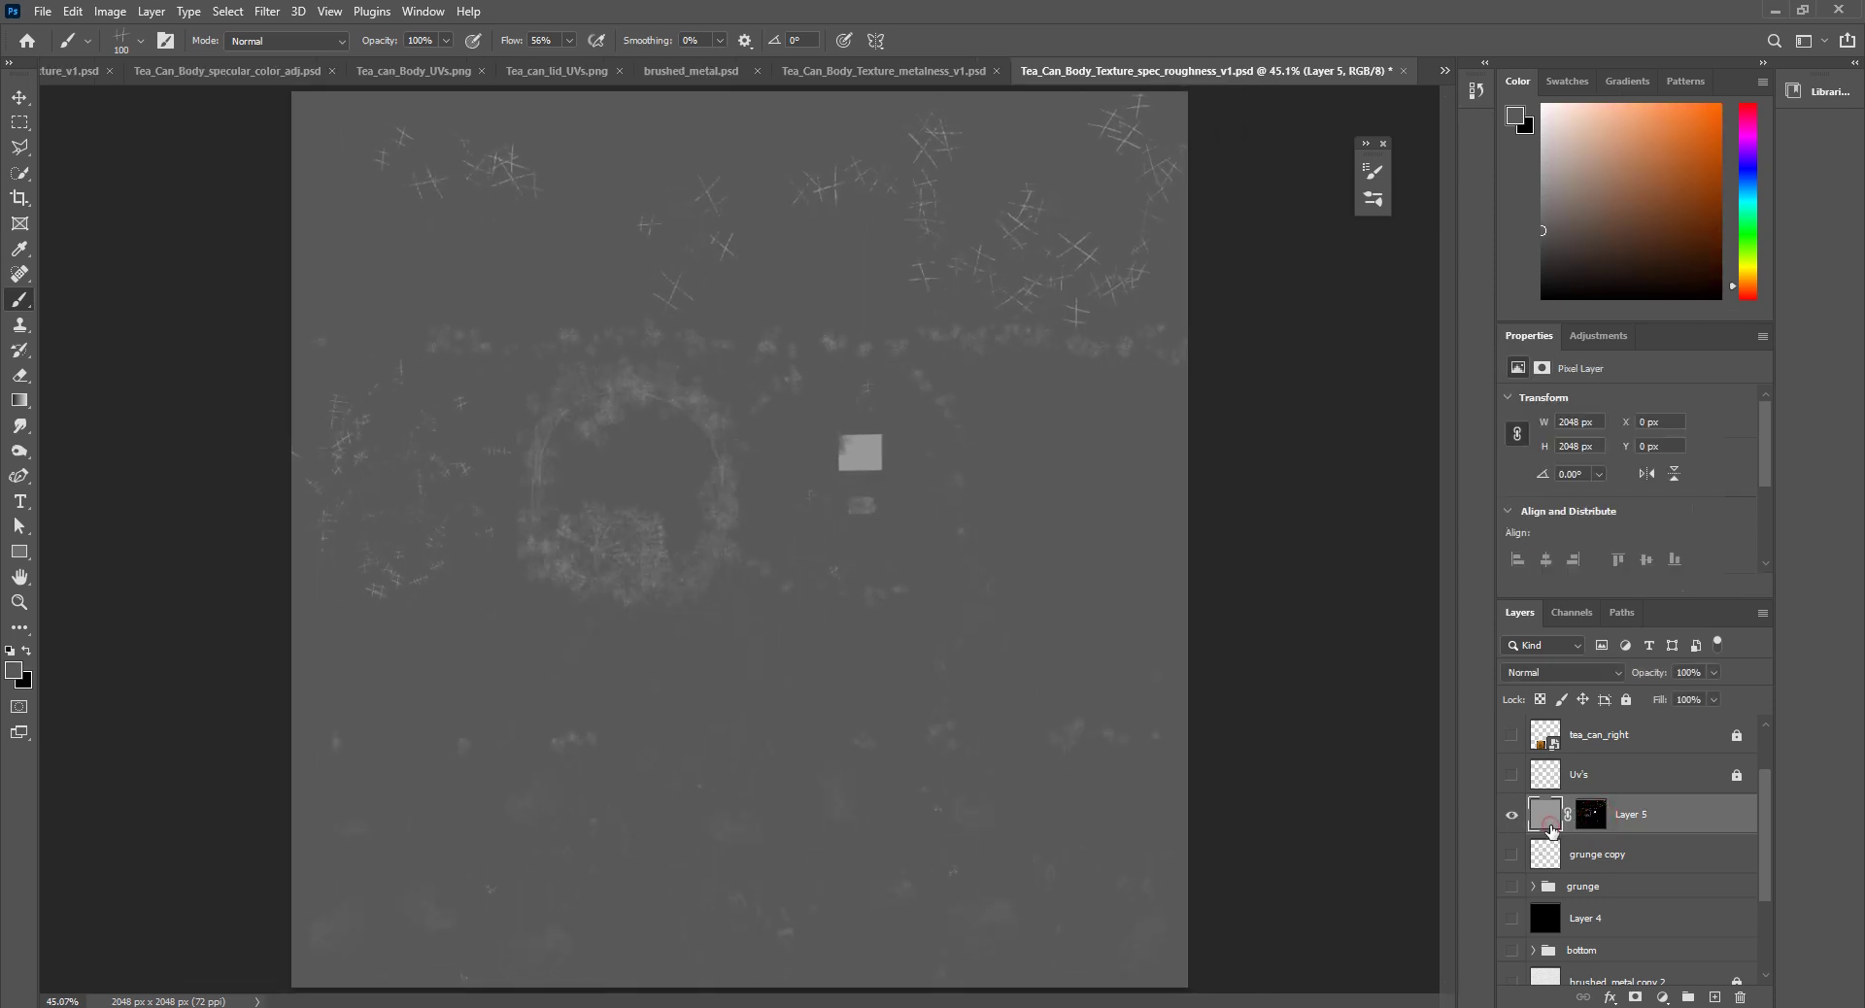
Step: Set the foreground color's brightness to 65% and fill Layer 5's pixels with it
{"action": "left_click", "coordinate": [1515, 117]}
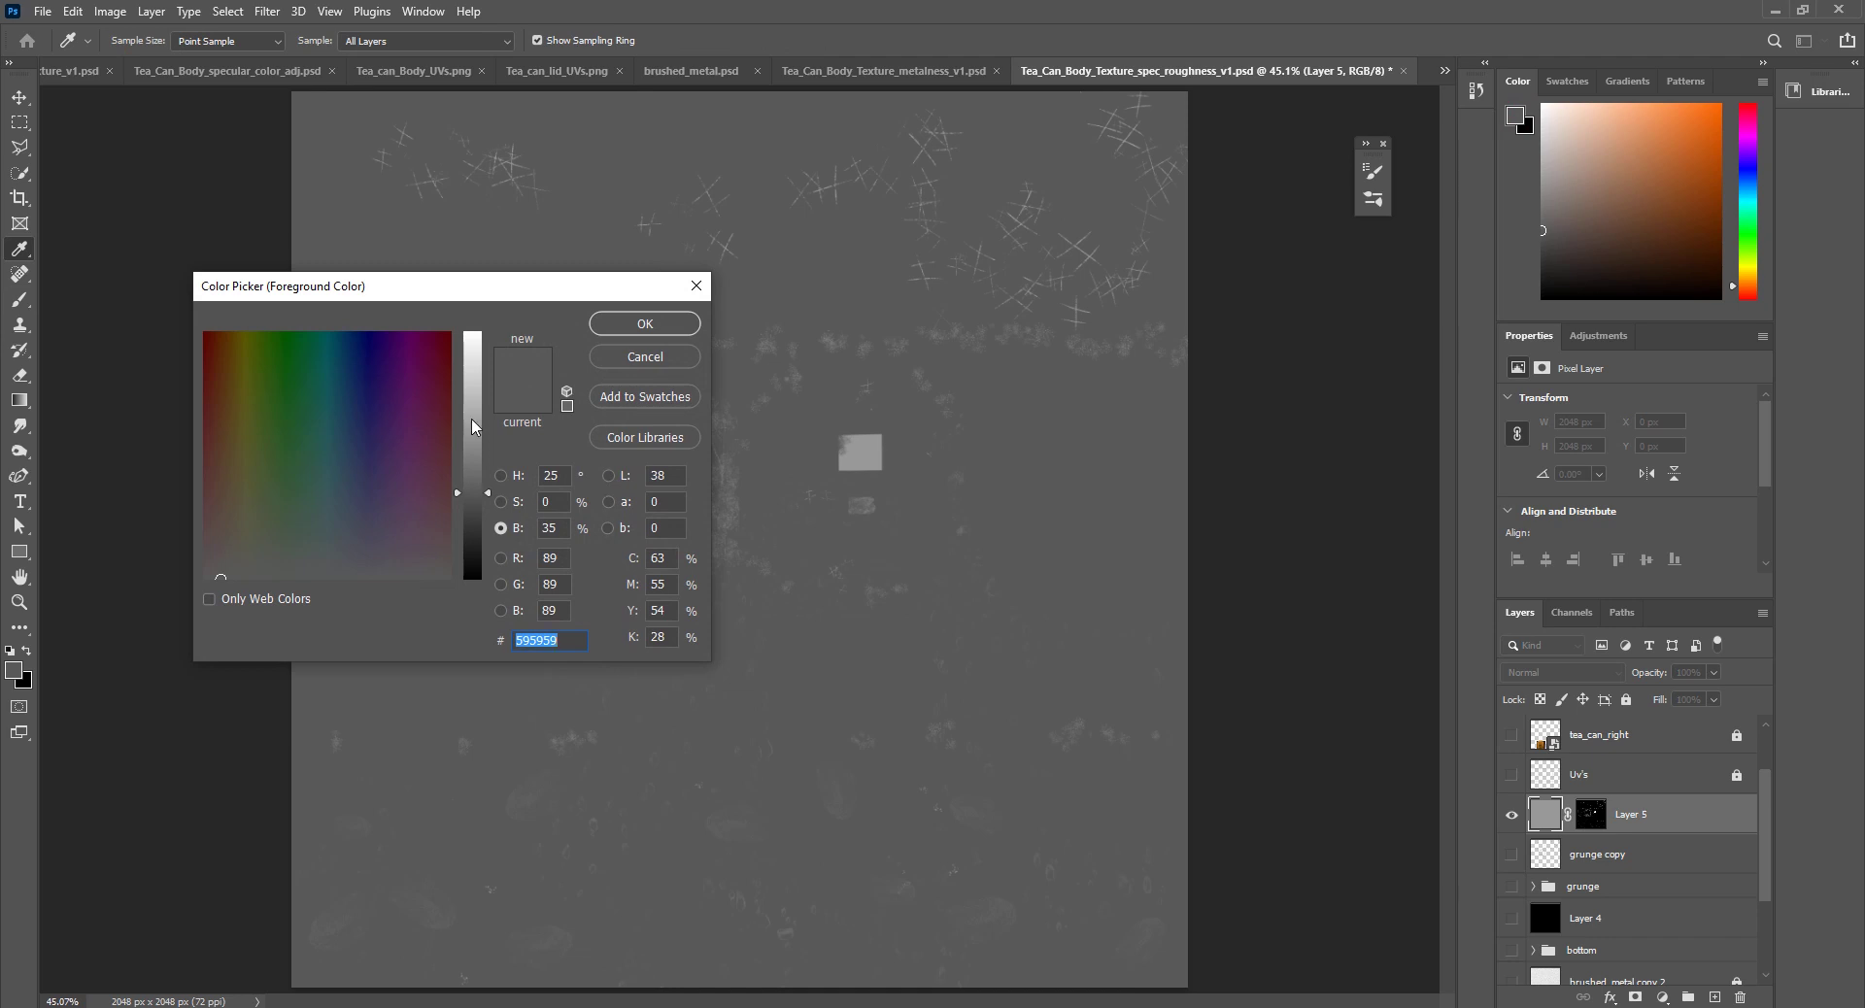
{"action": "left_click", "coordinate": [548, 529]}
{"action": "type", "text": "6"}
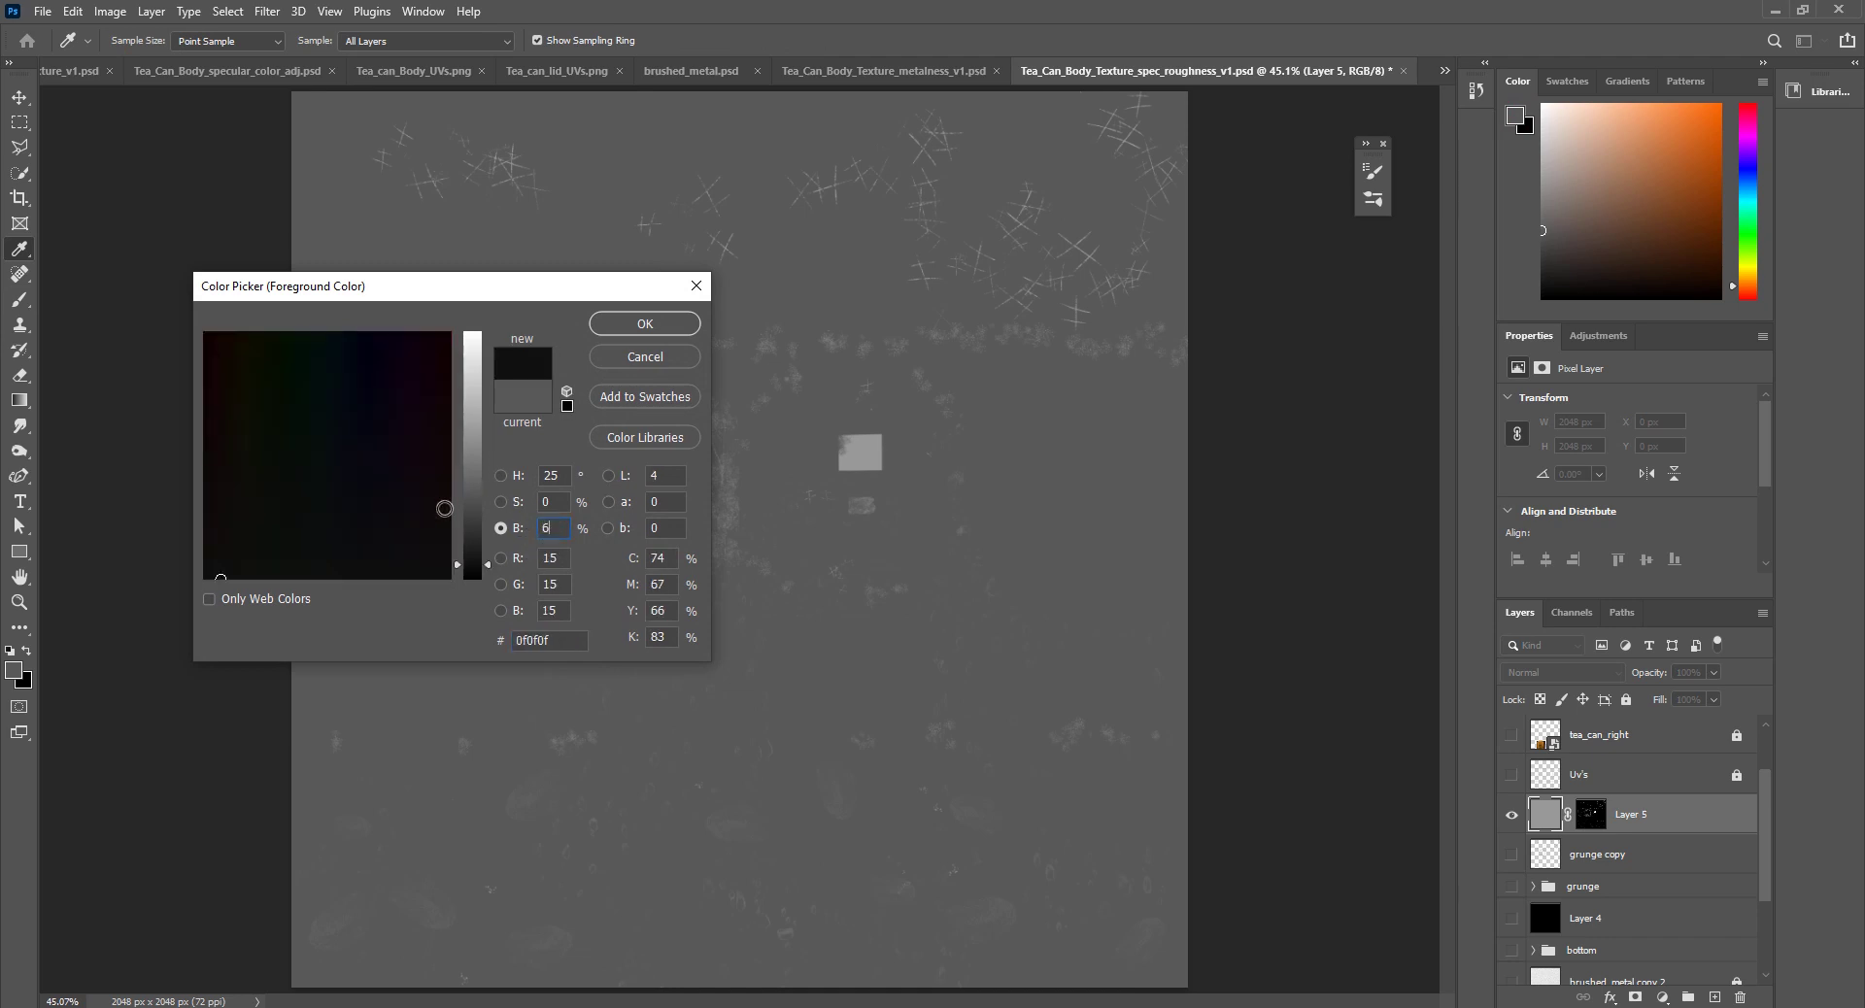
{"action": "type", "text": "0"}
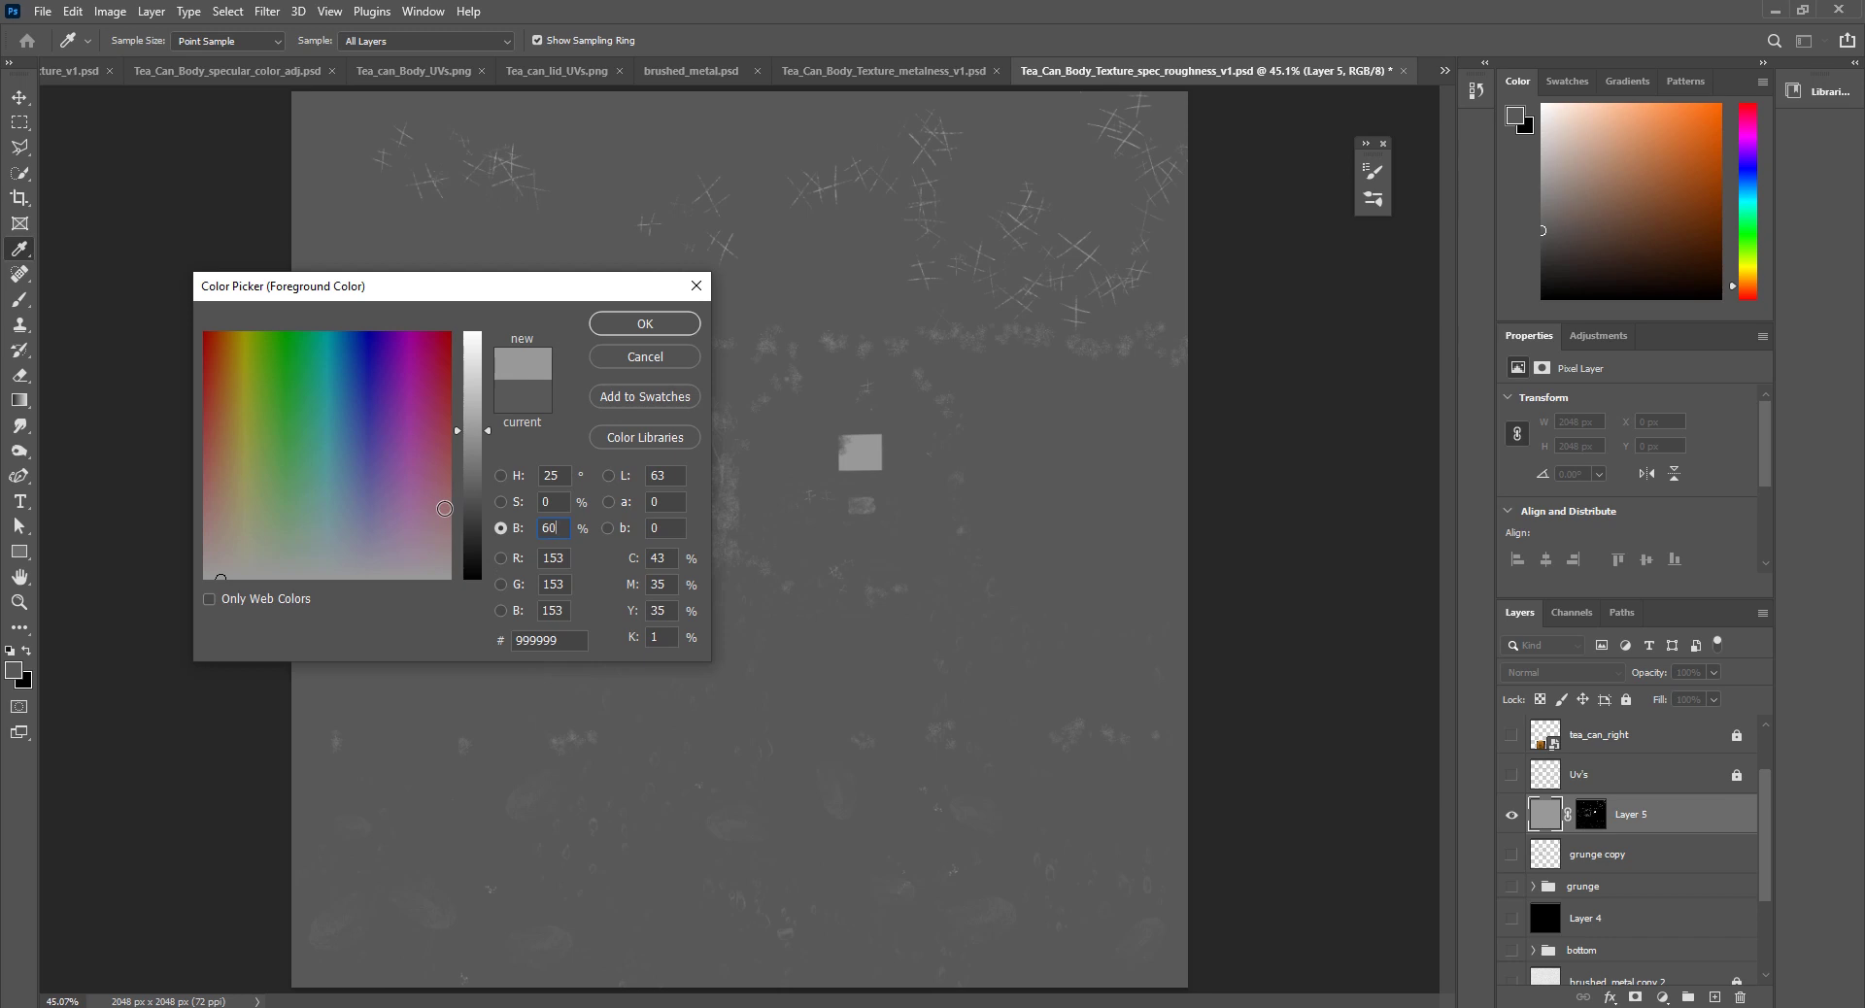
{"action": "key", "text": "BackSpace"}
{"action": "type", "text": "5"}
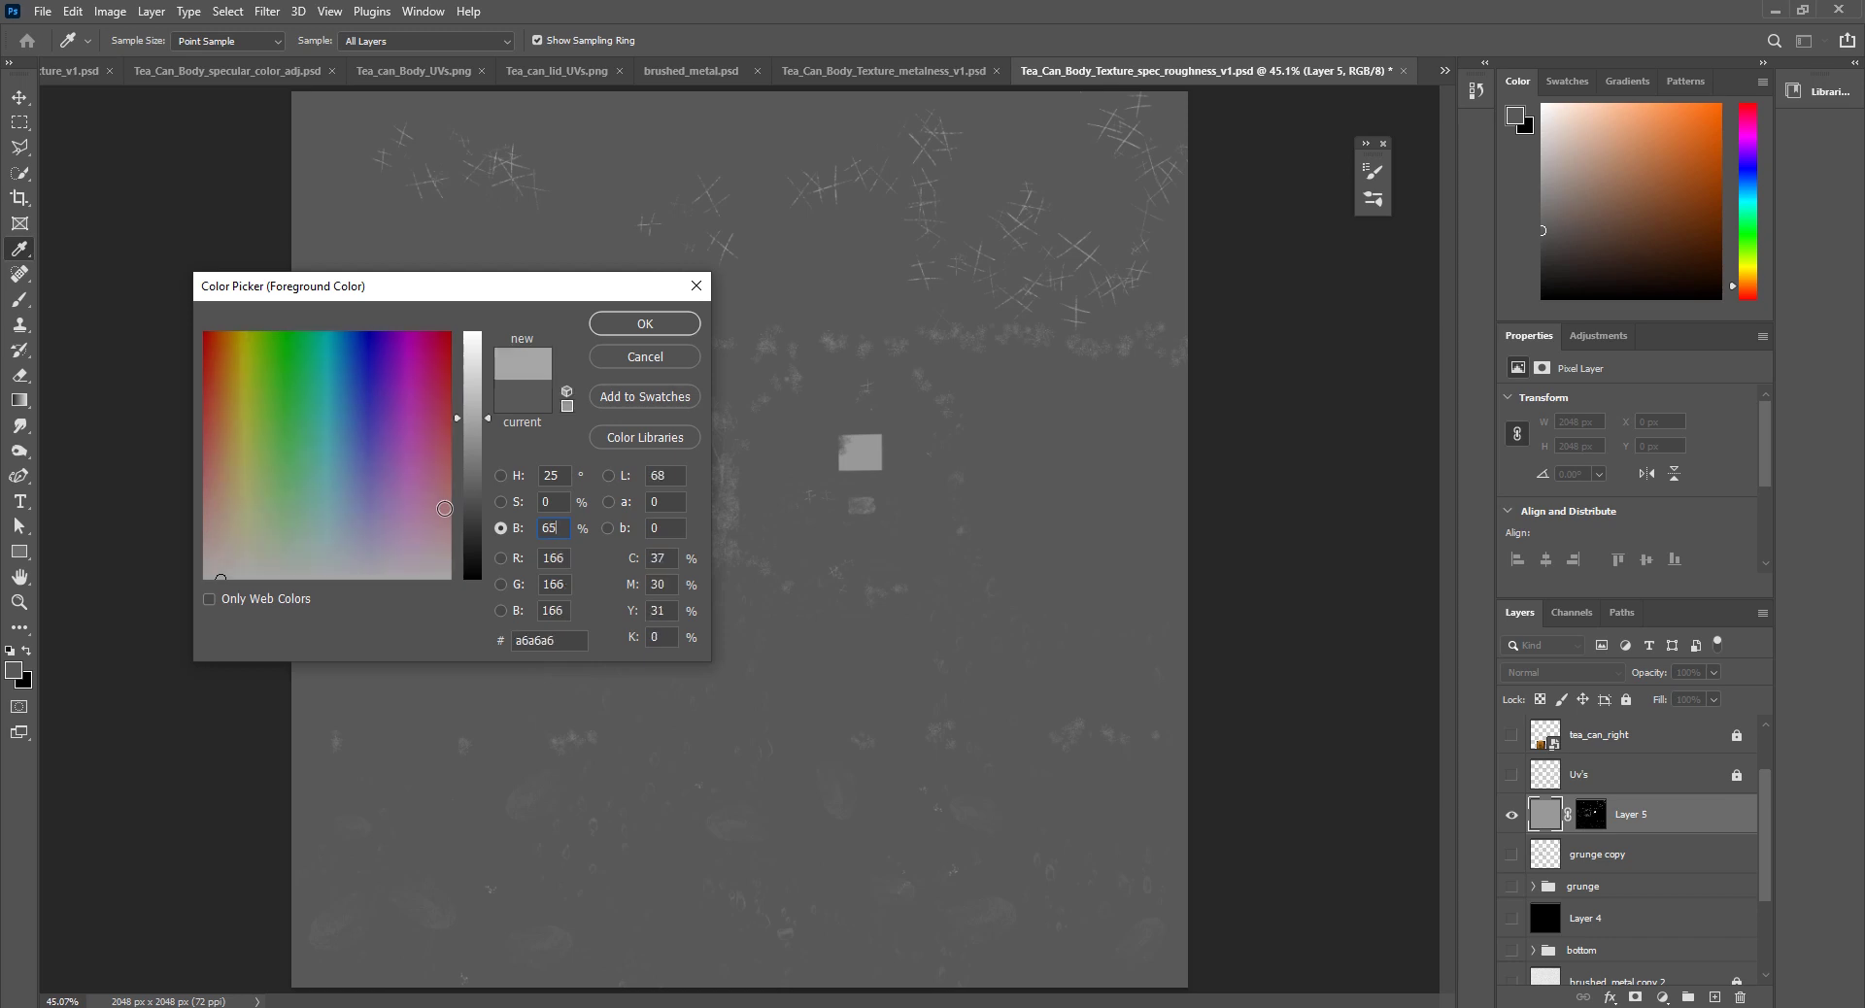
{"action": "left_click", "coordinate": [644, 323]}
{"action": "key", "text": "b"}
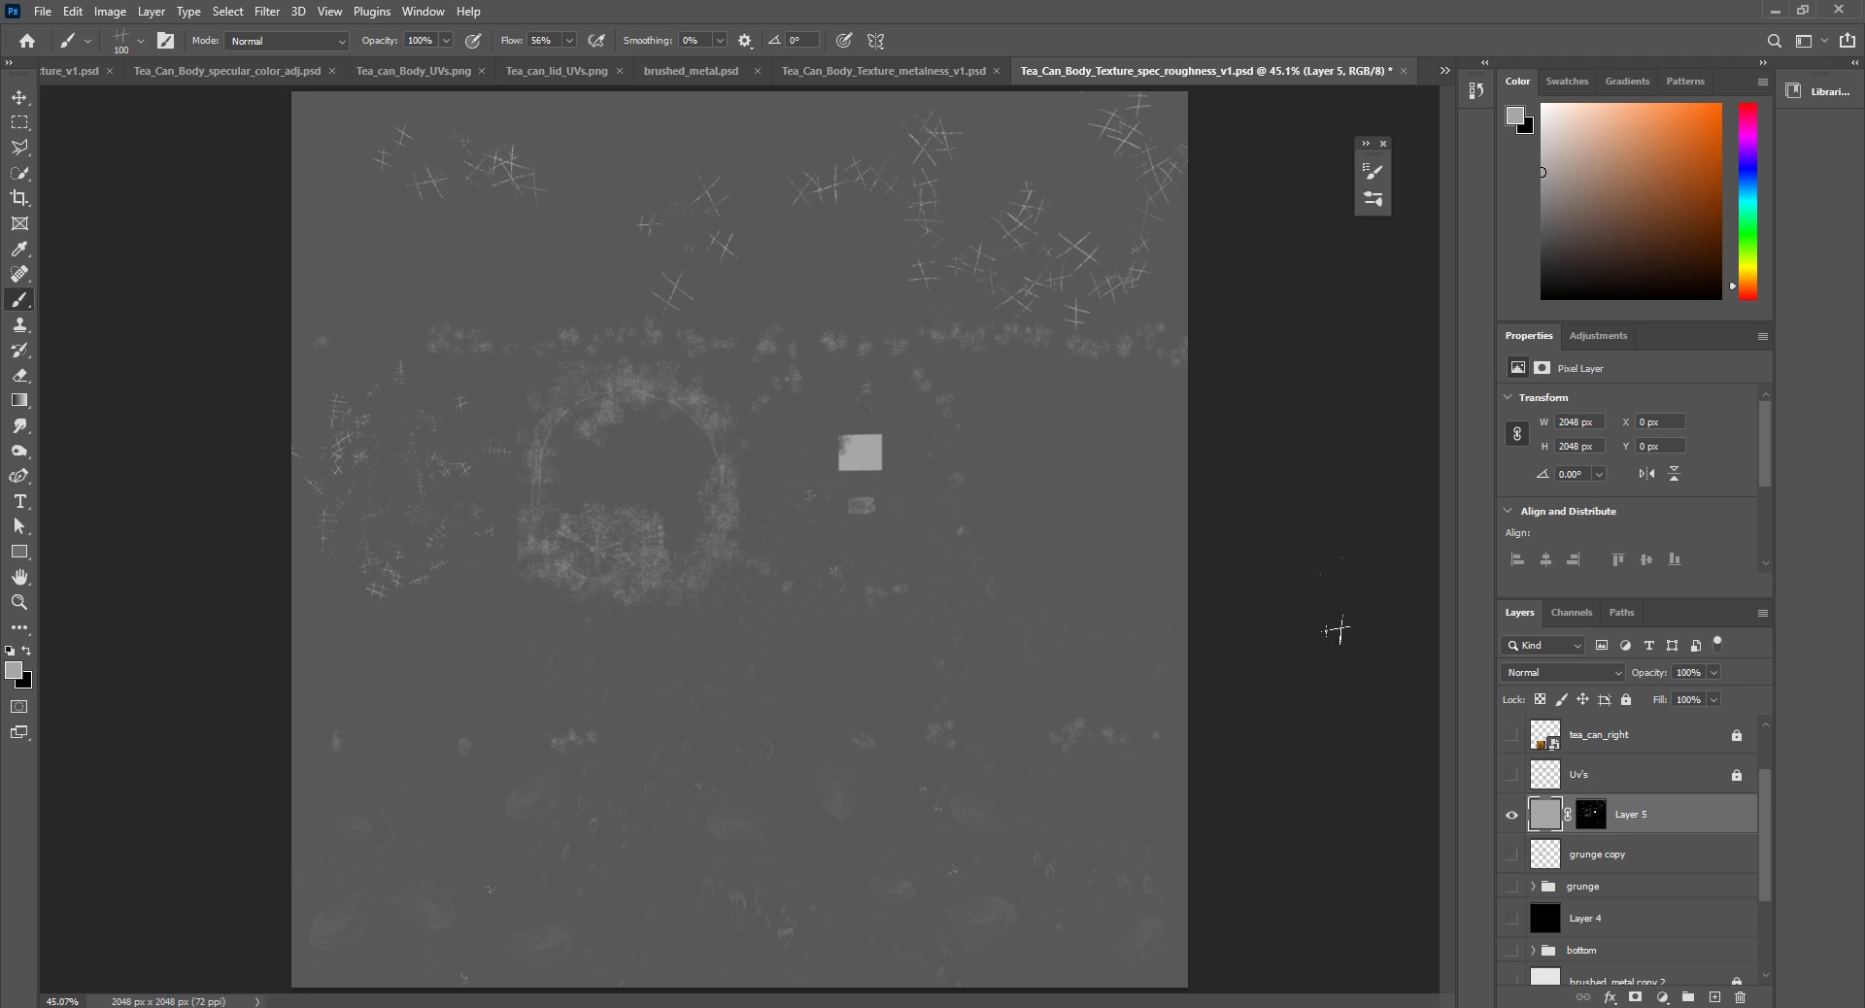
Step: Try black on Layer 5's pixels, and refill them with a foreground color of 65% brightness
{"action": "left_click_drag", "start_coordinate": [1569, 217], "coordinate": [1542, 296]}
{"action": "key", "text": "alt+BackSpace"}
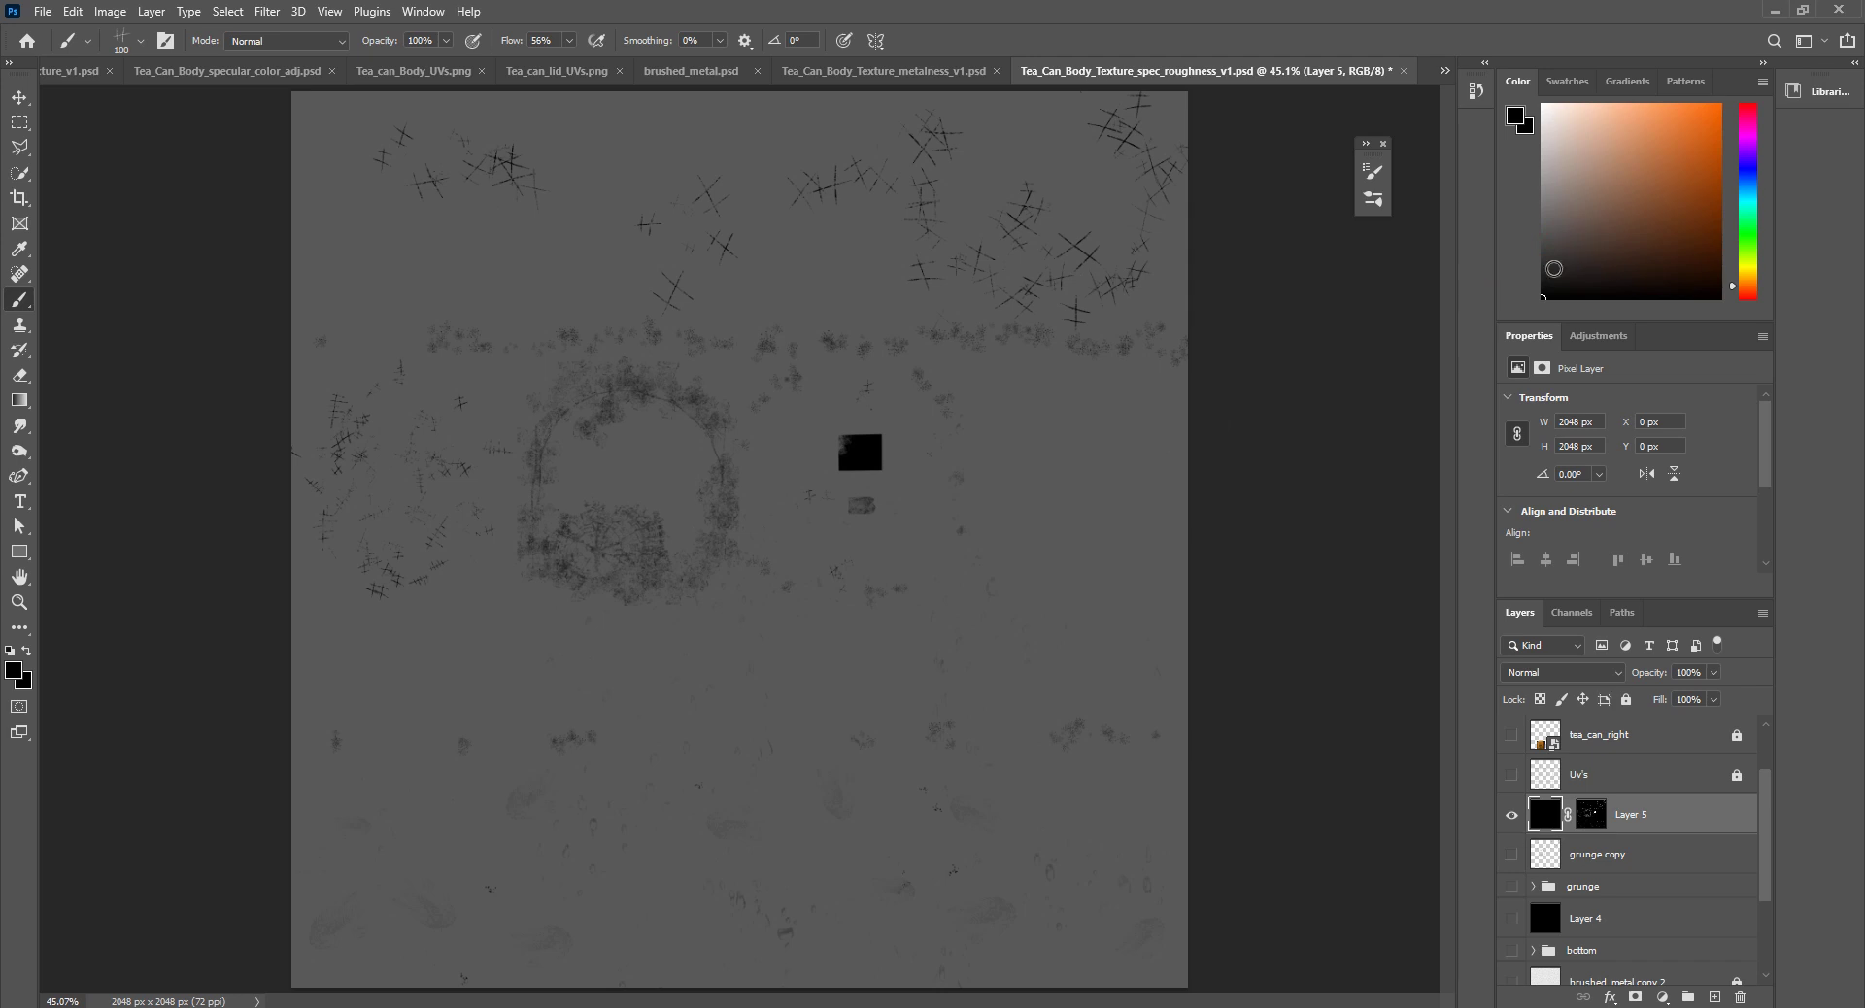
{"action": "left_click", "coordinate": [1514, 117]}
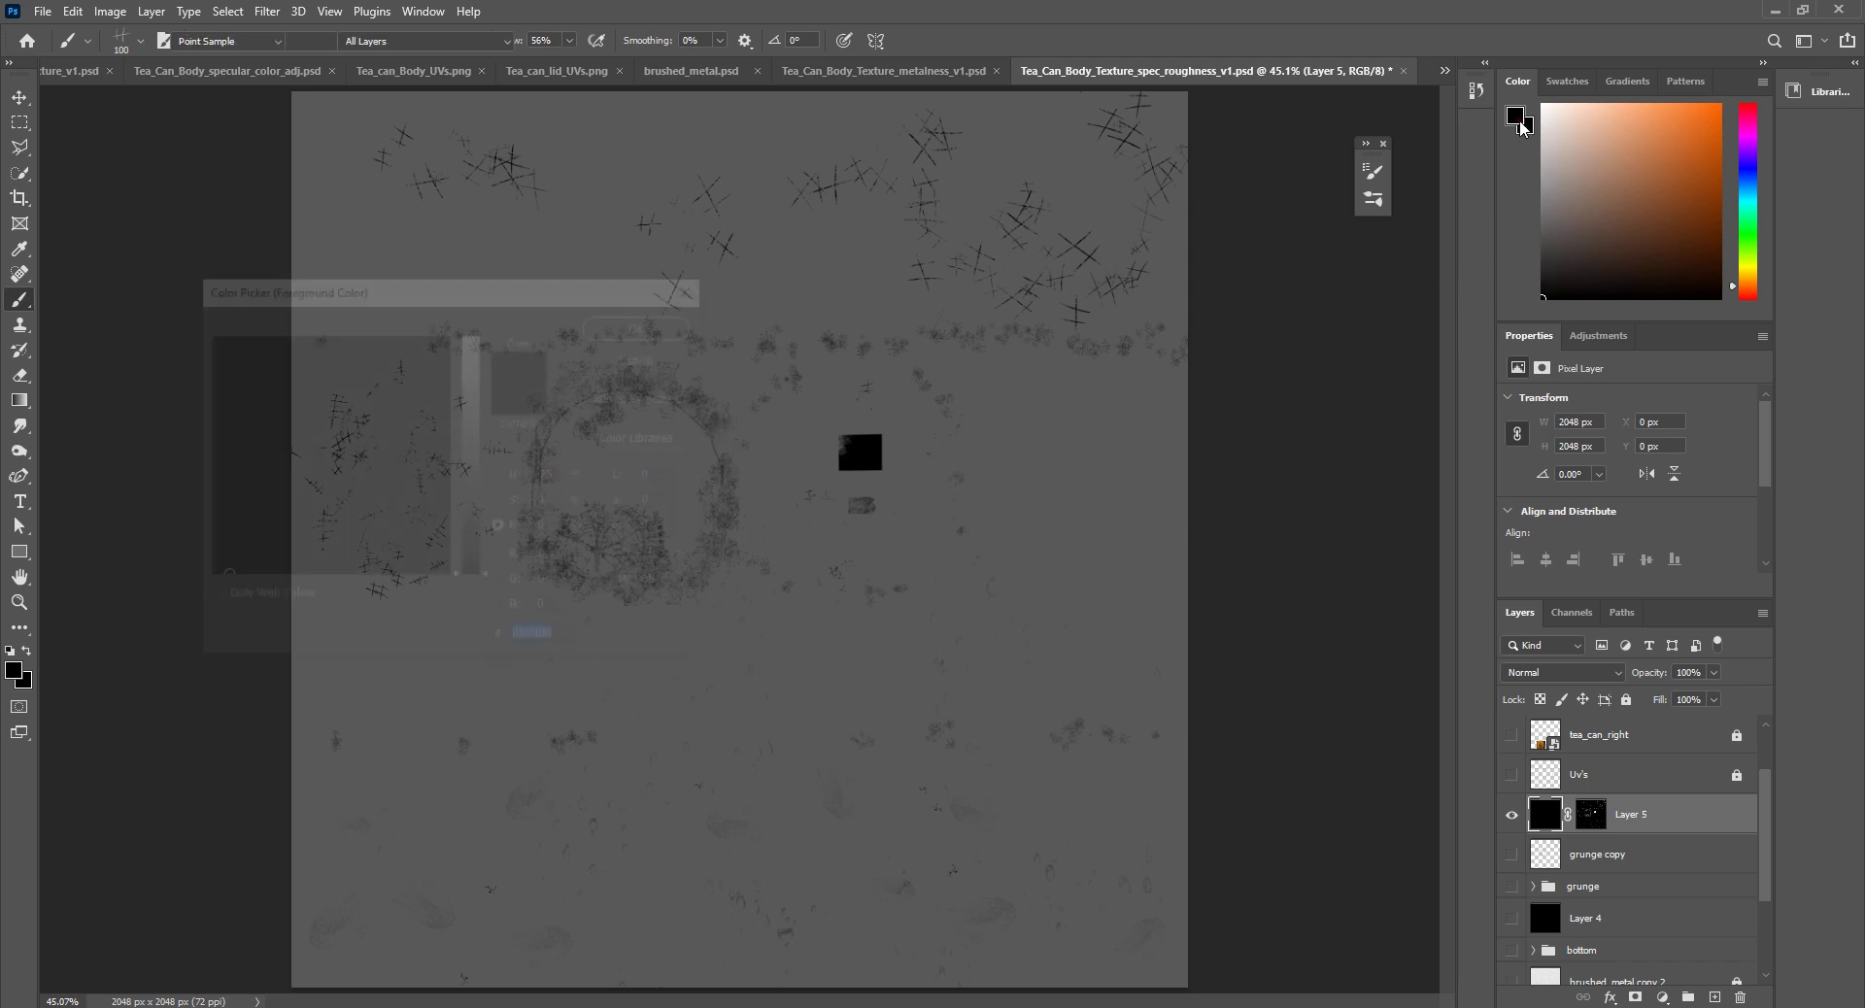
{"action": "left_click", "coordinate": [549, 528]}
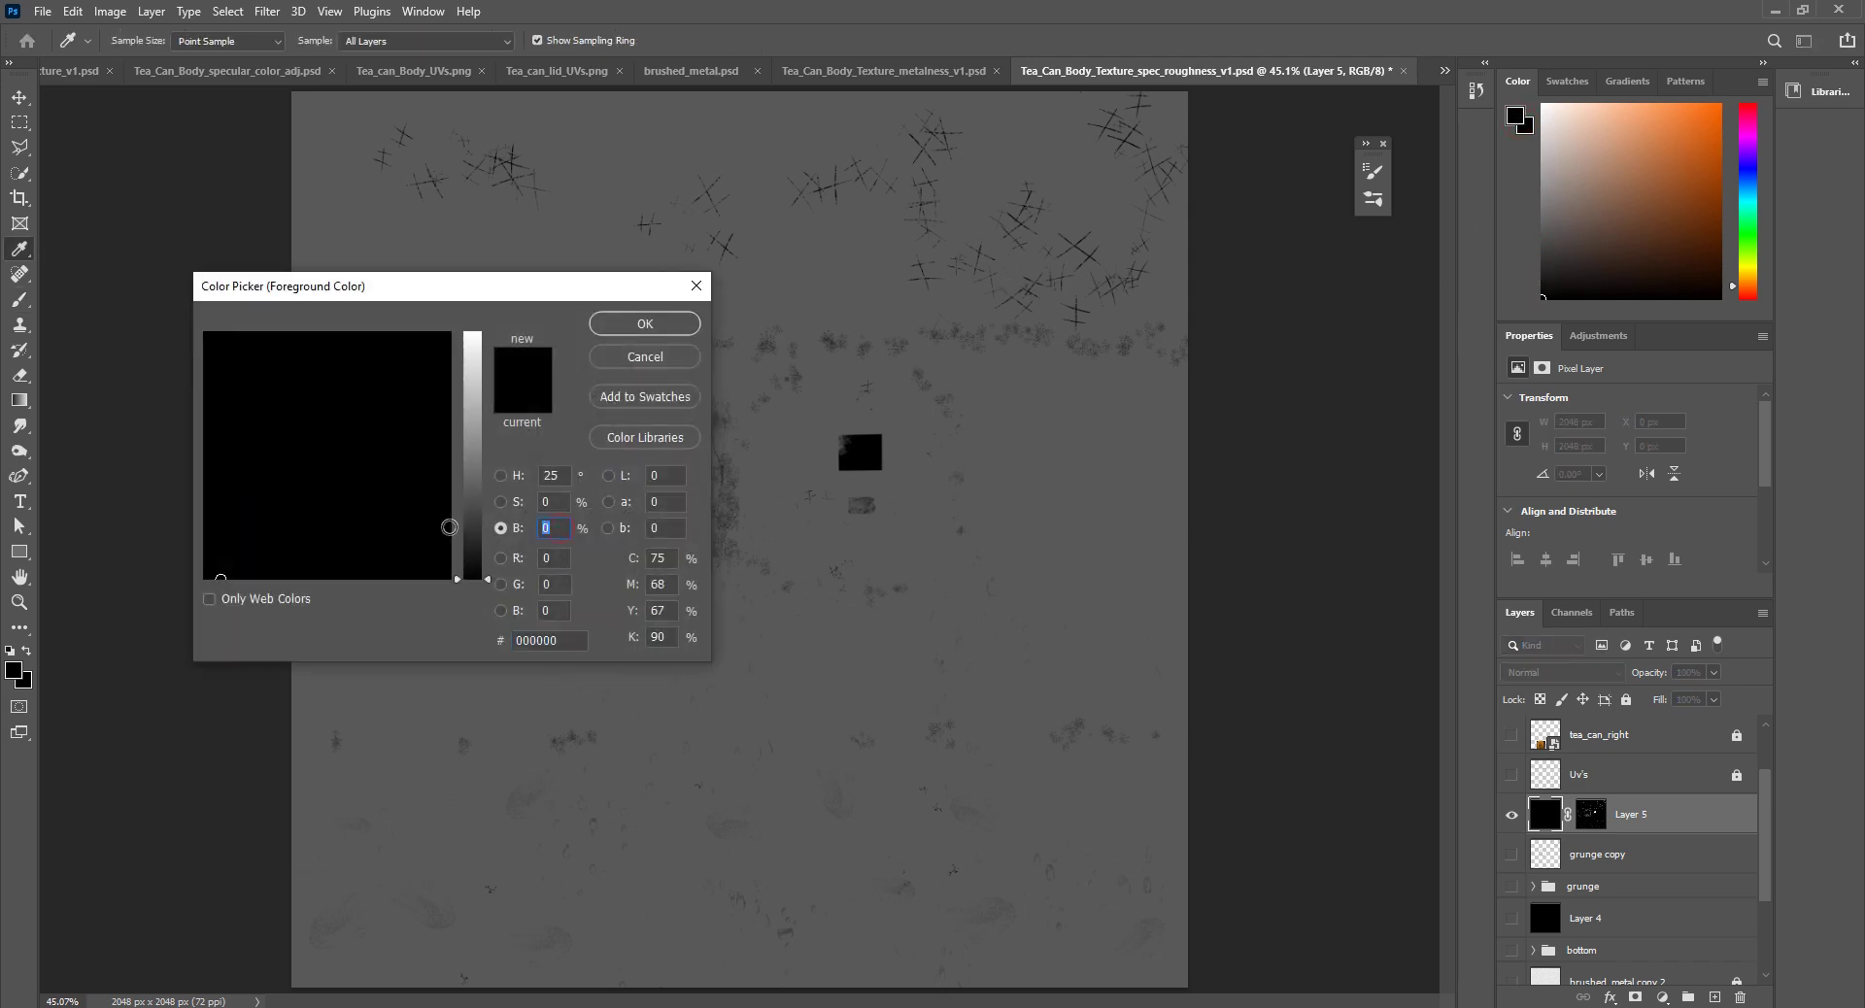
{"action": "type", "text": "65"}
{"action": "key", "text": "Return"}
{"action": "key", "text": "alt+BackSpace"}
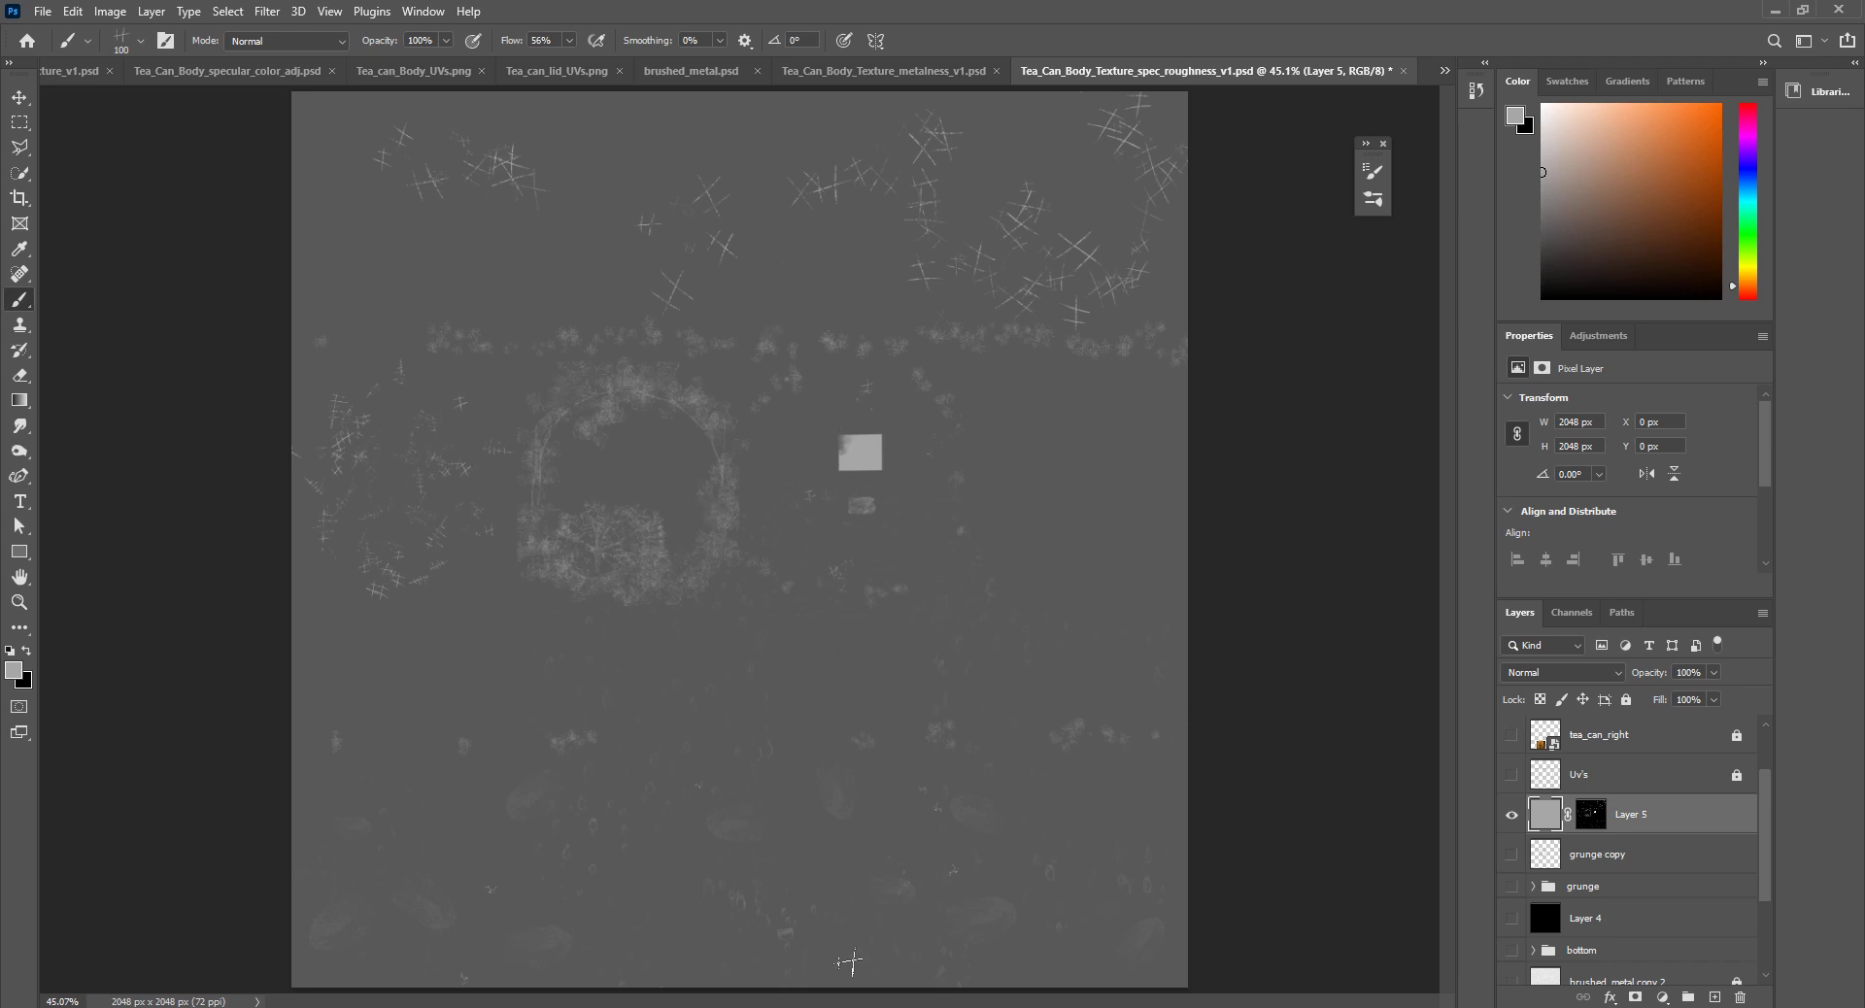
Step: Switch from Photoshop to the tea_can folder in File Explorer and view Tea_Can_lid_Texture_spec_roughness_v2.png
{"action": "left_click", "coordinate": [1011, 871]}
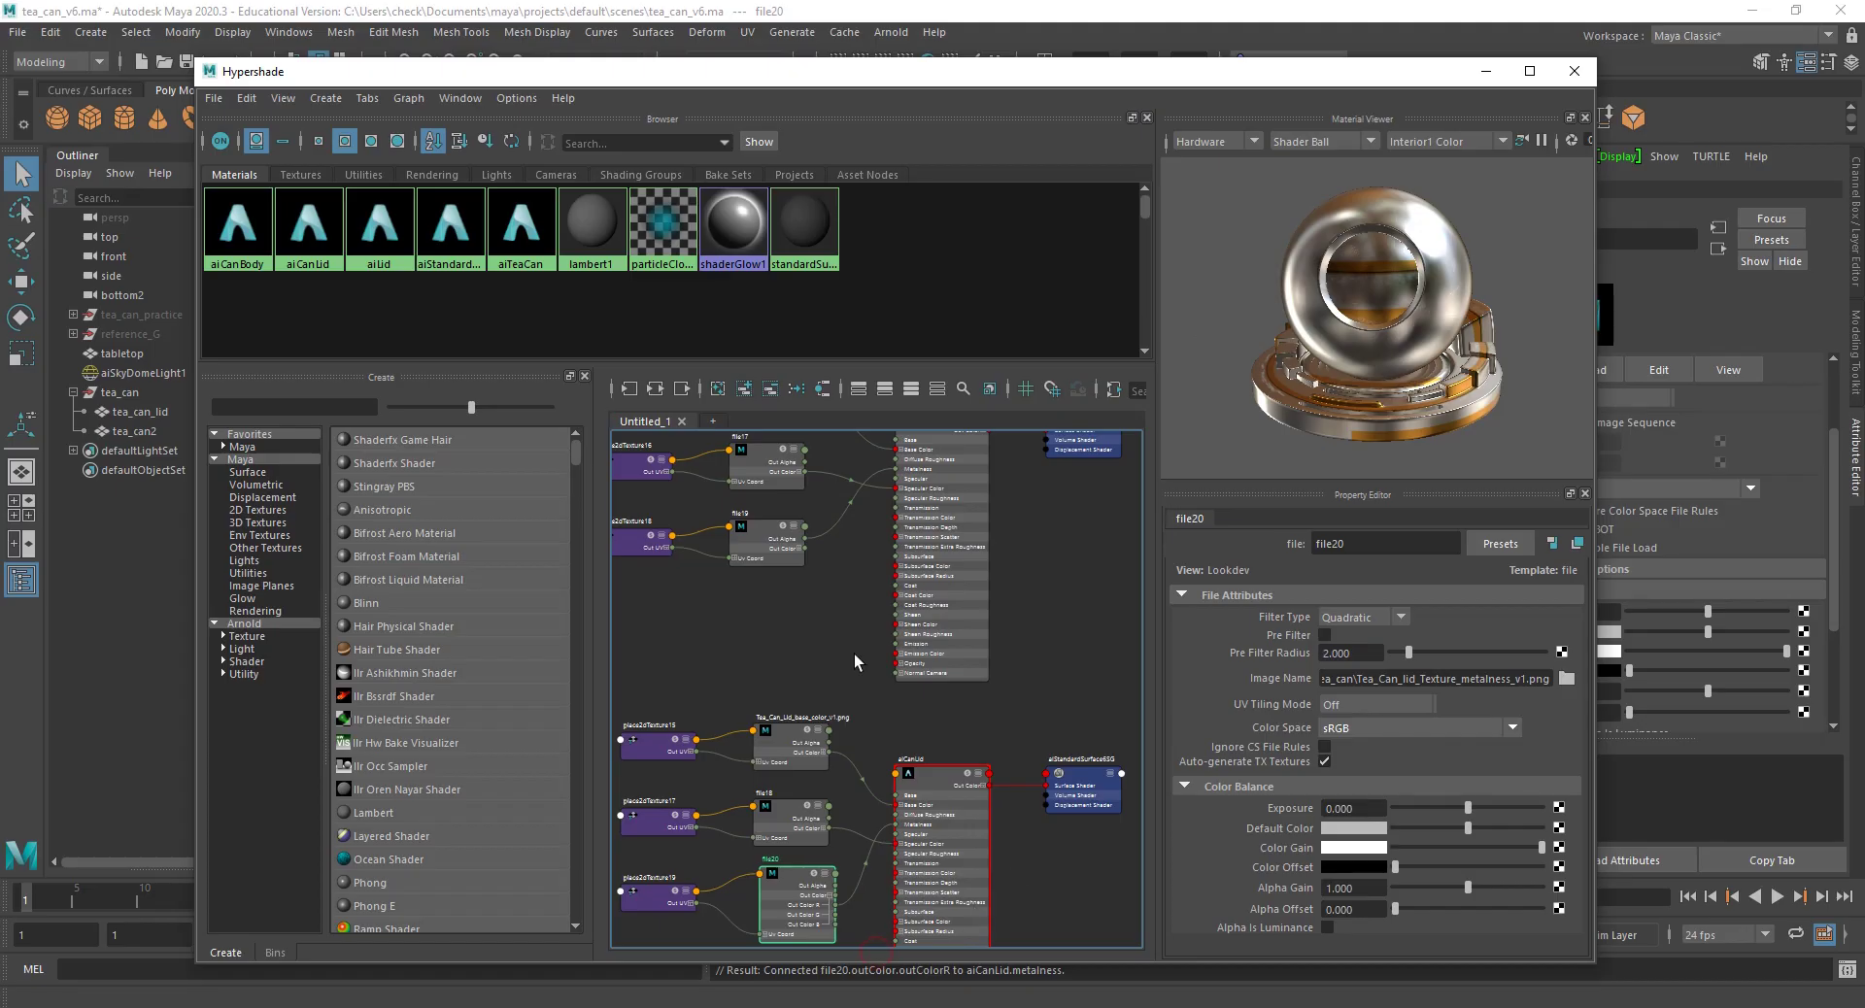
{"action": "mouse_move", "coordinate": [549, 1006]}
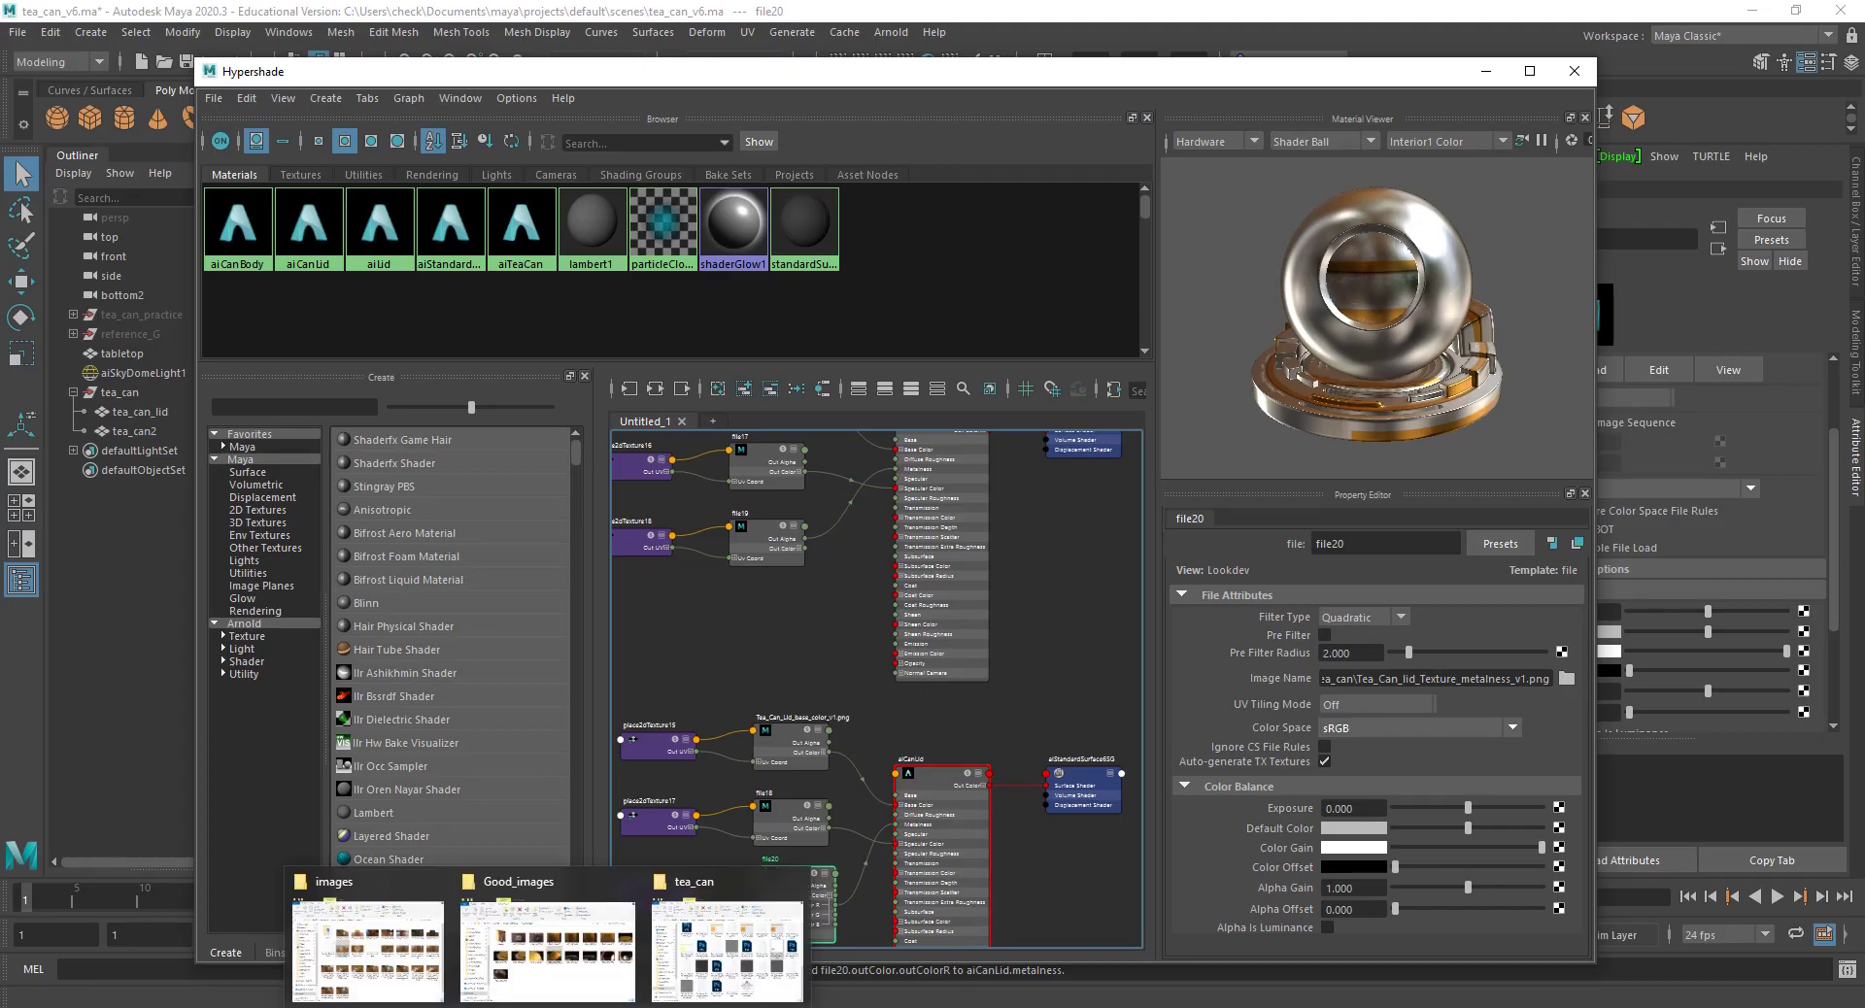
{"action": "left_click", "coordinate": [726, 937]}
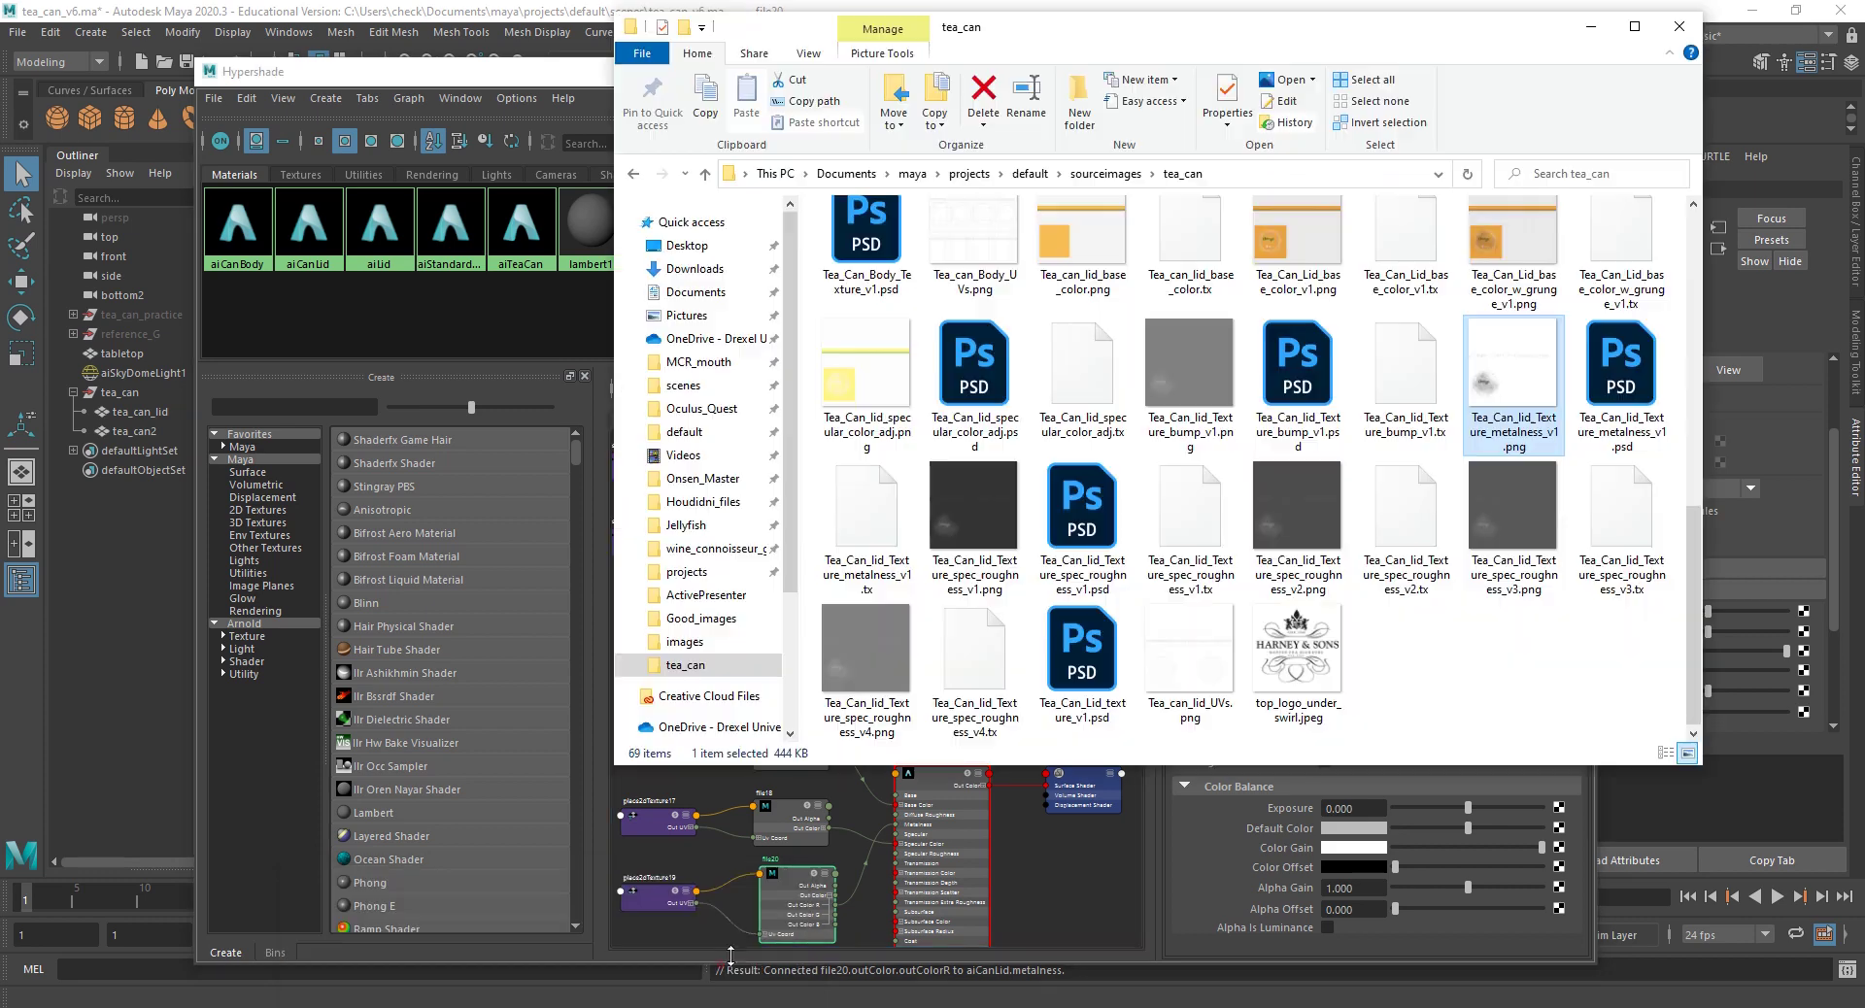
{"action": "double_click", "coordinate": [1301, 522]}
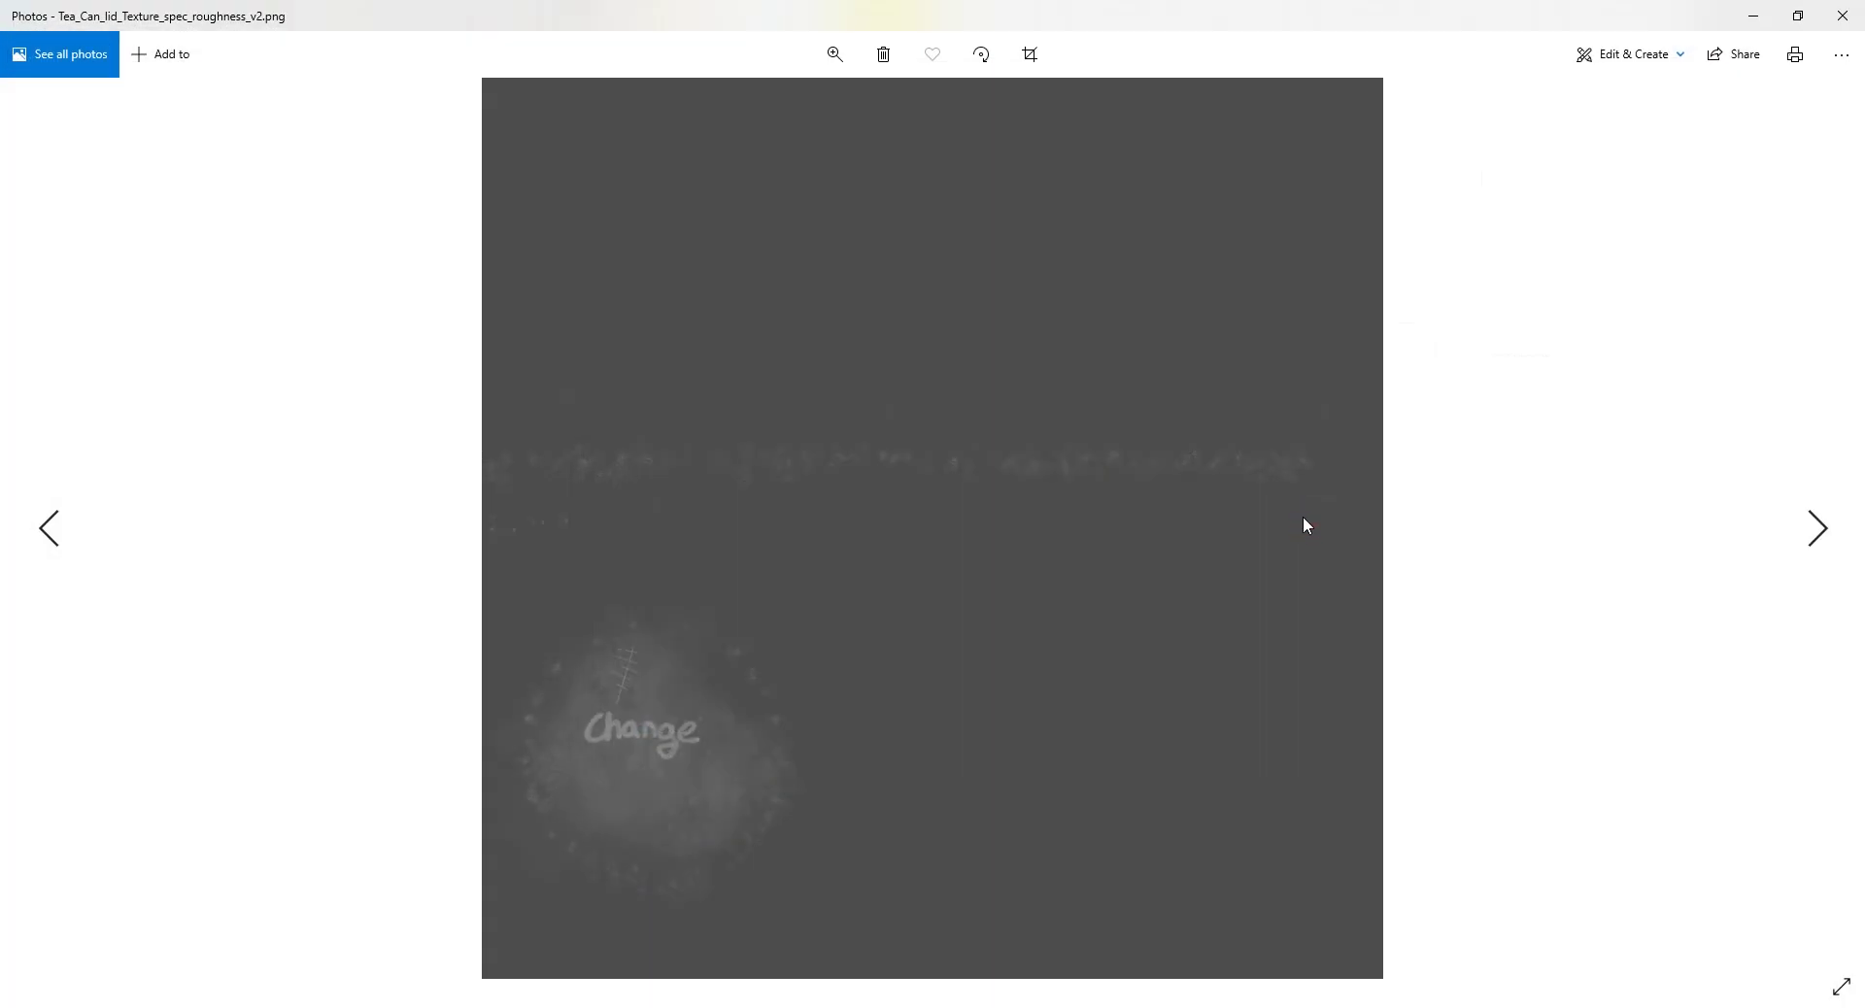
{"action": "left_click", "coordinate": [1842, 16]}
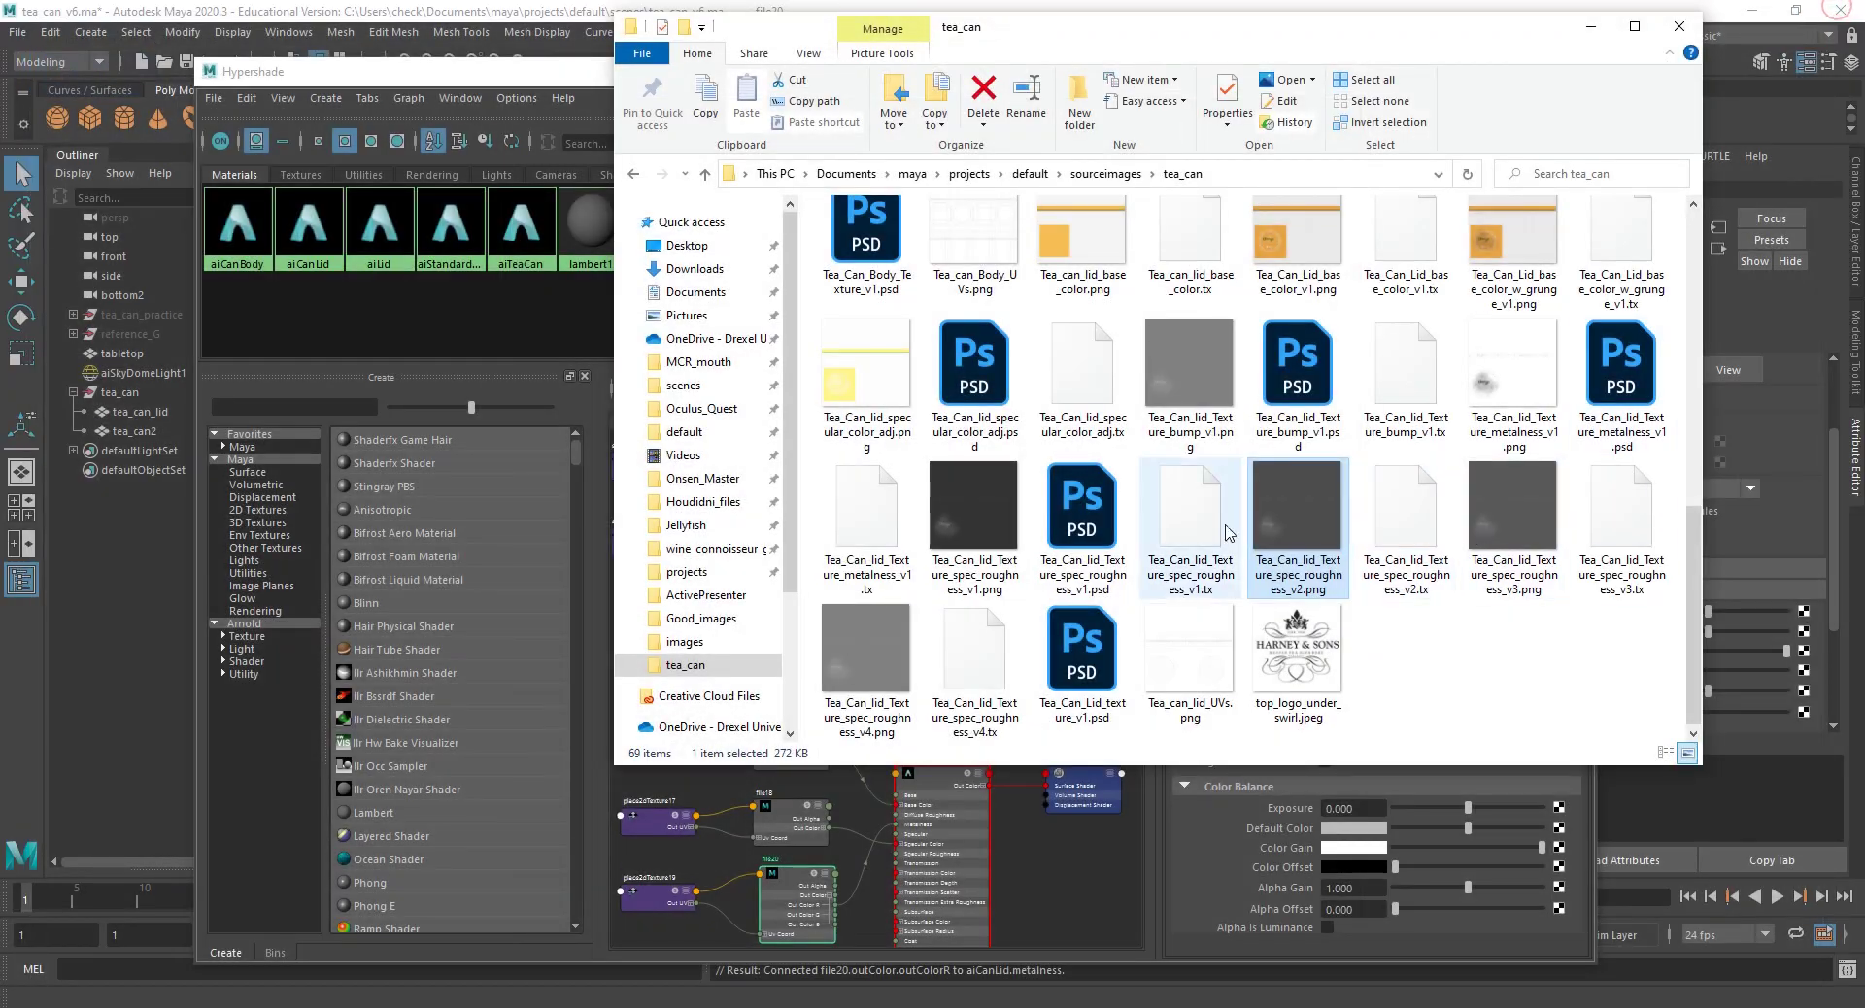
Step: Compare the lid's exported specular roughness images from v1 through v3
{"action": "left_click", "coordinate": [983, 519]}
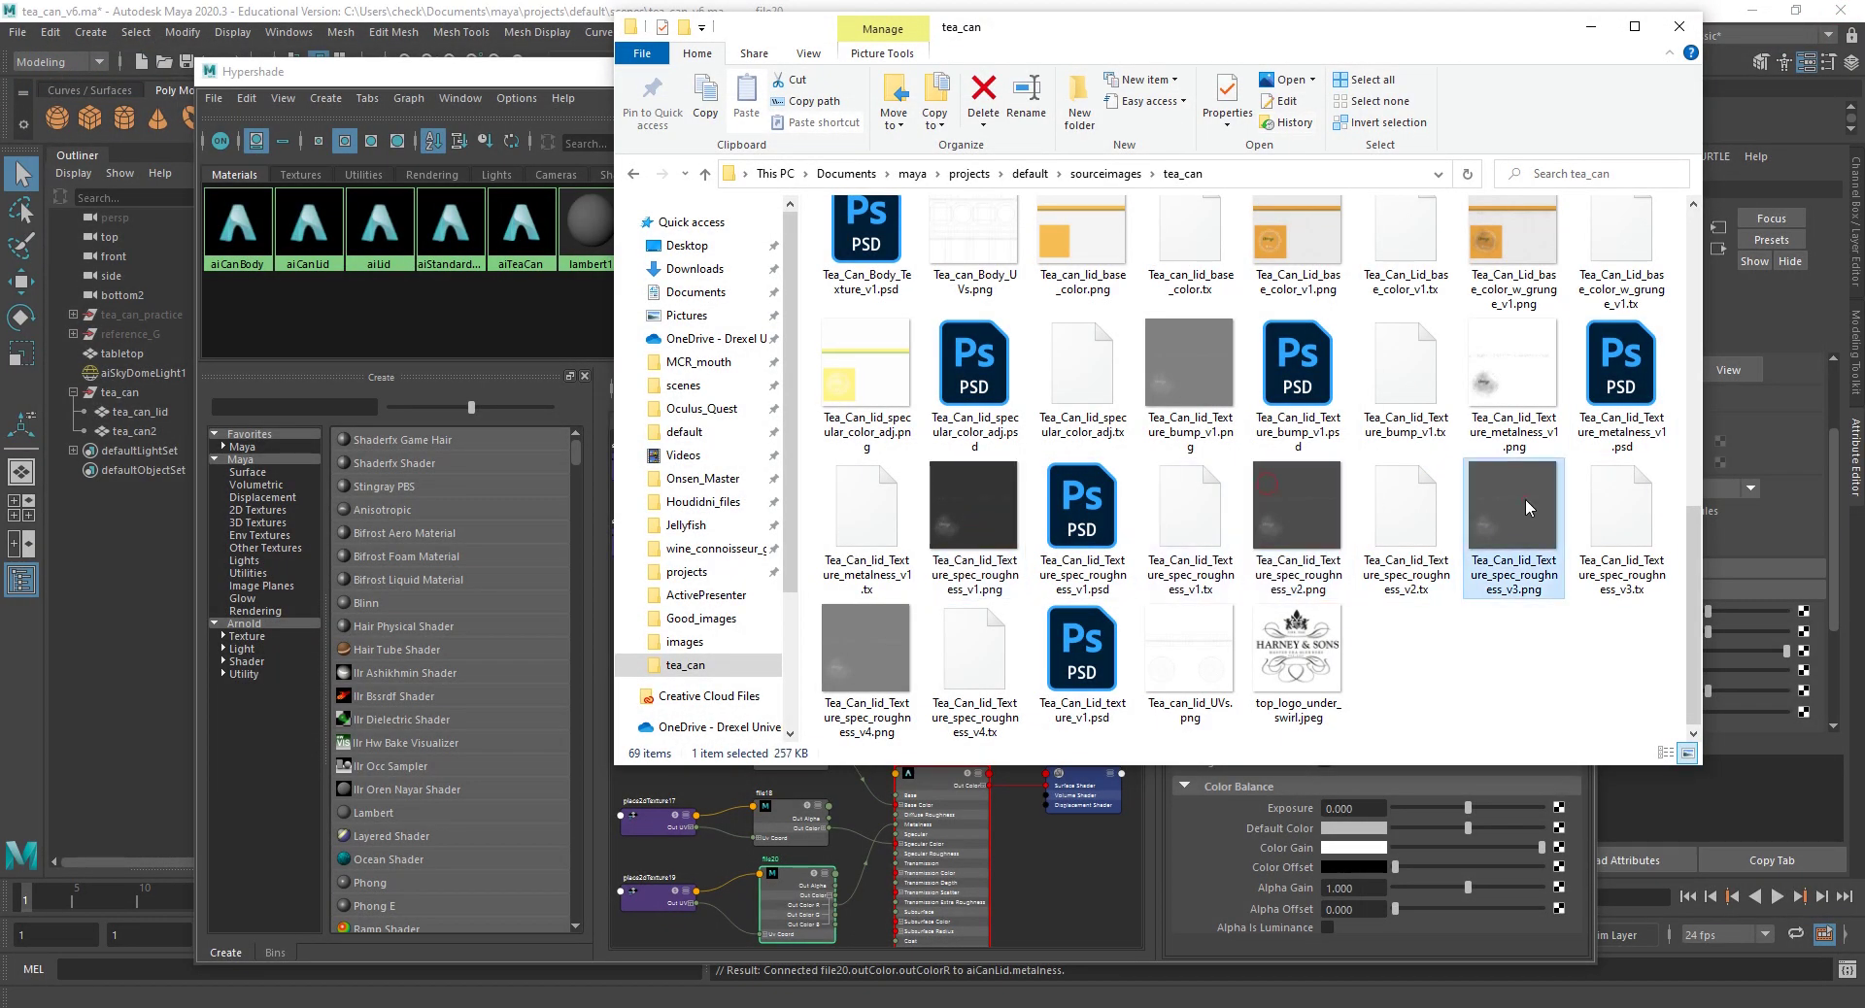
{"action": "double_click", "coordinate": [974, 524]}
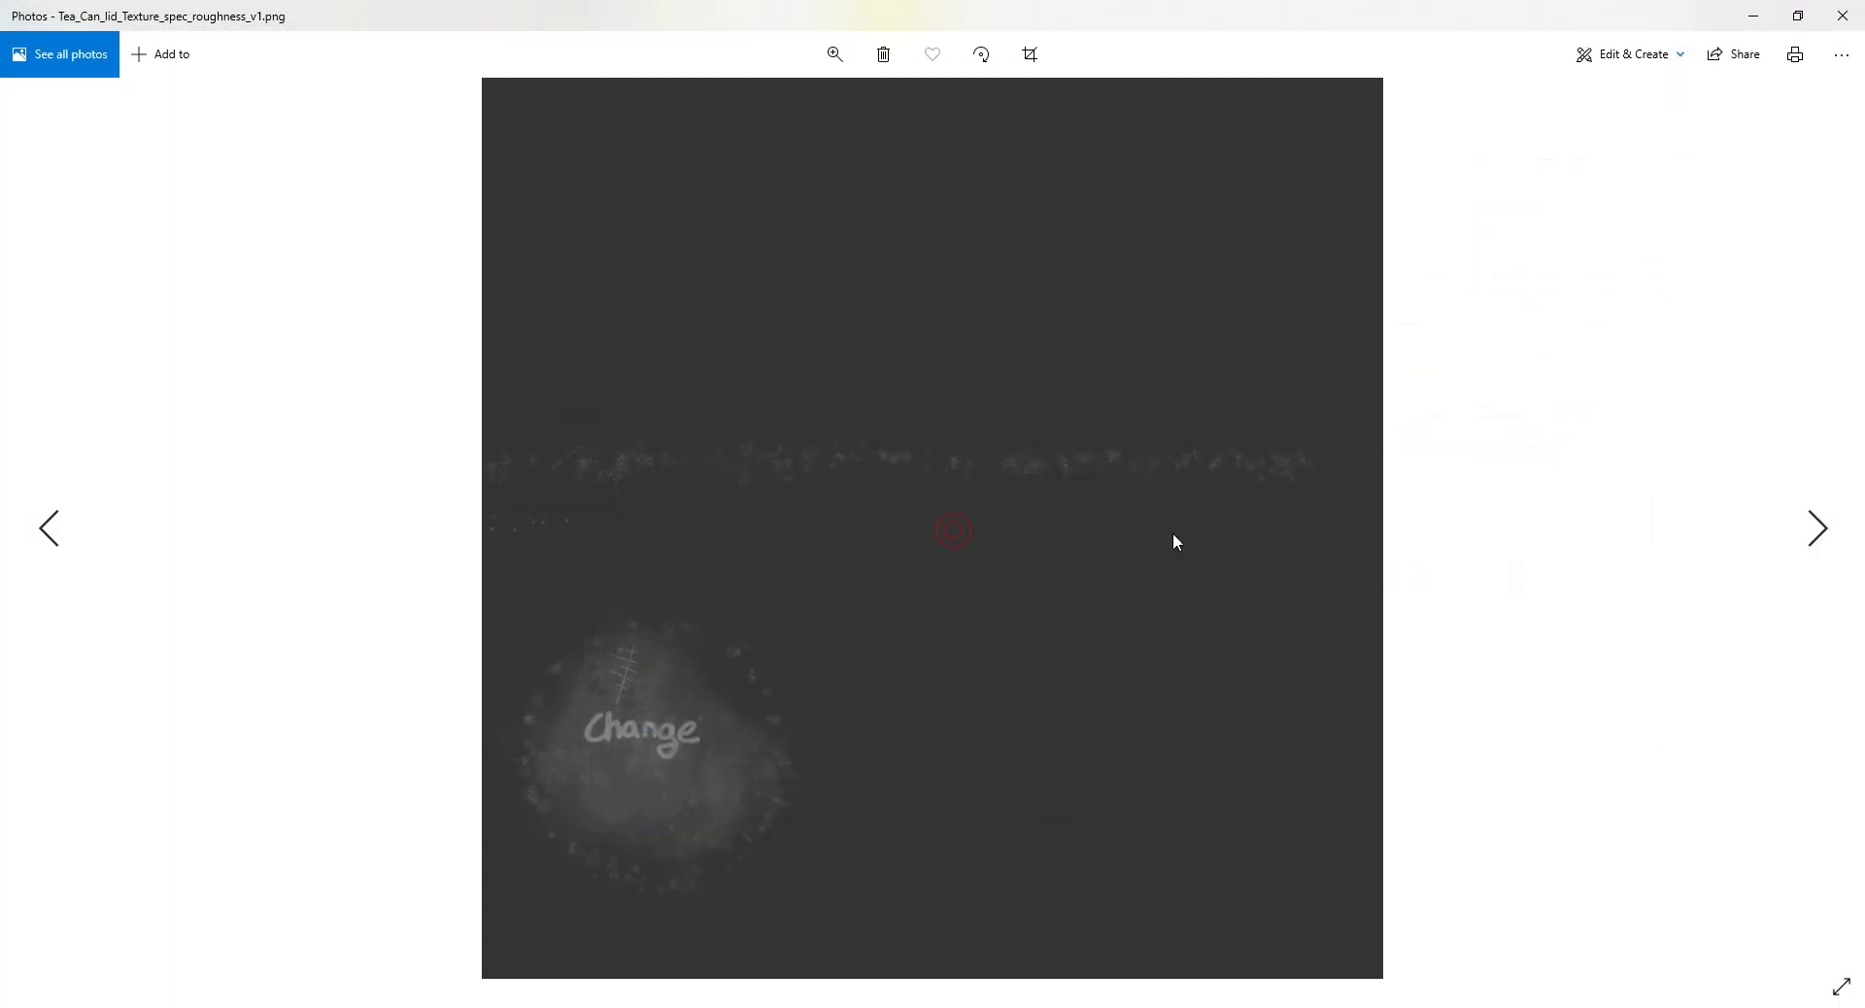
{"action": "left_click", "coordinate": [1795, 529]}
{"action": "left_click", "coordinate": [1795, 530]}
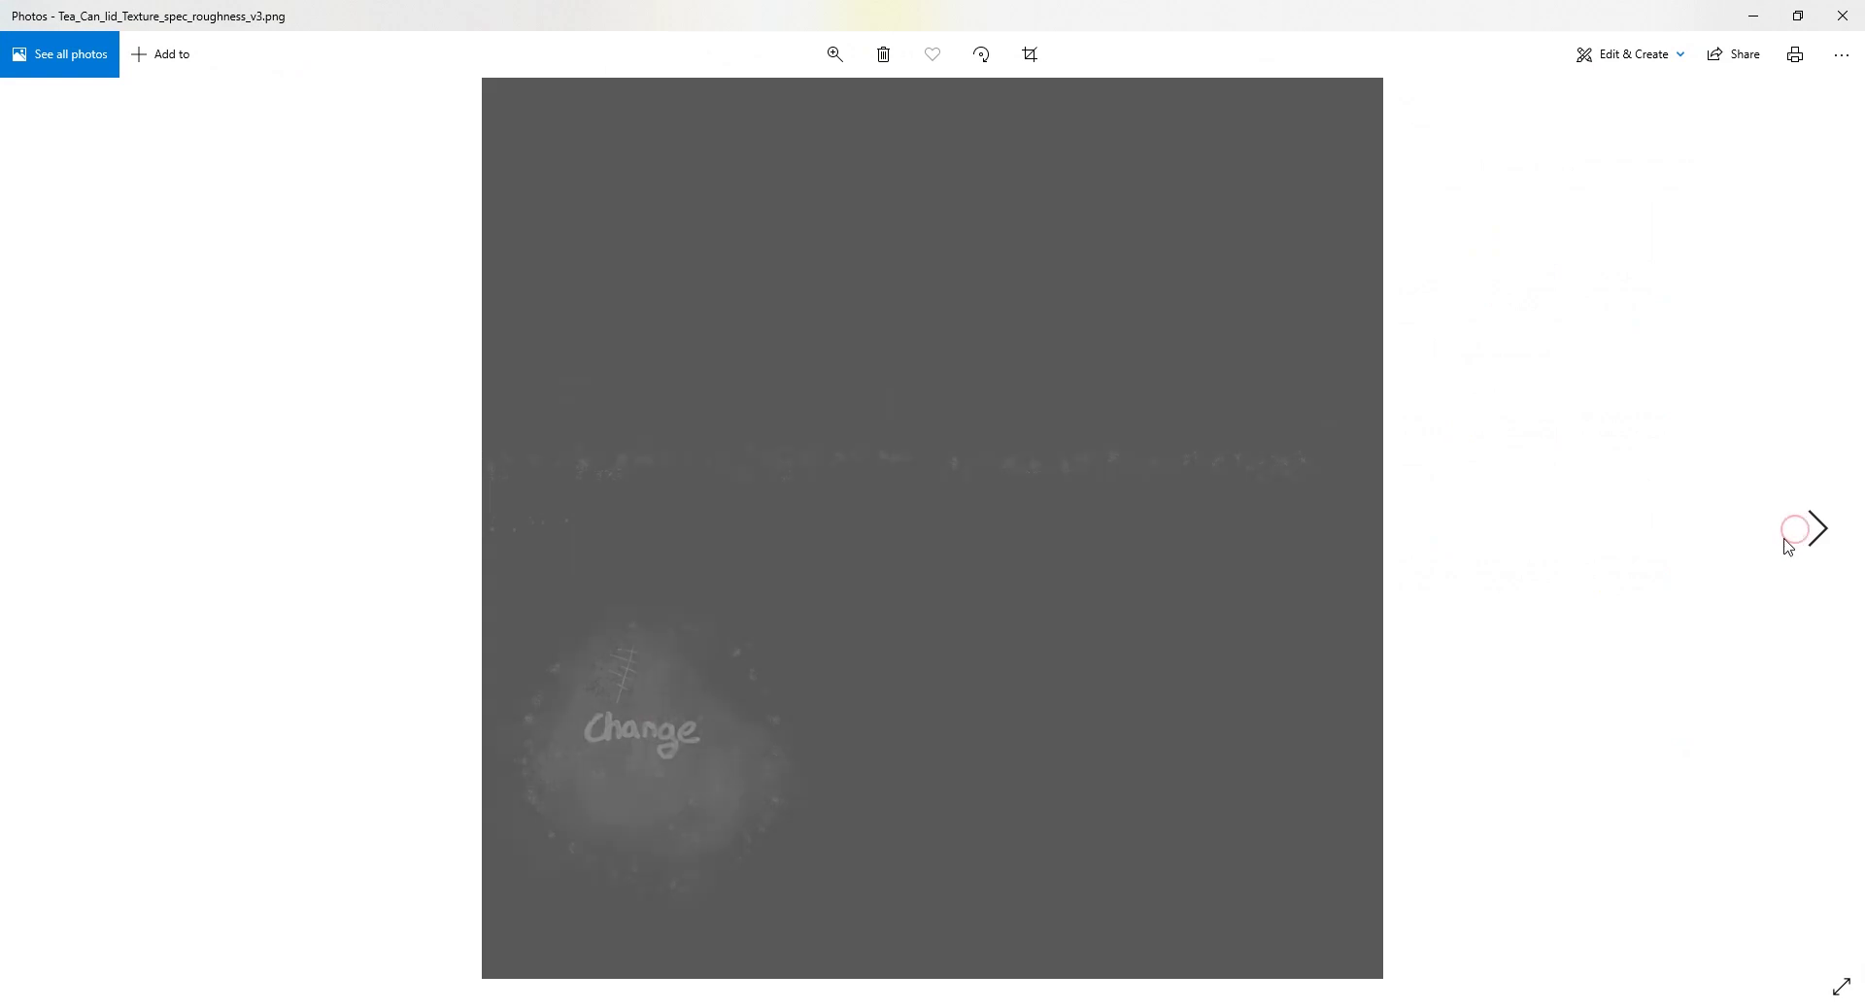
{"action": "left_click", "coordinate": [1841, 16]}
Step: View the can body's exported roughness image, Tea_Can_Body_Texture_spec_roughness_v1.png
{"action": "scroll", "coordinate": [1129, 607], "scroll_direction": "down", "scroll_amount": 3}
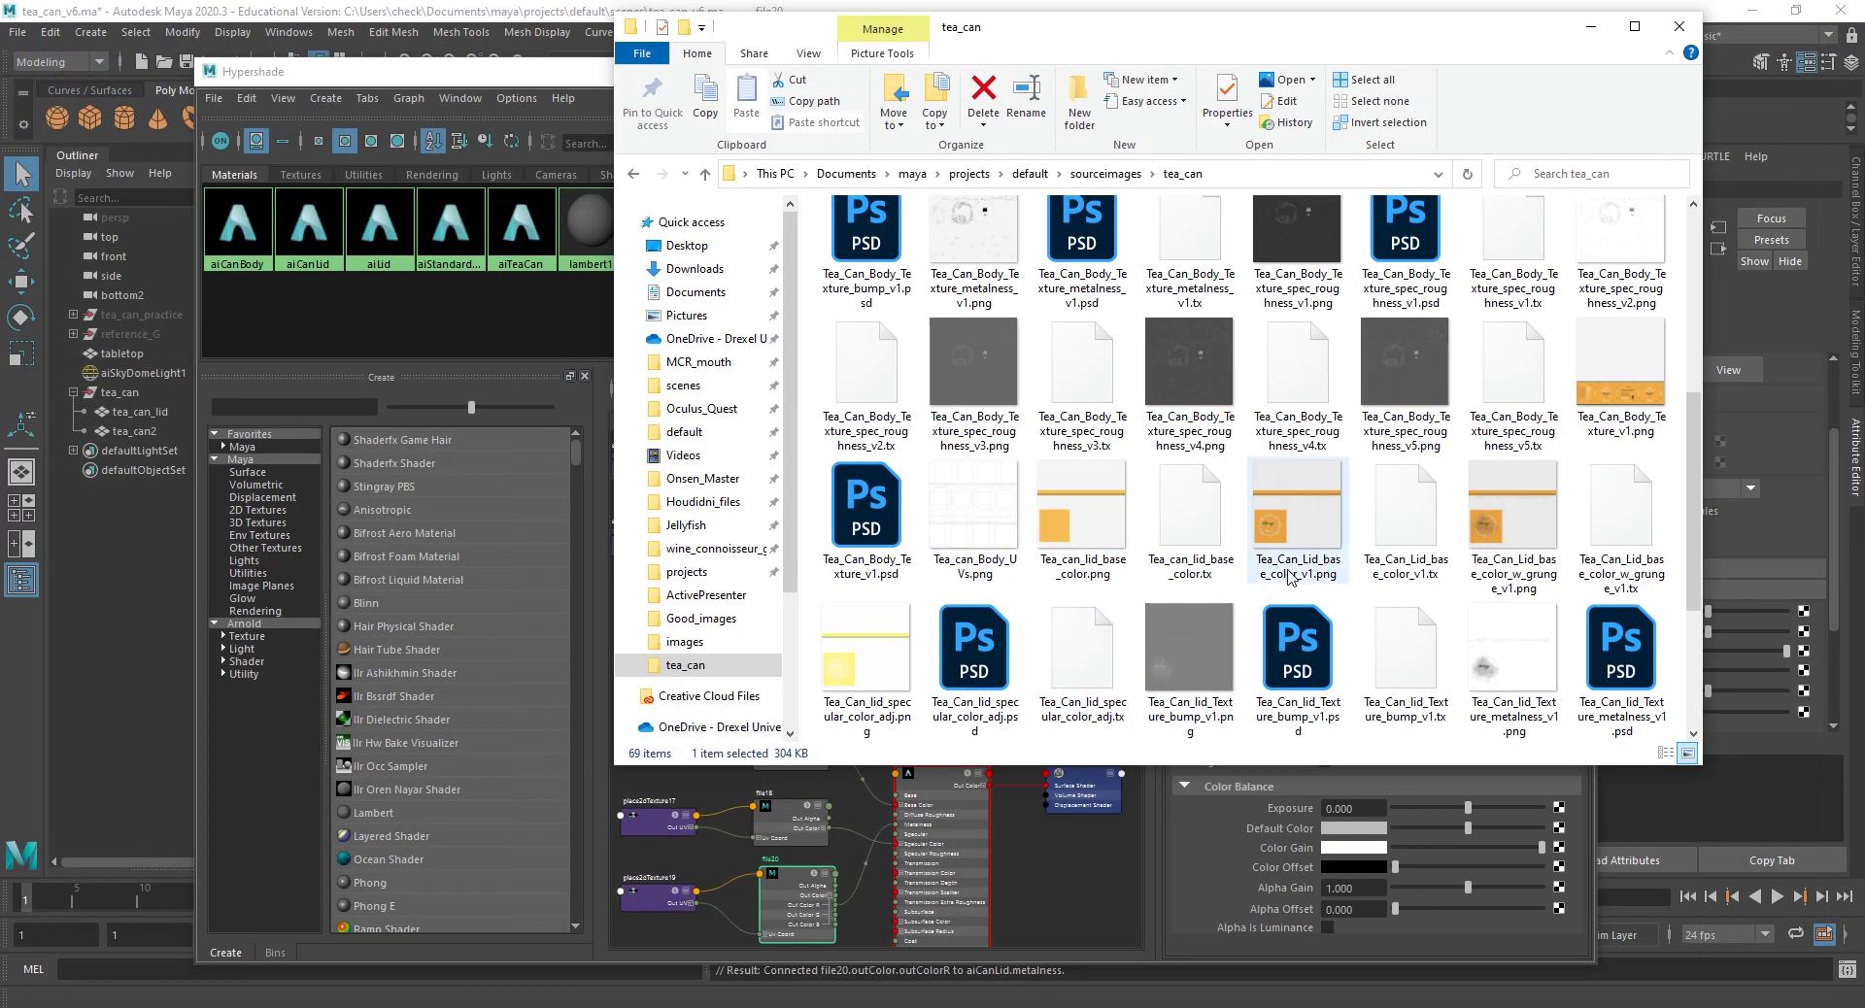
{"action": "left_click", "coordinate": [1319, 377]}
{"action": "double_click", "coordinate": [1319, 376]}
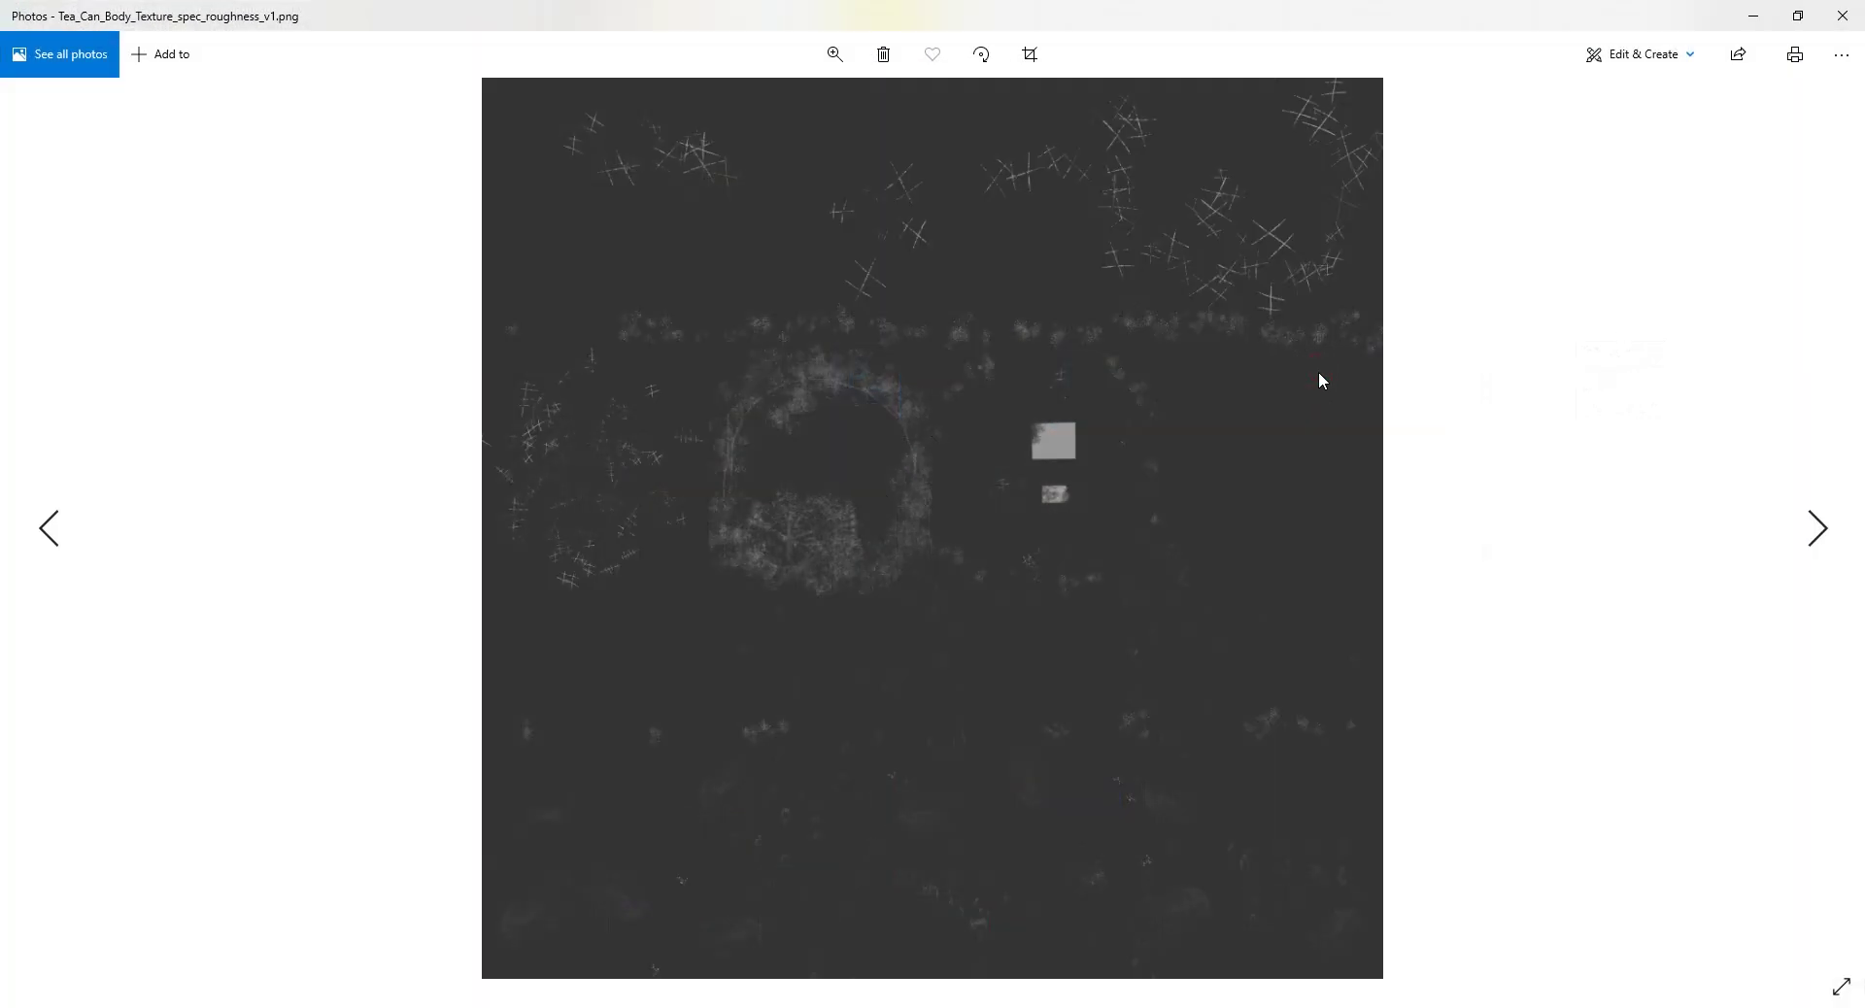
{"action": "left_click", "coordinate": [1841, 15]}
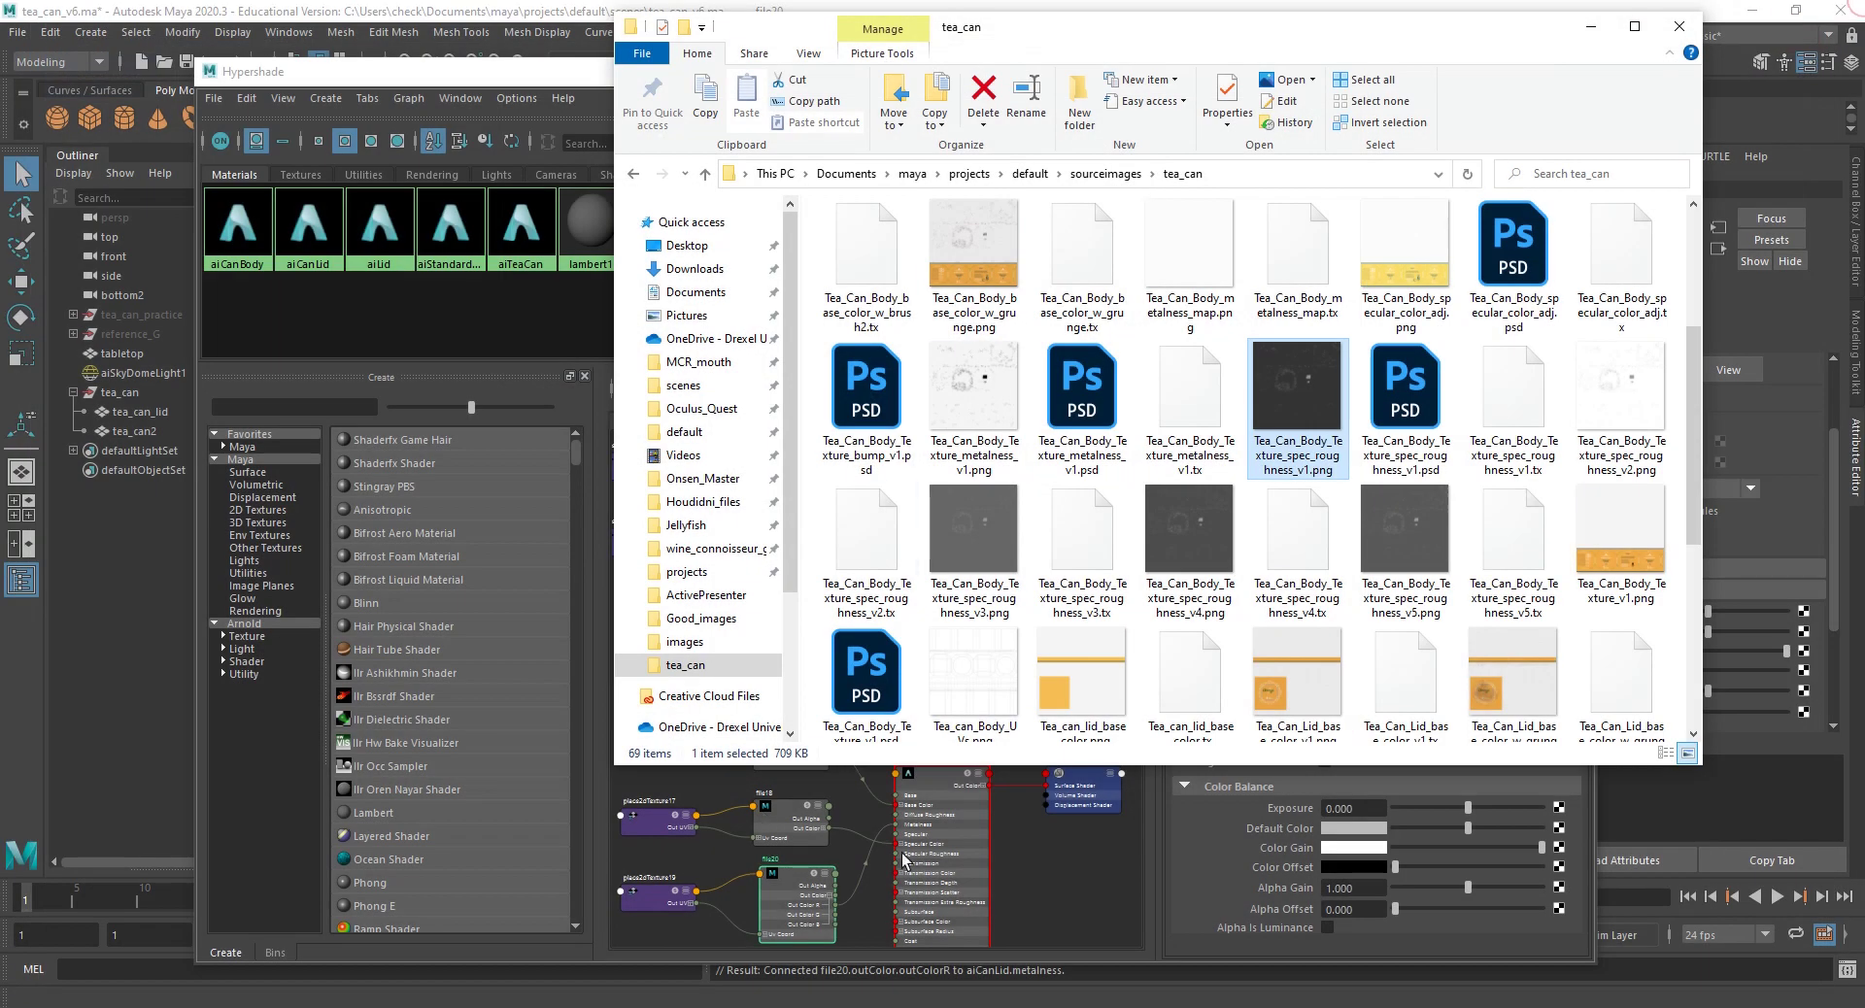
Step: Switch to Maya's Hypershade and connect a new File texture to the aiCanBody material's specular Roughness
{"action": "left_click", "coordinate": [1041, 927]}
{"action": "left_click", "coordinate": [1041, 926]}
{"action": "middle_click_drag", "start_coordinate": [1057, 593], "coordinate": [1042, 700], "text": "alt"}
{"action": "left_click", "coordinate": [923, 540]}
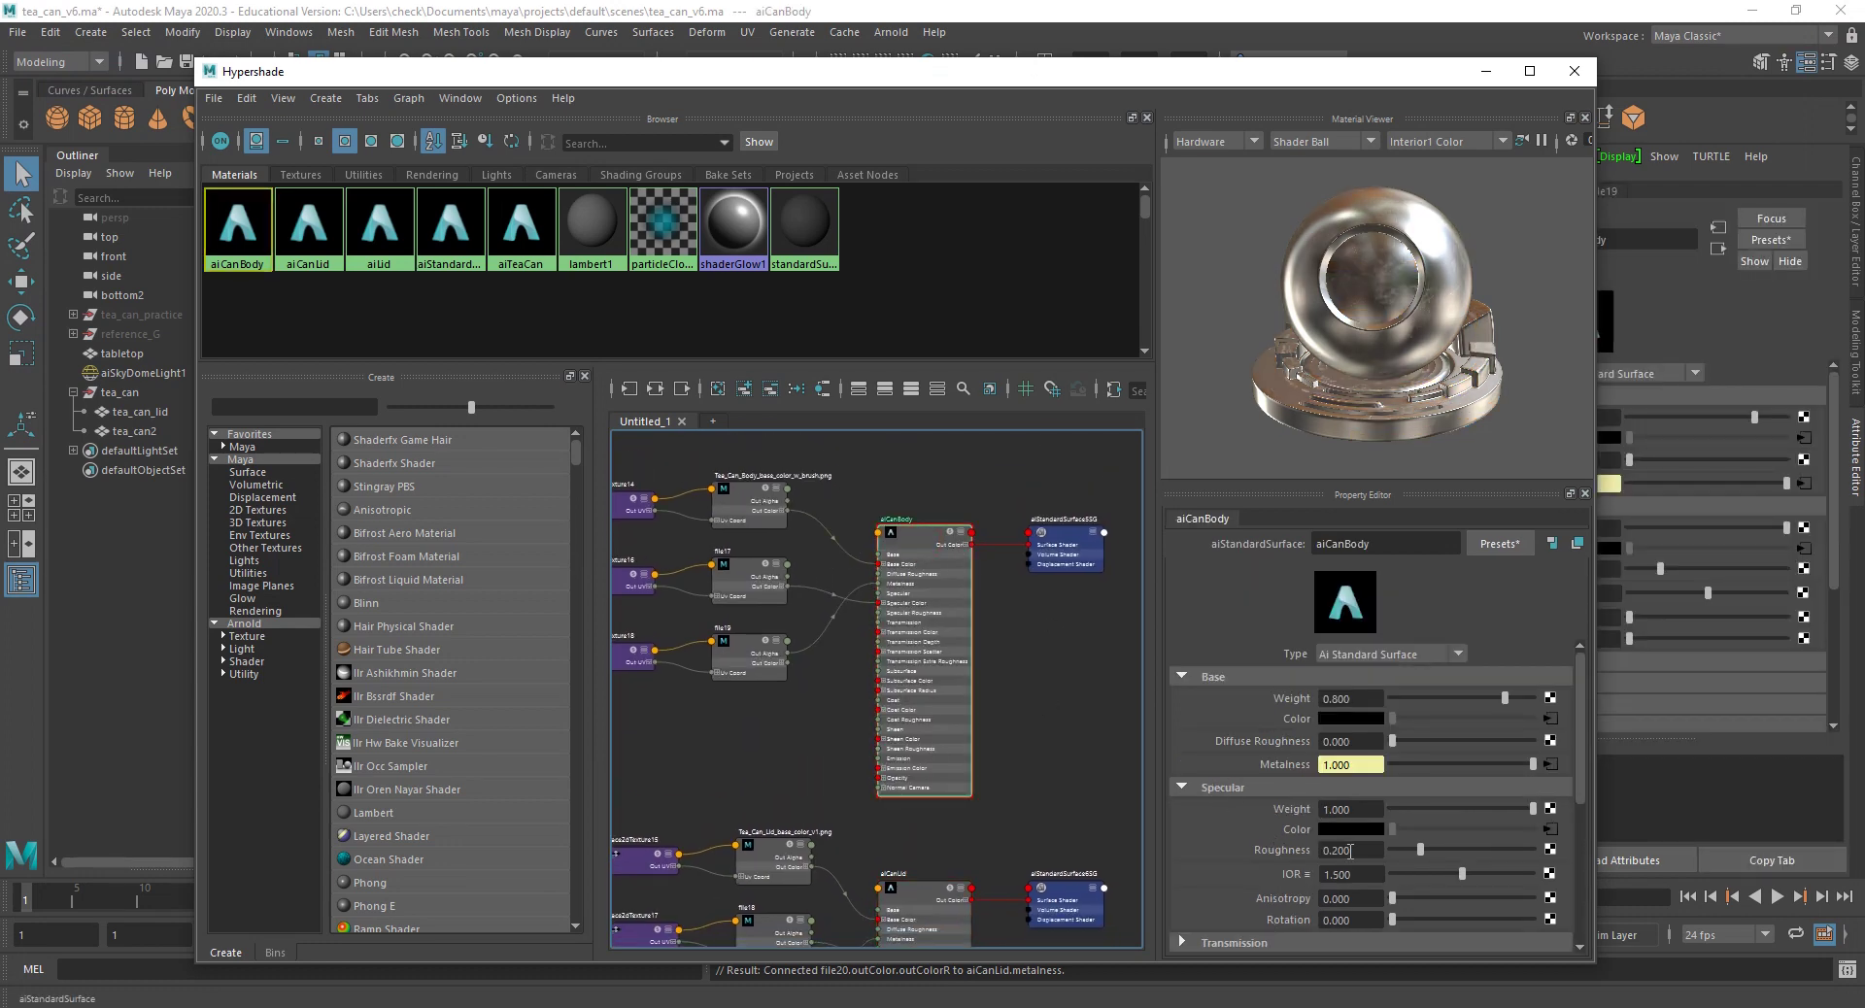
{"action": "left_click", "coordinate": [1550, 851]}
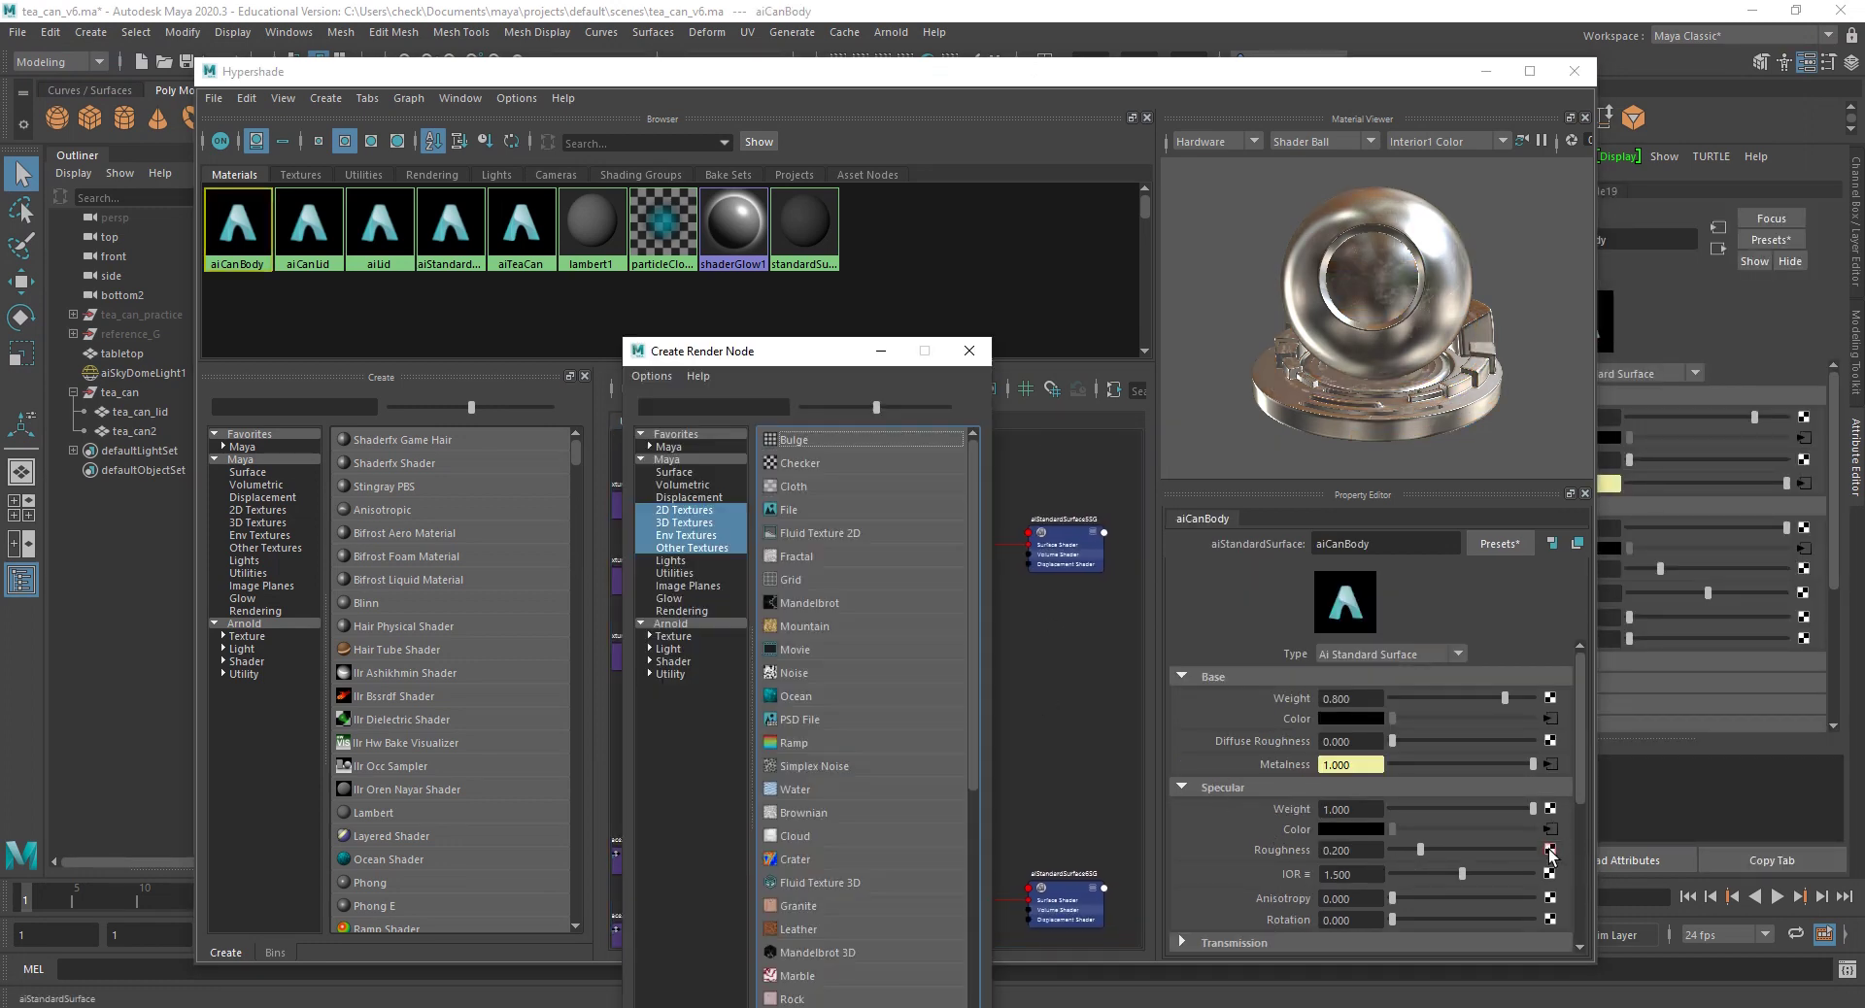
{"action": "left_click", "coordinate": [789, 521]}
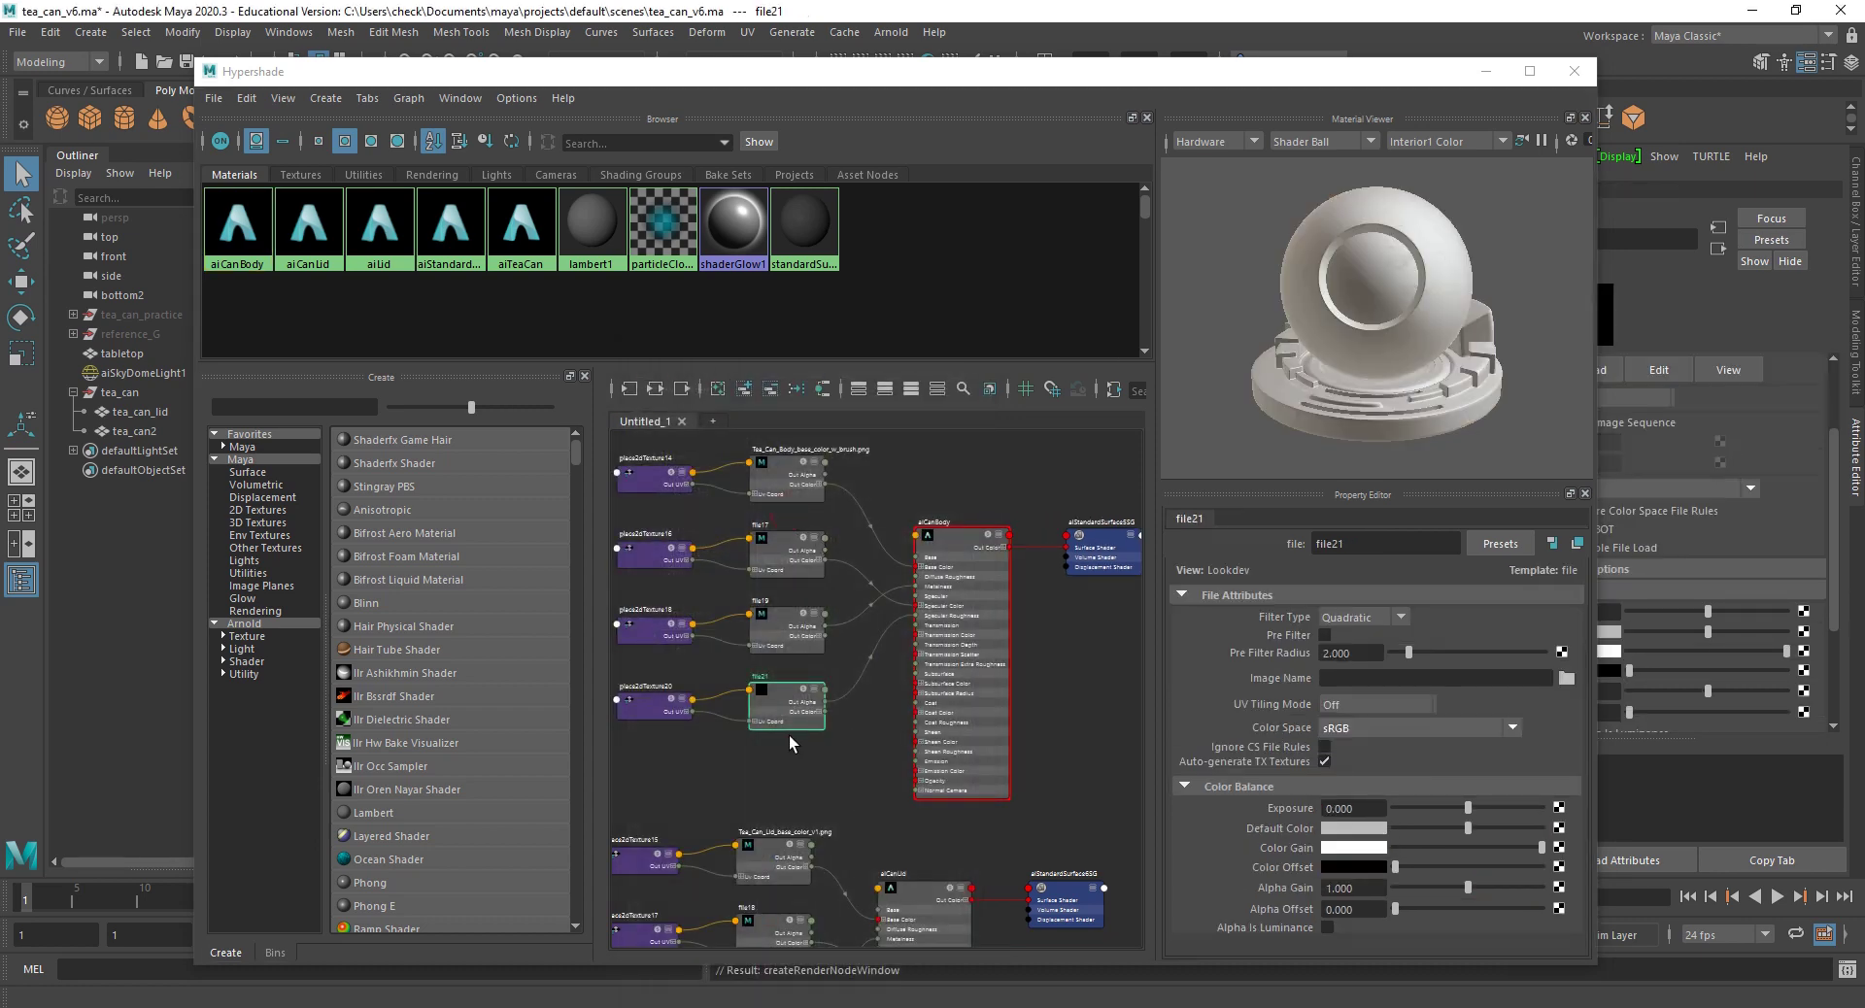
Step: Load Tea_Can_Body_Texture_spec_roughness_v5.png into the body's new roughness file node
{"action": "left_click", "coordinate": [1567, 679]}
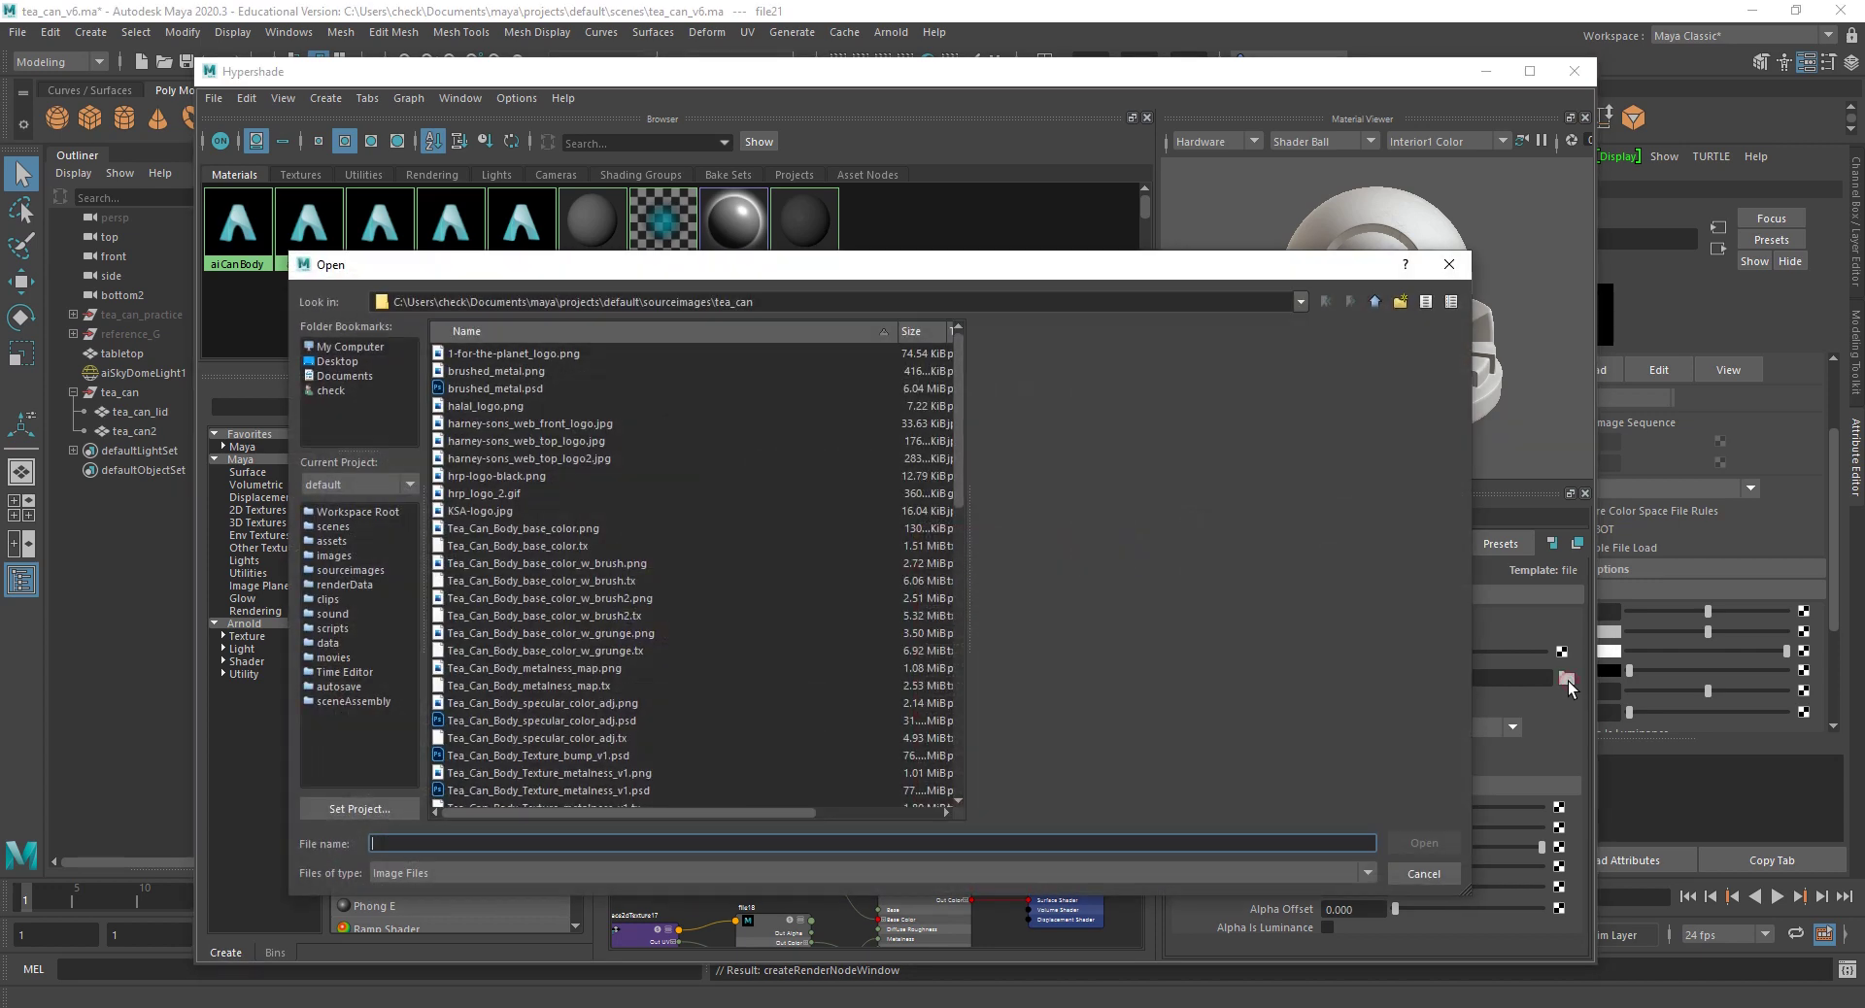
{"action": "scroll", "coordinate": [559, 646], "scroll_direction": "down", "scroll_amount": 2}
{"action": "scroll", "coordinate": [554, 636], "scroll_direction": "down", "scroll_amount": 3}
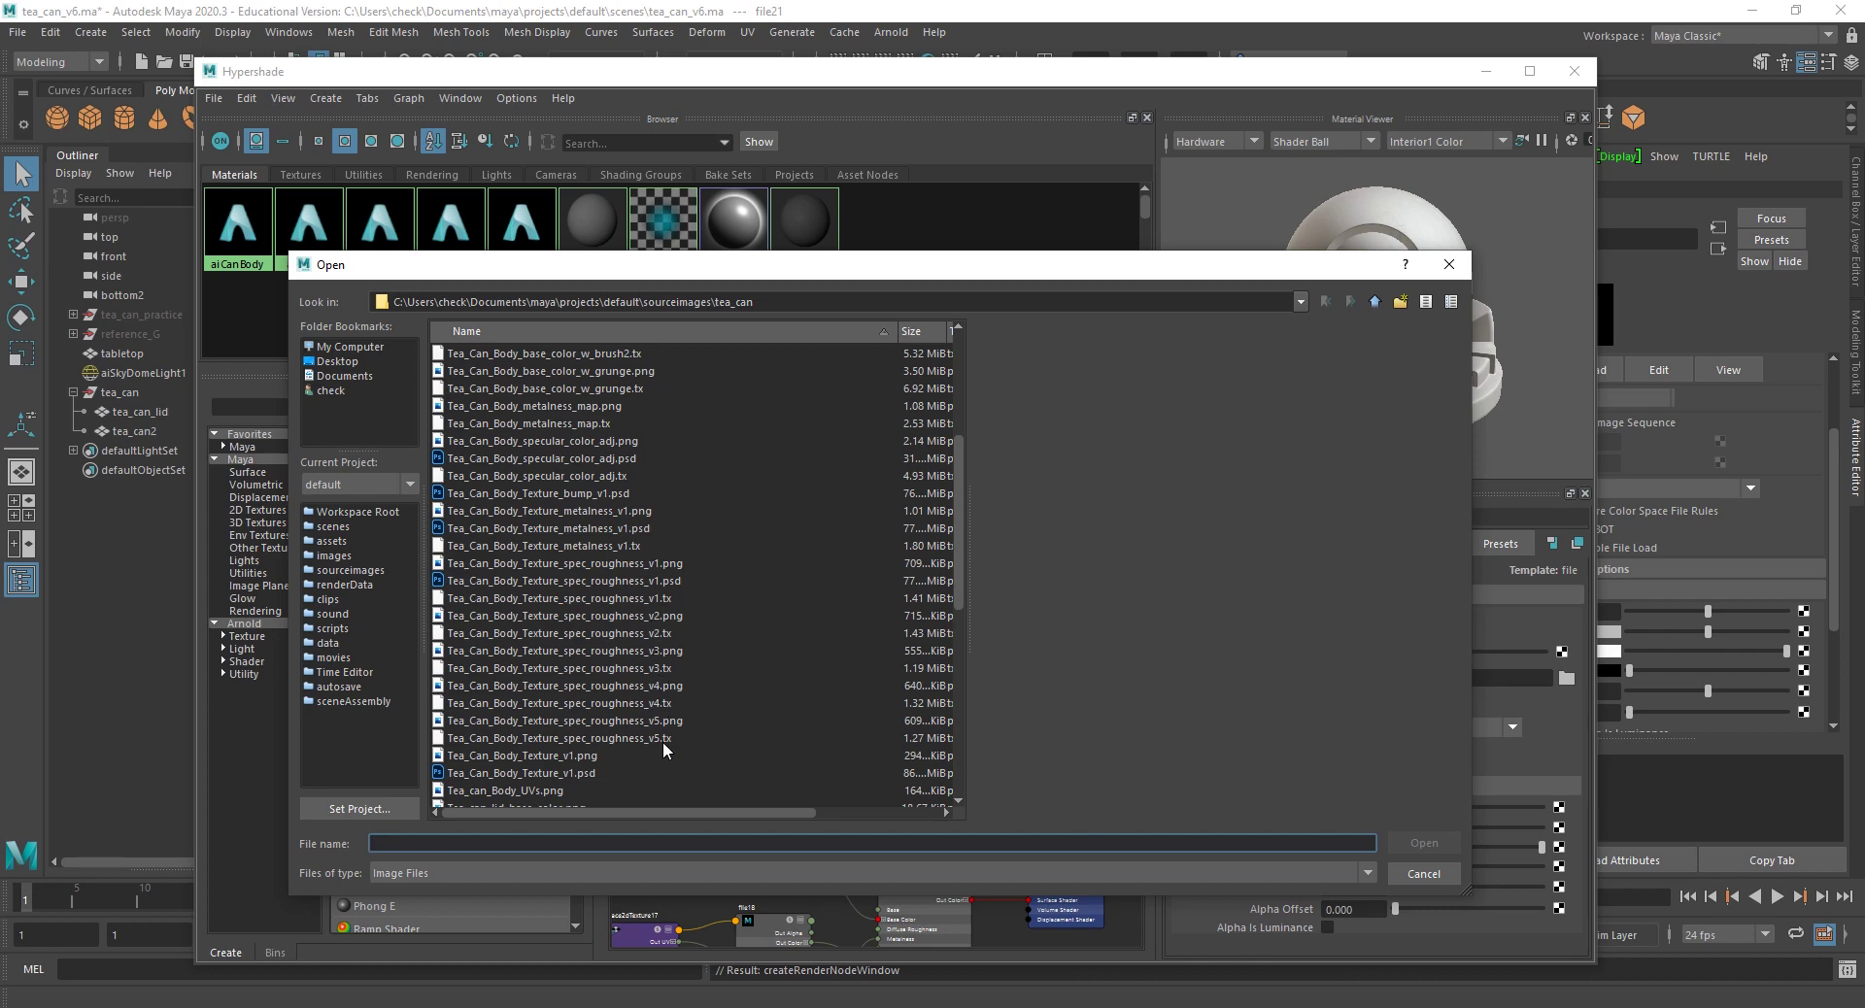
{"action": "left_click", "coordinate": [619, 722]}
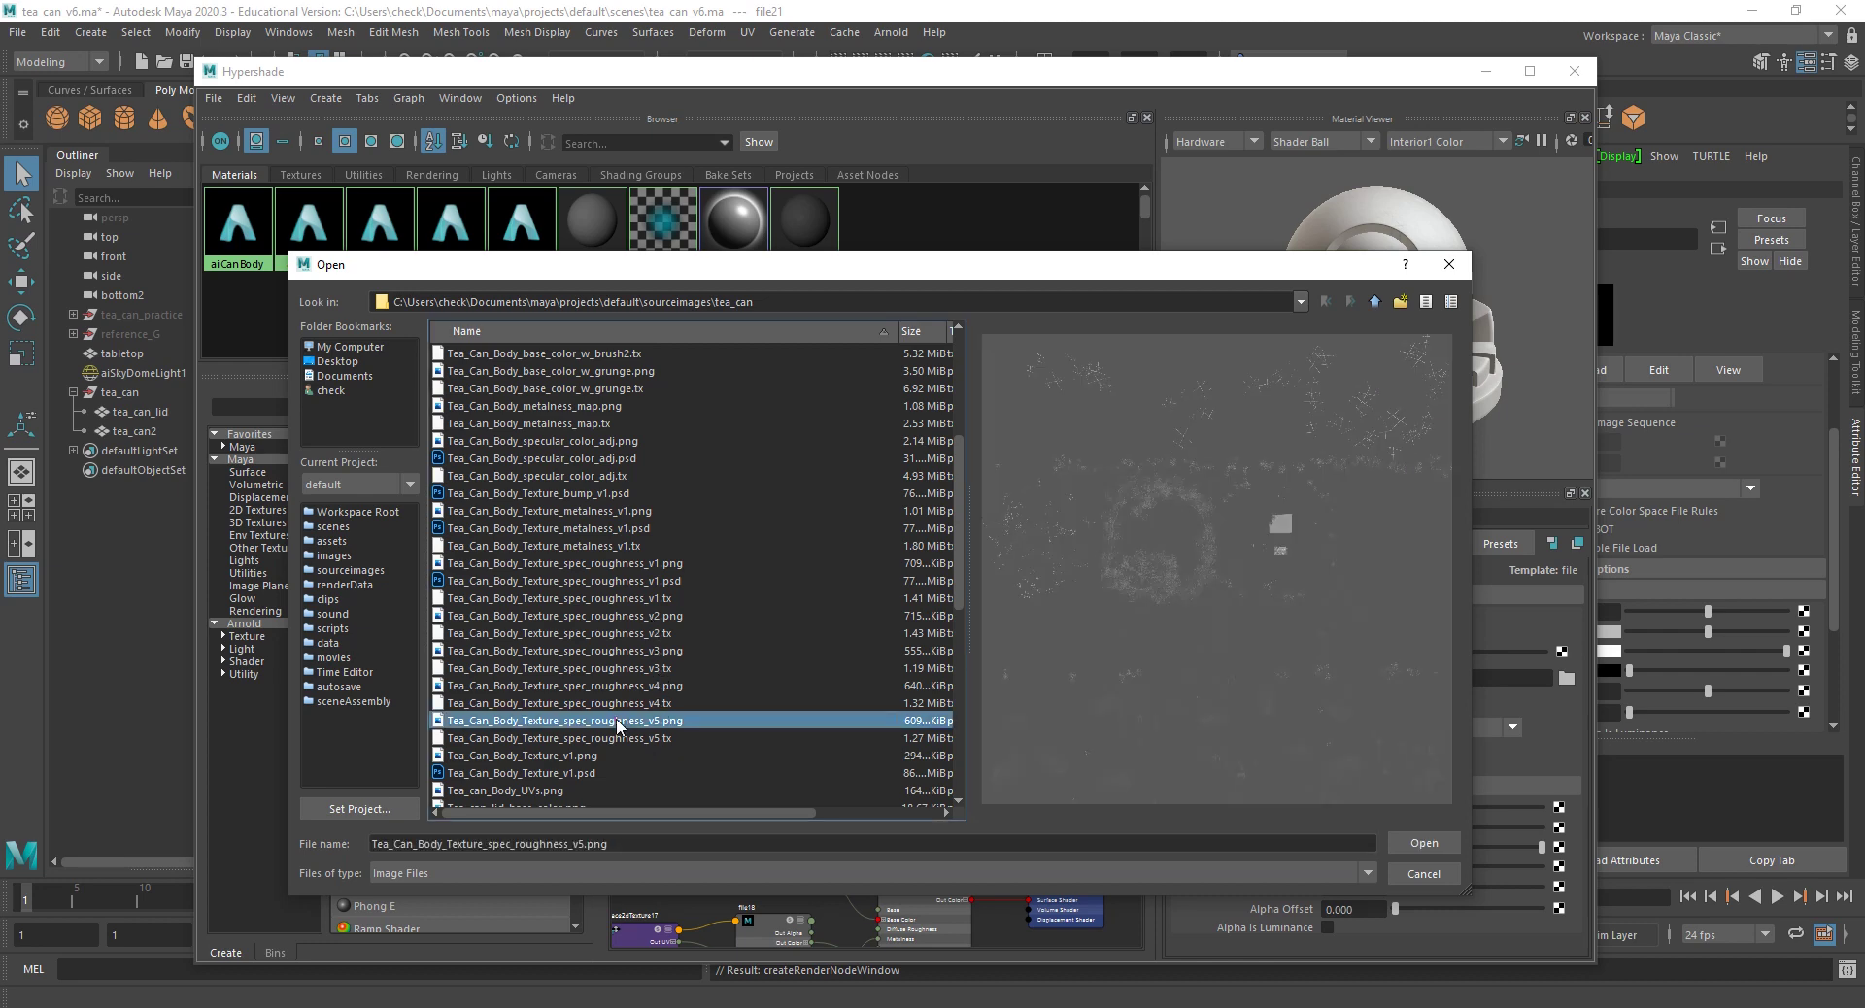
{"action": "left_click", "coordinate": [1416, 843]}
Step: Check the body roughness file node's Out Alpha connection to Specular Roughness and enable Alpha Is Luminance on the node
{"action": "middle_click_drag", "start_coordinate": [1035, 680], "coordinate": [913, 631]}
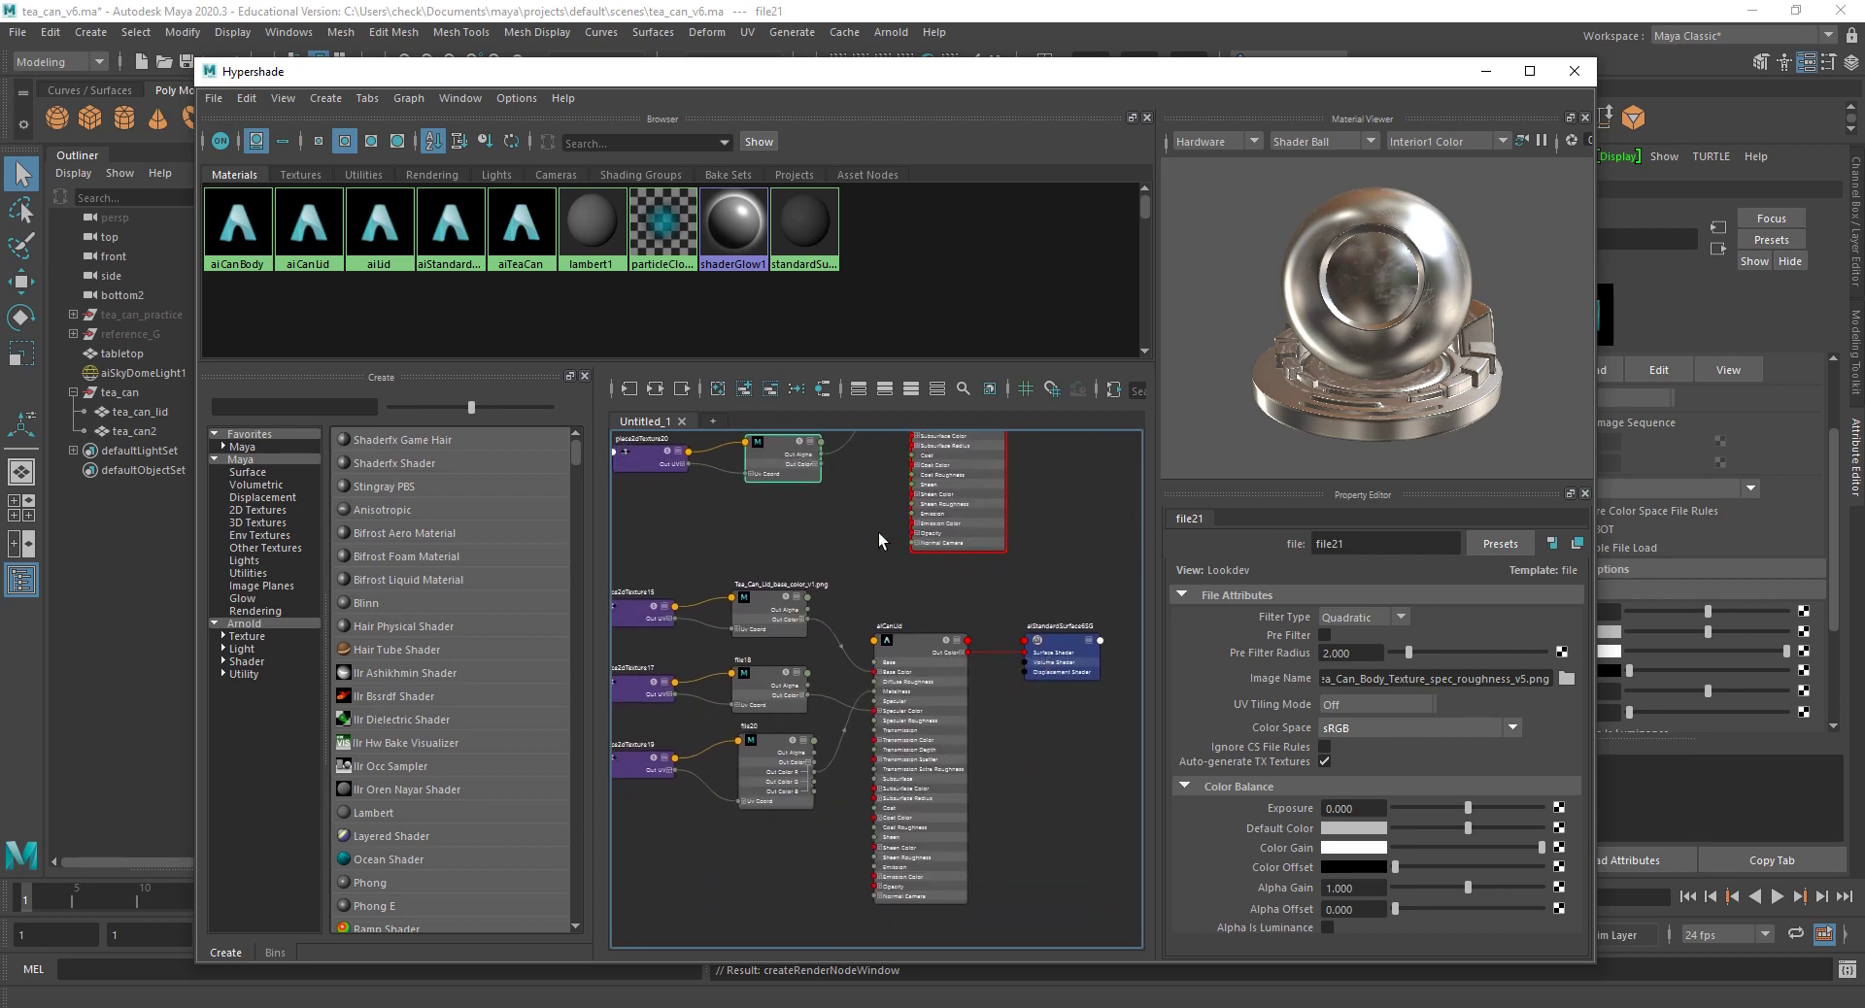
{"action": "scroll", "coordinate": [862, 720], "scroll_direction": "up", "scroll_amount": 8}
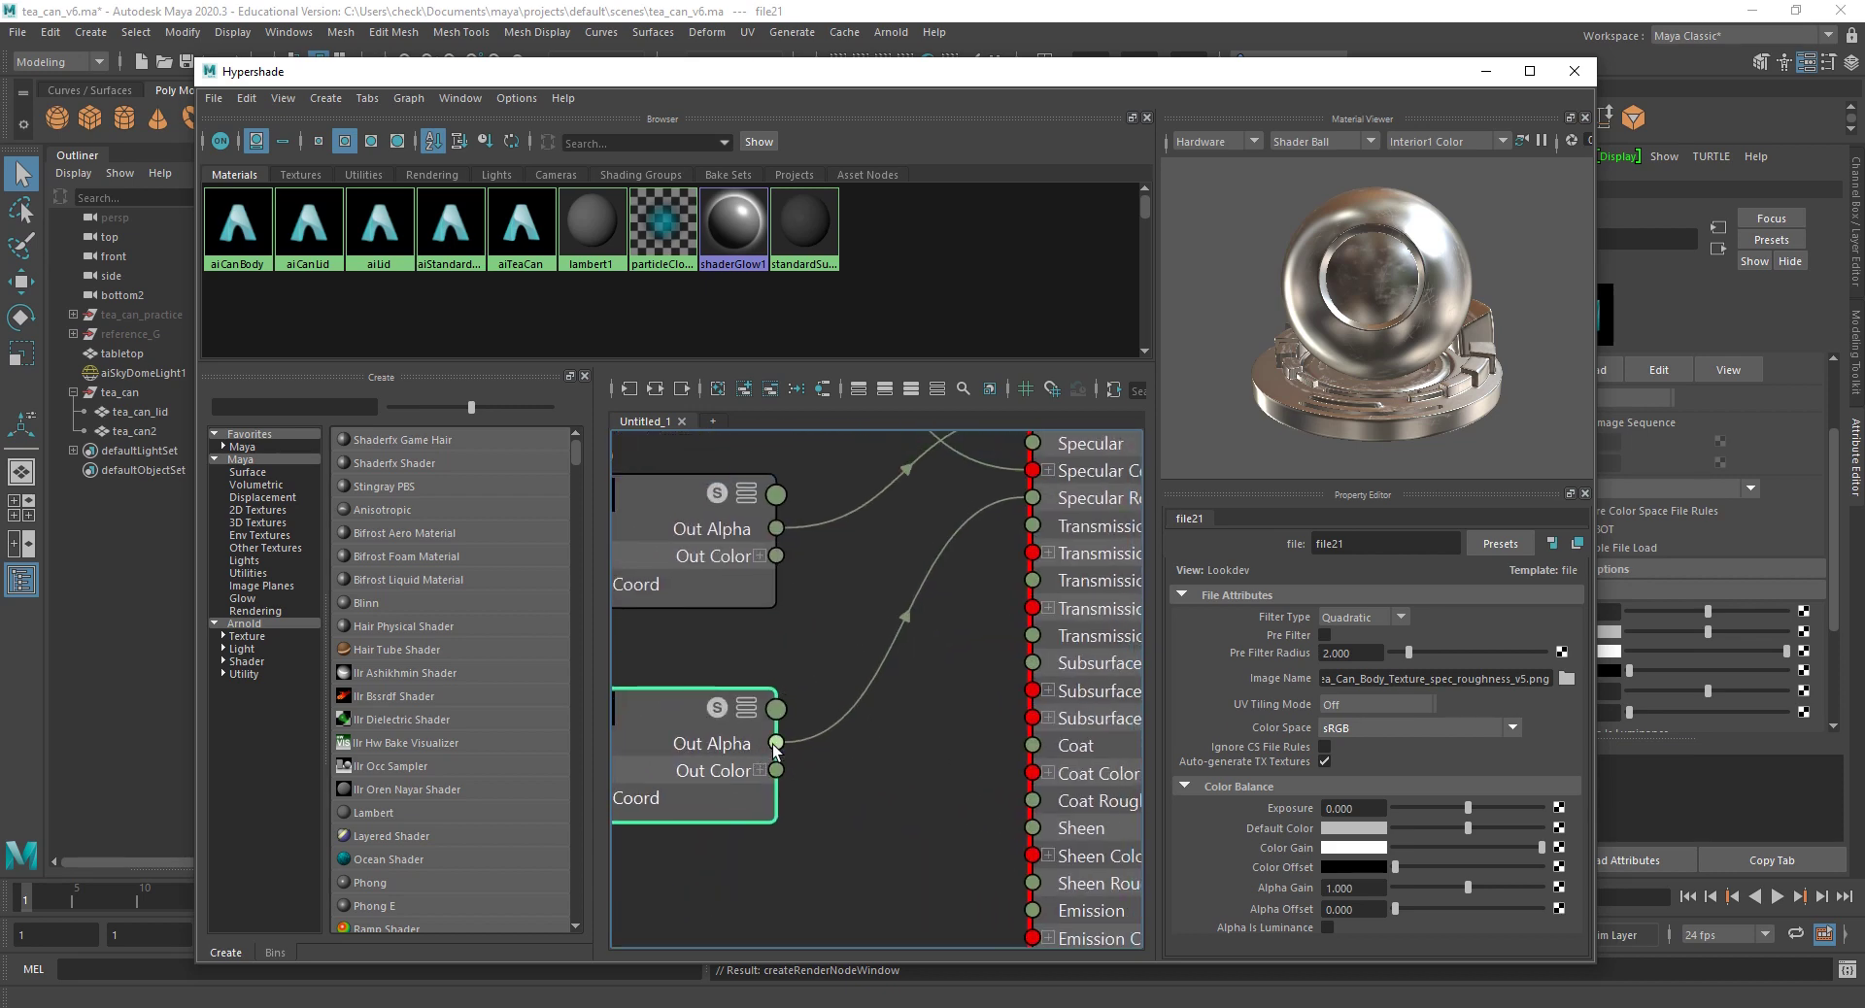
{"action": "middle_click_drag", "start_coordinate": [920, 749], "coordinate": [966, 716]}
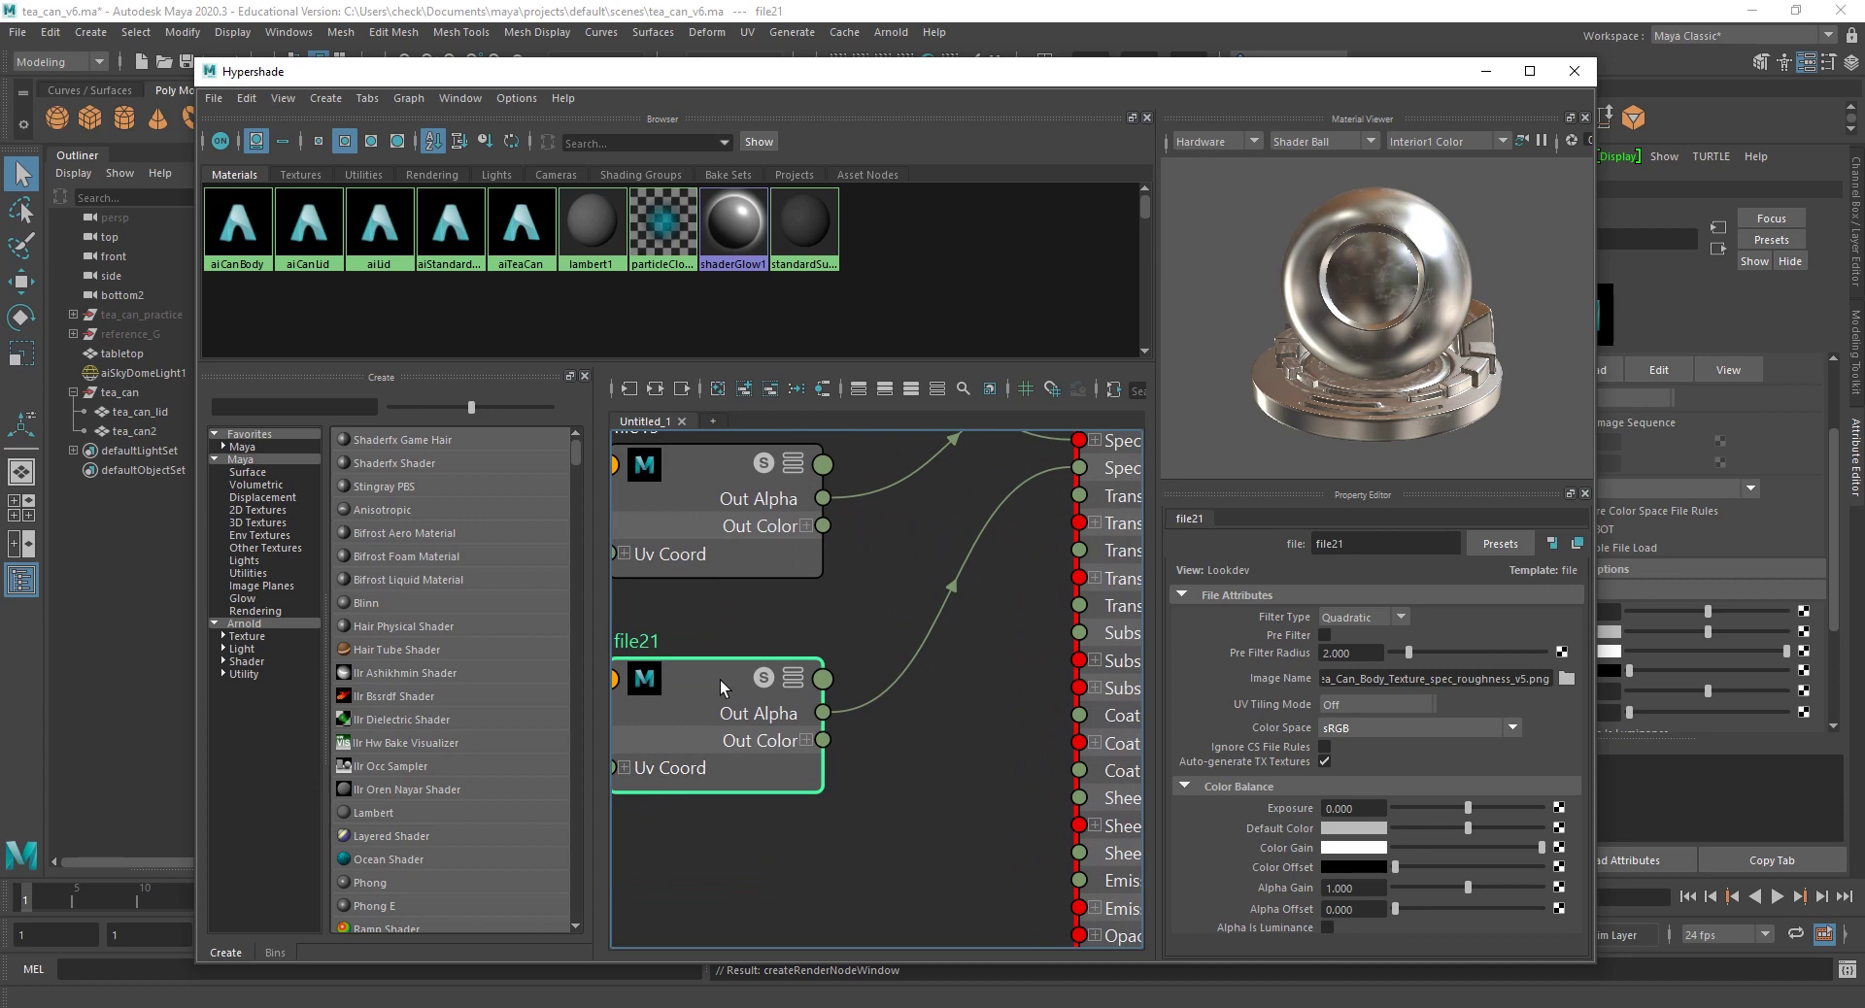
{"action": "scroll", "coordinate": [870, 807], "scroll_direction": "up", "scroll_amount": 2}
{"action": "middle_click_drag", "start_coordinate": [871, 807], "coordinate": [1102, 783]}
{"action": "scroll", "coordinate": [879, 704], "scroll_direction": "down", "scroll_amount": 6}
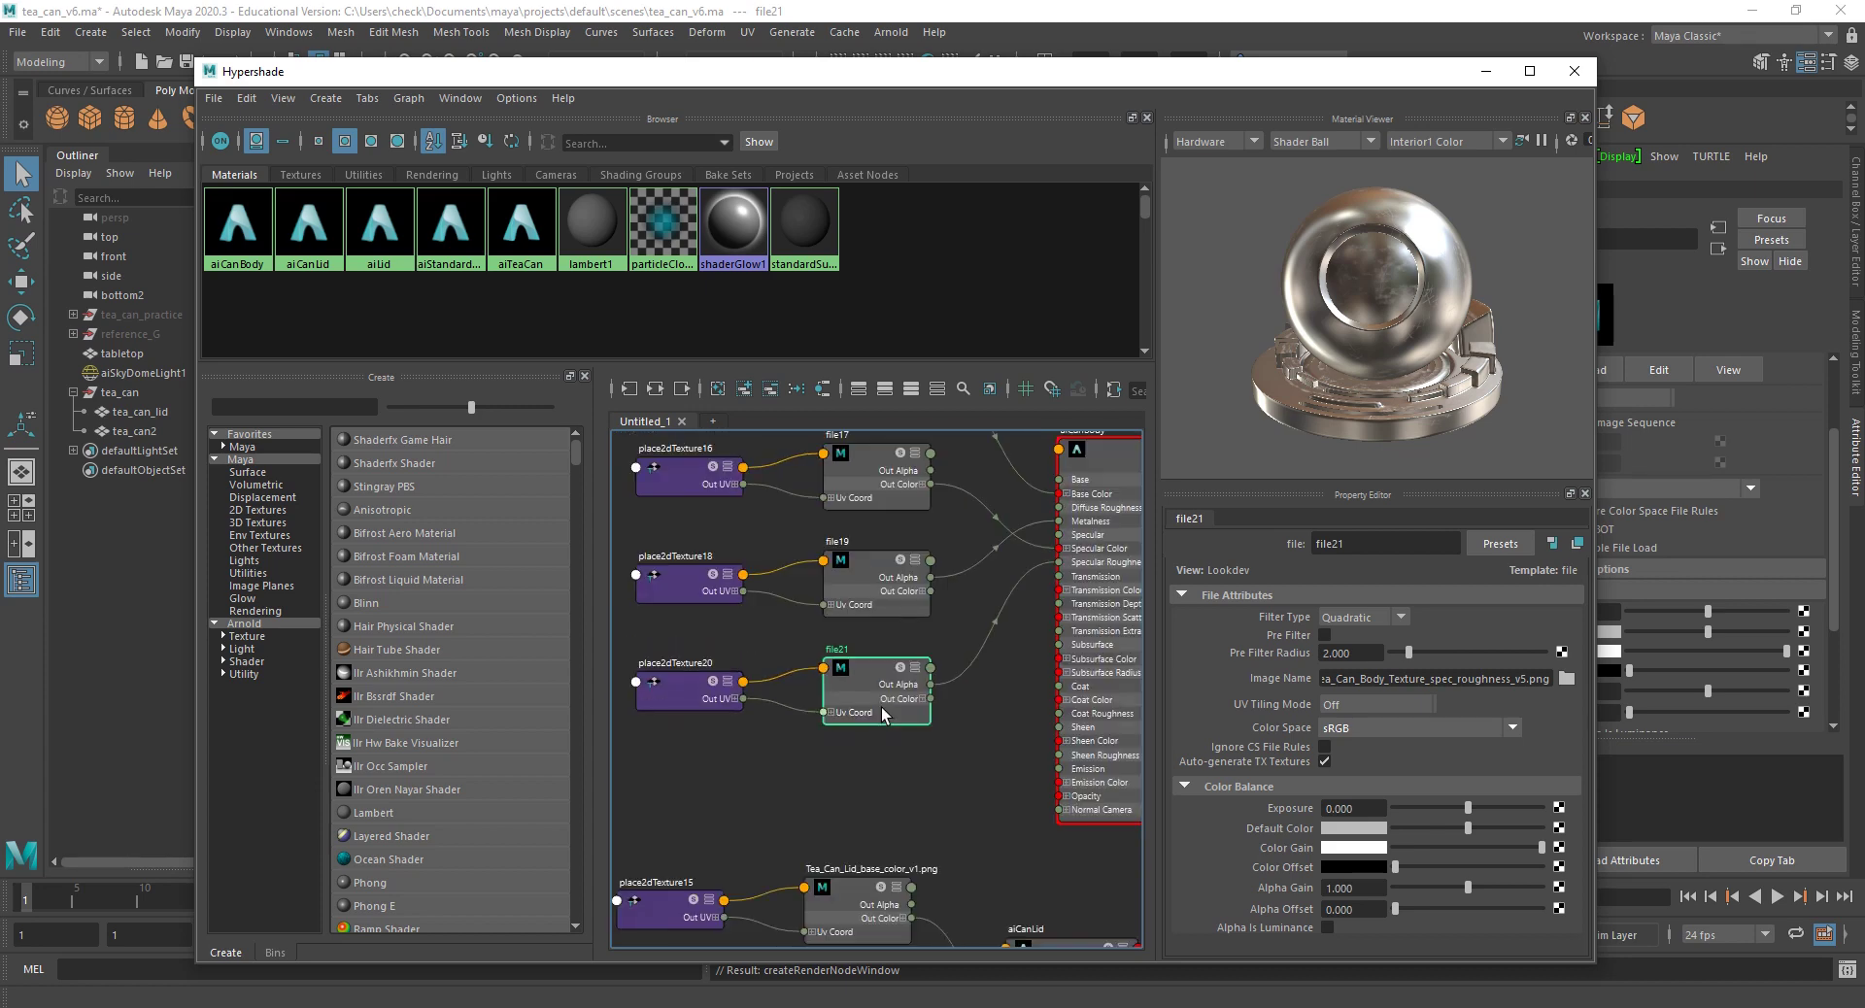
{"action": "left_click_drag", "start_coordinate": [870, 678], "coordinate": [873, 678]}
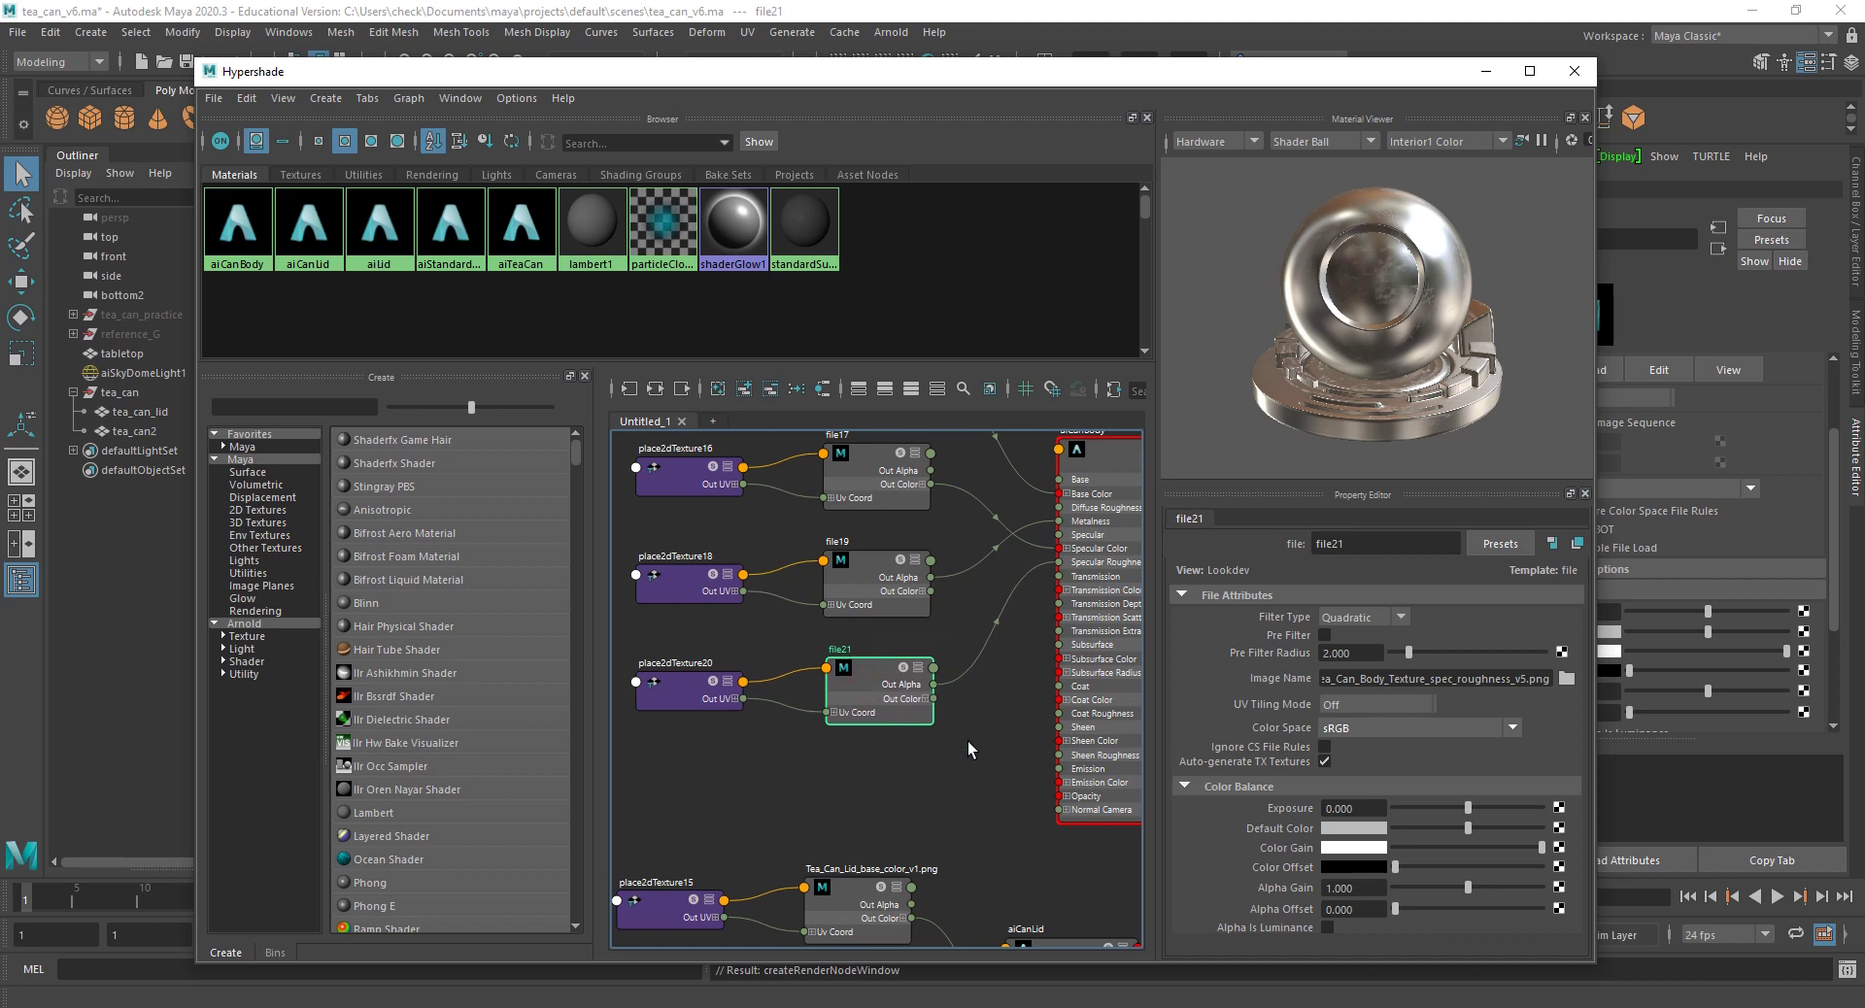
{"action": "left_click", "coordinate": [1322, 927]}
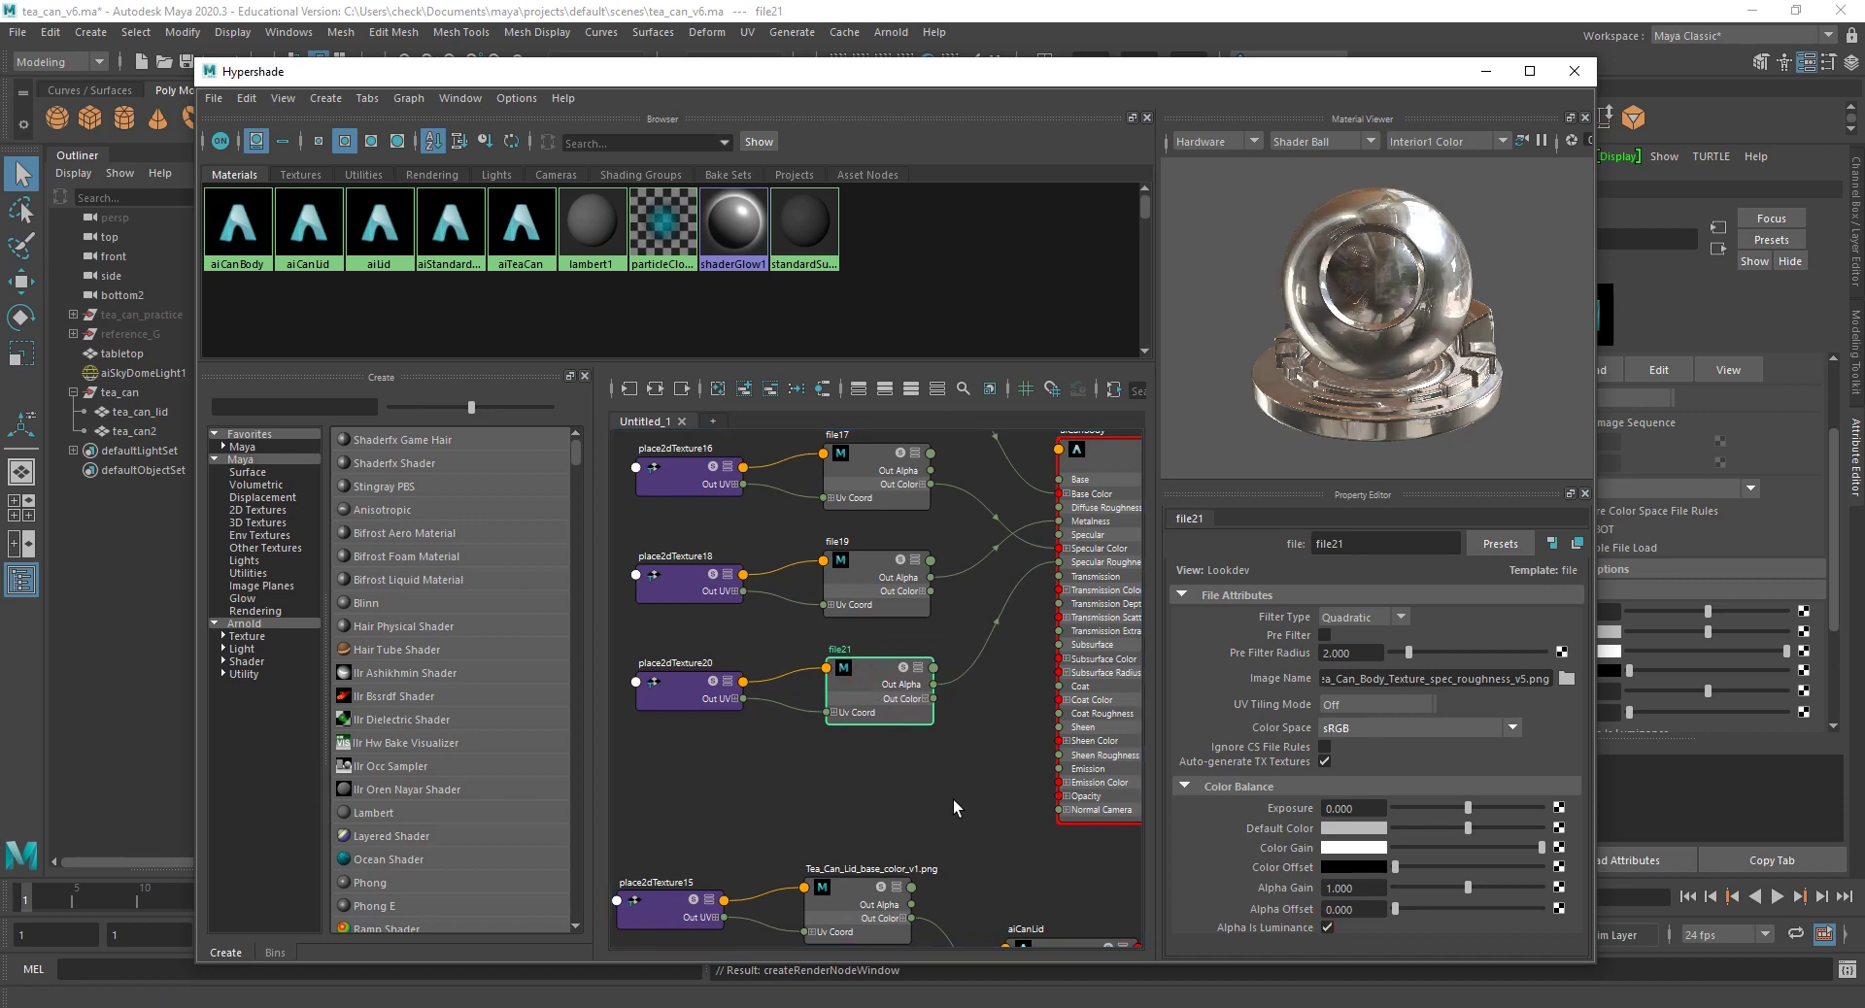
{"action": "middle_click_drag", "start_coordinate": [959, 794], "coordinate": [855, 693], "text": "alt"}
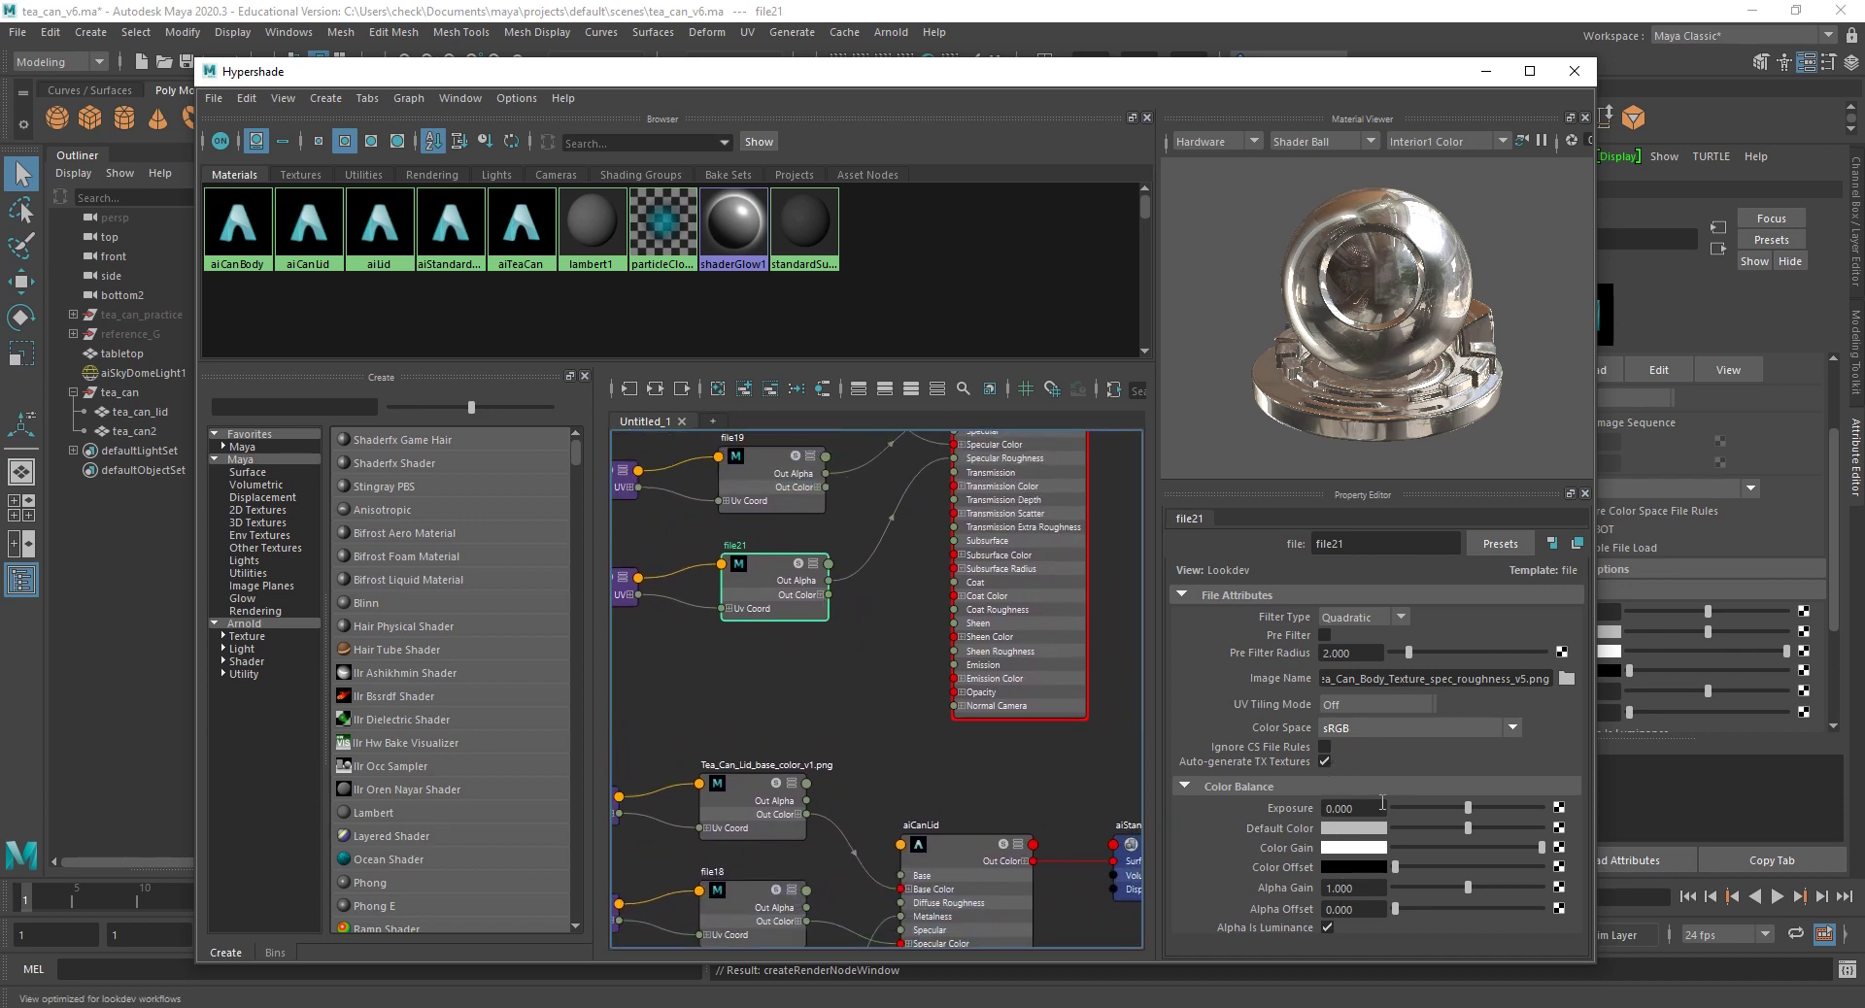
{"action": "left_click", "coordinate": [1325, 926]}
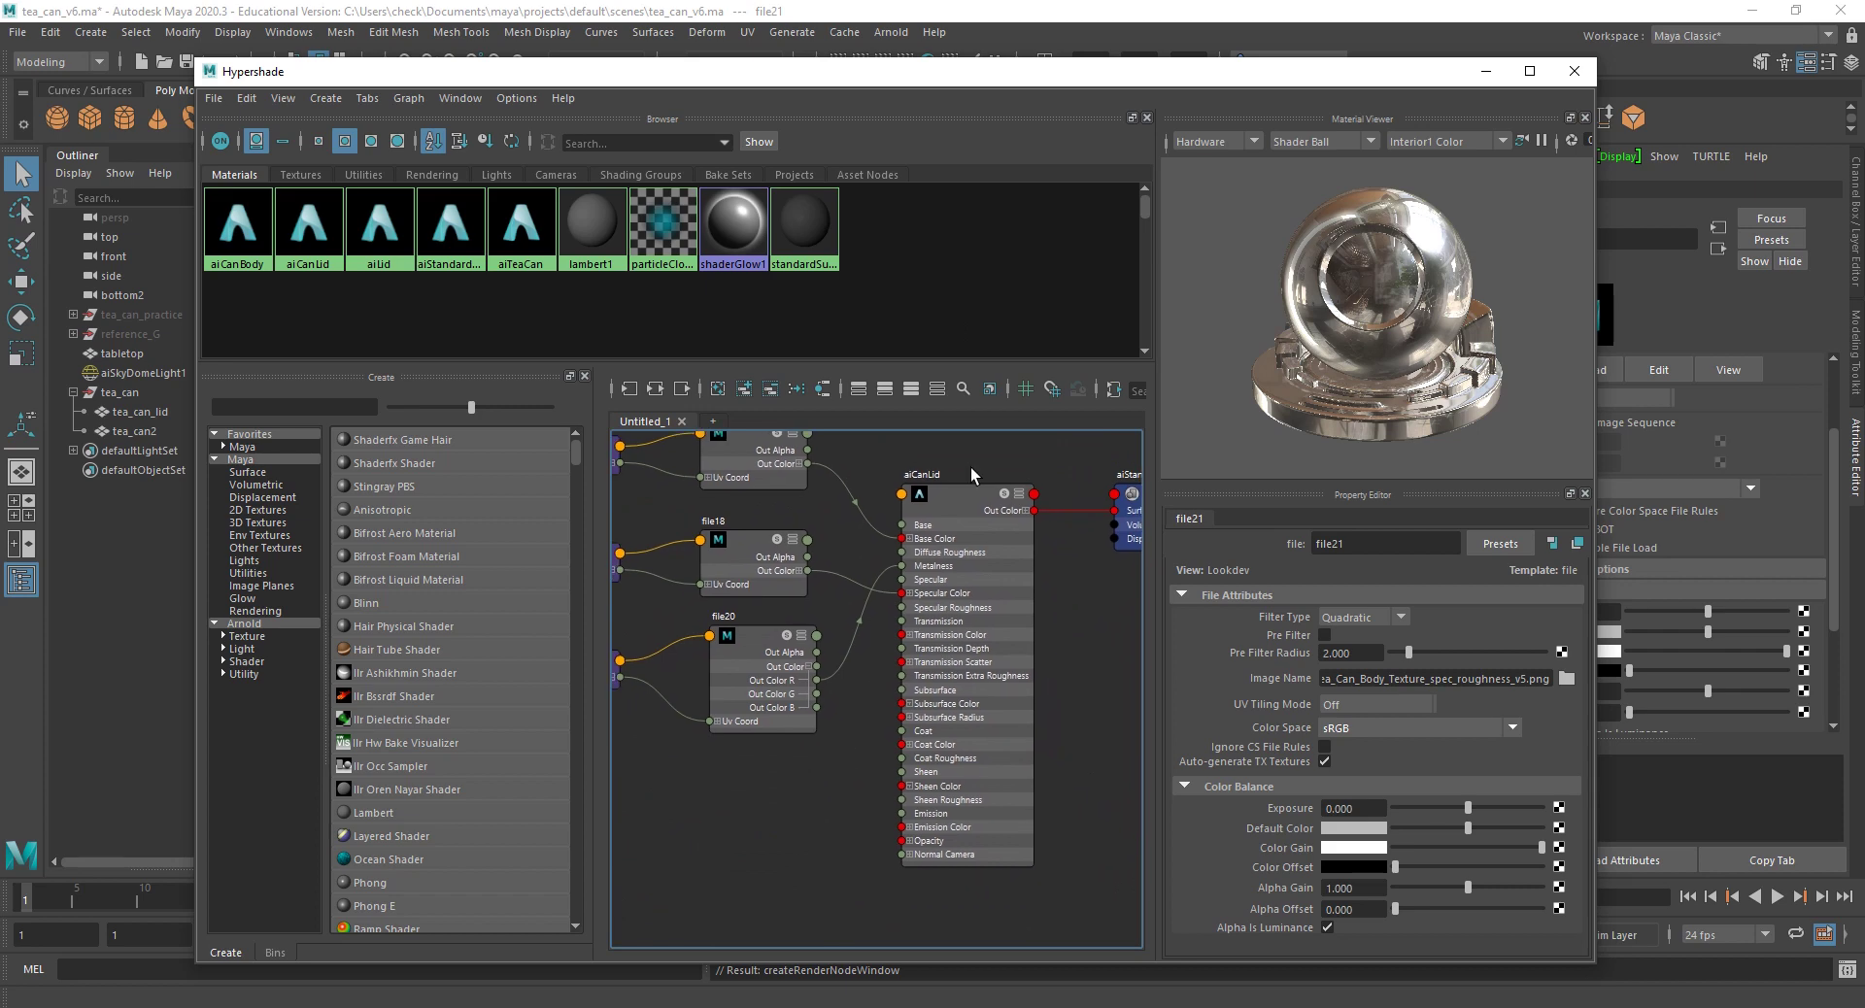
Step: Connect a new File texture to the aiCanLid material's specular Roughness
{"action": "left_click", "coordinate": [963, 492]}
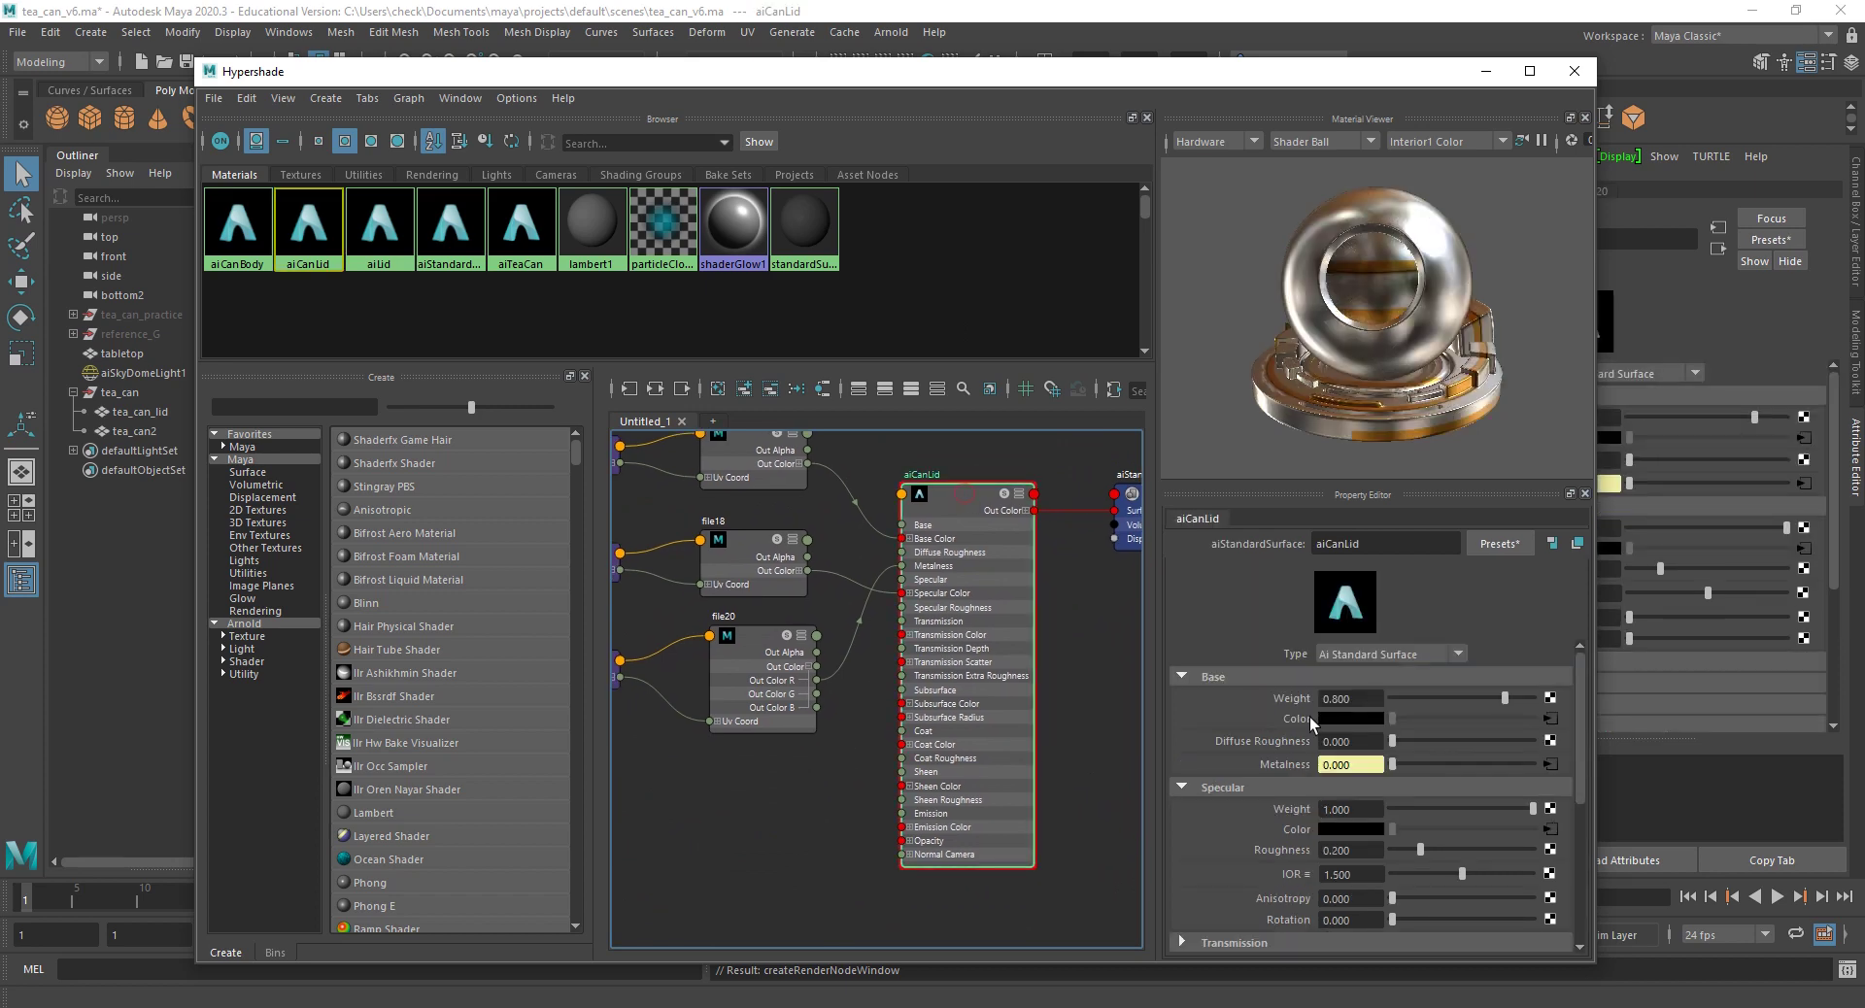
{"action": "left_click", "coordinate": [1549, 830]}
{"action": "left_click", "coordinate": [791, 517]}
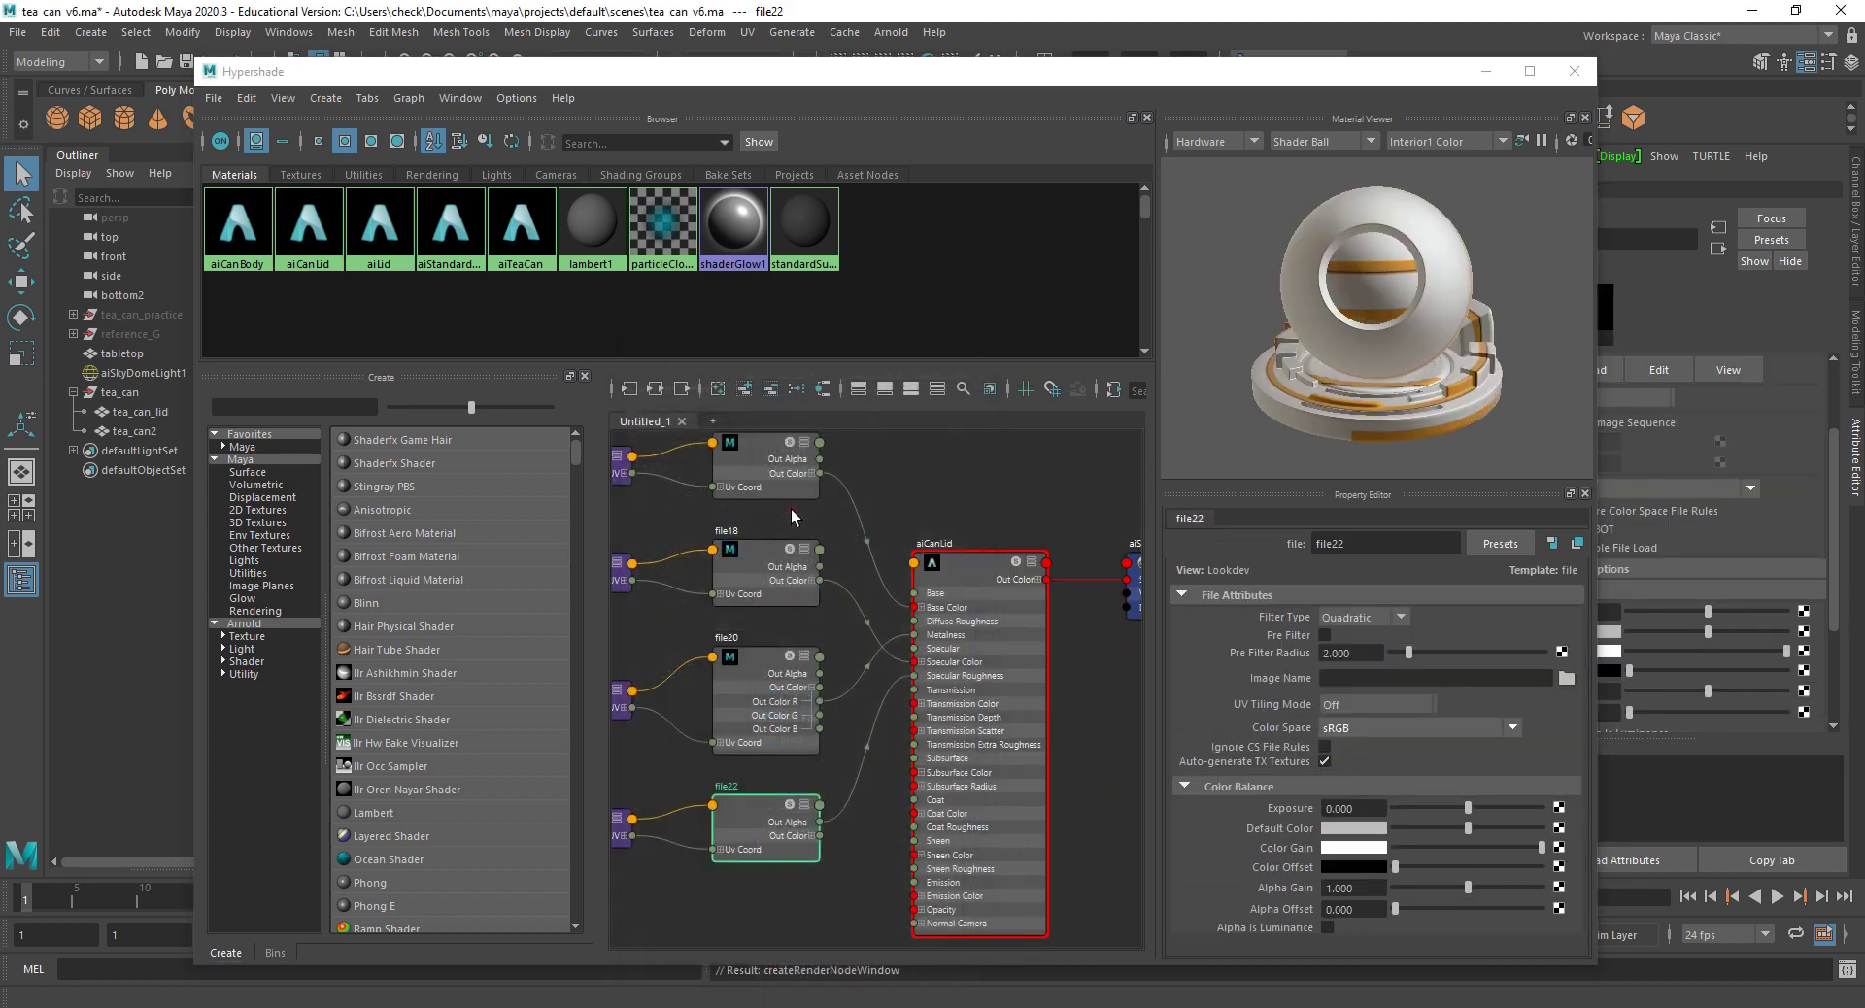
Step: Load Tea_Can_lid_Texture_spec_roughness_v4.png into the lid's new roughness file node
{"action": "left_click", "coordinate": [1564, 678]}
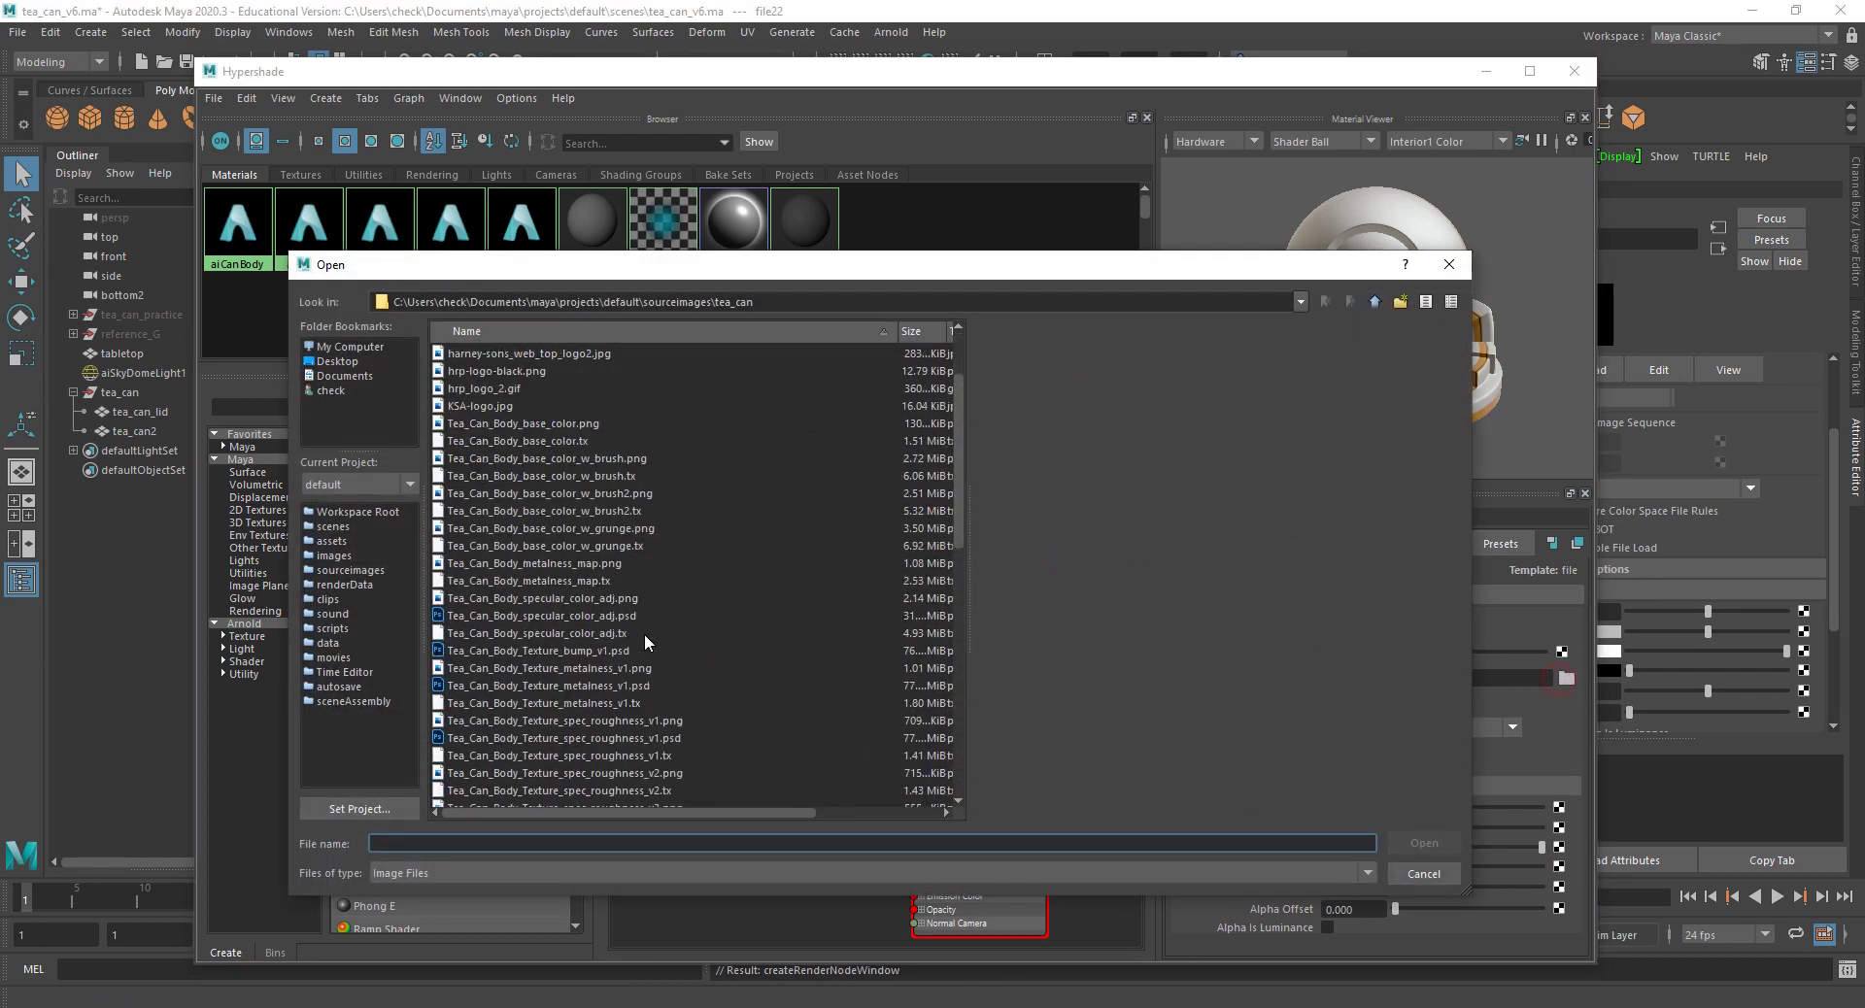
{"action": "scroll", "coordinate": [644, 636], "scroll_direction": "down", "scroll_amount": 5}
{"action": "scroll", "coordinate": [645, 642], "scroll_direction": "down", "scroll_amount": 3}
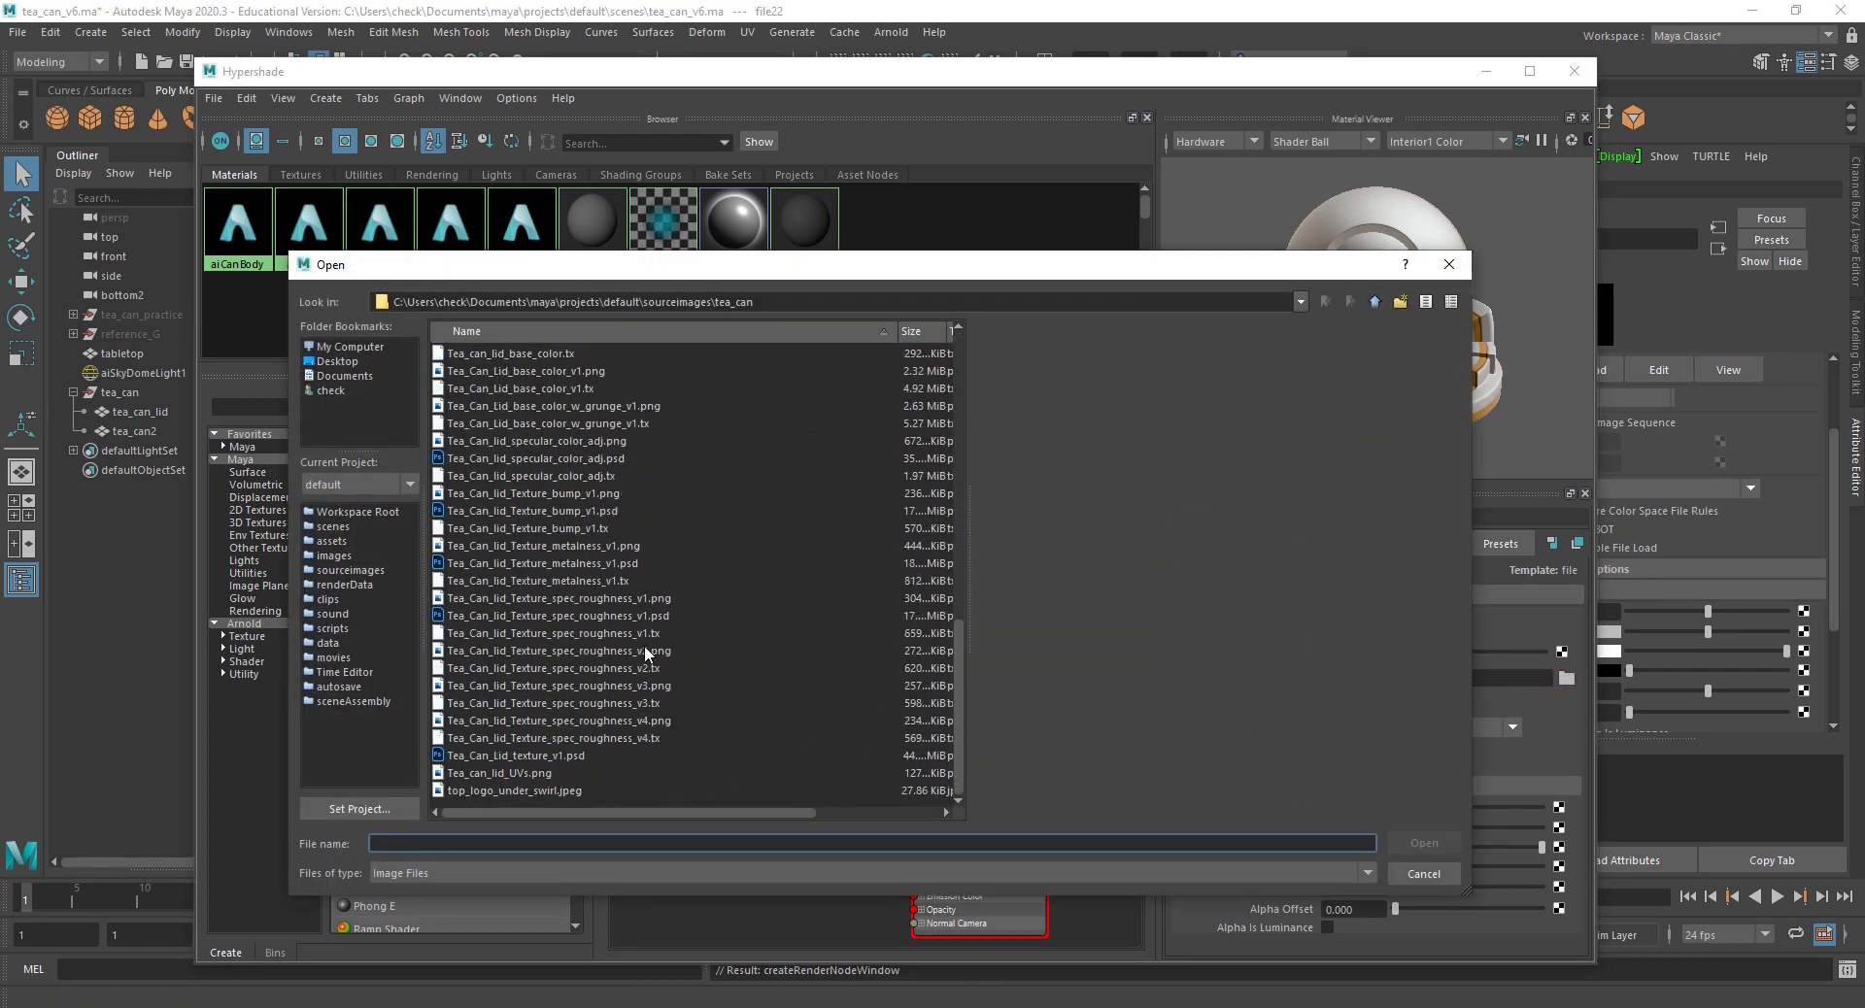
{"action": "left_click", "coordinate": [627, 722]}
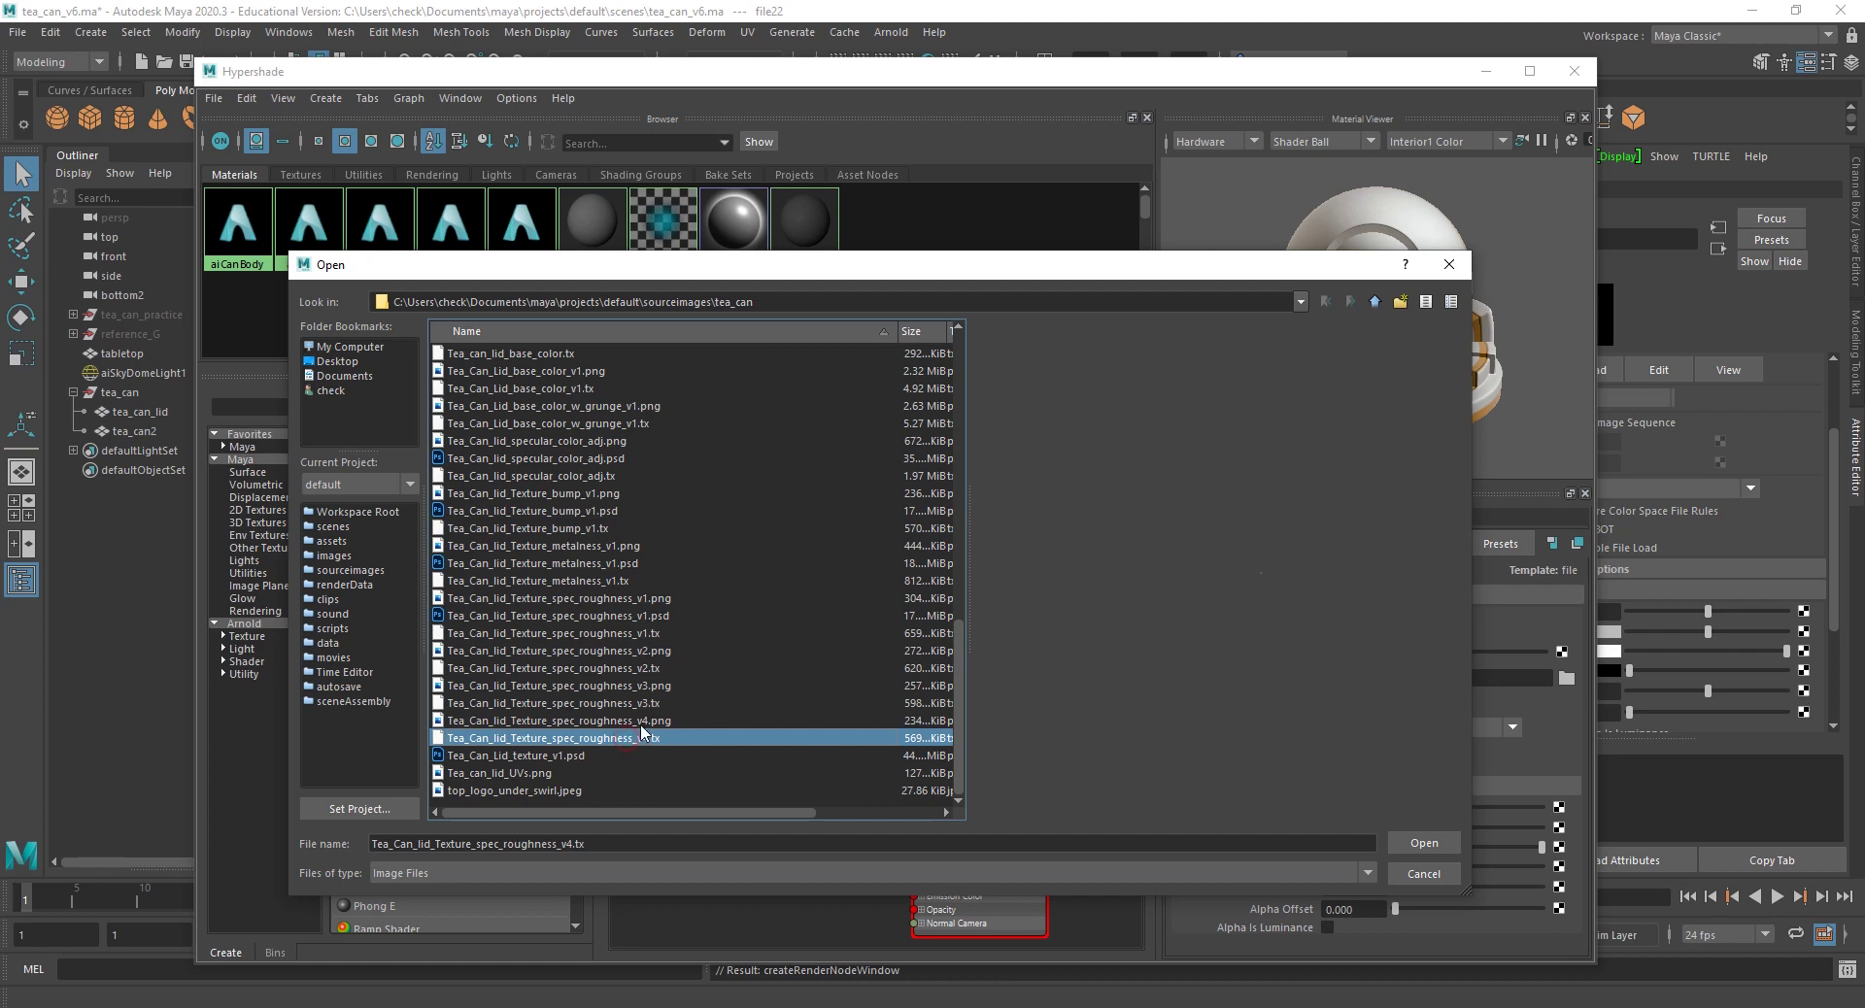
{"action": "left_click", "coordinate": [1422, 843]}
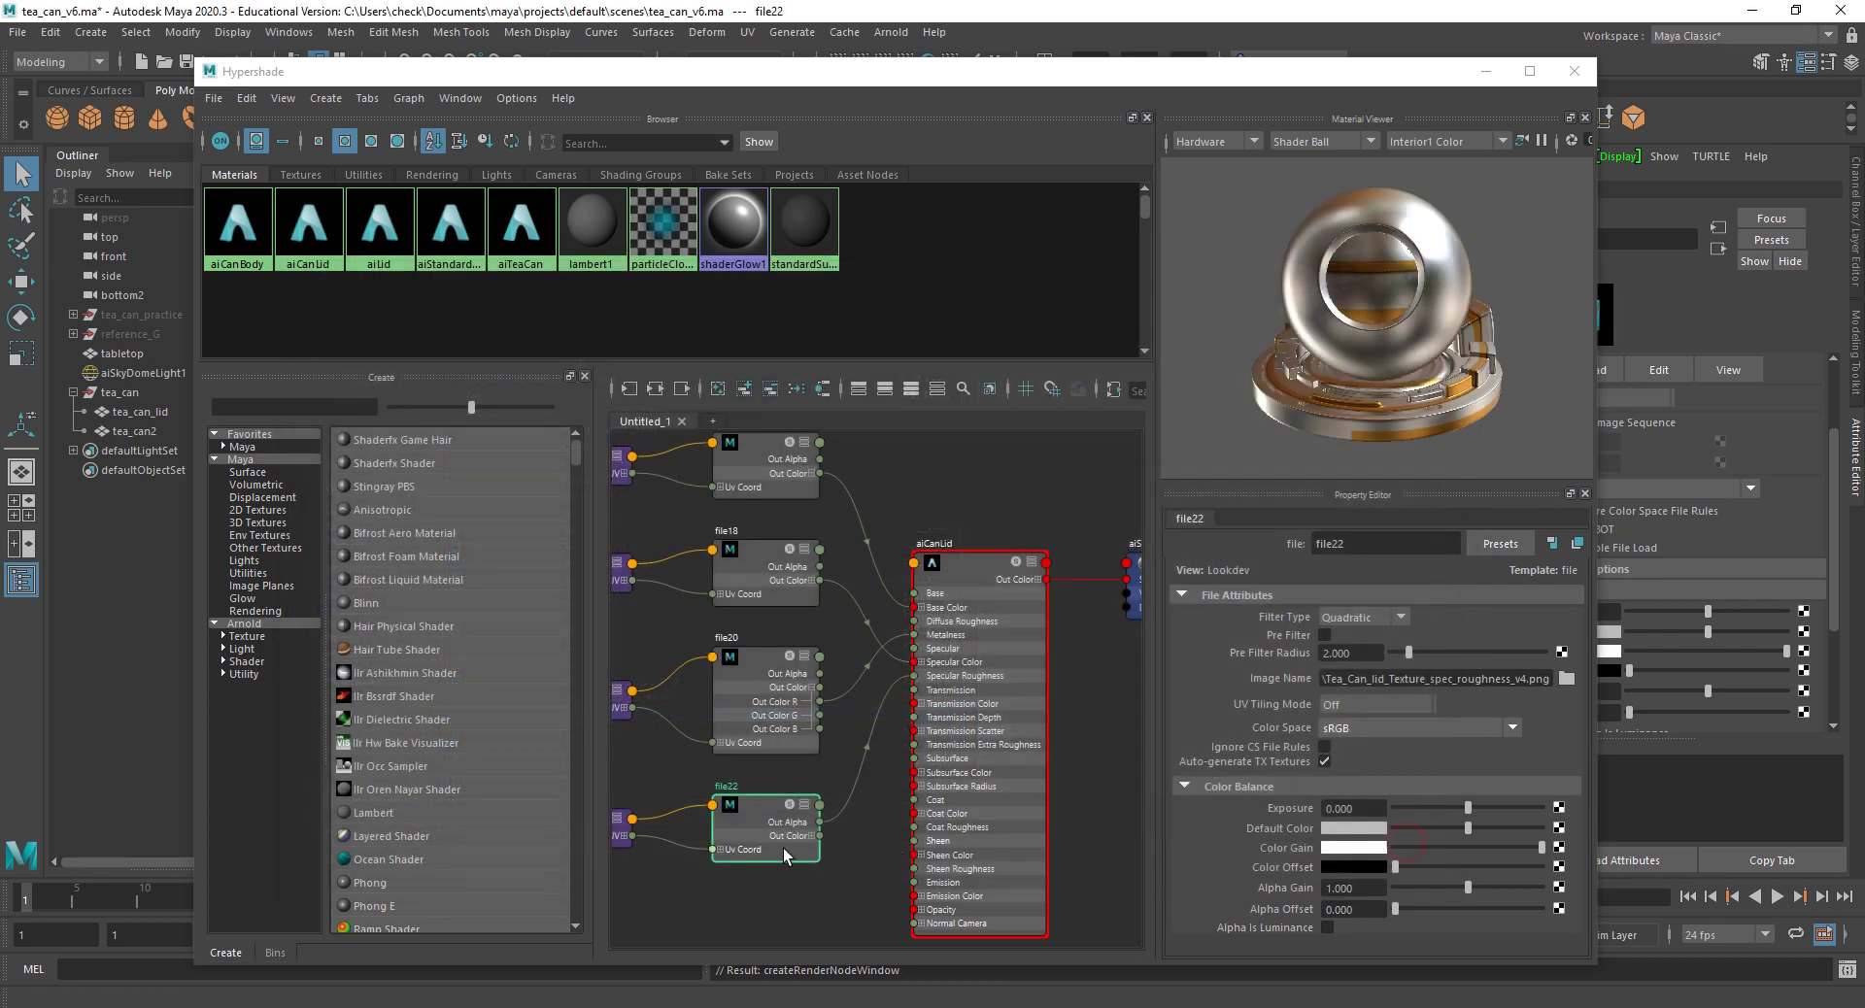
Step: Enable Alpha Is Luminance on the lid's specular roughness file node
{"action": "left_click", "coordinate": [1326, 928]}
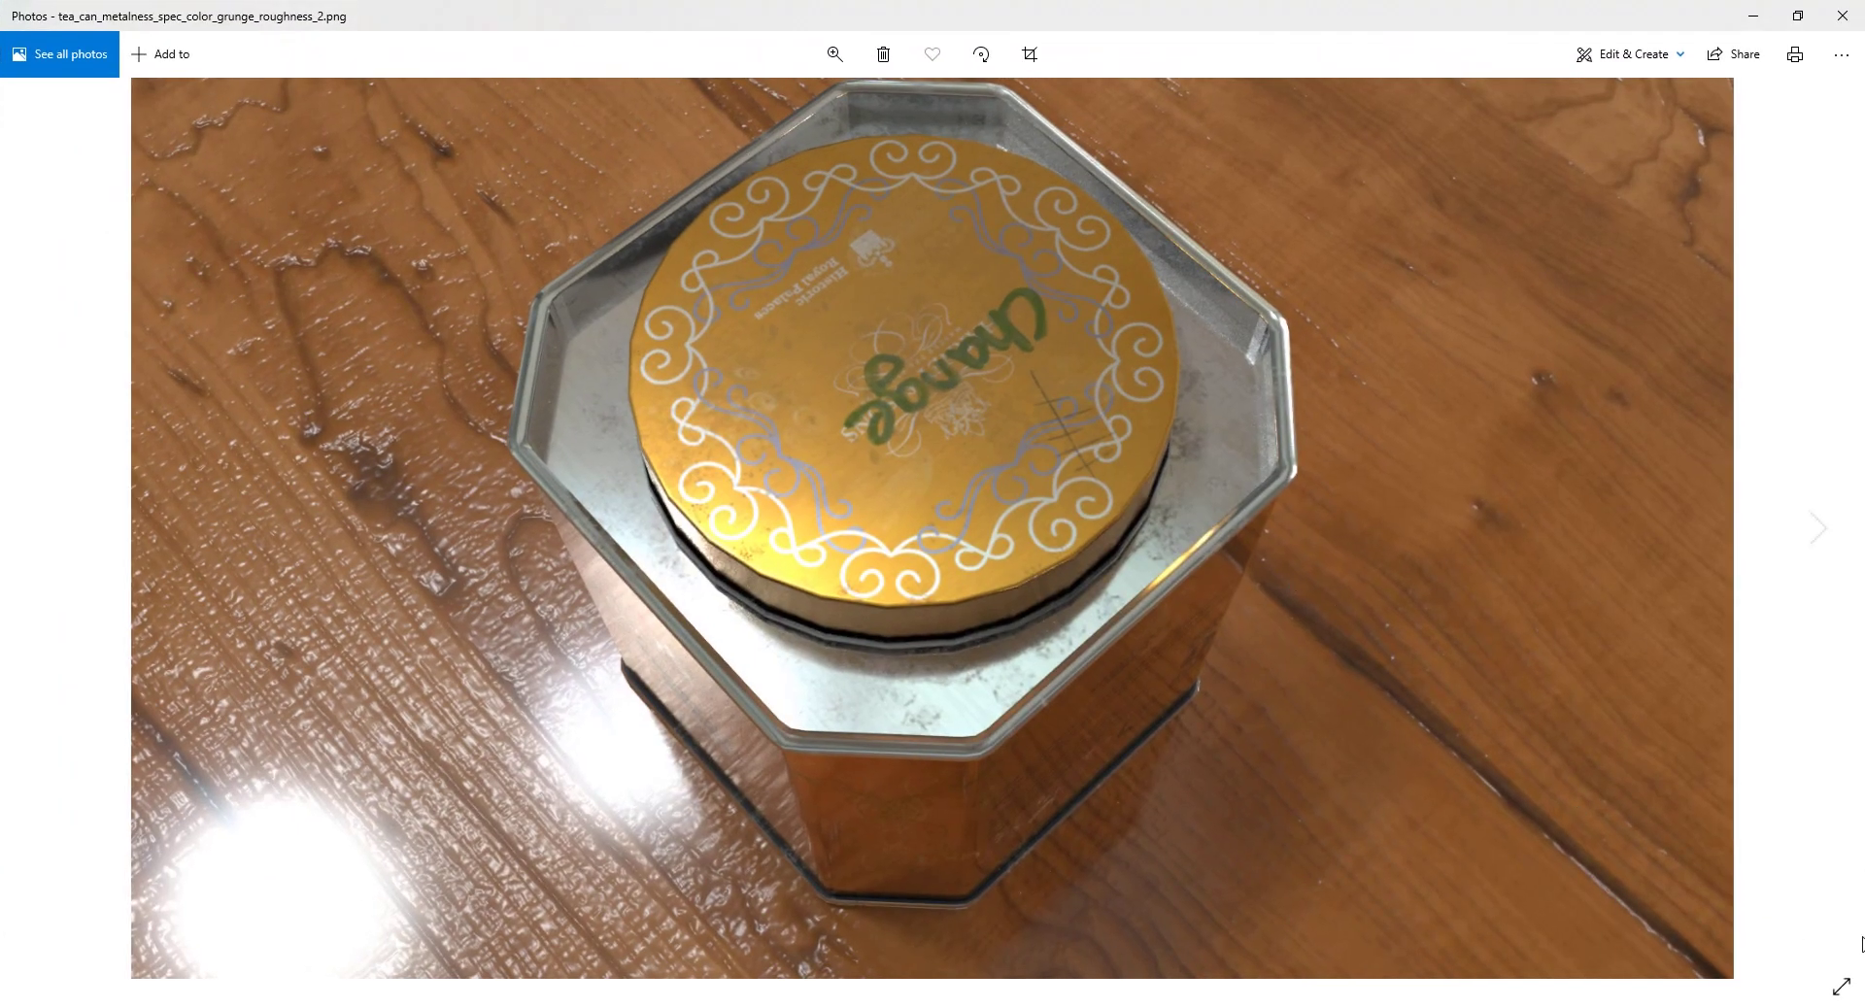
Step: Compare the roughness-only lid render with the bump render full screen in Photos, examining the lid's scratches and surface texture
{"action": "left_click", "coordinate": [1841, 986]}
{"action": "left_click", "coordinate": [1819, 579]}
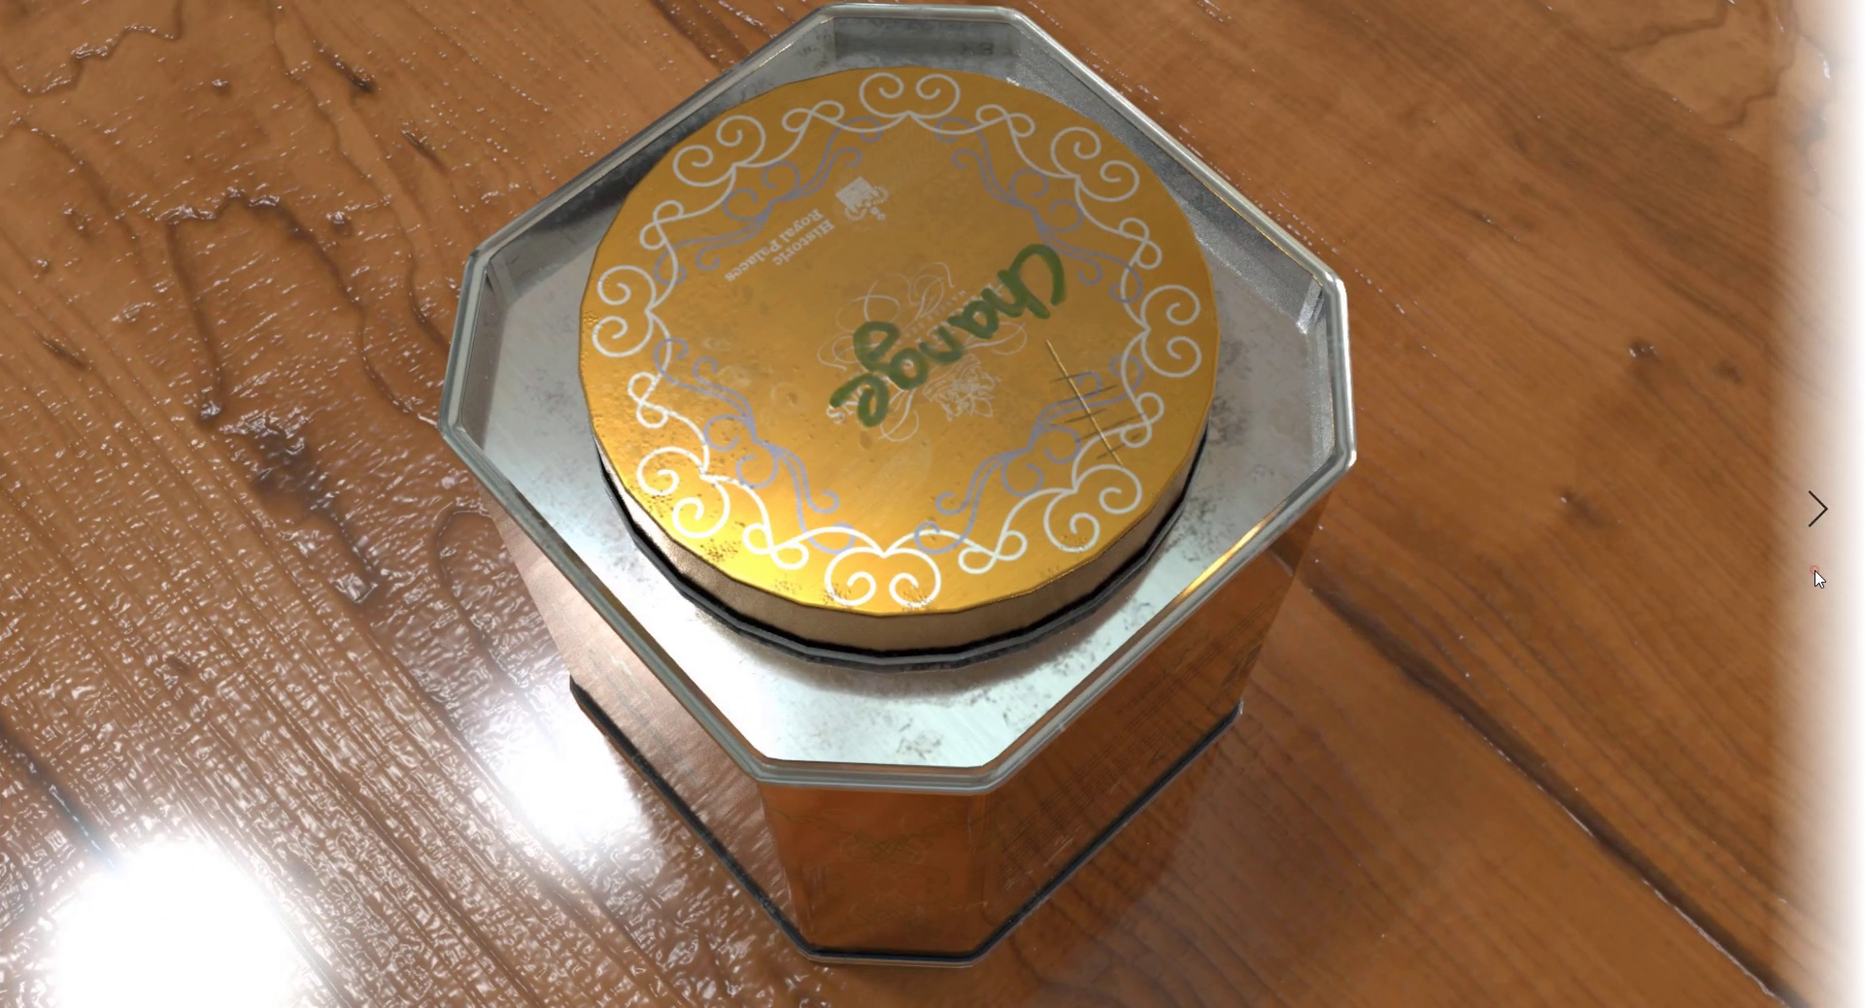
{"action": "left_click", "coordinate": [18, 636]}
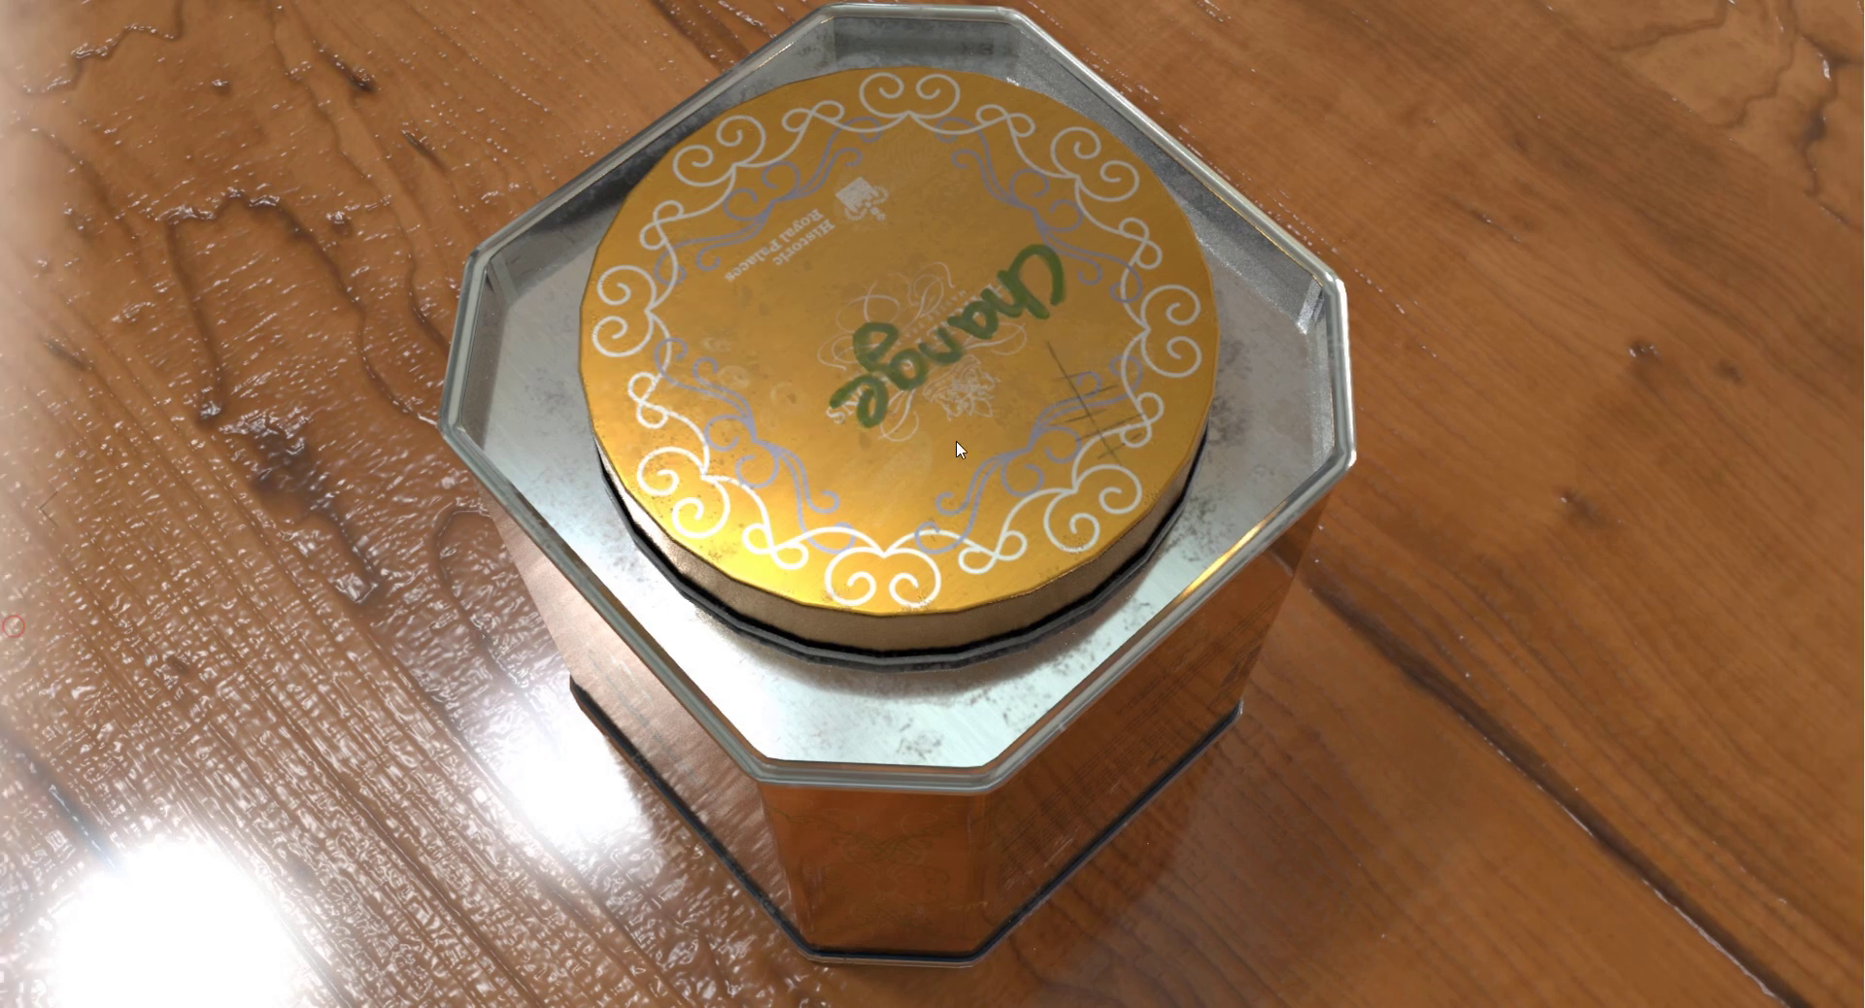
{"action": "left_click", "coordinate": [1855, 510]}
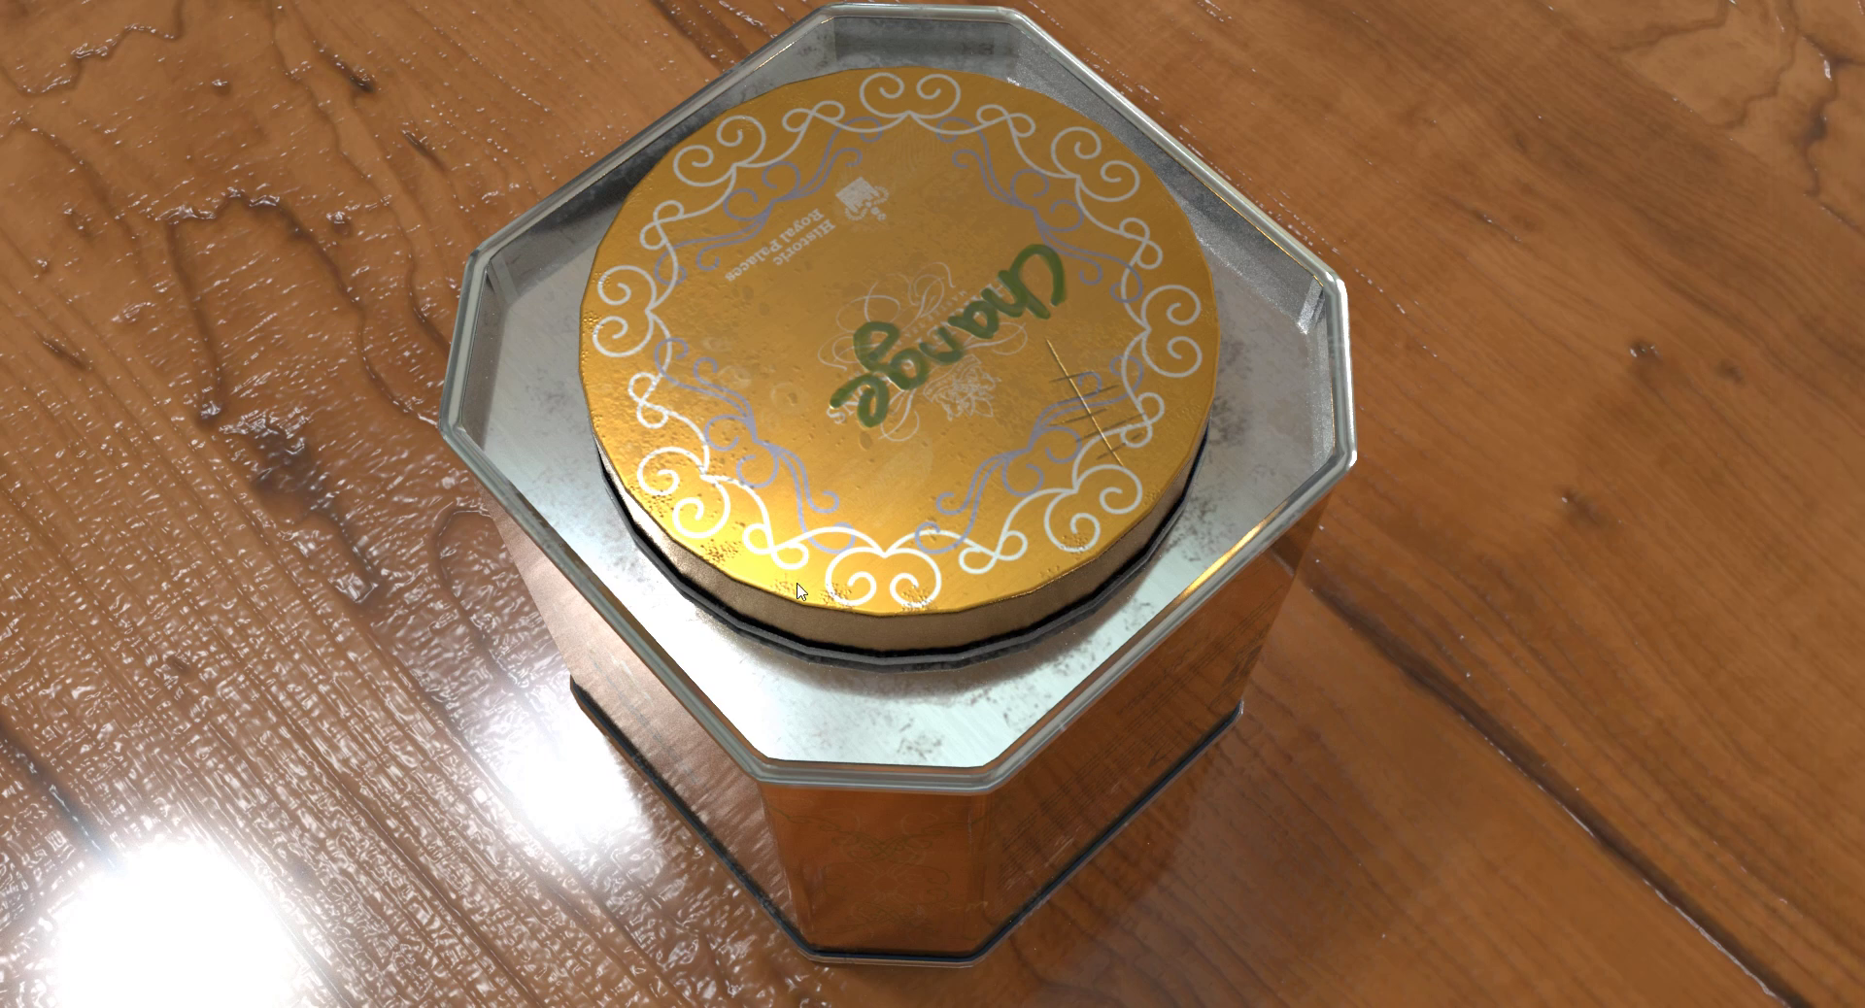
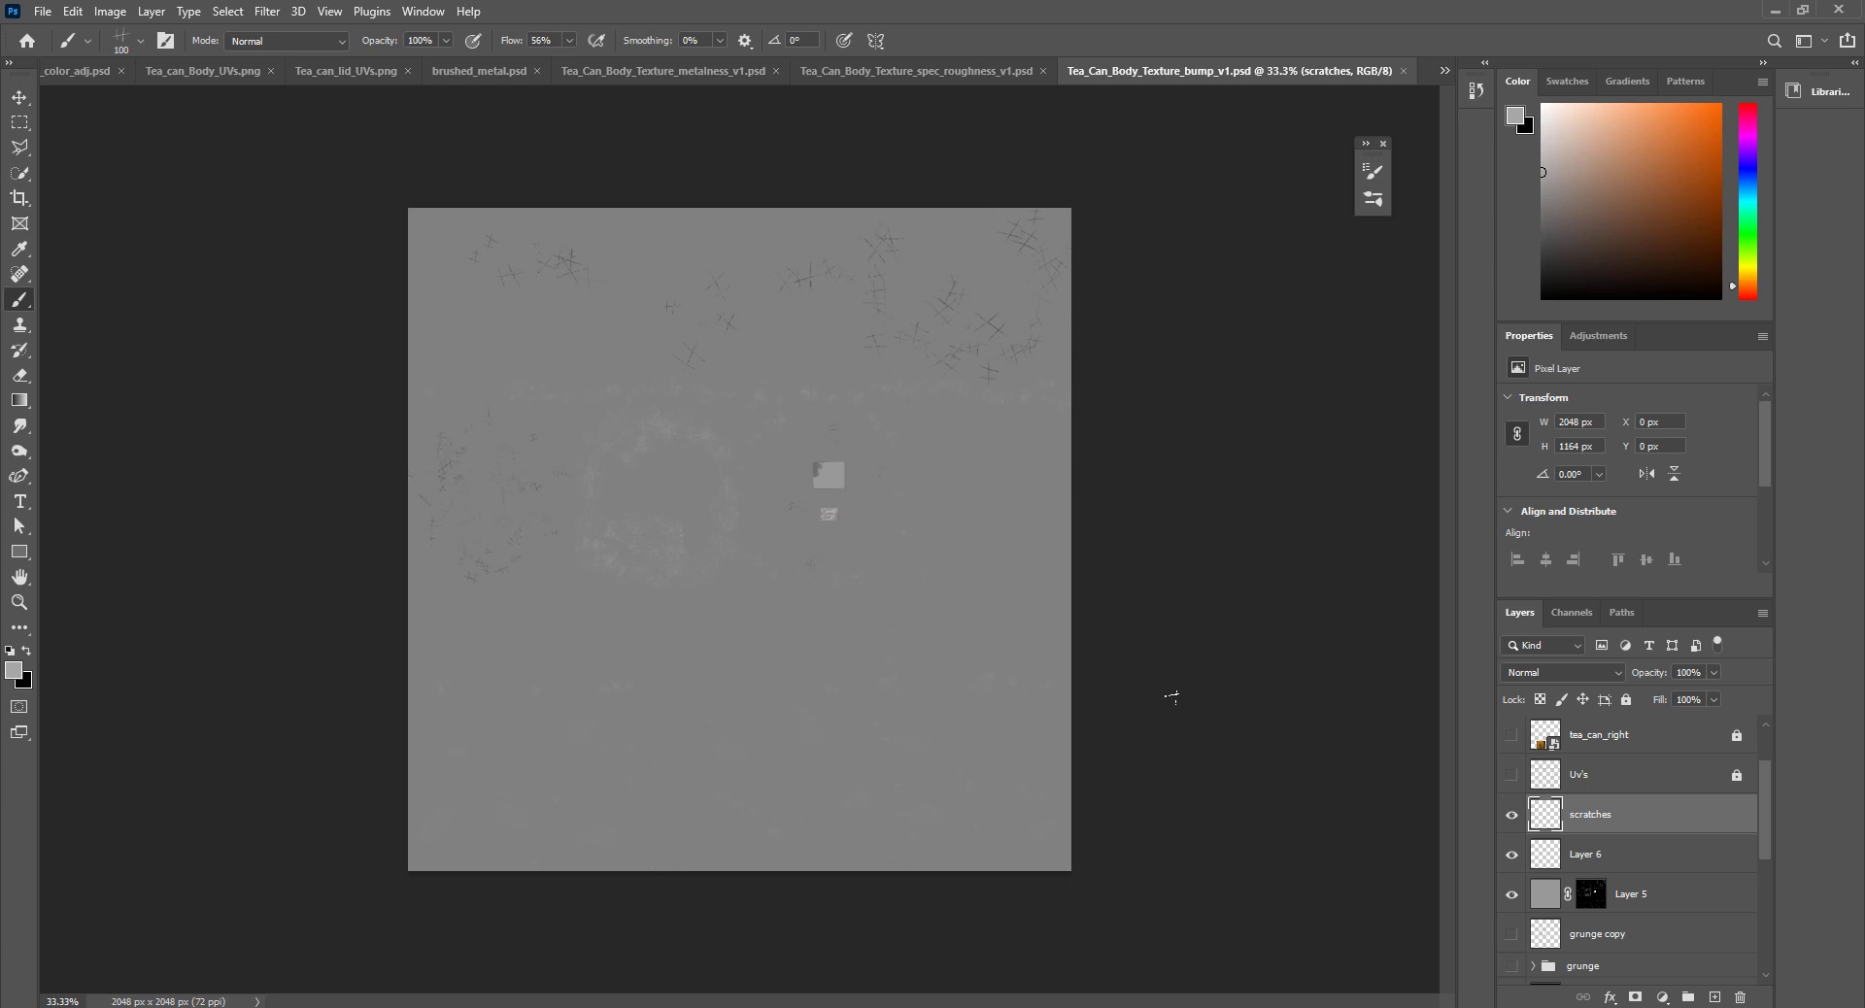
Step: In Photoshop's Tea_Can_Body_Texture_bump_v1.psd, hide Layer 5, then collapse and hide the bottom group
{"action": "scroll", "coordinate": [1696, 869], "scroll_direction": "down", "scroll_amount": 10}
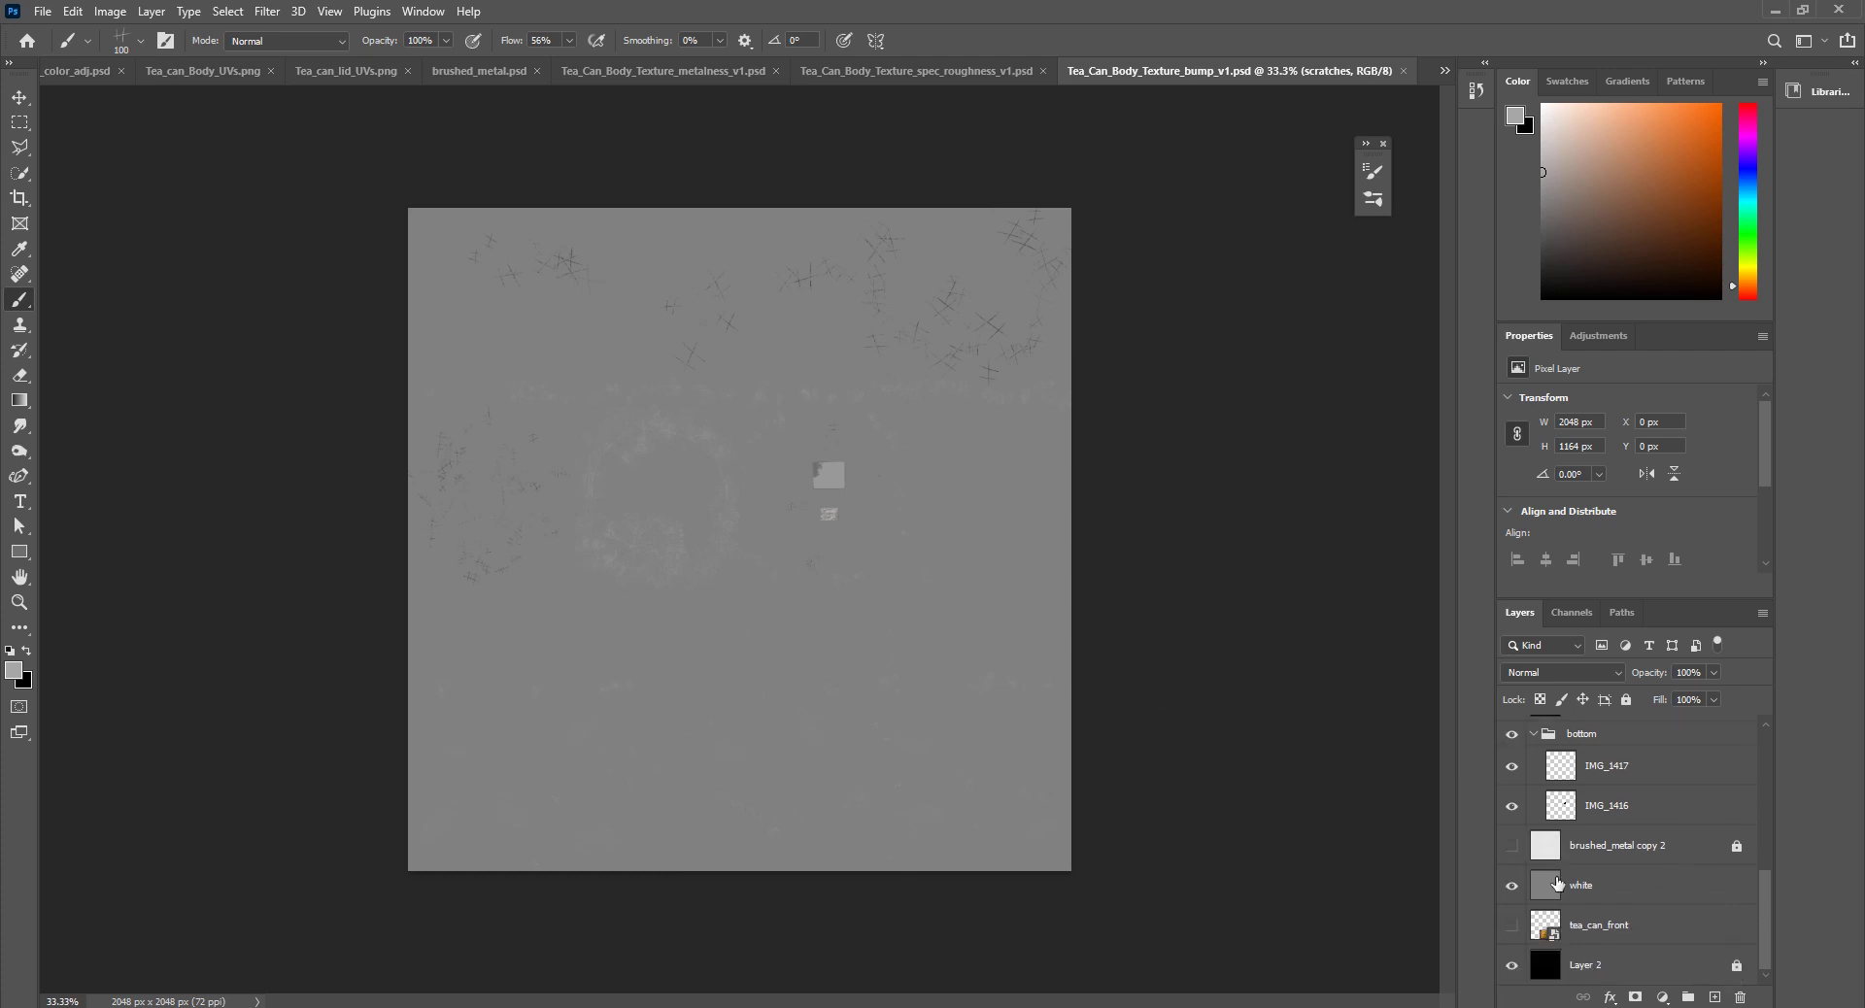
{"action": "scroll", "coordinate": [1533, 883], "scroll_direction": "up", "scroll_amount": 3}
{"action": "scroll", "coordinate": [1533, 884], "scroll_direction": "up", "scroll_amount": 2}
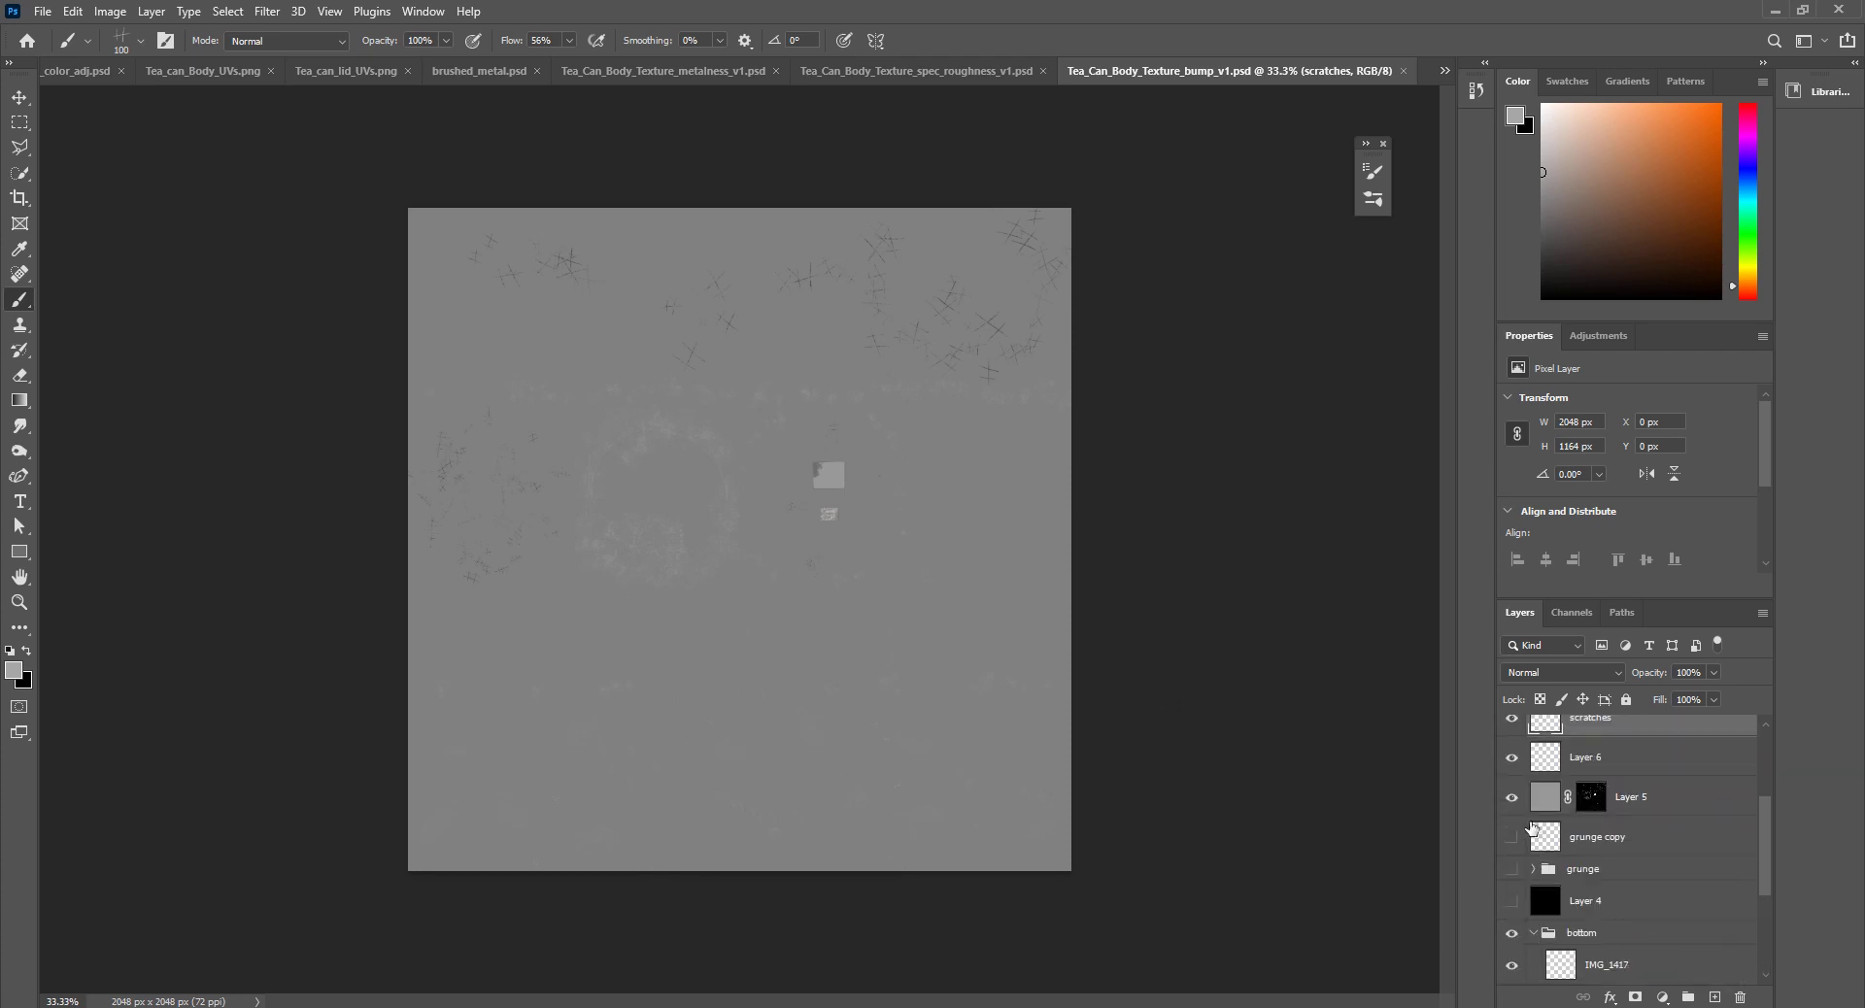
{"action": "left_click", "coordinate": [1513, 796]}
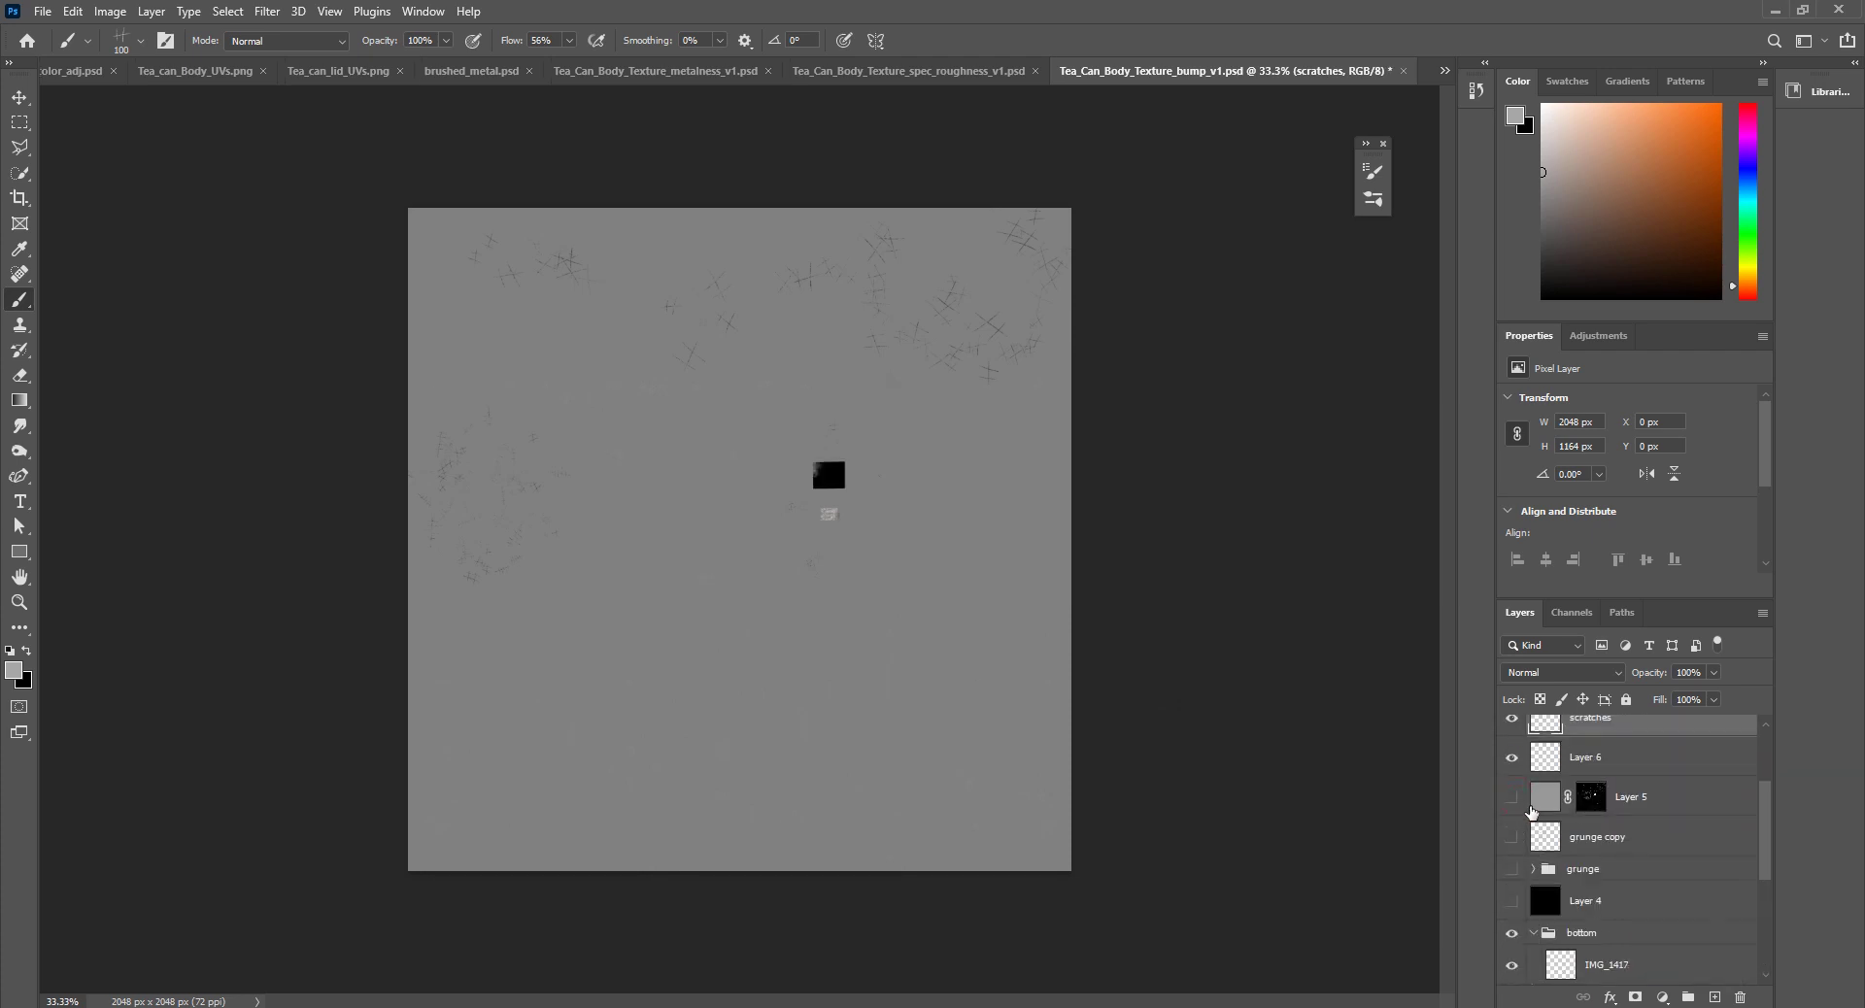
{"action": "scroll", "coordinate": [1525, 806], "scroll_direction": "up", "scroll_amount": 4}
{"action": "scroll", "coordinate": [1533, 826], "scroll_direction": "down", "scroll_amount": 4}
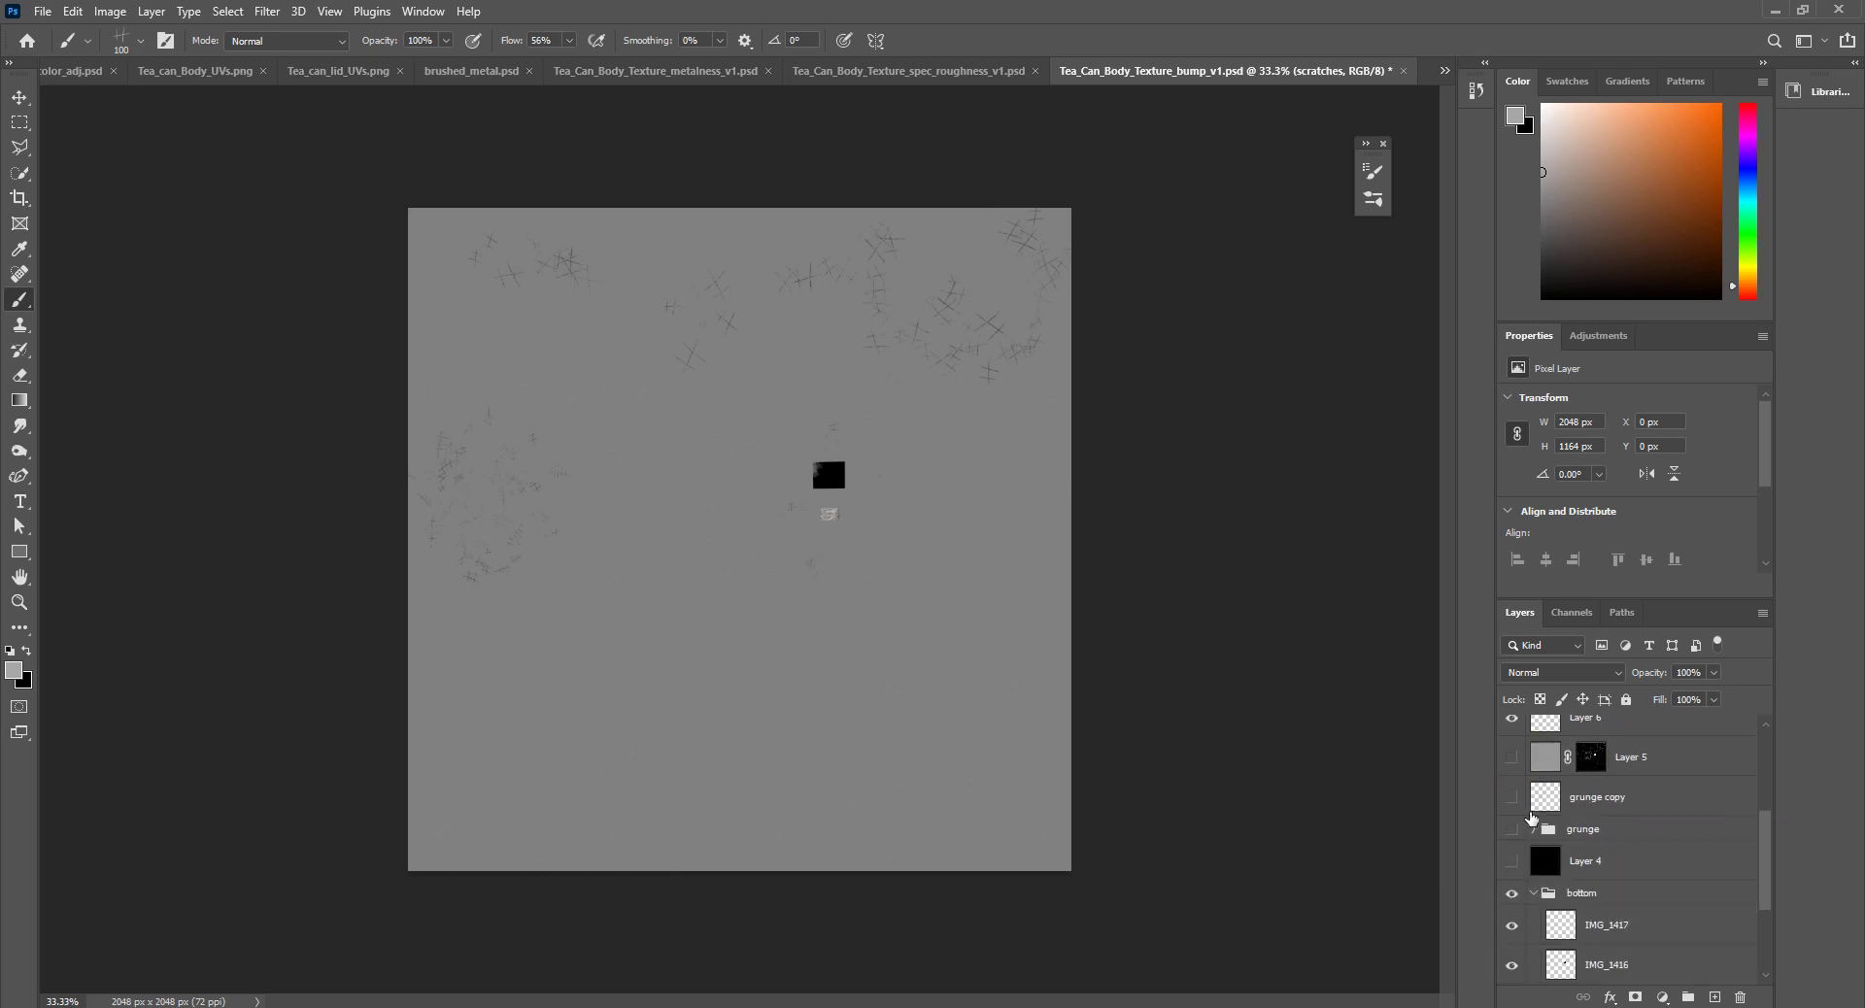
{"action": "left_click", "coordinate": [1534, 933]}
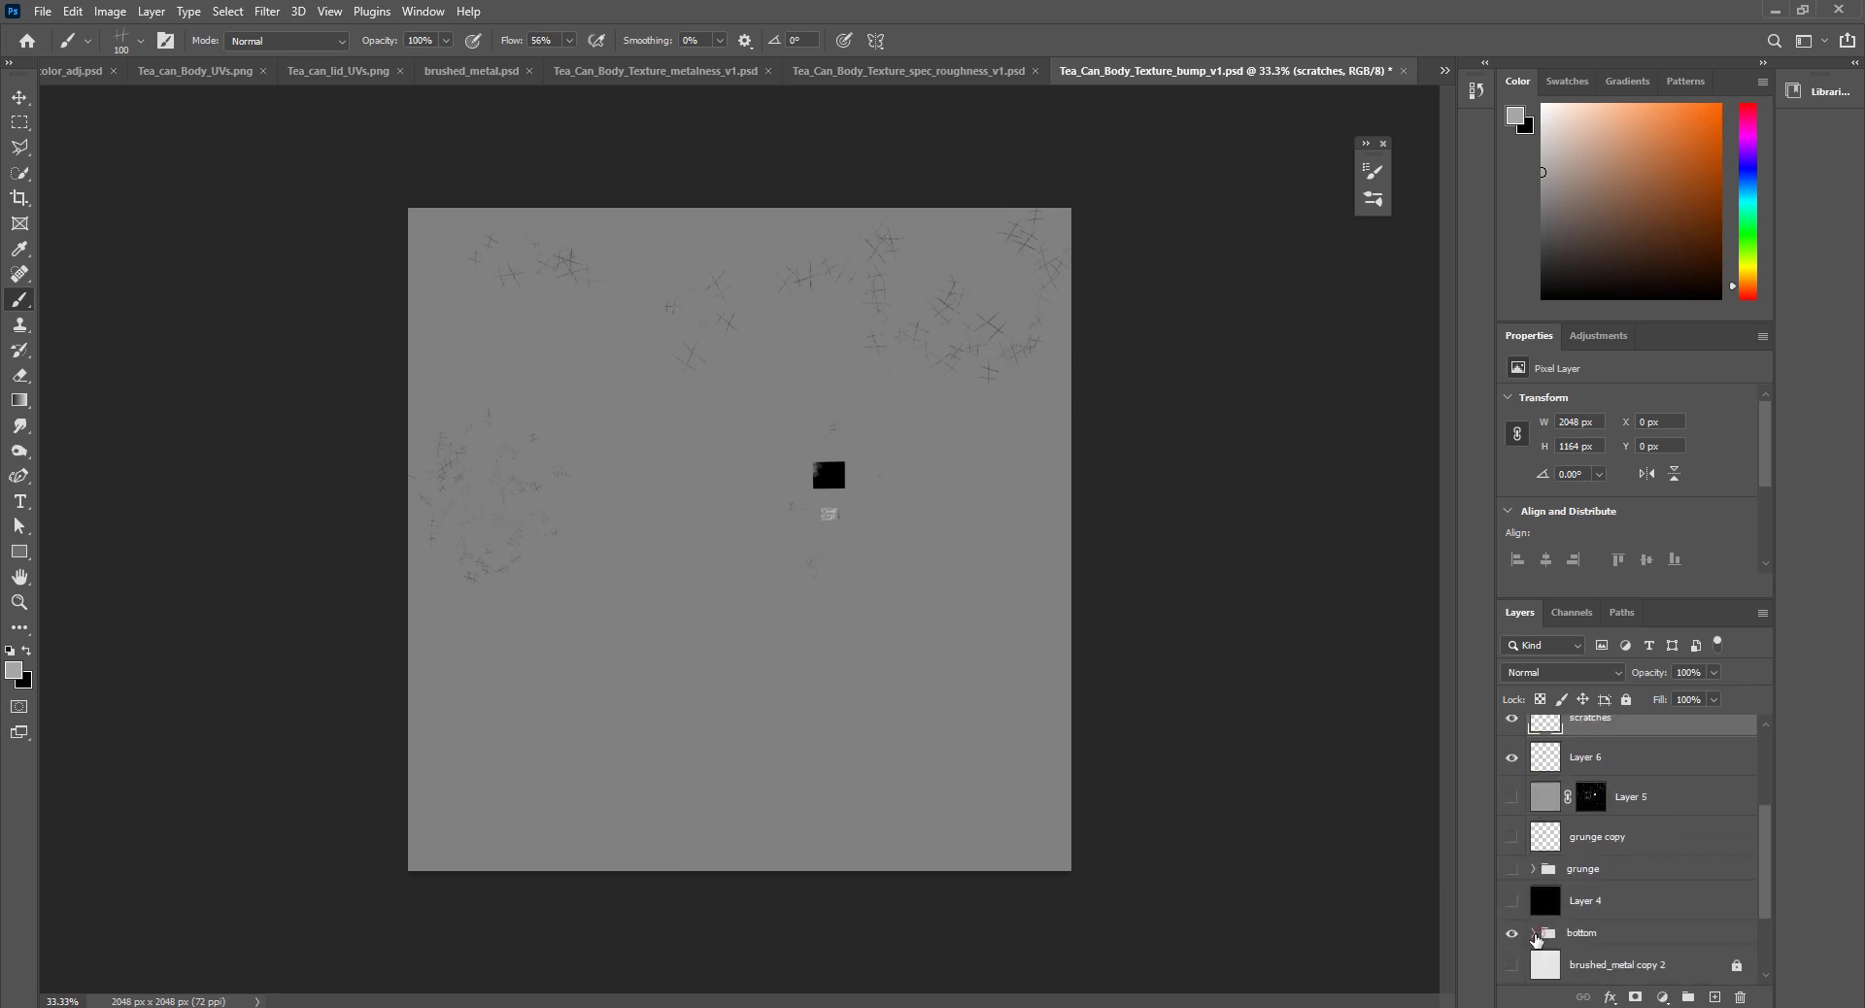
{"action": "left_click", "coordinate": [1512, 933]}
Step: Hide the scratches layer so only the plain grey base shows in the body bump texture
{"action": "scroll", "coordinate": [1554, 923], "scroll_direction": "up", "scroll_amount": 4}
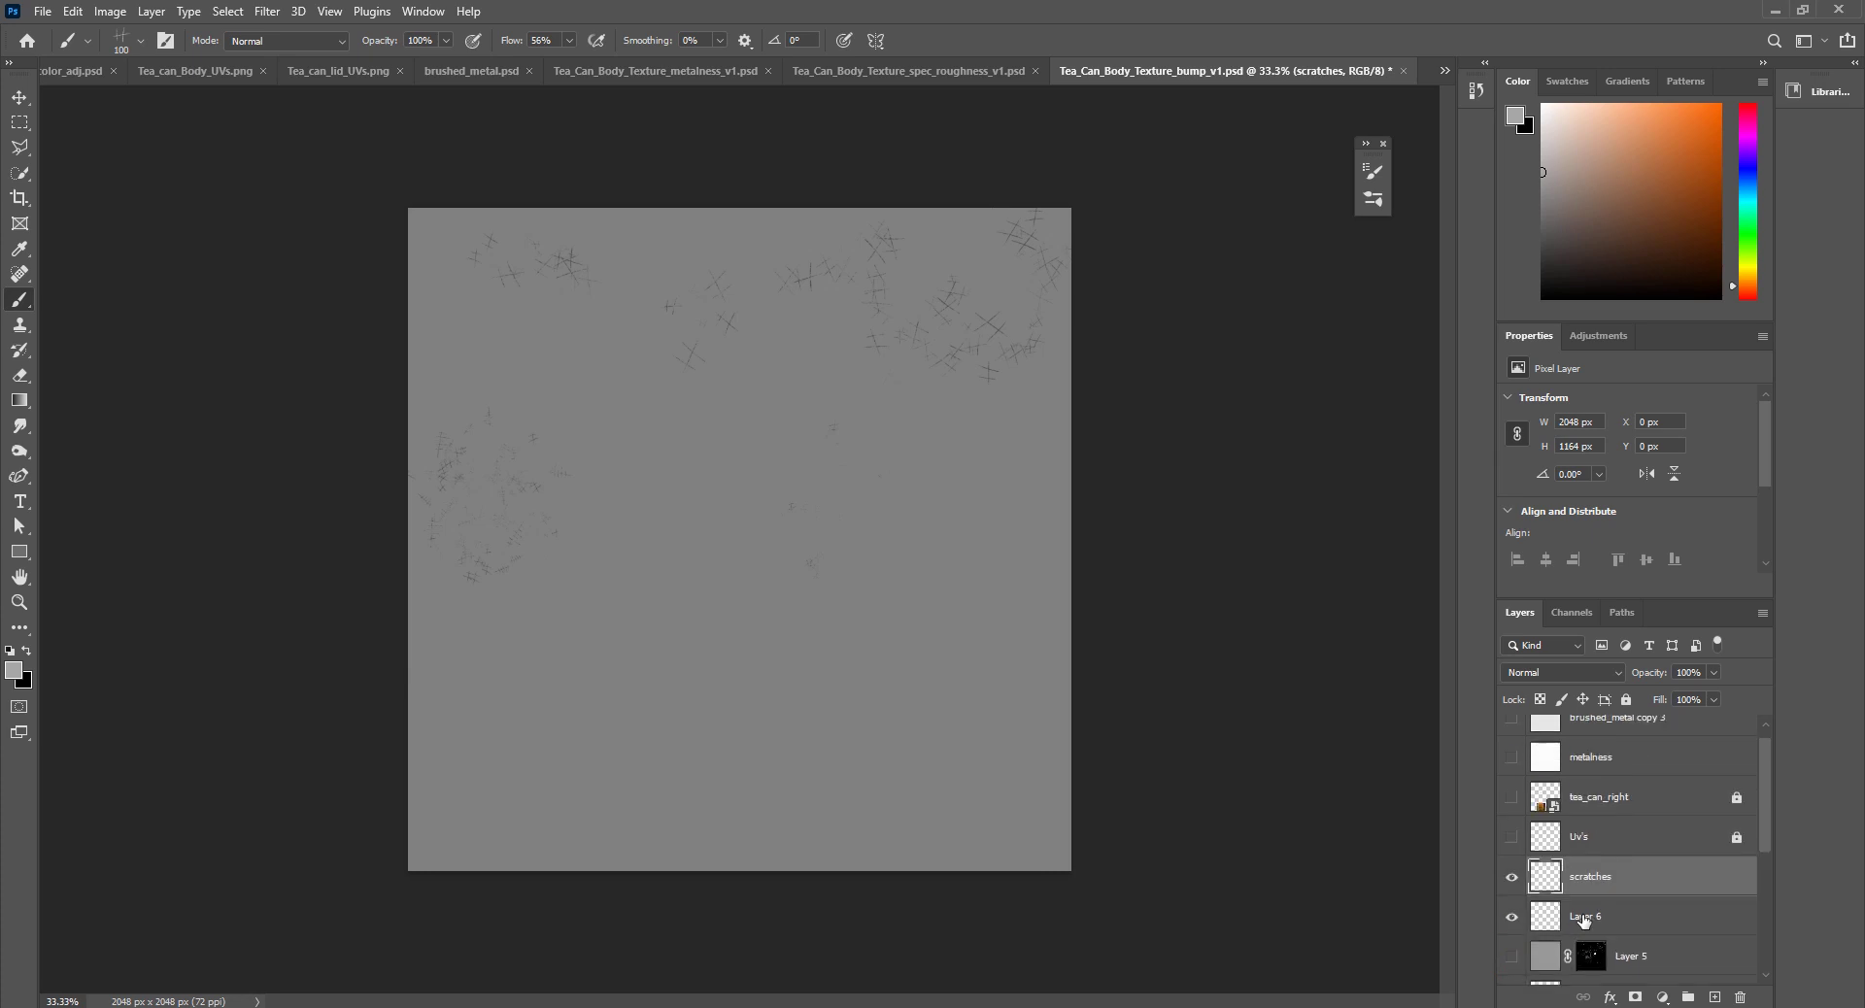
{"action": "scroll", "coordinate": [1573, 874], "scroll_direction": "down", "scroll_amount": 5}
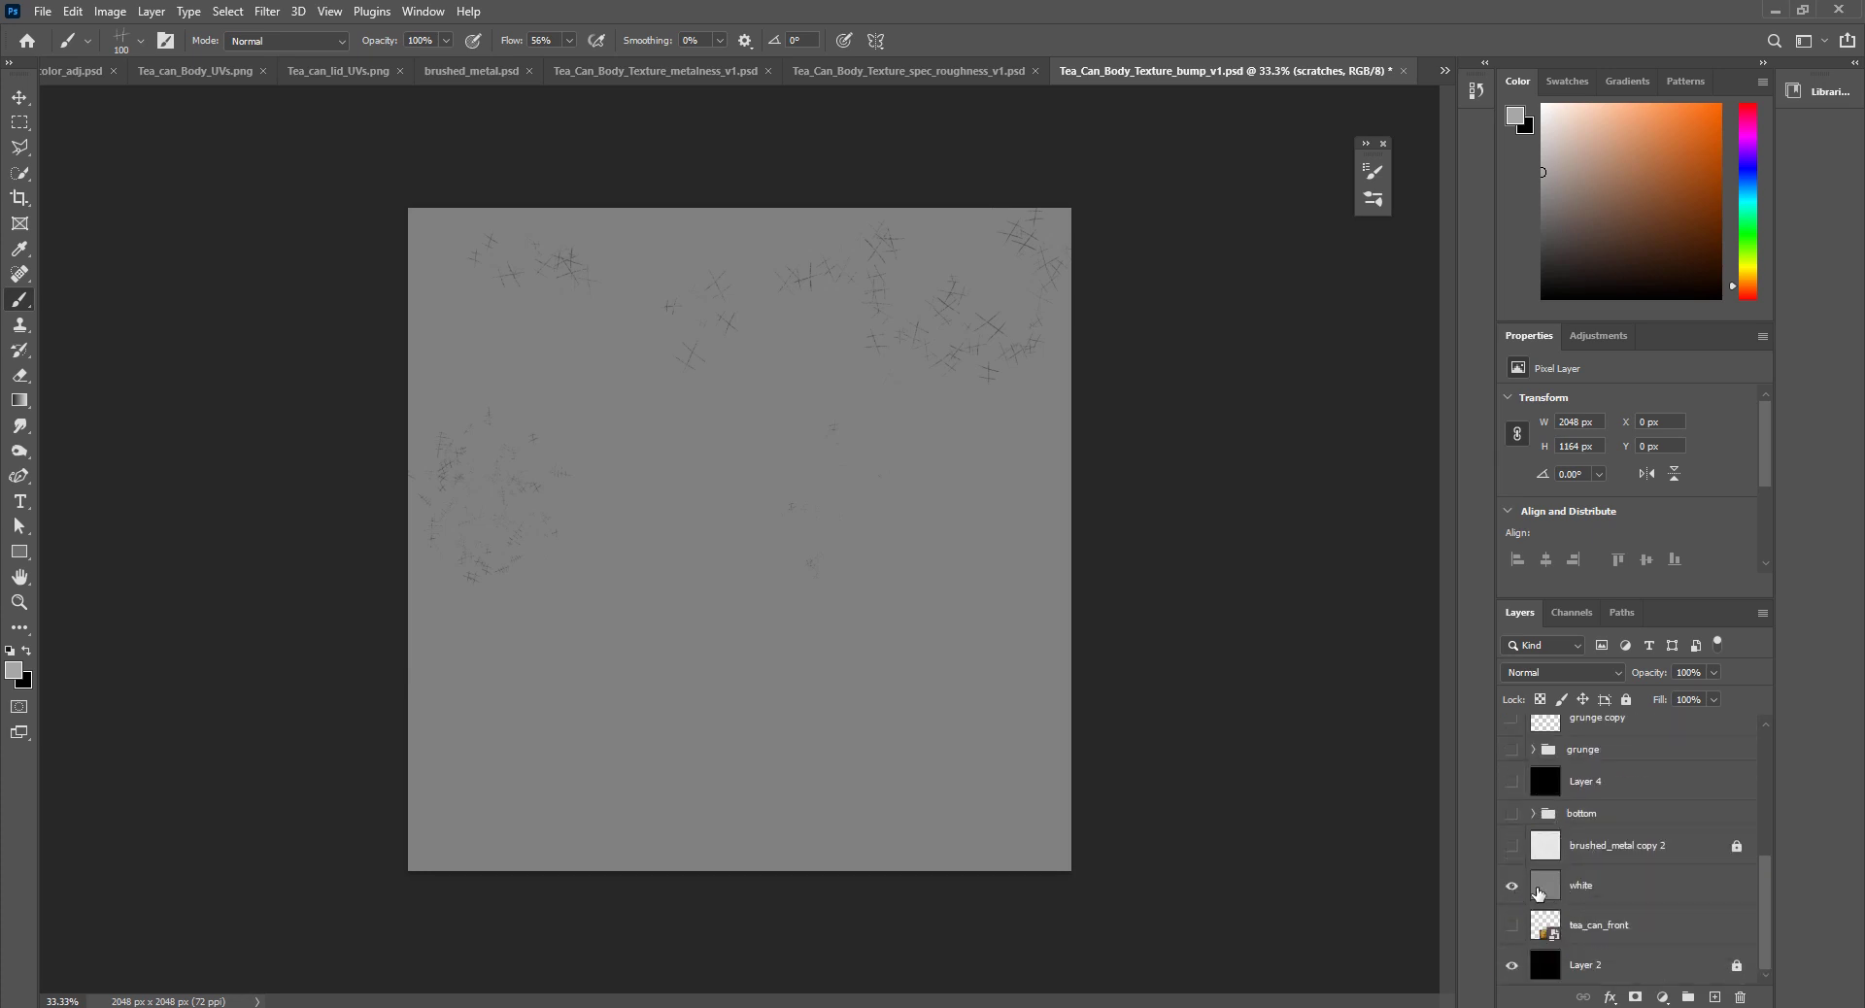
{"action": "scroll", "coordinate": [1539, 894], "scroll_direction": "up", "scroll_amount": 3}
{"action": "scroll", "coordinate": [1539, 895], "scroll_direction": "up", "scroll_amount": 1}
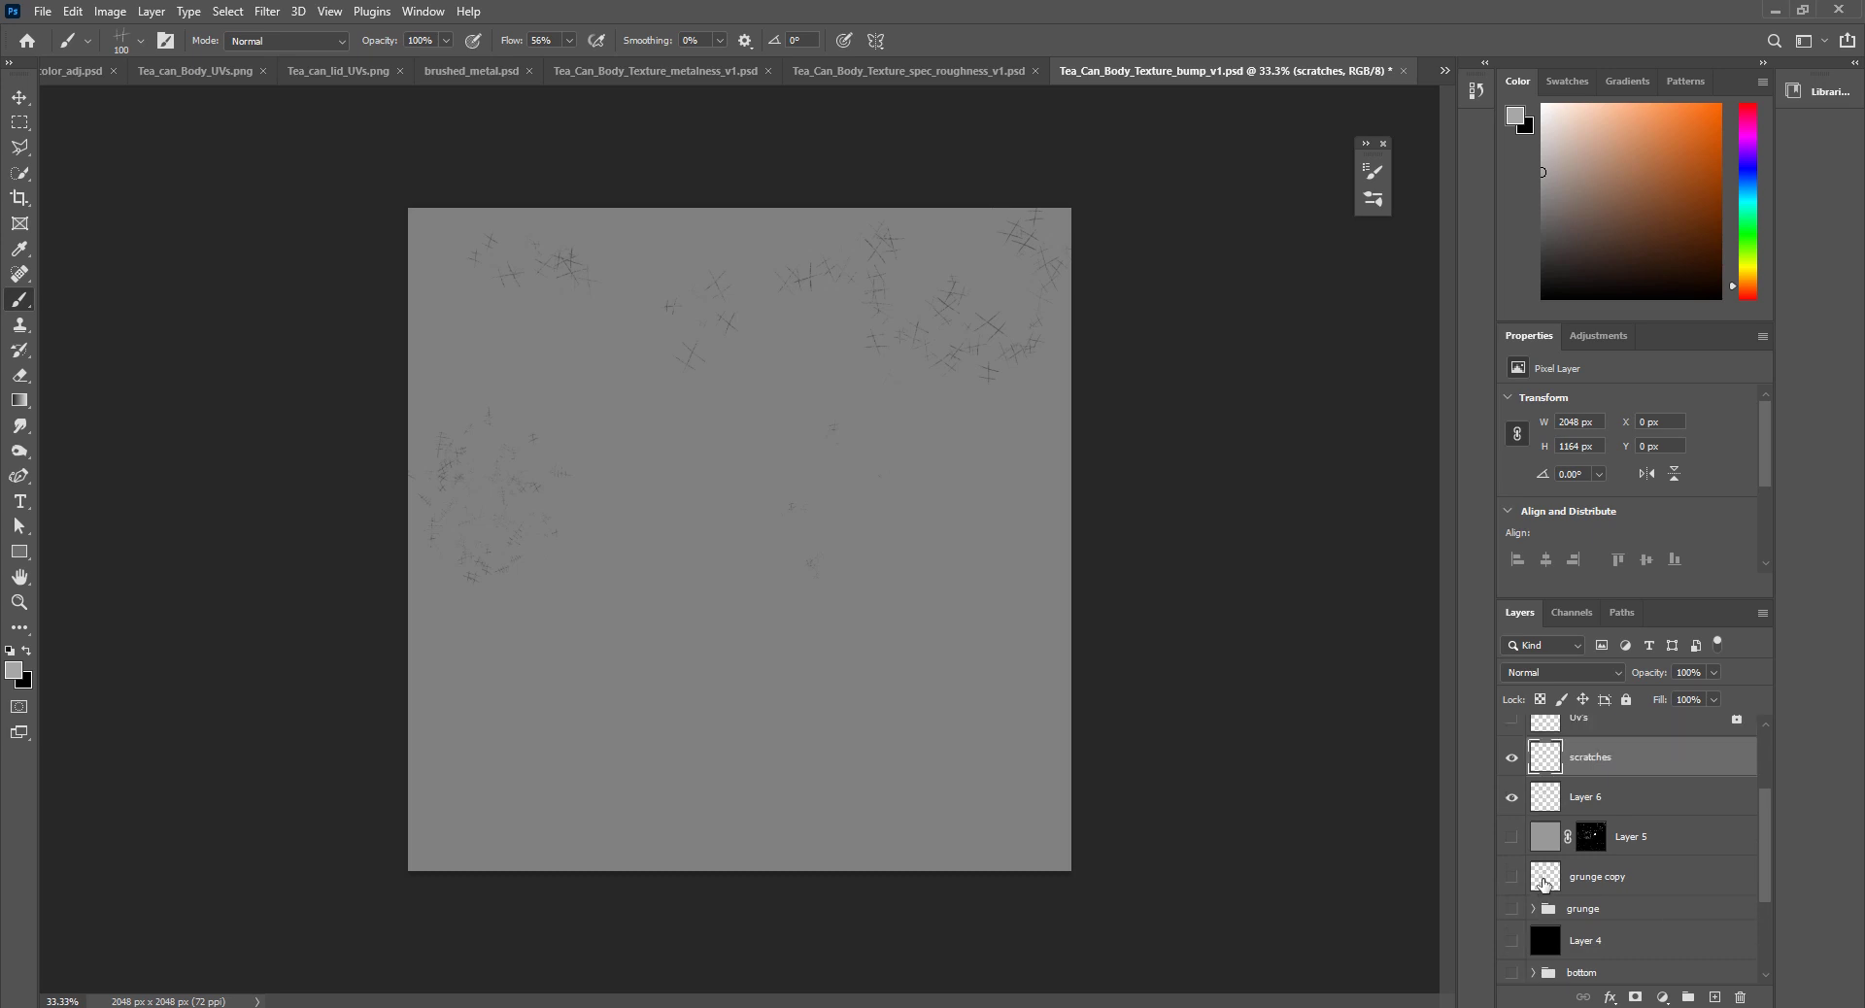
{"action": "left_click", "coordinate": [1512, 758]}
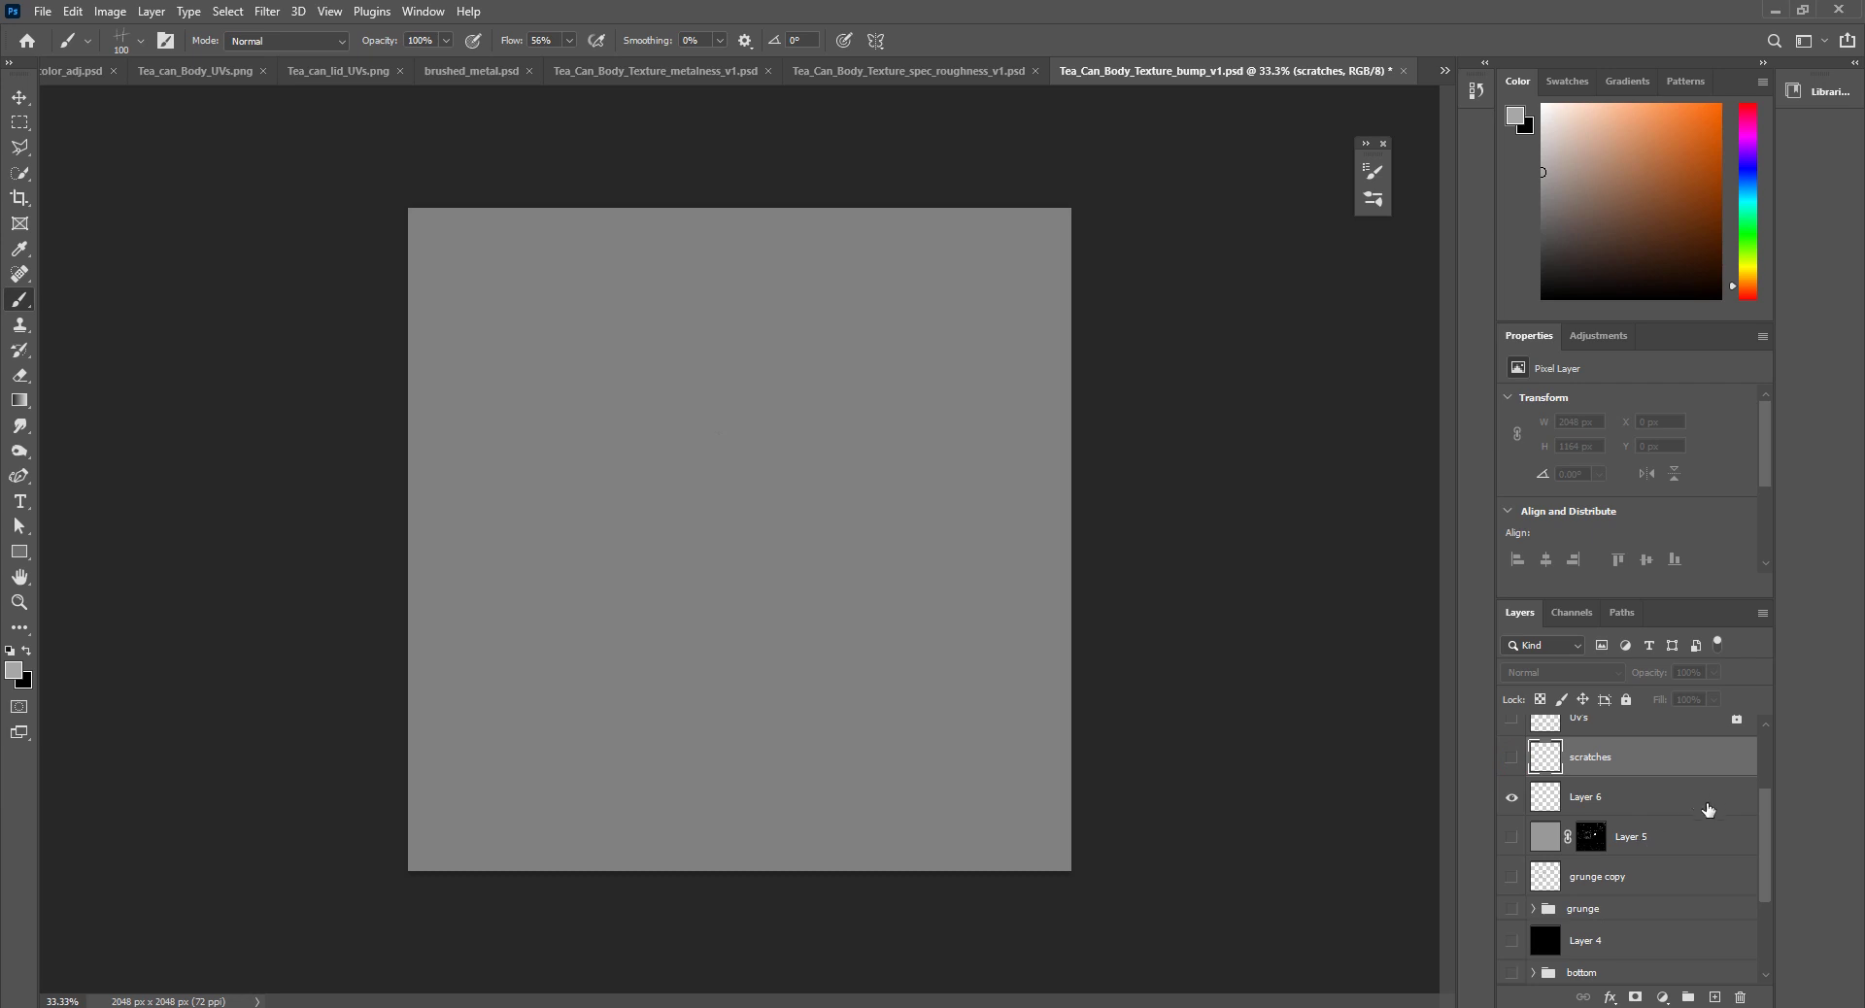
Step: Rename the grey base layer called white to 50%grey
{"action": "scroll", "coordinate": [1700, 806], "scroll_direction": "down", "scroll_amount": 3}
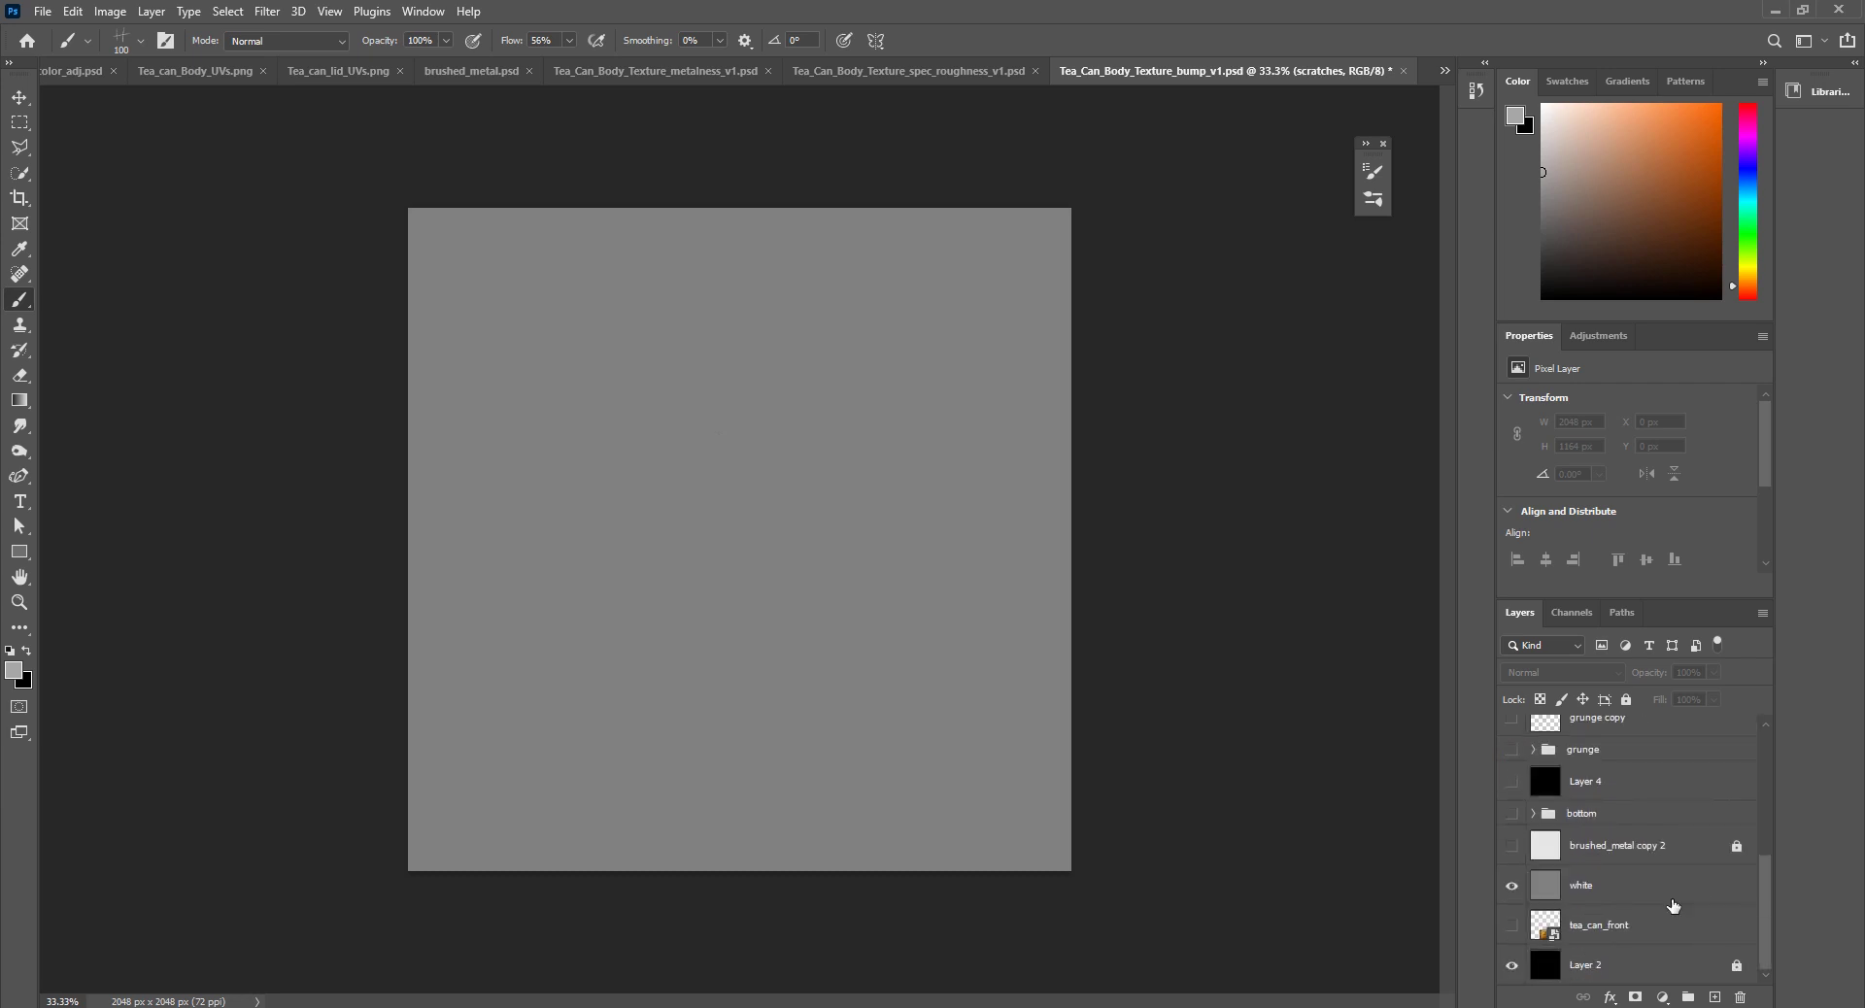
{"action": "left_click", "coordinate": [1595, 901]}
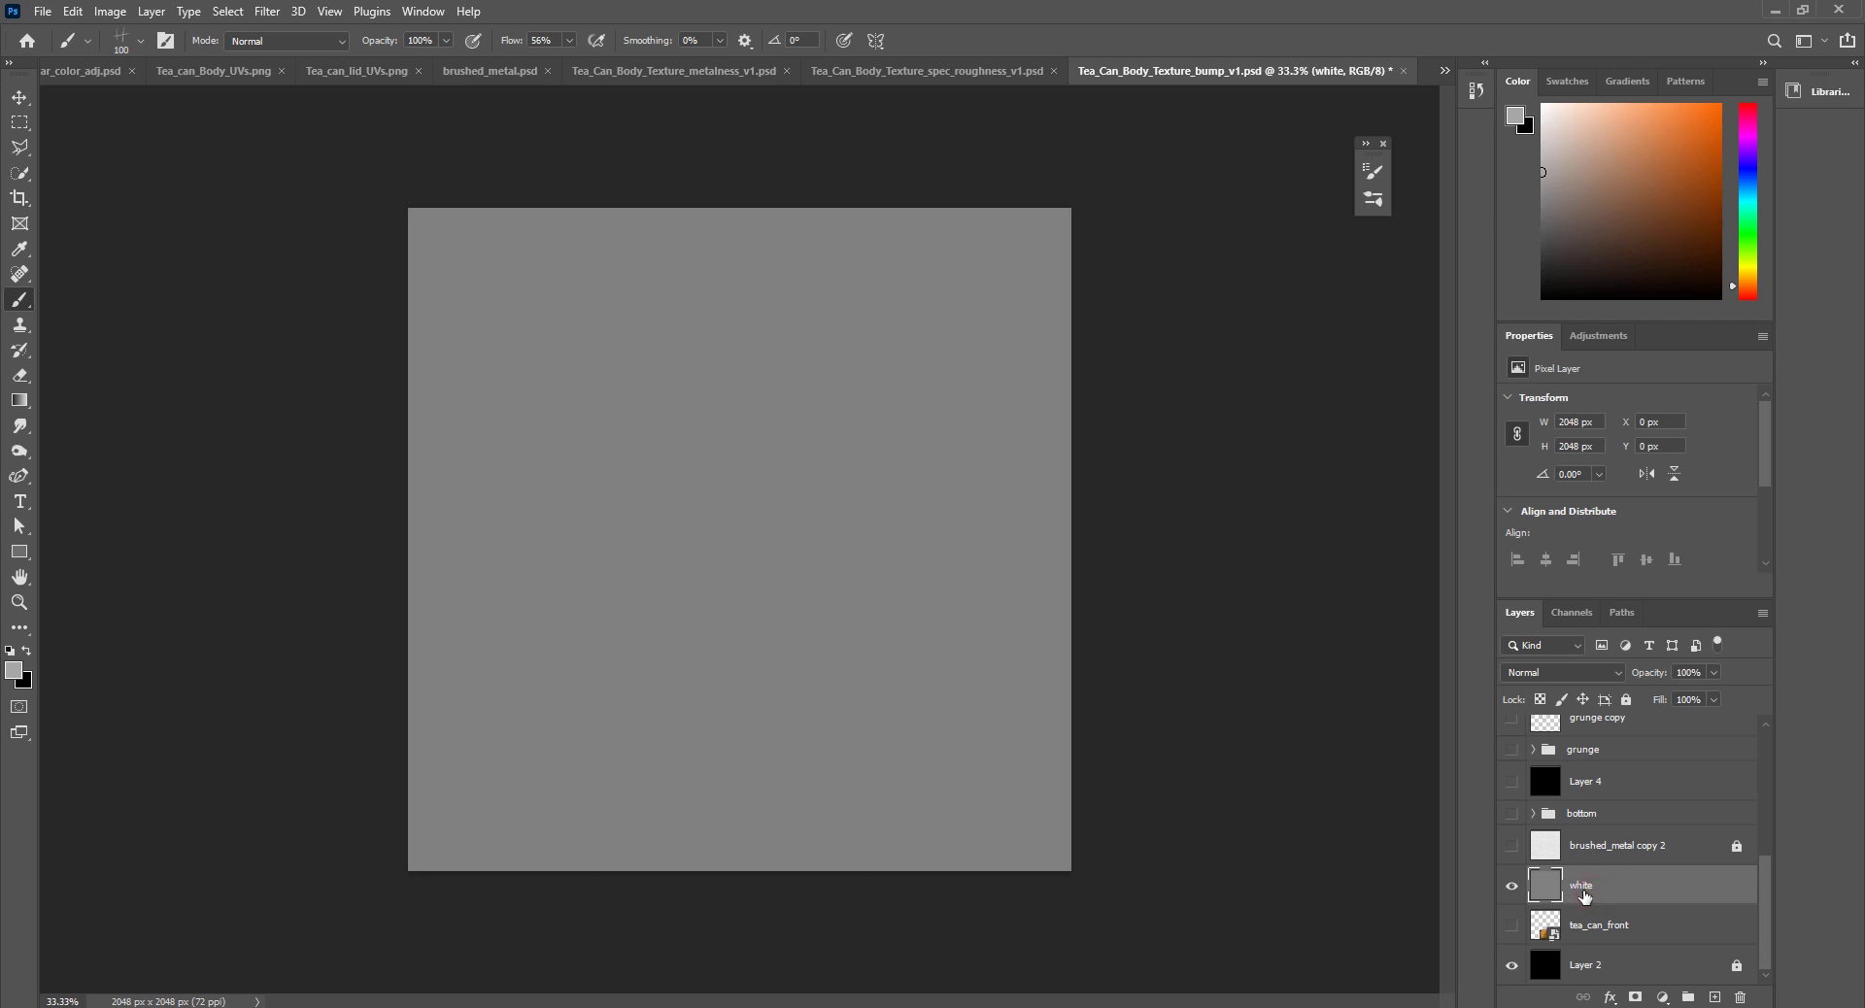
{"action": "double_click", "coordinate": [1583, 886]}
{"action": "type", "text": "50%grey"}
{"action": "key", "text": "Return"}
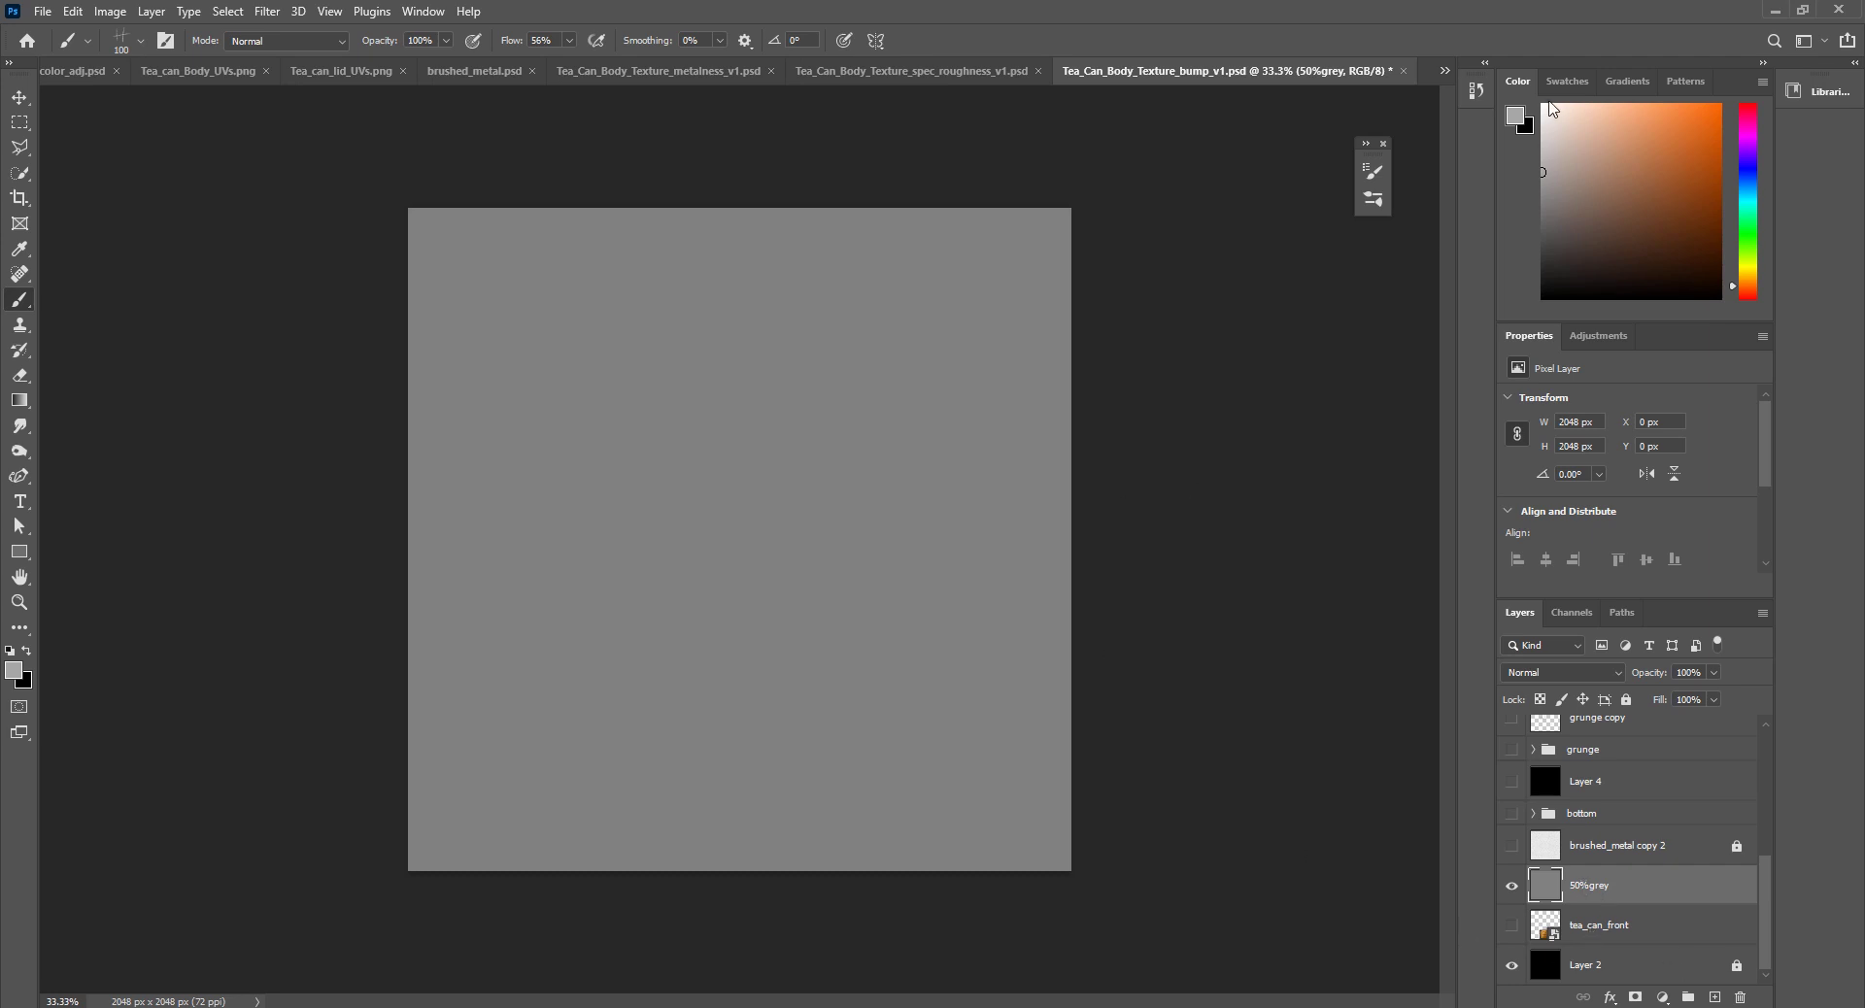
Step: Set the foreground colour to a neutral grey with 50% brightness and return to the Brush tool
{"action": "left_click", "coordinate": [1517, 118]}
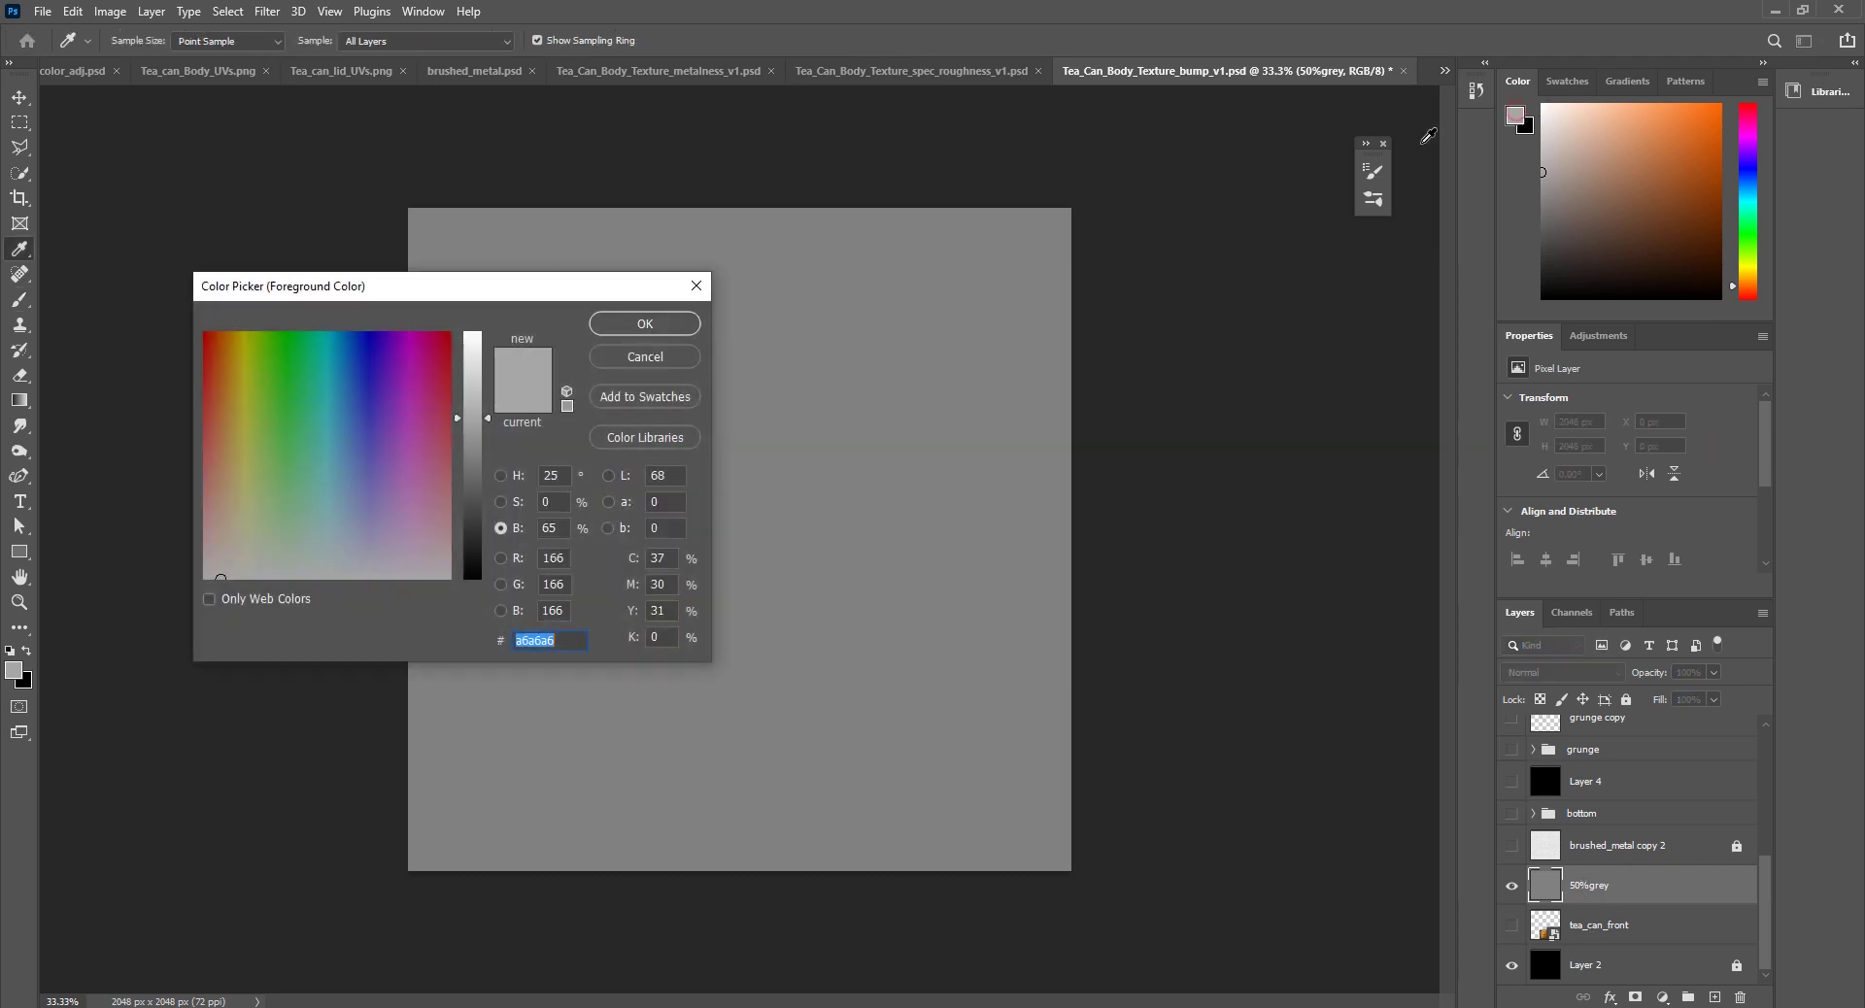
{"action": "left_click", "coordinate": [563, 524]}
{"action": "type", "text": "50"}
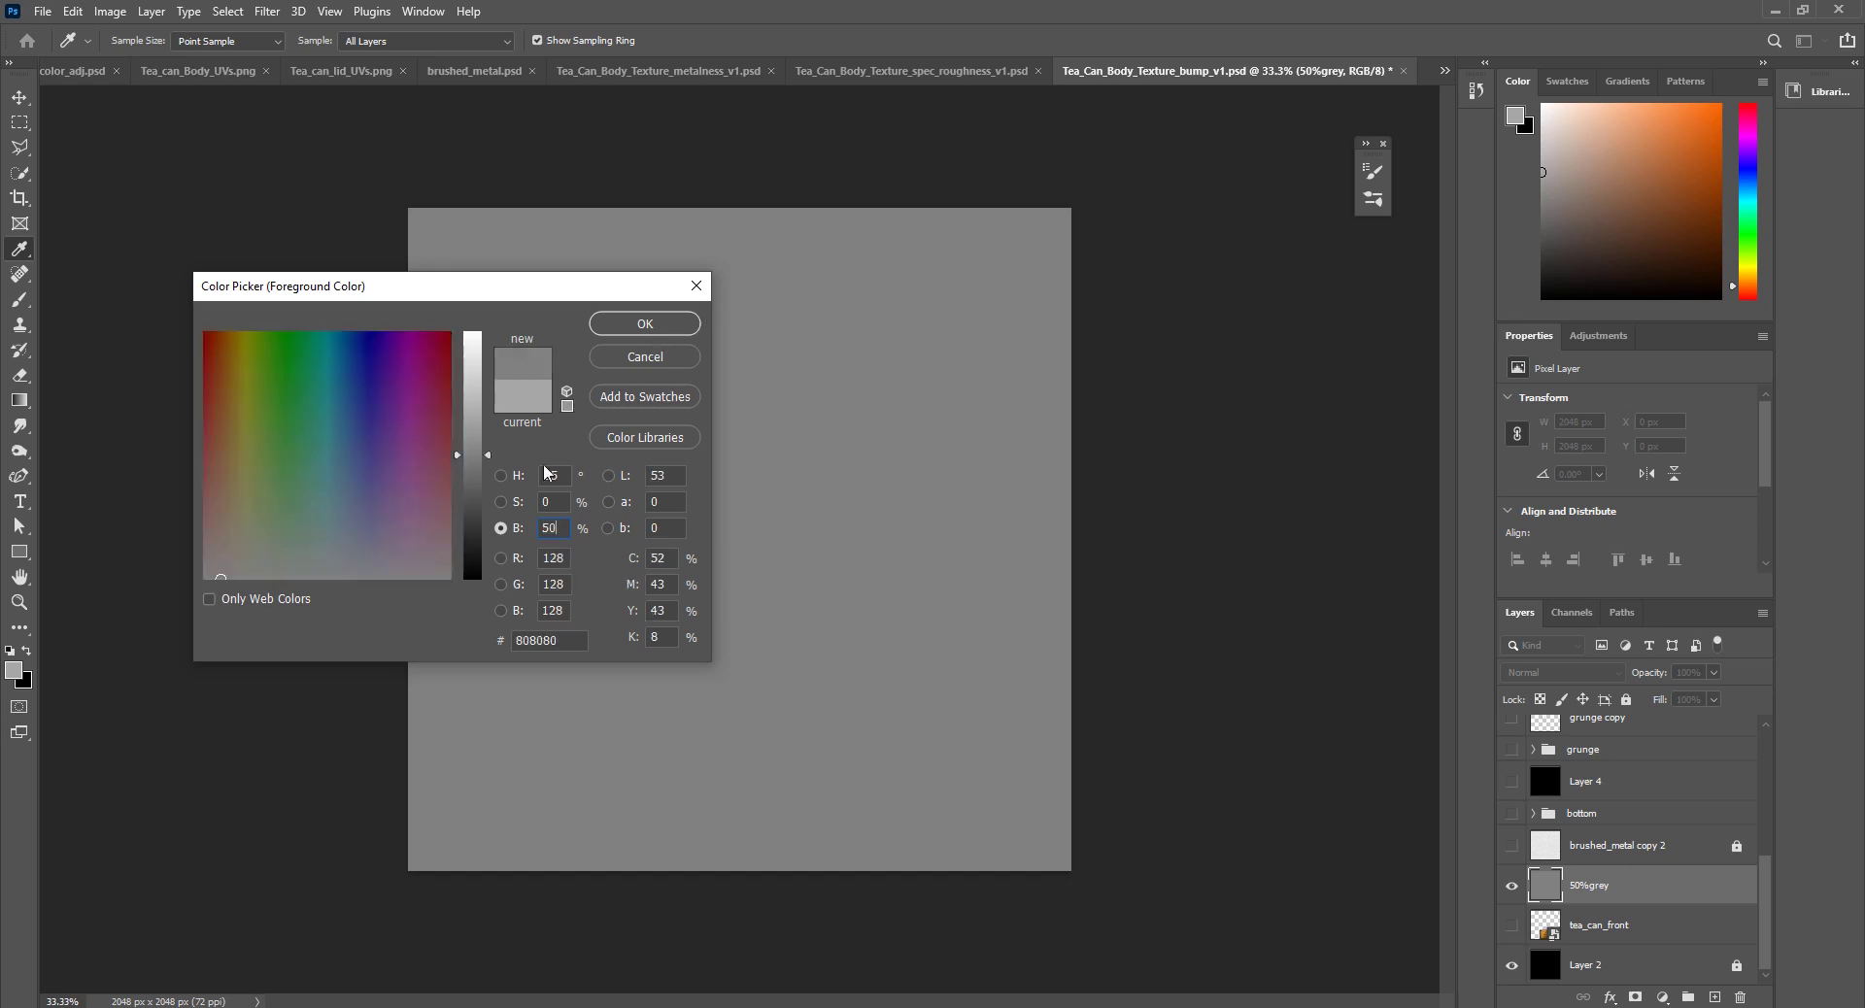
{"action": "left_click", "coordinate": [638, 325]}
{"action": "key", "text": "b"}
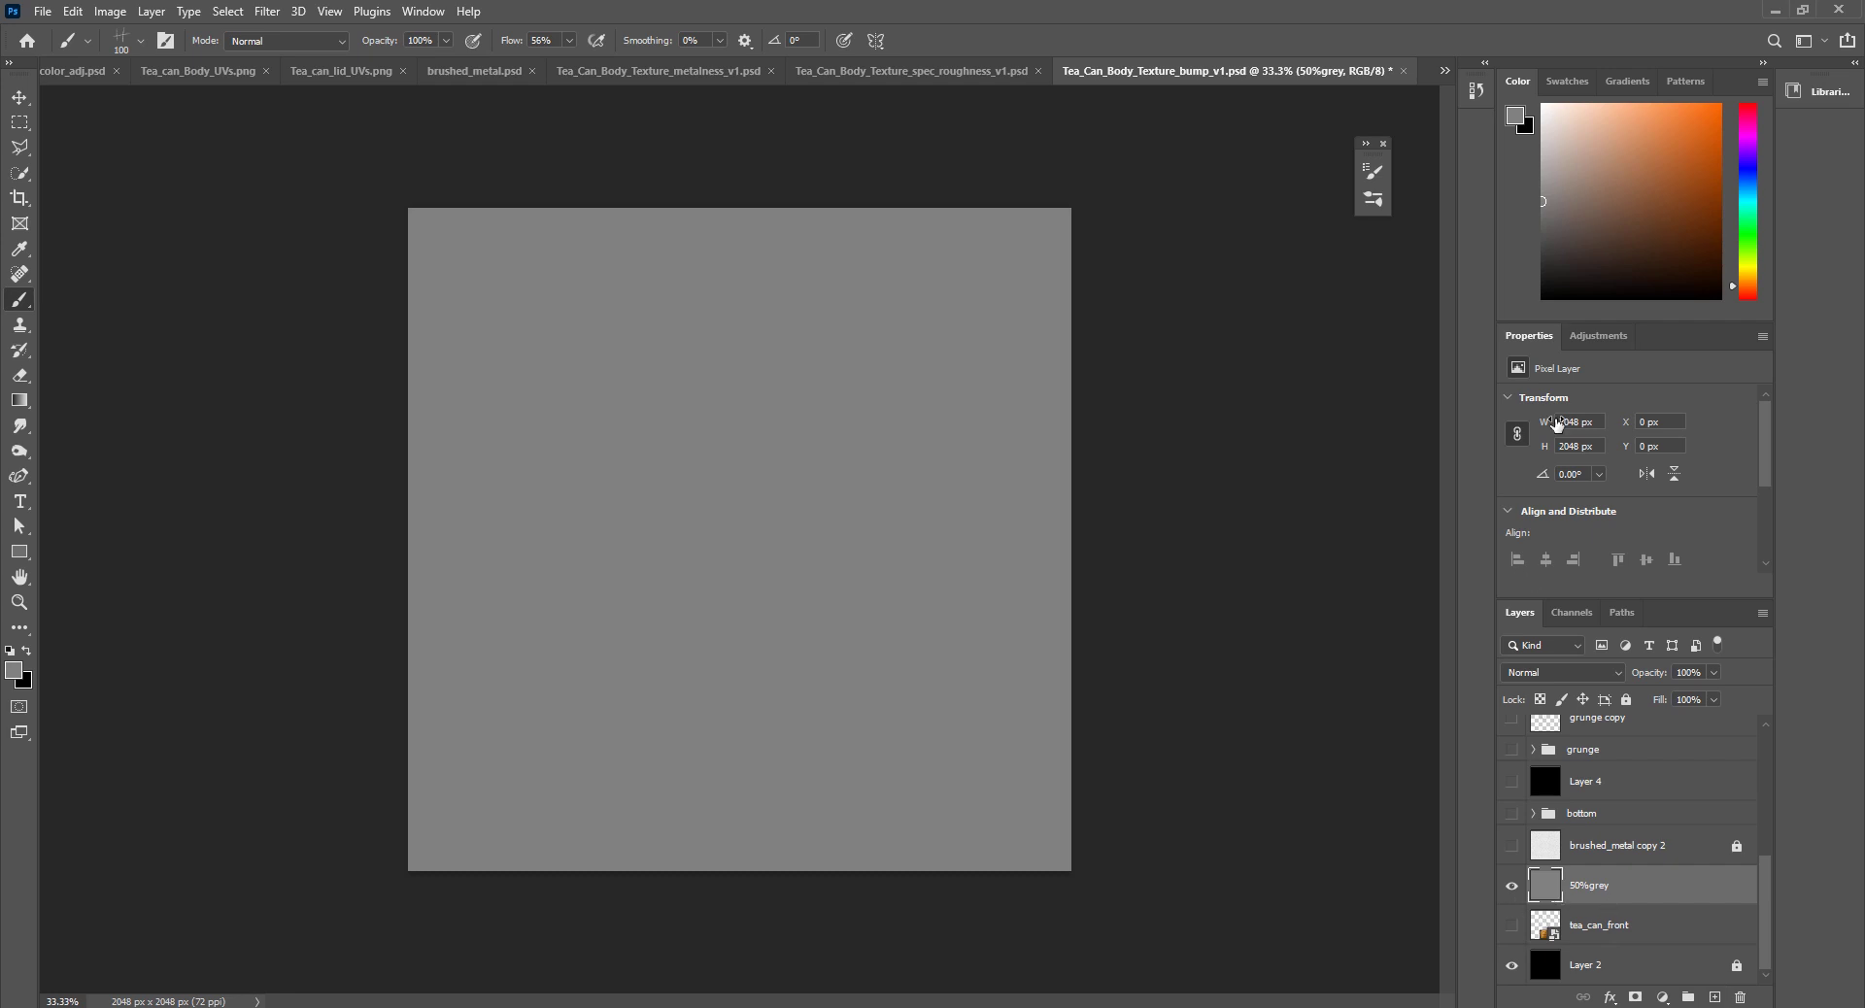
Step: Fill the 50%grey layer with white as a demonstration, and refill it with neutral grey at 50% brightness
{"action": "left_click", "coordinate": [1543, 105]}
{"action": "key", "text": "alt+BackSpace"}
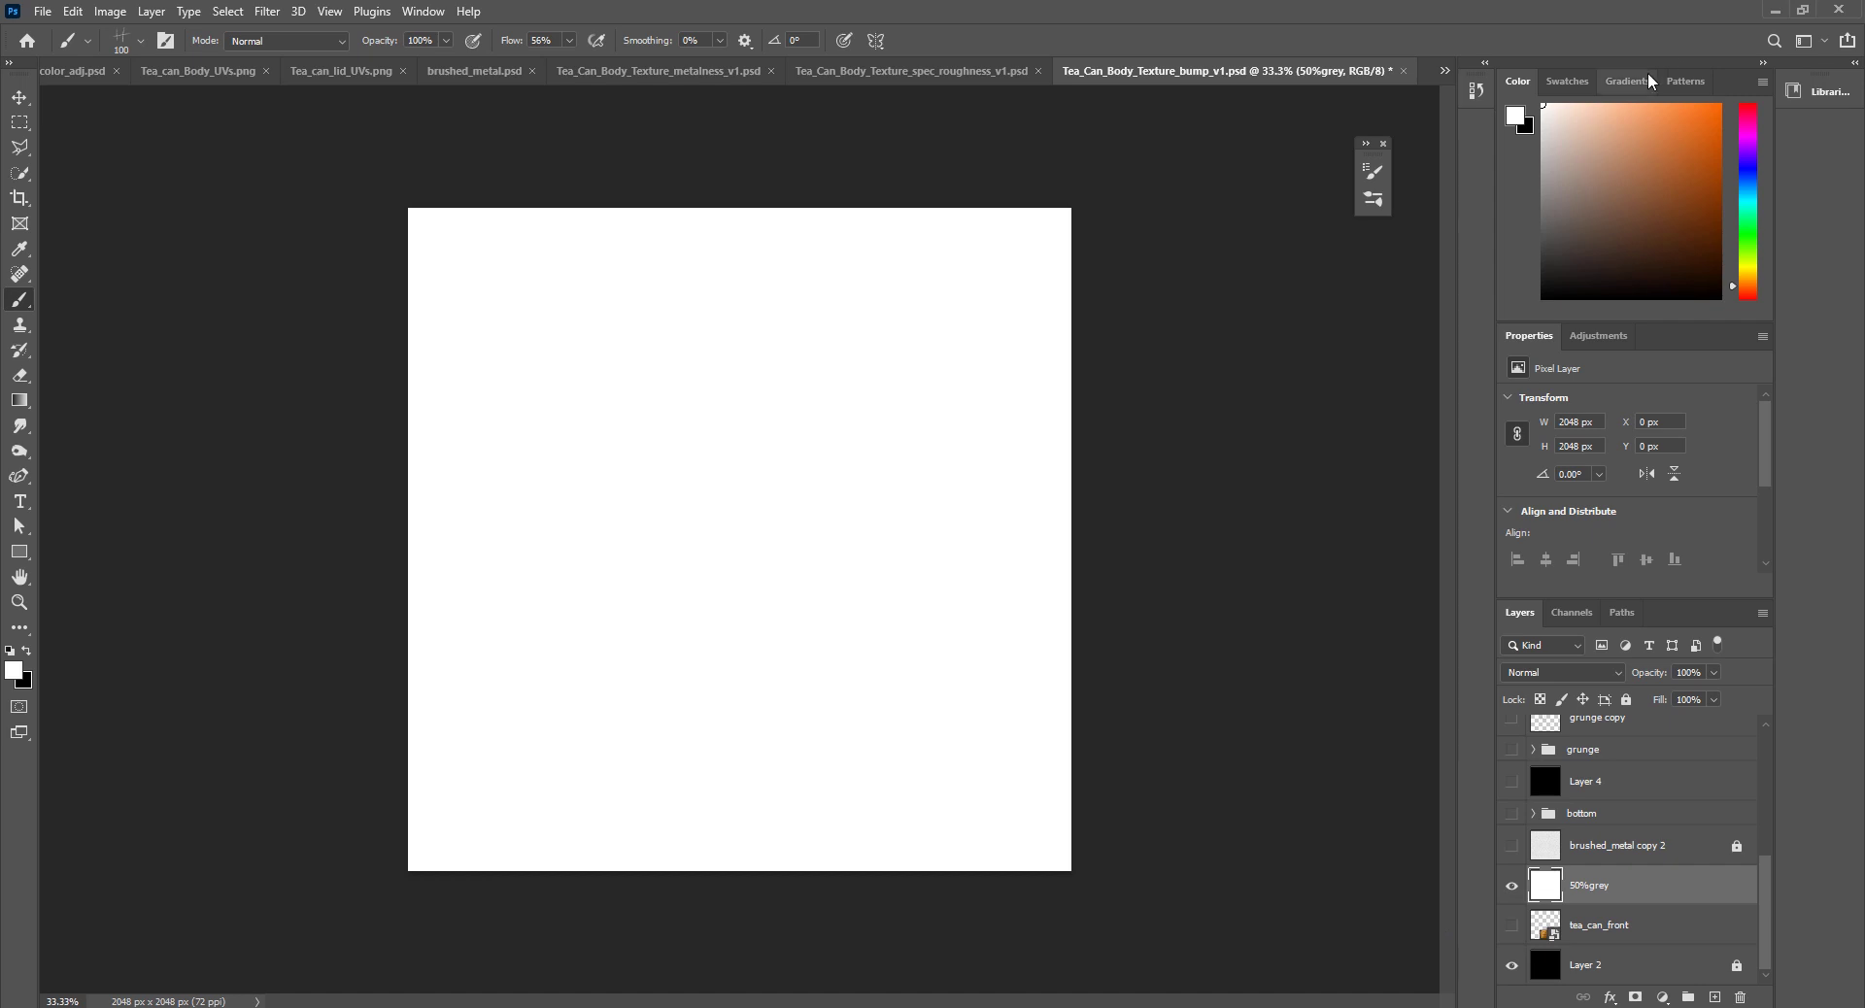
{"action": "left_click", "coordinate": [1513, 116]}
{"action": "left_click", "coordinate": [551, 530]}
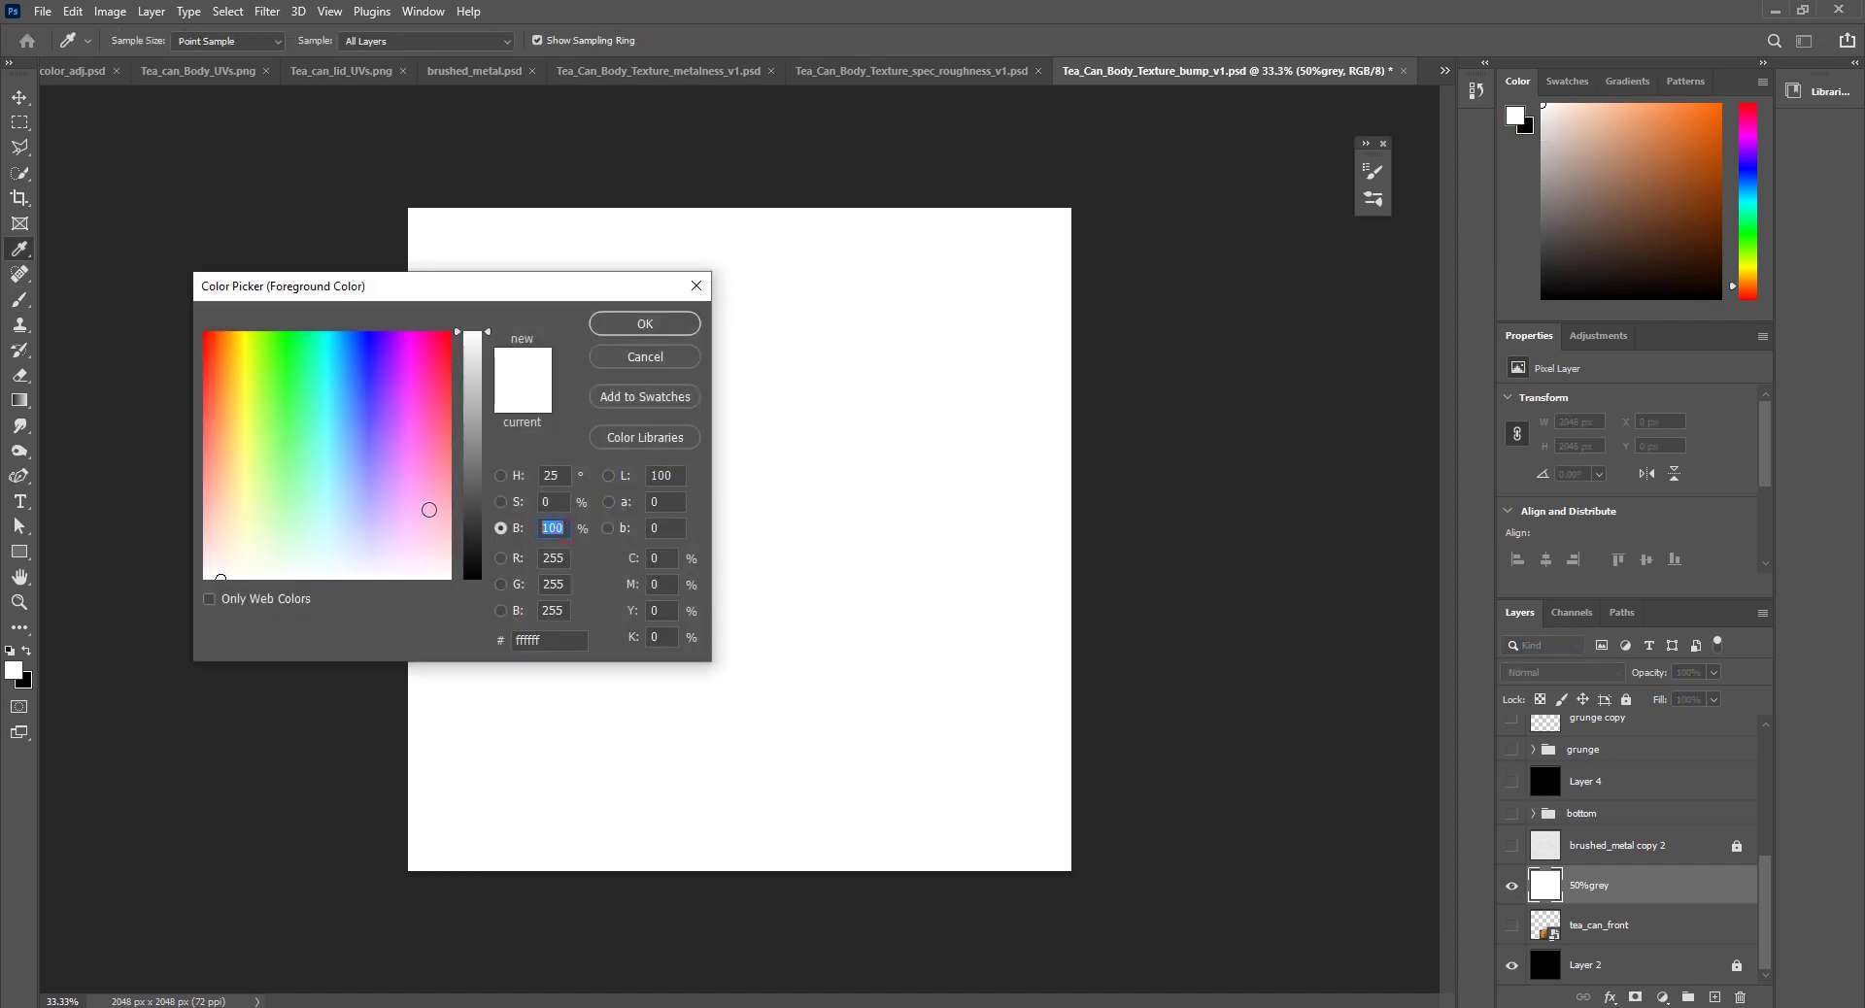
{"action": "type", "text": "50"}
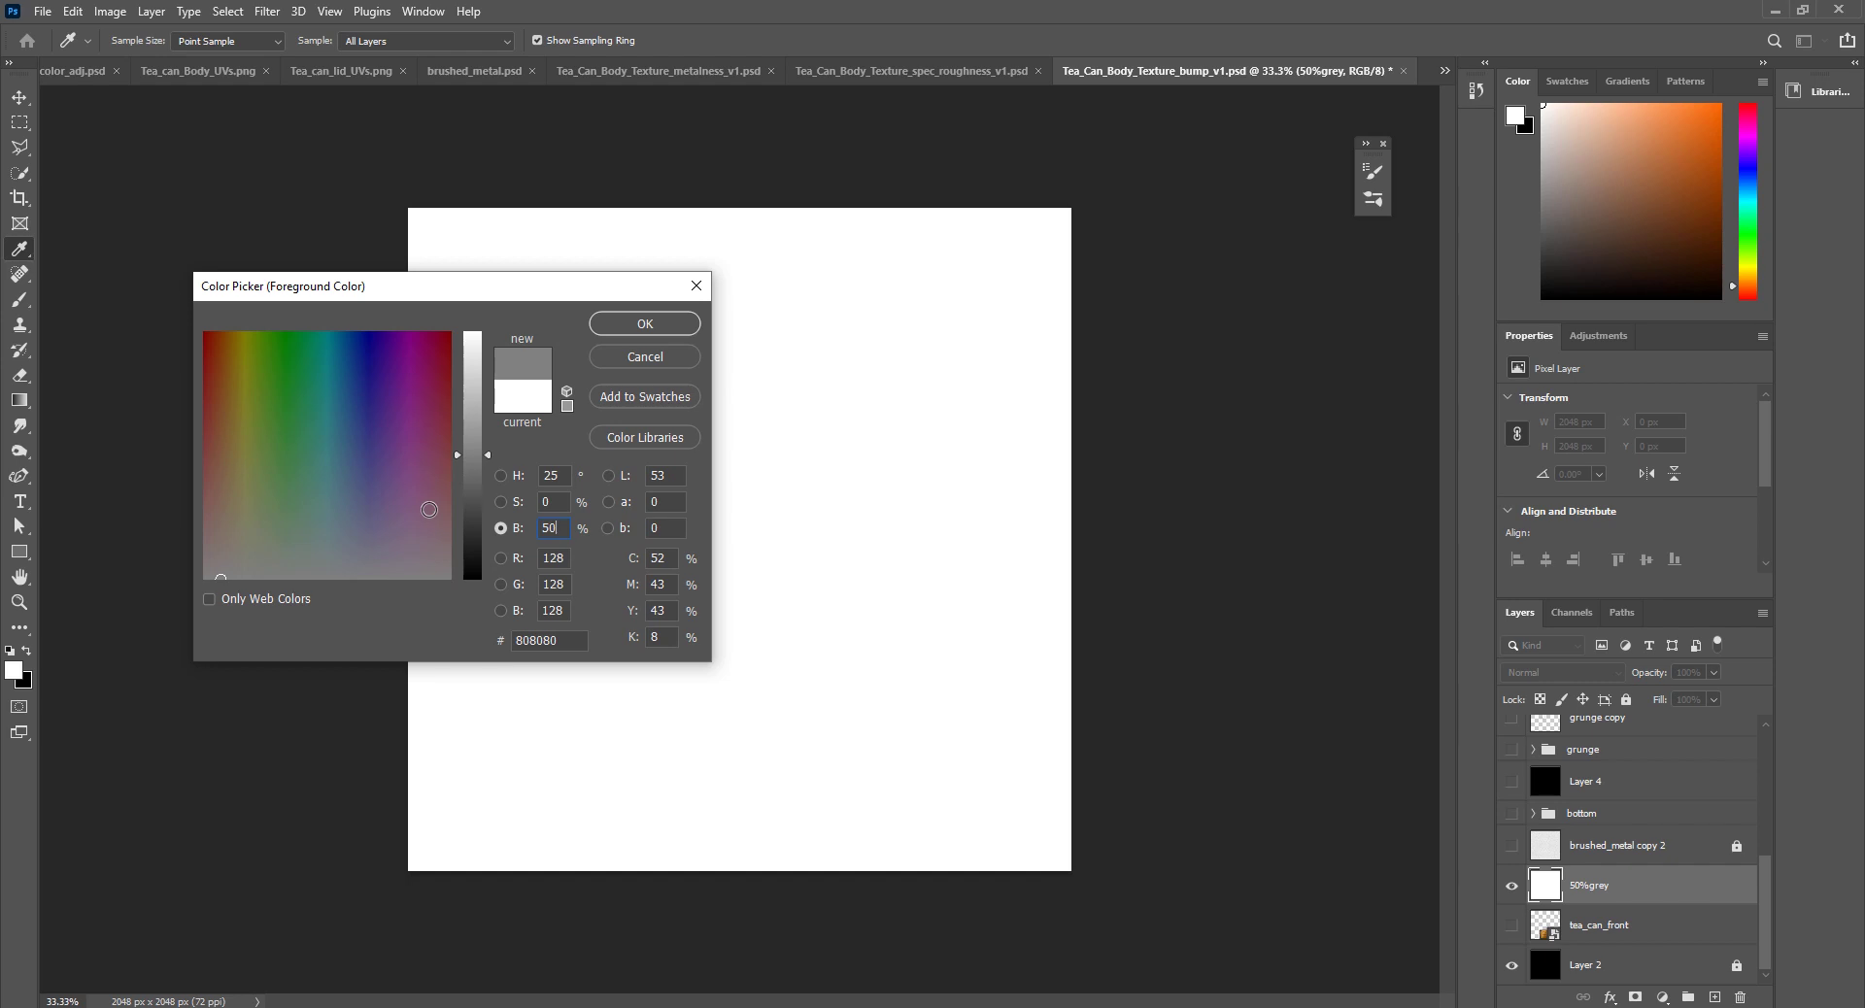
{"action": "left_click", "coordinate": [645, 324]}
{"action": "key", "text": "alt+BackSpace"}
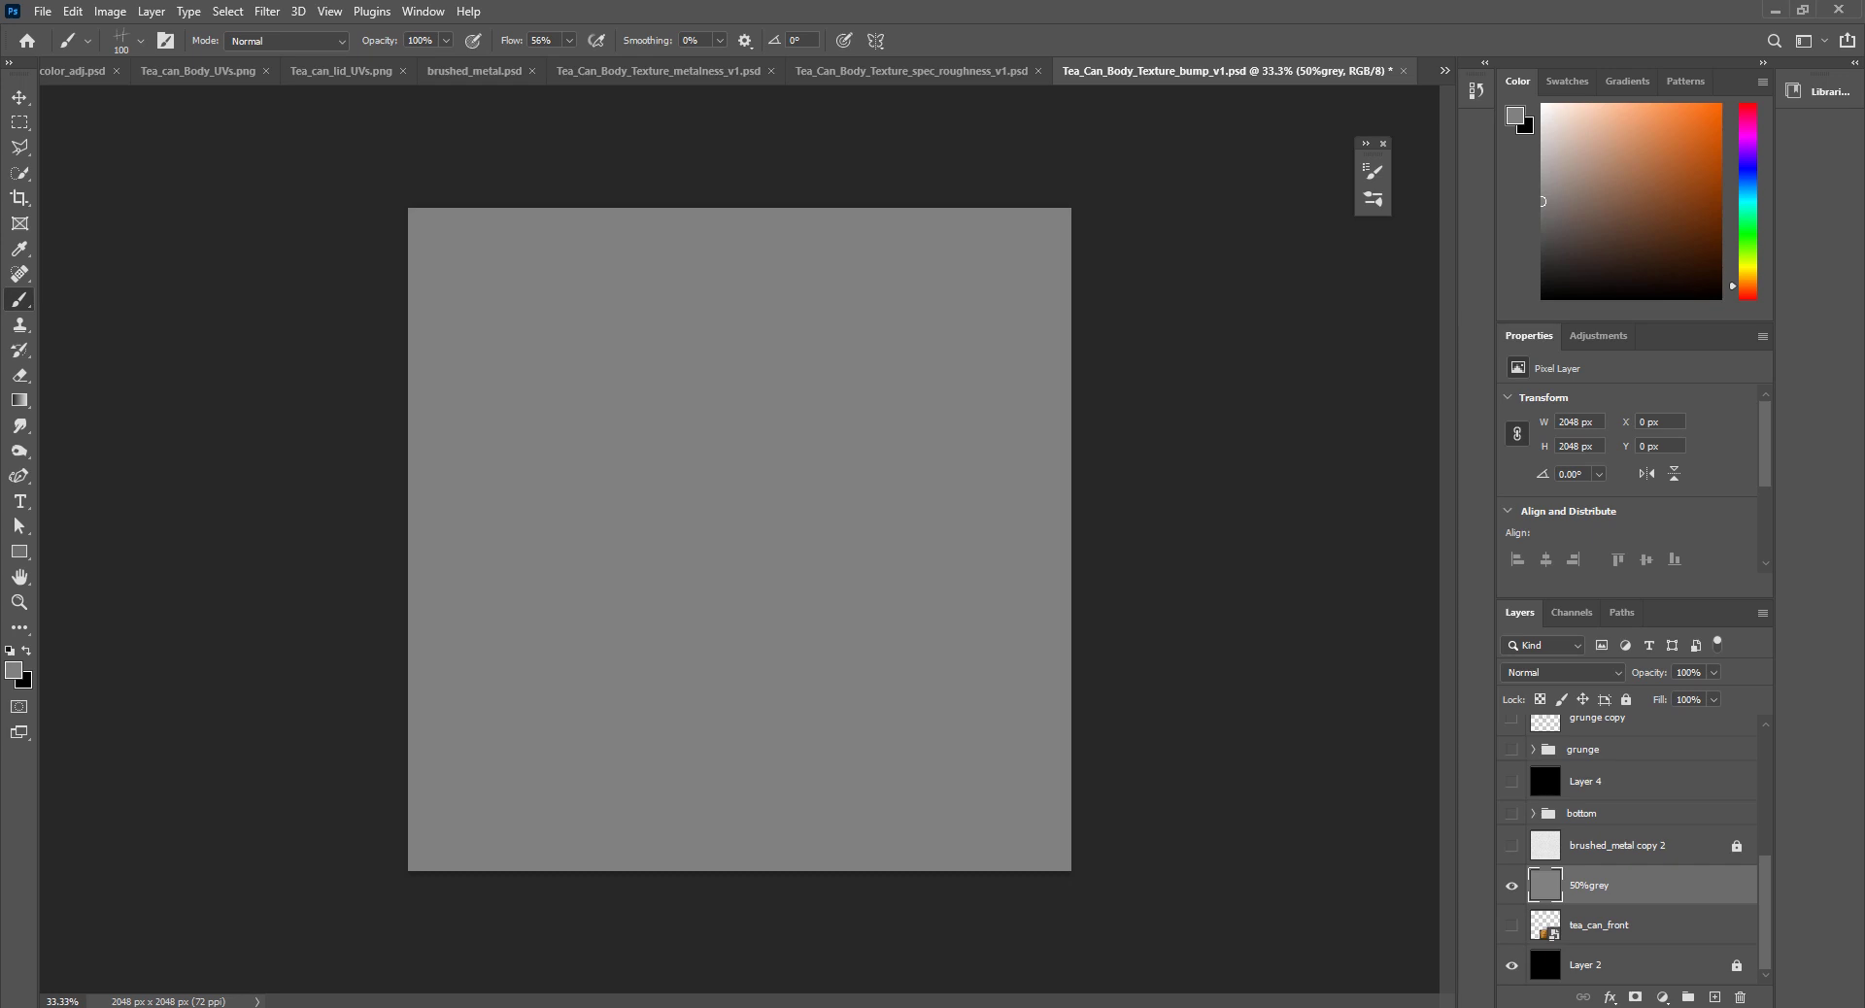
Step: Switch to Photos to review the bump renders from number 4 back to number 1, and return to Photoshop
{"action": "key", "text": "alt+Tab"}
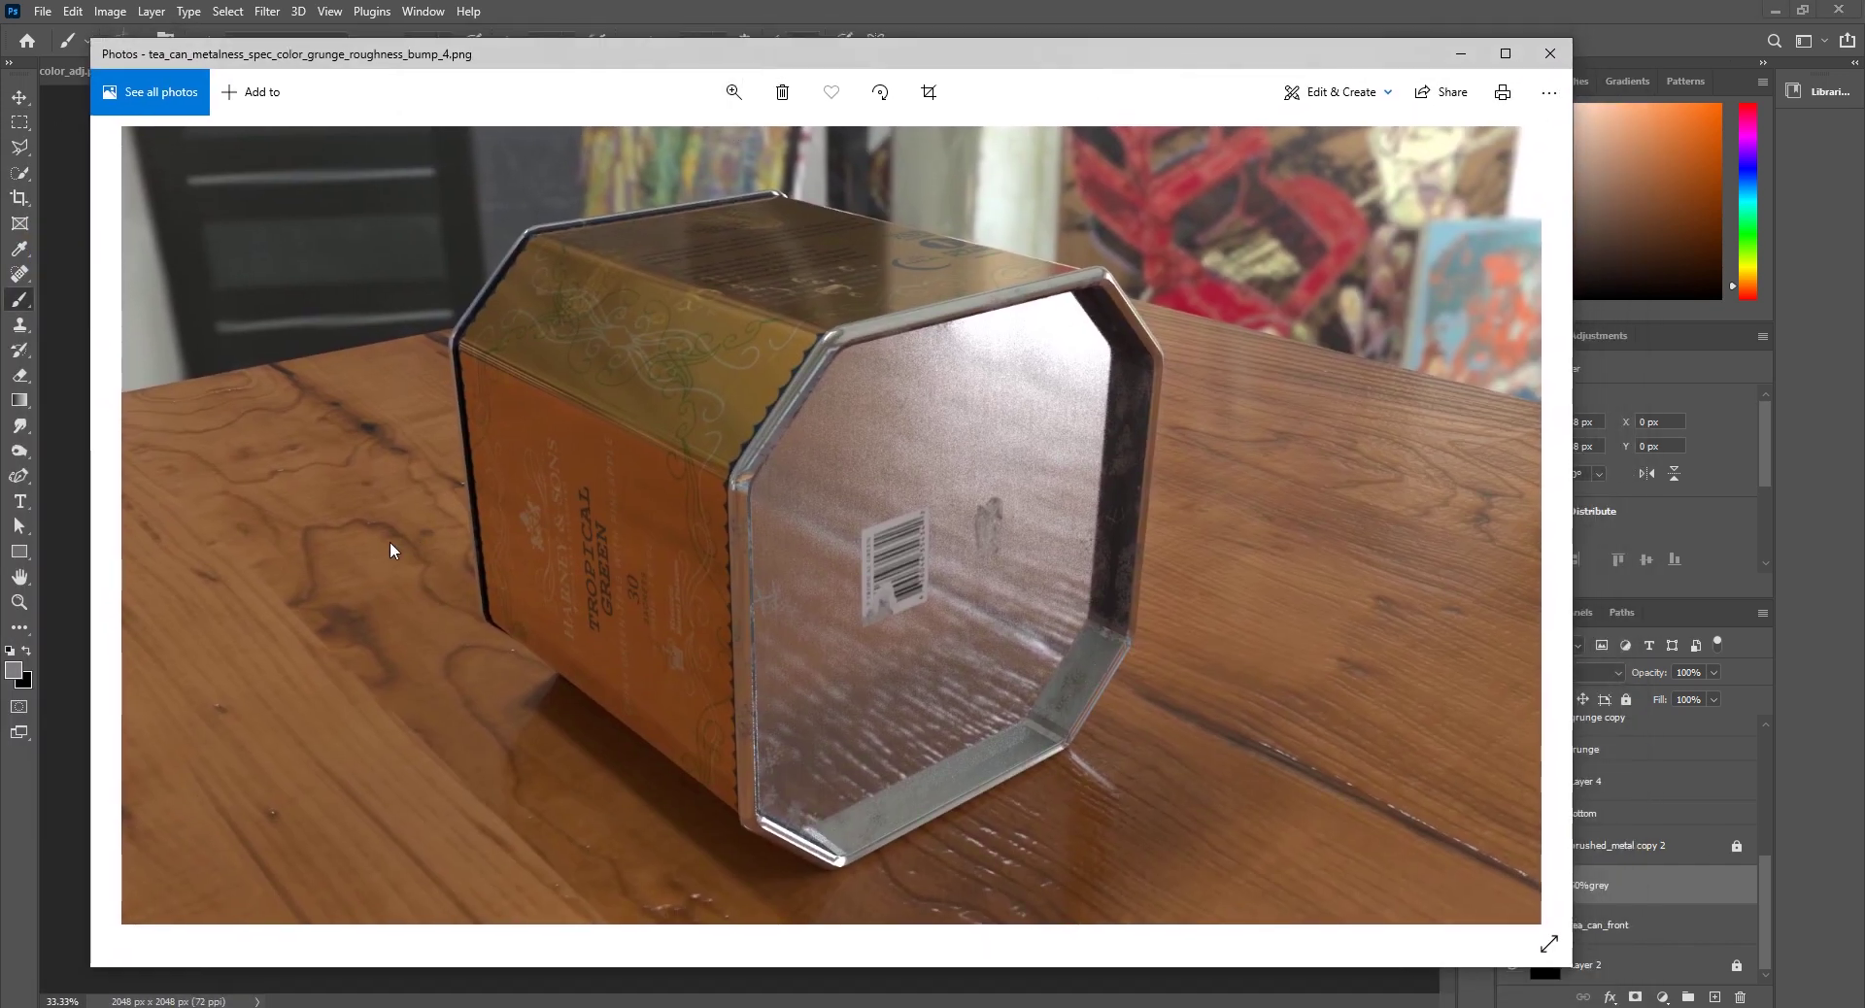
{"action": "left_click", "coordinate": [148, 572]}
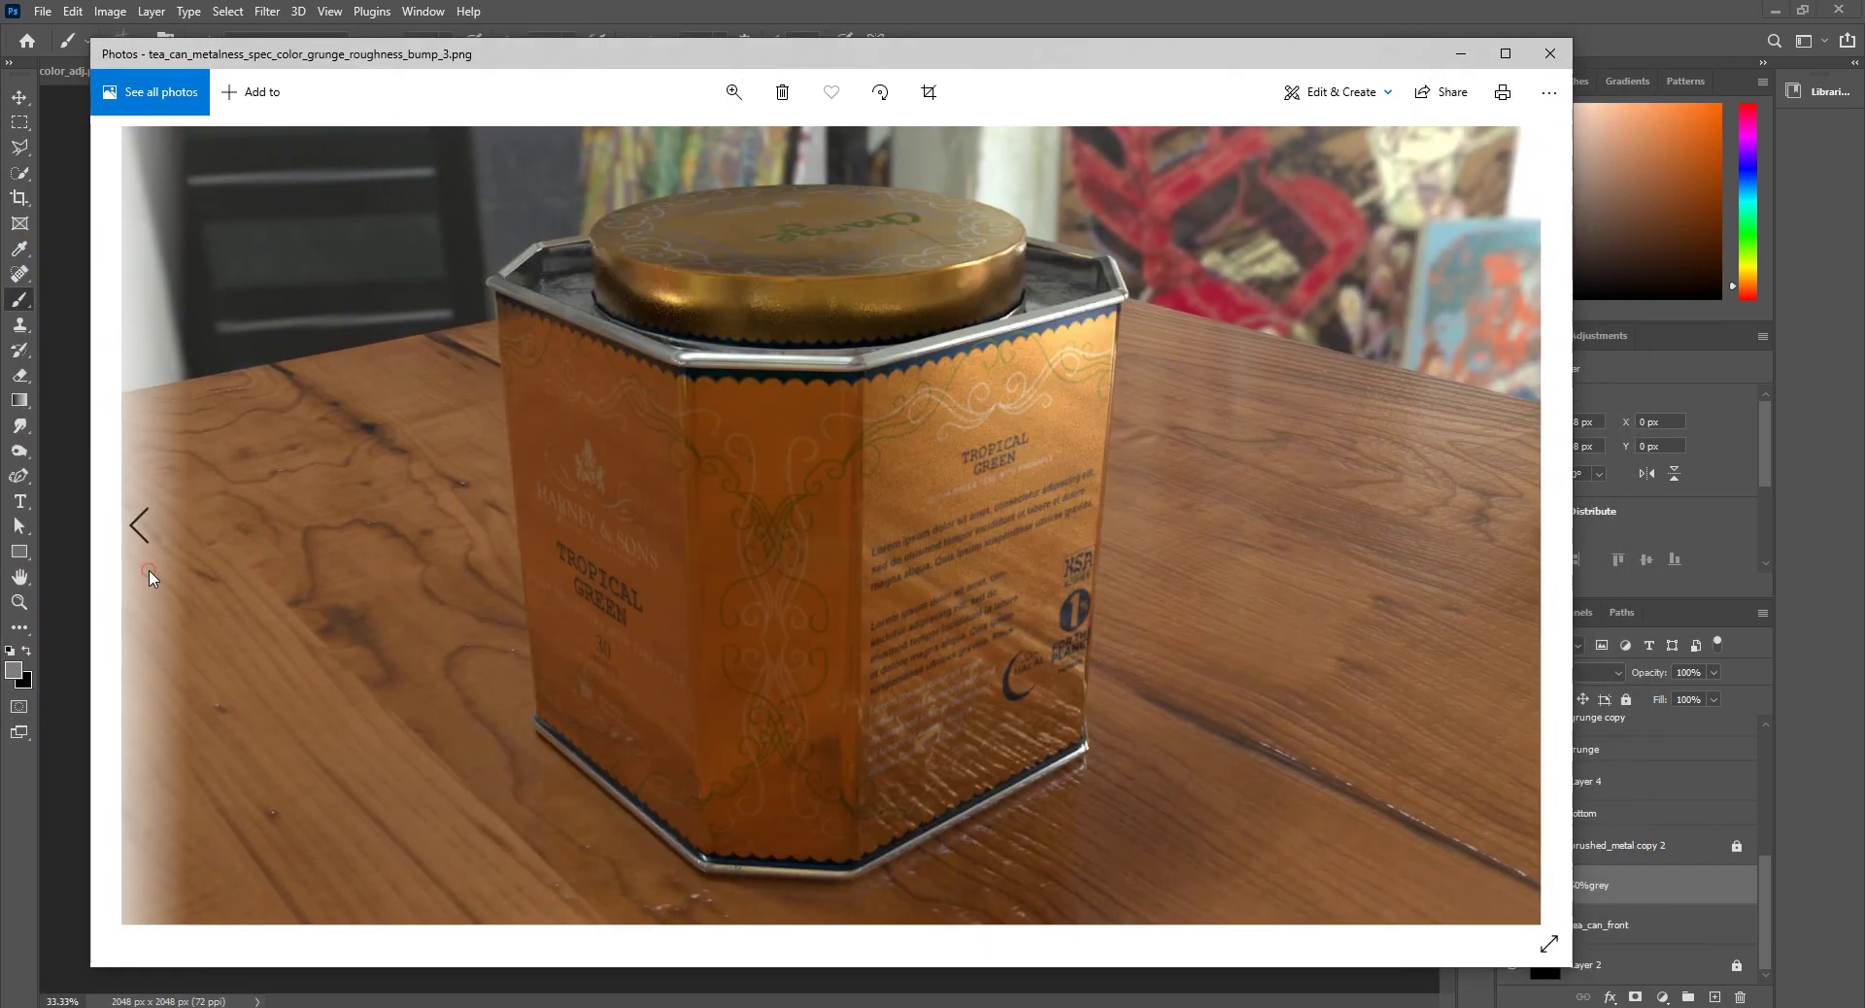
{"action": "left_click", "coordinate": [148, 573]}
{"action": "left_click", "coordinate": [151, 574]}
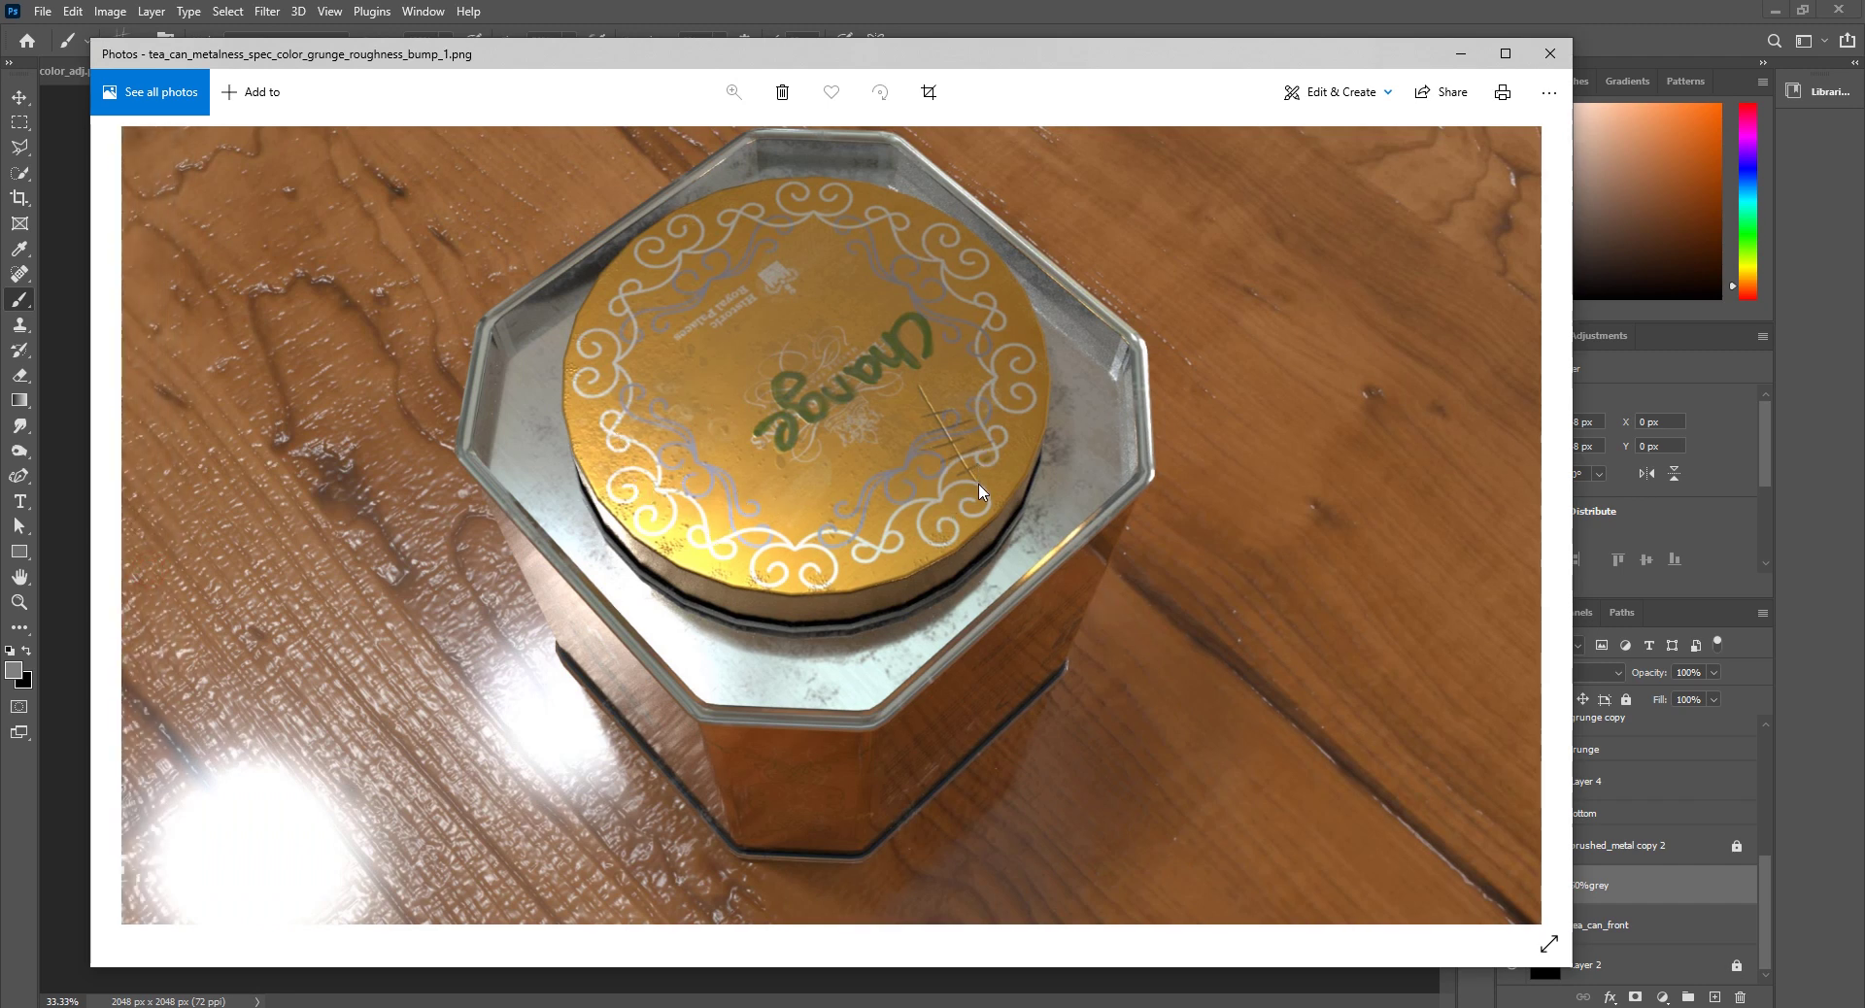
{"action": "left_click_drag", "start_coordinate": [633, 96], "coordinate": [466, 139]}
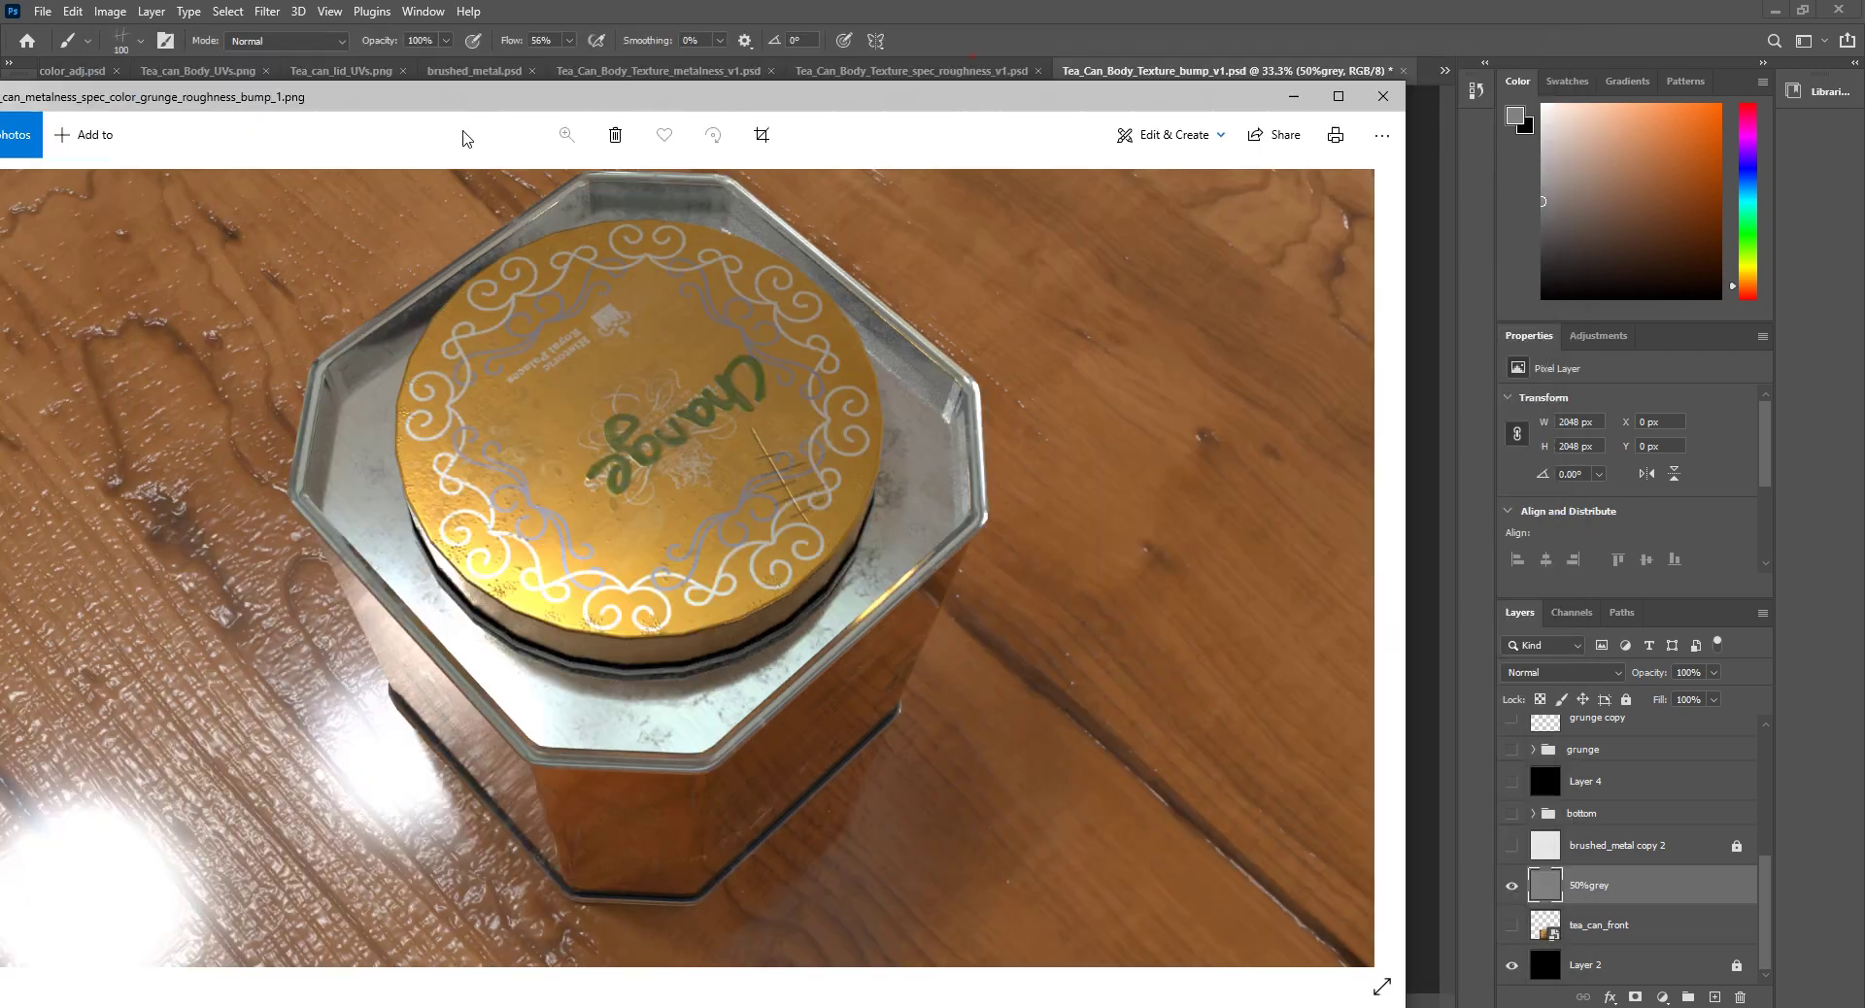
{"action": "key", "text": "alt+Tab"}
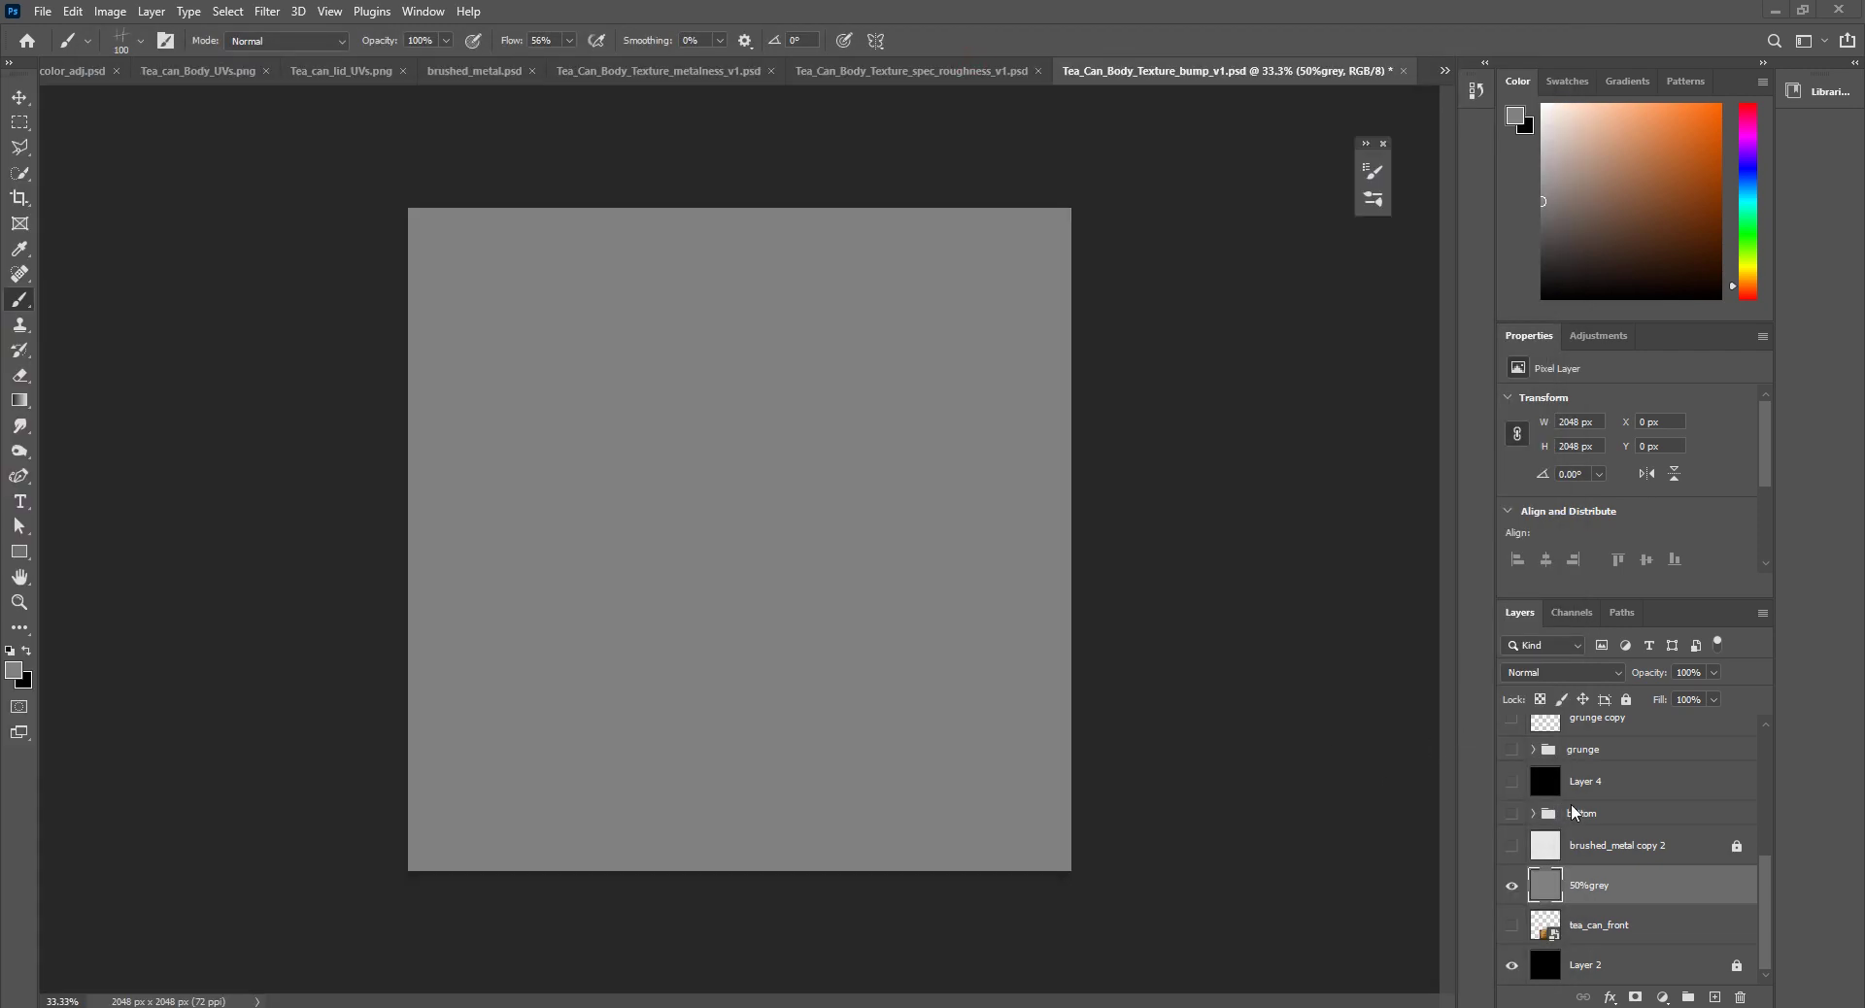
Step: Make the scratches layer visible again over the grey base of the body bump texture
{"action": "scroll", "coordinate": [1572, 805], "scroll_direction": "up", "scroll_amount": 3}
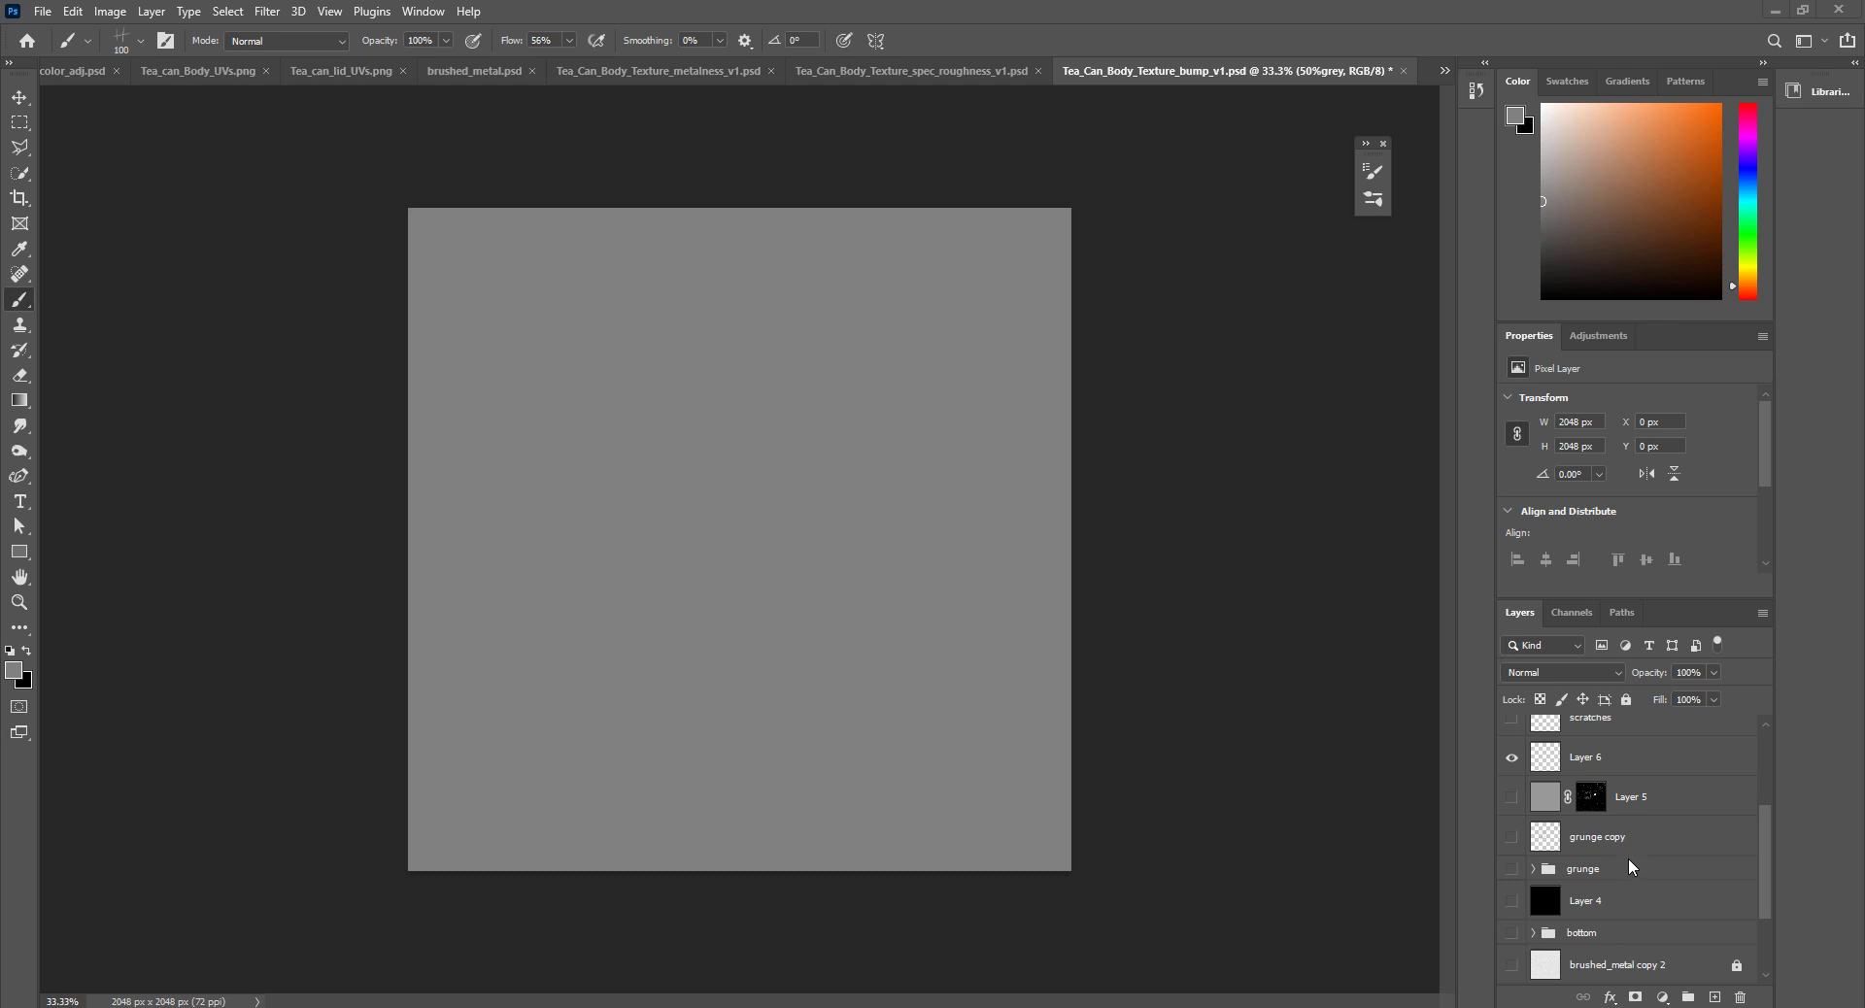
{"action": "scroll", "coordinate": [1632, 867], "scroll_direction": "down", "scroll_amount": 1}
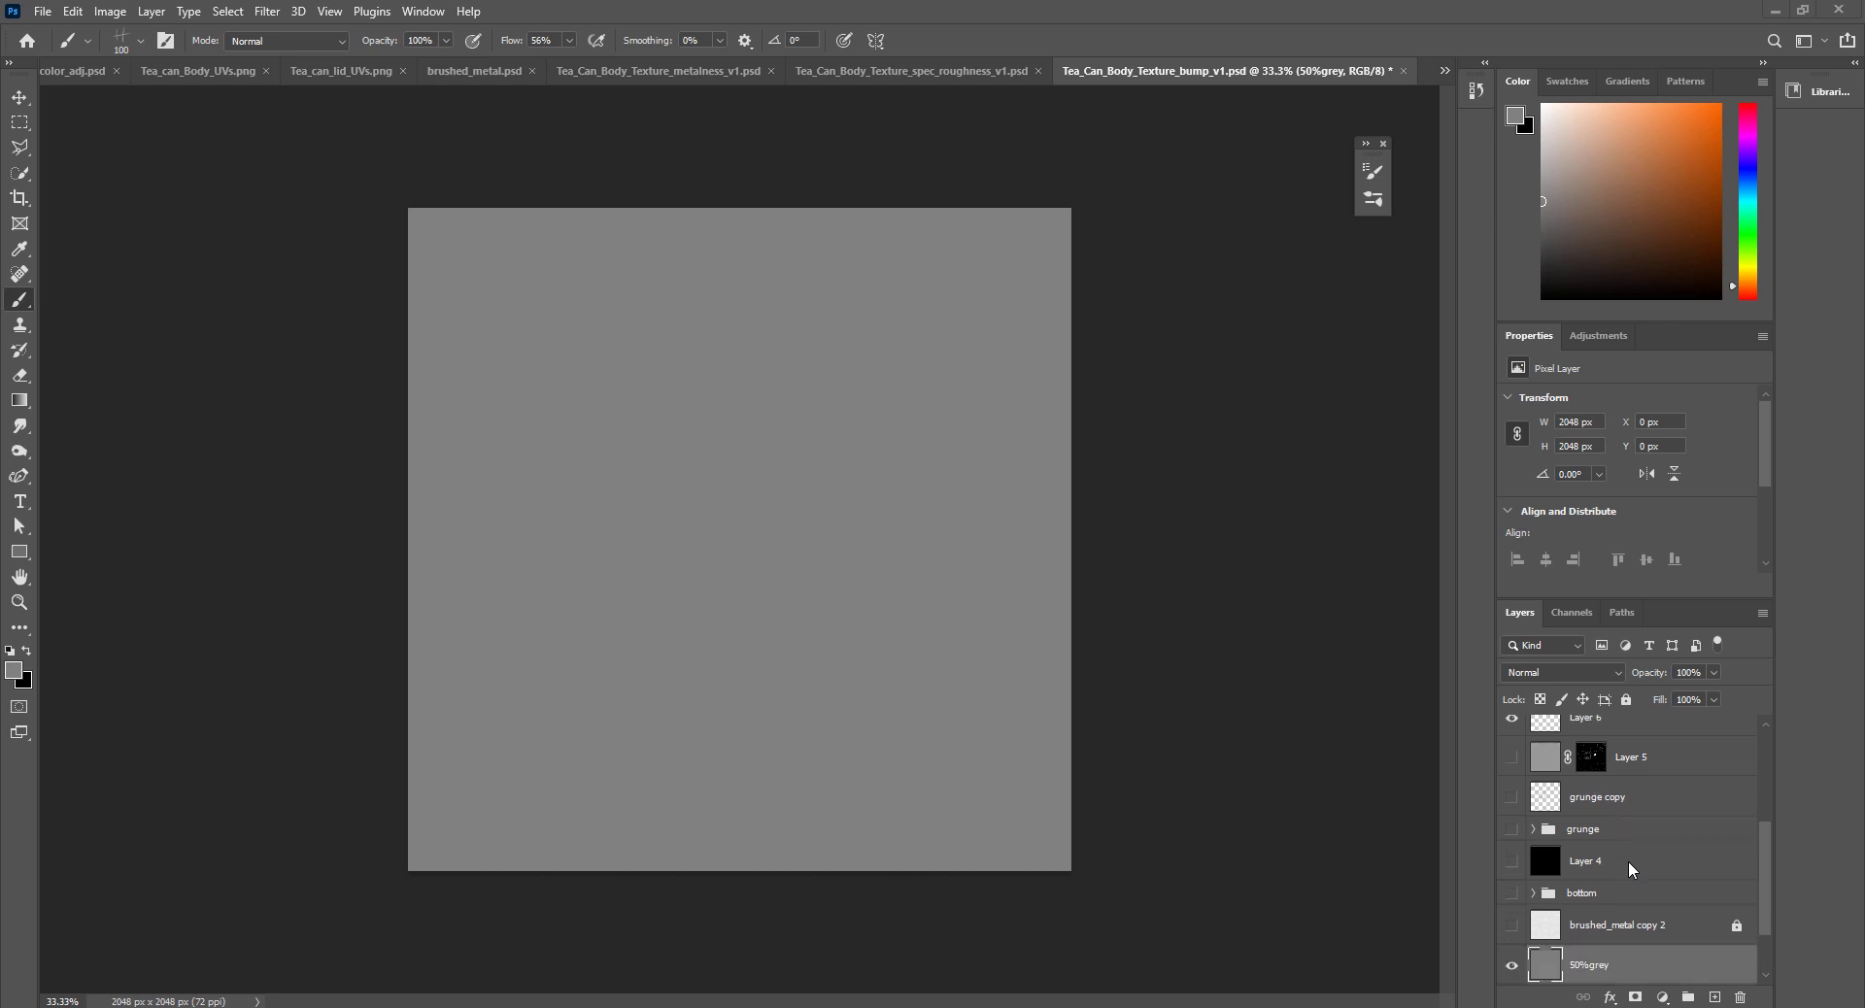
{"action": "scroll", "coordinate": [1642, 855], "scroll_direction": "up", "scroll_amount": 3}
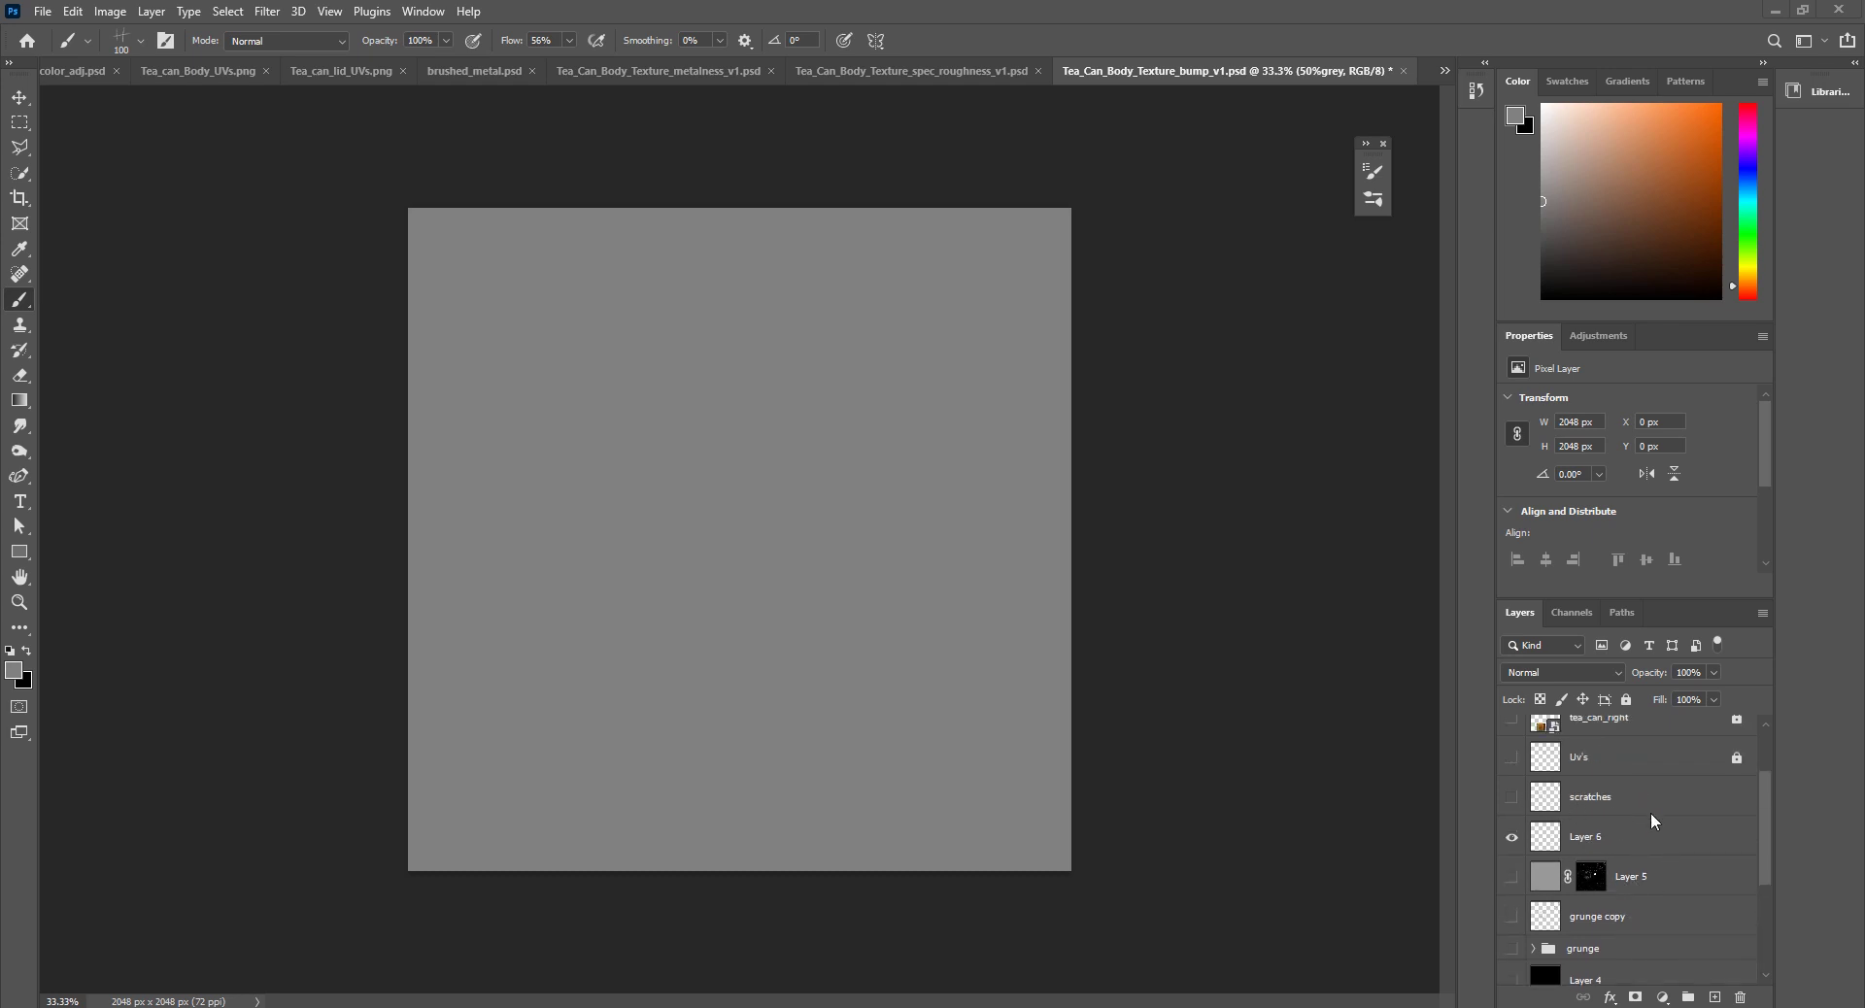
{"action": "left_click", "coordinate": [1510, 799]}
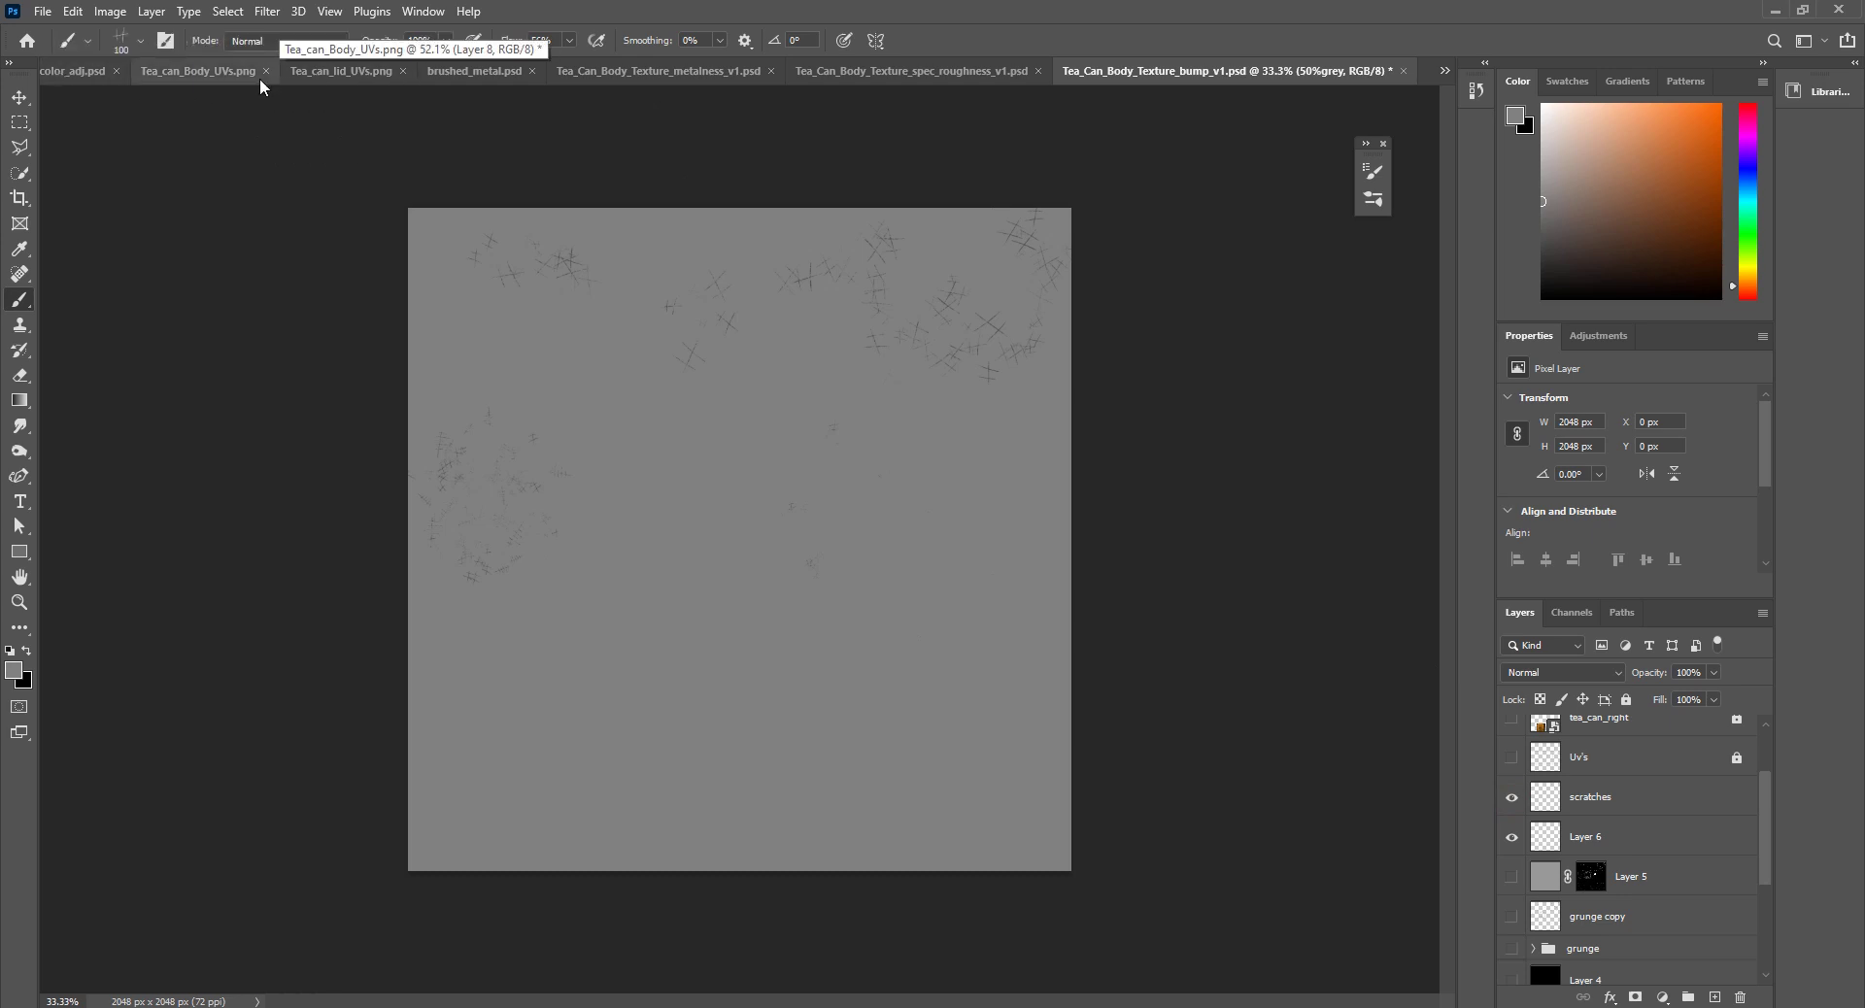
Step: Close the Tea_Can_Body_specular_color_adj.psd document without saving its changes
{"action": "left_click", "coordinate": [108, 73]}
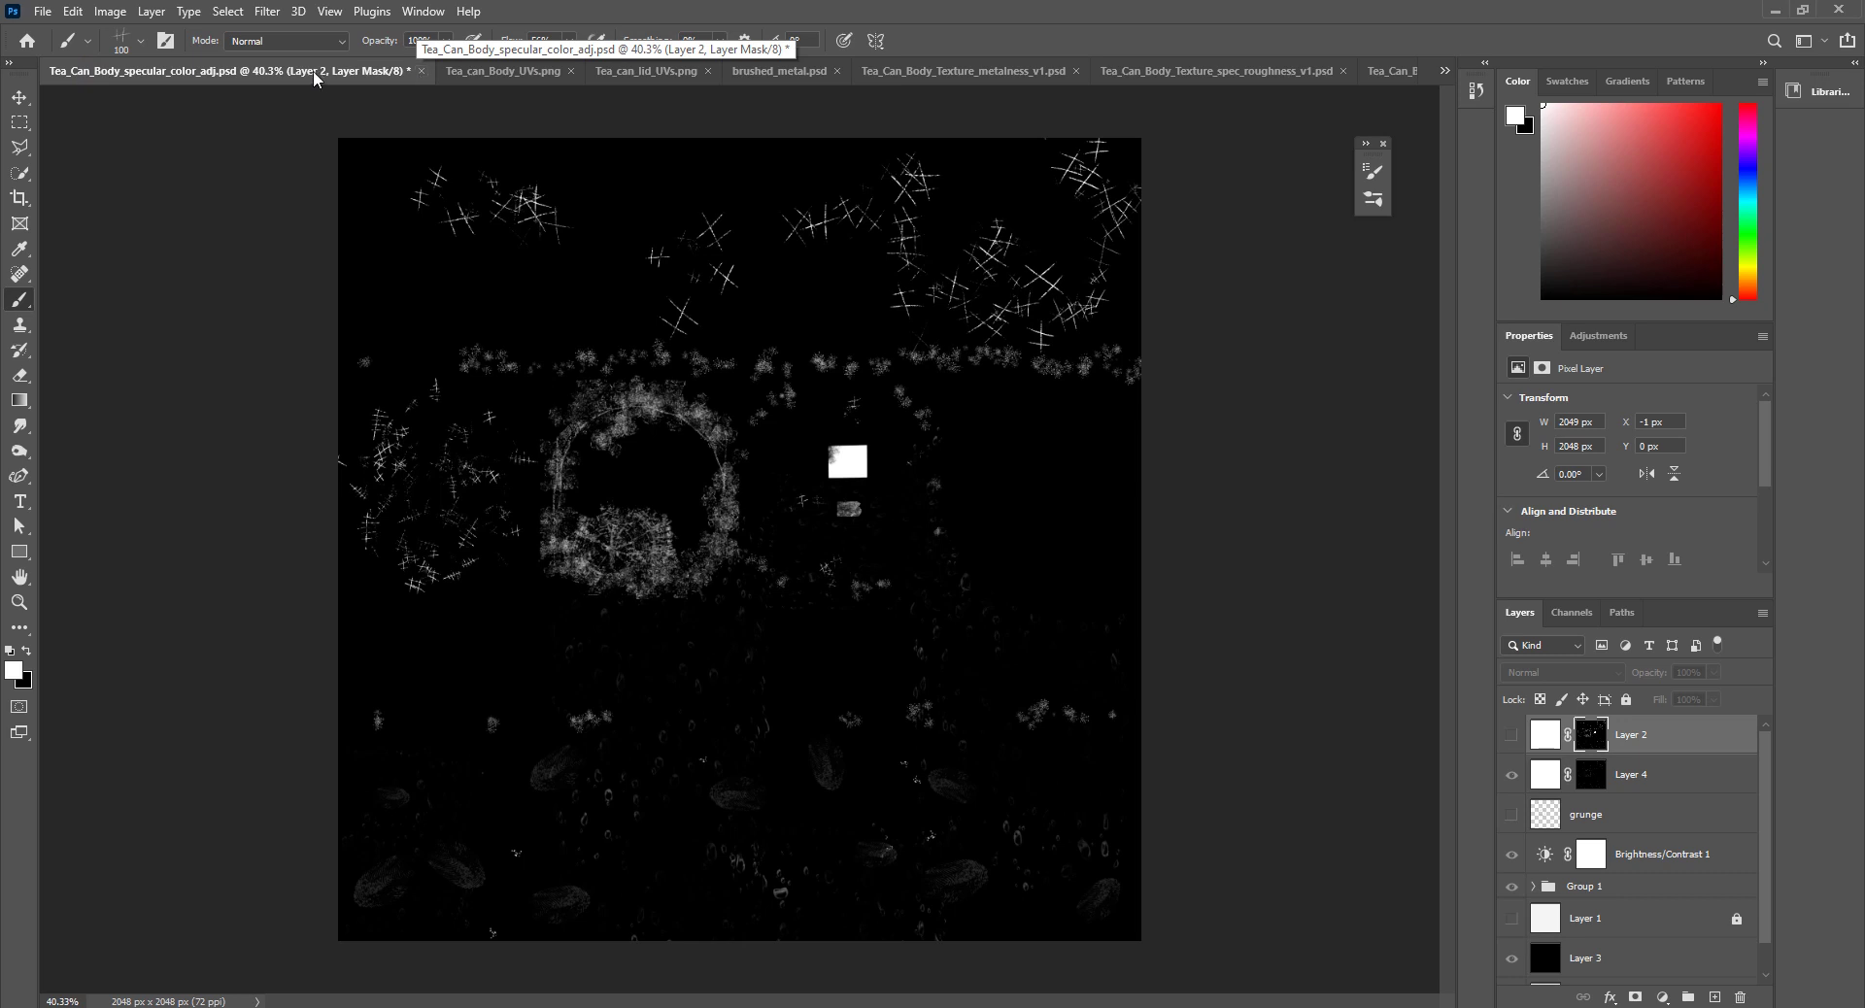
{"action": "left_click", "coordinate": [426, 70]}
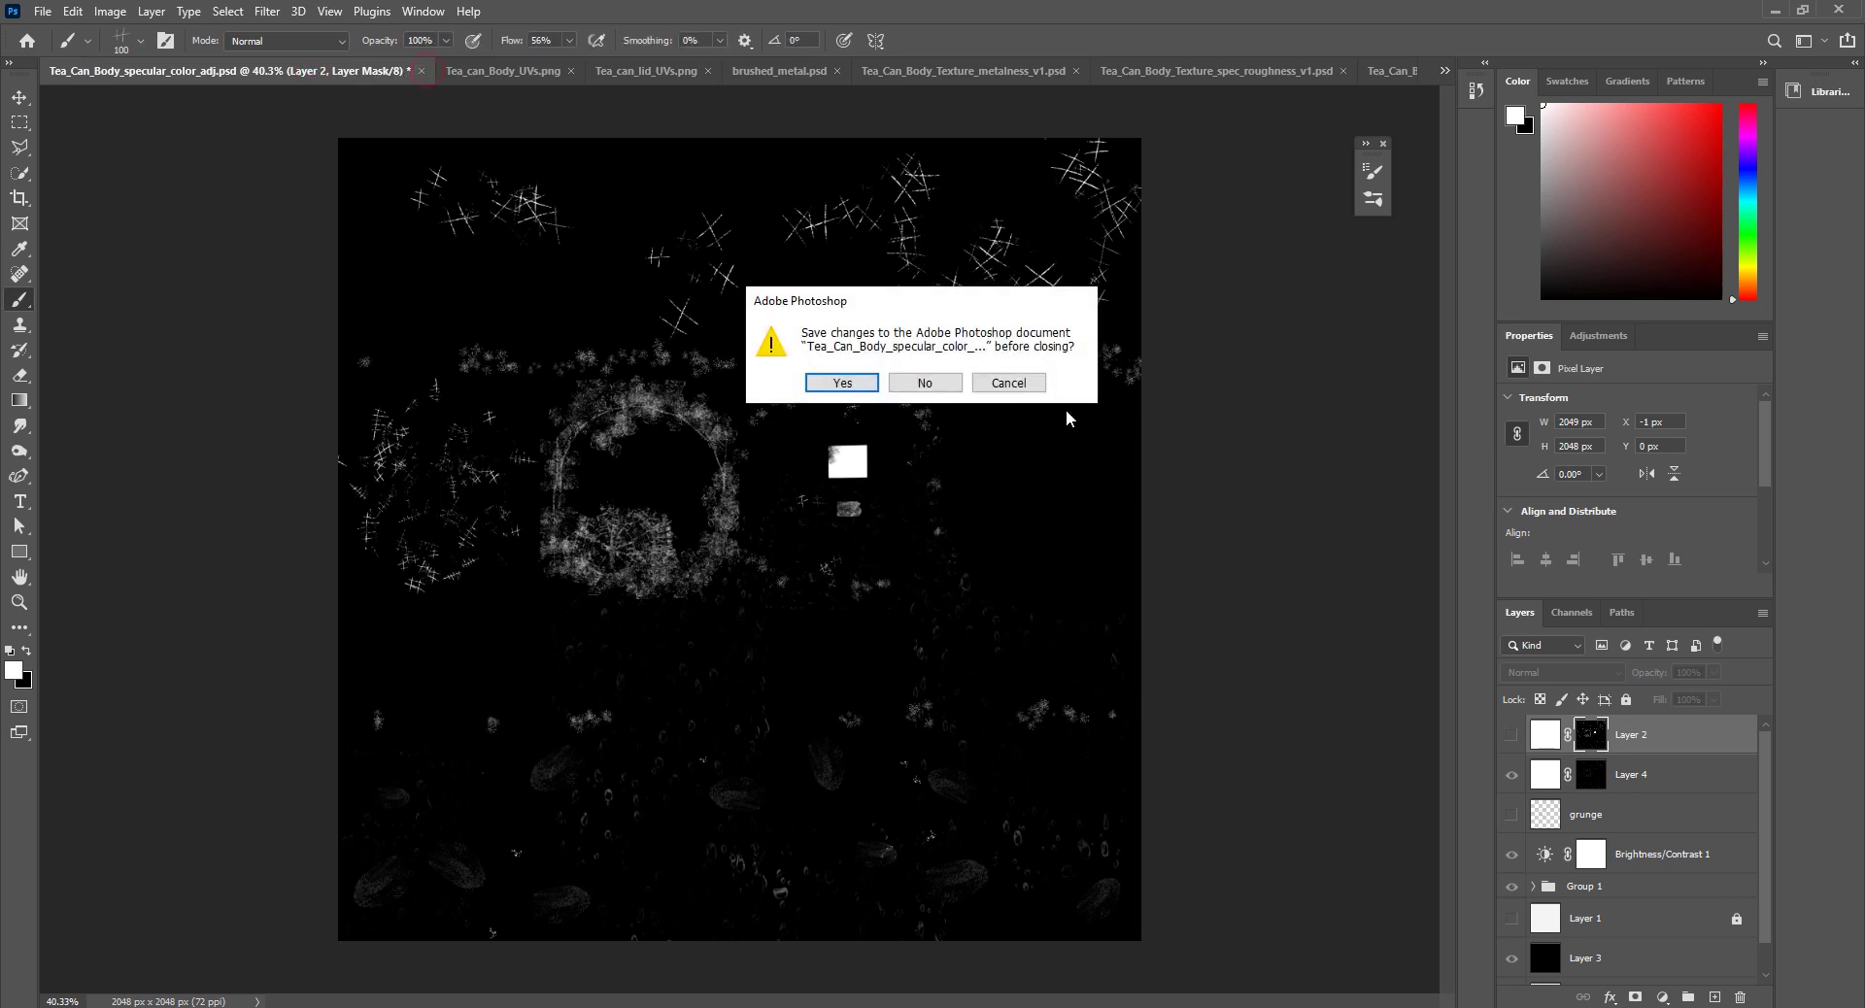
{"action": "left_click", "coordinate": [910, 382]}
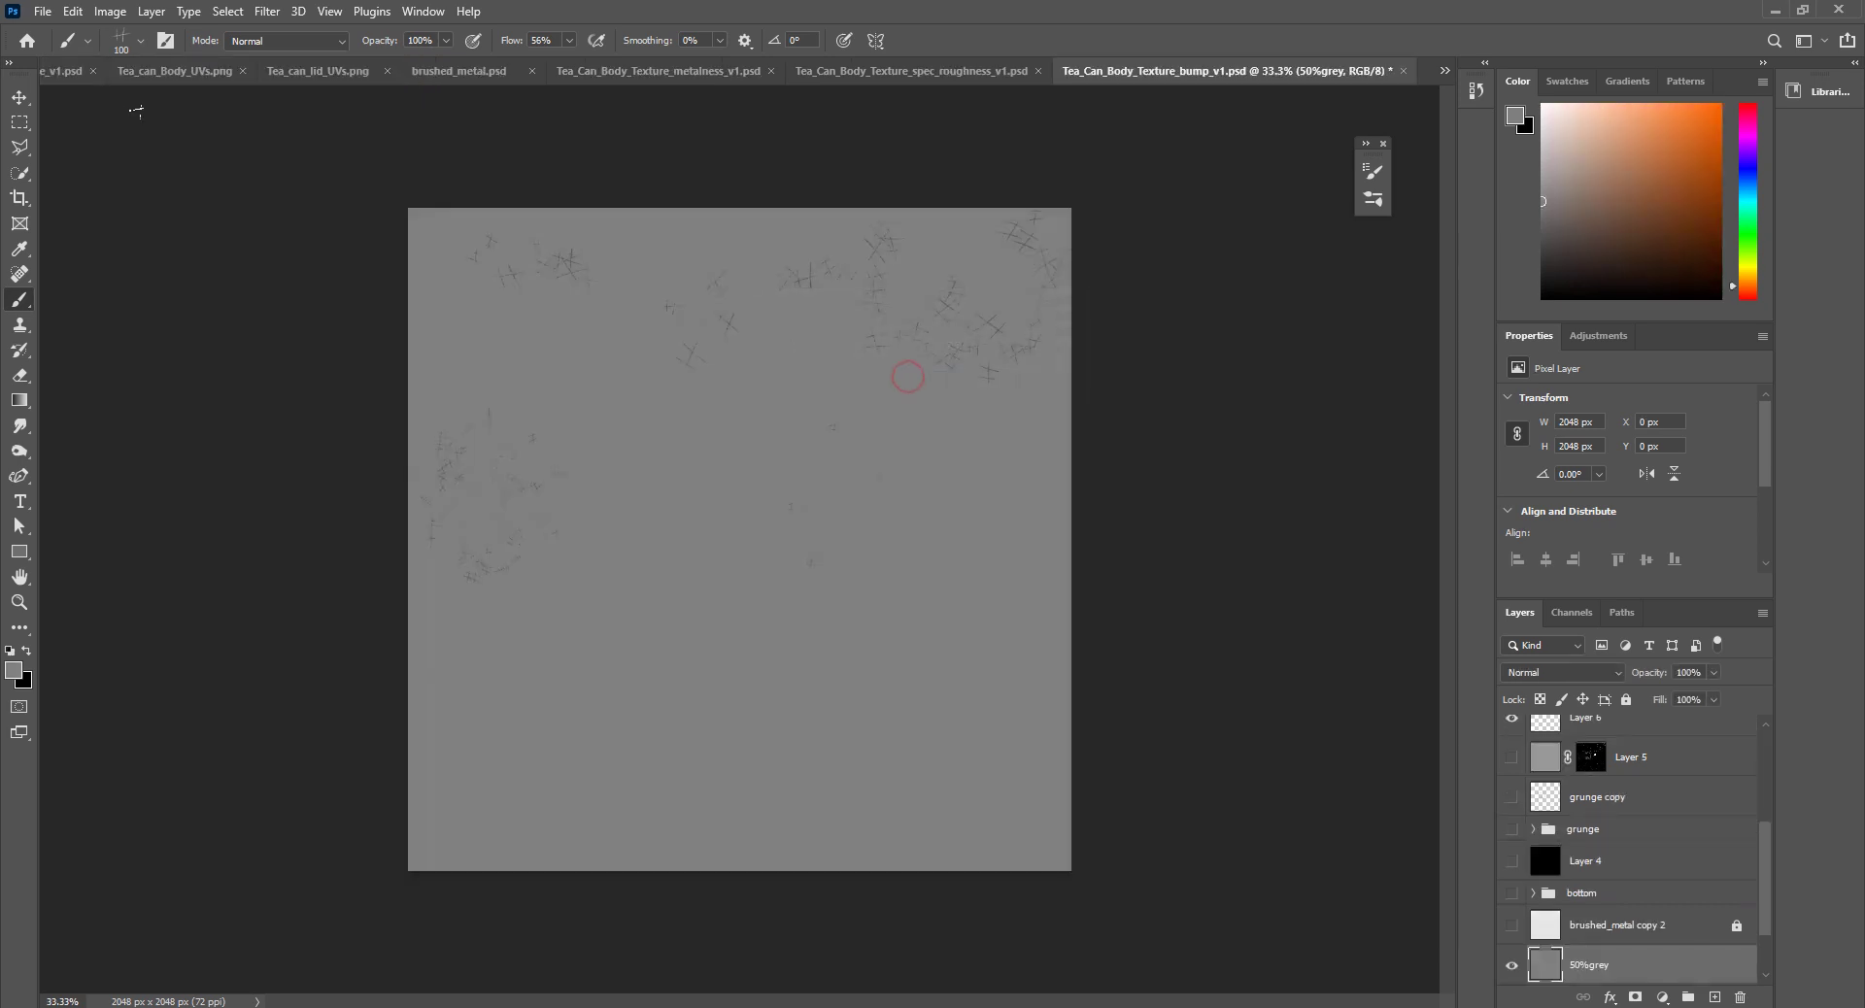
Step: In Tea_Can_Body_Texture_v1.psd, expand the grunge group, check the scratches layer by switching its visibility off and on, and select it
{"action": "left_click", "coordinate": [1444, 70]}
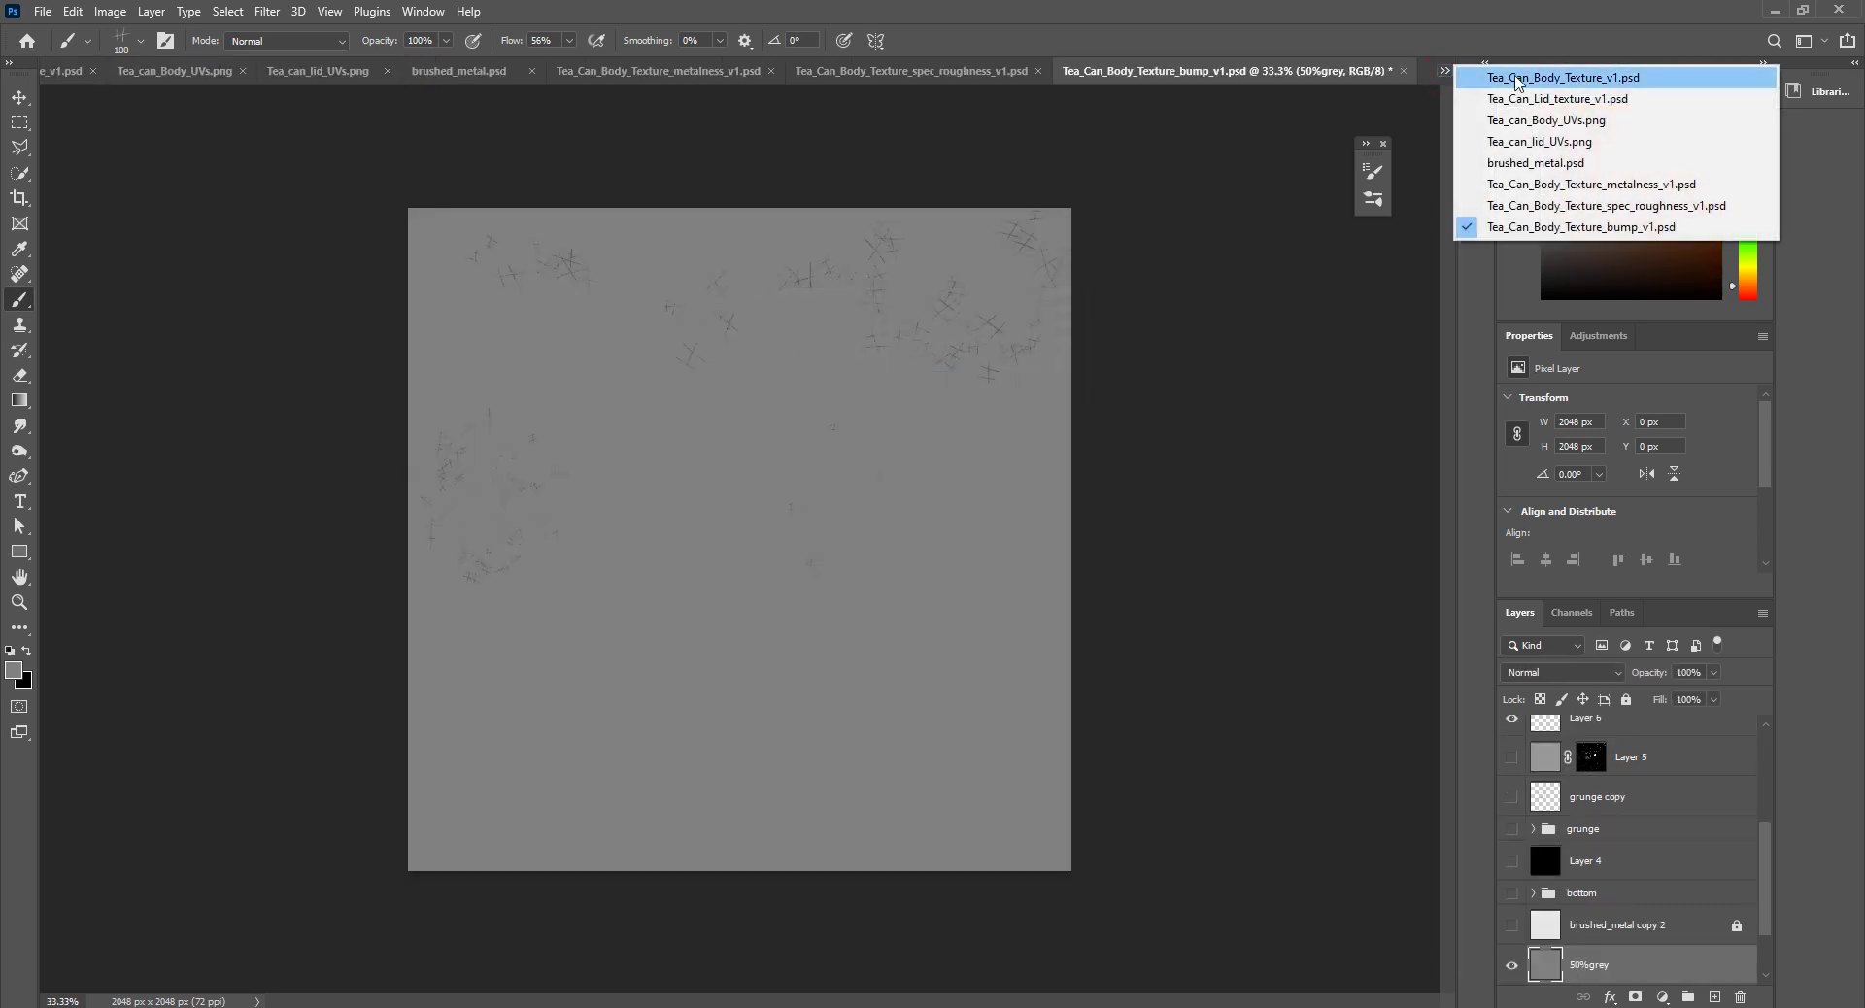
{"action": "left_click", "coordinate": [1559, 77]}
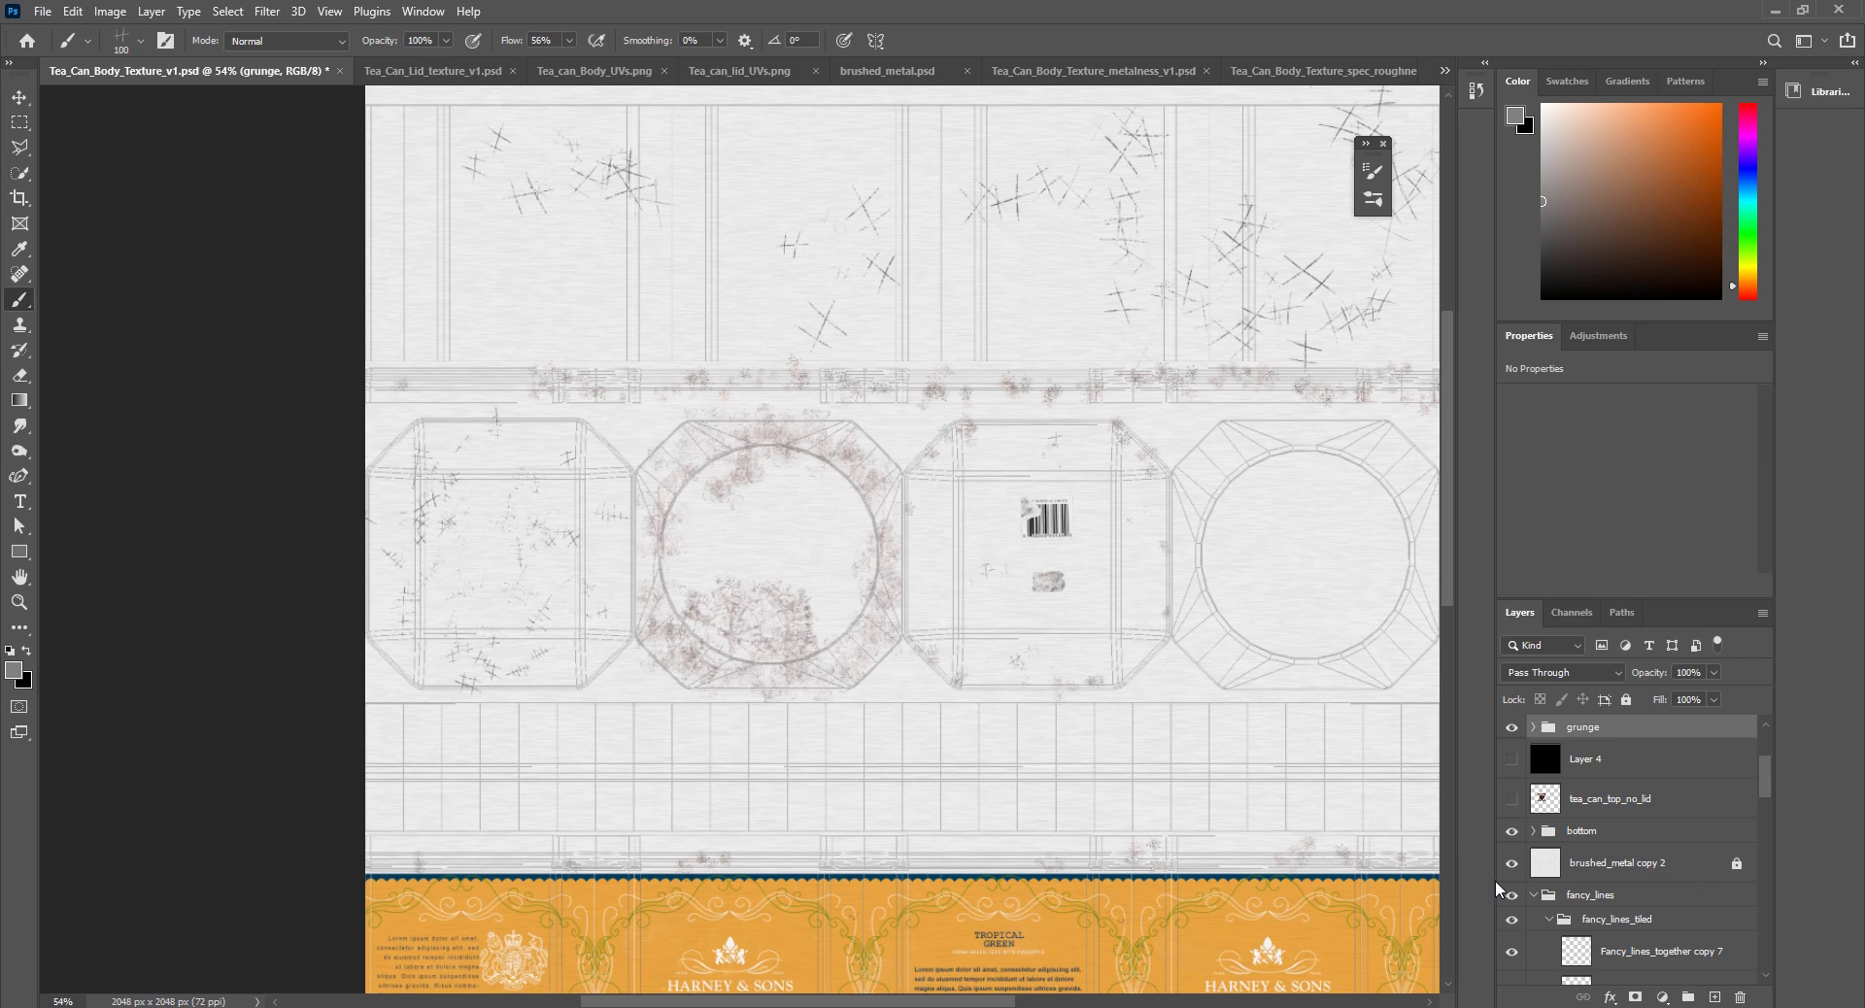
{"action": "scroll", "coordinate": [1559, 869], "scroll_direction": "up", "scroll_amount": 3}
{"action": "left_click", "coordinate": [1533, 847]}
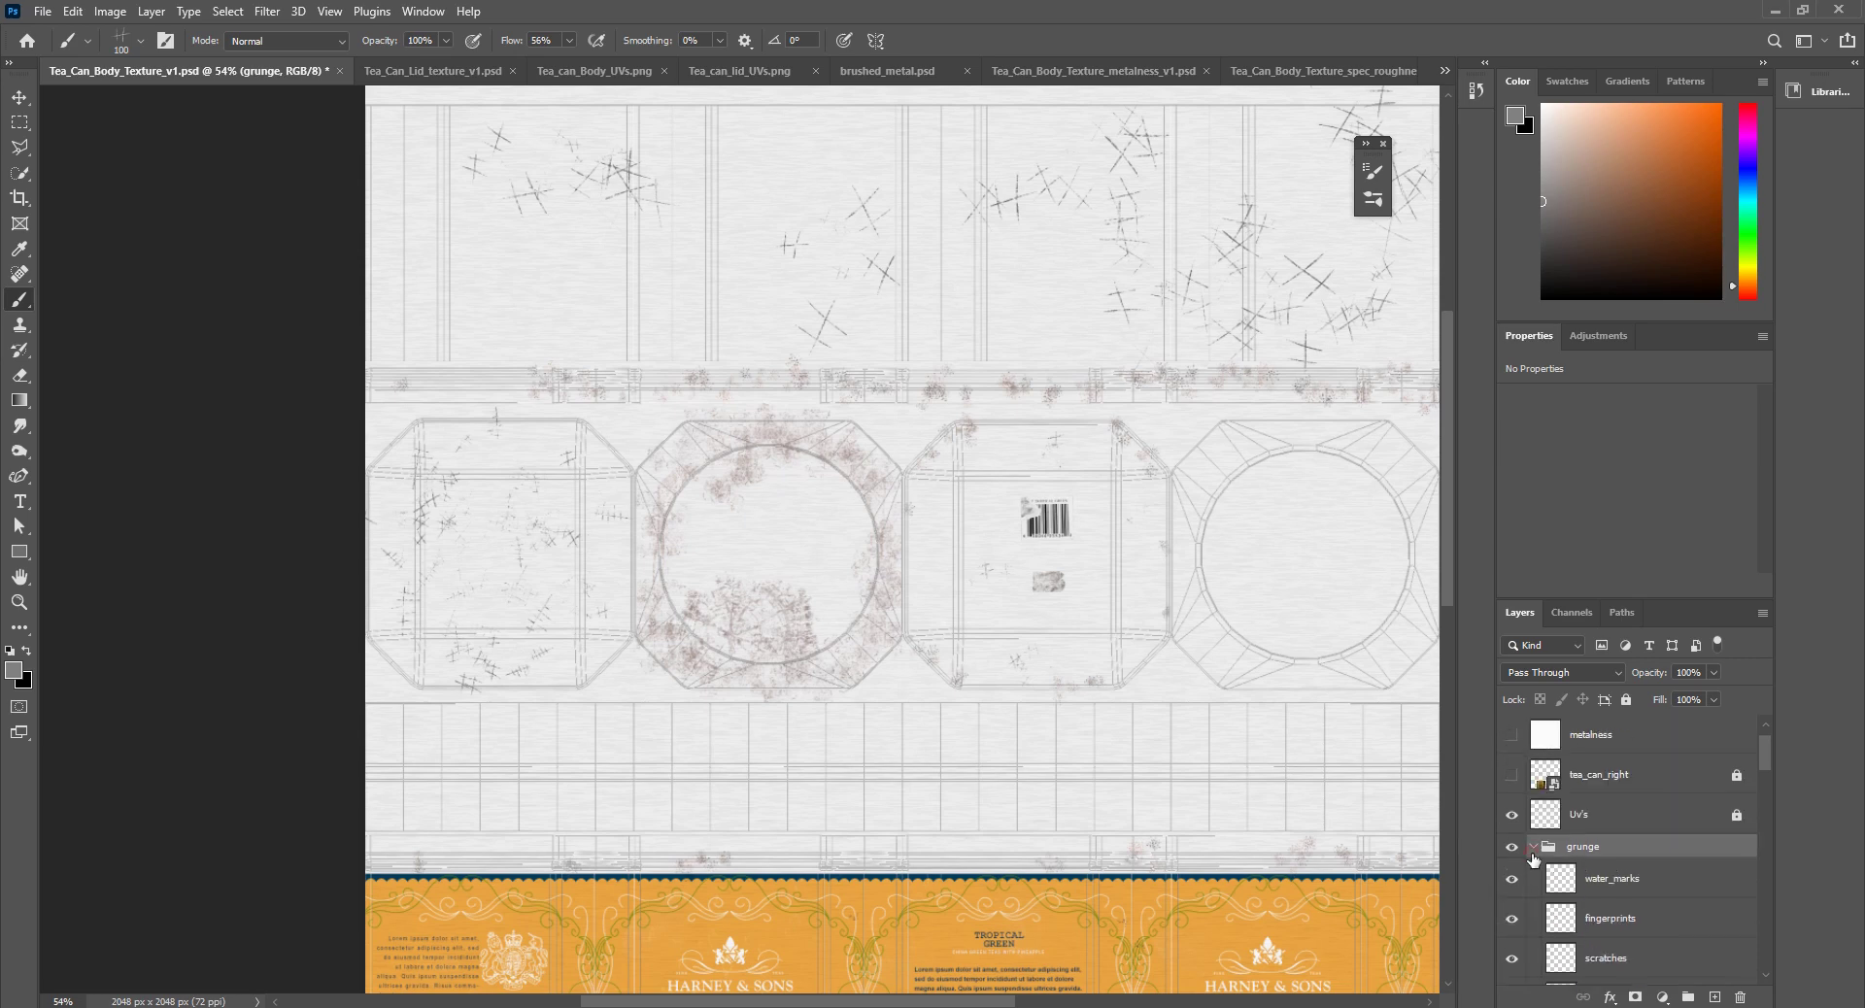
{"action": "scroll", "coordinate": [1525, 854], "scroll_direction": "down", "scroll_amount": 3}
{"action": "left_click", "coordinate": [1514, 841]}
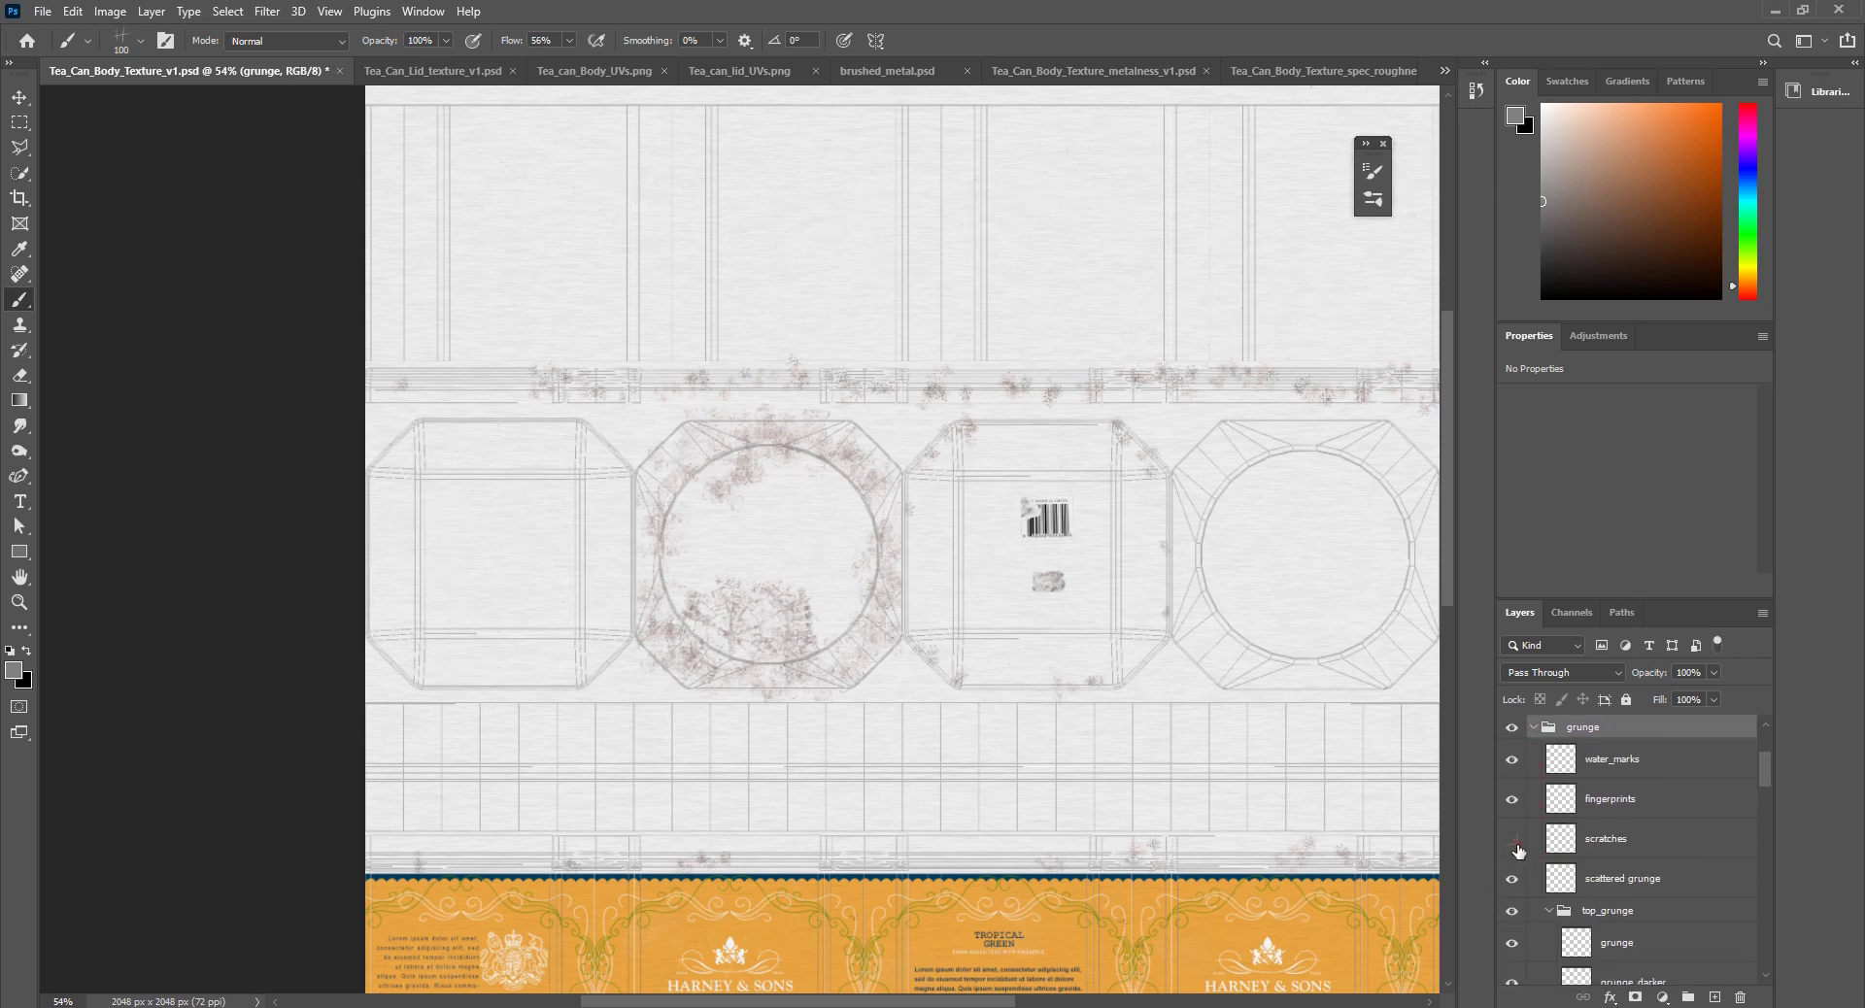
{"action": "left_click", "coordinate": [1514, 841]}
{"action": "left_click", "coordinate": [1514, 841]}
{"action": "left_click", "coordinate": [1514, 841]}
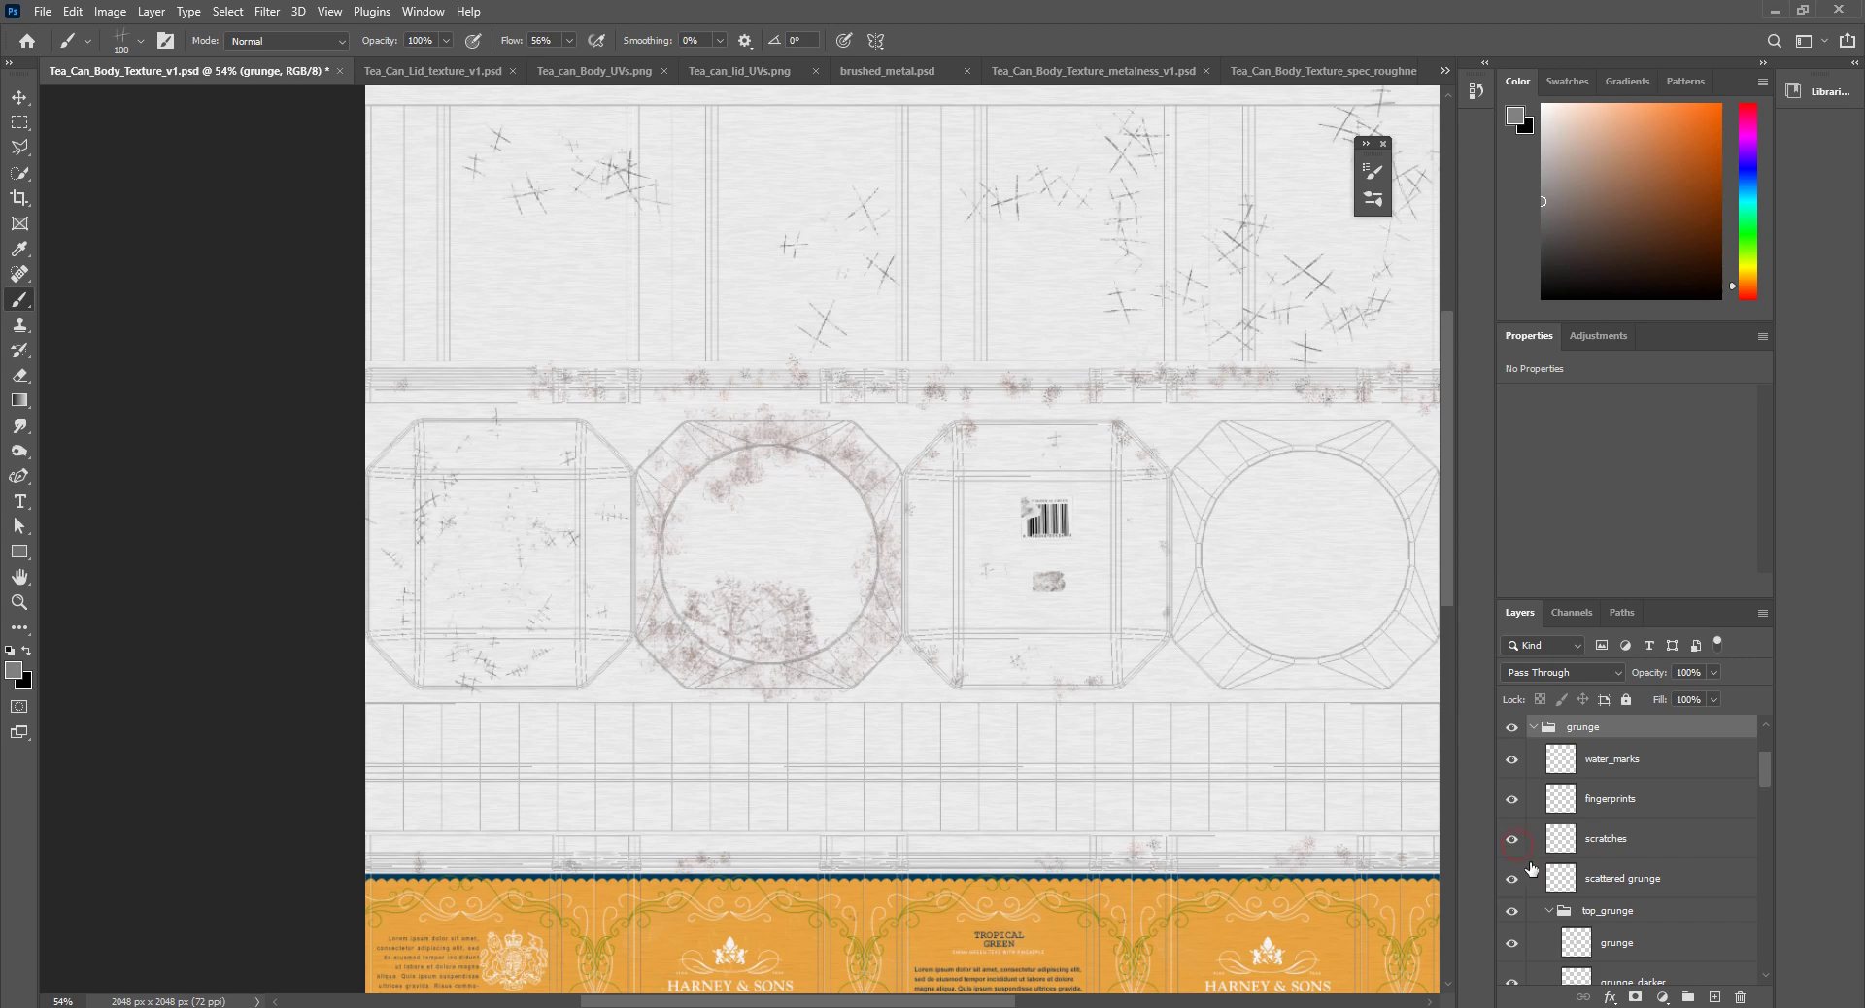
{"action": "left_click", "coordinate": [1604, 843]}
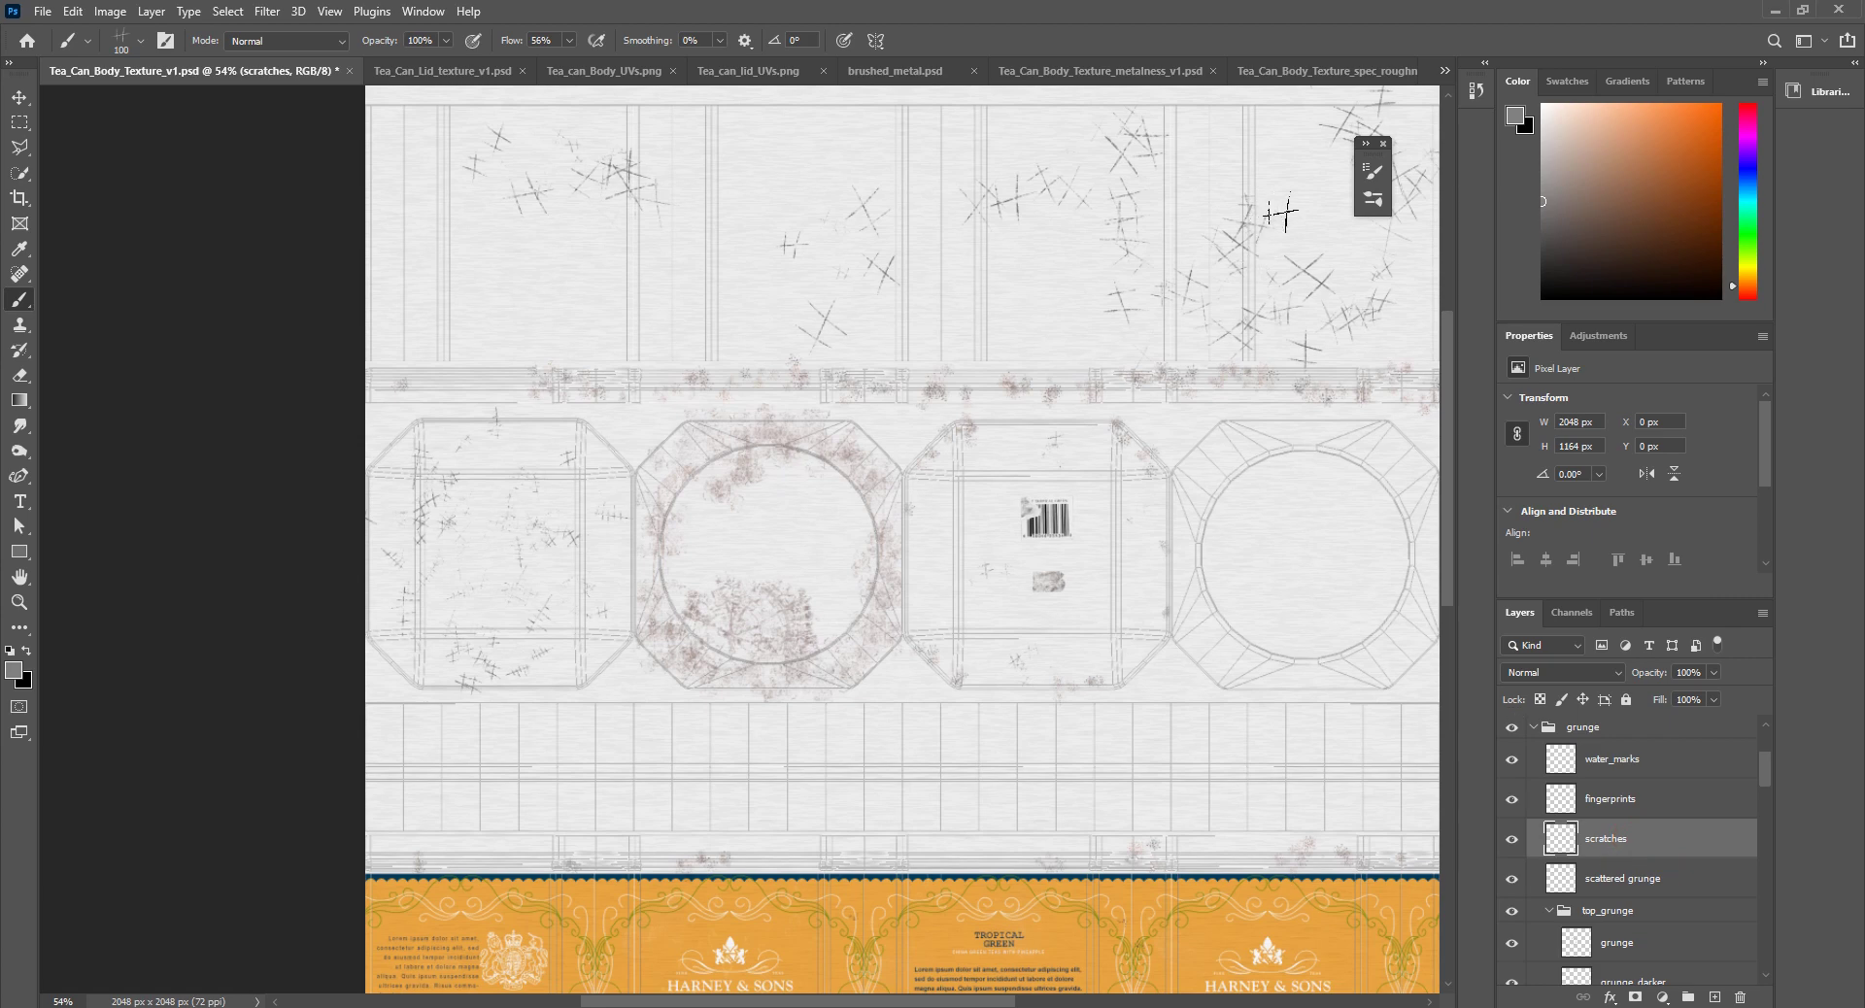
Step: Switch to Tea_Can_Body_Texture_bump_v1.psd and select its scratches layer
{"action": "left_click", "coordinate": [1448, 71]}
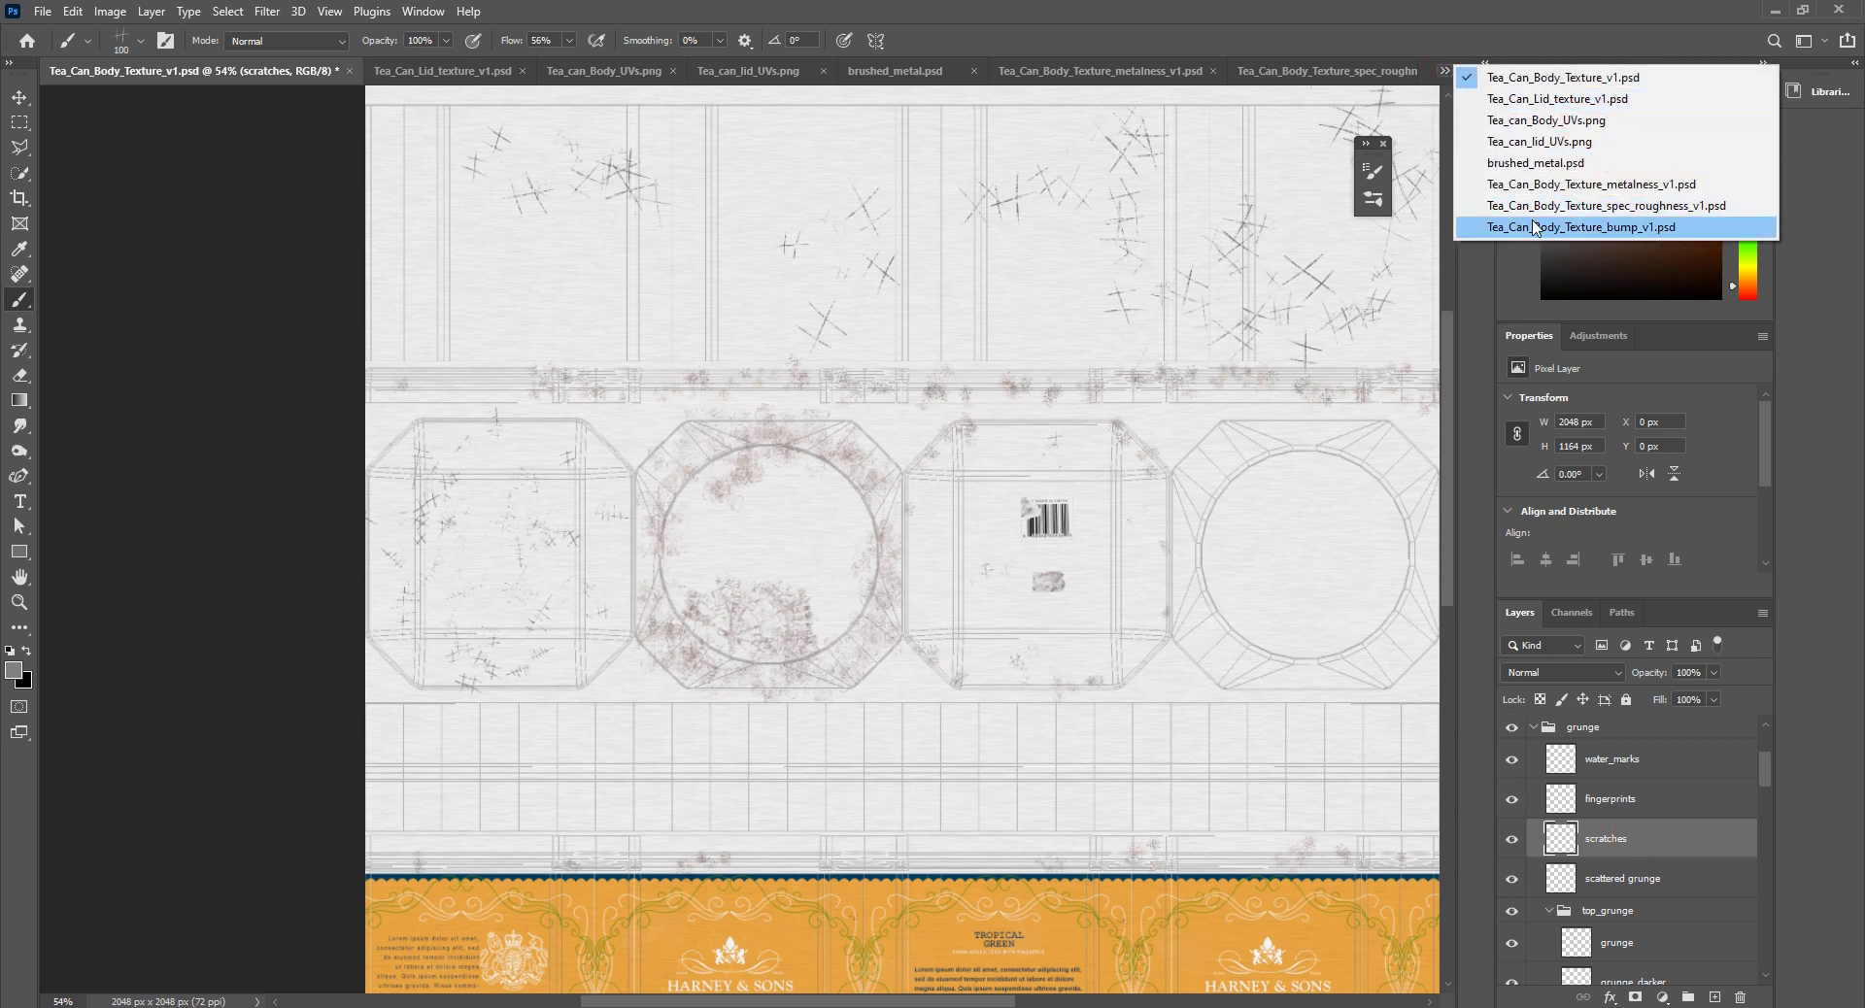
{"action": "left_click", "coordinate": [1532, 228]}
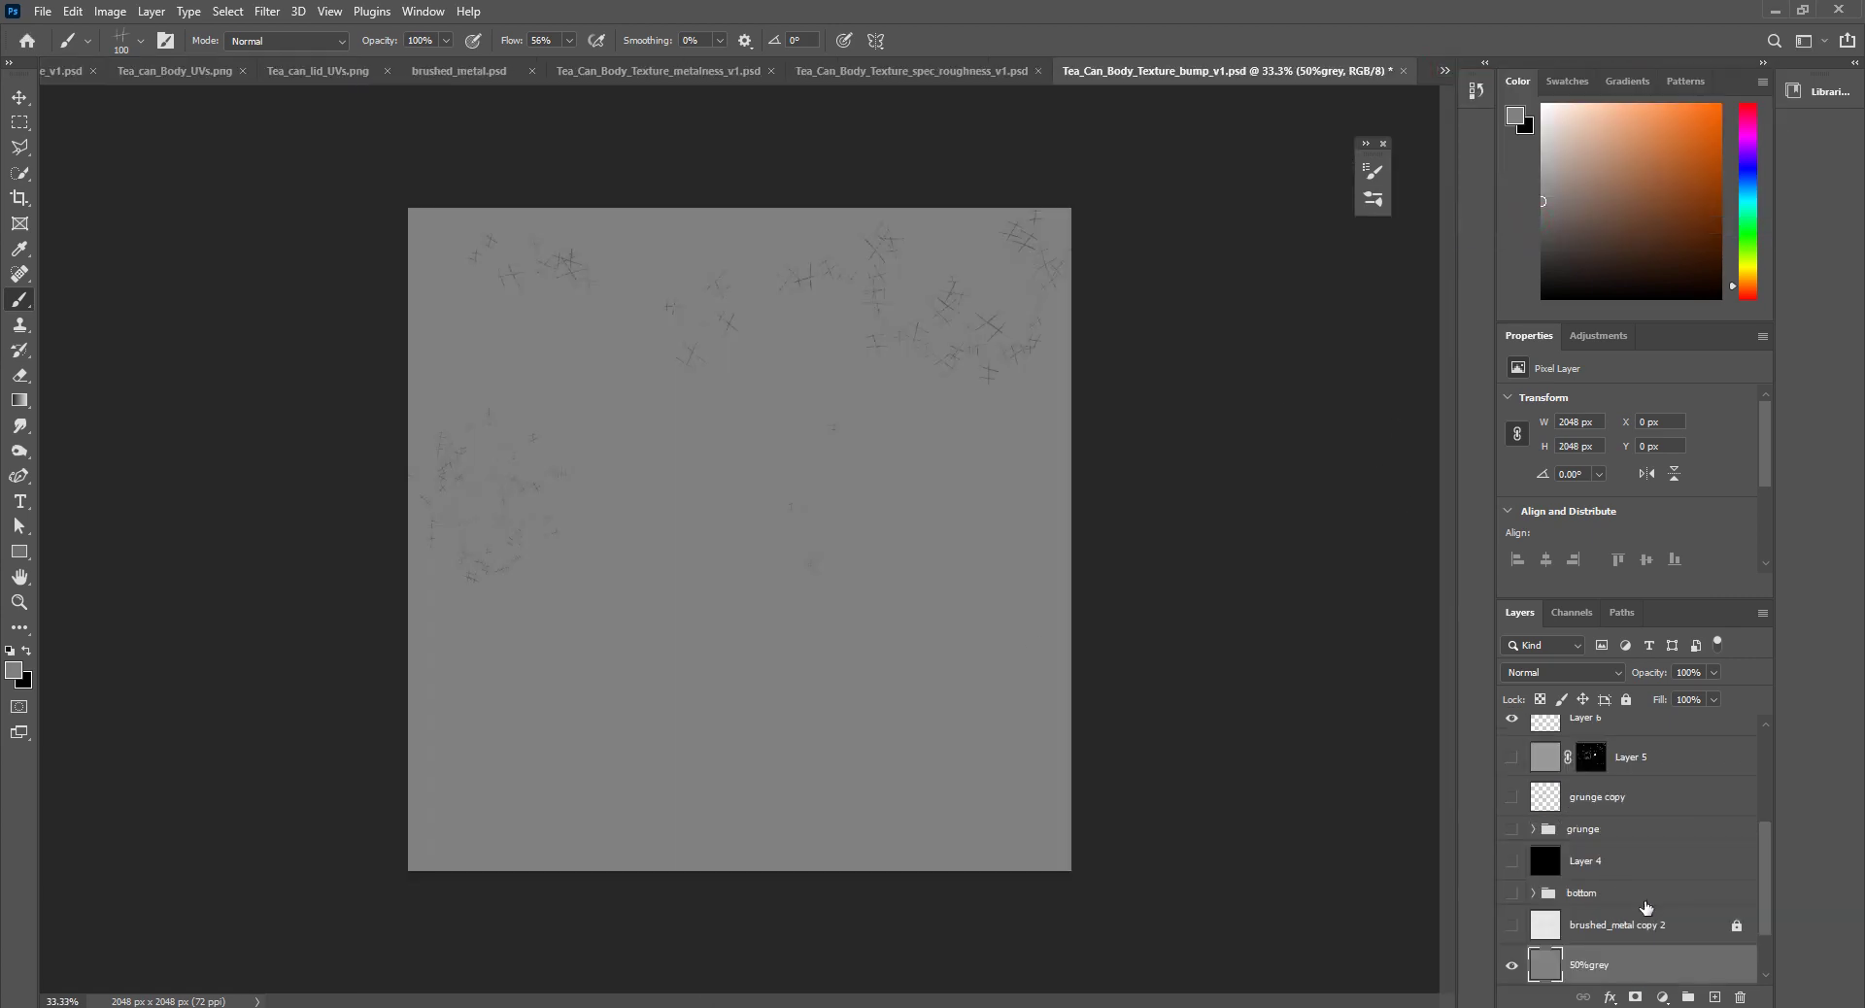
{"action": "scroll", "coordinate": [1637, 884], "scroll_direction": "up", "scroll_amount": 3}
{"action": "left_click", "coordinate": [1576, 812]}
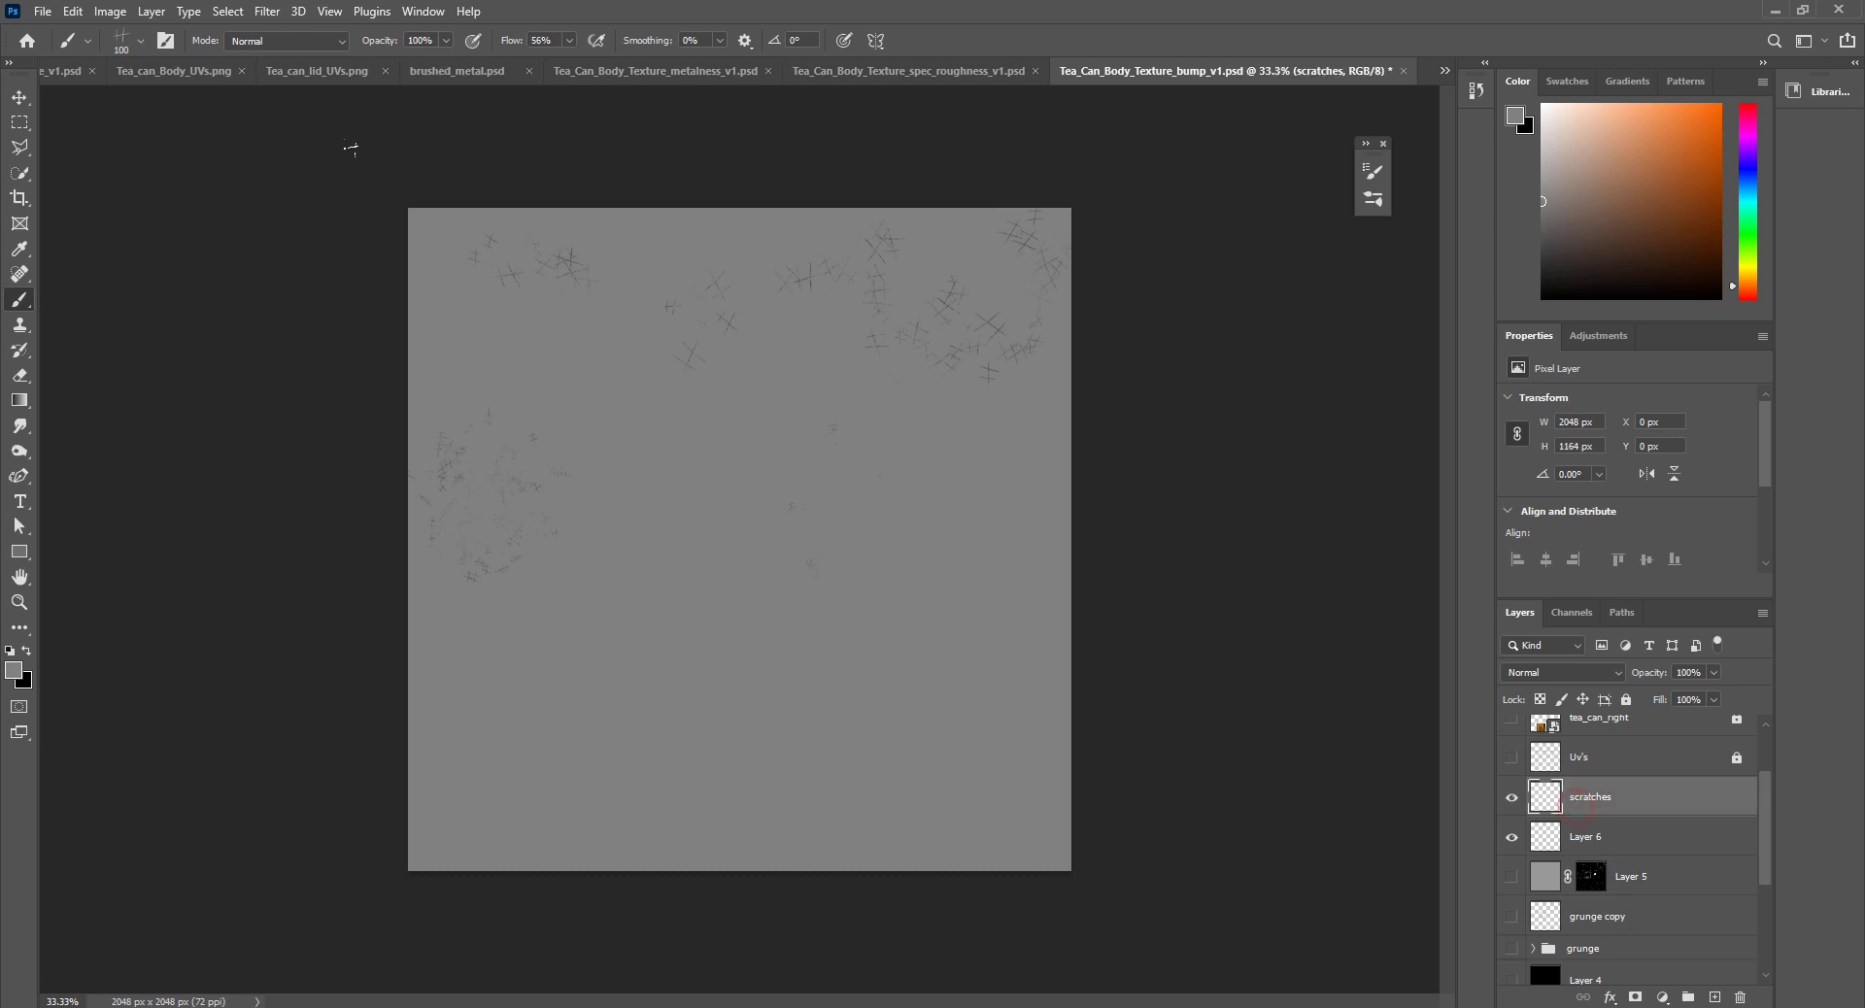
Step: Copy the whole scratches layer from Tea_Can_Body_Texture_v1.psd onto a new layer in Tea_Can_Body_Texture_bump_v1.psd, hiding the existing scratches layer there
{"action": "left_click", "coordinate": [47, 76]}
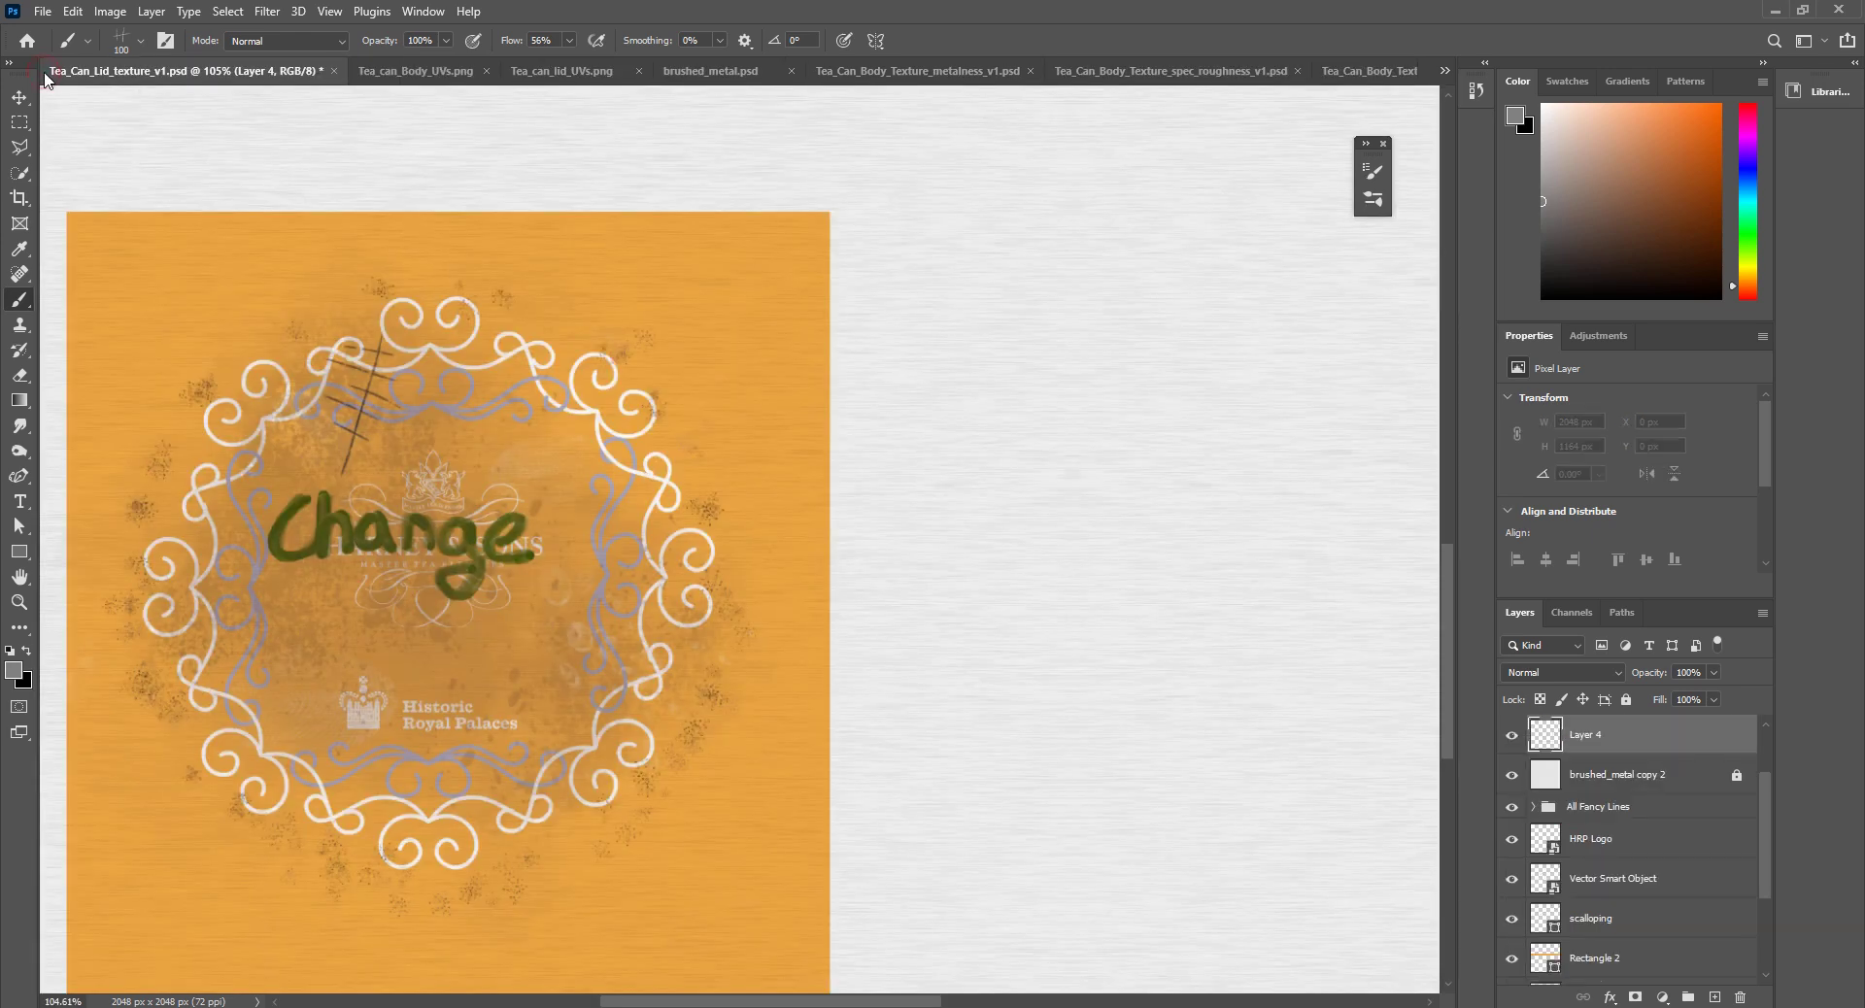
{"action": "left_click", "coordinate": [1444, 71]}
{"action": "left_click", "coordinate": [1501, 80]}
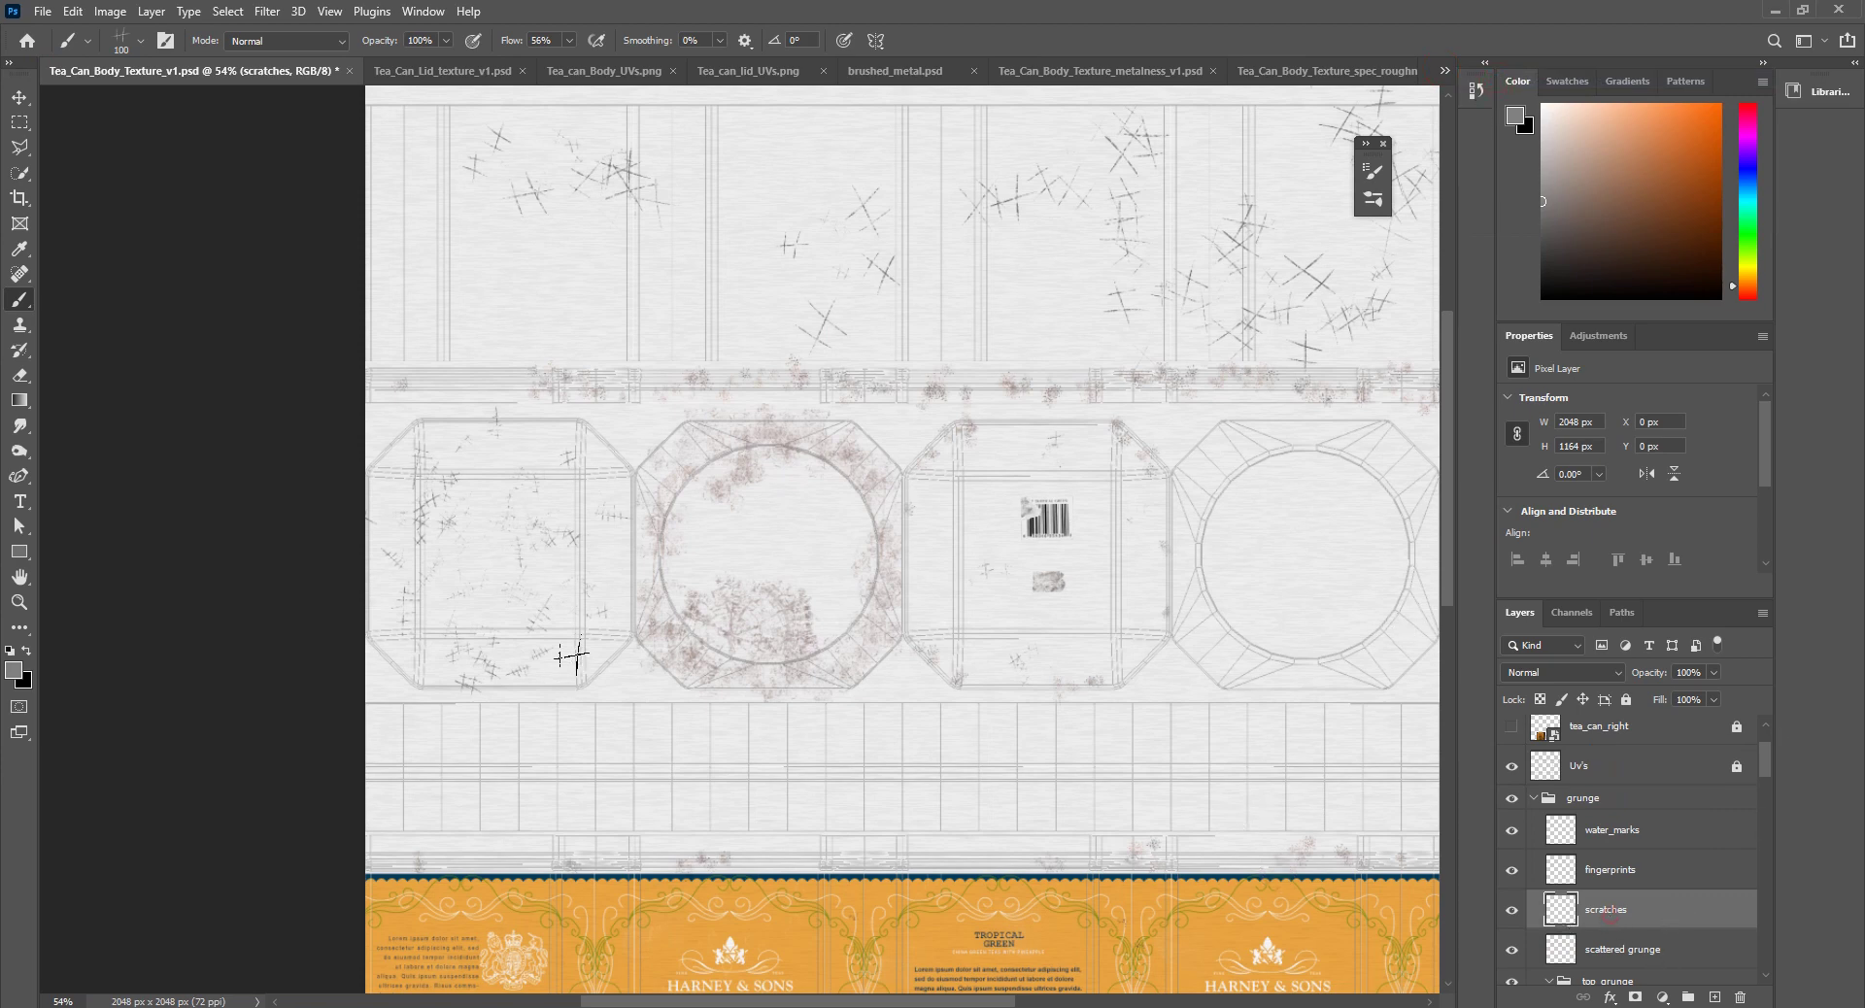
{"action": "key", "text": "ctrl+a"}
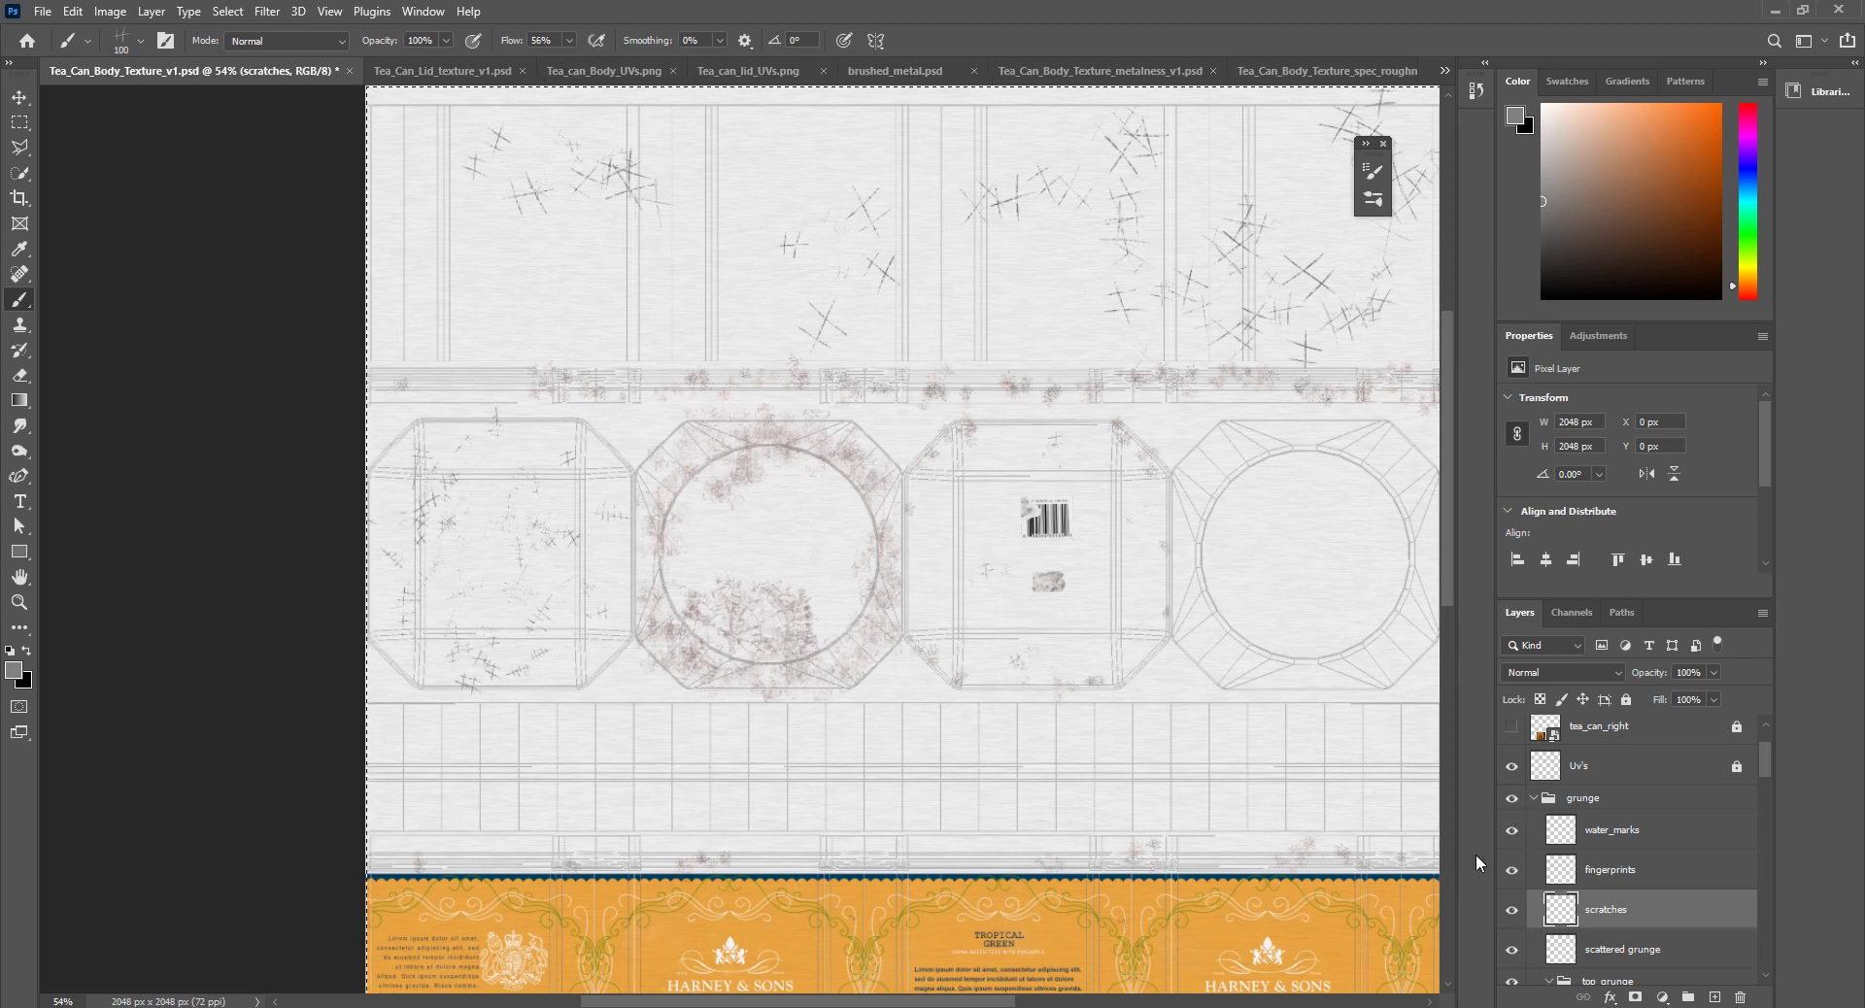
{"action": "left_click", "coordinate": [1450, 70]}
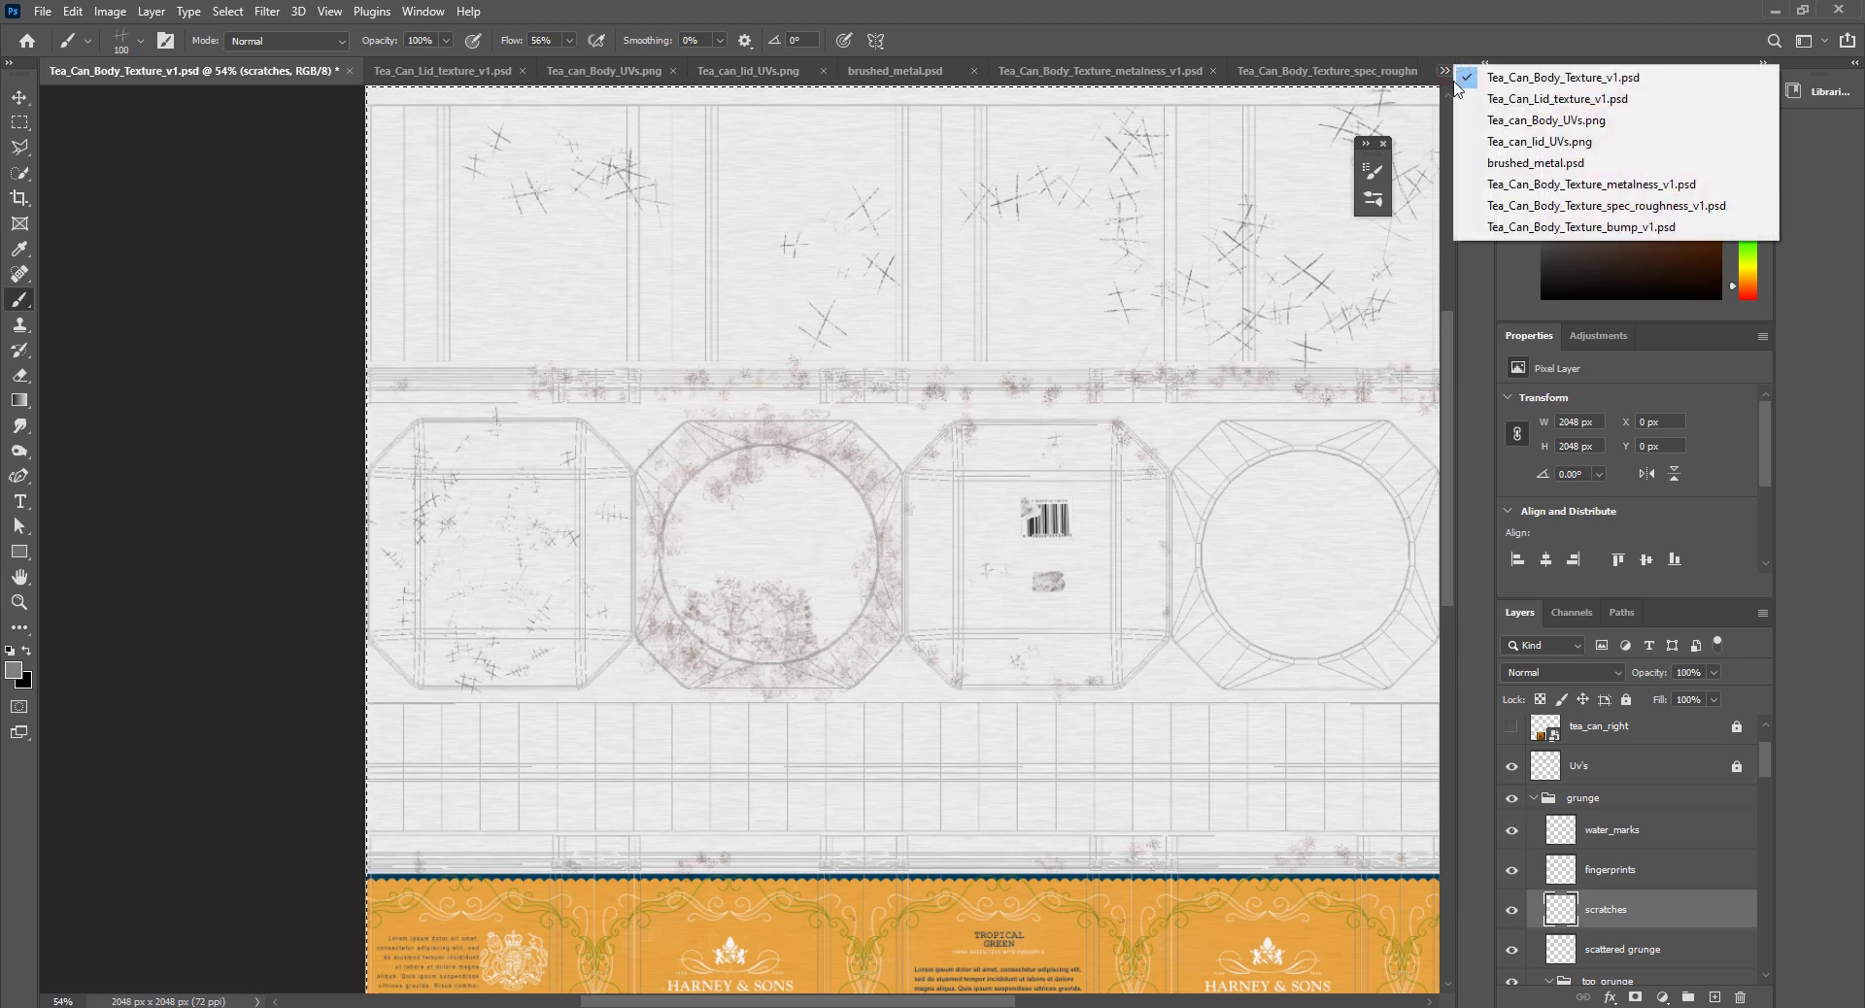
{"action": "left_click", "coordinate": [1531, 226]}
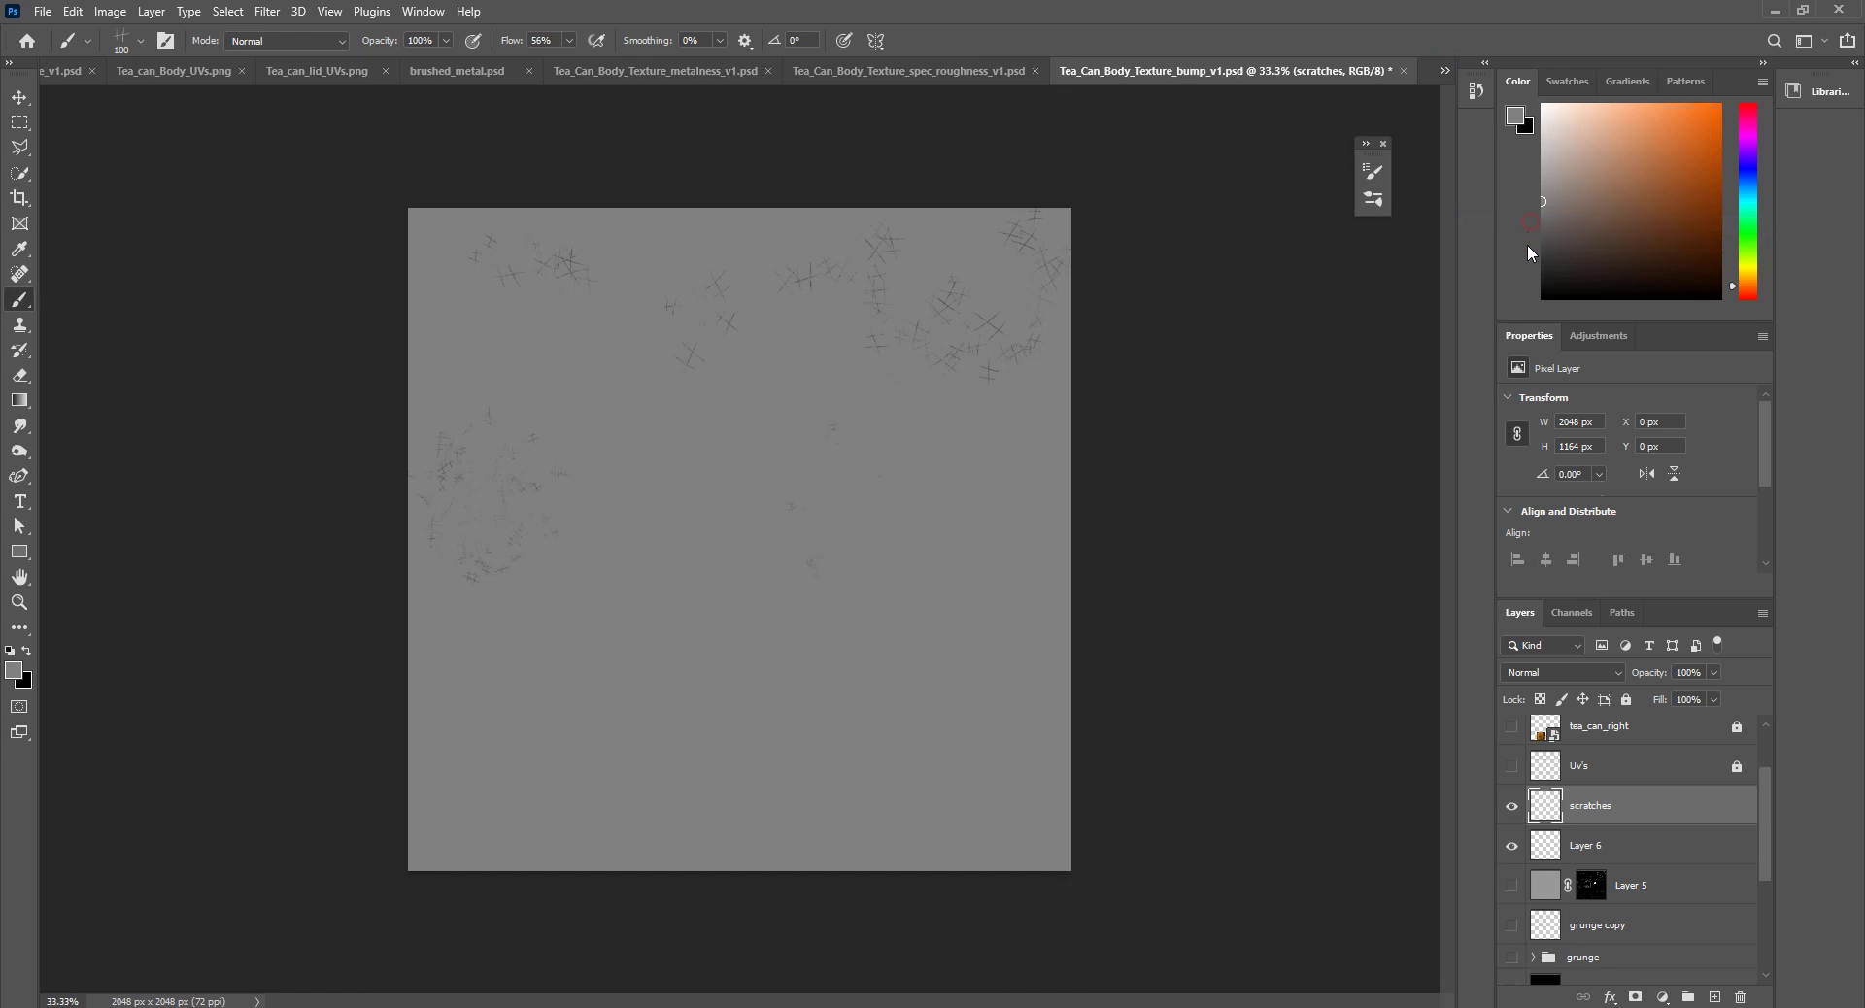
{"action": "left_click", "coordinate": [1715, 996]}
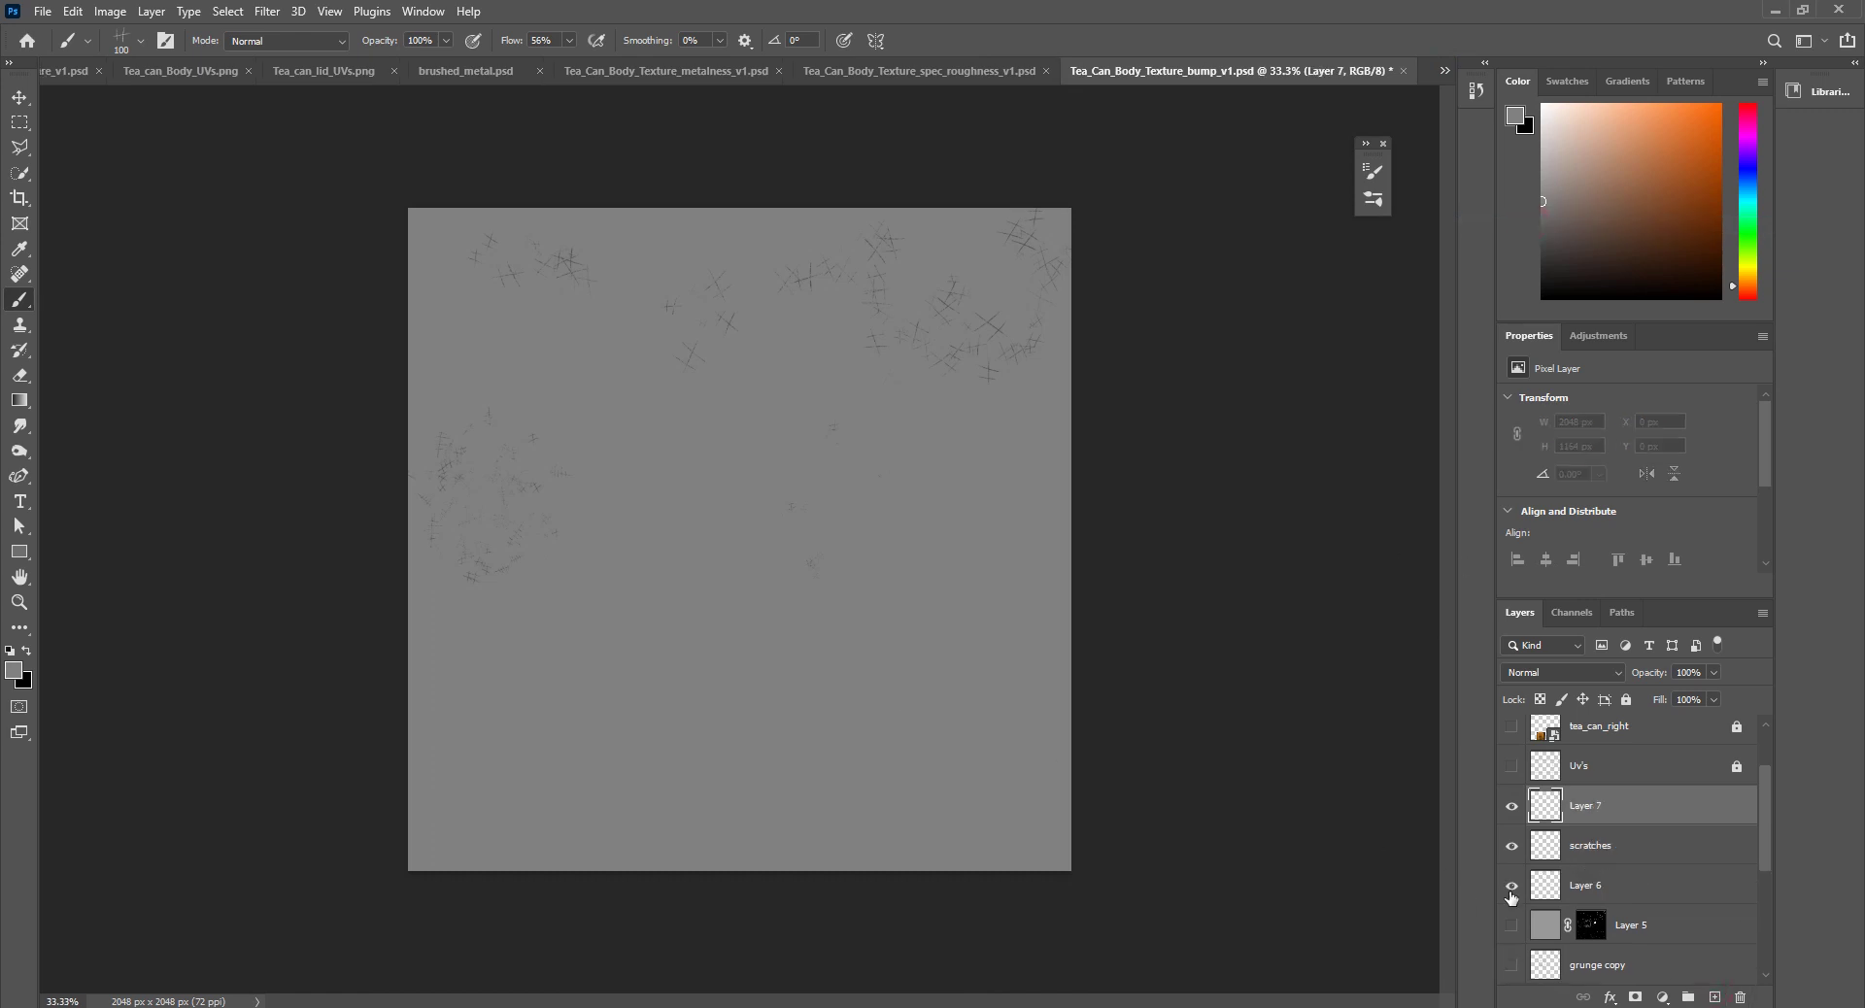
{"action": "left_click", "coordinate": [1512, 846]}
{"action": "key", "text": "ctrl+v"}
Step: Darken the pasted scratches on Layer 7 with a Brightness/Contrast adjustment that lowers only the brightness
{"action": "scroll", "coordinate": [733, 311], "scroll_direction": "up", "scroll_amount": 2, "text": "alt"}
{"action": "left_click", "coordinate": [112, 12]}
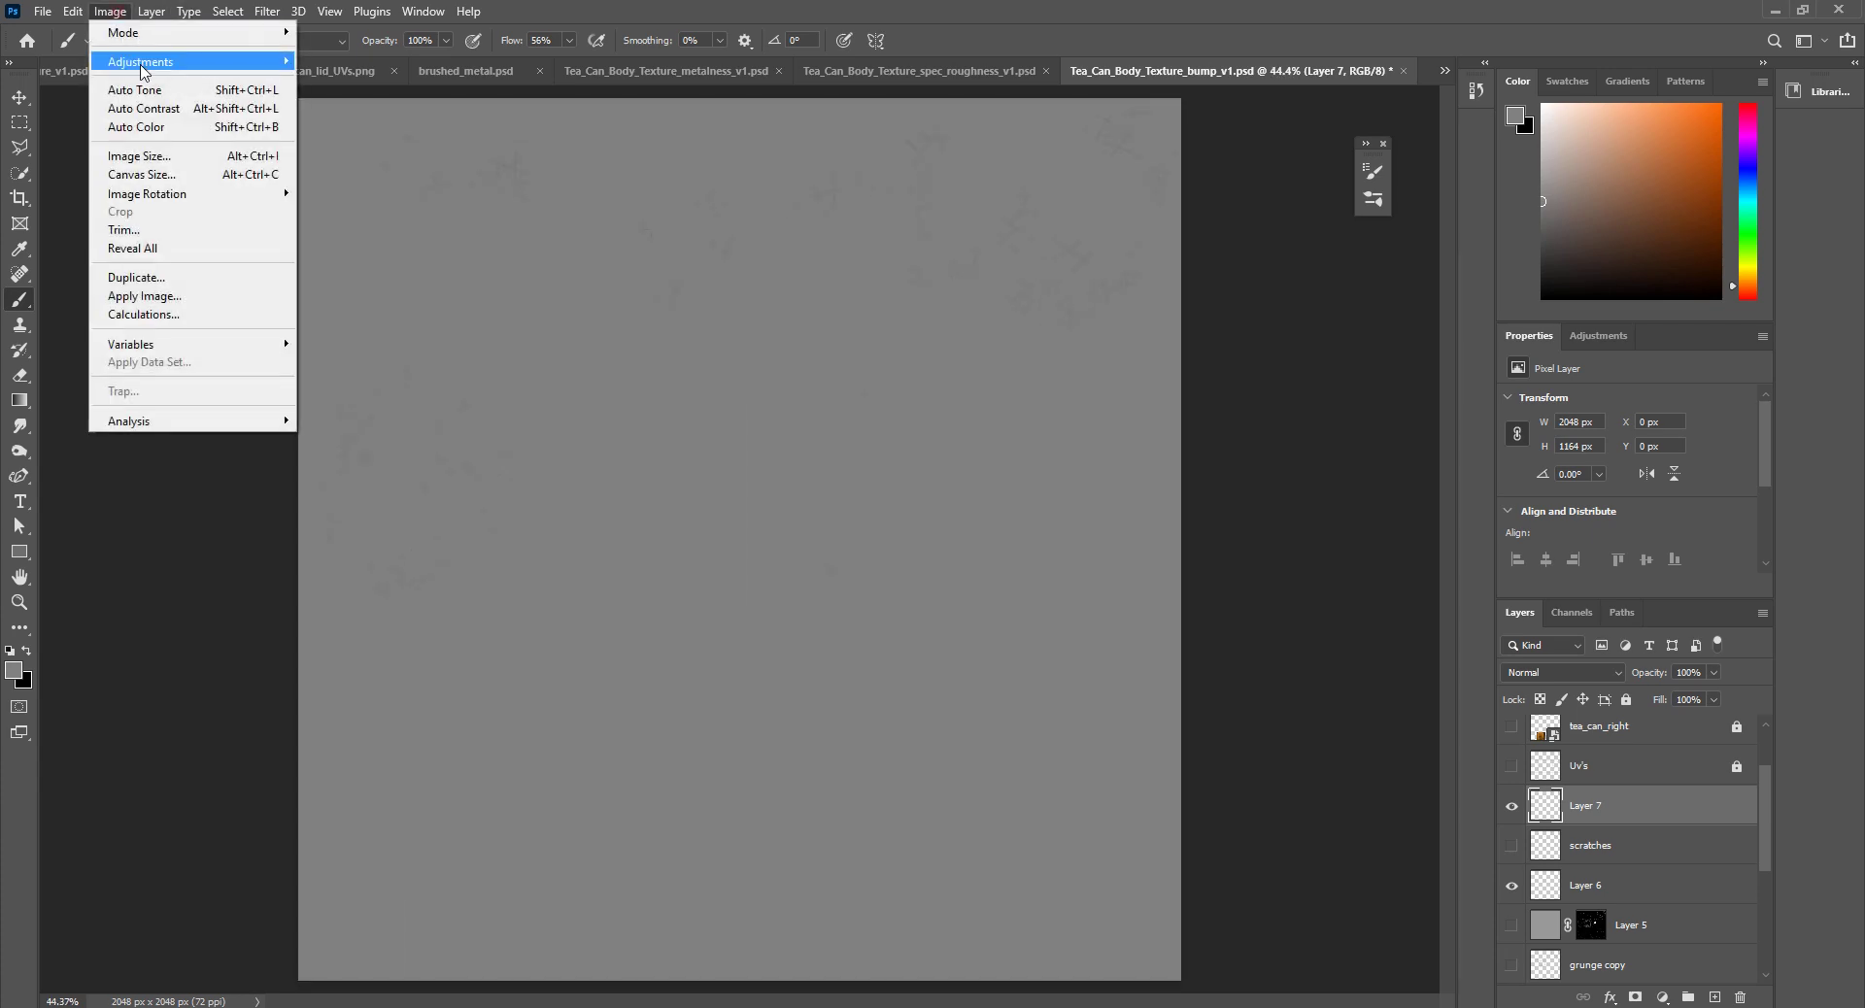
{"action": "mouse_move", "coordinate": [142, 65]}
{"action": "left_click", "coordinate": [456, 62]}
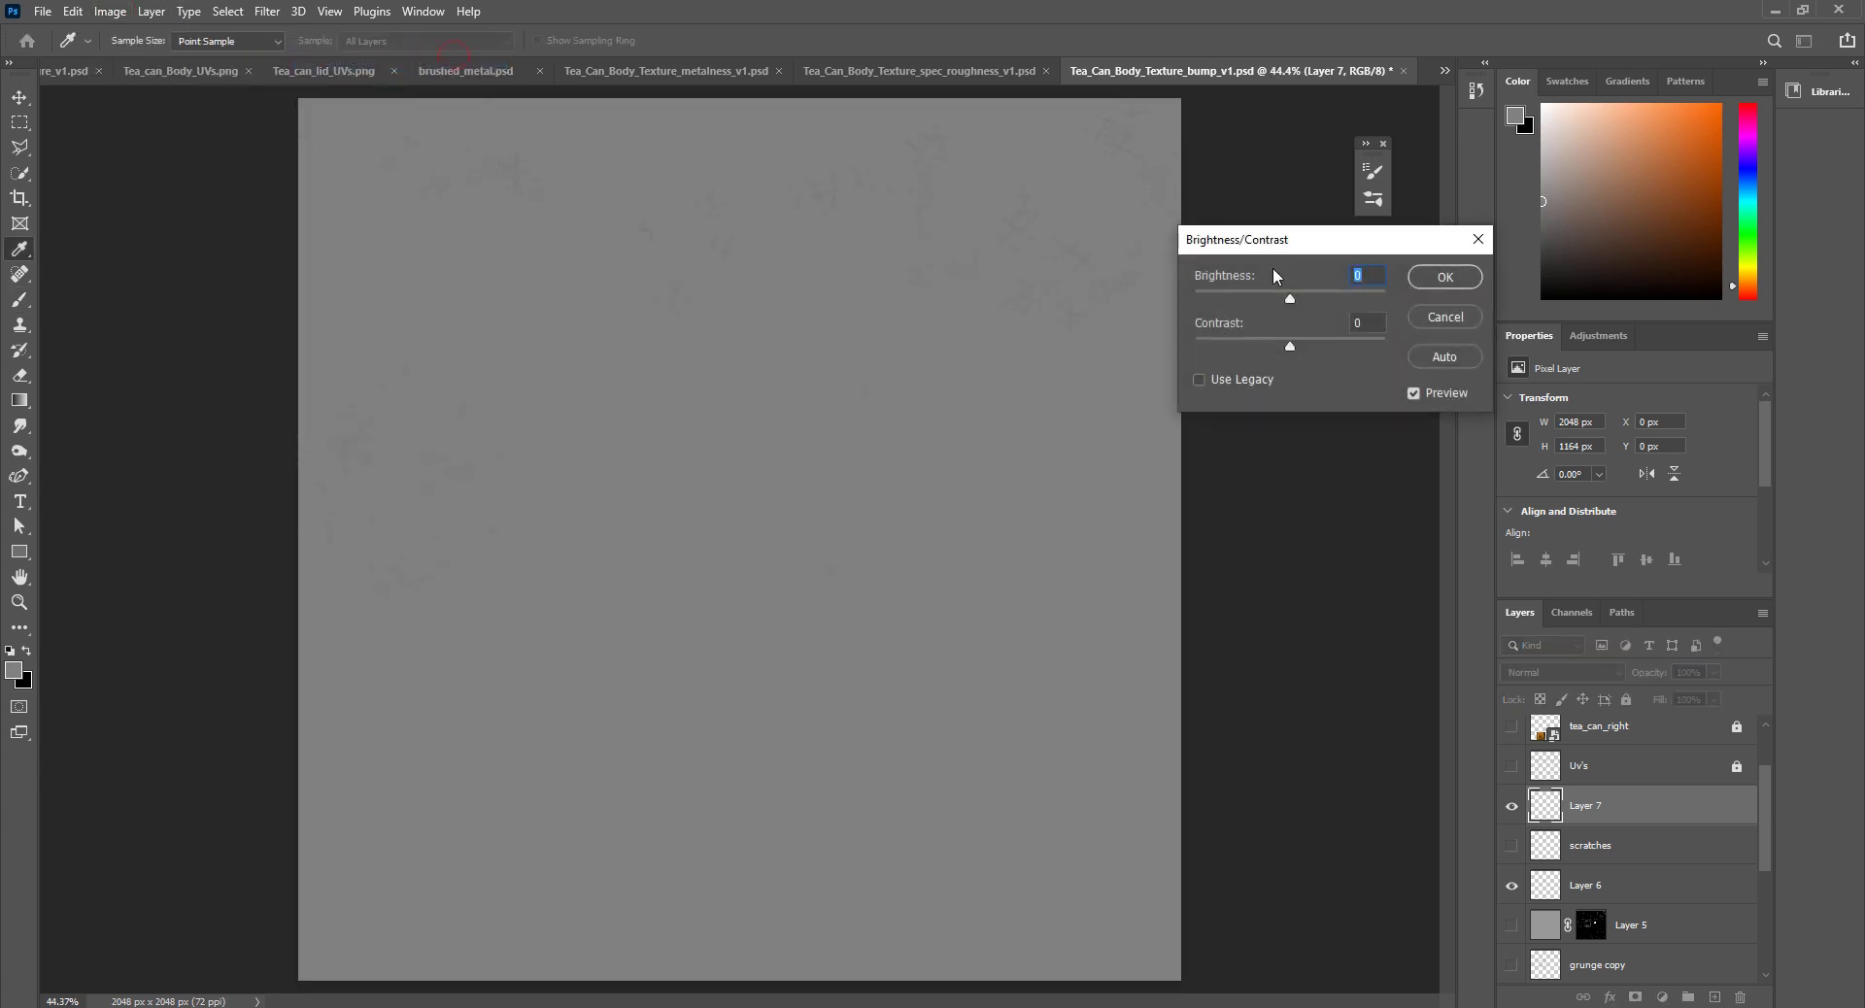
{"action": "left_click_drag", "start_coordinate": [1289, 296], "coordinate": [1223, 289]}
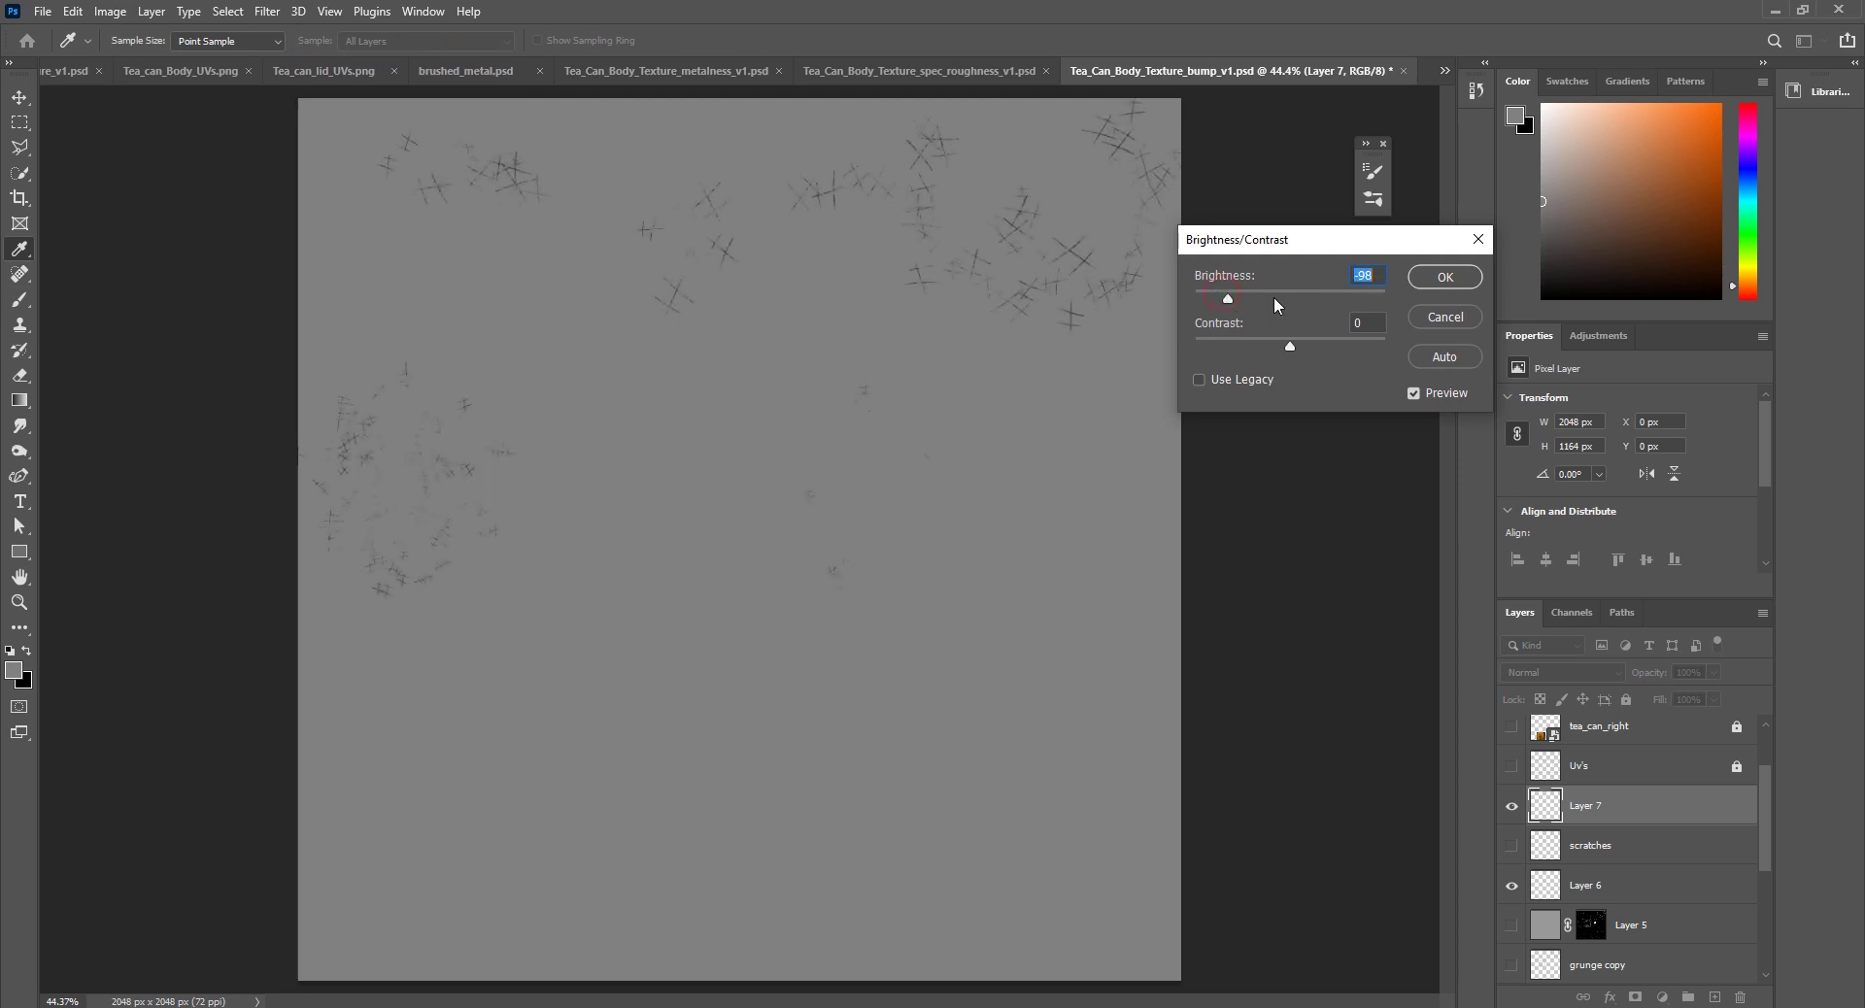
{"action": "left_click", "coordinate": [1245, 294]}
{"action": "left_click", "coordinate": [1420, 280]}
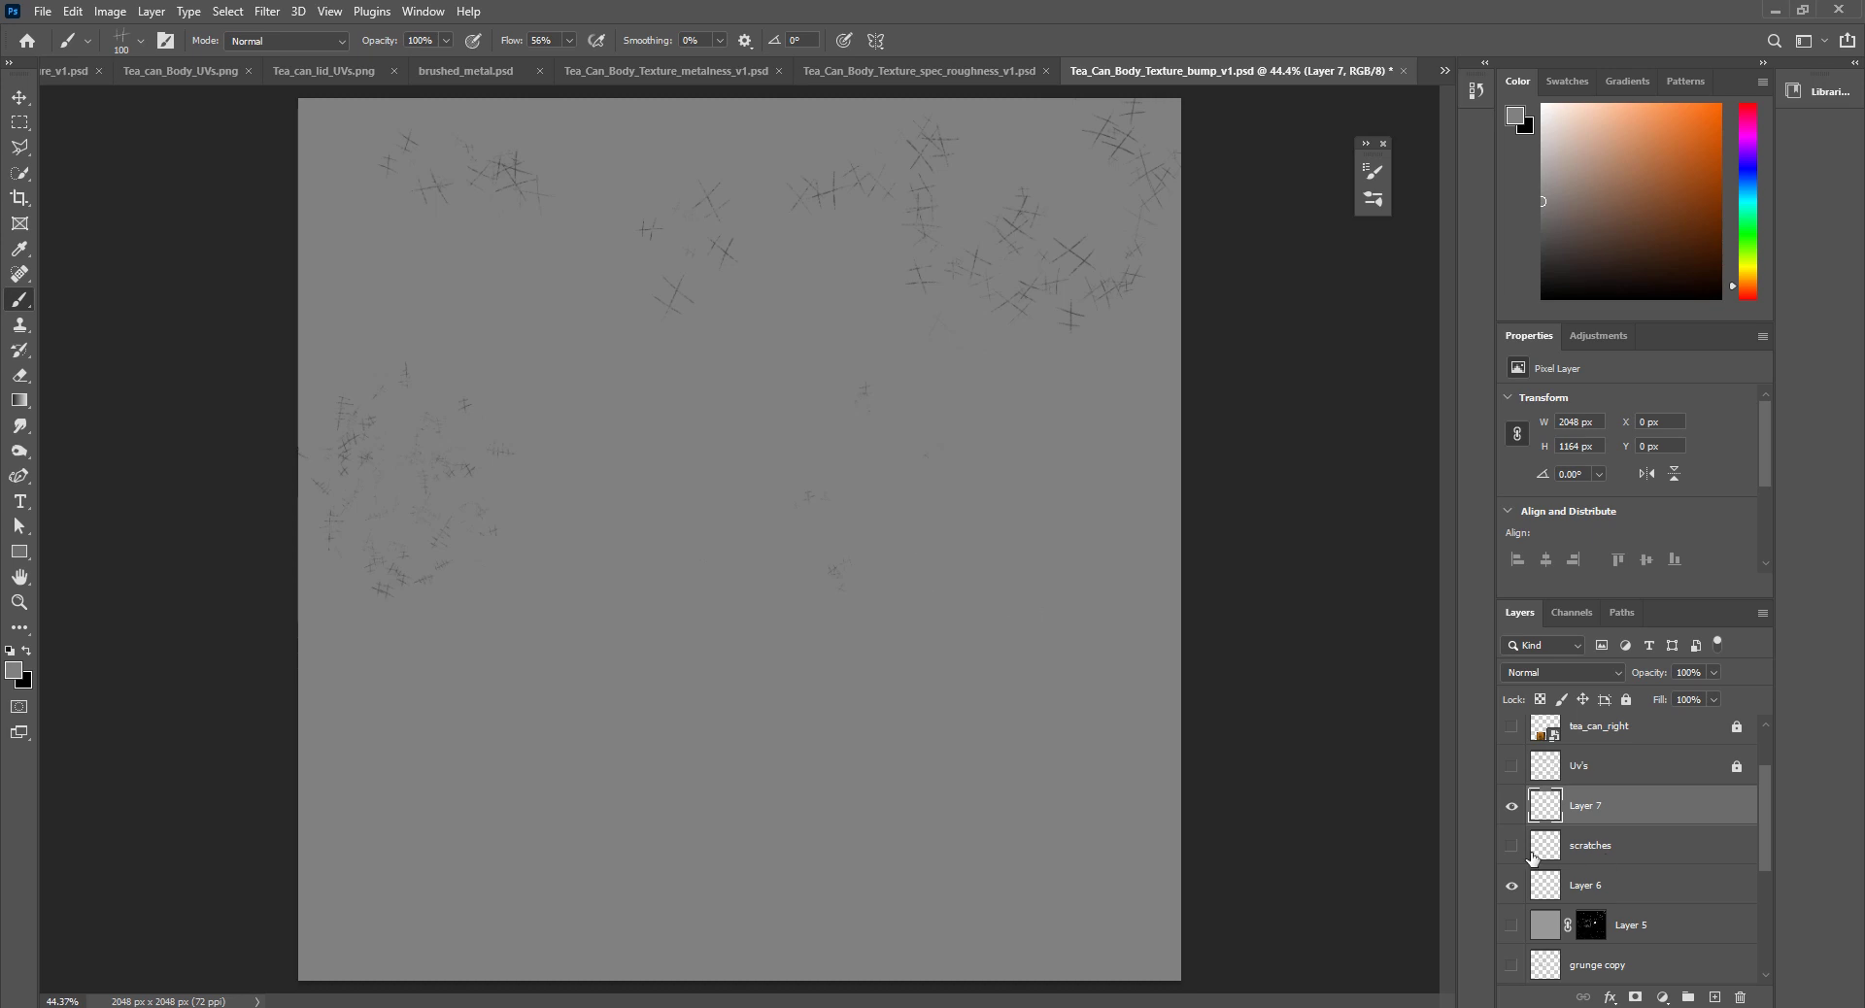
Step: Display Layer 5's layer mask on its own to examine its grunge and scratch pattern
{"action": "scroll", "coordinate": [1589, 915], "scroll_direction": "down", "scroll_amount": 3}
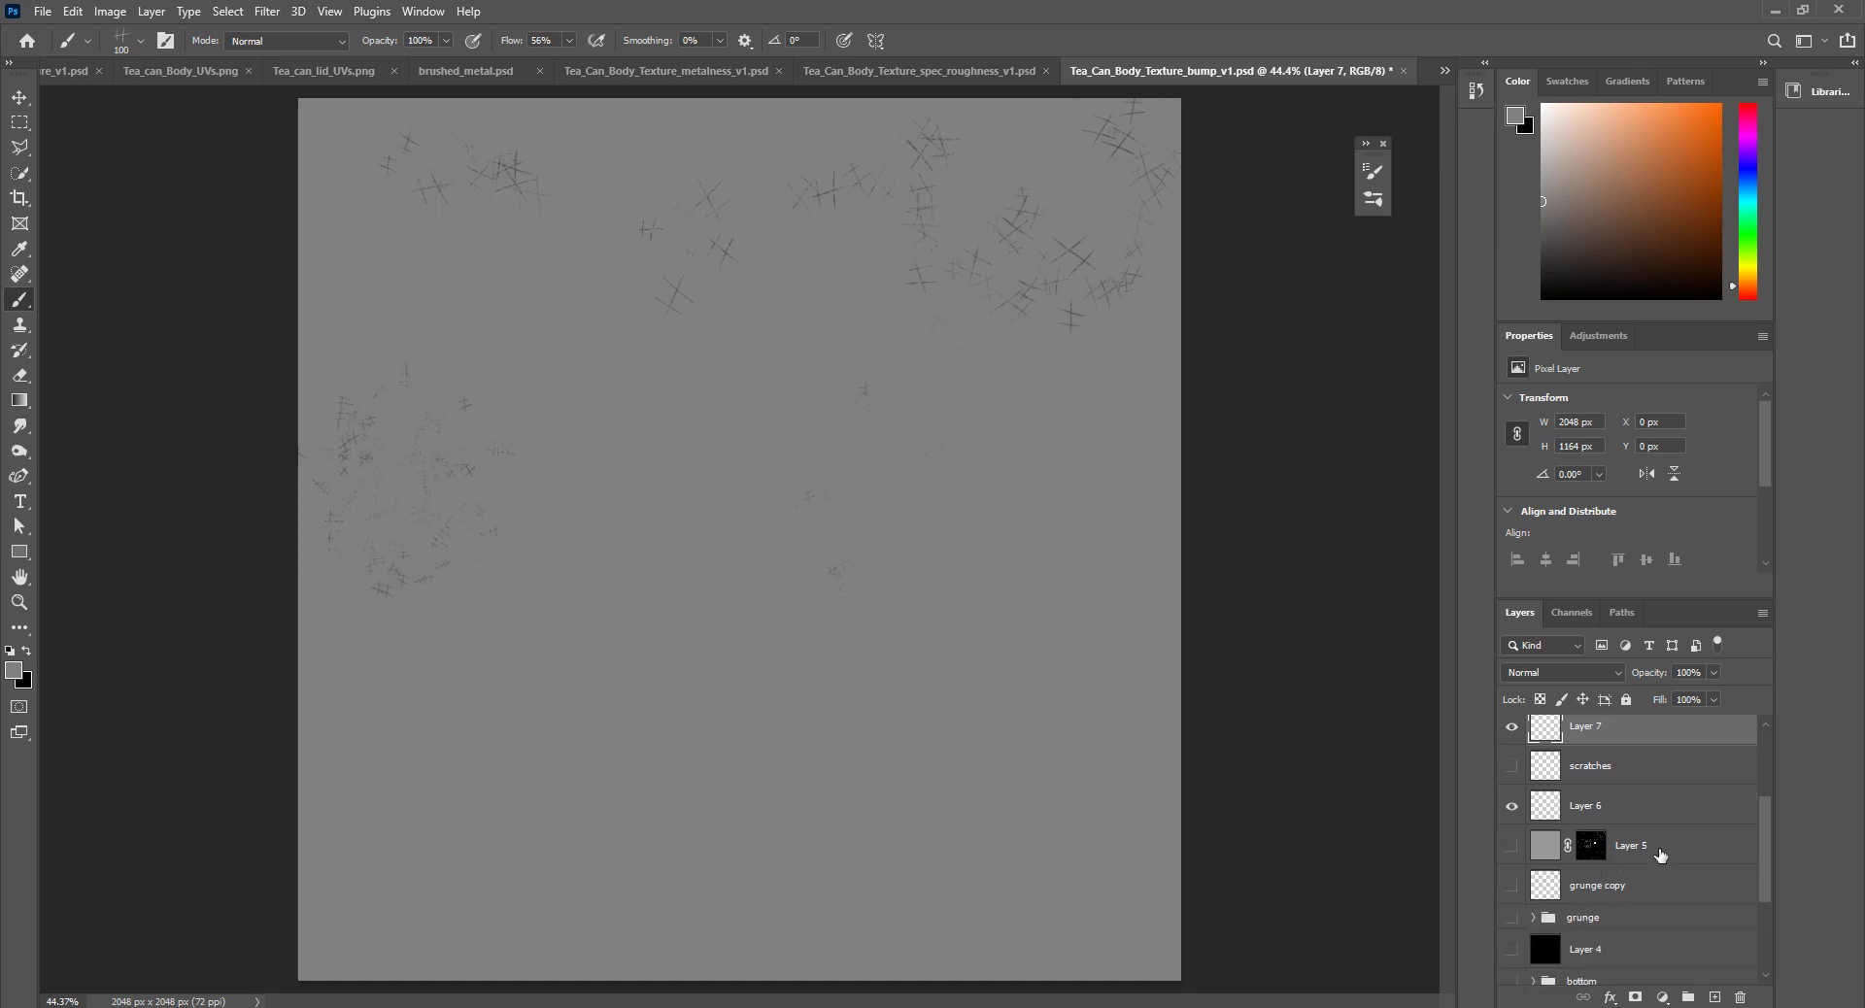
{"action": "scroll", "coordinate": [1669, 860], "scroll_direction": "up", "scroll_amount": 1}
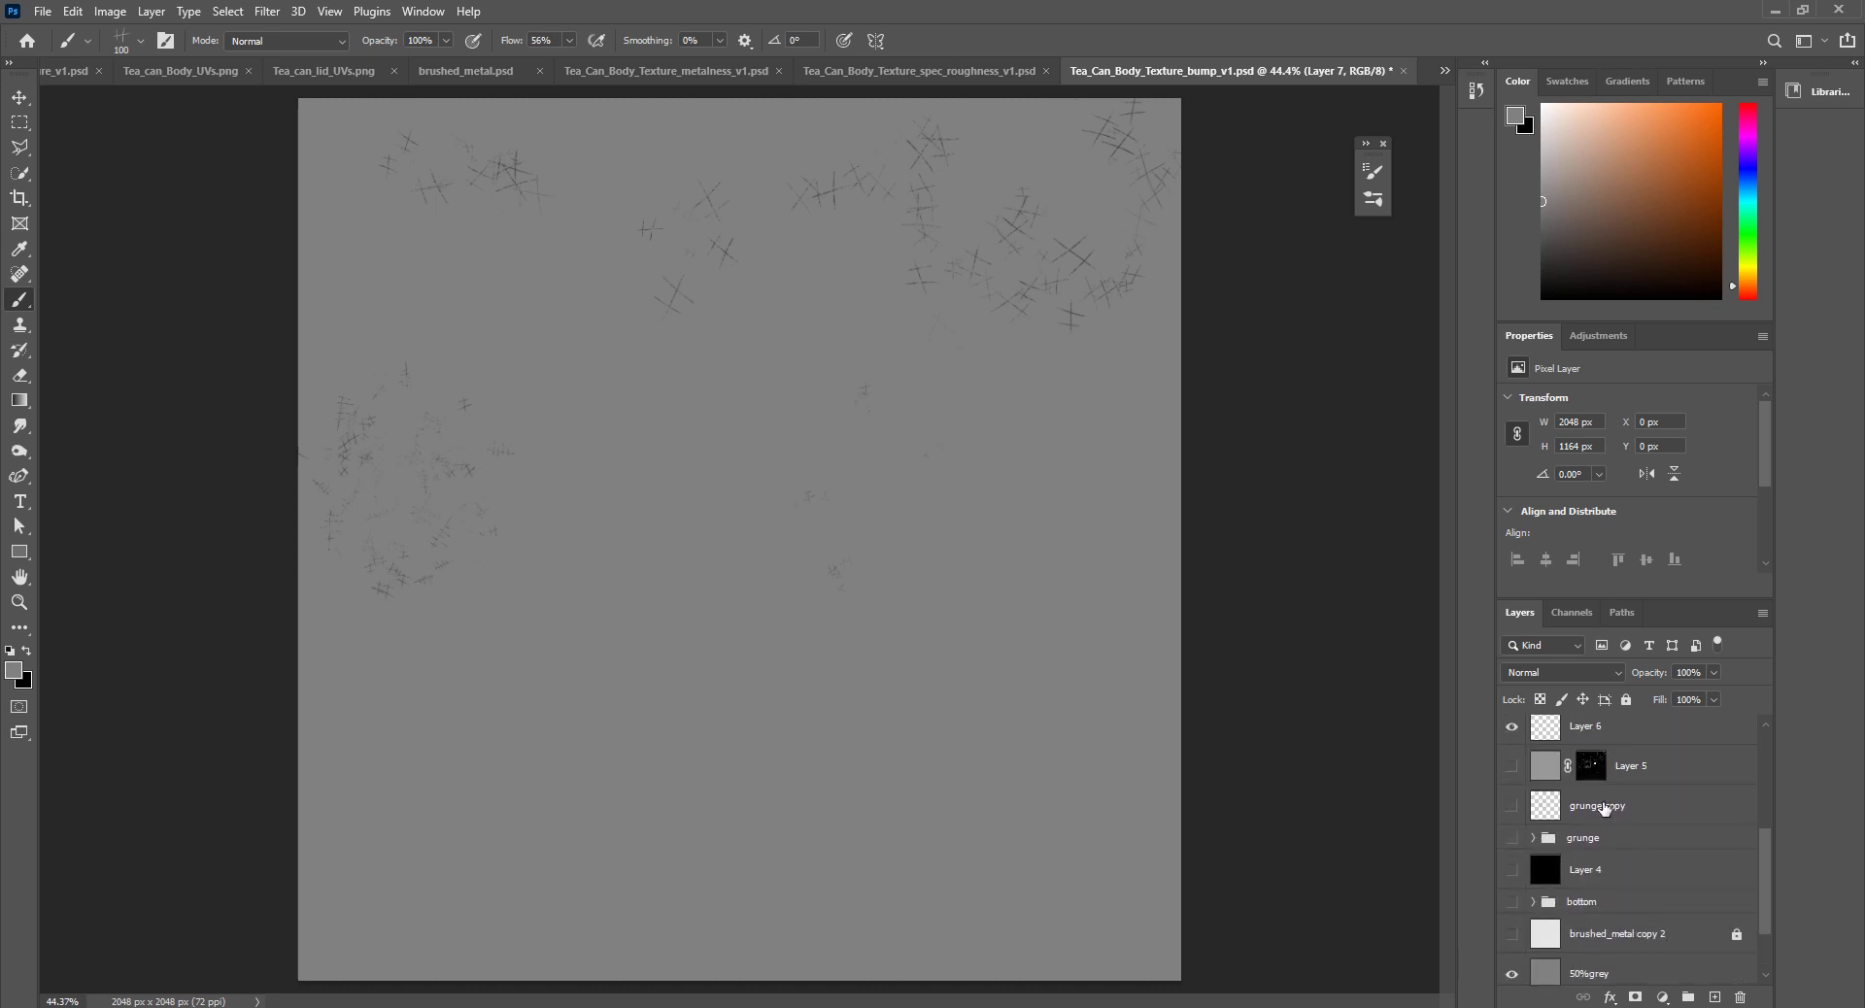
{"action": "left_click", "coordinate": [1591, 768]}
{"action": "left_click", "coordinate": [1591, 770], "text": "alt"}
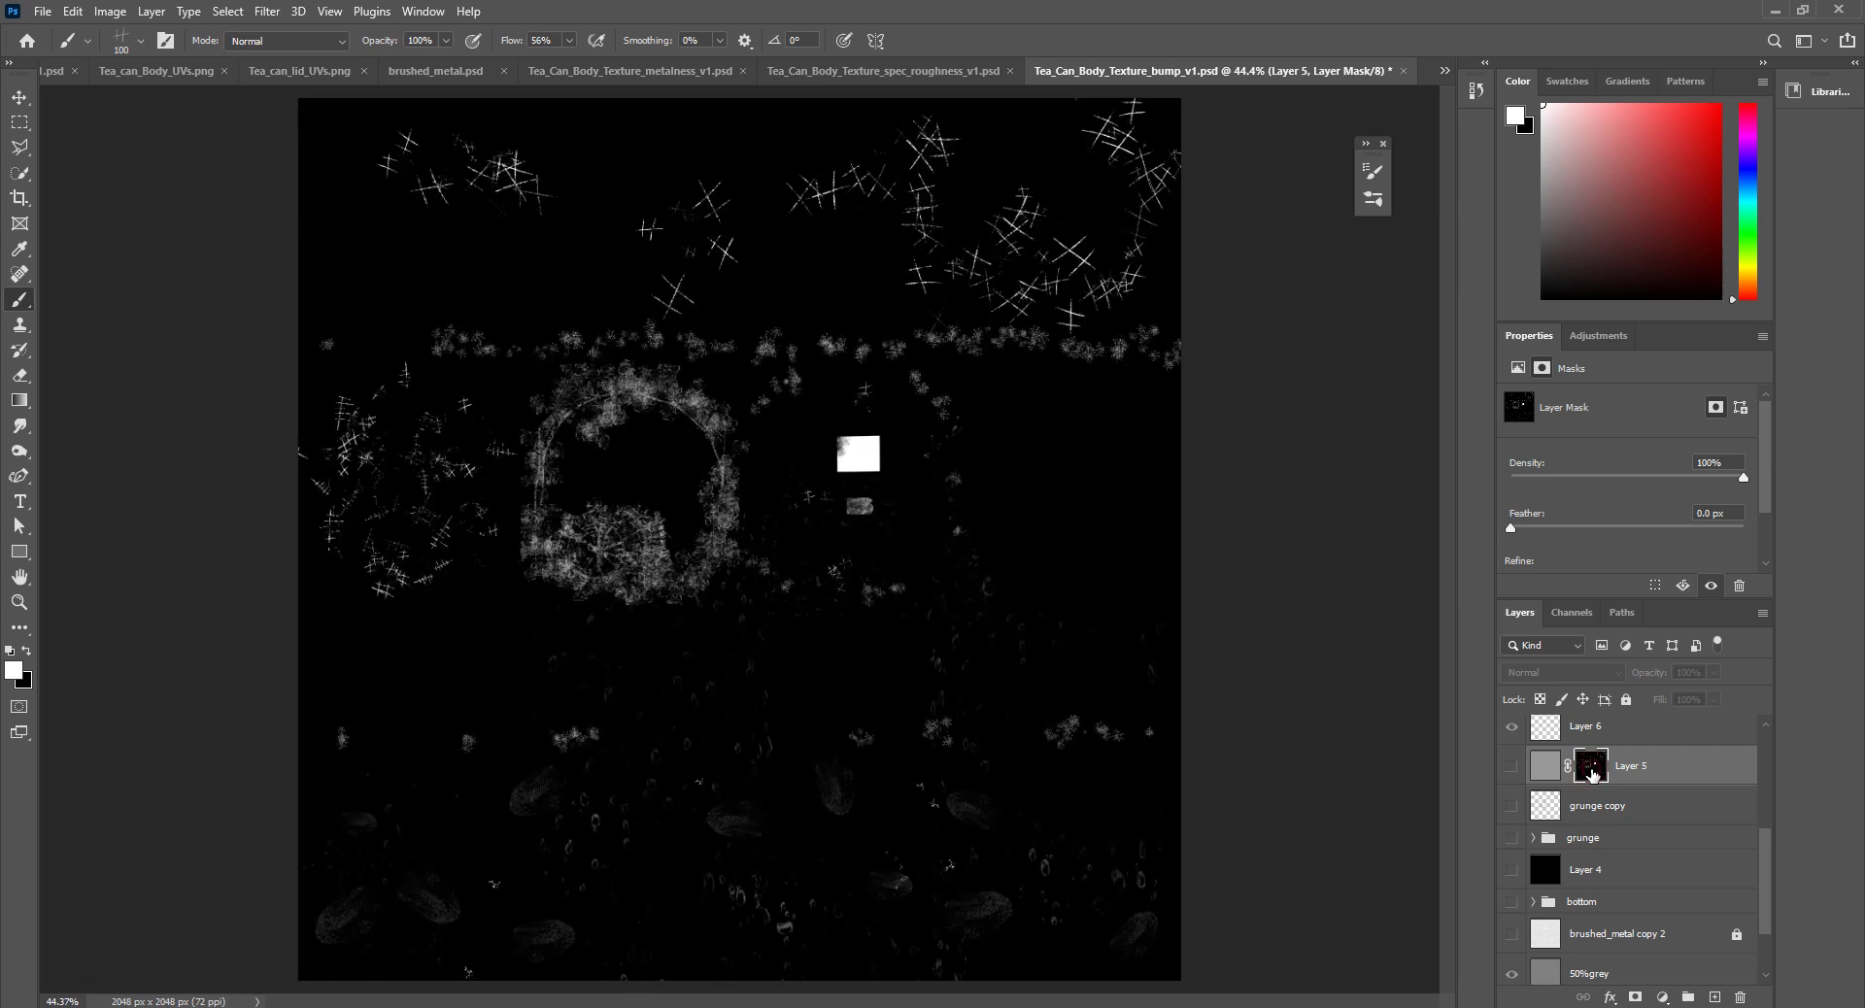
{"action": "scroll", "coordinate": [1608, 811], "scroll_direction": "up", "scroll_amount": 4}
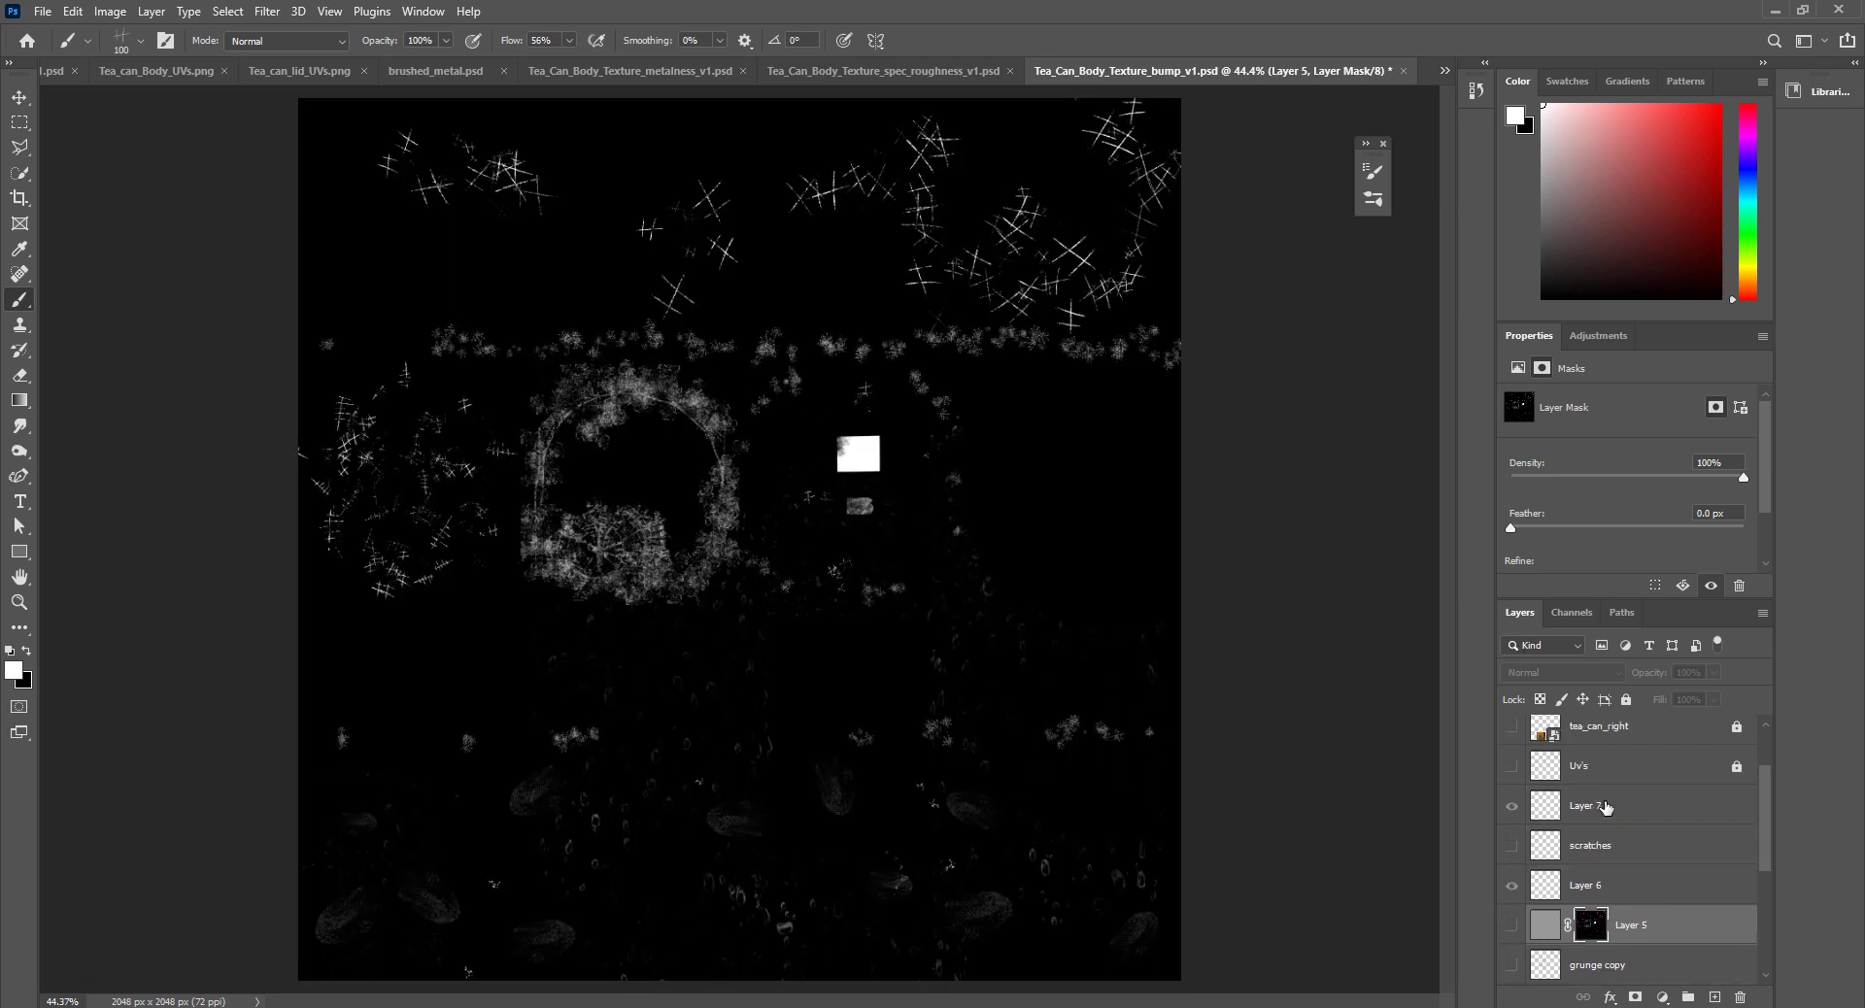
{"action": "scroll", "coordinate": [1639, 878], "scroll_direction": "up", "scroll_amount": 1}
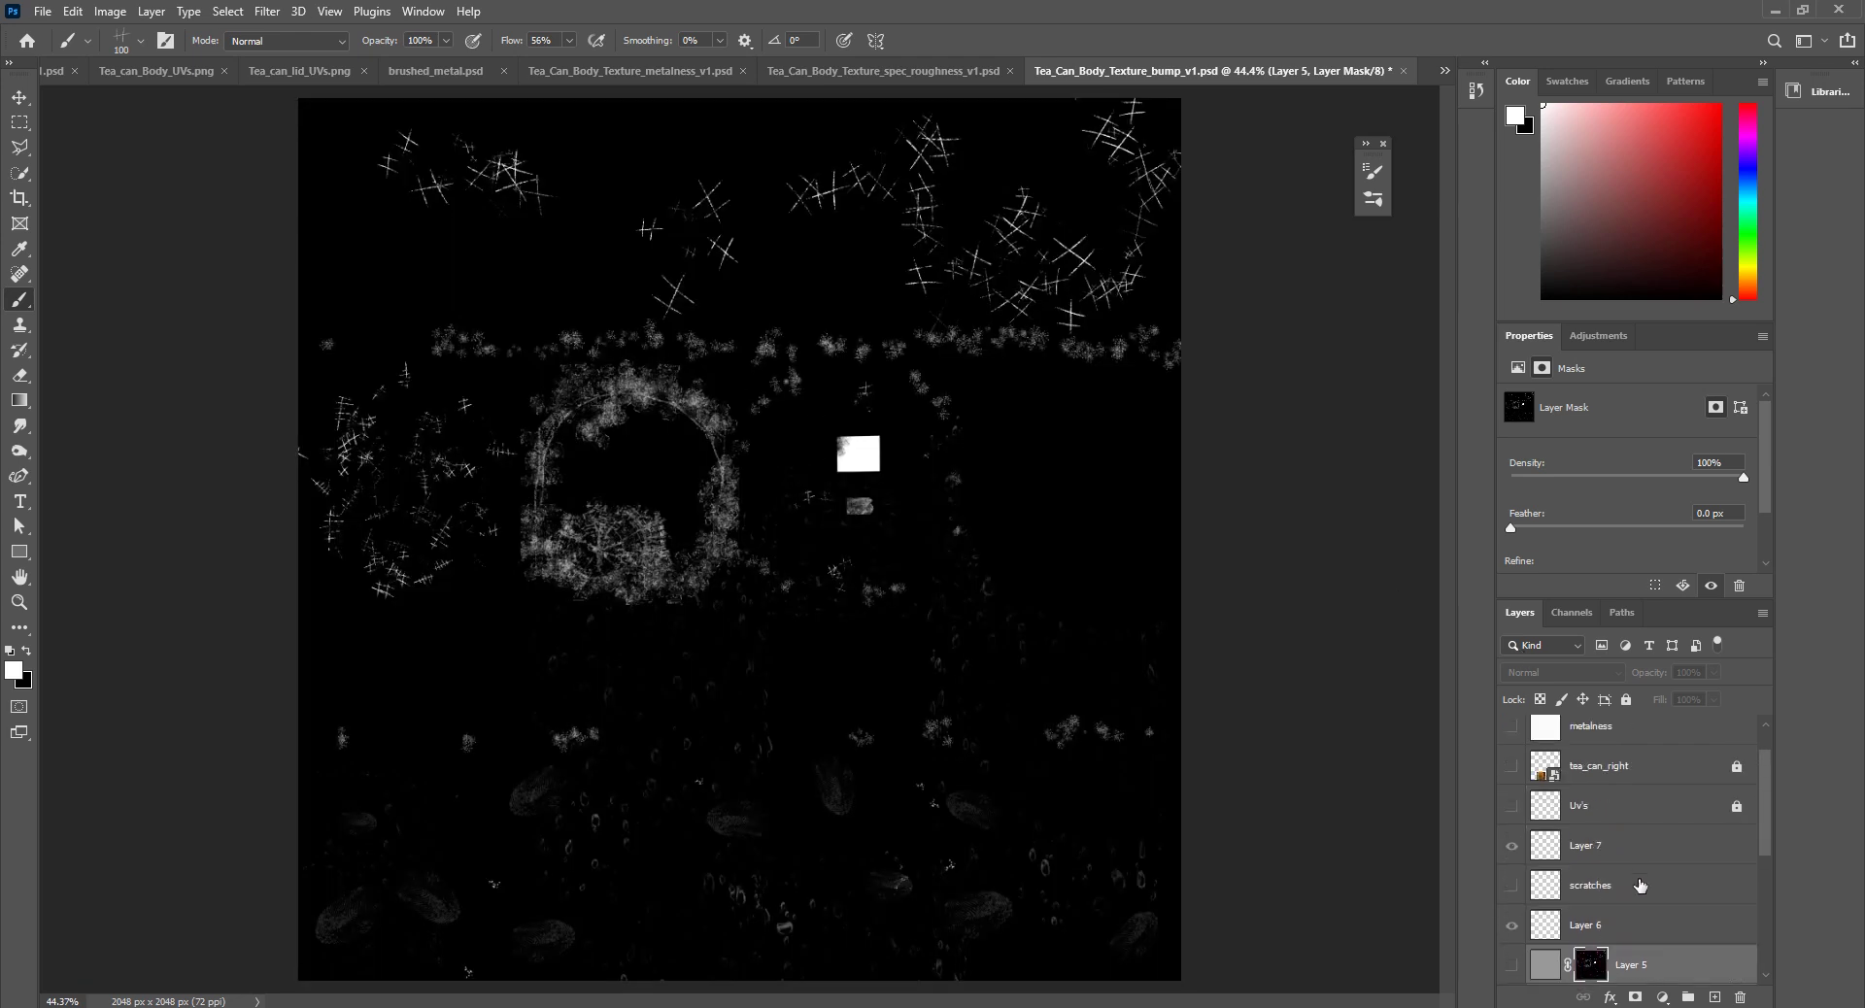
{"action": "scroll", "coordinate": [1639, 879], "scroll_direction": "down", "scroll_amount": 2}
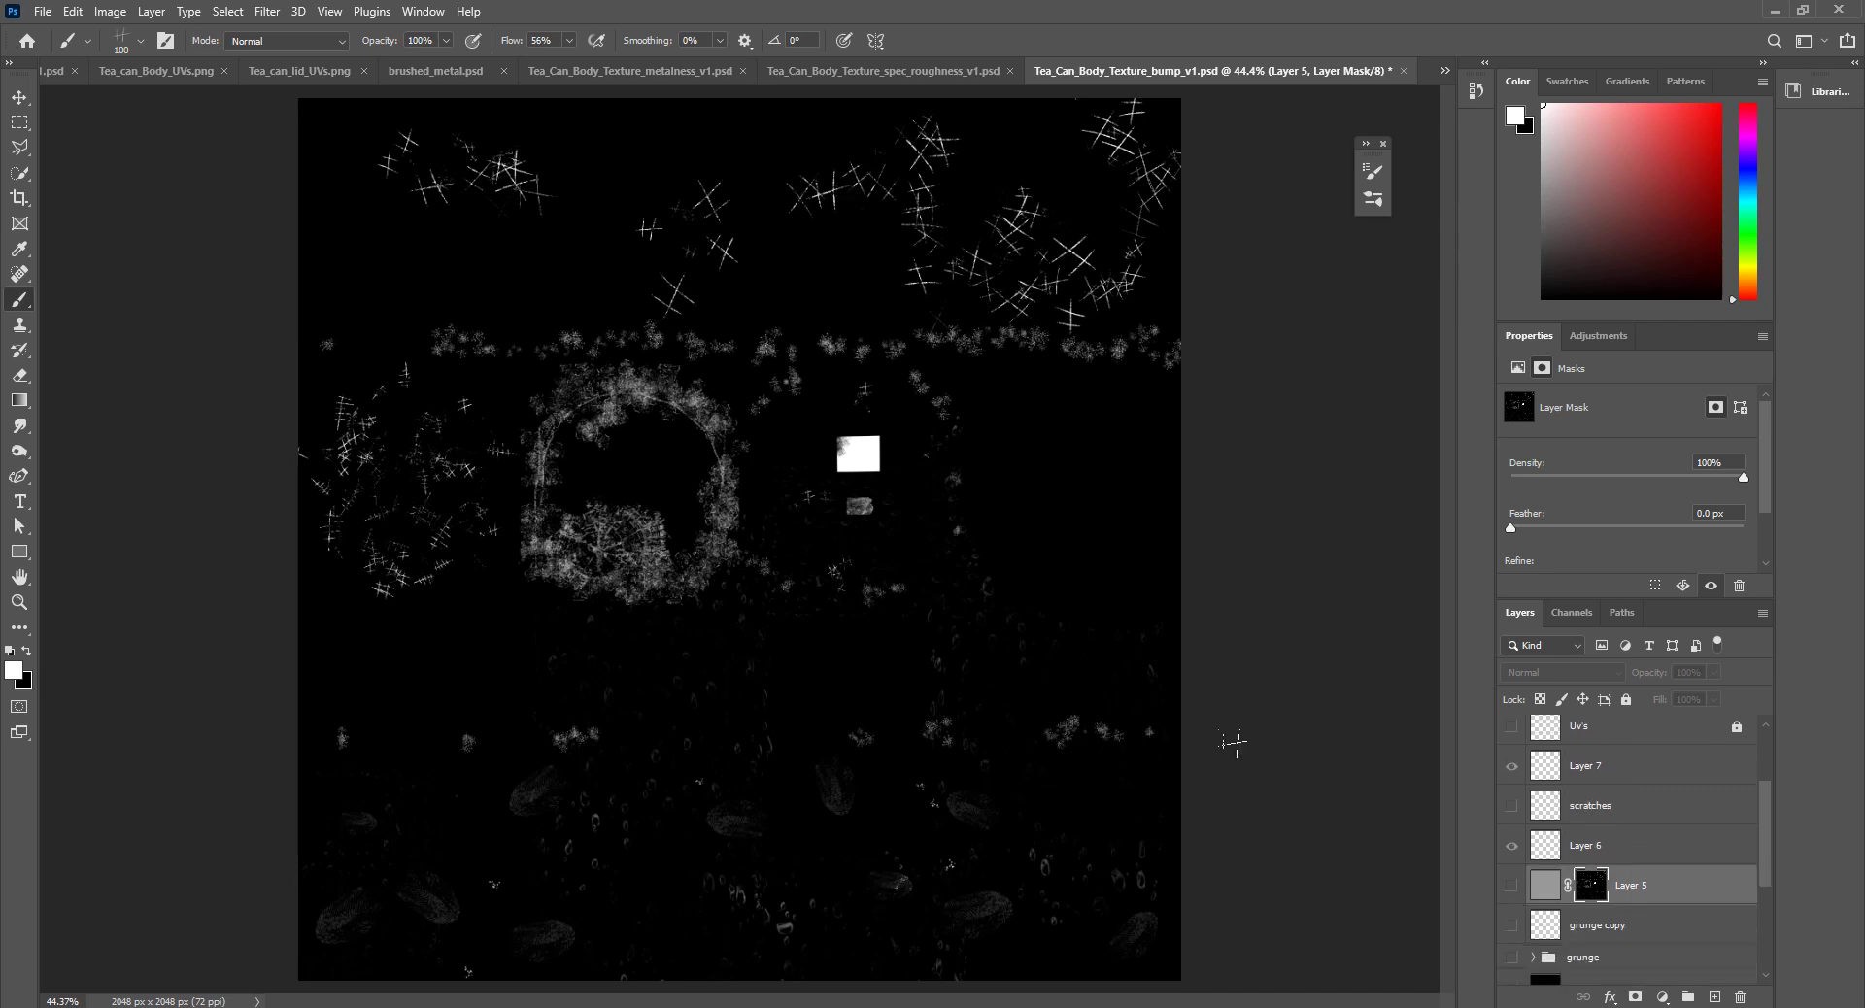
Step: Leave the mask view, make Layer 5 visible, and compare the bump map with Layer 7 hidden and shown
{"action": "left_click", "coordinate": [1507, 886]}
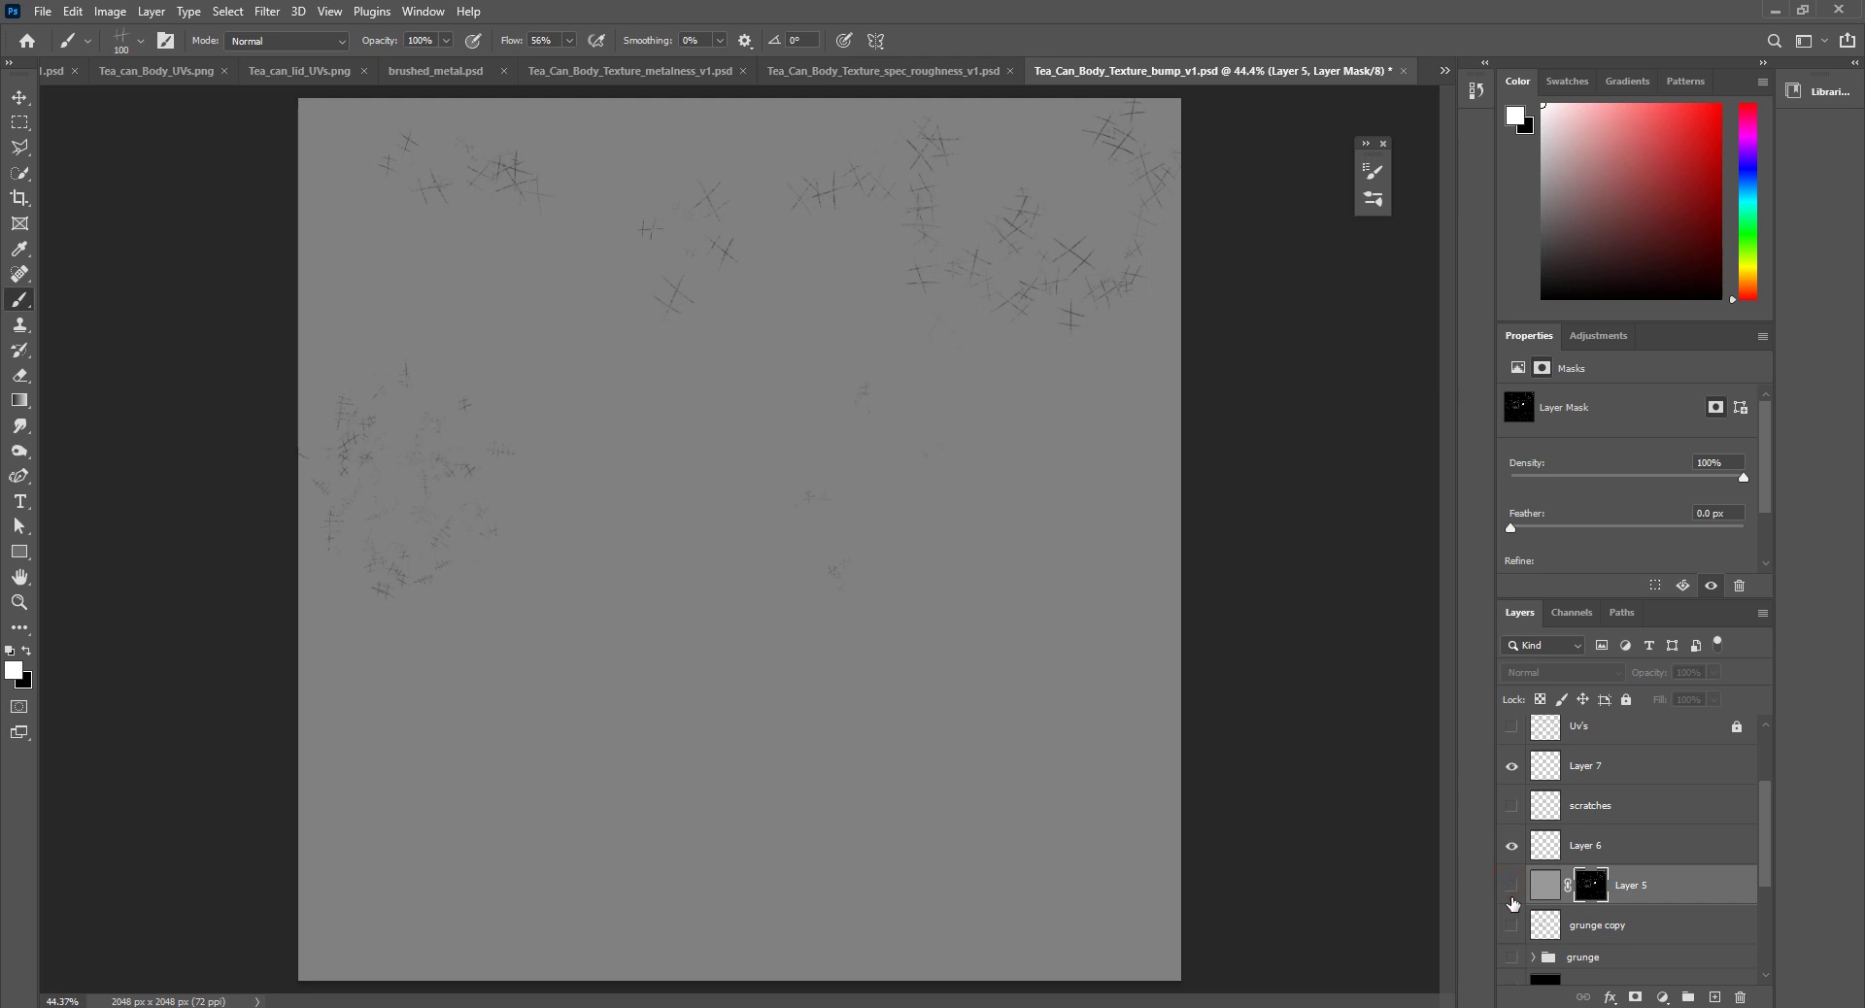
{"action": "left_click", "coordinate": [1508, 886]}
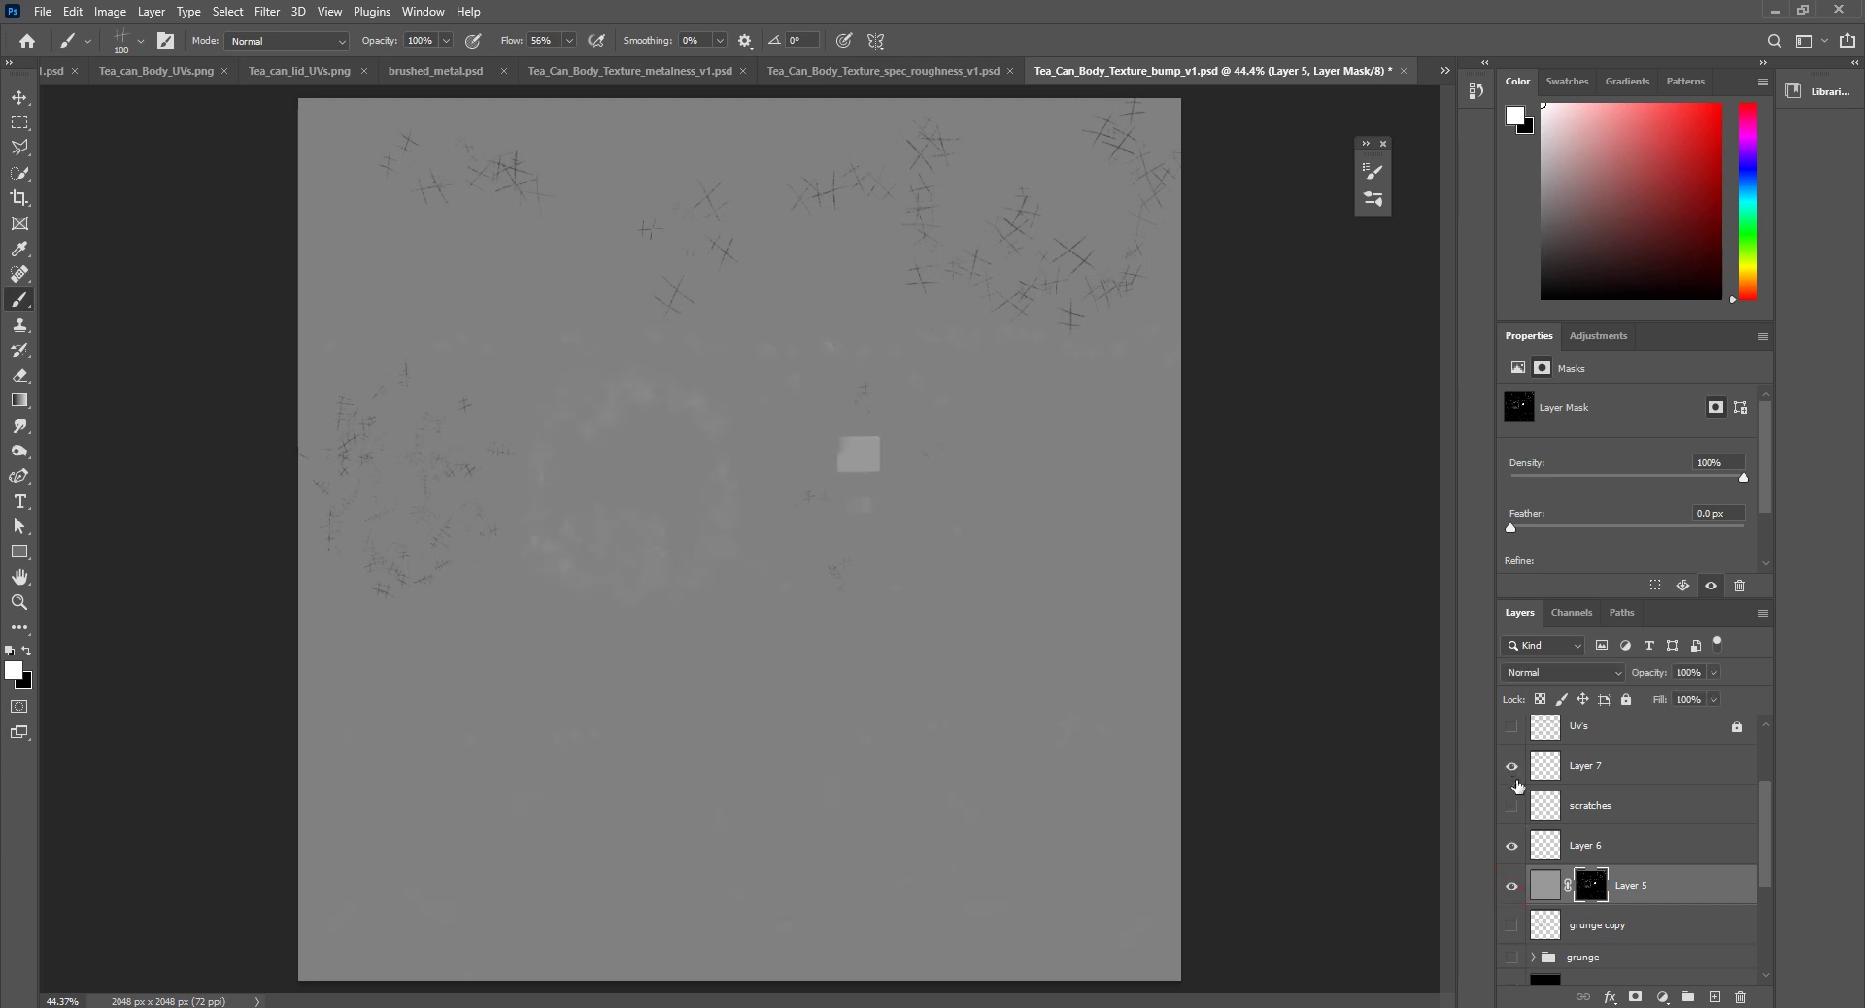
{"action": "left_click", "coordinate": [1511, 766]}
{"action": "left_click", "coordinate": [1511, 767]}
{"action": "left_click", "coordinate": [1511, 766]}
{"action": "left_click", "coordinate": [1511, 766]}
Step: Check the brightness of Layer 5's grey by sampling the light rectangular patch in the Color Picker, cancel, and inspect the patch up close
{"action": "left_click", "coordinate": [1546, 886]}
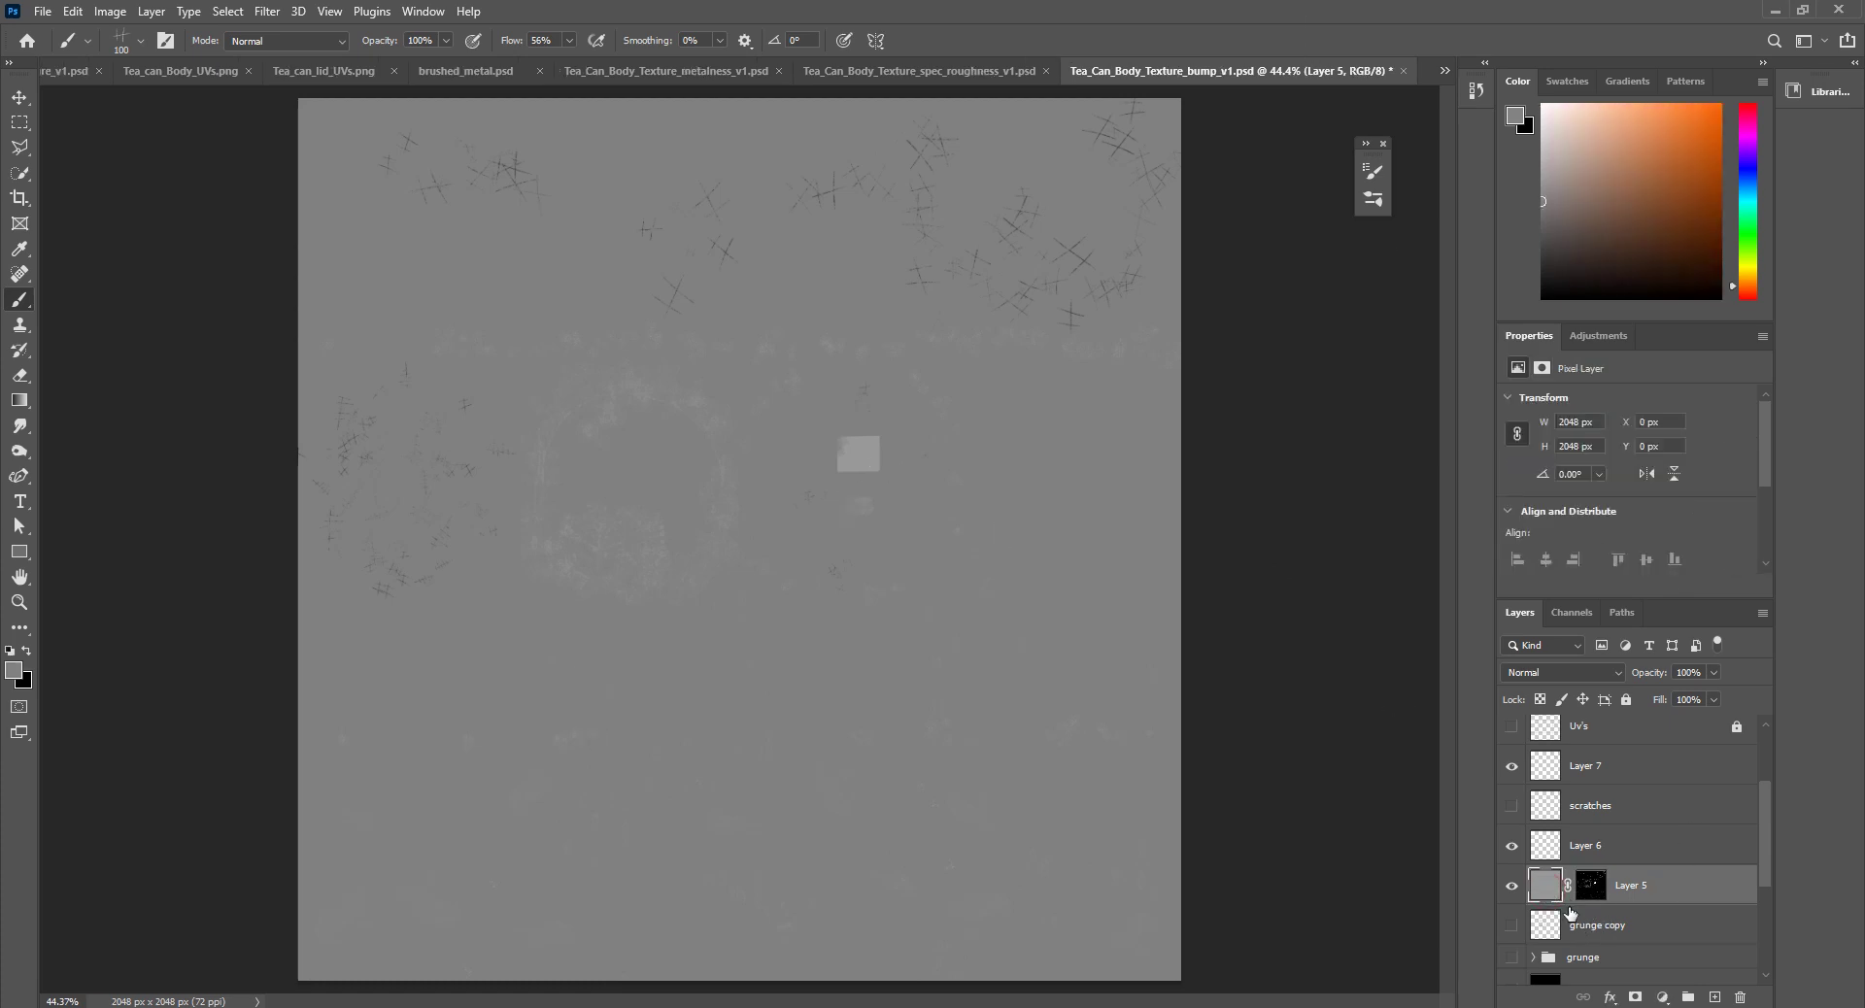
{"action": "left_click", "coordinate": [1515, 117]}
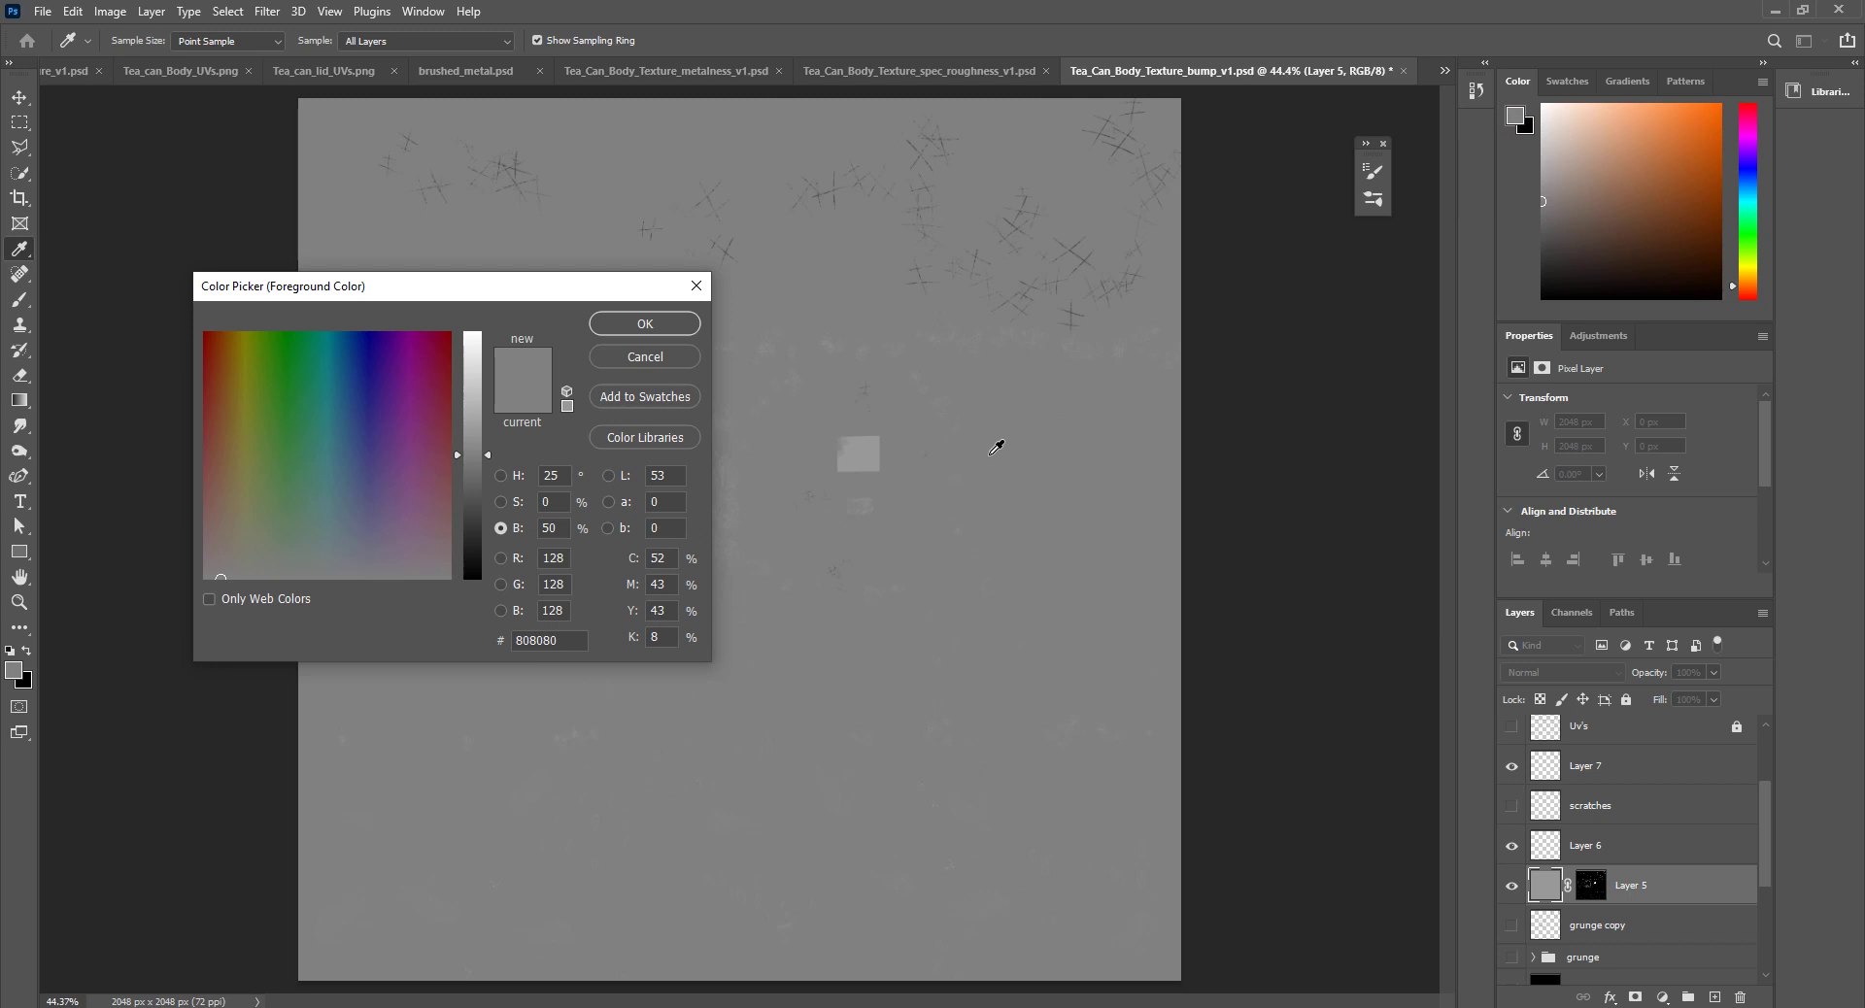
{"action": "left_click", "coordinate": [861, 454]}
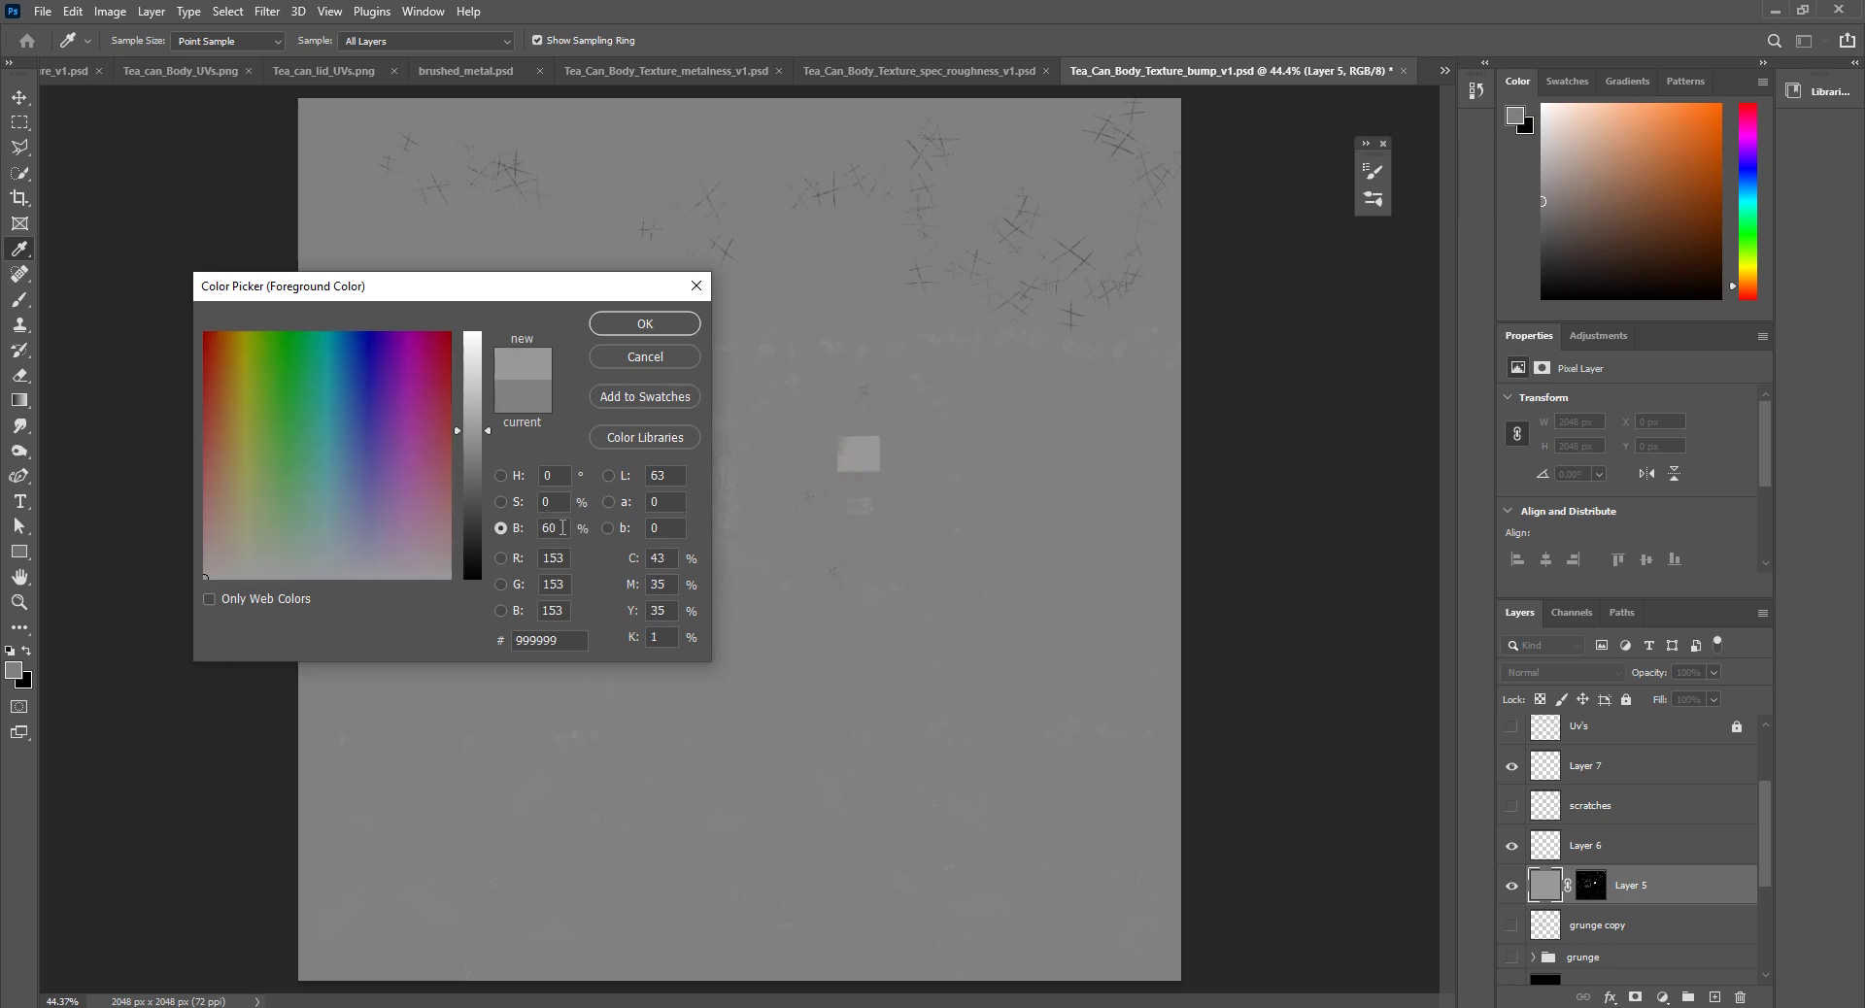
{"action": "left_click", "coordinate": [696, 285]}
{"action": "key", "text": "b"}
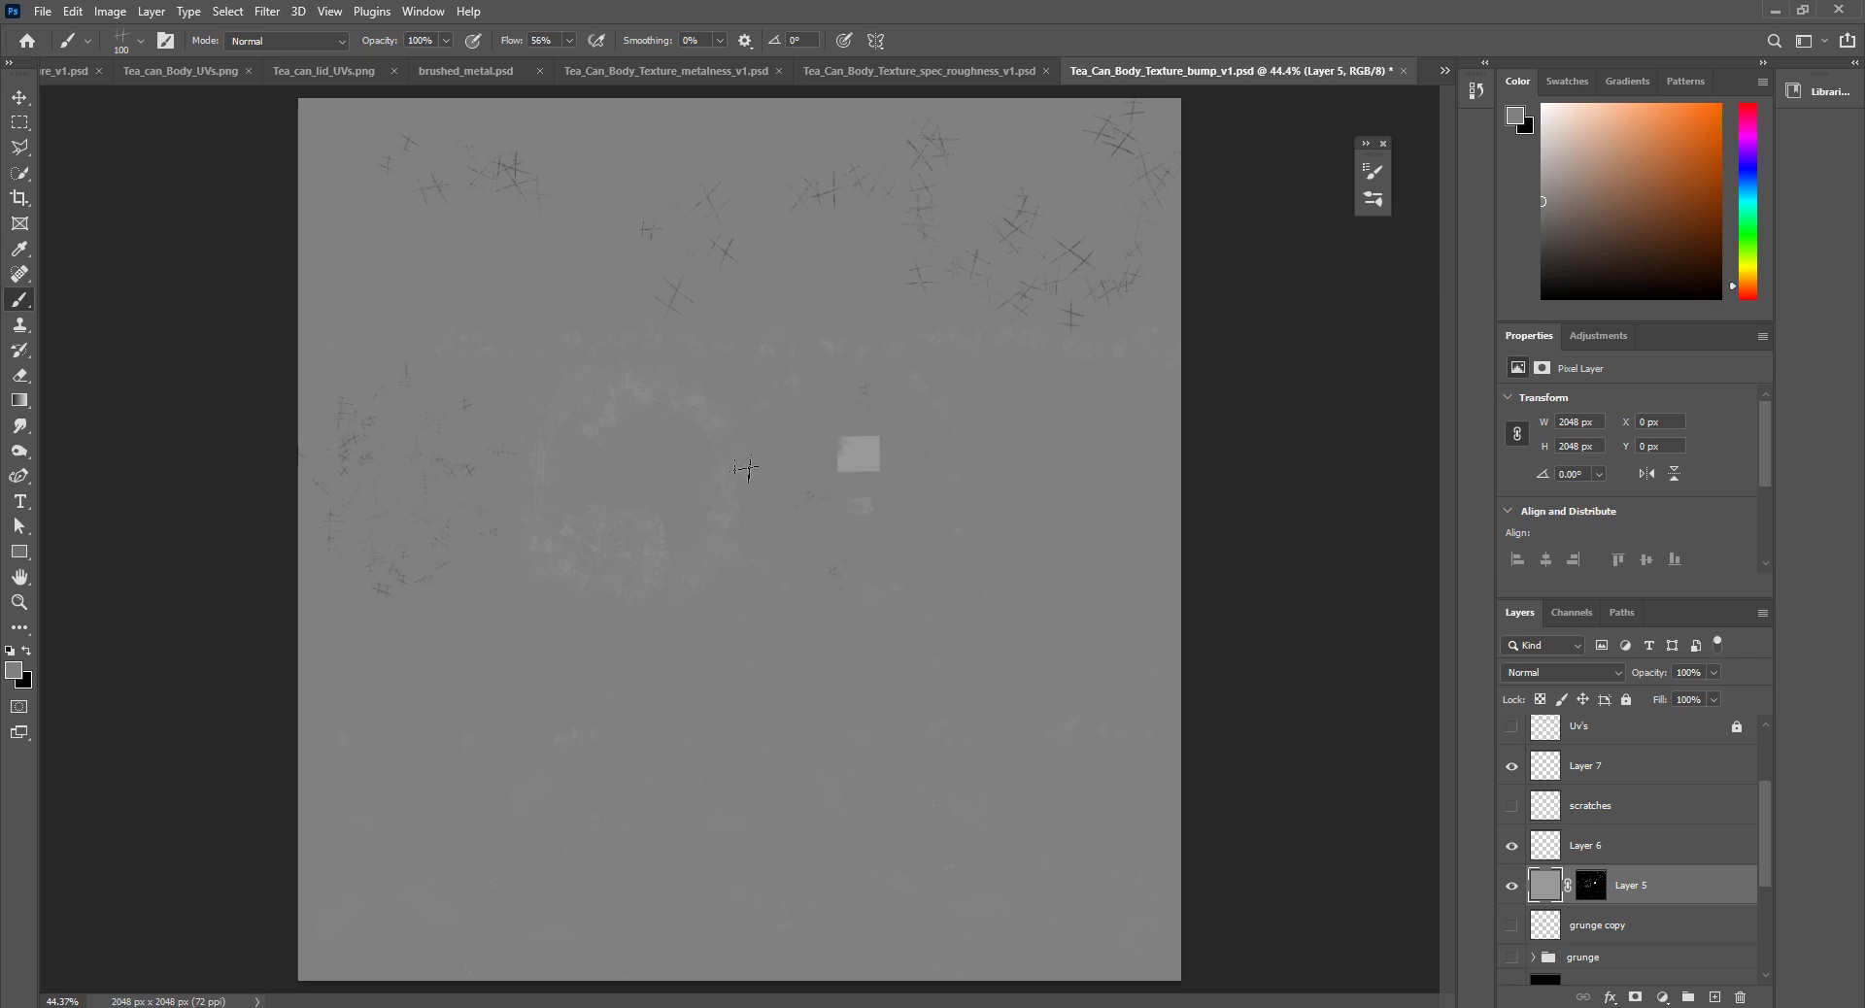
{"action": "scroll", "coordinate": [764, 490], "scroll_direction": "up", "scroll_amount": 3, "text": "alt"}
{"action": "scroll", "coordinate": [764, 491], "scroll_direction": "up", "scroll_amount": 2, "text": "alt"}
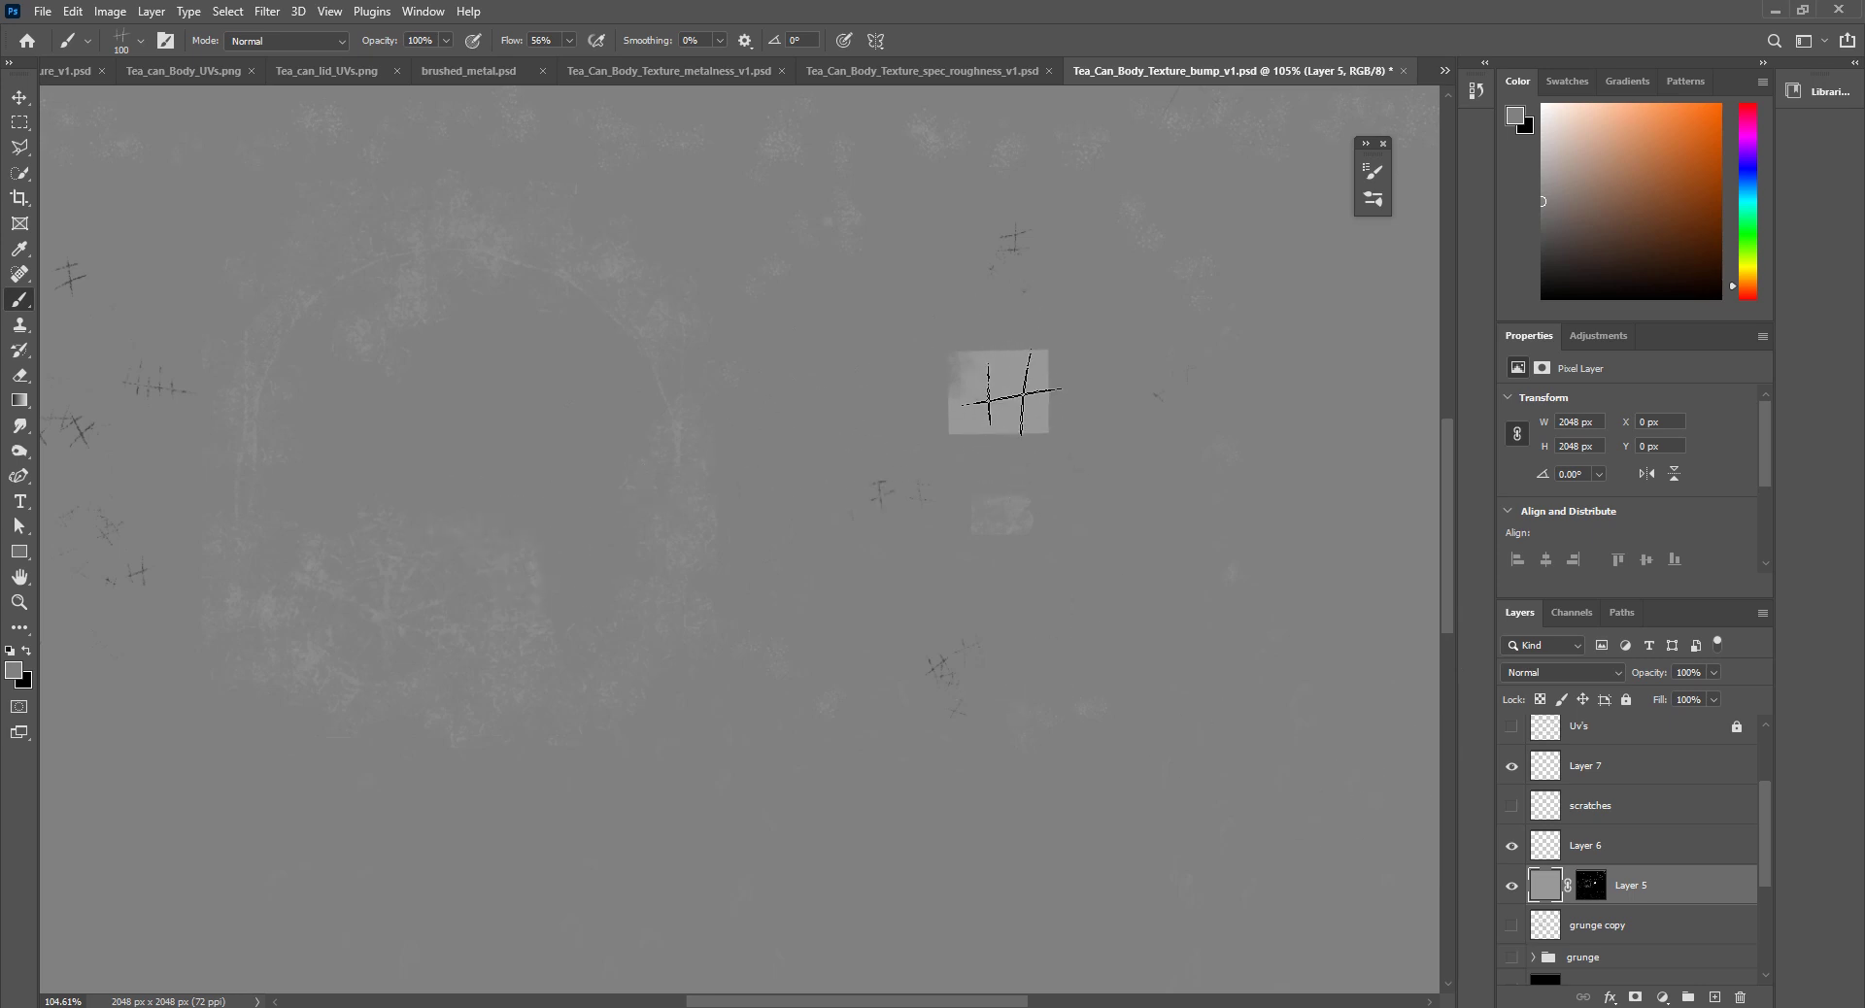
Step: Switch the brush to the Hard Round tip from the General Brushes at 100 px
{"action": "left_click", "coordinate": [143, 40]}
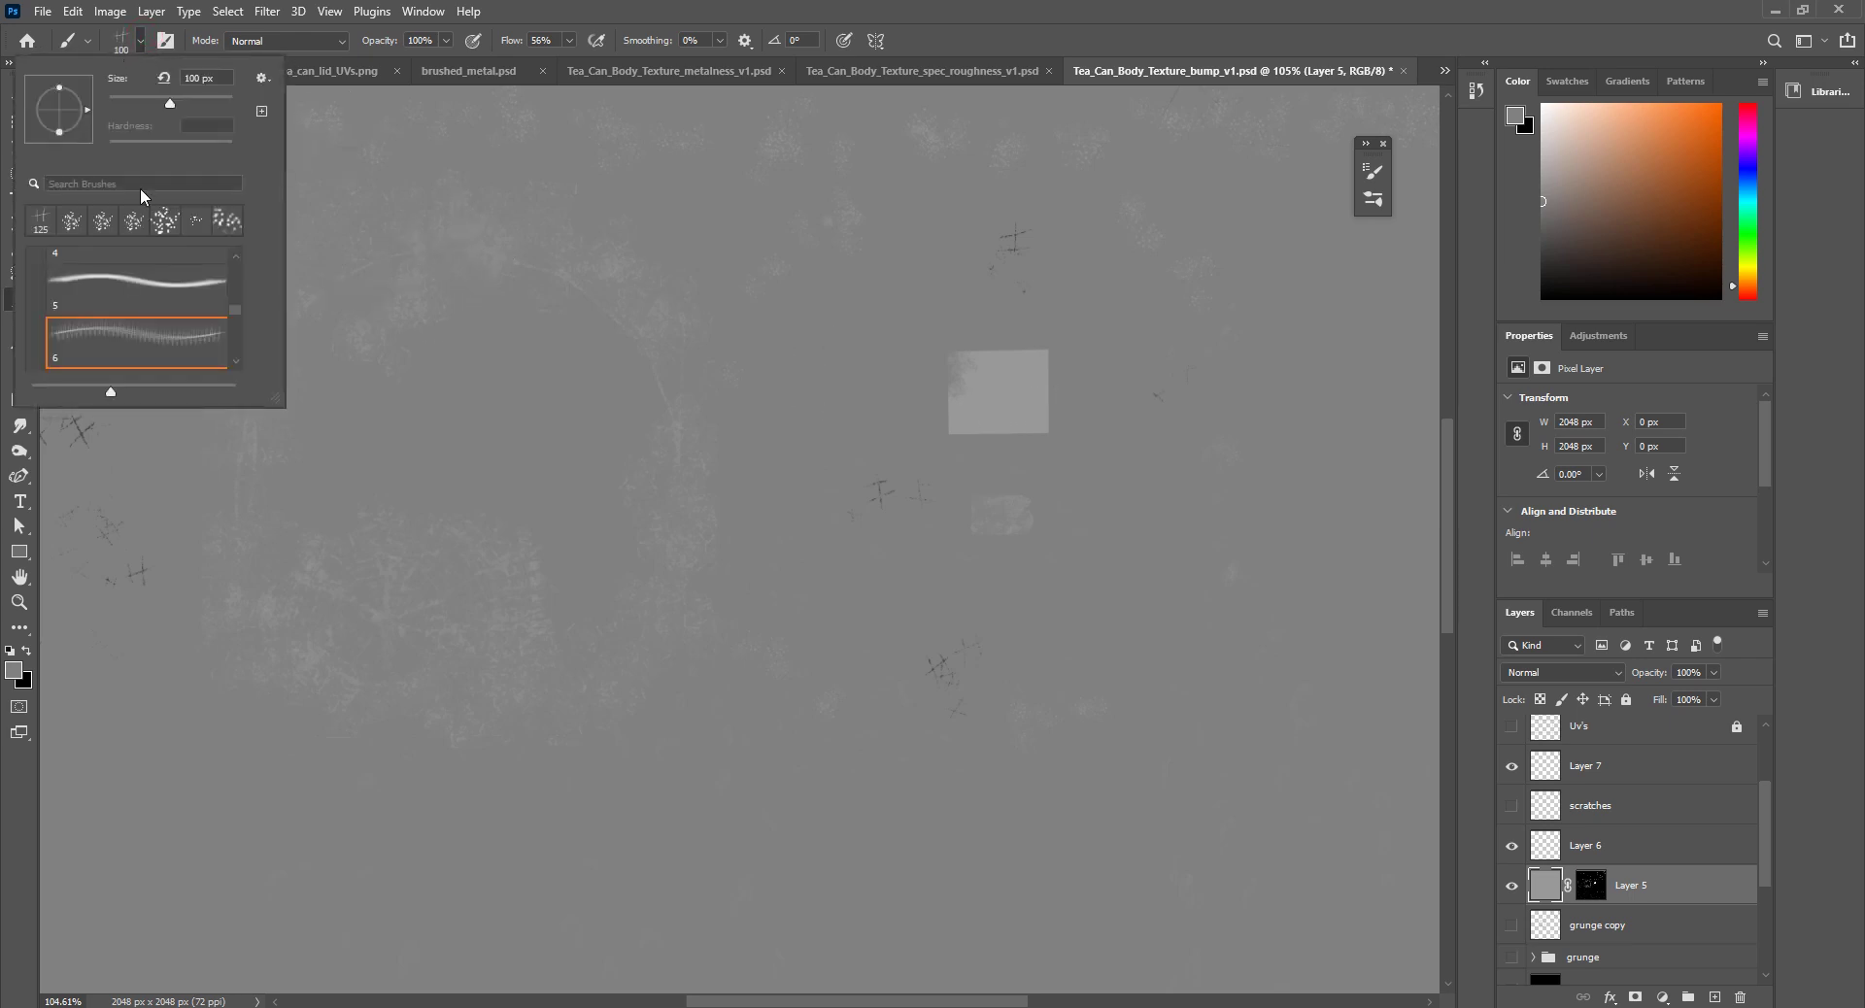
{"action": "left_click_drag", "start_coordinate": [235, 311], "coordinate": [225, 245]}
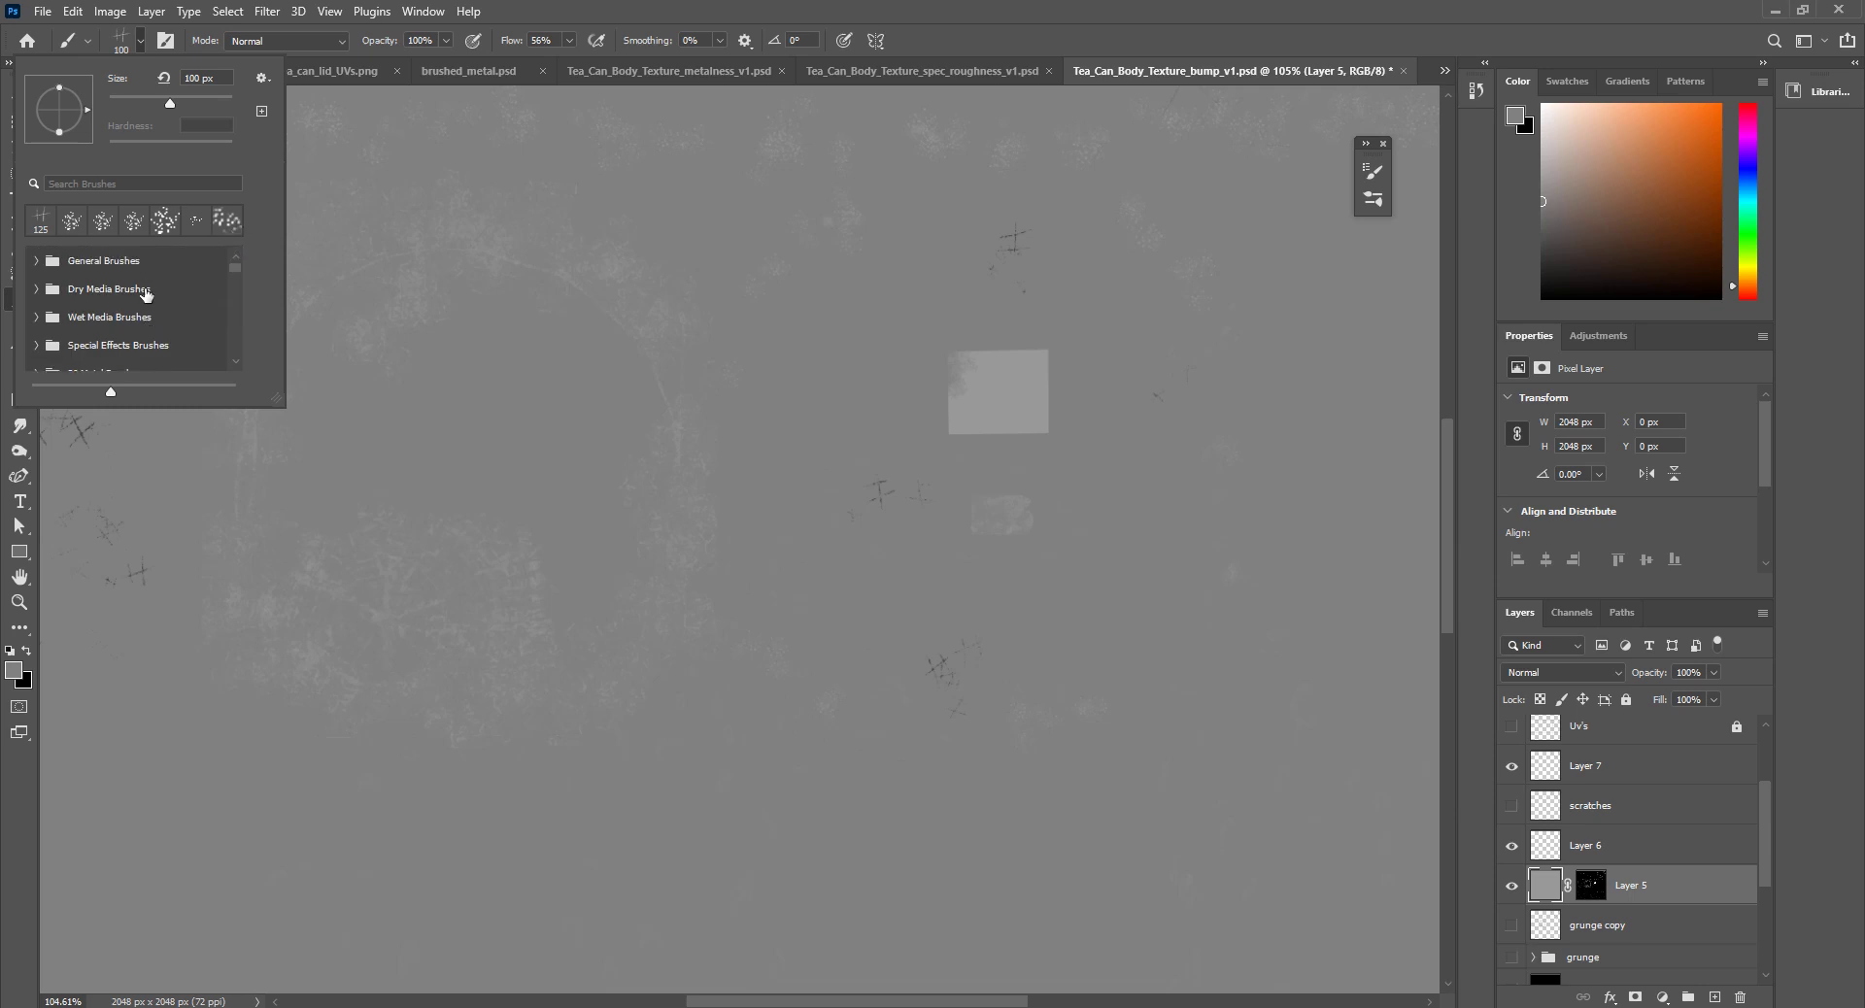
{"action": "left_click", "coordinate": [34, 260]}
{"action": "left_click", "coordinate": [116, 355]}
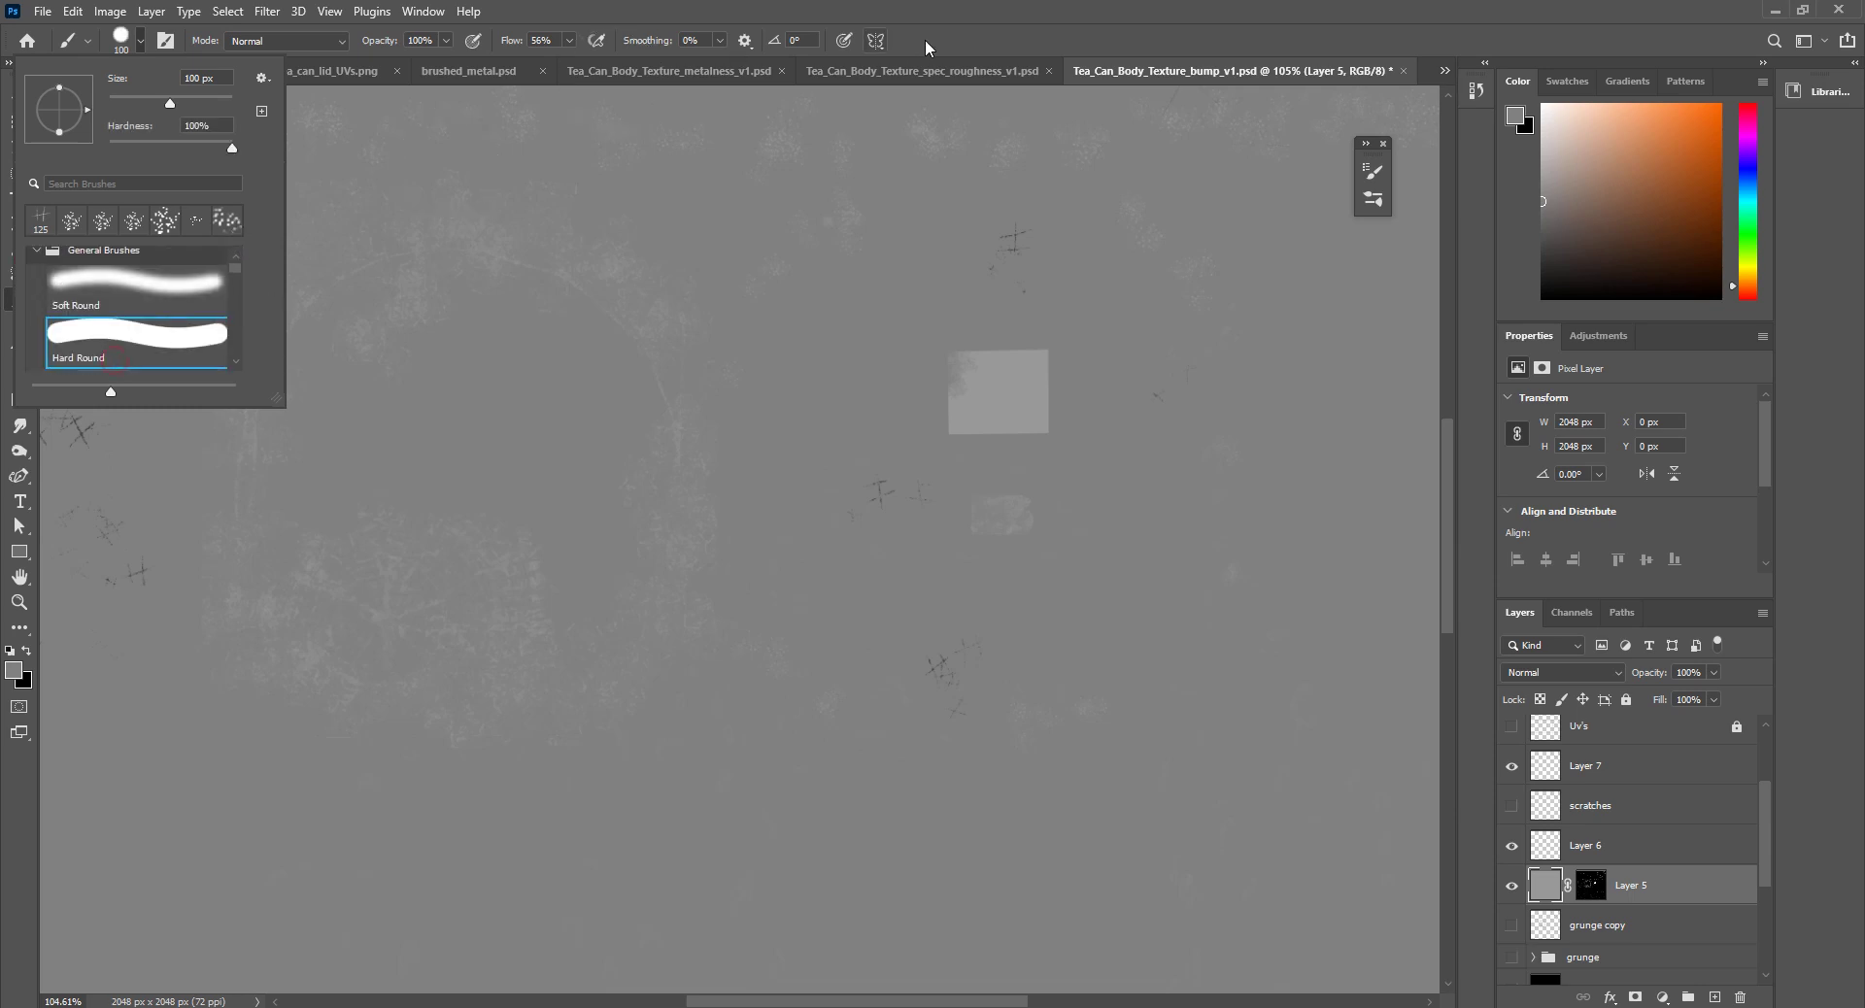
{"action": "left_click", "coordinate": [955, 39]}
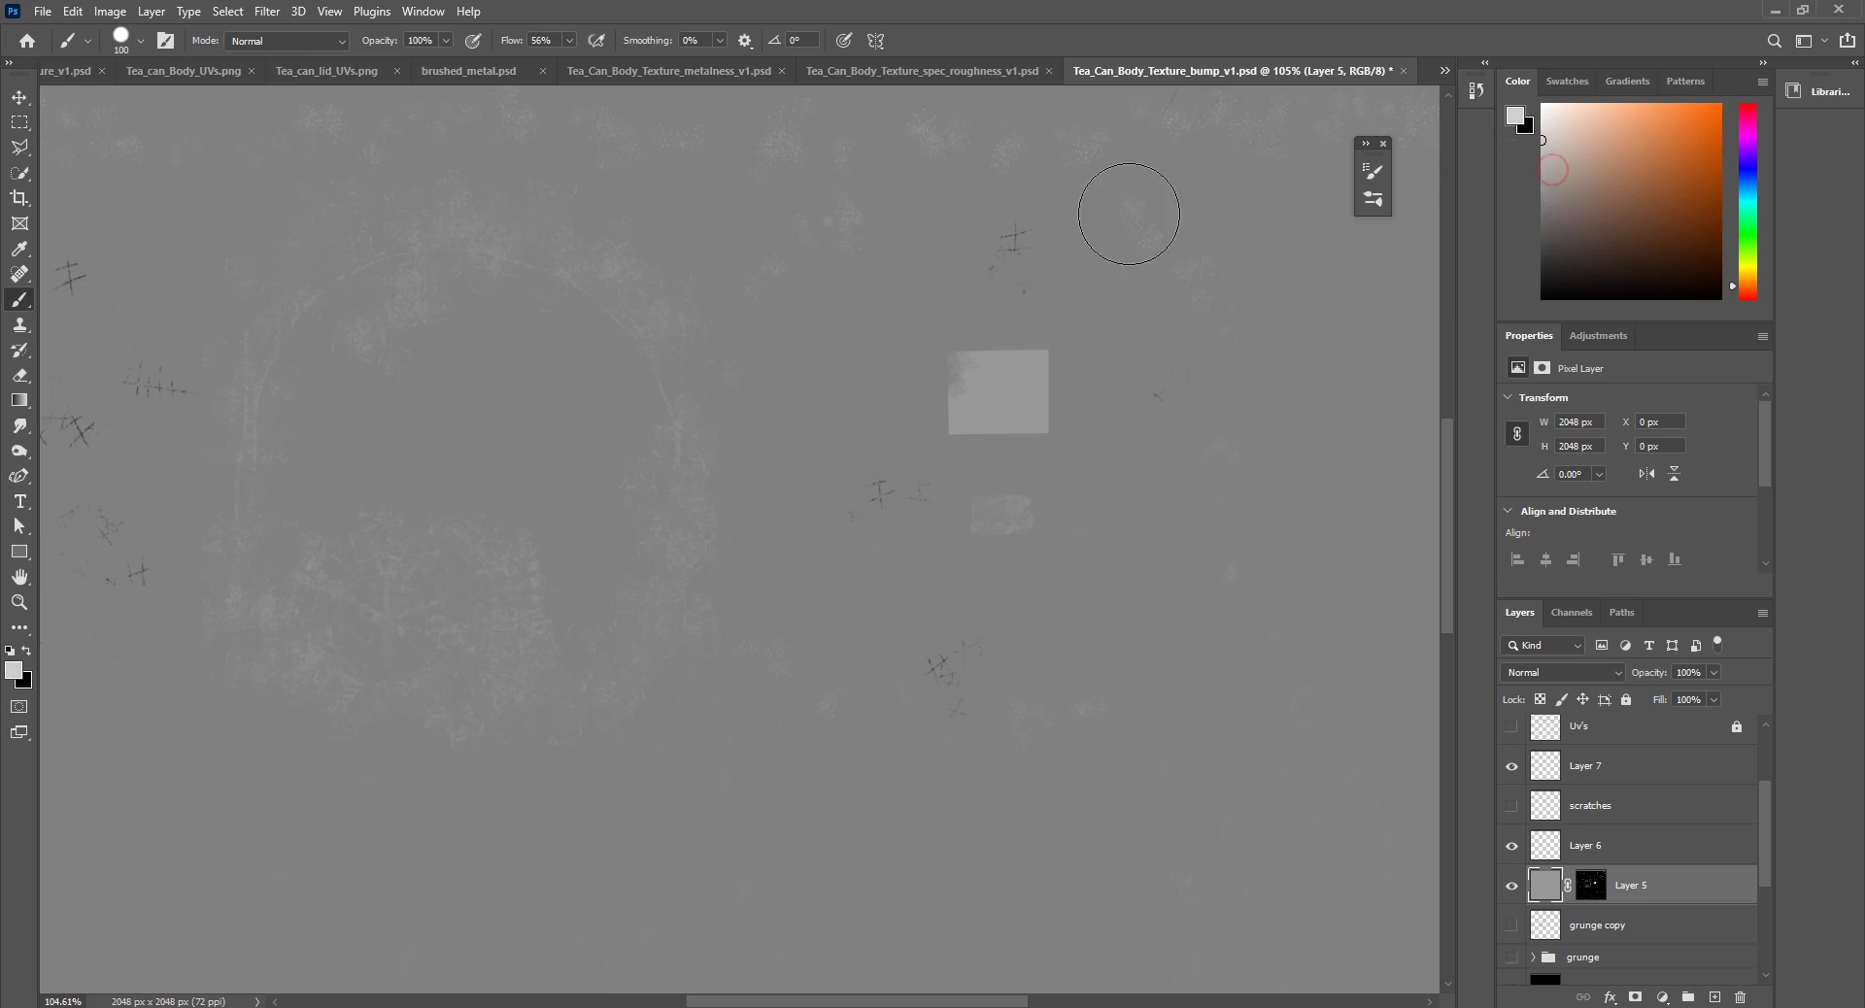
Step: Paint the large rectangular patch and the small patch below it on Layer 5 with a much lighter grey
{"action": "left_click_drag", "start_coordinate": [1020, 395], "coordinate": [998, 395]}
{"action": "left_click_drag", "start_coordinate": [999, 510], "coordinate": [1000, 511]}
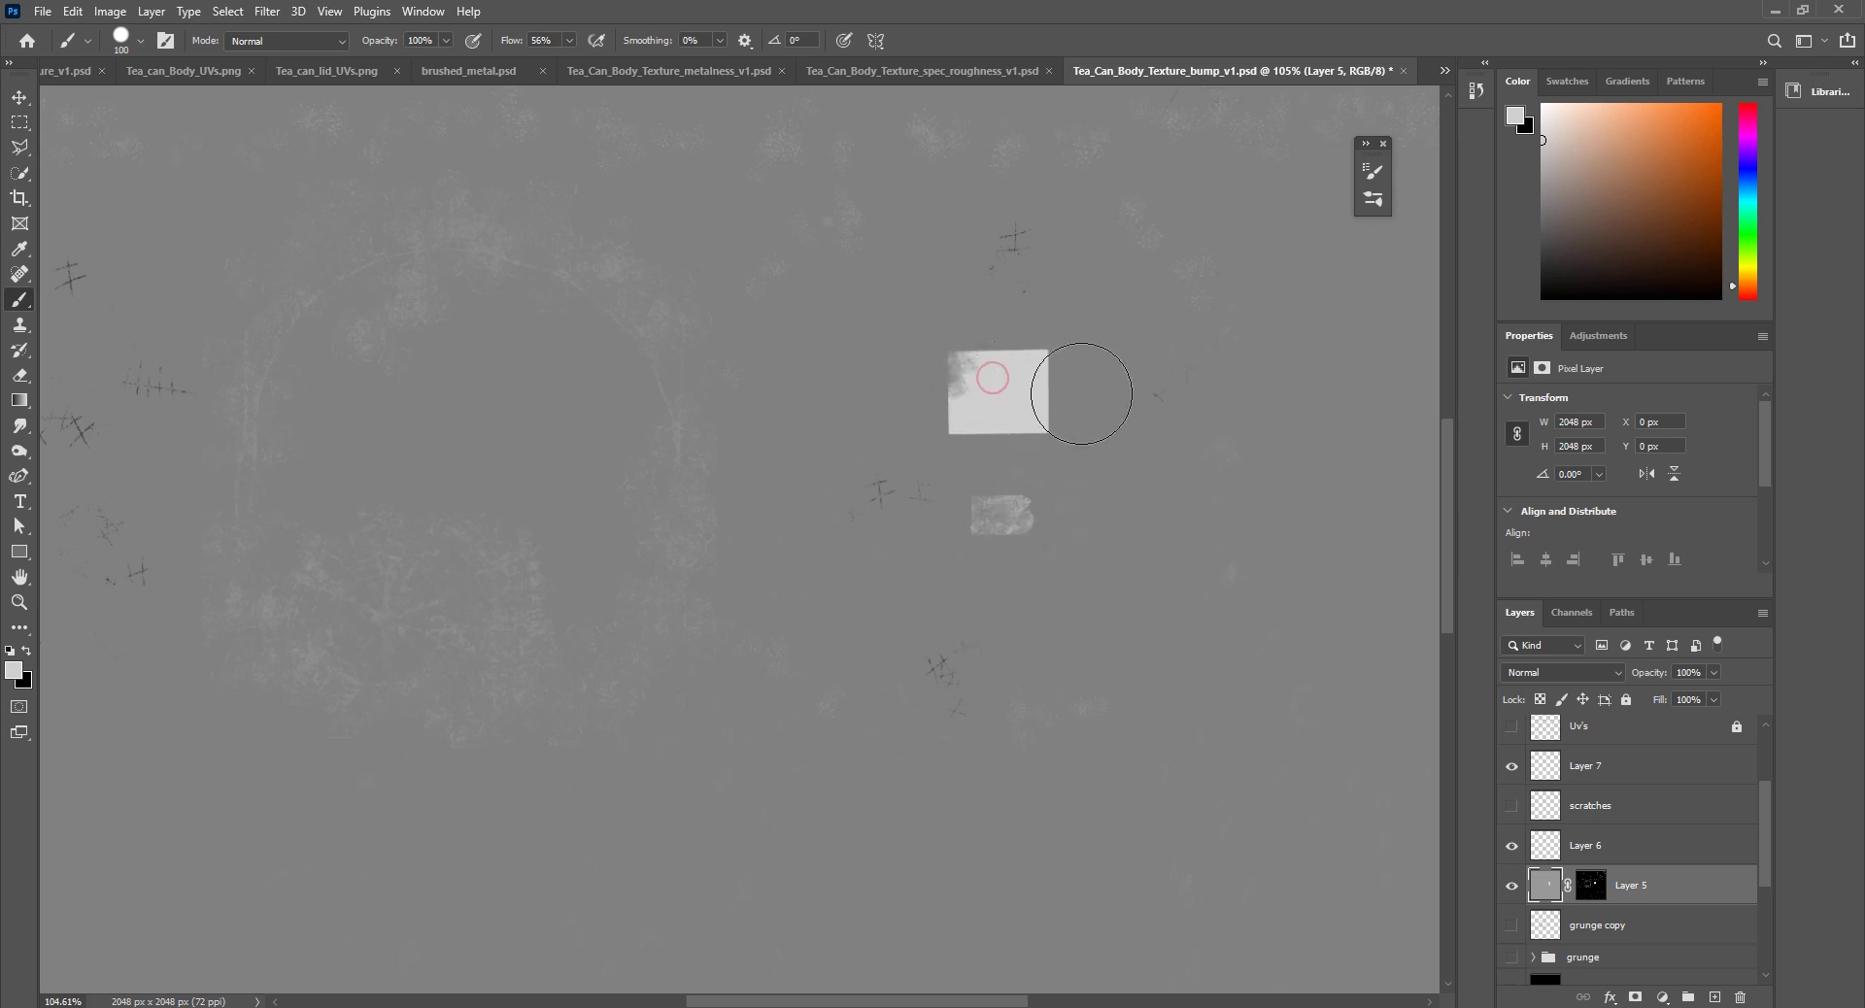
{"action": "scroll", "coordinate": [963, 601], "scroll_direction": "down", "scroll_amount": 5, "text": "alt"}
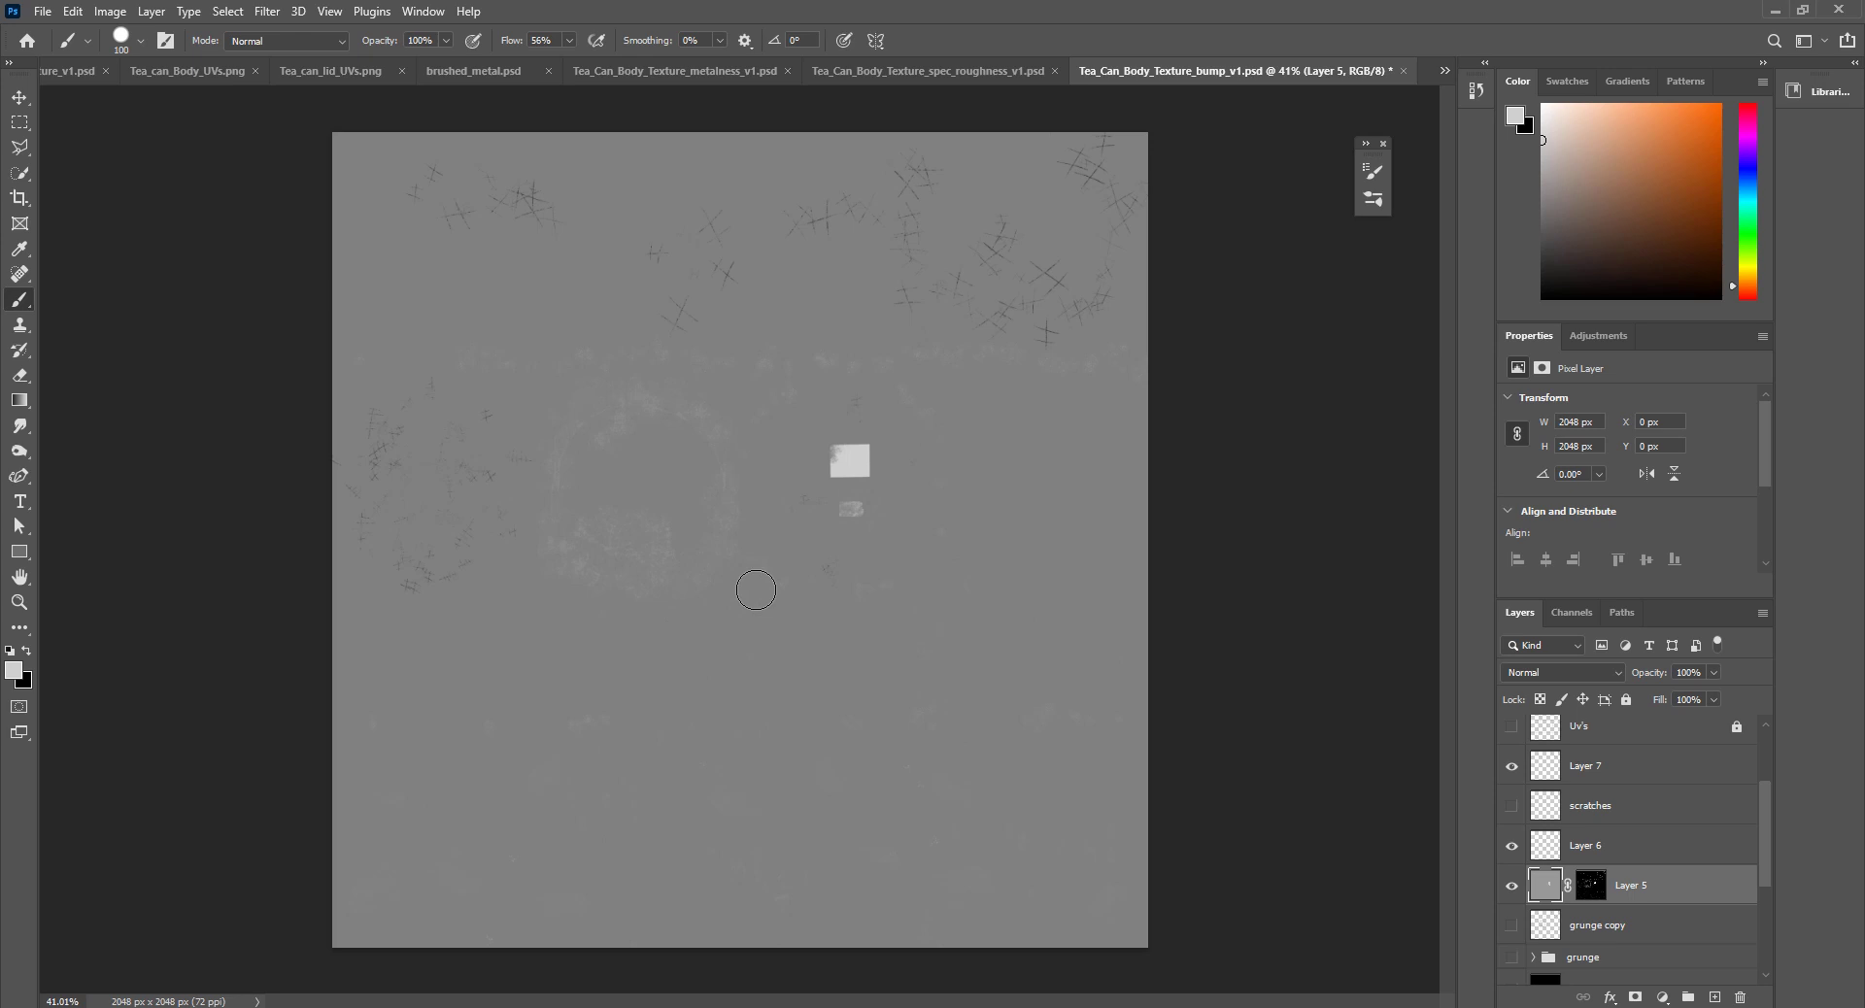
Step: Switch to Maya and select the aiCanBody material node in the Hypershade graph
{"action": "mouse_move", "coordinate": [835, 999]}
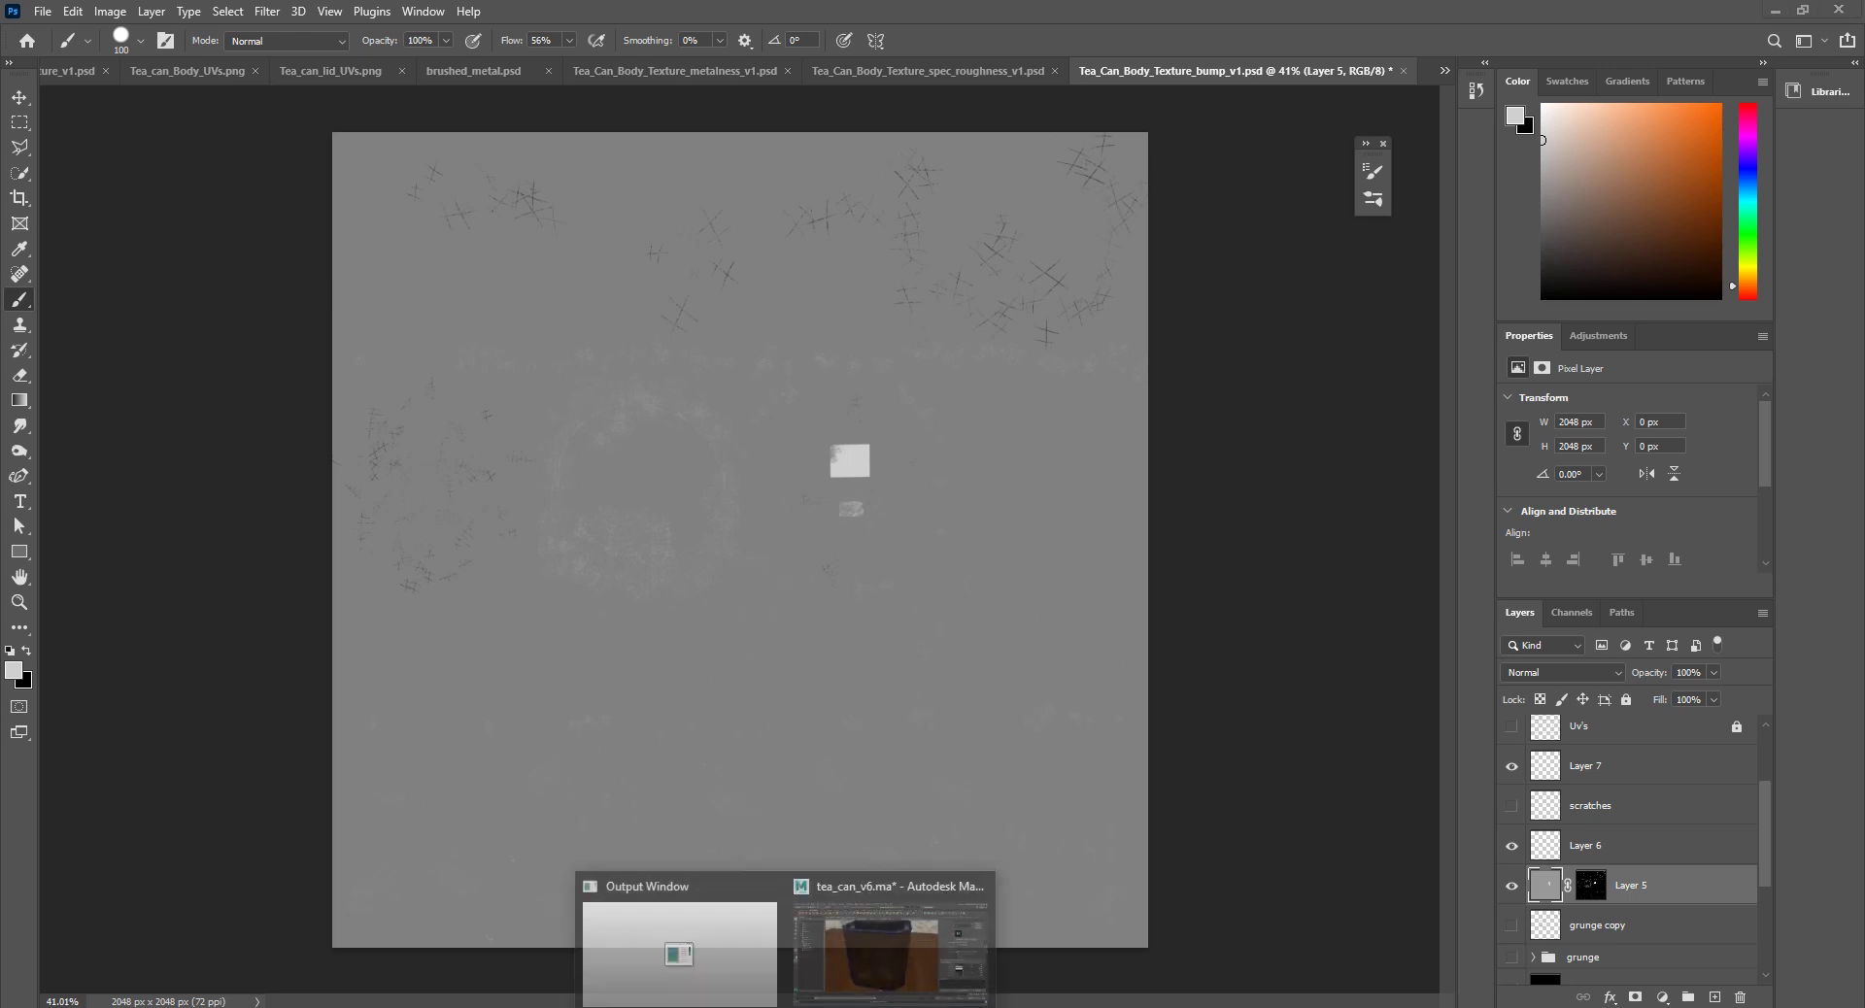
{"action": "left_click", "coordinate": [874, 967]}
{"action": "scroll", "coordinate": [861, 602], "scroll_direction": "down", "scroll_amount": 3}
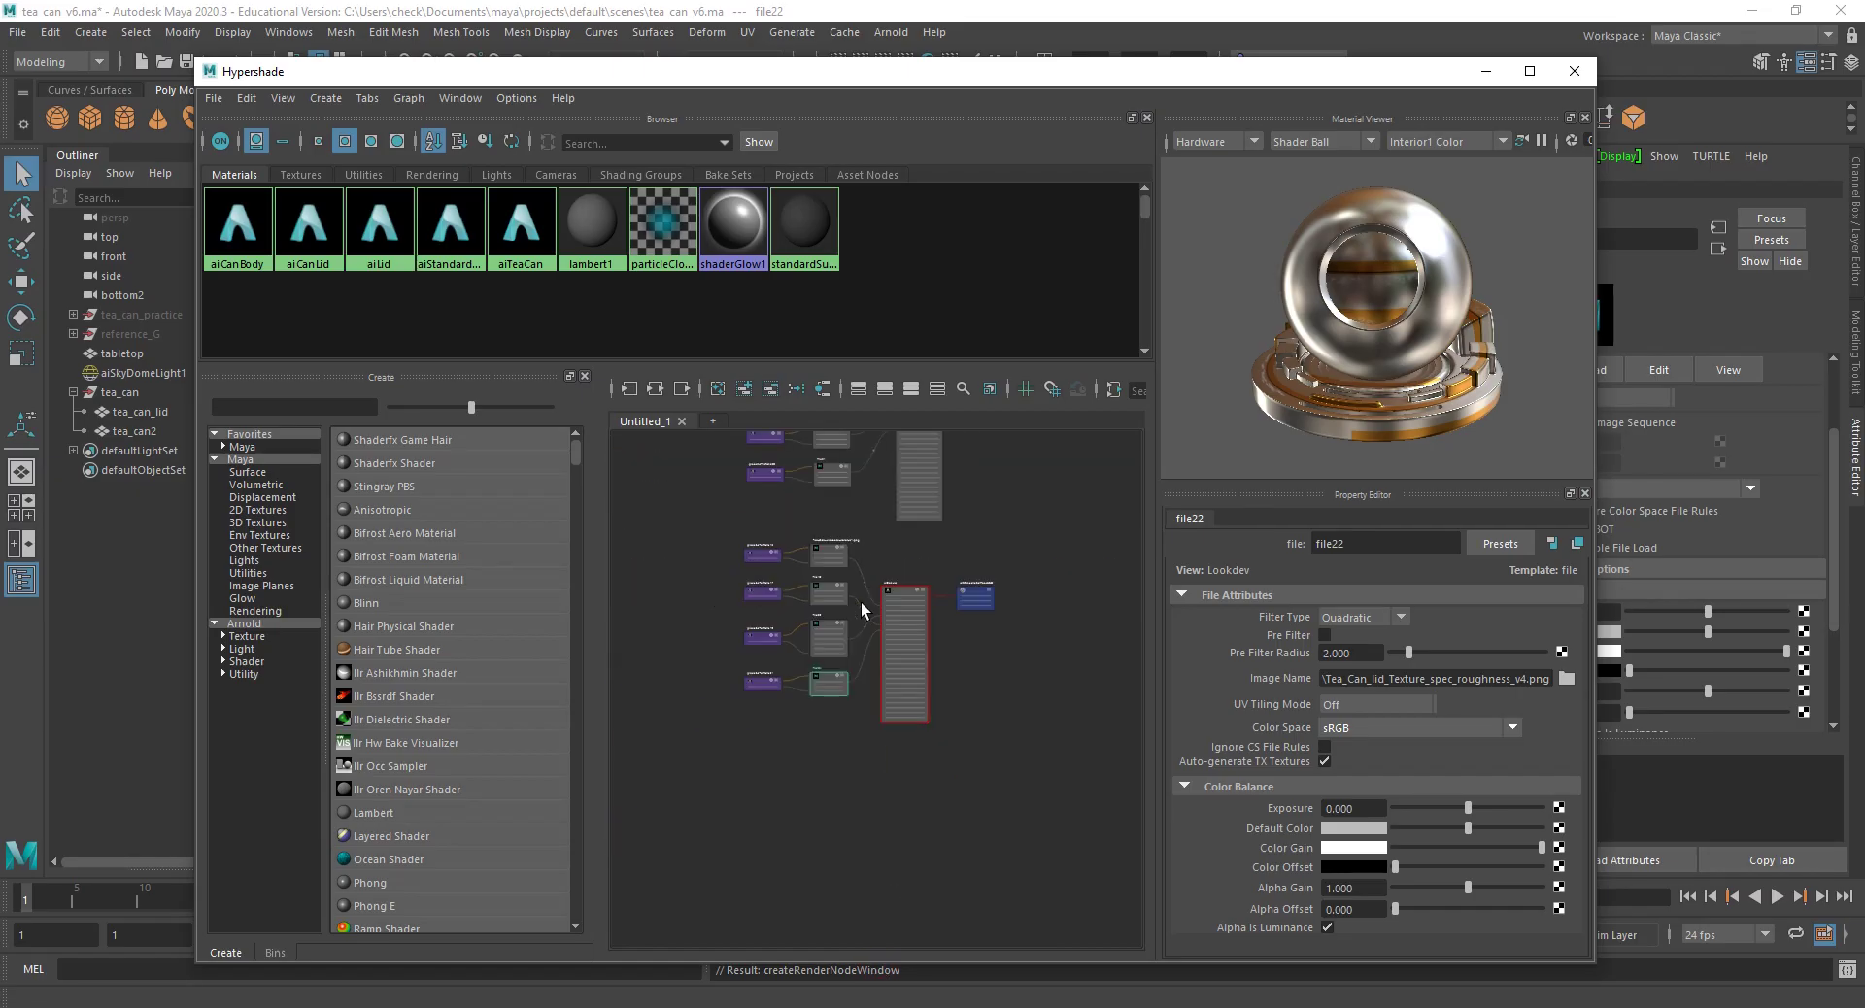
{"action": "scroll", "coordinate": [892, 538], "scroll_direction": "up", "scroll_amount": 3}
{"action": "middle_click_drag", "start_coordinate": [892, 554], "coordinate": [887, 672], "text": "alt"}
{"action": "scroll", "coordinate": [888, 672], "scroll_direction": "down", "scroll_amount": 3}
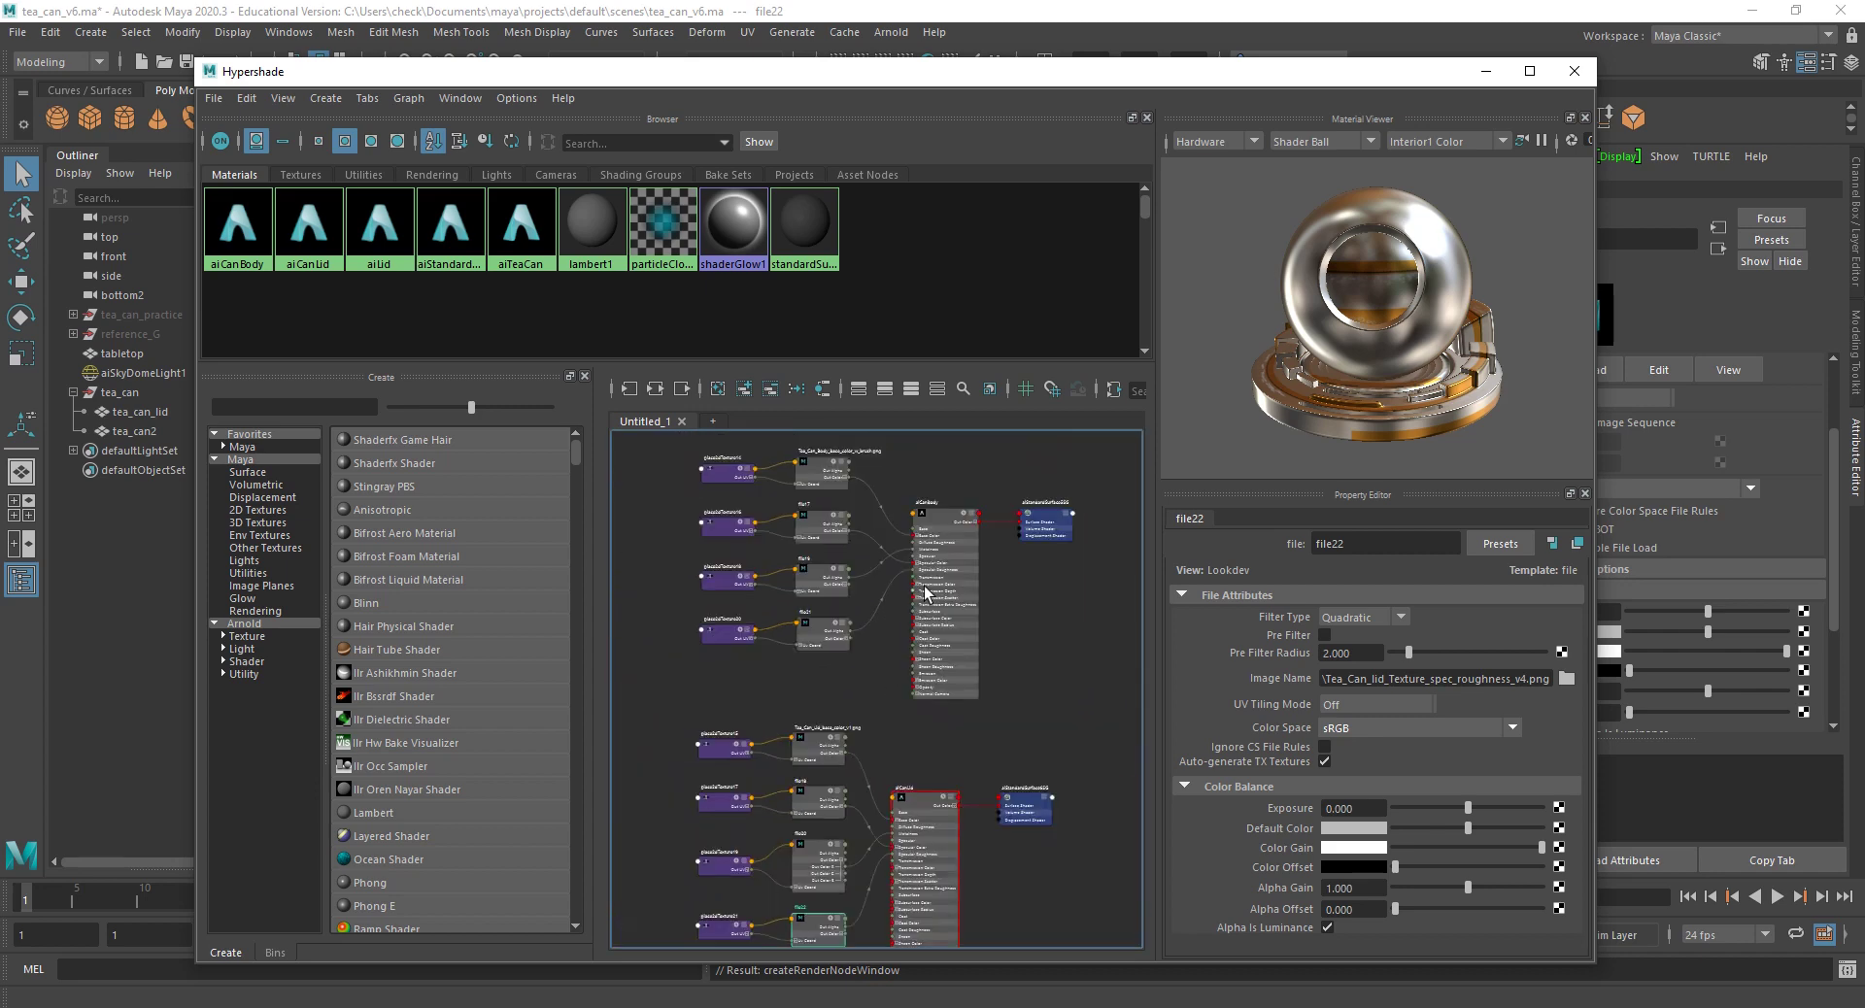
{"action": "left_click", "coordinate": [946, 527]}
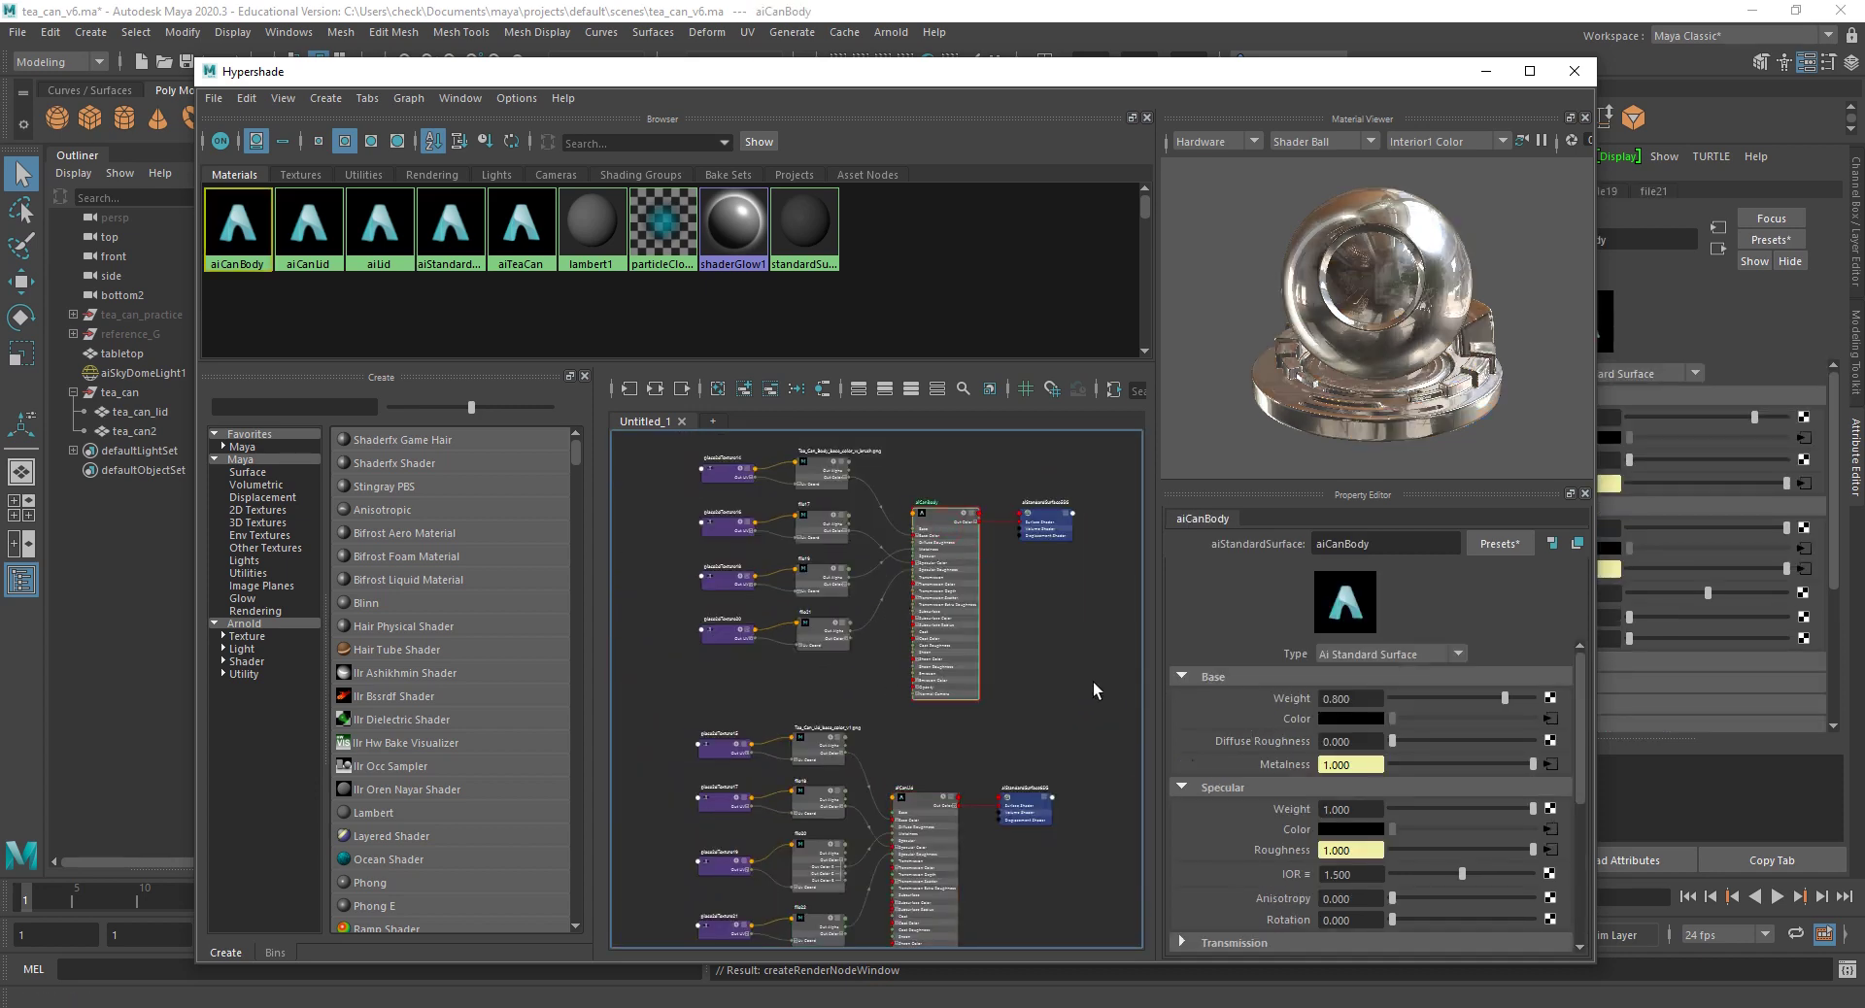
Step: Connect a new File texture to the Bump Mapping of the aiCanBody material's Geometry attributes
{"action": "scroll", "coordinate": [1226, 784], "scroll_direction": "down", "scroll_amount": 5}
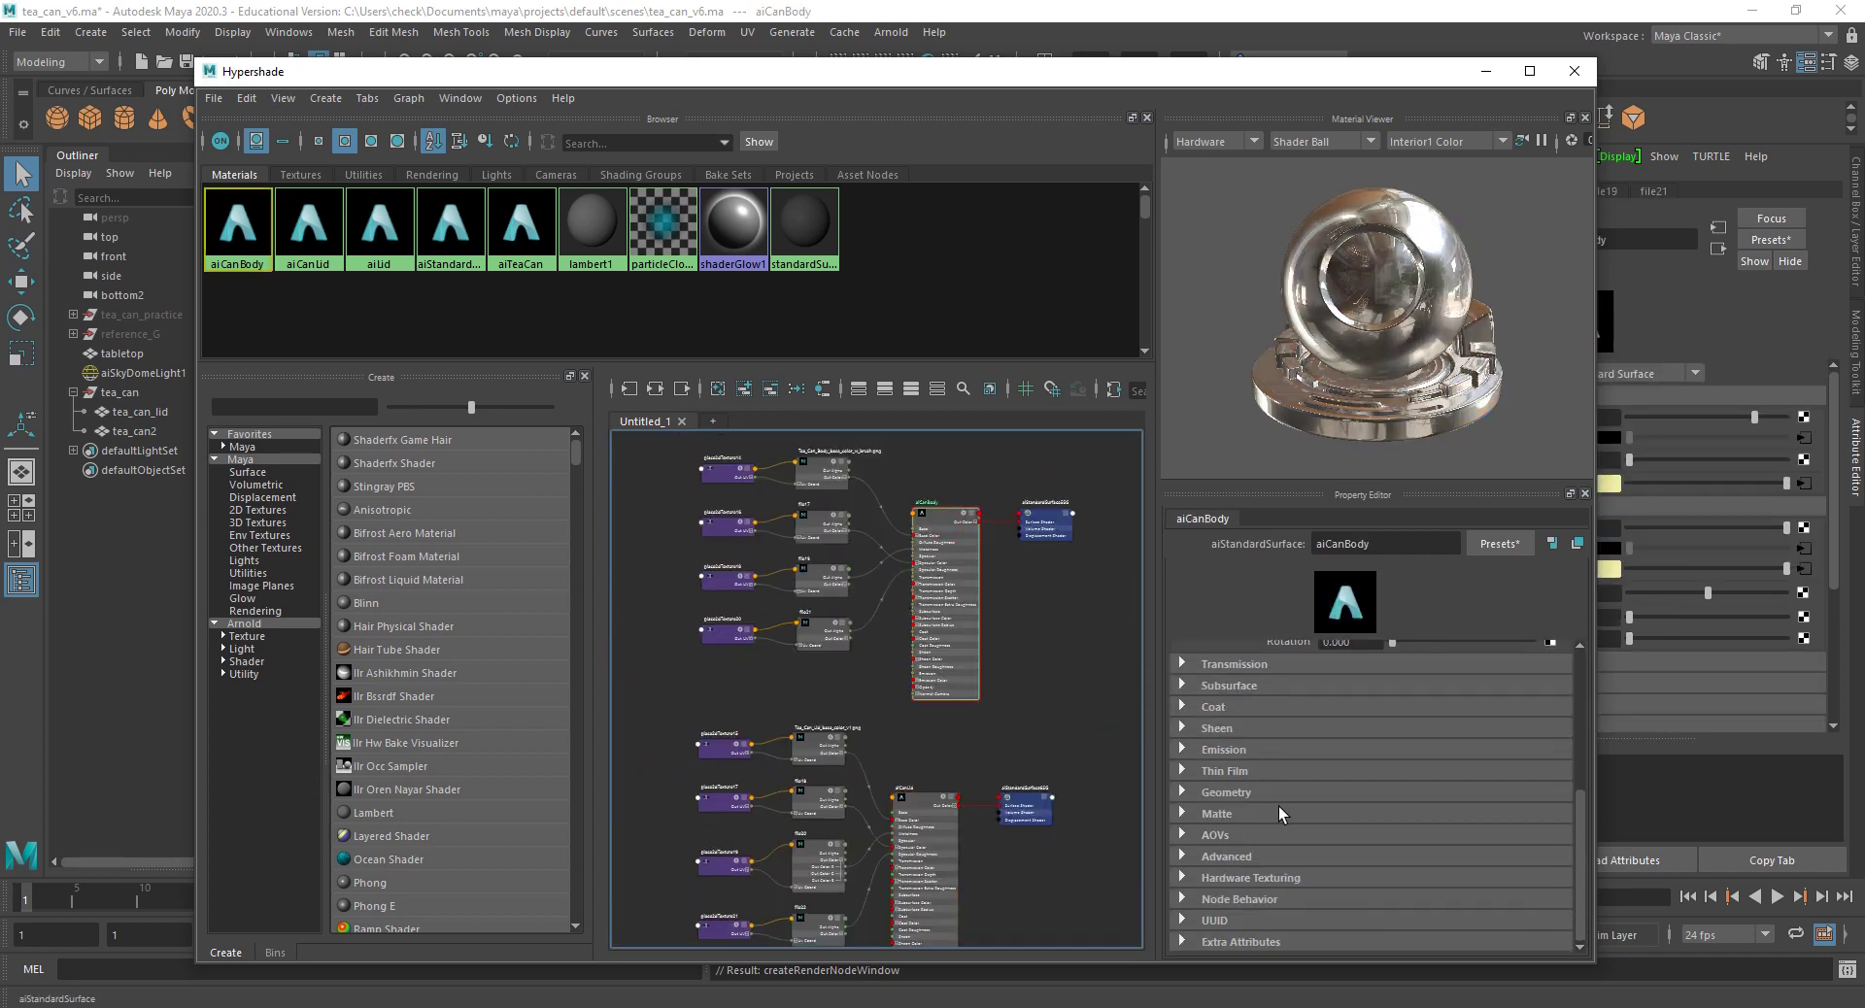
{"action": "left_click", "coordinate": [1226, 792]}
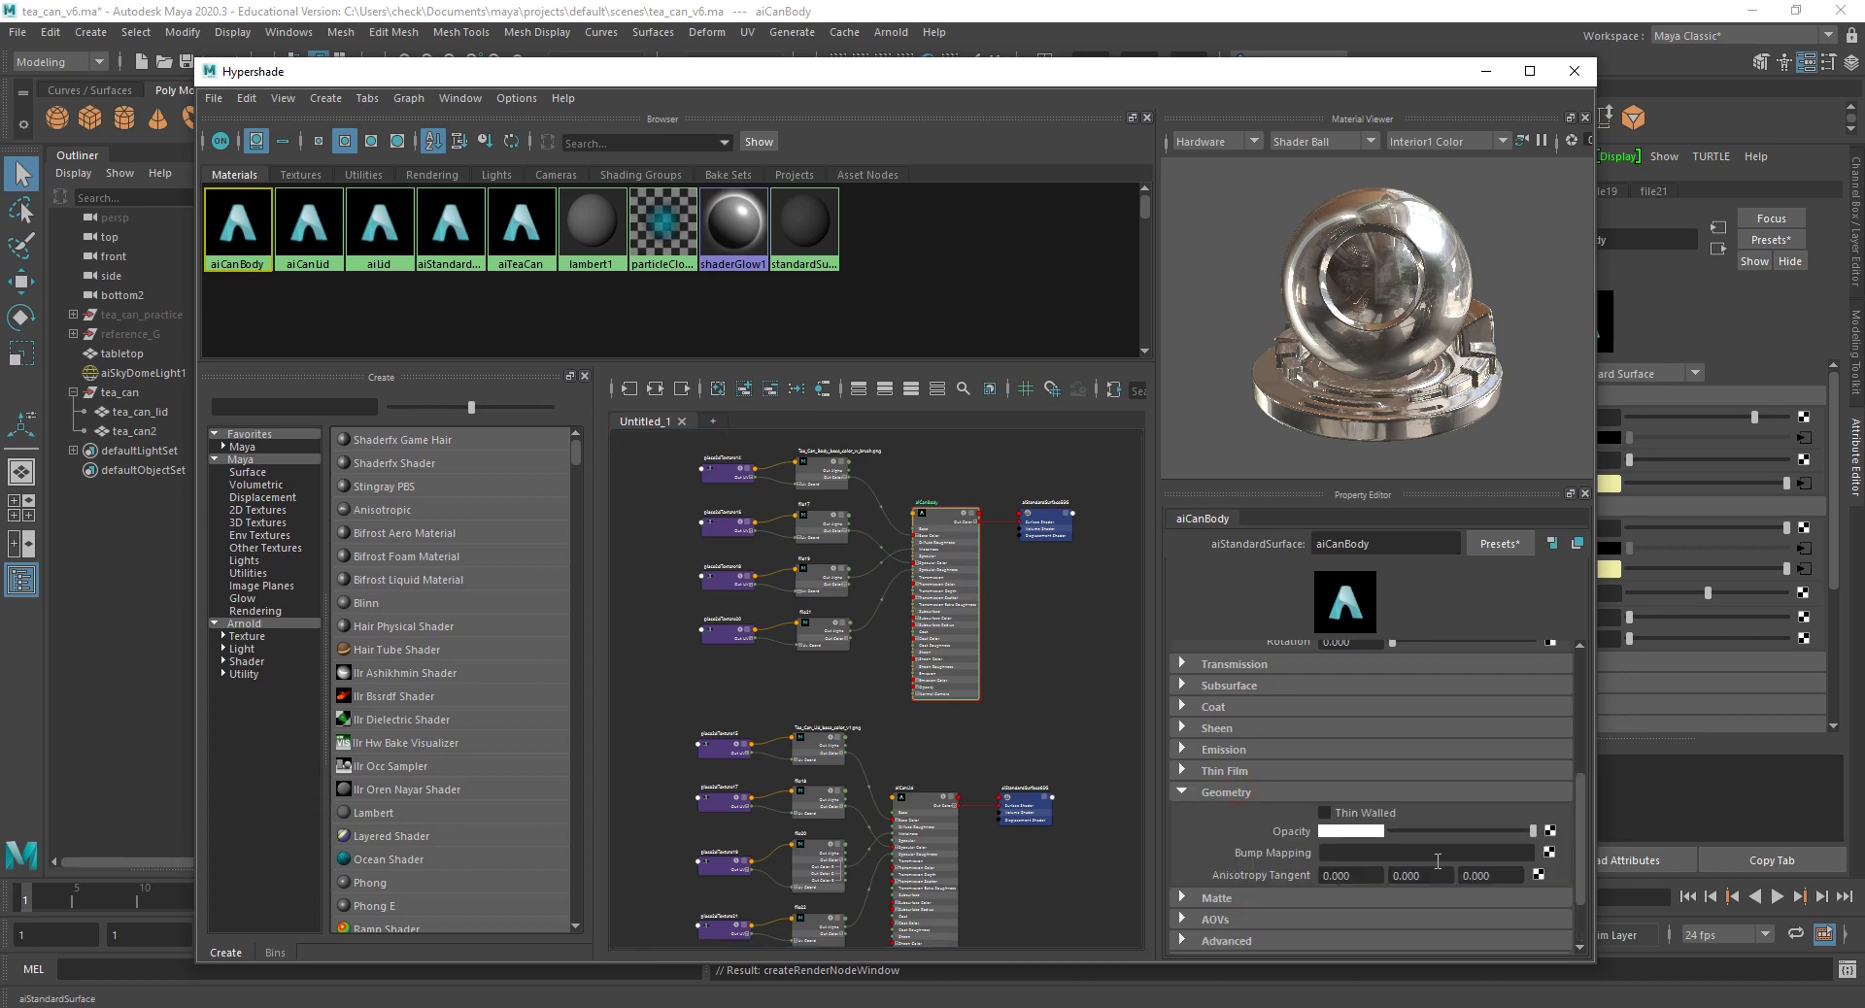
{"action": "left_click", "coordinate": [1549, 854]}
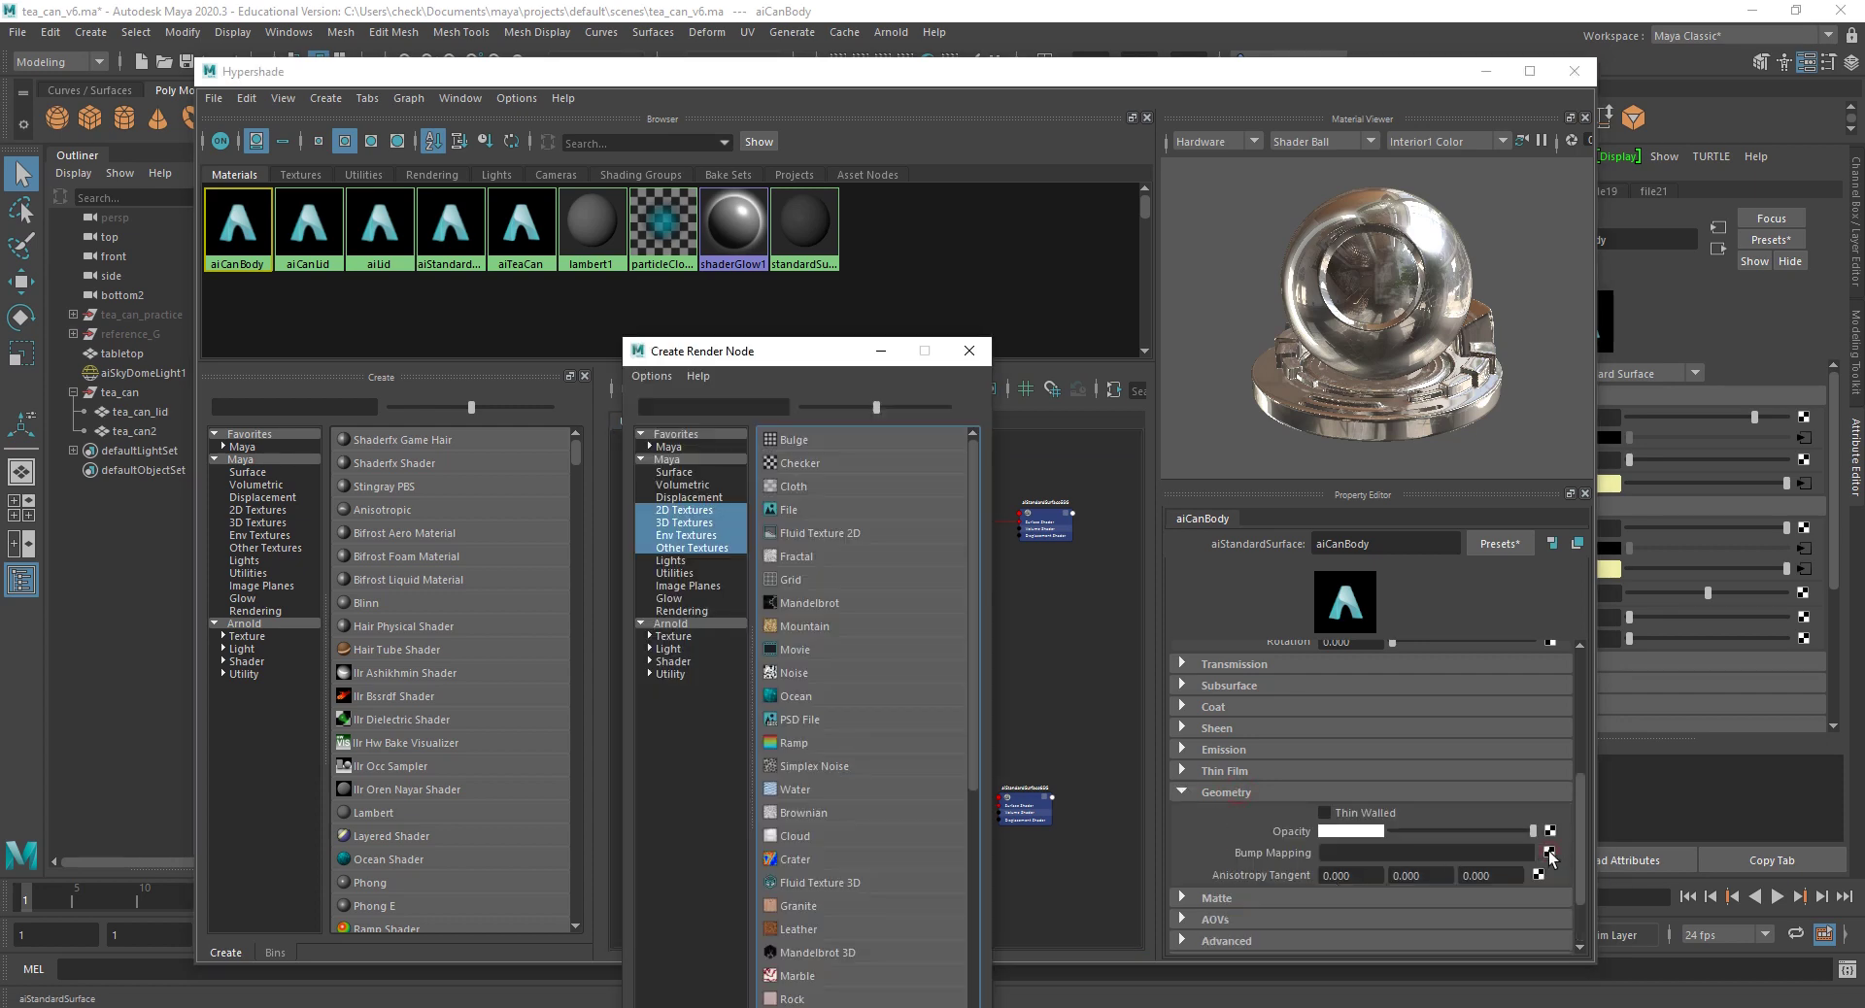
{"action": "left_click", "coordinate": [843, 507]}
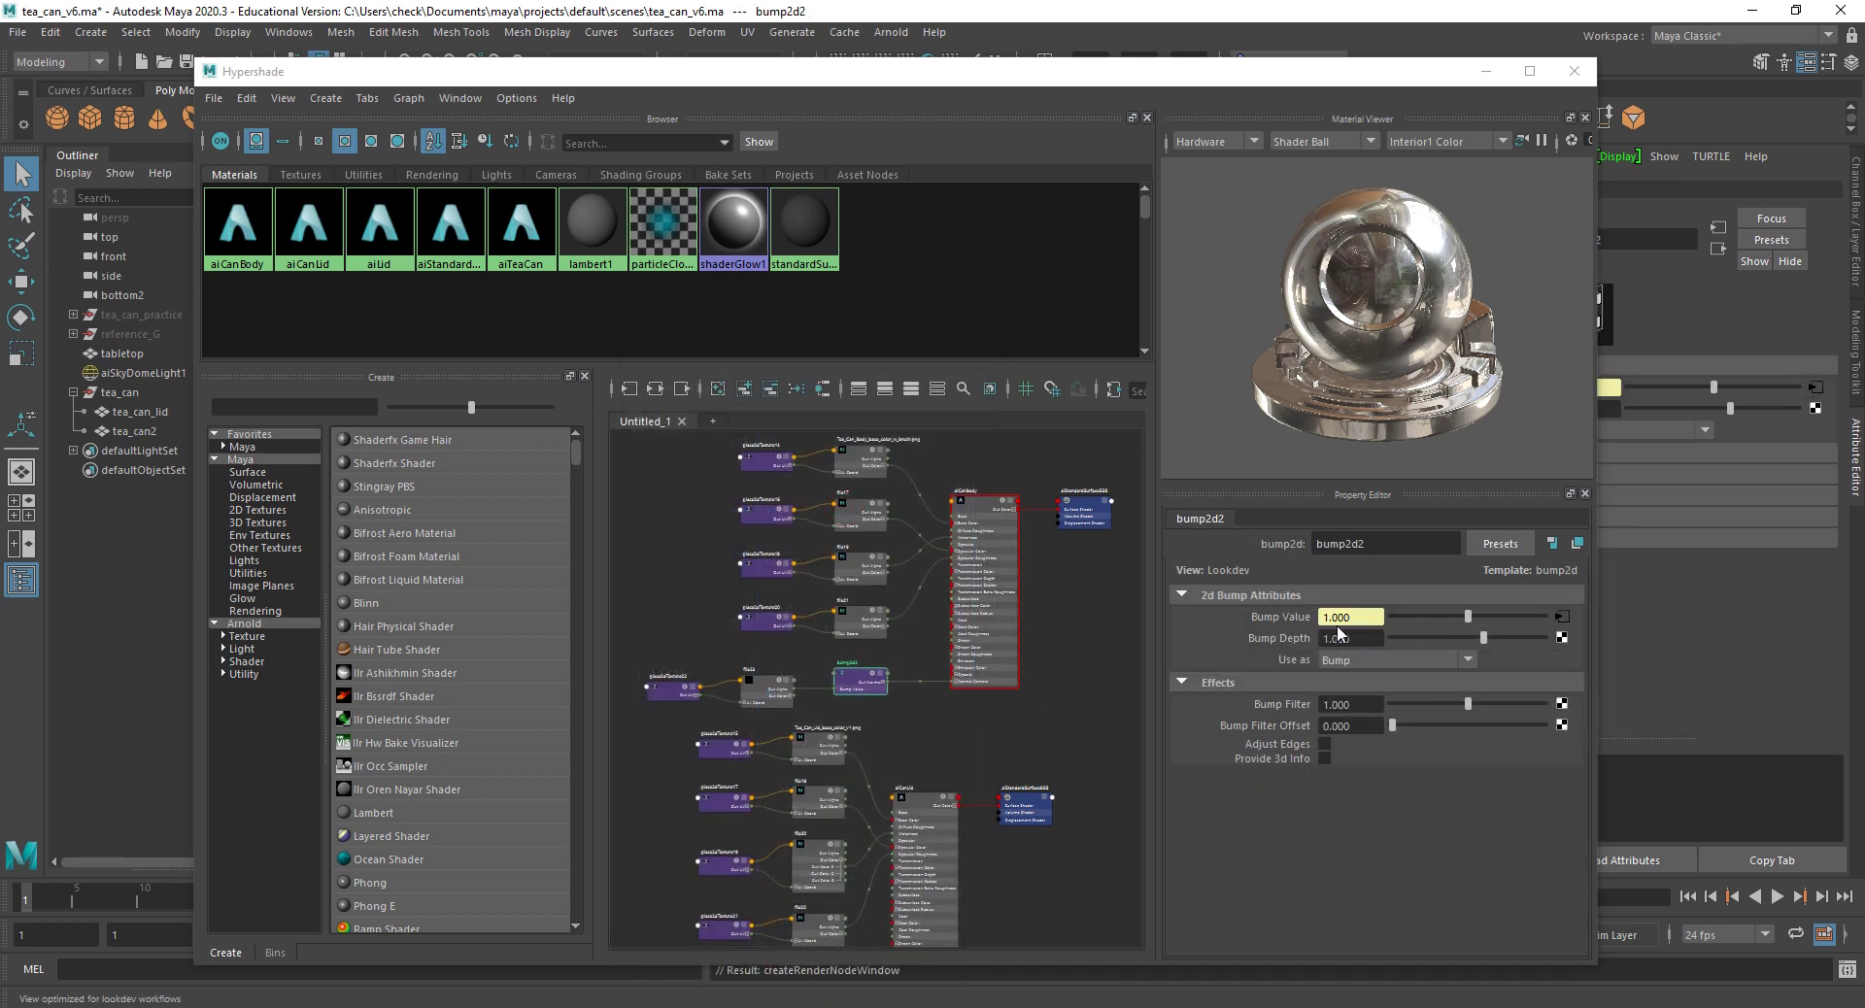
Step: Set the Bump Depth of the new 2D bump node to 0.1
{"action": "left_click_drag", "start_coordinate": [1356, 636], "coordinate": [1313, 636]}
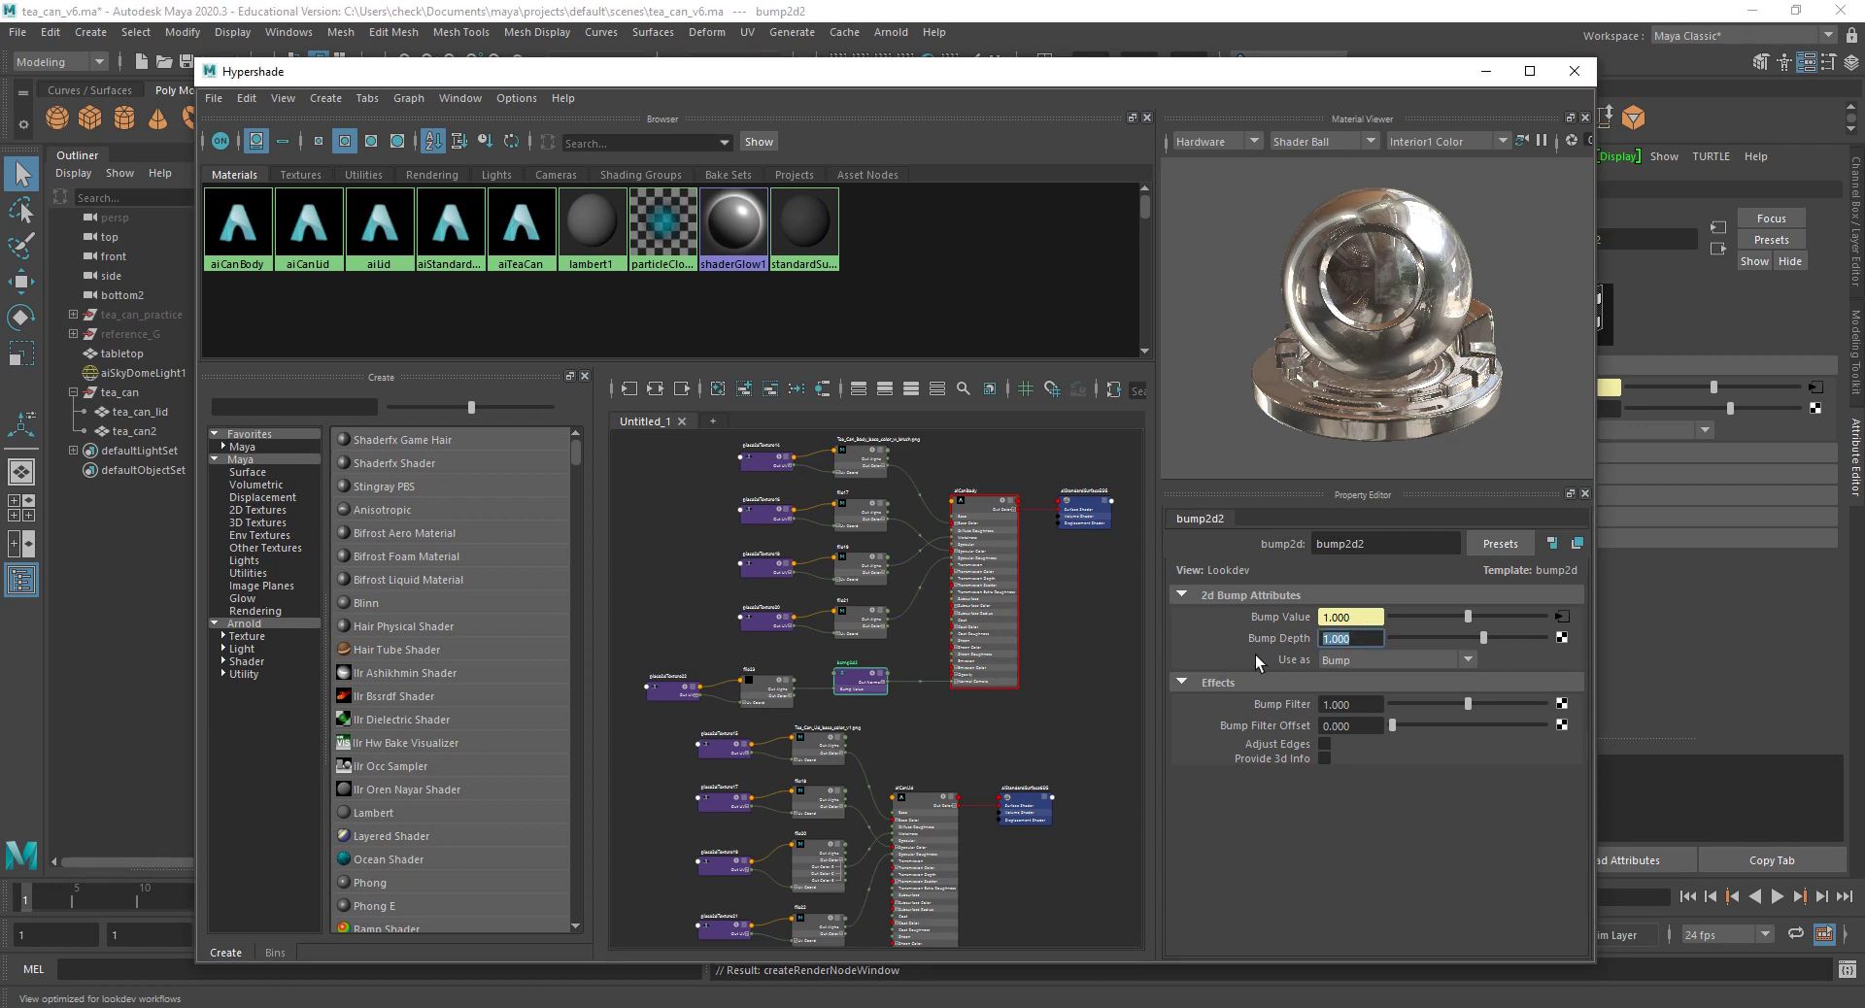
{"action": "type", "text": ".1"}
{"action": "key", "text": "Return"}
Step: Select the File texture node feeding the new bump node and open the file browser for its image
{"action": "left_click", "coordinate": [770, 693]}
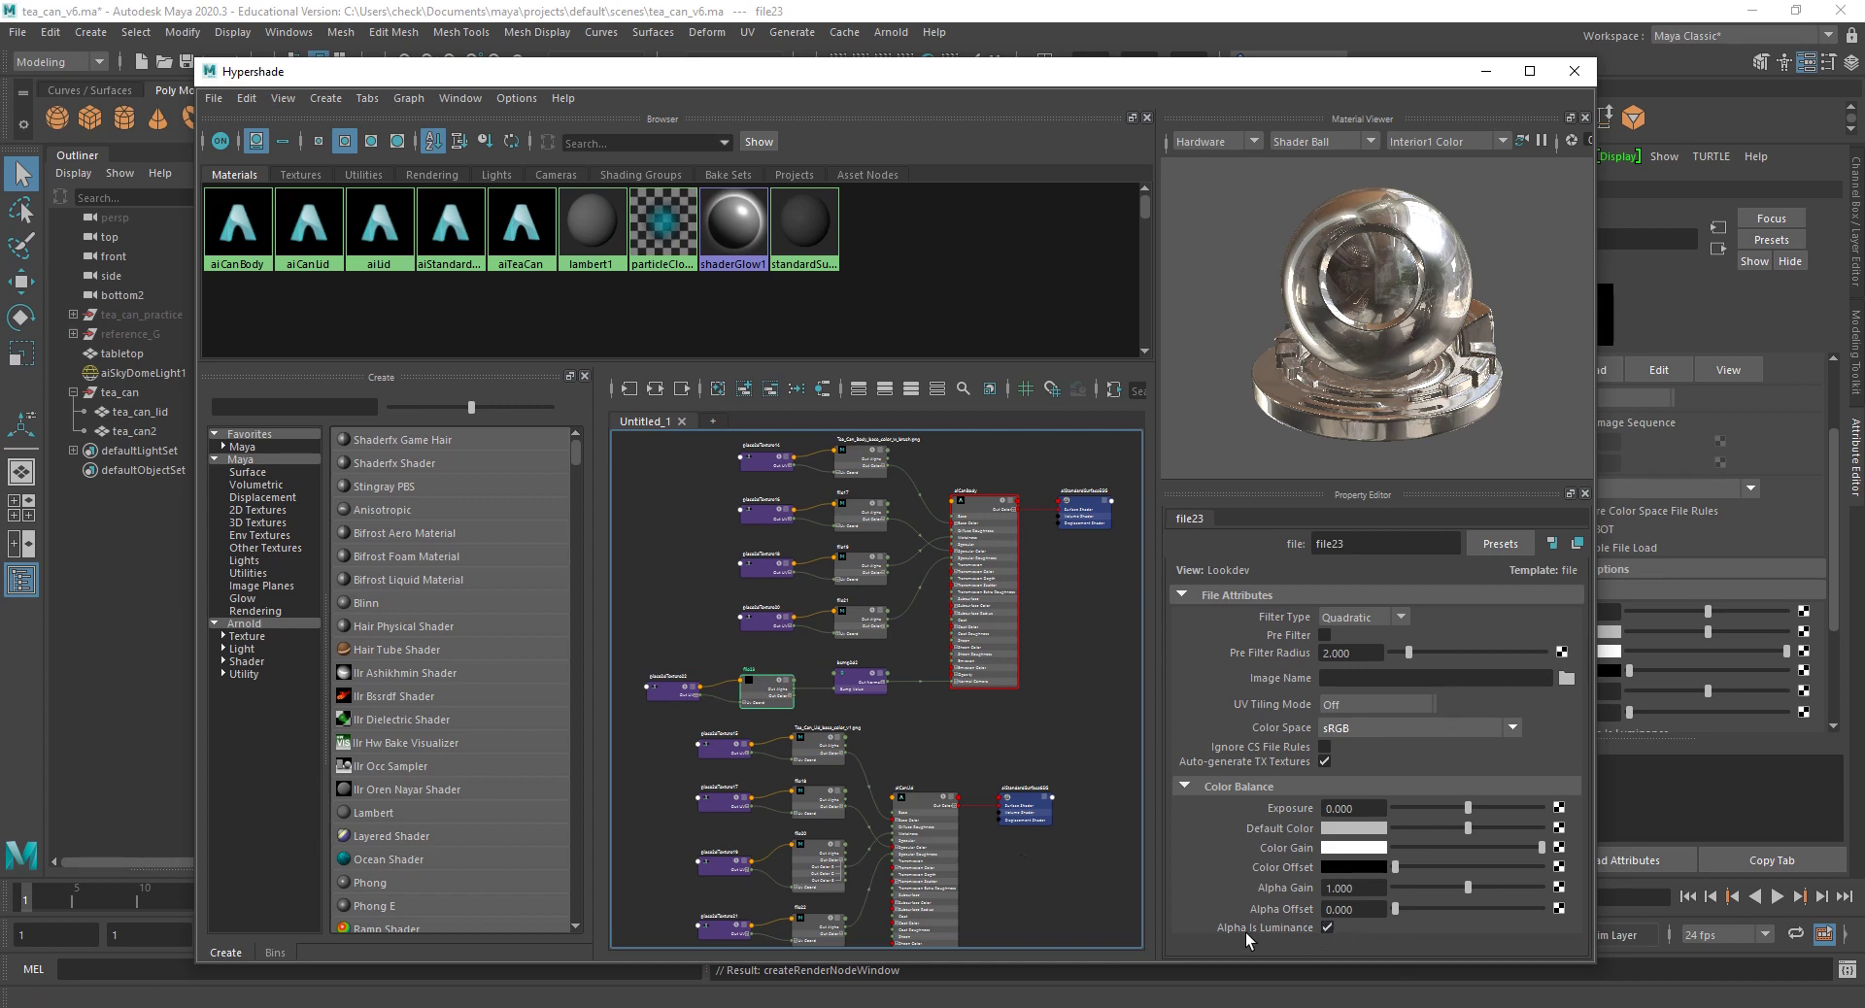
{"action": "scroll", "coordinate": [771, 683], "scroll_direction": "up", "scroll_amount": 6}
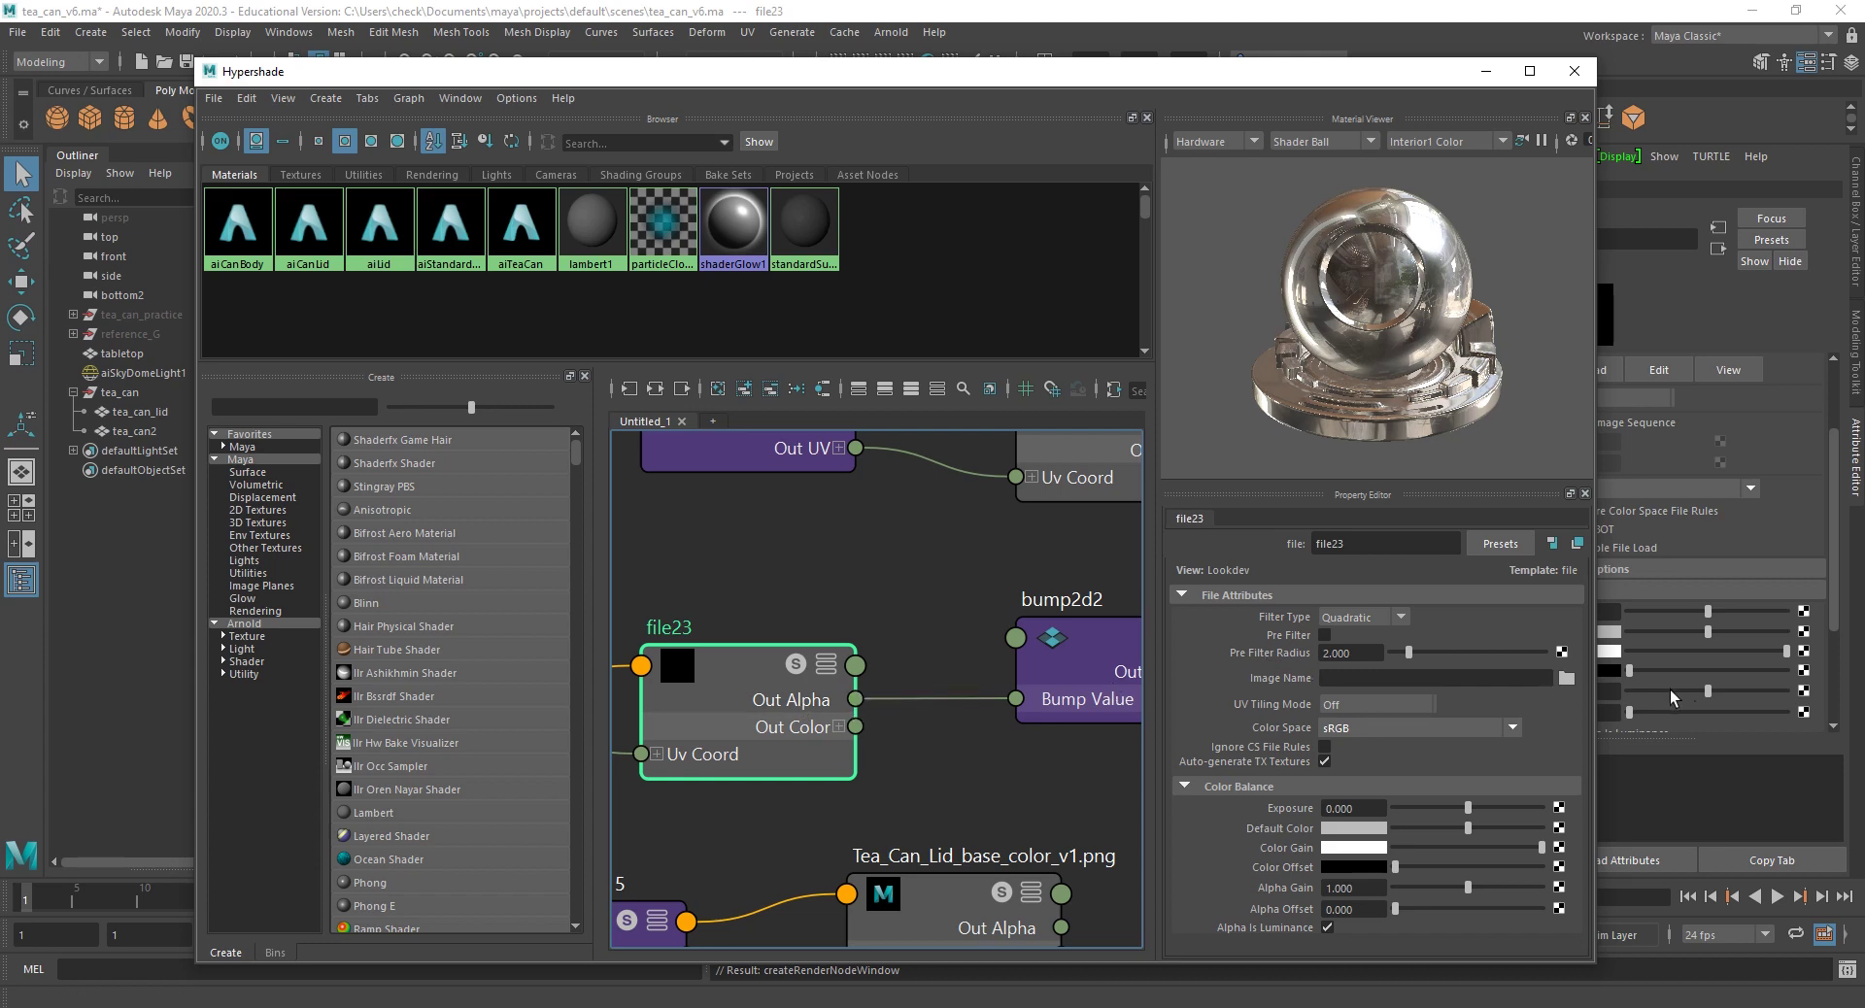
{"action": "left_click", "coordinate": [1566, 680]}
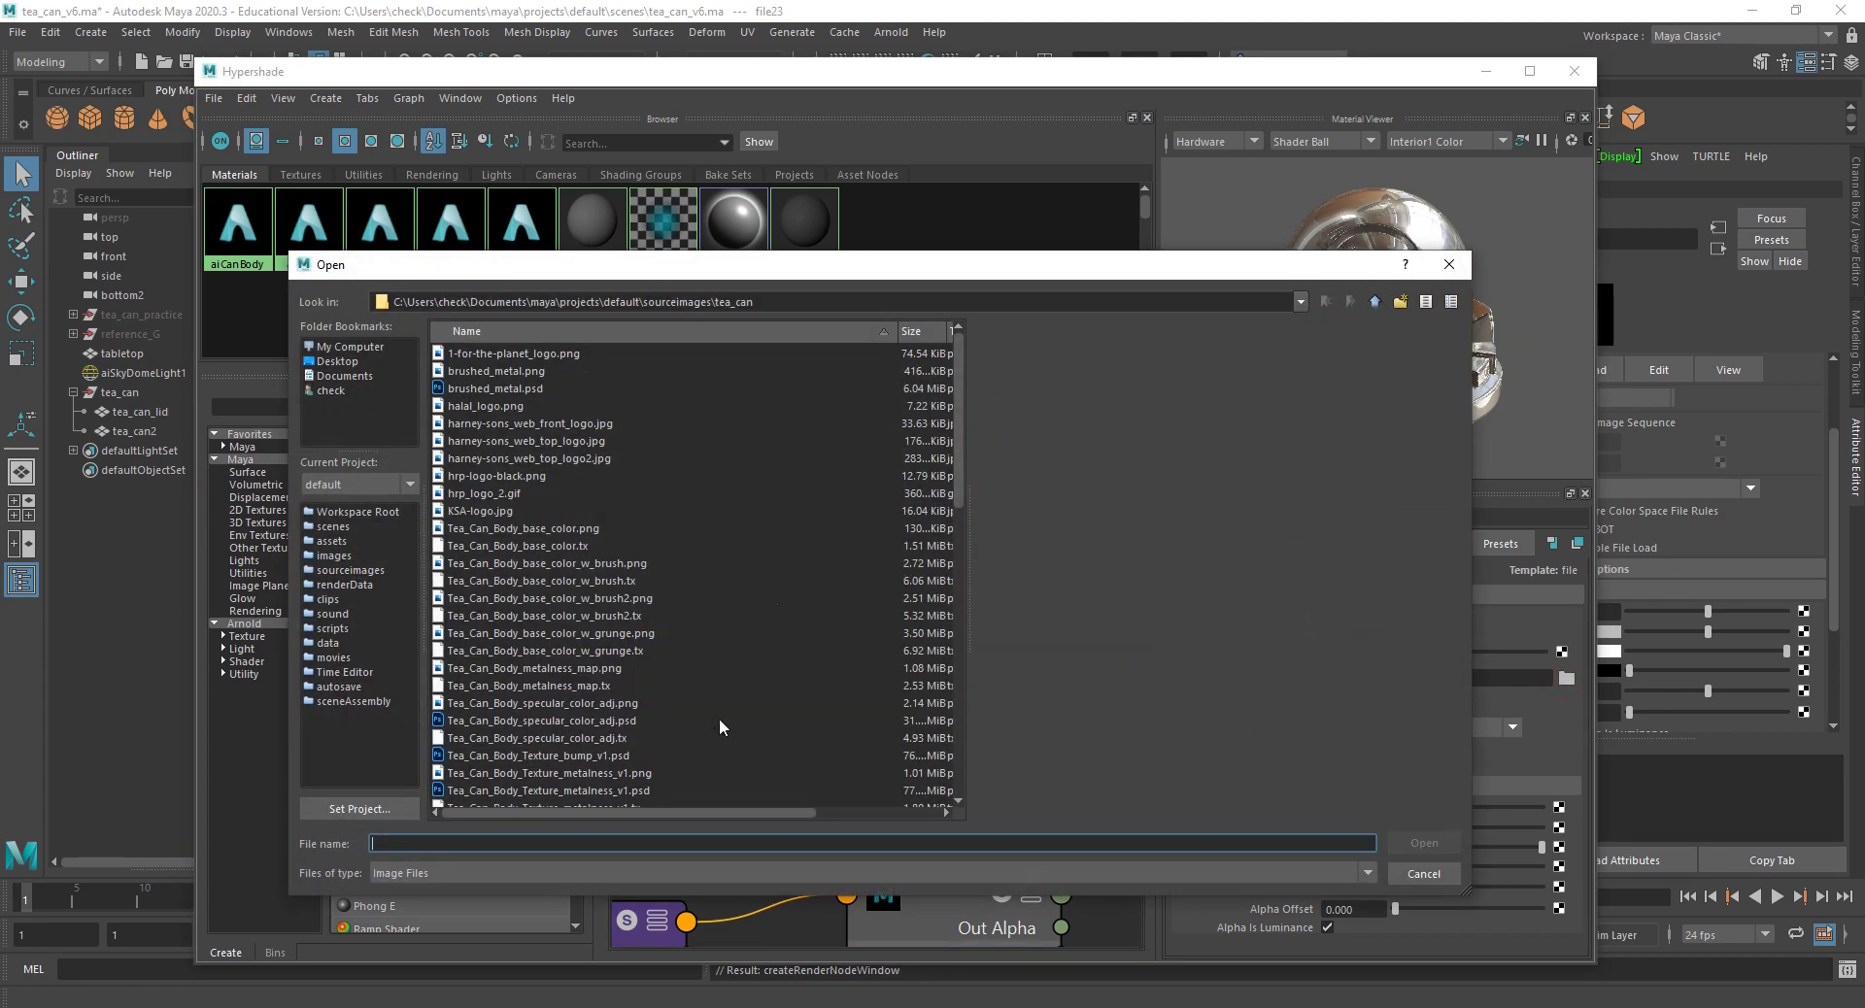
Step: Look through the tea_can source images for a PNG export of the body bump map
{"action": "scroll", "coordinate": [610, 672], "scroll_direction": "down", "scroll_amount": 4}
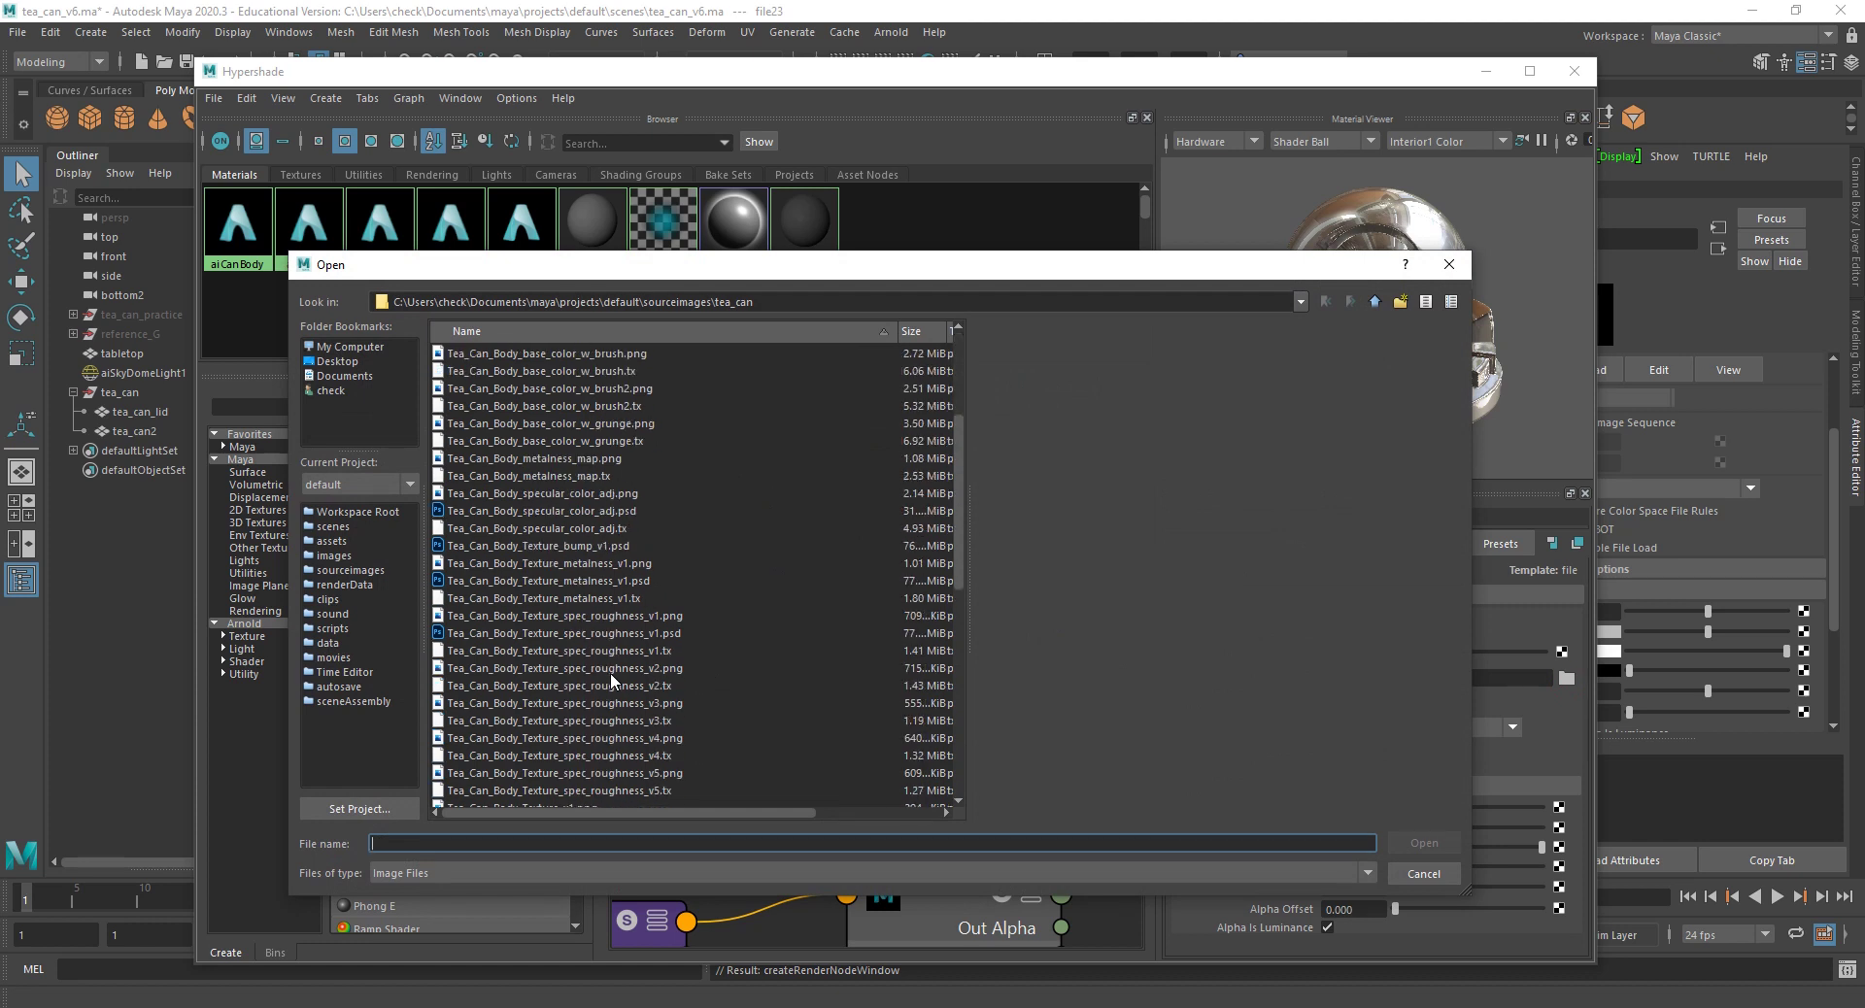
{"action": "scroll", "coordinate": [610, 672], "scroll_direction": "down", "scroll_amount": 4}
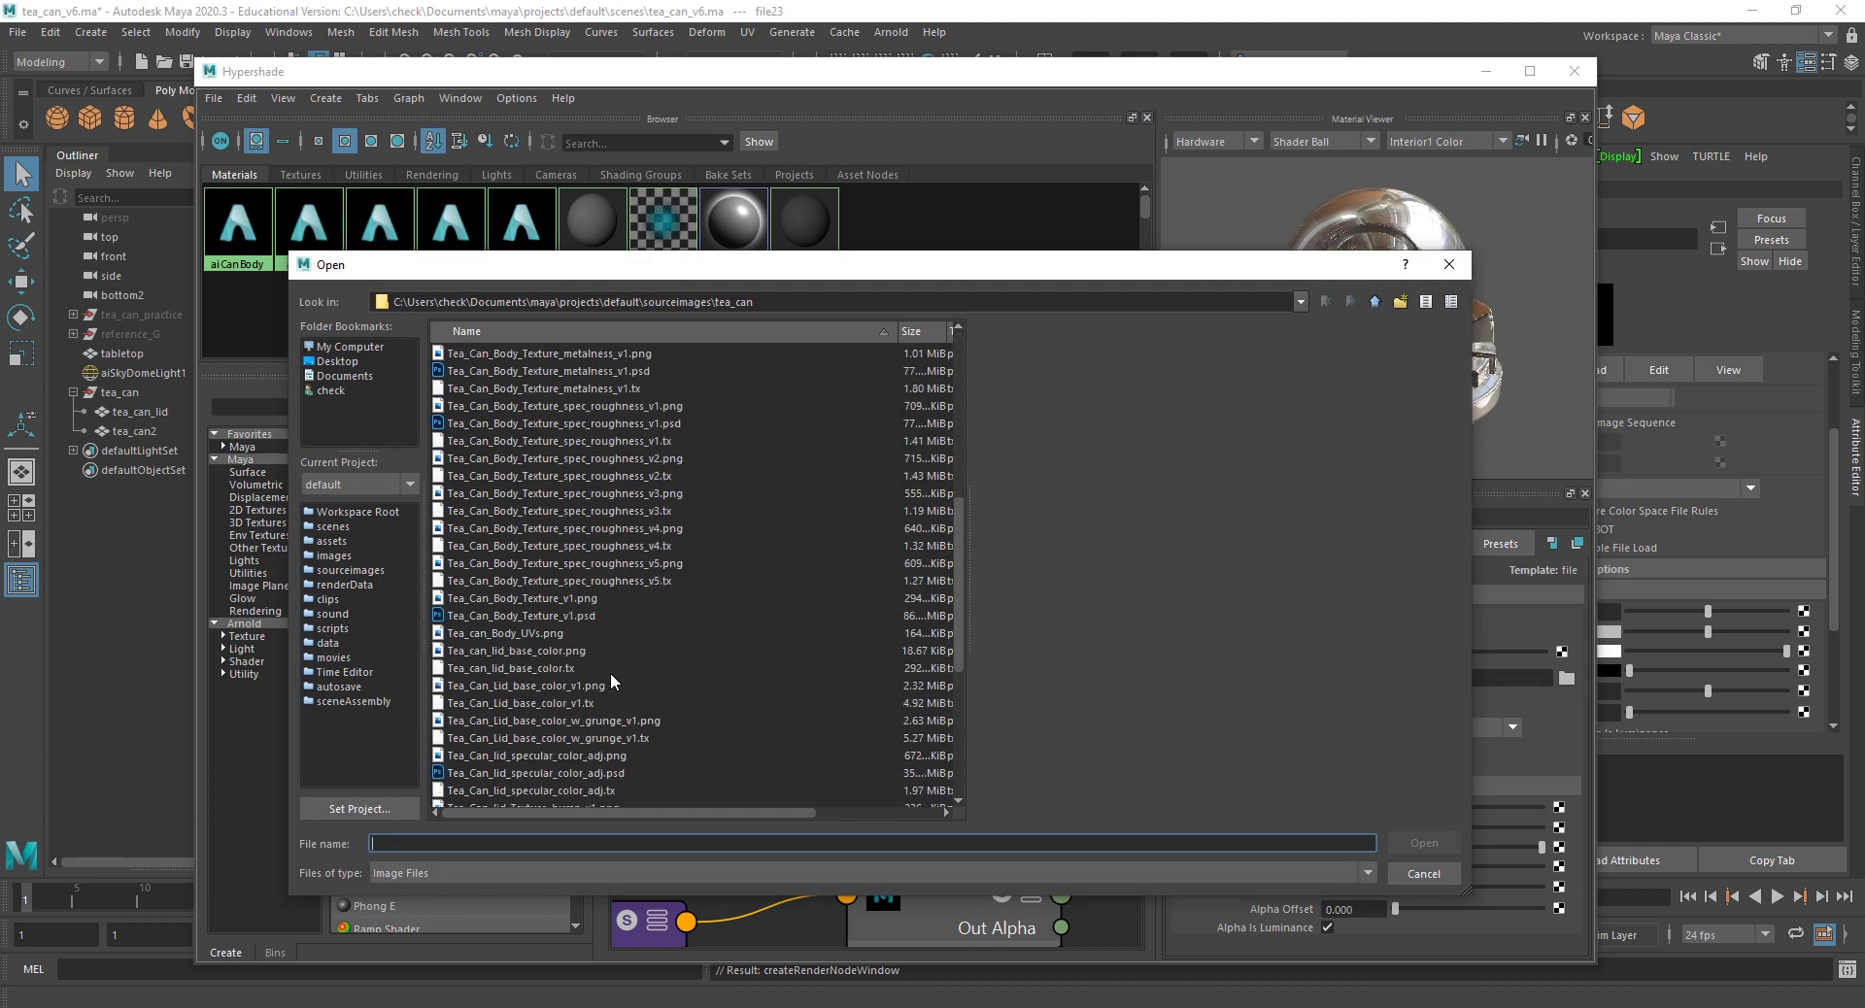
{"action": "scroll", "coordinate": [609, 672], "scroll_direction": "down", "scroll_amount": 3}
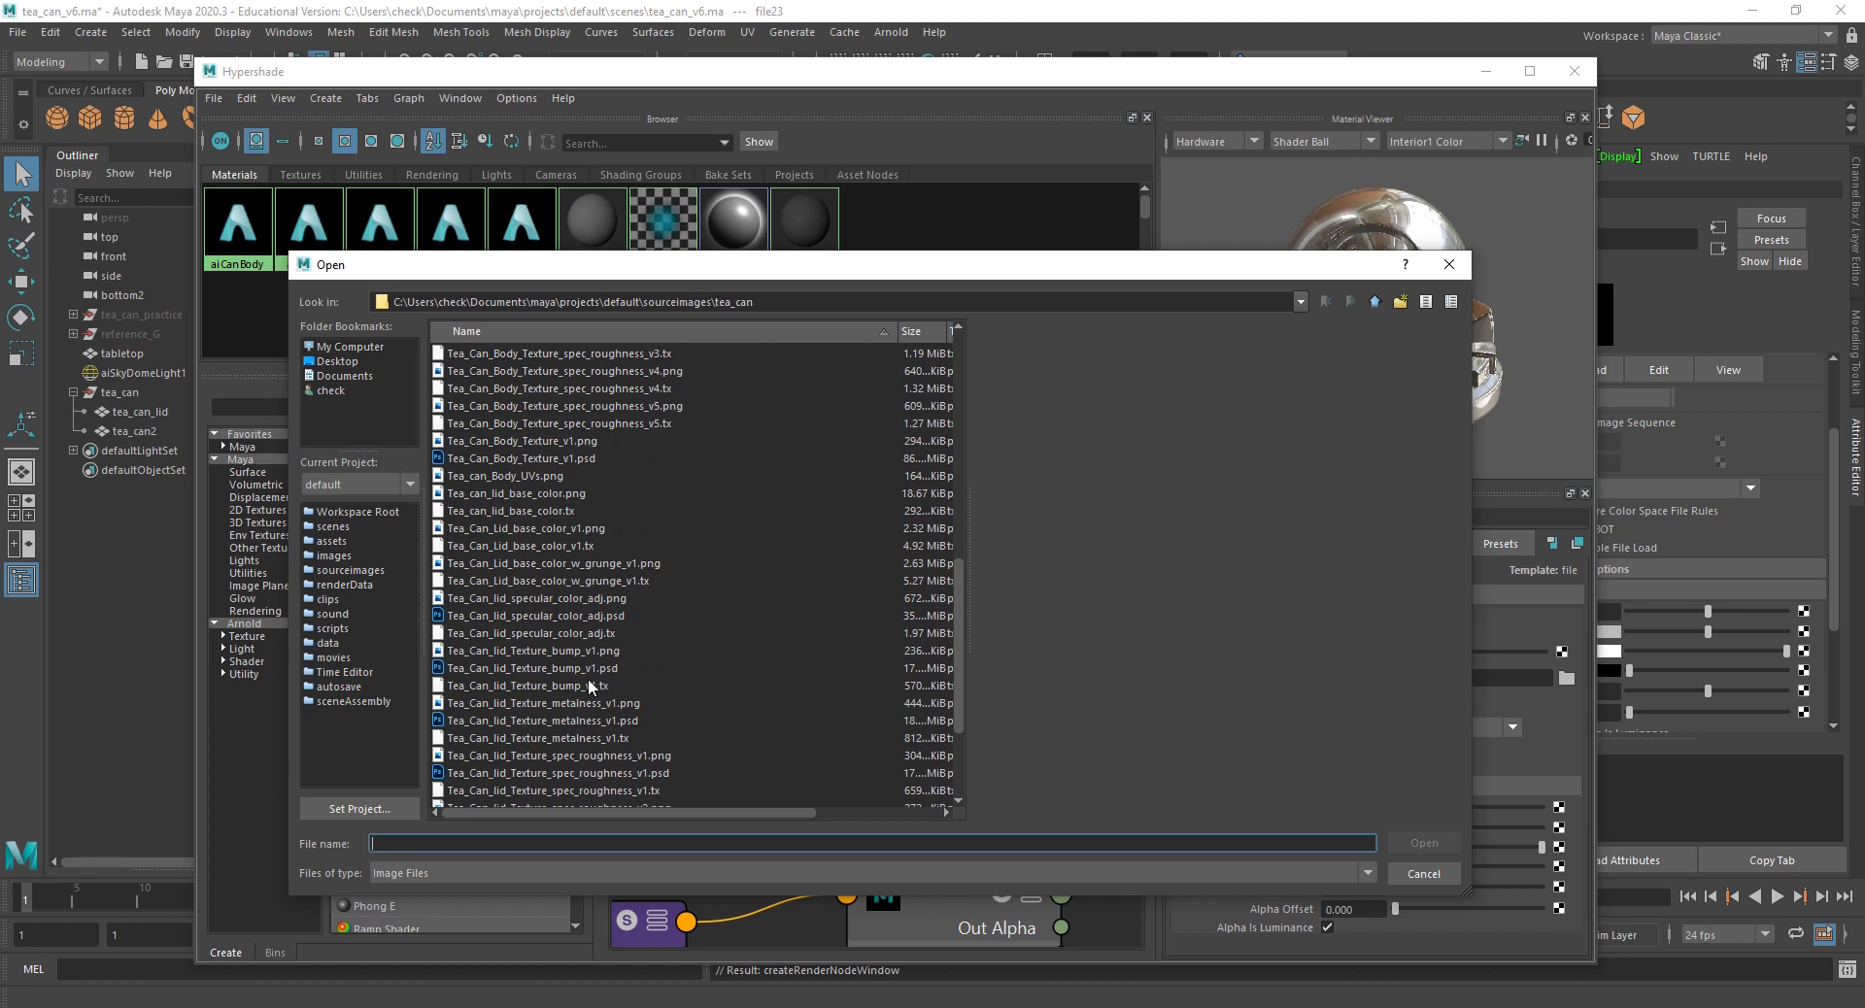
{"action": "scroll", "coordinate": [573, 660], "scroll_direction": "up", "scroll_amount": 5}
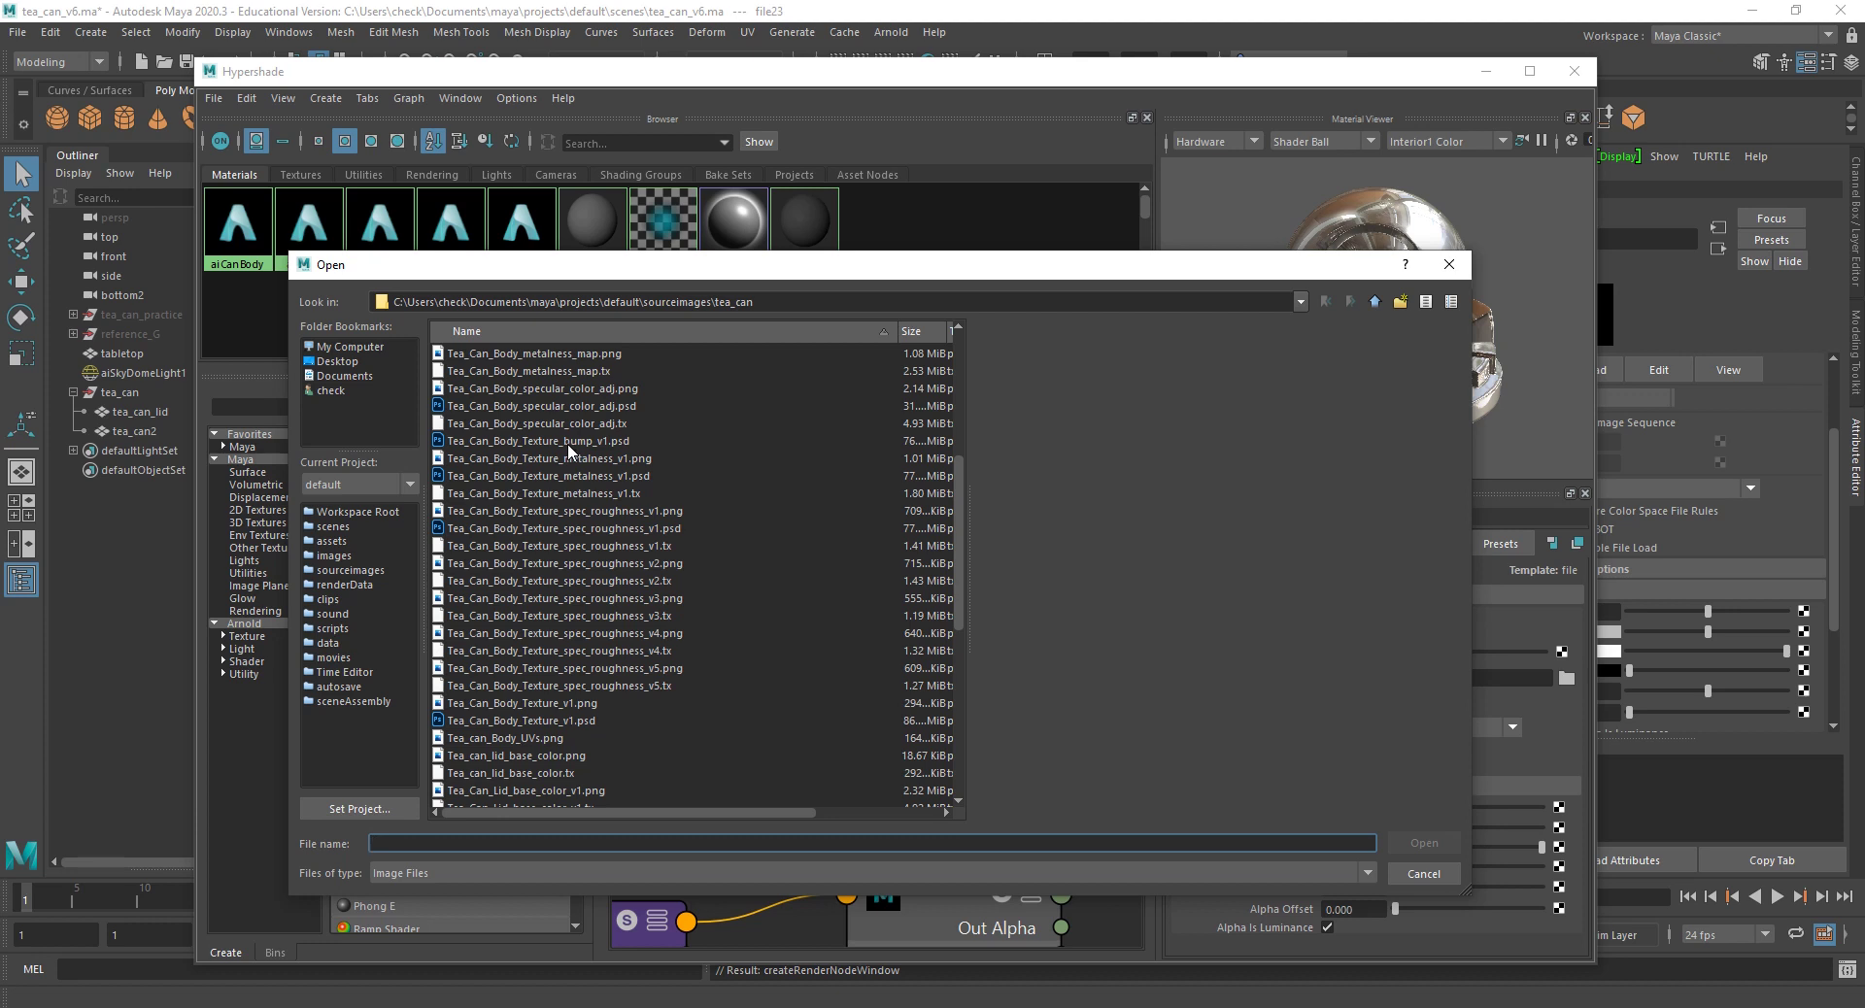
{"action": "scroll", "coordinate": [568, 451], "scroll_direction": "up", "scroll_amount": 5}
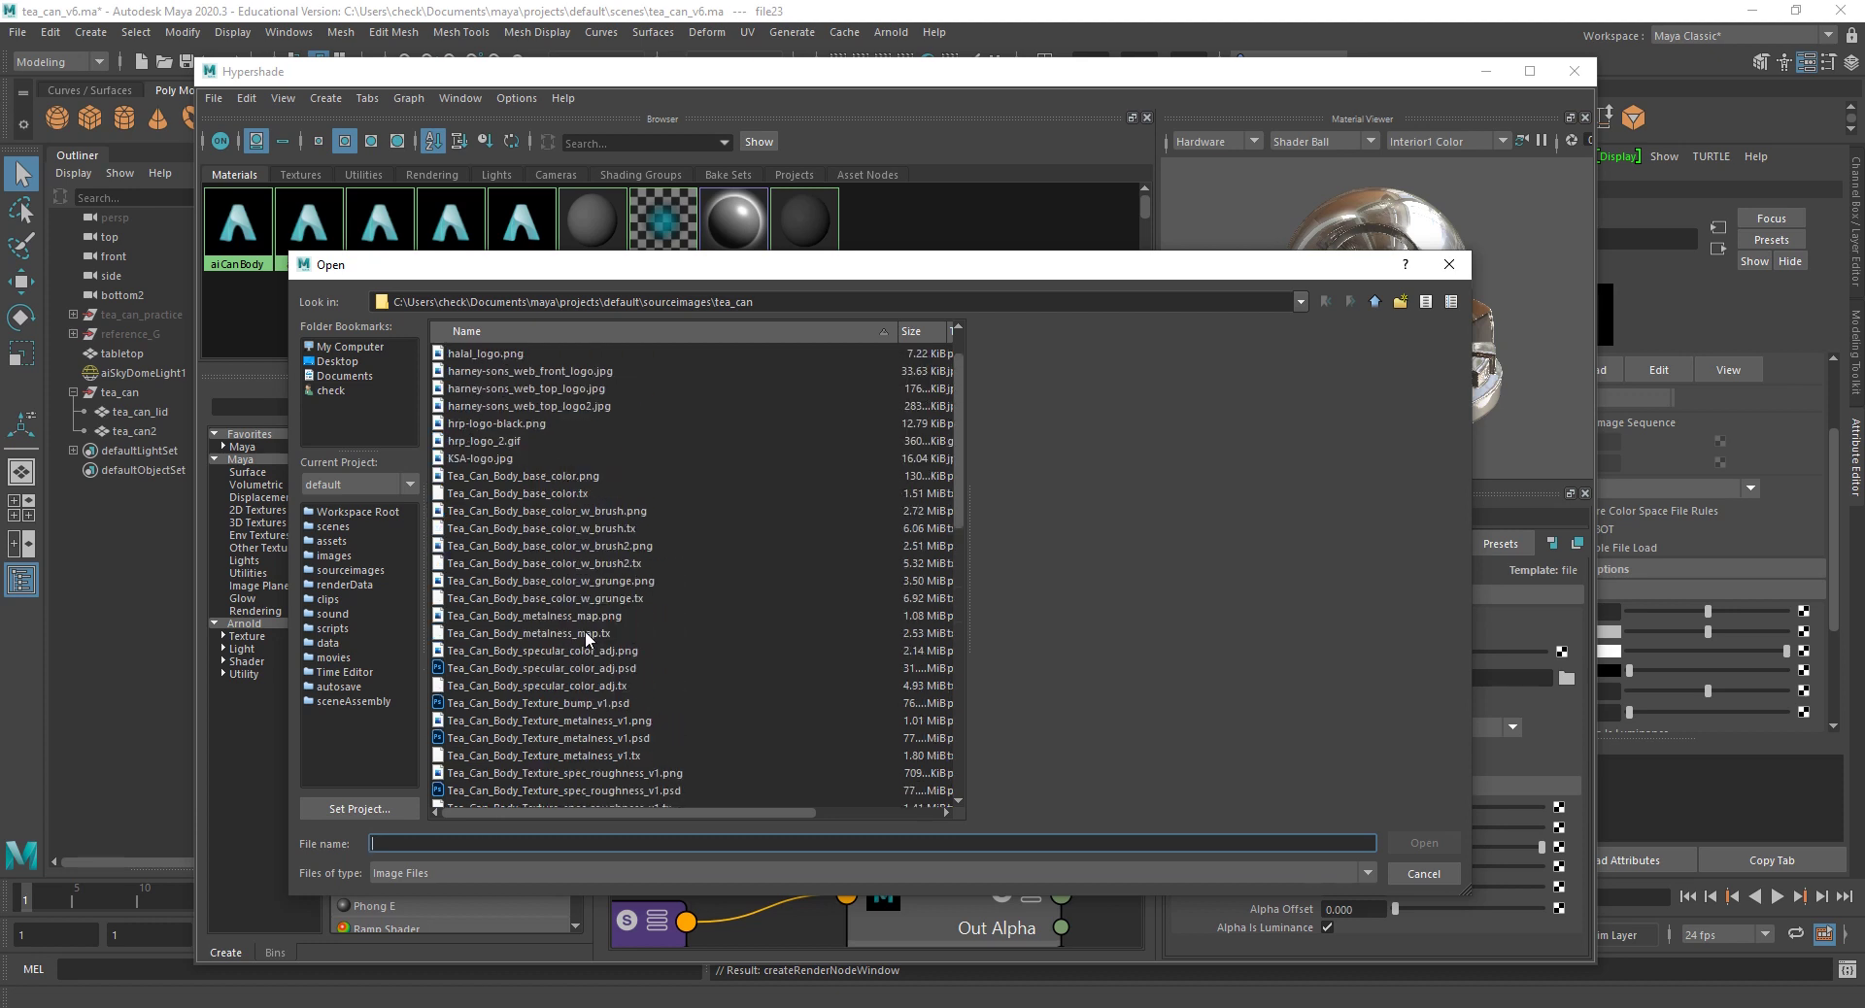
{"action": "scroll", "coordinate": [585, 632], "scroll_direction": "down", "scroll_amount": 2}
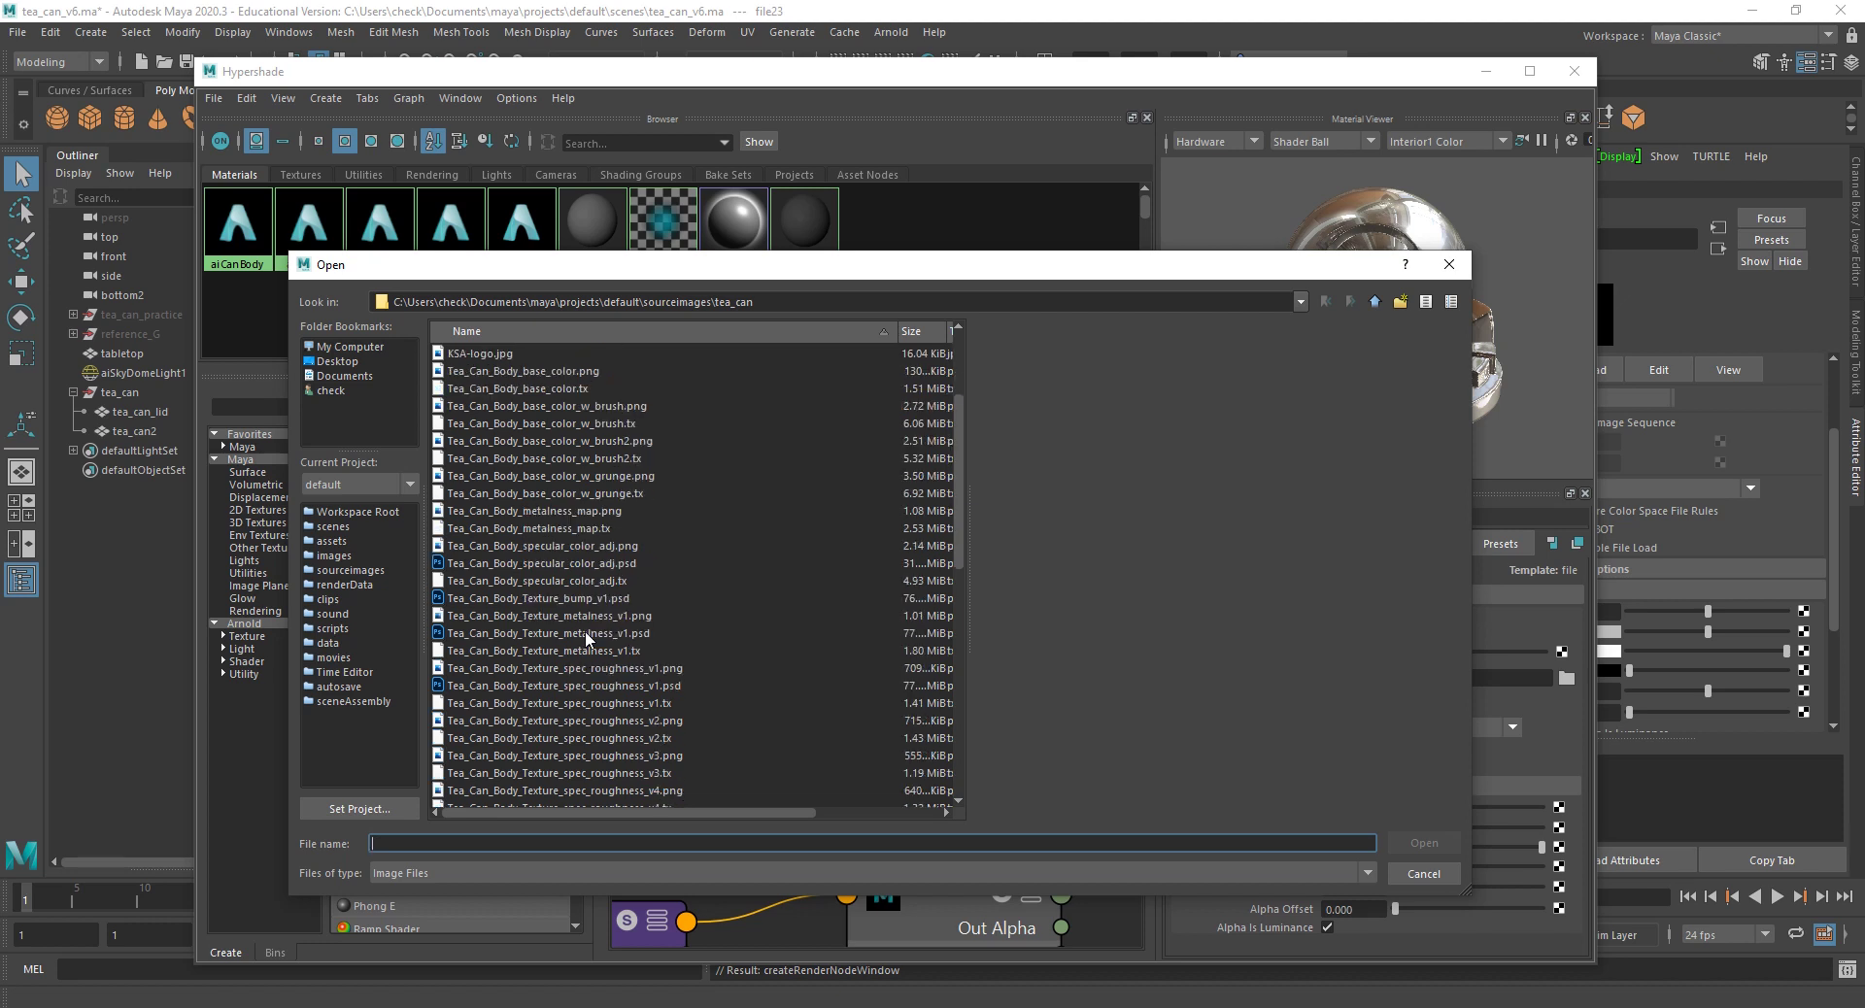
{"action": "scroll", "coordinate": [585, 638], "scroll_direction": "down", "scroll_amount": 4}
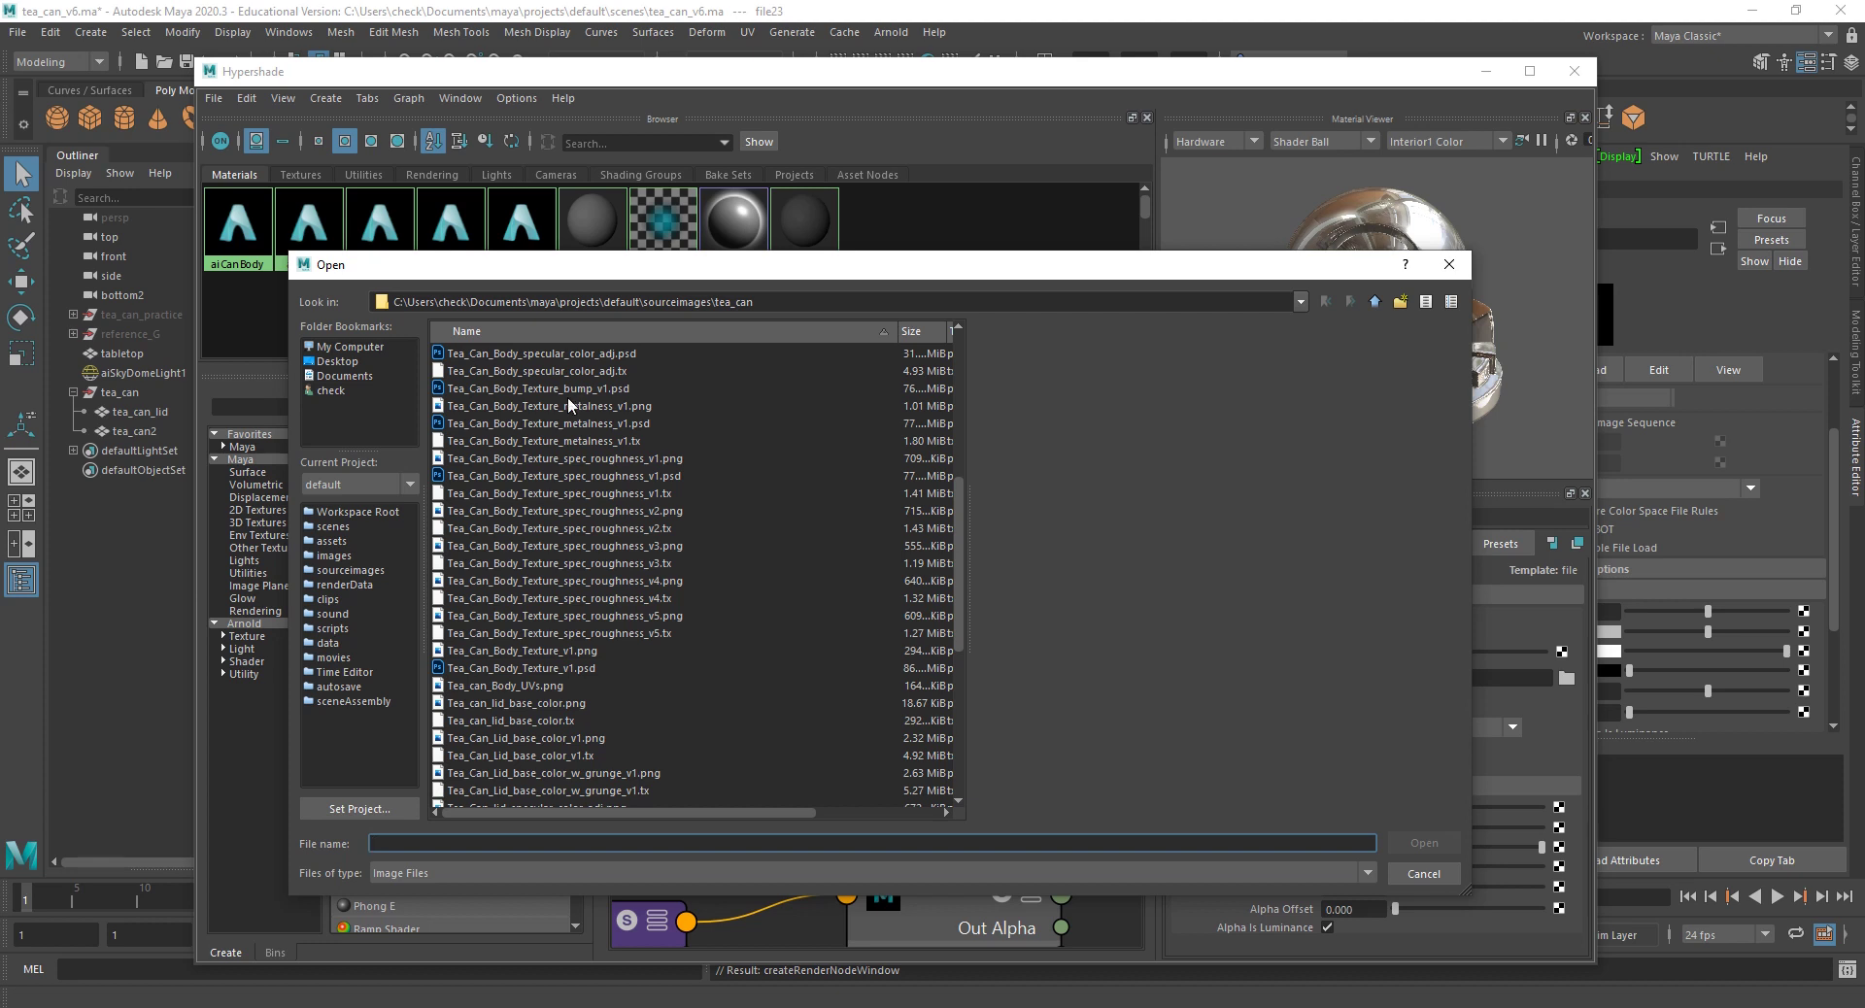
{"action": "scroll", "coordinate": [573, 546], "scroll_direction": "up", "scroll_amount": 7}
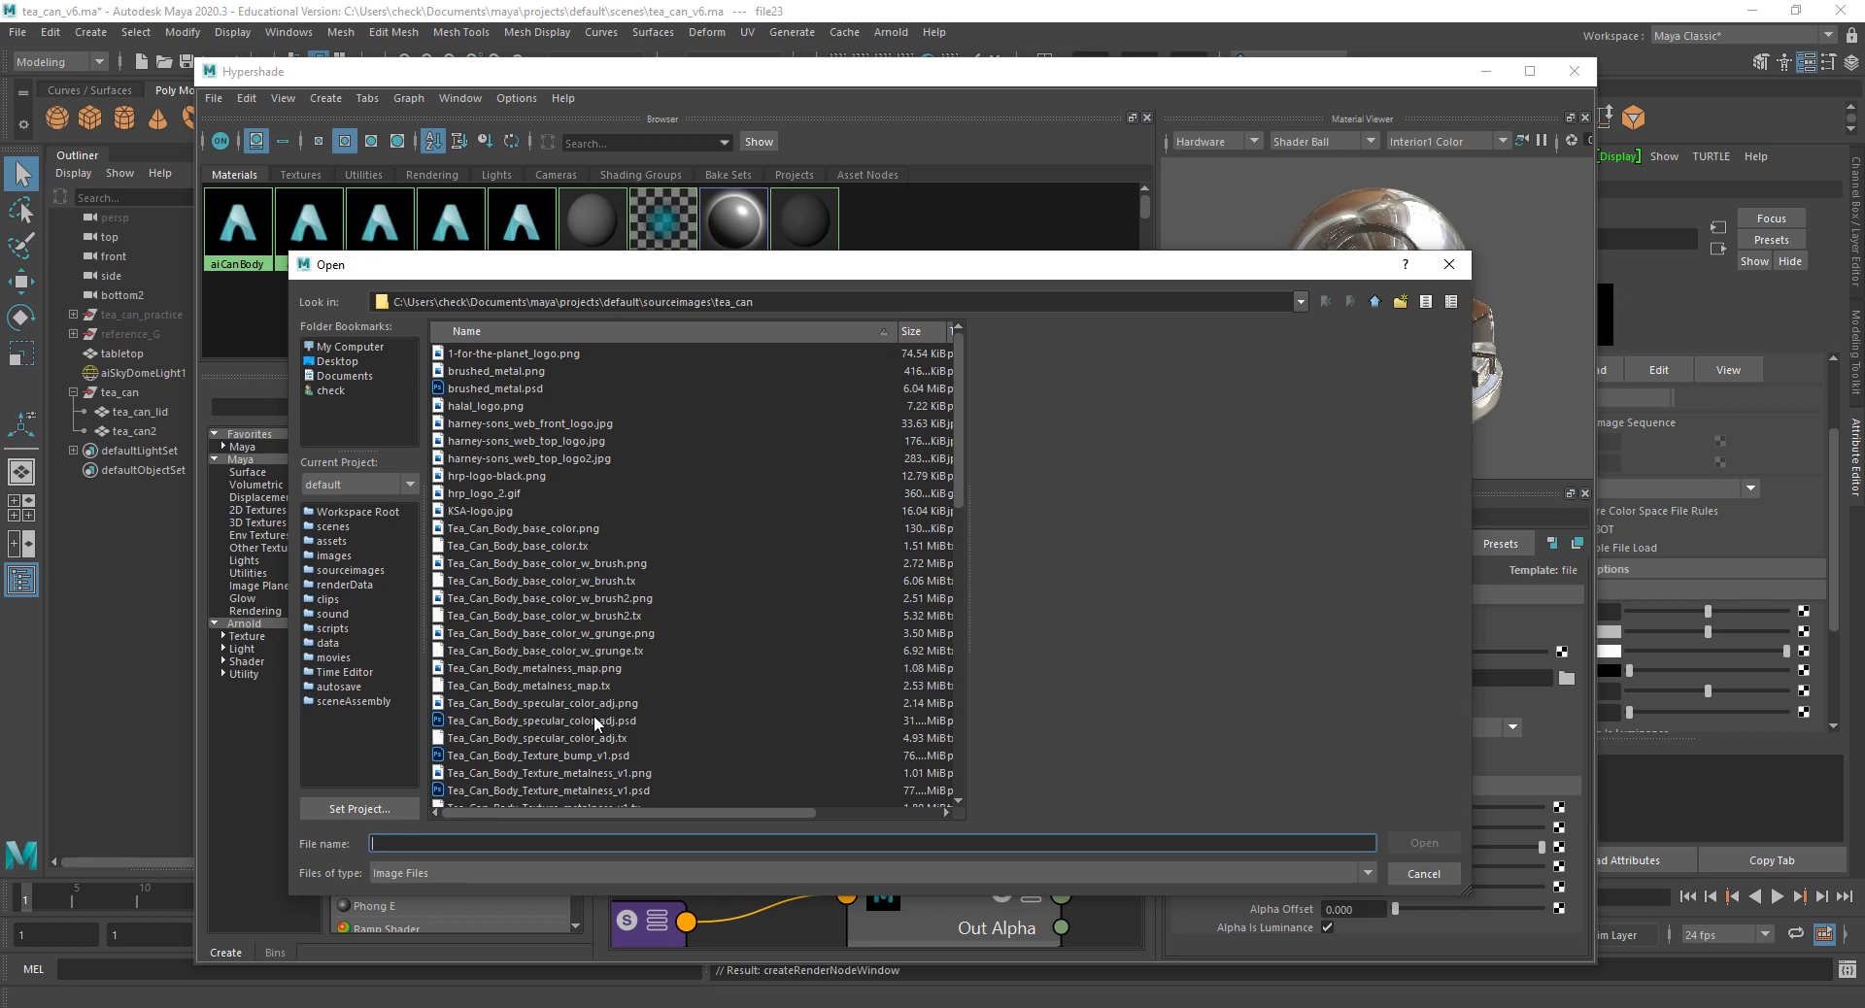
{"action": "scroll", "coordinate": [593, 719], "scroll_direction": "down", "scroll_amount": 2}
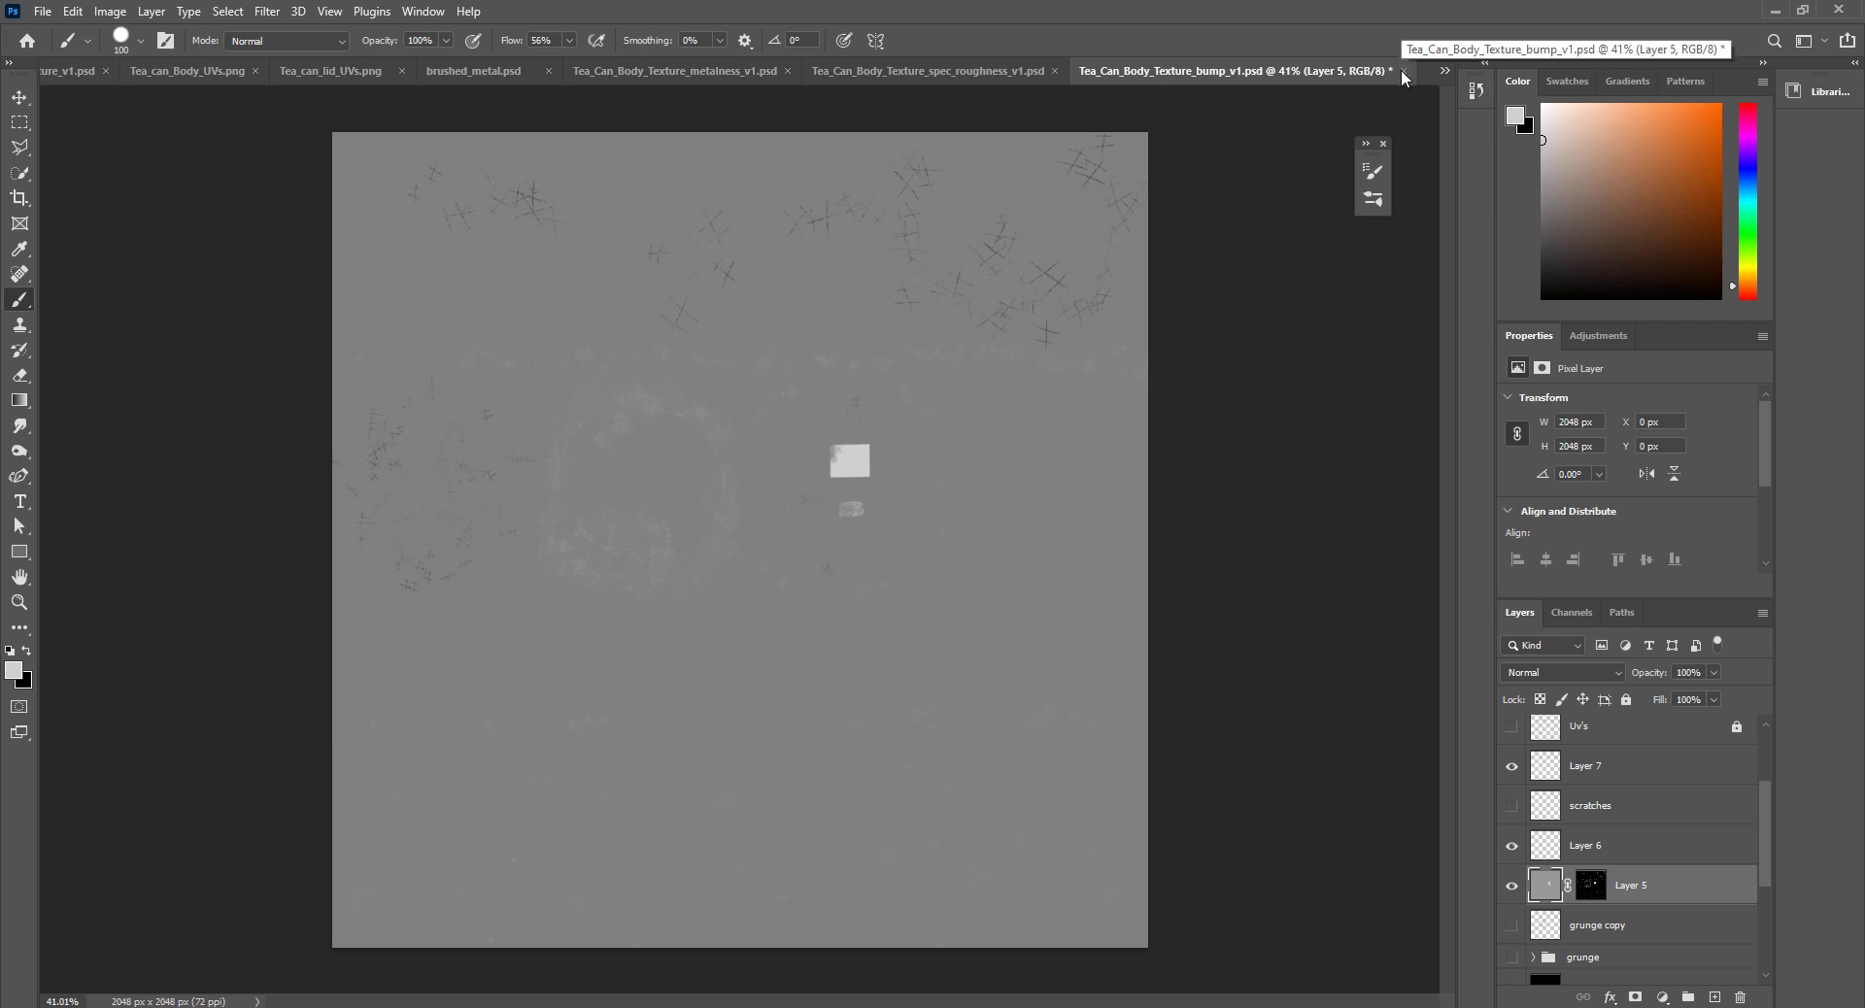
Step: Switch to Photoshop and save the body bump map as Tea_Can_Body_Texture_bump_v1.png in the tea_can folder
{"action": "left_click", "coordinate": [43, 11]}
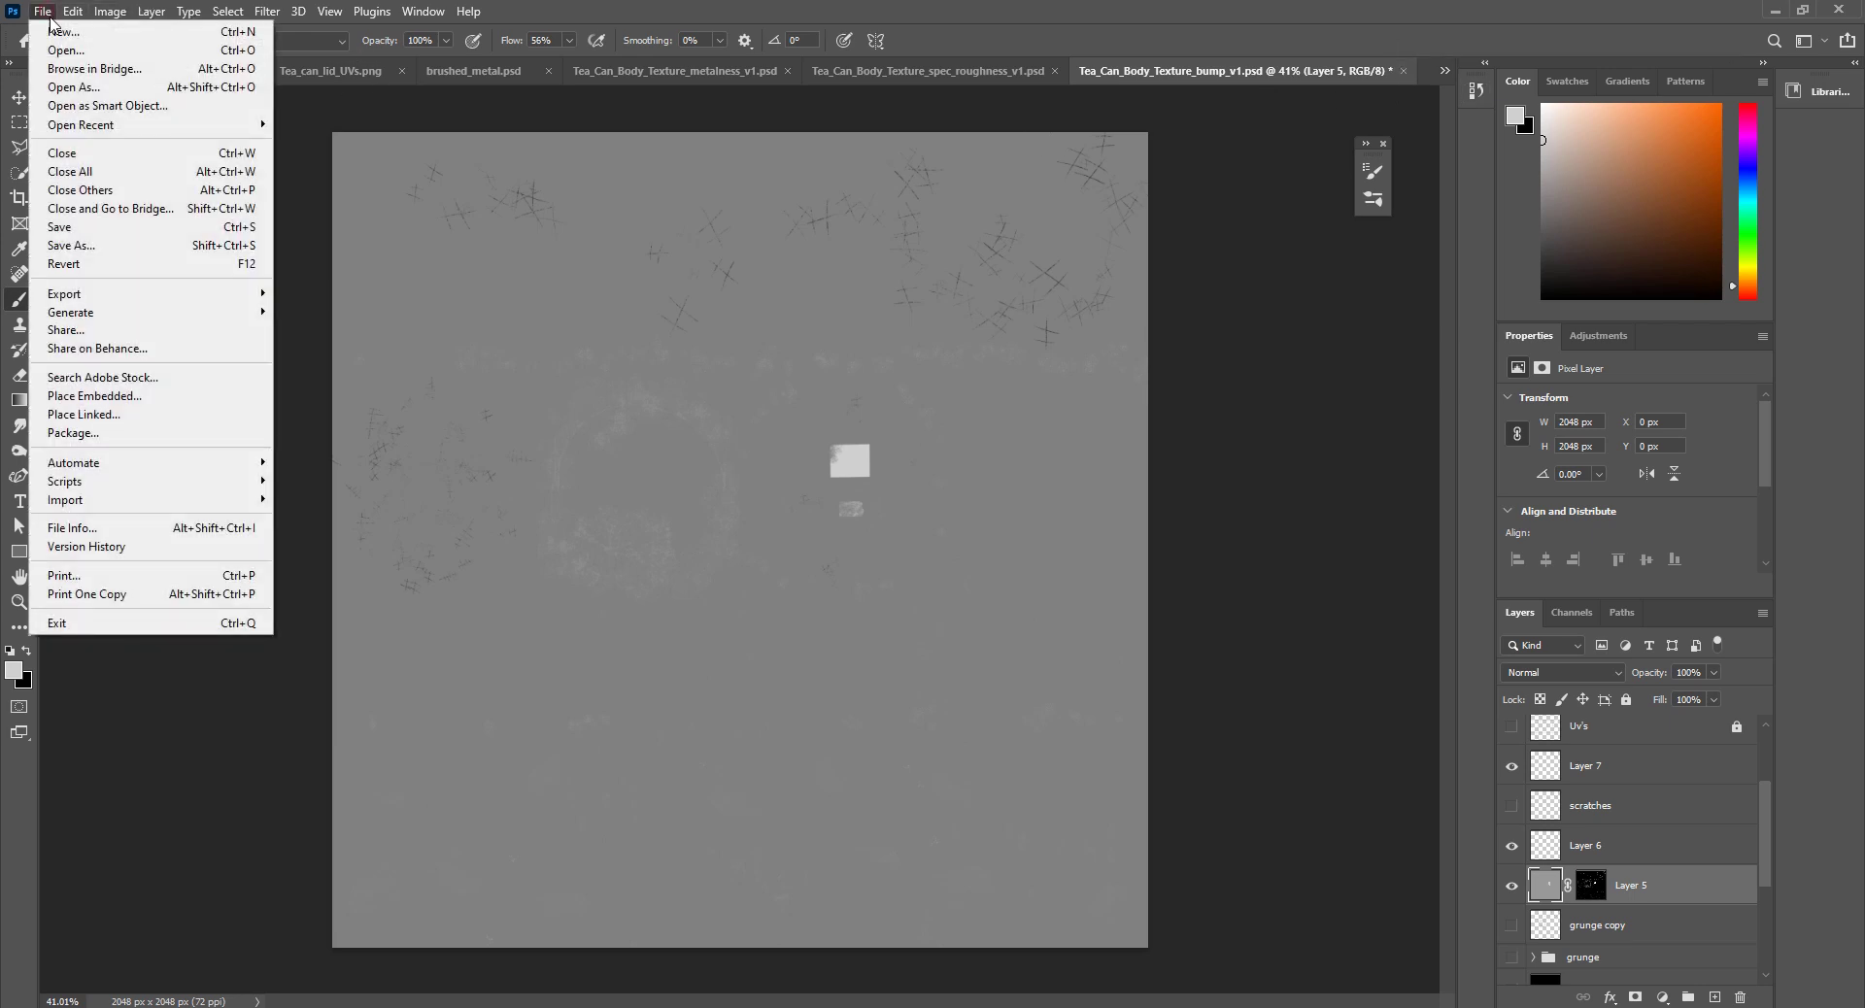
{"action": "left_click", "coordinate": [94, 245]}
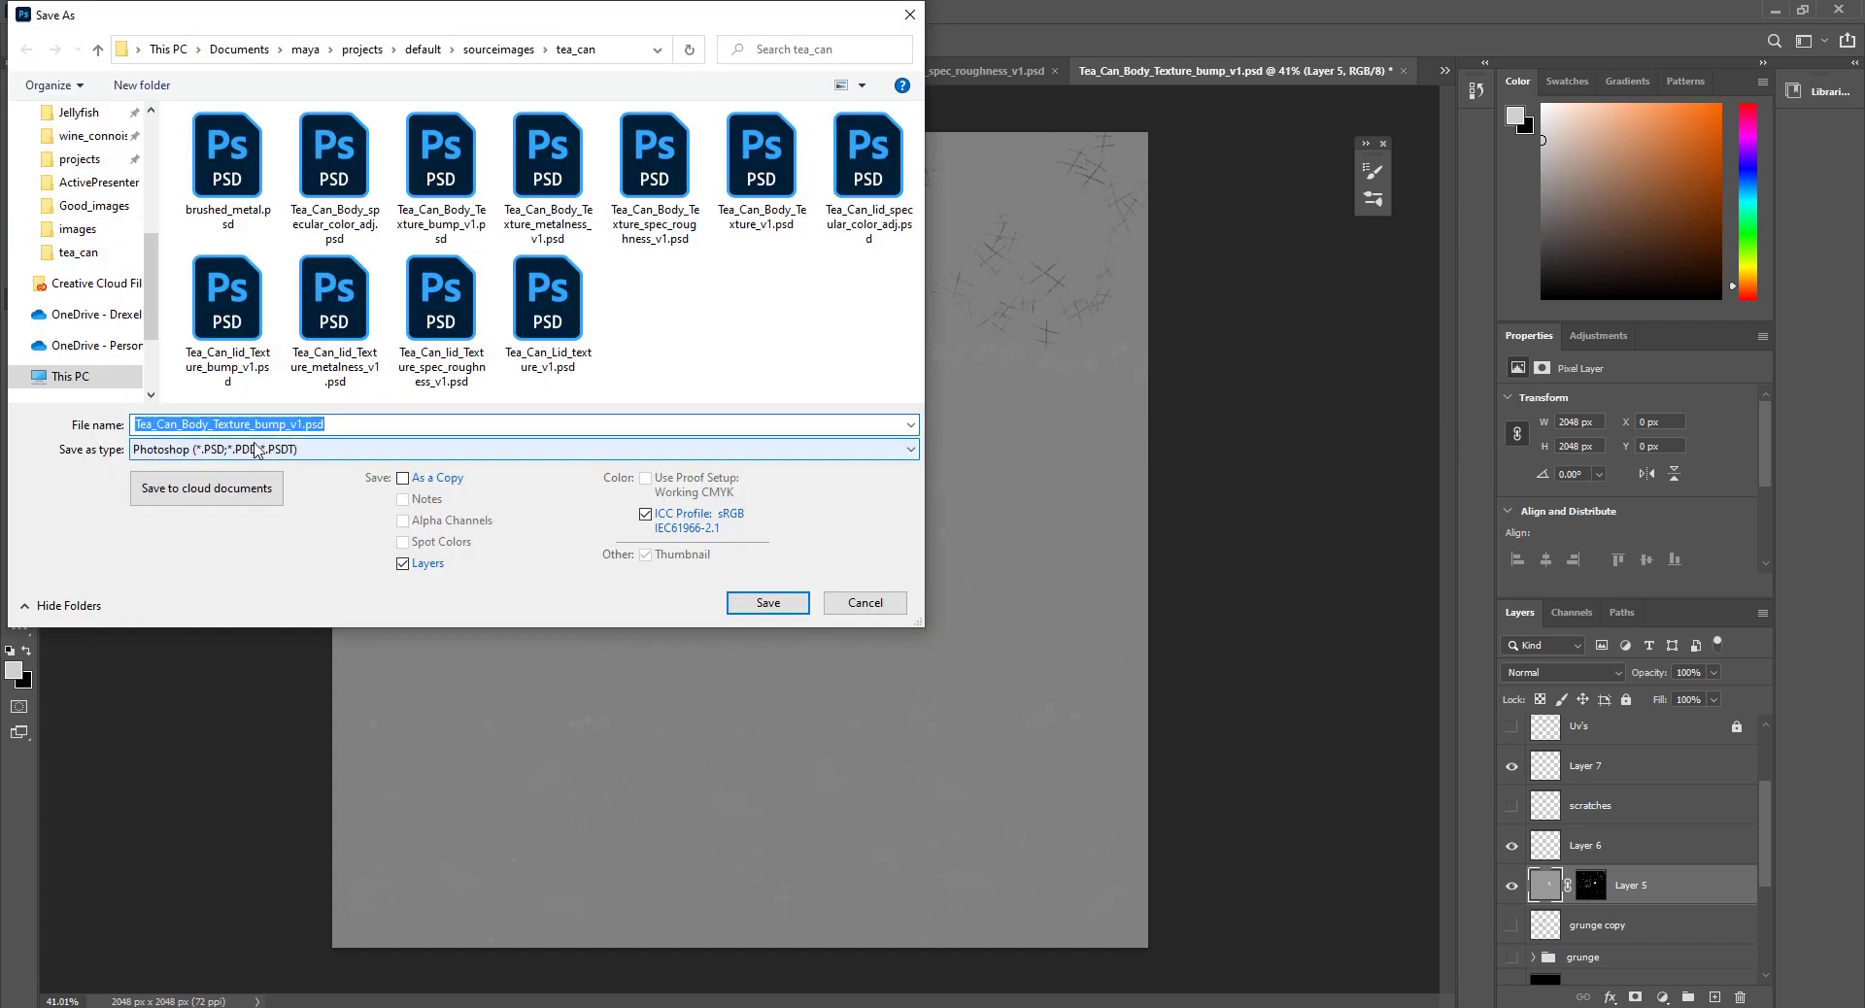
{"action": "left_click", "coordinate": [258, 449]}
{"action": "left_click", "coordinate": [165, 712]}
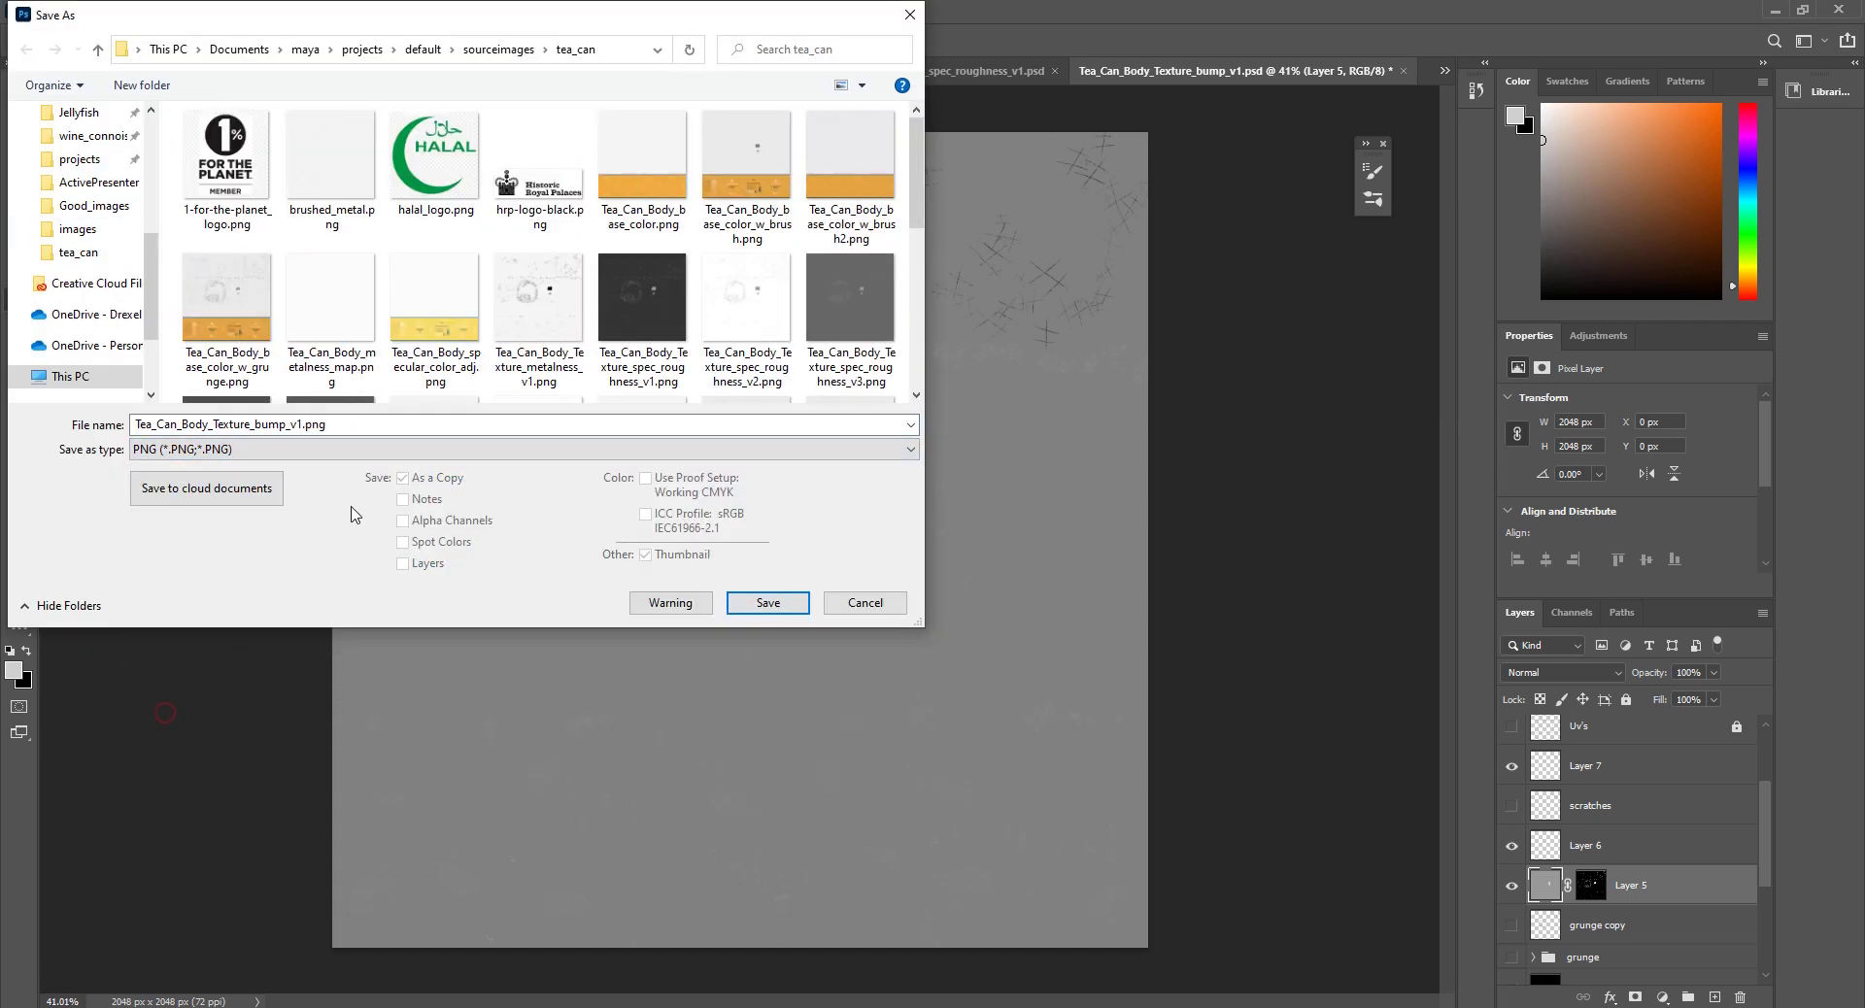
{"action": "left_click", "coordinate": [767, 604]}
{"action": "left_click", "coordinate": [1047, 305]}
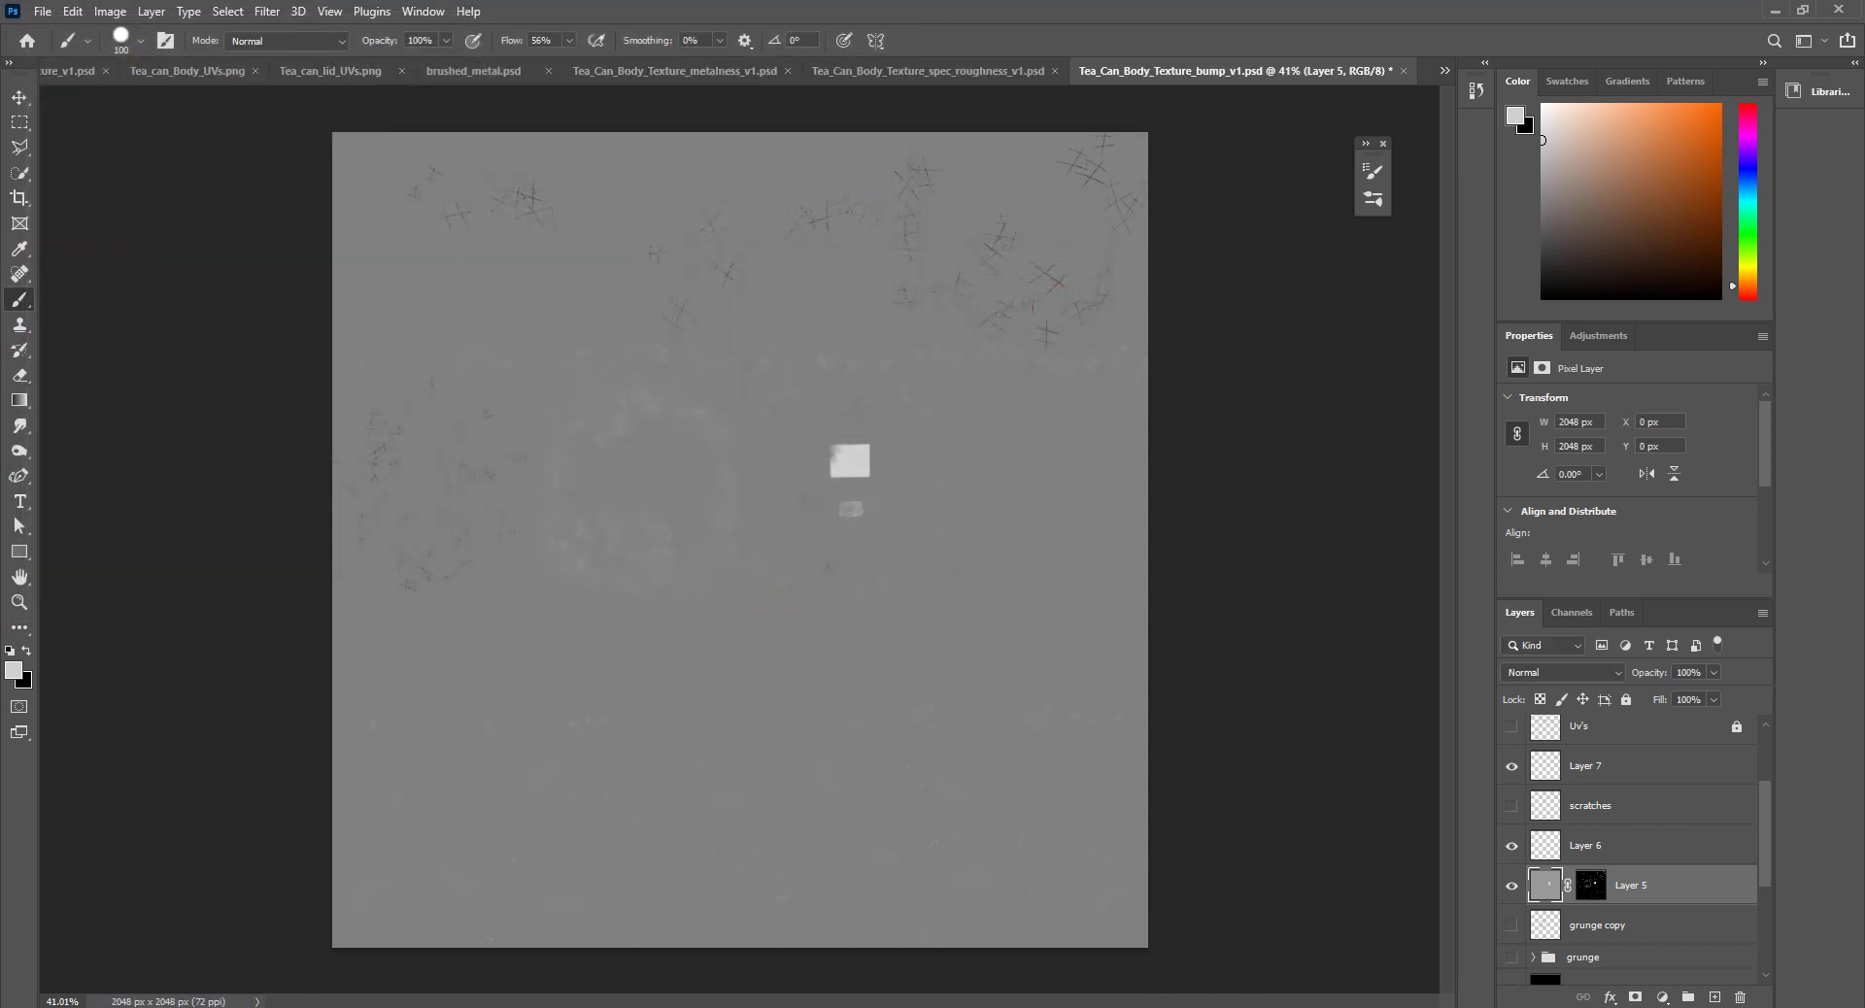
Step: Return to Maya and load Tea_Can_Body_Texture_bump_v1.png into the File node connected to the body's bump
{"action": "mouse_move", "coordinate": [870, 976]}
{"action": "left_click", "coordinate": [895, 944]}
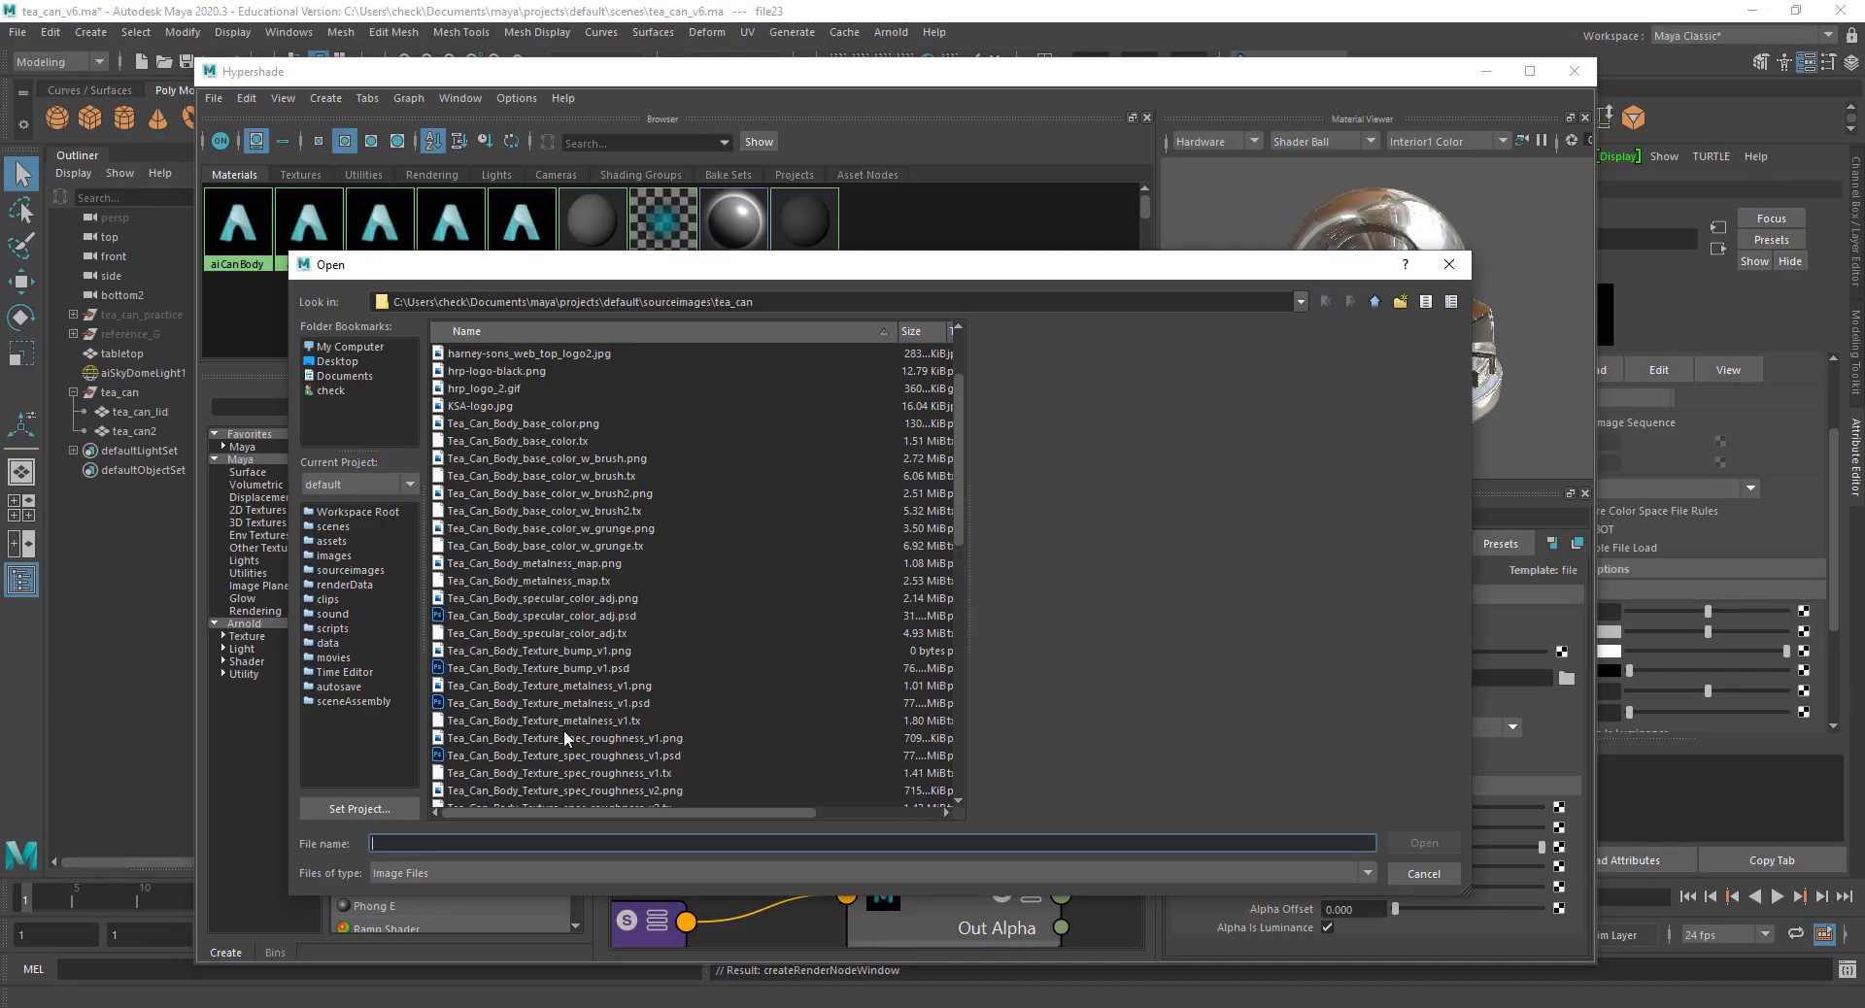
{"action": "left_click", "coordinate": [535, 650]}
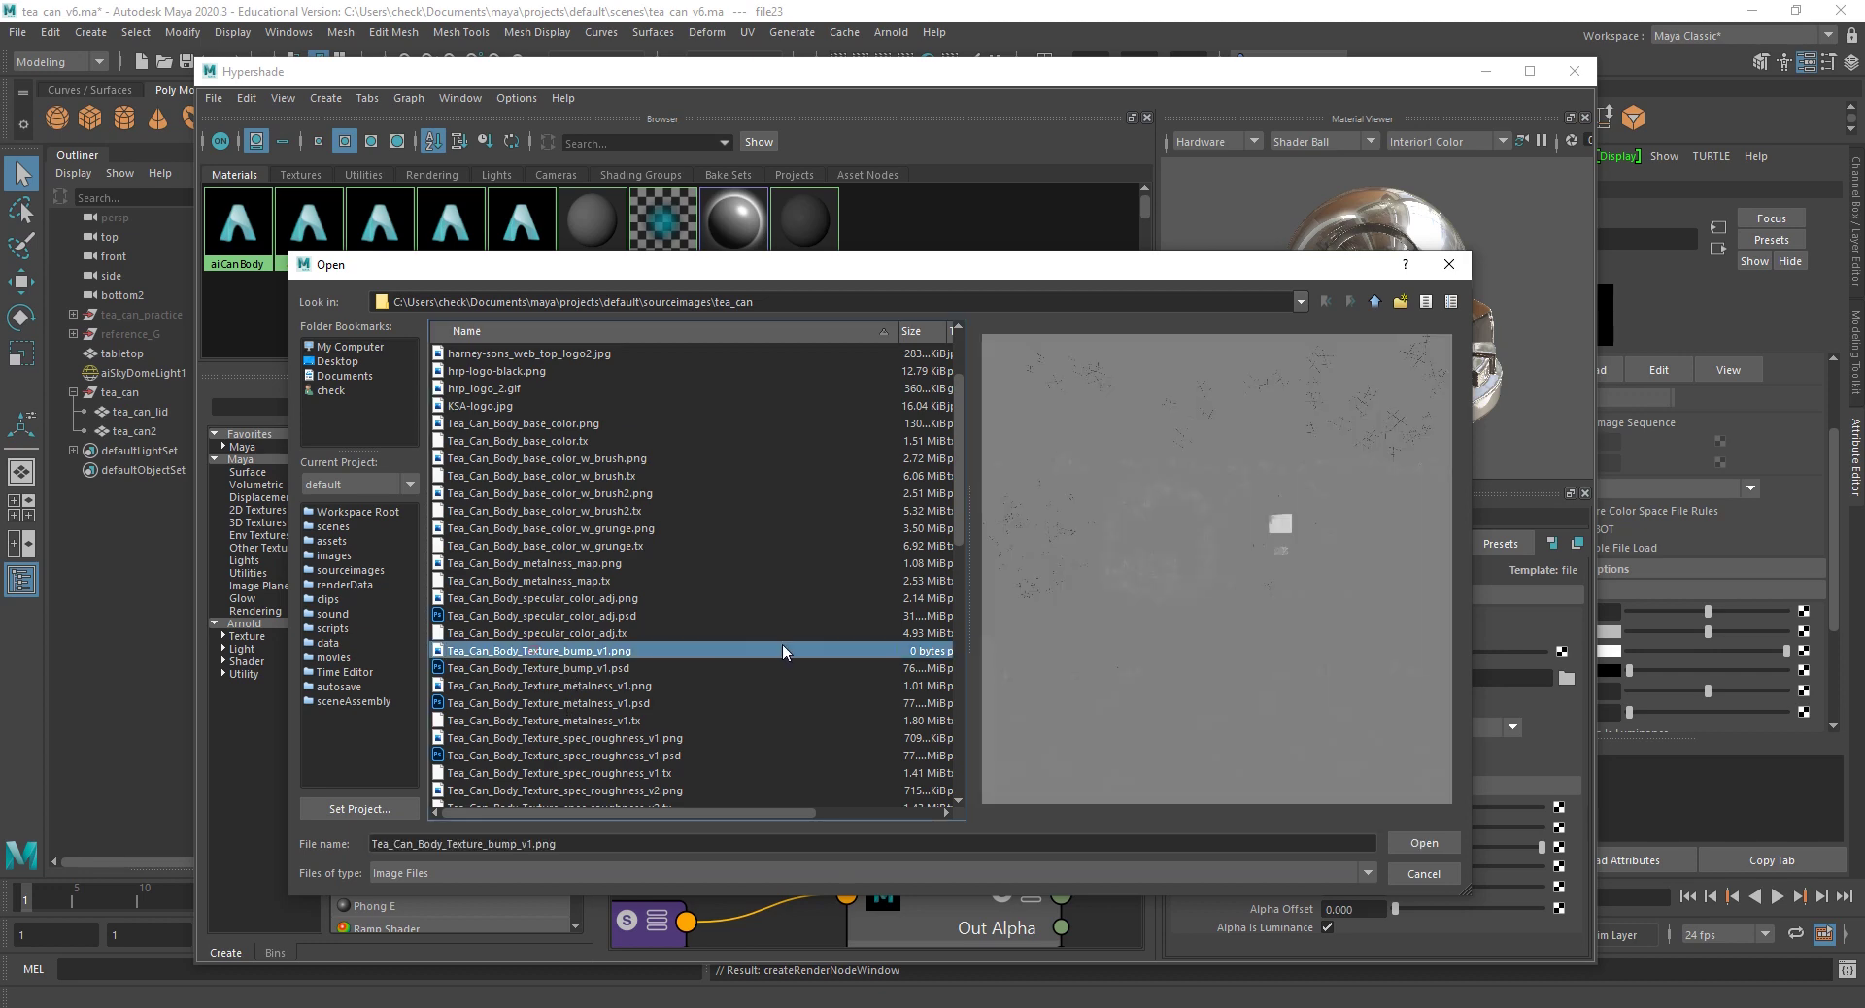
{"action": "left_click", "coordinate": [1423, 844]}
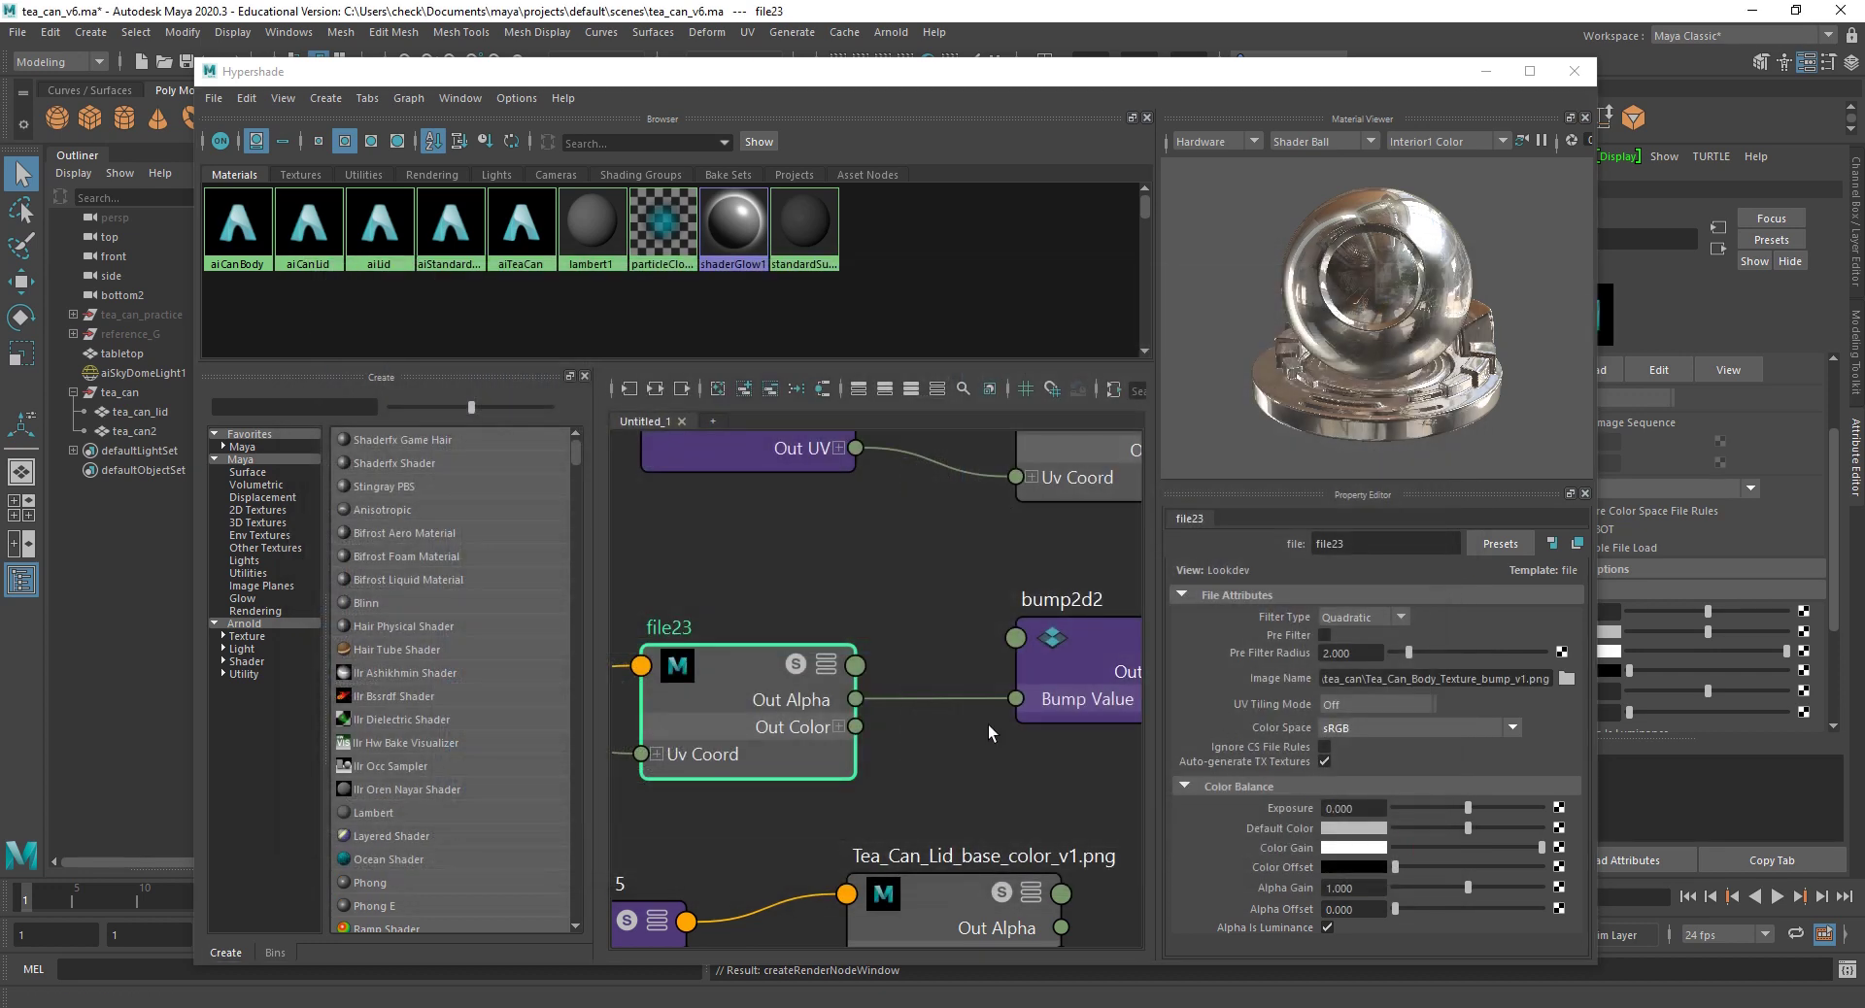
{"action": "scroll", "coordinate": [930, 673], "scroll_direction": "down", "scroll_amount": 10}
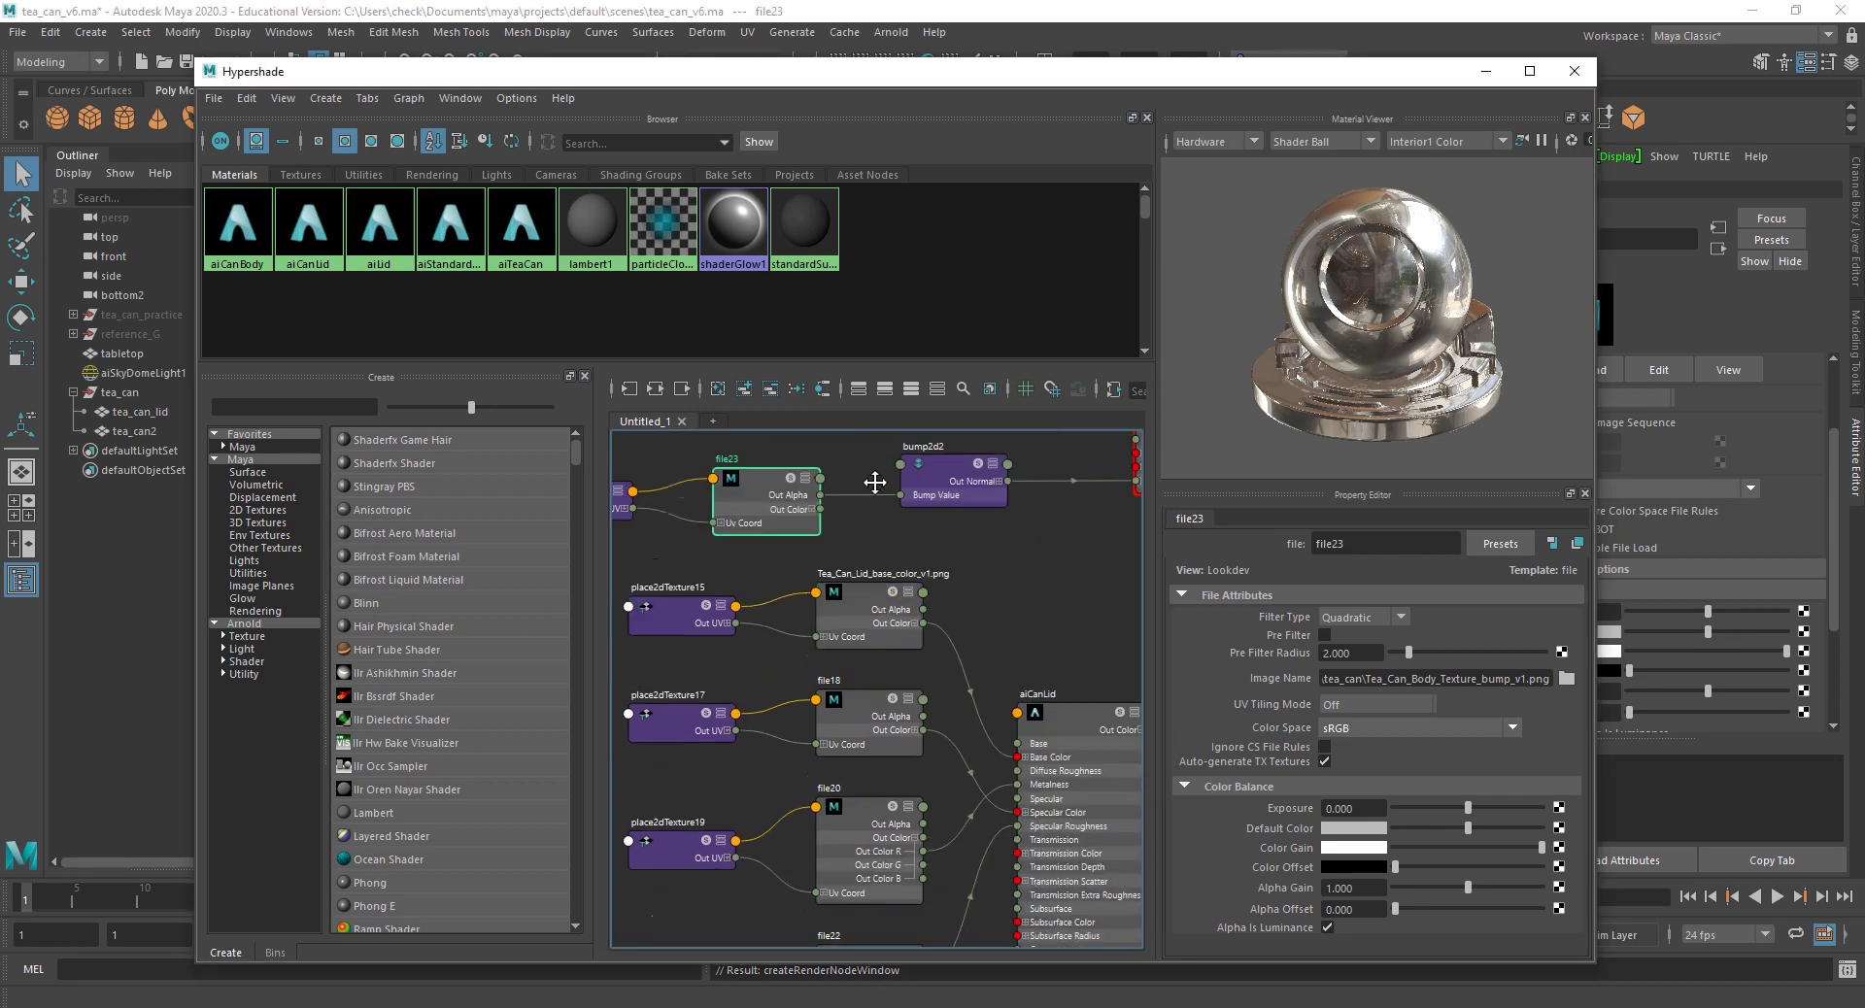
Step: Connect a new File texture to the aiCanLid material's Bump Mapping and set its bump depth to 0.1
{"action": "middle_click_drag", "start_coordinate": [916, 564], "coordinate": [916, 524]}
{"action": "left_click", "coordinate": [963, 561]}
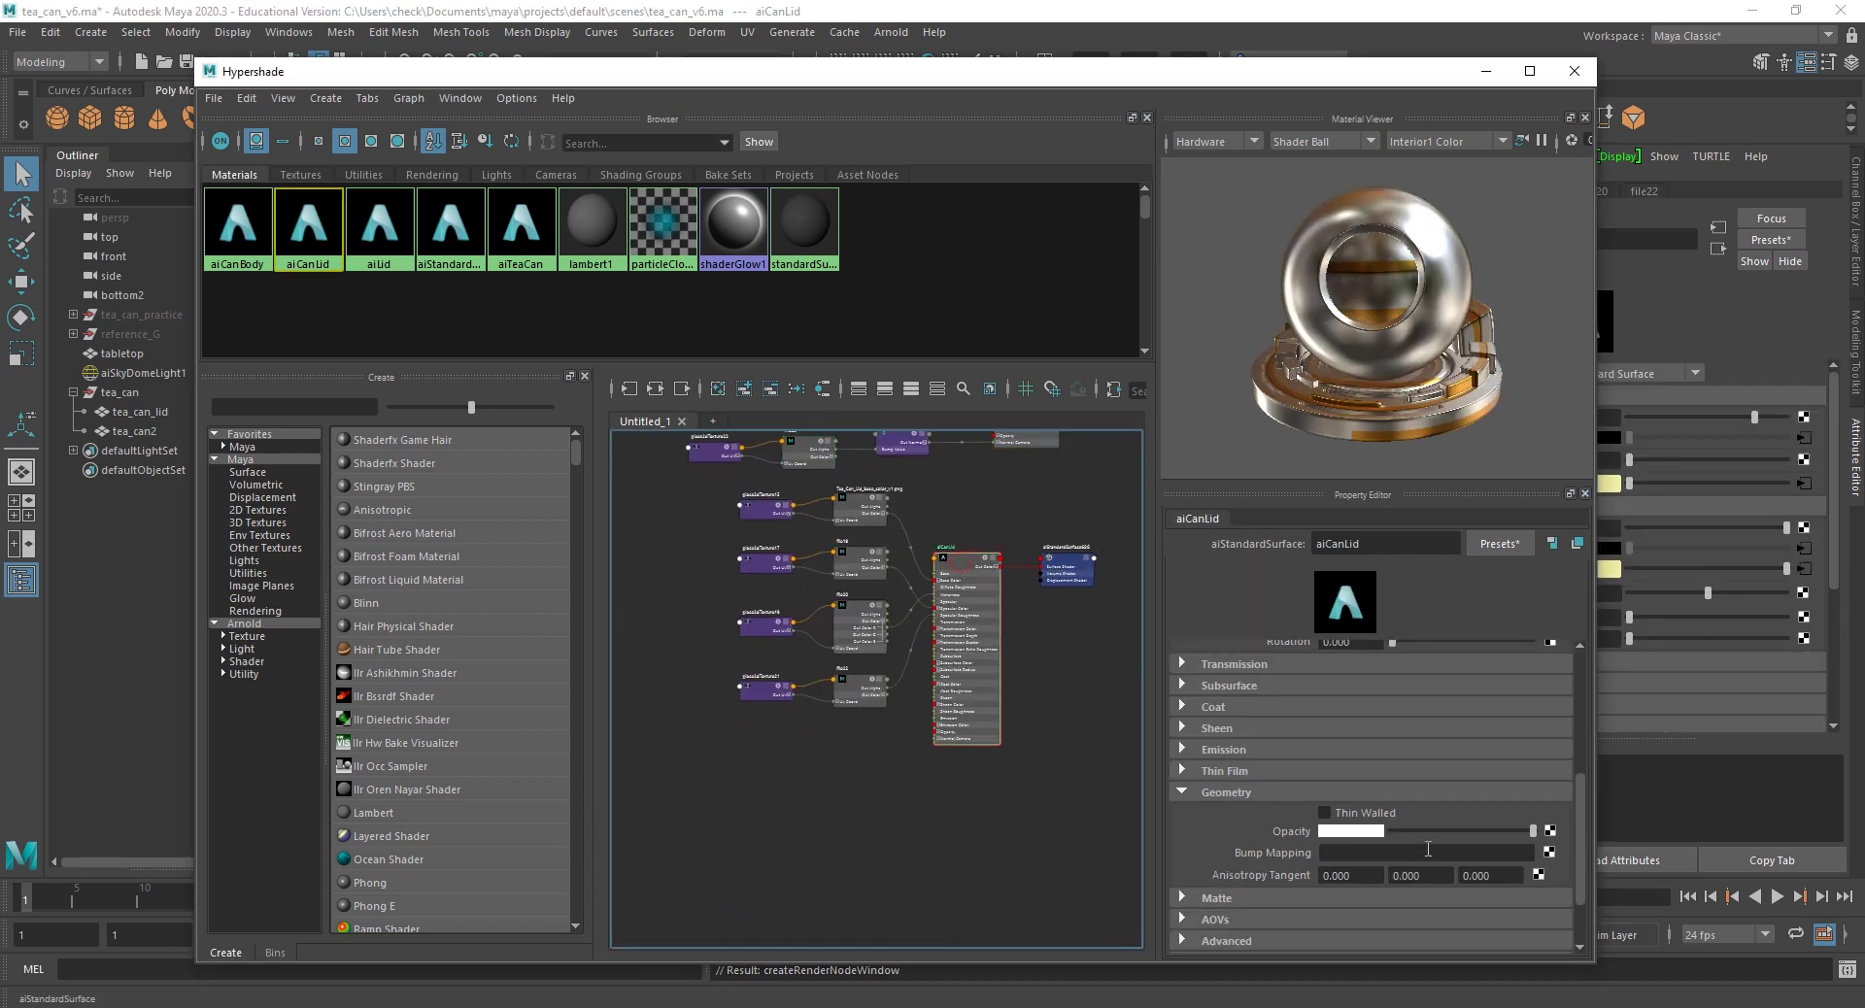
{"action": "left_click", "coordinate": [1547, 854]}
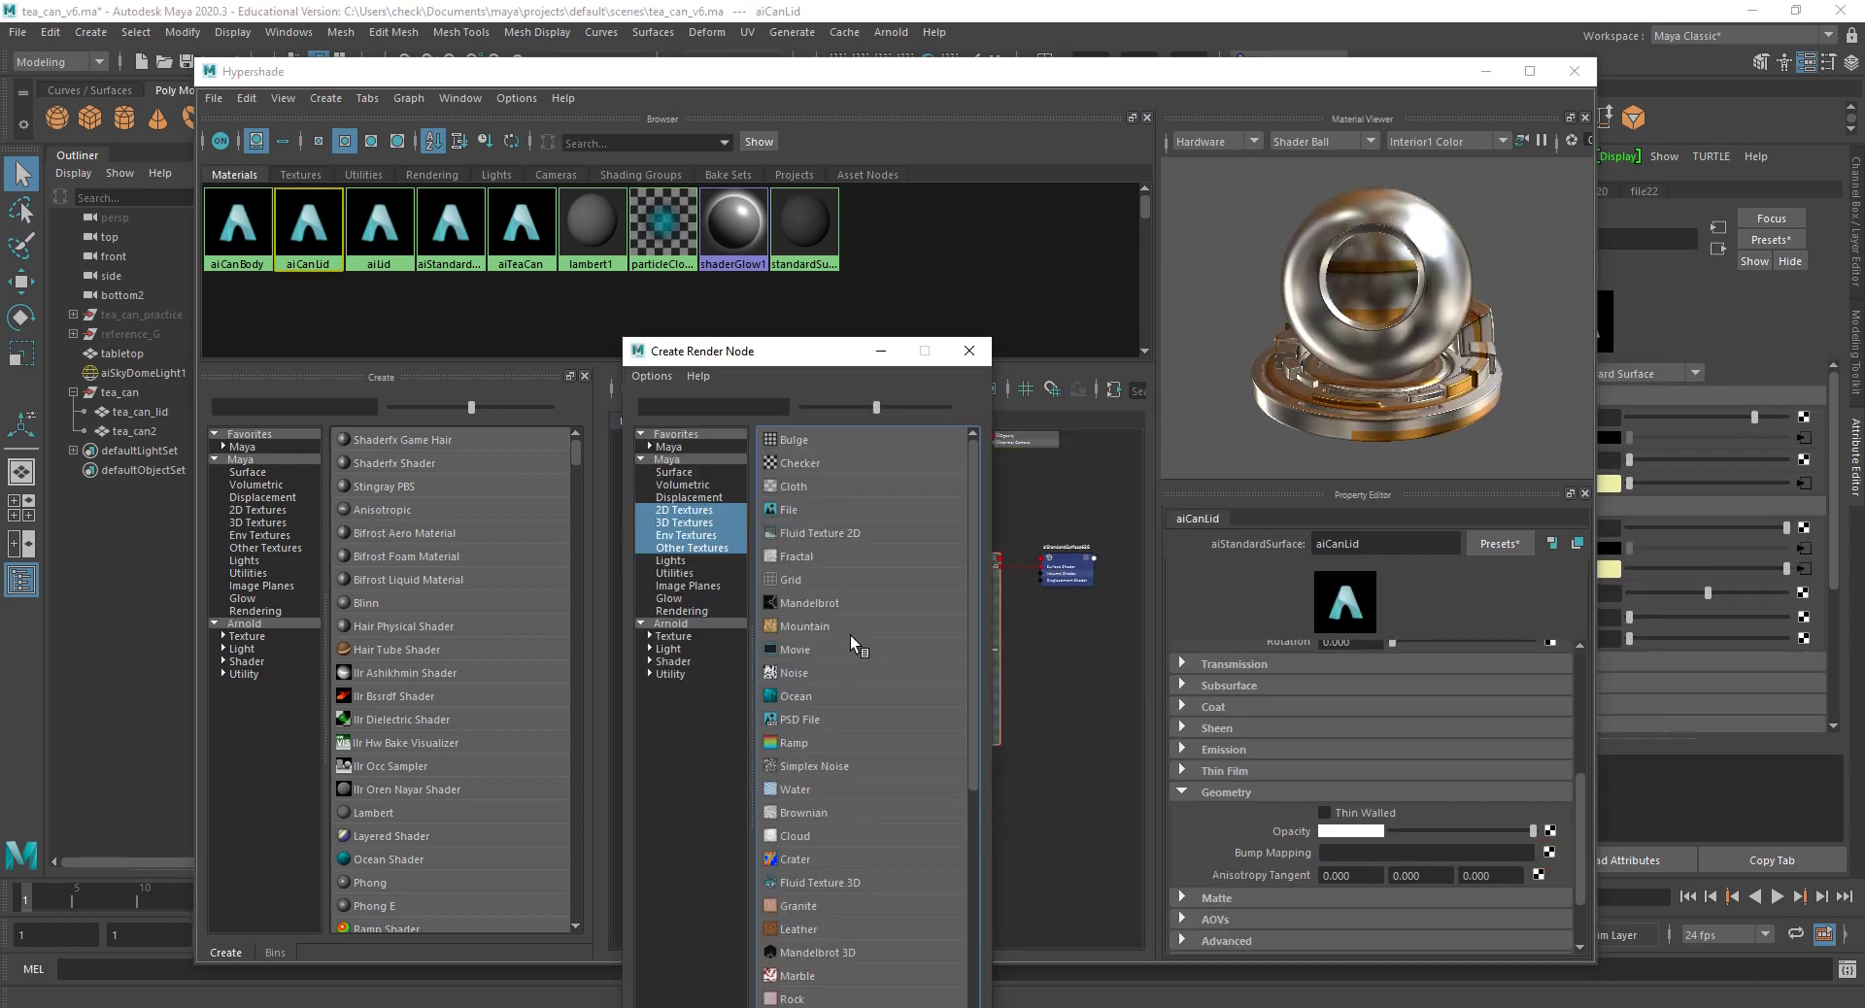
{"action": "left_click", "coordinate": [790, 509]}
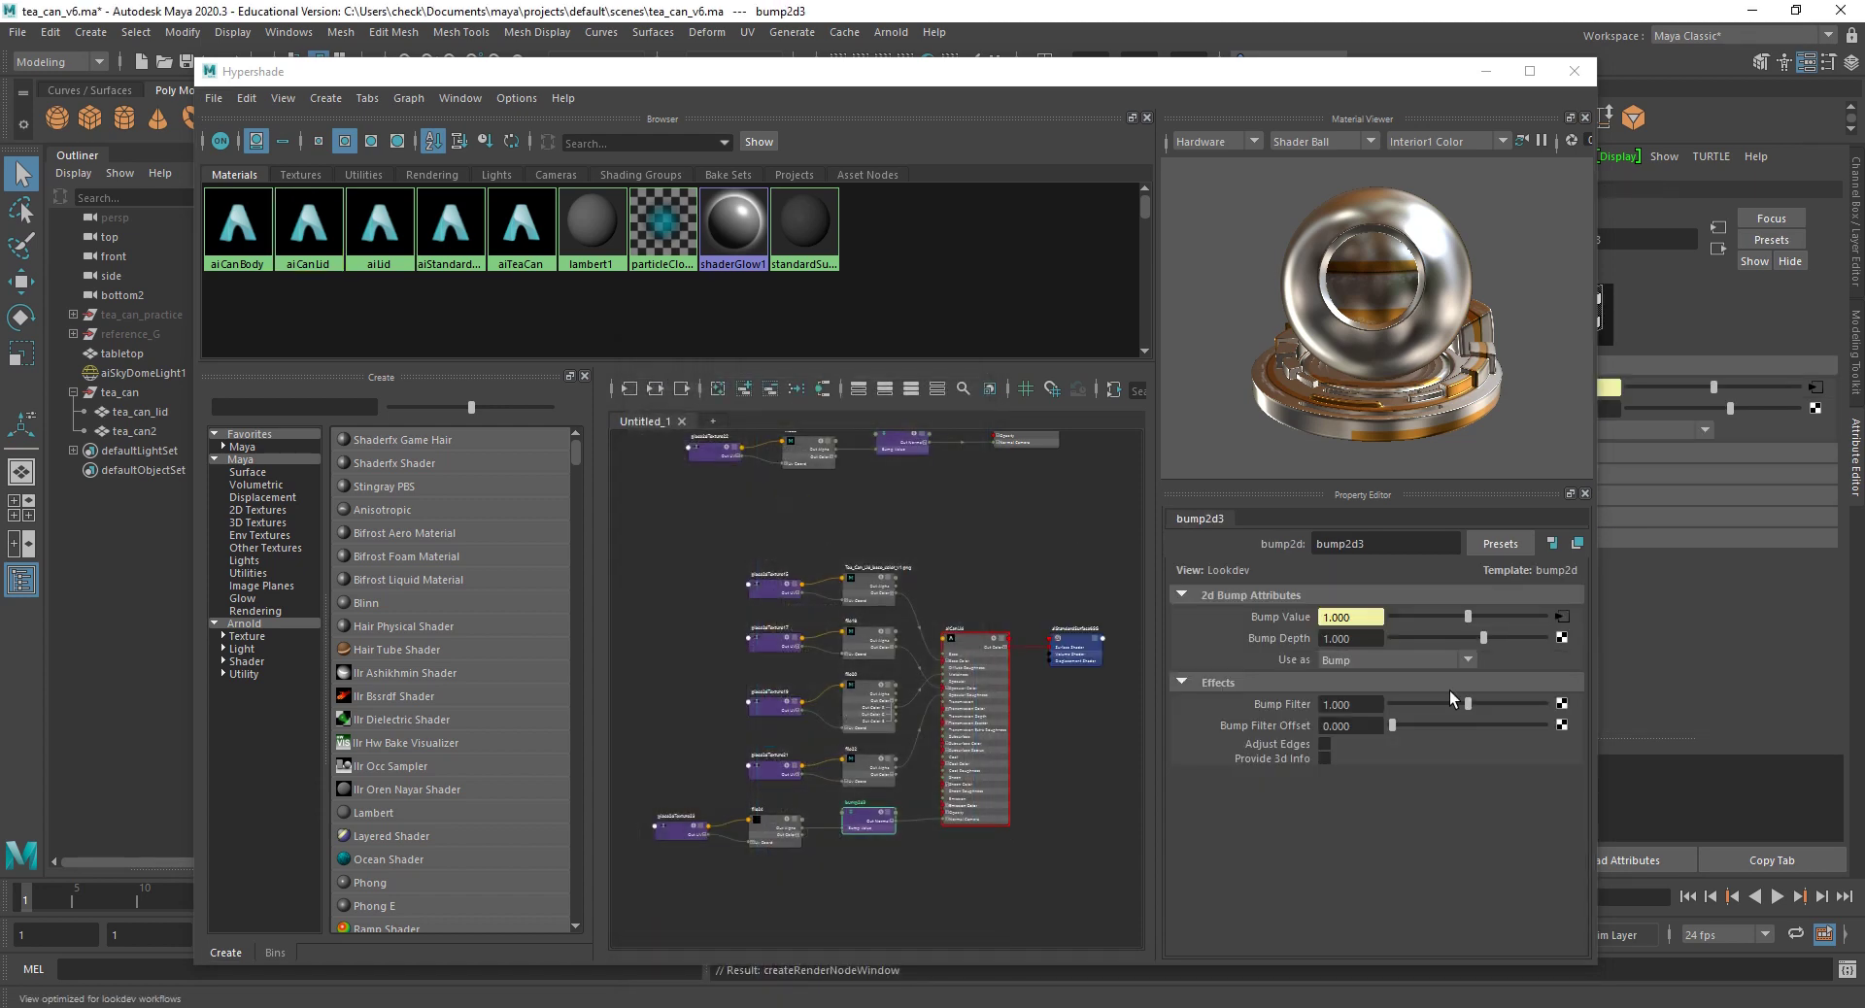
{"action": "left_click", "coordinate": [1345, 638]}
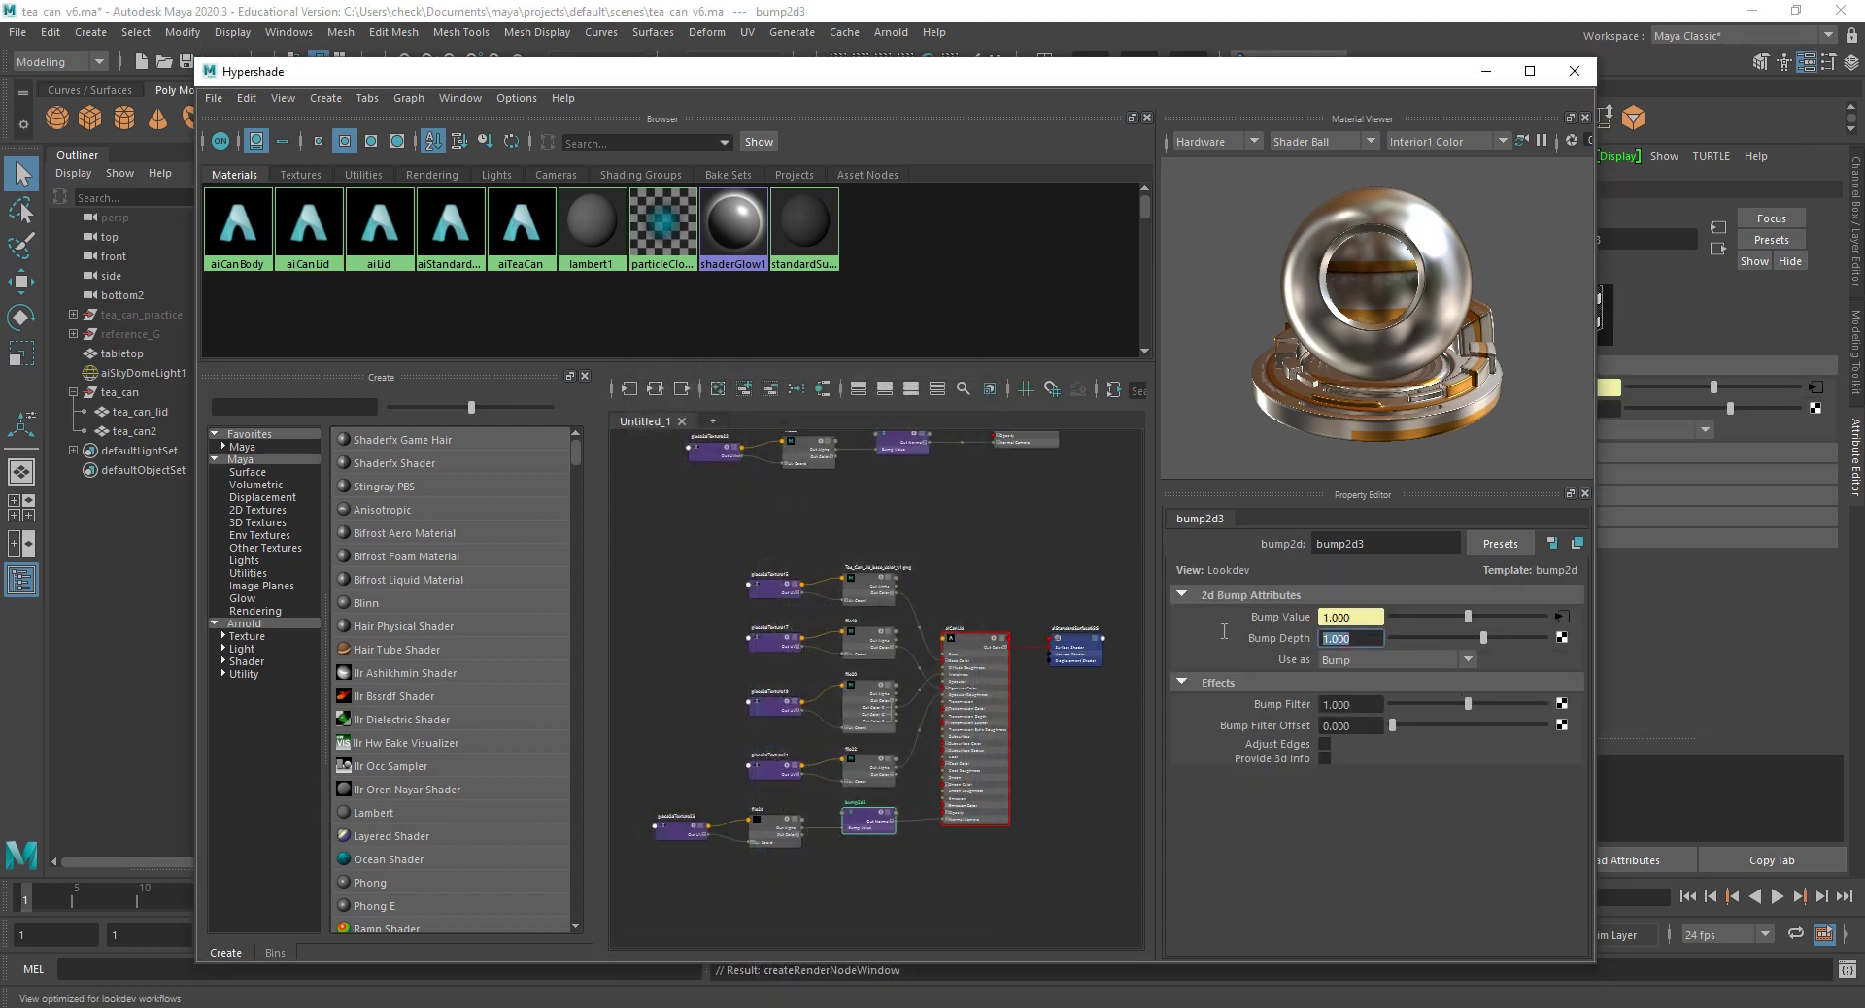
{"action": "type", "text": ".1"}
{"action": "key", "text": "Return"}
Step: Load Tea_Can_lid_Texture_bump_v1.png from the tea_can folder into the File node feeding the lid's bump
{"action": "left_click", "coordinate": [777, 833]}
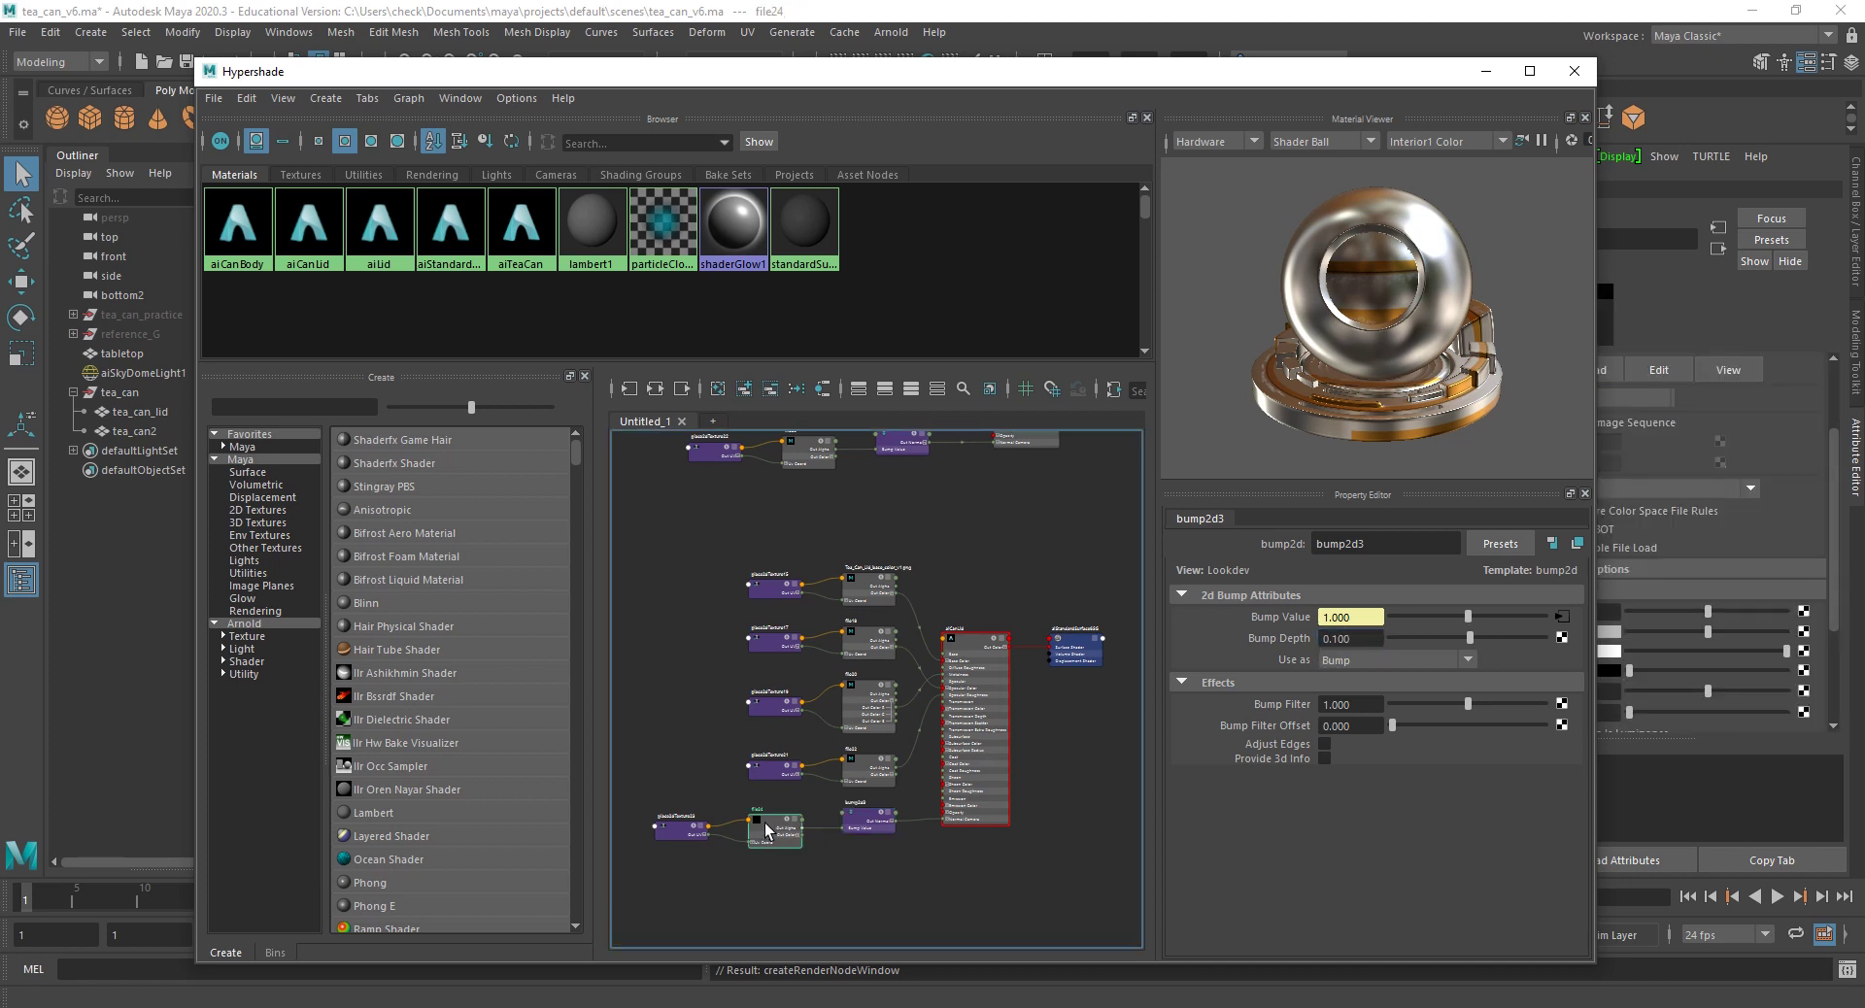
{"action": "left_click", "coordinate": [1561, 679]}
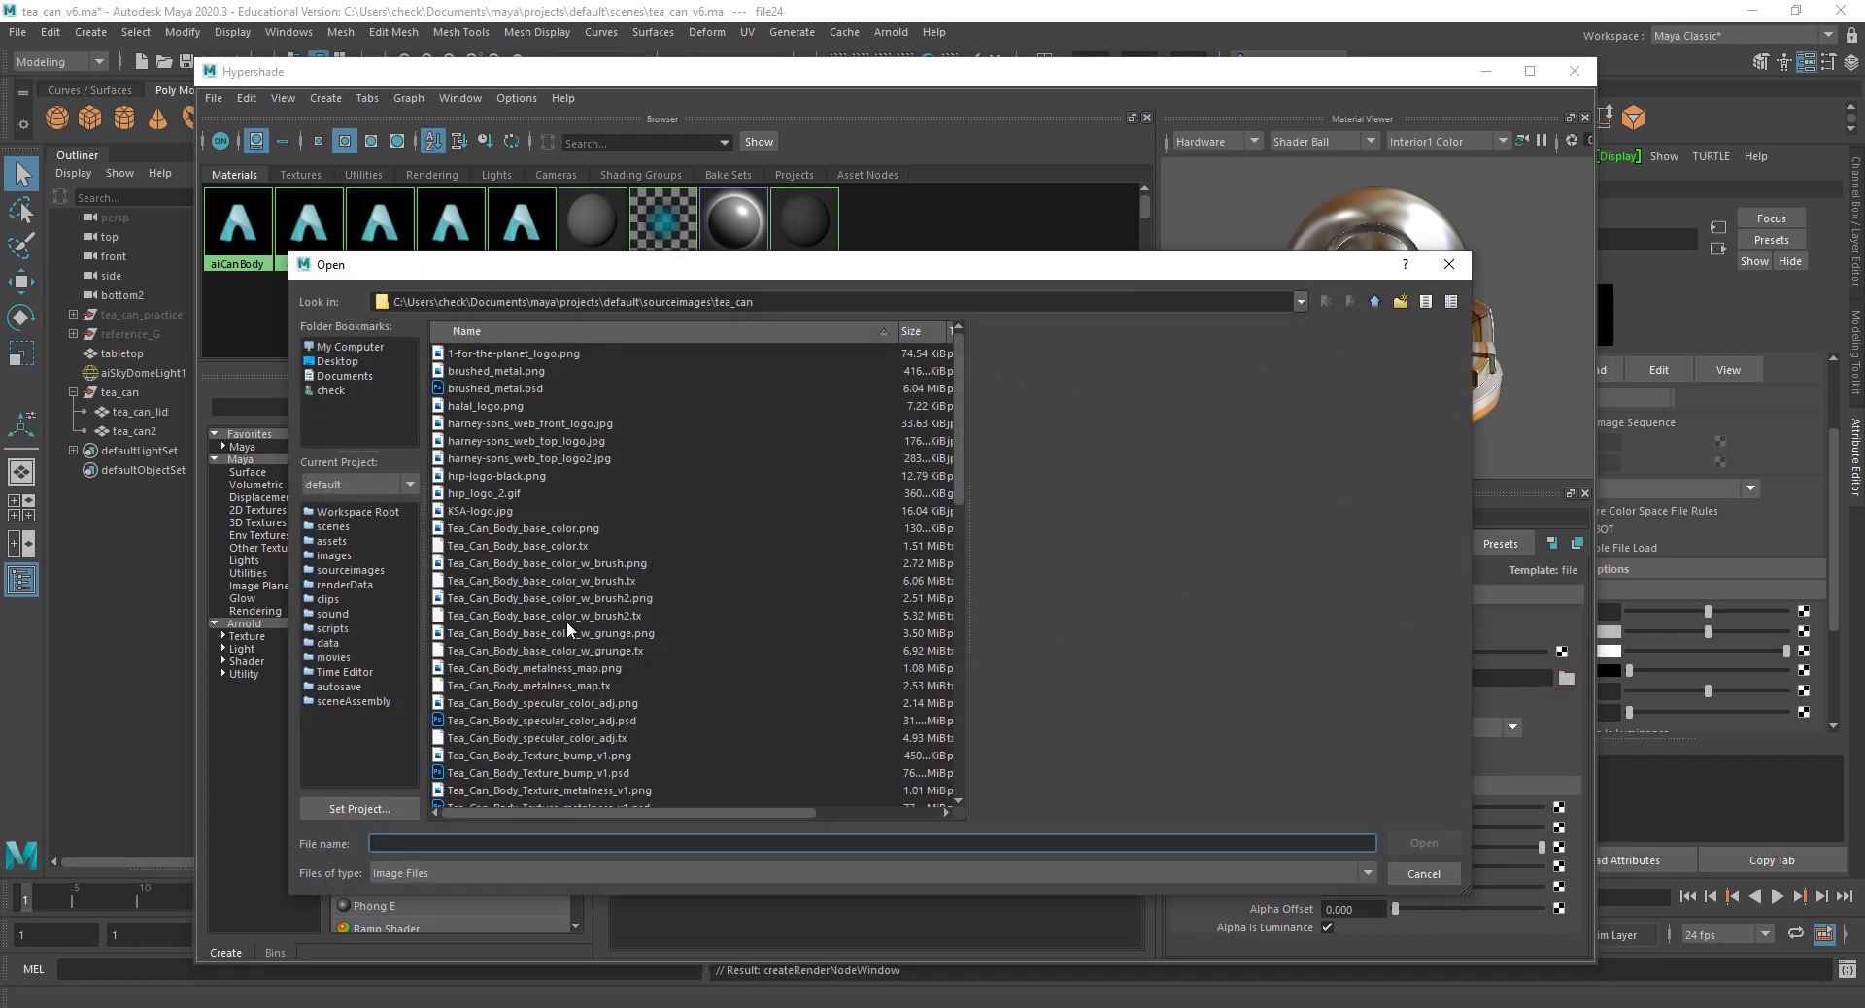
{"action": "scroll", "coordinate": [573, 738], "scroll_direction": "down", "scroll_amount": 9}
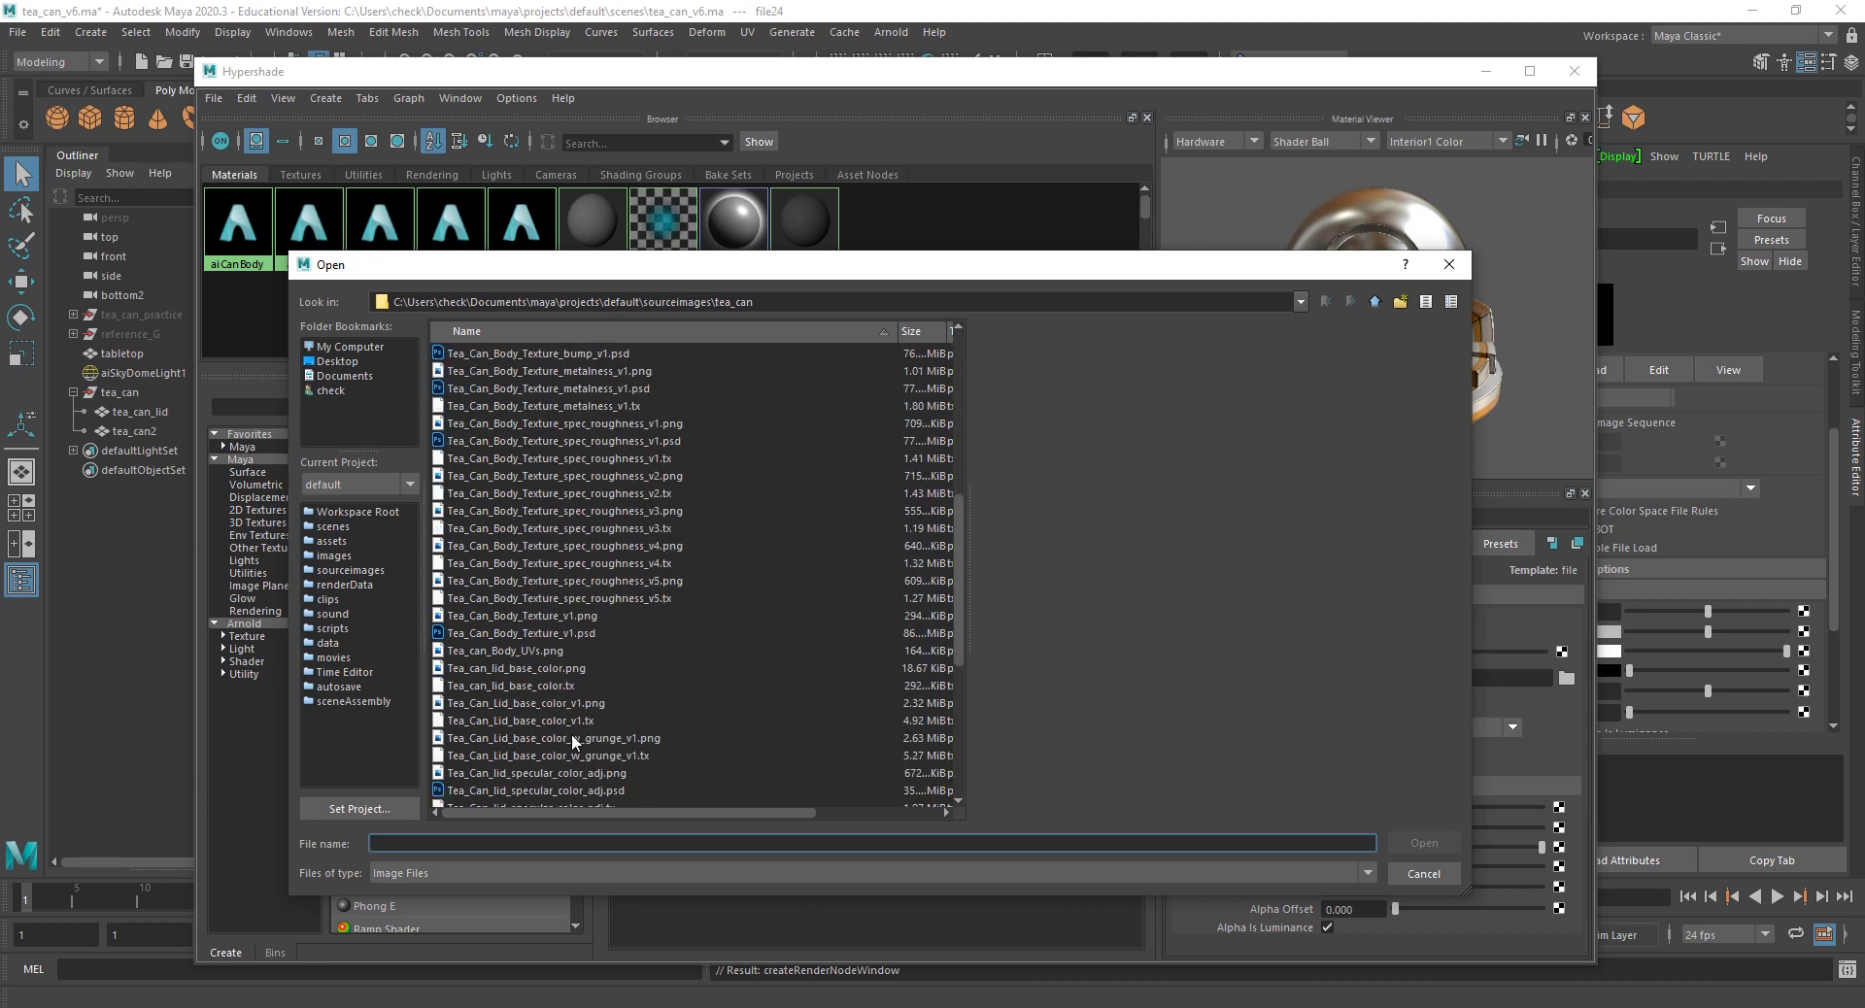
{"action": "scroll", "coordinate": [573, 719], "scroll_direction": "down", "scroll_amount": 3}
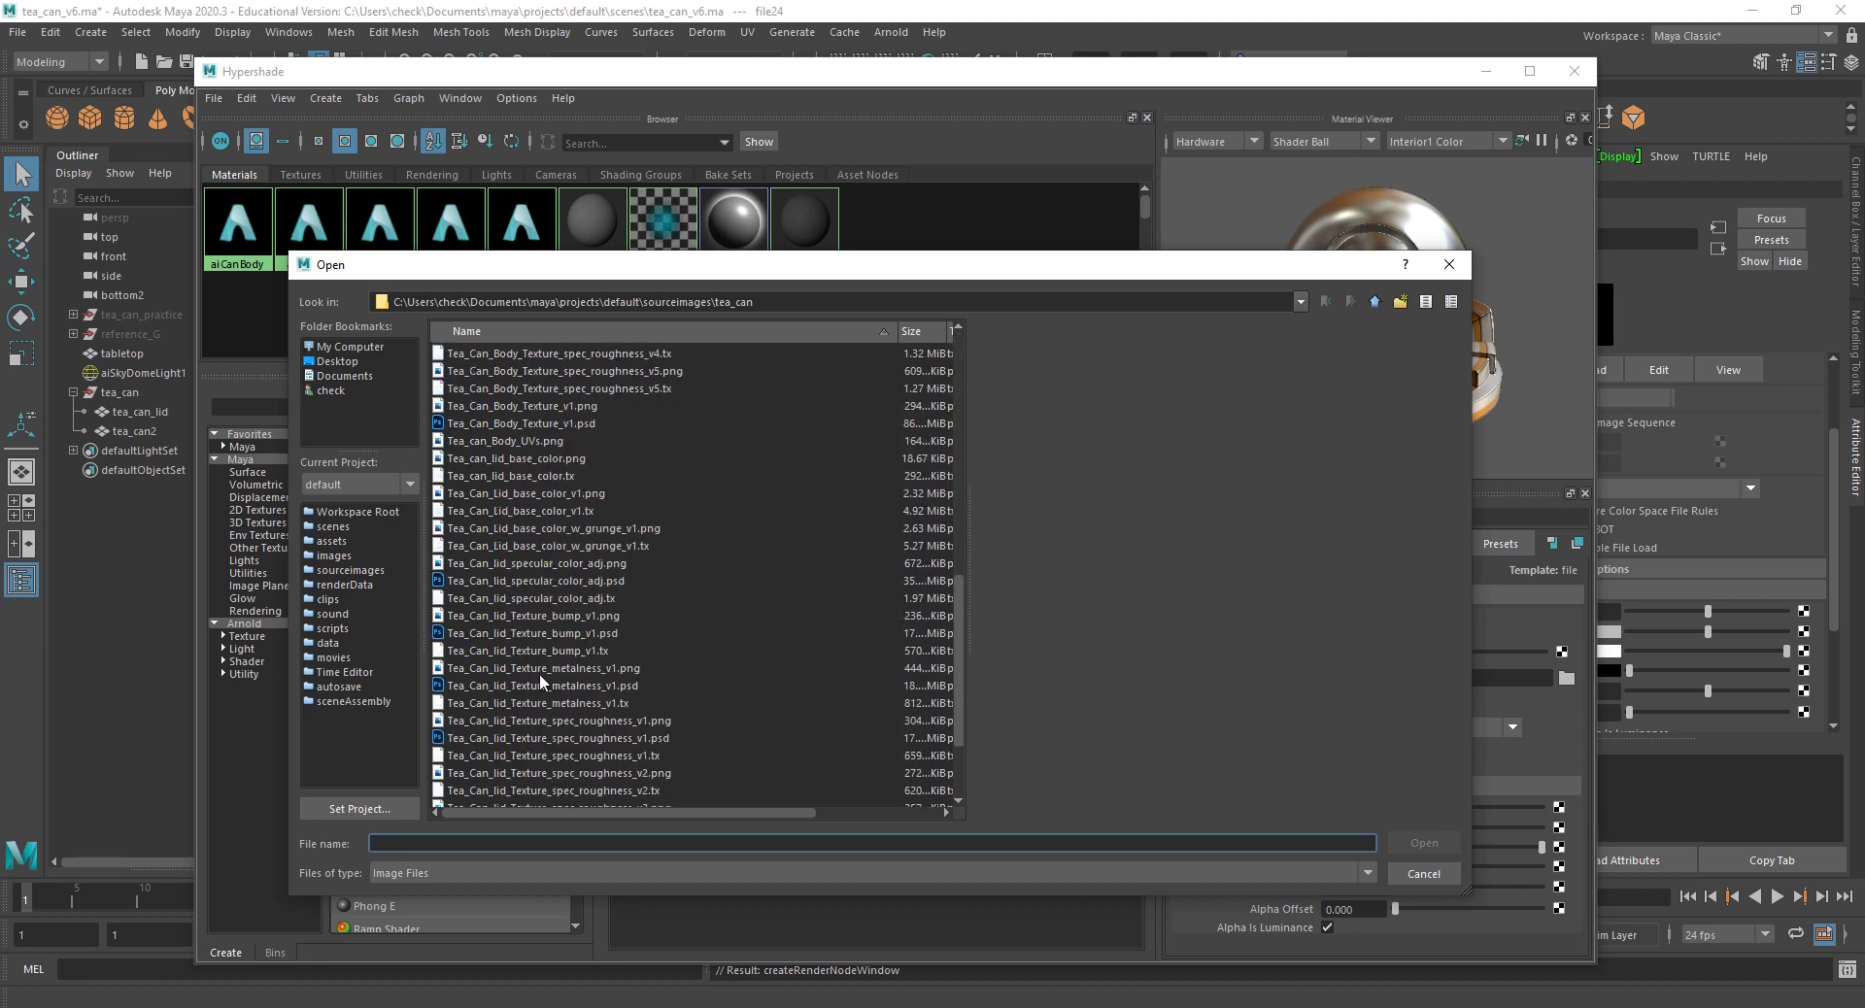
{"action": "left_click", "coordinate": [500, 620]}
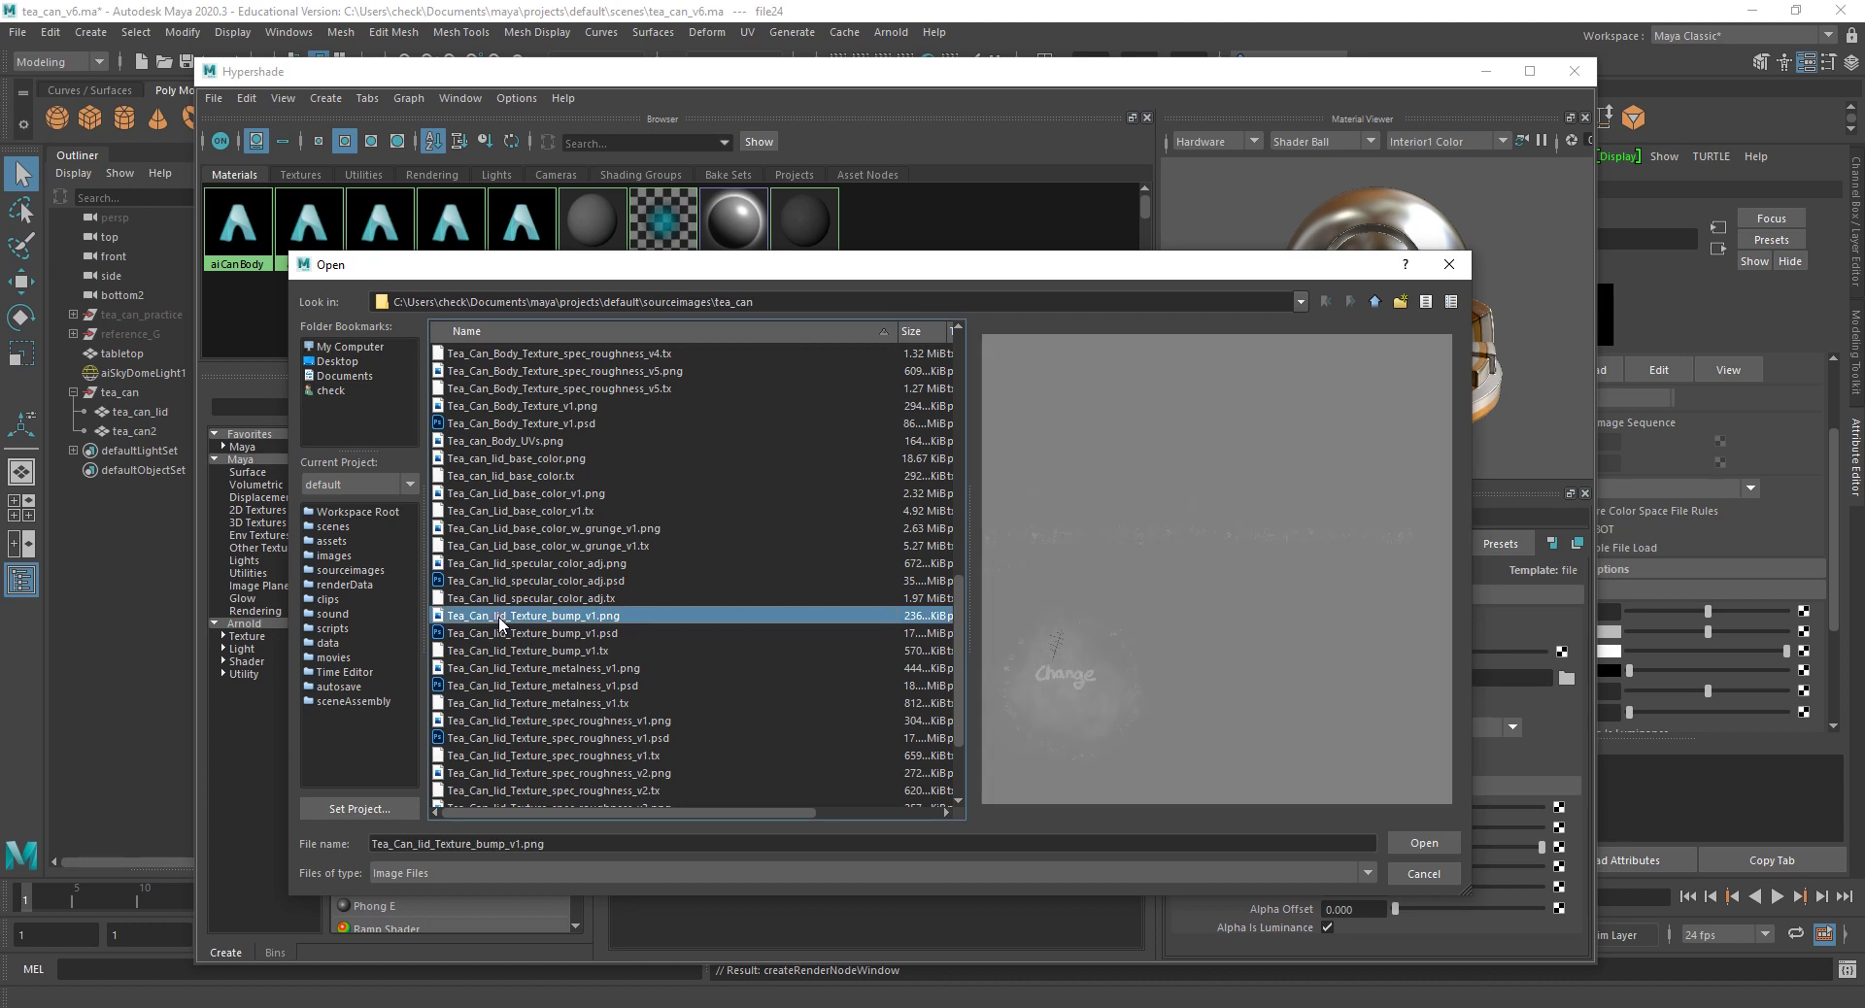
{"action": "left_click", "coordinate": [1416, 843]}
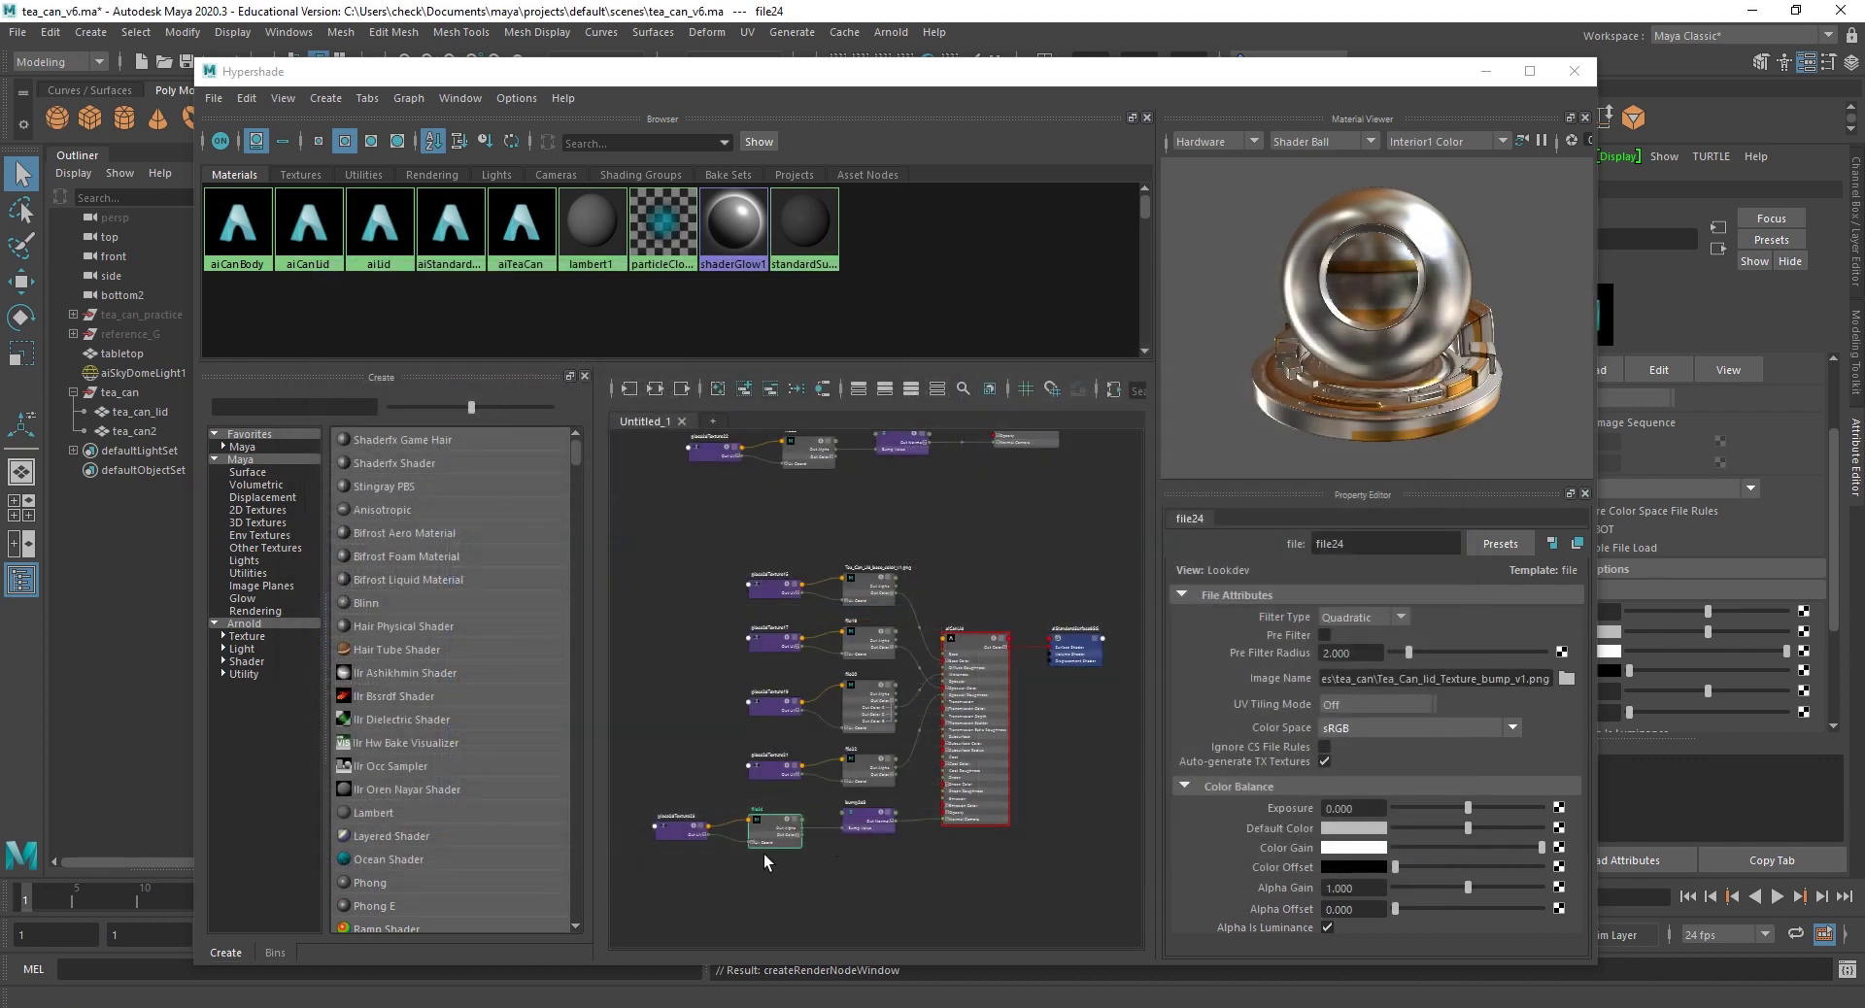
Step: Review the lid's bump connection, the aiCanLid attributes and the complete body and lid shading networks
{"action": "scroll", "coordinate": [764, 853], "scroll_direction": "up", "scroll_amount": 5}
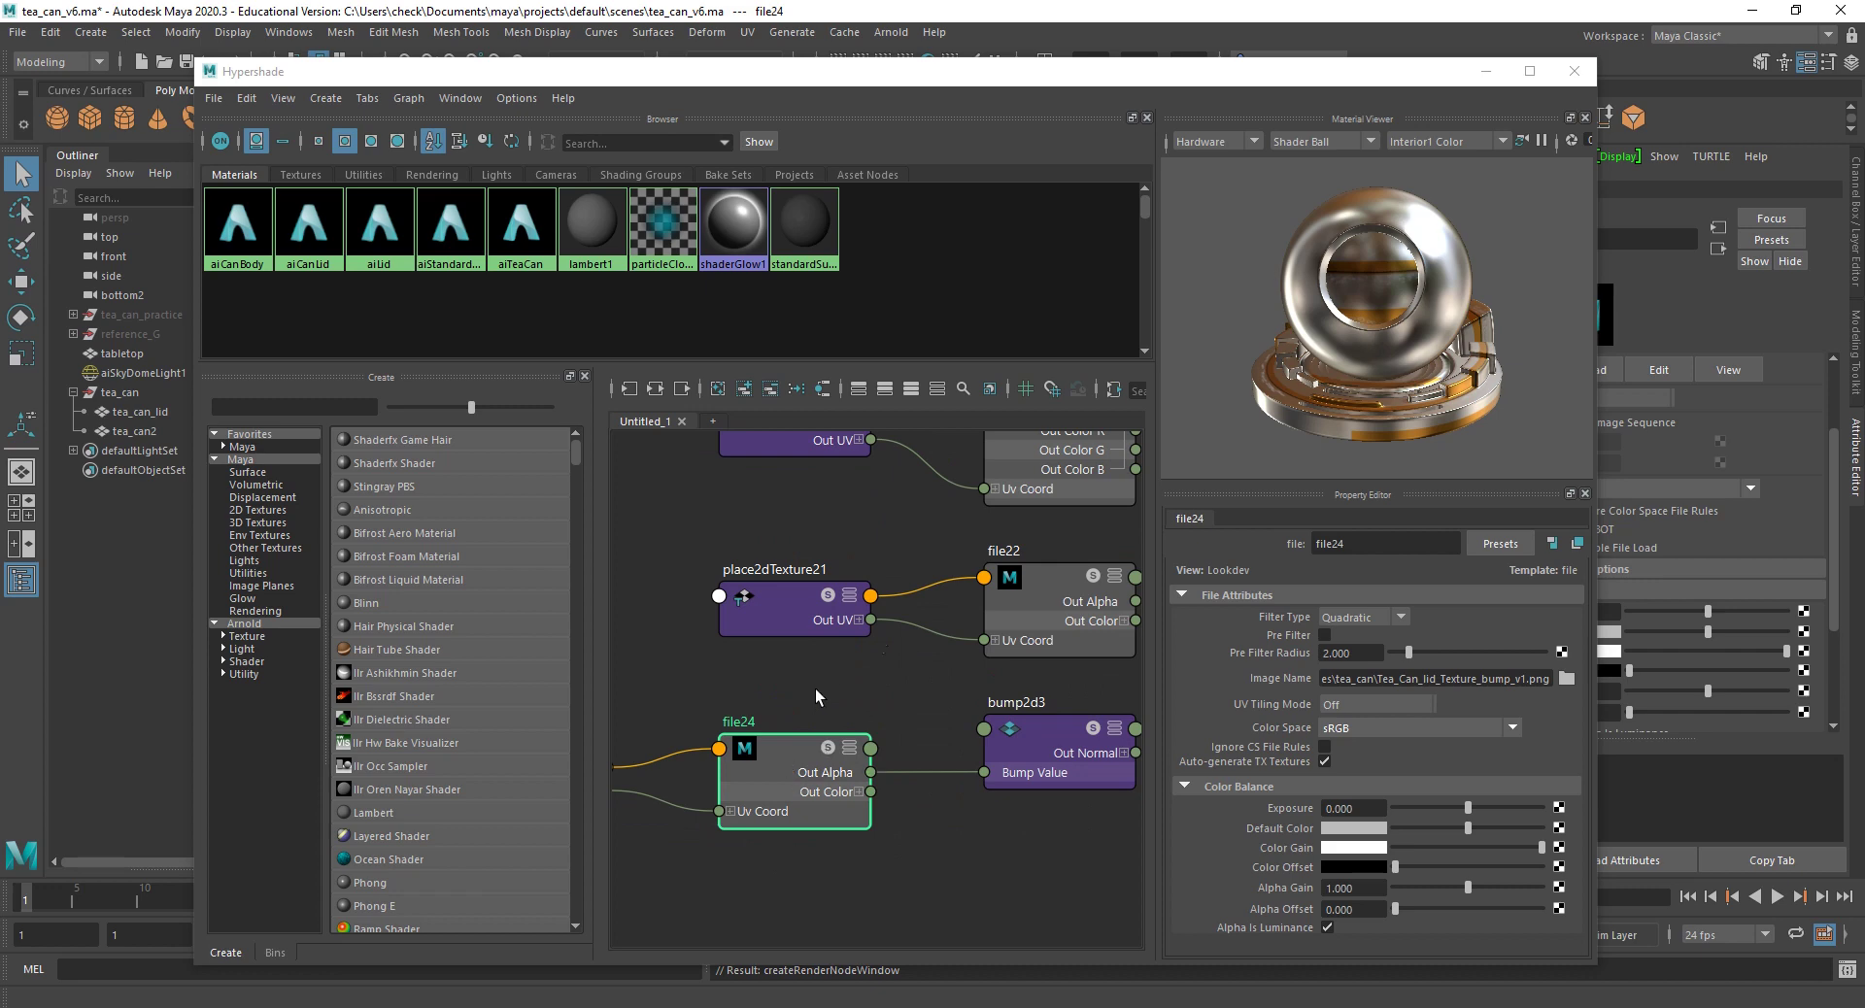
{"action": "scroll", "coordinate": [816, 697], "scroll_direction": "down", "scroll_amount": 5}
{"action": "left_click", "coordinate": [1006, 529]}
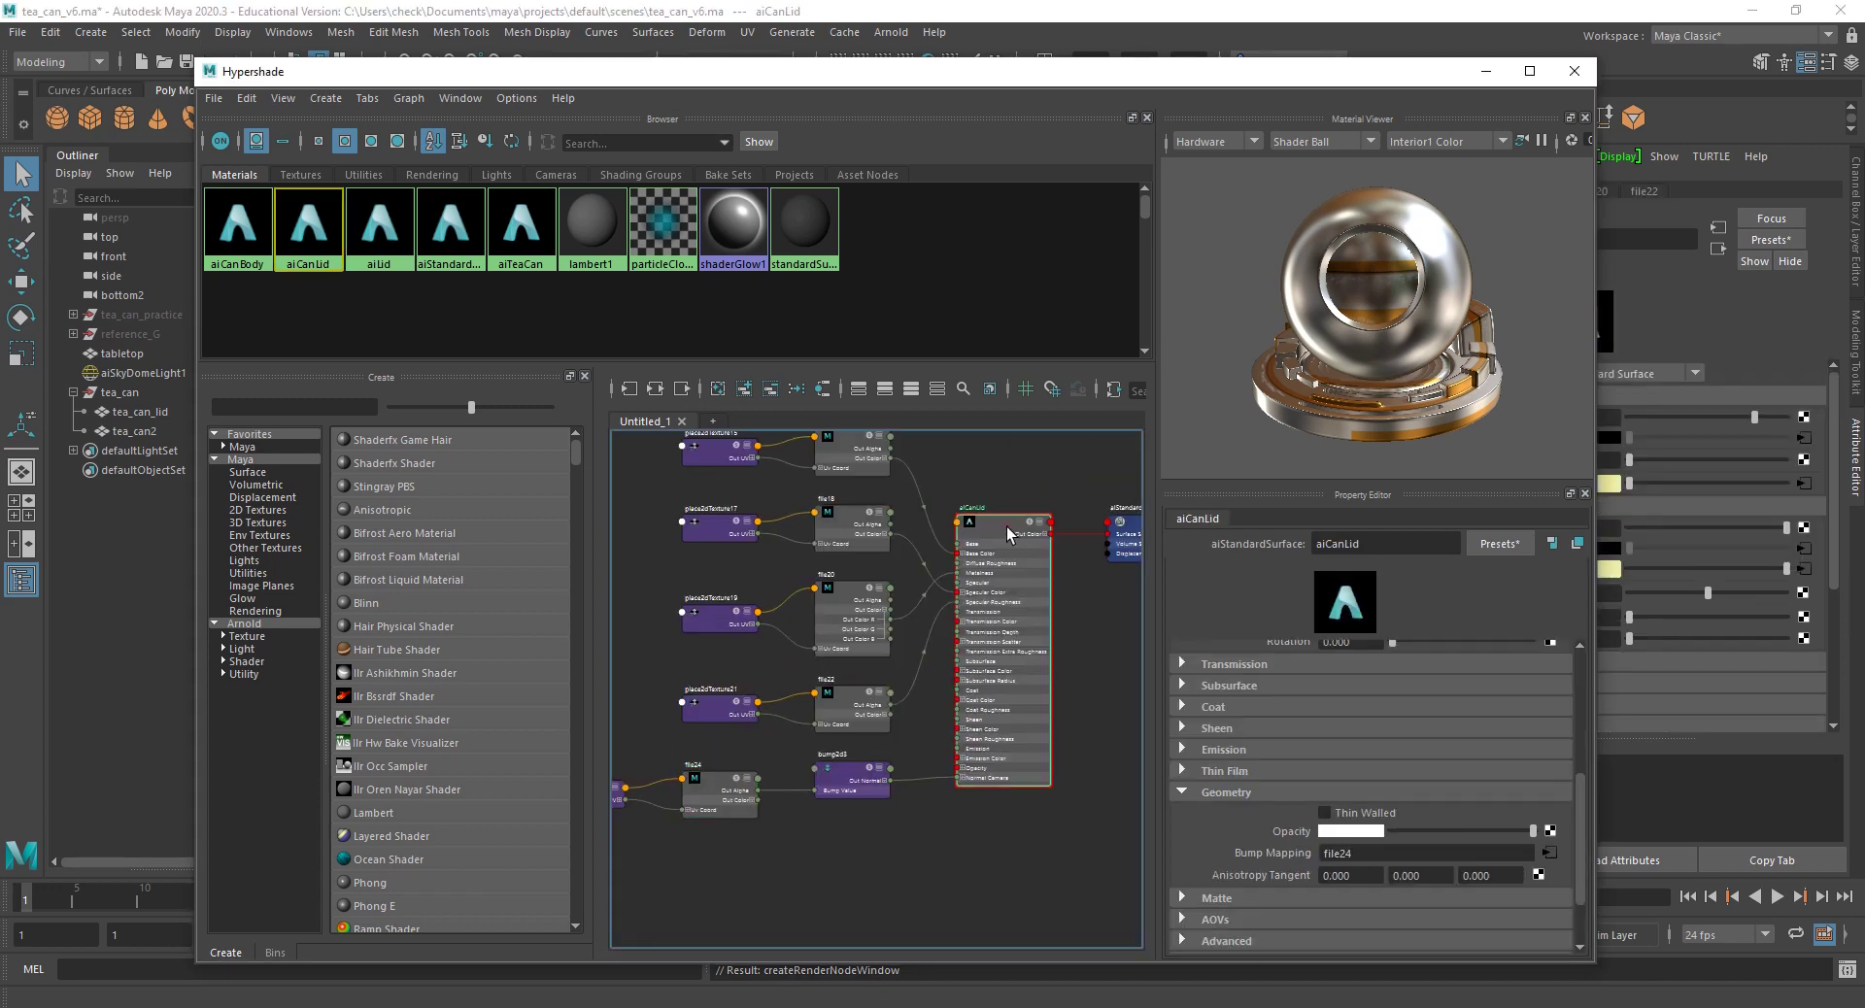
{"action": "left_click", "coordinate": [1234, 791]}
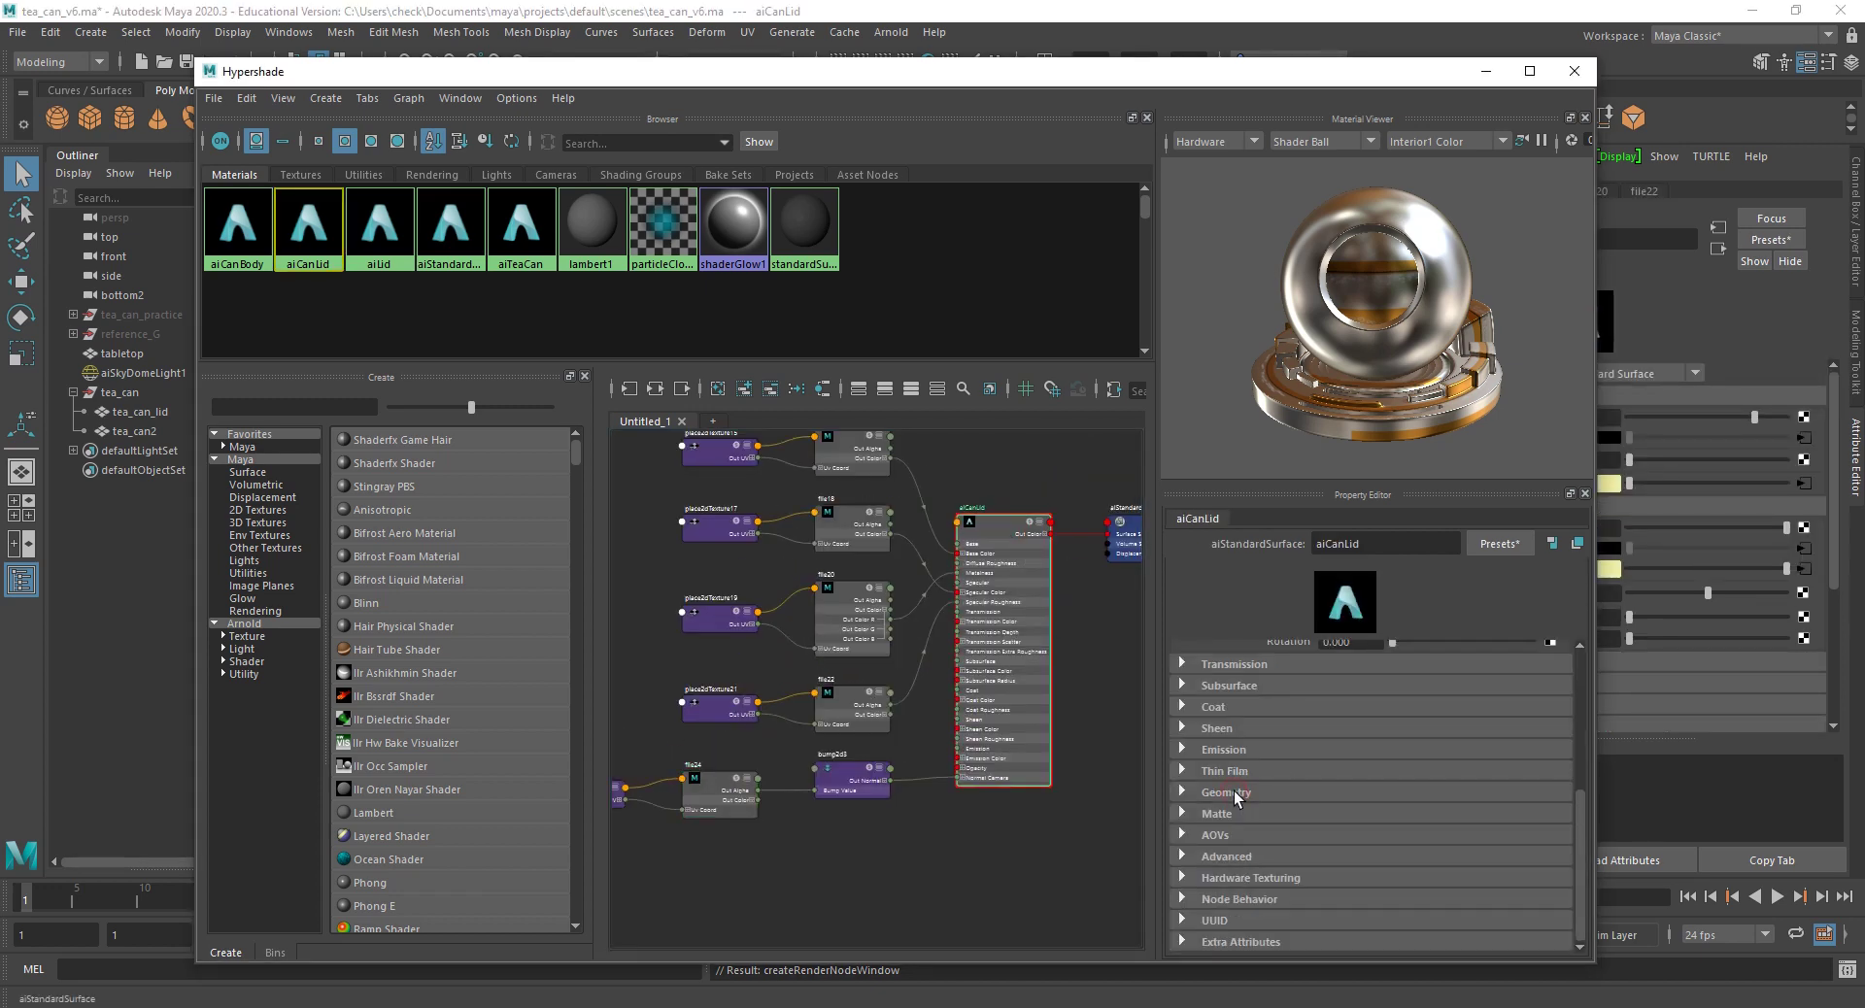
{"action": "left_click", "coordinate": [1233, 791]}
{"action": "left_click", "coordinate": [1233, 791]}
{"action": "scroll", "coordinate": [990, 758], "scroll_direction": "up", "scroll_amount": 3}
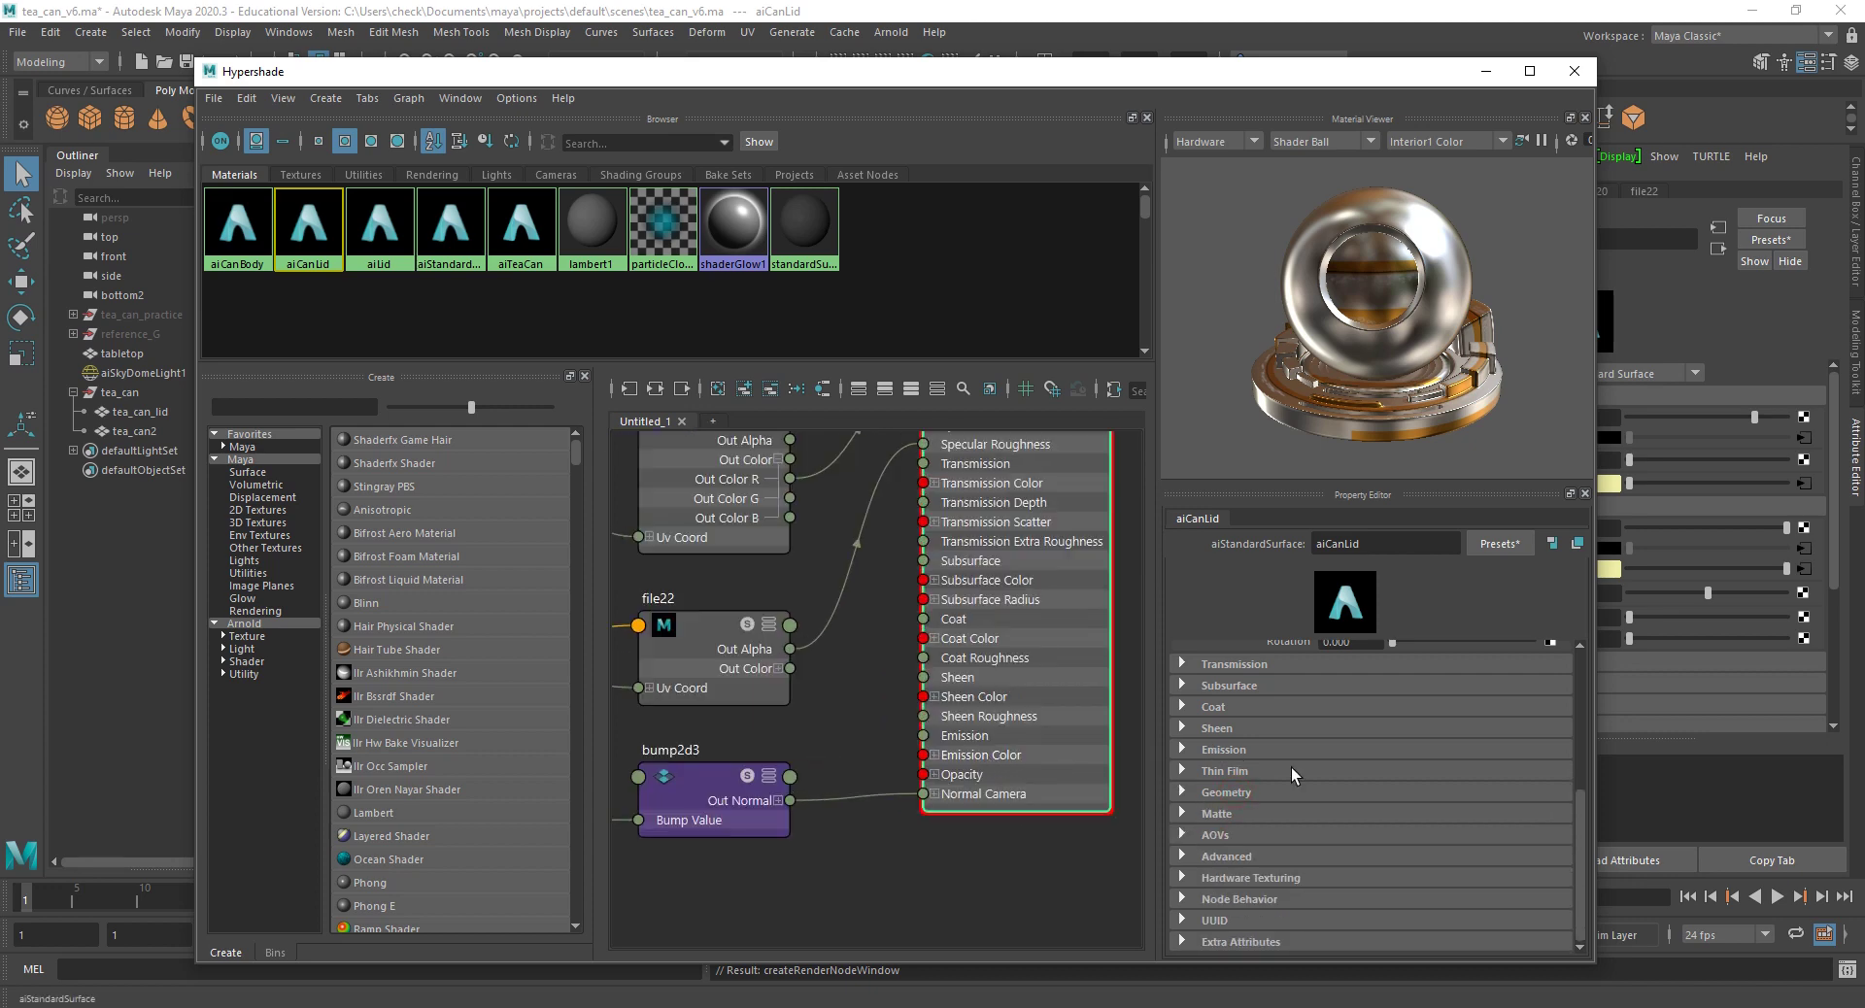
{"action": "scroll", "coordinate": [1407, 779], "scroll_direction": "up", "scroll_amount": 3}
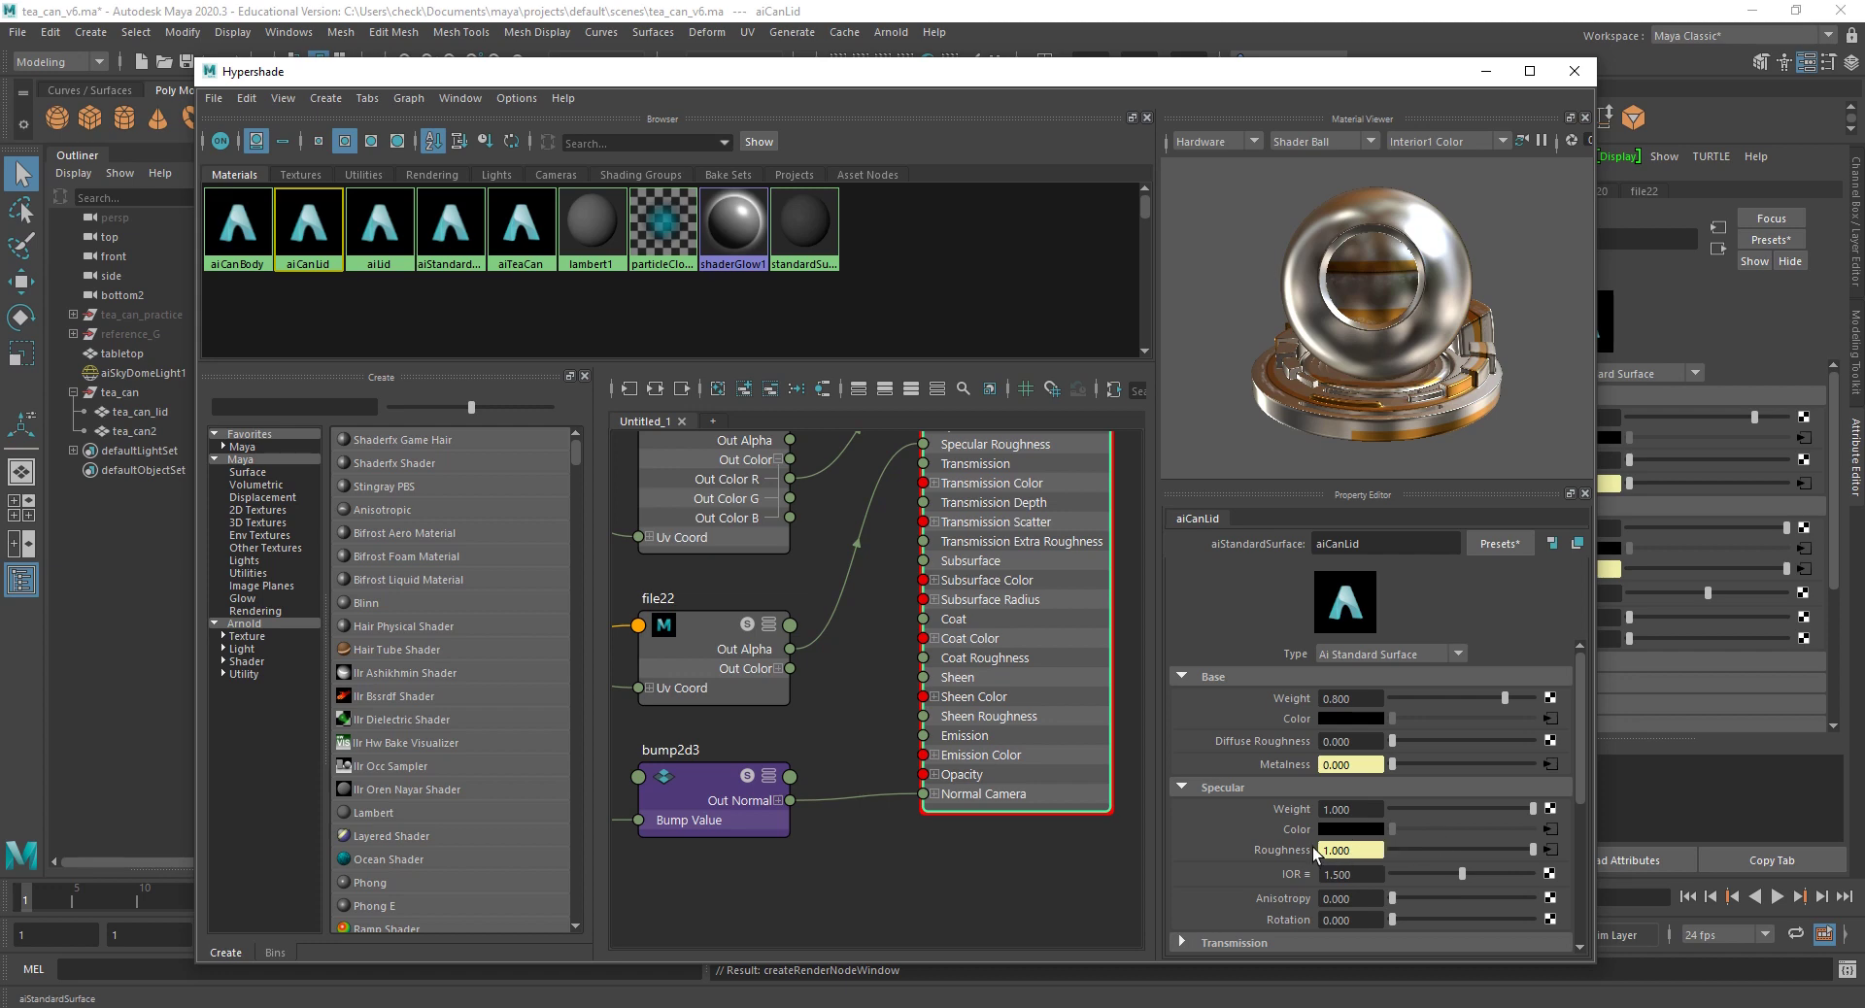
{"action": "scroll", "coordinate": [1302, 851], "scroll_direction": "down", "scroll_amount": 5}
{"action": "scroll", "coordinate": [774, 701], "scroll_direction": "down", "scroll_amount": 5}
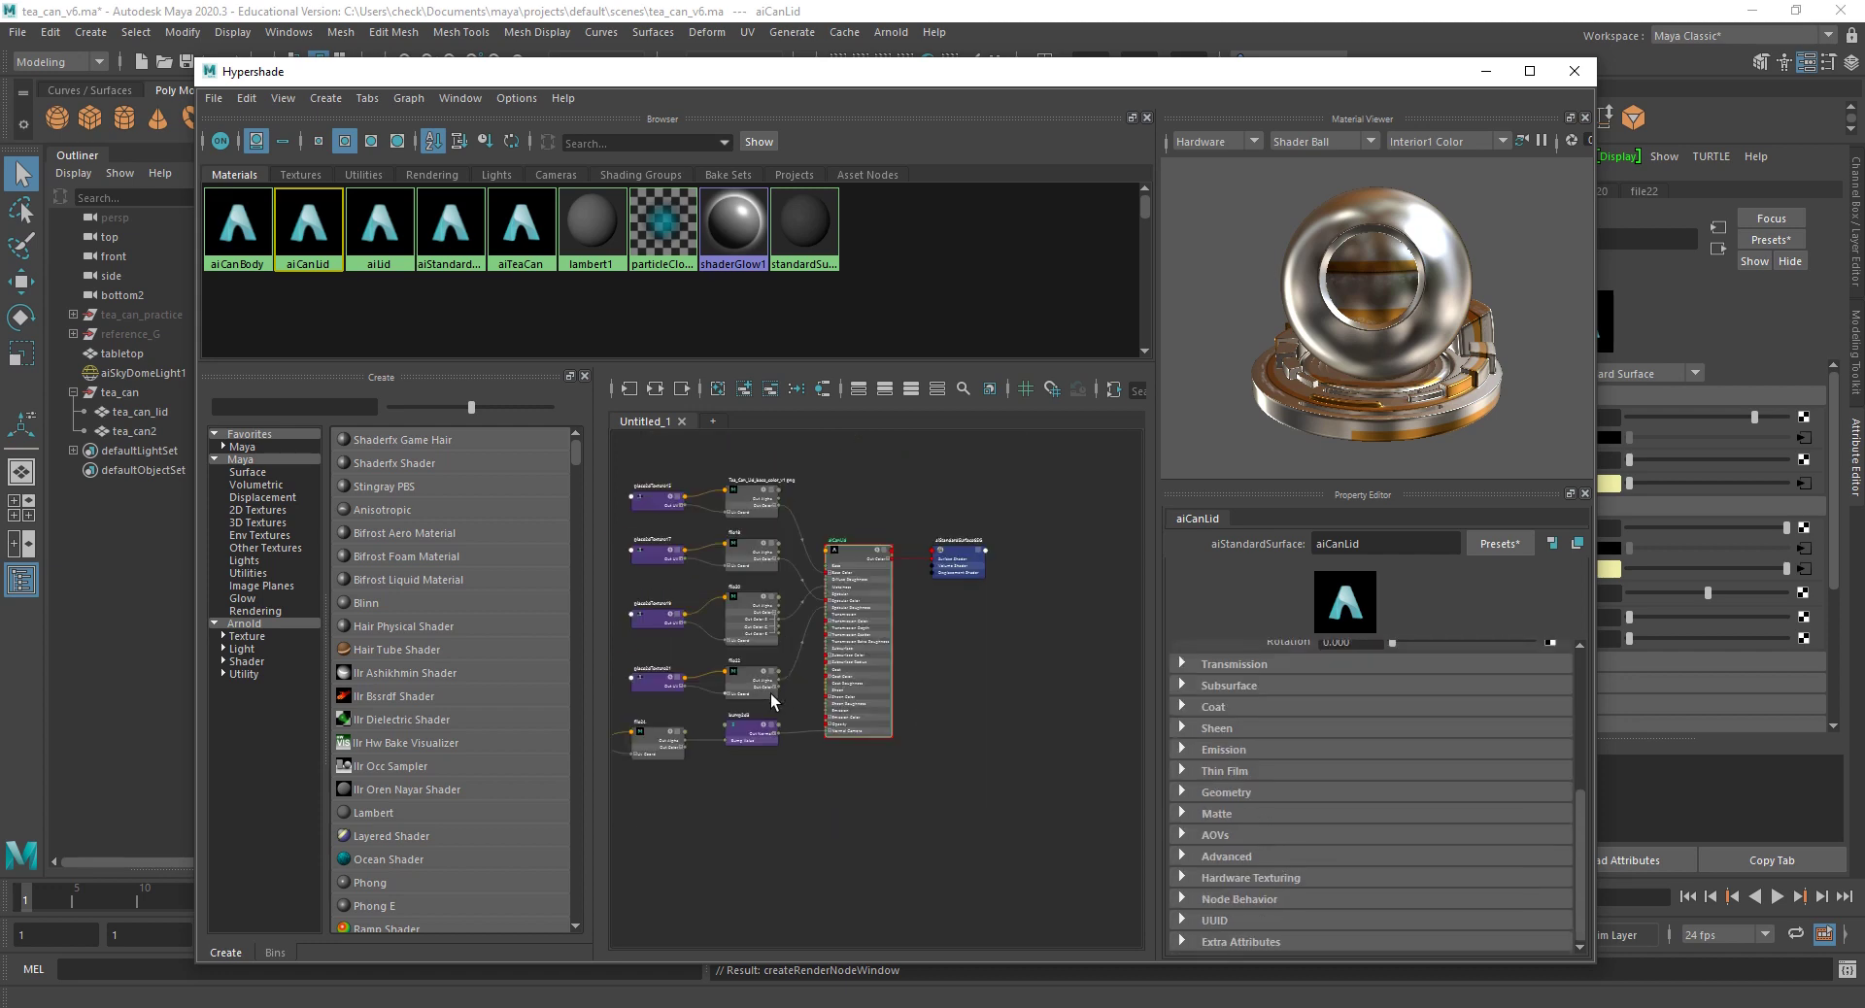
{"action": "mouse_move", "coordinate": [826, 615]}
{"action": "left_mouse_down"}
{"action": "mouse_move", "coordinate": [917, 714]}
{"action": "mouse_move", "coordinate": [807, 627]}
{"action": "left_mouse_up"}
{"action": "scroll", "coordinate": [962, 665], "scroll_direction": "down", "scroll_amount": 3}
{"action": "middle_click_drag", "start_coordinate": [961, 665], "coordinate": [1012, 733], "text": "alt"}
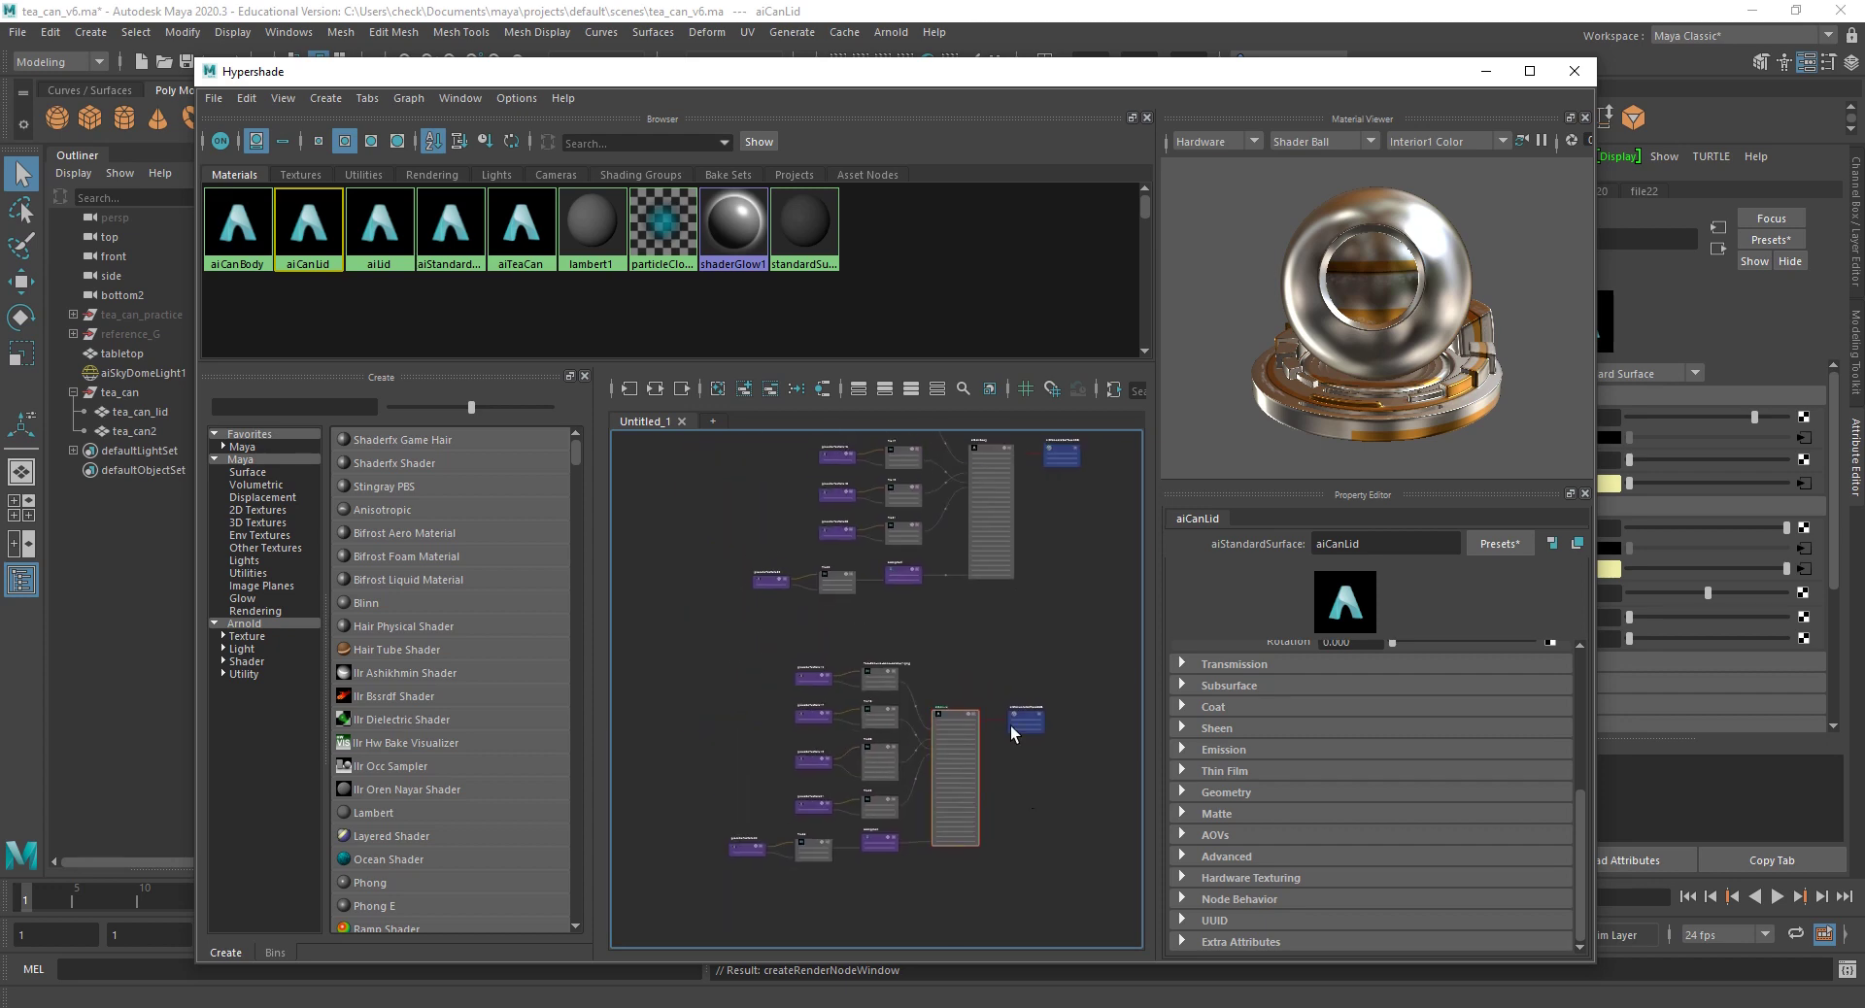
{"action": "middle_click_drag", "start_coordinate": [1010, 562], "coordinate": [981, 693], "text": "alt"}
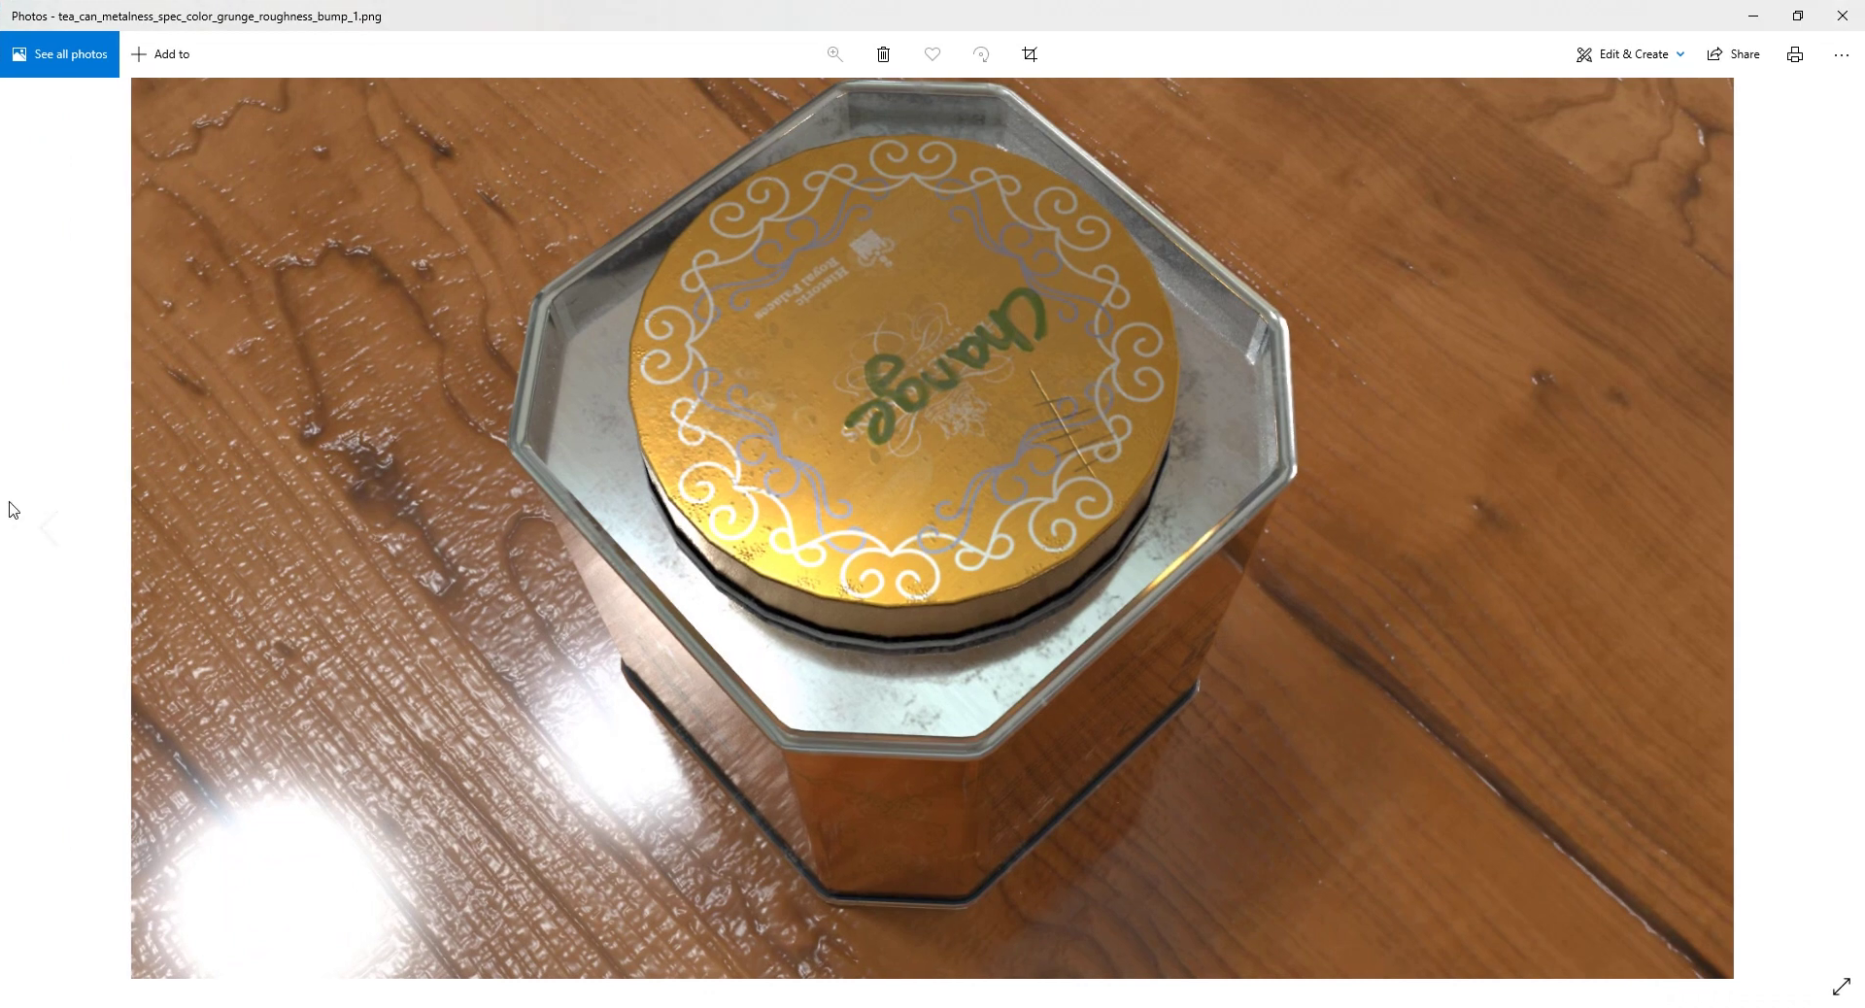
Step: Switch to Photos and compare the tea can renders with bump against the preceding render, then close the viewer
{"action": "left_click", "coordinate": [49, 517]}
{"action": "left_click", "coordinate": [1775, 527]}
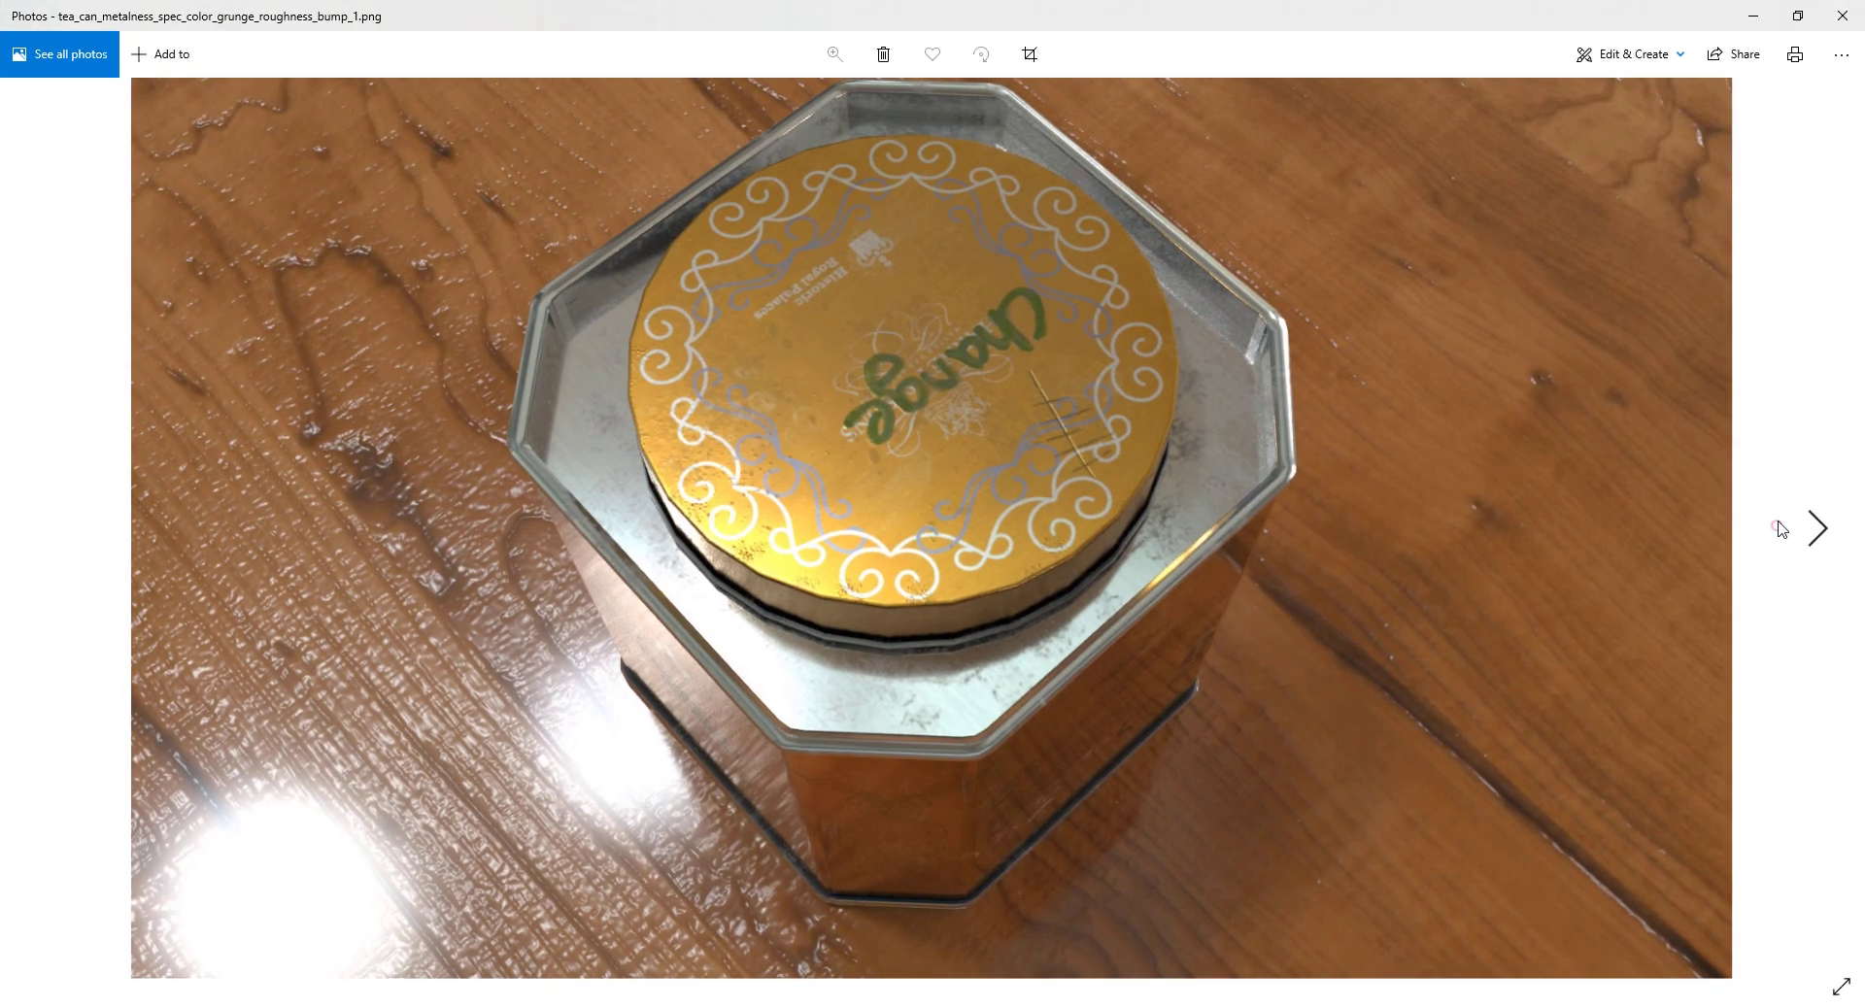
{"action": "left_click", "coordinate": [1779, 527]}
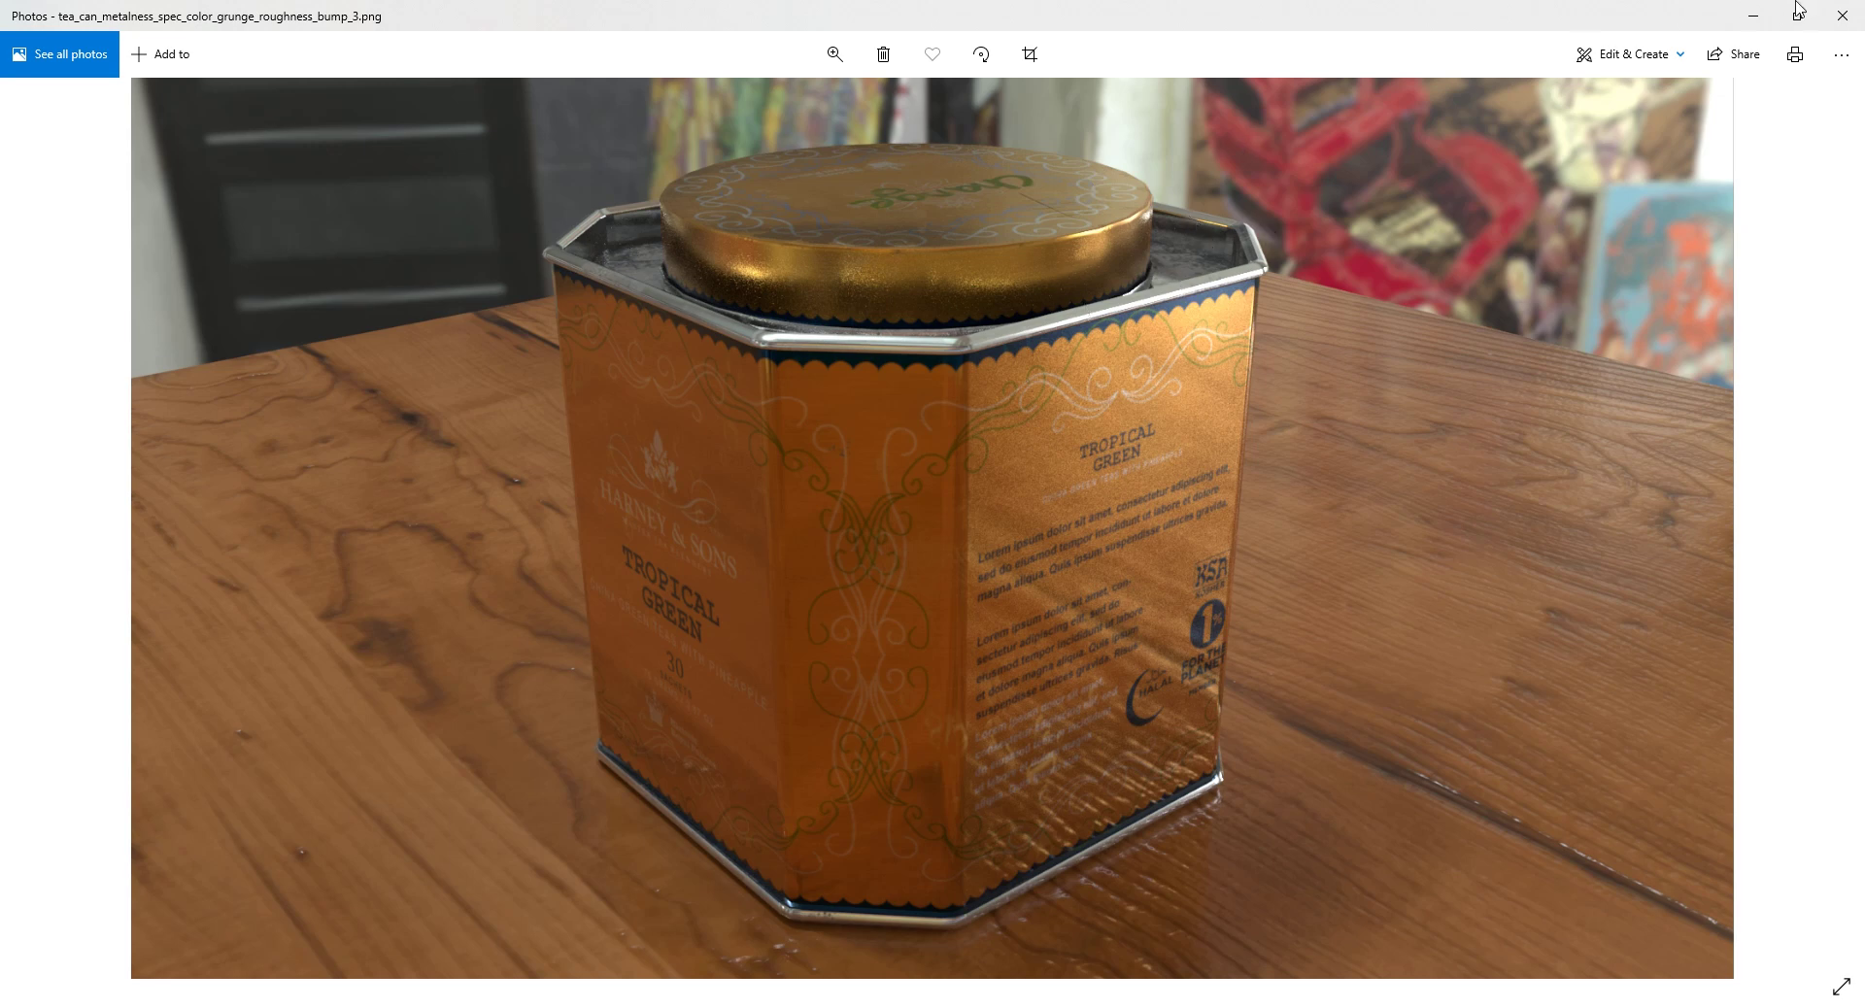
{"action": "left_click", "coordinate": [1841, 15]}
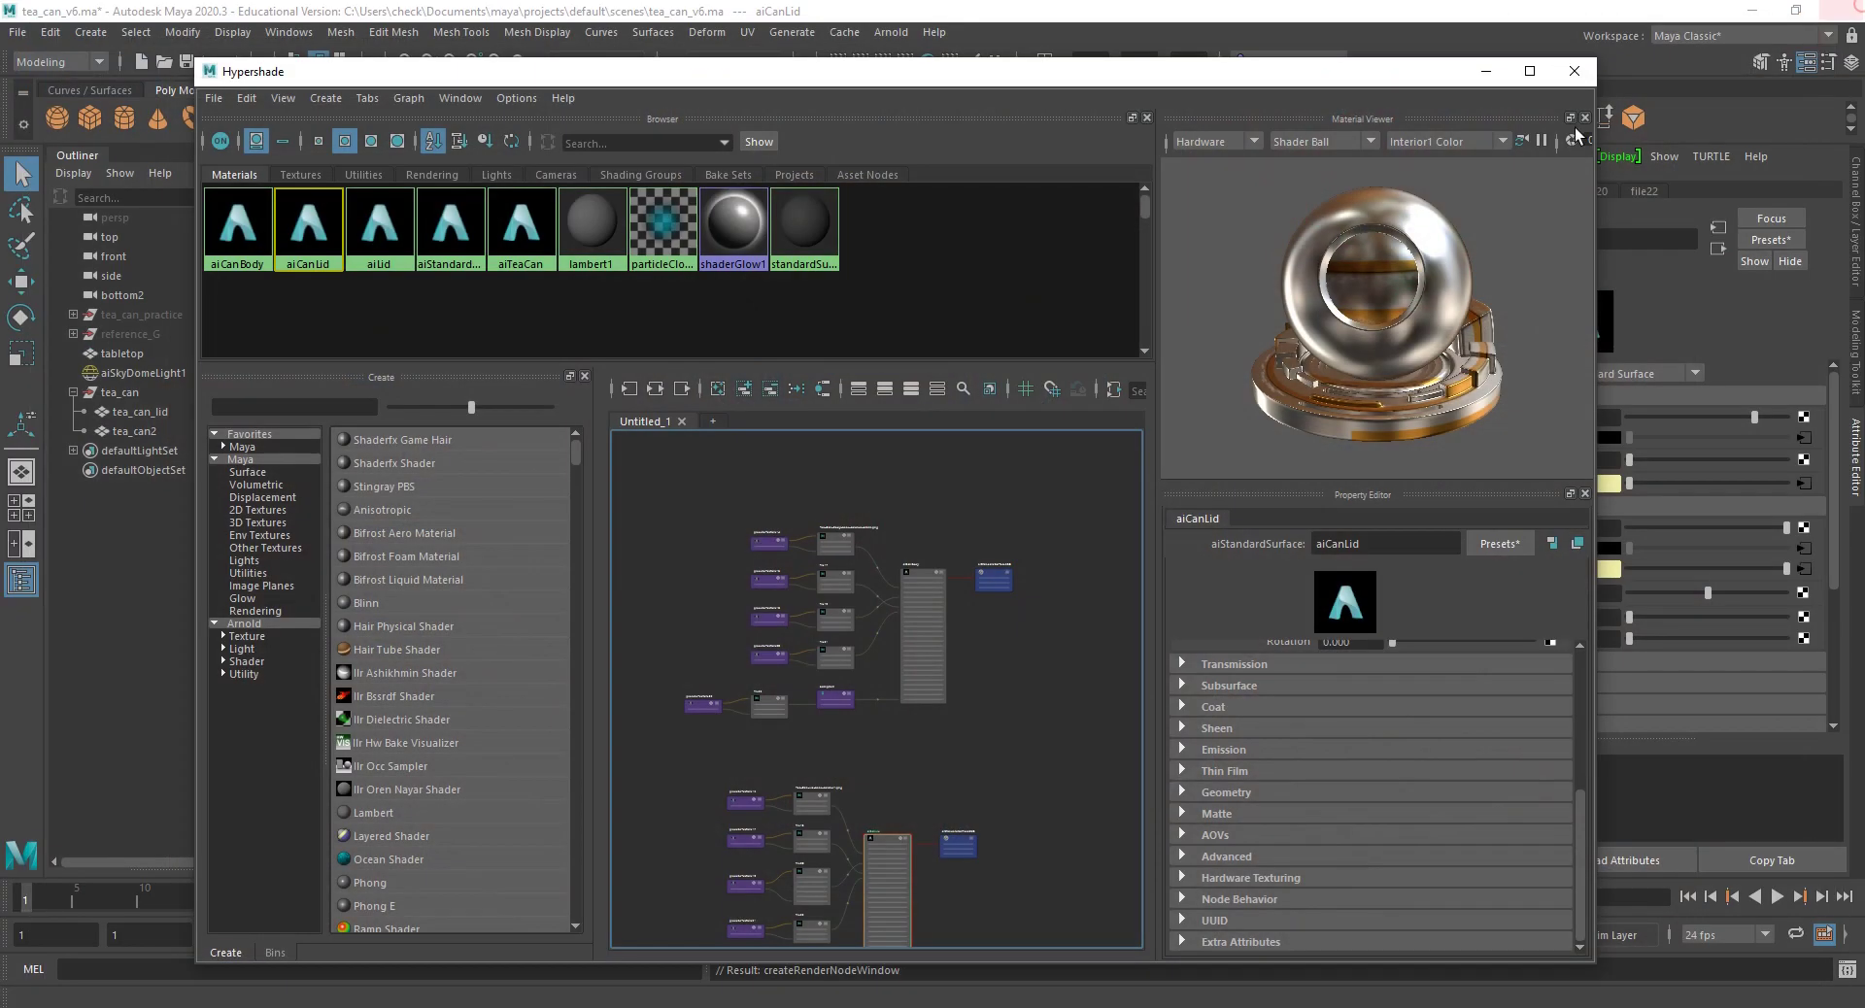
Step: Open the project's images folder in File Explorer and view the renders hdr_demo_1.png through hdr_demo_6.png to compare the lighting environments
{"action": "left_click", "coordinate": [644, 1004]}
{"action": "left_click", "coordinate": [371, 969]}
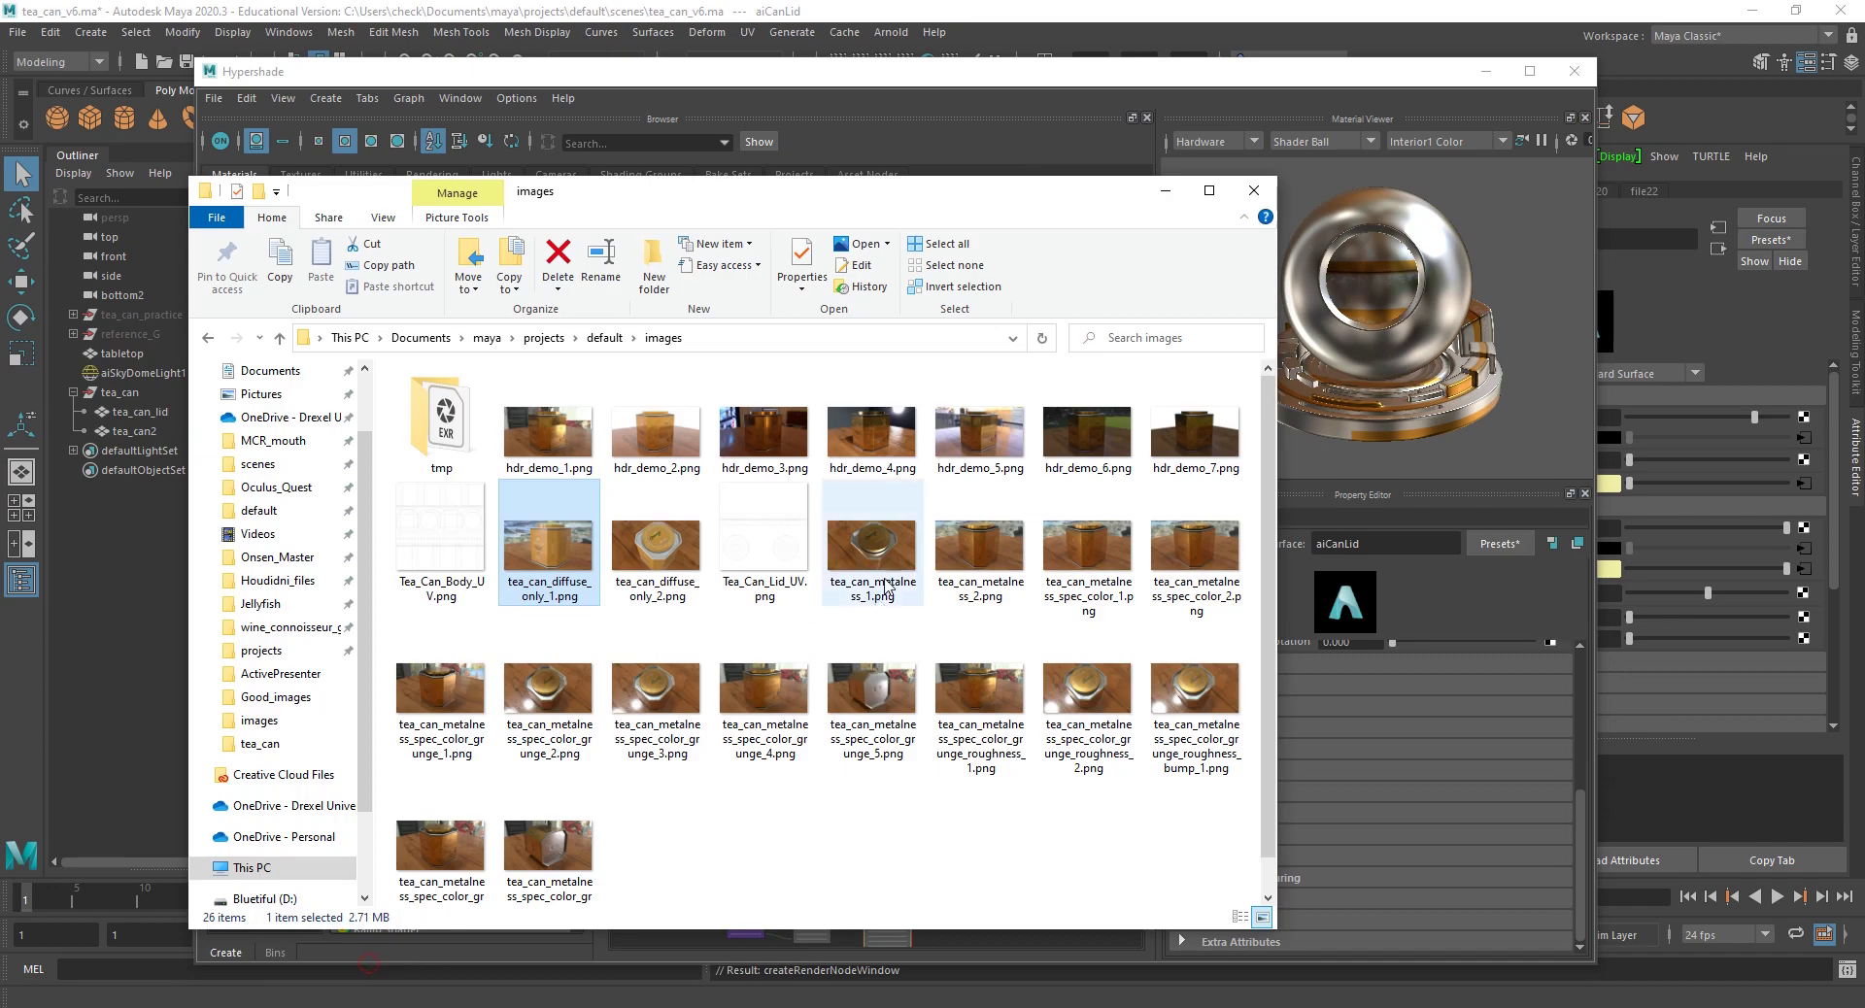
{"action": "double_click", "coordinate": [548, 432]}
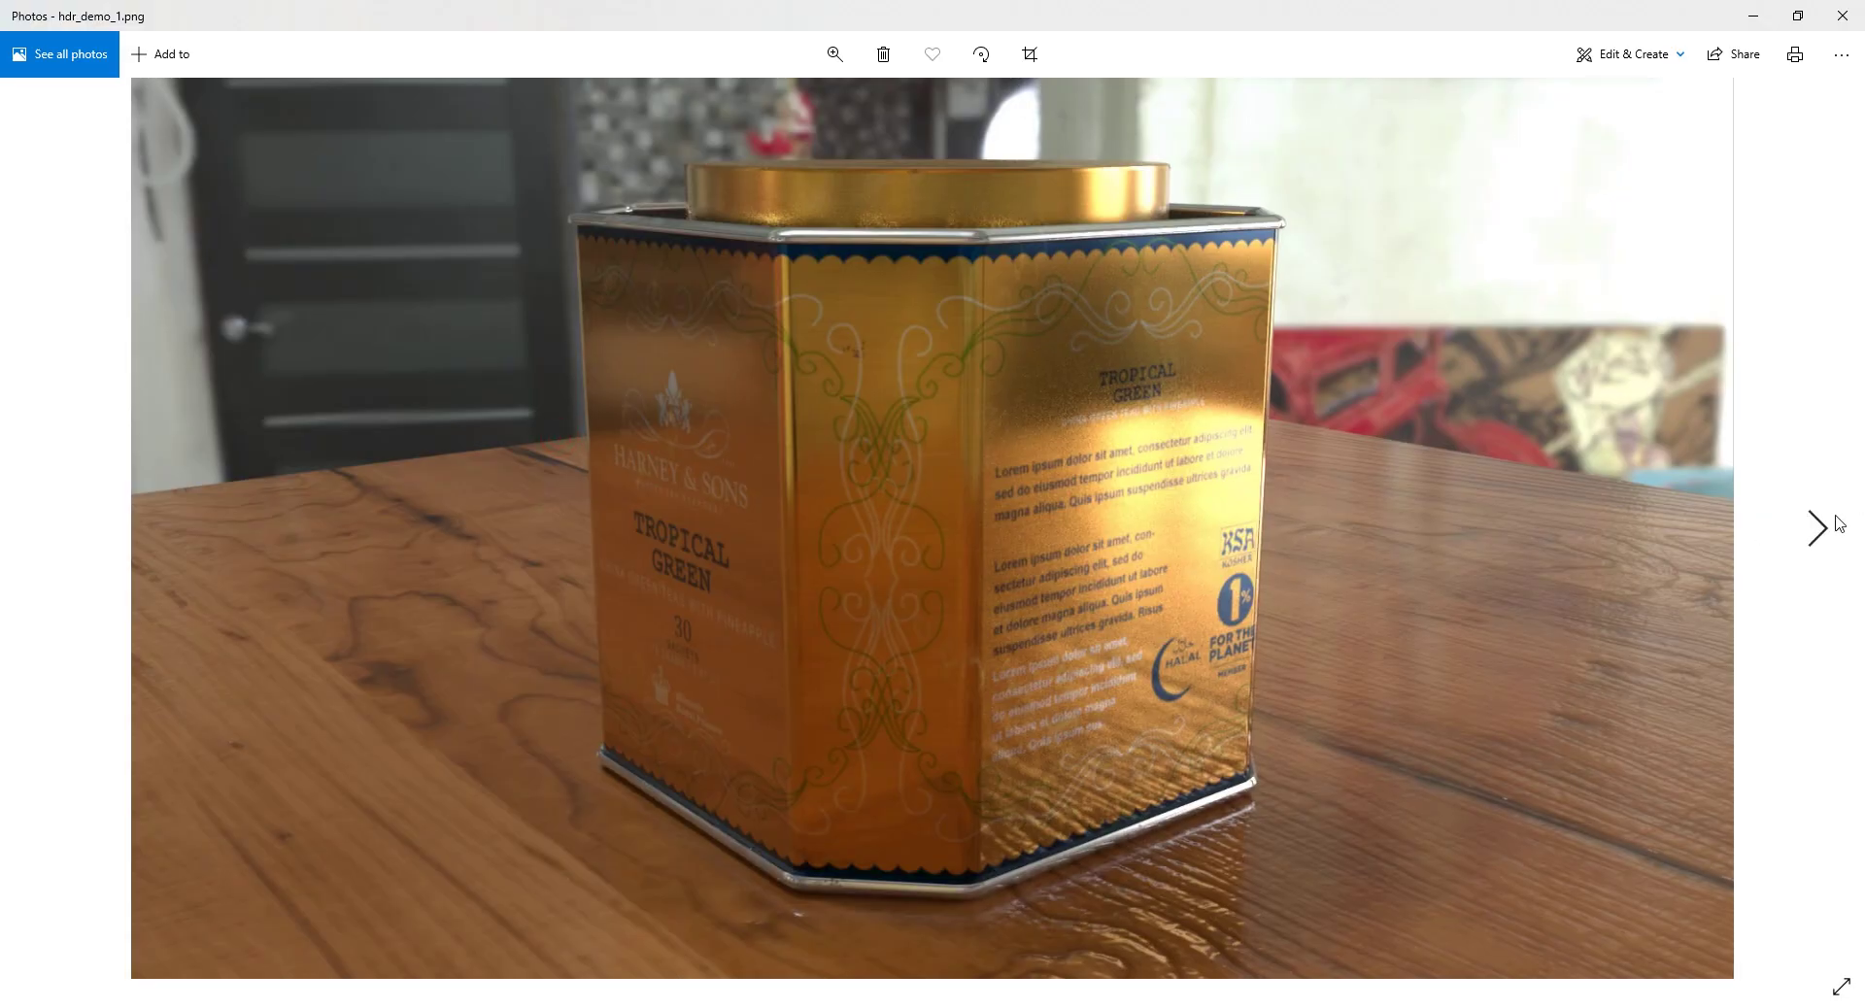
{"action": "left_click", "coordinate": [1797, 521]}
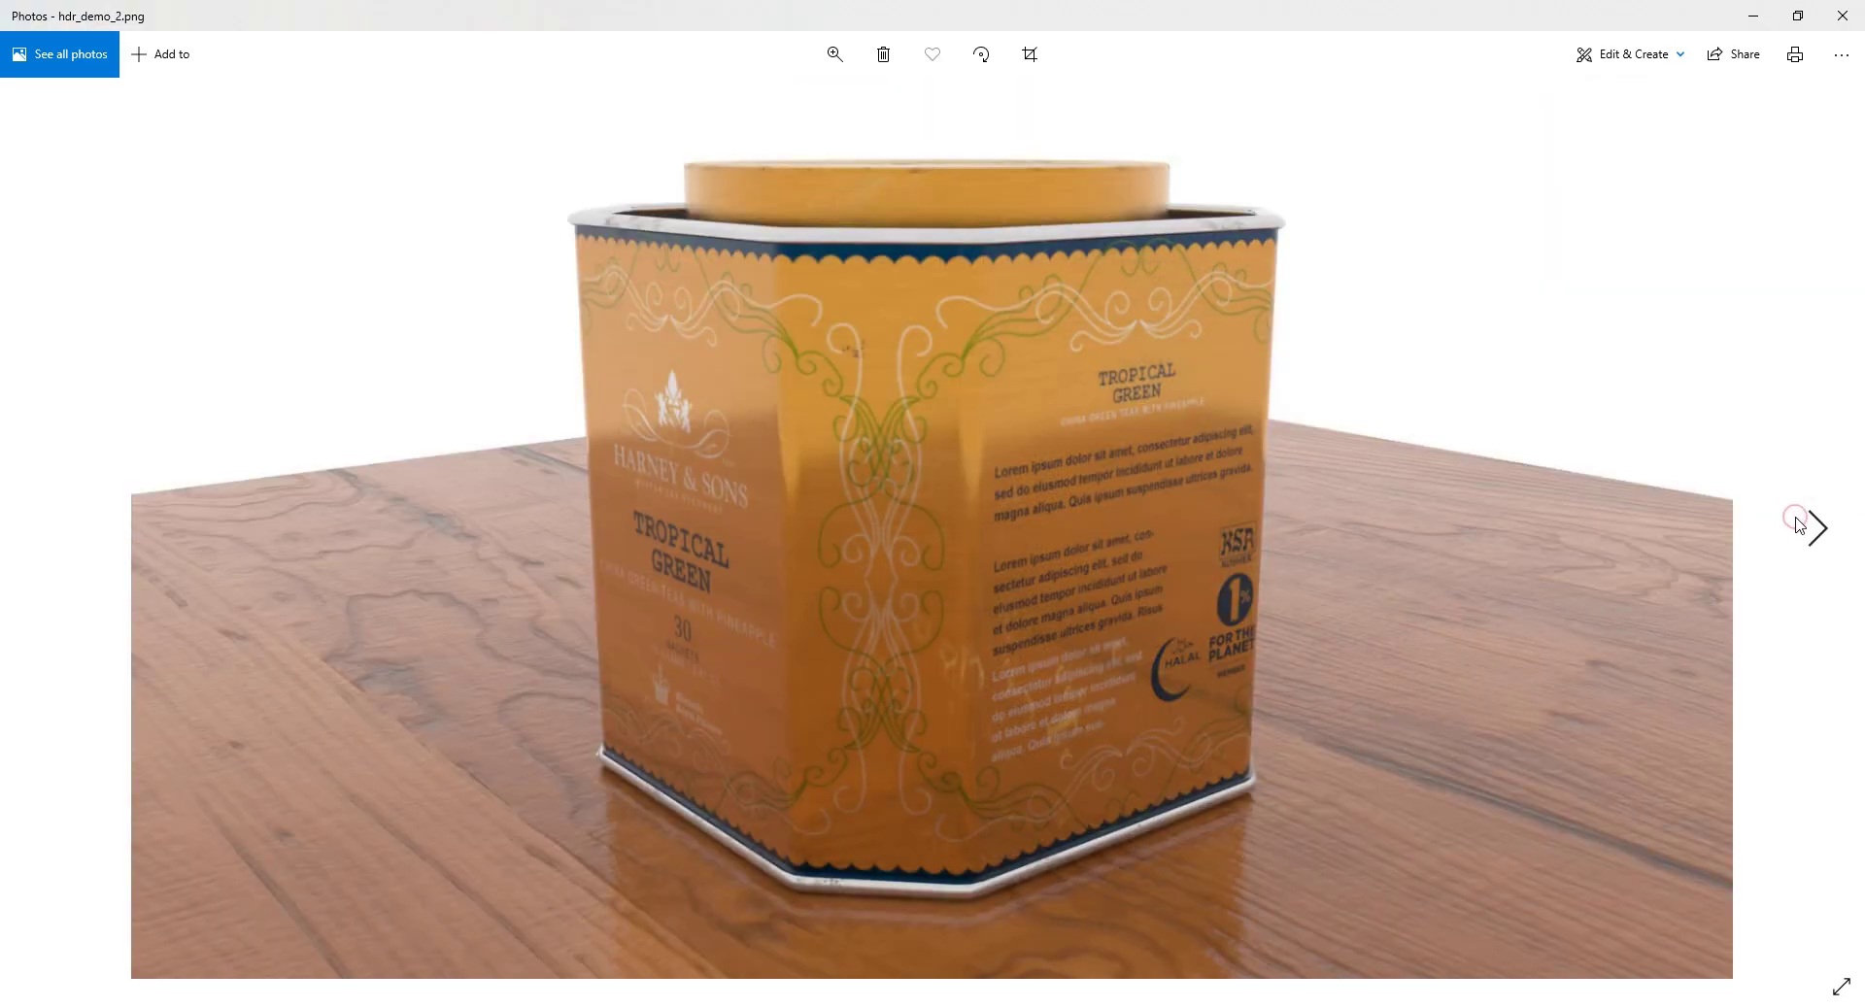
{"action": "left_click", "coordinate": [1798, 522]}
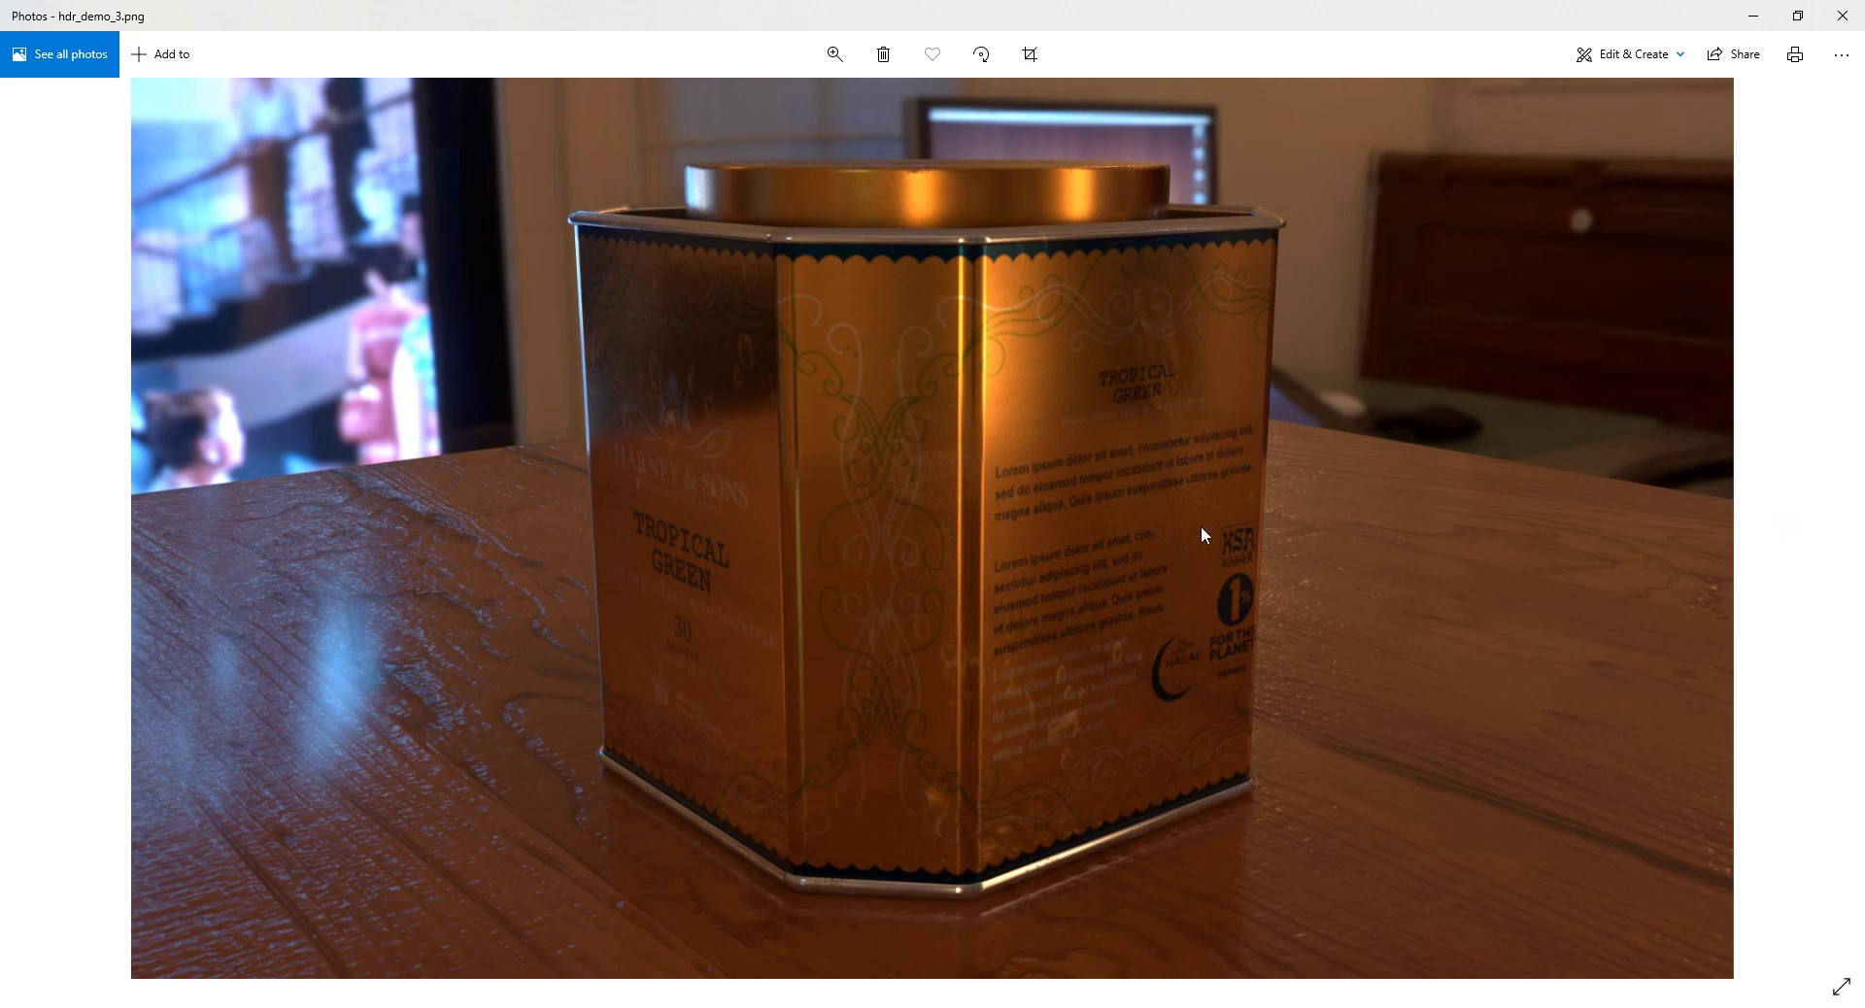
{"action": "left_click", "coordinate": [1822, 532]}
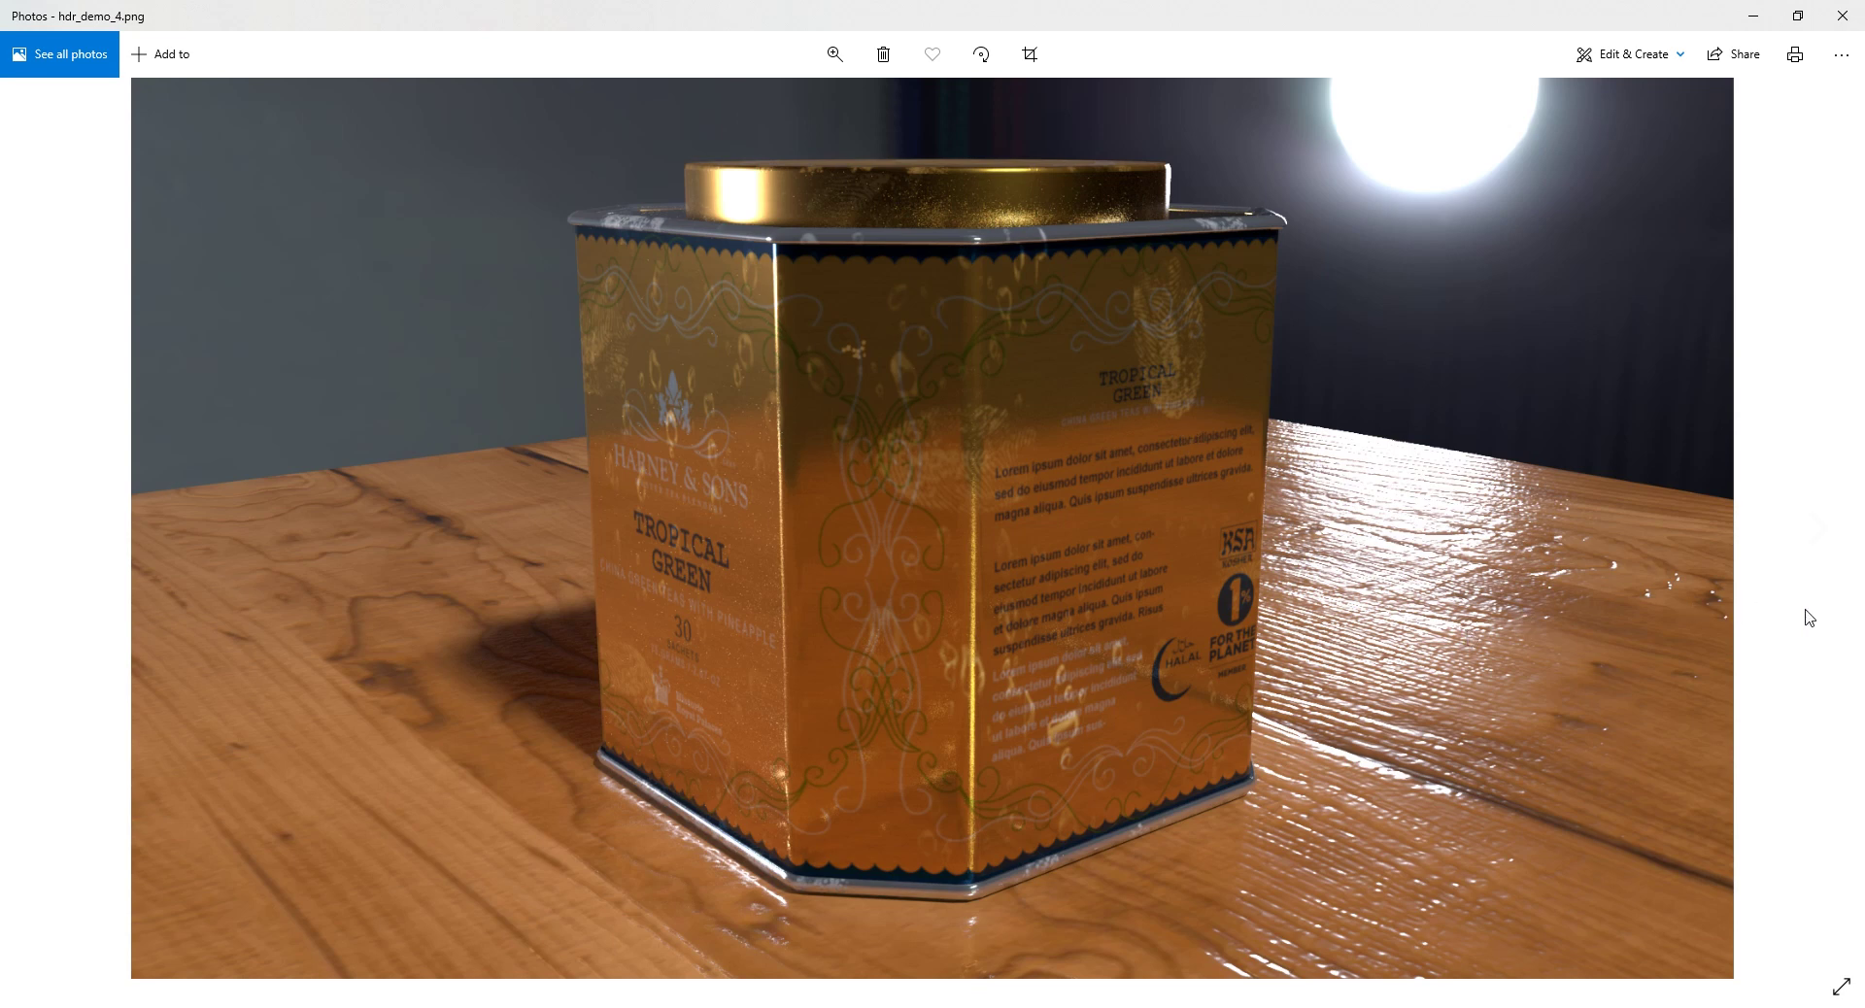
{"action": "left_click", "coordinate": [1839, 505]}
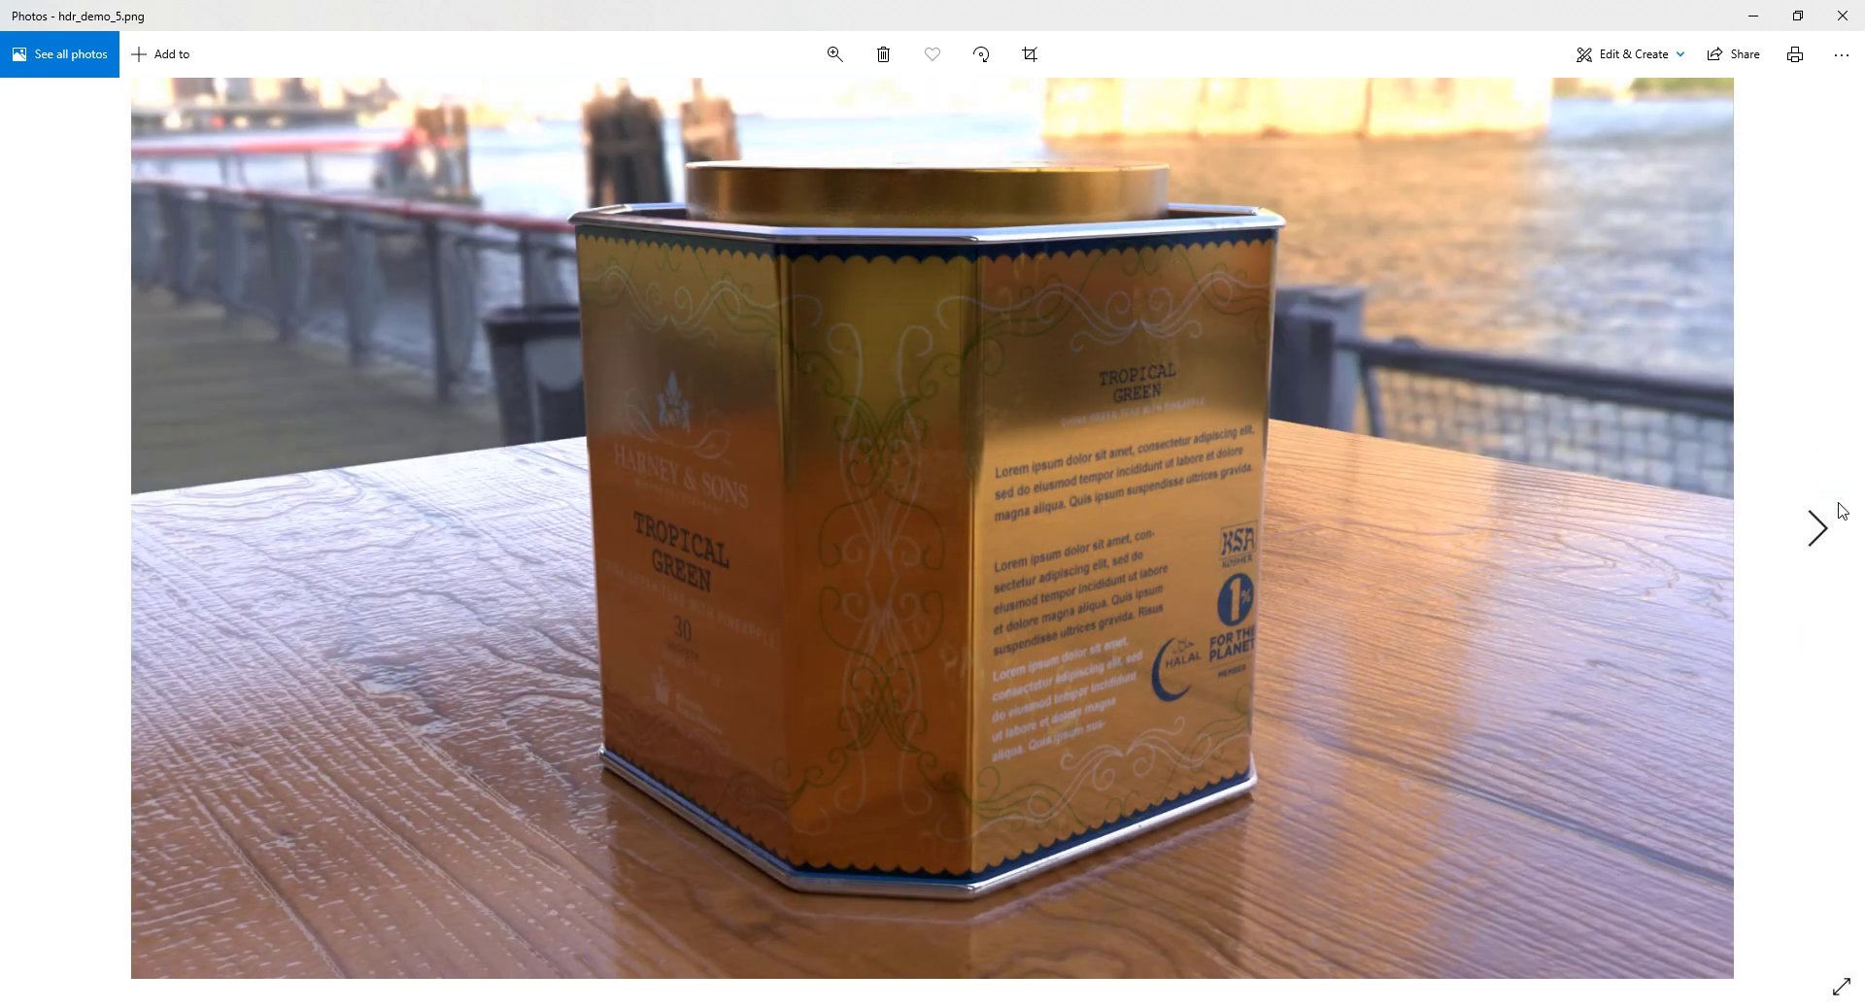
{"action": "left_click", "coordinate": [1841, 509]}
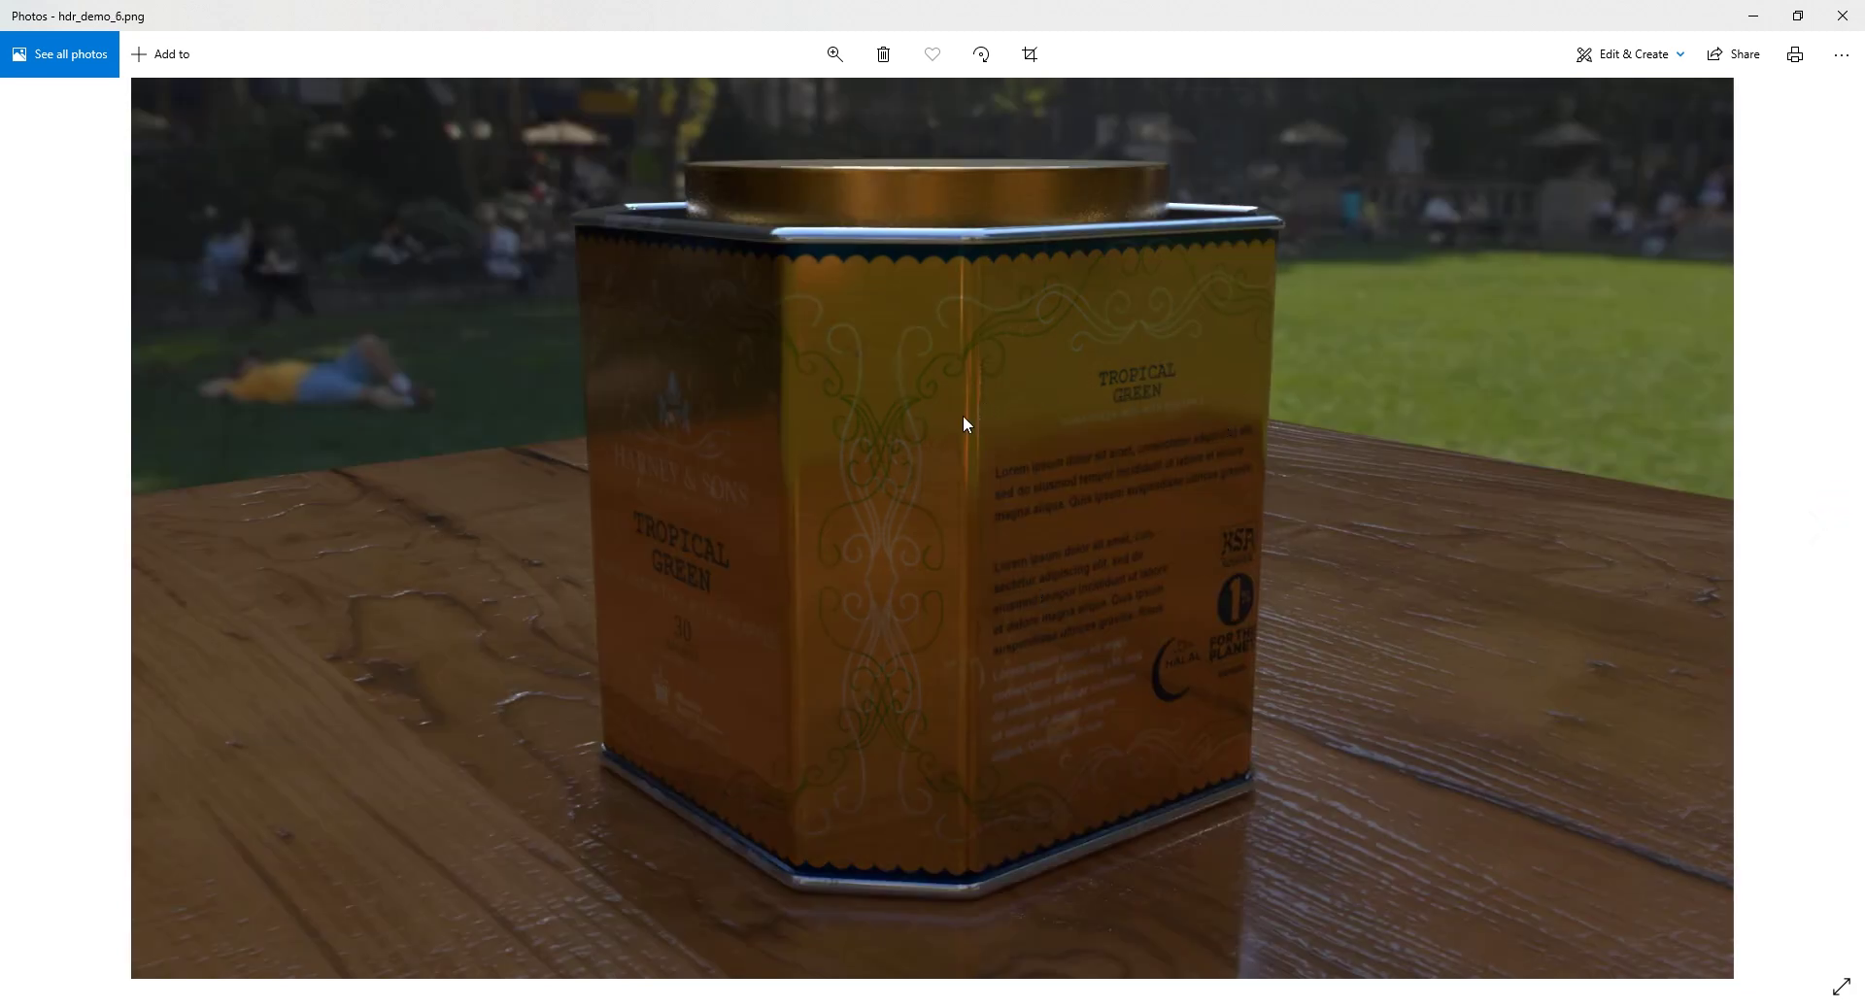
{"action": "left_click", "coordinate": [1843, 15]}
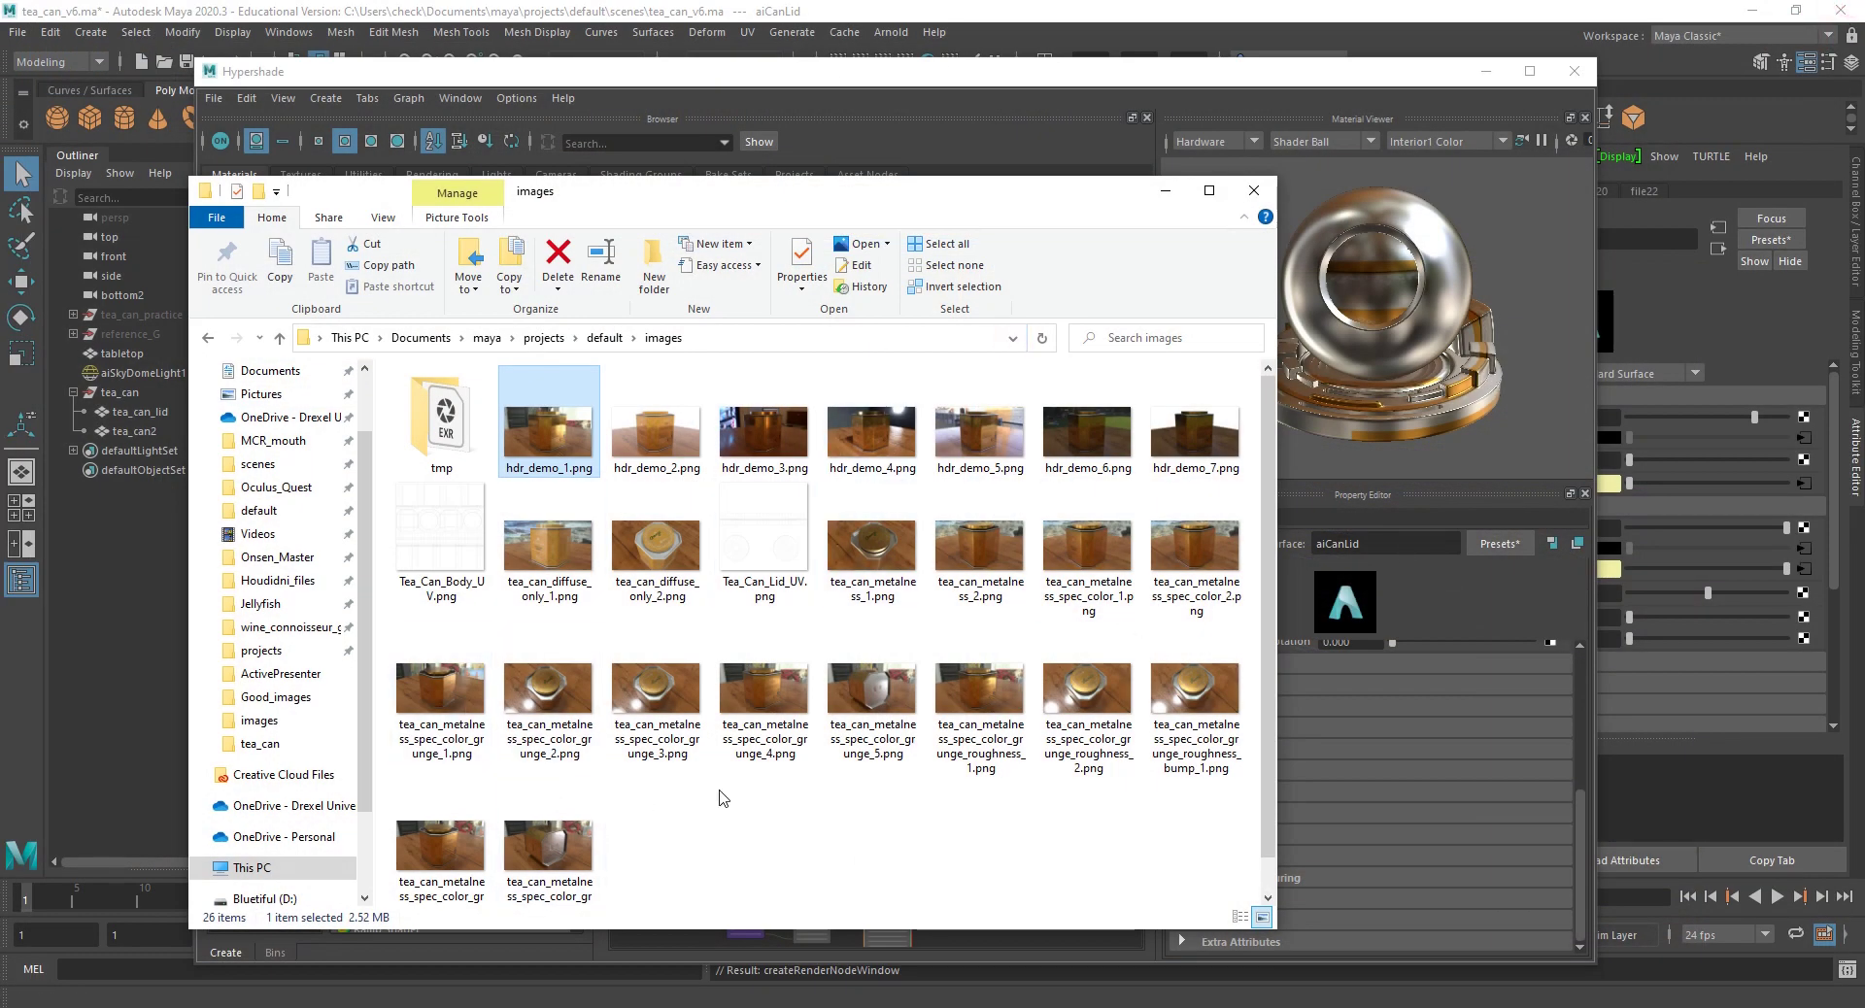
Step: Open tea_can_diffuse_only_1.png full screen in Photos and browse through the diffuse-only and metalness renders of the tea can
{"action": "double_click", "coordinate": [558, 545]}
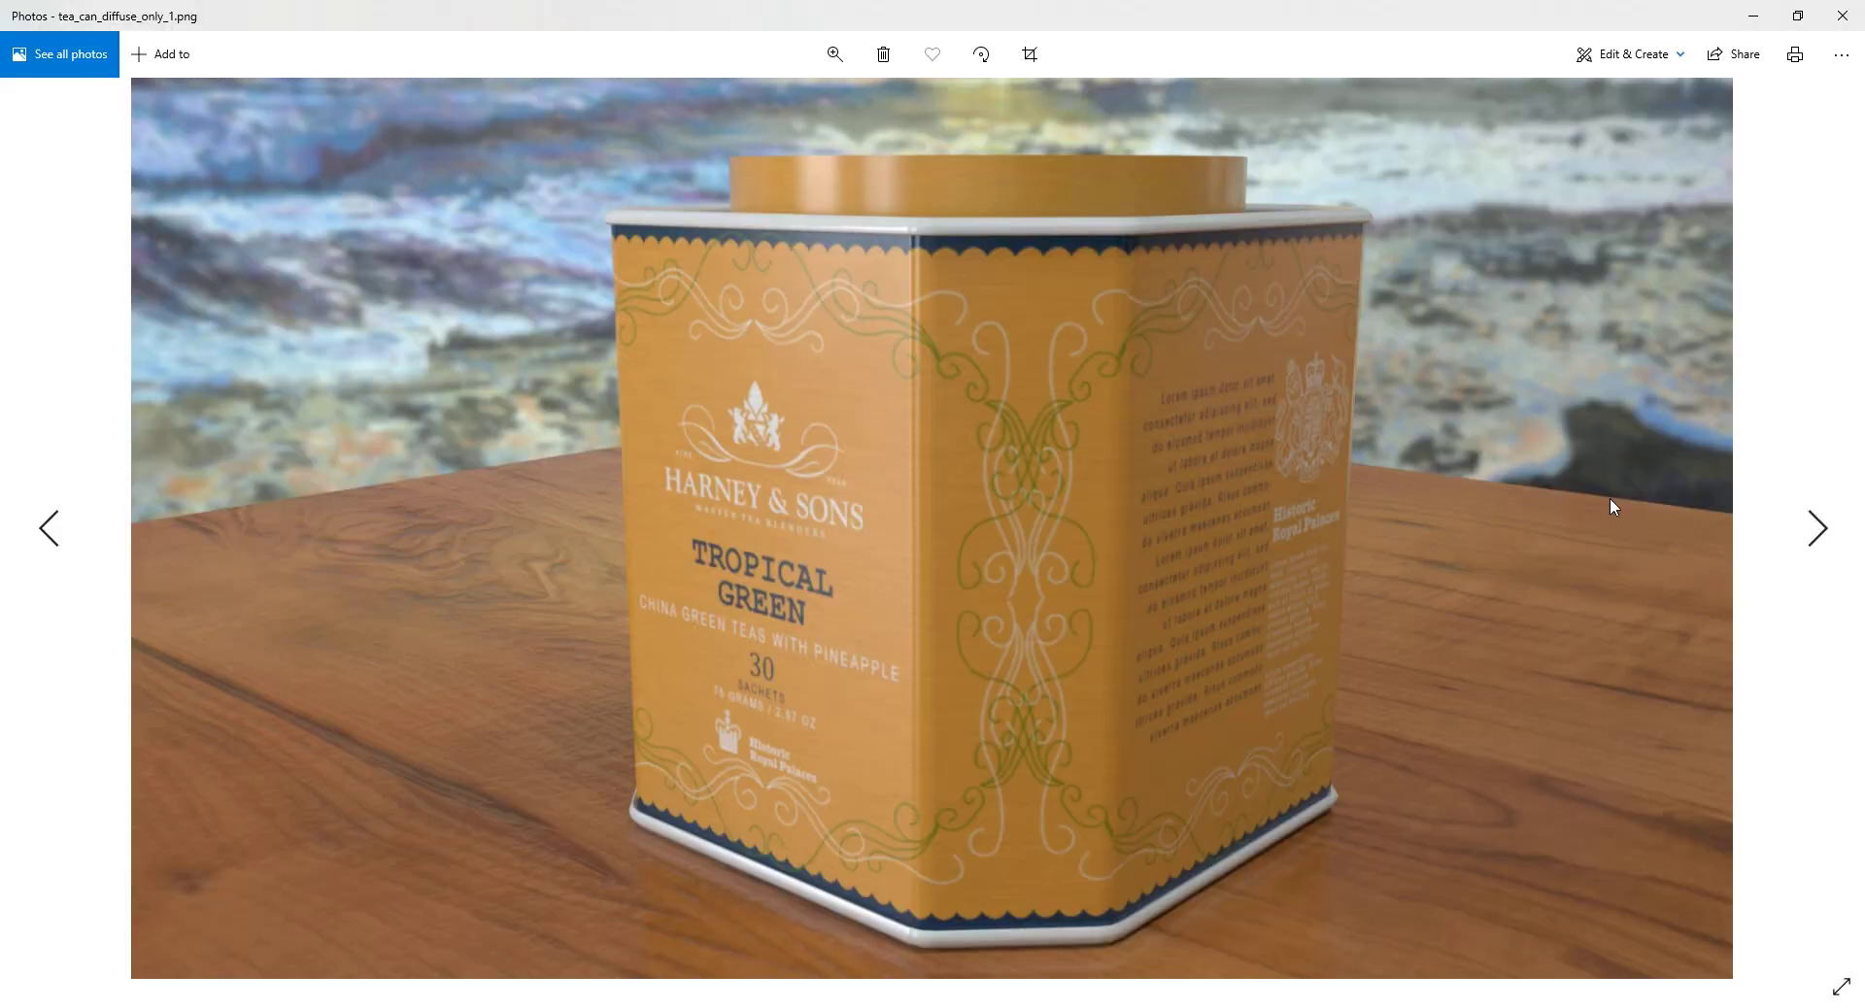
{"action": "left_click", "coordinate": [1840, 985]}
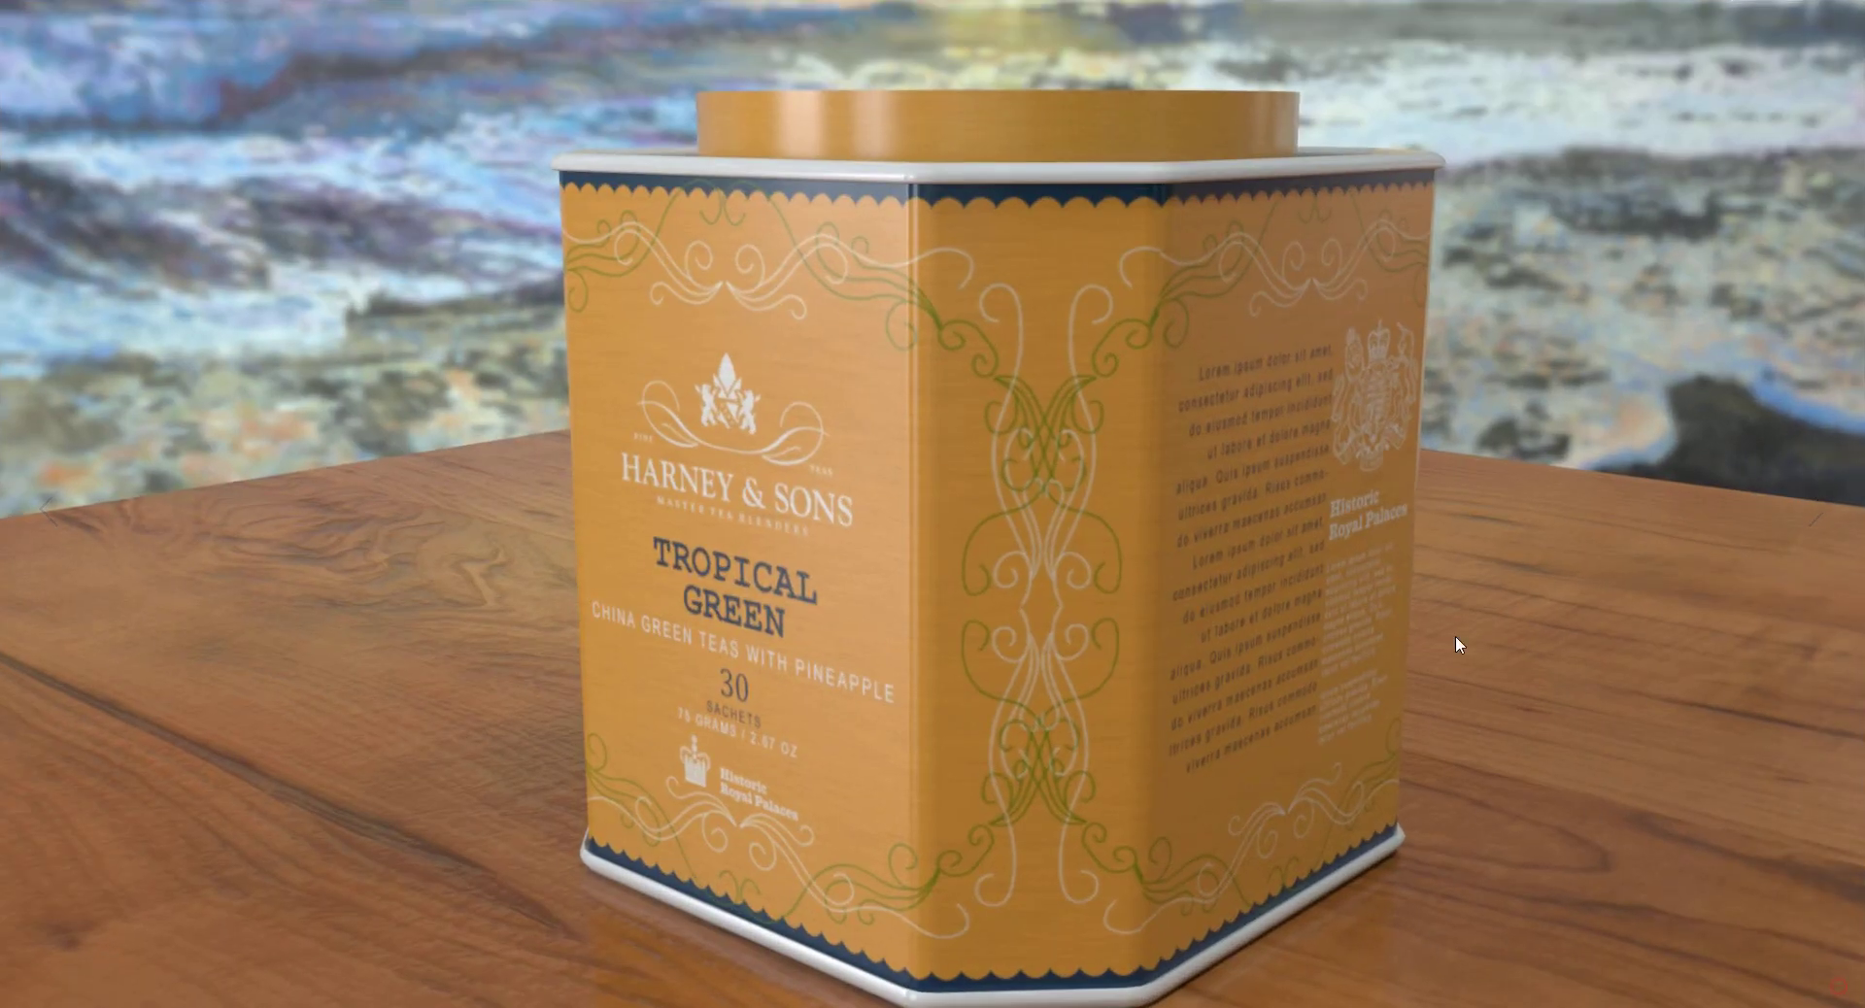
{"action": "left_click", "coordinate": [1820, 509]}
{"action": "left_click", "coordinate": [1820, 508]}
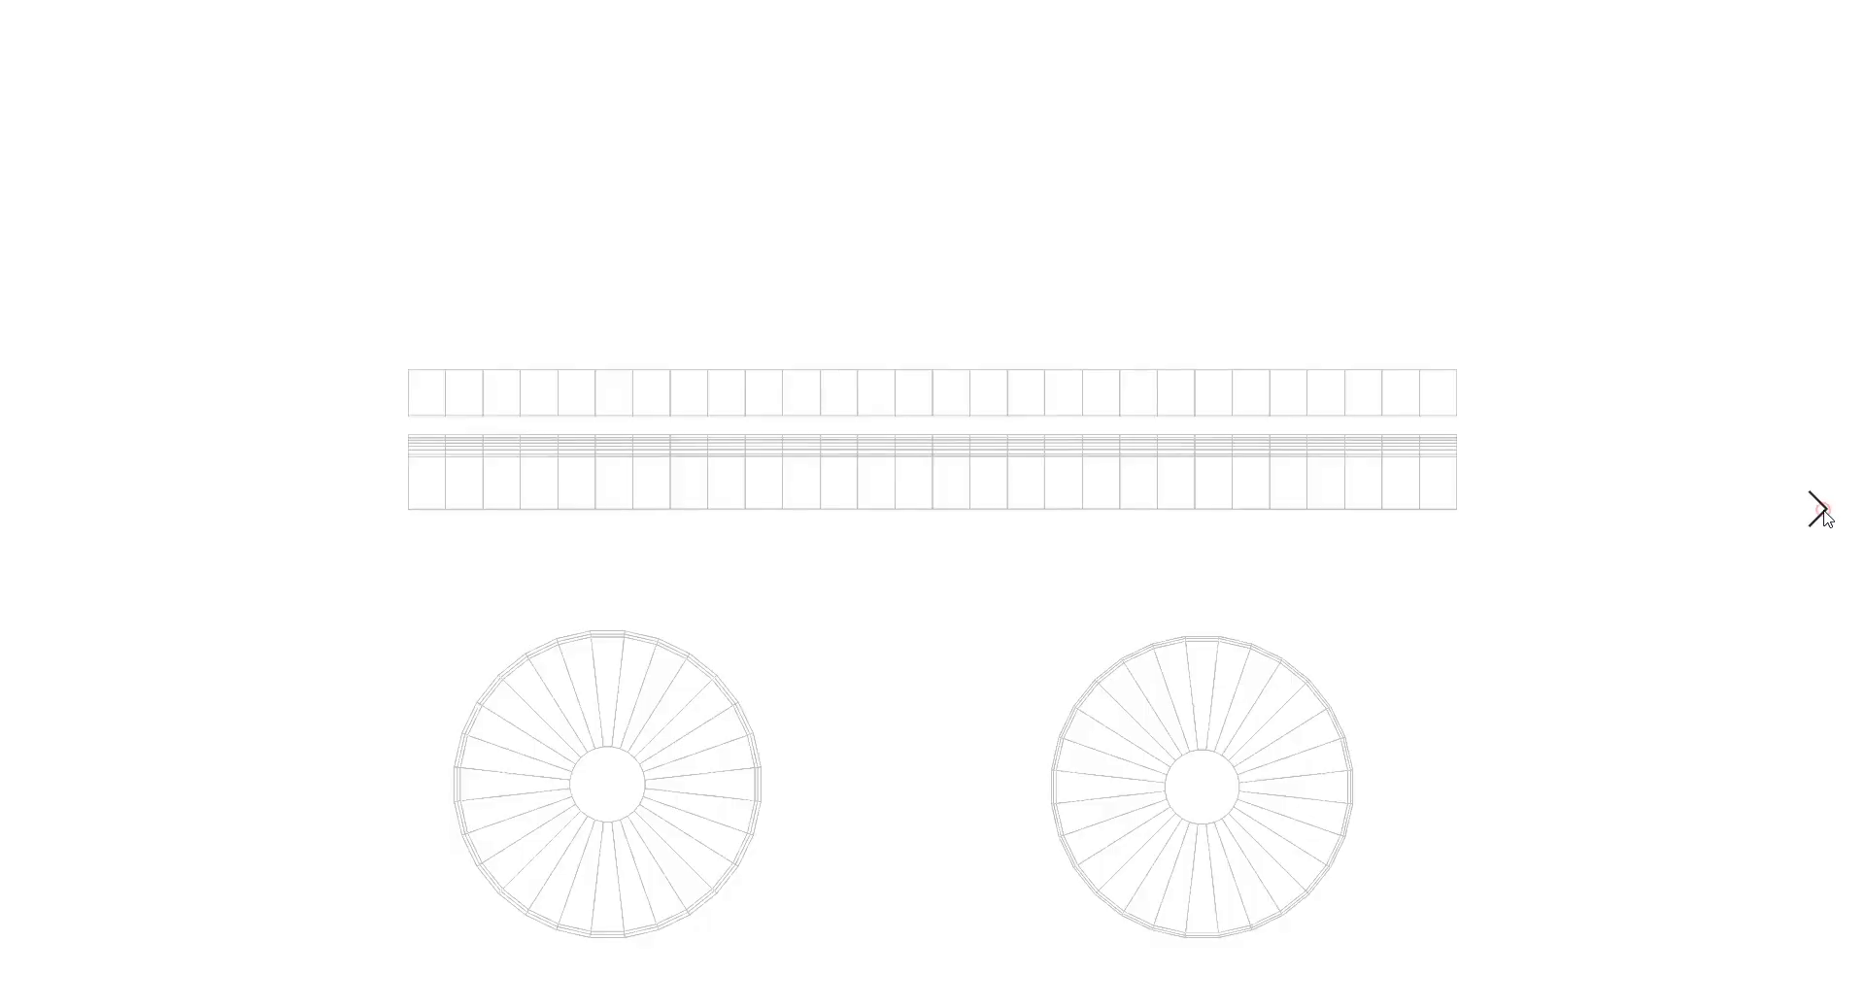
{"action": "left_click", "coordinate": [1822, 511]}
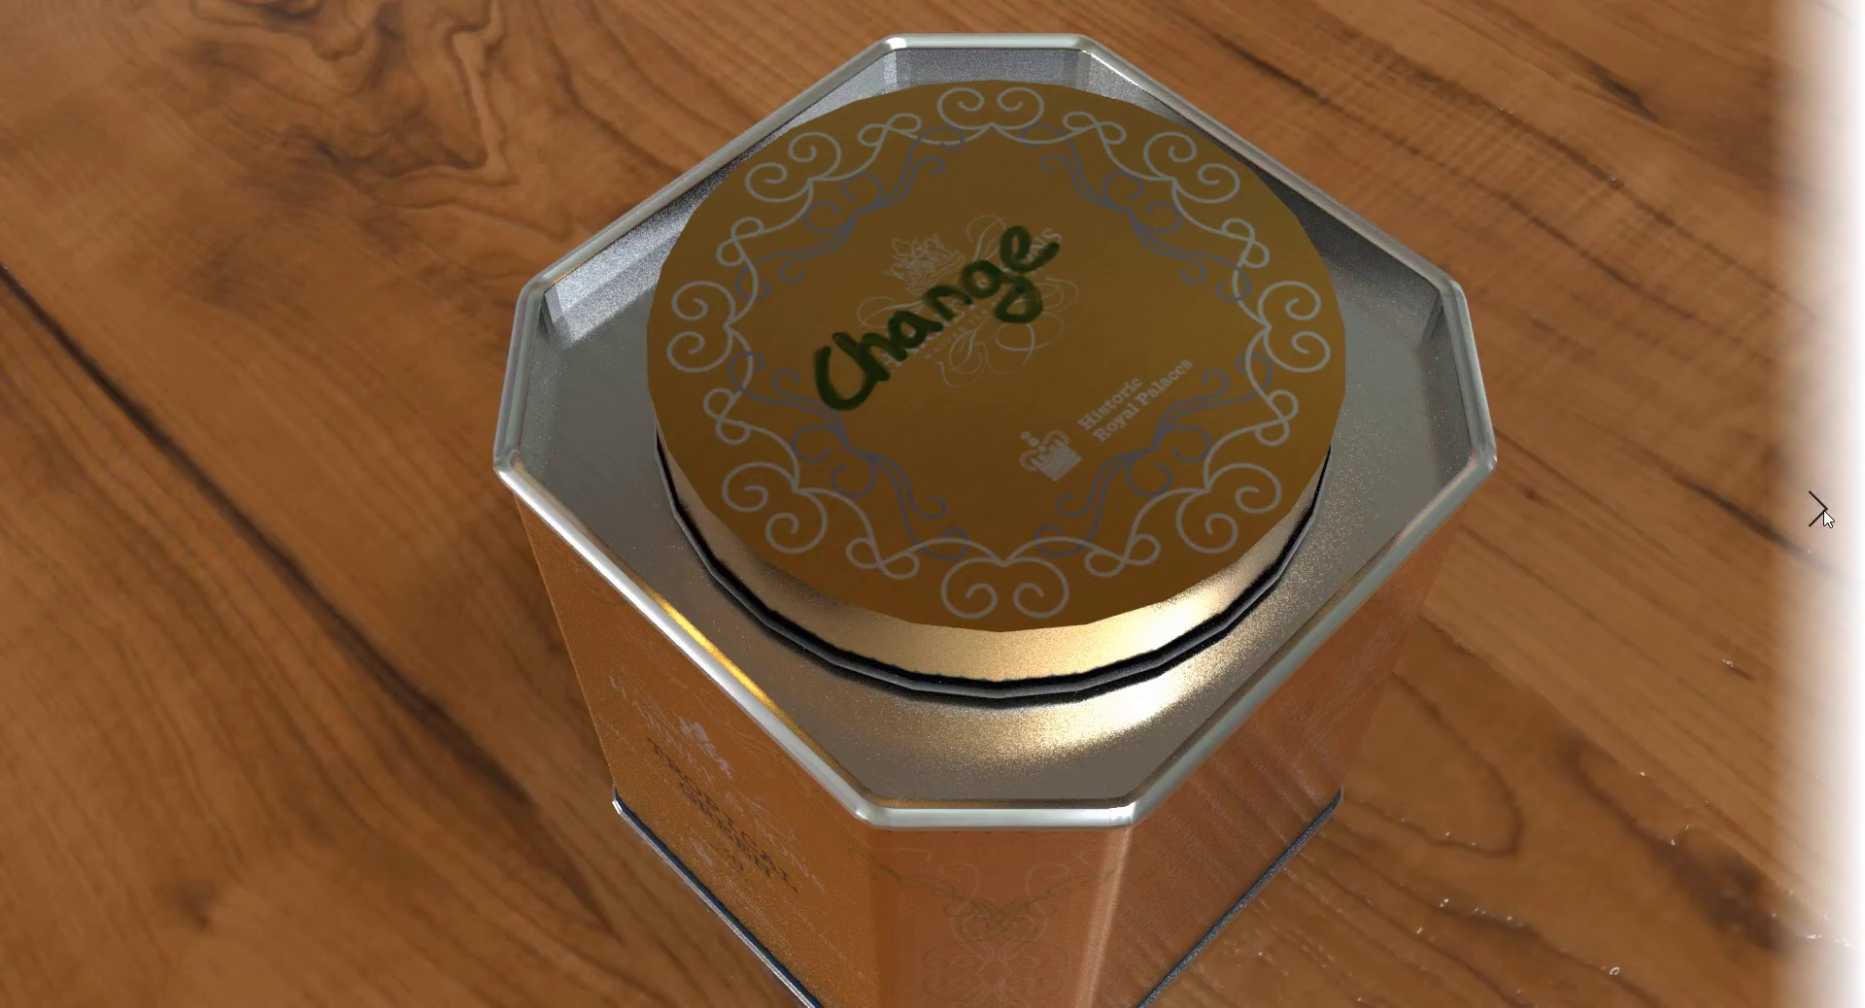
{"action": "left_click", "coordinate": [1822, 510]}
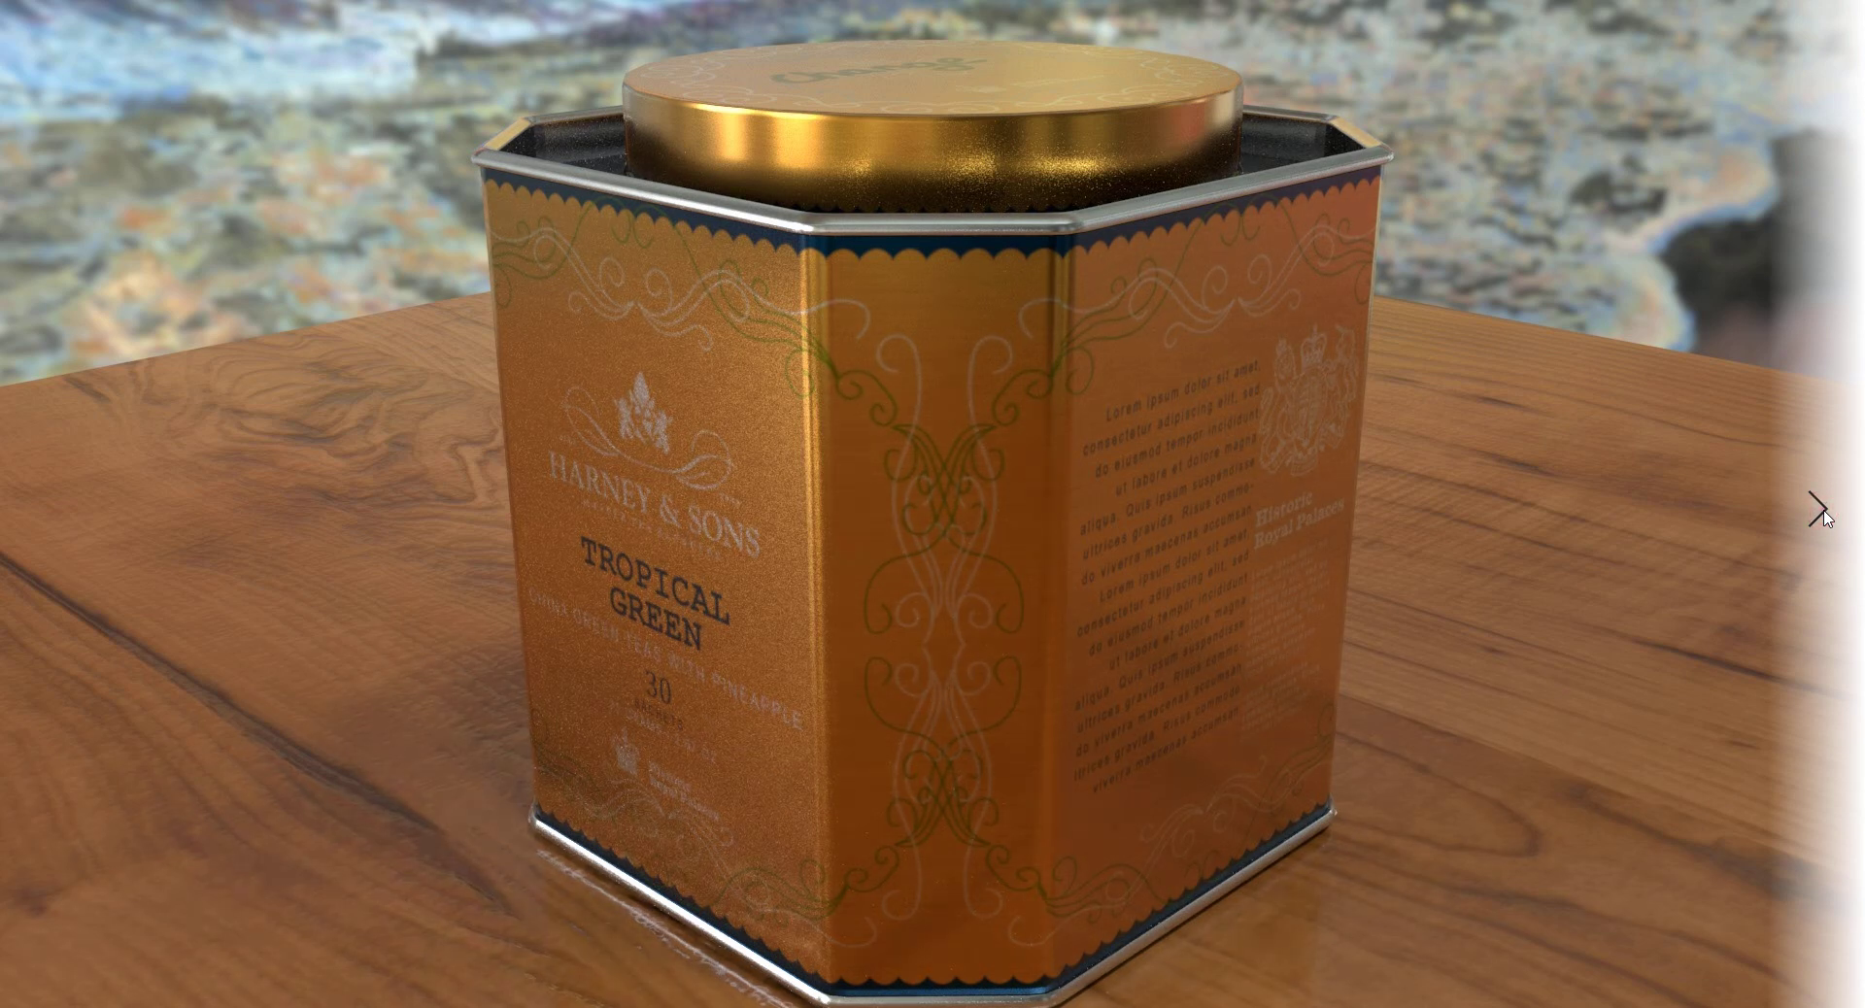
Step: Browse the remaining specular color, grunge, roughness and bump renders, return to tea_can_metalness_spec_color_grunge_roughness_bump_1.png and close the viewer
{"action": "left_click", "coordinate": [1822, 511]}
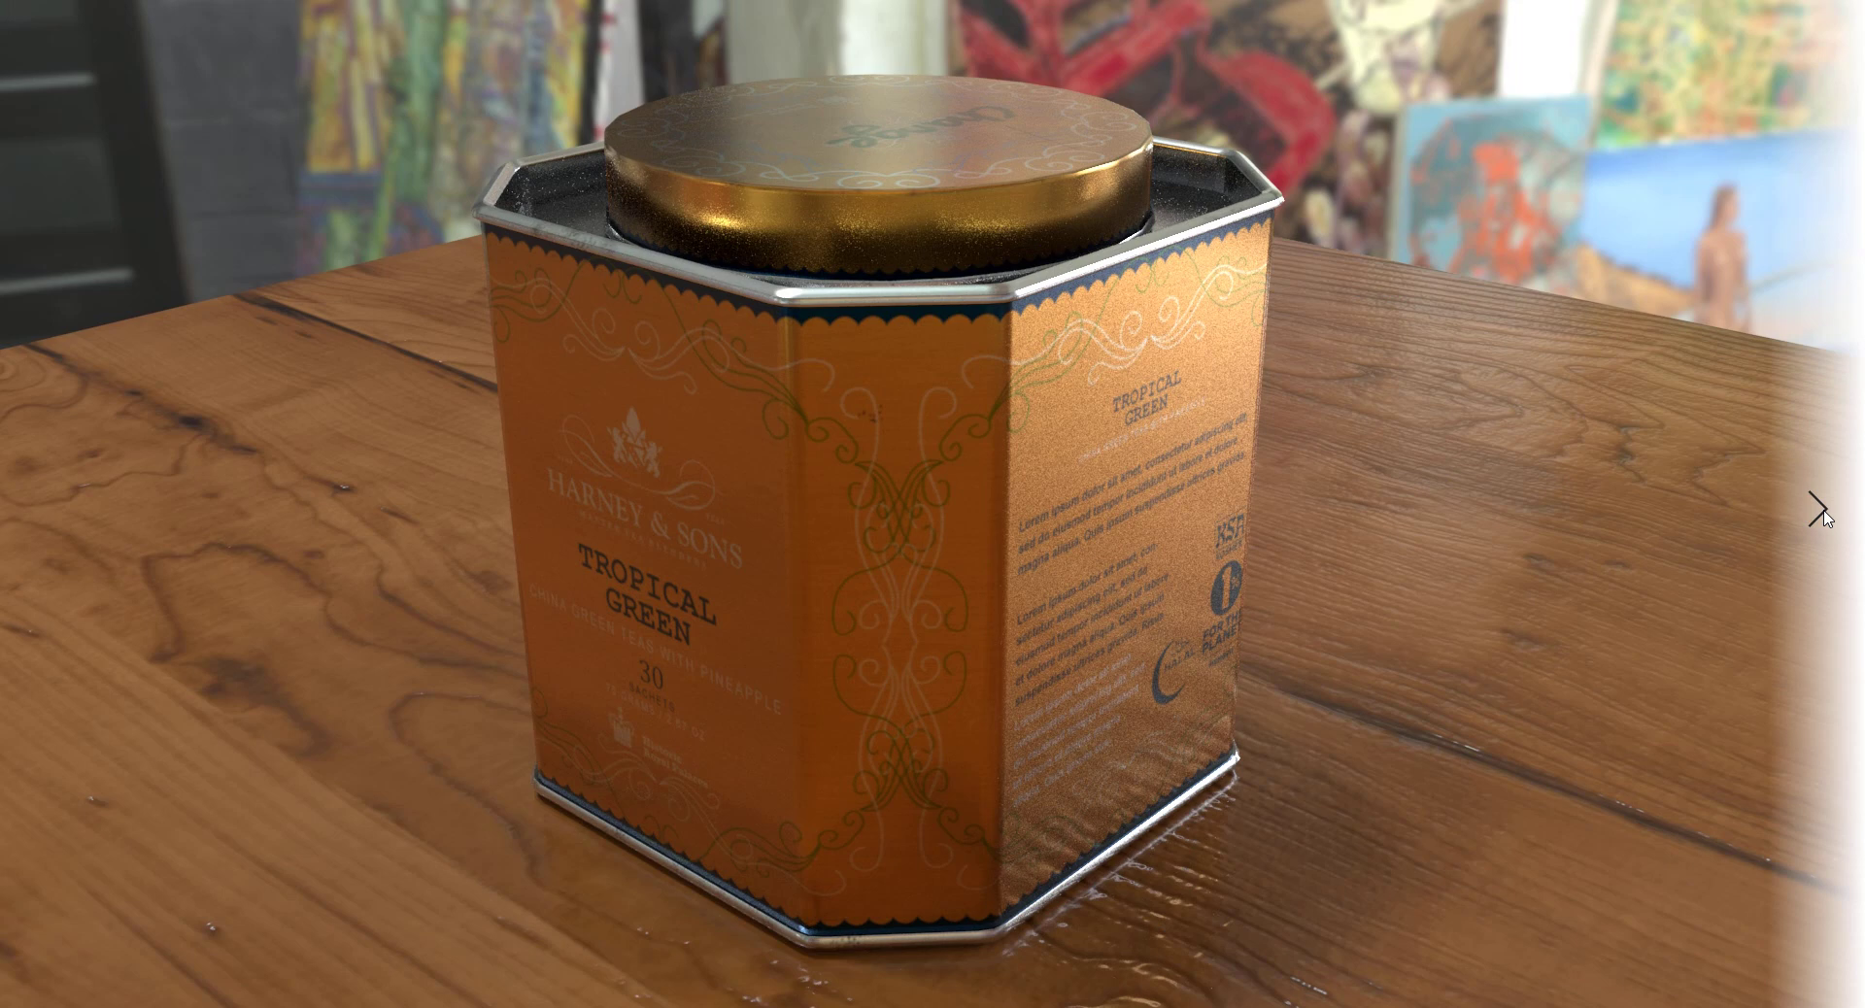
{"action": "left_click", "coordinate": [1822, 511]}
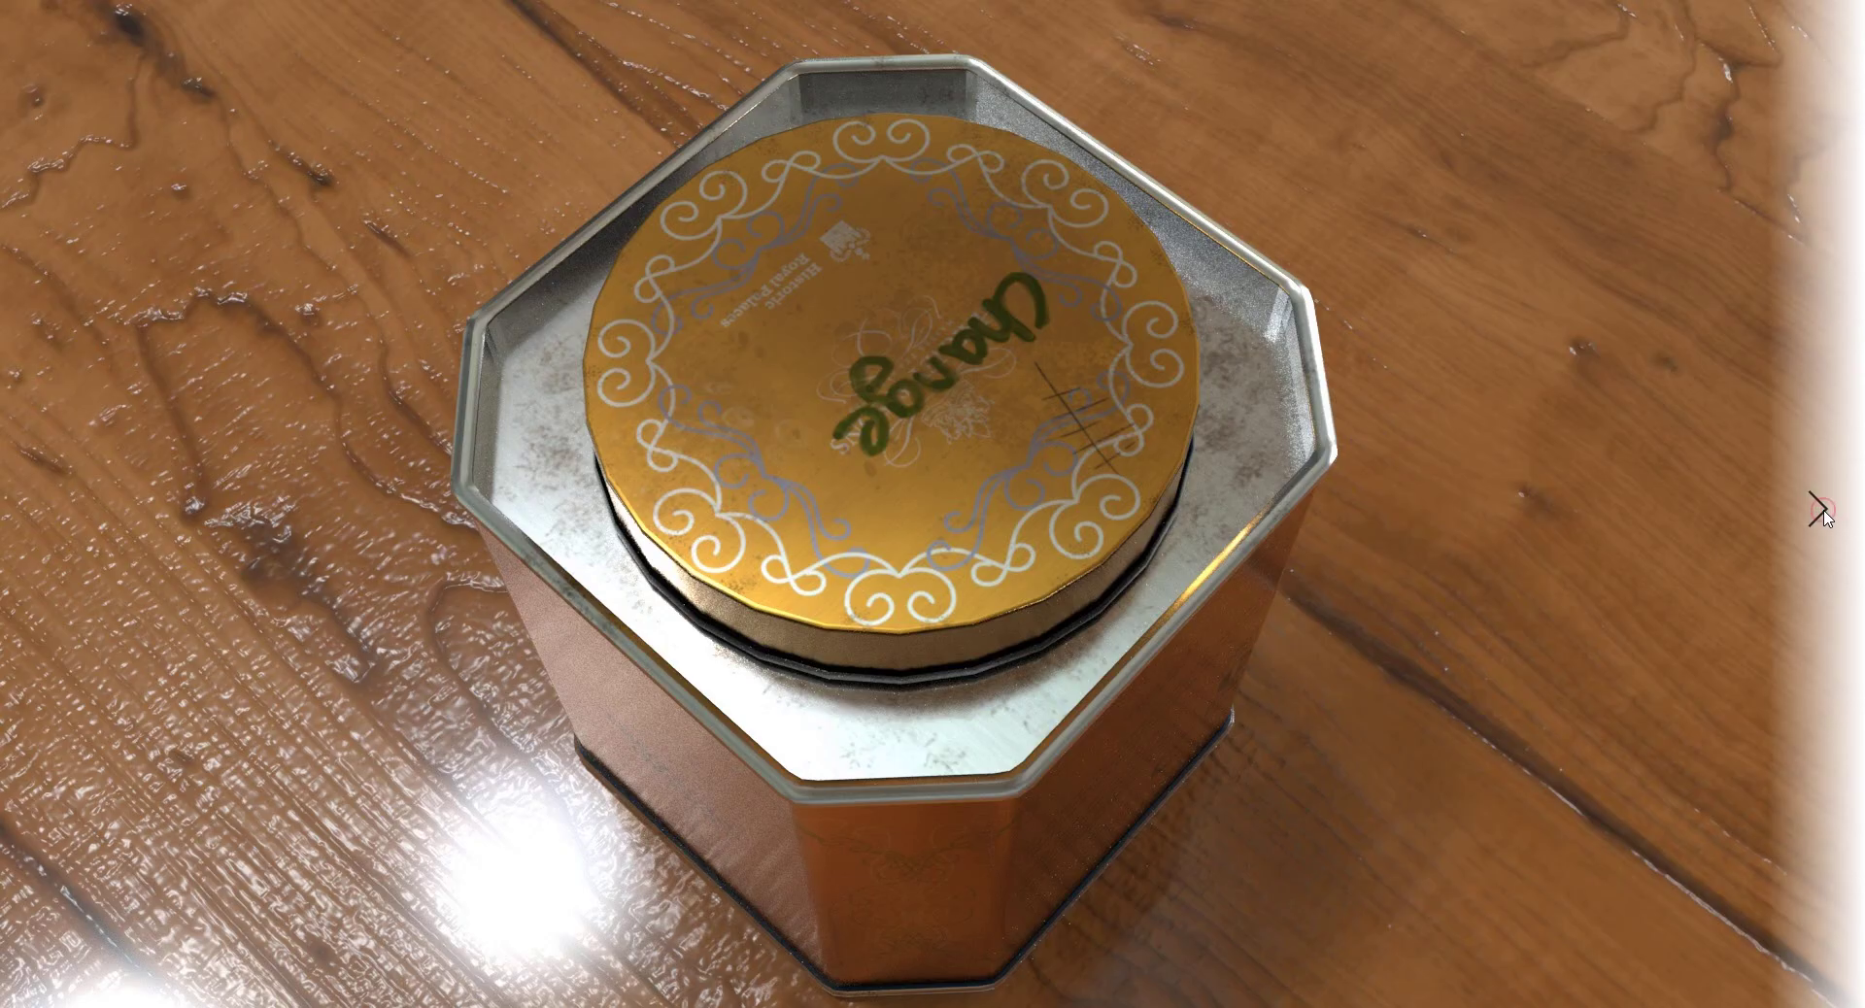
{"action": "left_click", "coordinate": [1822, 511]}
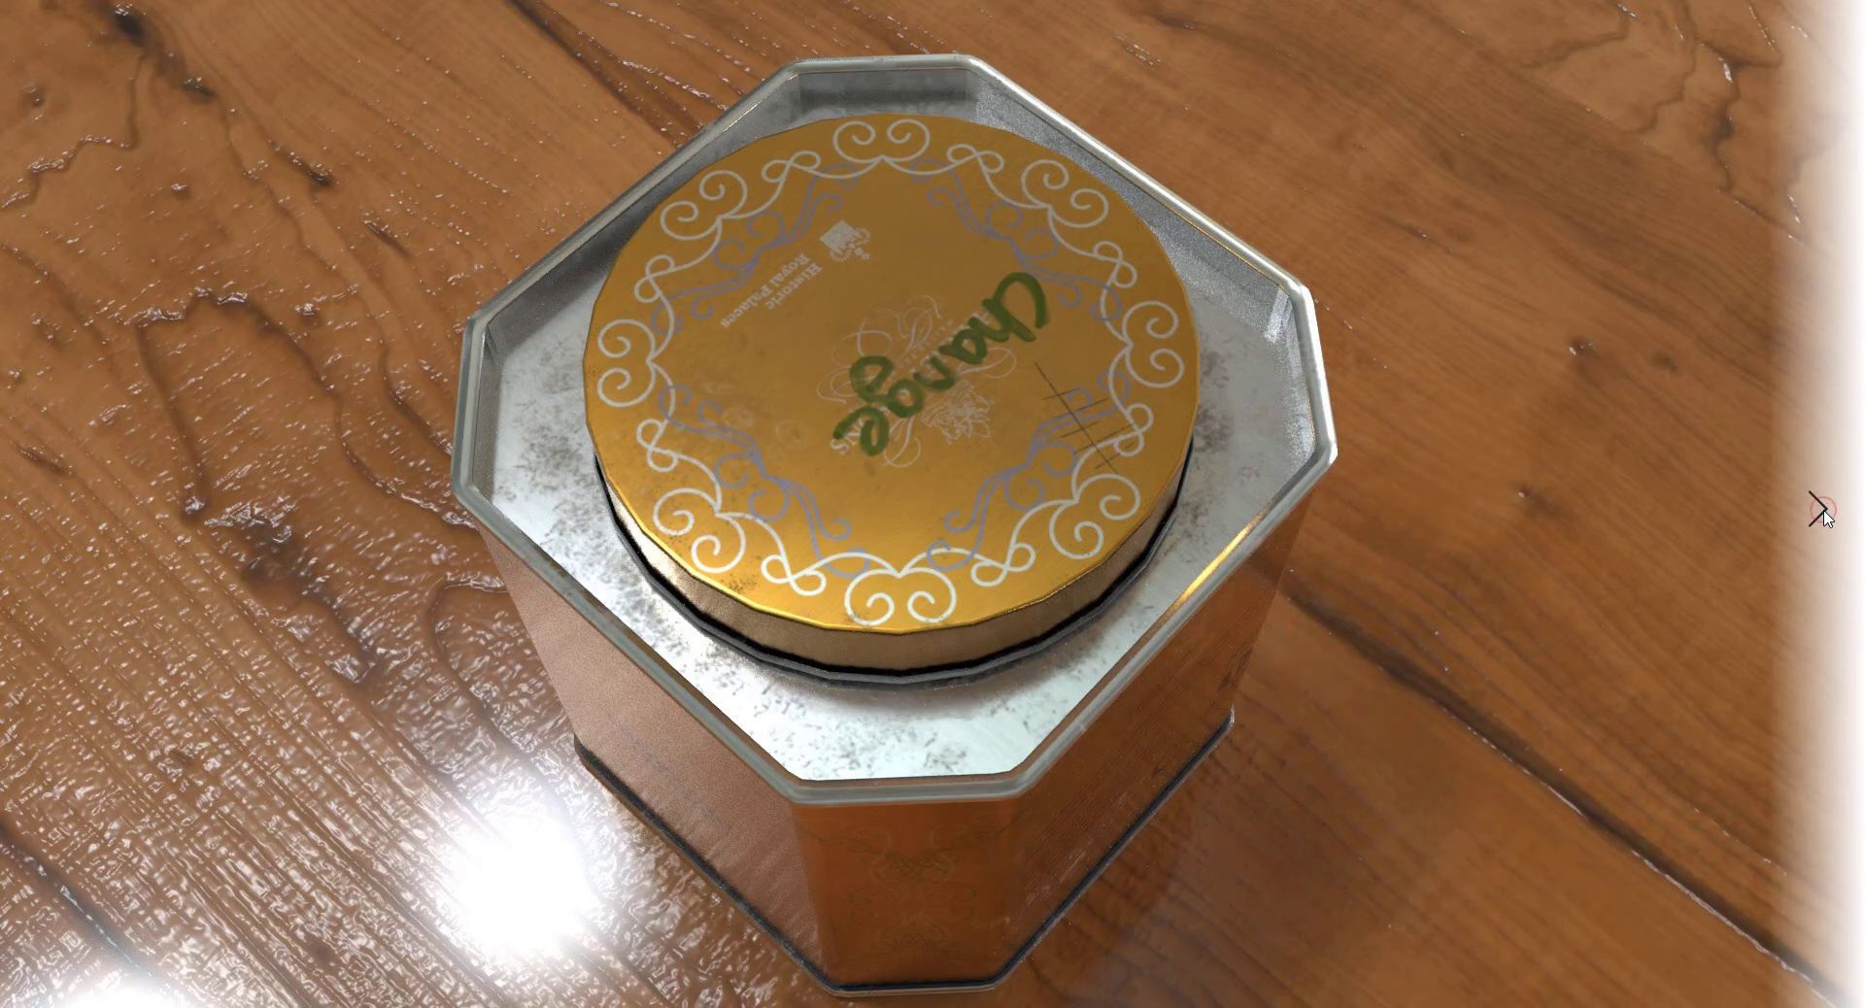
{"action": "left_click", "coordinate": [1822, 511]}
{"action": "left_click", "coordinate": [1822, 511]}
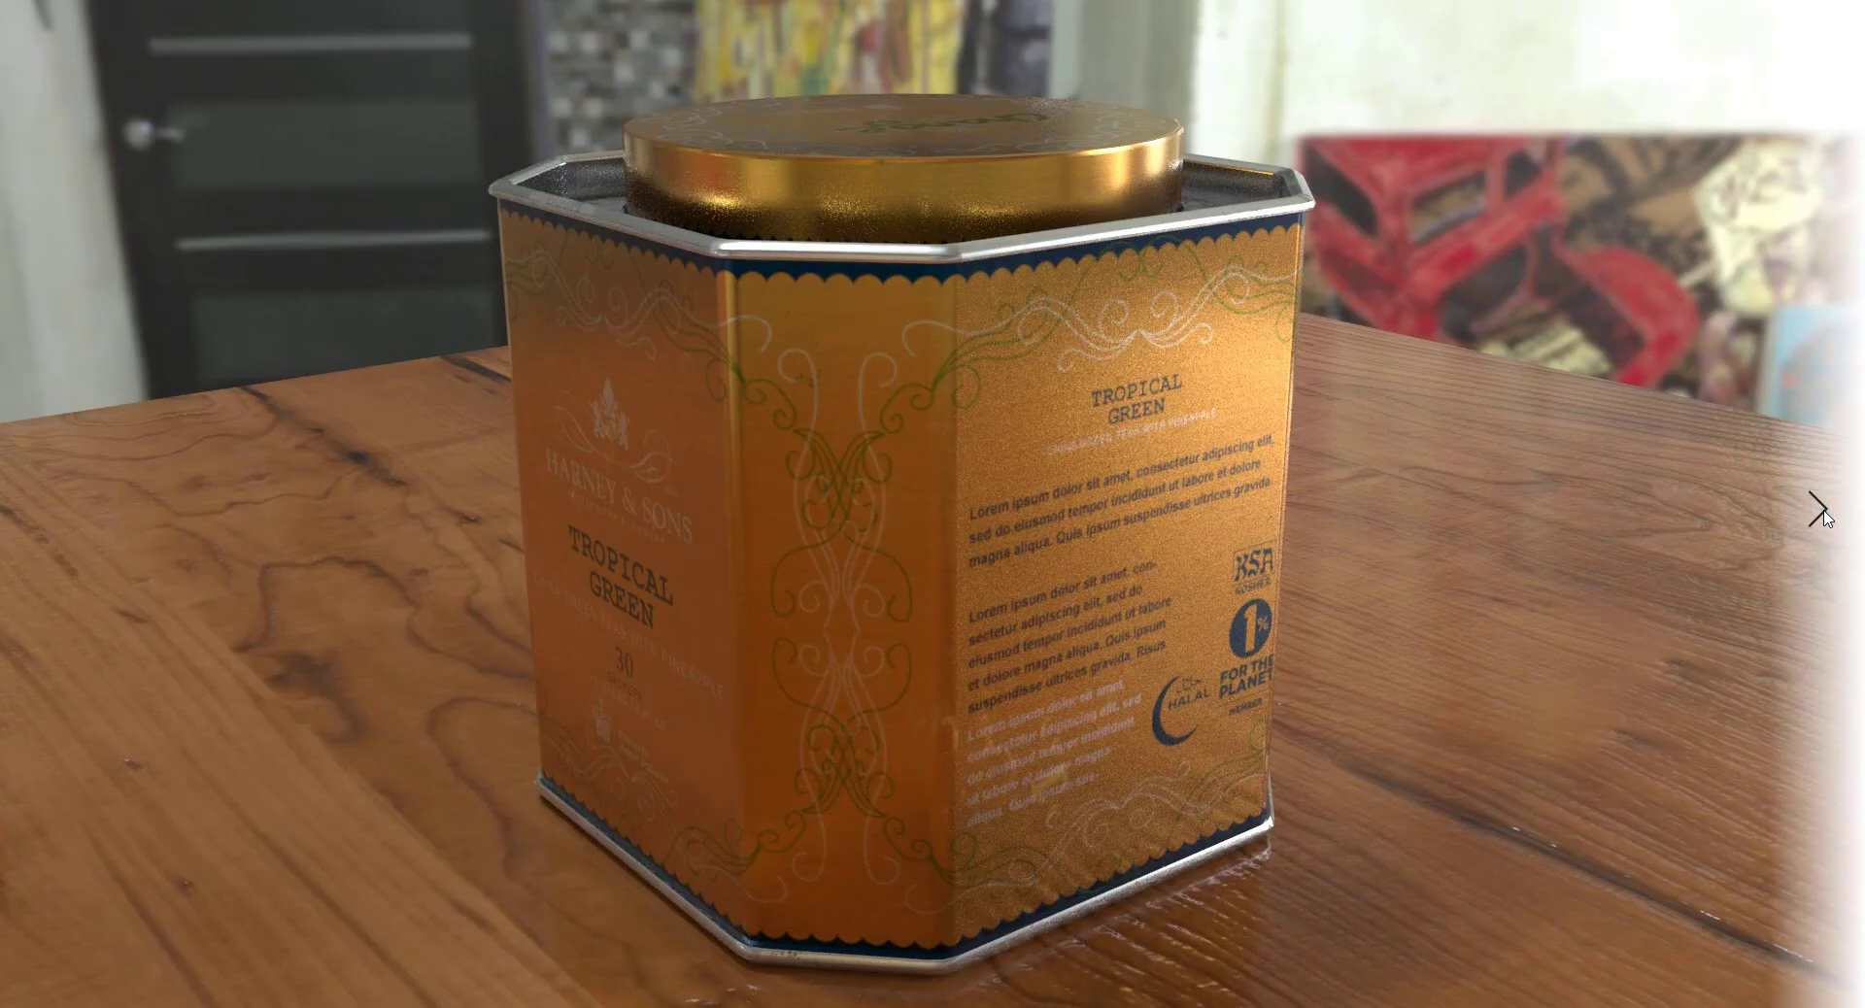
{"action": "left_click", "coordinate": [1822, 512]}
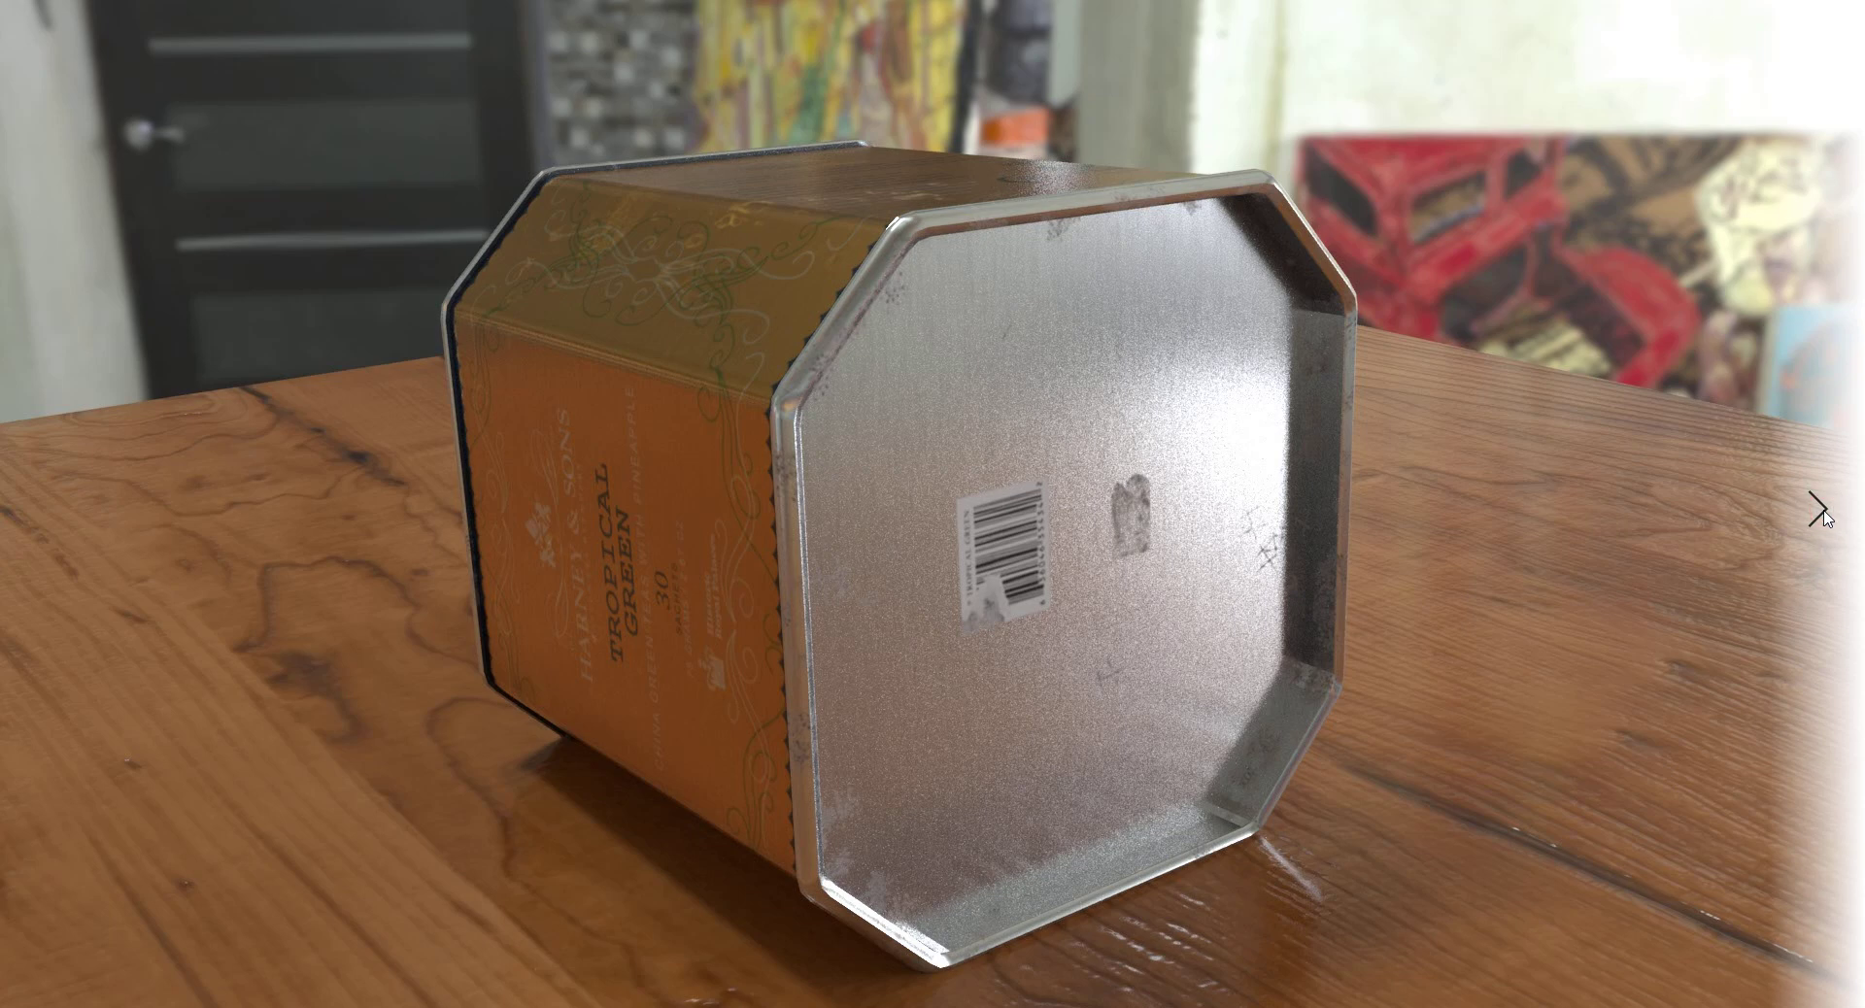
{"action": "left_click", "coordinate": [1822, 513]}
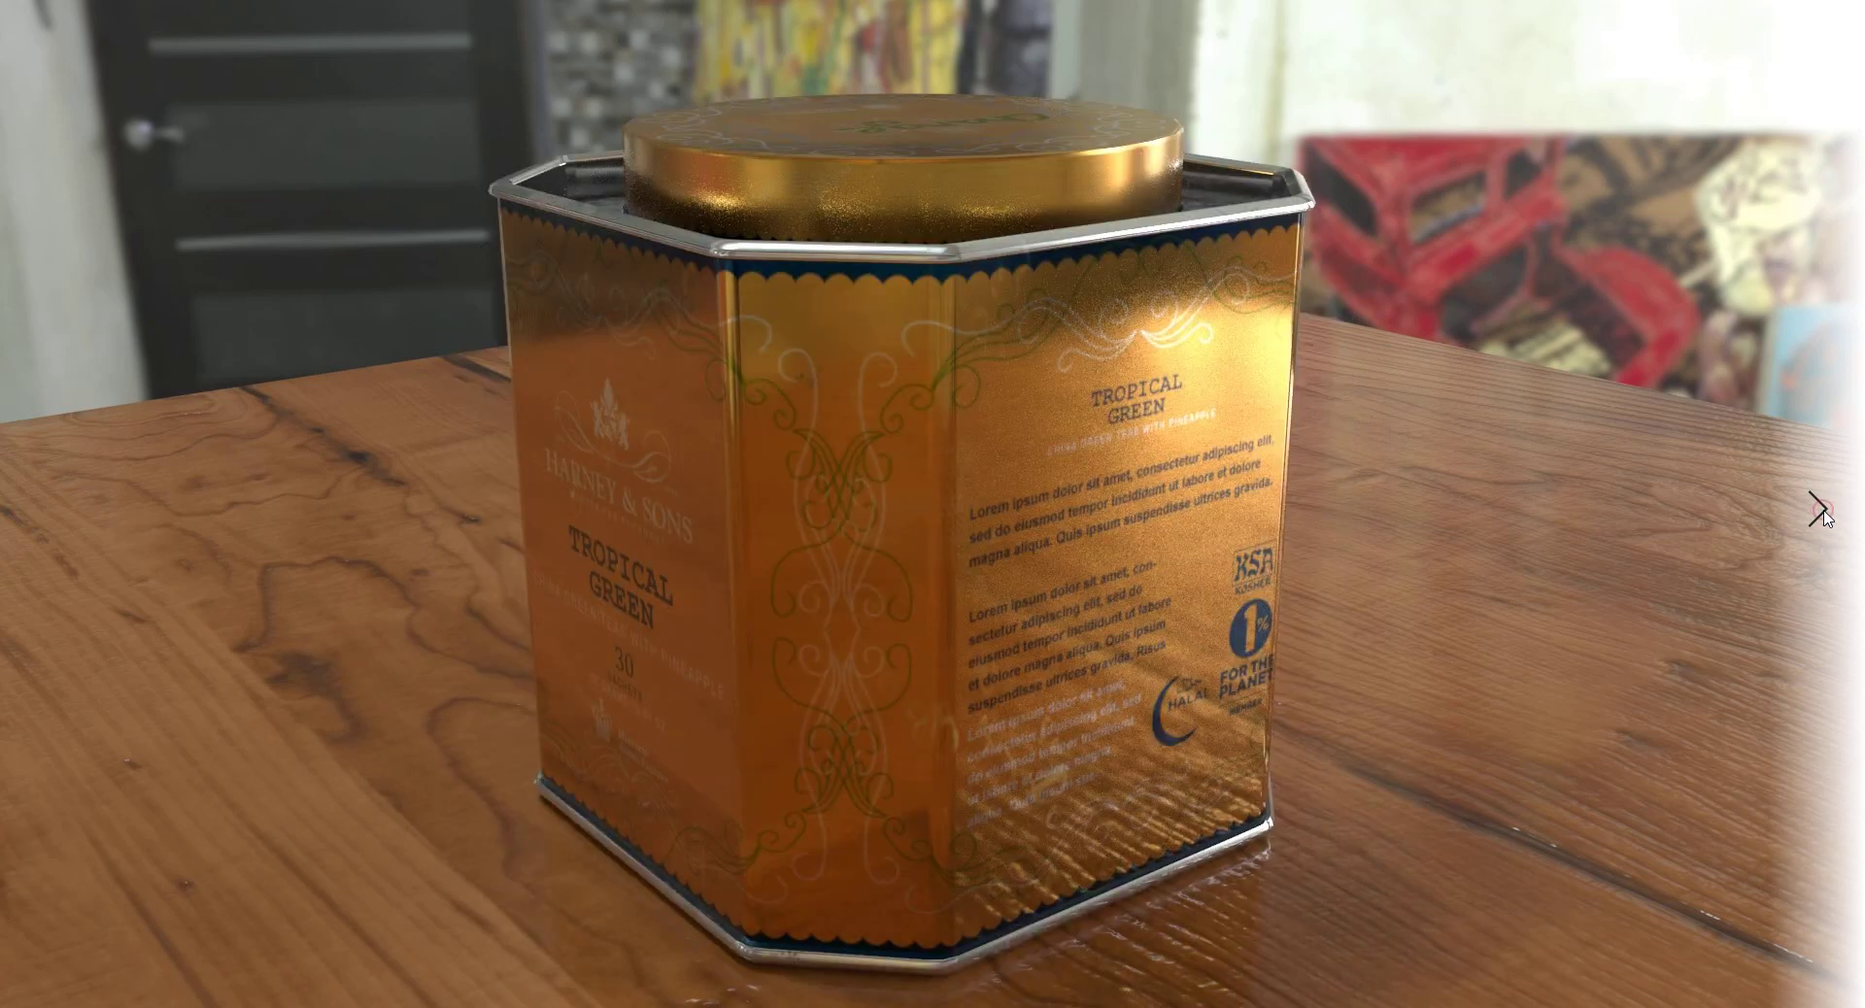
{"action": "left_click", "coordinate": [1822, 513]}
{"action": "left_click", "coordinate": [1822, 513]}
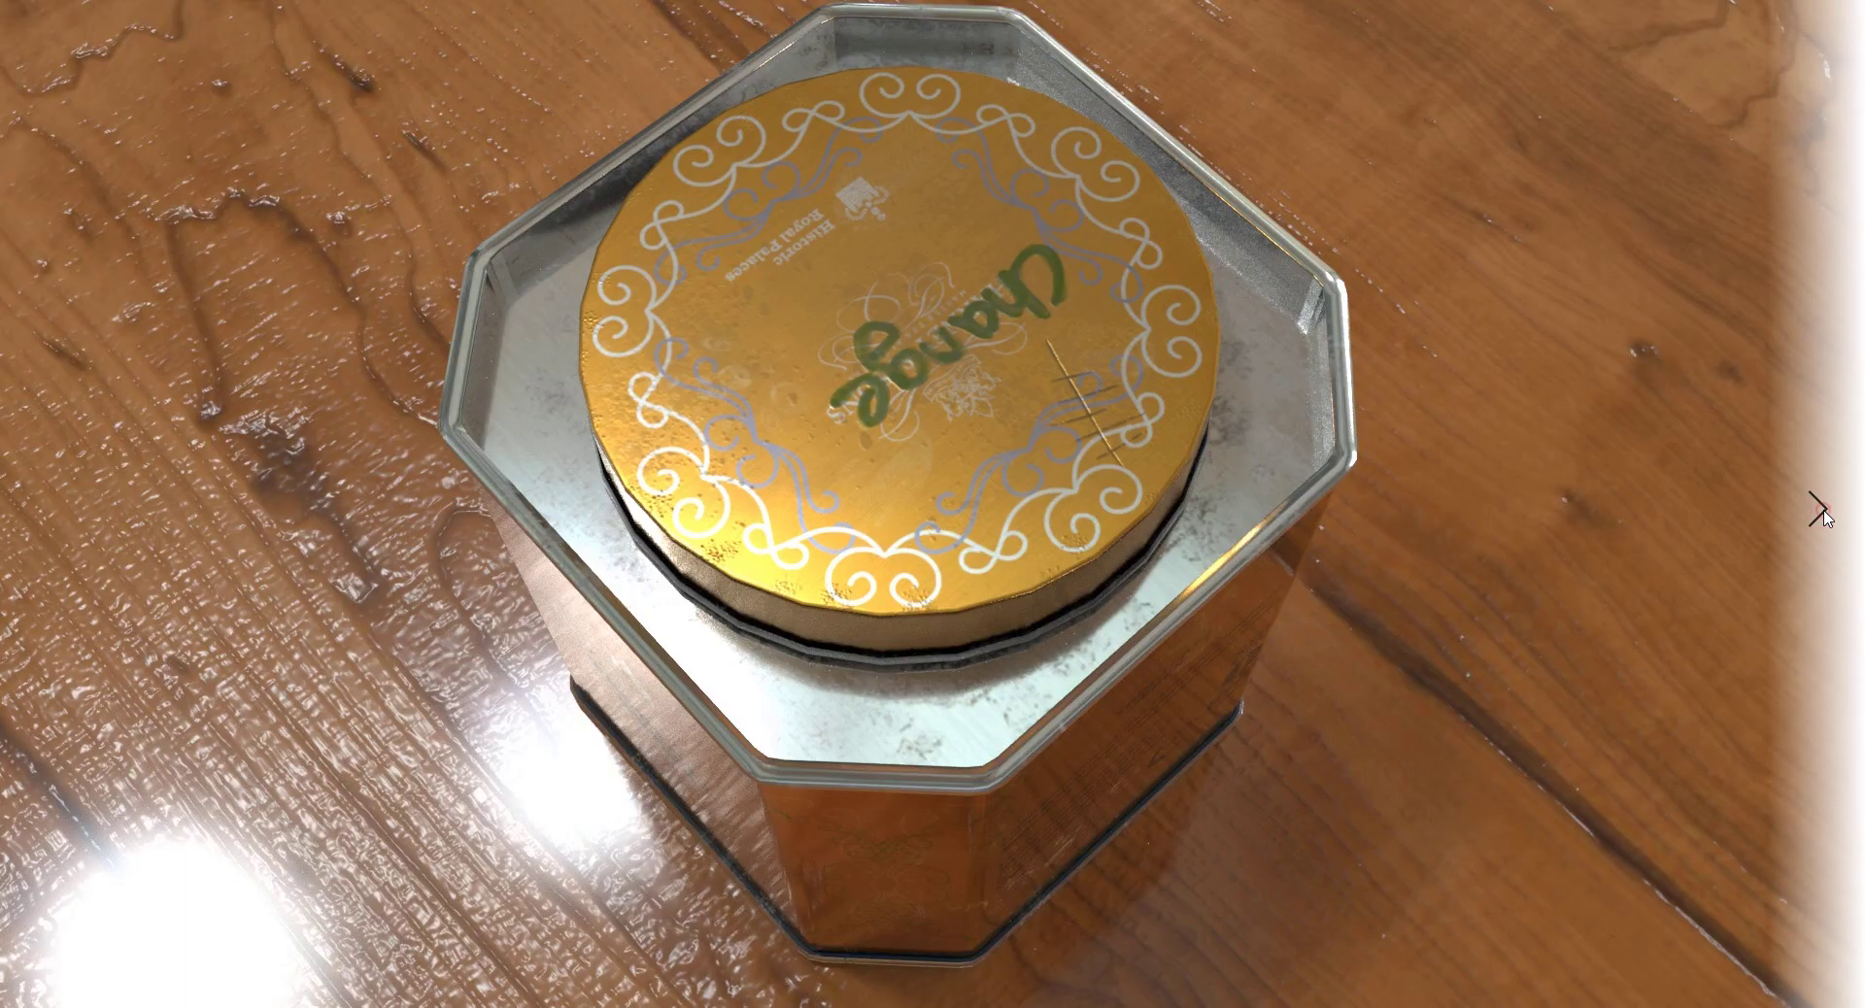
{"action": "left_click", "coordinate": [1822, 513]}
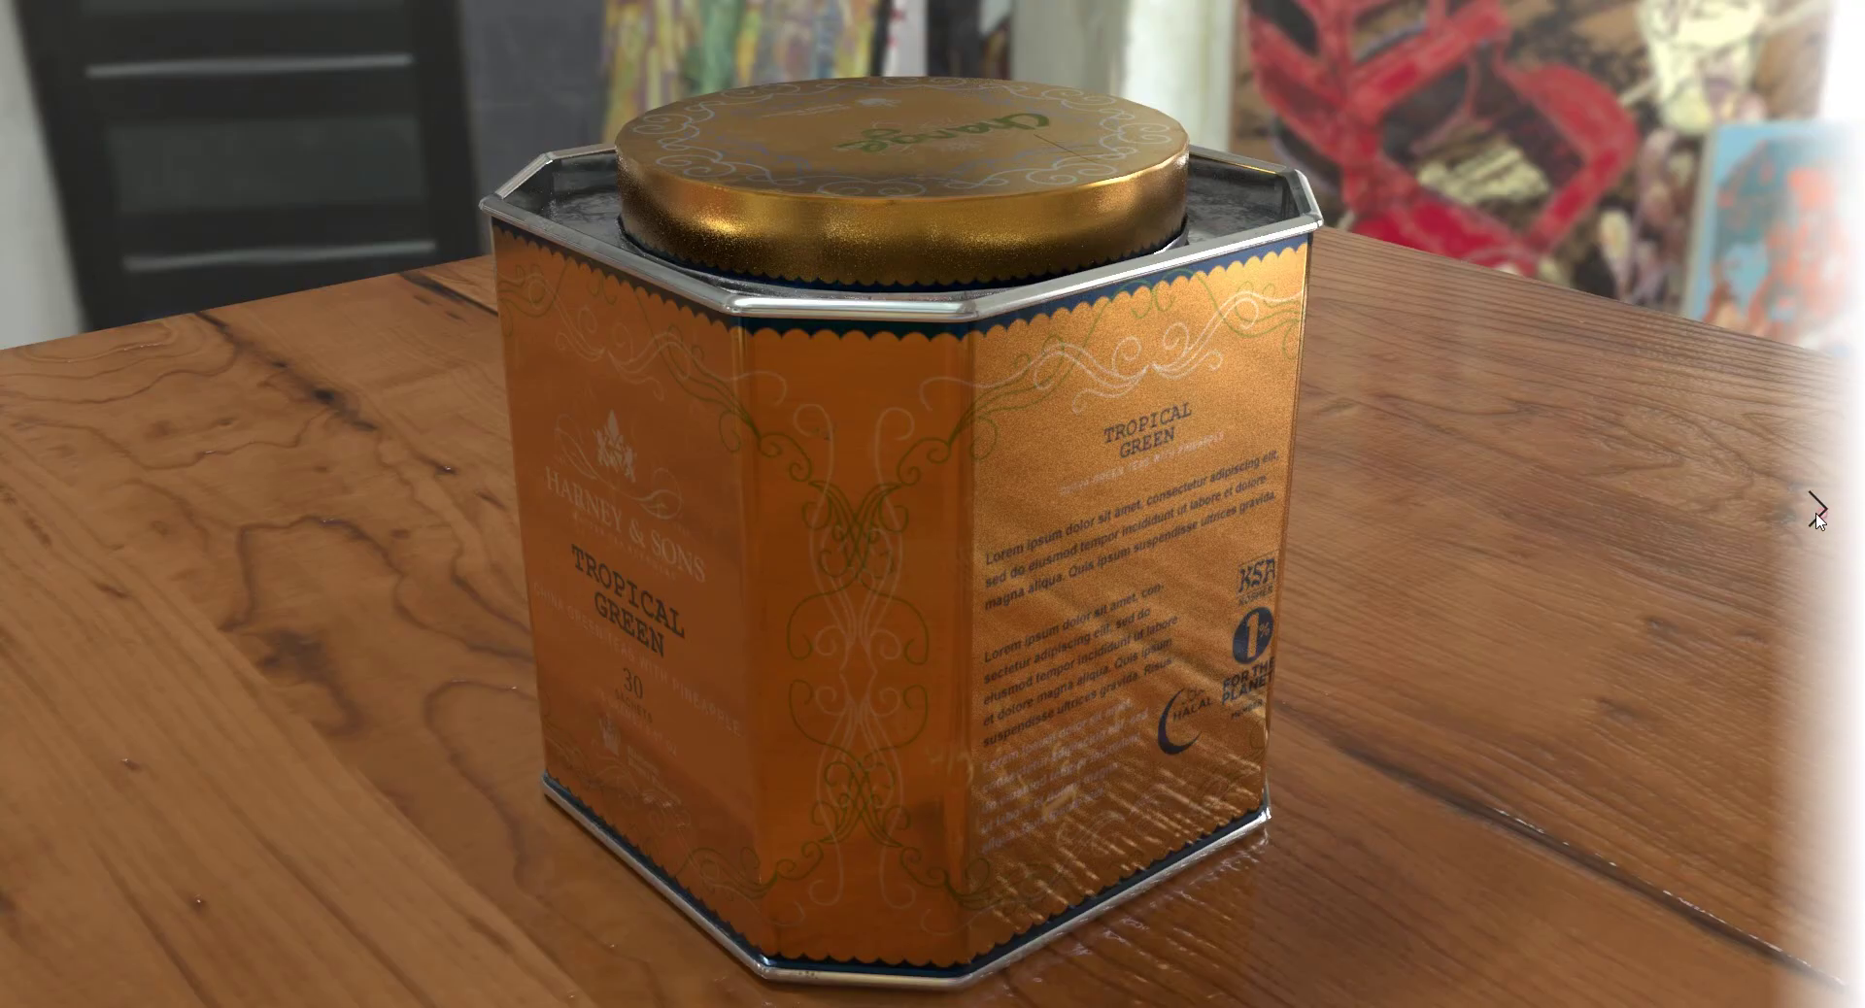
{"action": "left_click", "coordinate": [56, 532]}
{"action": "key", "text": "Escape"}
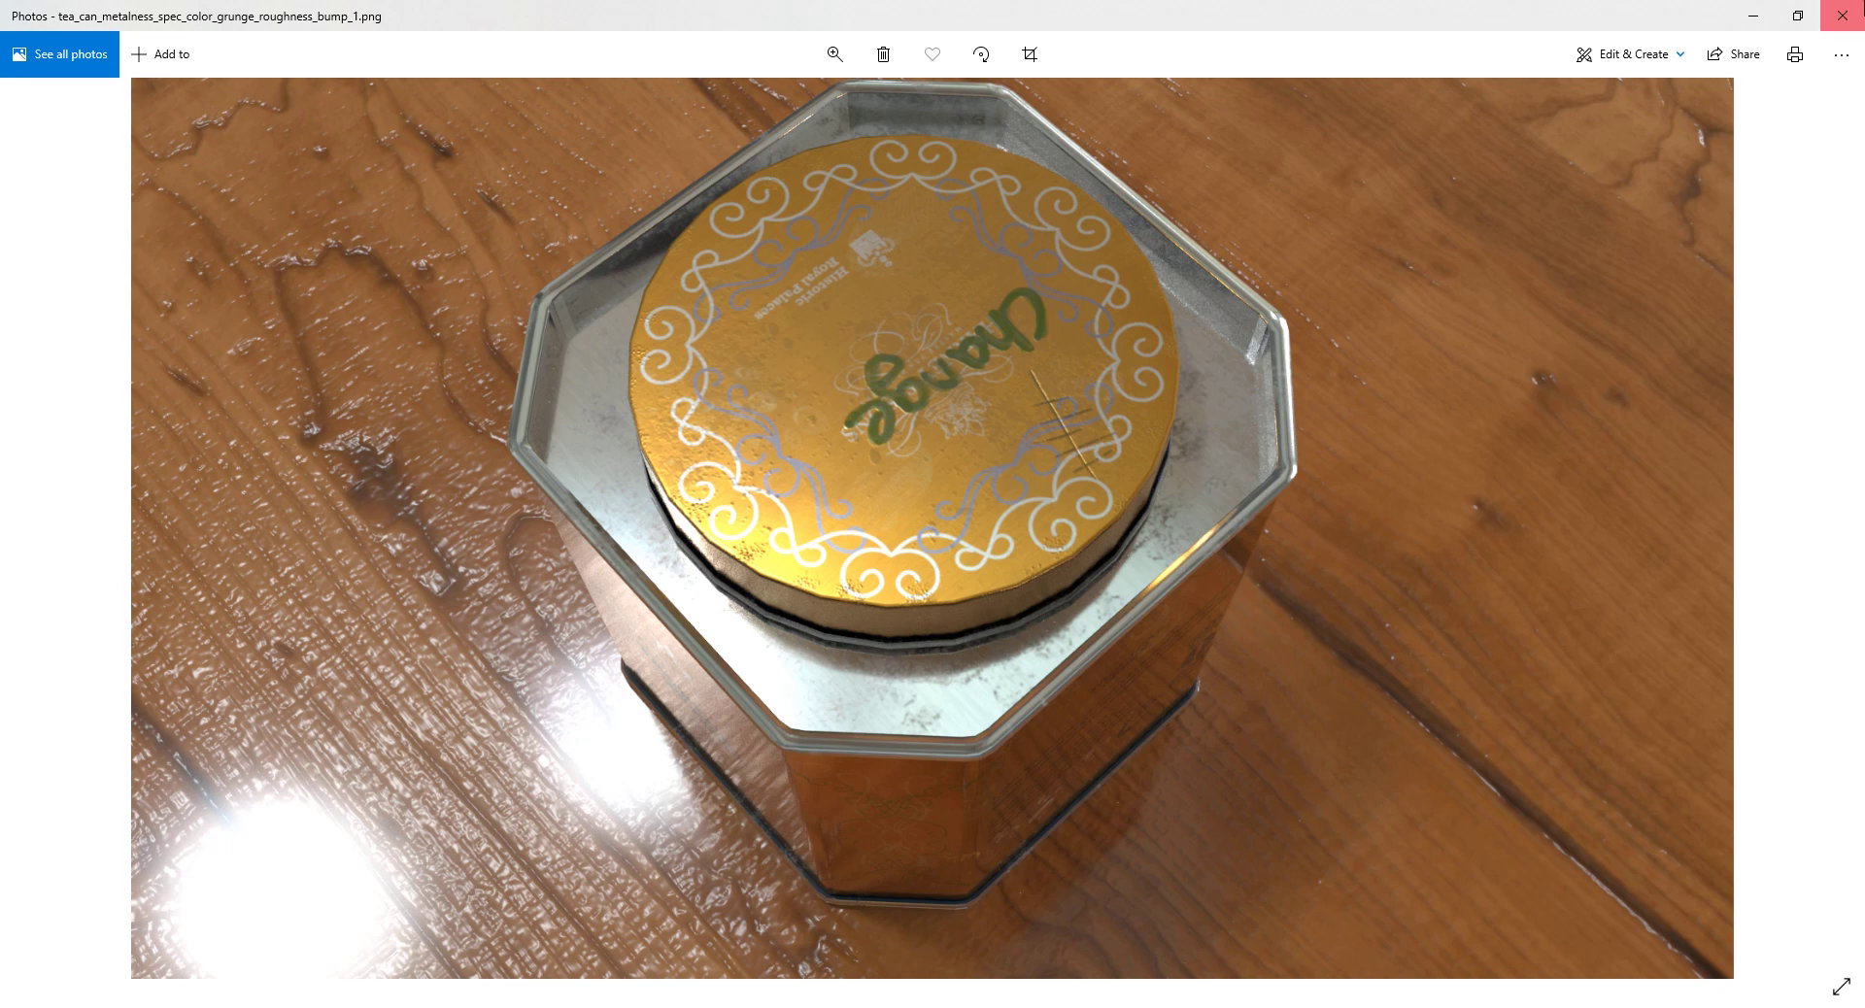
{"action": "left_click", "coordinate": [1841, 15]}
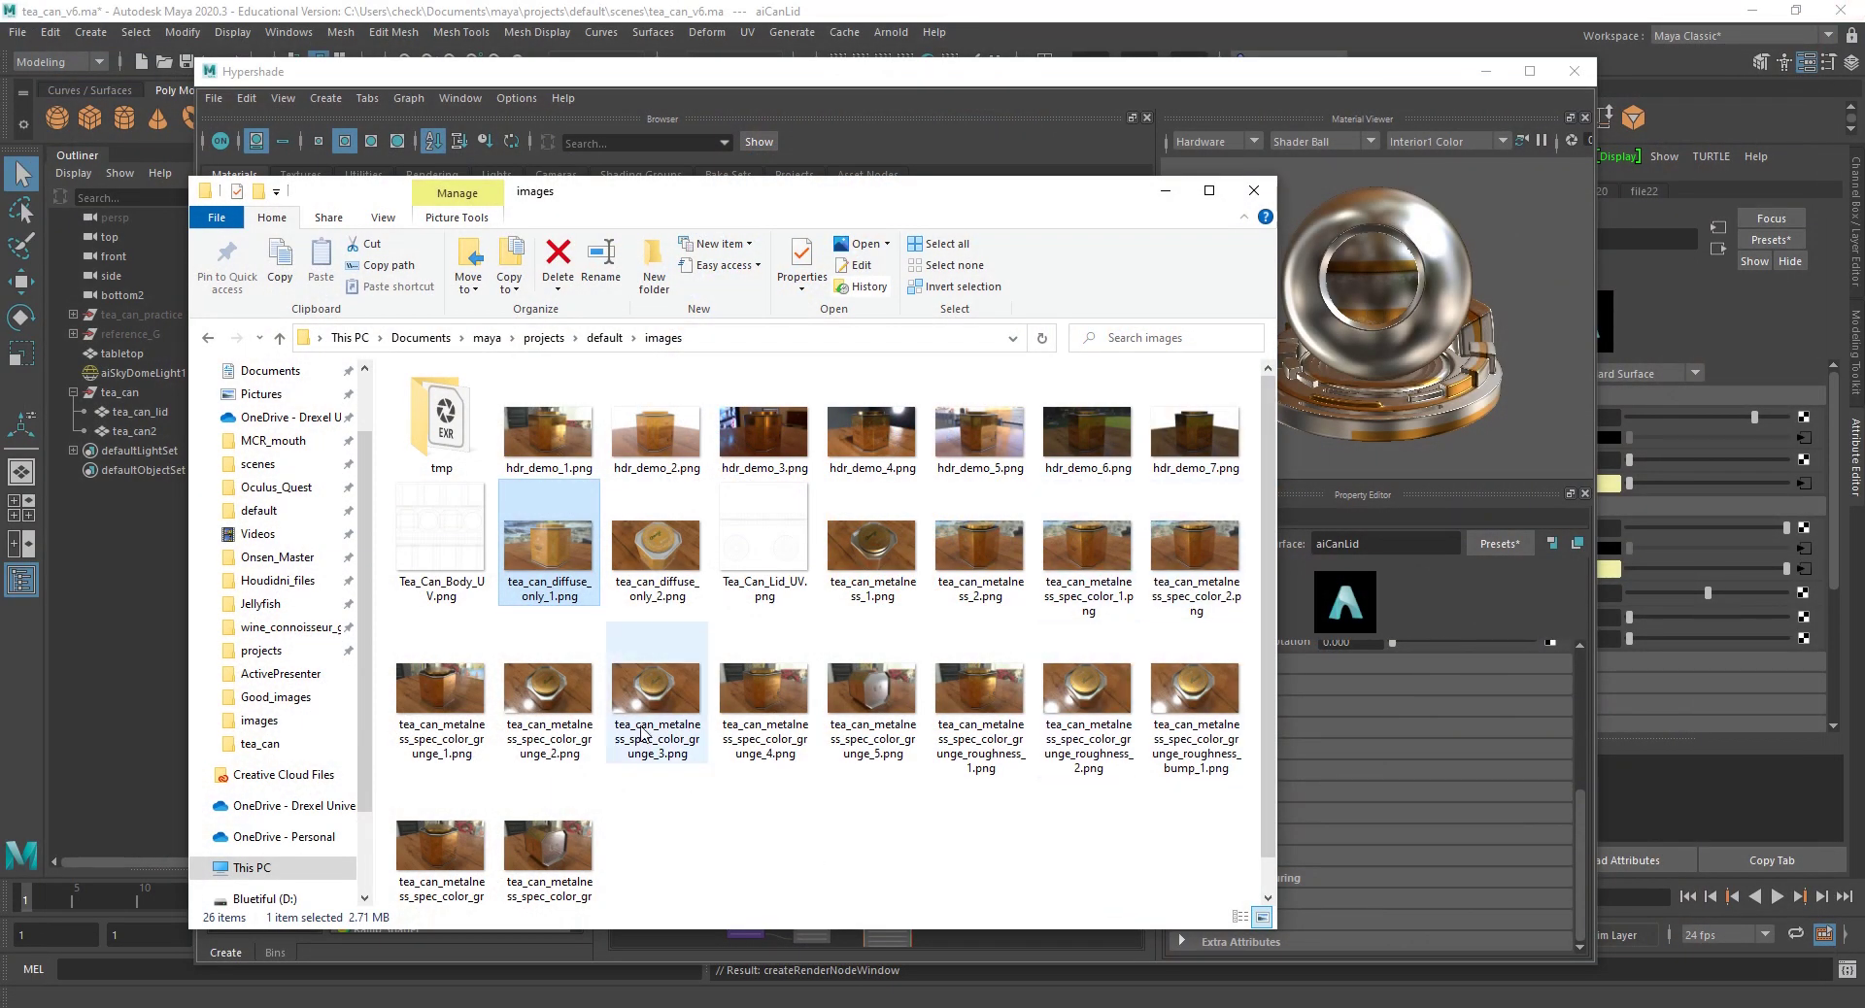
Step: Minimize the images folder window and review the complete body and lid shading networks in the Hypershade
{"action": "scroll", "coordinate": [648, 740], "scroll_direction": "down", "scroll_amount": 1}
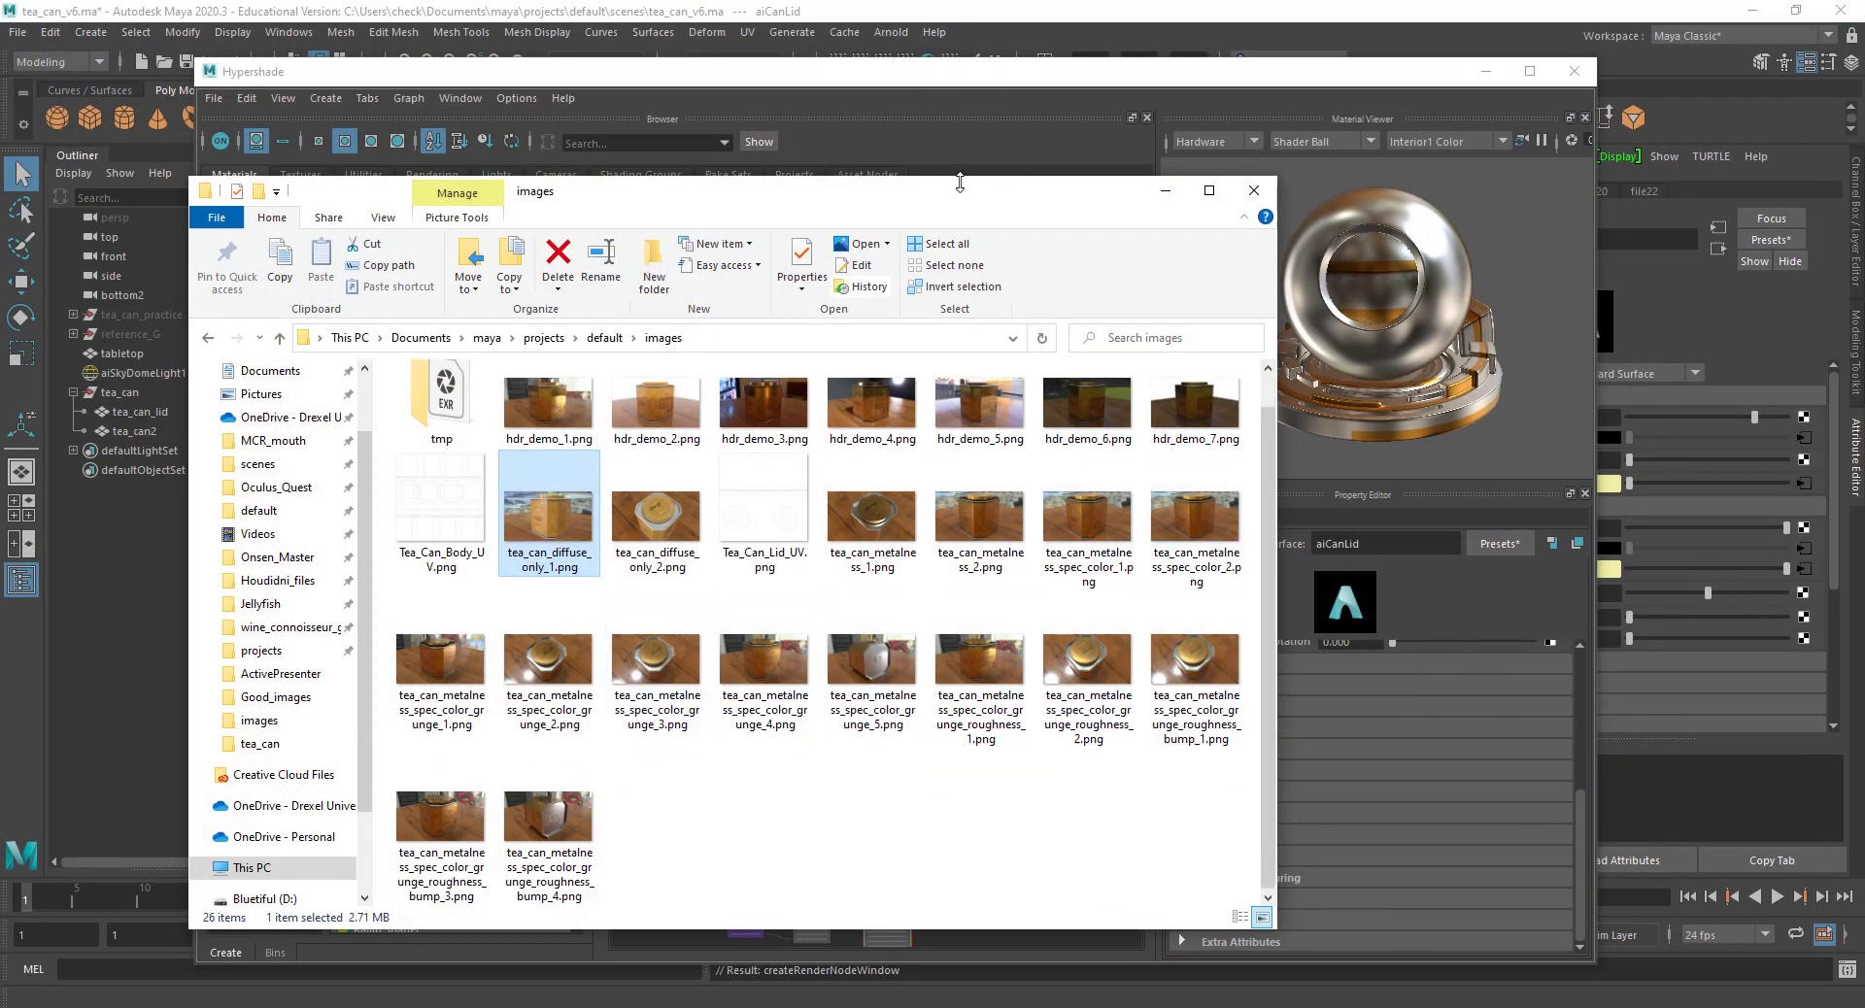
{"action": "left_click_drag", "start_coordinate": [953, 199], "coordinate": [1065, 278]}
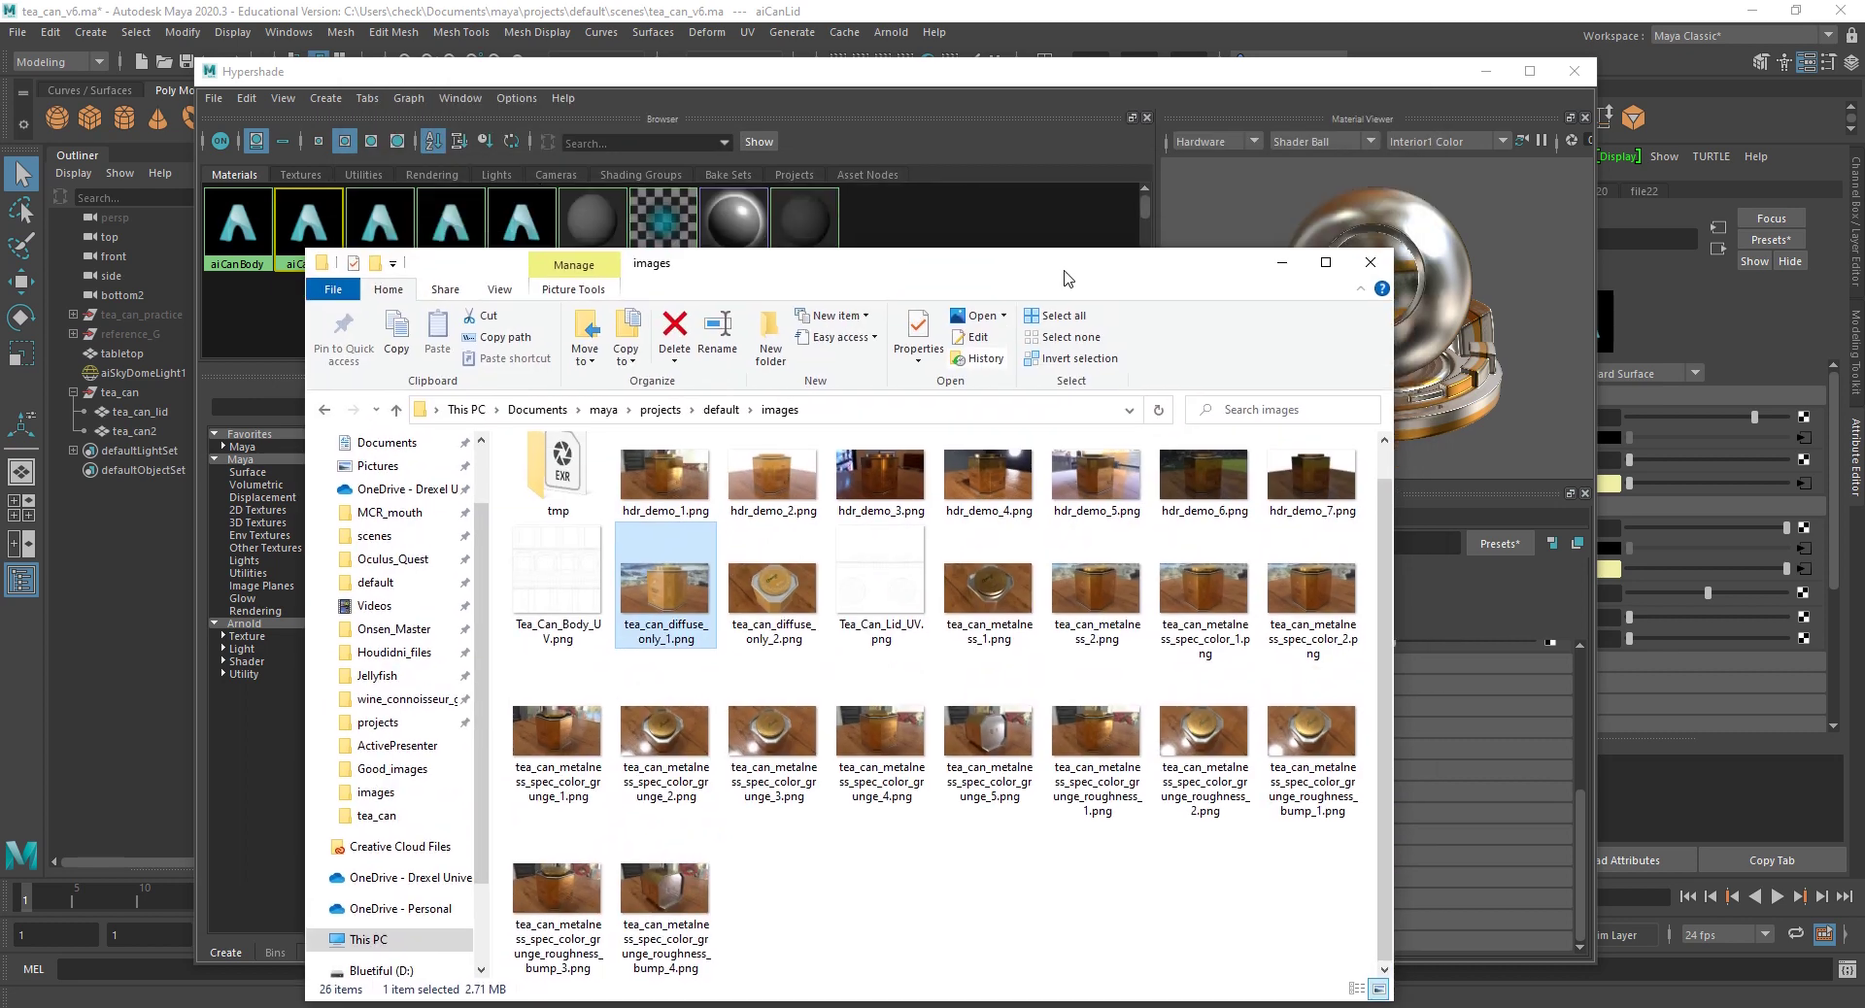
{"action": "left_click", "coordinate": [1281, 262]}
{"action": "scroll", "coordinate": [898, 655], "scroll_direction": "up", "scroll_amount": 3}
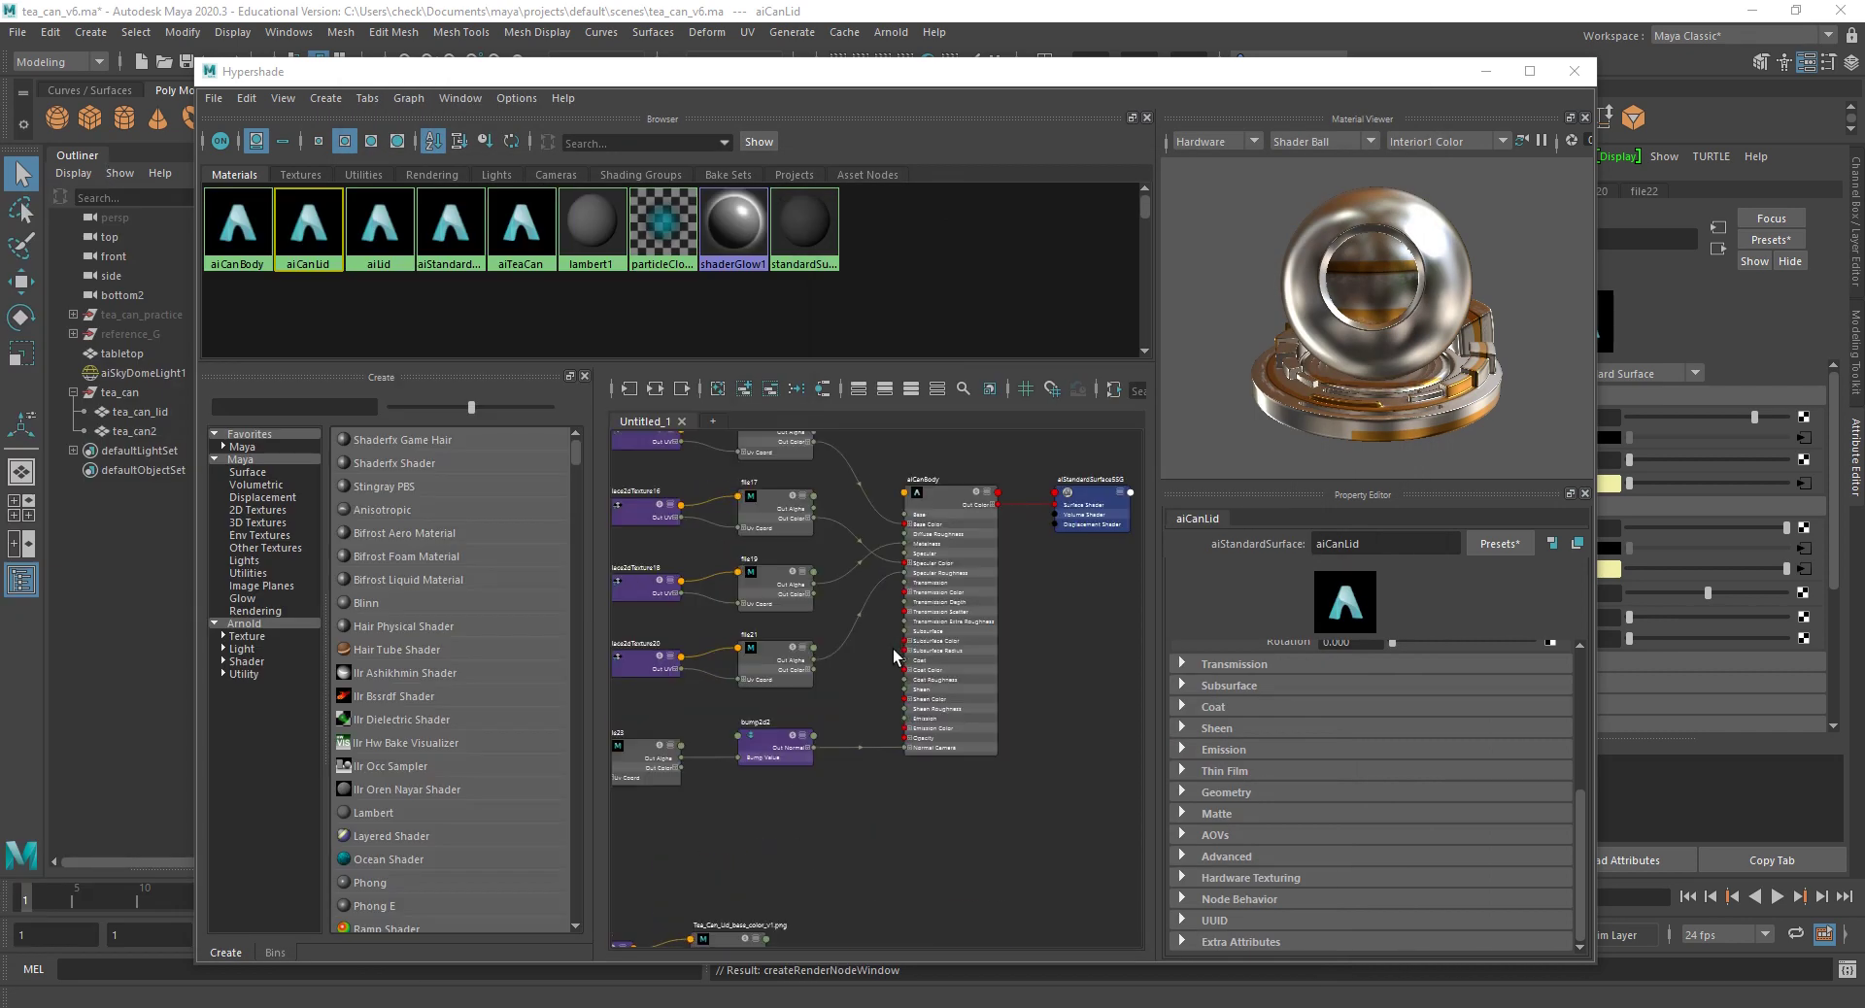
{"action": "scroll", "coordinate": [903, 649], "scroll_direction": "down", "scroll_amount": 1}
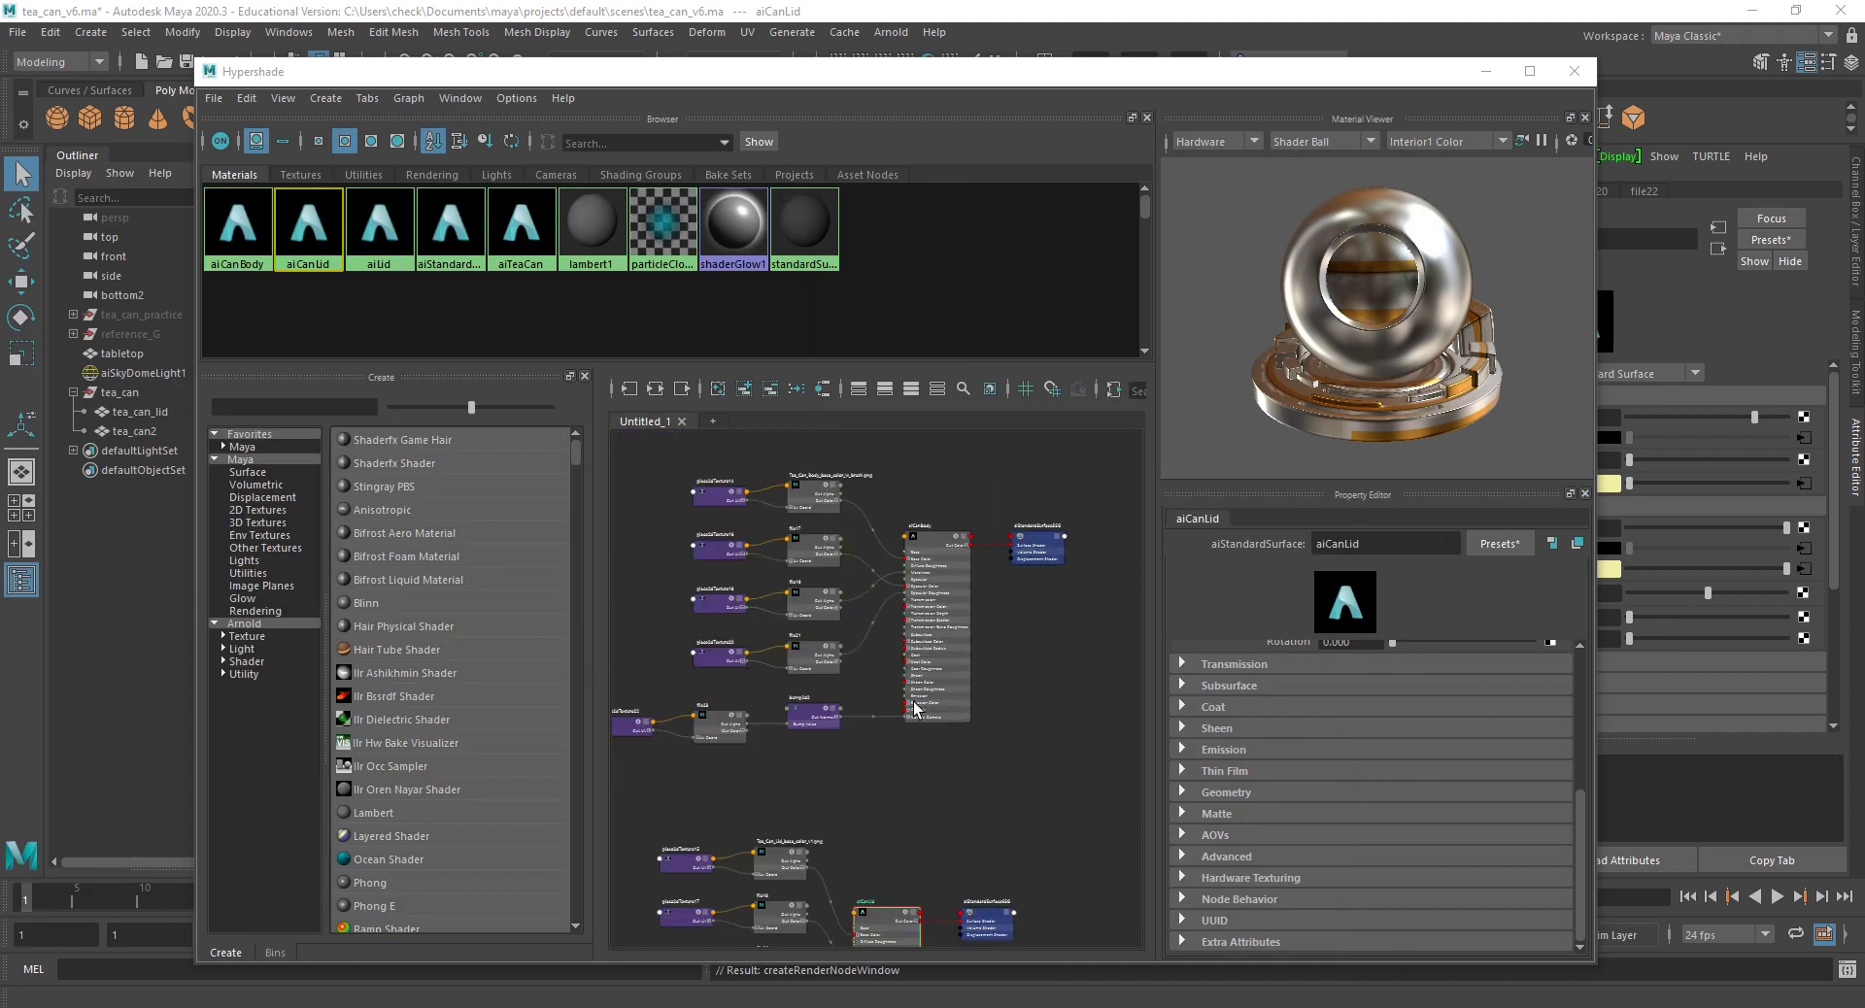
{"action": "scroll", "coordinate": [1051, 833], "scroll_direction": "down", "scroll_amount": 5}
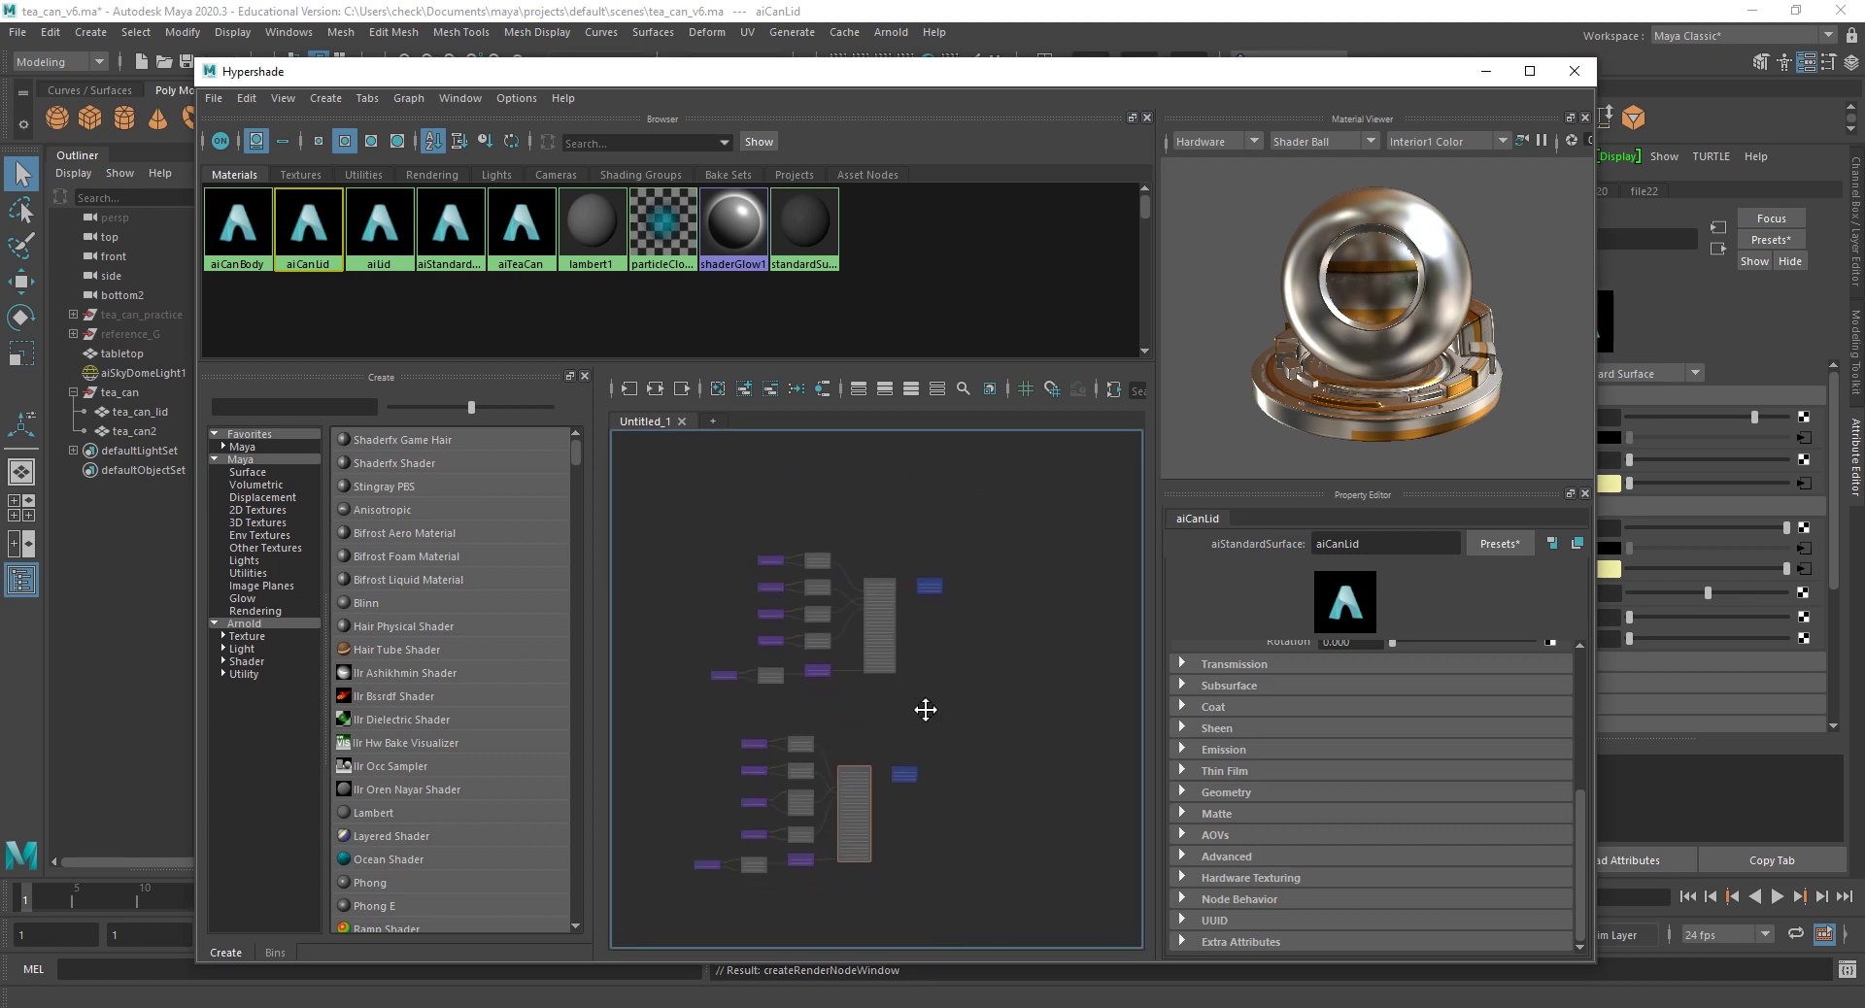
Step: Switch to Photoshop and view the body bump texture document Tea_Can_Body_Texture_bump_v1.psd
{"action": "mouse_move", "coordinate": [1309, 1003]}
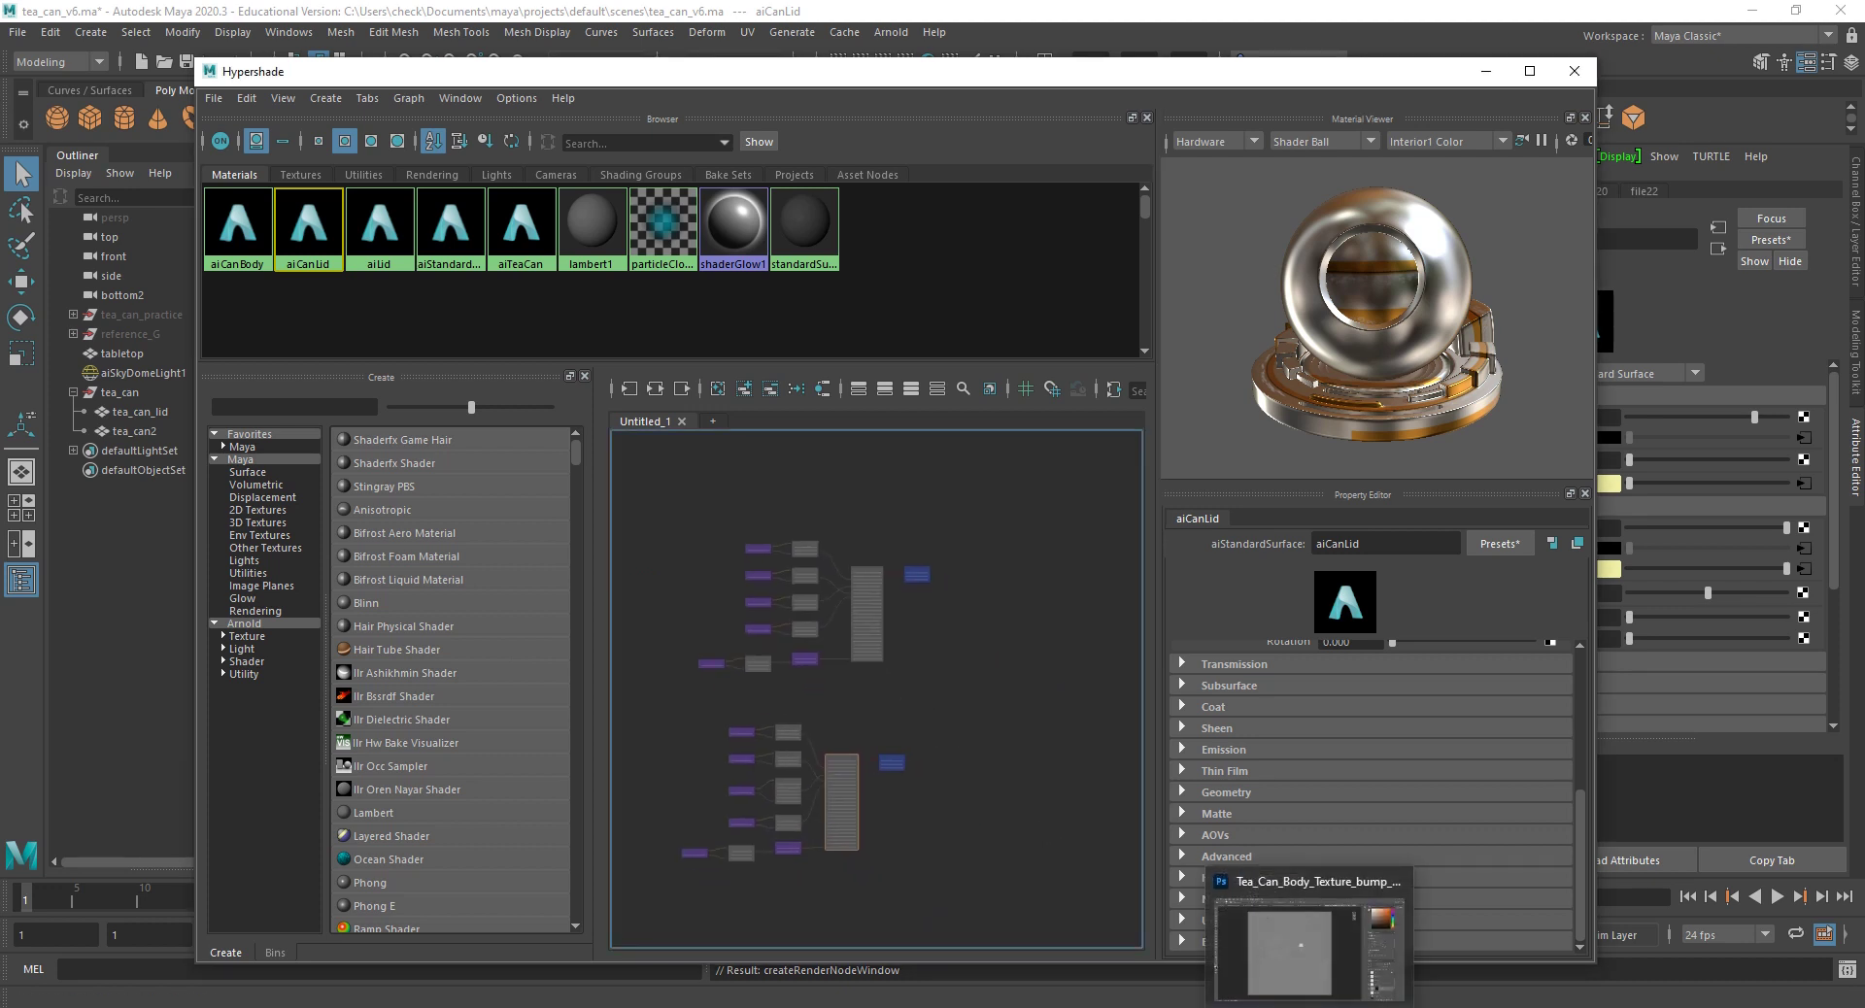
{"action": "left_click", "coordinate": [1259, 922]}
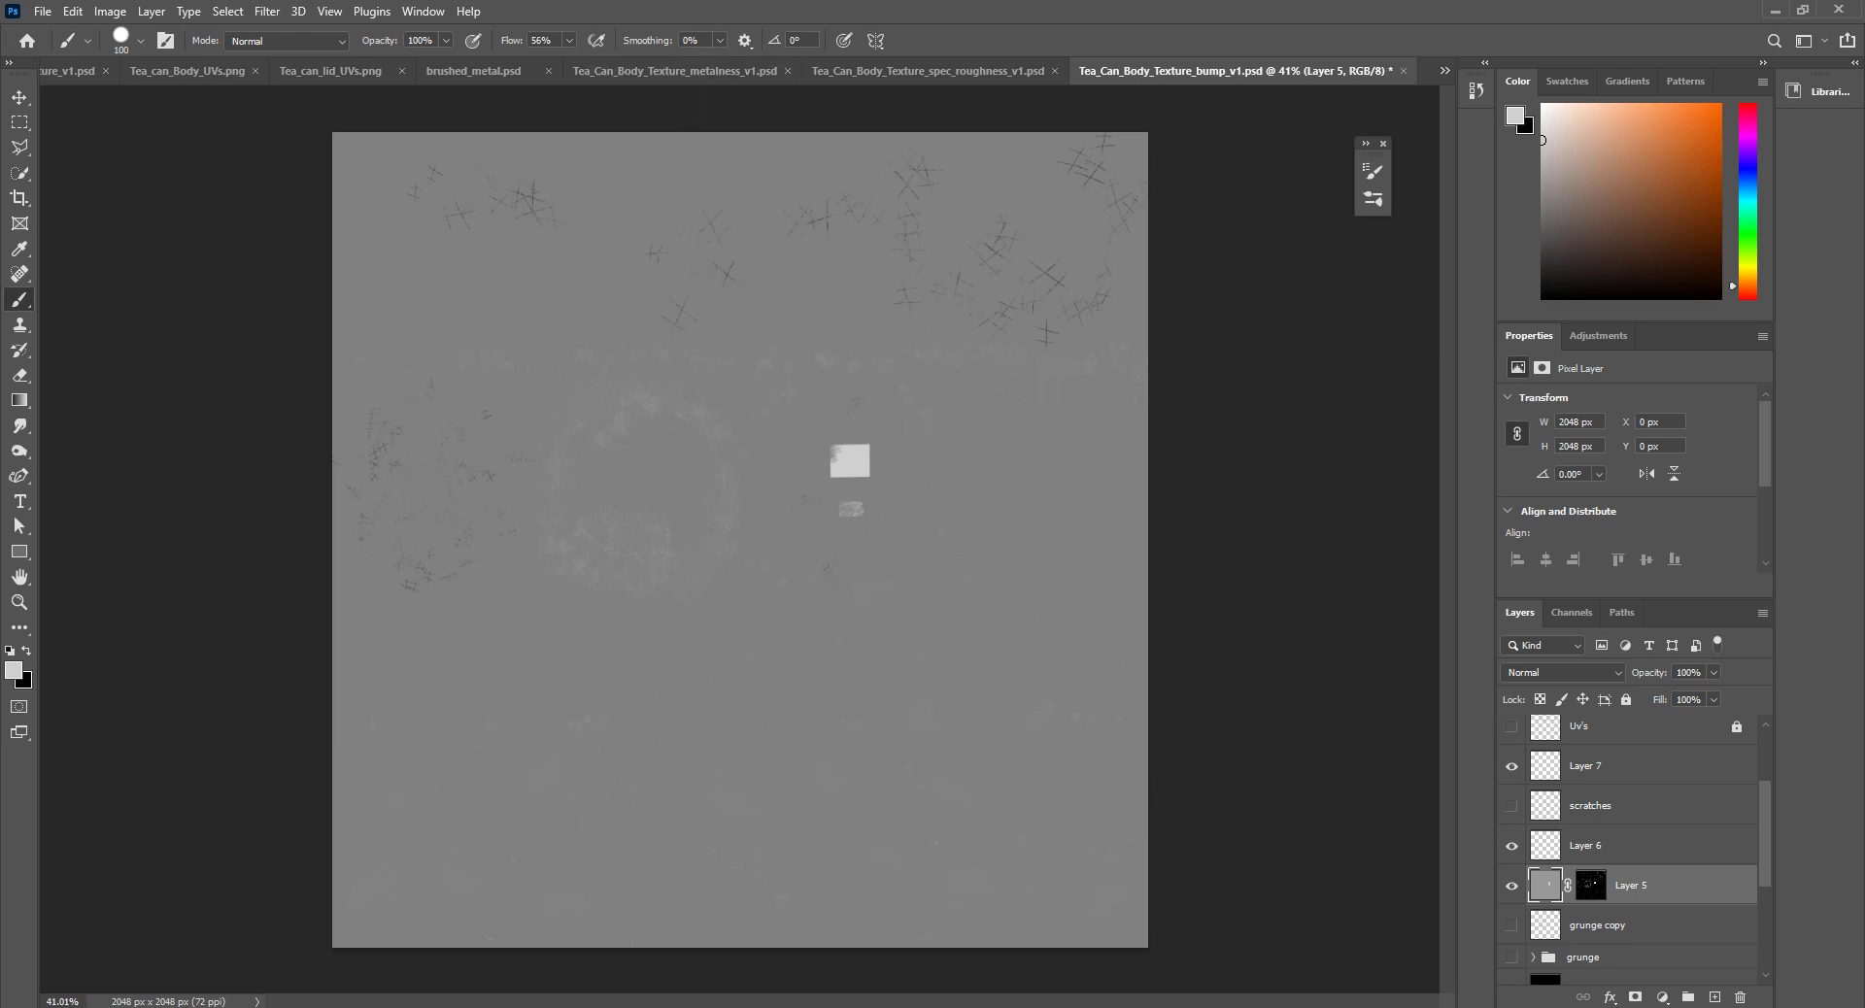
{"action": "mouse_move", "coordinate": [785, 1006]}
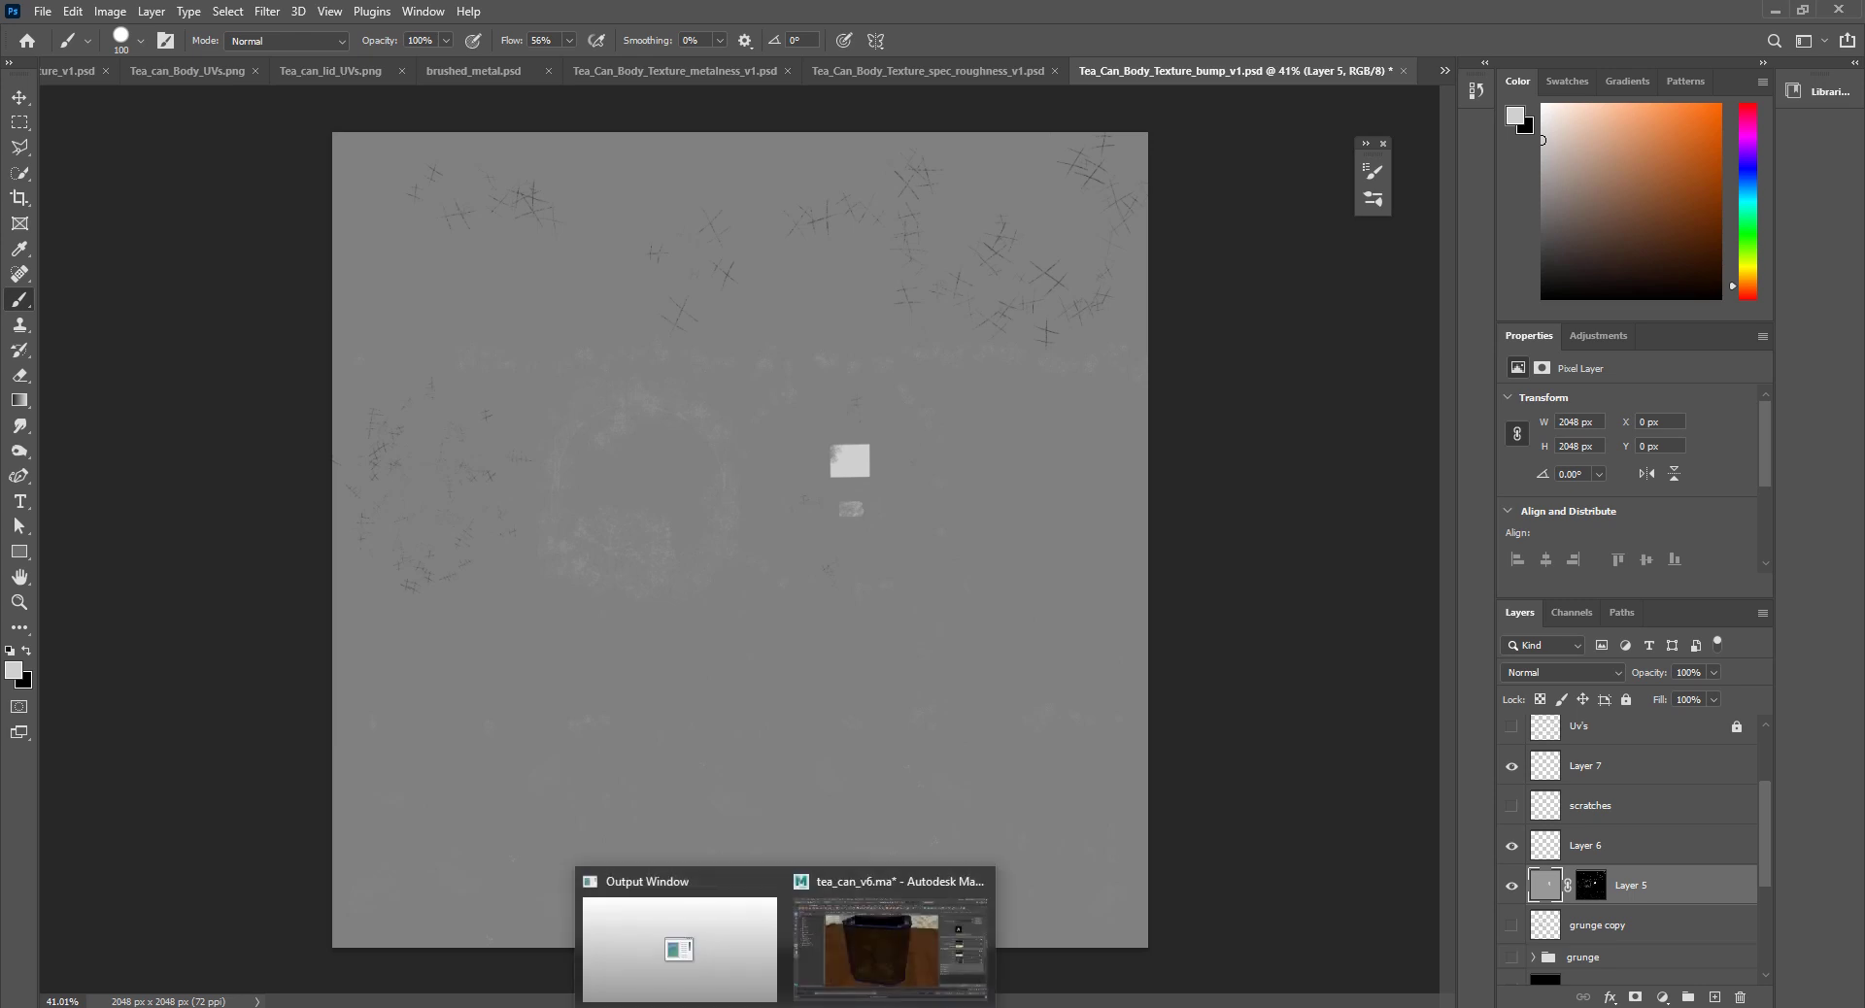